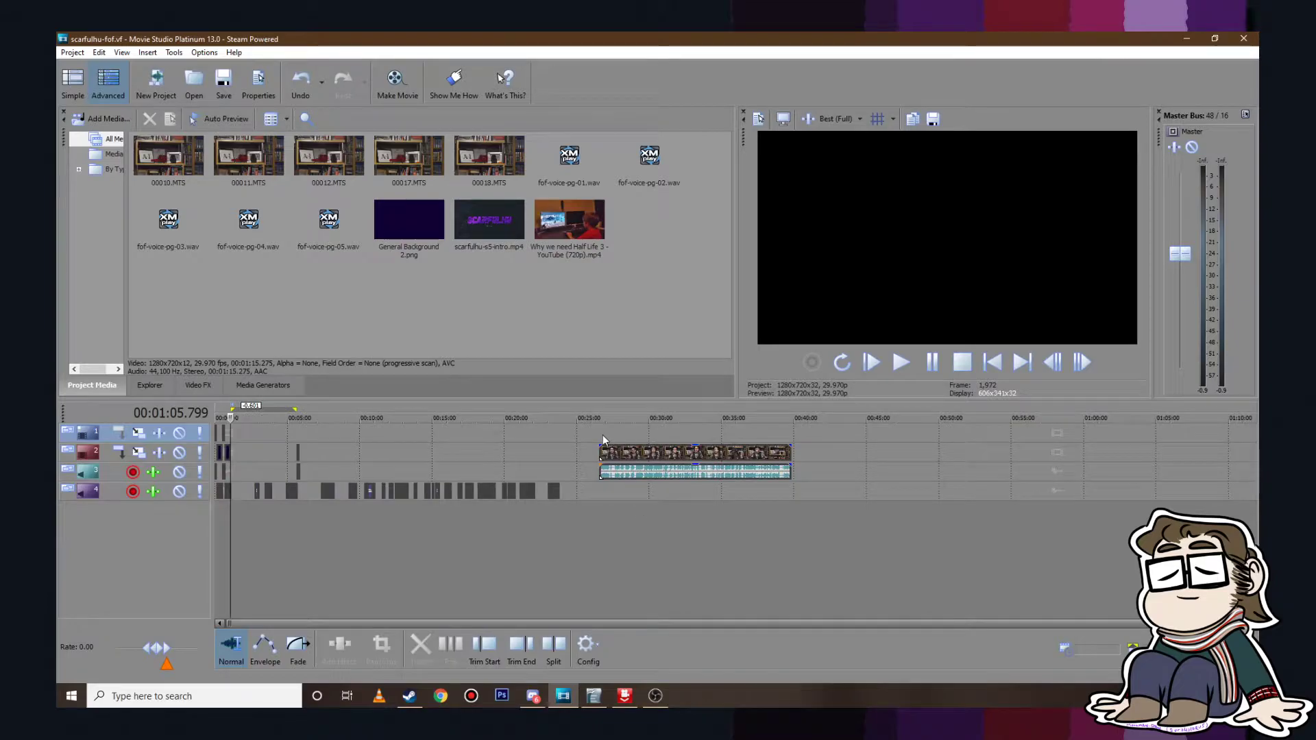
Step: Play the raw camera footage from about 26:42.5 and 27:22.2 to locate the take for the next script line
{"action": "scroll", "coordinate": [780, 455], "scroll_direction": "up", "scroll_amount": 5}
{"action": "scroll", "coordinate": [780, 456], "scroll_direction": "up", "scroll_amount": 2}
{"action": "left_click", "coordinate": [771, 438]}
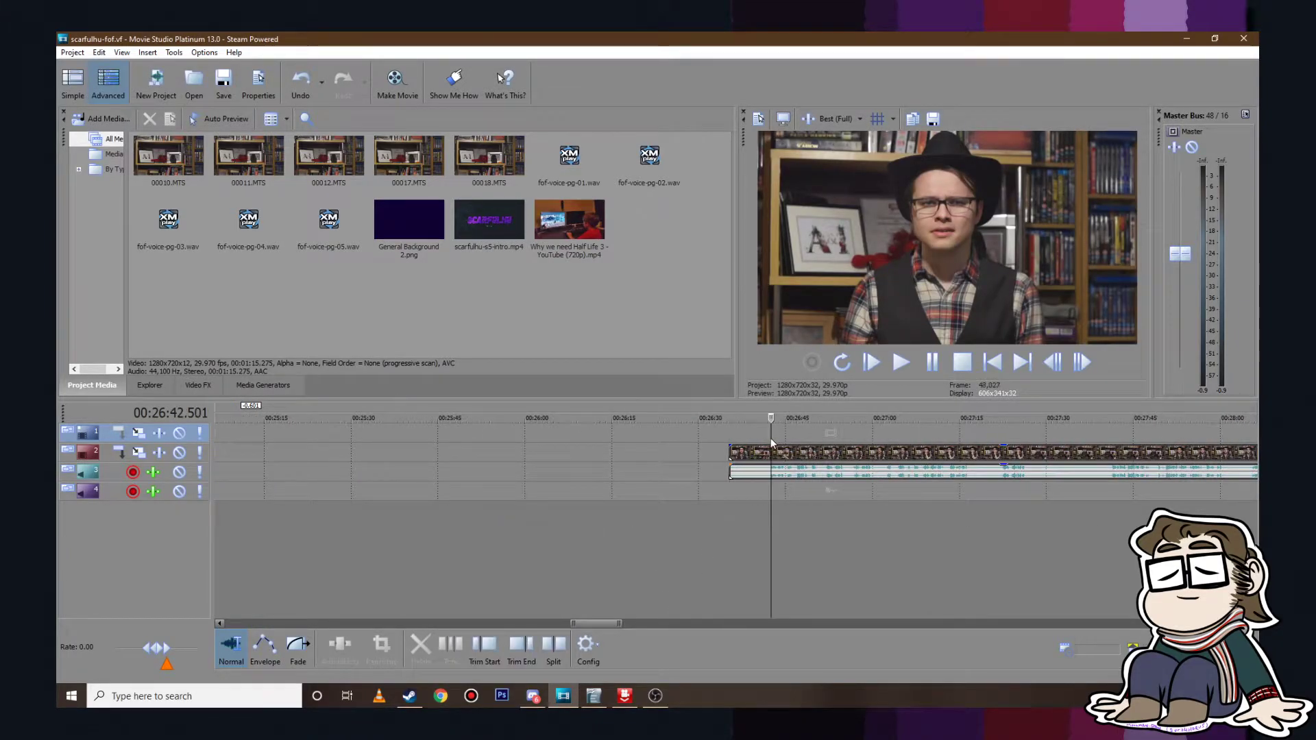
{"action": "left_click", "coordinate": [918, 356]}
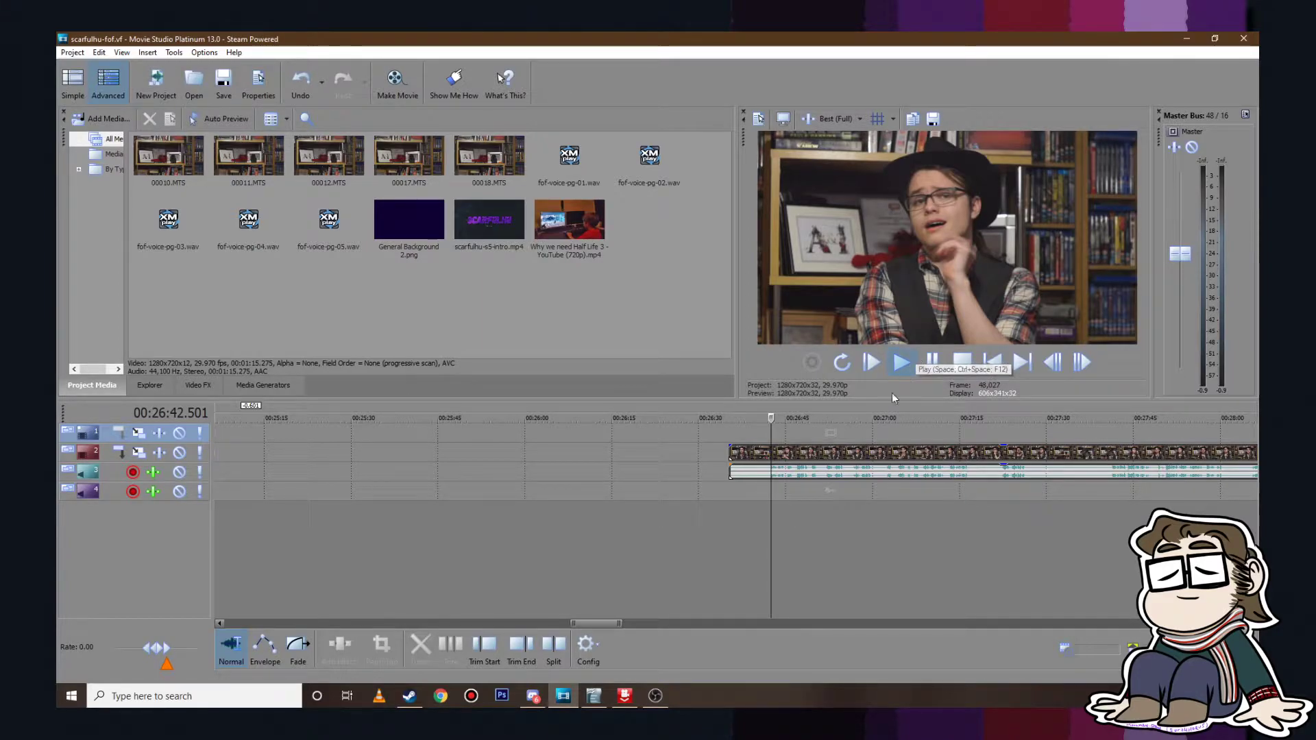
{"action": "scroll", "coordinate": [878, 453], "scroll_direction": "up", "scroll_amount": 1}
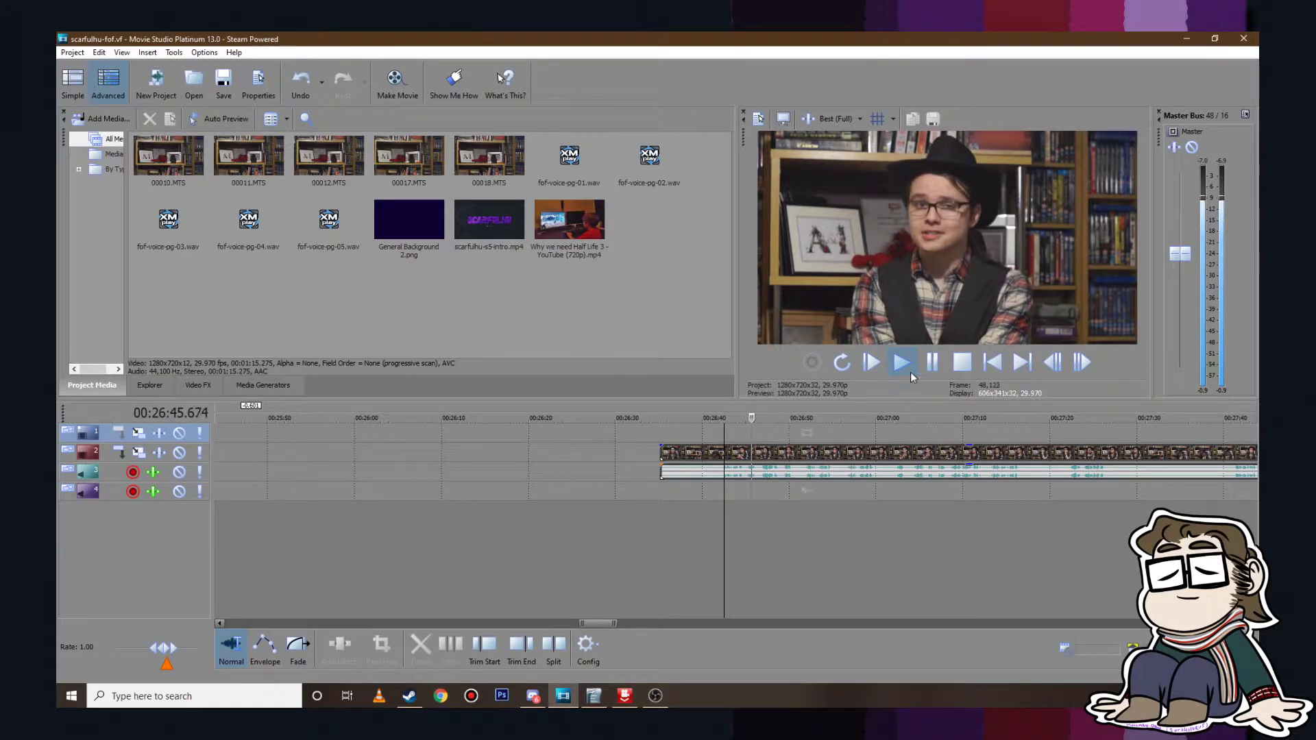
{"action": "left_click", "coordinate": [932, 362]}
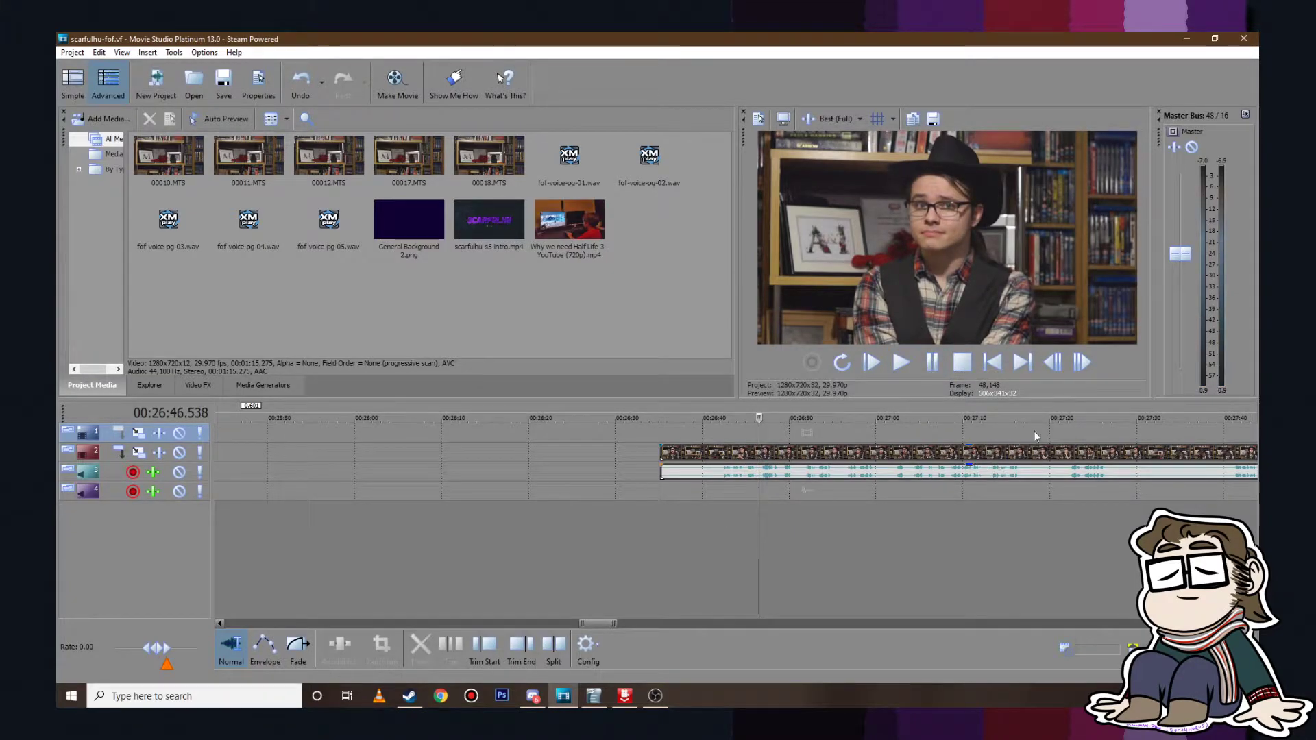
{"action": "left_click", "coordinate": [1069, 426]}
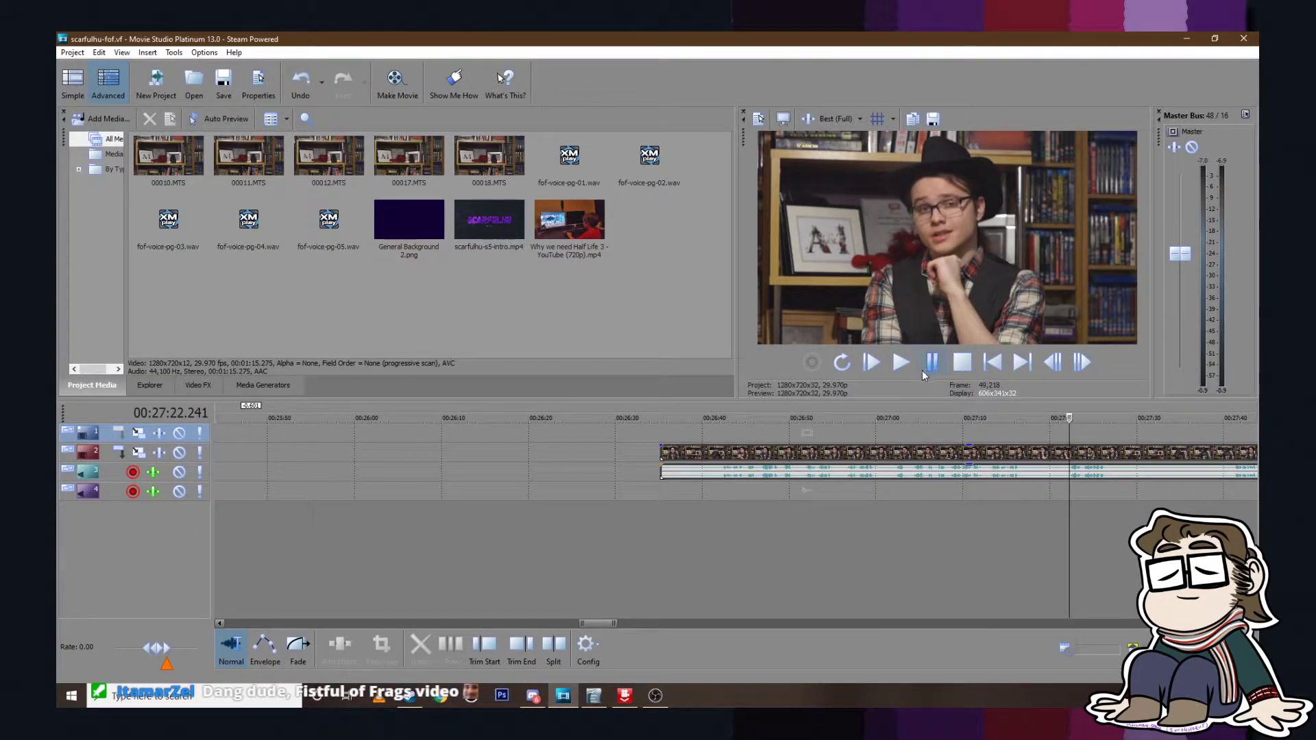
{"action": "left_click", "coordinate": [911, 370]}
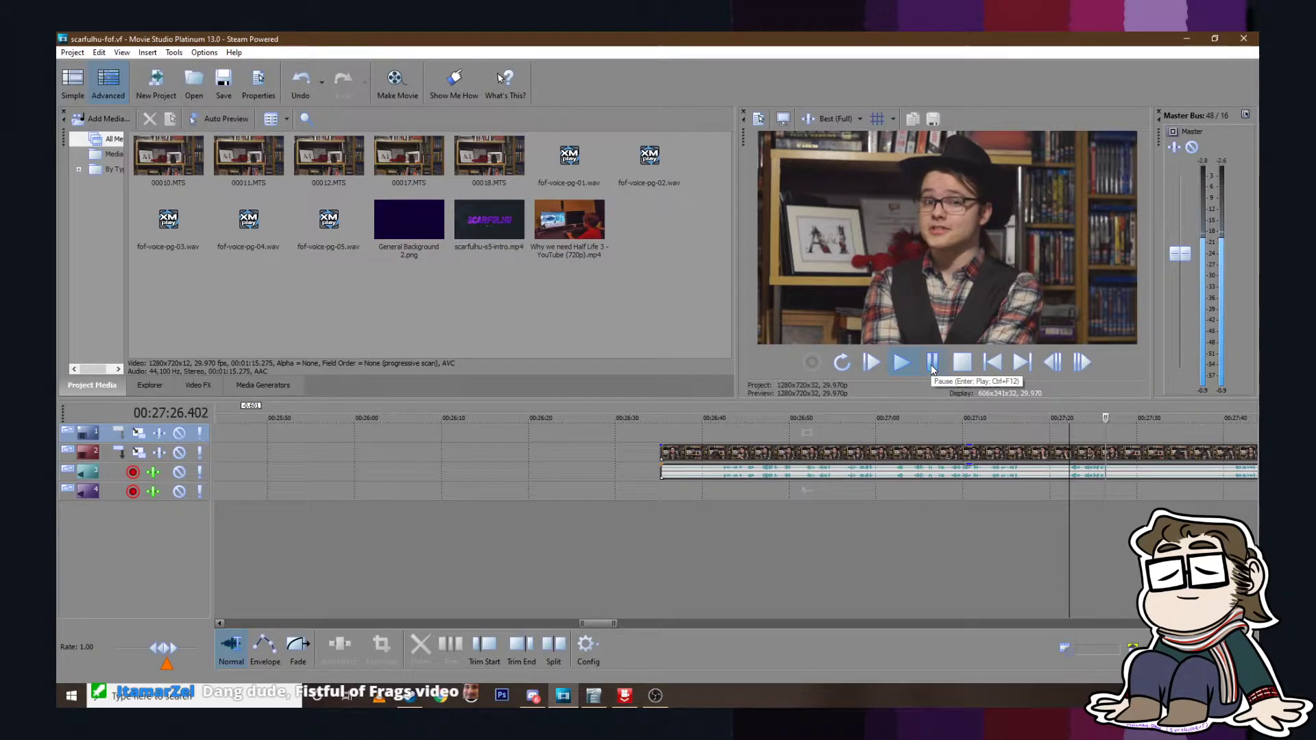
{"action": "left_click", "coordinate": [932, 370]}
Step: Split the raw footage at about 27:21.8 and 27:26.7 to isolate the chosen take
{"action": "scroll", "coordinate": [1110, 477], "scroll_direction": "up", "scroll_amount": 2}
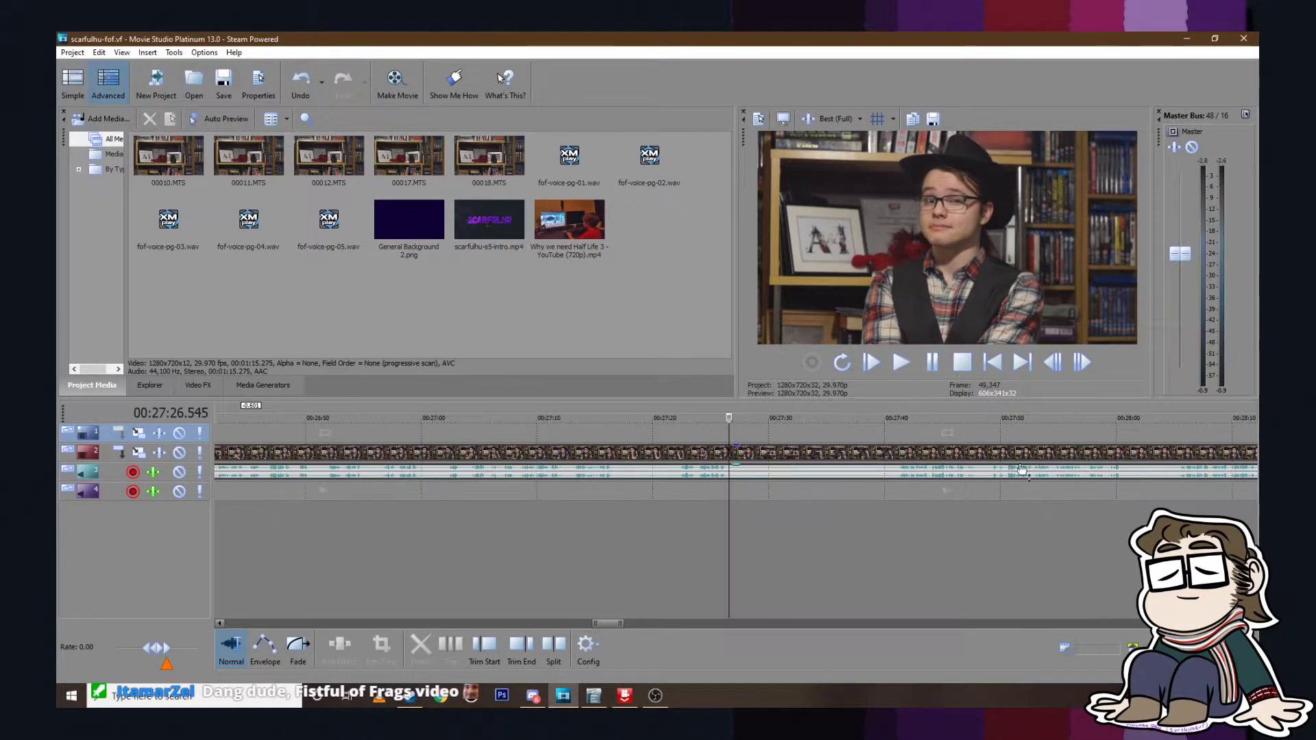
{"action": "left_click", "coordinate": [675, 452]}
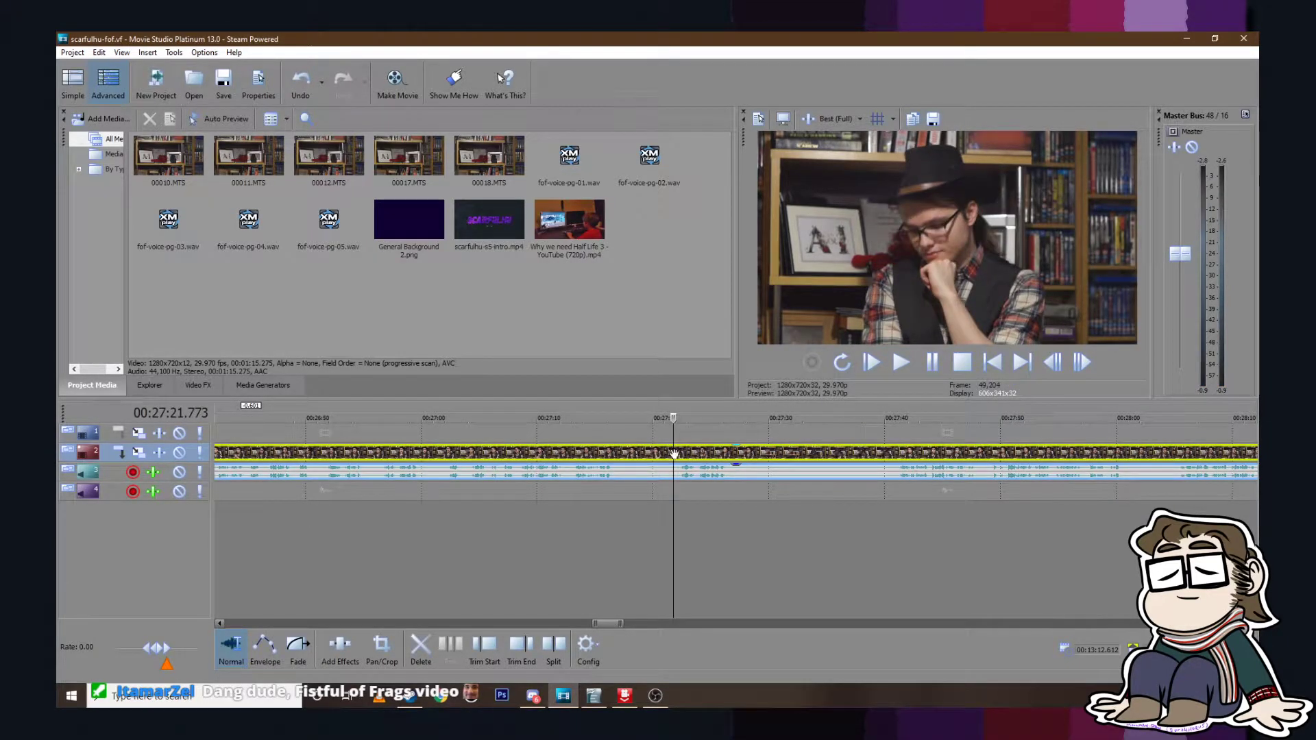
{"action": "key", "text": "s"}
{"action": "left_click", "coordinate": [732, 452]}
{"action": "key", "text": "Left"}
{"action": "key", "text": "Left"}
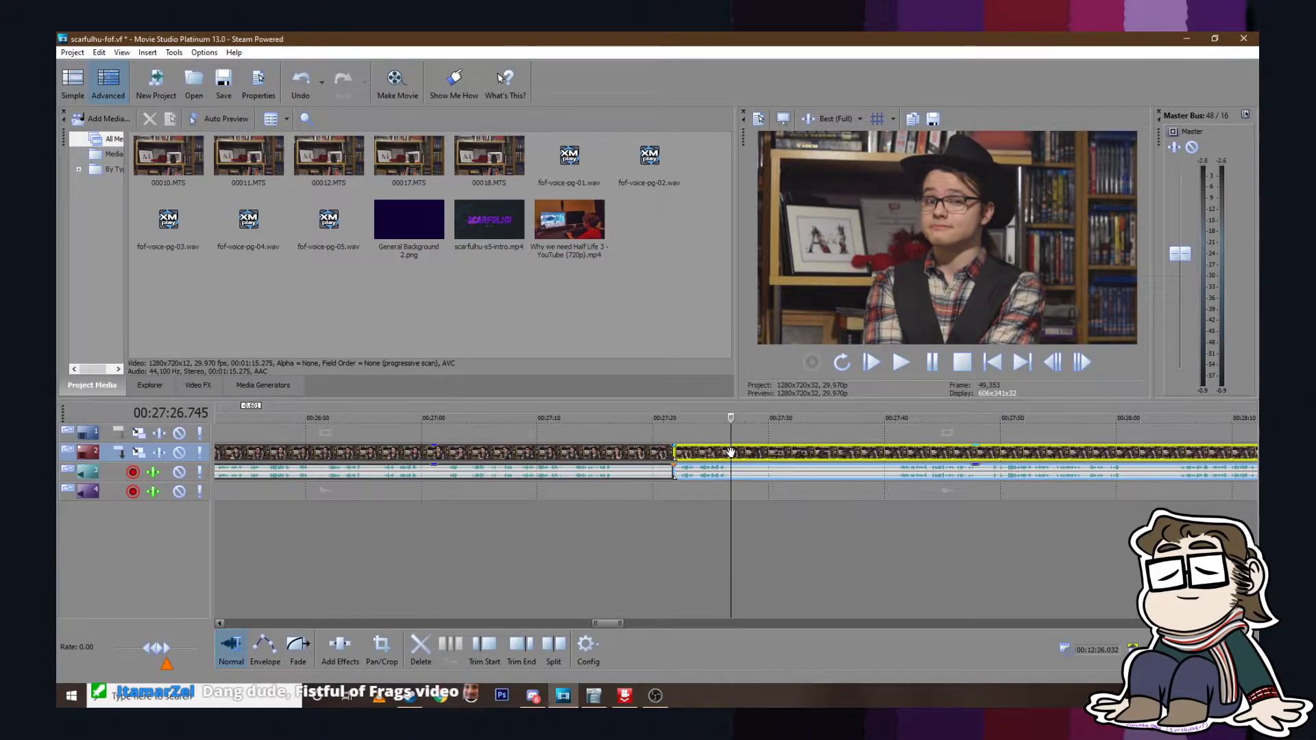
{"action": "key", "text": "s"}
Step: Trim the start of the isolated take to about 27:22.3 and play it back
{"action": "scroll", "coordinate": [552, 460], "scroll_direction": "down", "scroll_amount": 2}
{"action": "left_click", "coordinate": [714, 433]}
{"action": "scroll", "coordinate": [685, 455], "scroll_direction": "up", "scroll_amount": 6}
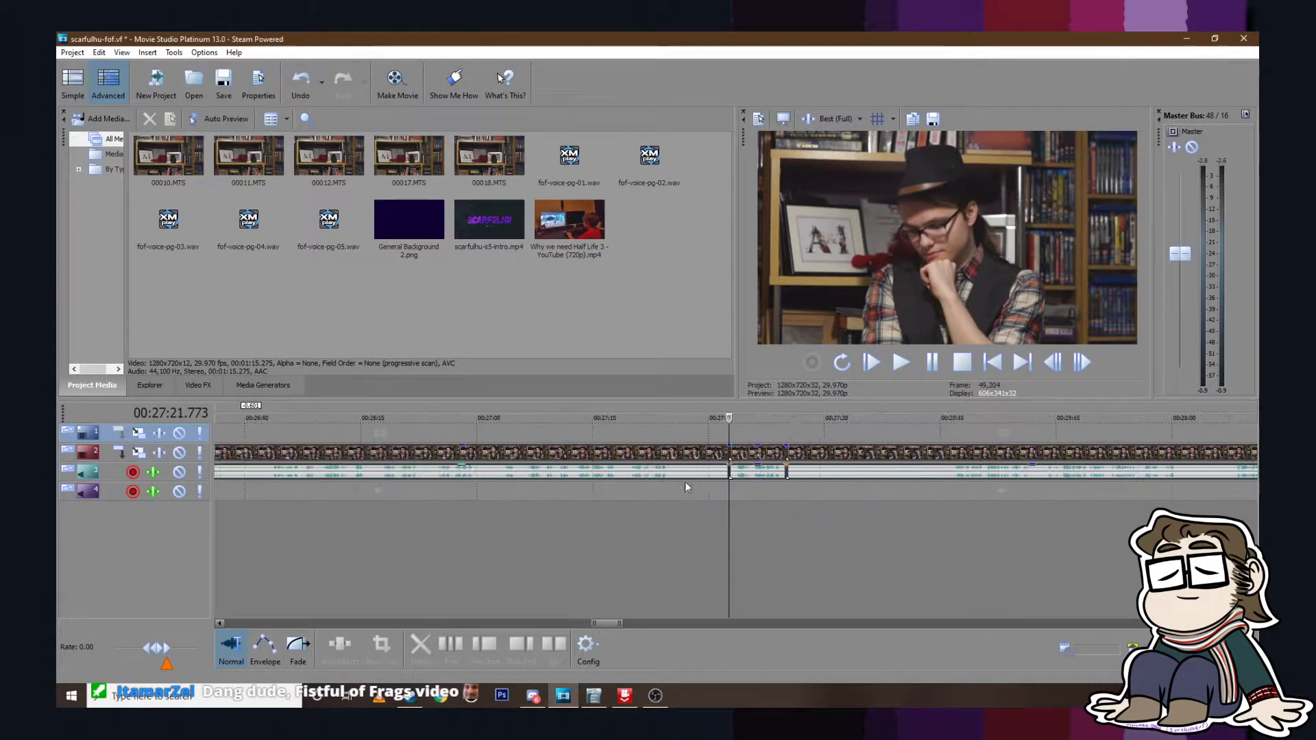
{"action": "left_click", "coordinate": [770, 455]}
{"action": "left_click_drag", "start_coordinate": [772, 454], "coordinate": [774, 455]}
{"action": "left_click", "coordinate": [766, 431]}
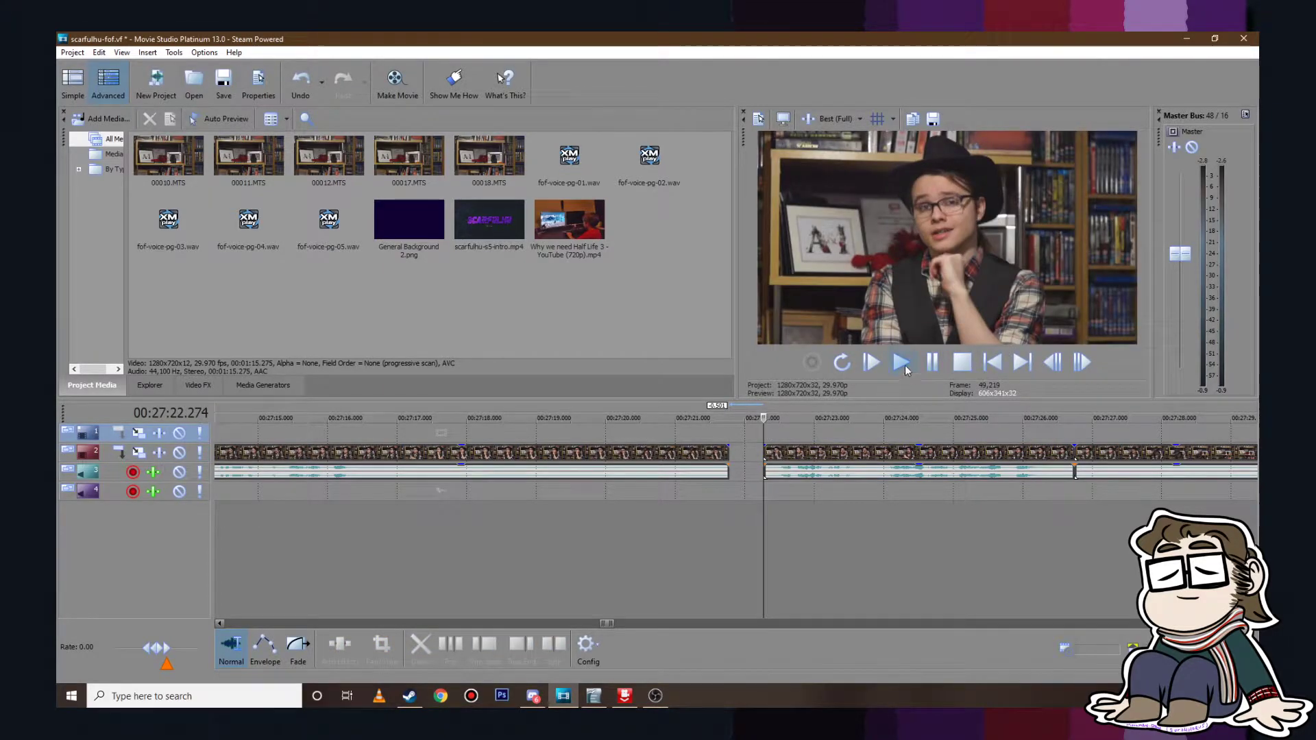
{"action": "left_click", "coordinate": [902, 365]}
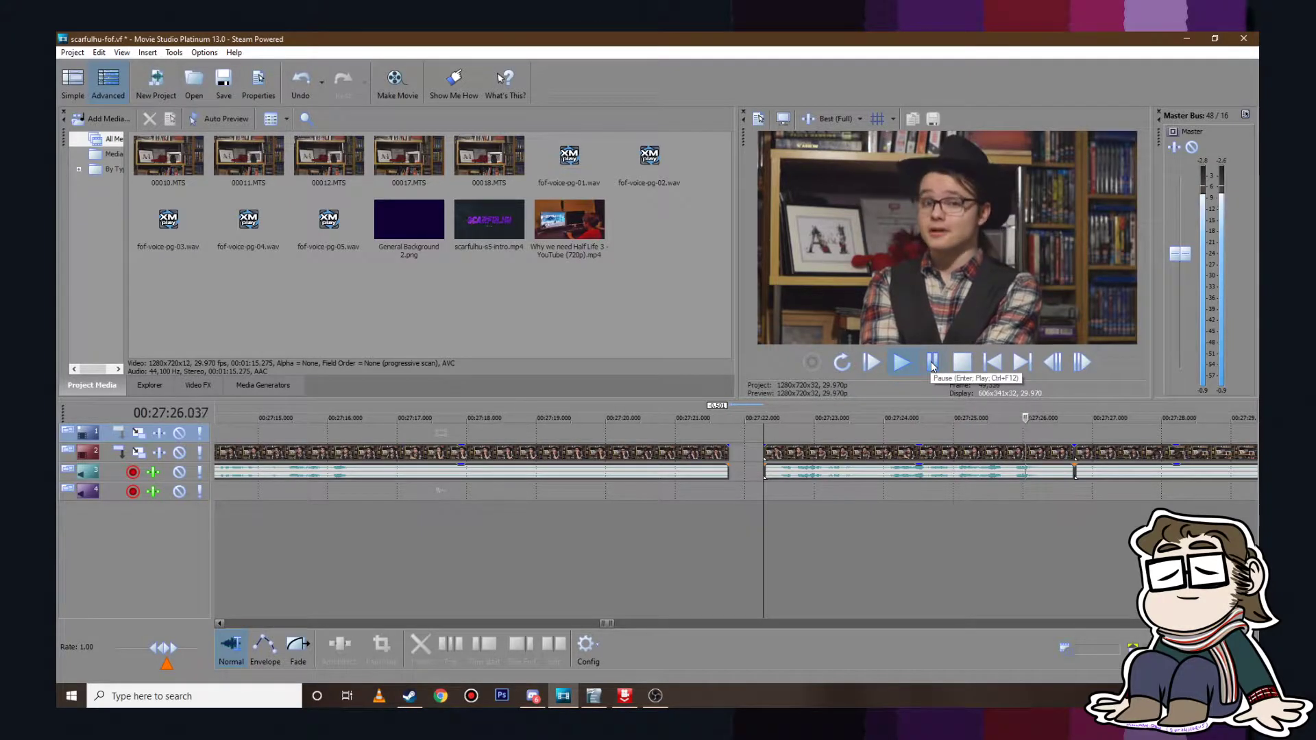
{"action": "left_click", "coordinate": [931, 363]}
Step: Delete the raw footage before the isolated take and shift the footage after it further along the timeline, leaving a gap
{"action": "scroll", "coordinate": [610, 455], "scroll_direction": "down", "scroll_amount": 5}
{"action": "left_click", "coordinate": [551, 454]}
{"action": "scroll", "coordinate": [550, 453], "scroll_direction": "down", "scroll_amount": 2}
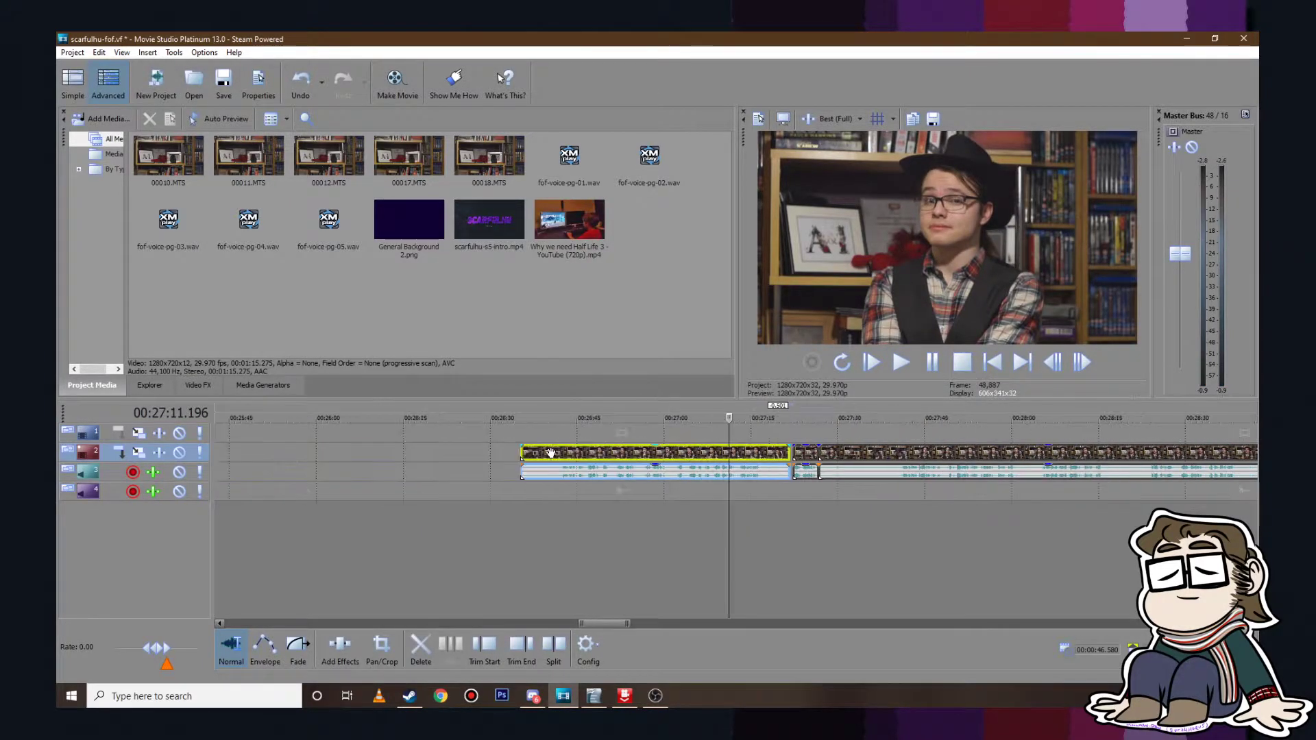
{"action": "key", "text": "Delete"}
{"action": "left_click", "coordinate": [834, 452]}
{"action": "left_click_drag", "start_coordinate": [821, 452], "coordinate": [900, 453]}
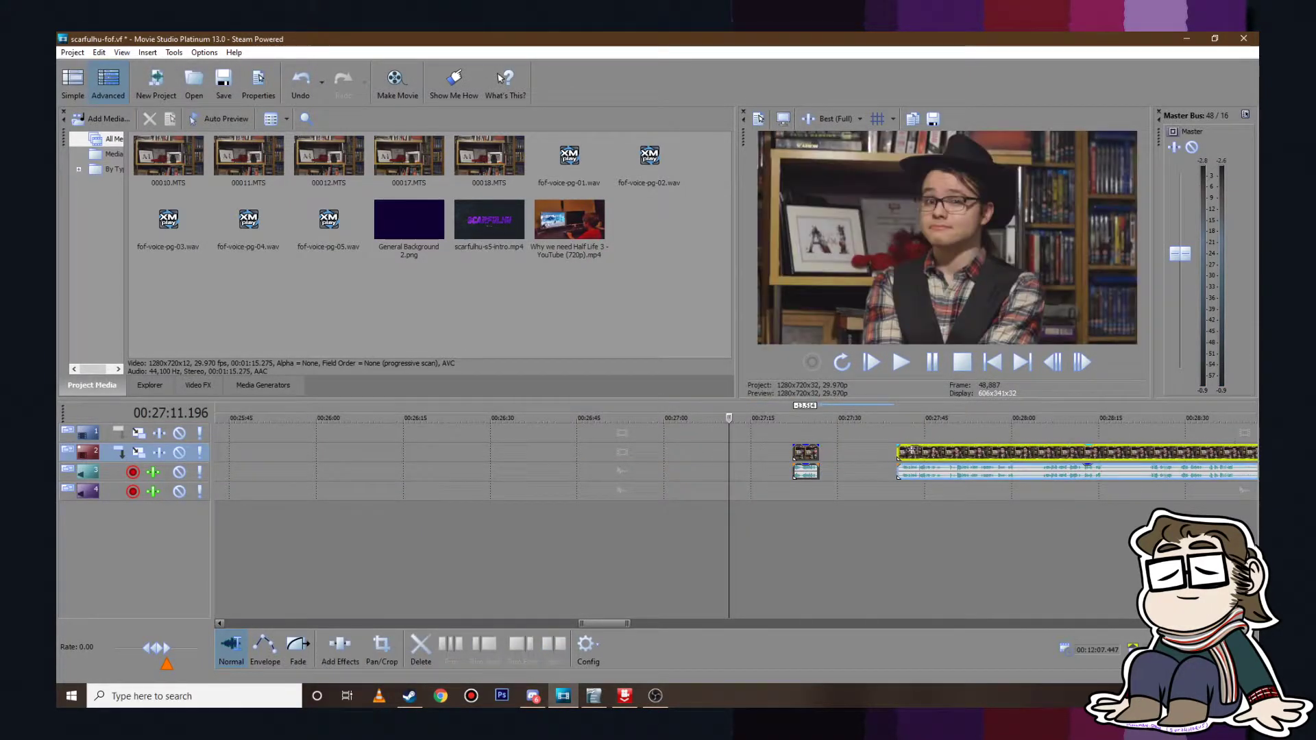
Step: Move the isolated take onto video track 1, starting where the second purple background ends at about 1:05.8
{"action": "scroll", "coordinate": [805, 452], "scroll_direction": "down", "scroll_amount": 2}
{"action": "left_click_drag", "start_coordinate": [756, 451], "coordinate": [363, 433]}
{"action": "left_click", "coordinate": [388, 451]}
{"action": "left_click", "coordinate": [372, 451]}
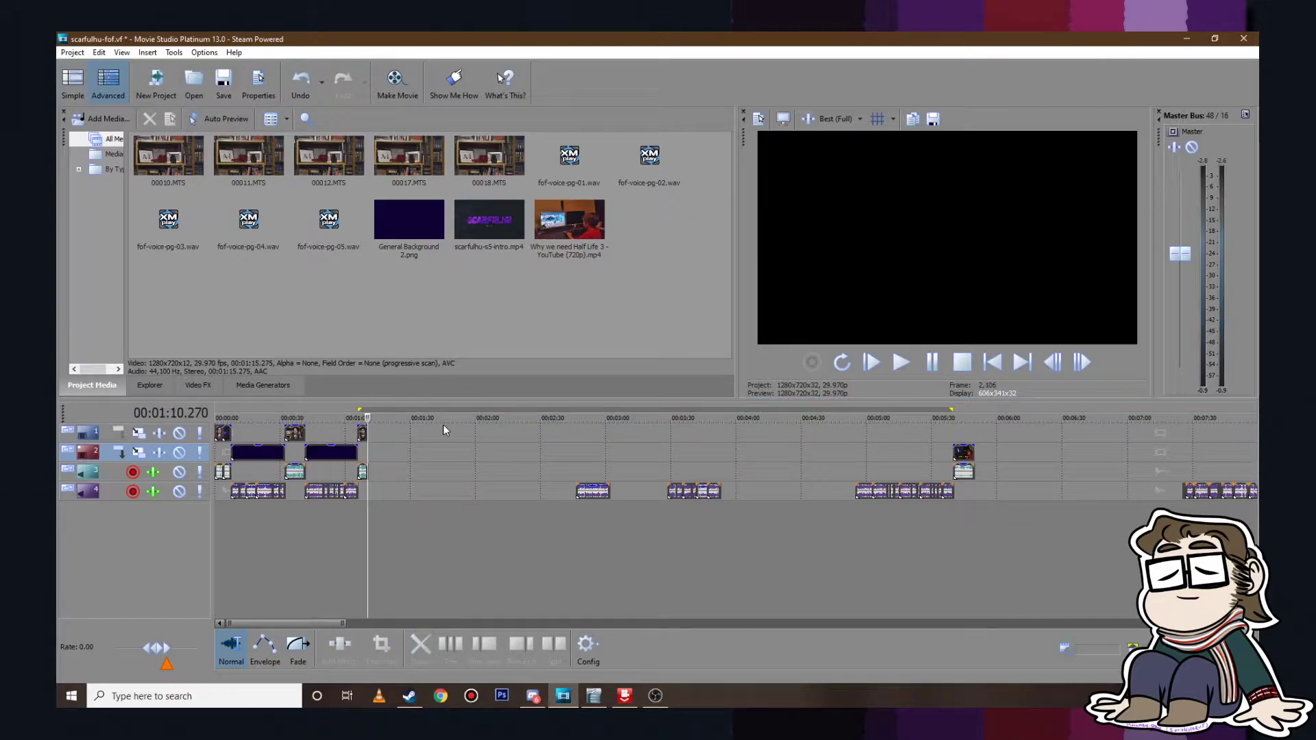
Step: Play the placed take from about 1:08 to check it, and set the playhead at its end, 1:10.270
{"action": "scroll", "coordinate": [476, 483], "scroll_direction": "up", "scroll_amount": 5}
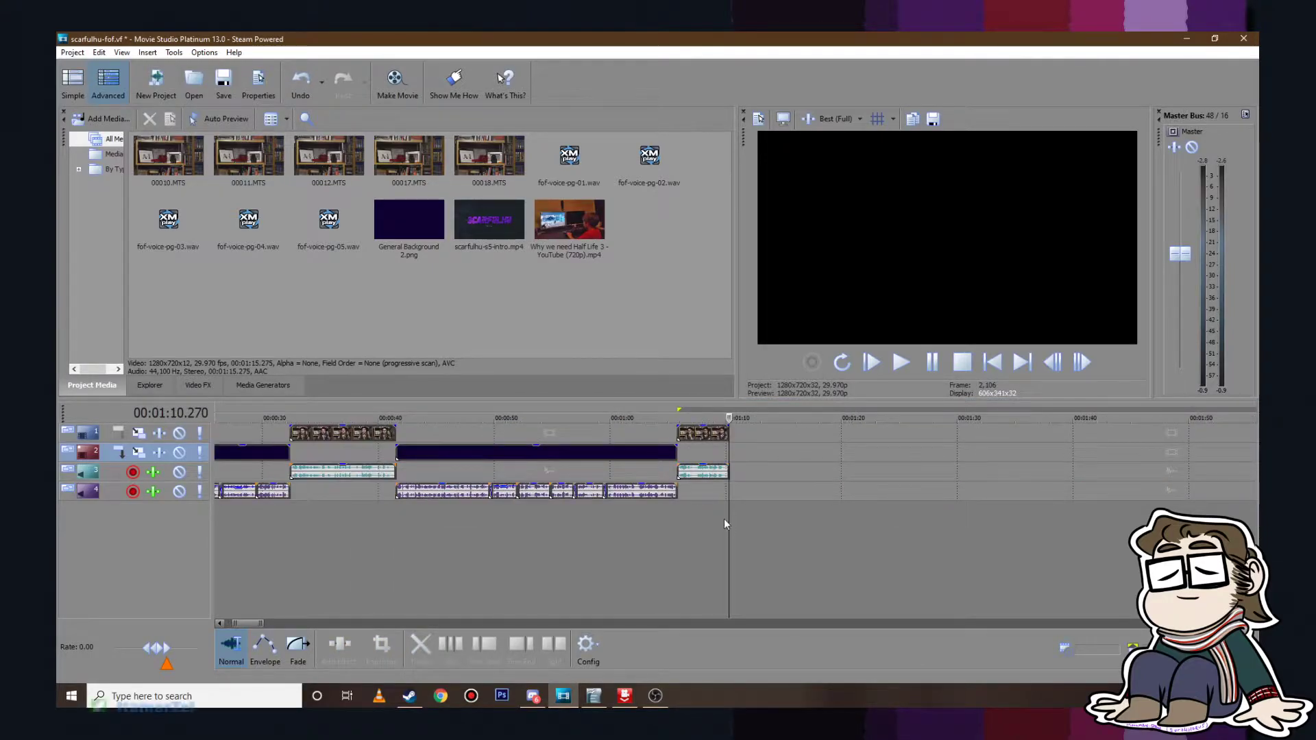
{"action": "left_click", "coordinate": [701, 512]}
{"action": "scroll", "coordinate": [725, 504], "scroll_direction": "up", "scroll_amount": 3}
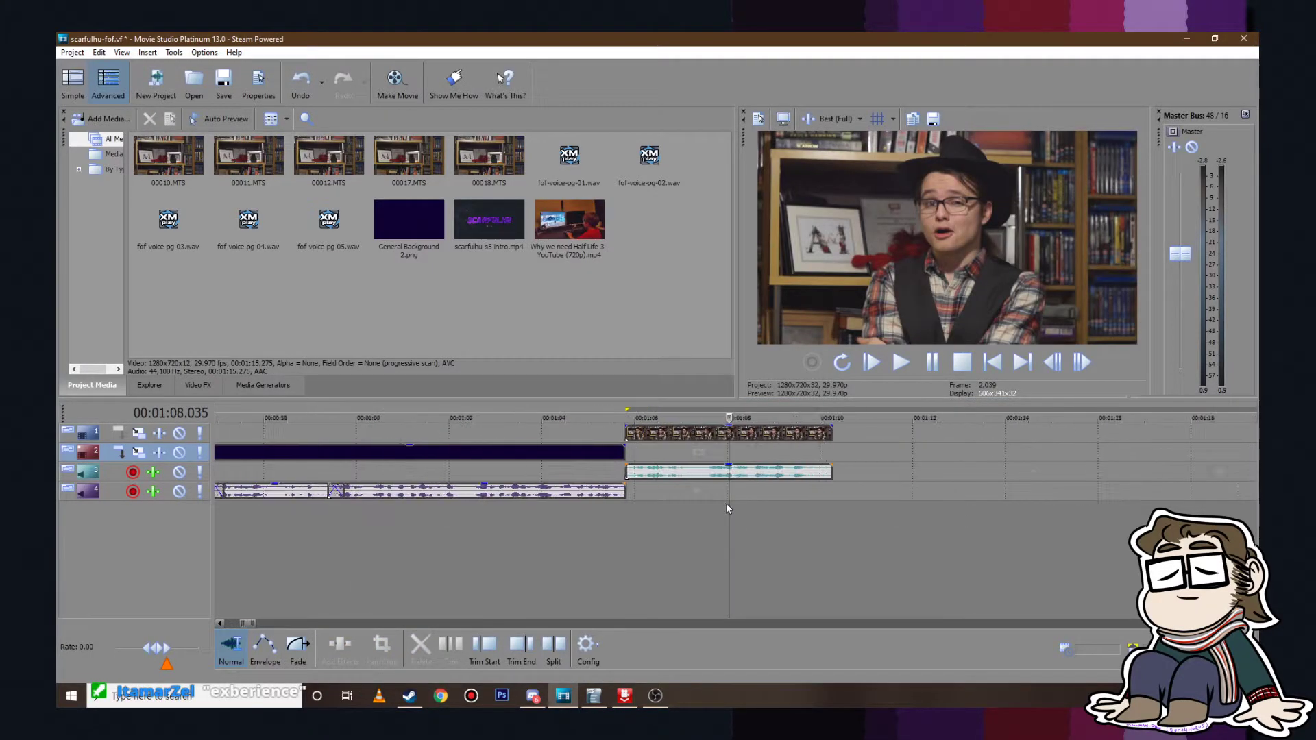
{"action": "key", "text": "space"}
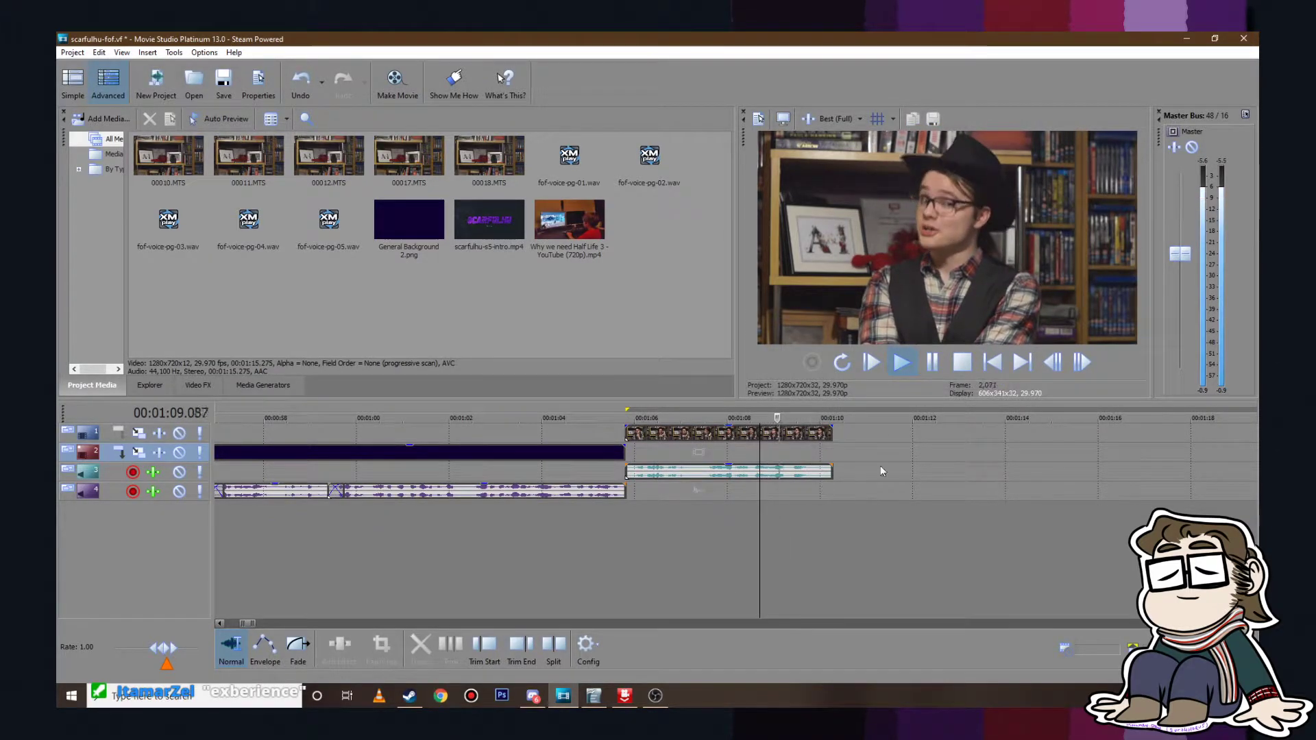
{"action": "left_click", "coordinate": [868, 512]}
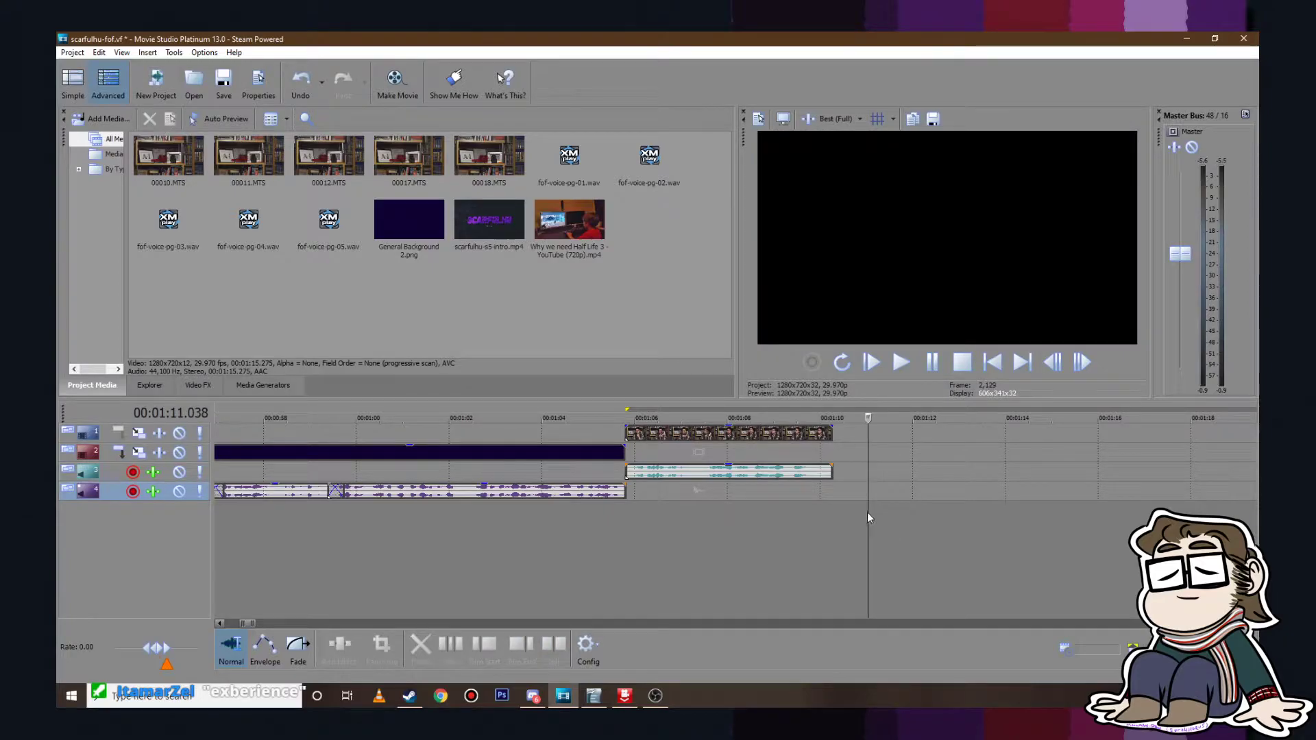
{"action": "left_click", "coordinate": [834, 492]}
{"action": "scroll", "coordinate": [834, 501], "scroll_direction": "down", "scroll_amount": 10}
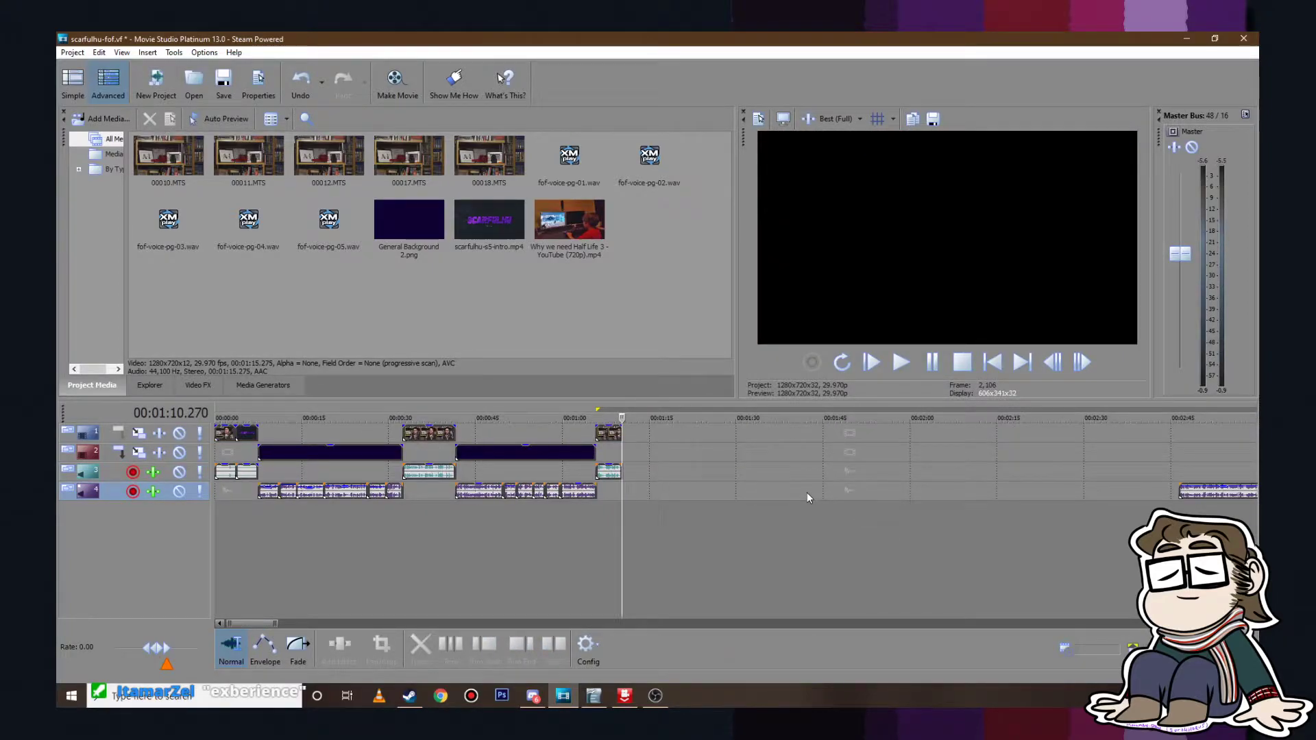
{"action": "scroll", "coordinate": [632, 474], "scroll_direction": "up", "scroll_amount": 5}
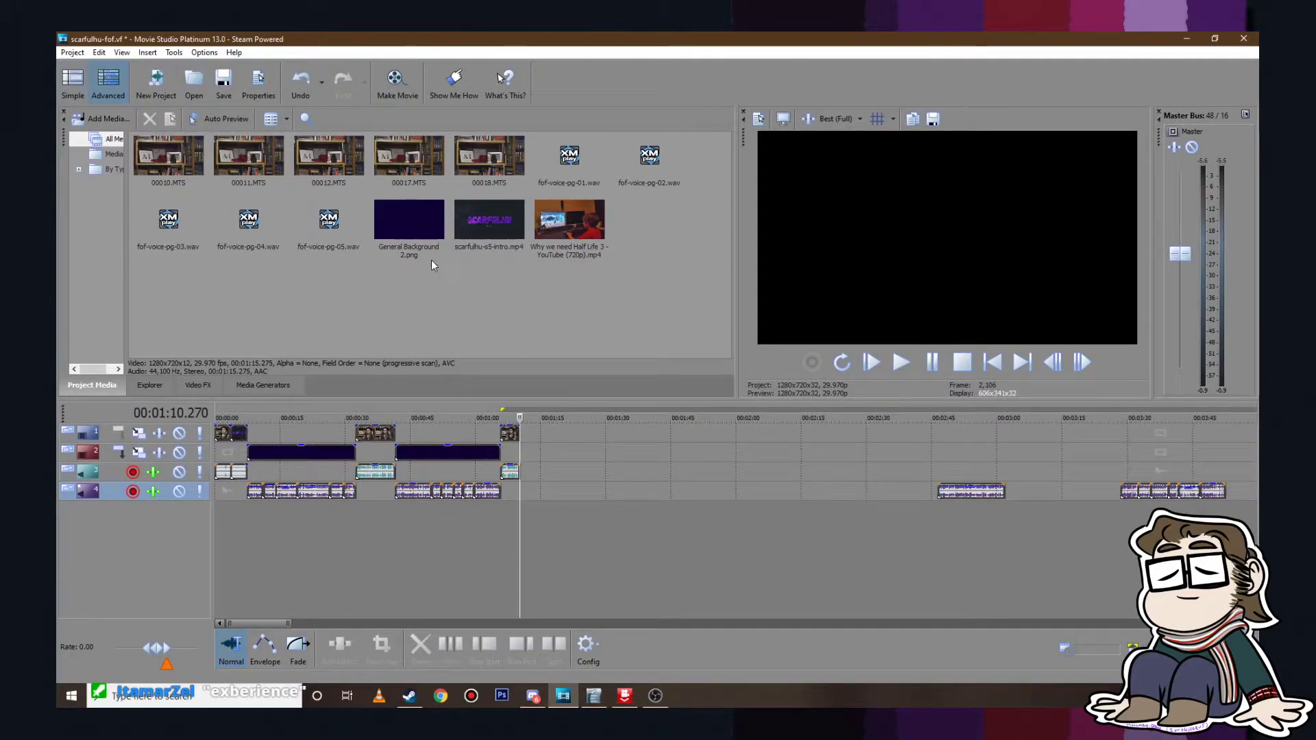
{"action": "scroll", "coordinate": [561, 422], "scroll_direction": "up", "scroll_amount": 3}
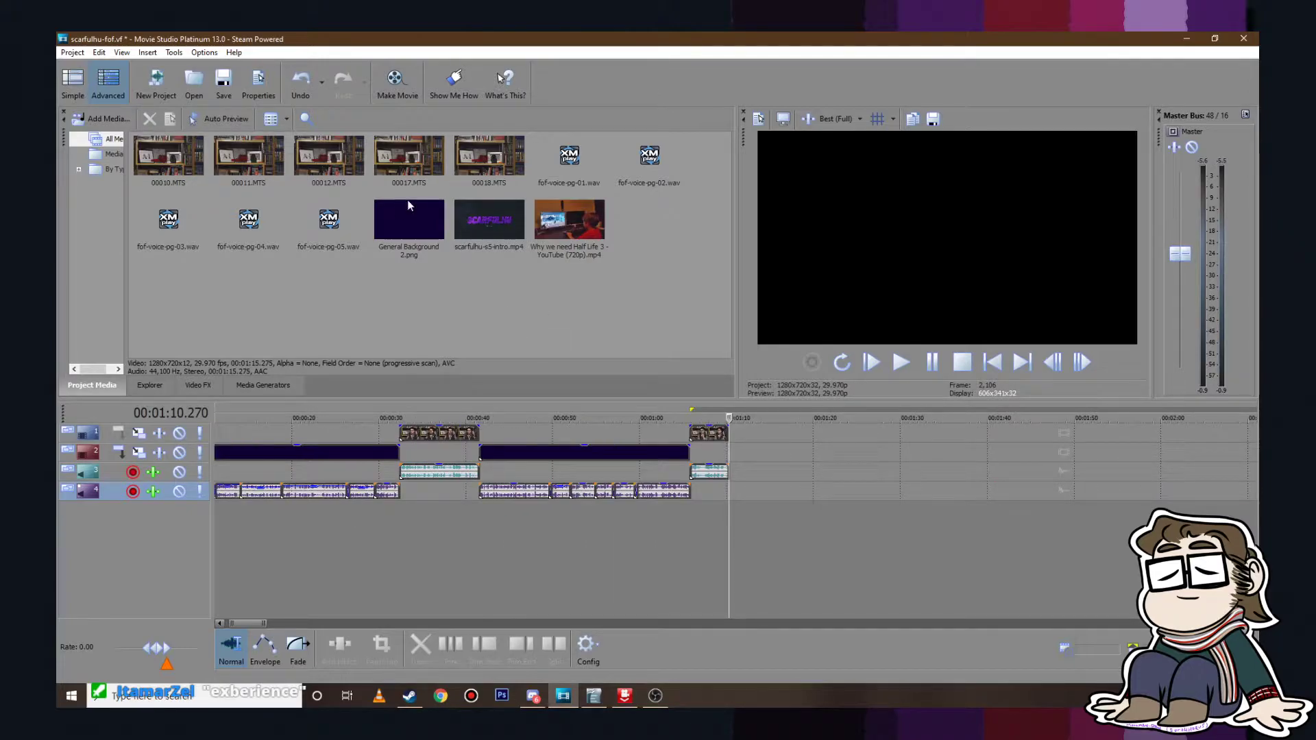
Step: In the OpenOffice Writer script, highlight "I'm here to offer you a new experience, if you're willing to listen." green, and return to Movie Studio
{"action": "left_click", "coordinate": [594, 695]}
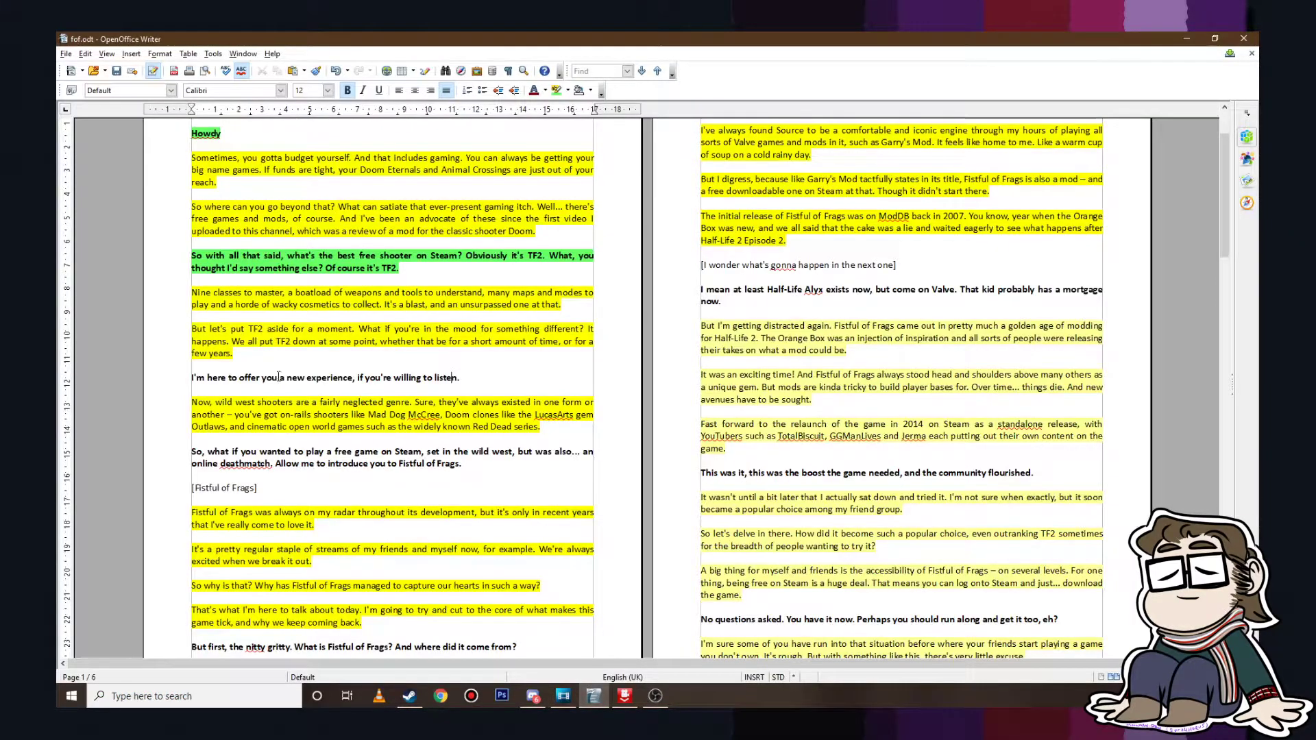
{"action": "left_click_drag", "start_coordinate": [266, 385], "coordinate": [459, 378]}
{"action": "left_click", "coordinate": [557, 90]}
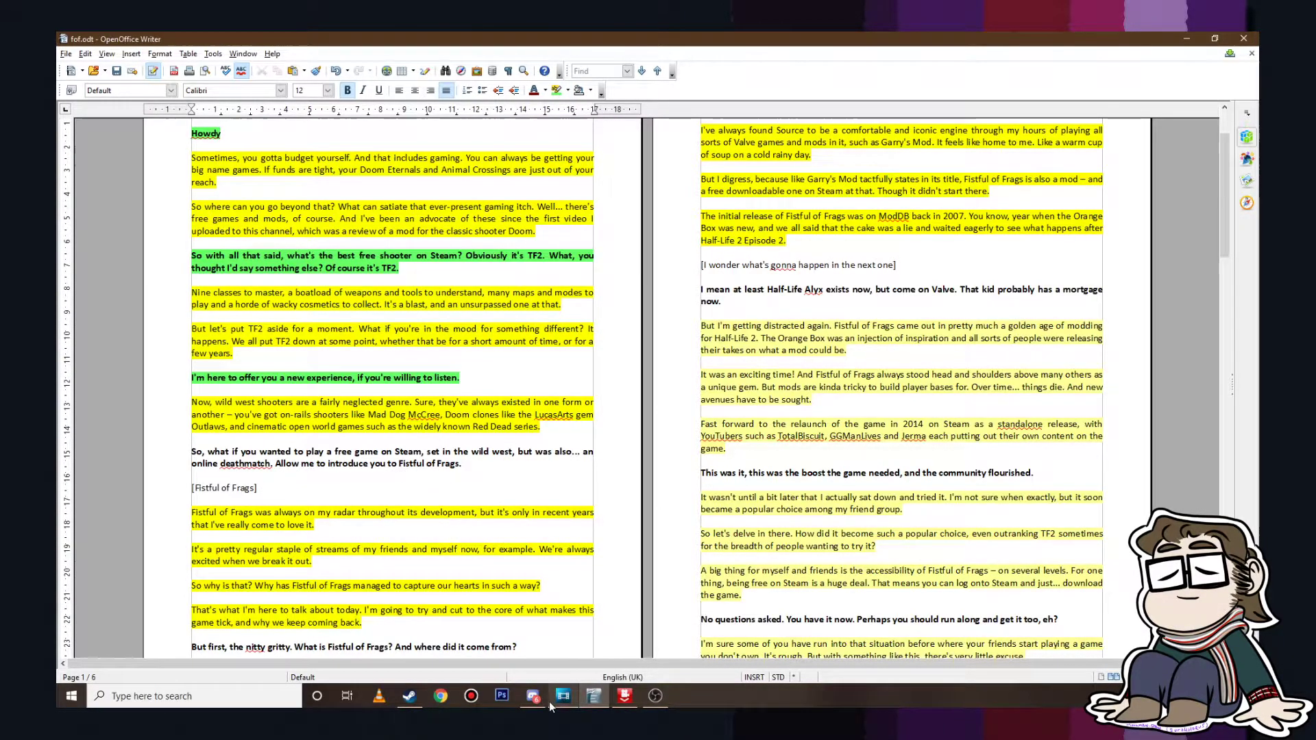
{"action": "left_click", "coordinate": [571, 696]}
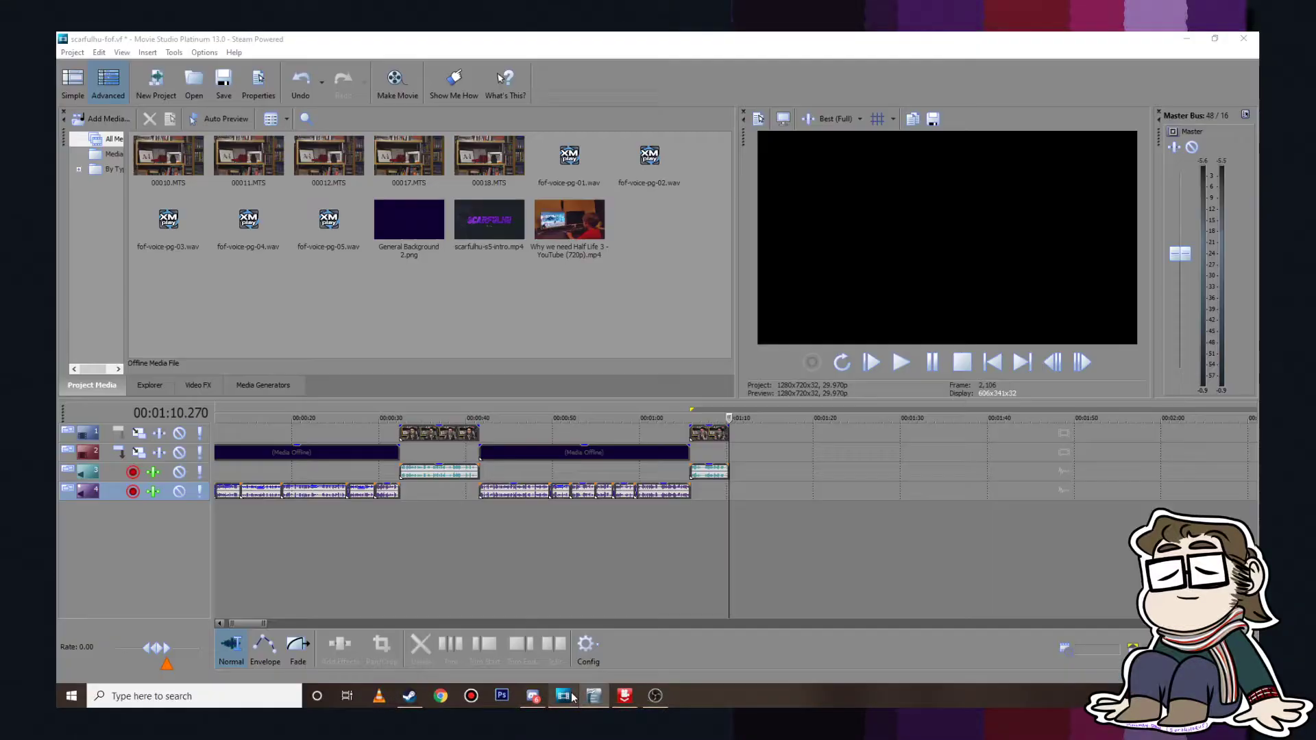
{"action": "scroll", "coordinate": [832, 509], "scroll_direction": "down", "scroll_amount": 8}
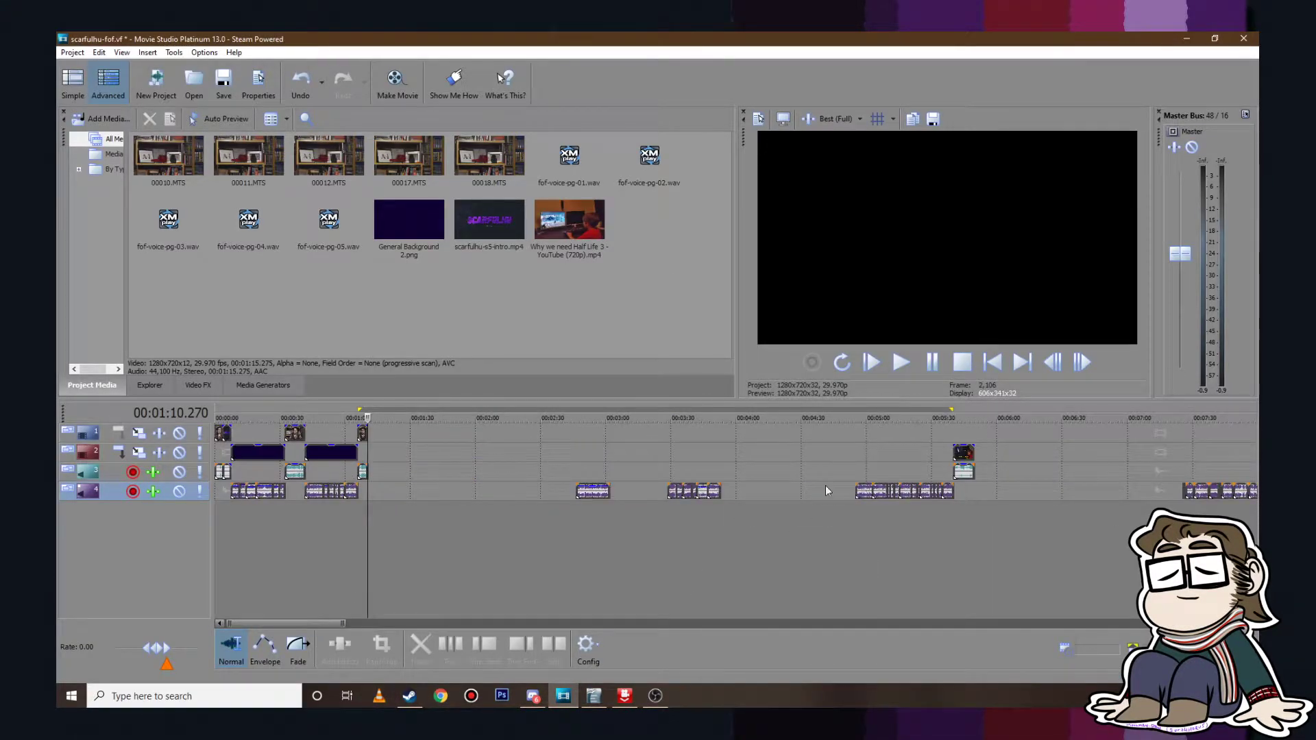
Step: Launch HandBrake and start opening a single video file as the encoding source
{"action": "left_click", "coordinate": [70, 696]}
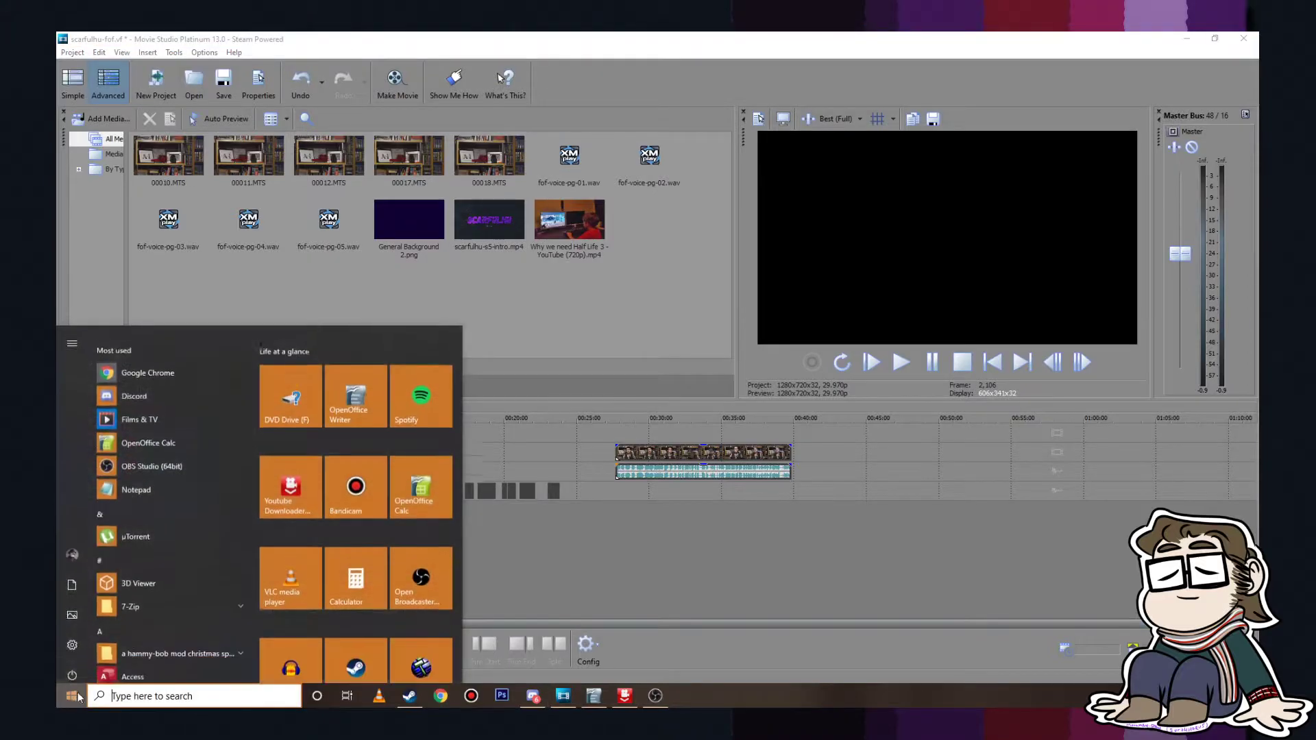
{"action": "left_click", "coordinate": [77, 582]}
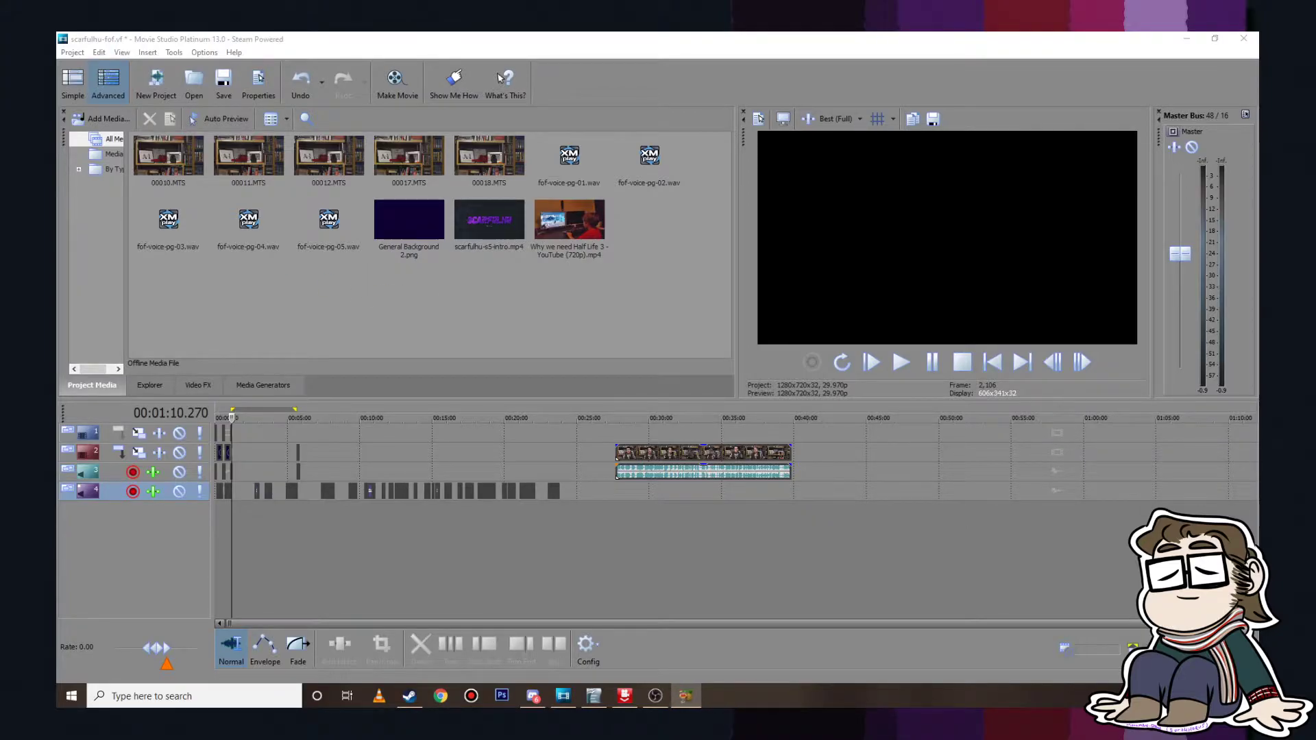
{"action": "left_click", "coordinate": [491, 192]}
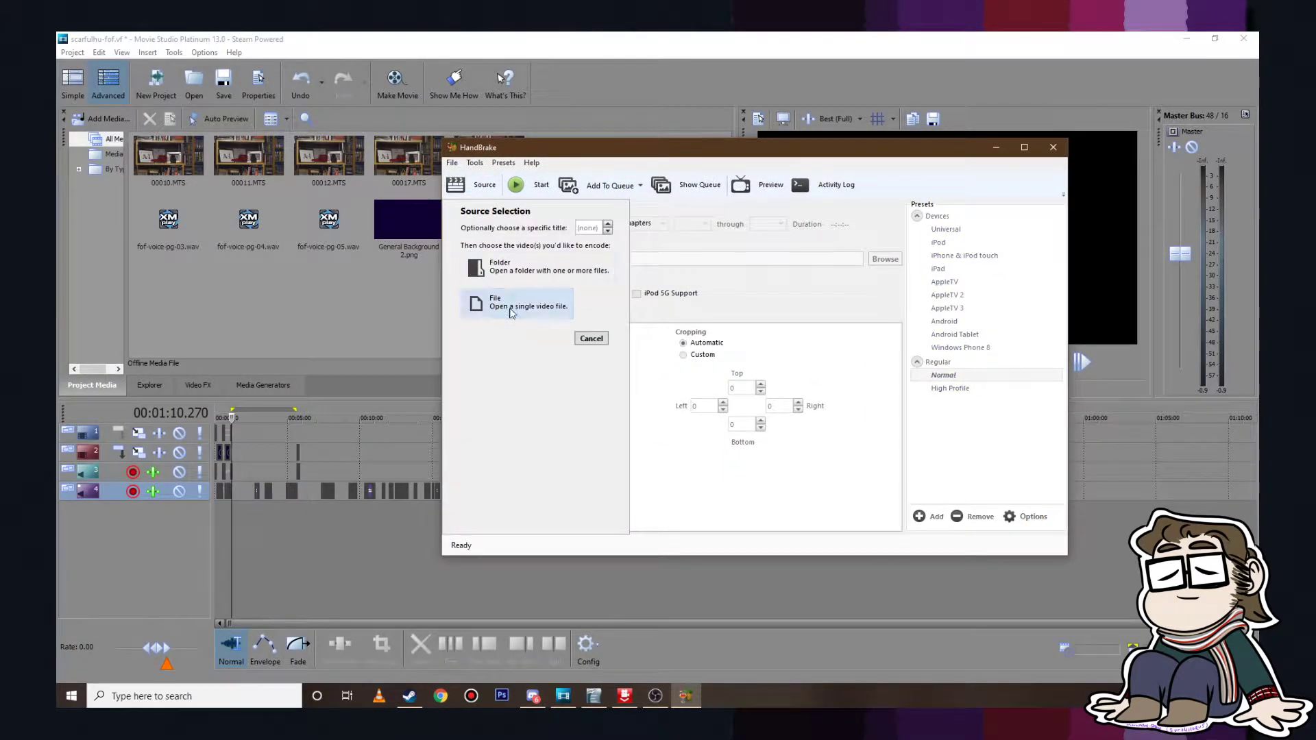
{"action": "left_click", "coordinate": [505, 303]}
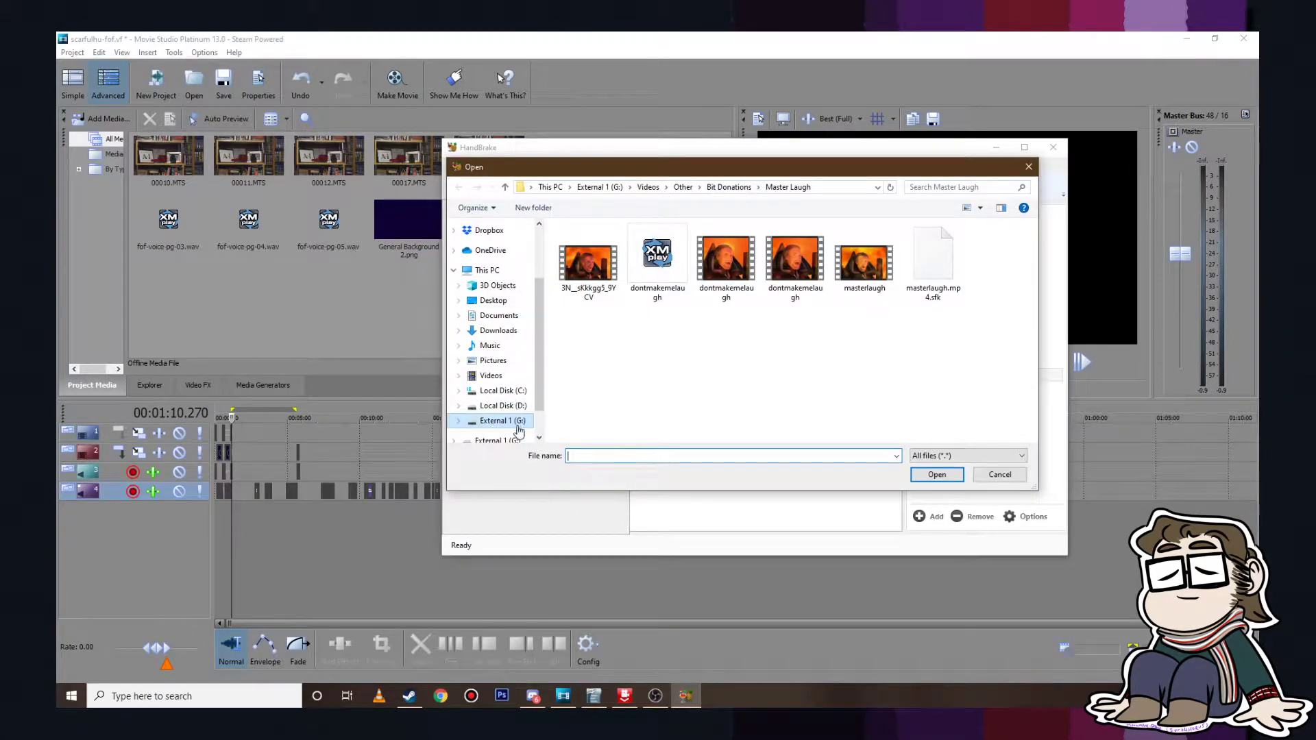
{"action": "left_click", "coordinate": [501, 405]}
{"action": "double_click", "coordinate": [591, 363]}
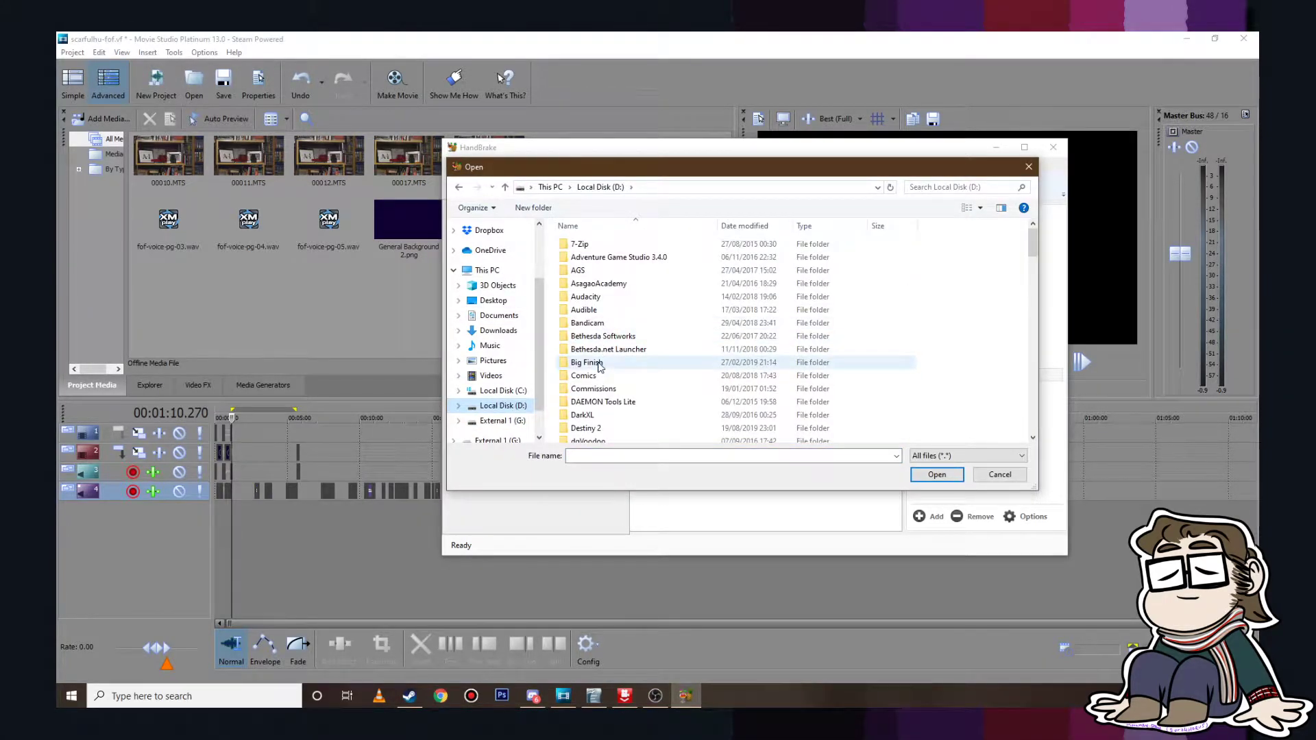
{"action": "left_click", "coordinate": [601, 187]}
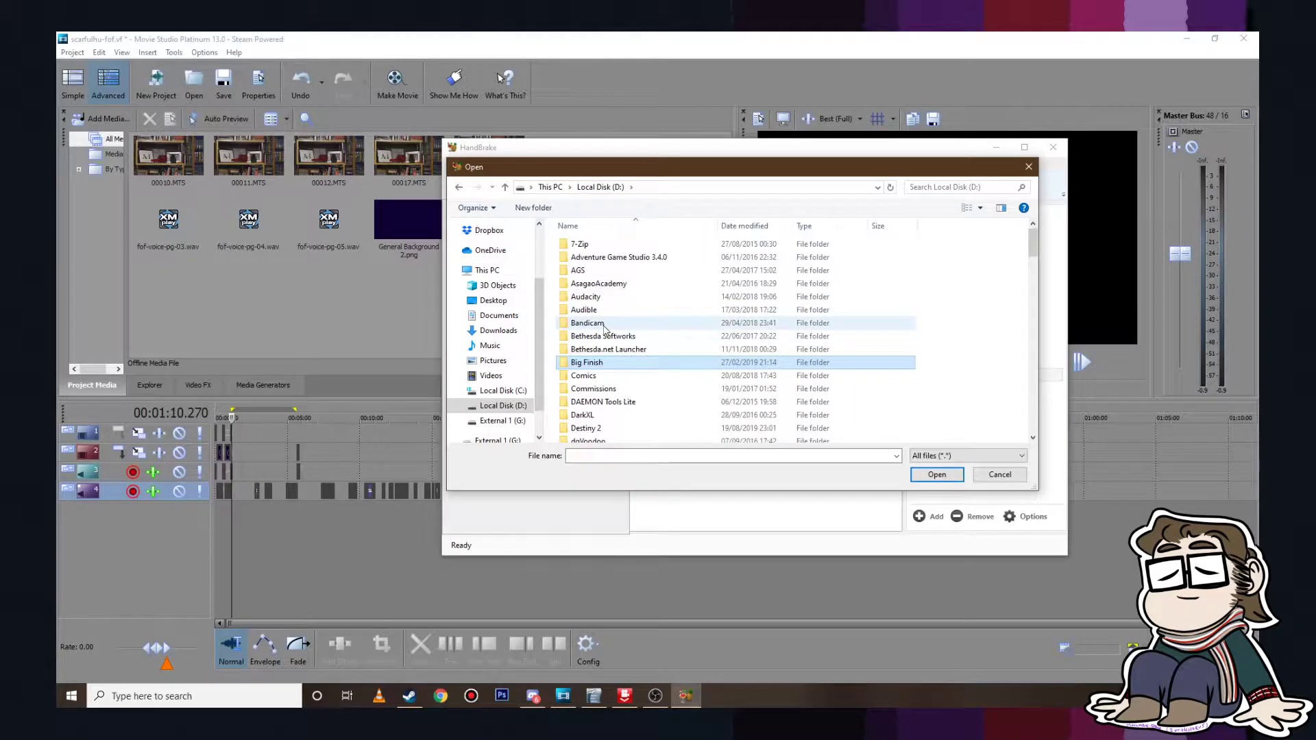
{"action": "double_click", "coordinate": [595, 323]}
{"action": "double_click", "coordinate": [584, 257]}
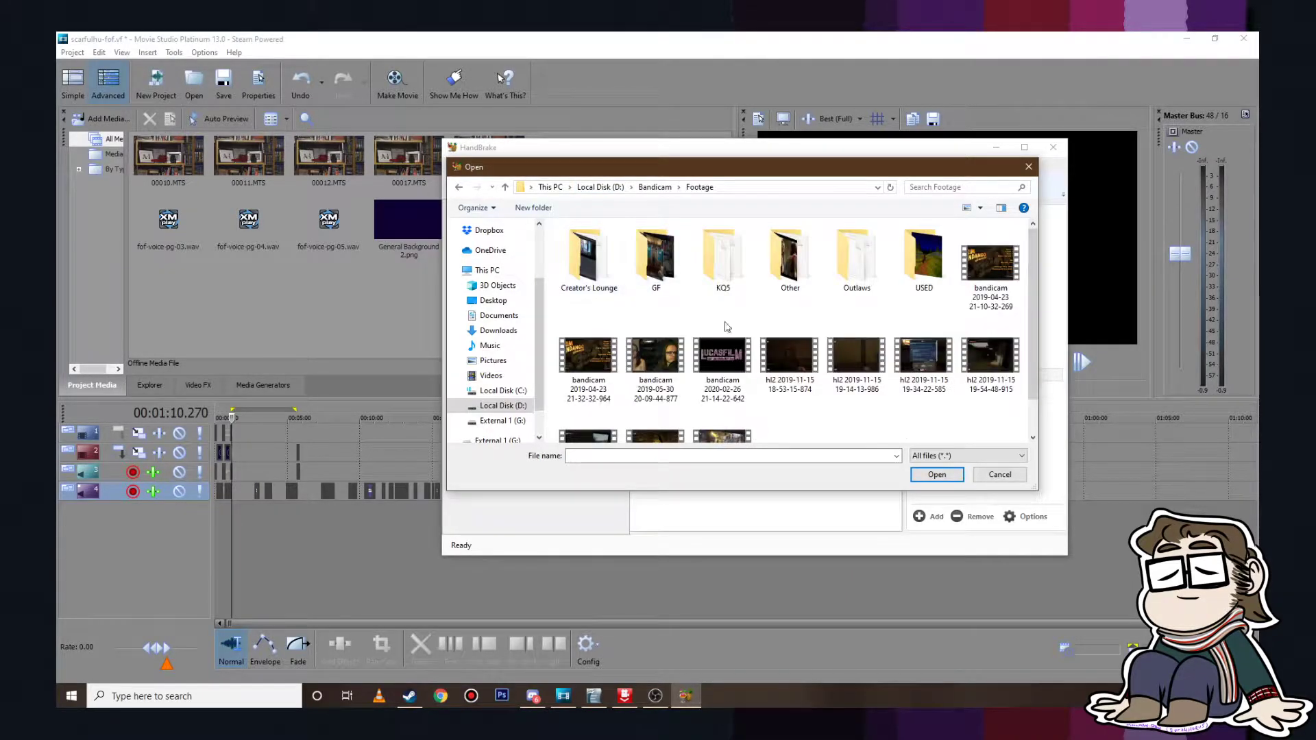
{"action": "scroll", "coordinate": [883, 404], "scroll_direction": "down", "scroll_amount": 1}
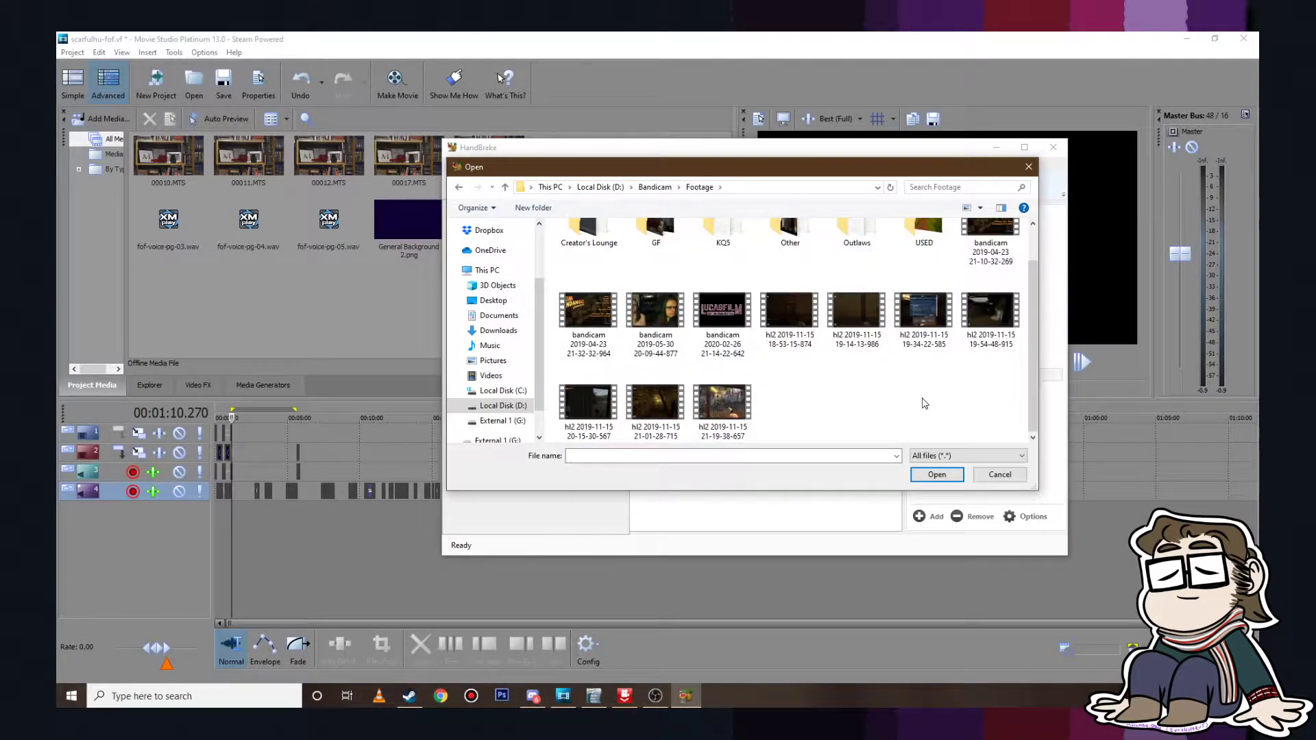
{"action": "left_click", "coordinate": [790, 314]}
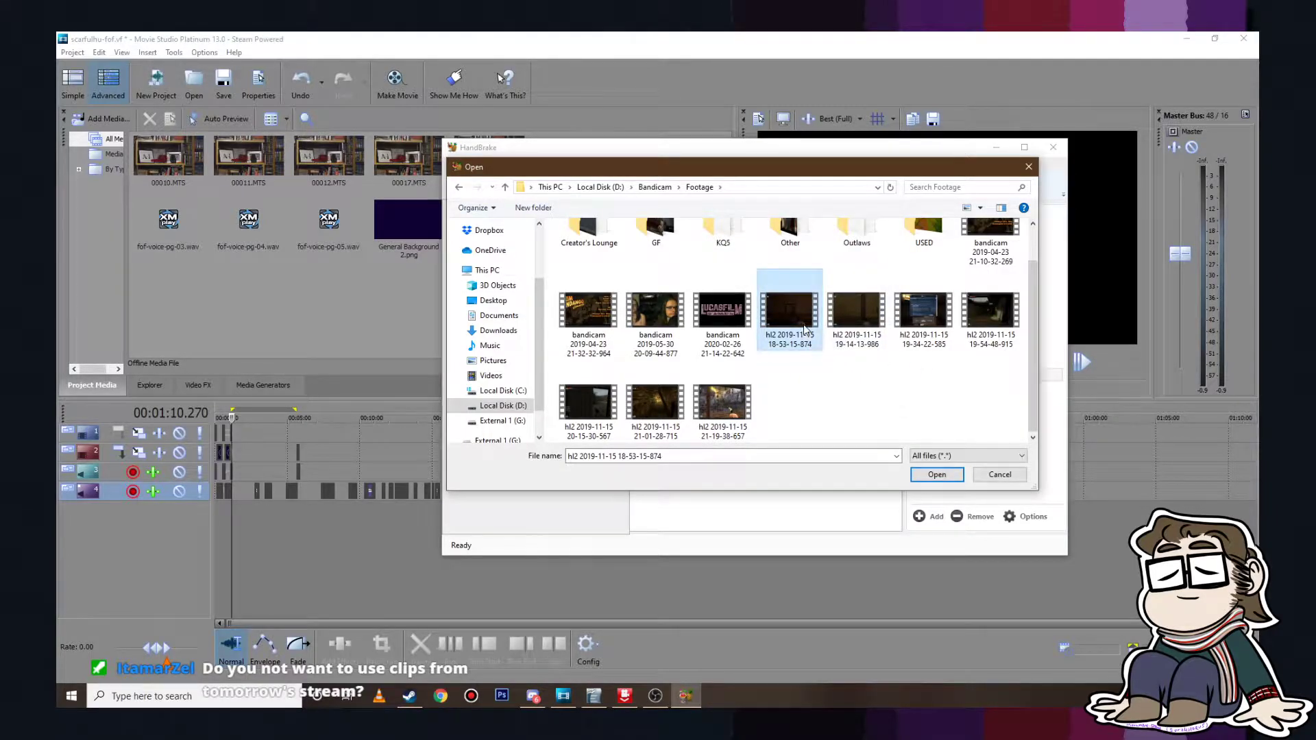
{"action": "left_click", "coordinate": [748, 415]}
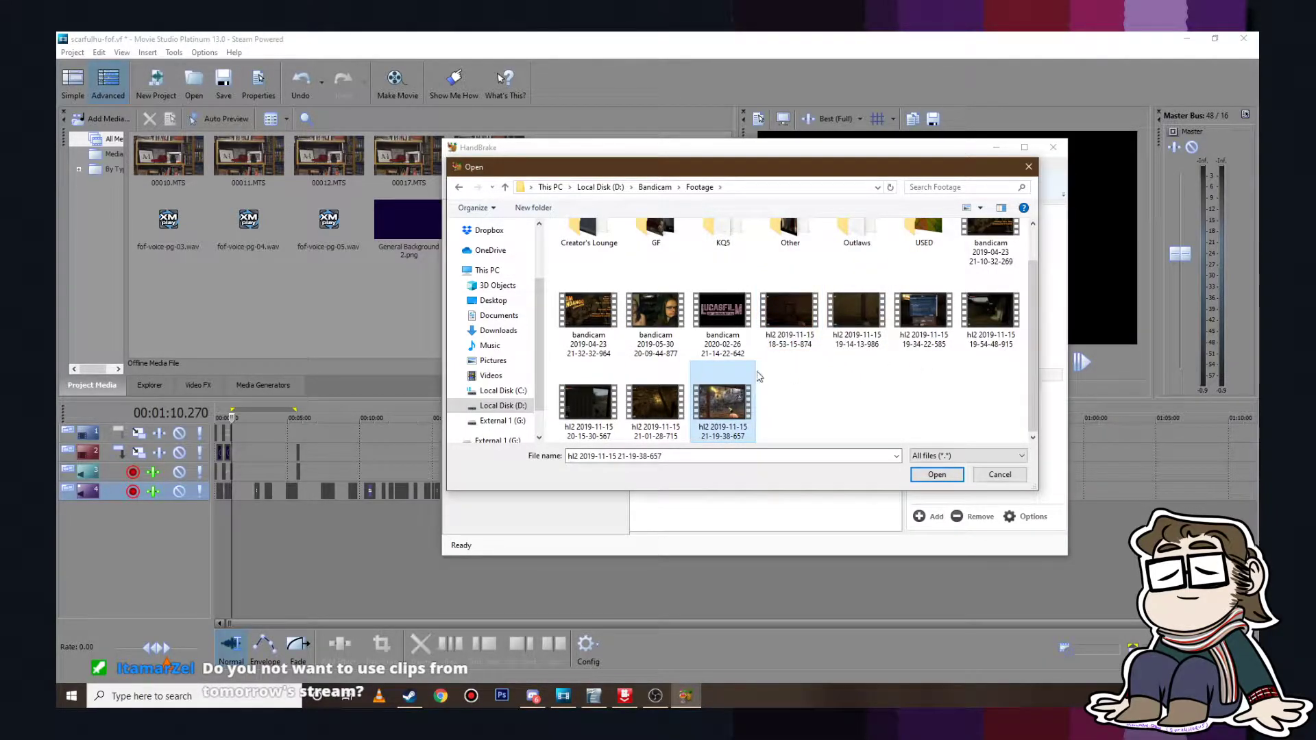
{"action": "left_click", "coordinate": [788, 312]}
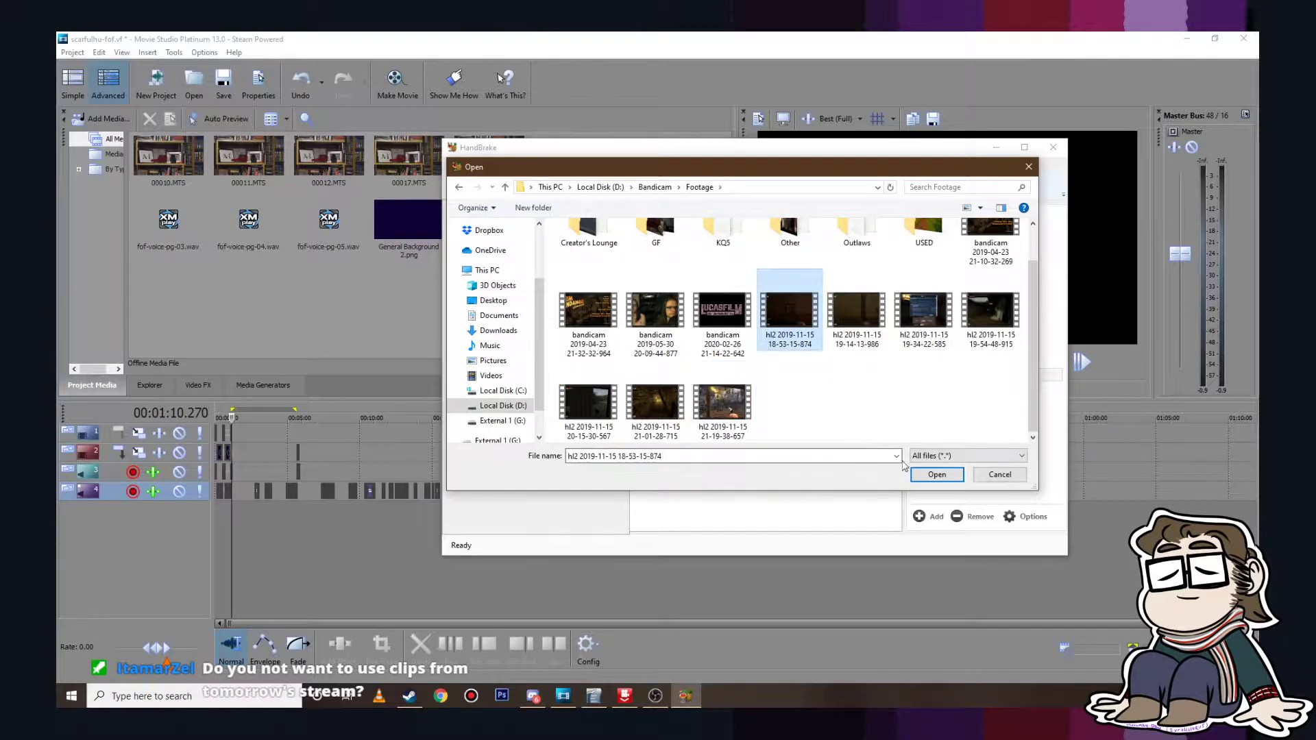
{"action": "left_click", "coordinate": [936, 474]}
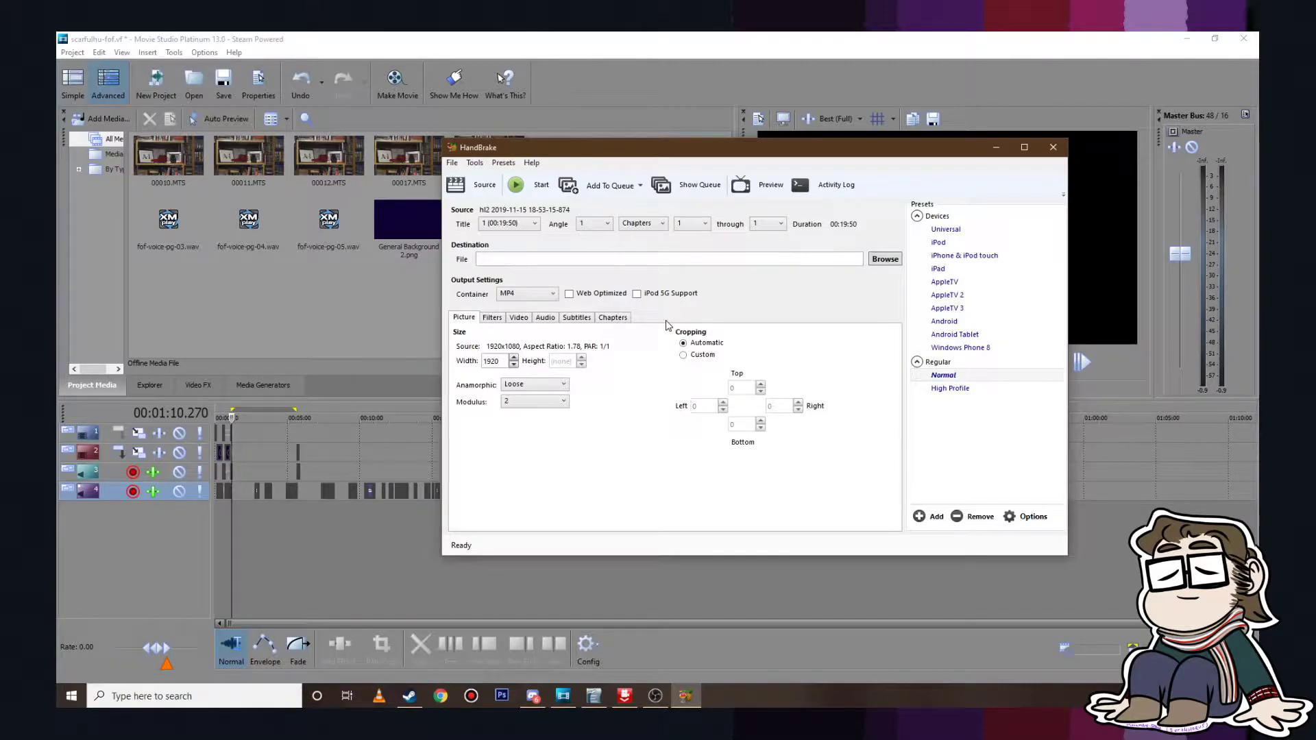
Step: Choose the output destination by creating a folder named FOF inside Bandicam\Footage and opening it
{"action": "left_click", "coordinate": [885, 259]}
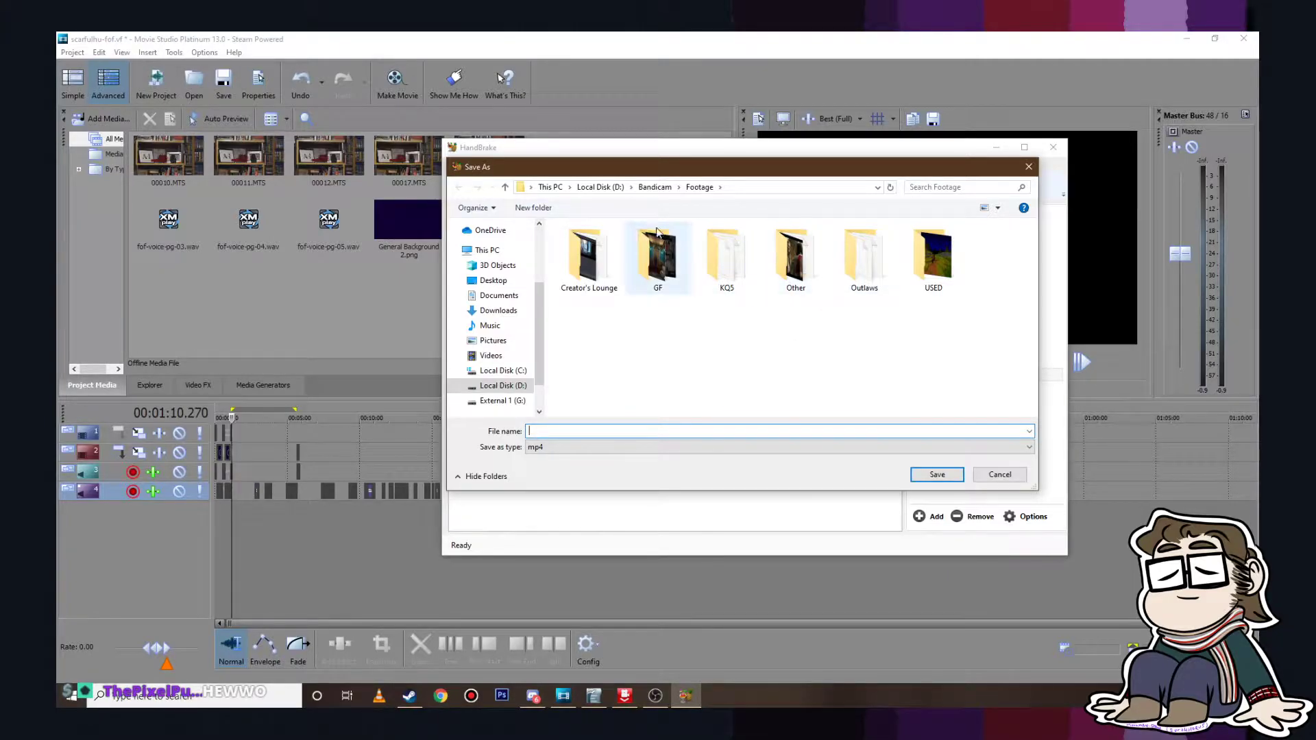
{"action": "left_click", "coordinate": [551, 211]}
{"action": "type", "text": "FOF"}
{"action": "key", "text": "Return"}
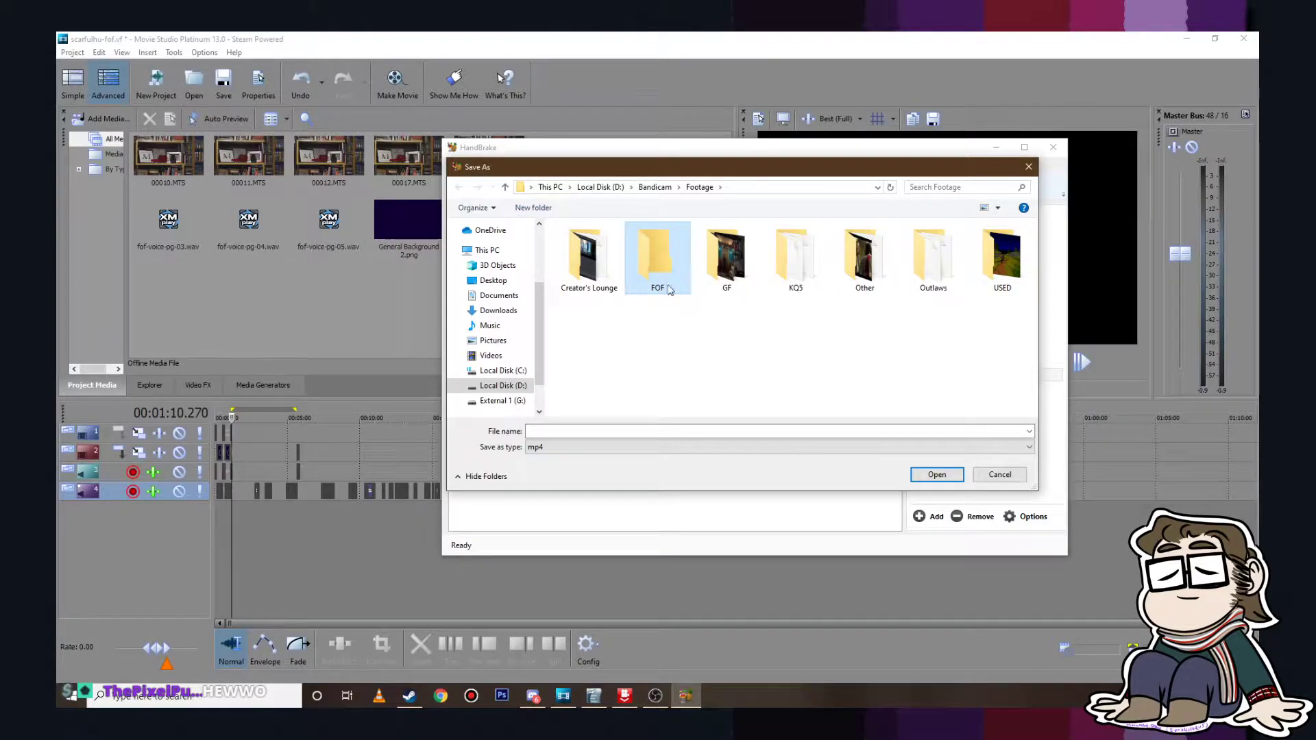
{"action": "key", "text": "Return"}
Step: Name the output file fof-gameplay-01 in MP4 format and start the encode
{"action": "left_click", "coordinate": [597, 433]}
{"action": "type", "text": "fof"}
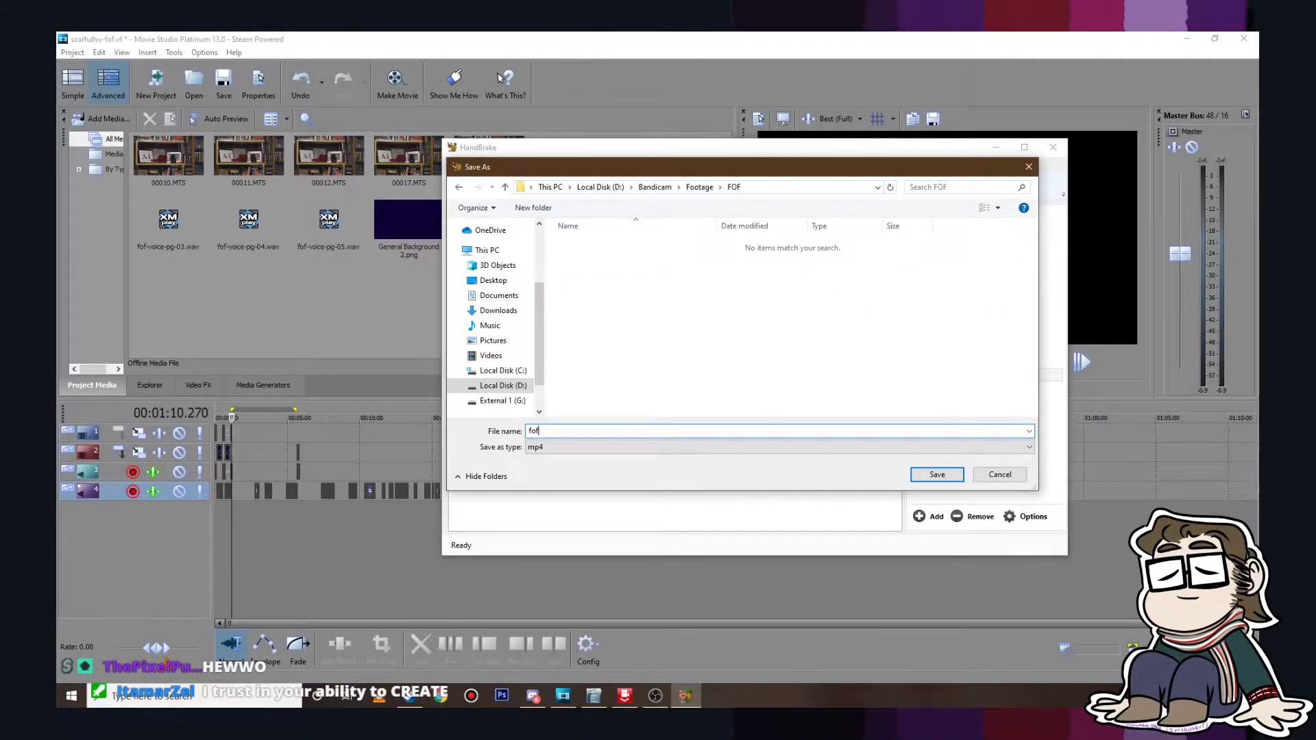
{"action": "type", "text": "-gameplay-01"}
{"action": "key", "text": "Return"}
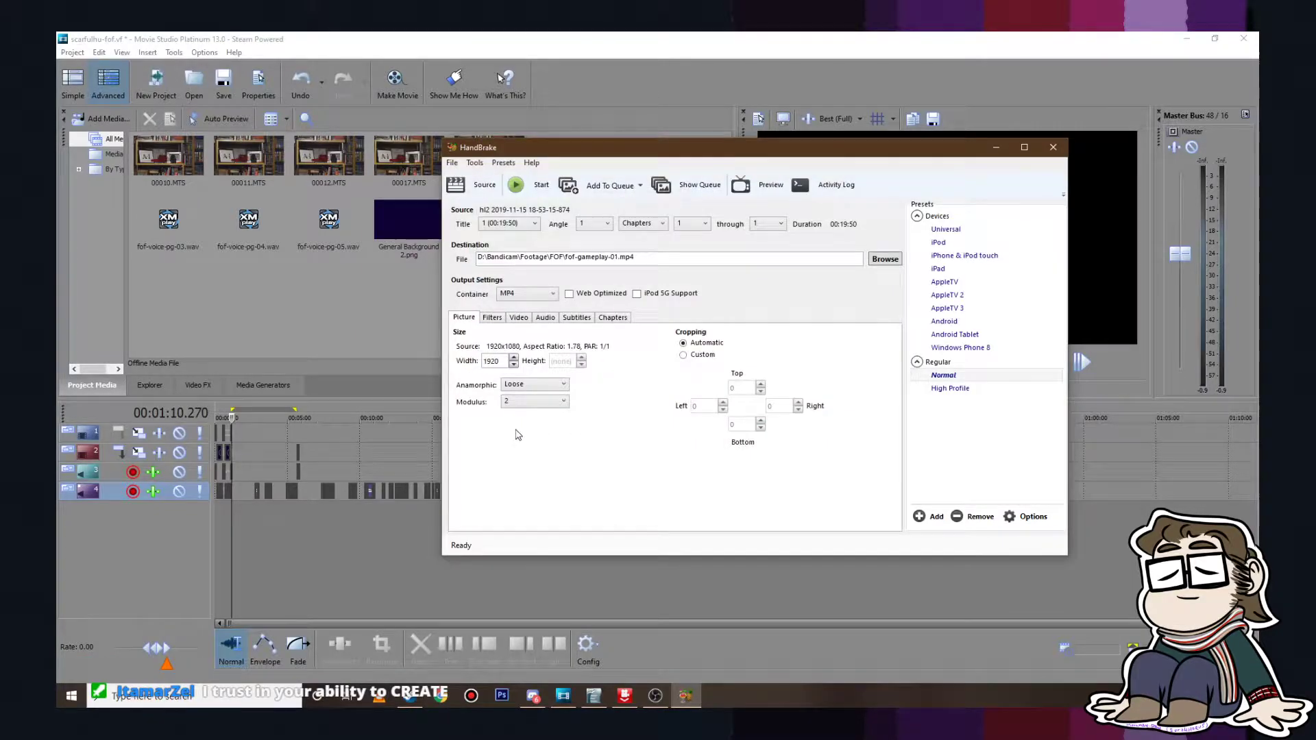
{"action": "left_click", "coordinate": [527, 185]}
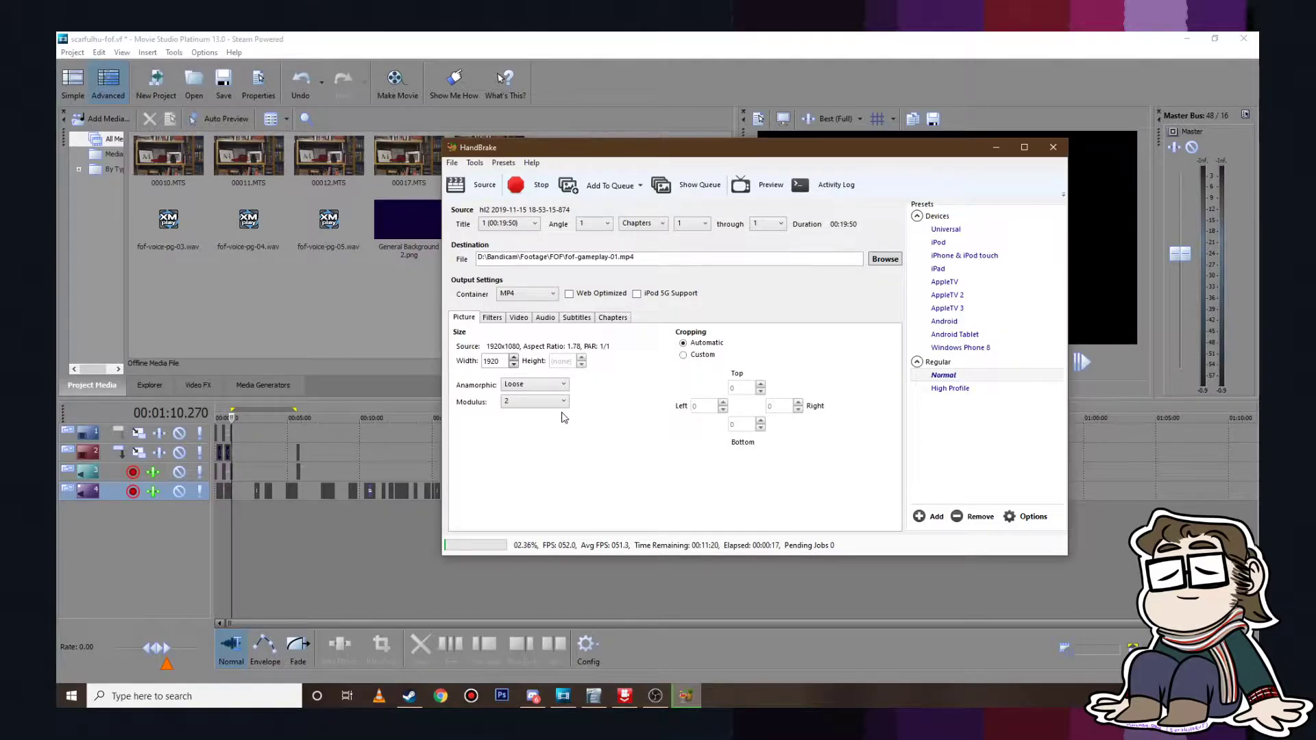
Step: Return to Movie Studio and set the playhead at the start of the next voice-over clip, at 2:46.400
{"action": "left_click", "coordinate": [523, 38]}
{"action": "scroll", "coordinate": [382, 499], "scroll_direction": "up", "scroll_amount": 5}
{"action": "left_click", "coordinate": [631, 479]}
{"action": "left_click", "coordinate": [601, 472]}
{"action": "left_click", "coordinate": [652, 480]}
{"action": "left_click", "coordinate": [941, 462]}
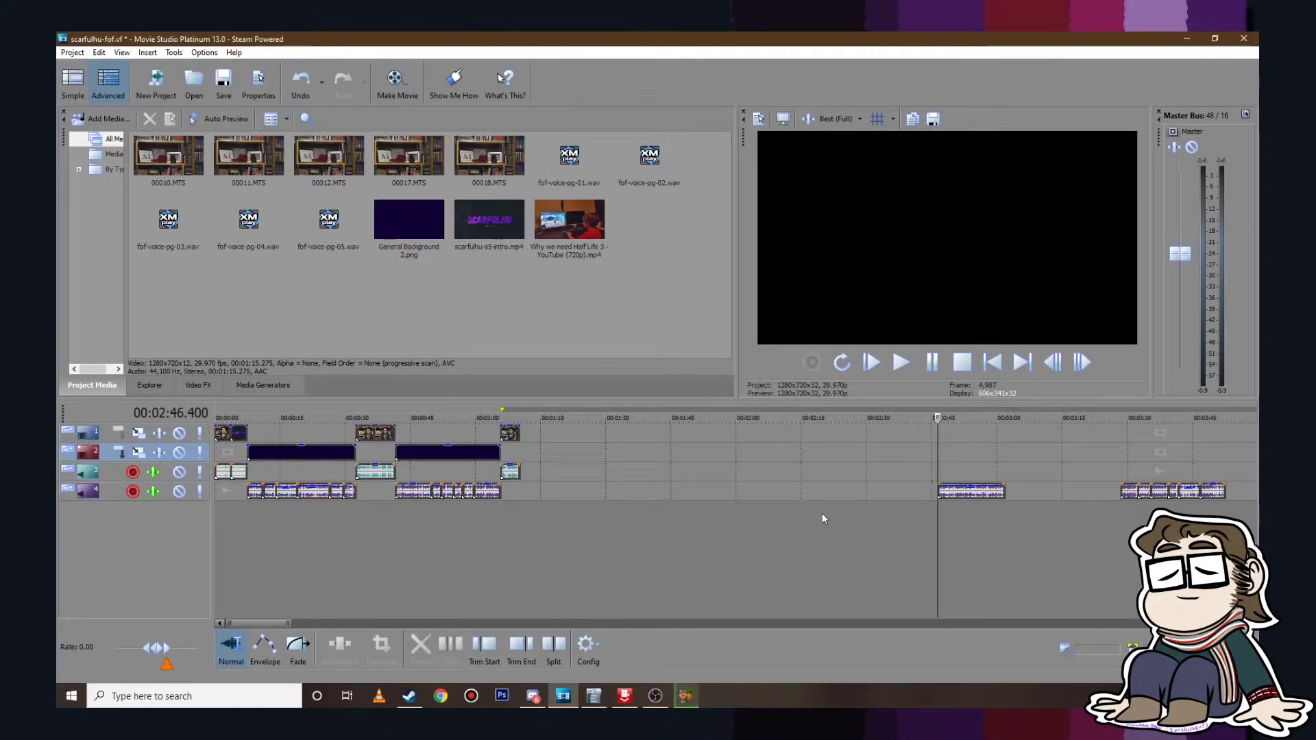
Step: Check the wild west shooters paragraph up to "Red Dead series" in the OpenOffice Writer script, and return to Movie Studio
{"action": "left_click", "coordinate": [593, 696]}
{"action": "left_click", "coordinate": [292, 427]}
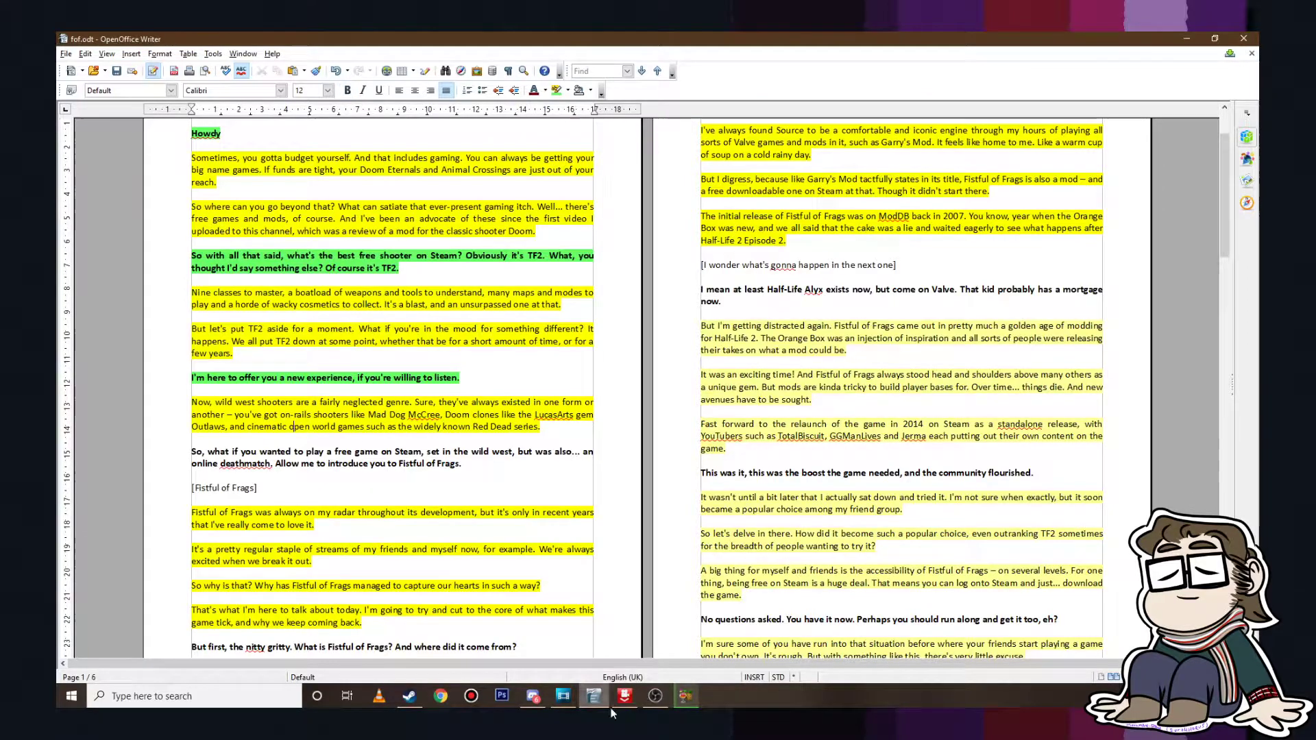
{"action": "left_click_drag", "start_coordinate": [473, 428], "coordinate": [520, 428]}
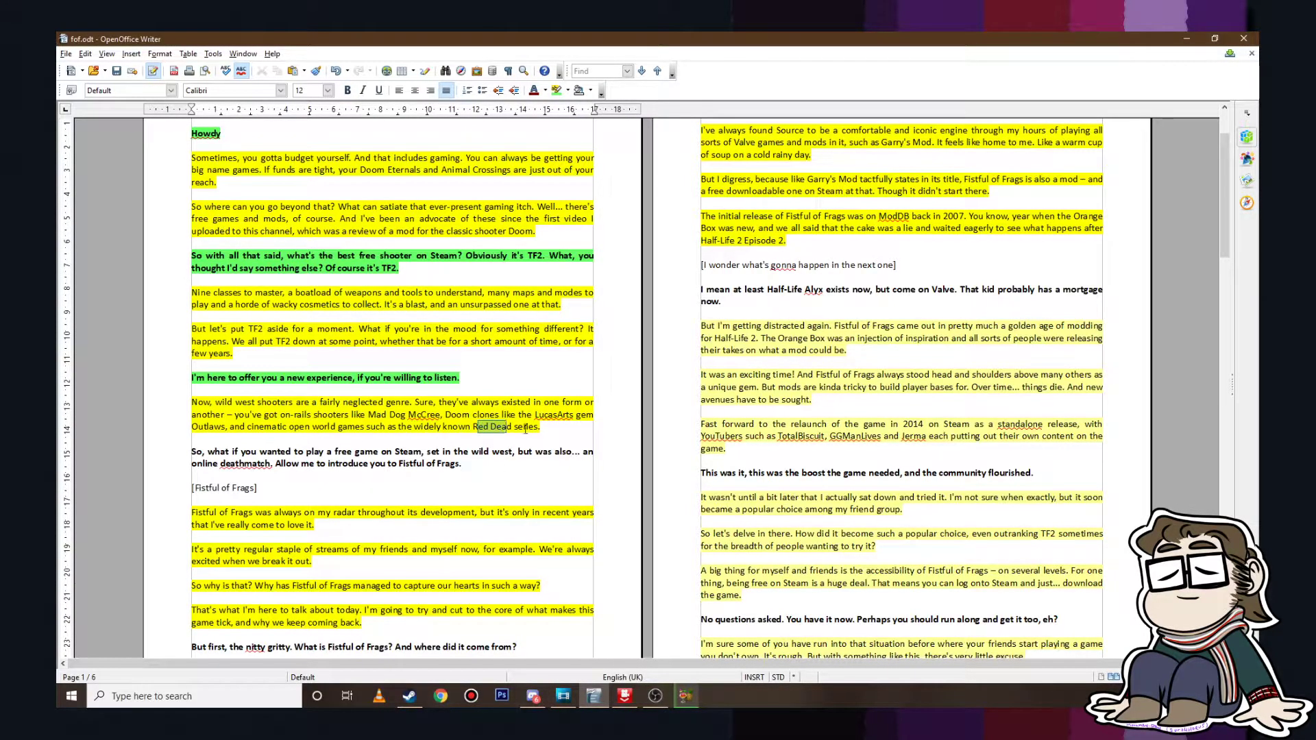
{"action": "left_click", "coordinate": [563, 696]}
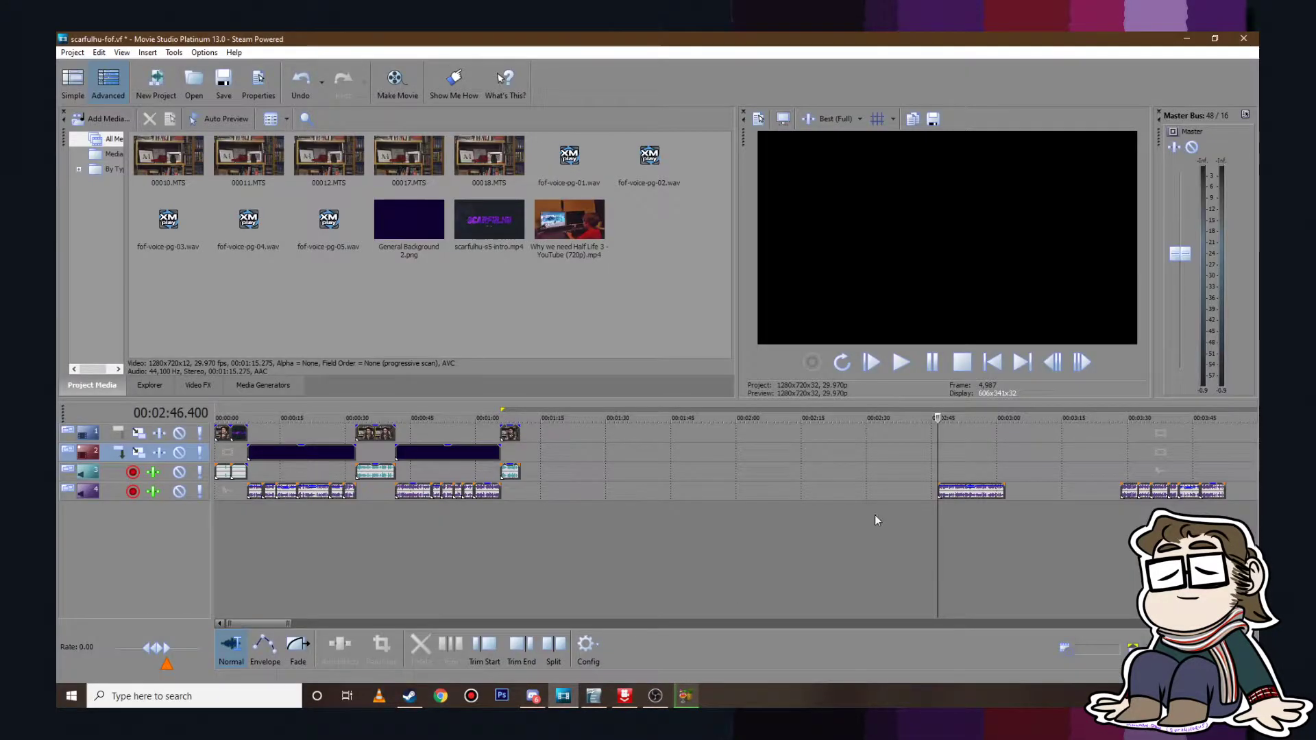
Step: Move the voice-over clip to the end of the on-camera take at 1:10.270, and cover its length with a copy of the purple background
{"action": "key", "text": "ctrl+v"}
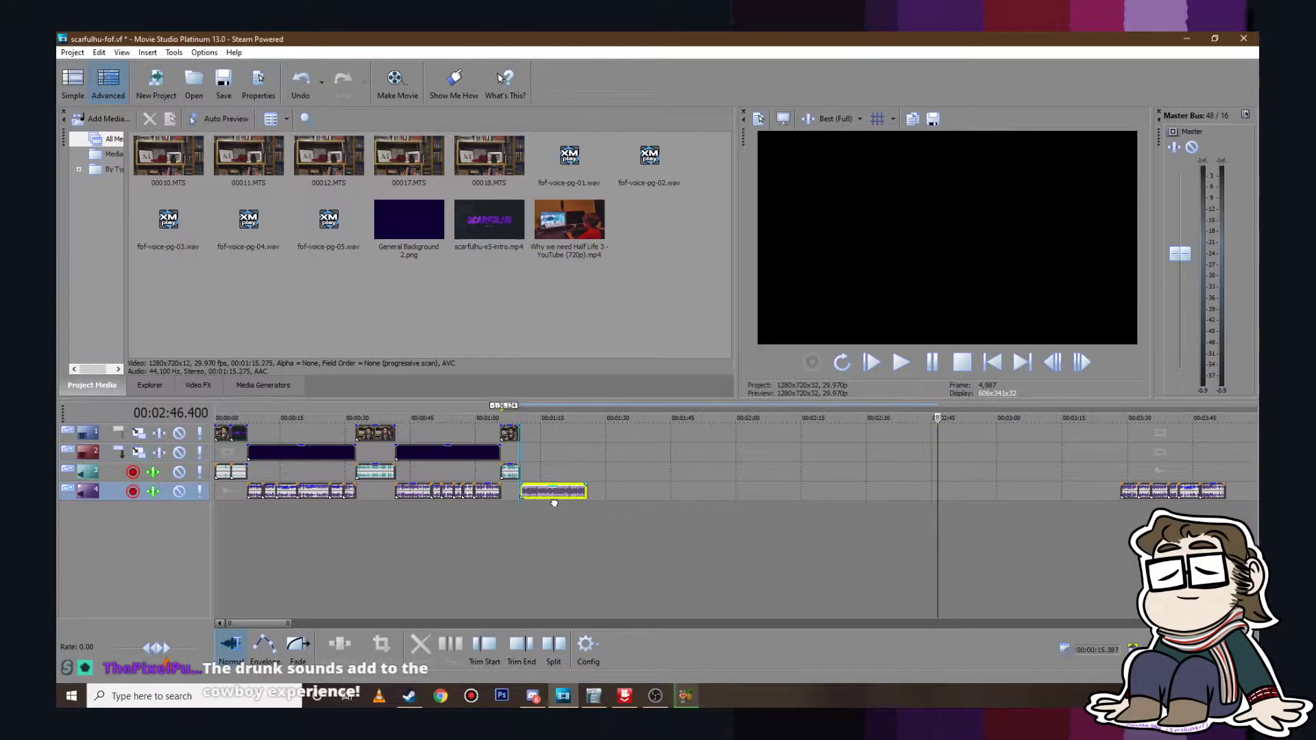
{"action": "left_click", "coordinate": [519, 451]}
{"action": "right_click", "coordinate": [449, 453]}
{"action": "left_click", "coordinate": [491, 412]}
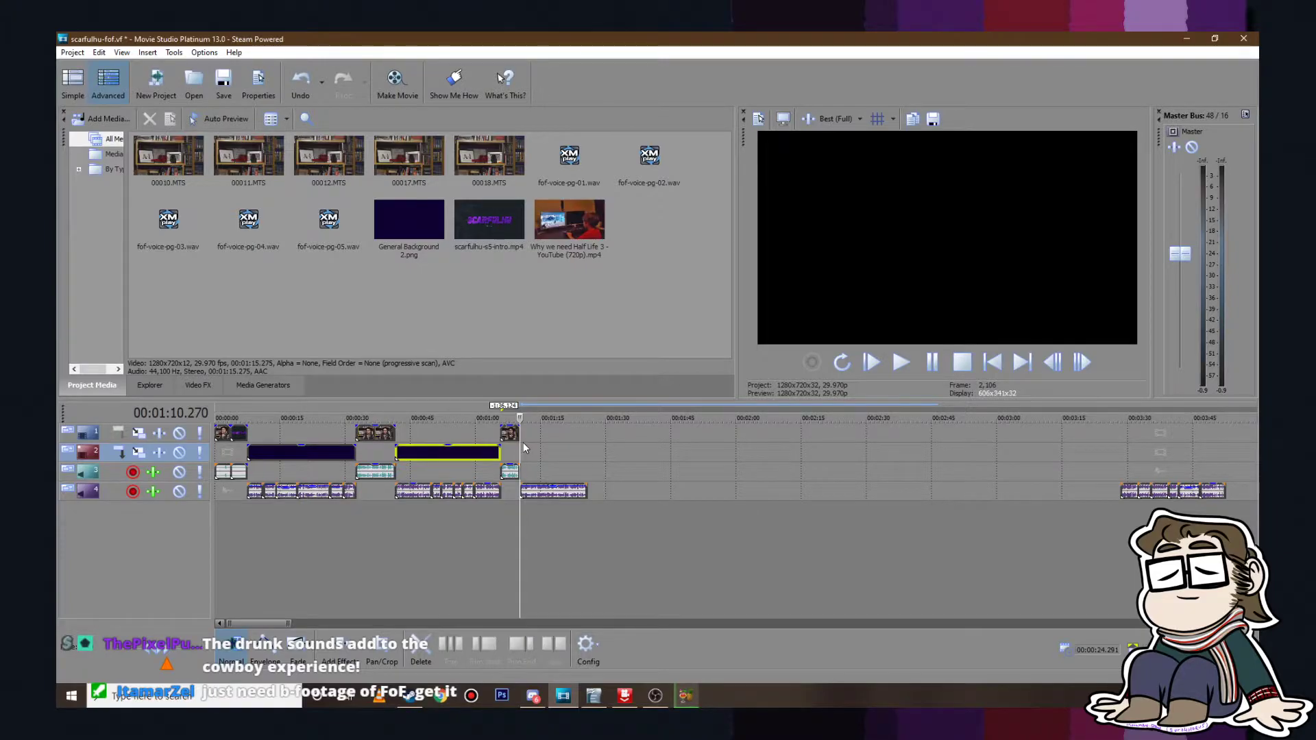
{"action": "right_click", "coordinate": [527, 451]}
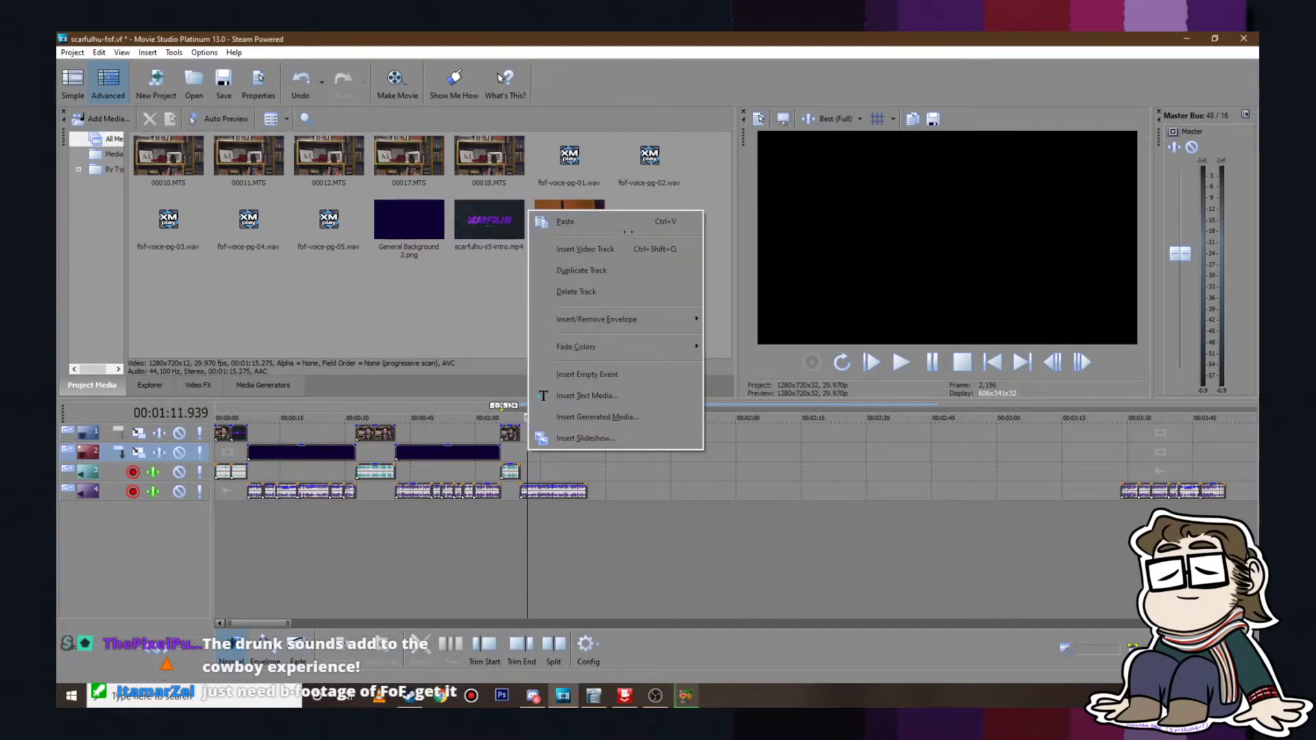
{"action": "left_click", "coordinate": [569, 221]}
{"action": "left_click", "coordinate": [595, 433]}
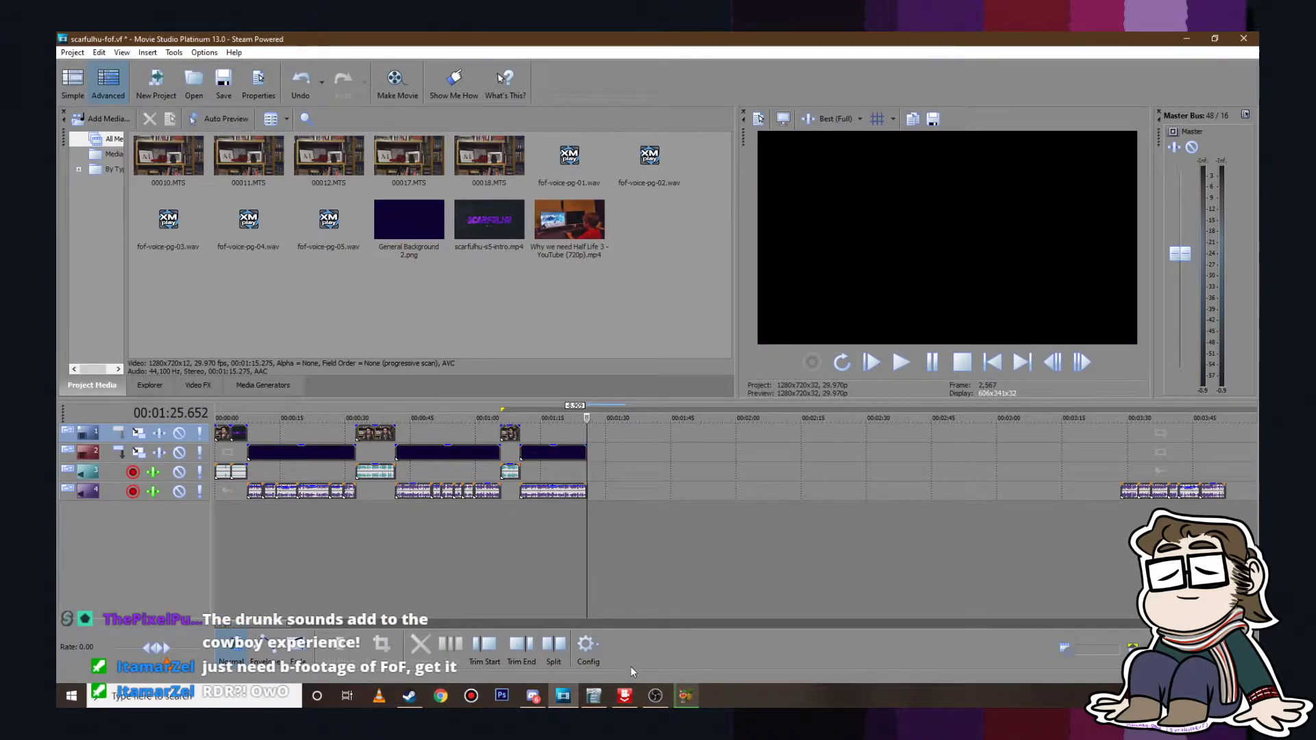
Step: Reread the Mad Dog McCree and Red Dead mentions in the OpenOffice Writer script, and return to Movie Studio
{"action": "left_click", "coordinate": [594, 695]}
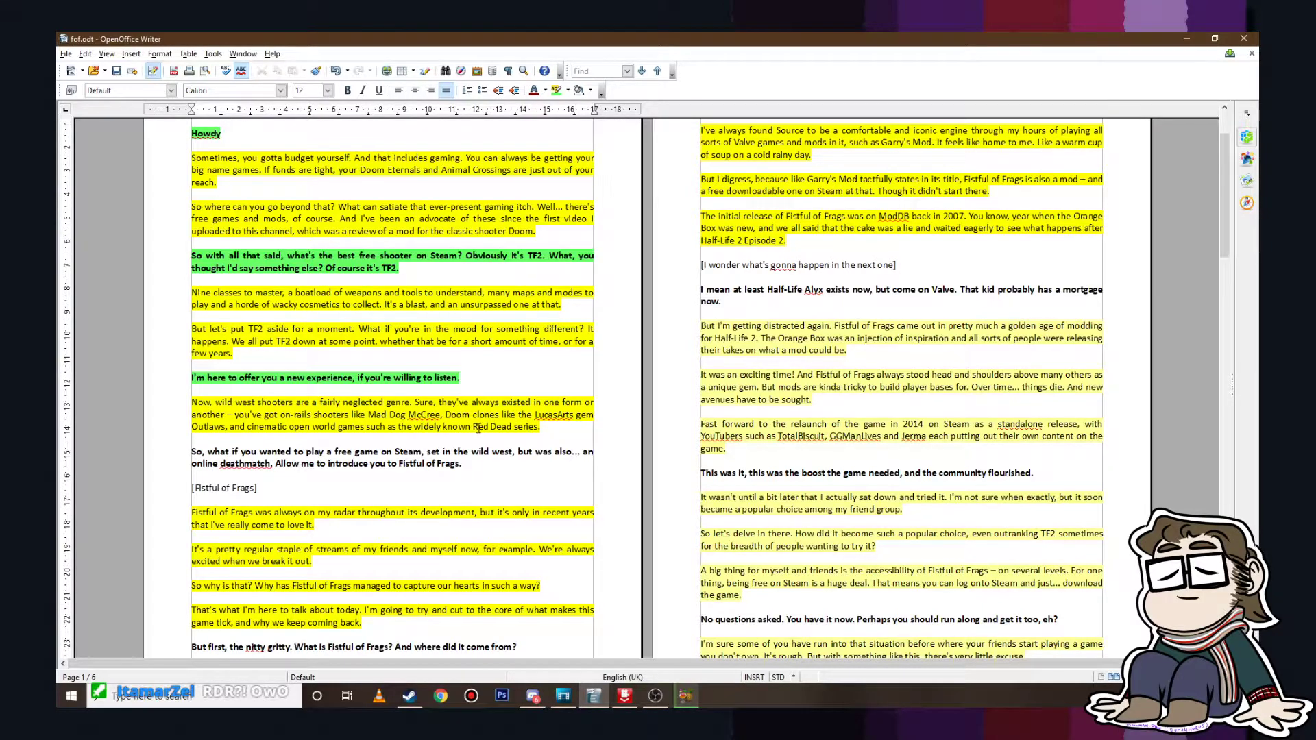
{"action": "left_click_drag", "start_coordinate": [470, 424], "coordinate": [522, 431]}
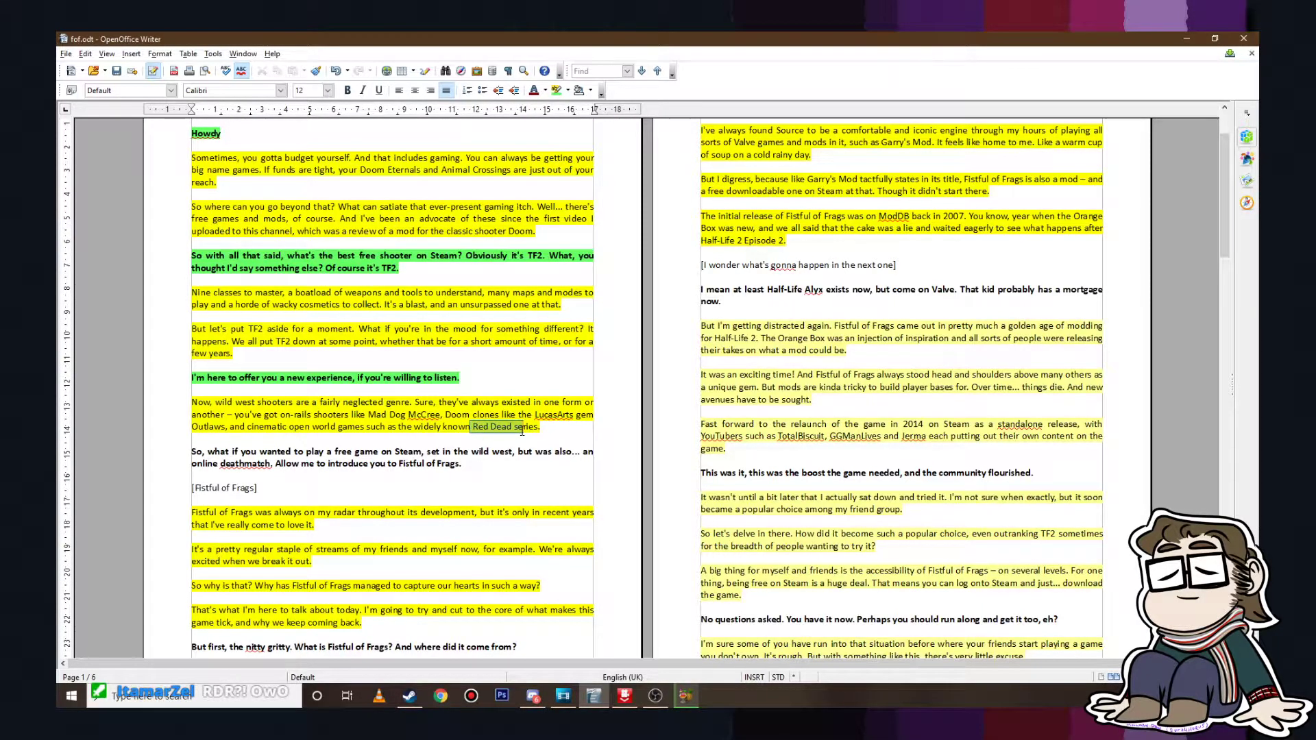
{"action": "left_click", "coordinate": [473, 430]}
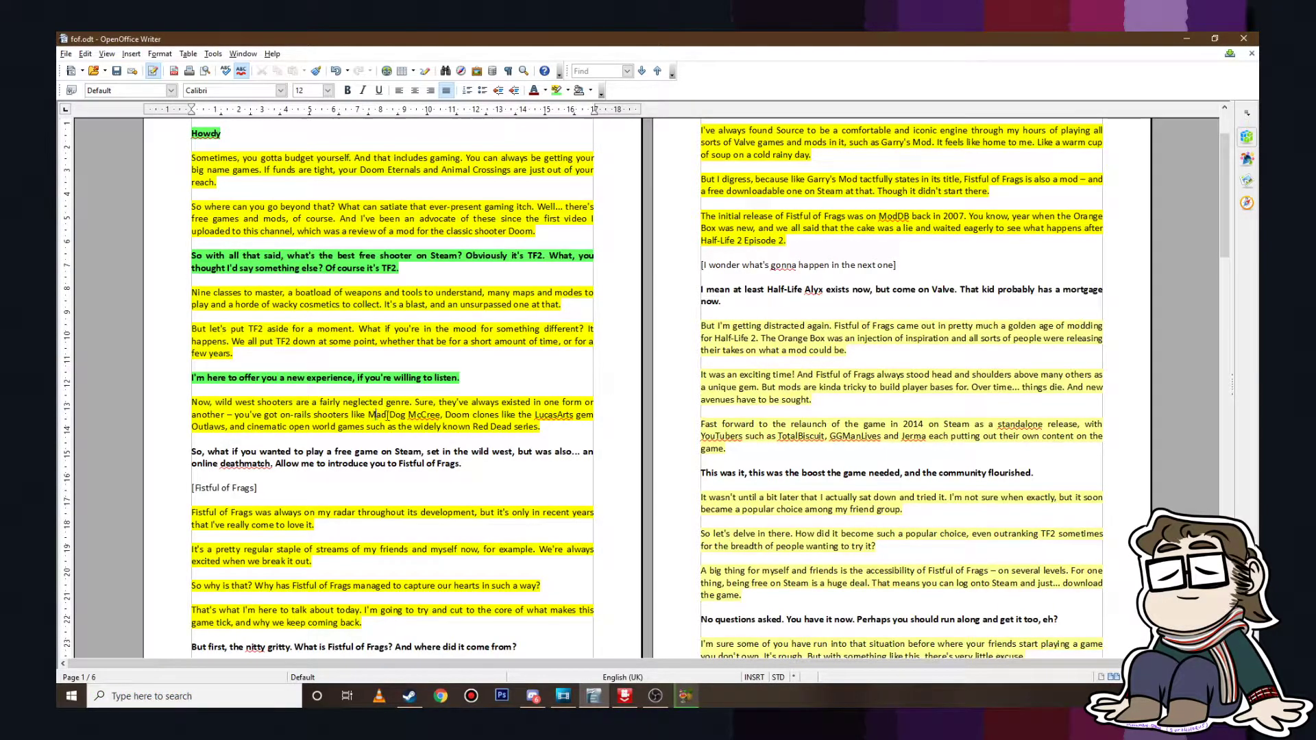
{"action": "left_click", "coordinate": [359, 436]}
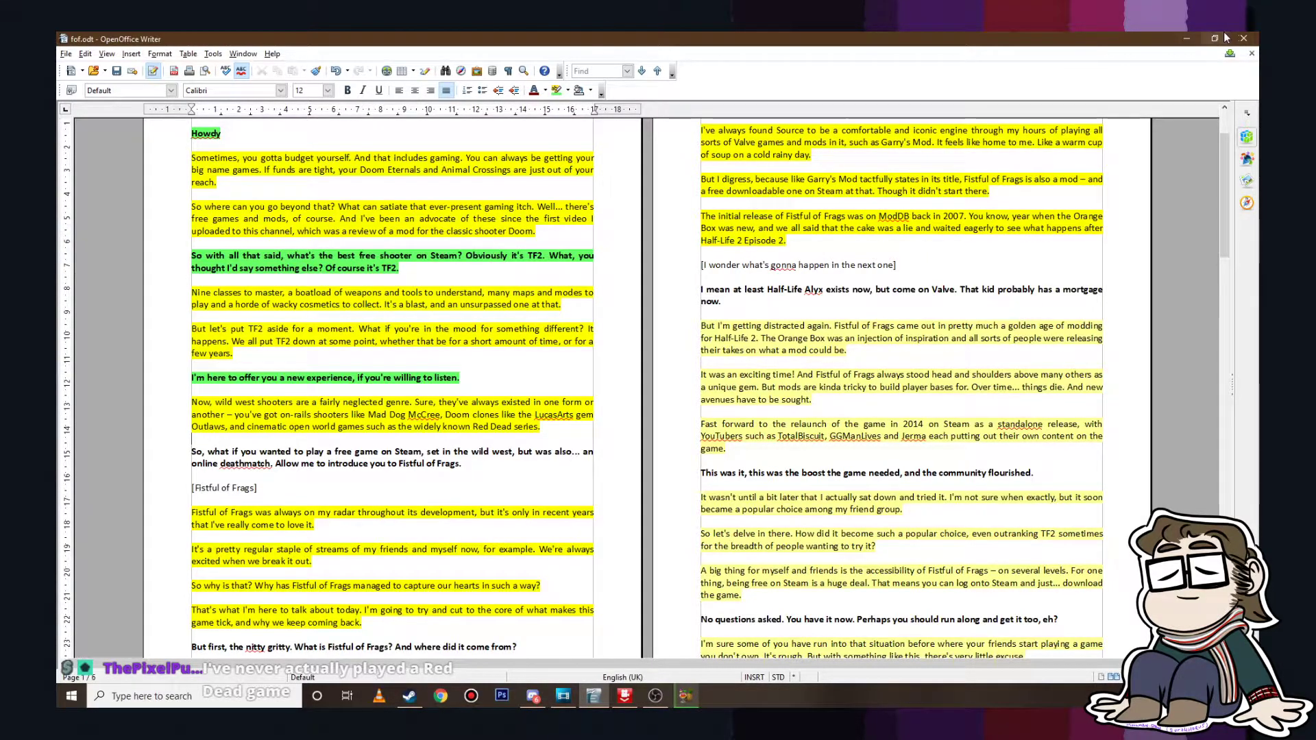
{"action": "left_click", "coordinate": [1184, 34]}
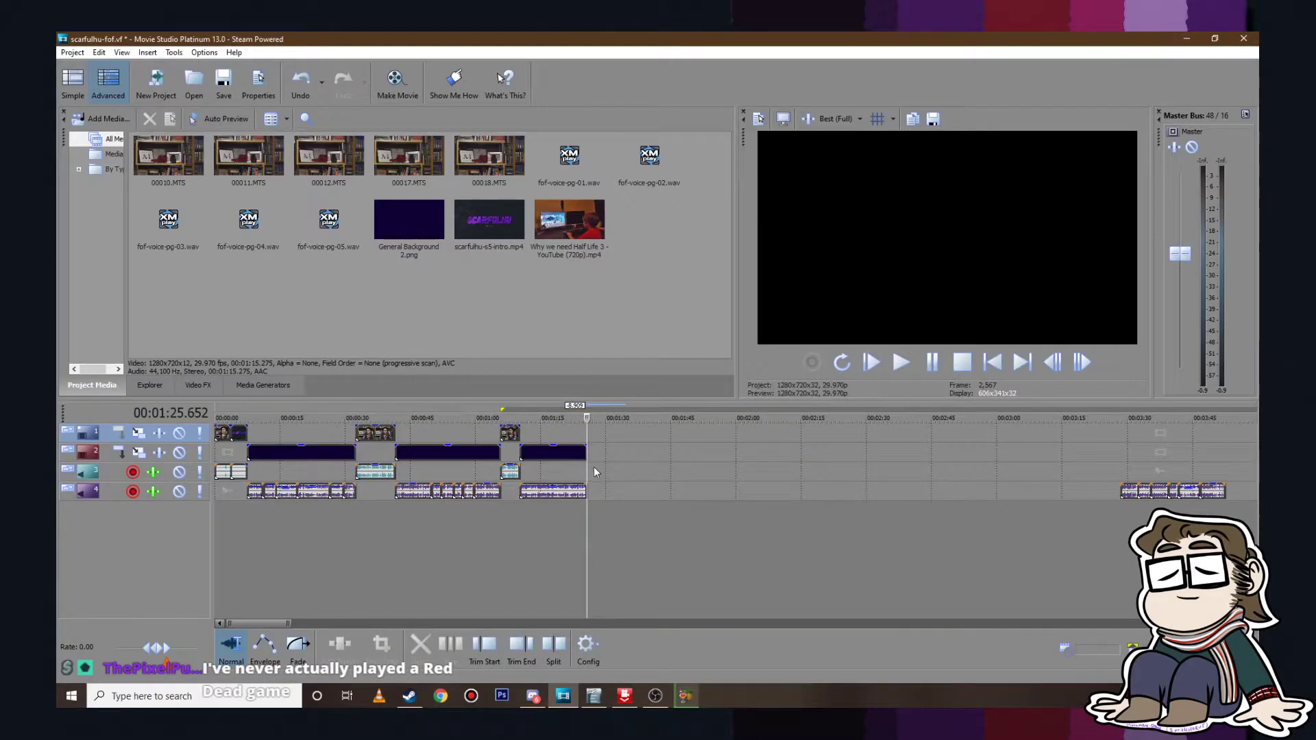
Step: Play the moved voice-over section from its start at 1:10.270, and glance at the script in OpenOffice Writer before returning
{"action": "scroll", "coordinate": [582, 462], "scroll_direction": "up", "scroll_amount": 4}
{"action": "left_click", "coordinate": [554, 431]}
{"action": "left_click", "coordinate": [901, 361]}
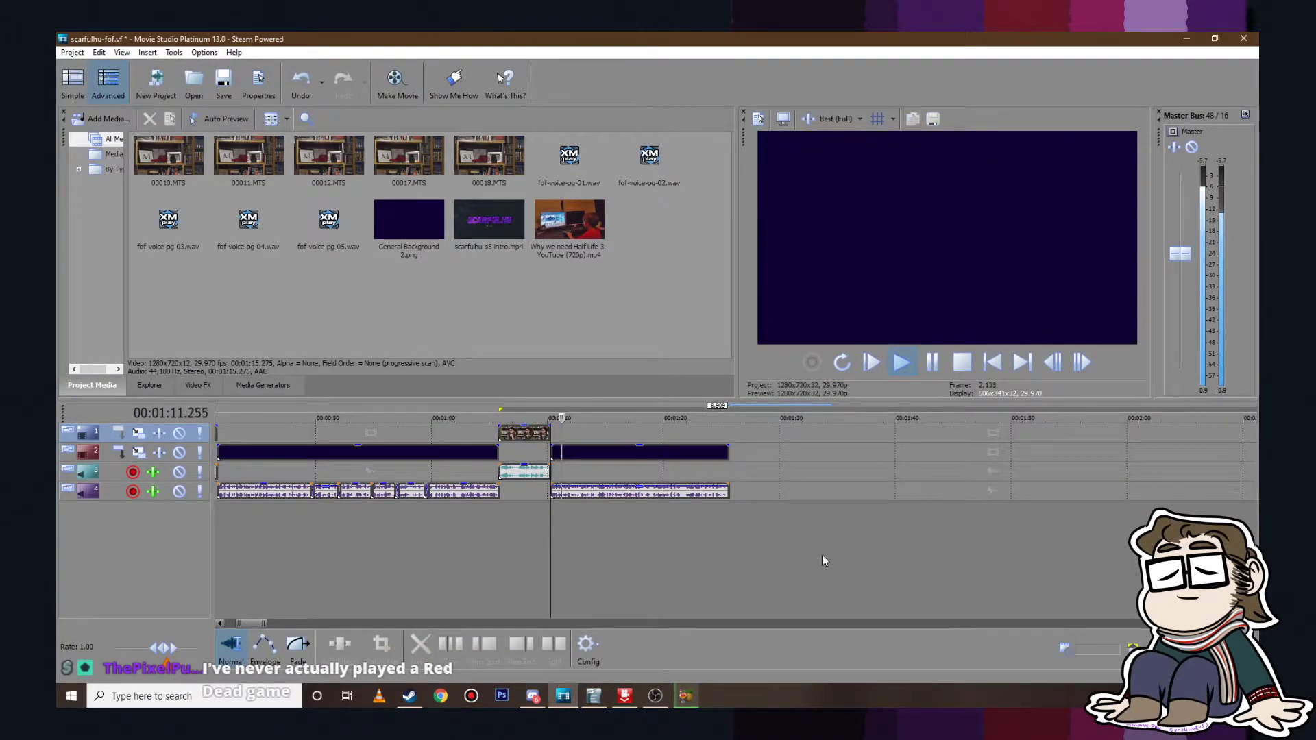
{"action": "left_click", "coordinate": [594, 695]}
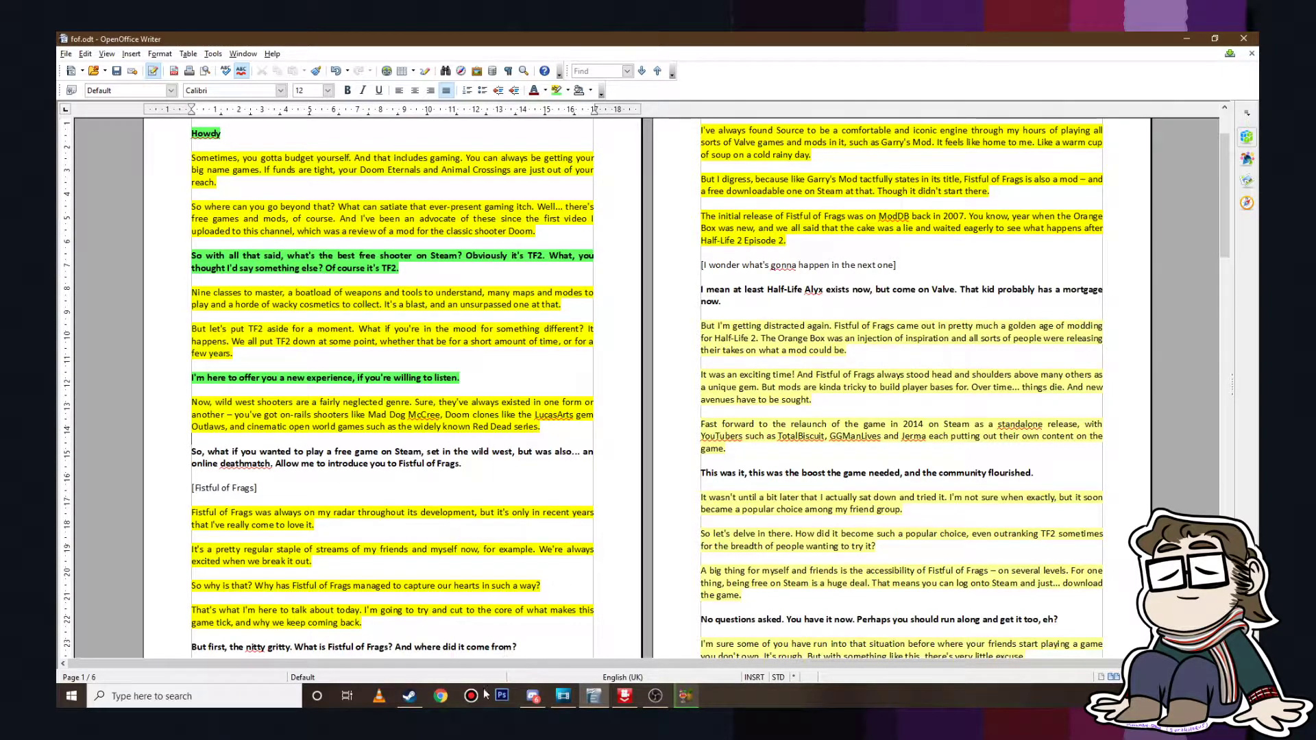
{"action": "left_click", "coordinate": [562, 695]}
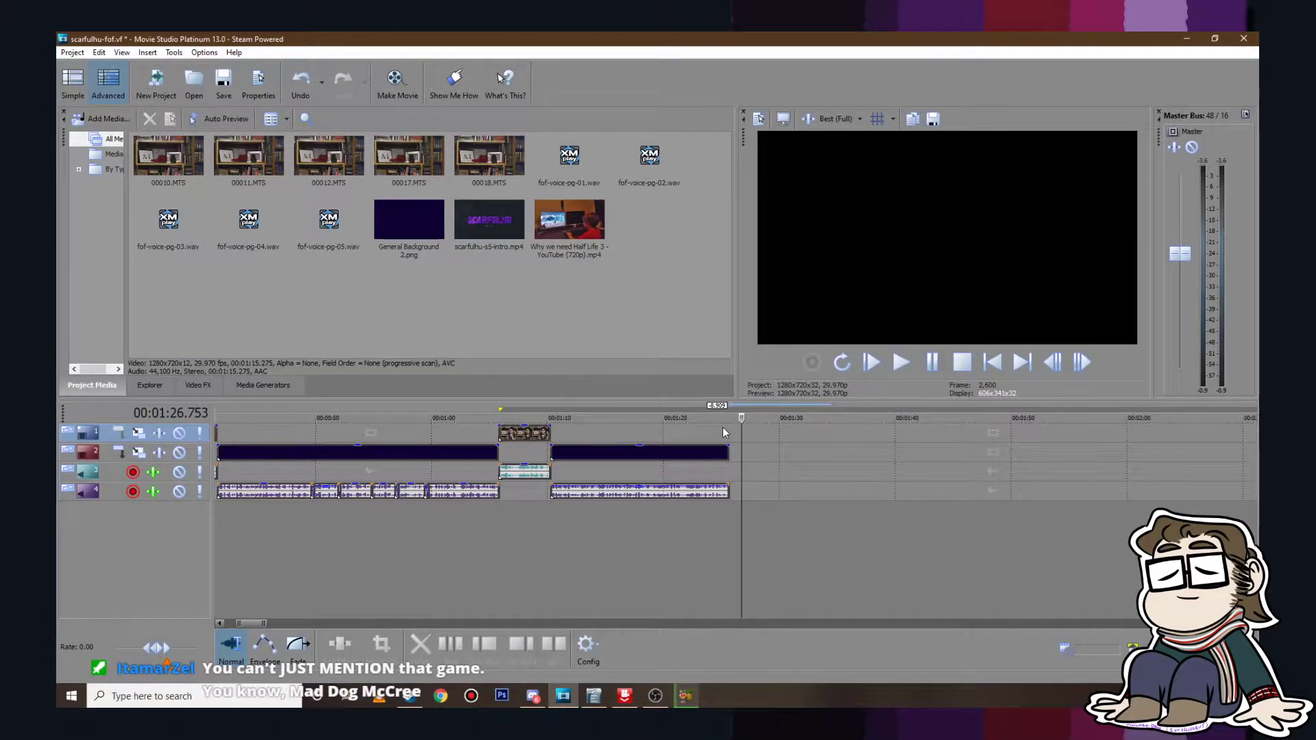
Step: Trim the ends of the third purple background and its voice-over clip to about 1:25.4
{"action": "left_click", "coordinate": [719, 451]}
{"action": "scroll", "coordinate": [752, 451], "scroll_direction": "up", "scroll_amount": 8}
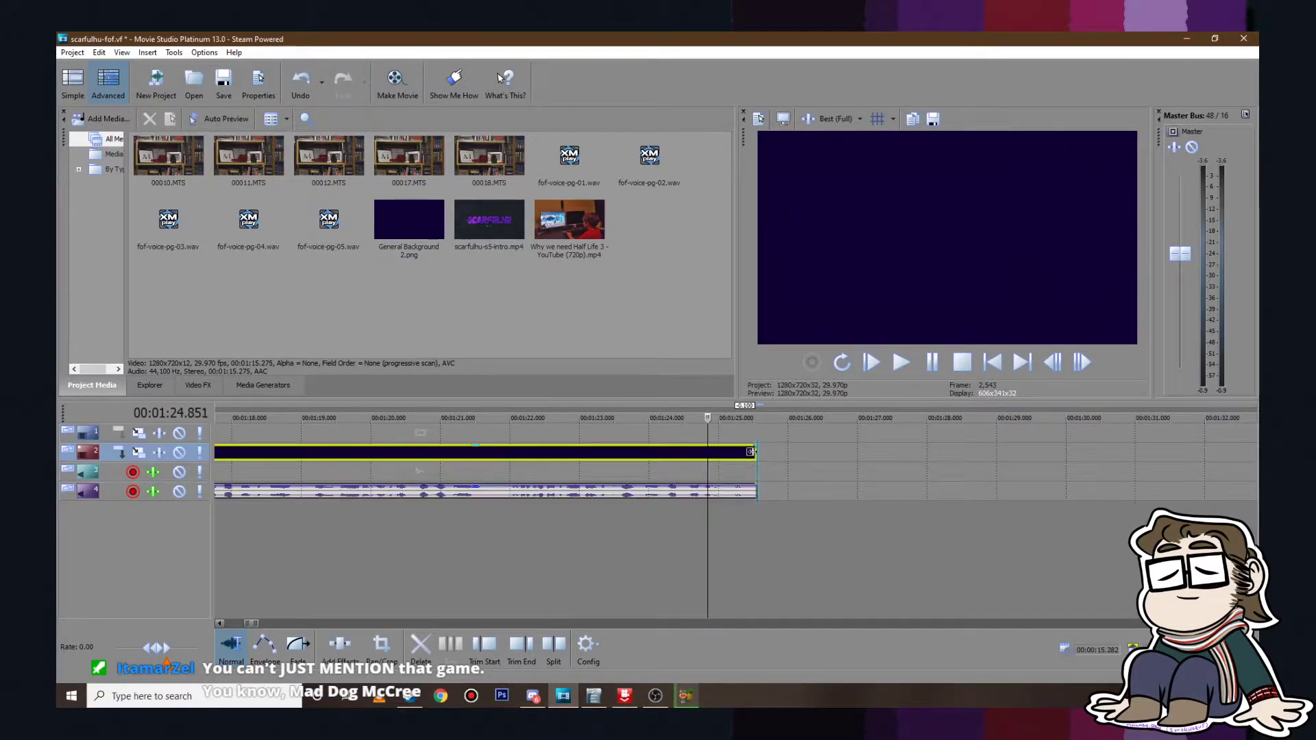
{"action": "left_click", "coordinate": [901, 363]}
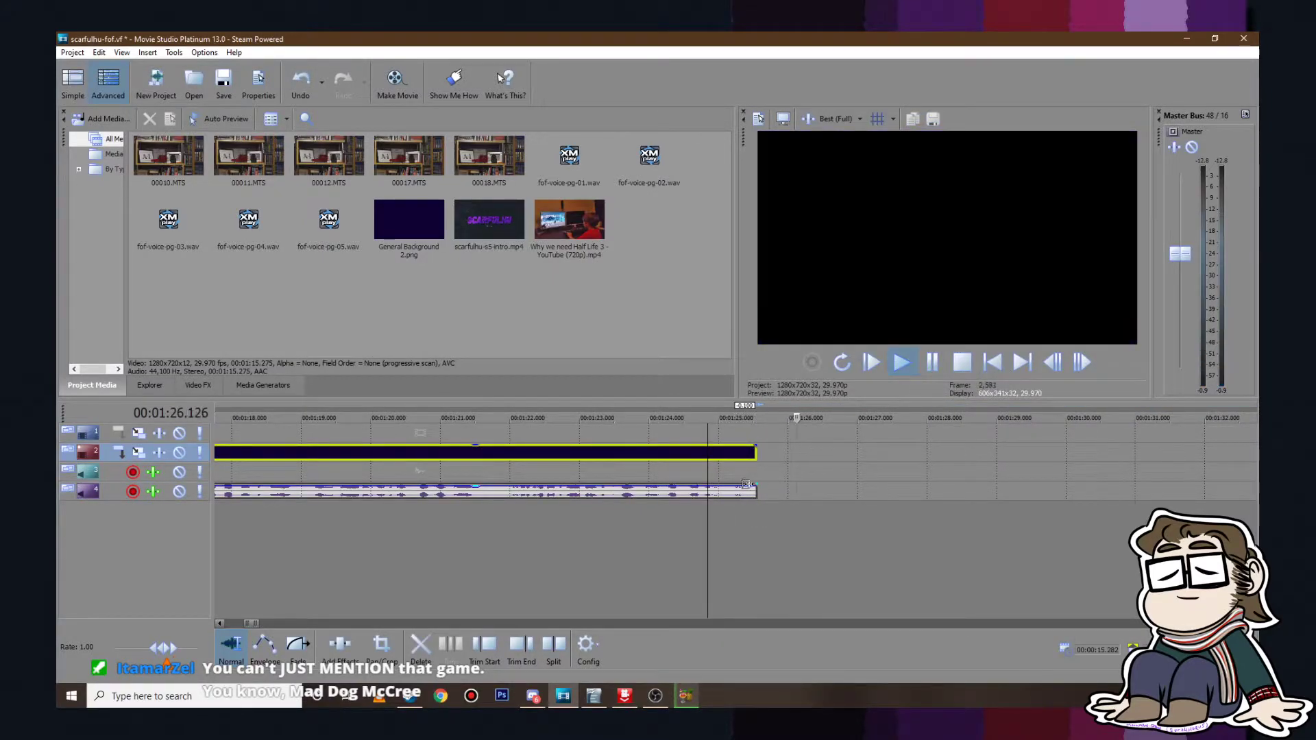
{"action": "left_click", "coordinate": [755, 491]}
{"action": "left_click_drag", "start_coordinate": [743, 493], "coordinate": [745, 453]}
Step: Play the trimmed ending from 1:24.184 to check it, and set the playhead at its end, 1:25.419
{"action": "left_click", "coordinate": [661, 452]}
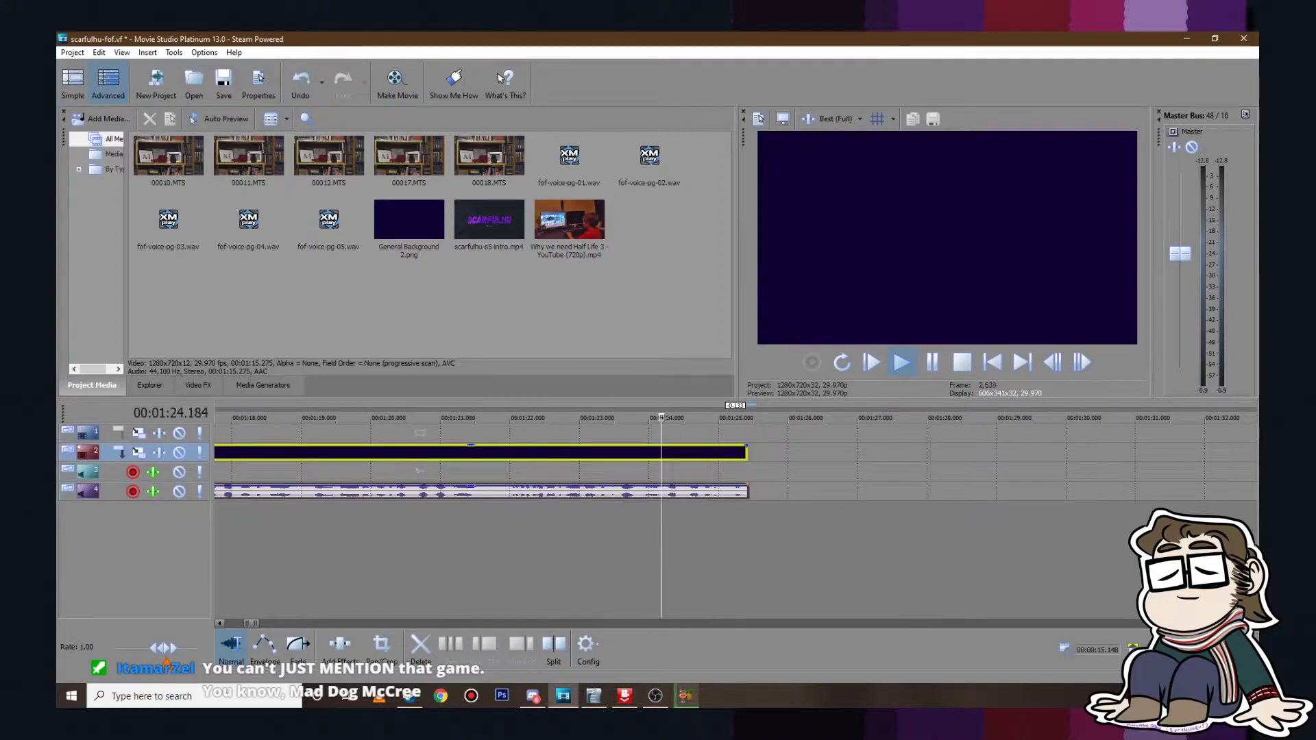
{"action": "left_click", "coordinate": [753, 445]}
{"action": "left_click", "coordinate": [750, 438]}
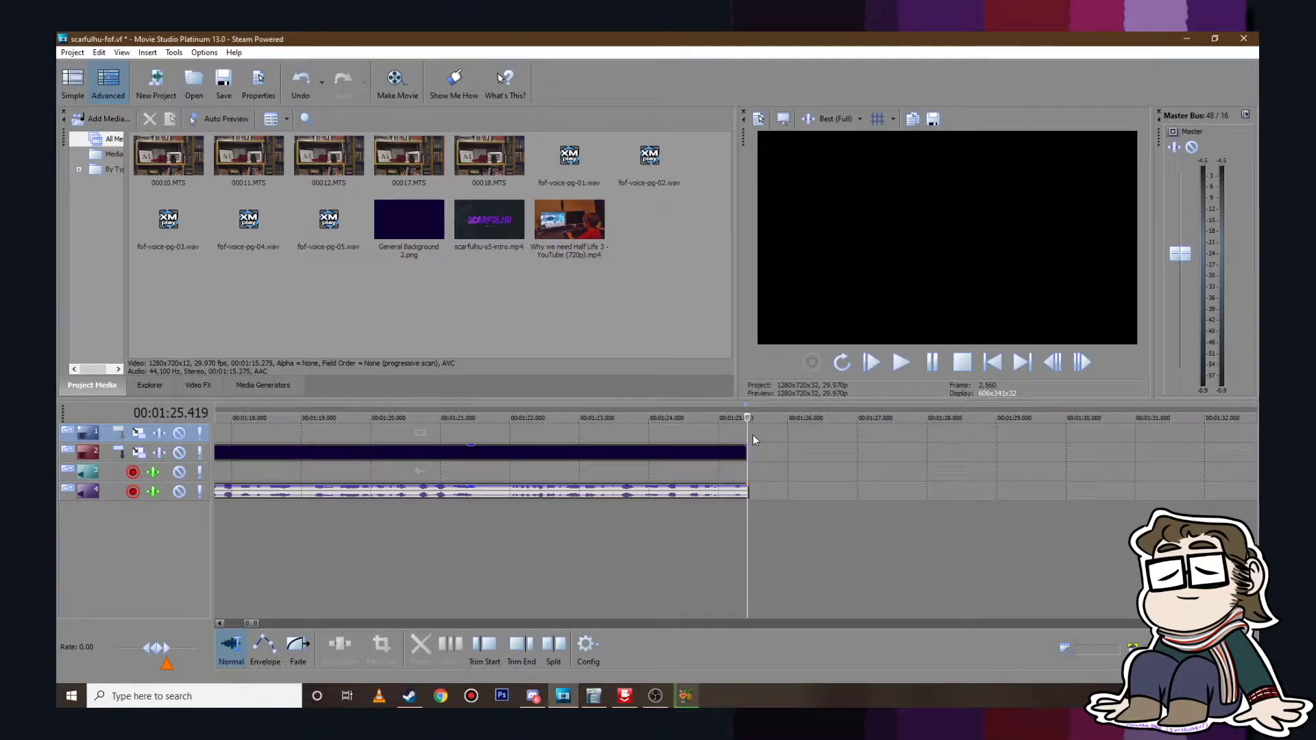
Step: Check the line introducing Fistful of Frags in the OpenOffice Writer script, and return to Movie Studio
{"action": "scroll", "coordinate": [770, 478], "scroll_direction": "down", "scroll_amount": 5}
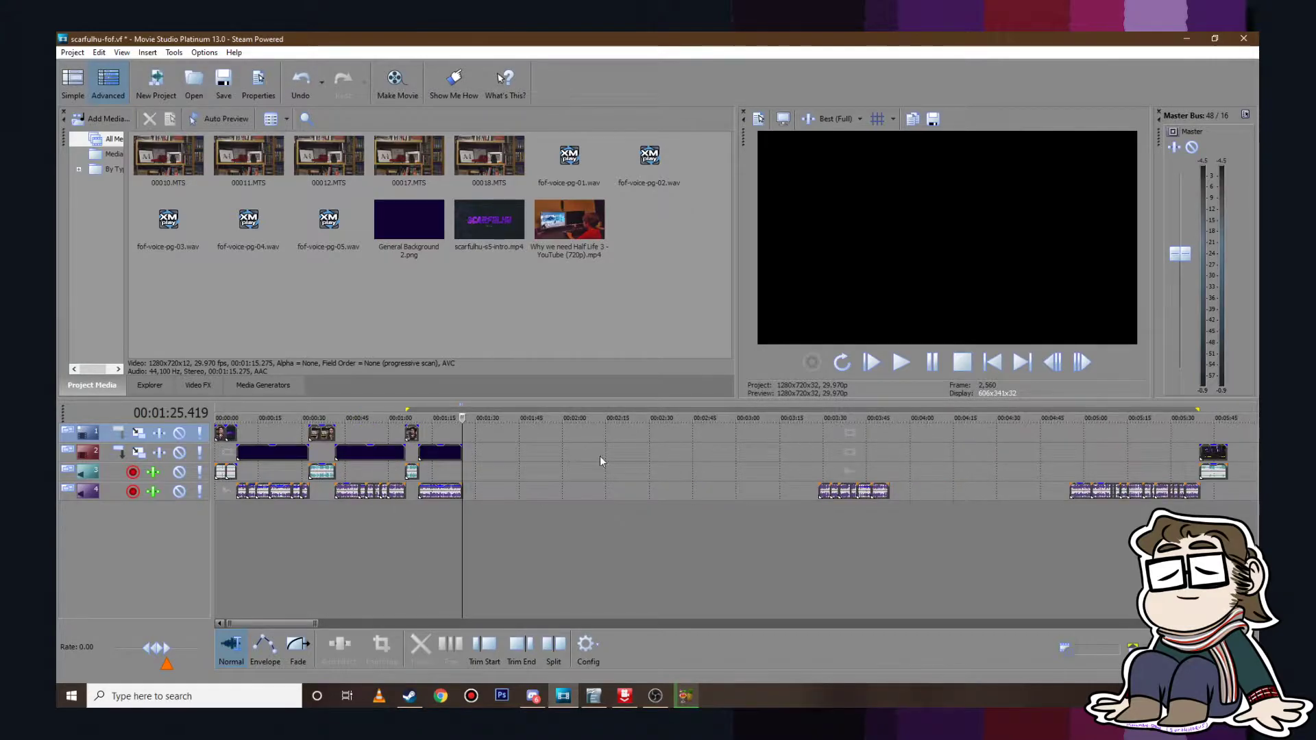
{"action": "left_click", "coordinate": [594, 694]}
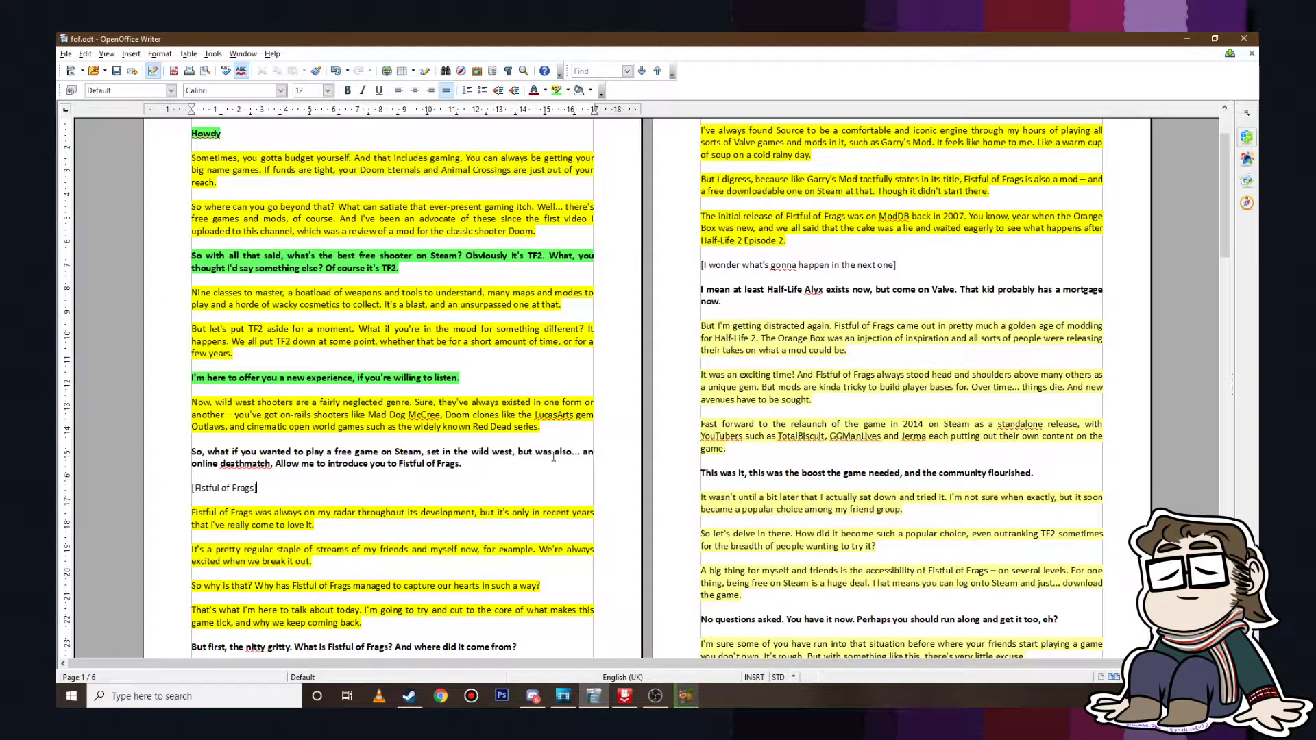
{"action": "key", "text": "alt+Tab"}
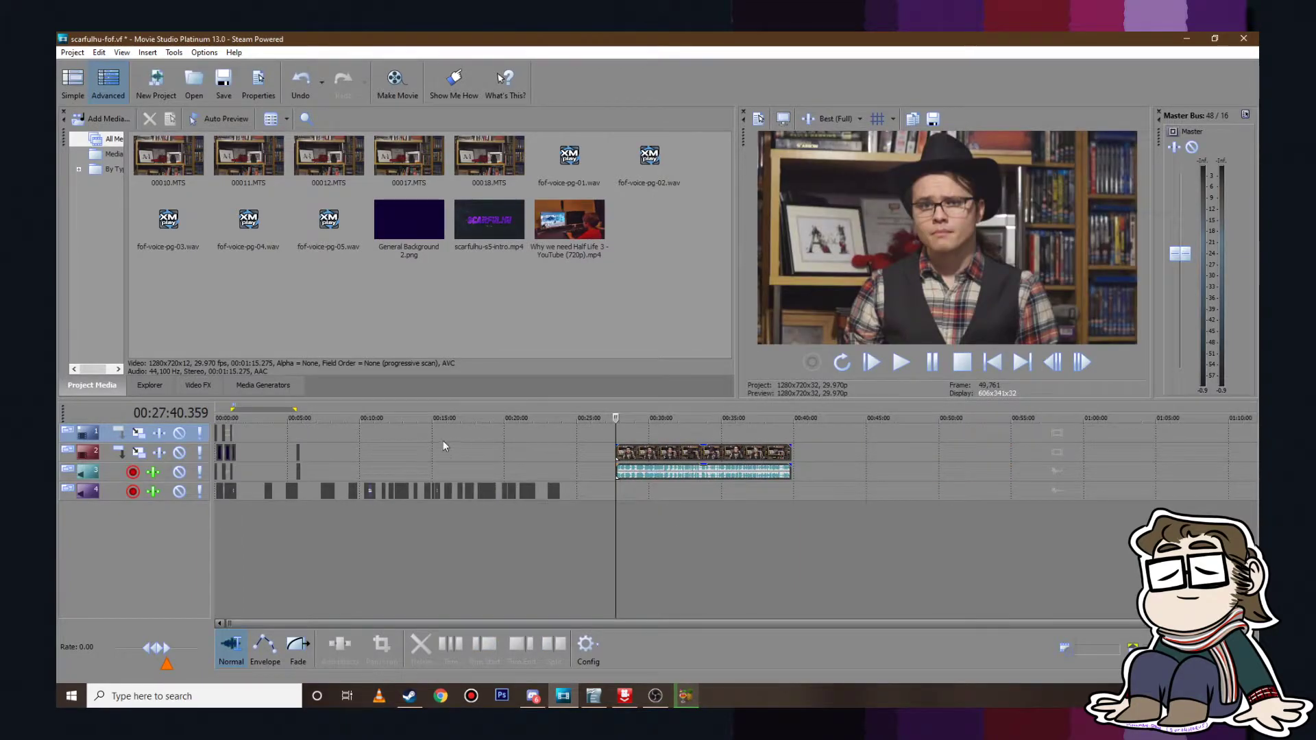
Step: Play the raw on-camera footage at the far end of the timeline from shortly after its start at 27:40 to about 27:48.7
{"action": "left_click", "coordinate": [302, 430]}
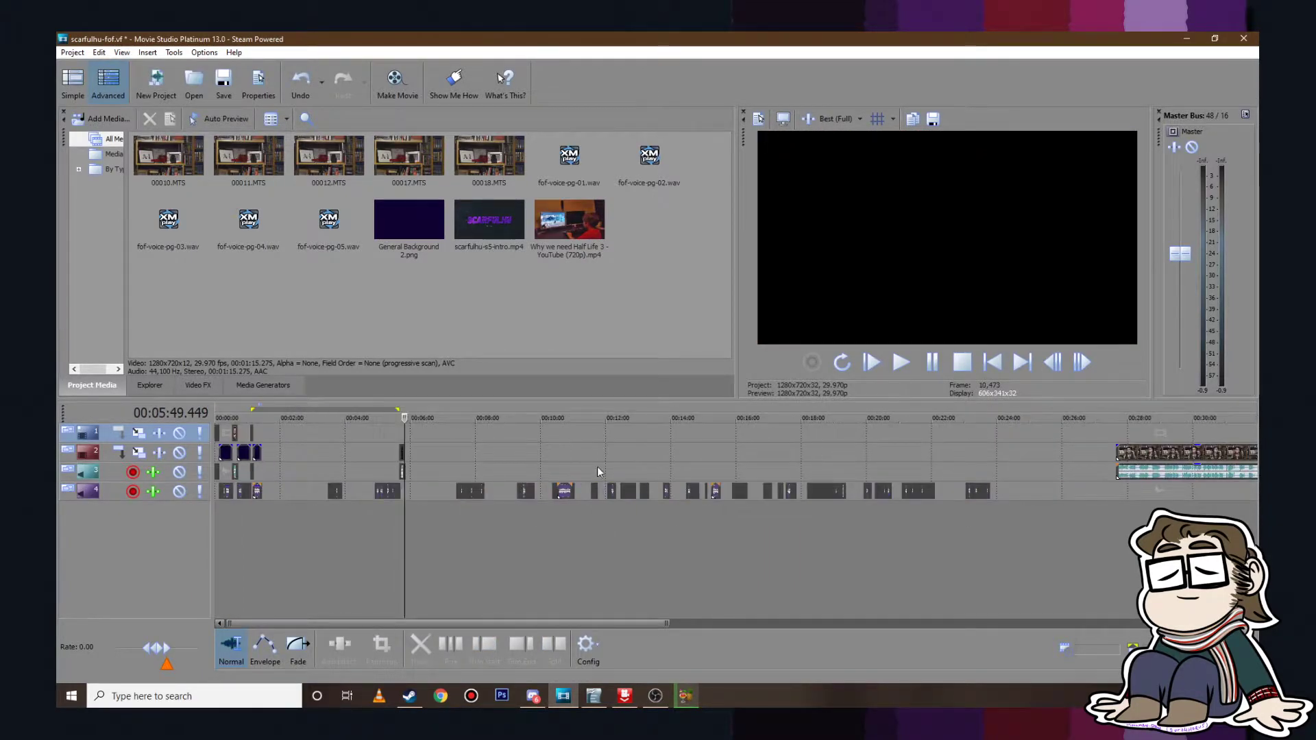
{"action": "left_click", "coordinate": [617, 430]}
{"action": "scroll", "coordinate": [620, 433], "scroll_direction": "up", "scroll_amount": 8}
{"action": "left_click", "coordinate": [752, 421]}
{"action": "key", "text": "space"}
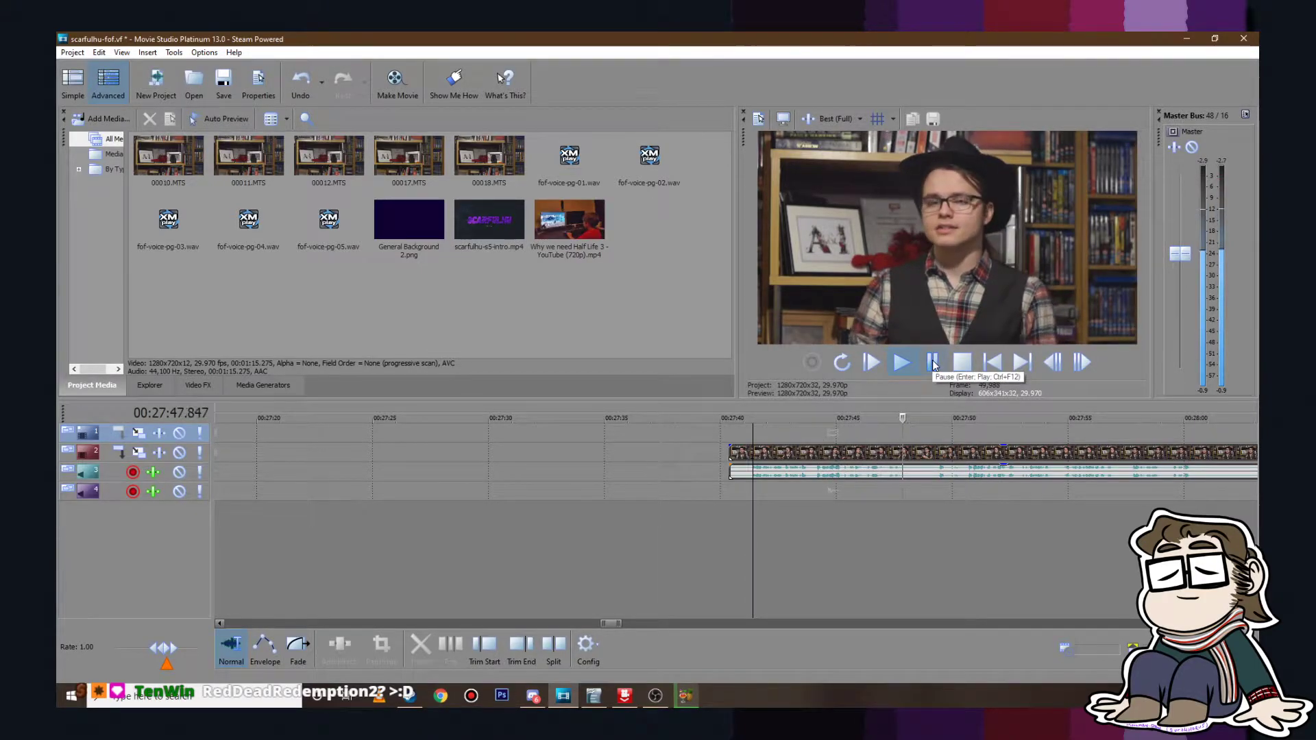
{"action": "left_click", "coordinate": [933, 365]}
Step: Trim the start of the raw on-camera footage to about 27:49.3 and play it through to 28:00.479
{"action": "scroll", "coordinate": [866, 422], "scroll_direction": "up", "scroll_amount": 3}
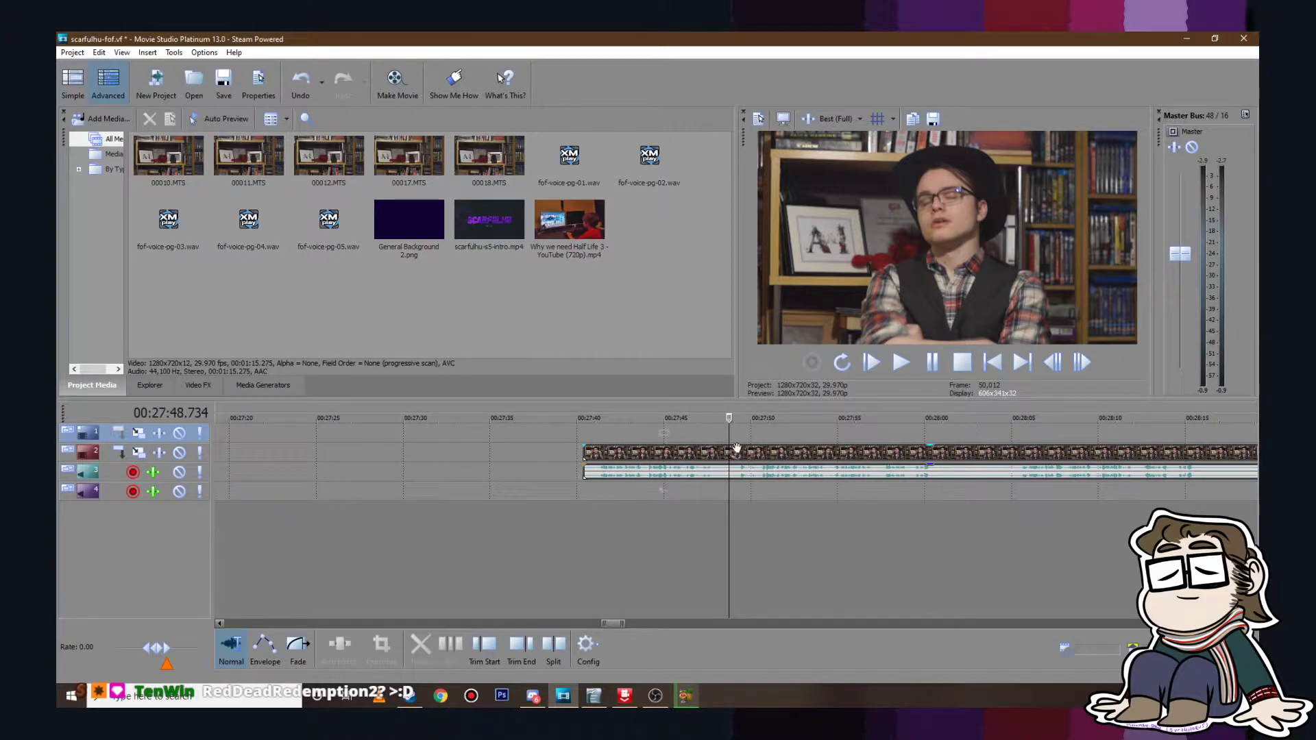
{"action": "left_click_drag", "start_coordinate": [450, 451], "coordinate": [762, 449]}
{"action": "scroll", "coordinate": [783, 452], "scroll_direction": "down", "scroll_amount": 6}
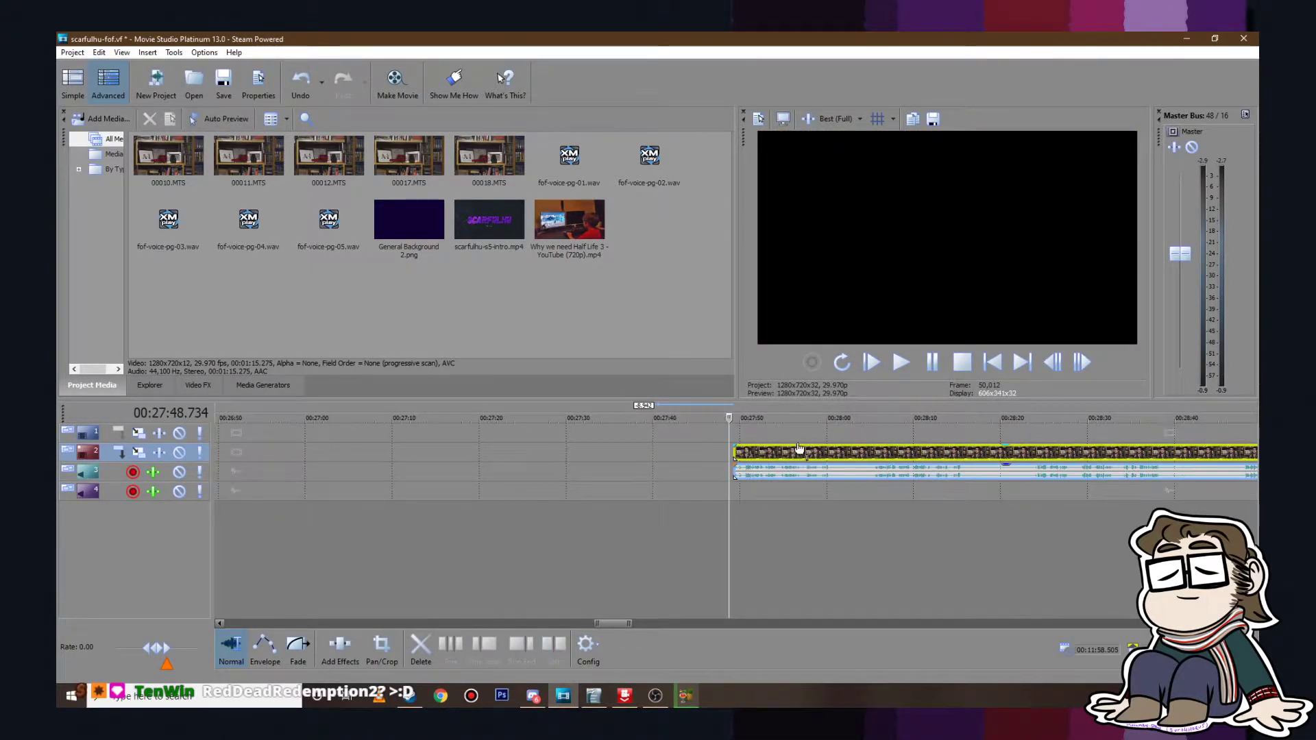
{"action": "scroll", "coordinate": [746, 438], "scroll_direction": "up", "scroll_amount": 6}
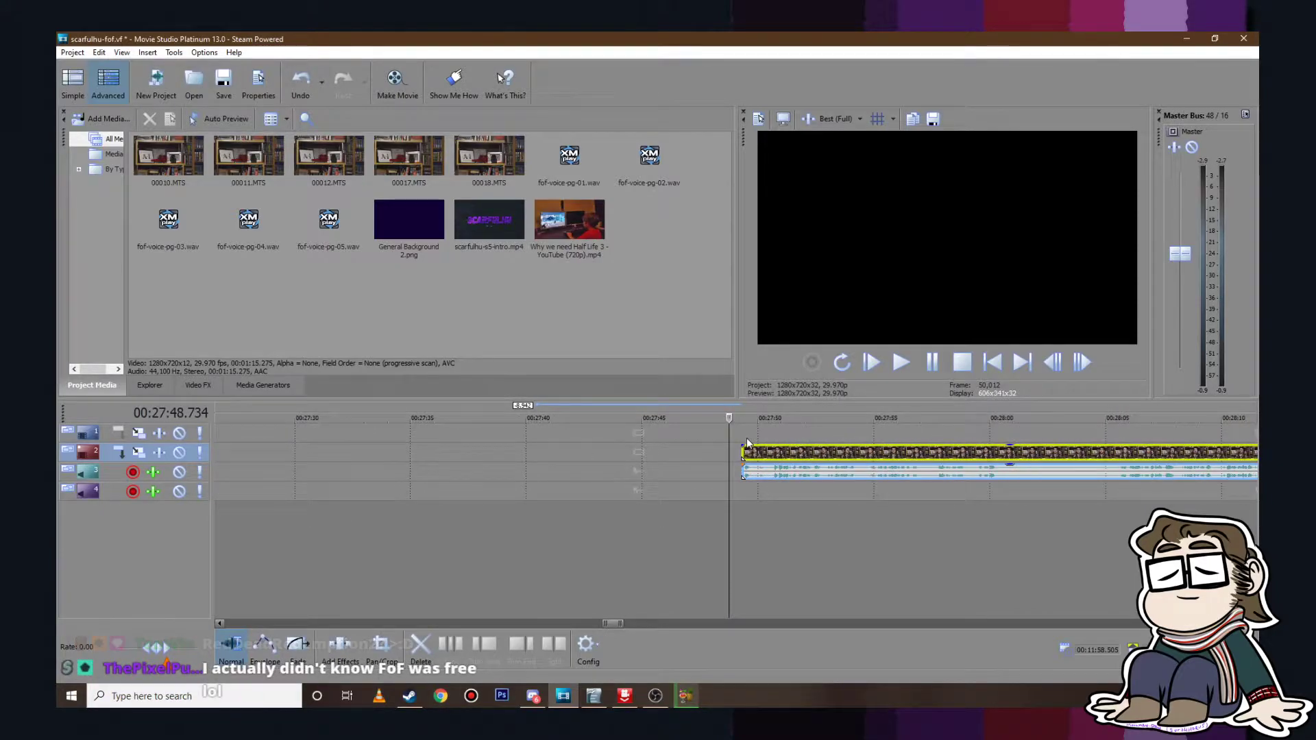
{"action": "key", "text": "space"}
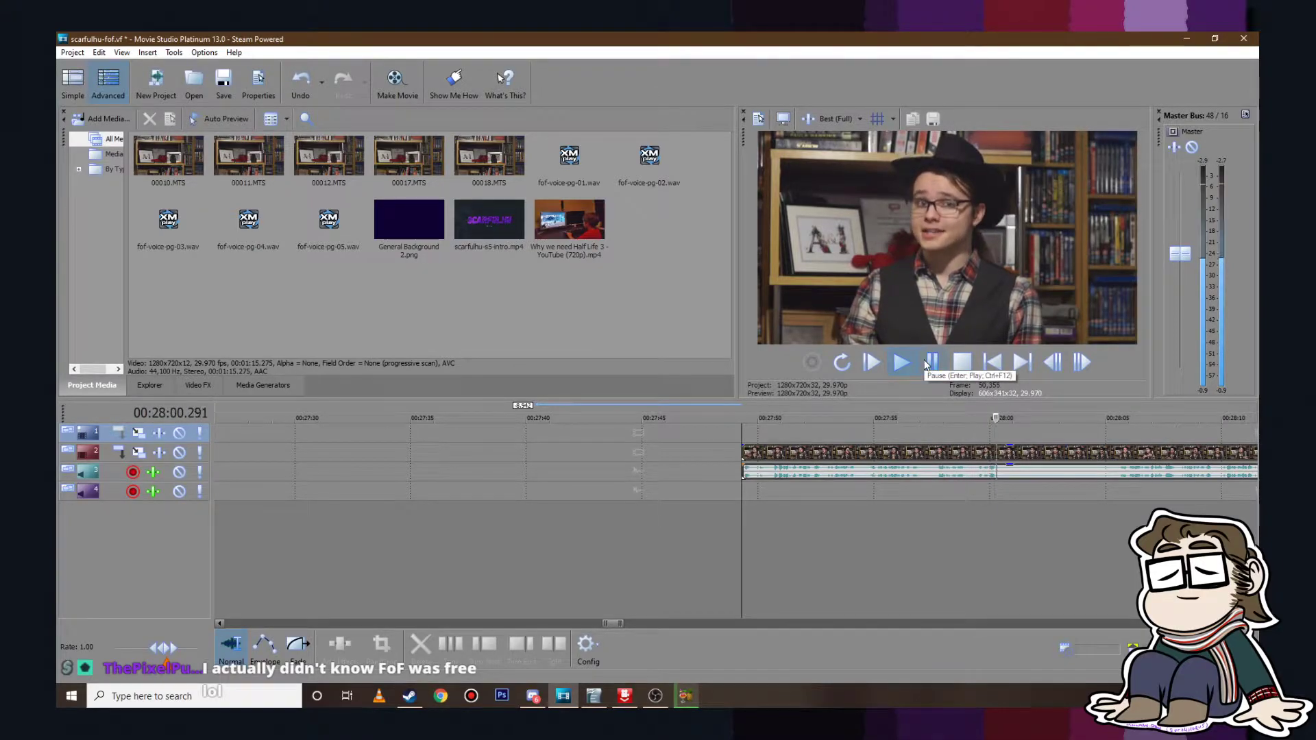
{"action": "left_click", "coordinate": [926, 363]}
Step: Trim the start of the raw footage further to about 27:50.6 and split it at about 28:00.5
{"action": "left_click_drag", "start_coordinate": [840, 459], "coordinate": [868, 460]}
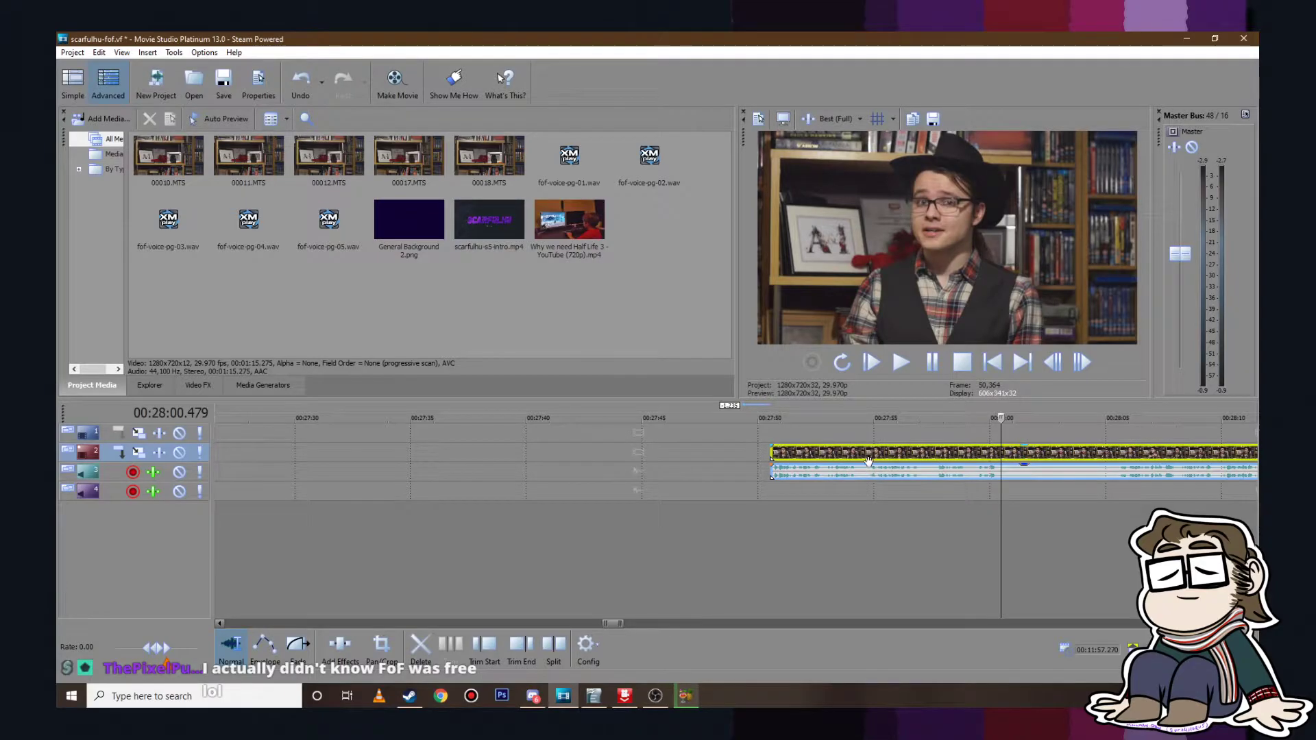
{"action": "left_click", "coordinate": [1002, 451]}
{"action": "key", "text": "s"}
{"action": "scroll", "coordinate": [879, 456], "scroll_direction": "down", "scroll_amount": 3}
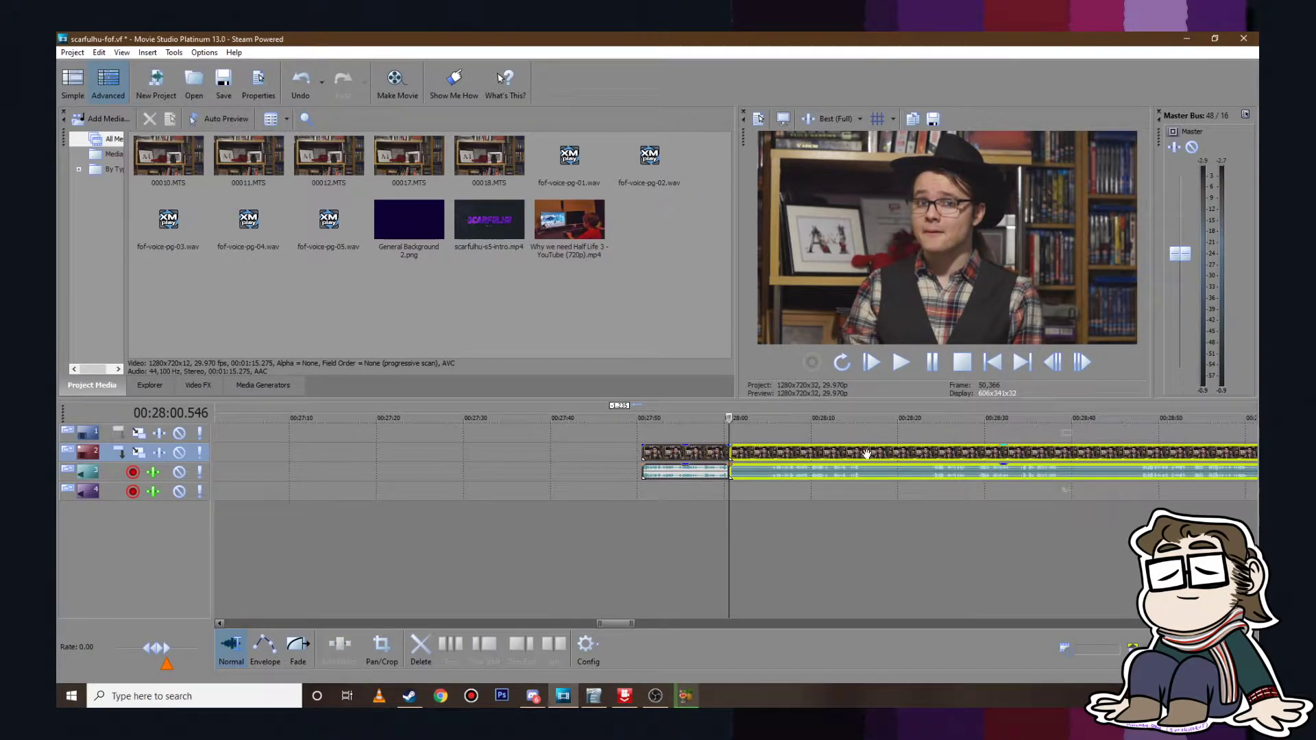
Step: Trim the start of the footage after the split to about 28:05 and play its opening twice
{"action": "left_click_drag", "start_coordinate": [742, 457], "coordinate": [780, 457]}
{"action": "left_click", "coordinate": [901, 363]}
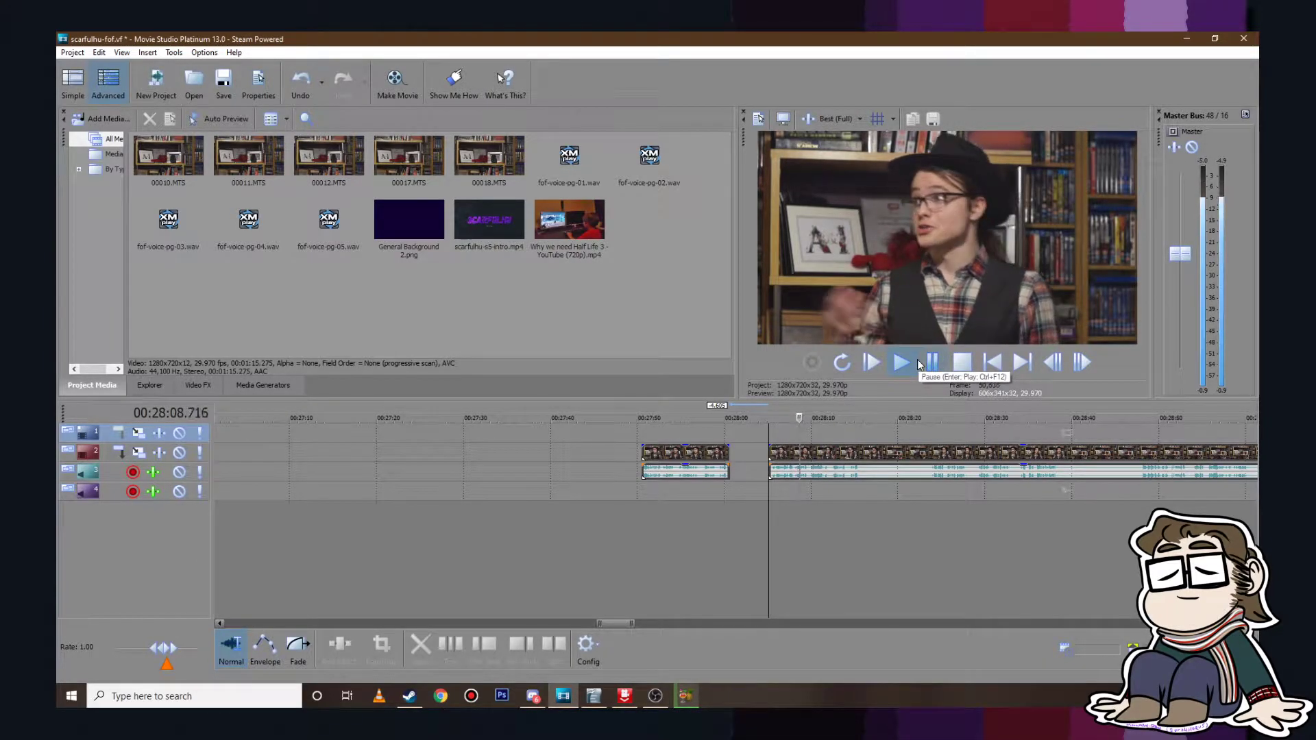
{"action": "left_click", "coordinate": [928, 363]}
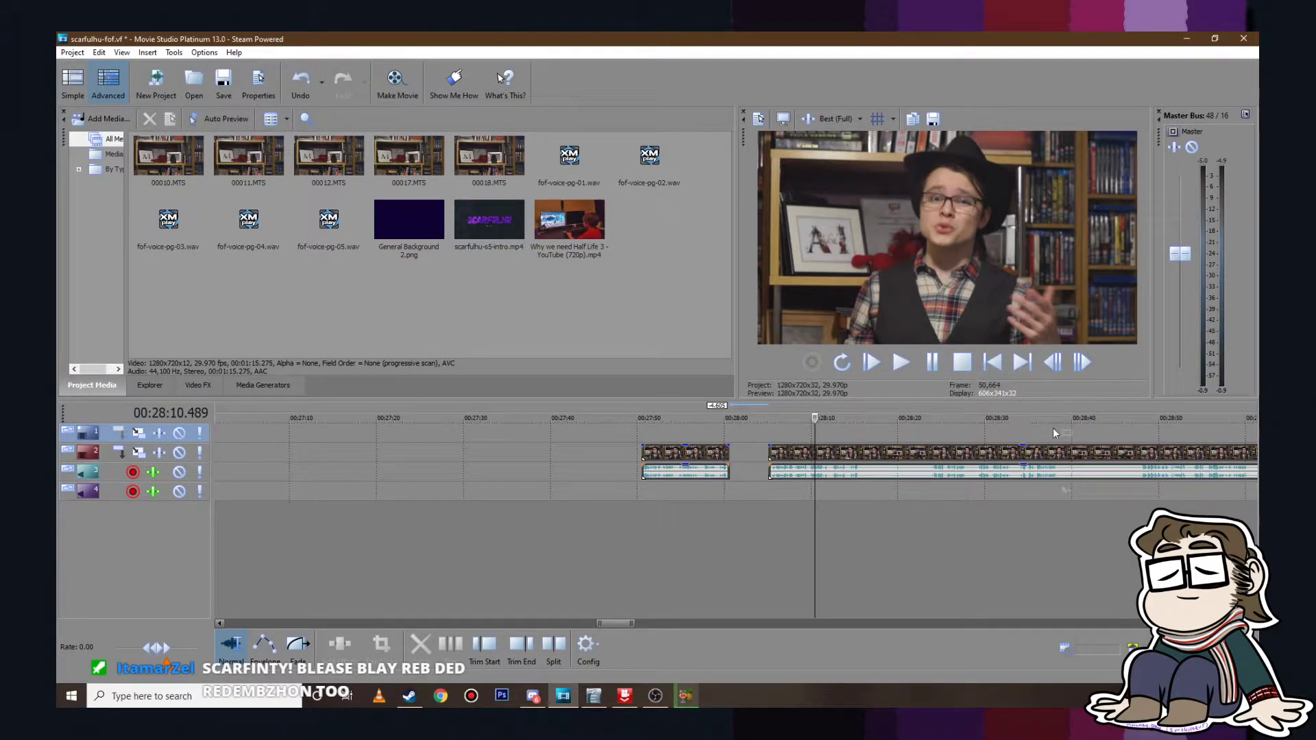
{"action": "scroll", "coordinate": [1048, 434], "scroll_direction": "down", "scroll_amount": 1}
{"action": "scroll", "coordinate": [1004, 444], "scroll_direction": "up", "scroll_amount": 2}
{"action": "left_click", "coordinate": [660, 436]}
{"action": "left_click", "coordinate": [900, 362]}
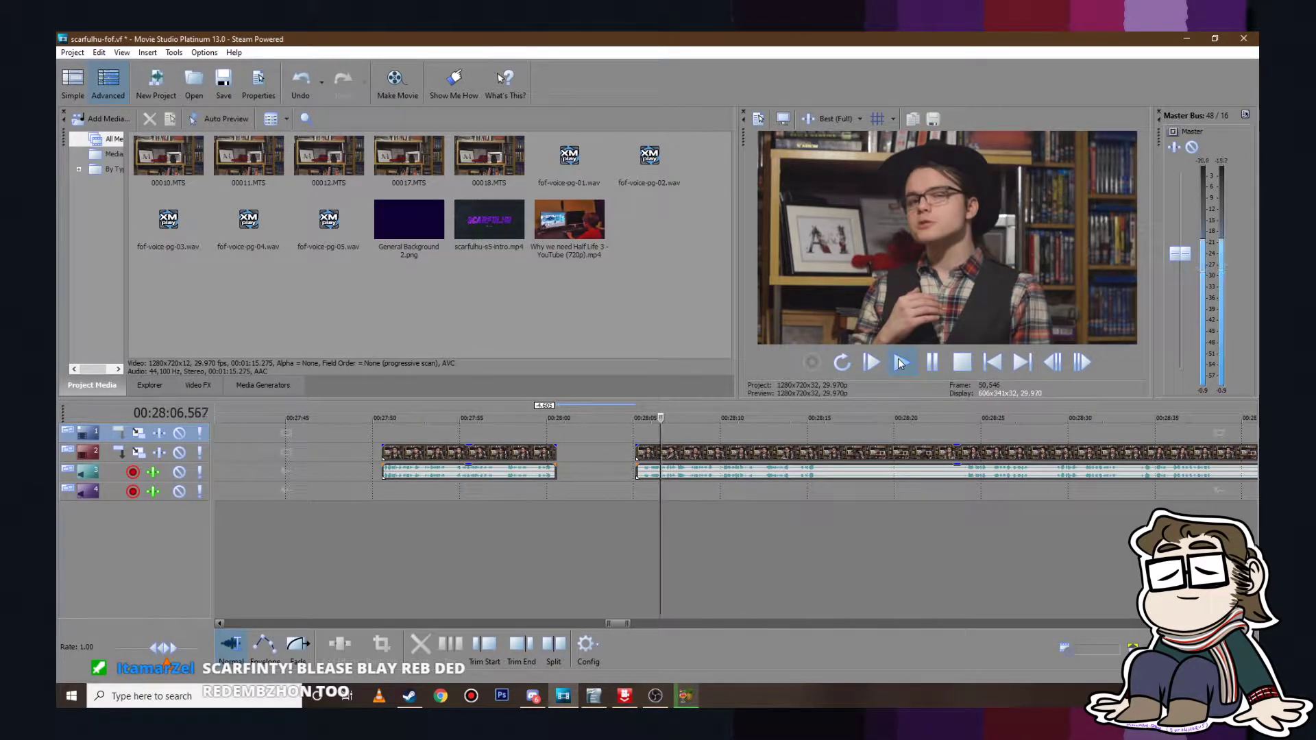
{"action": "scroll", "coordinate": [882, 421], "scroll_direction": "up", "scroll_amount": 2}
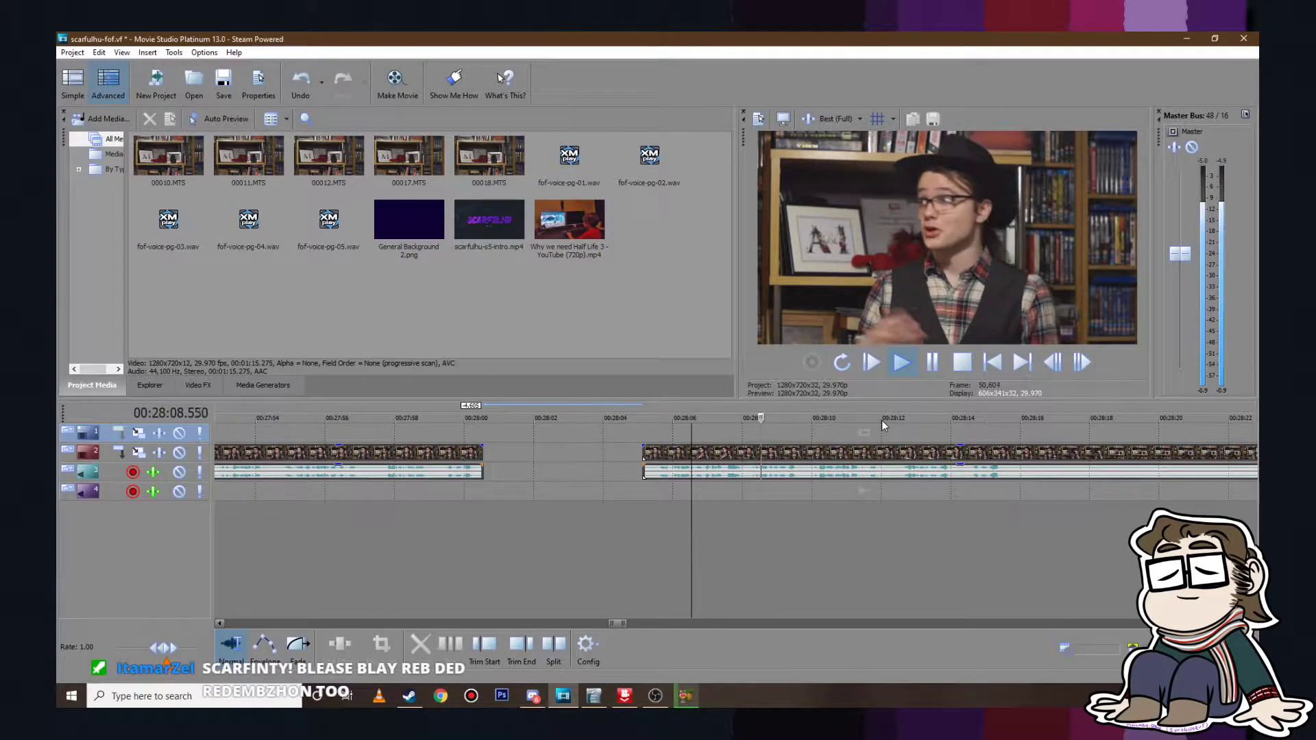
{"action": "left_click", "coordinate": [933, 362]}
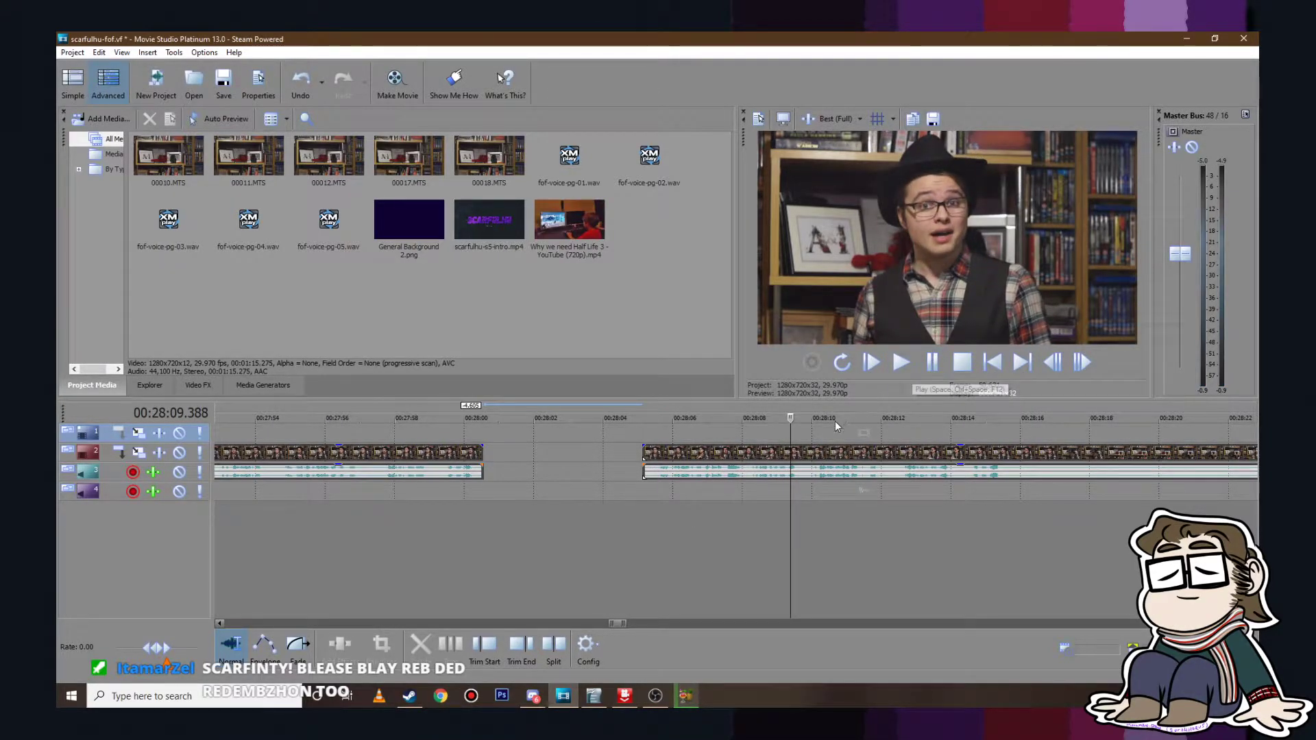
Step: Try trimming the start of the remaining footage to about 28:24, play it, and restore the start to about 28:05
{"action": "scroll", "coordinate": [693, 446], "scroll_direction": "down", "scroll_amount": 2}
{"action": "left_click", "coordinate": [742, 449]}
{"action": "left_click_drag", "start_coordinate": [742, 449], "coordinate": [894, 439]}
{"action": "left_click", "coordinate": [894, 439]}
{"action": "left_click", "coordinate": [901, 361]}
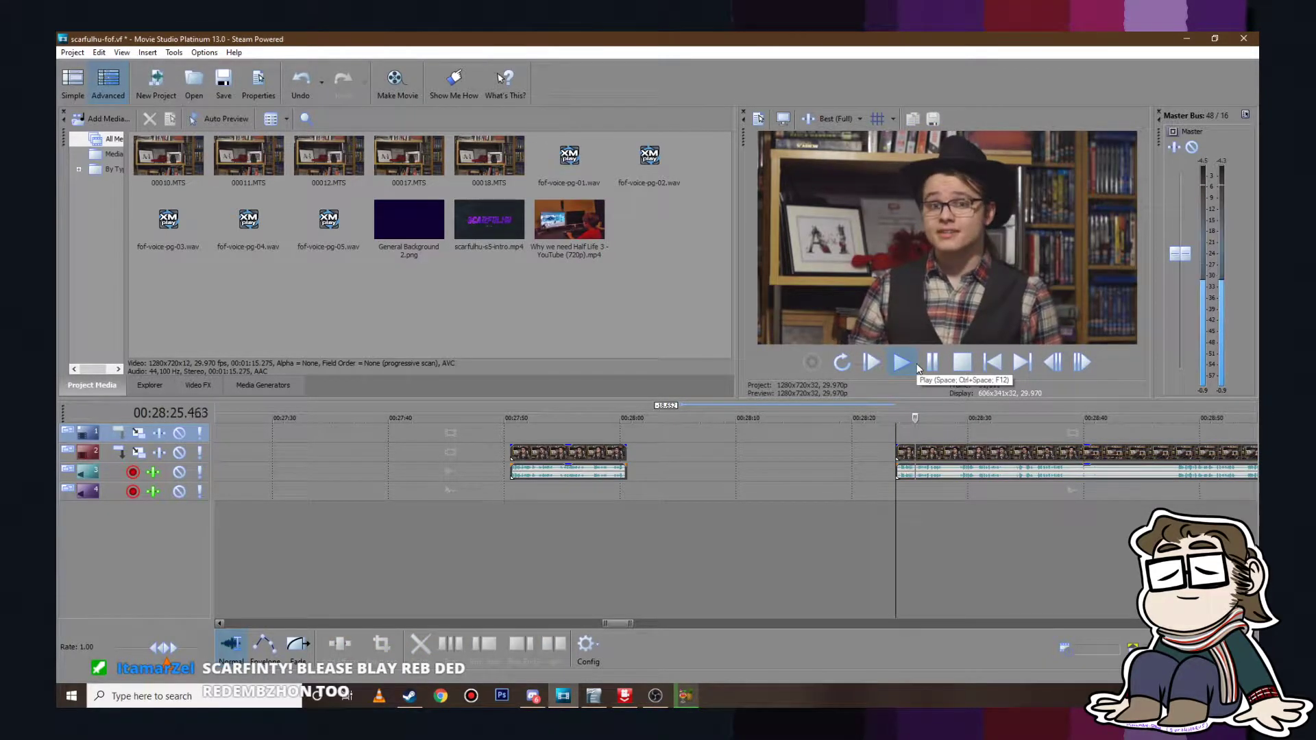
{"action": "left_click", "coordinate": [932, 362]}
{"action": "left_click_drag", "start_coordinate": [905, 450], "coordinate": [690, 447]}
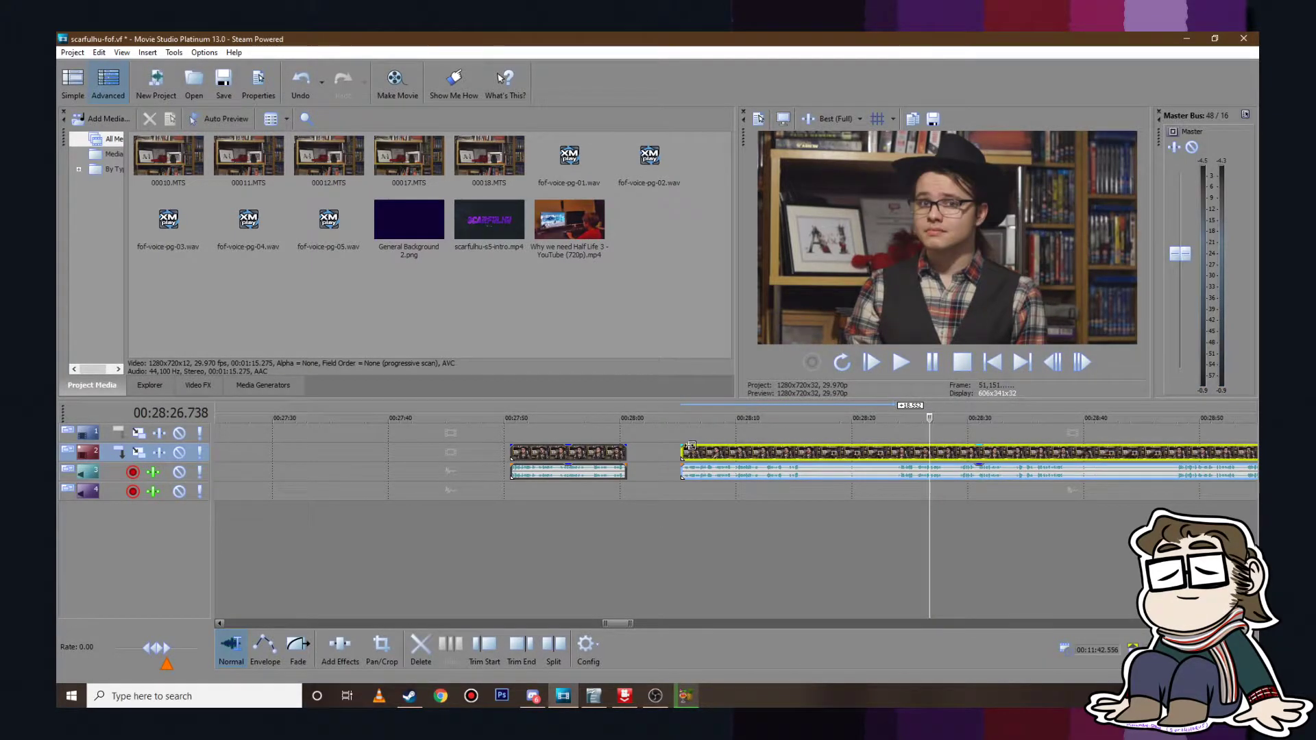
Step: Play the short split-off take from its start at 27:50.602 to check the delivery
{"action": "left_click", "coordinate": [789, 453]}
{"action": "left_click", "coordinate": [516, 419]}
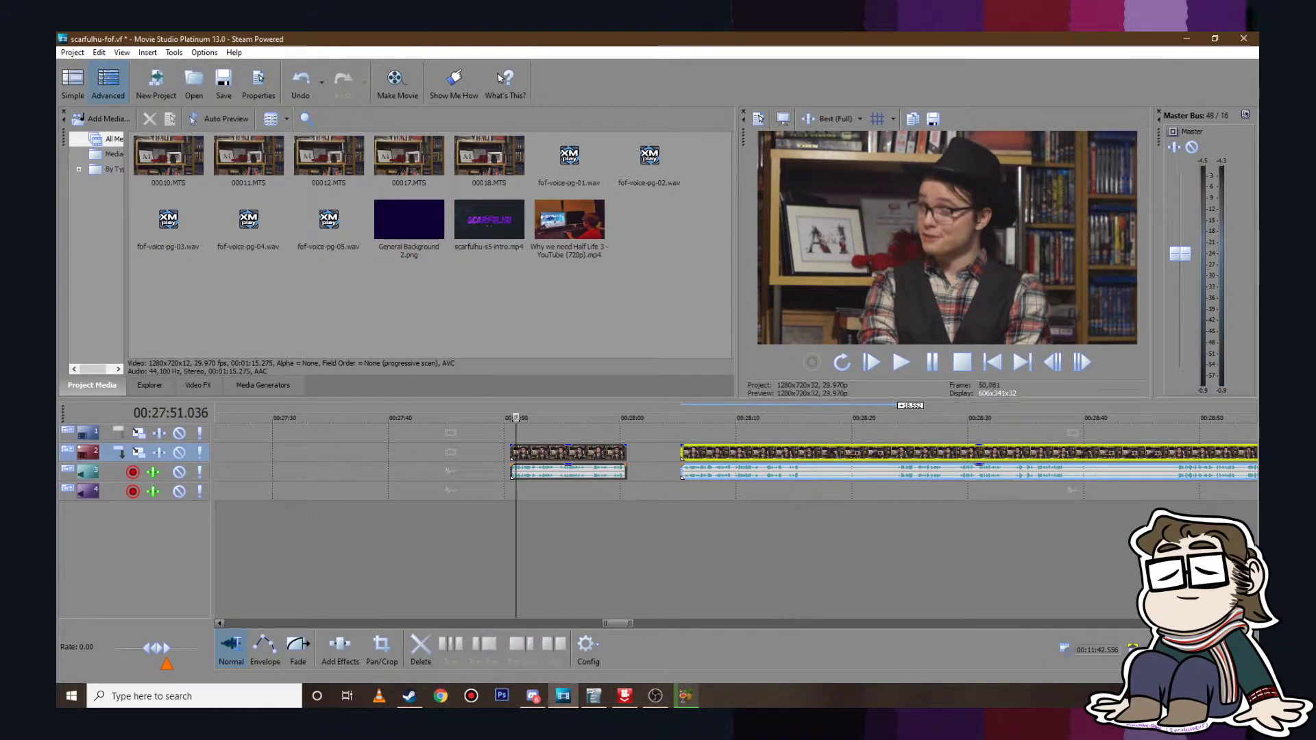
{"action": "left_click", "coordinate": [511, 418]}
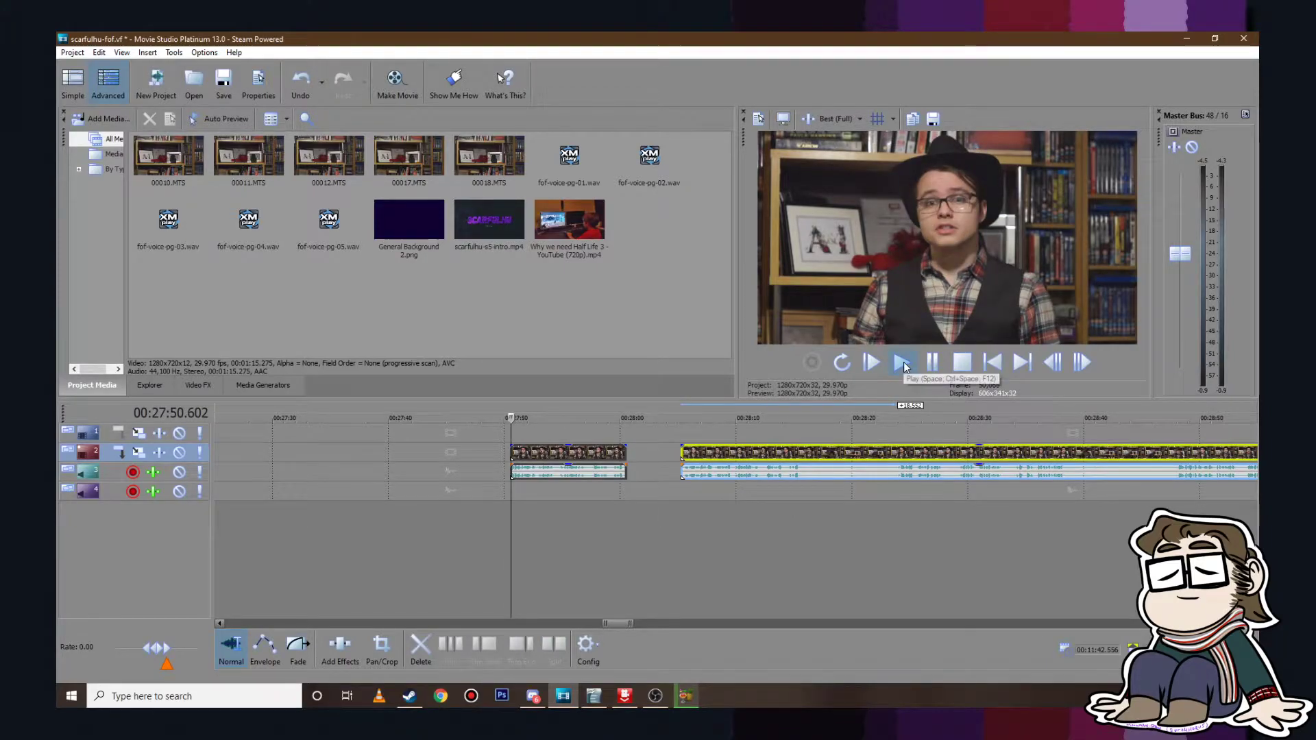
{"action": "left_click", "coordinate": [903, 365]}
{"action": "scroll", "coordinate": [708, 492], "scroll_direction": "up", "scroll_amount": 2}
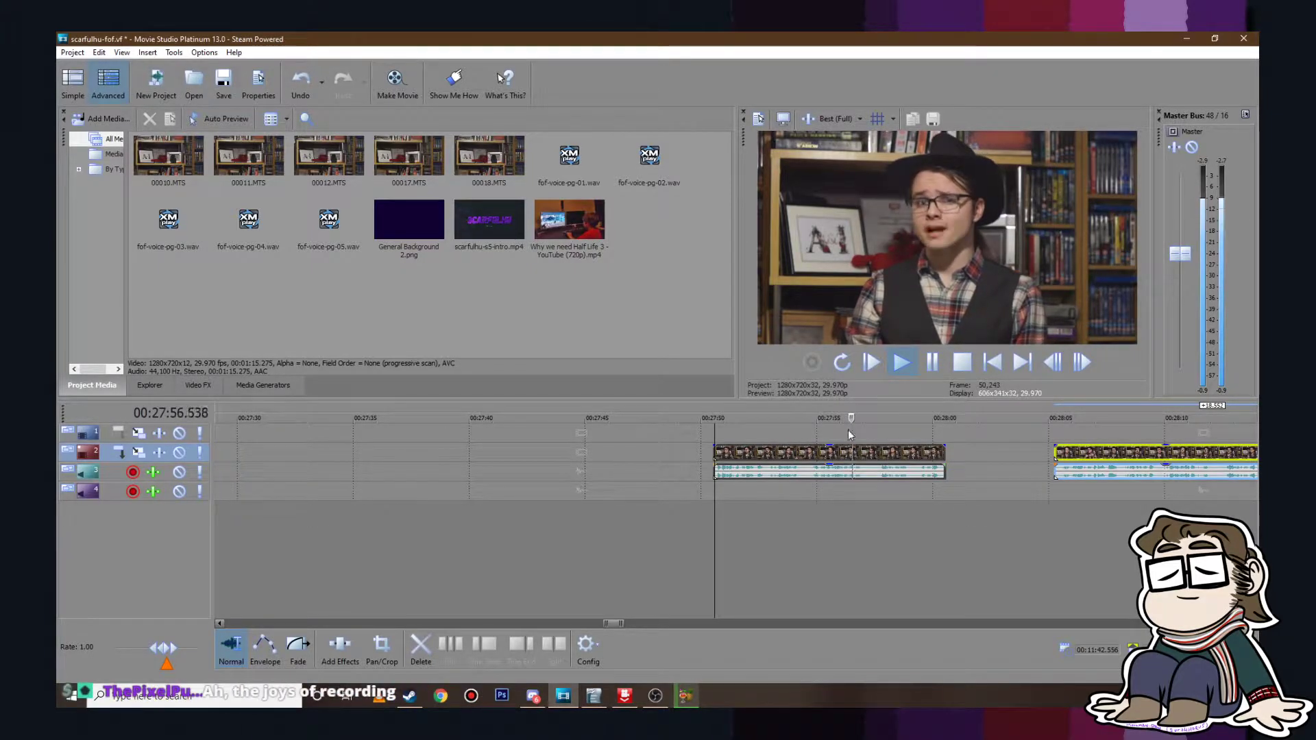
{"action": "left_click", "coordinate": [948, 364]}
Step: Extend the end of the short take to 28:00.746 and cut it from the timeline
{"action": "left_click_drag", "start_coordinate": [944, 450], "coordinate": [948, 450]}
{"action": "scroll", "coordinate": [716, 469], "scroll_direction": "down", "scroll_amount": 5}
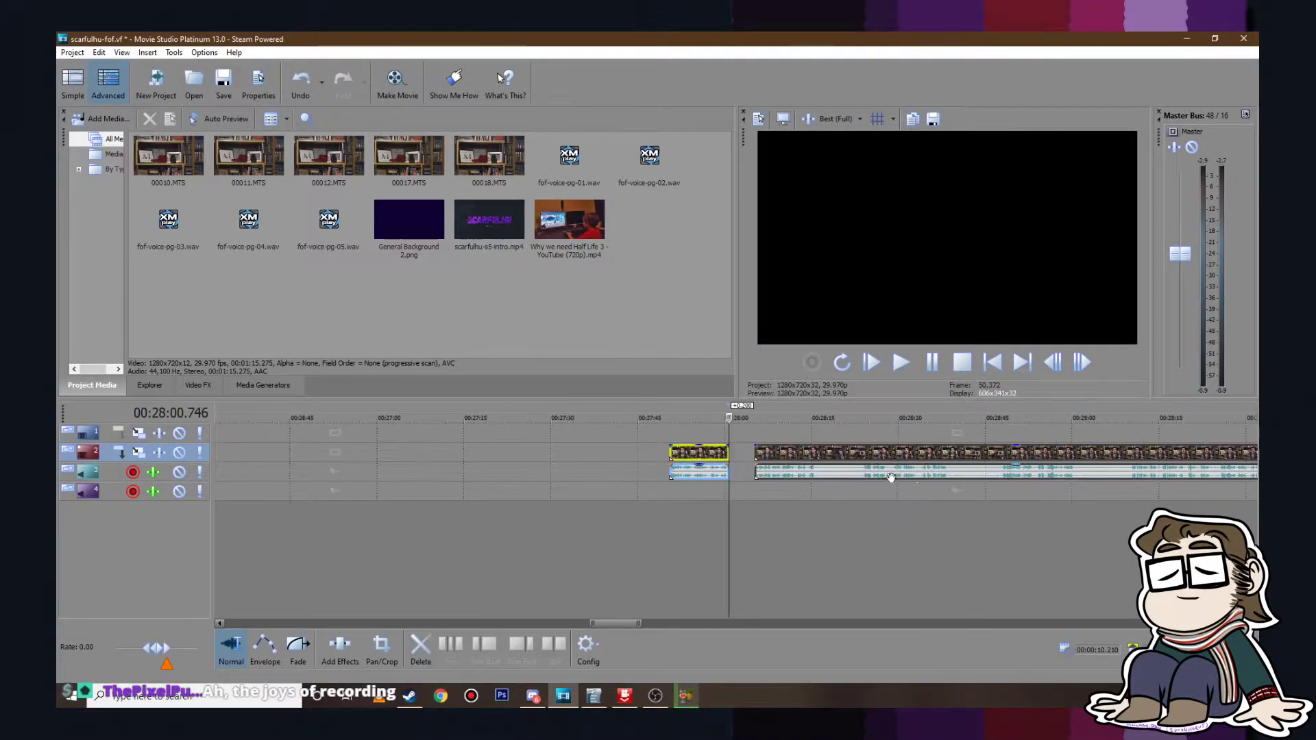
{"action": "right_click", "coordinate": [718, 456]}
{"action": "left_click", "coordinate": [754, 338]}
Step: Trim the start of the remaining raw footage to about 28:22.8
{"action": "left_click_drag", "start_coordinate": [740, 453], "coordinate": [777, 452]}
{"action": "left_click", "coordinate": [775, 436]}
{"action": "scroll", "coordinate": [760, 451], "scroll_direction": "up", "scroll_amount": 4}
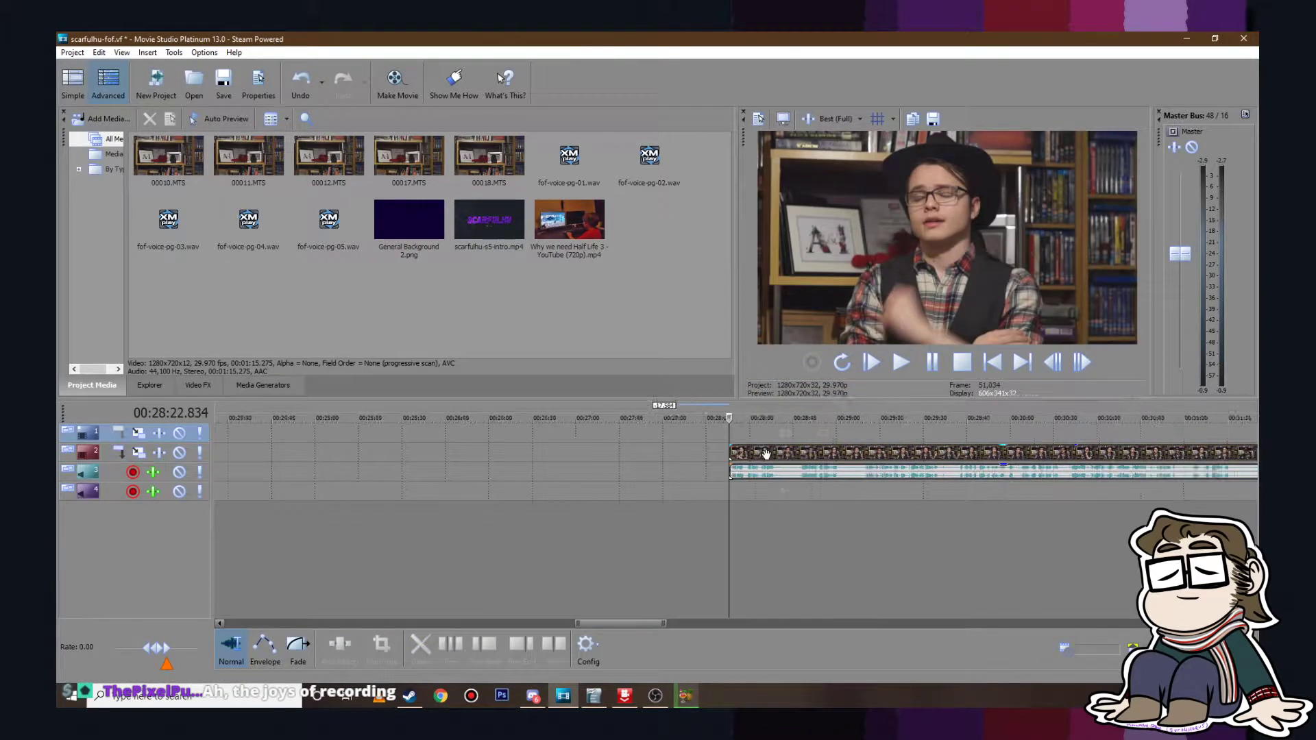
{"action": "left_click", "coordinate": [738, 454]}
{"action": "scroll", "coordinate": [702, 496], "scroll_direction": "down", "scroll_amount": 10}
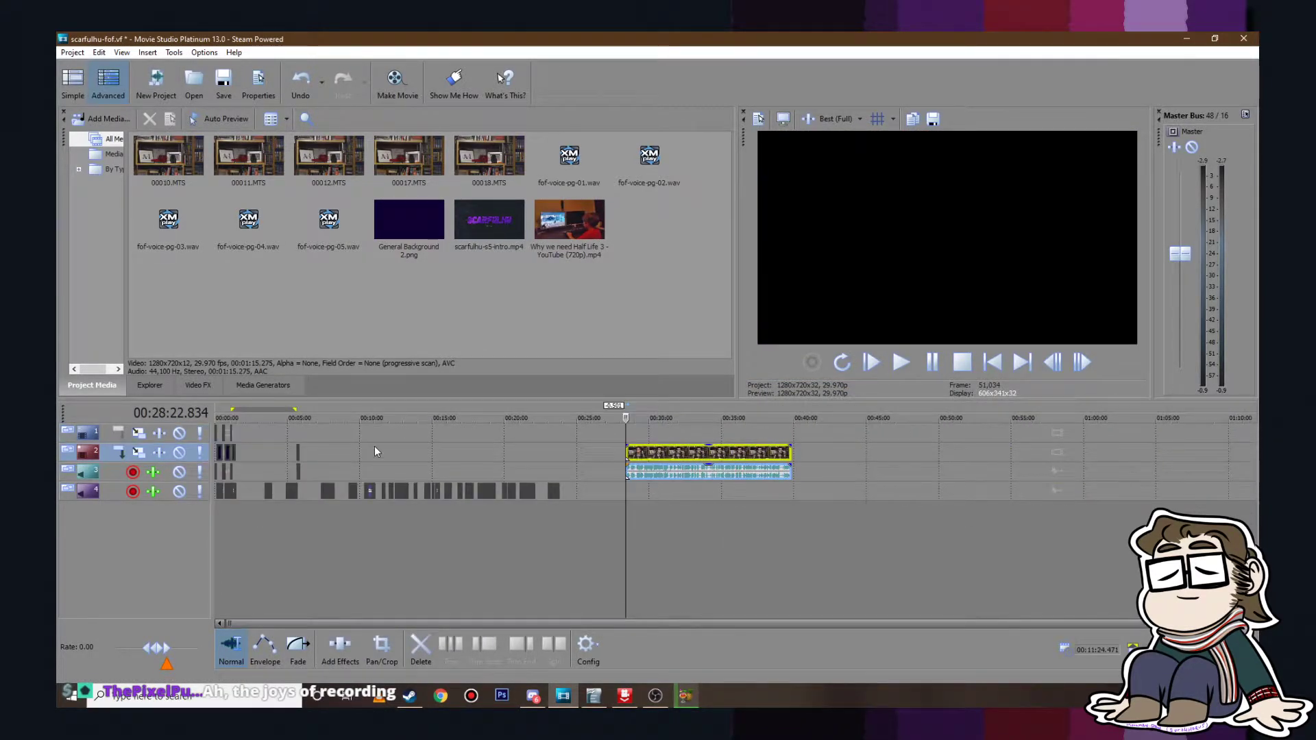
Step: Paste the cut take onto the first video track and move it directly after the third purple background, starting at about 1:25.4
{"action": "left_click", "coordinate": [251, 439]}
{"action": "scroll", "coordinate": [250, 438], "scroll_direction": "up", "scroll_amount": 4}
{"action": "left_click", "coordinate": [349, 437]}
{"action": "left_click", "coordinate": [328, 432]}
{"action": "scroll", "coordinate": [327, 432], "scroll_direction": "up", "scroll_amount": 4}
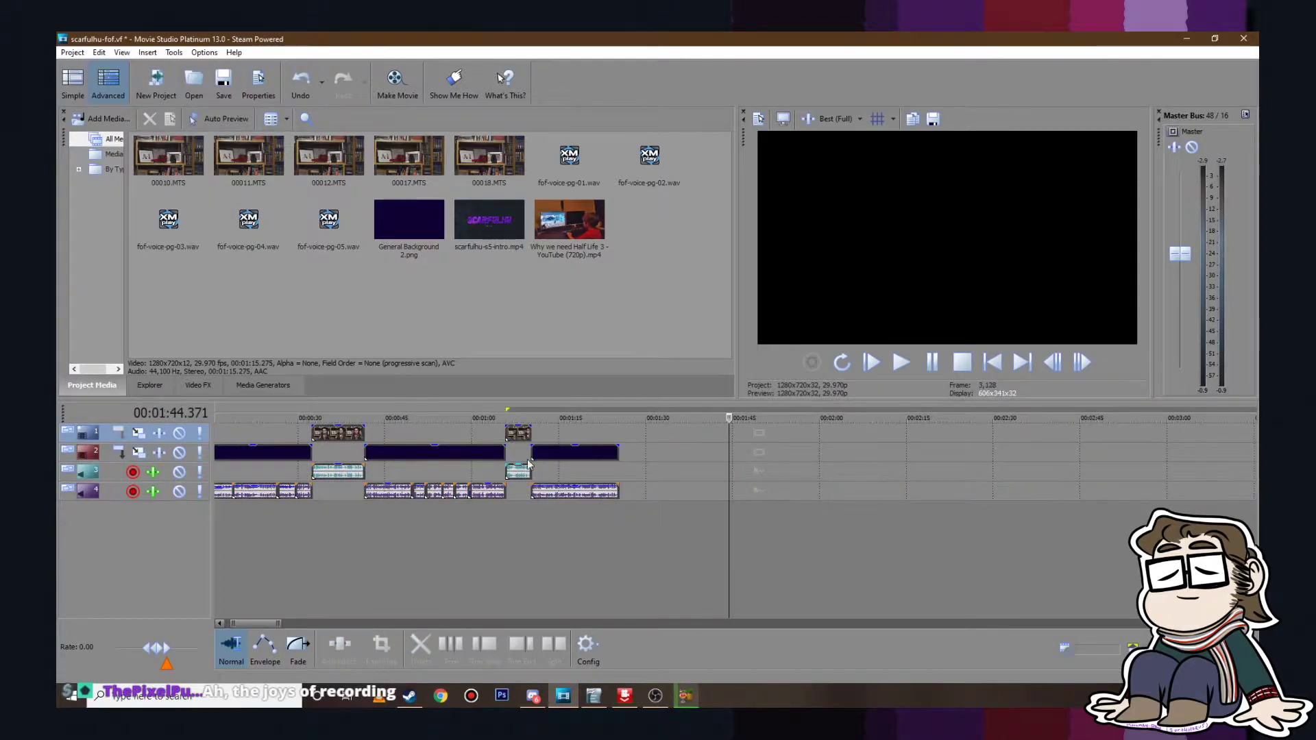
{"action": "right_click", "coordinate": [609, 452]}
{"action": "left_click", "coordinate": [821, 443]}
{"action": "right_click", "coordinate": [649, 443]}
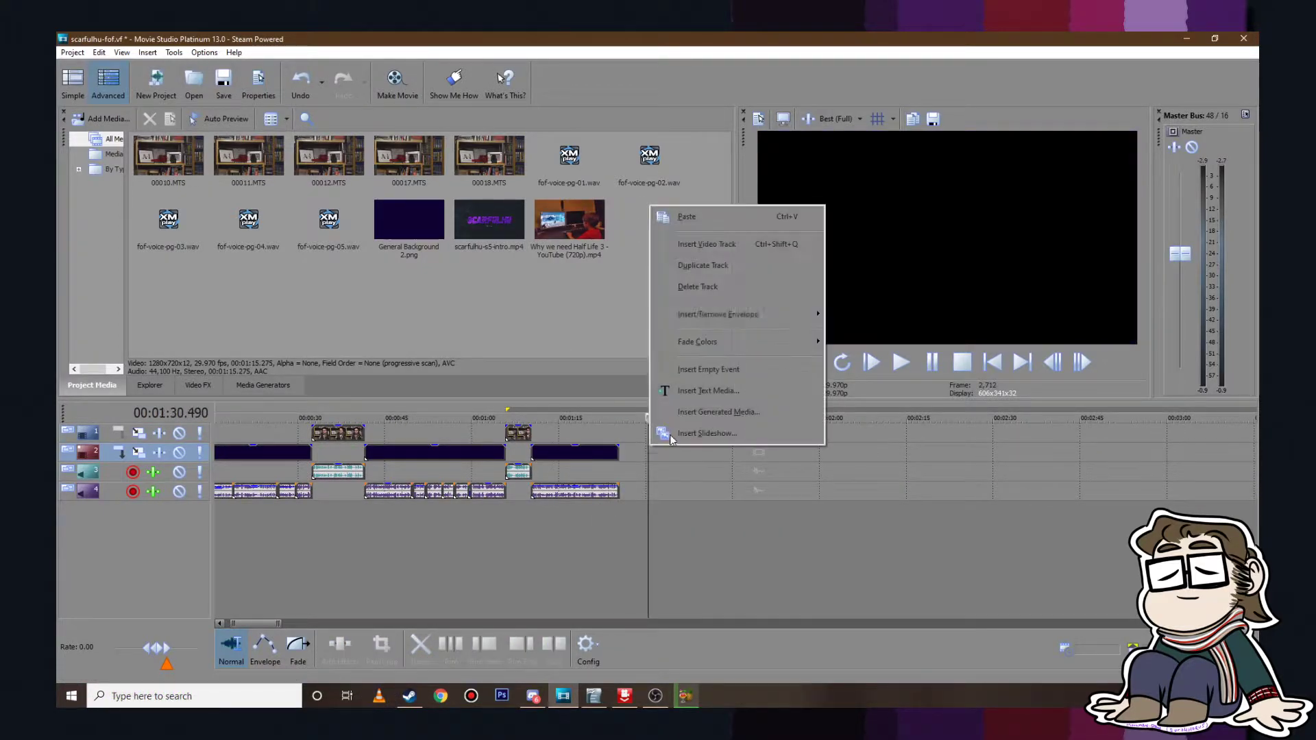
{"action": "left_click", "coordinate": [709, 220]}
{"action": "left_click", "coordinate": [739, 475]}
{"action": "left_click_drag", "start_coordinate": [674, 453], "coordinate": [644, 432]}
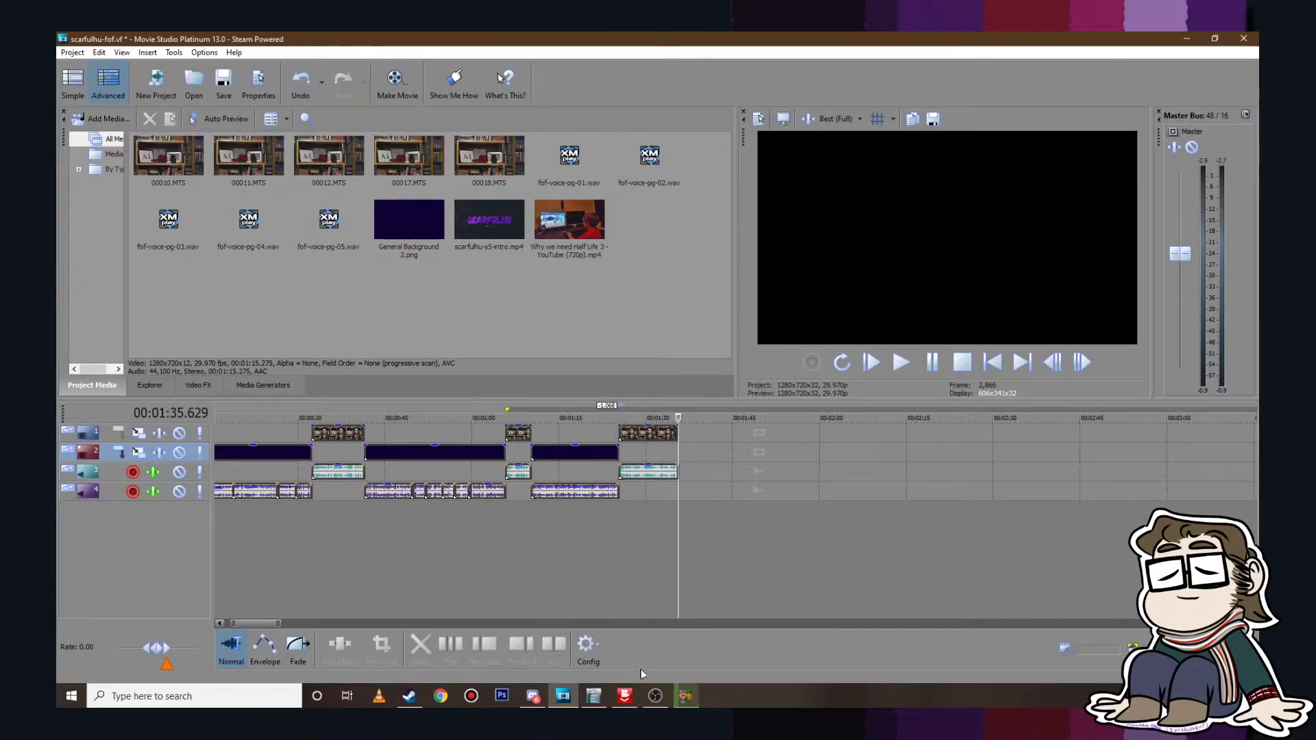
Step: Highlight the script paragraph beginning "So, what if you wanted to play a free game on Steam" in green, and return to Movie Studio
{"action": "left_click", "coordinate": [593, 696]}
{"action": "left_click_drag", "start_coordinate": [192, 450], "coordinate": [462, 465]}
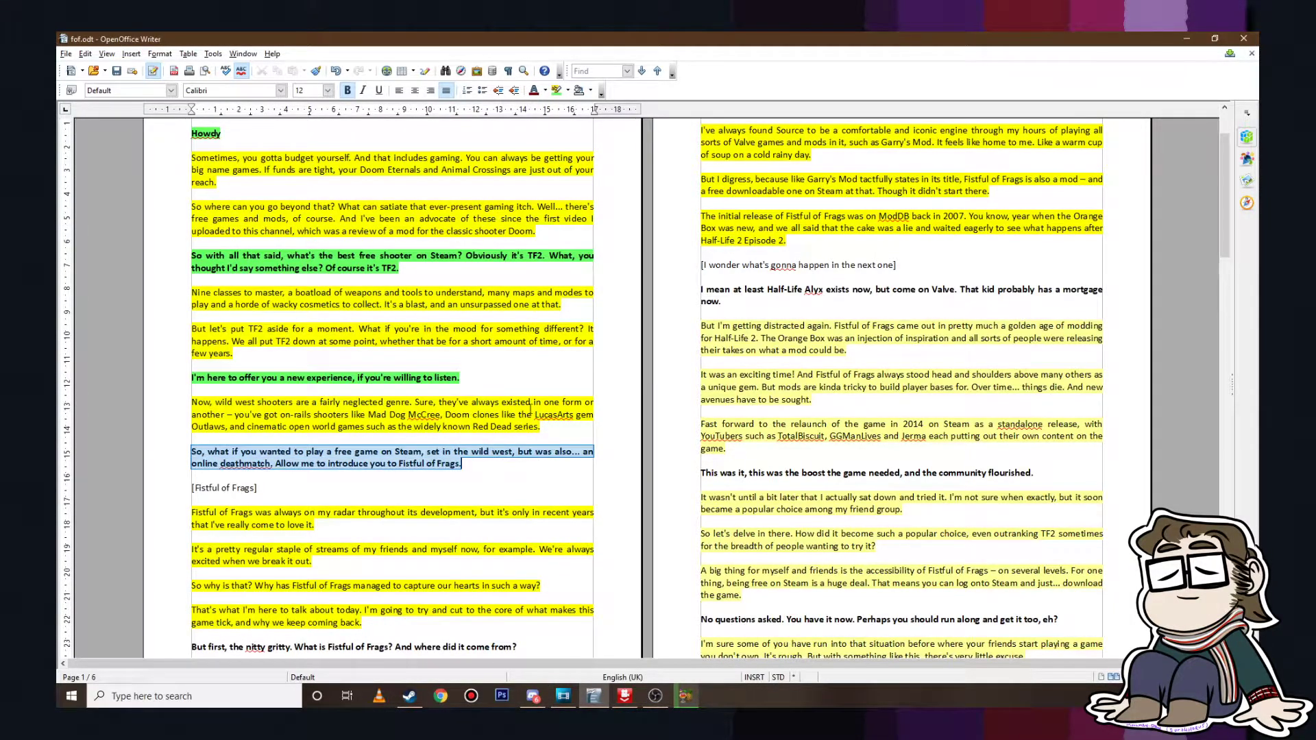
{"action": "left_click", "coordinate": [557, 91]}
{"action": "left_click", "coordinate": [336, 477]}
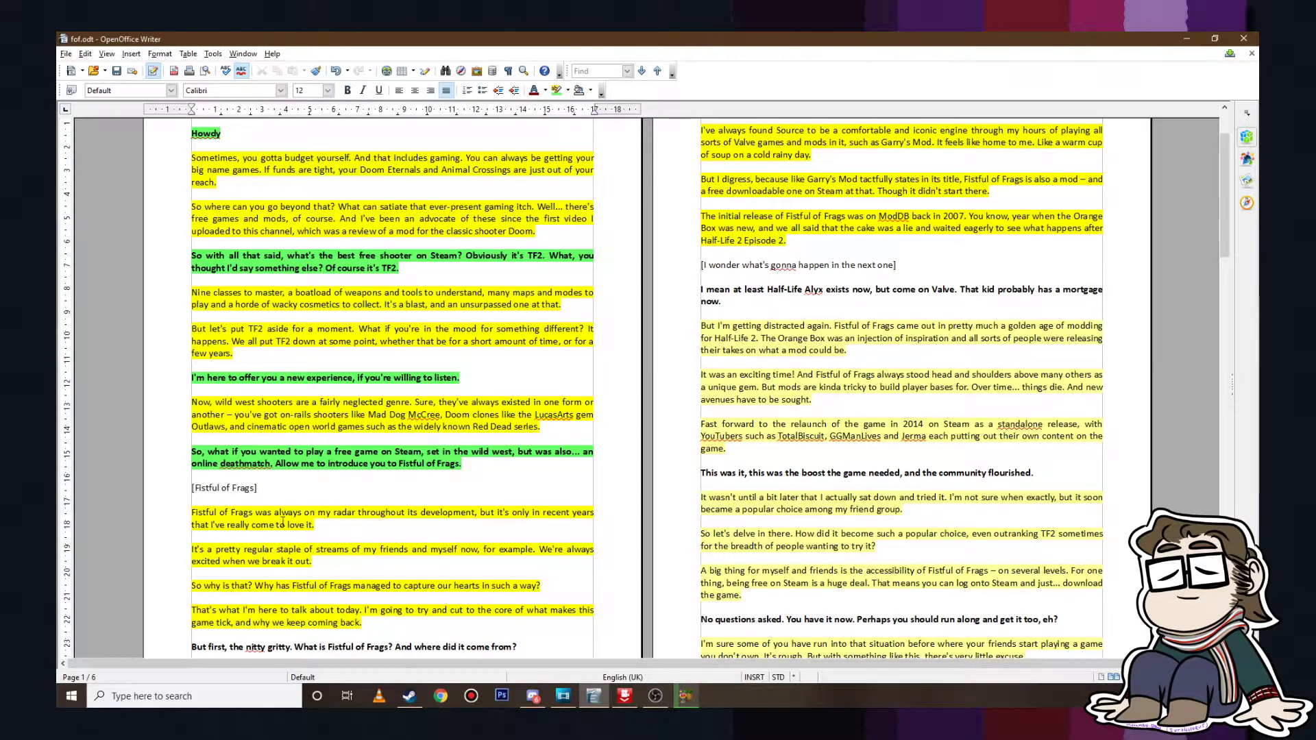
{"action": "left_click", "coordinate": [563, 695]}
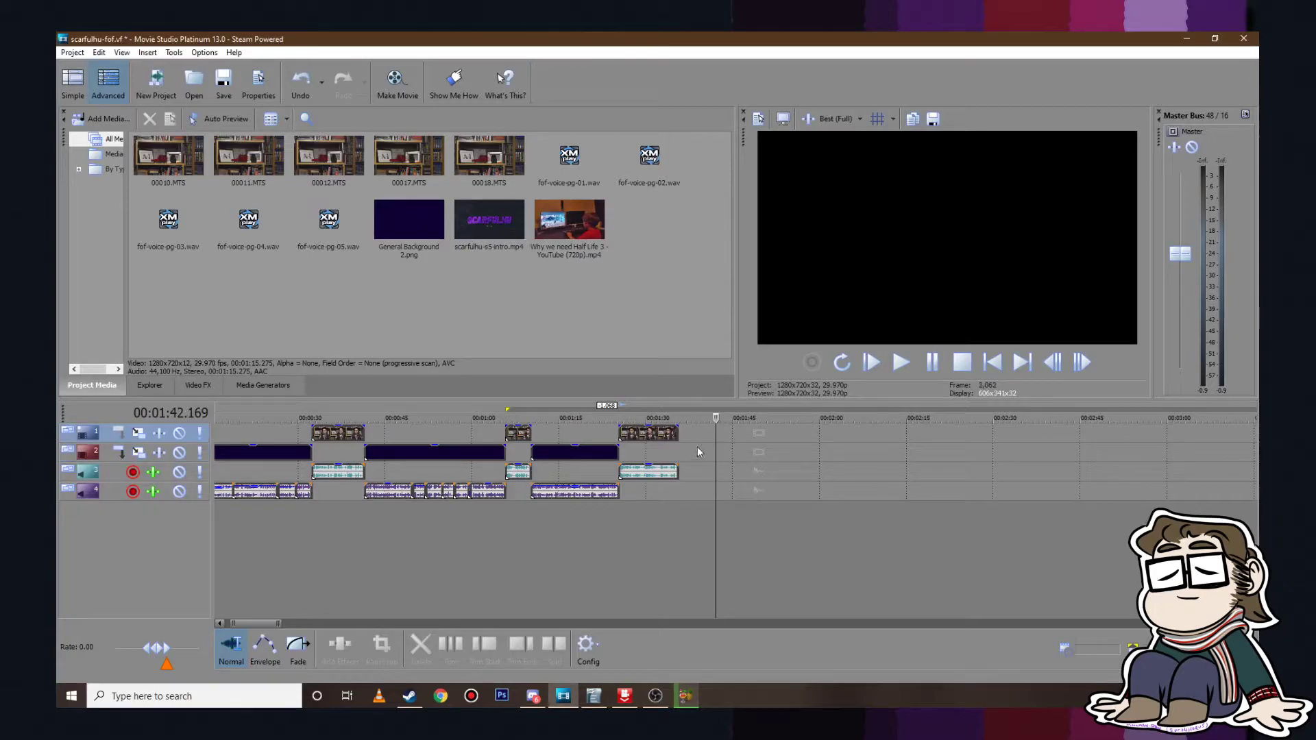
{"action": "left_click", "coordinate": [433, 463]}
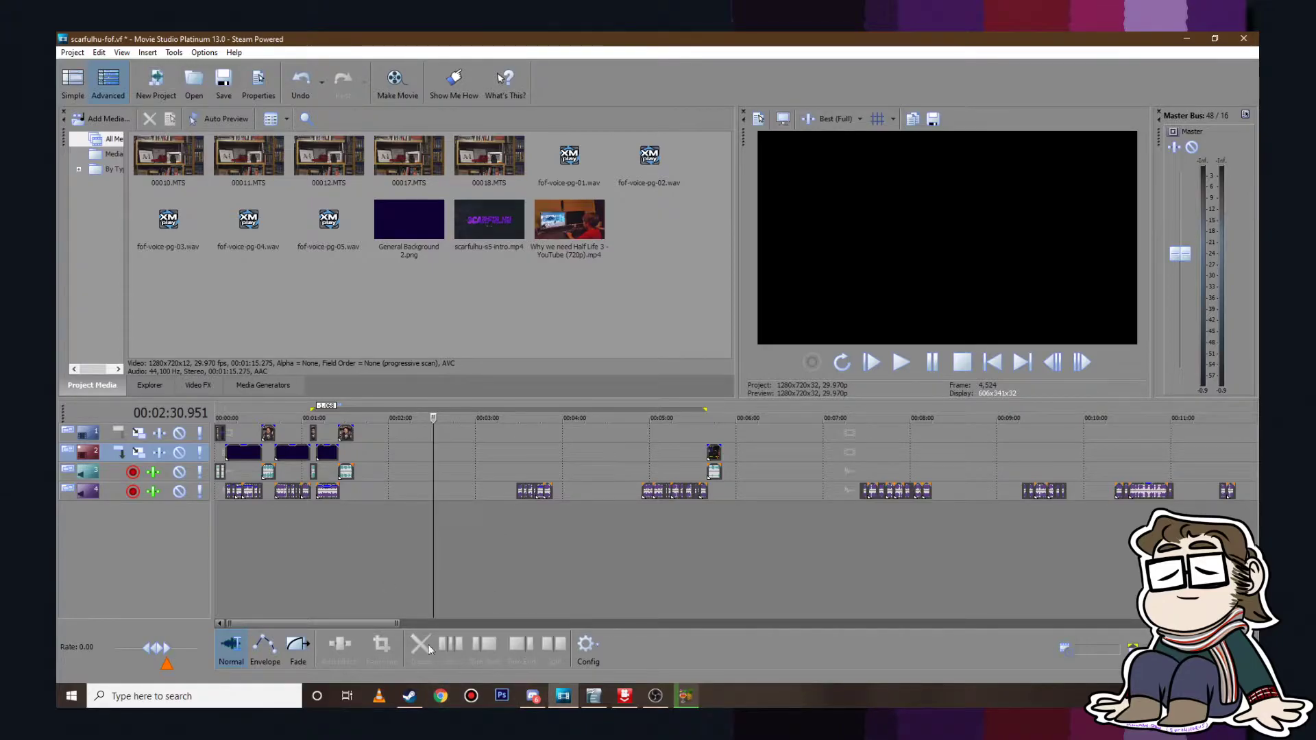
Step: Switch to Chrome, bring up the YouTube page and close the other two tabs
{"action": "left_click", "coordinate": [440, 696]}
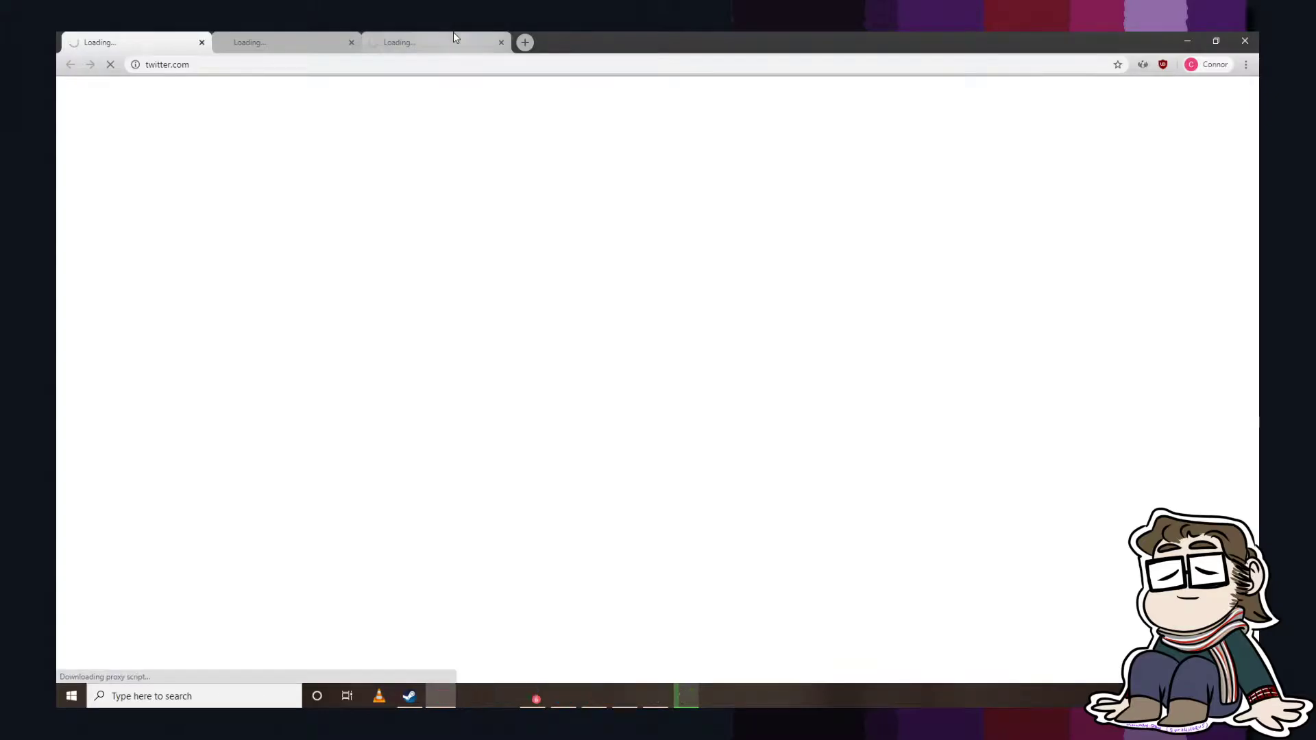
{"action": "left_click", "coordinate": [437, 46]}
{"action": "left_click", "coordinate": [303, 42]}
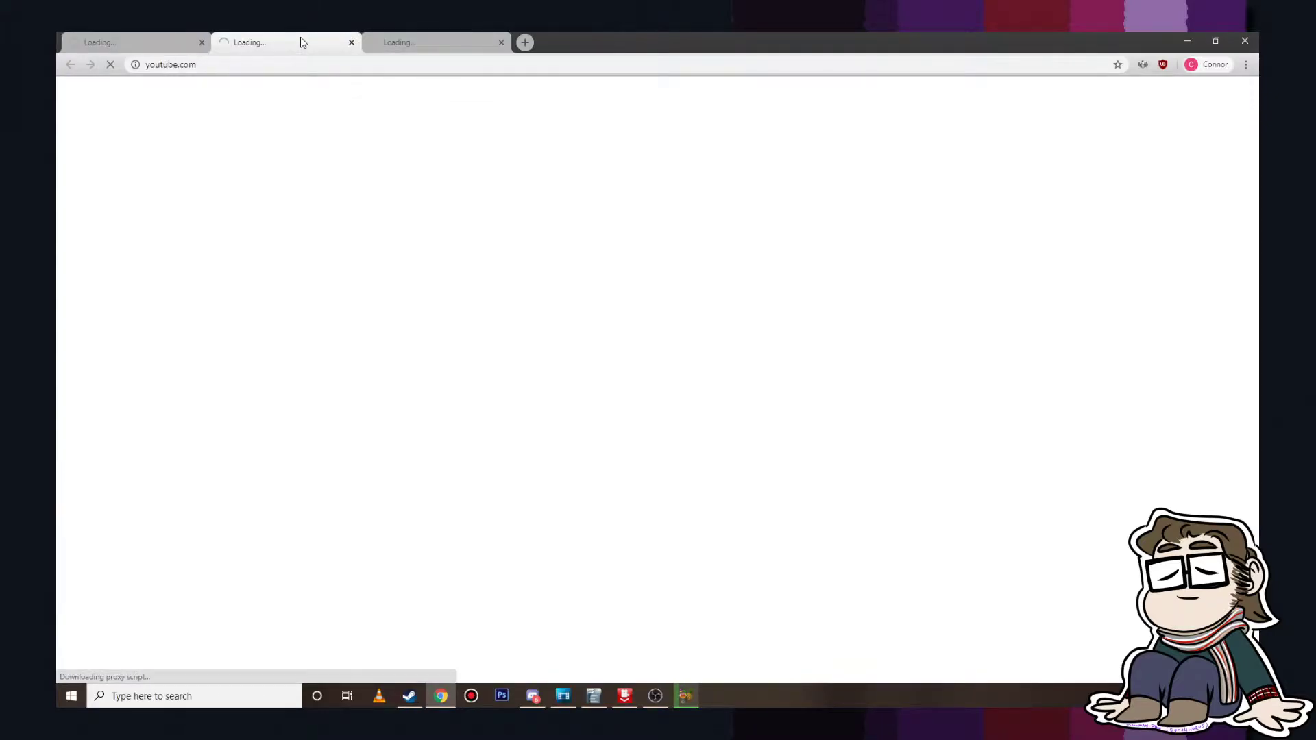
{"action": "left_click", "coordinate": [501, 42]}
{"action": "left_click", "coordinate": [202, 43]}
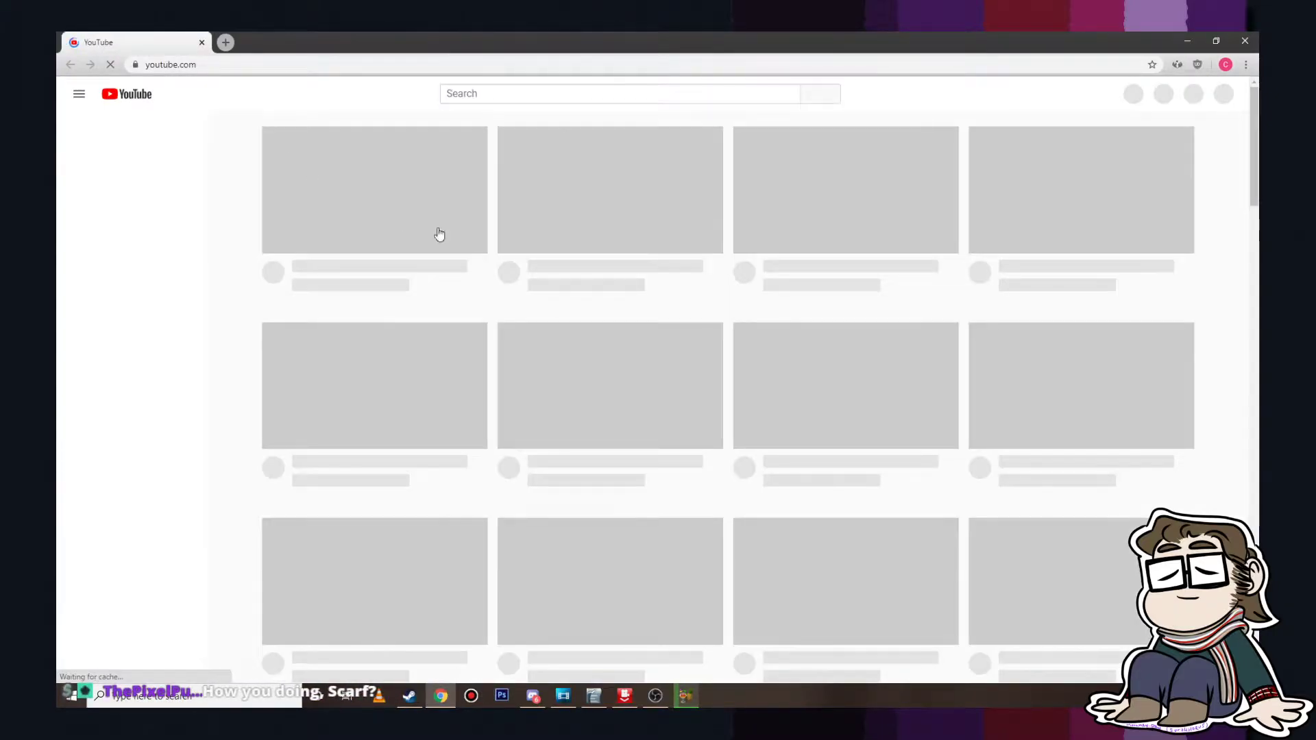
Step: Search YouTube for "timesplitters wild west"
{"action": "left_click", "coordinate": [542, 92]}
{"action": "type", "text": "t"}
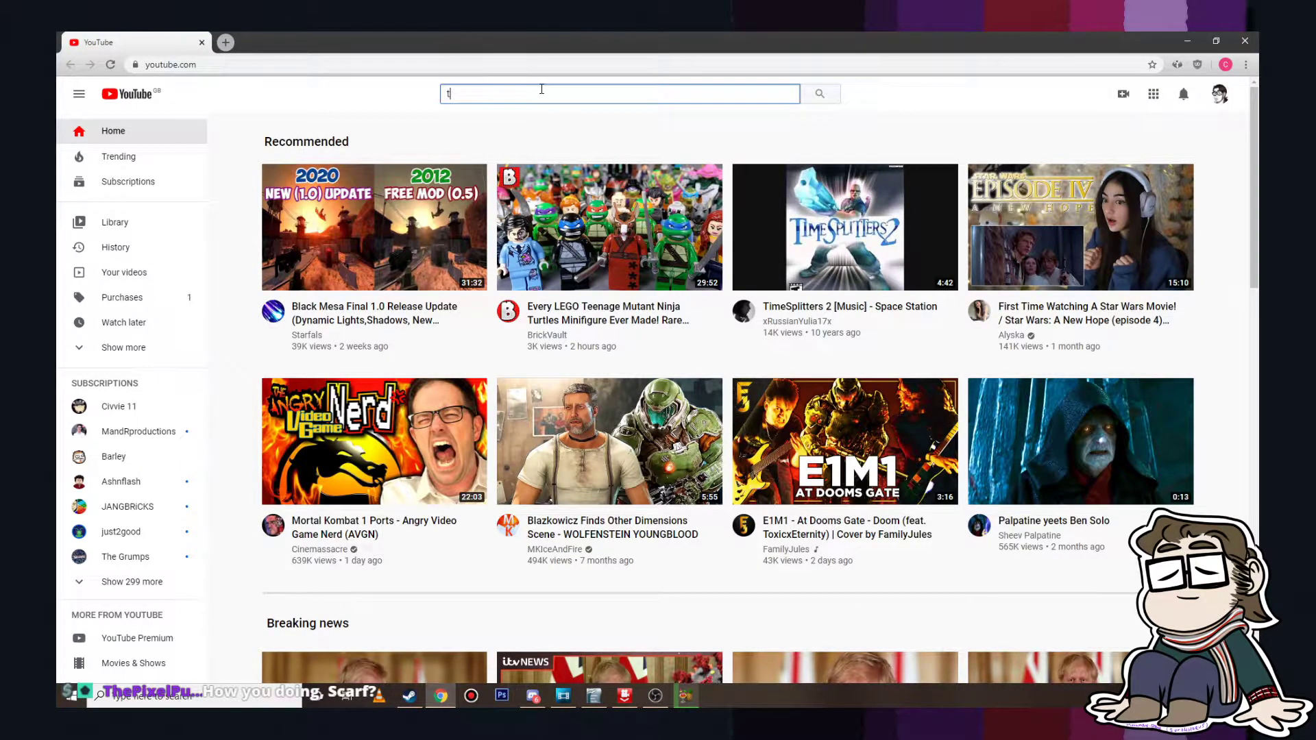
{"action": "type", "text": "imesplitters wils"}
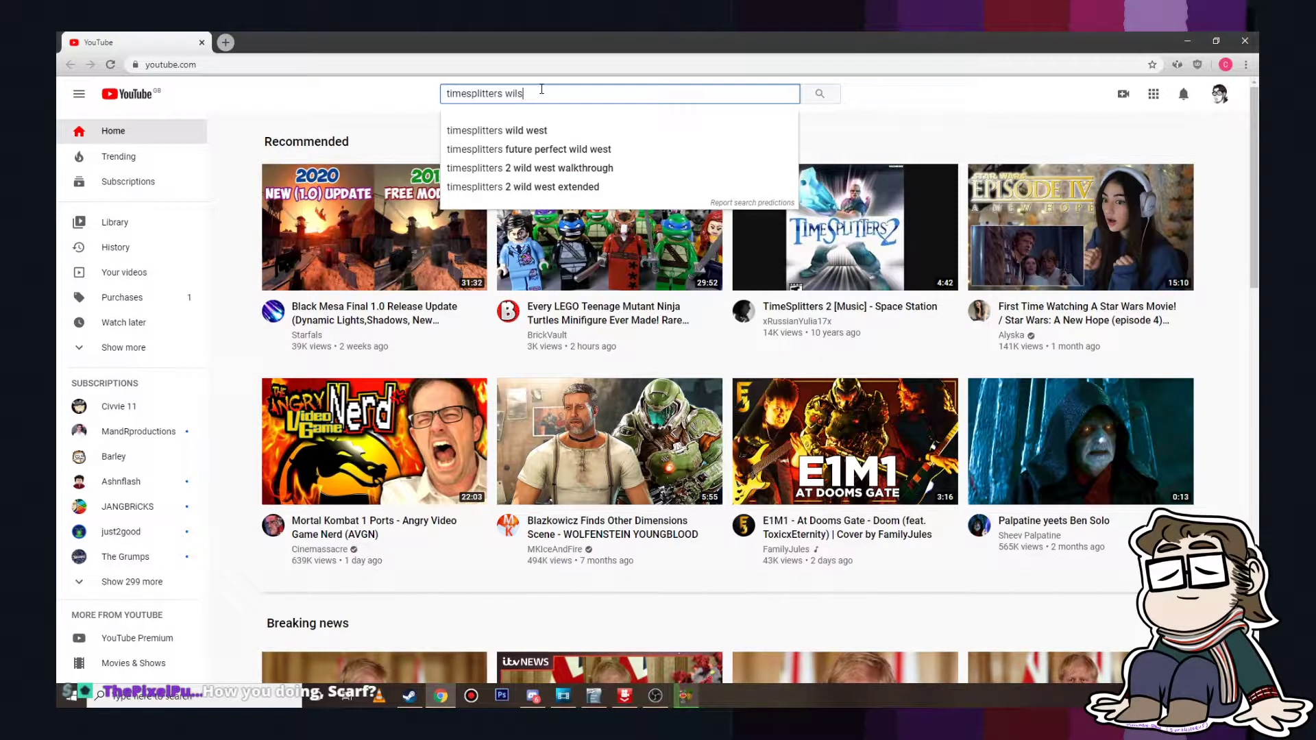
{"action": "key", "text": "BackSpace"}
{"action": "type", "text": "d"}
{"action": "key", "text": "Down"}
{"action": "key", "text": "Return"}
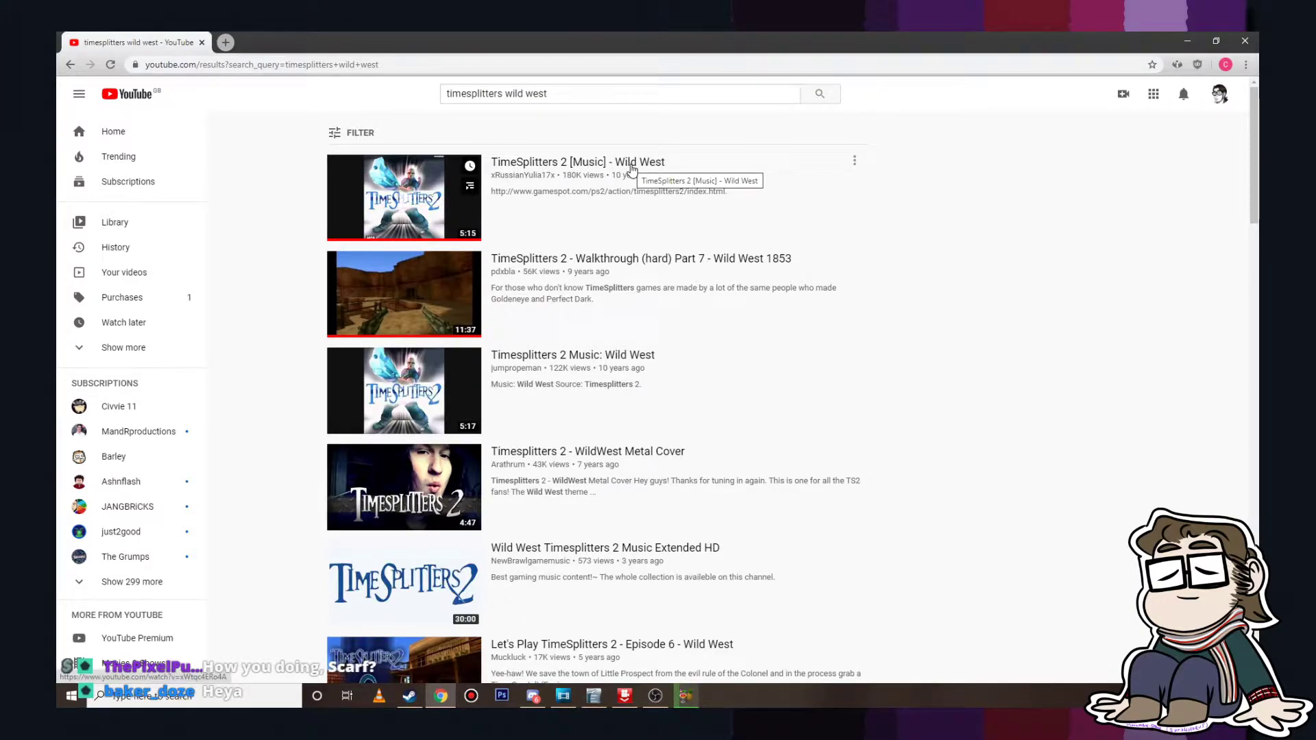
Step: Listen to part of the video "TimeSplitters 2 [Music] - Wild West", skipping ahead to about 0:33 and lowering the volume slightly, and pause it
{"action": "left_click", "coordinate": [618, 175]}
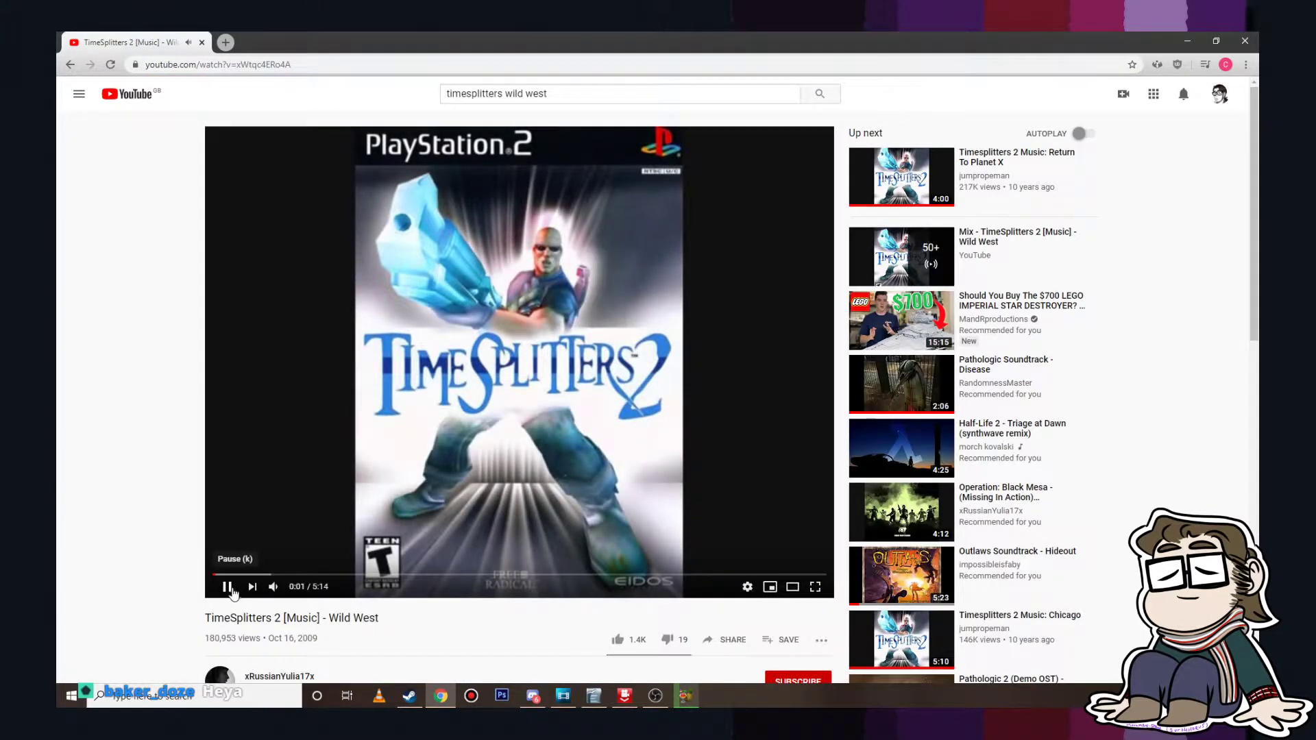
{"action": "left_click", "coordinate": [227, 588]}
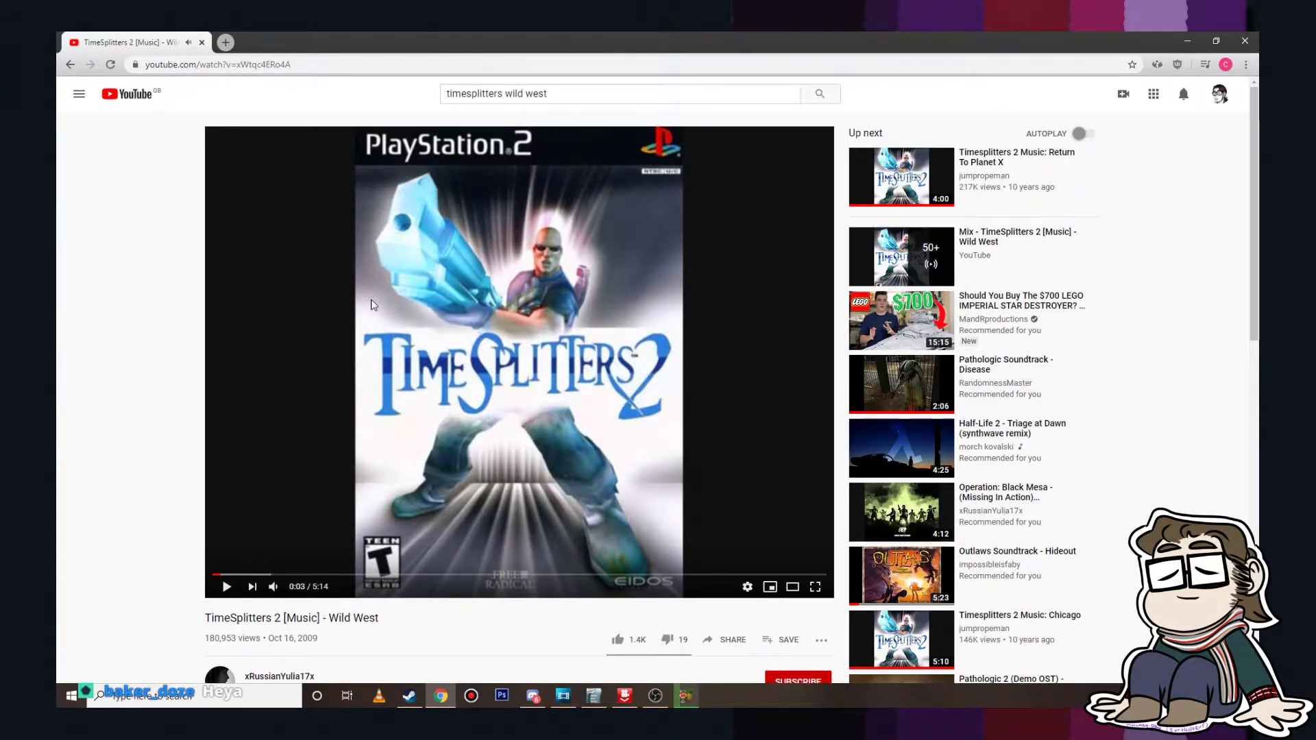
{"action": "left_click", "coordinate": [251, 574]}
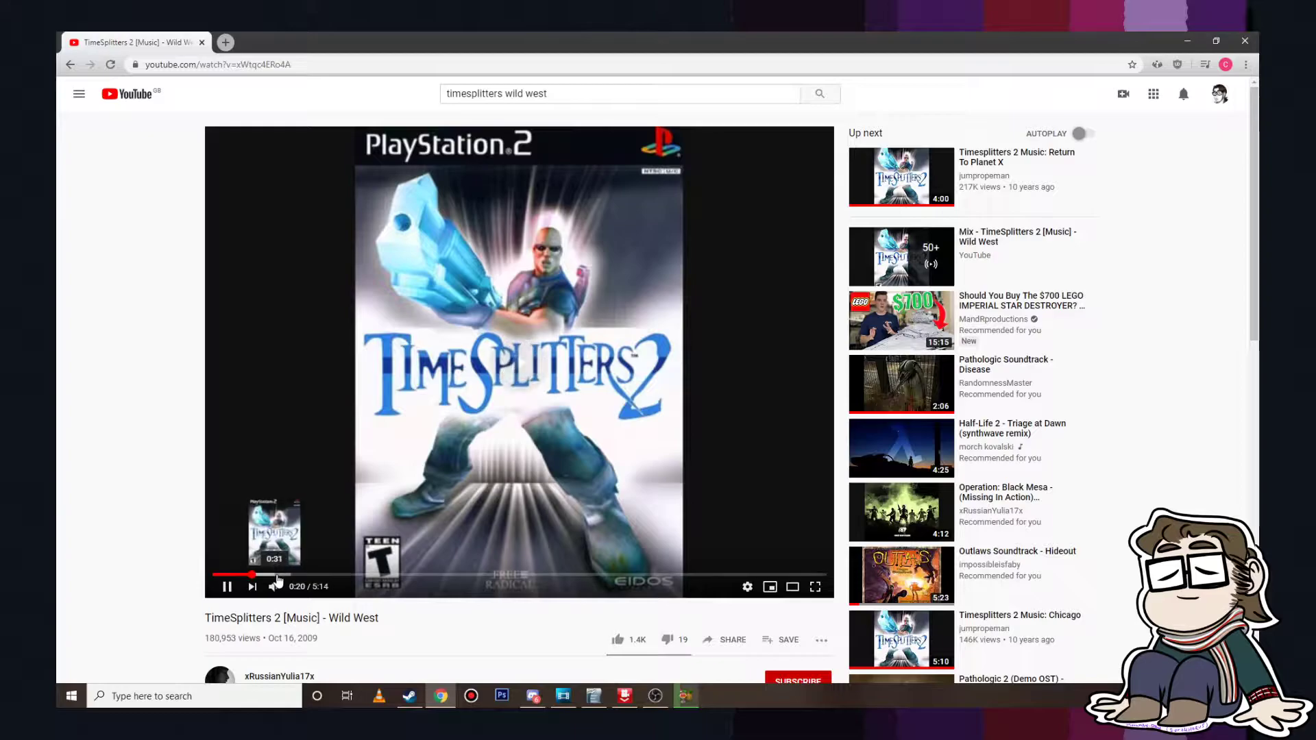
{"action": "left_click", "coordinate": [280, 577]}
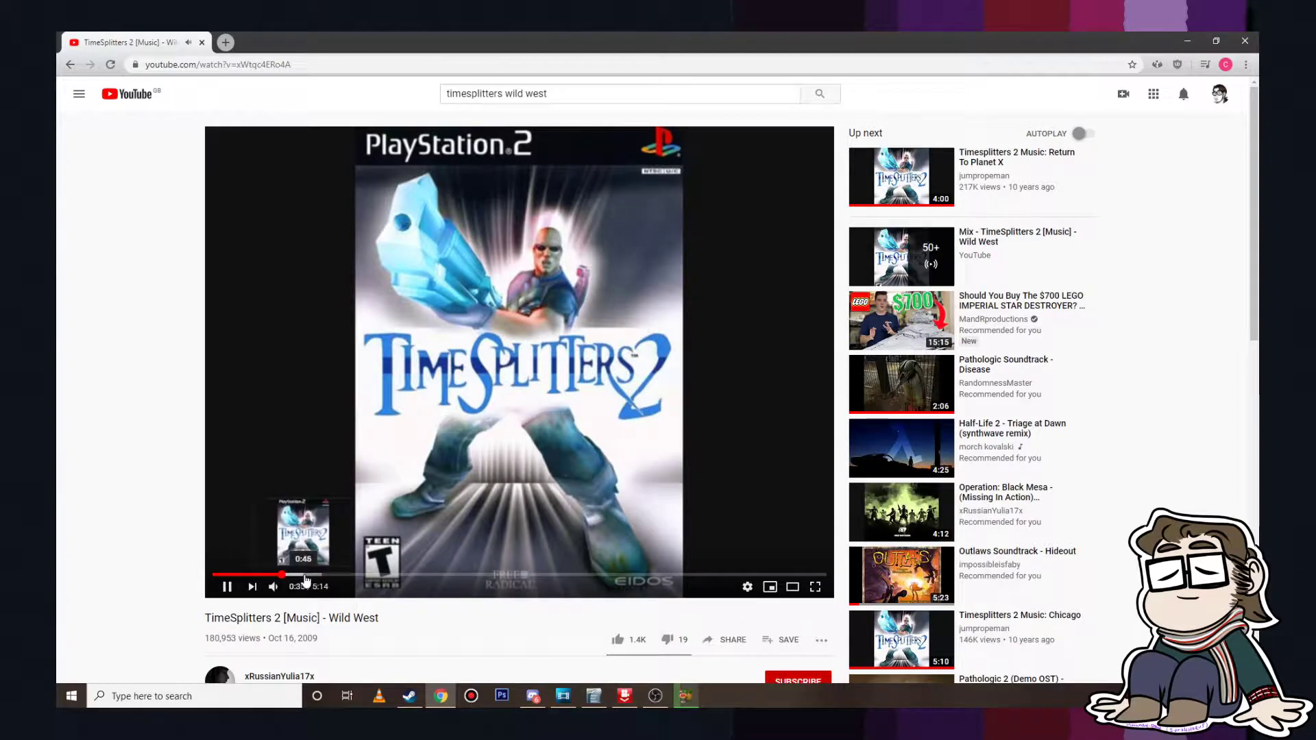
{"action": "mouse_move", "coordinate": [283, 588]}
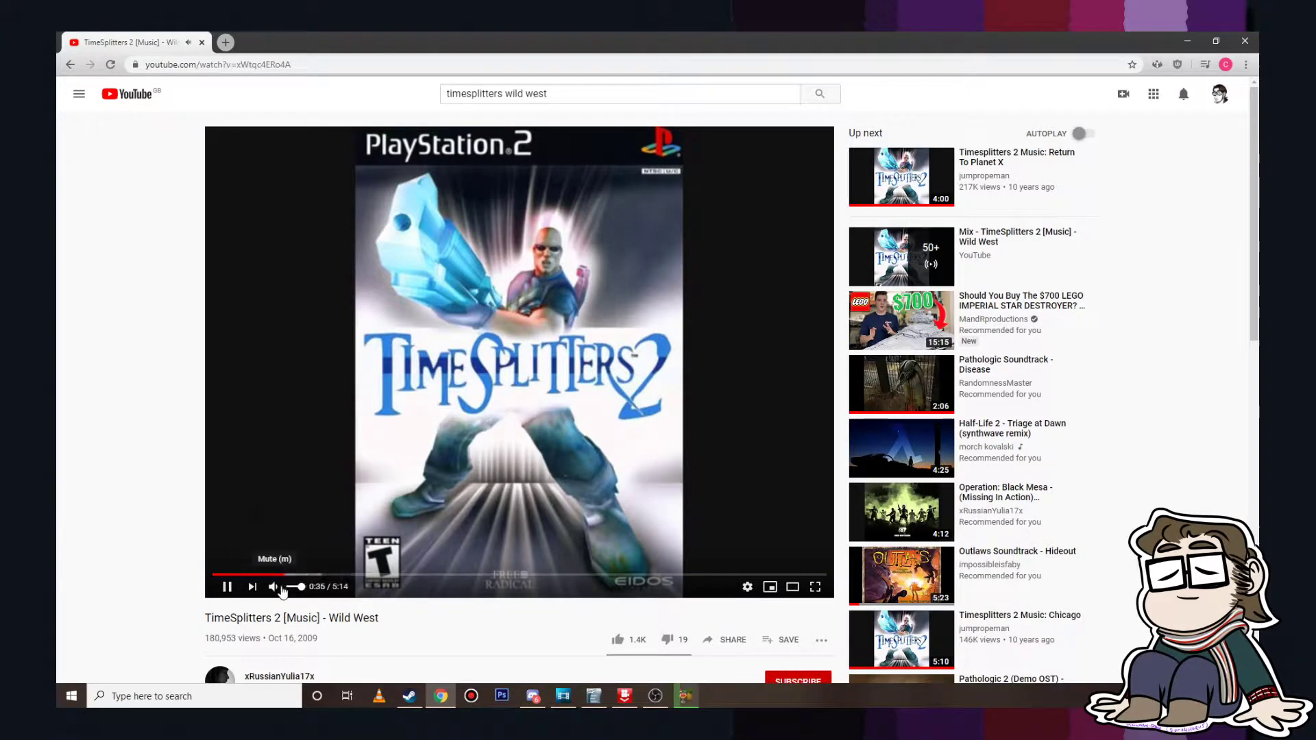
{"action": "left_click_drag", "start_coordinate": [303, 588], "coordinate": [299, 588]}
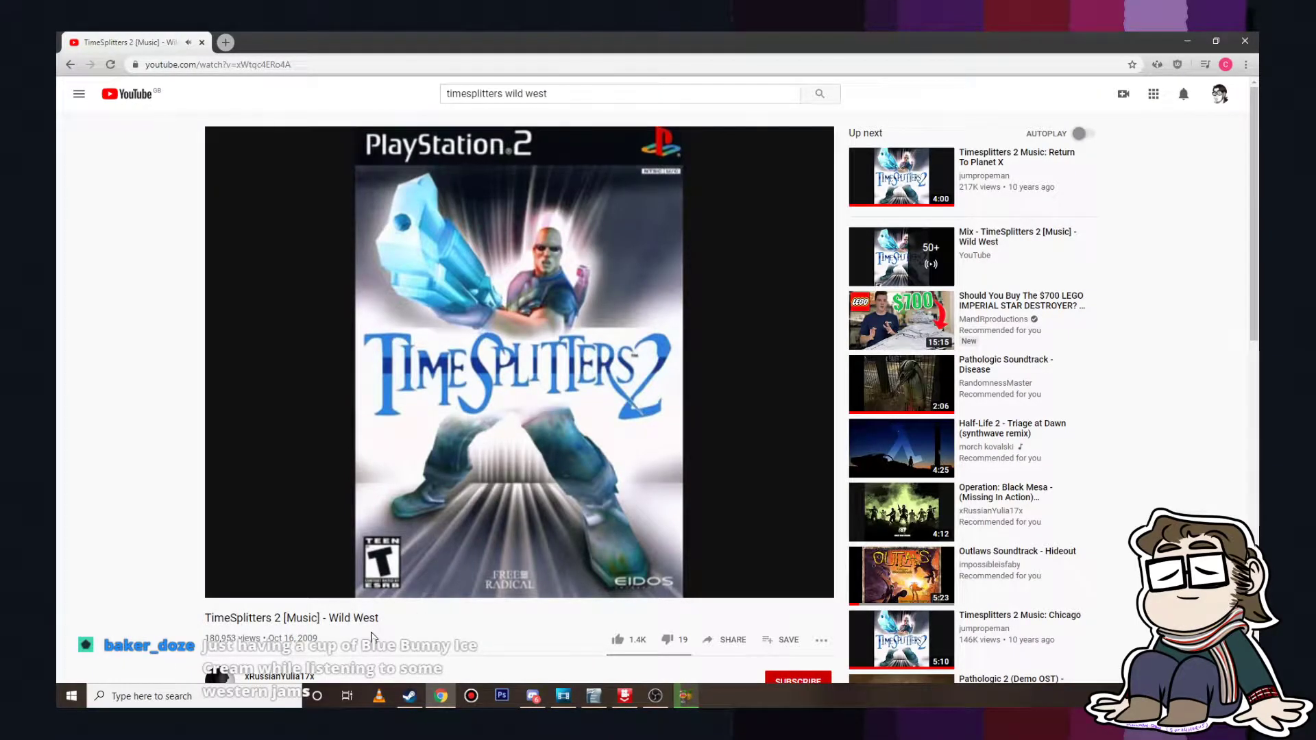
{"action": "left_click", "coordinate": [228, 586]}
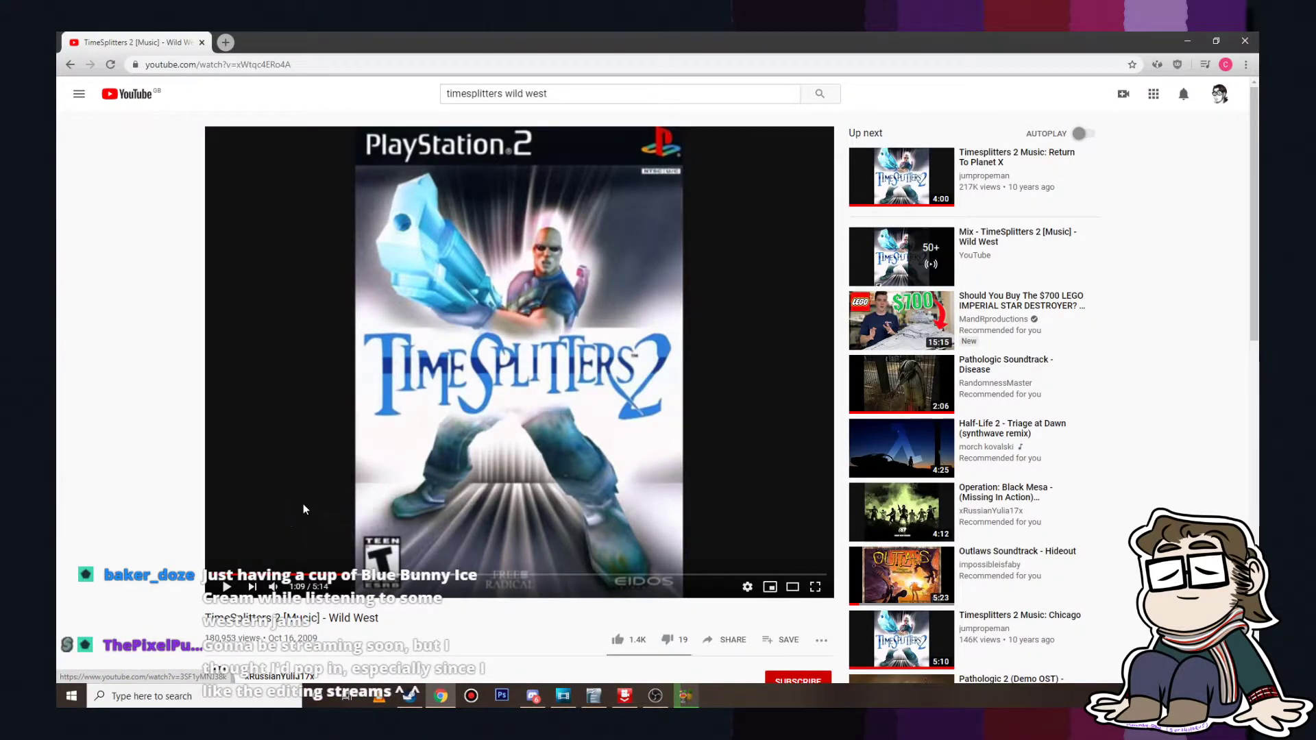
Step: Switch to HandBrake to check the encoding progress of fof-gameplay-01.mp4, and return to Movie Studio
{"action": "left_click", "coordinate": [573, 695]}
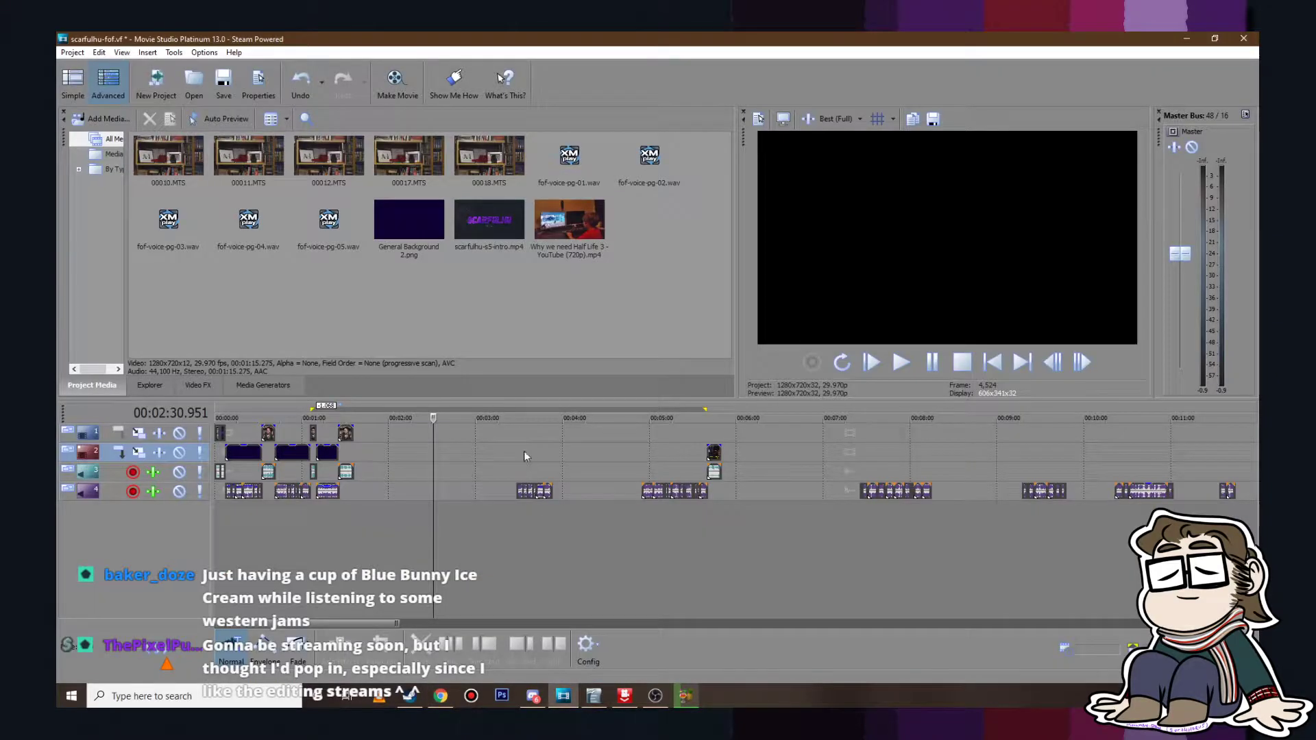
{"action": "left_click", "coordinate": [686, 696]}
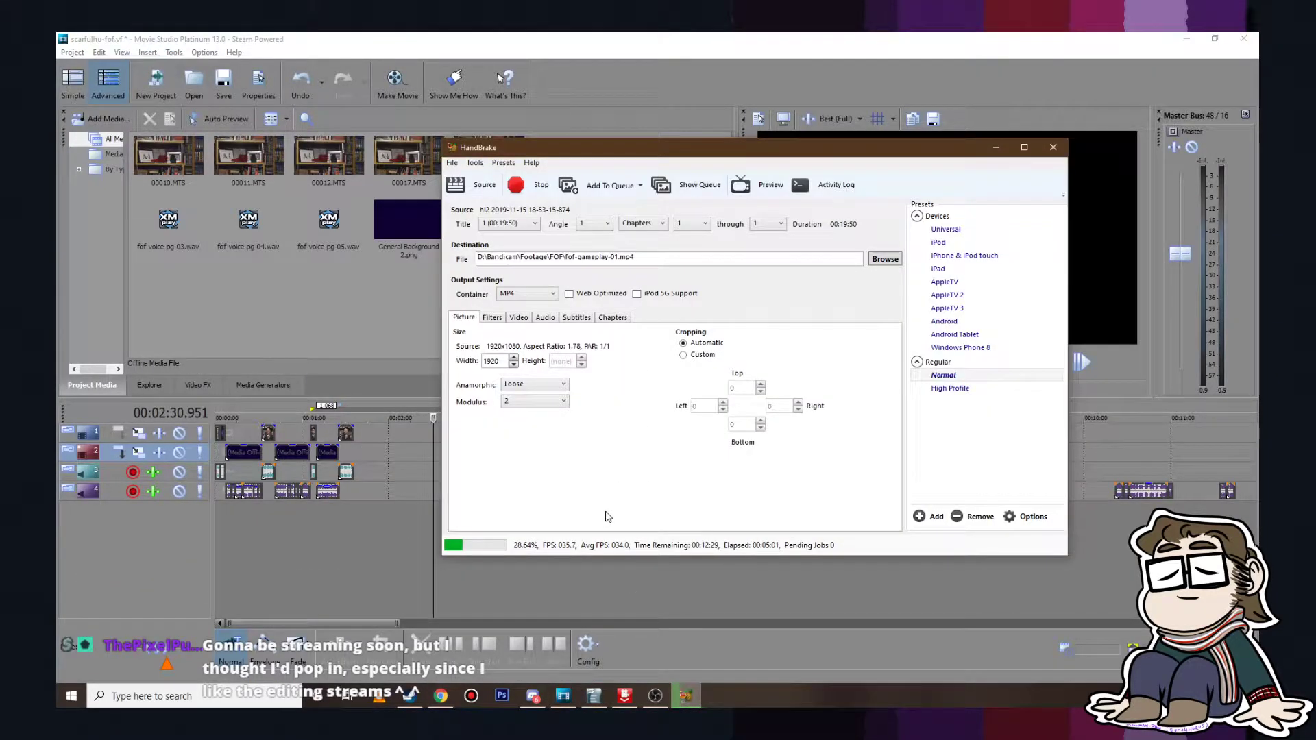
{"action": "left_click", "coordinate": [572, 38]}
Step: Place the playhead at the end of the last assembled take, 1:35.629, and save the project
{"action": "left_click", "coordinate": [360, 447]}
{"action": "scroll", "coordinate": [514, 556], "scroll_direction": "up", "scroll_amount": 3}
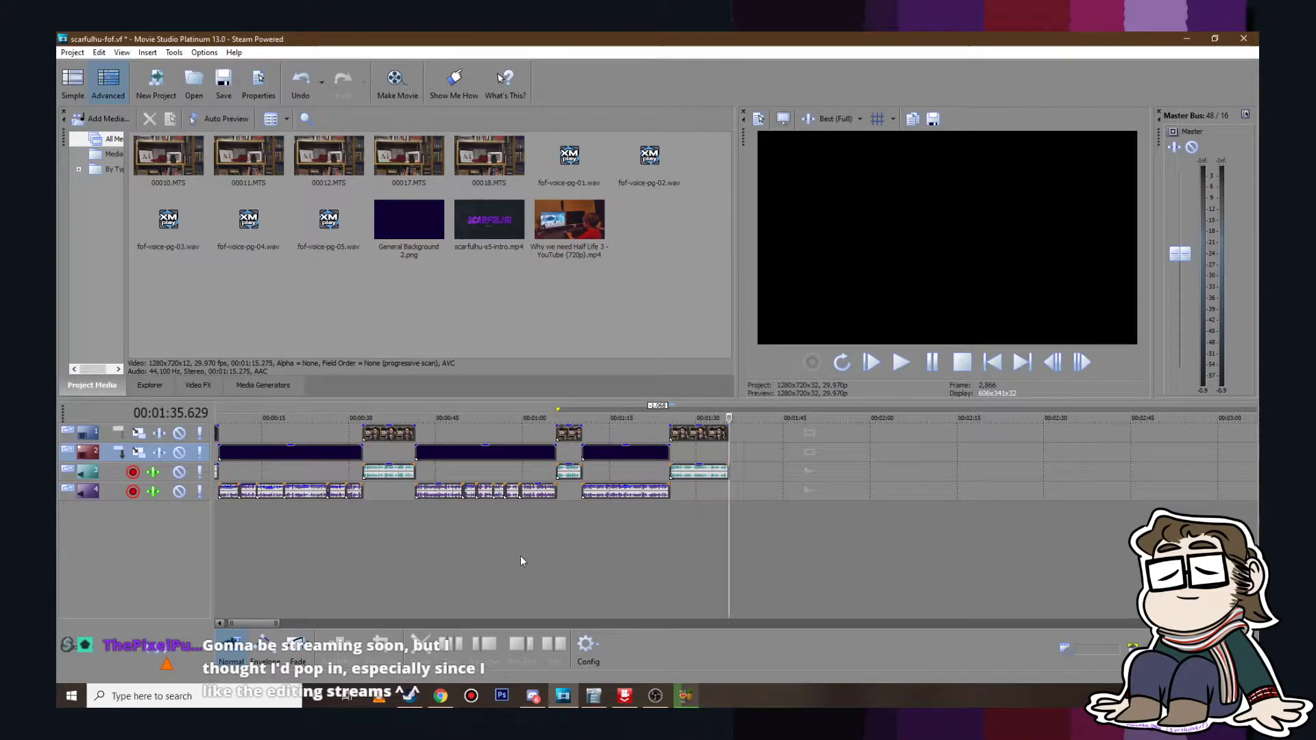
{"action": "scroll", "coordinate": [670, 488], "scroll_direction": "down", "scroll_amount": 2}
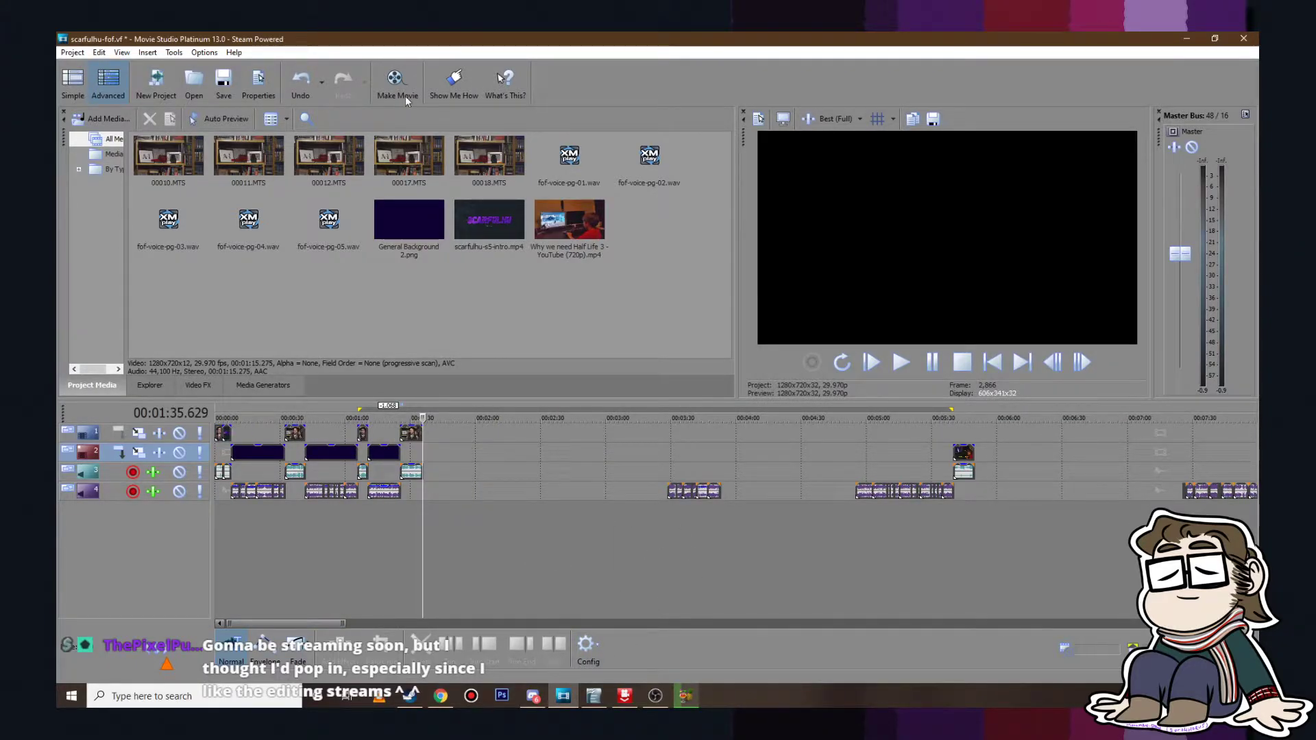
{"action": "left_click", "coordinate": [72, 52]}
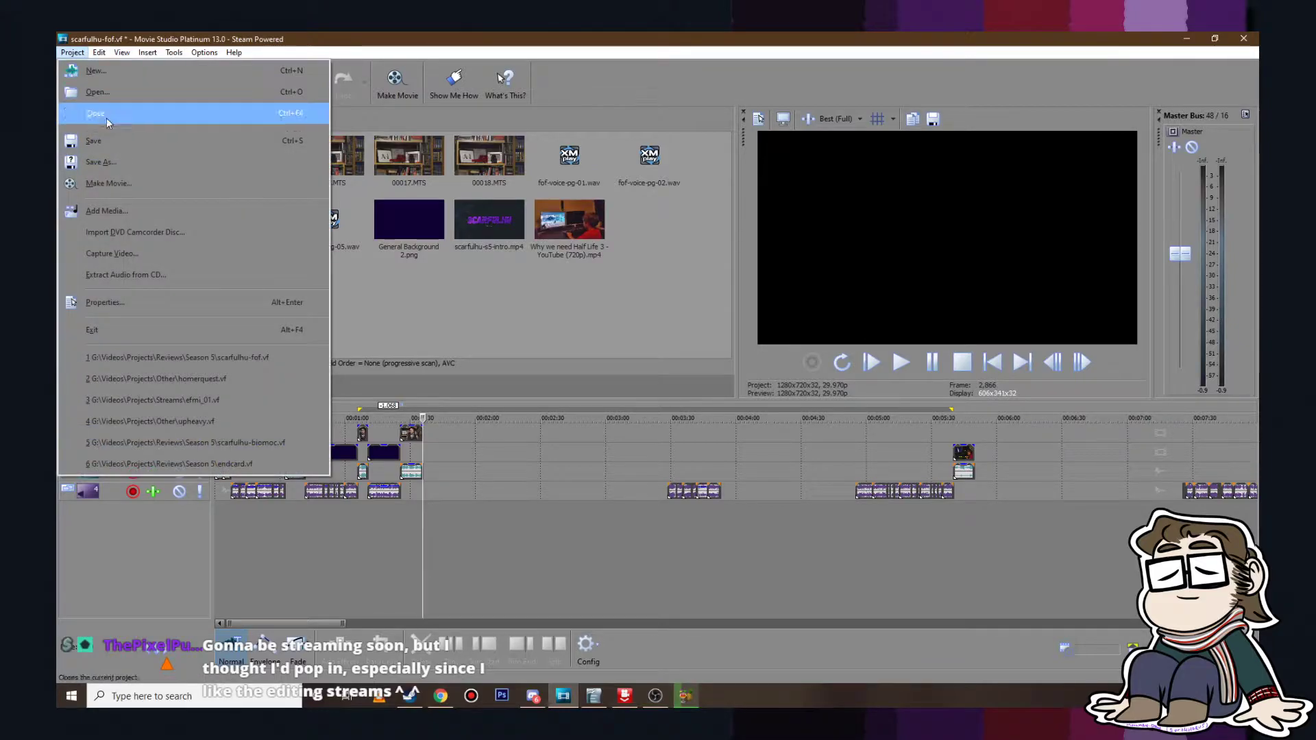
{"action": "left_click", "coordinate": [130, 141]}
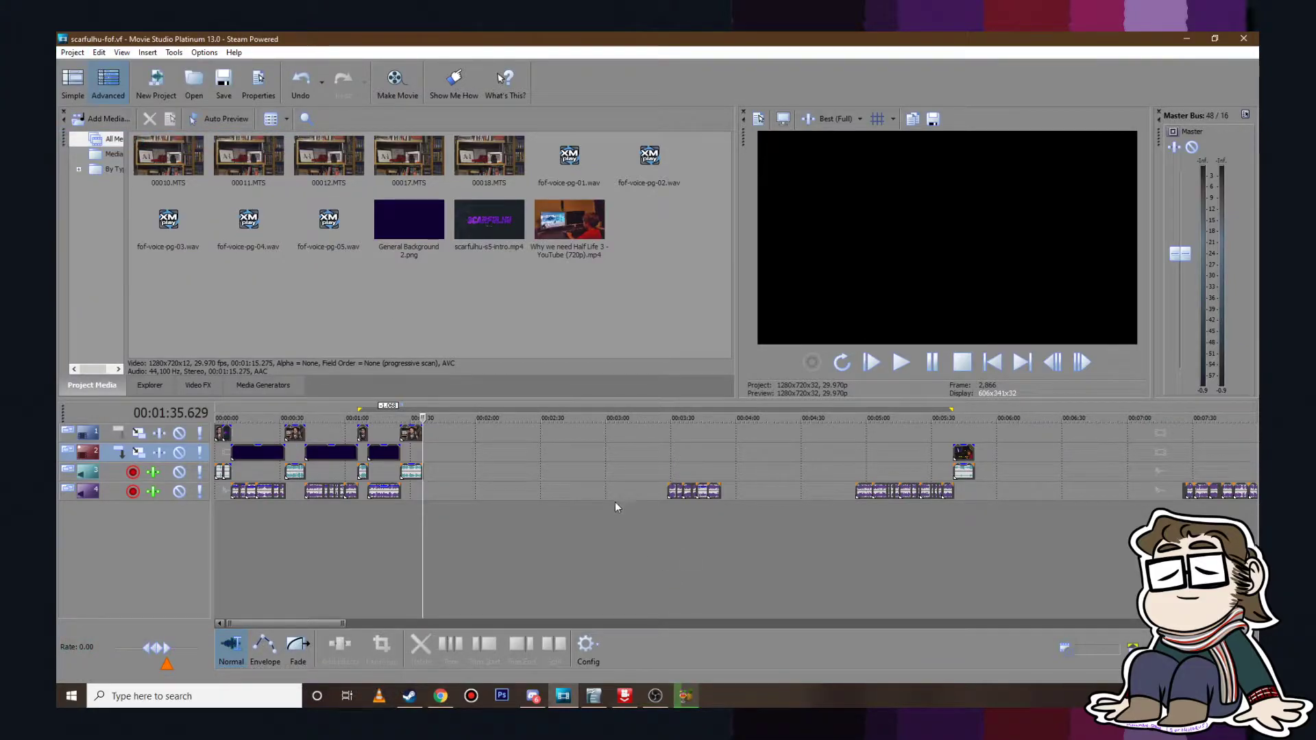
Step: Check the script in OpenOffice Writer, and trim the start of the first clip in the next voice-over group to about 3:28.7
{"action": "left_click", "coordinate": [596, 697]}
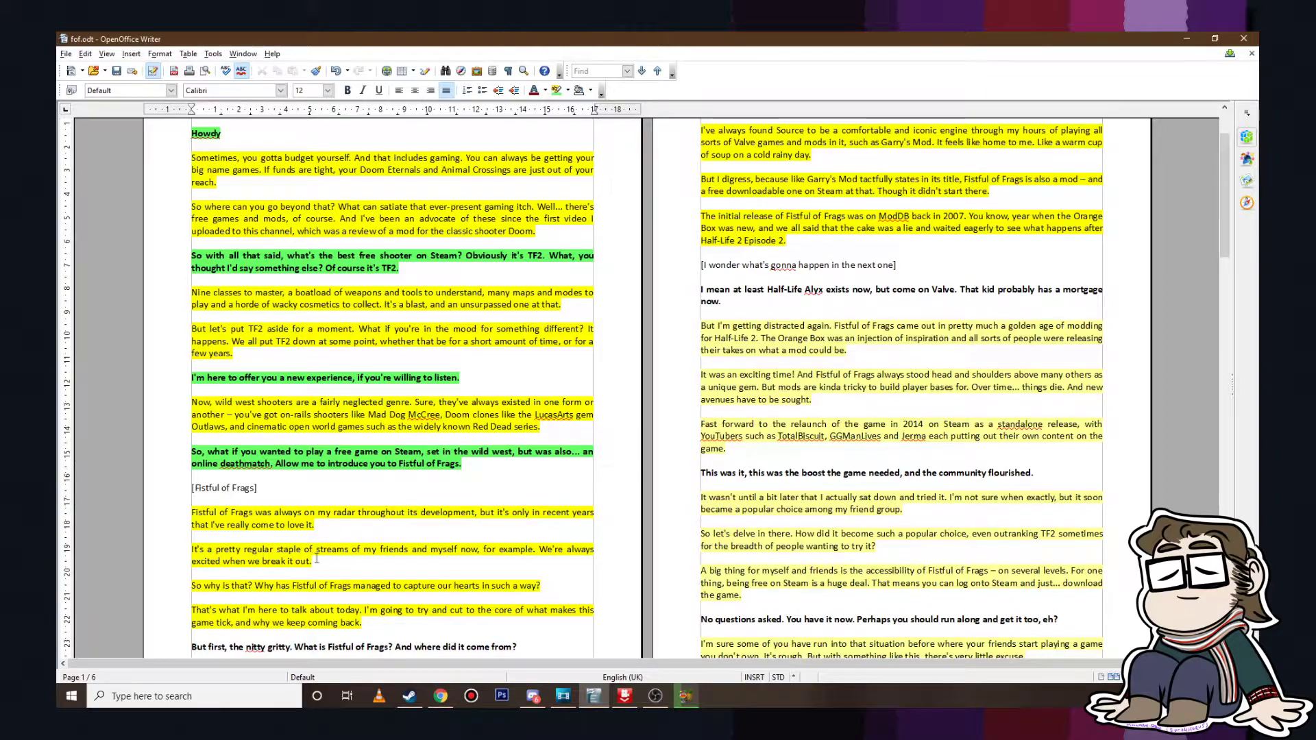
{"action": "left_click", "coordinate": [568, 695]}
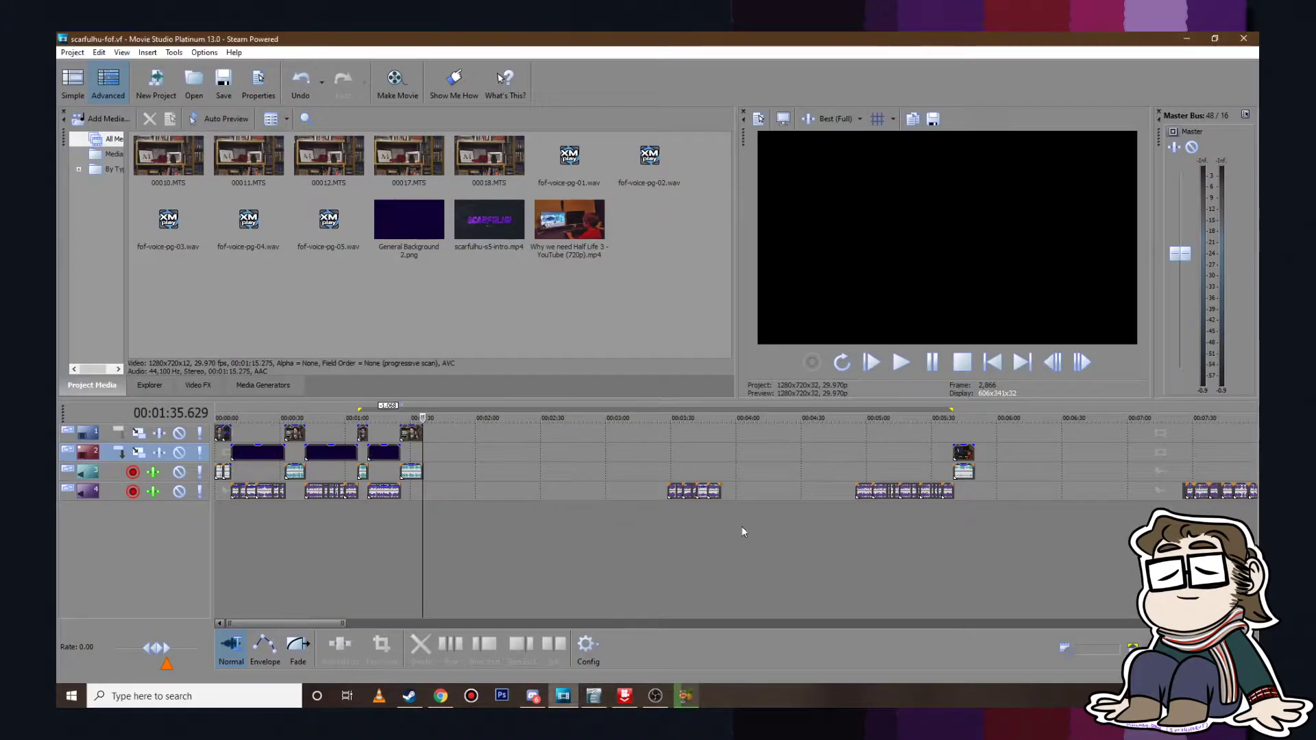
{"action": "left_click", "coordinate": [668, 458]}
{"action": "scroll", "coordinate": [668, 458], "scroll_direction": "up", "scroll_amount": 6}
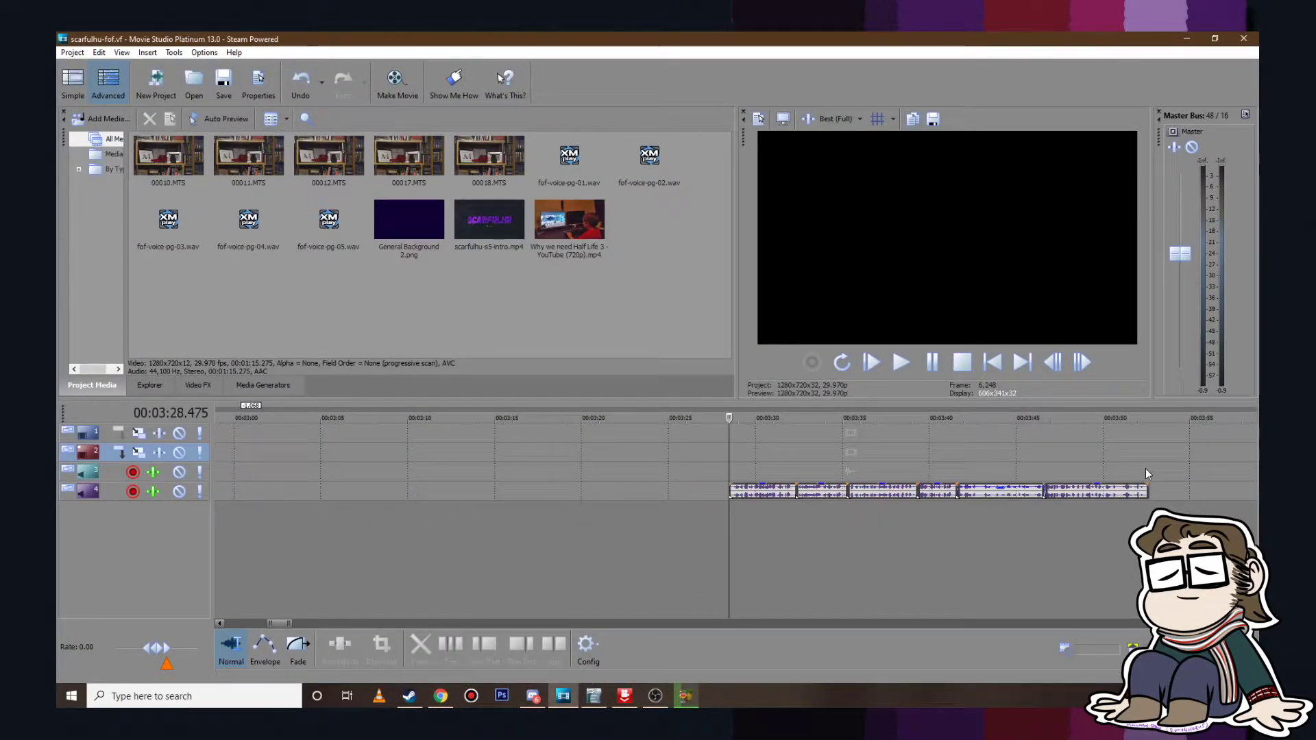
{"action": "scroll", "coordinate": [1145, 467], "scroll_direction": "up", "scroll_amount": 3}
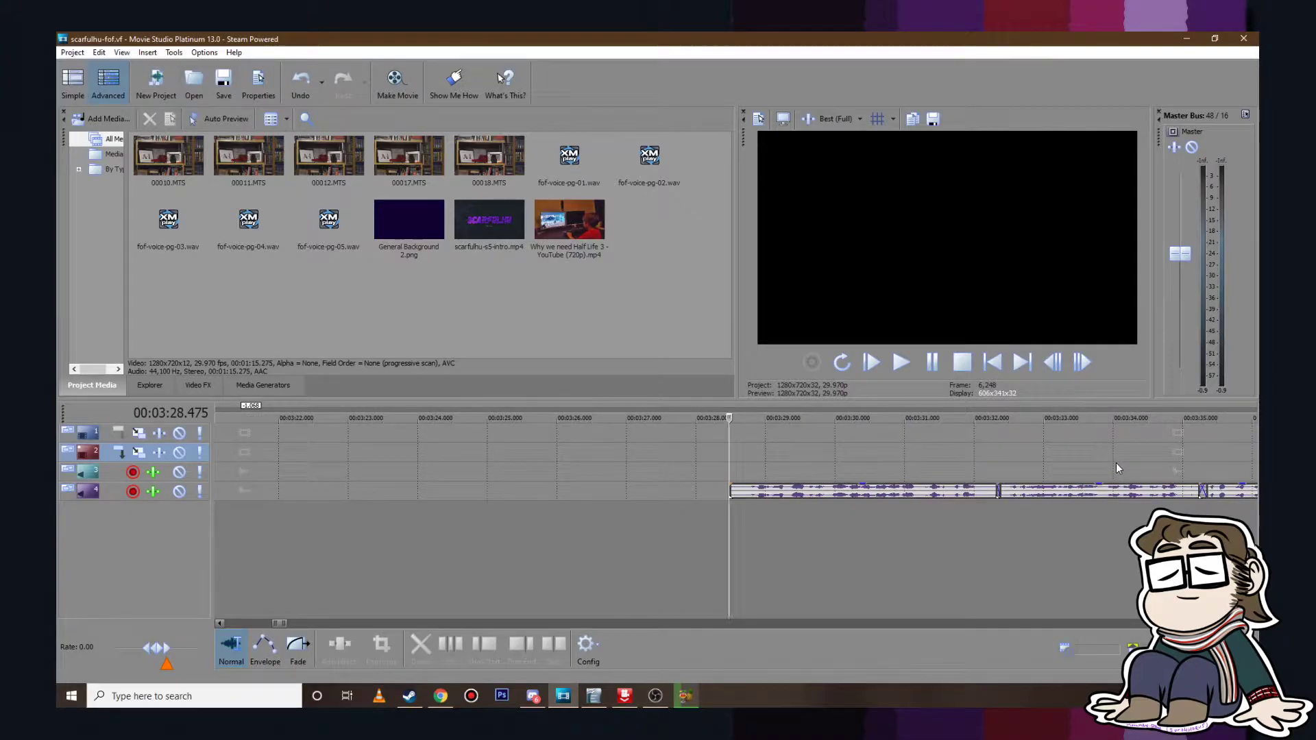
{"action": "scroll", "coordinate": [959, 473], "scroll_direction": "down", "scroll_amount": 1}
{"action": "left_click", "coordinate": [901, 362]}
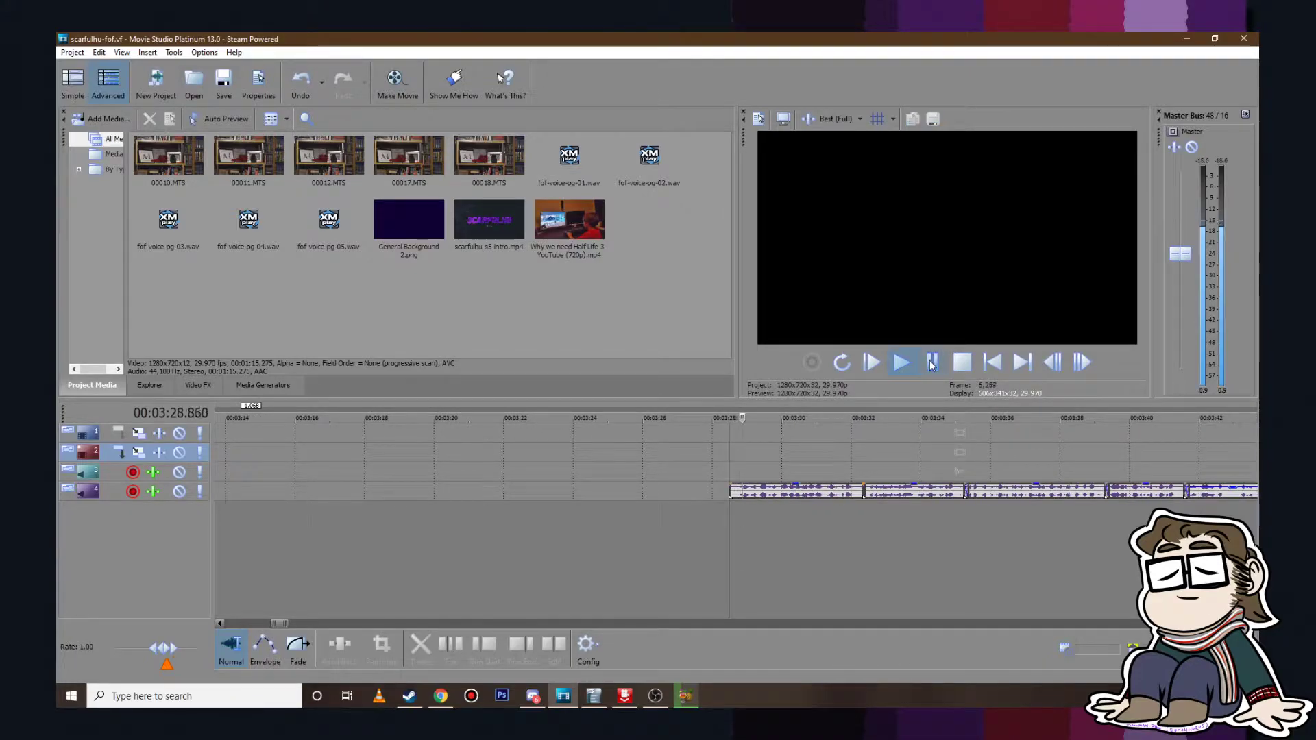
{"action": "left_click", "coordinate": [931, 364]}
{"action": "scroll", "coordinate": [742, 495], "scroll_direction": "up", "scroll_amount": 2}
{"action": "left_click_drag", "start_coordinate": [670, 491], "coordinate": [692, 485]}
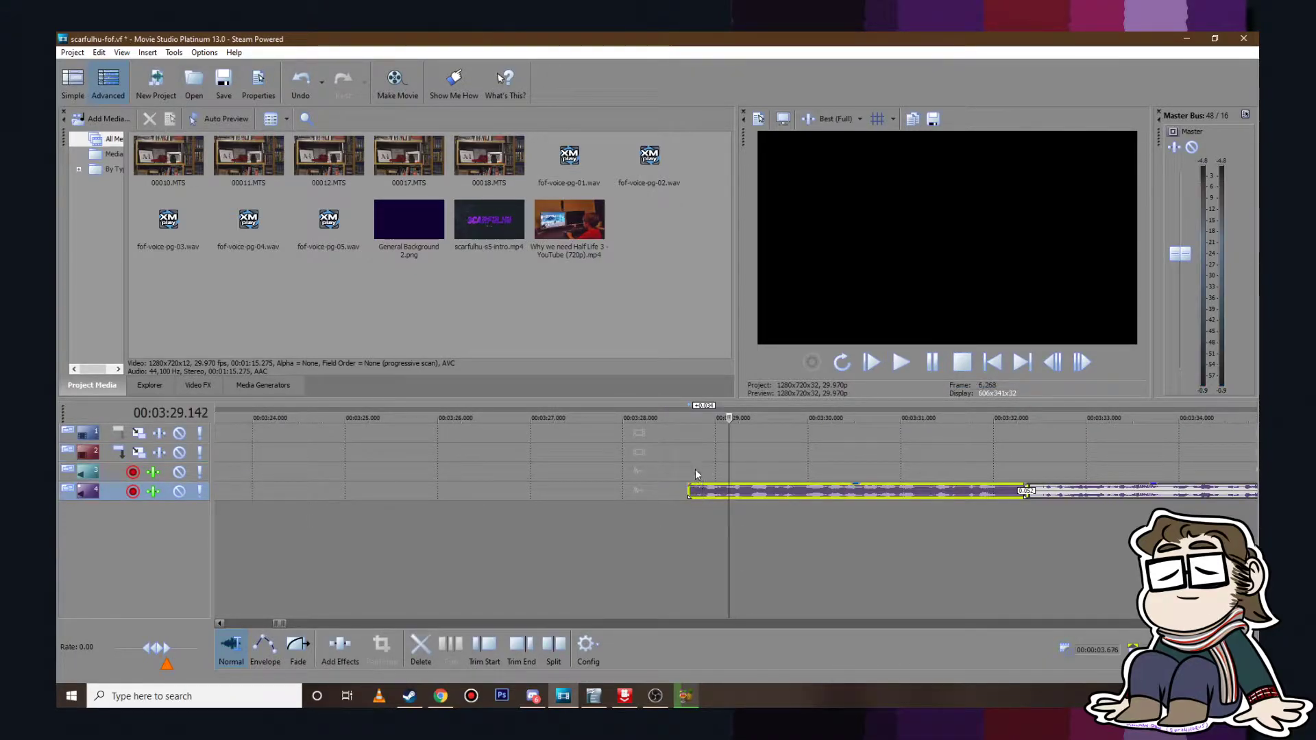
{"action": "left_click", "coordinate": [694, 455]}
Step: Play the first voice-over clips of the group and move all clips after the first one about 0.1 s earlier, overlapping its end
{"action": "left_click", "coordinate": [928, 364]}
{"action": "scroll", "coordinate": [937, 472], "scroll_direction": "down", "scroll_amount": 3}
{"action": "scroll", "coordinate": [958, 466], "scroll_direction": "up", "scroll_amount": 2}
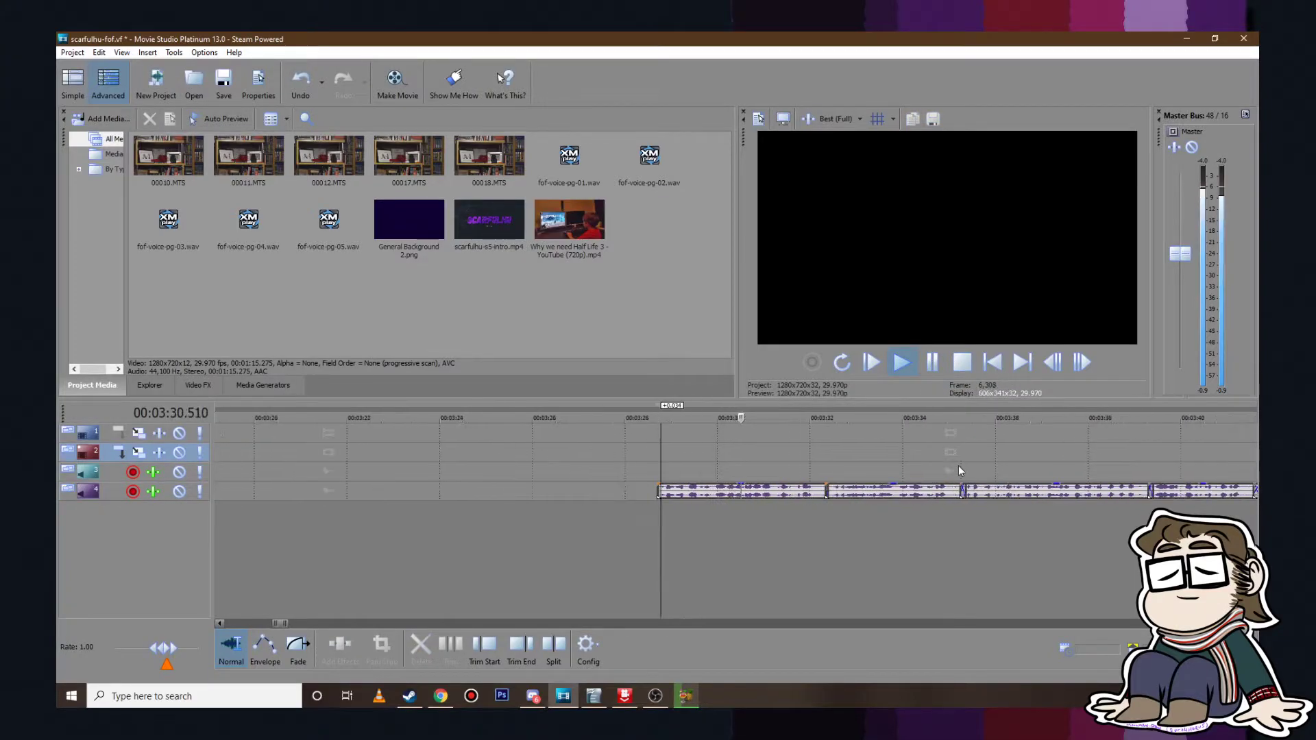
{"action": "left_click", "coordinate": [935, 355]}
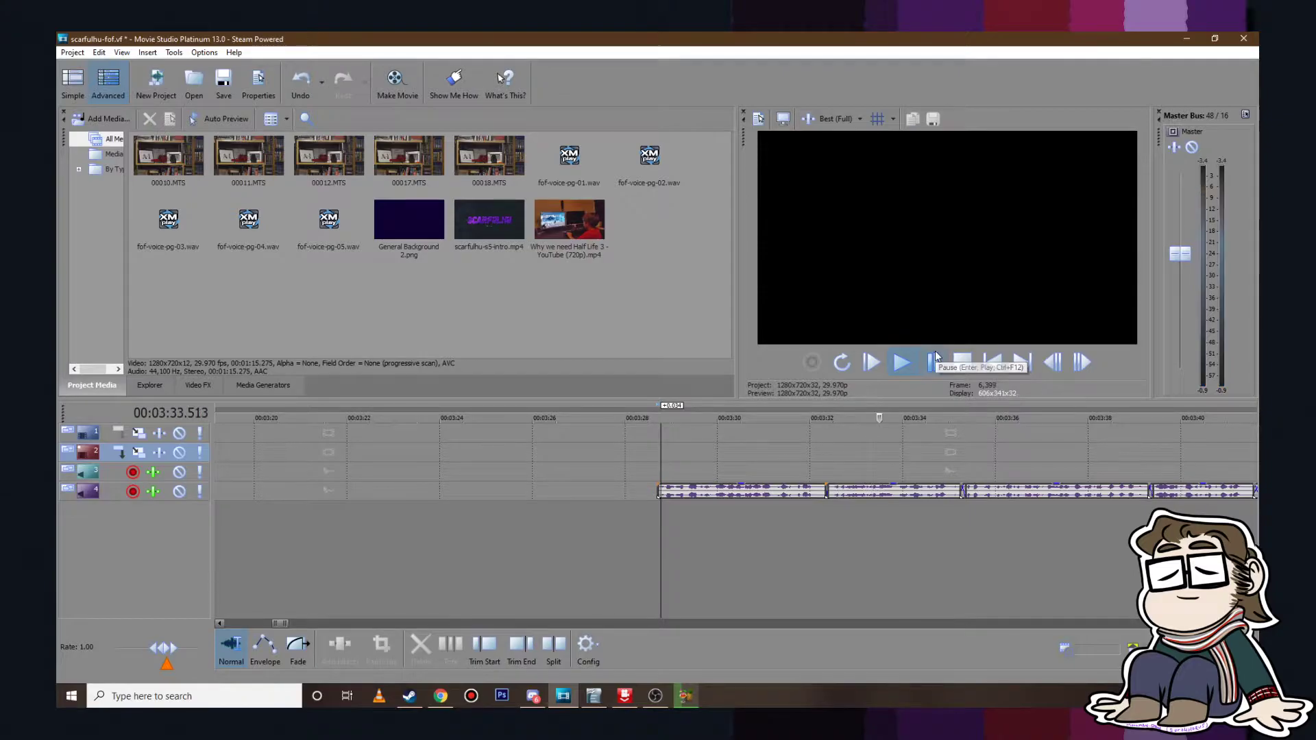
{"action": "left_click", "coordinate": [893, 490]}
{"action": "scroll", "coordinate": [1046, 529], "scroll_direction": "down", "scroll_amount": 4}
{"action": "left_click", "coordinate": [858, 492], "text": "shift"}
{"action": "scroll", "coordinate": [680, 514], "scroll_direction": "up", "scroll_amount": 5}
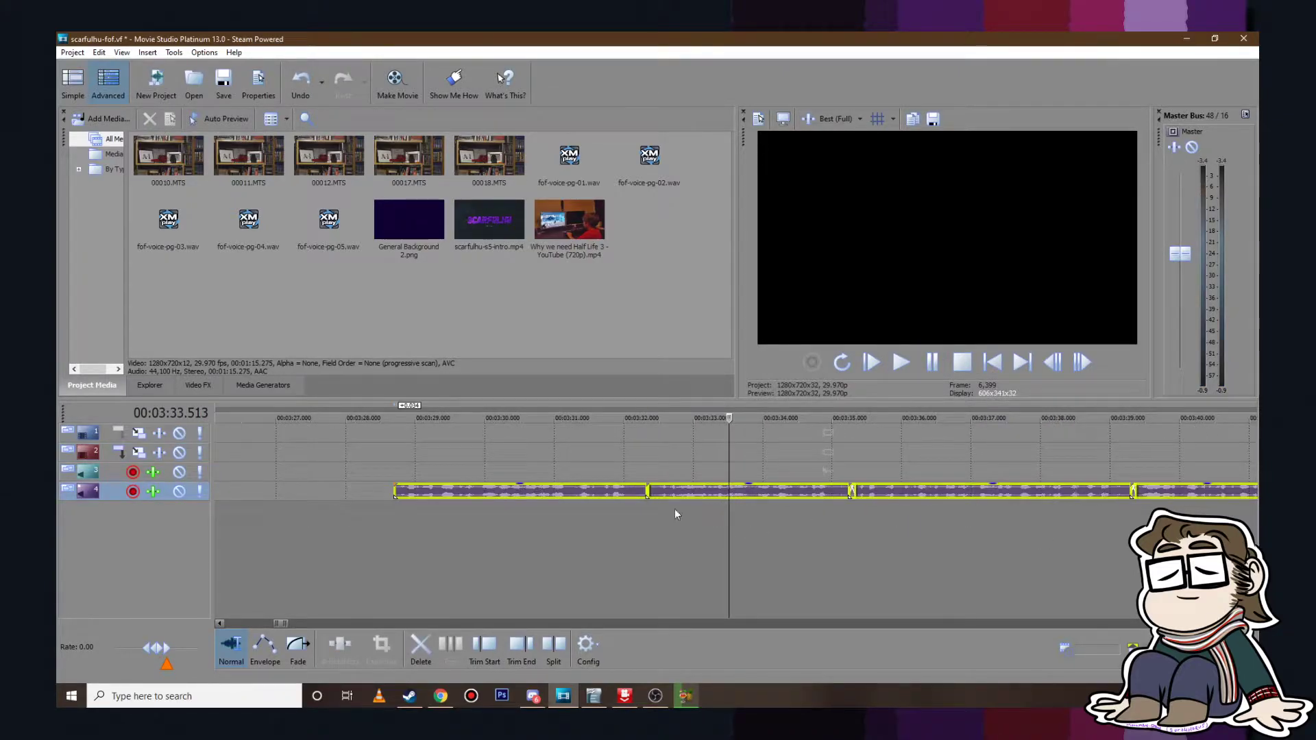
{"action": "left_click", "coordinate": [600, 492], "text": "ctrl"}
{"action": "left_click_drag", "start_coordinate": [736, 492], "coordinate": [729, 492]}
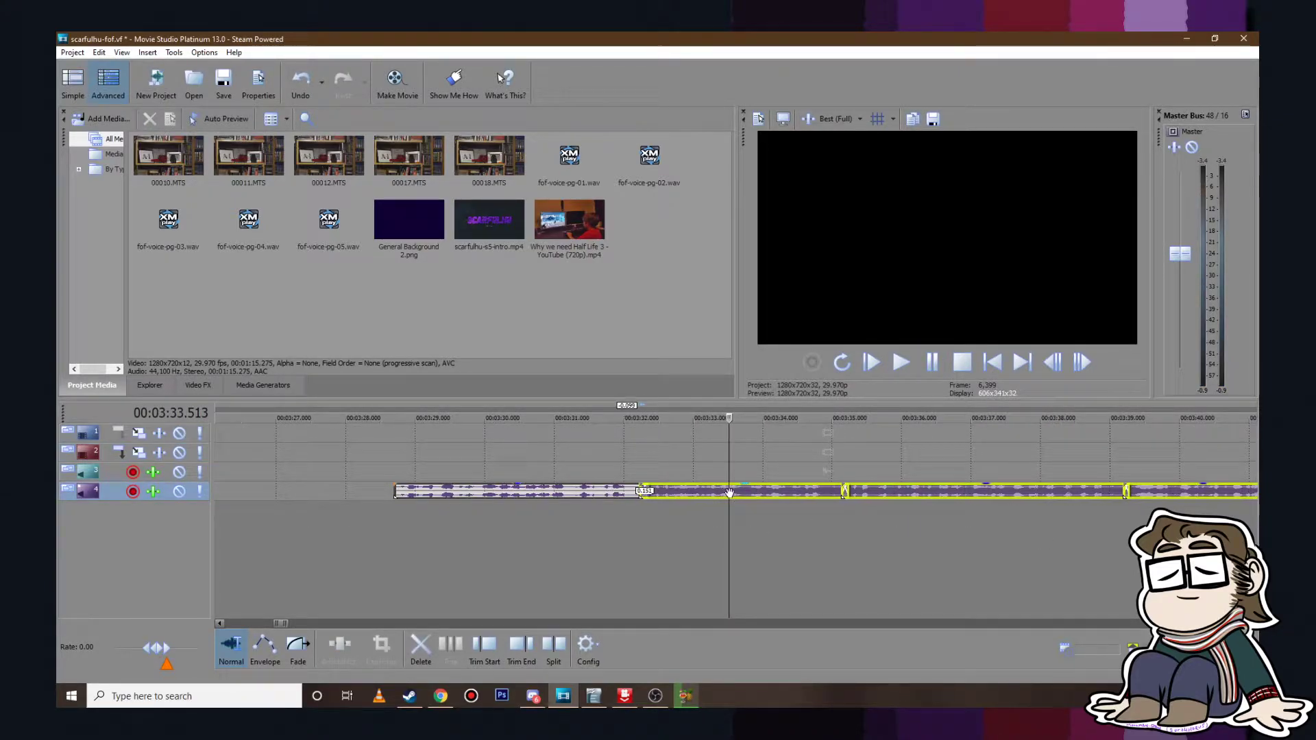
Step: Listen to the join between the first two clips, and play the voice-over group from its beginning to about 3:46.4
{"action": "left_click", "coordinate": [636, 450]}
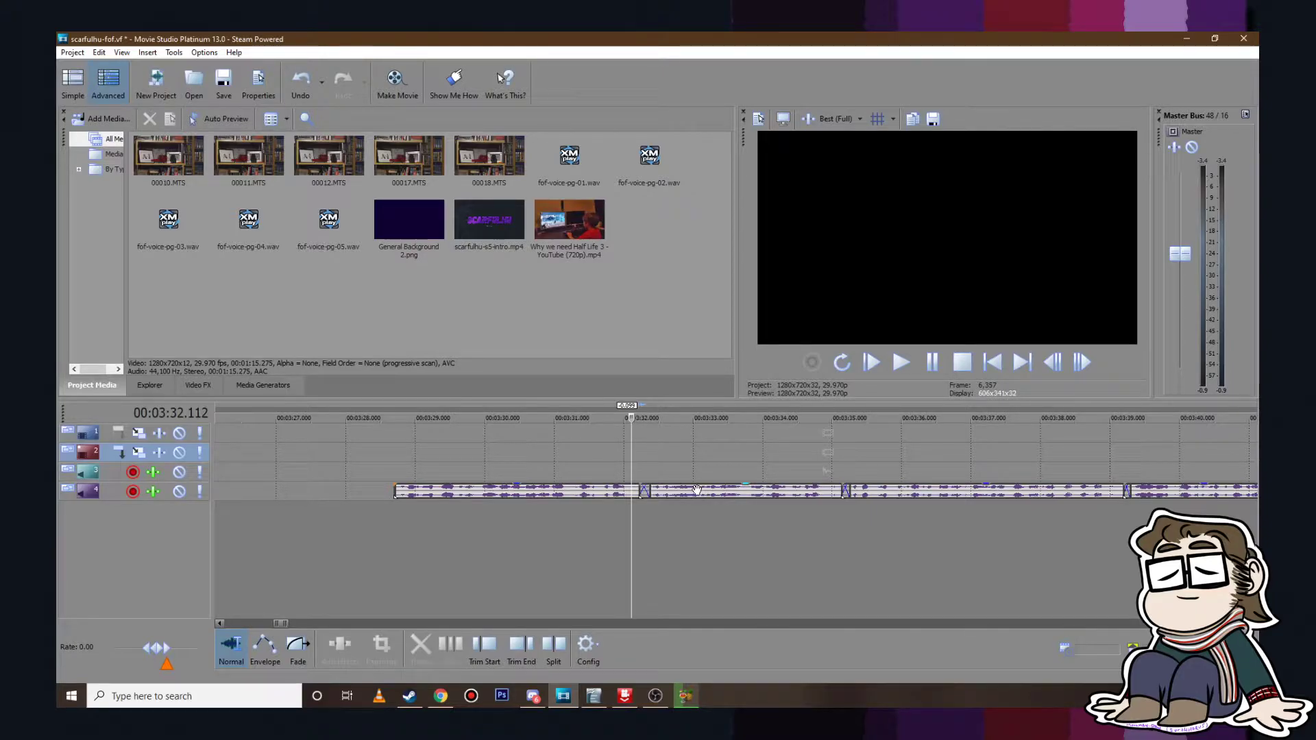
{"action": "left_click", "coordinate": [570, 448]}
{"action": "left_click", "coordinate": [603, 456]}
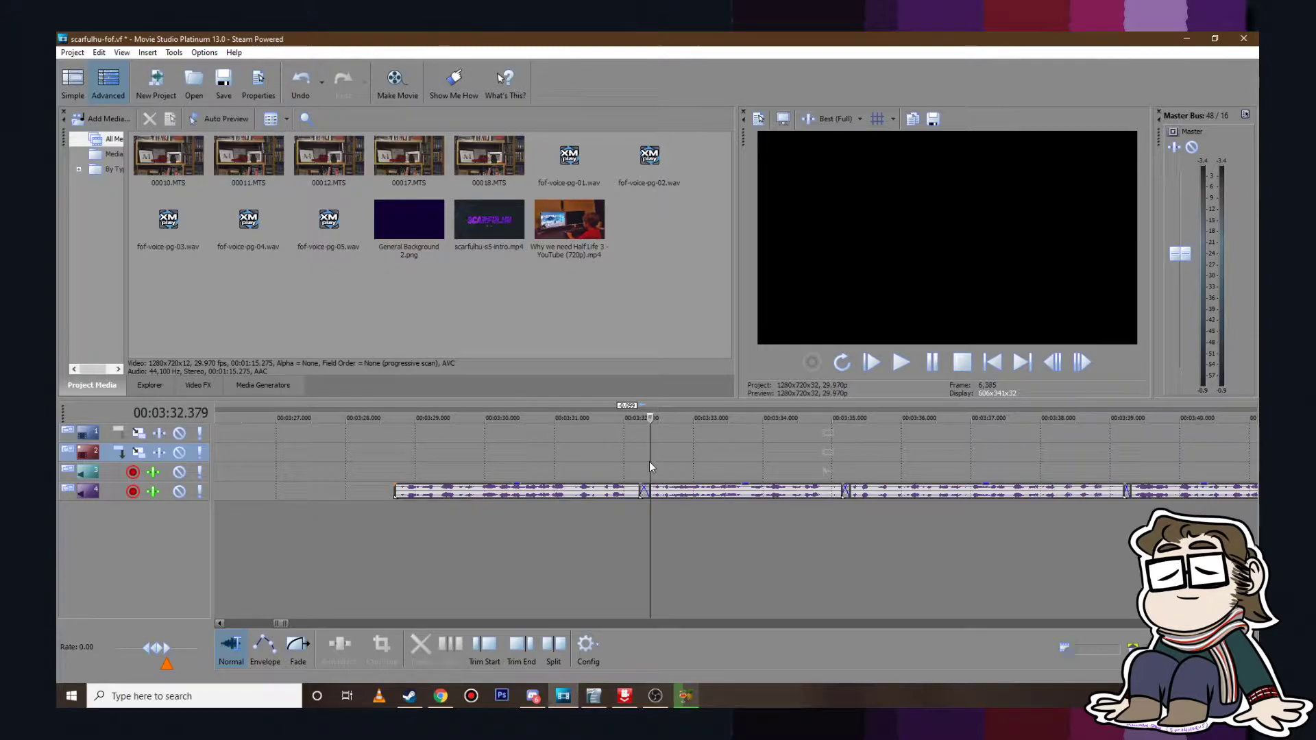
{"action": "left_click", "coordinate": [617, 468]}
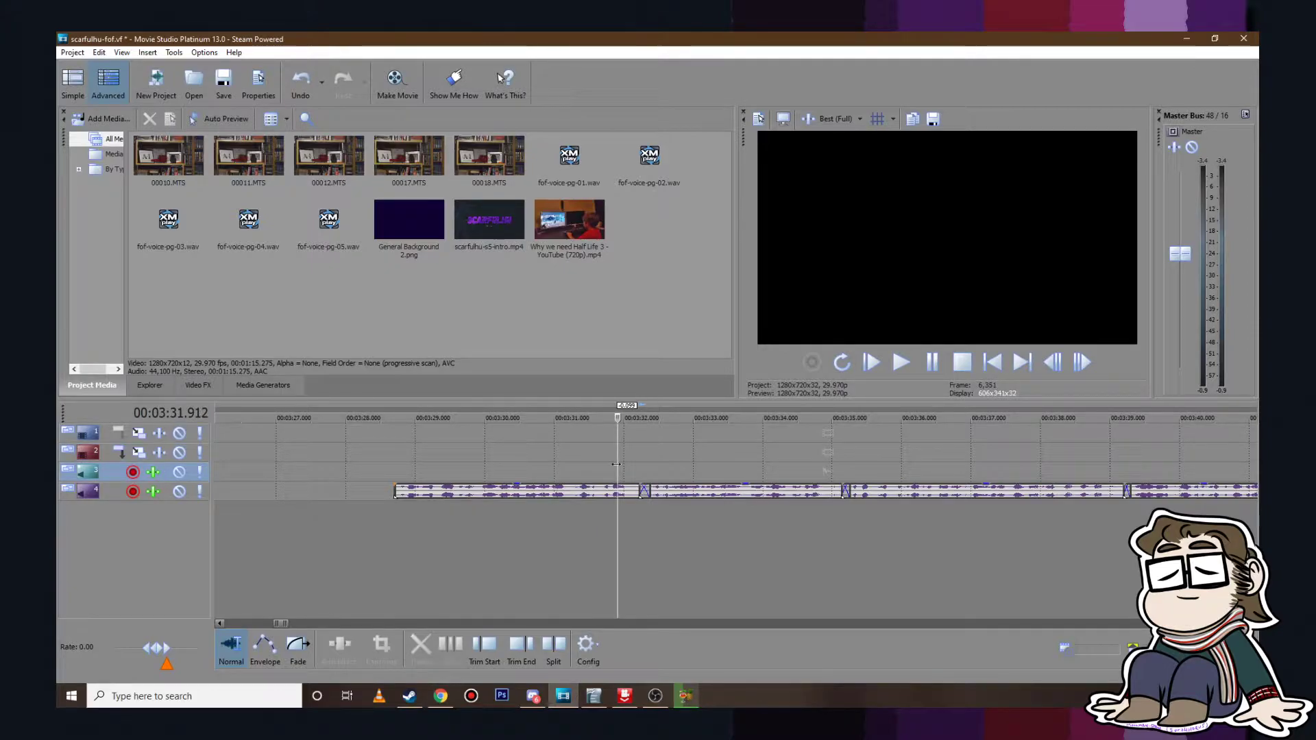
{"action": "left_click", "coordinate": [901, 361]}
{"action": "left_click", "coordinate": [932, 364]}
{"action": "left_click", "coordinate": [462, 450]}
{"action": "left_click", "coordinate": [398, 461]}
{"action": "left_click", "coordinate": [400, 459]}
{"action": "left_click", "coordinate": [904, 365]}
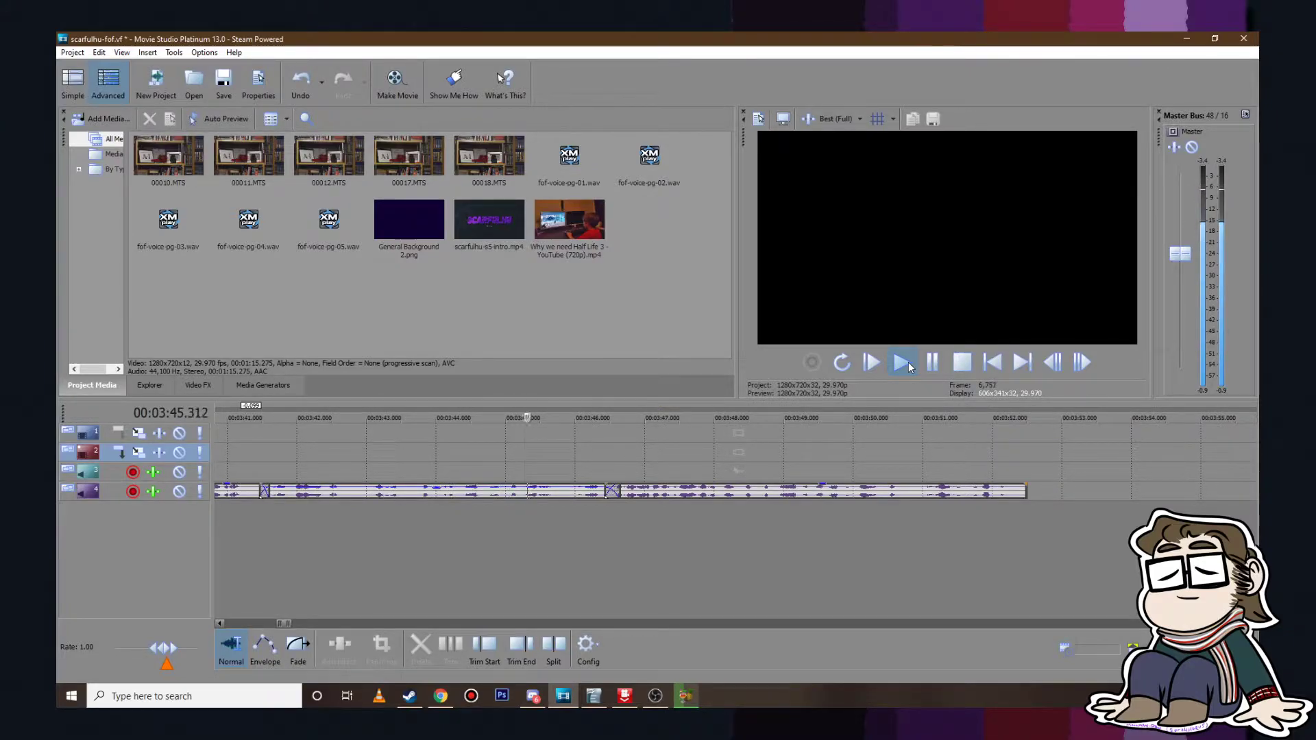
{"action": "left_click", "coordinate": [932, 362]}
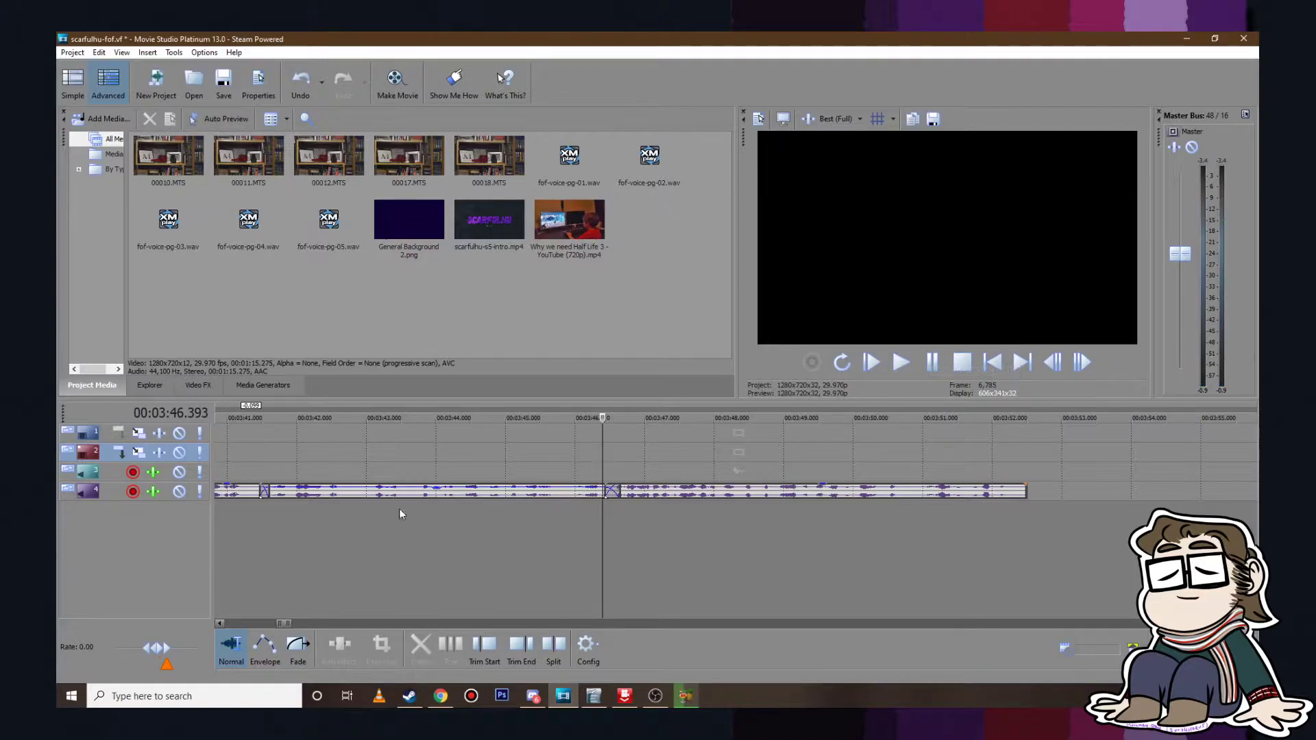
Step: Split the second-to-last voice-over clip of the group at 3:42.956
{"action": "left_click", "coordinate": [365, 494]}
{"action": "key", "text": "s"}
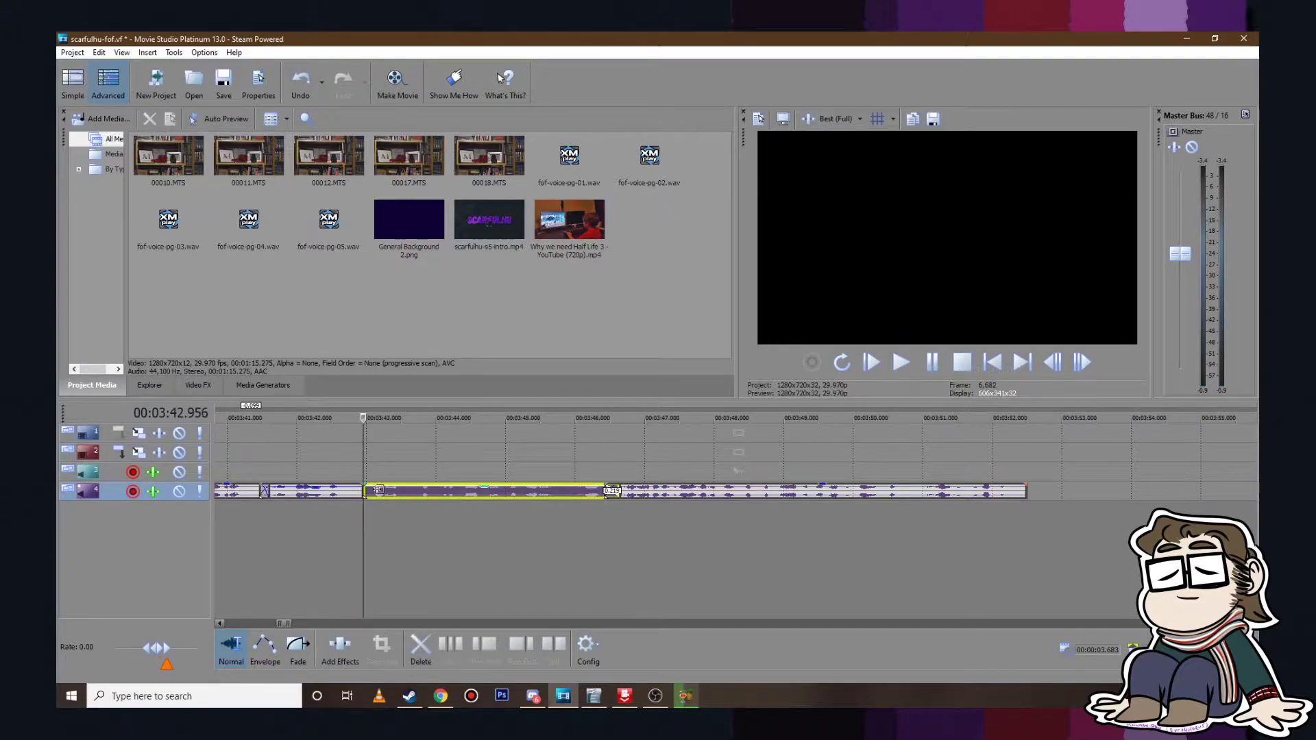
Step: Listen to the voice-over from 3:42.556, and trim the start of the group's last clip about 0.08 s later, shortening its overlap
{"action": "left_click", "coordinate": [334, 444]}
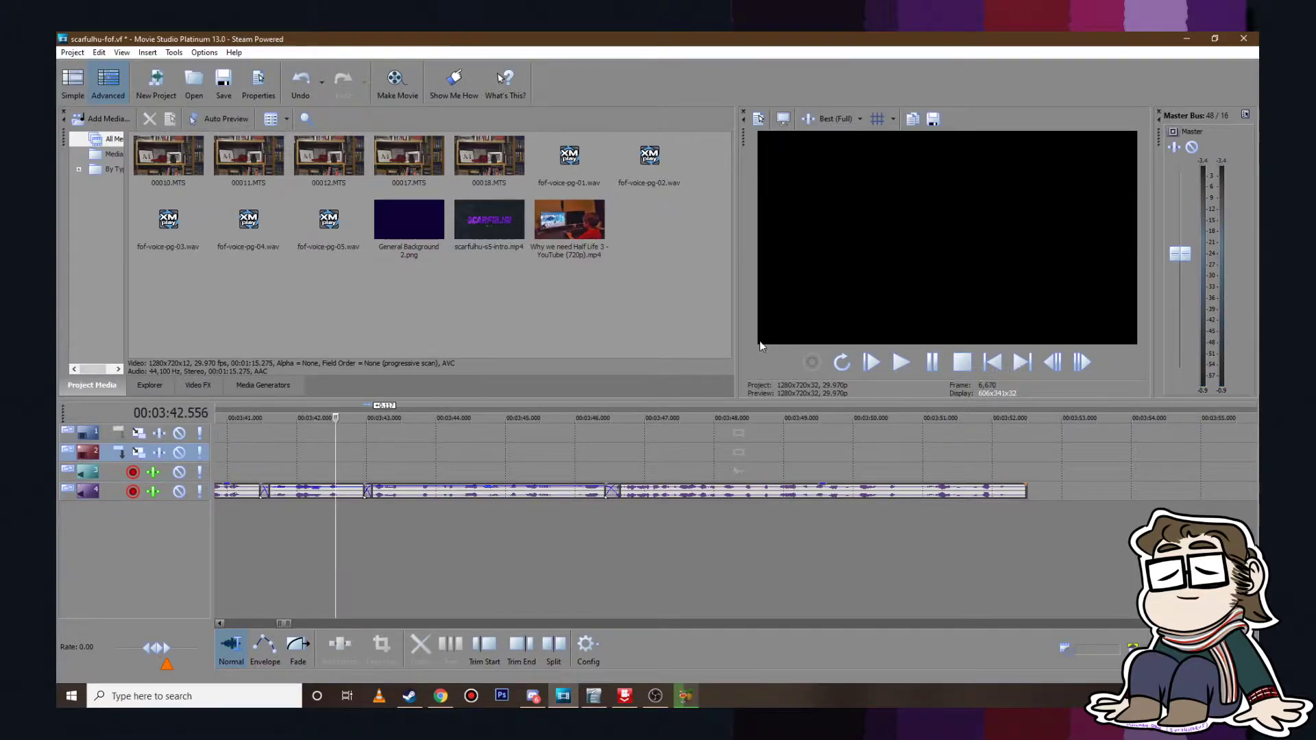
{"action": "left_click", "coordinate": [894, 361]}
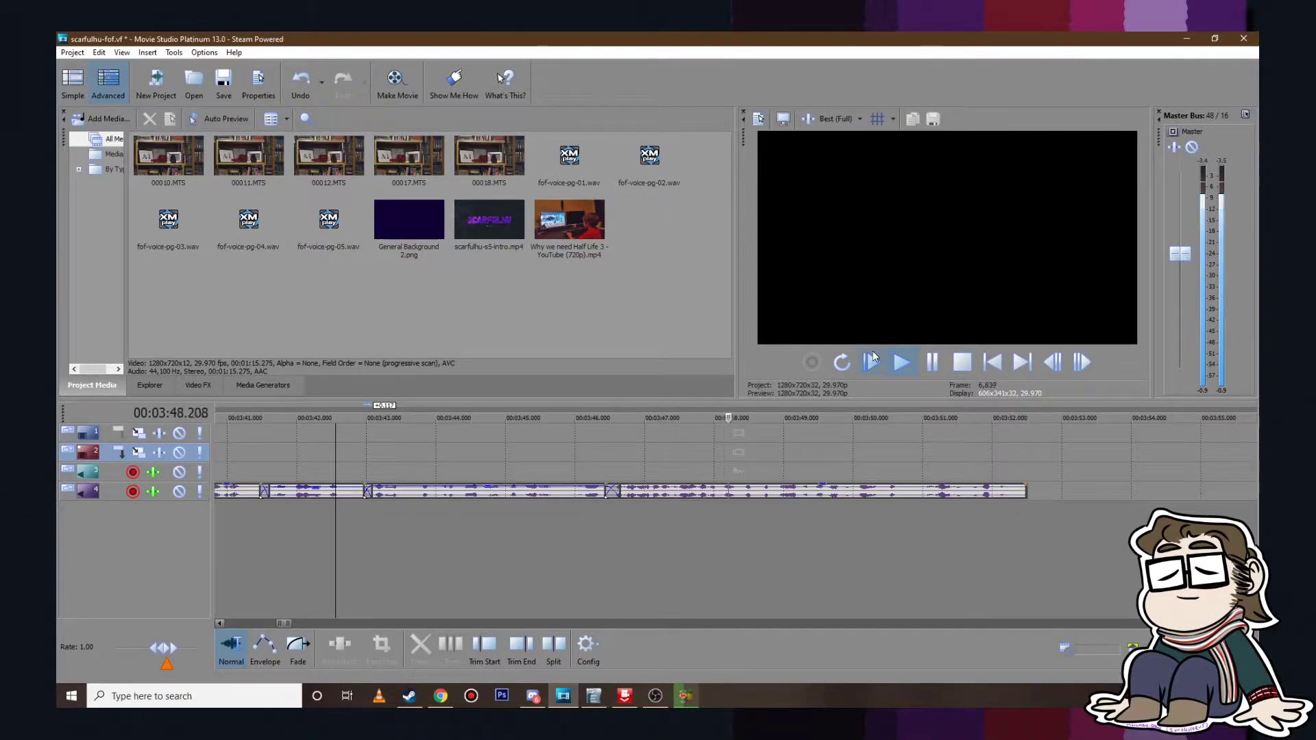
{"action": "left_click", "coordinate": [932, 362]}
{"action": "left_click", "coordinate": [599, 434]}
{"action": "scroll", "coordinate": [600, 438], "scroll_direction": "up", "scroll_amount": 1}
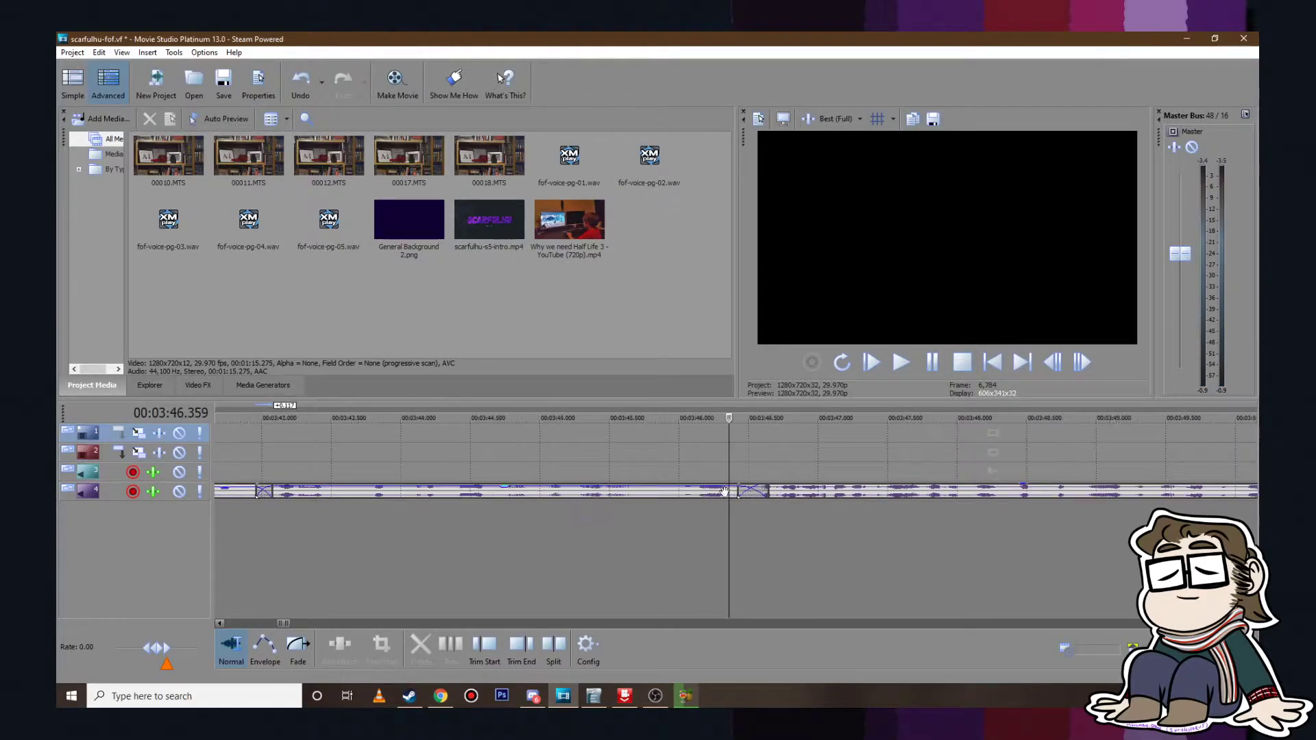
{"action": "left_click_drag", "start_coordinate": [803, 492], "coordinate": [815, 495]}
Step: Play the join into the last voice-over clip and listen through to near the group's end
{"action": "left_click", "coordinate": [636, 437]}
{"action": "left_click_drag", "start_coordinate": [552, 439], "coordinate": [559, 437]}
{"action": "left_click", "coordinate": [681, 449]}
{"action": "left_click", "coordinate": [555, 437]}
{"action": "left_click", "coordinate": [903, 369]}
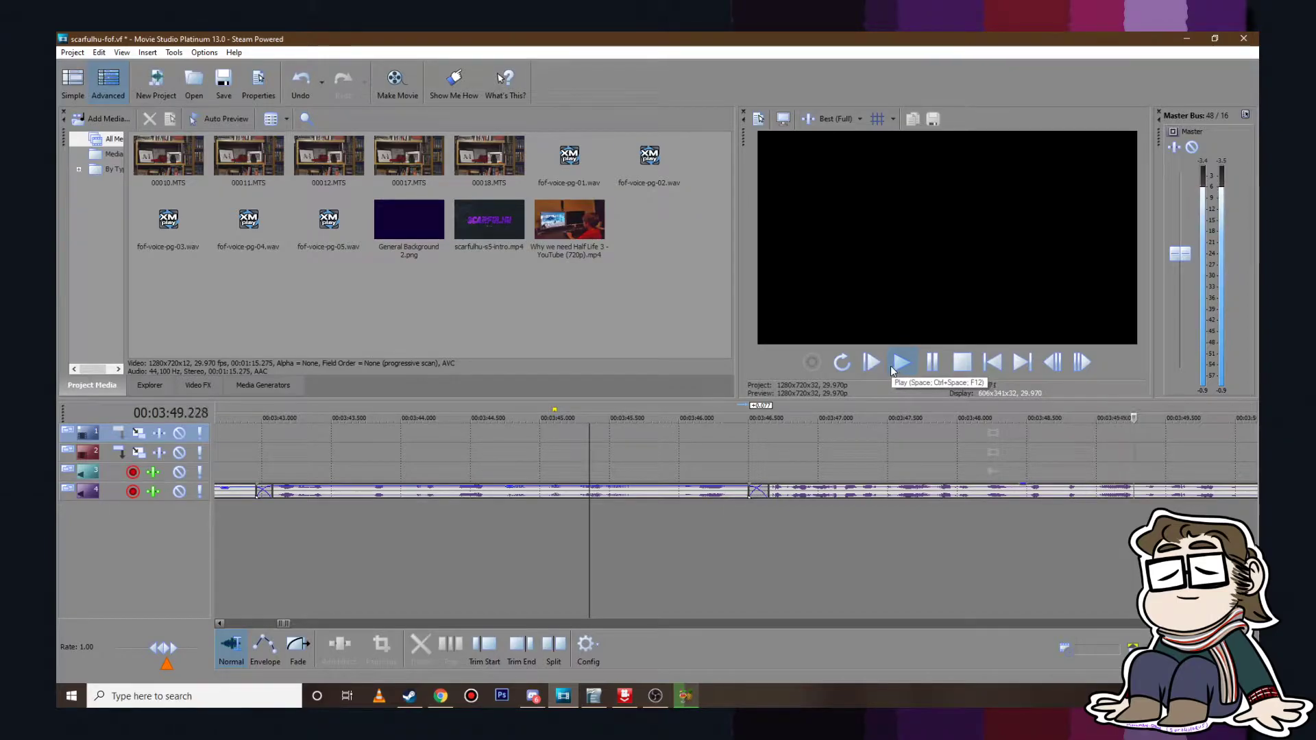
{"action": "scroll", "coordinate": [817, 469], "scroll_direction": "down", "scroll_amount": 3}
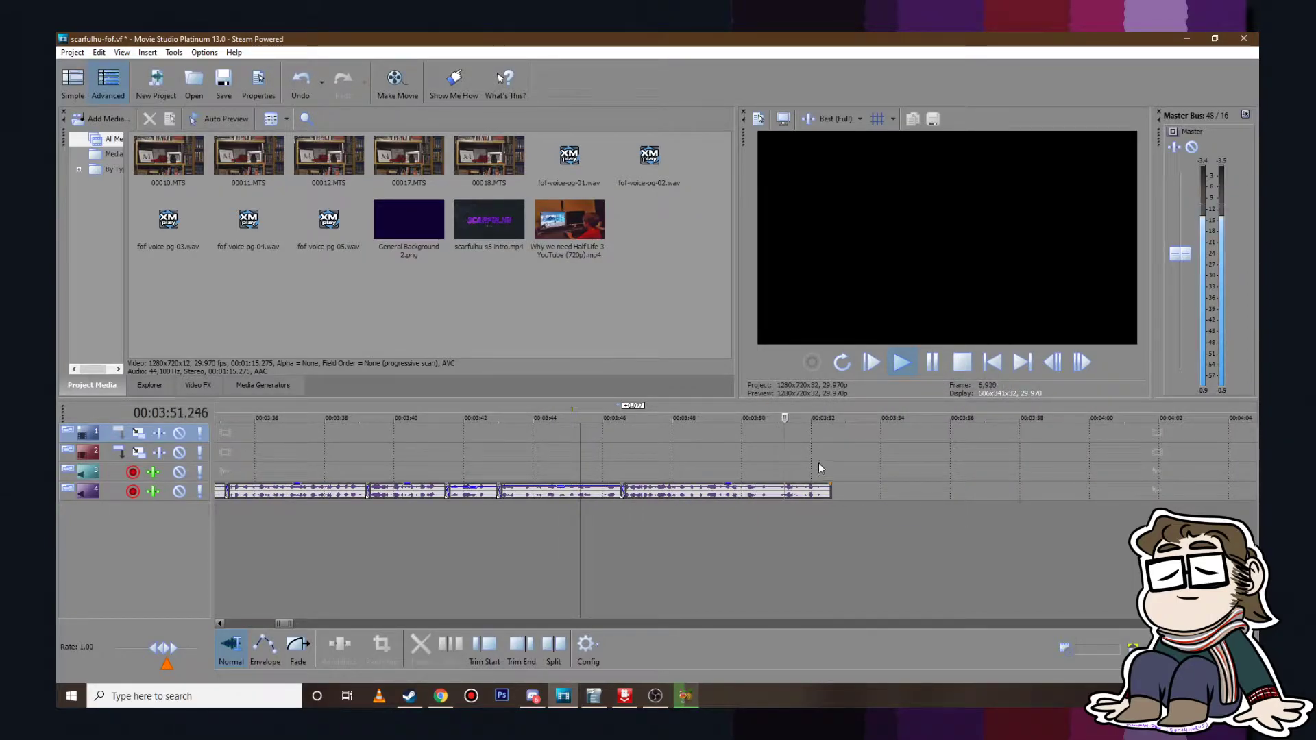
{"action": "key", "text": "space"}
Step: Move the whole tightened voice-over group earlier so that it starts at about 2:14.3
{"action": "scroll", "coordinate": [693, 509], "scroll_direction": "down", "scroll_amount": 3}
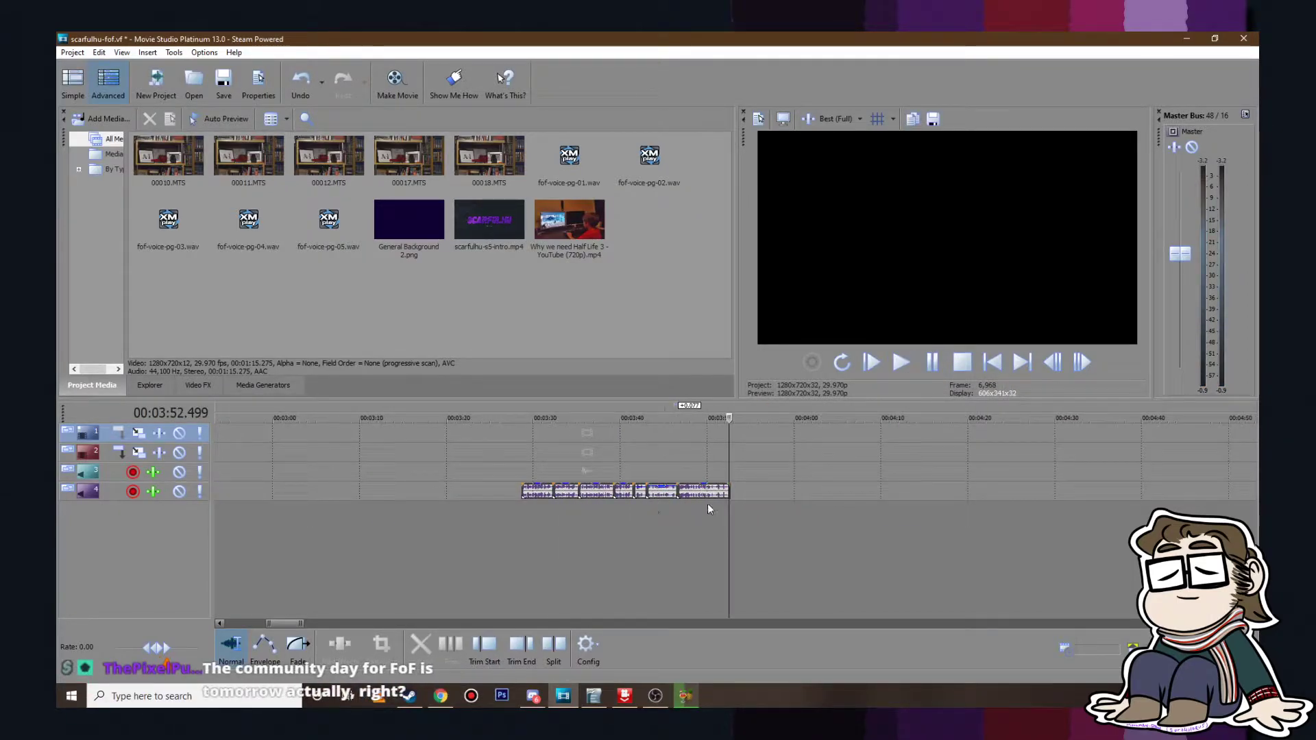
{"action": "left_click", "coordinate": [703, 491]}
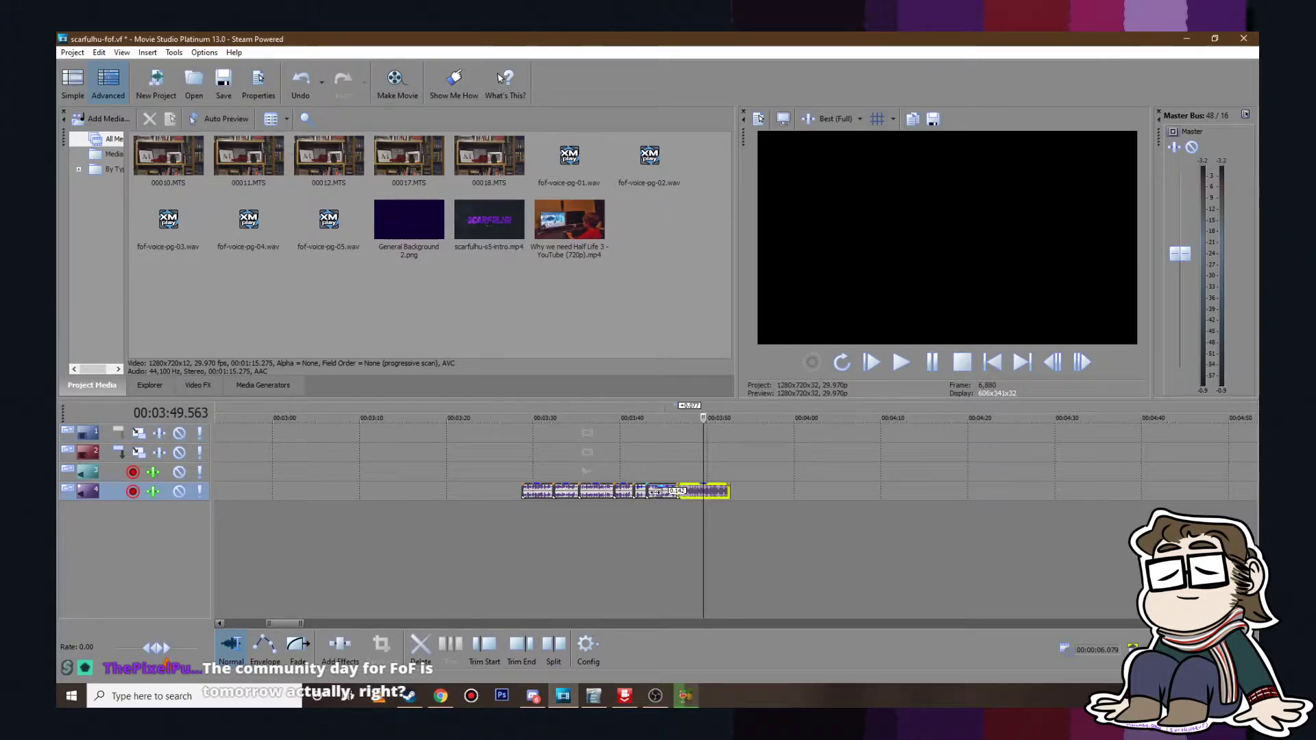
{"action": "left_click", "coordinate": [543, 491], "text": "shift"}
{"action": "scroll", "coordinate": [541, 490], "scroll_direction": "down", "scroll_amount": 2}
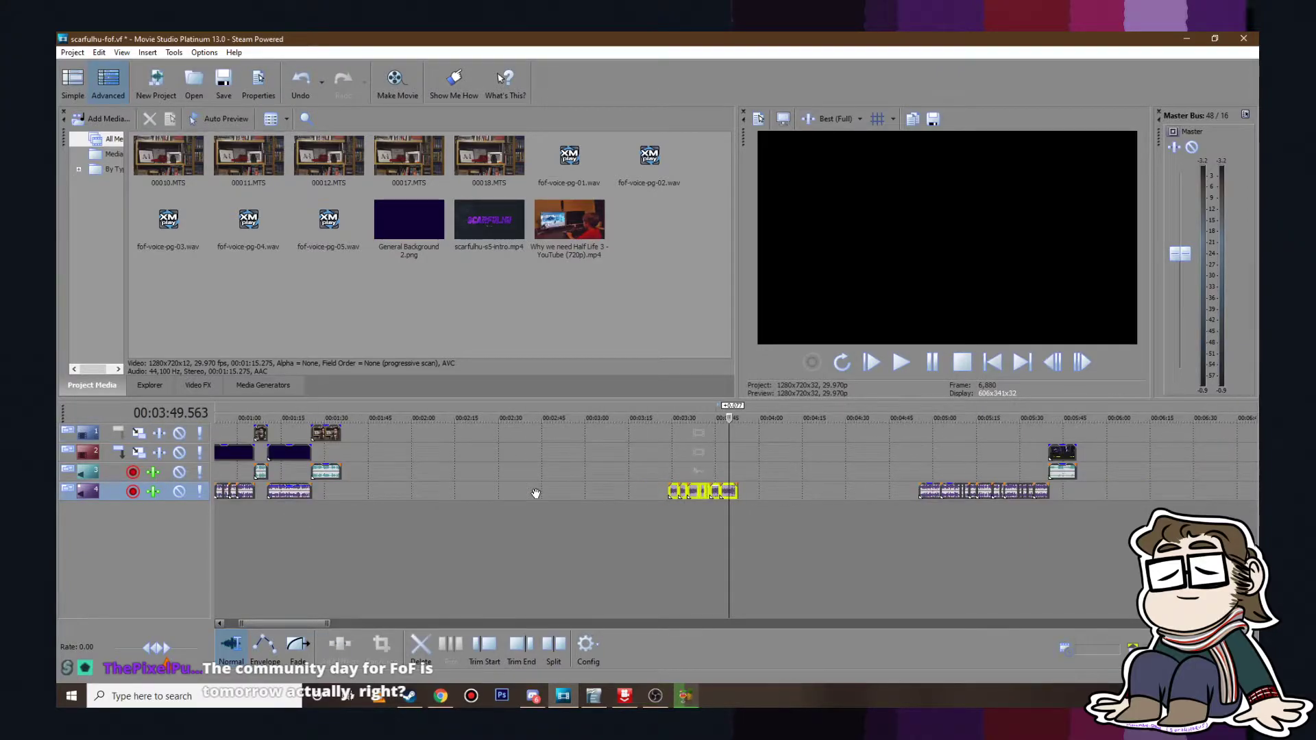
{"action": "left_click_drag", "start_coordinate": [673, 491], "coordinate": [457, 491]}
Step: Copy the dark blue background above the moved voice-over group, extend it to the group's end at 2:38.191, and save the project
{"action": "left_click", "coordinate": [352, 452]}
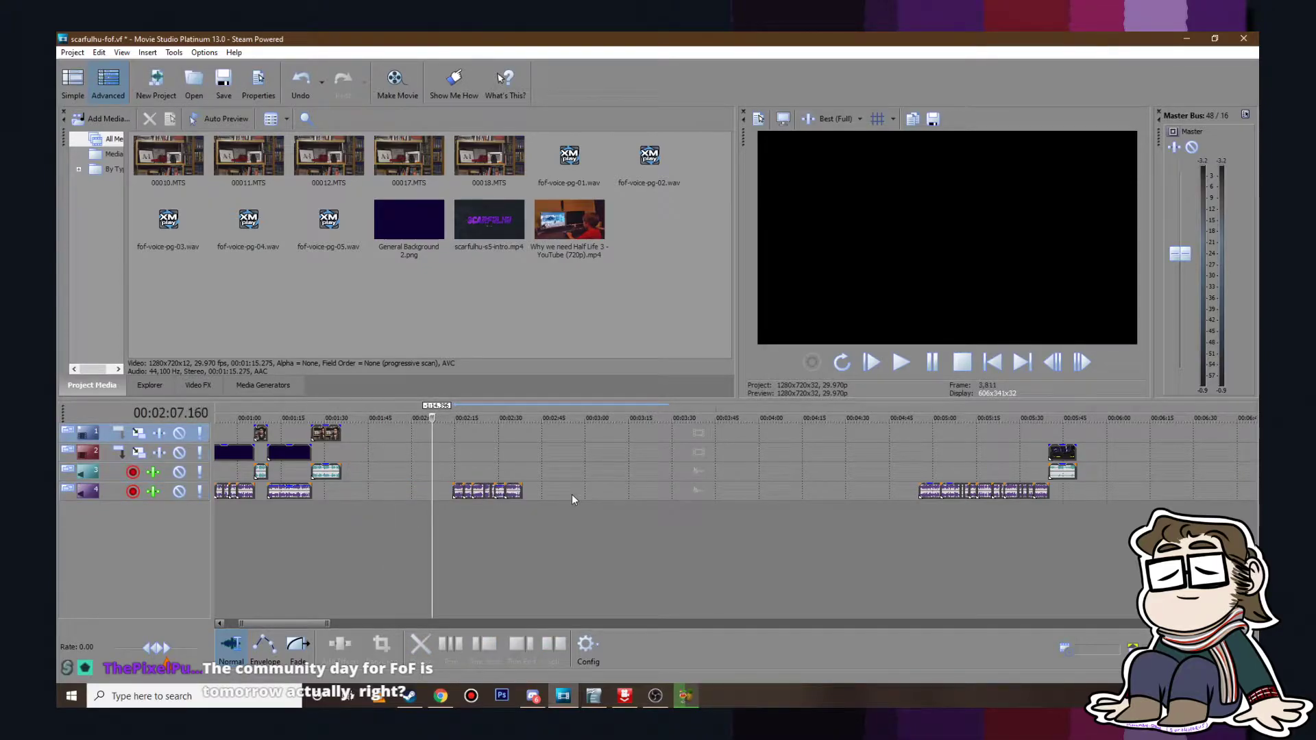
{"action": "left_click", "coordinate": [452, 458]}
{"action": "right_click", "coordinate": [285, 448]}
{"action": "left_click", "coordinate": [368, 436]}
{"action": "right_click", "coordinate": [458, 450]}
{"action": "left_click", "coordinate": [494, 222]}
{"action": "left_click_drag", "start_coordinate": [495, 453], "coordinate": [525, 452]}
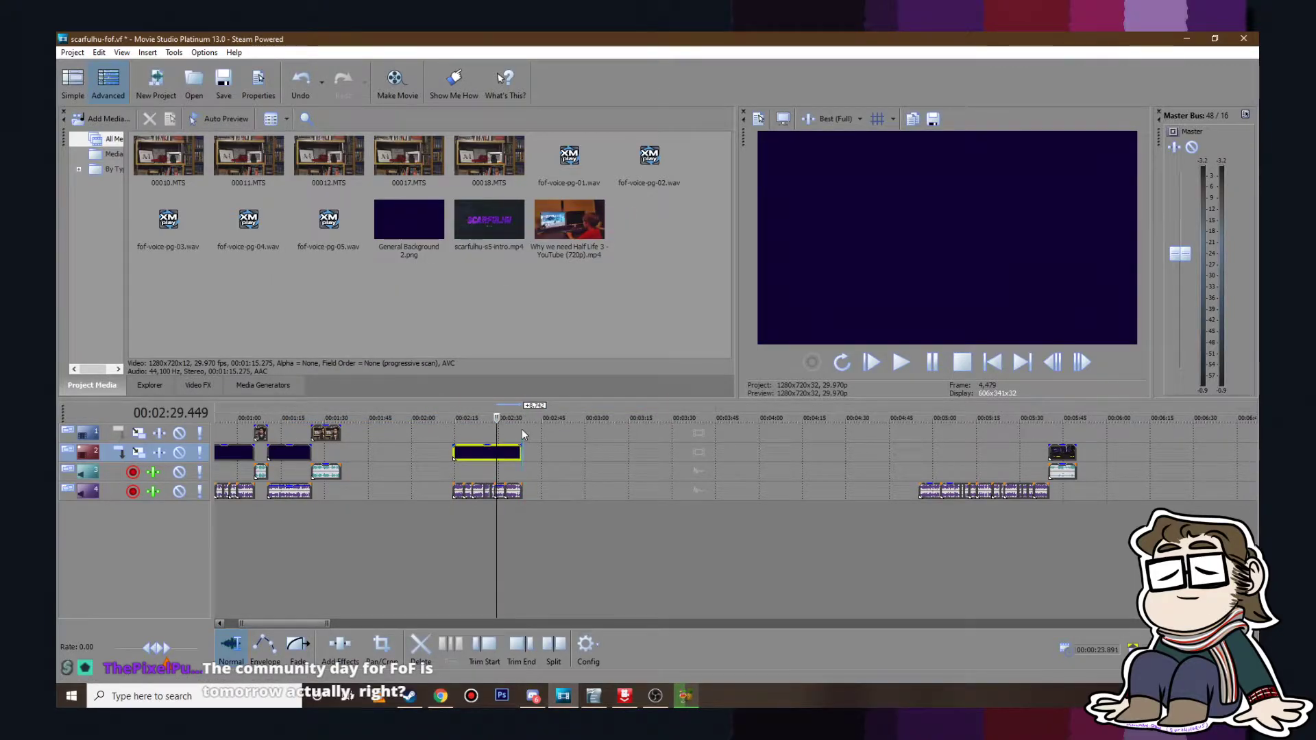
{"action": "left_click", "coordinate": [521, 429]}
{"action": "key", "text": "ctrl+s"}
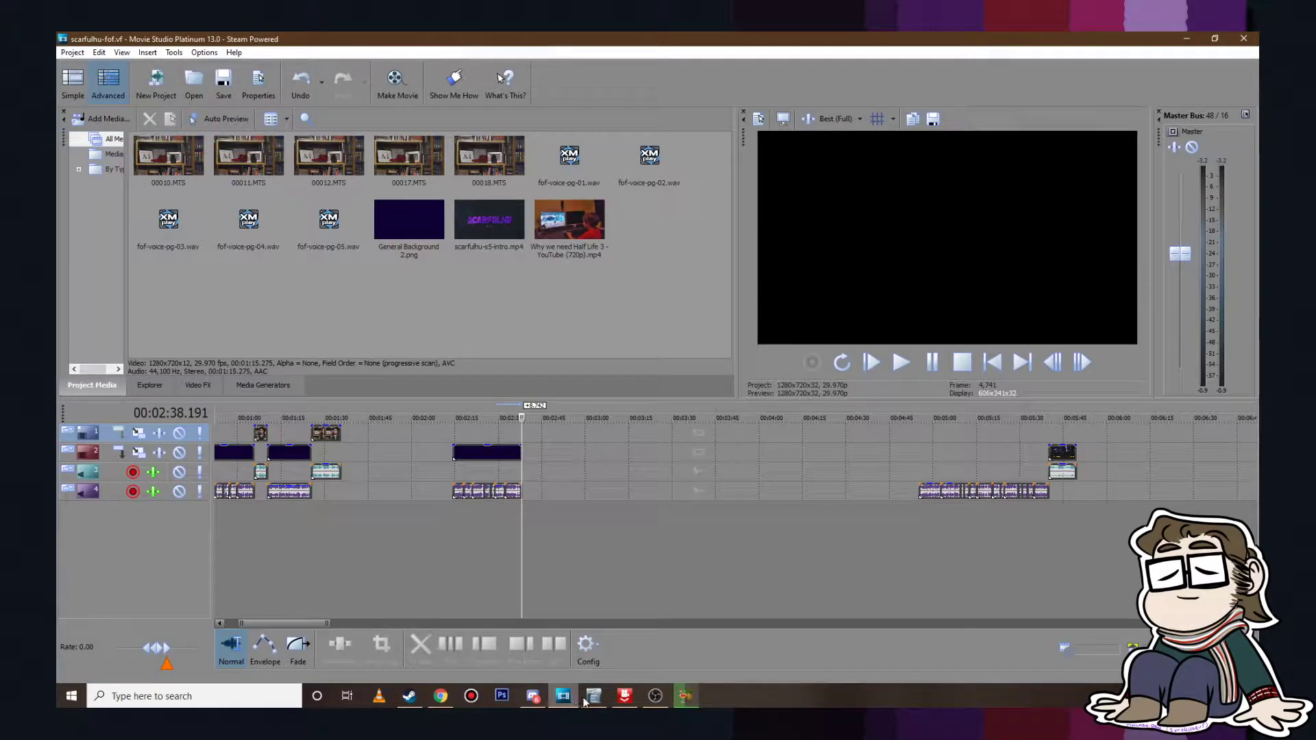
Step: Check the script for the next on-camera line, and find the start of the remaining camera footage at about 28:23.3
{"action": "left_click", "coordinate": [591, 696]}
{"action": "scroll", "coordinate": [258, 524], "scroll_direction": "down", "scroll_amount": 3}
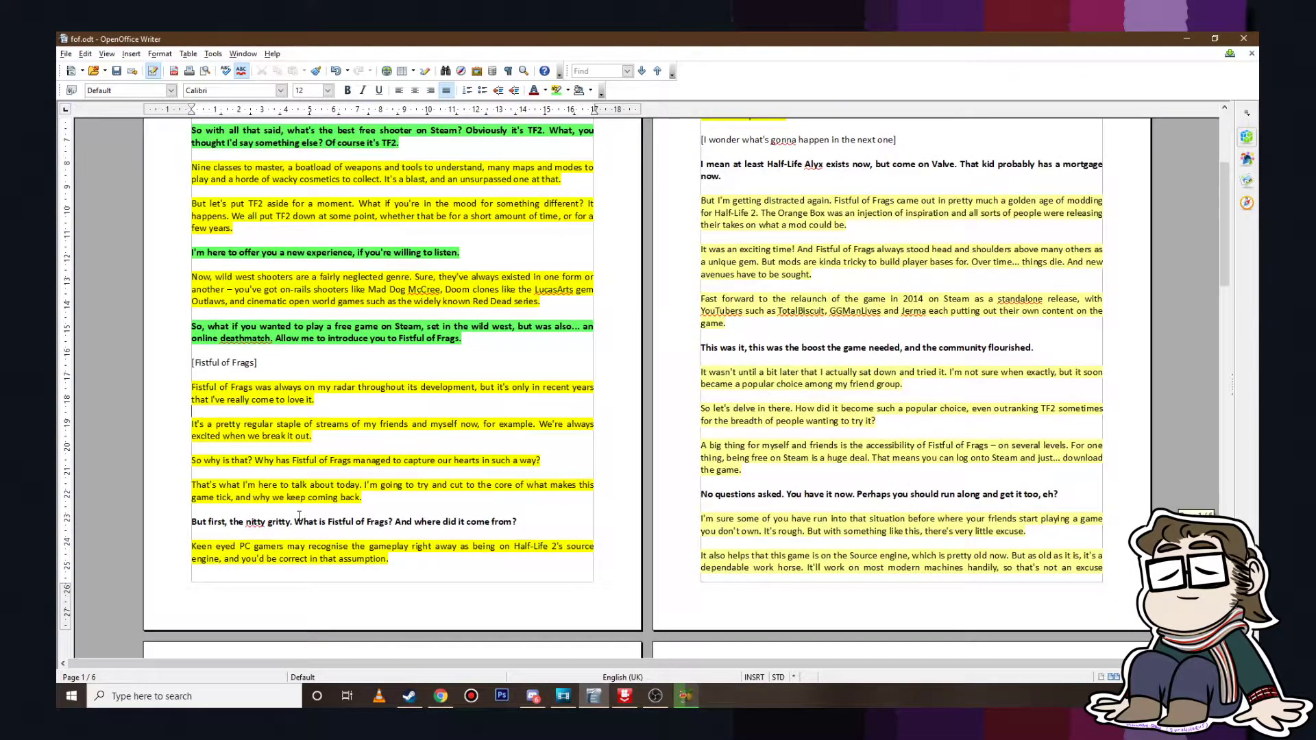
{"action": "left_click", "coordinate": [563, 696]}
{"action": "scroll", "coordinate": [599, 526], "scroll_direction": "down", "scroll_amount": 5}
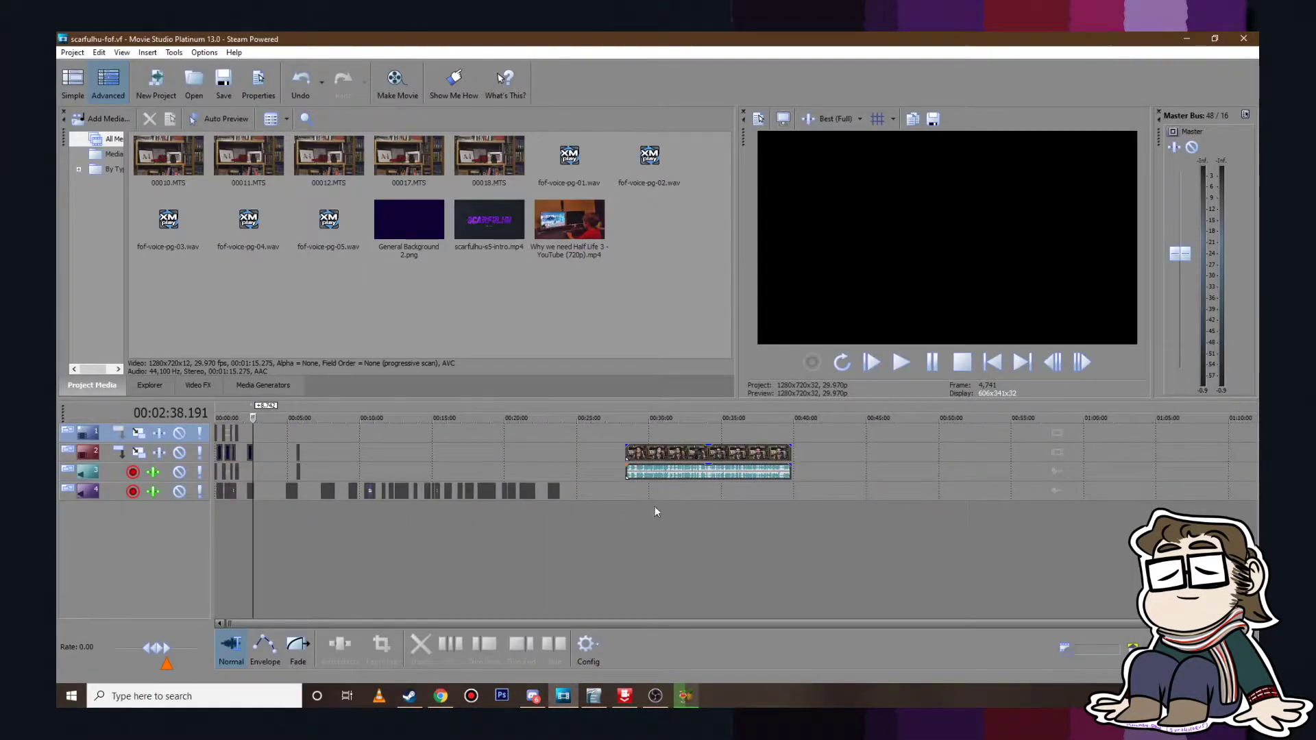
{"action": "left_click", "coordinate": [625, 434]}
{"action": "scroll", "coordinate": [625, 435], "scroll_direction": "up", "scroll_amount": 10}
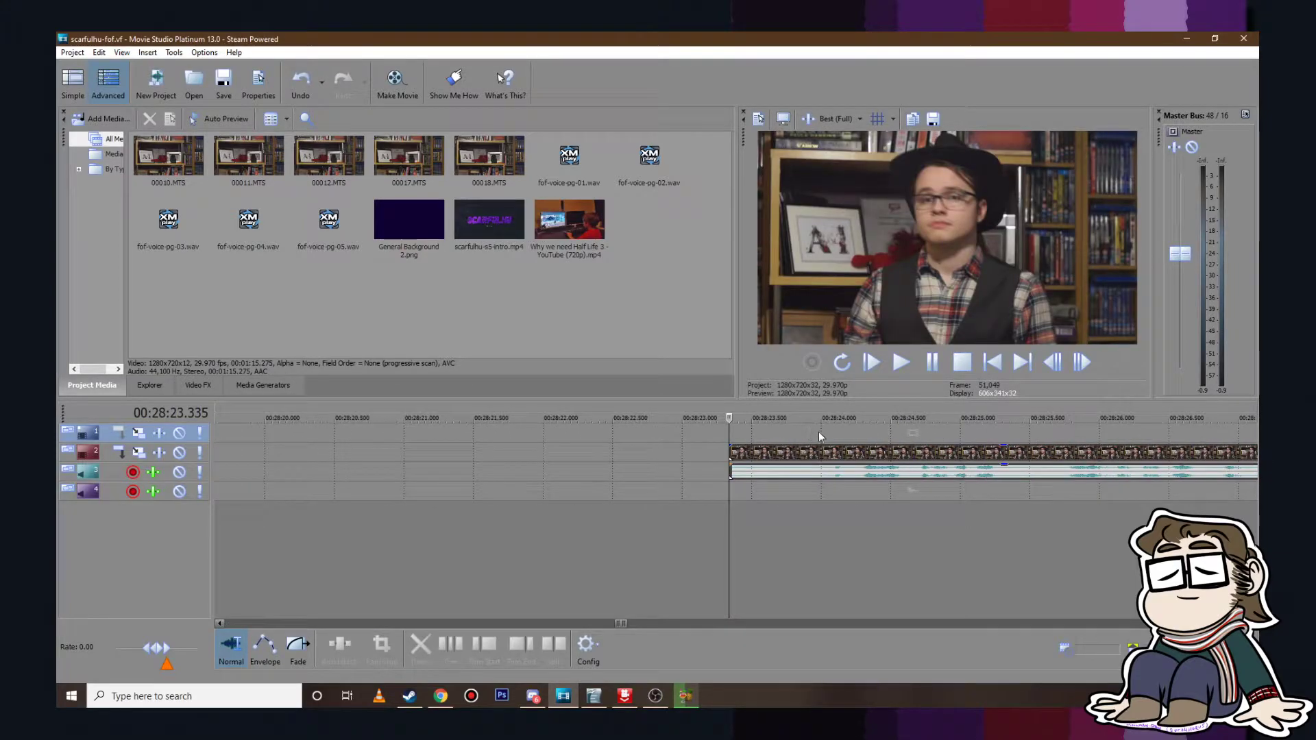
Step: Play the opening takes of the remaining camera footage to find the usable delivery of the line
{"action": "key", "text": "space"}
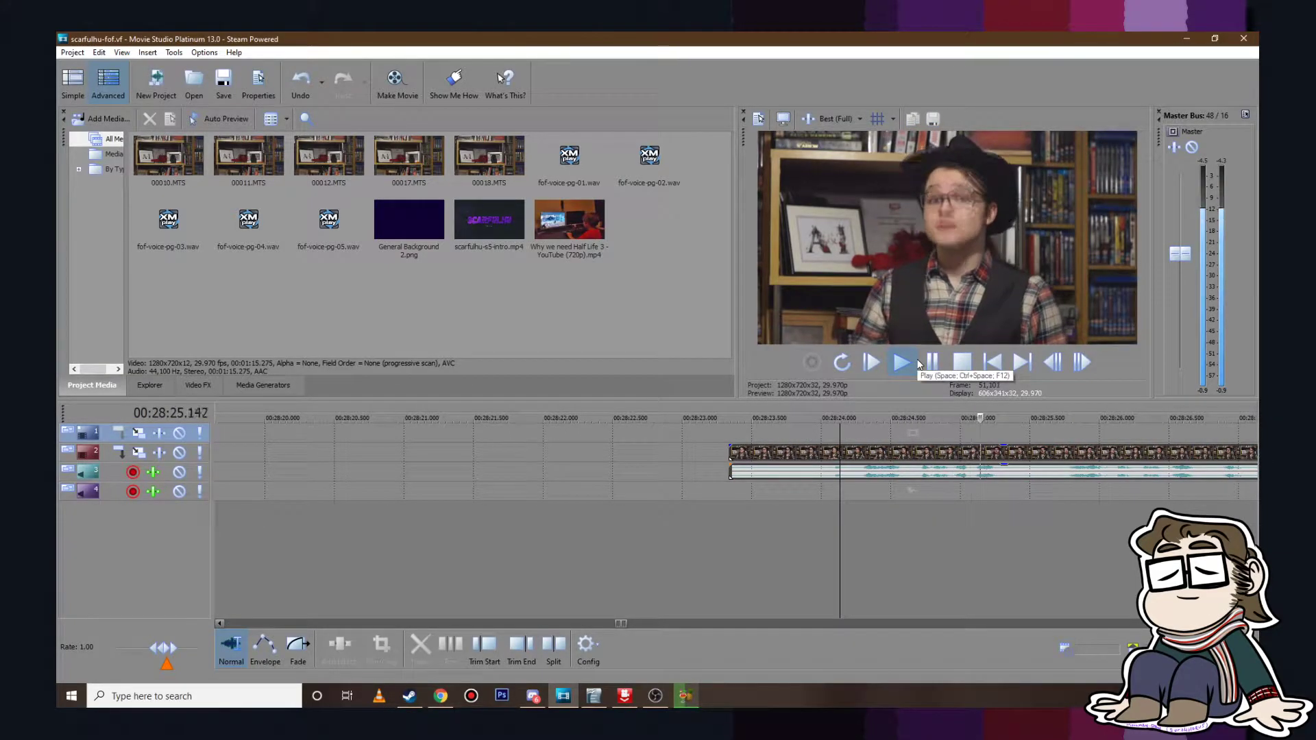
{"action": "scroll", "coordinate": [821, 452], "scroll_direction": "down", "scroll_amount": 2}
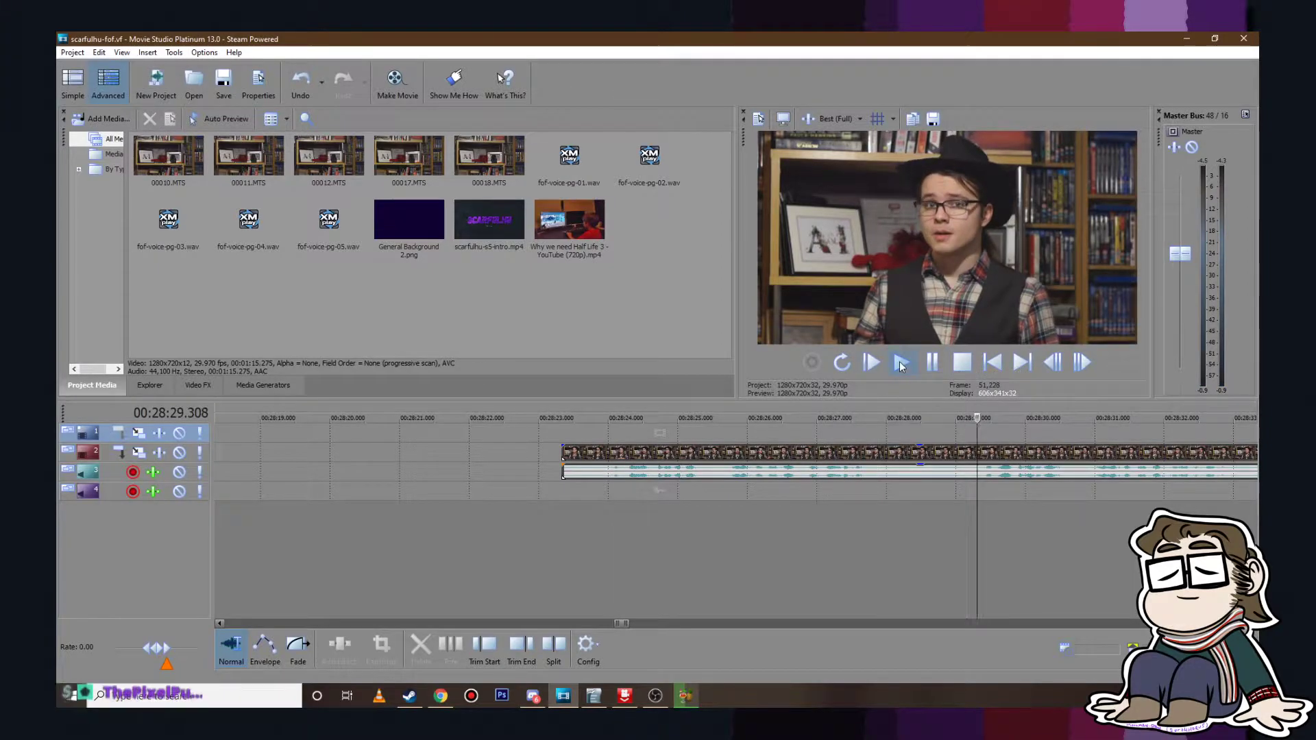
{"action": "scroll", "coordinate": [755, 538], "scroll_direction": "down", "scroll_amount": 3}
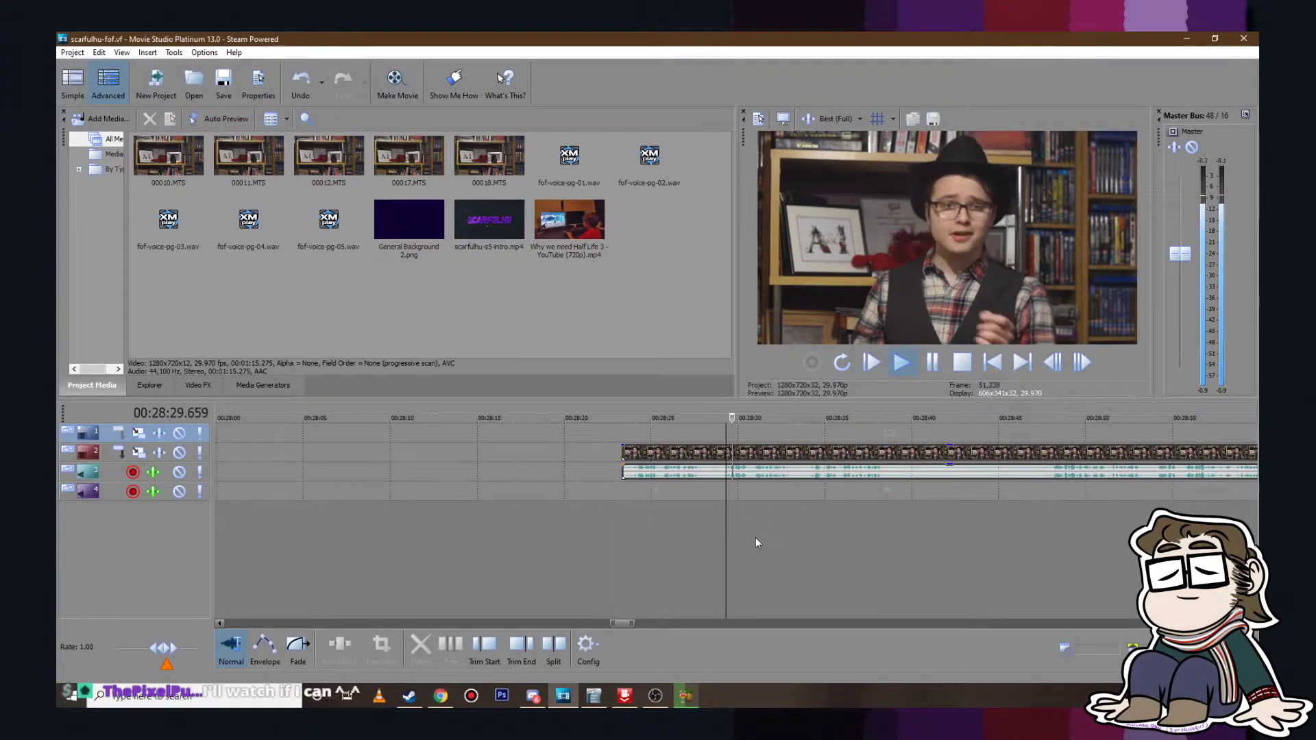
{"action": "left_click", "coordinate": [932, 363]}
{"action": "scroll", "coordinate": [843, 411], "scroll_direction": "up", "scroll_amount": 2}
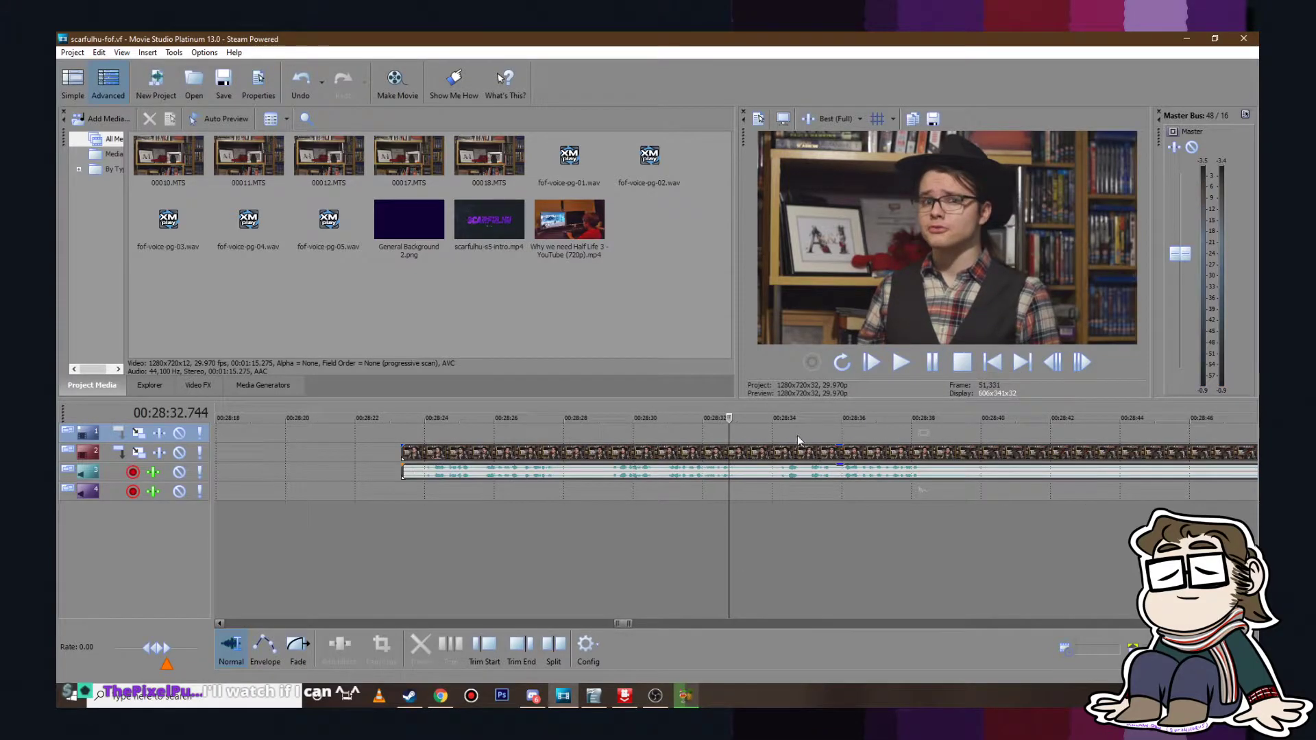
{"action": "left_click", "coordinate": [904, 362]}
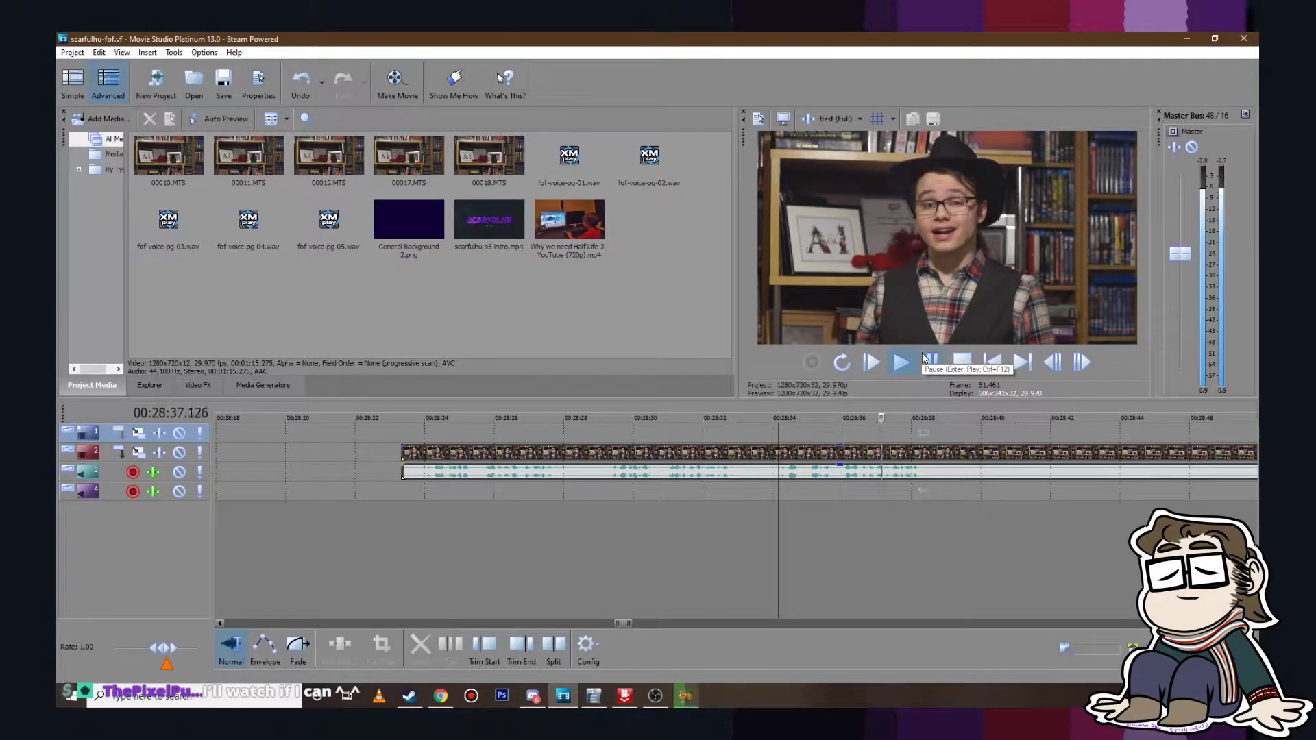
{"action": "left_click", "coordinate": [932, 363]}
Step: Split the camera footage at 28:38.517 and about 28:34, and delete the part before the usable take
{"action": "left_click", "coordinate": [885, 459]}
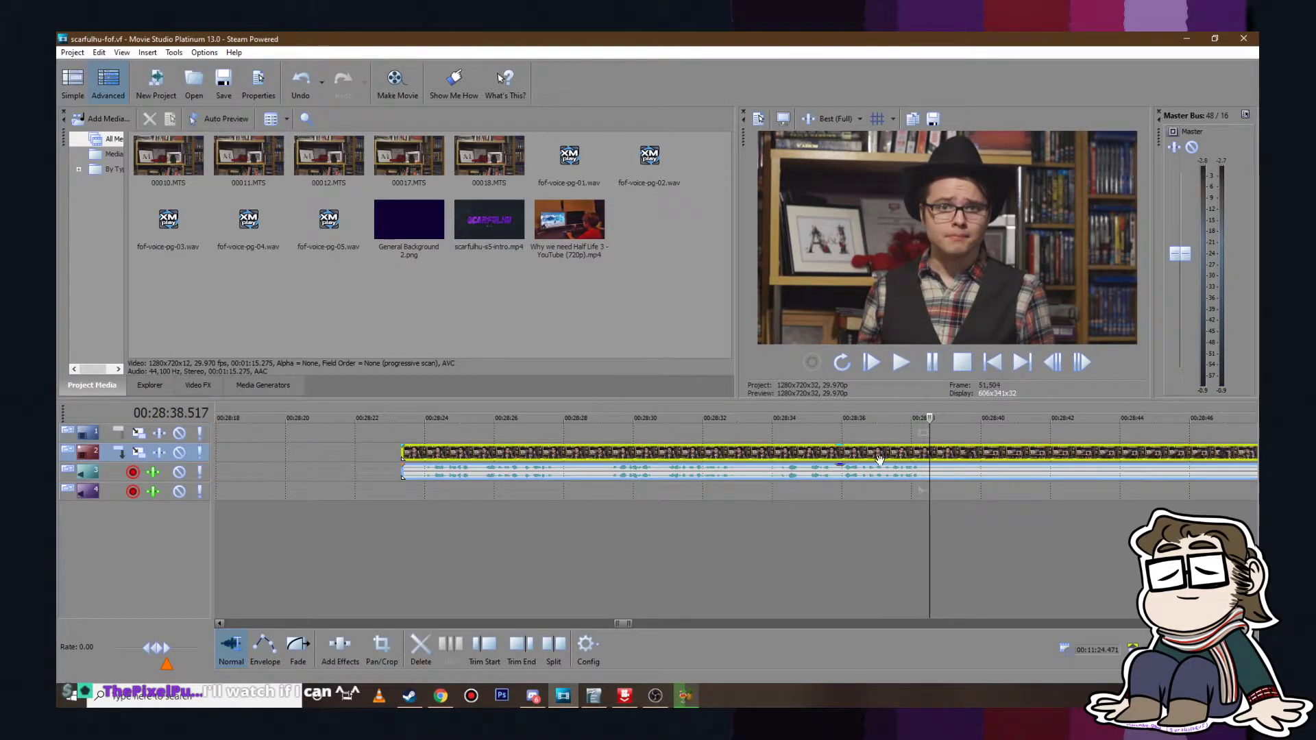
{"action": "key", "text": "s"}
{"action": "left_click", "coordinate": [774, 450]}
{"action": "left_click", "coordinate": [769, 451]}
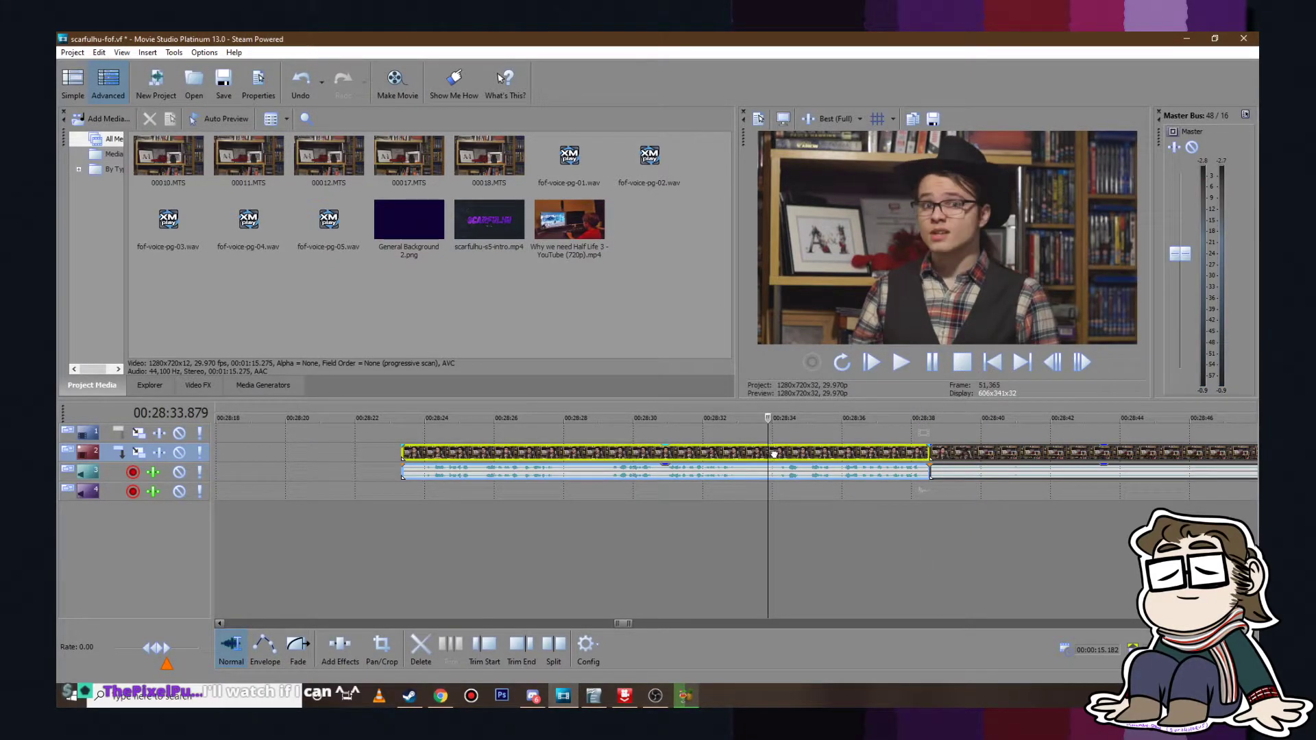
{"action": "left_click", "coordinate": [774, 452]}
{"action": "key", "text": "s"}
{"action": "left_click", "coordinate": [746, 455]}
{"action": "key", "text": "Delete"}
{"action": "scroll", "coordinate": [746, 455], "scroll_direction": "down", "scroll_amount": 3}
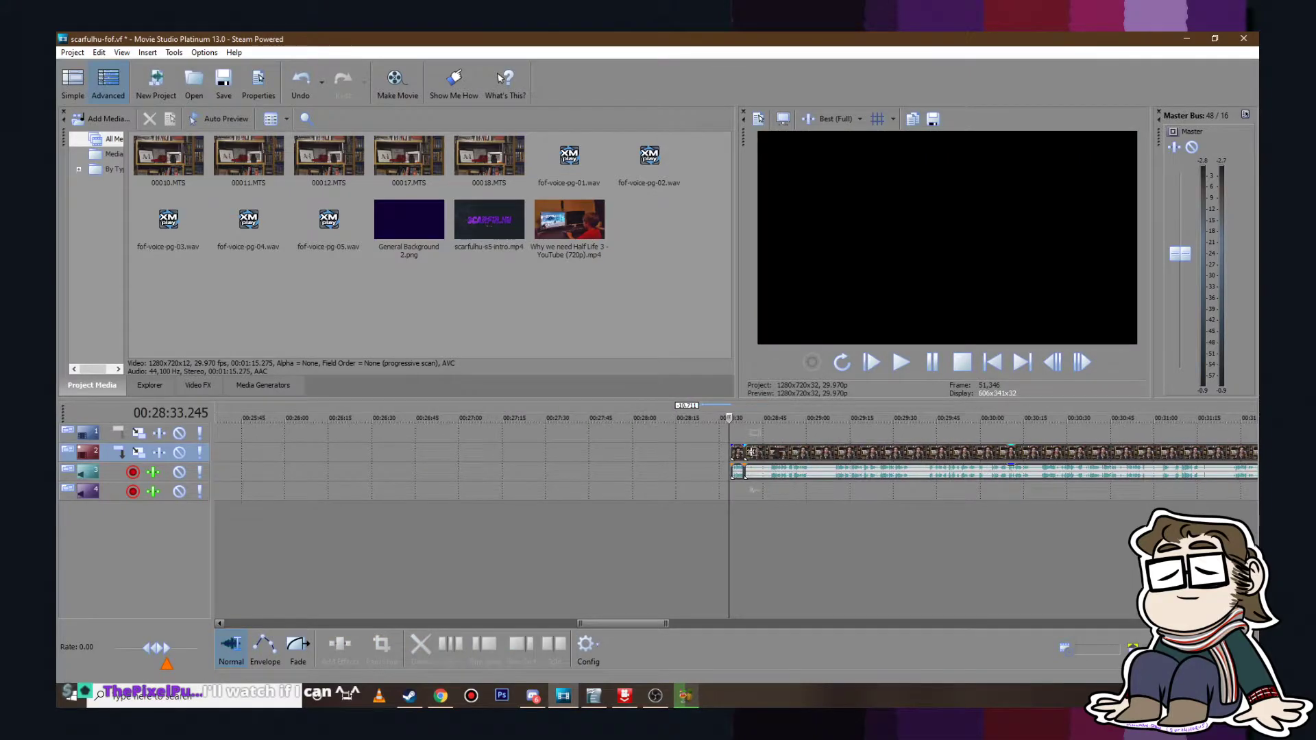
Step: Move the usable take to the uppermost video track, directly after the voice-over group at about 2:38.2
{"action": "right_click", "coordinate": [737, 452]}
{"action": "left_click", "coordinate": [762, 389]}
{"action": "scroll", "coordinate": [747, 449], "scroll_direction": "down", "scroll_amount": 5}
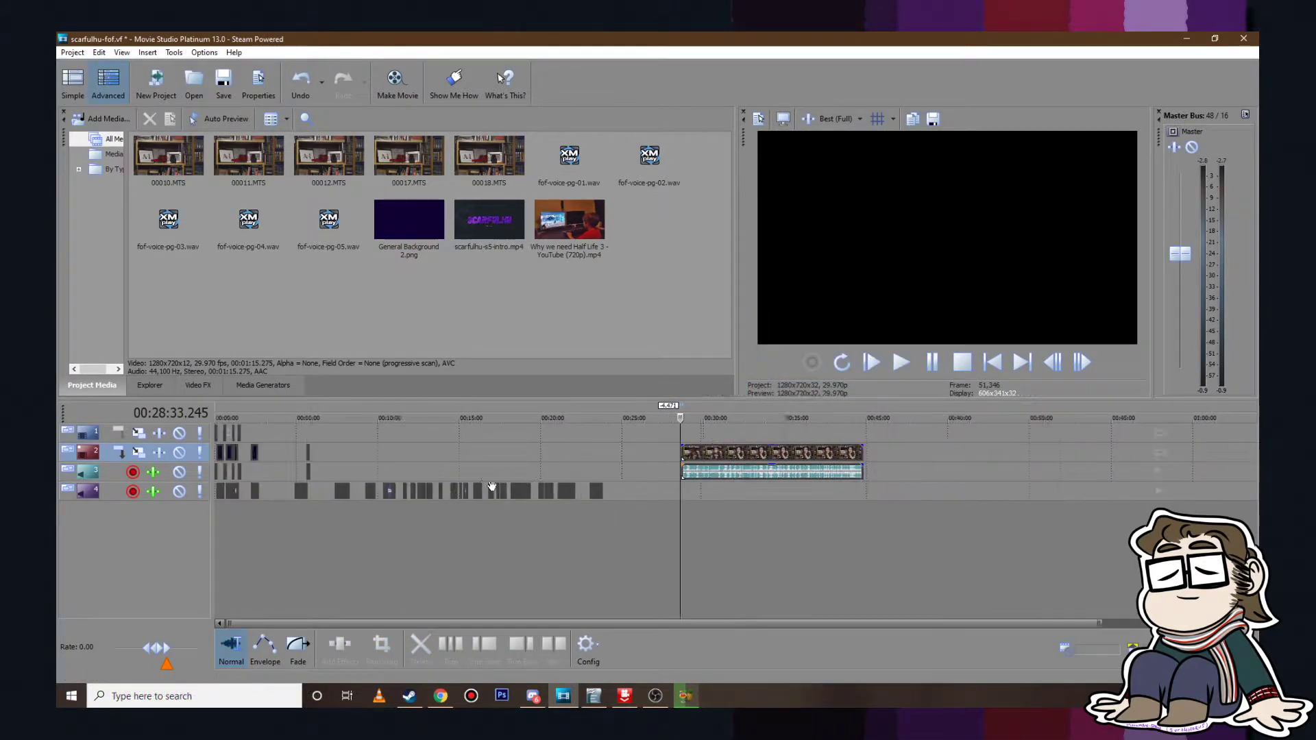
{"action": "scroll", "coordinate": [255, 437], "scroll_direction": "up", "scroll_amount": 8}
{"action": "left_click", "coordinate": [774, 451]}
{"action": "right_click", "coordinate": [775, 451]}
{"action": "left_click", "coordinate": [813, 222]}
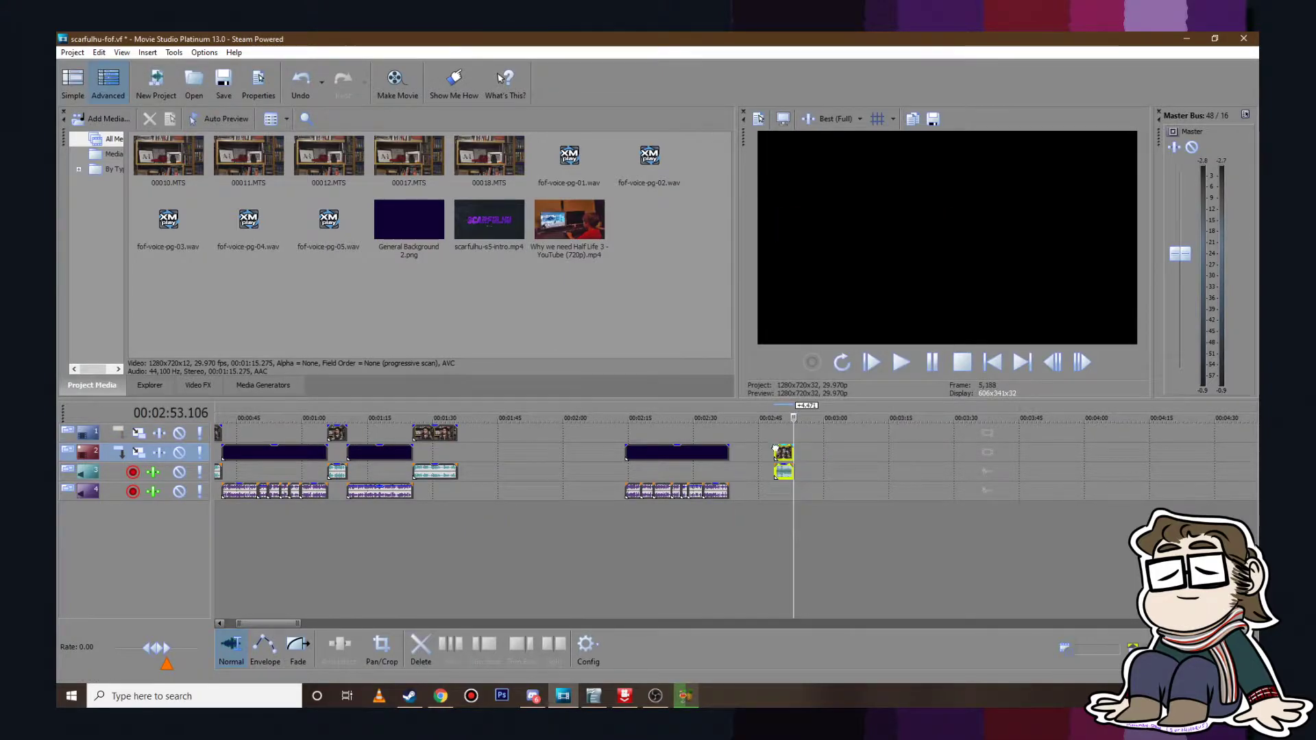
{"action": "left_click", "coordinate": [803, 491]}
{"action": "left_click", "coordinate": [721, 430]}
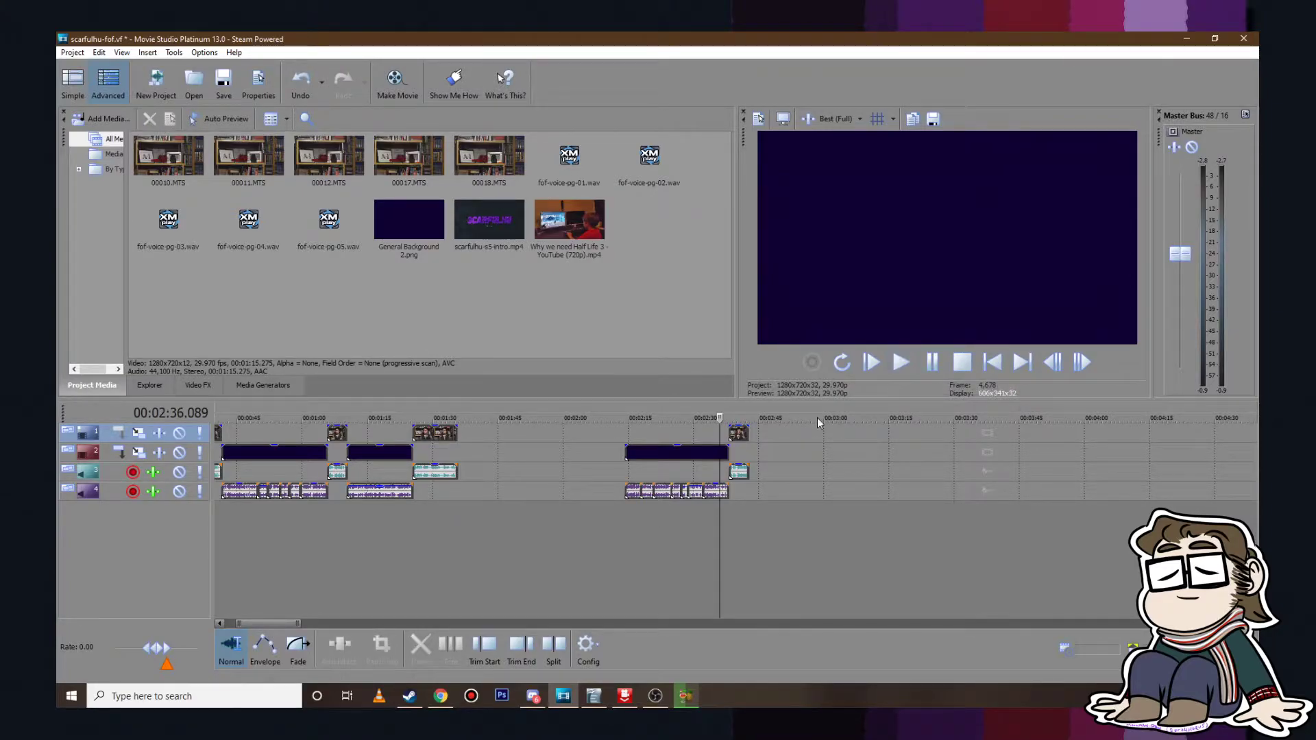
Step: Play the transition from the end of the voice-over group into the newly placed take
{"action": "scroll", "coordinate": [753, 538], "scroll_direction": "down", "scroll_amount": 3}
{"action": "scroll", "coordinate": [672, 499], "scroll_direction": "up", "scroll_amount": 6}
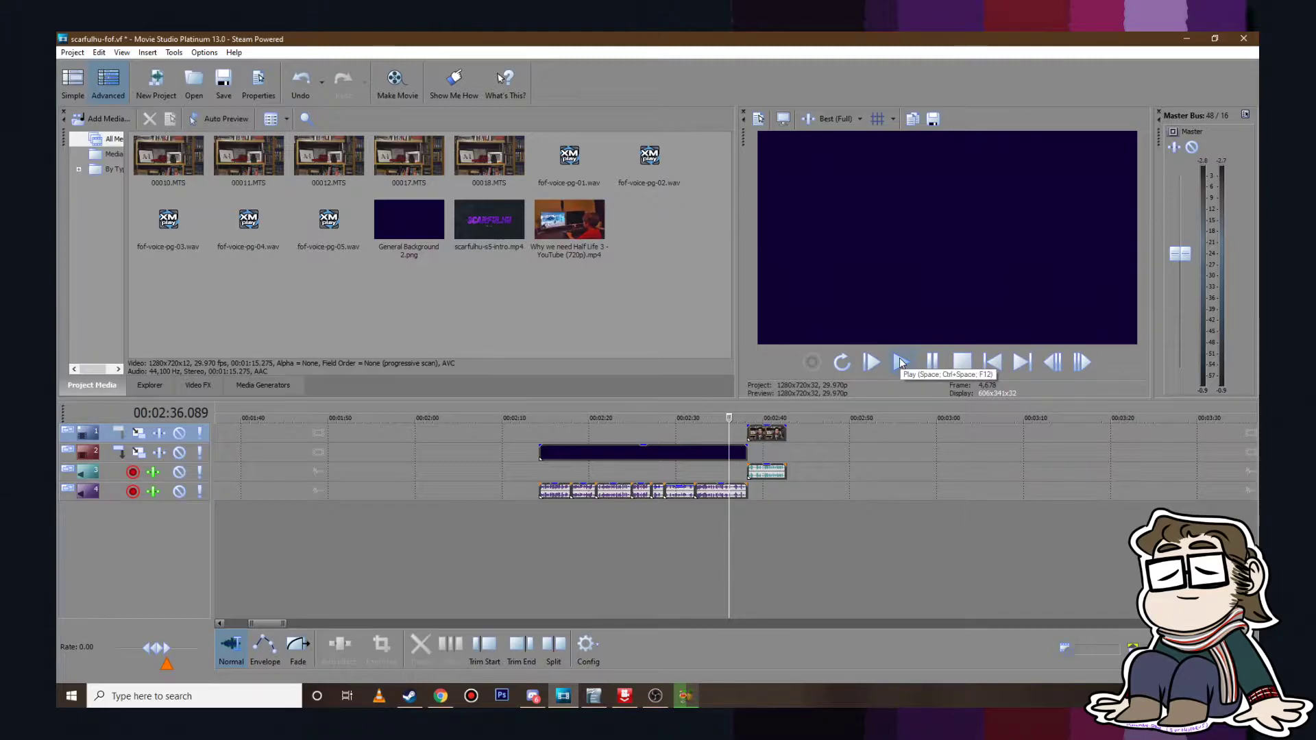
{"action": "left_click", "coordinate": [900, 363]}
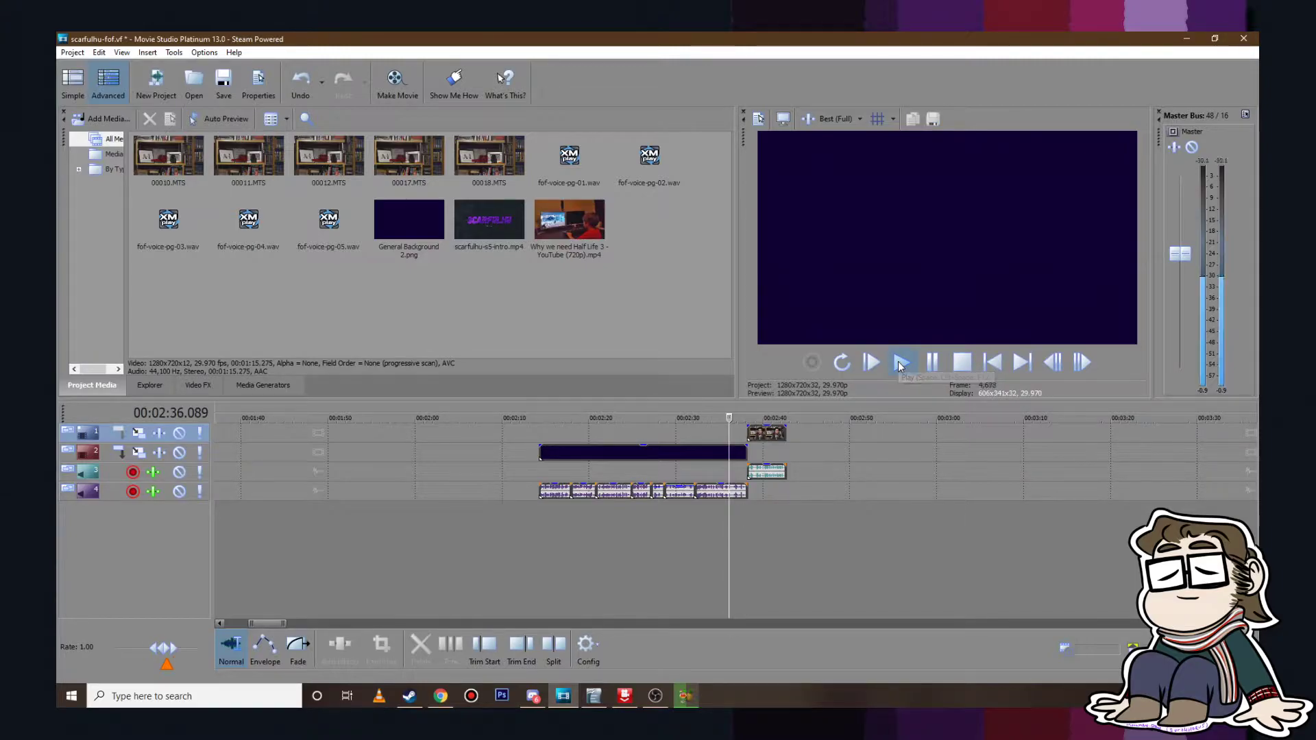
{"action": "left_click", "coordinate": [934, 364]}
{"action": "scroll", "coordinate": [736, 500], "scroll_direction": "up", "scroll_amount": 5}
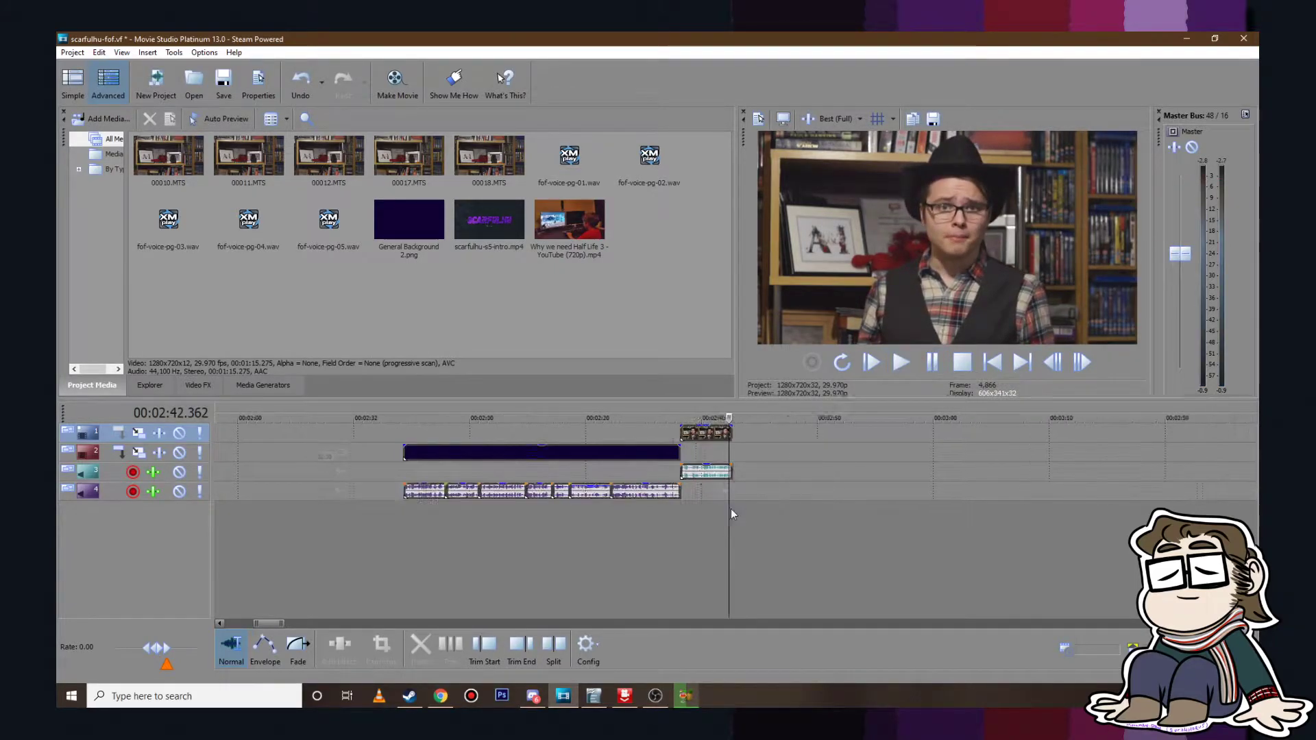
{"action": "left_click", "coordinate": [571, 430]}
{"action": "left_click", "coordinate": [910, 368]}
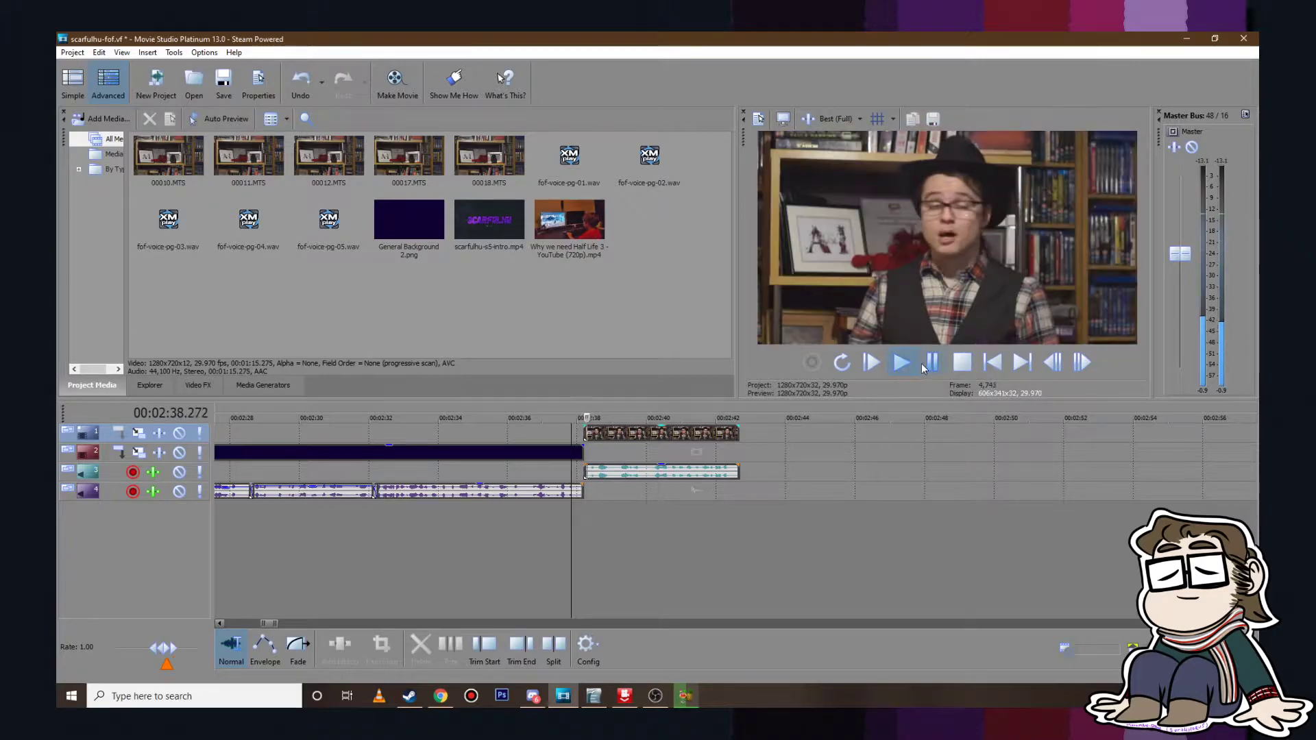
{"action": "left_click", "coordinate": [736, 508]}
Step: In the OpenOffice Writer script, highlight the line "But first, the nitty gritty. What is Fistful of Frags? And where did it come from?" in green
{"action": "left_click", "coordinate": [594, 695]}
{"action": "left_click_drag", "start_coordinate": [173, 523], "coordinate": [490, 520]}
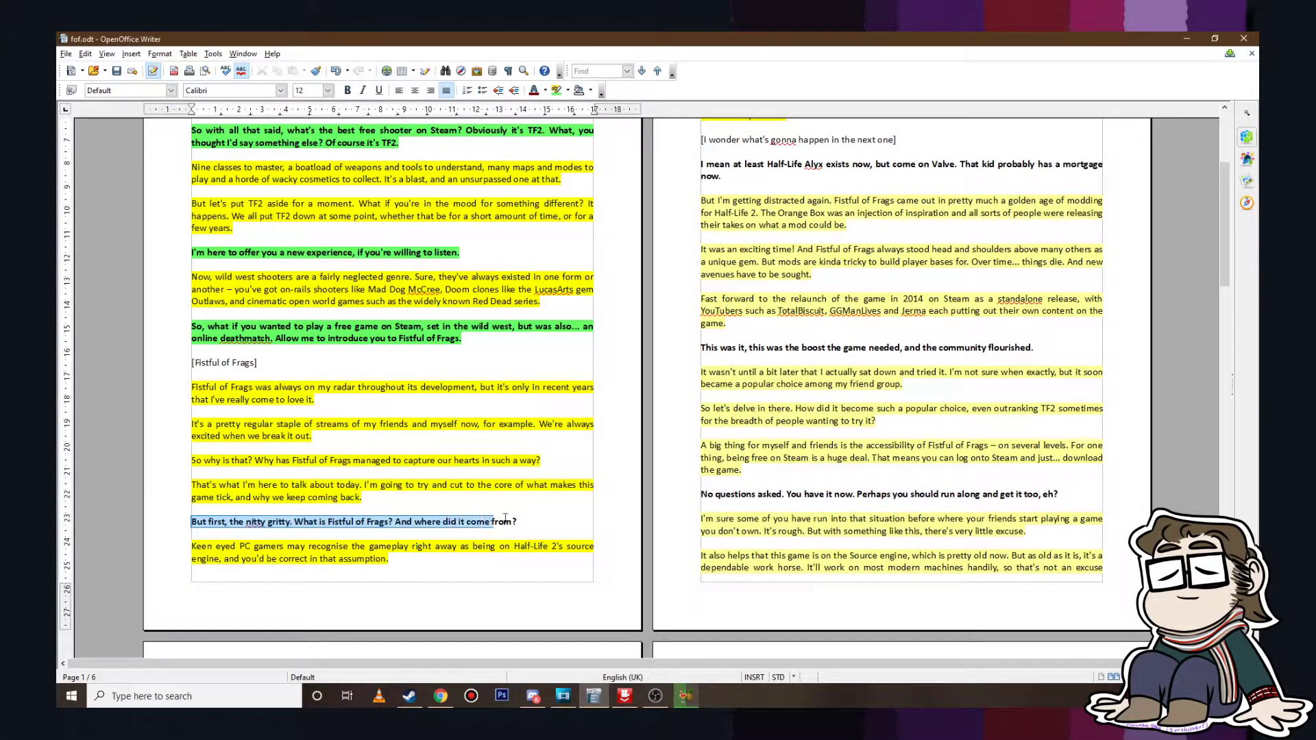
{"action": "left_click", "coordinate": [557, 90]}
{"action": "left_click", "coordinate": [410, 505]}
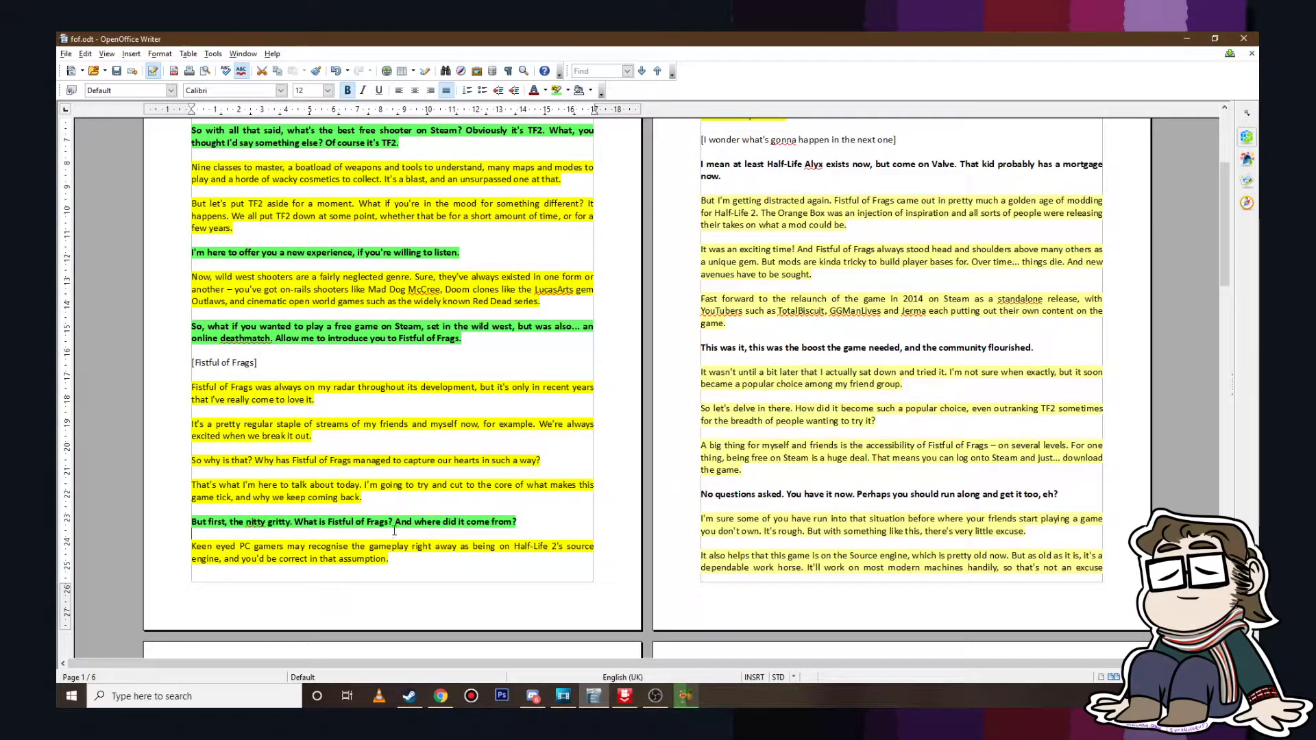
{"action": "left_click_drag", "start_coordinate": [389, 514], "coordinate": [385, 523]}
Step: Review the script's opening passages and the upcoming voice-over paragraphs at the start of page 2
{"action": "scroll", "coordinate": [411, 384], "scroll_direction": "up", "scroll_amount": 3}
{"action": "scroll", "coordinate": [438, 433], "scroll_direction": "down", "scroll_amount": 3}
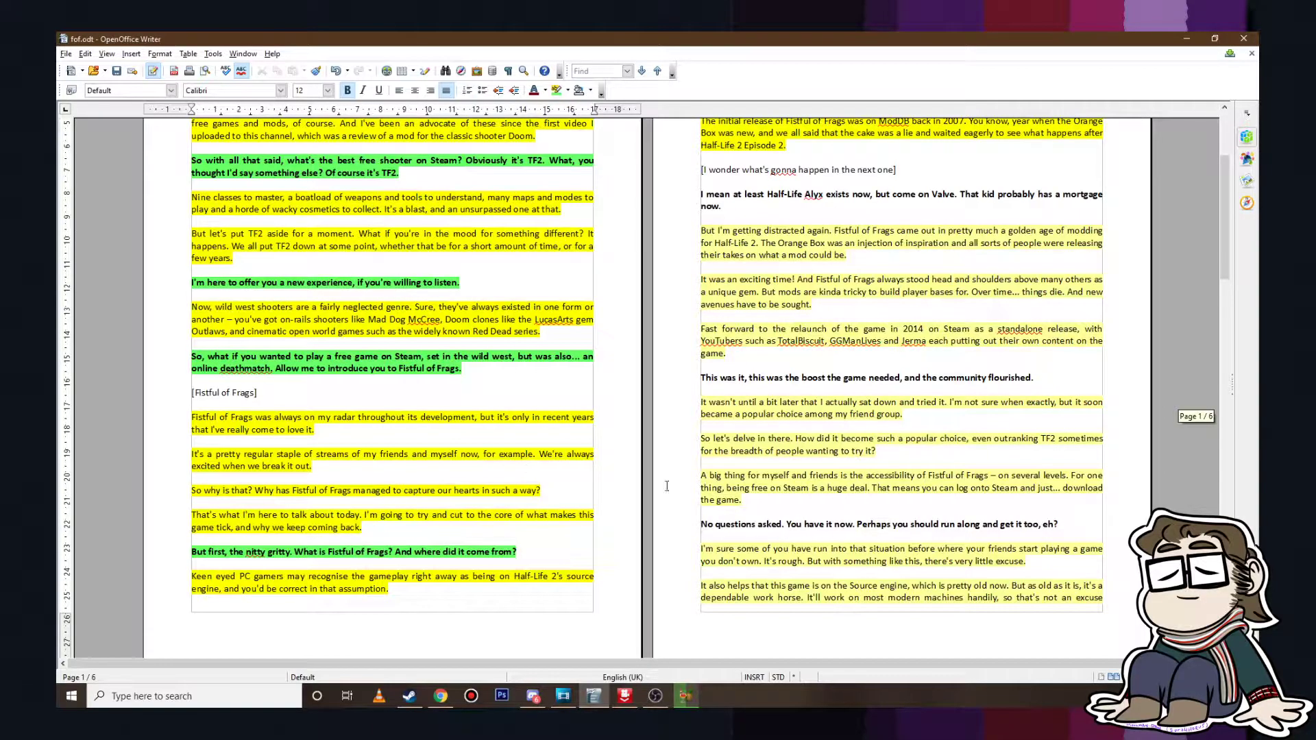
{"action": "scroll", "coordinate": [618, 382], "scroll_direction": "up", "scroll_amount": 3}
{"action": "left_click_drag", "start_coordinate": [699, 356], "coordinate": [785, 478]}
{"action": "left_click", "coordinate": [785, 478]}
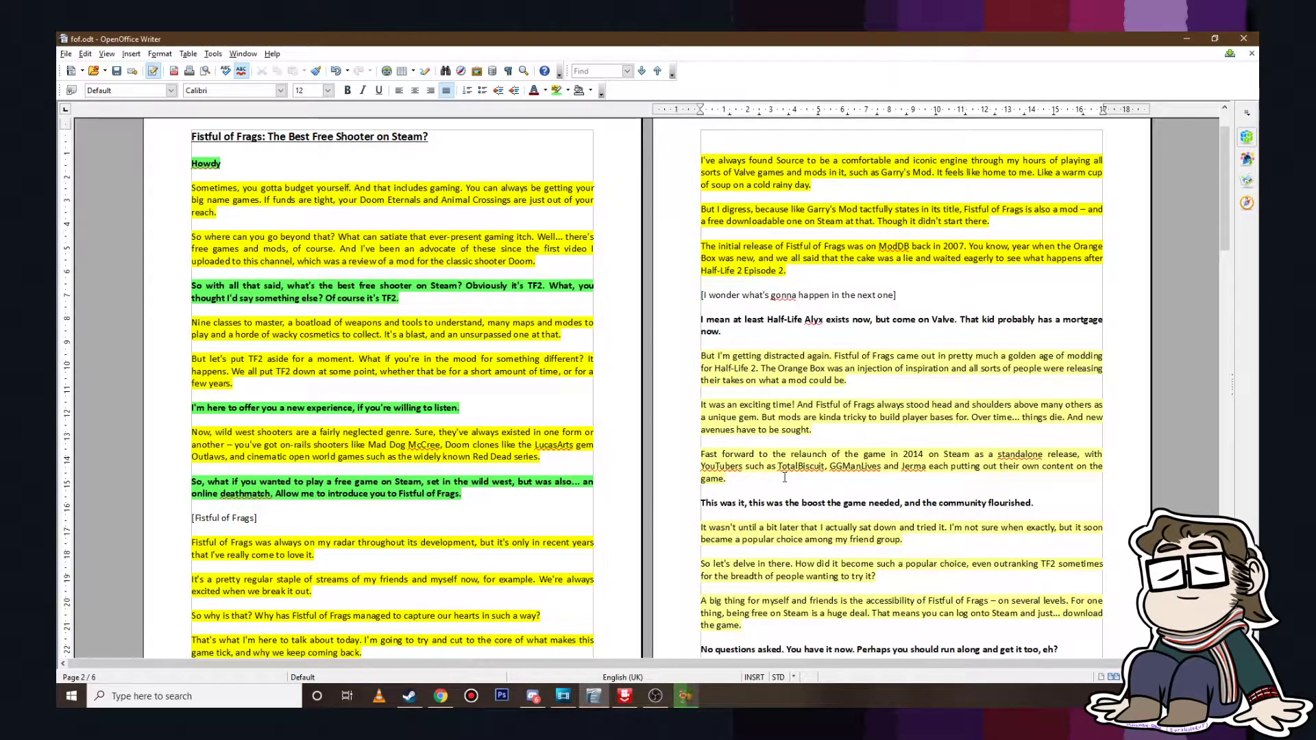
{"action": "left_click_drag", "start_coordinate": [786, 271], "coordinate": [700, 159]}
{"action": "left_click", "coordinate": [794, 420]}
{"action": "left_click", "coordinate": [700, 158], "text": "shift"}
{"action": "left_click", "coordinate": [753, 209]}
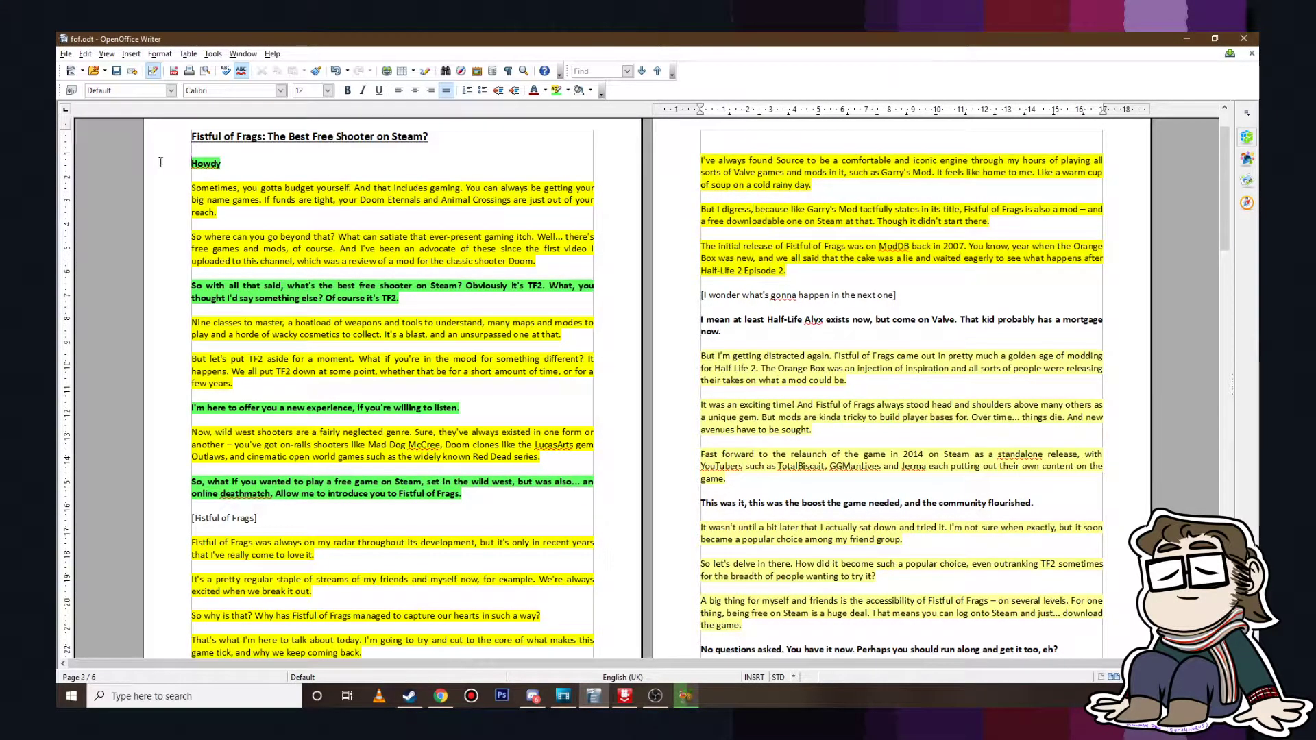
{"action": "left_click_drag", "start_coordinate": [192, 286], "coordinate": [398, 298]}
{"action": "left_click", "coordinate": [447, 305]}
{"action": "left_click", "coordinate": [319, 312]}
{"action": "left_click", "coordinate": [399, 298]}
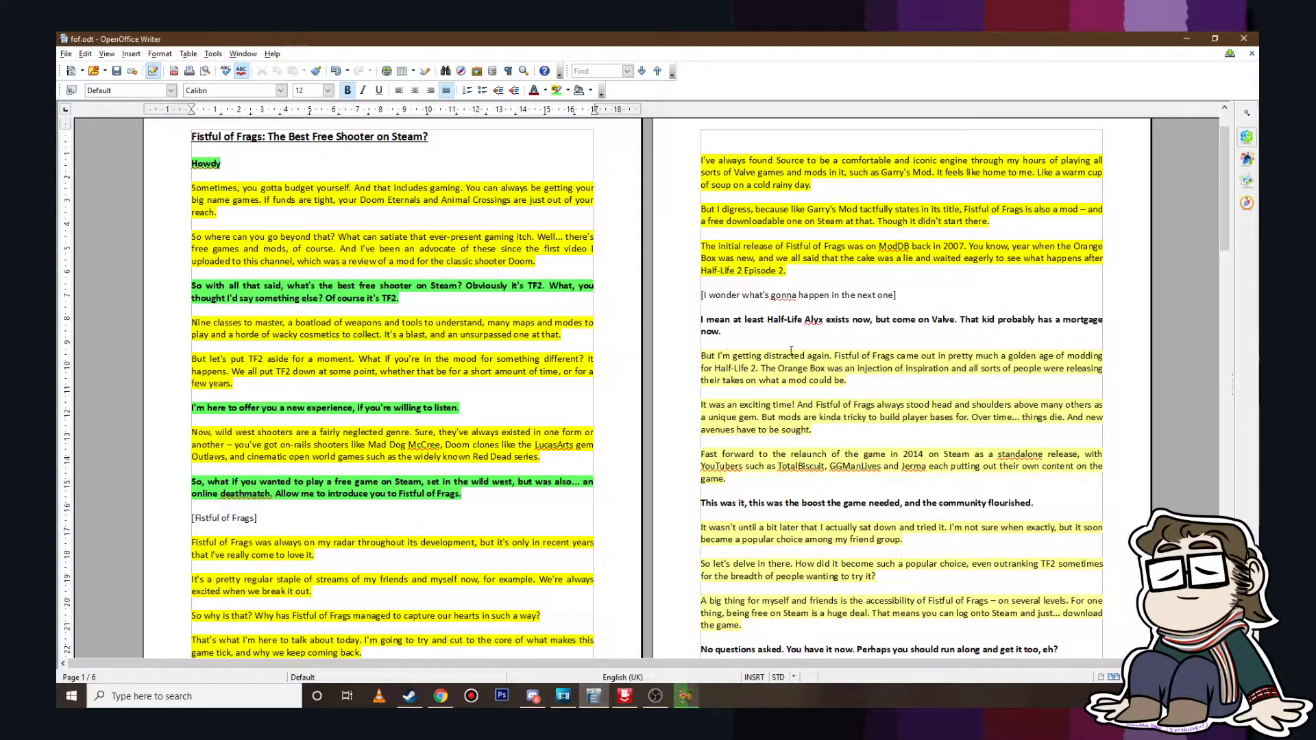
Step: Examine the bracketed cues "[I wonder what's gonna happen in the next one]" and "[Fistful of Frags]" and the Half-Life Alyx line in the script
{"action": "left_click_drag", "start_coordinate": [690, 294], "coordinate": [938, 294]}
{"action": "left_click", "coordinate": [938, 294]}
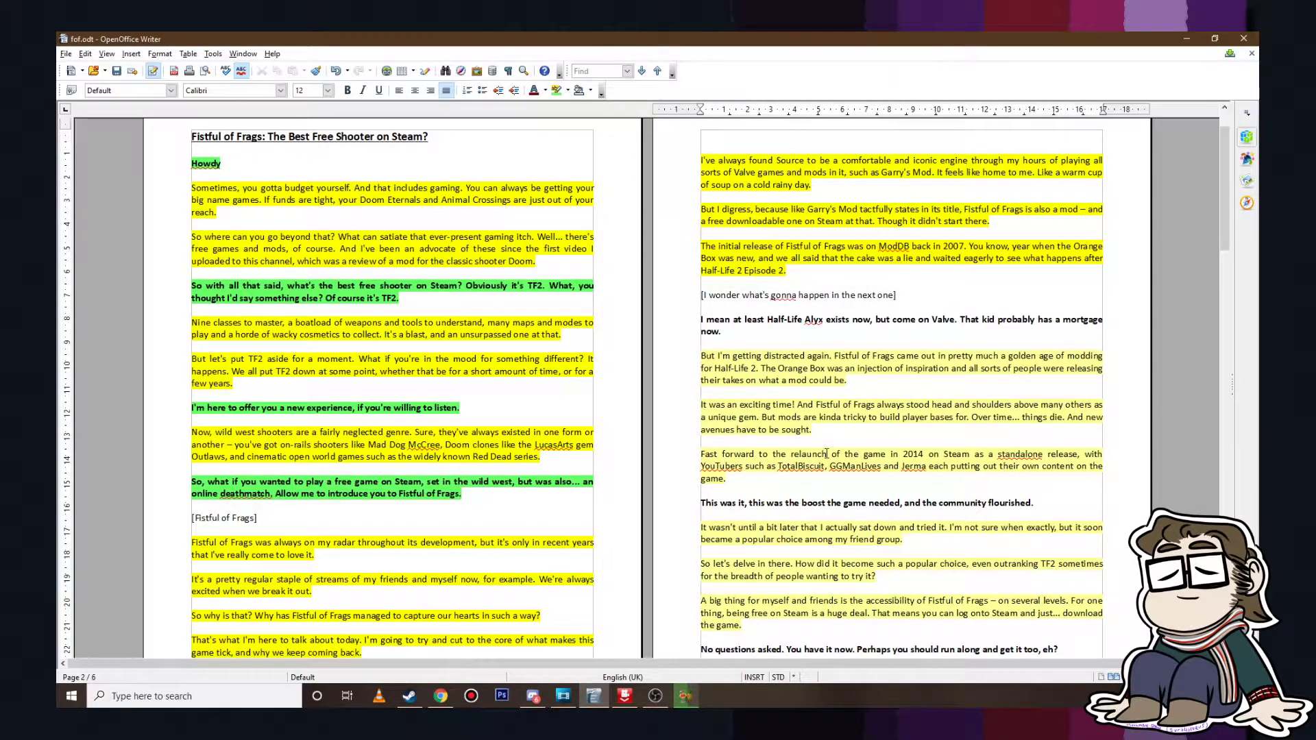
{"action": "left_click_drag", "start_coordinate": [195, 517], "coordinate": [256, 518]}
{"action": "left_click", "coordinate": [332, 519]}
{"action": "scroll", "coordinate": [328, 518], "scroll_direction": "down", "scroll_amount": 5}
{"action": "scroll", "coordinate": [903, 350], "scroll_direction": "up", "scroll_amount": 6}
{"action": "triple_click", "coordinate": [850, 320]}
Step: Examine the script's page 3 cues "[Whiskey and Lamentation] ["That Darn Cat!"]" and "[Sniper]"
{"action": "scroll", "coordinate": [749, 444], "scroll_direction": "down", "scroll_amount": 15}
{"action": "scroll", "coordinate": [748, 444], "scroll_direction": "down", "scroll_amount": 1}
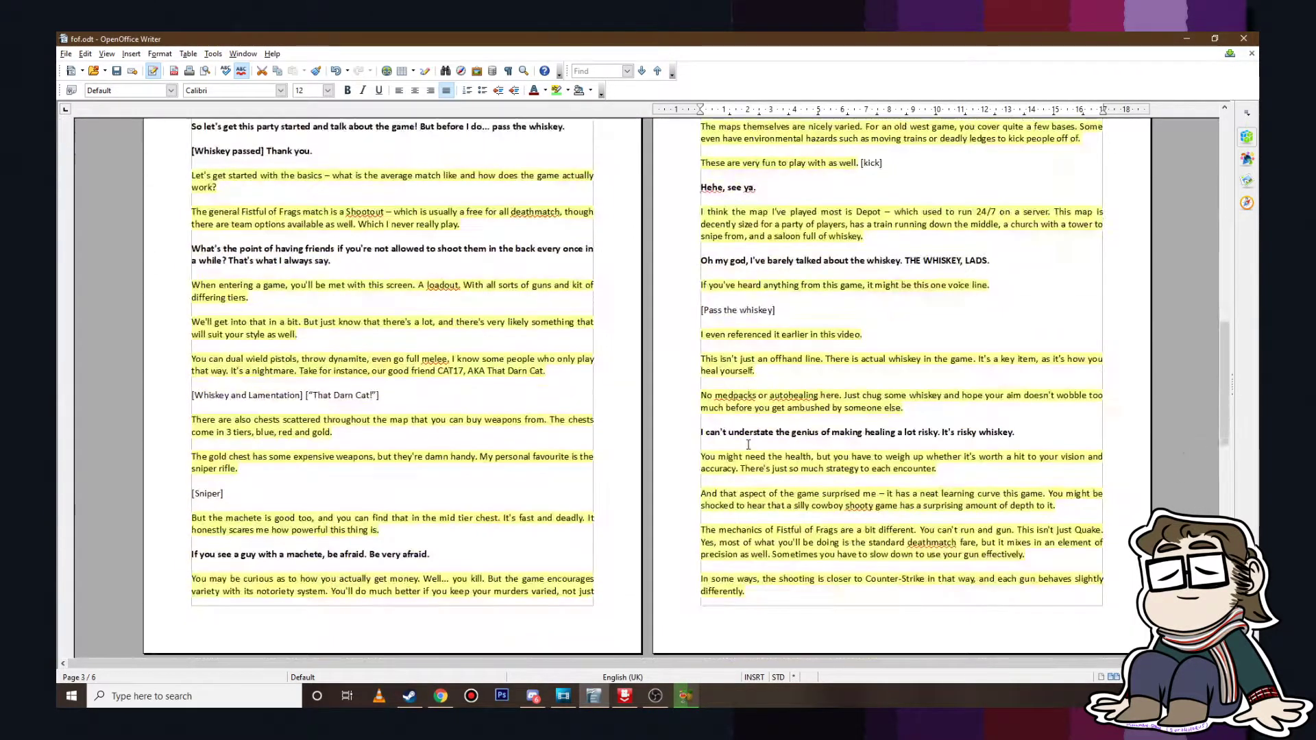
{"action": "triple_click", "coordinate": [308, 395]}
{"action": "left_click", "coordinate": [384, 395]}
{"action": "scroll", "coordinate": [186, 456], "scroll_direction": "down", "scroll_amount": 1}
{"action": "left_click_drag", "start_coordinate": [185, 430], "coordinate": [307, 434]}
{"action": "left_click", "coordinate": [307, 434]}
{"action": "scroll", "coordinate": [455, 393], "scroll_direction": "down", "scroll_amount": 3}
{"action": "scroll", "coordinate": [523, 418], "scroll_direction": "up", "scroll_amount": 8}
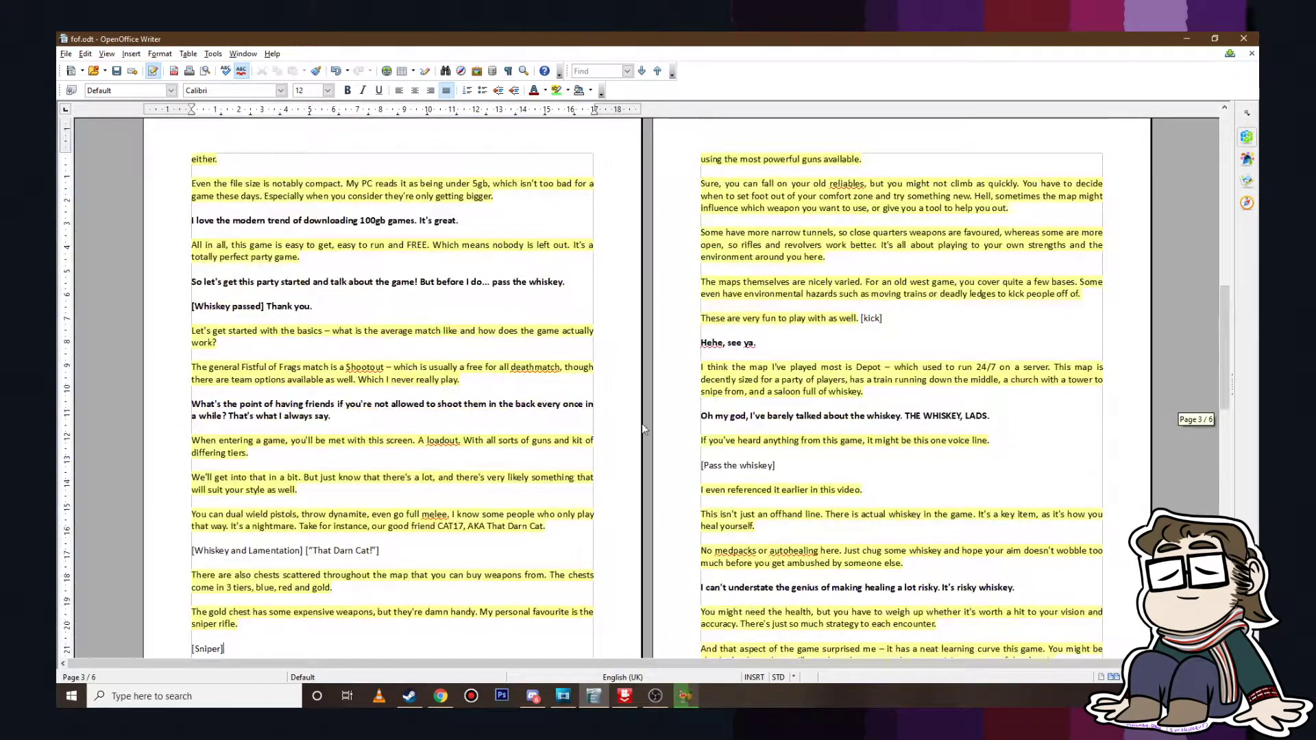
Step: Examine the "[Pass the whiskey]" cue on page 4 and skim the rest of the script for further cues
{"action": "left_click_drag", "start_coordinate": [691, 479], "coordinate": [849, 463]}
{"action": "left_click", "coordinate": [848, 464]}
{"action": "left_click_drag", "start_coordinate": [742, 464], "coordinate": [644, 452]}
{"action": "left_click", "coordinate": [858, 441]}
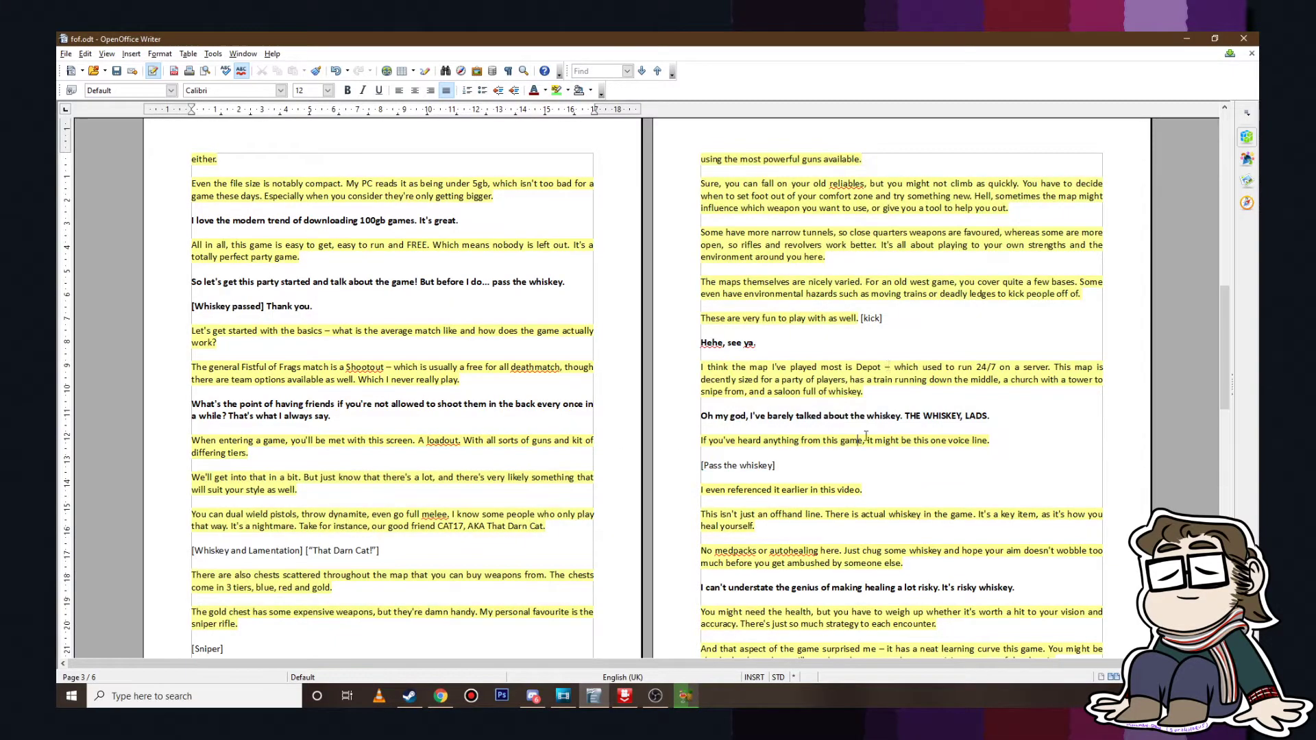
{"action": "scroll", "coordinate": [884, 349], "scroll_direction": "down", "scroll_amount": 3}
{"action": "scroll", "coordinate": [843, 335], "scroll_direction": "down", "scroll_amount": 10}
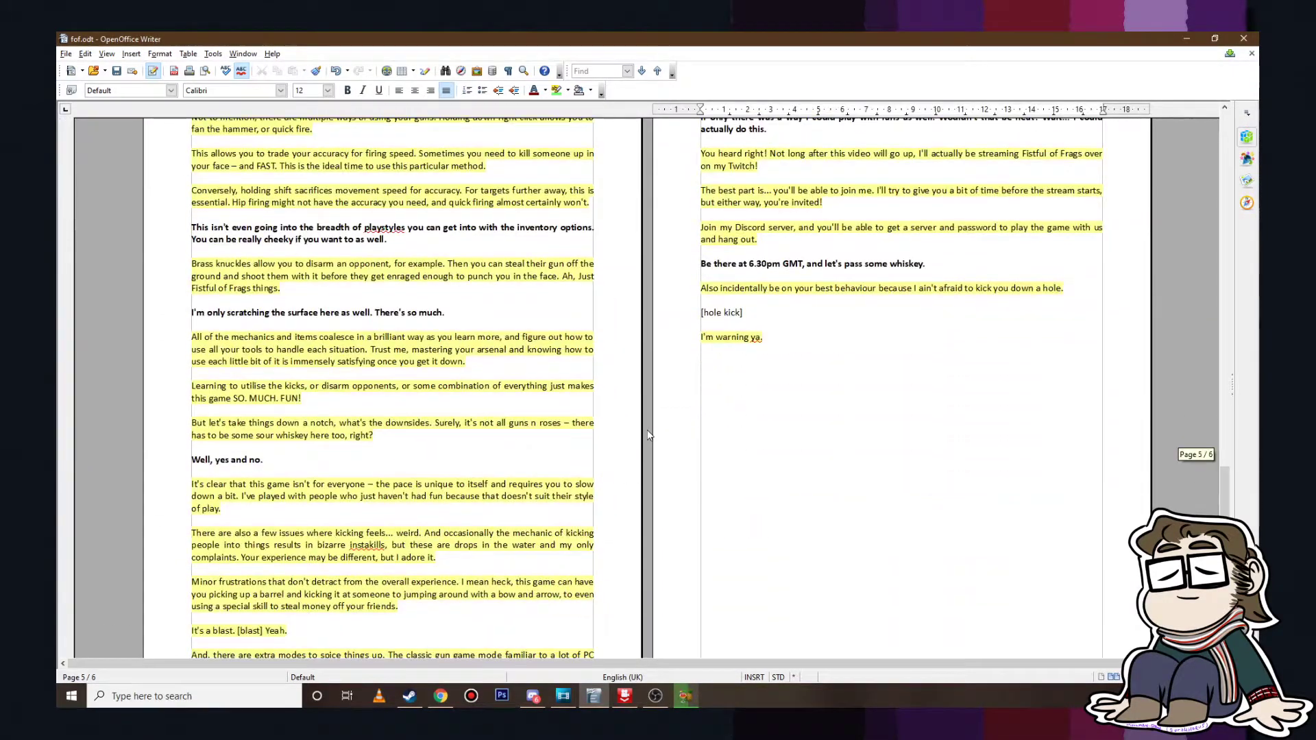
{"action": "scroll", "coordinate": [664, 420], "scroll_direction": "up", "scroll_amount": 20}
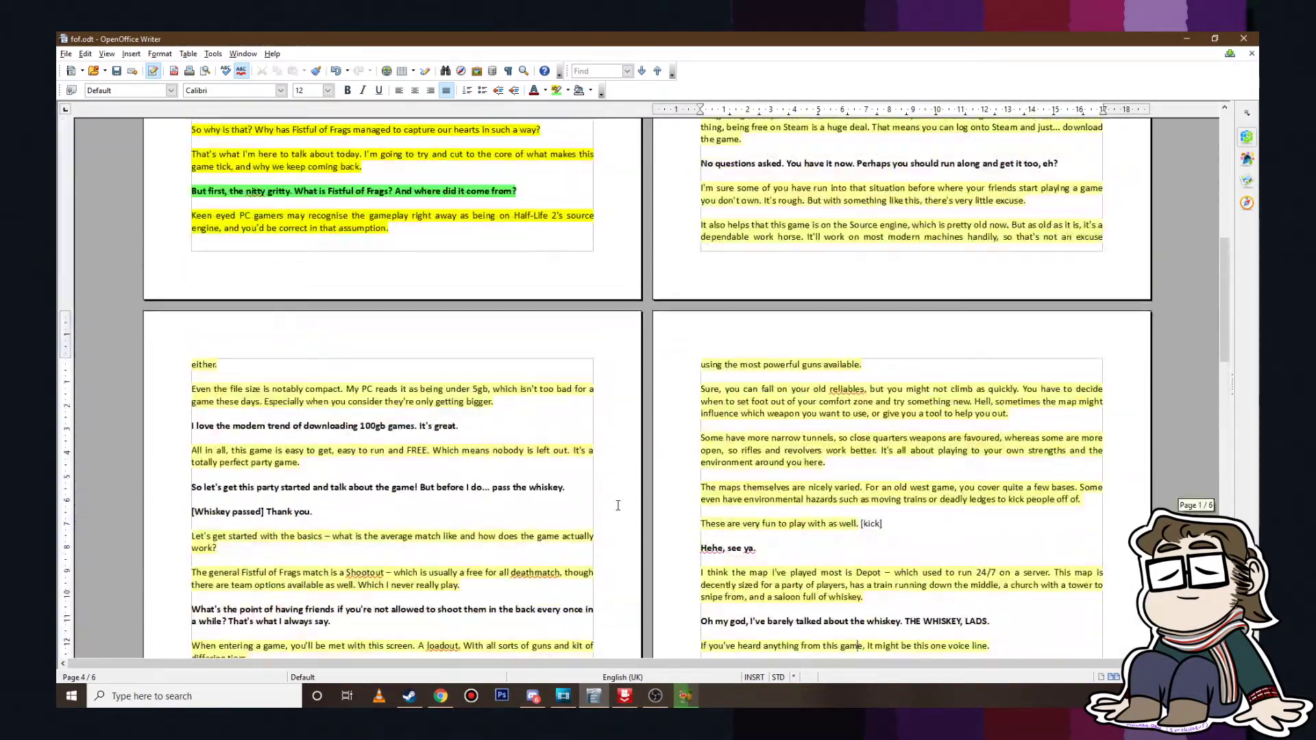
{"action": "scroll", "coordinate": [627, 529], "scroll_direction": "up", "scroll_amount": 1}
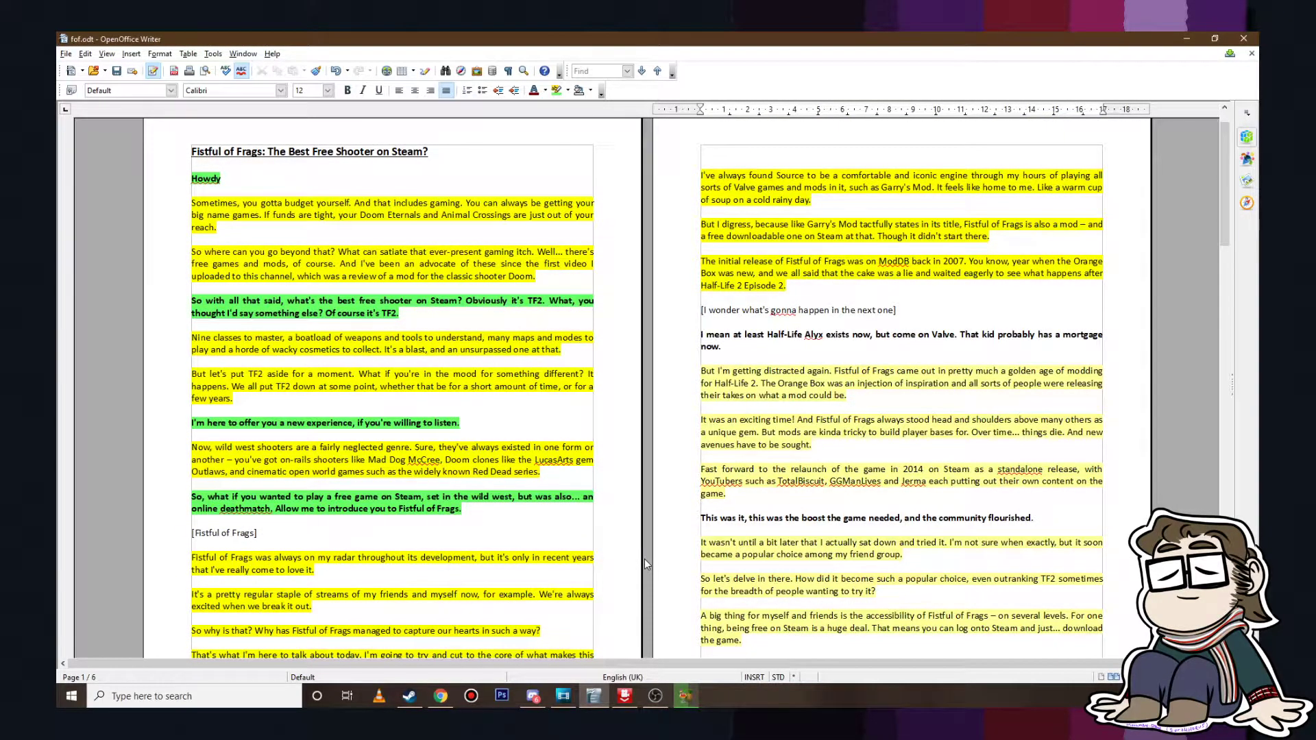
Step: Reread page 1's closing paragraph and the Half-Life Alyx line on page 2 of the script
{"action": "scroll", "coordinate": [536, 442], "scroll_direction": "down", "scroll_amount": 9}
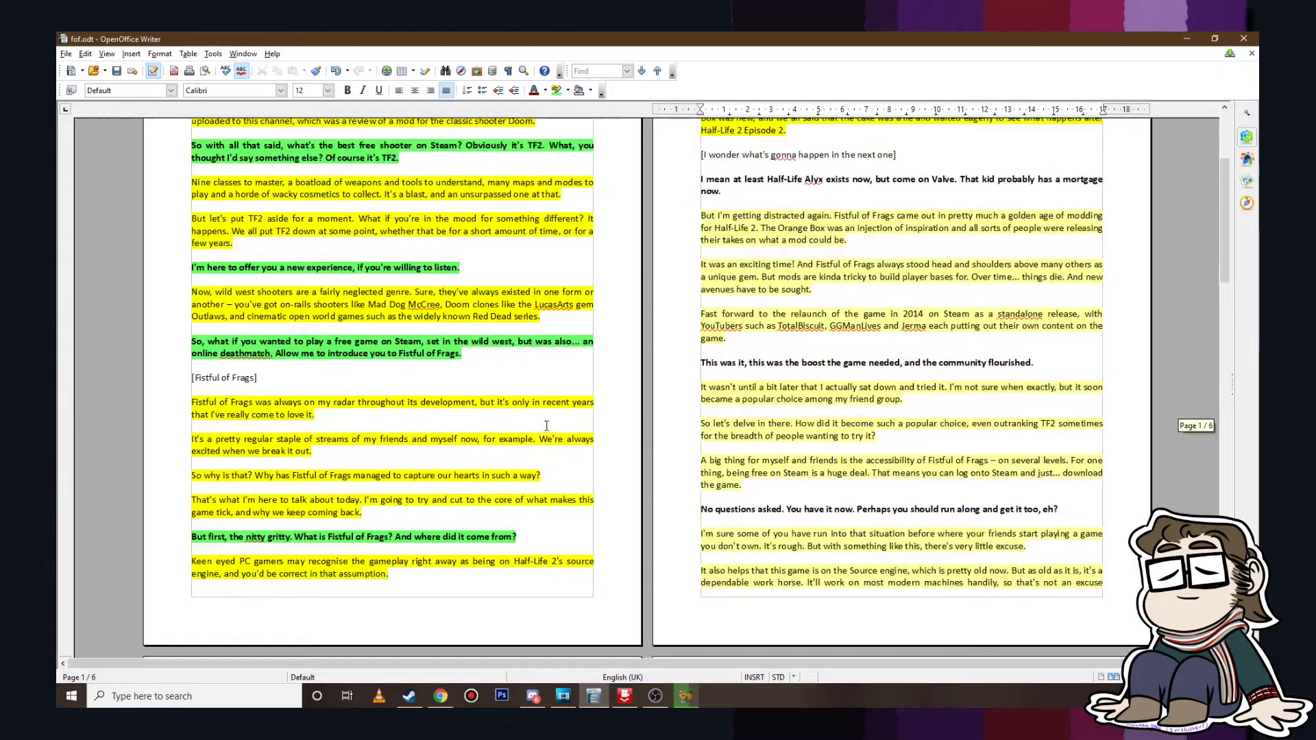
{"action": "left_click", "coordinate": [491, 438]}
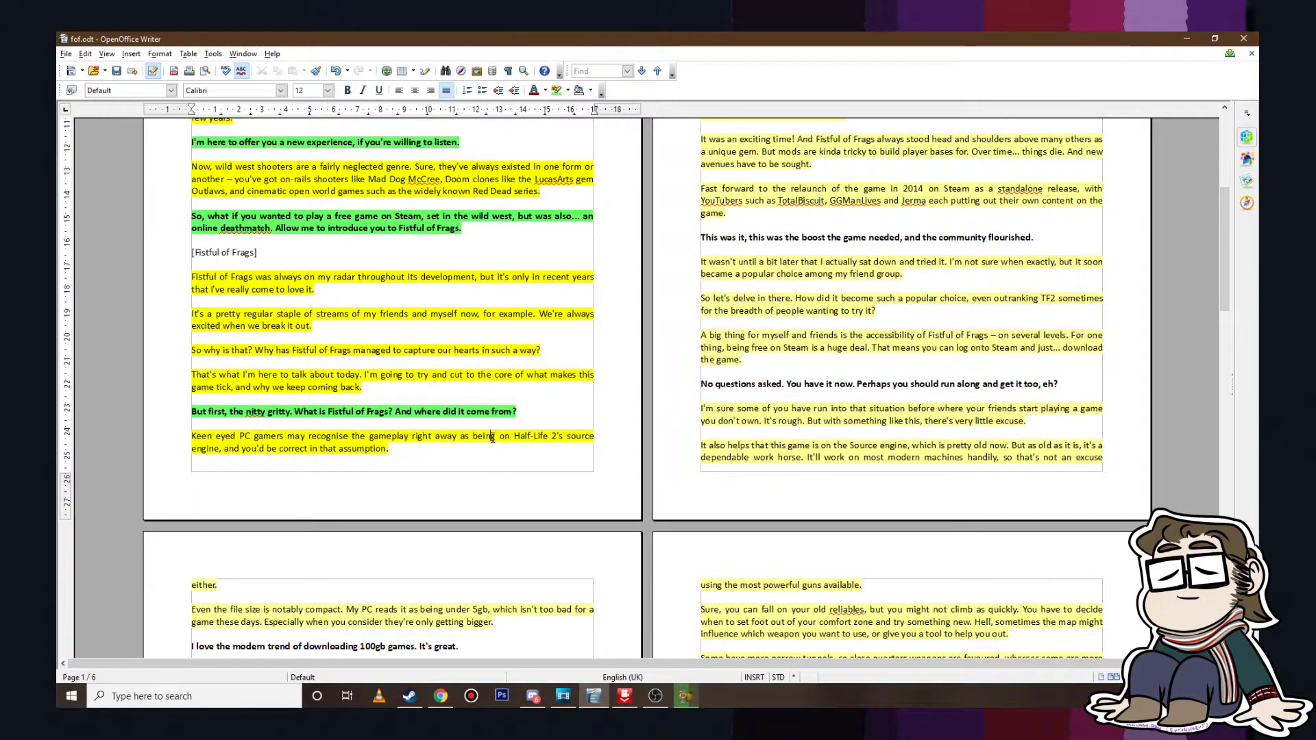
{"action": "scroll", "coordinate": [409, 438], "scroll_direction": "up", "scroll_amount": 3}
{"action": "scroll", "coordinate": [599, 421], "scroll_direction": "up", "scroll_amount": 6}
{"action": "left_click", "coordinate": [896, 329]}
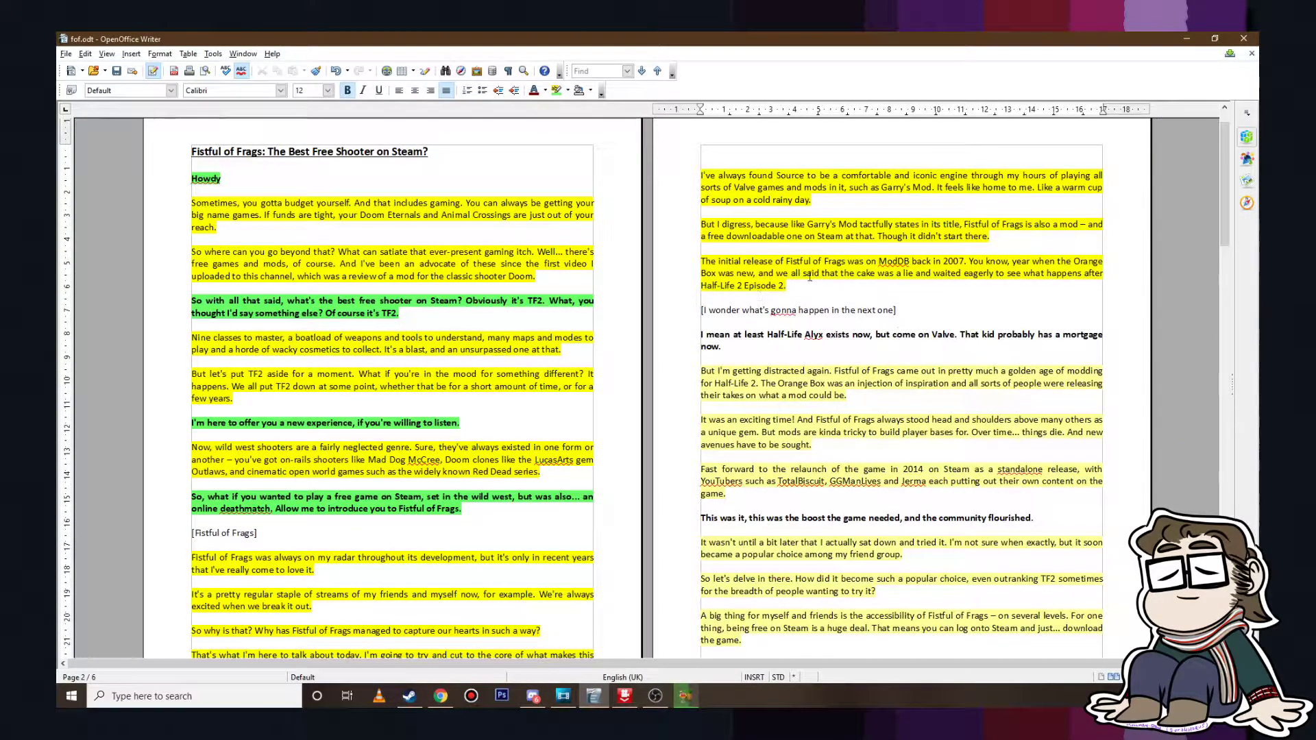
{"action": "scroll", "coordinate": [489, 432], "scroll_direction": "down", "scroll_amount": 8}
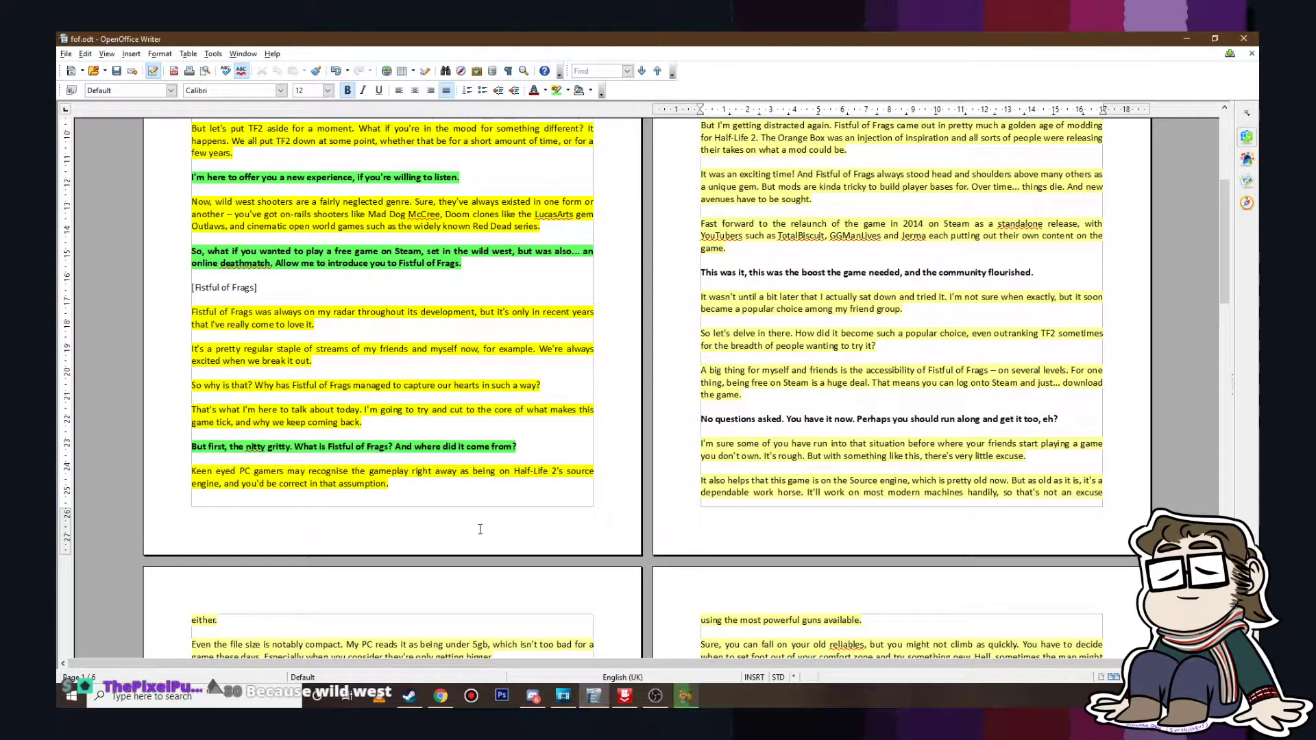
Step: Switch to Movie Studio and place the playhead at about 4:50, just before the next voice-over group
{"action": "left_click", "coordinate": [573, 695]}
{"action": "left_click", "coordinate": [570, 697]}
{"action": "left_click", "coordinate": [571, 698]}
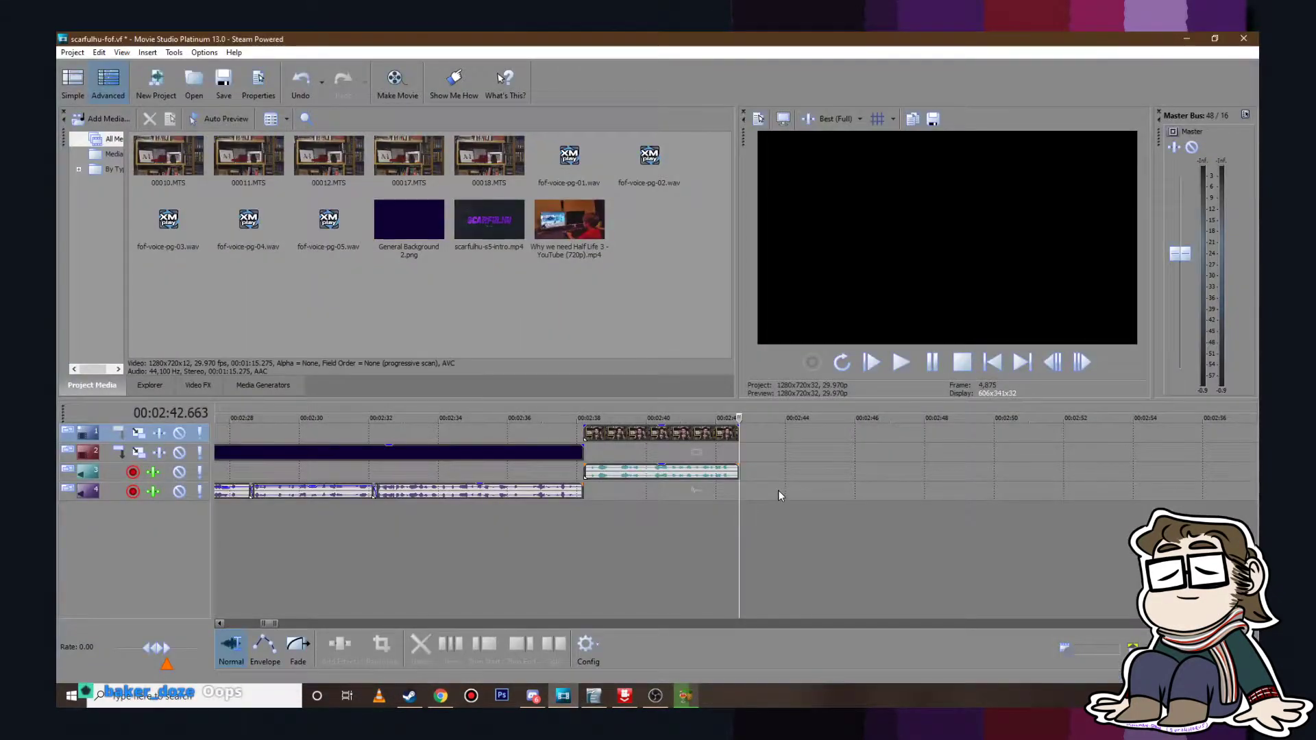
{"action": "scroll", "coordinate": [778, 490], "scroll_direction": "down", "scroll_amount": 2}
{"action": "scroll", "coordinate": [792, 492], "scroll_direction": "down", "scroll_amount": 4}
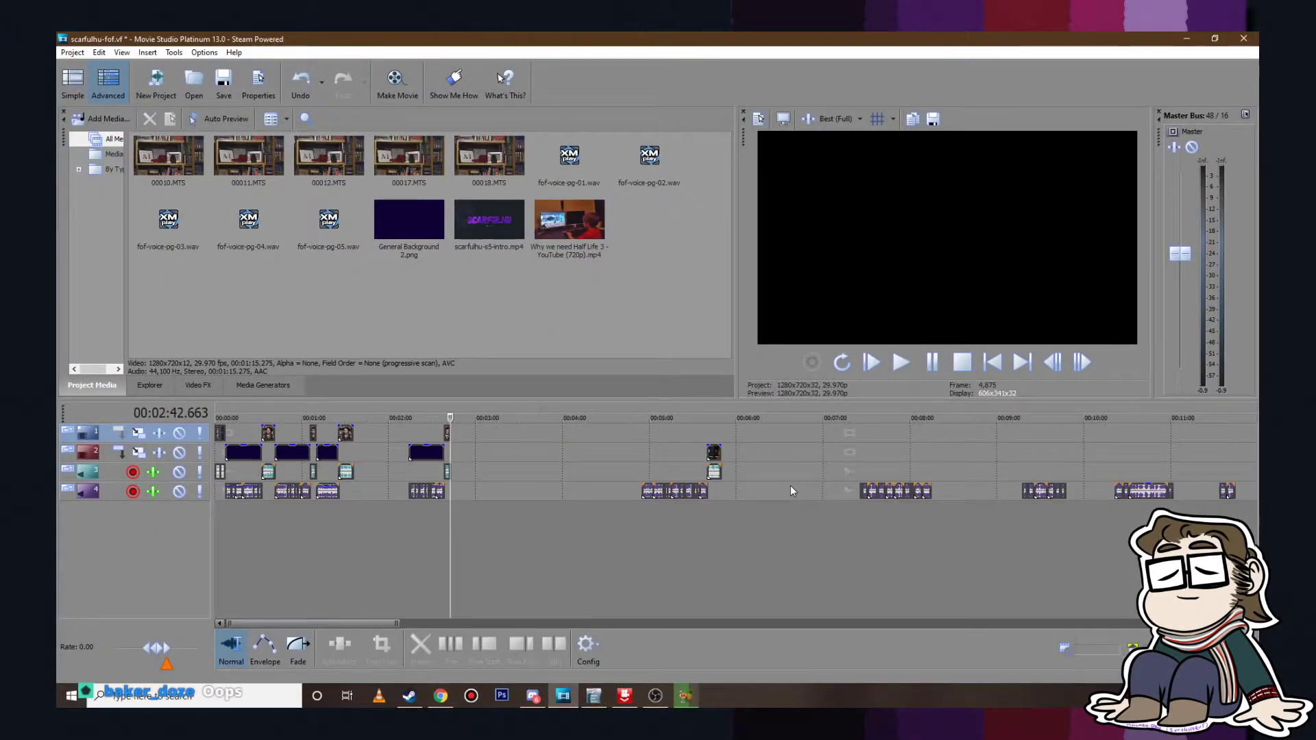
{"action": "left_click", "coordinate": [651, 442]}
{"action": "left_click", "coordinate": [635, 449]}
Step: Return to the Writer script and review the page 2 voice-over paragraphs that follow the marked lines
{"action": "left_click", "coordinate": [594, 696]}
{"action": "scroll", "coordinate": [820, 335], "scroll_direction": "up", "scroll_amount": 3}
{"action": "scroll", "coordinate": [820, 334], "scroll_direction": "up", "scroll_amount": 3}
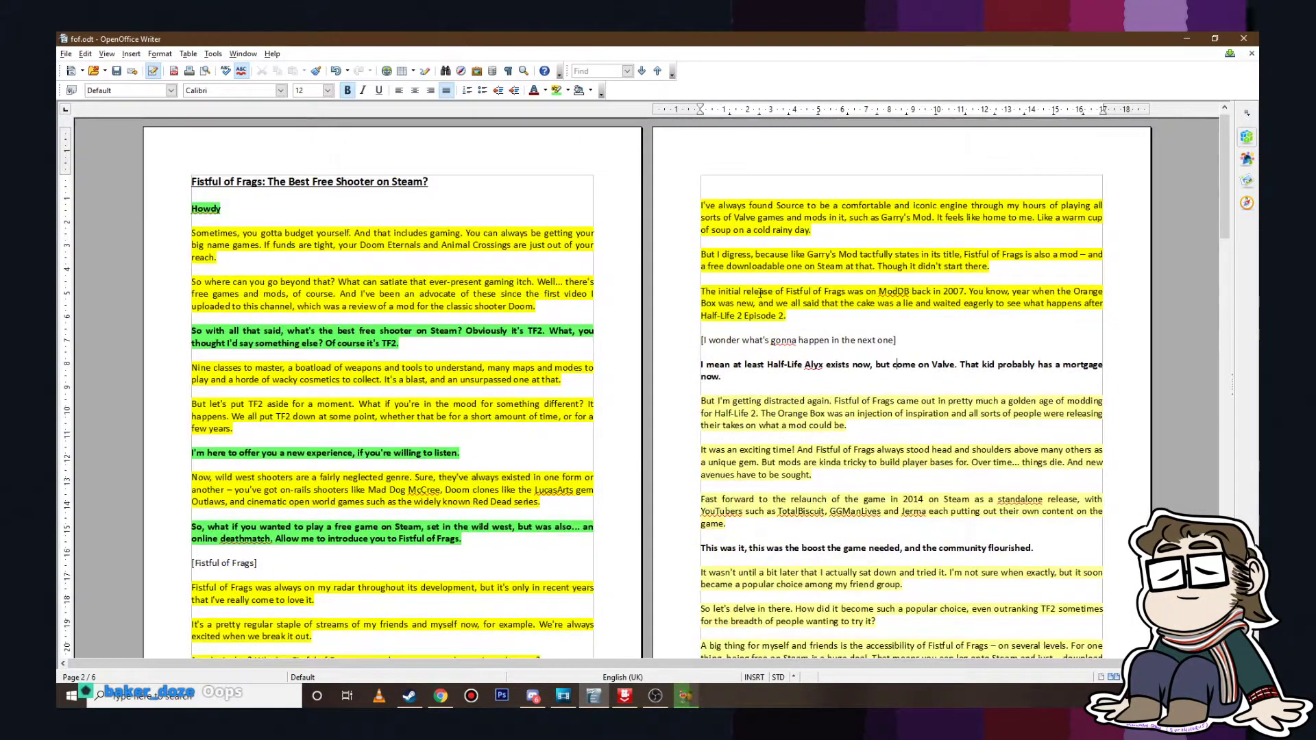
{"action": "scroll", "coordinate": [648, 484], "scroll_direction": "down", "scroll_amount": 3}
{"action": "scroll", "coordinate": [649, 483], "scroll_direction": "up", "scroll_amount": 3}
{"action": "scroll", "coordinate": [760, 390], "scroll_direction": "down", "scroll_amount": 3}
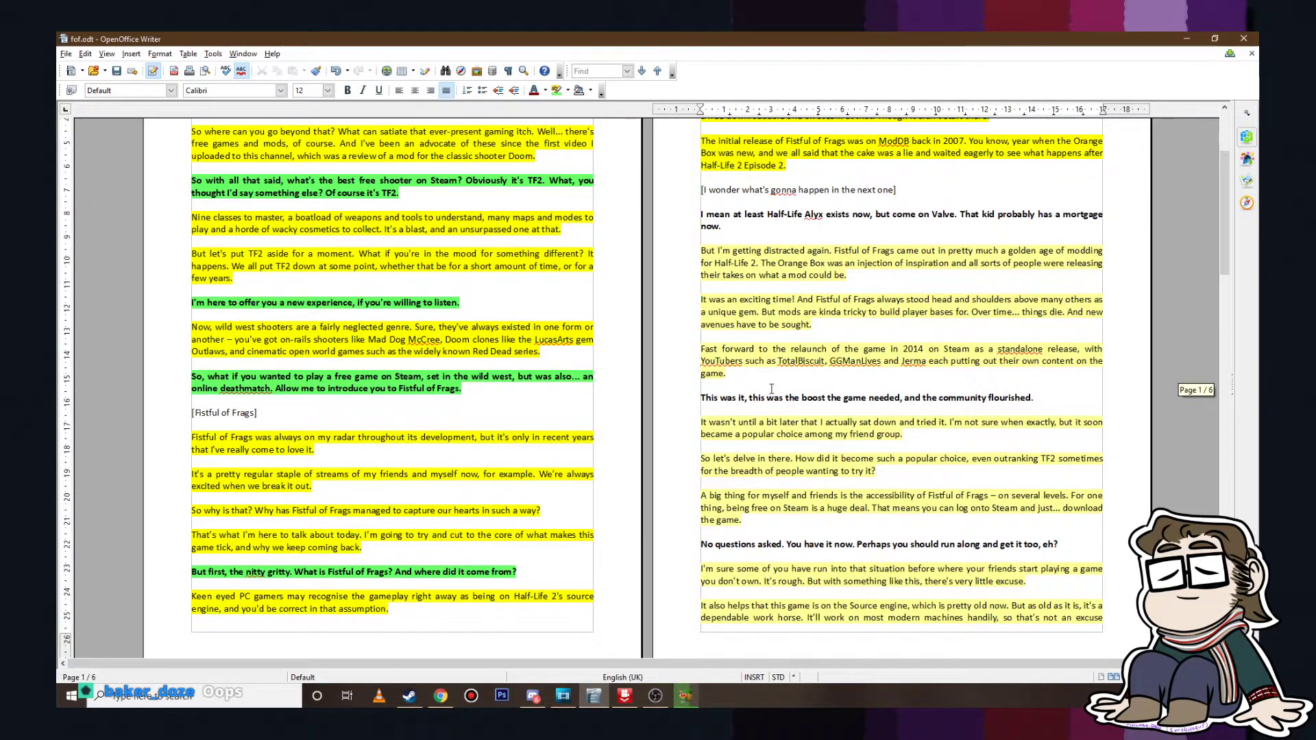
{"action": "scroll", "coordinate": [771, 389], "scroll_direction": "up", "scroll_amount": 3}
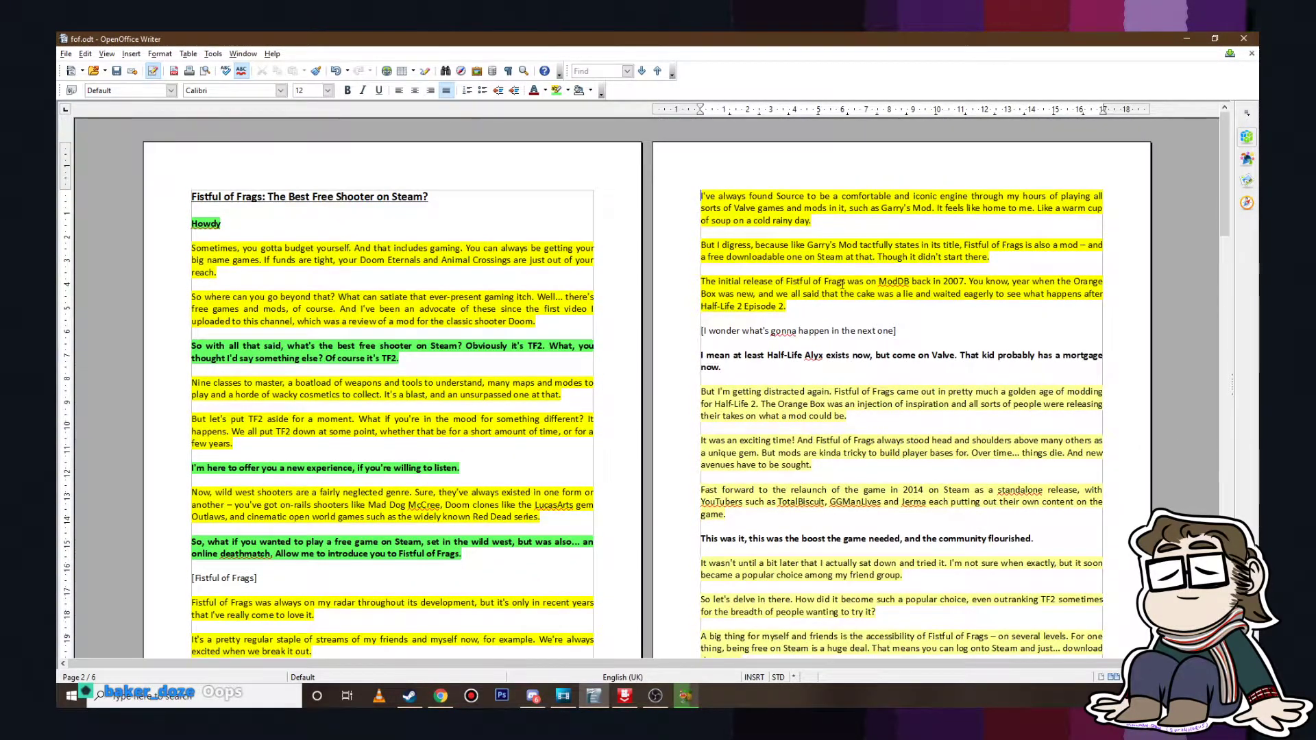
Step: Skim the whole script through to its last page and return to the beginning
{"action": "scroll", "coordinate": [728, 349], "scroll_direction": "down", "scroll_amount": 7}
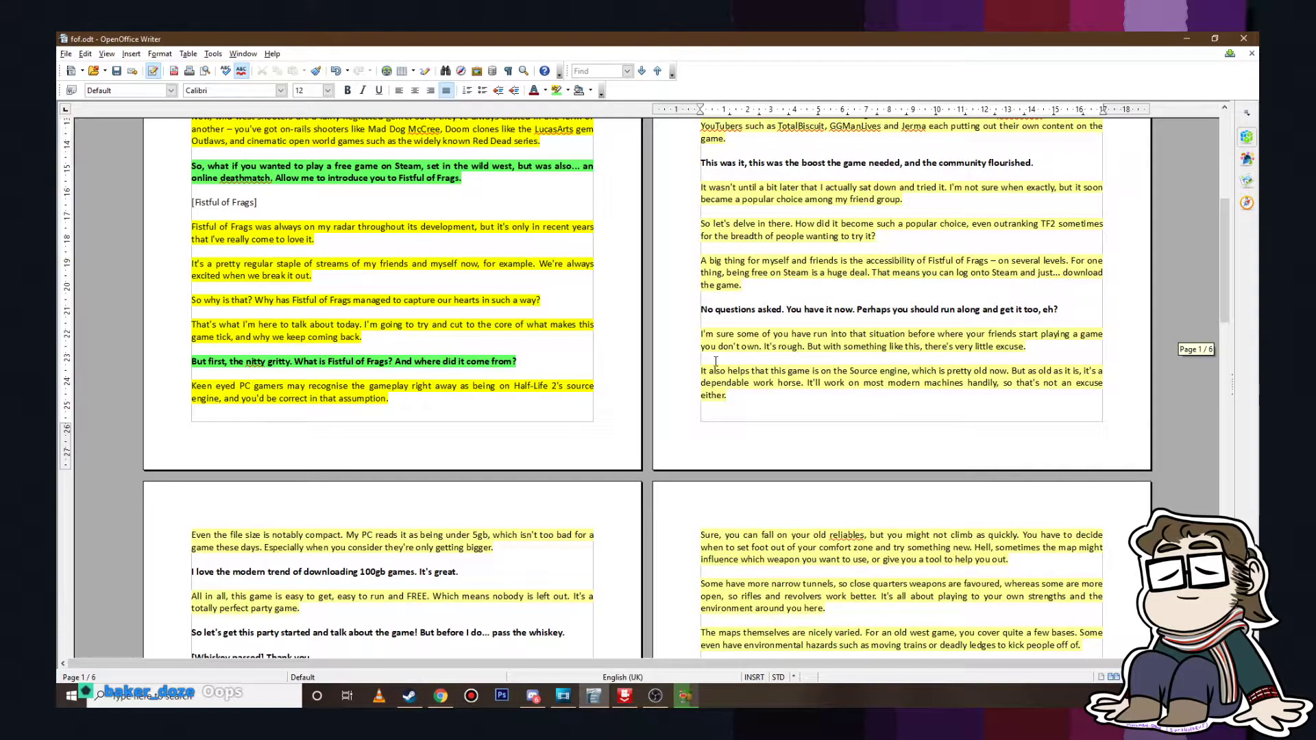
{"action": "scroll", "coordinate": [716, 361], "scroll_direction": "down", "scroll_amount": 15}
{"action": "scroll", "coordinate": [767, 370], "scroll_direction": "down", "scroll_amount": 7}
{"action": "scroll", "coordinate": [754, 373], "scroll_direction": "up", "scroll_amount": 20}
{"action": "scroll", "coordinate": [754, 377], "scroll_direction": "down", "scroll_amount": 20}
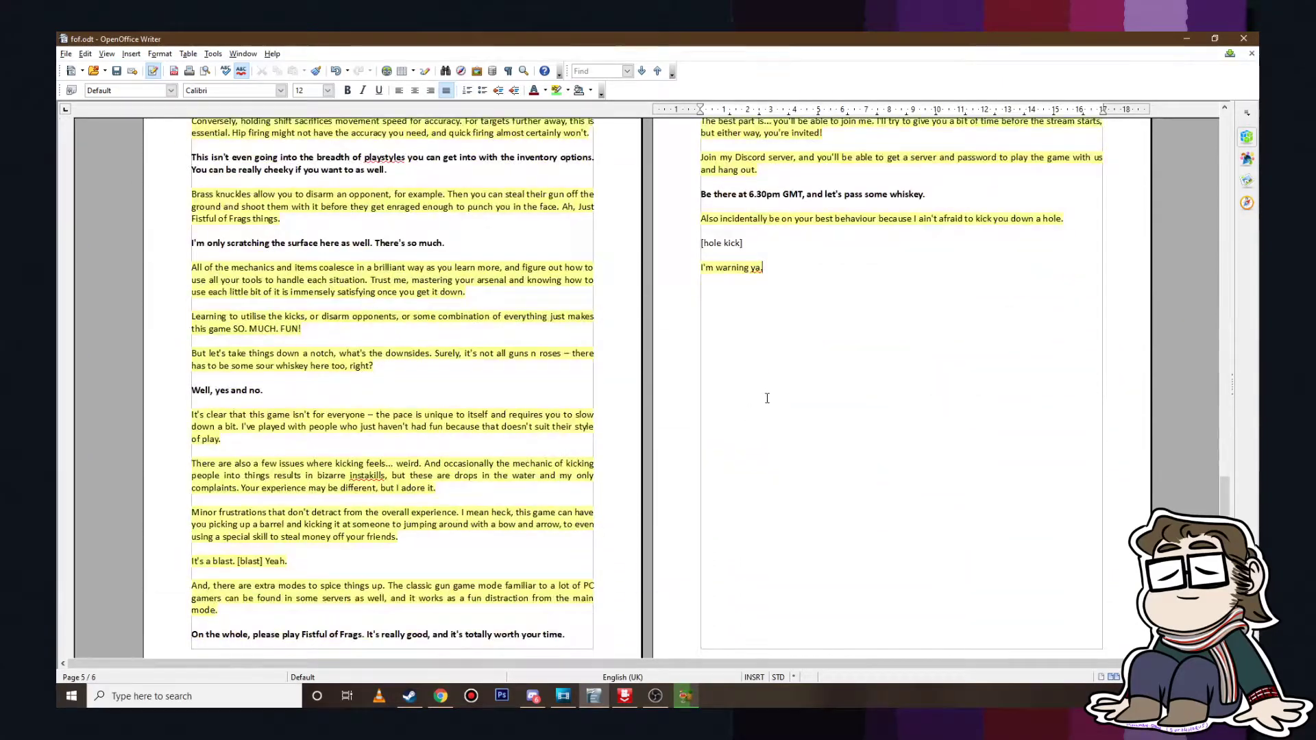
{"action": "scroll", "coordinate": [767, 398], "scroll_direction": "down", "scroll_amount": 2}
{"action": "scroll", "coordinate": [747, 421], "scroll_direction": "up", "scroll_amount": 5}
{"action": "scroll", "coordinate": [731, 444], "scroll_direction": "down", "scroll_amount": 3}
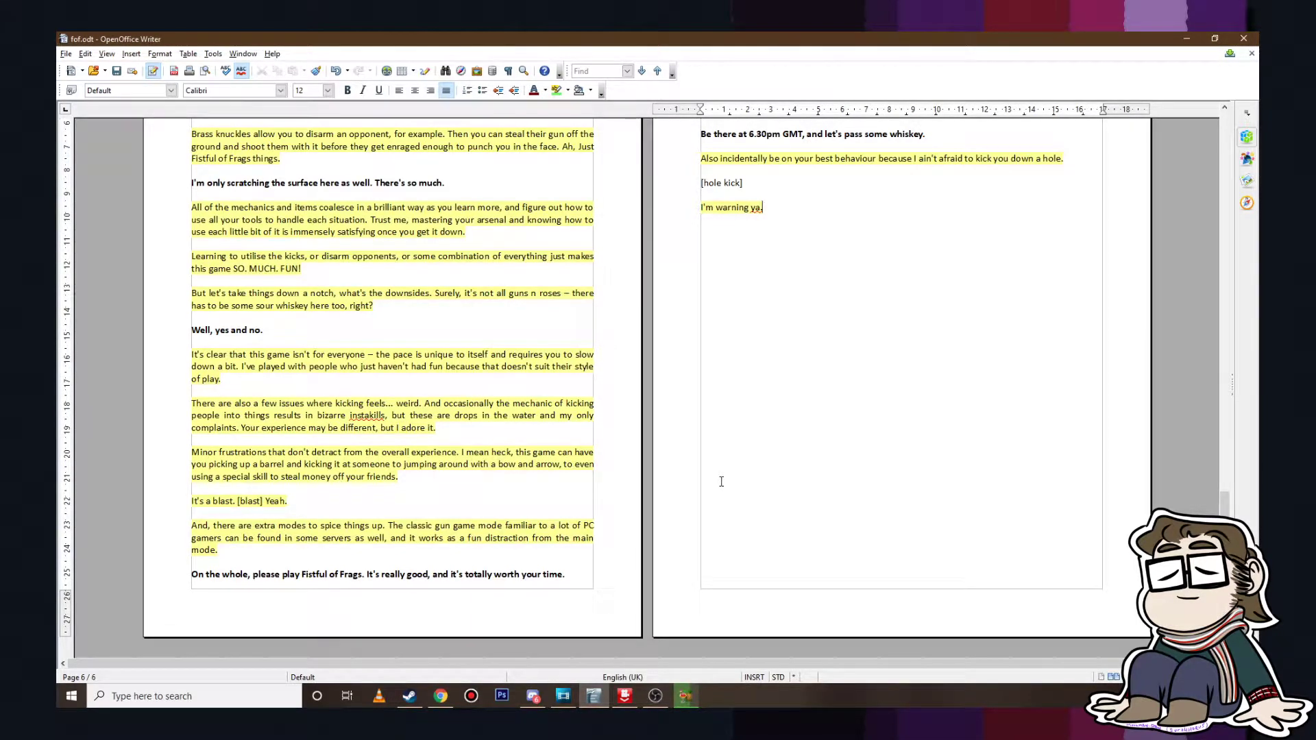
{"action": "scroll", "coordinate": [721, 481], "scroll_direction": "up", "scroll_amount": 20}
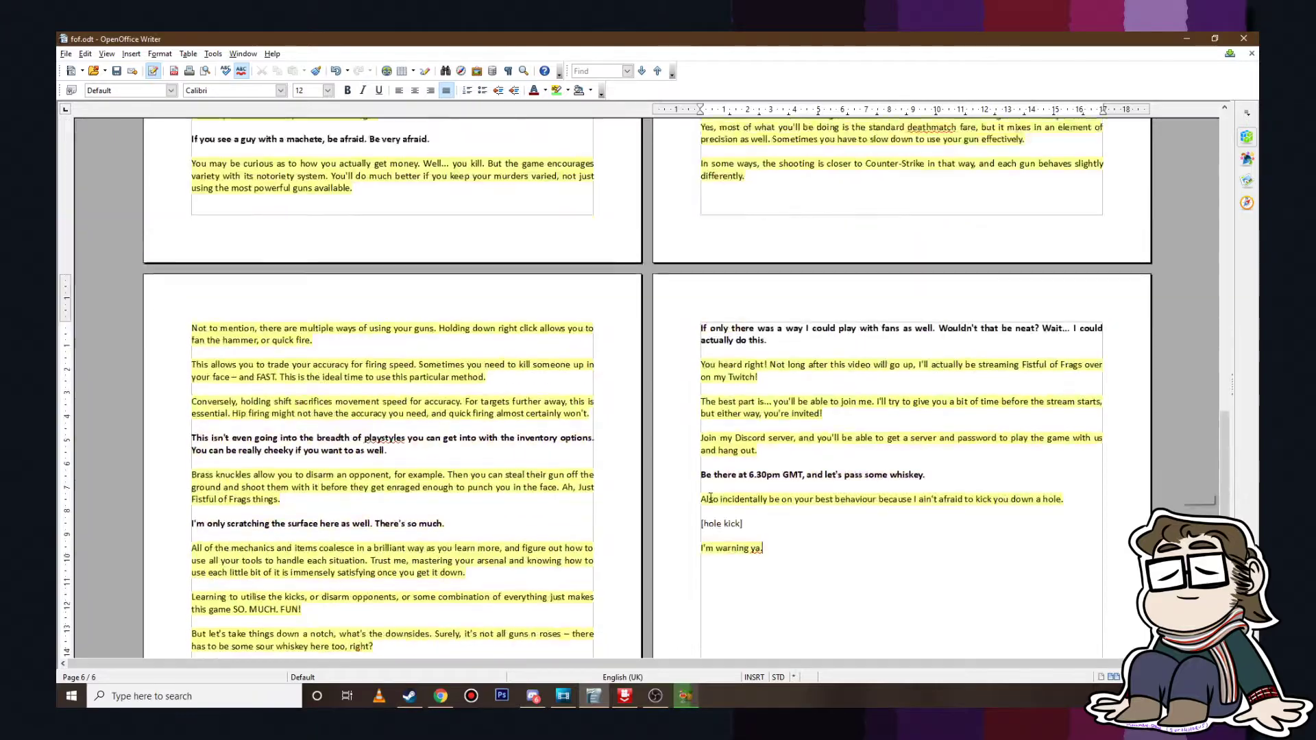
{"action": "scroll", "coordinate": [706, 491], "scroll_direction": "up", "scroll_amount": 4}
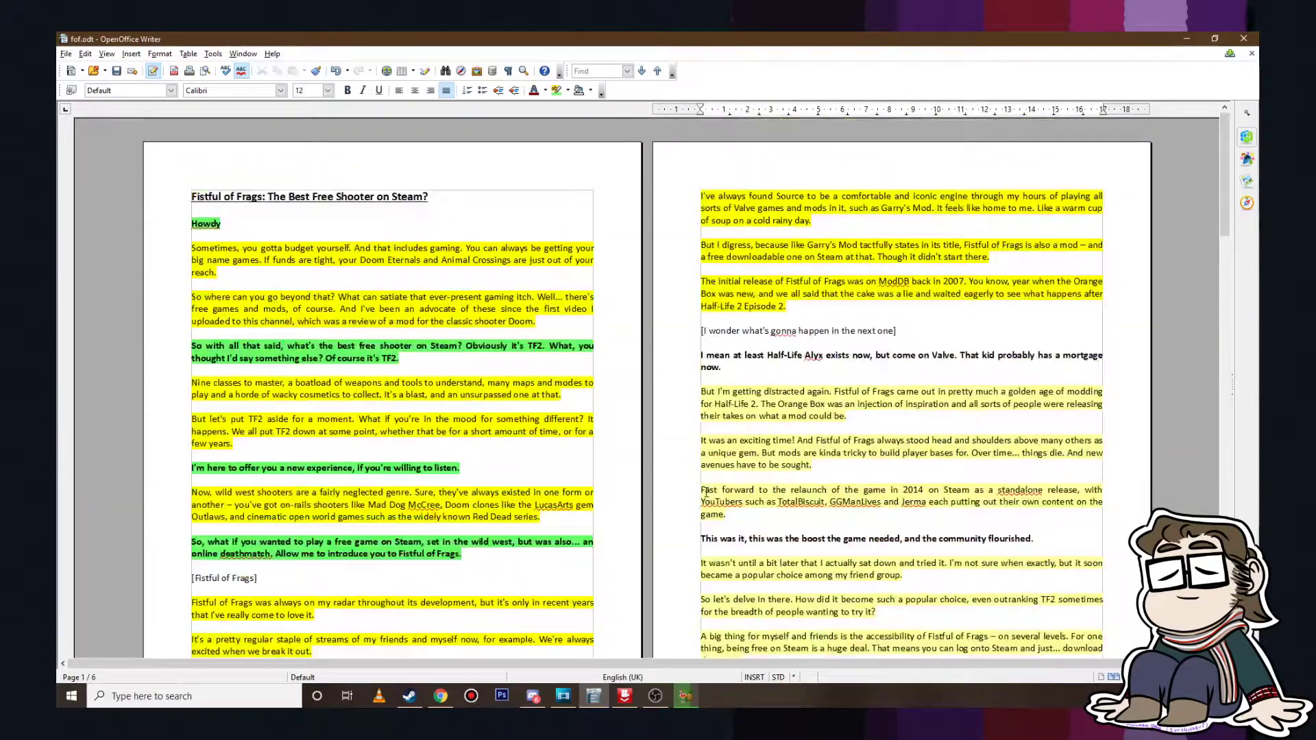
Step: Switch to Movie Studio and play the voice-over group from its start at about 4:55 to about 5:10
{"action": "left_click", "coordinate": [563, 696]}
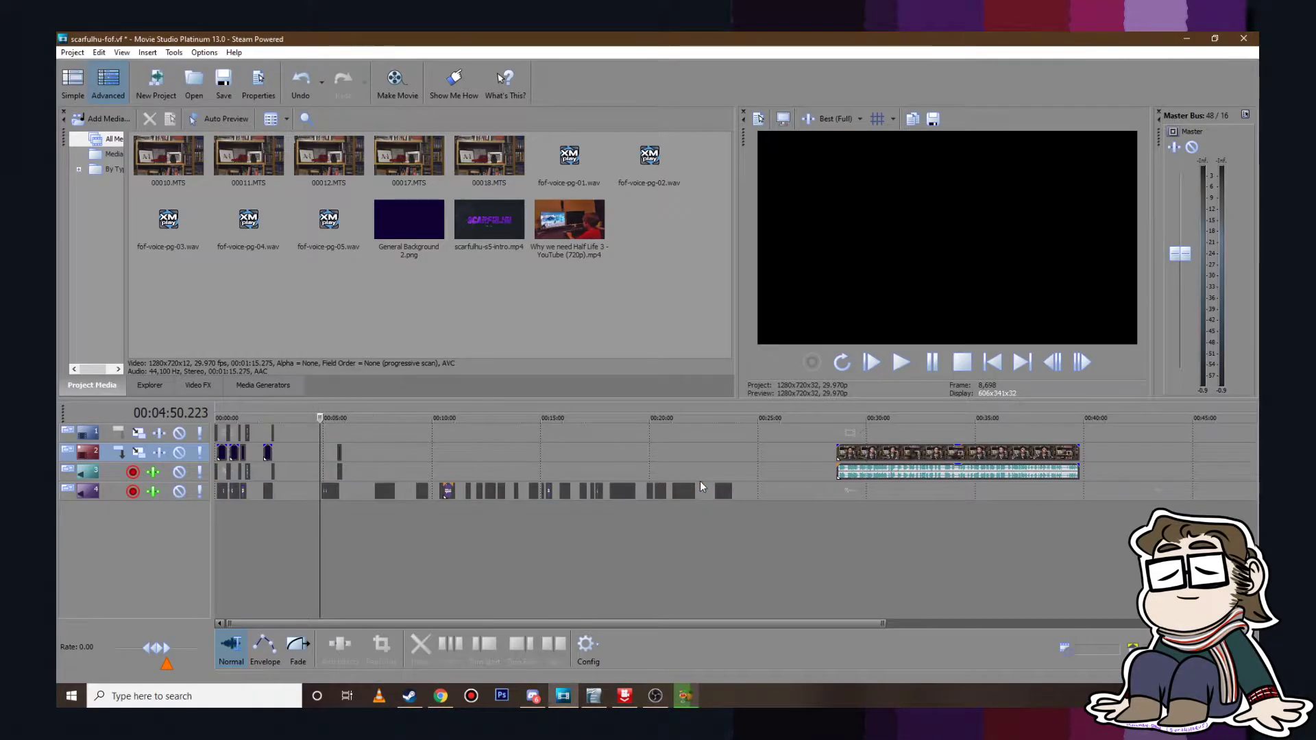
{"action": "left_click", "coordinate": [740, 447]}
{"action": "left_click", "coordinate": [900, 362]}
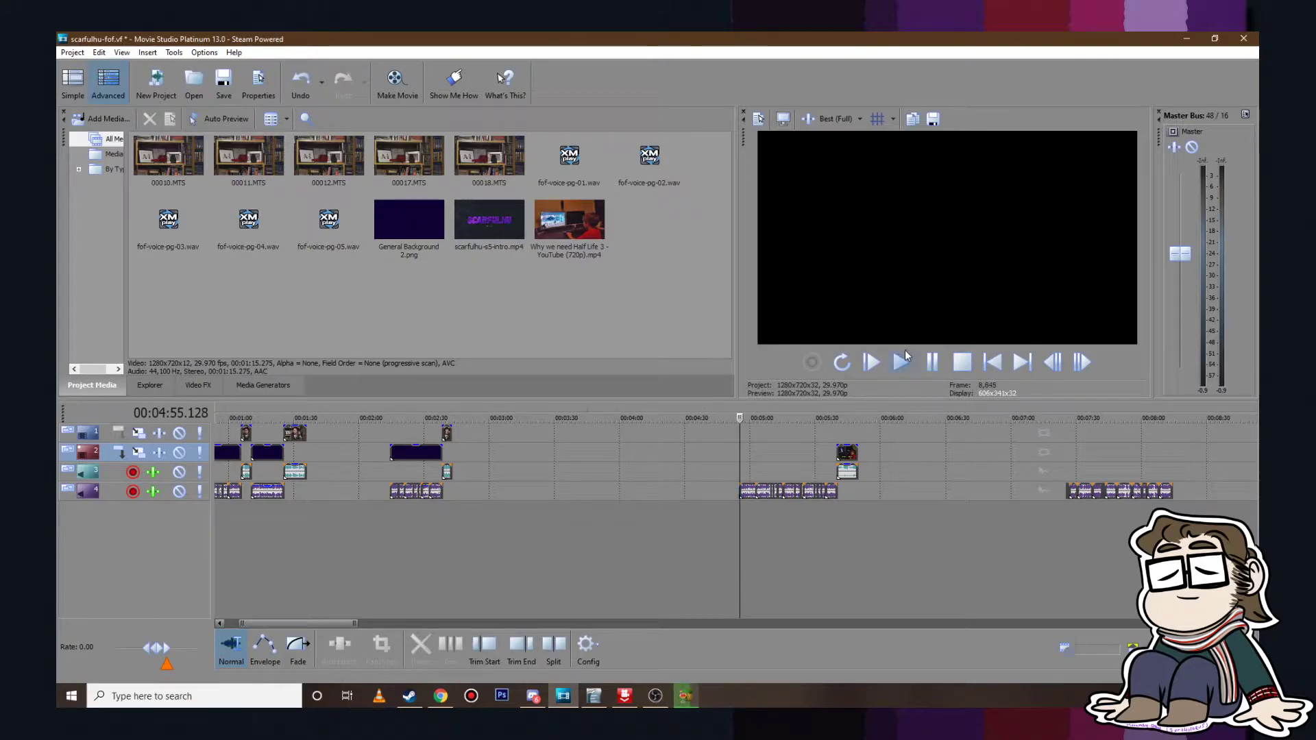
{"action": "scroll", "coordinate": [930, 456], "scroll_direction": "up", "scroll_amount": 5}
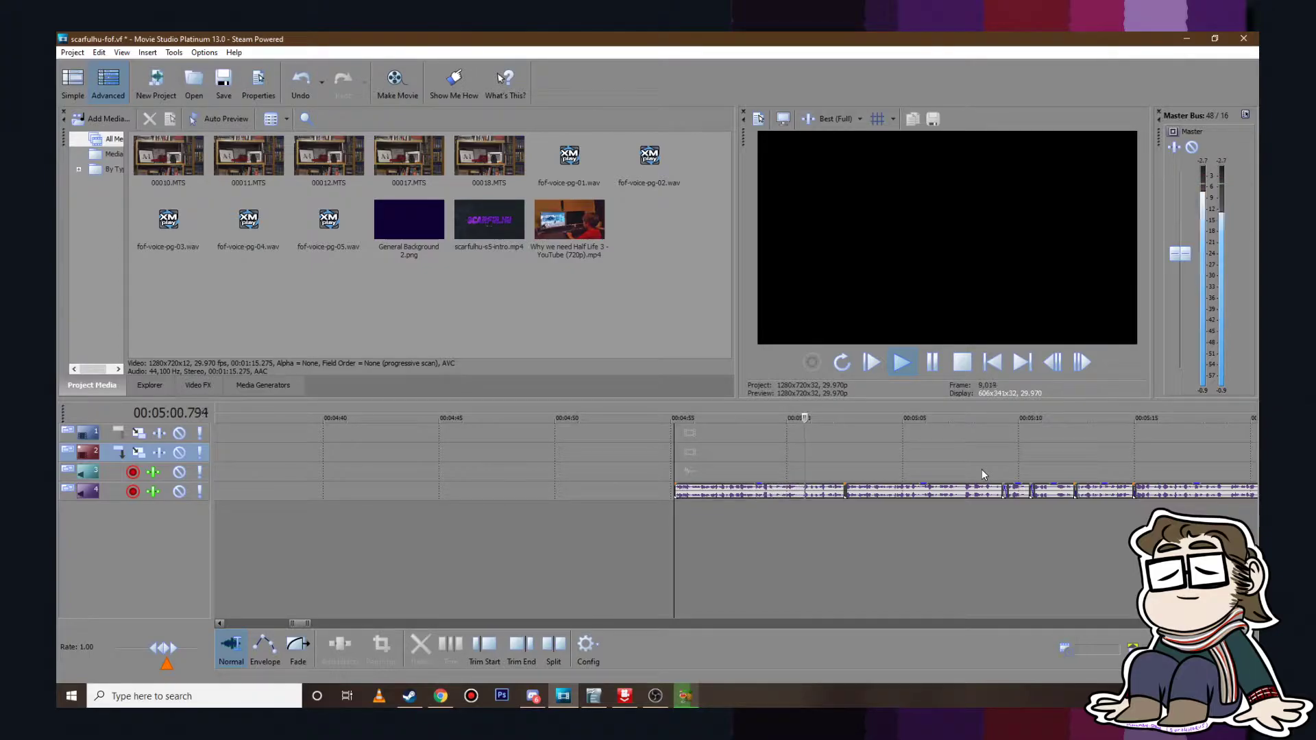
{"action": "scroll", "coordinate": [981, 474], "scroll_direction": "right", "scroll_amount": 2}
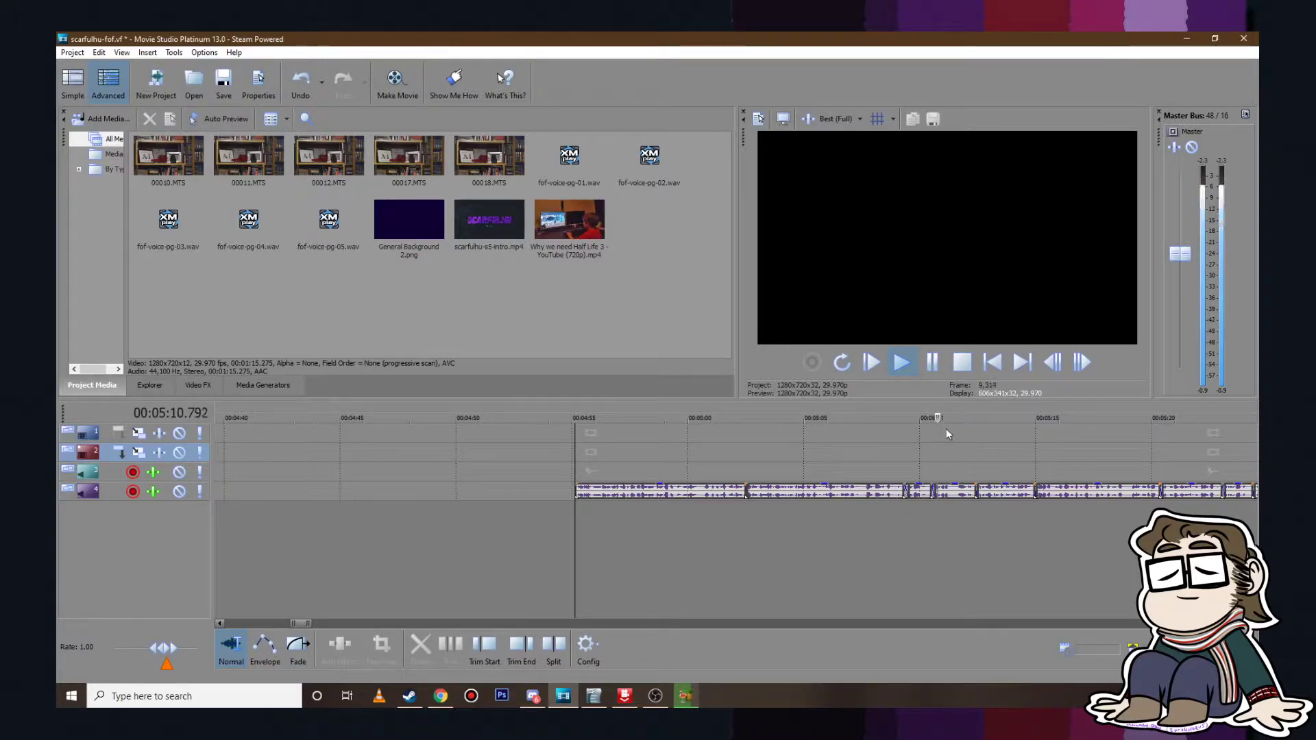
{"action": "left_click", "coordinate": [932, 363]}
Step: Shift the voice-over clips from about 5:09 onward slightly earlier so the first overlaps the preceding clip
{"action": "scroll", "coordinate": [882, 503], "scroll_direction": "down", "scroll_amount": 1}
{"action": "scroll", "coordinate": [768, 507], "scroll_direction": "up", "scroll_amount": 2}
{"action": "left_click", "coordinate": [697, 492]}
{"action": "scroll", "coordinate": [713, 497], "scroll_direction": "down", "scroll_amount": 3}
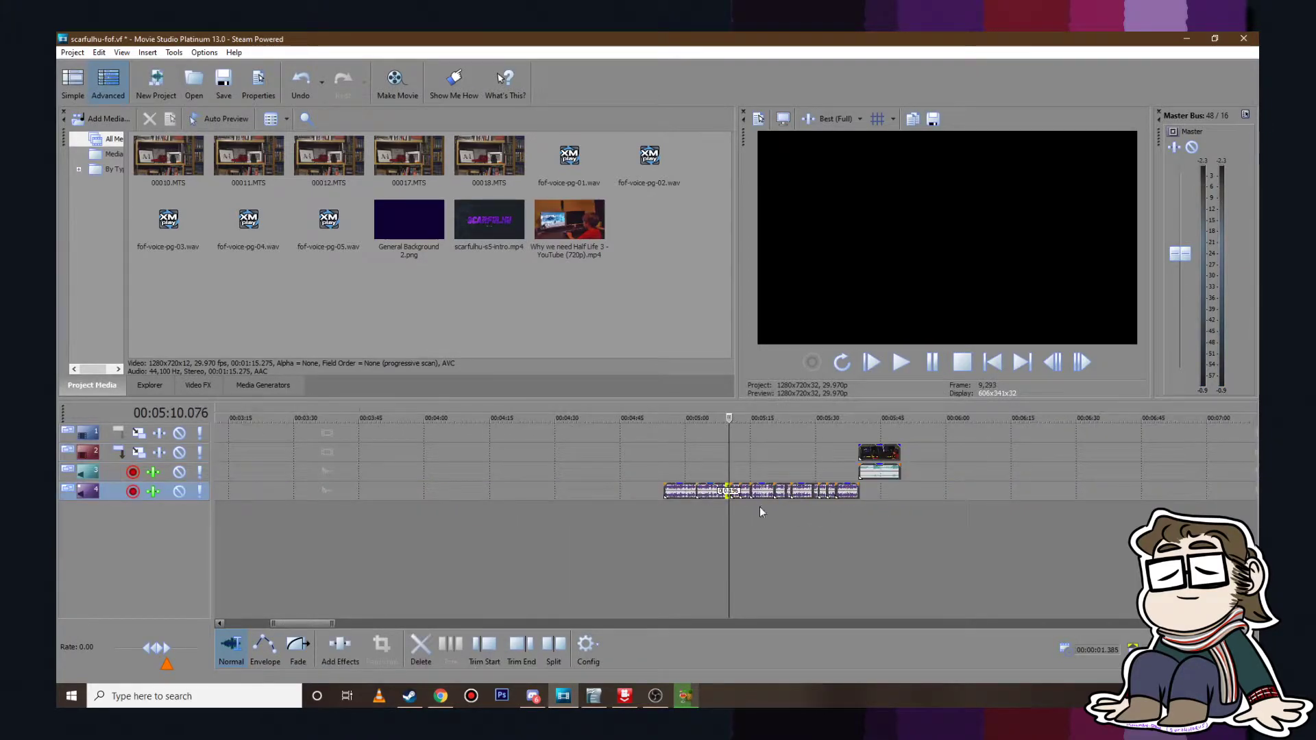
{"action": "scroll", "coordinate": [705, 497], "scroll_direction": "up", "scroll_amount": 8}
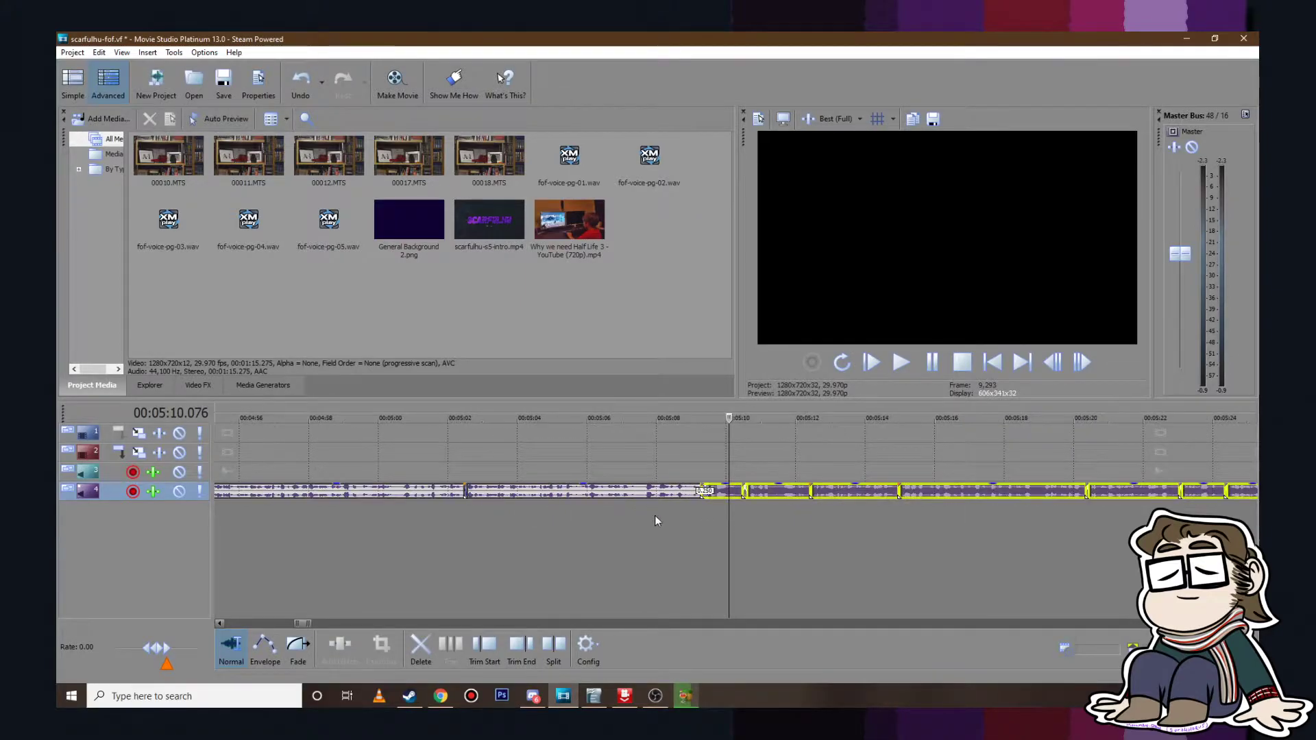
{"action": "left_click_drag", "start_coordinate": [701, 494], "coordinate": [675, 495]}
Step: Play across the tightened voice-over join at about 5:09 to check its timing
{"action": "left_click", "coordinate": [542, 458]}
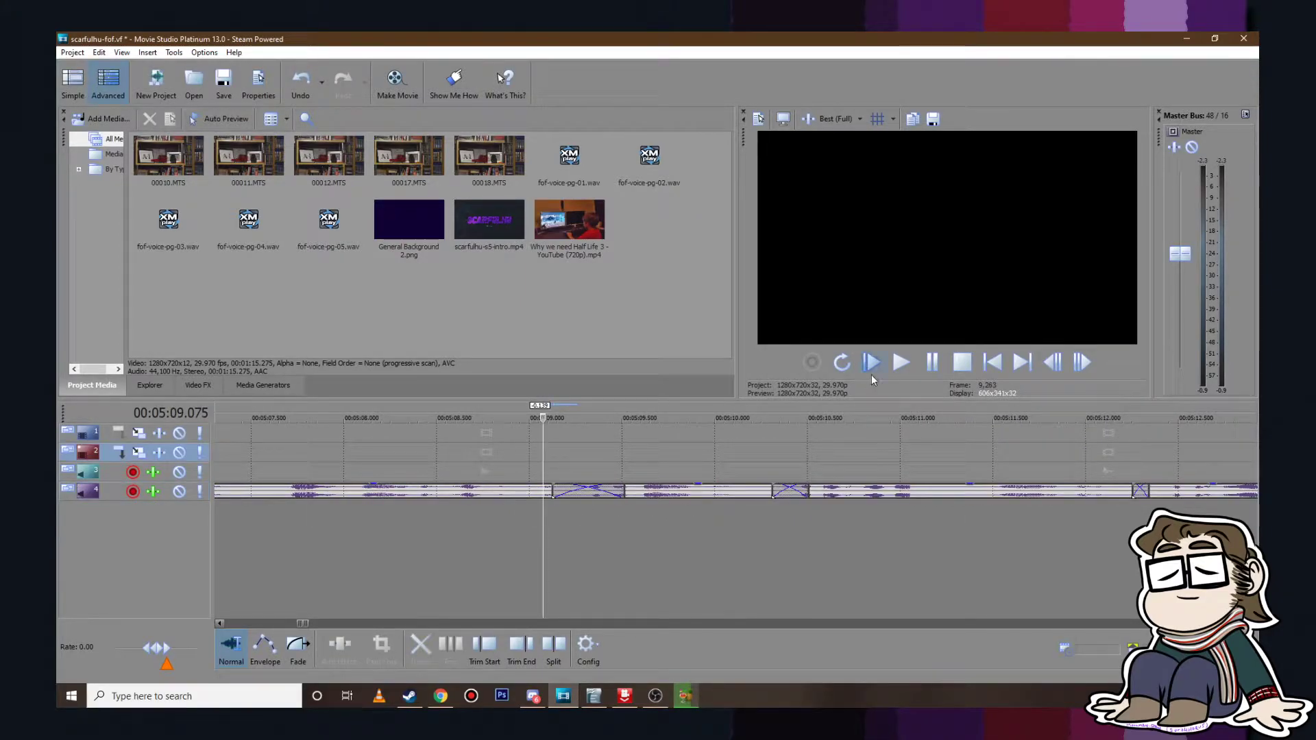
{"action": "left_click", "coordinate": [902, 363]}
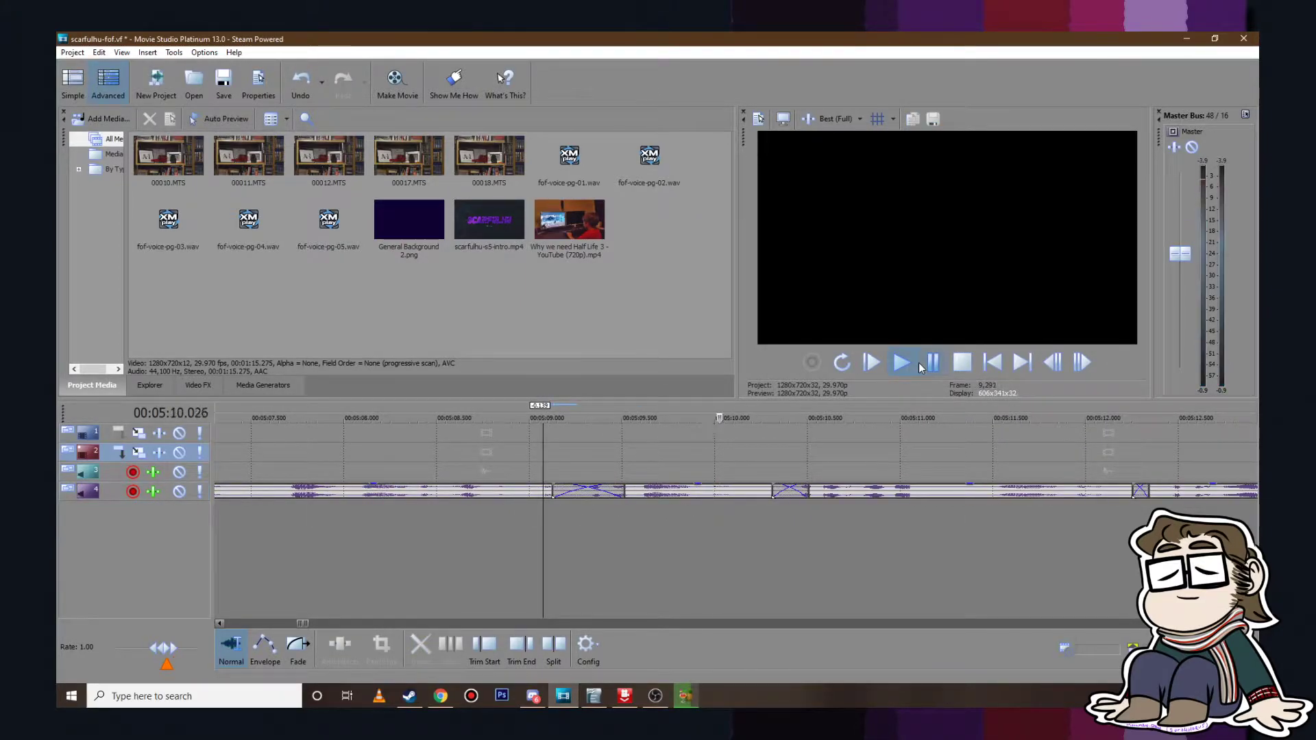
{"action": "left_click", "coordinate": [327, 453]}
{"action": "left_click", "coordinate": [902, 363]}
{"action": "left_click", "coordinate": [931, 362]}
{"action": "scroll", "coordinate": [557, 446], "scroll_direction": "down", "scroll_amount": 2}
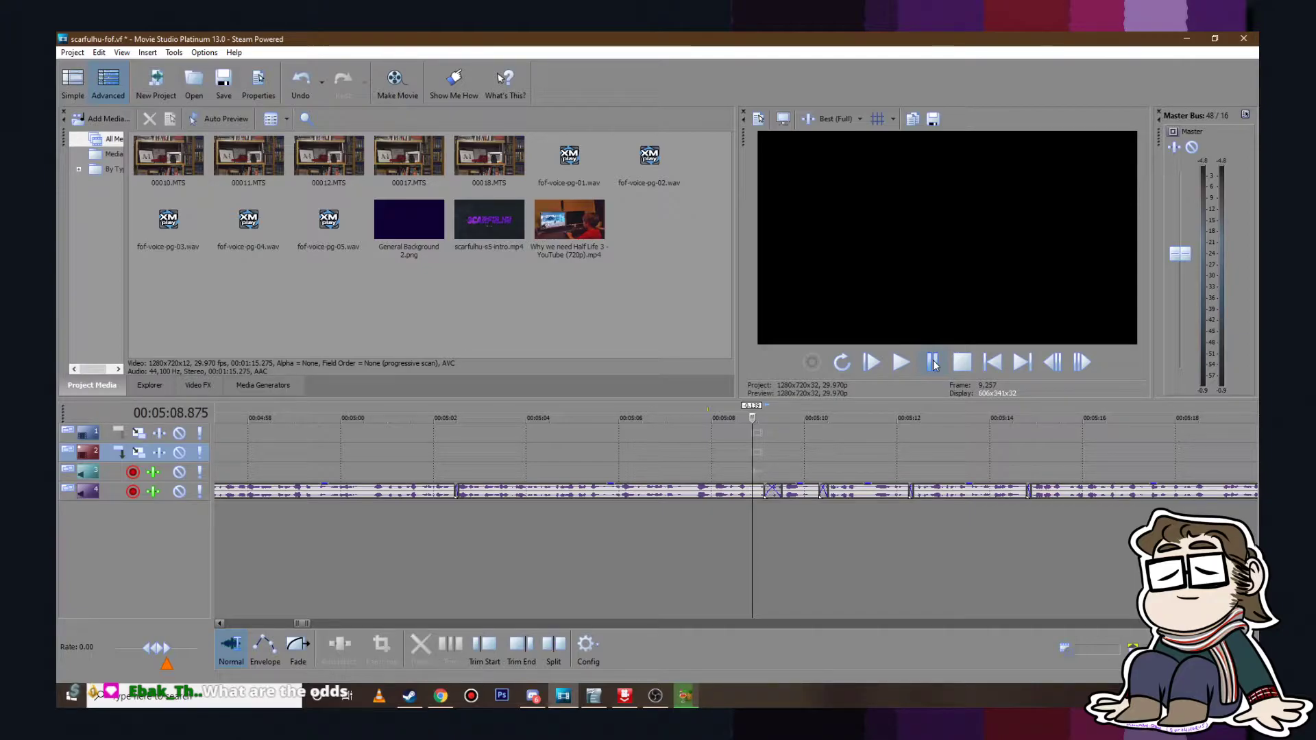
Step: Play the voice-over group from about 5:07 through the following clips to about 5:22
{"action": "scroll", "coordinate": [816, 487], "scroll_direction": "down", "scroll_amount": 5}
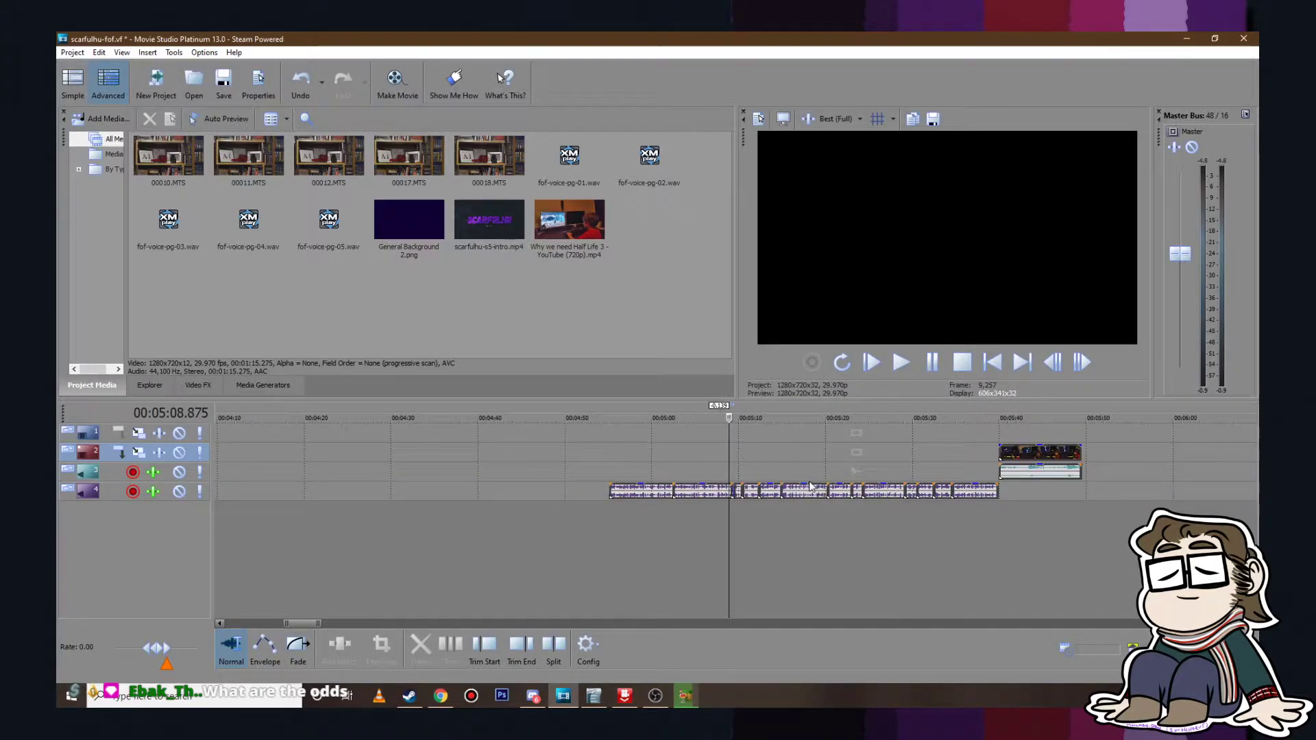
{"action": "left_click", "coordinate": [661, 435]}
{"action": "left_click", "coordinate": [710, 449]}
{"action": "left_click", "coordinate": [893, 367]}
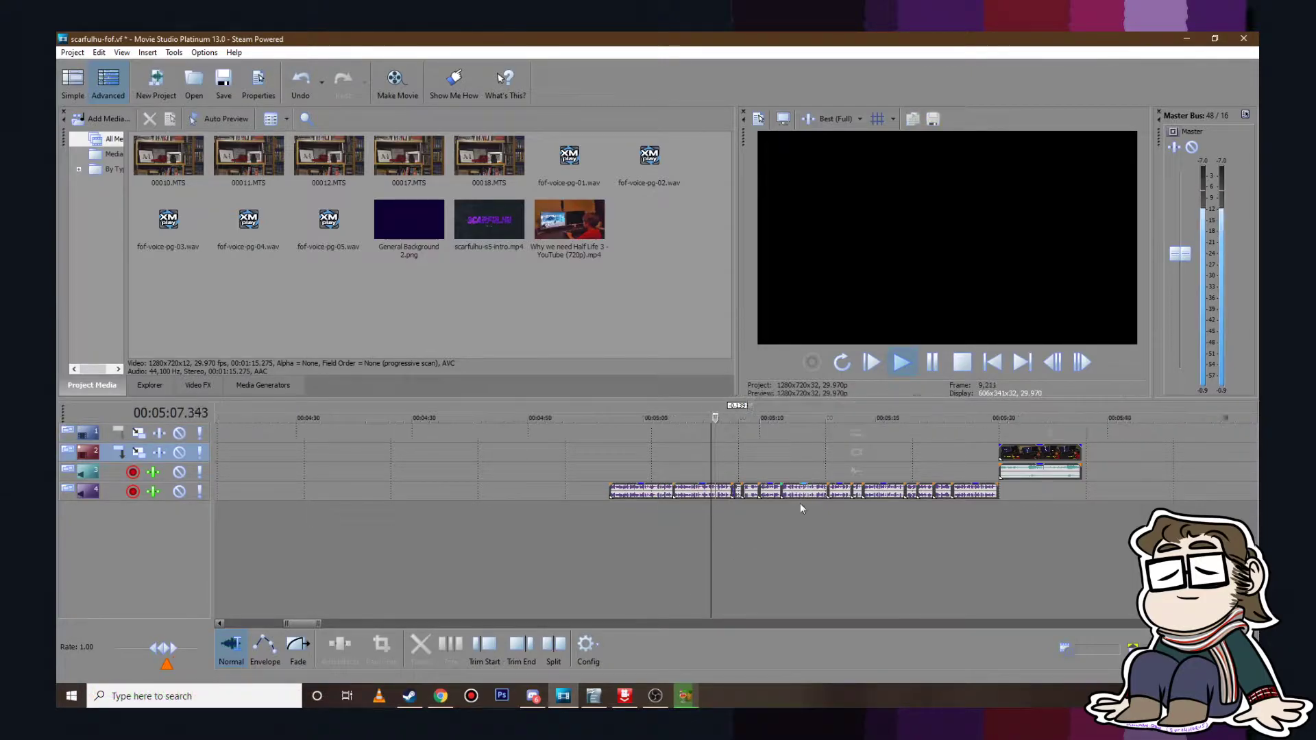
{"action": "scroll", "coordinate": [799, 499], "scroll_direction": "up", "scroll_amount": 3}
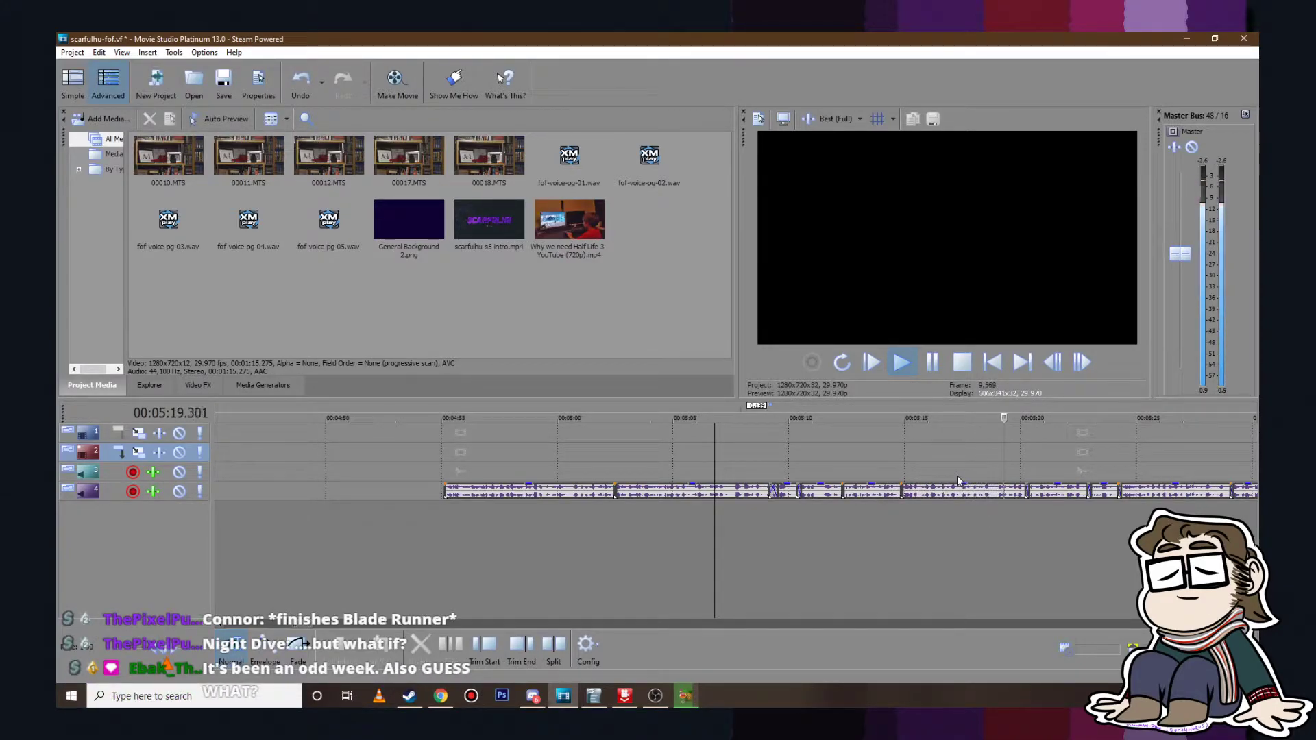
{"action": "scroll", "coordinate": [956, 475], "scroll_direction": "down", "scroll_amount": 1}
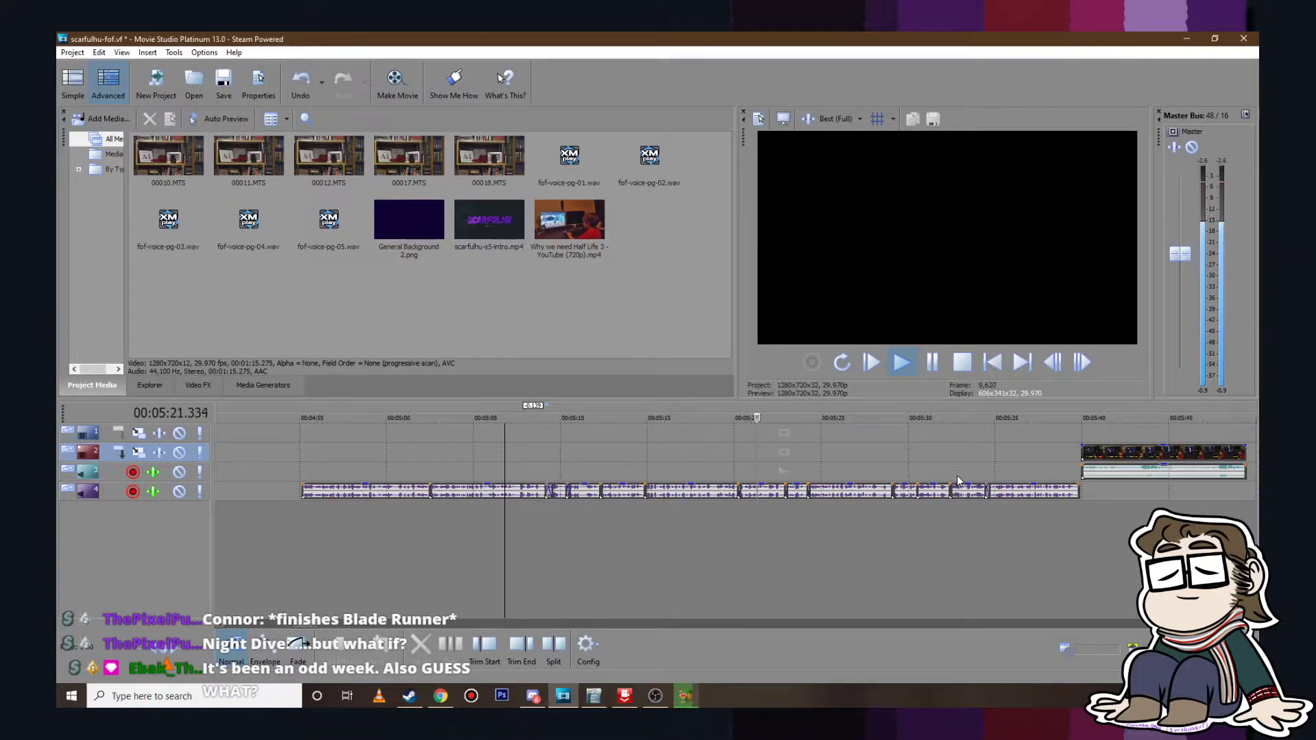
{"action": "left_click", "coordinate": [933, 361]}
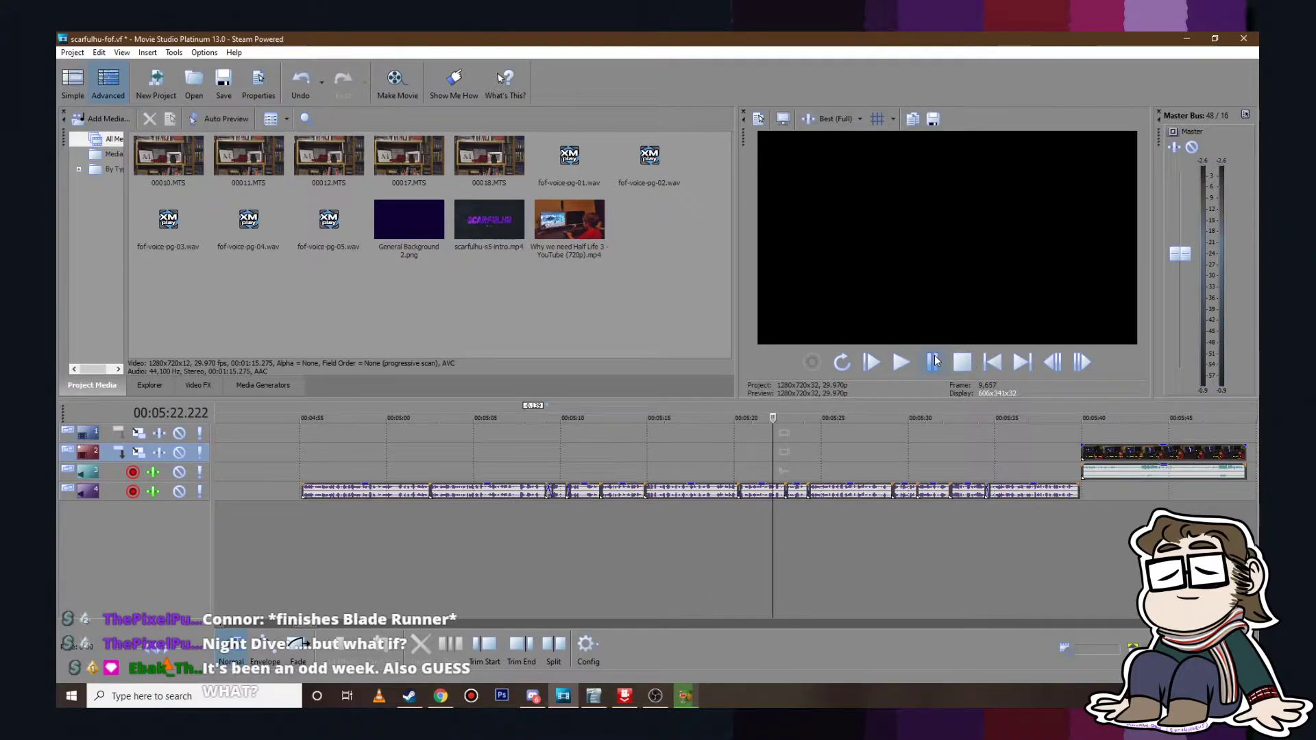
Step: Play the voice-over from about 5:22 to 5:32, and shift the last two clips slightly earlier to overlap the preceding clip
{"action": "left_click", "coordinate": [933, 361]}
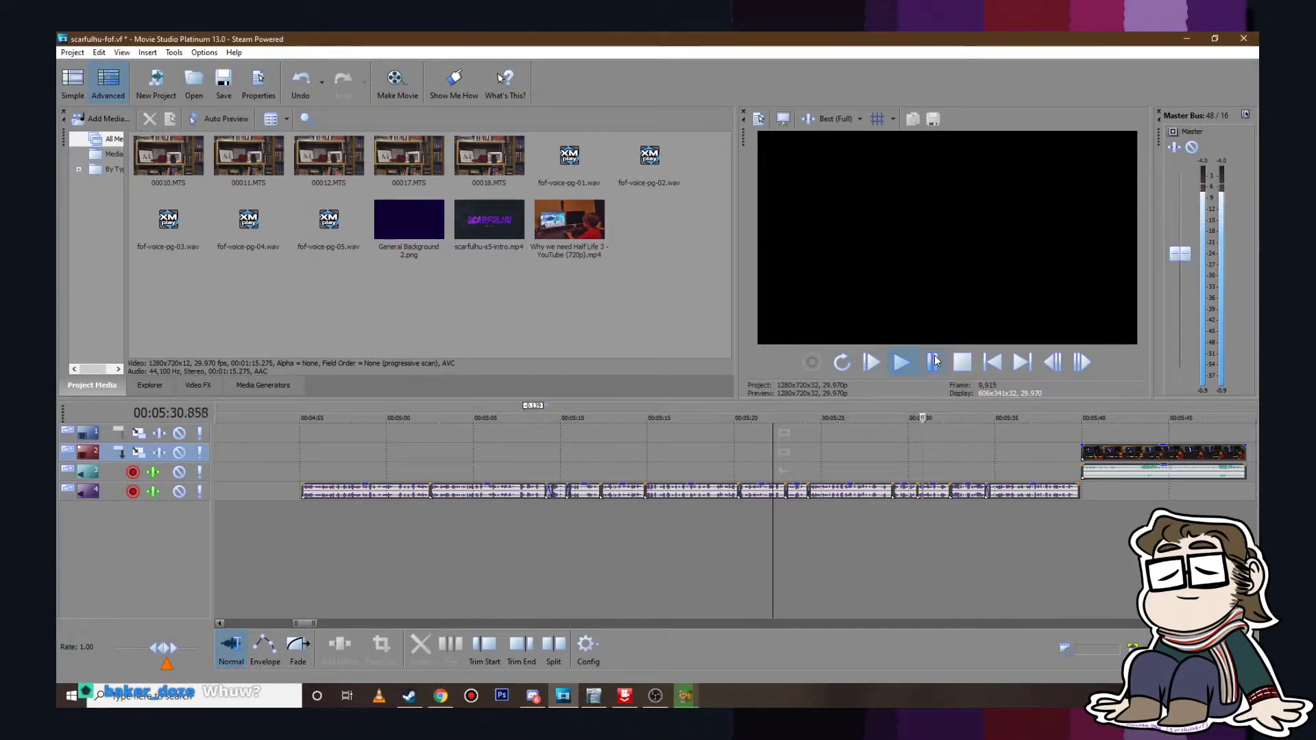
{"action": "left_click", "coordinate": [934, 362]}
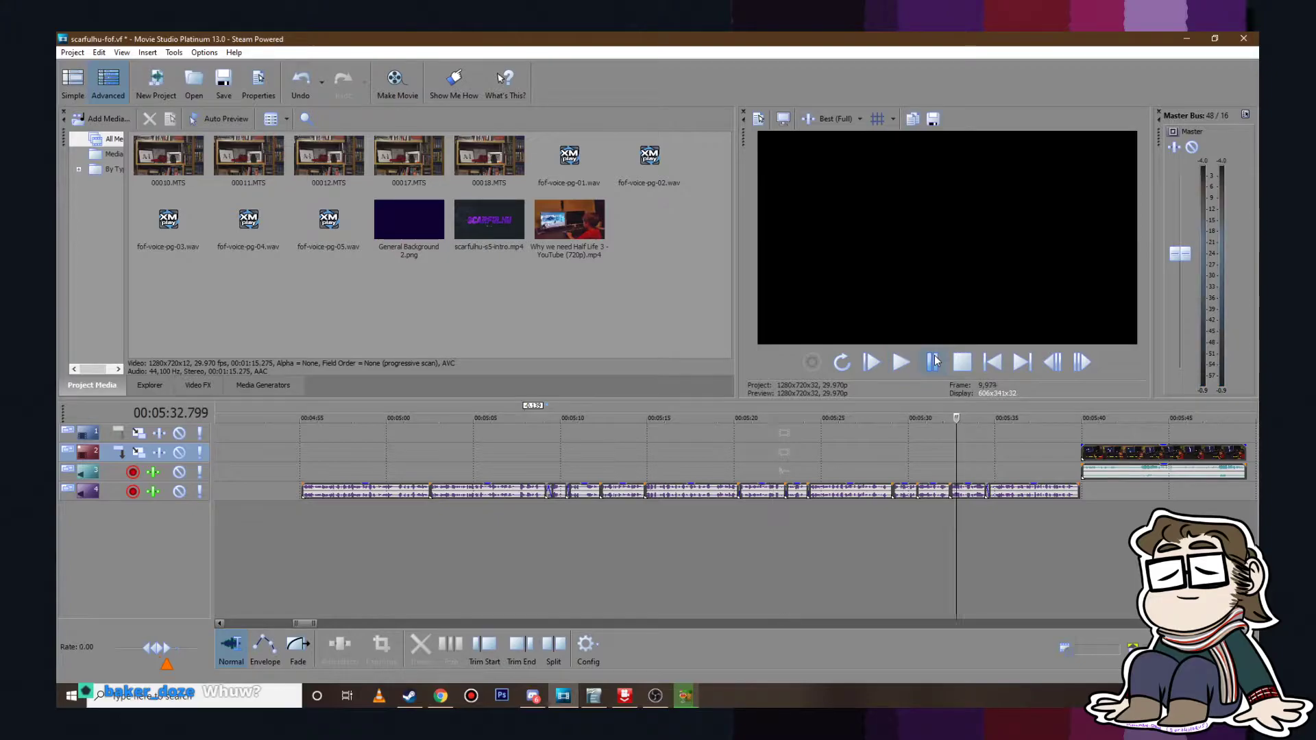
{"action": "left_click", "coordinate": [976, 489]}
{"action": "left_click", "coordinate": [1018, 489], "text": "ctrl"}
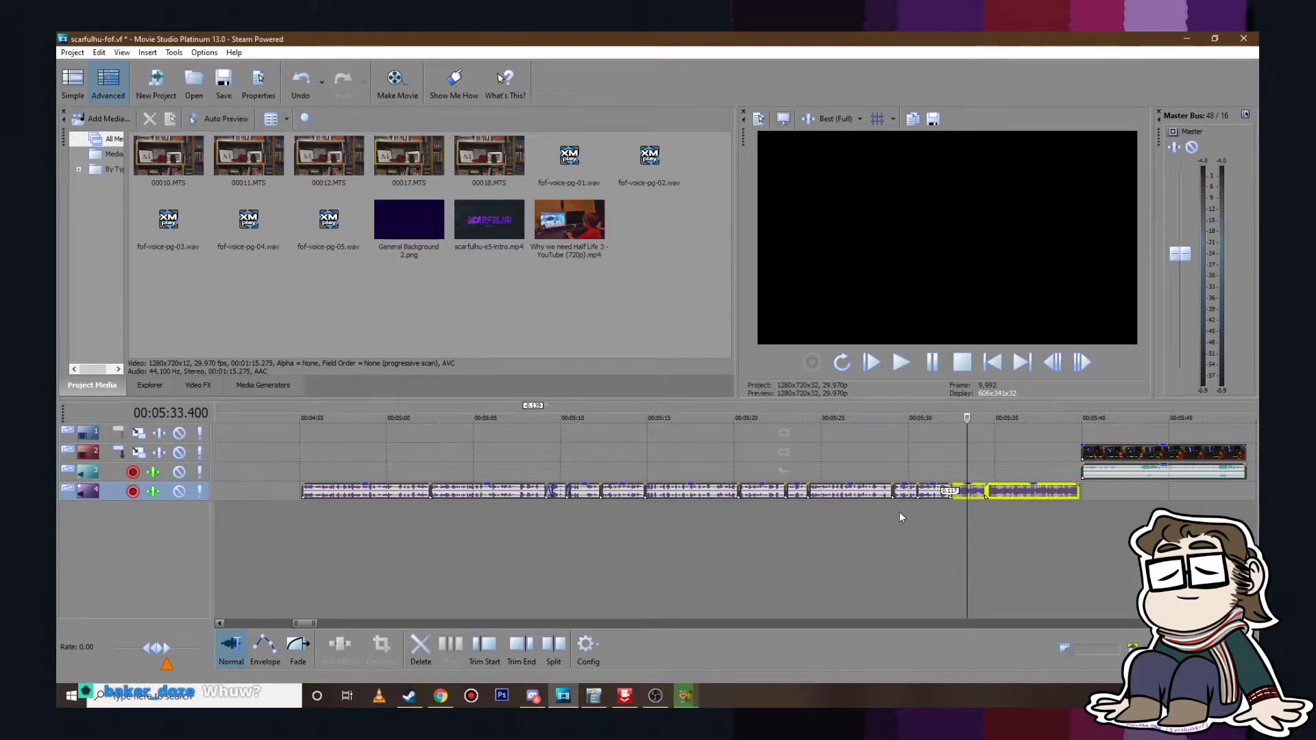
{"action": "scroll", "coordinate": [1004, 489], "scroll_direction": "up", "scroll_amount": 5}
{"action": "scroll", "coordinate": [637, 492], "scroll_direction": "up", "scroll_amount": 1}
{"action": "left_click_drag", "start_coordinate": [629, 494], "coordinate": [594, 493]}
Step: Play across the tightened voice-over join at about 5:32 and continue from about 5:29 to 5:38
{"action": "left_click", "coordinate": [487, 452]}
{"action": "left_click", "coordinate": [910, 362]}
{"action": "left_click", "coordinate": [932, 362]}
{"action": "scroll", "coordinate": [661, 449], "scroll_direction": "down", "scroll_amount": 3}
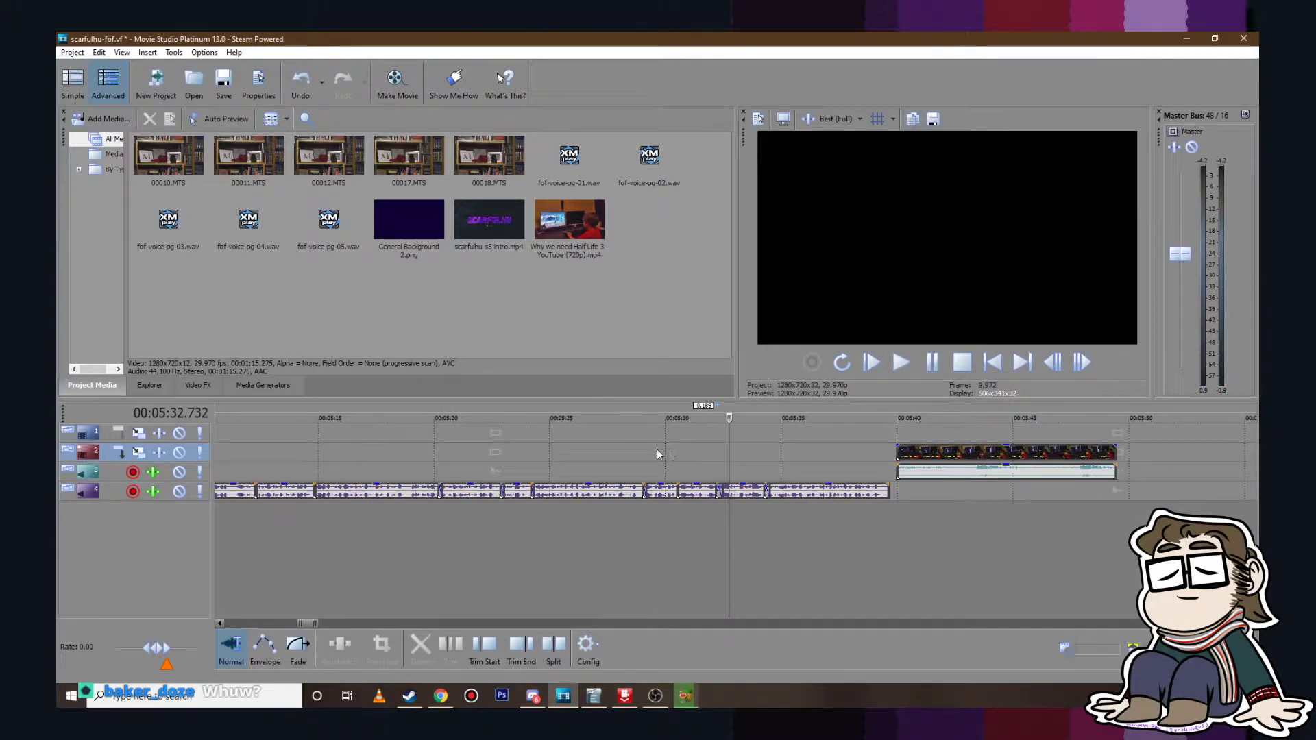
{"action": "left_click", "coordinate": [902, 363]}
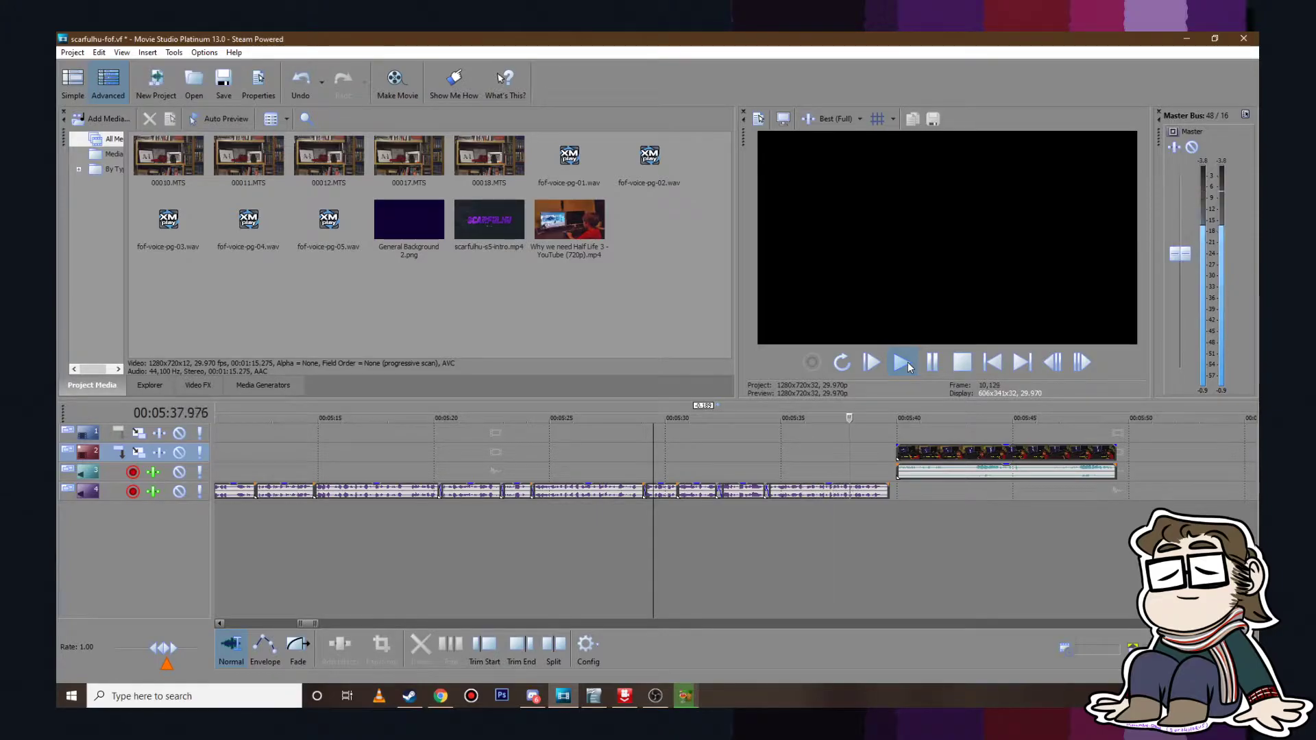
{"action": "left_click", "coordinate": [930, 362]}
Step: Shift the final voice-over clip at about 5:34 slightly earlier so it overlaps the preceding clip
{"action": "scroll", "coordinate": [743, 464], "scroll_direction": "up", "scroll_amount": 4}
{"action": "left_click", "coordinate": [384, 447]}
{"action": "scroll", "coordinate": [385, 447], "scroll_direction": "up", "scroll_amount": 4}
{"action": "left_click_drag", "start_coordinate": [827, 493], "coordinate": [814, 493]}
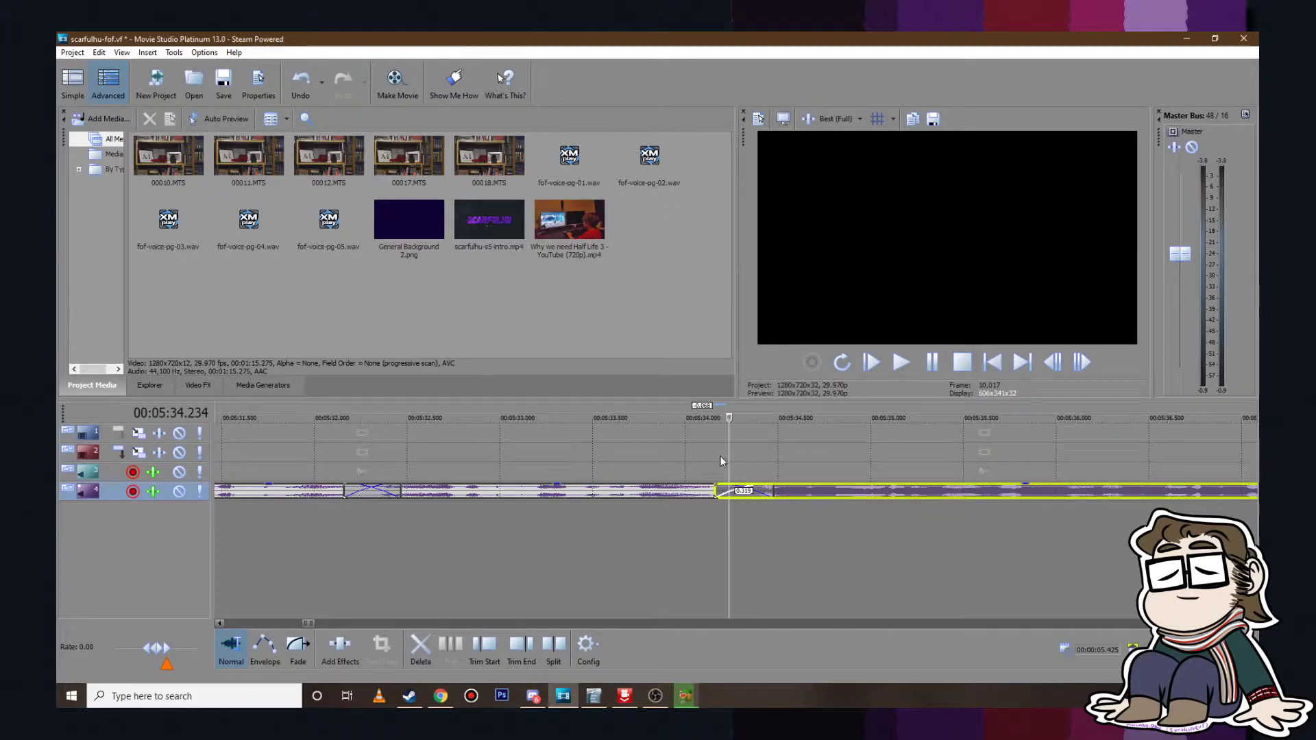
Step: Play across the final voice-over join at about 5:34 to check its timing
{"action": "left_click", "coordinate": [666, 448]}
{"action": "left_click", "coordinate": [901, 362]}
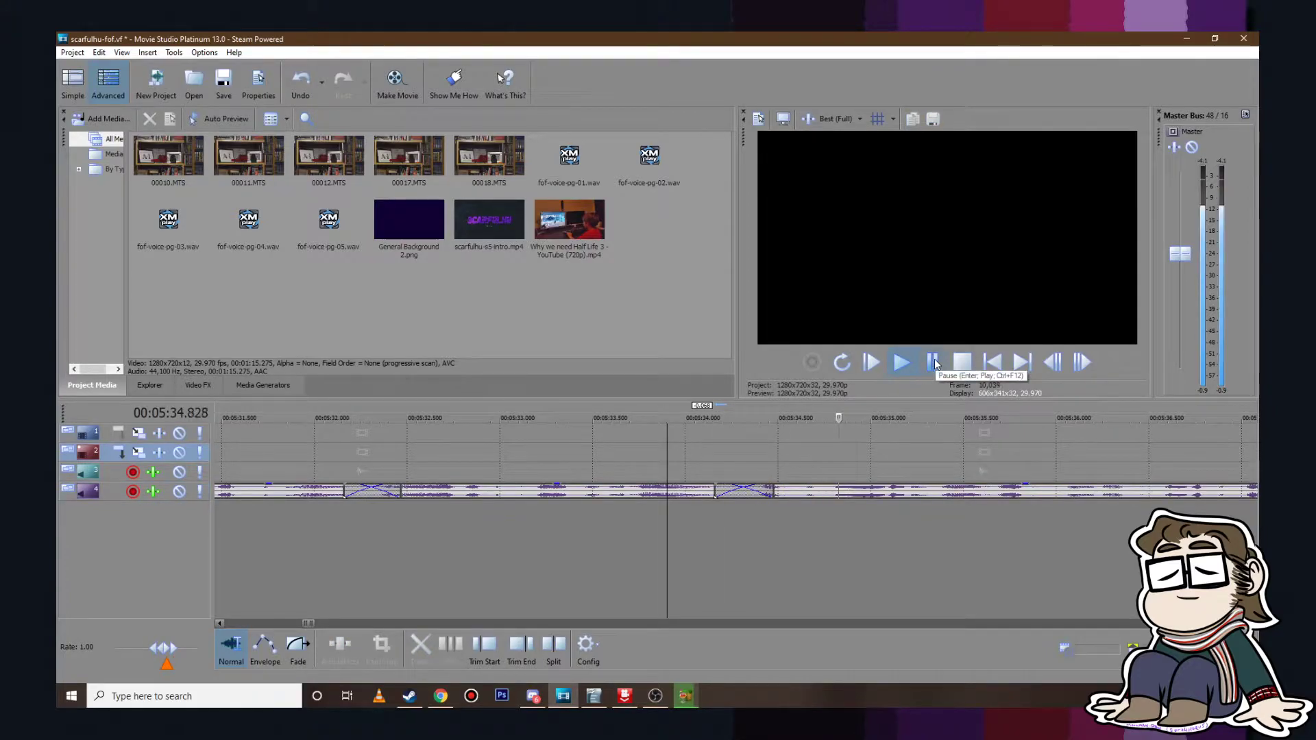
{"action": "left_click", "coordinate": [934, 362]}
Step: Move the Half-Life clip earlier so it directly follows the voice-over at about 5:39, and play it through
{"action": "scroll", "coordinate": [808, 452], "scroll_direction": "down", "scroll_amount": 8}
{"action": "left_click", "coordinate": [835, 456]}
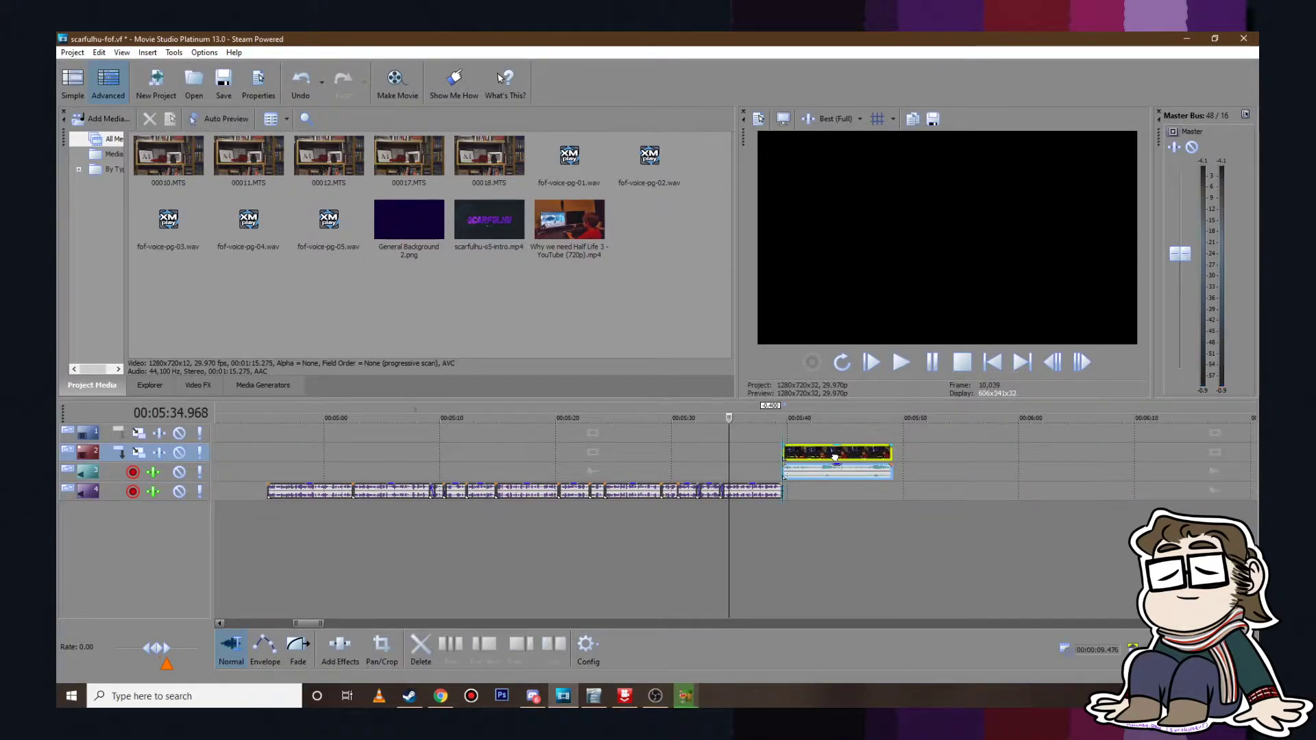
{"action": "left_click", "coordinate": [780, 441]}
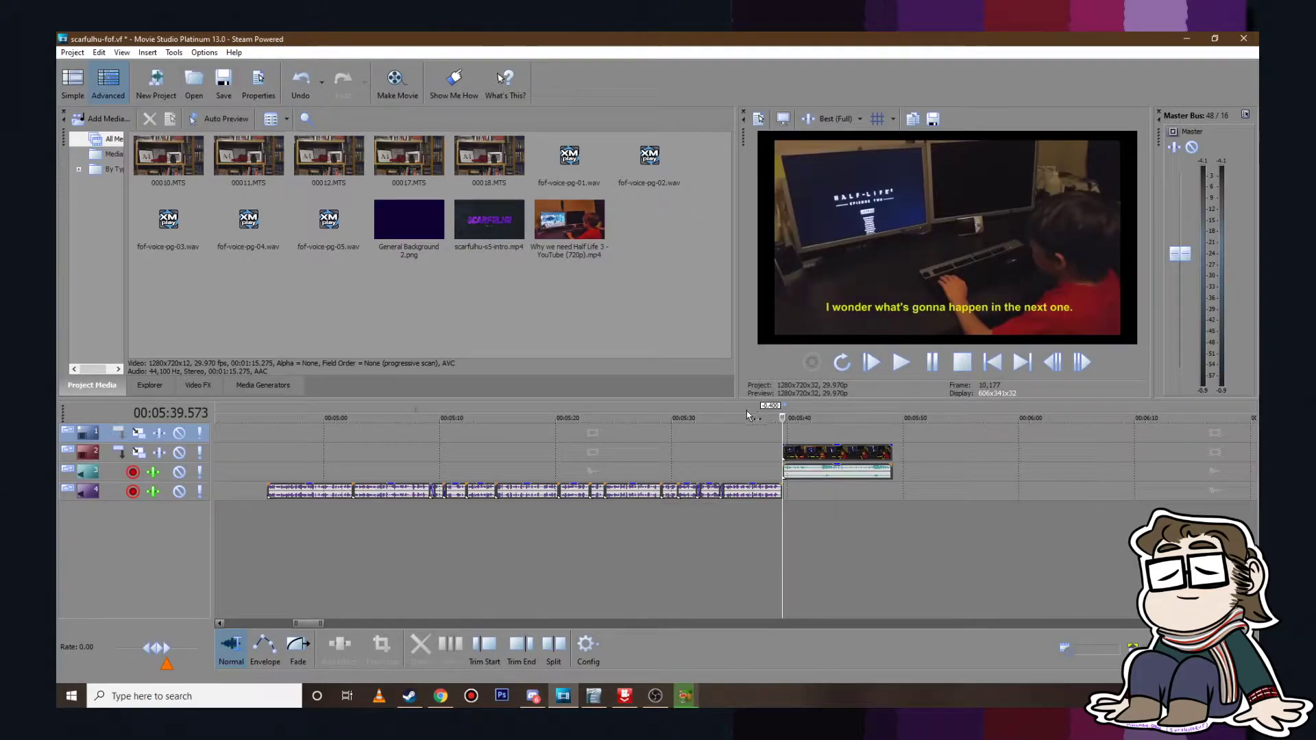
{"action": "left_click", "coordinate": [900, 363]}
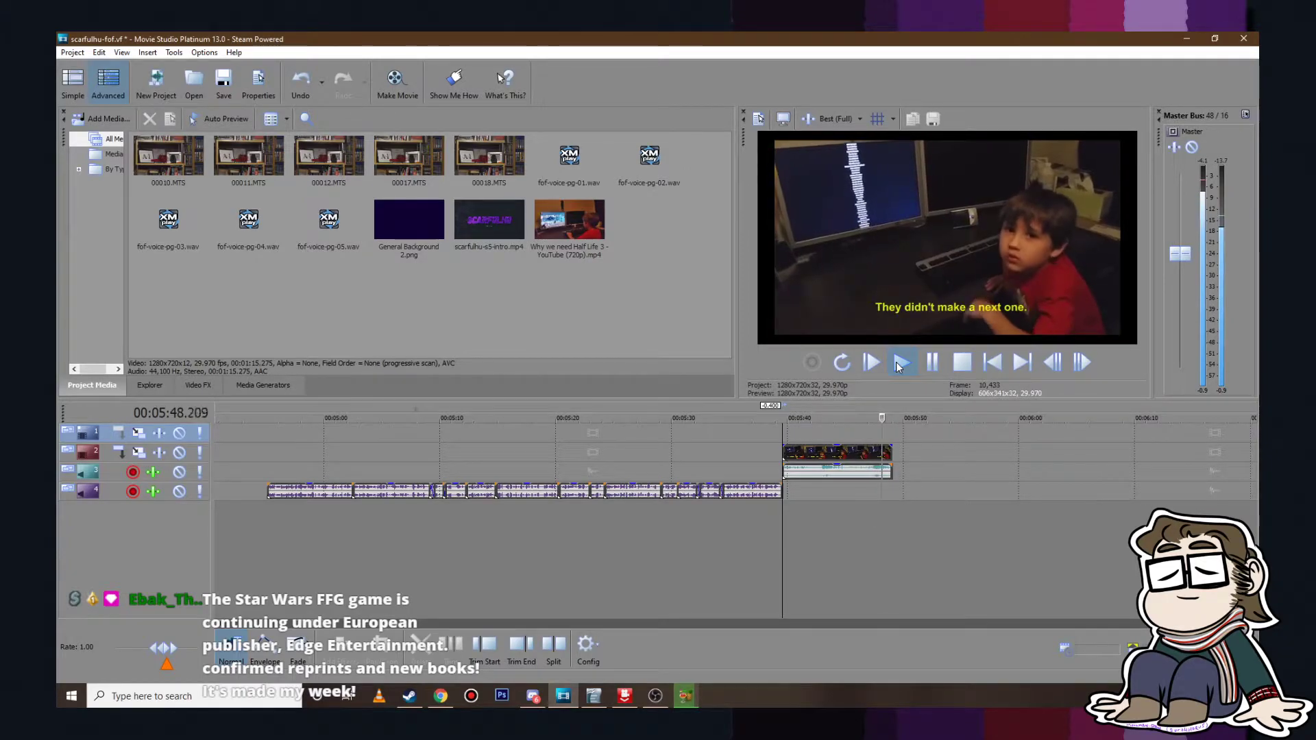
{"action": "left_click", "coordinate": [933, 359]}
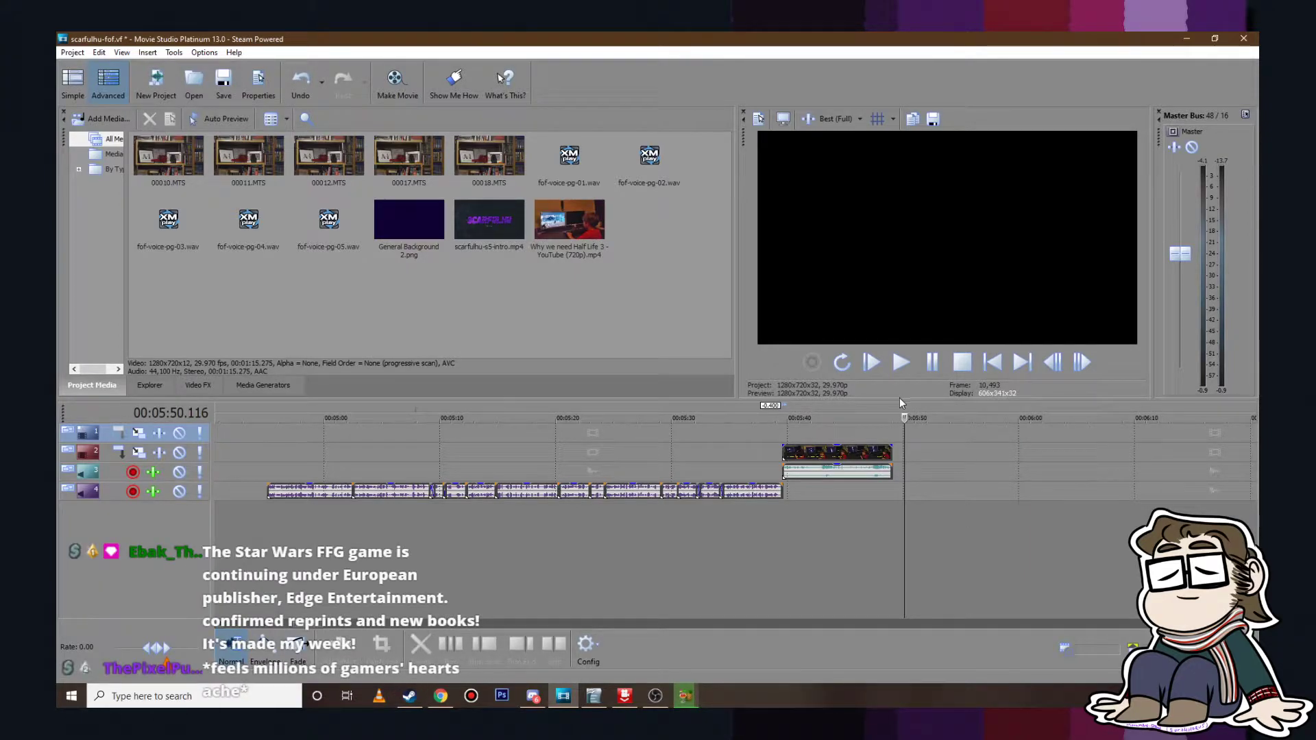
Step: Review points in the Half-Life clip and the voice-over before it, and switch to OpenOffice Writer to check the script's next line
{"action": "left_click", "coordinate": [834, 424]}
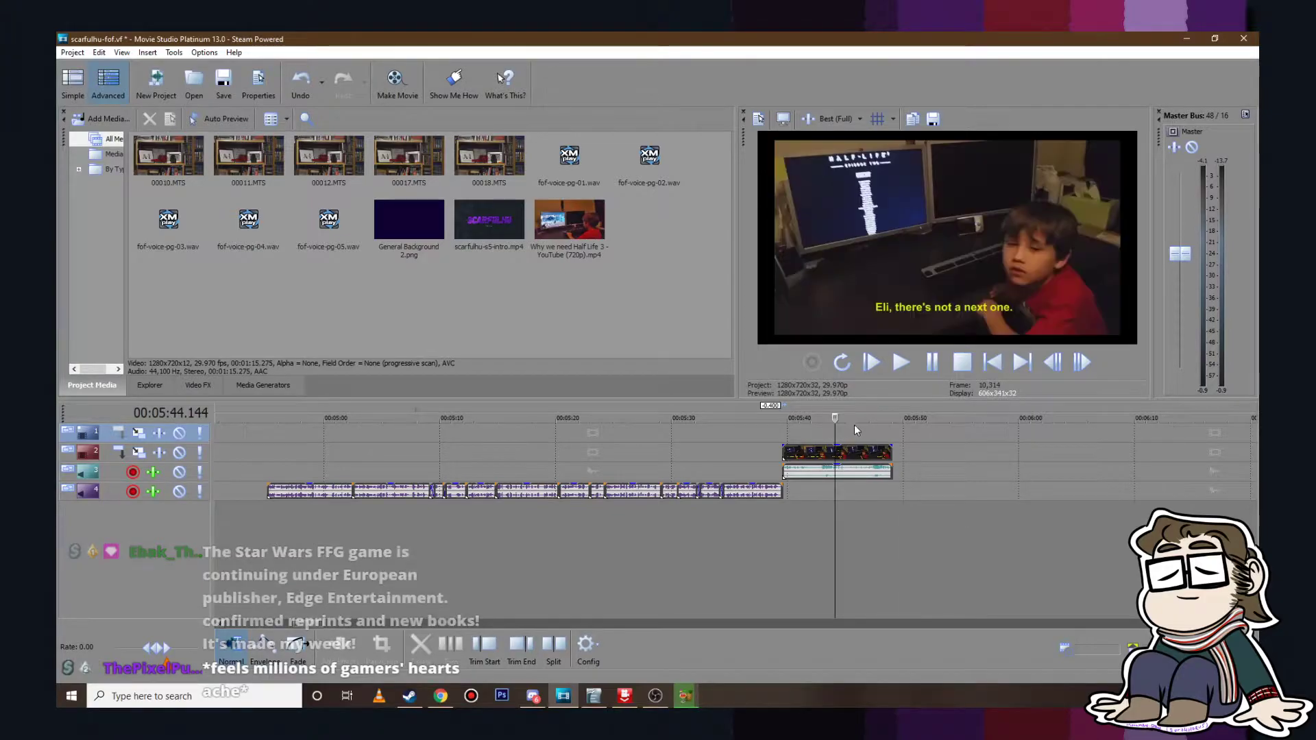
{"action": "left_click", "coordinate": [891, 430]}
{"action": "left_click", "coordinate": [842, 434]}
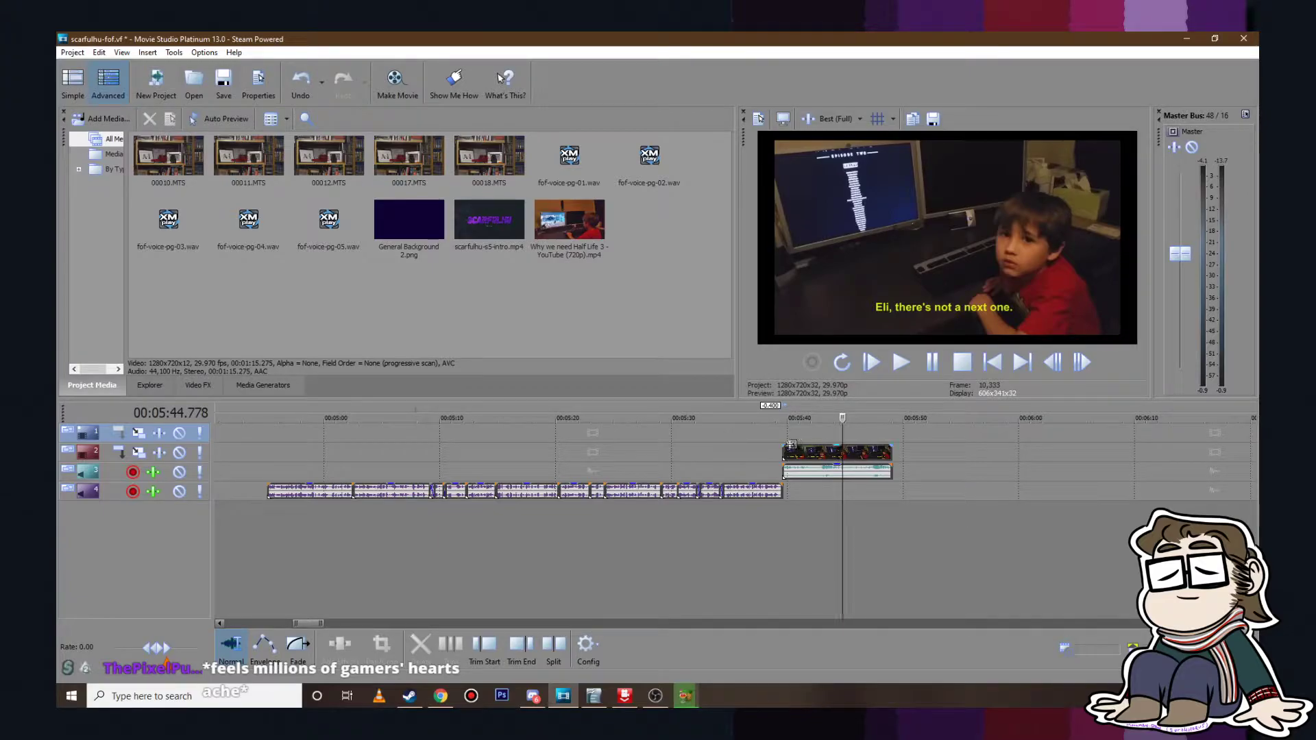
{"action": "left_click", "coordinate": [718, 446]}
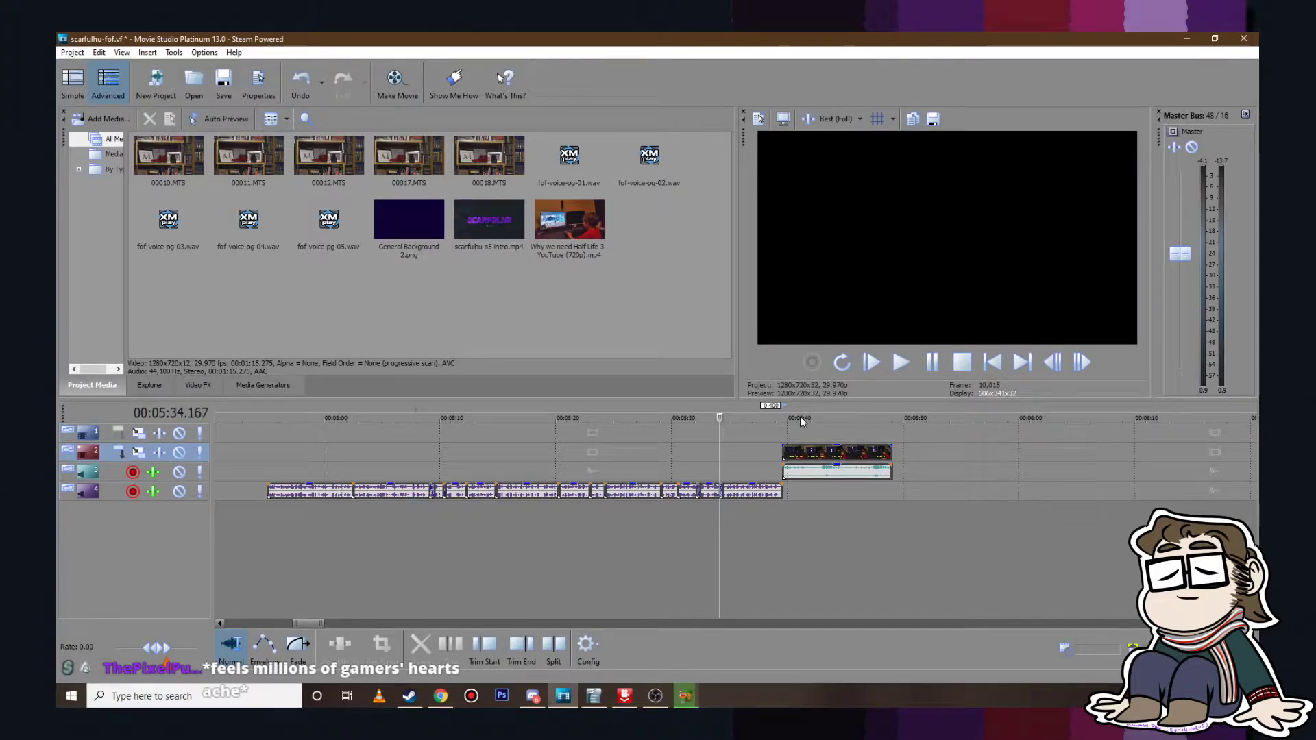
{"action": "left_click", "coordinate": [896, 432]}
{"action": "scroll", "coordinate": [895, 429], "scroll_direction": "down", "scroll_amount": 5}
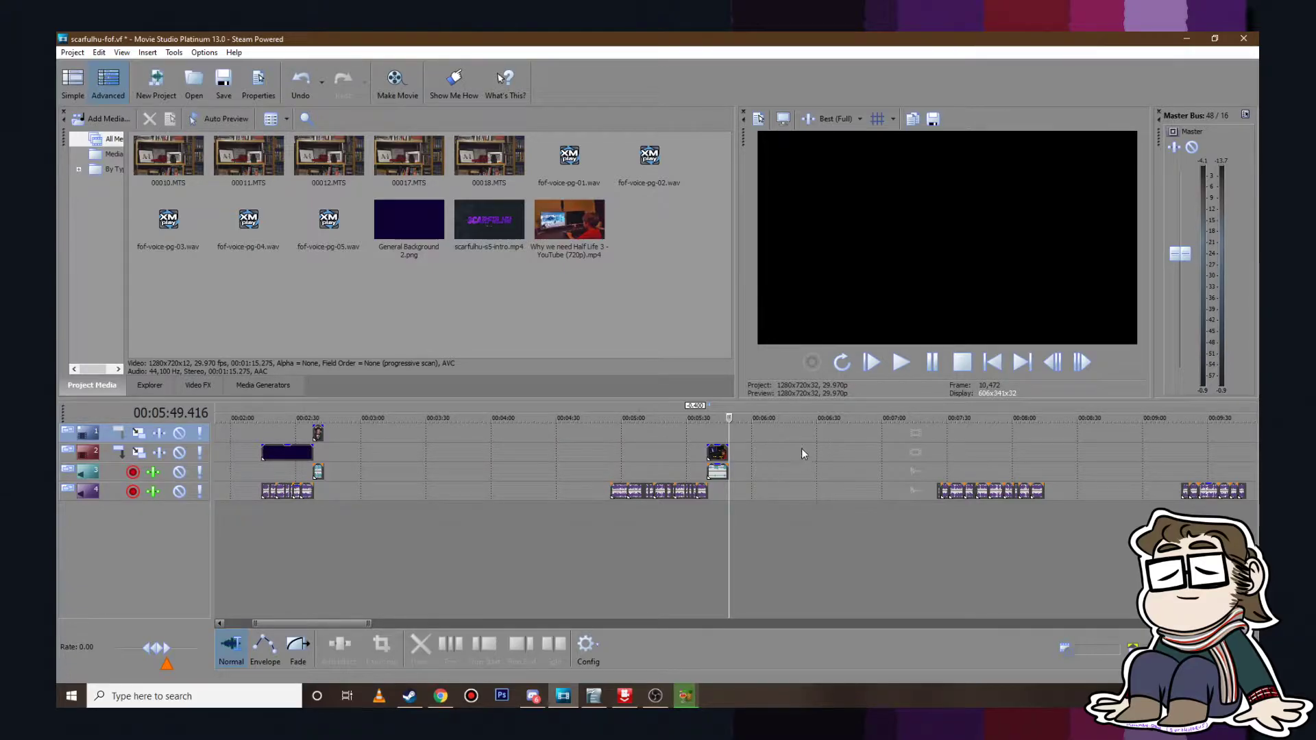
{"action": "left_click", "coordinate": [594, 695]}
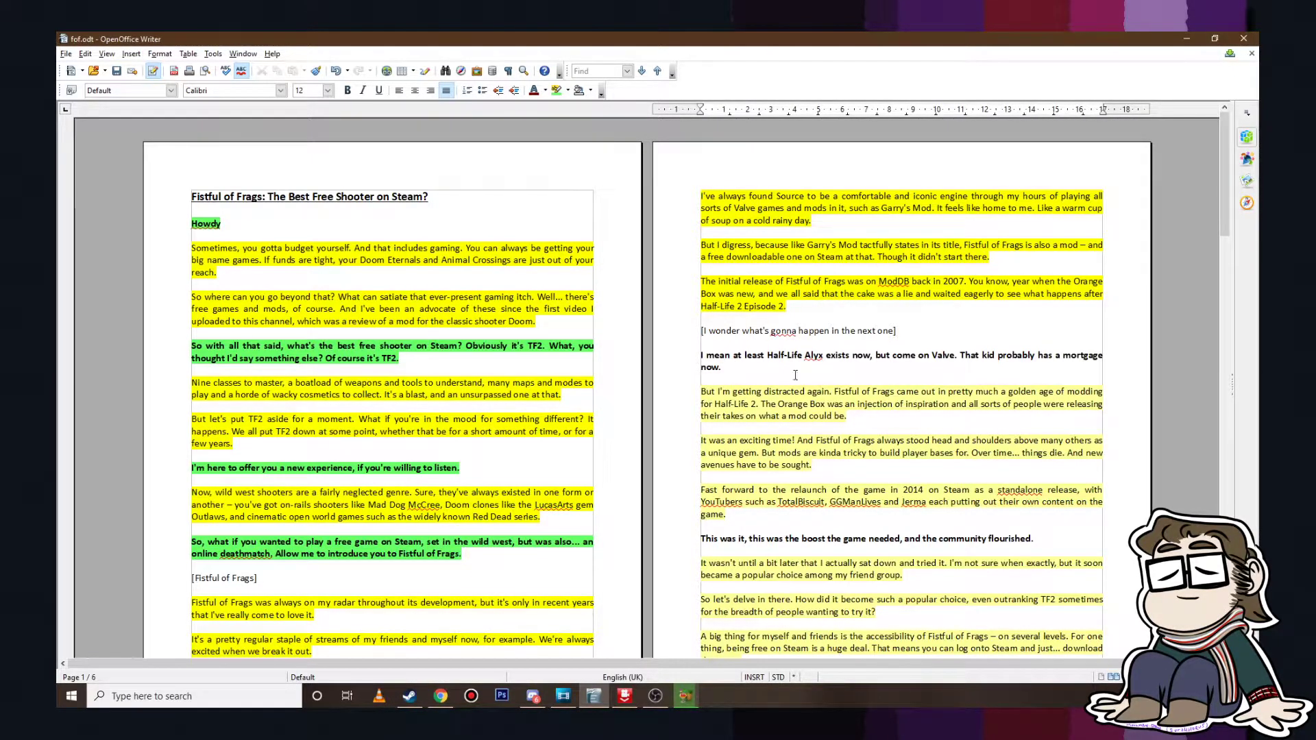
Step: Return to Movie Studio, move the voice-over group and Half-Life clip to directly after the take ending at about 2:42, and play the join
{"action": "left_click", "coordinate": [563, 695]}
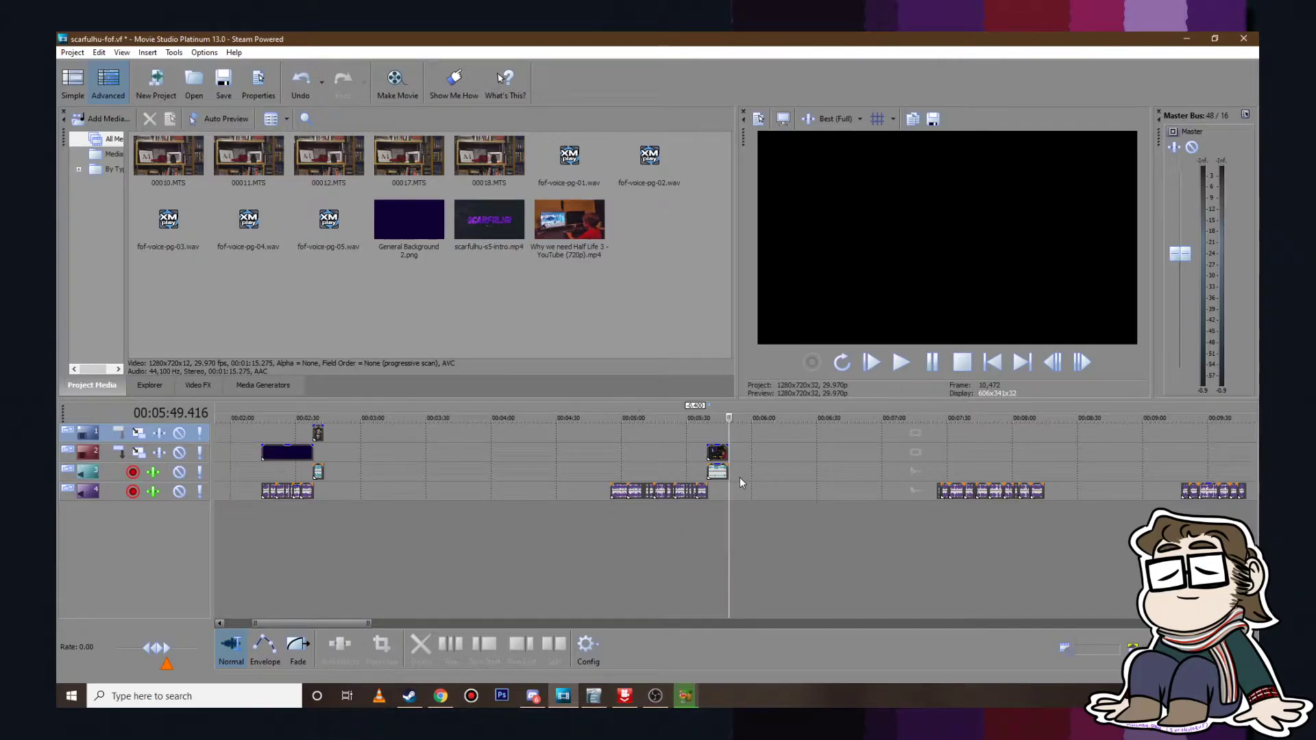
{"action": "left_click", "coordinate": [617, 491]}
{"action": "left_click_drag", "start_coordinate": [709, 491], "coordinate": [415, 490]}
{"action": "left_click", "coordinate": [319, 459]}
{"action": "scroll", "coordinate": [510, 528], "scroll_direction": "up", "scroll_amount": 10}
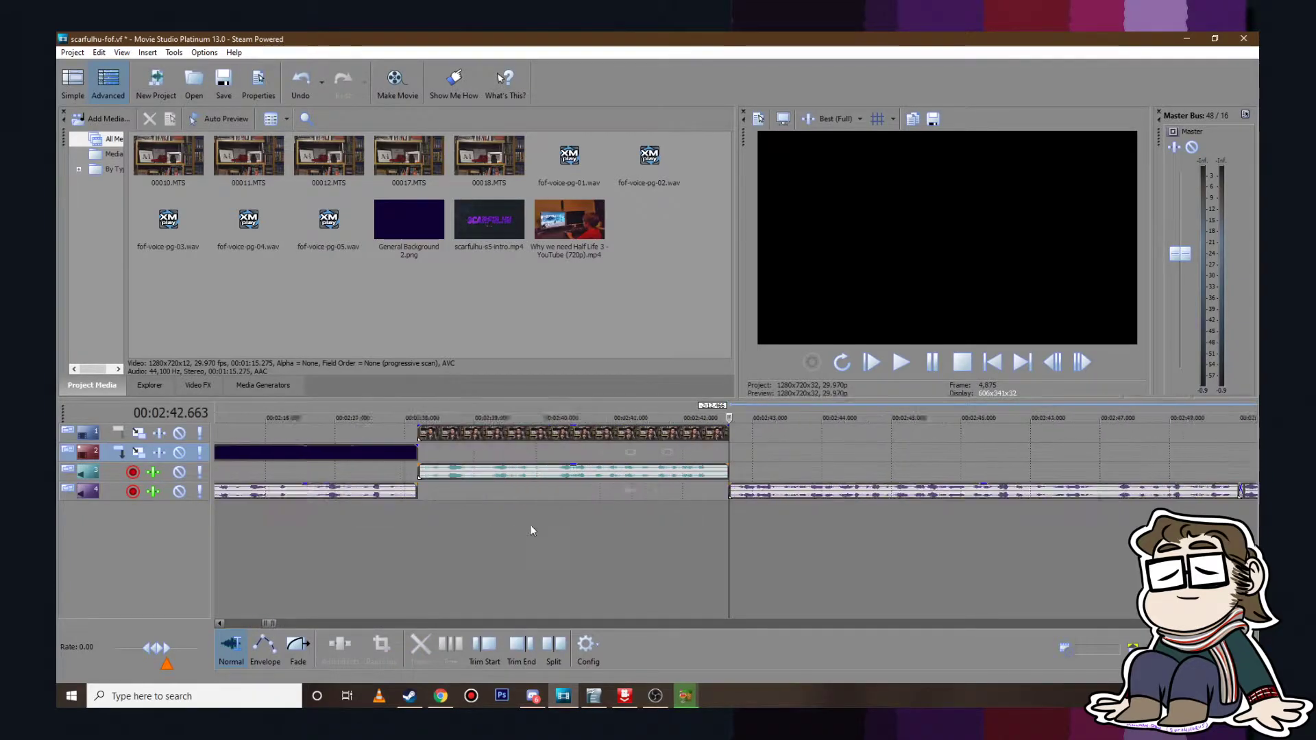
{"action": "left_click", "coordinate": [902, 361]}
{"action": "left_click", "coordinate": [930, 362]}
Step: Move the Half-Life clip's video, ending at about 3:36, from the second video track up to the first
{"action": "scroll", "coordinate": [780, 504], "scroll_direction": "down", "scroll_amount": 10}
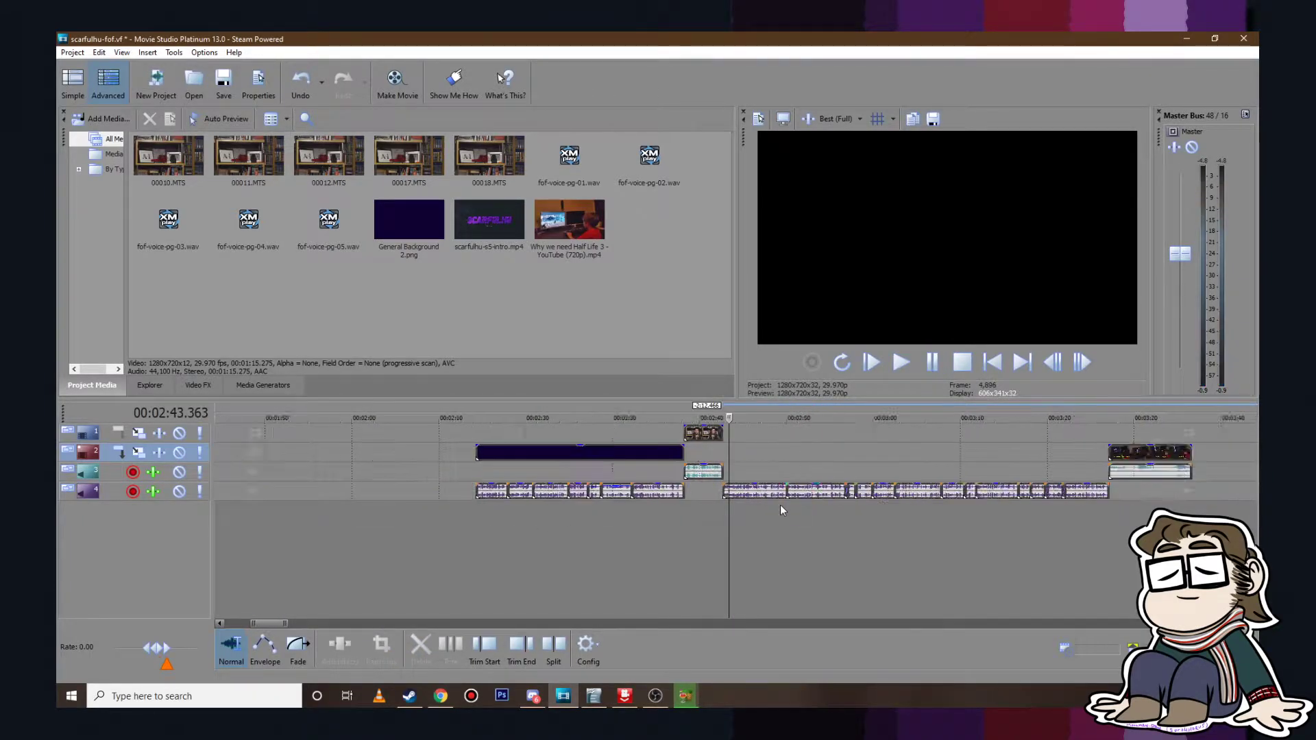
{"action": "left_click", "coordinate": [529, 441]}
{"action": "scroll", "coordinate": [562, 441], "scroll_direction": "up", "scroll_amount": 4}
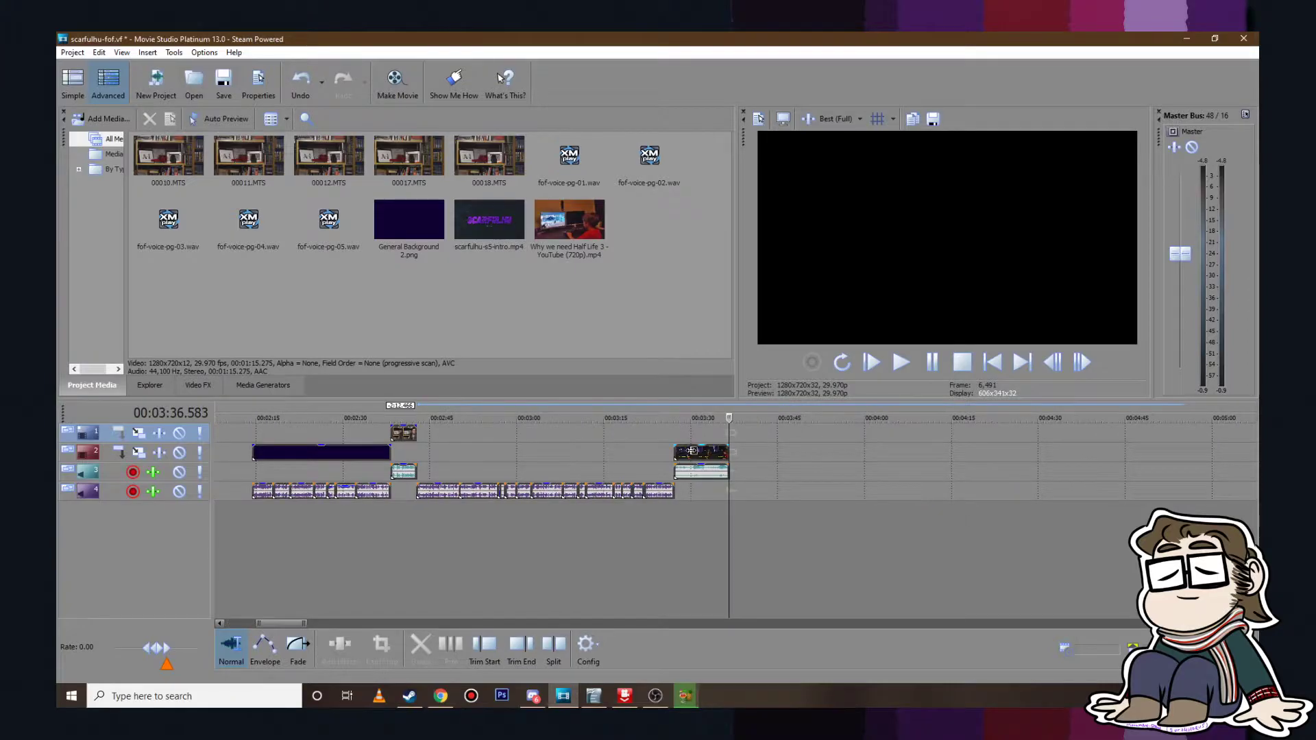
{"action": "left_click_drag", "start_coordinate": [696, 453], "coordinate": [698, 434]}
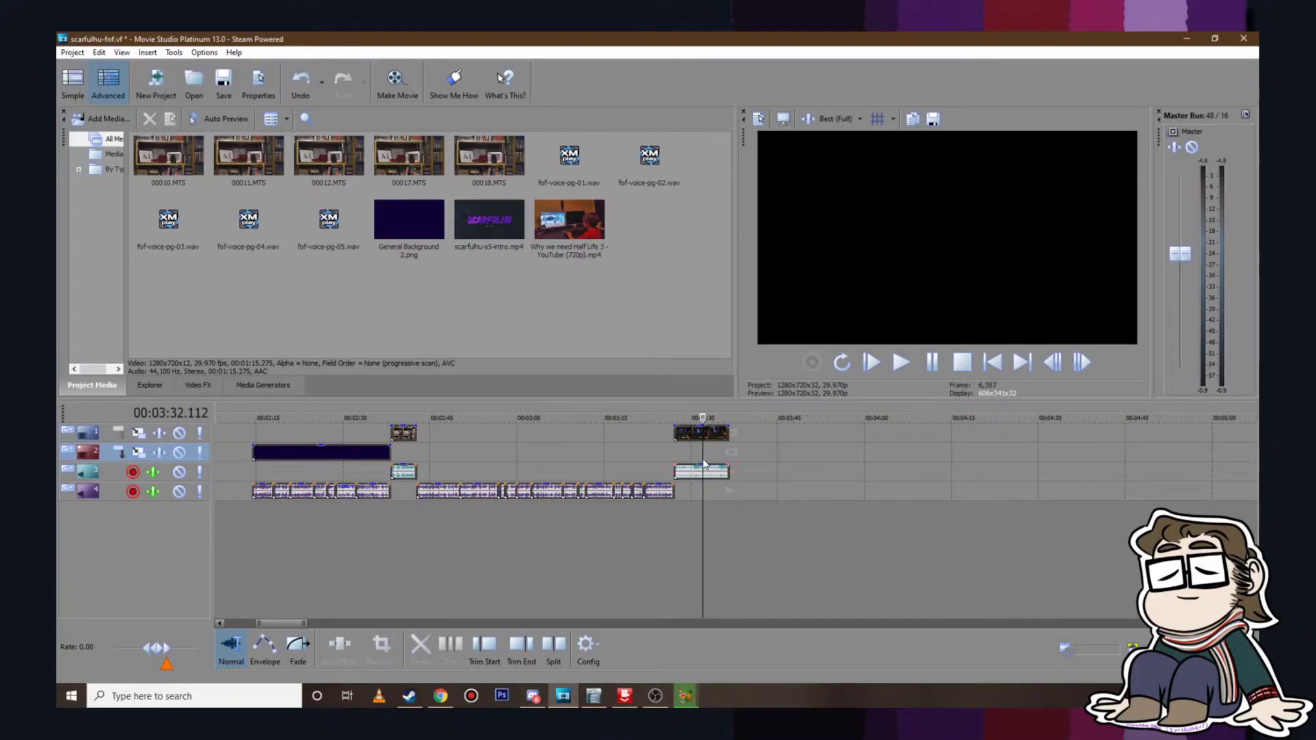
{"action": "left_click", "coordinate": [701, 459]}
Step: Copy the preceding background, paste it at about 2:42 on the second video track and extend it to about 3:35
{"action": "right_click", "coordinate": [373, 452]}
{"action": "left_click", "coordinate": [418, 411]}
{"action": "left_click", "coordinate": [417, 449]}
{"action": "right_click", "coordinate": [436, 451]}
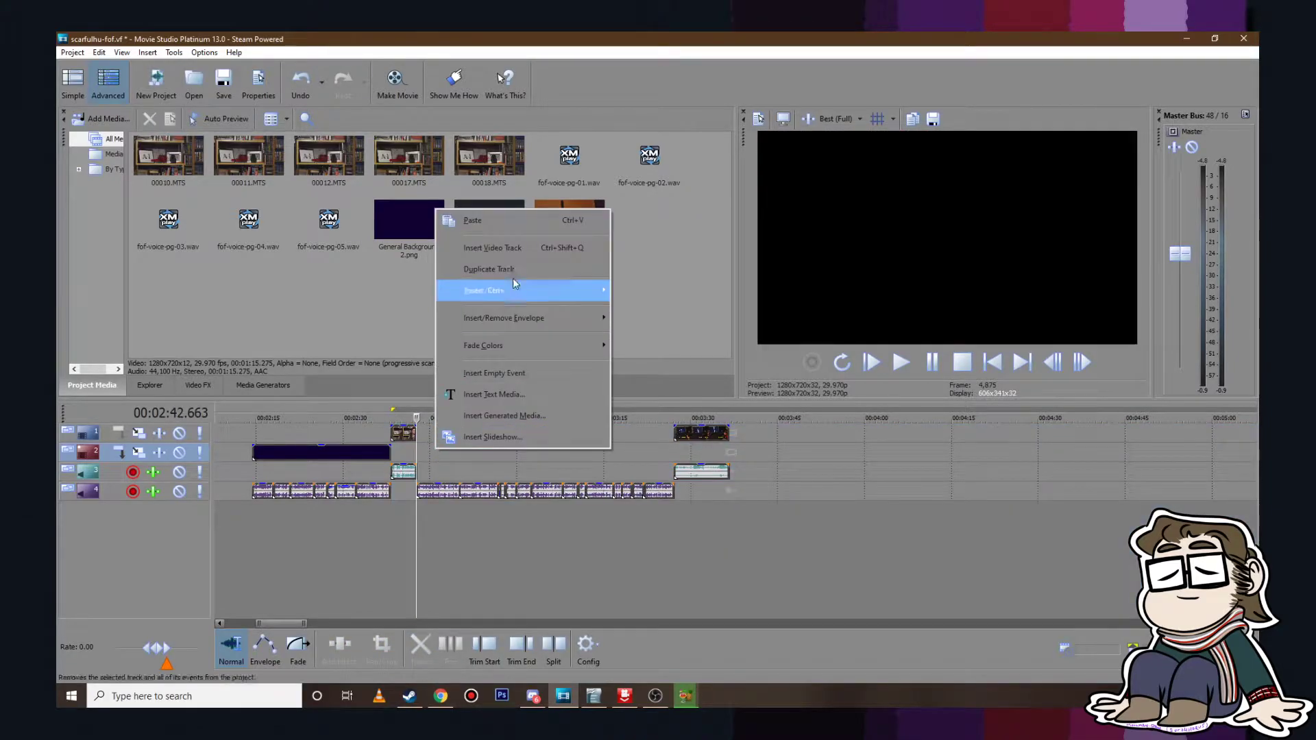
{"action": "left_click", "coordinate": [507, 220]}
{"action": "left_click_drag", "start_coordinate": [552, 452], "coordinate": [723, 457]}
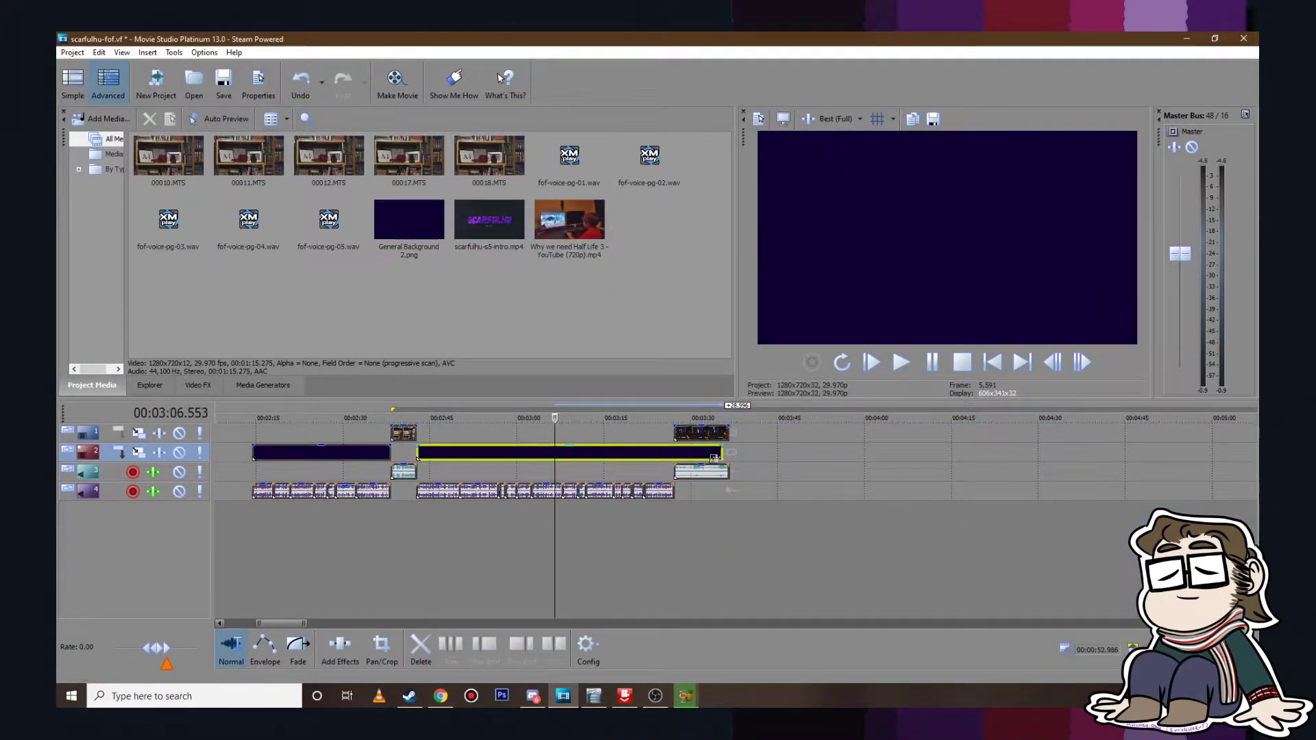
Step: Delete the second and third backgrounds, and stretch the first one from the project start to the end of the take at about 1:35
{"action": "scroll", "coordinate": [723, 457], "scroll_direction": "down", "scroll_amount": 6}
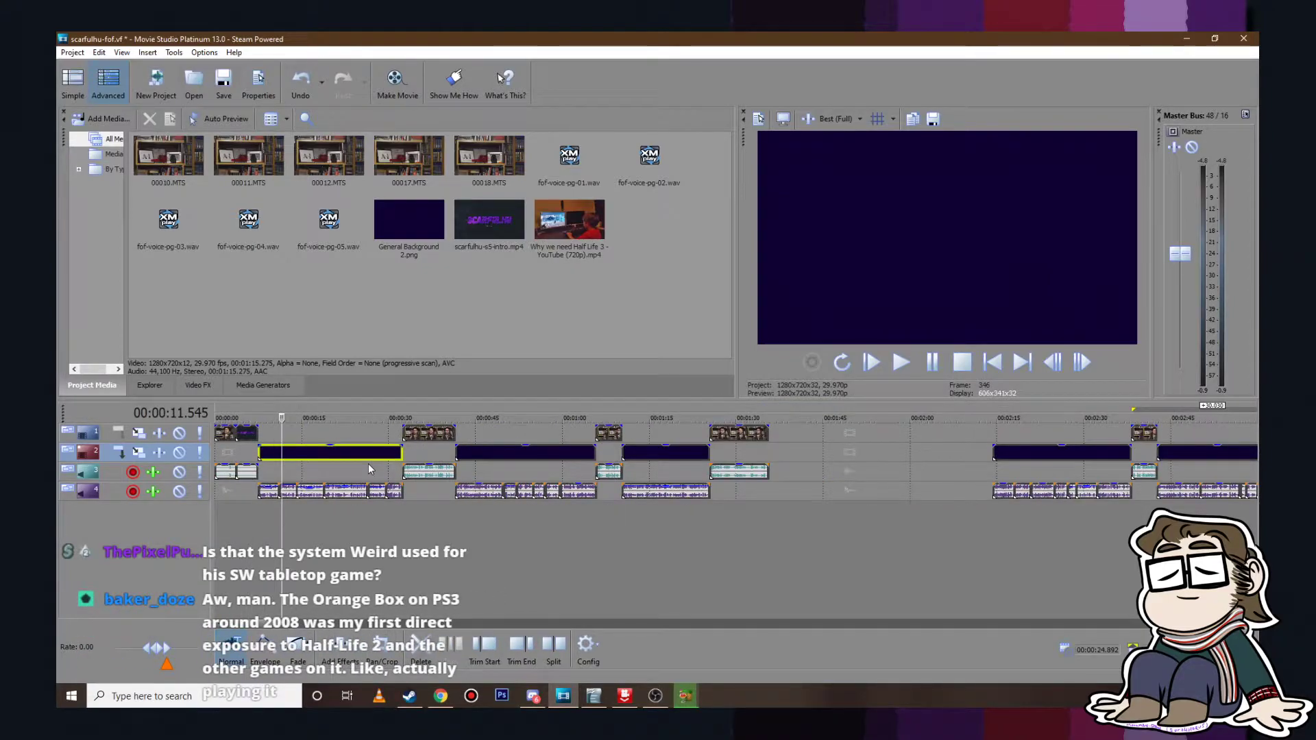
{"action": "left_click", "coordinate": [669, 454]}
{"action": "key", "text": "Delete"}
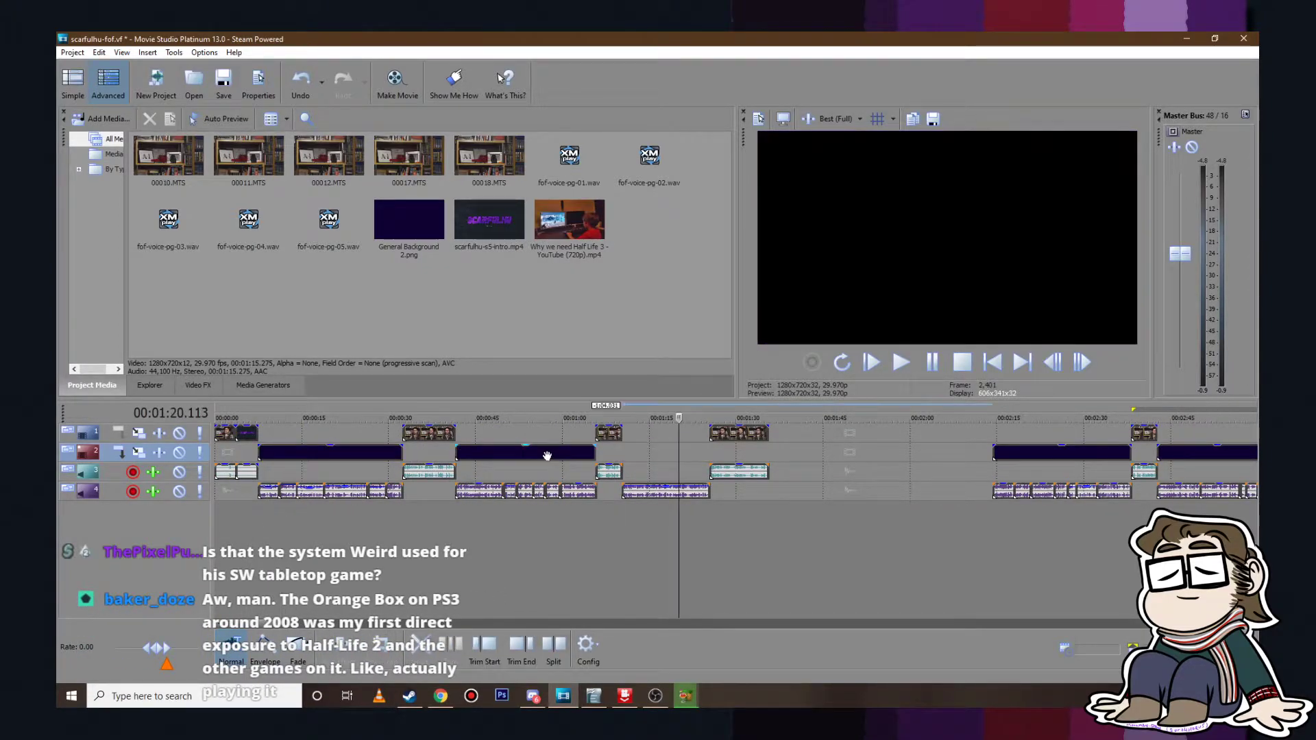
{"action": "left_click", "coordinate": [545, 452]}
{"action": "key", "text": "Delete"}
{"action": "left_click_drag", "start_coordinate": [259, 453], "coordinate": [215, 452]}
{"action": "left_click_drag", "start_coordinate": [402, 453], "coordinate": [803, 459]}
Step: Delete the two remaining separate backgrounds and extend the first one to the end of the Half-Life clip at about 3:36
{"action": "scroll", "coordinate": [804, 456], "scroll_direction": "down", "scroll_amount": 3}
{"action": "left_click", "coordinate": [542, 452]}
{"action": "key", "text": "Delete"}
{"action": "left_click", "coordinate": [610, 453]}
{"action": "key", "text": "Delete"}
{"action": "left_click_drag", "start_coordinate": [422, 453], "coordinate": [680, 454]}
Step: Extend the continuous background further to about 5:05 and save the project
{"action": "left_click", "coordinate": [734, 488]}
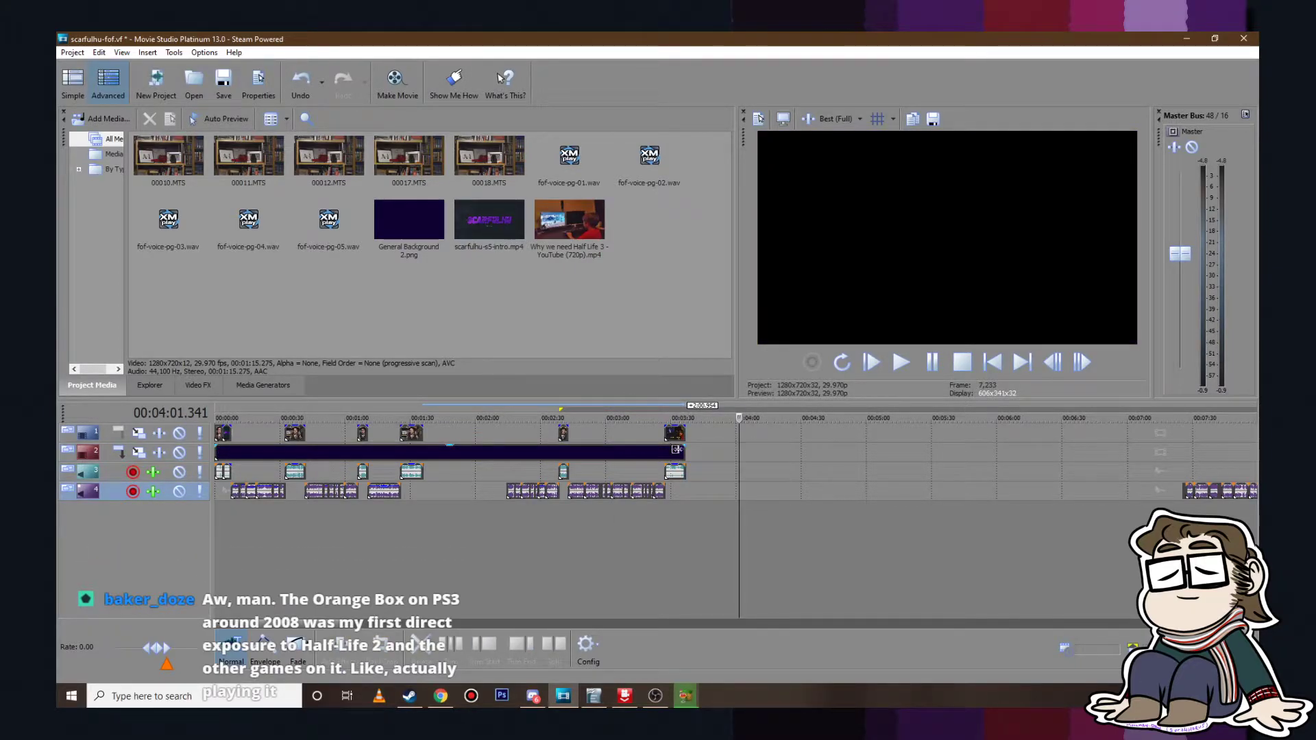
{"action": "left_click_drag", "start_coordinate": [682, 451], "coordinate": [877, 452]}
{"action": "left_click", "coordinate": [680, 519]}
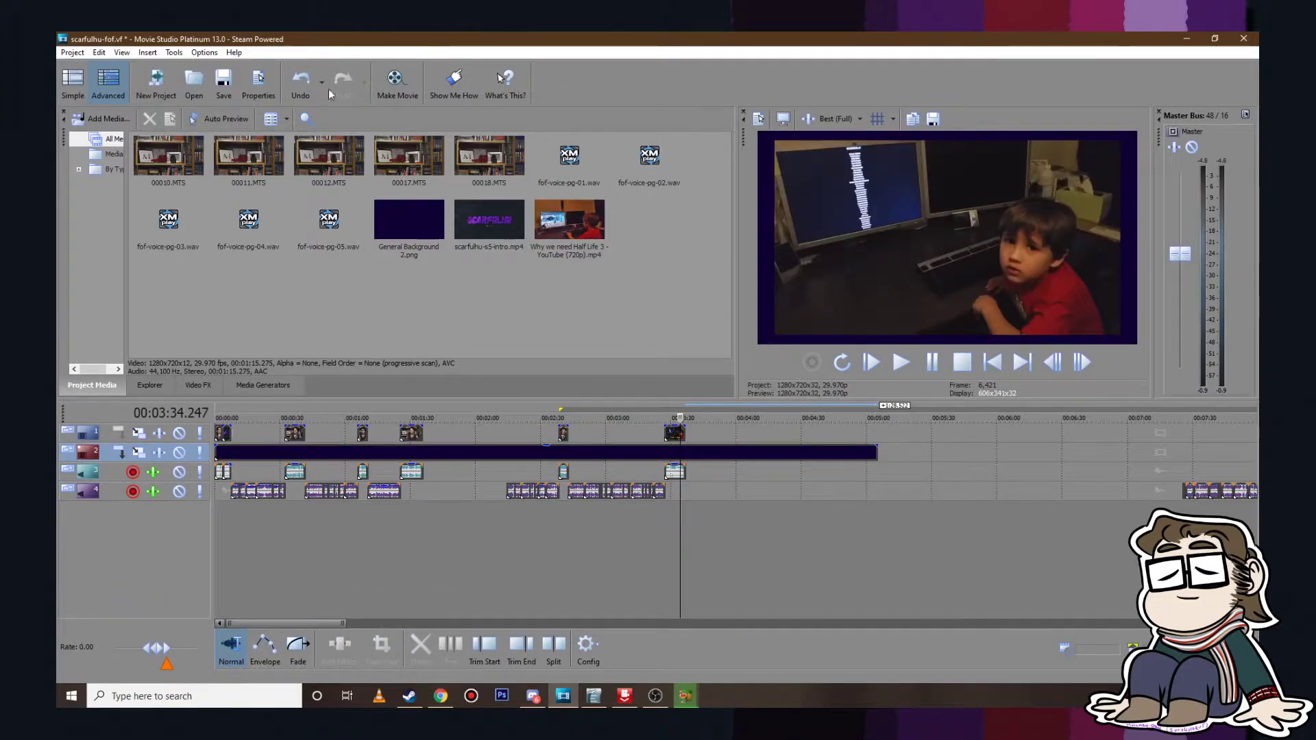
{"action": "left_click", "coordinate": [72, 53]}
{"action": "left_click", "coordinate": [96, 142]}
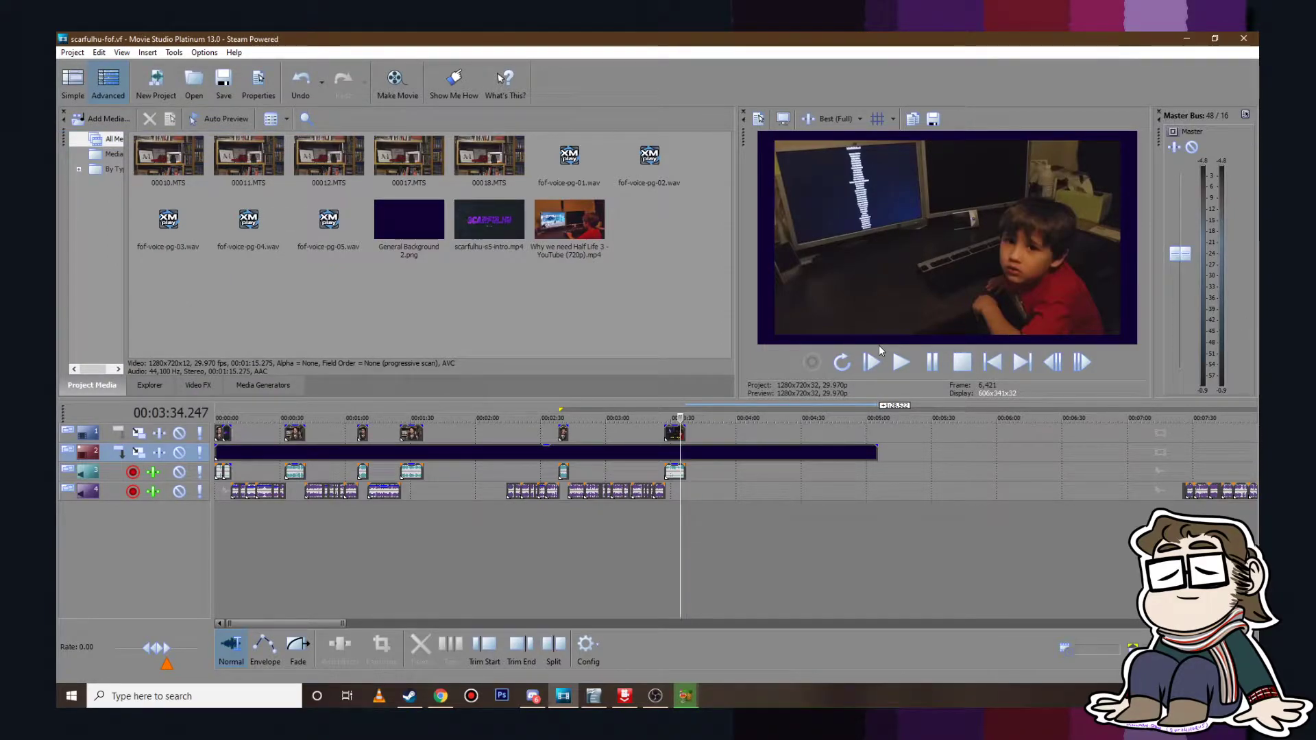
Step: Add the HitFilm Drop Shadow effect to the Half-Life clip on the first video track
{"action": "scroll", "coordinate": [720, 431], "scroll_direction": "up", "scroll_amount": 3}
{"action": "scroll", "coordinate": [719, 431], "scroll_direction": "up", "scroll_amount": 2}
{"action": "right_click", "coordinate": [705, 431]}
{"action": "left_click", "coordinate": [762, 365]}
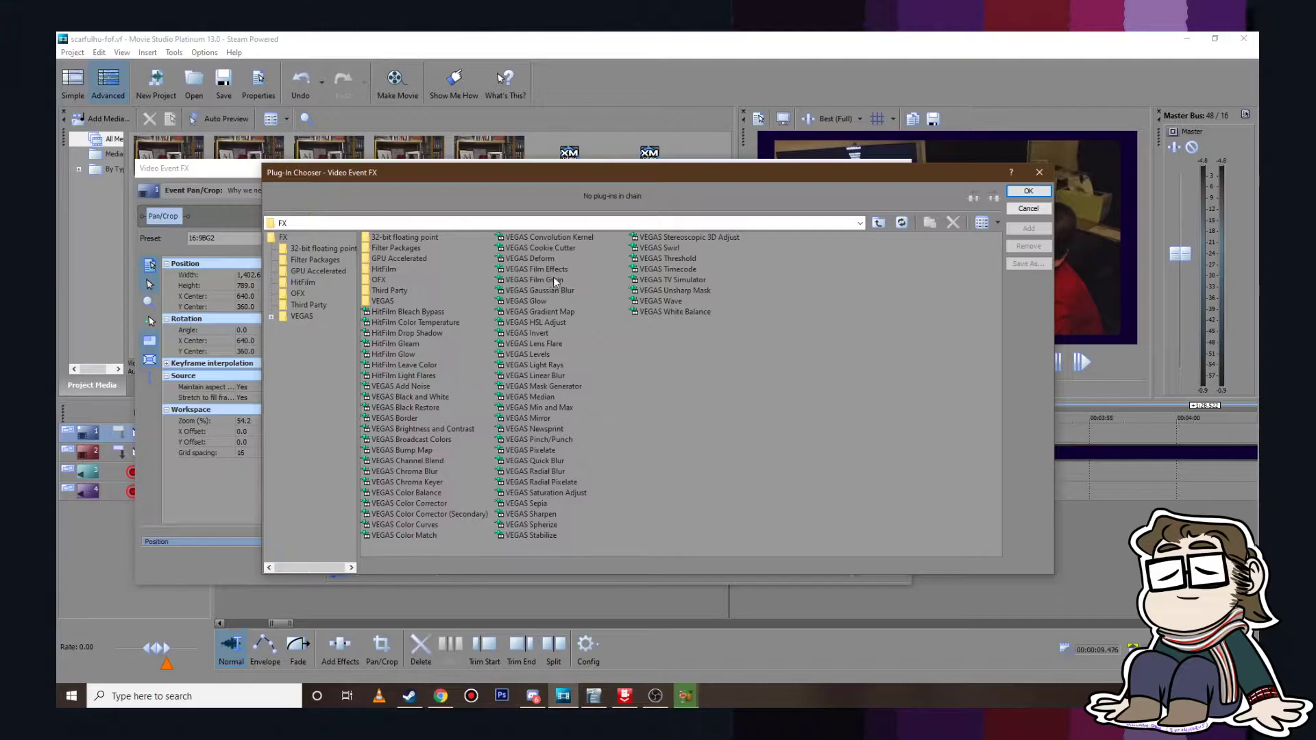
{"action": "left_click", "coordinate": [434, 333]}
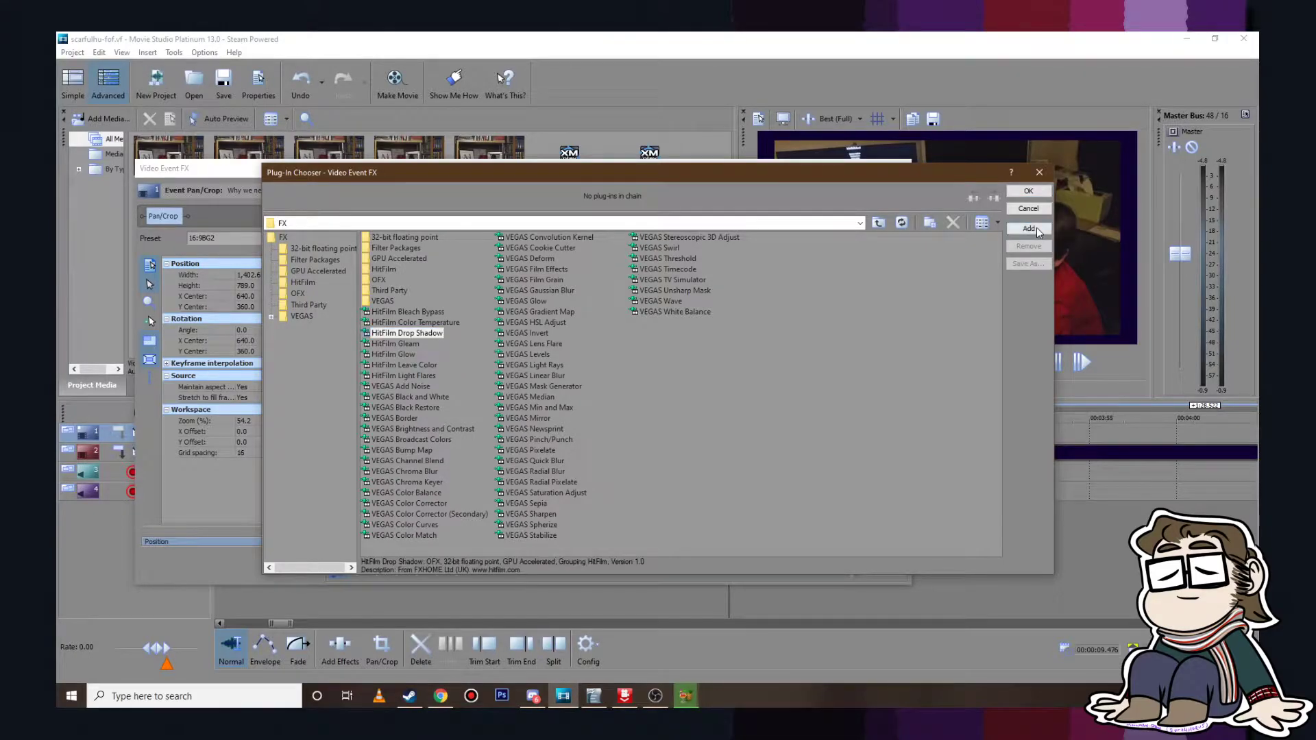
{"action": "left_click", "coordinate": [1028, 229]}
{"action": "left_click", "coordinate": [1026, 192]}
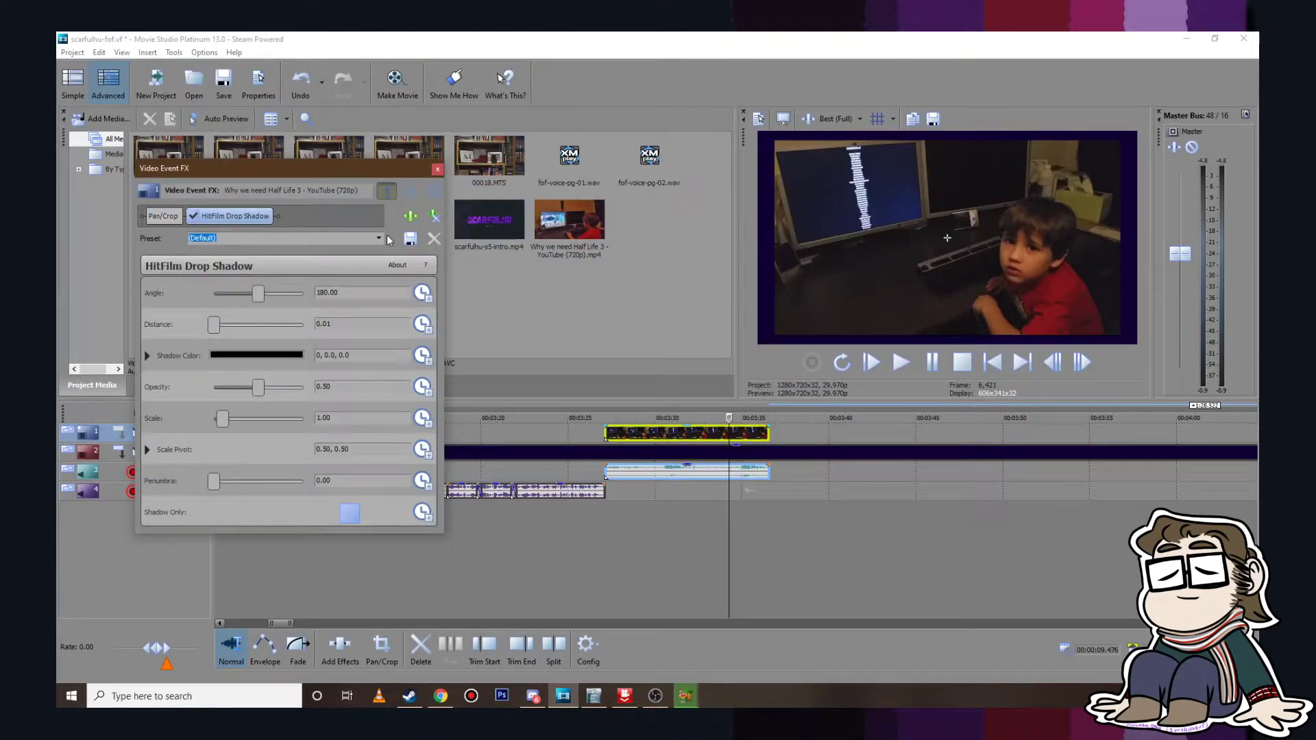
Step: Apply the bgshadow169 preset to the Half-Life clip's drop shadow
{"action": "left_click", "coordinate": [377, 238]}
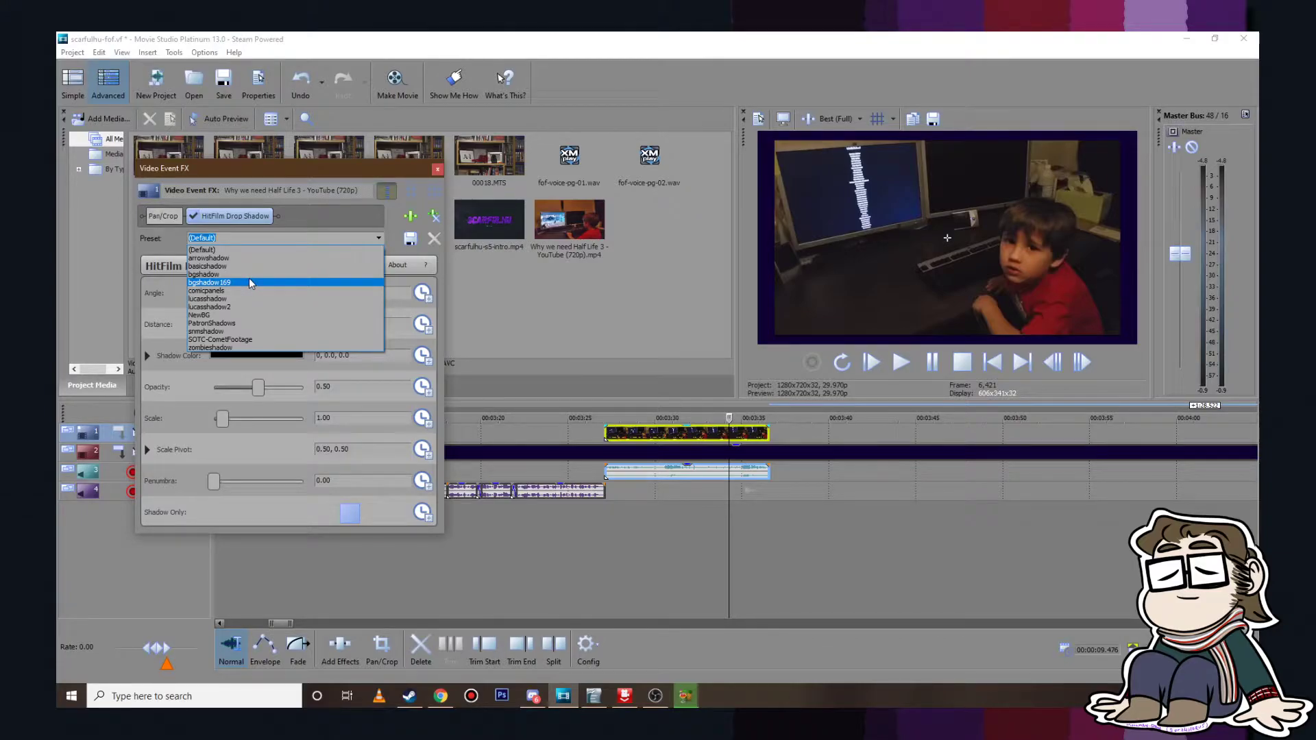
{"action": "left_click", "coordinate": [250, 282]}
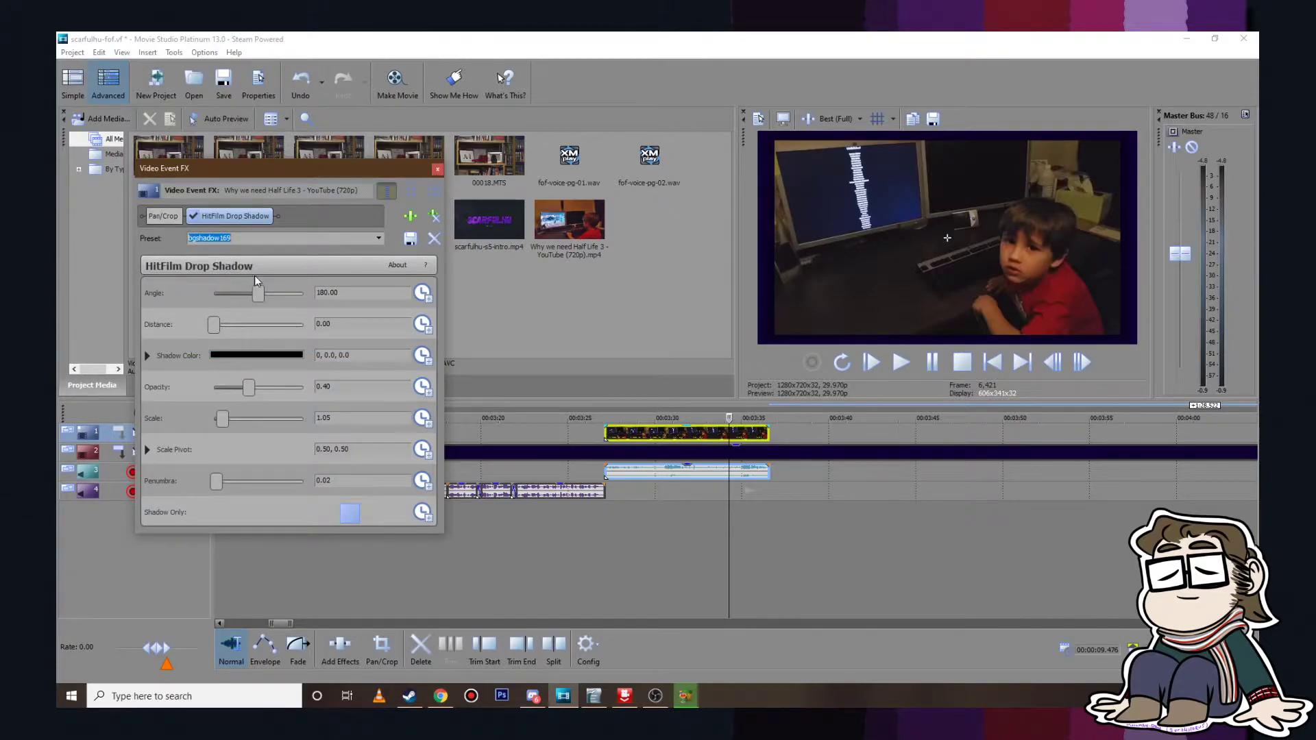
{"action": "left_click", "coordinate": [378, 238]}
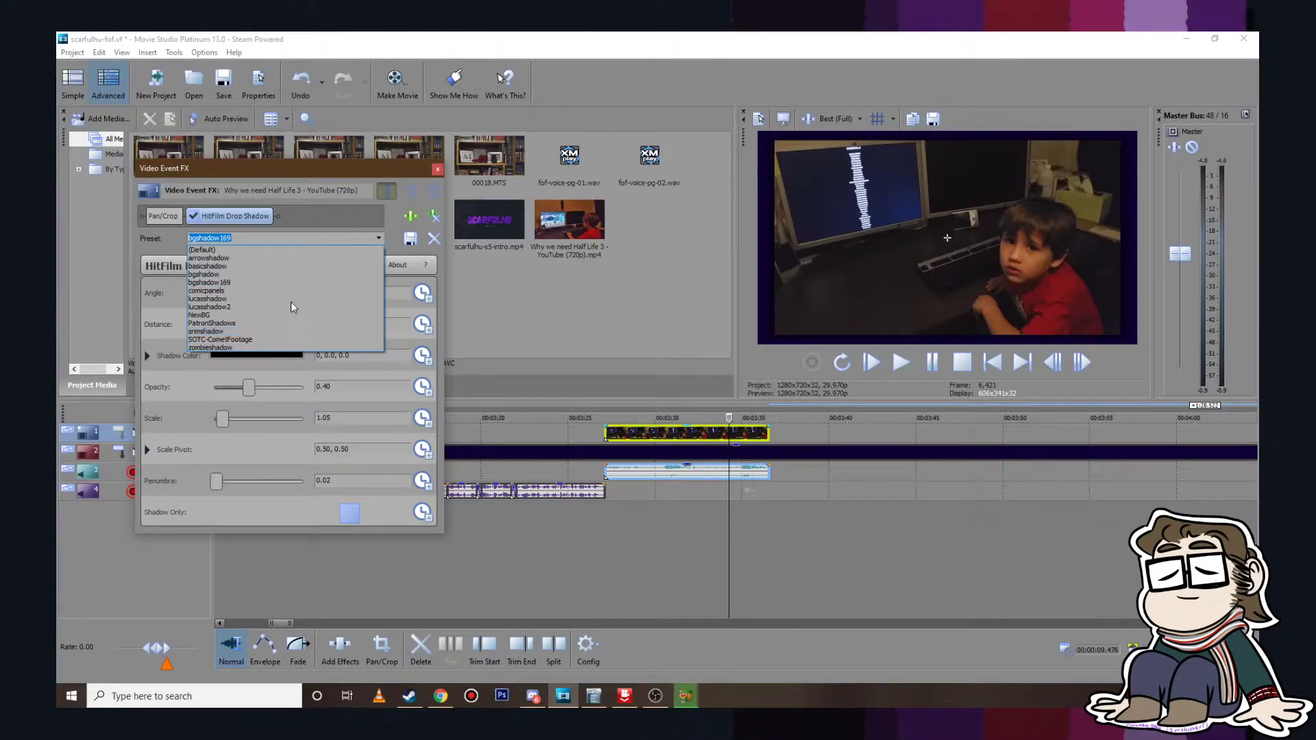
{"action": "left_click", "coordinate": [239, 282]}
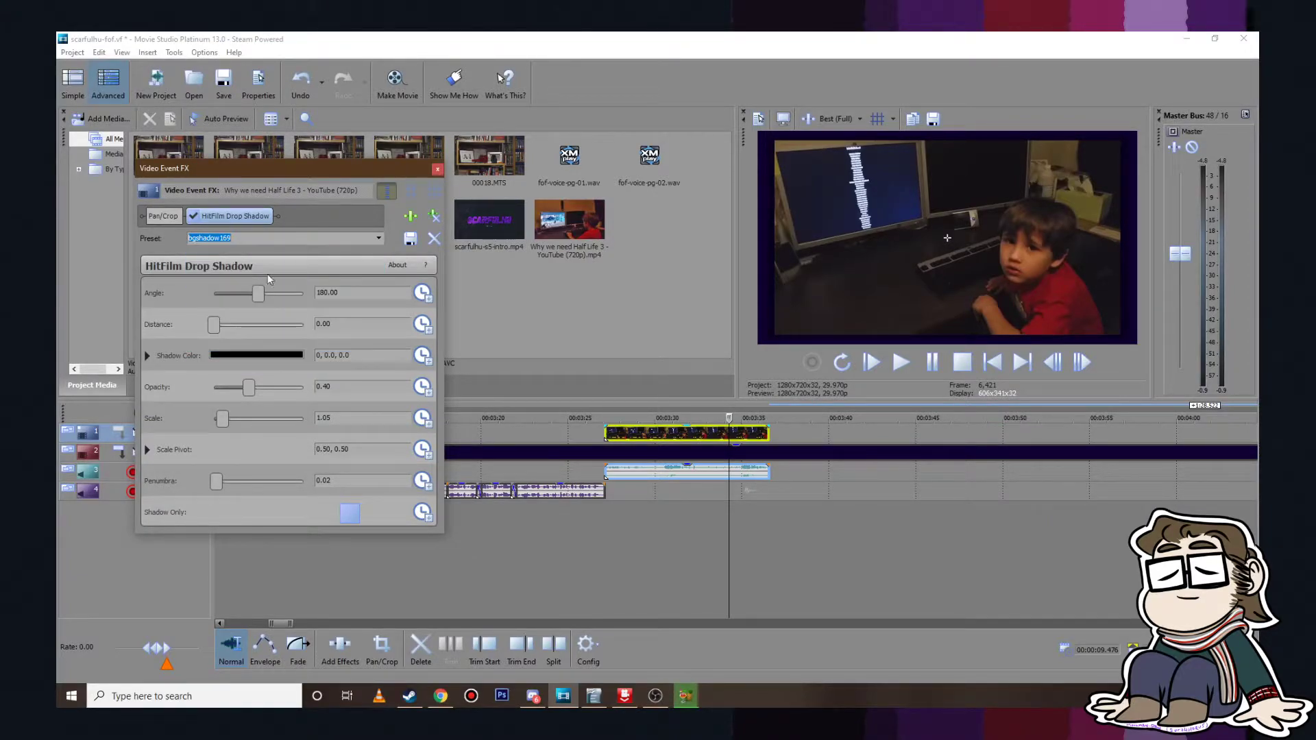
Step: Close the effect settings and place the playhead at the end of the Half-Life clip at about 3:36
{"action": "left_click", "coordinate": [438, 170]}
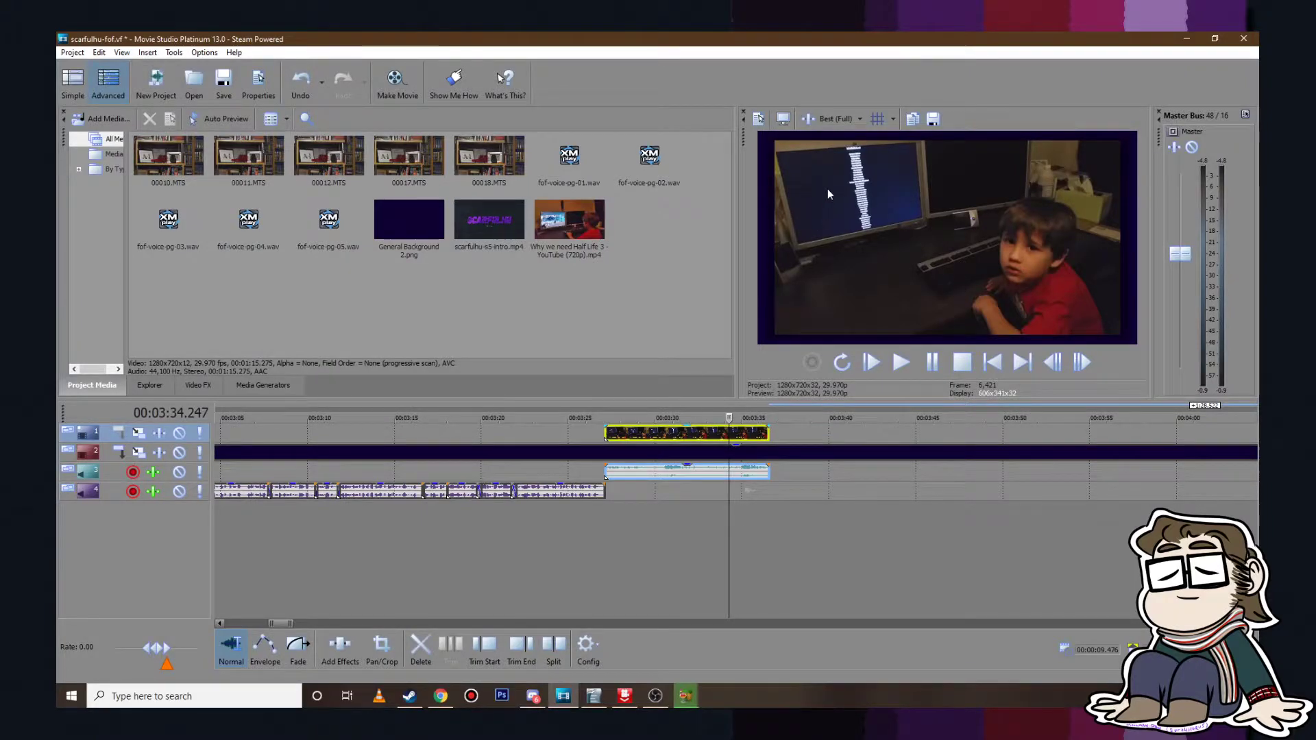
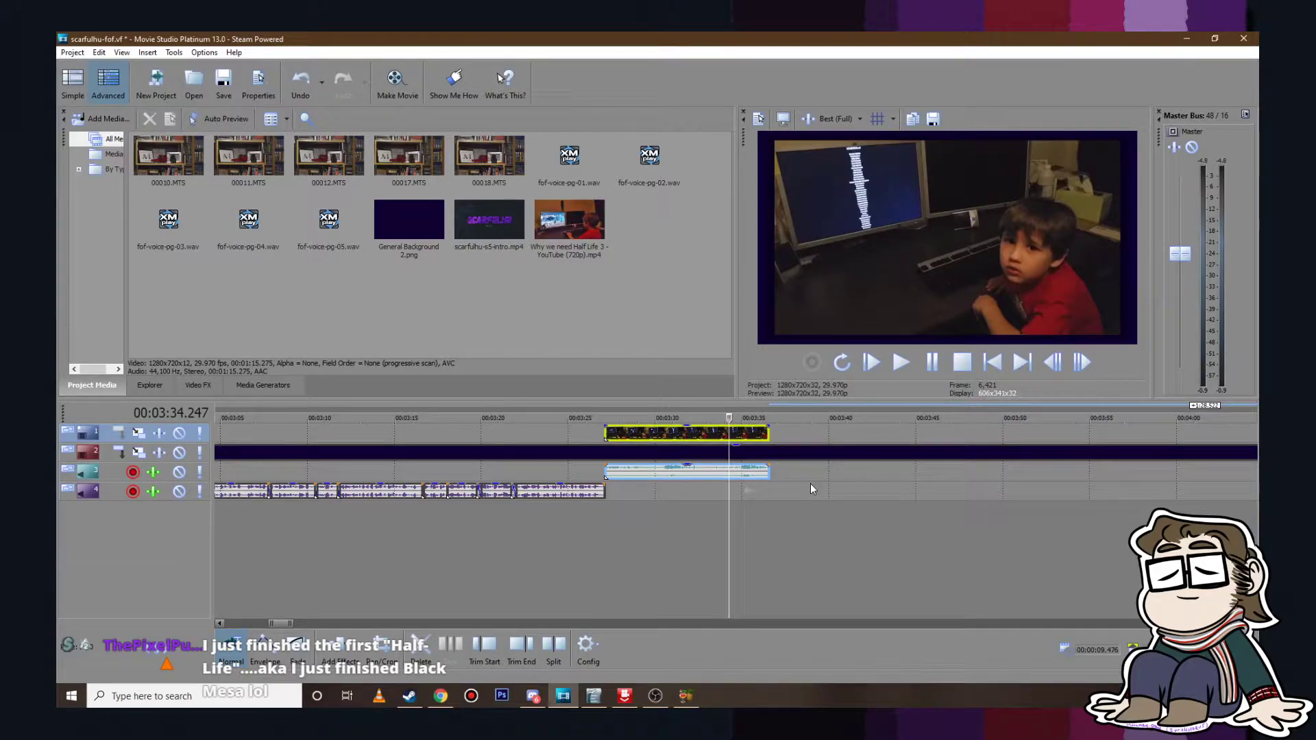
{"action": "scroll", "coordinate": [813, 488], "scroll_direction": "down", "scroll_amount": 8}
{"action": "left_click", "coordinate": [662, 478]}
{"action": "left_click_drag", "start_coordinate": [662, 480], "coordinate": [524, 503]}
{"action": "left_click", "coordinate": [594, 492]}
{"action": "left_click", "coordinate": [528, 497]}
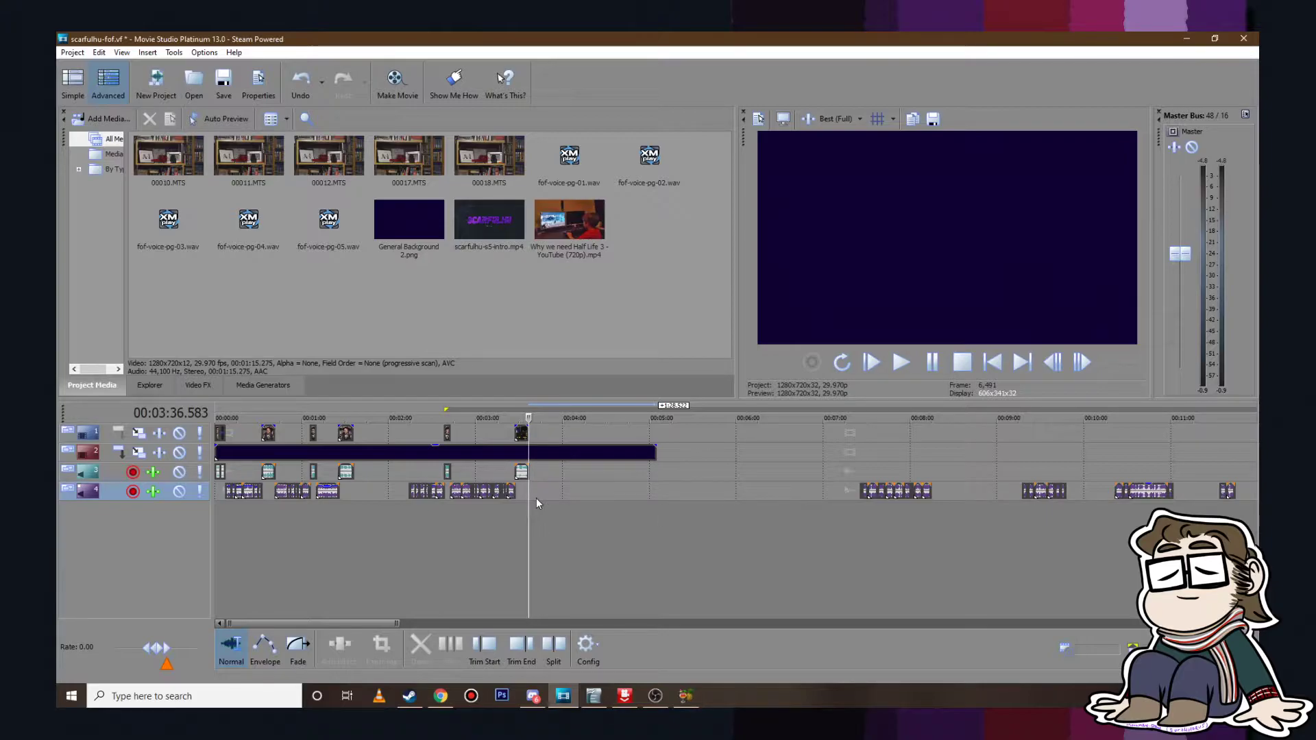
Step: Switch to the OpenOffice Writer script and highlight the line "[I wonder what's gonna happen in the next one]" in green
{"action": "left_click", "coordinate": [592, 695]}
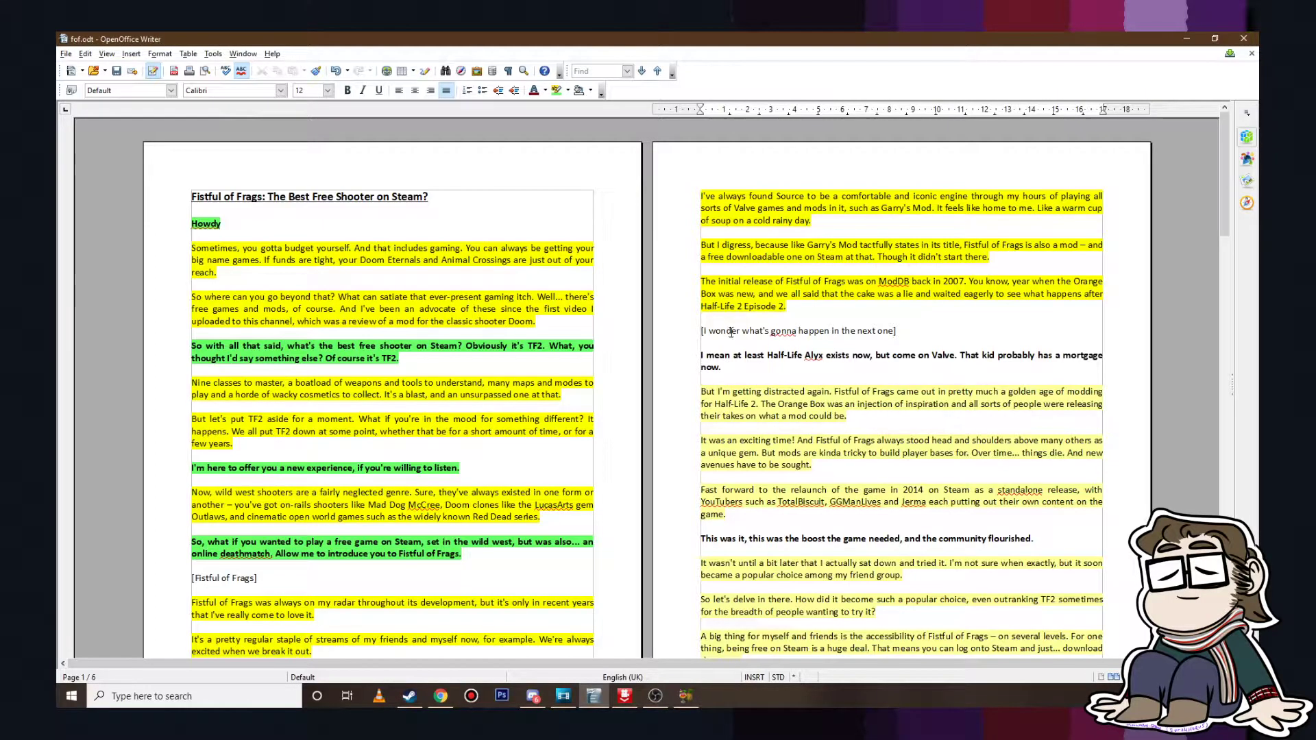
{"action": "left_click_drag", "start_coordinate": [700, 331], "coordinate": [895, 331]}
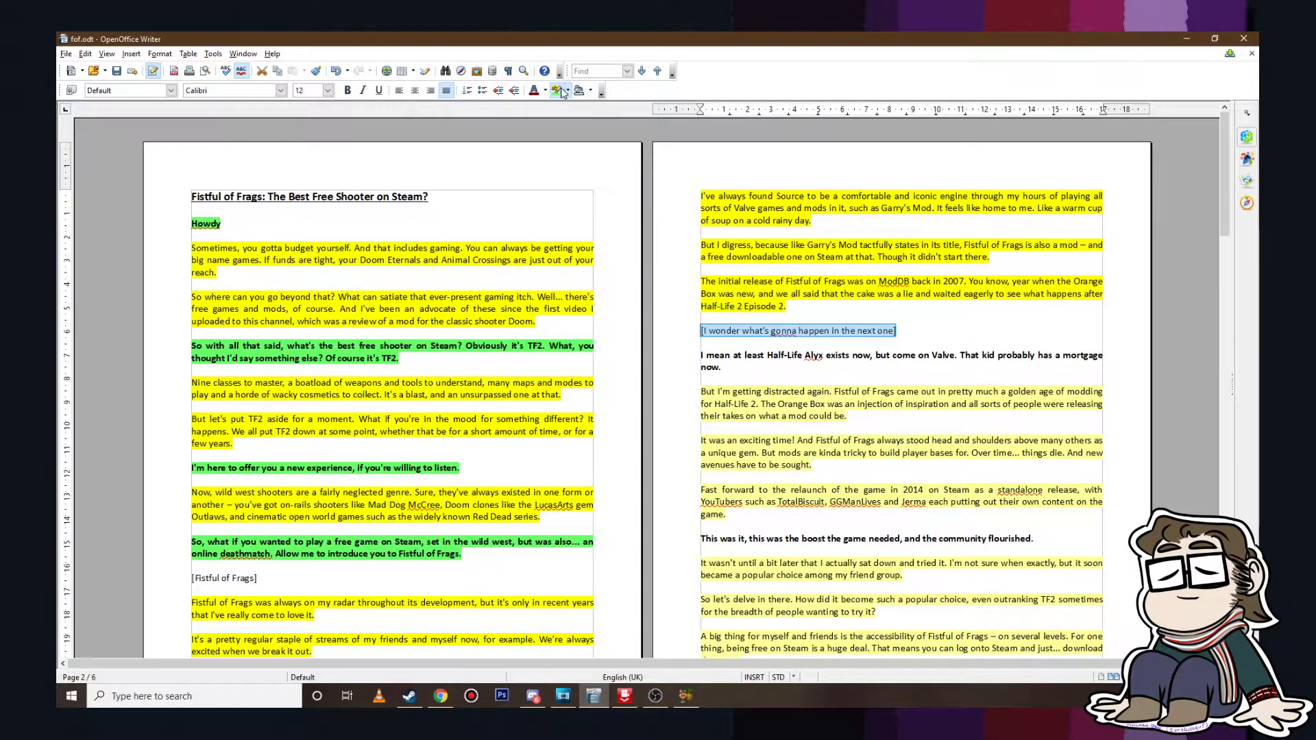
{"action": "left_click_drag", "start_coordinate": [699, 355], "coordinate": [774, 370]}
{"action": "left_click", "coordinate": [774, 376]}
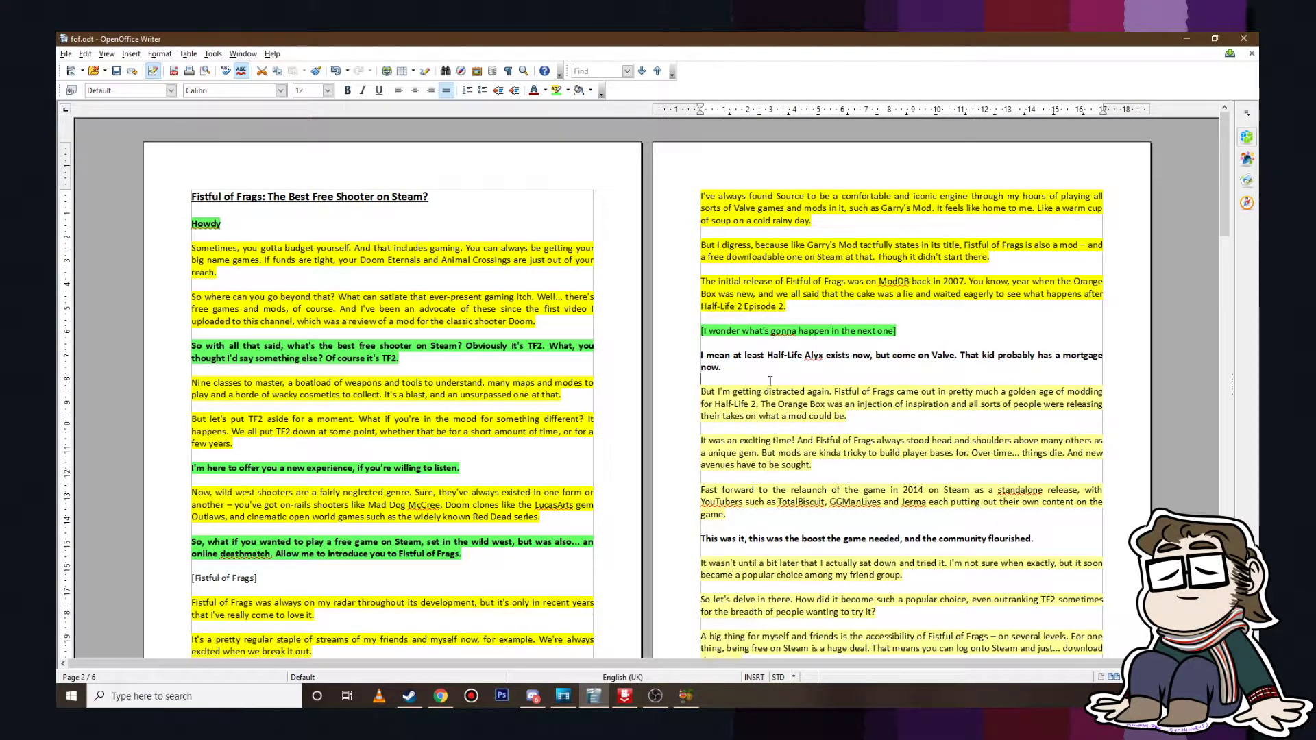
Step: Switch back to Movie Studio and trim the start of the remaining camera recording on the second video track to about 28:48
{"action": "left_click", "coordinate": [563, 696]}
{"action": "scroll", "coordinate": [742, 484], "scroll_direction": "down", "scroll_amount": 3}
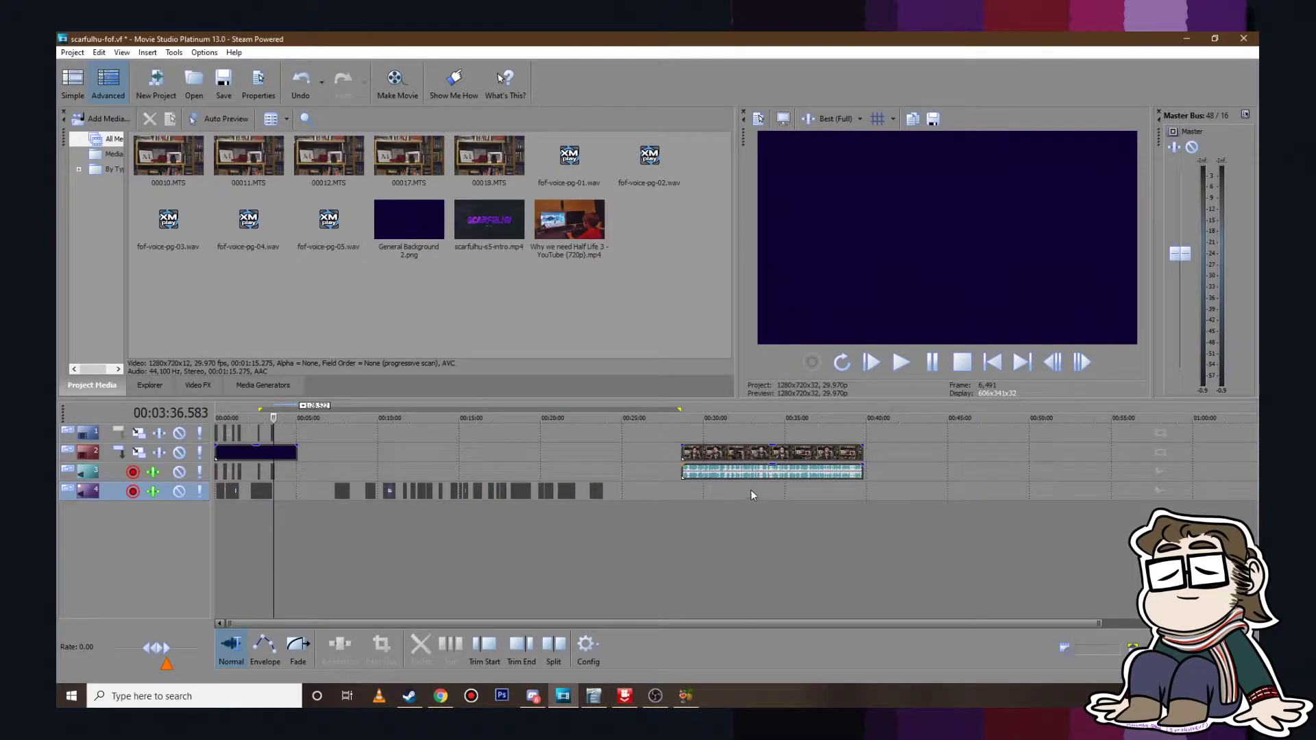
{"action": "left_click", "coordinate": [685, 429]}
{"action": "key", "text": "space"}
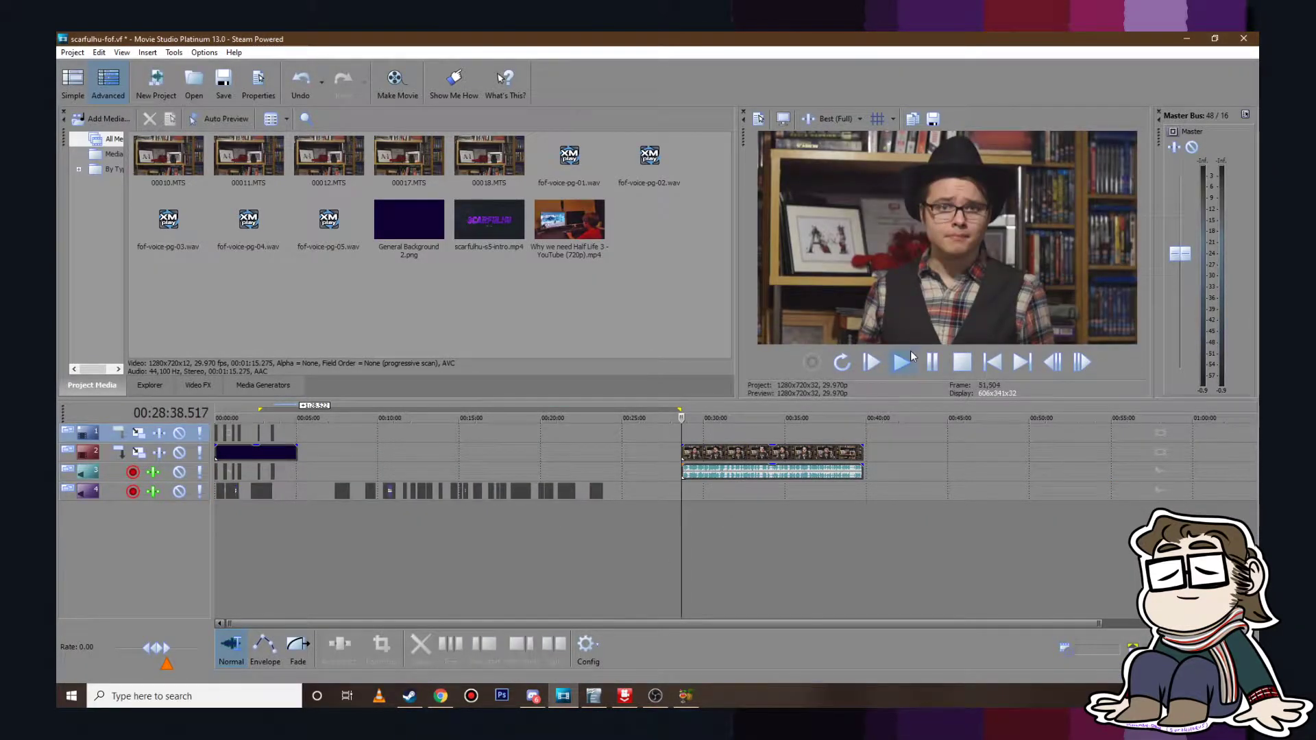
{"action": "scroll", "coordinate": [861, 455], "scroll_direction": "up", "scroll_amount": 5}
{"action": "scroll", "coordinate": [860, 457], "scroll_direction": "up", "scroll_amount": 3}
{"action": "key", "text": "Return"}
{"action": "left_click_drag", "start_coordinate": [724, 438], "coordinate": [864, 458]}
{"action": "left_click", "coordinate": [814, 455]}
{"action": "left_click_drag", "start_coordinate": [725, 456], "coordinate": [889, 456]}
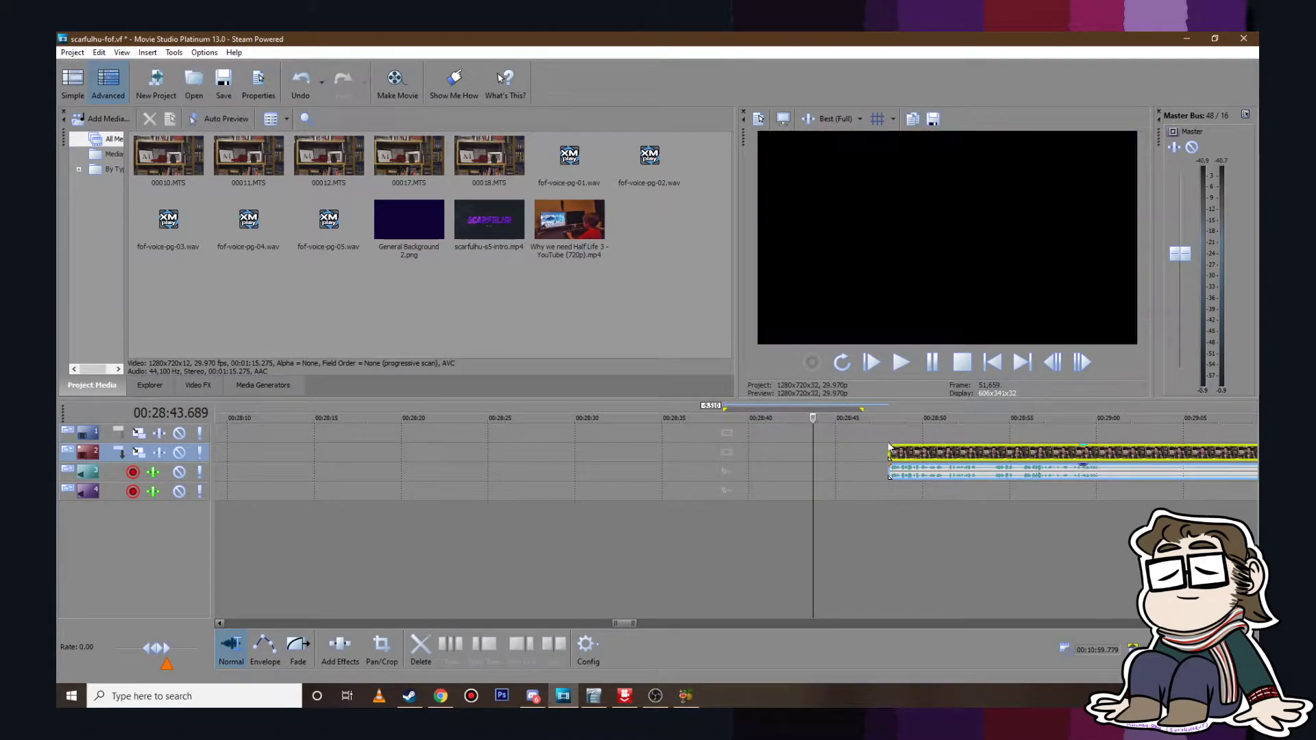
Step: Play the next take, split the recording after it at about 28:53 and trim the remainder's start to about 28:54
{"action": "left_click", "coordinate": [889, 434]}
{"action": "left_click", "coordinate": [902, 363]}
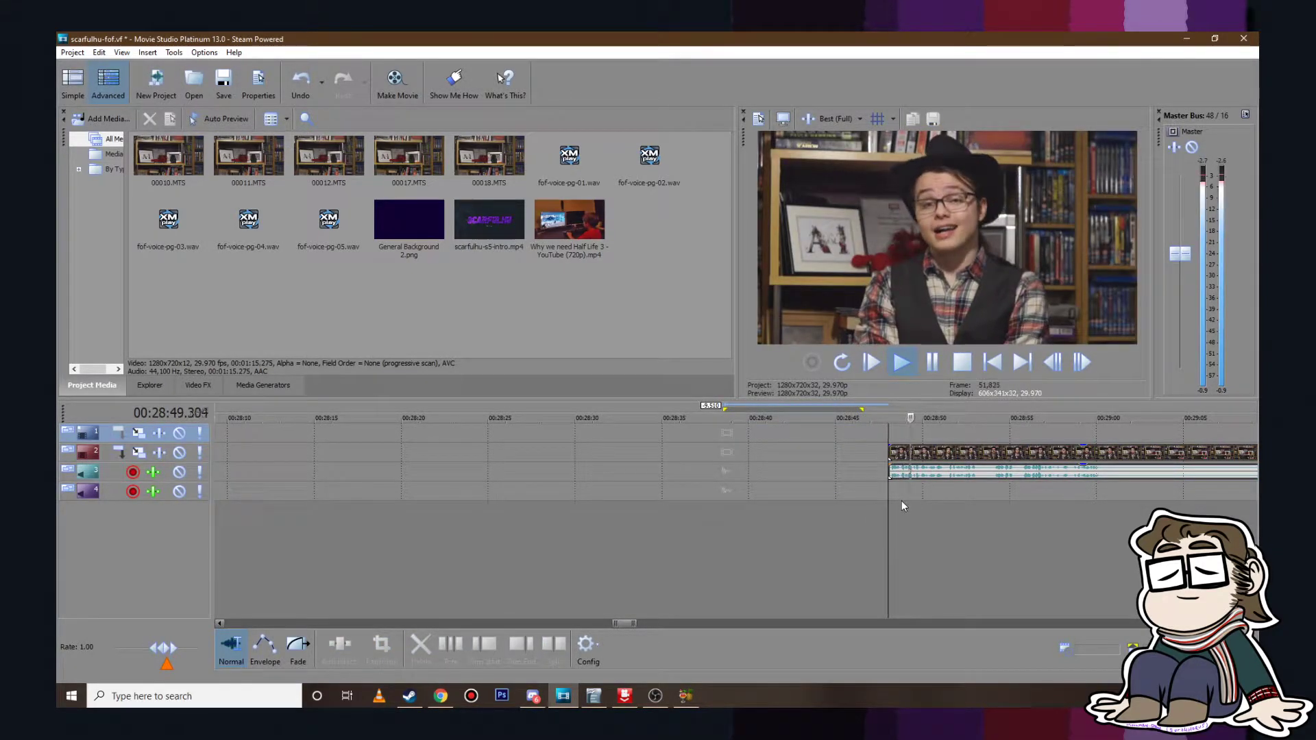
{"action": "scroll", "coordinate": [946, 466], "scroll_direction": "down", "scroll_amount": 3}
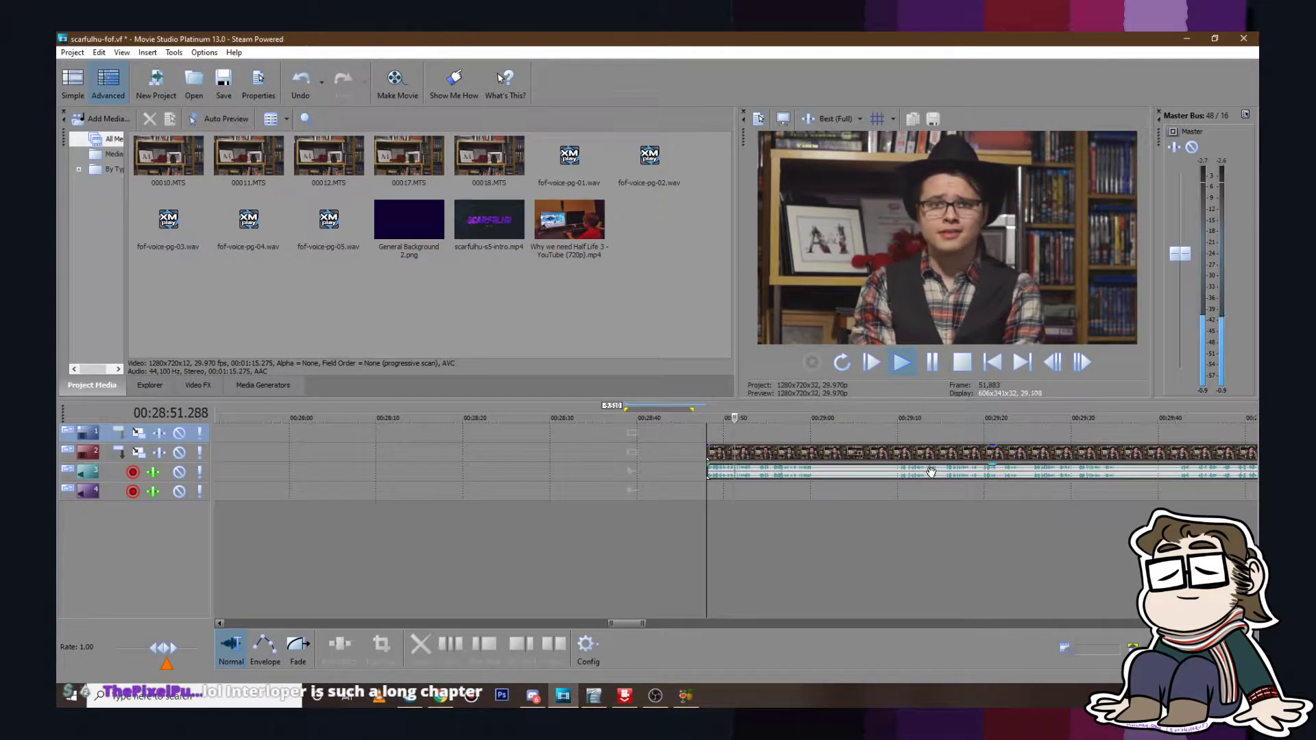
{"action": "left_click", "coordinate": [932, 362]}
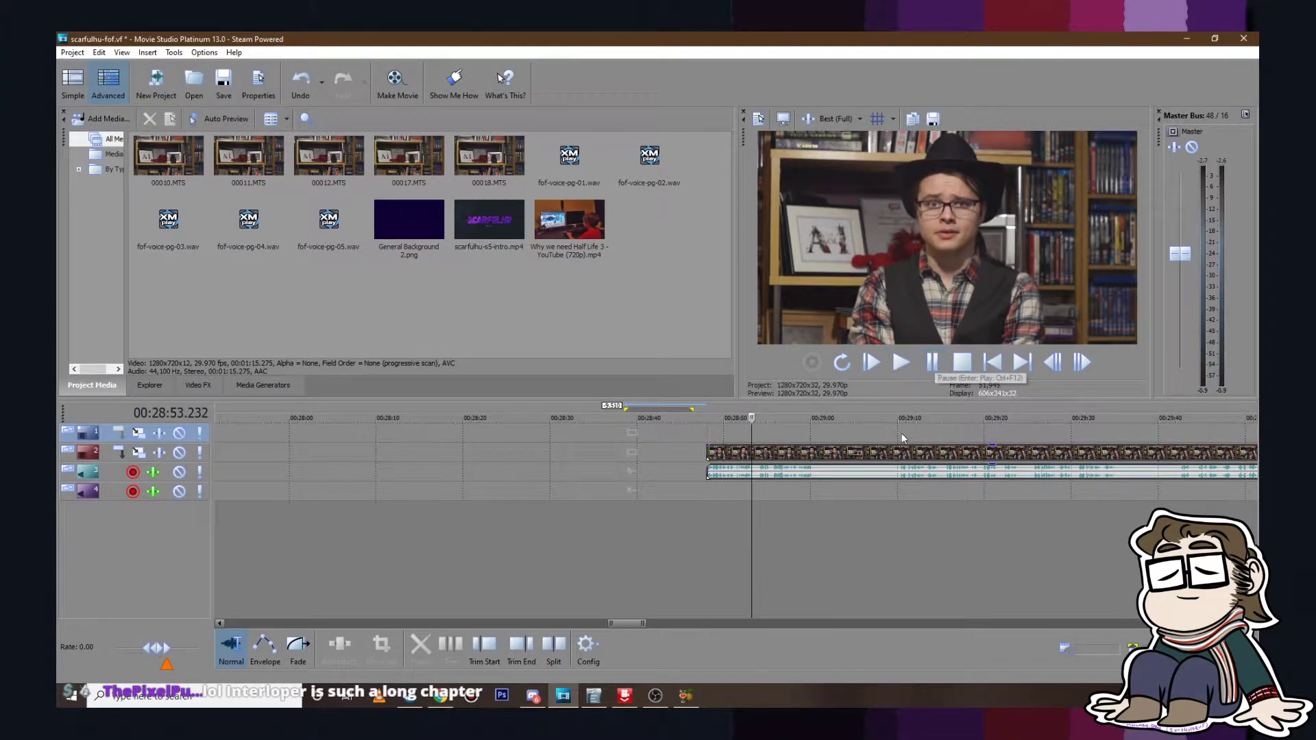
{"action": "scroll", "coordinate": [783, 436], "scroll_direction": "up", "scroll_amount": 4}
{"action": "left_click", "coordinate": [732, 454]}
{"action": "key", "text": "s"}
{"action": "left_click_drag", "start_coordinate": [754, 452], "coordinate": [792, 452]}
{"action": "left_click", "coordinate": [770, 431]}
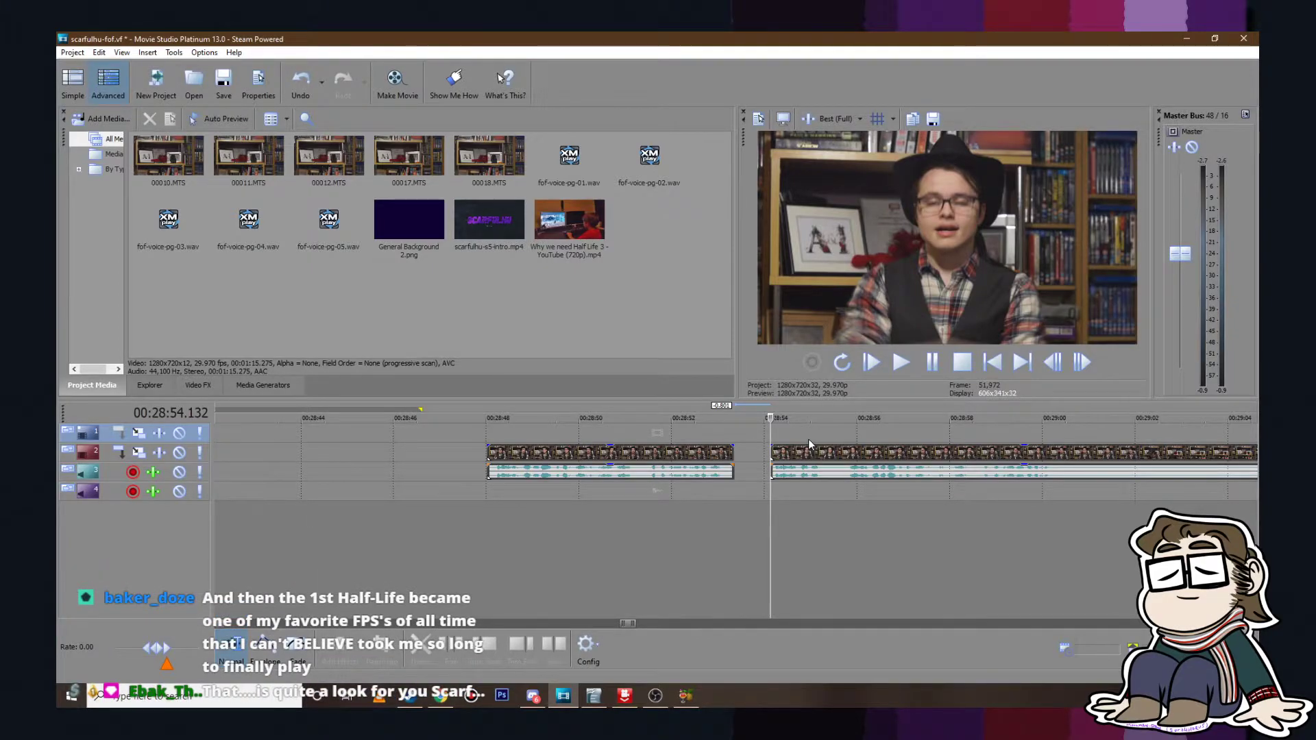
Step: Play the following take, split the recording at about 29:00.5 and trim the remainder's start to about 29:10
{"action": "key", "text": "space"}
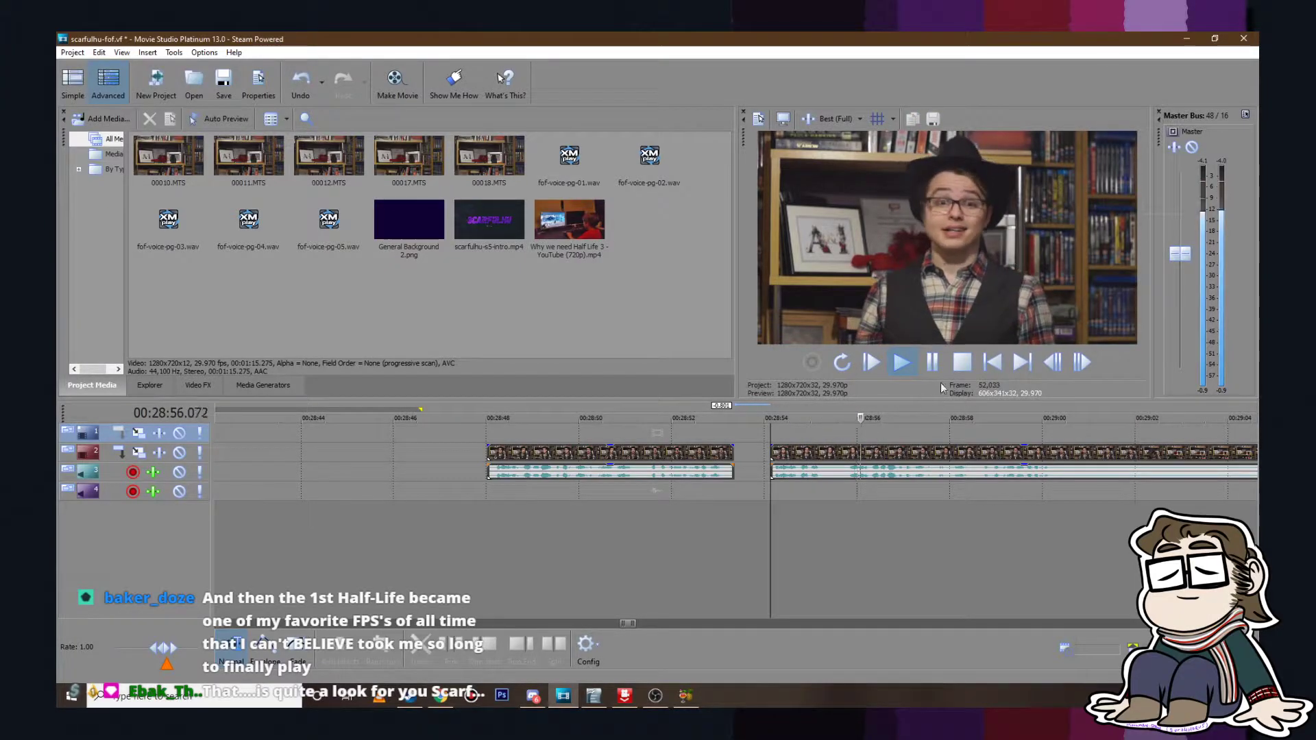
{"action": "left_click", "coordinate": [936, 365]}
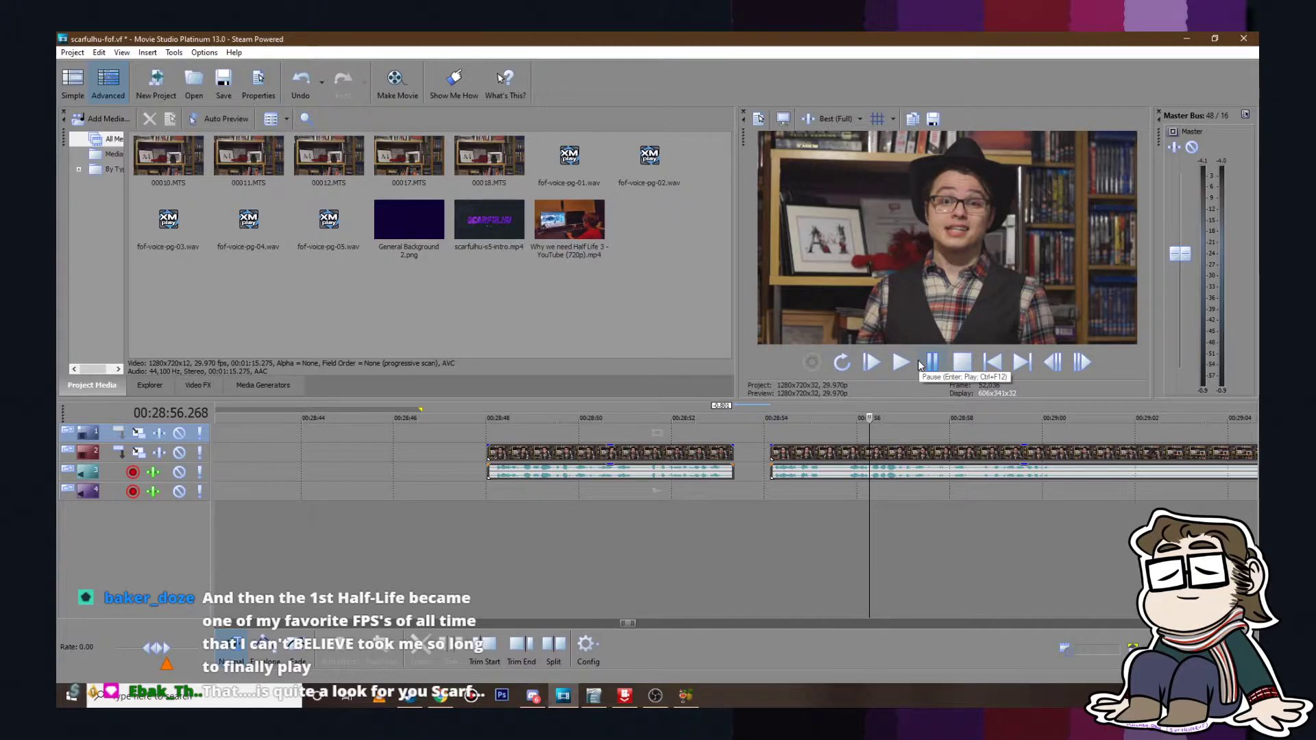
{"action": "left_click", "coordinate": [921, 363]}
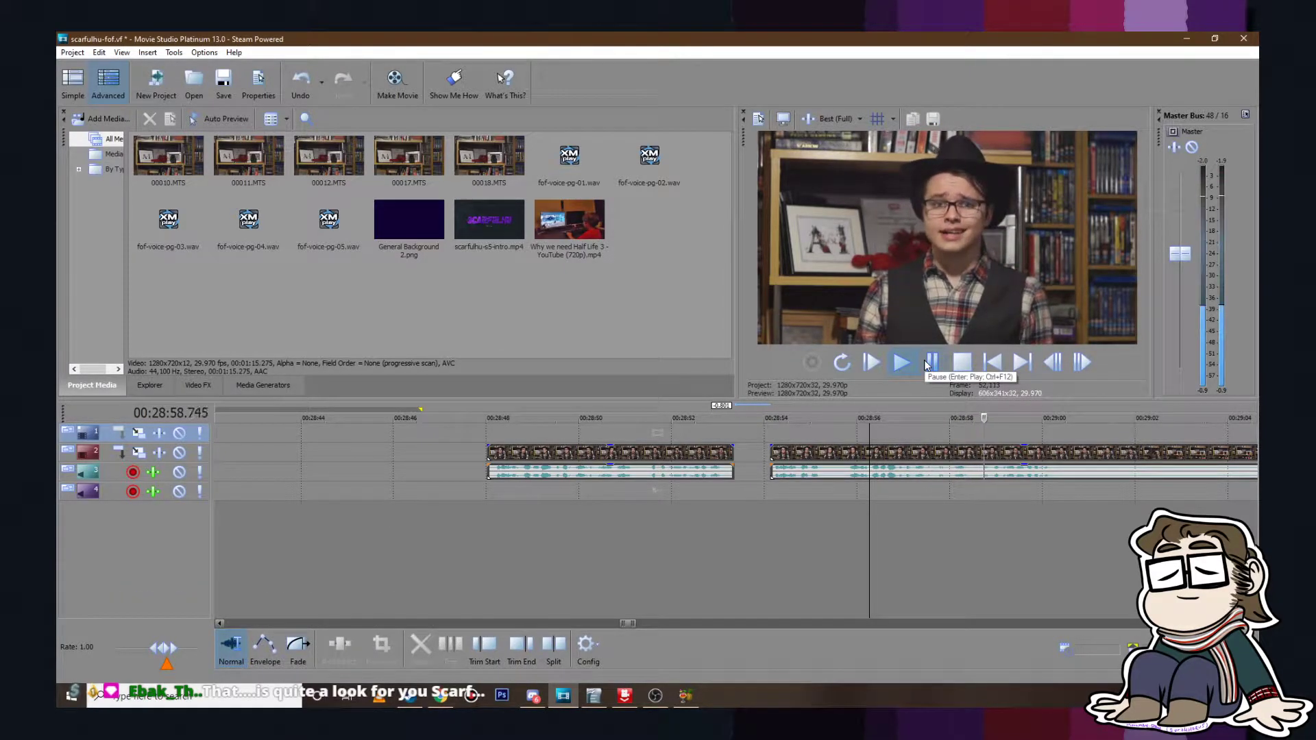
{"action": "left_click", "coordinate": [927, 364]}
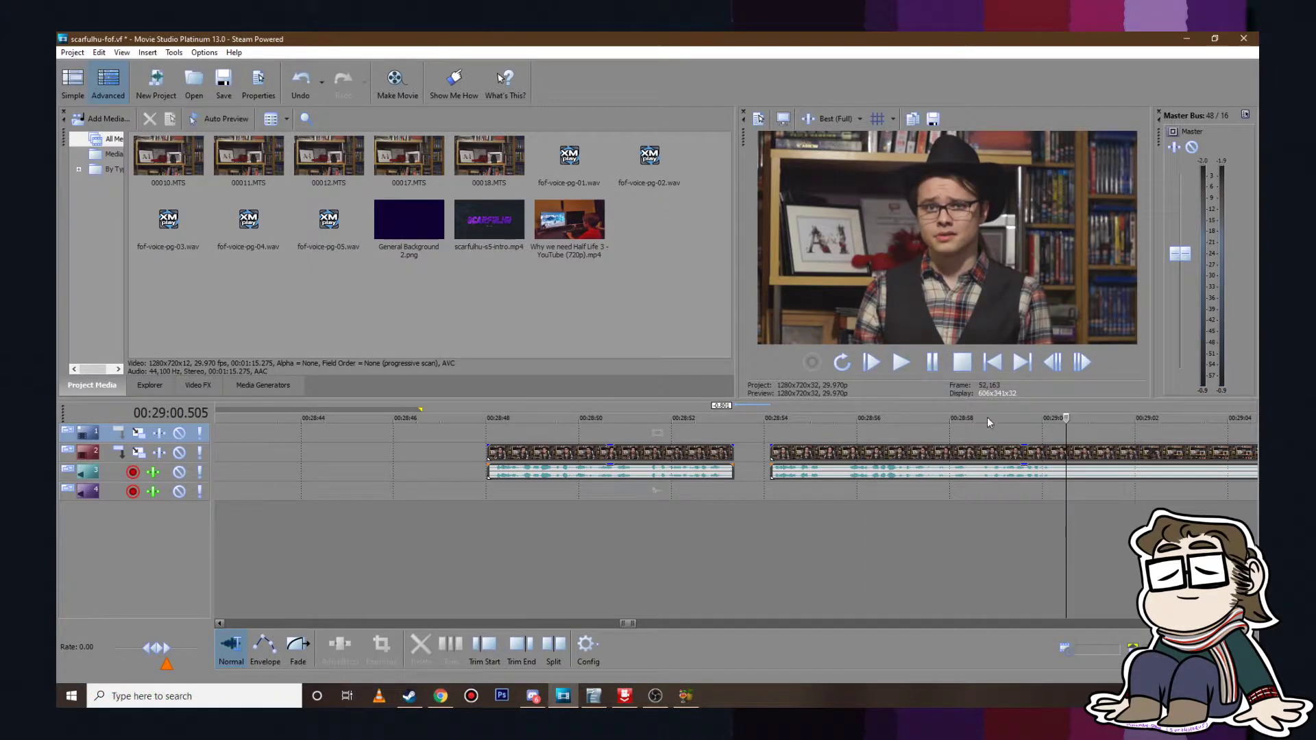
{"action": "left_click", "coordinate": [1058, 452]}
{"action": "scroll", "coordinate": [731, 466], "scroll_direction": "down", "scroll_amount": 3}
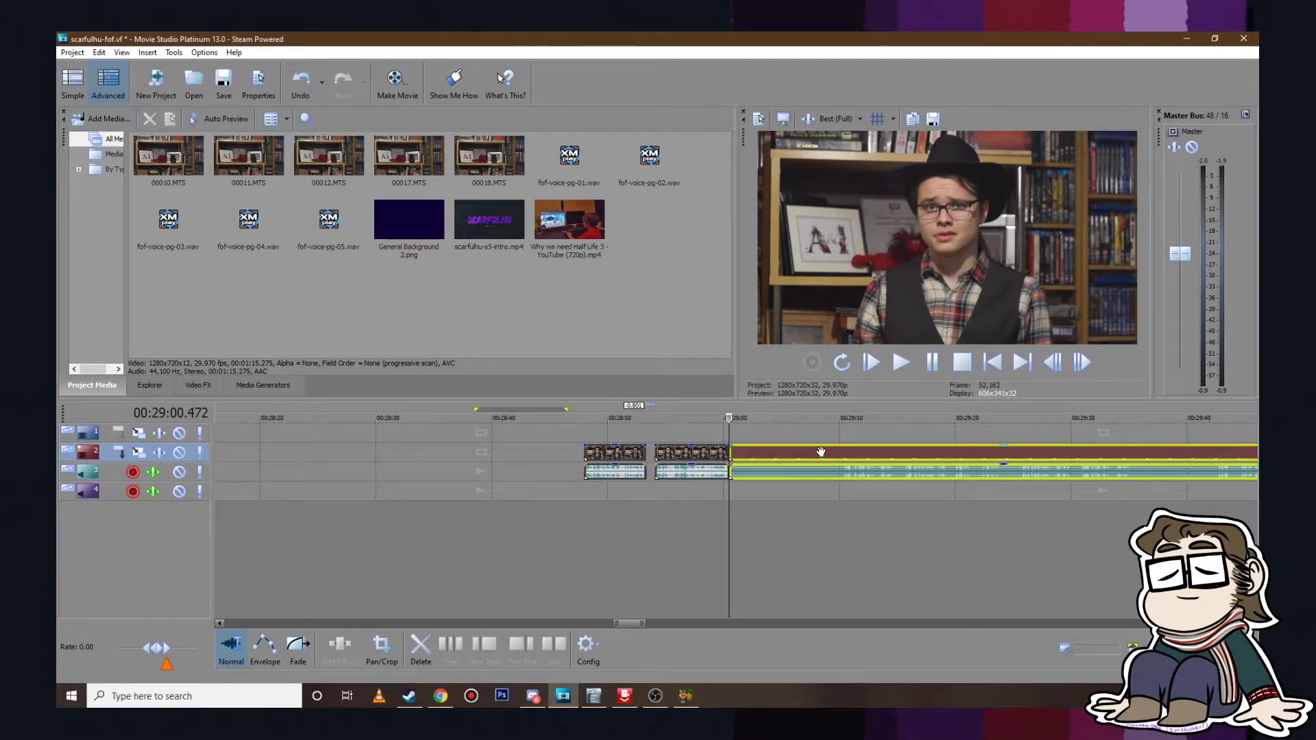
{"action": "left_click_drag", "start_coordinate": [731, 466], "coordinate": [838, 466]}
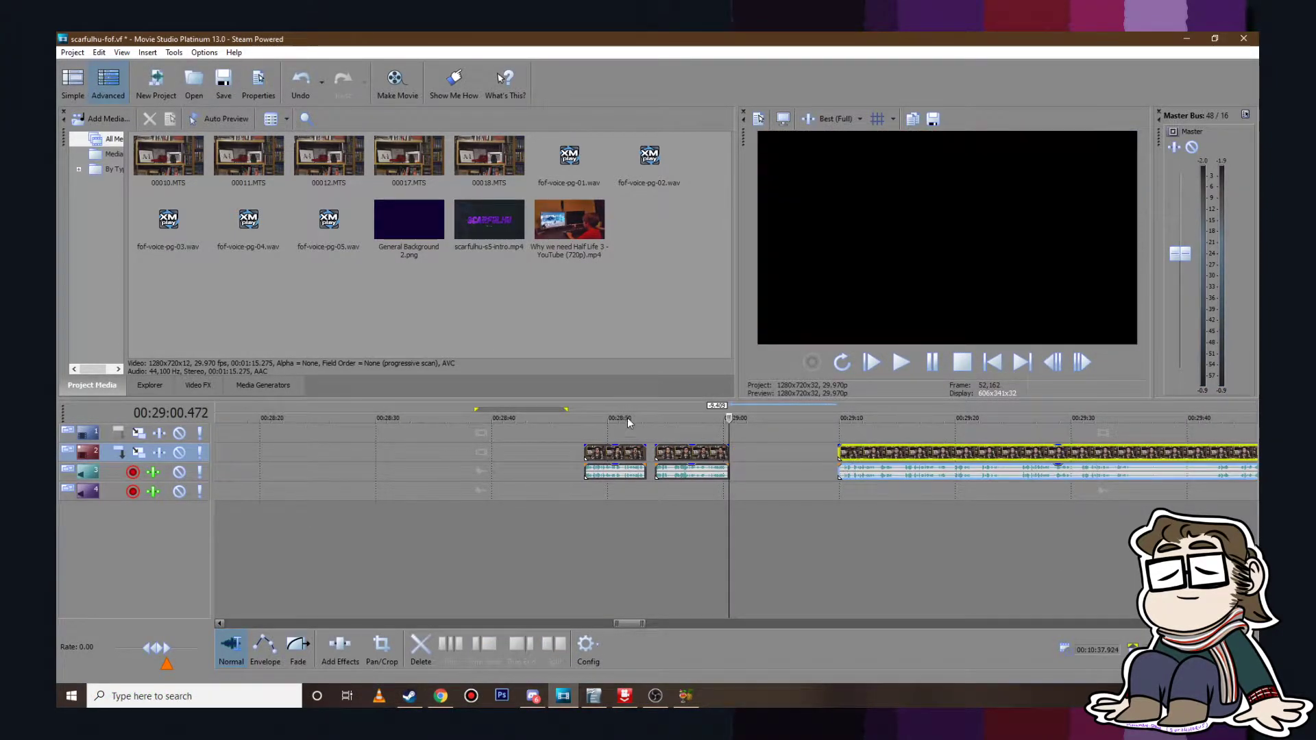
Step: Replay the first of the two separated takes from its start at about 28:48
{"action": "left_click", "coordinate": [584, 439]}
{"action": "left_click", "coordinate": [899, 359]}
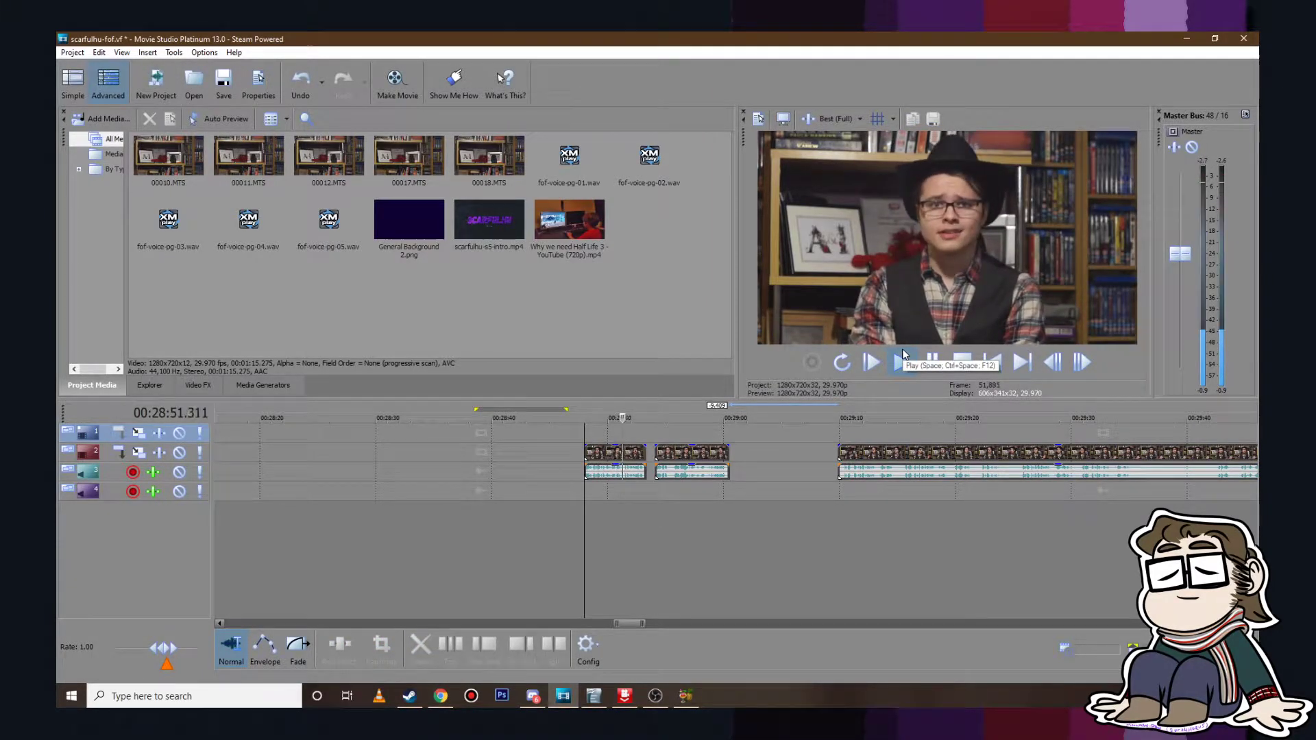
{"action": "left_click", "coordinate": [931, 362]}
{"action": "scroll", "coordinate": [688, 459], "scroll_direction": "up", "scroll_amount": 2}
{"action": "left_click", "coordinate": [647, 429]}
{"action": "left_click", "coordinate": [626, 426]}
Step: Play the opening of the second take and trim its start to about 28:55.7
{"action": "left_click", "coordinate": [762, 425]}
{"action": "left_click", "coordinate": [909, 357]}
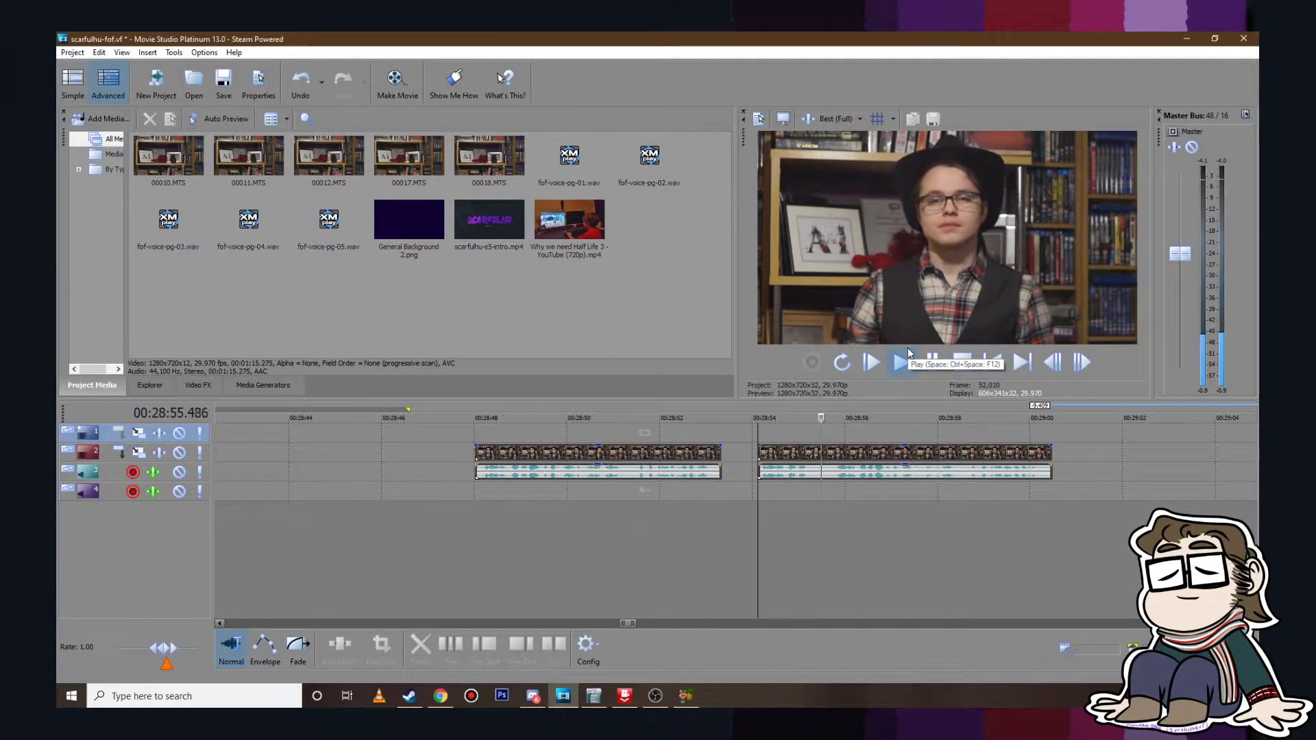
{"action": "key", "text": "Return"}
{"action": "left_click_drag", "start_coordinate": [762, 450], "coordinate": [830, 450]}
{"action": "left_click", "coordinate": [830, 432]}
Step: Play the trimmed second take and extend its end by 0.167 s
{"action": "left_click", "coordinate": [914, 362]}
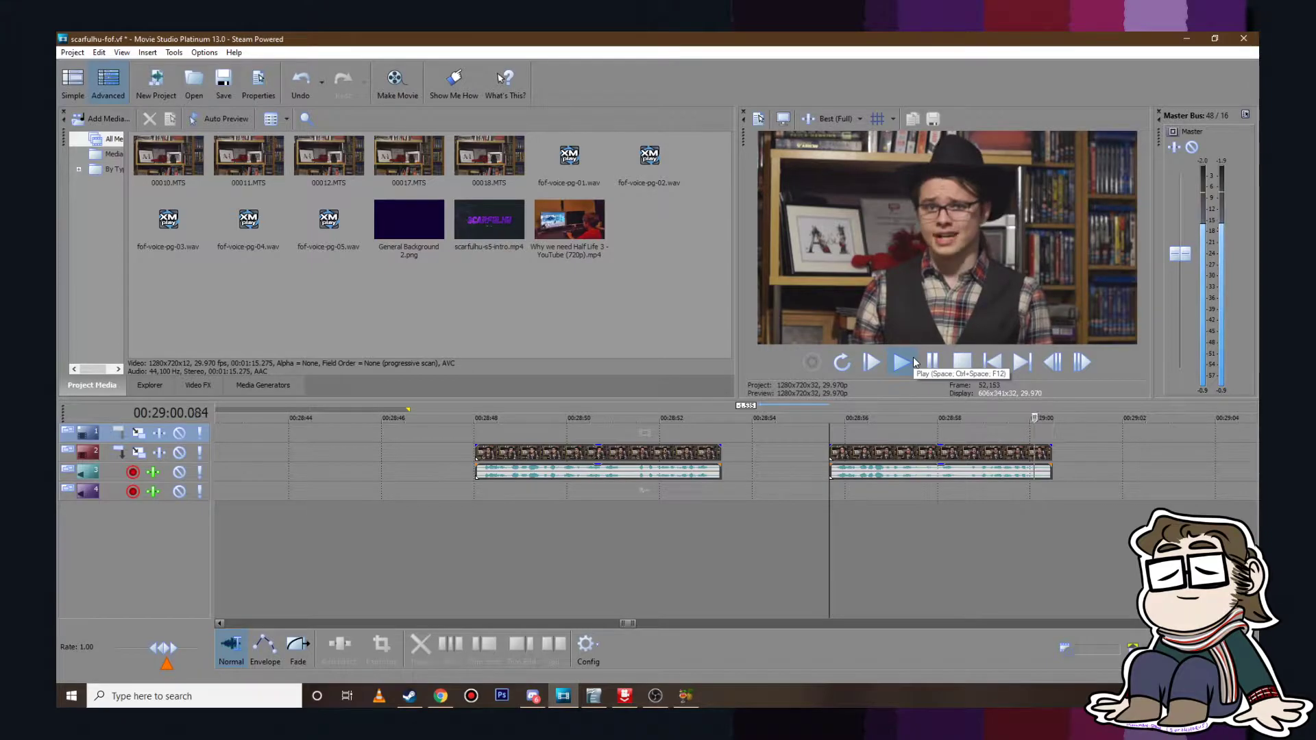
{"action": "left_click", "coordinate": [961, 362]}
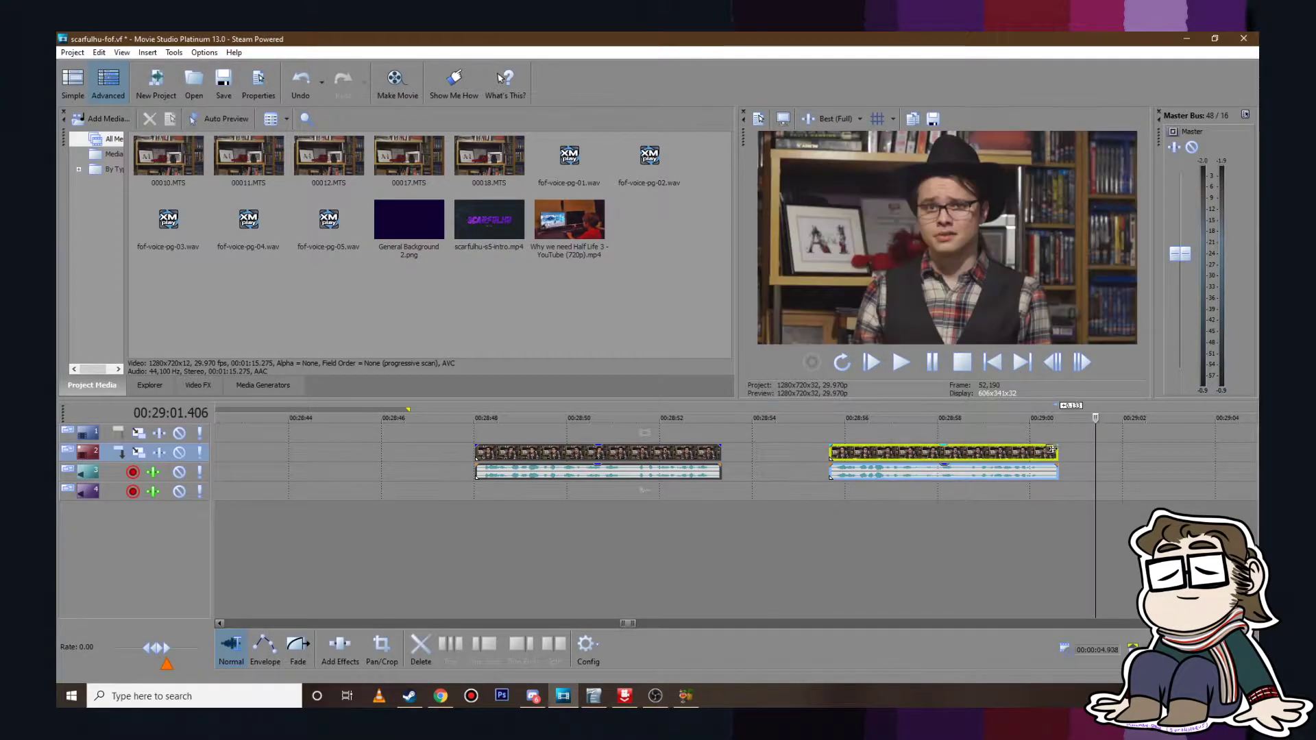
{"action": "left_click", "coordinate": [900, 362]}
{"action": "right_click", "coordinate": [920, 359]}
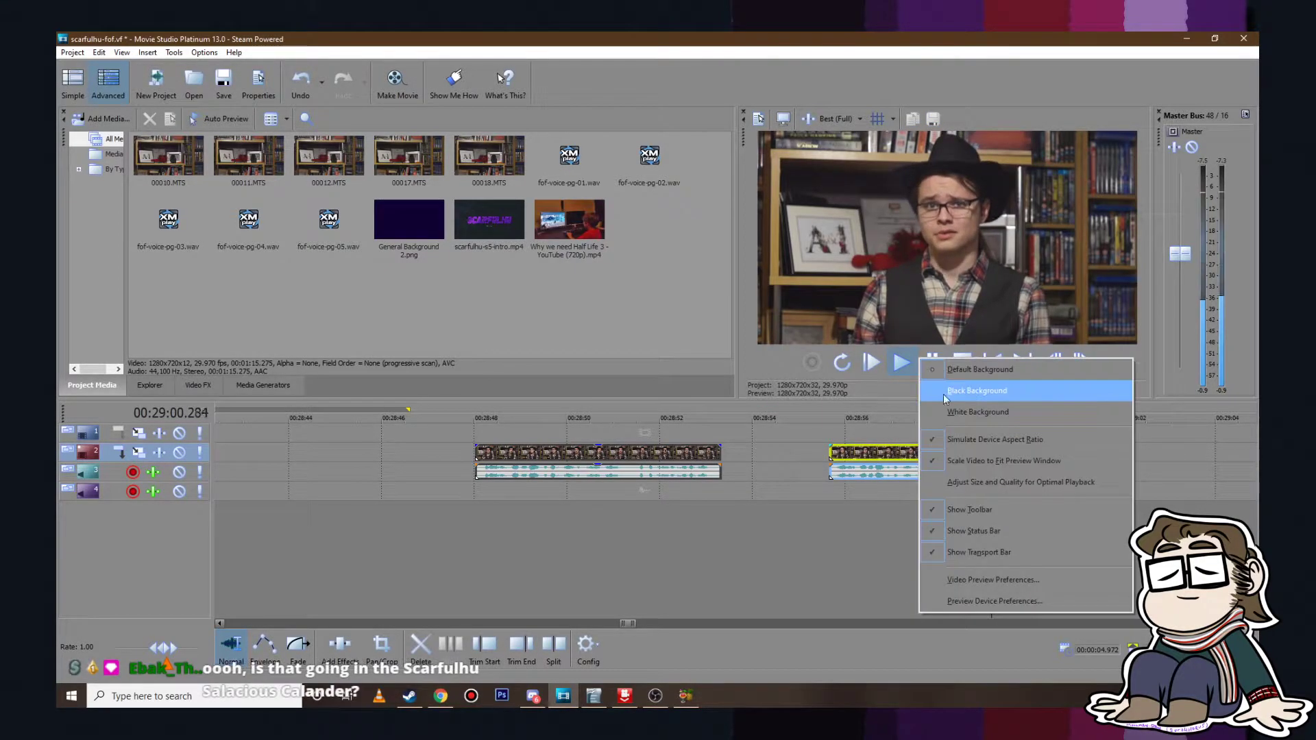
{"action": "left_click", "coordinate": [1227, 451]}
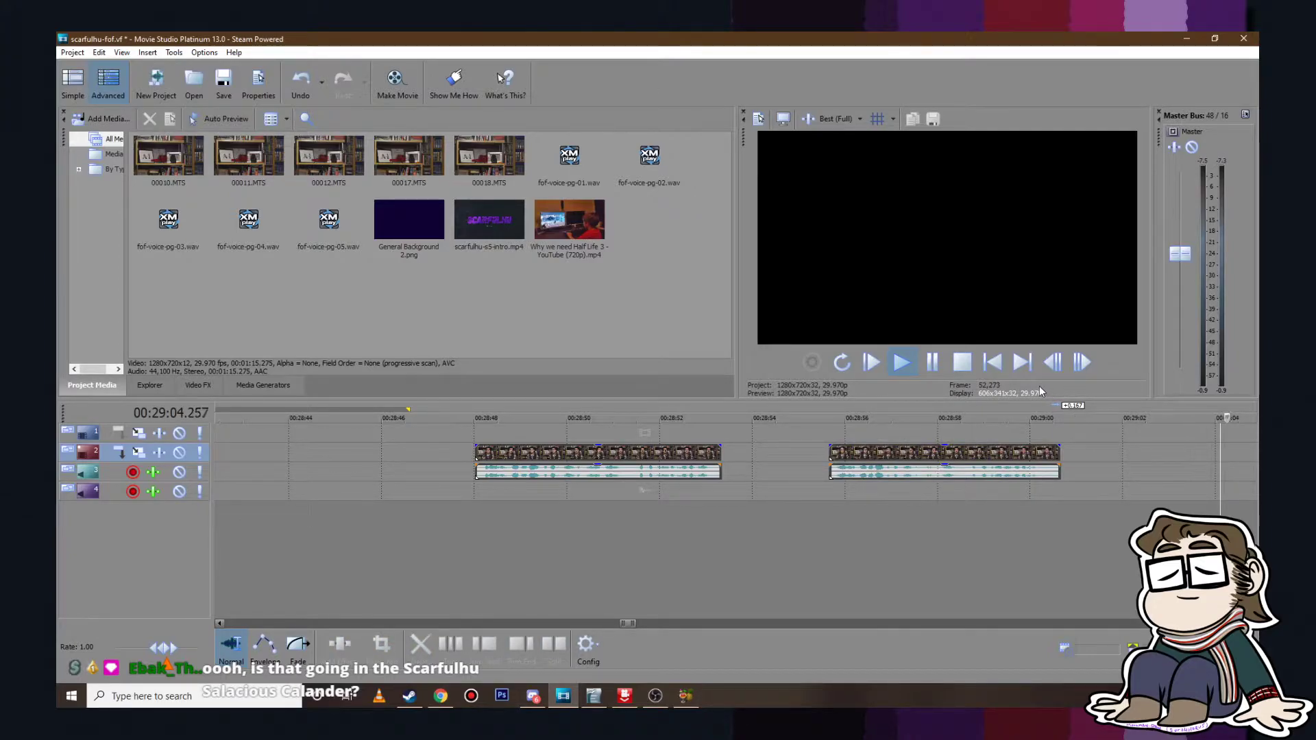
{"action": "left_click", "coordinate": [933, 363]}
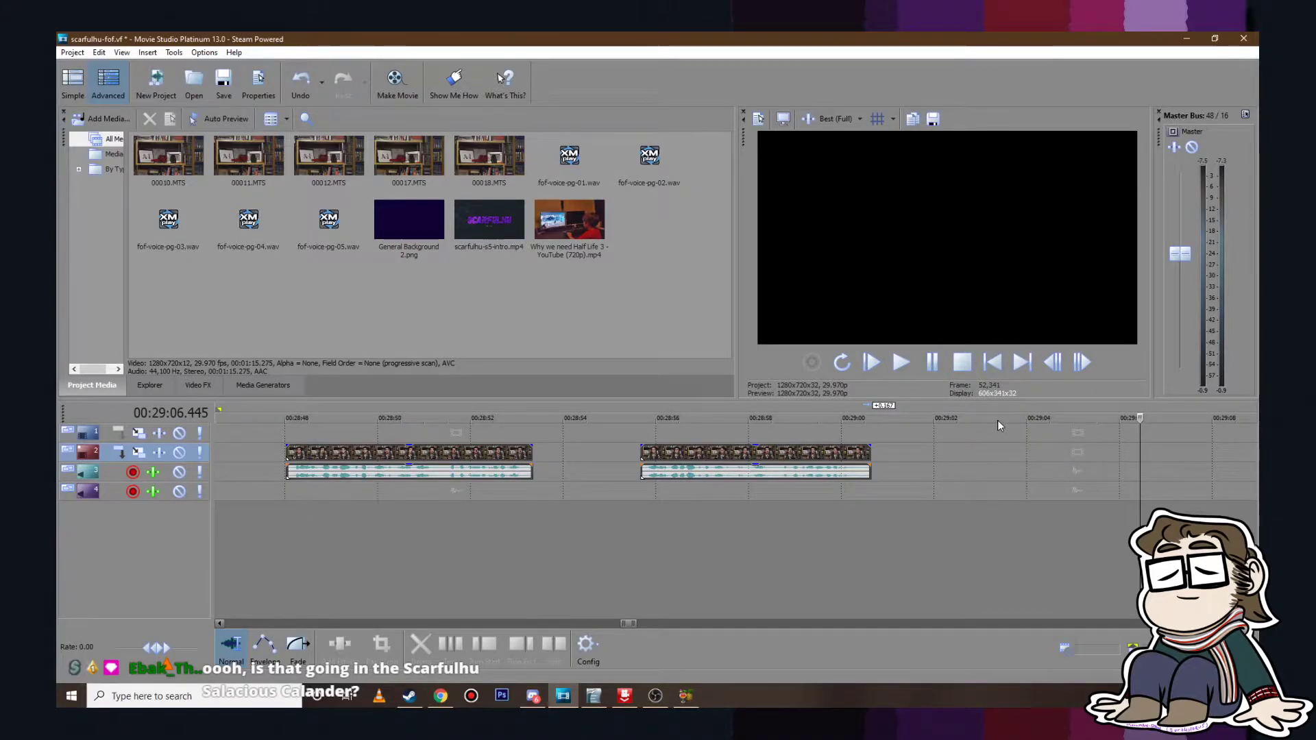
Step: Replay the second take and delete the first take between about 28:48 and 28:53
{"action": "scroll", "coordinate": [997, 420], "scroll_direction": "down", "scroll_amount": 3}
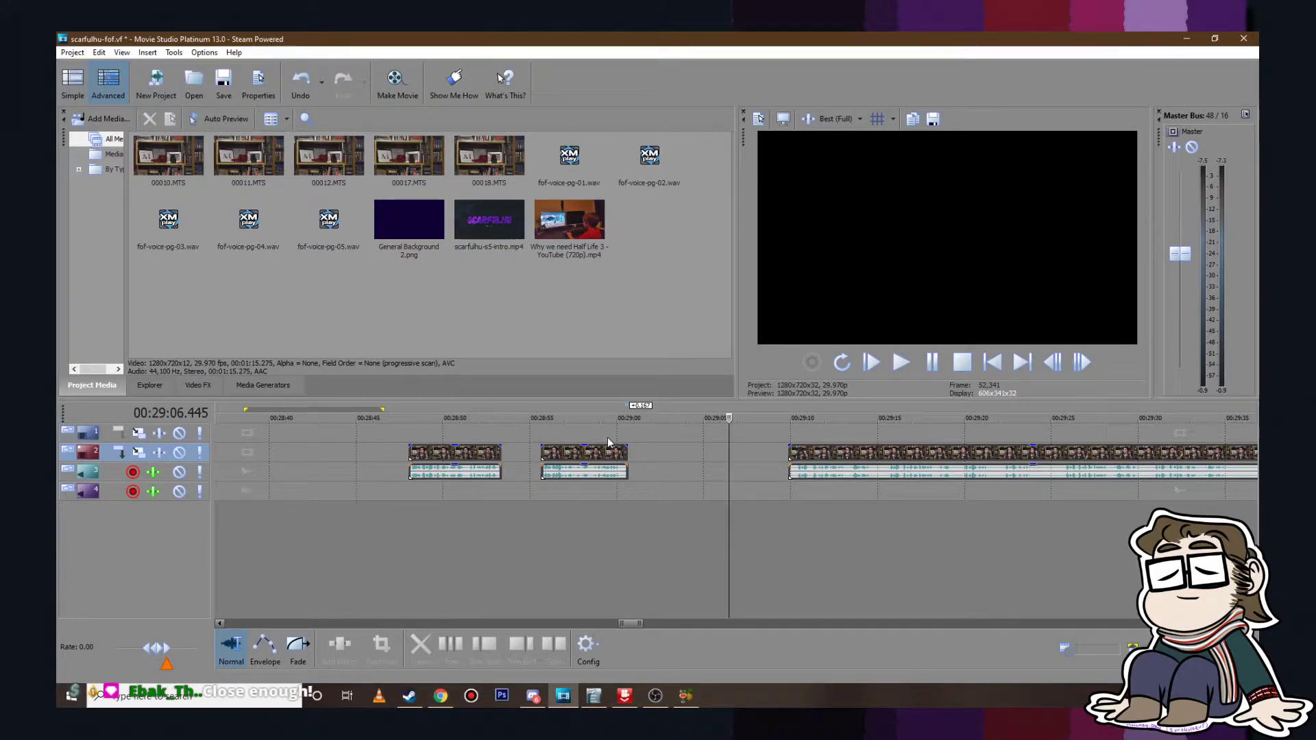
{"action": "scroll", "coordinate": [483, 440], "scroll_direction": "down", "scroll_amount": 2}
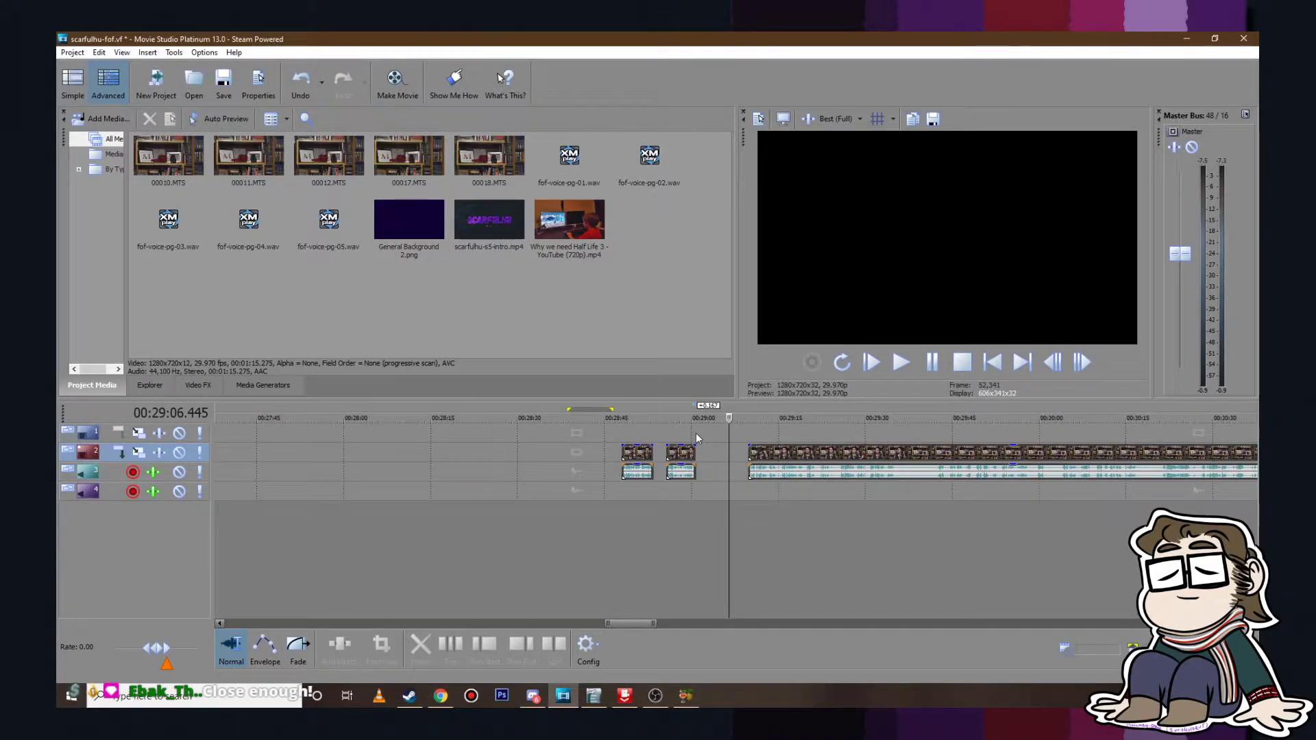
{"action": "left_click", "coordinate": [668, 438]}
{"action": "left_click", "coordinate": [906, 365]}
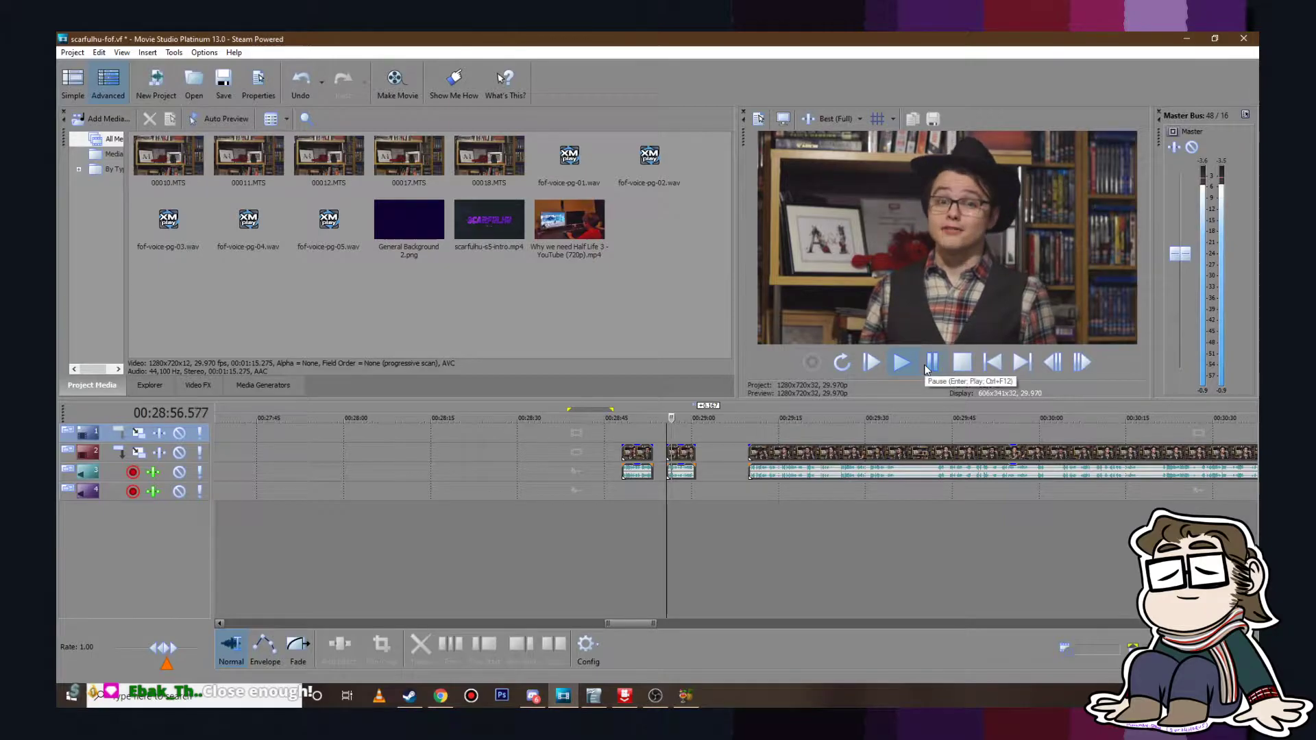
{"action": "key", "text": "Up"}
{"action": "key", "text": "Up"}
{"action": "key", "text": "Up"}
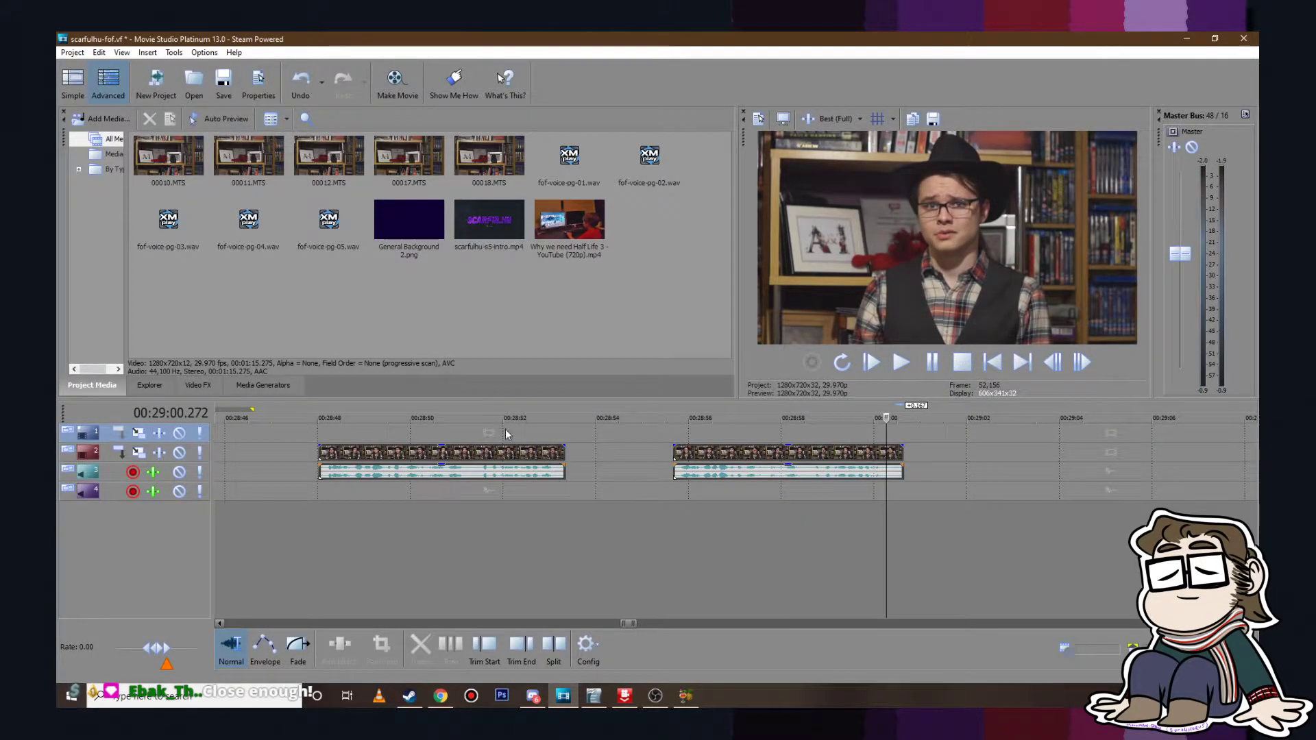
{"action": "left_click", "coordinate": [473, 453]}
{"action": "key", "text": "Delete"}
Step: Cut the kept take at about 28:56 from the second video track
{"action": "key", "text": "Down"}
{"action": "key", "text": "Down"}
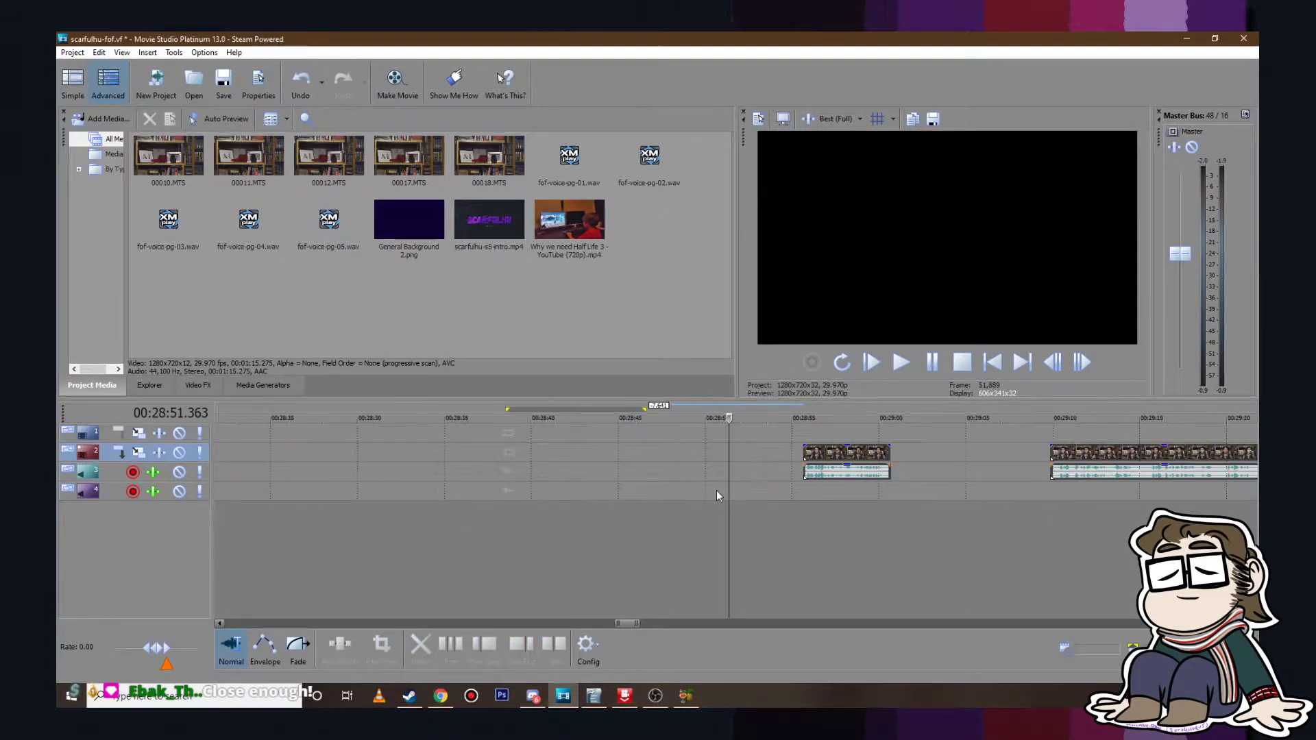
{"action": "right_click", "coordinate": [841, 456]}
{"action": "left_click", "coordinate": [874, 391]}
Step: Paste the cut take onto the first video track at about 5:27, past the end of the continuous background
{"action": "key", "text": "Down"}
{"action": "key", "text": "Down"}
{"action": "key", "text": "Down"}
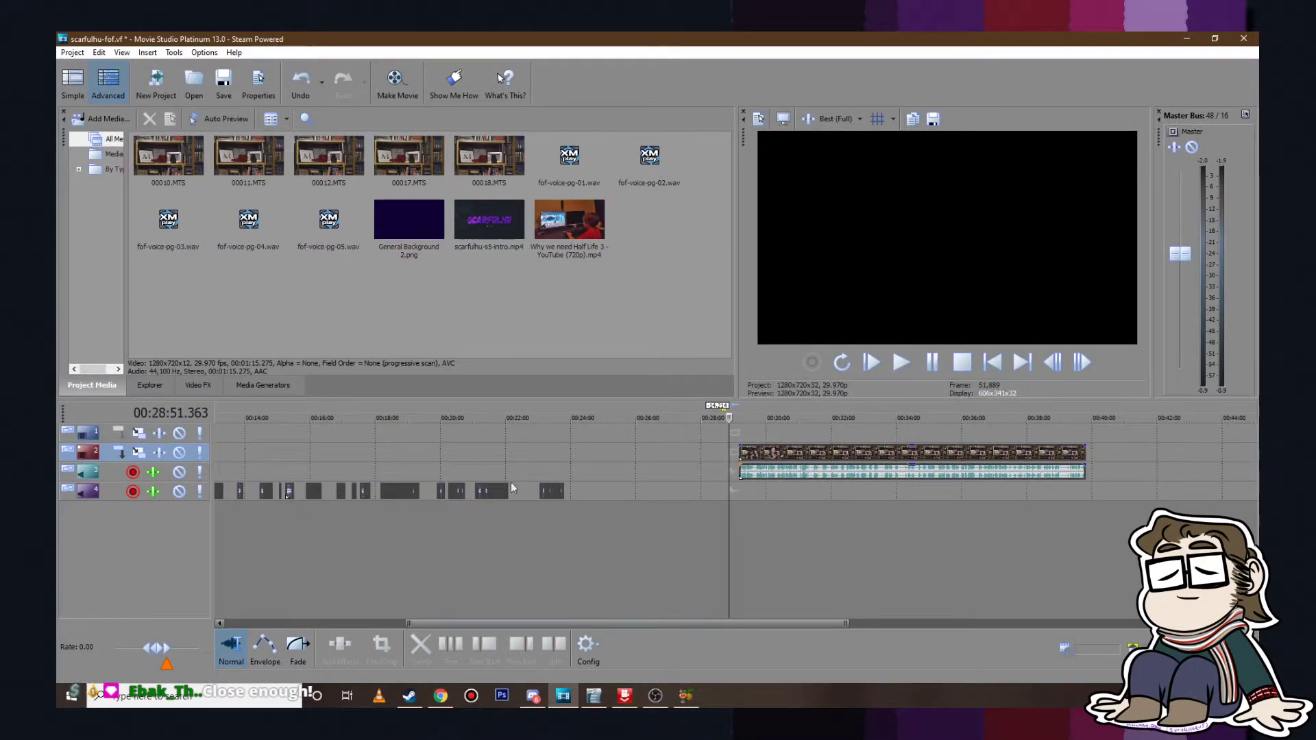
{"action": "key", "text": "Down"}
{"action": "key", "text": "Down"}
{"action": "left_click", "coordinate": [279, 434]}
{"action": "scroll", "coordinate": [279, 435], "scroll_direction": "up", "scroll_amount": 8}
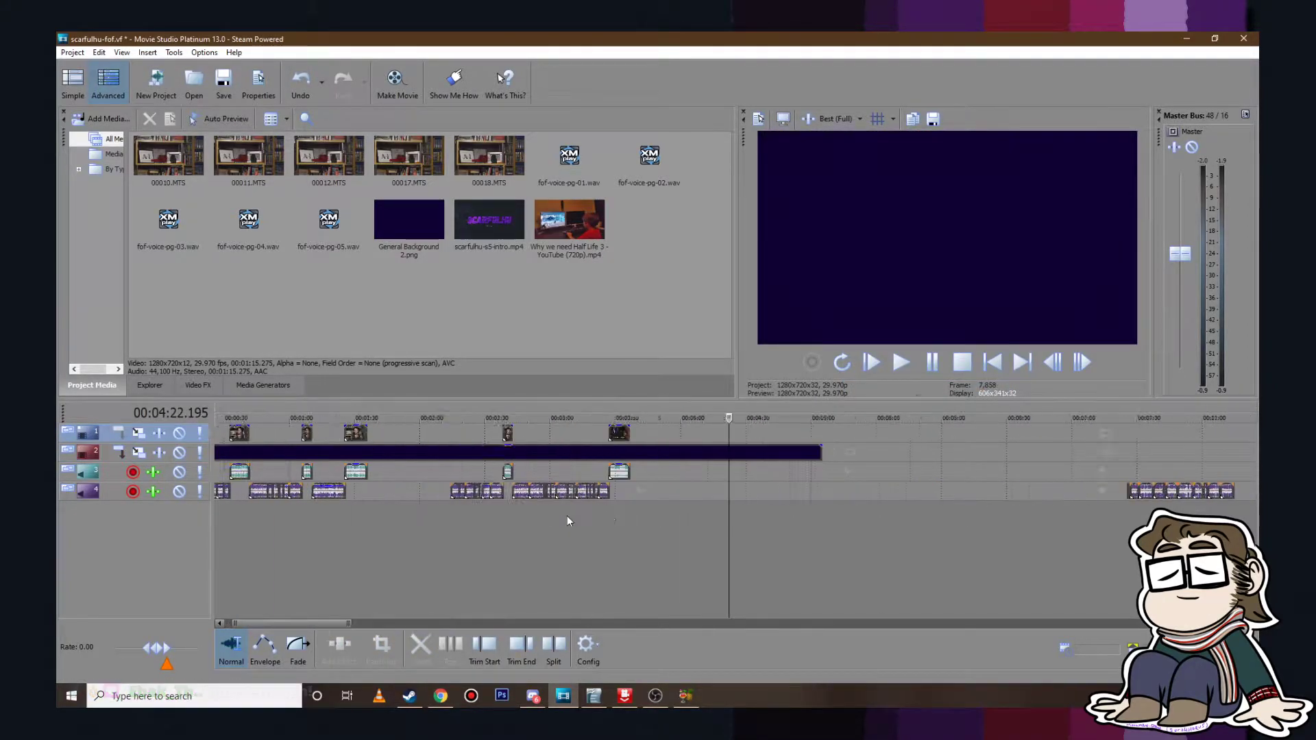
{"action": "right_click", "coordinate": [623, 497]}
{"action": "left_click", "coordinate": [918, 438]}
{"action": "right_click", "coordinate": [918, 438]}
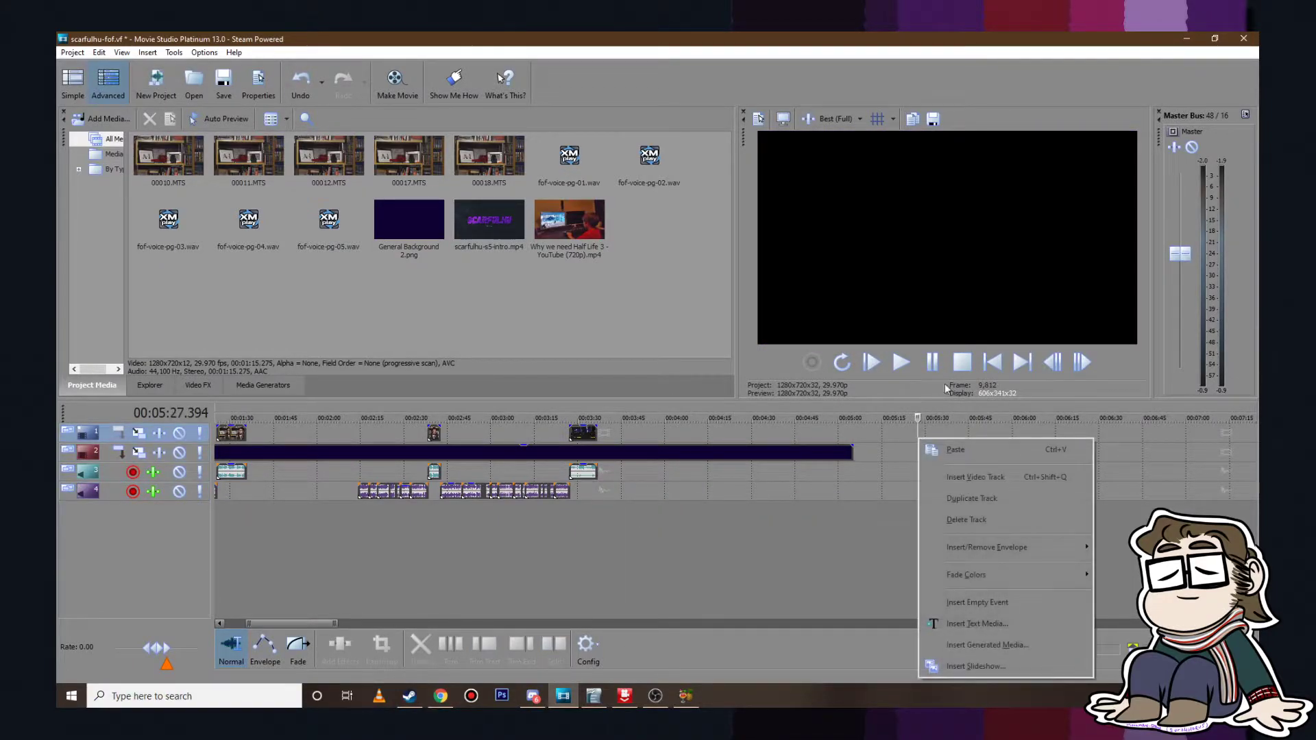
{"action": "left_click", "coordinate": [978, 453]}
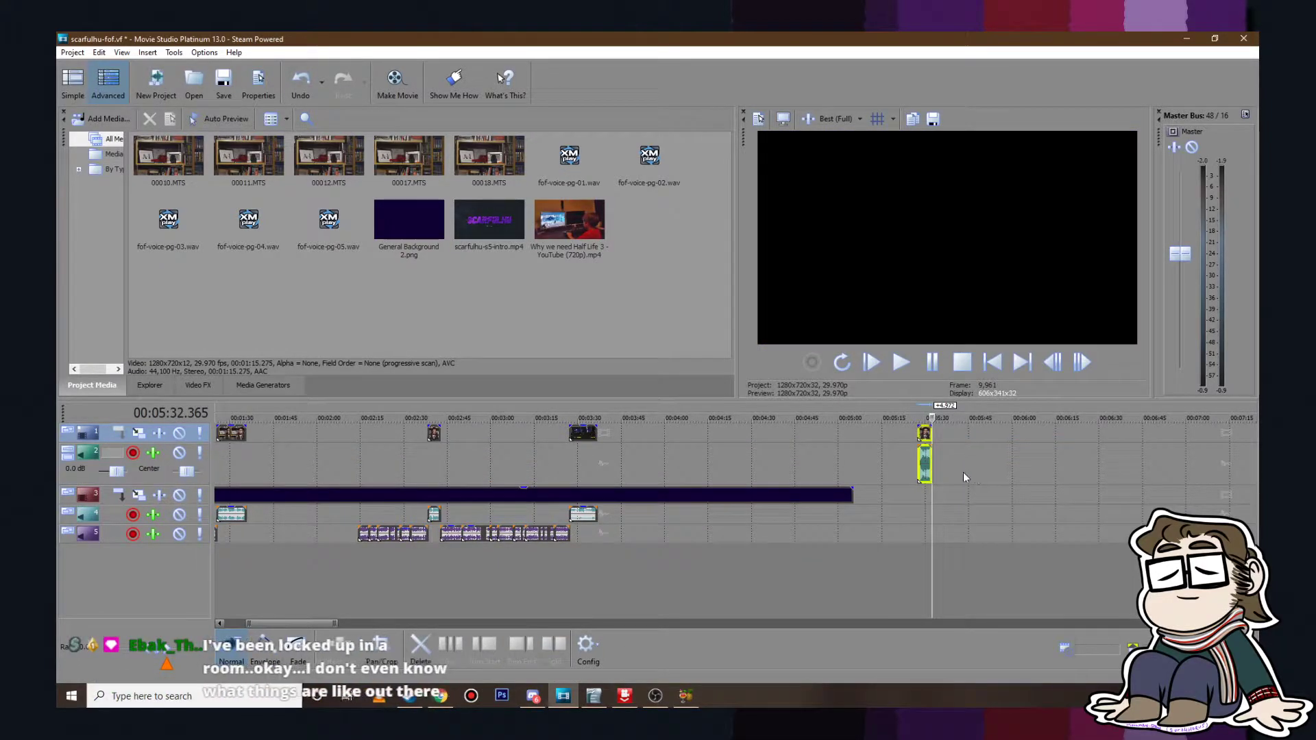
Step: Undo the last paste and paste the take at about 5:17 on the existing background track instead
{"action": "key", "text": "ctrl+z"}
{"action": "left_click", "coordinate": [887, 449]}
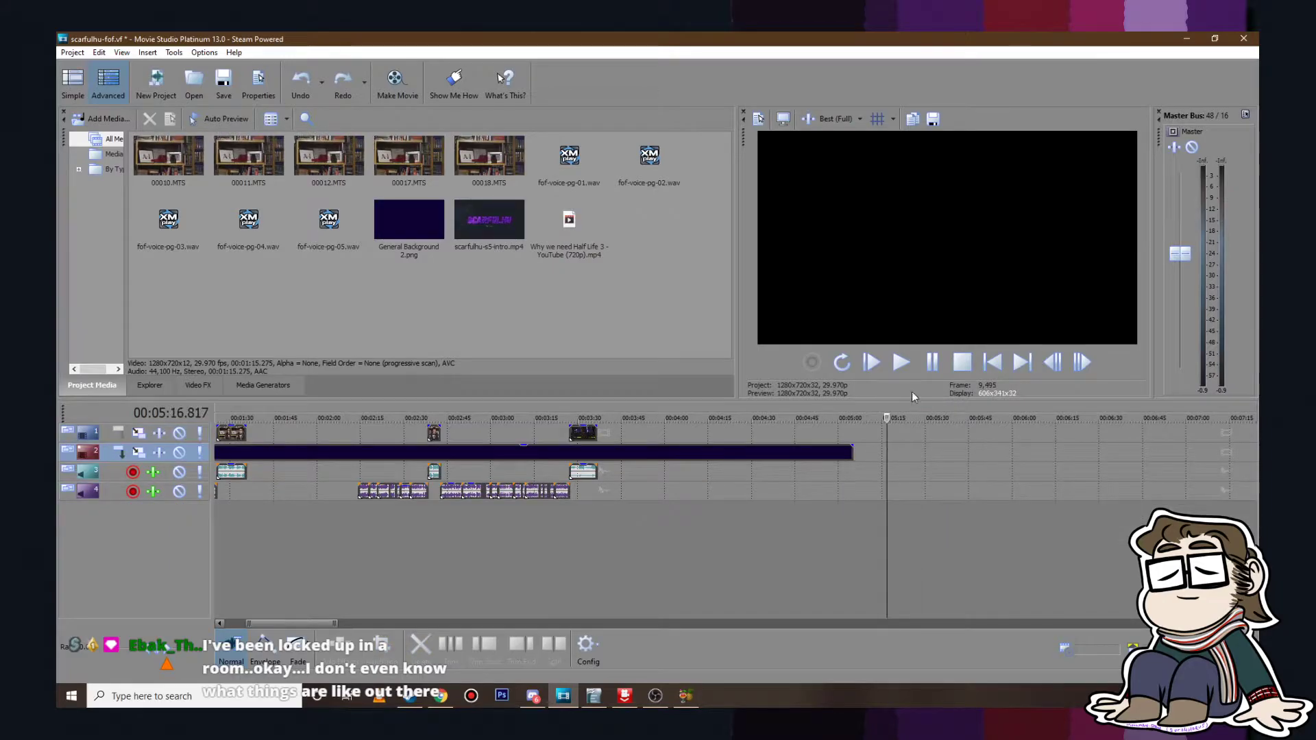
{"action": "right_click", "coordinate": [911, 455]}
{"action": "left_click", "coordinate": [948, 229]}
{"action": "left_click", "coordinate": [963, 433]}
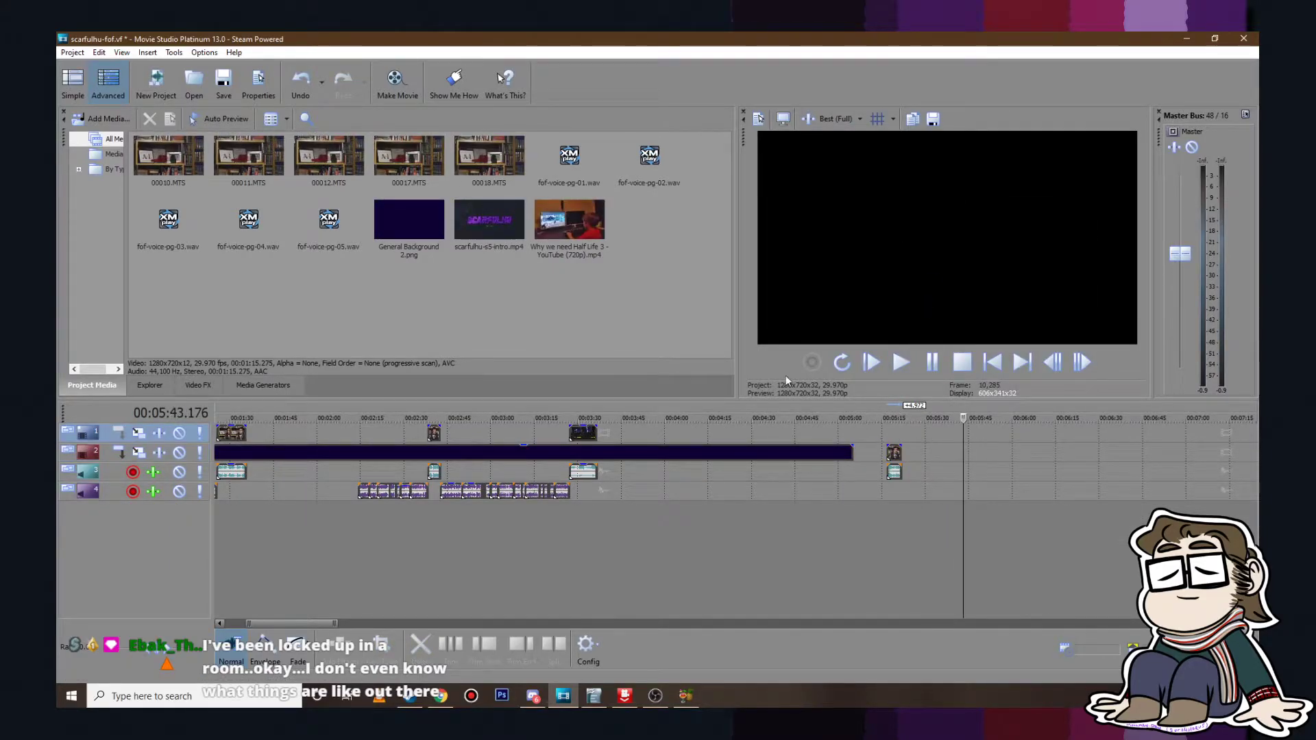
Step: Move the pasted take onto the first video track directly behind the Half-Life 3 clip at about 3:36, and save the project
{"action": "left_click_drag", "start_coordinate": [898, 447], "coordinate": [599, 488]}
{"action": "left_click", "coordinate": [590, 492]}
{"action": "scroll", "coordinate": [600, 504], "scroll_direction": "up", "scroll_amount": 3}
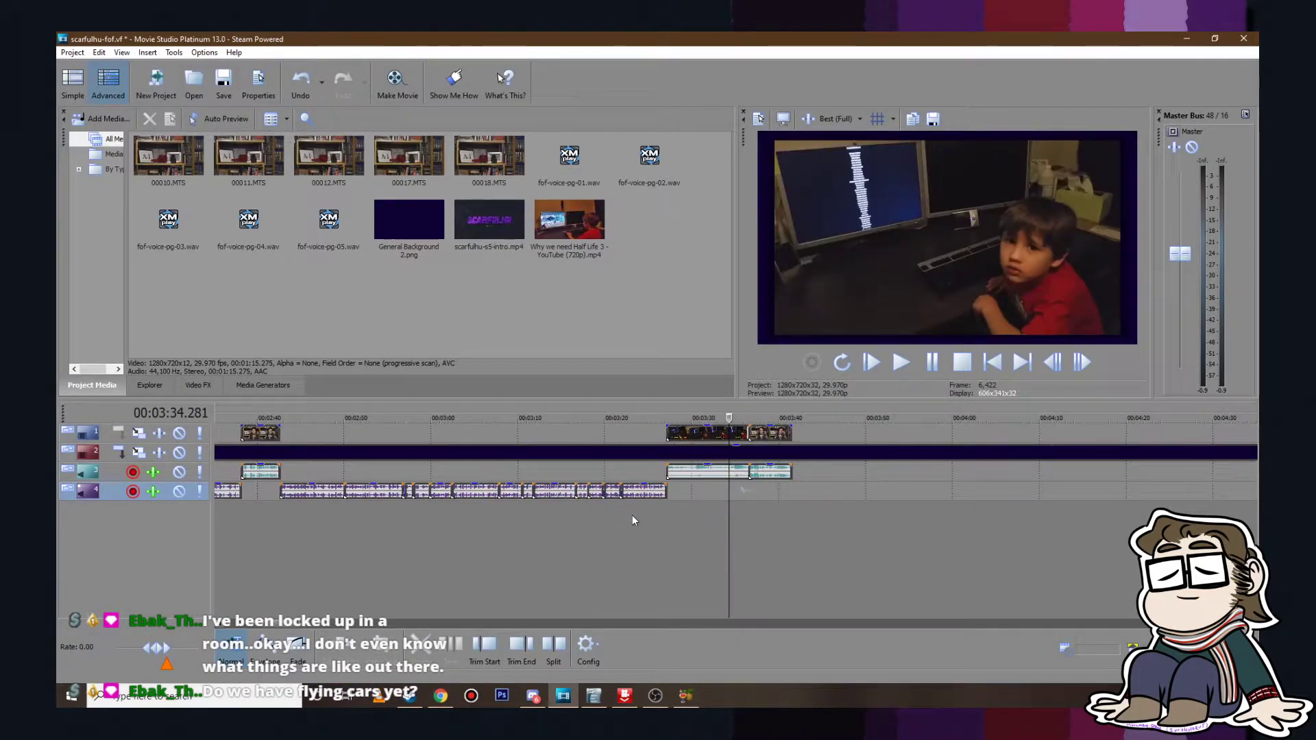
{"action": "scroll", "coordinate": [692, 518], "scroll_direction": "up", "scroll_amount": 1}
{"action": "left_click", "coordinate": [809, 524]}
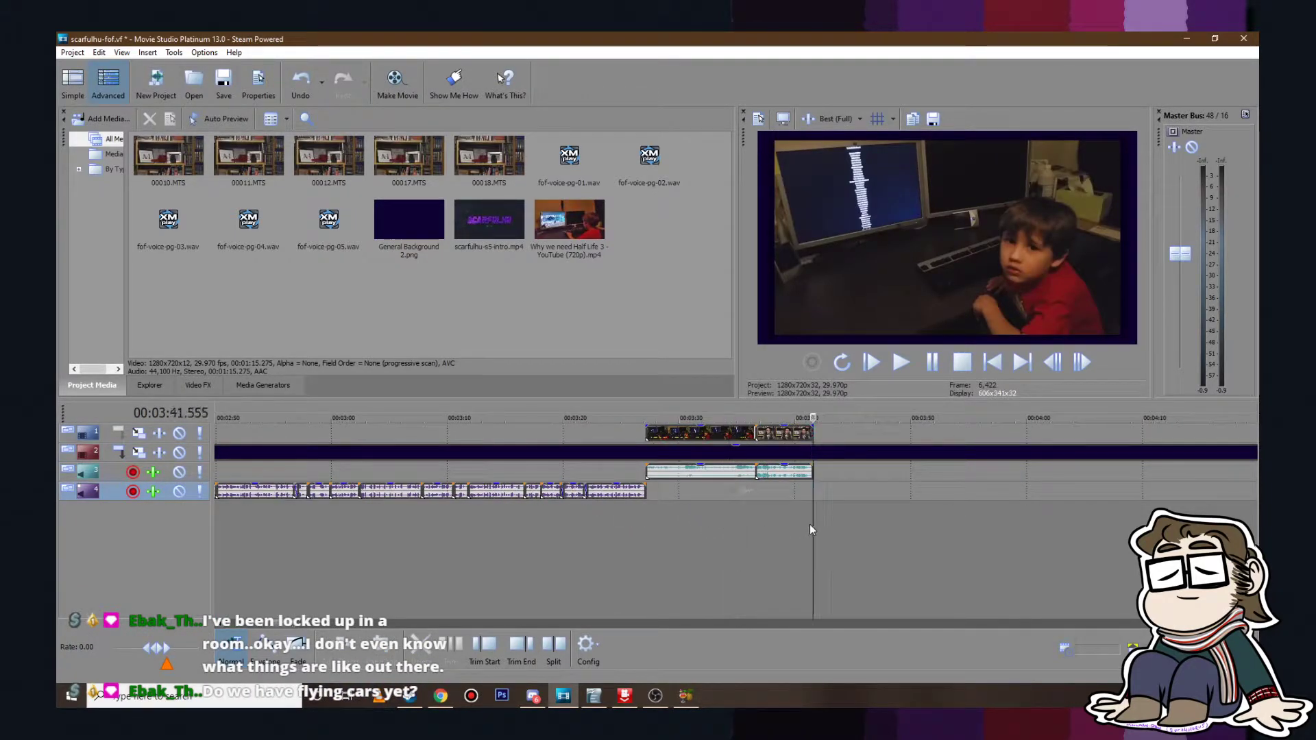
{"action": "left_click", "coordinate": [783, 524]}
{"action": "key", "text": "ctrl+s"}
Step: Extend the continuous background to a length of about 8:46 and save the project
{"action": "scroll", "coordinate": [778, 545], "scroll_direction": "down", "scroll_amount": 8}
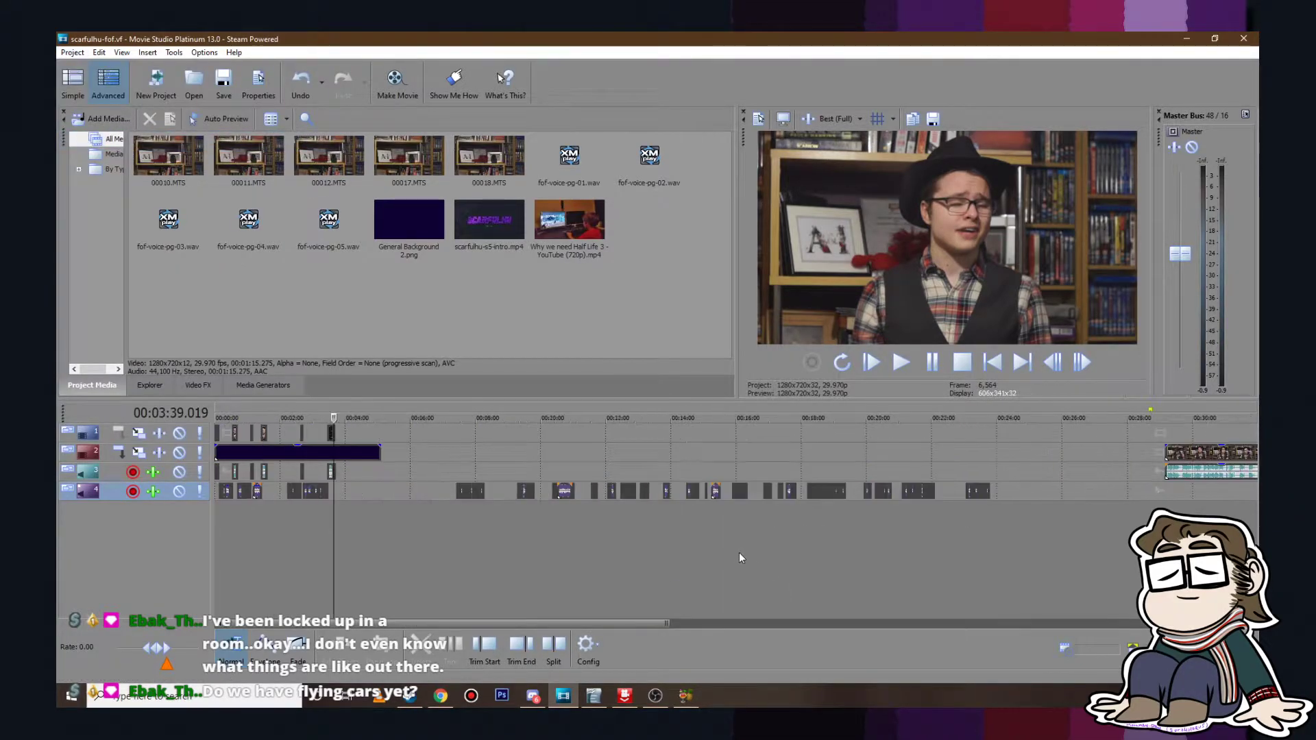
{"action": "scroll", "coordinate": [761, 555], "scroll_direction": "up", "scroll_amount": 2}
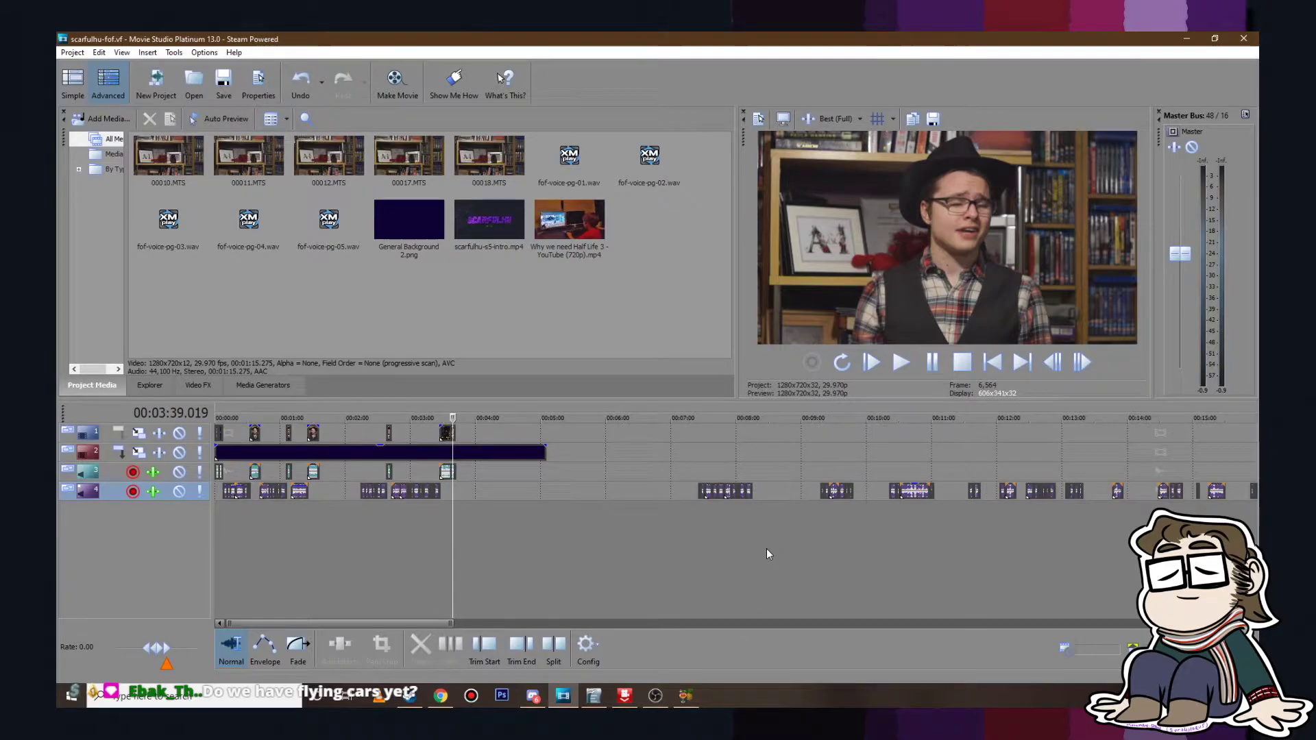
{"action": "left_click_drag", "start_coordinate": [546, 453], "coordinate": [785, 454]}
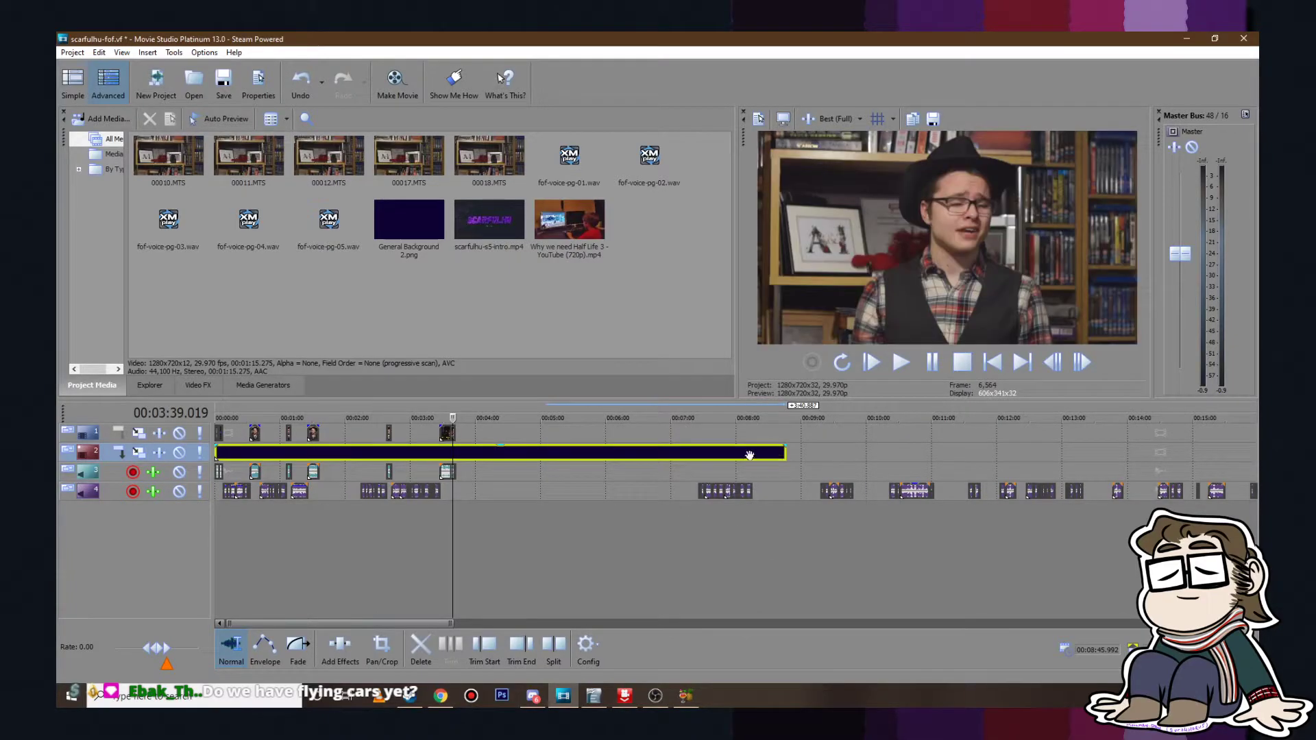
{"action": "left_click", "coordinate": [72, 52]}
{"action": "left_click", "coordinate": [96, 137]}
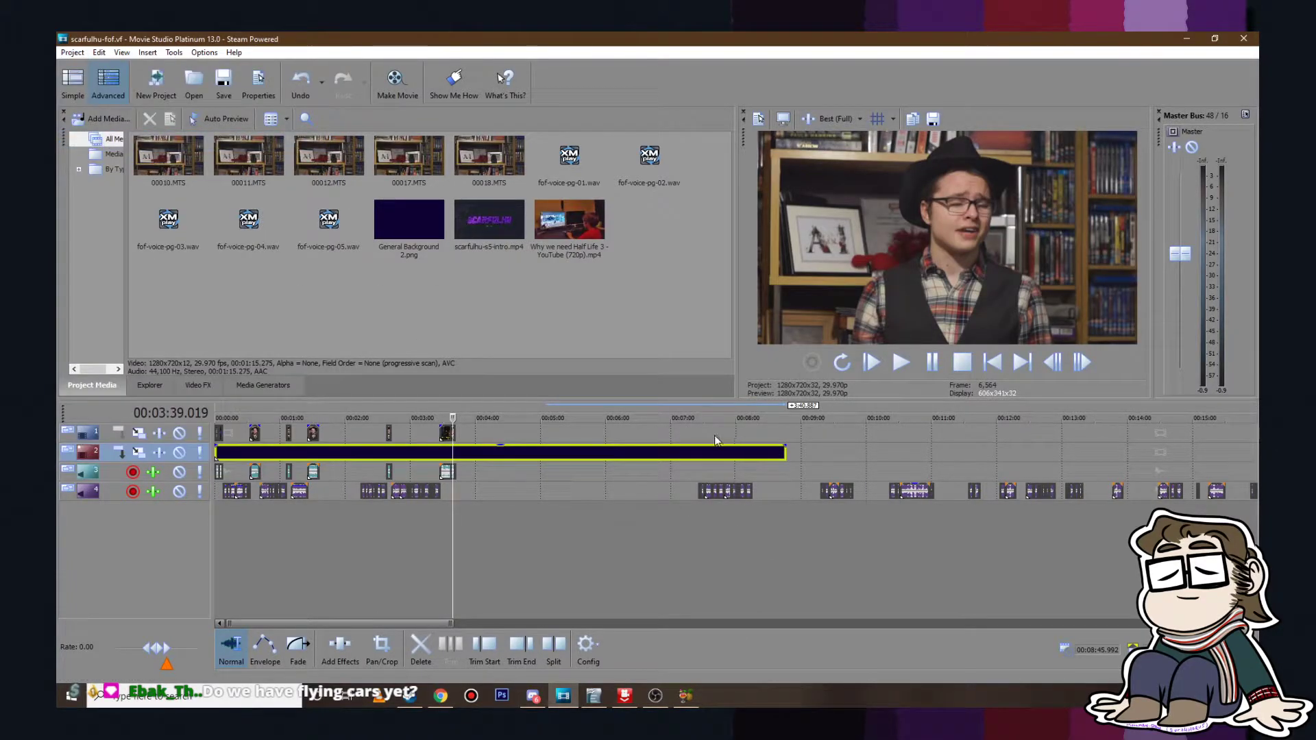
{"action": "left_click", "coordinate": [699, 416]}
Step: Switch to the script in OpenOffice Writer and highlight the bold Half-Life Alyx paragraph in green
{"action": "left_click", "coordinate": [594, 695]}
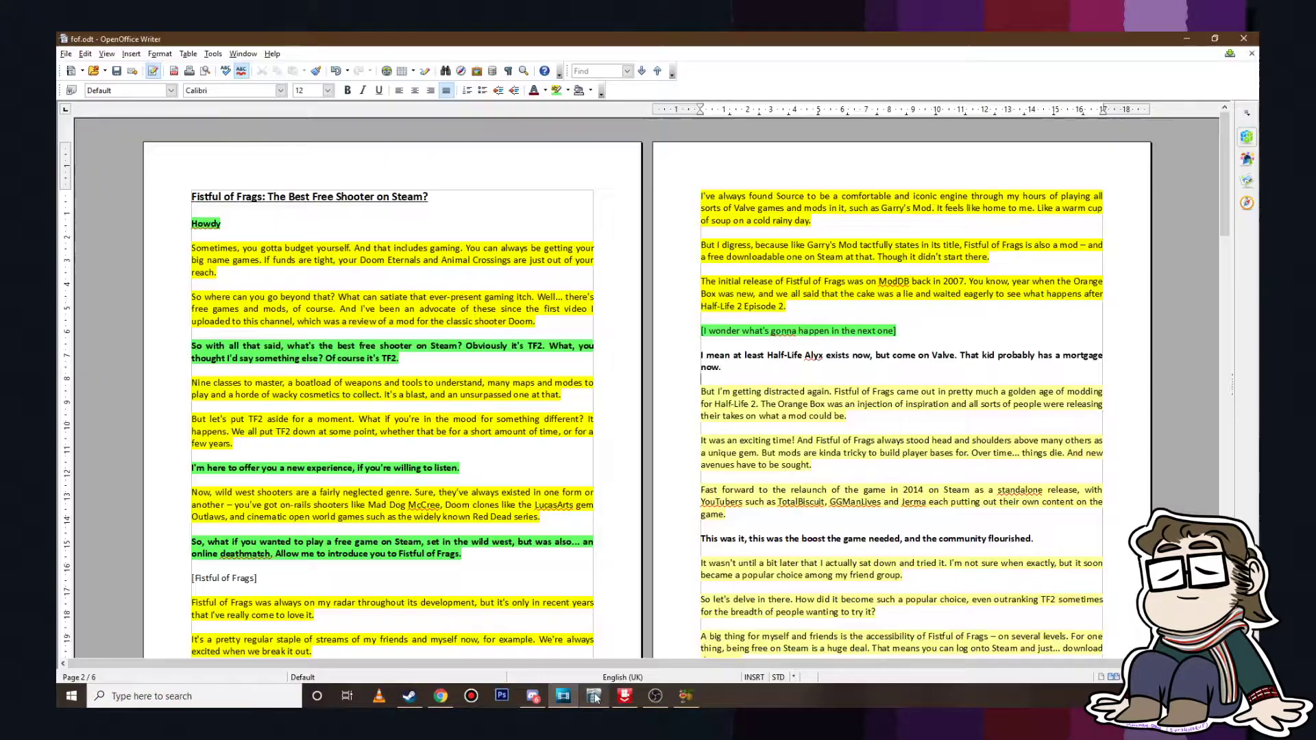
{"action": "triple_click", "coordinate": [690, 356]}
{"action": "left_click", "coordinate": [545, 90]}
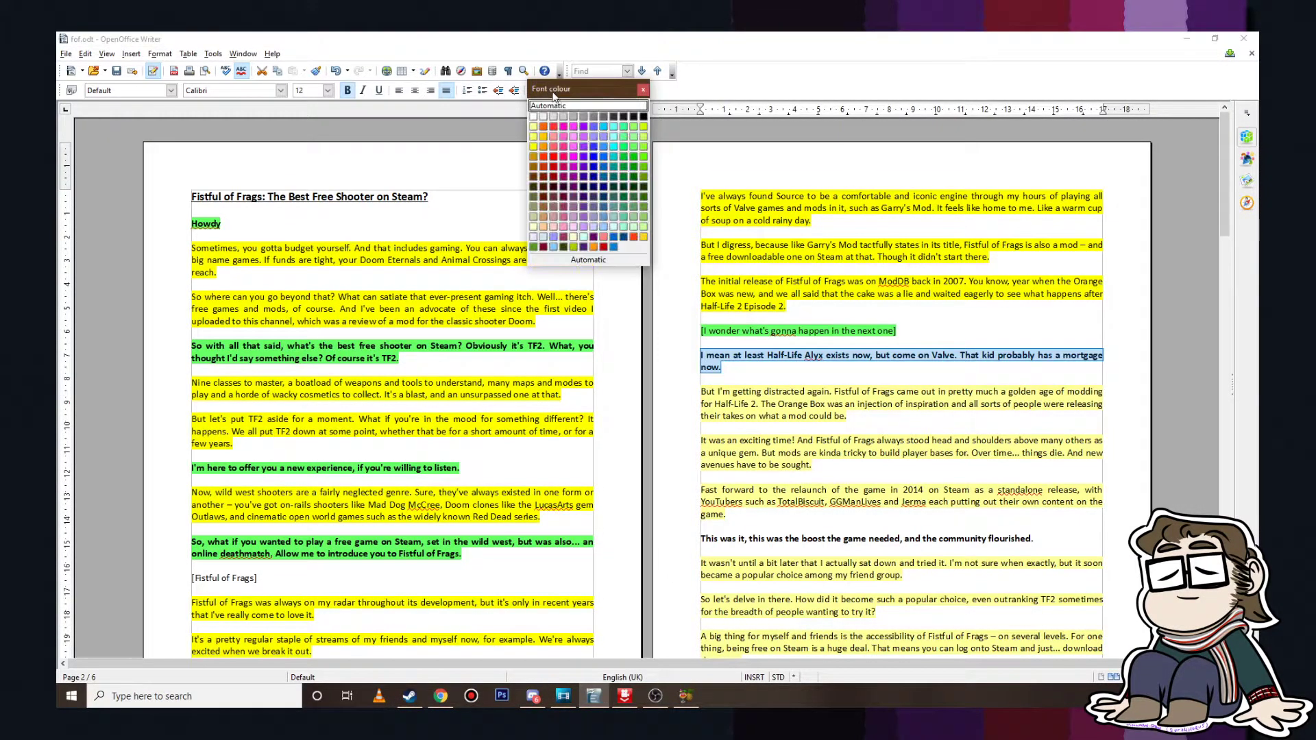
{"action": "left_click", "coordinate": [740, 97]}
{"action": "left_click", "coordinate": [557, 90]}
{"action": "left_click", "coordinate": [876, 356]}
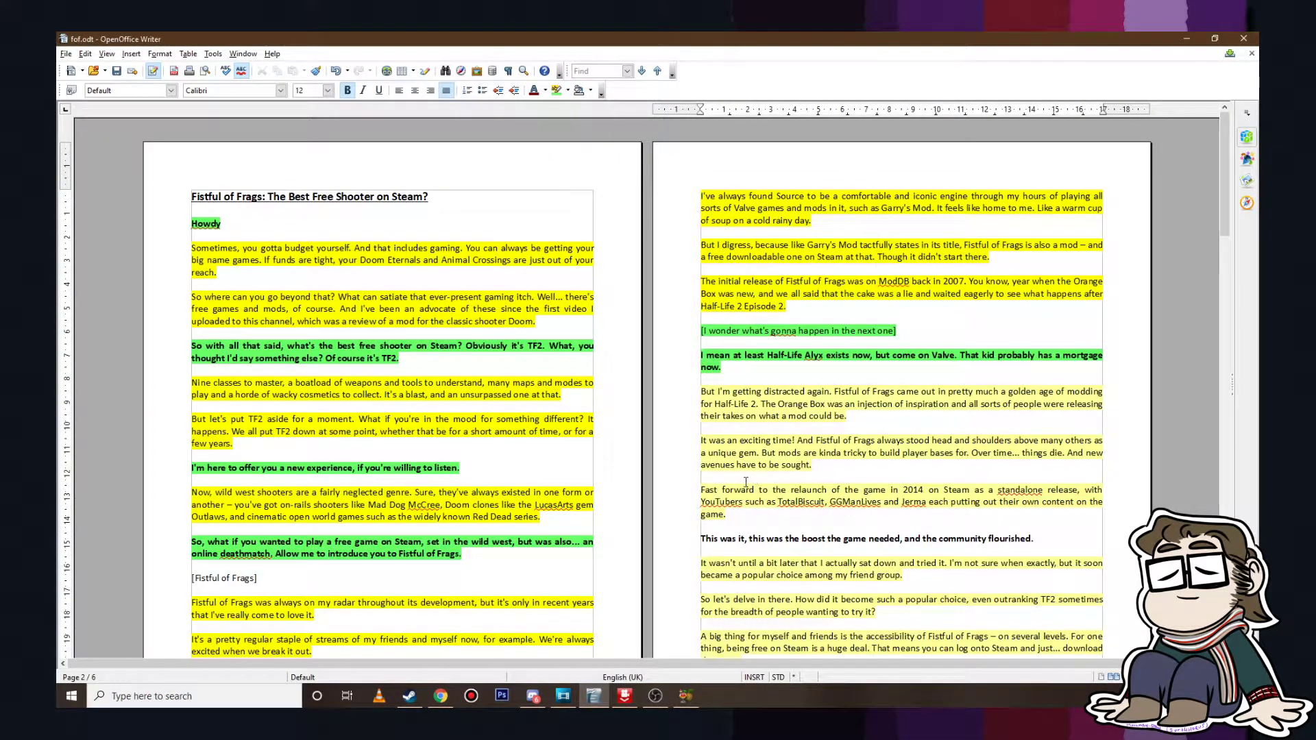
{"action": "left_click", "coordinate": [562, 695]}
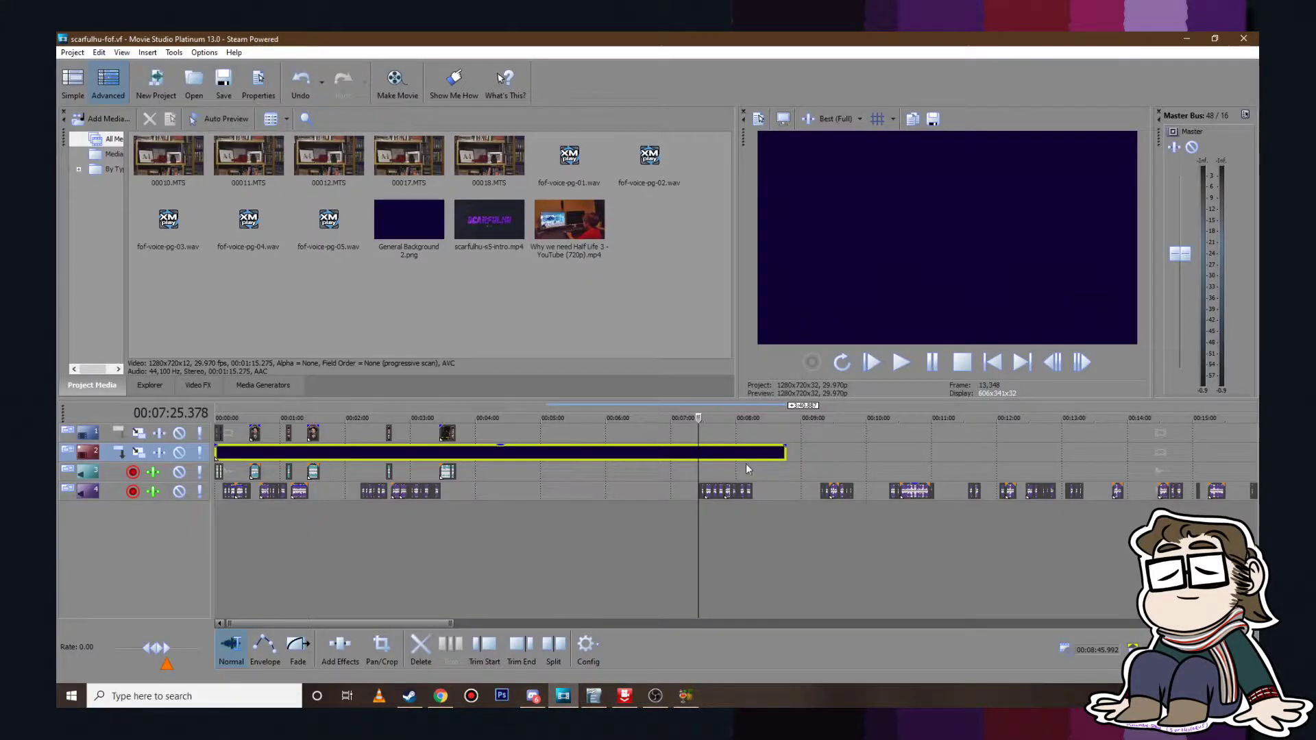
Step: In Movie Studio, play the voice-over group at about 7:25 and trim 0.074 s off the first clip's start
{"action": "scroll", "coordinate": [757, 500], "scroll_direction": "up", "scroll_amount": 10}
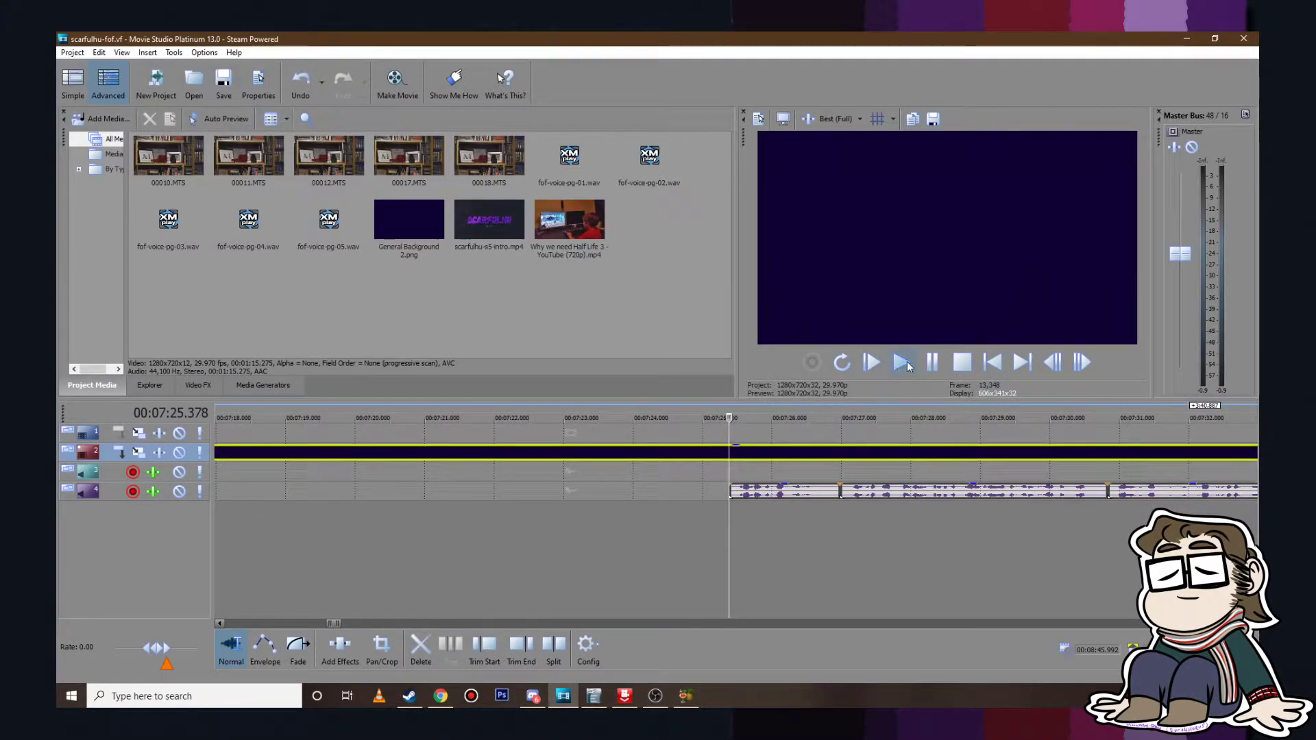
{"action": "left_click", "coordinate": [901, 363]}
{"action": "left_click", "coordinate": [932, 362]}
{"action": "scroll", "coordinate": [793, 485], "scroll_direction": "down", "scroll_amount": 4}
{"action": "scroll", "coordinate": [778, 480], "scroll_direction": "up", "scroll_amount": 5}
{"action": "left_click", "coordinate": [720, 490]}
{"action": "left_click_drag", "start_coordinate": [649, 492], "coordinate": [656, 492]}
{"action": "left_click", "coordinate": [656, 473]}
{"action": "left_click", "coordinate": [873, 362]}
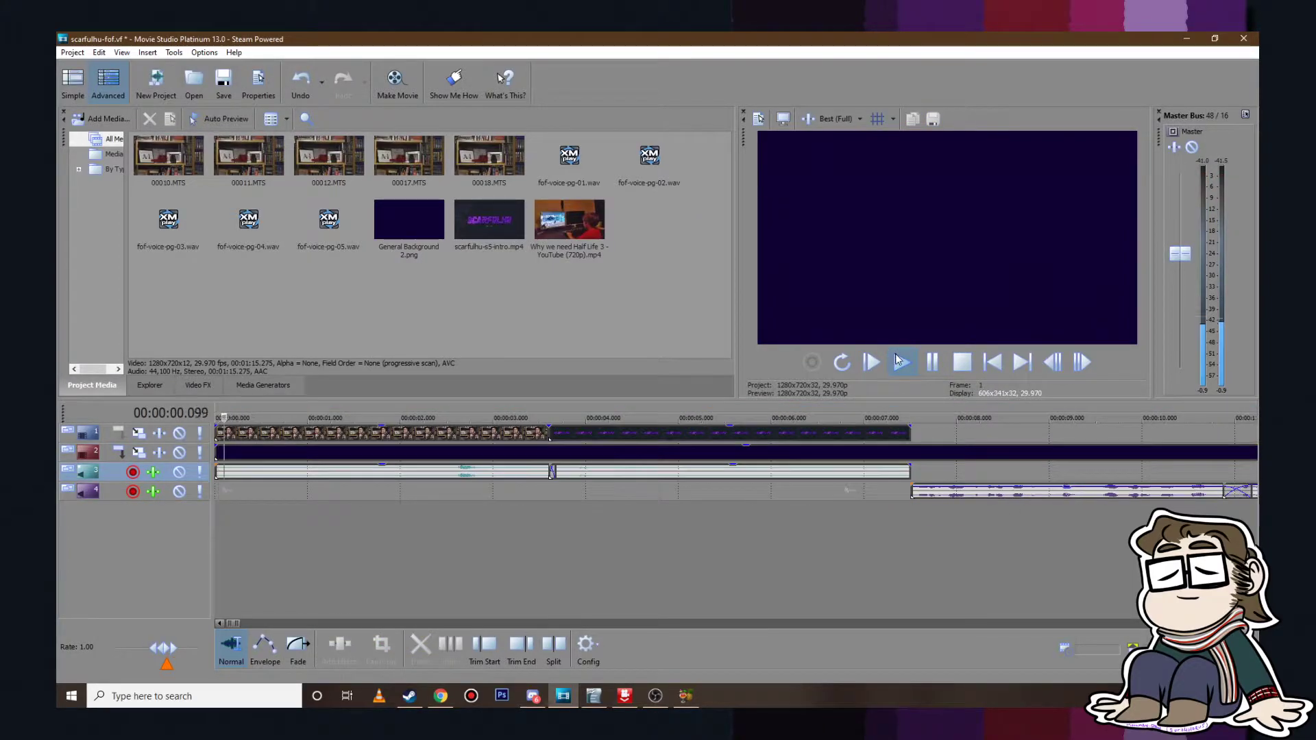
{"action": "left_click", "coordinate": [930, 361]}
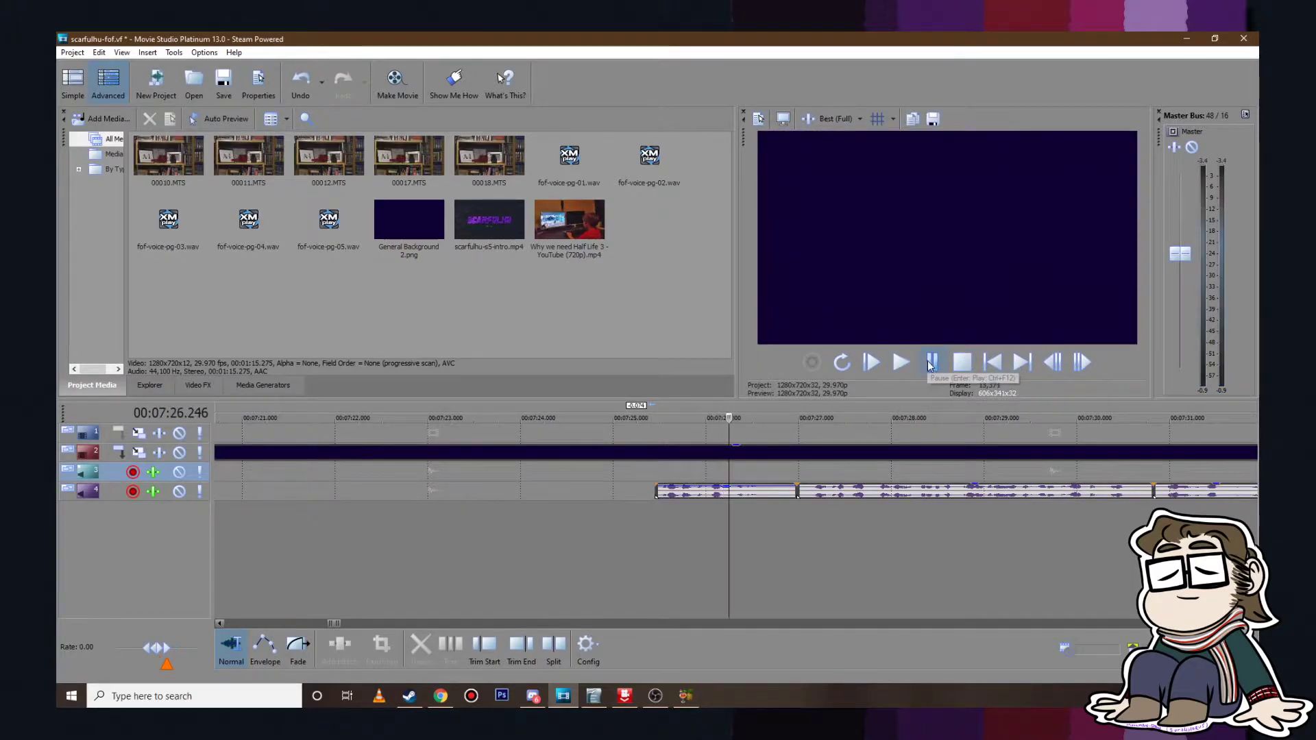
Step: Trim the first voice-over clip's end, move the second clip 0.324 s earlier to overlap it, and play the joint
{"action": "left_click", "coordinate": [767, 489]}
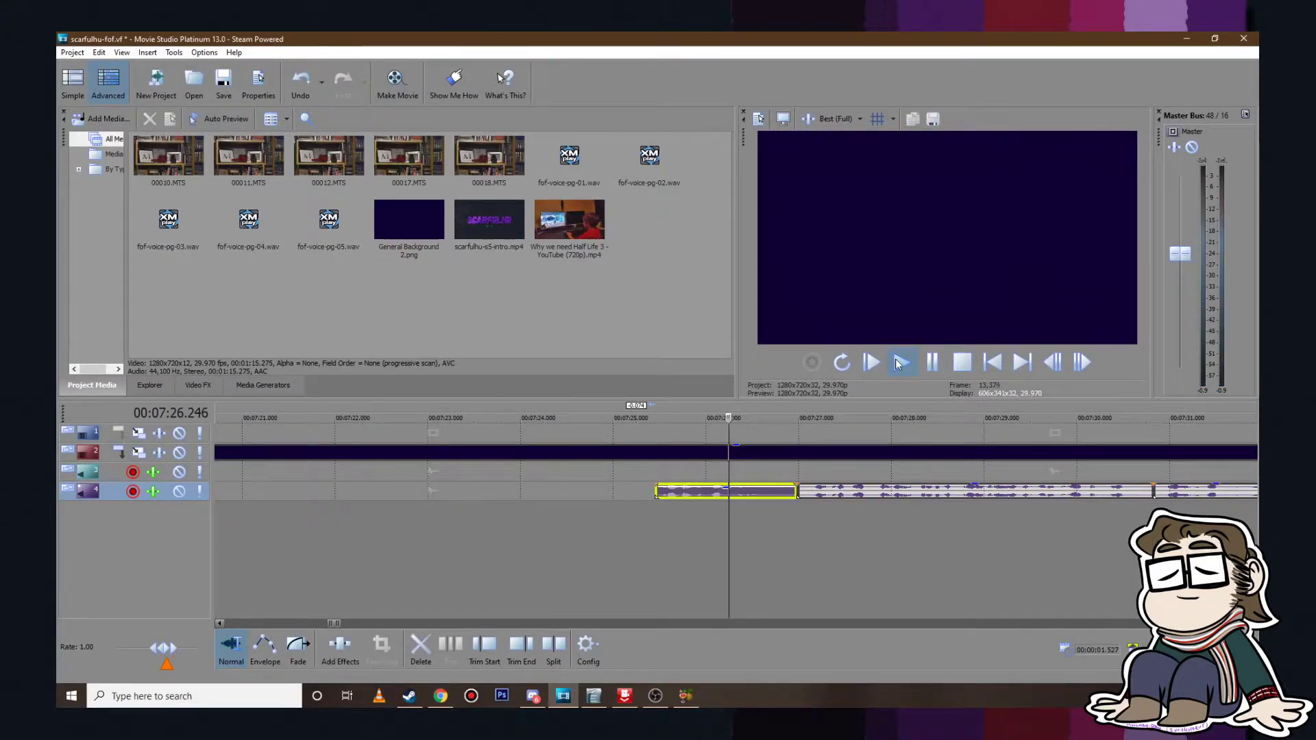
{"action": "left_click", "coordinate": [931, 362]}
{"action": "left_click", "coordinate": [826, 492]}
{"action": "left_click_drag", "start_coordinate": [796, 492], "coordinate": [785, 492]}
{"action": "left_click_drag", "start_coordinate": [863, 492], "coordinate": [832, 492]}
{"action": "left_click", "coordinate": [734, 454]}
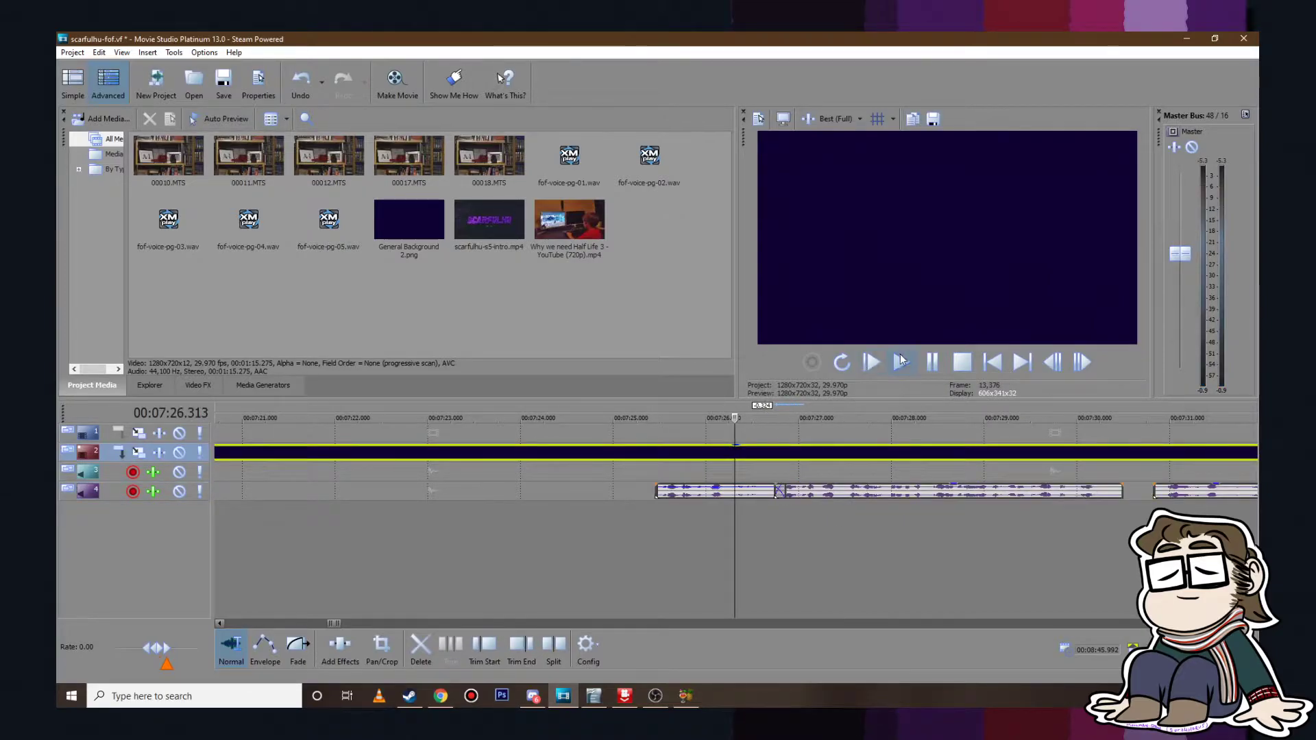
{"action": "left_click", "coordinate": [900, 362]}
{"action": "left_click", "coordinate": [662, 473]}
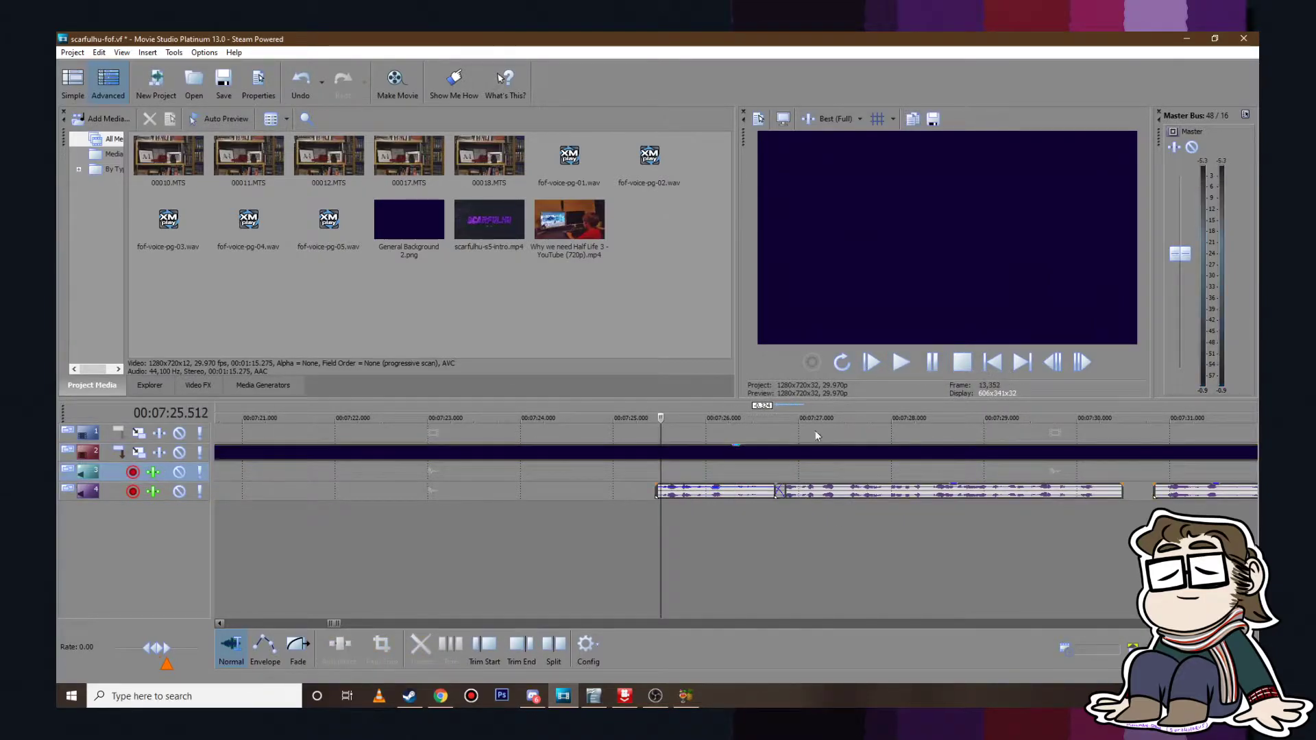
{"action": "left_click", "coordinate": [900, 362]}
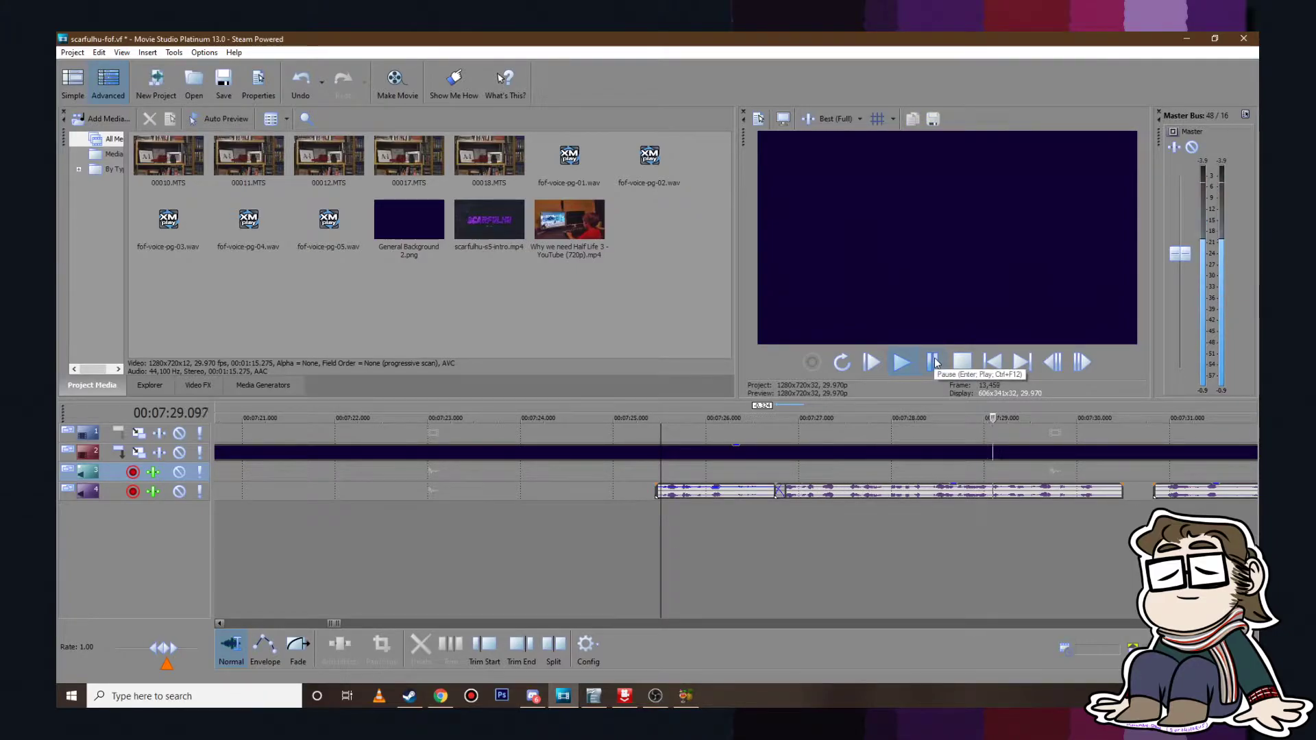
{"action": "left_click", "coordinate": [935, 362]}
Step: Trim the second voice-over clip's end, move the third clip 0.633 s earlier to overlap it, and play the joint
{"action": "scroll", "coordinate": [852, 496], "scroll_direction": "up", "scroll_amount": 5}
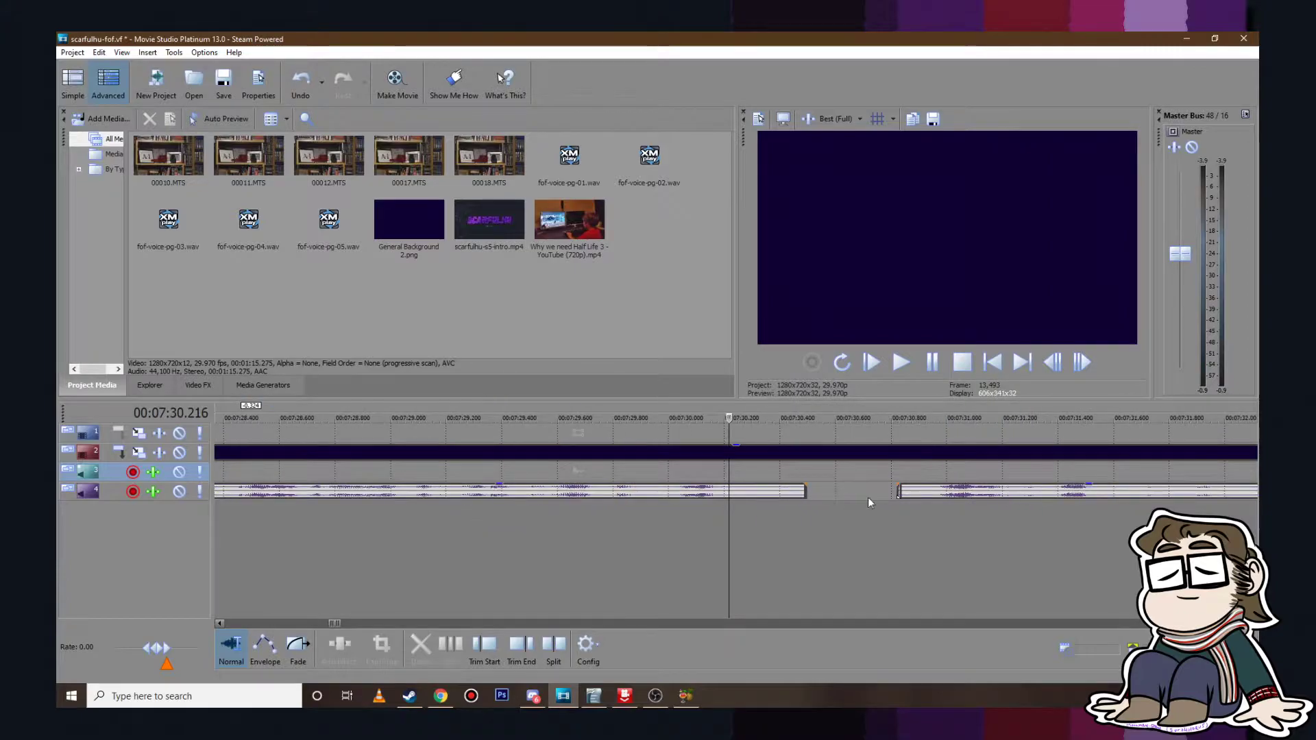
{"action": "left_click", "coordinate": [763, 492]}
{"action": "left_click_drag", "start_coordinate": [1002, 491], "coordinate": [826, 488]}
{"action": "left_click", "coordinate": [635, 488]}
{"action": "left_click", "coordinate": [904, 364]}
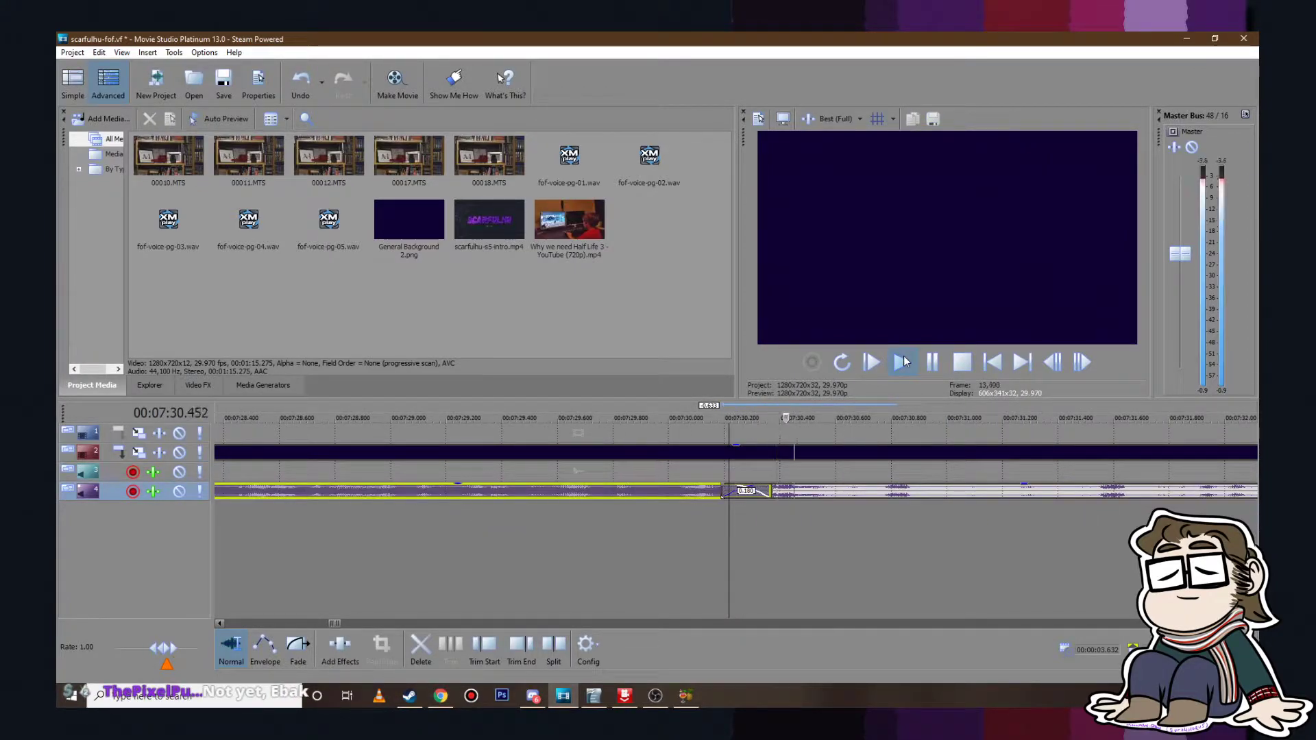
{"action": "left_click", "coordinate": [930, 365]}
{"action": "scroll", "coordinate": [658, 470], "scroll_direction": "down", "scroll_amount": 4}
{"action": "left_click", "coordinate": [564, 434]}
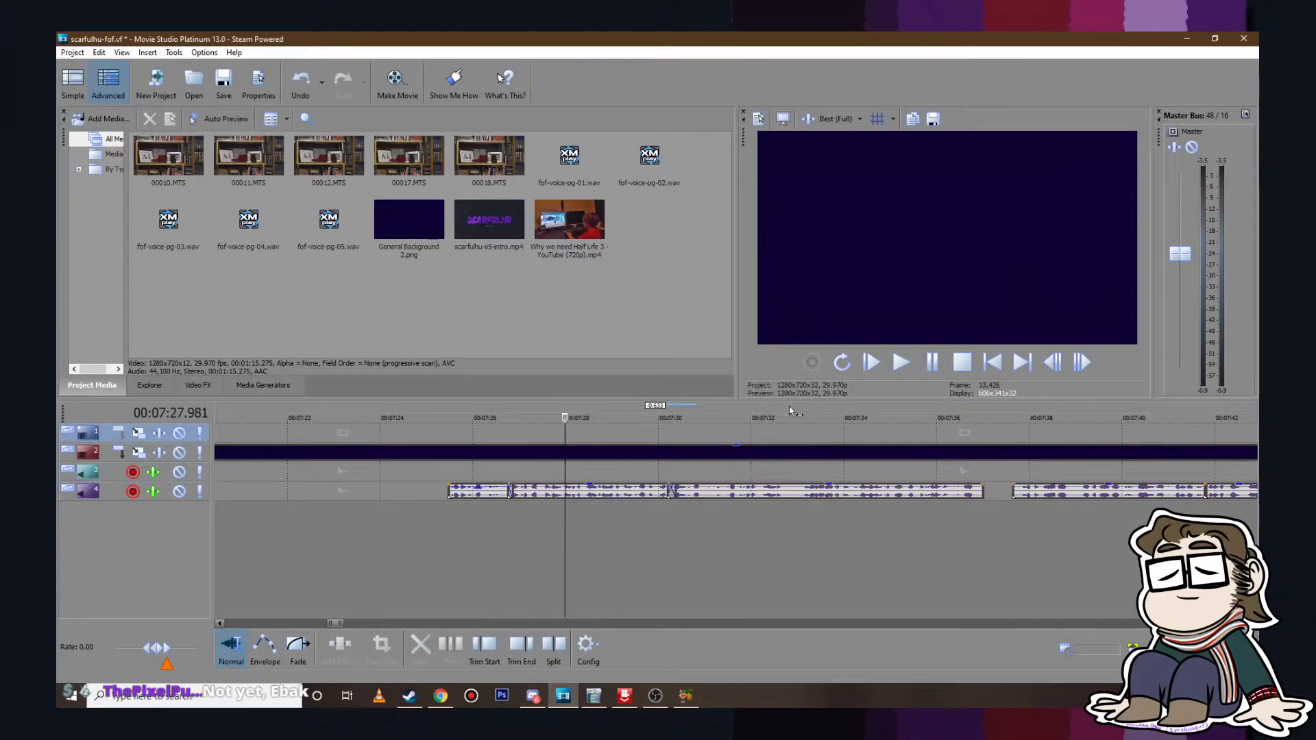
{"action": "left_click", "coordinate": [919, 360]}
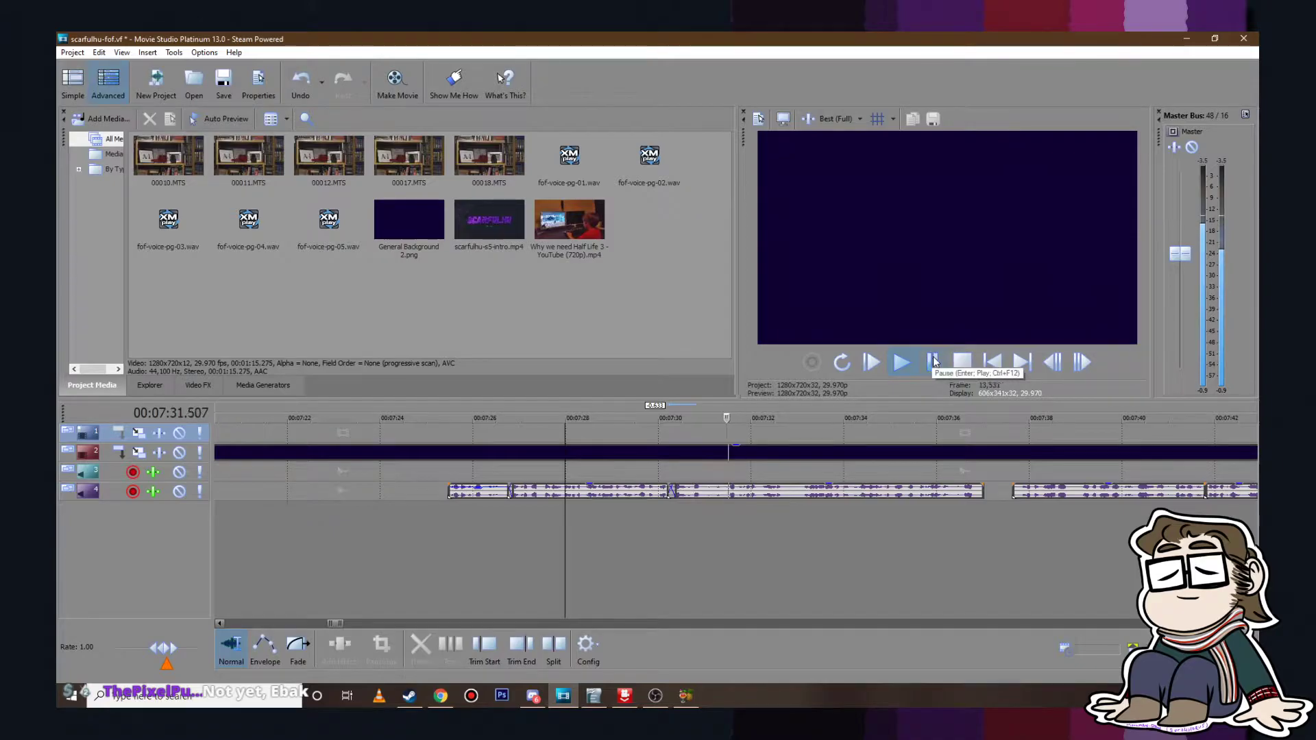
{"action": "left_click", "coordinate": [932, 361]}
Step: Slightly lower the third voice-over clip's volume, move it 0.071 s later, and play it through
{"action": "scroll", "coordinate": [576, 497], "scroll_direction": "up", "scroll_amount": 4}
{"action": "left_click", "coordinate": [480, 490]}
{"action": "scroll", "coordinate": [746, 478], "scroll_direction": "down", "scroll_amount": 2}
{"action": "left_click_drag", "start_coordinate": [748, 484], "coordinate": [749, 487]}
{"action": "left_click", "coordinate": [532, 453]}
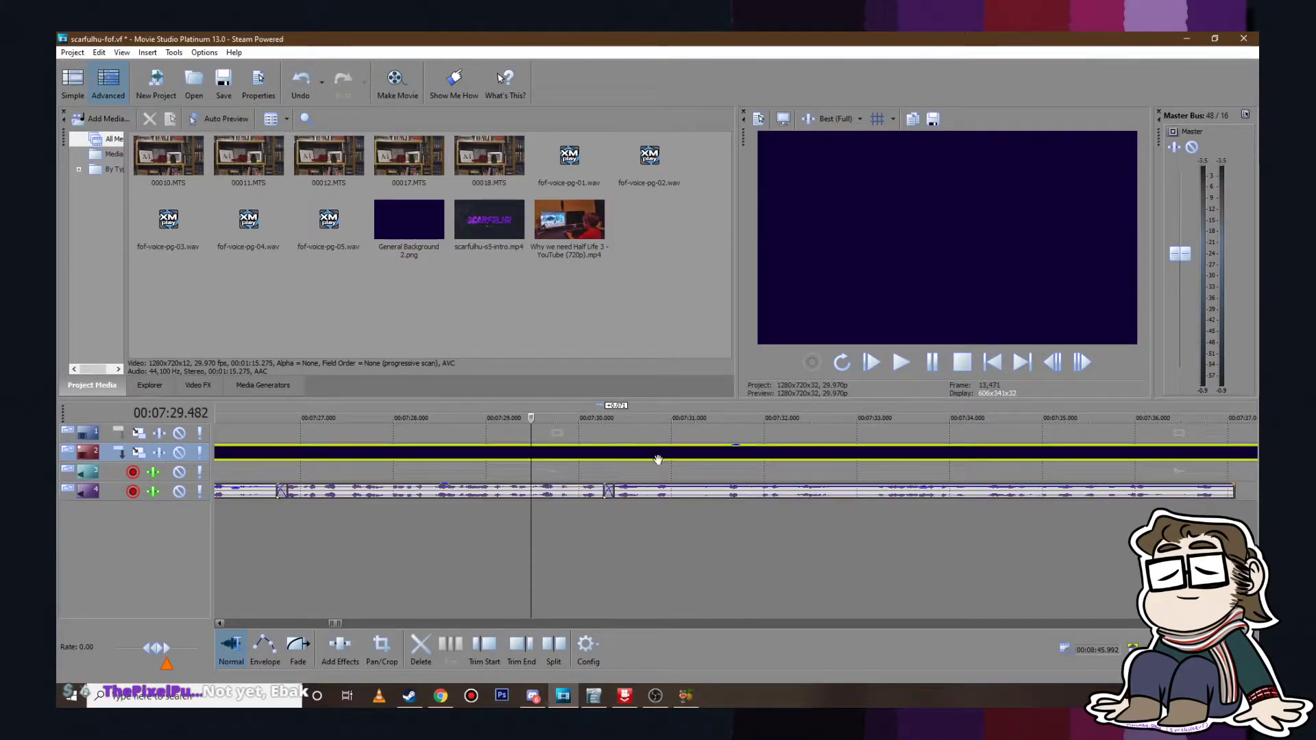
{"action": "left_click", "coordinate": [898, 362]}
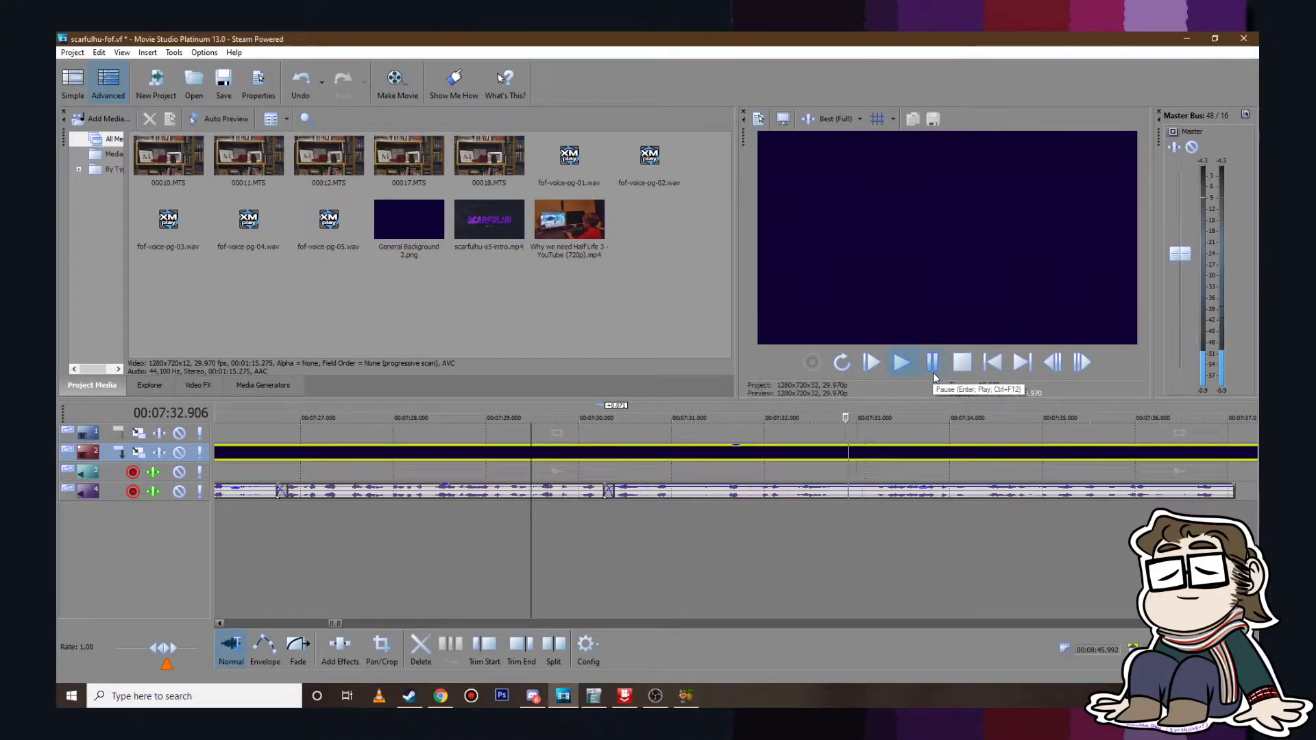
{"action": "scroll", "coordinate": [925, 450], "scroll_direction": "down", "scroll_amount": 2}
{"action": "scroll", "coordinate": [925, 450], "scroll_direction": "up", "scroll_amount": 3}
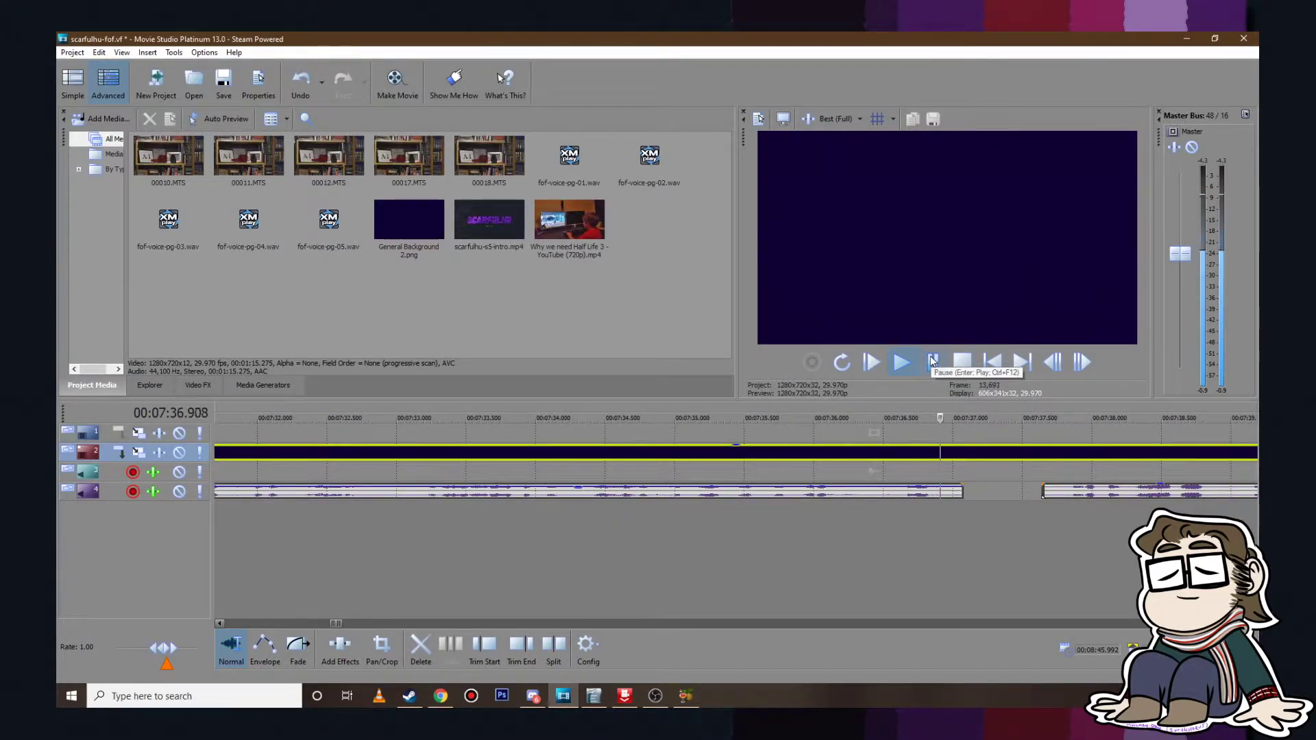
{"action": "left_click", "coordinate": [932, 361]}
Step: Move the fourth voice-over clip 0.716 s earlier onto the third clip's end and trim 0.081 s off its start
{"action": "left_click_drag", "start_coordinate": [1097, 491], "coordinate": [999, 490]}
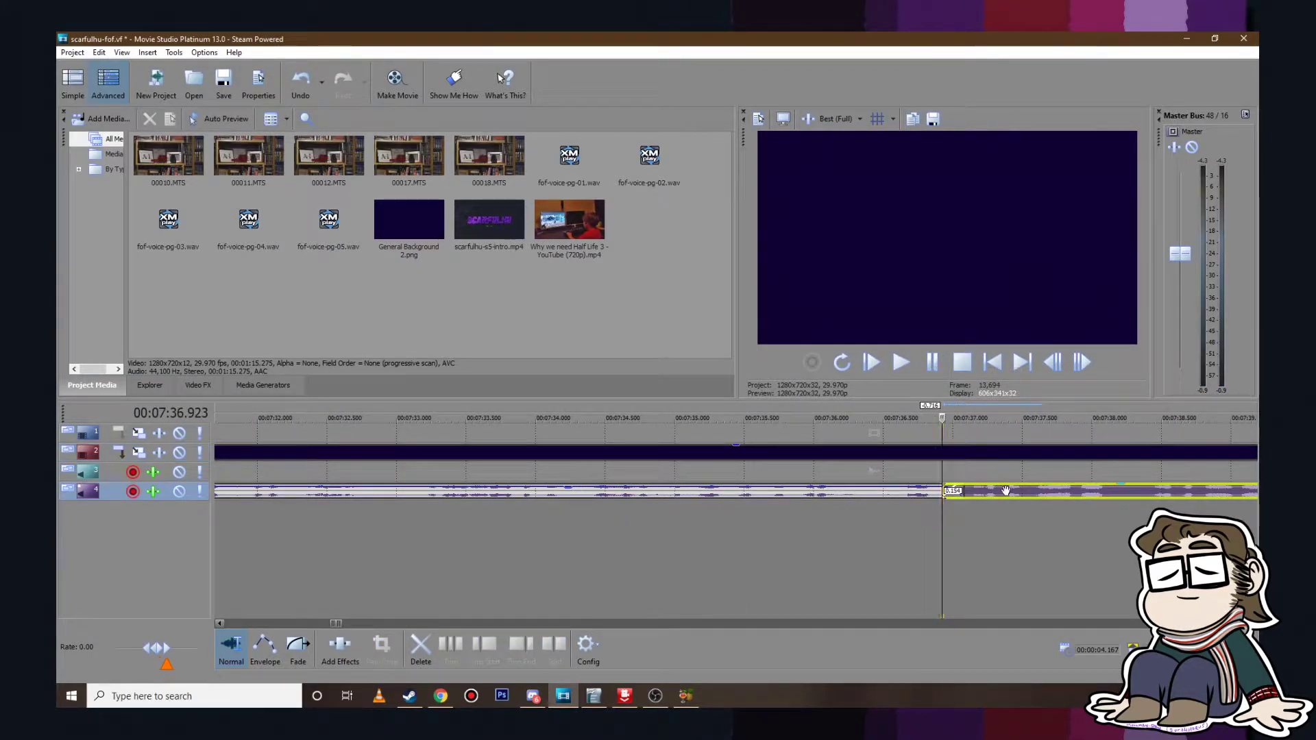
{"action": "left_click", "coordinate": [932, 361]}
{"action": "left_click", "coordinate": [932, 361]}
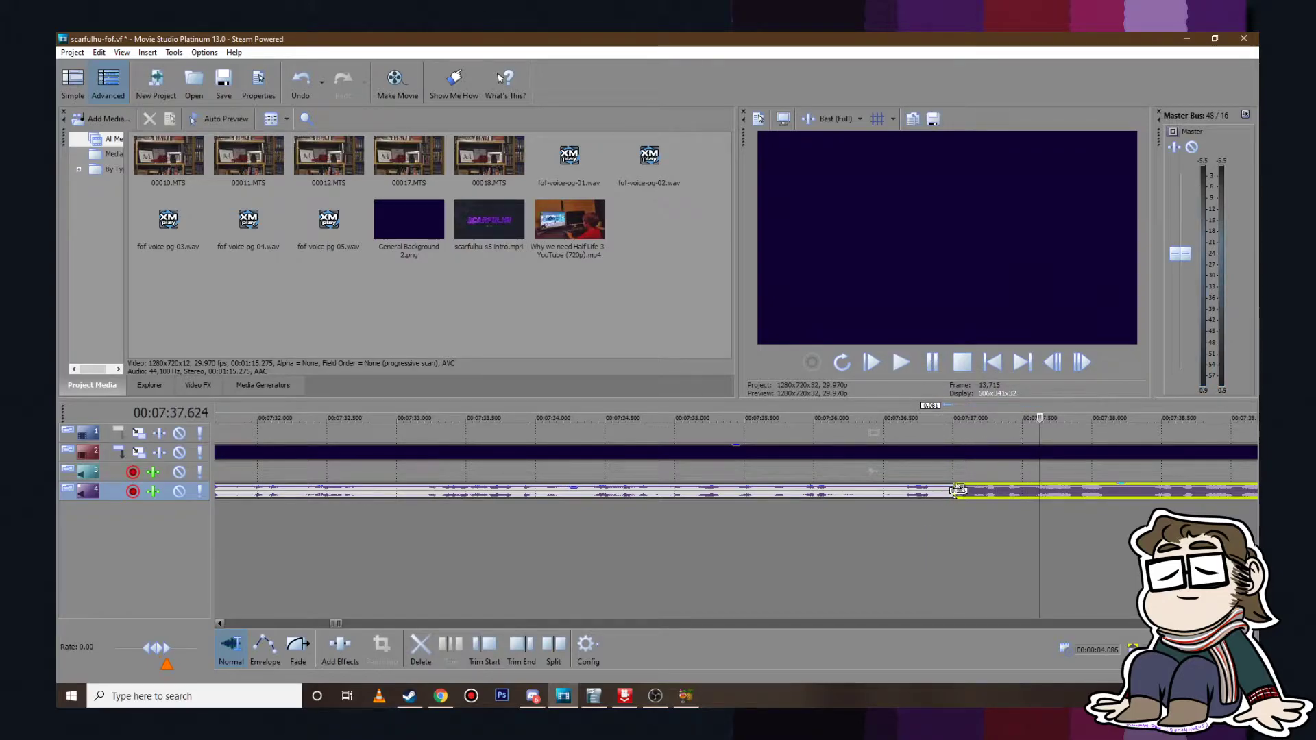
{"action": "left_click", "coordinate": [891, 473]}
{"action": "left_click", "coordinate": [929, 361]}
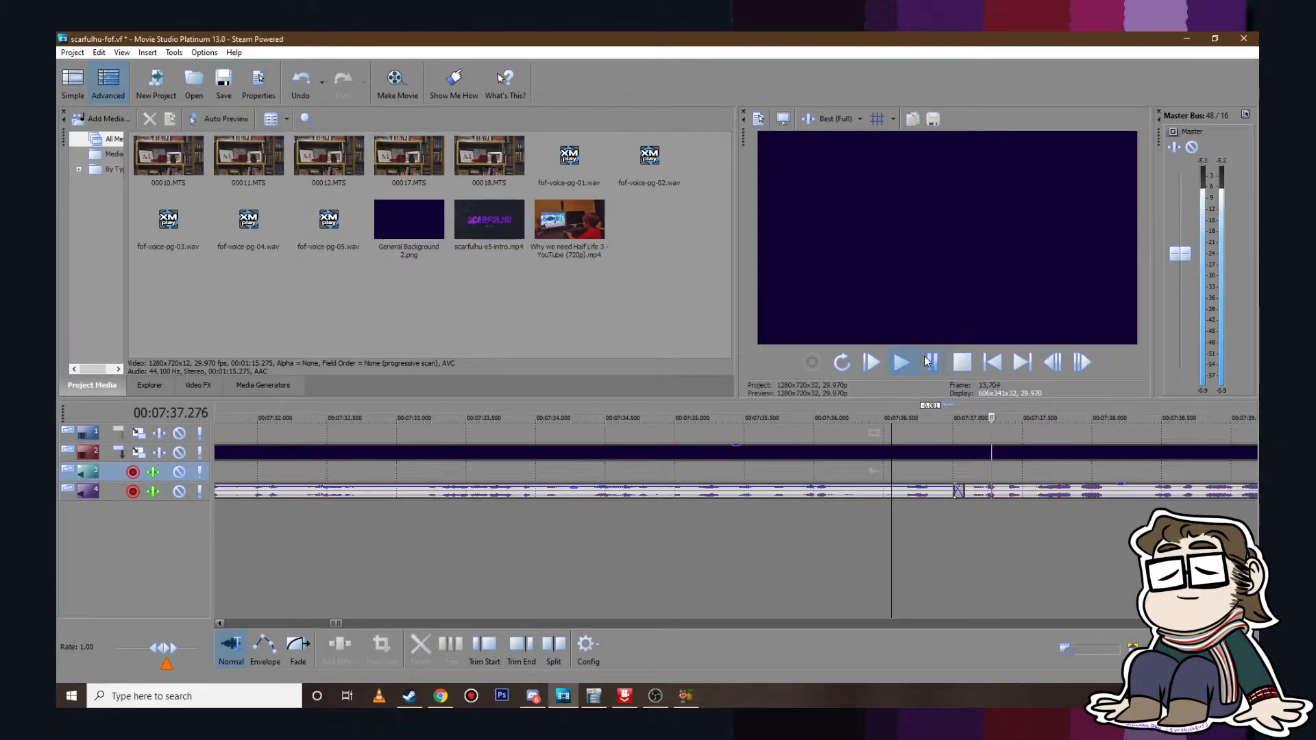
{"action": "scroll", "coordinate": [985, 426], "scroll_direction": "down", "scroll_amount": 3}
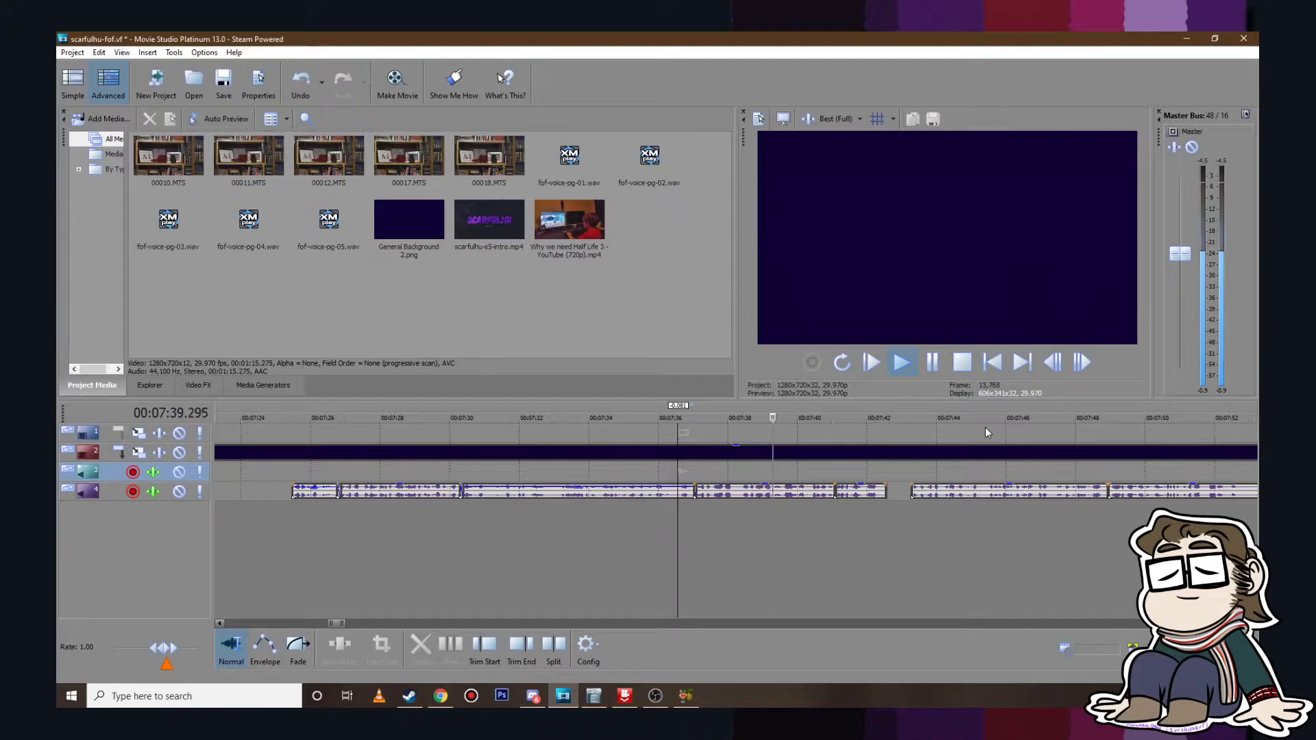
{"action": "left_click", "coordinate": [932, 361]}
Step: Split out the fourth clip's passage between about 7:39.6 and 7:40.0 and extend its end by 0.084 s into a crossfade
{"action": "scroll", "coordinate": [804, 467], "scroll_direction": "up", "scroll_amount": 2}
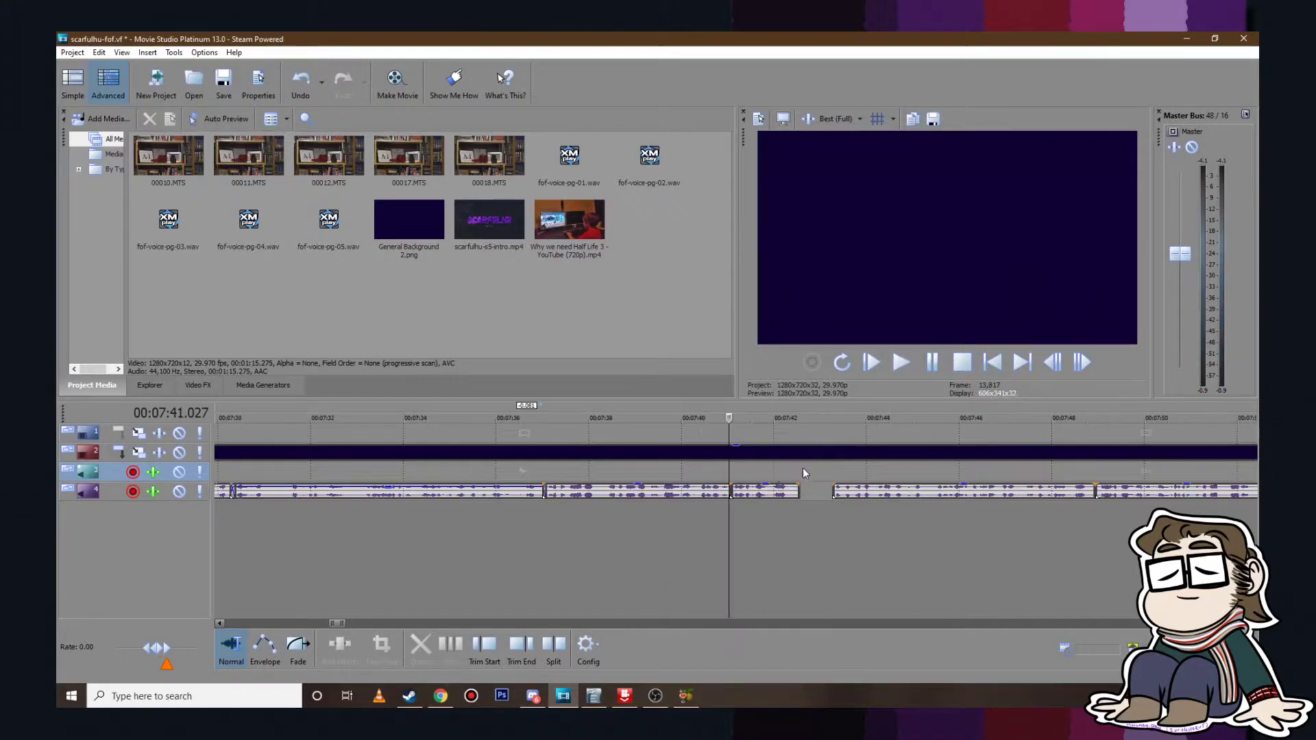
{"action": "scroll", "coordinate": [691, 503], "scroll_direction": "up", "scroll_amount": 1}
{"action": "left_click", "coordinate": [529, 492]}
{"action": "key", "text": "s"}
{"action": "left_click", "coordinate": [589, 493]}
{"action": "key", "text": "s"}
{"action": "left_click", "coordinate": [564, 491]}
{"action": "left_click_drag", "start_coordinate": [564, 491], "coordinate": [574, 490]}
{"action": "left_click", "coordinate": [490, 474]}
{"action": "left_click", "coordinate": [902, 362]}
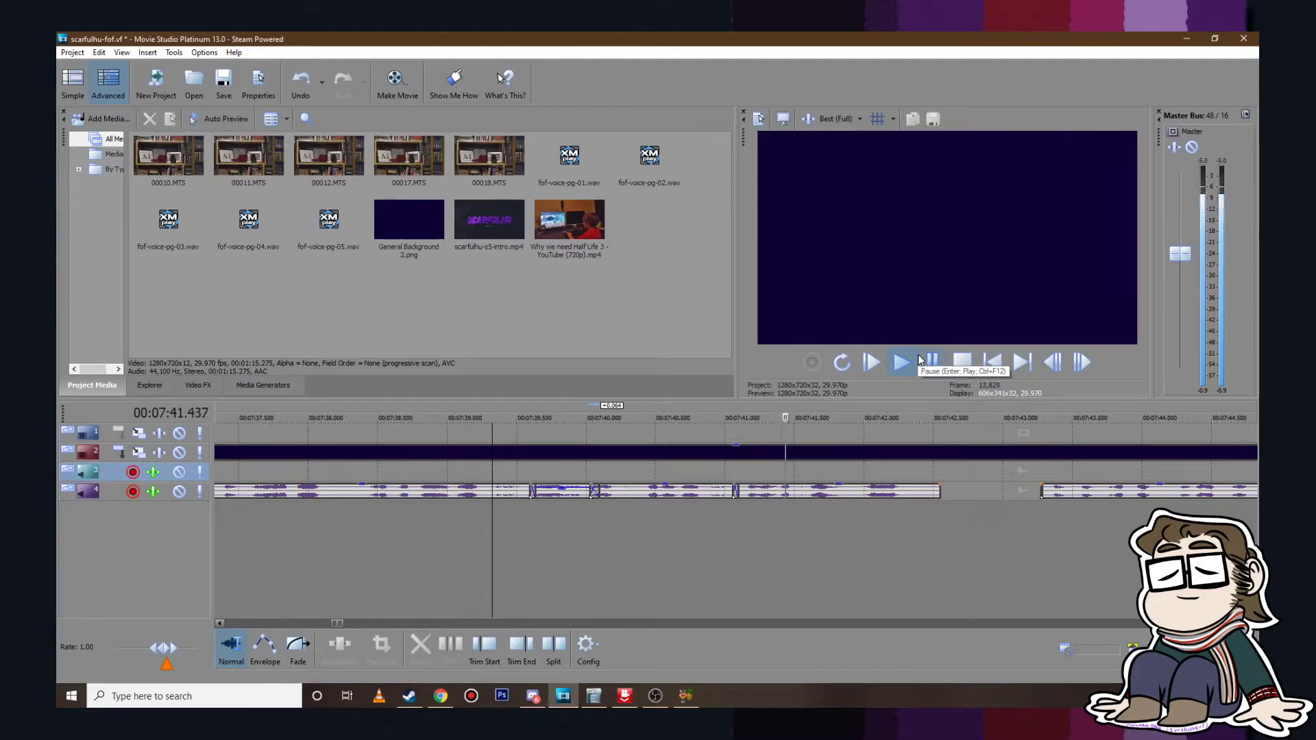
{"action": "left_click", "coordinate": [931, 363]}
Step: Move the voice-over clip at about 7:43 earlier by 0.870 s onto the preceding clip's end and play it
{"action": "left_click_drag", "start_coordinate": [1113, 497], "coordinate": [1010, 495]}
{"action": "key", "text": "space"}
{"action": "scroll", "coordinate": [958, 468], "scroll_direction": "down", "scroll_amount": 3}
{"action": "scroll", "coordinate": [959, 467], "scroll_direction": "down", "scroll_amount": 2}
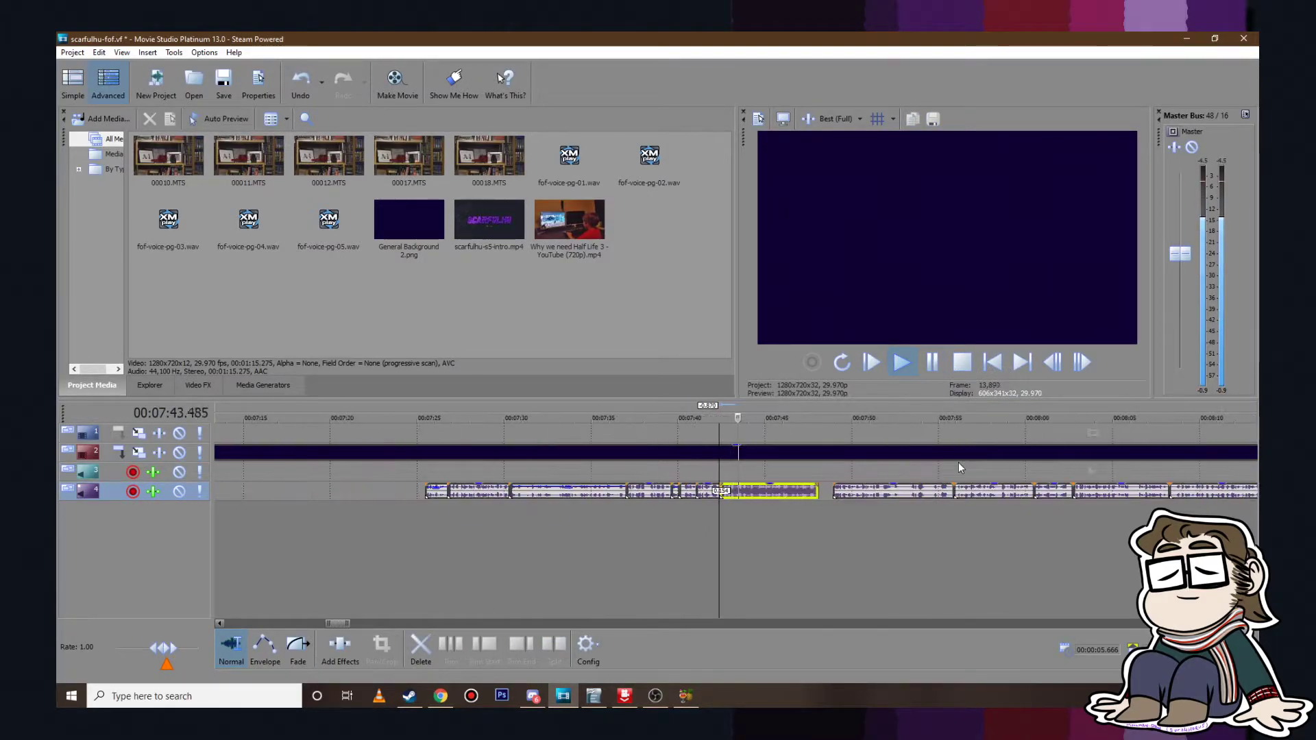
{"action": "left_click", "coordinate": [935, 359]}
Step: Split the last moved voice-over clip at about 7:46.4 and move its second part 0.076 s earlier to overlap the first
{"action": "scroll", "coordinate": [700, 472], "scroll_direction": "up", "scroll_amount": 3}
{"action": "left_click", "coordinate": [604, 454]}
{"action": "key", "text": "space"}
{"action": "scroll", "coordinate": [630, 494], "scroll_direction": "up", "scroll_amount": 2}
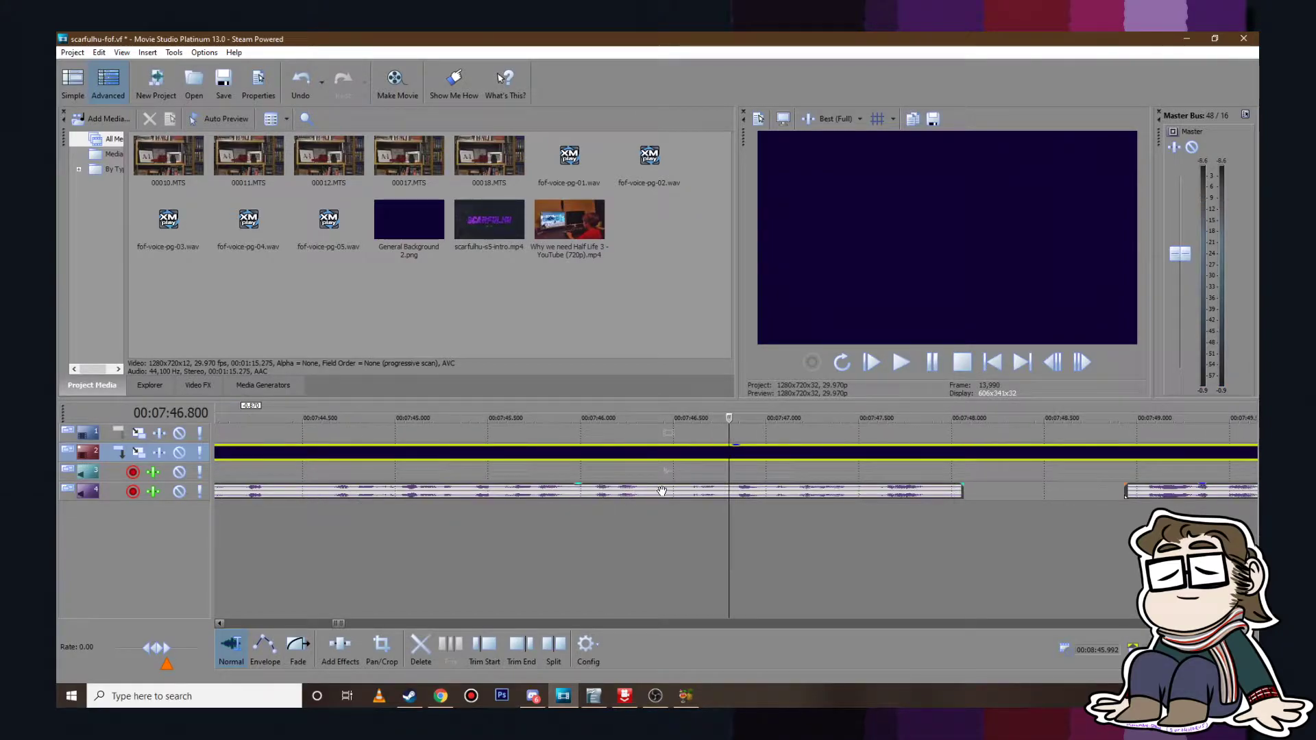
{"action": "left_click", "coordinate": [661, 491]}
{"action": "key", "text": "s"}
{"action": "left_click_drag", "start_coordinate": [738, 498], "coordinate": [730, 497]}
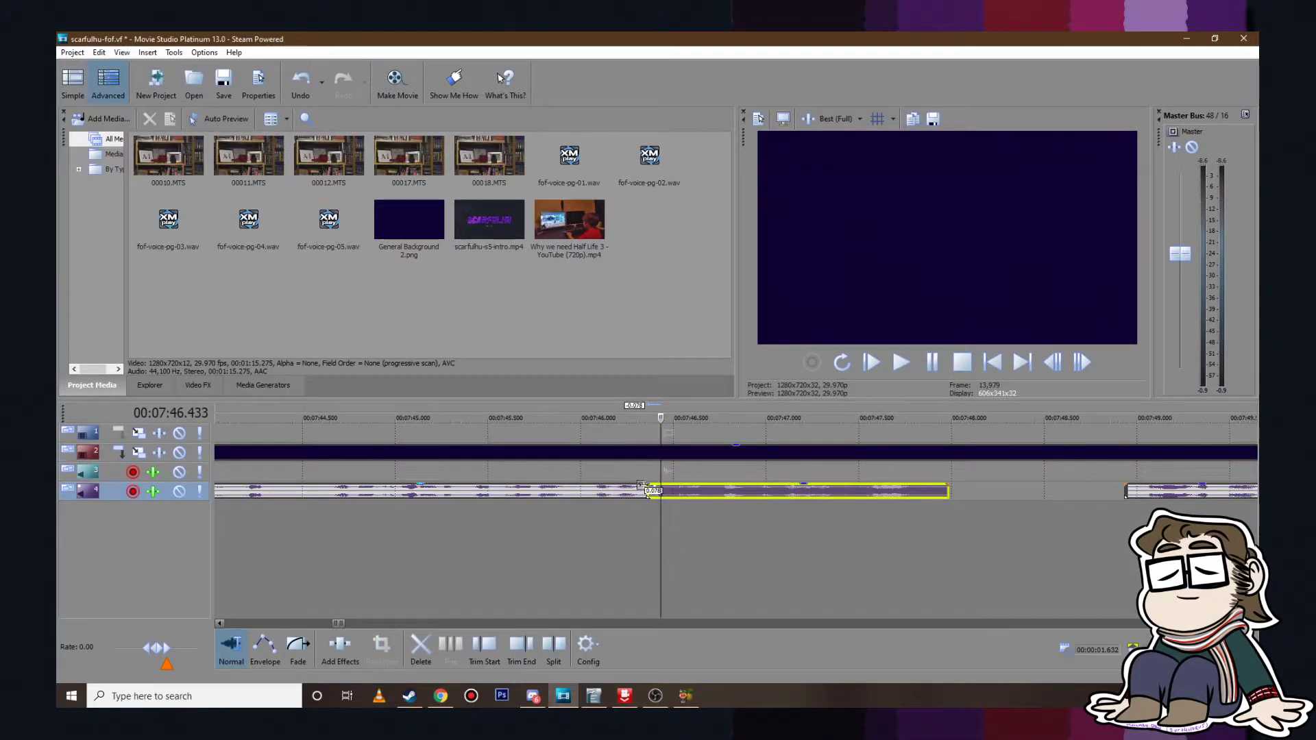
Step: Play the overlap at about 7:46.4 and move the voice-over clip at about 7:48.9 earlier by 1.054 s onto the preceding clip's end
{"action": "left_click", "coordinate": [606, 481]}
{"action": "left_click", "coordinate": [909, 359]}
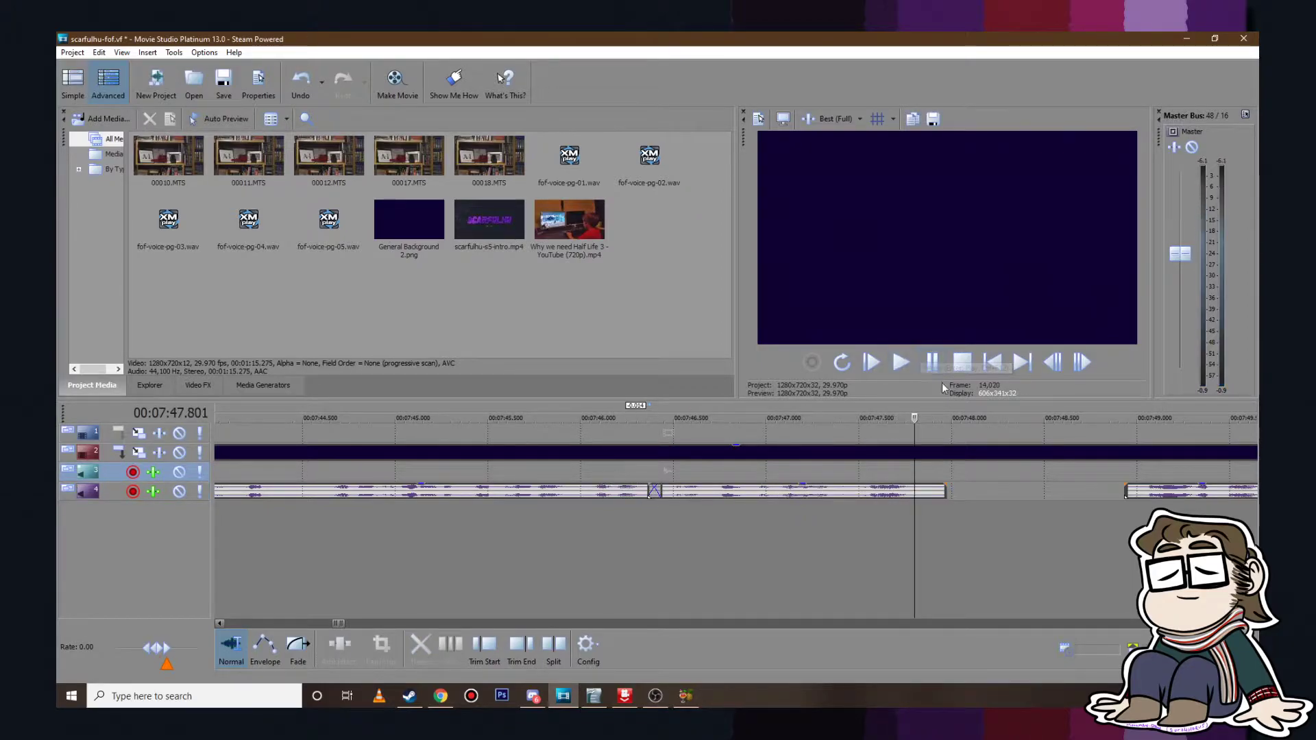
{"action": "scroll", "coordinate": [1044, 516], "scroll_direction": "down", "scroll_amount": 5}
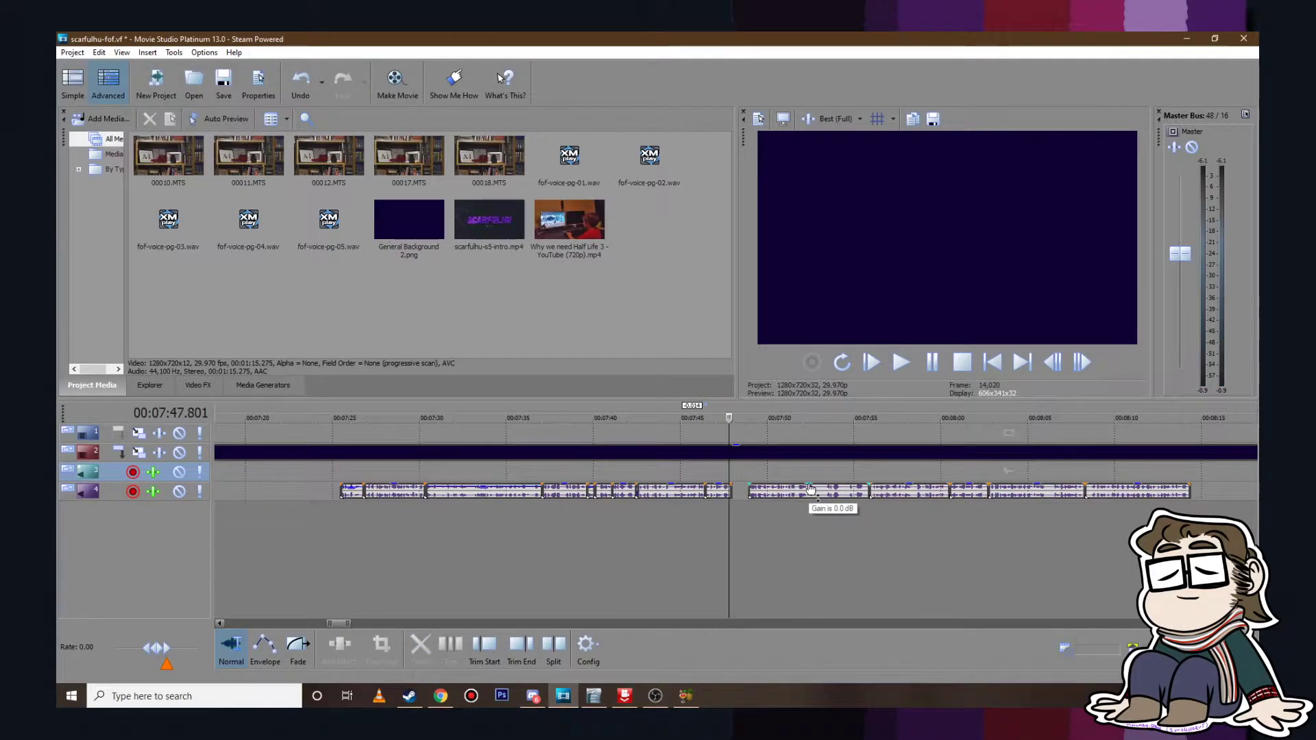
{"action": "scroll", "coordinate": [807, 485], "scroll_direction": "up", "scroll_amount": 2}
{"action": "scroll", "coordinate": [829, 491], "scroll_direction": "down", "scroll_amount": 2}
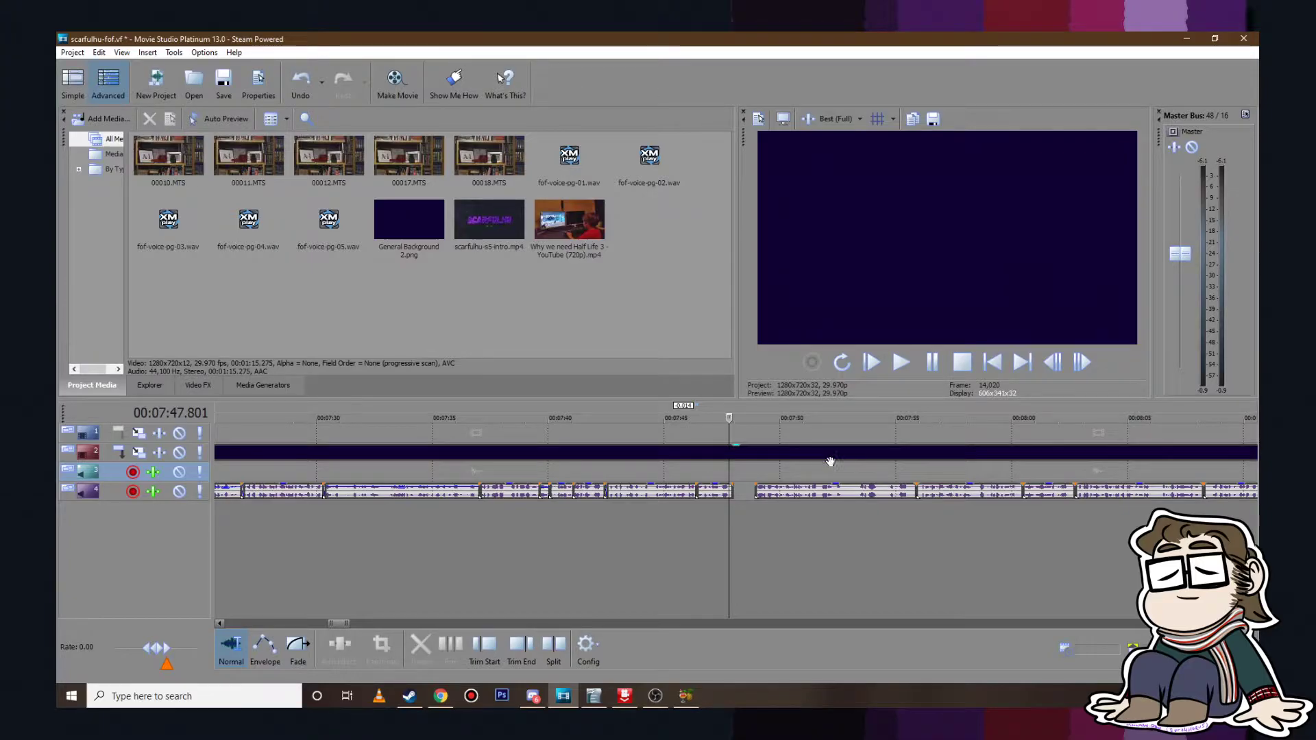
{"action": "scroll", "coordinate": [767, 494], "scroll_direction": "down", "scroll_amount": 3}
{"action": "scroll", "coordinate": [788, 508], "scroll_direction": "up", "scroll_amount": 5}
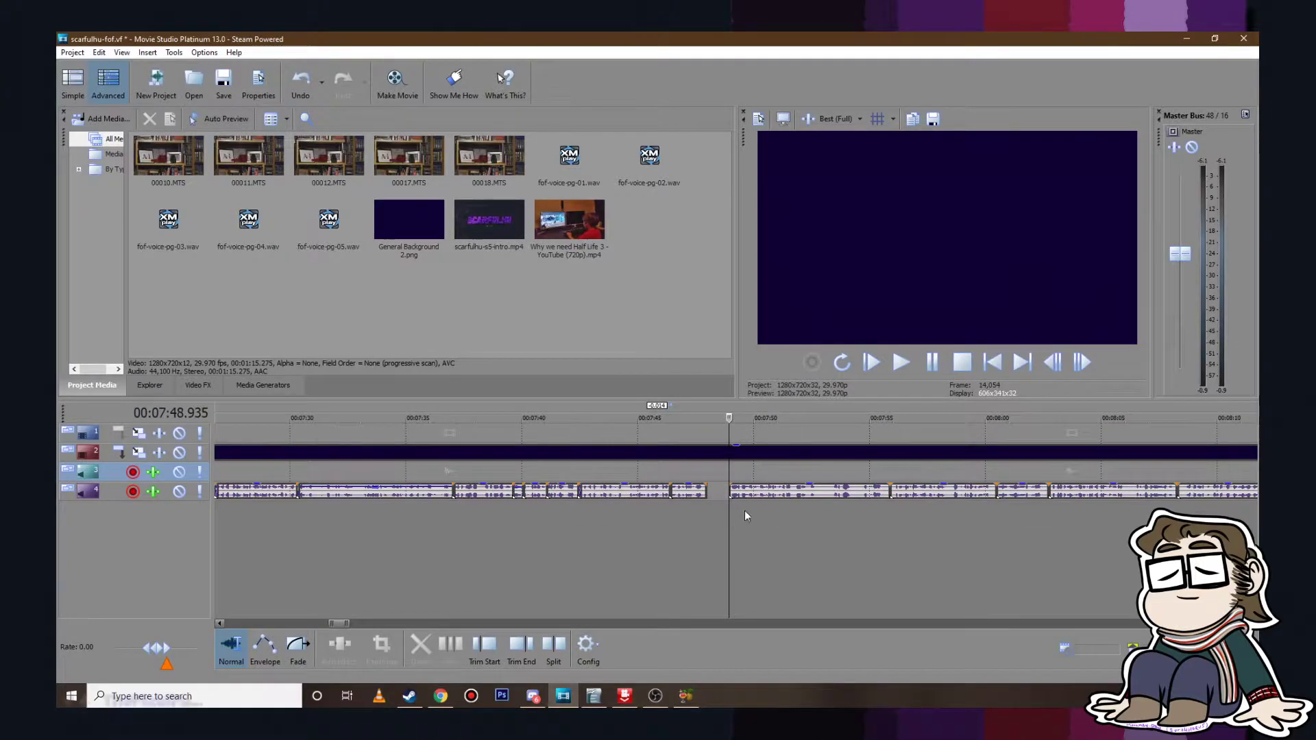
{"action": "left_click_drag", "start_coordinate": [797, 491], "coordinate": [727, 492]}
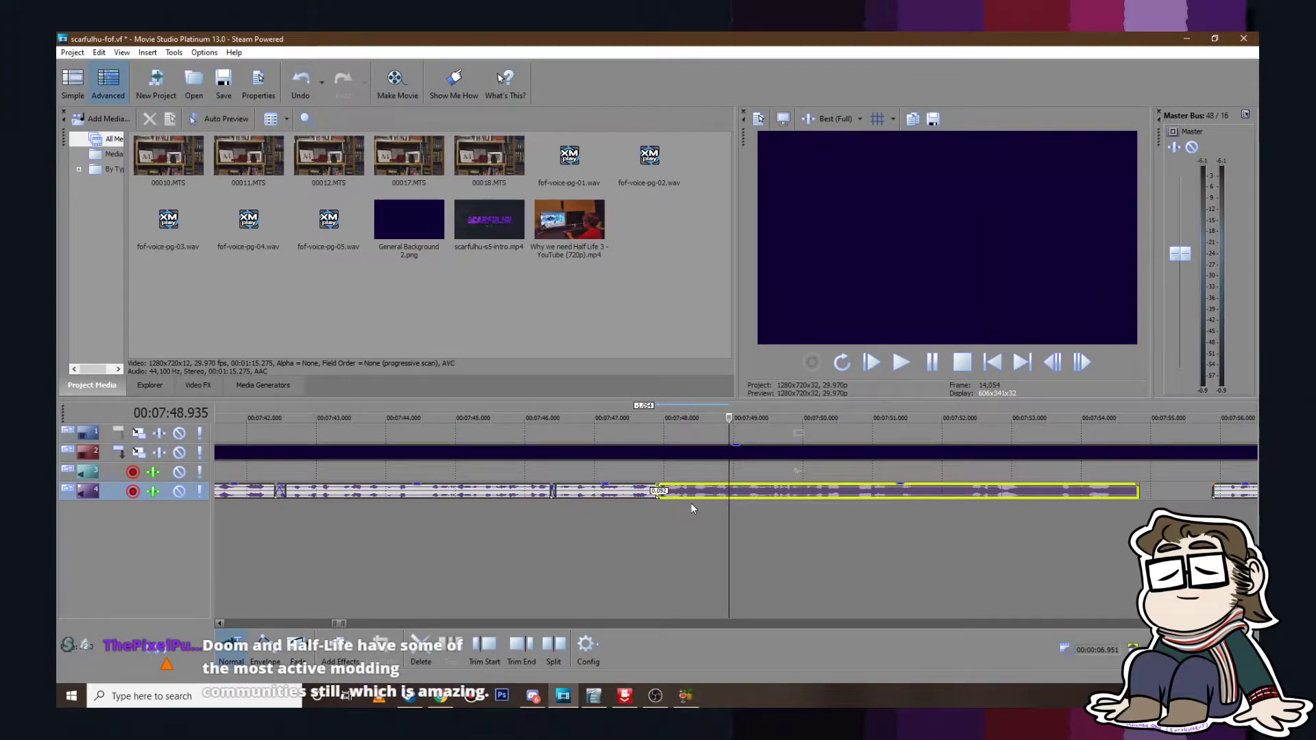
{"action": "scroll", "coordinate": [655, 538], "scroll_direction": "up", "scroll_amount": 2}
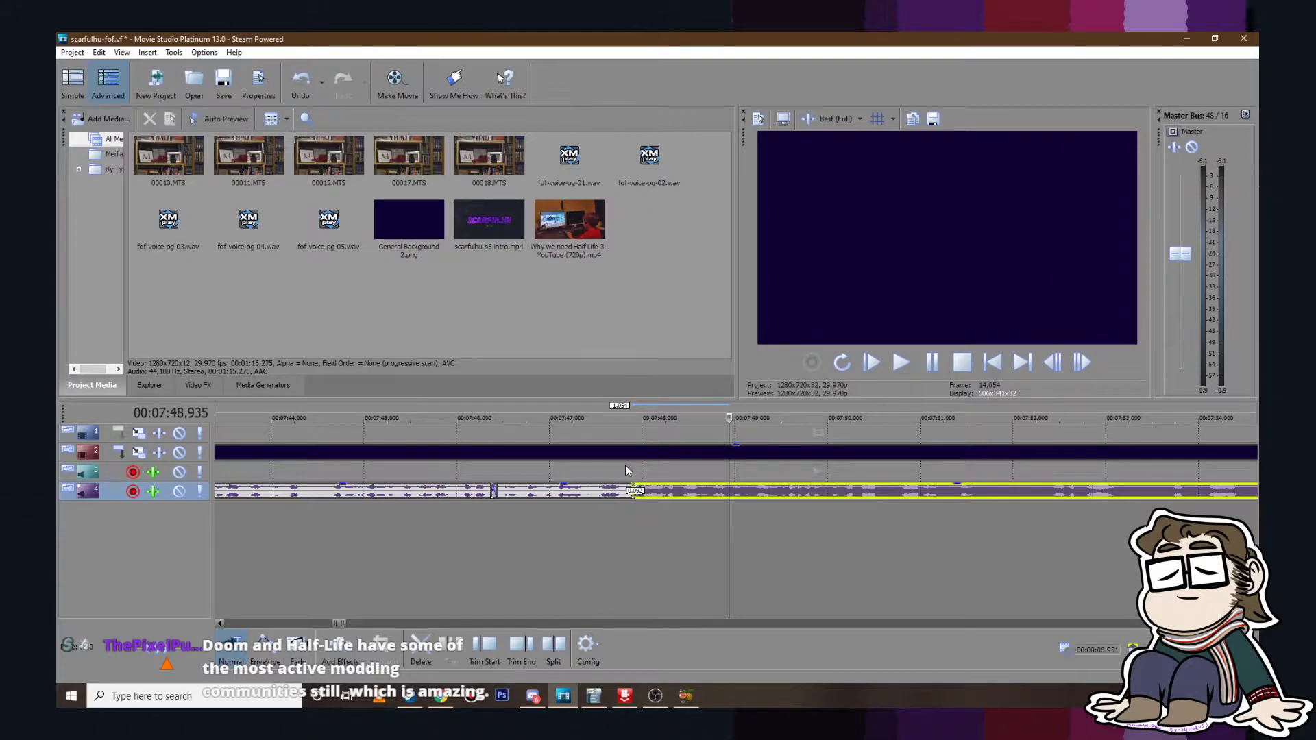
Step: Play the join at about 7:47.9, shorten its overlap by 0.041 s, and play on through the second clip
{"action": "left_click", "coordinate": [625, 466]}
{"action": "scroll", "coordinate": [774, 456], "scroll_direction": "up", "scroll_amount": 4}
{"action": "key", "text": "Return"}
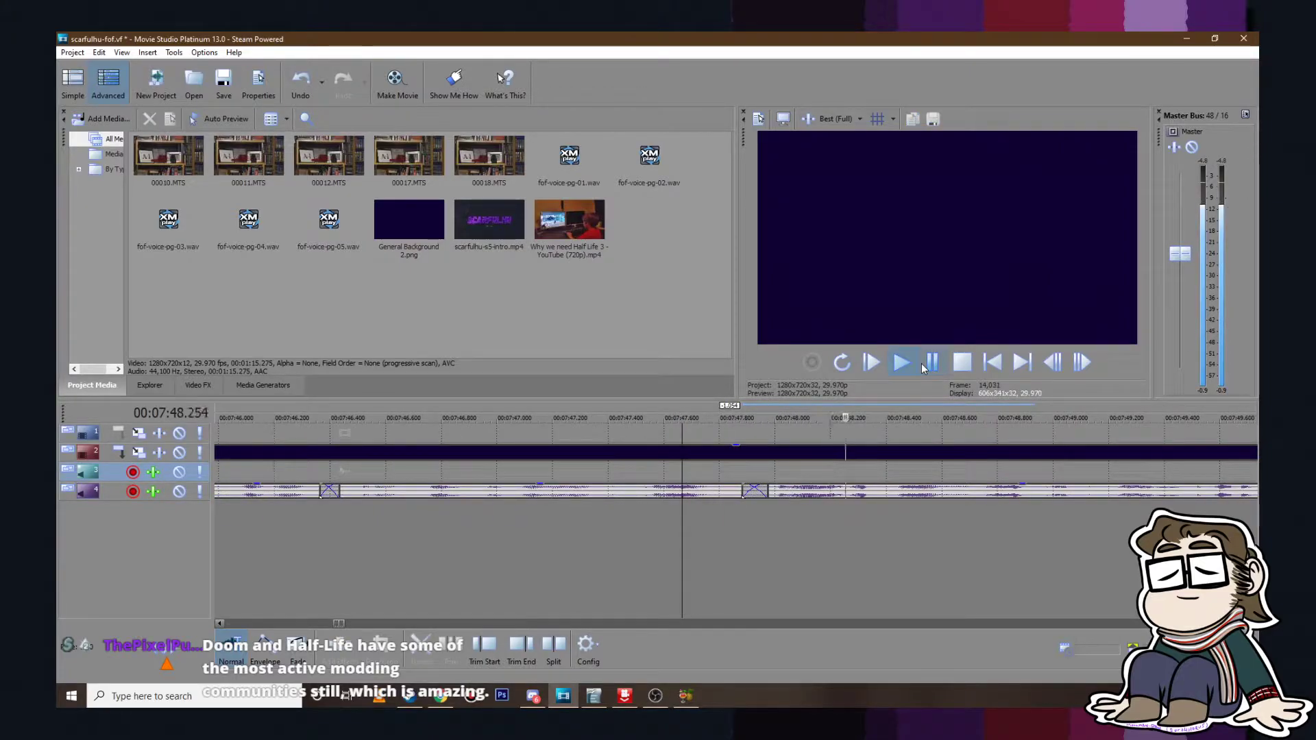
{"action": "key", "text": "Return"}
{"action": "left_click_drag", "start_coordinate": [788, 491], "coordinate": [800, 490]}
{"action": "scroll", "coordinate": [958, 435], "scroll_direction": "down", "scroll_amount": 5}
{"action": "key", "text": "Return"}
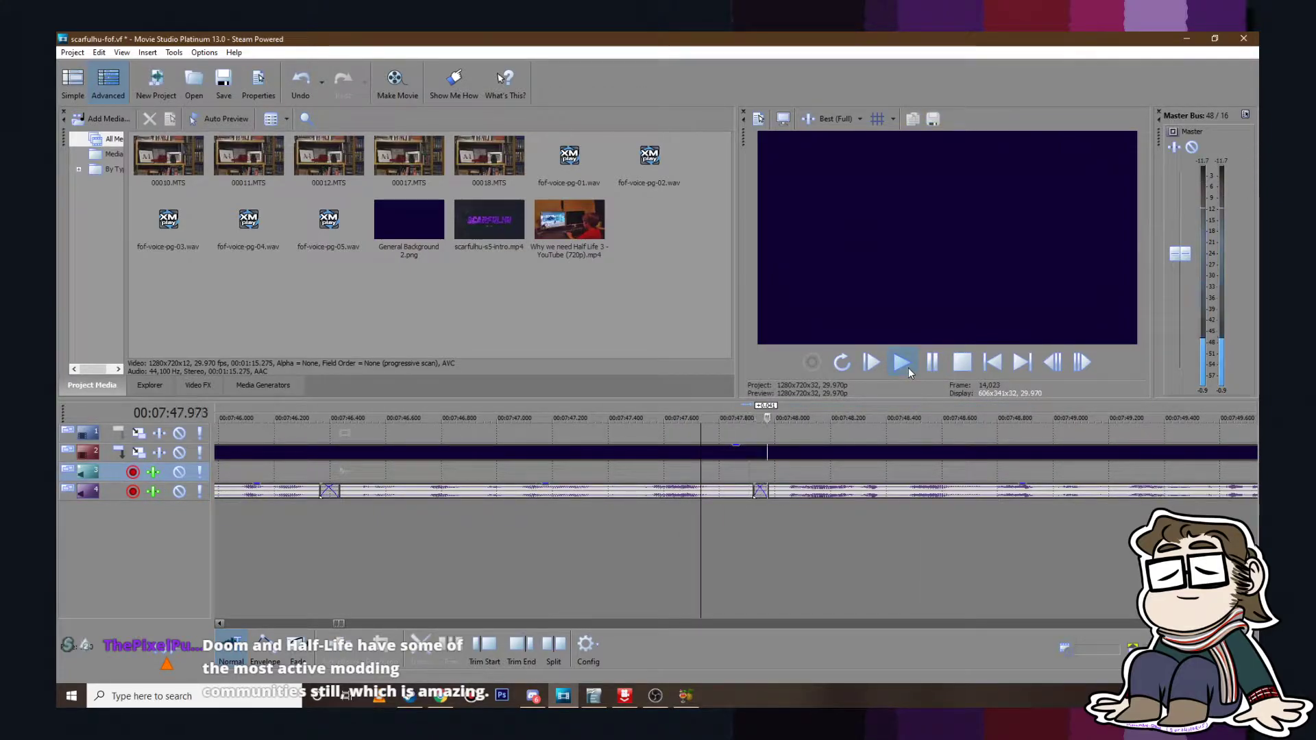
{"action": "scroll", "coordinate": [958, 437], "scroll_direction": "down", "scroll_amount": 1}
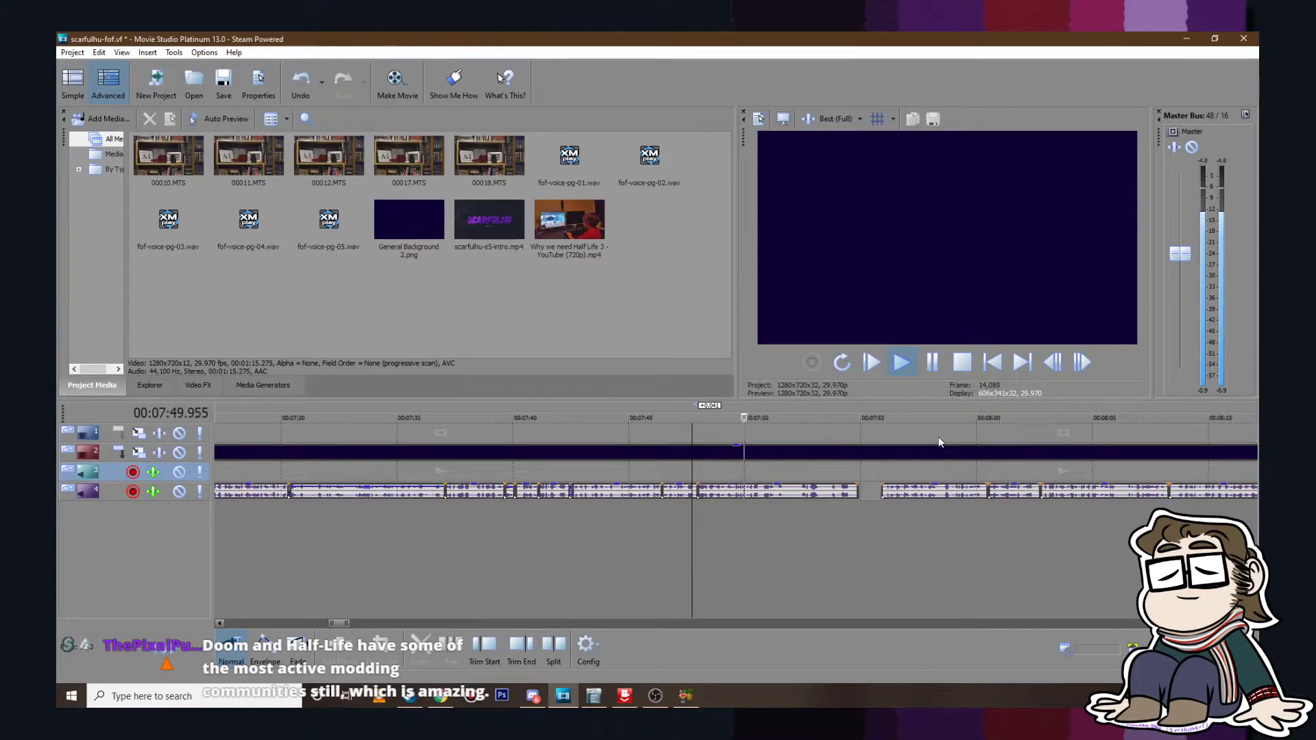
{"action": "scroll", "coordinate": [939, 437], "scroll_direction": "down", "scroll_amount": 1}
{"action": "left_click", "coordinate": [921, 369]}
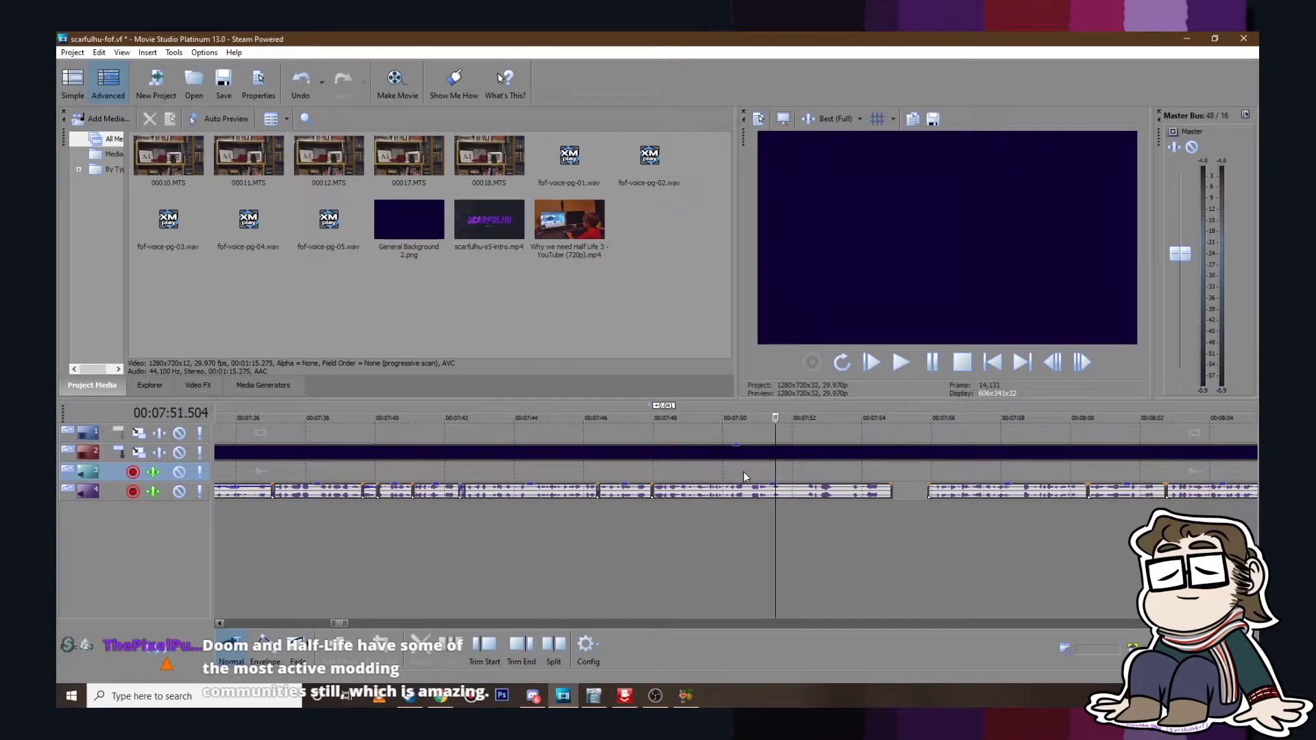
Step: Split the voice-over clip at about 7:50.7, move its second part 0.091 s earlier to overlap the first, and play it
{"action": "scroll", "coordinate": [845, 428], "scroll_direction": "up", "scroll_amount": 3}
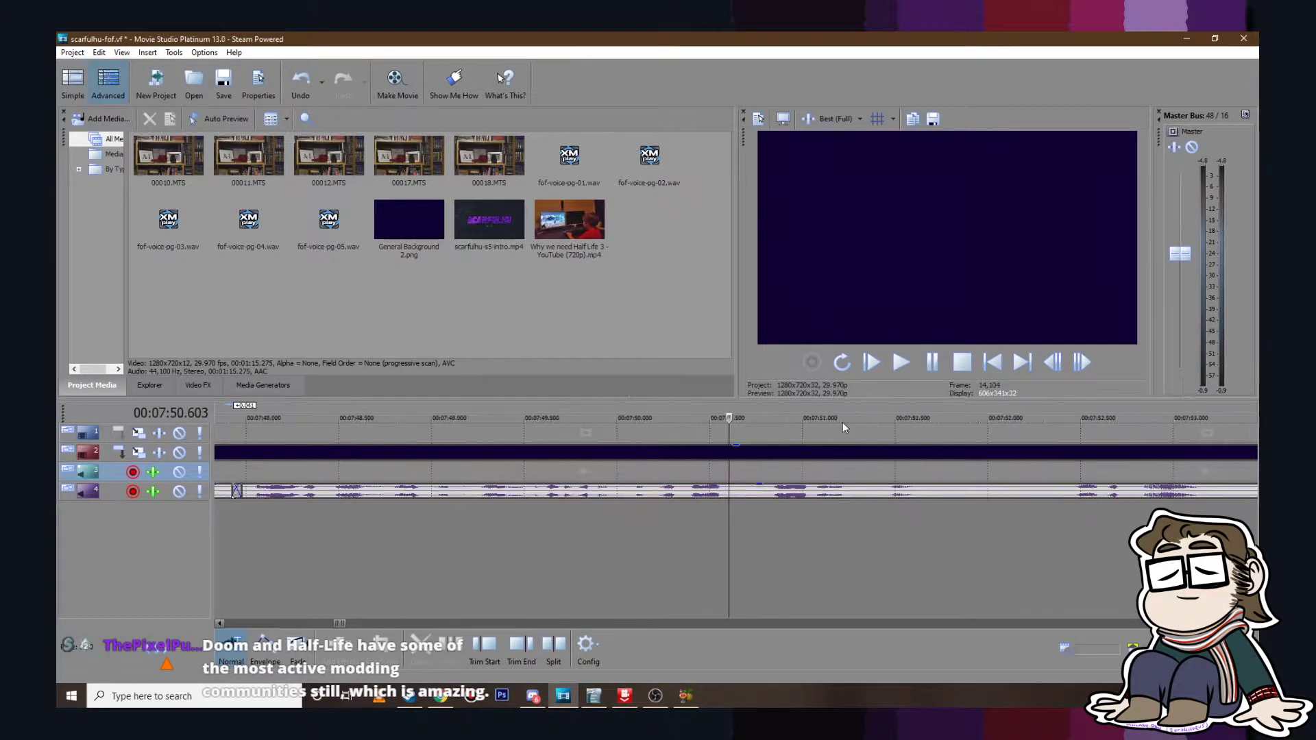
{"action": "left_click", "coordinate": [747, 492]}
{"action": "key", "text": "s"}
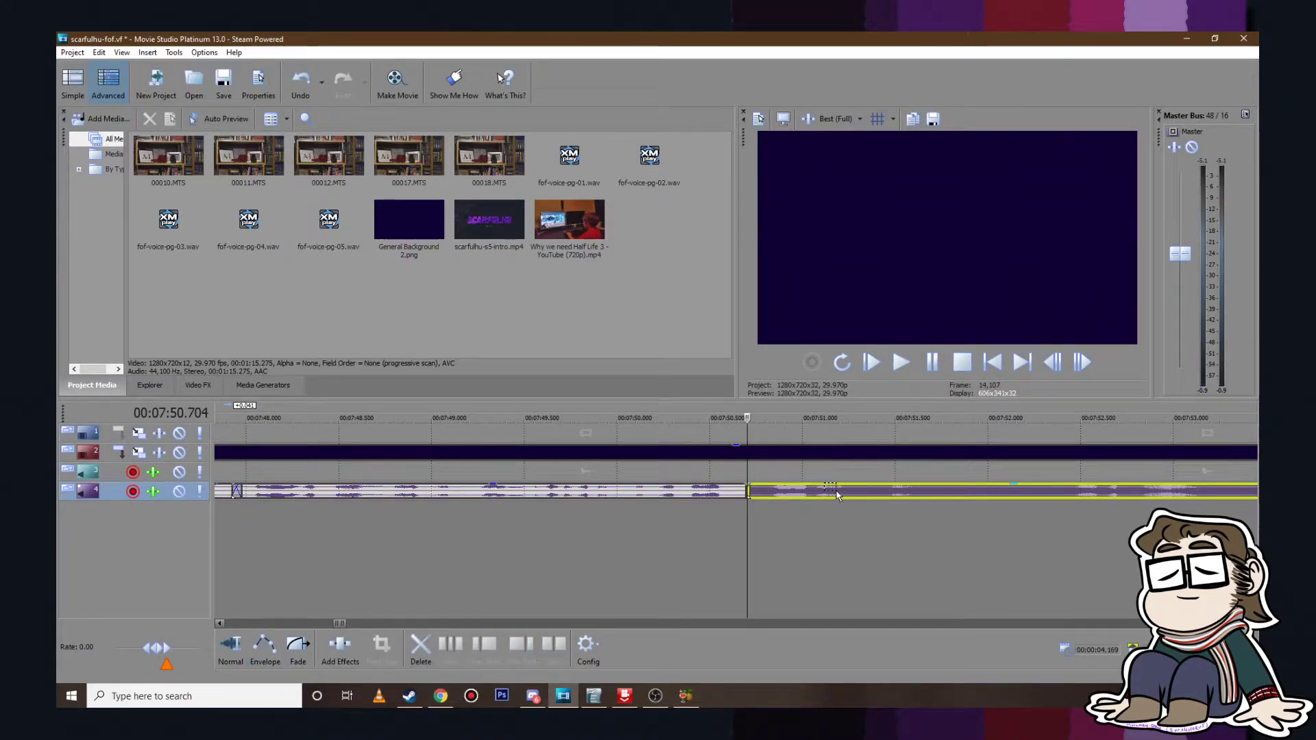
{"action": "left_click_drag", "start_coordinate": [851, 492], "coordinate": [834, 494]}
{"action": "left_click", "coordinate": [698, 472]}
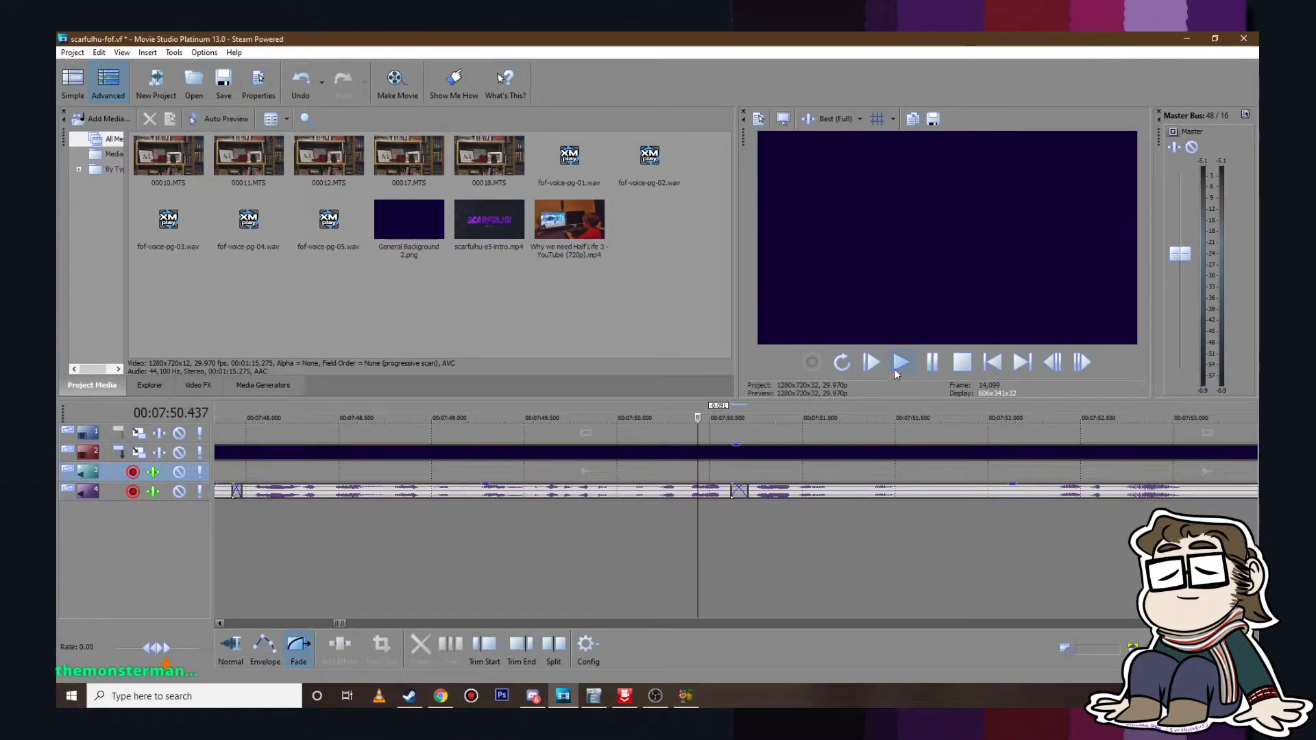
{"action": "left_click", "coordinate": [895, 369]}
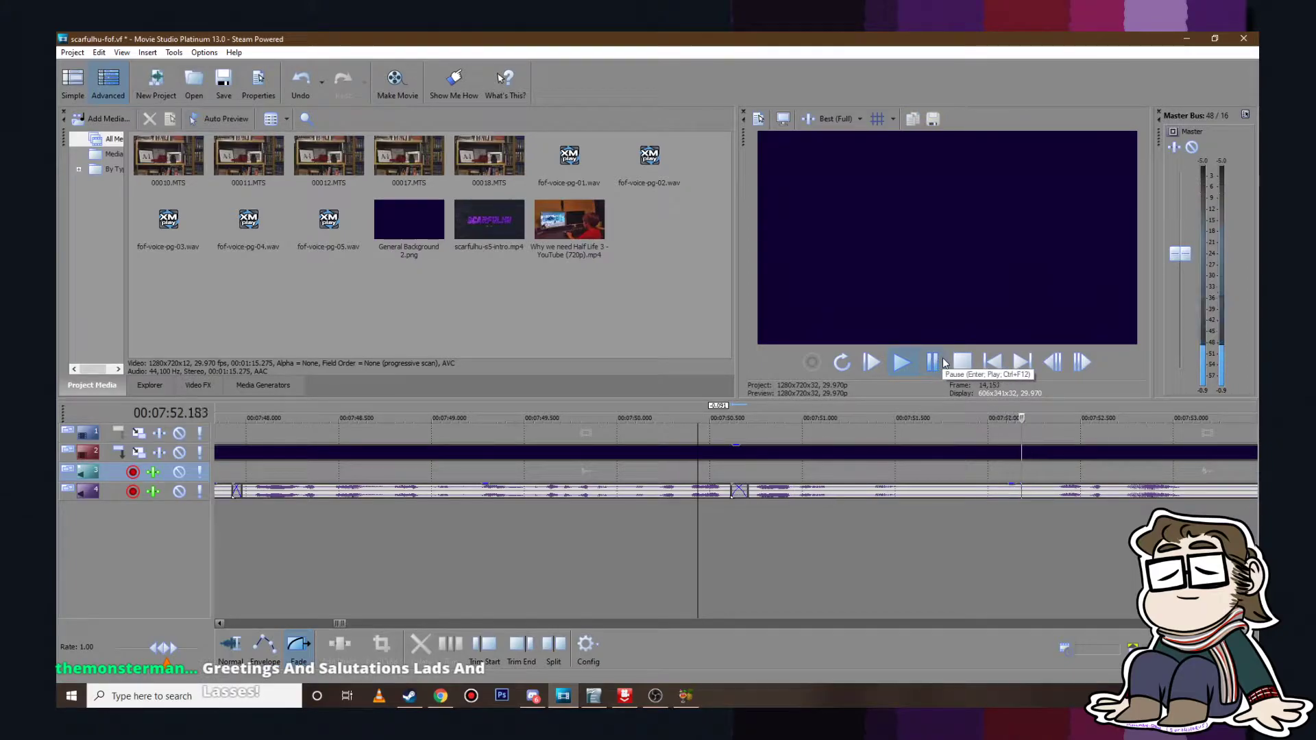
{"action": "left_click", "coordinate": [932, 361]}
Step: Cut out the passage around 7:51.9 by splitting and trimming, and move the remaining part 0.517 s earlier into a crossfade
{"action": "left_click", "coordinate": [971, 493]}
{"action": "key", "text": "s"}
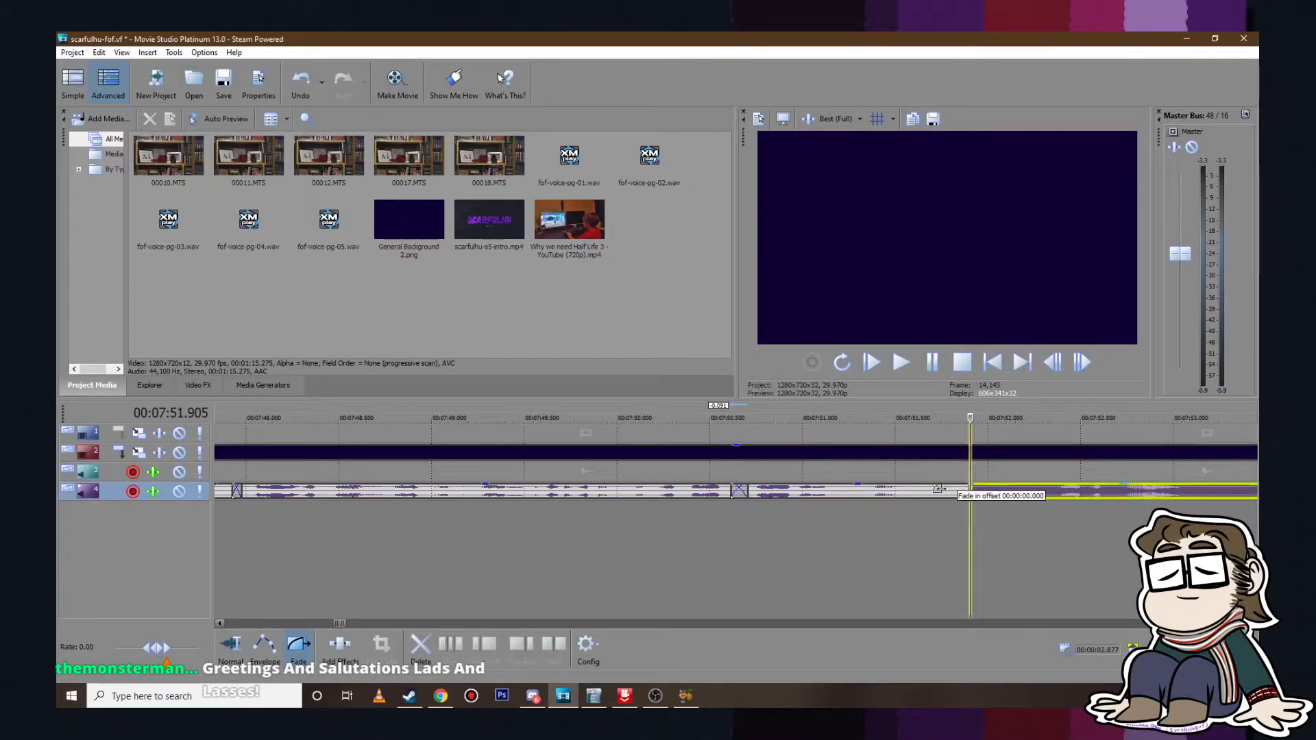
{"action": "left_click_drag", "start_coordinate": [973, 492], "coordinate": [931, 492]}
{"action": "left_click_drag", "start_coordinate": [1127, 497], "coordinate": [1030, 495]}
{"action": "left_click", "coordinate": [852, 473]}
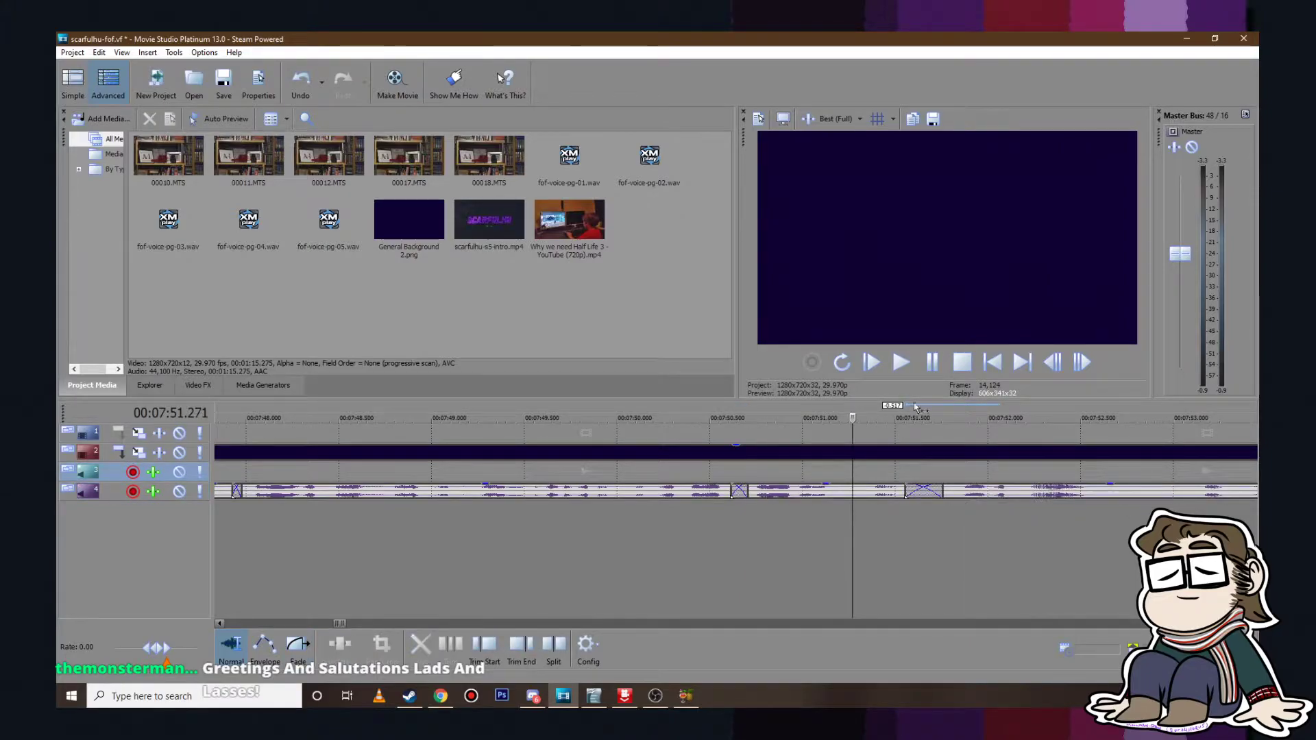
{"action": "left_click", "coordinate": [913, 368]}
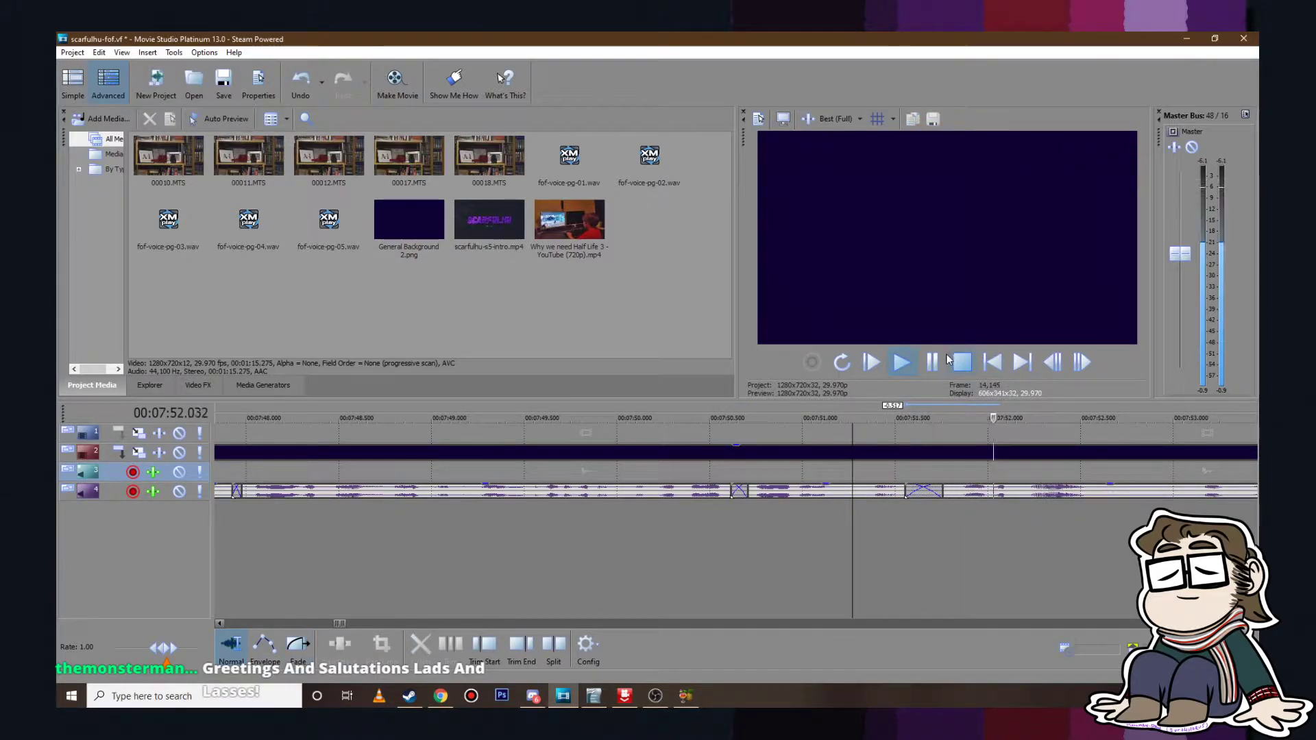
{"action": "left_click", "coordinate": [932, 362]}
Step: Narrow the crossfade at about 7:51.6 by 0.145 s and play across it
{"action": "left_click", "coordinate": [927, 491]}
{"action": "left_click", "coordinate": [876, 474]}
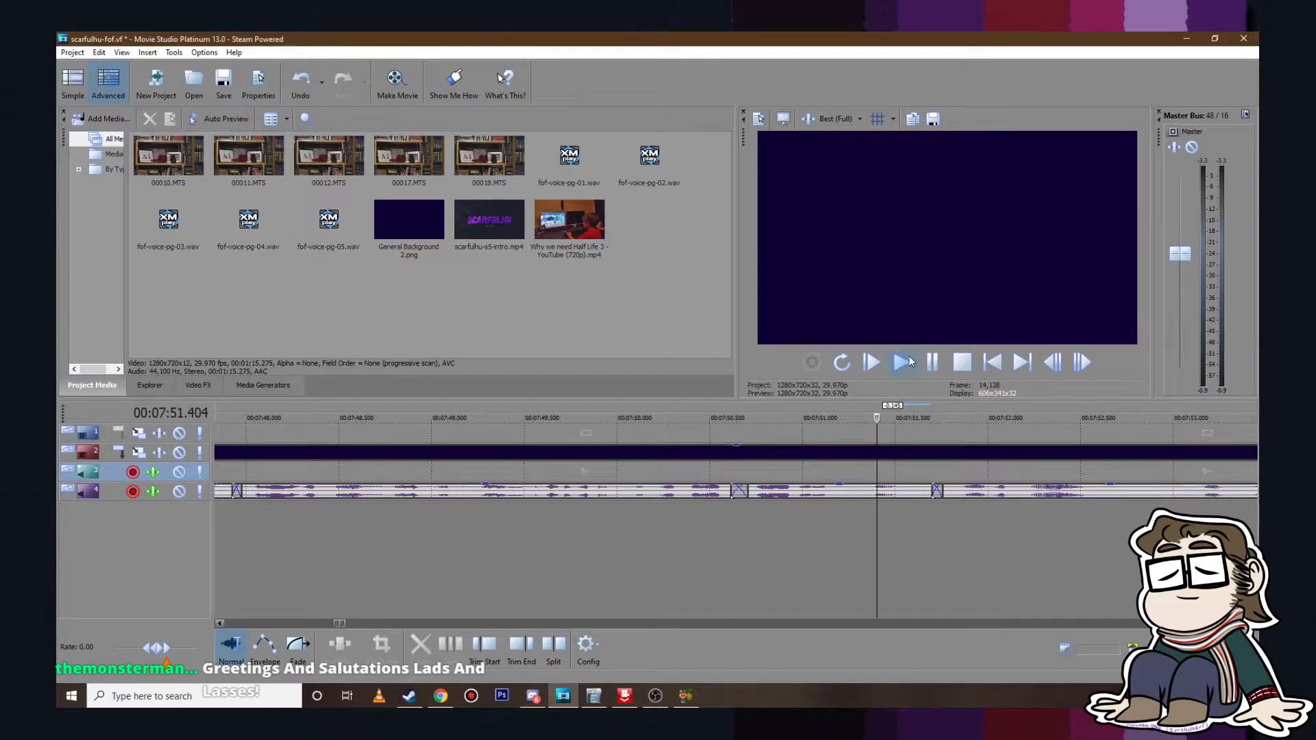
{"action": "left_click", "coordinate": [928, 362]}
{"action": "left_click", "coordinate": [928, 362]}
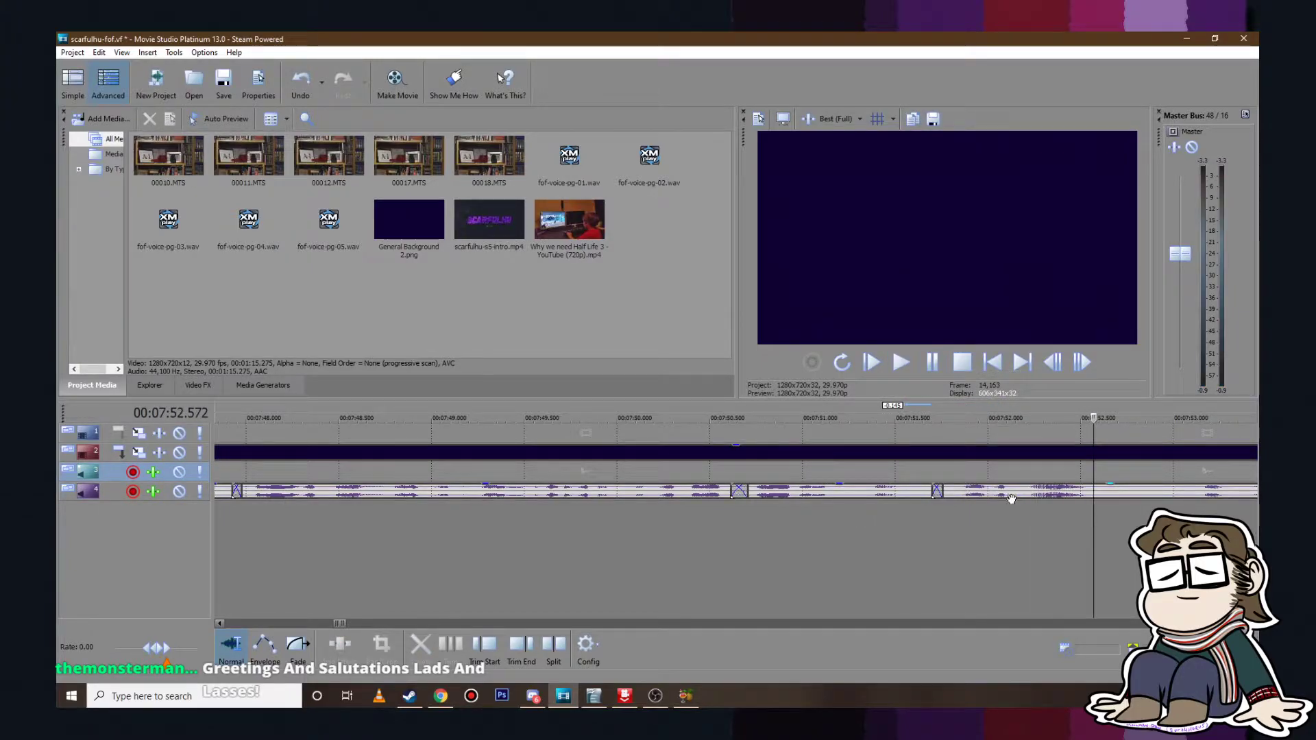
Step: Split out the passage between about 7:52.2 and 7:52.6, lowering its gain and extending its end by 0.057 s into a crossfade
{"action": "left_click", "coordinate": [1024, 492]}
{"action": "left_click", "coordinate": [1019, 493]}
{"action": "key", "text": "s"}
{"action": "left_click", "coordinate": [1100, 491]}
{"action": "key", "text": "s"}
{"action": "mouse_move", "coordinate": [1078, 486]}
{"action": "left_mouse_down"}
{"action": "mouse_move", "coordinate": [1019, 490]}
{"action": "mouse_move", "coordinate": [1110, 490]}
{"action": "mouse_move", "coordinate": [1076, 492]}
{"action": "left_mouse_up"}
{"action": "left_click", "coordinate": [951, 473]}
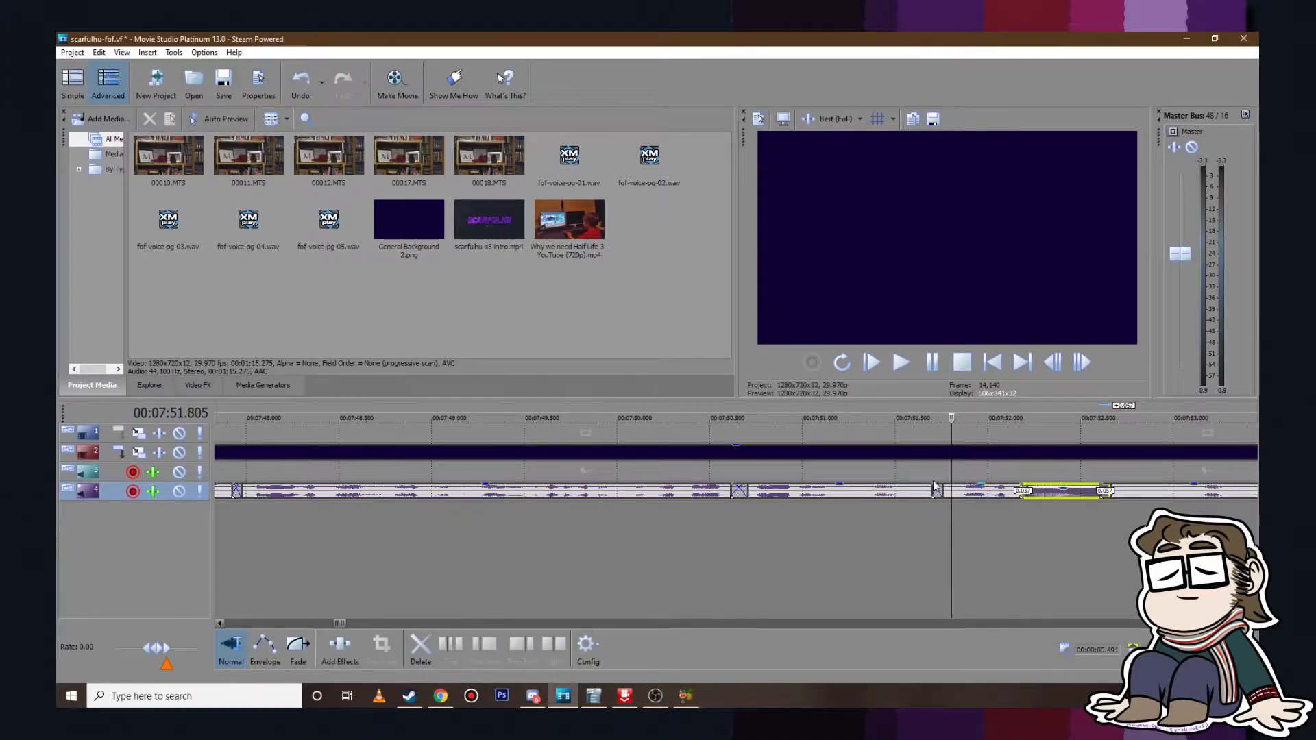
{"action": "left_click", "coordinate": [913, 475]}
{"action": "left_click", "coordinate": [901, 362]}
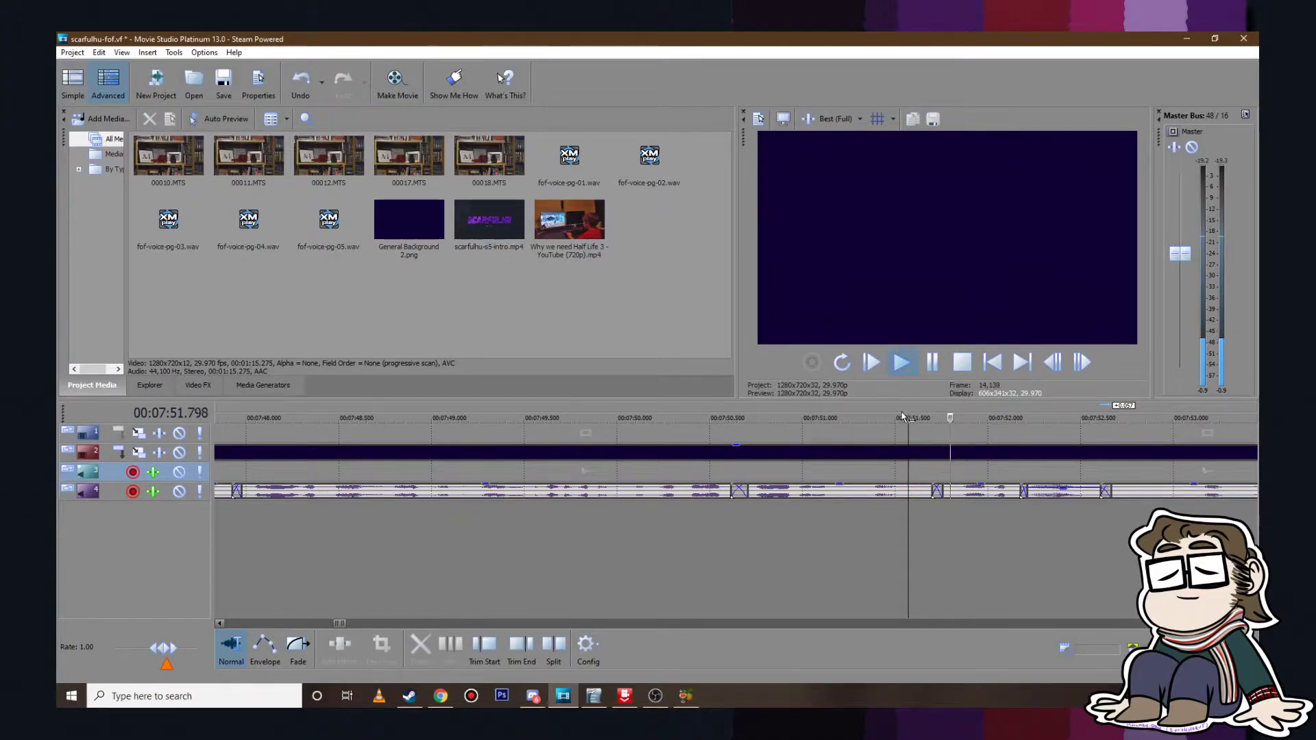
Step: Move the four voice-over clips after the gap at about 7:54 together 1.838 s earlier onto the preceding clip's end and play the join
{"action": "scroll", "coordinate": [915, 422], "scroll_direction": "down", "scroll_amount": 3}
{"action": "scroll", "coordinate": [893, 437], "scroll_direction": "up", "scroll_amount": 2}
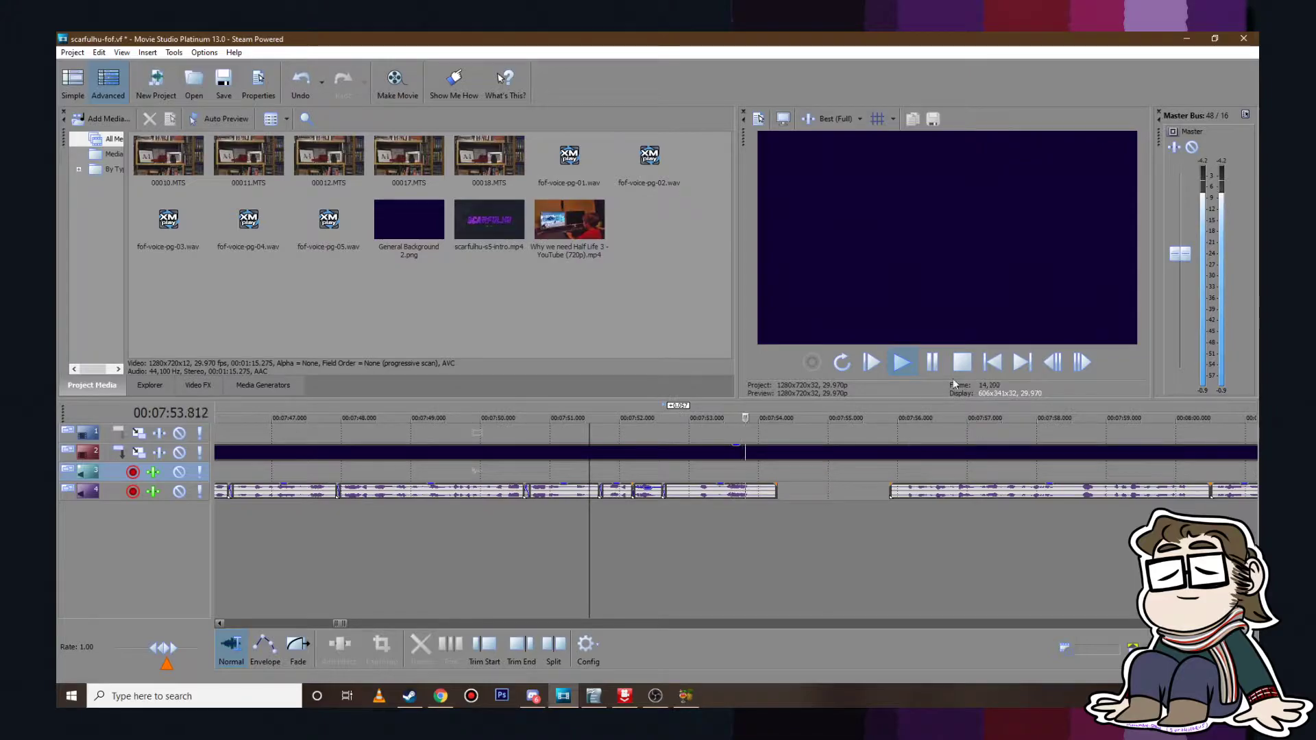
{"action": "scroll", "coordinate": [952, 466], "scroll_direction": "down", "scroll_amount": 3}
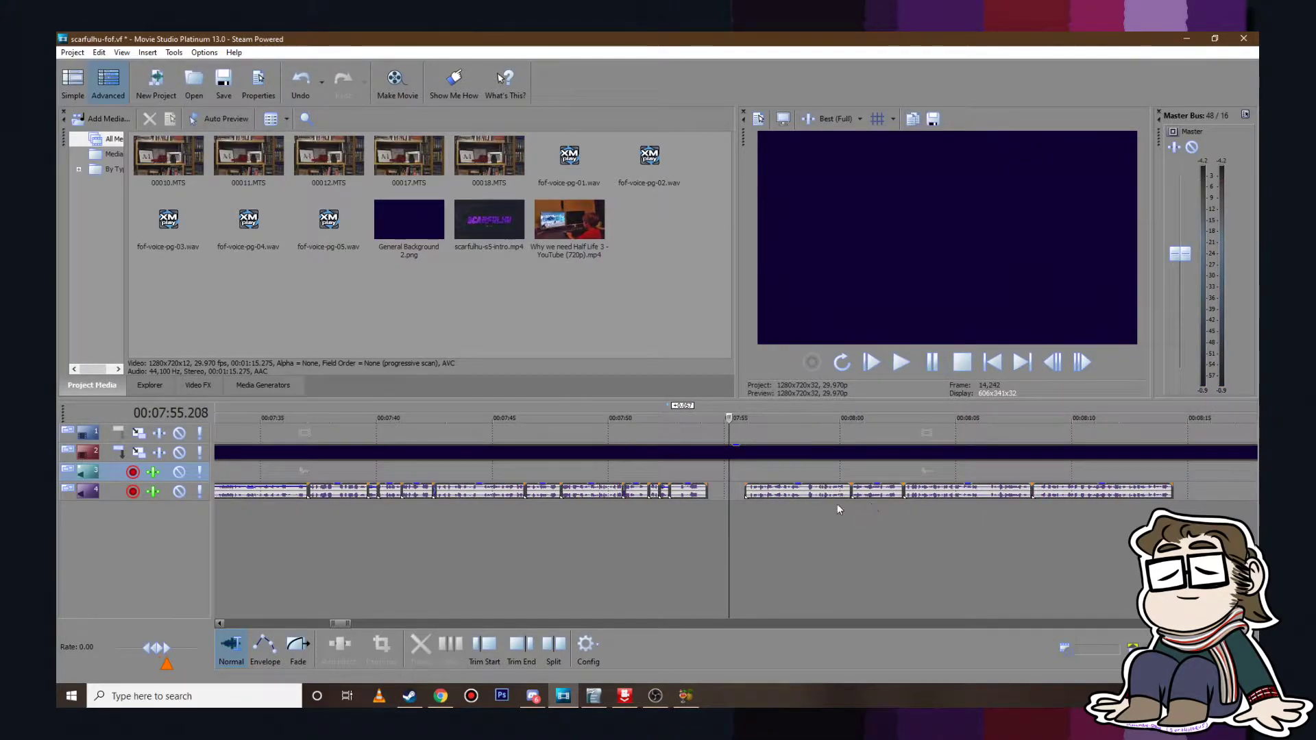
{"action": "left_click", "coordinate": [796, 492]}
{"action": "left_click", "coordinate": [1077, 491], "text": "shift"}
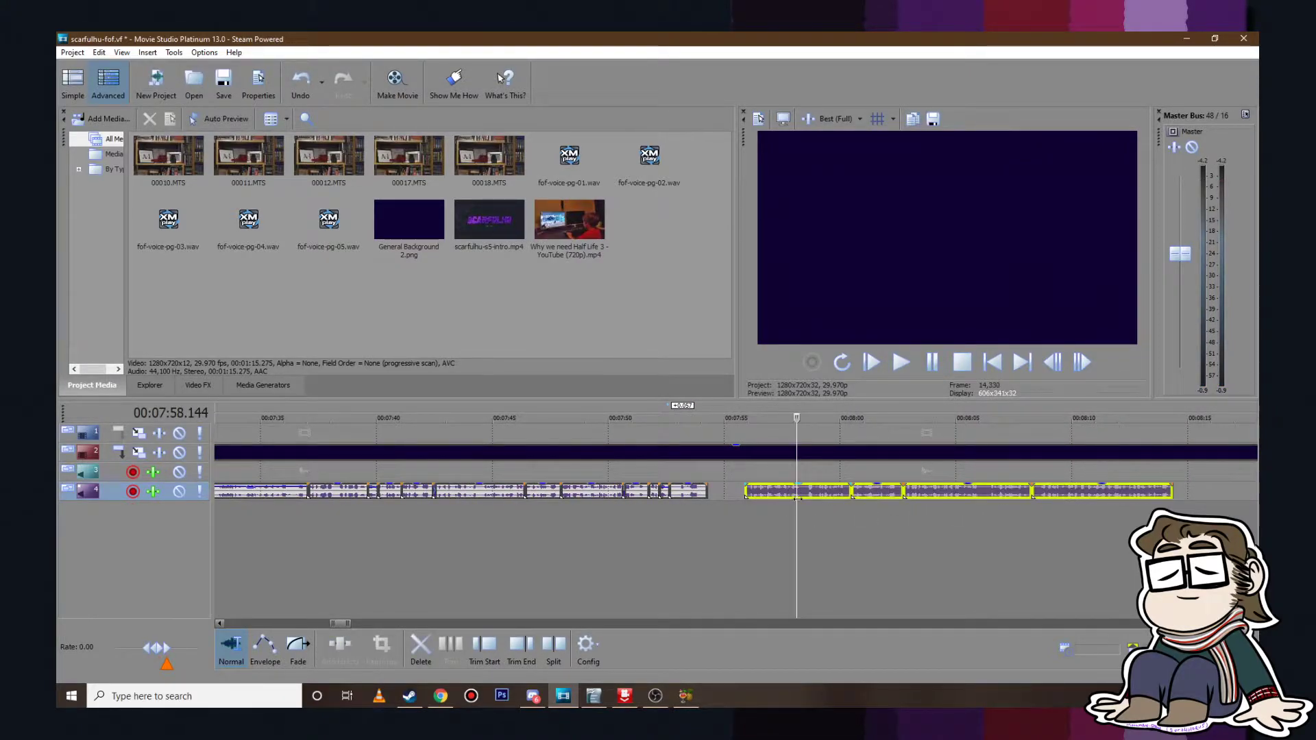
{"action": "left_click_drag", "start_coordinate": [775, 490], "coordinate": [729, 492]}
{"action": "left_click", "coordinate": [702, 470]}
{"action": "scroll", "coordinate": [699, 468], "scroll_direction": "up", "scroll_amount": 4}
{"action": "left_click", "coordinate": [656, 467]}
{"action": "left_click", "coordinate": [683, 473]}
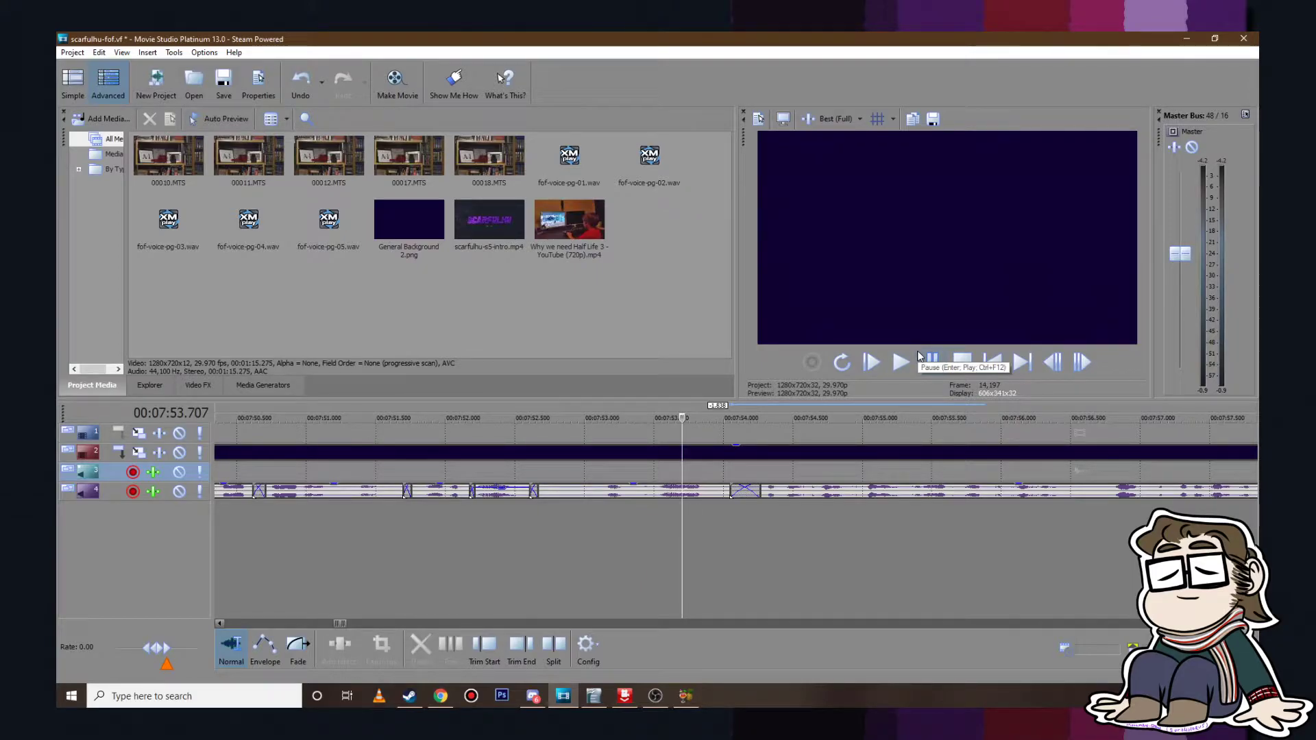
{"action": "left_click", "coordinate": [900, 363]}
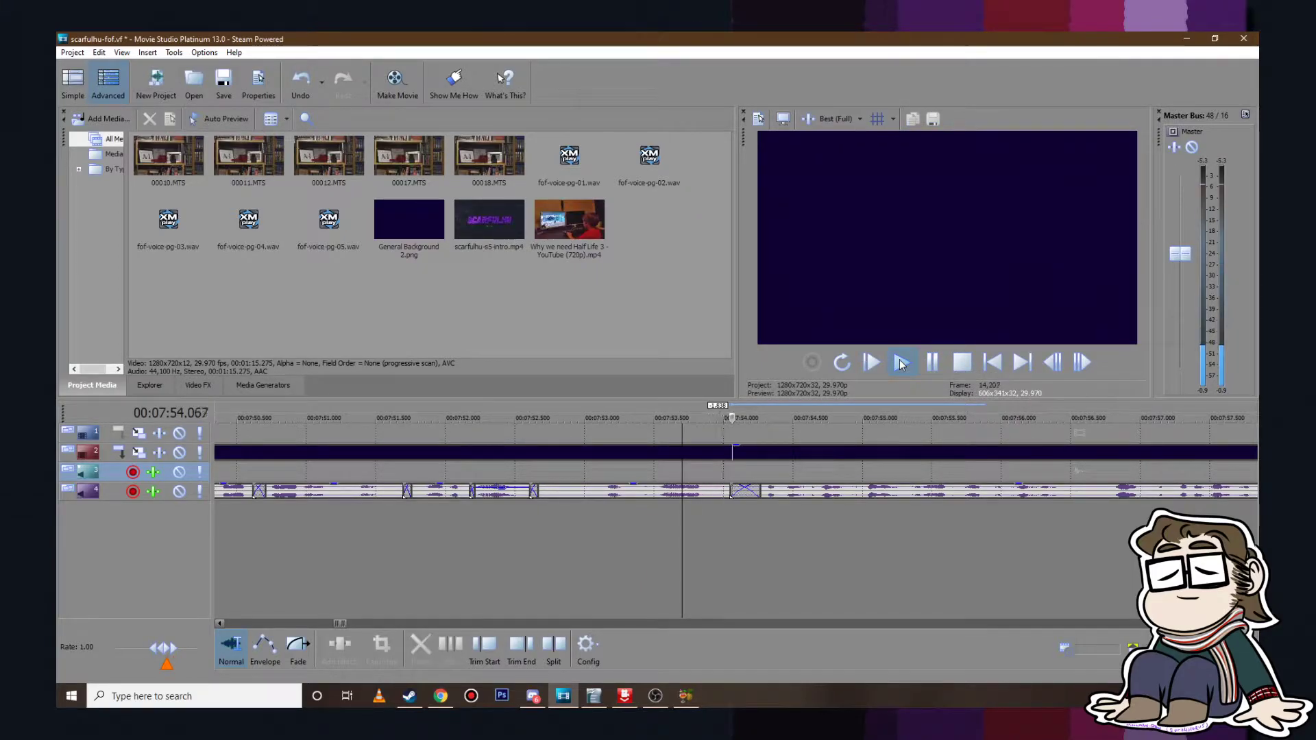
{"action": "left_click", "coordinate": [571, 435]}
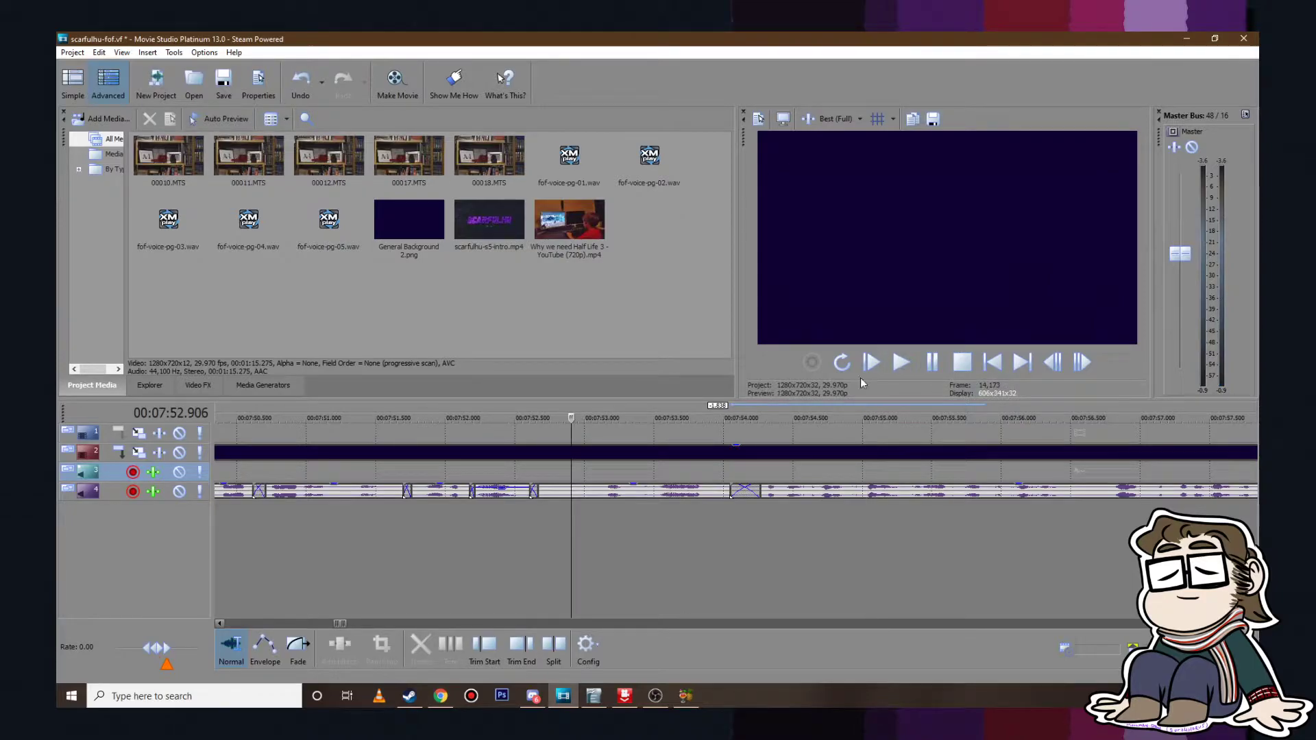
{"action": "left_click", "coordinate": [902, 362]}
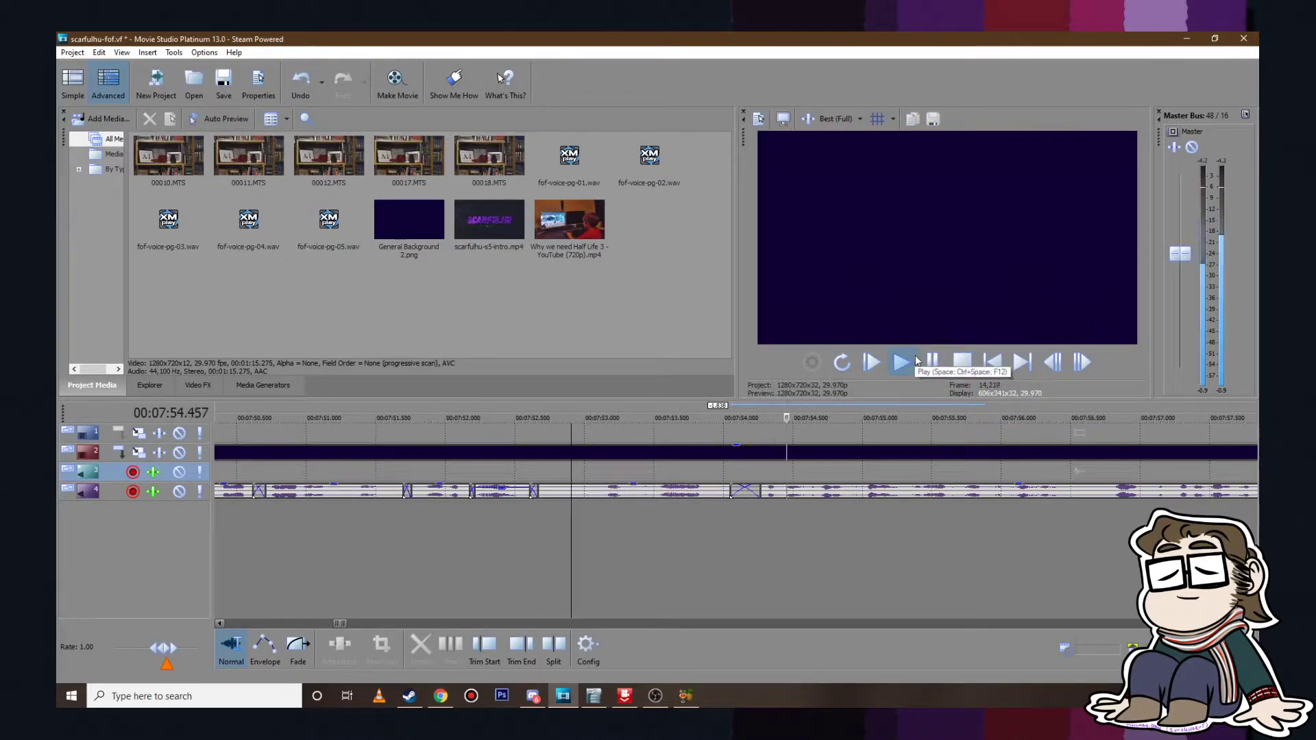
Step: Move only the first of the four voice-over clips another 0.207 s earlier to widen its overlap, and play it
{"action": "scroll", "coordinate": [790, 500], "scroll_direction": "down", "scroll_amount": 5}
{"action": "left_click", "coordinate": [790, 499]}
{"action": "scroll", "coordinate": [784, 491], "scroll_direction": "down", "scroll_amount": 4}
{"action": "left_click", "coordinate": [858, 492], "text": "shift"}
{"action": "scroll", "coordinate": [684, 533], "scroll_direction": "up", "scroll_amount": 7}
{"action": "scroll", "coordinate": [657, 513], "scroll_direction": "down", "scroll_amount": 2}
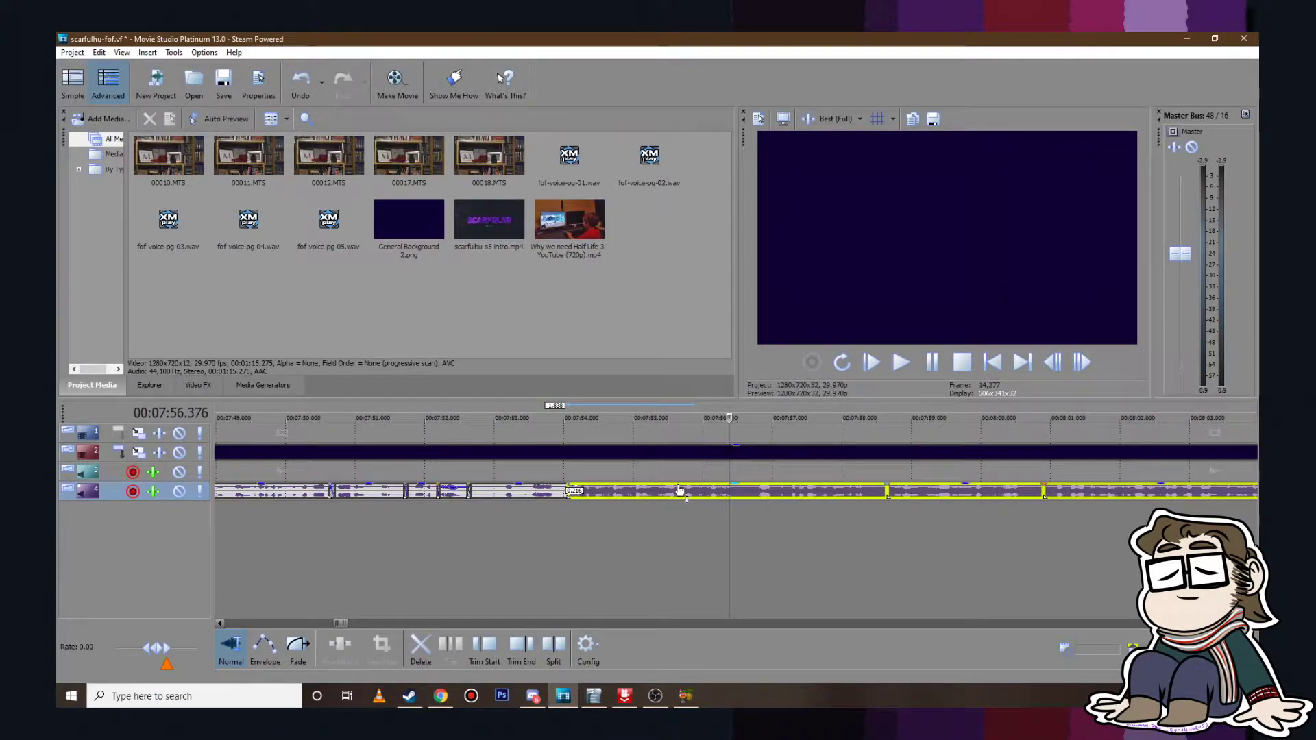
{"action": "left_click", "coordinate": [679, 490]}
{"action": "left_click_drag", "start_coordinate": [679, 490], "coordinate": [664, 491]}
{"action": "left_click", "coordinate": [536, 473]}
{"action": "left_click", "coordinate": [903, 364]}
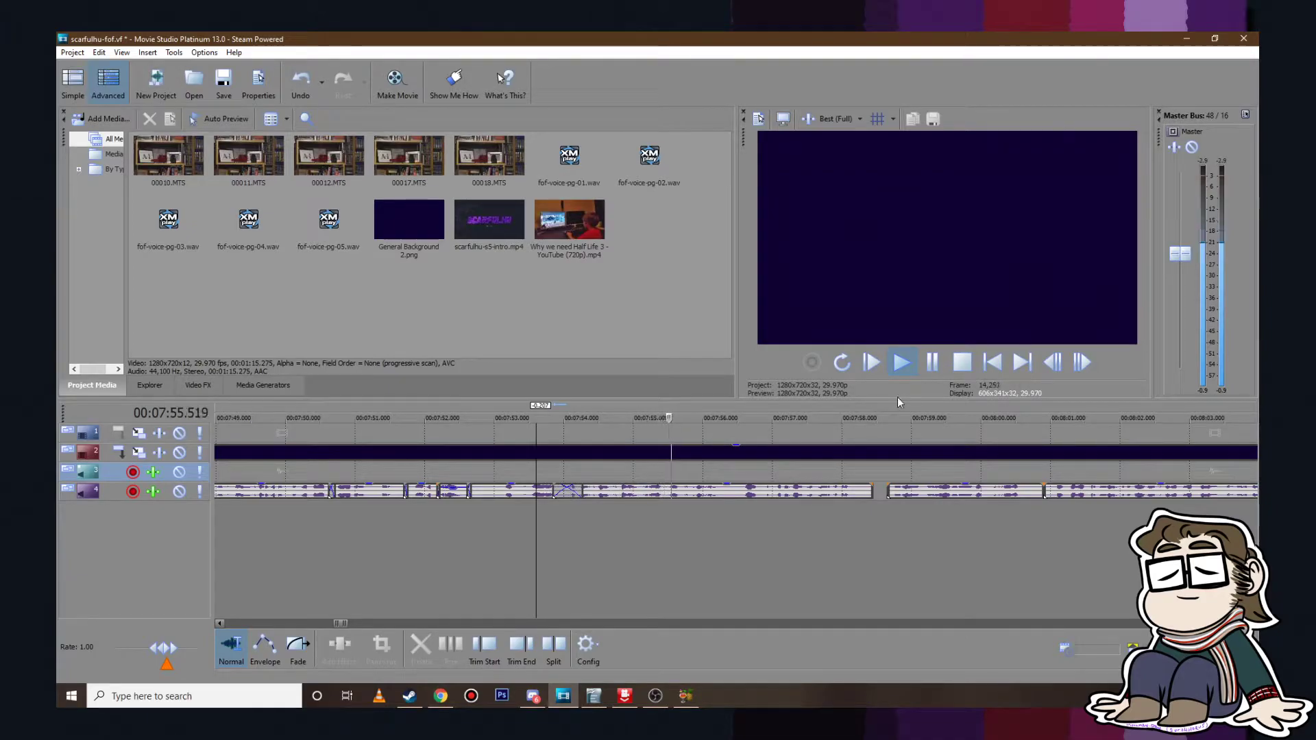
{"action": "left_click", "coordinate": [933, 364]}
Step: Trim the end of the voice-over clip at about 7:58.4 and move the next clip earlier to overlap it
{"action": "scroll", "coordinate": [808, 493], "scroll_direction": "up", "scroll_amount": 4}
{"action": "left_click_drag", "start_coordinate": [764, 491], "coordinate": [727, 491]}
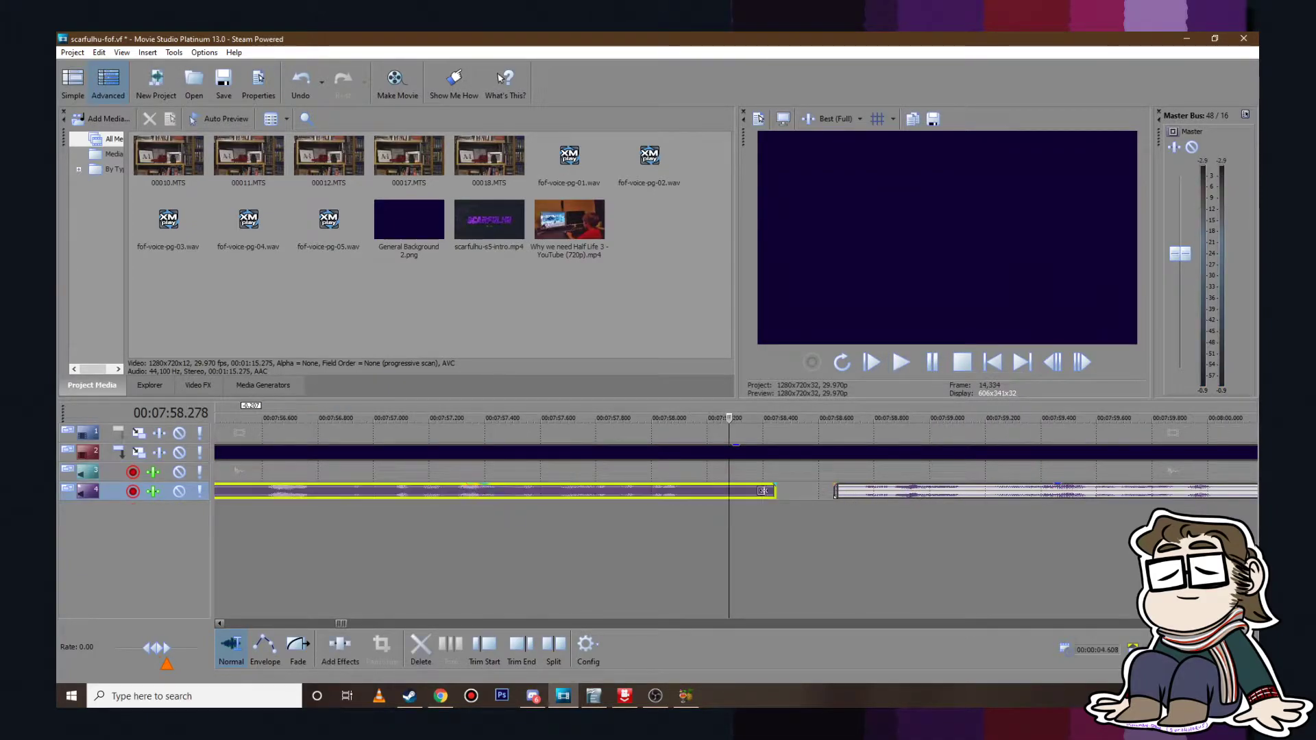
{"action": "left_click_drag", "start_coordinate": [882, 490], "coordinate": [775, 491]}
{"action": "left_click", "coordinate": [663, 468]}
{"action": "left_click", "coordinate": [902, 361]}
{"action": "left_click", "coordinate": [932, 362]}
Step: Narrow the overlap at about 7:58.3 by 0.077 s and play on through the following clip
{"action": "left_click_drag", "start_coordinate": [765, 496], "coordinate": [786, 496]}
{"action": "left_click", "coordinate": [691, 470]}
{"action": "left_click", "coordinate": [902, 361]}
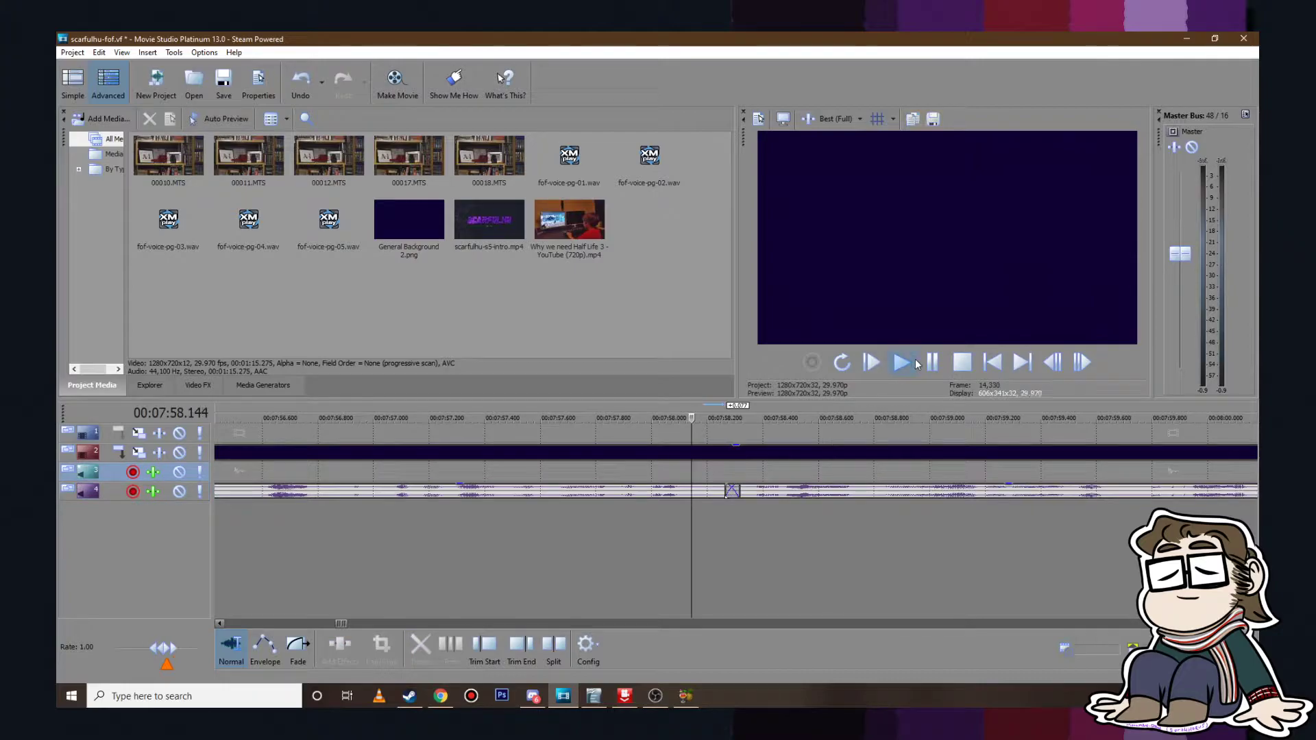
{"action": "scroll", "coordinate": [958, 415], "scroll_direction": "down", "scroll_amount": 3}
{"action": "scroll", "coordinate": [960, 417], "scroll_direction": "down", "scroll_amount": 1}
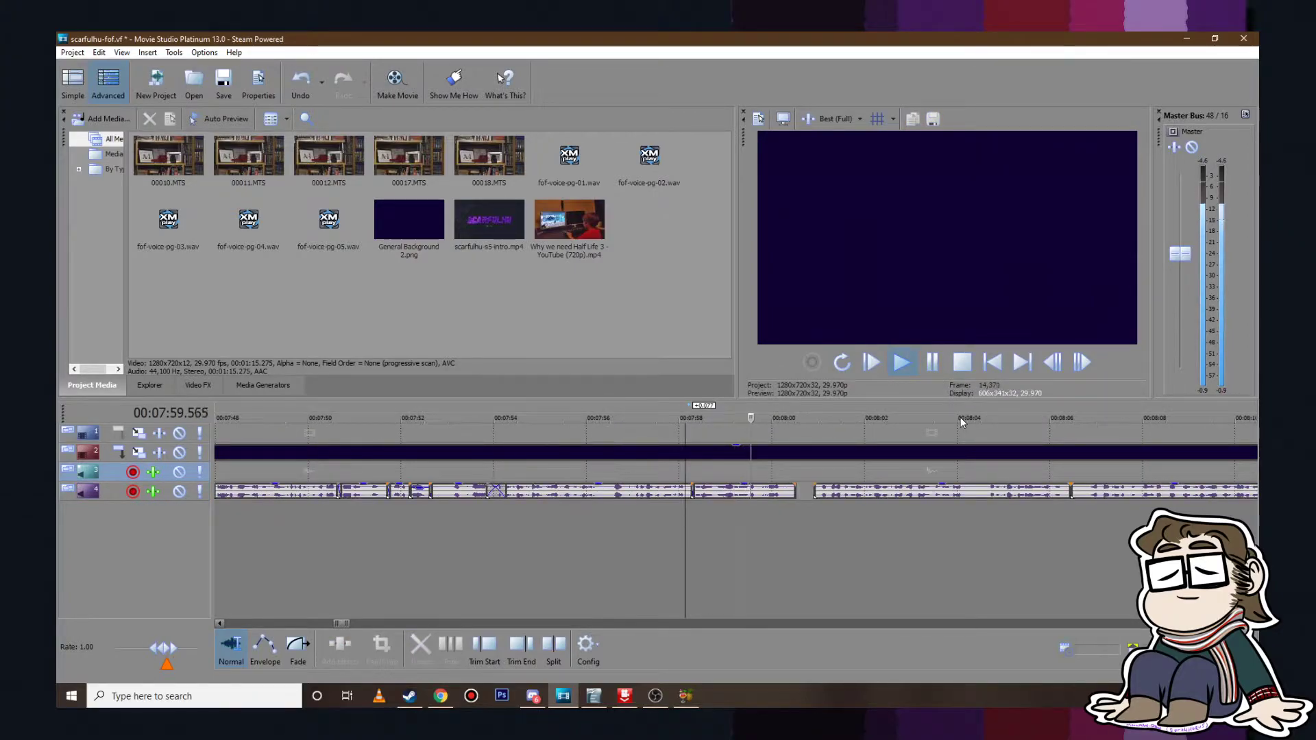
{"action": "left_click", "coordinate": [933, 363]}
Step: Trim the end of the voice-over clip at about 8:00.5 and move the next clip 0.675 s earlier to overlap it
{"action": "scroll", "coordinate": [829, 512], "scroll_direction": "up", "scroll_amount": 3}
{"action": "left_click_drag", "start_coordinate": [750, 492], "coordinate": [738, 492]}
{"action": "left_click_drag", "start_coordinate": [893, 491], "coordinate": [799, 491]}
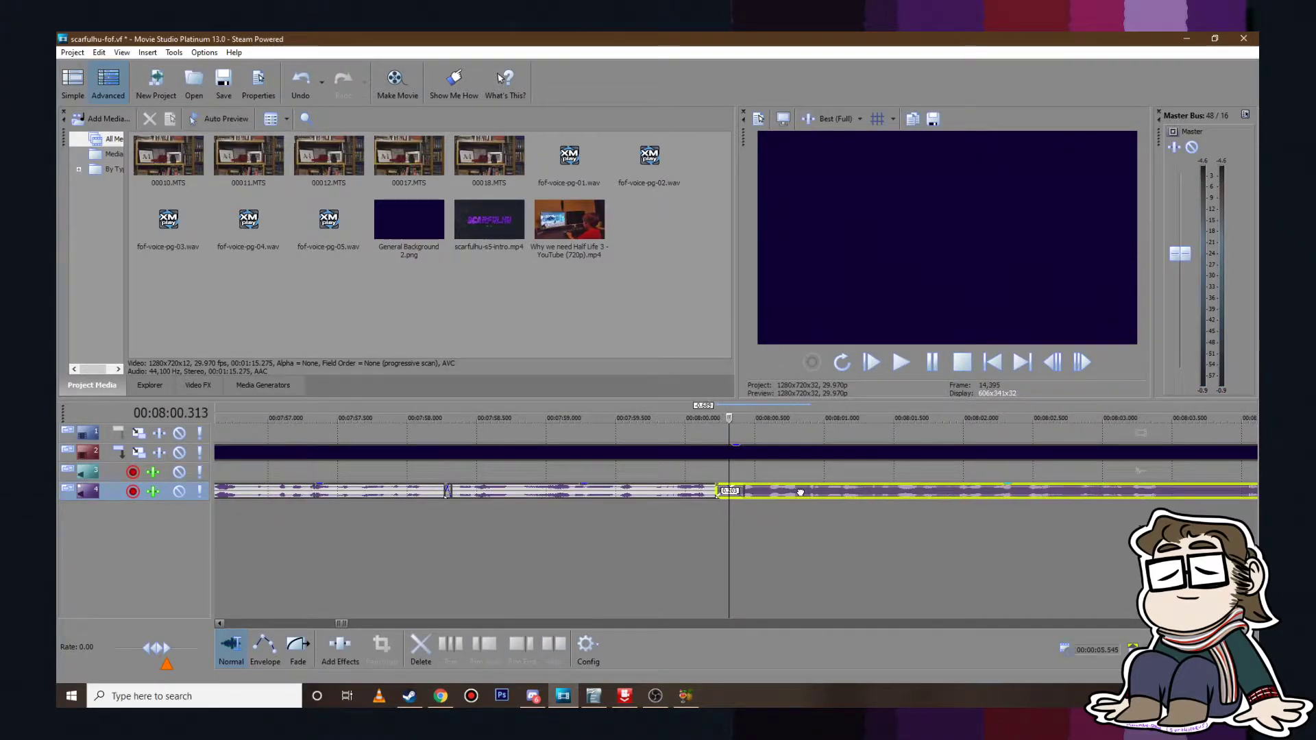
{"action": "left_click", "coordinate": [902, 362]}
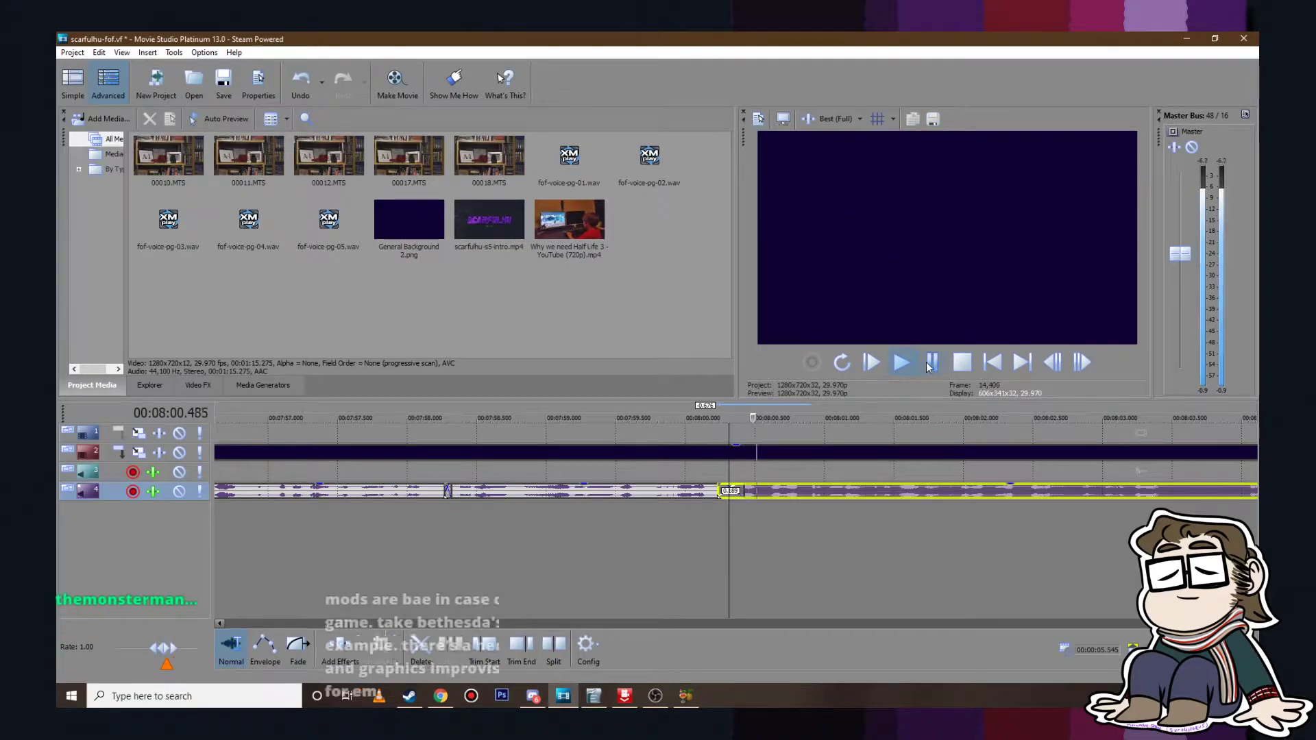
Step: Replay the overlap at about 8:00.3, extend the earlier clip's end and shift the next clip to start at about 8:00.5
{"action": "left_click", "coordinate": [930, 363]}
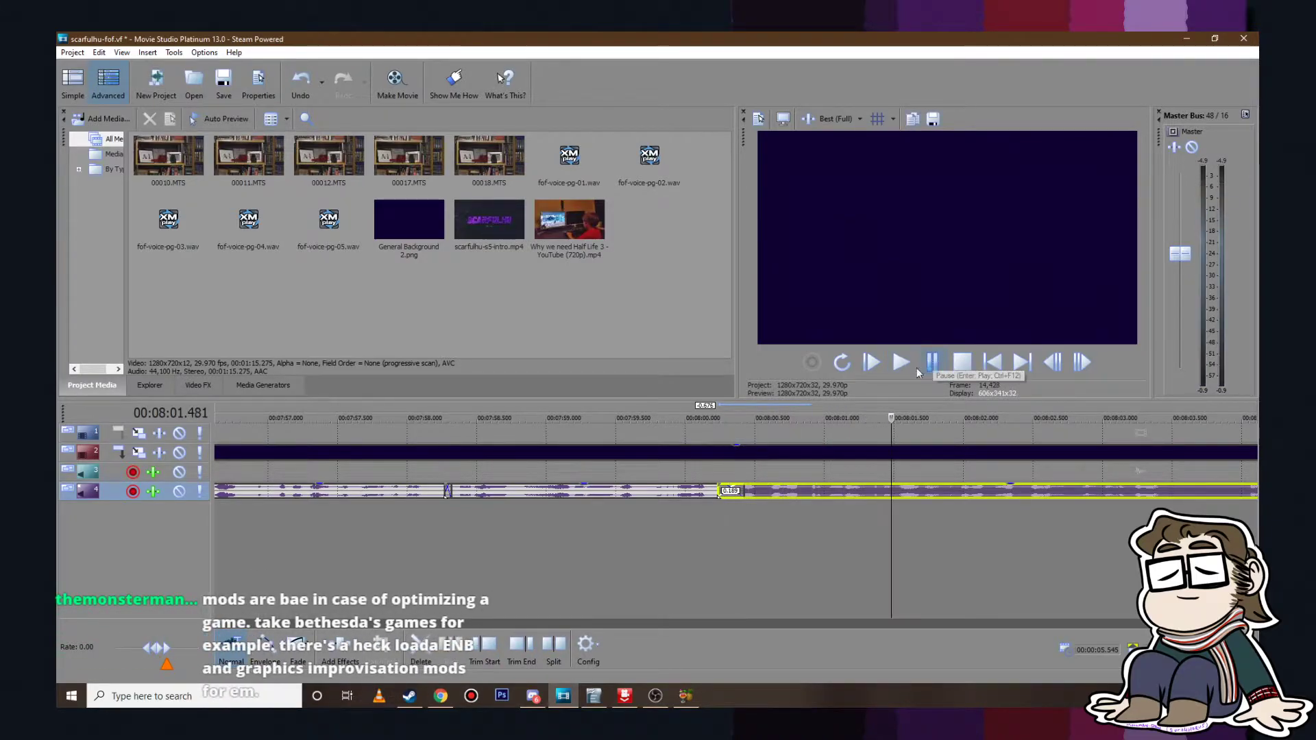
{"action": "left_click", "coordinate": [585, 431]}
{"action": "left_click", "coordinate": [553, 434]}
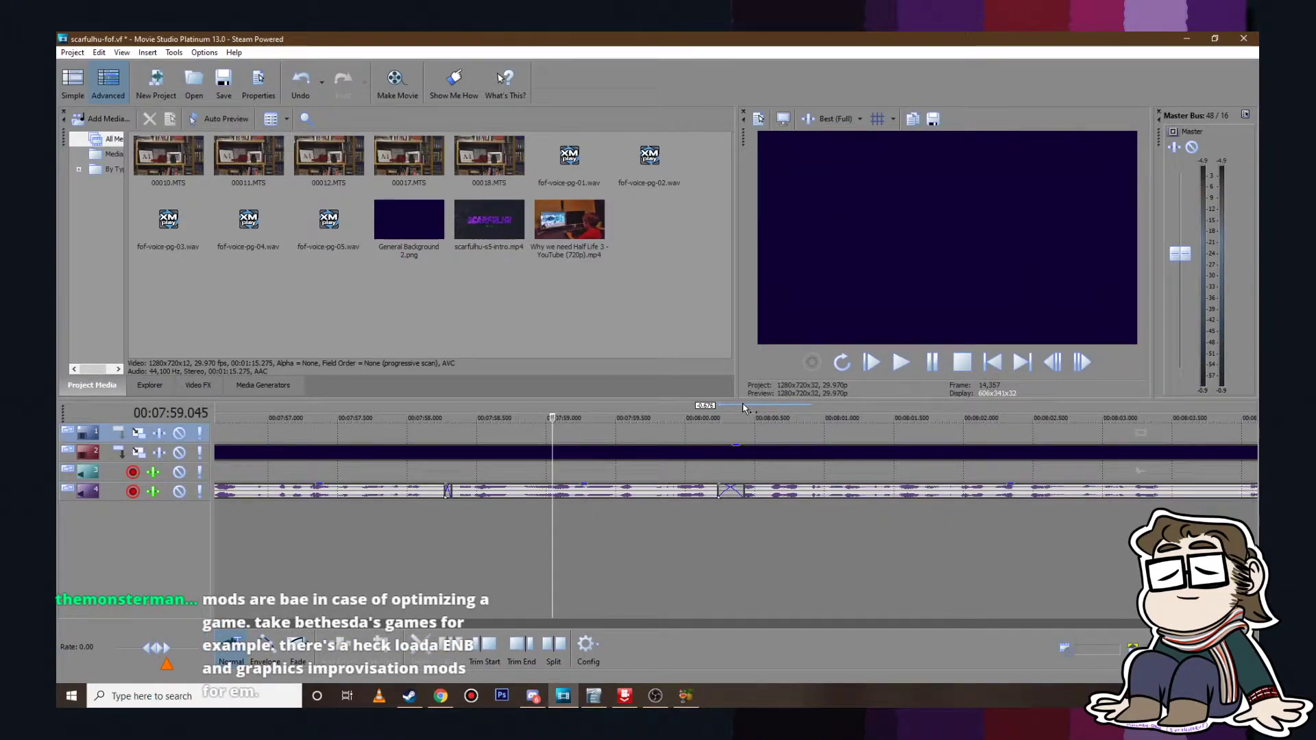
{"action": "left_click", "coordinate": [906, 360]}
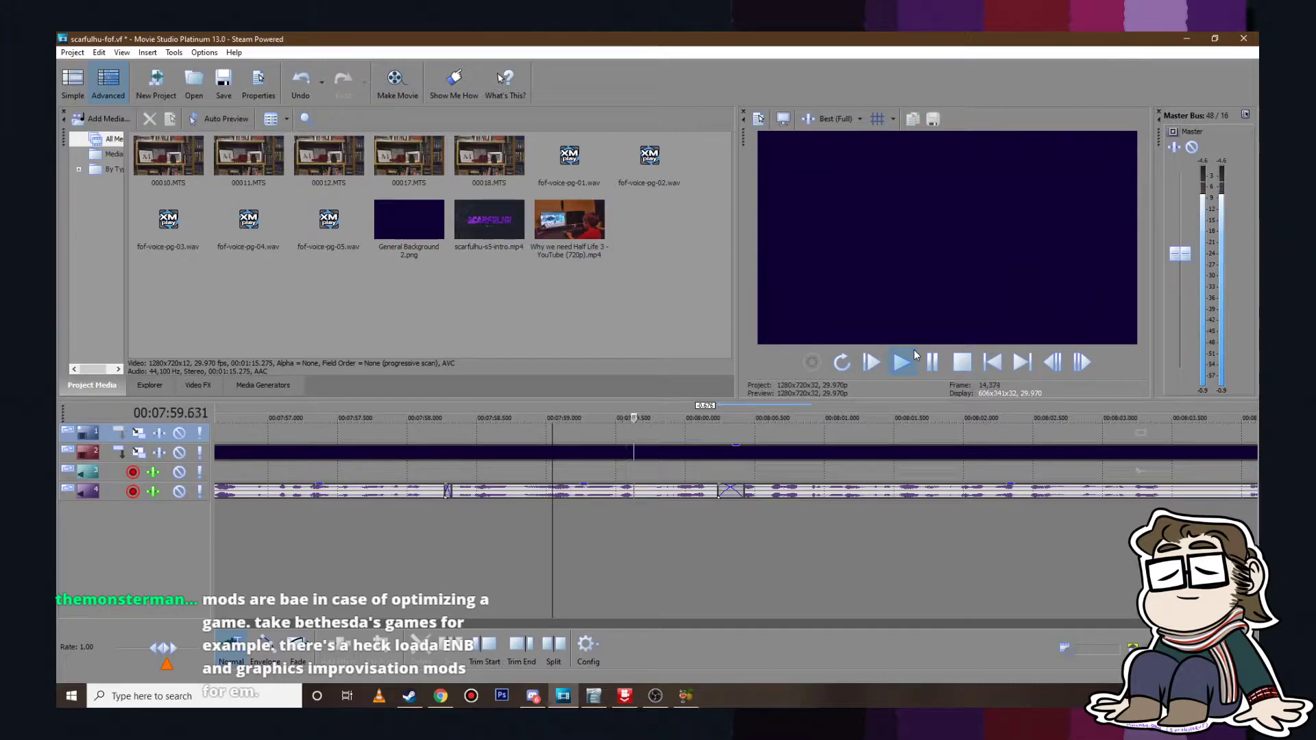
{"action": "left_click", "coordinate": [931, 361]}
{"action": "left_click_drag", "start_coordinate": [807, 494], "coordinate": [865, 495]}
{"action": "left_click_drag", "start_coordinate": [729, 492], "coordinate": [737, 492]}
{"action": "left_click_drag", "start_coordinate": [826, 491], "coordinate": [803, 491]}
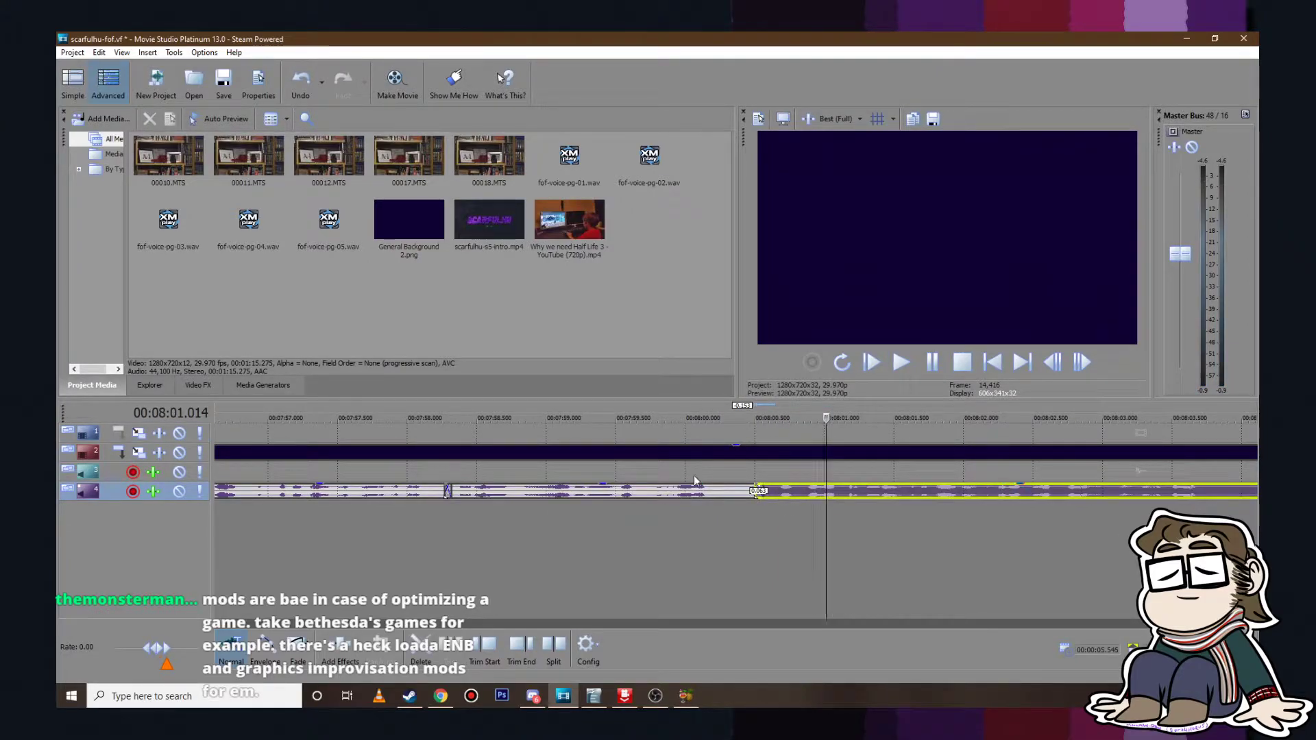
Step: Move the voice-over clip at about 8:00.5 another 0.054 s earlier and play through it
{"action": "left_click", "coordinate": [691, 473]}
{"action": "left_click", "coordinate": [904, 362]}
{"action": "left_click", "coordinate": [931, 362]}
{"action": "left_click_drag", "start_coordinate": [811, 493], "coordinate": [802, 493]}
{"action": "left_click", "coordinate": [673, 472]}
{"action": "left_click", "coordinate": [566, 428]}
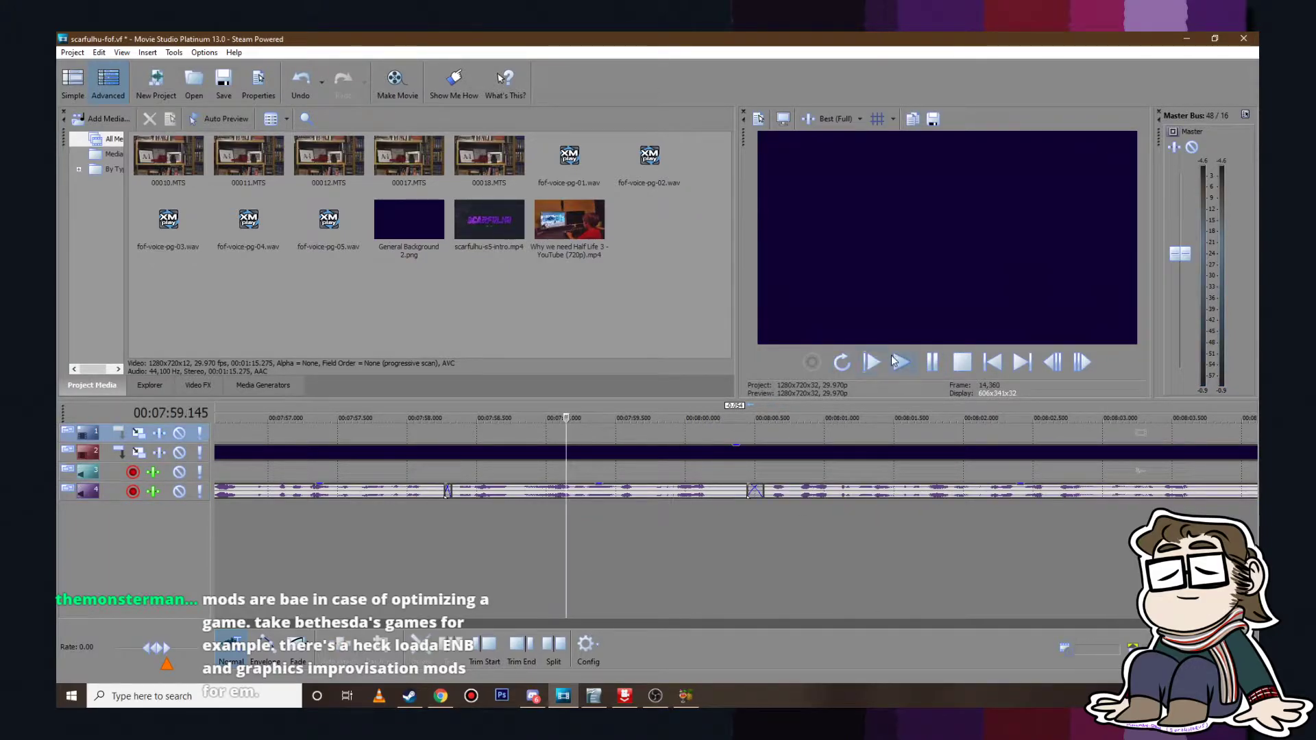
{"action": "left_click", "coordinate": [898, 362]}
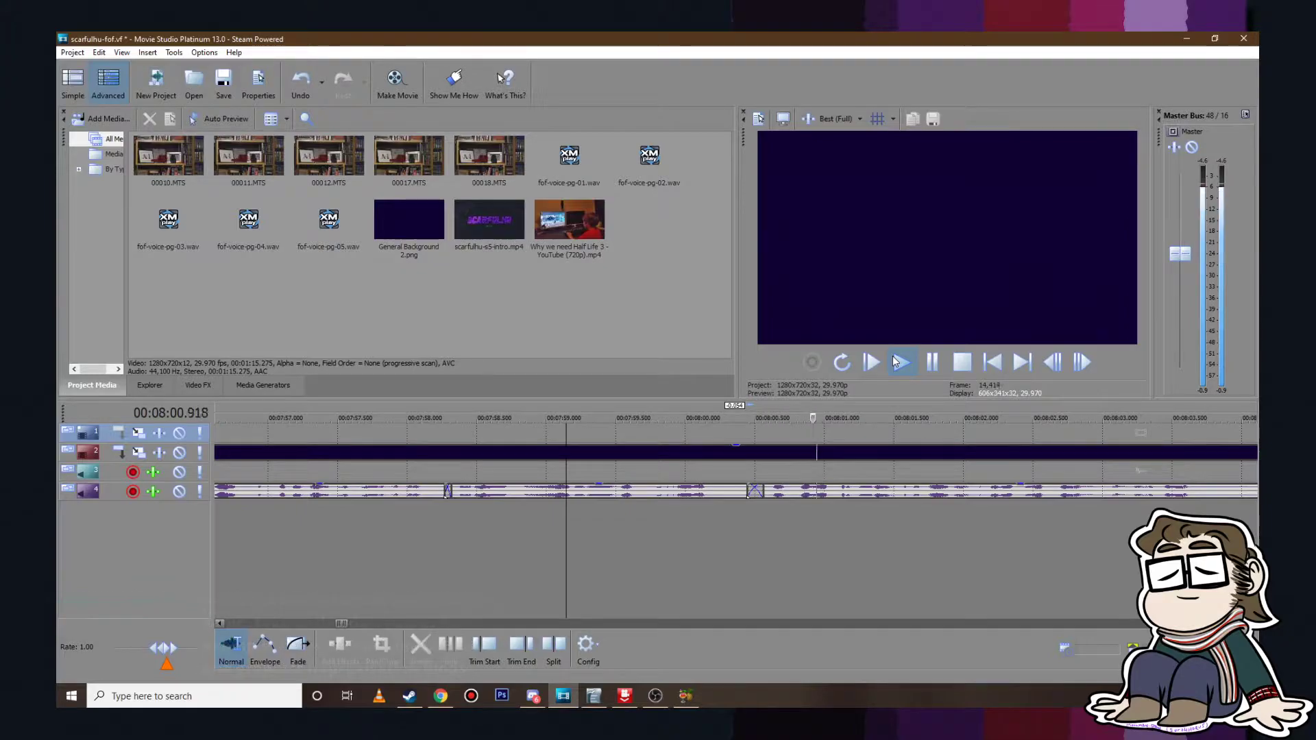
{"action": "scroll", "coordinate": [892, 420], "scroll_direction": "down", "scroll_amount": 2}
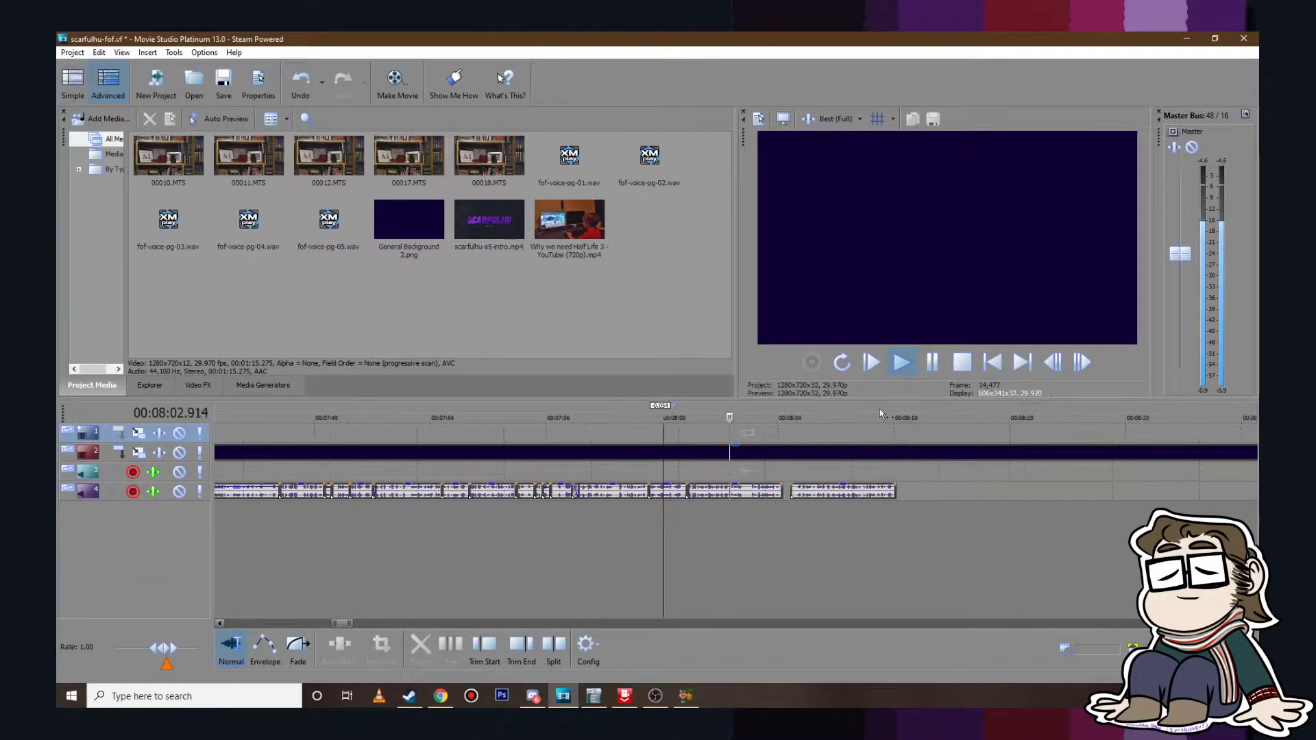
{"action": "left_click", "coordinate": [932, 363]}
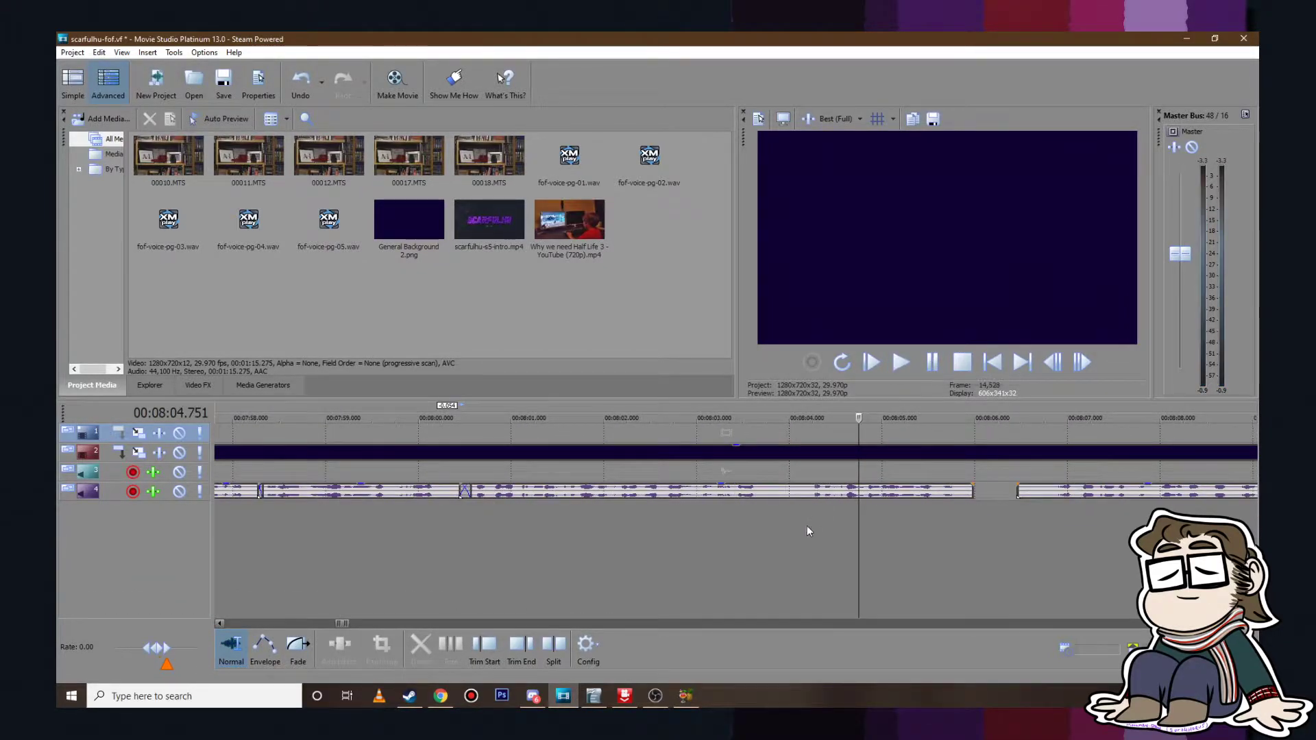
Step: Split the voice-over clip at about 8:04 and move its later part 0.203 s earlier to overlap, playing the join
{"action": "left_click_drag", "start_coordinate": [784, 496], "coordinate": [764, 496]}
{"action": "left_click", "coordinate": [736, 469]}
{"action": "left_click", "coordinate": [903, 363]}
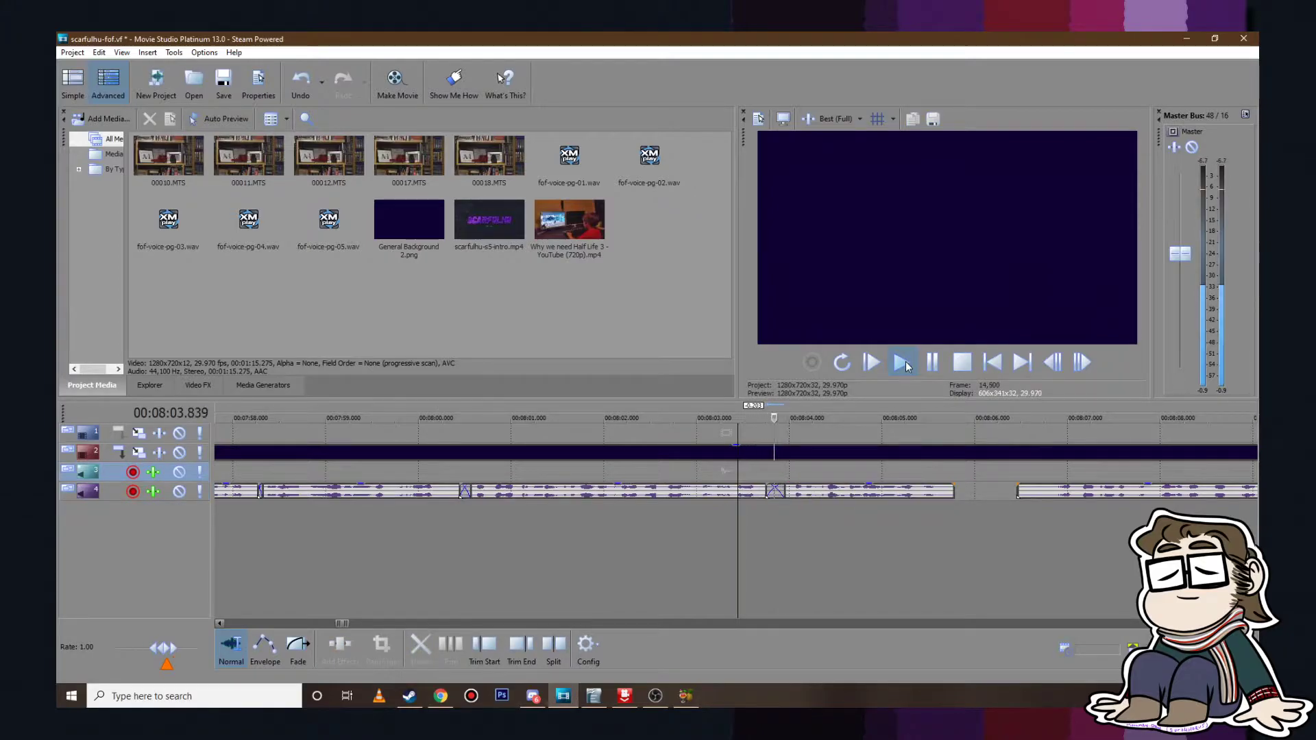
{"action": "left_click", "coordinate": [932, 362]}
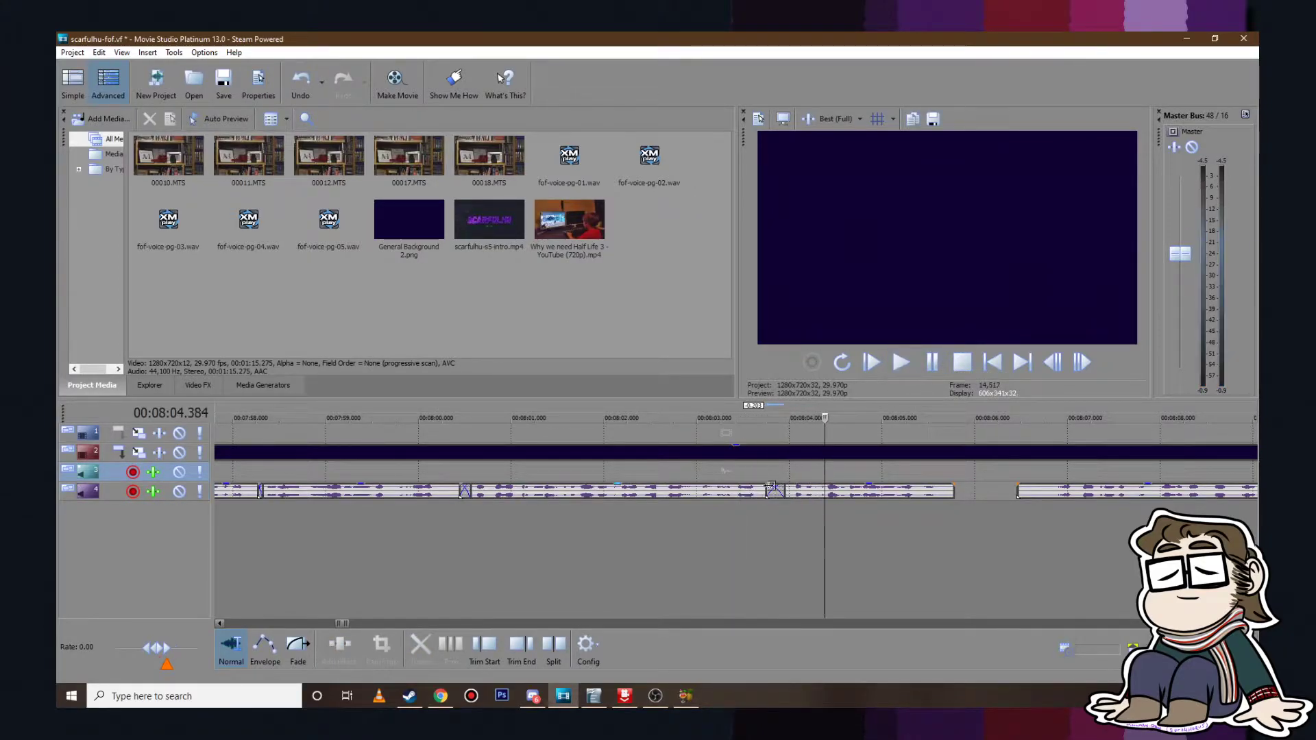
Step: Trim the start of the clip at about 8:03.8 by 0.108 s, shift it 0.074 s earlier and play the overlap
{"action": "left_click_drag", "start_coordinate": [770, 488], "coordinate": [788, 488]}
{"action": "left_click", "coordinate": [737, 469]}
{"action": "left_click", "coordinate": [901, 362]}
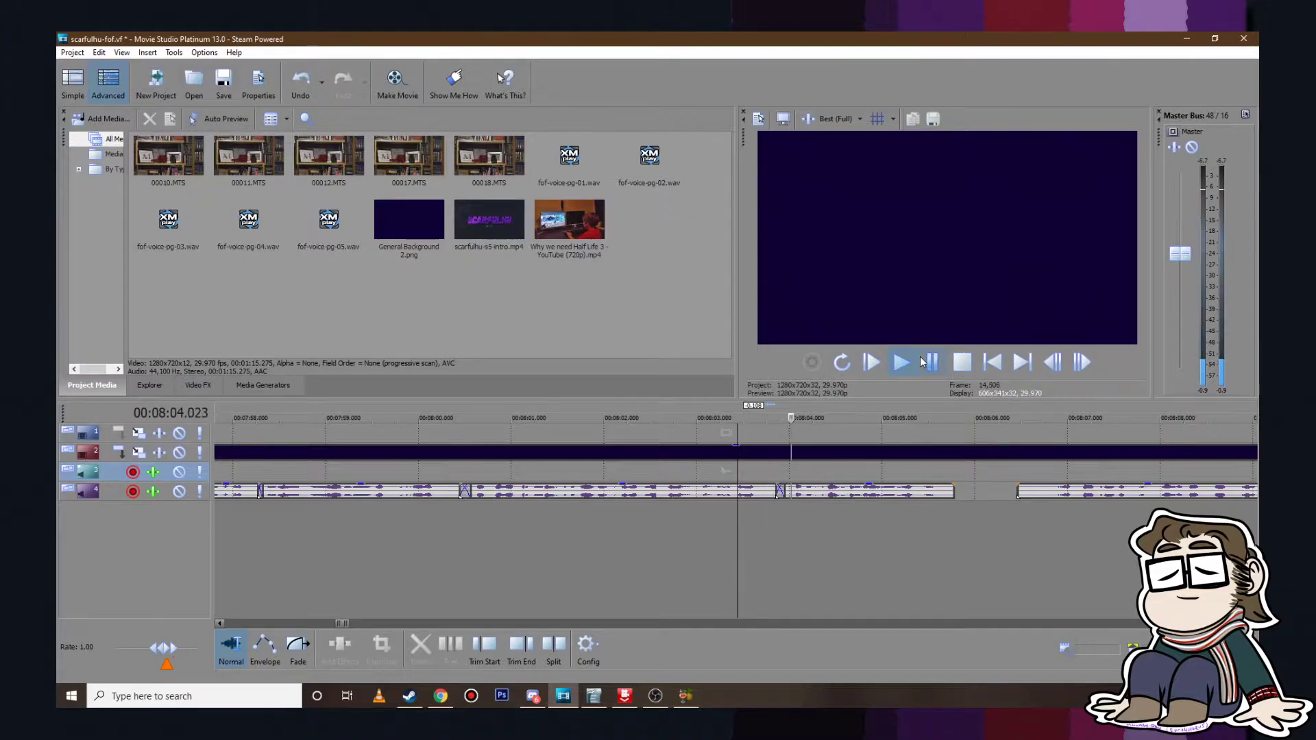
{"action": "left_click", "coordinate": [931, 361]}
{"action": "left_click", "coordinate": [750, 470]}
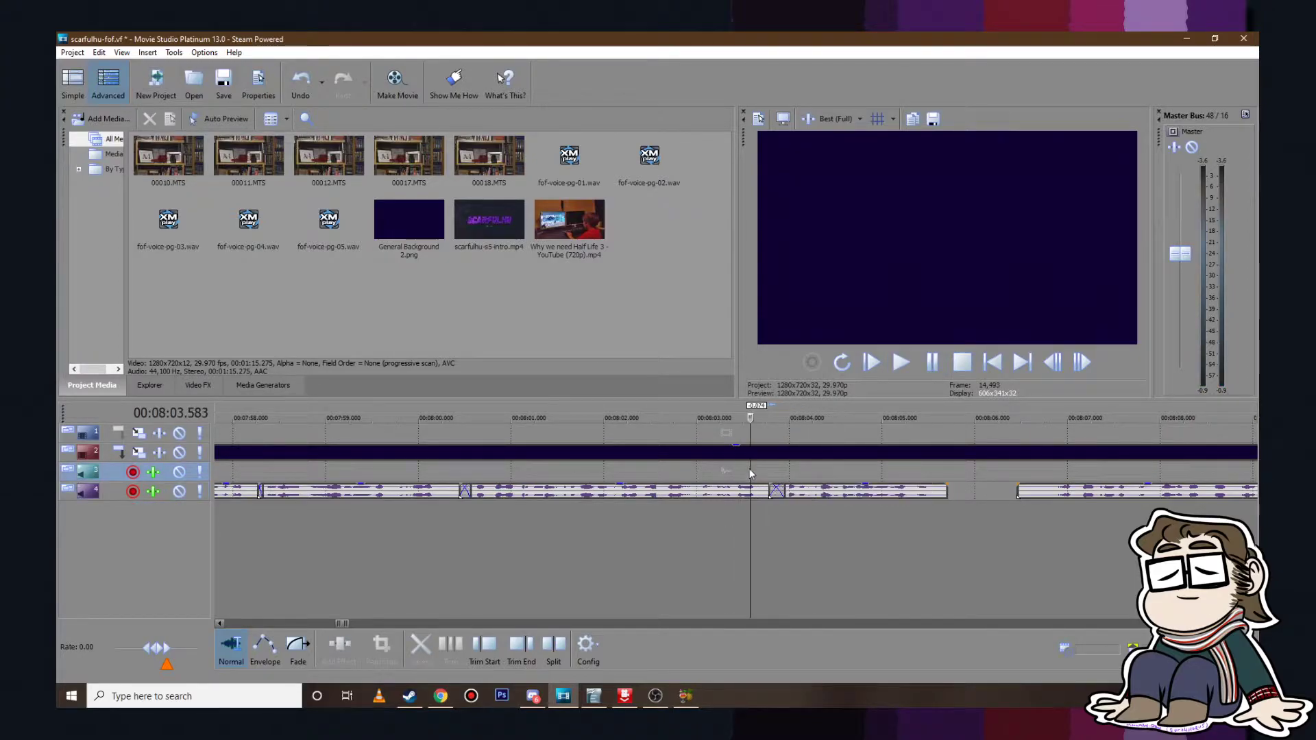
{"action": "left_click", "coordinate": [910, 363]}
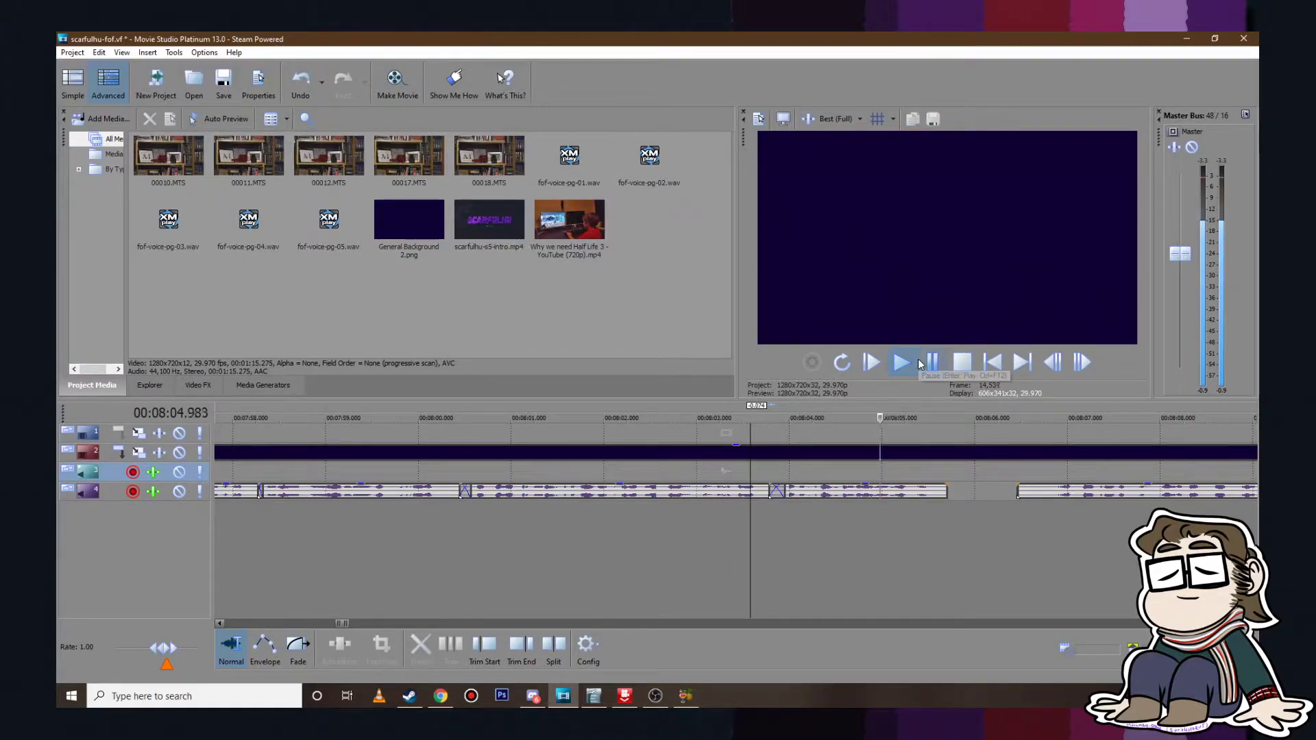
{"action": "left_click", "coordinate": [930, 361]}
Step: Trim the start of the last voice-over clip, move it 1.068 s earlier to overlap the previous one and play it to its end
{"action": "left_click_drag", "start_coordinate": [1071, 488], "coordinate": [989, 485]}
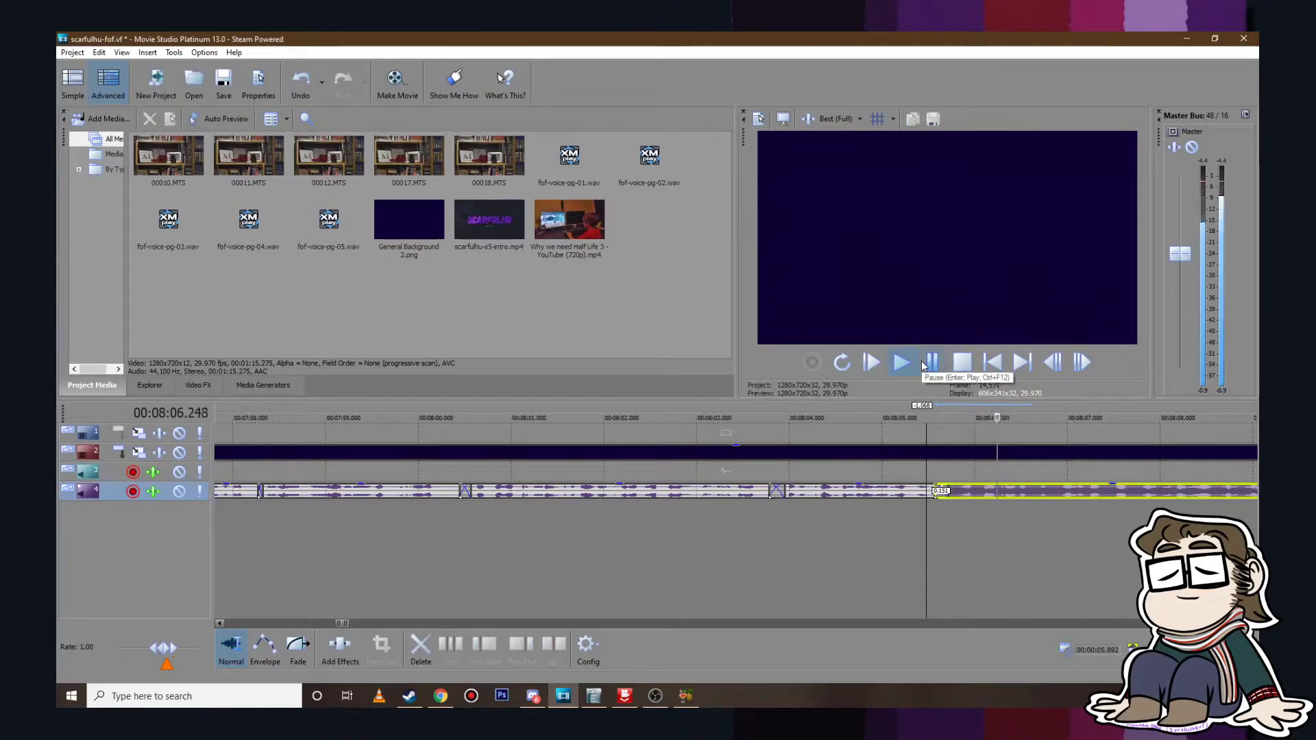
{"action": "left_click", "coordinate": [885, 467]}
{"action": "left_click", "coordinate": [901, 362]}
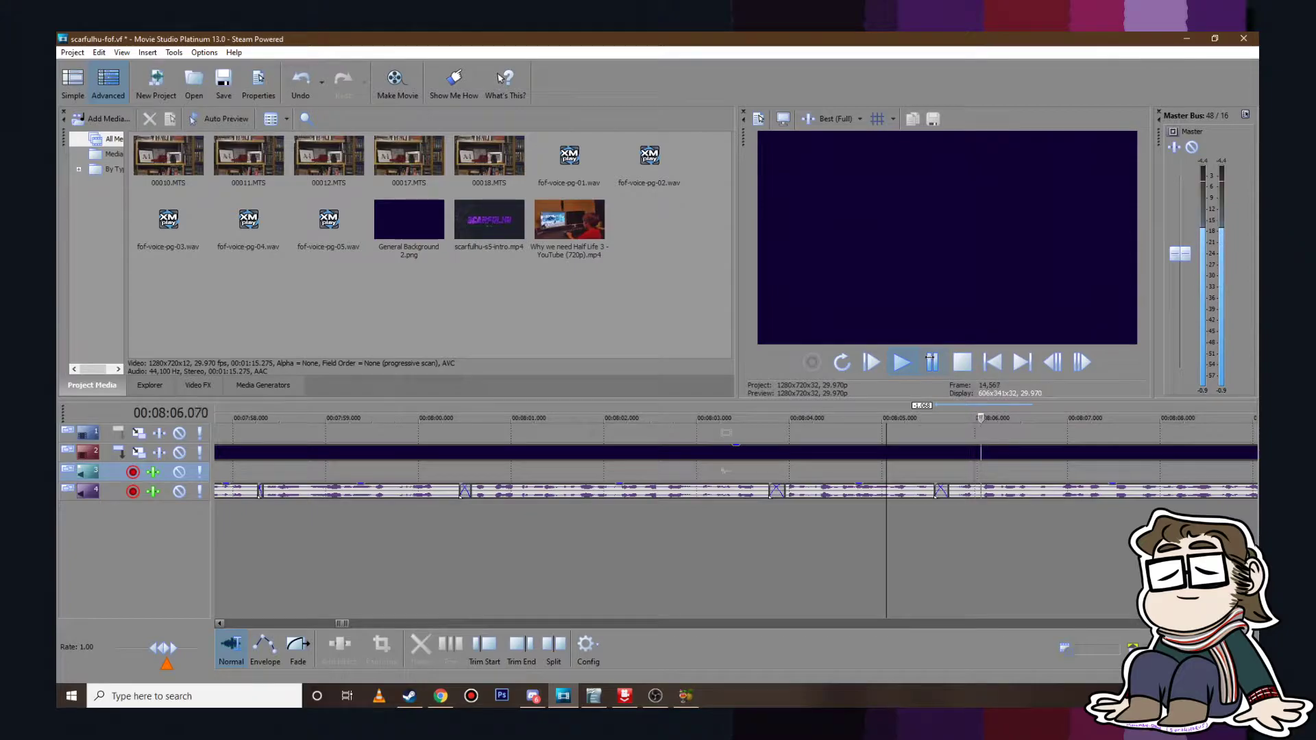
{"action": "scroll", "coordinate": [933, 489], "scroll_direction": "down", "scroll_amount": 3}
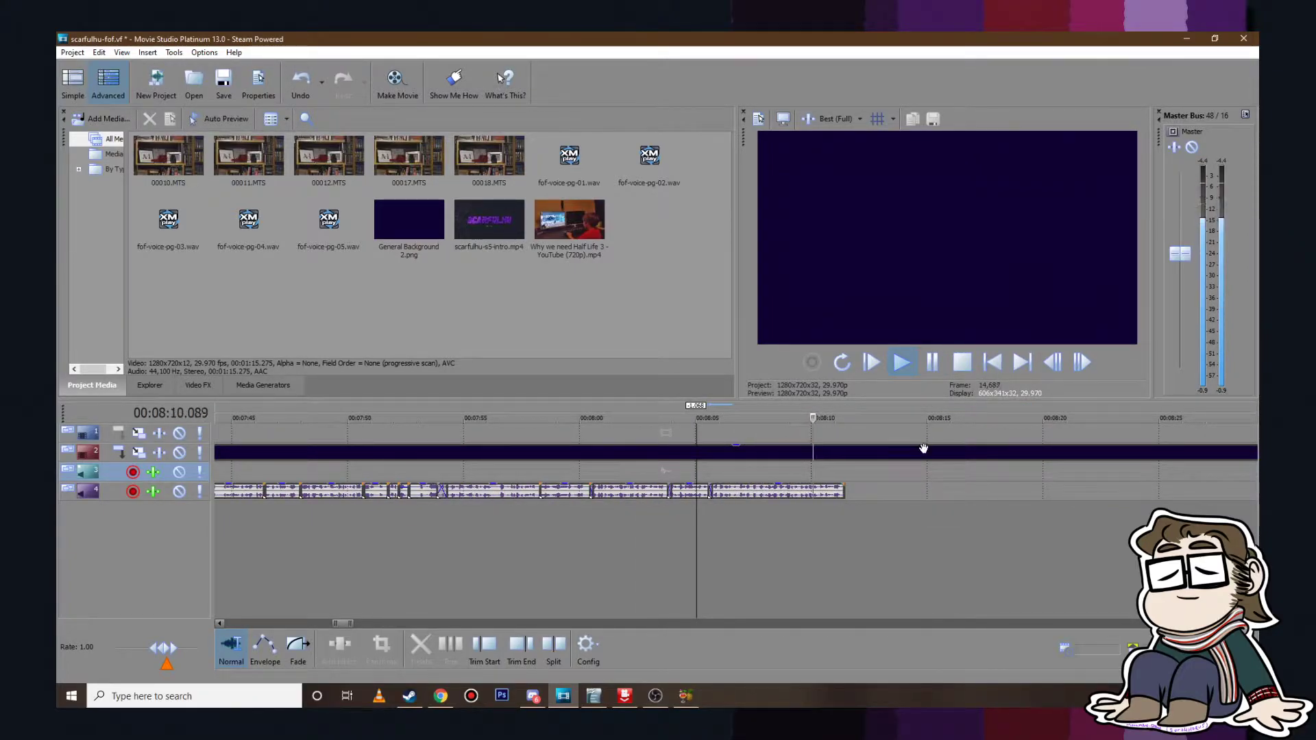
{"action": "left_click", "coordinate": [932, 363]}
{"action": "scroll", "coordinate": [850, 525], "scroll_direction": "up", "scroll_amount": 8}
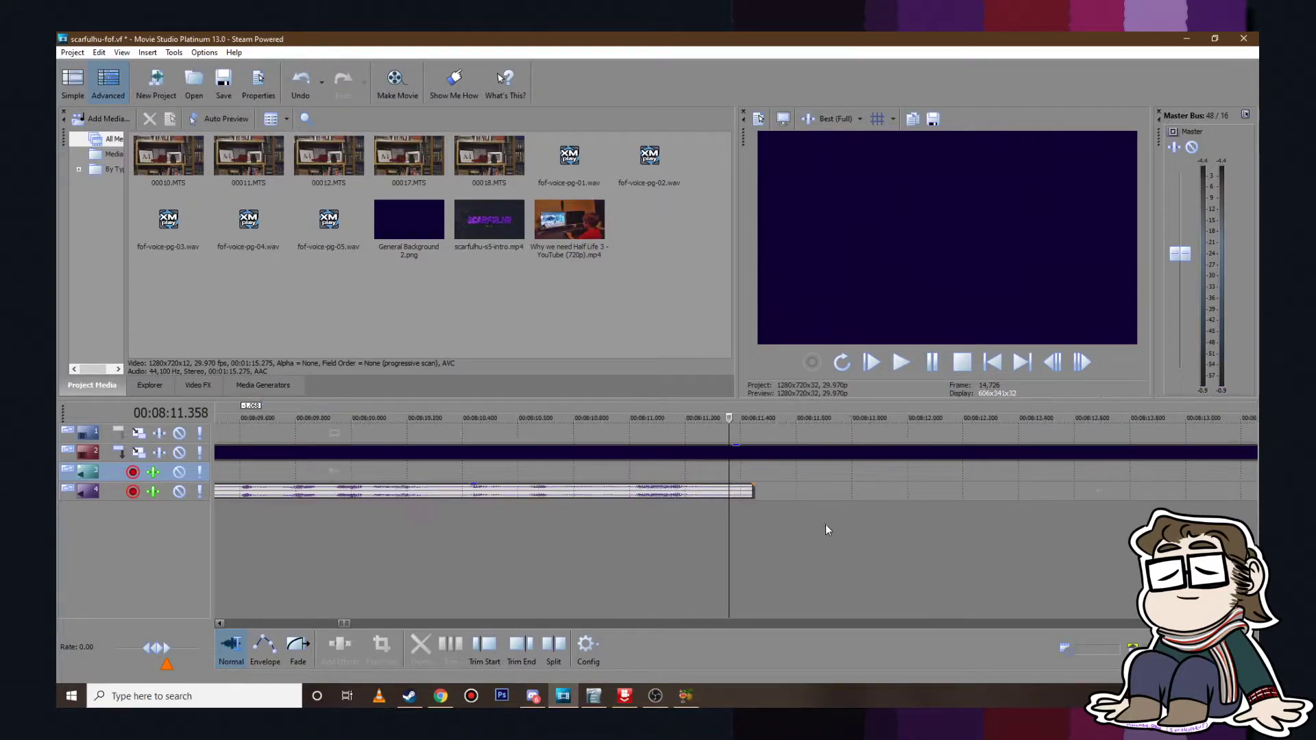
{"action": "left_click", "coordinate": [904, 359]}
{"action": "left_click", "coordinate": [932, 363]}
Step: Move the whole group of tightened voice-over clips ending at about 8:11 so it starts right after the take ending at about 3:41
{"action": "scroll", "coordinate": [751, 488], "scroll_direction": "down", "scroll_amount": 10}
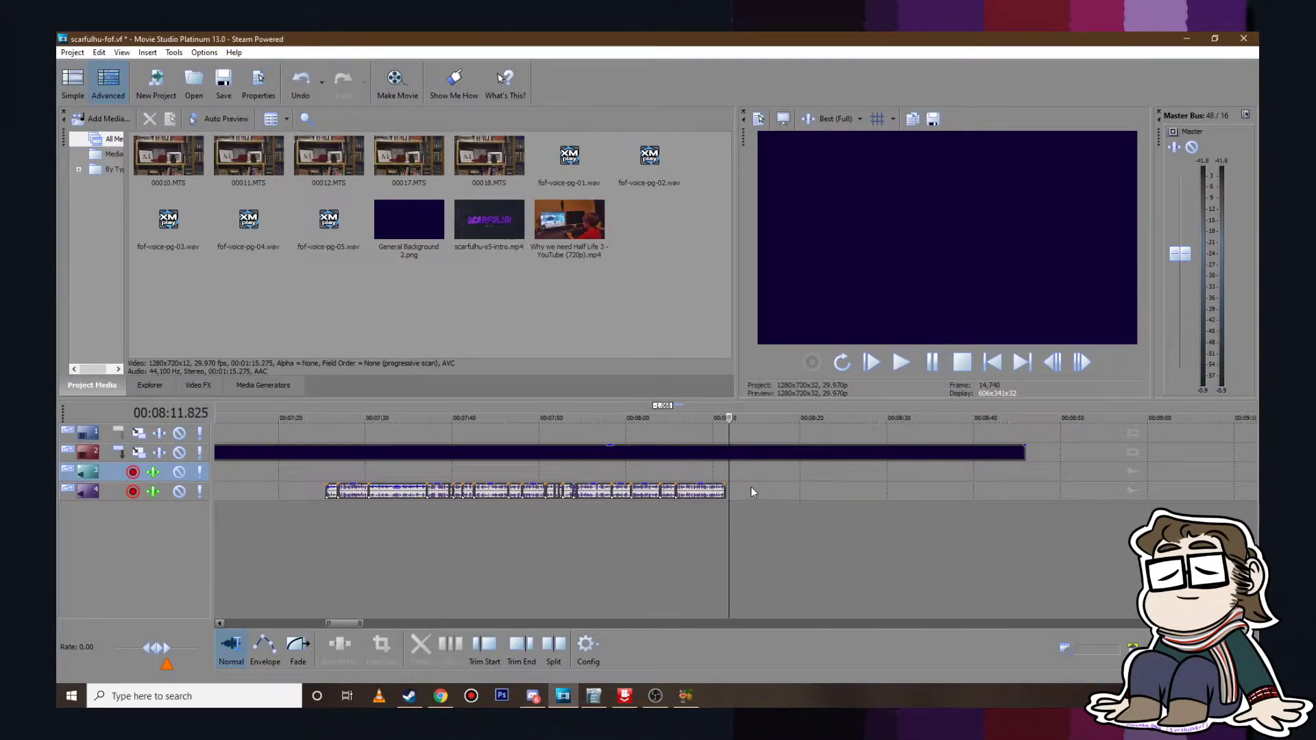
{"action": "scroll", "coordinate": [735, 488], "scroll_direction": "up", "scroll_amount": 4}
{"action": "left_click", "coordinate": [713, 490]}
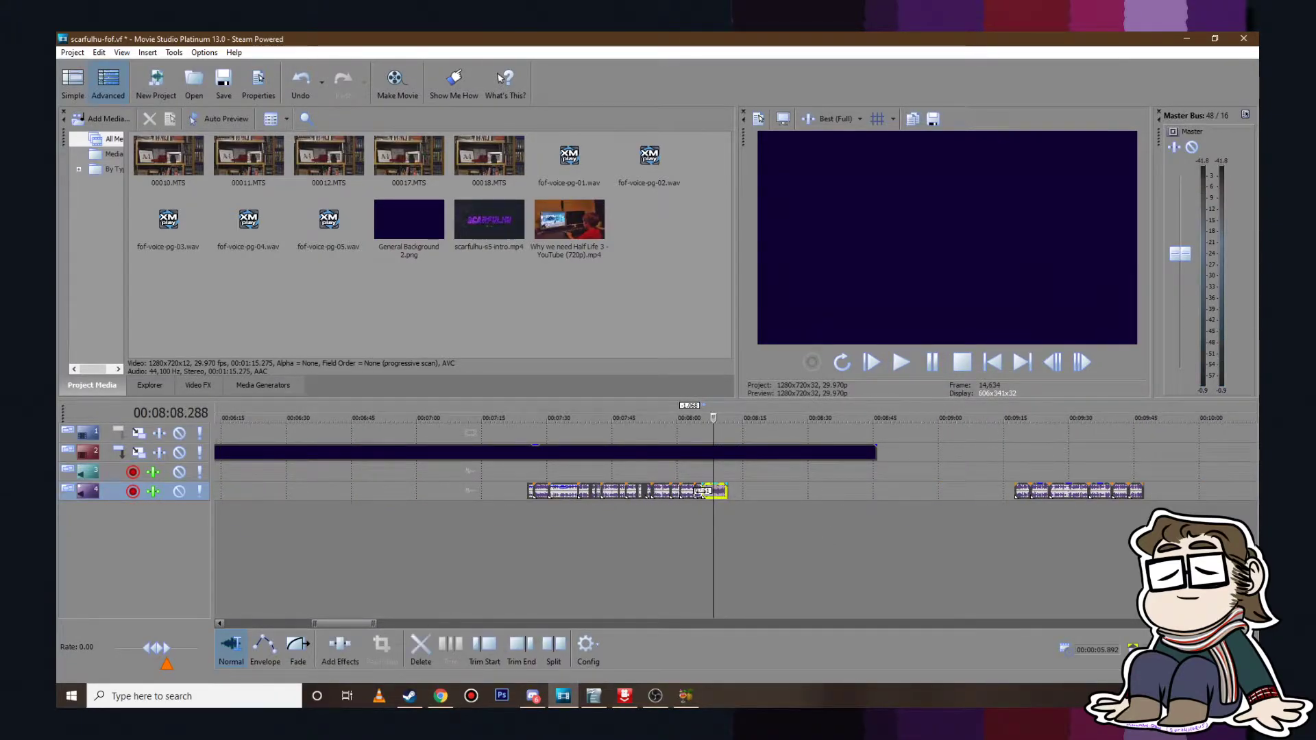
{"action": "scroll", "coordinate": [553, 494], "scroll_direction": "down", "scroll_amount": 6}
{"action": "scroll", "coordinate": [583, 500], "scroll_direction": "up", "scroll_amount": 5}
{"action": "left_click", "coordinate": [605, 490]}
{"action": "scroll", "coordinate": [615, 512], "scroll_direction": "down", "scroll_amount": 3}
{"action": "left_click_drag", "start_coordinate": [676, 491], "coordinate": [354, 491]}
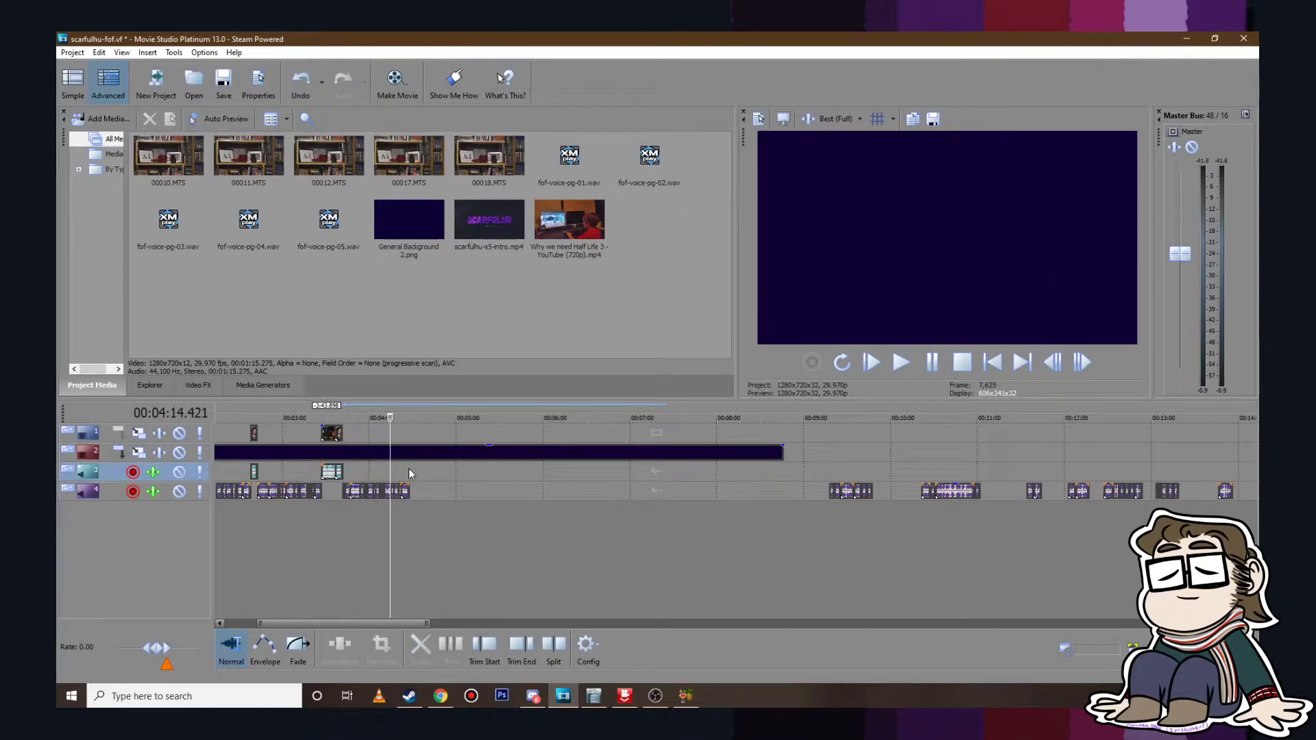
Step: Play the join between the take and the moved voice-over clips at about 3:41
{"action": "left_click", "coordinate": [335, 495]}
{"action": "scroll", "coordinate": [370, 511], "scroll_direction": "up", "scroll_amount": 8}
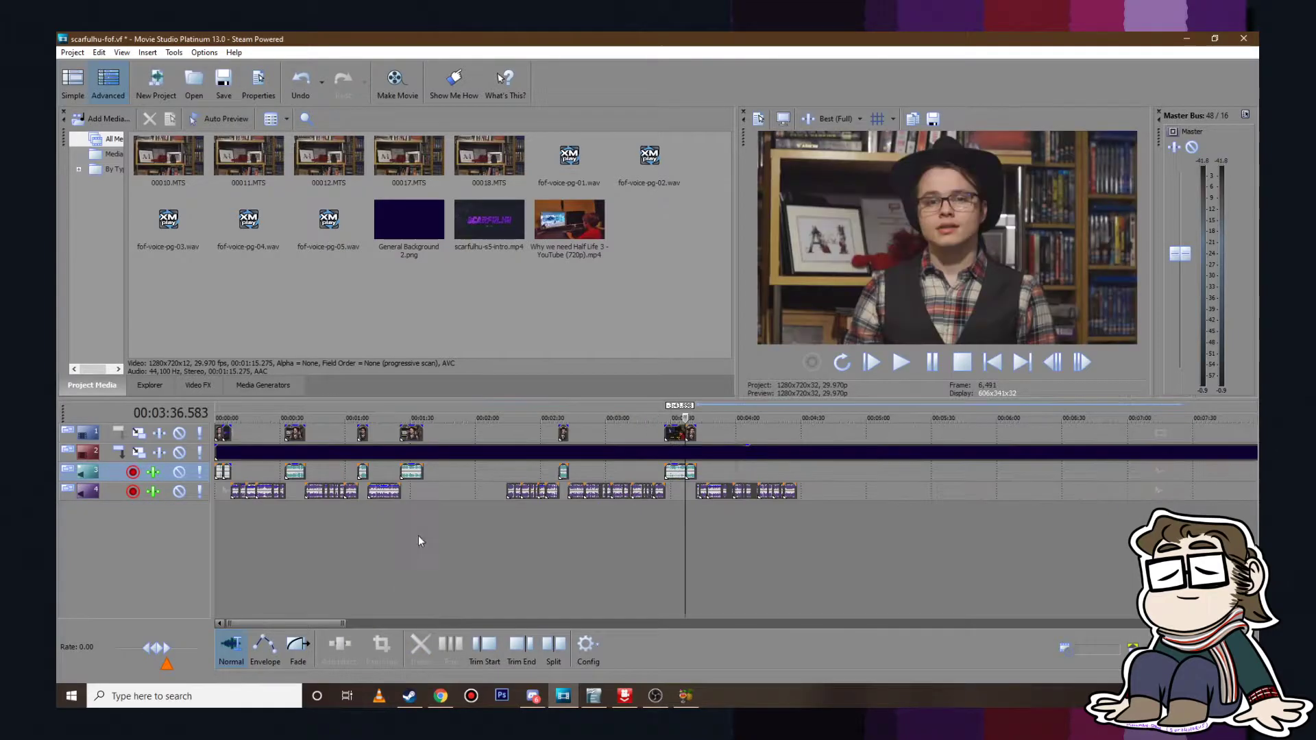
{"action": "left_click", "coordinate": [901, 363]}
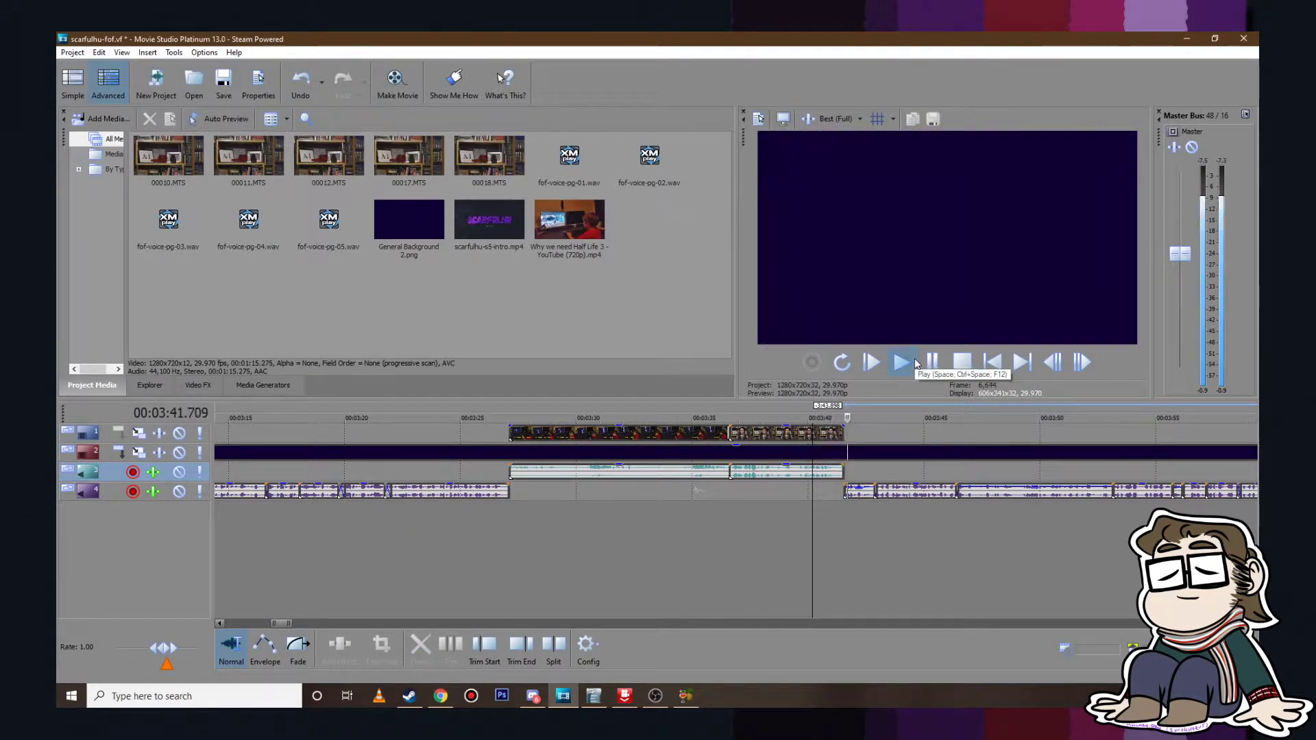
{"action": "left_click", "coordinate": [925, 364]}
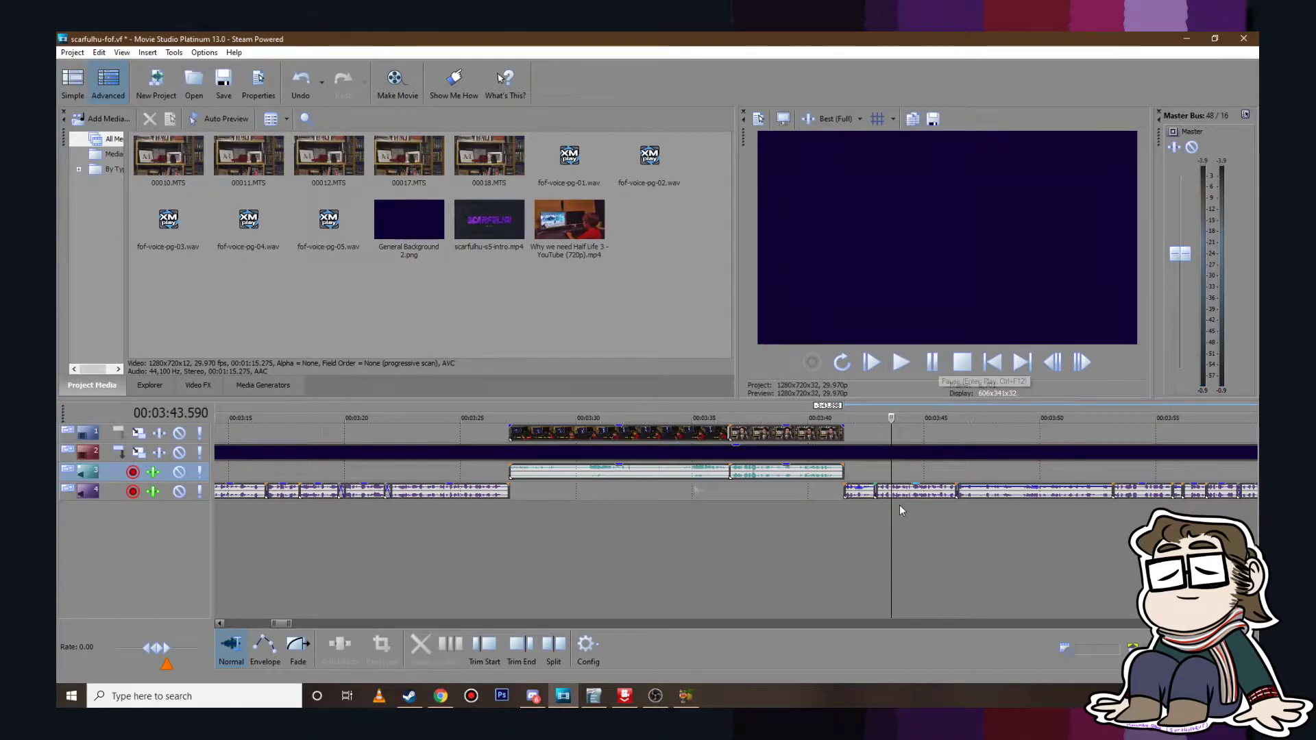
Step: Place the playback position at the end of the moved voice-over clips and save the project
{"action": "scroll", "coordinate": [902, 503], "scroll_direction": "down", "scroll_amount": 8}
{"action": "left_click", "coordinate": [912, 454]}
{"action": "left_click", "coordinate": [920, 472]}
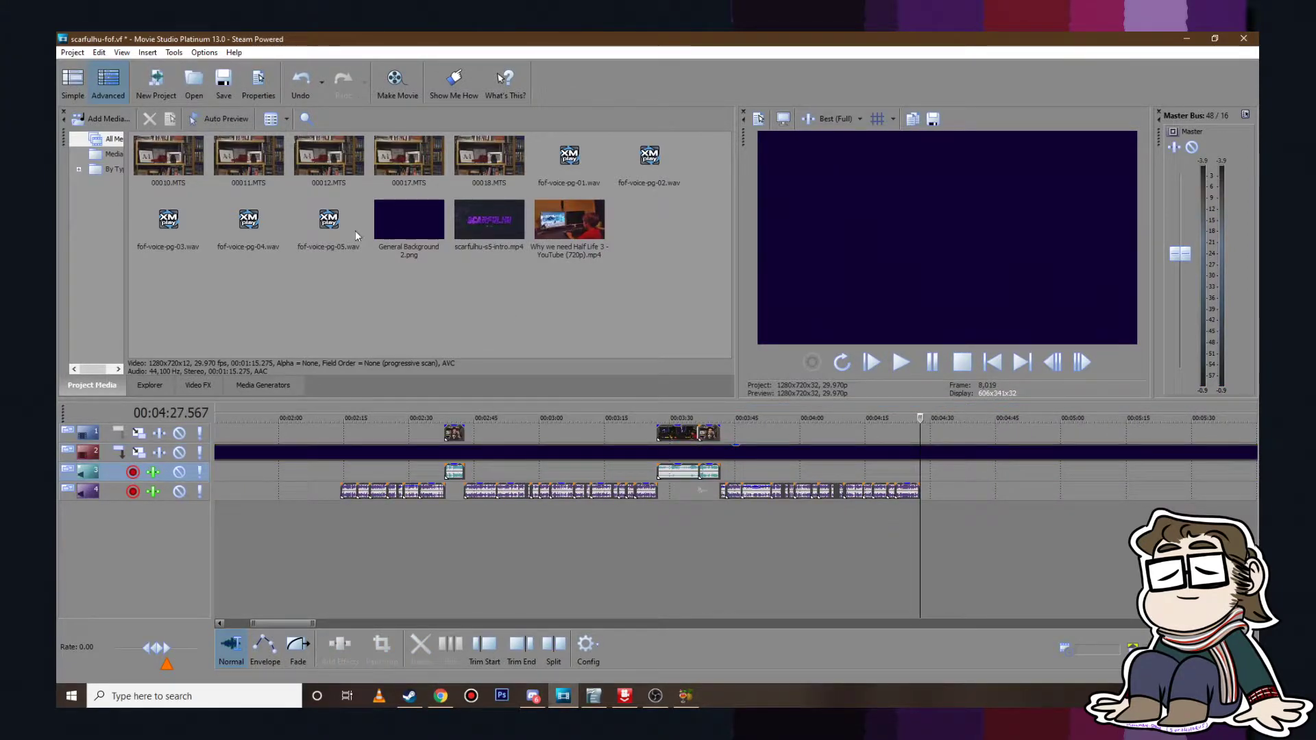
{"action": "left_click", "coordinate": [71, 52]}
{"action": "left_click", "coordinate": [105, 129]}
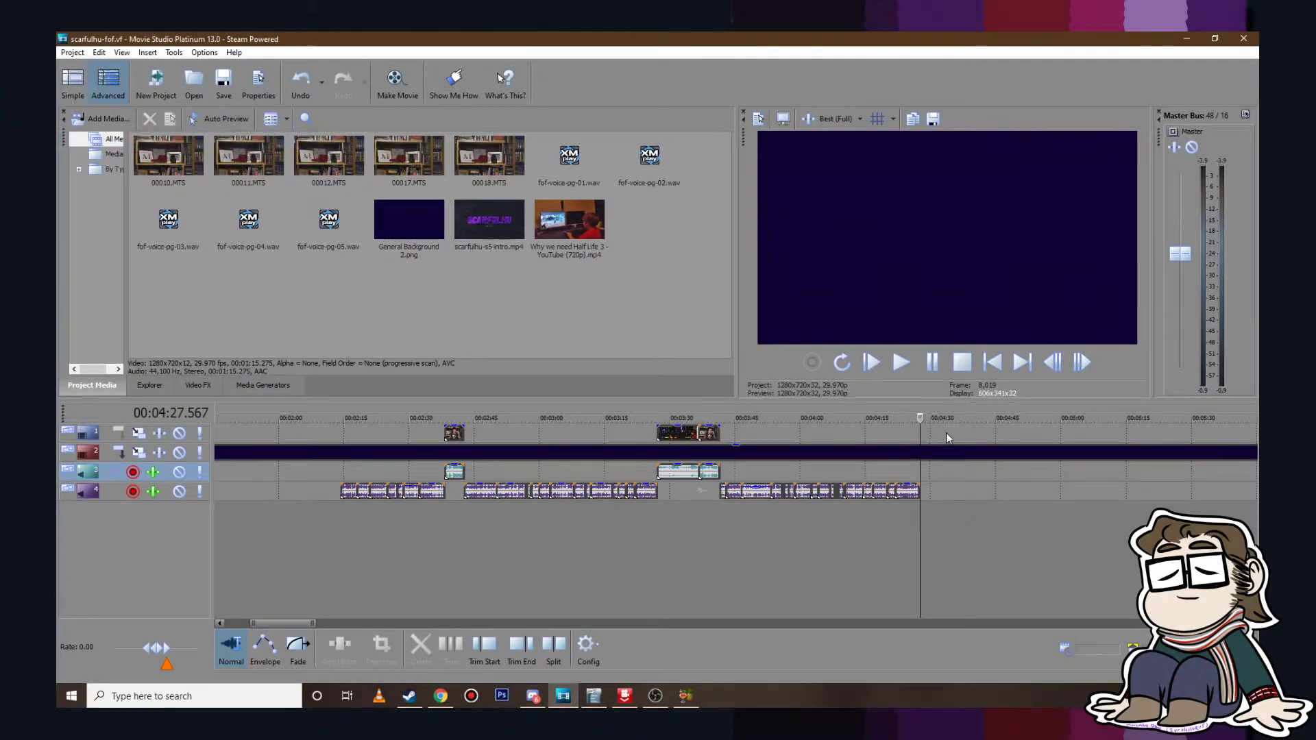
Step: Switch to the script in OpenOffice Writer and highlight the three paragraphs from "But I'm getting distracted again" to "content on the game" in bright yellow
{"action": "left_click", "coordinate": [593, 696]}
{"action": "scroll", "coordinate": [754, 367], "scroll_direction": "down", "scroll_amount": 10}
{"action": "scroll", "coordinate": [715, 338], "scroll_direction": "up", "scroll_amount": 8}
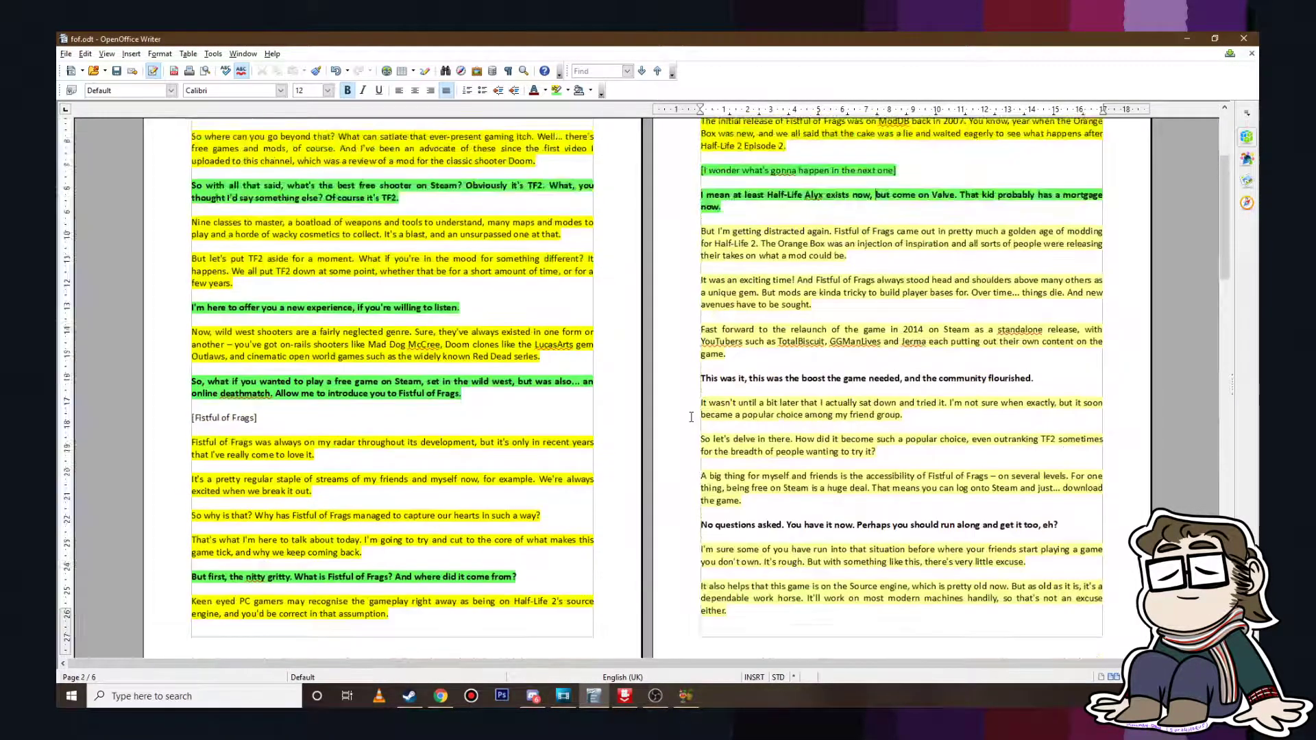
{"action": "left_click_drag", "start_coordinate": [700, 326], "coordinate": [725, 449]}
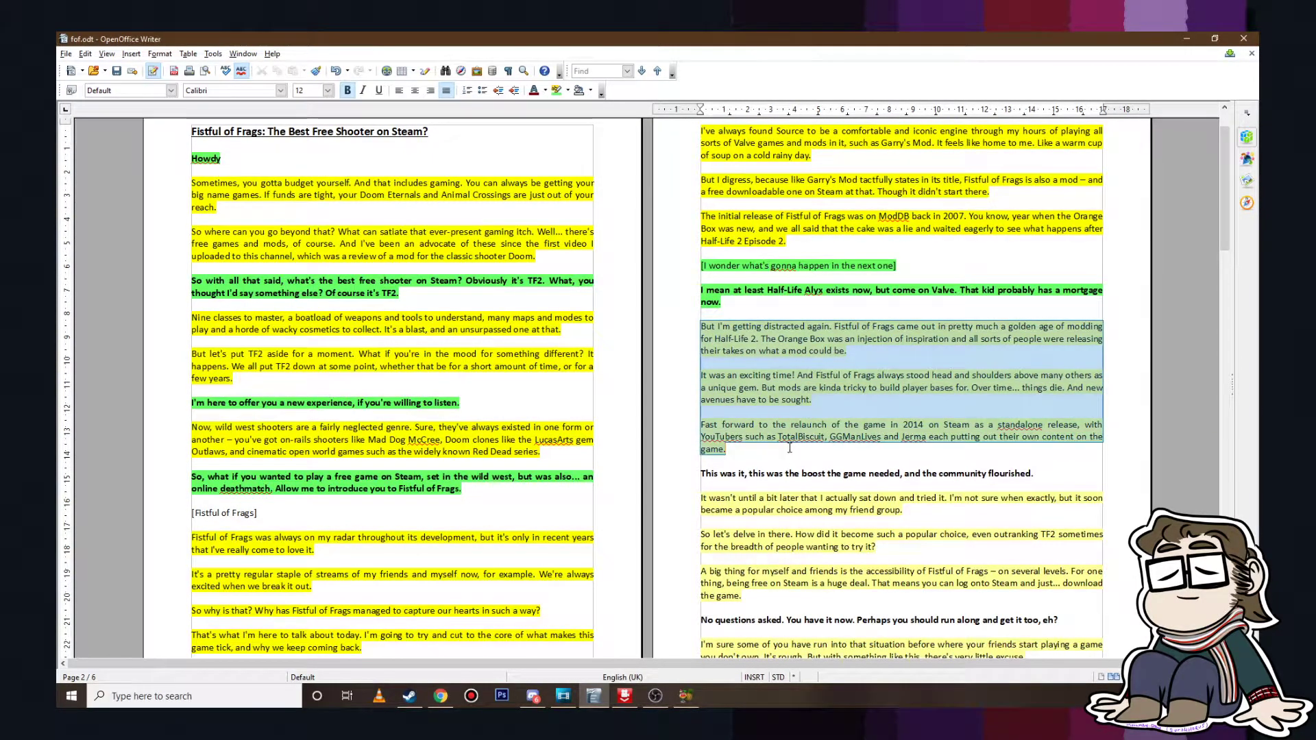
{"action": "left_click", "coordinate": [567, 91]}
{"action": "left_click", "coordinate": [579, 158]}
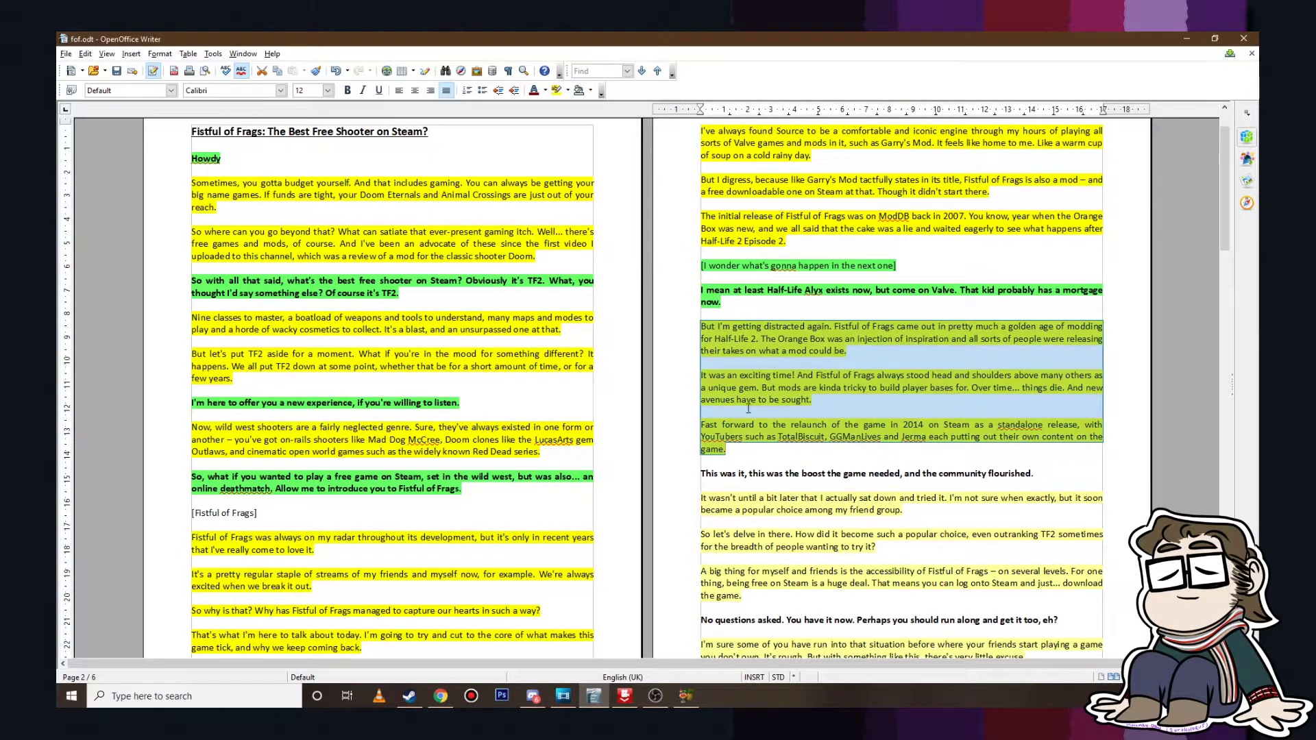
Step: Switch back to Movie Studio and look over the assembled timeline around the empty stretch before about 2:08.9
{"action": "left_click", "coordinate": [564, 696]}
{"action": "scroll", "coordinate": [418, 488], "scroll_direction": "down", "scroll_amount": 3}
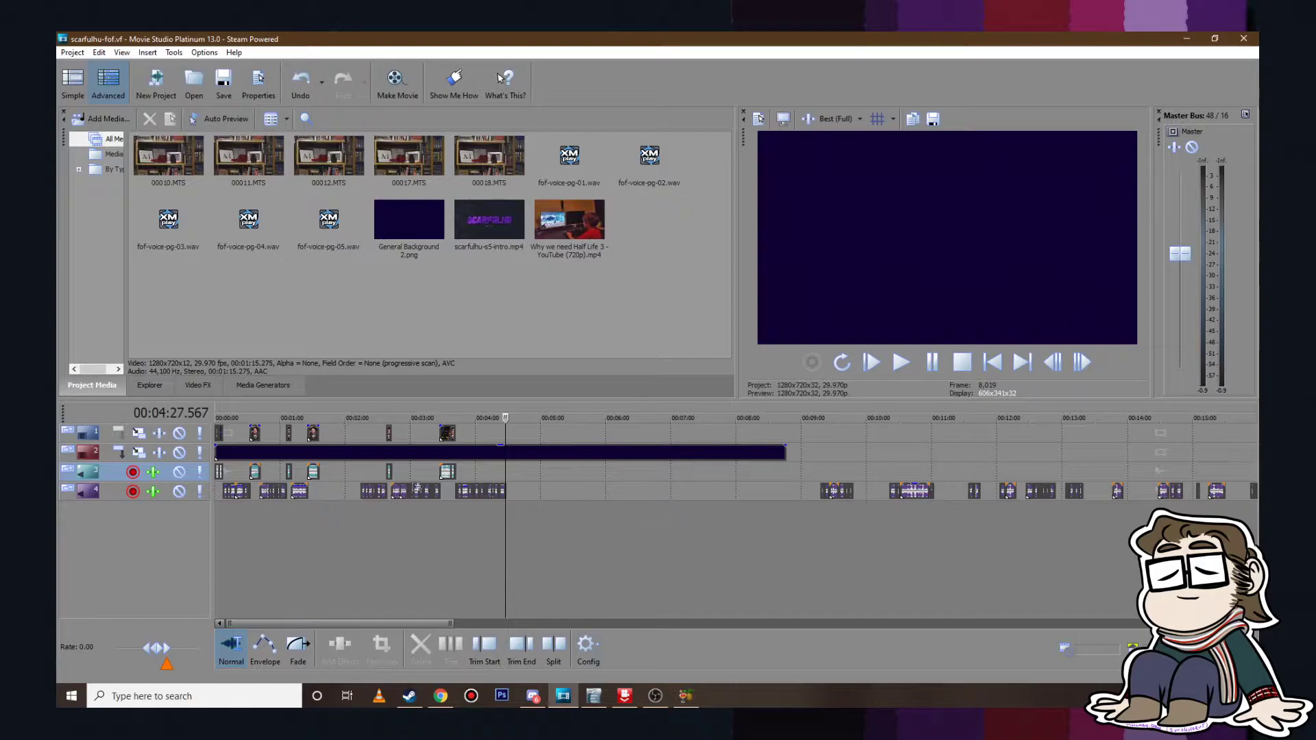
{"action": "left_click", "coordinate": [325, 437]}
{"action": "scroll", "coordinate": [325, 438], "scroll_direction": "up", "scroll_amount": 3}
{"action": "left_click_drag", "start_coordinate": [651, 419], "coordinate": [774, 433]}
{"action": "scroll", "coordinate": [727, 469], "scroll_direction": "down", "scroll_amount": 3}
{"action": "scroll", "coordinate": [666, 478], "scroll_direction": "up", "scroll_amount": 2}
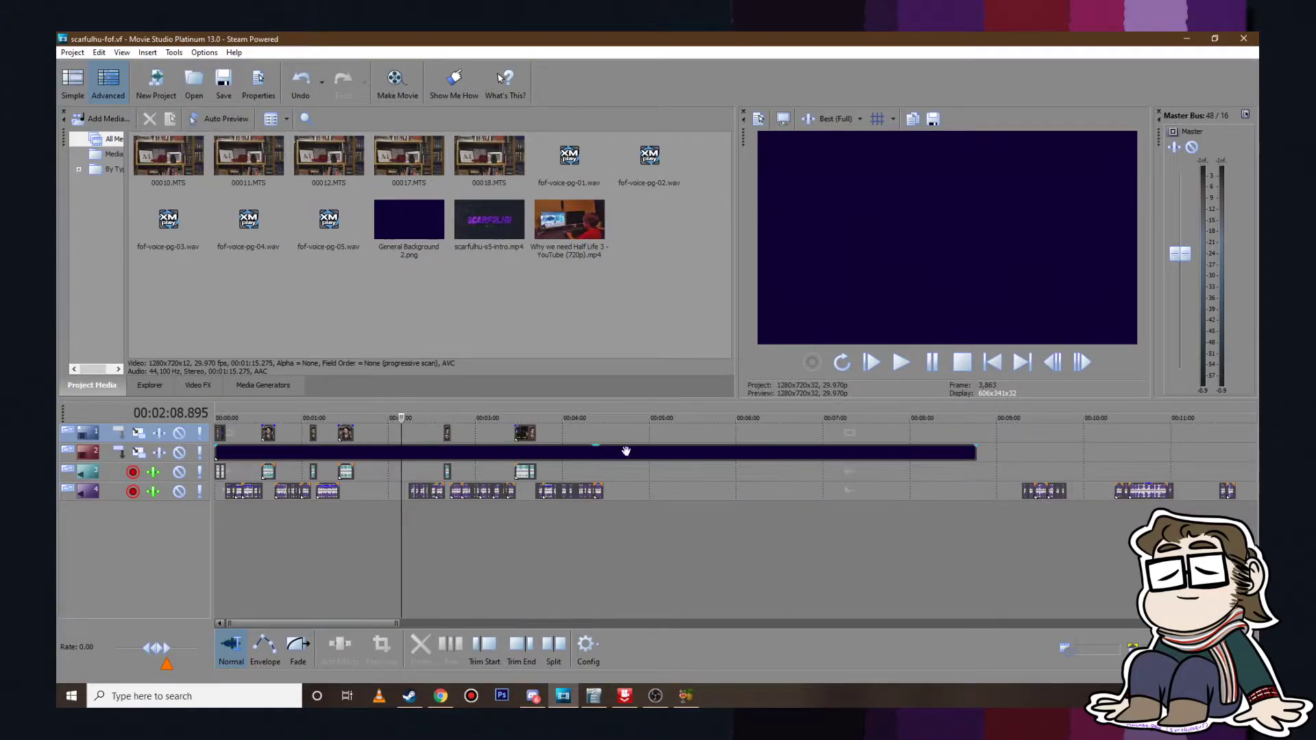
Step: Import fof-gameplay-01.mp4 from its folder into the project media and place it on the timeline at about 47 minutes, clear of existing clips
{"action": "left_click", "coordinate": [686, 696]}
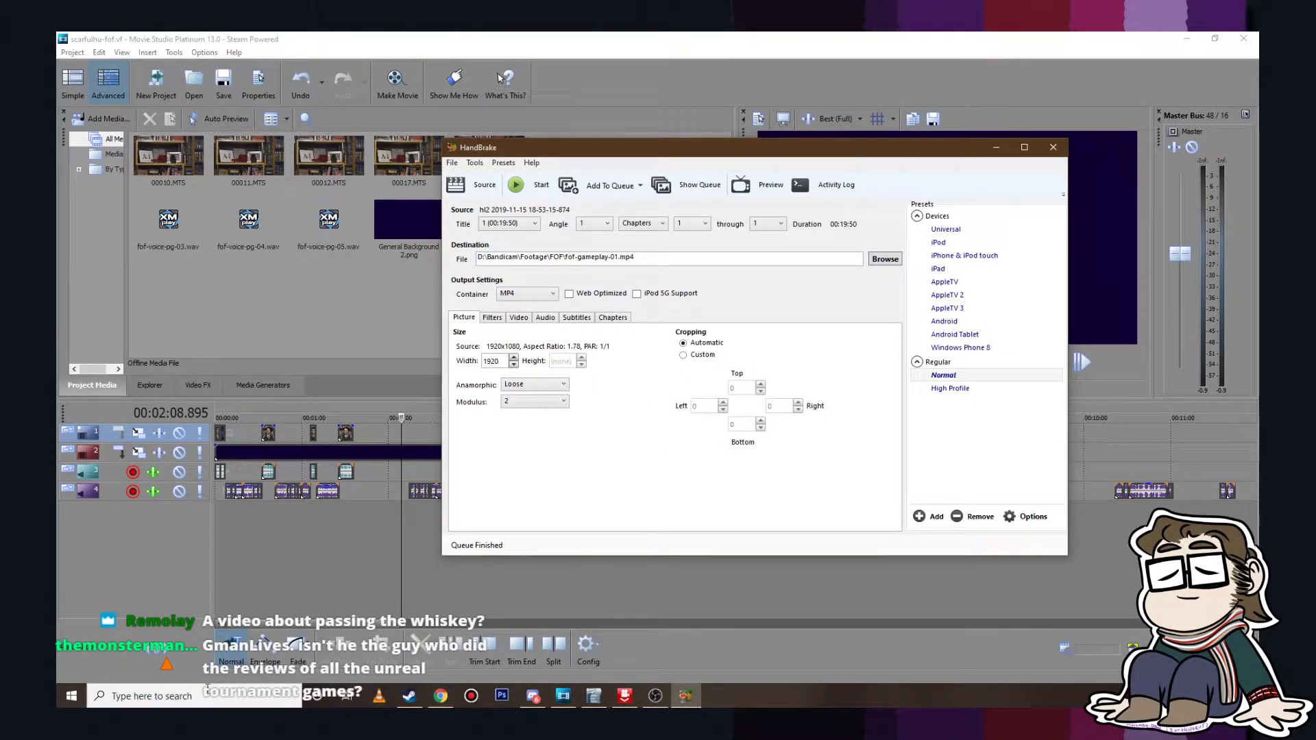
{"action": "left_click", "coordinate": [76, 697]}
{"action": "left_click", "coordinate": [71, 580]}
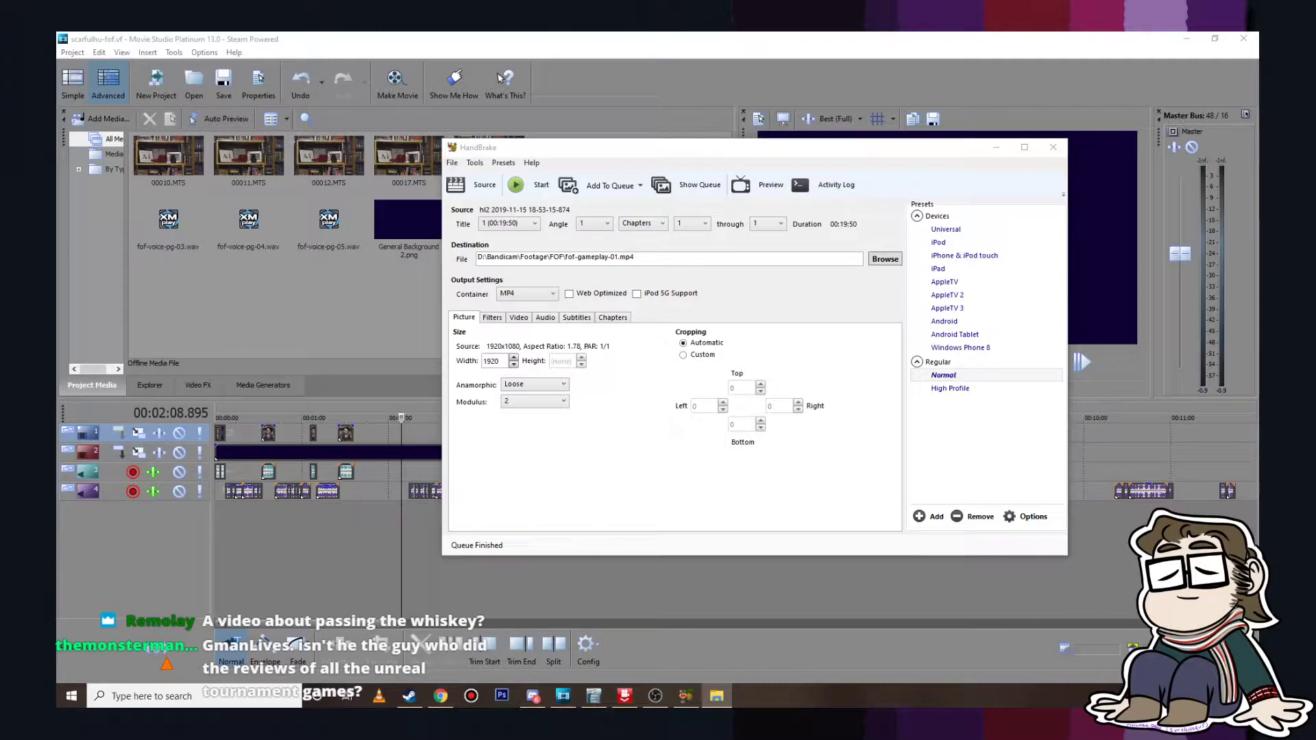
{"action": "left_click", "coordinate": [539, 132]}
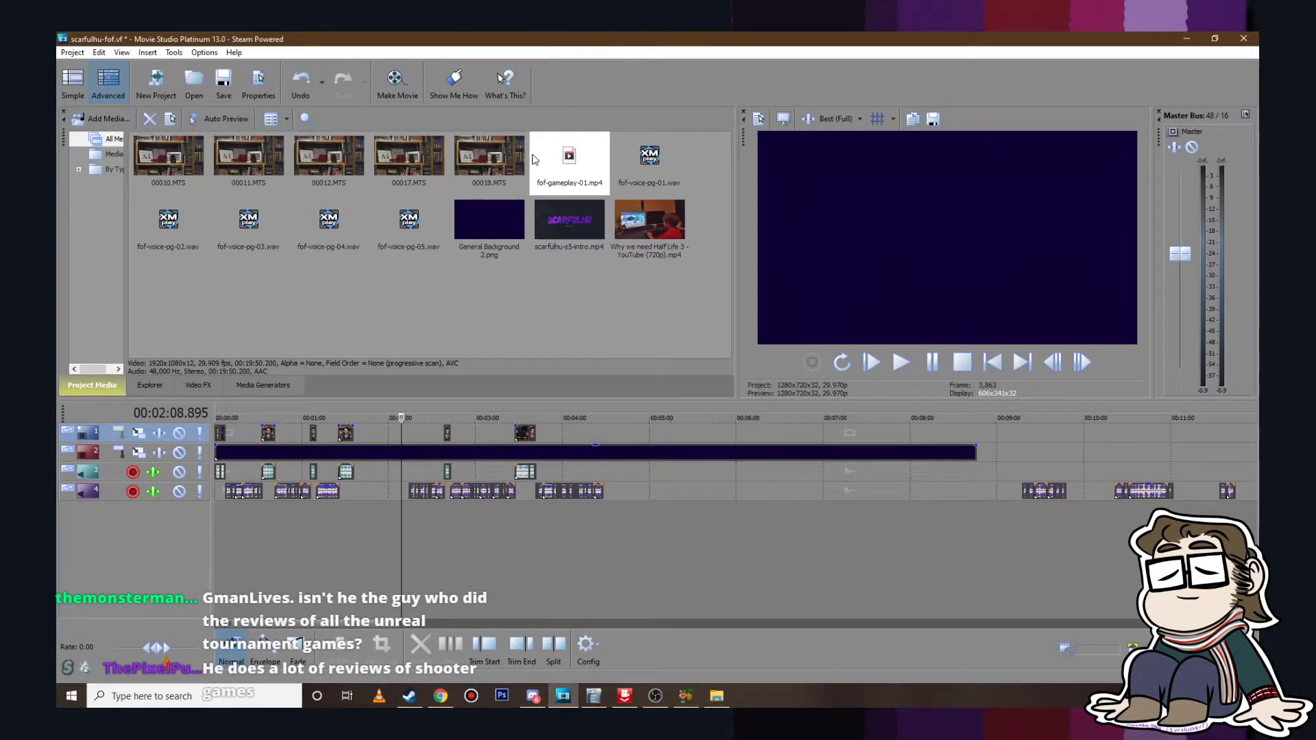
{"action": "left_click_drag", "start_coordinate": [569, 158], "coordinate": [713, 452]}
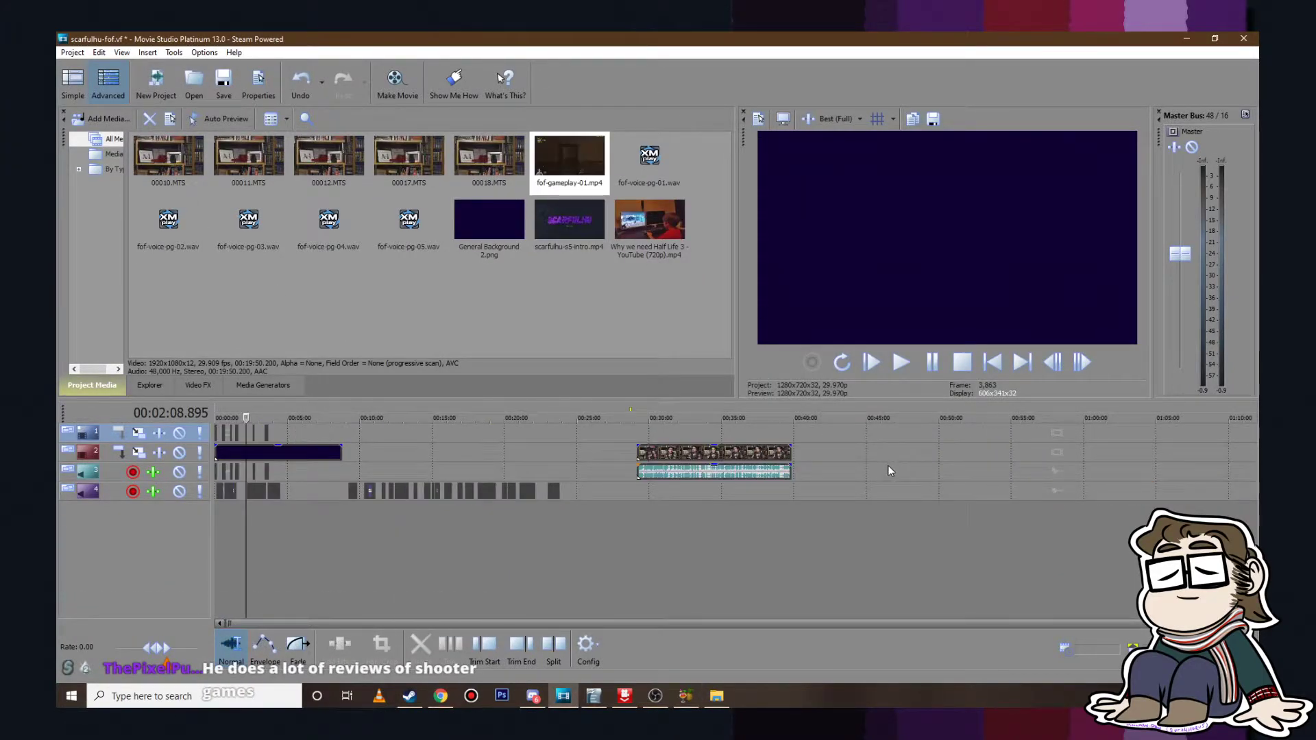
{"action": "left_click_drag", "start_coordinate": [592, 168], "coordinate": [896, 470]}
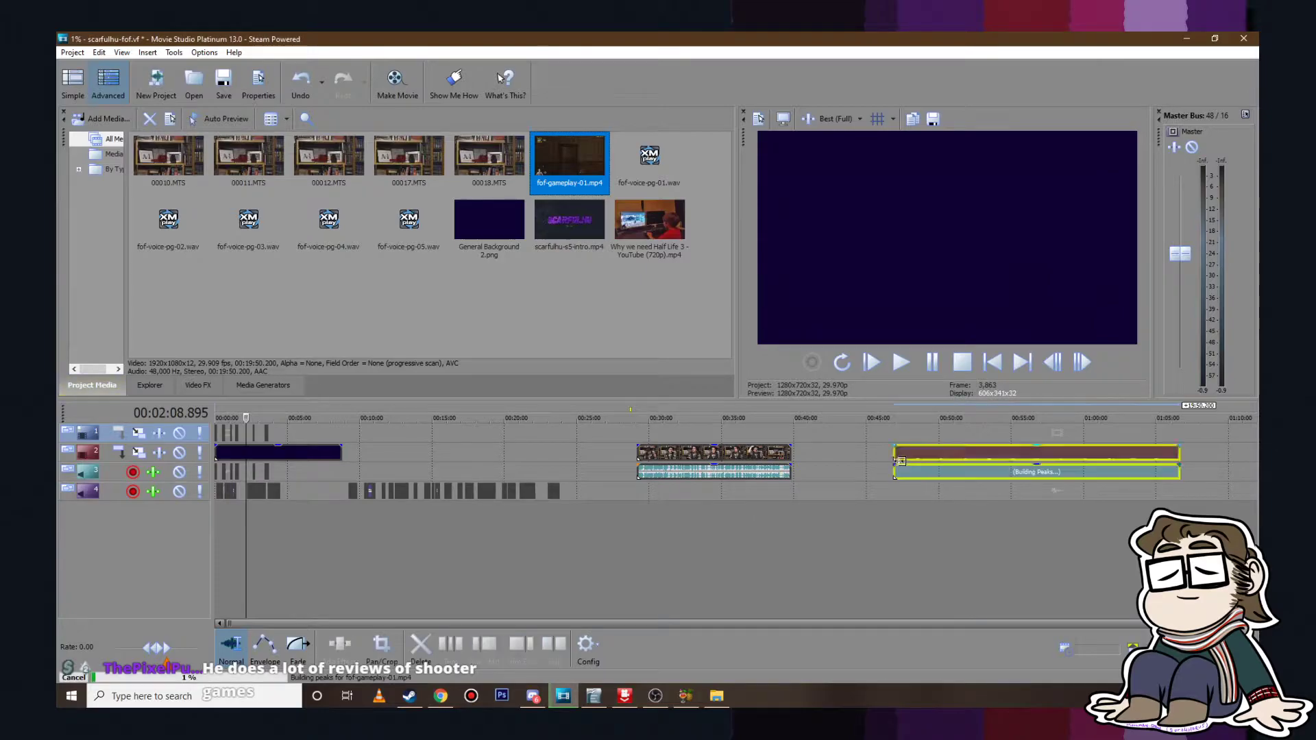
Step: Turn on Disable Resample for the fof-gameplay-01.mp4 video clip on the timeline
{"action": "left_click", "coordinate": [939, 437]}
{"action": "left_click", "coordinate": [1063, 424]}
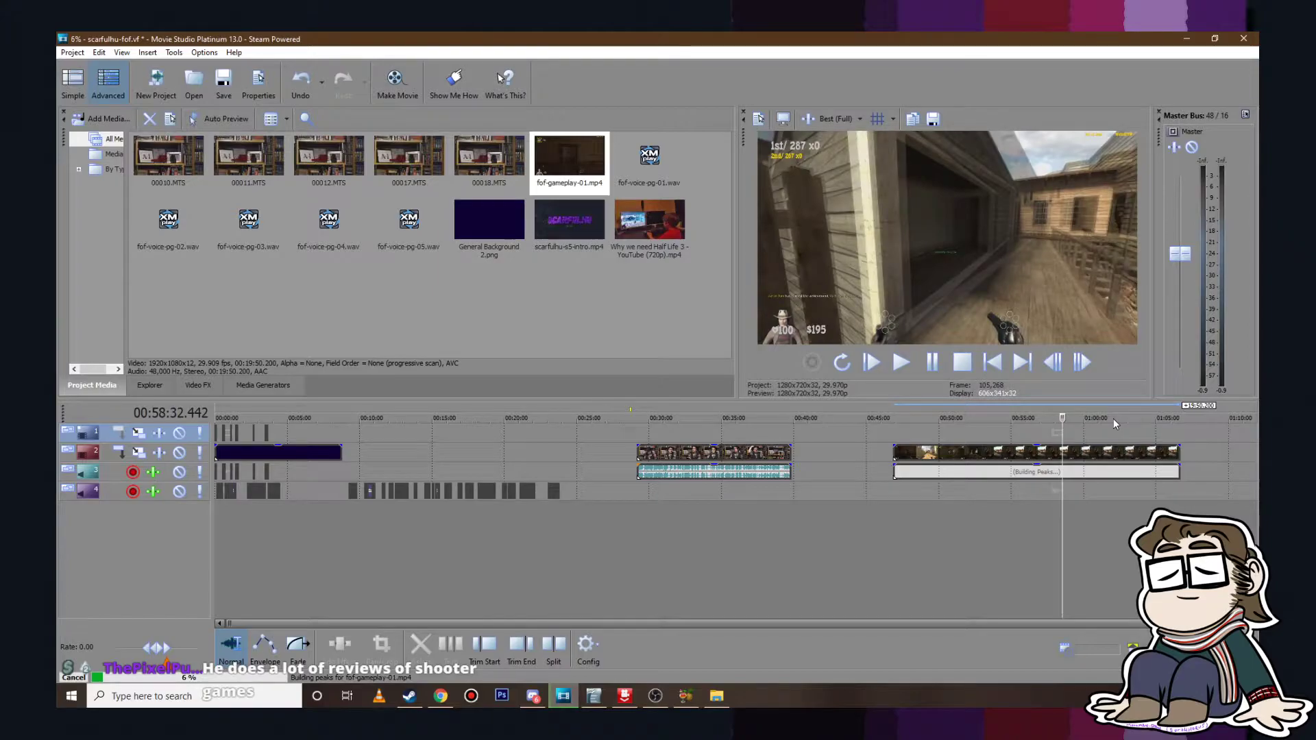
{"action": "right_click", "coordinate": [1011, 454]}
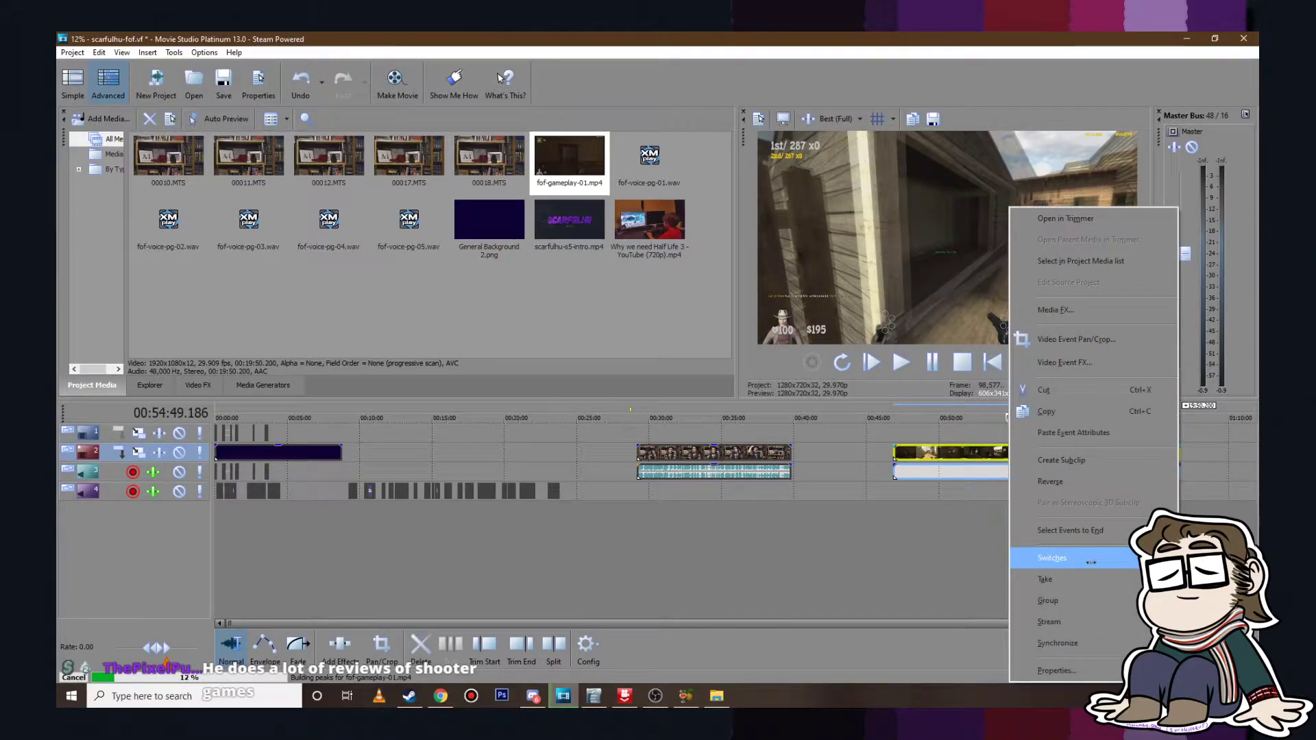
{"action": "mouse_move", "coordinate": [1090, 562]}
{"action": "left_click", "coordinate": [965, 562]}
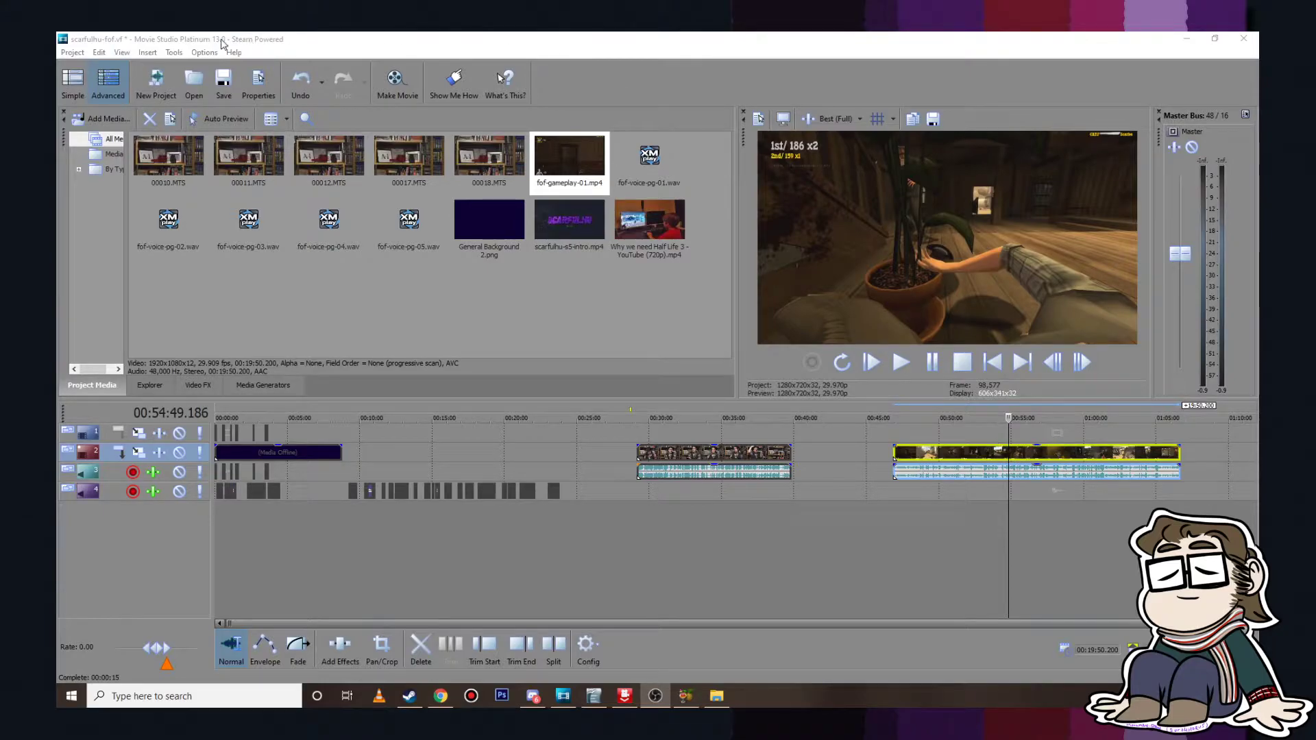
Step: Check which resample switch is active on the fof-gameplay-01.mp4 video clip, leaving the clip deselected
{"action": "right_click", "coordinate": [1008, 451]}
{"action": "left_click", "coordinate": [933, 456]}
{"action": "right_click", "coordinate": [934, 456]}
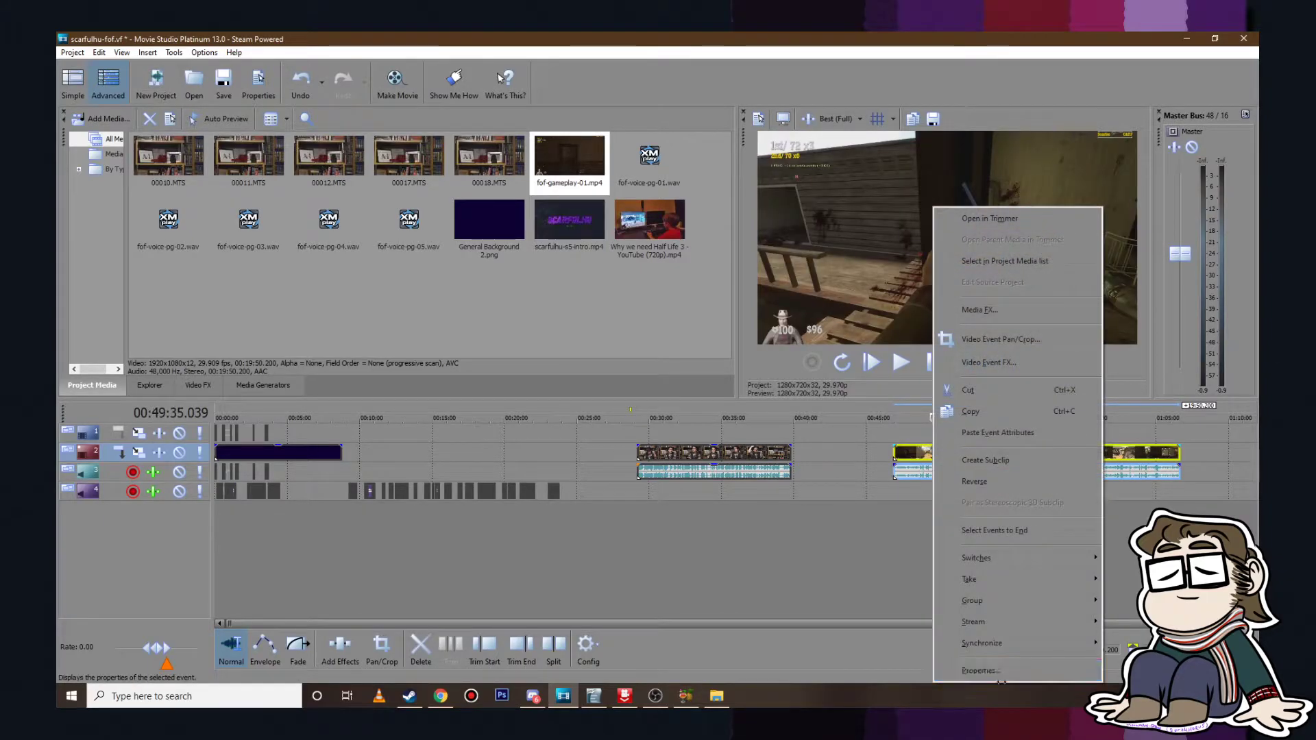
{"action": "mouse_move", "coordinate": [987, 559]}
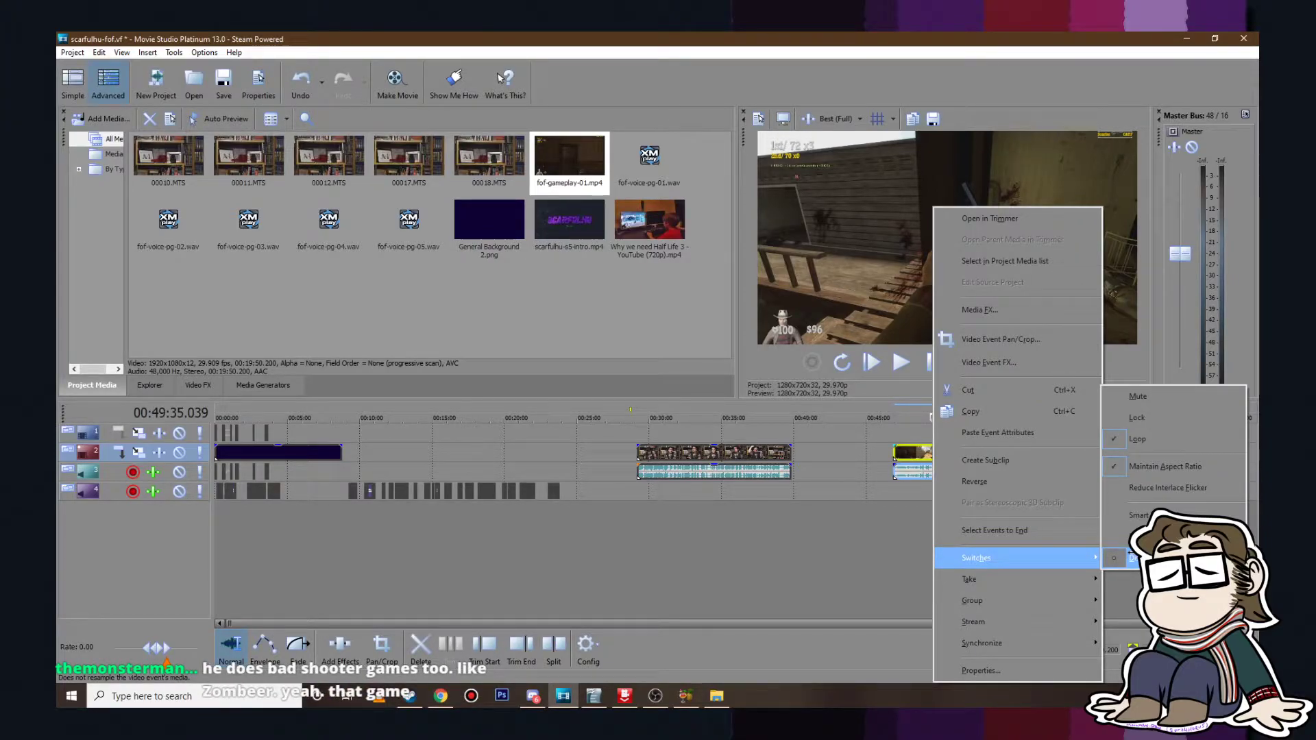
{"action": "left_click", "coordinate": [844, 471]}
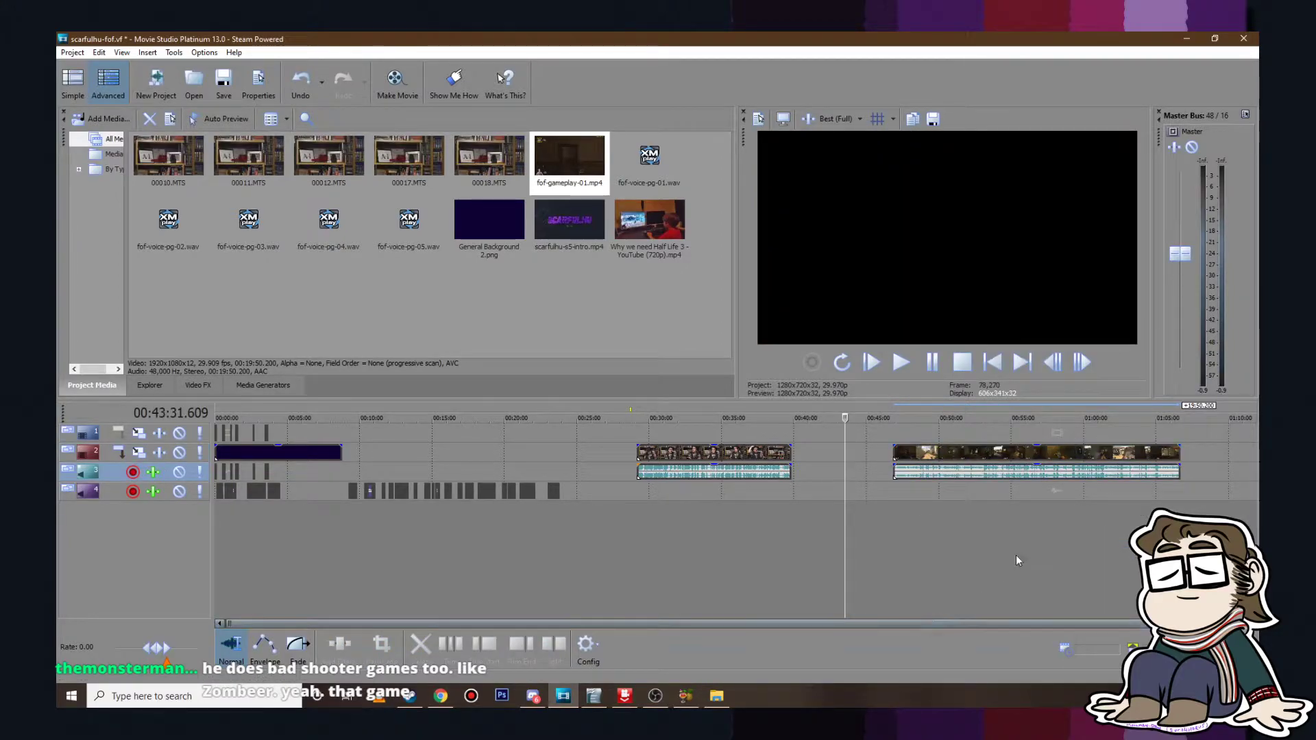
Step: Set the gameplay clip's resample mode to Smart Resample to try frame blending on the footage
{"action": "left_click", "coordinate": [1230, 454]}
{"action": "scroll", "coordinate": [1175, 459], "scroll_direction": "up", "scroll_amount": 4}
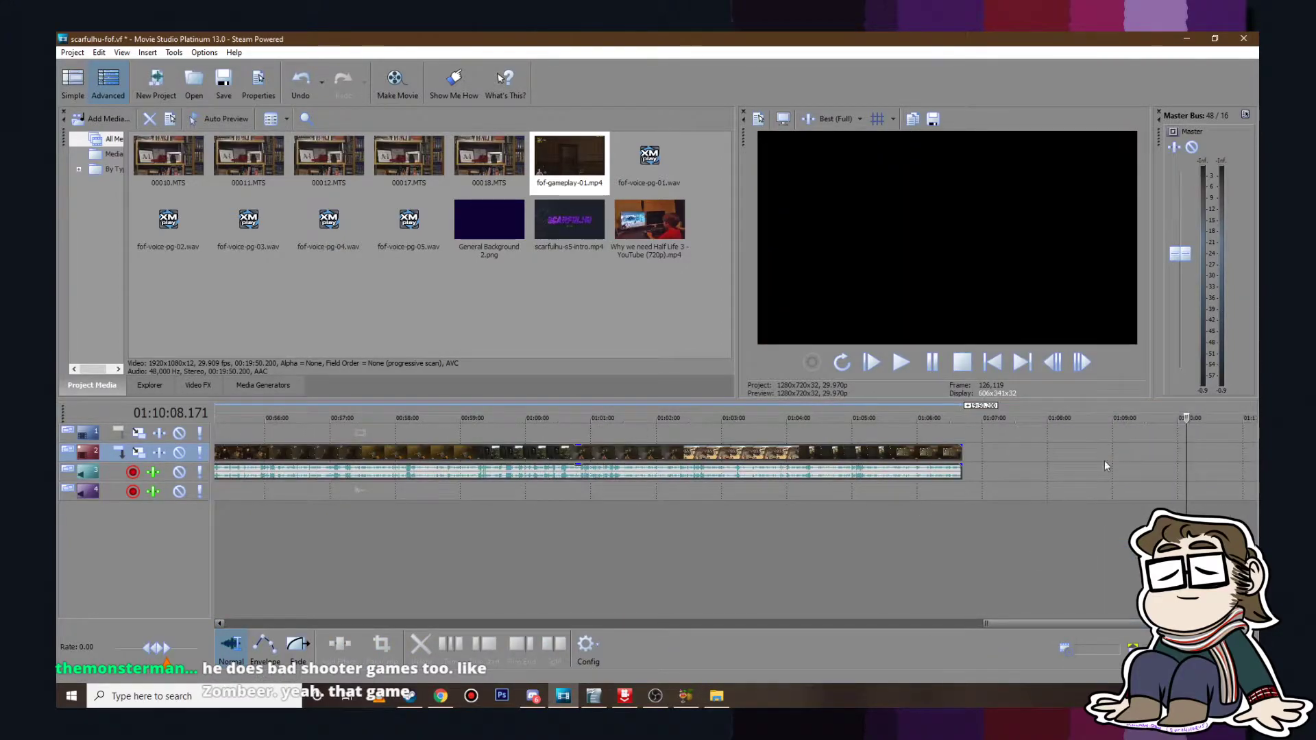
{"action": "right_click", "coordinate": [514, 454]}
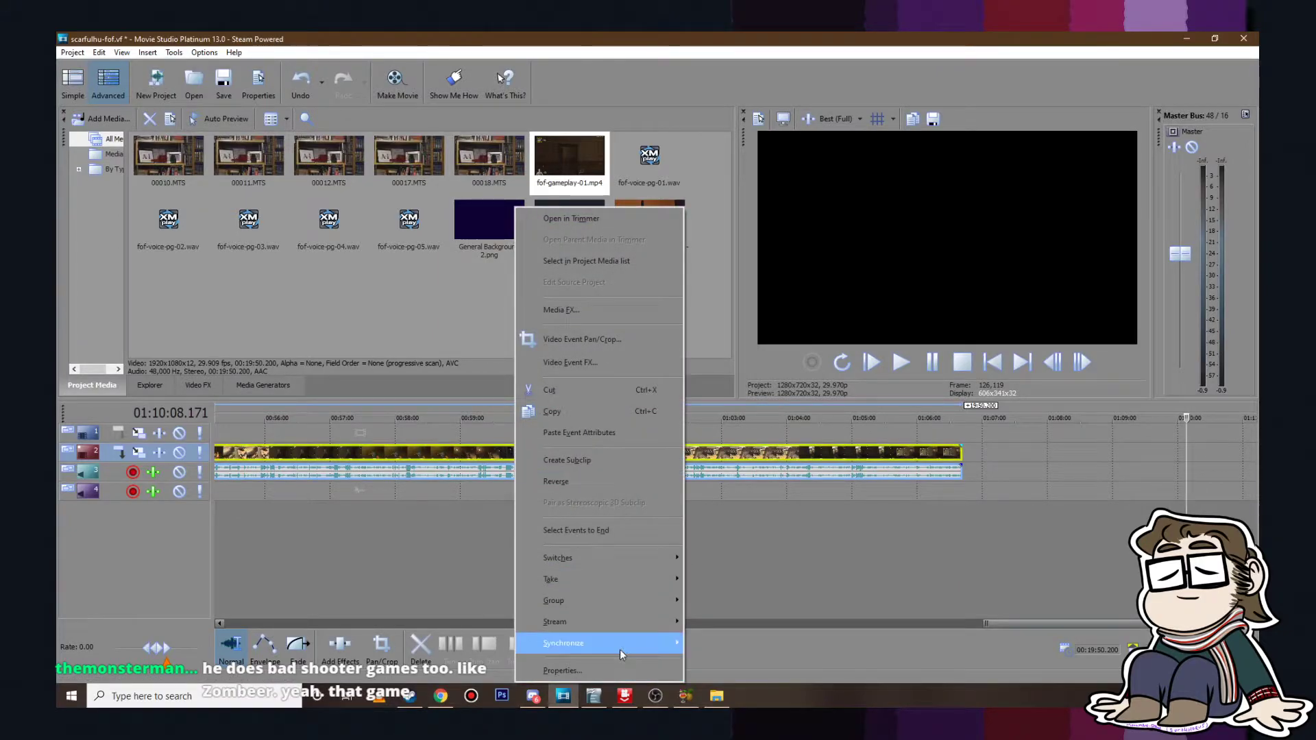
{"action": "mouse_move", "coordinate": [635, 560]}
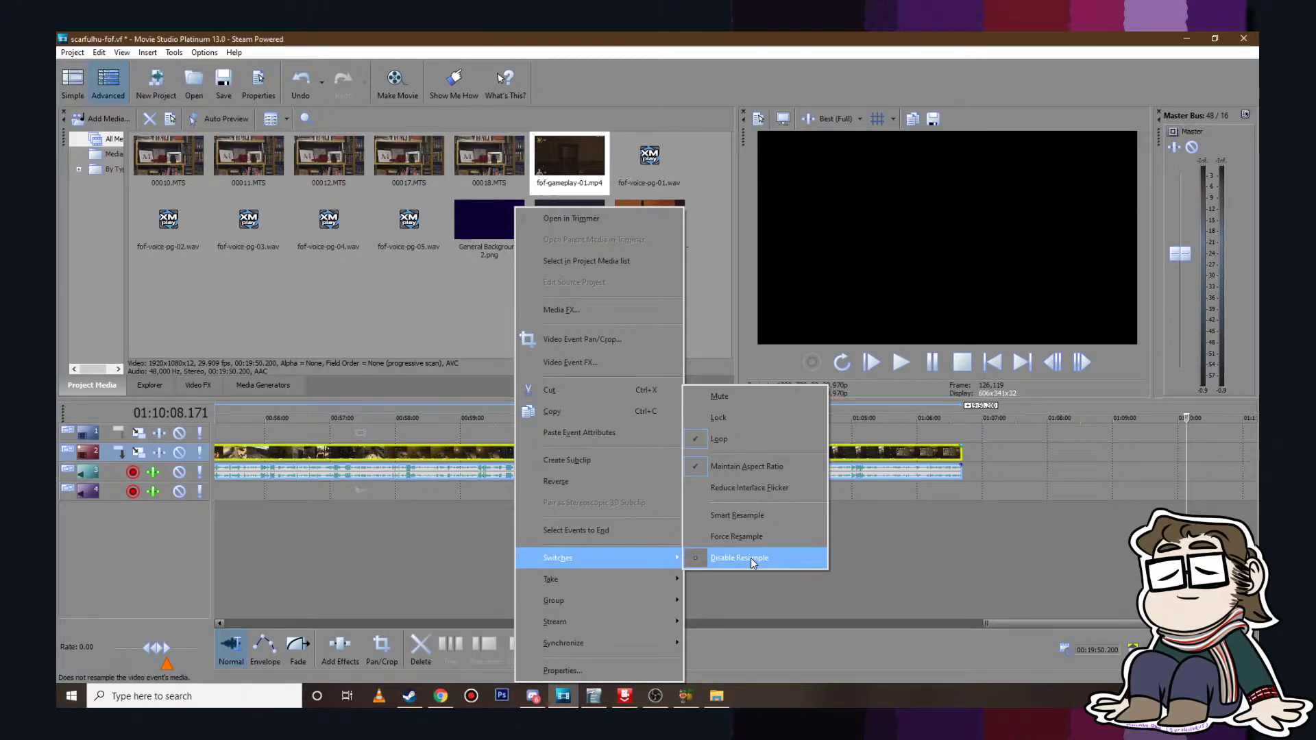
{"action": "left_click", "coordinate": [771, 516]}
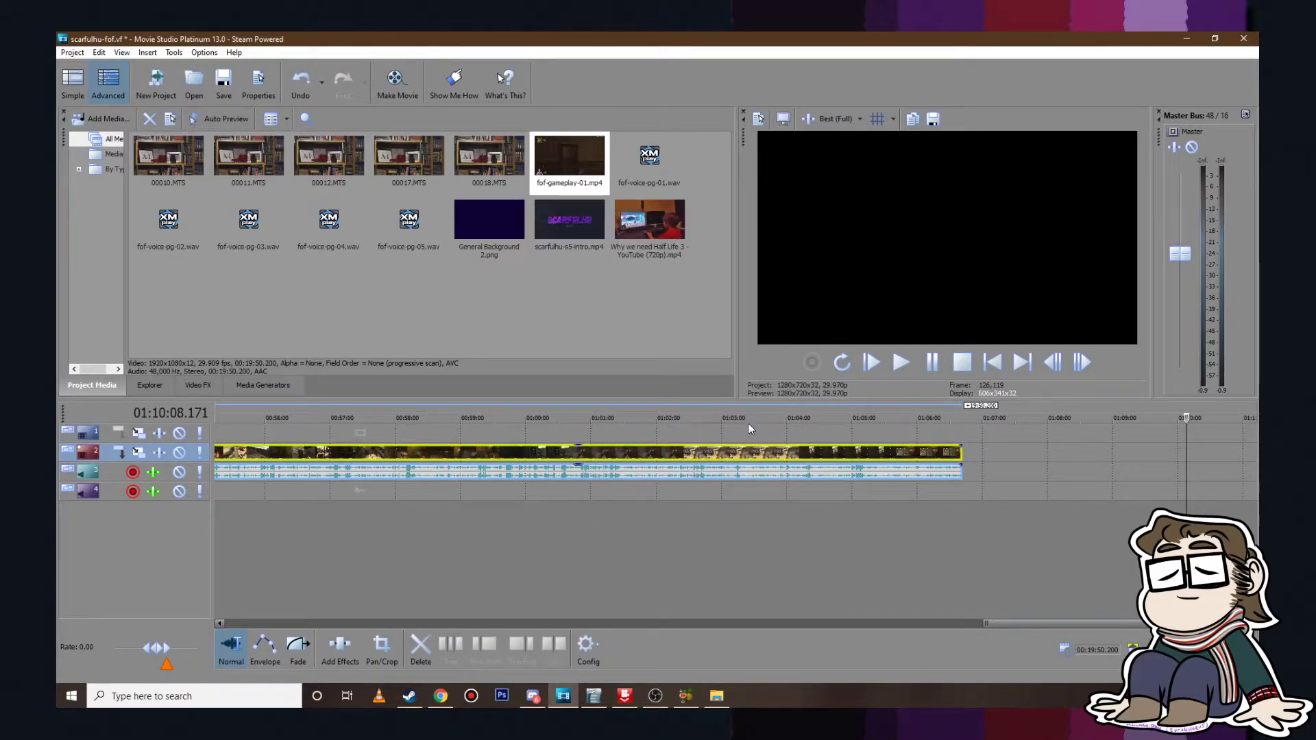
Step: Place the playback position at about 01:02:43.9 within the gameplay clip and set the preview quality to Best (Auto)
{"action": "left_click", "coordinate": [711, 433]}
{"action": "scroll", "coordinate": [712, 439], "scroll_direction": "up", "scroll_amount": 10}
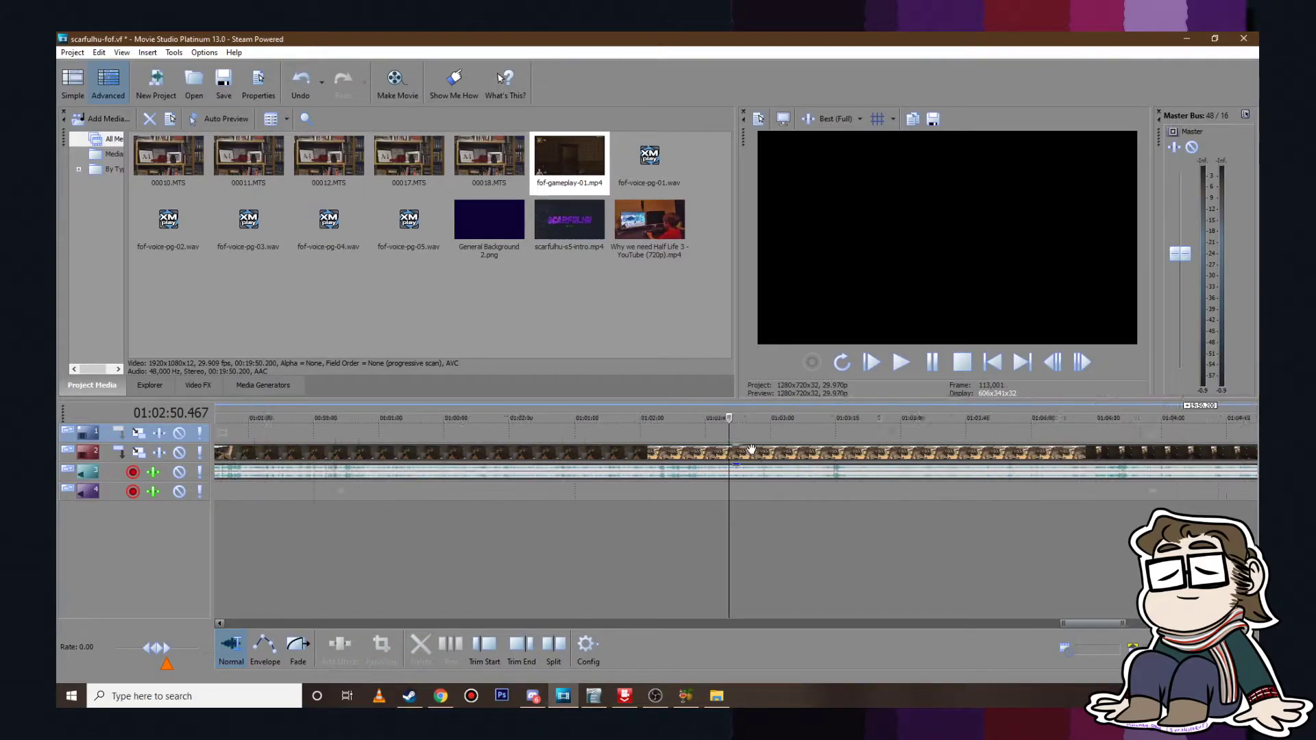
{"action": "left_click_drag", "start_coordinate": [728, 417], "coordinate": [663, 417]}
{"action": "left_click_drag", "start_coordinate": [662, 418], "coordinate": [653, 418]}
{"action": "left_click", "coordinate": [843, 119]}
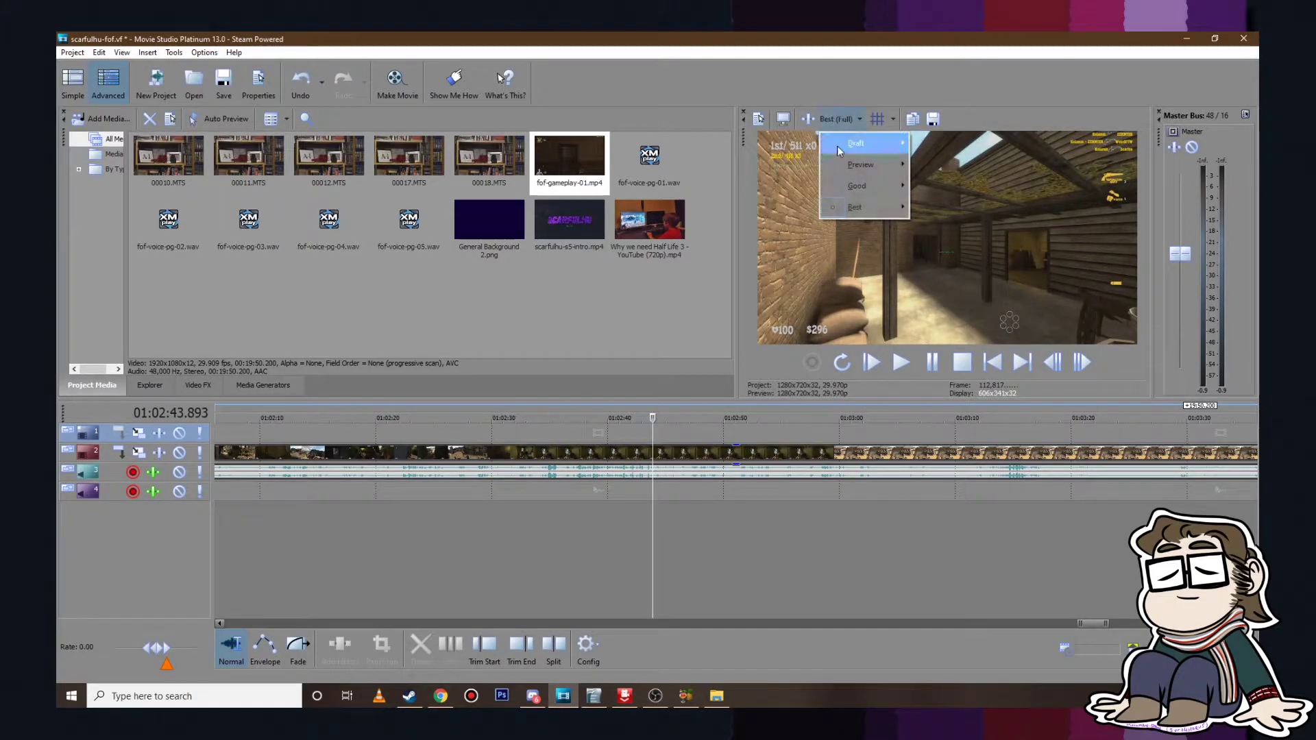
{"action": "left_click", "coordinate": [912, 219]}
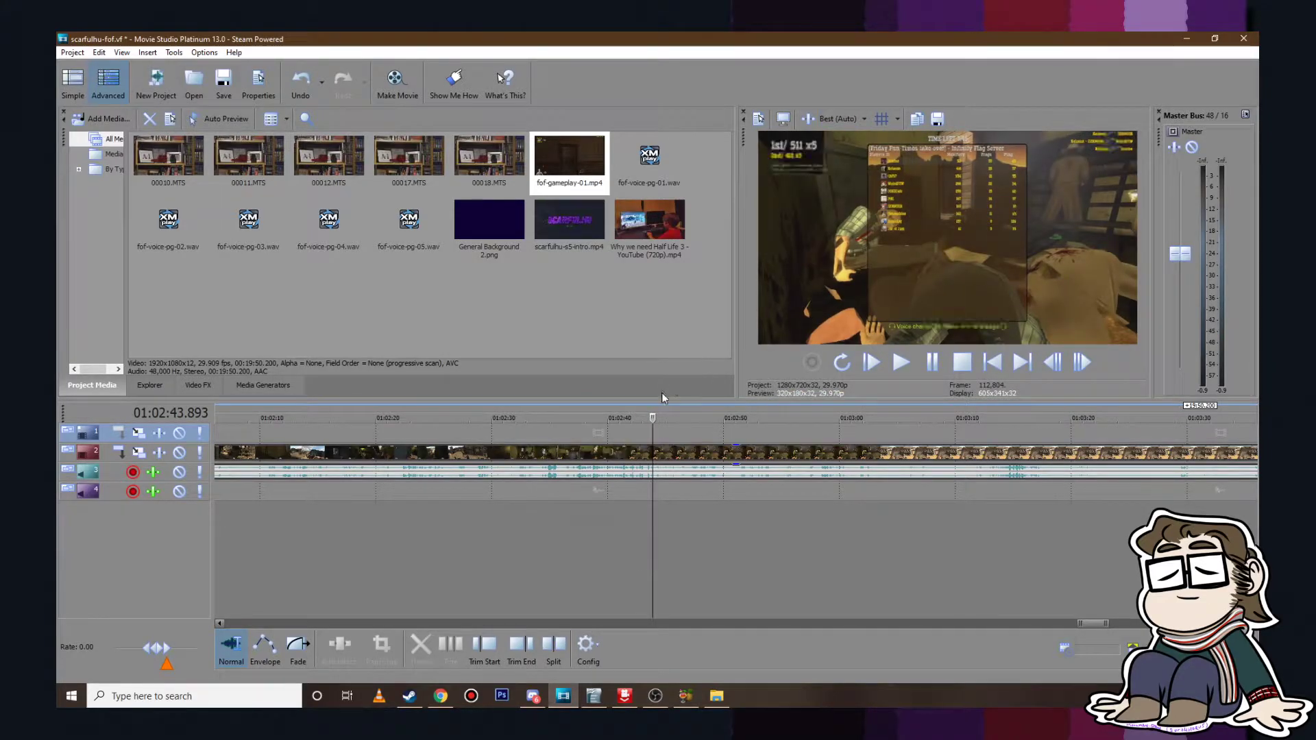
Step: Move the playback position to about 01:02:39.3 in the gameplay and set the preview quality to Best (Full)
{"action": "left_click_drag", "start_coordinate": [652, 418], "coordinate": [598, 418]}
{"action": "left_click", "coordinate": [837, 119]}
{"action": "mouse_move", "coordinate": [860, 197]}
{"action": "left_click", "coordinate": [932, 206]}
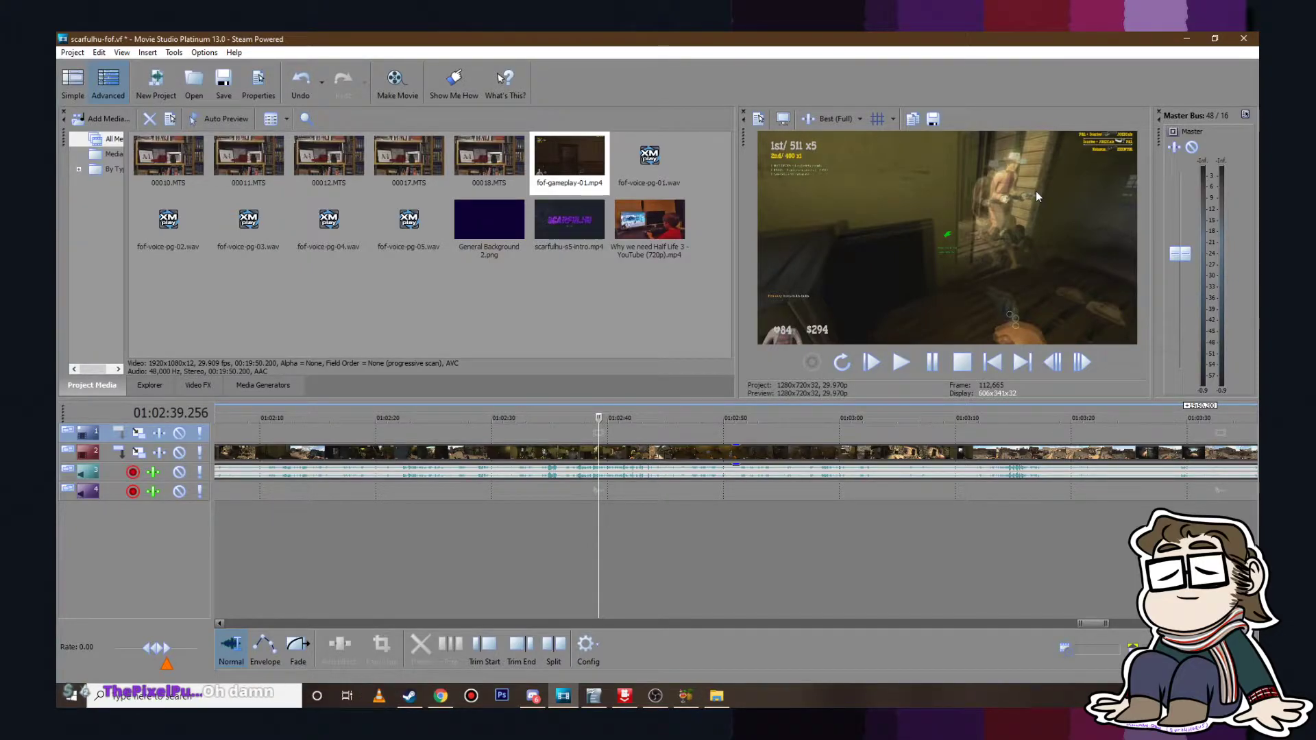
Step: Set the gameplay clip's resample mode back to Disable Resample
{"action": "right_click", "coordinate": [598, 452]}
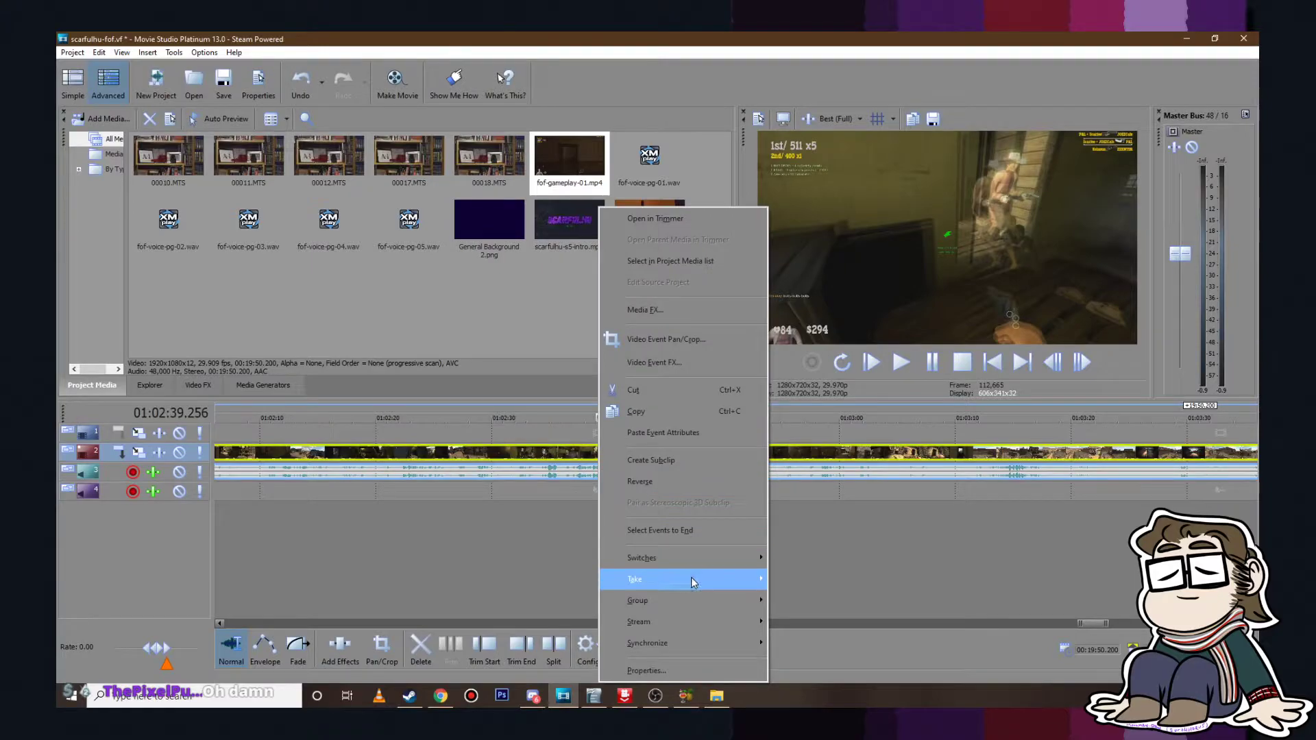
{"action": "mouse_move", "coordinate": [697, 561]}
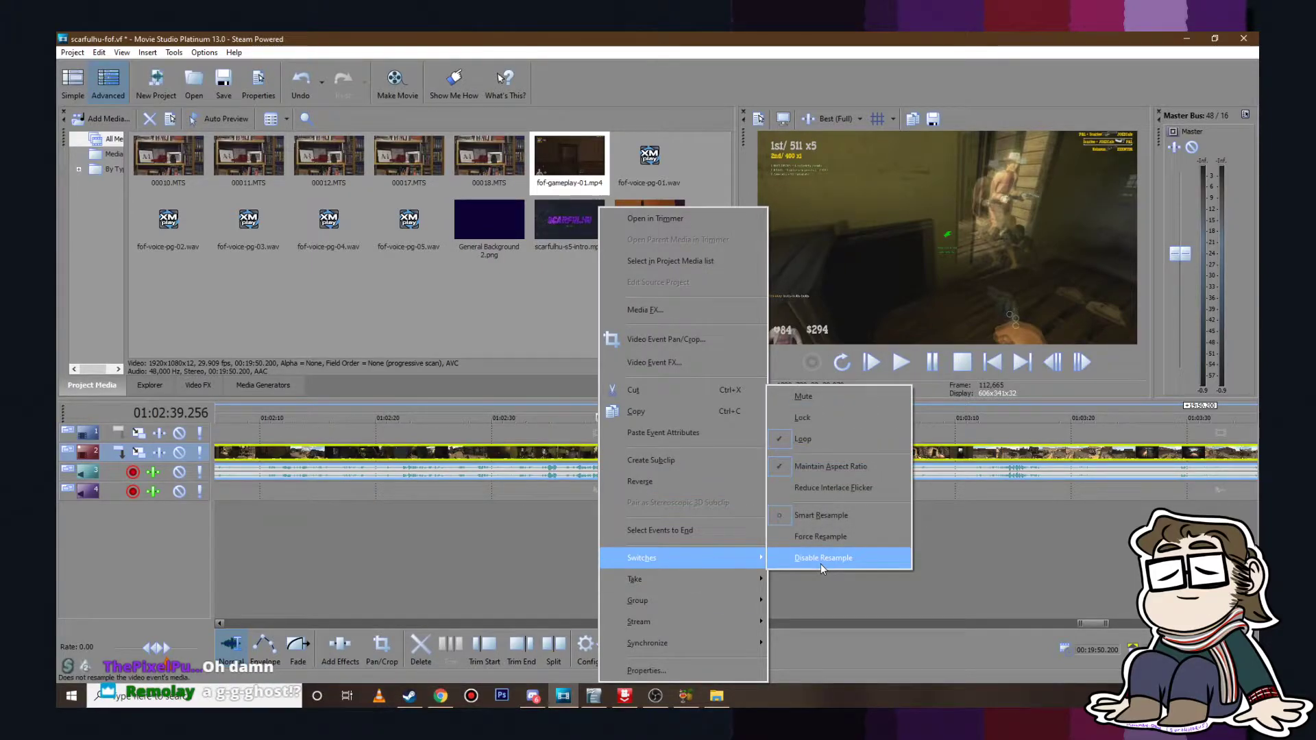
{"action": "left_click", "coordinate": [820, 563]}
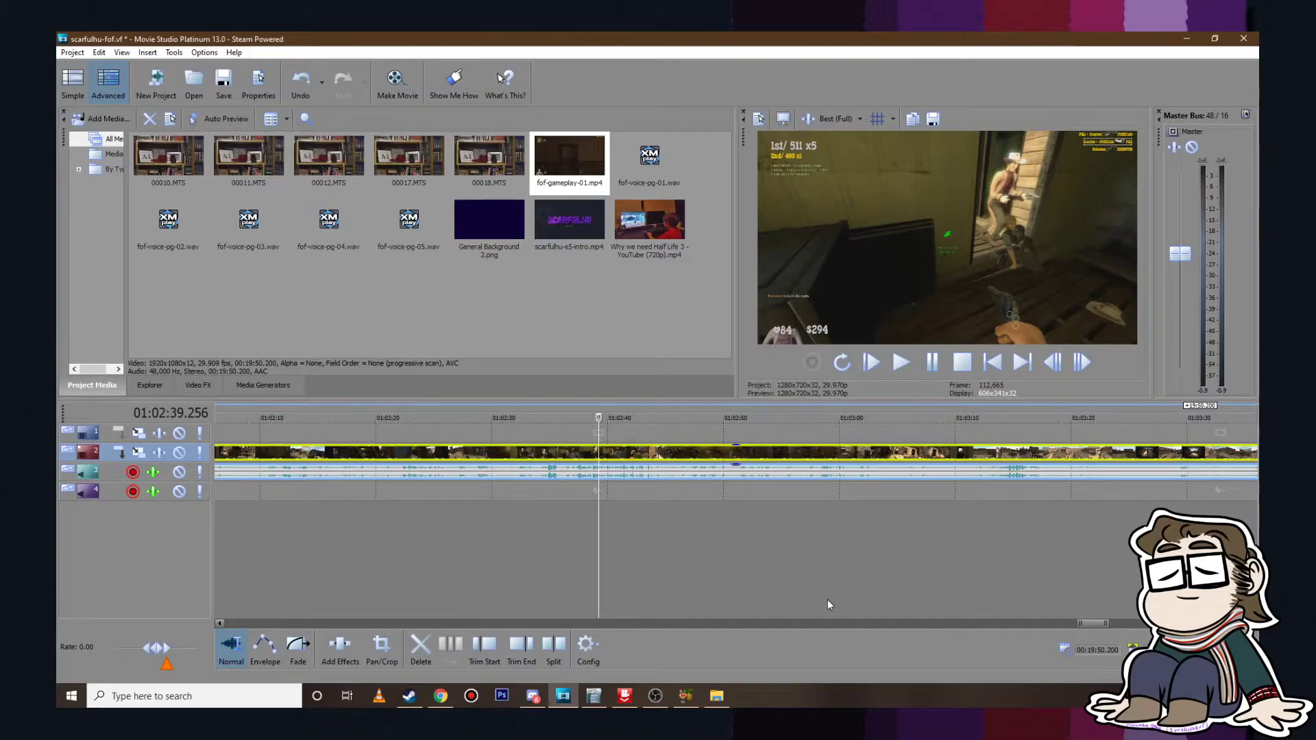
Step: Set the preview quality to Best (Auto) and place the playhead just past the end of the last gameplay clip
{"action": "left_click", "coordinate": [849, 119]}
{"action": "mouse_move", "coordinate": [866, 201]}
{"action": "left_click", "coordinate": [932, 206]}
{"action": "scroll", "coordinate": [867, 448], "scroll_direction": "down", "scroll_amount": 5}
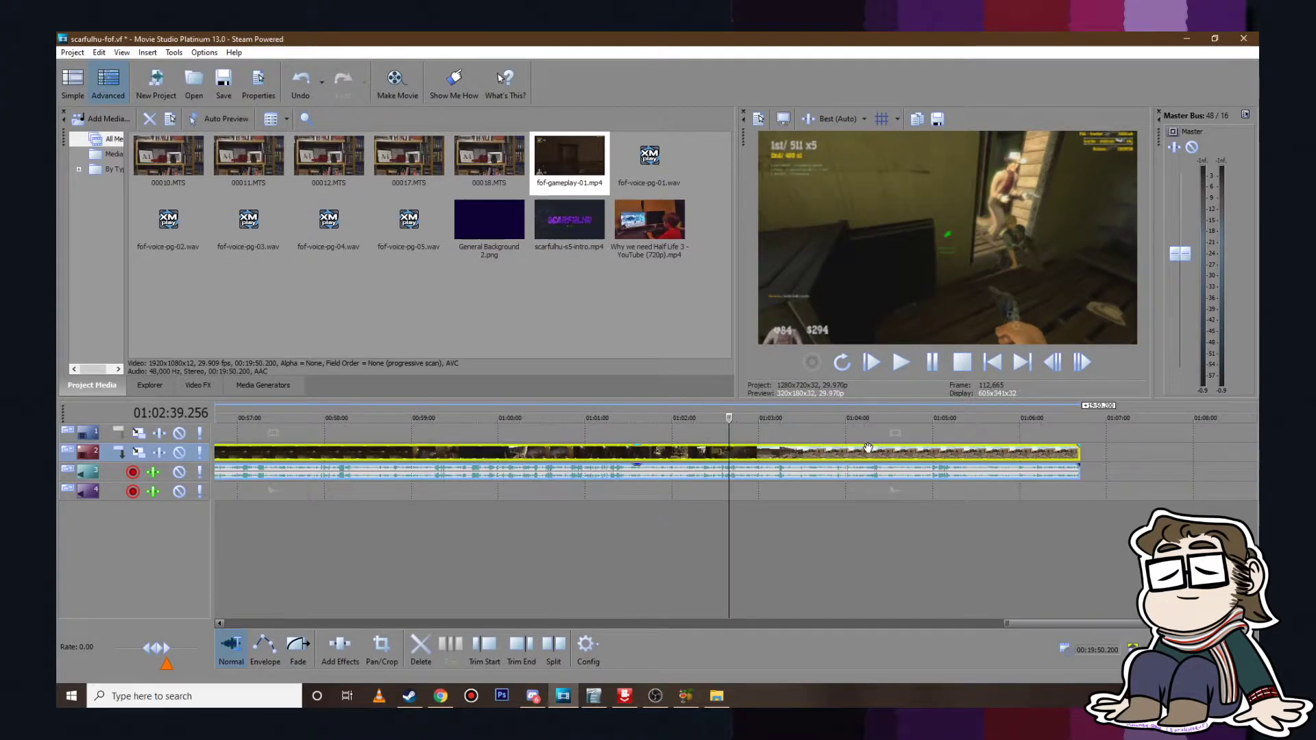
{"action": "scroll", "coordinate": [868, 448], "scroll_direction": "down", "scroll_amount": 5}
{"action": "left_click", "coordinate": [1196, 446]}
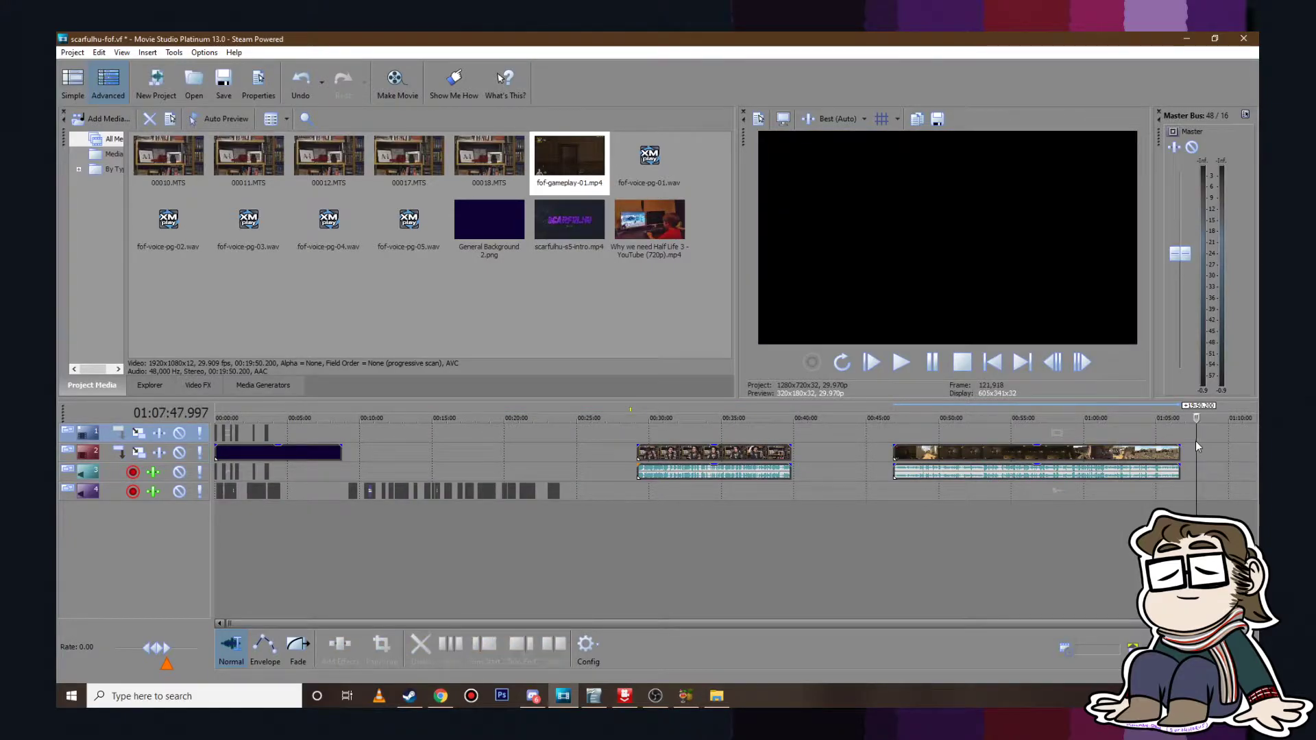
{"action": "left_click", "coordinate": [716, 696]}
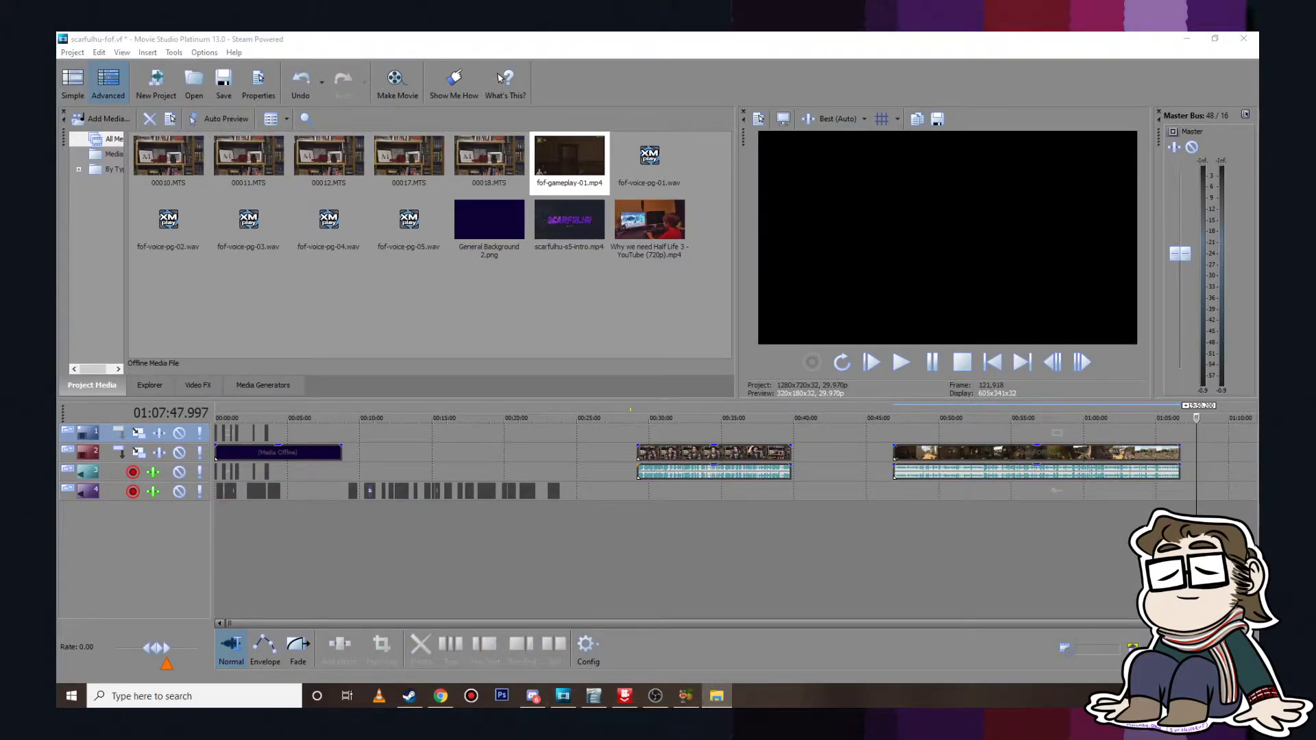
{"action": "left_click", "coordinate": [563, 695]}
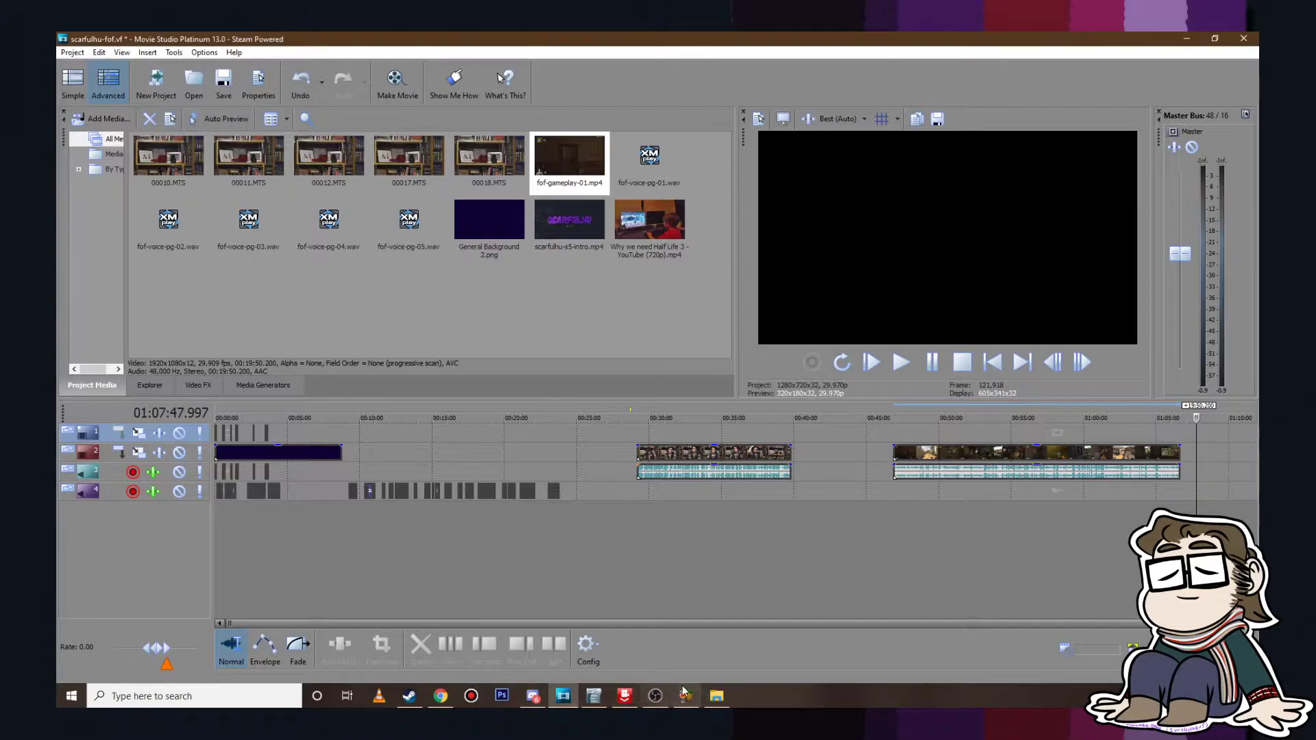
{"action": "left_click", "coordinate": [686, 695]}
{"action": "left_click", "coordinate": [462, 183]}
{"action": "left_click", "coordinate": [514, 306]}
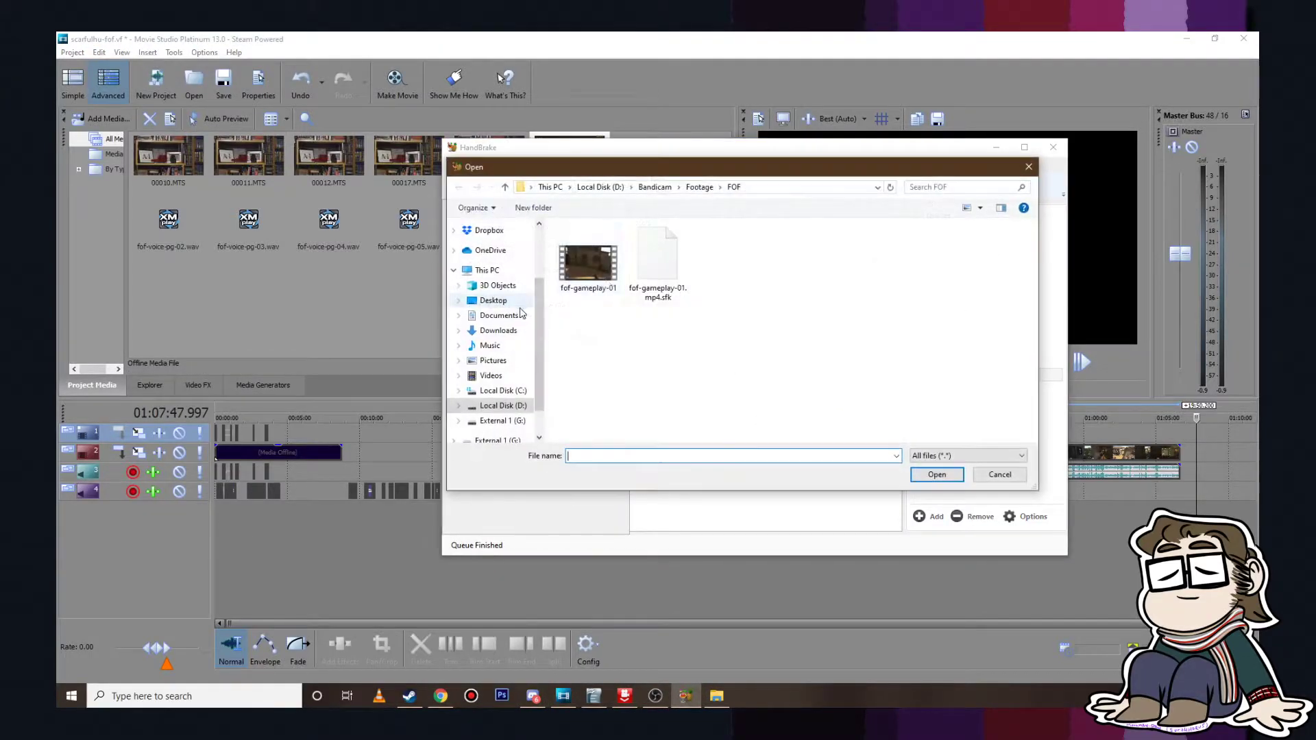
{"action": "left_click", "coordinate": [699, 187]}
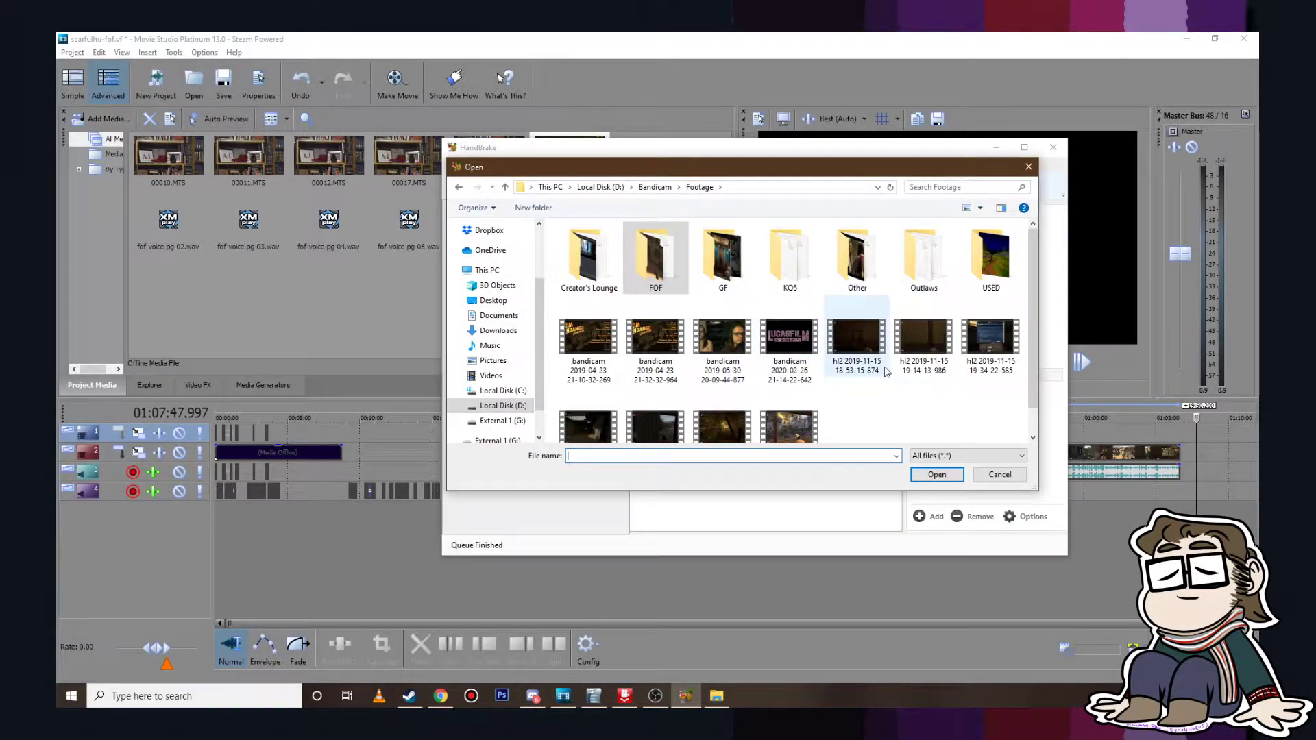
{"action": "left_click", "coordinate": [925, 337]}
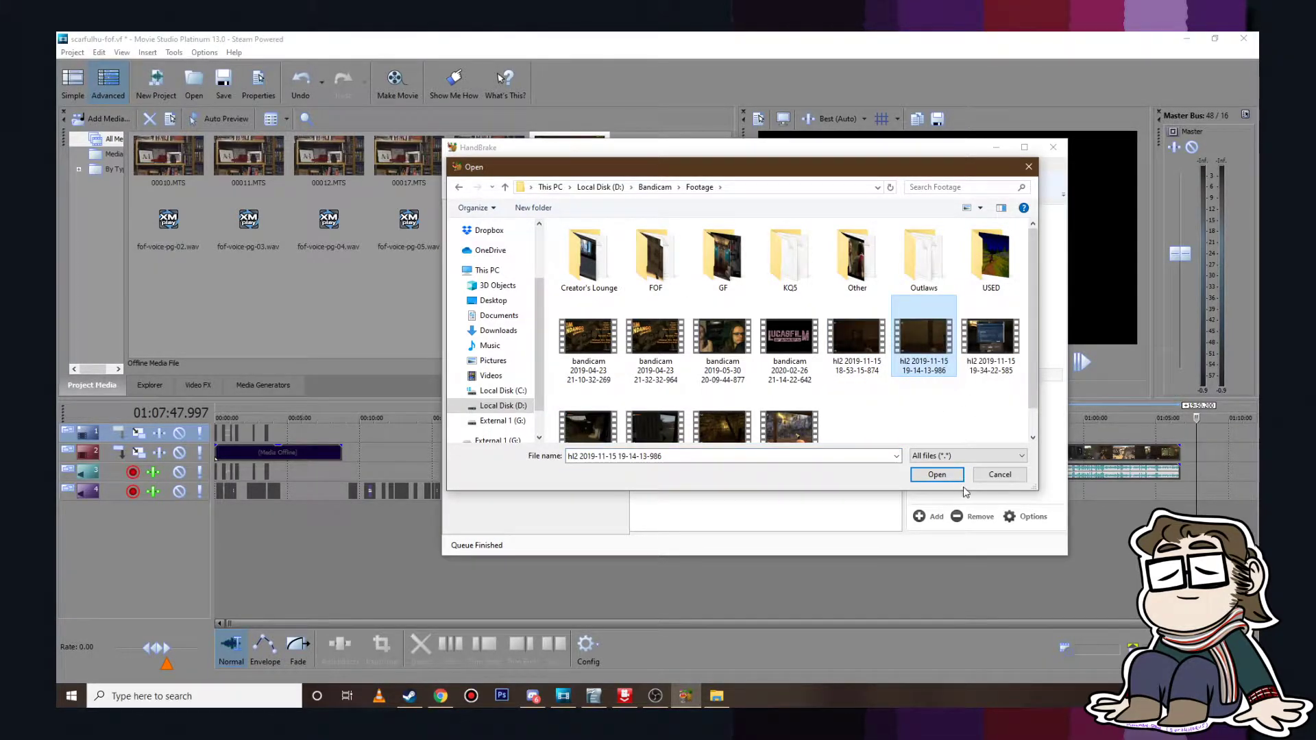
{"action": "left_click", "coordinate": [937, 475]}
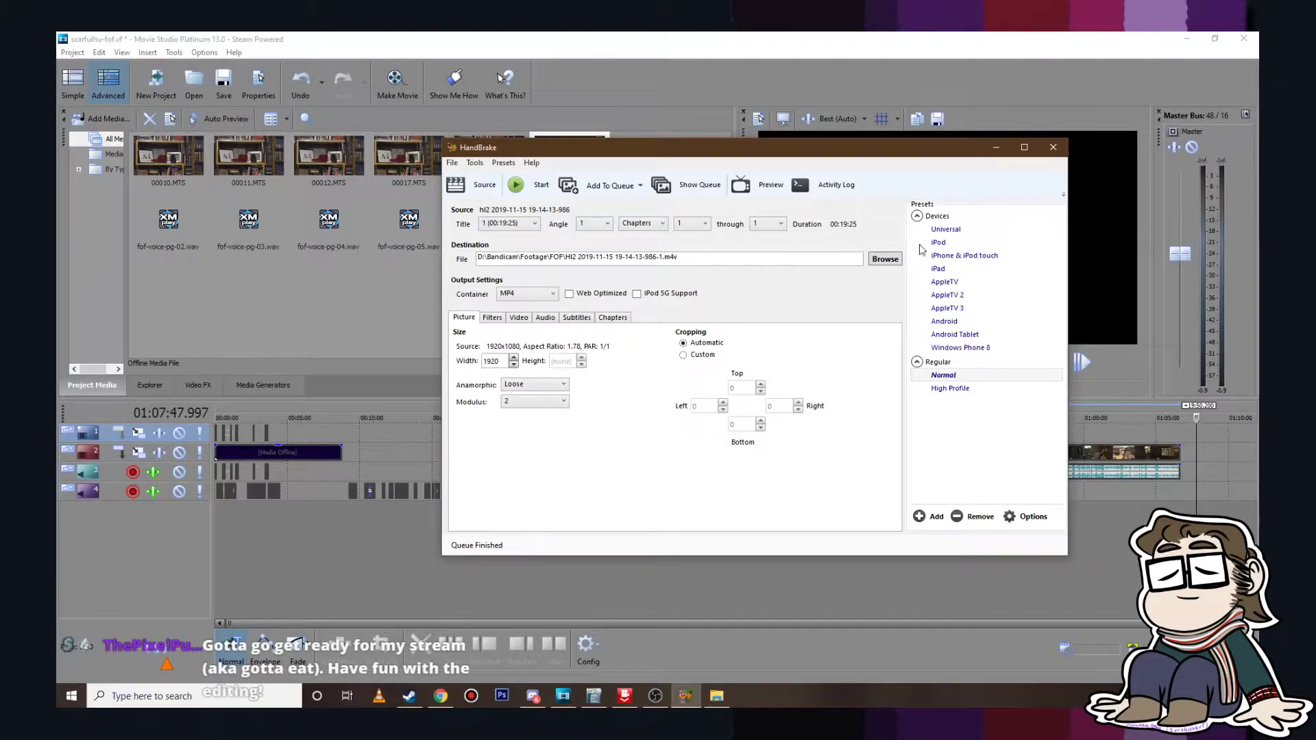
Step: Set the output file to fof-gameplay-02 in the FOF folder and start the encode
{"action": "left_click", "coordinate": [884, 259]}
{"action": "left_click", "coordinate": [603, 266]}
{"action": "left_click", "coordinate": [700, 430]}
{"action": "left_click", "coordinate": [646, 432]}
{"action": "type", "text": "2"}
{"action": "left_click", "coordinate": [949, 476]}
{"action": "left_click", "coordinate": [538, 186]}
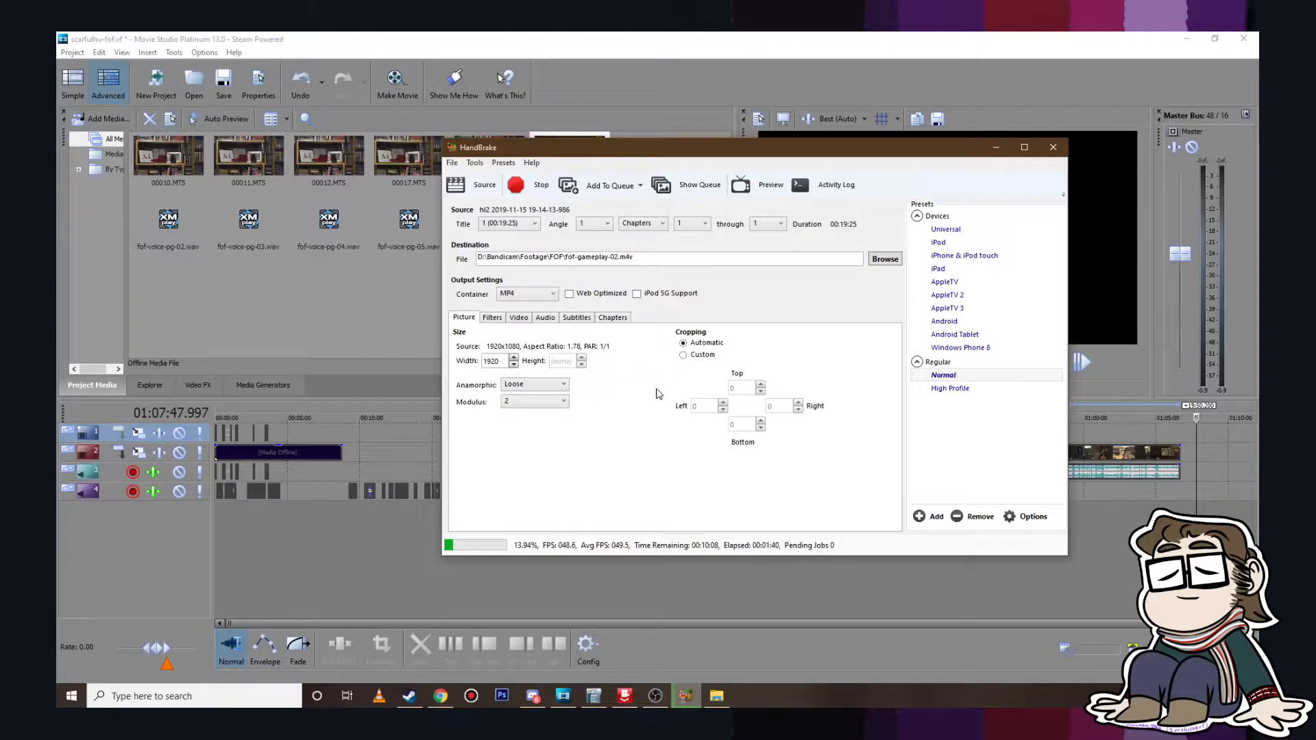
Step: Return to Movie Studio and save the project
{"action": "left_click", "coordinate": [462, 39]}
{"action": "left_click", "coordinate": [72, 52]}
{"action": "left_click", "coordinate": [89, 141]}
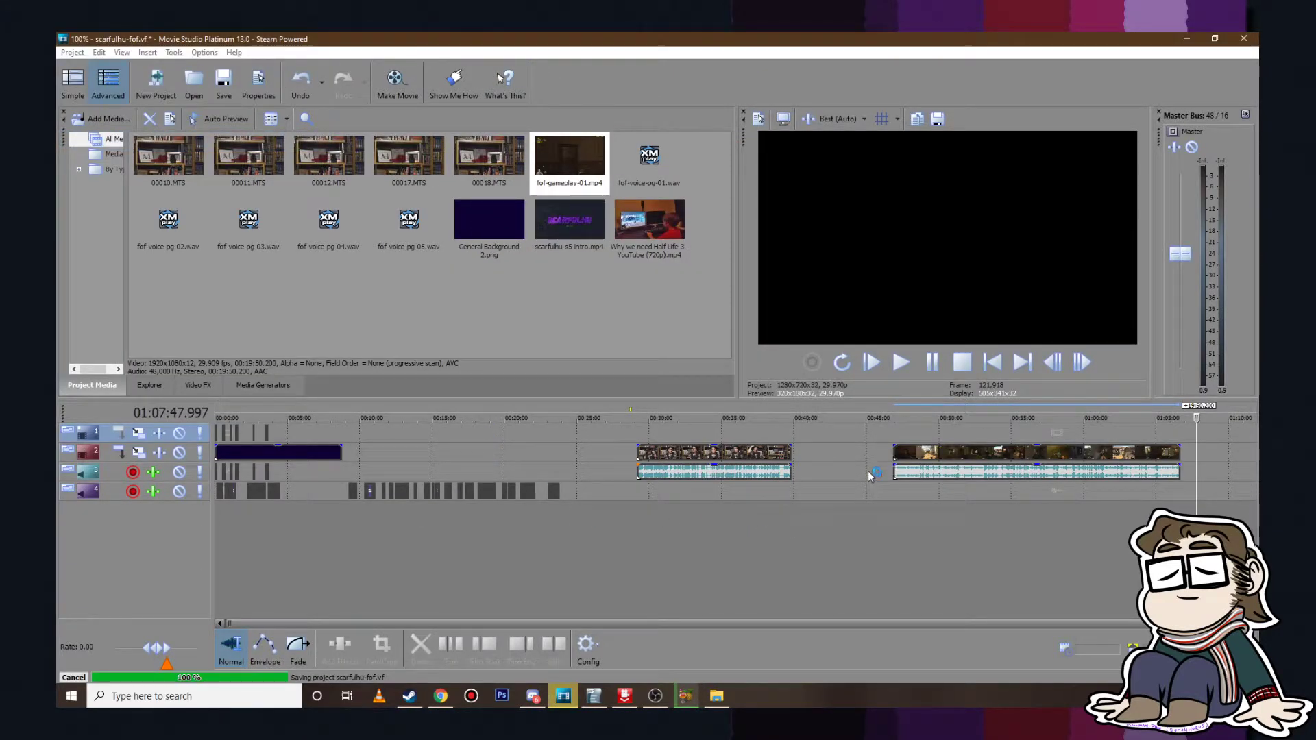
Step: Play short stretches of the gameplay clip from about 59:37 to check its picture and sound
{"action": "left_click", "coordinate": [1077, 433]}
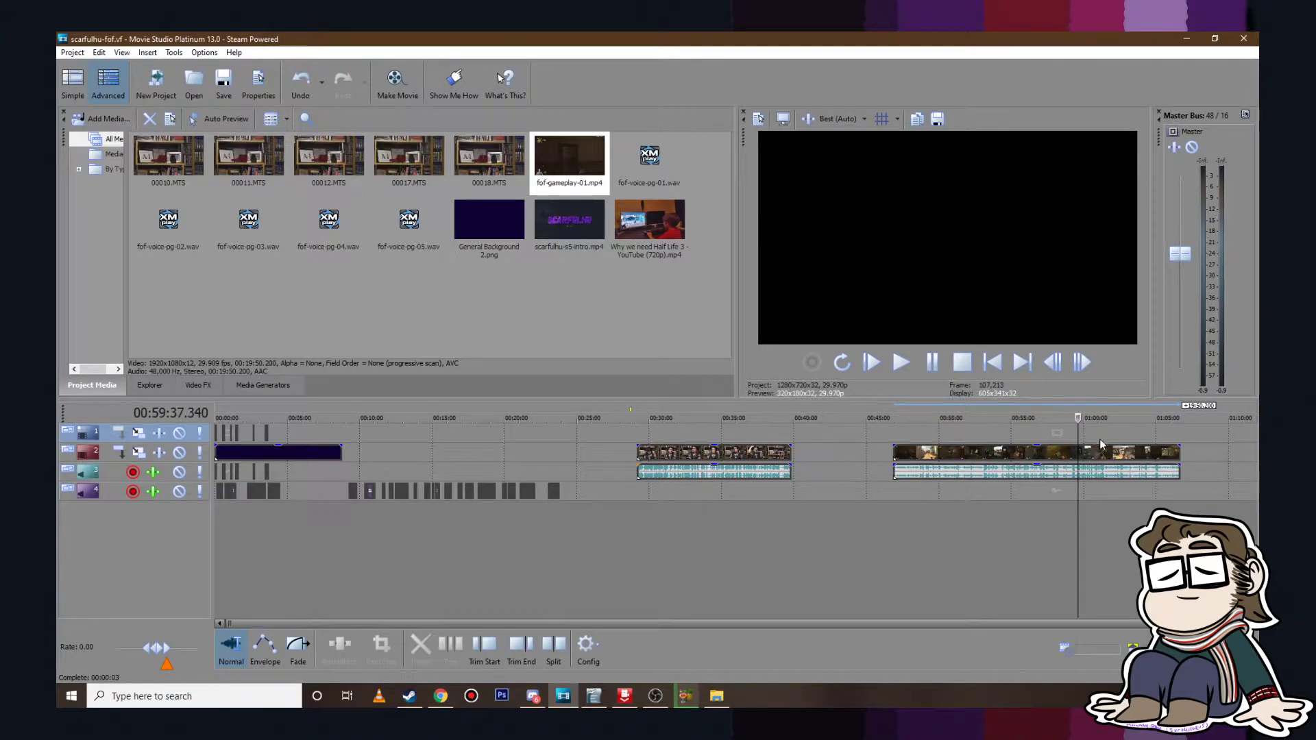
{"action": "scroll", "coordinate": [1084, 476], "scroll_direction": "up", "scroll_amount": 3}
{"action": "scroll", "coordinate": [764, 450], "scroll_direction": "up", "scroll_amount": 4}
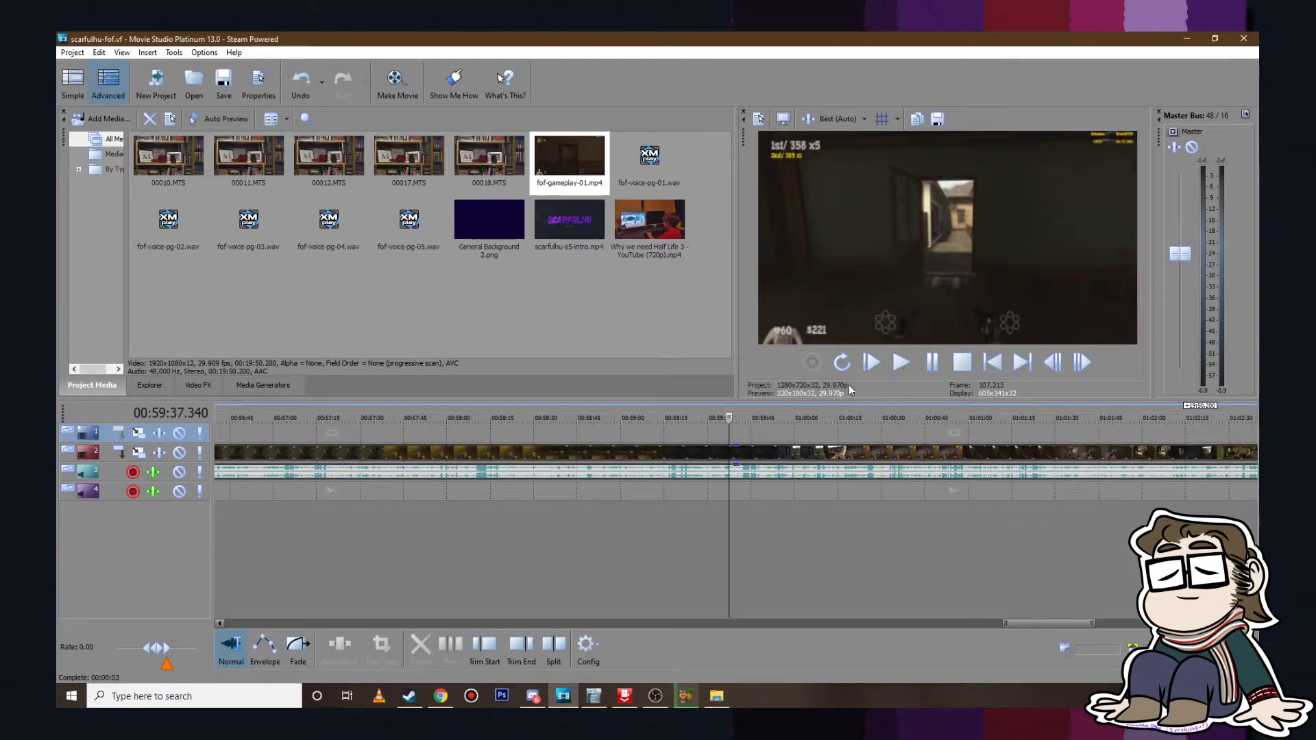
{"action": "scroll", "coordinate": [764, 451], "scroll_direction": "up", "scroll_amount": 2}
{"action": "left_click", "coordinate": [900, 362]}
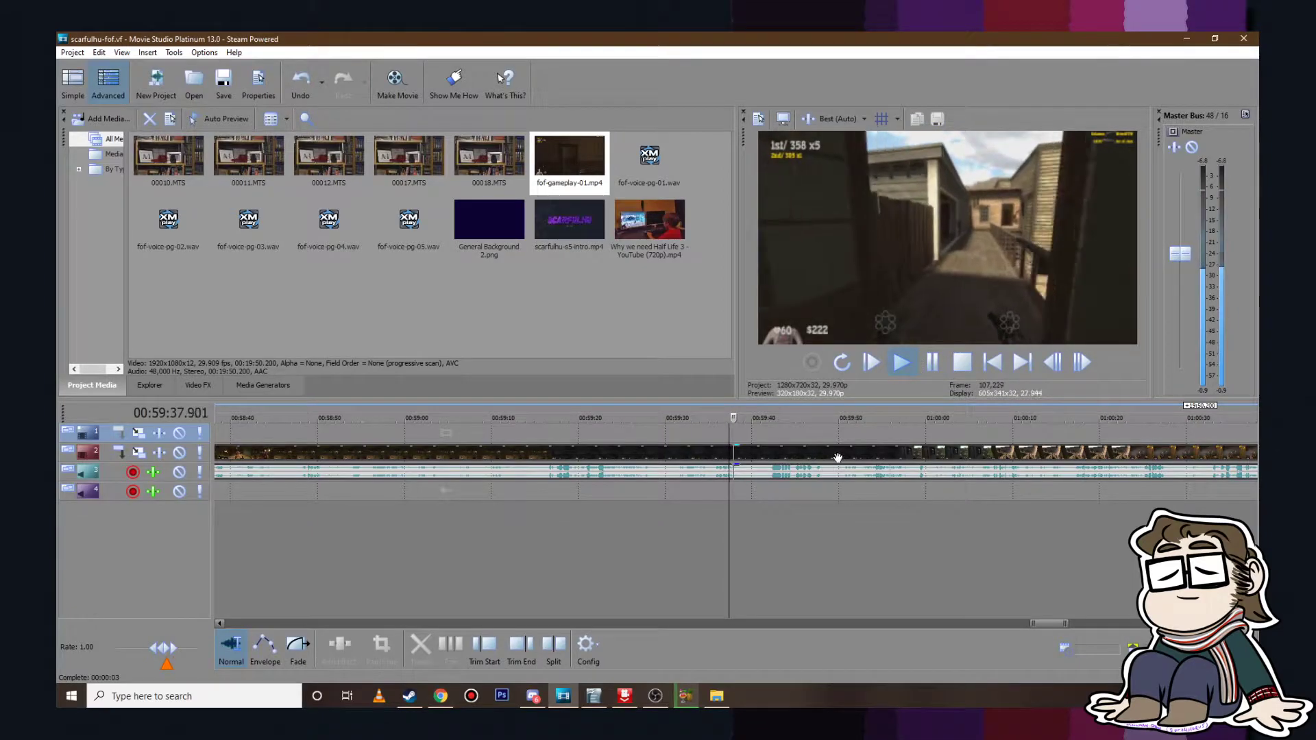
{"action": "left_click", "coordinate": [942, 363]}
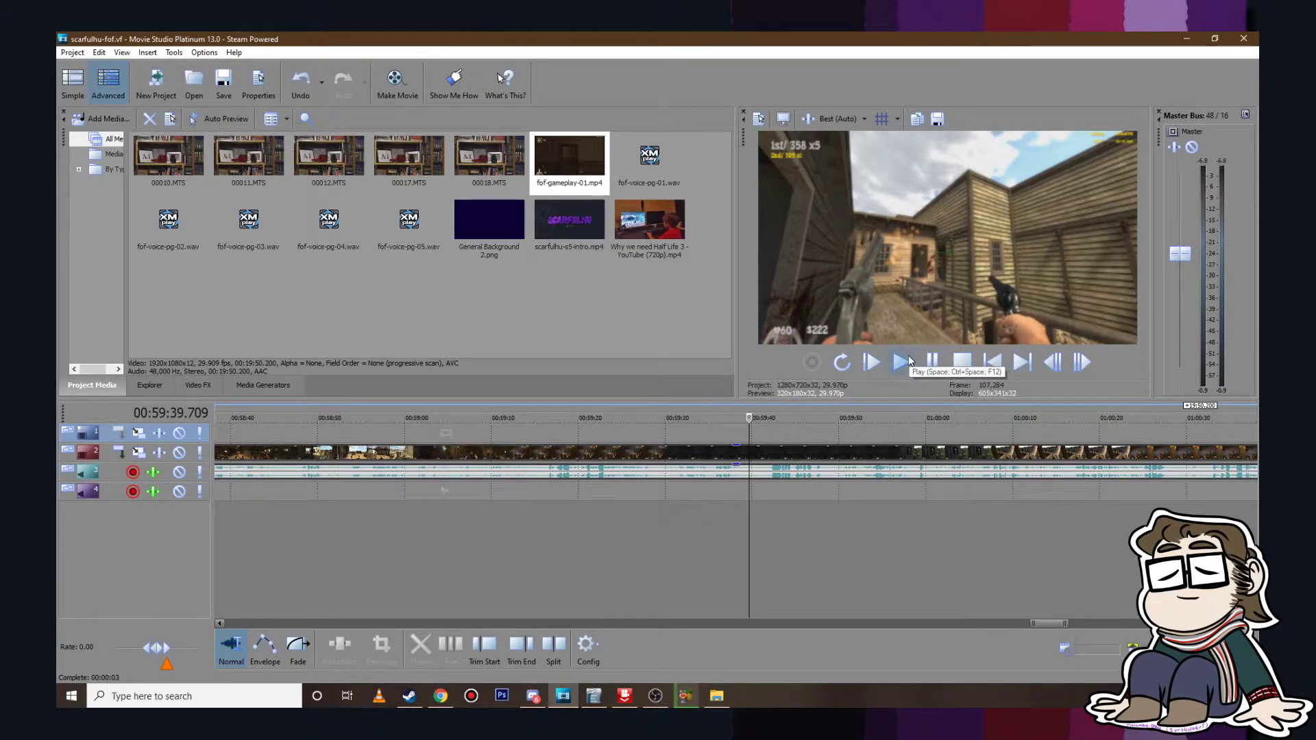
{"action": "left_click", "coordinate": [900, 360]}
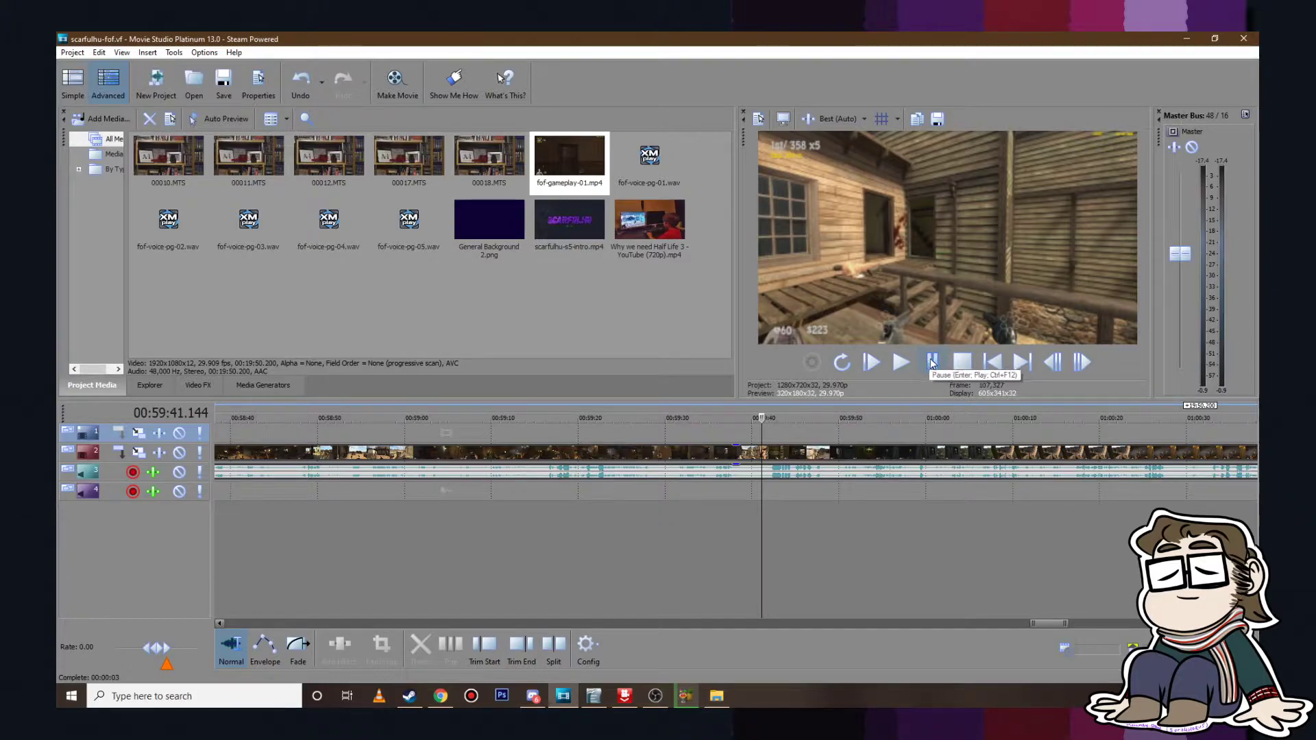
{"action": "left_click", "coordinate": [927, 363]}
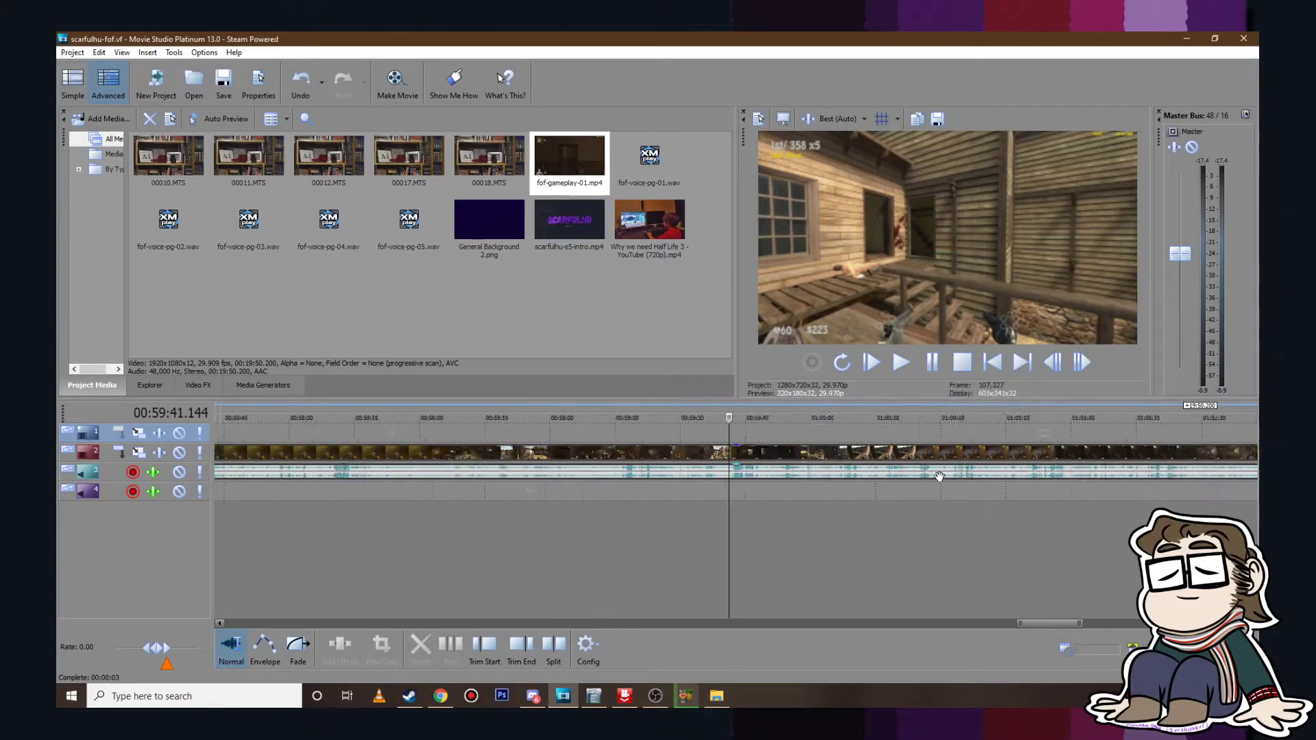
{"action": "left_click", "coordinate": [934, 363]}
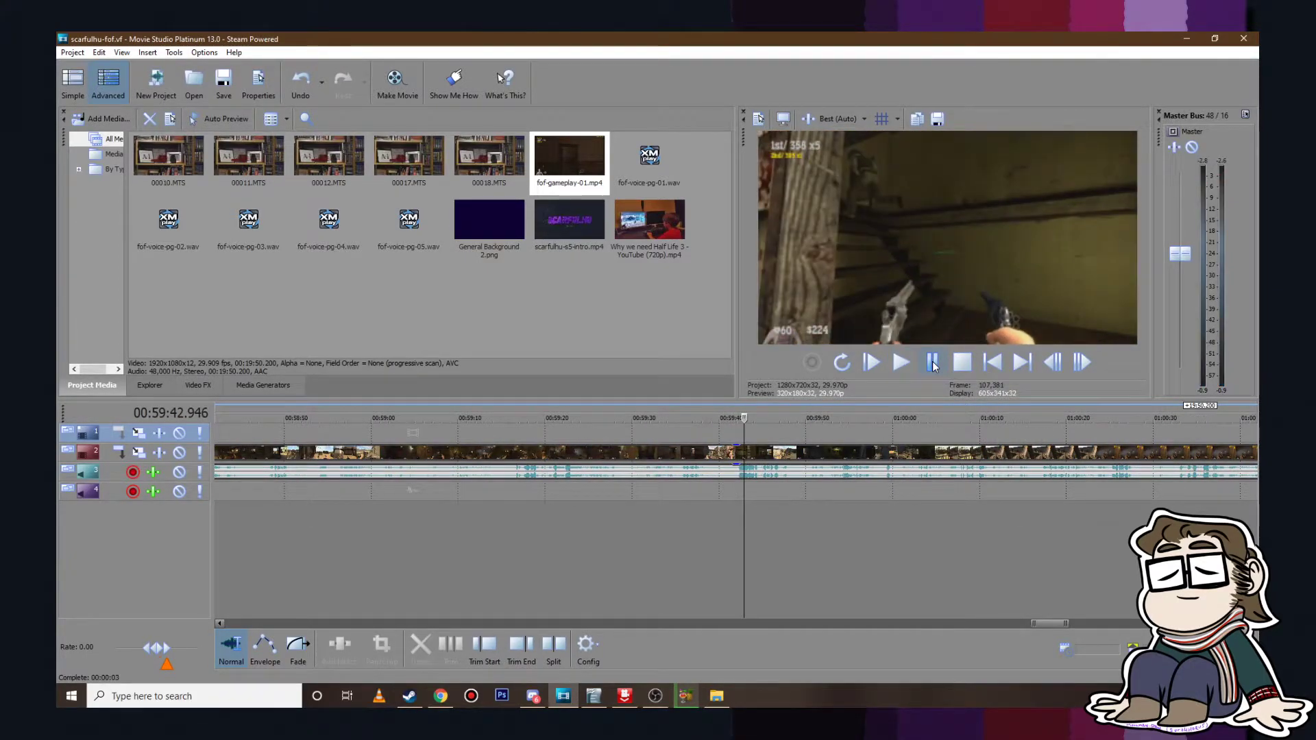
Step: Lower the volume of the gameplay clip's audio and play it back to check the level
{"action": "left_click", "coordinate": [803, 471]}
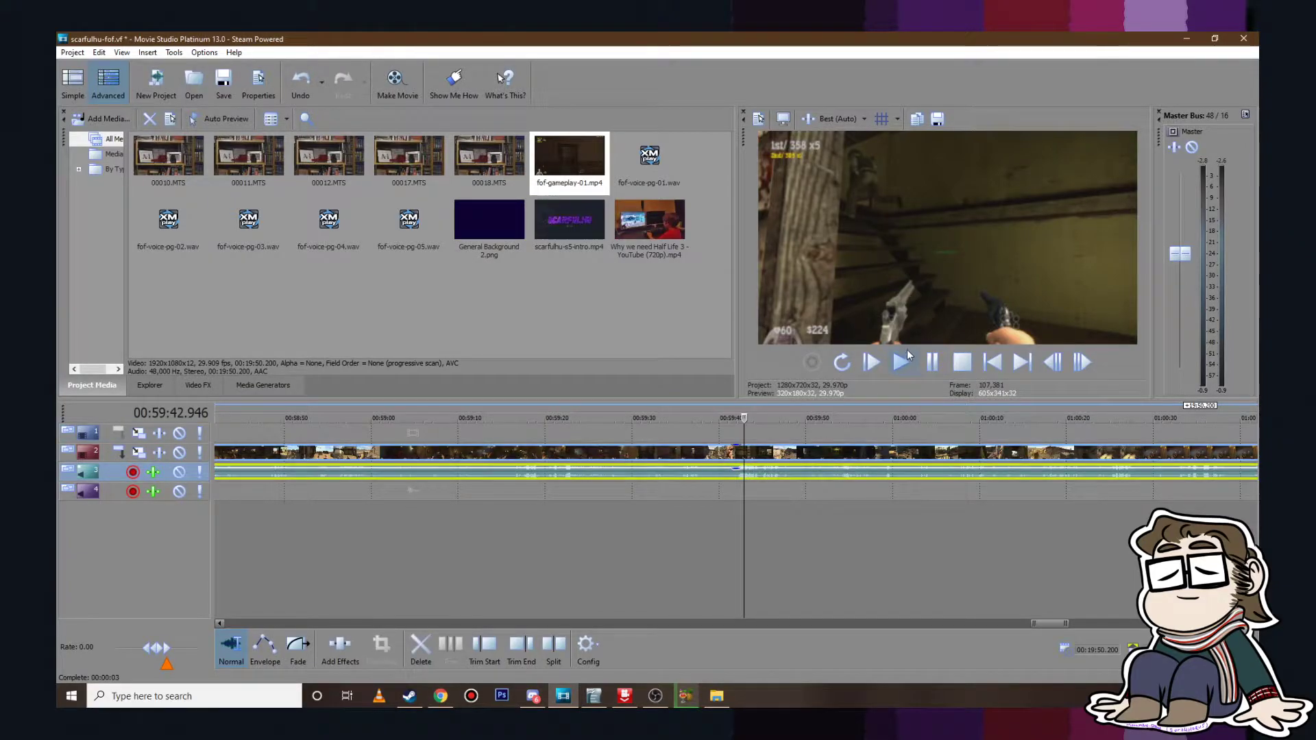
{"action": "left_click", "coordinate": [909, 363]}
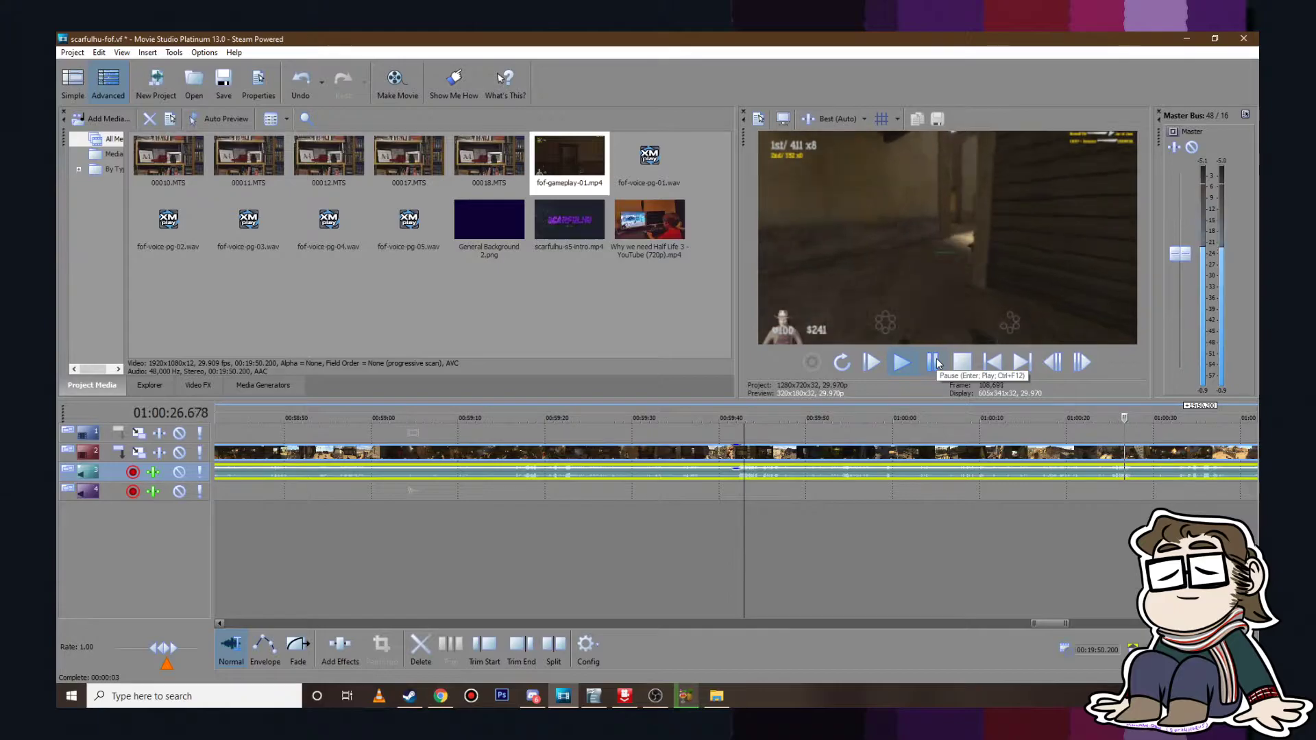
{"action": "left_click", "coordinate": [933, 362]}
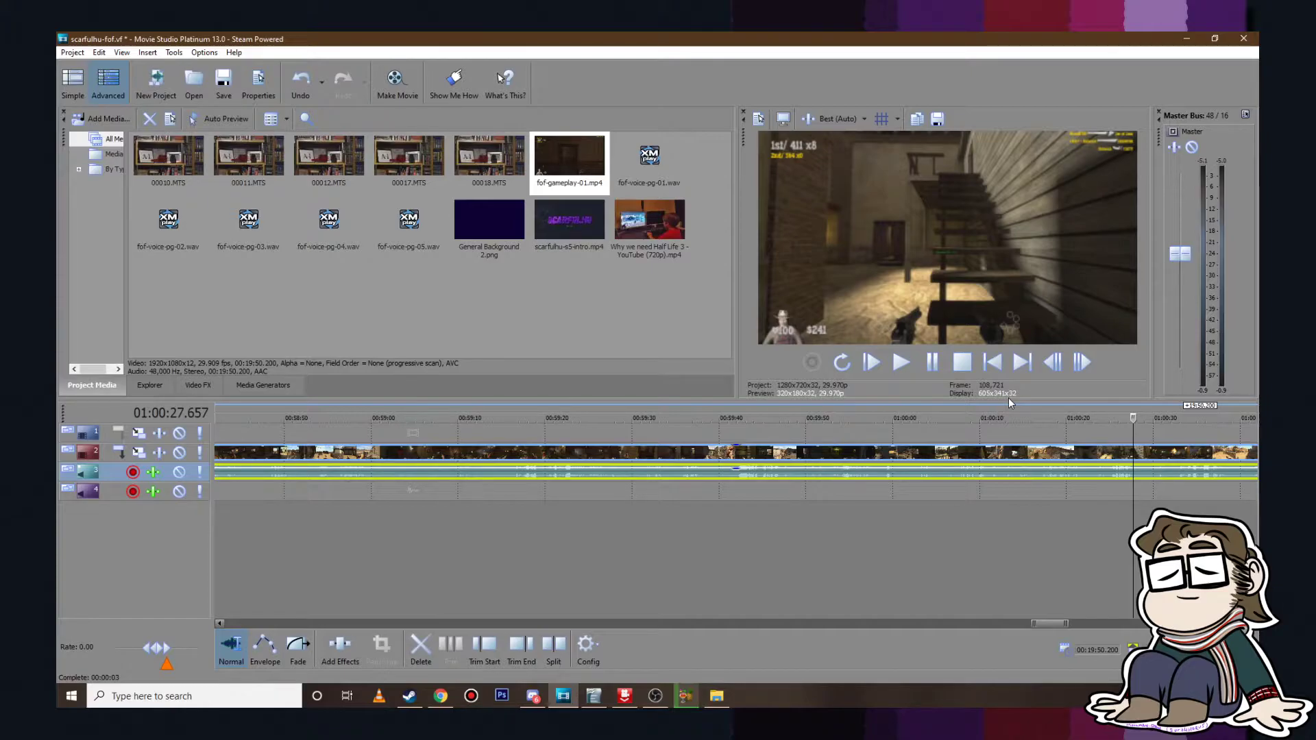
Step: Look over the arrangement of clips along the timeline and check the script in fof.odt
{"action": "scroll", "coordinate": [780, 444], "scroll_direction": "down", "scroll_amount": 10}
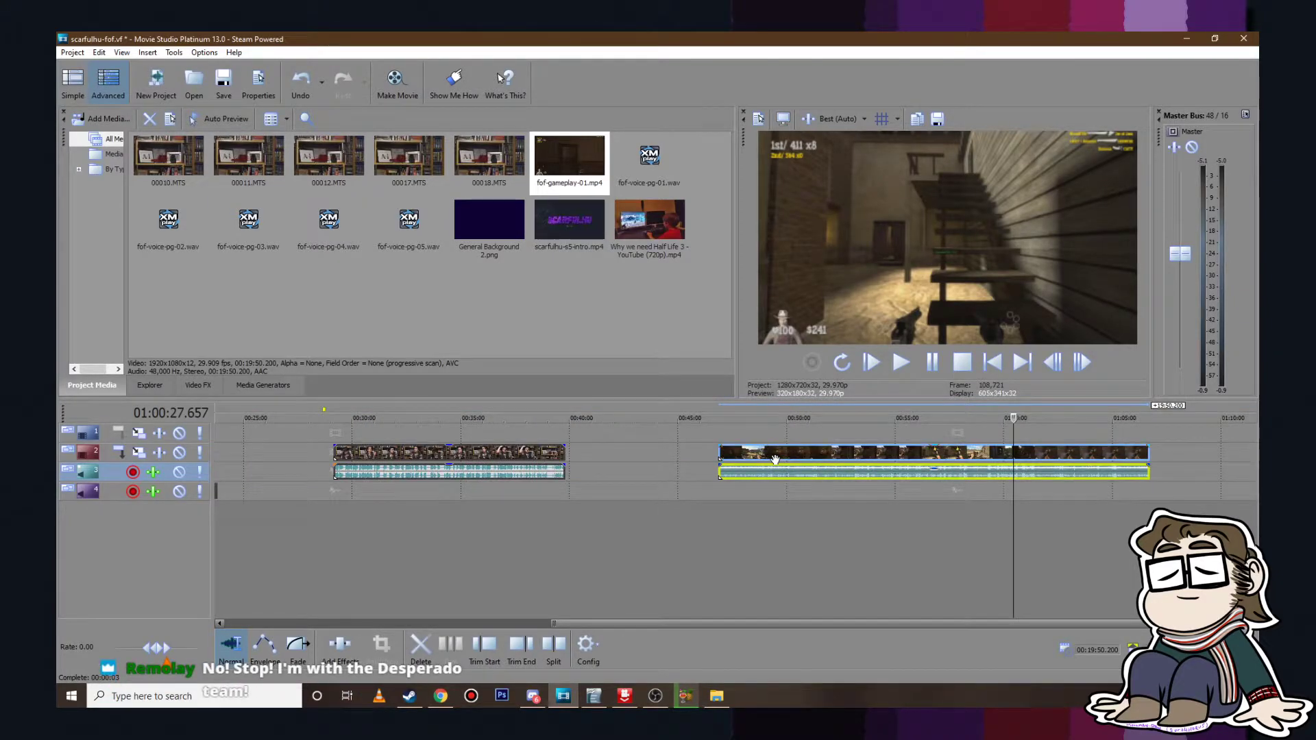
{"action": "scroll", "coordinate": [1034, 458], "scroll_direction": "up", "scroll_amount": 10}
{"action": "scroll", "coordinate": [1014, 452], "scroll_direction": "up", "scroll_amount": 5}
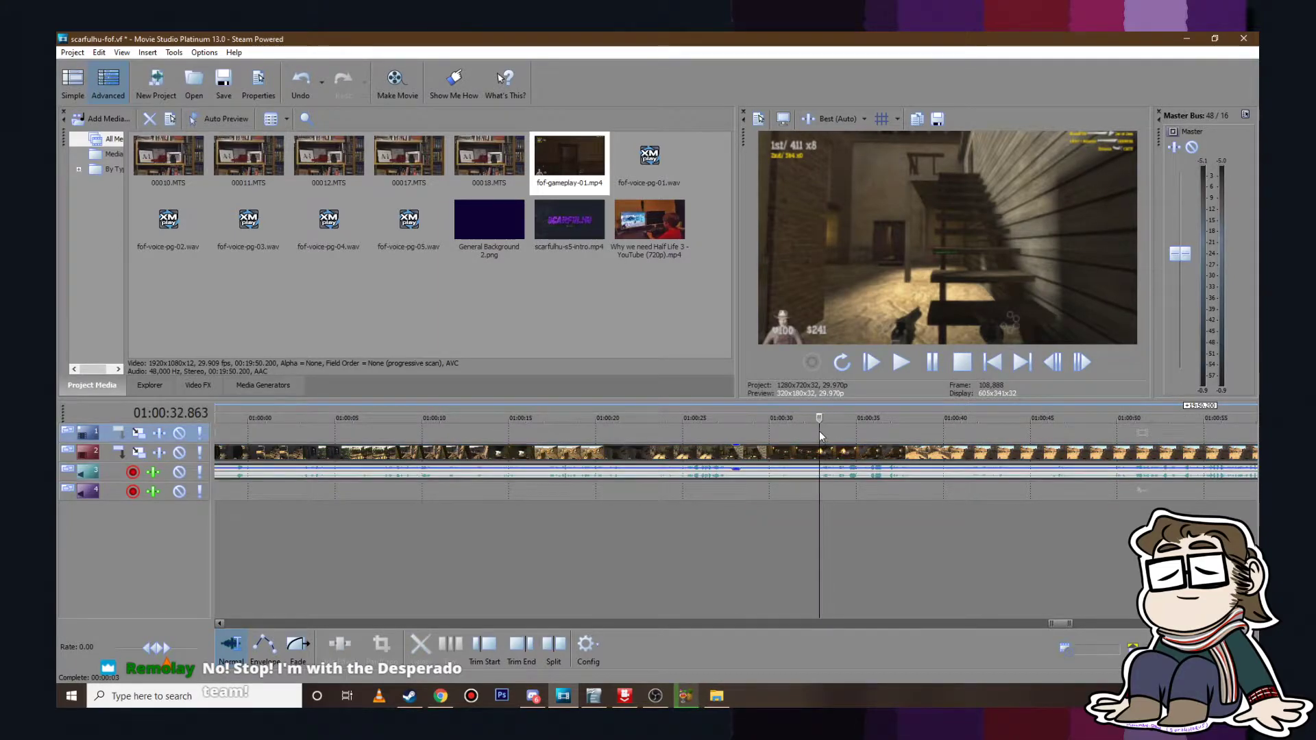
{"action": "scroll", "coordinate": [801, 459], "scroll_direction": "down", "scroll_amount": 7}
{"action": "scroll", "coordinate": [801, 459], "scroll_direction": "down", "scroll_amount": 10}
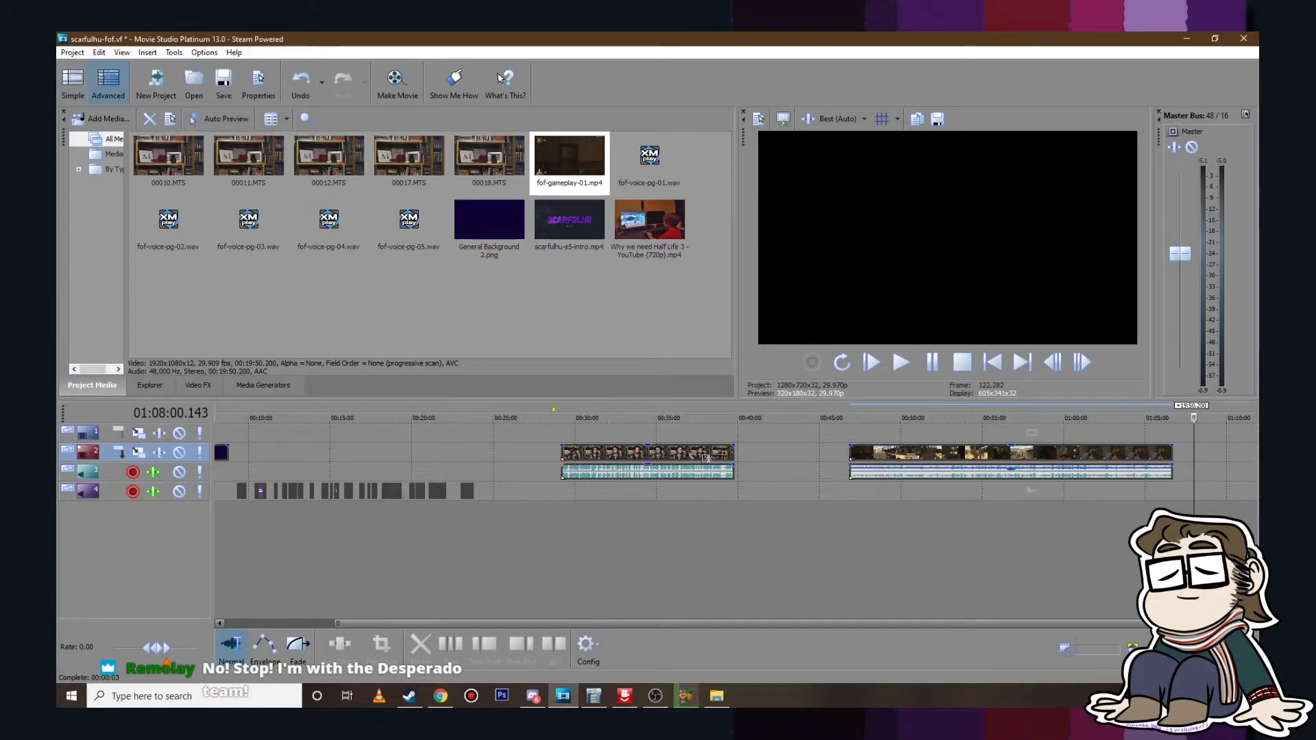
{"action": "left_click", "coordinate": [237, 452]}
{"action": "scroll", "coordinate": [288, 461], "scroll_direction": "up", "scroll_amount": 4}
{"action": "scroll", "coordinate": [418, 471], "scroll_direction": "down", "scroll_amount": 2}
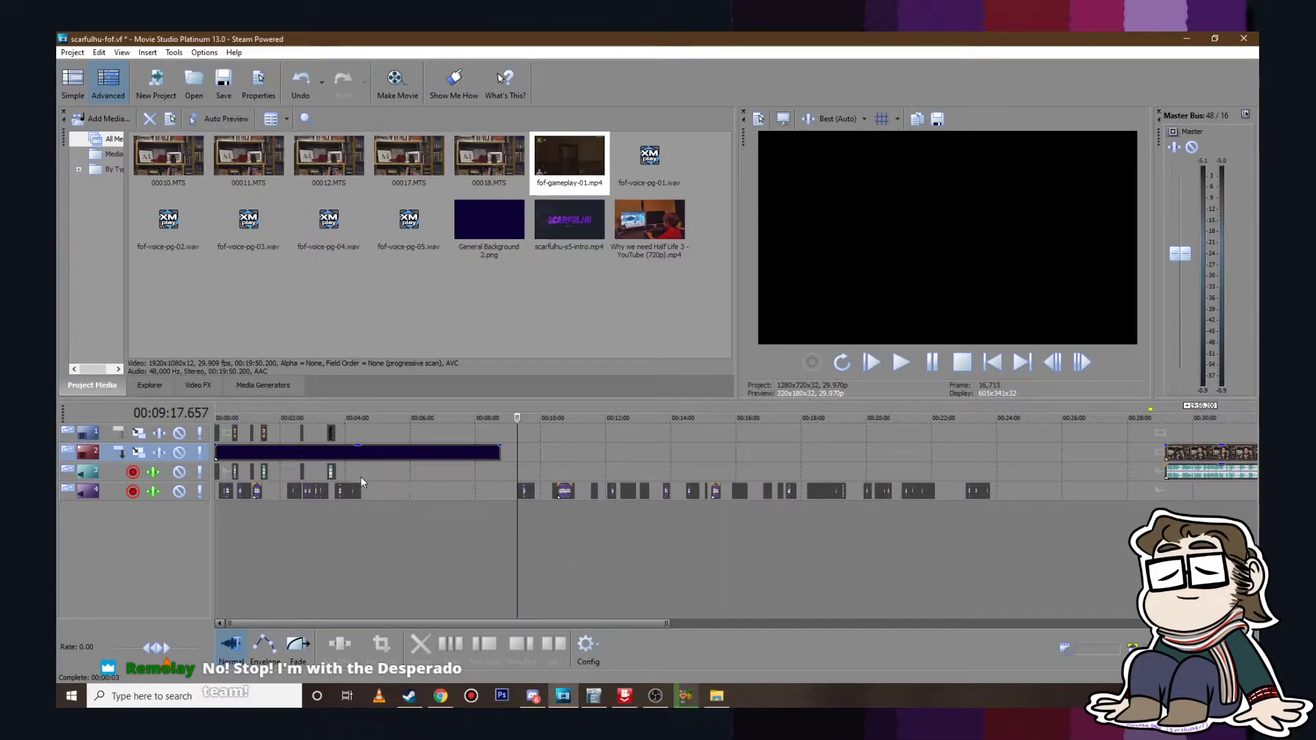
{"action": "left_click", "coordinate": [595, 697]}
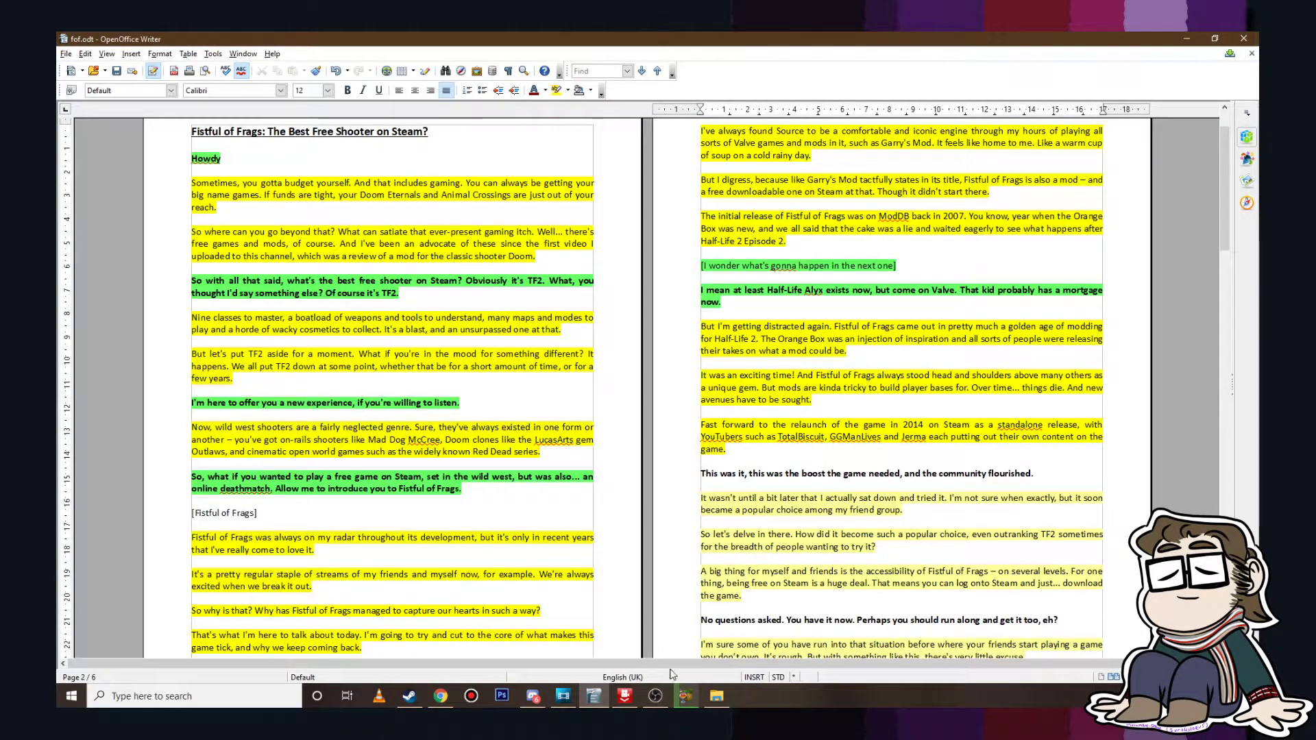
{"action": "left_click", "coordinate": [561, 696]}
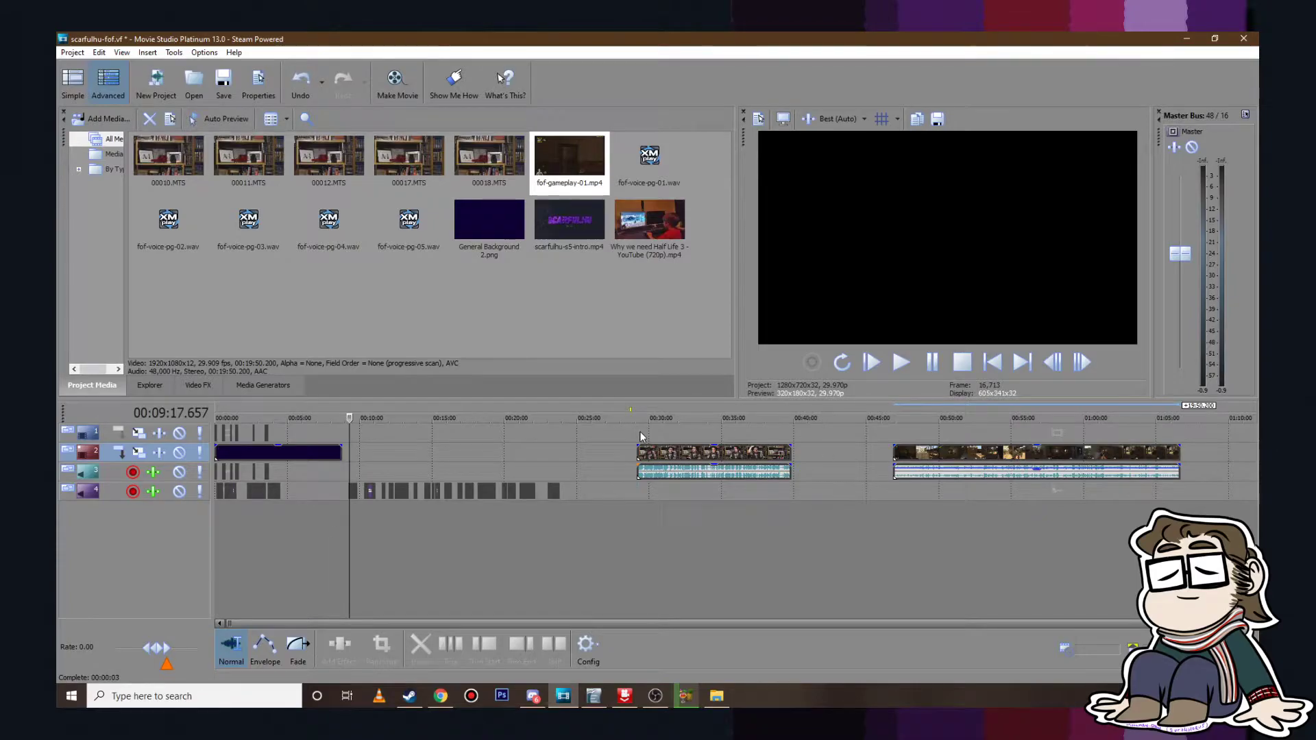
Step: Play the opening of the presenter clip near 29:10 and set the preview quality to Best (Full)
{"action": "scroll", "coordinate": [860, 476], "scroll_direction": "up", "scroll_amount": 8}
{"action": "left_click", "coordinate": [784, 439]}
{"action": "key", "text": "space"}
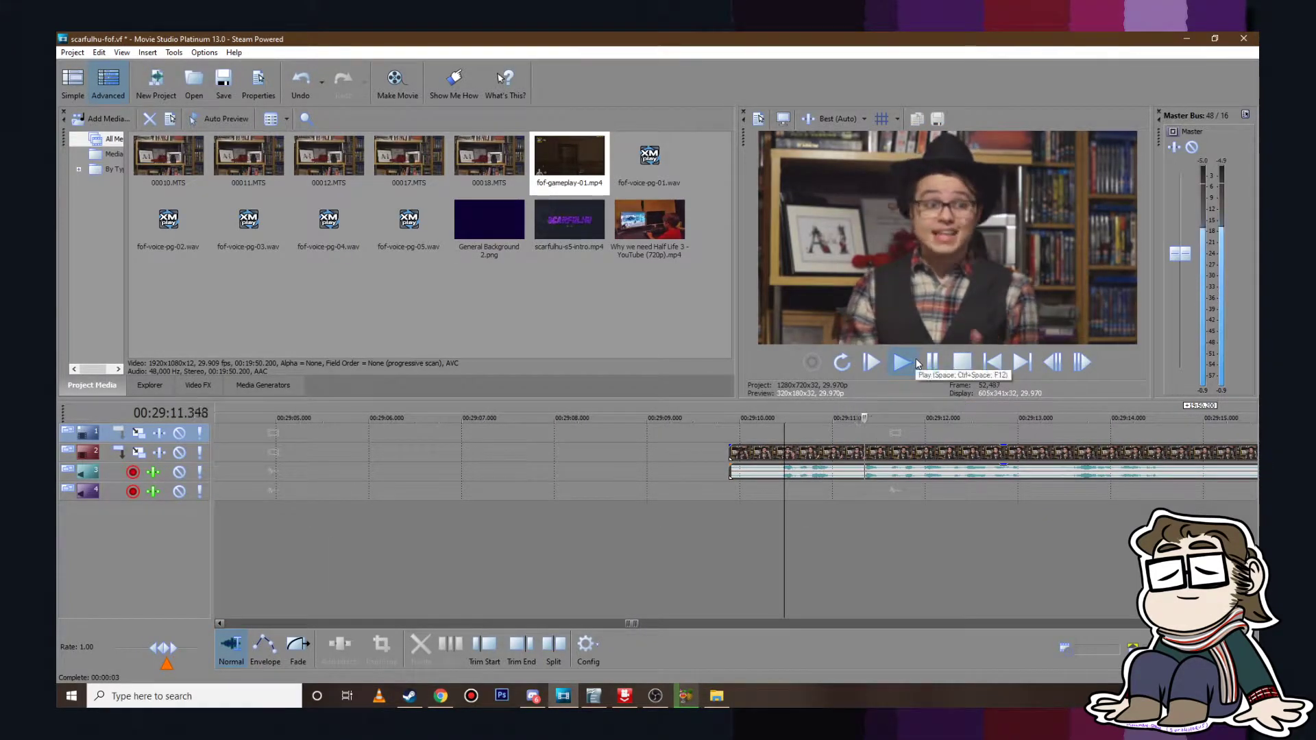
{"action": "left_click", "coordinate": [837, 118]}
{"action": "mouse_move", "coordinate": [887, 203]}
{"action": "left_click", "coordinate": [939, 218]}
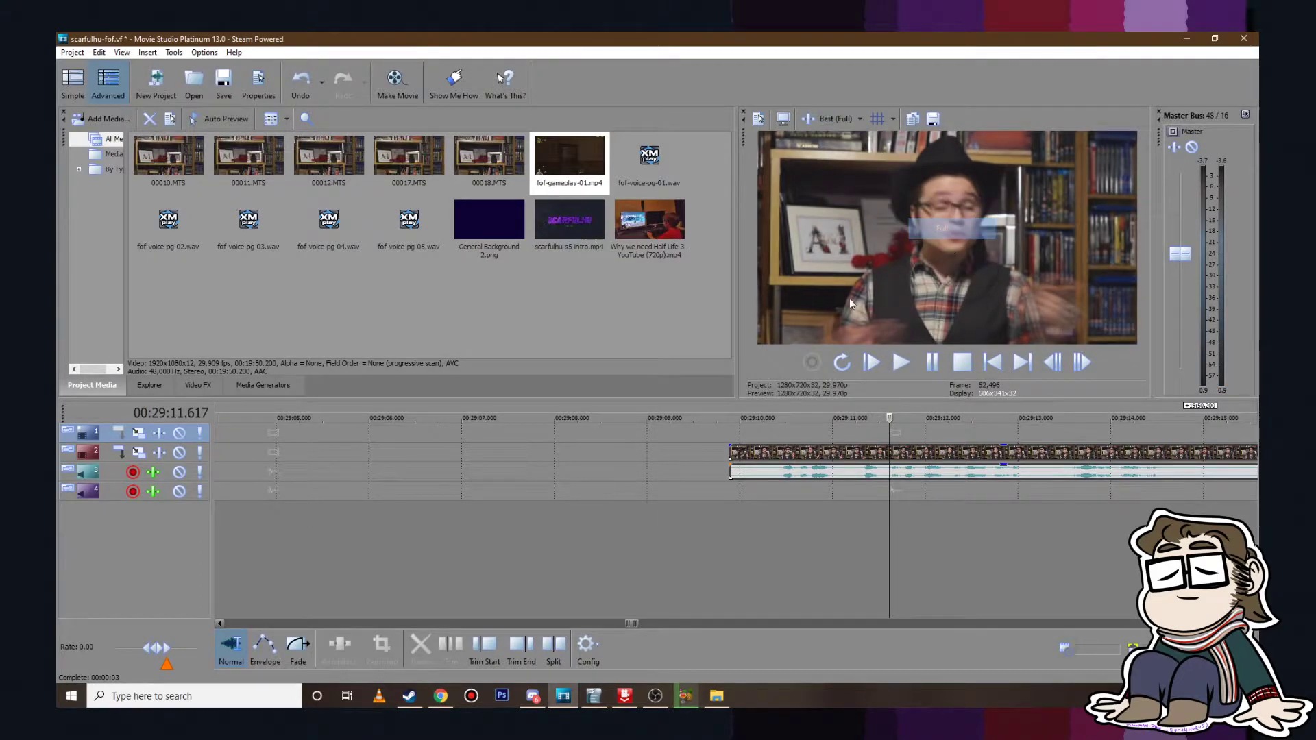
{"action": "left_click", "coordinate": [902, 362]}
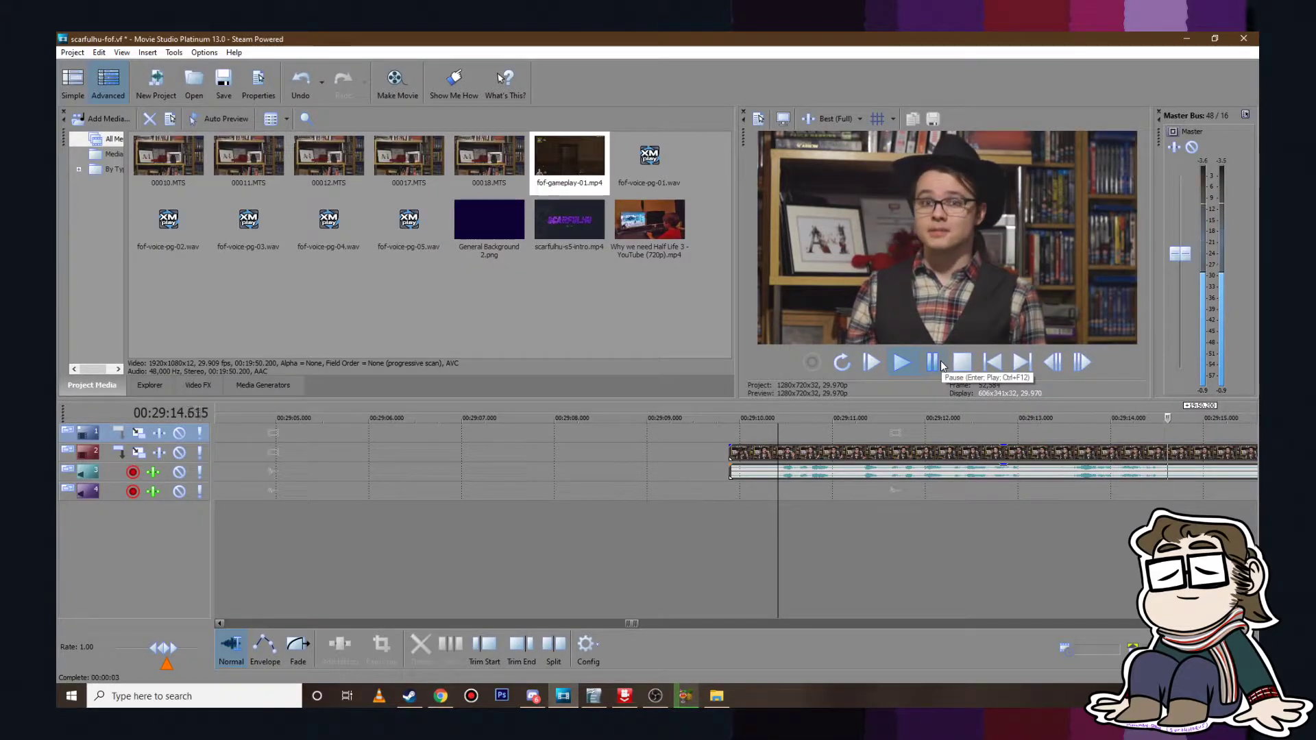
{"action": "left_click", "coordinate": [932, 362]}
Step: Play the presenter clip from about 29:30, then split it at about 29:35 and 29:30 to isolate that take
{"action": "scroll", "coordinate": [900, 449], "scroll_direction": "down", "scroll_amount": 4}
{"action": "scroll", "coordinate": [900, 449], "scroll_direction": "down", "scroll_amount": 2}
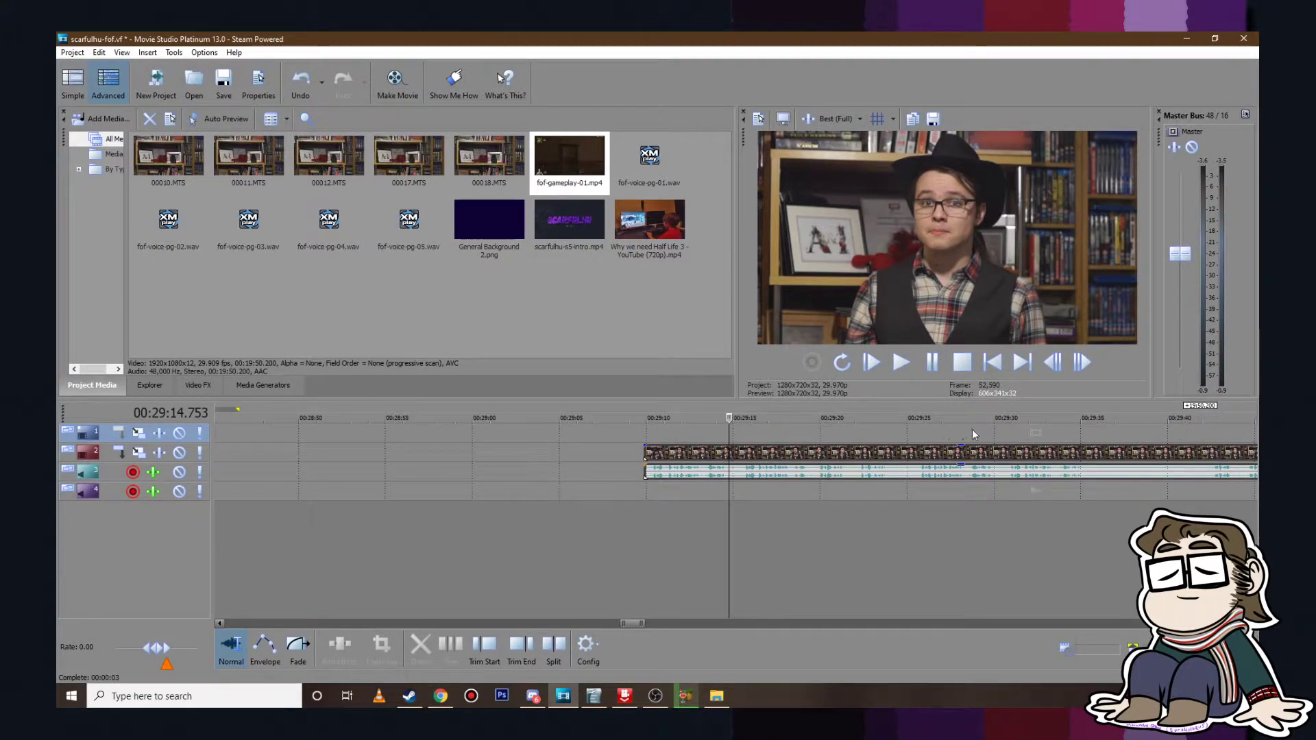
{"action": "left_click", "coordinate": [1011, 429]}
{"action": "left_click", "coordinate": [909, 364]}
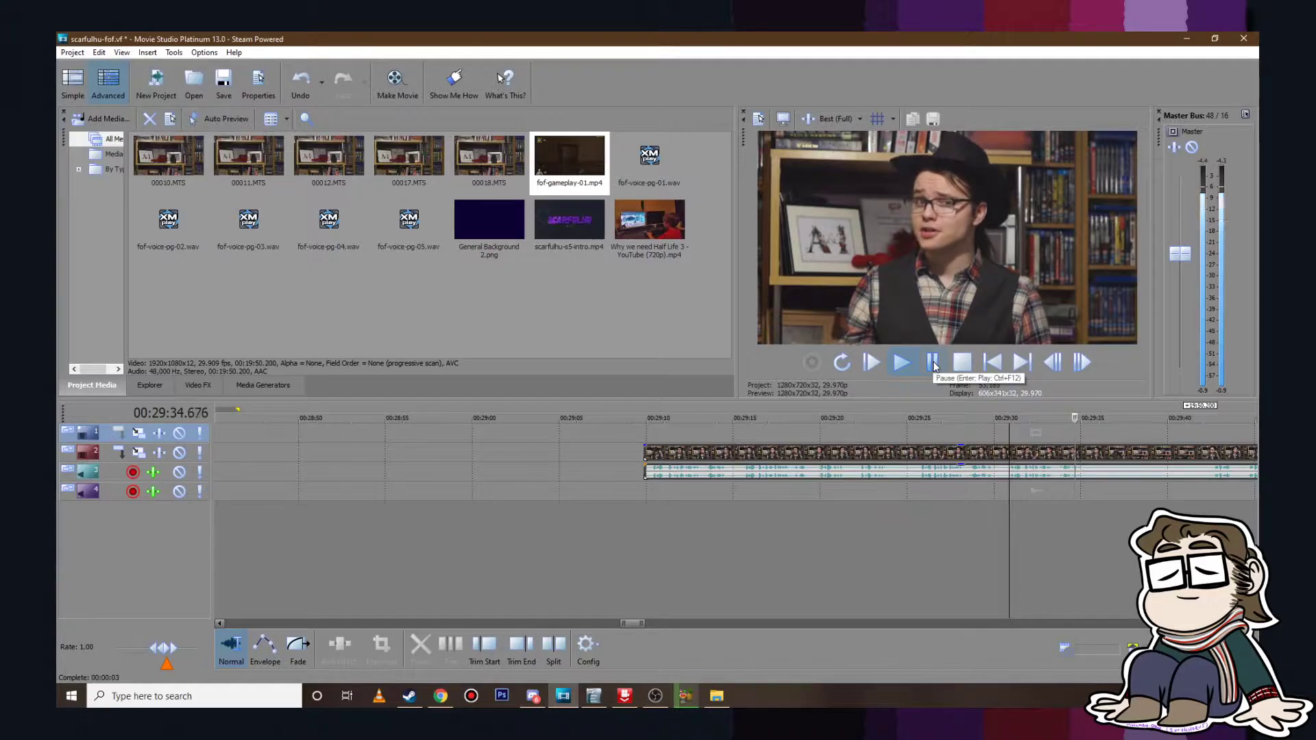
{"action": "left_click", "coordinate": [934, 364]}
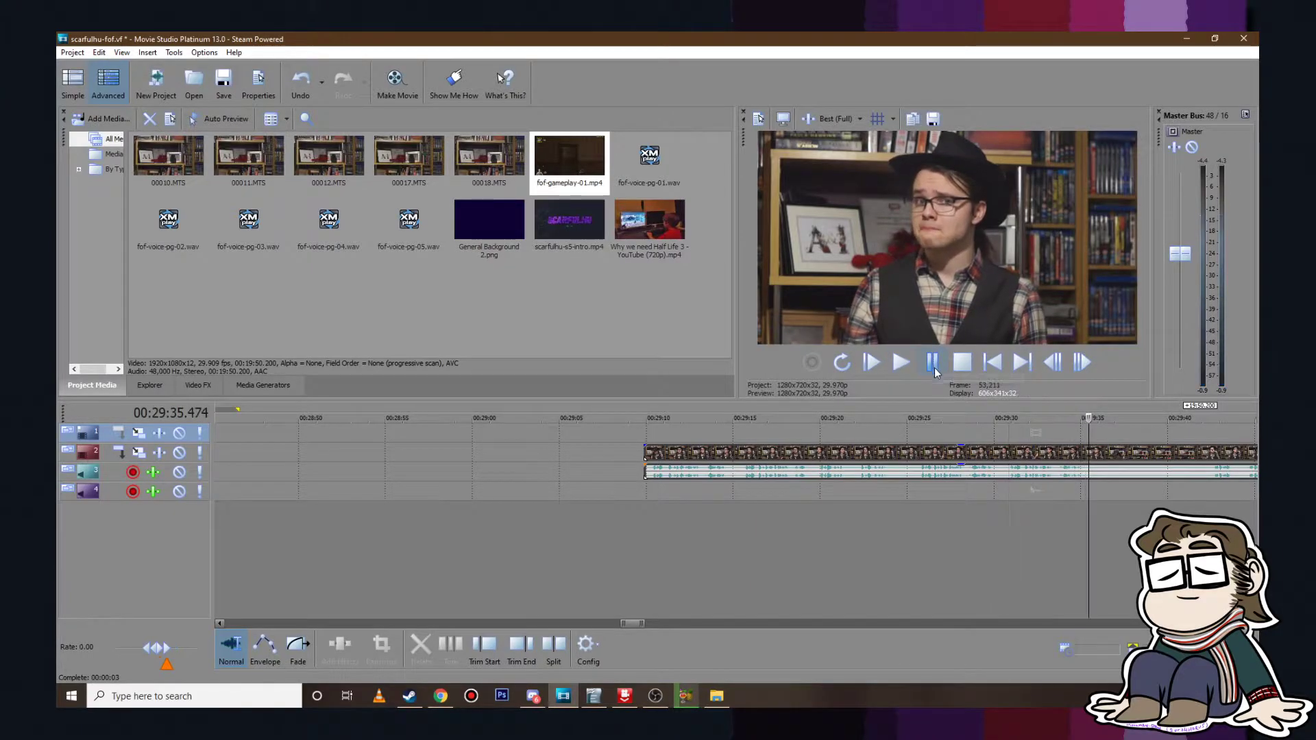
{"action": "left_click", "coordinate": [1086, 455]}
{"action": "left_click", "coordinate": [1088, 453]}
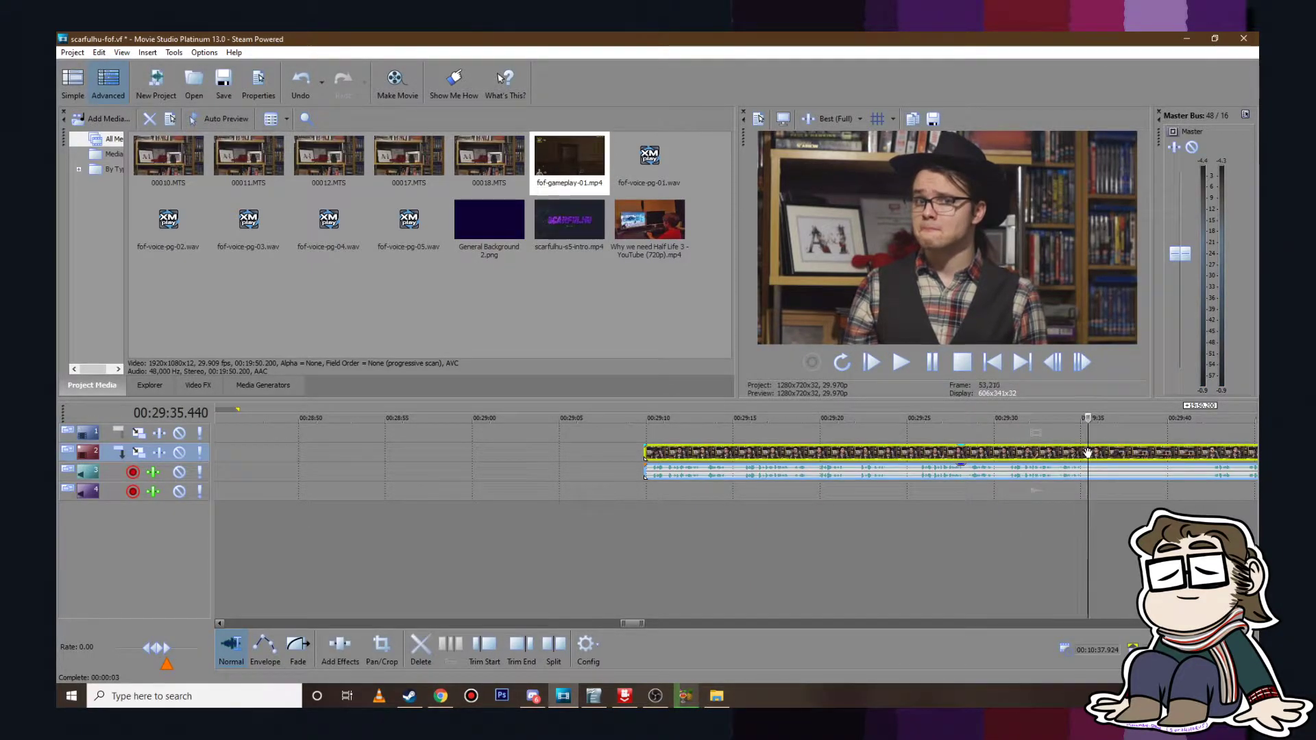
{"action": "key", "text": "s"}
{"action": "left_click", "coordinate": [1006, 453]}
{"action": "key", "text": "s"}
Step: Play the isolated presenter take from about 29:25 and trim its end back to about 29:30.2
{"action": "left_click", "coordinate": [918, 453]}
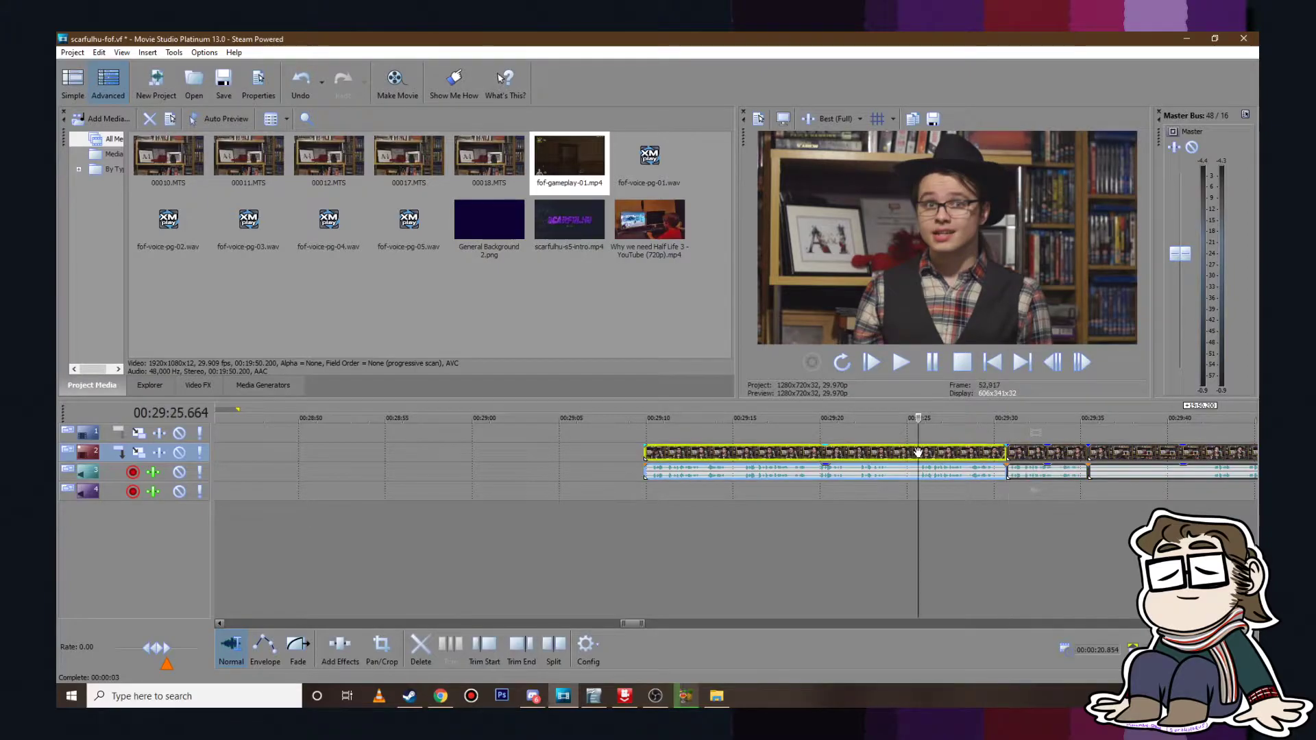
{"action": "left_click", "coordinate": [901, 362]}
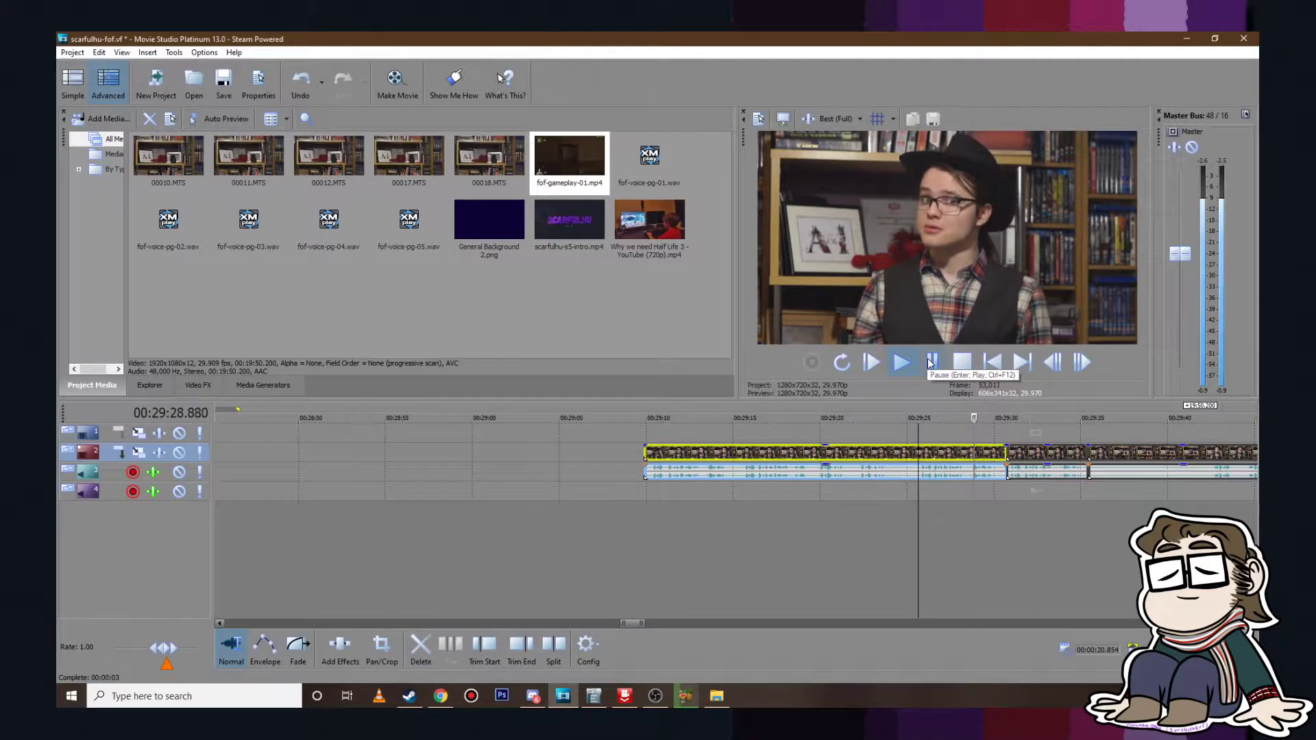
{"action": "left_click", "coordinate": [932, 362]}
{"action": "scroll", "coordinate": [733, 445], "scroll_direction": "up", "scroll_amount": 2}
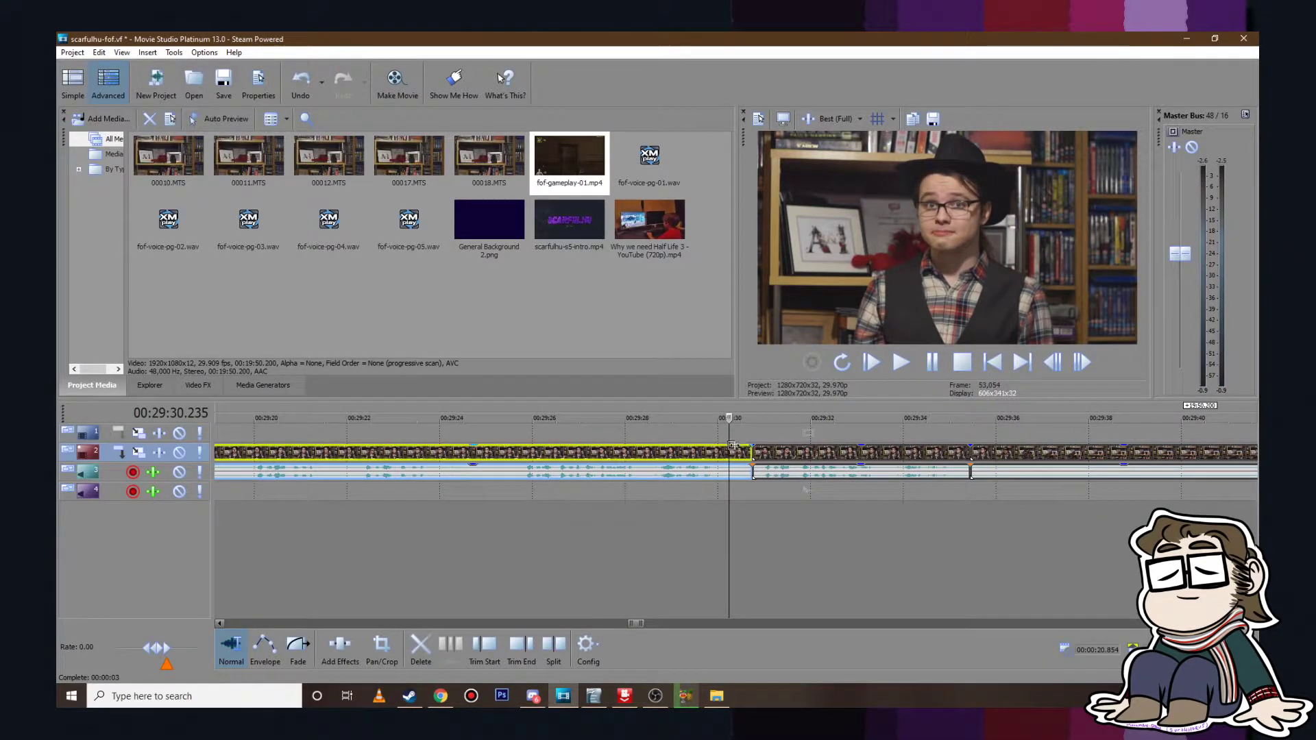
{"action": "left_click_drag", "start_coordinate": [736, 454], "coordinate": [729, 454]}
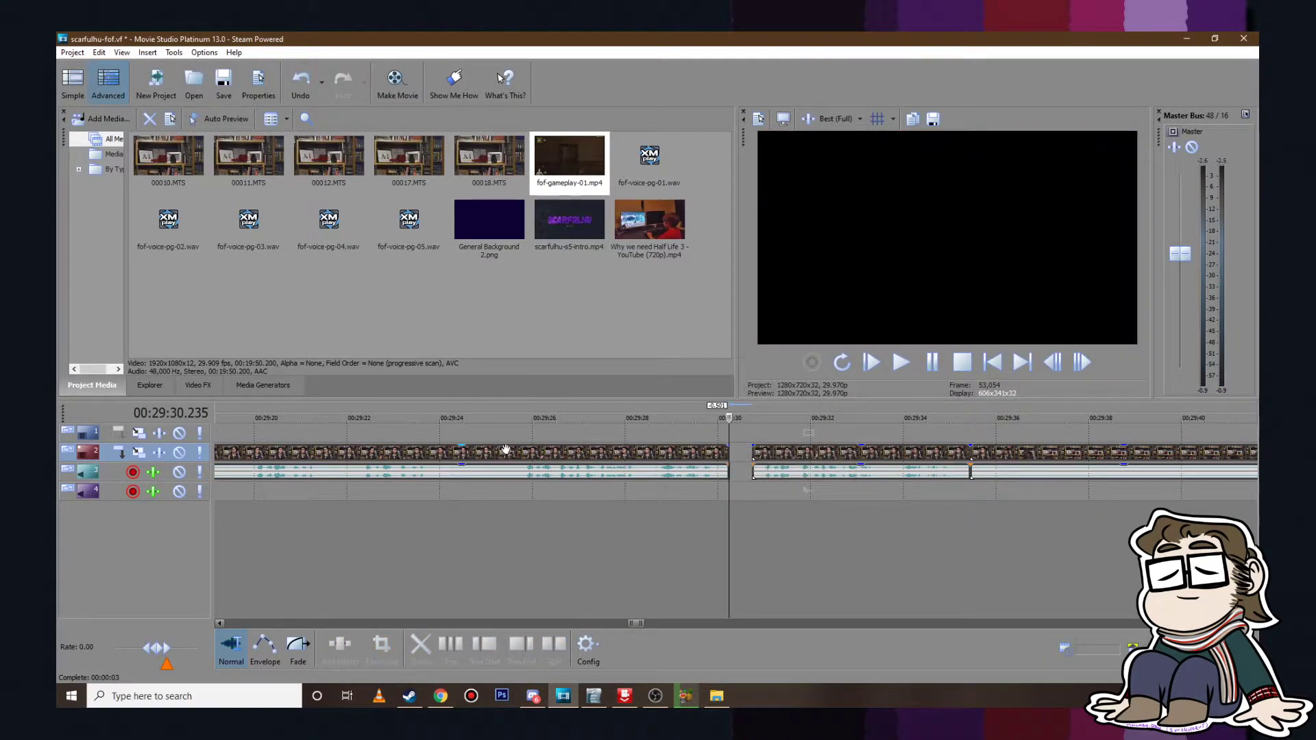
Step: Split the presenter take at about 29:25.7 and delete the separate segment between about 29:30 and 29:35
{"action": "left_click", "coordinate": [516, 453]}
{"action": "left_click", "coordinate": [521, 454]}
{"action": "key", "text": "s"}
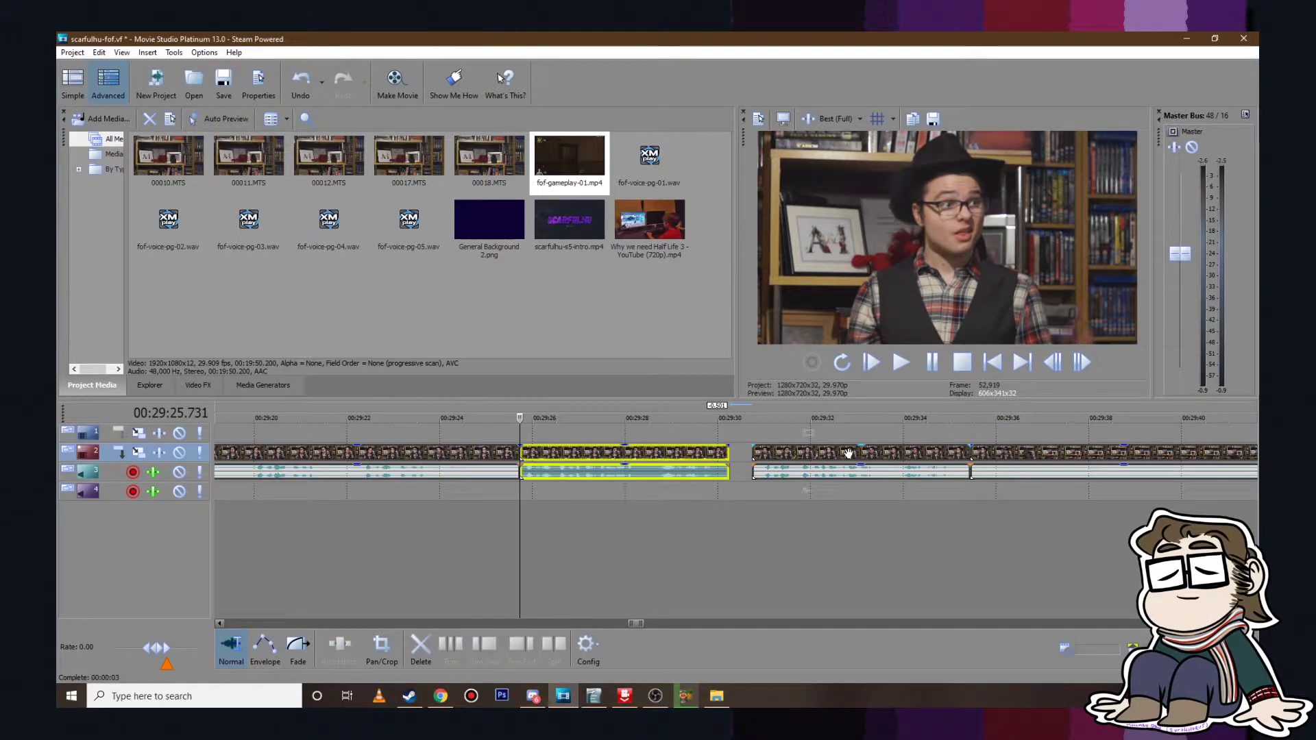
{"action": "left_click", "coordinate": [832, 450]}
{"action": "key", "text": "Delete"}
{"action": "scroll", "coordinate": [414, 455], "scroll_direction": "down", "scroll_amount": 3}
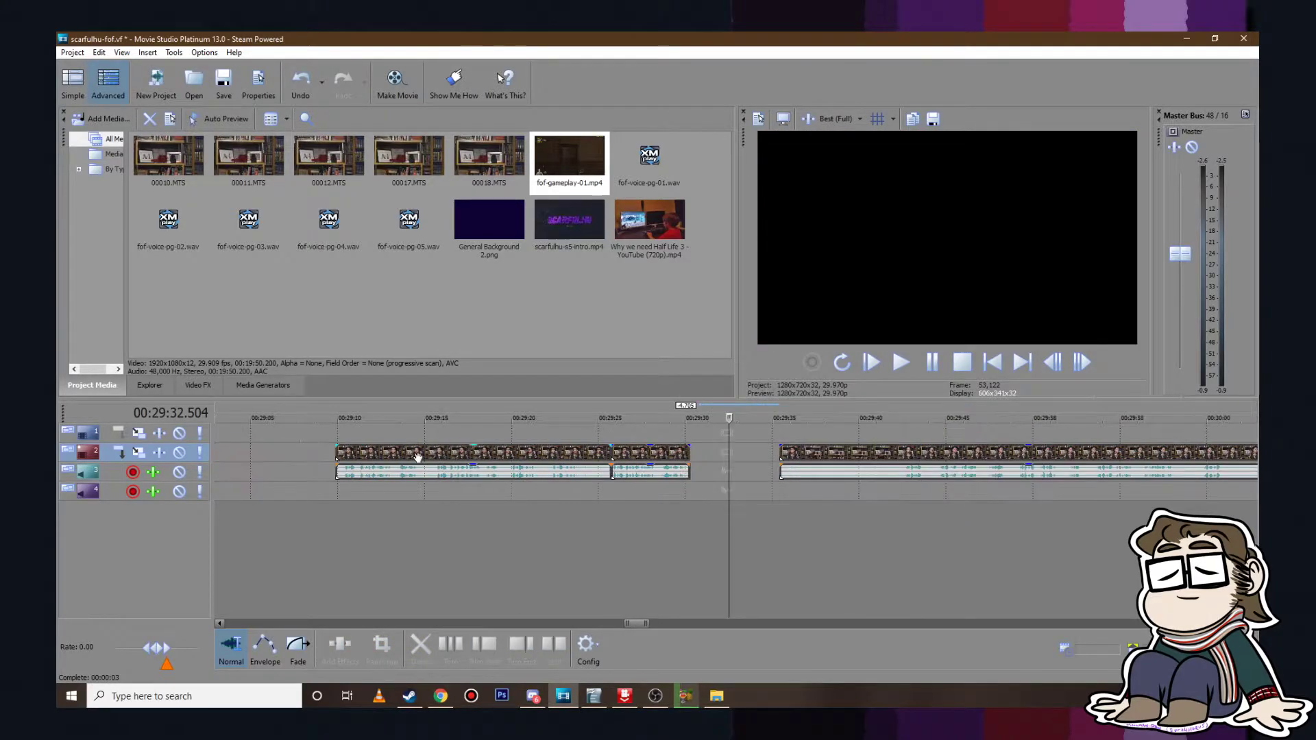
Step: Play the earlier presenter segment from about 29:10, split it near 29:14.5 and trim the start of the following piece
{"action": "left_click", "coordinate": [361, 436]}
{"action": "left_click", "coordinate": [901, 363]}
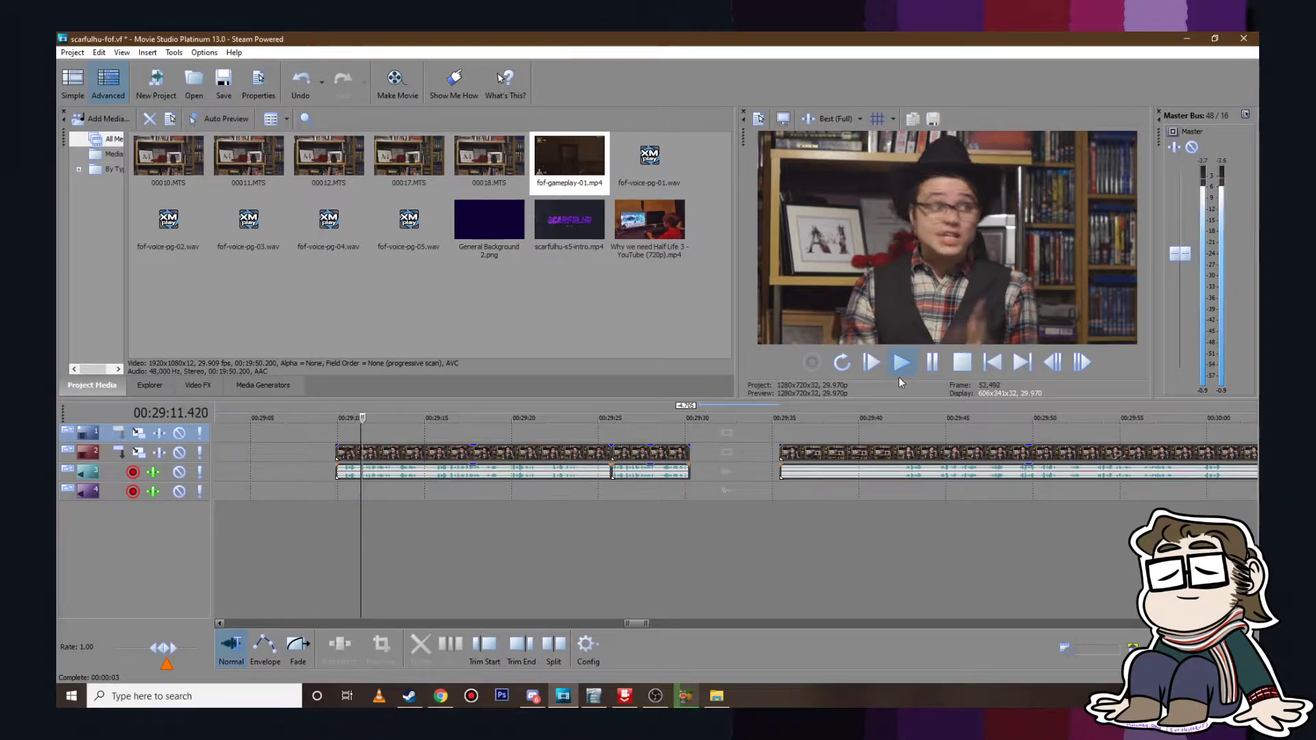
{"action": "scroll", "coordinate": [895, 418], "scroll_direction": "up", "scroll_amount": 2}
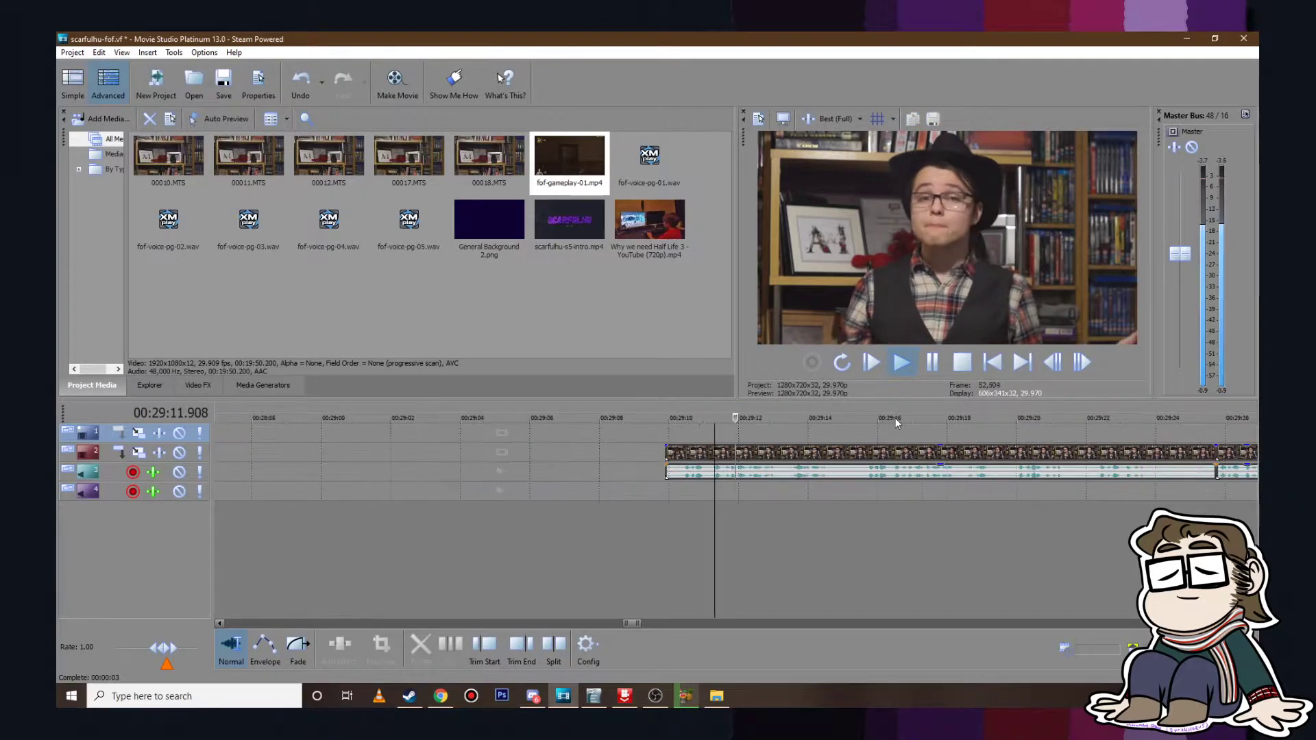
{"action": "left_click", "coordinate": [932, 362]}
{"action": "key", "text": "s"}
{"action": "left_click_drag", "start_coordinate": [839, 454], "coordinate": [865, 454]}
Step: Play the second presenter piece, trim its start to about 29:19.7 and play the remainder
{"action": "left_click", "coordinate": [901, 362]}
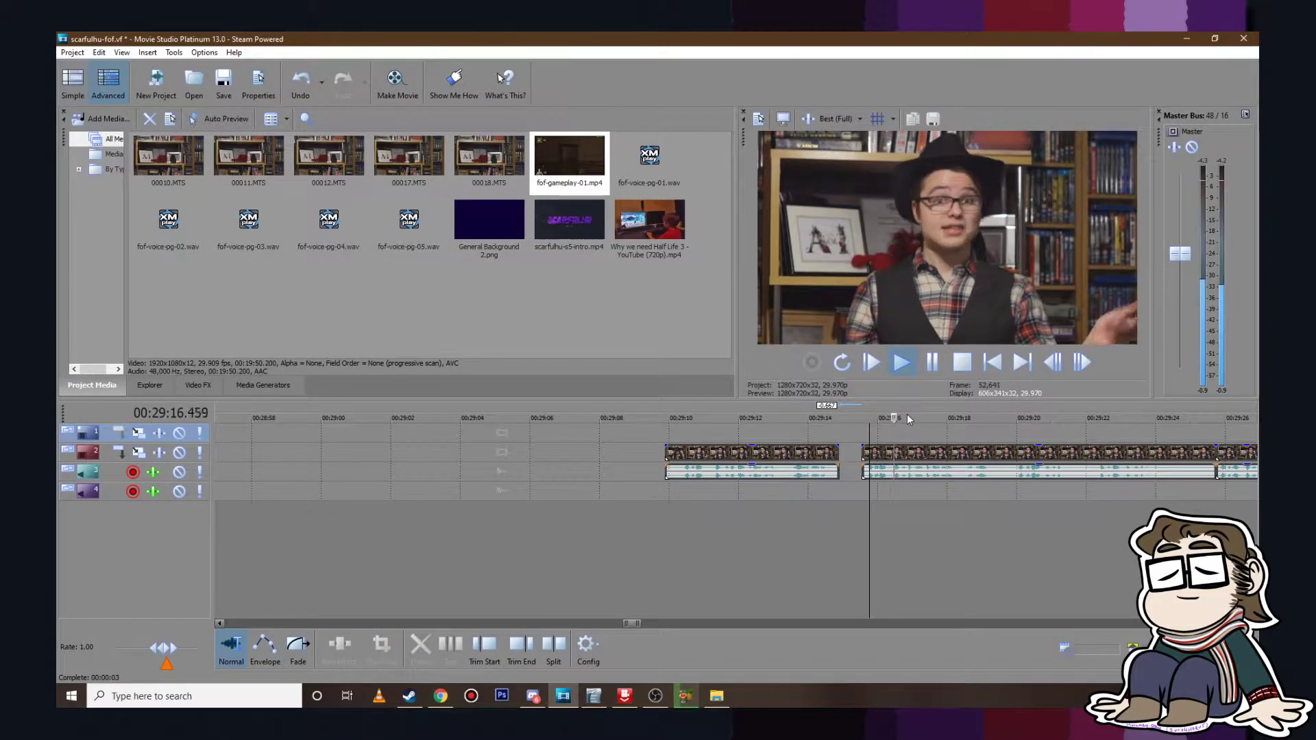
{"action": "left_click", "coordinate": [932, 362]}
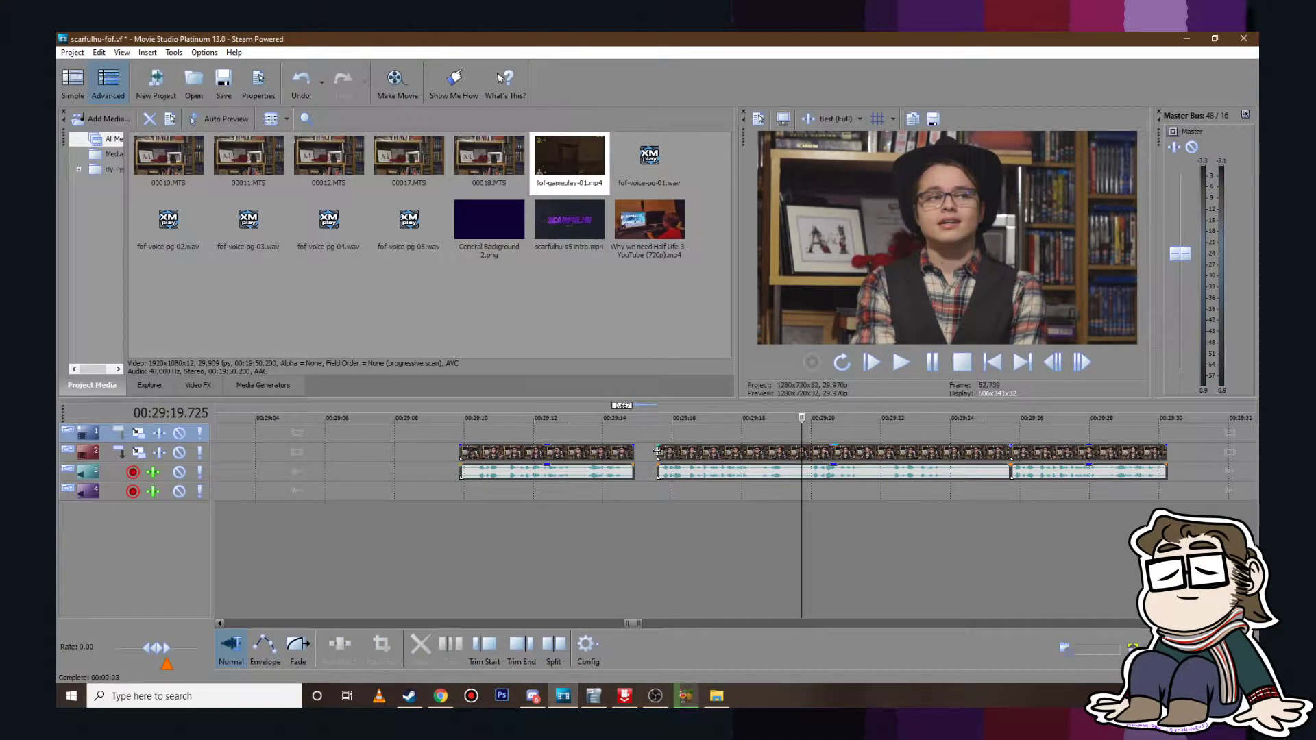
{"action": "left_click_drag", "start_coordinate": [657, 451], "coordinate": [803, 452]}
{"action": "left_click", "coordinate": [901, 361]}
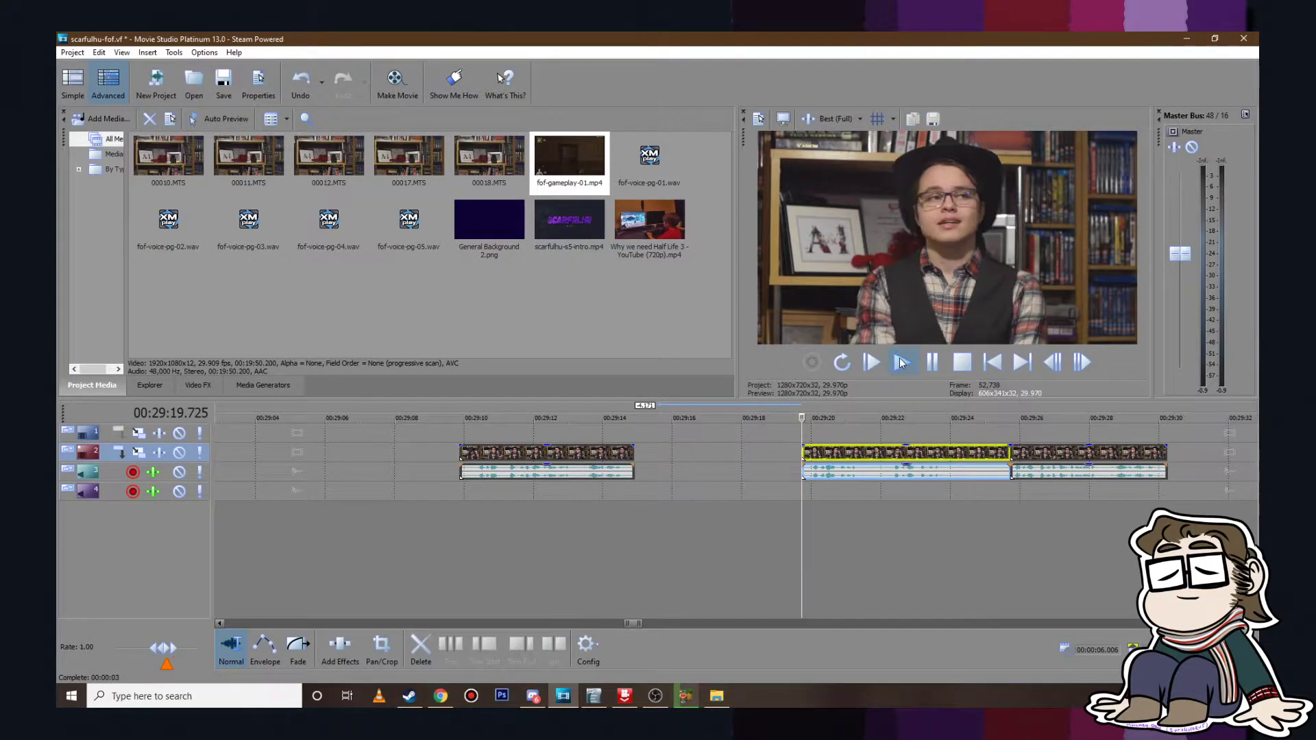
{"action": "left_click", "coordinate": [940, 366]}
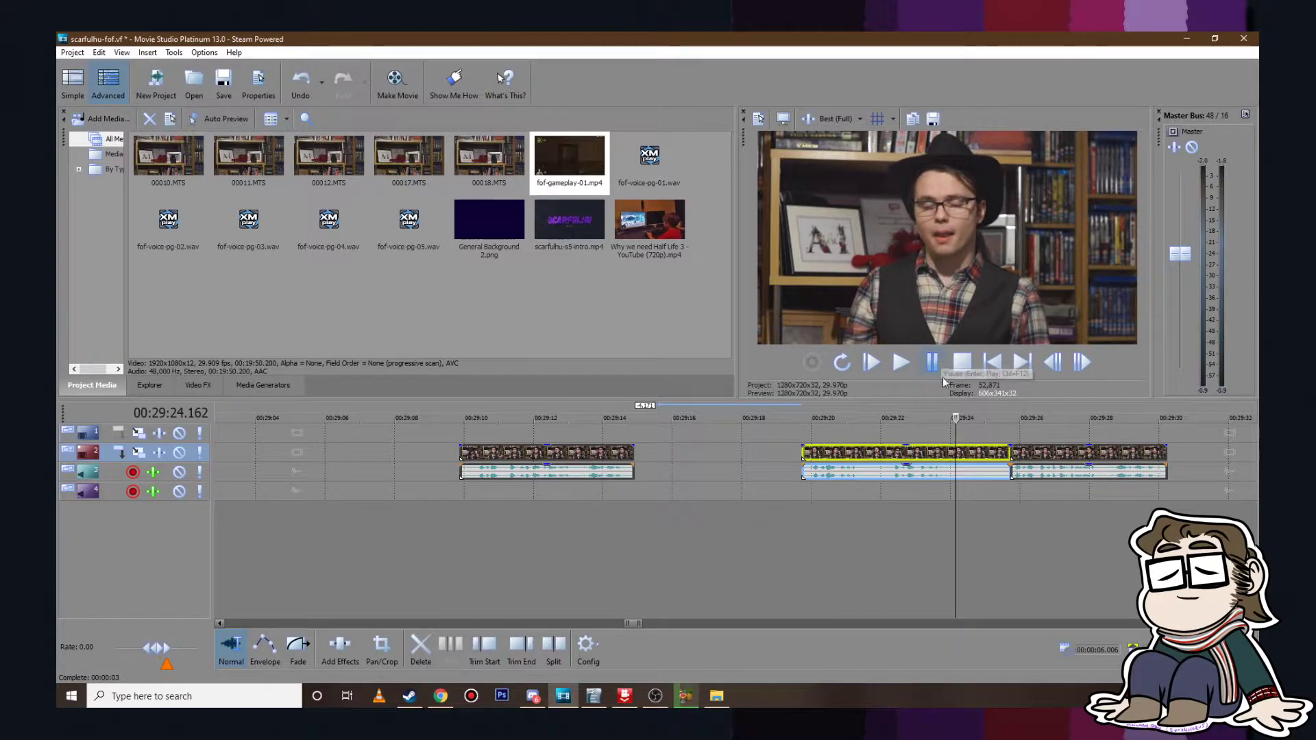
Step: Delete the two earlier presenter pieces and cut the remaining take starting at about 29:25.7 to the clipboard
{"action": "left_click", "coordinate": [971, 450]}
{"action": "key", "text": "Delete"}
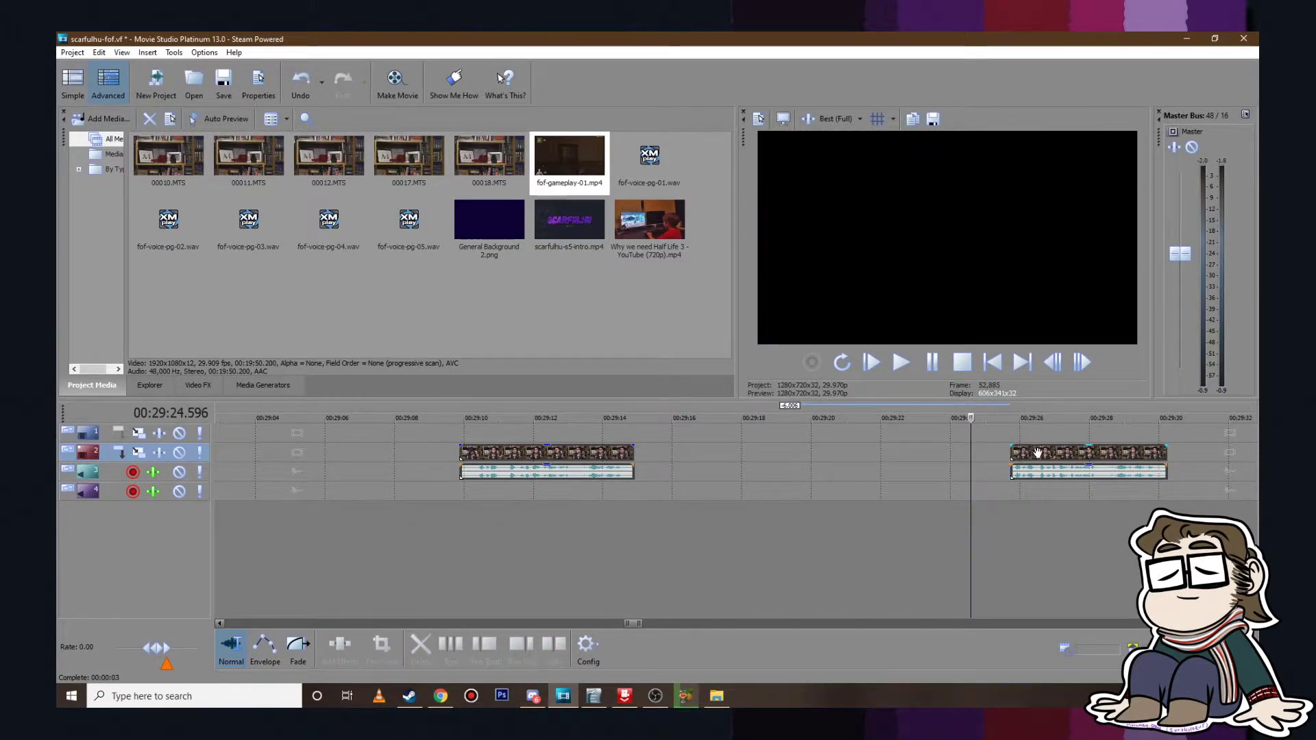
{"action": "left_click", "coordinate": [594, 453]}
{"action": "key", "text": "Delete"}
{"action": "scroll", "coordinate": [686, 471], "scroll_direction": "down", "scroll_amount": 4}
{"action": "right_click", "coordinate": [812, 452]}
{"action": "left_click", "coordinate": [864, 390]}
Step: Try to paste the presenter take on the top video track near 4:40, and undo the paste
{"action": "scroll", "coordinate": [651, 475], "scroll_direction": "down", "scroll_amount": 5}
{"action": "left_click", "coordinate": [282, 430]}
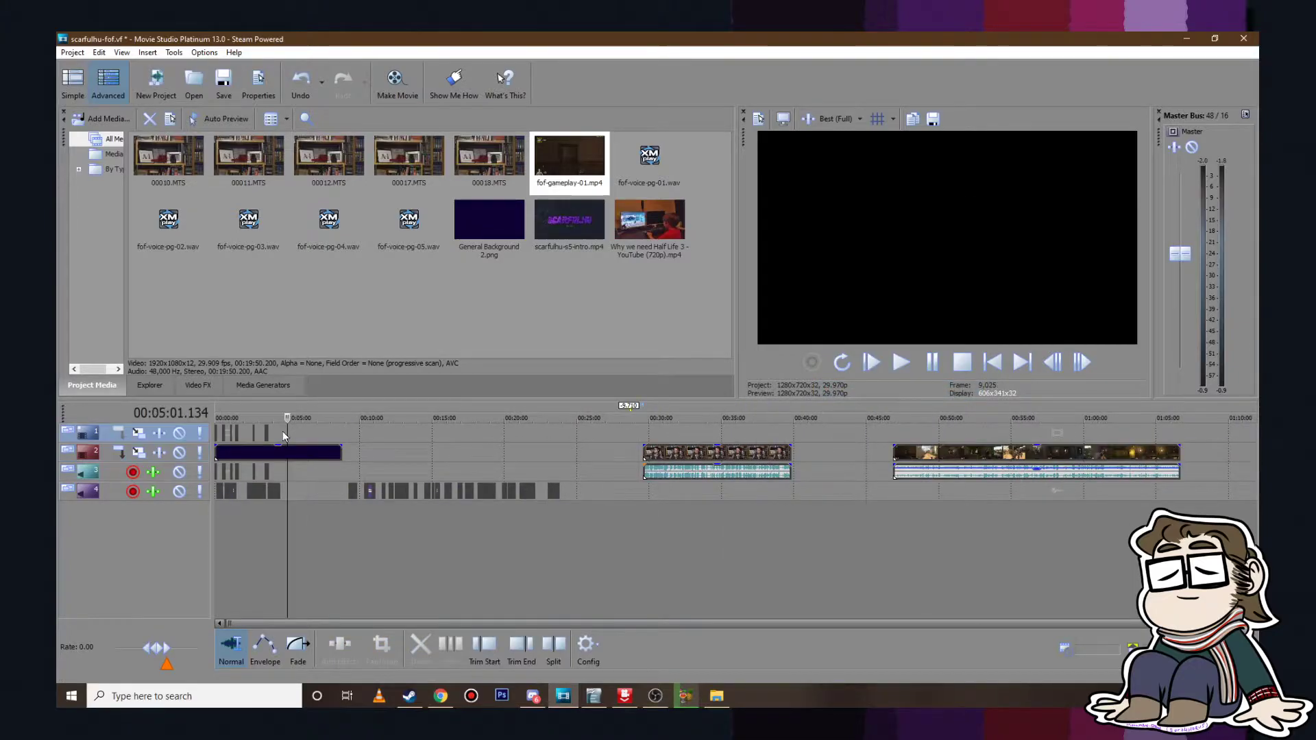
{"action": "left_click", "coordinate": [433, 431]}
{"action": "left_click", "coordinate": [403, 432]}
{"action": "scroll", "coordinate": [422, 434], "scroll_direction": "up", "scroll_amount": 2}
{"action": "left_click", "coordinate": [519, 430]}
{"action": "right_click", "coordinate": [519, 425]}
{"action": "left_click", "coordinate": [535, 442]}
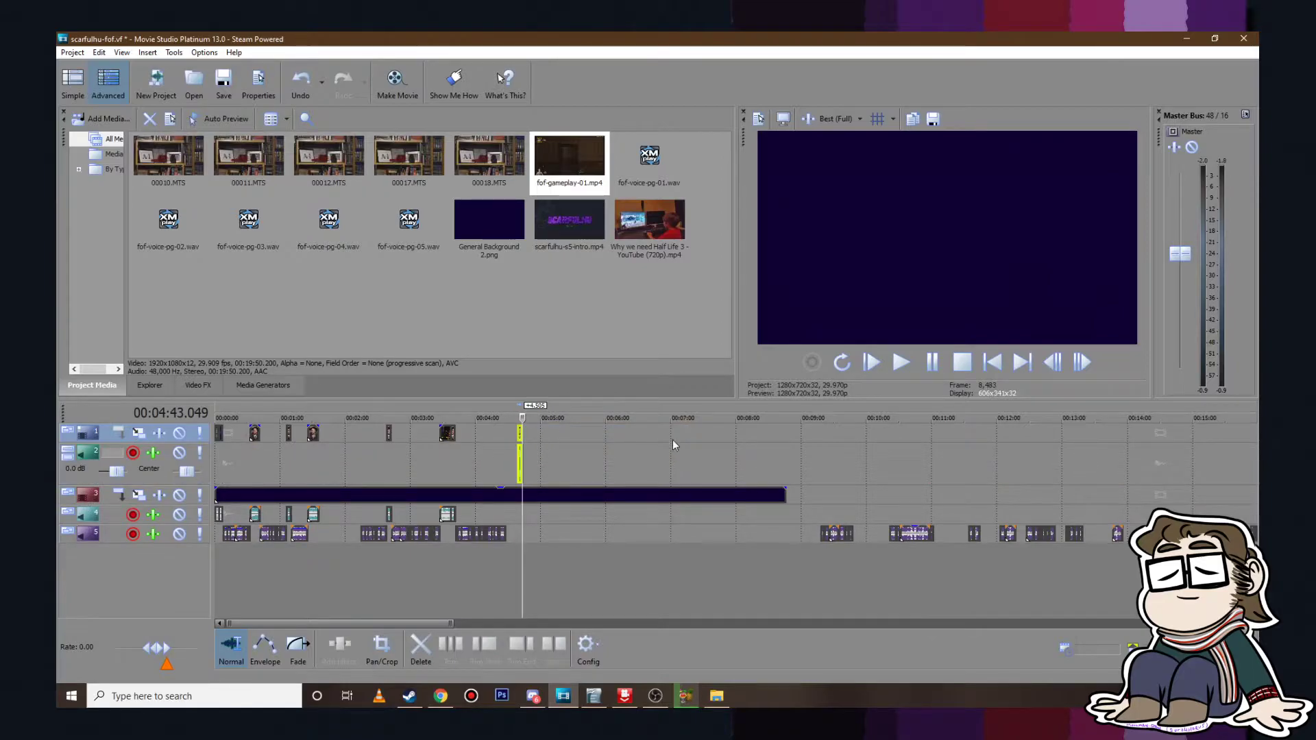
{"action": "key", "text": "ctrl+z"}
Step: Paste the presenter take at about 9:00 and move it to the top video track at 4:27.5, right after the narration
{"action": "left_click", "coordinate": [800, 450]}
{"action": "right_click", "coordinate": [815, 439]}
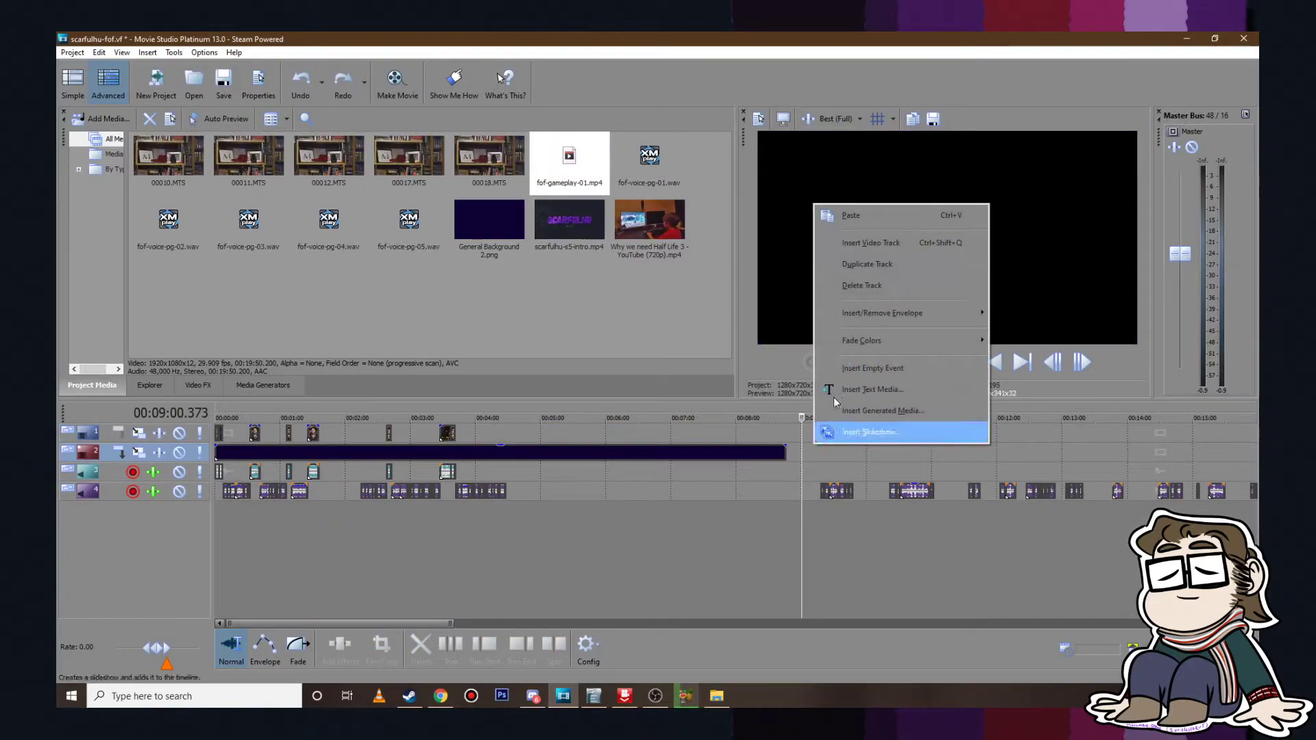
{"action": "left_click", "coordinate": [830, 429]}
{"action": "left_click_drag", "start_coordinate": [803, 450], "coordinate": [508, 433]}
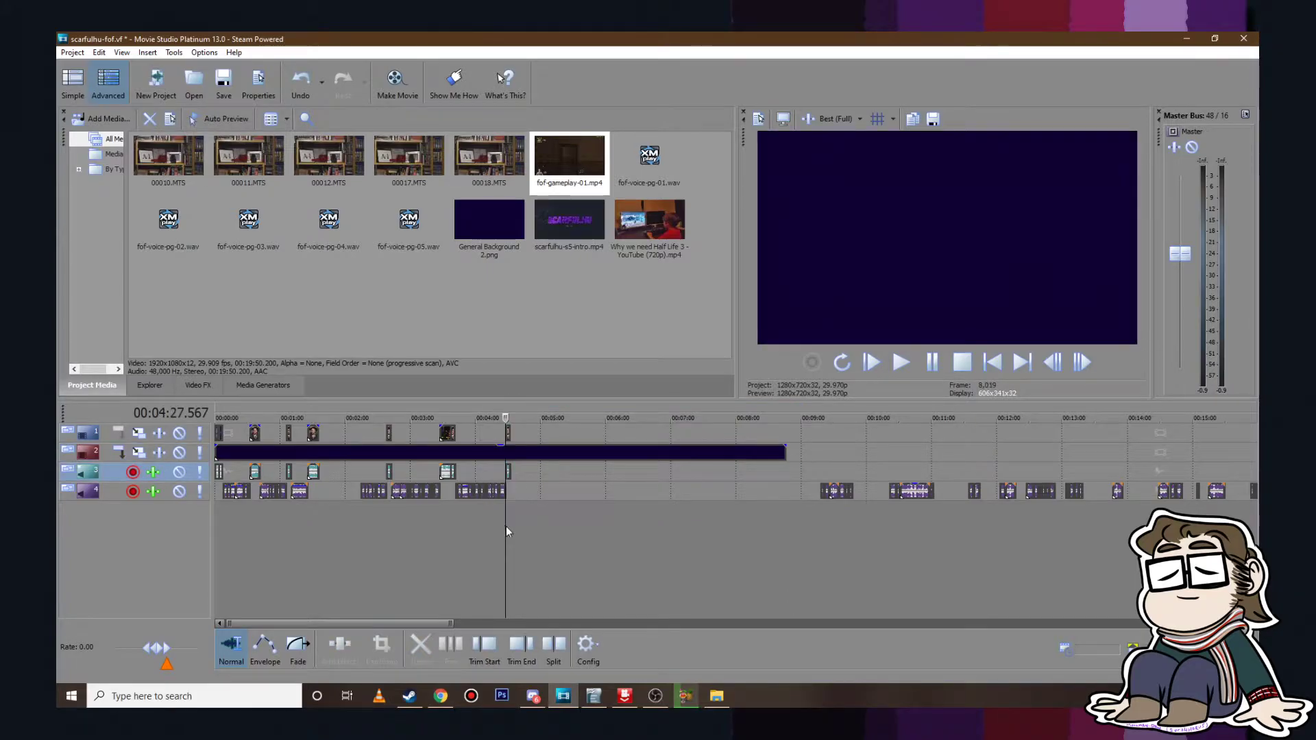
Step: Play the placed presenter take, extend its end to about 4:32.3, and replay its ending
{"action": "scroll", "coordinate": [506, 531], "scroll_direction": "up", "scroll_amount": 10}
{"action": "left_click", "coordinate": [907, 371]}
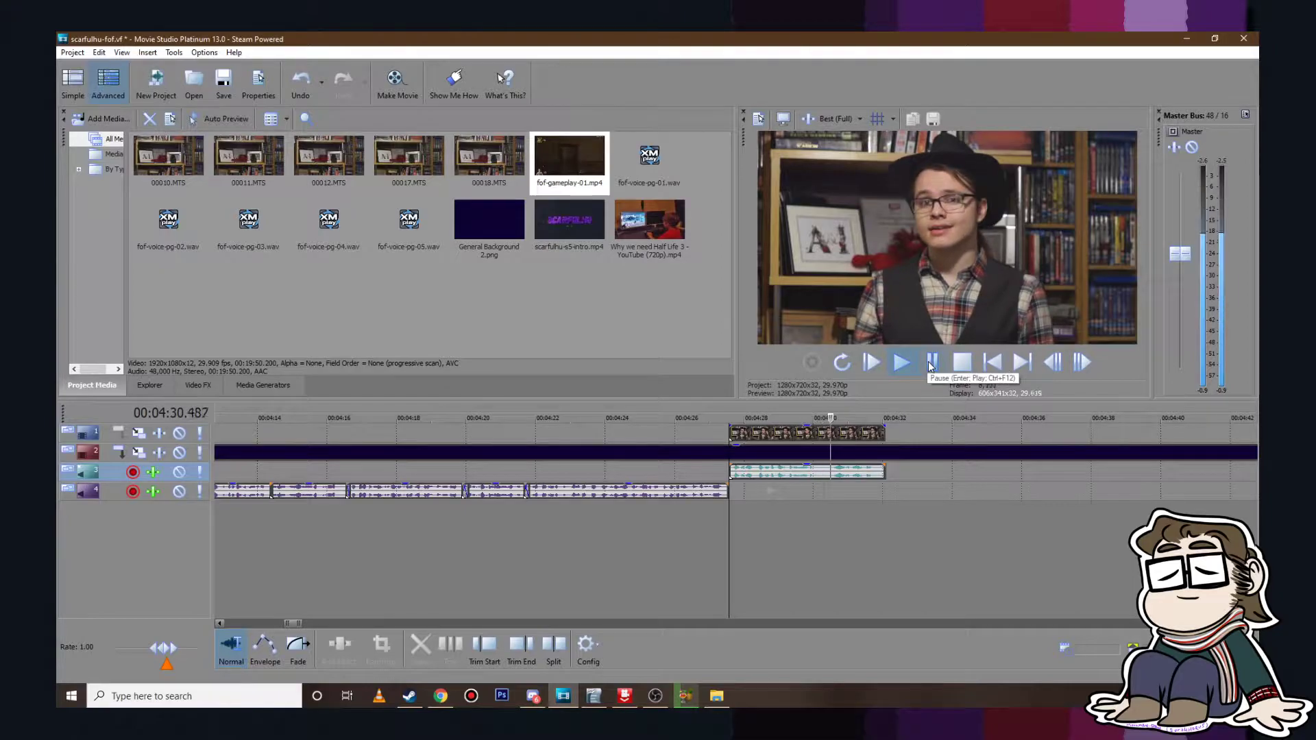
{"action": "left_click", "coordinate": [931, 363]}
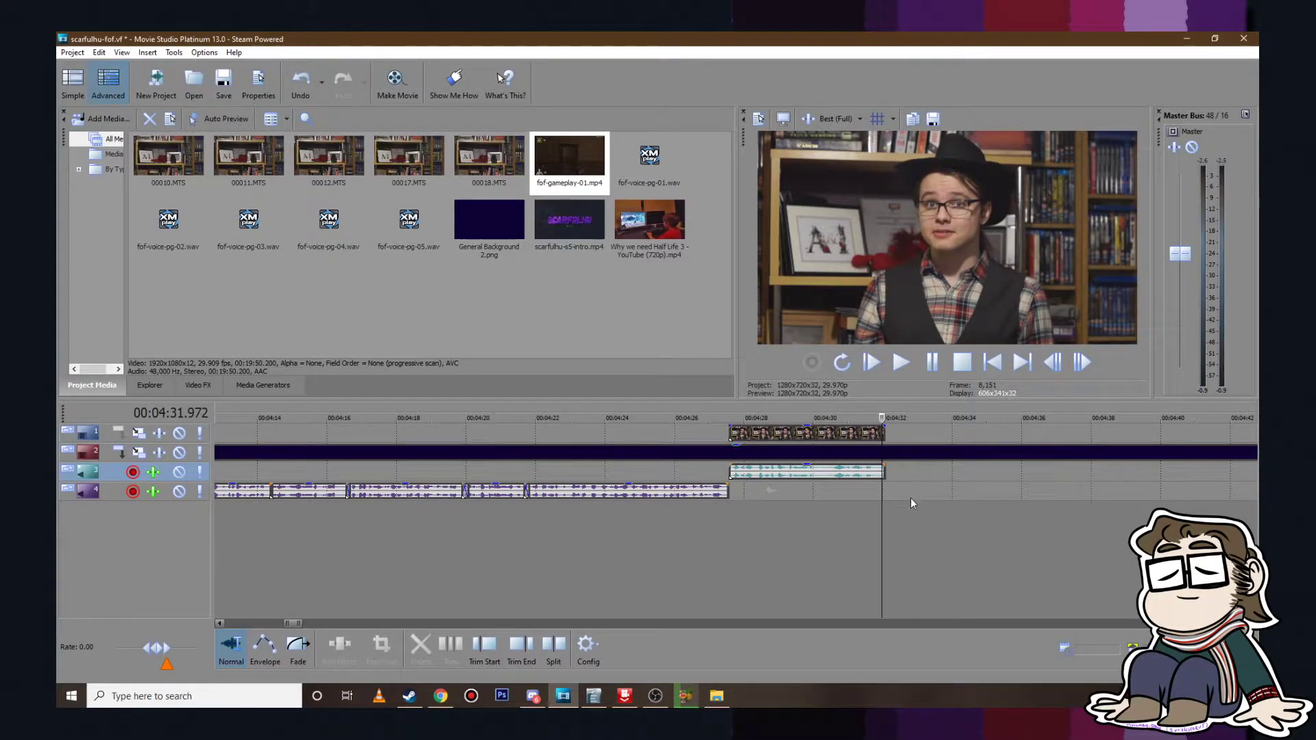
{"action": "scroll", "coordinate": [771, 490], "scroll_direction": "up", "scroll_amount": 5}
{"action": "left_click", "coordinate": [697, 490]}
{"action": "left_click", "coordinate": [909, 363]}
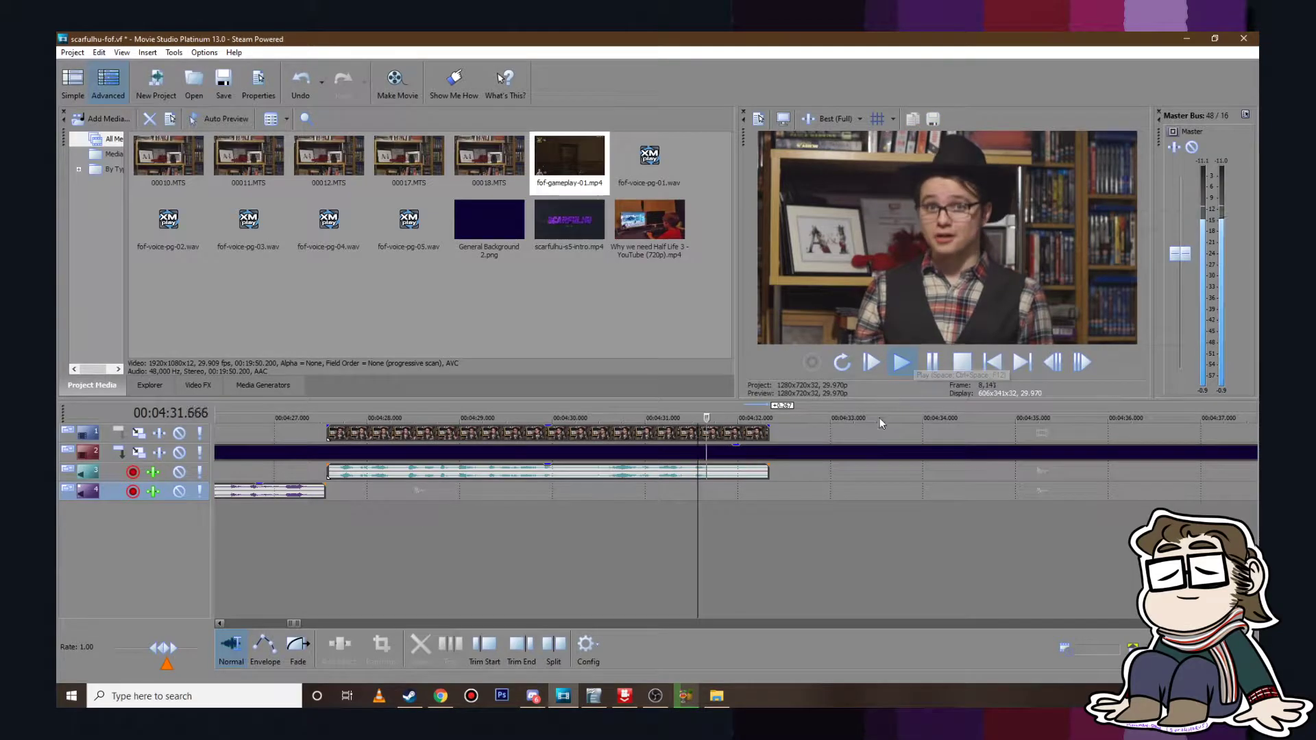
{"action": "left_click", "coordinate": [932, 363]}
Step: Save the scarfulhu-fof.vf project and stop playback at the end of the placed presenter take
{"action": "scroll", "coordinate": [713, 426], "scroll_direction": "down", "scroll_amount": 5}
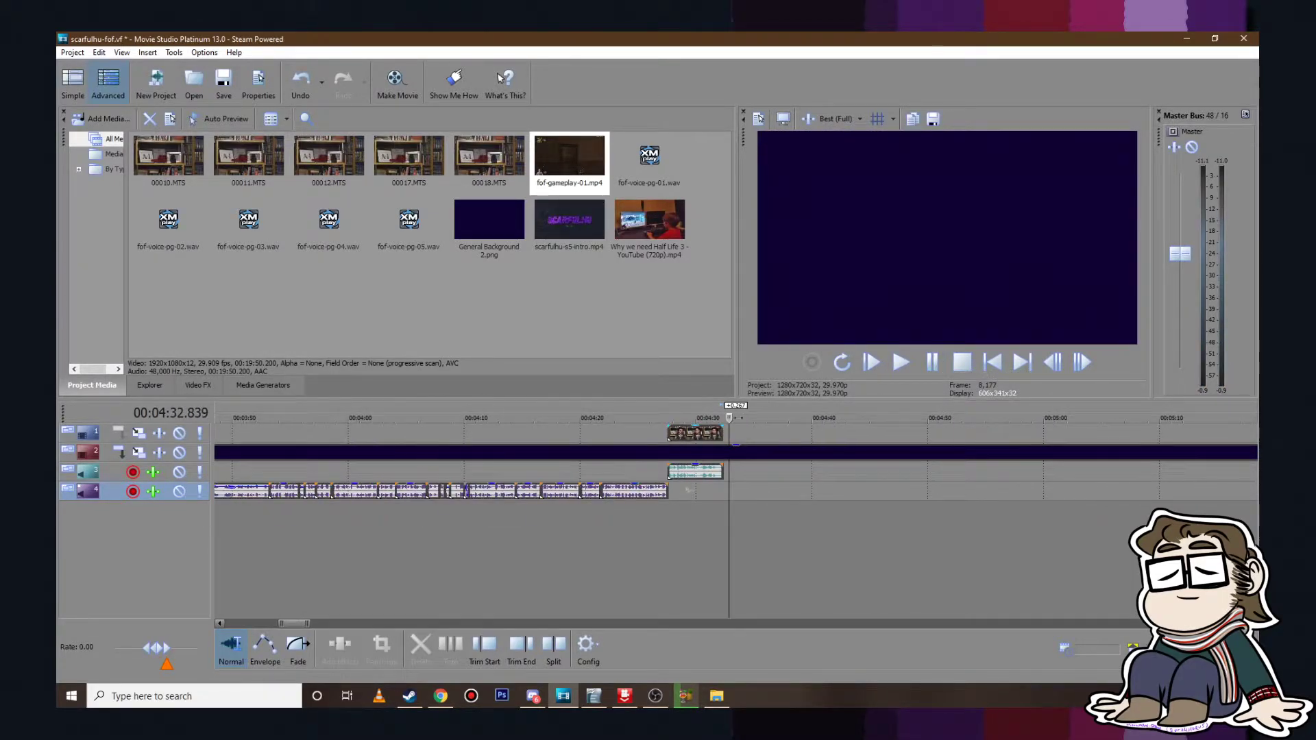
{"action": "left_click", "coordinate": [72, 52]}
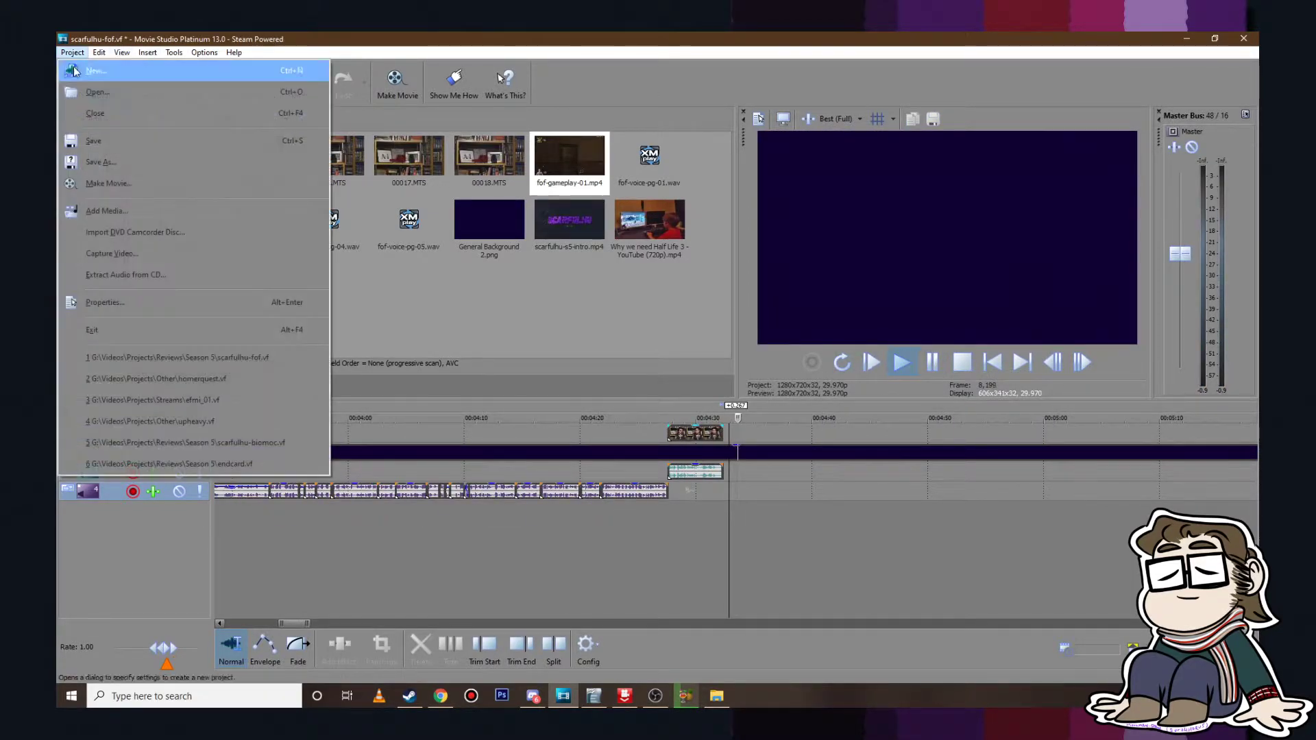
{"action": "left_click", "coordinate": [83, 137]}
{"action": "scroll", "coordinate": [760, 461], "scroll_direction": "down", "scroll_amount": 2}
{"action": "left_click", "coordinate": [932, 362]}
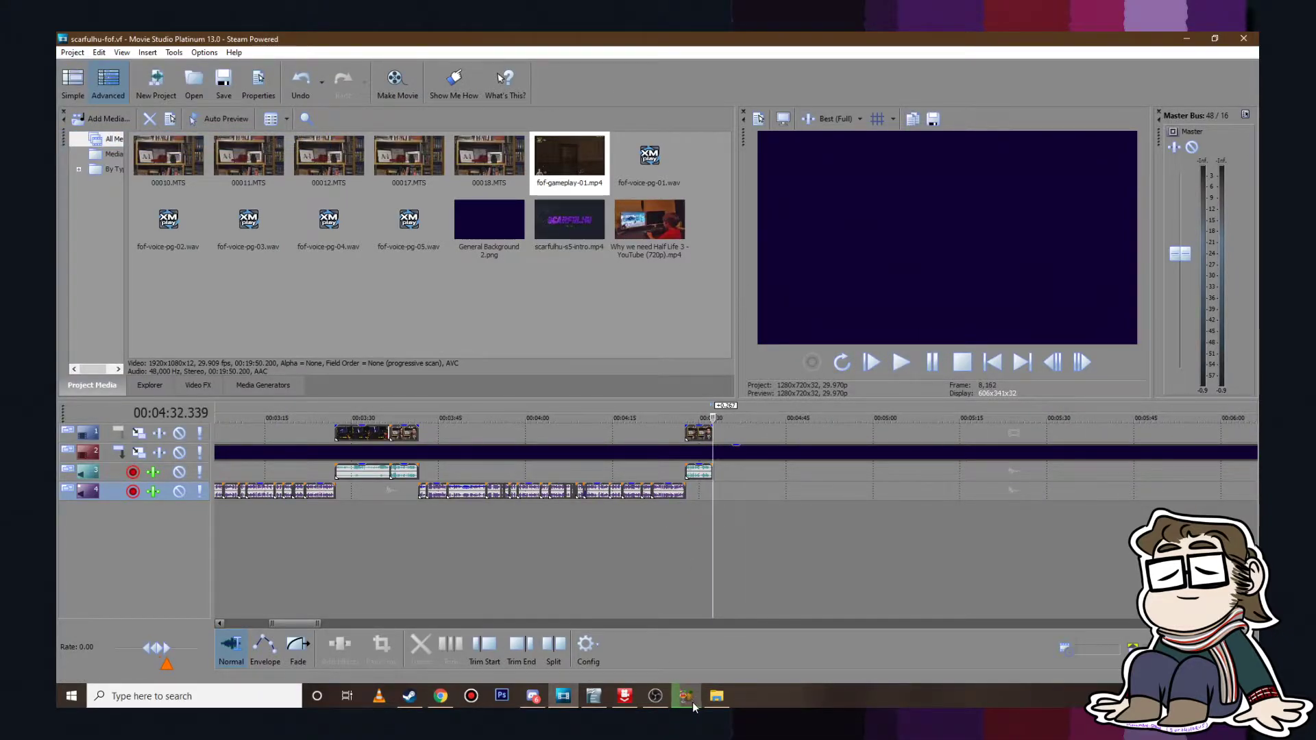
Step: Switch to fof.odt in OpenOffice Writer, highlight the line beginning "This was it, this was the boost" in Green 2, and return to Movie Studio
{"action": "left_click", "coordinate": [591, 695]}
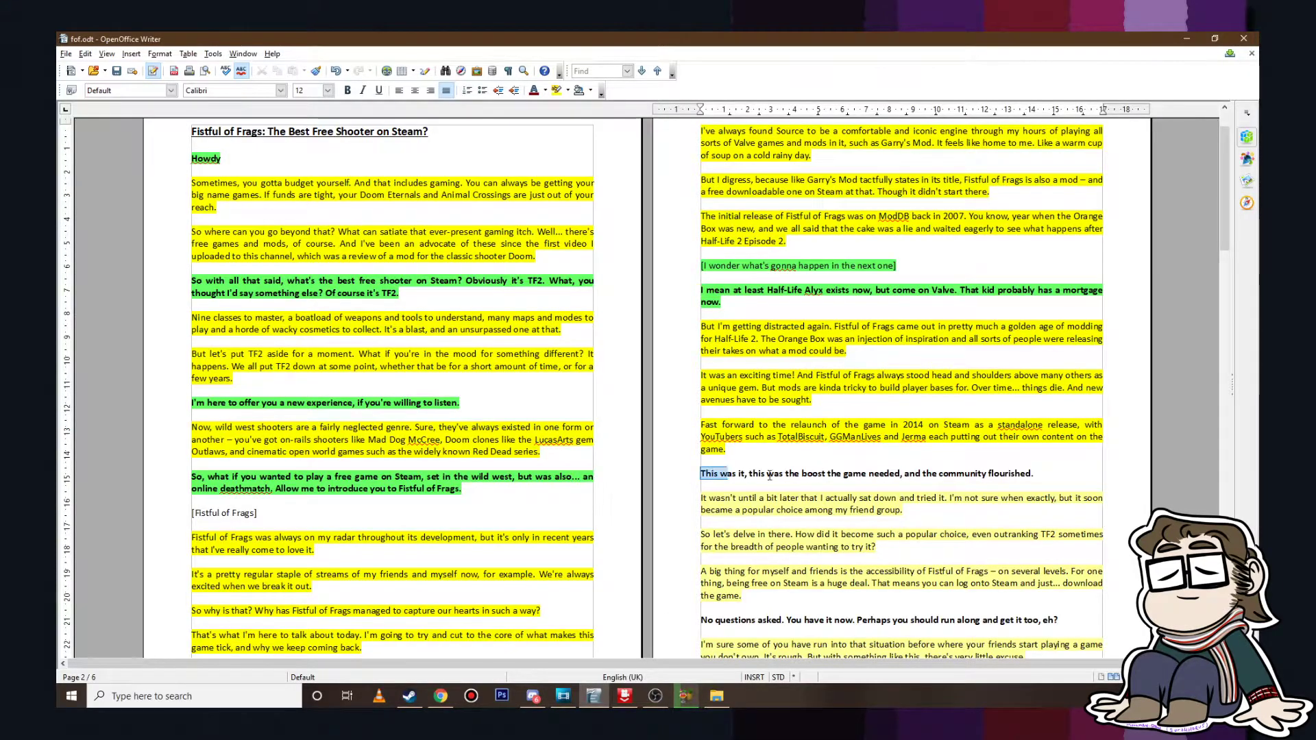
{"action": "triple_click", "coordinate": [745, 475]}
{"action": "left_click", "coordinate": [568, 89]}
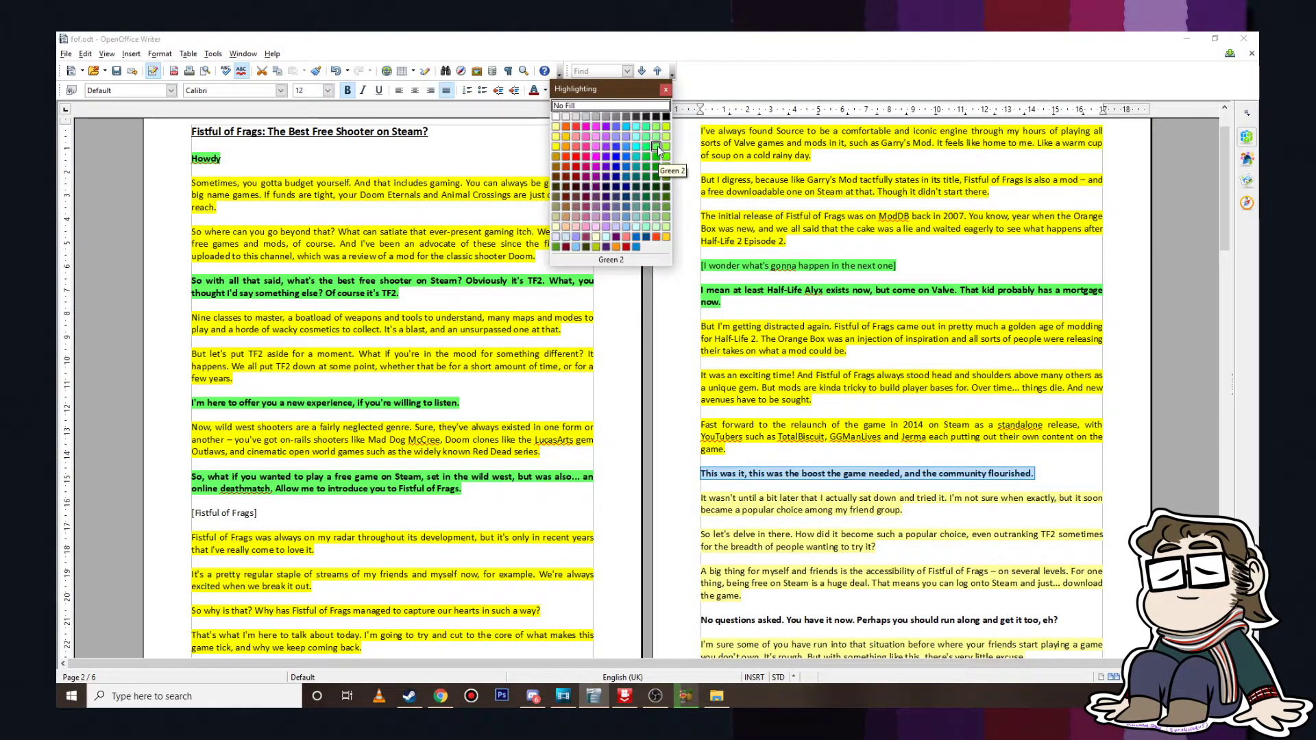
{"action": "left_click", "coordinate": [657, 146]}
{"action": "scroll", "coordinate": [842, 407], "scroll_direction": "down", "scroll_amount": 5}
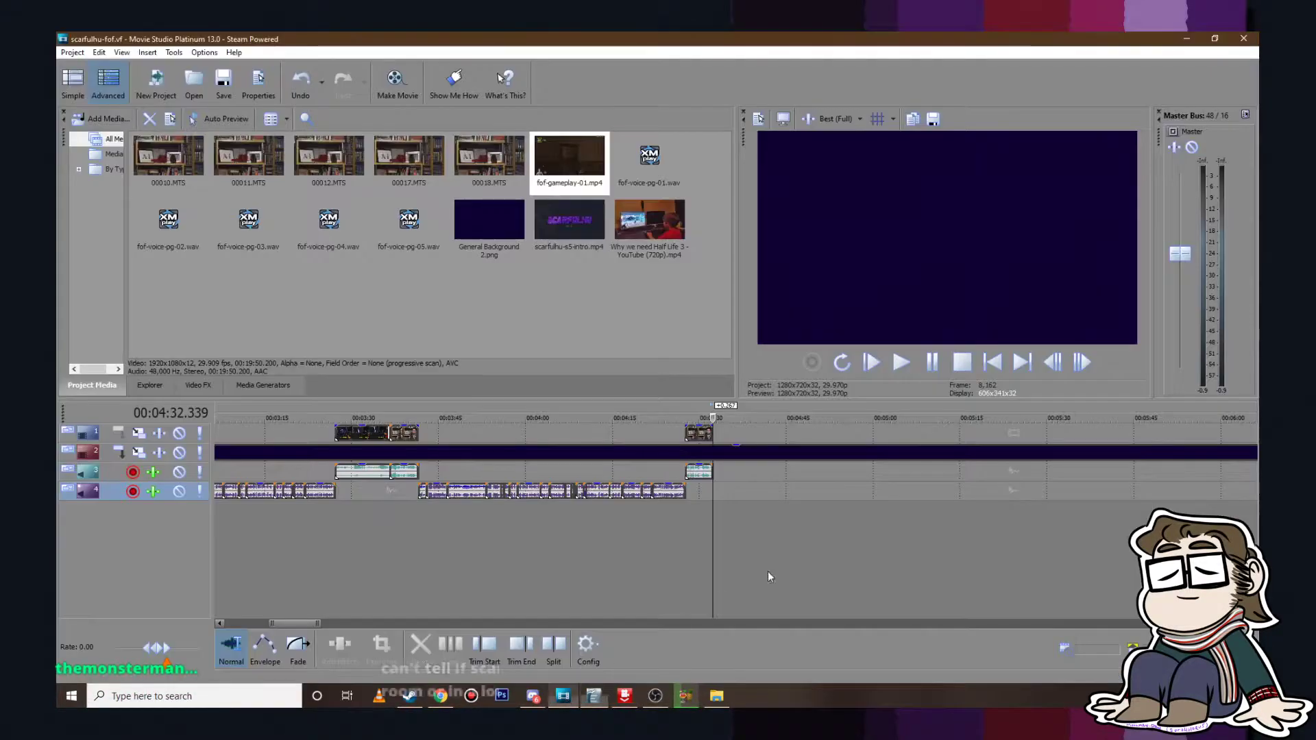
{"action": "left_click", "coordinate": [594, 695]}
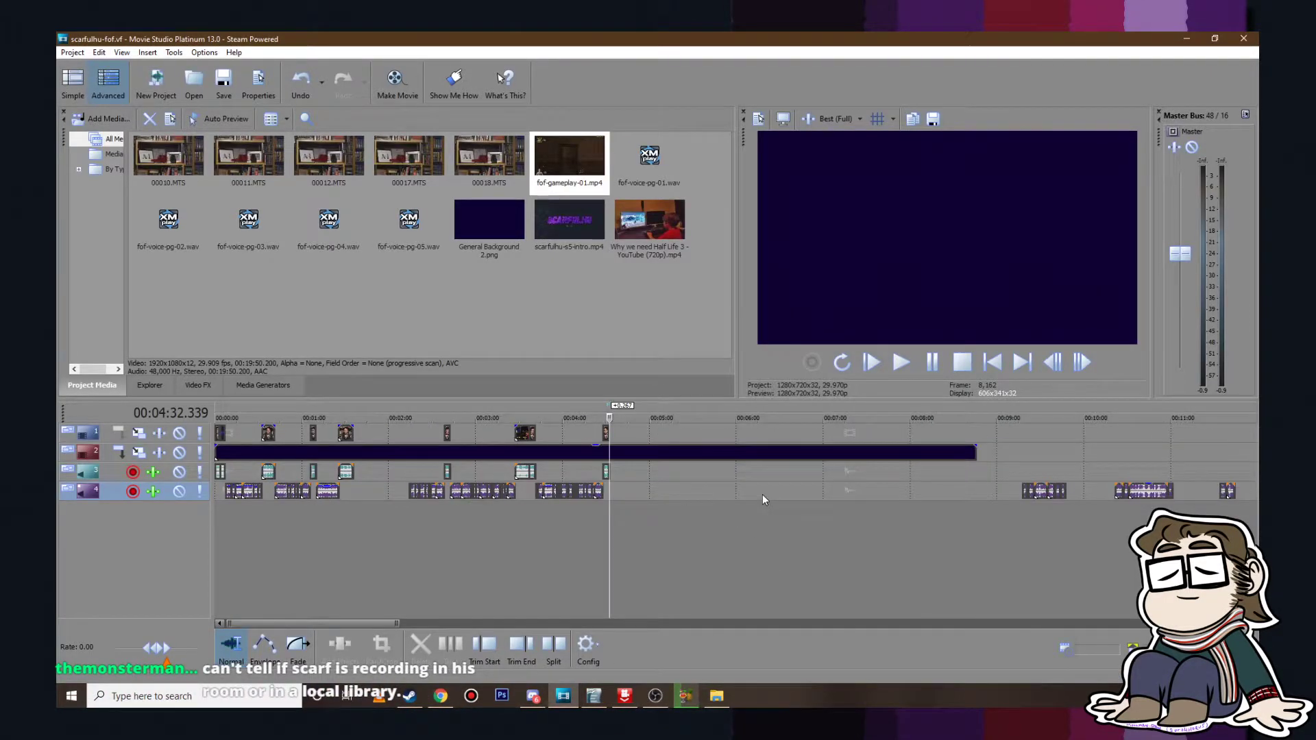
Step: Select the group of narration clips starting at about 9:17 and move it to directly after the presenter take, at about 4:32
{"action": "scroll", "coordinate": [762, 495], "scroll_direction": "up", "scroll_amount": 2}
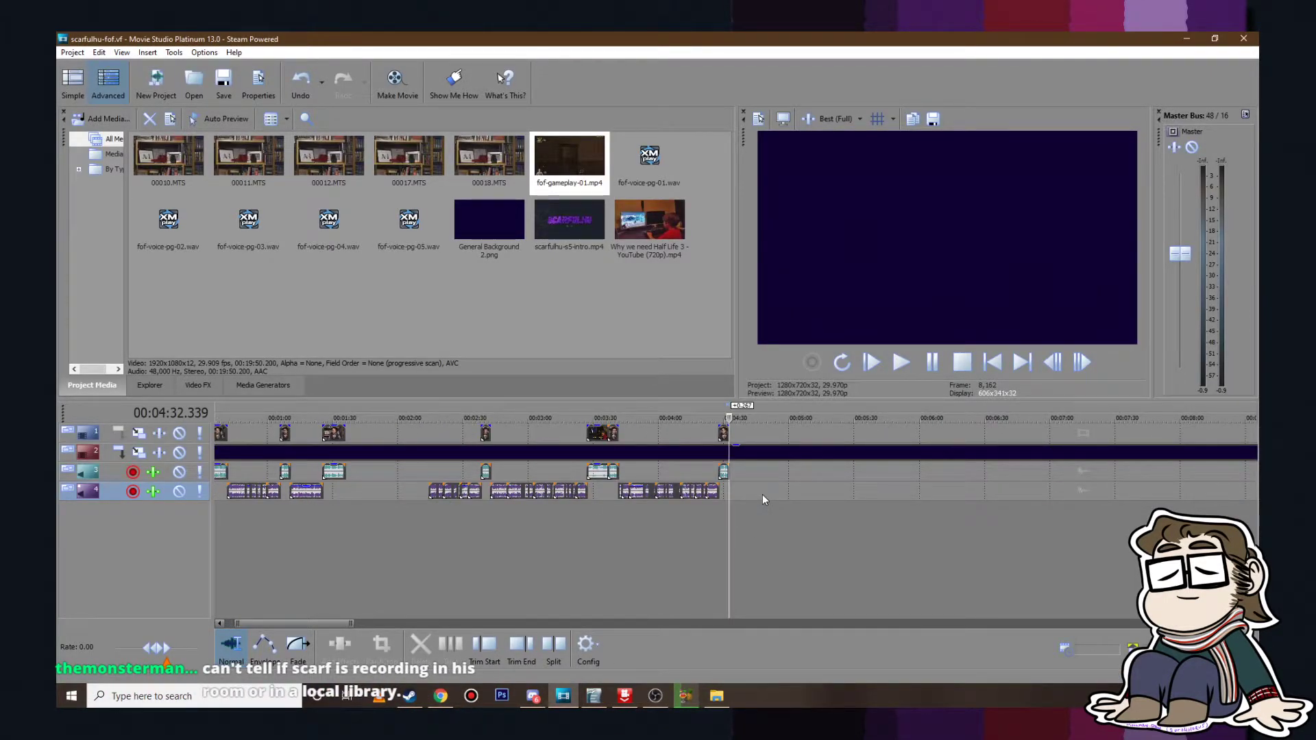
{"action": "scroll", "coordinate": [762, 494], "scroll_direction": "down", "scroll_amount": 3}
{"action": "left_click", "coordinate": [620, 471]}
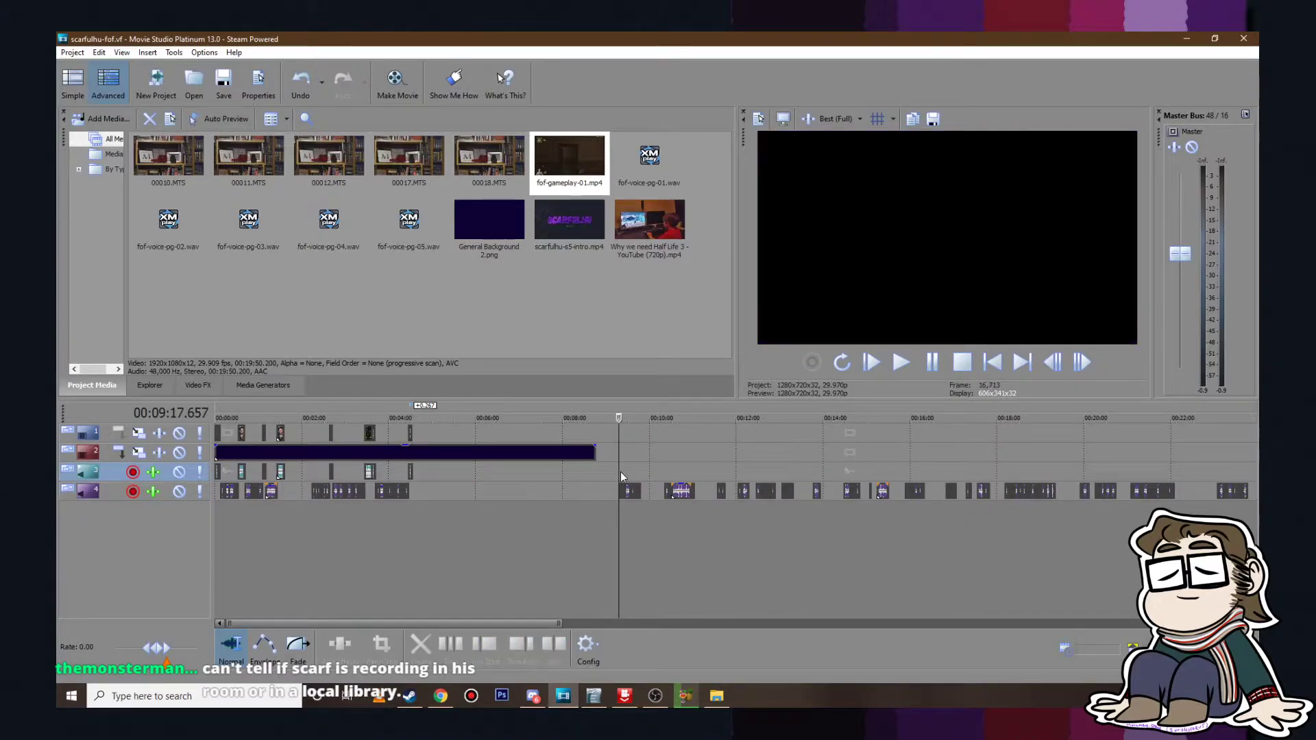
{"action": "left_click", "coordinate": [618, 459]}
{"action": "scroll", "coordinate": [618, 459], "scroll_direction": "up", "scroll_amount": 5}
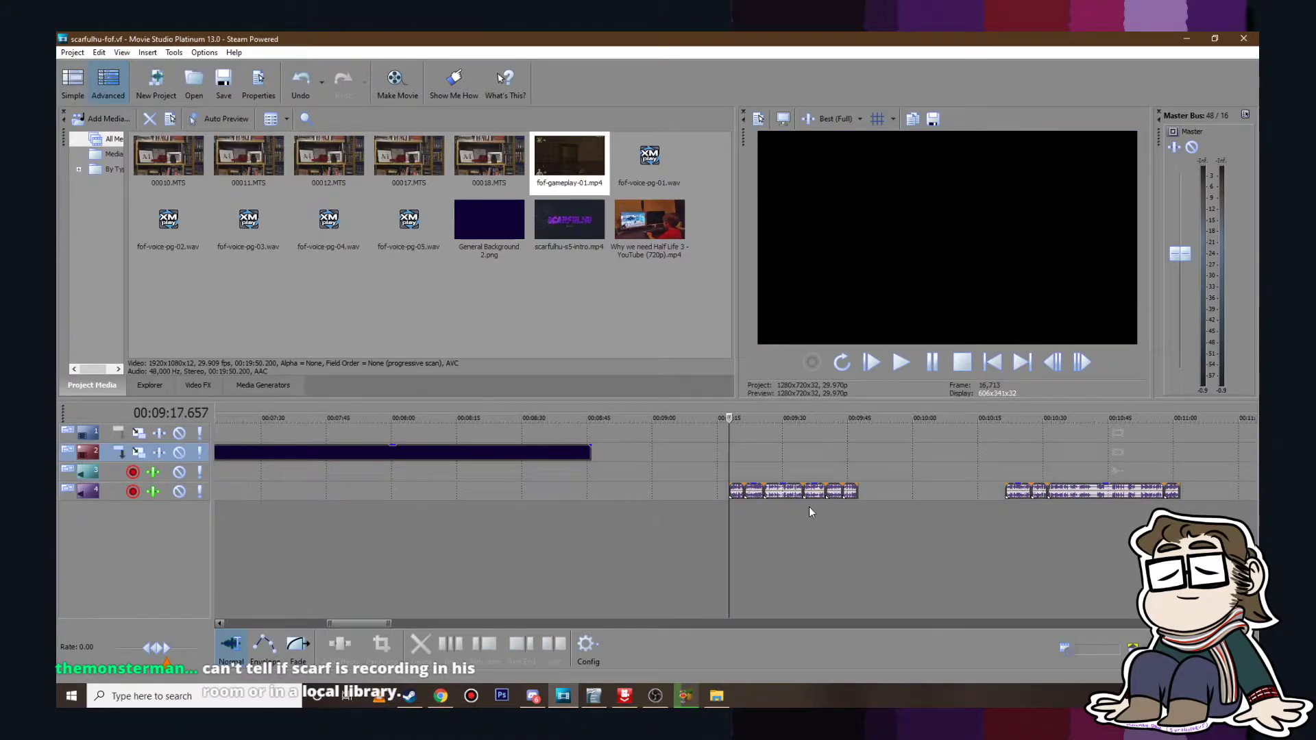
{"action": "left_click", "coordinate": [969, 492]}
{"action": "scroll", "coordinate": [832, 502], "scroll_direction": "down", "scroll_amount": 2}
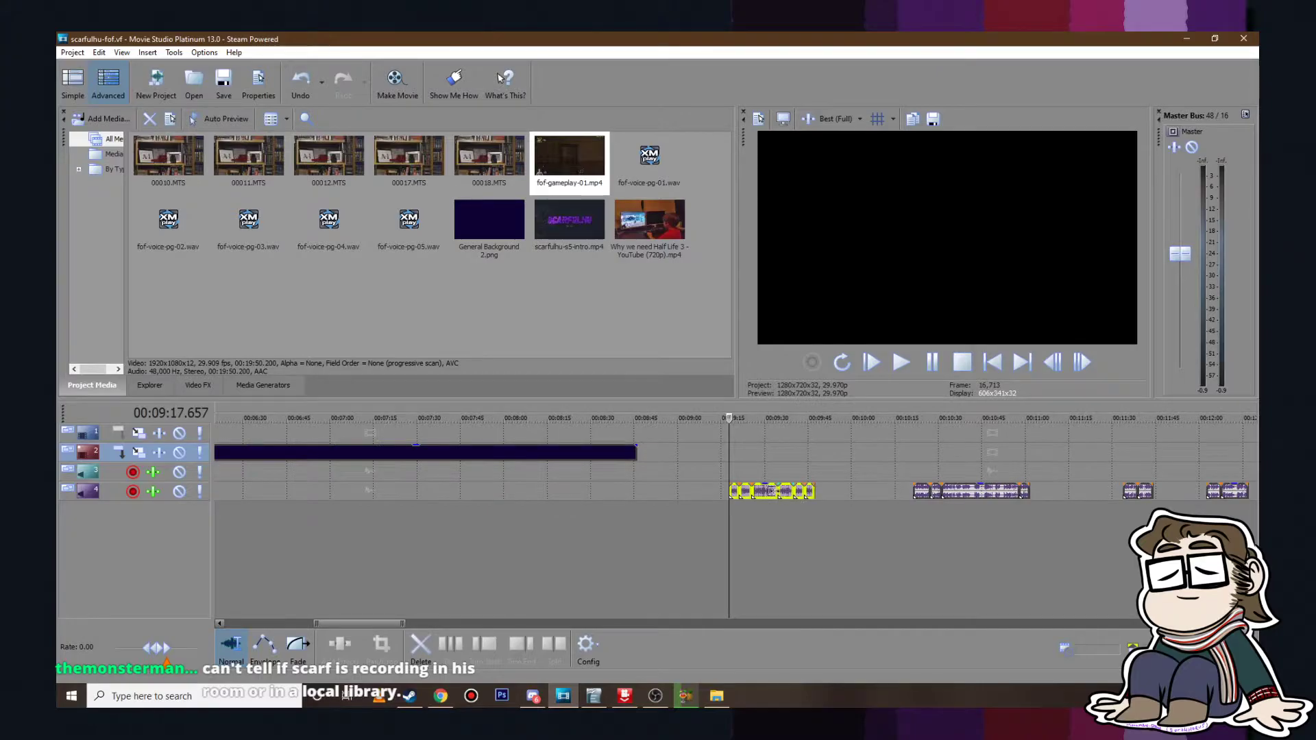
{"action": "left_click_drag", "start_coordinate": [763, 492], "coordinate": [672, 490]}
{"action": "scroll", "coordinate": [233, 492], "scroll_direction": "down", "scroll_amount": 2}
Step: Play the join at about 4:32 and lower the gain of the first moved narration clip to about -2.5 dB
{"action": "left_click", "coordinate": [630, 511]}
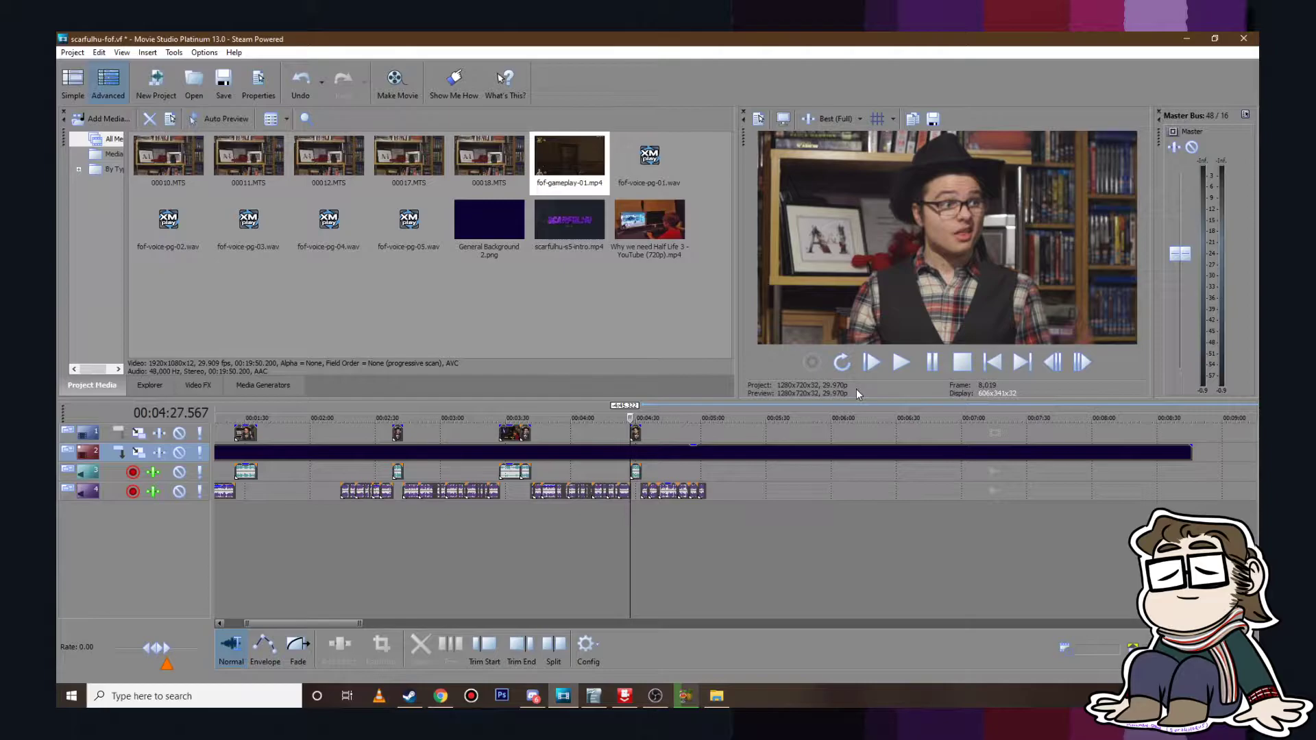
{"action": "scroll", "coordinate": [787, 528], "scroll_direction": "up", "scroll_amount": 4}
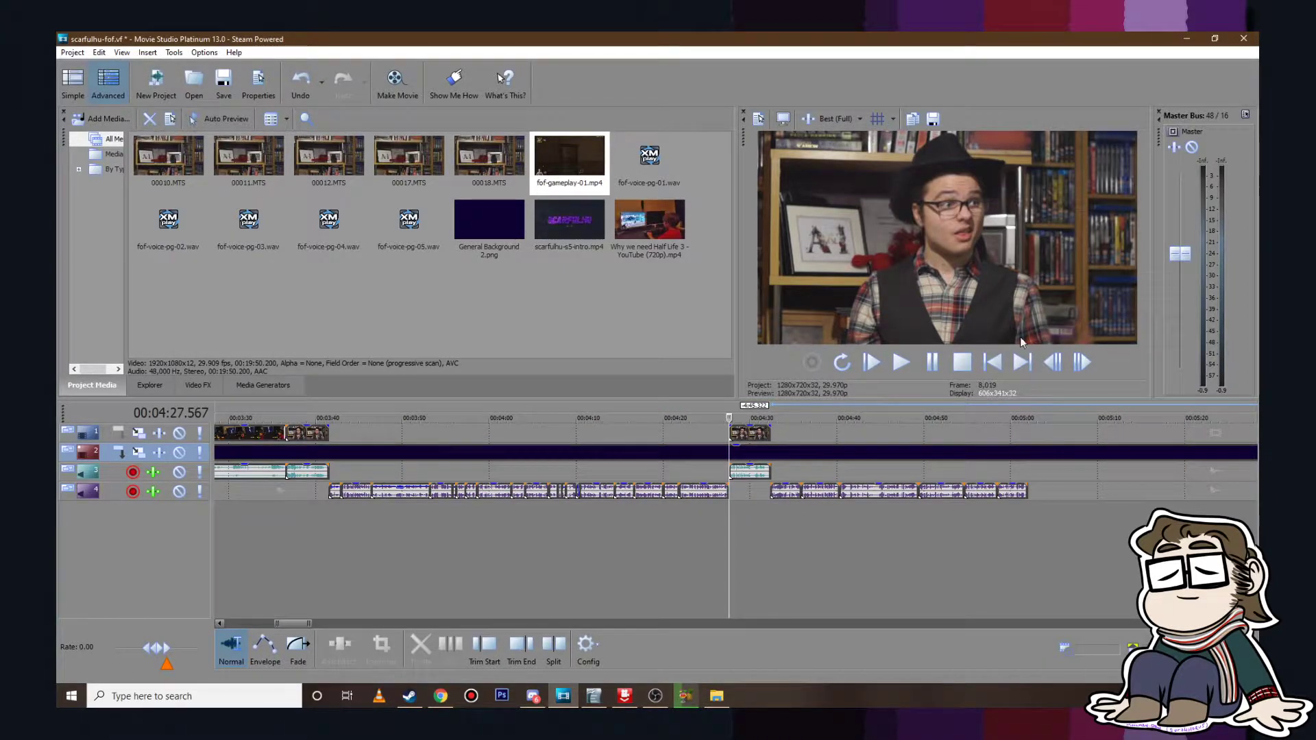
{"action": "left_click", "coordinate": [774, 528]}
{"action": "key", "text": "space"}
{"action": "scroll", "coordinate": [860, 487], "scroll_direction": "up", "scroll_amount": 3}
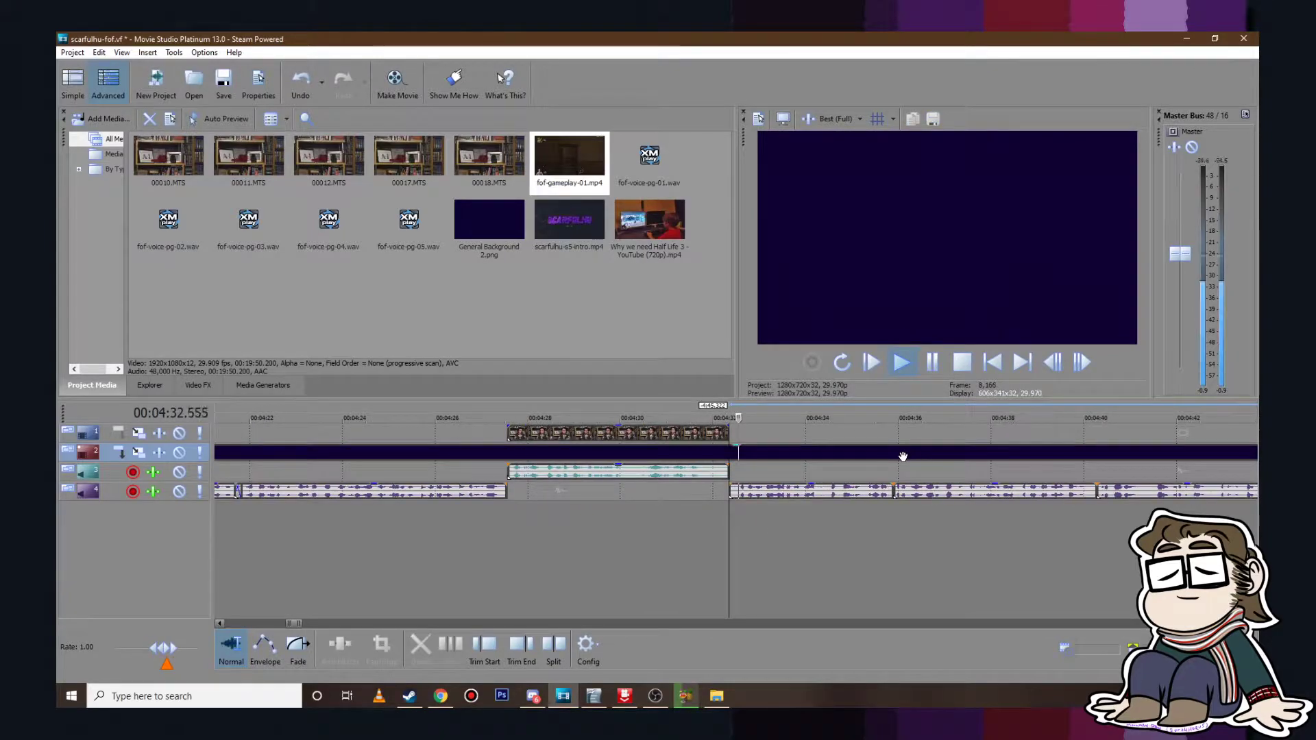
{"action": "left_click", "coordinate": [860, 487]}
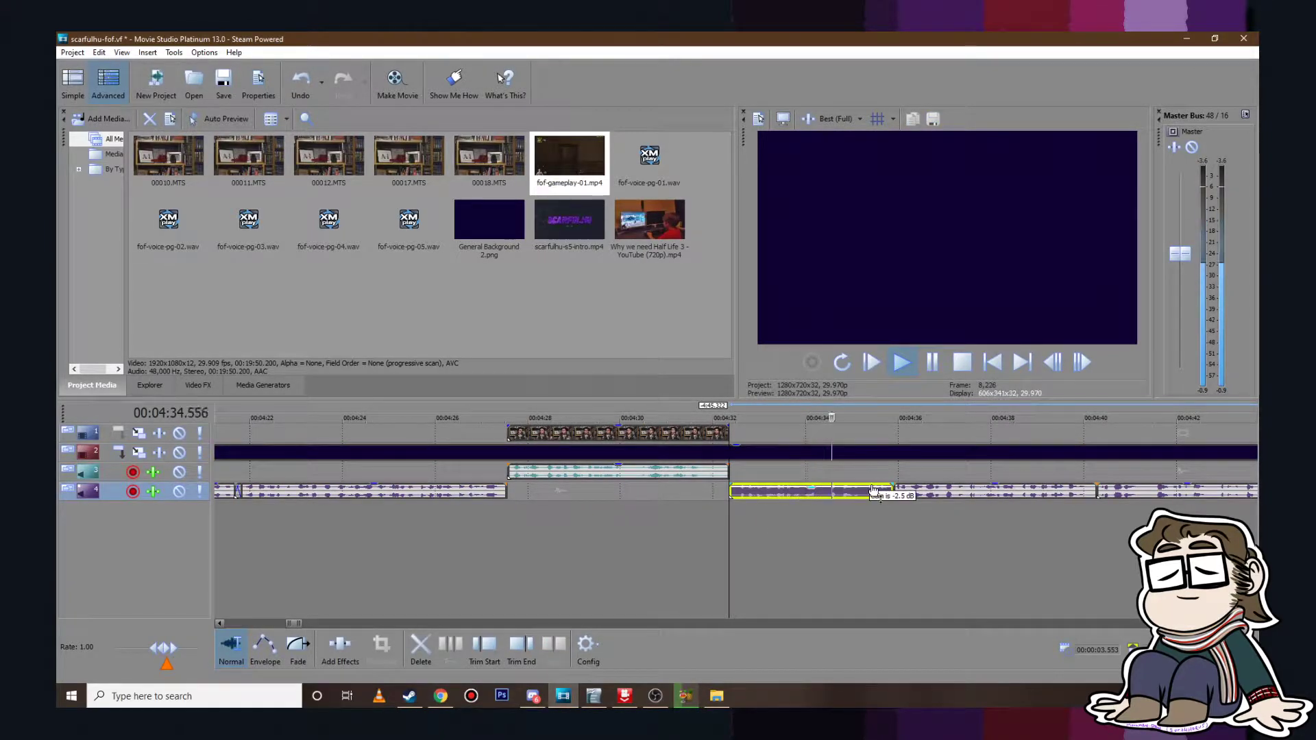
{"action": "left_click", "coordinate": [932, 363]}
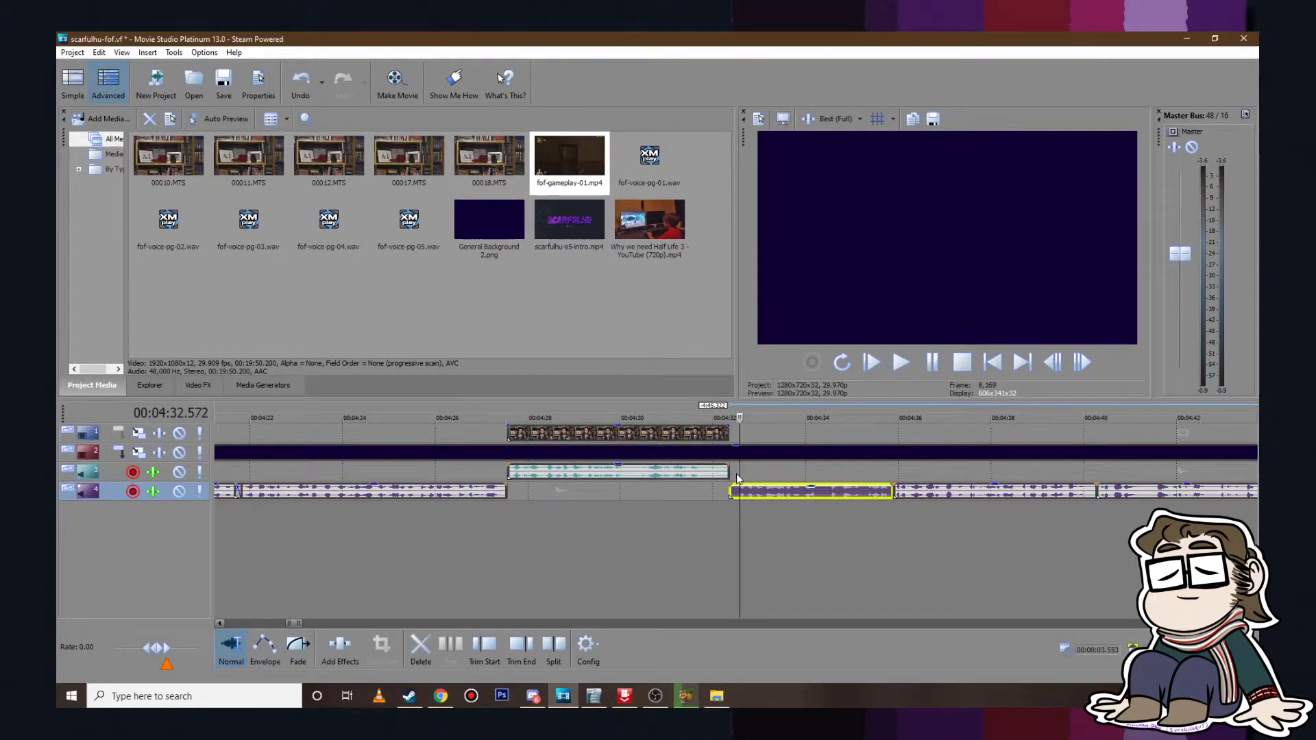
Step: Trim the start of the first narration clip, butt it against the presenter take's end, and play it
{"action": "left_click", "coordinate": [736, 477]}
{"action": "scroll", "coordinate": [736, 480], "scroll_direction": "up", "scroll_amount": 1}
{"action": "left_click_drag", "start_coordinate": [715, 492], "coordinate": [720, 495]}
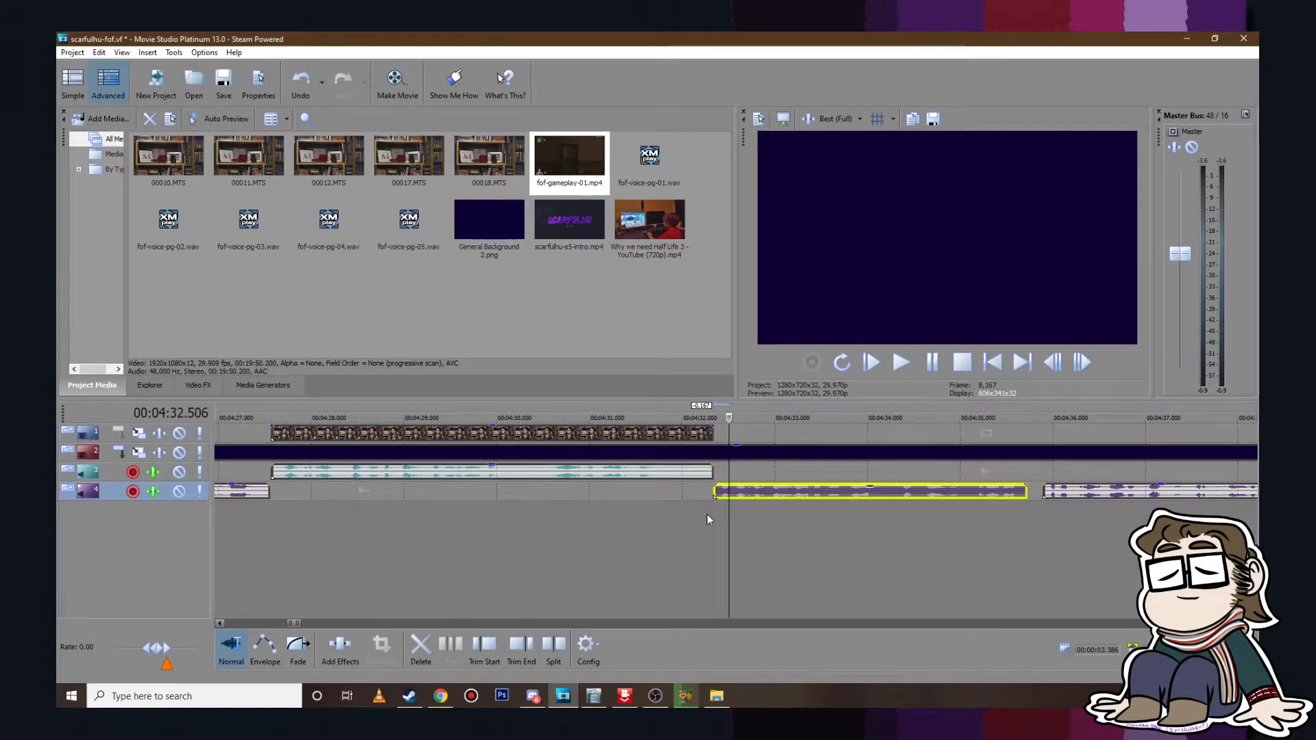
{"action": "left_click", "coordinate": [707, 519]}
{"action": "key", "text": "space"}
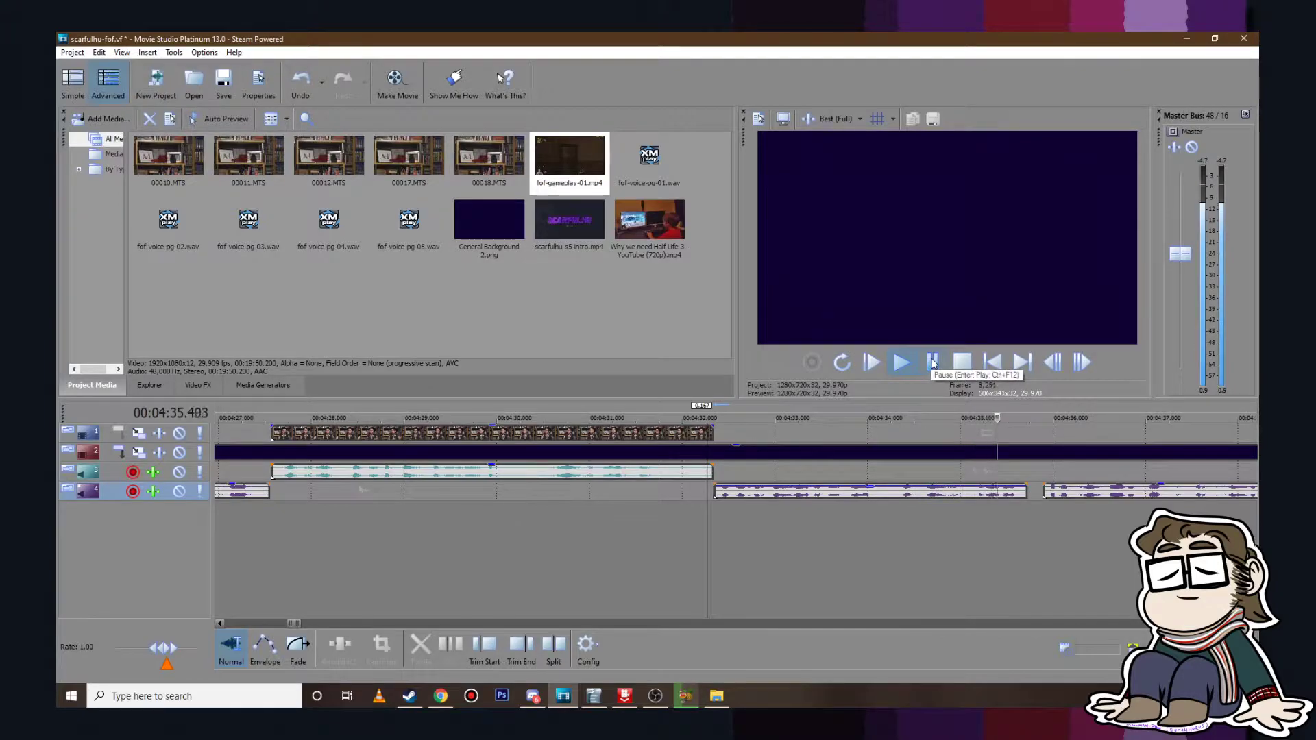
{"action": "left_click", "coordinate": [932, 364]}
Step: Move the second narration clip earlier against the first, starting at about 4:35.7, and play it to near its end
{"action": "left_click_drag", "start_coordinate": [1076, 491], "coordinate": [1061, 489]}
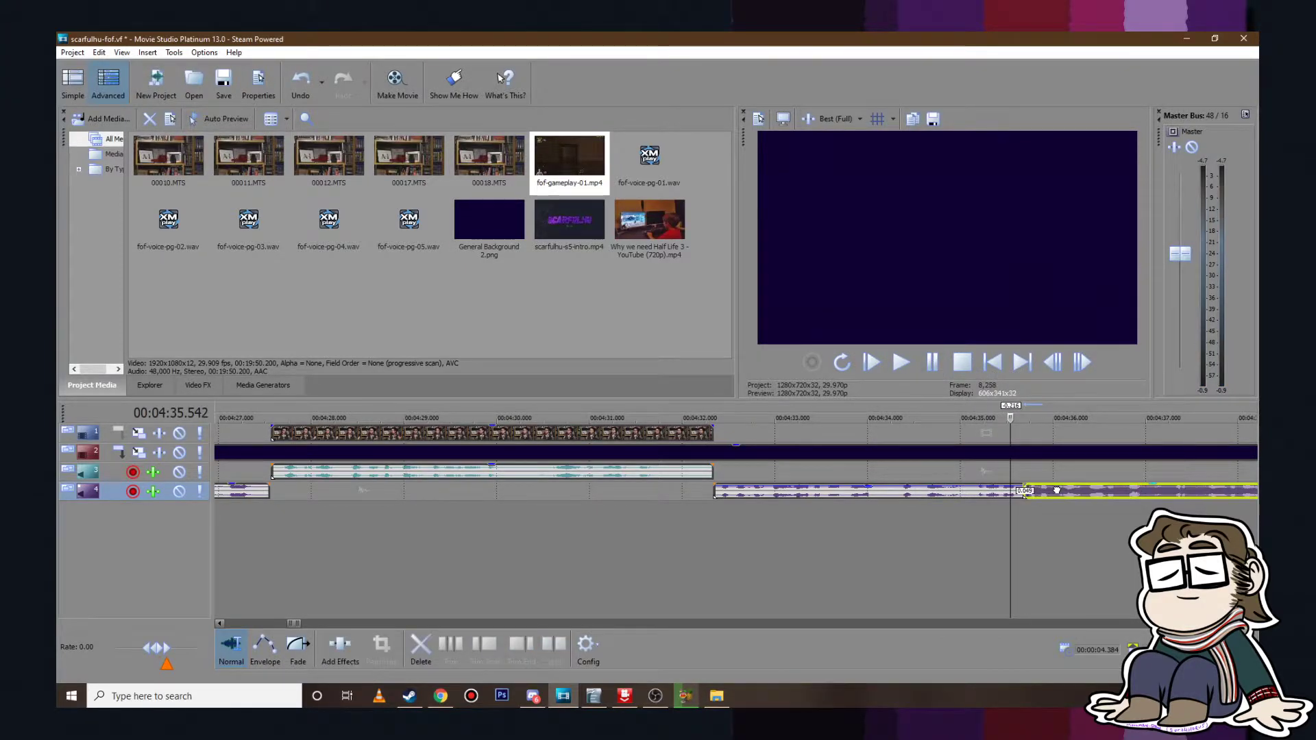
{"action": "left_click", "coordinate": [912, 361]}
{"action": "scroll", "coordinate": [966, 431], "scroll_direction": "down", "scroll_amount": 4}
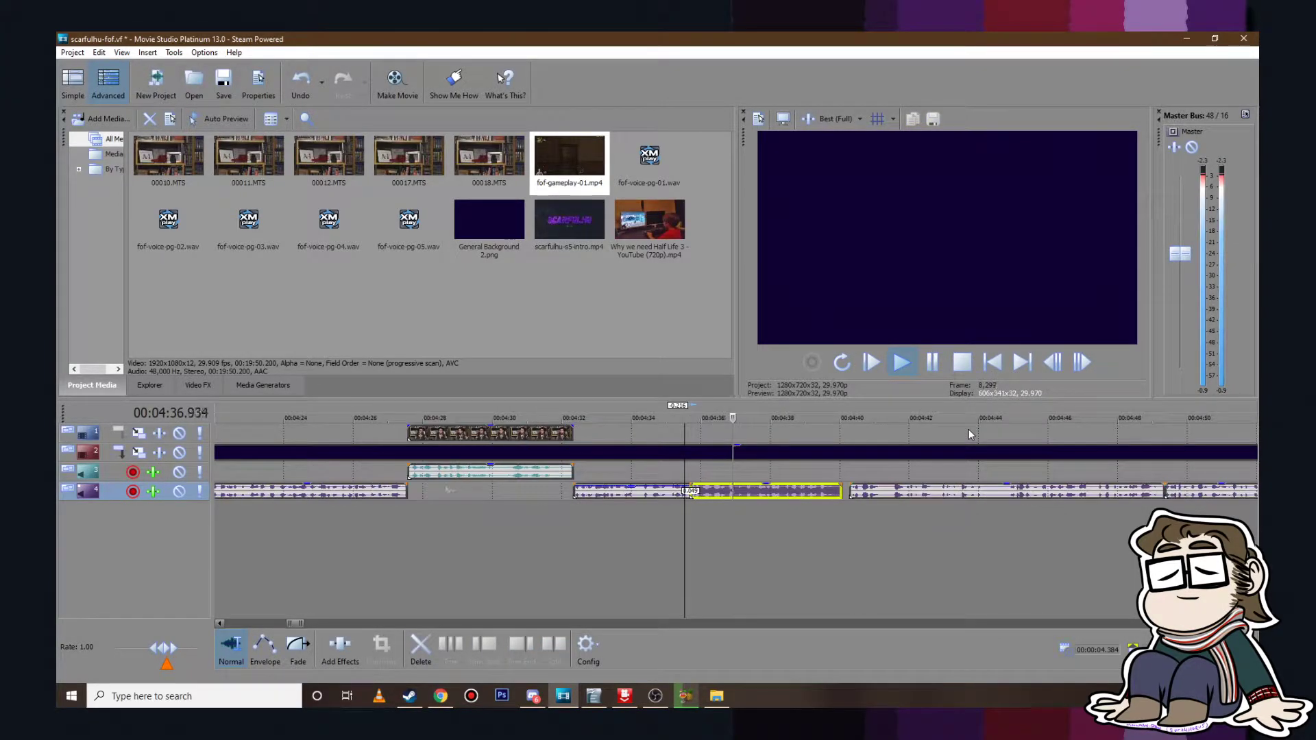
{"action": "left_click", "coordinate": [930, 363]}
Step: Move the third narration clip earlier against the second, starting at about 4:40, and play it to about 4:44.6
{"action": "scroll", "coordinate": [888, 495], "scroll_direction": "up", "scroll_amount": 5}
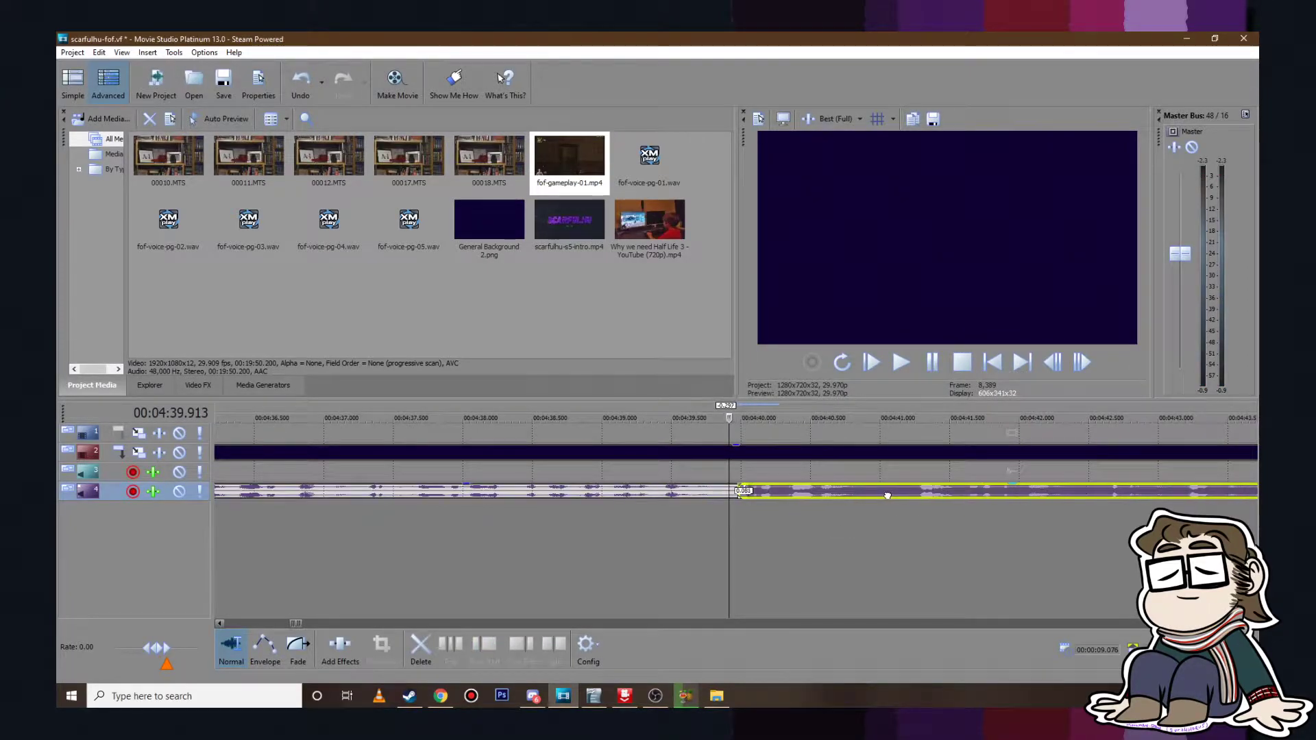
{"action": "left_click", "coordinate": [901, 362]}
{"action": "scroll", "coordinate": [932, 446], "scroll_direction": "down", "scroll_amount": 3}
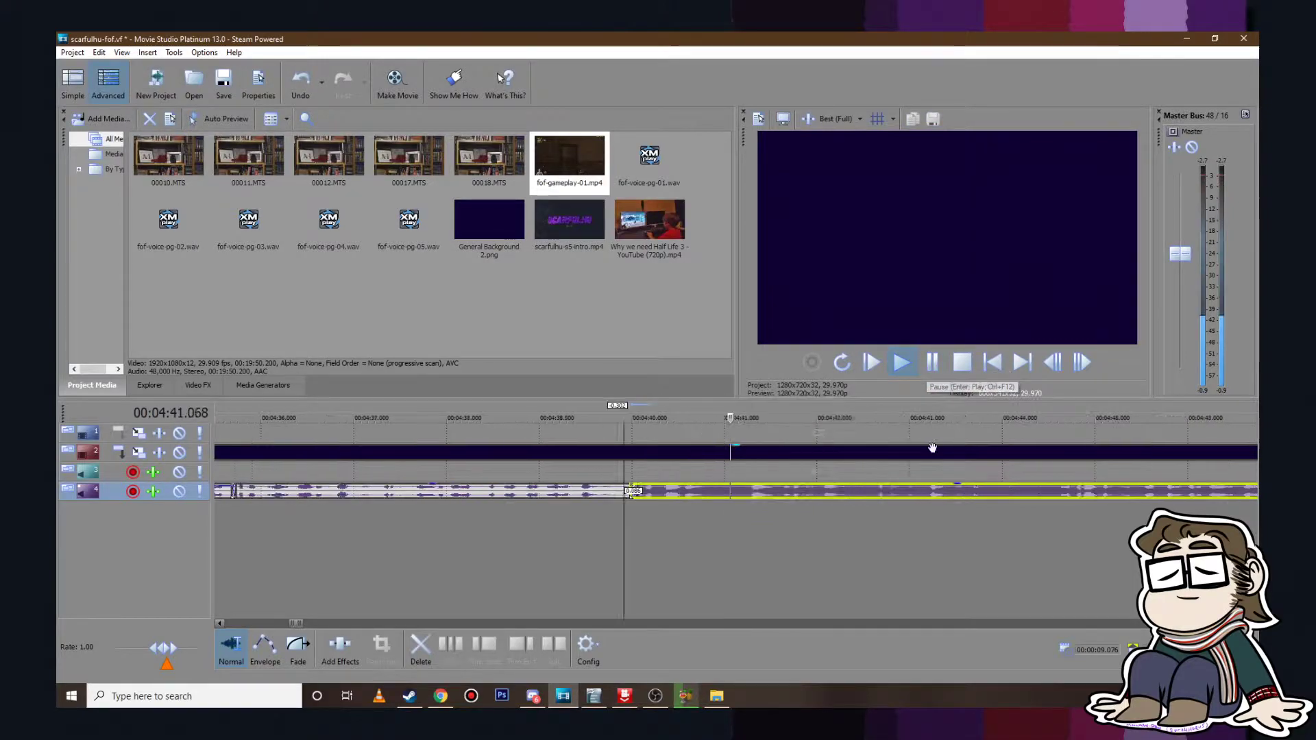
{"action": "left_click", "coordinate": [932, 362]}
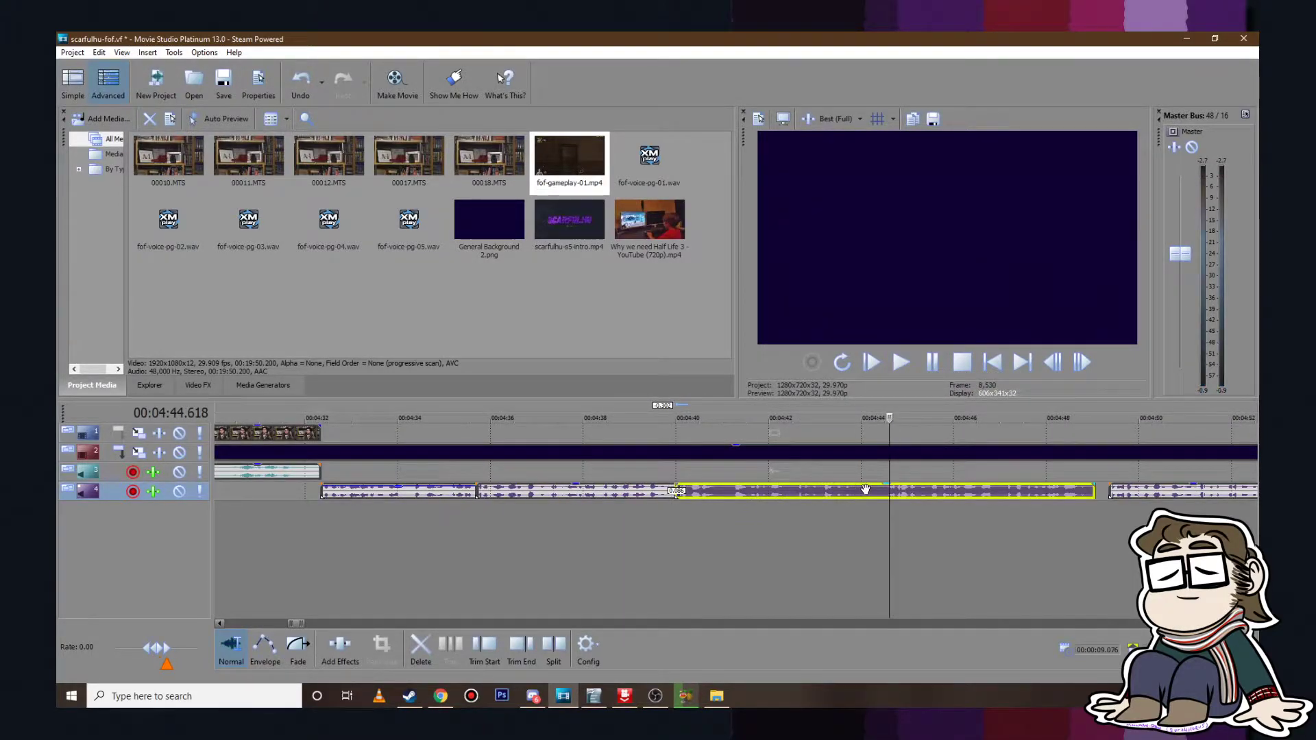
Step: Split the third narration clip near 4:44, pull its second part earlier to shorten the pause, and play the cut
{"action": "left_click", "coordinate": [866, 490]}
{"action": "key", "text": "s"}
{"action": "left_click_drag", "start_coordinate": [941, 494], "coordinate": [921, 495]}
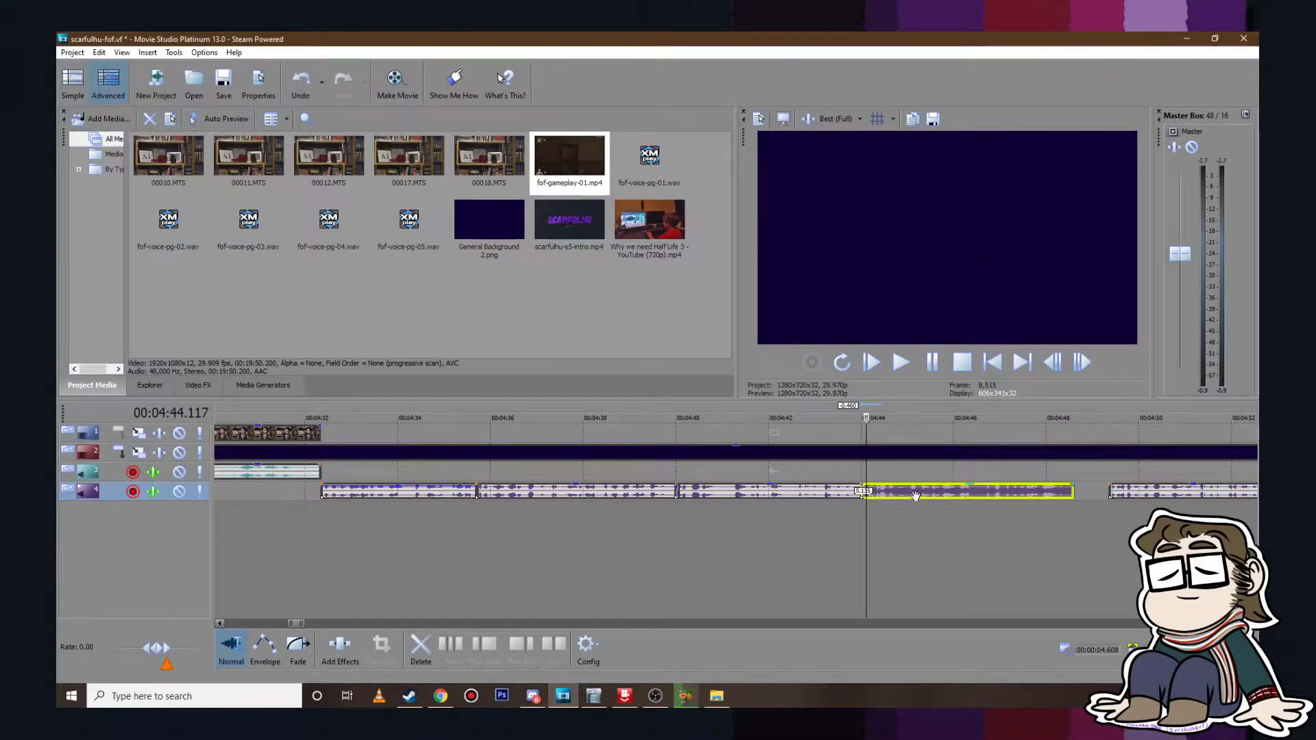
{"action": "left_click", "coordinate": [833, 452]}
{"action": "left_click", "coordinate": [911, 362]}
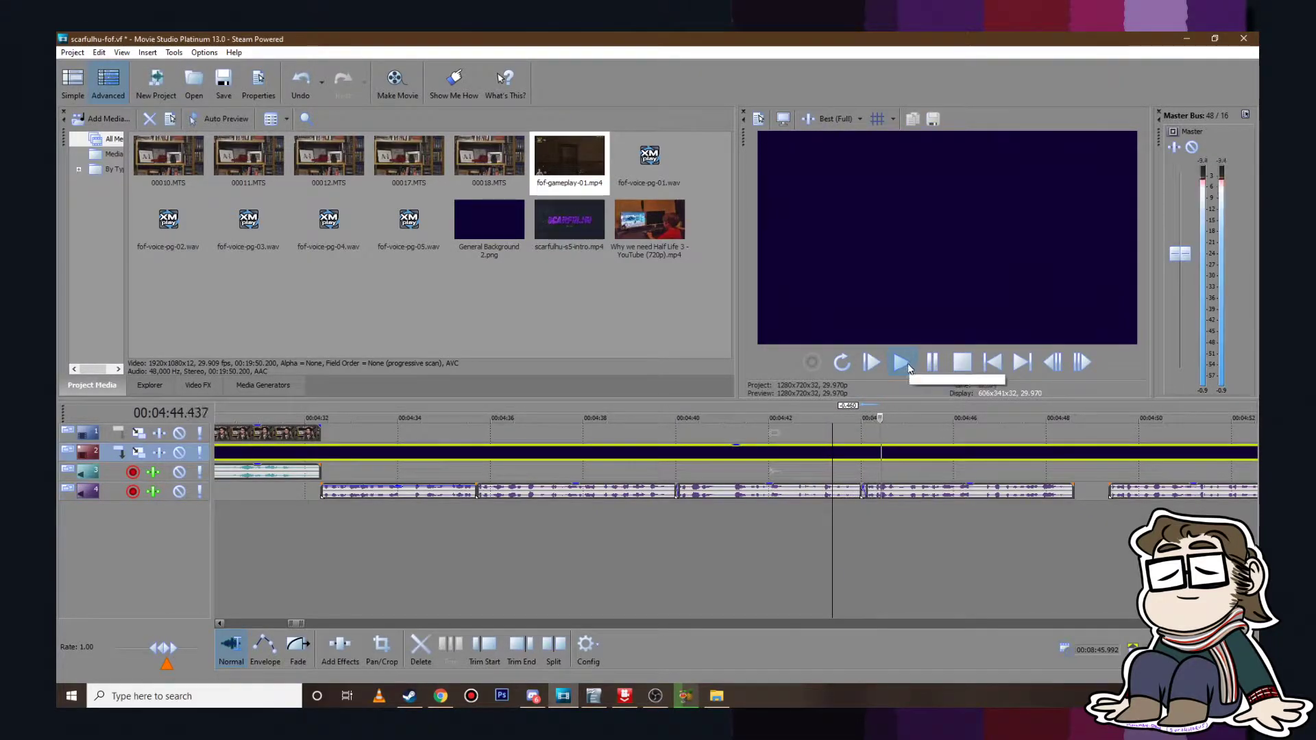
Step: Move the second part further over the first to crossfade them at about 4:44, and replay from 4:43.8
{"action": "scroll", "coordinate": [772, 474], "scroll_direction": "up", "scroll_amount": 3}
{"action": "key", "text": "Return"}
{"action": "left_click_drag", "start_coordinate": [695, 495], "coordinate": [680, 495]}
{"action": "left_click", "coordinate": [595, 470]}
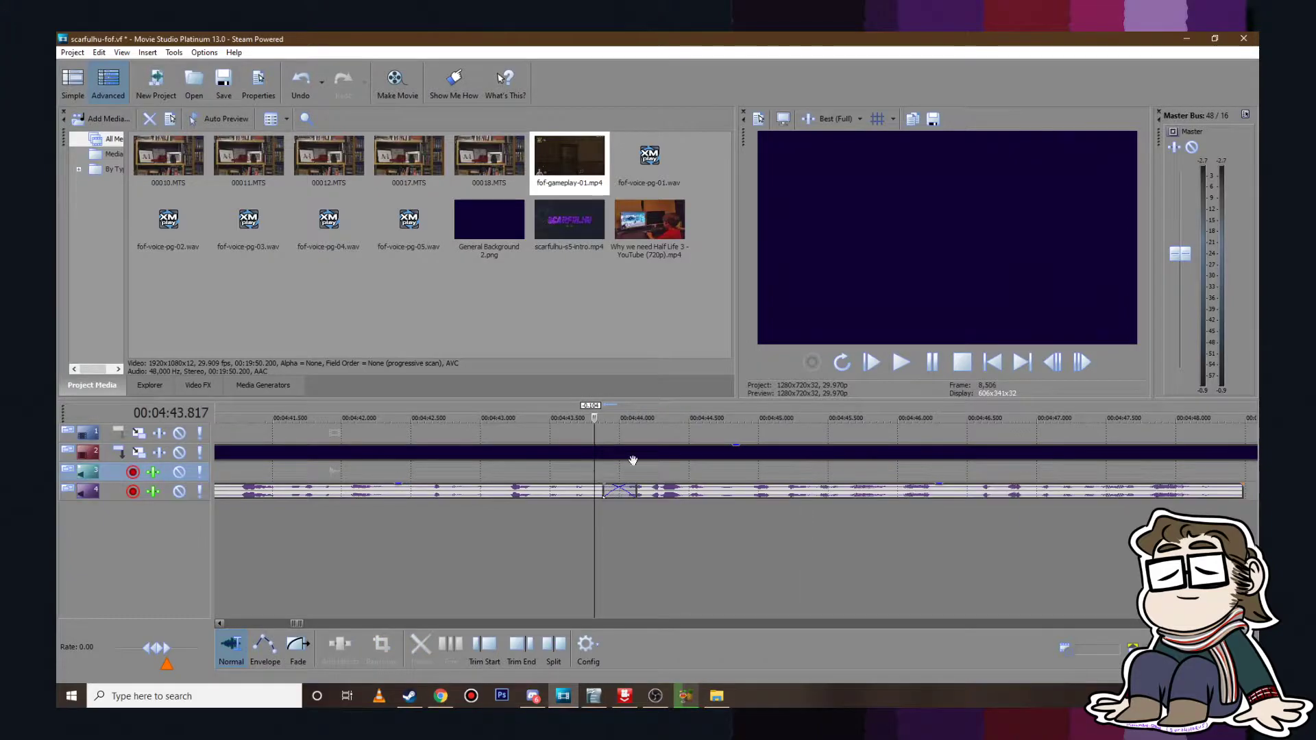
{"action": "left_click", "coordinate": [913, 361]}
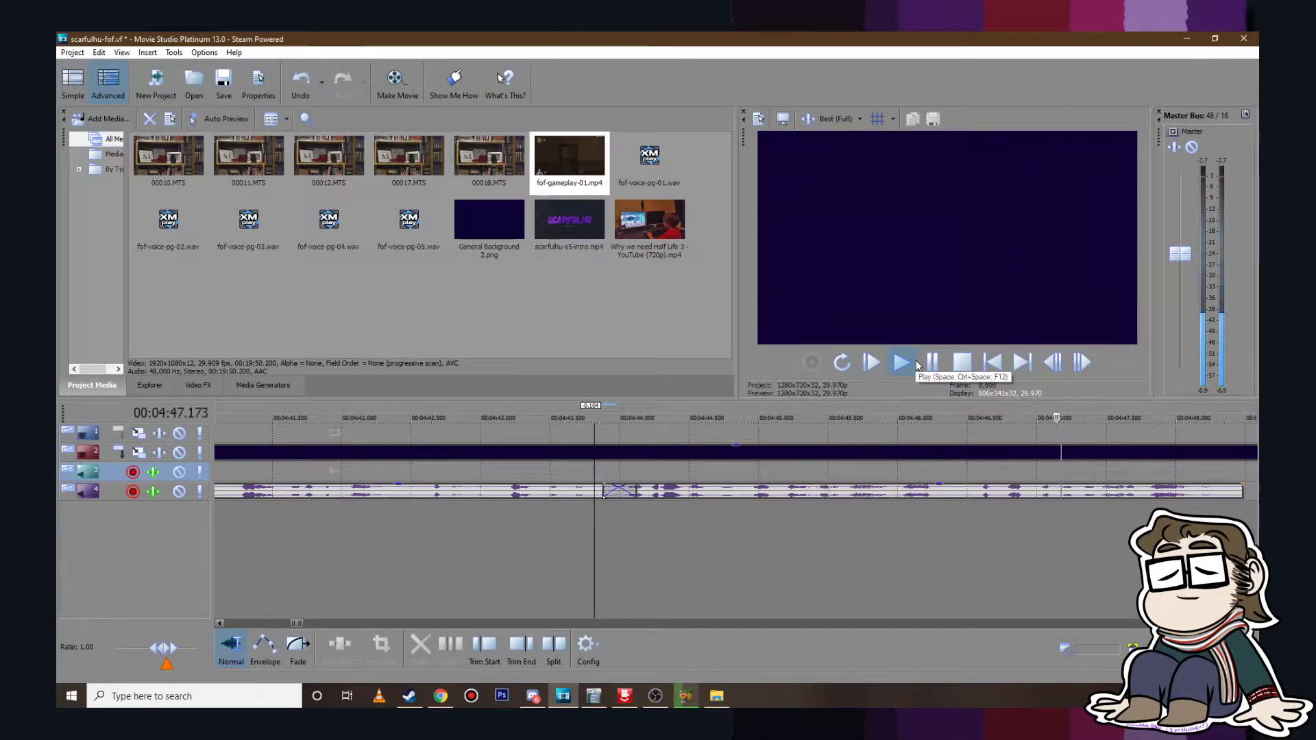
{"action": "left_click", "coordinate": [932, 362]}
Step: Close the gap before the narration clip at about 4:49 by moving it to about 4:48.4, and play the join
{"action": "scroll", "coordinate": [864, 455], "scroll_direction": "down", "scroll_amount": 3}
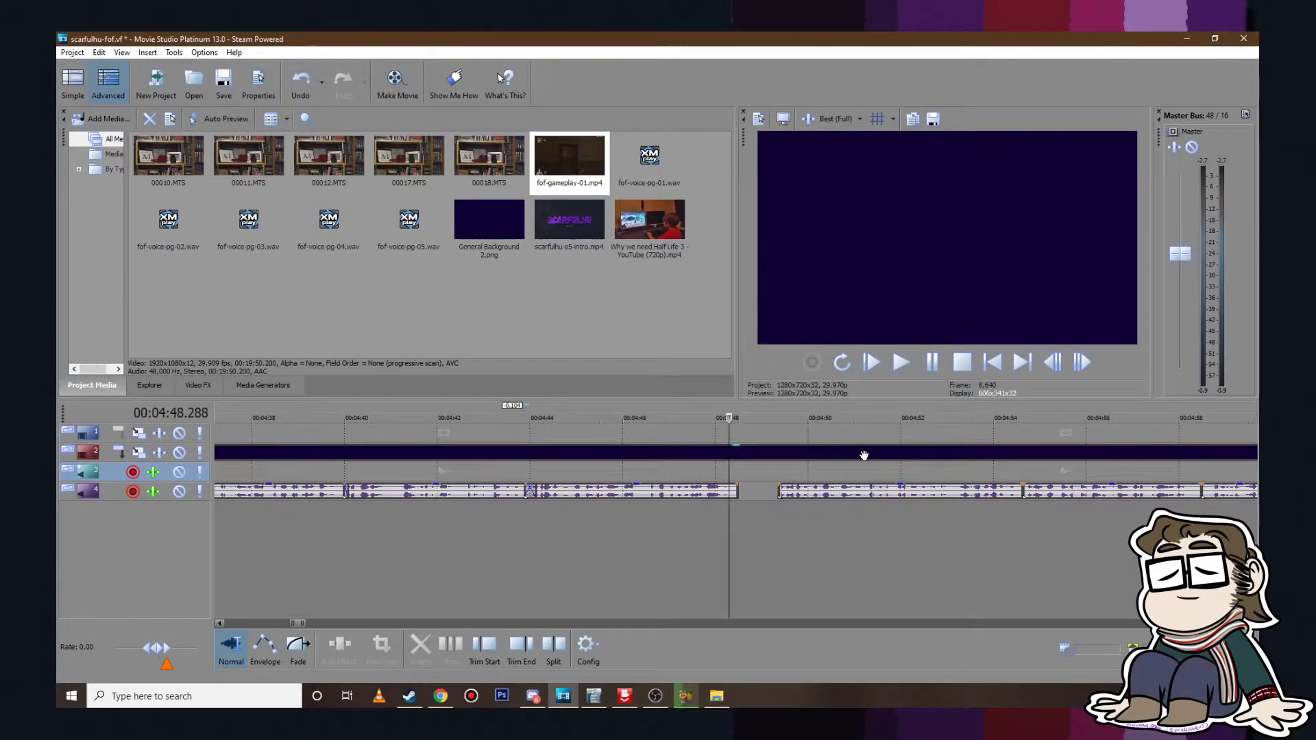
{"action": "left_click_drag", "start_coordinate": [869, 488], "coordinate": [817, 489]}
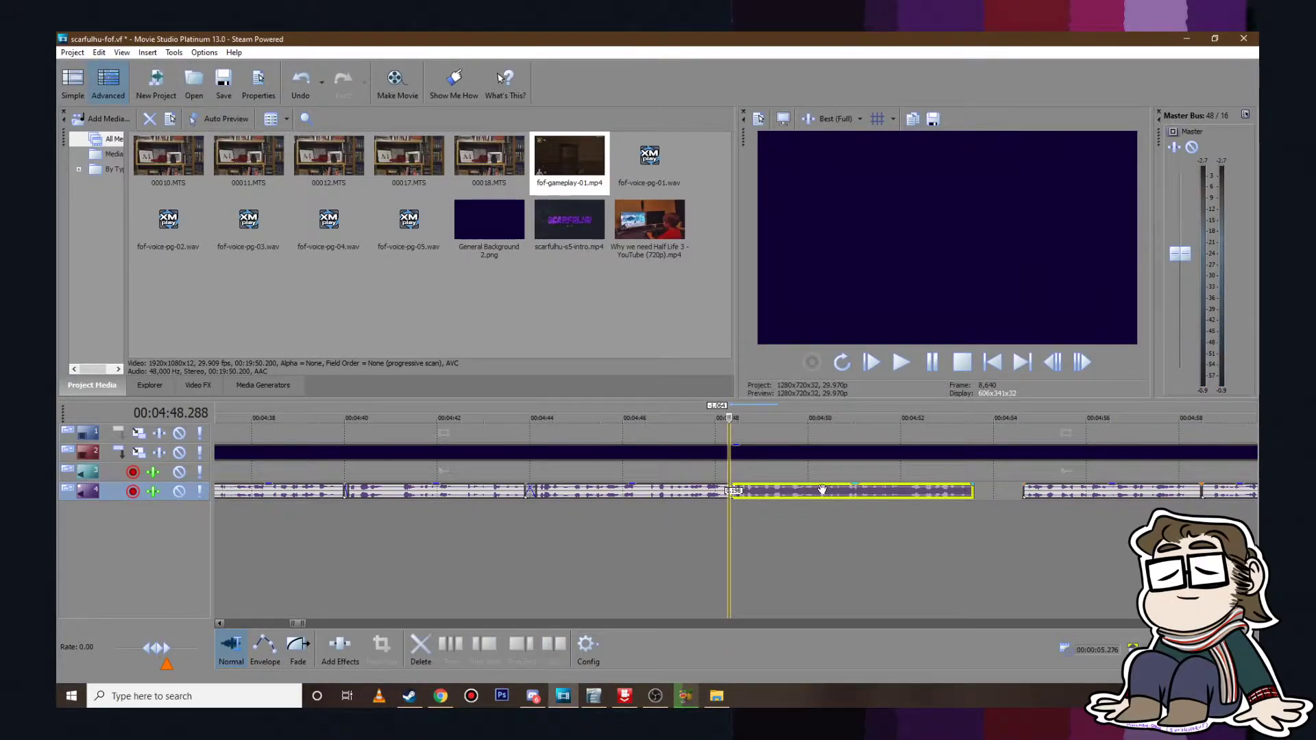
{"action": "left_click", "coordinate": [900, 362]}
{"action": "left_click", "coordinate": [929, 366]}
Step: Fine-tune the join between the narration clips at about 4:48.4 and replay to near 4:53.6
{"action": "scroll", "coordinate": [689, 491], "scroll_direction": "up", "scroll_amount": 3}
{"action": "mouse_move", "coordinate": [632, 498]}
{"action": "left_mouse_down"}
{"action": "mouse_move", "coordinate": [675, 498]}
{"action": "mouse_move", "coordinate": [630, 494]}
{"action": "left_mouse_up"}
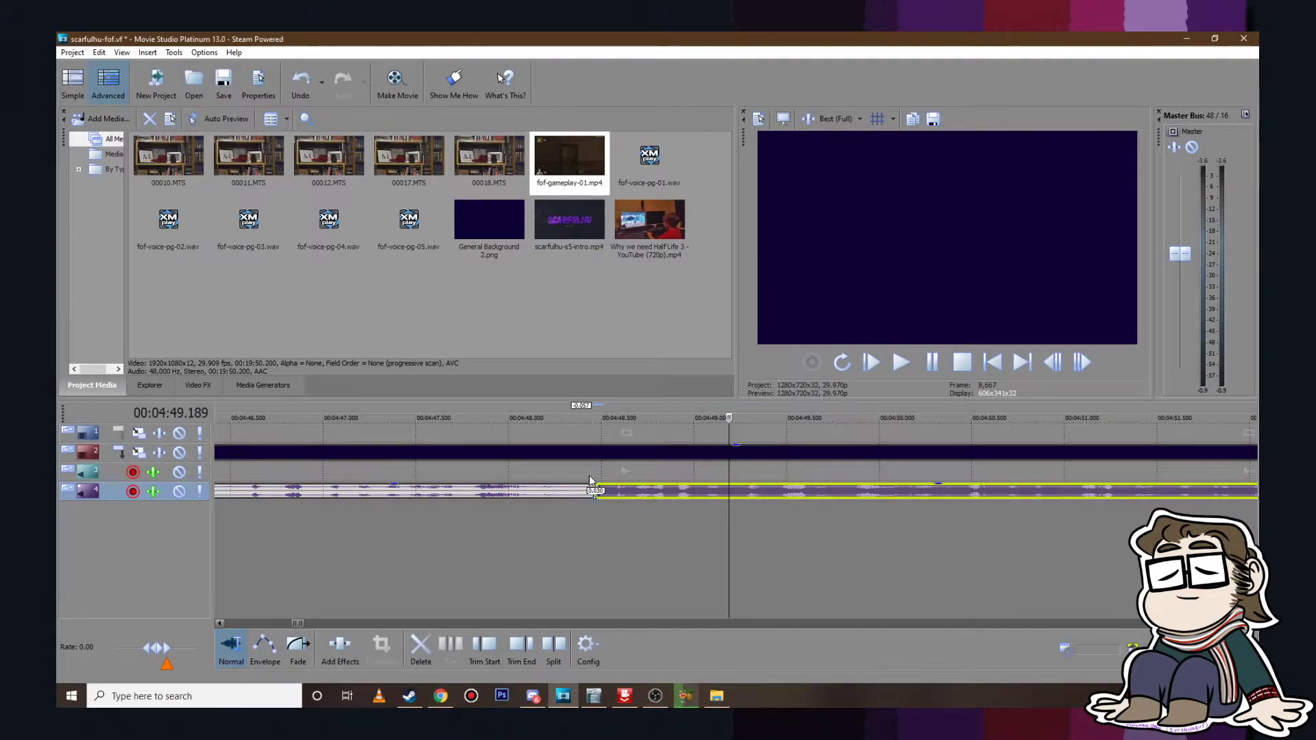
{"action": "left_click", "coordinate": [592, 473]}
{"action": "left_click", "coordinate": [901, 362]}
{"action": "scroll", "coordinate": [958, 424], "scroll_direction": "down", "scroll_amount": 3}
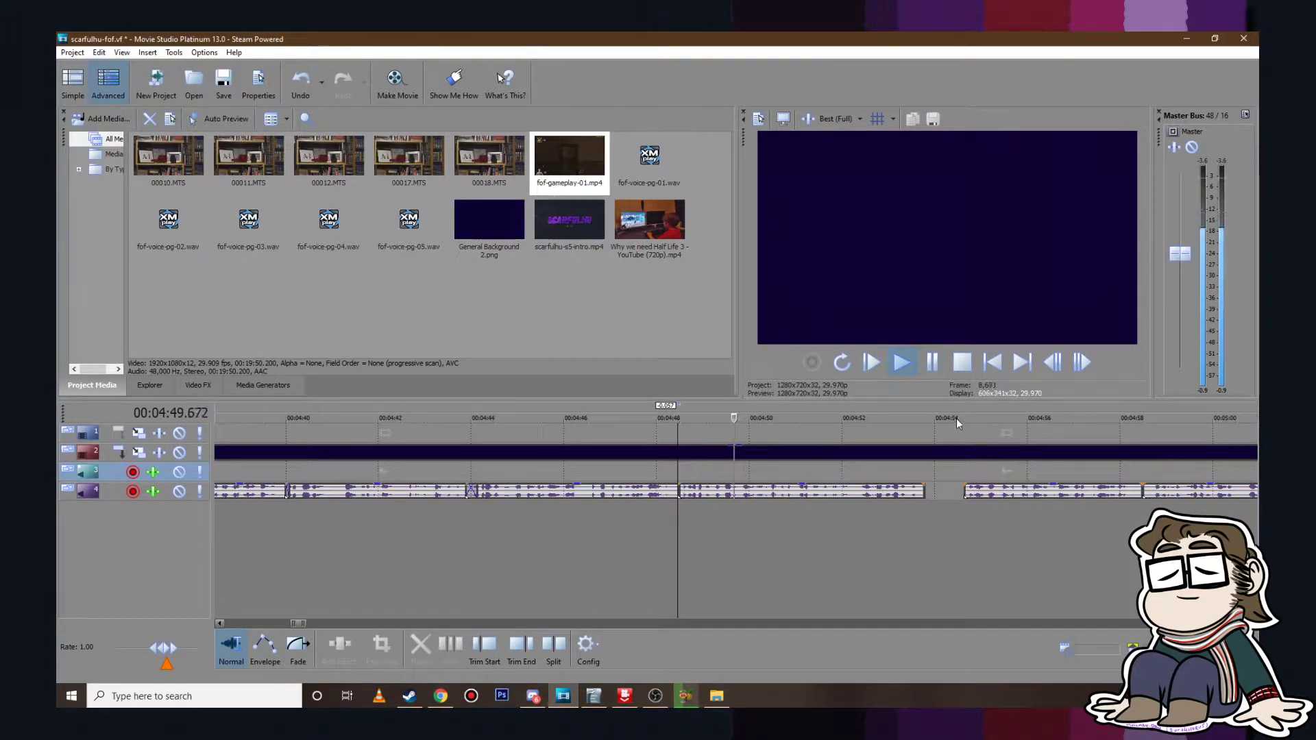
{"action": "left_click", "coordinate": [933, 362]}
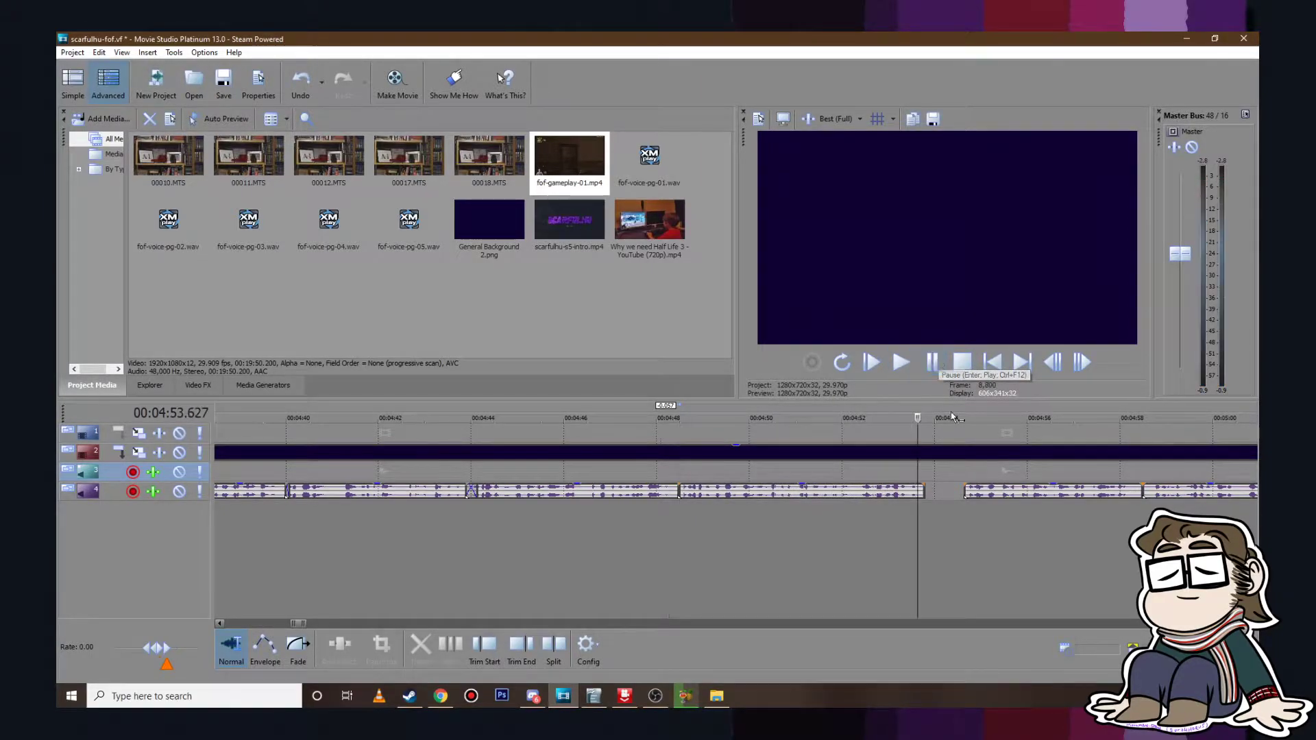
Step: Move the second-to-last narration clip of the group earlier to about 4:53.7 and play it to near its end
{"action": "scroll", "coordinate": [902, 503], "scroll_direction": "up", "scroll_amount": 3}
{"action": "left_click_drag", "start_coordinate": [911, 494], "coordinate": [777, 495]}
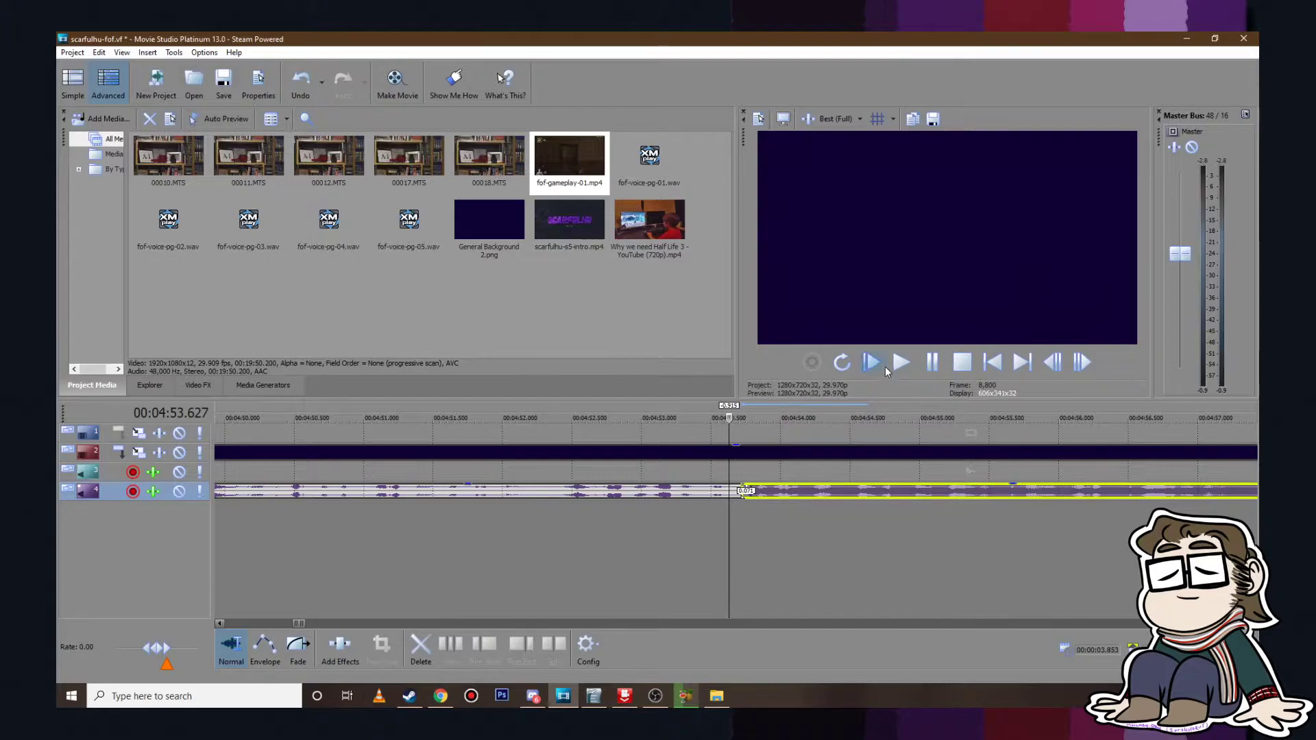
{"action": "left_click", "coordinate": [901, 362]}
{"action": "scroll", "coordinate": [890, 471], "scroll_direction": "down", "scroll_amount": 4}
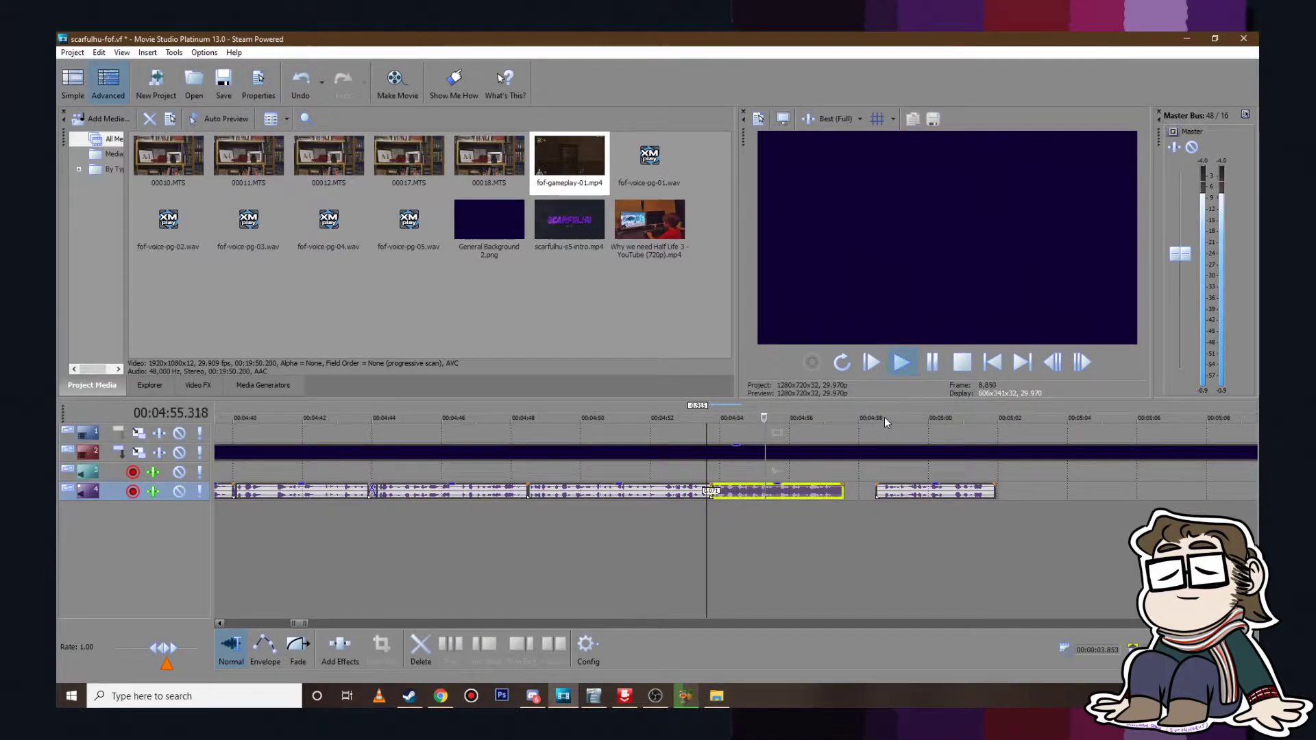
{"action": "left_click", "coordinate": [934, 361]}
Step: Move the last narration clip of the group earlier to about 4:57.4, slightly overlapping the previous clip, and play it
{"action": "scroll", "coordinate": [951, 500], "scroll_direction": "up", "scroll_amount": 4}
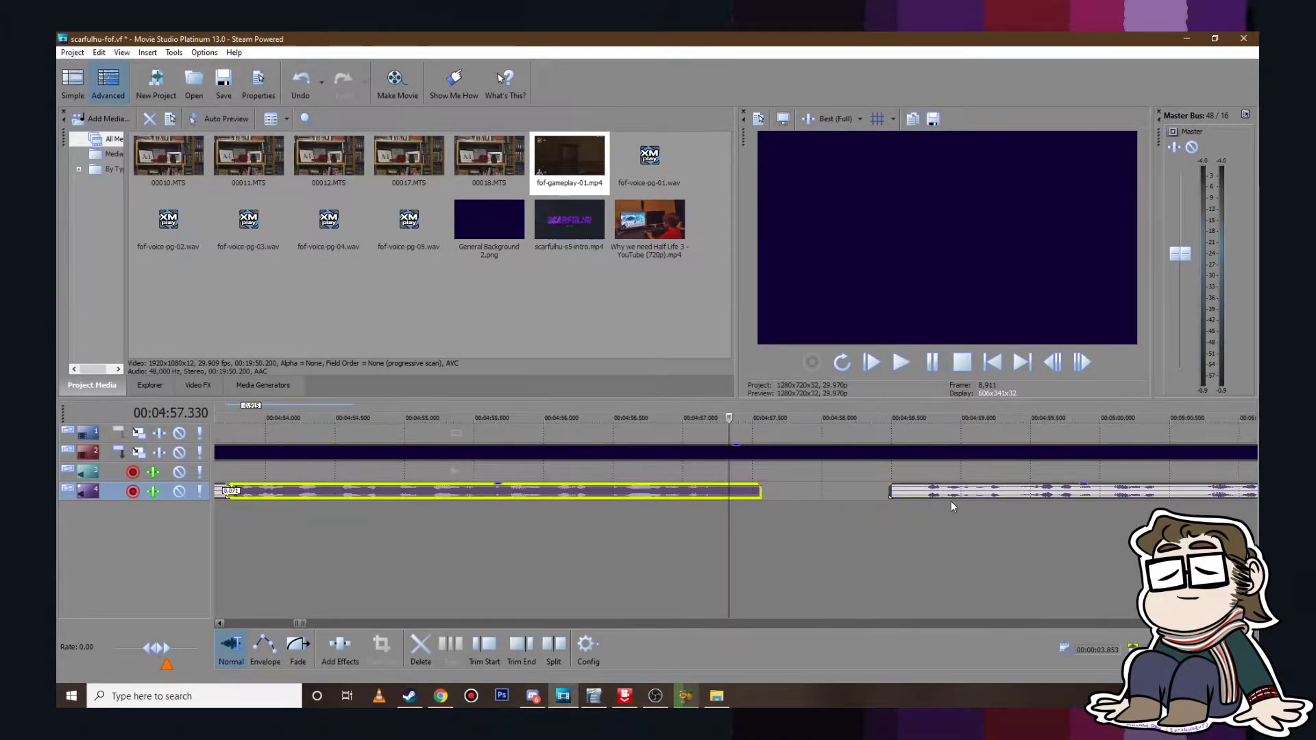
{"action": "left_click", "coordinate": [916, 356]}
{"action": "scroll", "coordinate": [936, 521], "scroll_direction": "down", "scroll_amount": 8}
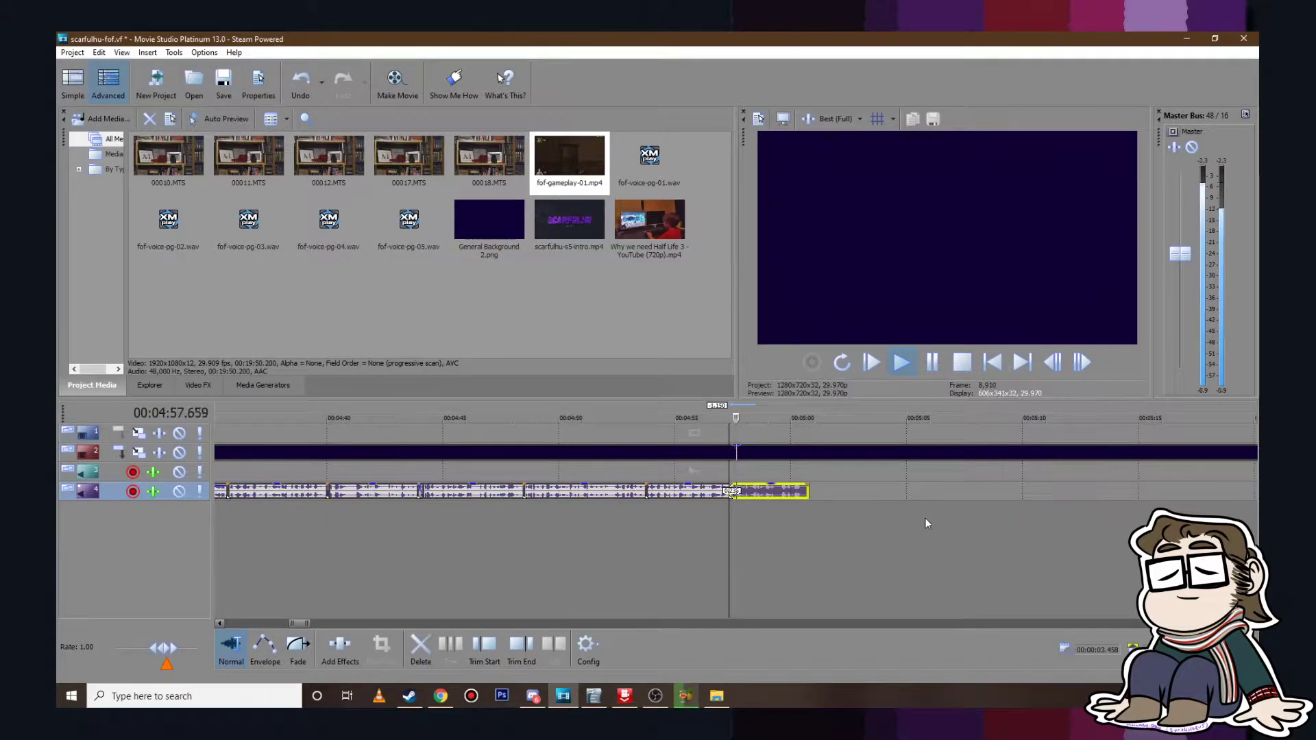
{"action": "scroll", "coordinate": [884, 492], "scroll_direction": "up", "scroll_amount": 2}
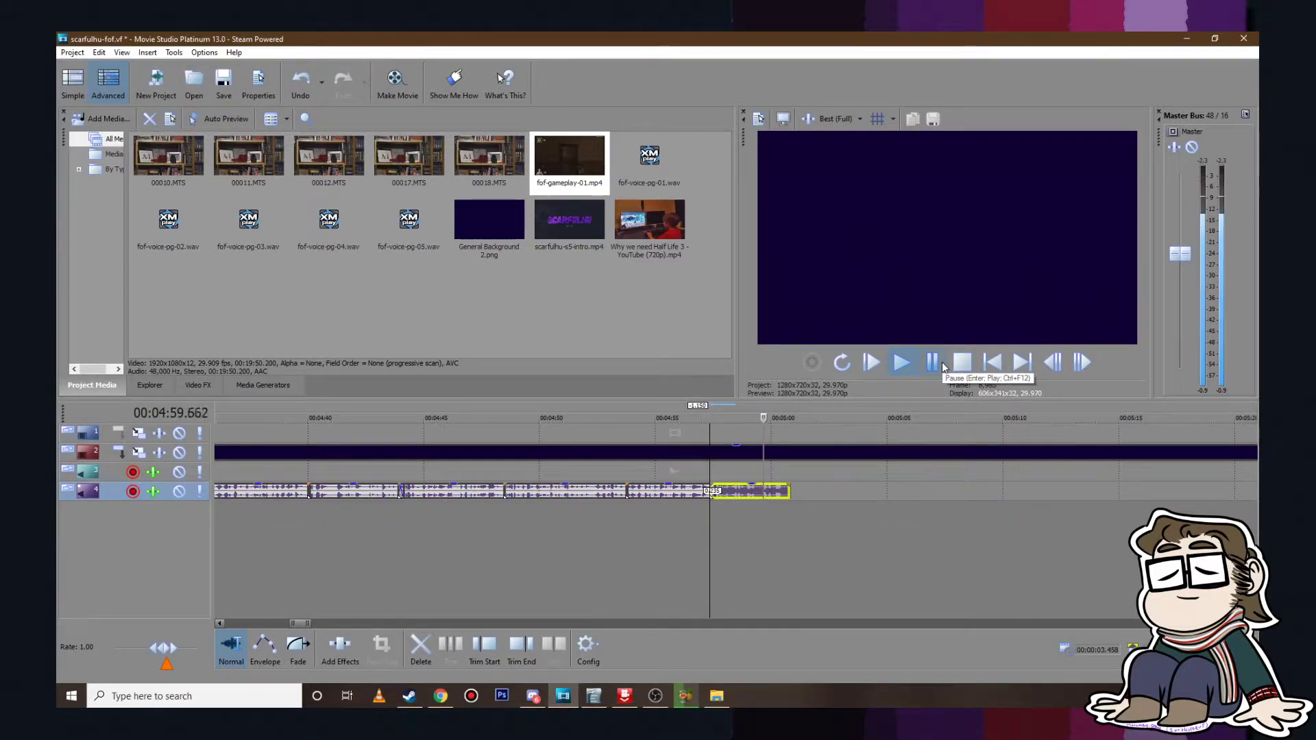
{"action": "left_click", "coordinate": [940, 364]}
Step: Trim the end of the last narration clip to about 5:00.7 and play its ending
{"action": "scroll", "coordinate": [825, 500], "scroll_direction": "up", "scroll_amount": 6}
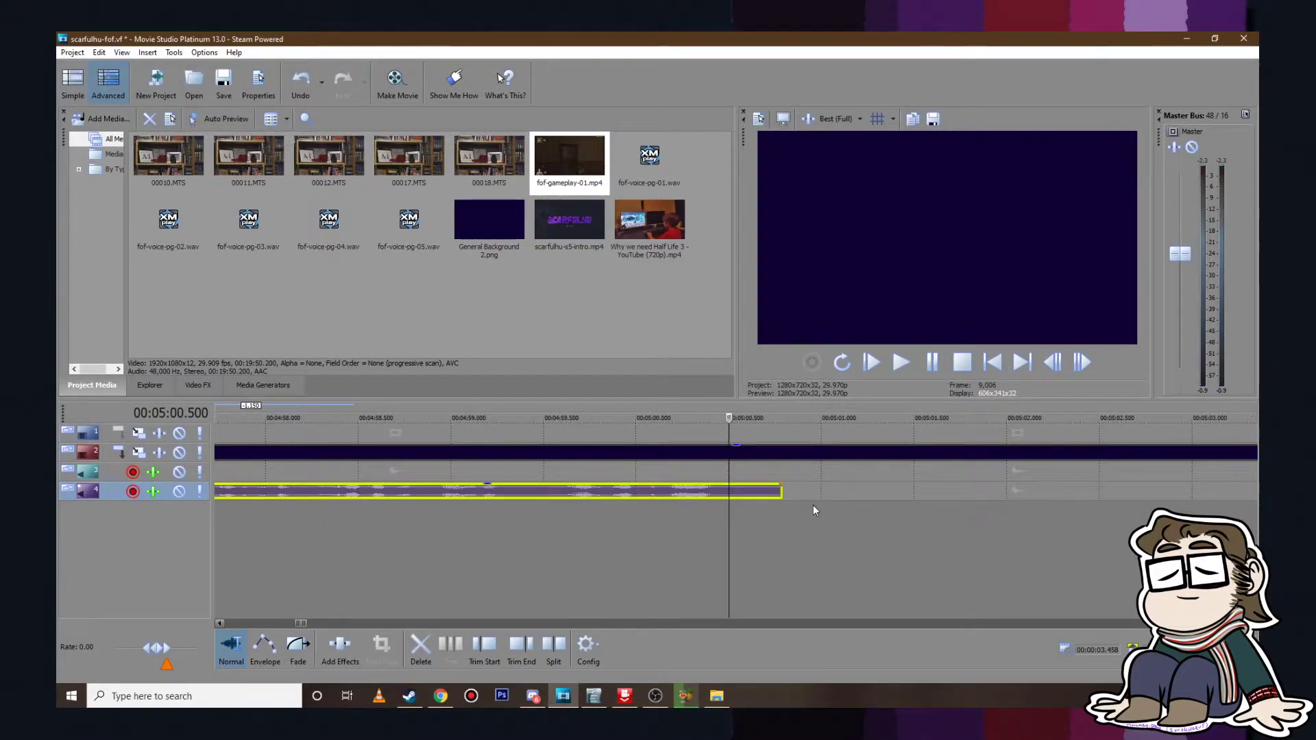
{"action": "left_click", "coordinate": [706, 472]}
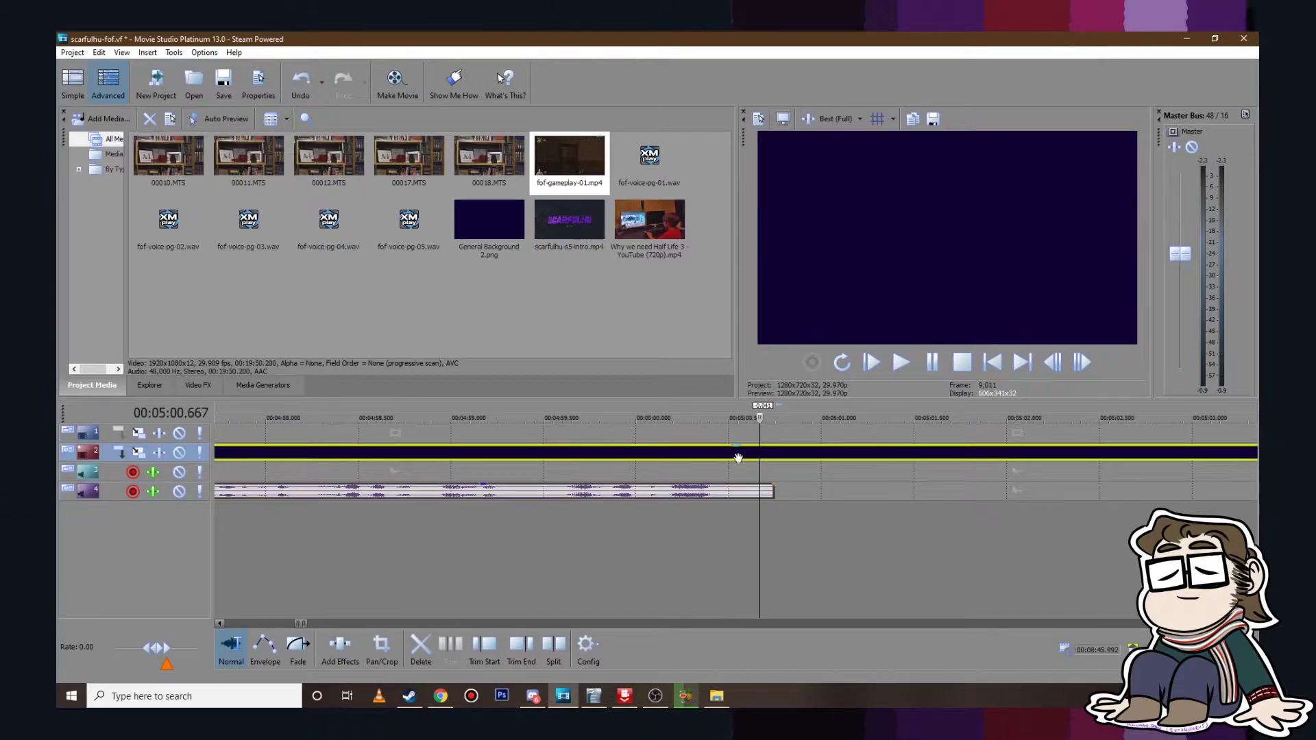
{"action": "left_click", "coordinate": [902, 367]}
{"action": "left_click", "coordinate": [931, 363]}
{"action": "scroll", "coordinate": [763, 507], "scroll_direction": "down", "scroll_amount": 10}
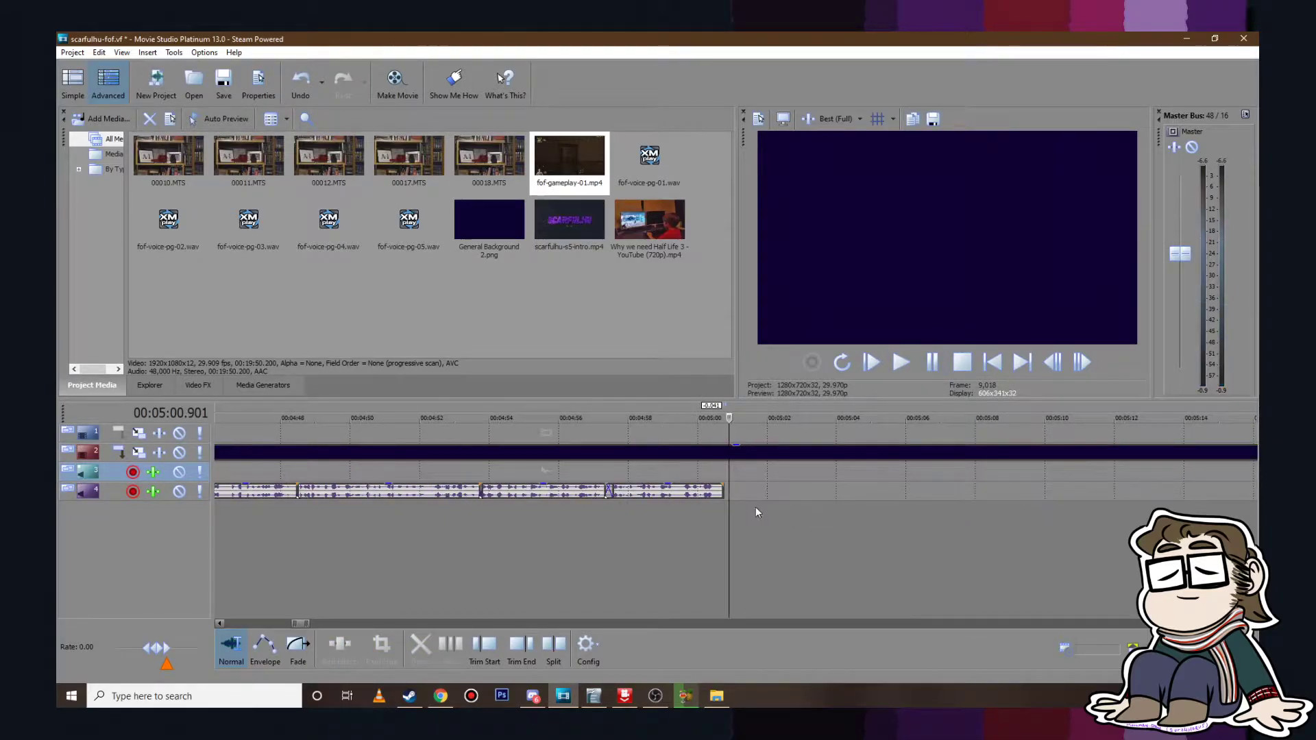
Step: Replay the tightened narration from about 4:32.3 to check the joins between its clips, pausing around 4:46
{"action": "left_click", "coordinate": [611, 542]}
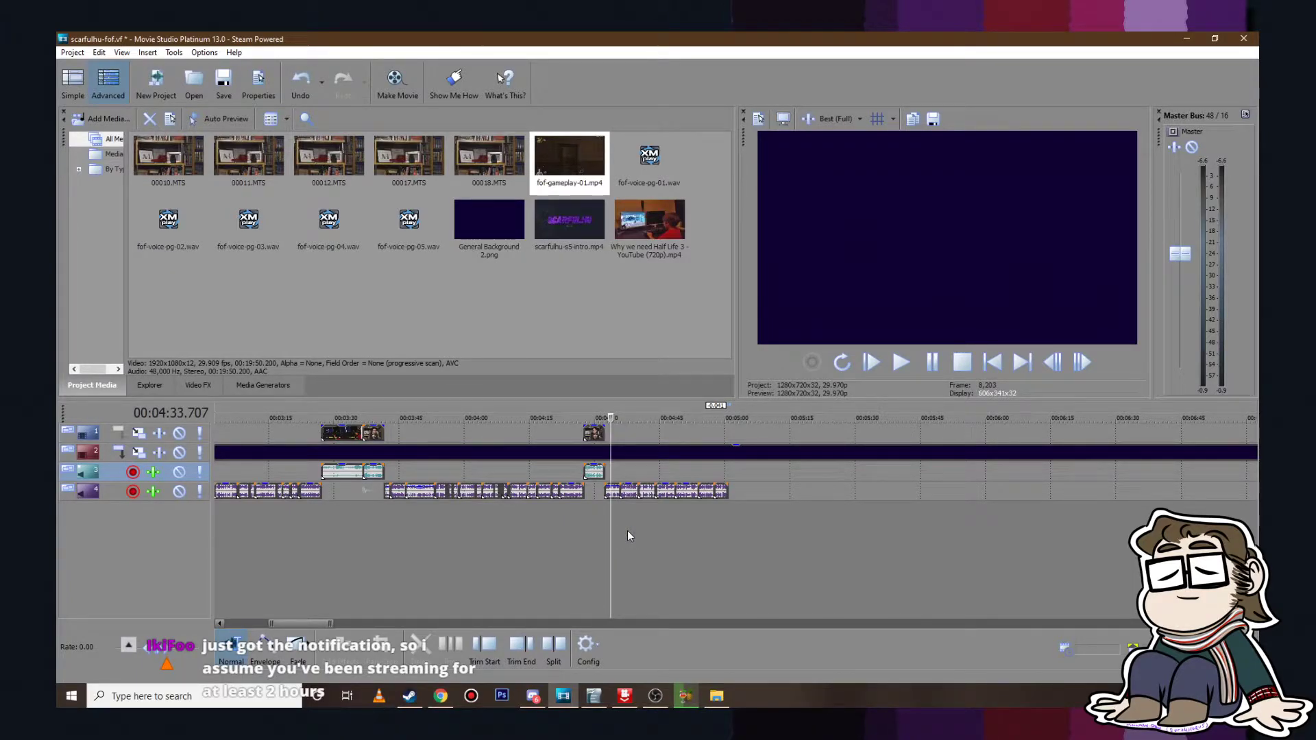
{"action": "left_click_drag", "start_coordinate": [610, 530], "coordinate": [604, 530]}
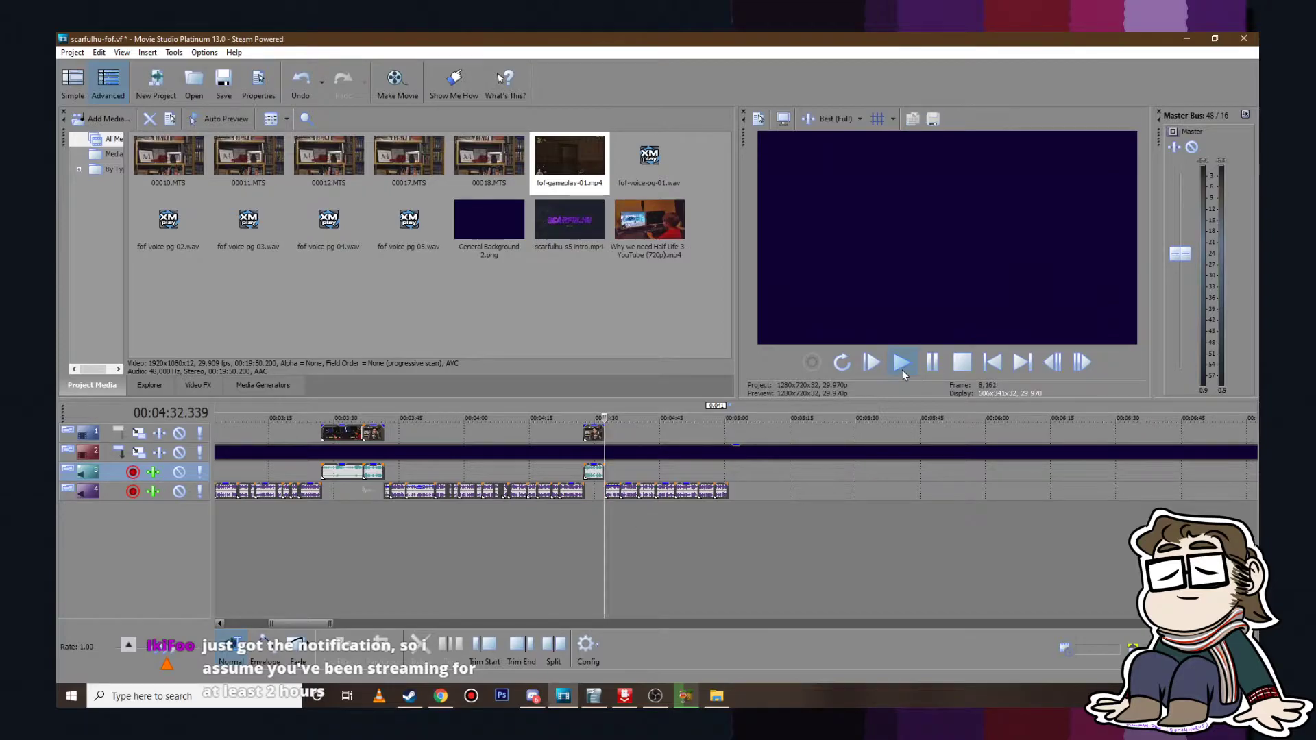
{"action": "left_click", "coordinate": [902, 370]}
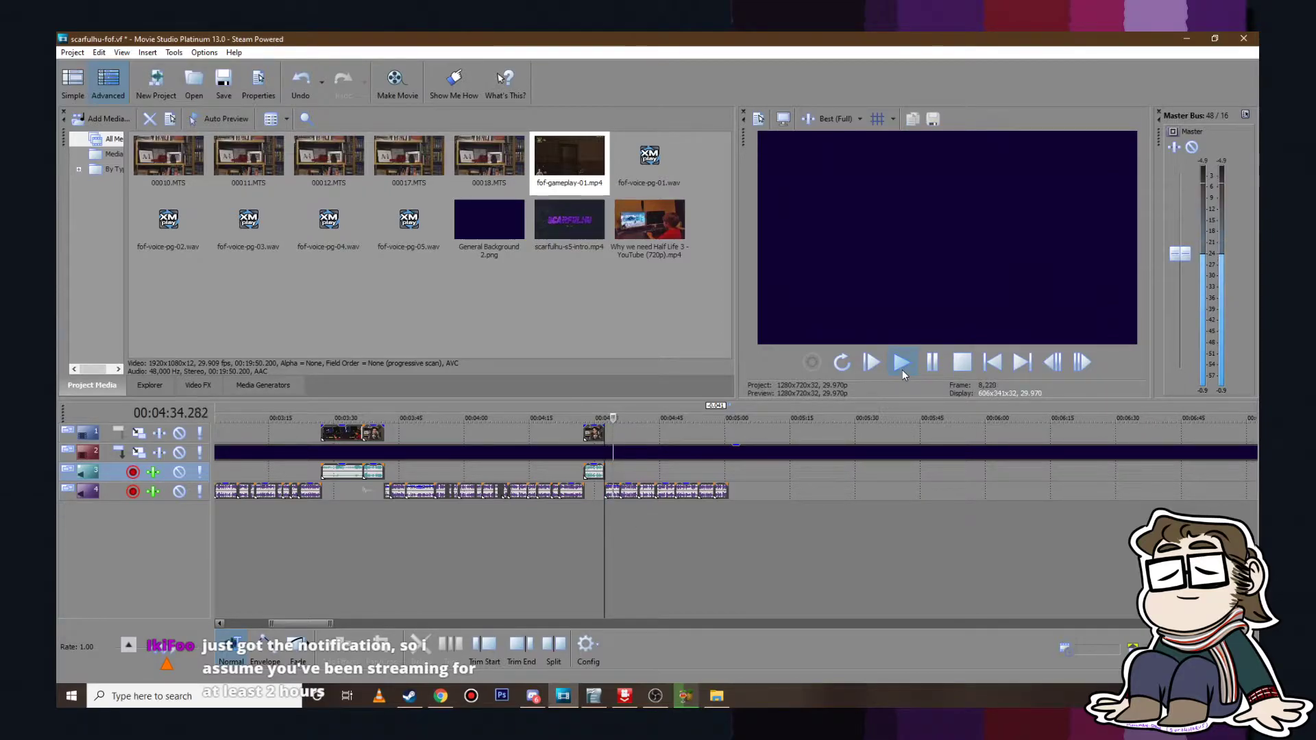
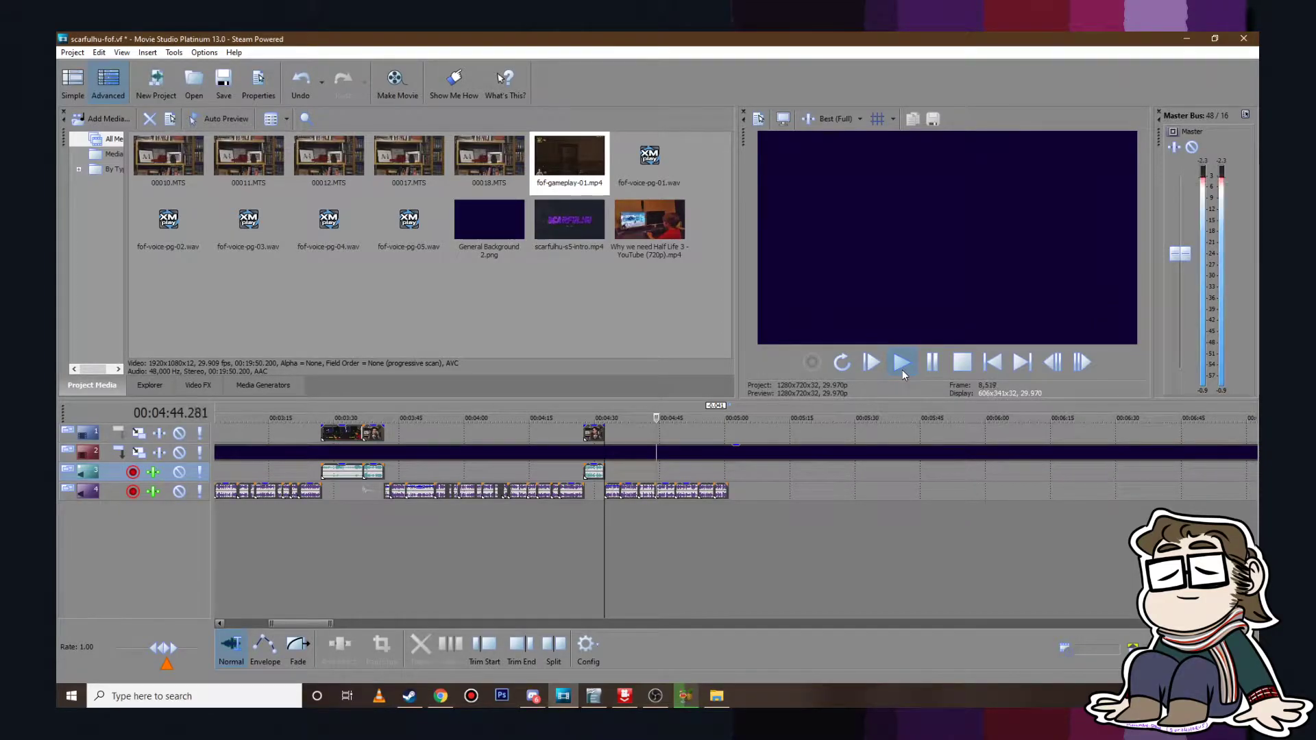
{"action": "left_click", "coordinate": [931, 363]}
{"action": "scroll", "coordinate": [762, 502], "scroll_direction": "up", "scroll_amount": 3}
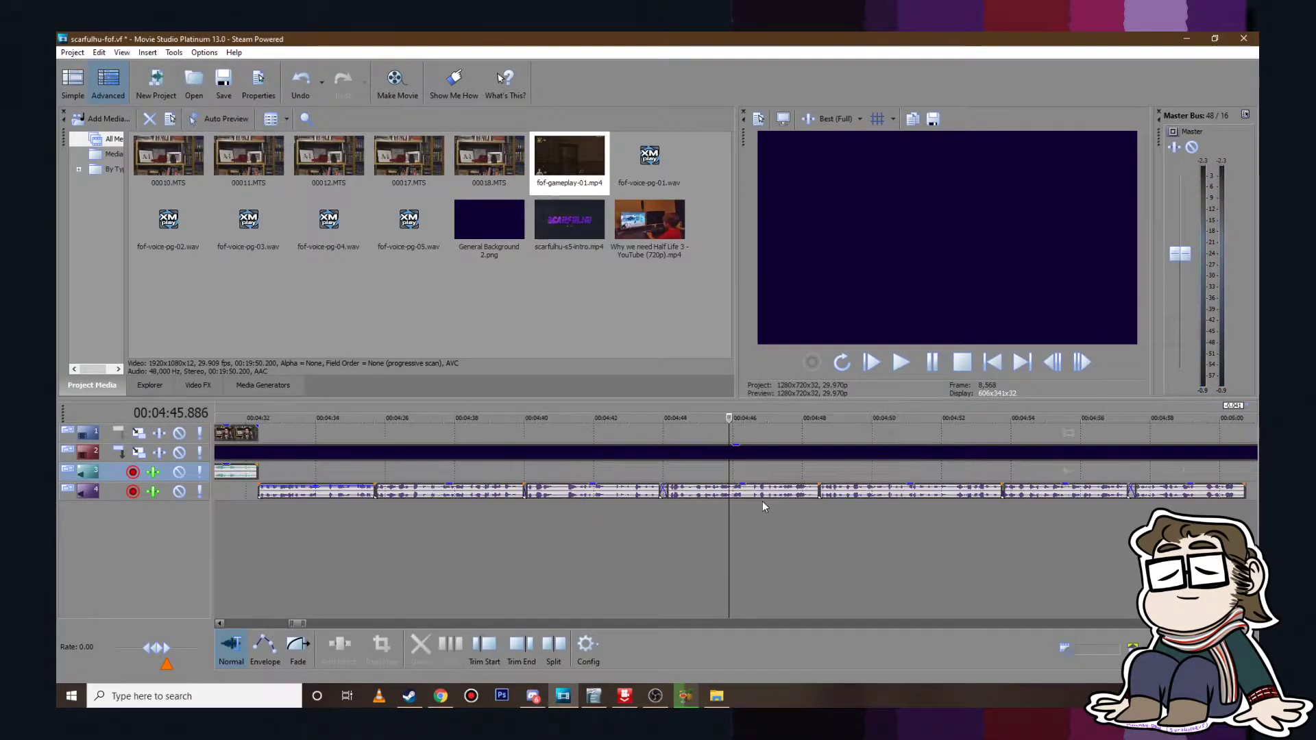
{"action": "left_click", "coordinate": [915, 367]}
{"action": "scroll", "coordinate": [852, 513], "scroll_direction": "down", "scroll_amount": 3}
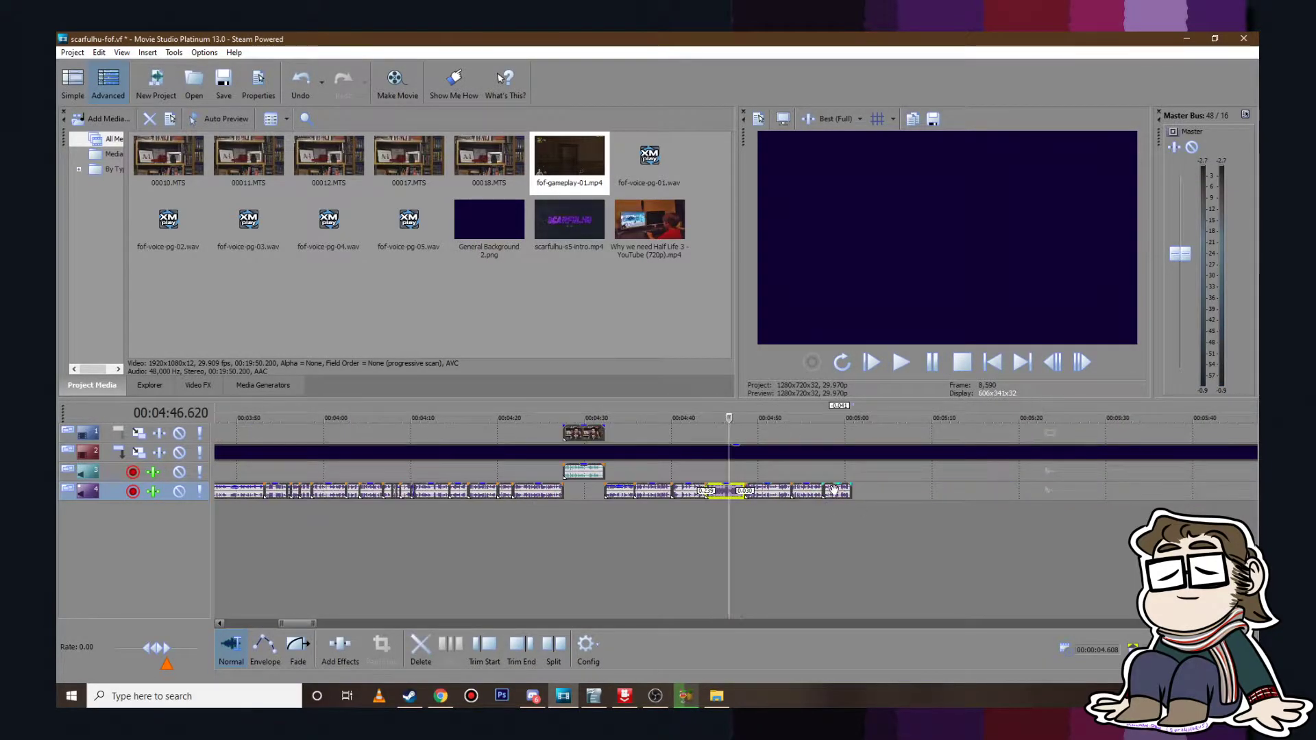
Step: Move the last four narration clips slightly earlier, starting at about 4:43.8 so they overlap the preceding clip, and play from before the join
{"action": "left_click", "coordinate": [834, 489], "text": "shift"}
{"action": "scroll", "coordinate": [646, 499], "scroll_direction": "up", "scroll_amount": 4}
{"action": "left_click_drag", "start_coordinate": [642, 493], "coordinate": [618, 493]}
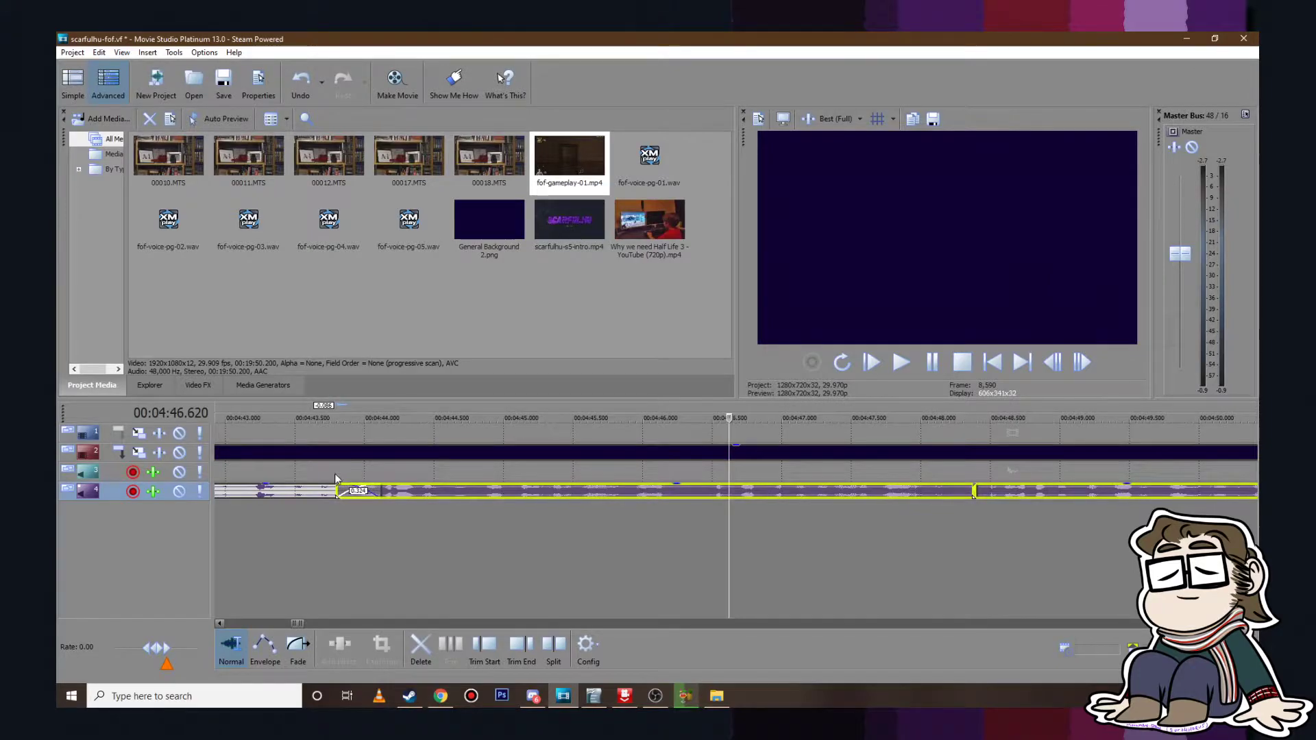
{"action": "scroll", "coordinate": [569, 483], "scroll_direction": "down", "scroll_amount": 4}
{"action": "left_click", "coordinate": [499, 450]}
{"action": "left_click", "coordinate": [904, 363]}
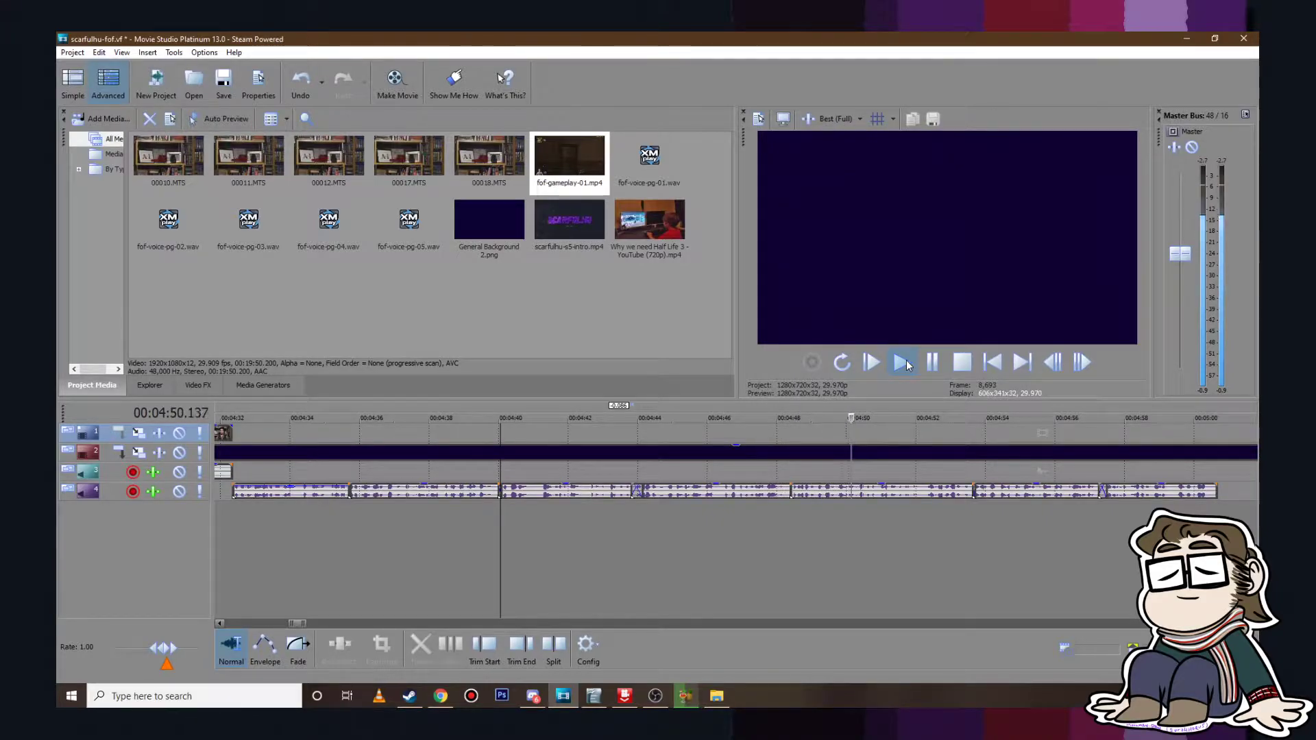
{"action": "left_click", "coordinate": [932, 362]}
Step: Try moving the narration clips that follow the join near 4:48.4 earlier, play the join, and undo the shift
{"action": "left_click", "coordinate": [782, 454]}
{"action": "scroll", "coordinate": [808, 464], "scroll_direction": "up", "scroll_amount": 4}
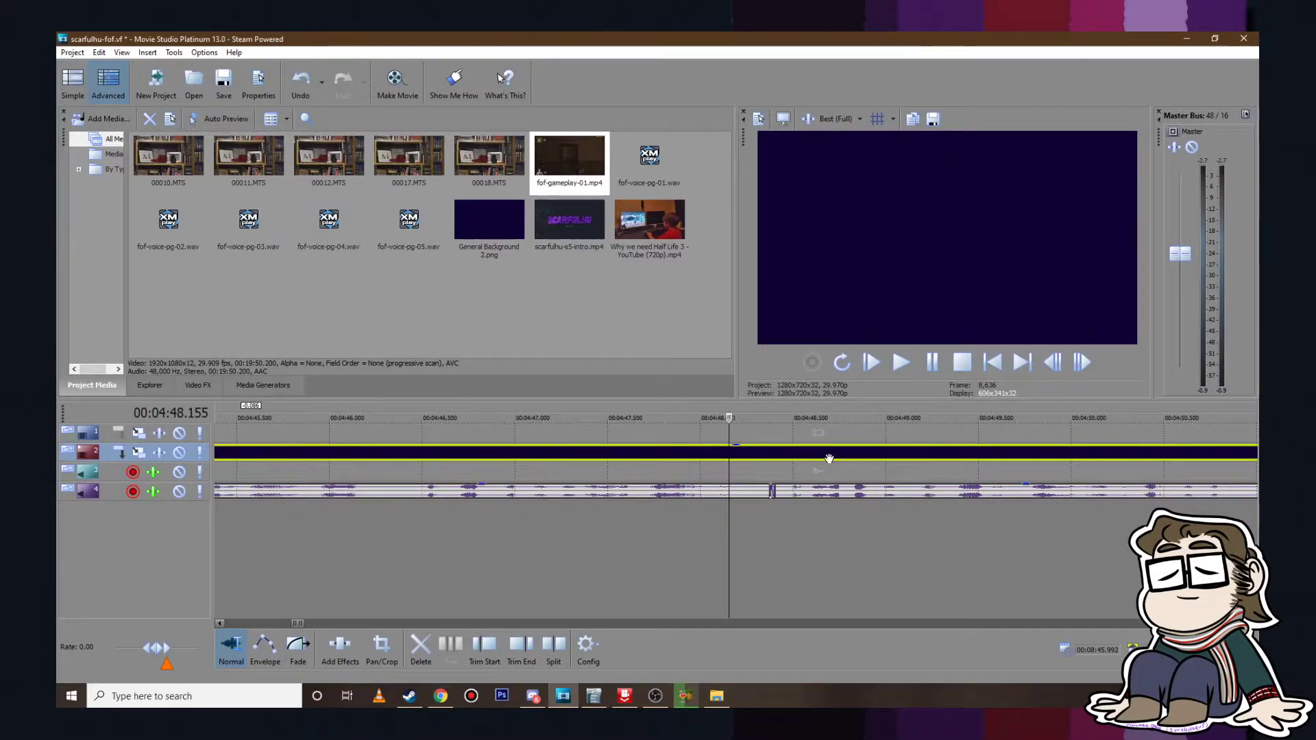
{"action": "key", "text": "space"}
{"action": "left_click", "coordinate": [929, 369]}
{"action": "left_click_drag", "start_coordinate": [773, 494], "coordinate": [824, 491]}
{"action": "scroll", "coordinate": [788, 493], "scroll_direction": "down", "scroll_amount": 2}
{"action": "scroll", "coordinate": [825, 491], "scroll_direction": "down", "scroll_amount": 4}
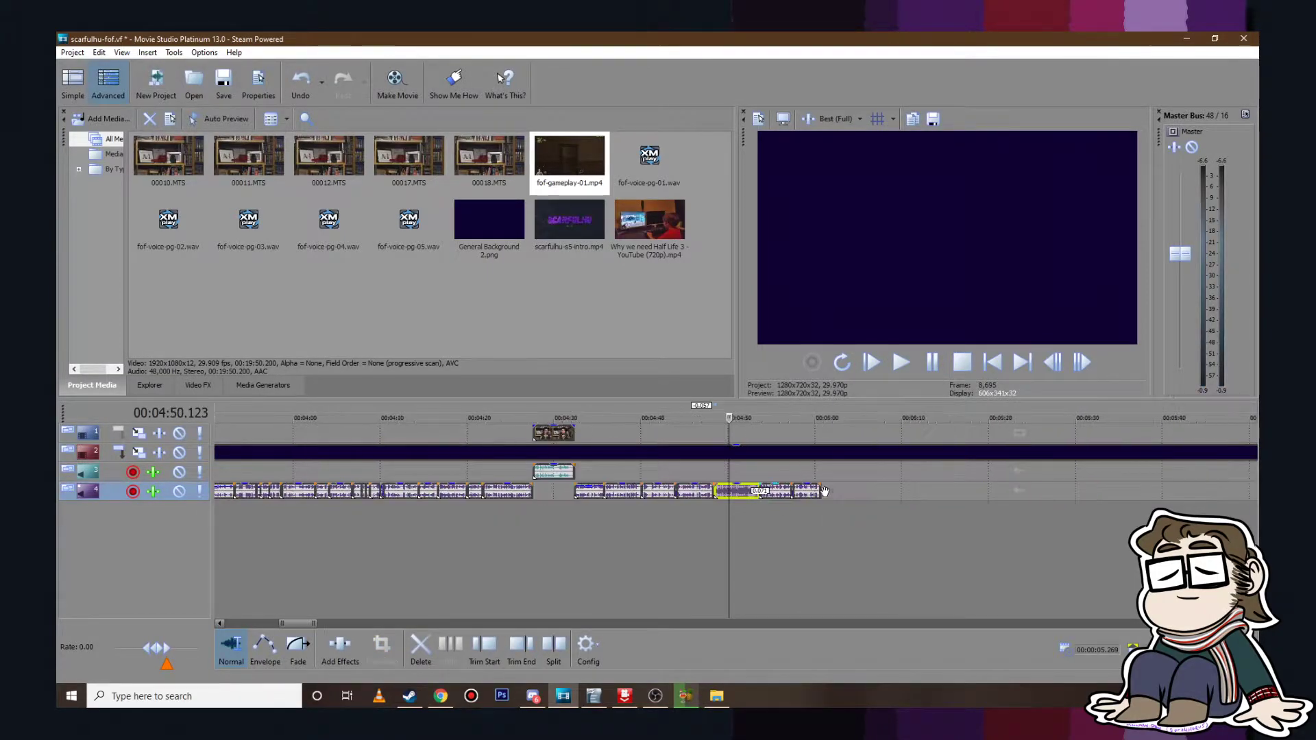
{"action": "scroll", "coordinate": [631, 513], "scroll_direction": "up", "scroll_amount": 6}
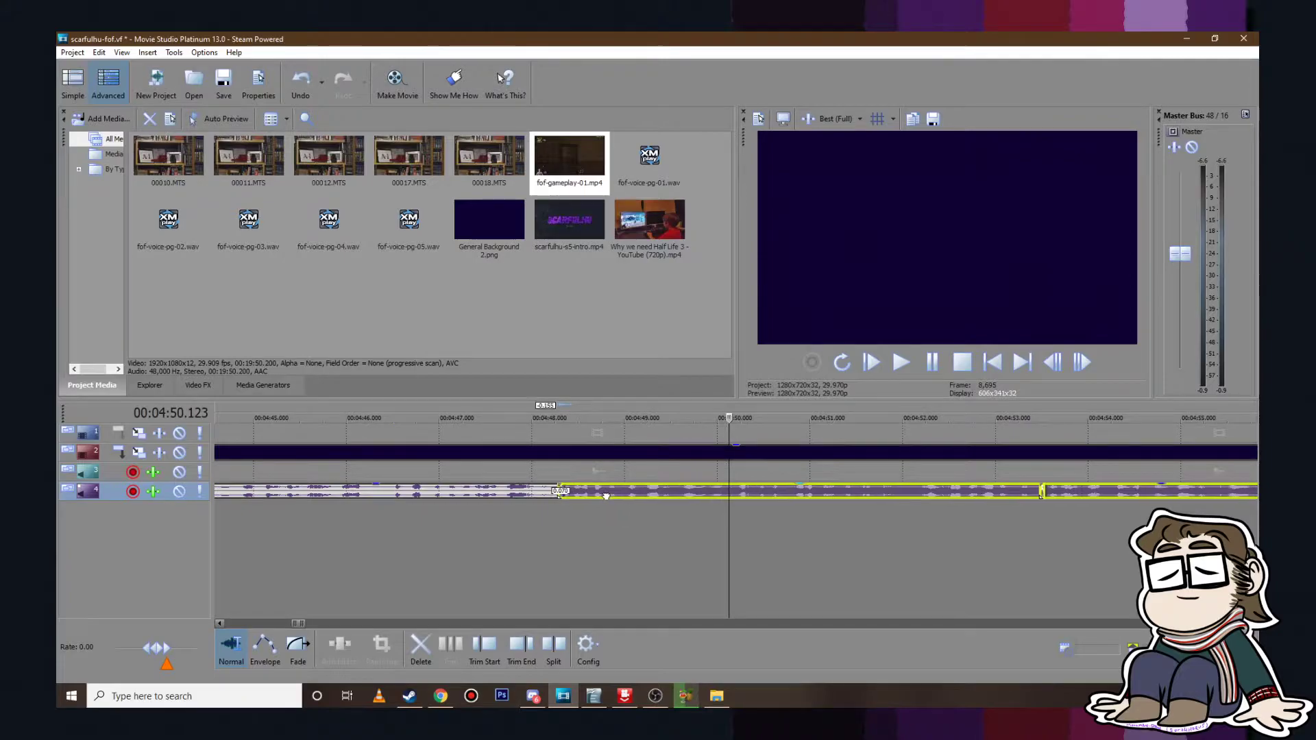
{"action": "left_click", "coordinate": [500, 525]}
{"action": "left_click", "coordinate": [901, 362]}
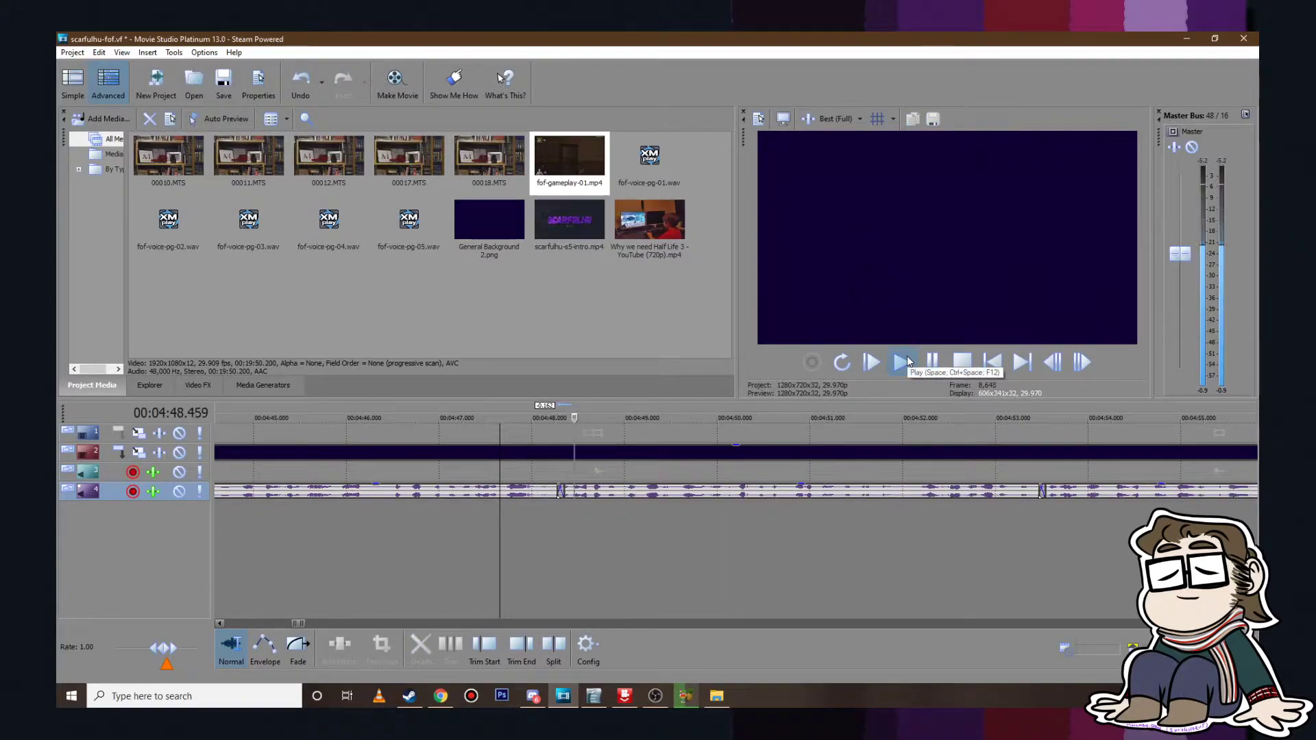
{"action": "left_click", "coordinate": [932, 362]}
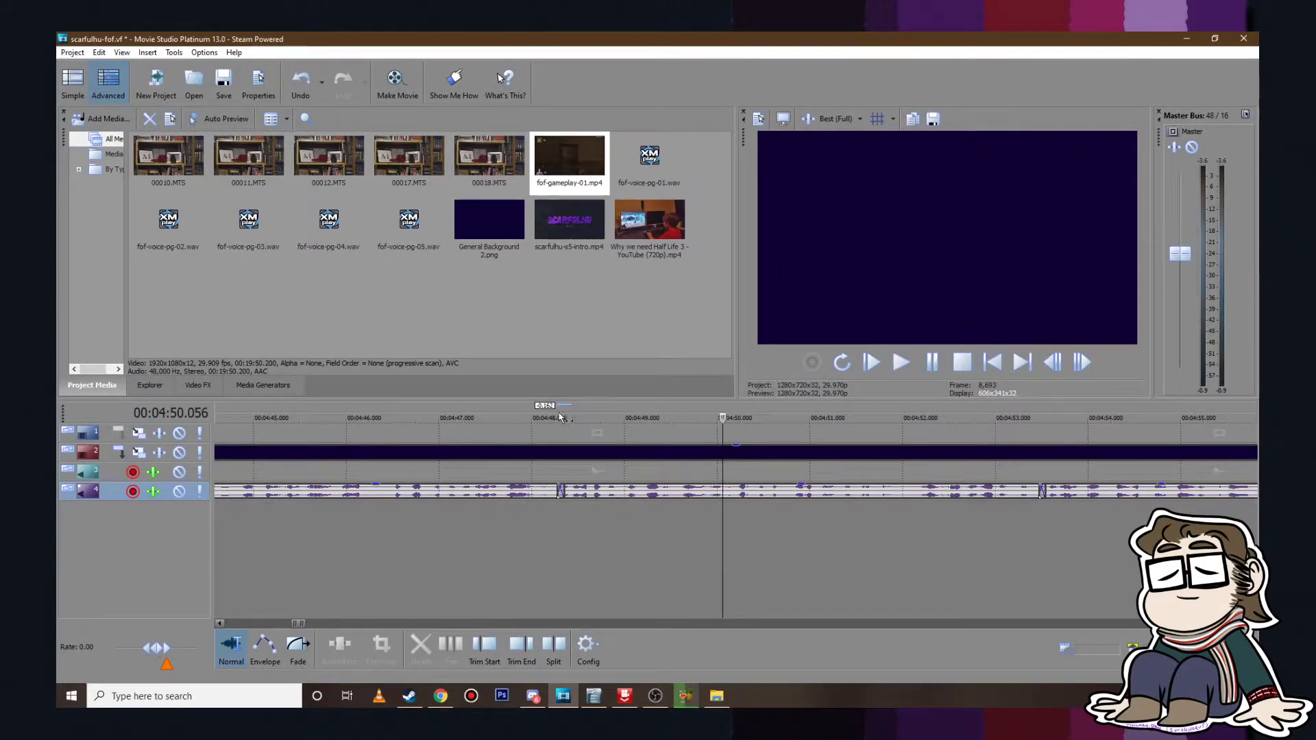
{"action": "key", "text": "ctrl+z"}
{"action": "key", "text": "ctrl+z"}
Step: Adjust the join near 4:48.4 so the following narration clip slightly overlaps the end of the preceding one
{"action": "scroll", "coordinate": [651, 509], "scroll_direction": "up", "scroll_amount": 4}
{"action": "scroll", "coordinate": [589, 518], "scroll_direction": "down", "scroll_amount": 2}
{"action": "left_click", "coordinate": [270, 524]}
{"action": "scroll", "coordinate": [270, 523], "scroll_direction": "up", "scroll_amount": 3}
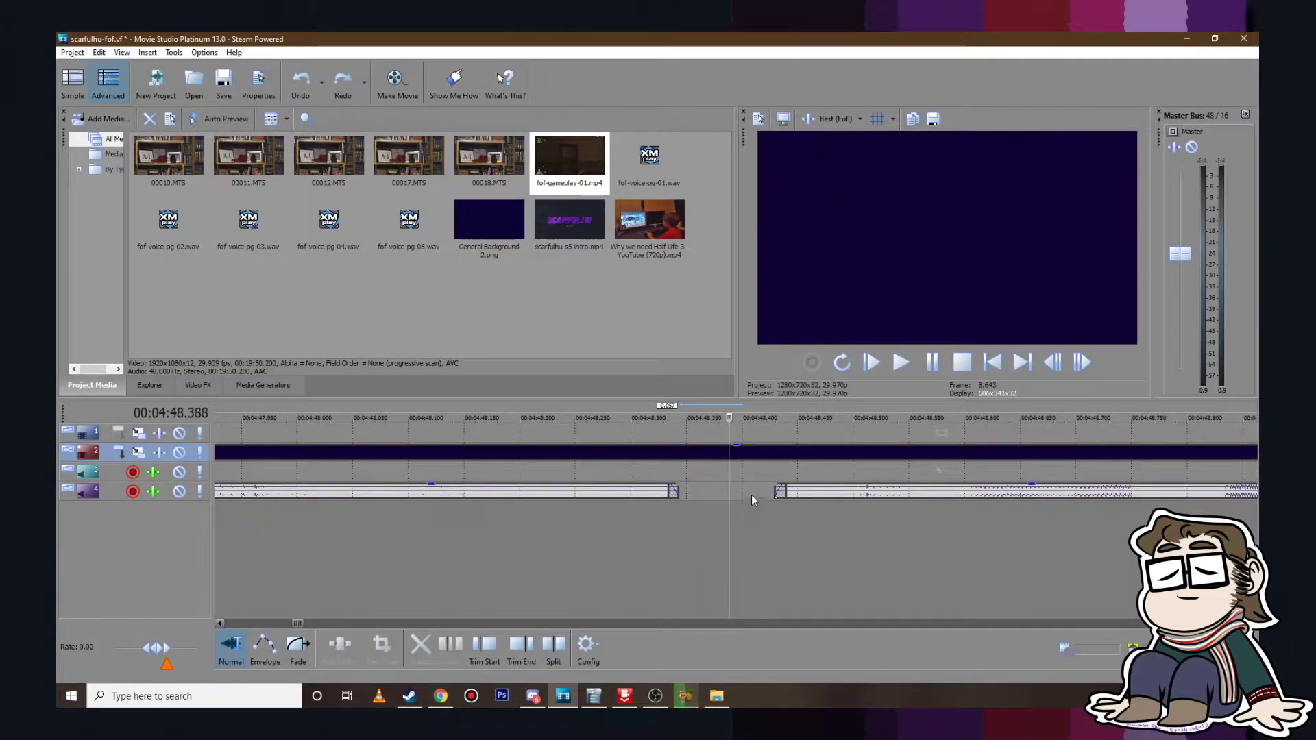
{"action": "left_click", "coordinate": [784, 492]}
{"action": "scroll", "coordinate": [782, 501], "scroll_direction": "down", "scroll_amount": 8}
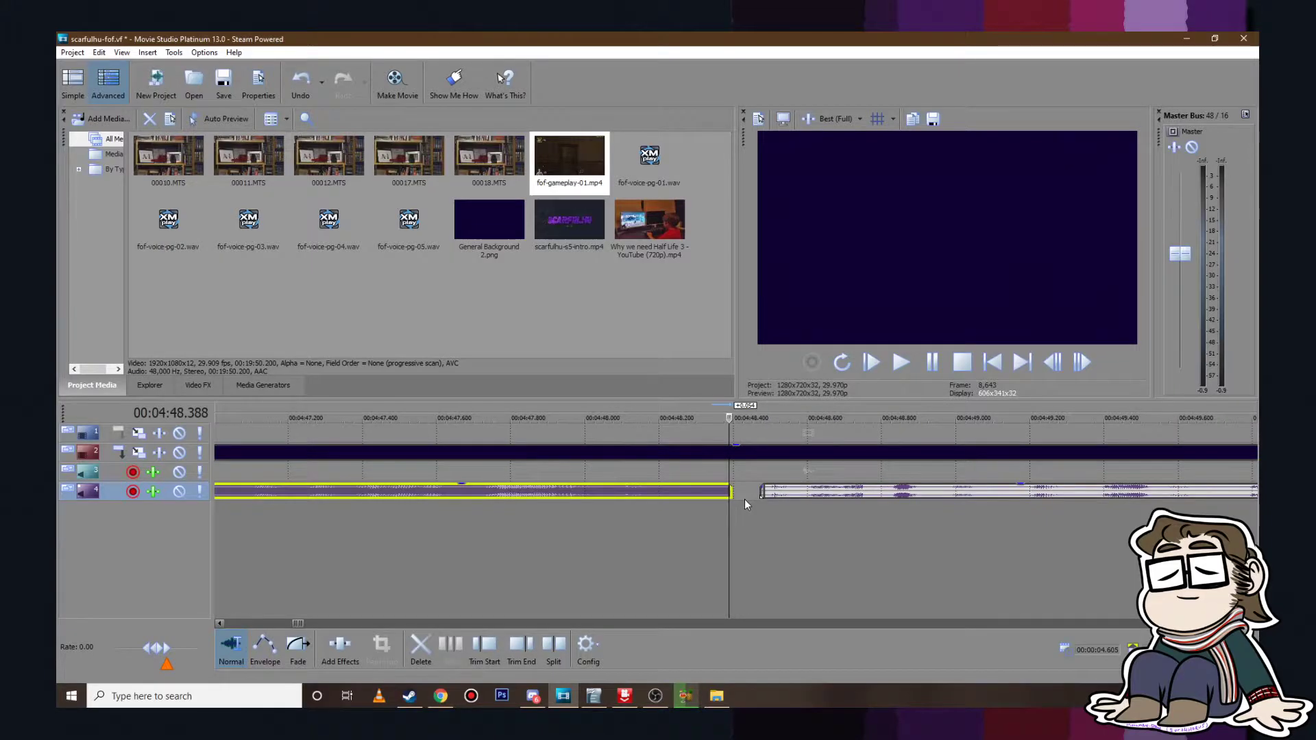
{"action": "scroll", "coordinate": [754, 497], "scroll_direction": "up", "scroll_amount": 8}
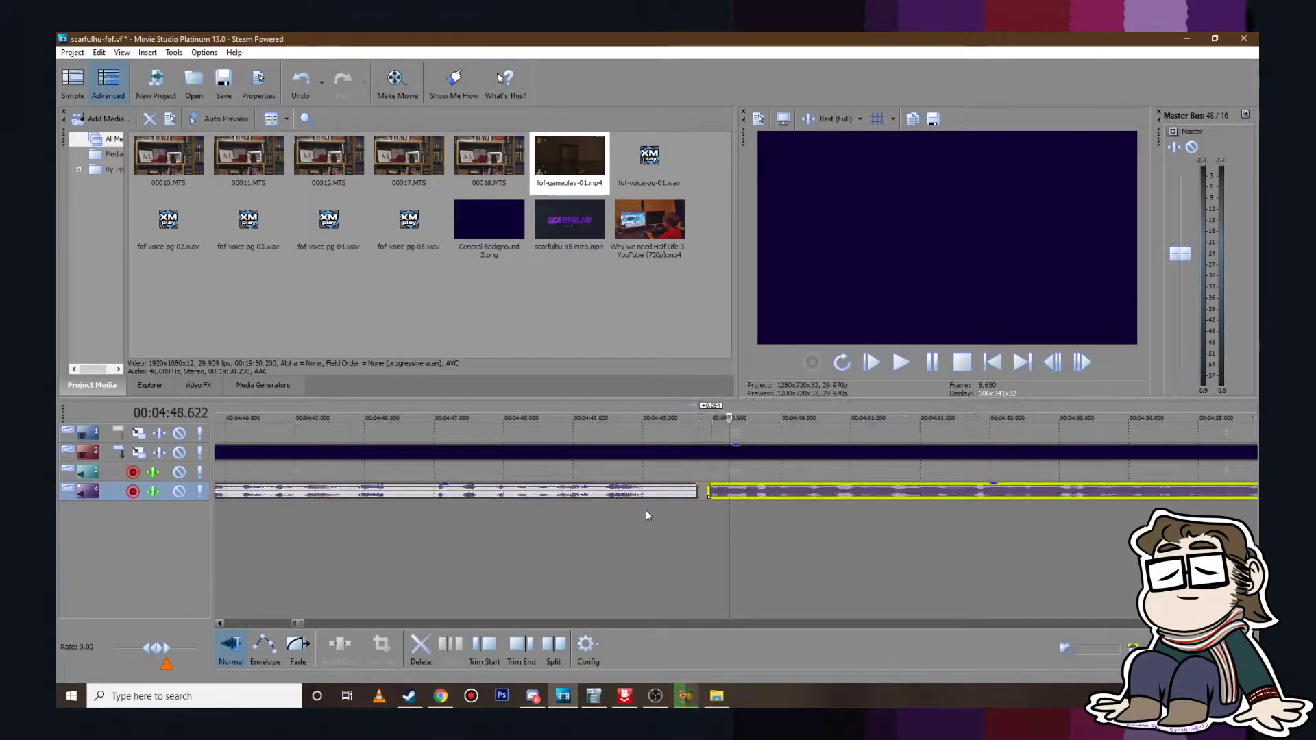
{"action": "left_click_drag", "start_coordinate": [749, 495], "coordinate": [750, 495]}
Step: Play the narration from about 4:48.2 through the adjusted join to near its end
{"action": "left_click", "coordinate": [618, 524]}
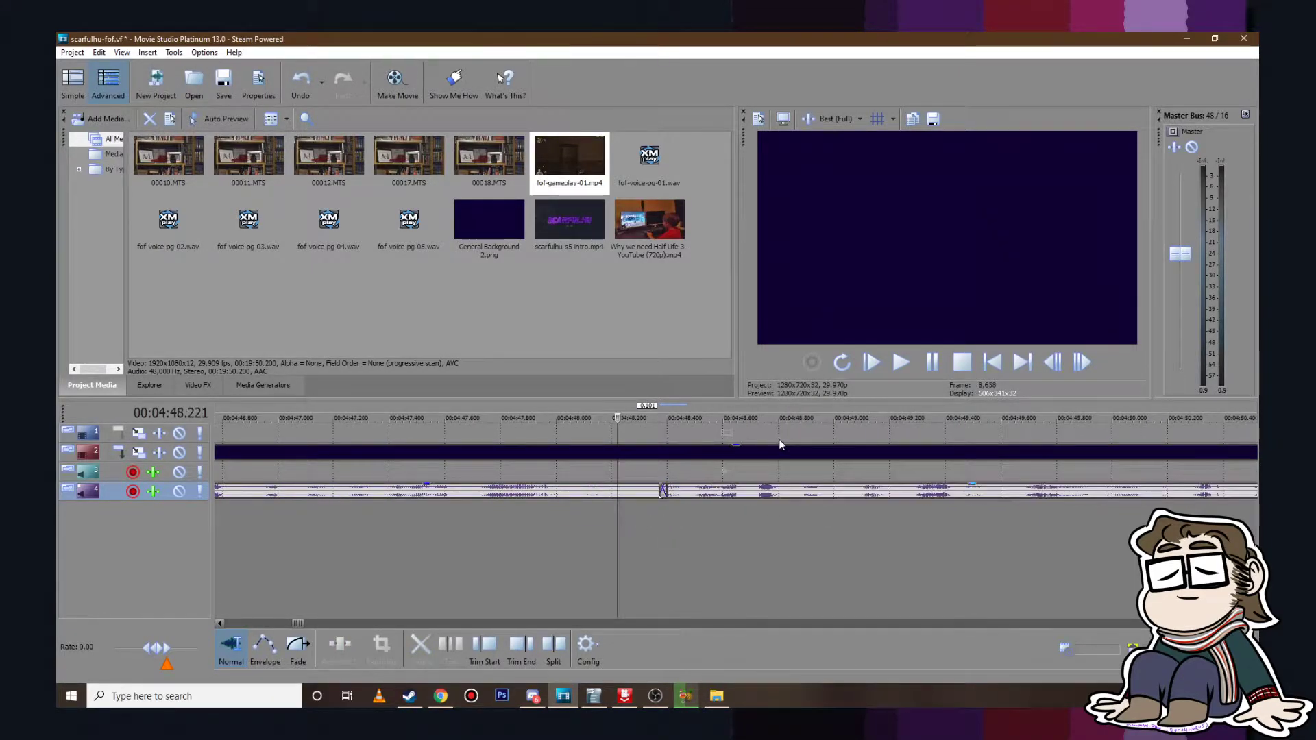
{"action": "left_click", "coordinate": [899, 365]}
{"action": "scroll", "coordinate": [898, 442], "scroll_direction": "down", "scroll_amount": 3}
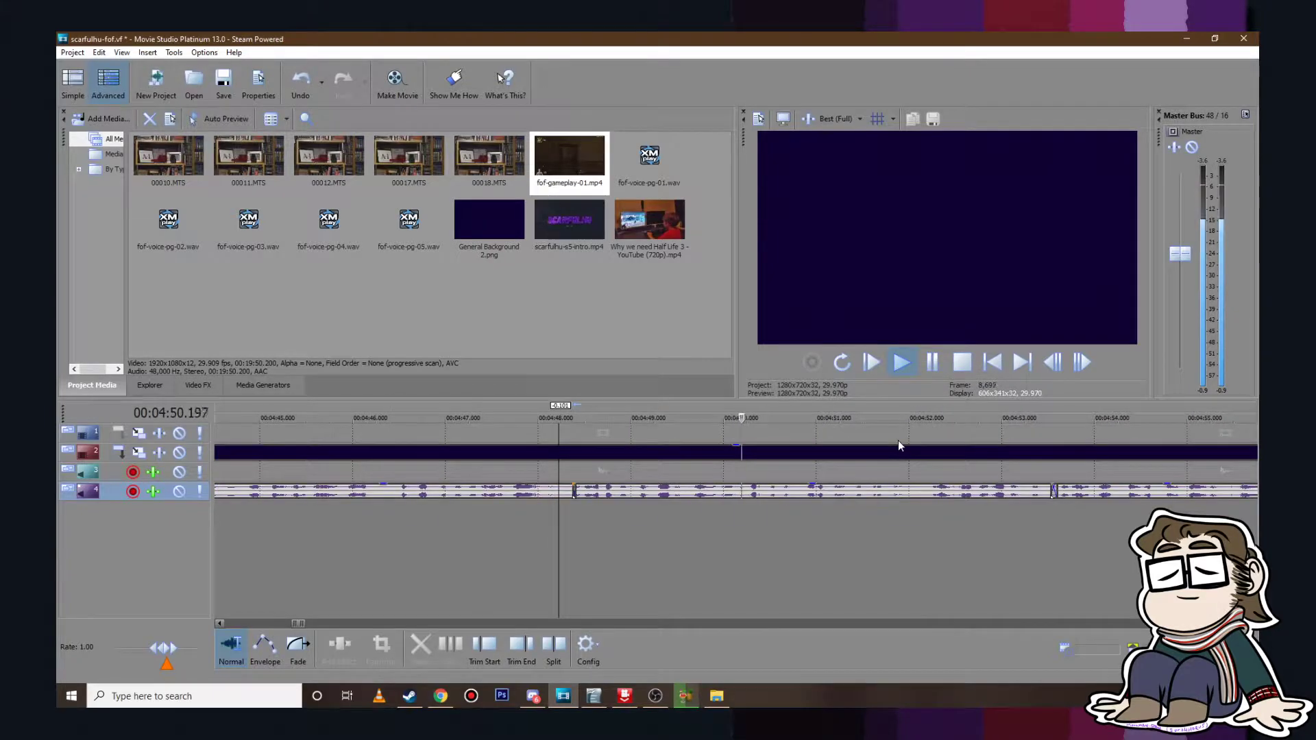
{"action": "scroll", "coordinate": [898, 440], "scroll_direction": "down", "scroll_amount": 3}
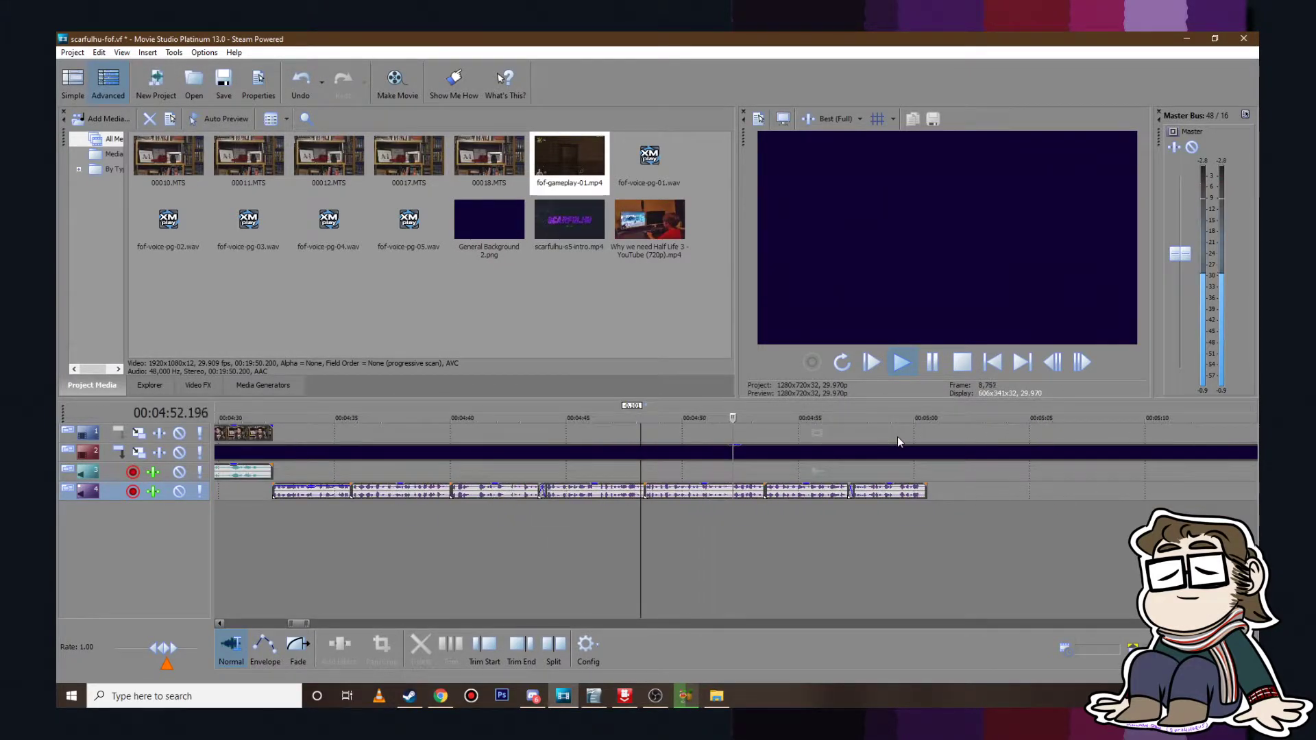
{"action": "left_click", "coordinate": [933, 362]}
Step: Split the last narration clip at about 4:59.3, move its ending slightly earlier to overlap, and play the new join
{"action": "scroll", "coordinate": [710, 532], "scroll_direction": "up", "scroll_amount": 5}
{"action": "left_click", "coordinate": [639, 494]}
{"action": "key", "text": "s"}
{"action": "left_click_drag", "start_coordinate": [677, 492], "coordinate": [669, 493]}
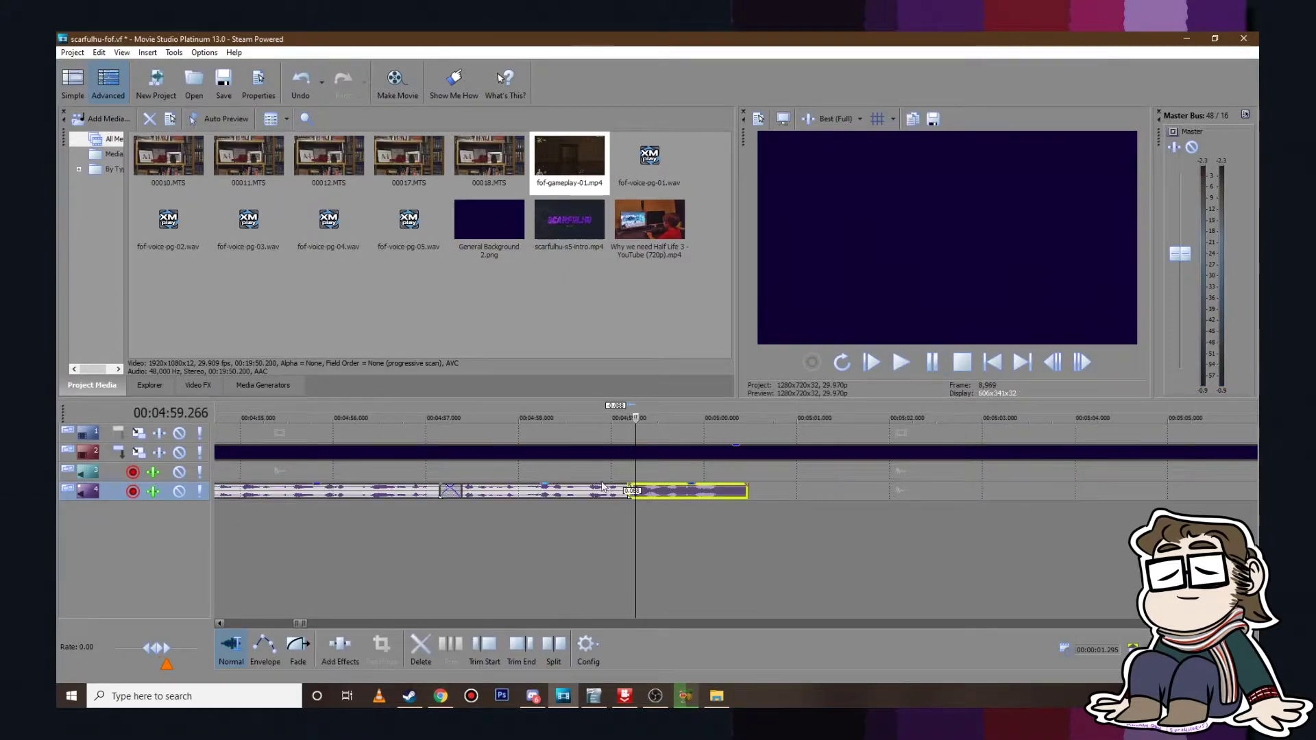
{"action": "left_click", "coordinate": [593, 473]}
{"action": "left_click", "coordinate": [906, 366]}
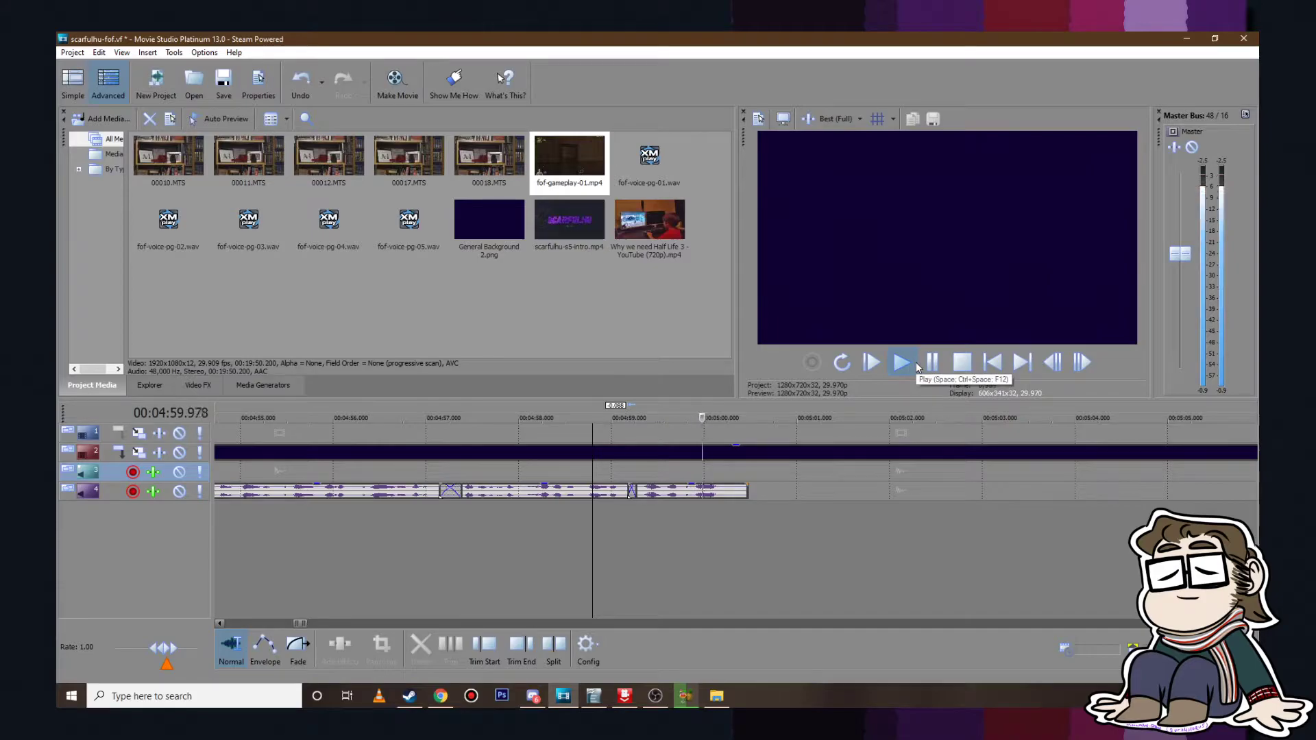
{"action": "left_click", "coordinate": [934, 363]}
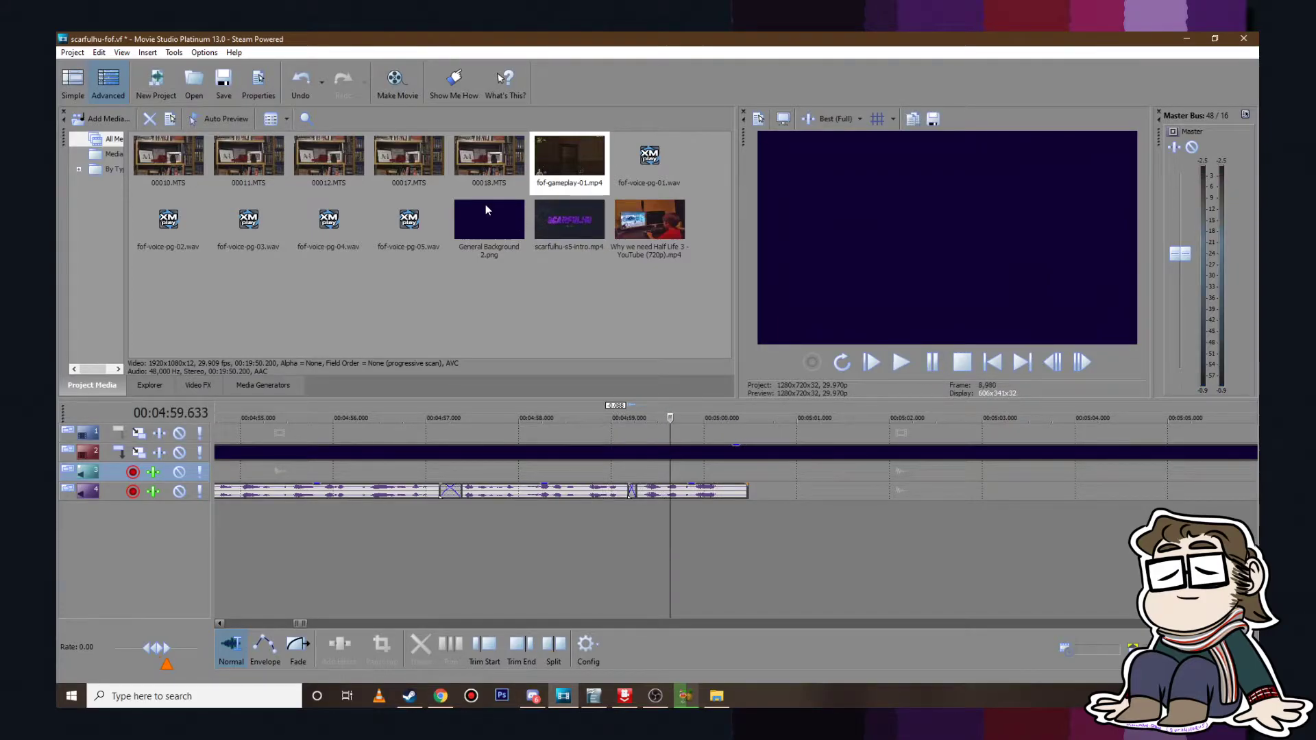
Step: Save the project and show the whole timeline
{"action": "left_click", "coordinate": [73, 53]}
{"action": "left_click", "coordinate": [85, 111]}
{"action": "scroll", "coordinate": [739, 489], "scroll_direction": "down", "scroll_amount": 10}
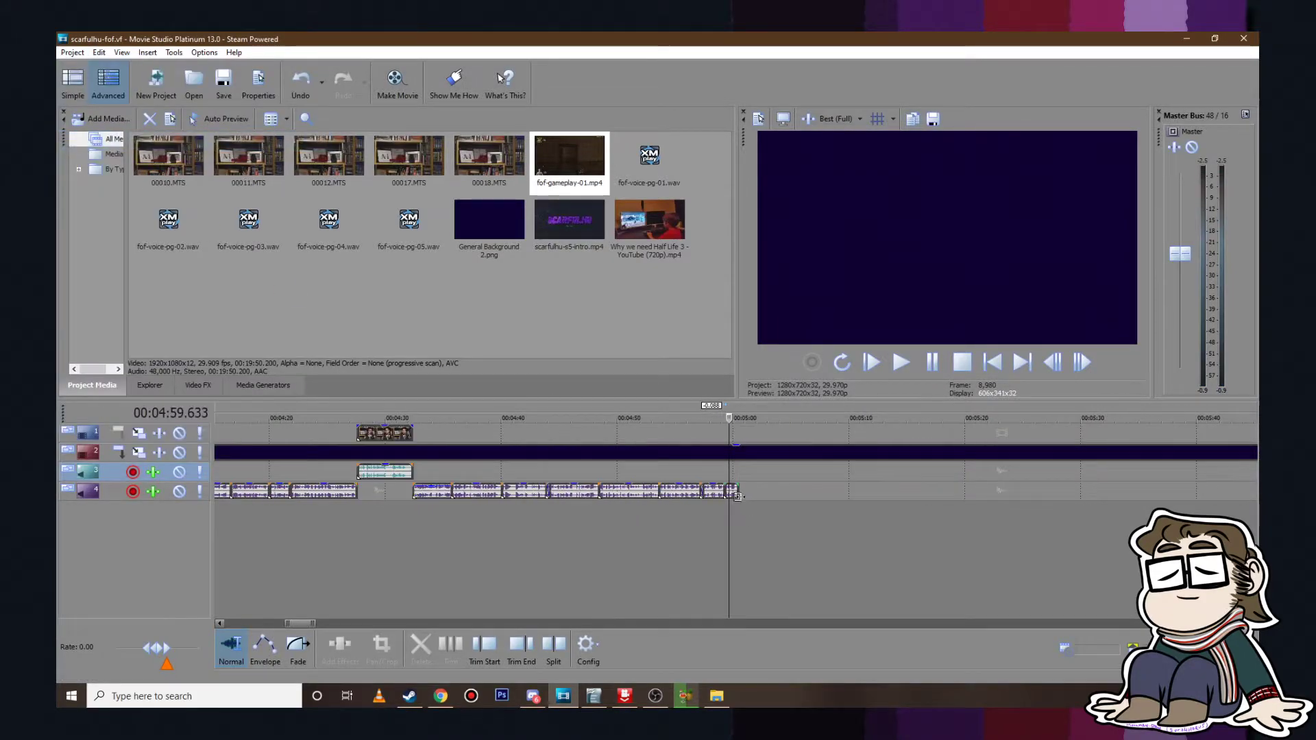
{"action": "scroll", "coordinate": [739, 490], "scroll_direction": "down", "scroll_amount": 5}
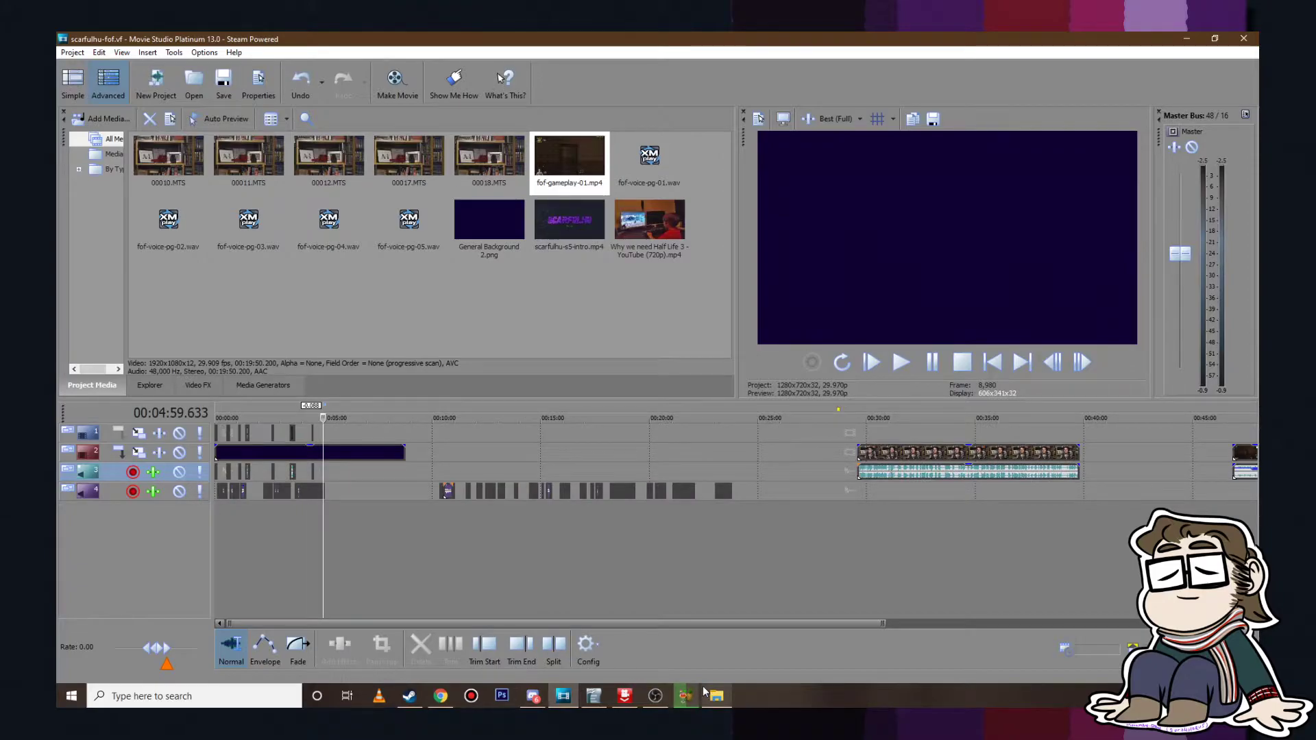
Step: Switch to the script in OpenOffice Writer and highlight the paragraphs from "It wasn't until a bit later" through "download the game" in bright yellow
{"action": "left_click", "coordinate": [608, 697]}
{"action": "left_click_drag", "start_coordinate": [700, 284], "coordinate": [741, 381]}
{"action": "left_click", "coordinate": [567, 91]}
{"action": "left_click", "coordinate": [566, 147]}
{"action": "left_click", "coordinate": [800, 456]}
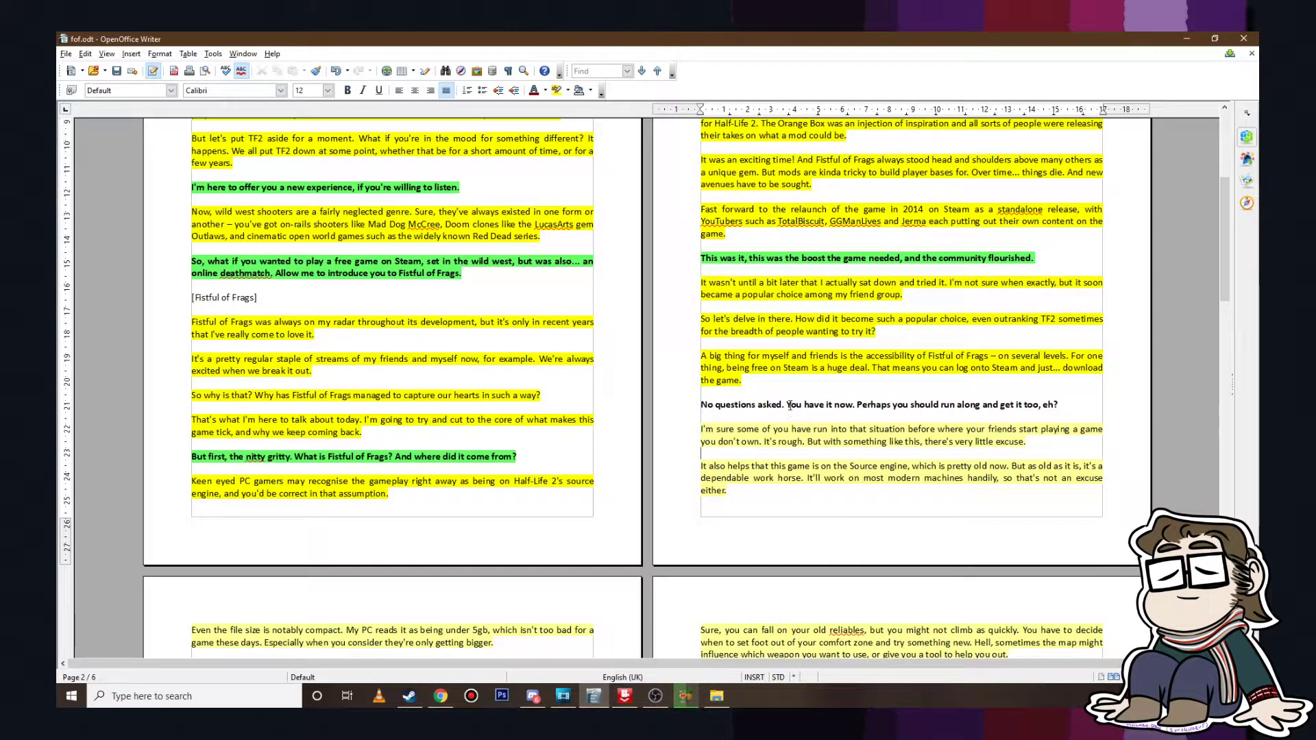
Step: Switch back to Movie Studio and play the presenter recording from about 29:42.7 to about 29:49.1 to find the next scripted line
{"action": "left_click", "coordinate": [562, 696]}
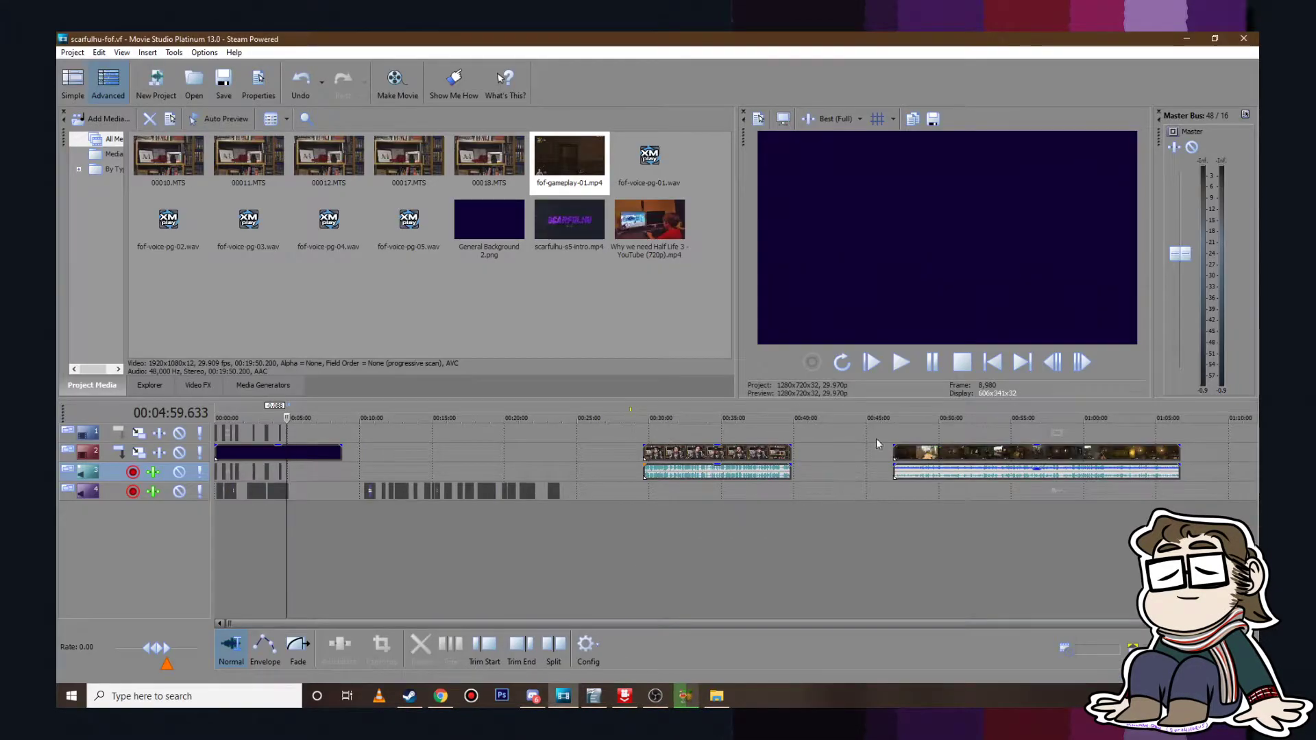
{"action": "left_click", "coordinate": [645, 436]}
{"action": "scroll", "coordinate": [647, 438], "scroll_direction": "up", "scroll_amount": 7}
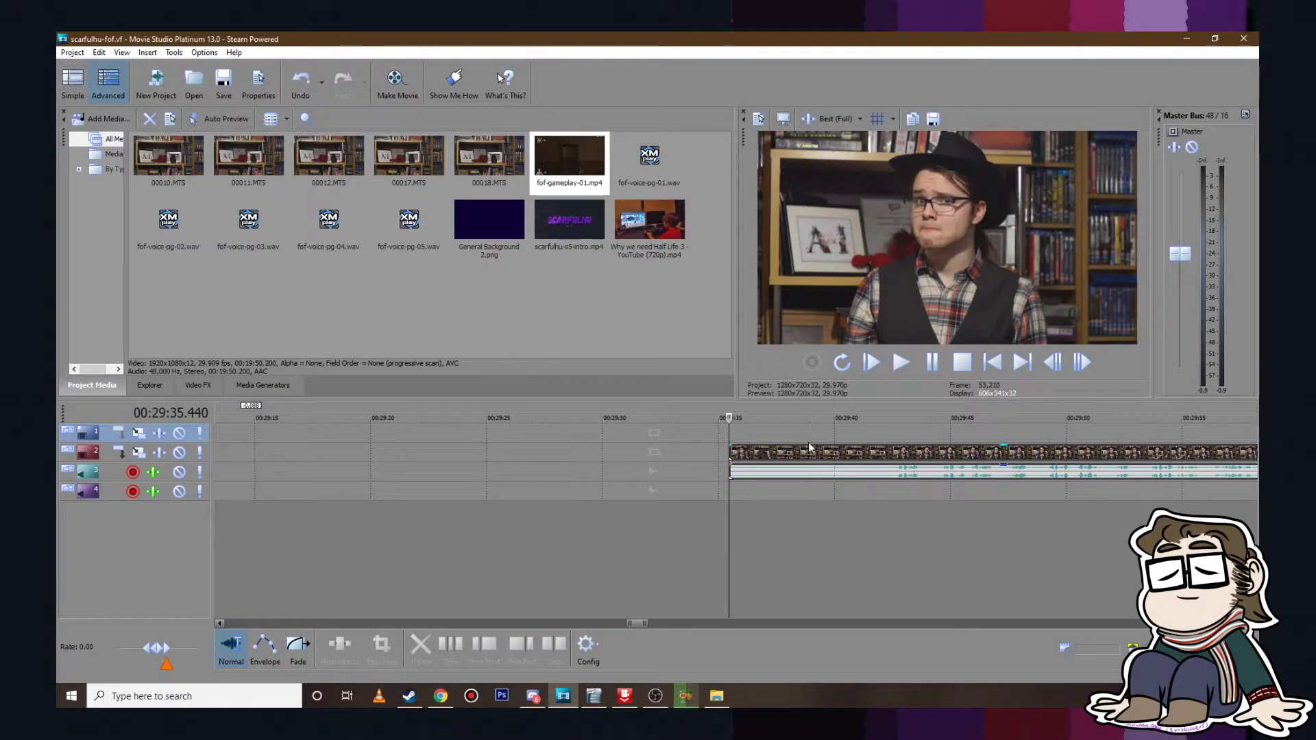
{"action": "left_click", "coordinate": [898, 435]}
{"action": "key", "text": "space"}
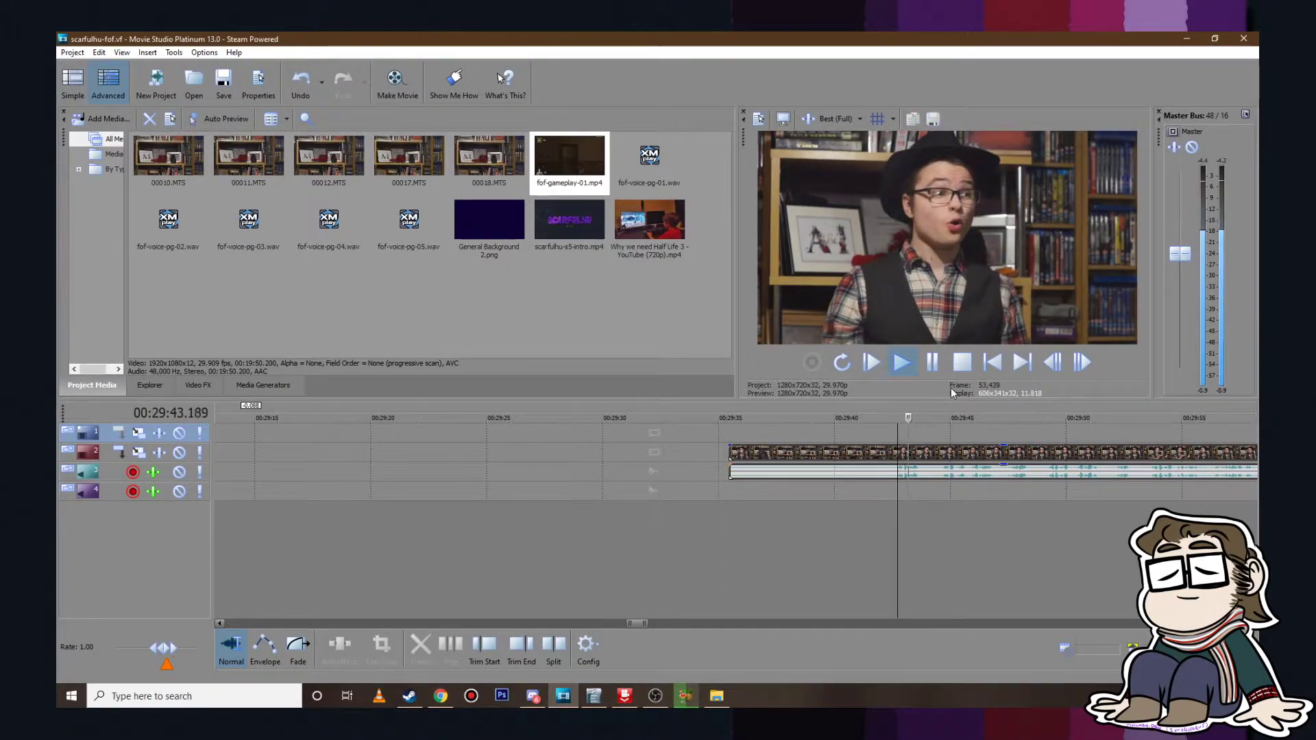
{"action": "scroll", "coordinate": [905, 473], "scroll_direction": "down", "scroll_amount": 3}
{"action": "scroll", "coordinate": [906, 466], "scroll_direction": "up", "scroll_amount": 3}
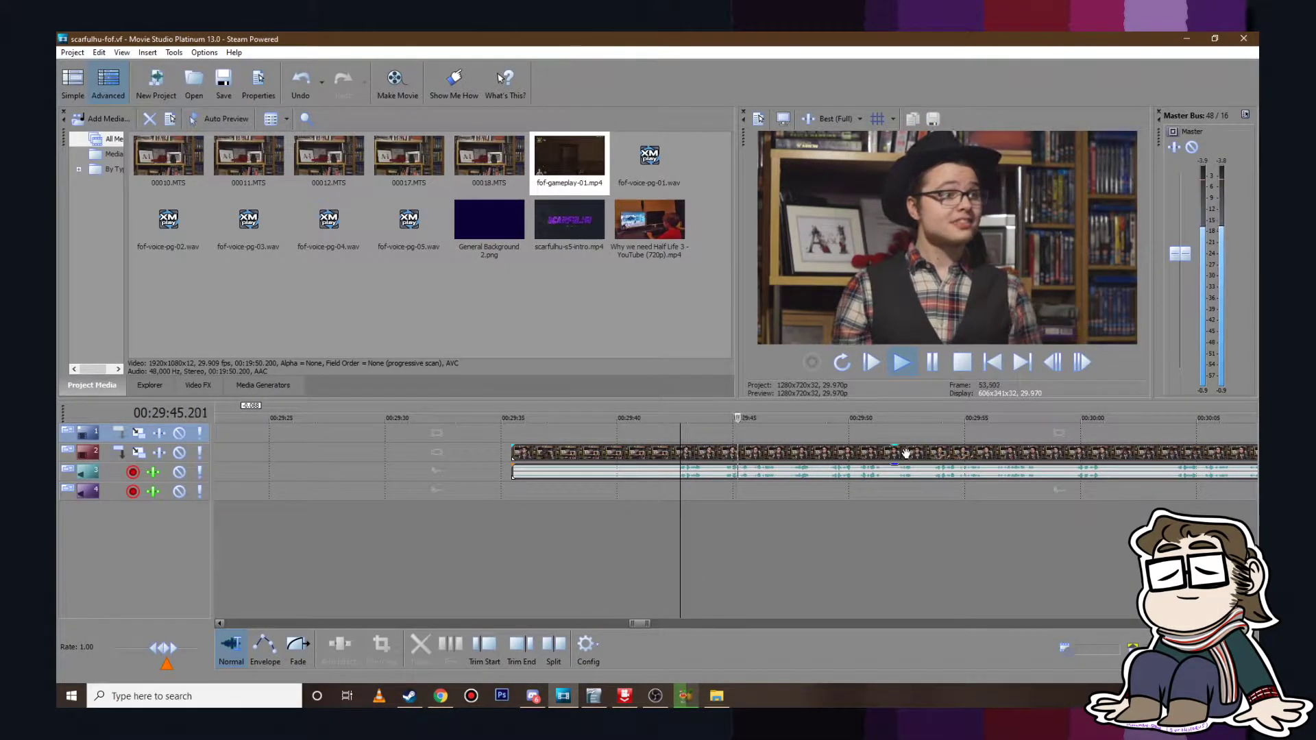
{"action": "left_click", "coordinate": [932, 361]}
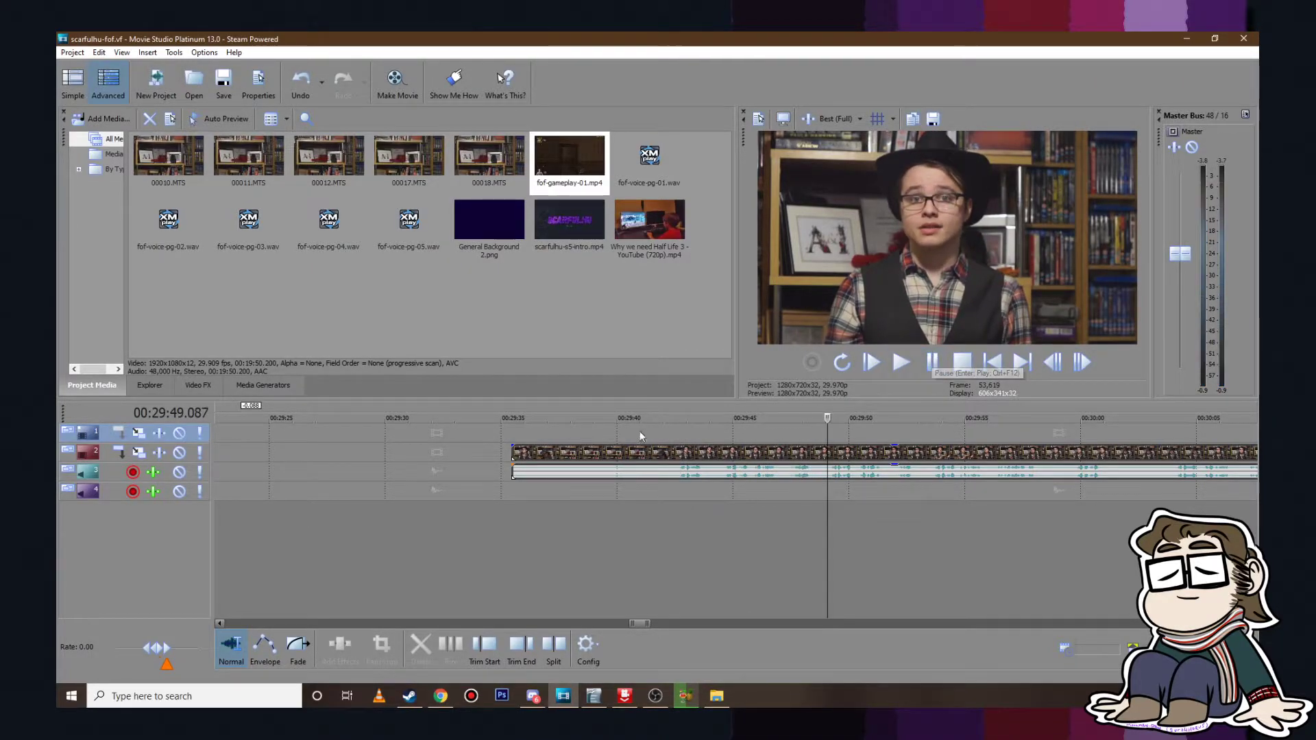
Step: Trim the start of the presenter recording in two stages to about 29:53.3, playing the footage after each trim
{"action": "left_click_drag", "start_coordinate": [516, 450], "coordinate": [825, 451]}
{"action": "left_click", "coordinate": [900, 362]}
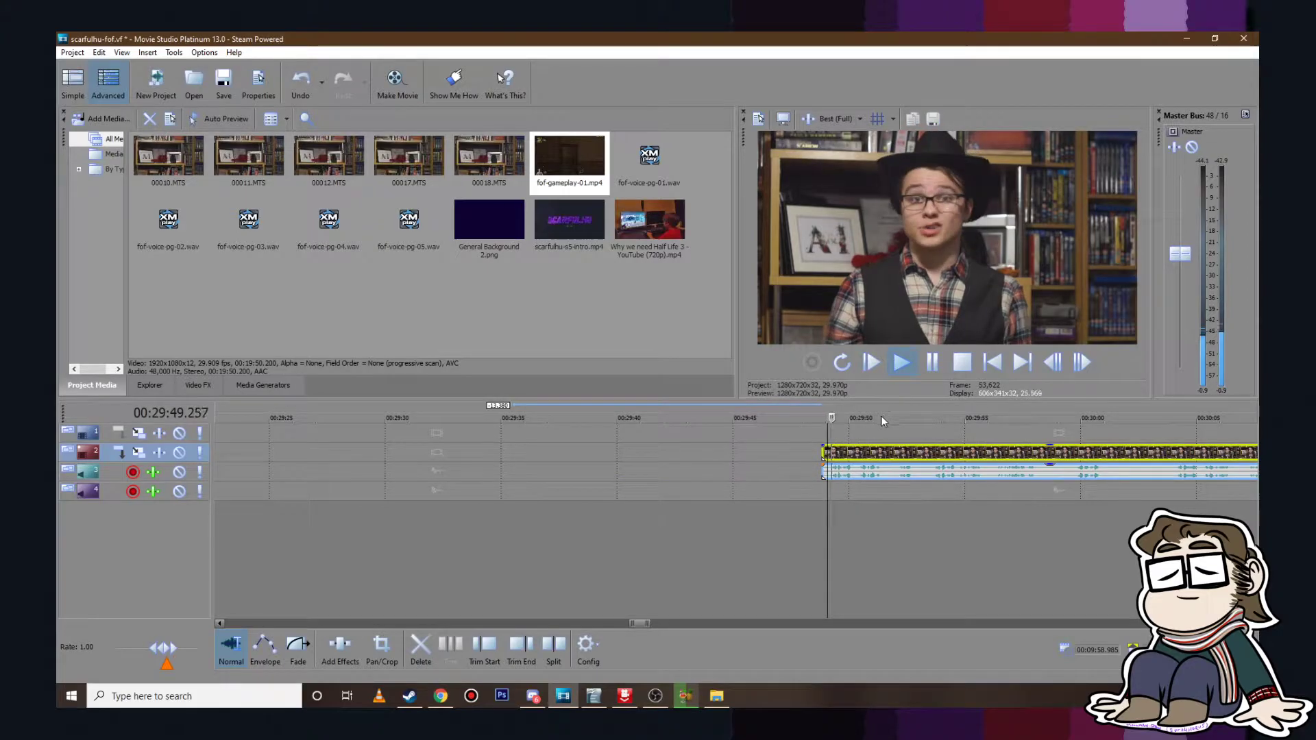
{"action": "scroll", "coordinate": [891, 416], "scroll_direction": "down", "scroll_amount": 3}
{"action": "scroll", "coordinate": [898, 416], "scroll_direction": "up", "scroll_amount": 3}
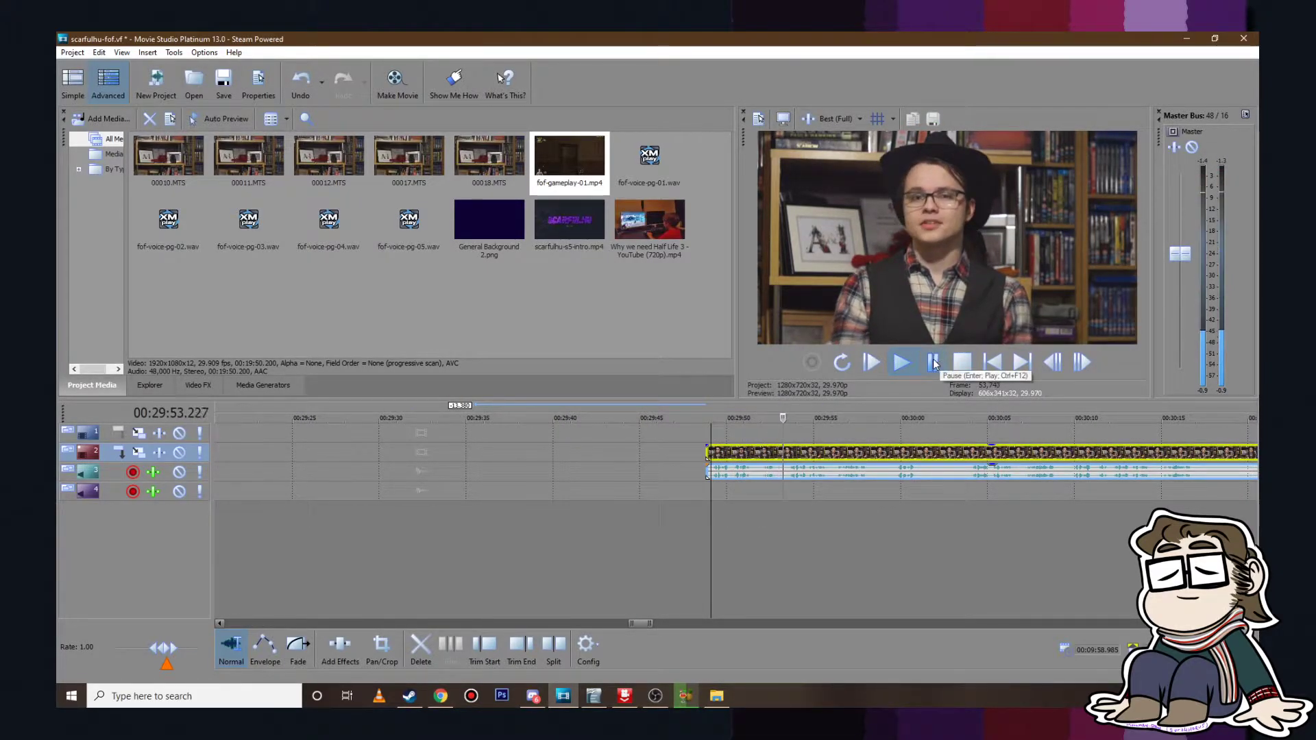
{"action": "left_click", "coordinate": [932, 361]}
{"action": "left_click_drag", "start_coordinate": [706, 450], "coordinate": [785, 451]}
{"action": "left_click", "coordinate": [900, 362]}
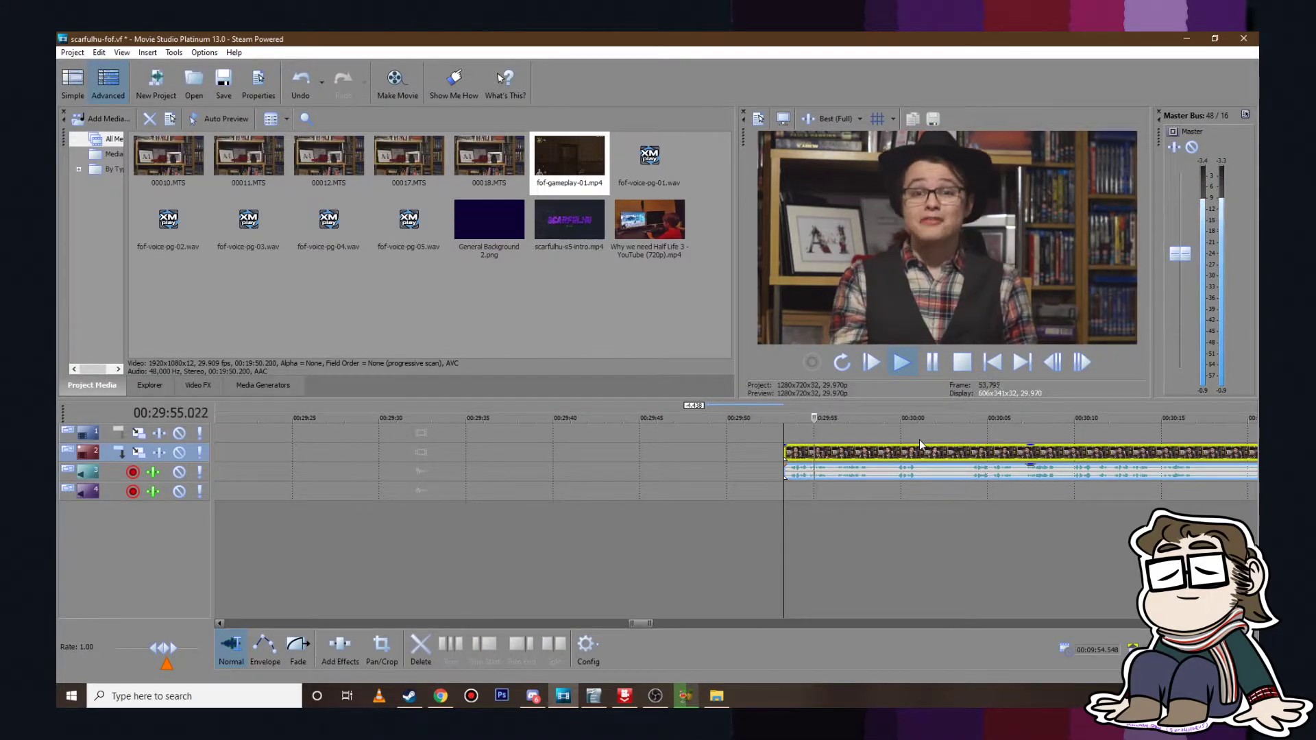
Step: Split the presenter recording at about 29:58.2, trim the start of the remaining part to about 30:03.9, and play it
{"action": "left_click", "coordinate": [932, 363]}
{"action": "key", "text": "s"}
{"action": "left_click_drag", "start_coordinate": [870, 473], "coordinate": [969, 473]}
{"action": "left_click", "coordinate": [972, 436]}
{"action": "left_click", "coordinate": [941, 369]}
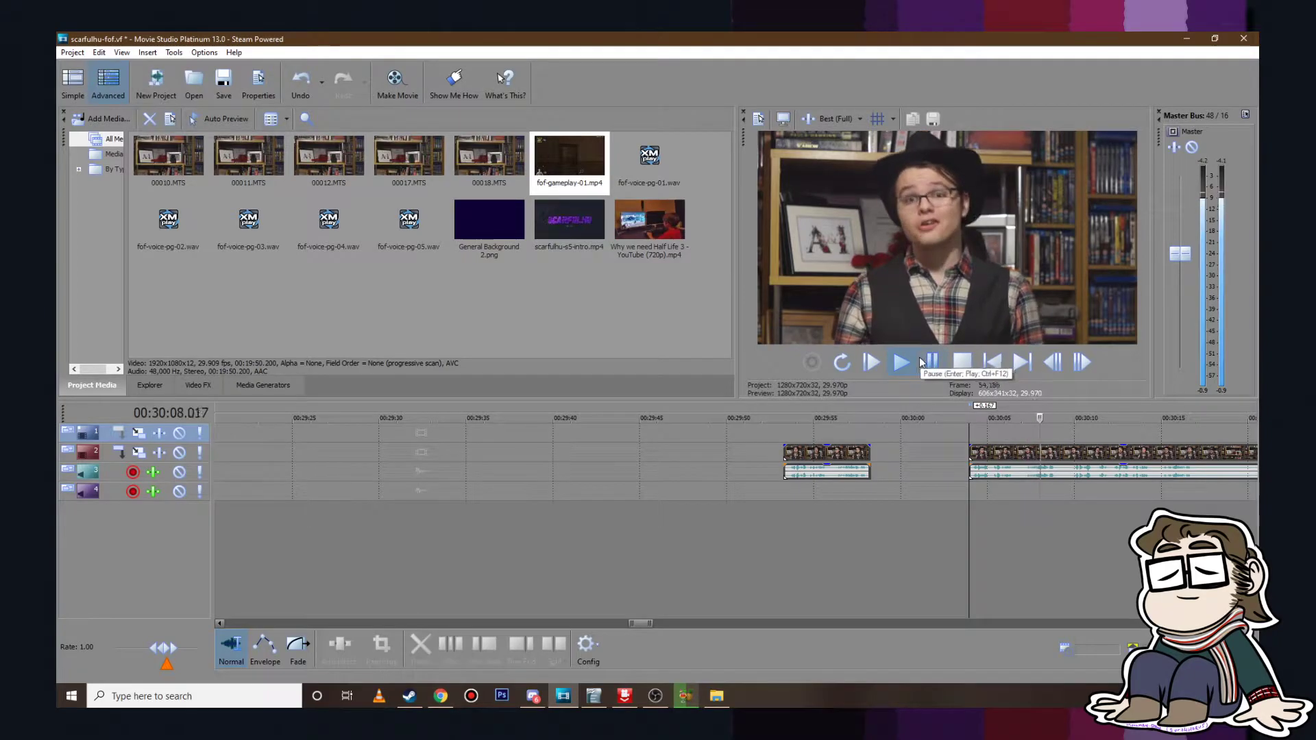
Step: Split the presenter recording at about 30:09.2, trim the start of the remaining part to about 30:10, and play it
{"action": "left_click", "coordinate": [932, 362]}
{"action": "scroll", "coordinate": [990, 476], "scroll_direction": "up", "scroll_amount": 4}
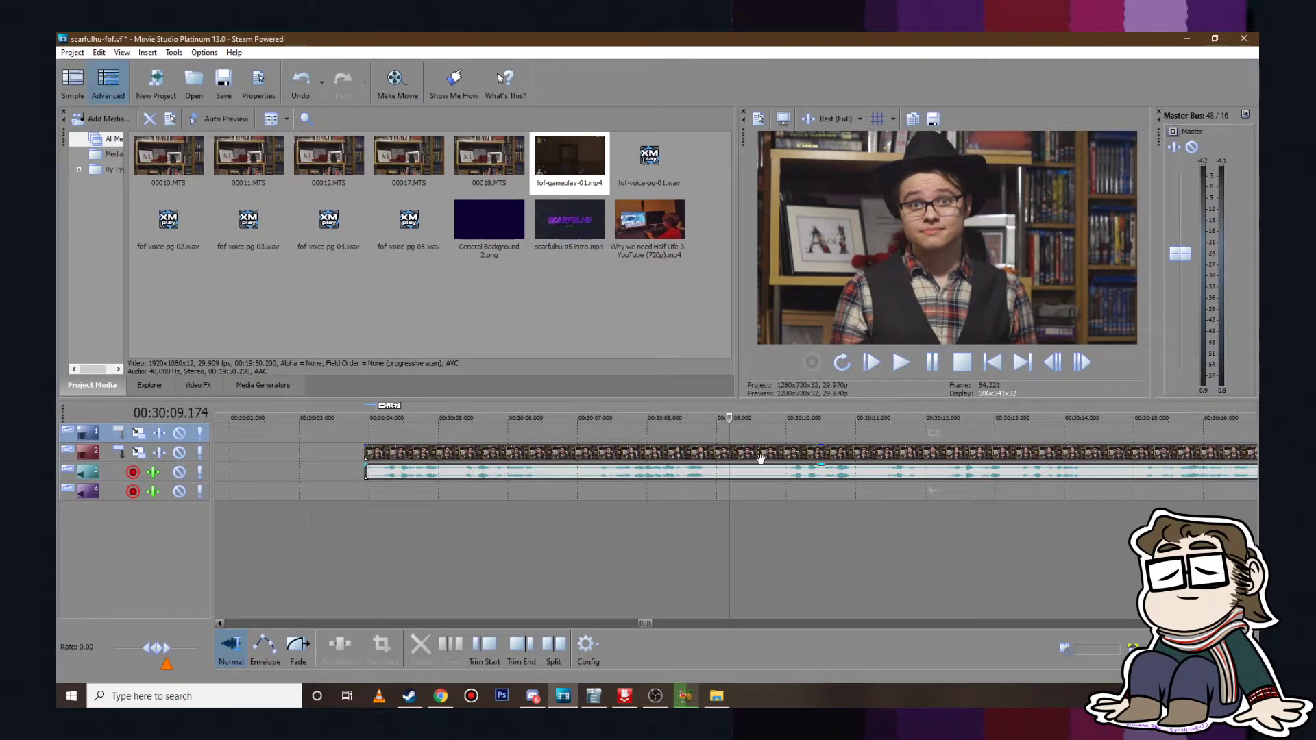
{"action": "left_click", "coordinate": [733, 455]}
{"action": "key", "text": "s"}
{"action": "left_click_drag", "start_coordinate": [747, 455], "coordinate": [801, 454]}
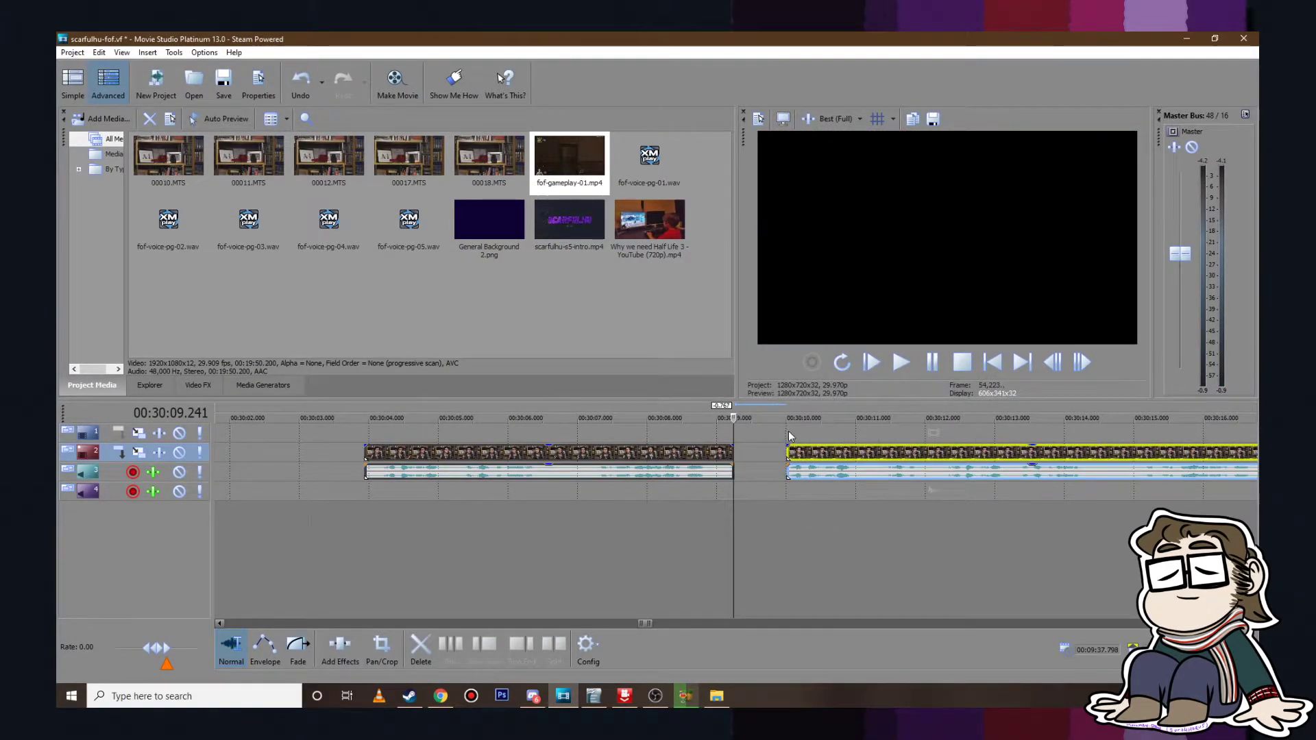
{"action": "left_click", "coordinate": [790, 435]}
{"action": "left_click", "coordinate": [909, 366]}
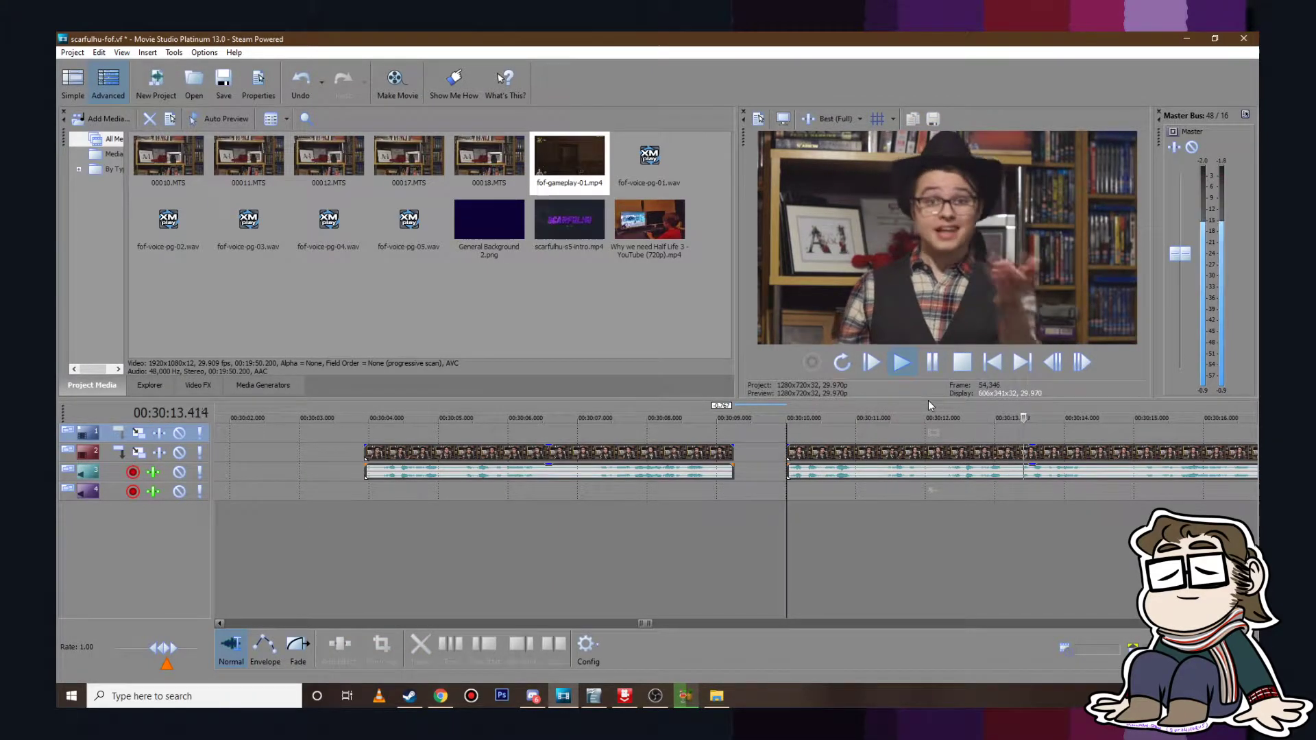
Step: Trim the start of the remaining presenter recording to about 30:12.2 and play it from there
{"action": "key", "text": "Return"}
{"action": "left_click_drag", "start_coordinate": [792, 446], "coordinate": [945, 446]}
{"action": "left_click", "coordinate": [935, 425]}
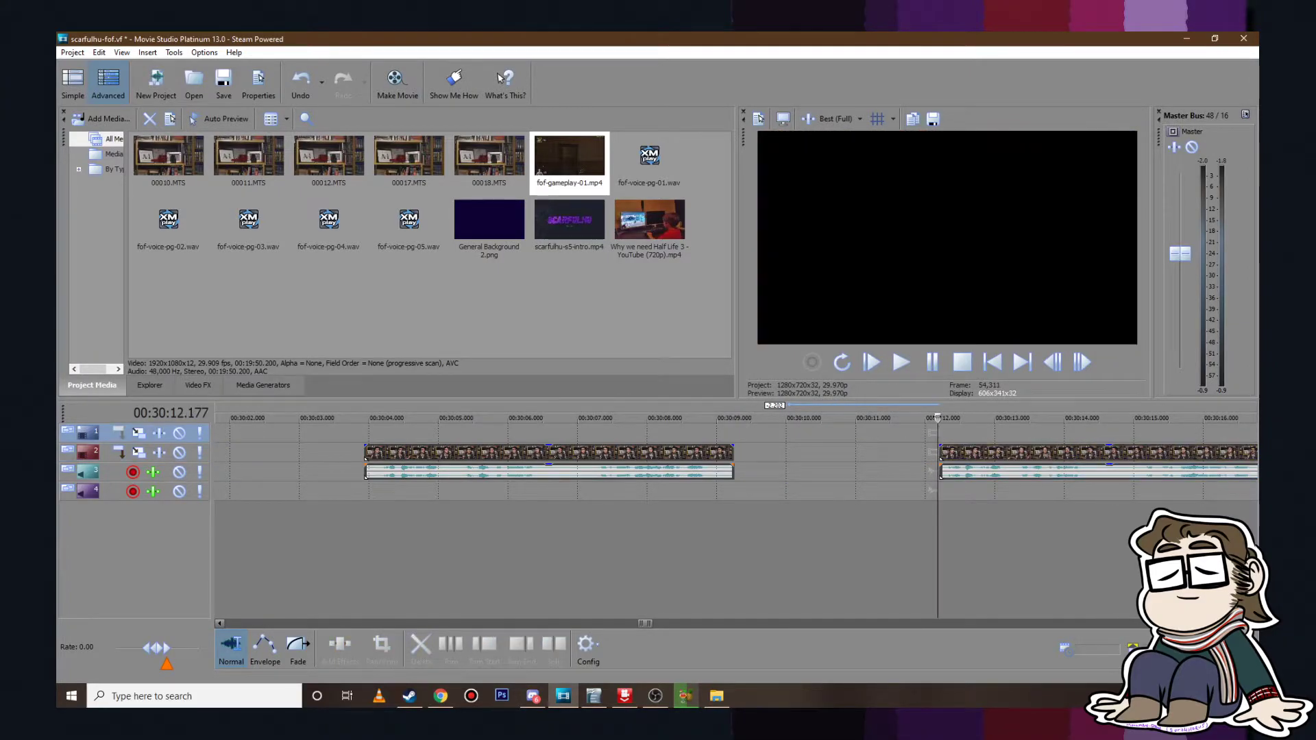
{"action": "left_click", "coordinate": [902, 374]}
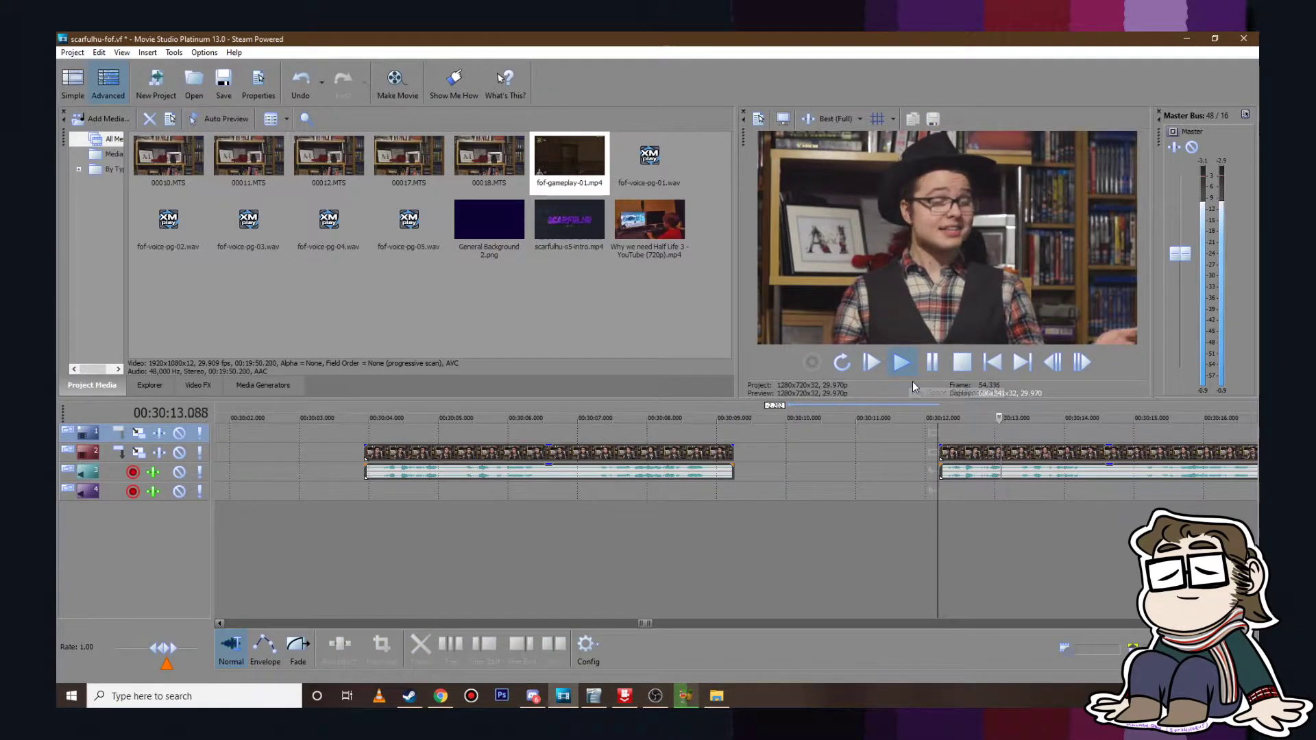
{"action": "scroll", "coordinate": [923, 438], "scroll_direction": "down", "scroll_amount": 4}
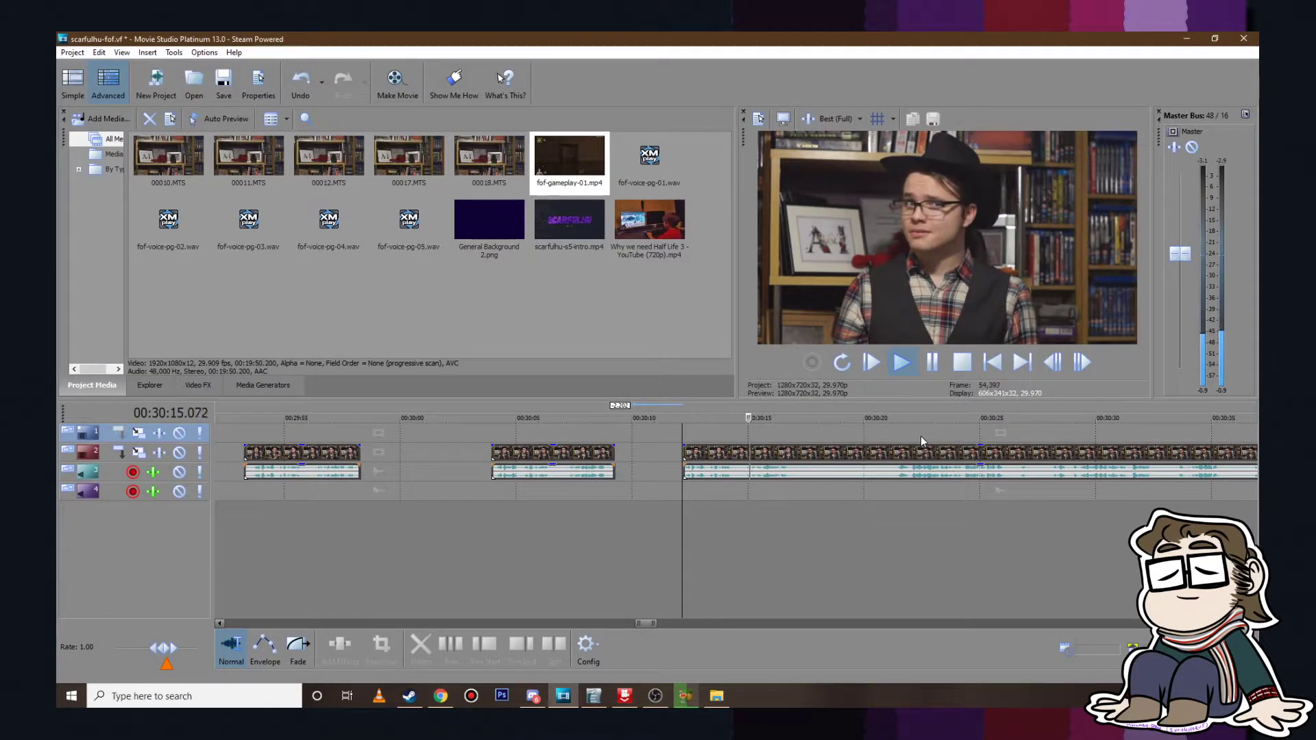
Step: Trim the start of the remaining presenter recording to about 30:21.3 and return to the first separated take at about 29:53.3
{"action": "left_click", "coordinate": [934, 361]}
{"action": "left_click_drag", "start_coordinate": [694, 454], "coordinate": [902, 455]}
{"action": "scroll", "coordinate": [601, 440], "scroll_direction": "down", "scroll_amount": 4}
{"action": "left_click", "coordinate": [522, 429]}
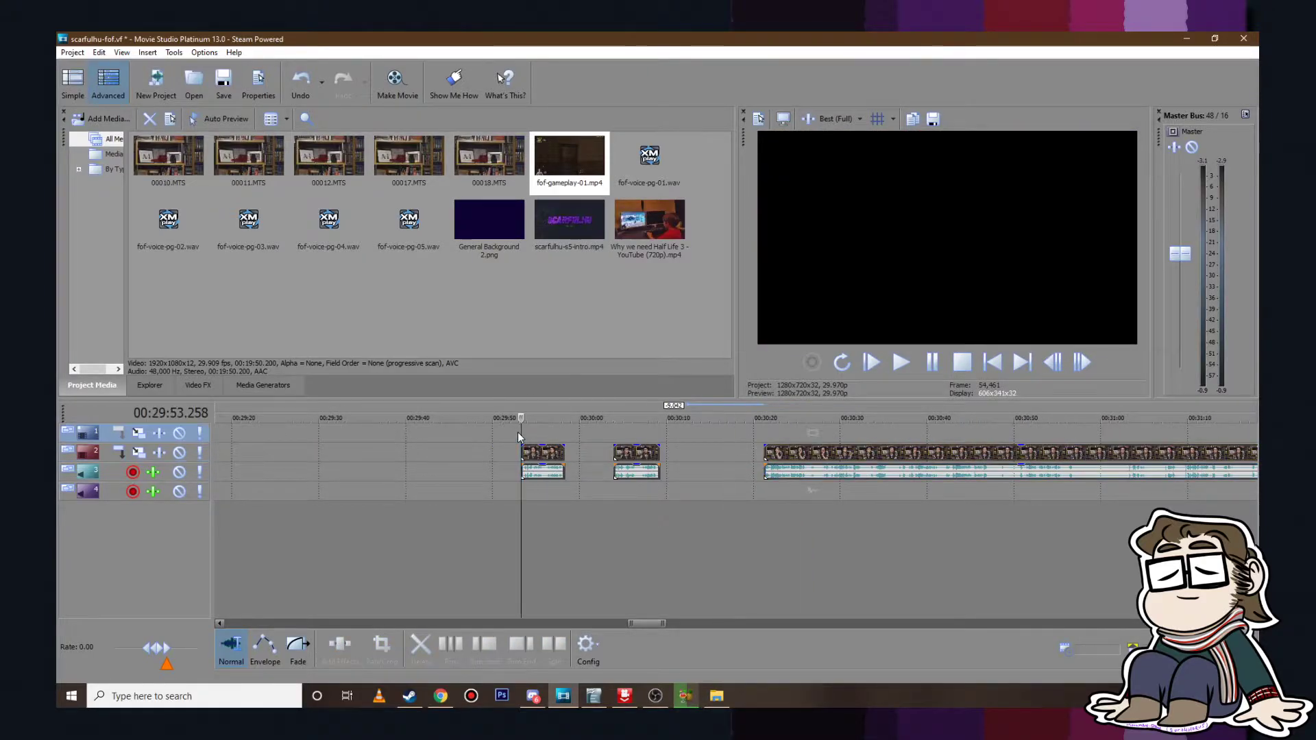
Step: Play the first separated presenter take and extend its end to about 29:58.4
{"action": "left_click", "coordinate": [901, 362]}
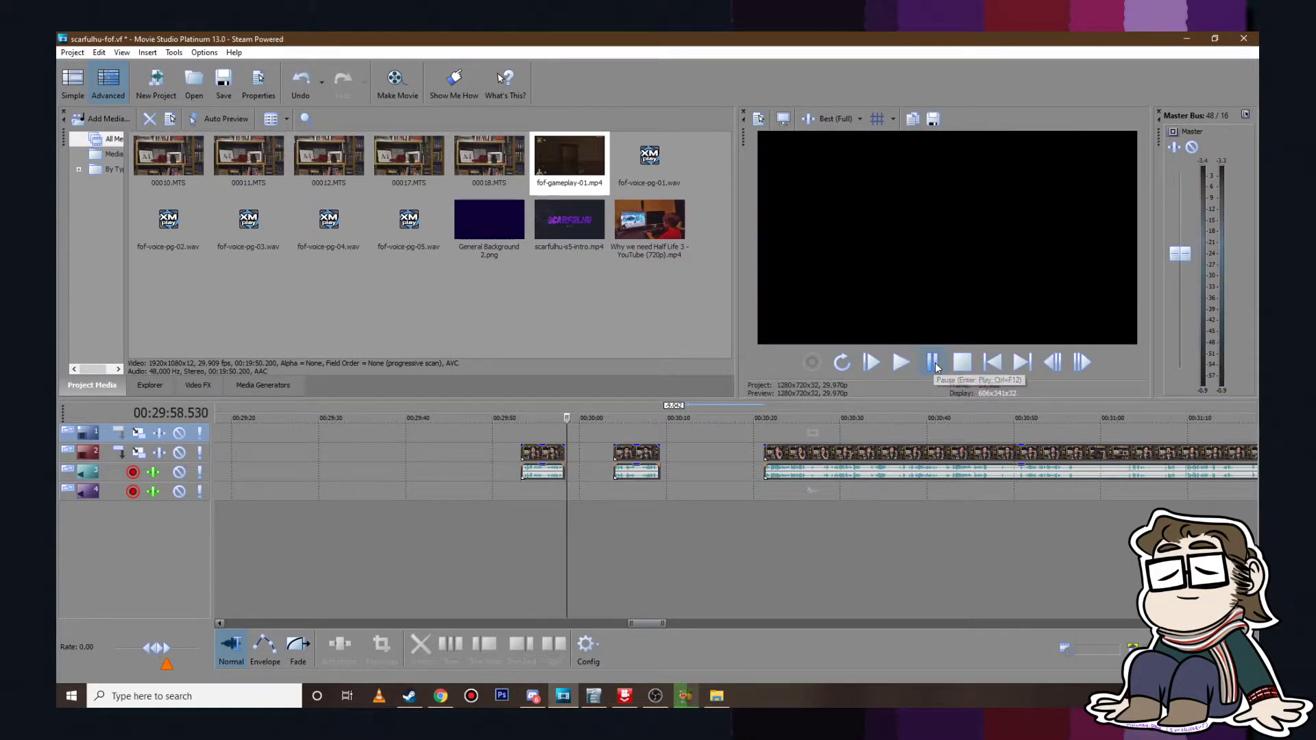
{"action": "left_click", "coordinate": [932, 364]}
{"action": "scroll", "coordinate": [632, 496], "scroll_direction": "up", "scroll_amount": 4}
{"action": "left_click_drag", "start_coordinate": [962, 455], "coordinate": [561, 467]}
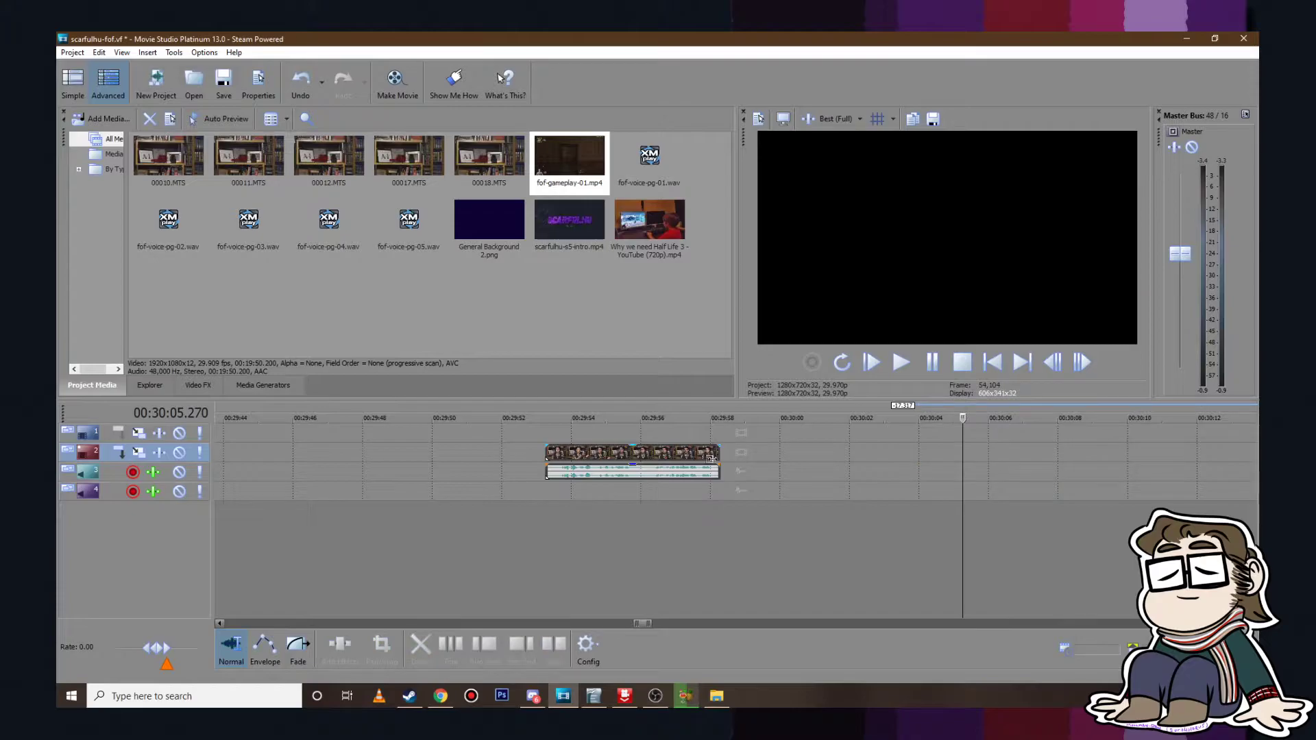
{"action": "left_click", "coordinate": [624, 430]}
{"action": "left_click_drag", "start_coordinate": [623, 415], "coordinate": [724, 417]}
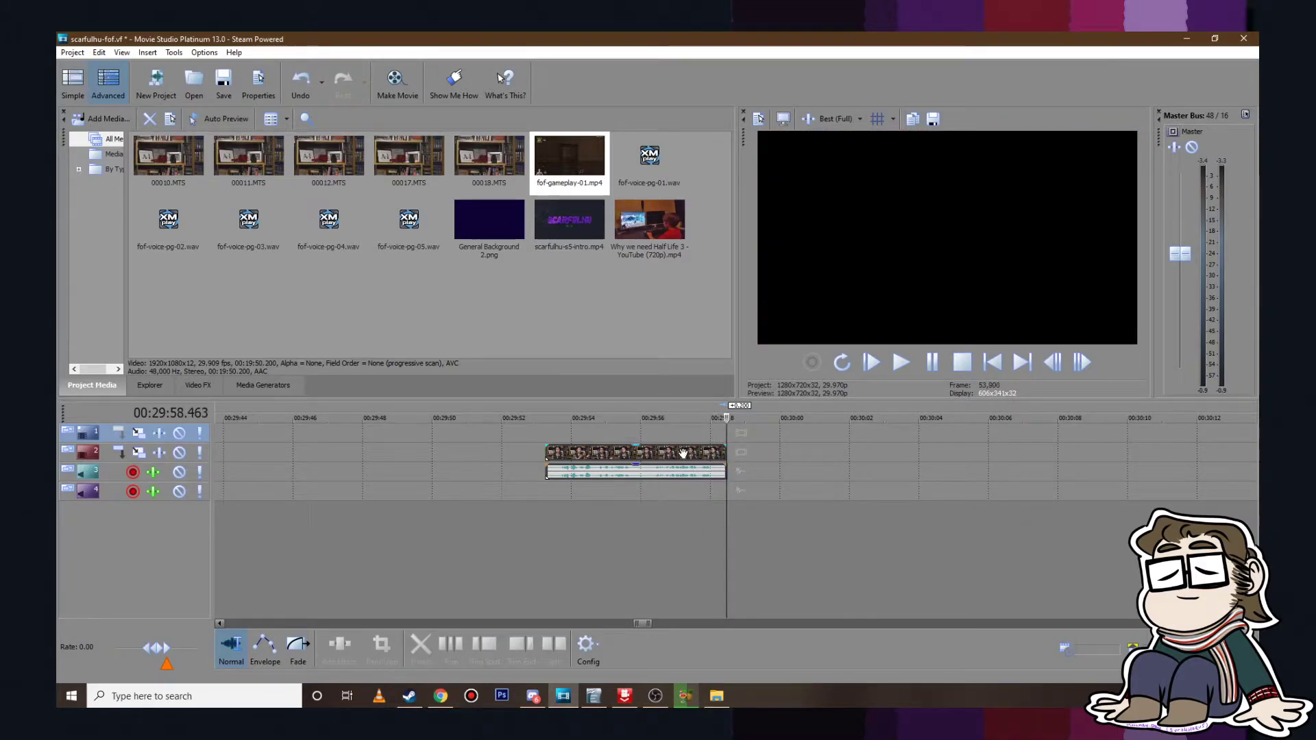
Step: Cut the first presenter take and paste it onto the top video track after the narration ending near 5:00
{"action": "scroll", "coordinate": [683, 453], "scroll_direction": "down", "scroll_amount": 5}
{"action": "right_click", "coordinate": [724, 454]}
{"action": "left_click", "coordinate": [749, 389]}
{"action": "scroll", "coordinate": [748, 467], "scroll_direction": "down", "scroll_amount": 8}
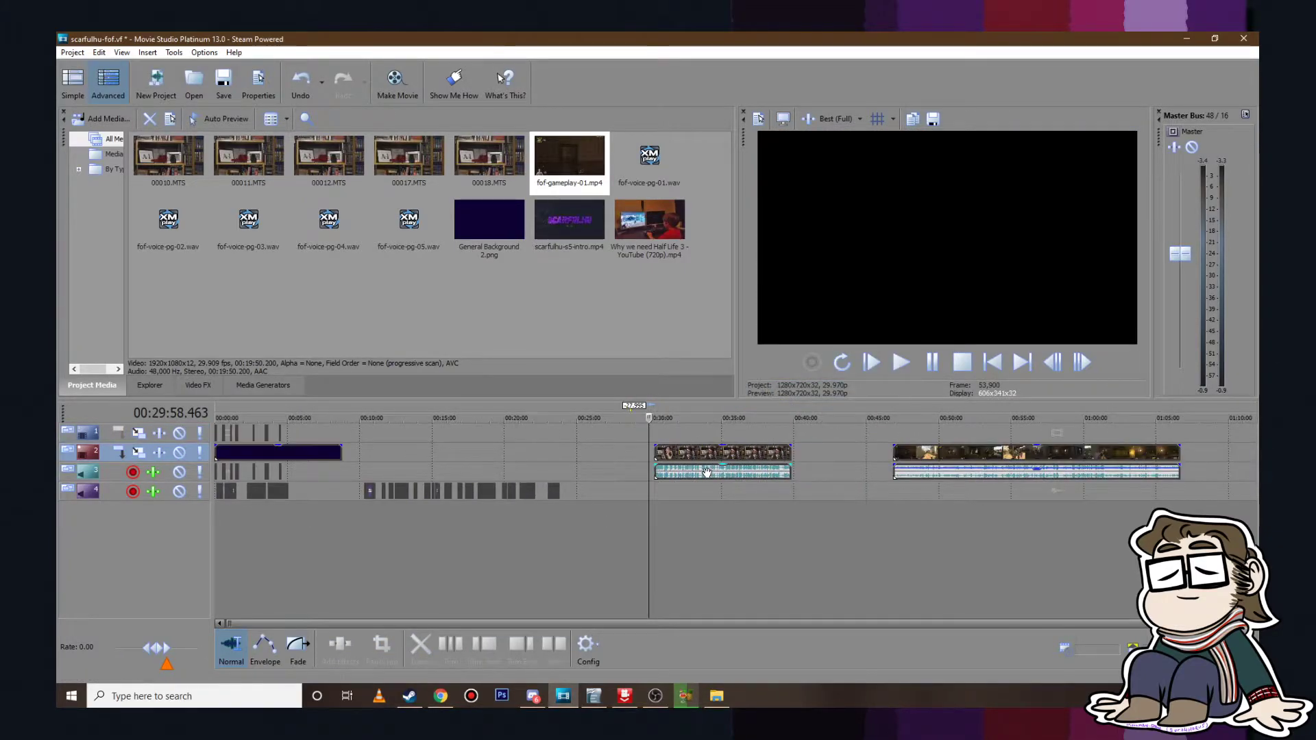
{"action": "left_click", "coordinate": [295, 434]}
{"action": "scroll", "coordinate": [882, 468], "scroll_direction": "up", "scroll_amount": 4}
{"action": "left_click", "coordinate": [800, 426]}
{"action": "right_click", "coordinate": [814, 449]}
{"action": "left_click", "coordinate": [844, 224]}
{"action": "left_click", "coordinate": [754, 453]}
{"action": "left_click", "coordinate": [817, 451]}
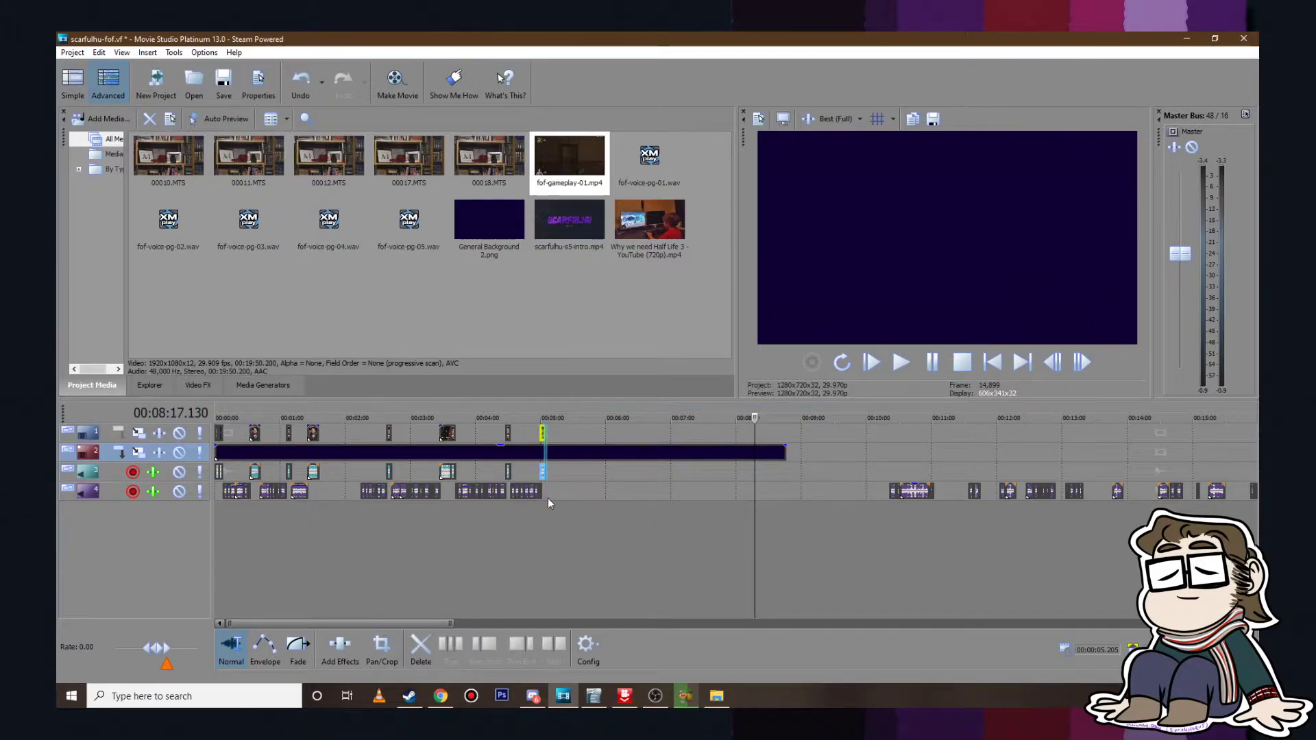
Step: Trim about 0.3 s from the start of the pasted presenter take and play it
{"action": "left_click", "coordinate": [549, 499]}
{"action": "scroll", "coordinate": [548, 499], "scroll_direction": "up", "scroll_amount": 4}
{"action": "left_click_drag", "start_coordinate": [666, 470], "coordinate": [731, 472]}
{"action": "left_click", "coordinate": [664, 501]}
{"action": "scroll", "coordinate": [664, 508], "scroll_direction": "up", "scroll_amount": 3}
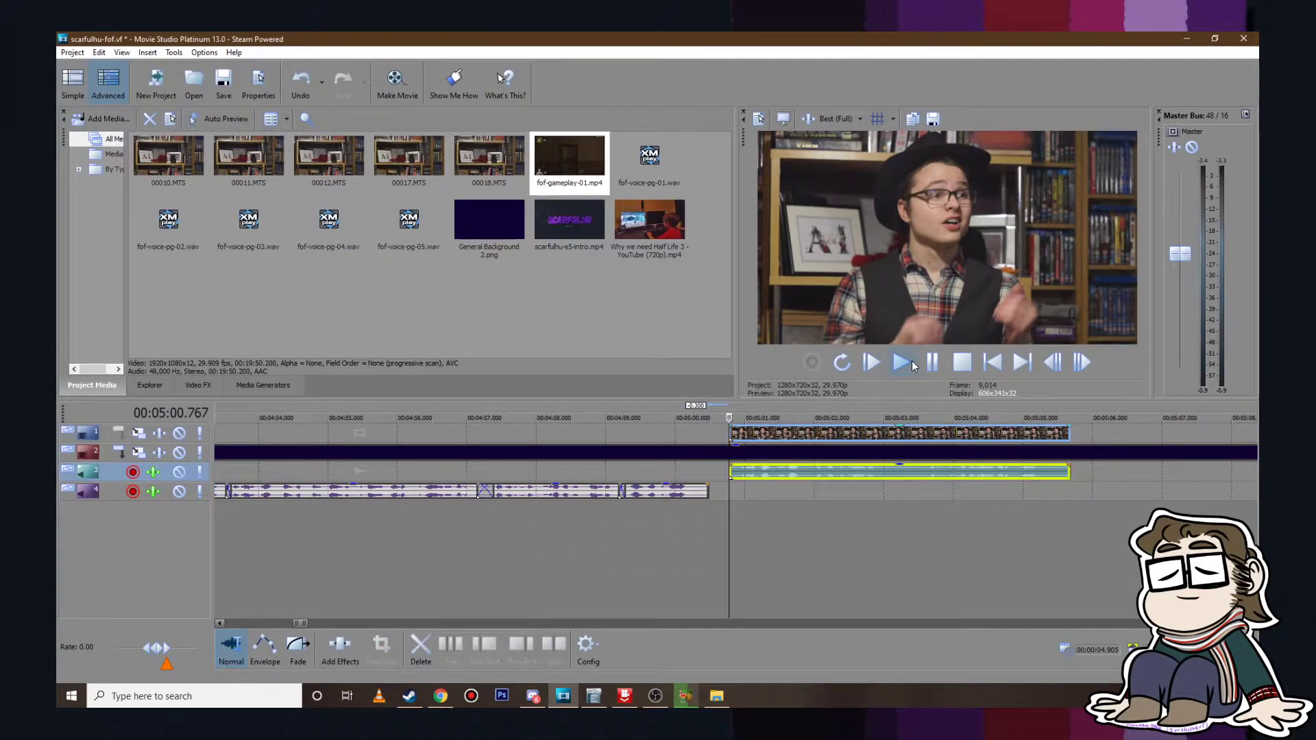
{"action": "left_click", "coordinate": [912, 365]}
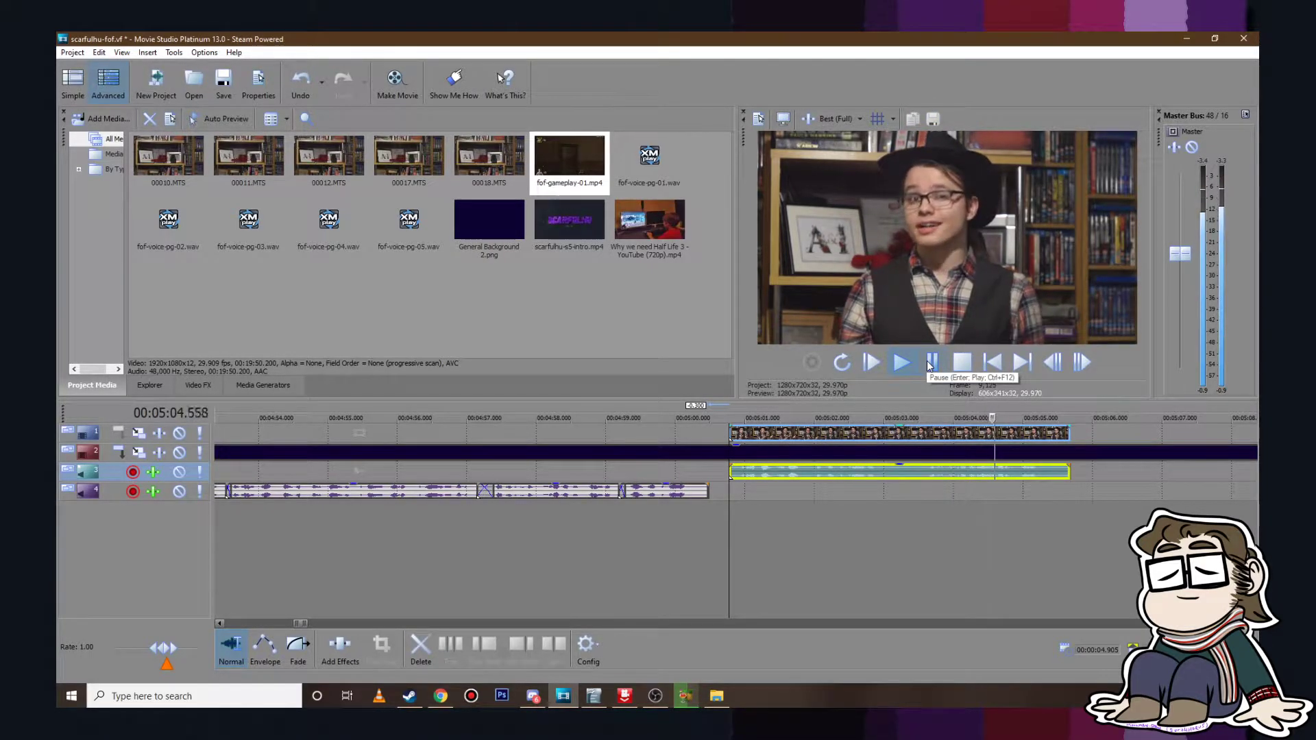
Step: Move the presenter take back to start at the narration's end, about 5:00.5, and play across the join
{"action": "left_click", "coordinate": [928, 363]}
{"action": "left_click_drag", "start_coordinate": [877, 437], "coordinate": [856, 438]}
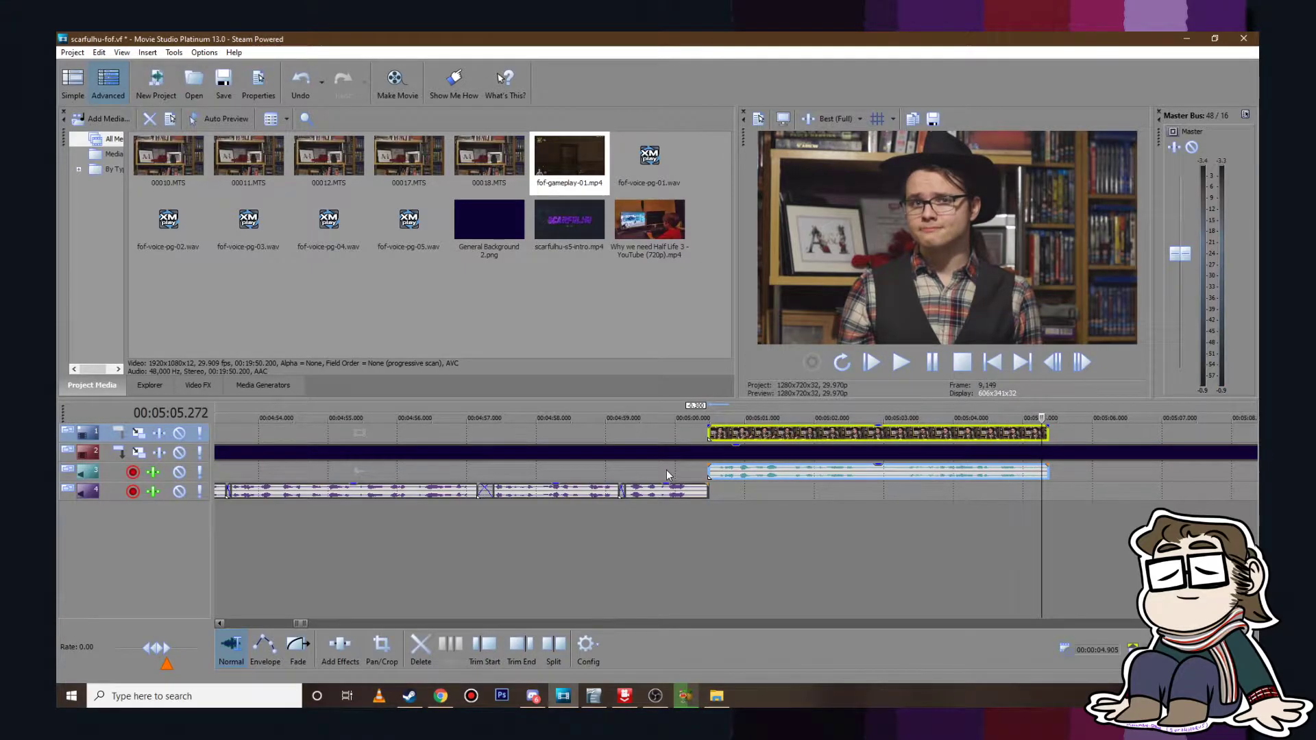
{"action": "left_click", "coordinate": [667, 470]}
{"action": "left_click", "coordinate": [914, 364]}
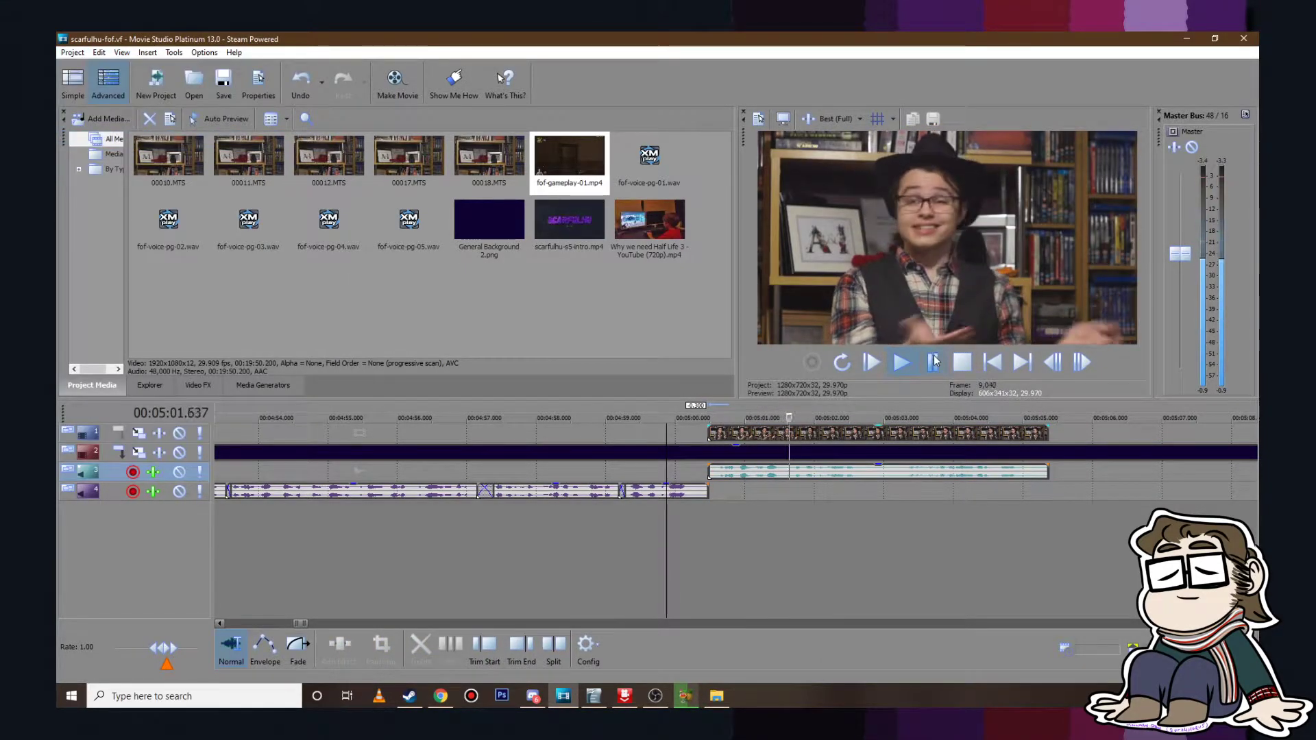
{"action": "left_click", "coordinate": [934, 361]}
Step: Look over the timeline beyond the placed take and switch to HandBrake to check the fof-gameplay-02 encoding progress
{"action": "scroll", "coordinate": [953, 535], "scroll_direction": "down", "scroll_amount": 5}
{"action": "left_click", "coordinate": [757, 504]}
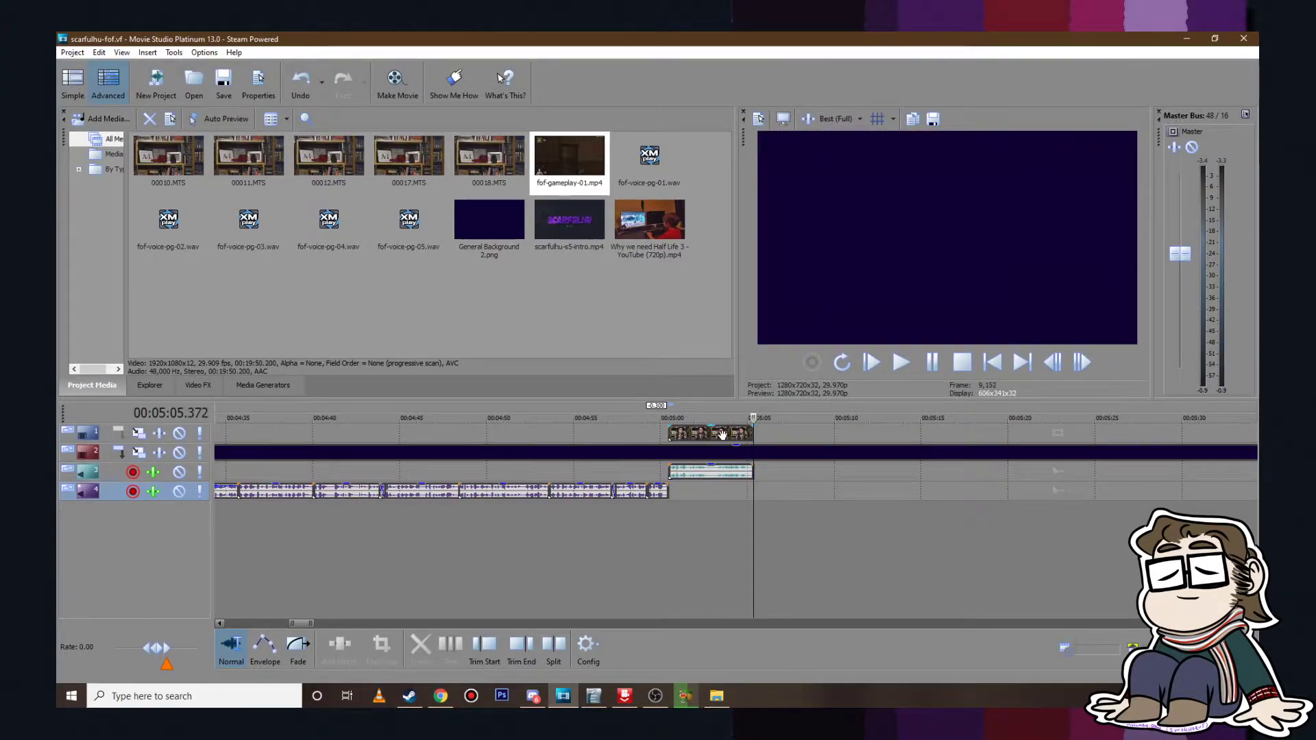
{"action": "scroll", "coordinate": [916, 458], "scroll_direction": "down", "scroll_amount": 8}
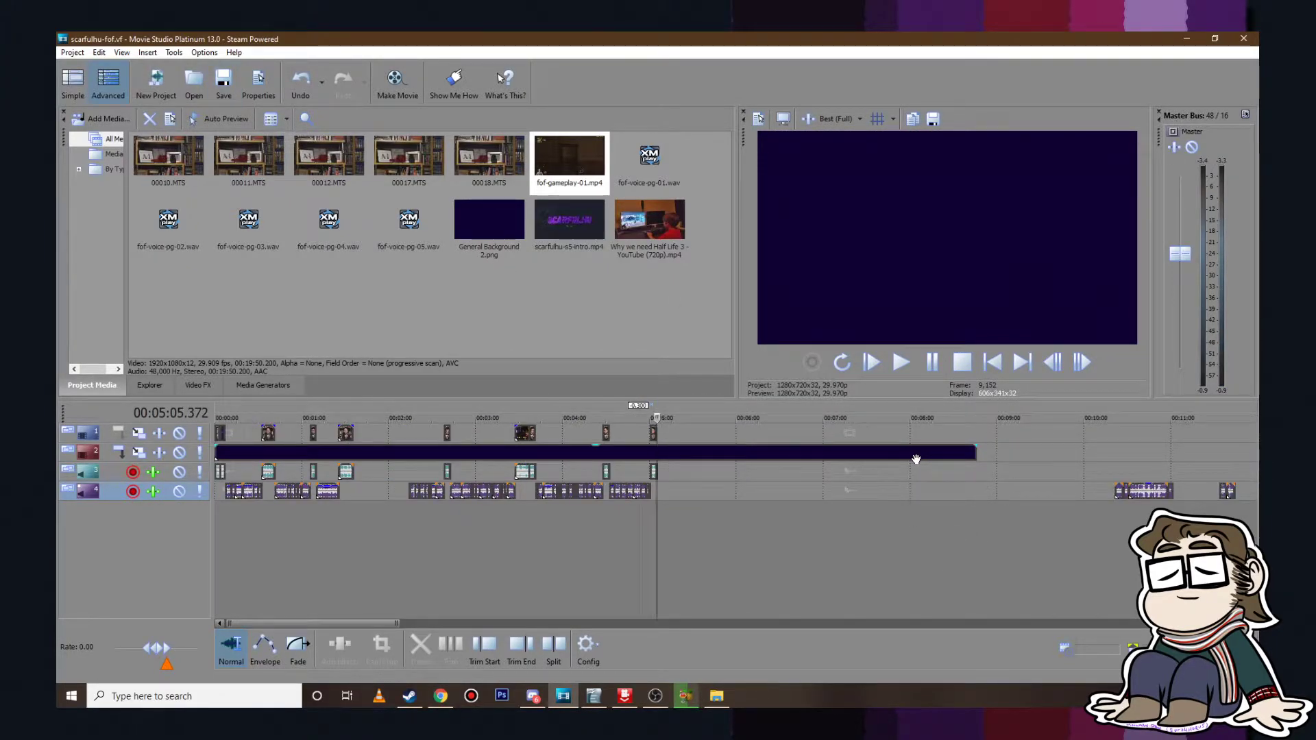
{"action": "scroll", "coordinate": [916, 458], "scroll_direction": "down", "scroll_amount": 5}
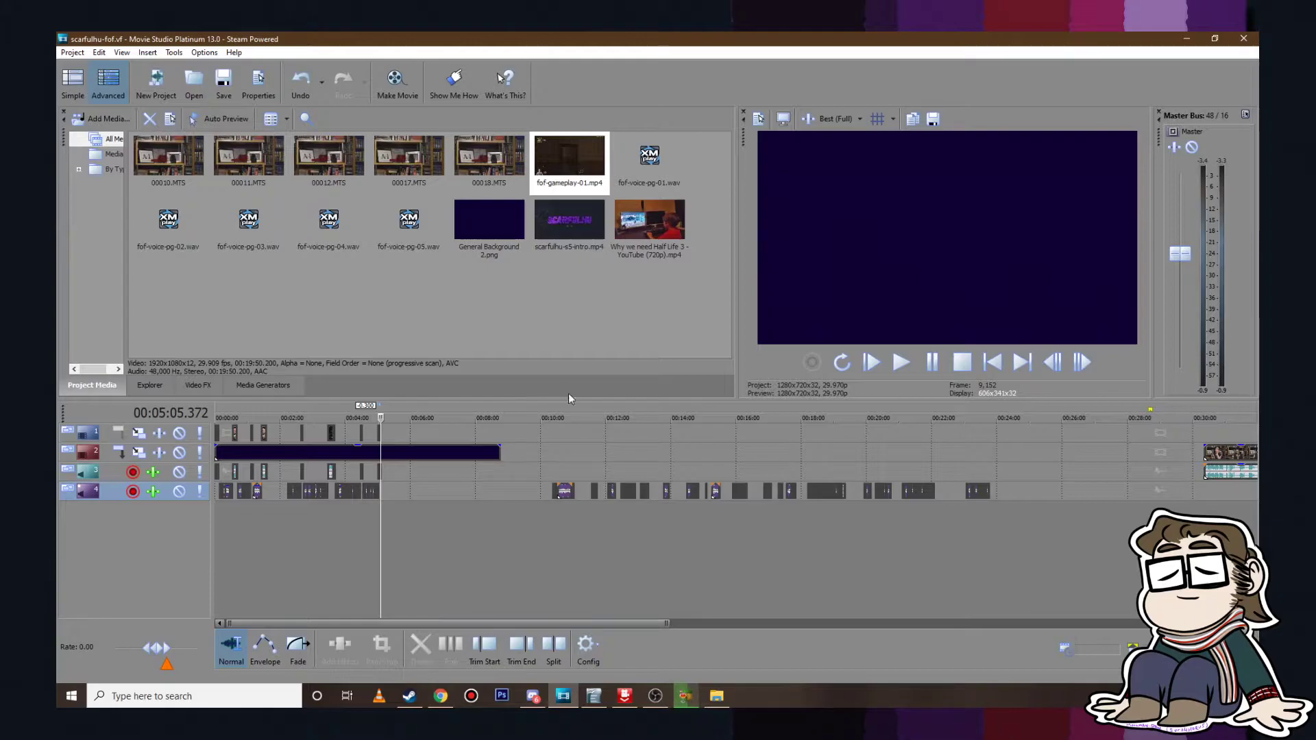
{"action": "left_click", "coordinate": [580, 287]}
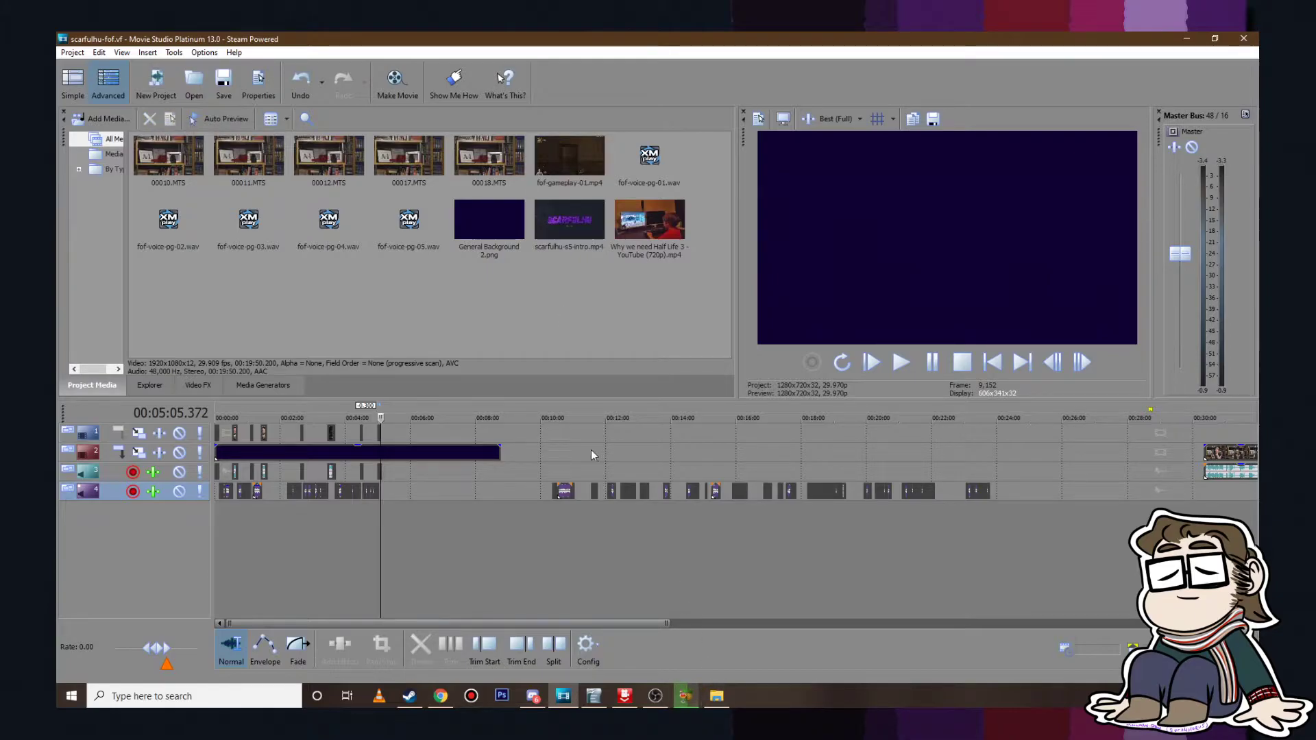
{"action": "left_click", "coordinate": [694, 696]}
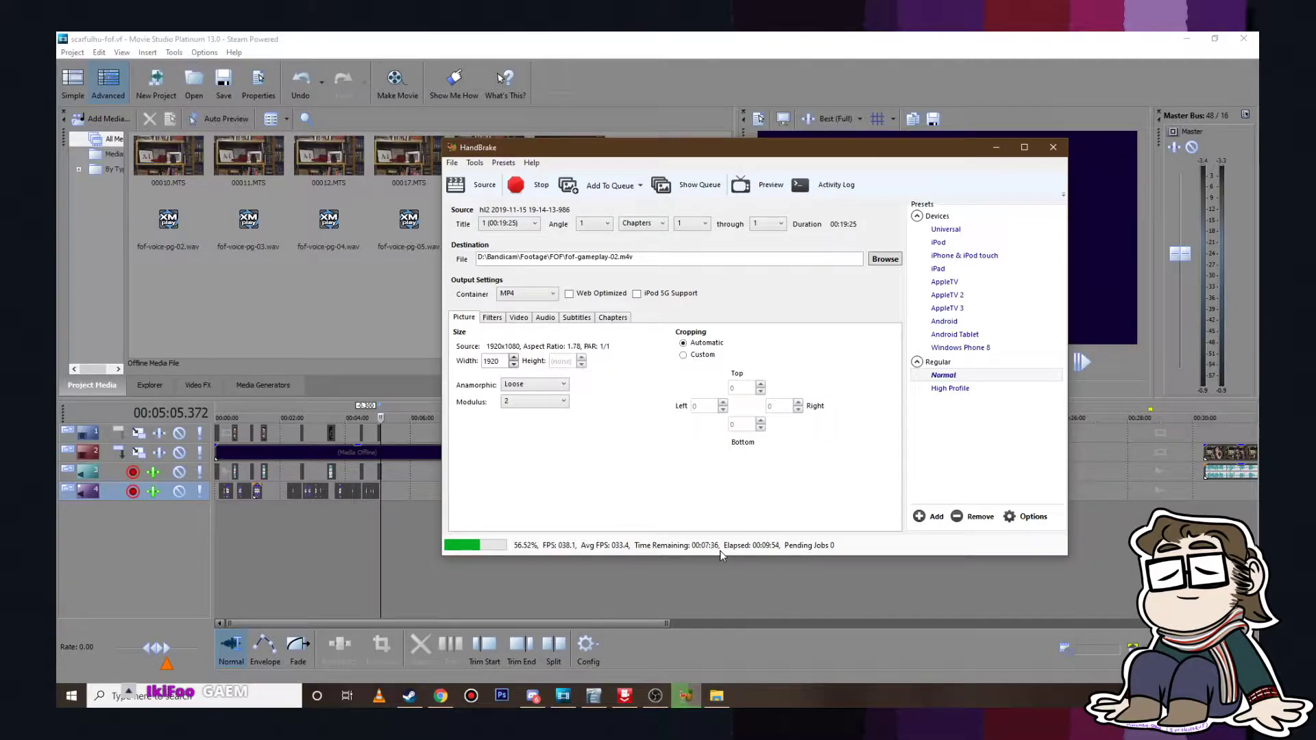
{"action": "left_click", "coordinate": [997, 148]}
Step: Play the next narration group from about 10:21.4 and consult the fof.odt script in OpenOffice Writer
{"action": "left_click", "coordinate": [551, 458]}
{"action": "scroll", "coordinate": [684, 468], "scroll_direction": "up", "scroll_amount": 8}
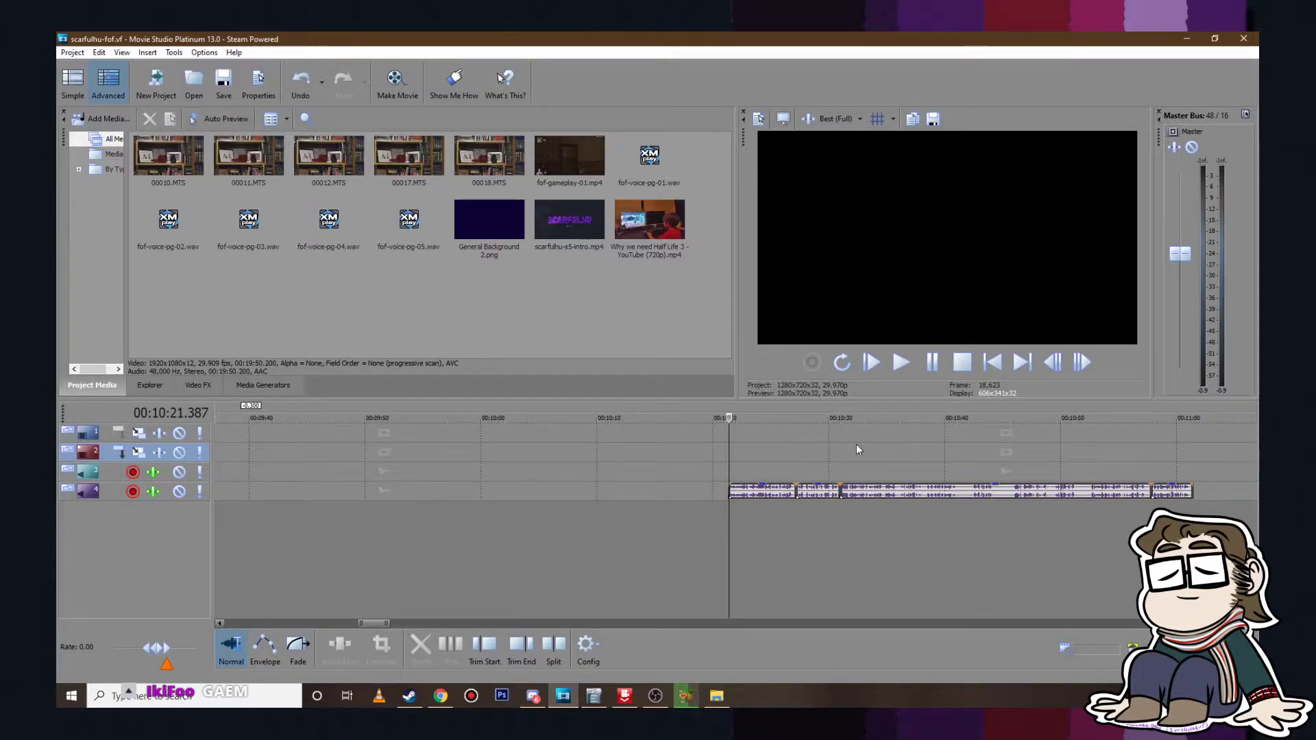
{"action": "key", "text": "space"}
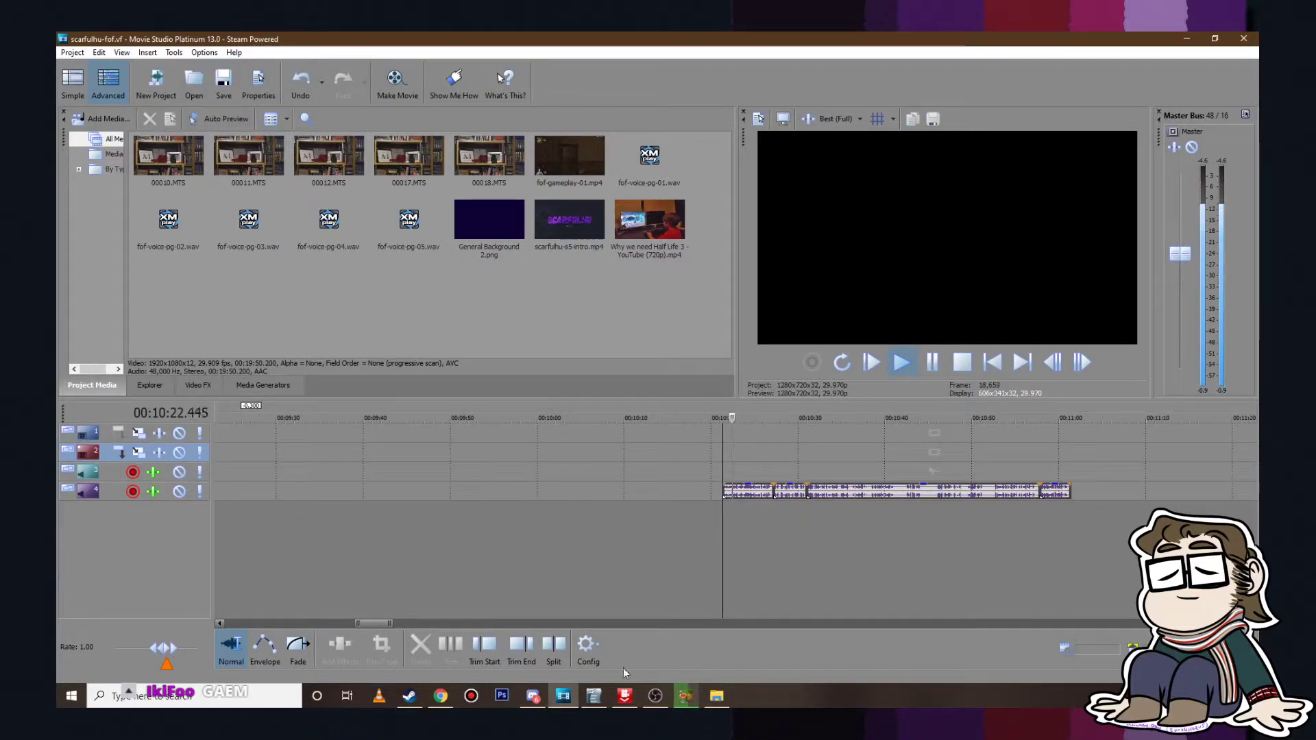
{"action": "left_click", "coordinate": [595, 695]}
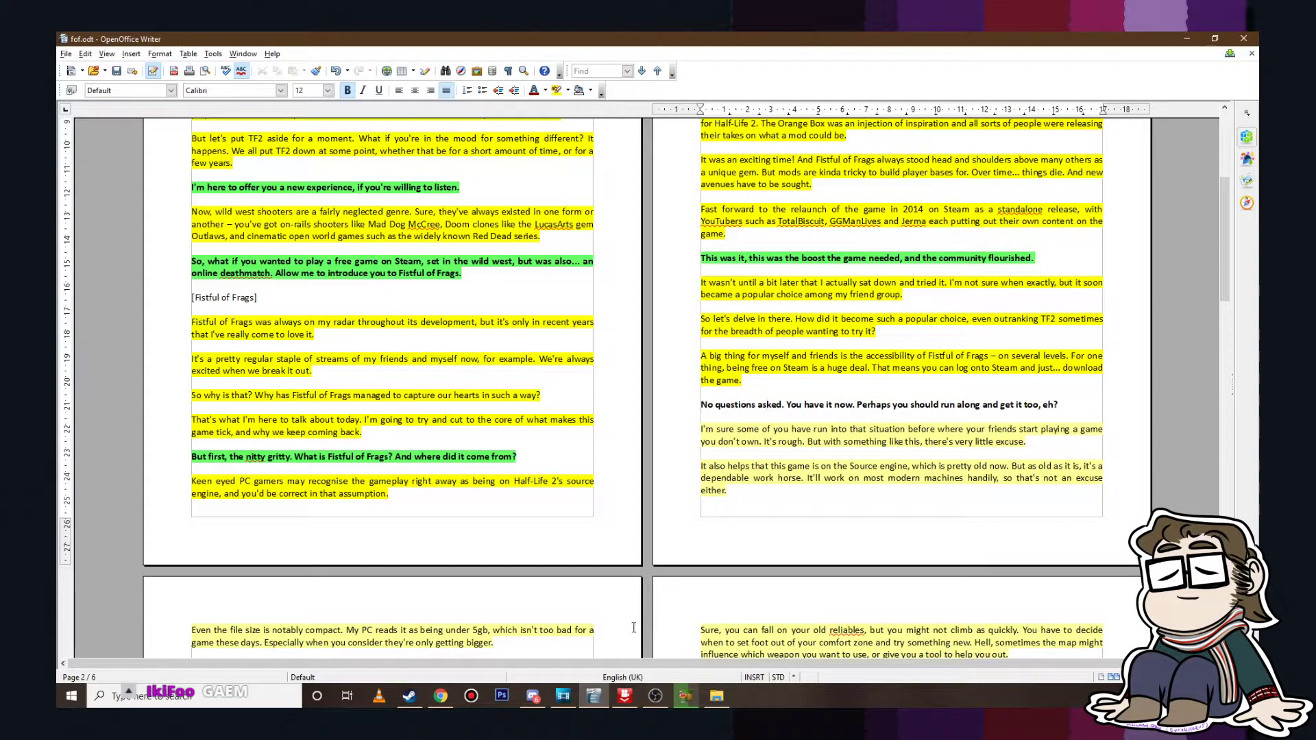
{"action": "left_click", "coordinate": [563, 695]}
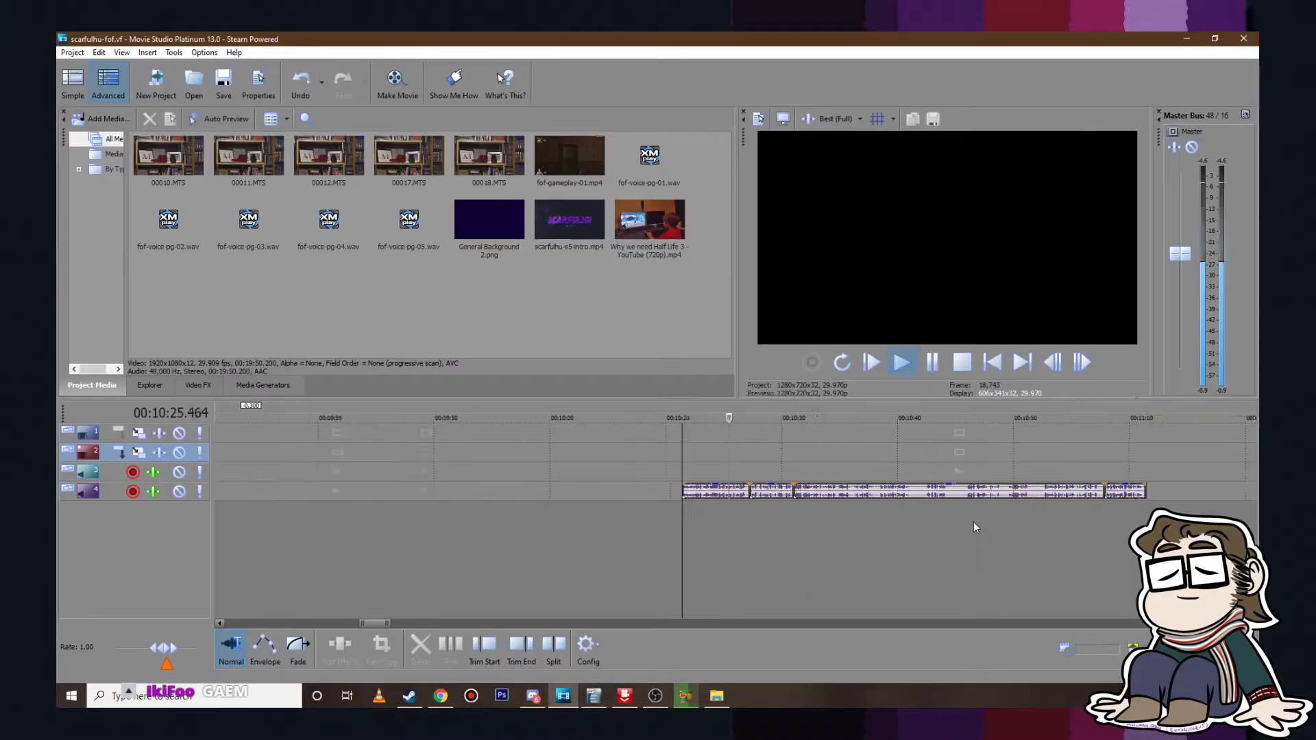
Step: Move the second narration clip of the group back to overlap the first at about 10:26.9, and play the join
{"action": "left_click", "coordinate": [931, 362]}
{"action": "scroll", "coordinate": [773, 492], "scroll_direction": "up", "scroll_amount": 5}
{"action": "left_click", "coordinate": [733, 492]}
{"action": "mouse_move", "coordinate": [773, 491]}
{"action": "left_mouse_down"}
{"action": "mouse_move", "coordinate": [749, 492]}
{"action": "mouse_move", "coordinate": [809, 492]}
{"action": "mouse_move", "coordinate": [752, 493]}
{"action": "left_mouse_up"}
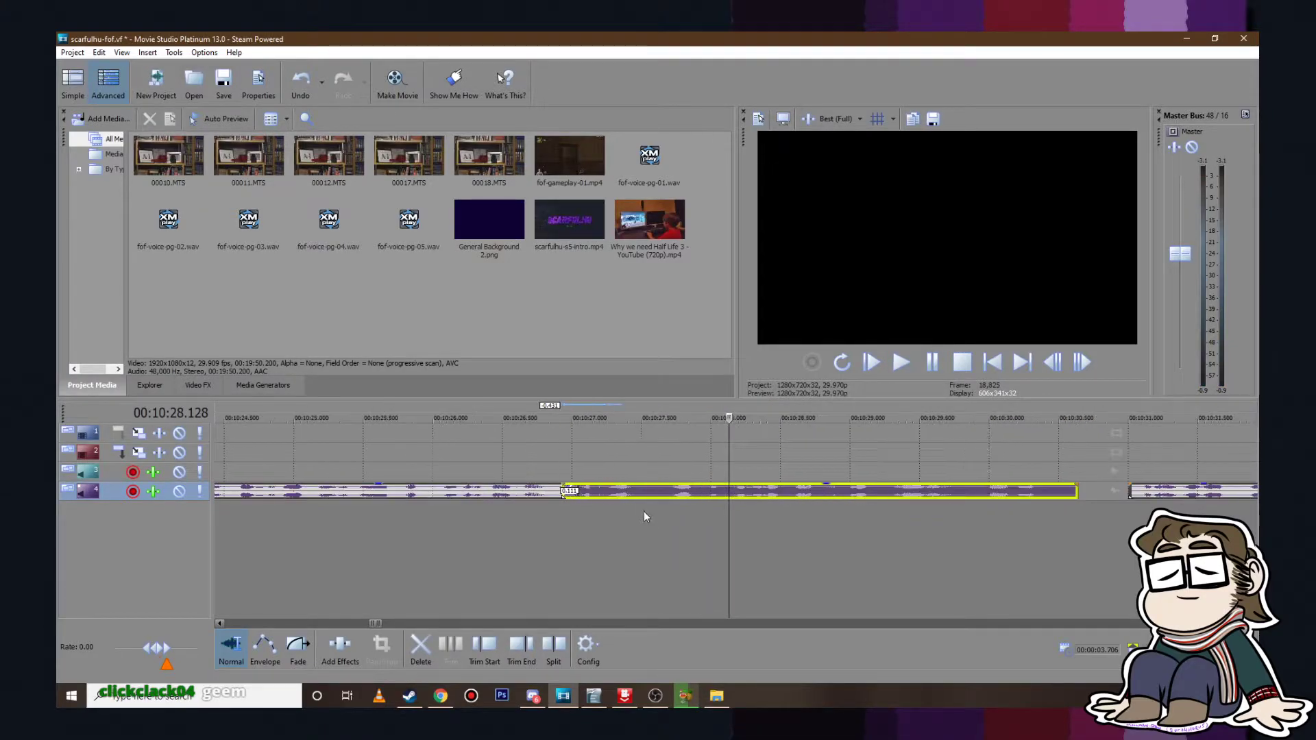
{"action": "left_click", "coordinate": [542, 447]}
{"action": "left_click", "coordinate": [929, 362]}
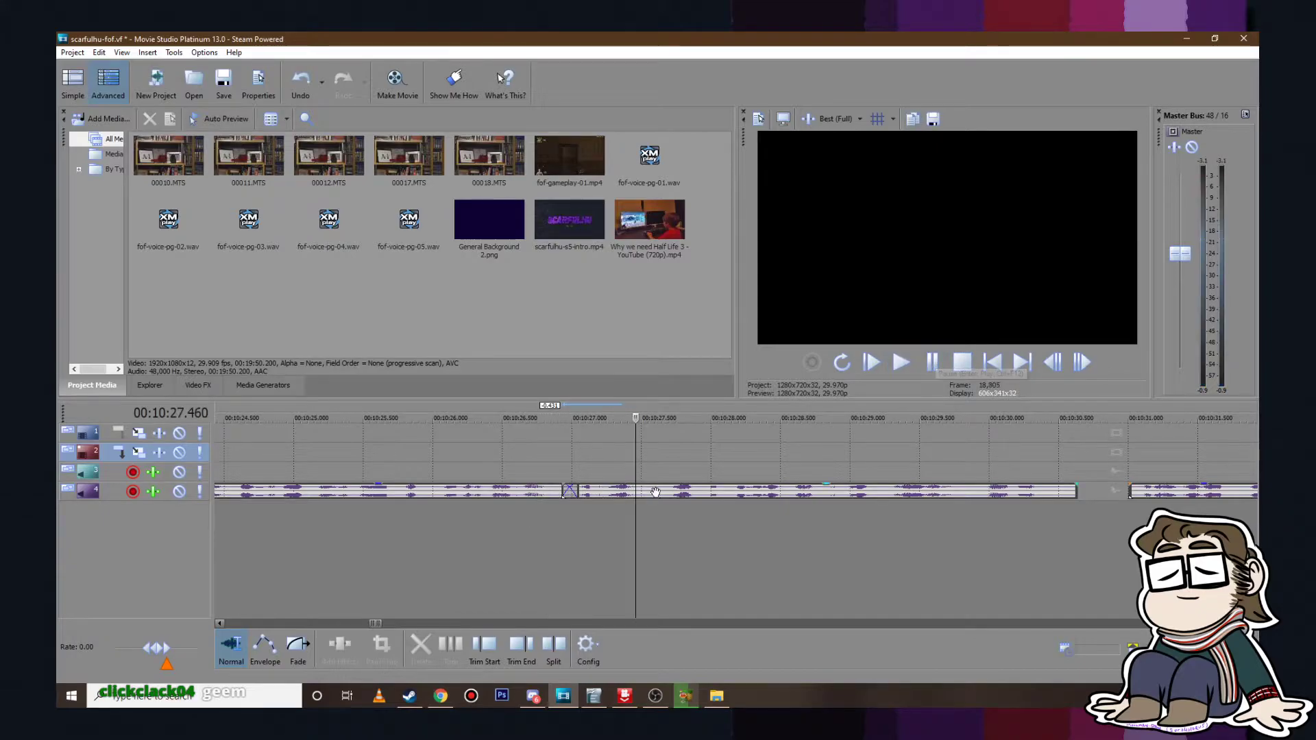
{"action": "left_click", "coordinate": [456, 455]}
{"action": "left_click", "coordinate": [902, 367]}
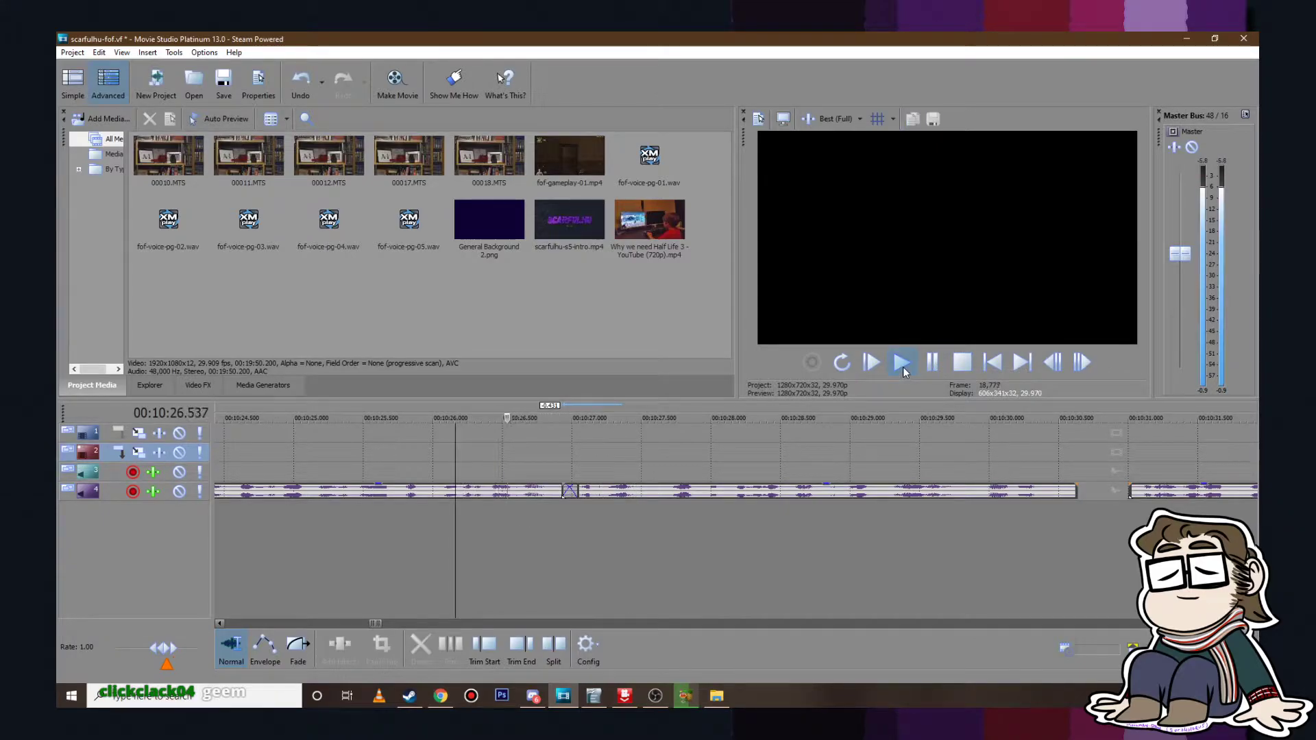
{"action": "left_click", "coordinate": [930, 364]}
Step: Trim the start of the second narration clip to about 10:27 and play across the join
{"action": "left_click_drag", "start_coordinate": [564, 491], "coordinate": [577, 490]}
{"action": "left_click", "coordinate": [543, 472]}
{"action": "left_click", "coordinate": [903, 365]}
{"action": "left_click", "coordinate": [930, 363]}
{"action": "left_click", "coordinate": [548, 452]}
{"action": "left_click", "coordinate": [924, 363]}
{"action": "scroll", "coordinate": [566, 505], "scroll_direction": "up", "scroll_amount": 2}
{"action": "scroll", "coordinate": [562, 489], "scroll_direction": "down", "scroll_amount": 2}
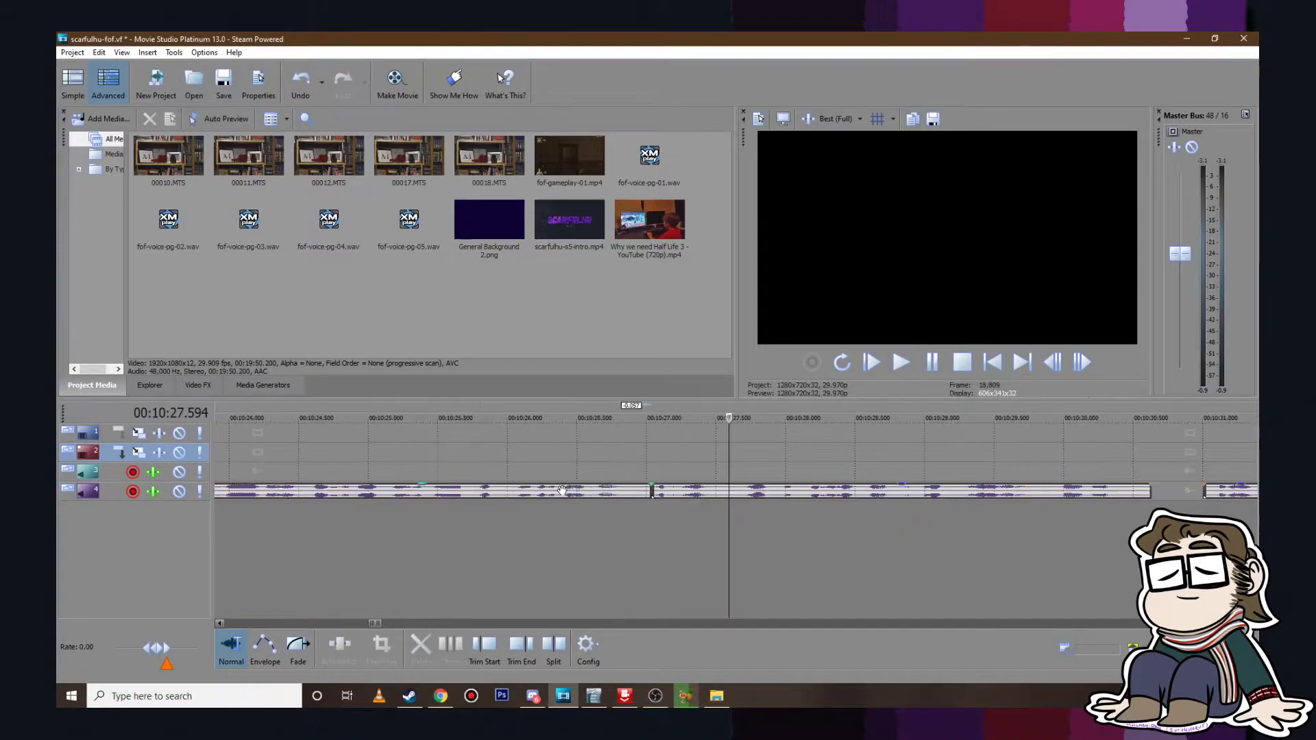
Step: Nudge the second narration clip back into a short overlap with the first near 10:27 and play through it
{"action": "left_click_drag", "start_coordinate": [652, 492], "coordinate": [647, 492]}
{"action": "left_click", "coordinate": [638, 490]}
{"action": "left_click", "coordinate": [661, 491]}
{"action": "left_click", "coordinate": [599, 464]}
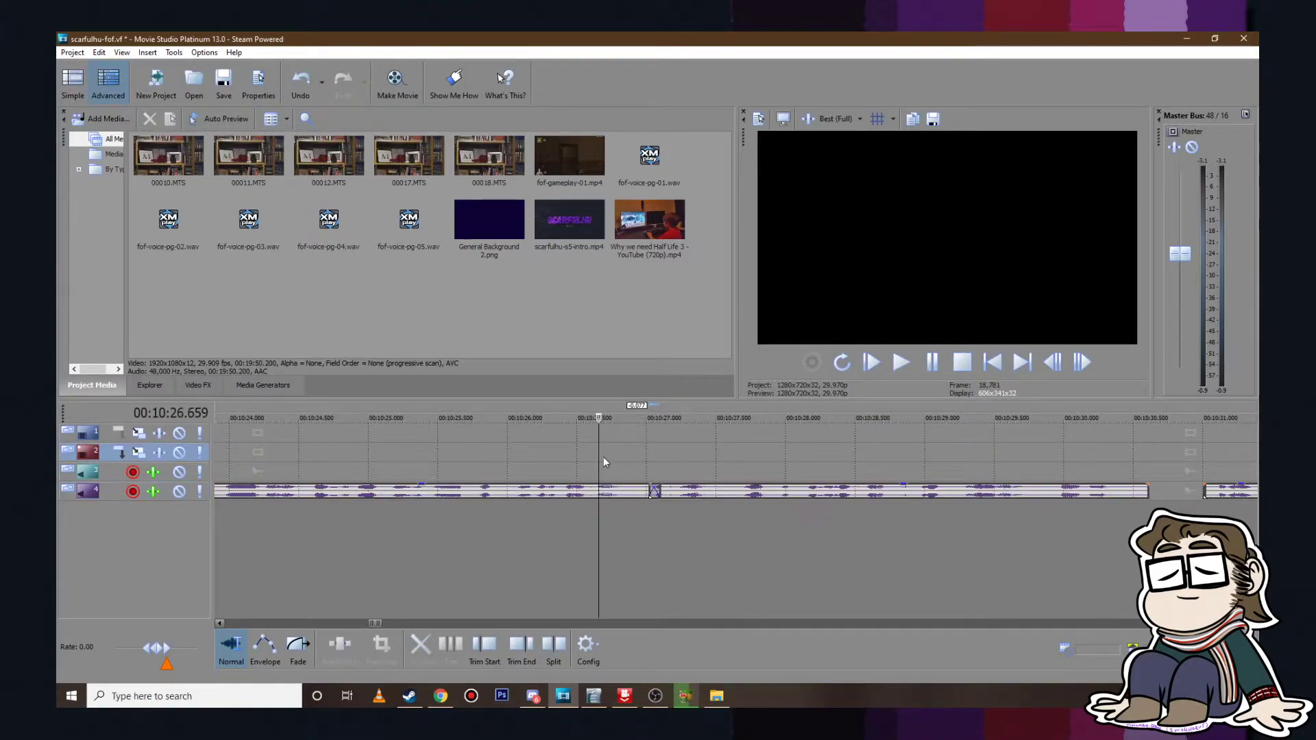
{"action": "left_click", "coordinate": [901, 362]}
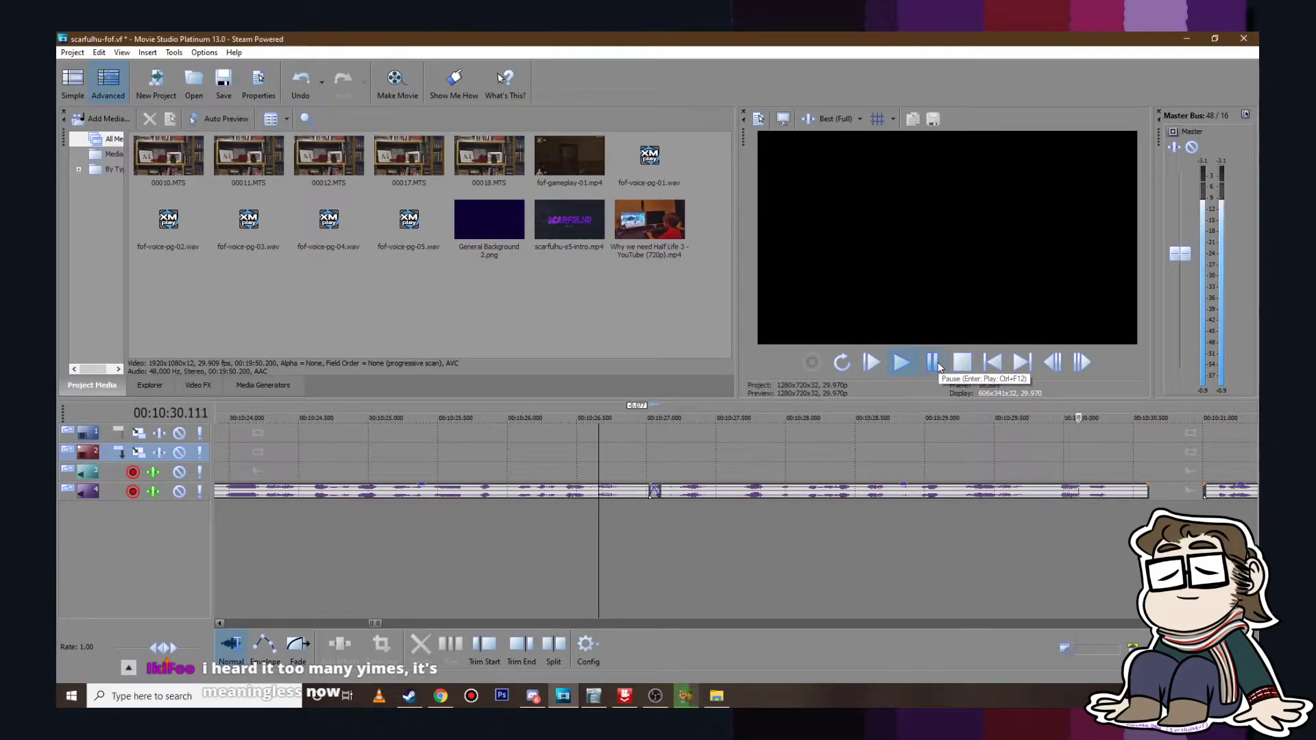
{"action": "left_click", "coordinate": [938, 364]}
Step: Move the third narration clip back to about 10:30.4 so it slightly overlaps the second, and play from there
{"action": "left_click", "coordinate": [765, 488]}
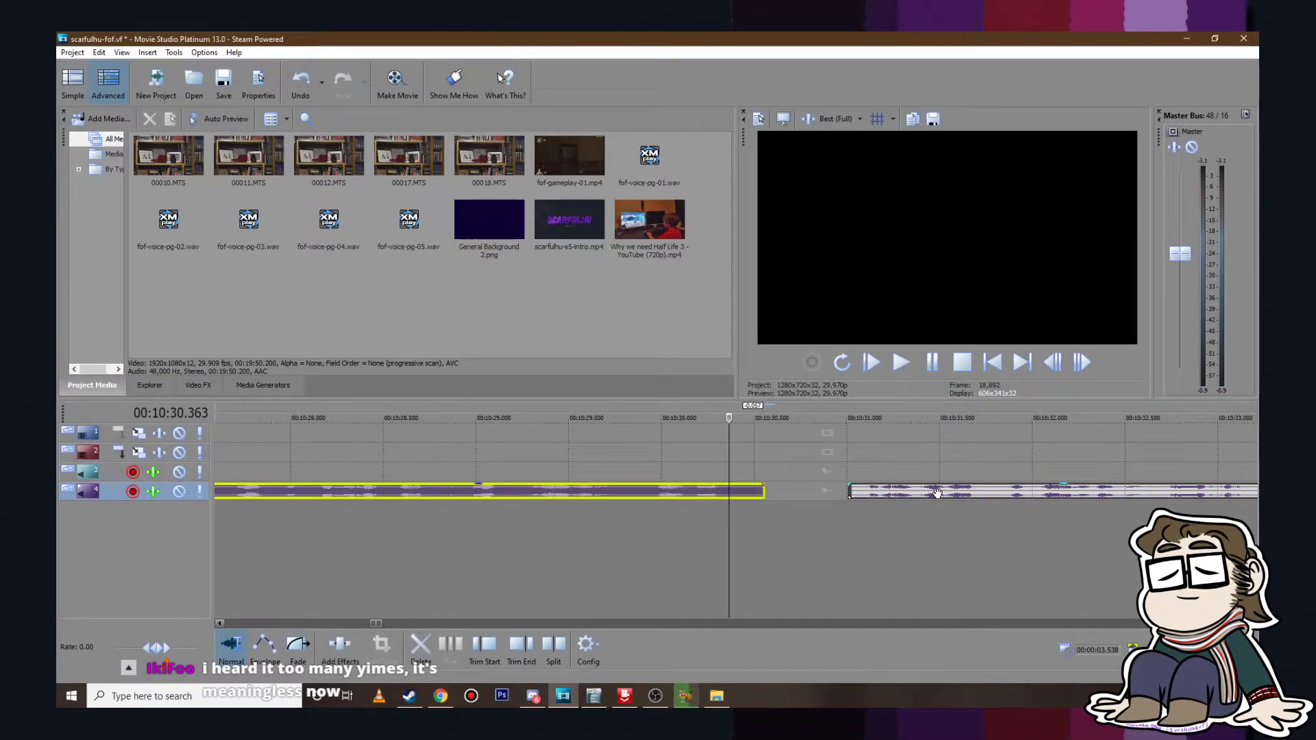
{"action": "left_click_drag", "start_coordinate": [937, 493], "coordinate": [834, 493]}
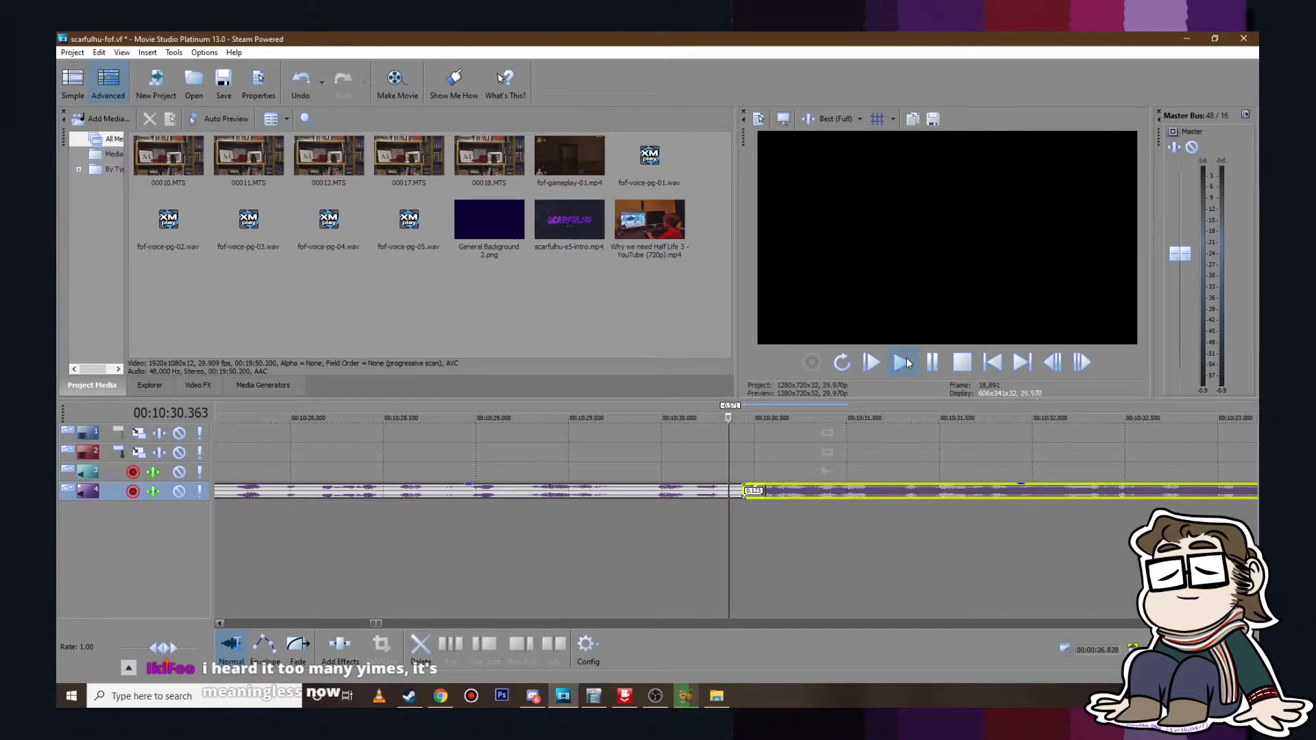
{"action": "left_click", "coordinate": [906, 363]}
{"action": "scroll", "coordinate": [922, 438], "scroll_direction": "down", "scroll_amount": 4}
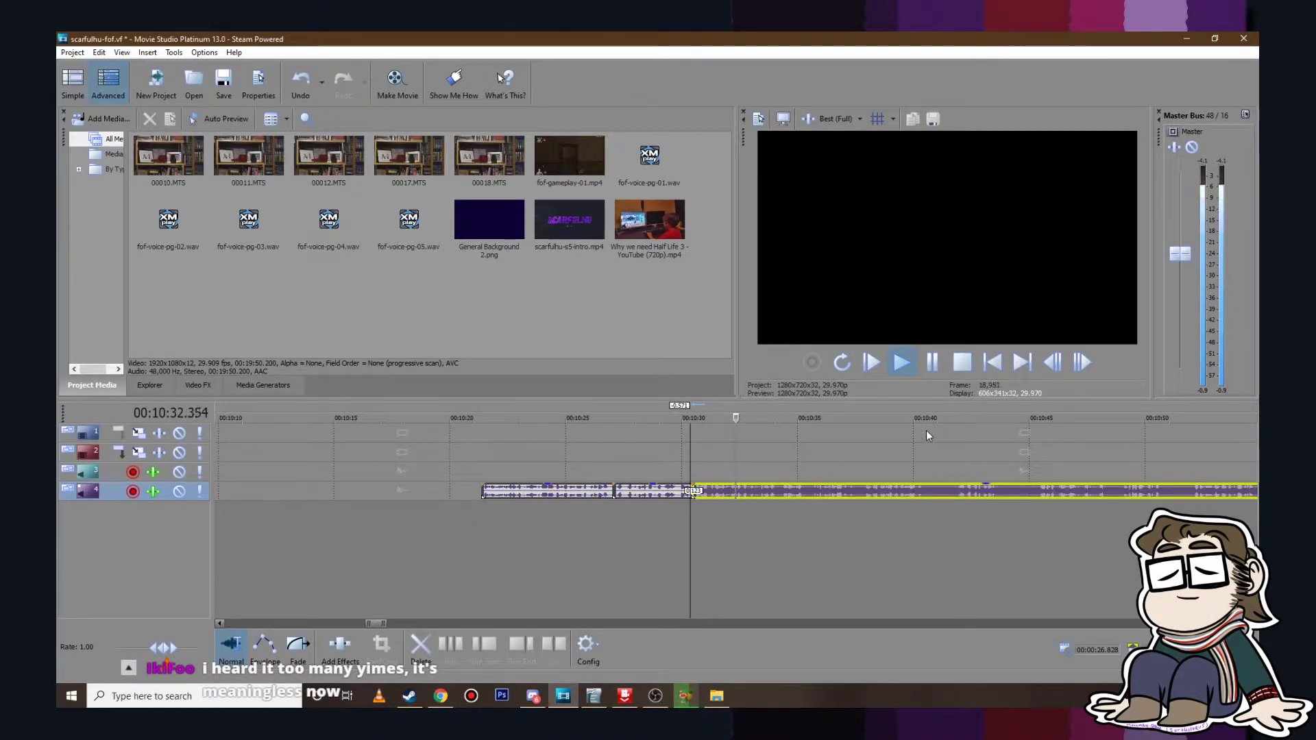
{"action": "left_click", "coordinate": [932, 363]}
Step: Split the third narration clip at about 10:34.2, move the remainder back about 0.14 s to overlap, and play it
{"action": "scroll", "coordinate": [691, 500], "scroll_direction": "up", "scroll_amount": 4}
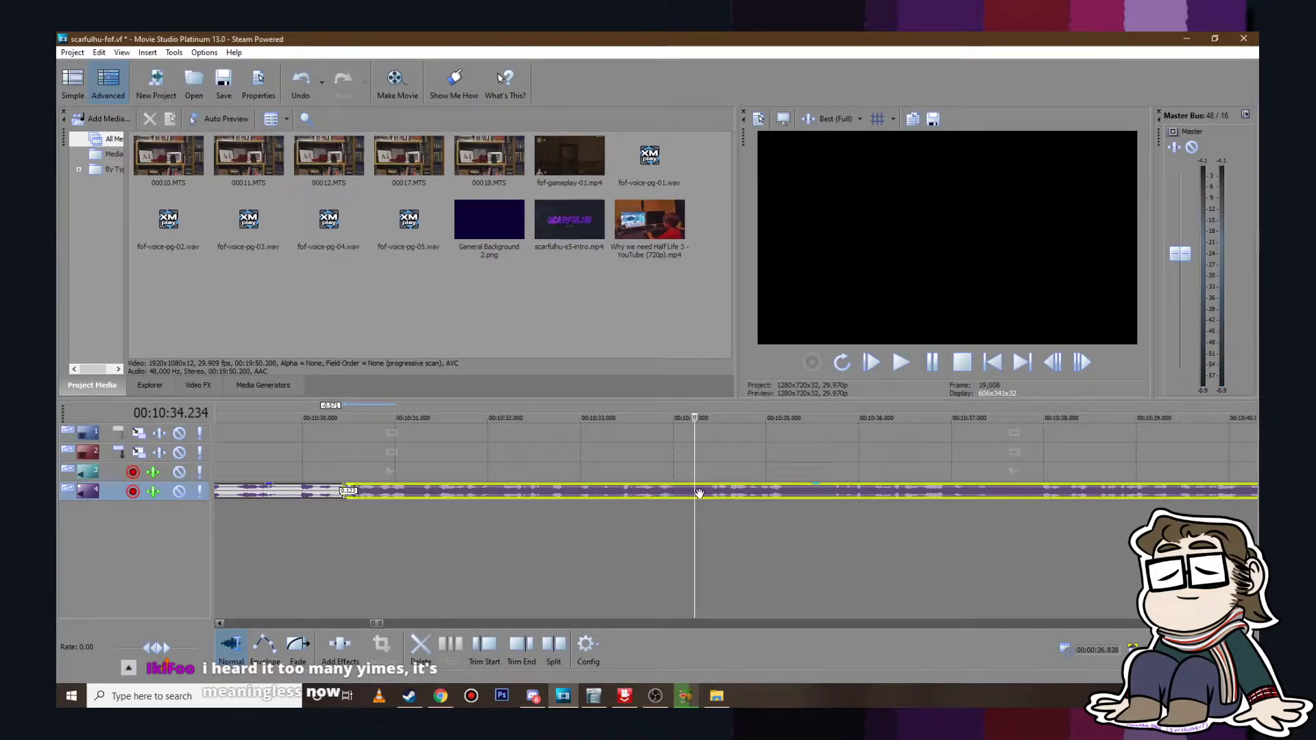
{"action": "key", "text": "s"}
{"action": "scroll", "coordinate": [732, 521], "scroll_direction": "up", "scroll_amount": 3}
{"action": "left_click_drag", "start_coordinate": [832, 497], "coordinate": [781, 501]}
{"action": "scroll", "coordinate": [781, 501], "scroll_direction": "down", "scroll_amount": 3}
{"action": "left_click", "coordinate": [901, 362]}
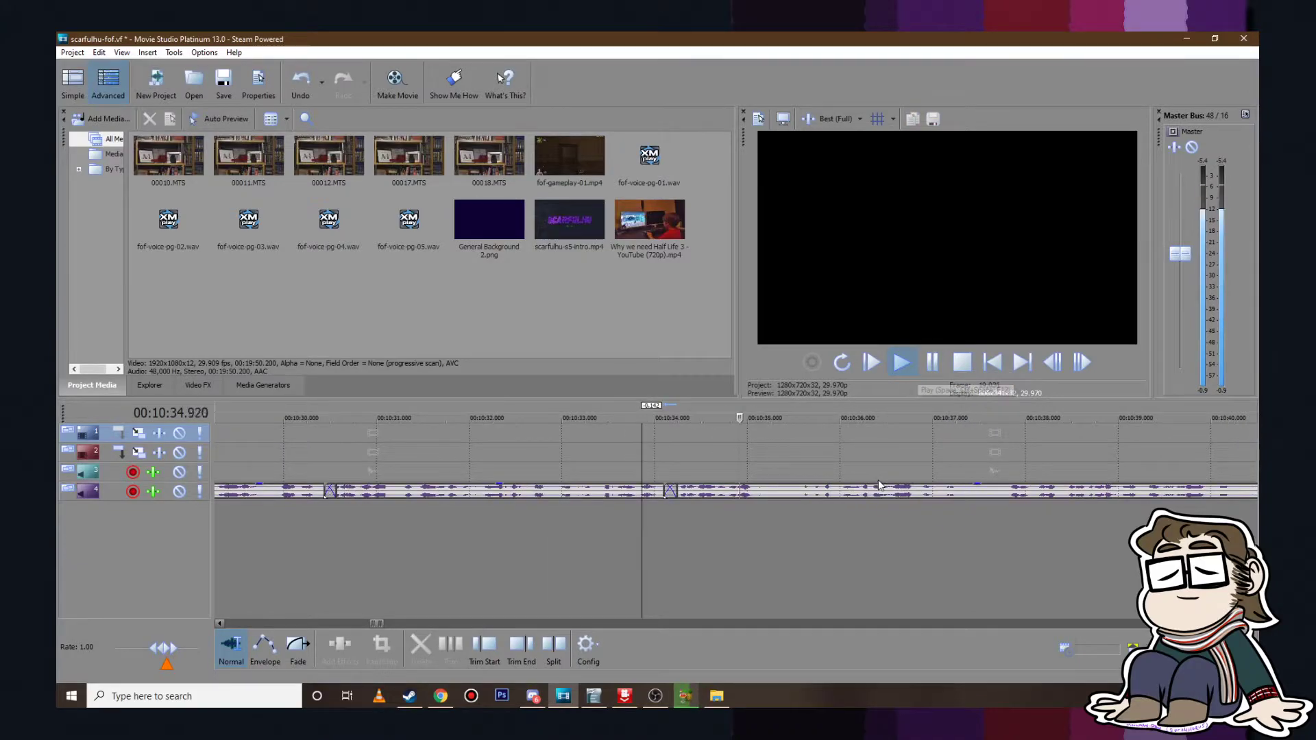
{"action": "left_click", "coordinate": [931, 363]}
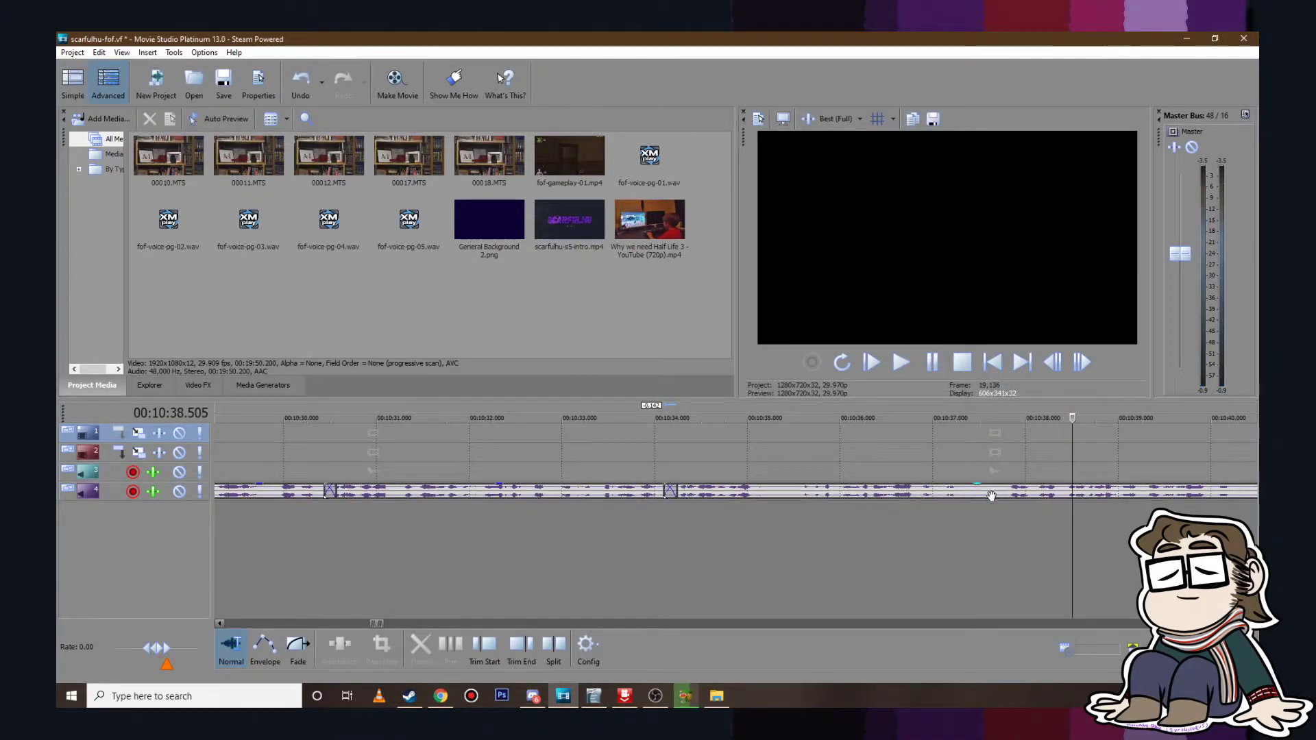
Step: Split the narration at about 10:37.6, move the remainder back about 0.24 s to overlap, and play the join
{"action": "left_click", "coordinate": [993, 493]}
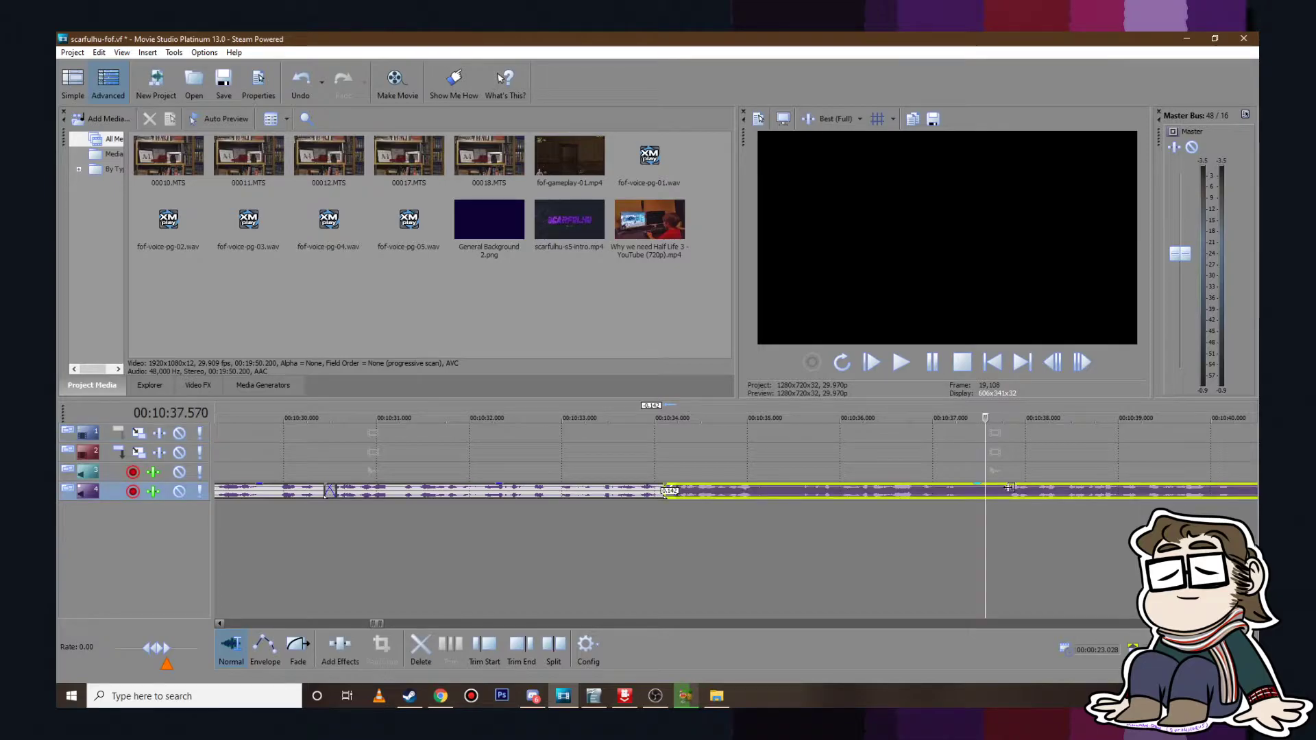
{"action": "key", "text": "s"}
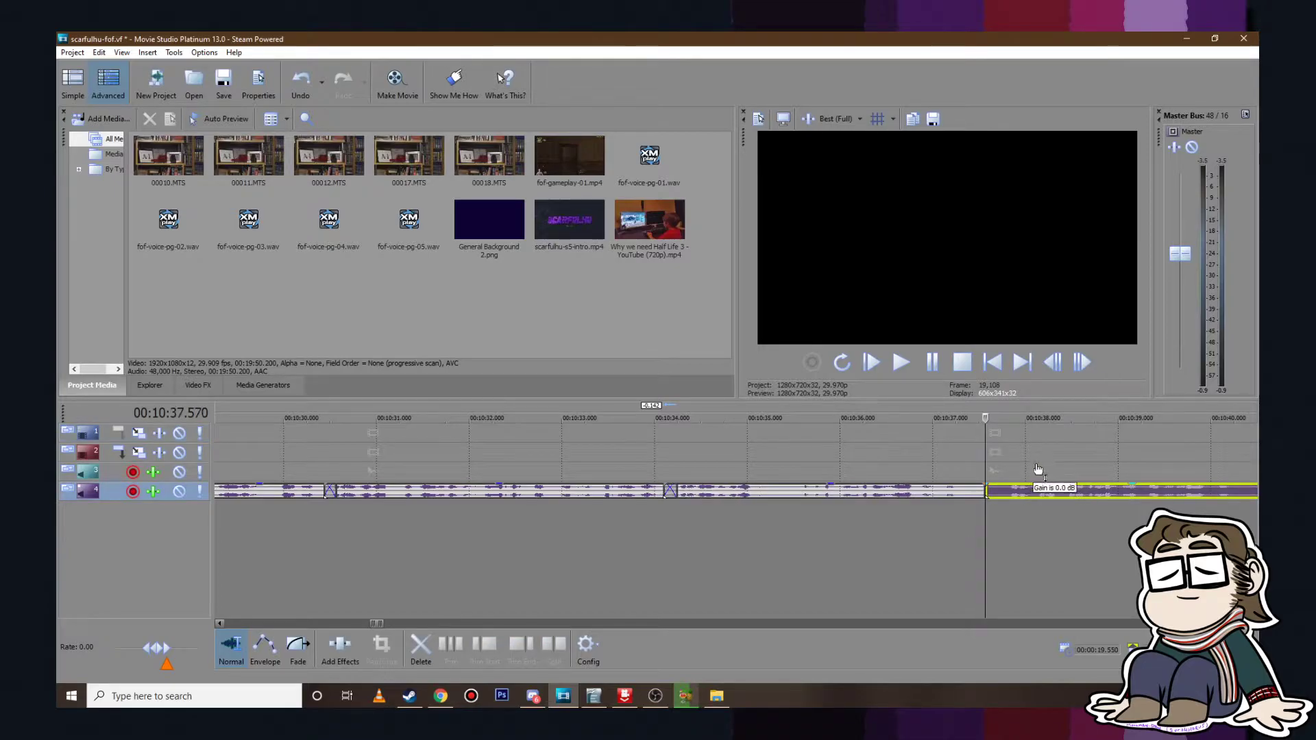
{"action": "left_click_drag", "start_coordinate": [1039, 493], "coordinate": [1017, 492]}
{"action": "left_click", "coordinate": [908, 449]}
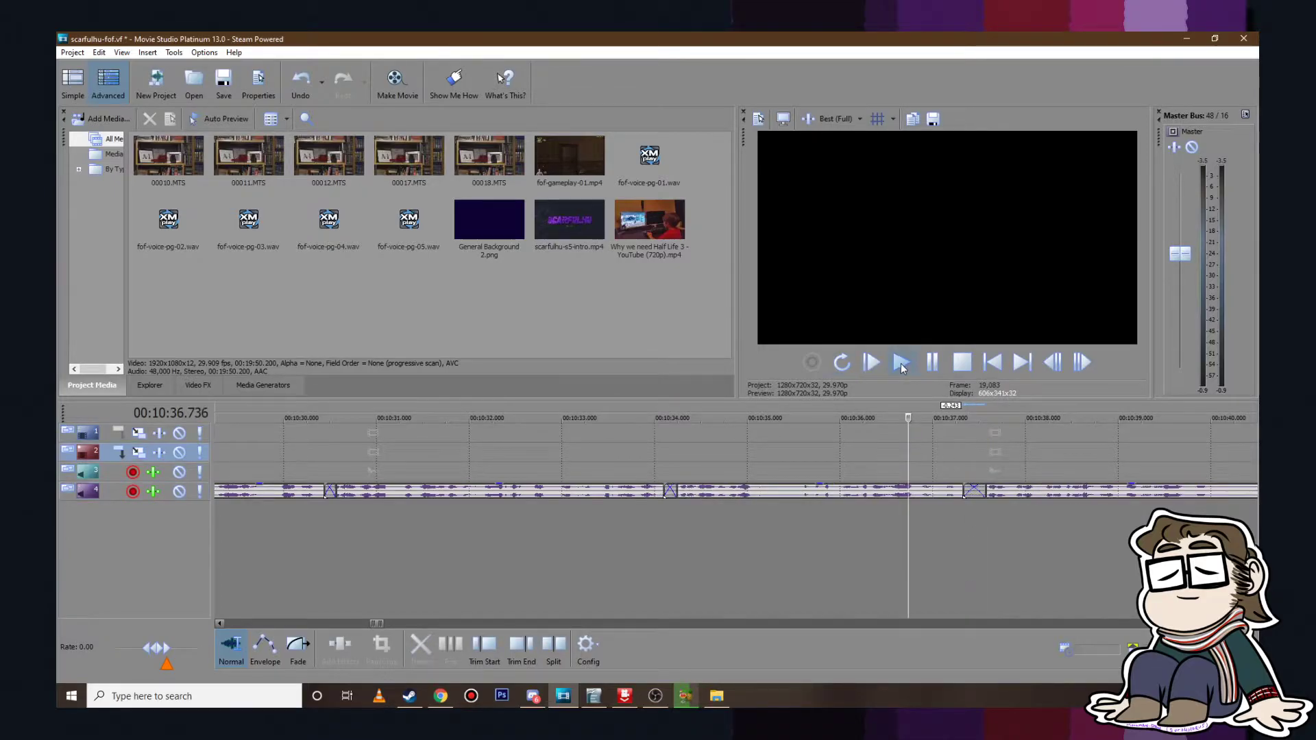
{"action": "left_click", "coordinate": [901, 363]}
{"action": "scroll", "coordinate": [932, 495], "scroll_direction": "down", "scroll_amount": 4}
{"action": "scroll", "coordinate": [932, 495], "scroll_direction": "up", "scroll_amount": 4}
{"action": "left_click", "coordinate": [932, 363]}
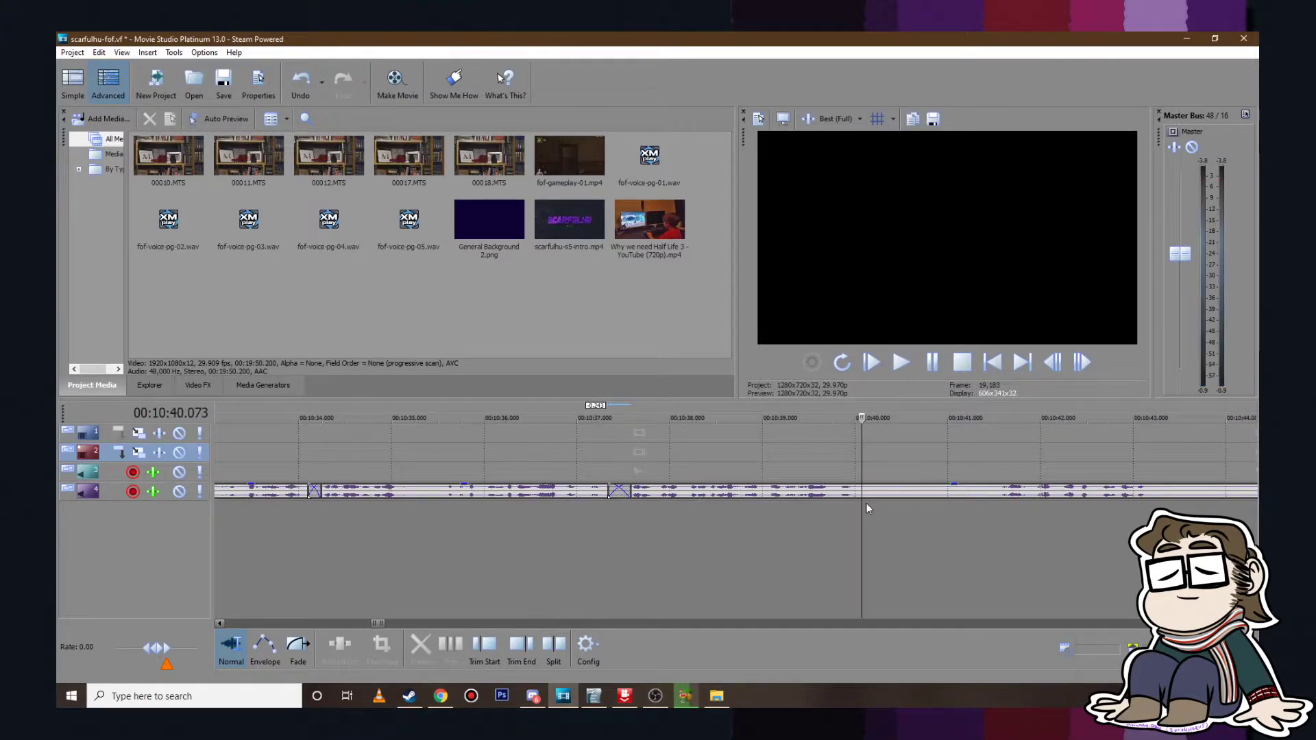
Step: Split the narration in the pause after about 10:40.1, close the silent gap by moving the remainder back, and play it
{"action": "key", "text": "s"}
{"action": "left_click_drag", "start_coordinate": [1011, 497], "coordinate": [903, 486]}
{"action": "left_click", "coordinate": [901, 362]}
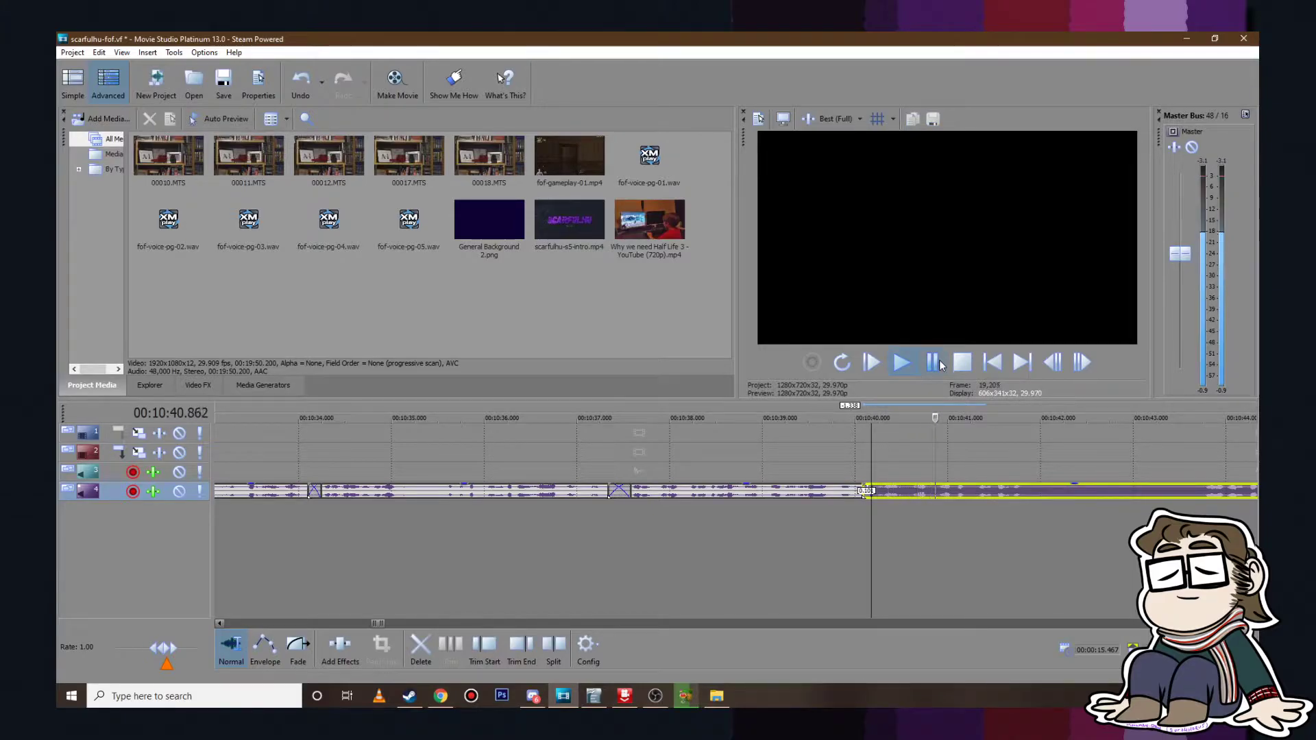
Step: Split the narration near about 10:41.9, move the remainder back about 1.8 s to slightly overlap, and play the join
{"action": "left_click", "coordinate": [932, 363]}
{"action": "scroll", "coordinate": [836, 474], "scroll_direction": "up", "scroll_amount": 2}
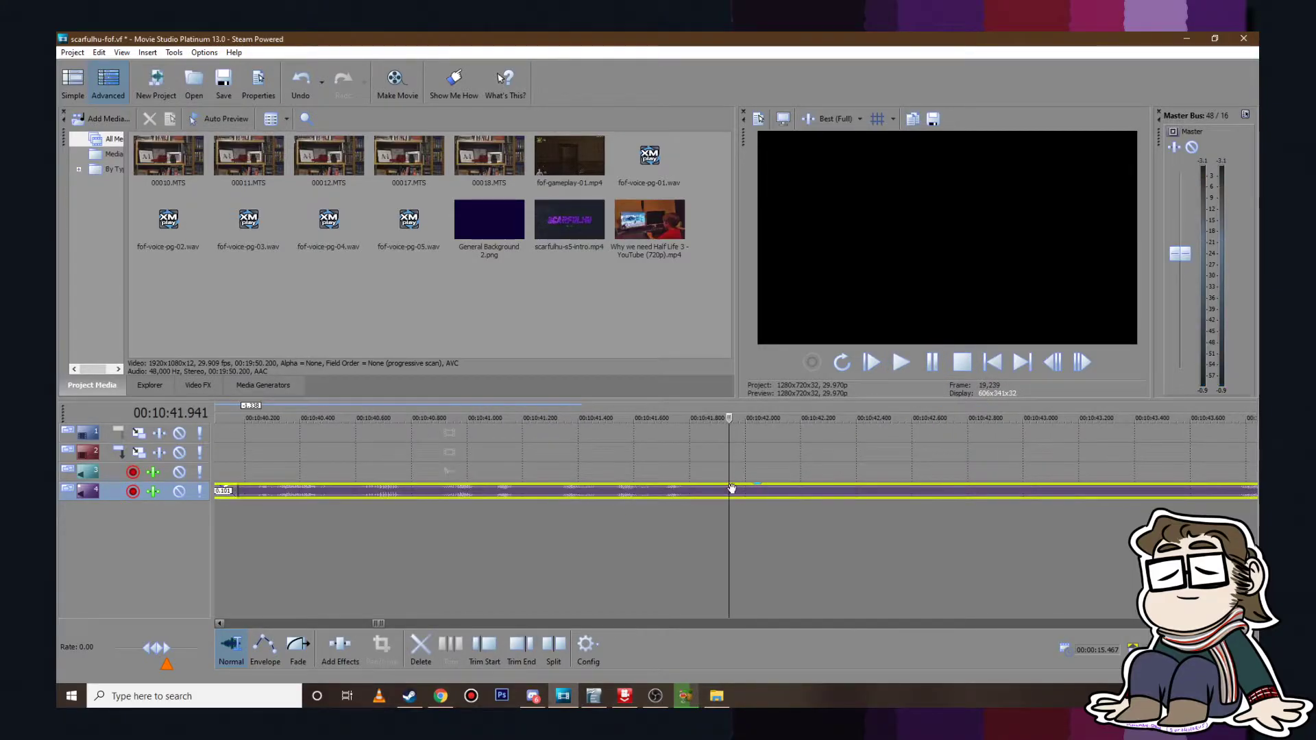
{"action": "scroll", "coordinate": [731, 488], "scroll_direction": "down", "scroll_amount": 3}
{"action": "left_click_drag", "start_coordinate": [732, 488], "coordinate": [797, 488]}
{"action": "left_click", "coordinate": [902, 362]}
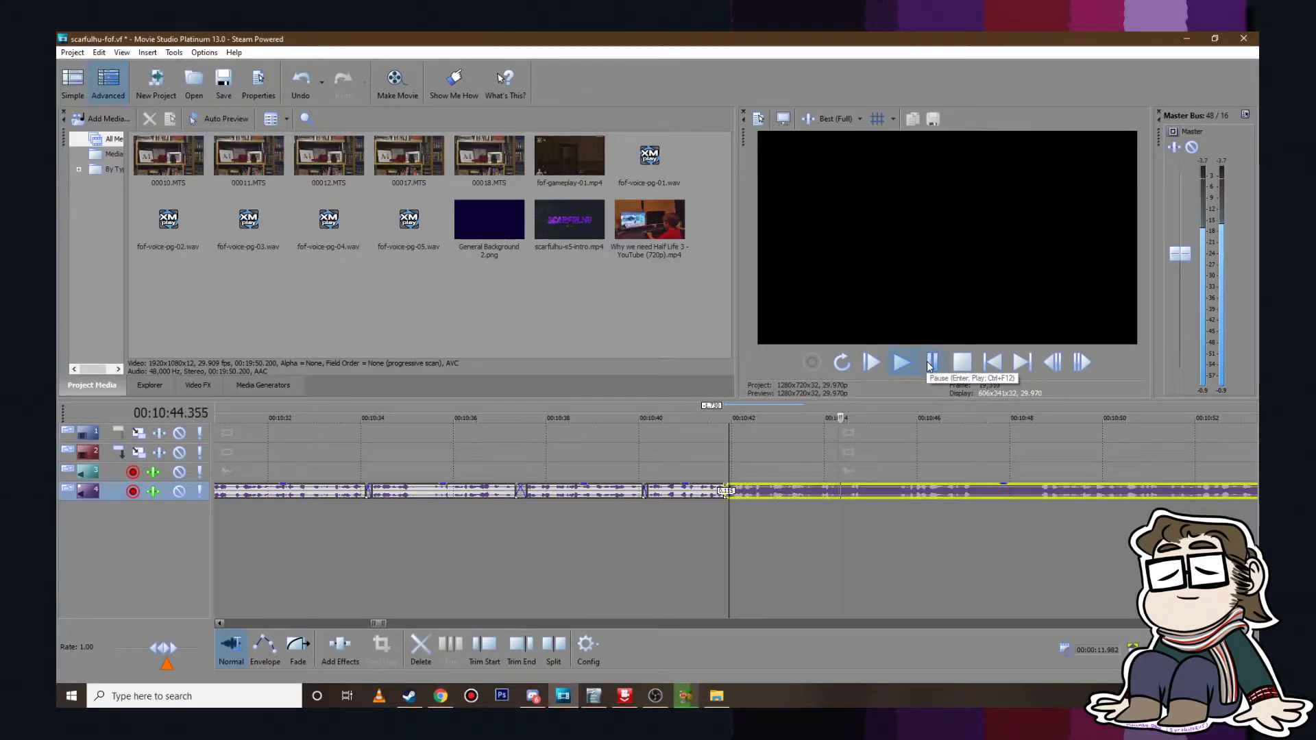
Step: Split the narration in the pause near about 10:44.7, move the remainder back about 0.66 s to overlap, and play it
{"action": "left_click", "coordinate": [930, 362]}
{"action": "scroll", "coordinate": [799, 507], "scroll_direction": "up", "scroll_amount": 2}
{"action": "left_click", "coordinate": [718, 491]}
{"action": "key", "text": "s"}
{"action": "left_click_drag", "start_coordinate": [722, 493], "coordinate": [758, 494]}
{"action": "left_click", "coordinate": [900, 362]}
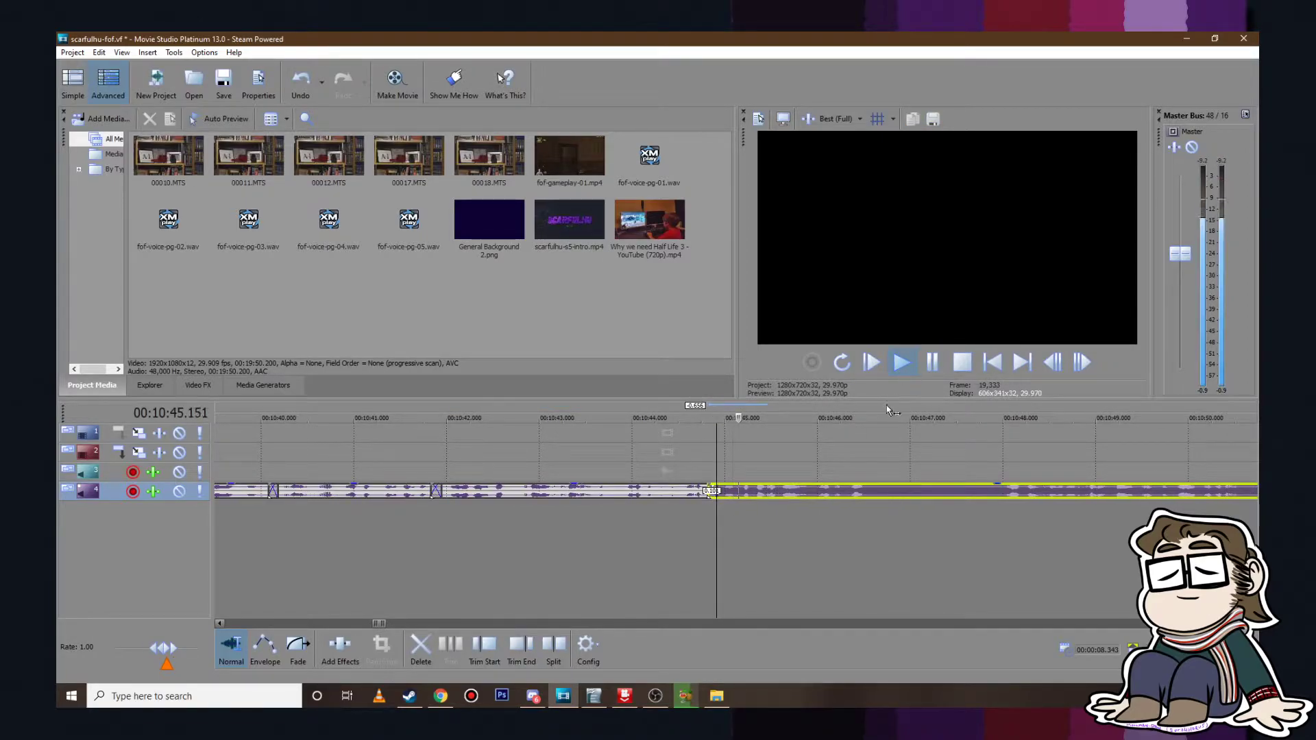
Step: Cut about 3.1 s from the start of the last narration clip, move it back to overlap at about 10:44.7, and play it
{"action": "left_click", "coordinate": [962, 361]}
{"action": "mouse_move", "coordinate": [727, 493]}
{"action": "left_mouse_down"}
{"action": "mouse_move", "coordinate": [991, 499]}
{"action": "mouse_move", "coordinate": [749, 494]}
{"action": "left_mouse_up"}
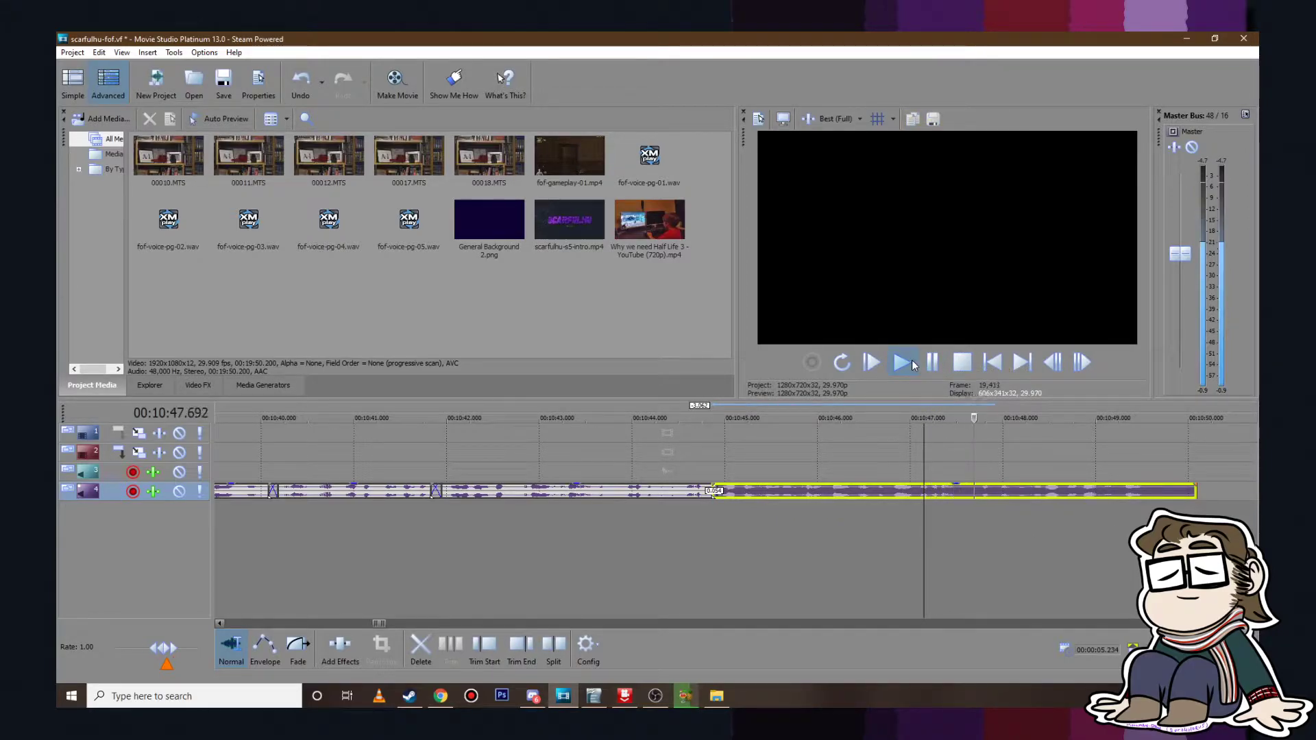
{"action": "left_click", "coordinate": [718, 466]}
{"action": "key", "text": "space"}
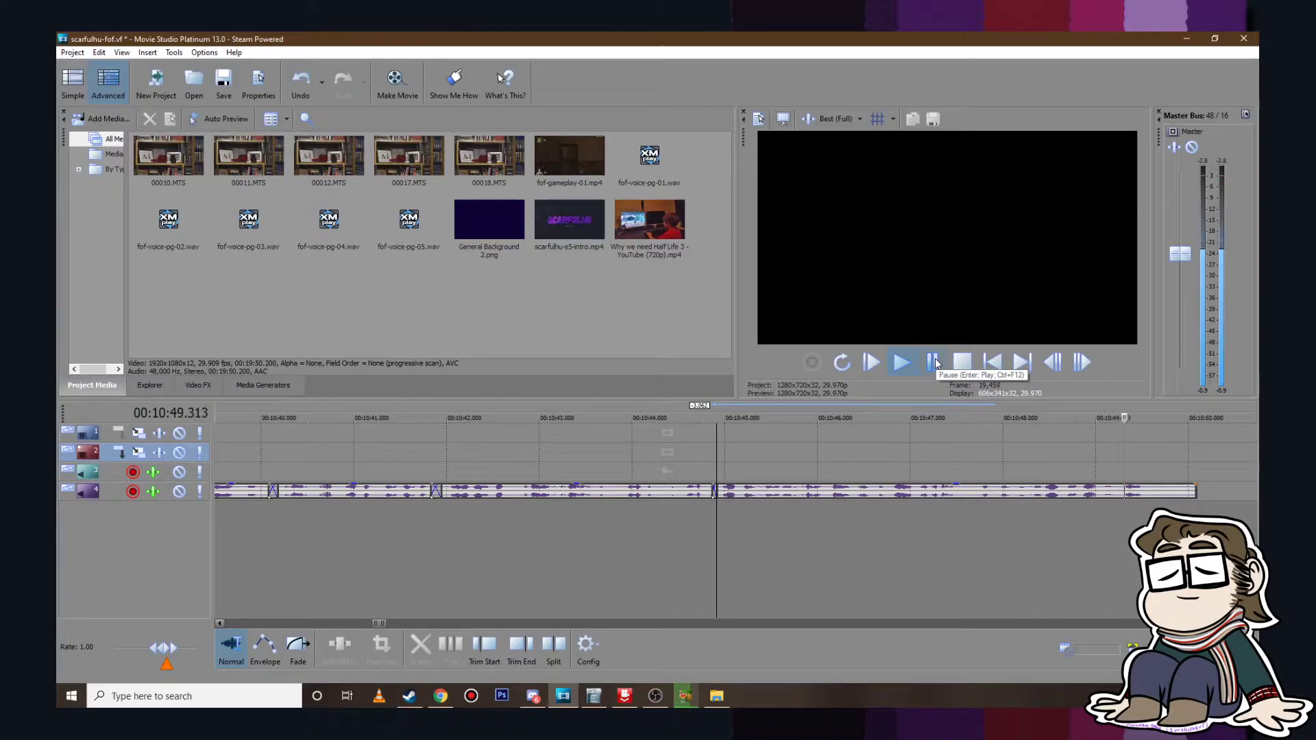
Step: Trim the end of the last narration clip to about 10:49.7 and play its ending
{"action": "left_click", "coordinate": [937, 363]}
{"action": "left_click_drag", "start_coordinate": [1195, 491], "coordinate": [1168, 491]}
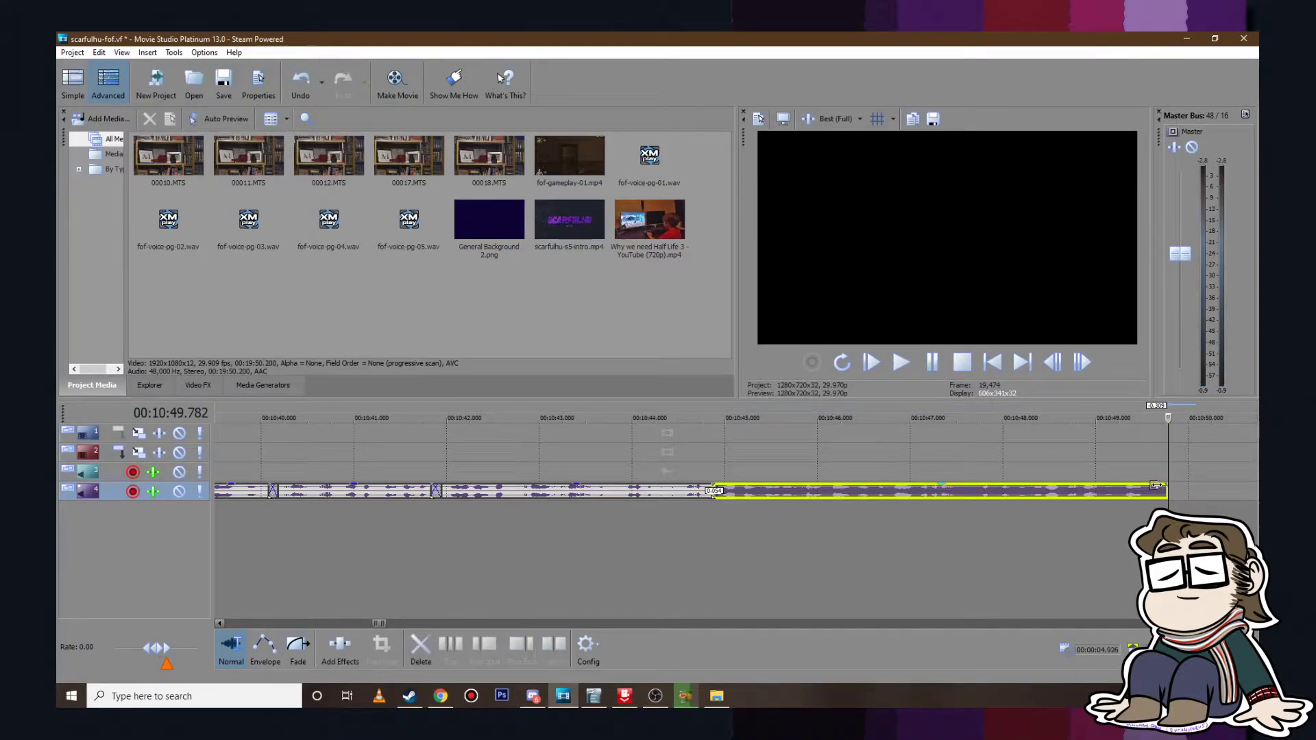
{"action": "left_click", "coordinate": [1096, 454]}
{"action": "key", "text": "space"}
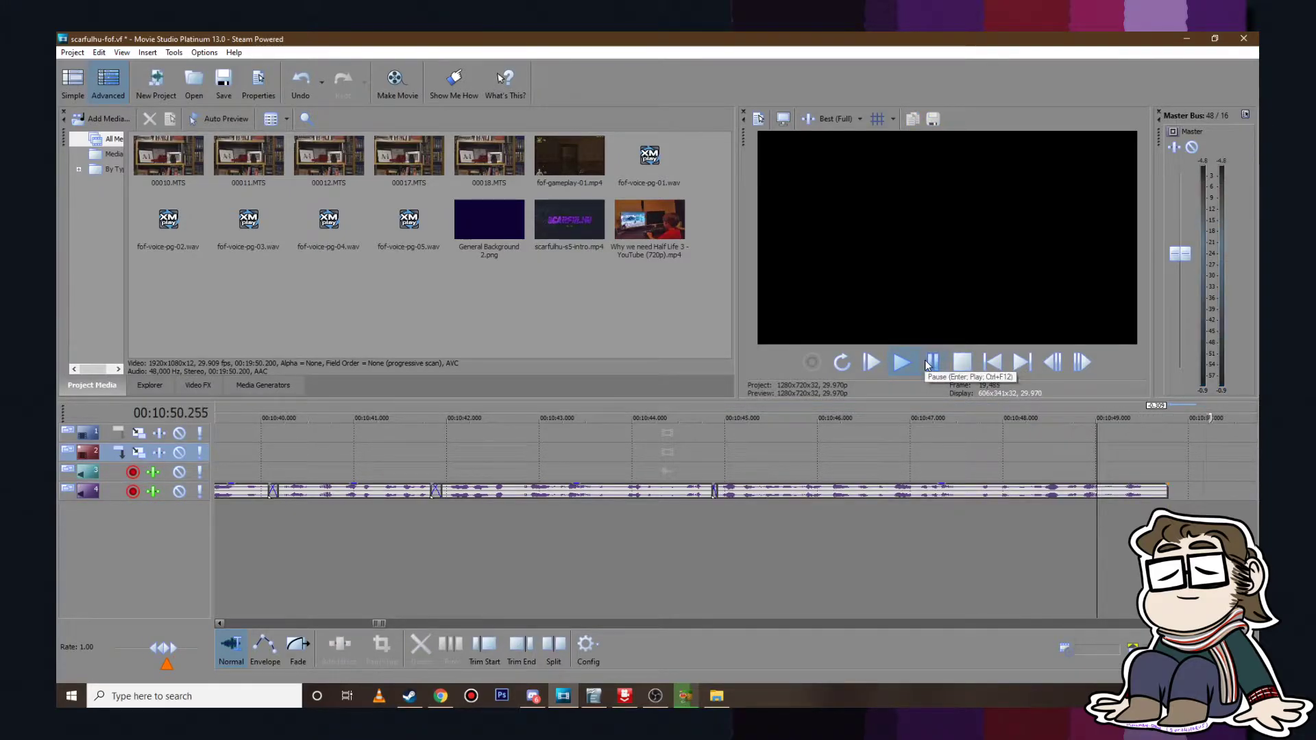
{"action": "left_click", "coordinate": [928, 365]}
{"action": "left_click_drag", "start_coordinate": [1167, 492], "coordinate": [1162, 492]}
{"action": "left_click", "coordinate": [1102, 458]}
{"action": "left_click", "coordinate": [908, 366]}
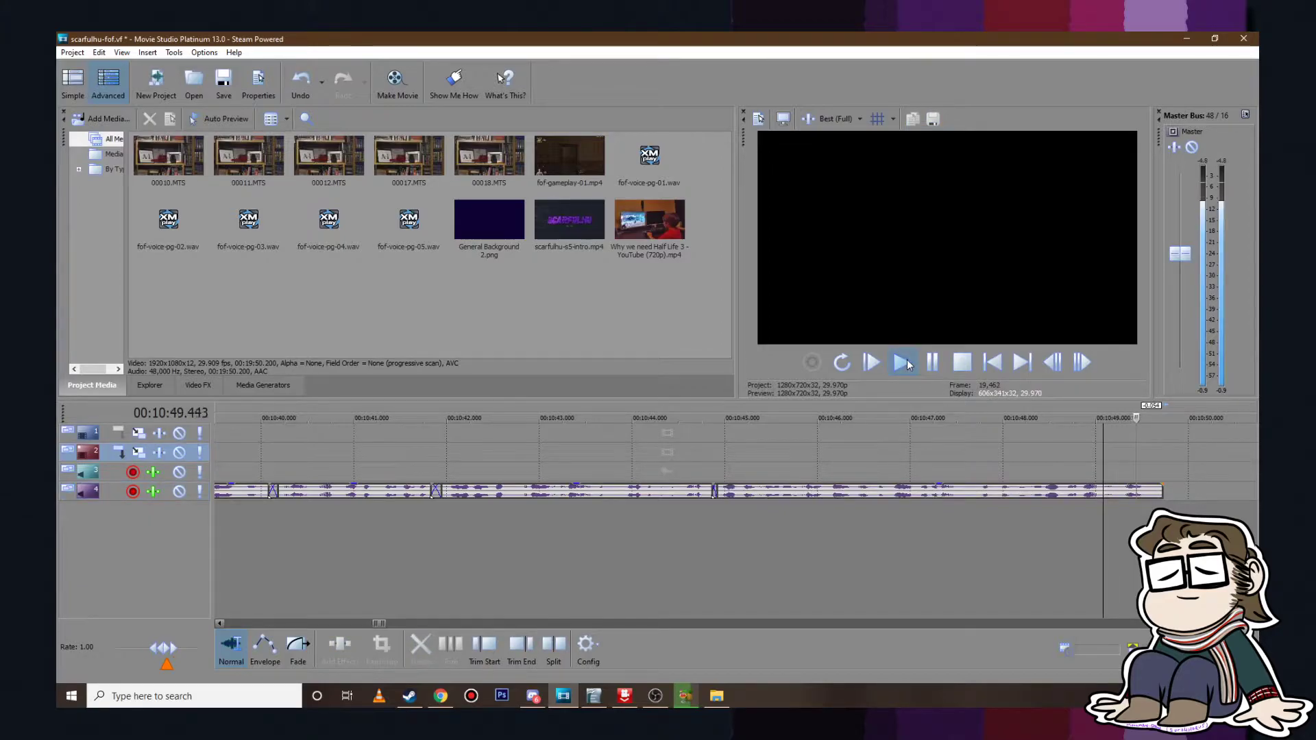
{"action": "left_click", "coordinate": [932, 363]}
Step: Play the isolated narration clip at about 10:58 and look for its line in the script in OpenOffice Writer
{"action": "scroll", "coordinate": [865, 528], "scroll_direction": "down", "scroll_amount": 10}
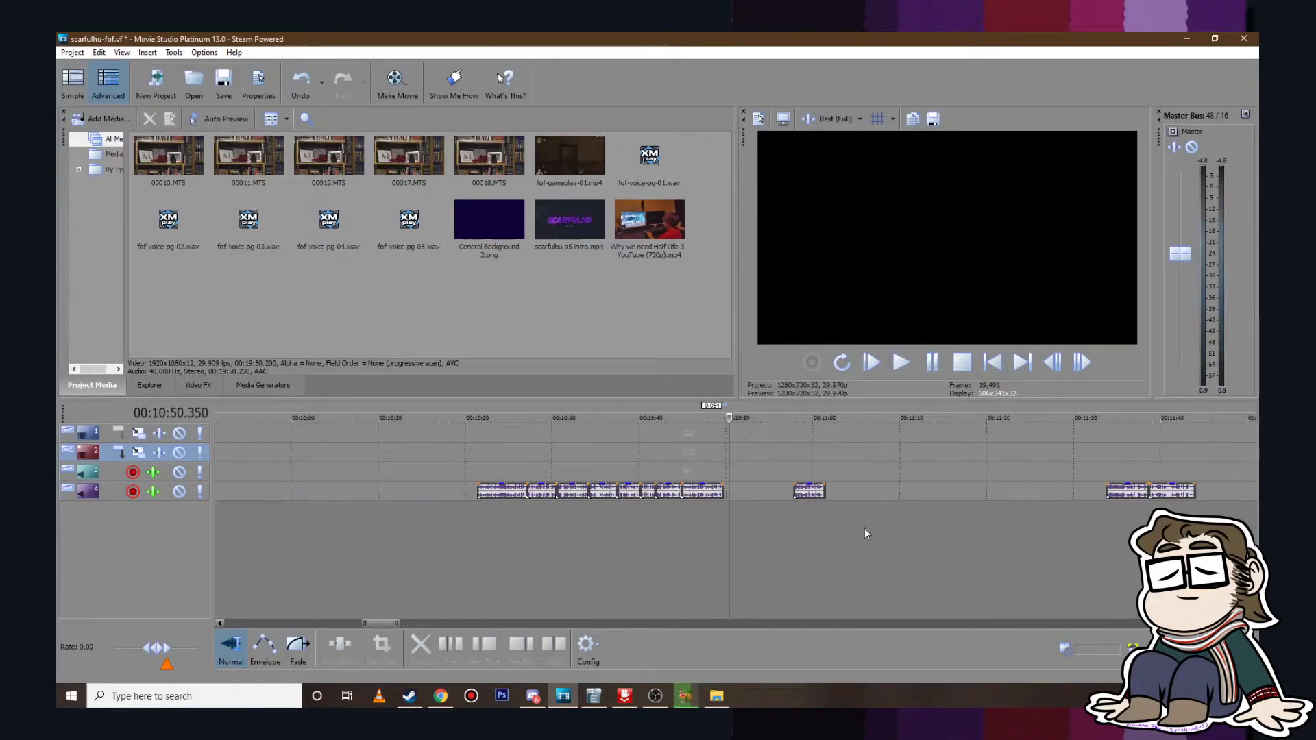
{"action": "left_click", "coordinate": [772, 445]}
{"action": "left_click", "coordinate": [901, 362]}
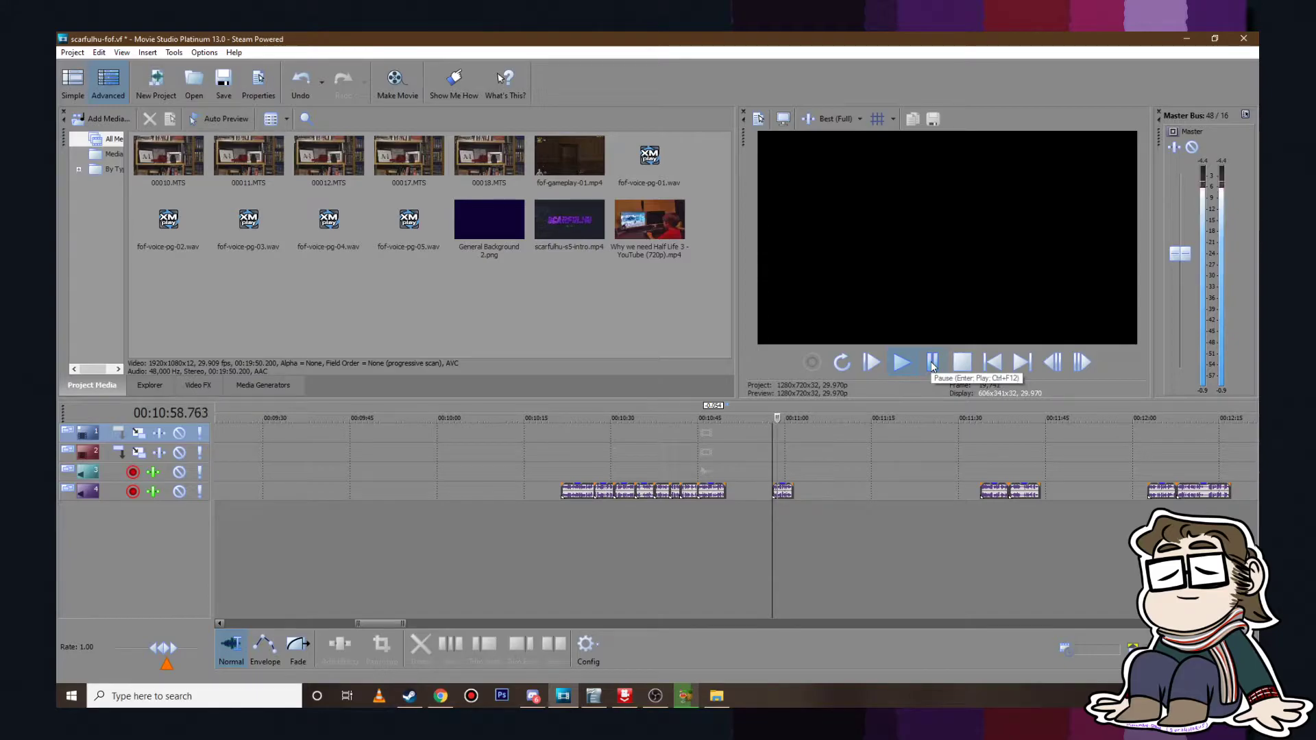
{"action": "scroll", "coordinate": [812, 485], "scroll_direction": "up", "scroll_amount": 5}
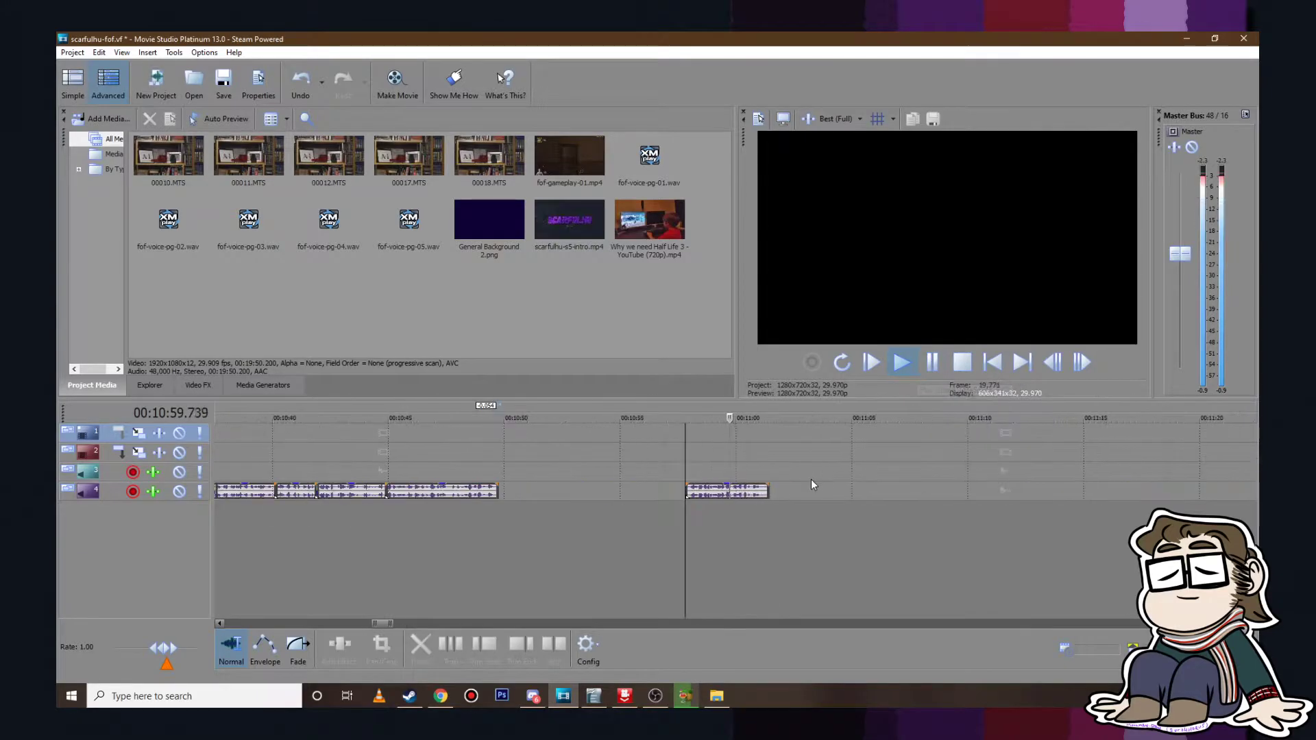
{"action": "left_click", "coordinate": [933, 363]}
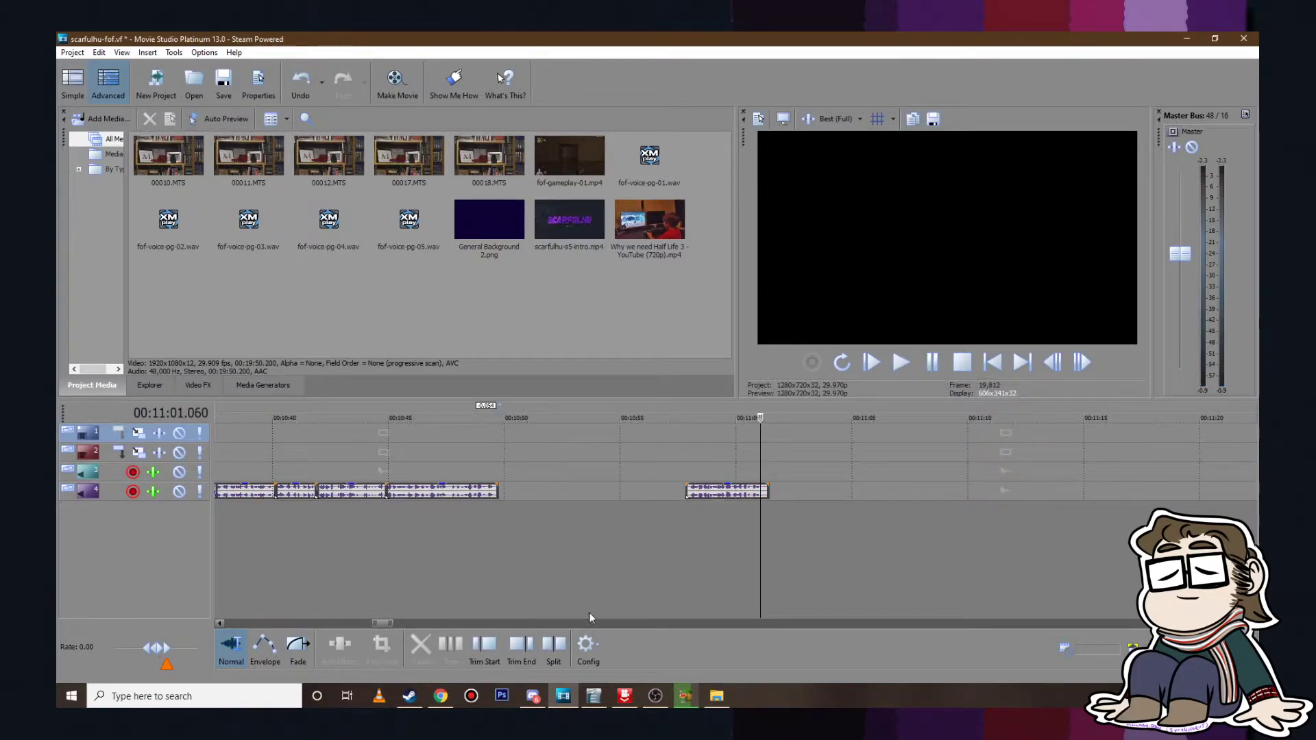
{"action": "left_click", "coordinate": [603, 687]}
{"action": "scroll", "coordinate": [553, 509], "scroll_direction": "down", "scroll_amount": 4}
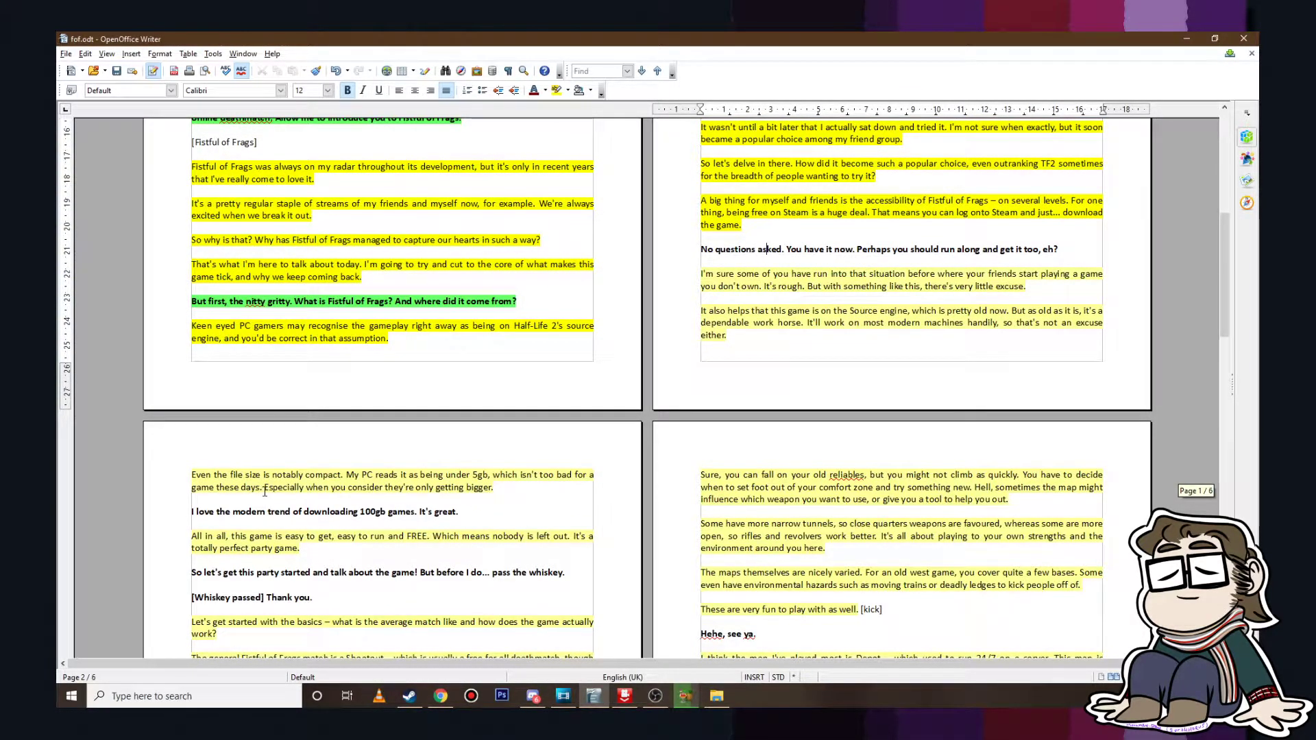
Step: Return to Movie Studio Platinum and delete the isolated narration clip at about 10:58
{"action": "left_click", "coordinate": [564, 696]}
{"action": "left_click", "coordinate": [725, 489]}
{"action": "key", "text": "Delete"}
{"action": "left_click", "coordinate": [745, 473]}
Step: Play the tightened narration group from its start at about 10:21 to check its flow
{"action": "scroll", "coordinate": [744, 471], "scroll_direction": "down", "scroll_amount": 5}
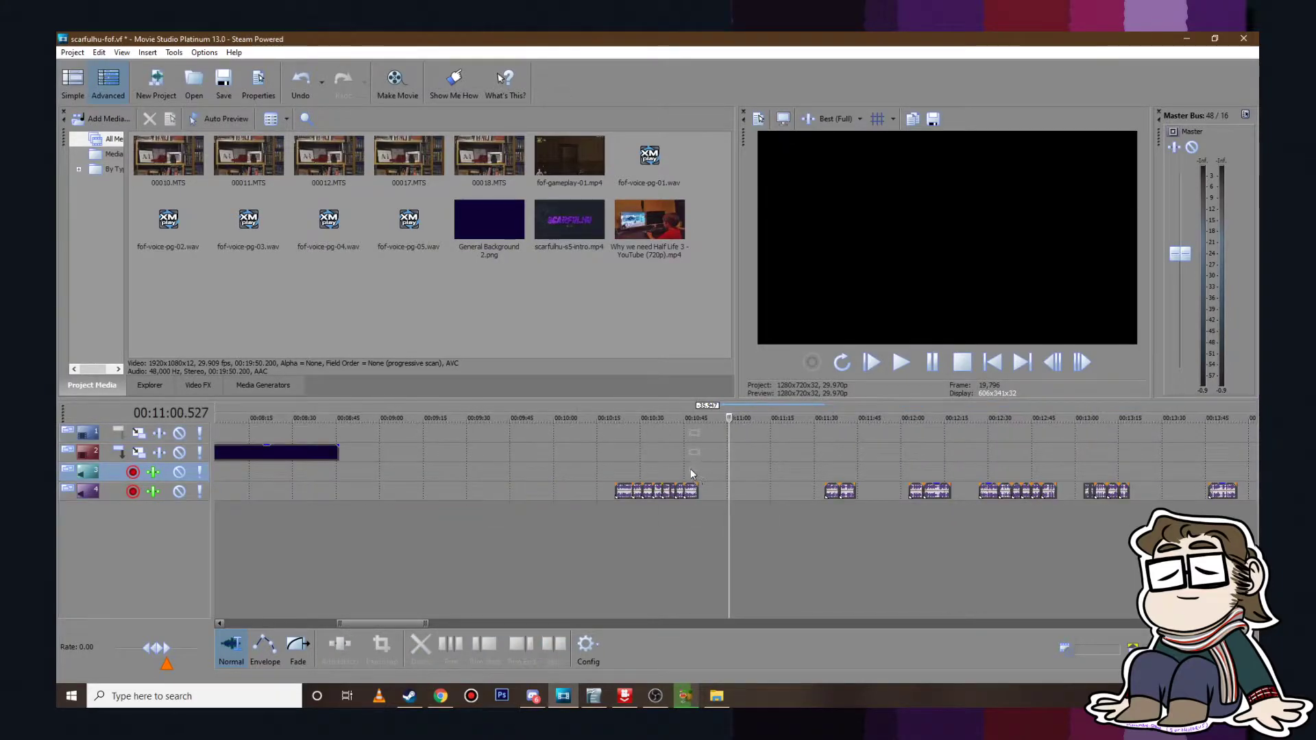
{"action": "left_click", "coordinate": [620, 474]}
{"action": "scroll", "coordinate": [718, 466], "scroll_direction": "up", "scroll_amount": 1}
{"action": "left_click", "coordinate": [719, 453]}
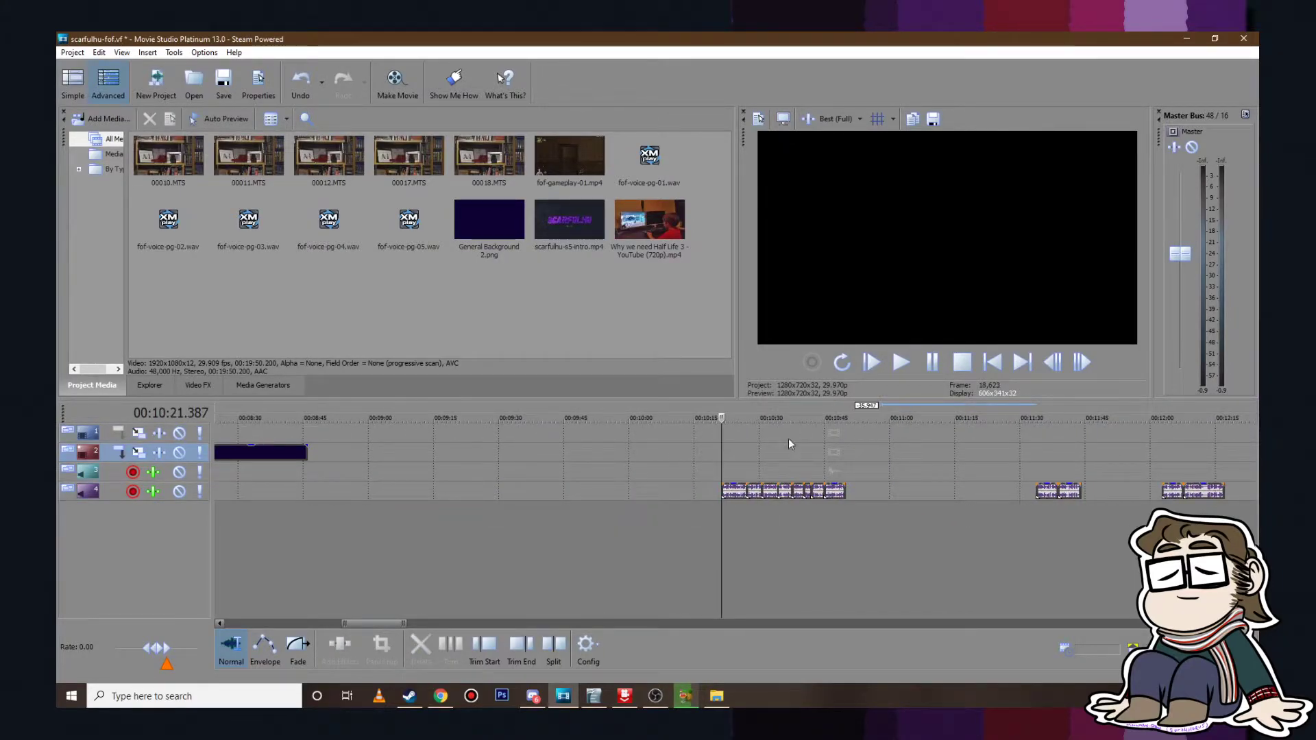
{"action": "left_click", "coordinate": [901, 363]}
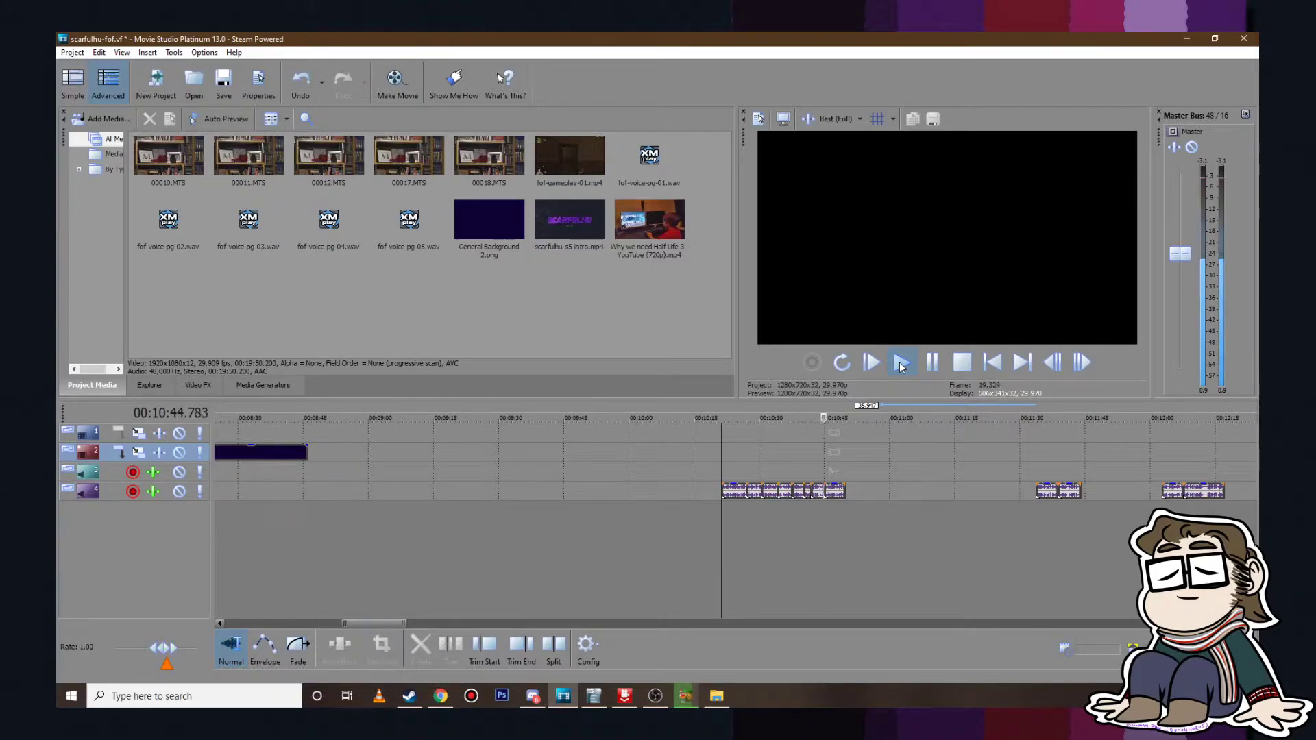
{"action": "left_click", "coordinate": [929, 361]}
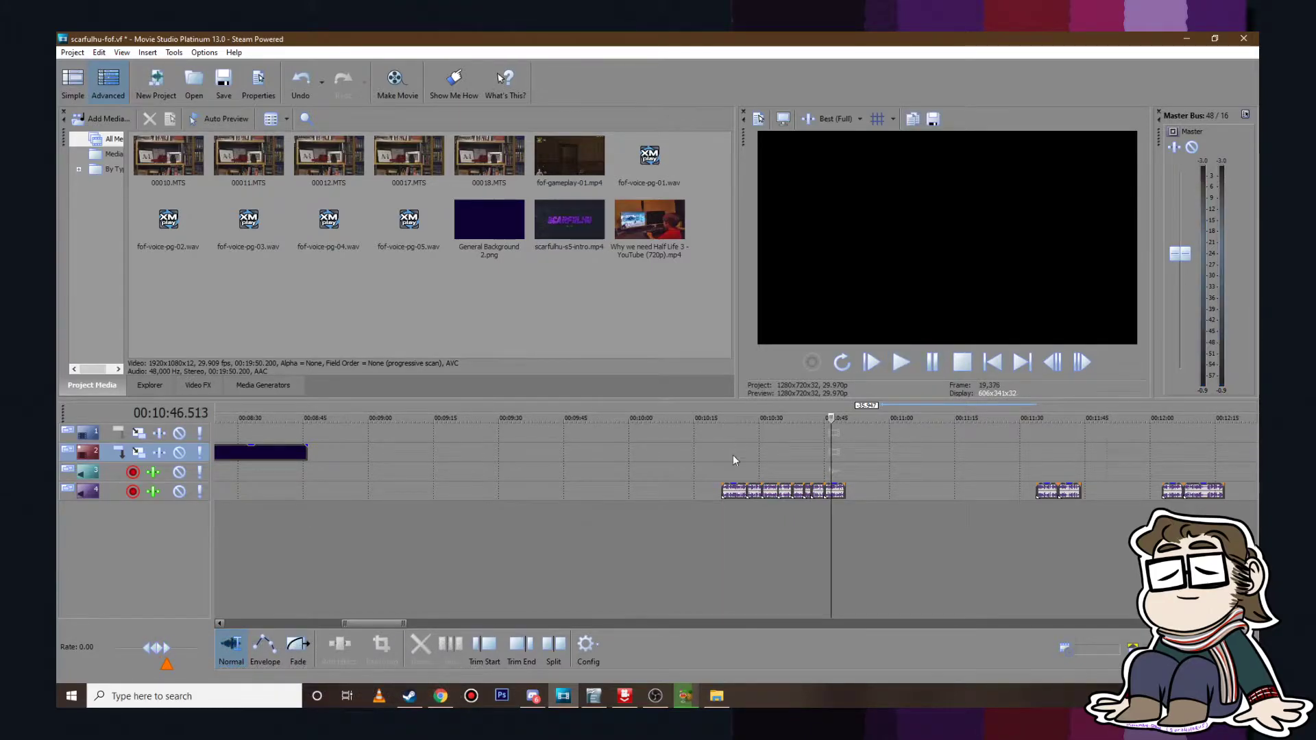
Step: Readjust the join before the last narration clip so it slightly overlaps the previous one, and play to the end of the group
{"action": "scroll", "coordinate": [686, 473], "scroll_direction": "up", "scroll_amount": 9}
{"action": "left_click_drag", "start_coordinate": [551, 490], "coordinate": [595, 491]}
{"action": "left_click_drag", "start_coordinate": [507, 490], "coordinate": [520, 491]}
{"action": "left_click_drag", "start_coordinate": [604, 492], "coordinate": [573, 491]}
{"action": "scroll", "coordinate": [573, 491], "scroll_direction": "down", "scroll_amount": 8}
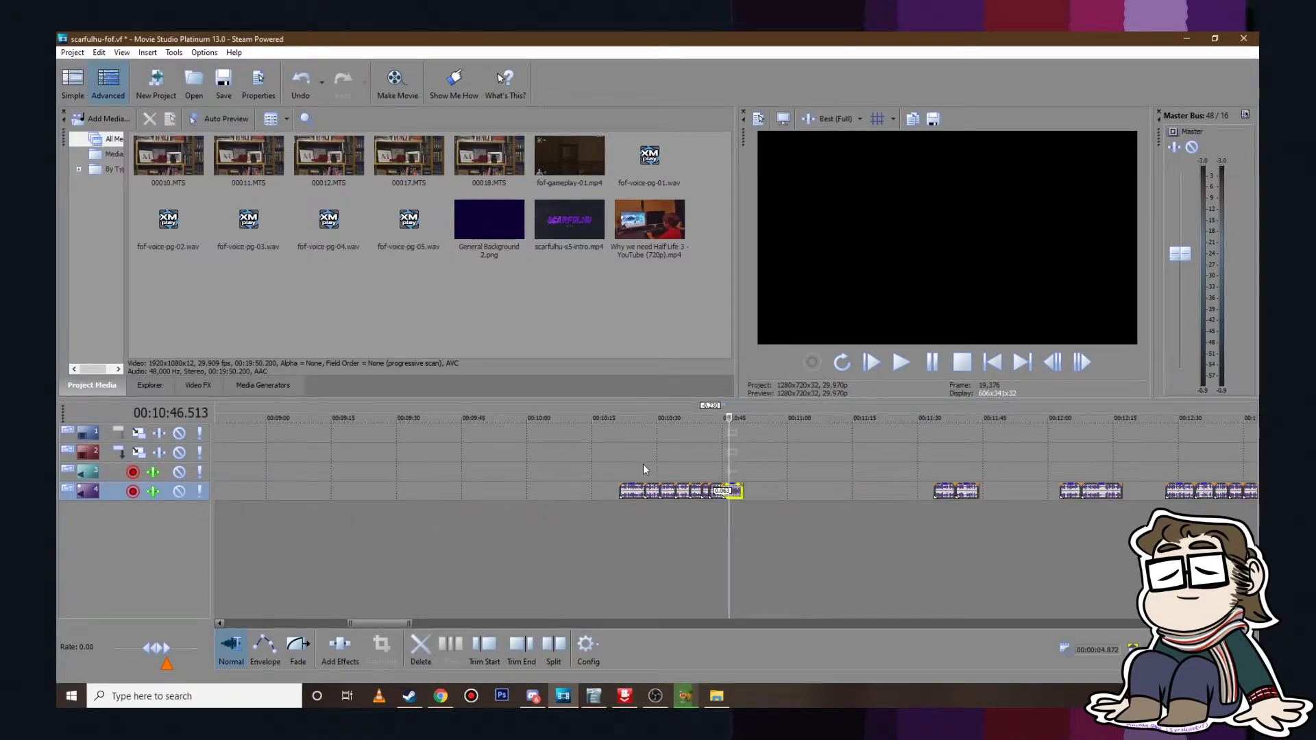
{"action": "left_click", "coordinate": [904, 365]}
{"action": "scroll", "coordinate": [828, 508], "scroll_direction": "up", "scroll_amount": 5}
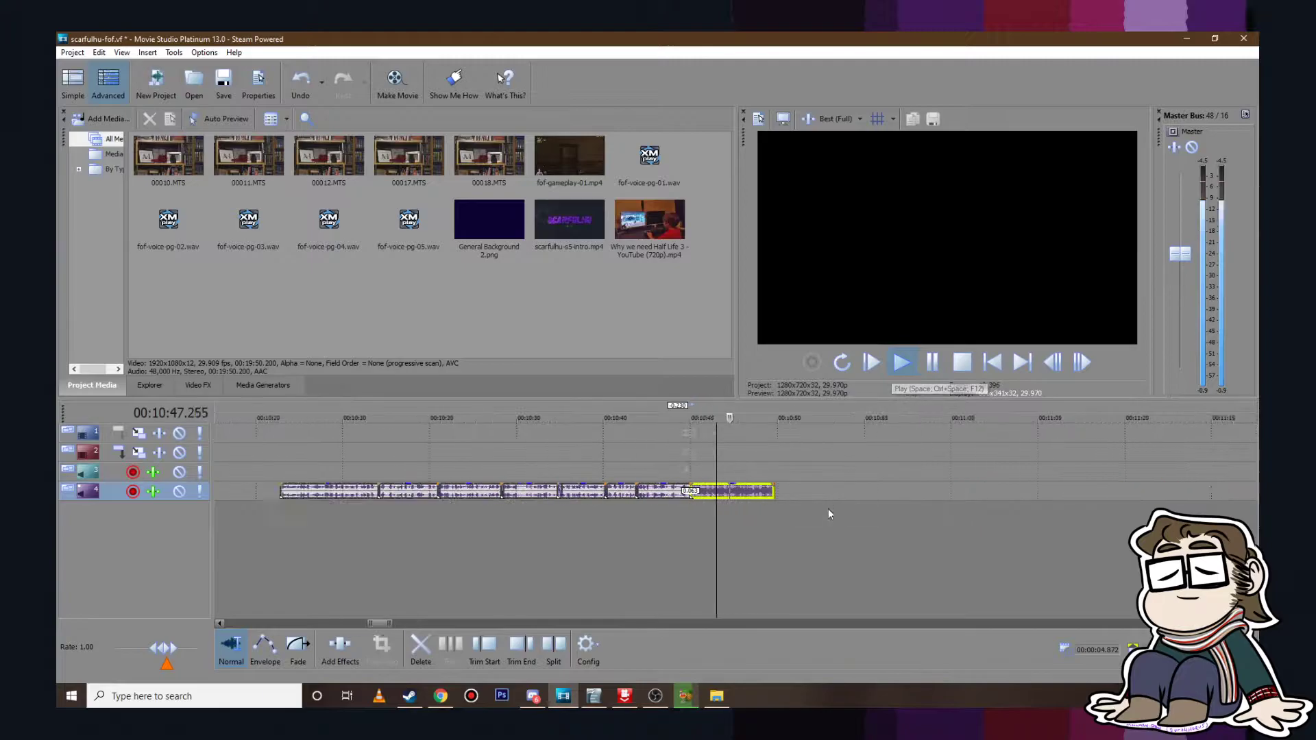
{"action": "left_click", "coordinate": [934, 362]}
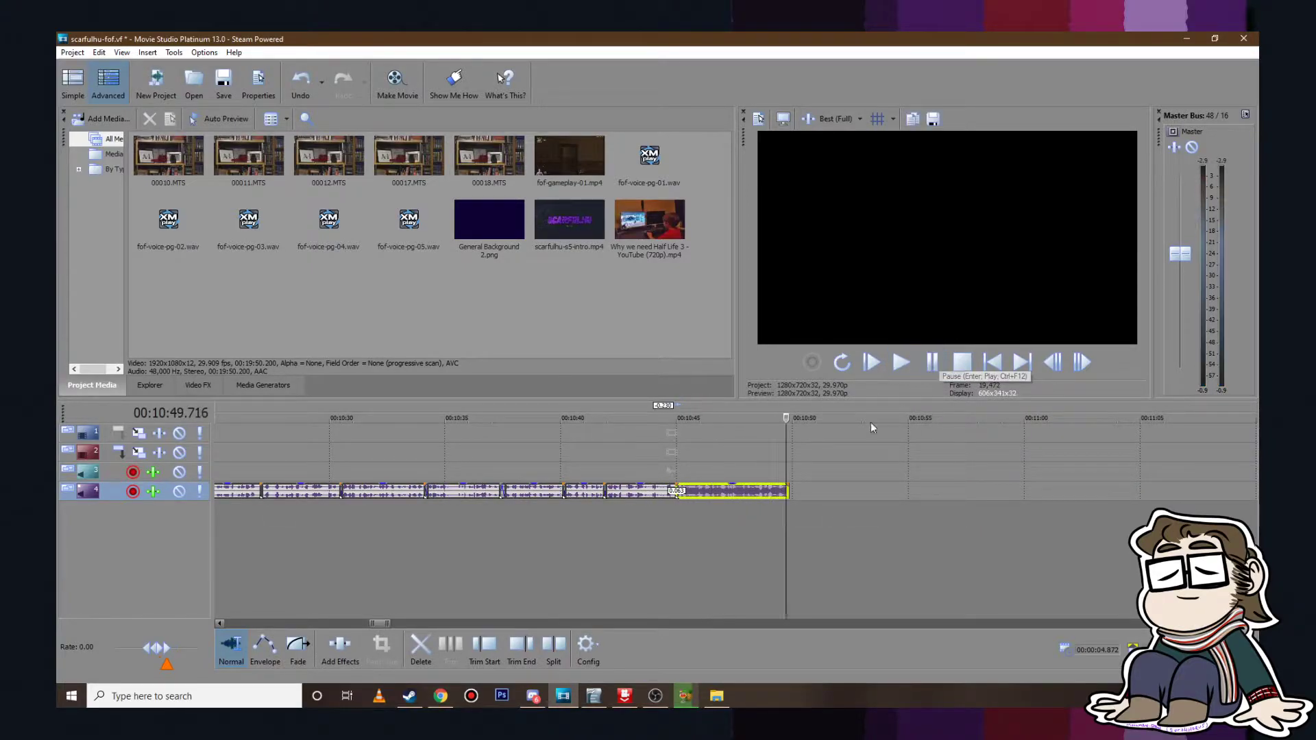
Step: Move the whole tightened narration group back to about 5:05, directly after the second presenter take, and save the project
{"action": "scroll", "coordinate": [699, 479], "scroll_direction": "down", "scroll_amount": 5}
{"action": "left_click", "coordinate": [581, 490], "text": "shift"}
{"action": "scroll", "coordinate": [621, 499], "scroll_direction": "down", "scroll_amount": 2}
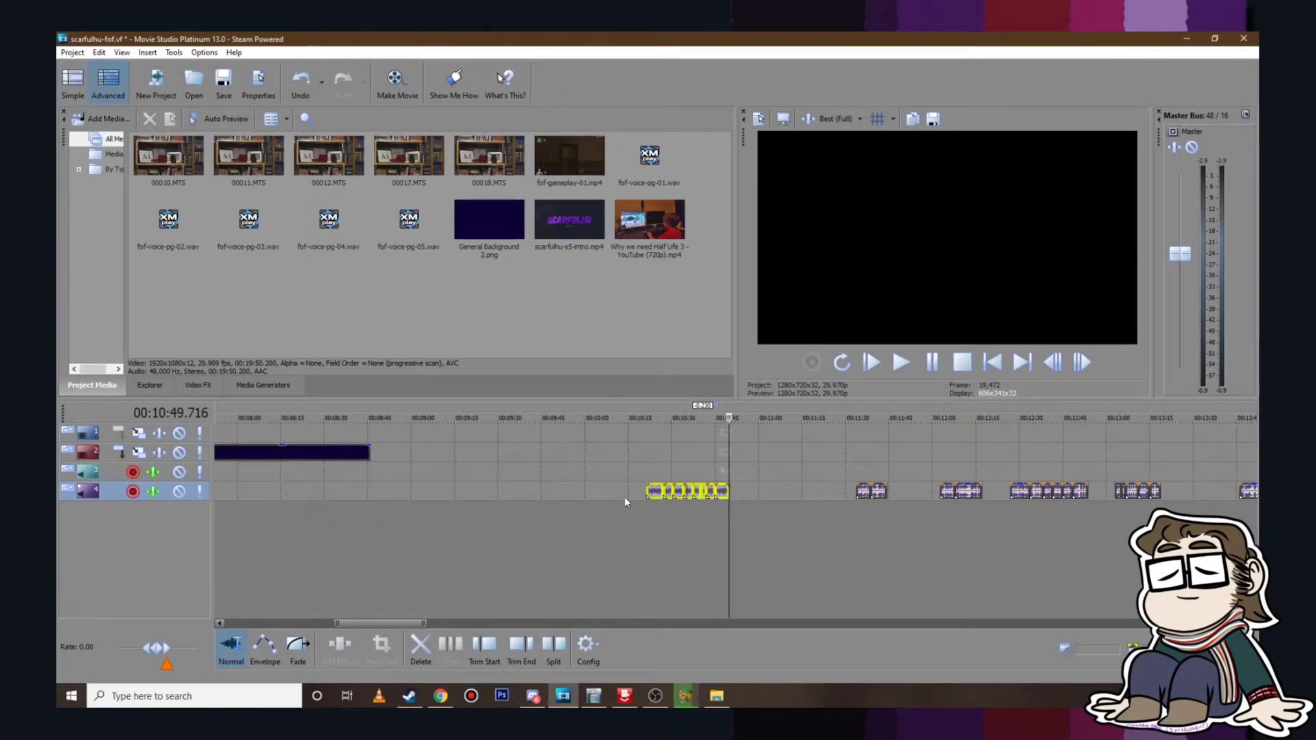
{"action": "left_click_drag", "start_coordinate": [665, 492], "coordinate": [452, 490]}
{"action": "left_click", "coordinate": [515, 472]}
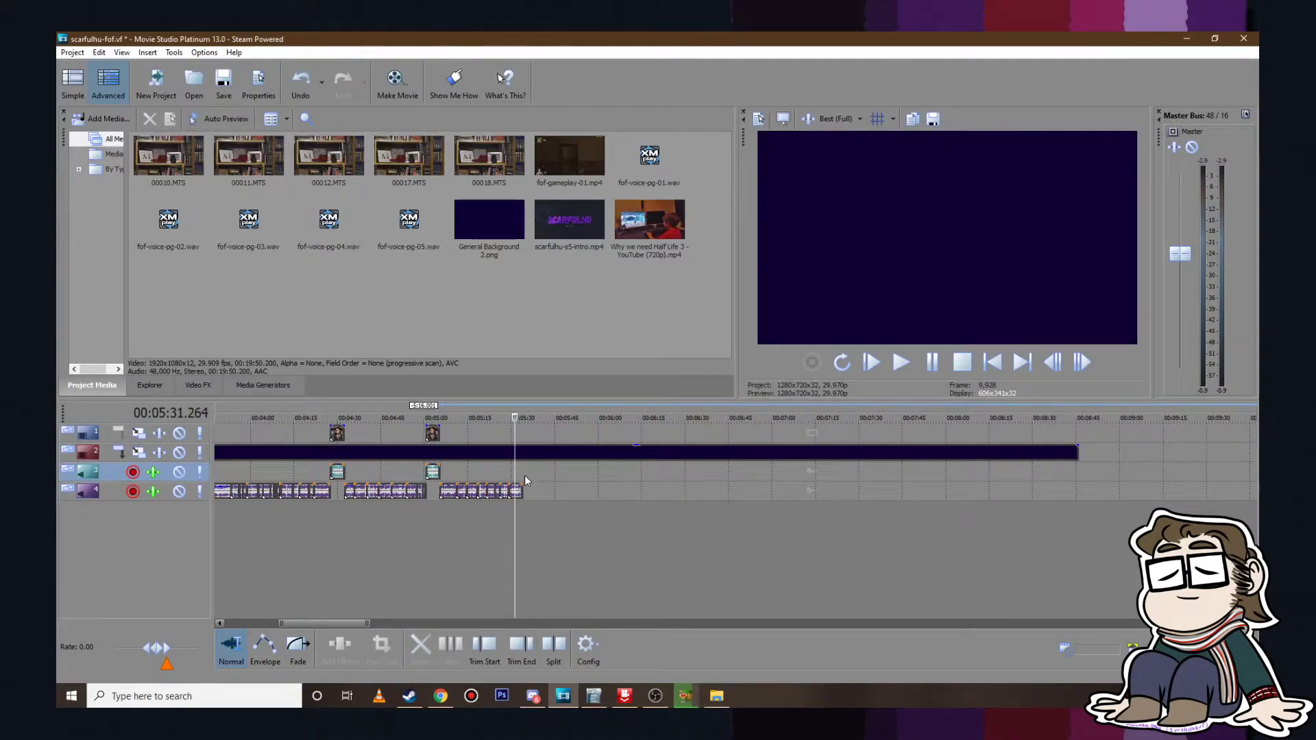
{"action": "left_click", "coordinate": [73, 53]}
{"action": "left_click", "coordinate": [89, 135]}
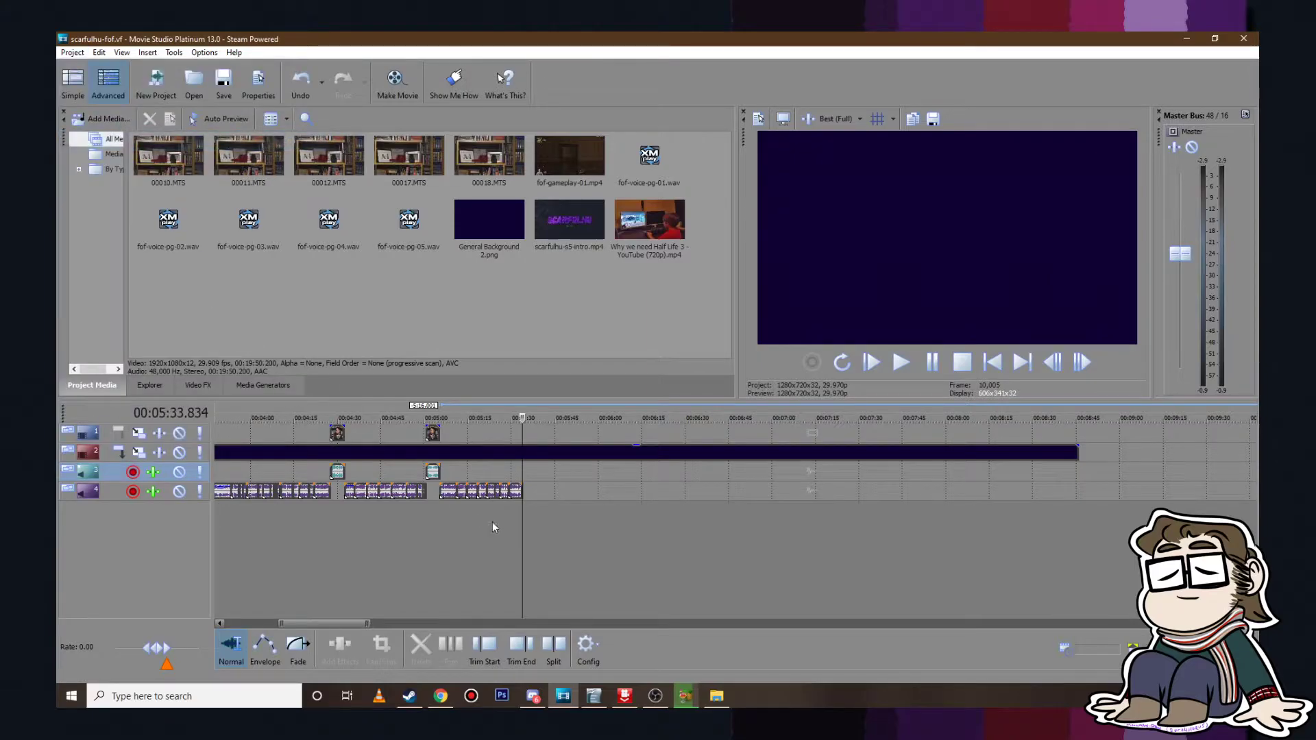
Step: Play the moved narration group after the presenter take and stop just past the join at about 5:11
{"action": "left_click", "coordinate": [456, 471]}
{"action": "scroll", "coordinate": [456, 471], "scroll_direction": "up", "scroll_amount": 3}
{"action": "scroll", "coordinate": [808, 448], "scroll_direction": "up", "scroll_amount": 5}
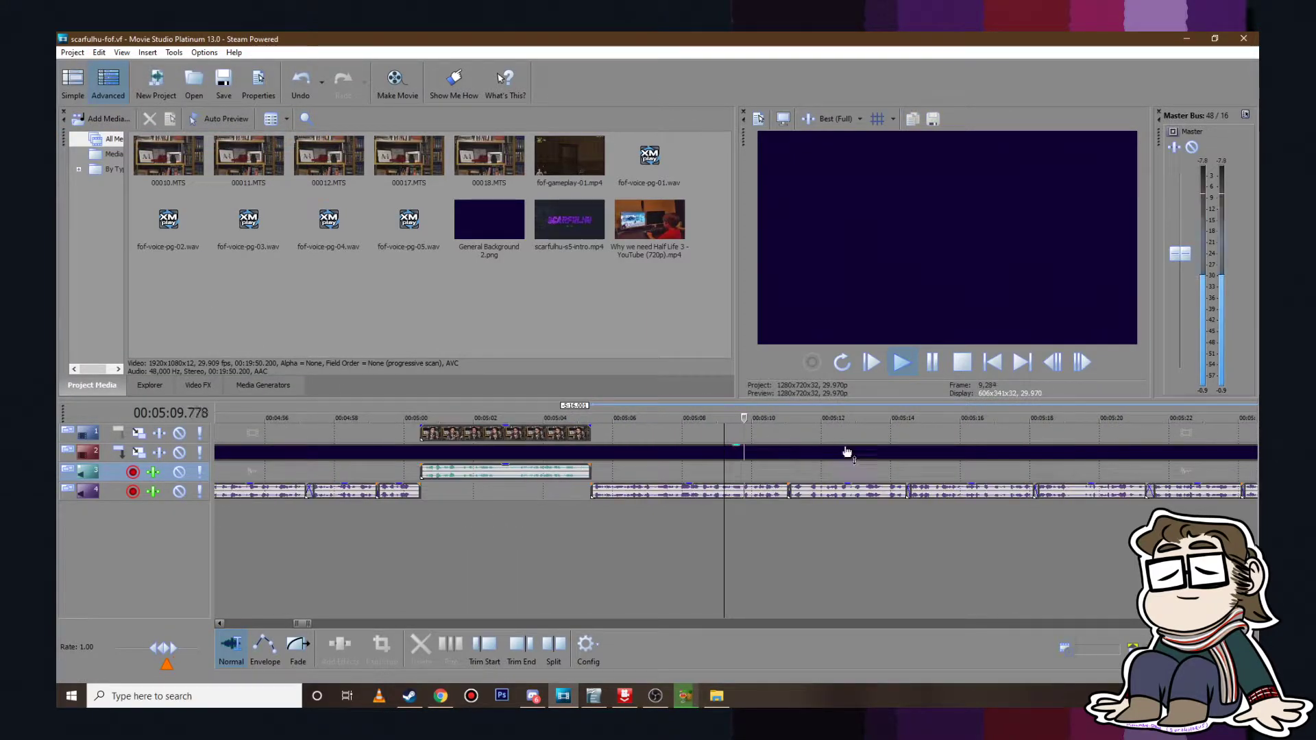
{"action": "left_click", "coordinate": [932, 364]}
{"action": "scroll", "coordinate": [735, 489], "scroll_direction": "up", "scroll_amount": 4}
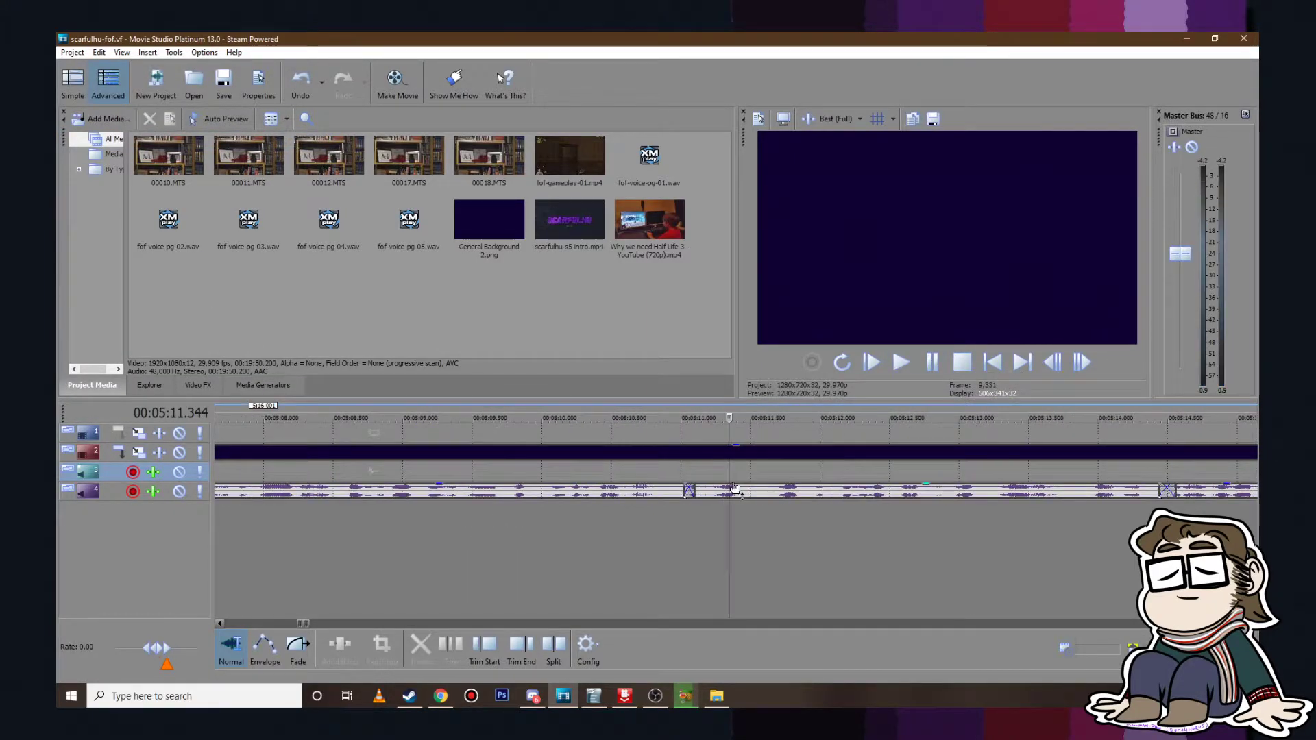
Step: Readjust the narration join at about 5:11.1, shifting the following clips to keep a short overlap, and play across it
{"action": "left_click", "coordinate": [750, 490]}
{"action": "scroll", "coordinate": [750, 491], "scroll_direction": "down", "scroll_amount": 5}
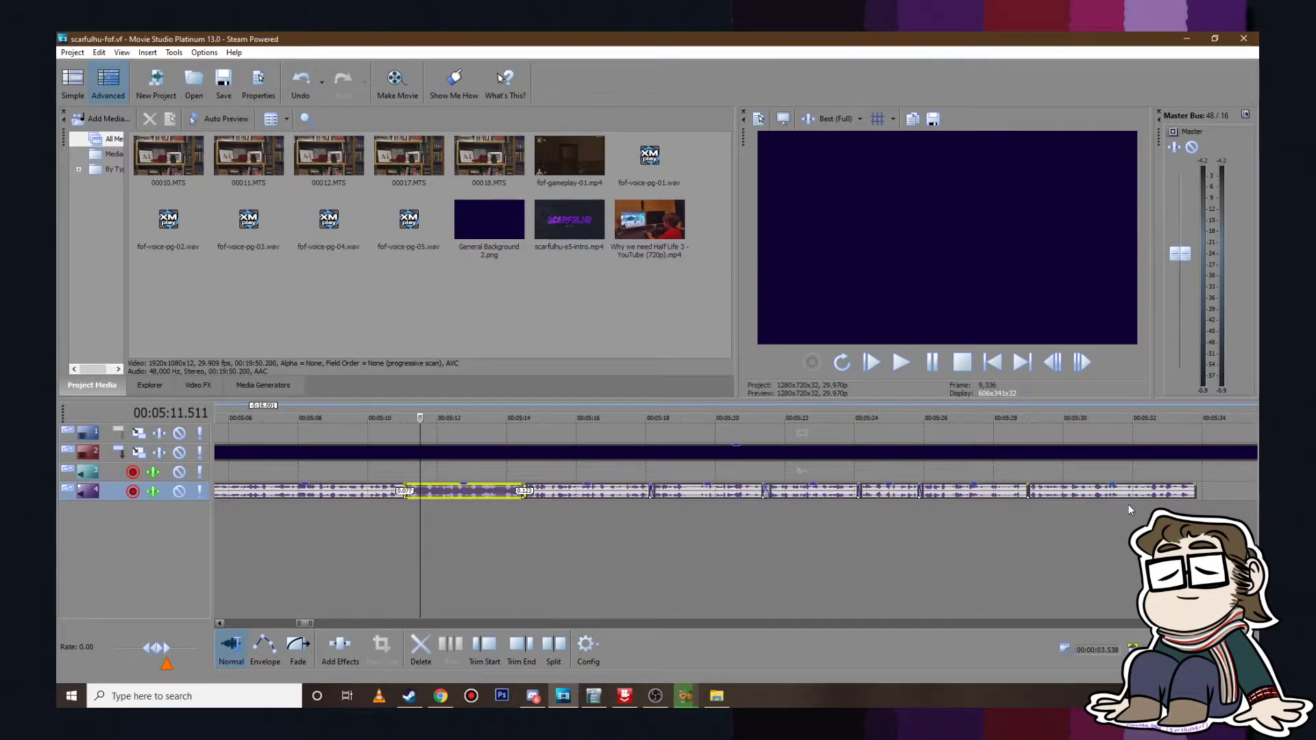
{"action": "scroll", "coordinate": [468, 539], "scroll_direction": "up", "scroll_amount": 5}
{"action": "left_click_drag", "start_coordinate": [685, 490], "coordinate": [752, 498]}
{"action": "scroll", "coordinate": [967, 534], "scroll_direction": "down", "scroll_amount": 6}
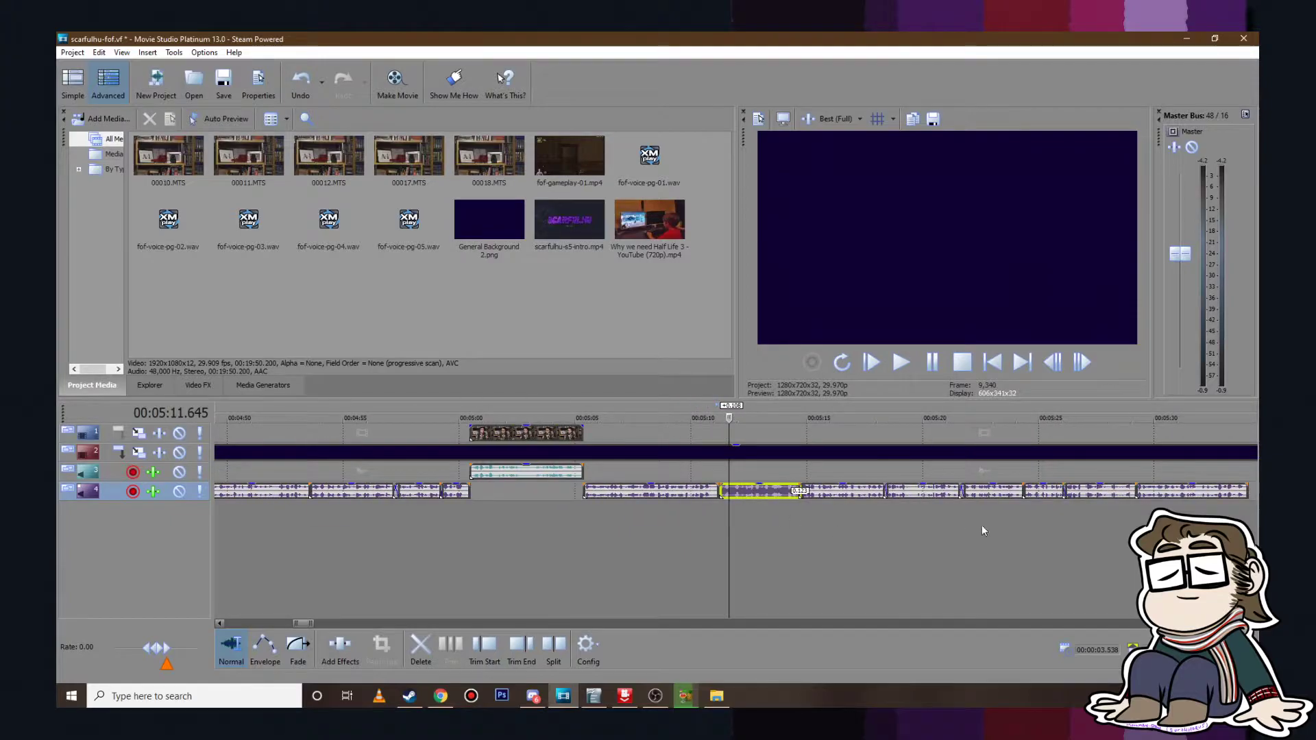
{"action": "scroll", "coordinate": [620, 527], "scroll_direction": "up", "scroll_amount": 8}
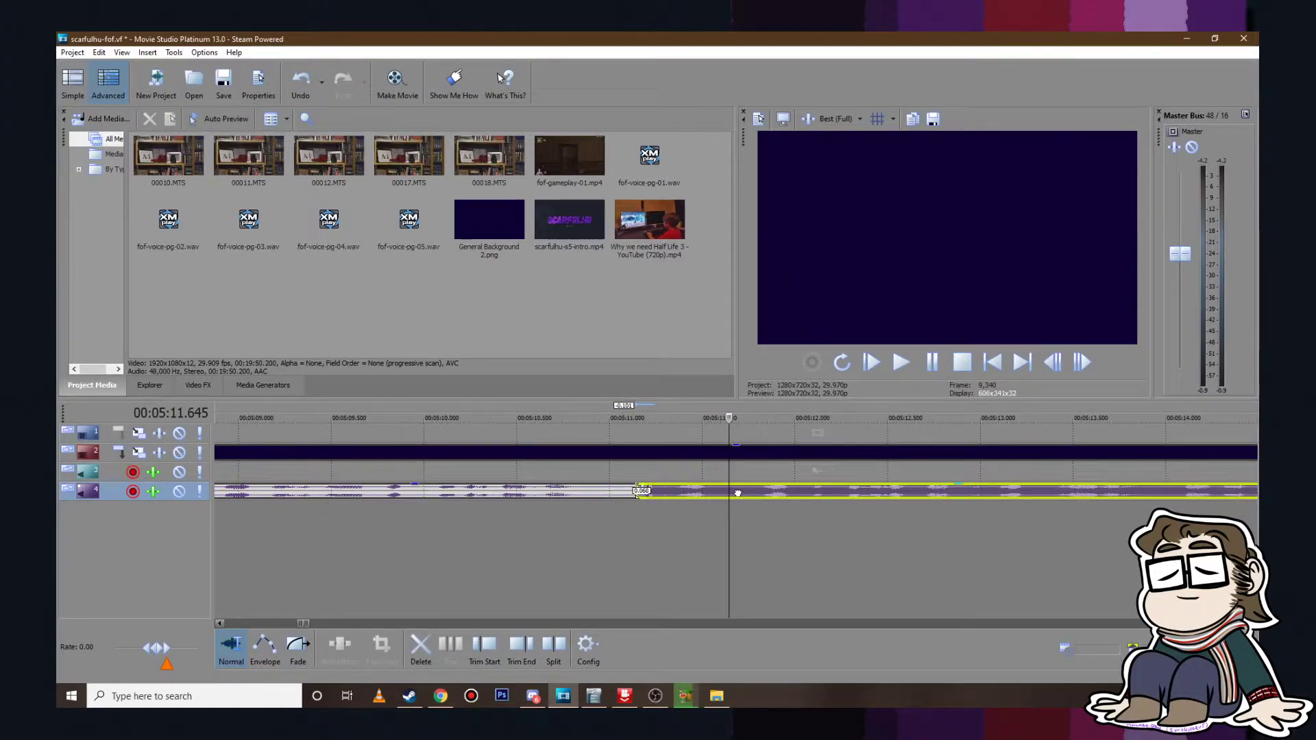
{"action": "left_click", "coordinate": [540, 523]}
{"action": "key", "text": "space"}
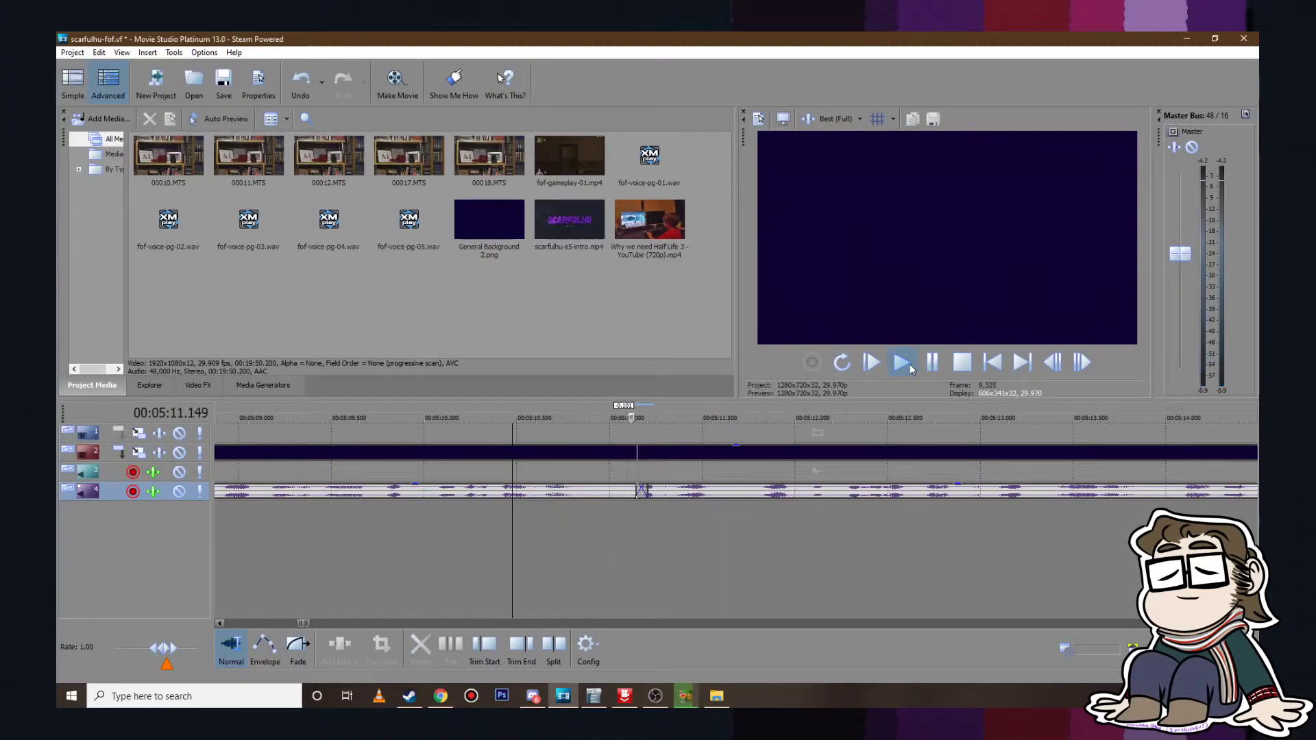
{"action": "scroll", "coordinate": [939, 395], "scroll_direction": "down", "scroll_amount": 3}
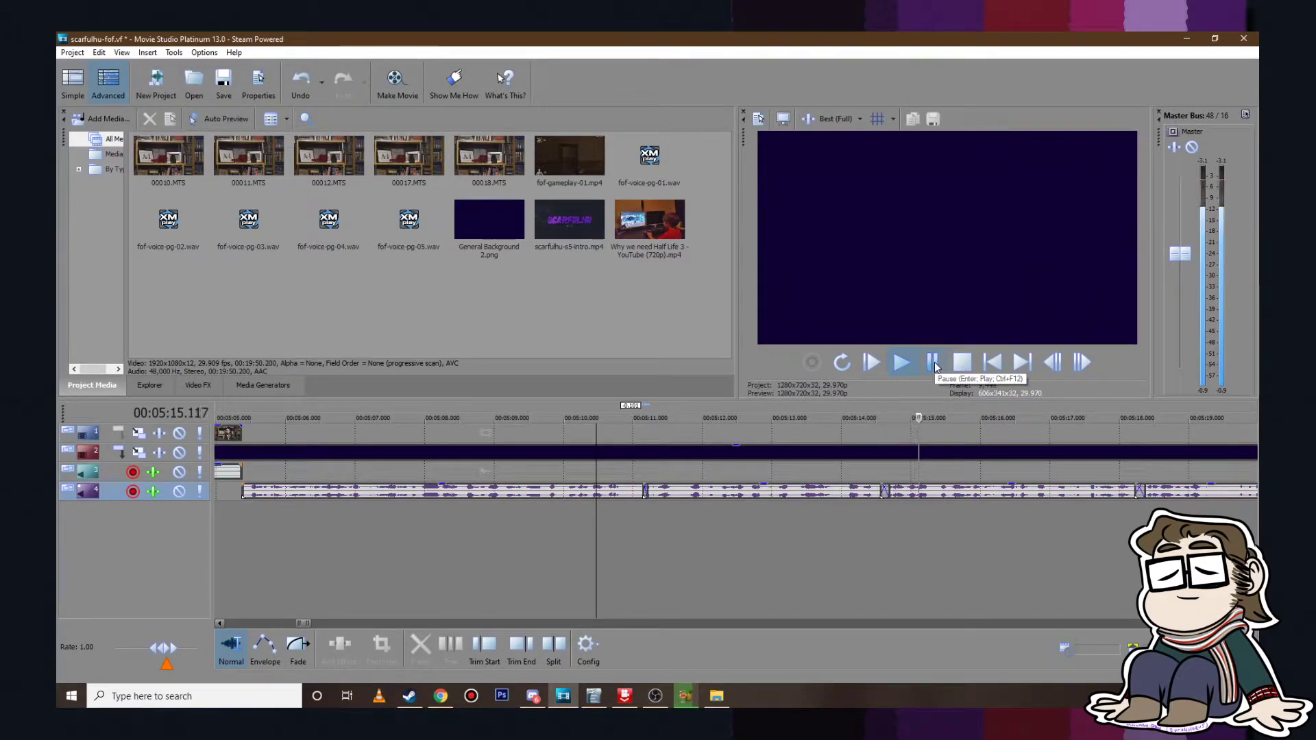
{"action": "left_click", "coordinate": [932, 362]}
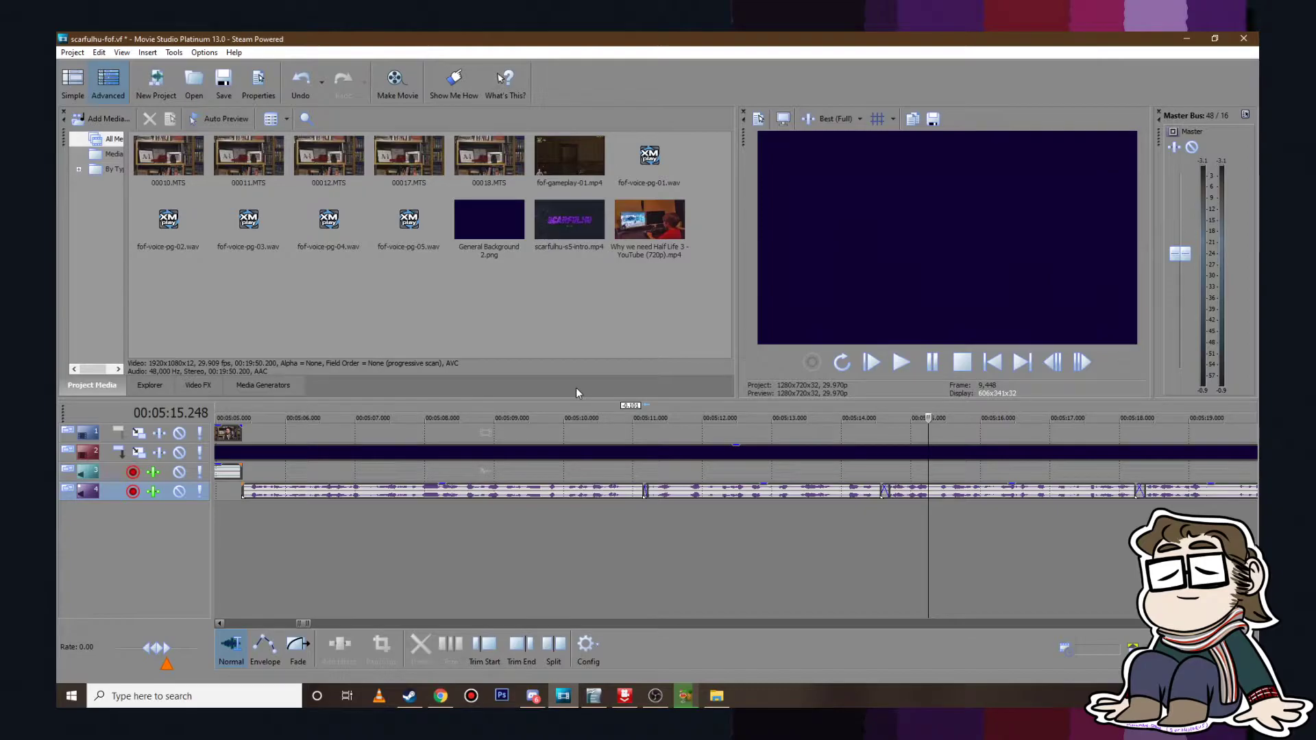
Step: Play onward, then move the narration clips from about 5:21.4 onward back about 0.08 s to increase the overlap, and play the join
{"action": "left_click", "coordinate": [902, 363]}
{"action": "scroll", "coordinate": [904, 496], "scroll_direction": "down", "scroll_amount": 5}
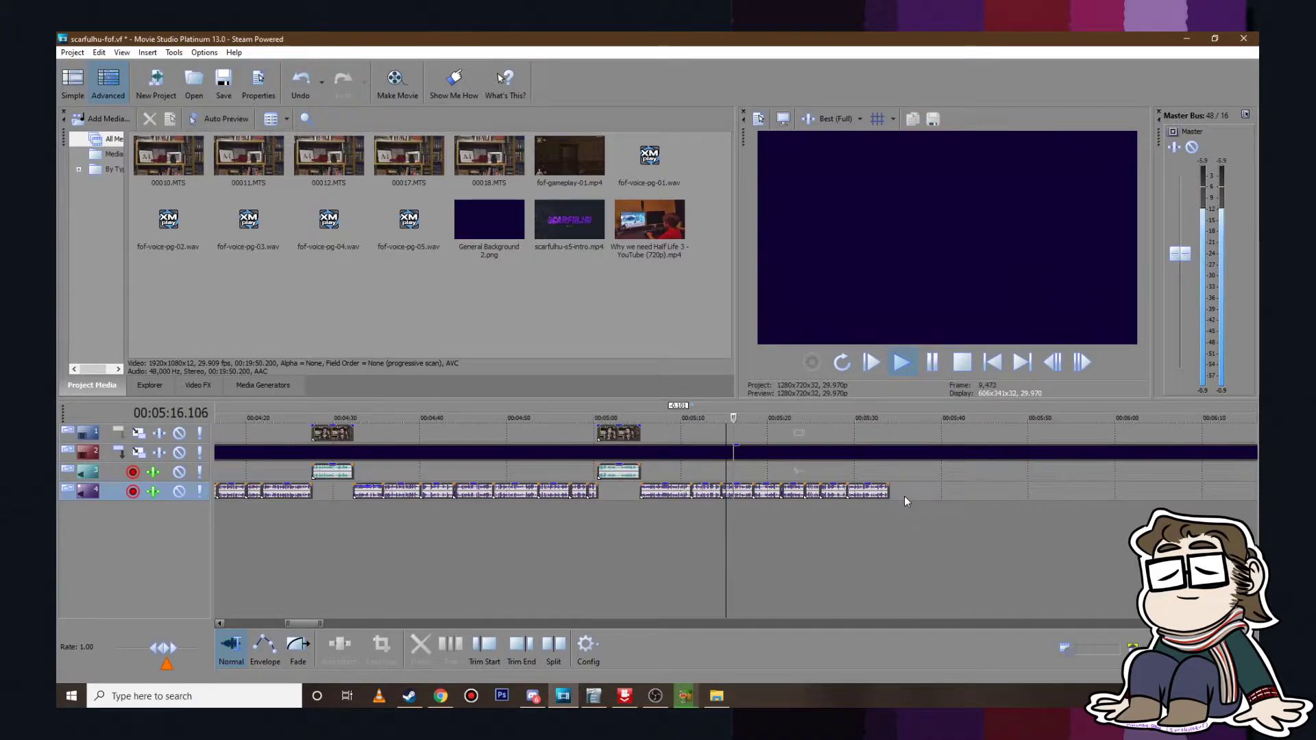
{"action": "scroll", "coordinate": [903, 500], "scroll_direction": "up", "scroll_amount": 4}
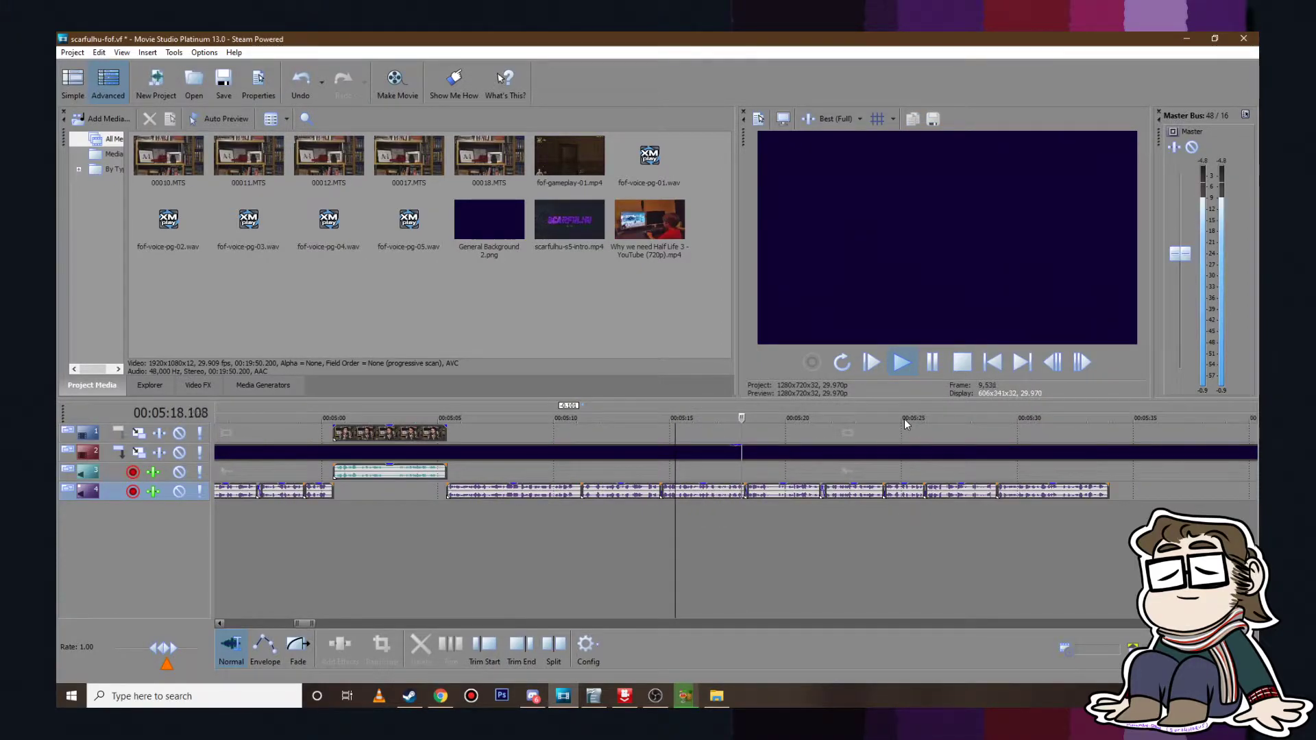
{"action": "left_click", "coordinate": [932, 363]}
{"action": "left_click", "coordinate": [864, 491]}
{"action": "left_click", "coordinate": [1004, 492], "text": "shift"}
{"action": "scroll", "coordinate": [664, 506], "scroll_direction": "up", "scroll_amount": 5}
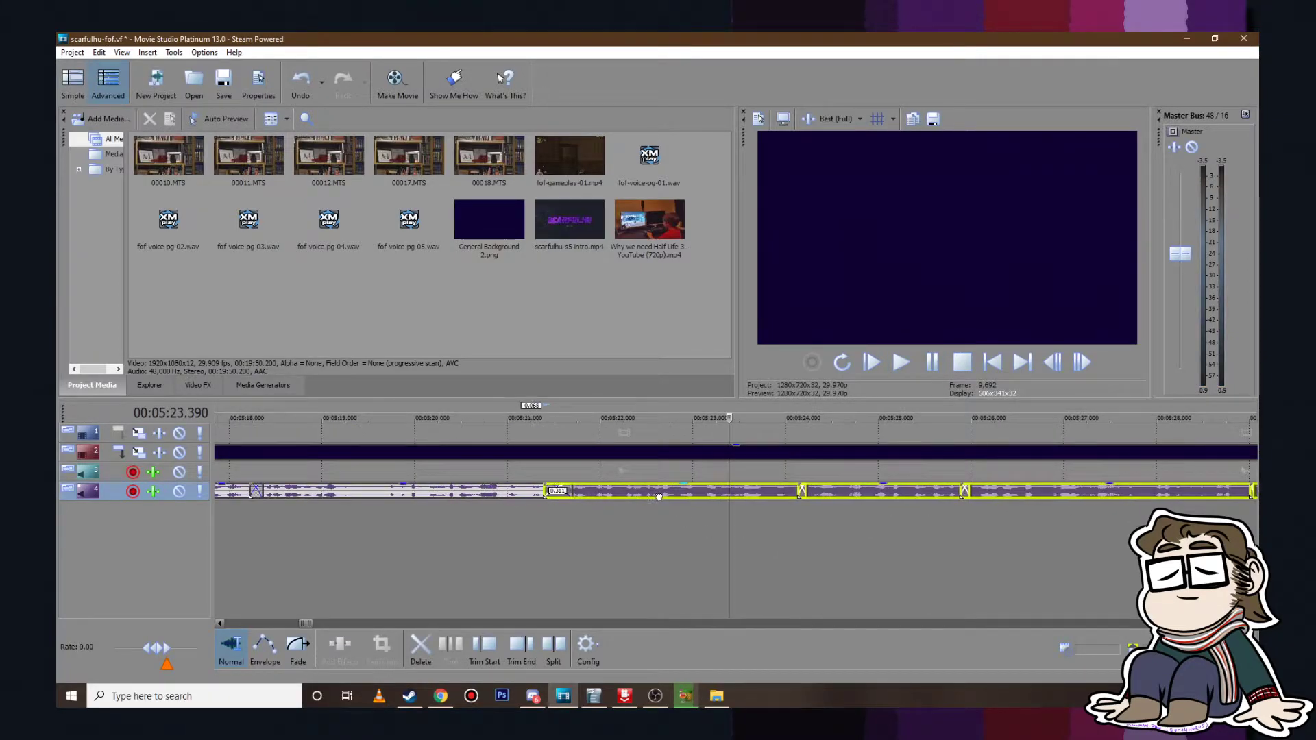
{"action": "left_click", "coordinate": [523, 479]}
{"action": "left_click", "coordinate": [901, 362]}
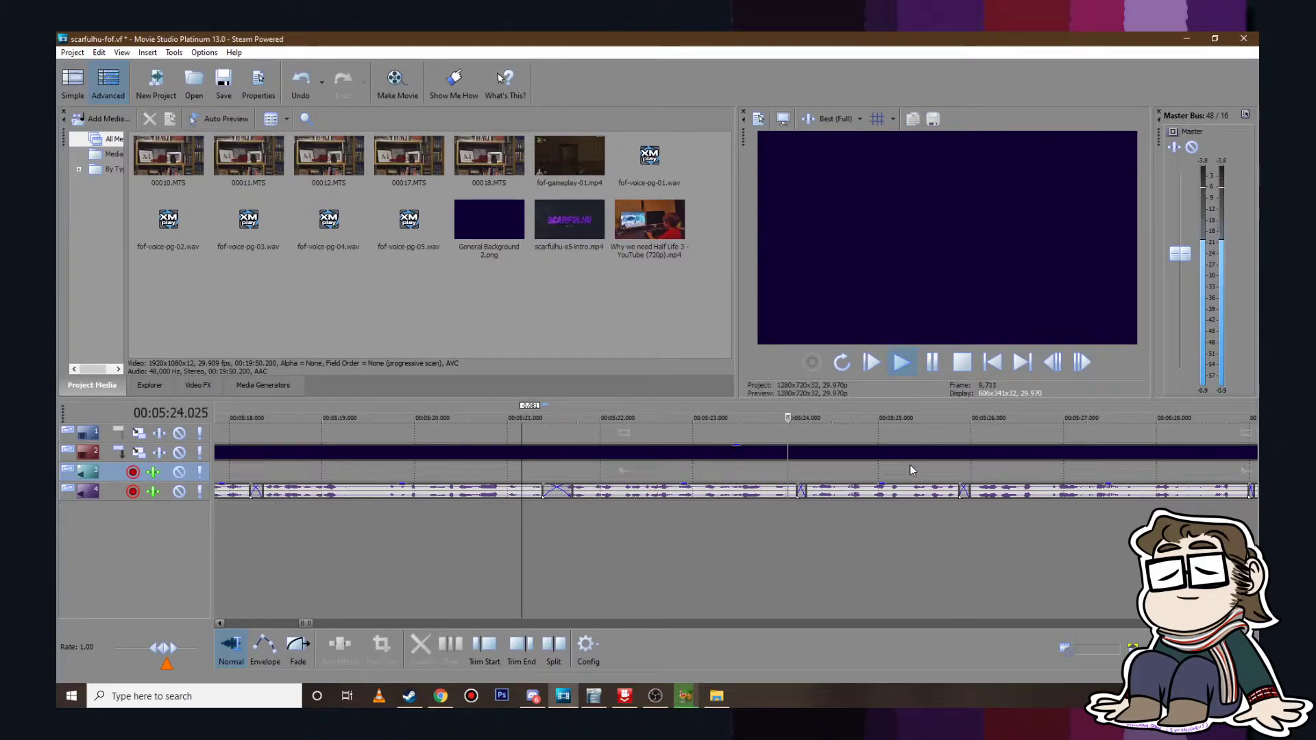
Step: Move the last two narration clips, from about 5:26 onward, back about 0.15 s to increase the overlap, and play across the join
{"action": "scroll", "coordinate": [910, 470], "scroll_direction": "down", "scroll_amount": 2}
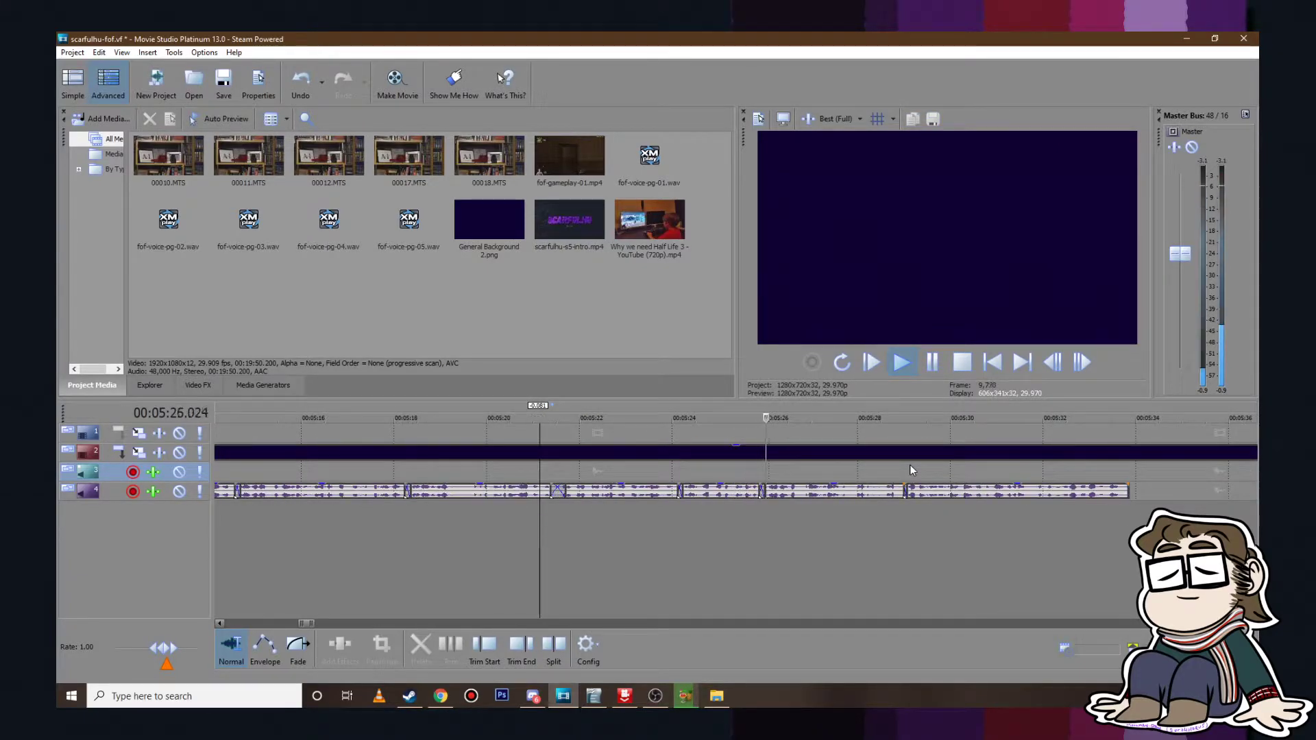
{"action": "left_click", "coordinate": [851, 491]}
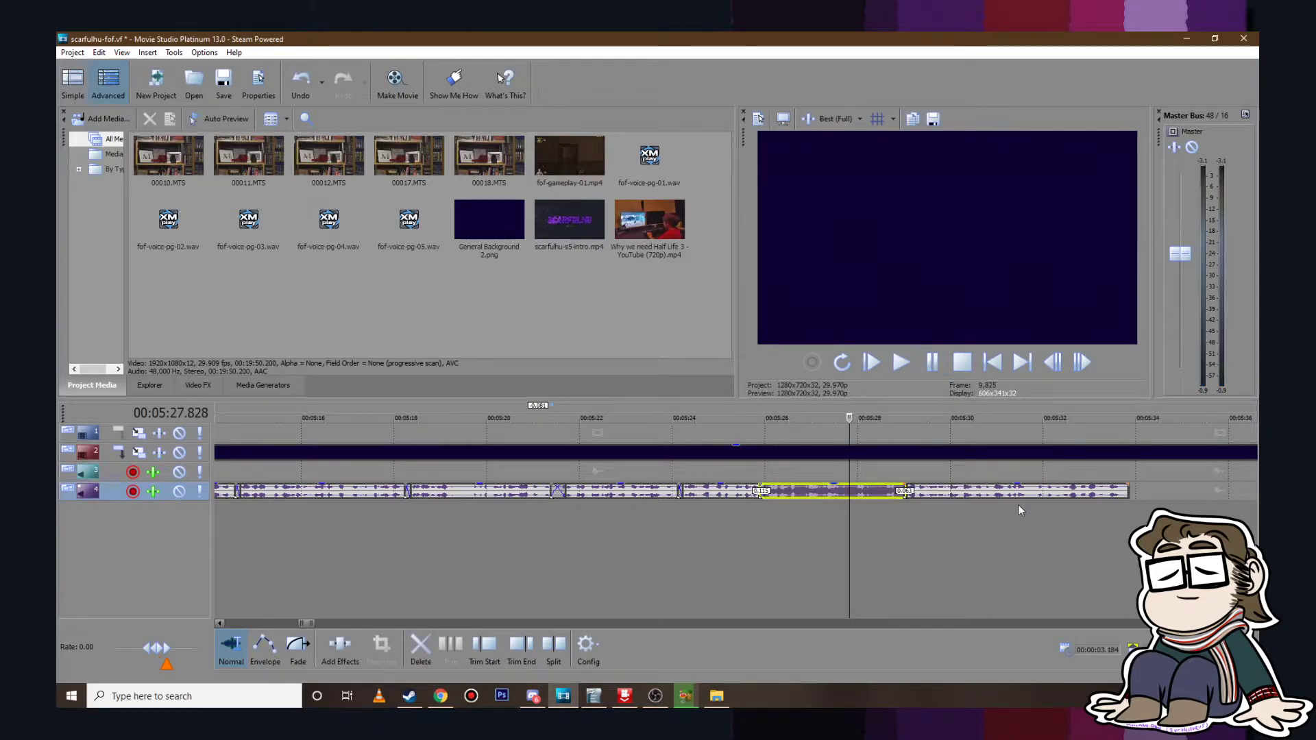
{"action": "left_click", "coordinate": [1008, 494], "text": "ctrl"}
{"action": "left_click_drag", "start_coordinate": [1009, 493], "coordinate": [1002, 494]}
{"action": "left_click", "coordinate": [752, 473]}
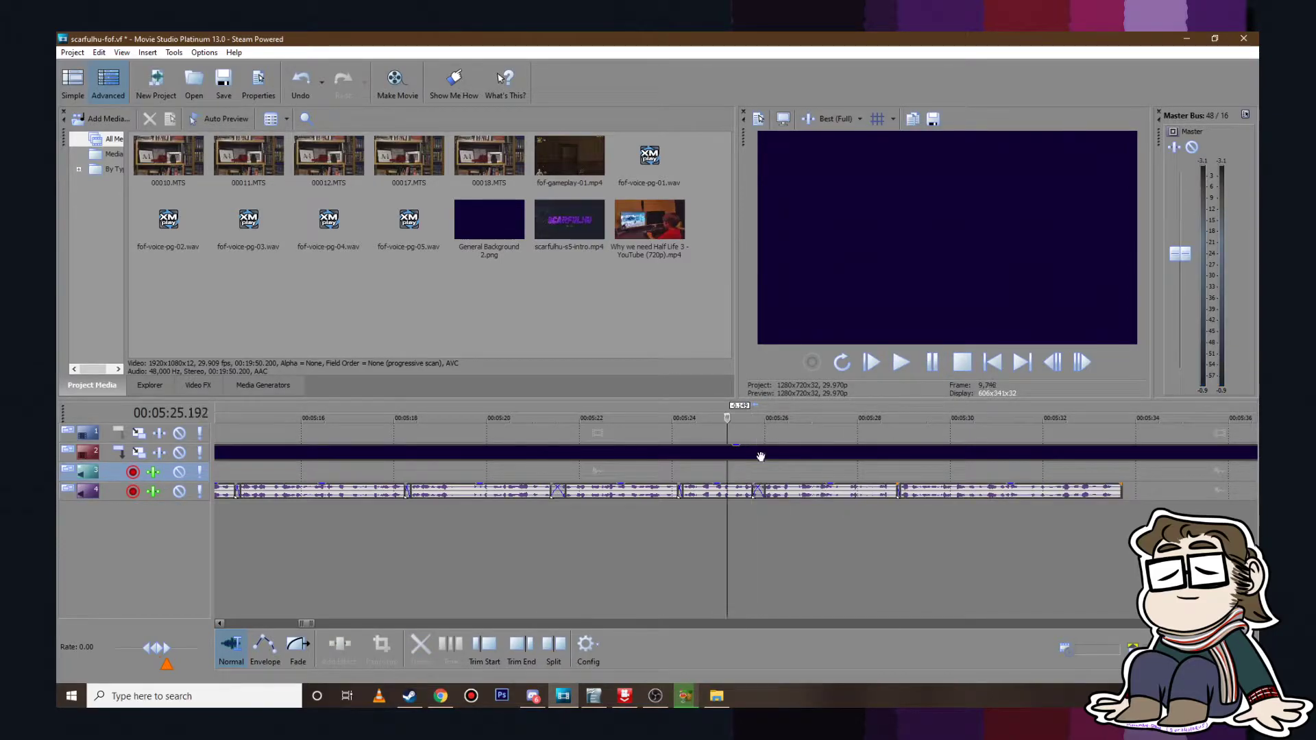
{"action": "left_click", "coordinate": [903, 364]}
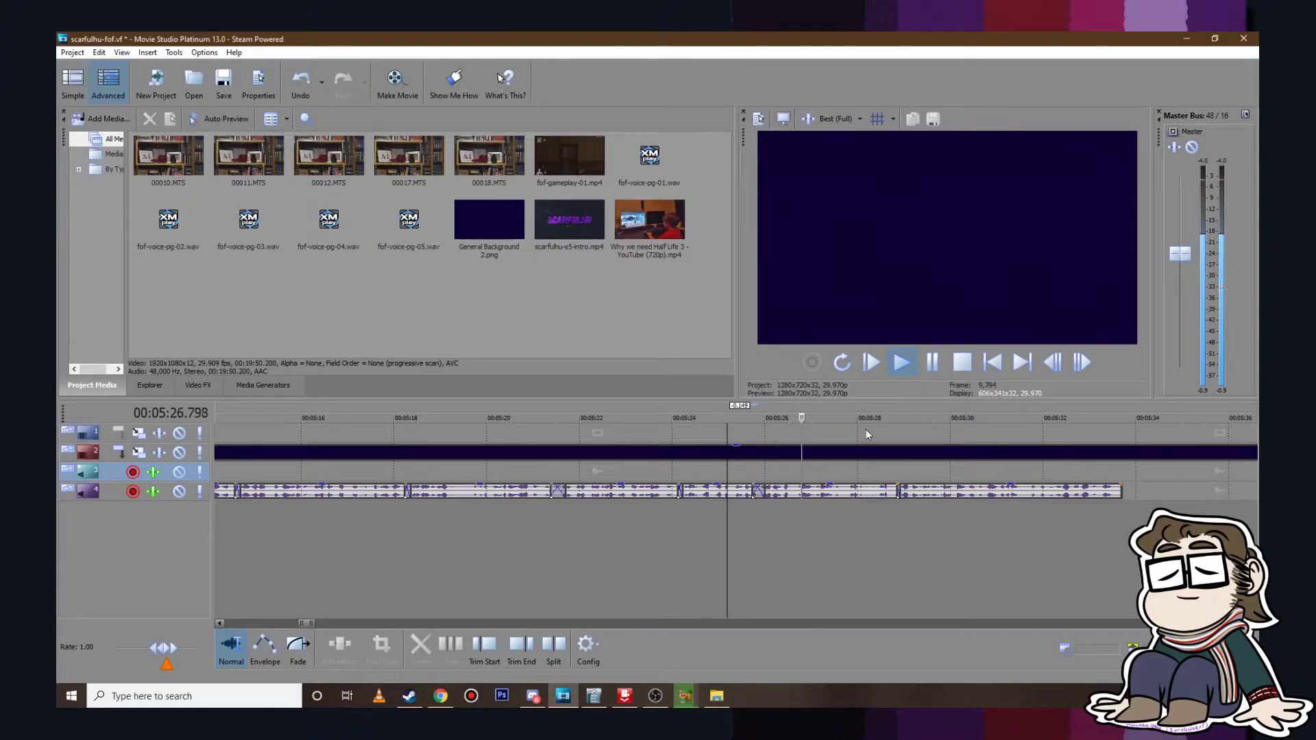
{"action": "left_click", "coordinate": [934, 363]}
Step: Return to the end of the placed narration and save the project
{"action": "scroll", "coordinate": [737, 522], "scroll_direction": "down", "scroll_amount": 5}
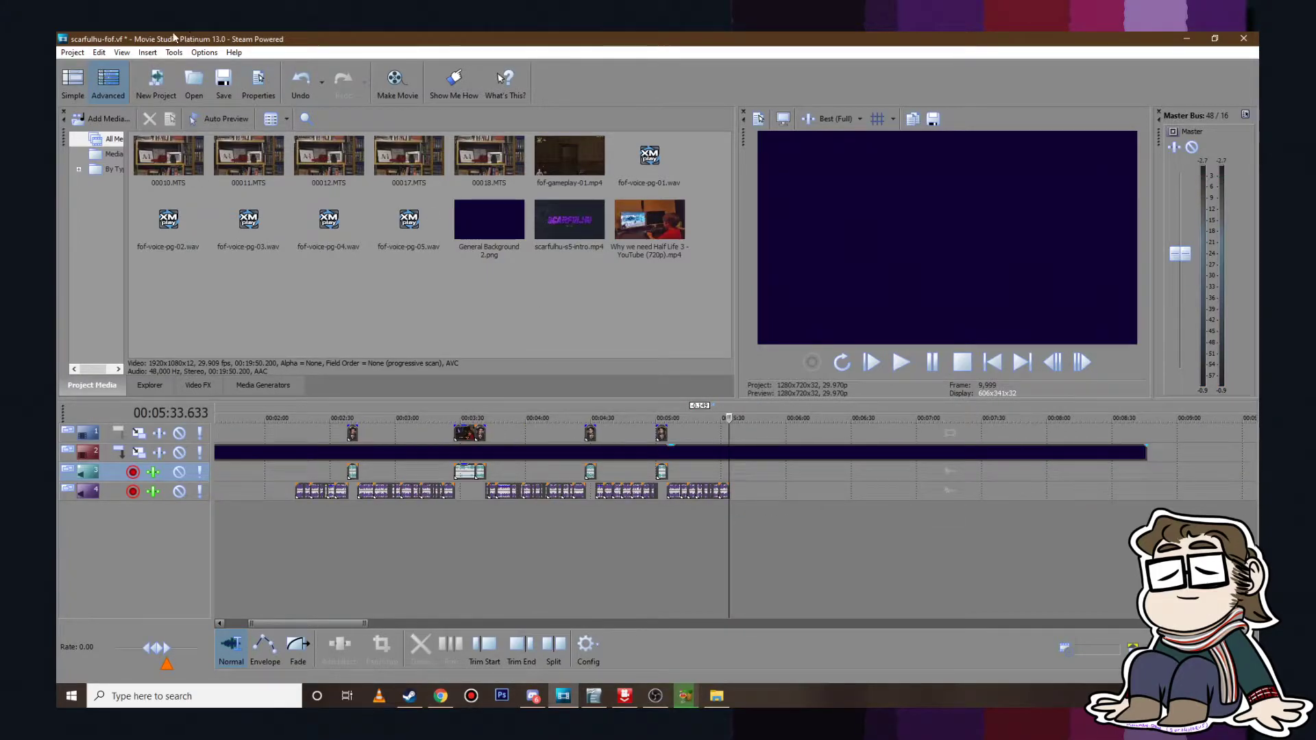
{"action": "left_click", "coordinate": [71, 54]}
{"action": "left_click", "coordinate": [124, 142]}
Step: Play the raw presenter footage from its start at about 30:21 and split it after the first take, at about 30:27.3
{"action": "scroll", "coordinate": [735, 431], "scroll_direction": "down", "scroll_amount": 6}
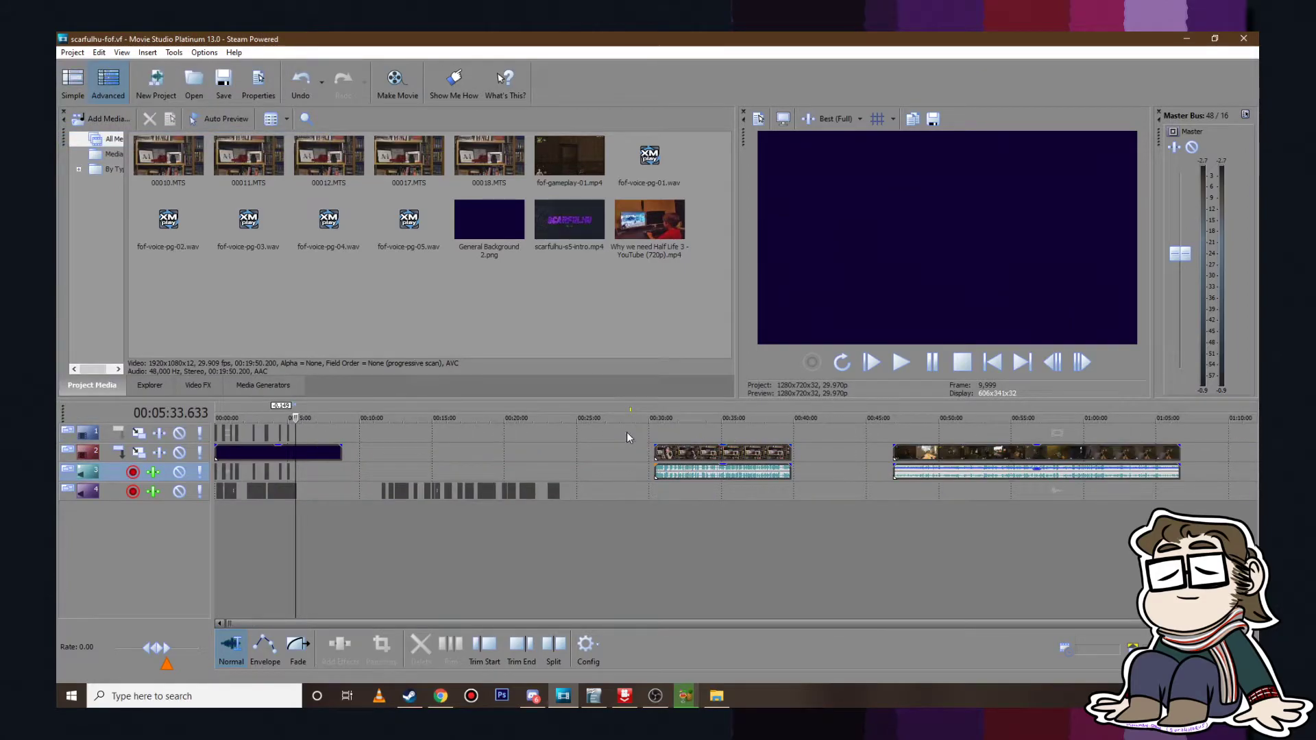
{"action": "left_click", "coordinate": [649, 433]}
{"action": "left_click", "coordinate": [655, 436]}
{"action": "scroll", "coordinate": [656, 439], "scroll_direction": "up", "scroll_amount": 6}
{"action": "scroll", "coordinate": [835, 430], "scroll_direction": "up", "scroll_amount": 5}
{"action": "left_click", "coordinate": [904, 366]}
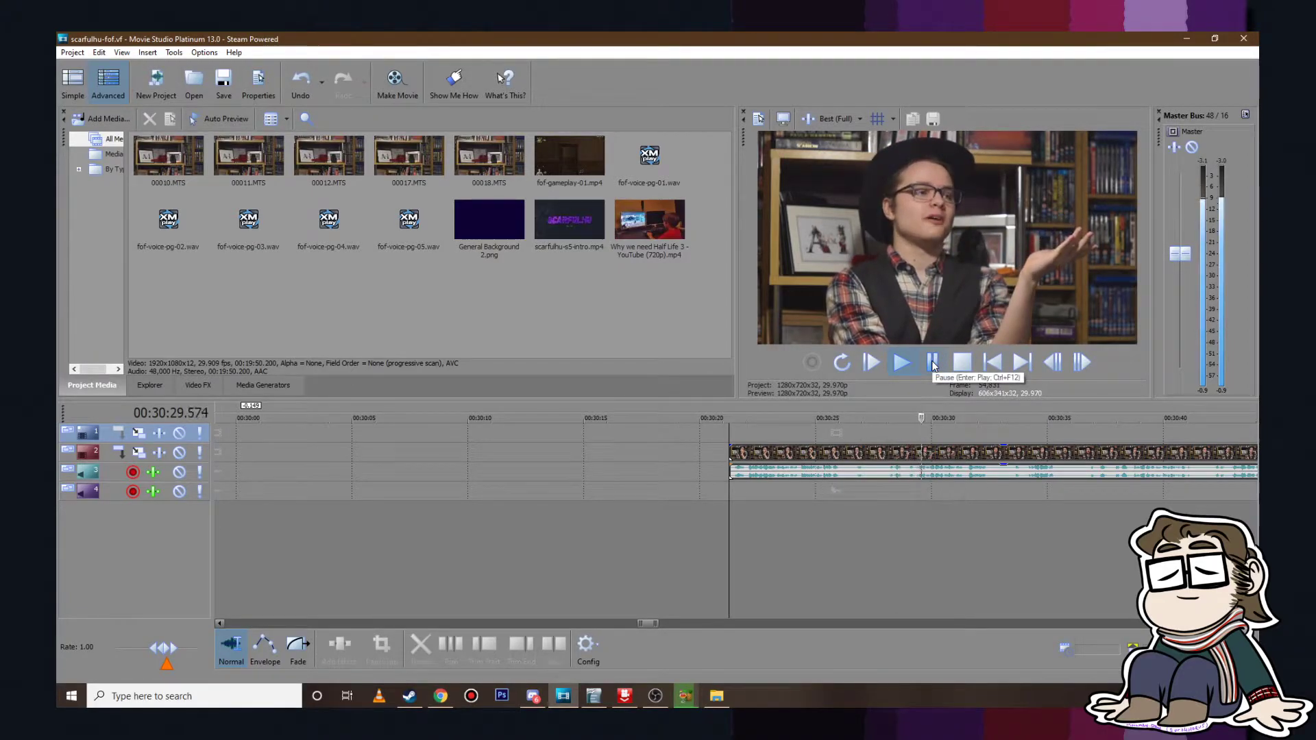
{"action": "left_click", "coordinate": [933, 363]}
{"action": "left_click_drag", "start_coordinate": [867, 425], "coordinate": [869, 427]}
{"action": "left_click", "coordinate": [869, 451]}
{"action": "key", "text": "s"}
Step: Play the split-off first take, extend its end by 0.2 s, and play across the cut
{"action": "left_click", "coordinate": [733, 431]}
{"action": "key", "text": "space"}
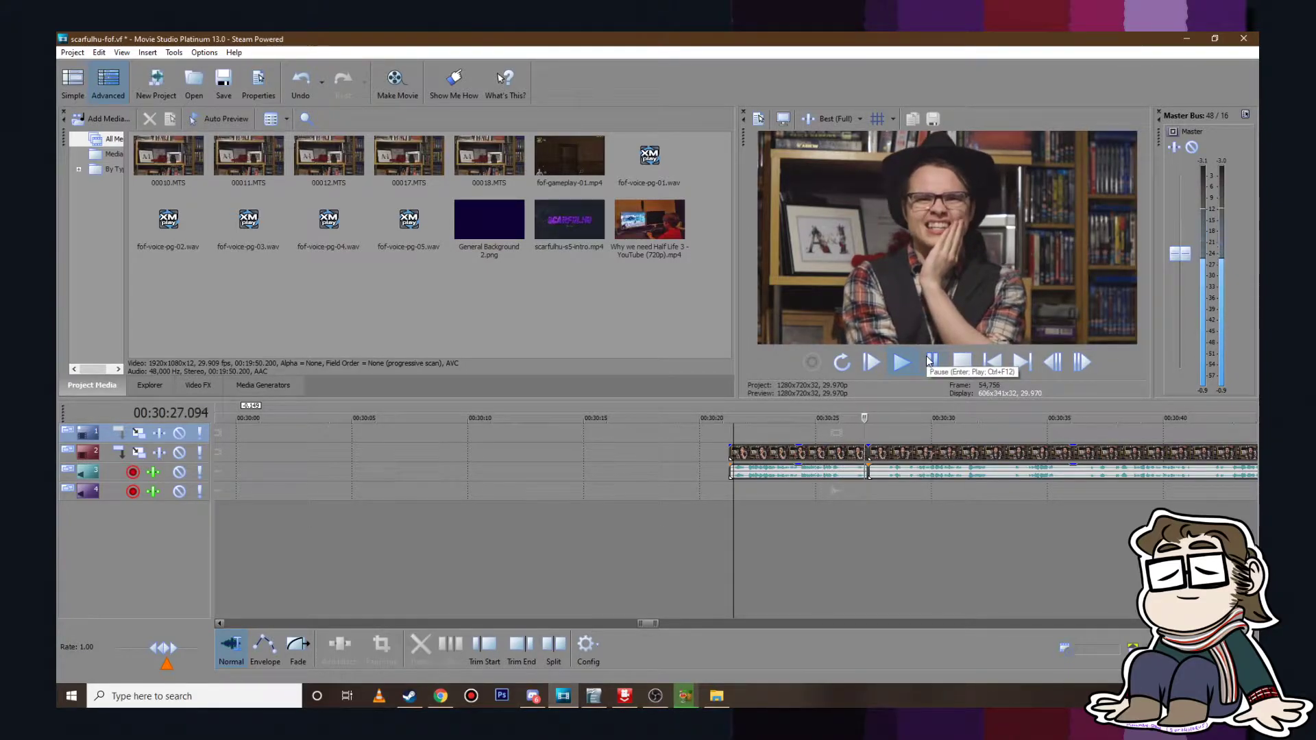
{"action": "left_click", "coordinate": [929, 361]}
{"action": "scroll", "coordinate": [720, 456], "scroll_direction": "up", "scroll_amount": 5}
{"action": "left_click", "coordinate": [717, 455]}
{"action": "mouse_move", "coordinate": [718, 455]}
{"action": "left_mouse_down"}
{"action": "mouse_move", "coordinate": [915, 453]}
{"action": "mouse_move", "coordinate": [735, 445]}
{"action": "left_mouse_up"}
{"action": "scroll", "coordinate": [731, 455], "scroll_direction": "down", "scroll_amount": 12}
{"action": "key", "text": "space"}
{"action": "scroll", "coordinate": [923, 431], "scroll_direction": "up", "scroll_amount": 6}
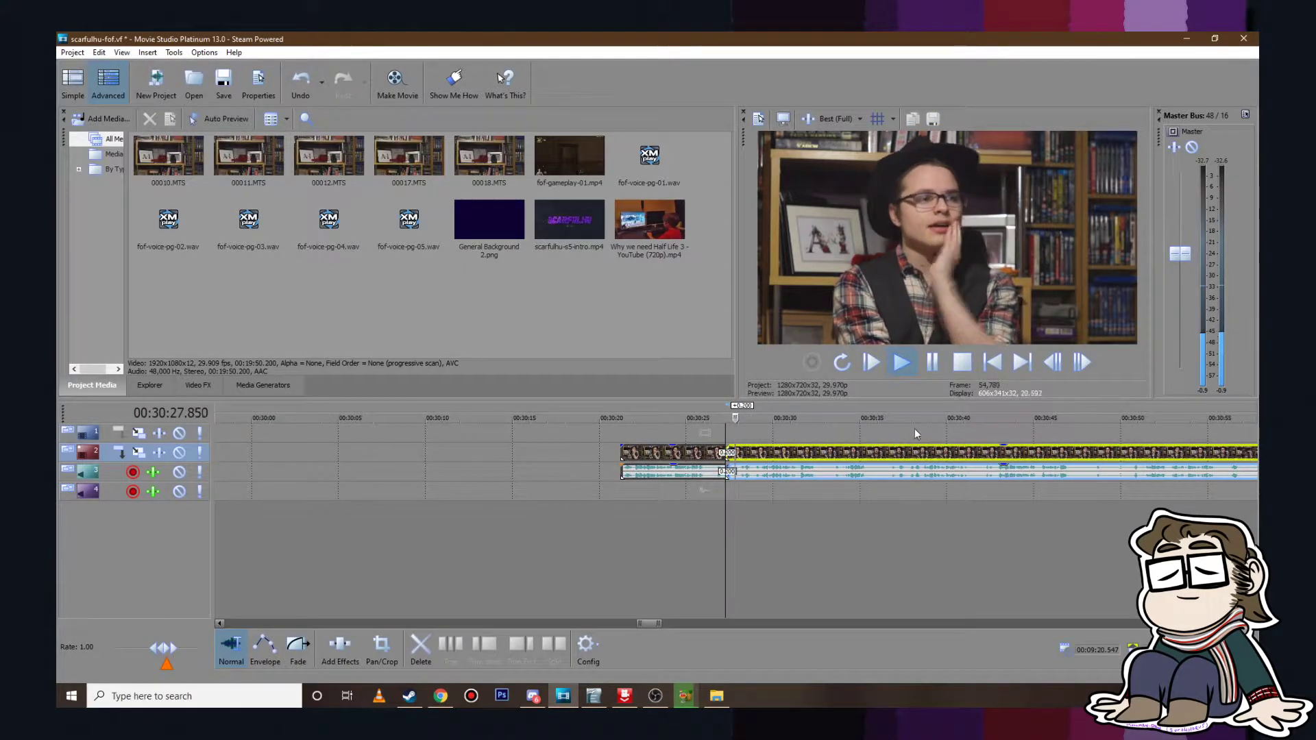
Step: Trim the start of the remaining presenter footage to about 30:29 and play on from there
{"action": "scroll", "coordinate": [912, 428], "scroll_direction": "up", "scroll_amount": 5}
{"action": "left_click_drag", "start_coordinate": [694, 452], "coordinate": [848, 454]}
{"action": "left_click", "coordinate": [819, 433]}
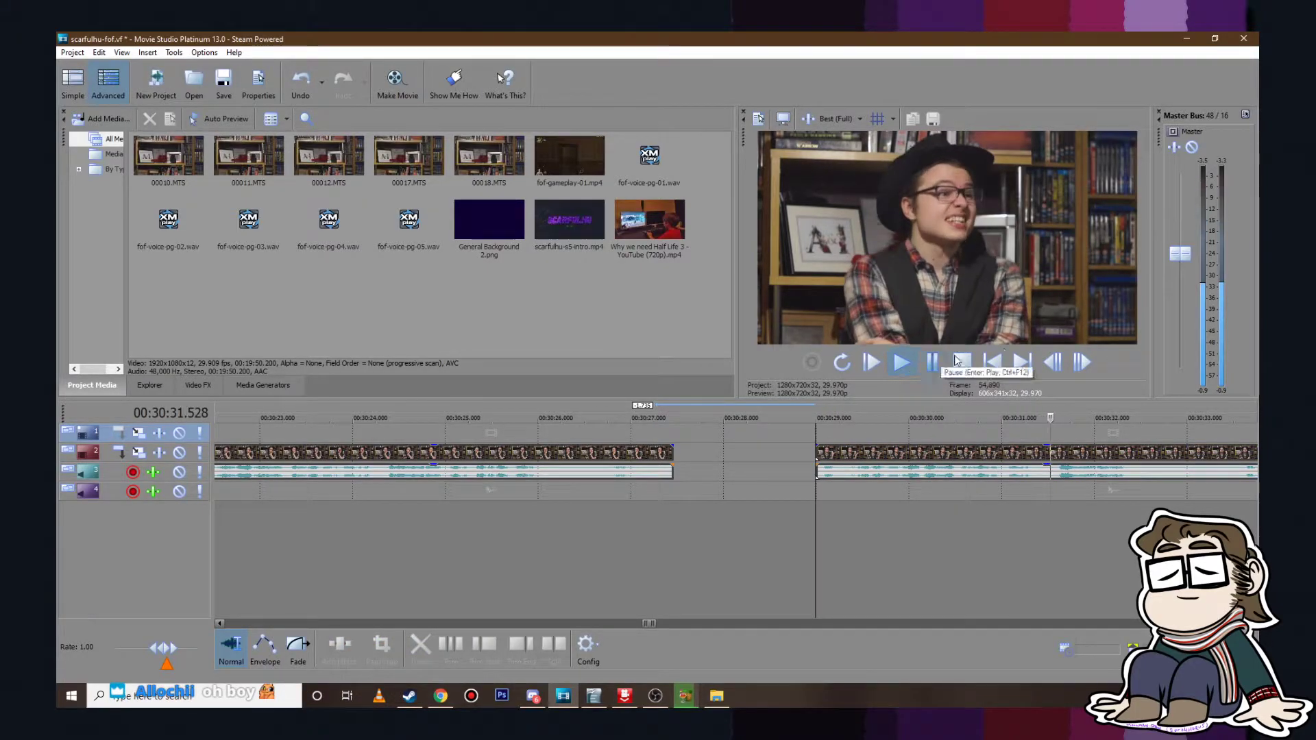
{"action": "scroll", "coordinate": [961, 412], "scroll_direction": "down", "scroll_amount": 3}
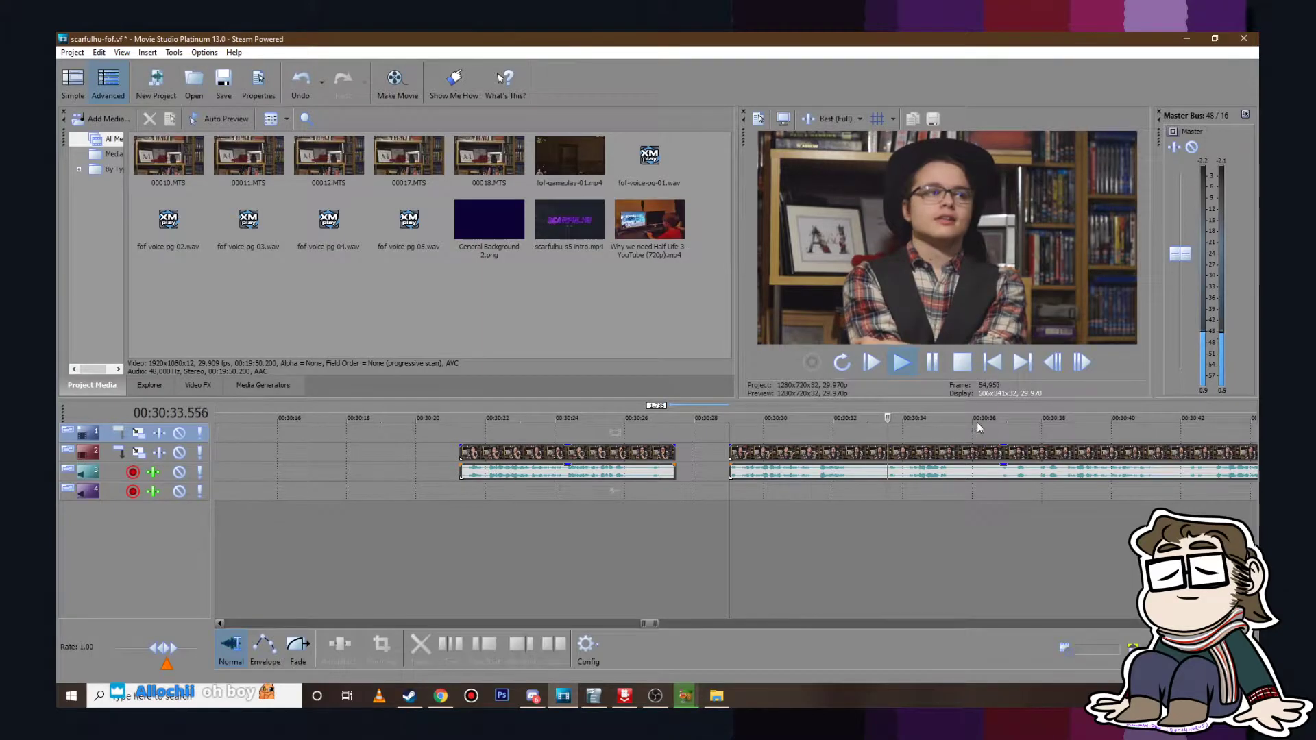
{"action": "scroll", "coordinate": [968, 421], "scroll_direction": "down", "scroll_amount": 2}
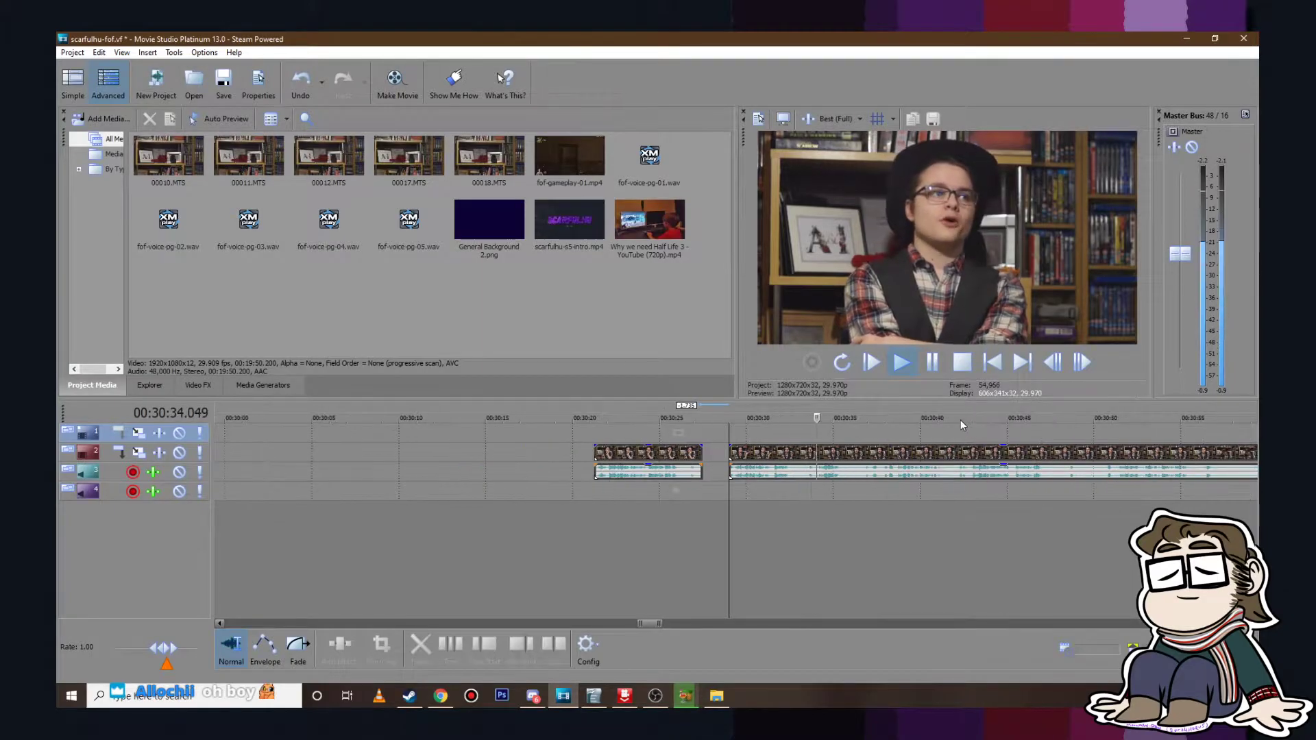
{"action": "left_click", "coordinate": [934, 367]}
Step: Trim the start of the remaining presenter footage further to about 30:36.6 and play the following takes
{"action": "left_click_drag", "start_coordinate": [731, 452], "coordinate": [863, 450]}
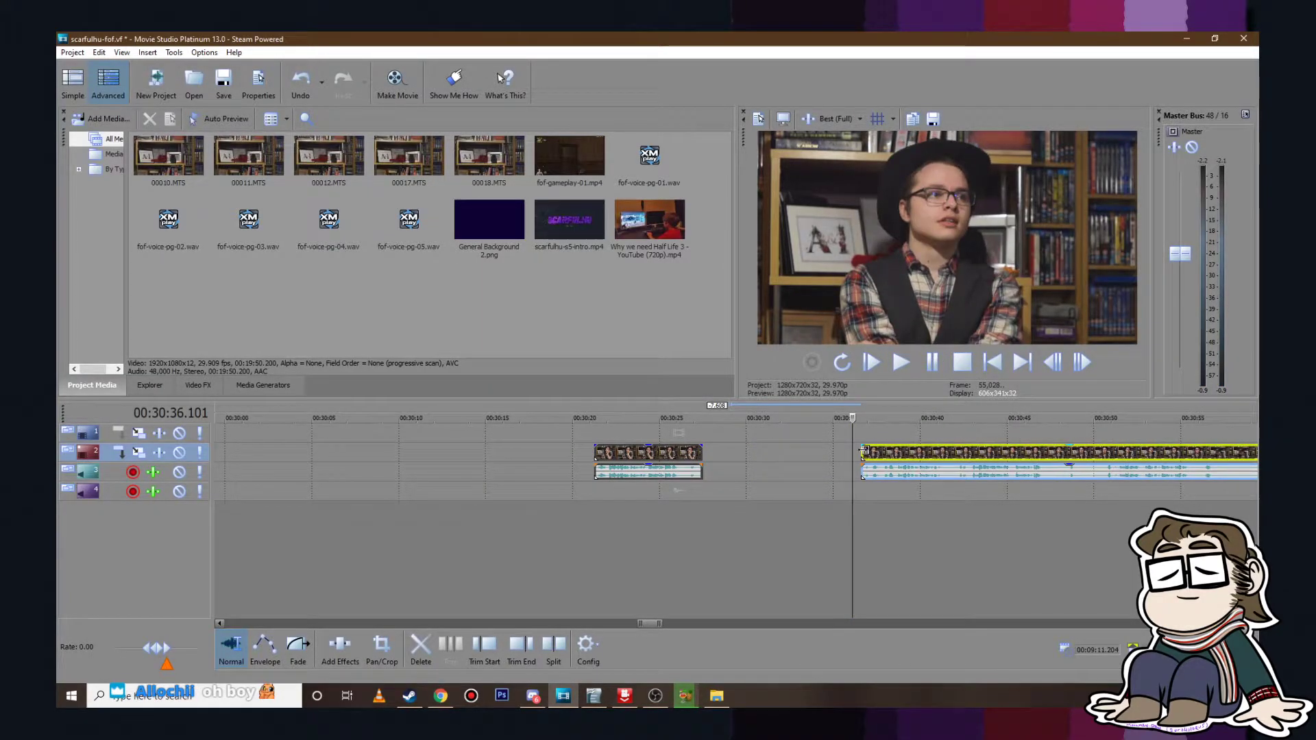
{"action": "left_click", "coordinate": [923, 368]}
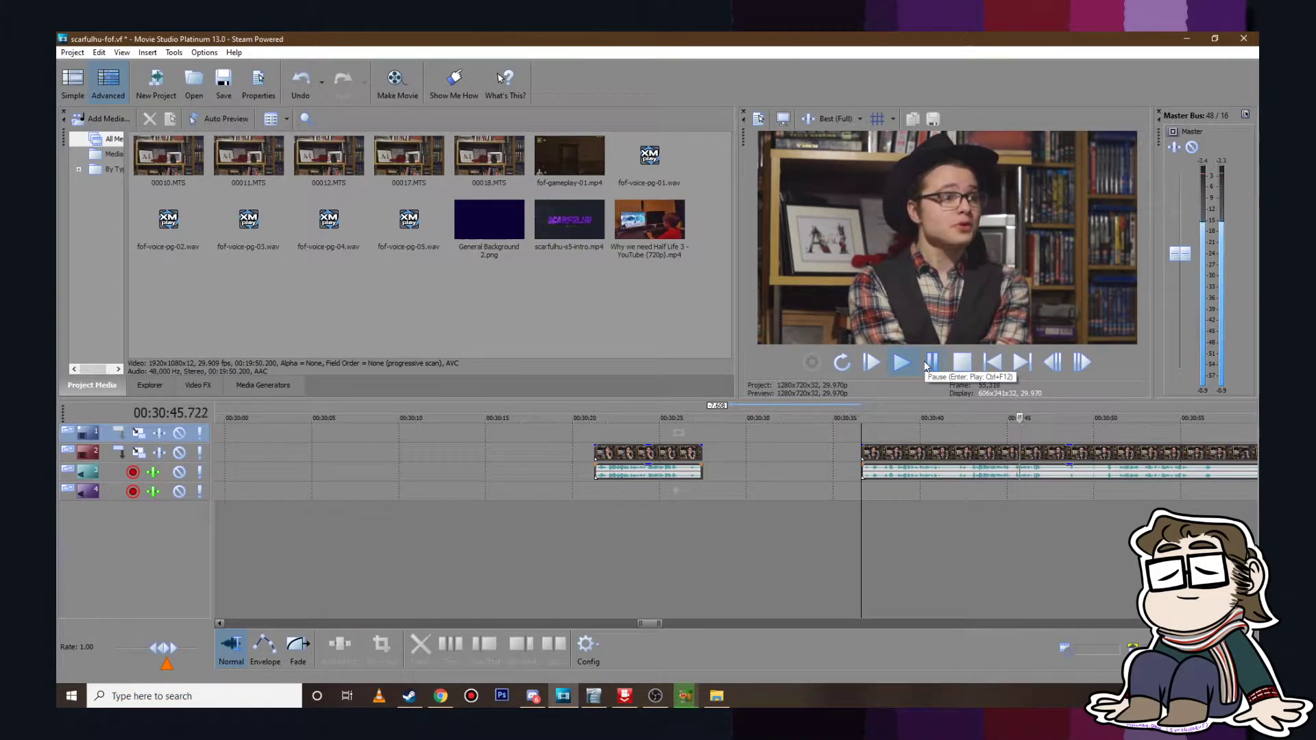
{"action": "left_click", "coordinate": [921, 363]}
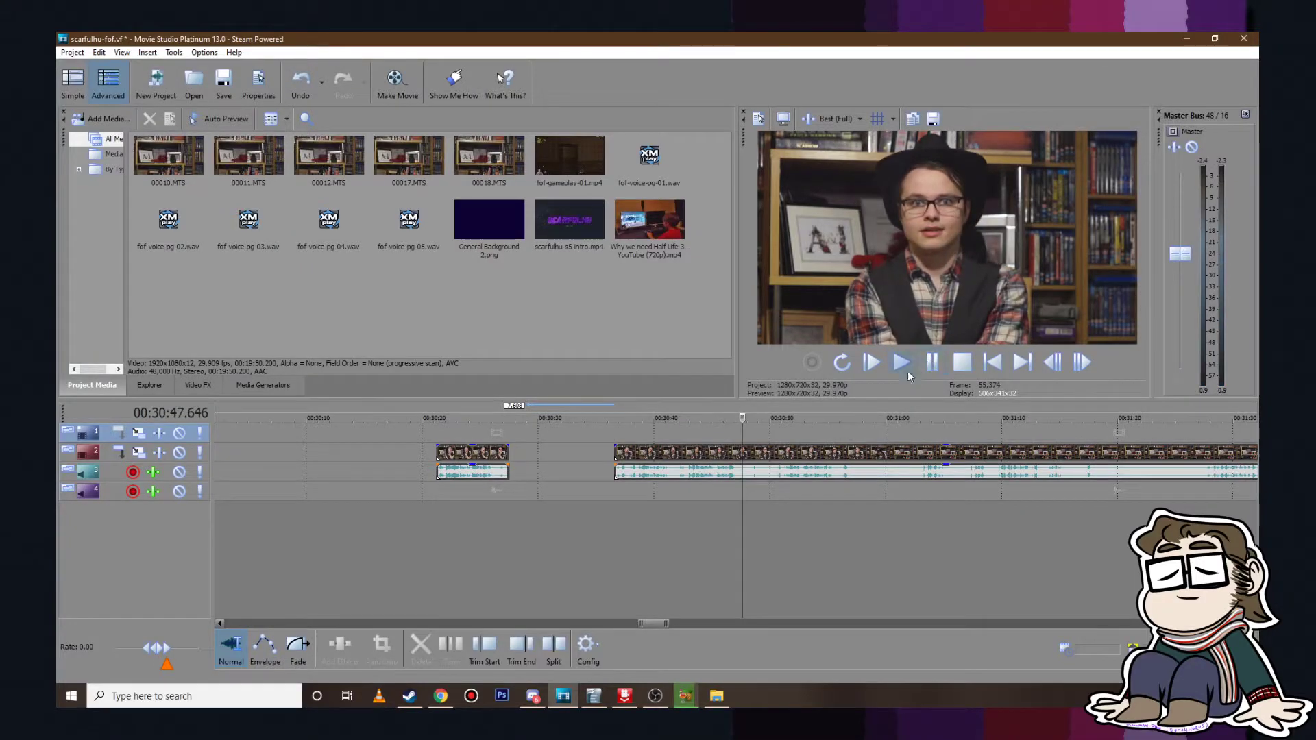
Step: Replay the split-off first take from about 30:21 to its end
{"action": "left_click", "coordinate": [437, 437]}
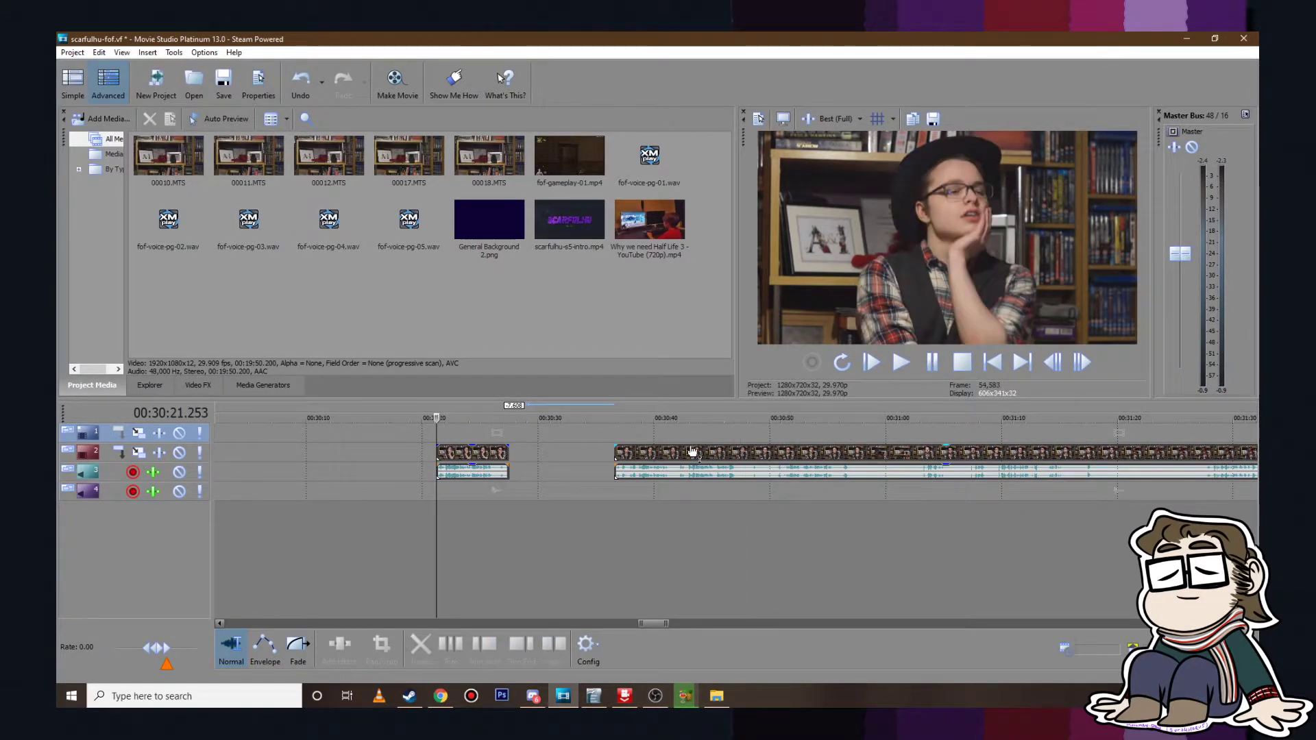
{"action": "left_click", "coordinate": [899, 362]}
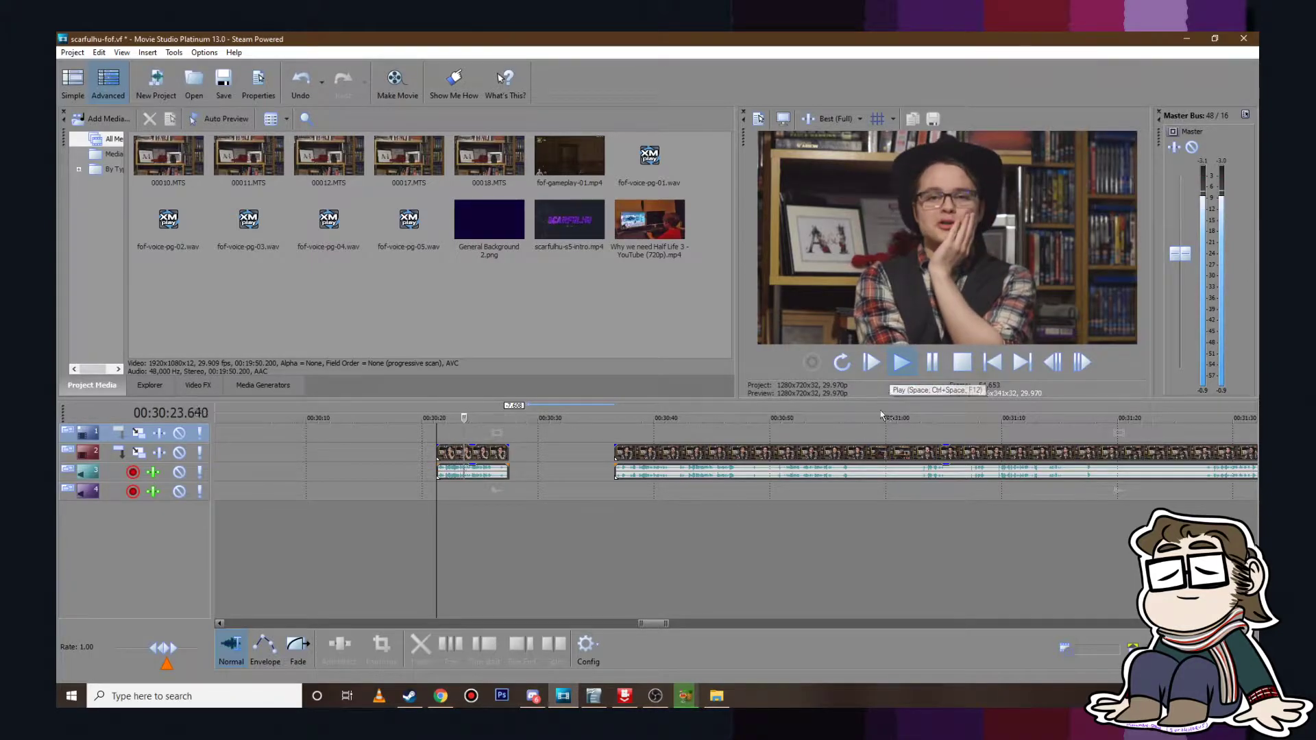
{"action": "left_click", "coordinate": [932, 362]}
Step: Find where the repeated takes end and trim the start of the remaining presenter footage to about 31:02.7
{"action": "scroll", "coordinate": [584, 487], "scroll_direction": "down", "scroll_amount": 2}
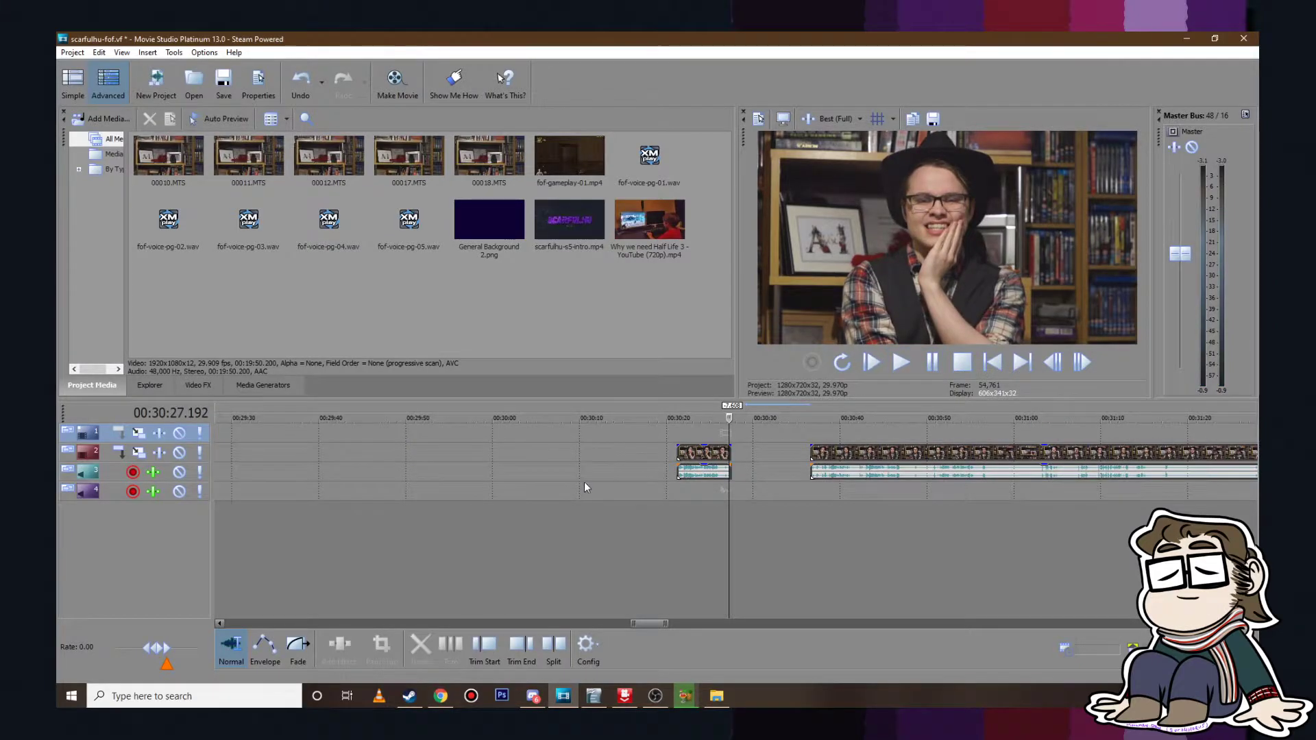
{"action": "left_click", "coordinate": [991, 431]}
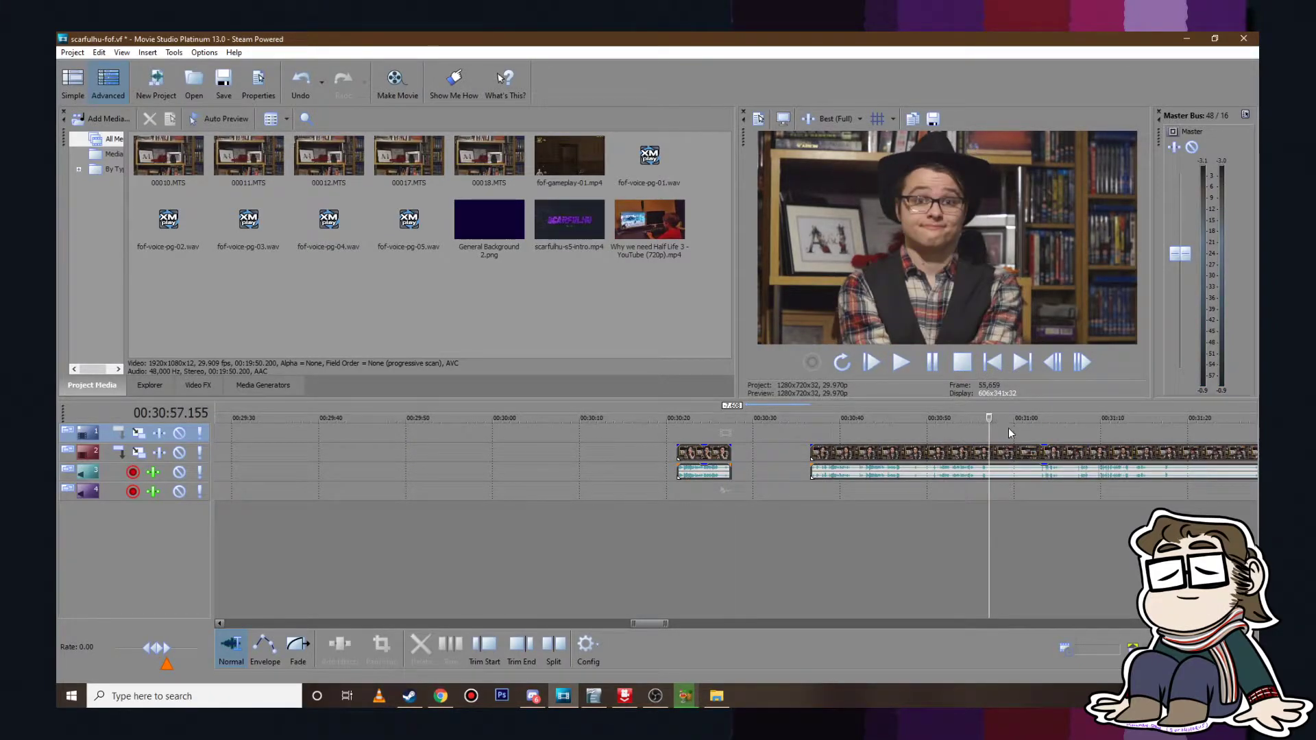
{"action": "left_click", "coordinate": [1011, 430]}
{"action": "left_click", "coordinate": [1032, 430]}
{"action": "left_click", "coordinate": [1038, 430]}
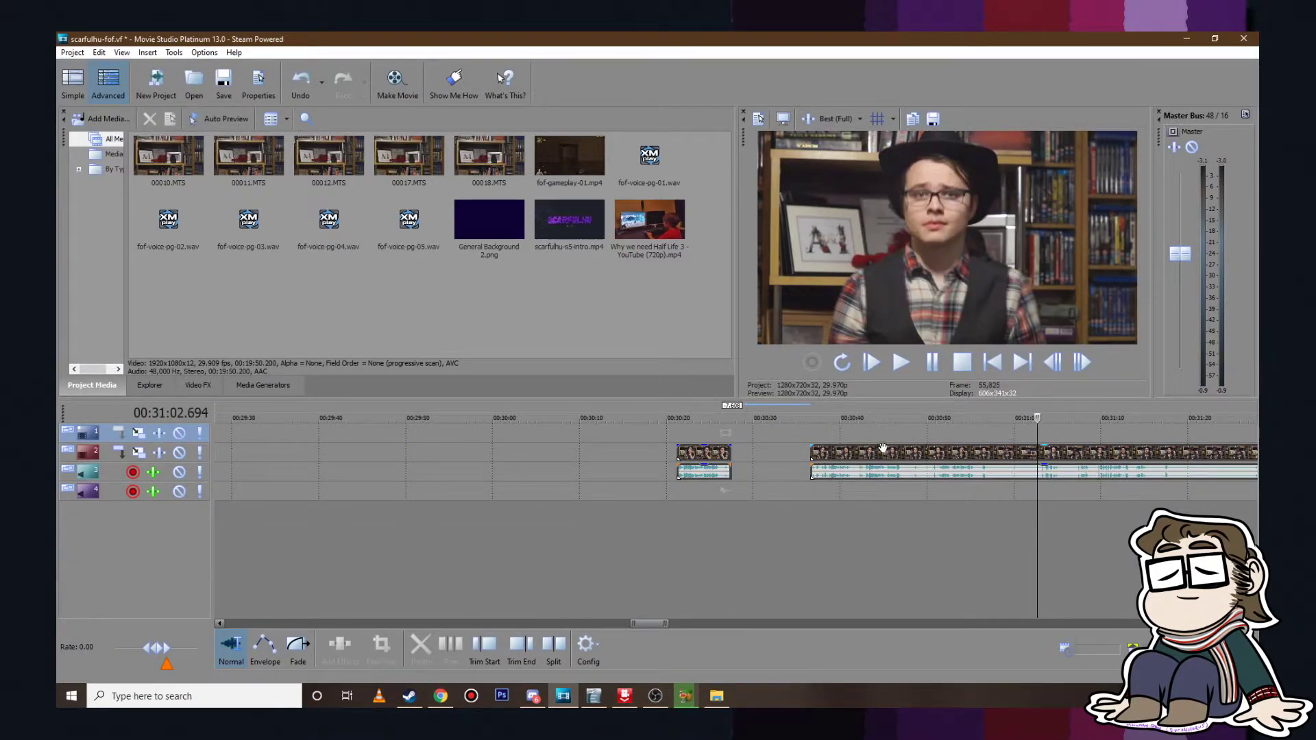
{"action": "left_click_drag", "start_coordinate": [812, 454], "coordinate": [1038, 454]}
Step: Move the split-off presenter take to the top video track directly after the placed narration, at about 5:33.7
{"action": "scroll", "coordinate": [542, 446], "scroll_direction": "down", "scroll_amount": 5}
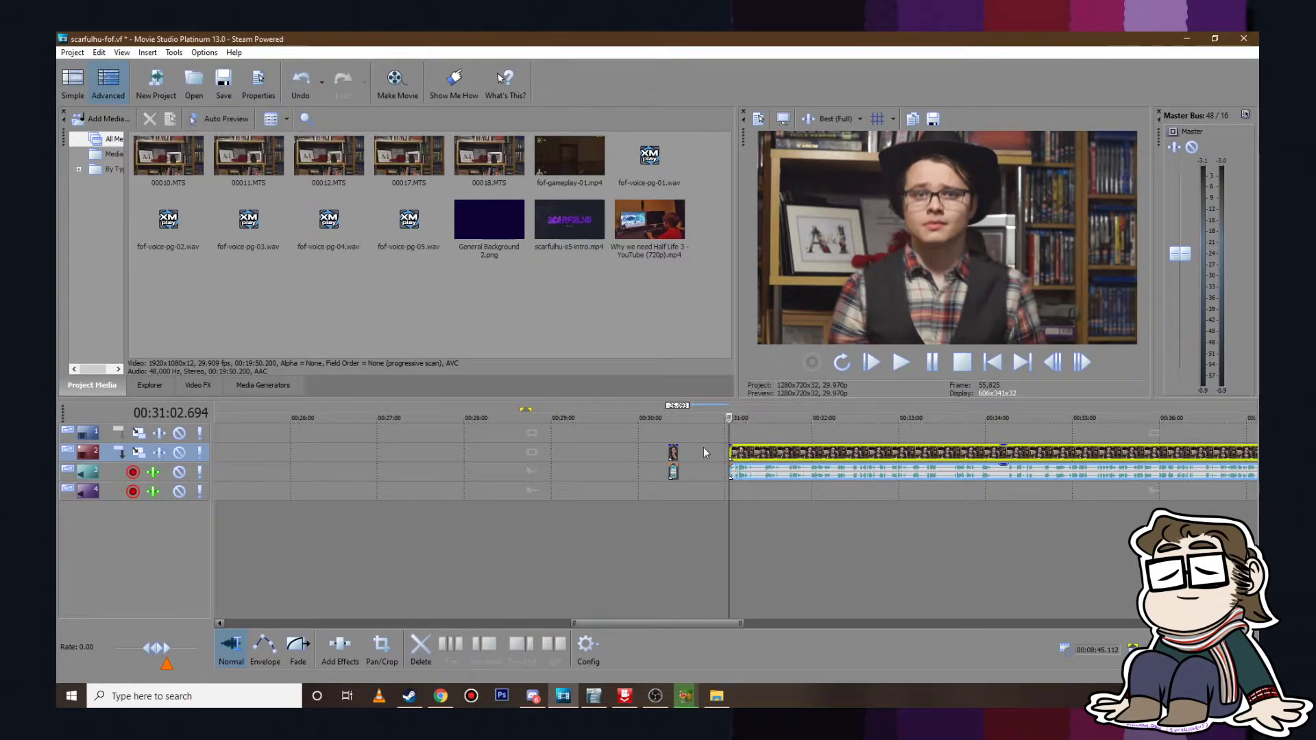
{"action": "left_click", "coordinate": [674, 452]}
{"action": "left_click_drag", "start_coordinate": [673, 453], "coordinate": [289, 443]}
{"action": "left_click_drag", "start_coordinate": [473, 436], "coordinate": [474, 435]}
{"action": "left_click", "coordinate": [459, 511]}
{"action": "left_click", "coordinate": [476, 508]}
{"action": "left_click", "coordinate": [473, 504]}
{"action": "scroll", "coordinate": [473, 504], "scroll_direction": "up", "scroll_amount": 5}
{"action": "scroll", "coordinate": [596, 477], "scroll_direction": "up", "scroll_amount": 5}
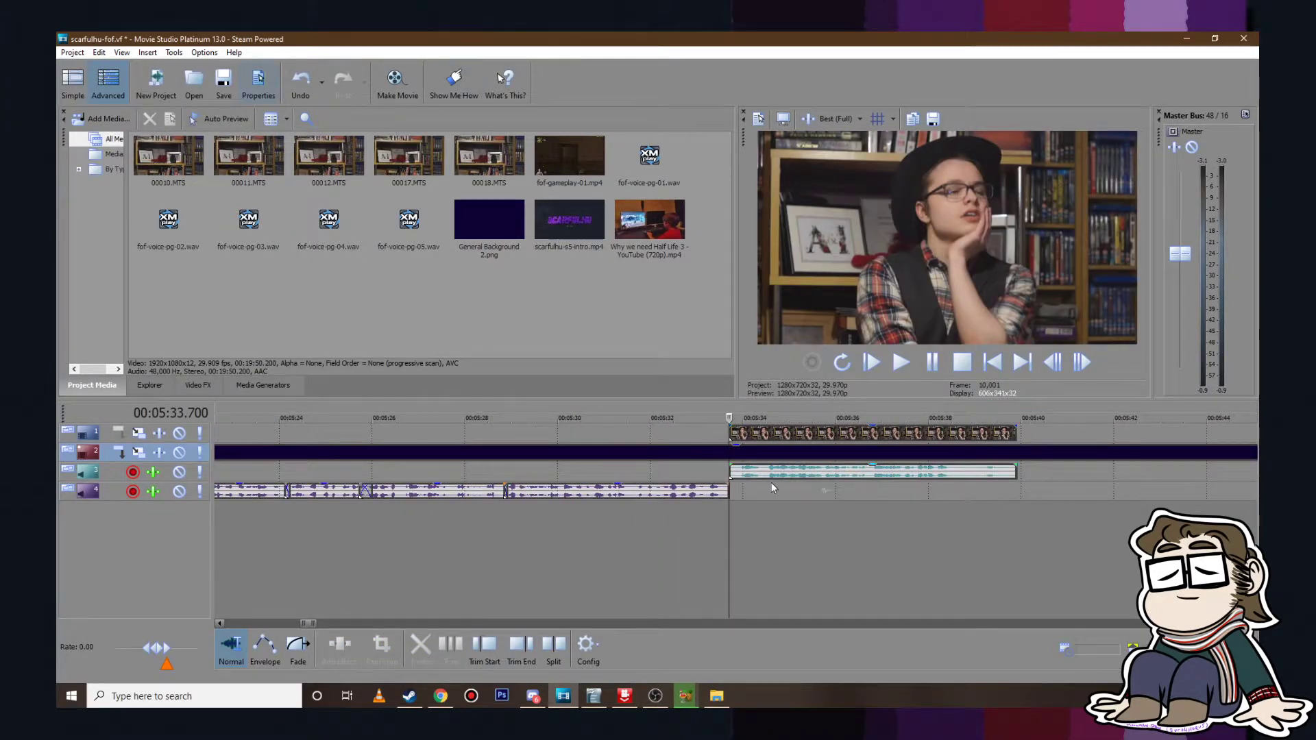
Step: Shift the placed presenter take back about 0.07 s against the narration, and play from the narration through the take's end
{"action": "scroll", "coordinate": [746, 449], "scroll_direction": "up", "scroll_amount": 4}
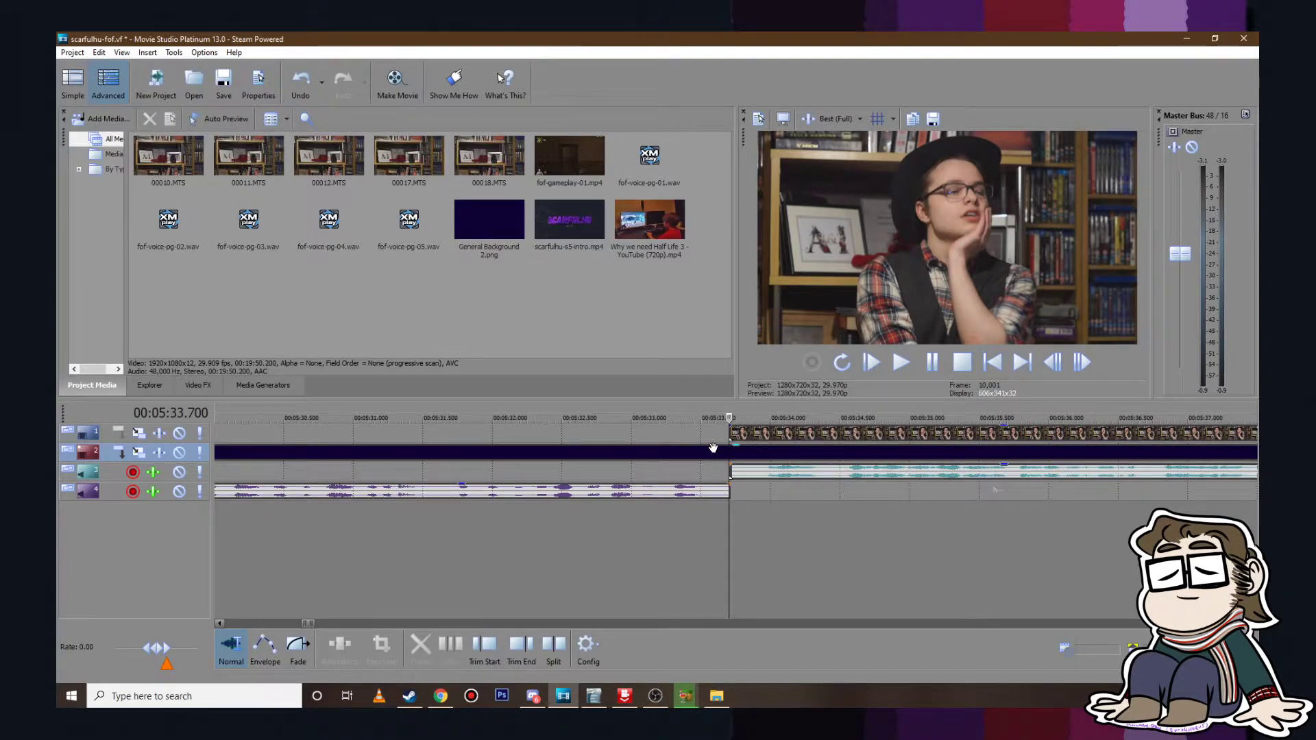
{"action": "left_click_drag", "start_coordinate": [741, 472], "coordinate": [744, 473]}
{"action": "left_click", "coordinate": [913, 363]}
{"action": "left_click", "coordinate": [933, 362]}
{"action": "scroll", "coordinate": [743, 473], "scroll_direction": "down", "scroll_amount": 3}
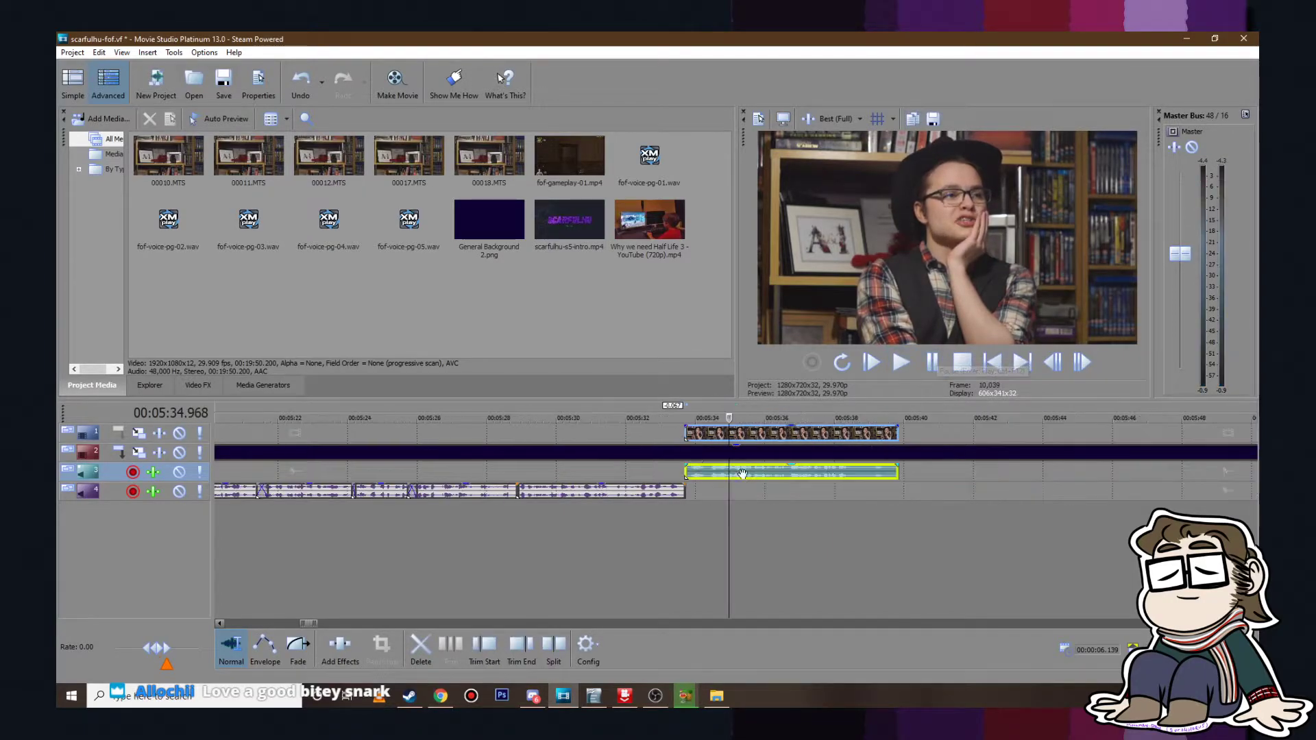
{"action": "left_click", "coordinate": [661, 453]}
{"action": "left_click", "coordinate": [615, 471]}
{"action": "left_click", "coordinate": [573, 473]}
{"action": "left_click", "coordinate": [908, 365]}
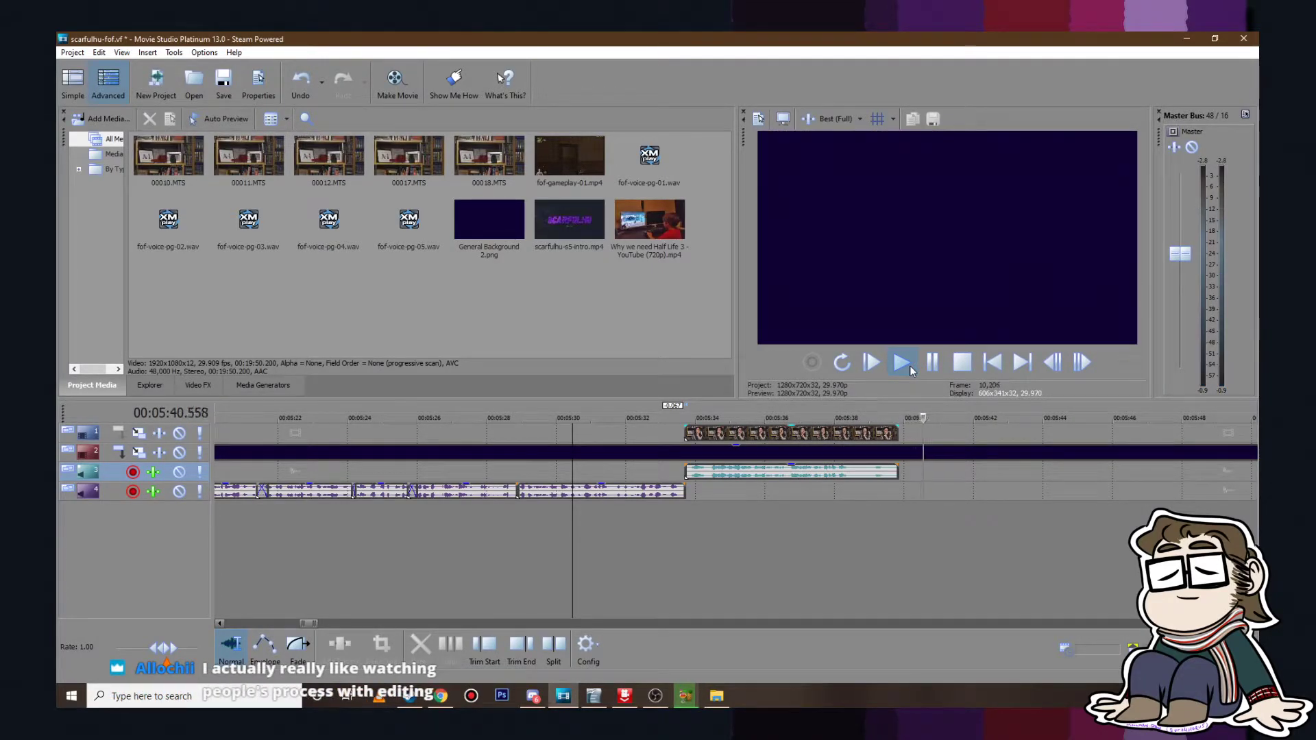
{"action": "left_click", "coordinate": [958, 361]}
Step: Set the playhead at the end of the placed presenter take, at about 5:39.8, and save the project
{"action": "left_click", "coordinate": [897, 537]}
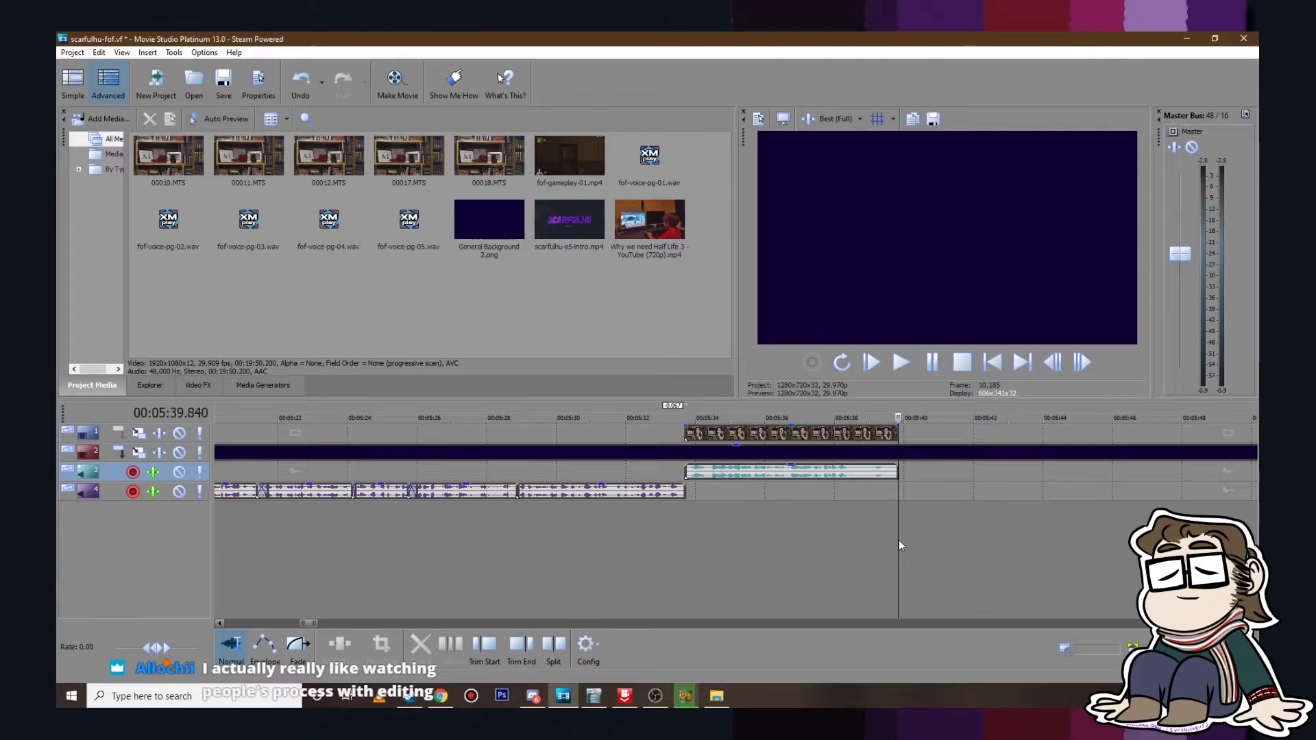
{"action": "left_click", "coordinate": [69, 54]}
{"action": "left_click", "coordinate": [89, 140]}
Step: Switch to the fof.odt script in OpenOffice Writer and highlight the line "No questions asked. You have it now..." in green
{"action": "left_click", "coordinate": [588, 697]}
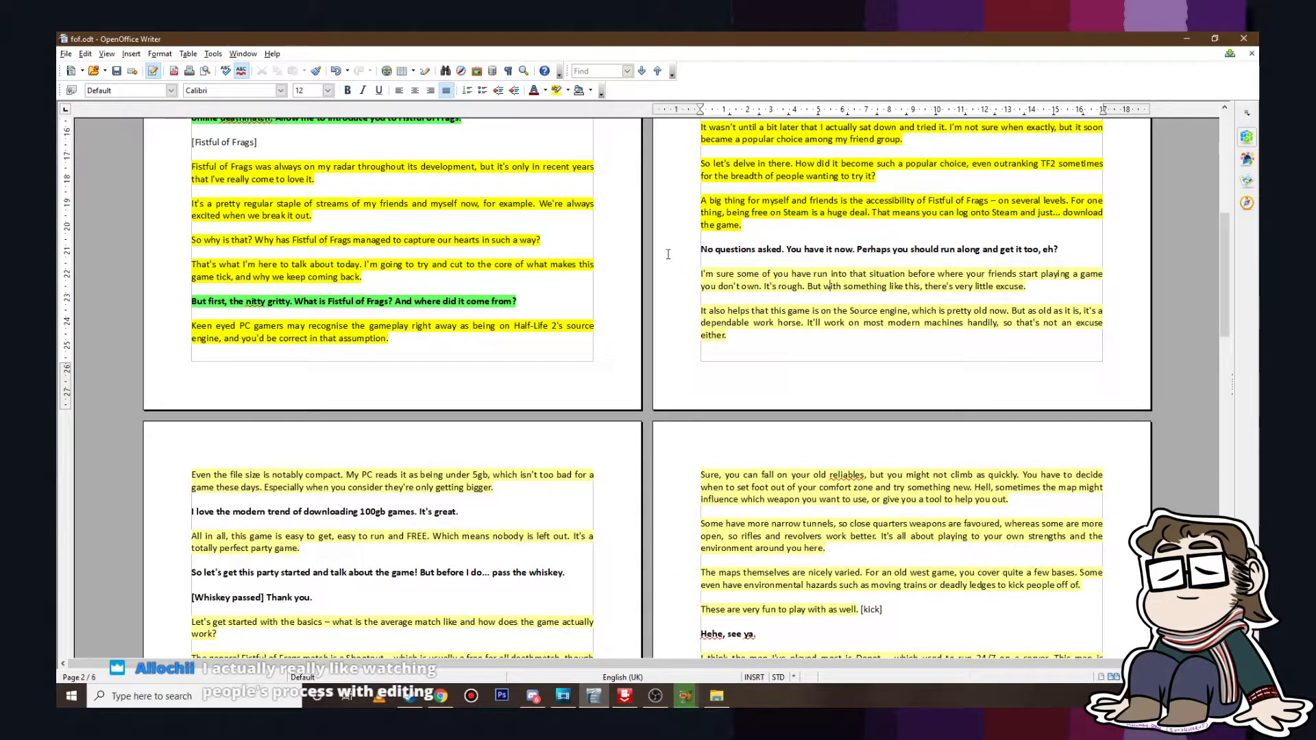
{"action": "left_click_drag", "start_coordinate": [998, 248], "coordinate": [1058, 249]}
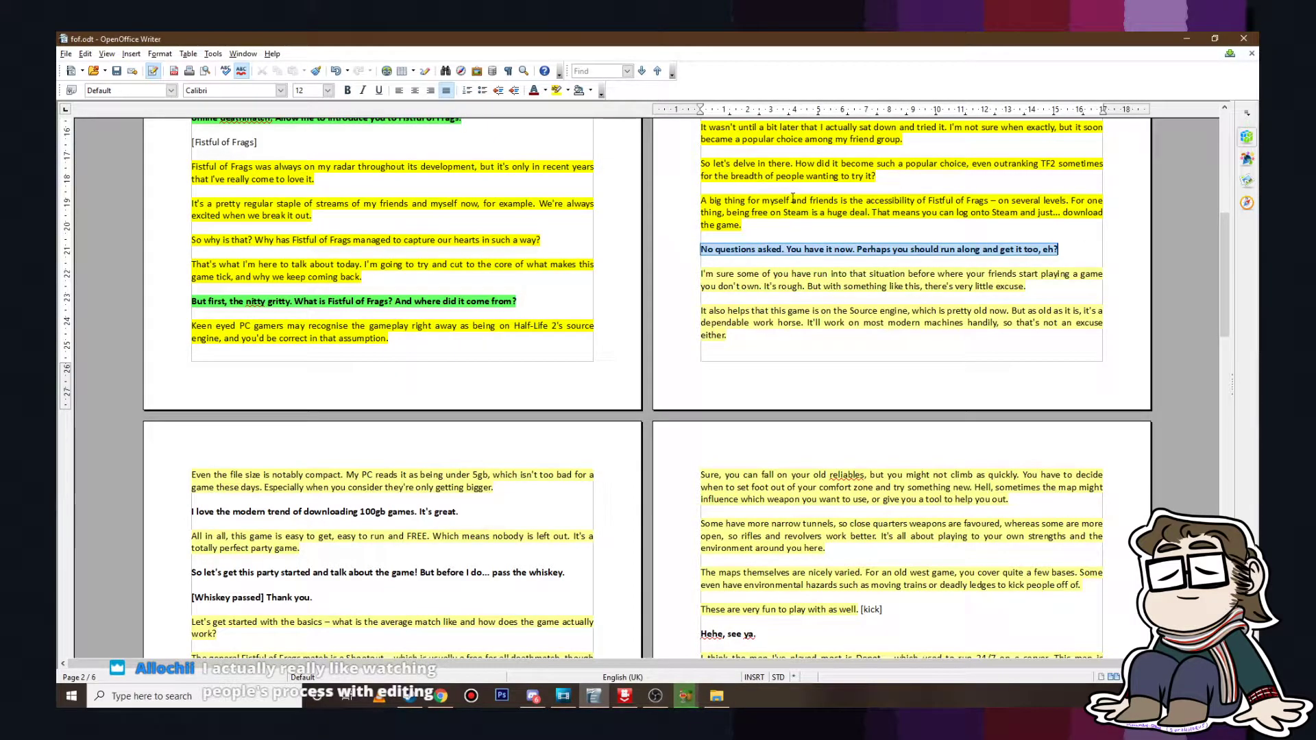
{"action": "left_click", "coordinate": [568, 91]}
{"action": "left_click", "coordinate": [655, 146]}
Step: Highlight the narration from "I'm sure some of you" through "they're only getting bigger." in bright yellow
{"action": "left_click_drag", "start_coordinate": [695, 264], "coordinate": [515, 491]}
{"action": "left_click", "coordinate": [557, 153]}
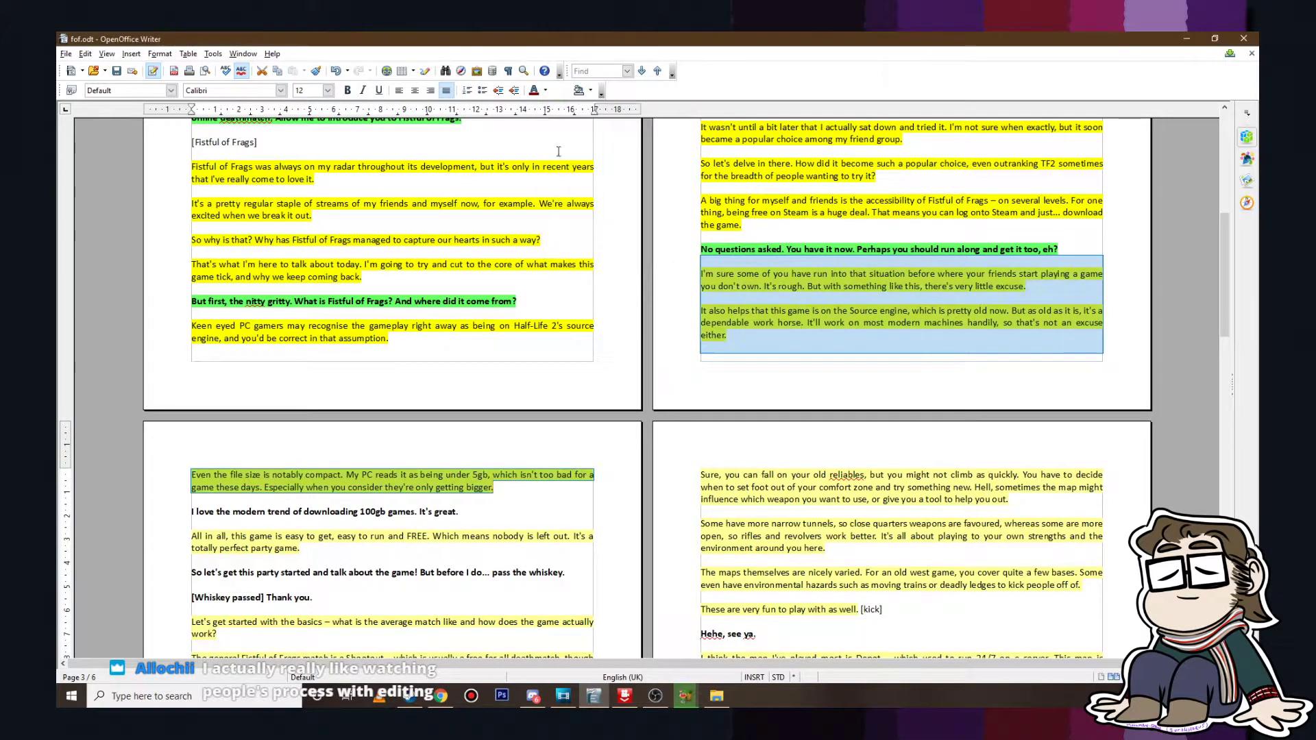
{"action": "left_click", "coordinate": [737, 332]}
Step: Highlight the presenter line "I love the modern trend of downloading 100gb games. It's great." in green
{"action": "scroll", "coordinate": [274, 473], "scroll_direction": "down", "scroll_amount": 3}
{"action": "left_click_drag", "start_coordinate": [191, 387], "coordinate": [472, 388]}
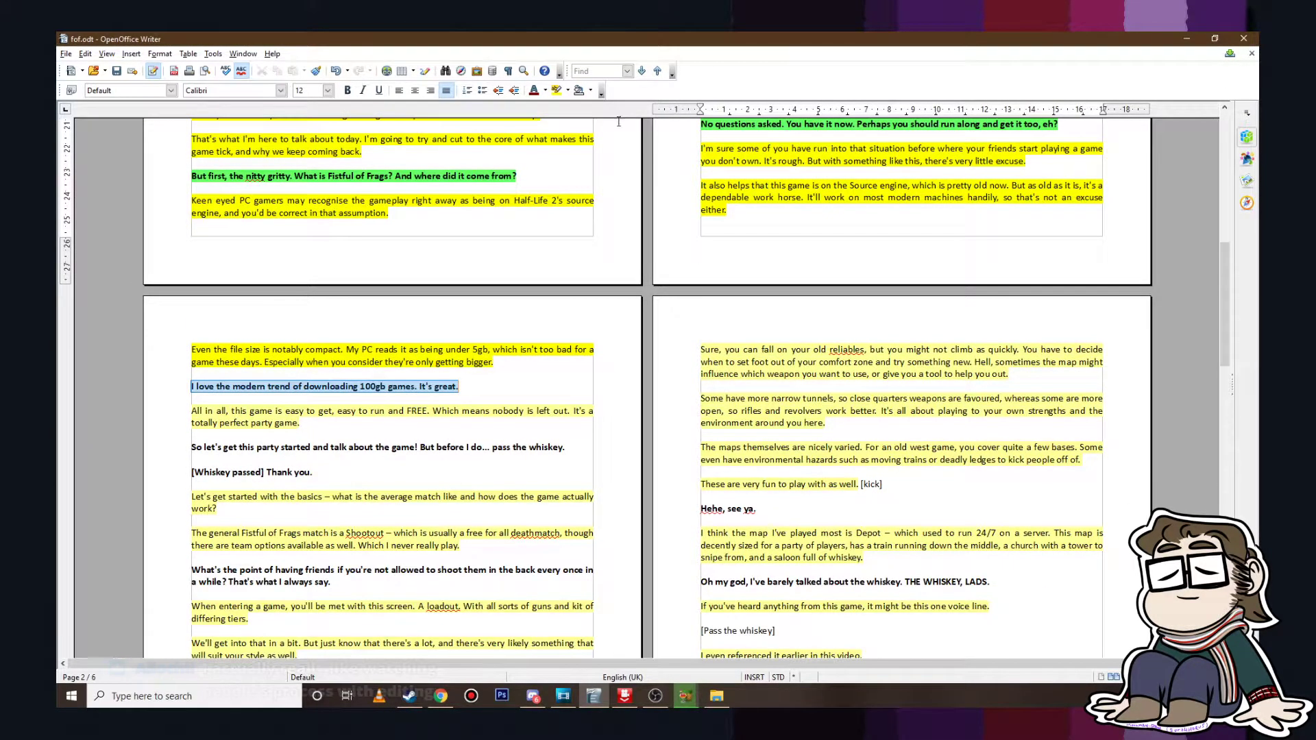
{"action": "left_click", "coordinate": [567, 91]}
{"action": "left_click", "coordinate": [656, 148]}
{"action": "left_click", "coordinate": [519, 442]}
Step: Look through the rest of the script and return to the paragraph after the last green line
{"action": "scroll", "coordinate": [515, 452], "scroll_direction": "down", "scroll_amount": 2}
{"action": "scroll", "coordinate": [515, 455], "scroll_direction": "up", "scroll_amount": 7}
{"action": "scroll", "coordinate": [461, 517], "scroll_direction": "down", "scroll_amount": 14}
{"action": "scroll", "coordinate": [391, 450], "scroll_direction": "down", "scroll_amount": 8}
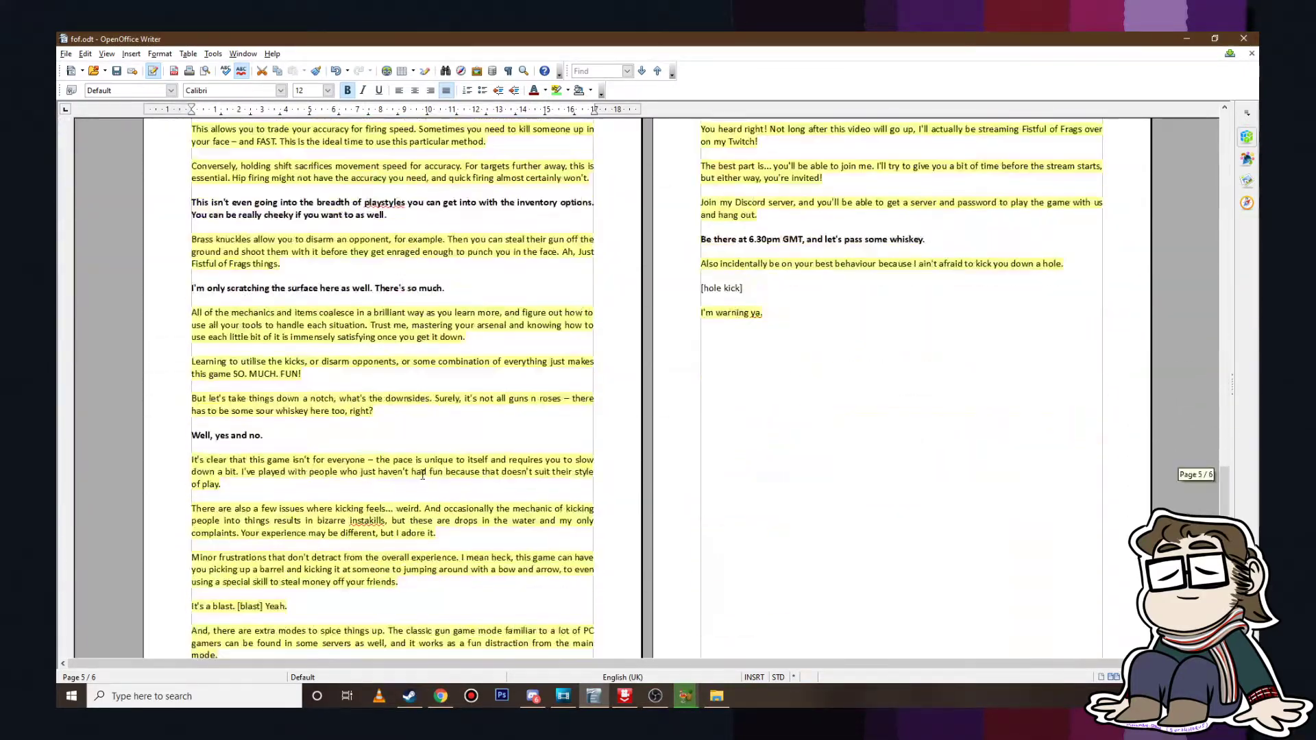
{"action": "scroll", "coordinate": [411, 459], "scroll_direction": "up", "scroll_amount": 18}
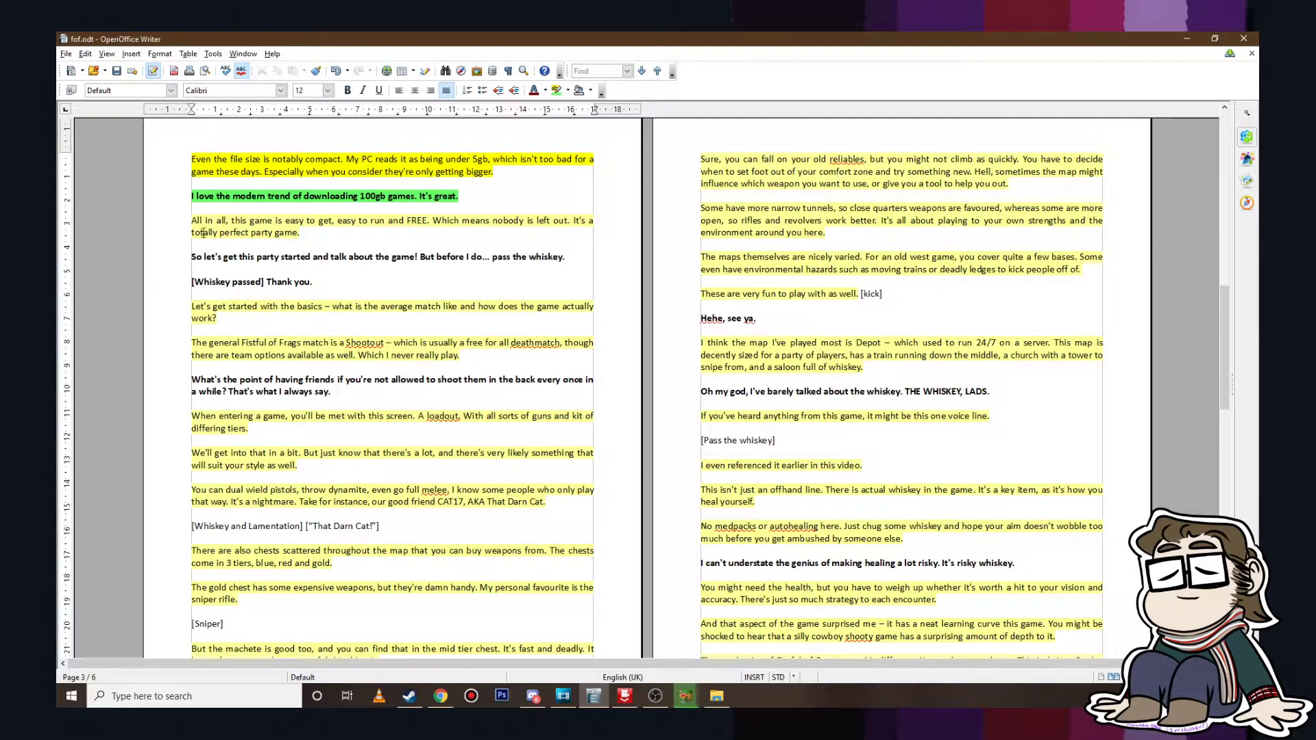
Step: Switch to Movie Studio and play the next unplaced narration block, which starts near 00:11:34
{"action": "left_click", "coordinate": [552, 699]}
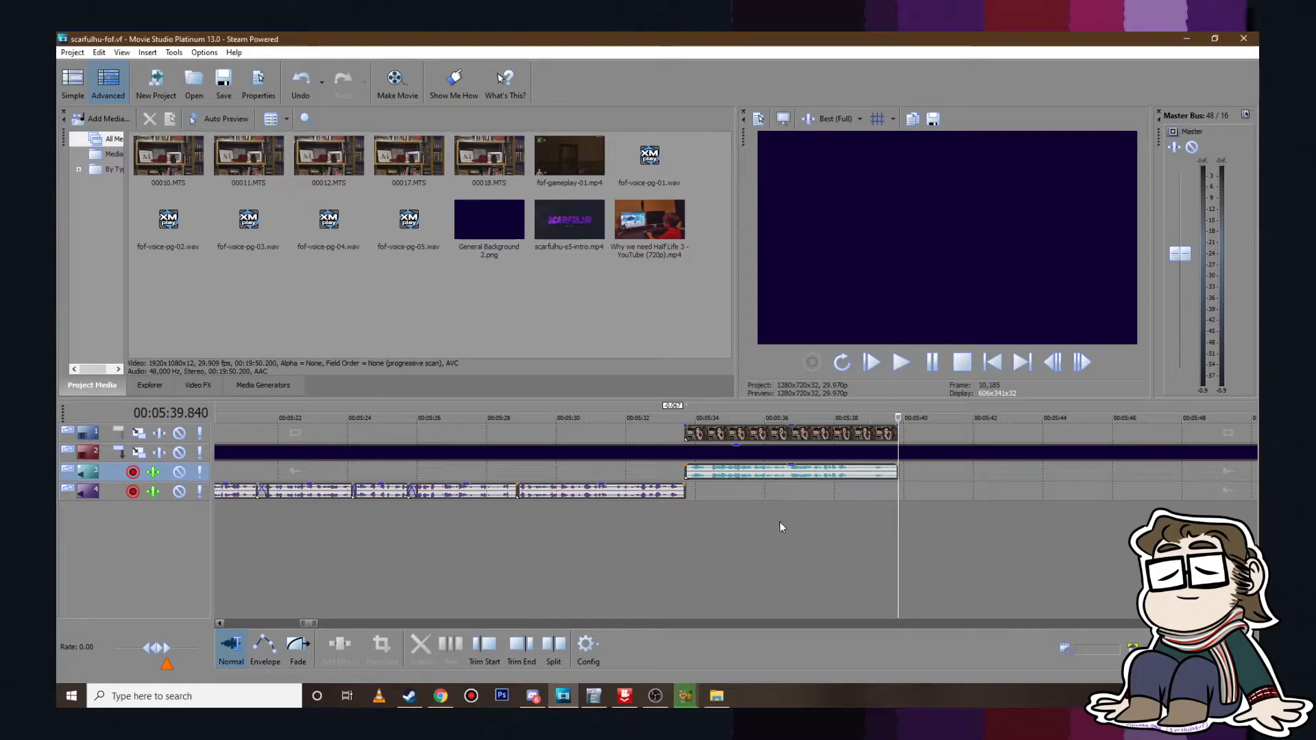
{"action": "scroll", "coordinate": [950, 524], "scroll_direction": "down", "scroll_amount": 5}
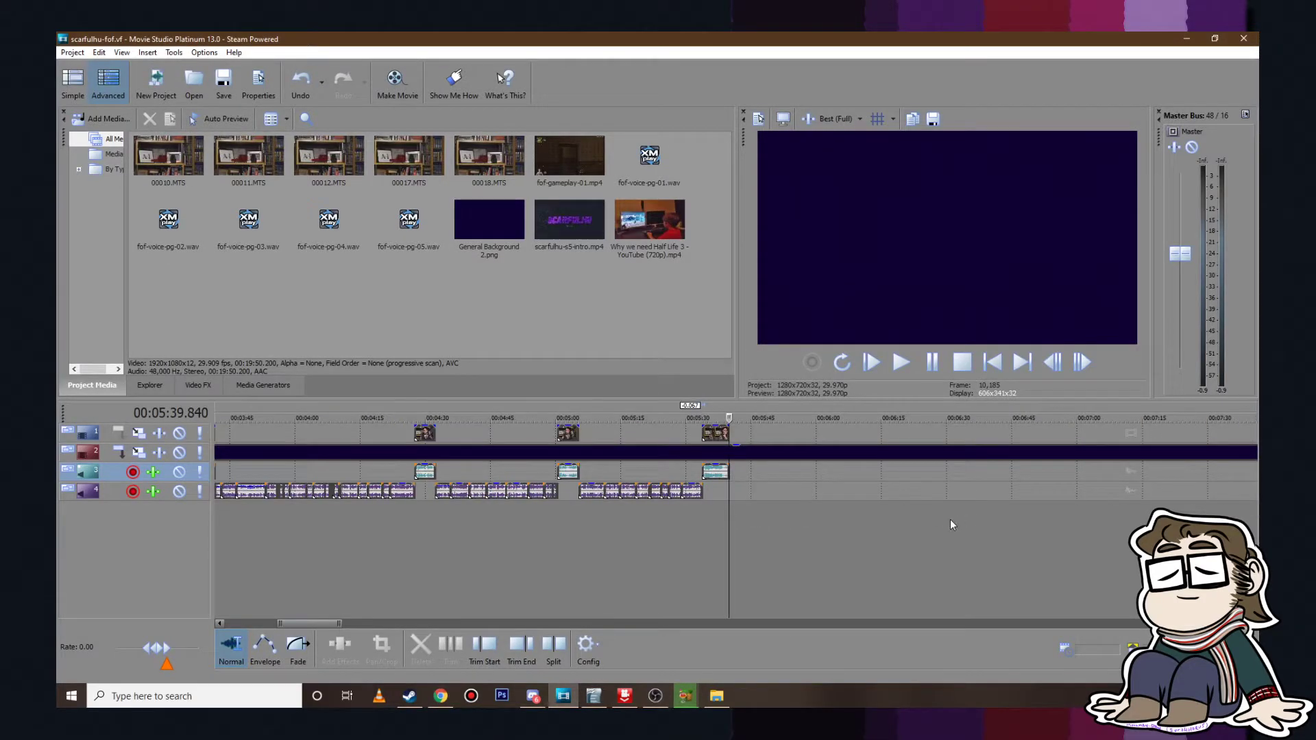
{"action": "scroll", "coordinate": [950, 525], "scroll_direction": "down", "scroll_amount": 4}
{"action": "left_click", "coordinate": [986, 461]}
{"action": "scroll", "coordinate": [985, 460], "scroll_direction": "up", "scroll_amount": 8}
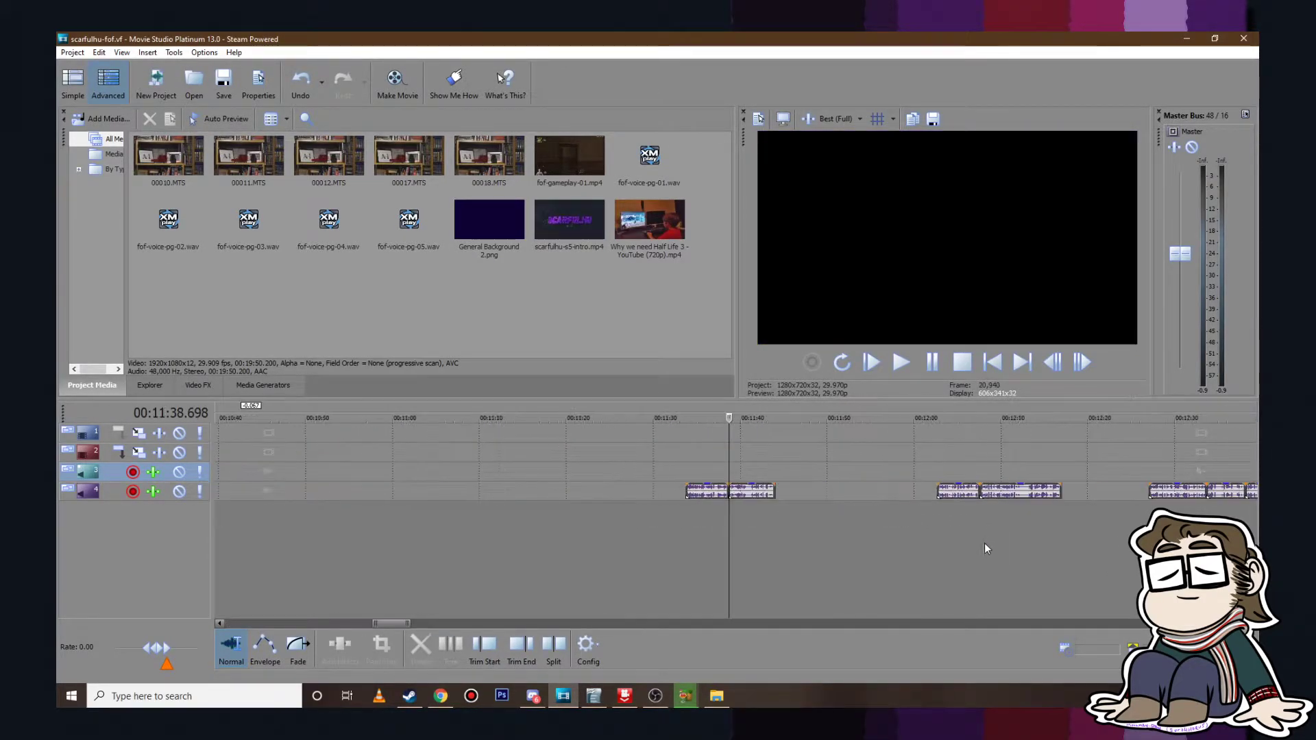
{"action": "left_click", "coordinate": [902, 363]}
{"action": "scroll", "coordinate": [828, 533], "scroll_direction": "up", "scroll_amount": 4}
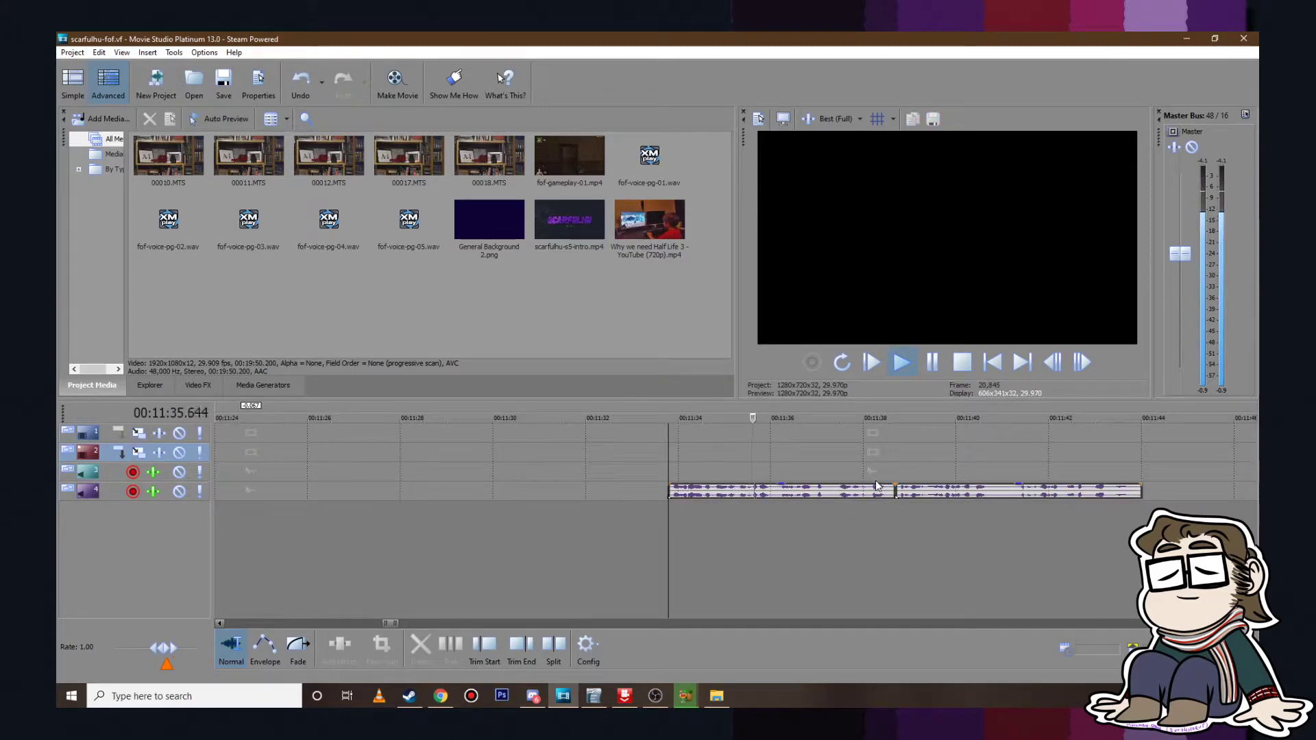
{"action": "left_click", "coordinate": [936, 361]}
{"action": "scroll", "coordinate": [738, 514], "scroll_direction": "up", "scroll_amount": 3}
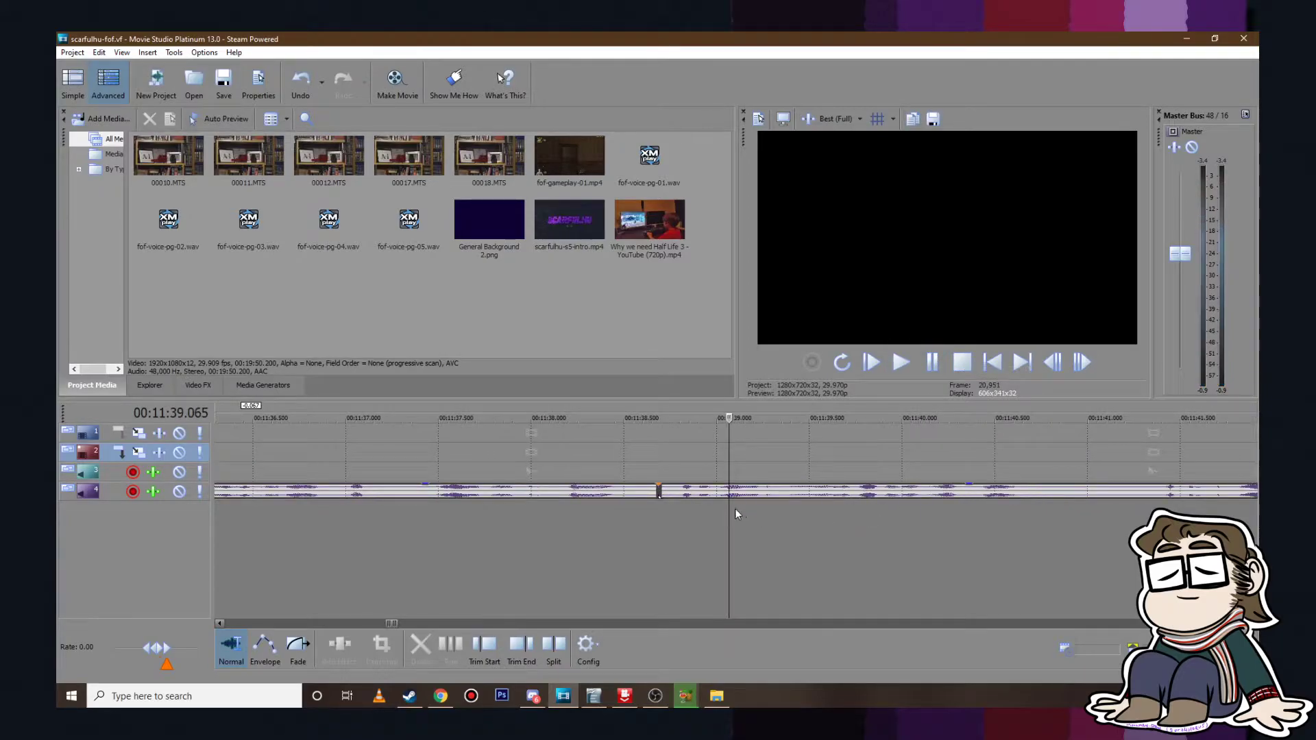
Step: Tighten the join between the two narration clips near 00:11:38.7 with a short overlap, adjust it and play it back
{"action": "left_click_drag", "start_coordinate": [699, 493], "coordinate": [688, 492]}
{"action": "left_click", "coordinate": [574, 463]}
{"action": "left_click", "coordinate": [910, 367]}
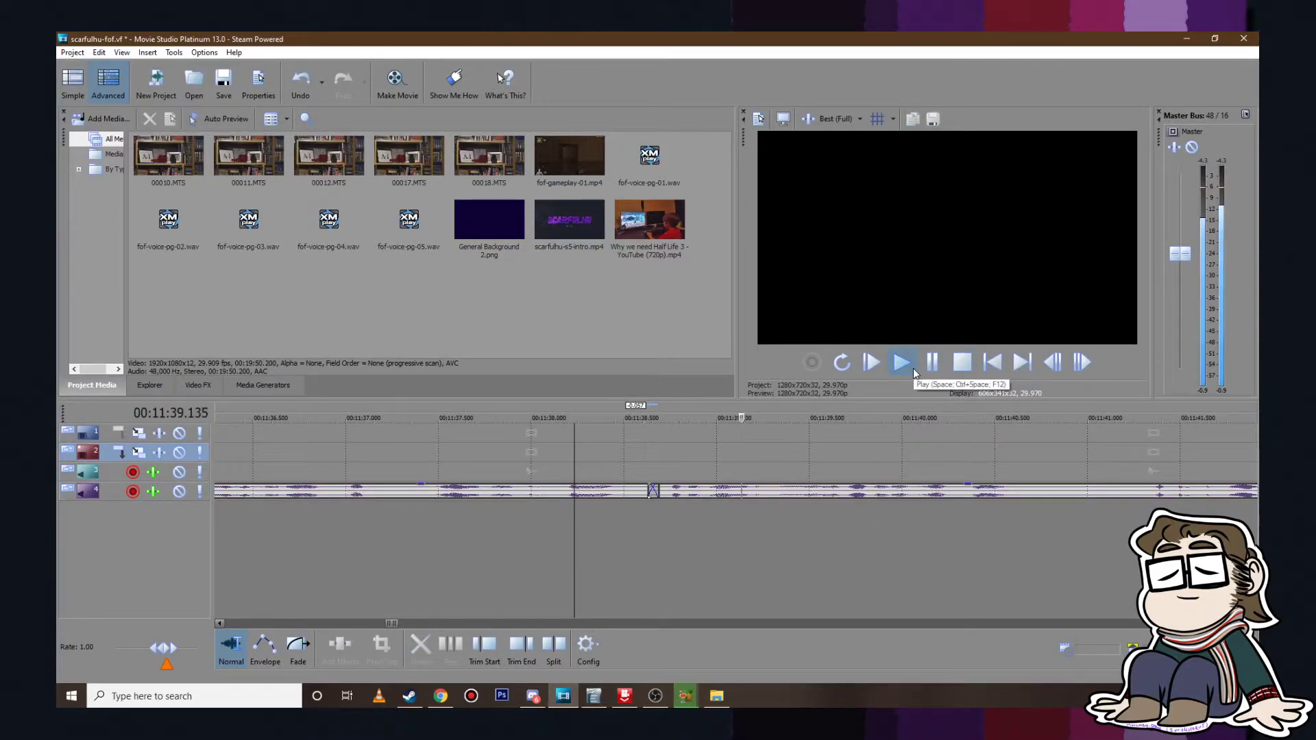
{"action": "left_click", "coordinate": [937, 371]}
{"action": "left_click_drag", "start_coordinate": [675, 492], "coordinate": [717, 494]}
{"action": "left_click", "coordinate": [618, 471]}
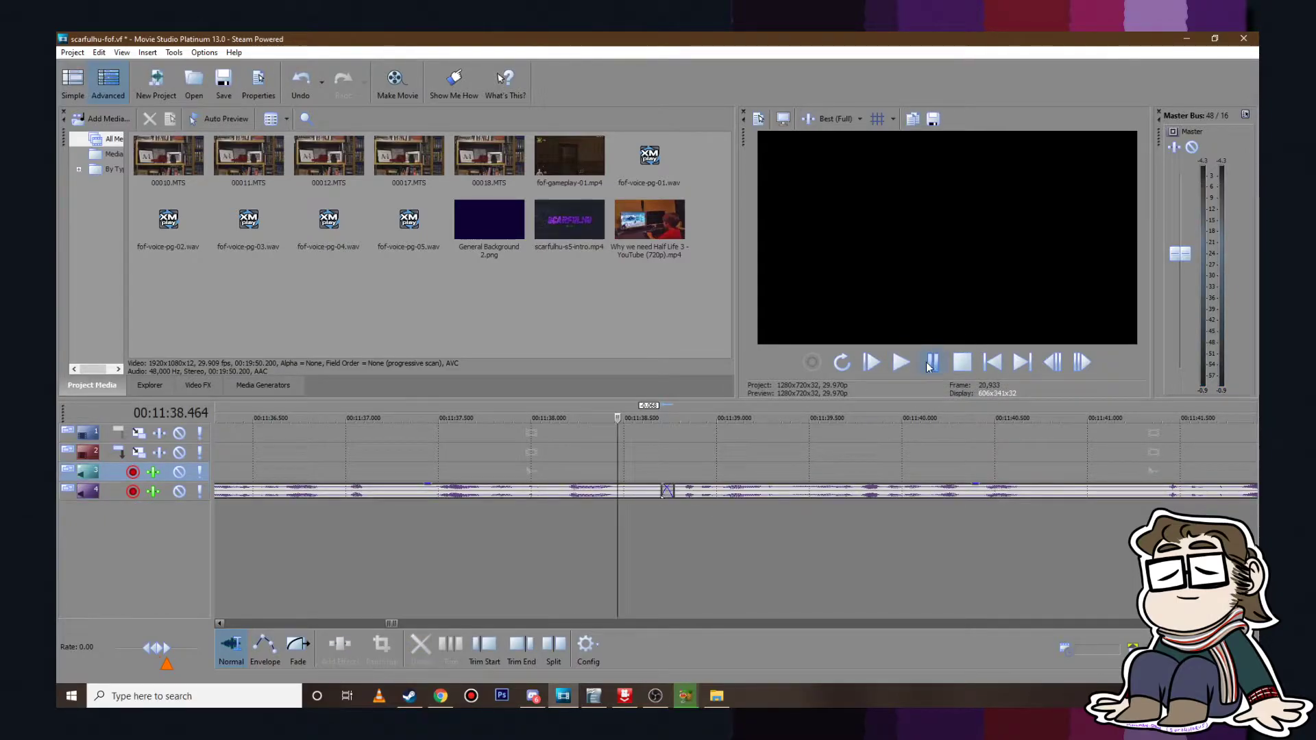
{"action": "left_click", "coordinate": [910, 365]}
{"action": "scroll", "coordinate": [948, 470], "scroll_direction": "down", "scroll_amount": 4}
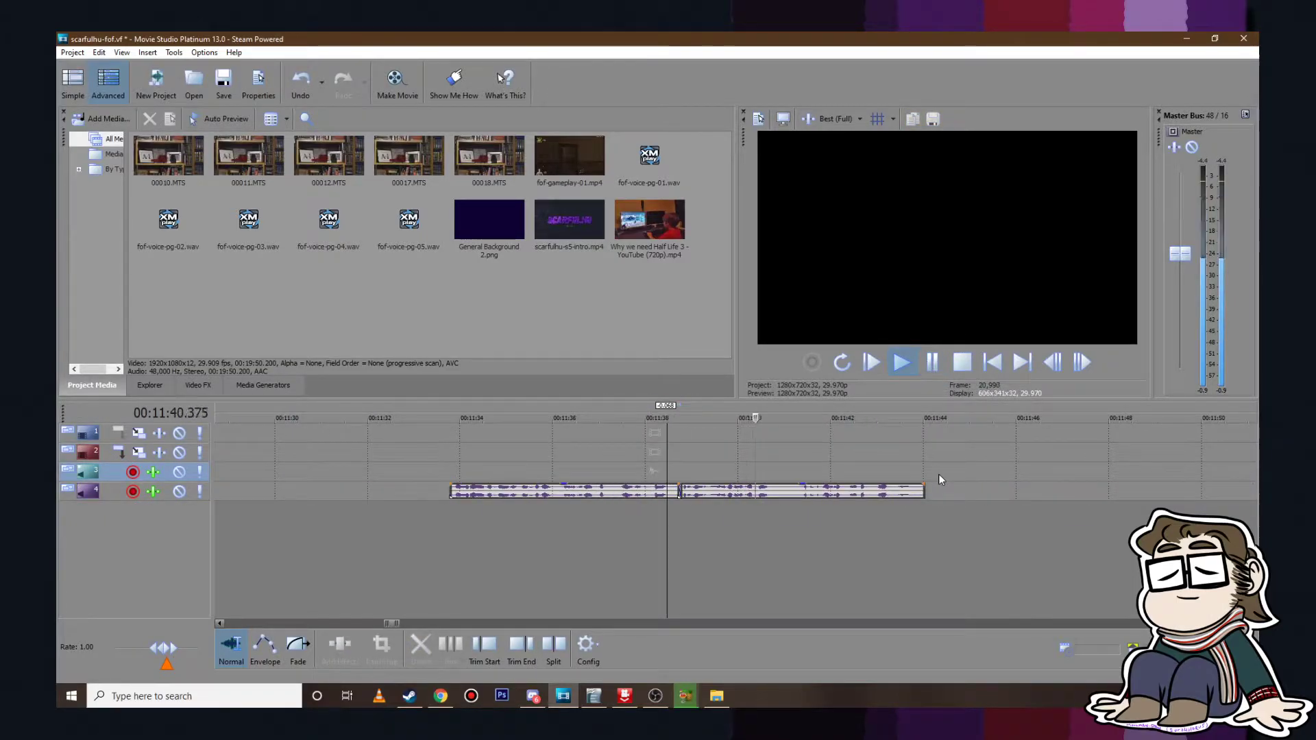
Step: Split the second narration clip at its pause near 00:11:41, overlap the two parts slightly and play back the join
{"action": "left_click", "coordinate": [821, 461]}
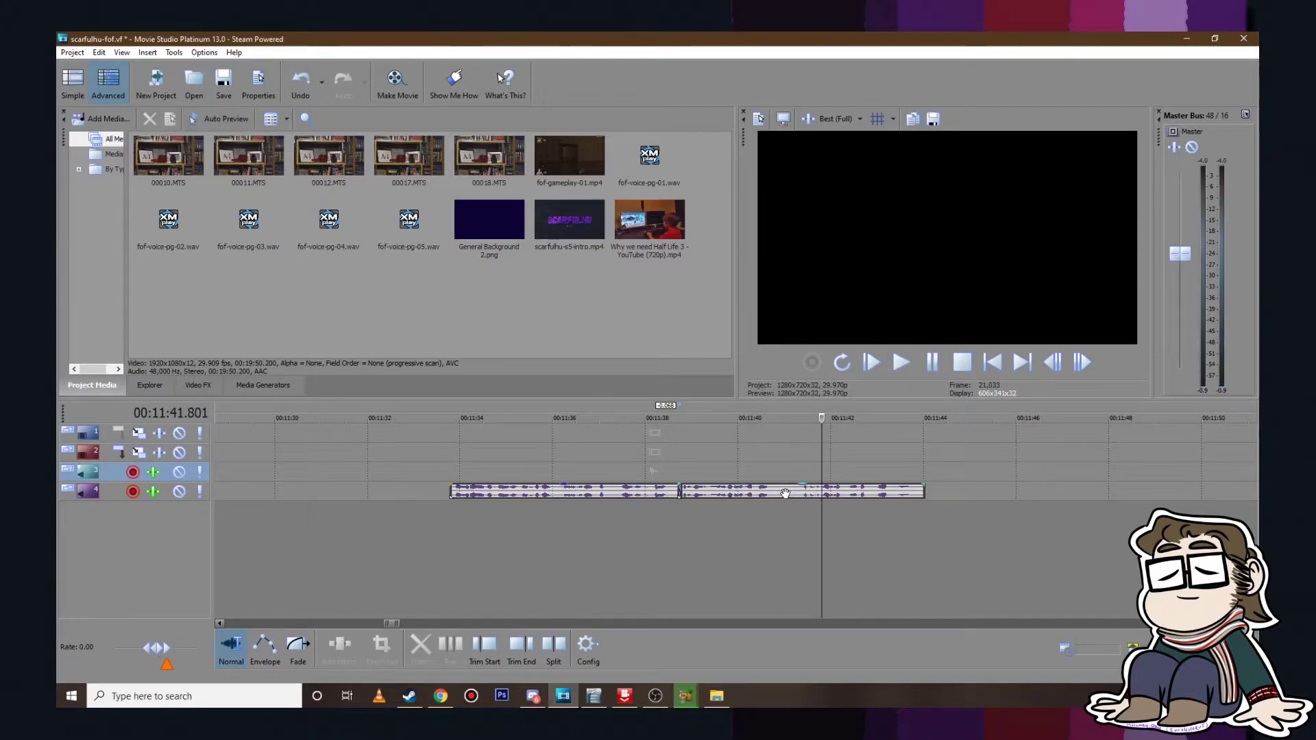
{"action": "left_click", "coordinate": [786, 493]}
{"action": "key", "text": "s"}
{"action": "left_click_drag", "start_coordinate": [826, 493], "coordinate": [814, 493]}
{"action": "left_click", "coordinate": [749, 457]}
{"action": "left_click", "coordinate": [899, 367]}
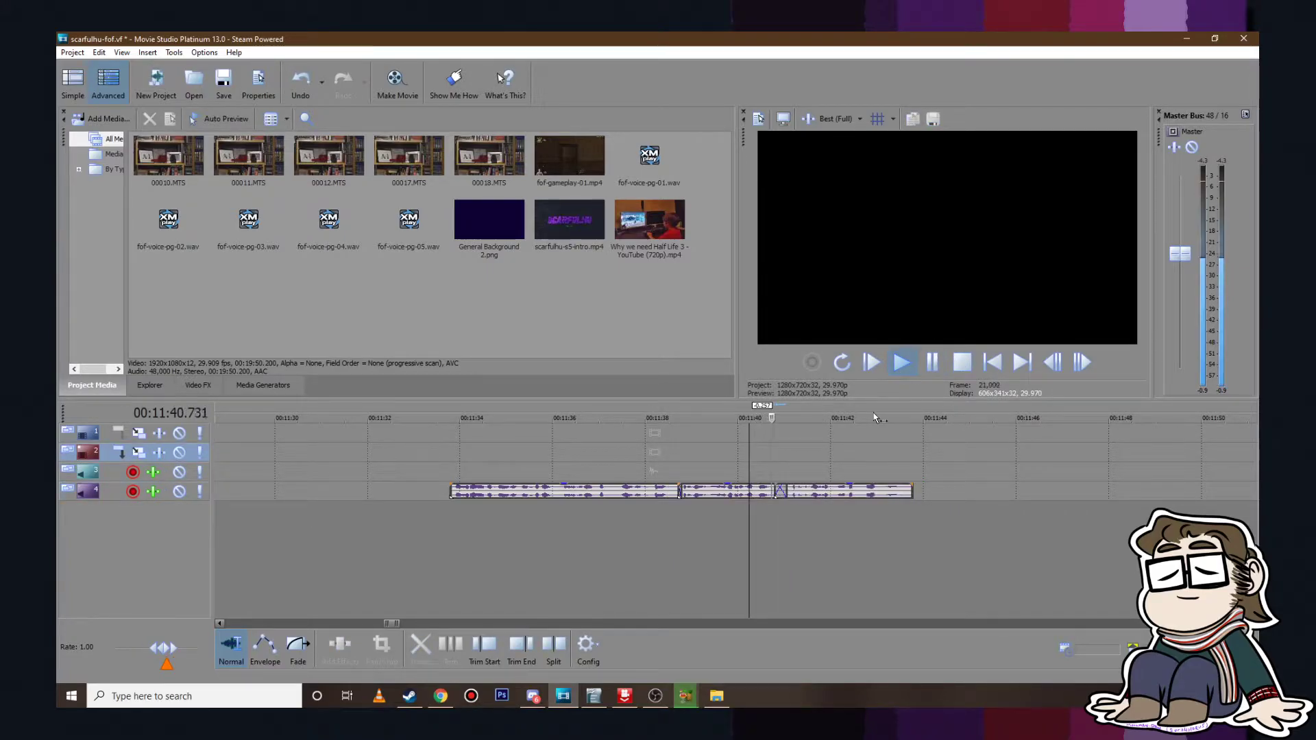
{"action": "left_click", "coordinate": [933, 363]}
Step: Move the tightened narration block to 00:05:39.840, directly after the last presenter clip, and save the project
{"action": "left_click", "coordinate": [832, 488]}
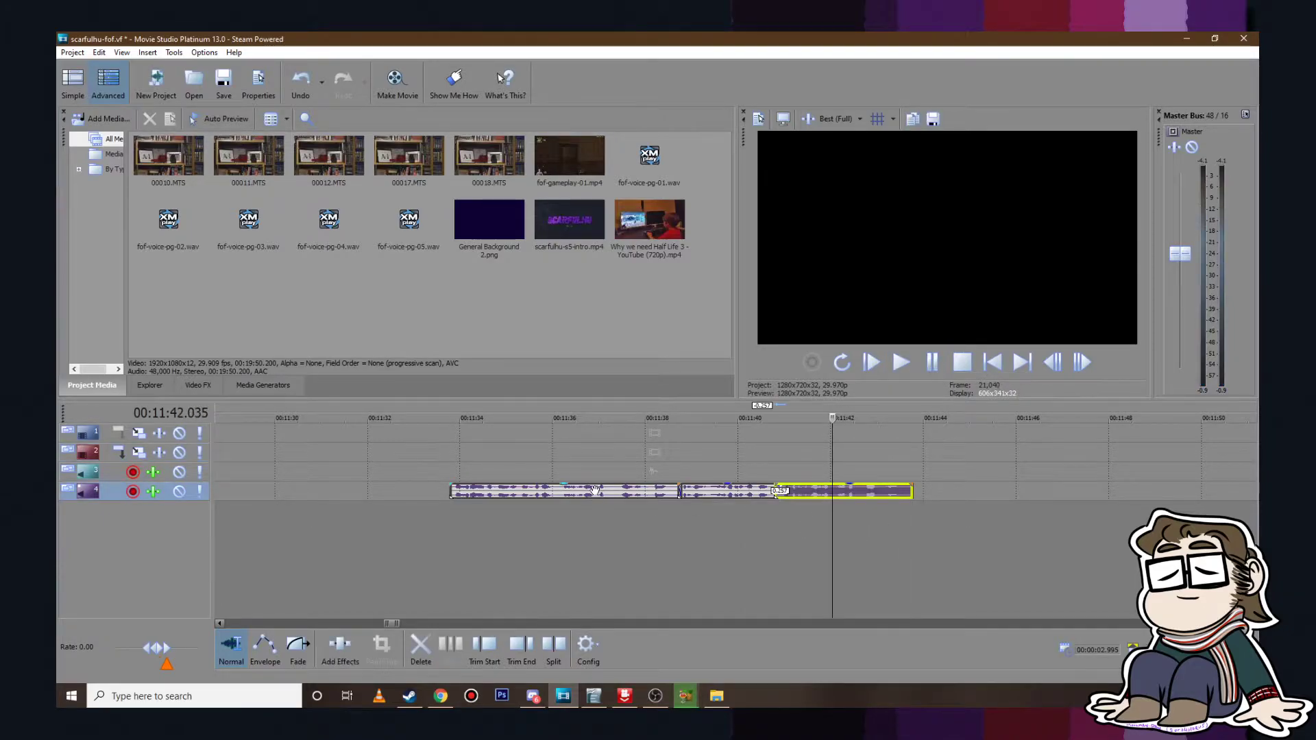
{"action": "scroll", "coordinate": [754, 488], "scroll_direction": "down", "scroll_amount": 8}
{"action": "left_click_drag", "start_coordinate": [716, 490], "coordinate": [543, 491]}
{"action": "left_click", "coordinate": [538, 518]}
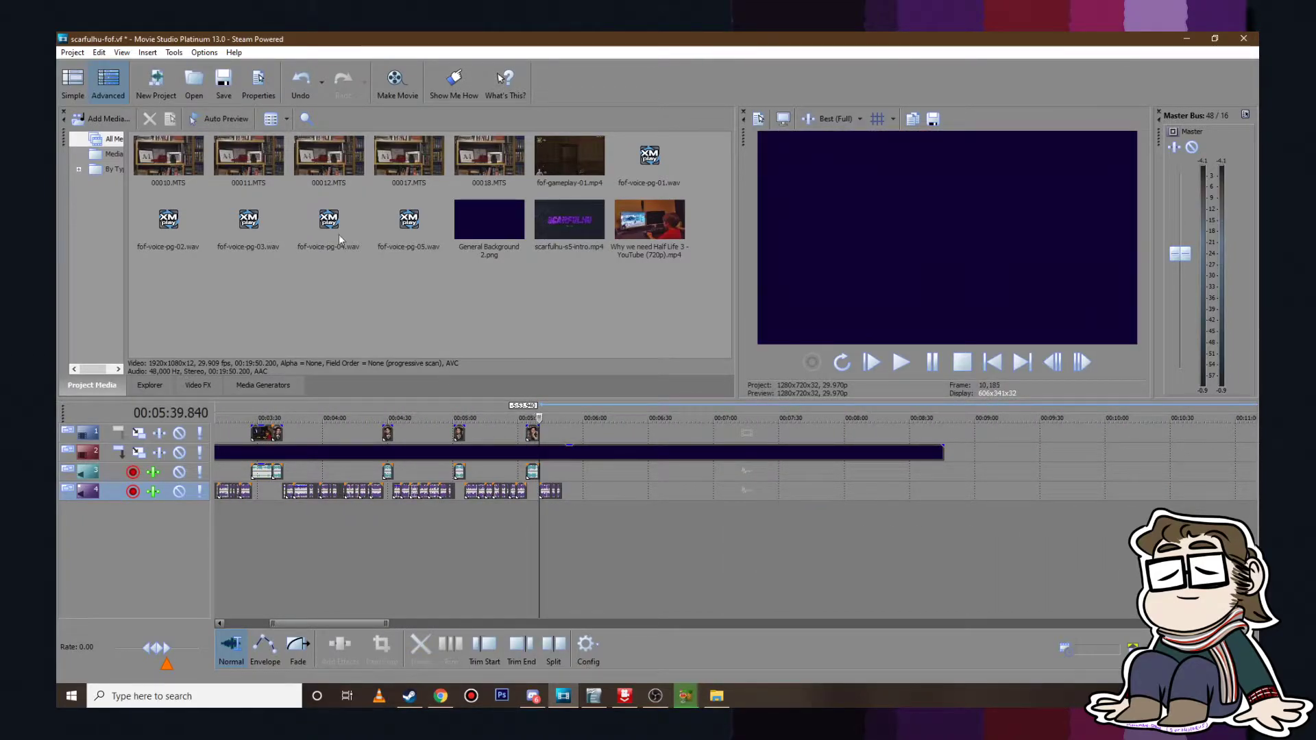
{"action": "left_click", "coordinate": [72, 52]}
{"action": "left_click", "coordinate": [82, 110]}
{"action": "left_click", "coordinate": [561, 525]}
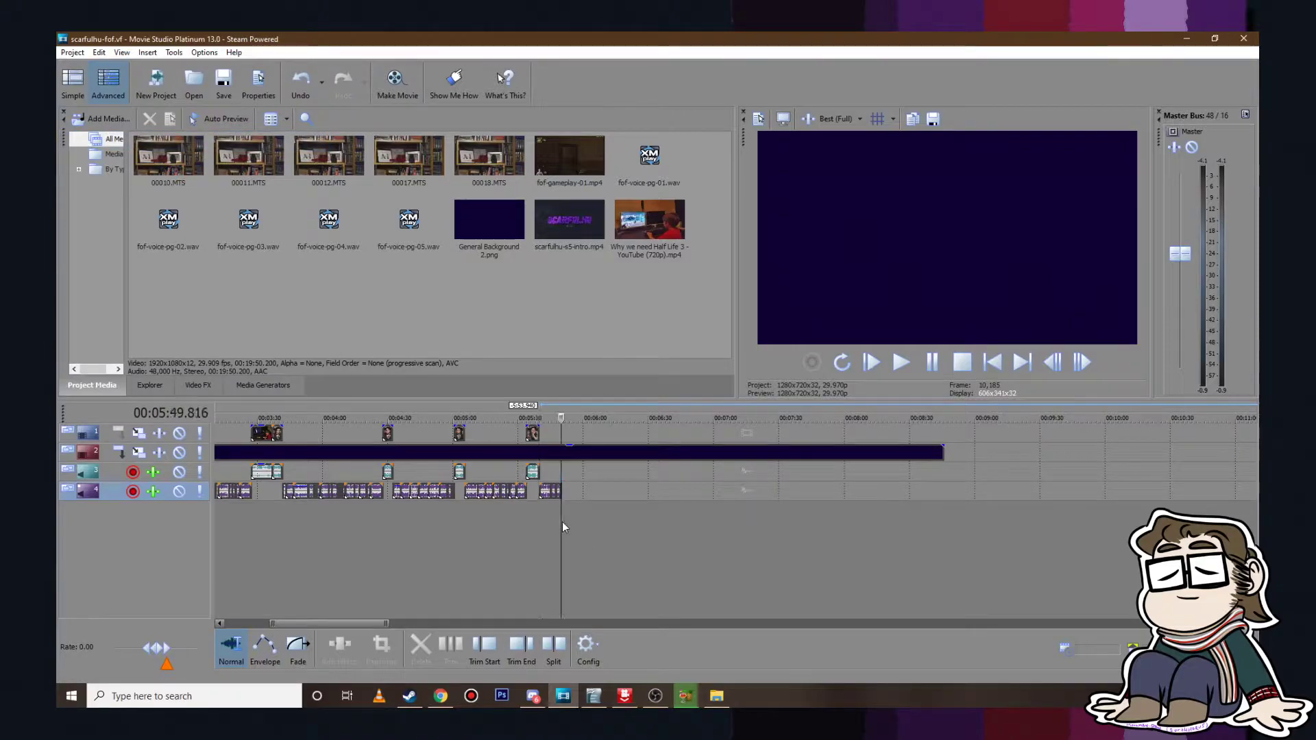
{"action": "scroll", "coordinate": [581, 571], "scroll_direction": "up", "scroll_amount": 3}
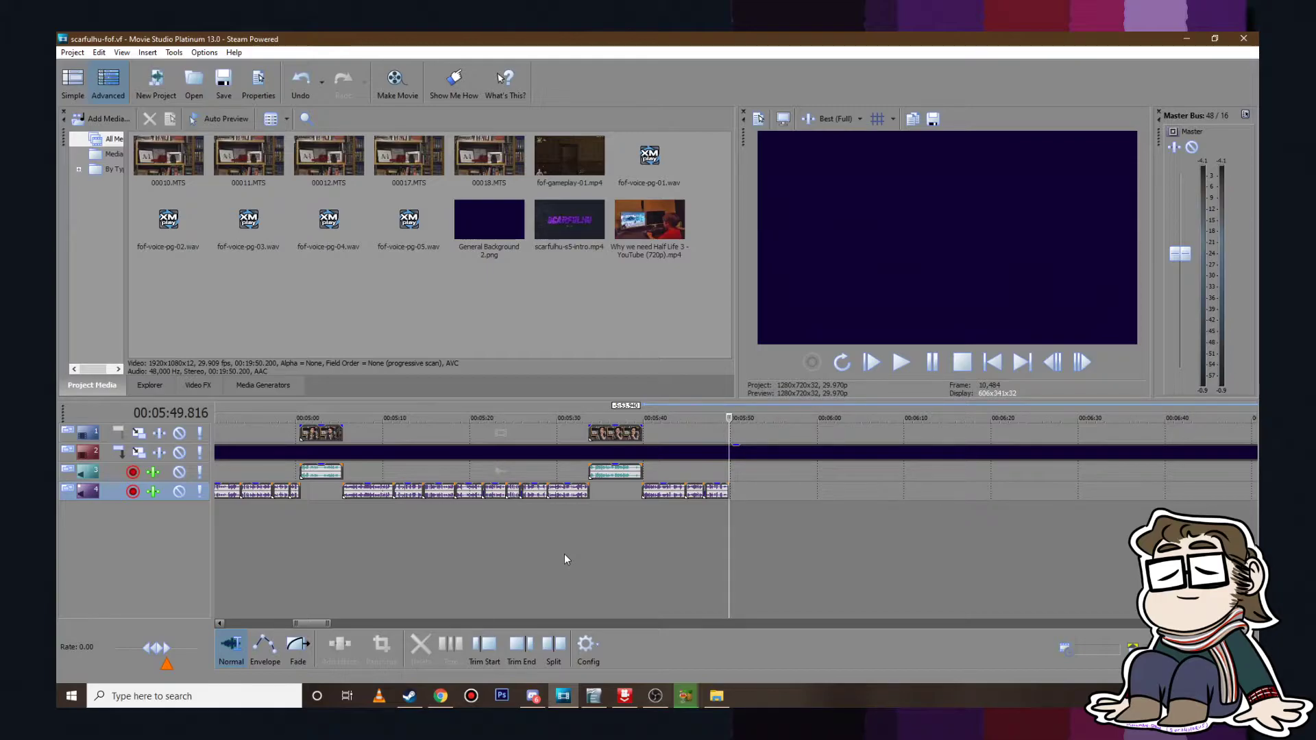
Step: Switch to the fof.odt script in OpenOffice Writer and highlight the "All in all, this game is easy to get..." paragraph in bright yellow
{"action": "left_click", "coordinate": [592, 702]}
{"action": "left_click_drag", "start_coordinate": [192, 221], "coordinate": [349, 242]}
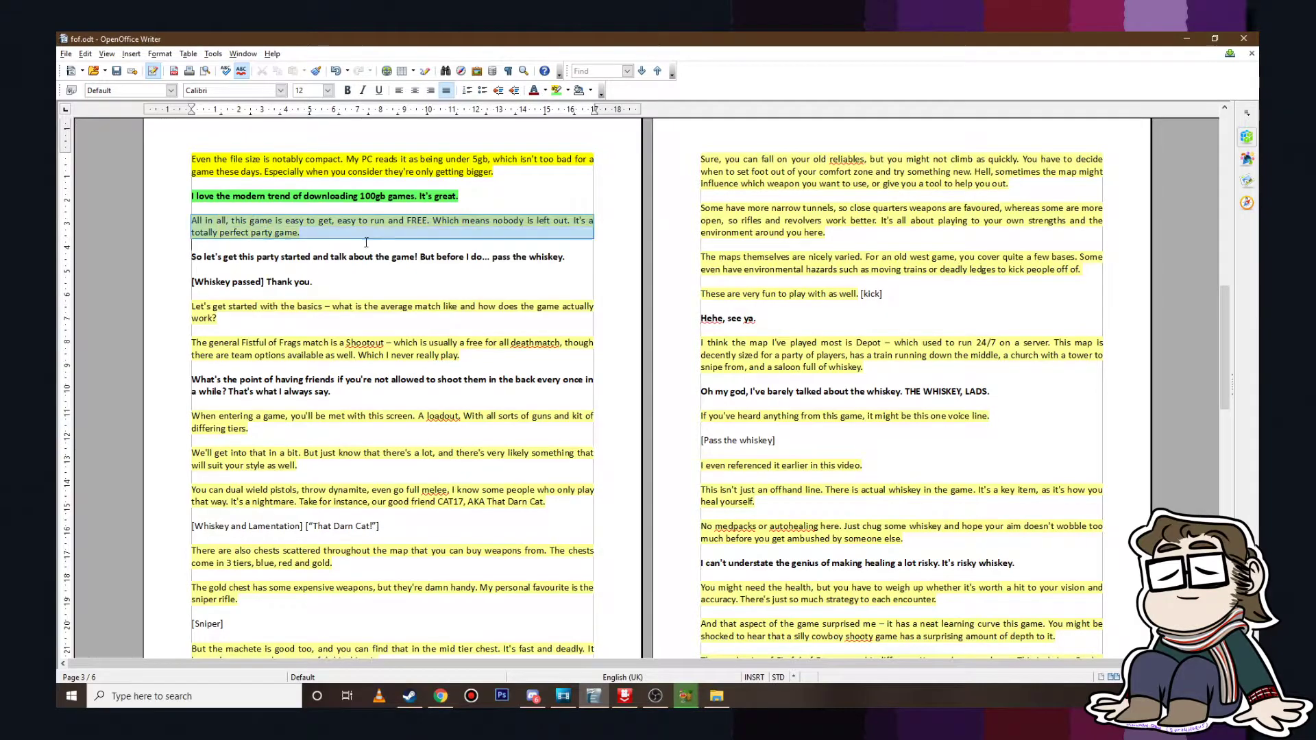
{"action": "left_click", "coordinate": [566, 95]}
{"action": "left_click", "coordinate": [504, 327]}
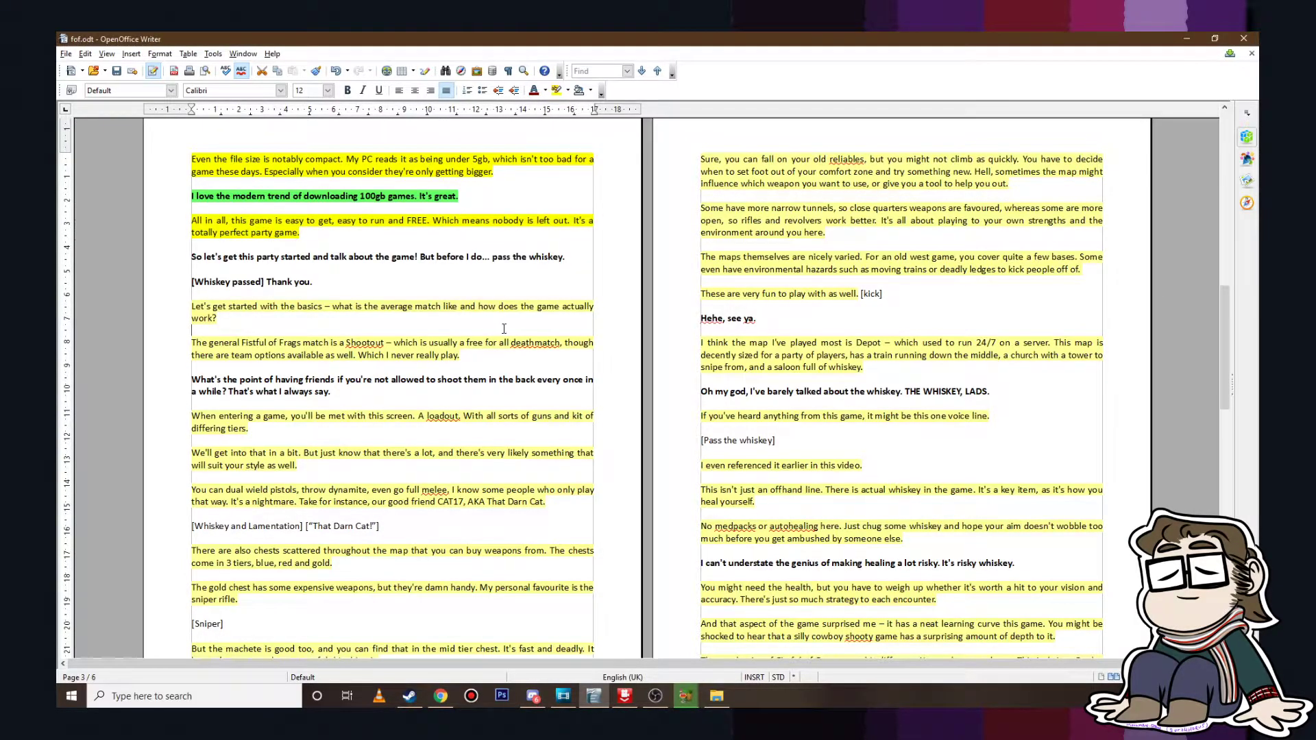
Step: Switch to Movie Studio and check the unused presenter footage from 00:31:02, playing the take that starts near 00:31:28
{"action": "left_click", "coordinate": [563, 696]}
{"action": "scroll", "coordinate": [795, 495], "scroll_direction": "down", "scroll_amount": 3}
{"action": "left_click", "coordinate": [670, 452]}
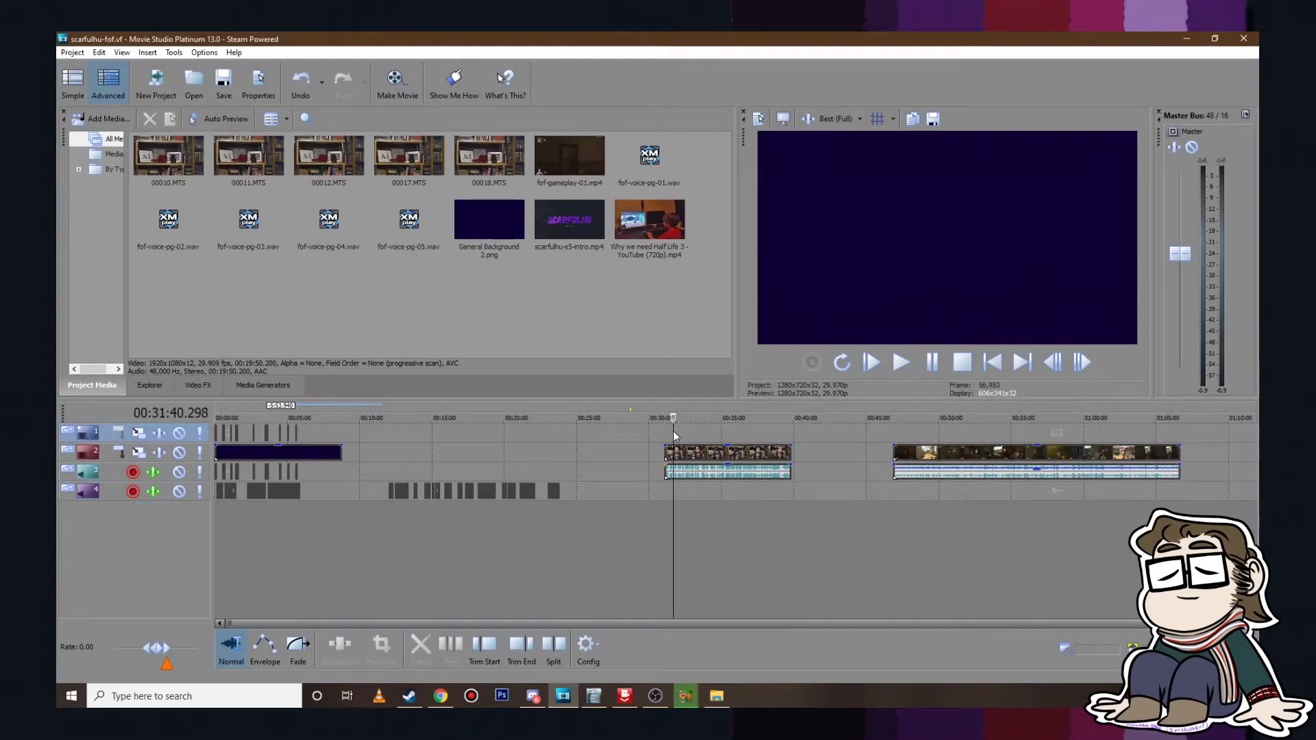
{"action": "scroll", "coordinate": [701, 459], "scroll_direction": "up", "scroll_amount": 5}
{"action": "scroll", "coordinate": [801, 475], "scroll_direction": "up", "scroll_amount": 5}
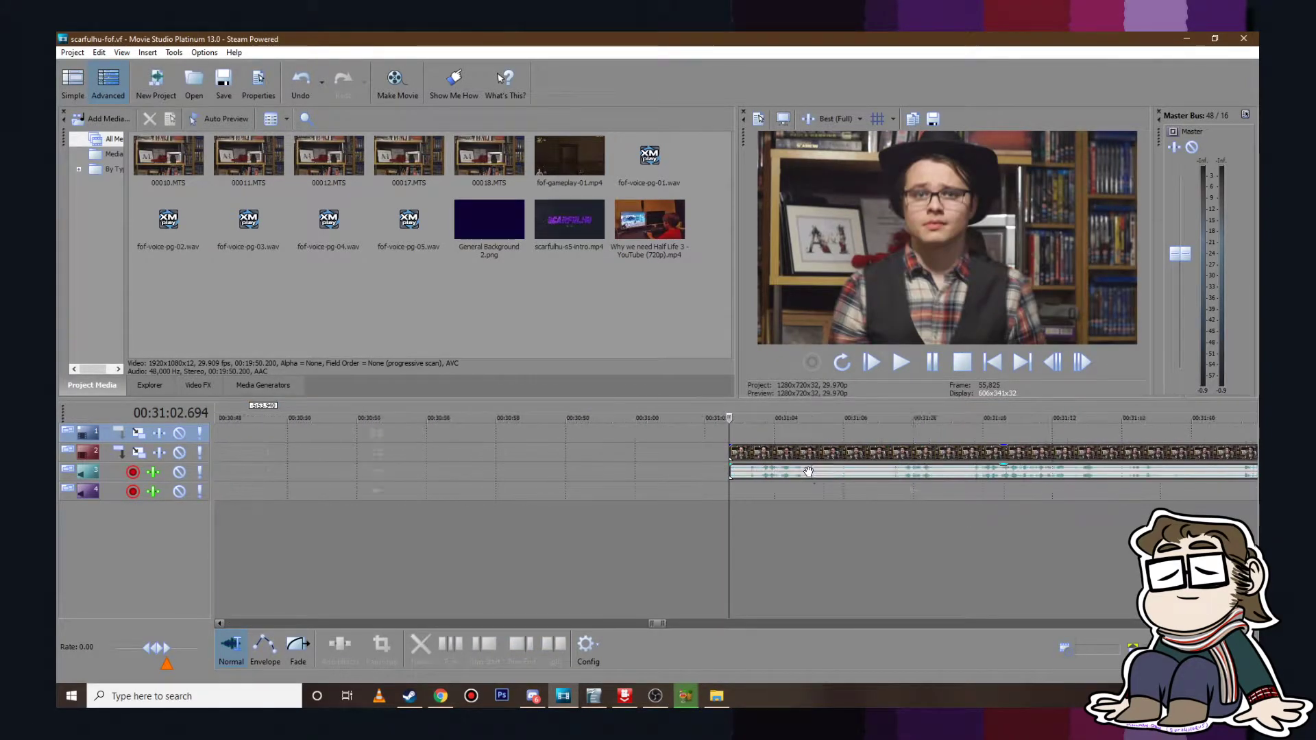
{"action": "left_click", "coordinate": [758, 424]}
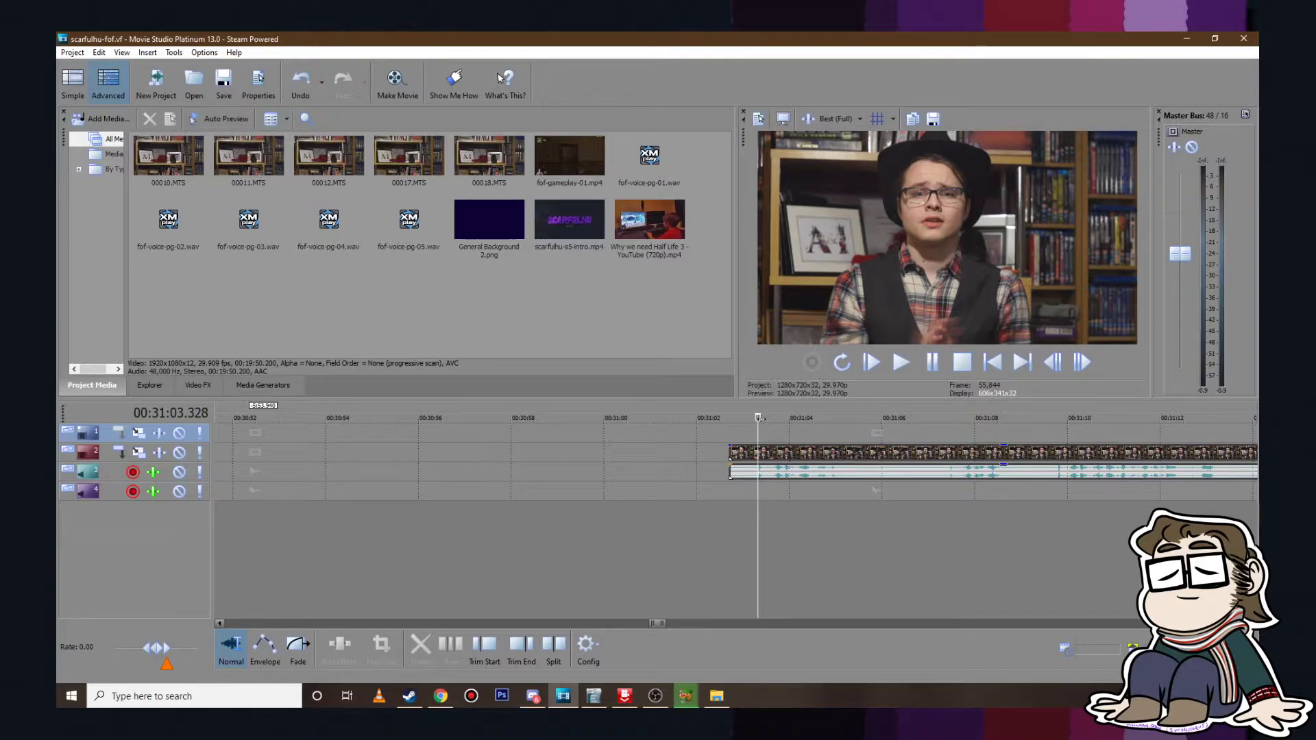
{"action": "scroll", "coordinate": [873, 418], "scroll_direction": "down", "scroll_amount": 5}
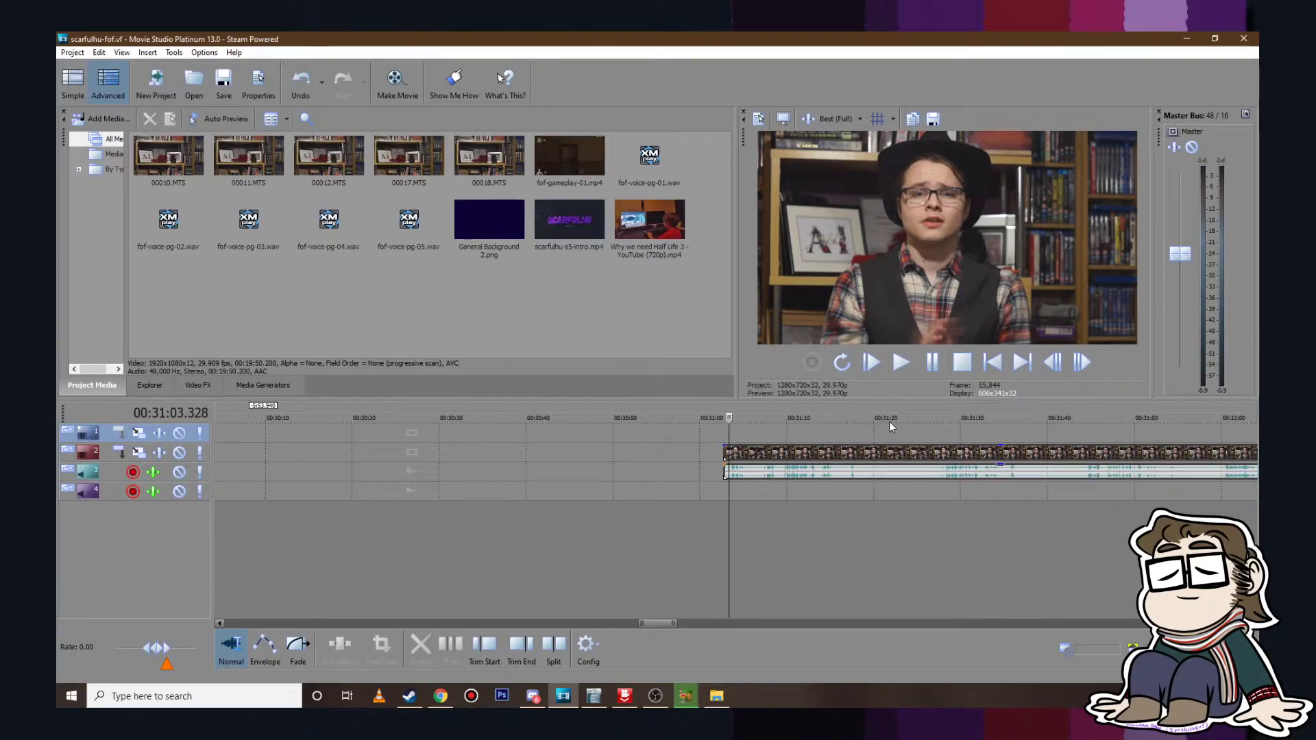
{"action": "left_click", "coordinate": [944, 432]}
{"action": "scroll", "coordinate": [754, 433], "scroll_direction": "up", "scroll_amount": 6}
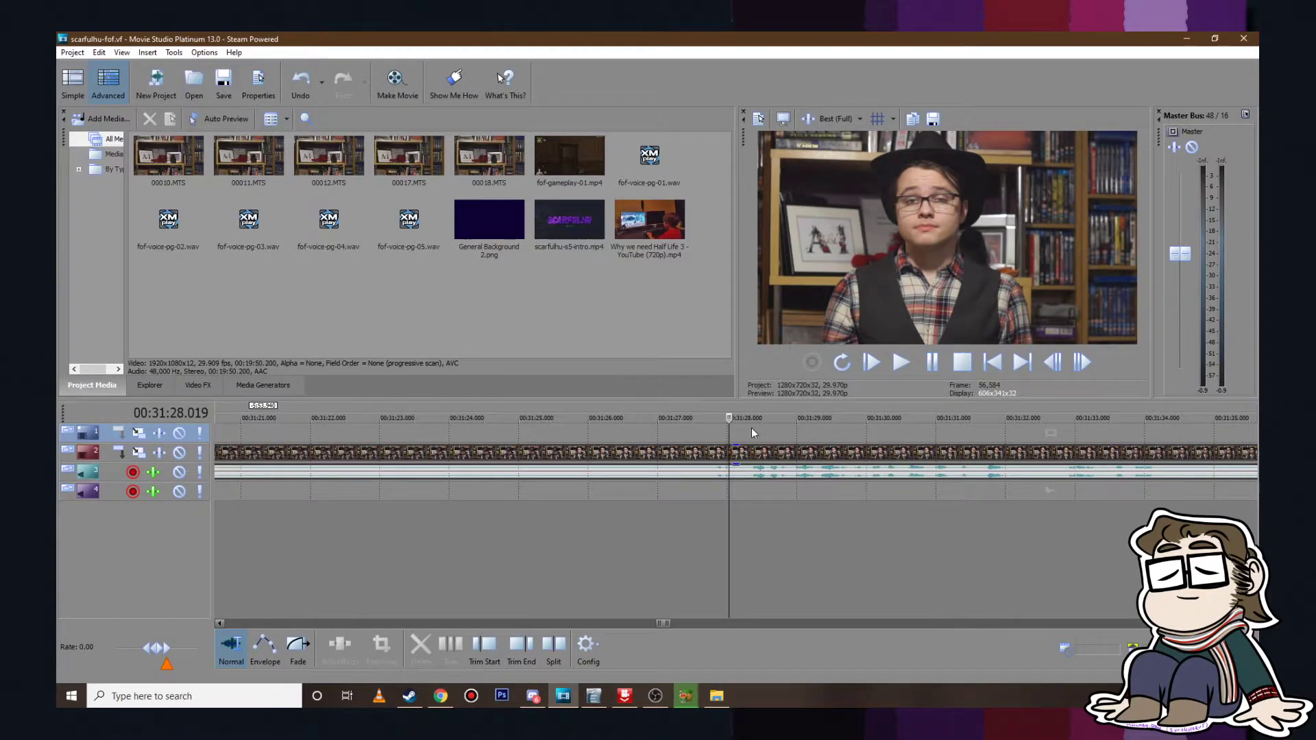
{"action": "left_click", "coordinate": [717, 432]}
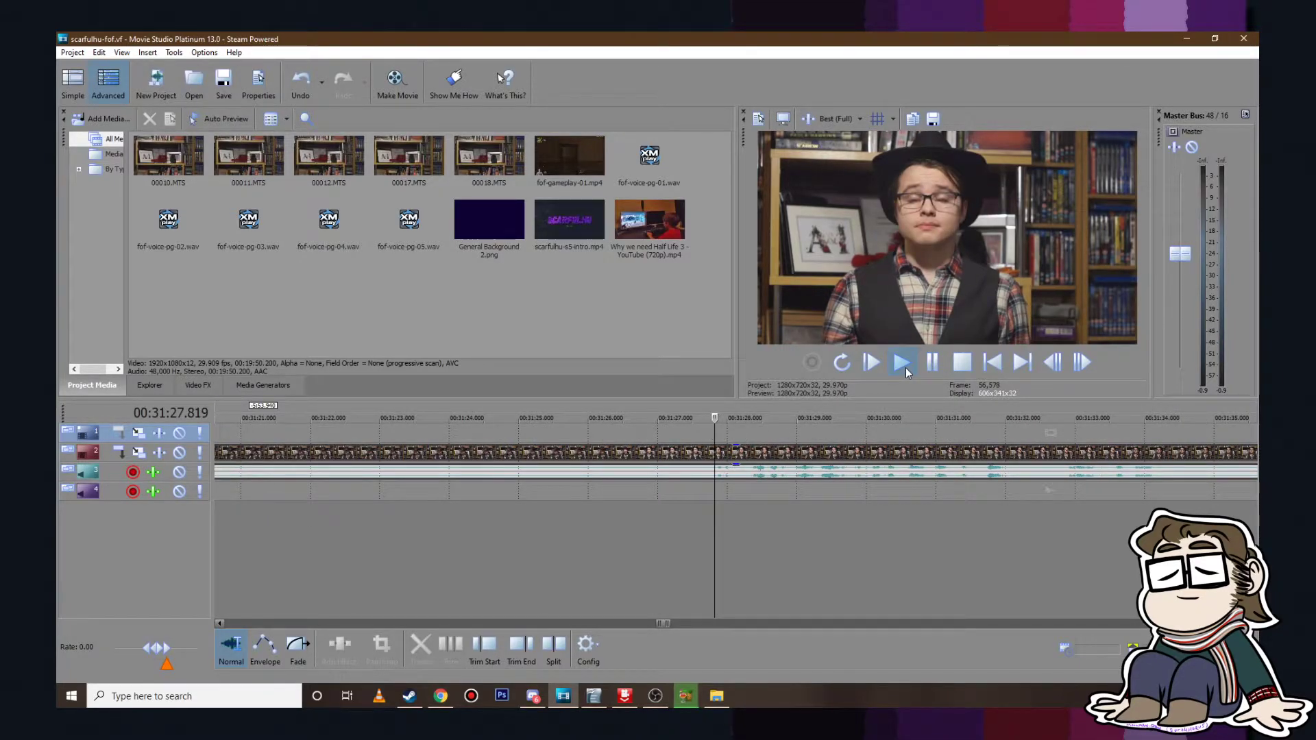
{"action": "left_click", "coordinate": [902, 365]}
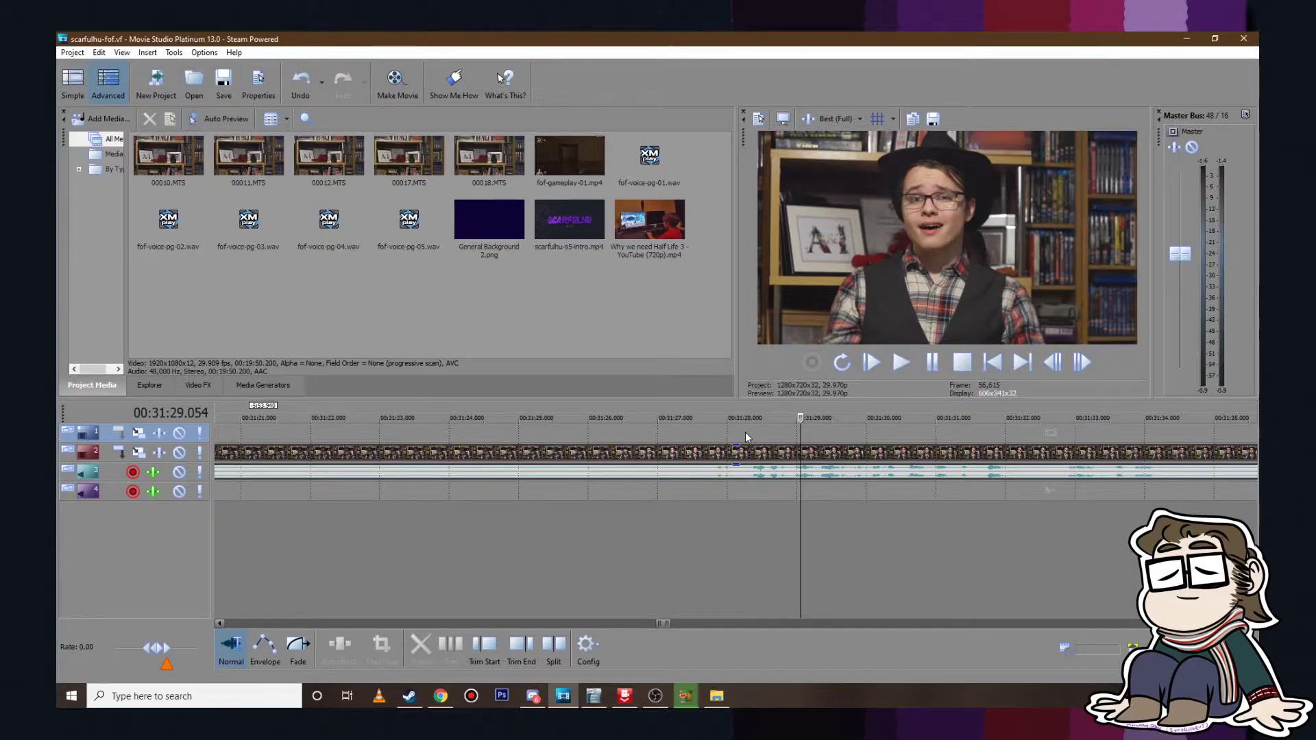
{"action": "scroll", "coordinate": [932, 441], "scroll_direction": "down", "scroll_amount": 5}
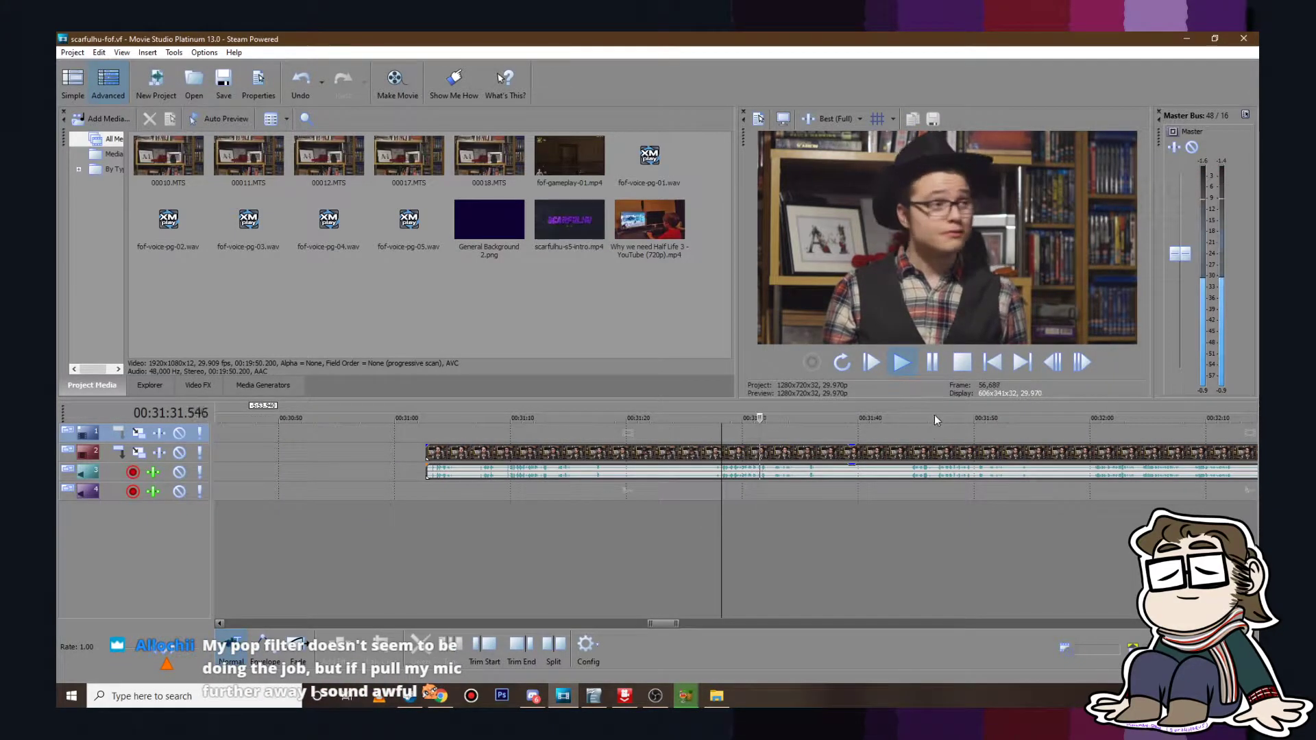
Step: Split the presenter footage before and after the take near 00:31:28 and delete the unused part before it
{"action": "left_click", "coordinate": [932, 363]}
{"action": "left_click", "coordinate": [820, 458]}
{"action": "key", "text": "s"}
{"action": "left_click", "coordinate": [708, 454]}
{"action": "key", "text": "s"}
{"action": "left_click", "coordinate": [683, 458]}
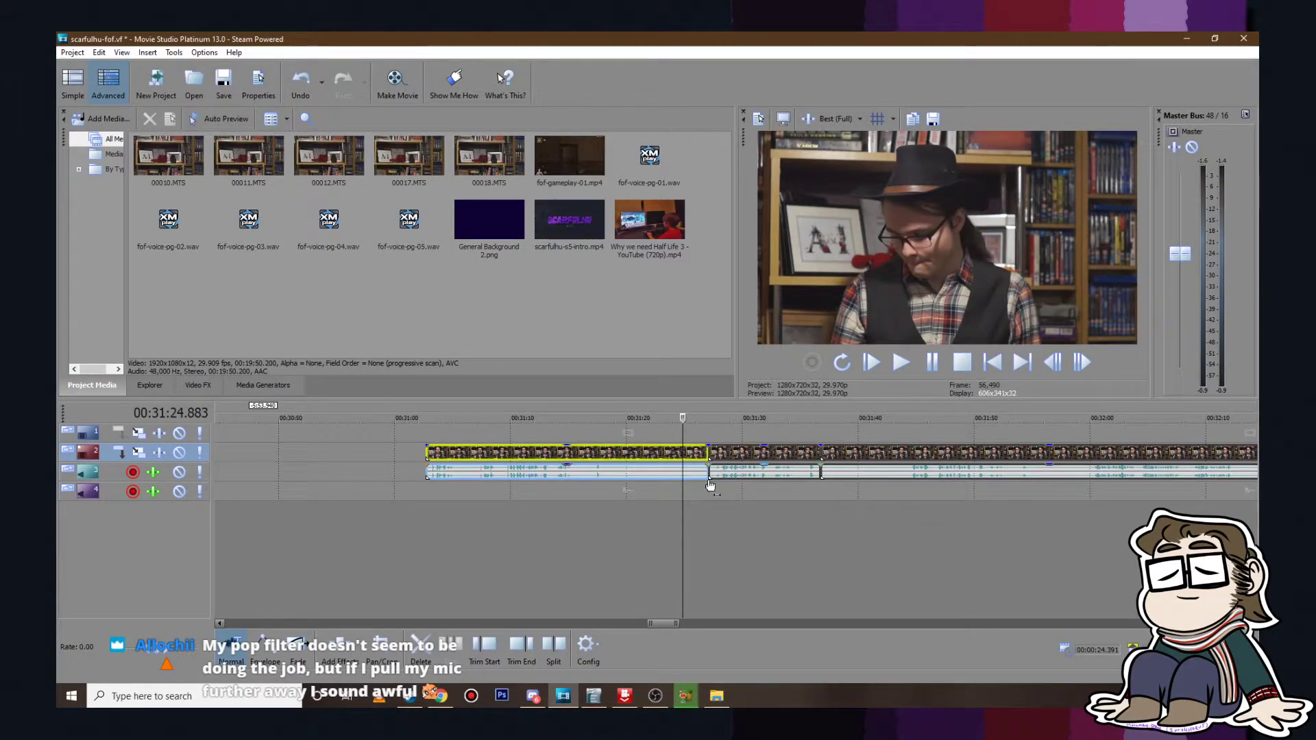
{"action": "key", "text": "Delete"}
Step: Move the isolated presenter take back towards the edited section, just past the end of the background clip
{"action": "scroll", "coordinate": [727, 456], "scroll_direction": "down", "scroll_amount": 8}
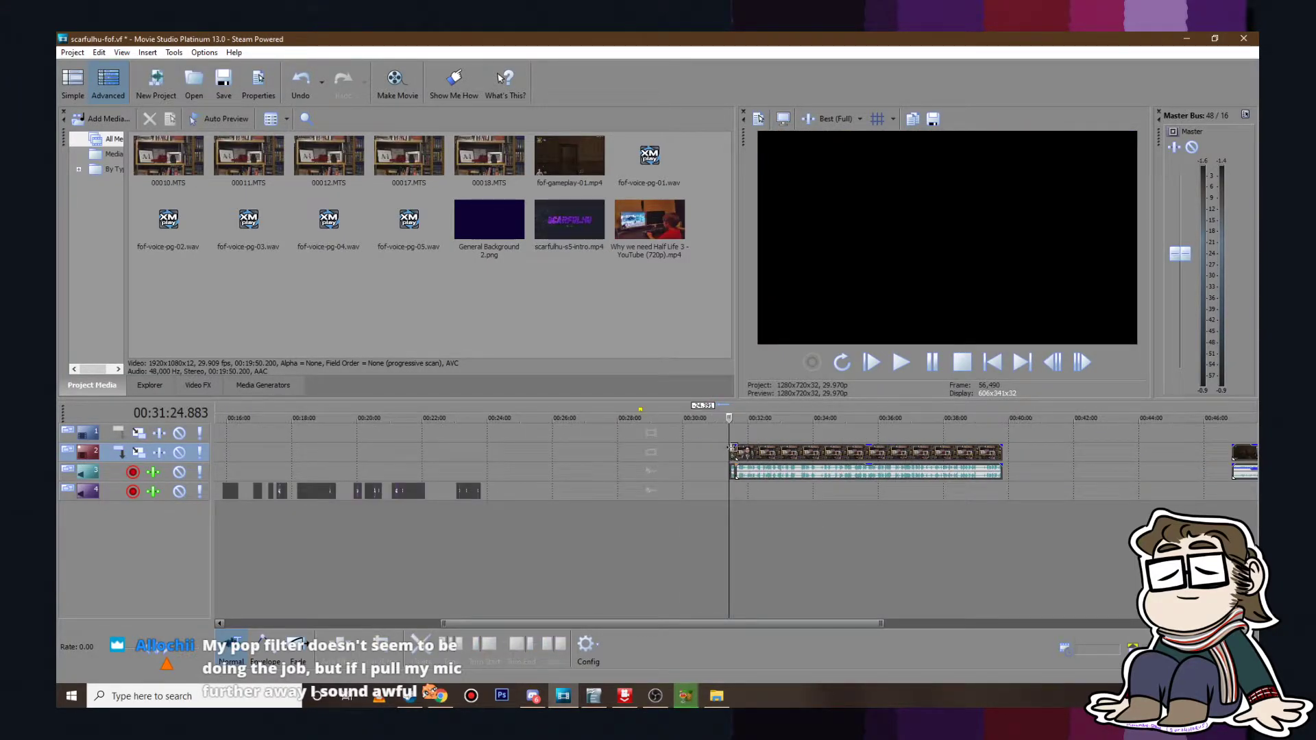
{"action": "key", "text": "Home"}
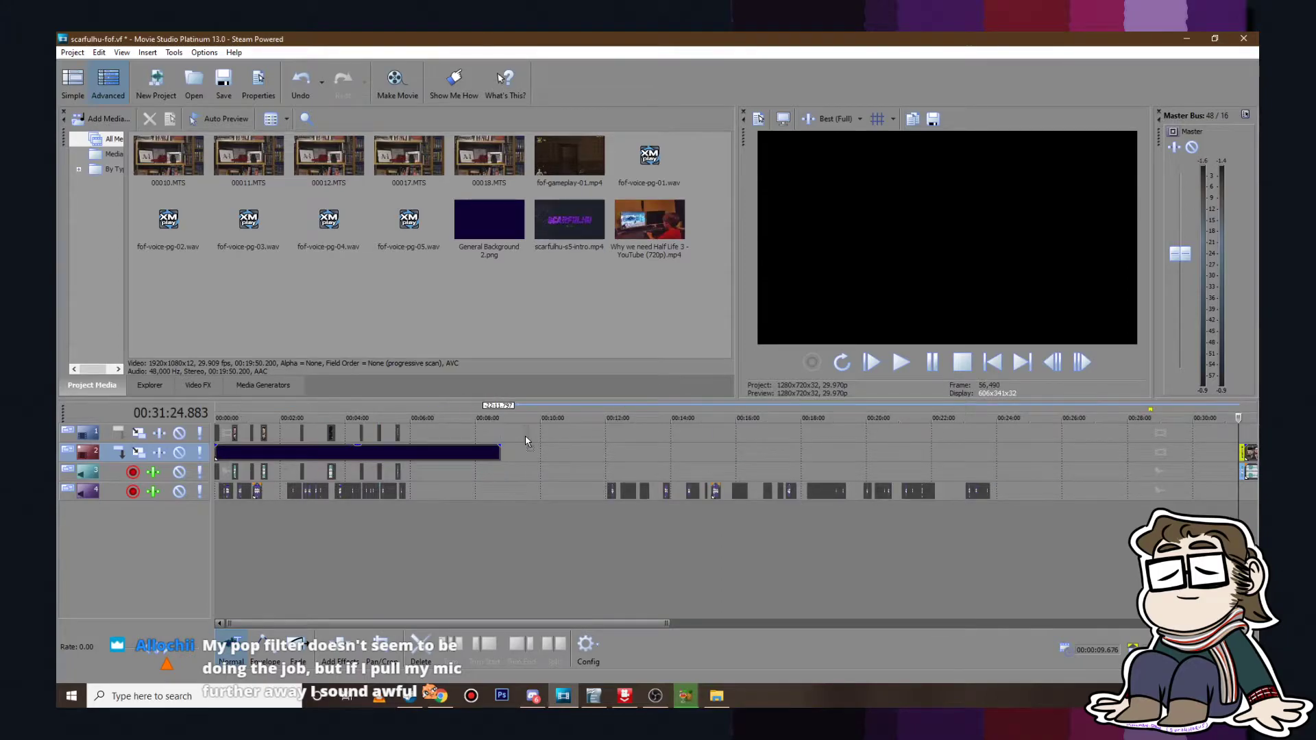
{"action": "left_click", "coordinate": [544, 469]}
Step: Switch to Chrome, search YouTube for "pass the whiskey" and play the 8-second gameplay video of that title
{"action": "left_click", "coordinate": [441, 694]}
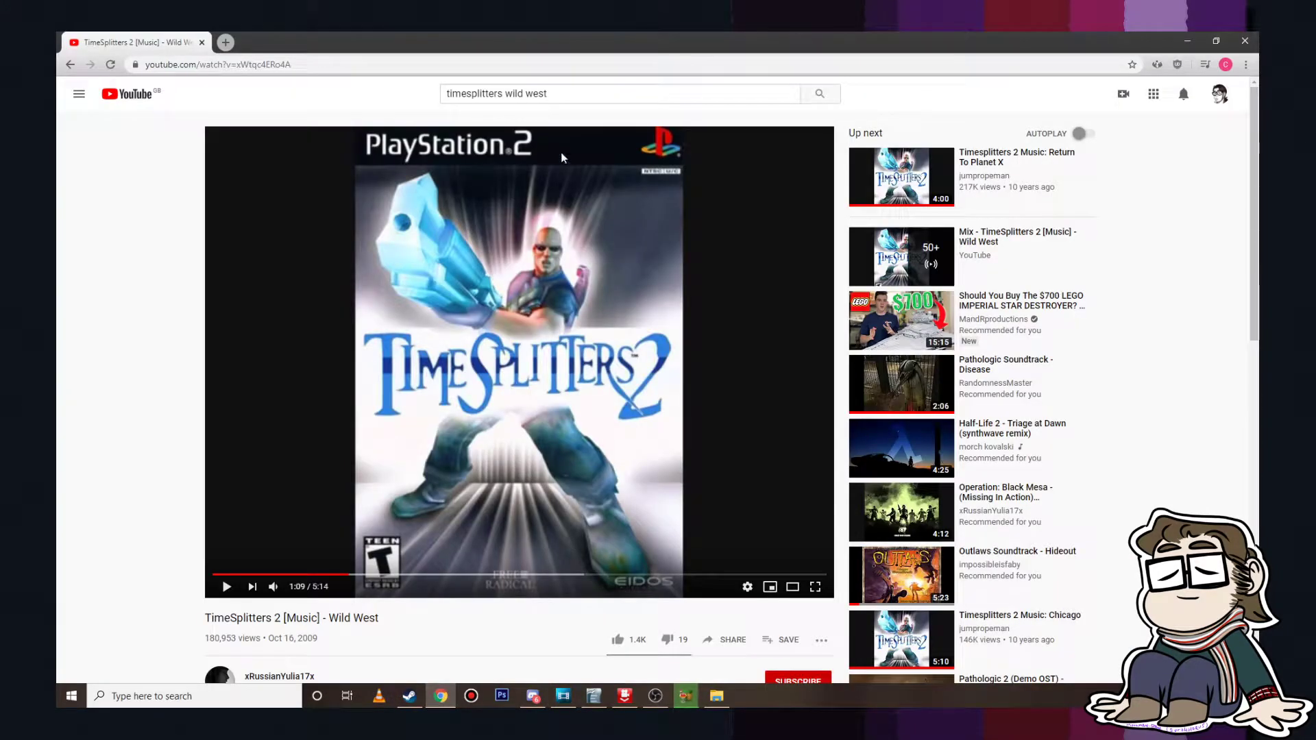
{"action": "key", "text": "slash"}
{"action": "type", "text": "pass t"}
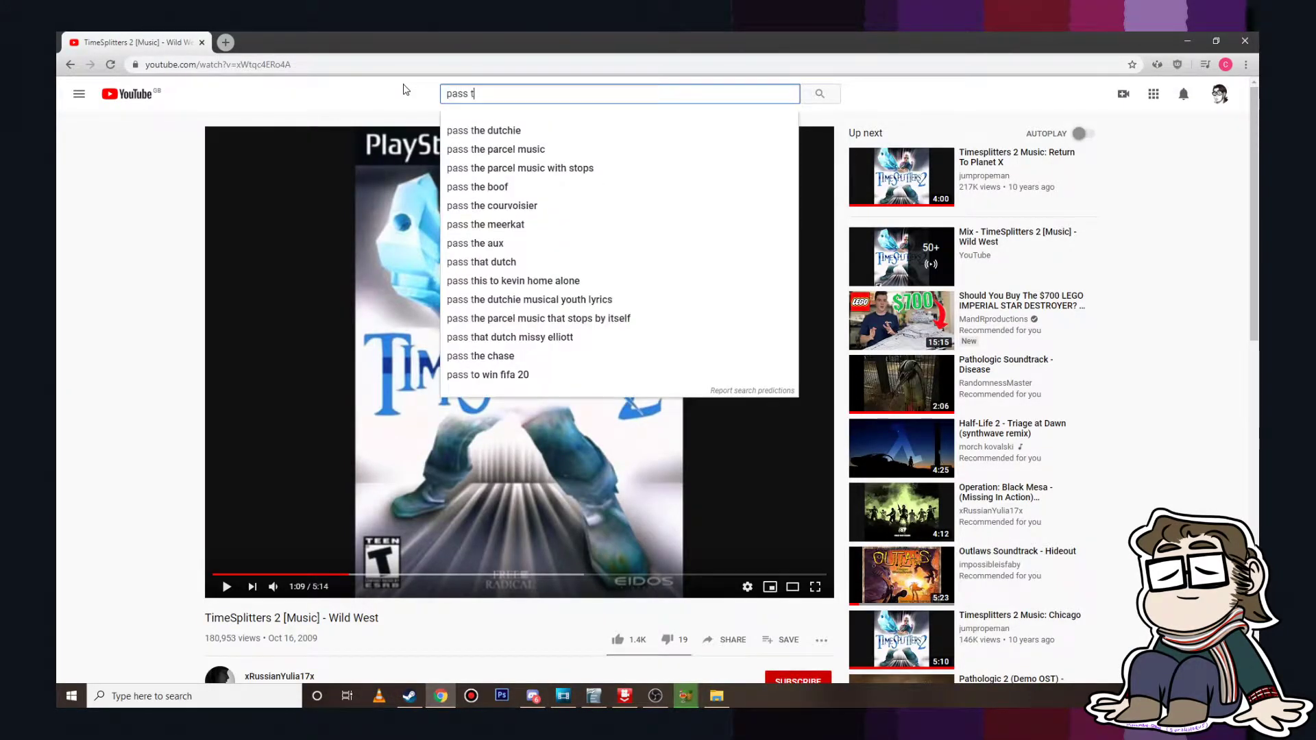
{"action": "type", "text": "he whiskey"}
{"action": "key", "text": "Return"}
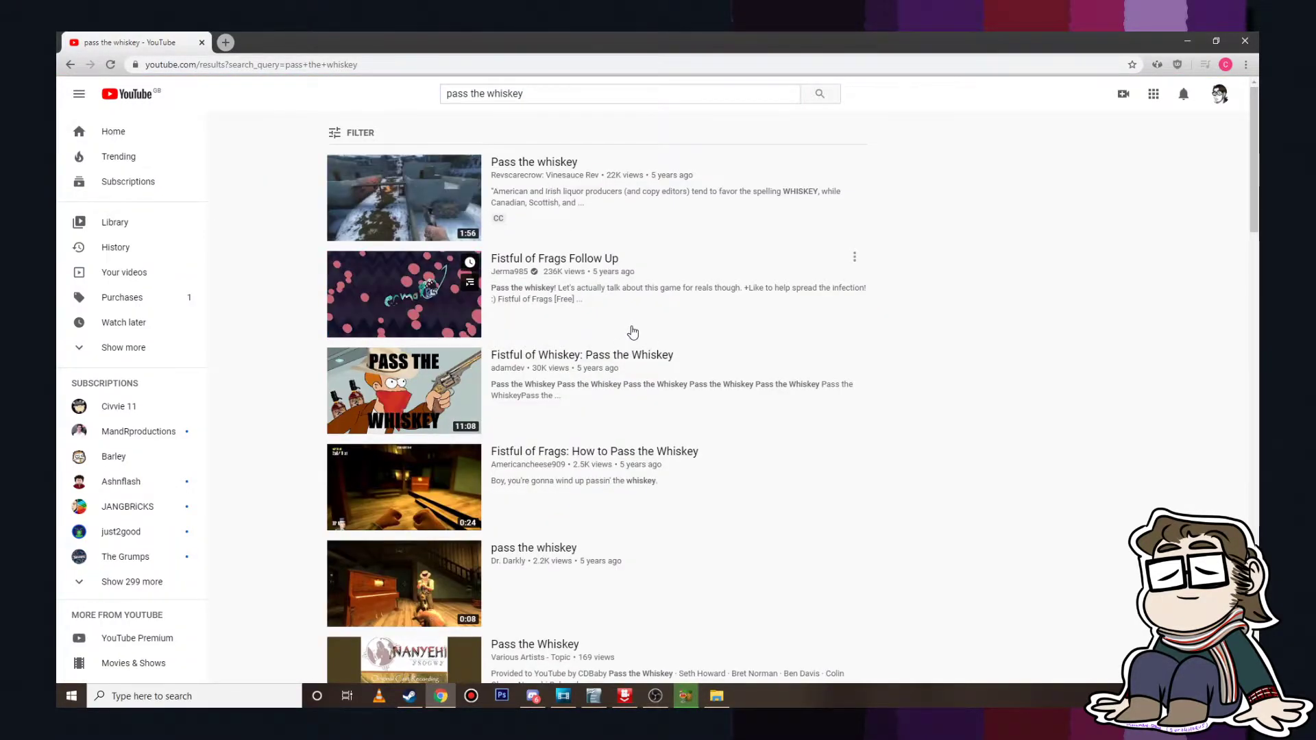
{"action": "scroll", "coordinate": [617, 331], "scroll_direction": "down", "scroll_amount": 3}
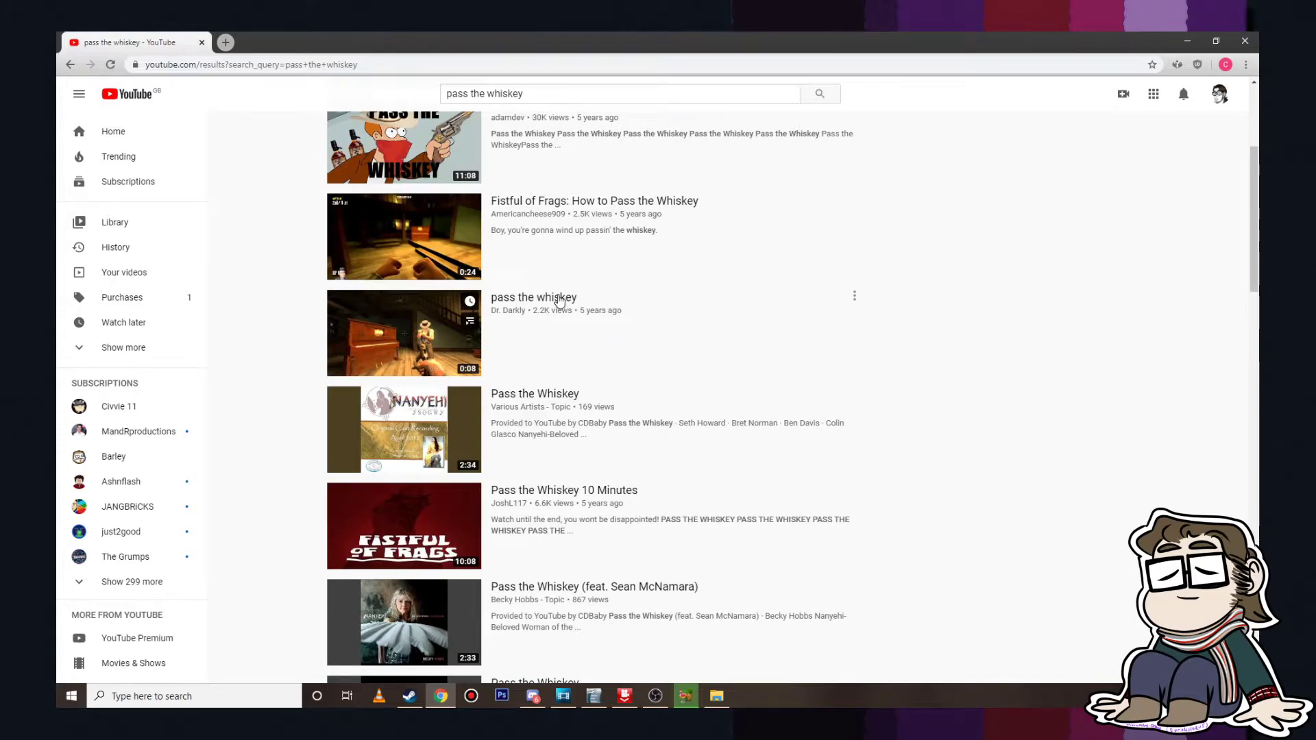
{"action": "left_click", "coordinate": [559, 299]}
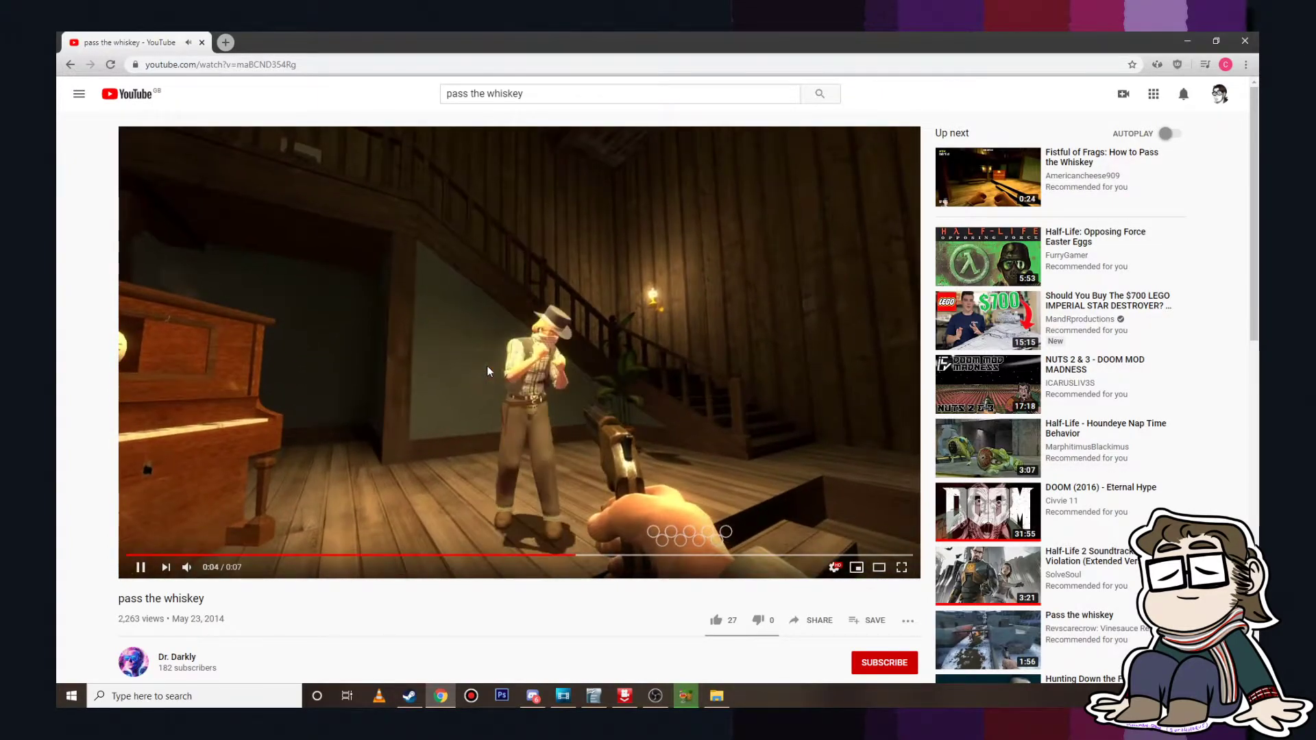
{"action": "left_click", "coordinate": [531, 366]}
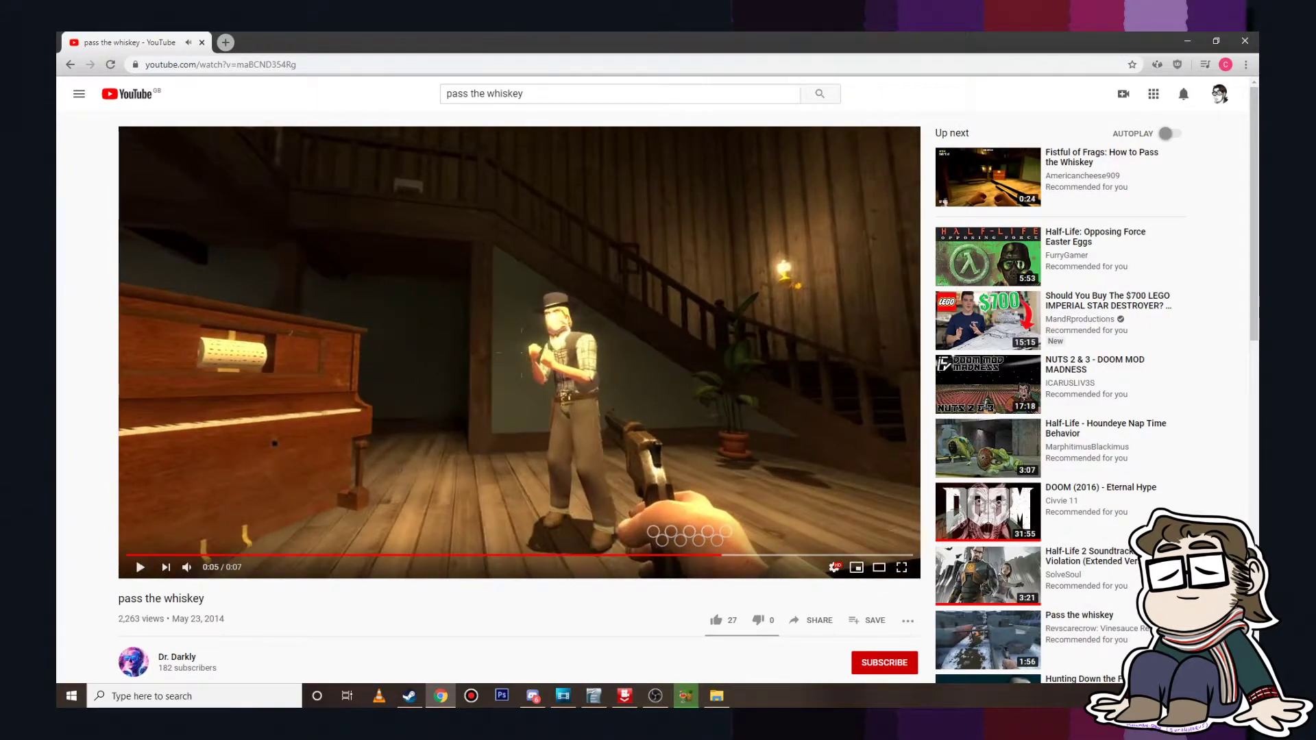
Step: Search YouTube for "pass the whiskey fistful of frags" and play the "Pass the Whiskey" - Fistful of Frags - Sound Effect video
{"action": "left_click", "coordinate": [71, 65]}
{"action": "scroll", "coordinate": [595, 335], "scroll_direction": "down", "scroll_amount": 5}
{"action": "scroll", "coordinate": [614, 384], "scroll_direction": "up", "scroll_amount": 3}
{"action": "scroll", "coordinate": [617, 402], "scroll_direction": "up", "scroll_amount": 5}
{"action": "left_click", "coordinate": [556, 94]}
{"action": "left_click", "coordinate": [556, 152]}
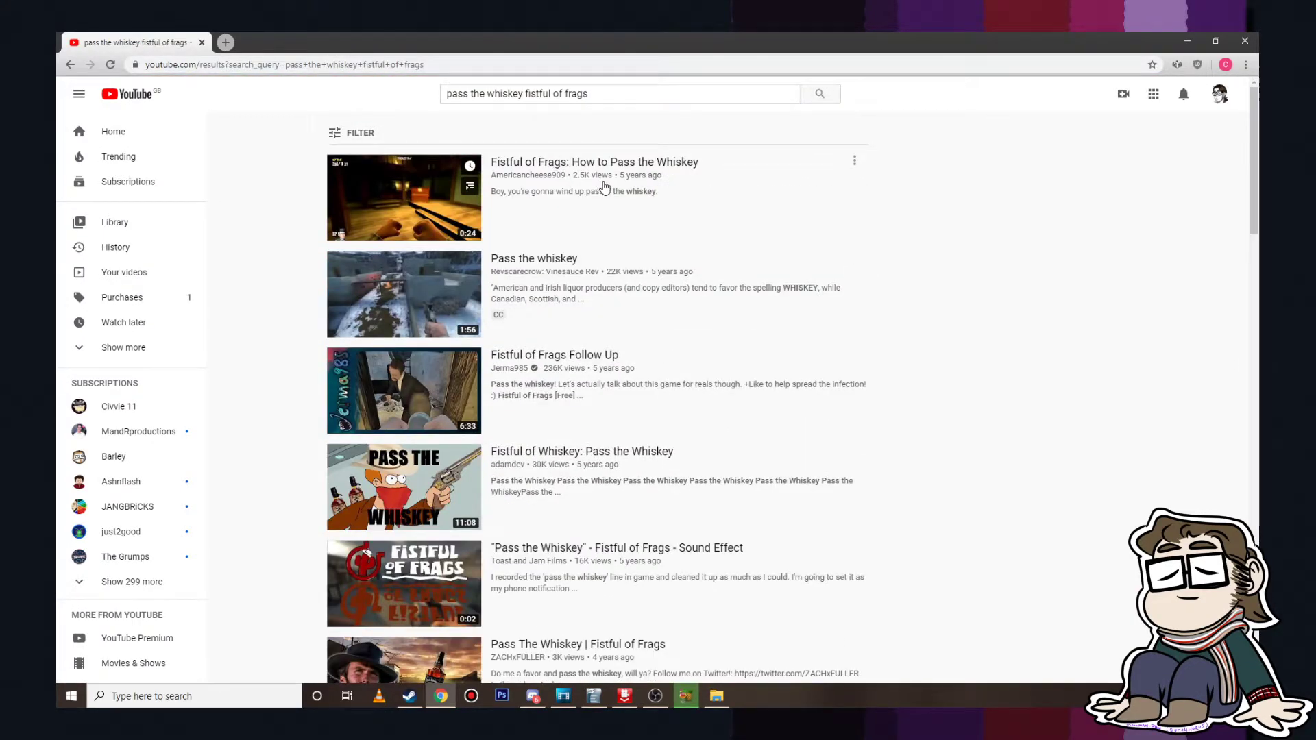
{"action": "scroll", "coordinate": [603, 186], "scroll_direction": "down", "scroll_amount": 5}
{"action": "left_click", "coordinate": [608, 200]}
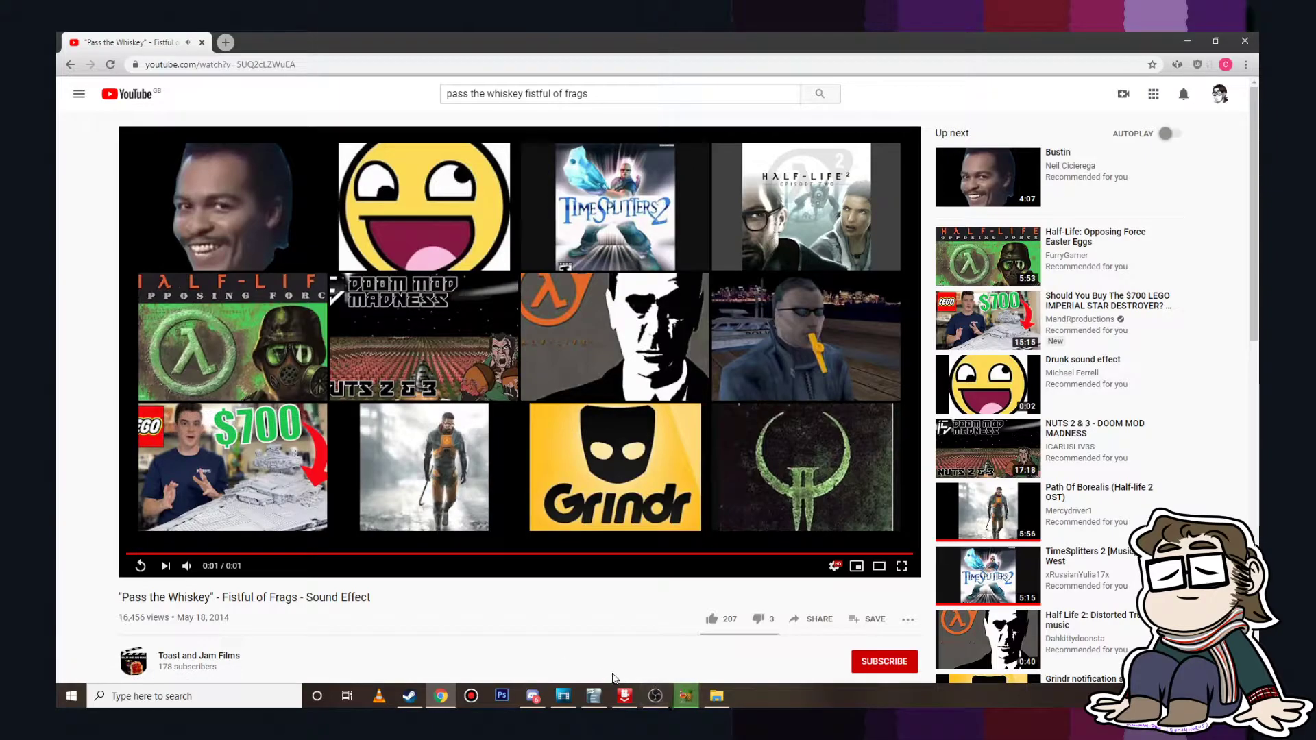
Step: Copy the "Pass the Whiskey" sound effect video's URL and download it as 720p MP4 with YouTube Downloader HD
{"action": "mouse_move", "coordinate": [596, 700]}
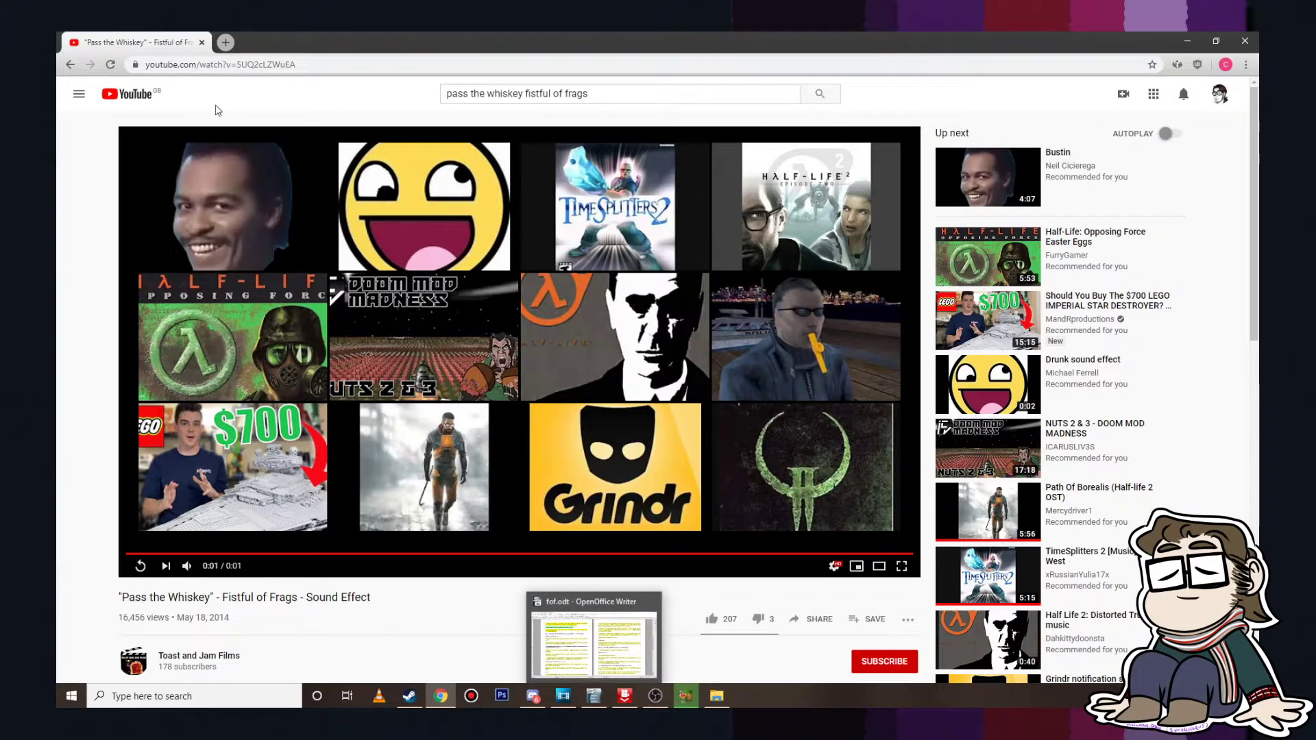
{"action": "left_click", "coordinate": [335, 65]}
{"action": "key", "text": "ctrl+c"}
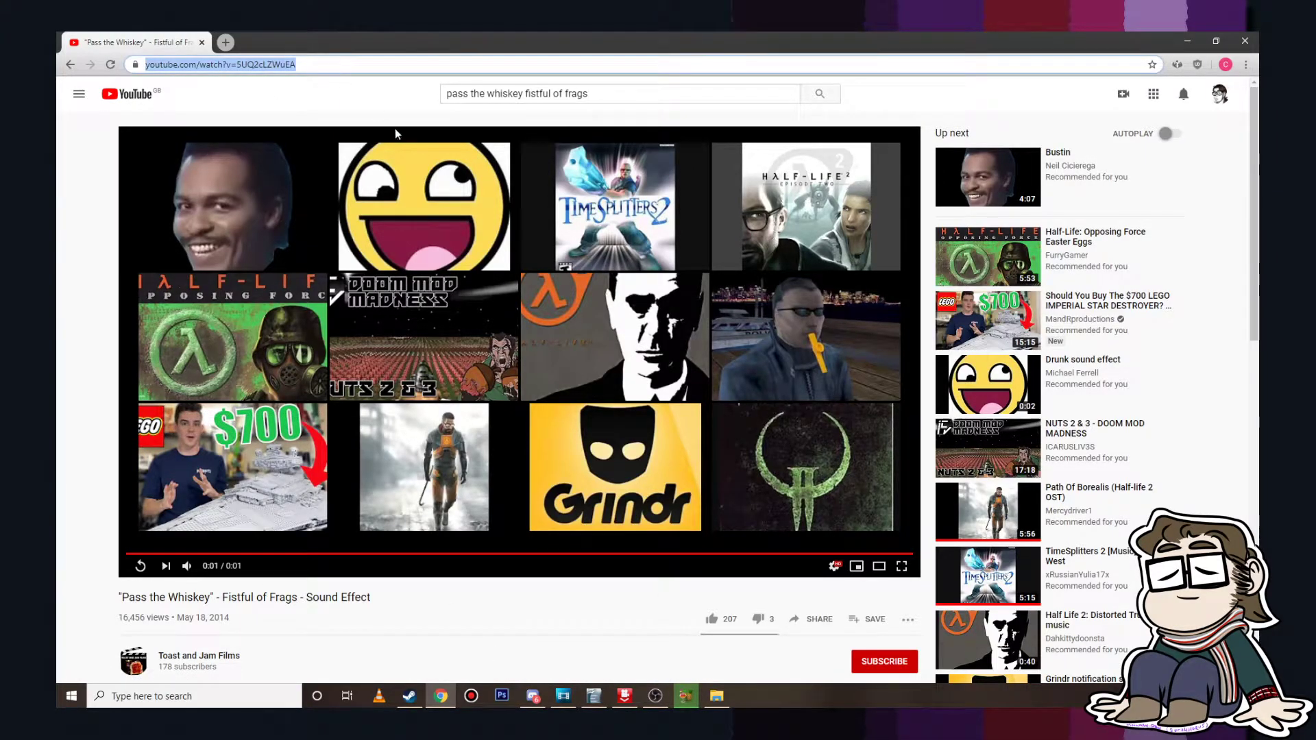
{"action": "left_click", "coordinate": [625, 696]}
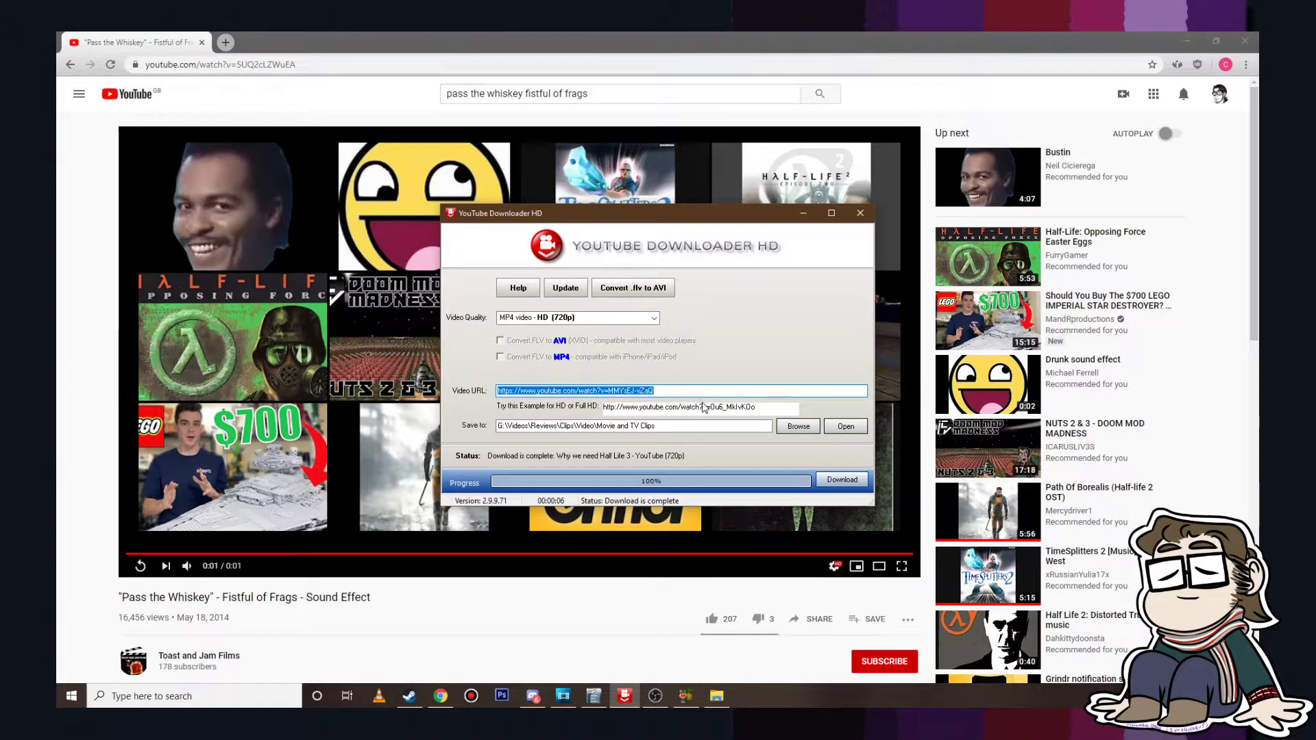
{"action": "key", "text": "ctrl+v"}
{"action": "key", "text": "Return"}
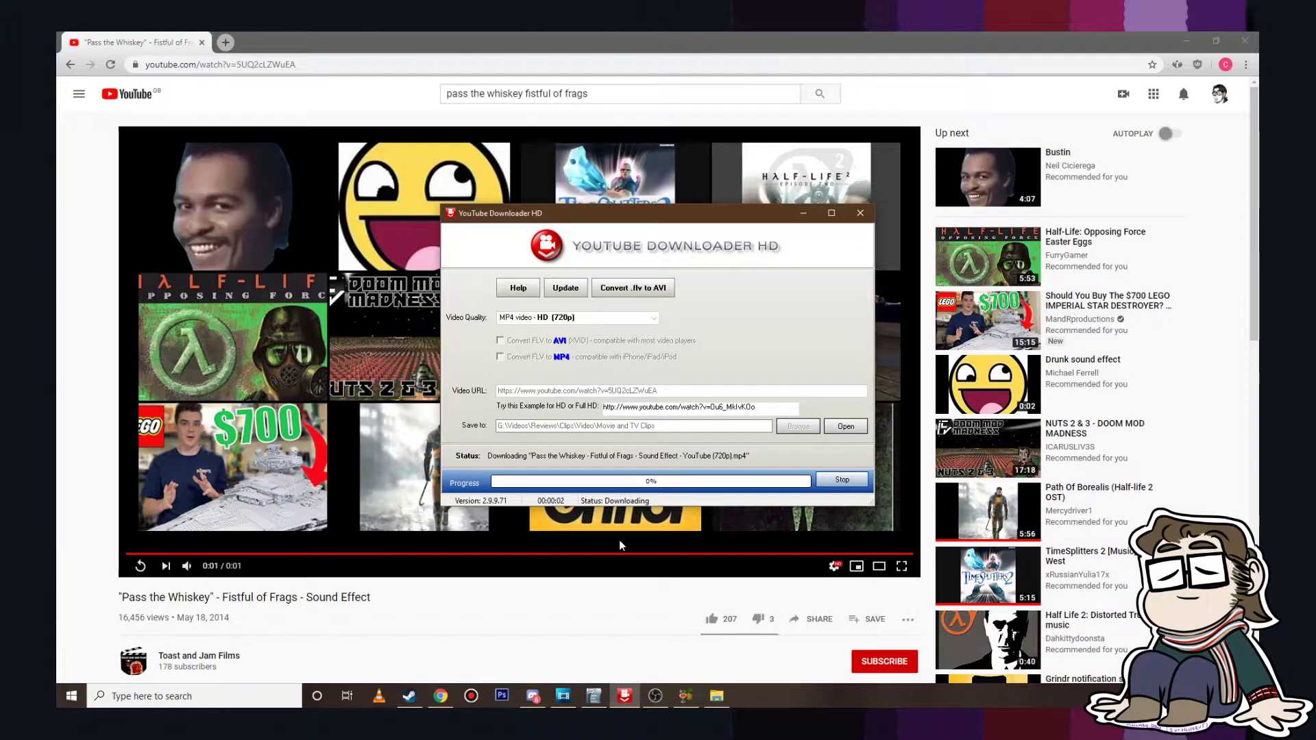
{"action": "left_click", "coordinate": [743, 387]}
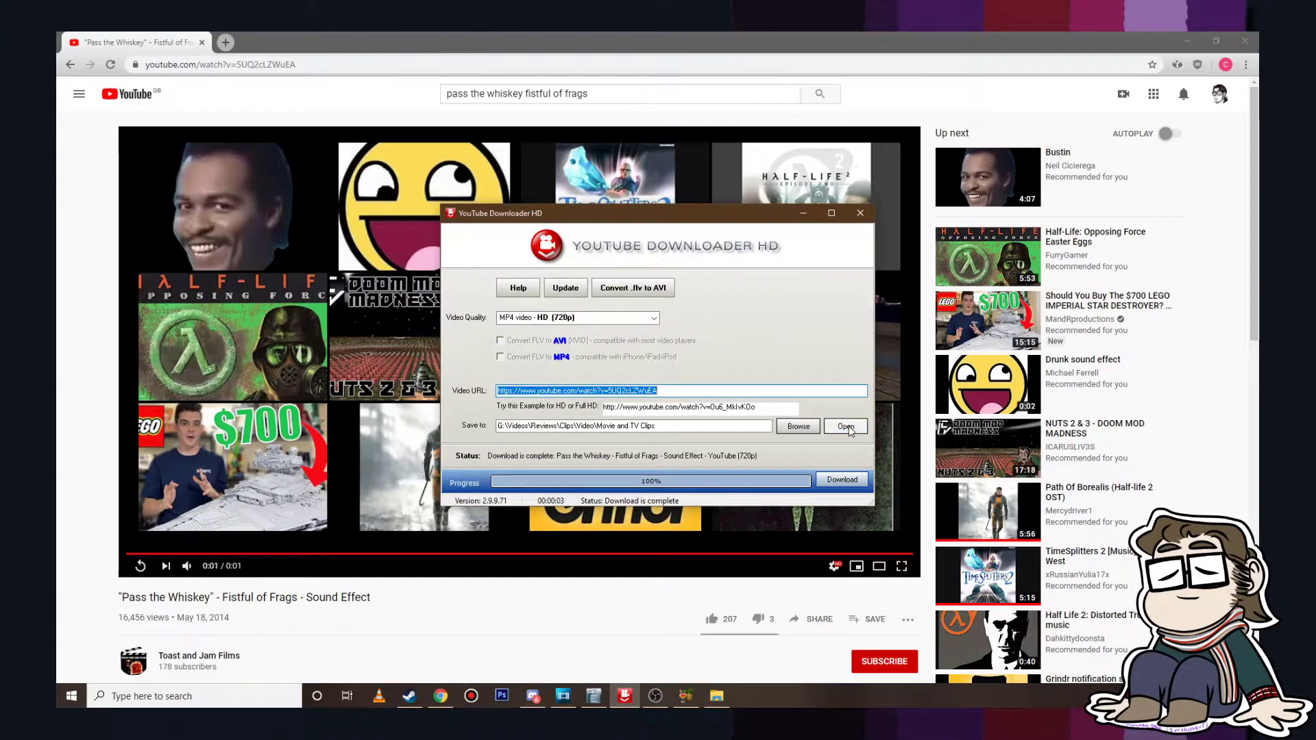
Step: Switch to Movie Studio, add the downloaded "Pass the Whiskey" clip to the project media and place it on the timeline around 00:10:31
{"action": "left_click", "coordinate": [563, 697]}
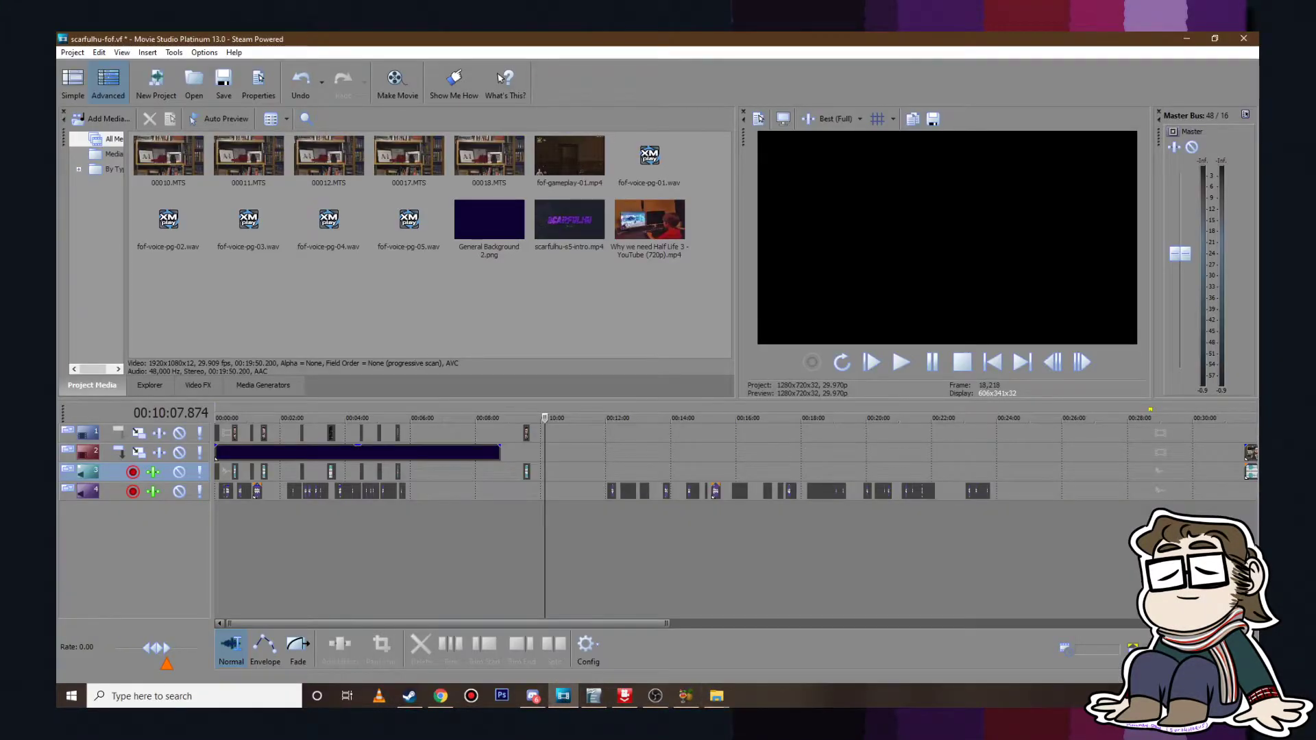
{"action": "left_click_drag", "start_coordinate": [549, 319], "coordinate": [465, 319]}
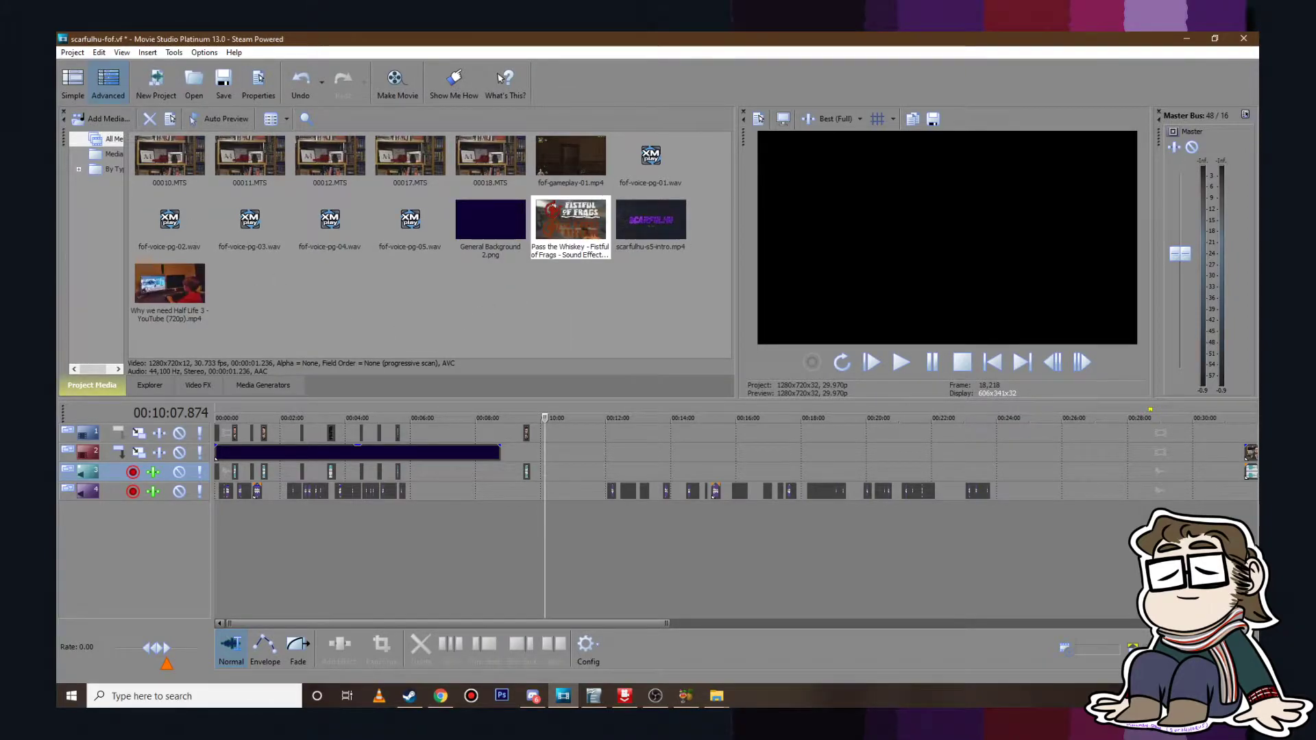
{"action": "left_click_drag", "start_coordinate": [569, 226], "coordinate": [560, 452]}
{"action": "scroll", "coordinate": [560, 452], "scroll_direction": "up", "scroll_amount": 10}
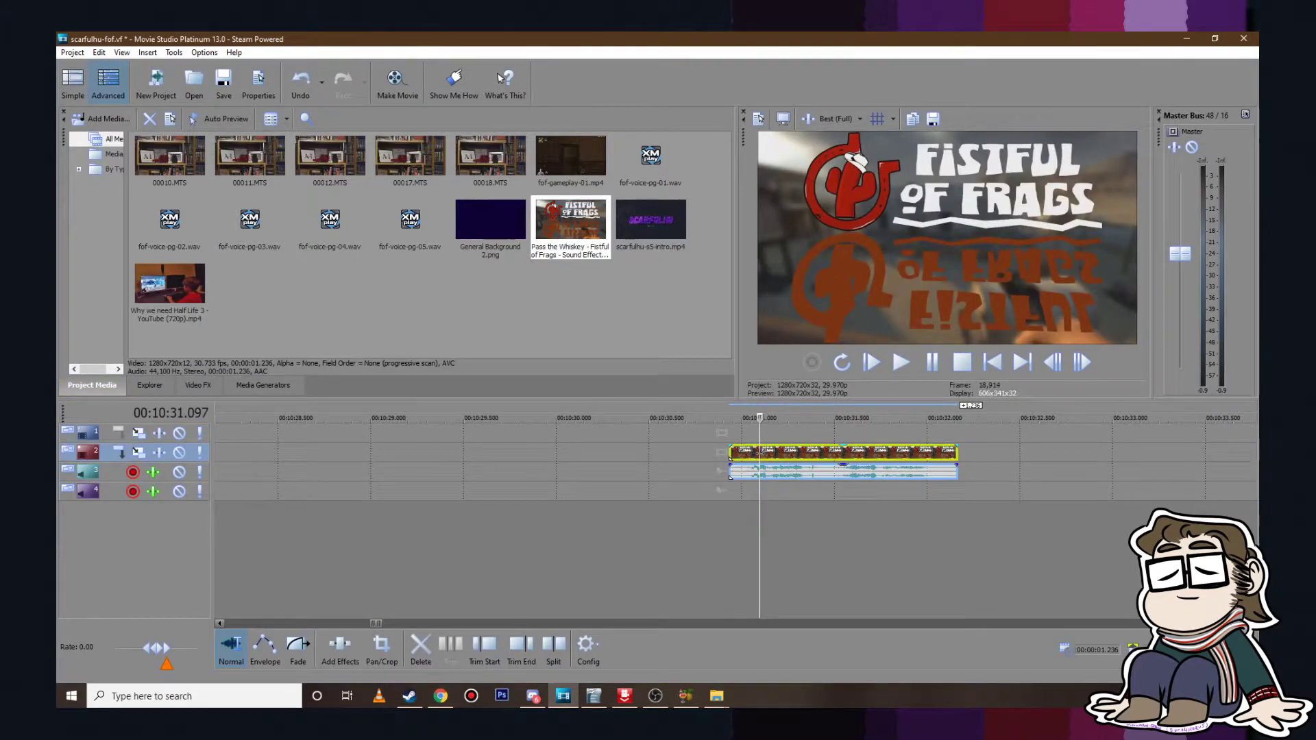
Step: Delete the video part of the "Pass the Whiskey" clip, keeping its audio, and play the sound
{"action": "key", "text": "Delete"}
{"action": "left_click", "coordinate": [736, 433]}
{"action": "left_click", "coordinate": [903, 362]}
{"action": "left_click", "coordinate": [930, 362]}
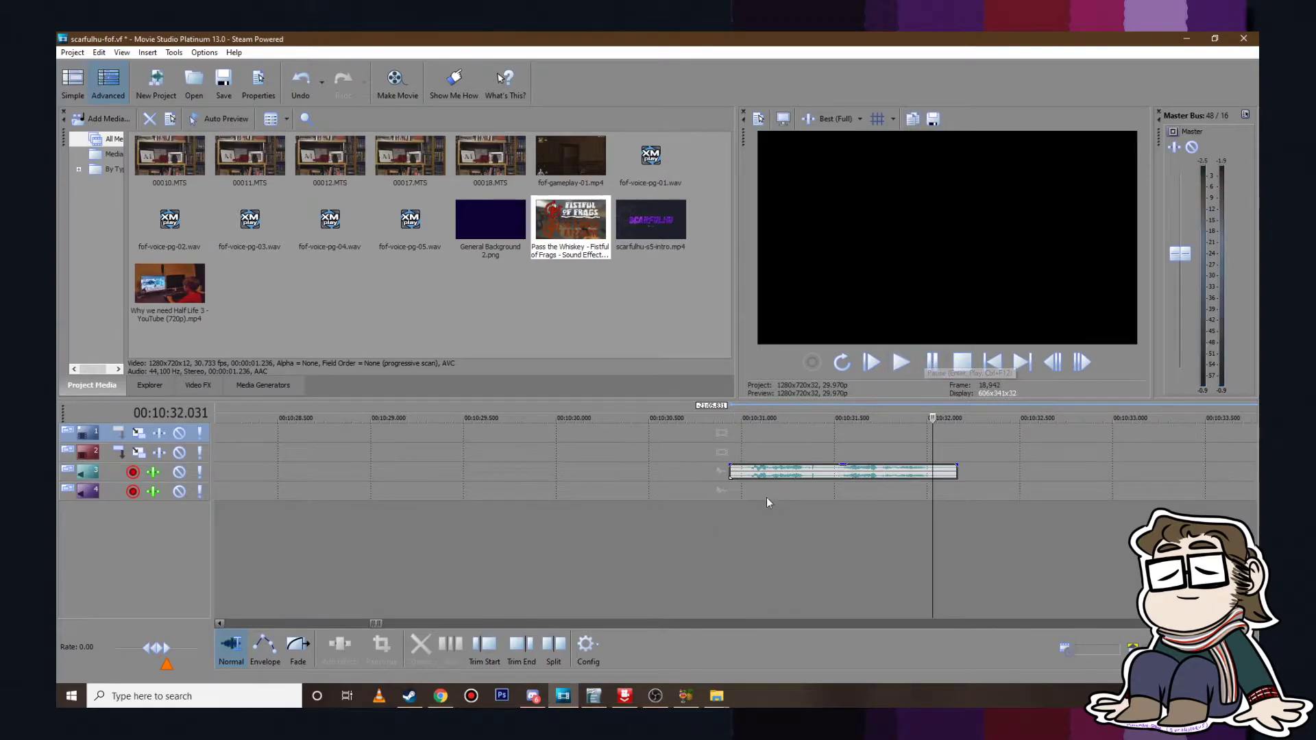
Step: Move the whiskey sound to the lowest audio track under the end of the presenter take, starting at about 00:09:36
{"action": "scroll", "coordinate": [782, 492], "scroll_direction": "down", "scroll_amount": 8}
{"action": "left_click", "coordinate": [431, 491]}
{"action": "scroll", "coordinate": [647, 518], "scroll_direction": "up", "scroll_amount": 5}
{"action": "key", "text": "ctrl+alt+Left"}
{"action": "key", "text": "ctrl+alt+Left"}
{"action": "scroll", "coordinate": [582, 517], "scroll_direction": "up", "scroll_amount": 2}
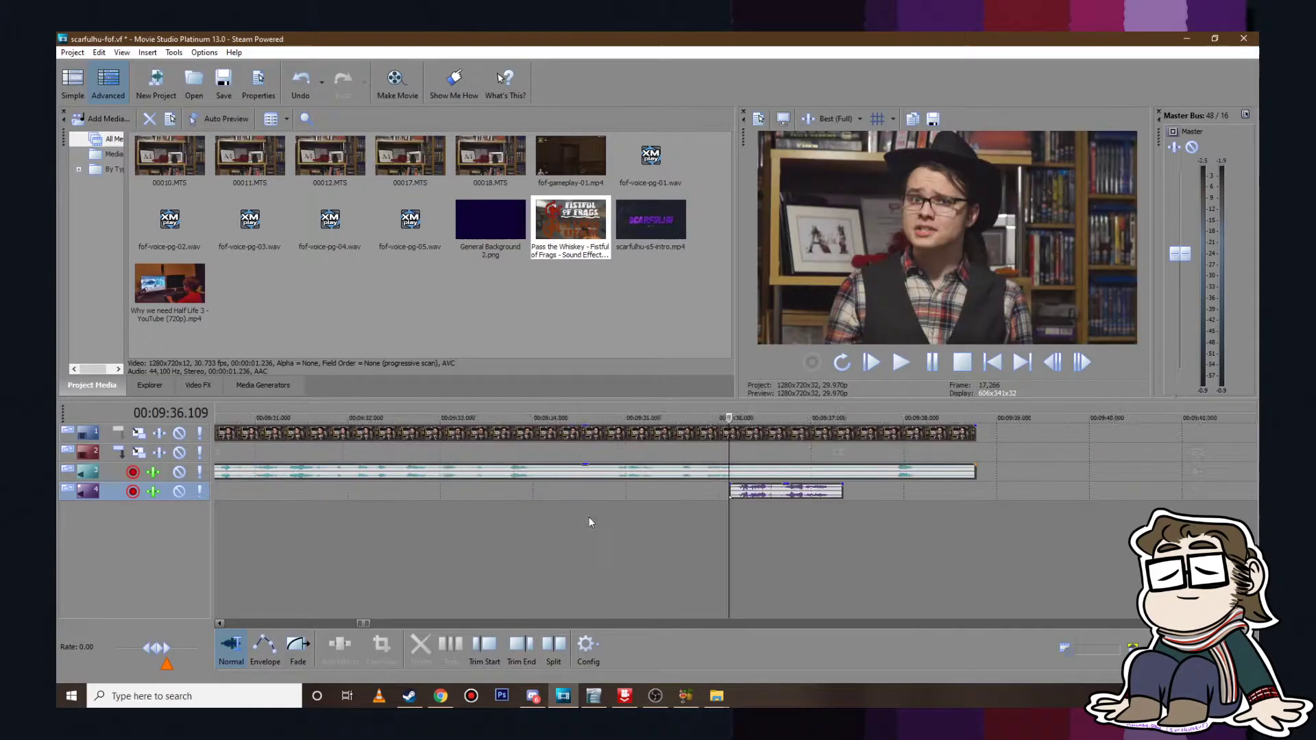
Step: Shift the whiskey sound about 0.4 seconds later plus a small nudge, playing the end of the take to check its timing
{"action": "left_click_drag", "start_coordinate": [847, 498], "coordinate": [920, 498]}
{"action": "left_click", "coordinate": [556, 503]}
{"action": "left_click", "coordinate": [901, 362]}
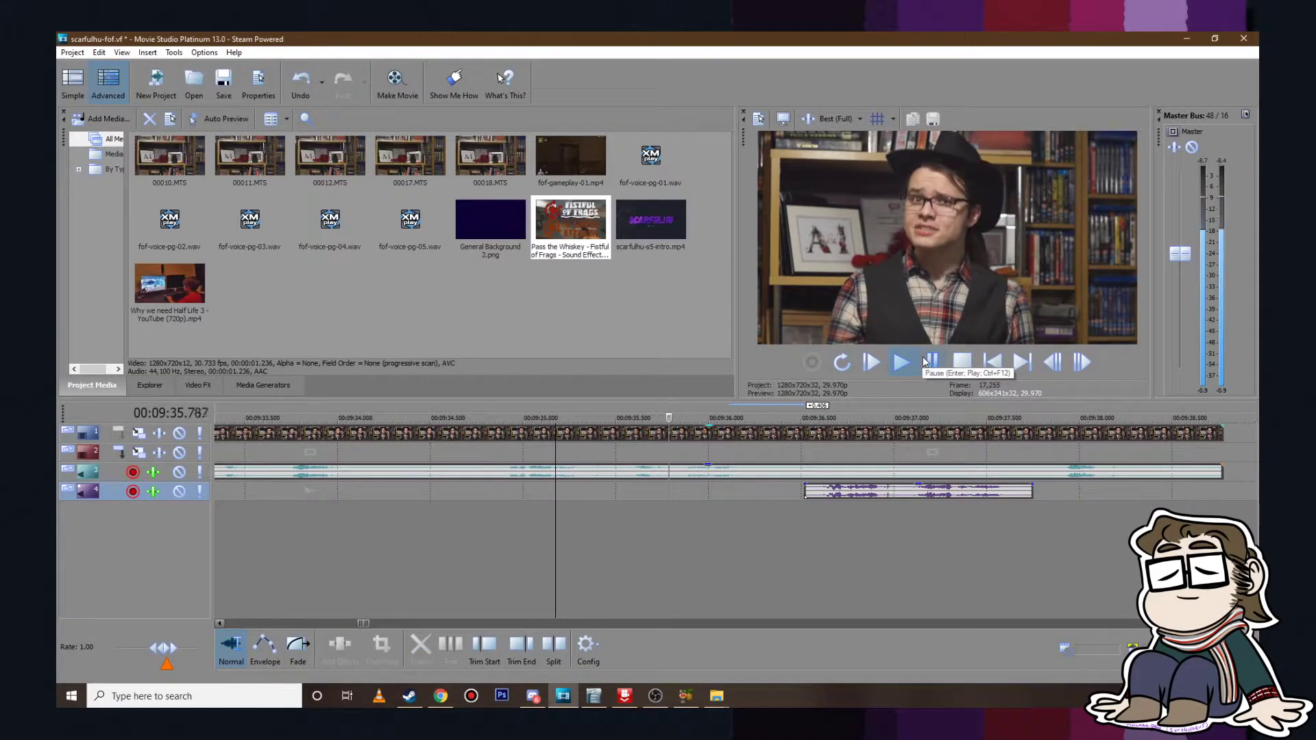
{"action": "left_click", "coordinate": [931, 362]}
{"action": "left_click", "coordinate": [904, 492]}
{"action": "left_click_drag", "start_coordinate": [920, 491], "coordinate": [928, 491]}
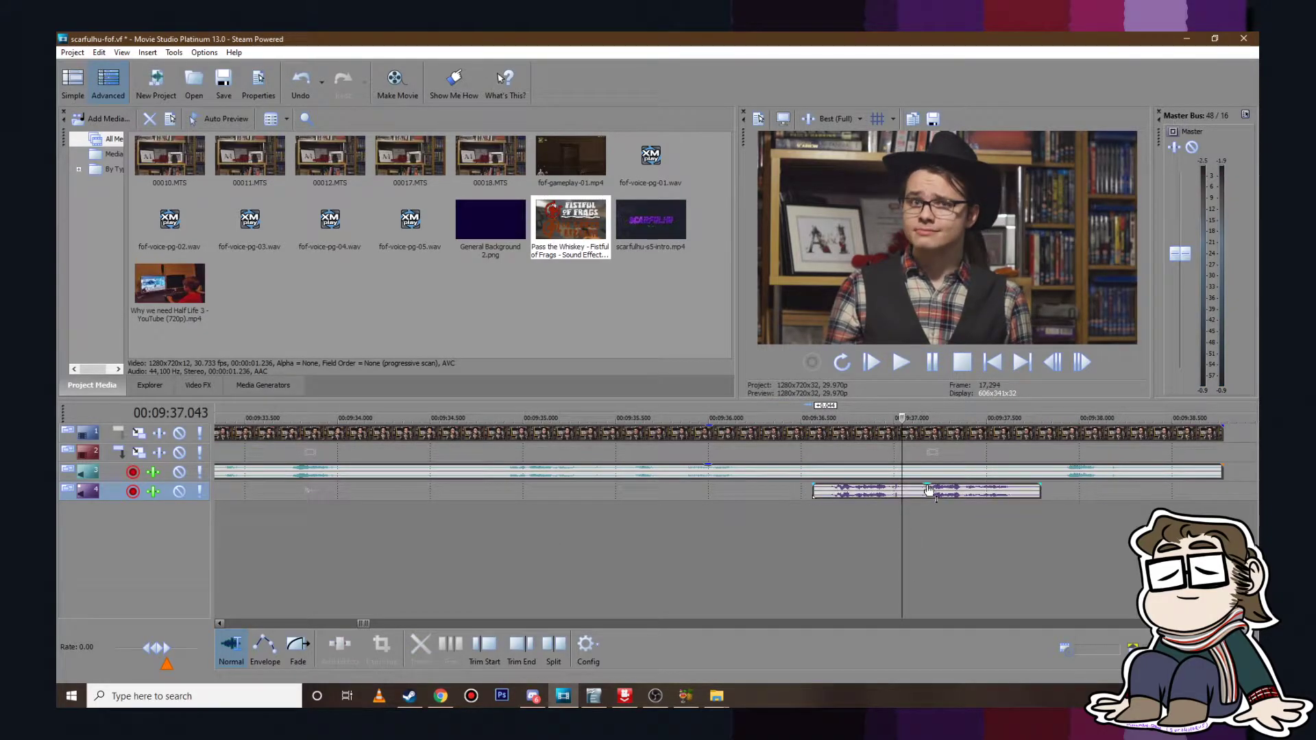
{"action": "left_click", "coordinate": [710, 497]}
{"action": "left_click", "coordinate": [901, 362]}
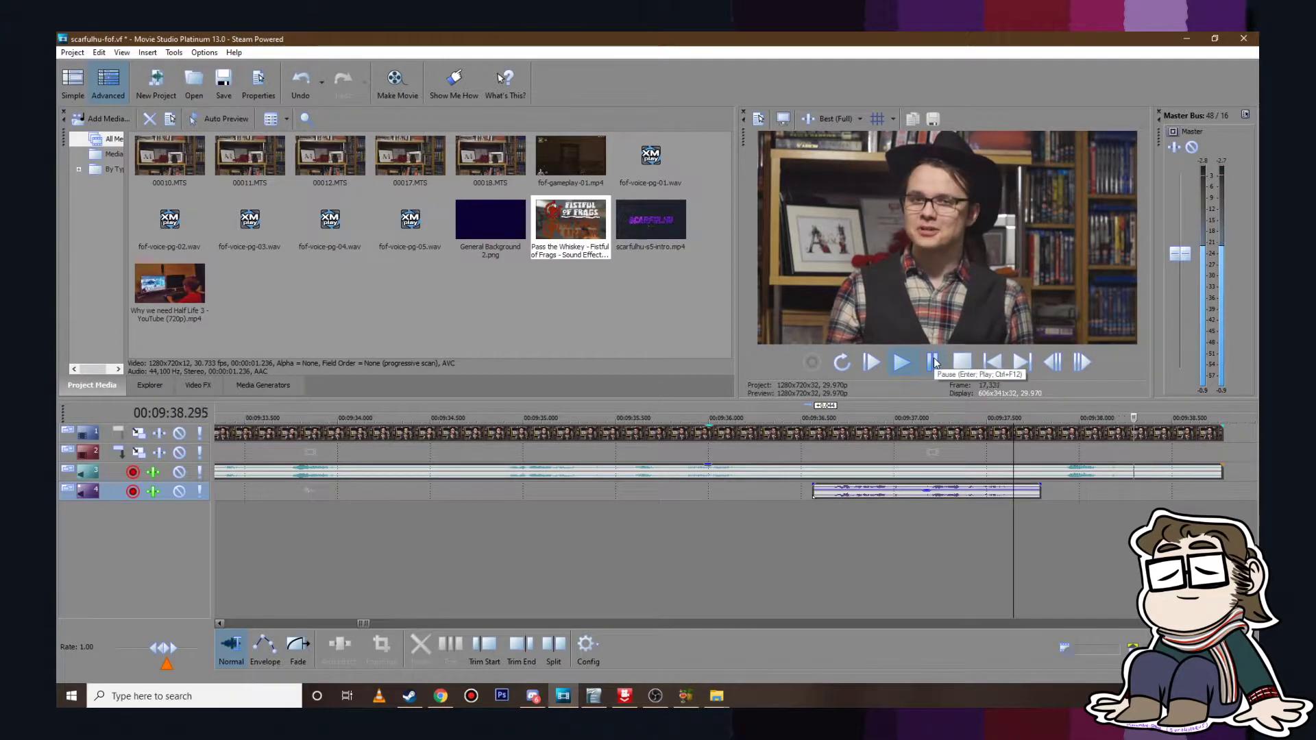
{"action": "left_click", "coordinate": [933, 362]}
Step: Save the project
{"action": "left_click", "coordinate": [72, 53]}
{"action": "key", "text": "Escape"}
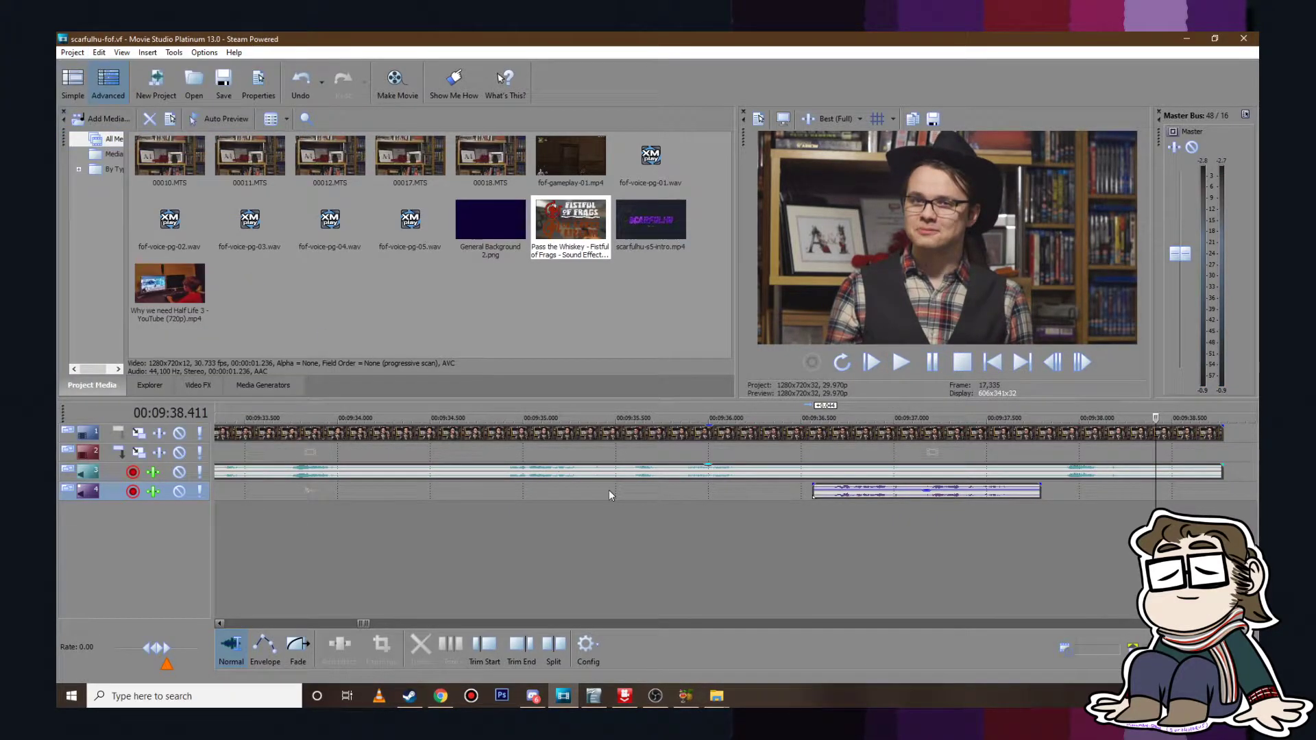
{"action": "scroll", "coordinate": [761, 521], "scroll_direction": "down", "scroll_amount": 5}
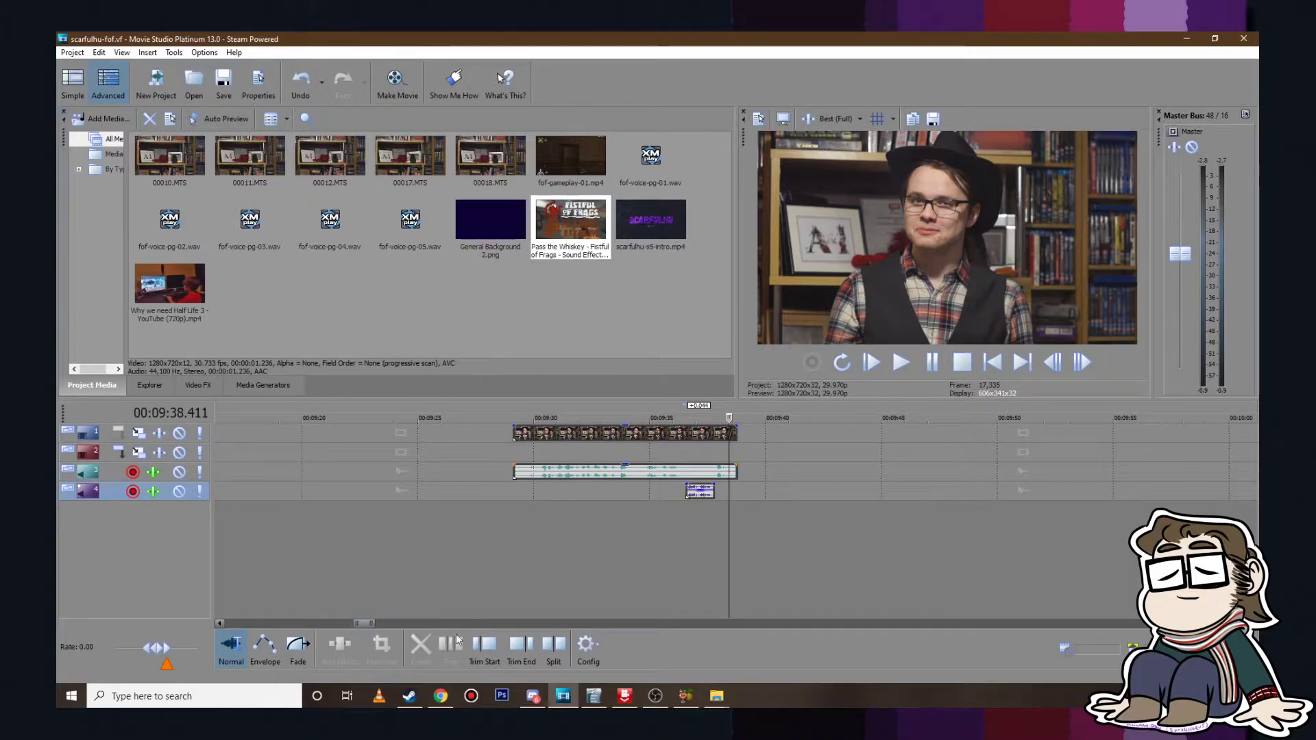
Step: Switch to Chrome, search Google for "whiskey" and look through the image results for a suitable bottle picture
{"action": "left_click", "coordinate": [441, 695]}
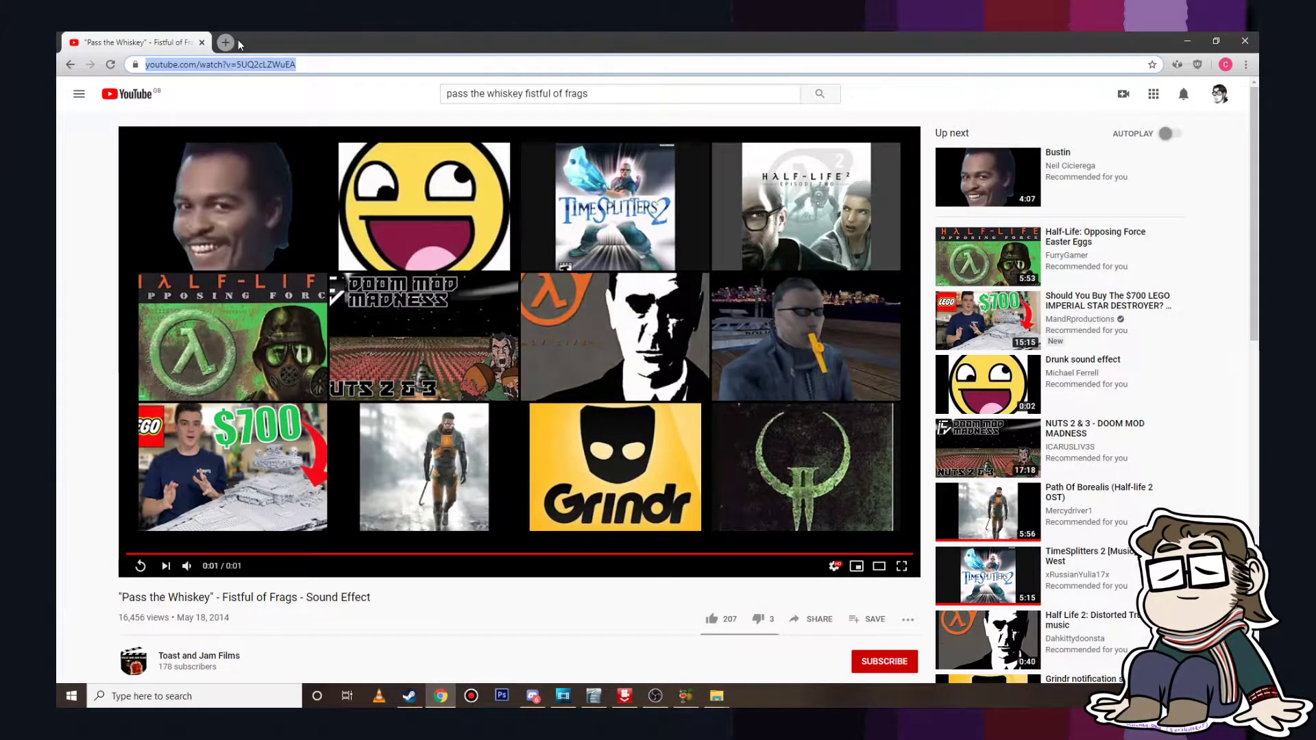
{"action": "type", "text": "whiskey"}
{"action": "key", "text": "Return"}
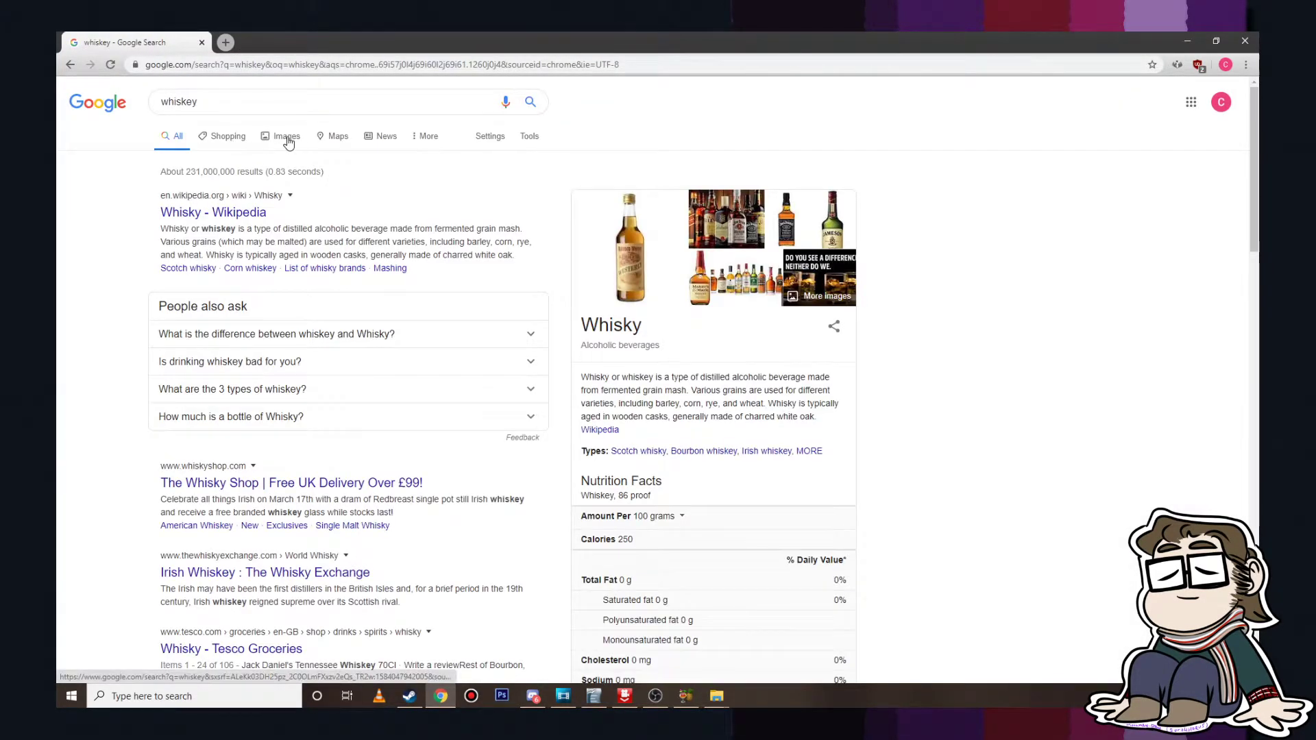
{"action": "left_click", "coordinate": [287, 142]}
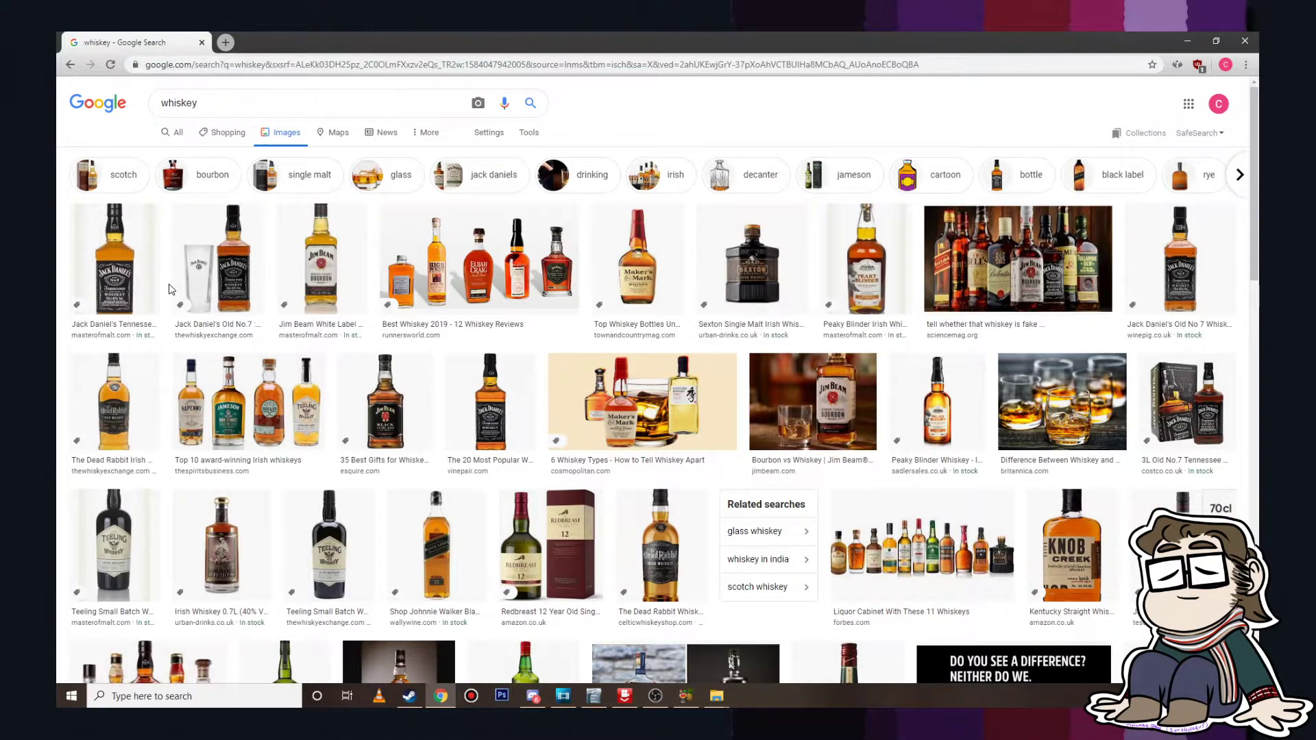
{"action": "scroll", "coordinate": [313, 221], "scroll_direction": "down", "scroll_amount": 9}
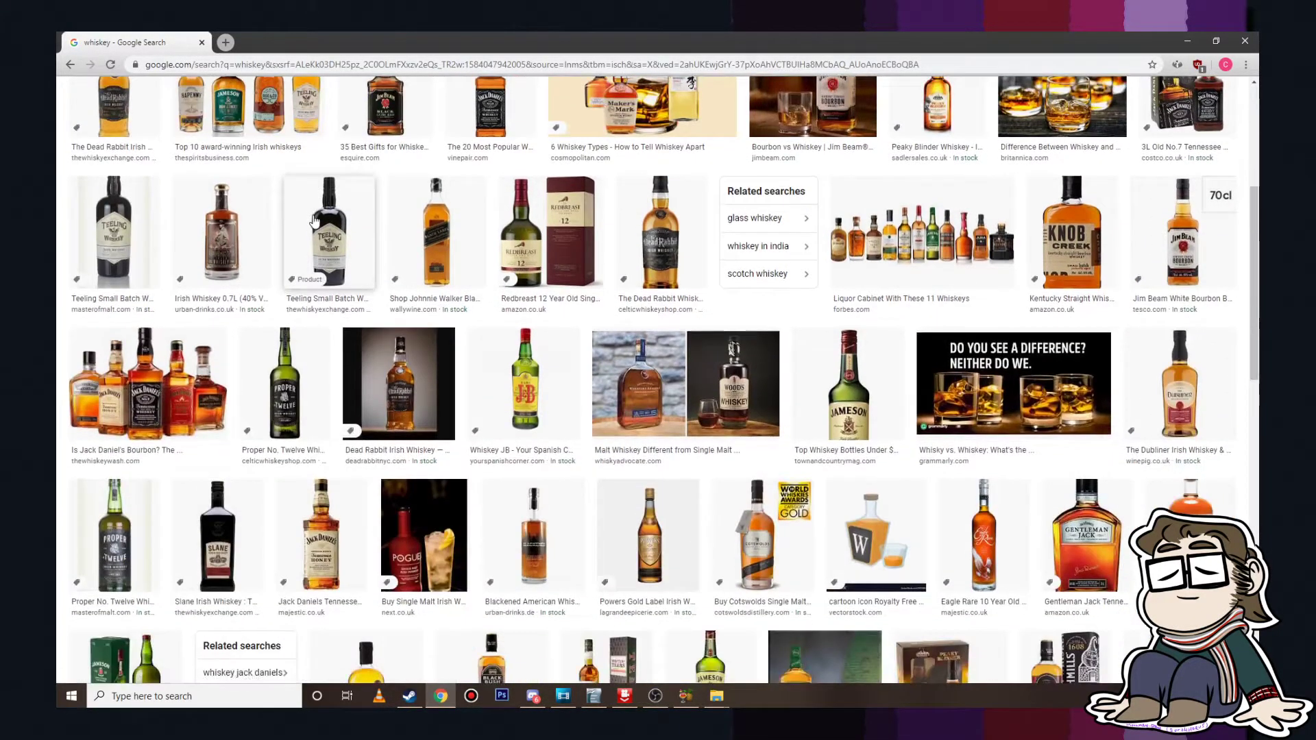
{"action": "scroll", "coordinate": [314, 221], "scroll_direction": "down", "scroll_amount": 4}
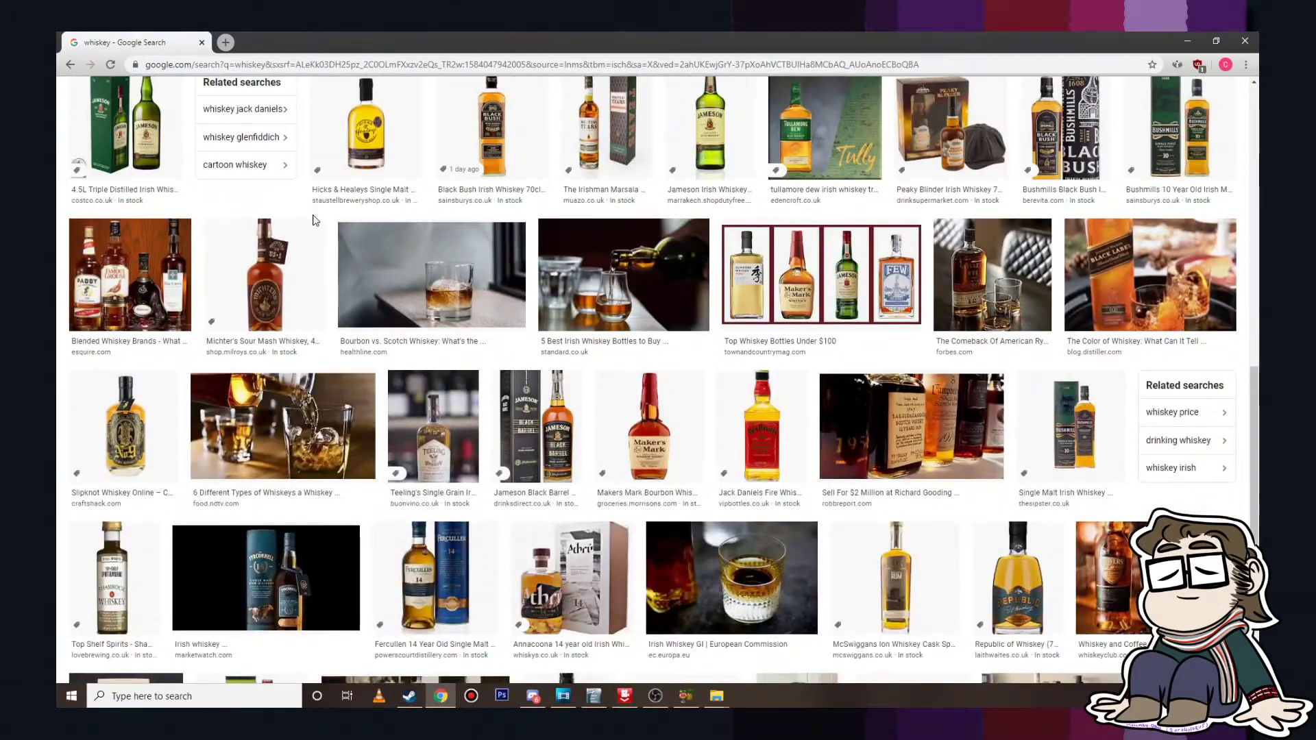
{"action": "scroll", "coordinate": [314, 221], "scroll_direction": "down", "scroll_amount": 9}
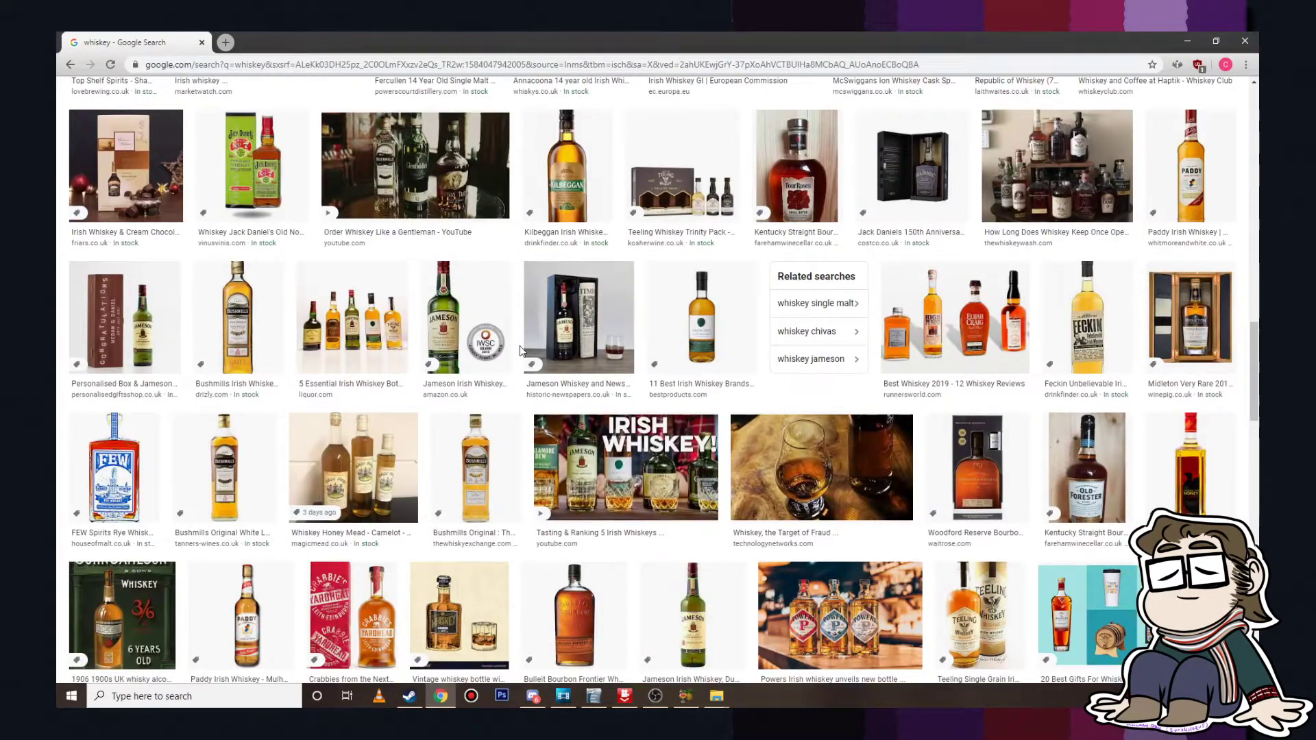
{"action": "scroll", "coordinate": [520, 351], "scroll_direction": "up", "scroll_amount": 15}
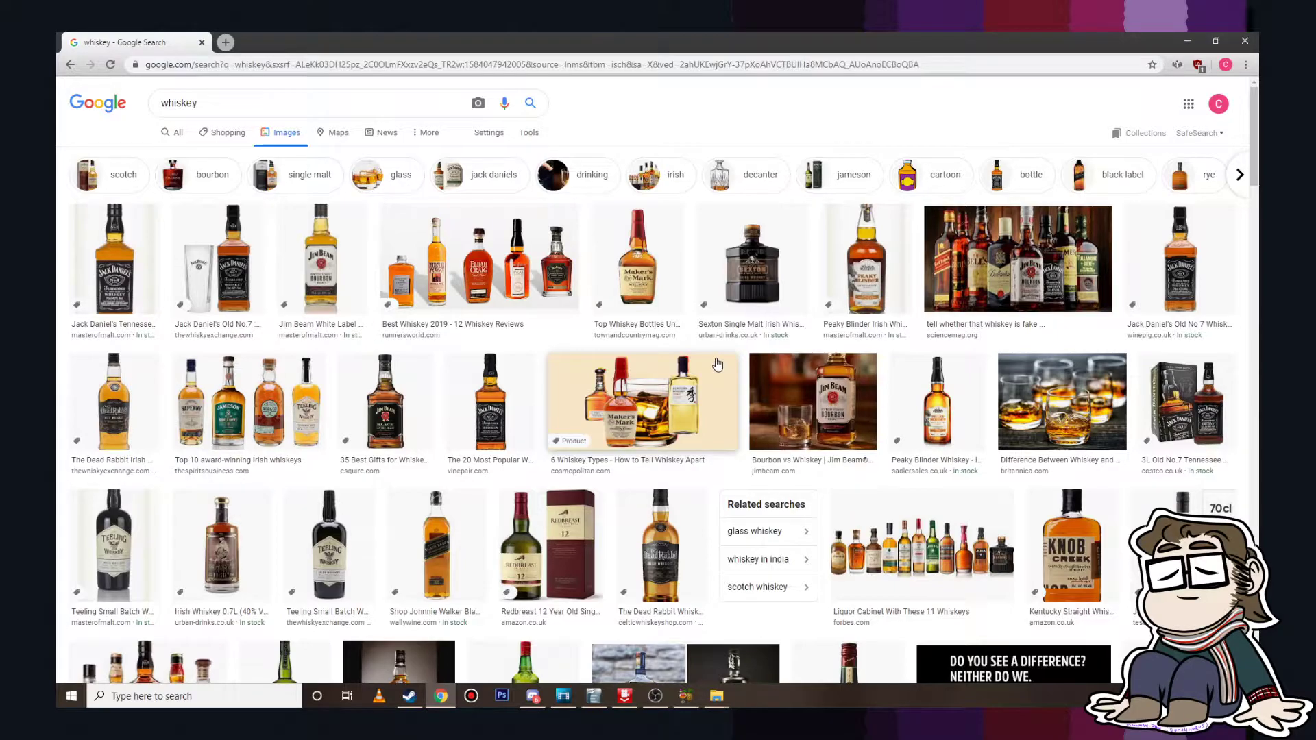
Step: Change the image search to "hand holding whiskey bottle"
{"action": "double_click", "coordinate": [218, 103]}
{"action": "type", "text": "hand hold"}
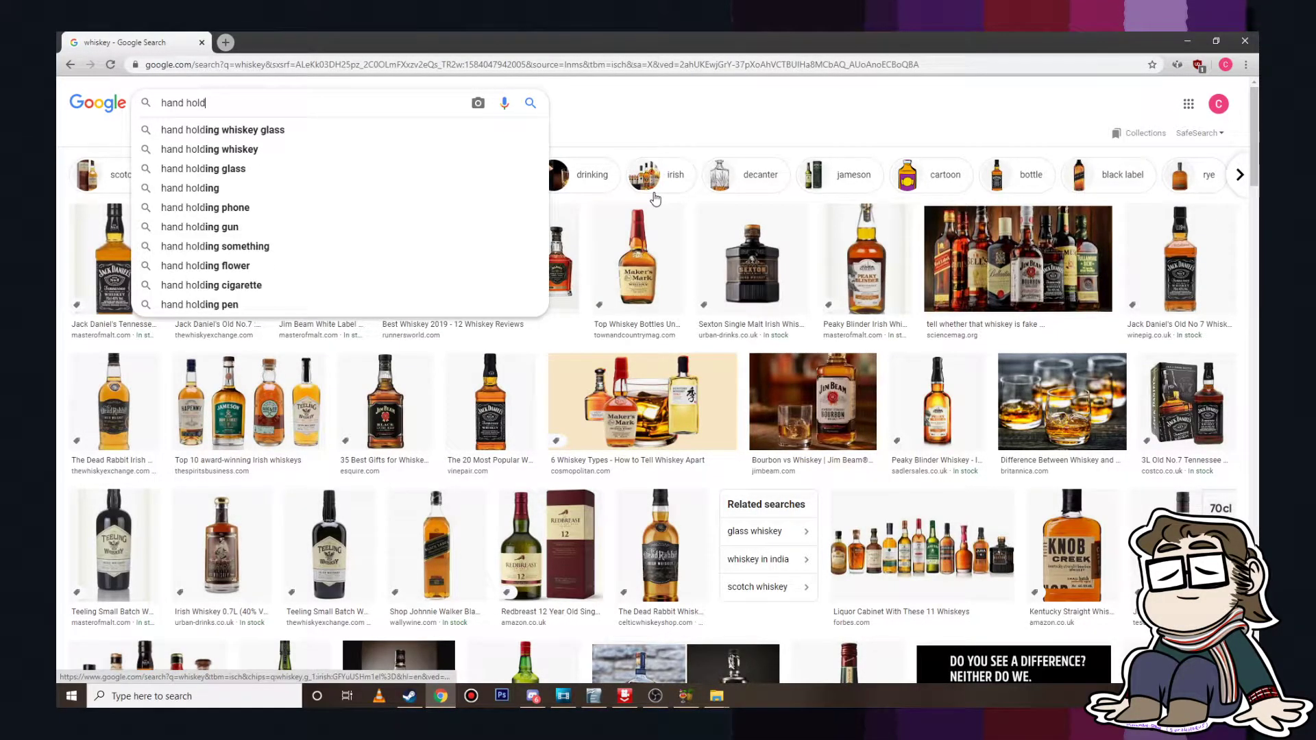
{"action": "type", "text": "ing whis"}
{"action": "key", "text": "BackSpace"}
{"action": "type", "text": "whiskey boy"}
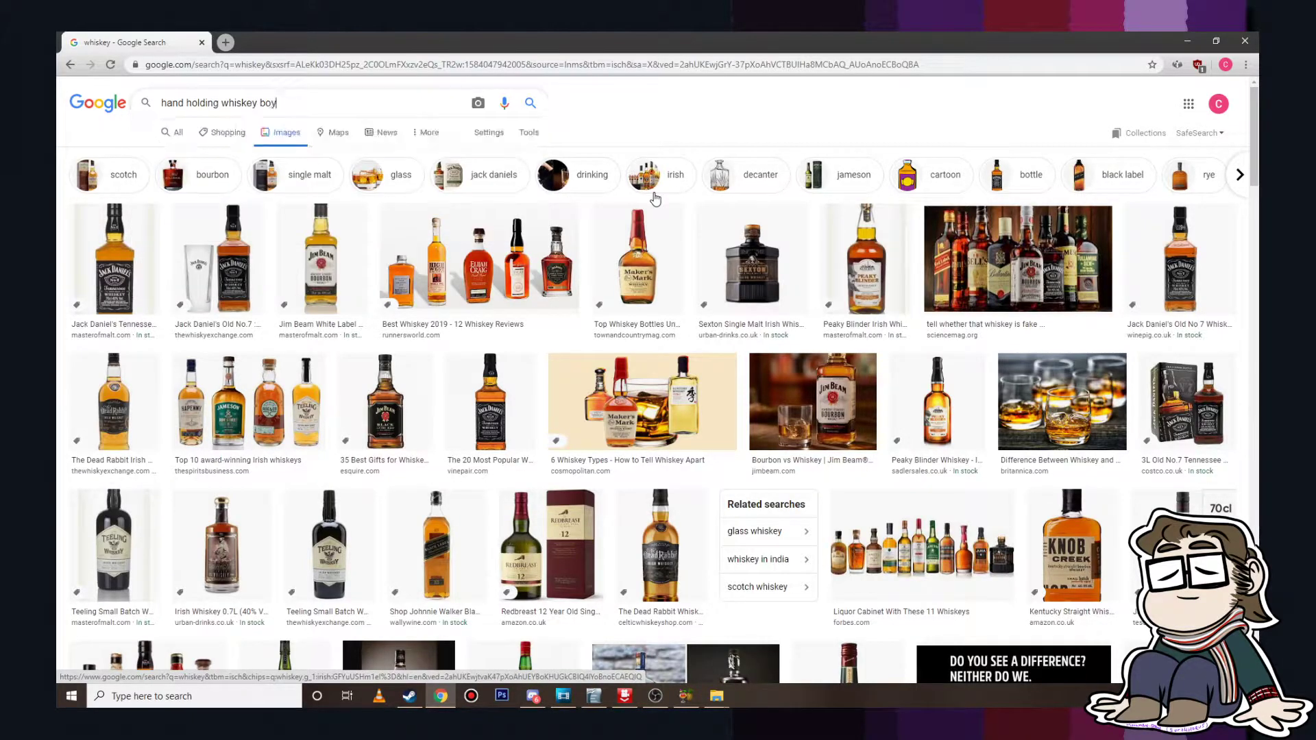
{"action": "key", "text": "BackSpace"}
{"action": "type", "text": "ttle"}
{"action": "key", "text": "Return"}
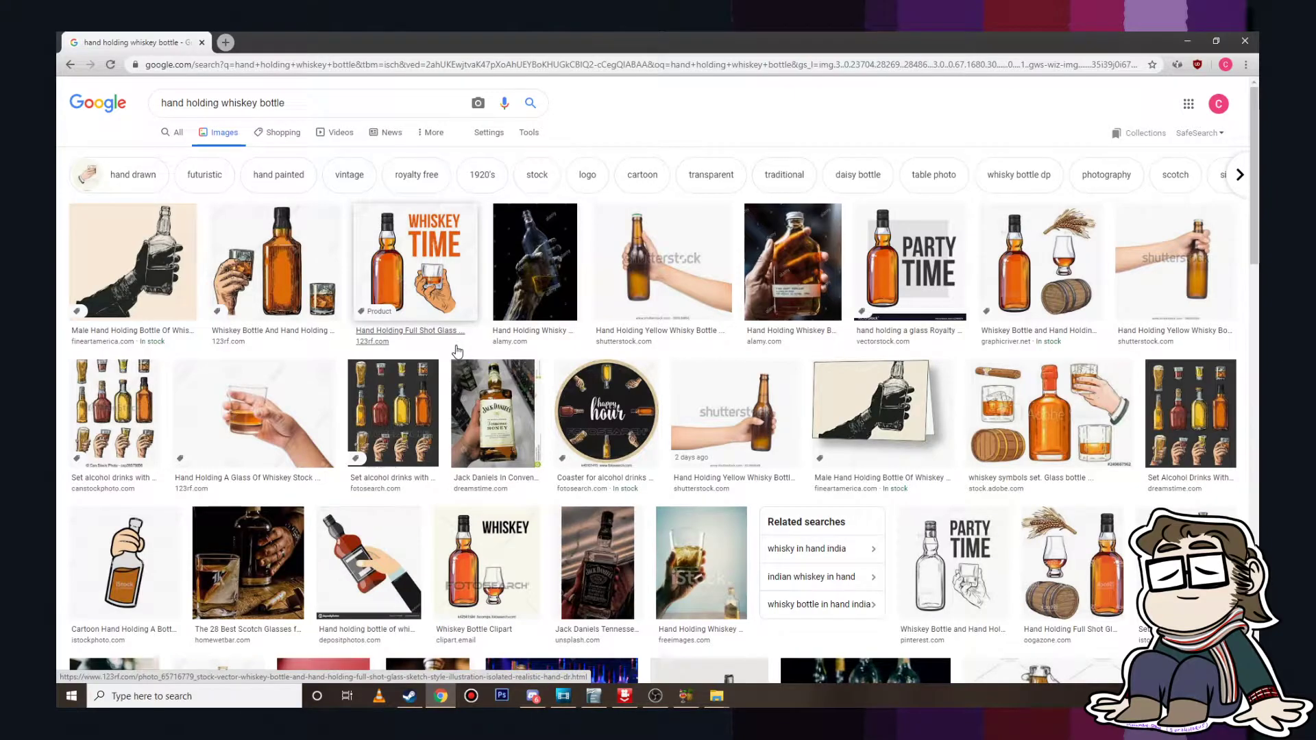
Step: Preview the "Male Hand Holding Bottle Of Whiskey" drawing and compare it with the other image results
{"action": "left_click", "coordinate": [153, 295]}
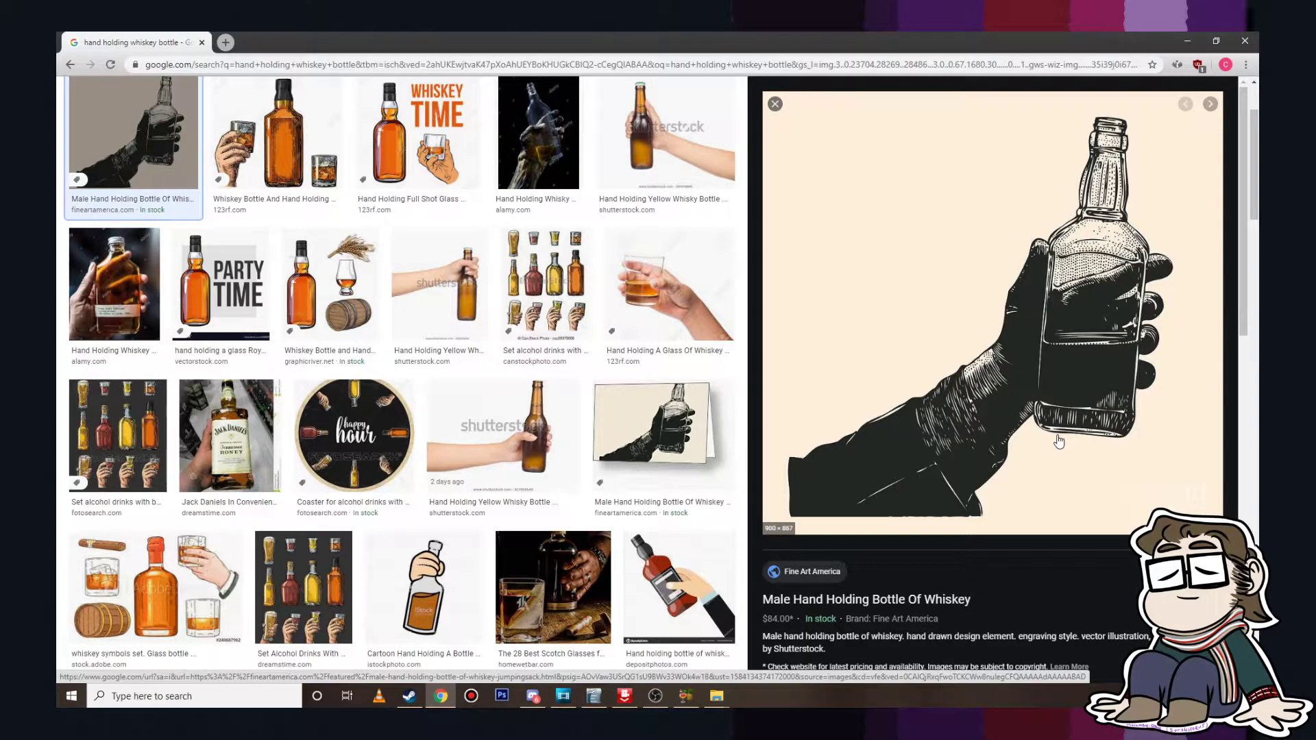
{"action": "scroll", "coordinate": [1028, 432], "scroll_direction": "down", "scroll_amount": 3}
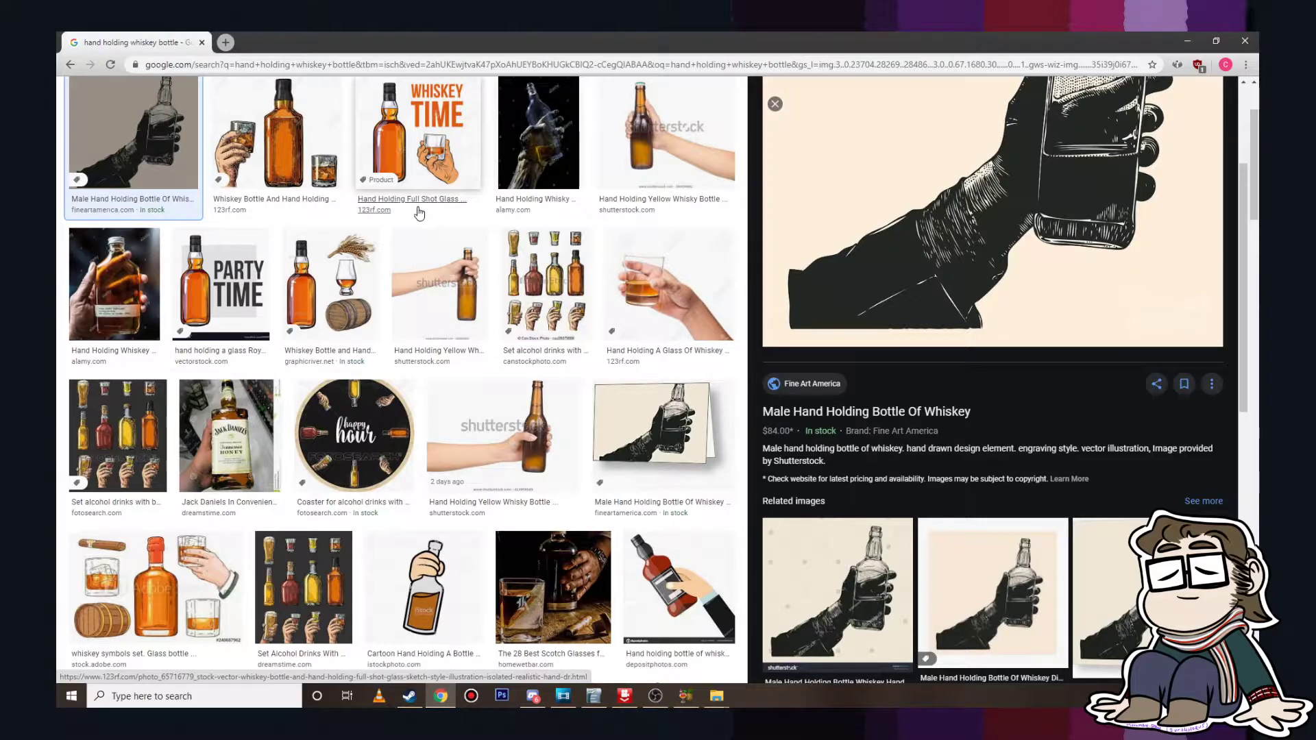
{"action": "scroll", "coordinate": [407, 220], "scroll_direction": "down", "scroll_amount": 4}
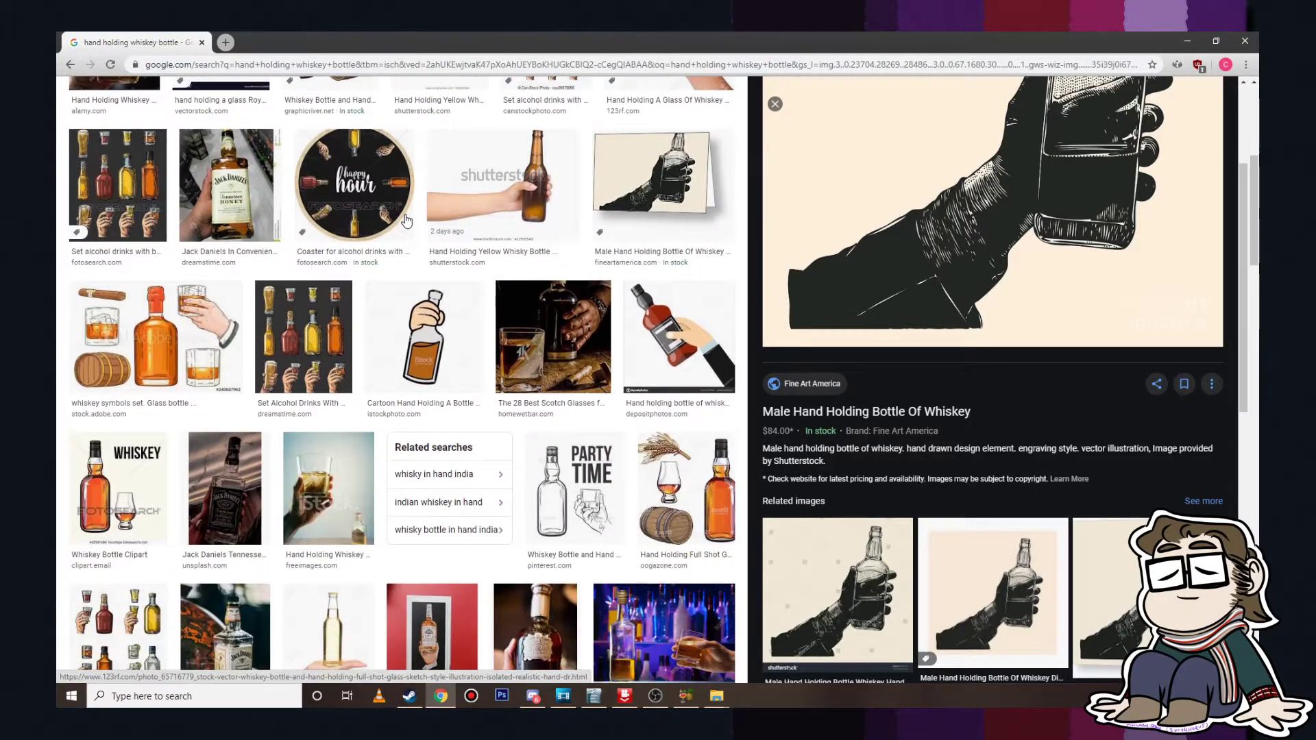
{"action": "scroll", "coordinate": [406, 220], "scroll_direction": "down", "scroll_amount": 4}
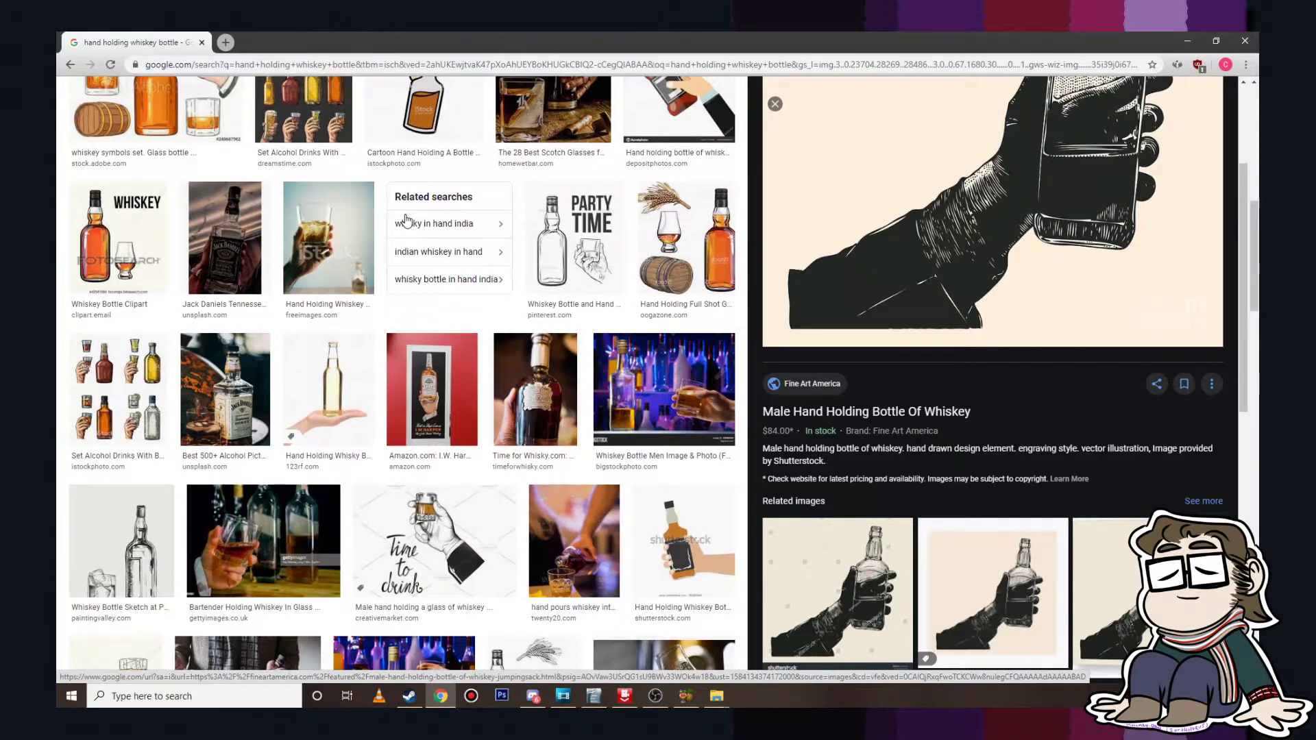
{"action": "scroll", "coordinate": [405, 220], "scroll_direction": "down", "scroll_amount": 5}
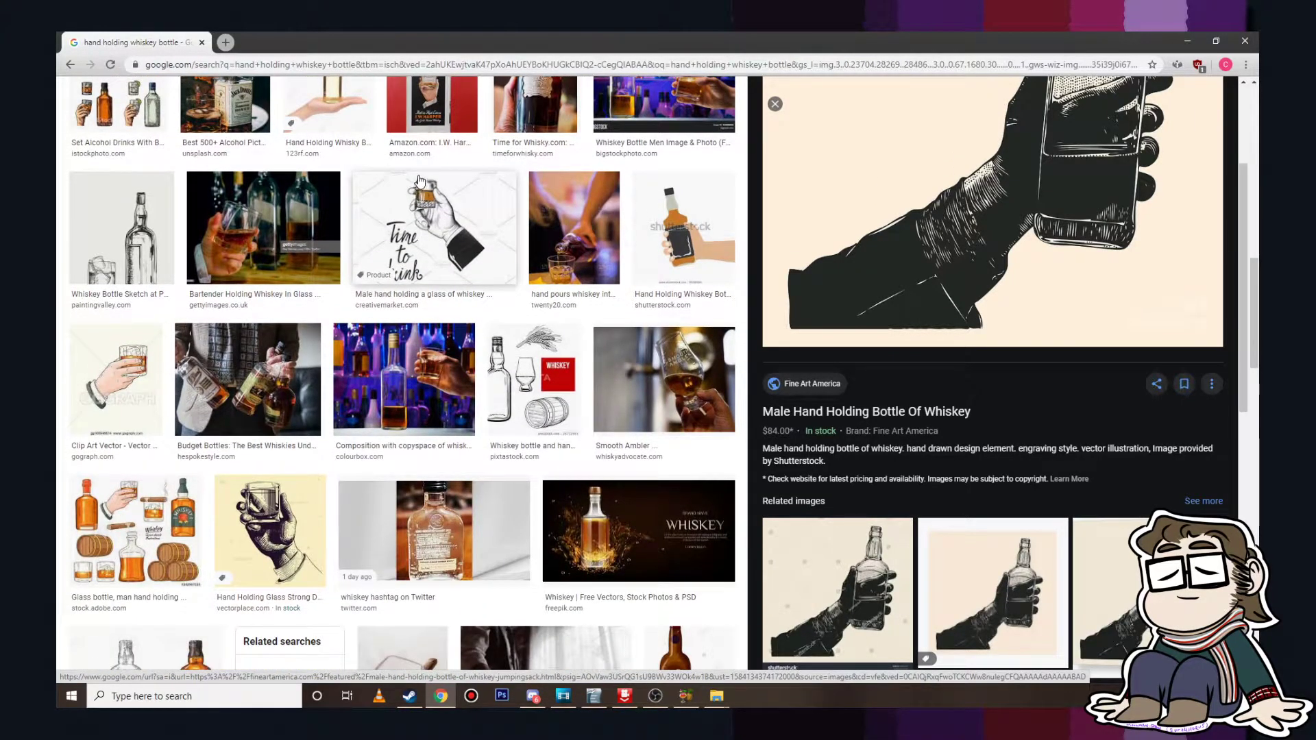
{"action": "scroll", "coordinate": [1072, 271], "scroll_direction": "up", "scroll_amount": 2}
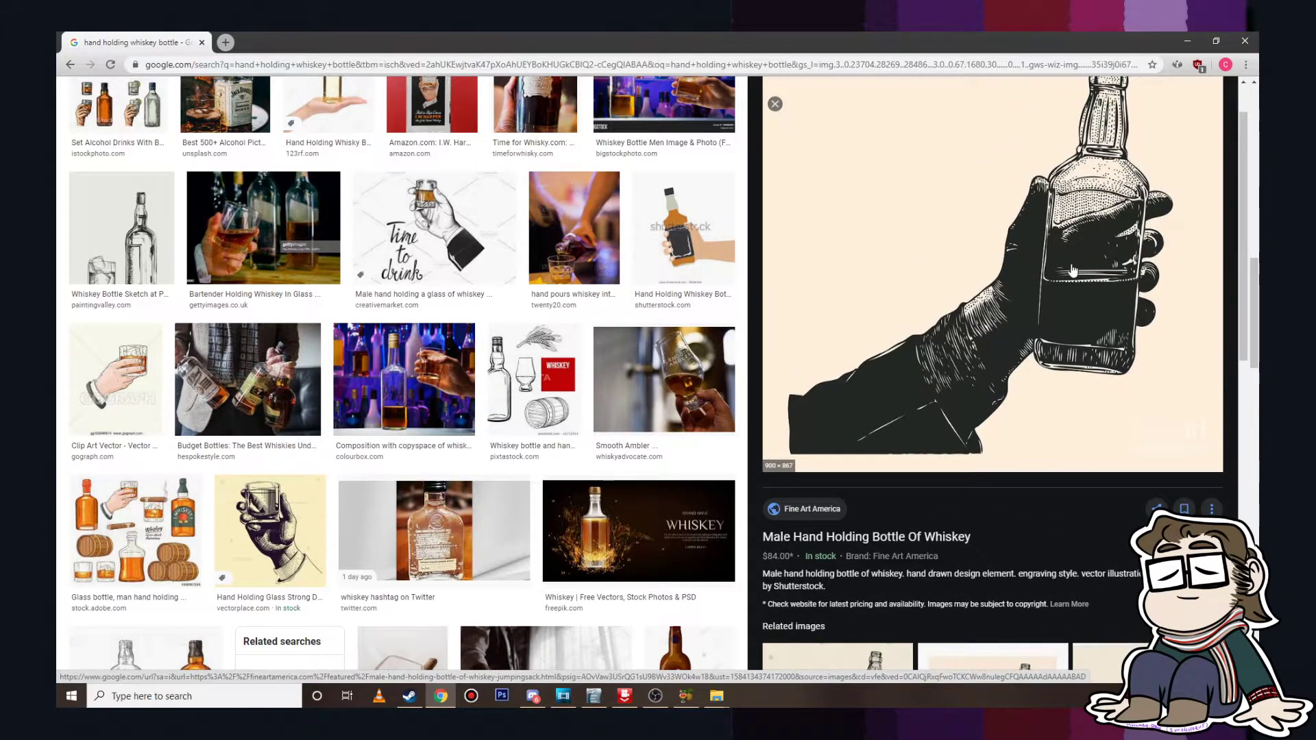
{"action": "scroll", "coordinate": [1073, 270], "scroll_direction": "up", "scroll_amount": 1}
{"action": "scroll", "coordinate": [586, 392], "scroll_direction": "up", "scroll_amount": 10}
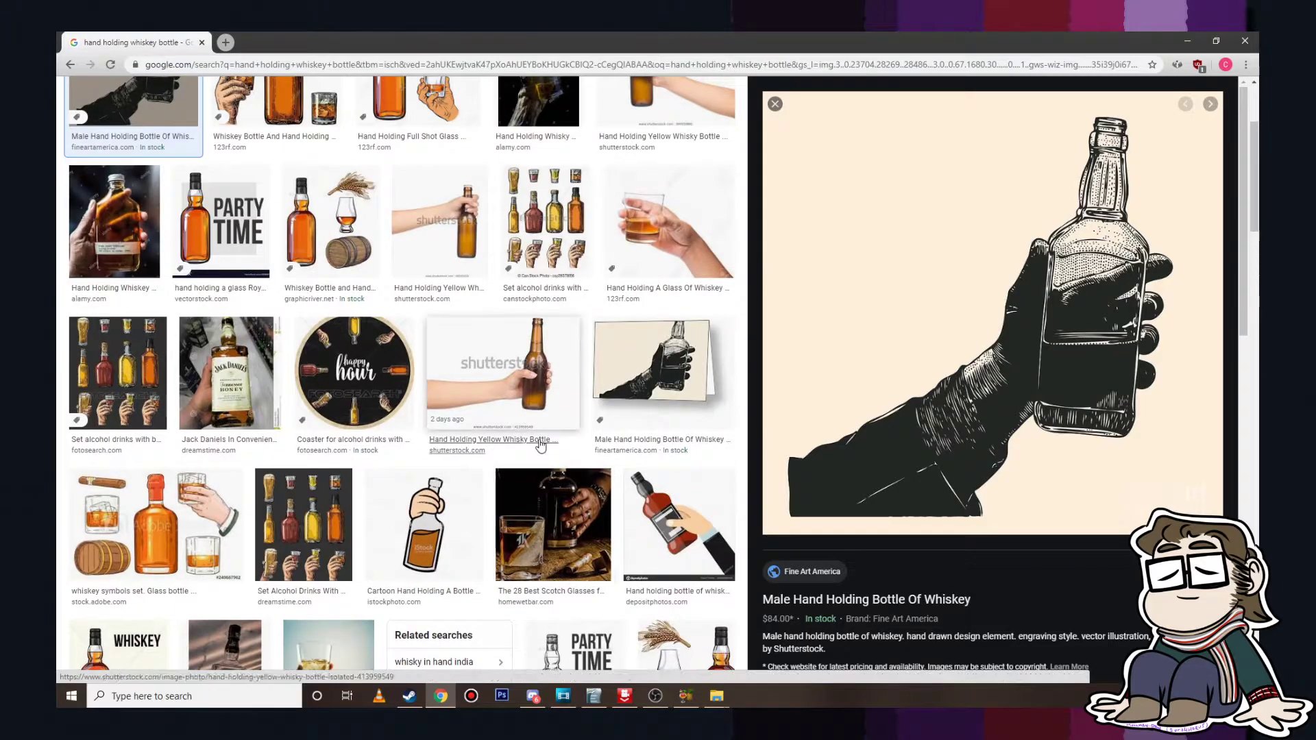
{"action": "scroll", "coordinate": [511, 420], "scroll_direction": "up", "scroll_amount": 3}
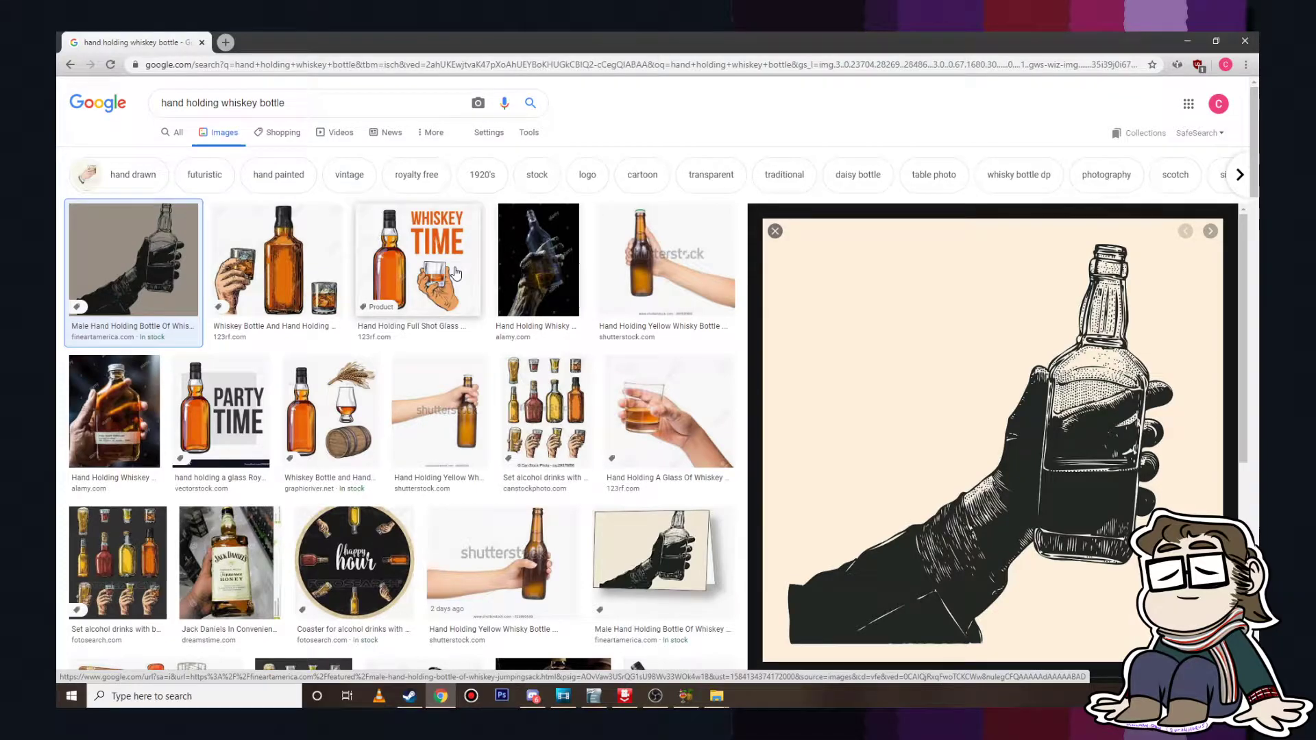
Step: Open the "Whiskey bottle and hand holding glass" engraving from the image results and copy the image
{"action": "left_click", "coordinate": [277, 260]}
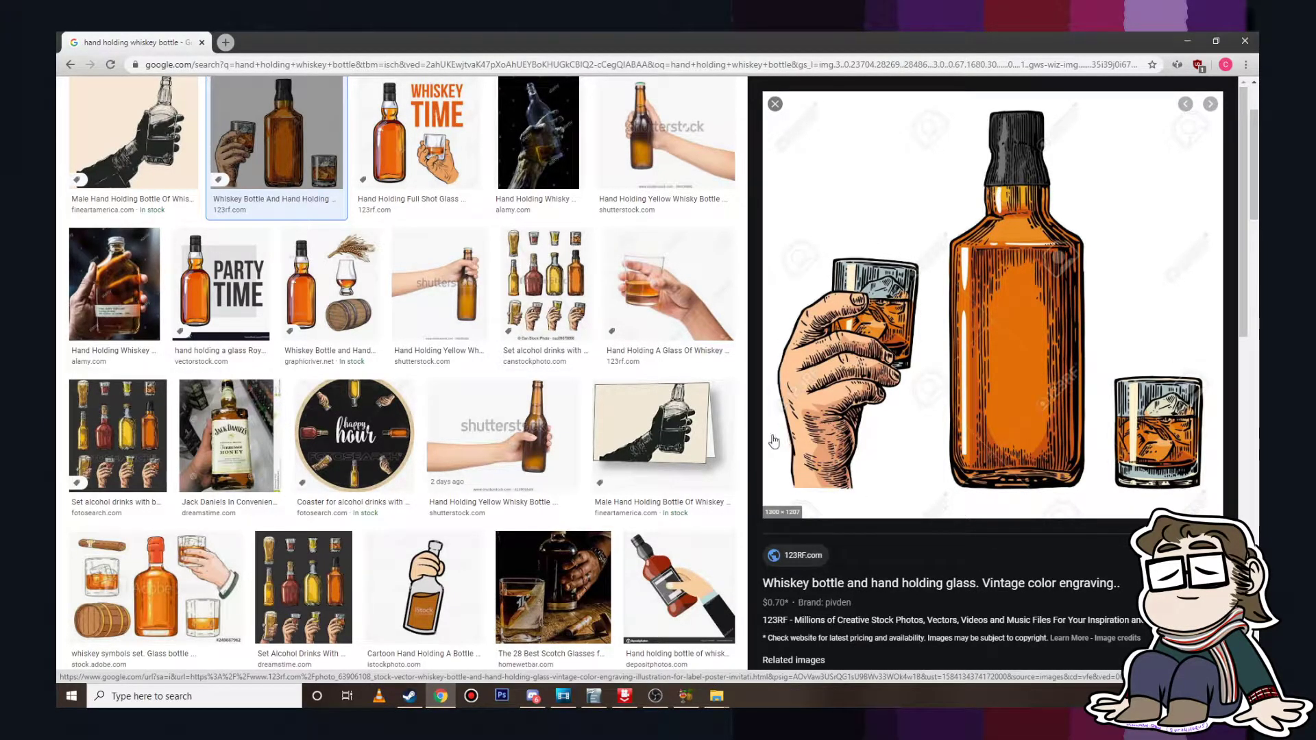
{"action": "right_click", "coordinate": [882, 350]}
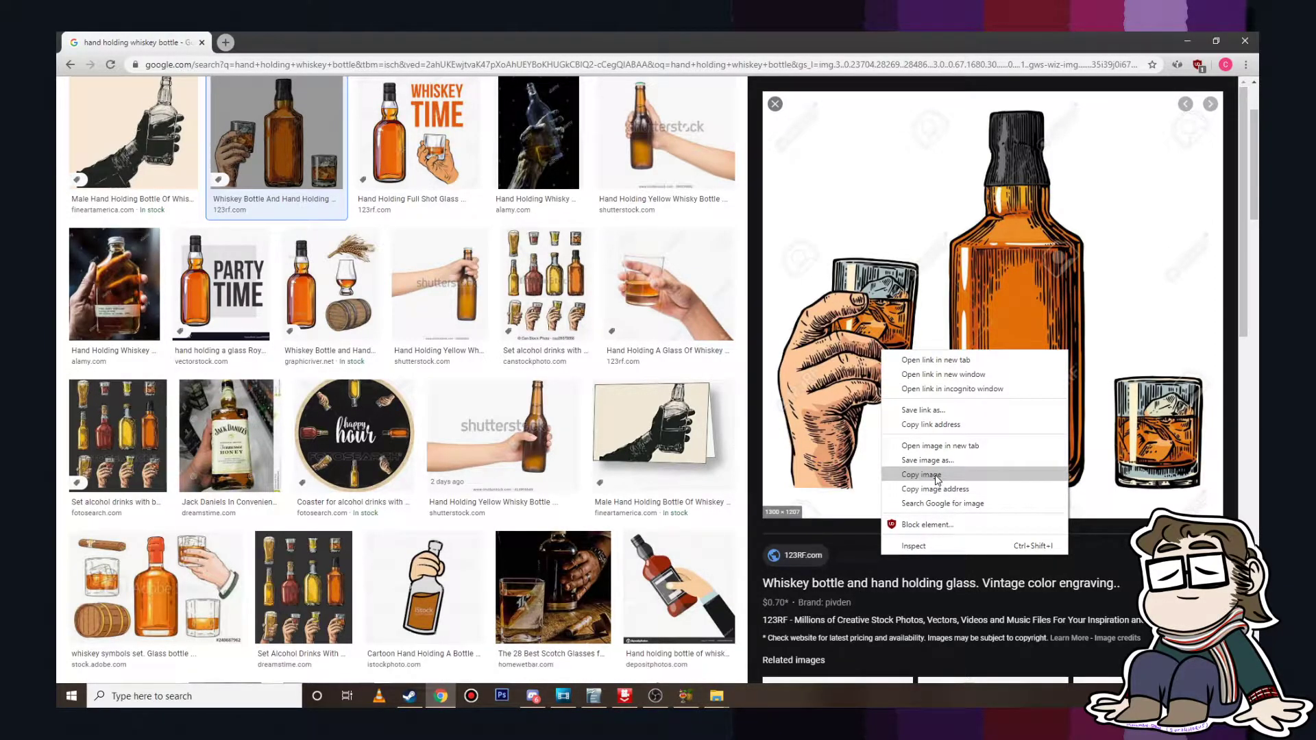
{"action": "left_click", "coordinate": [937, 478]}
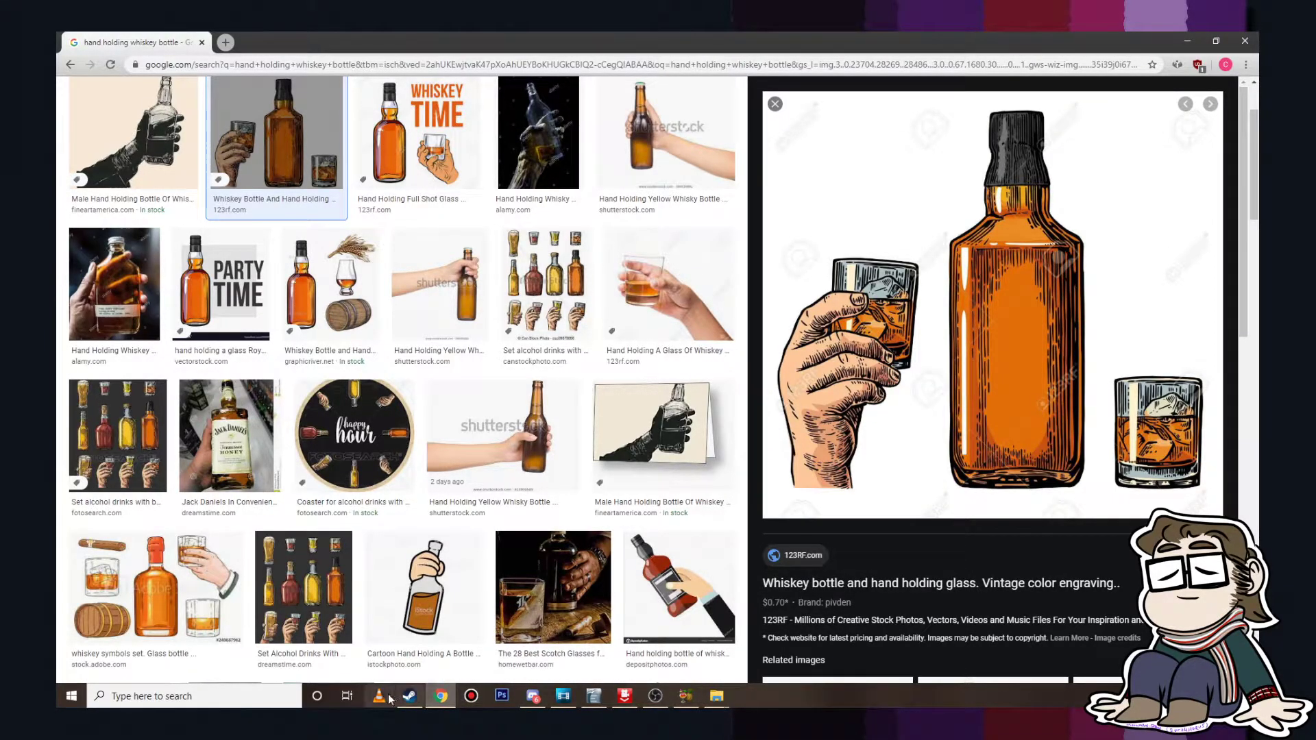
Step: Switch to Photoshop, create a new document at the copied image's size and paste the whiskey engraving into it
{"action": "left_click", "coordinate": [507, 697]}
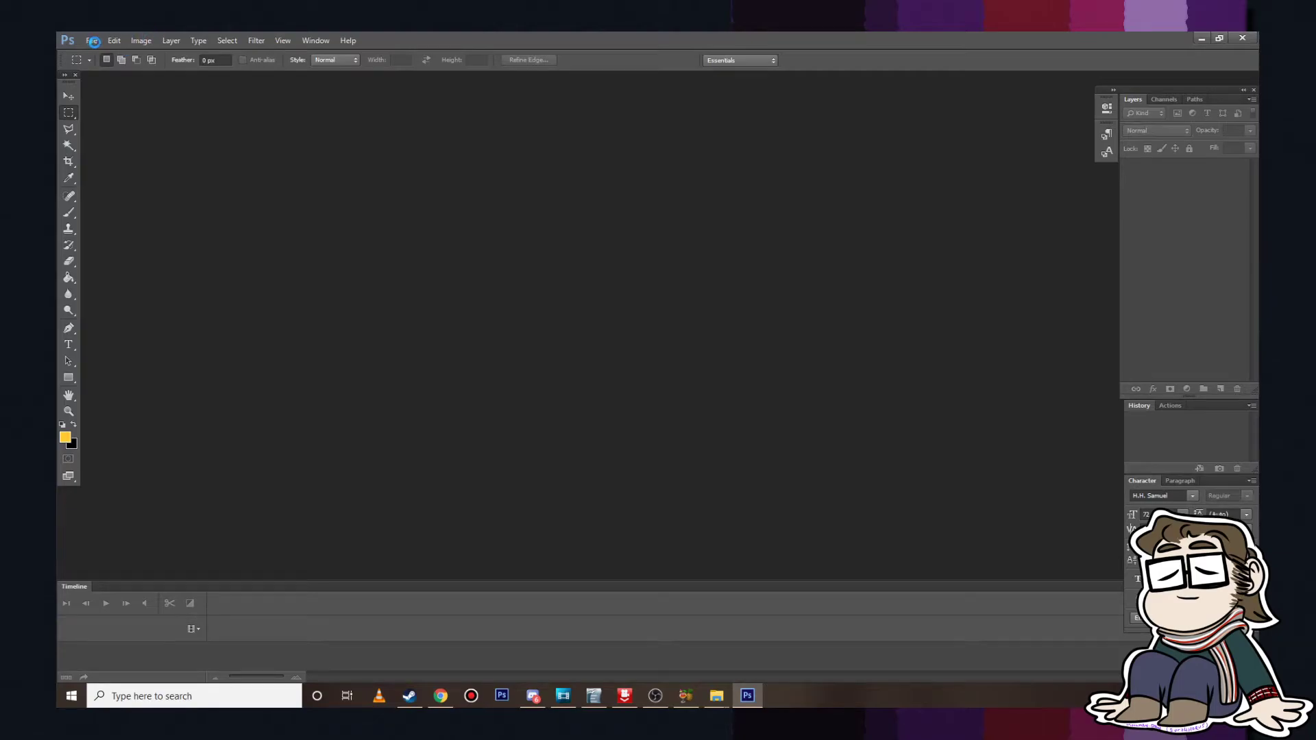
{"action": "left_click", "coordinate": [91, 41]}
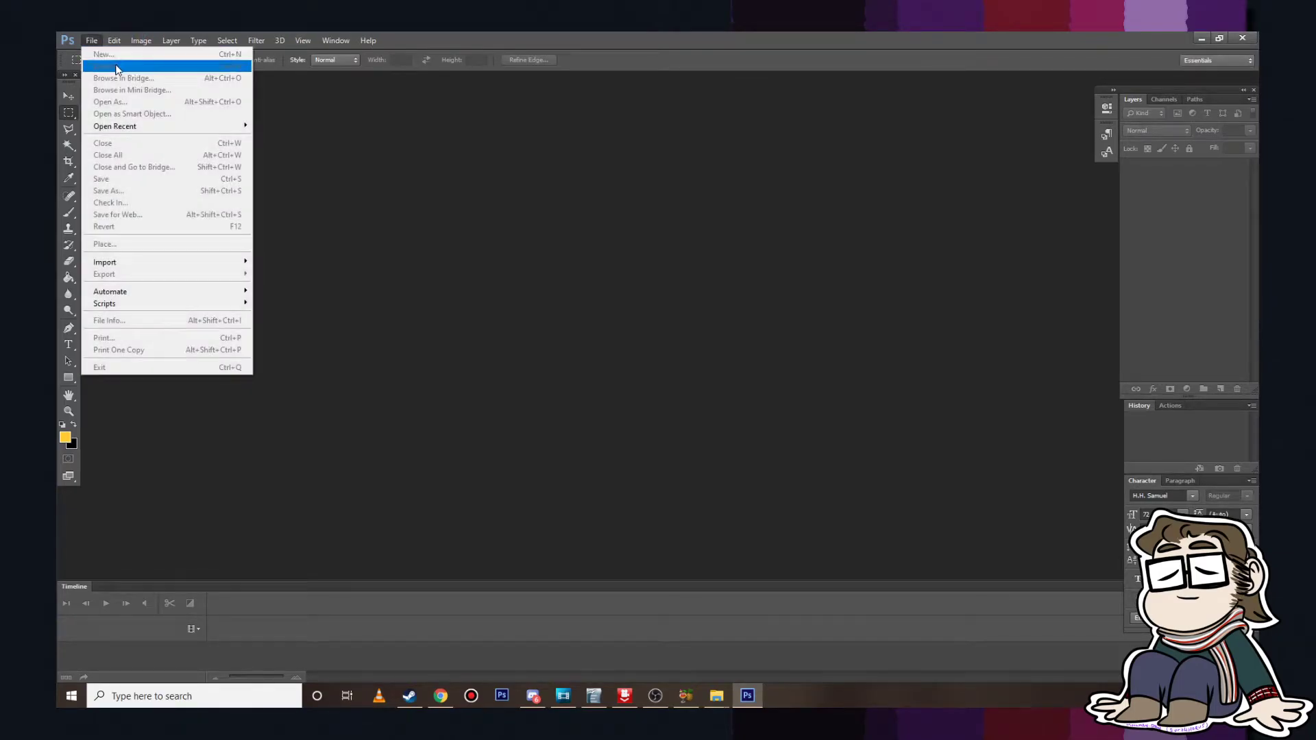
{"action": "left_click", "coordinate": [91, 41]}
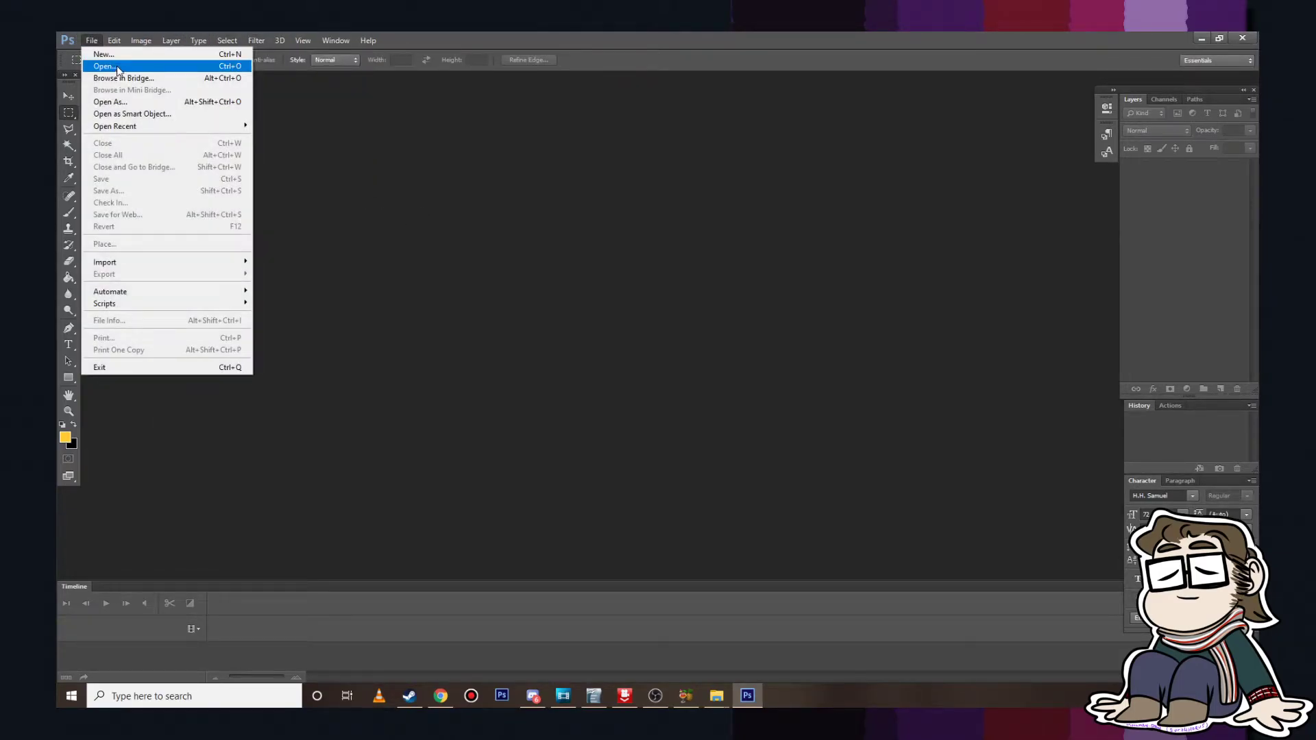
{"action": "left_click", "coordinate": [116, 55]}
{"action": "left_click", "coordinate": [920, 198]}
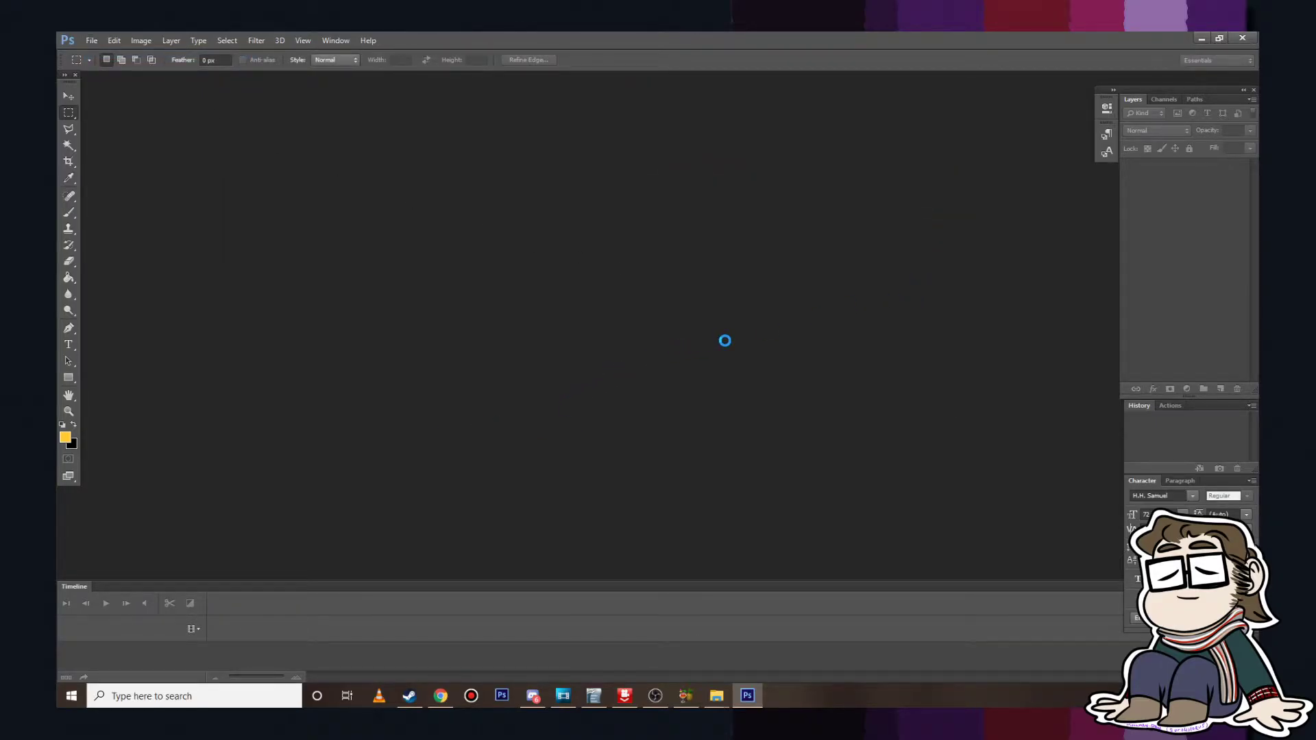
{"action": "key", "text": "ctrl+v"}
{"action": "key", "text": "ctrl+plus"}
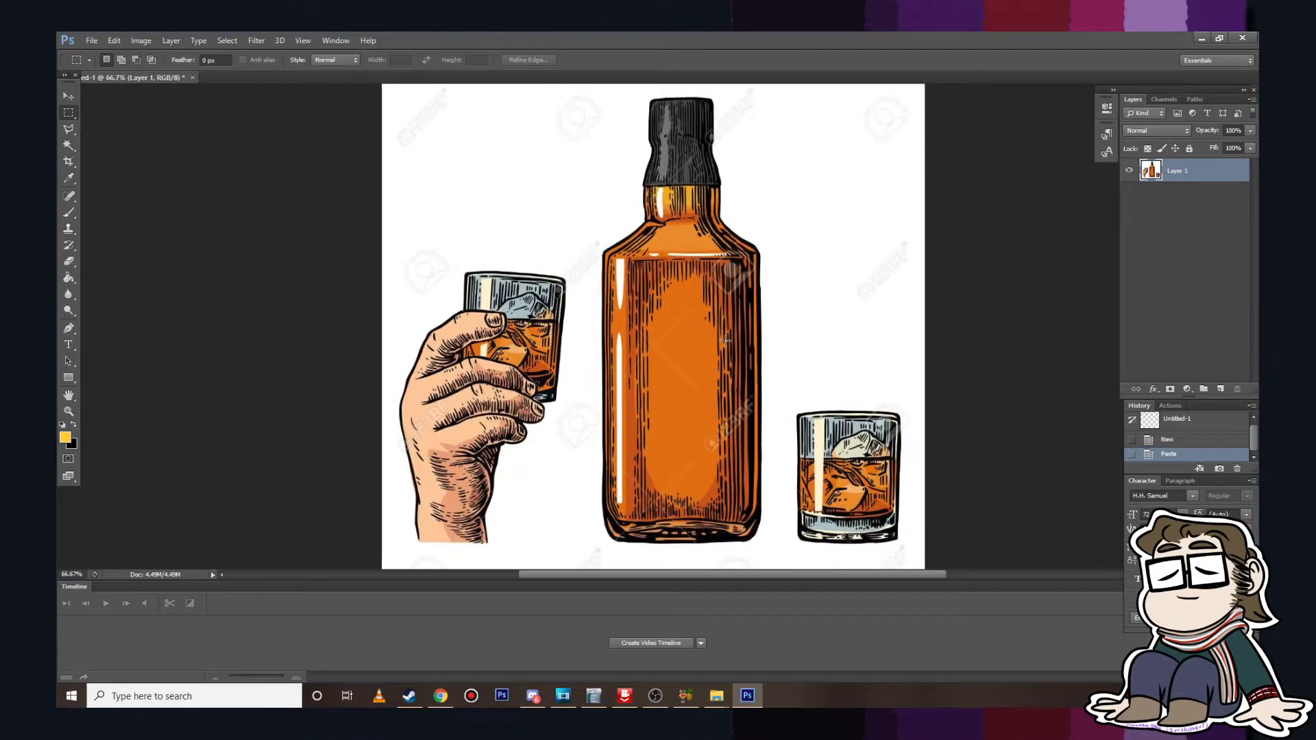
Step: Select the hand holding the whiskey glass with a loose Polygonal Lasso outline, leaving out the bottle and the second glass
{"action": "scroll", "coordinate": [725, 341], "scroll_direction": "down", "scroll_amount": 2}
{"action": "key", "text": "ctrl+plus"}
{"action": "scroll", "coordinate": [582, 370], "scroll_direction": "up", "scroll_amount": 2}
{"action": "scroll", "coordinate": [566, 406], "scroll_direction": "down", "scroll_amount": 4}
{"action": "key", "text": "ctrl+minus"}
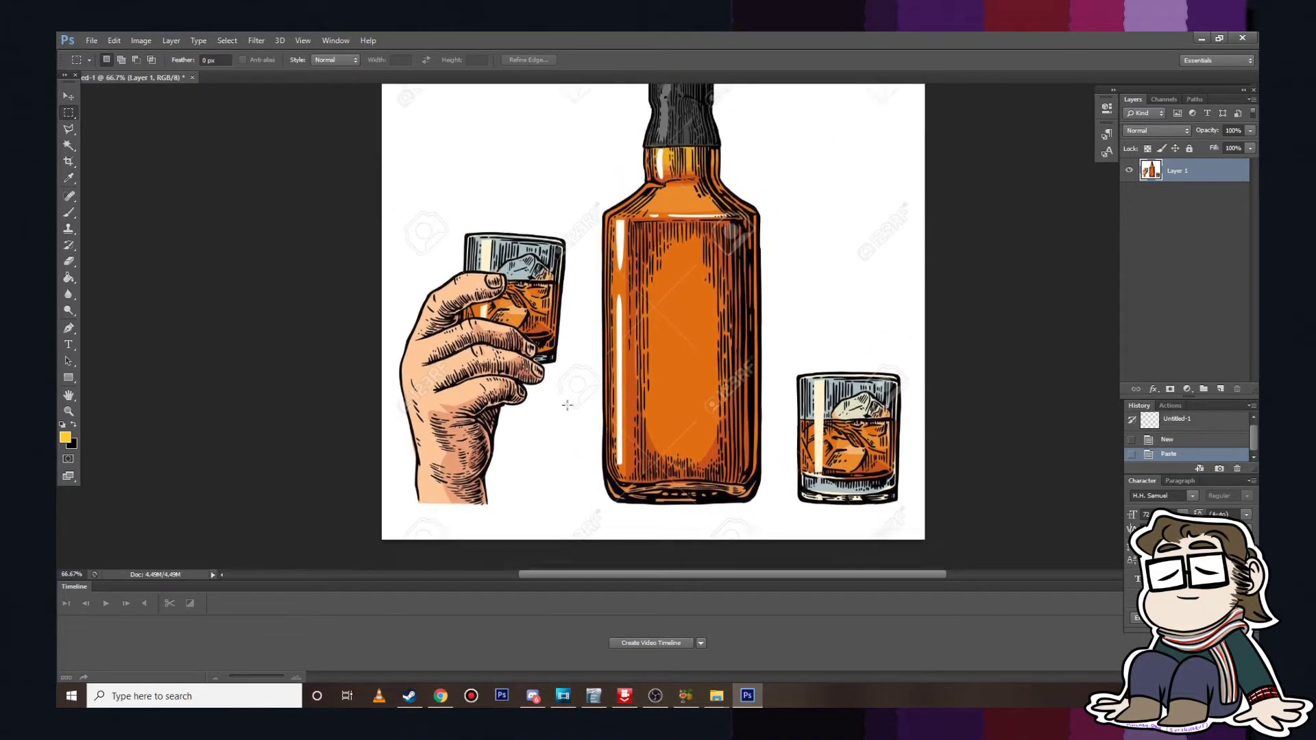
{"action": "scroll", "coordinate": [566, 406], "scroll_direction": "up", "scroll_amount": 2}
{"action": "left_click", "coordinate": [67, 131]}
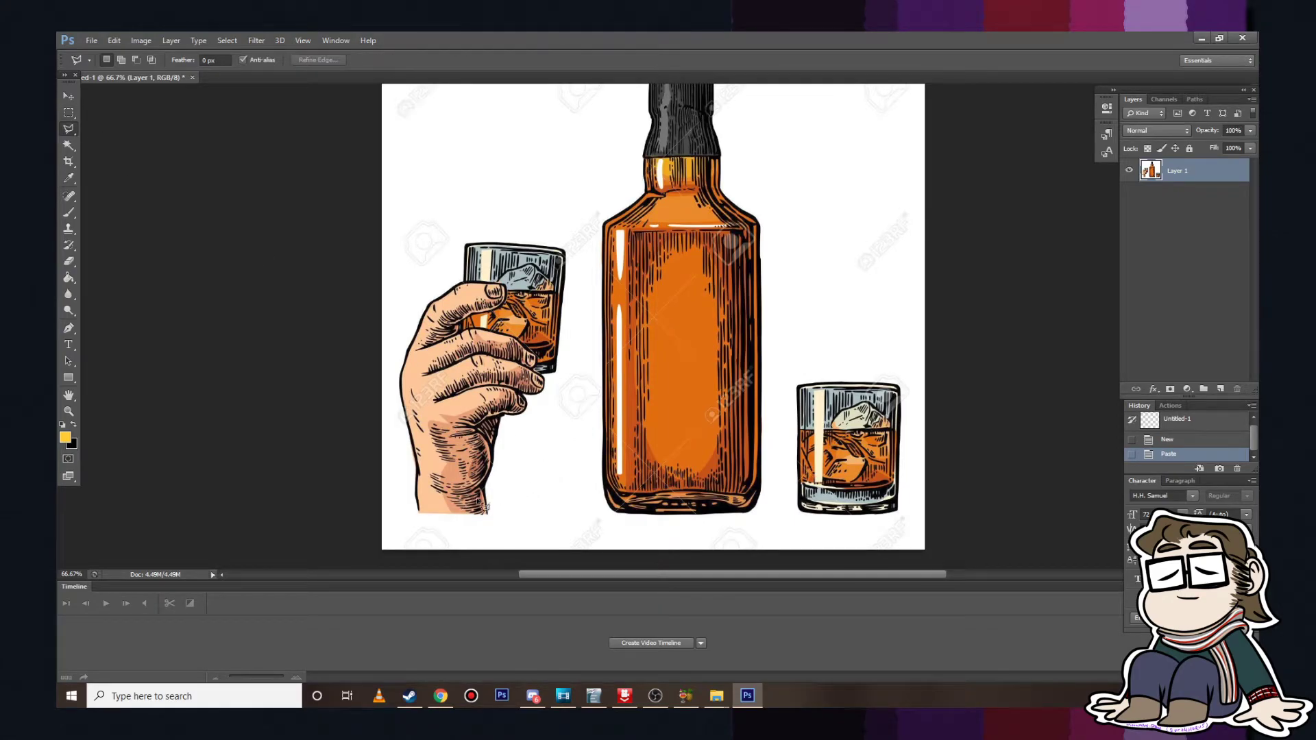
{"action": "left_click", "coordinate": [517, 528]}
{"action": "left_click", "coordinate": [510, 452]}
{"action": "left_click", "coordinate": [574, 370]}
{"action": "left_click", "coordinate": [562, 221]}
{"action": "left_click", "coordinate": [419, 206]}
{"action": "left_click", "coordinate": [389, 246]}
{"action": "left_click", "coordinate": [394, 521]}
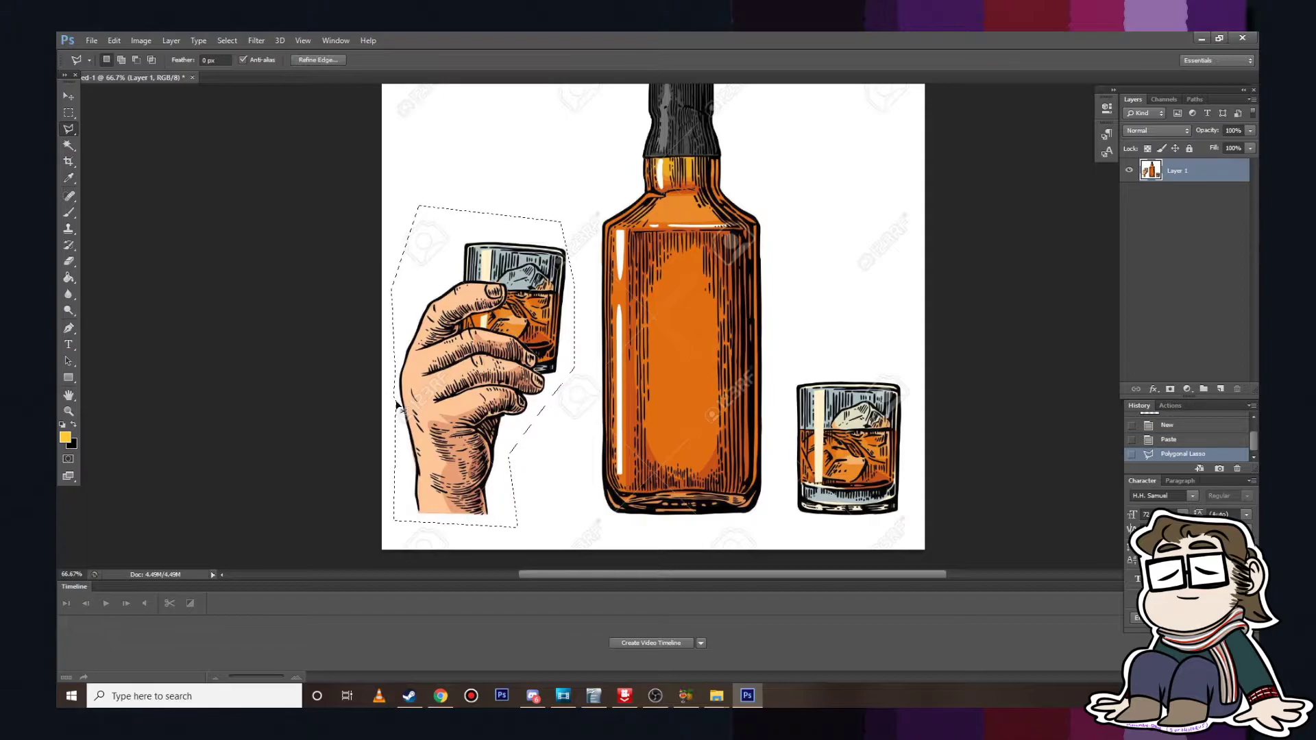
Step: Cut out the selected hand and glass and paste them into a new document of their own
{"action": "key", "text": "ctrl+x"}
{"action": "left_click", "coordinate": [91, 40]}
{"action": "left_click", "coordinate": [107, 55]}
{"action": "left_click", "coordinate": [914, 195]}
{"action": "key", "text": "ctrl+v"}
{"action": "key", "text": "ctrl+plus"}
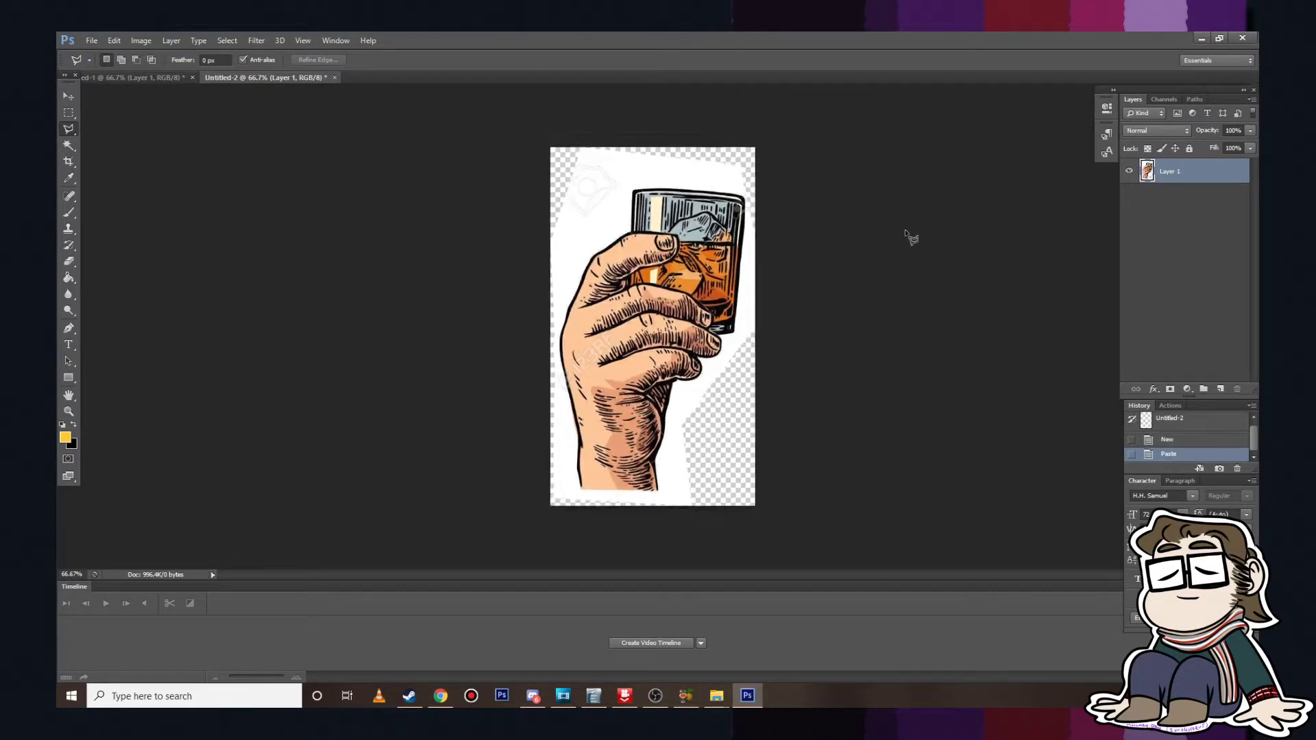
Step: Delete the white background around the hand and glass with the Magic Wand, and clear the selection
{"action": "key", "text": "w"}
{"action": "left_click", "coordinate": [706, 134]}
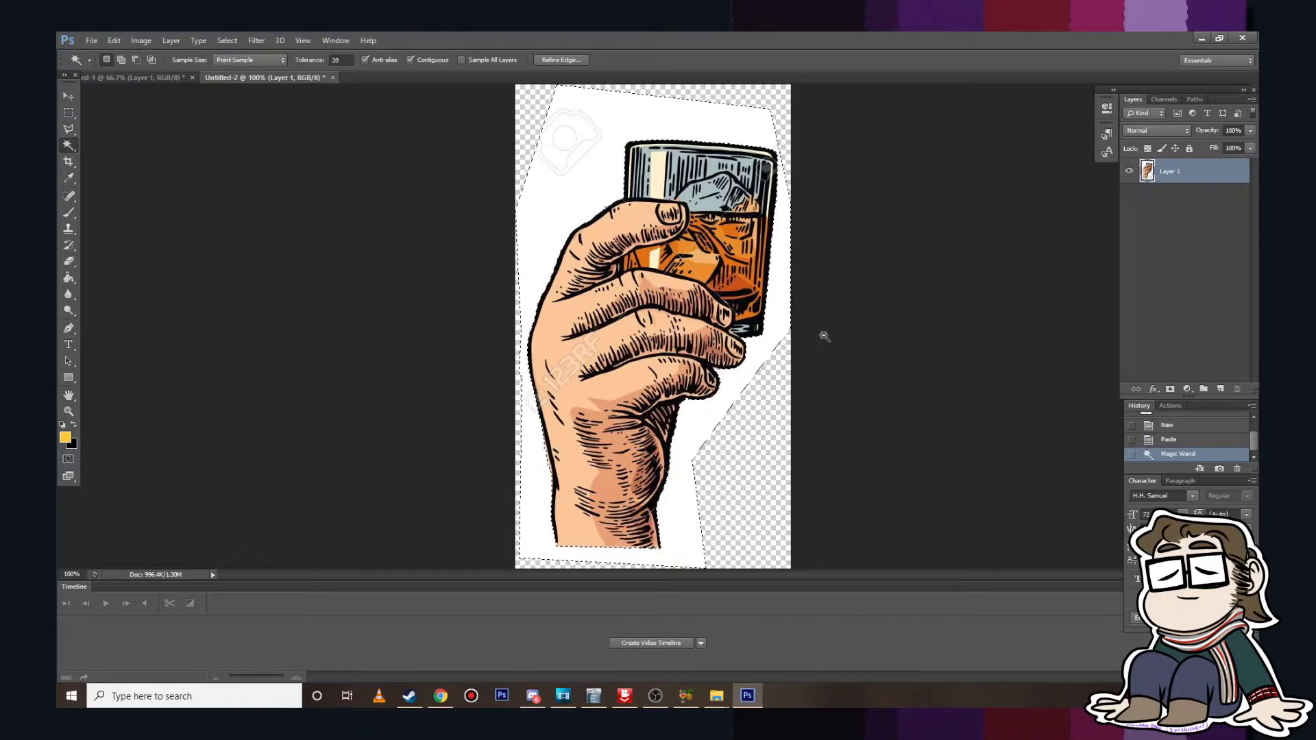
{"action": "key", "text": "Delete"}
{"action": "key", "text": "ctrl+d"}
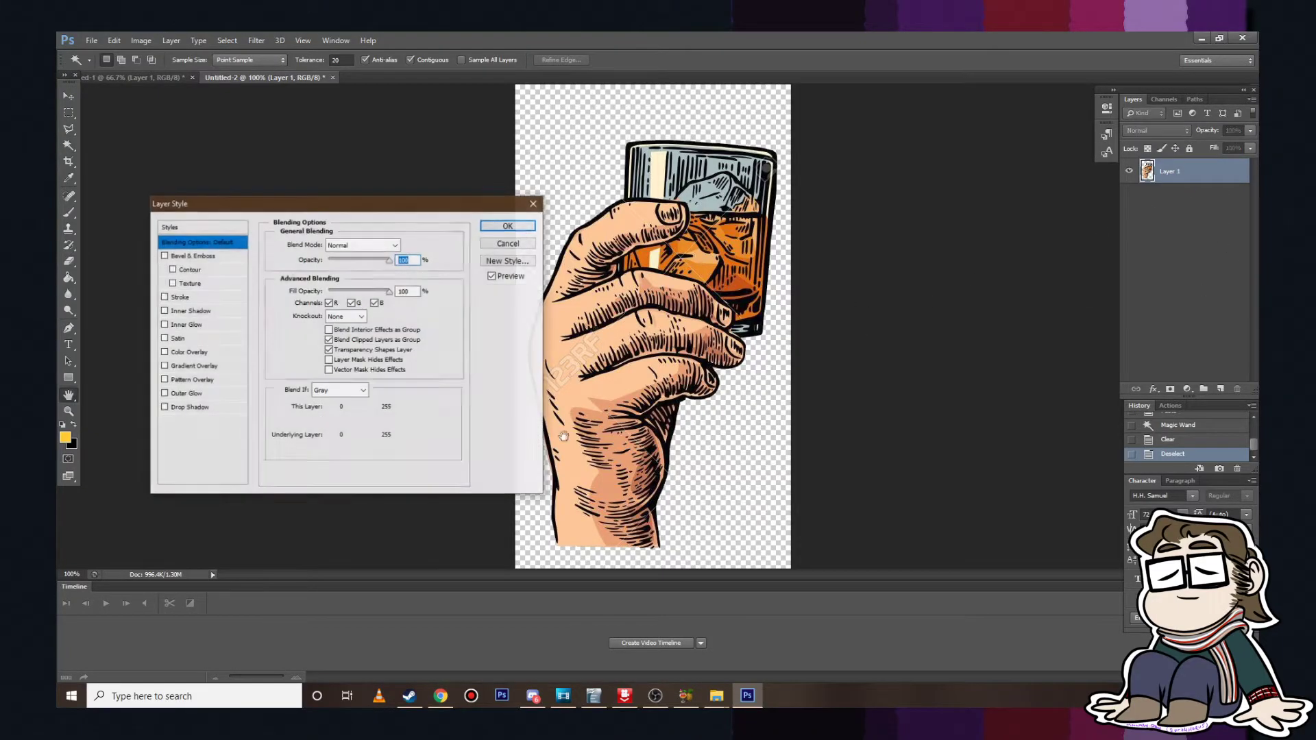
Step: Add a drop shadow to the hand layer with 49% opacity, 23 px distance and a softened size
{"action": "left_click", "coordinate": [164, 407]}
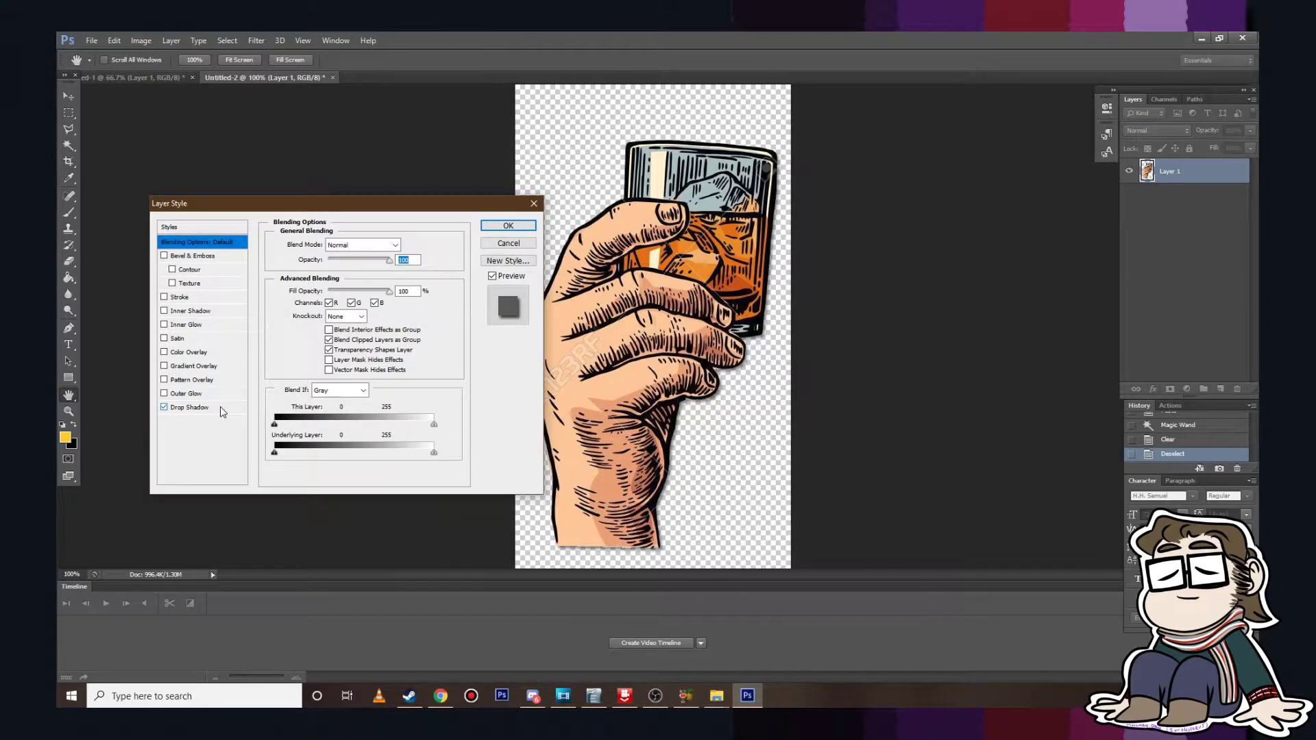
{"action": "left_click", "coordinate": [189, 407]}
{"action": "left_click_drag", "start_coordinate": [321, 299], "coordinate": [349, 262]}
{"action": "left_click_drag", "start_coordinate": [322, 326], "coordinate": [332, 330]}
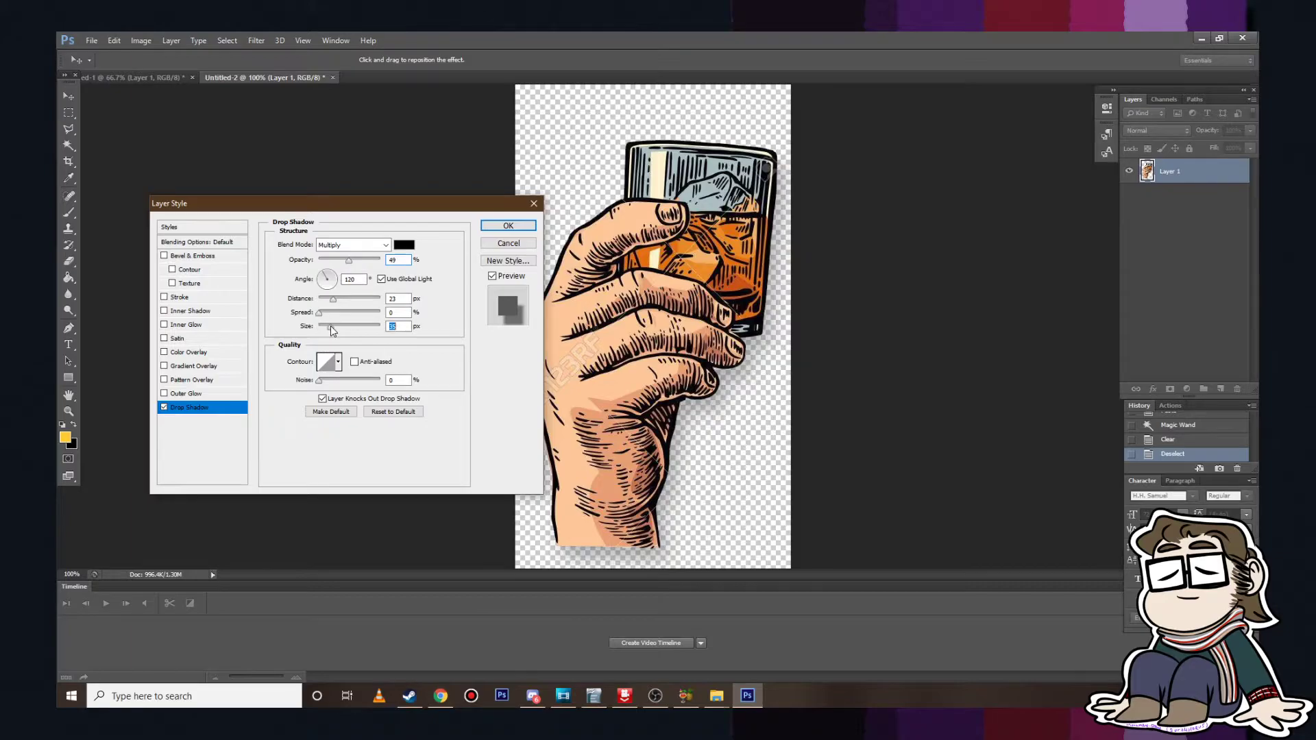
{"action": "left_click", "coordinate": [507, 226]}
Step: Enlarge the canvas to 600 by 900 pixels around the hand and glass
{"action": "left_click", "coordinate": [141, 40]}
{"action": "left_click", "coordinate": [159, 142]}
{"action": "left_click", "coordinate": [694, 263]}
{"action": "left_click", "coordinate": [685, 287]}
{"action": "type", "text": "600"}
{"action": "key", "text": "Tab"}
{"action": "key", "text": "Return"}
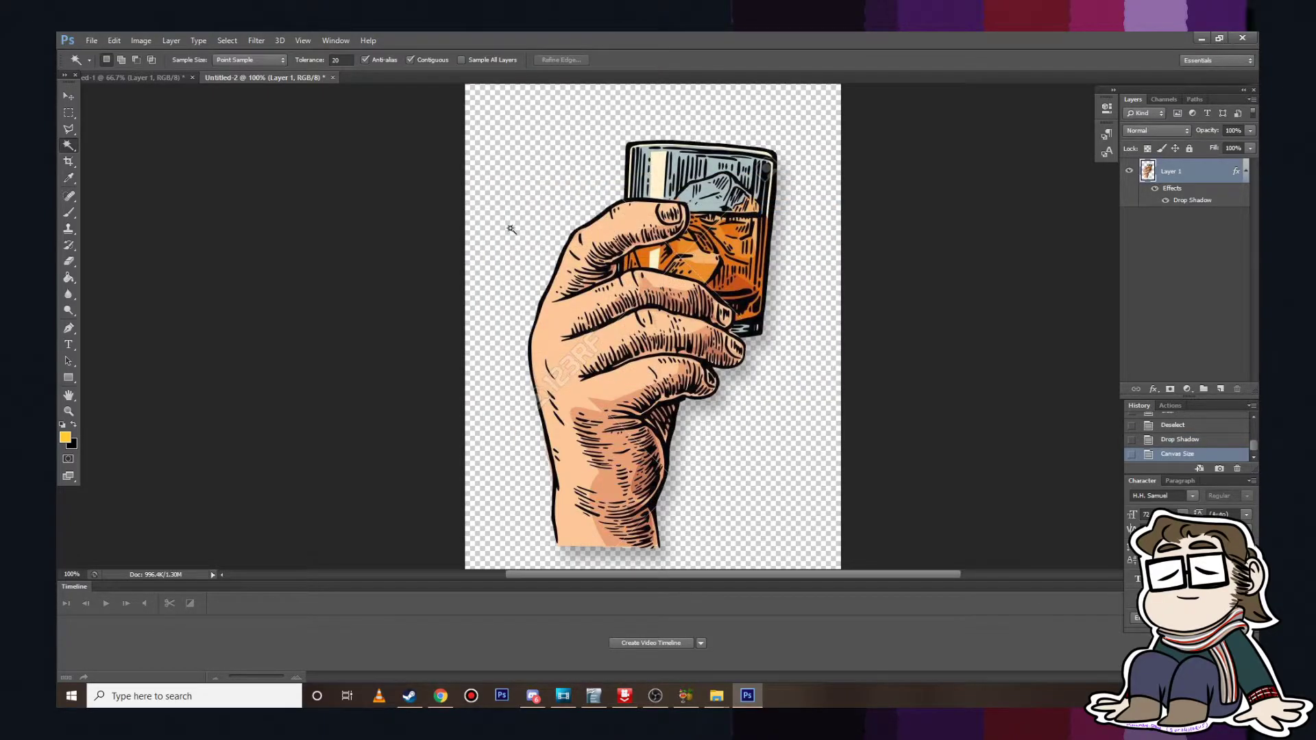
Step: Start saving the hand picture as a new file in PNG format
{"action": "left_click", "coordinate": [91, 40]}
{"action": "left_click", "coordinate": [123, 191]}
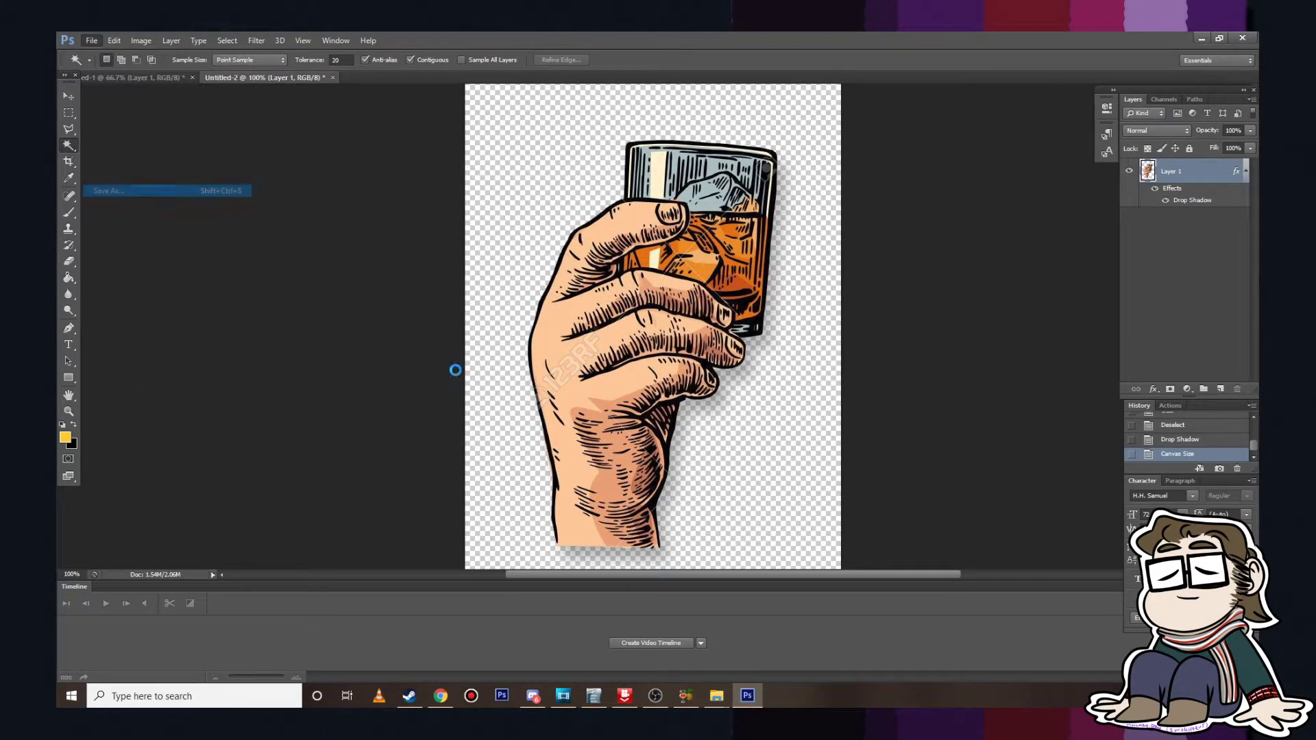
{"action": "left_click", "coordinate": [960, 413]}
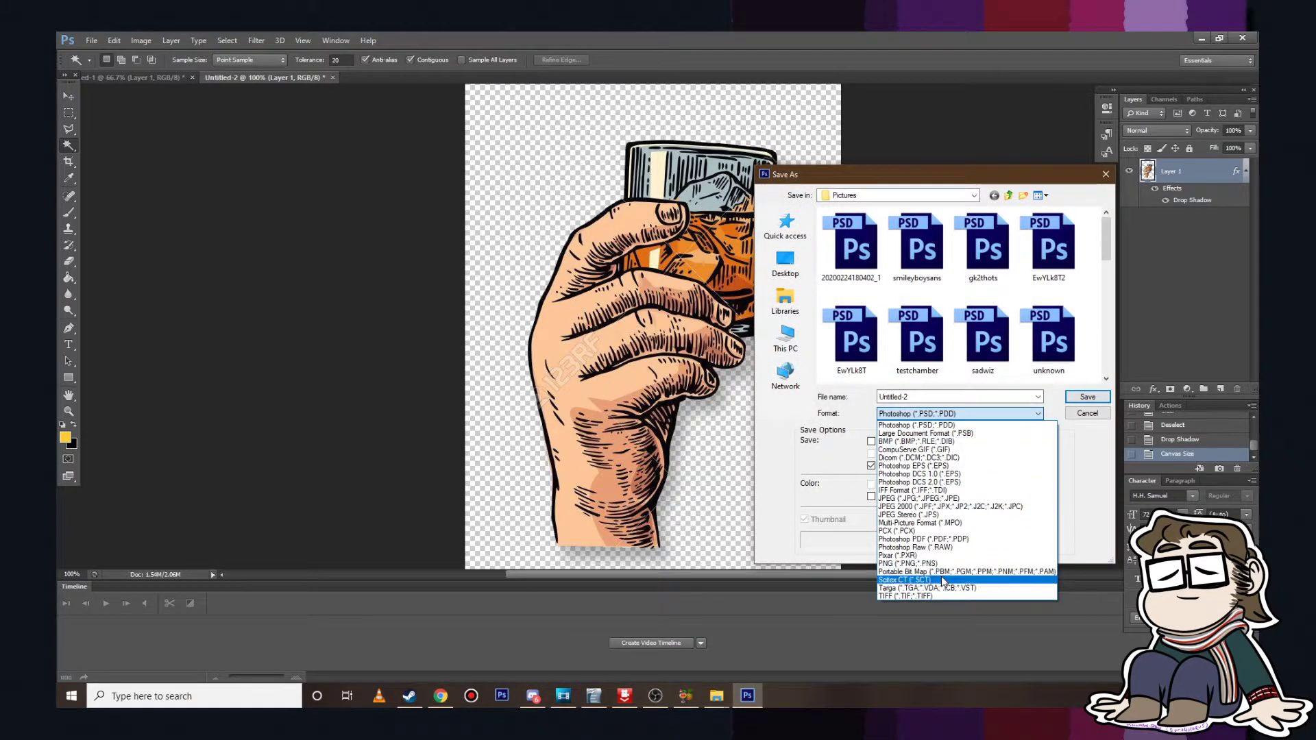
{"action": "left_click", "coordinate": [919, 579]}
Step: Browse on External 1 (G:) through the Videos and Reviews image folders to Season 5 as the save location
{"action": "left_click", "coordinate": [786, 338]}
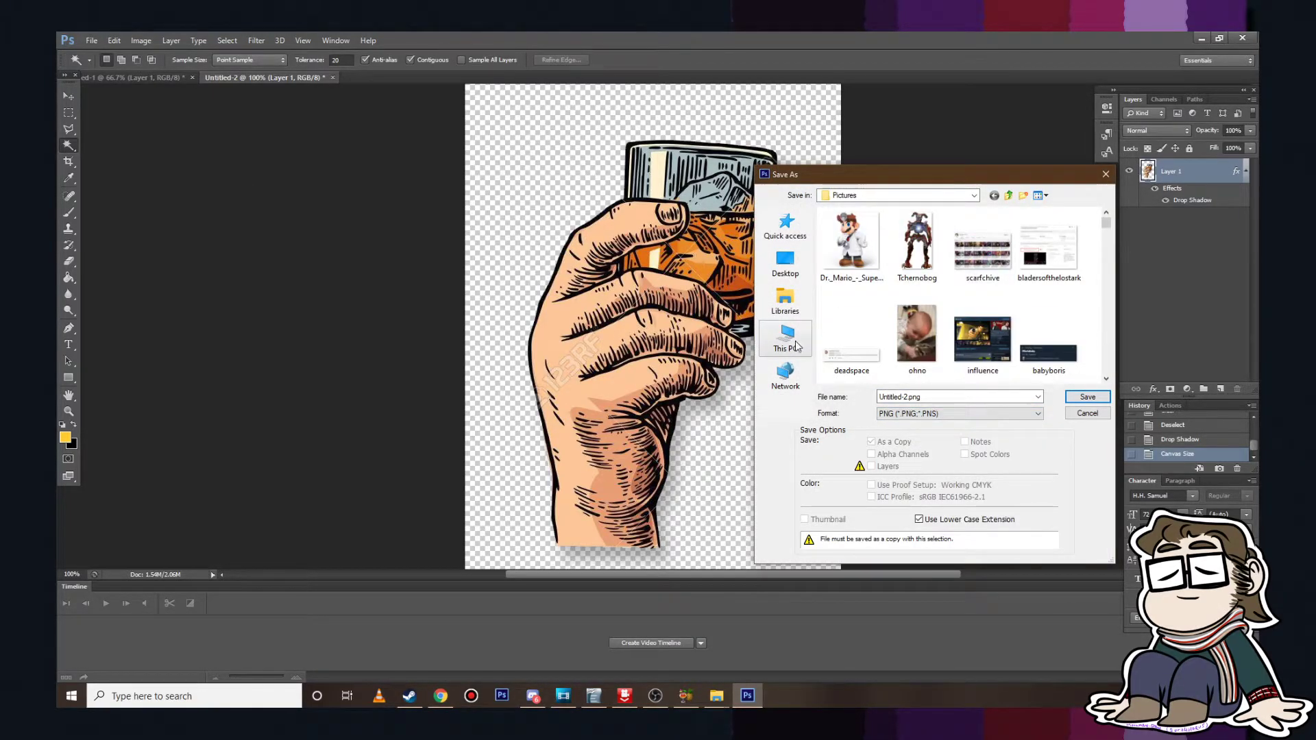
{"action": "scroll", "coordinate": [963, 348], "scroll_direction": "down", "scroll_amount": 1}
{"action": "double_click", "coordinate": [963, 343]}
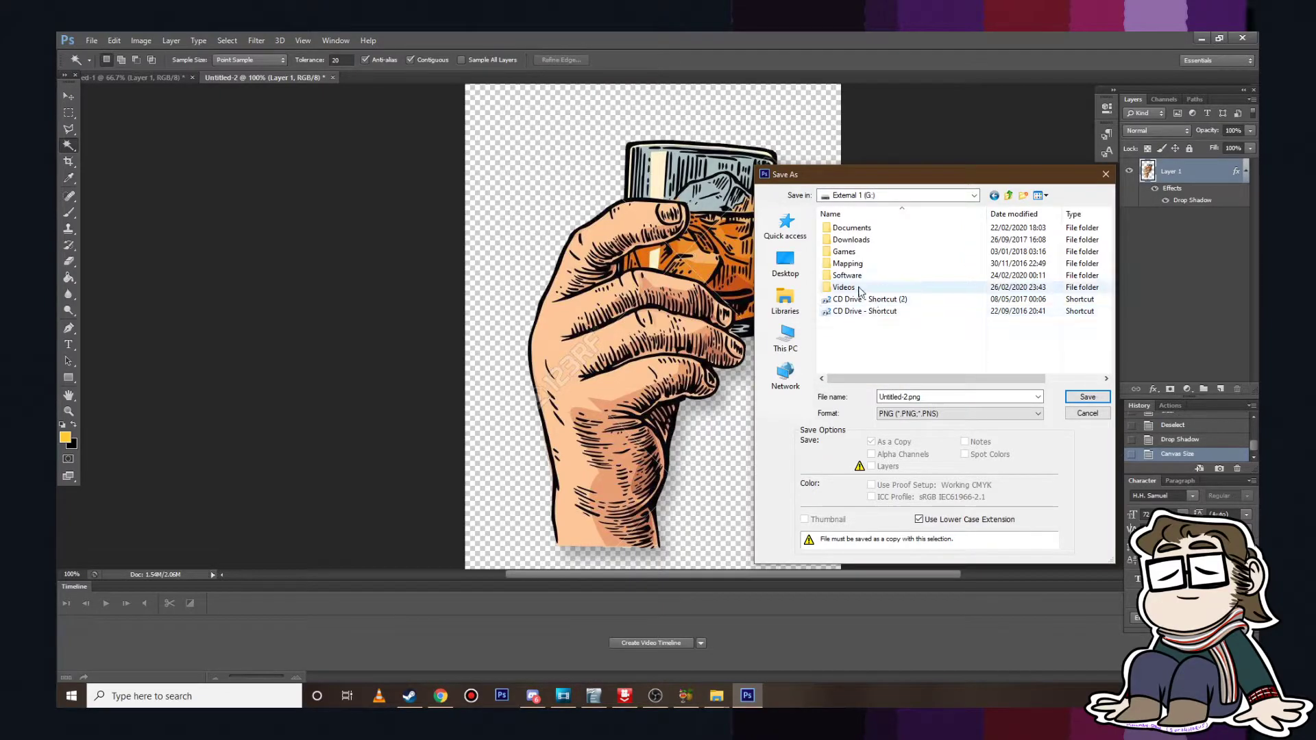
{"action": "double_click", "coordinate": [853, 296]}
{"action": "left_click", "coordinate": [1009, 197]}
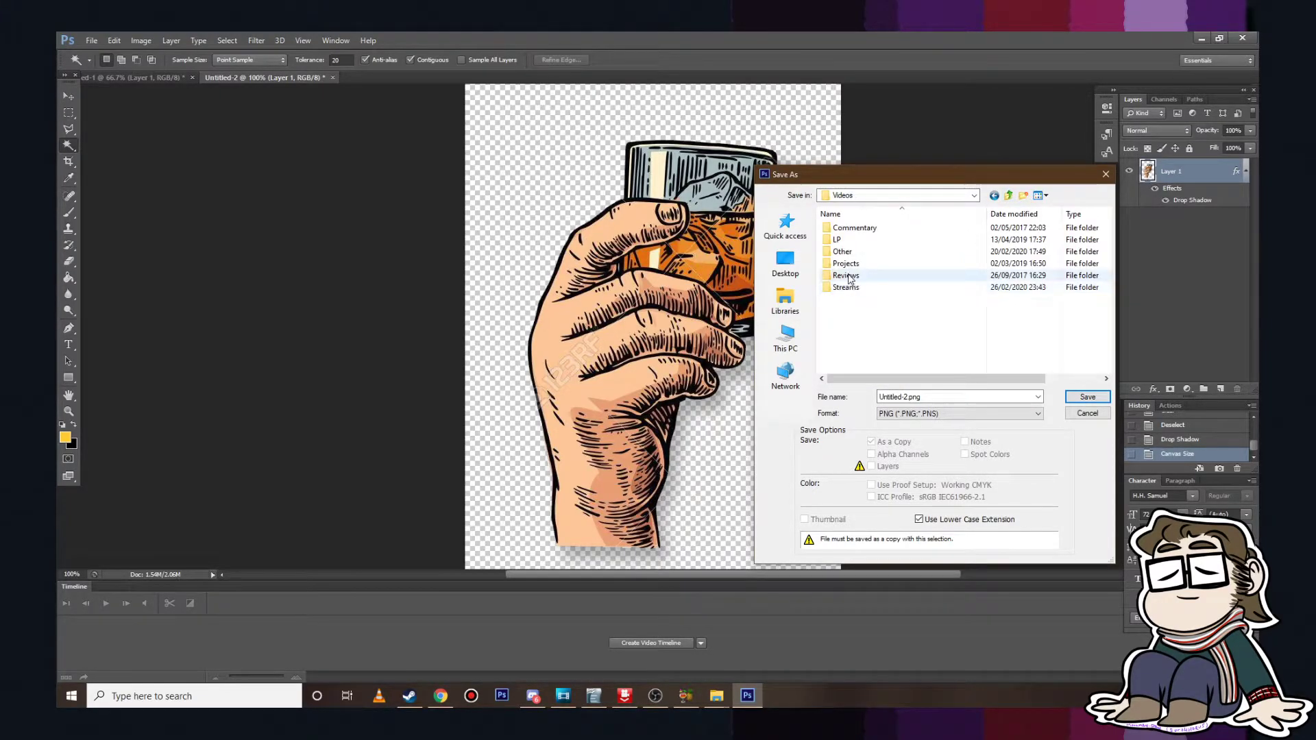
{"action": "double_click", "coordinate": [865, 274]}
{"action": "double_click", "coordinate": [867, 289]}
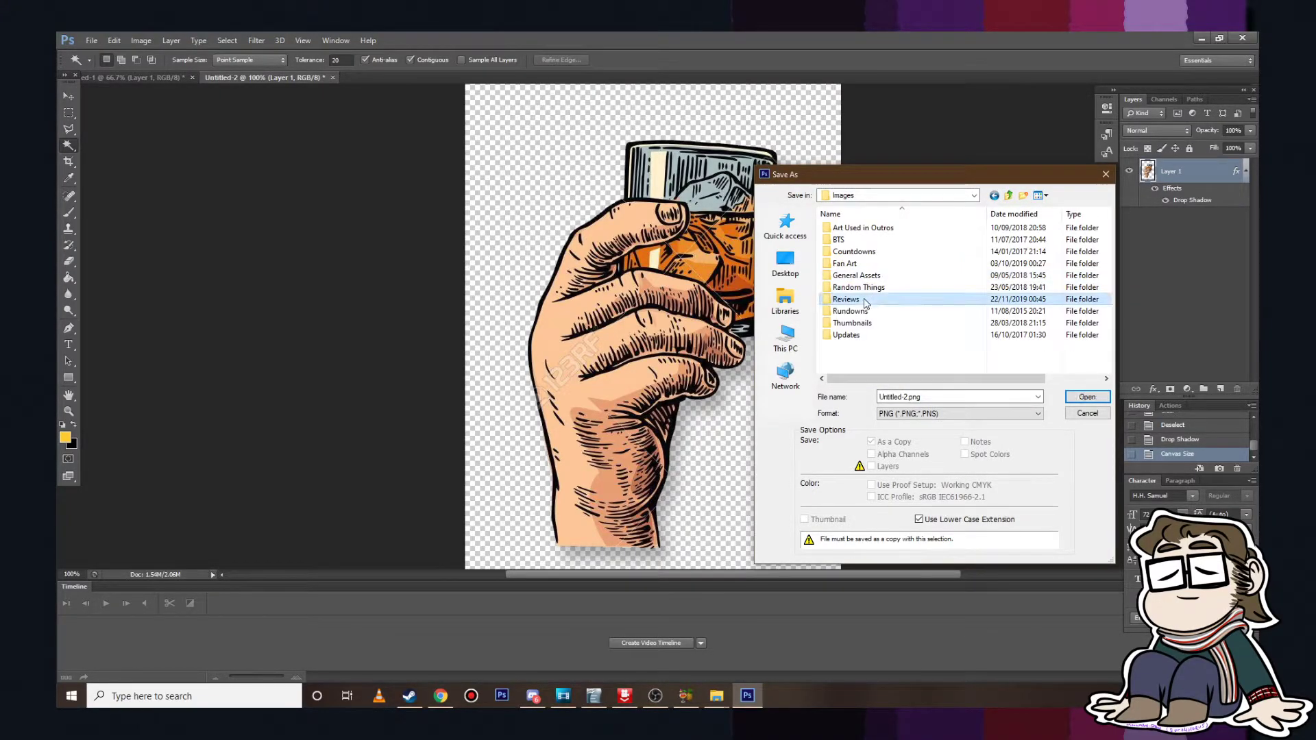
{"action": "double_click", "coordinate": [867, 287]}
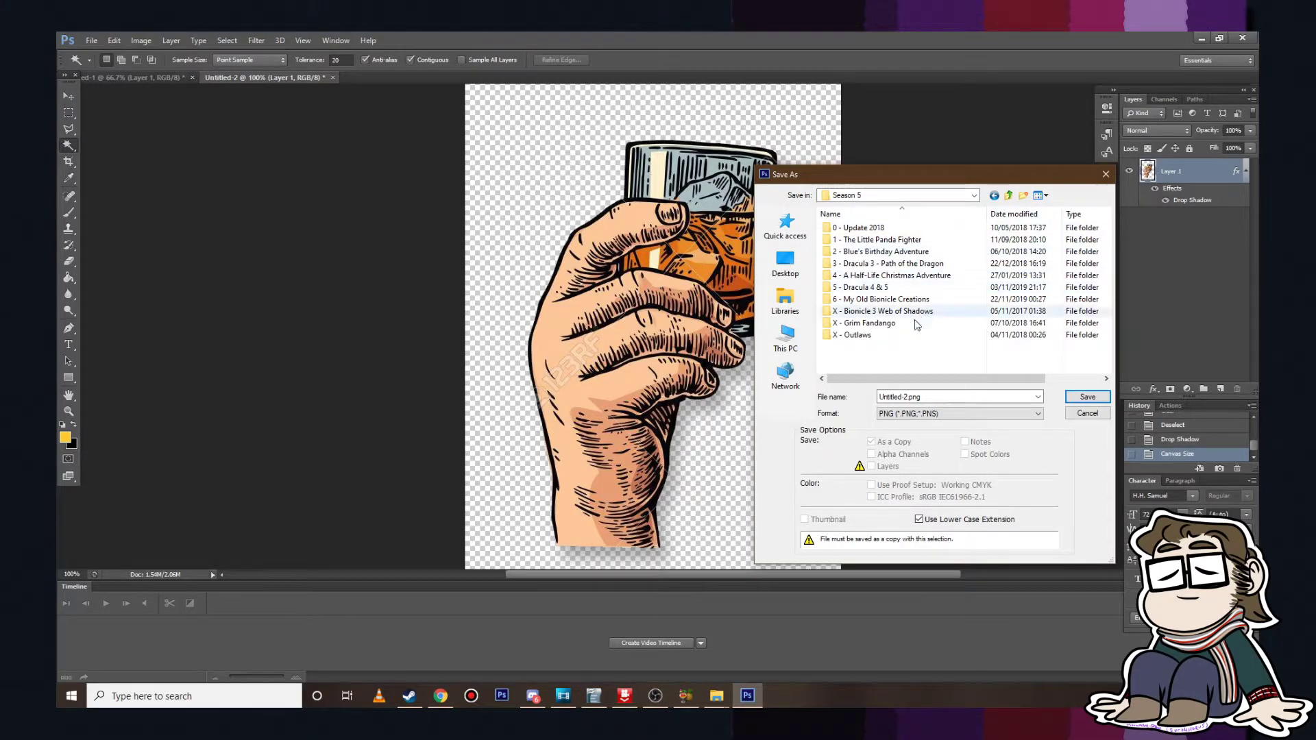
Step: Create the folder "7 - Fistful of Frags" inside Season 5 and save the picture in it as passthawhiskey.png
{"action": "left_click", "coordinate": [1023, 197]}
{"action": "type", "text": "7"}
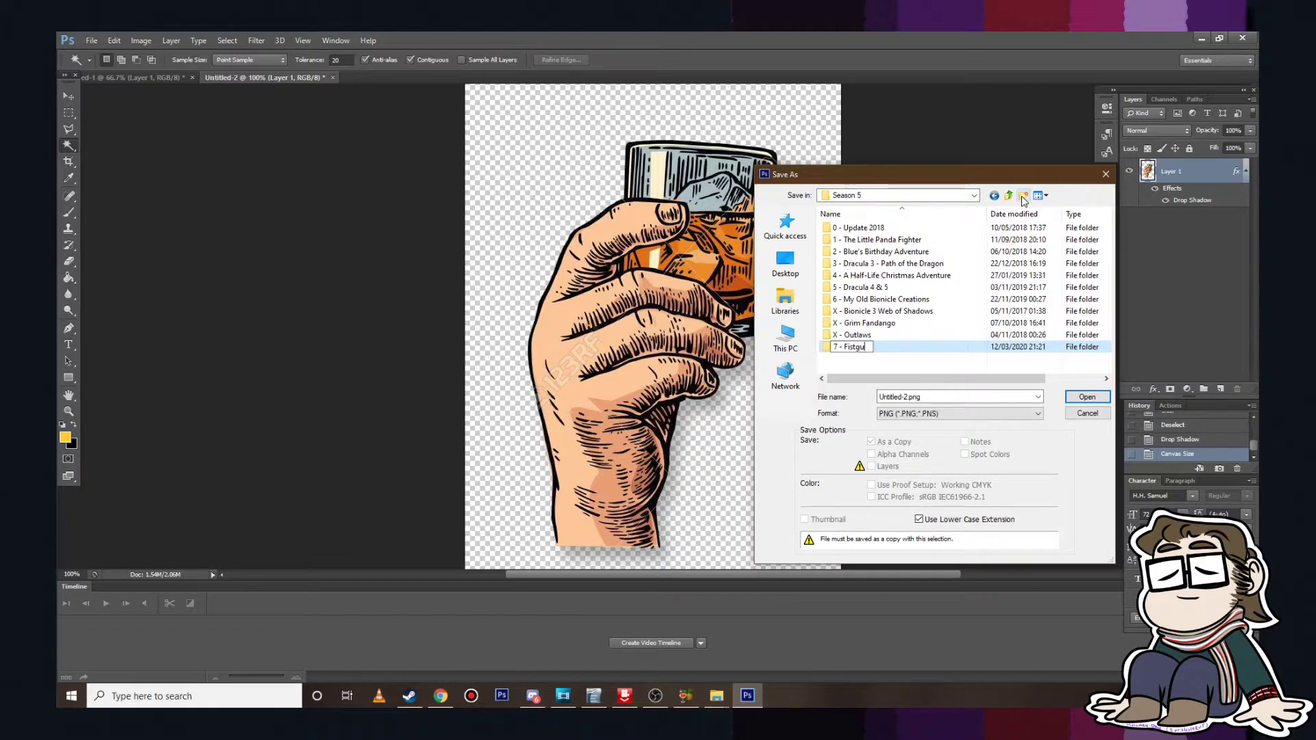
{"action": "type", "text": " - Fistful of Frags"}
{"action": "key", "text": "Return"}
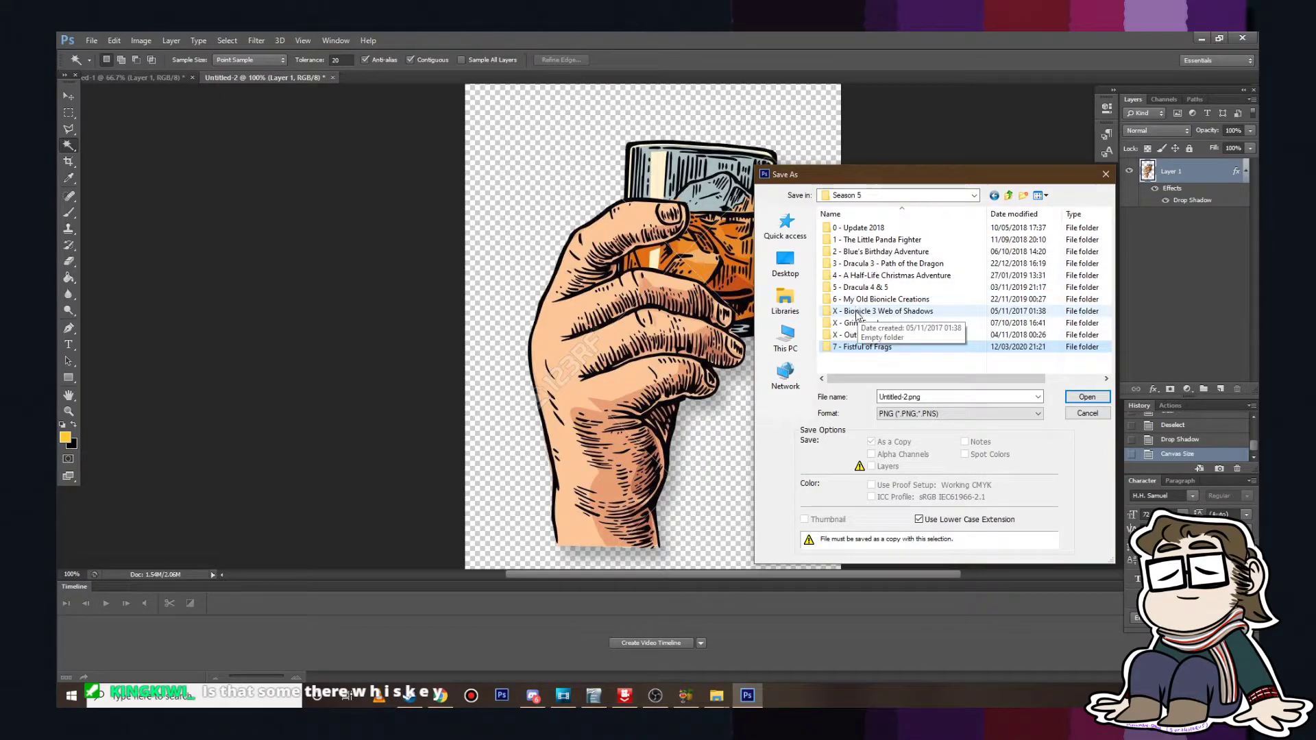
{"action": "double_click", "coordinate": [891, 347]}
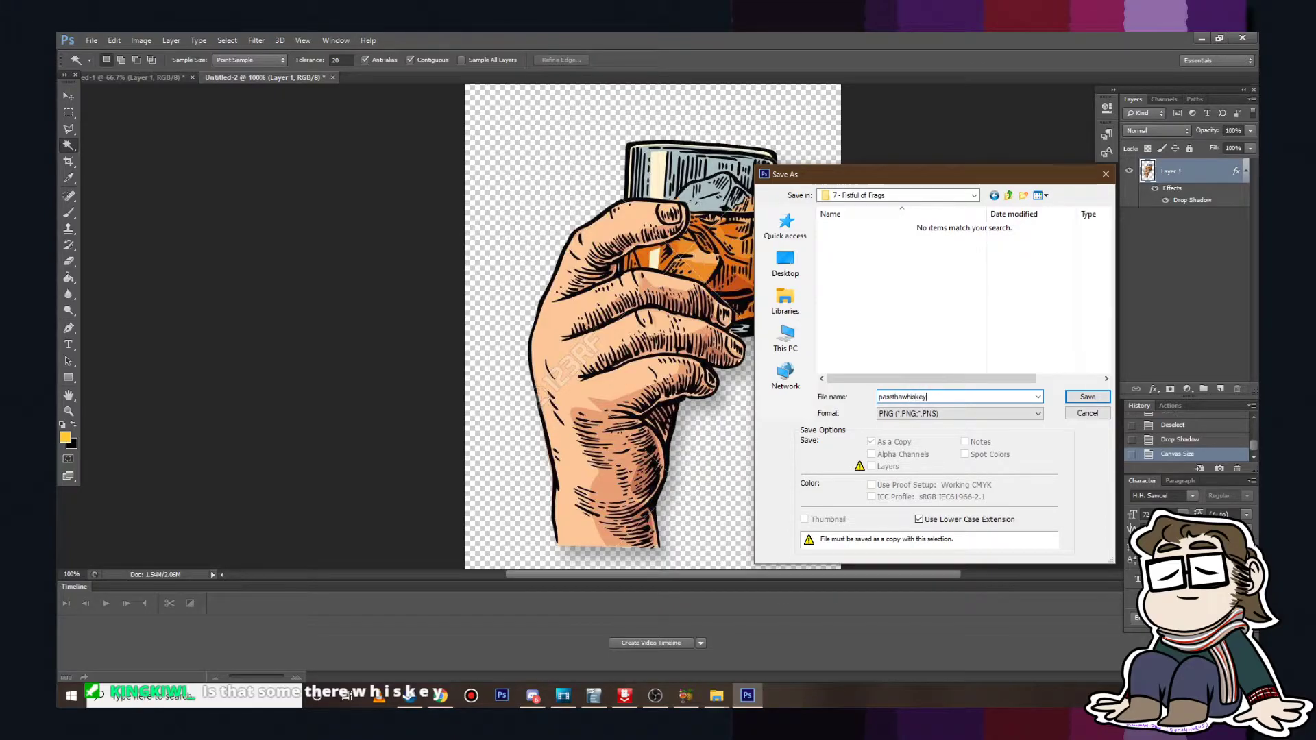
{"action": "key", "text": "Return"}
{"action": "key", "text": "Return"}
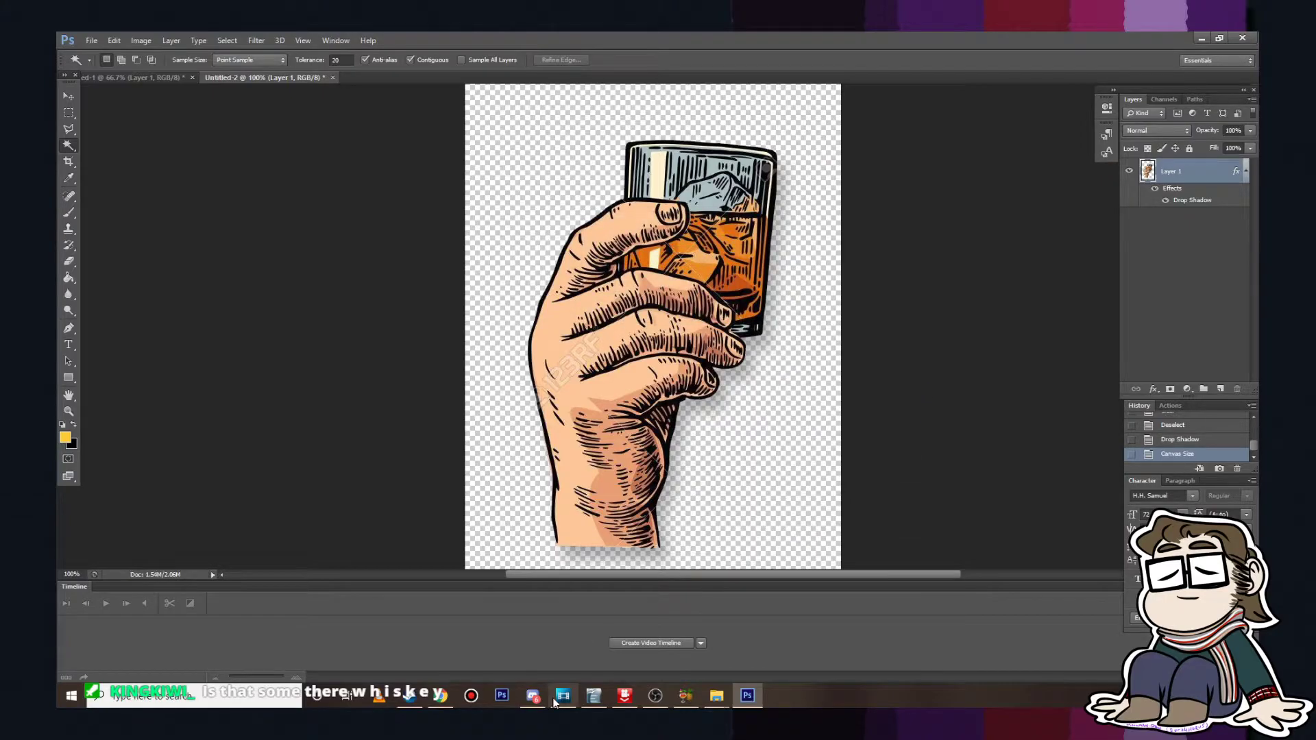
Step: Switch to Movie Studio and import passthawhiskey.png from the Season 5 "7 - Fistful of Frags" image folder into the project media
{"action": "left_click", "coordinate": [560, 696]}
{"action": "left_click", "coordinate": [72, 52]}
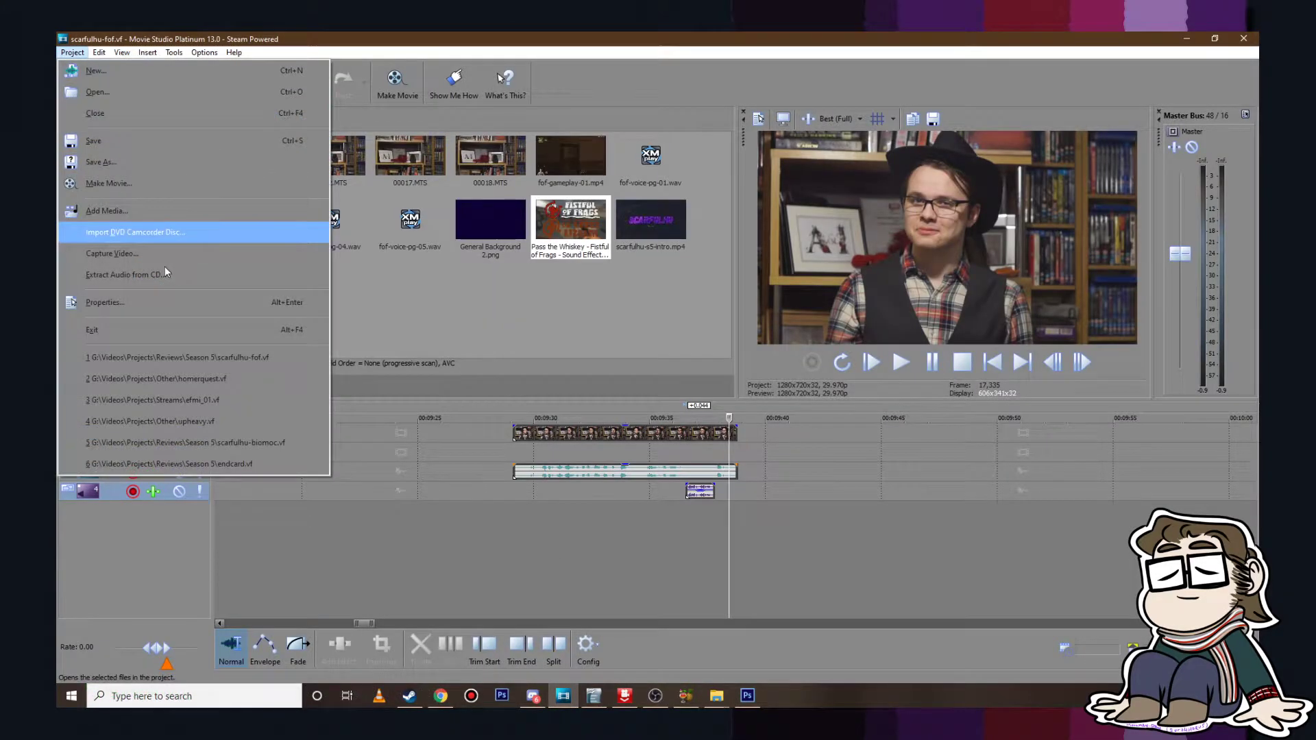
{"action": "left_click", "coordinate": [171, 211]}
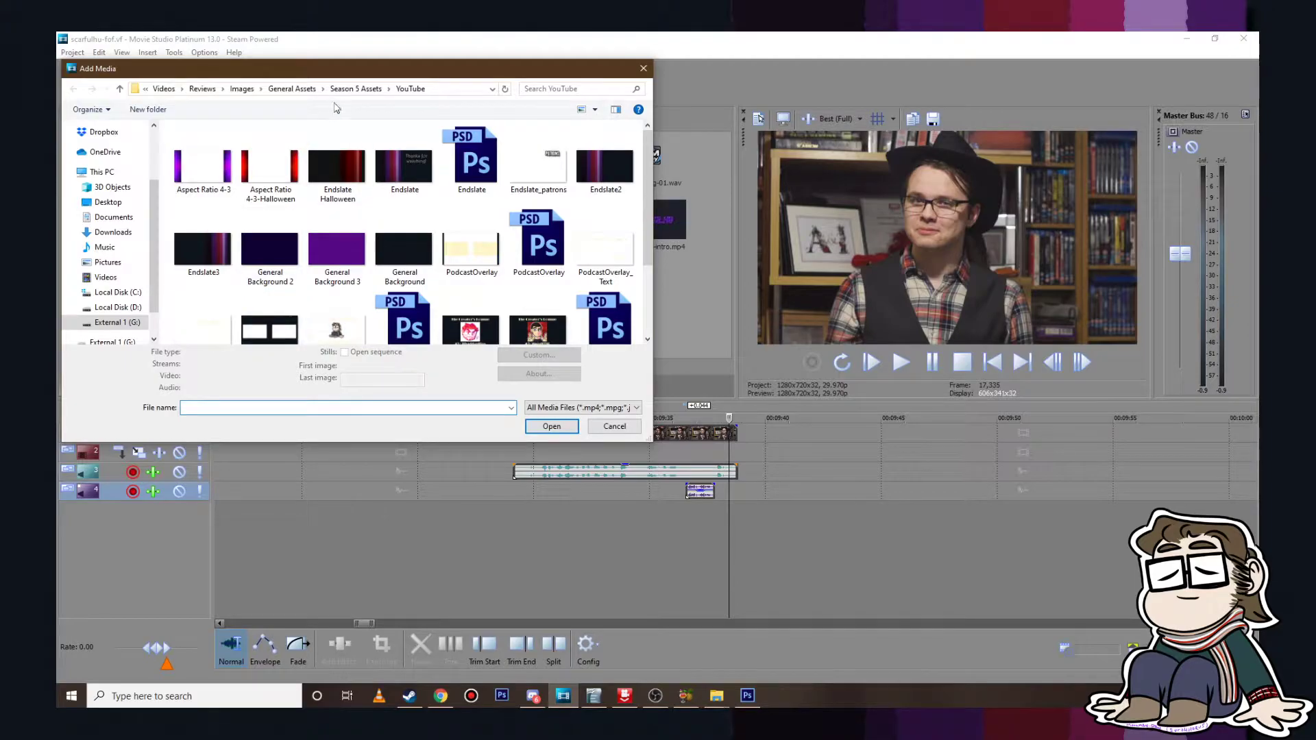
{"action": "left_click", "coordinate": [242, 89]}
{"action": "double_click", "coordinate": [228, 214]}
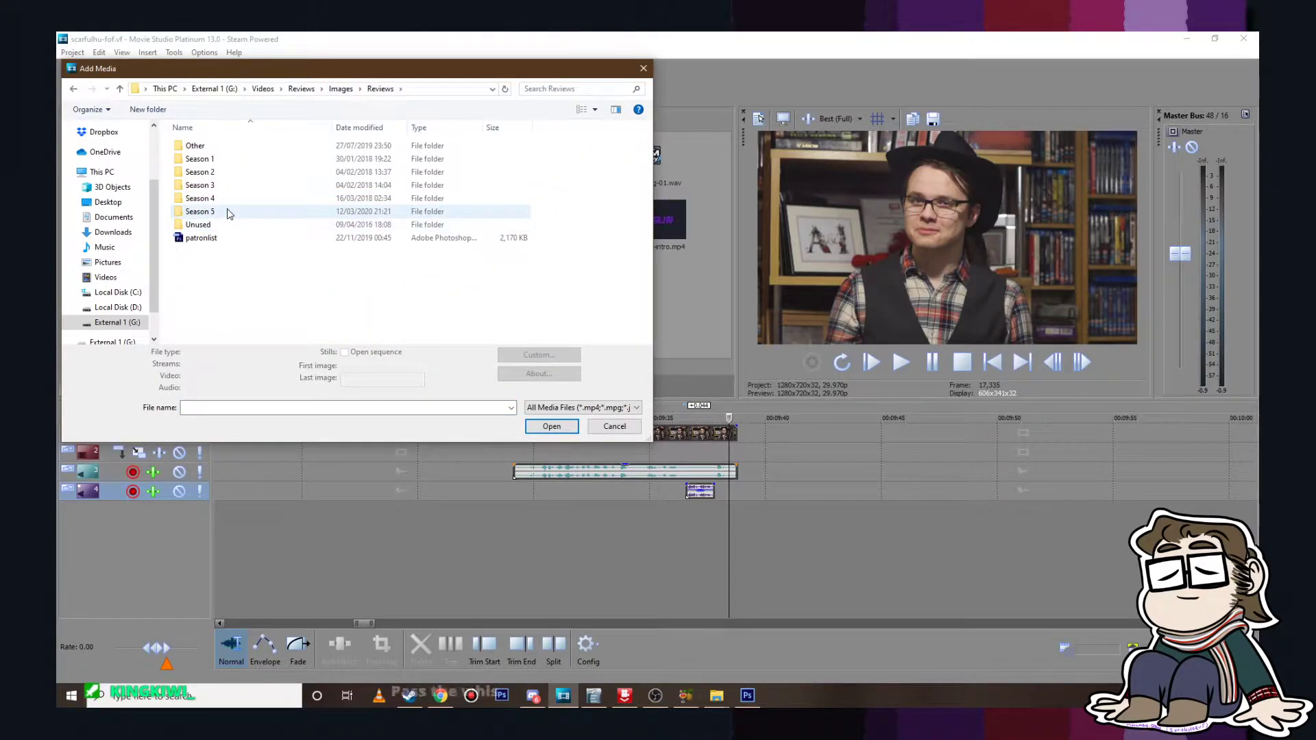
{"action": "double_click", "coordinate": [228, 214]}
{"action": "left_click", "coordinate": [244, 240]}
{"action": "double_click", "coordinate": [244, 239]}
{"action": "double_click", "coordinate": [203, 156]}
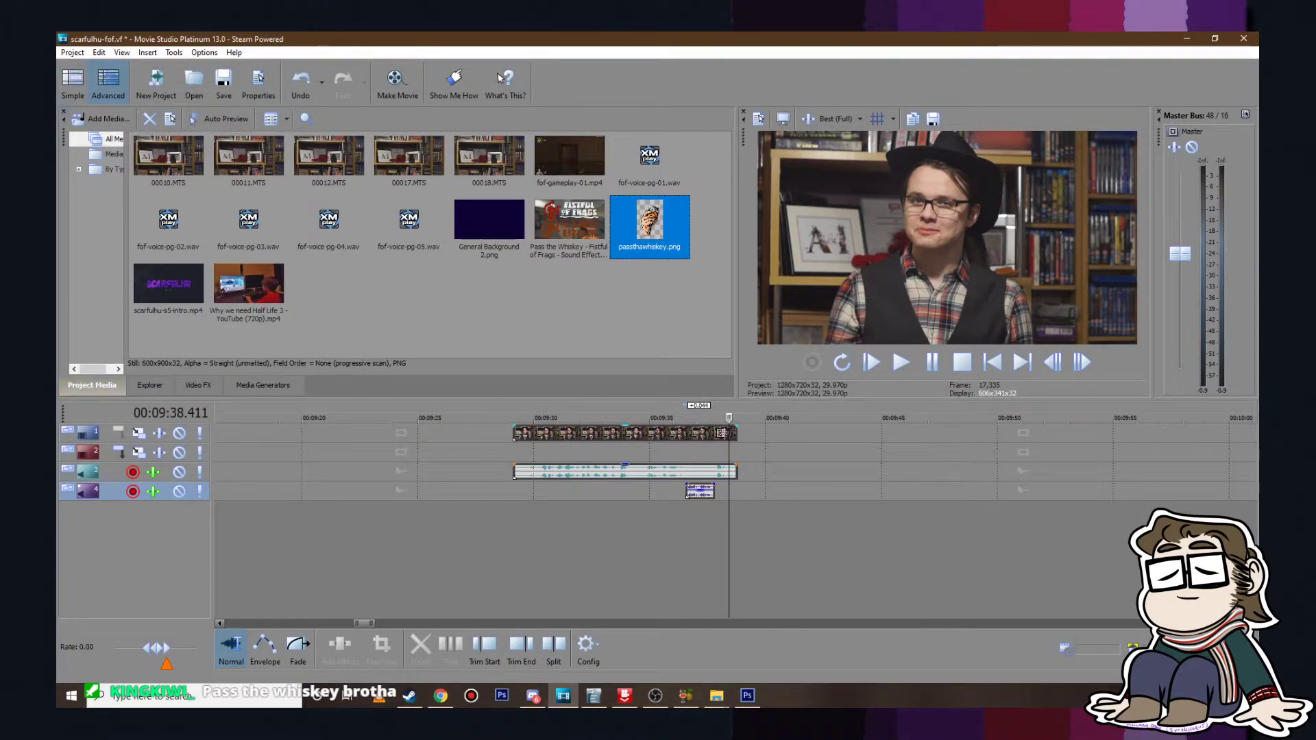
Step: Insert a video track above the presenter footage and place passthawhiskey.png there from the sound effect's start to the presenter clip's end
{"action": "right_click", "coordinate": [103, 434]}
{"action": "left_click", "coordinate": [171, 204]}
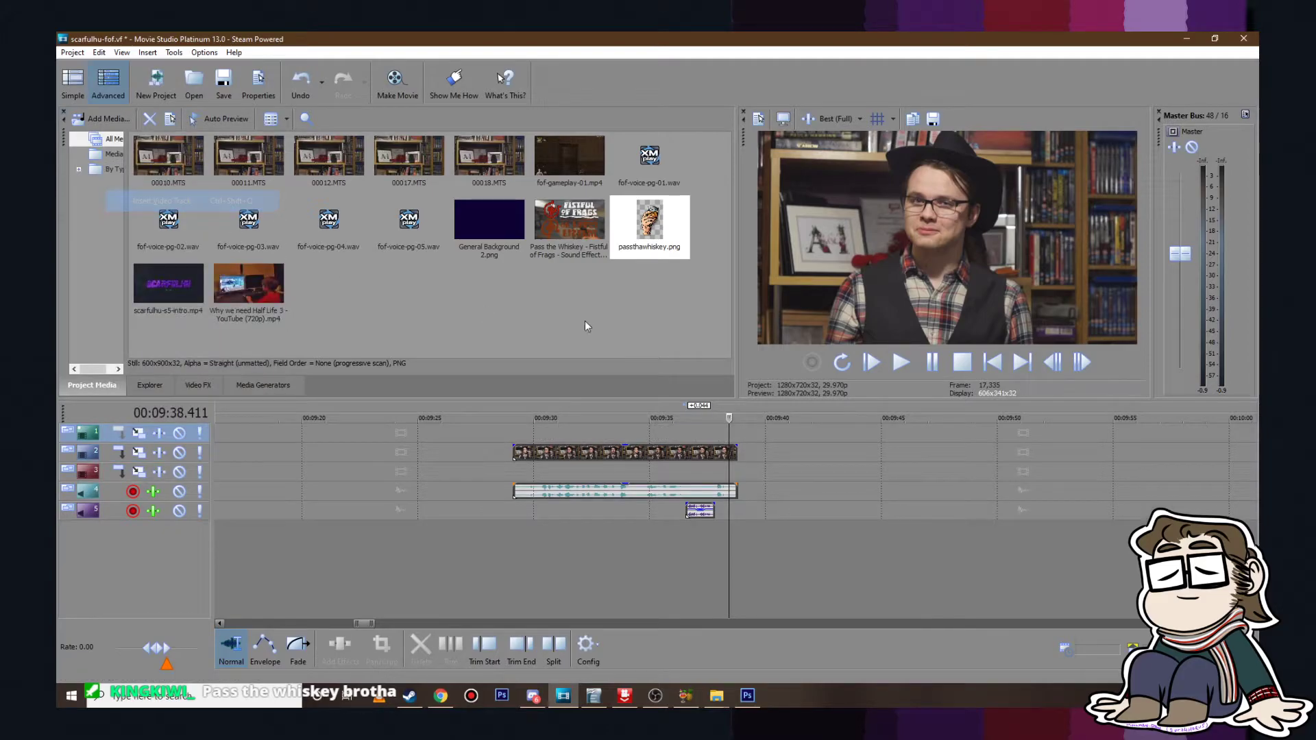
{"action": "left_click_drag", "start_coordinate": [687, 440], "coordinate": [688, 438]}
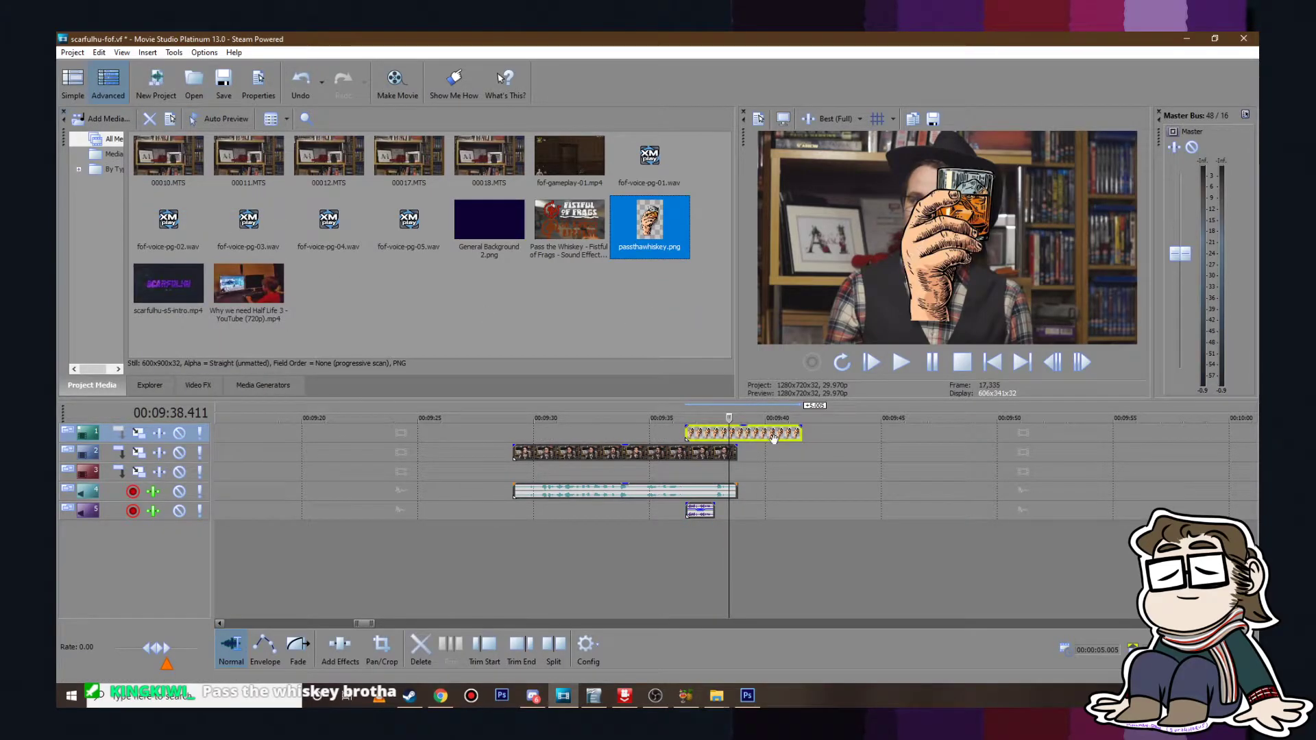
{"action": "left_click_drag", "start_coordinate": [793, 430], "coordinate": [734, 438]}
Step: Open Pan/Crop for the whiskey picture and match its crop frame to the output aspect ratio
{"action": "scroll", "coordinate": [733, 439], "scroll_direction": "up", "scroll_amount": 4}
{"action": "right_click", "coordinate": [675, 433]}
{"action": "left_click", "coordinate": [764, 320]}
{"action": "left_click", "coordinate": [330, 546]}
{"action": "right_click", "coordinate": [583, 375]}
{"action": "left_click", "coordinate": [655, 475]}
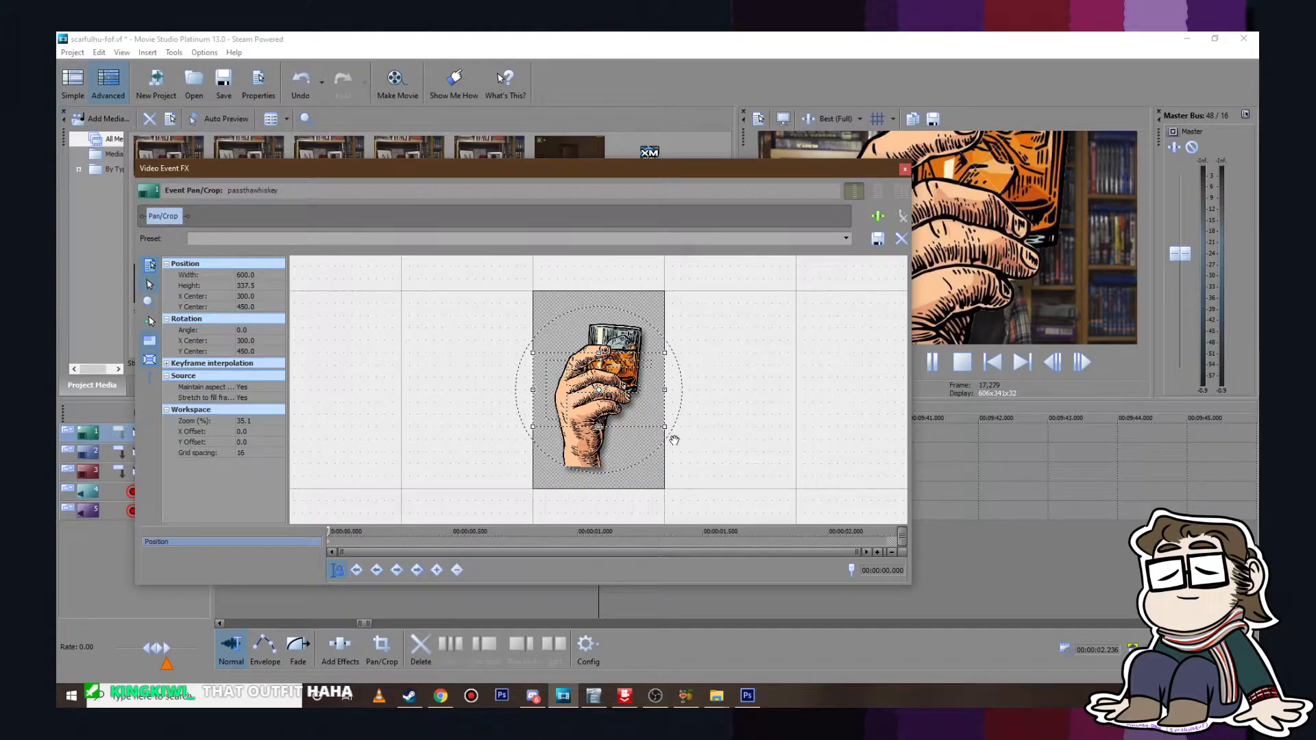
Step: Enlarge the whiskey picture's crop frame to about 2,030 by 1,142 and move its centre to X 639.5, Y 113.3
{"action": "left_click_drag", "start_coordinate": [668, 426], "coordinate": [826, 514]}
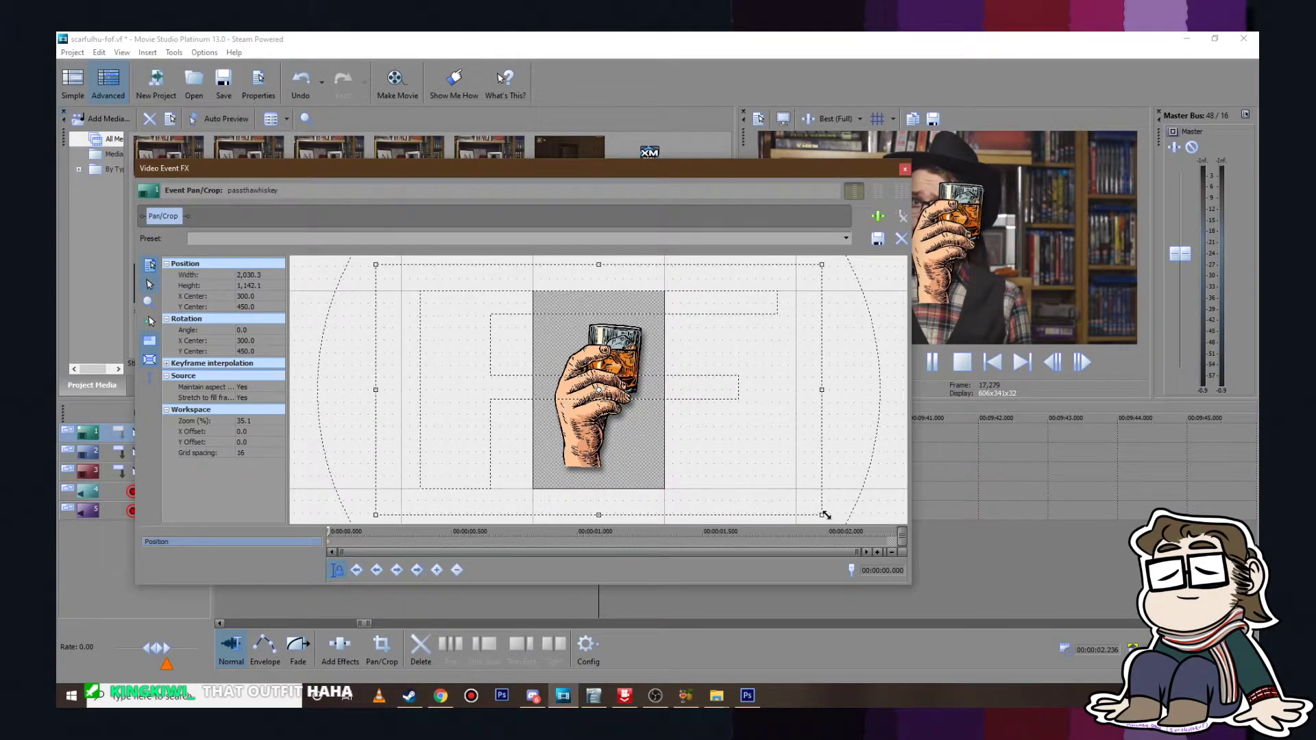
{"action": "left_click_drag", "start_coordinate": [677, 168], "coordinate": [494, 212]}
{"action": "left_click_drag", "start_coordinate": [560, 425], "coordinate": [558, 352]}
{"action": "left_click_drag", "start_coordinate": [447, 217], "coordinate": [610, 219]}
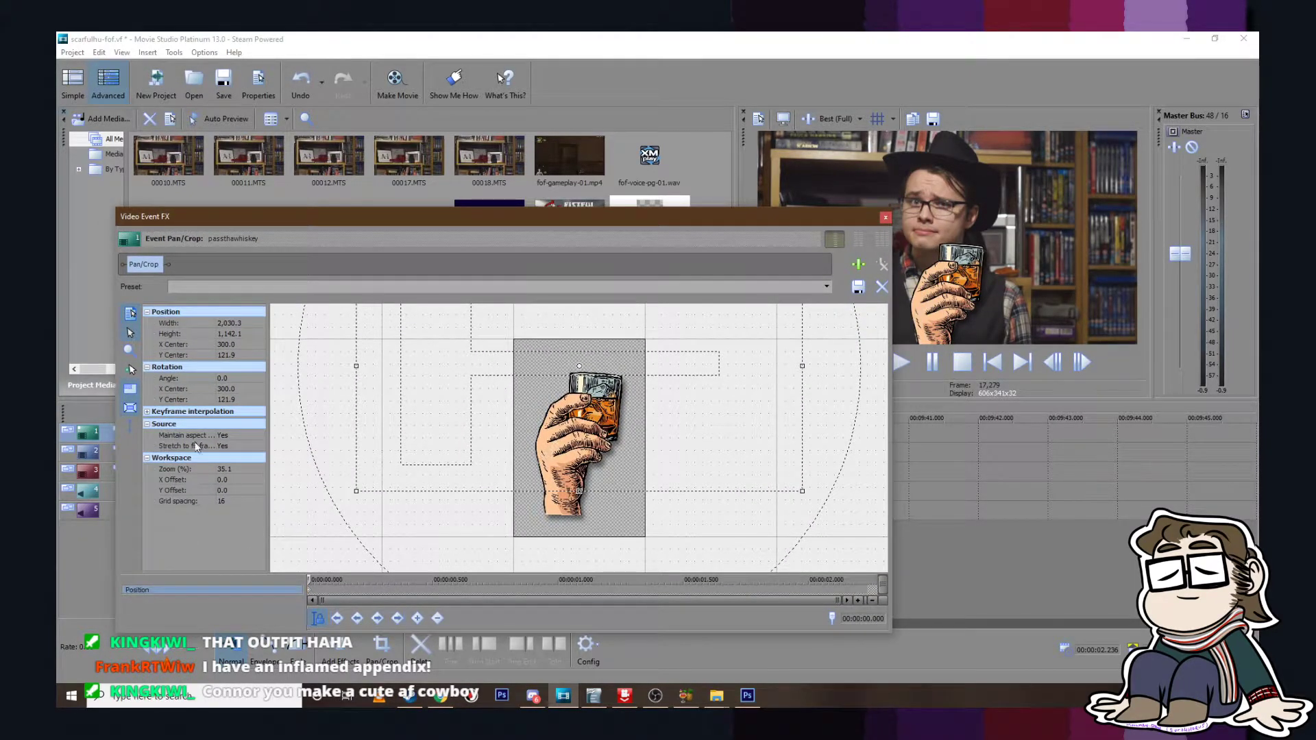
{"action": "left_click", "coordinate": [131, 427]}
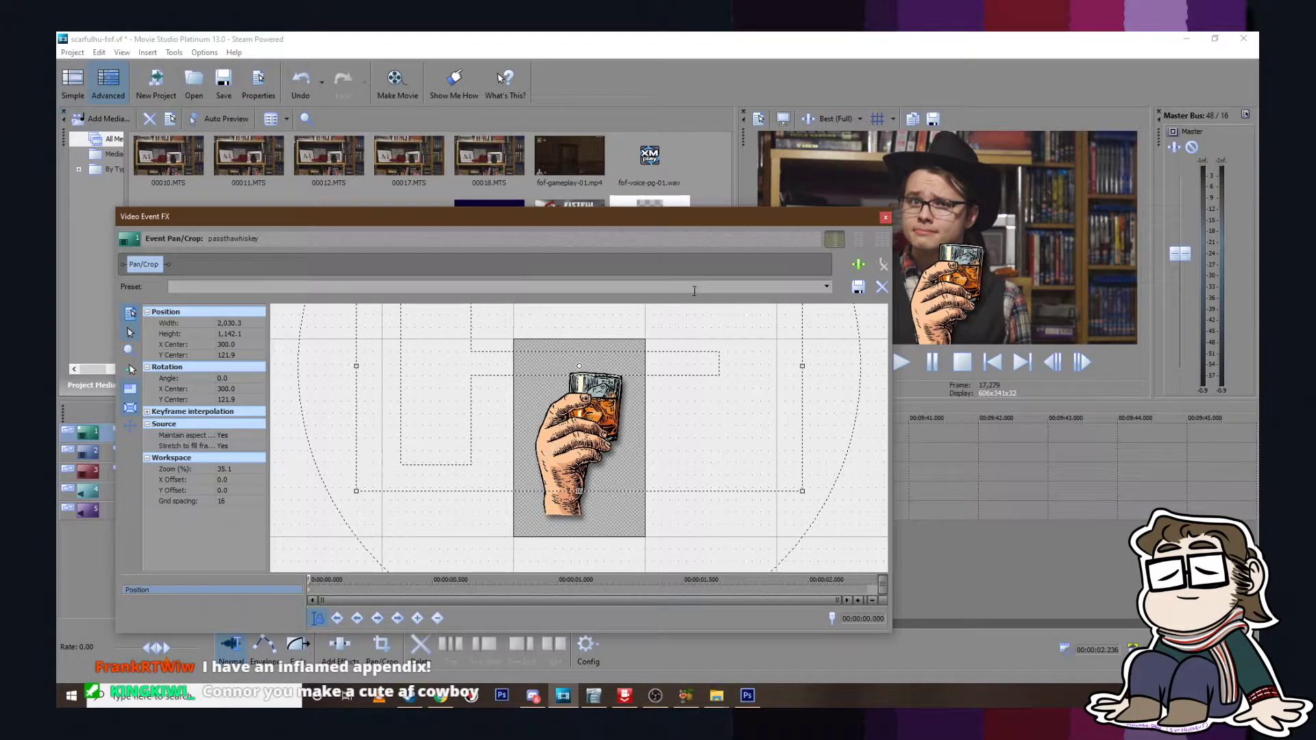
{"action": "left_click_drag", "start_coordinate": [618, 216], "coordinate": [731, 263]}
{"action": "left_click_drag", "start_coordinate": [789, 410], "coordinate": [790, 408]}
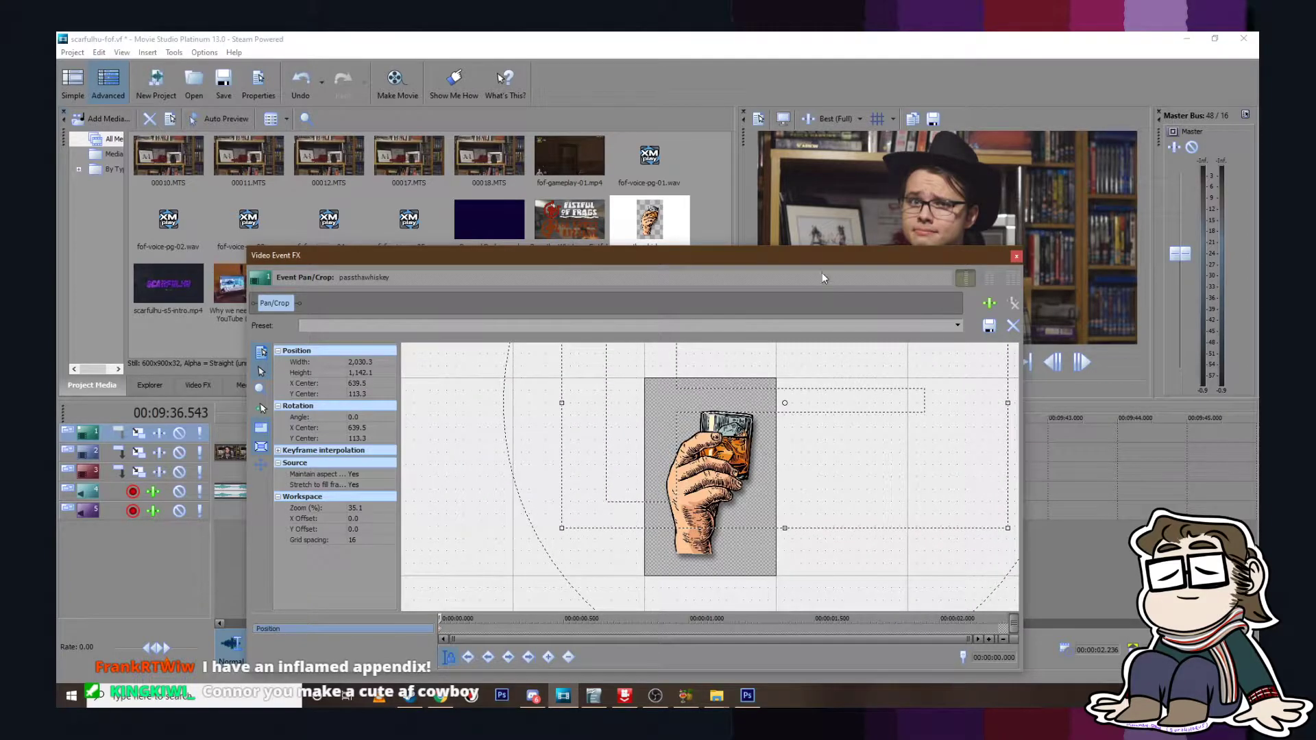
{"action": "left_click_drag", "start_coordinate": [786, 264], "coordinate": [781, 236]}
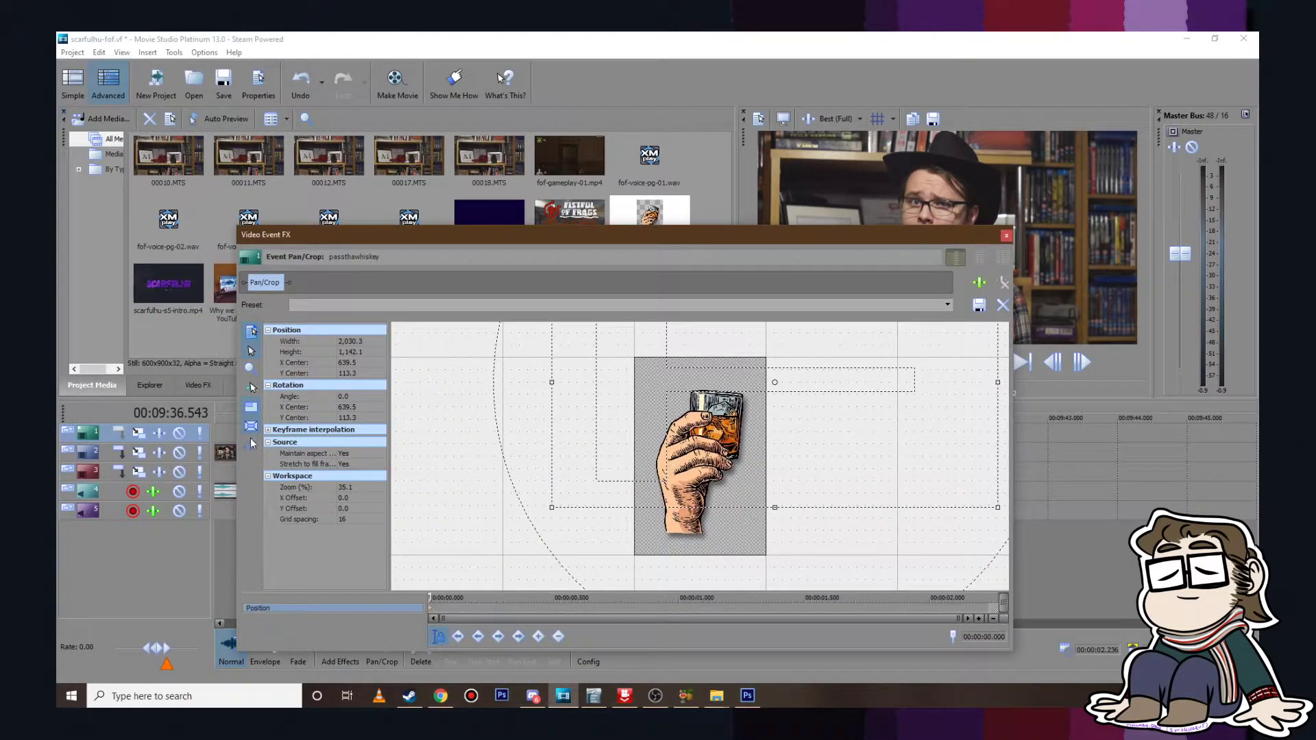
Step: Set the first Position keyframe to Smooth and add keyframes at 0.434 and 0.734 seconds, with Y Center 153.3 at 0.434 seconds
{"action": "right_click", "coordinate": [430, 609]}
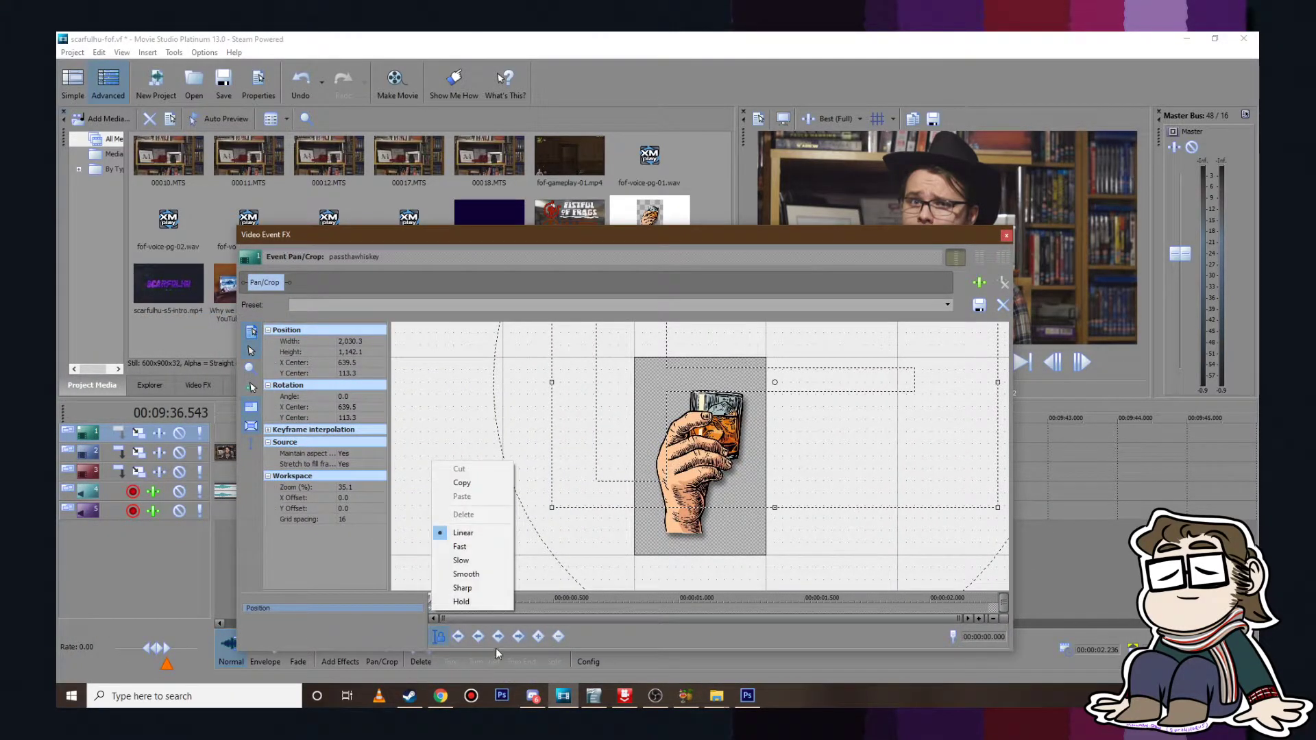
{"action": "left_click", "coordinate": [496, 575]}
{"action": "left_click_drag", "start_coordinate": [710, 475], "coordinate": [749, 355]}
{"action": "left_click", "coordinate": [611, 608]}
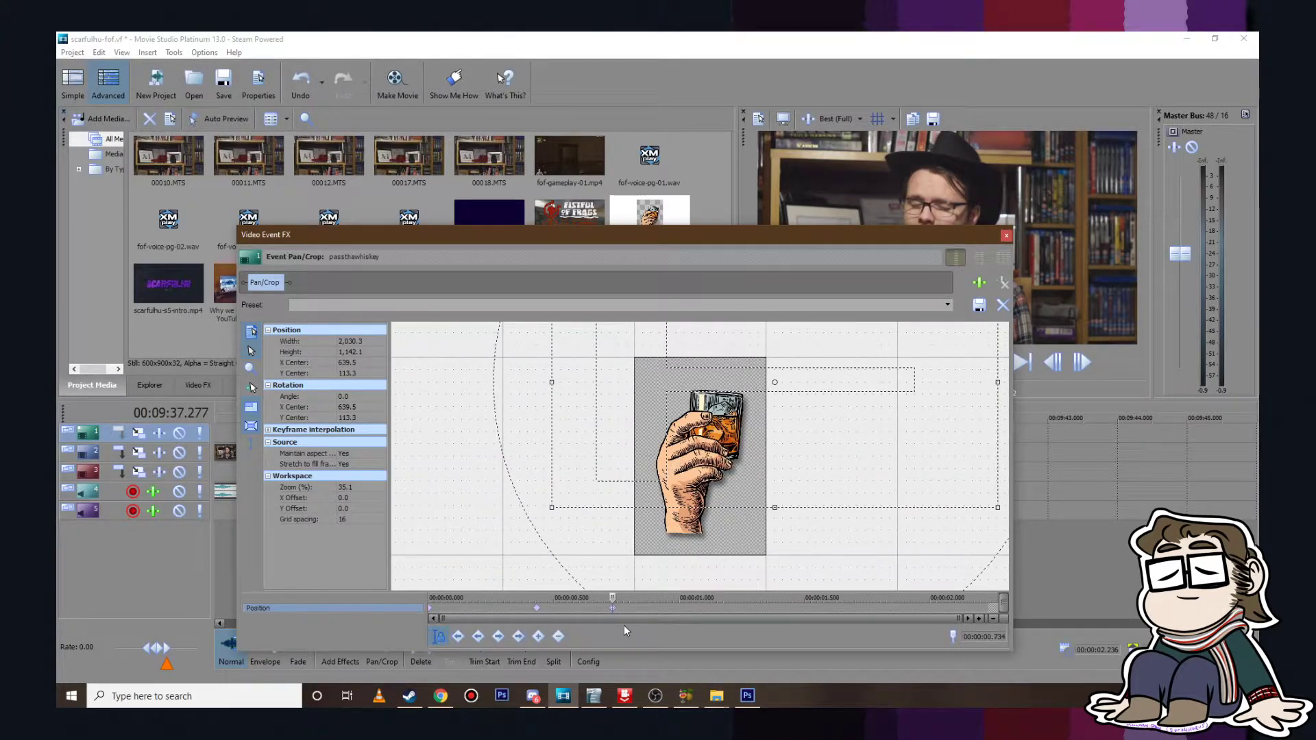
{"action": "left_click", "coordinate": [538, 607]}
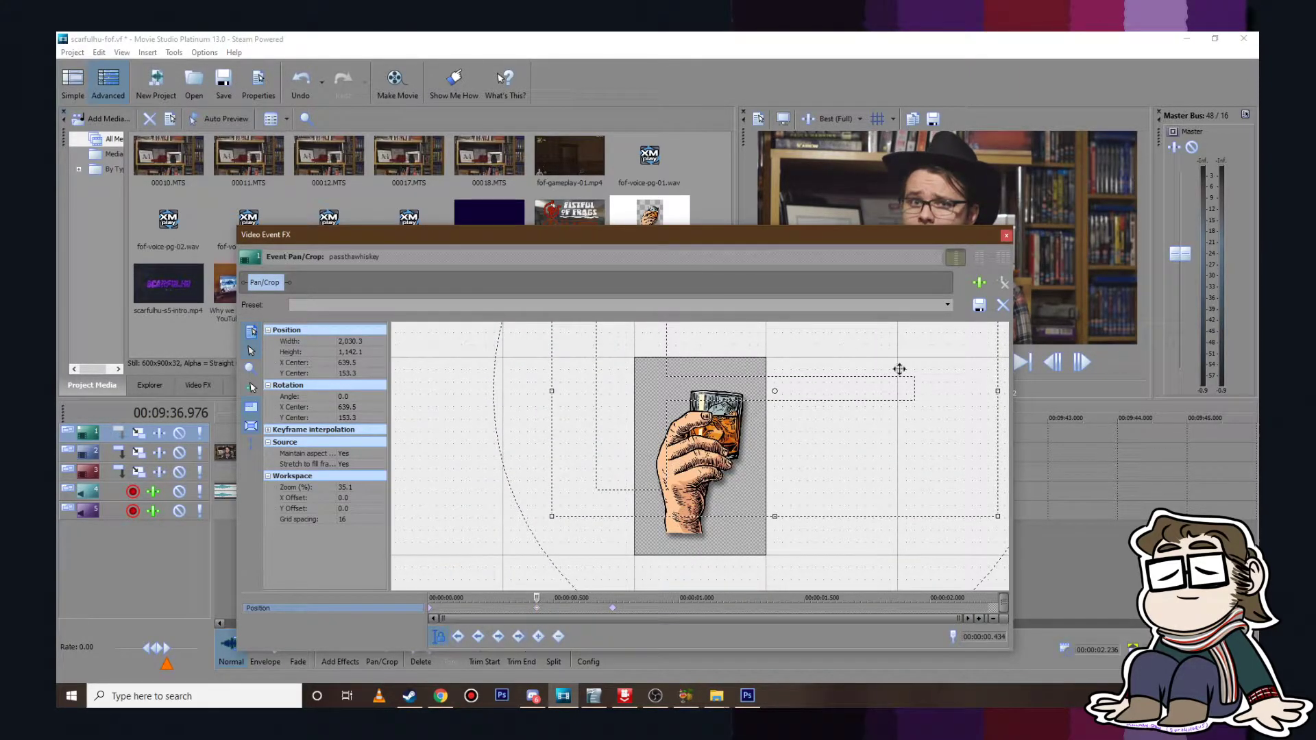
{"action": "left_click", "coordinate": [1006, 235]}
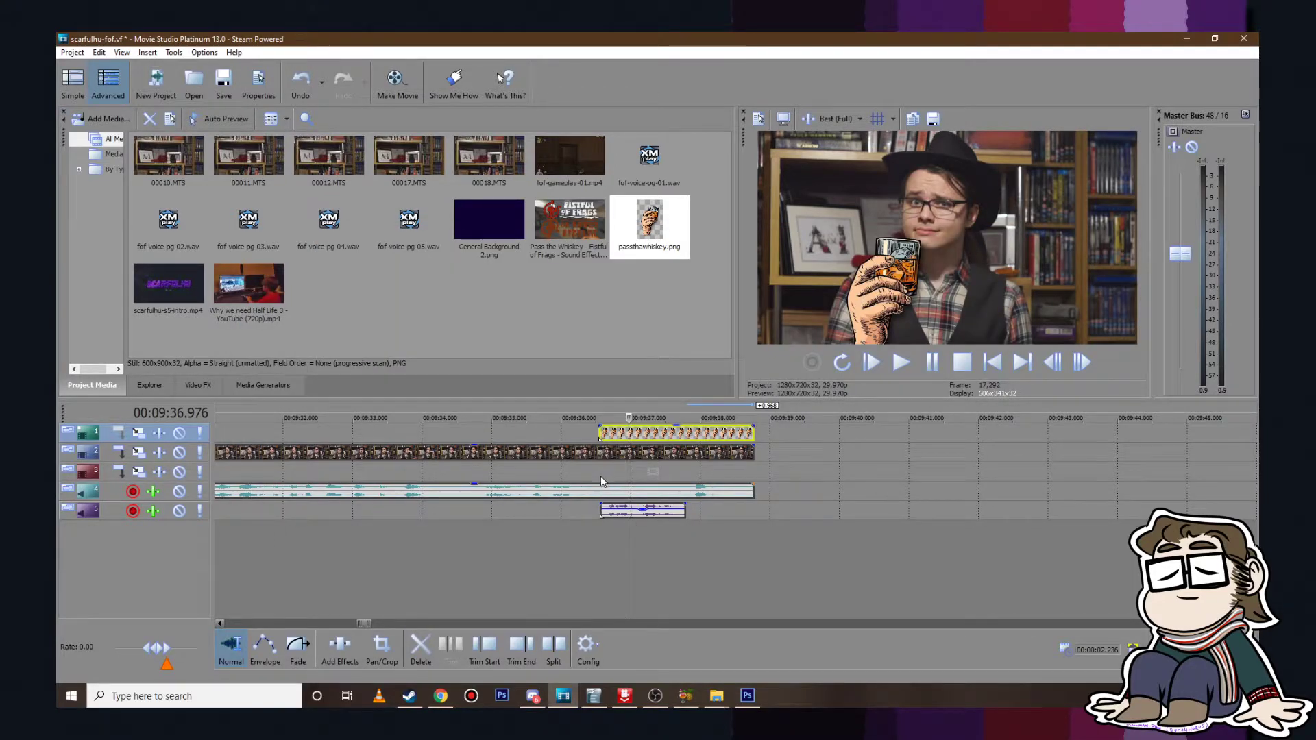
Step: Play back the whiskey gag to check the hand picture's movement against the presenter footage and sound effect
{"action": "left_click", "coordinate": [558, 476]}
{"action": "scroll", "coordinate": [500, 477], "scroll_direction": "down", "scroll_amount": 4}
{"action": "key", "text": "space"}
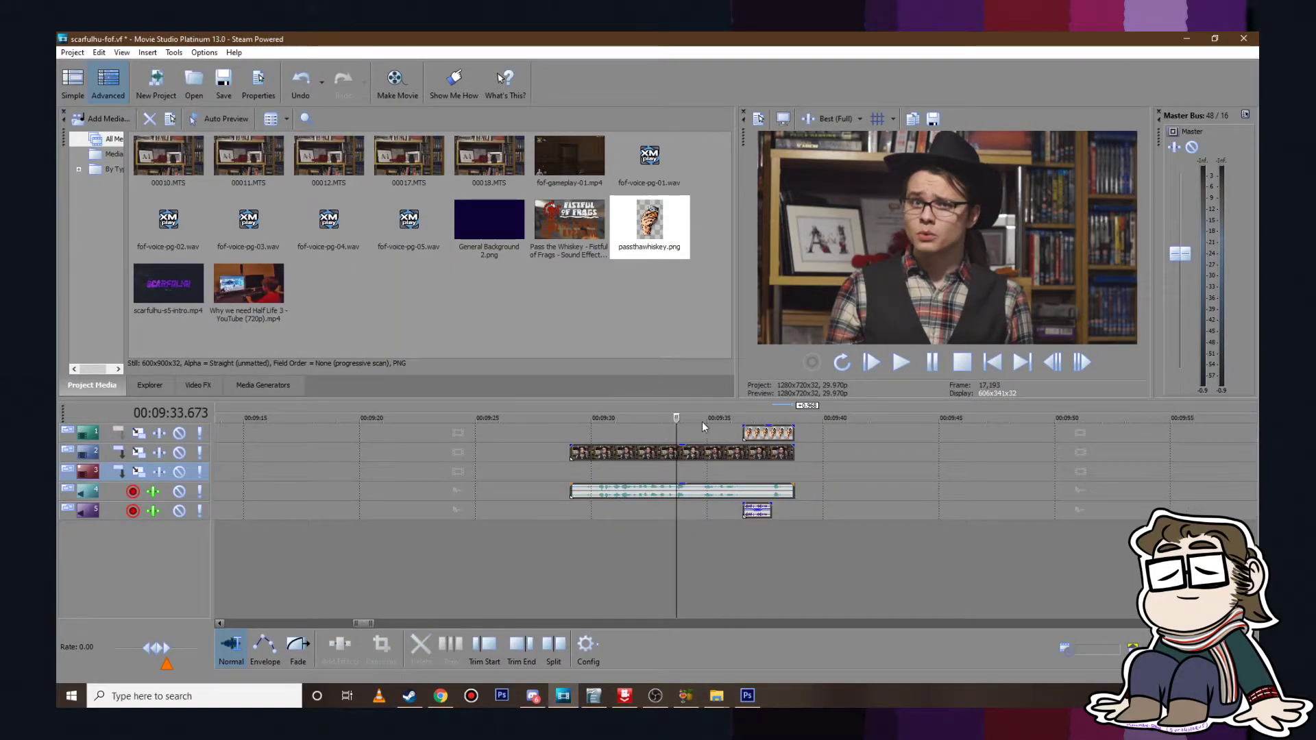
{"action": "left_click", "coordinate": [934, 363]}
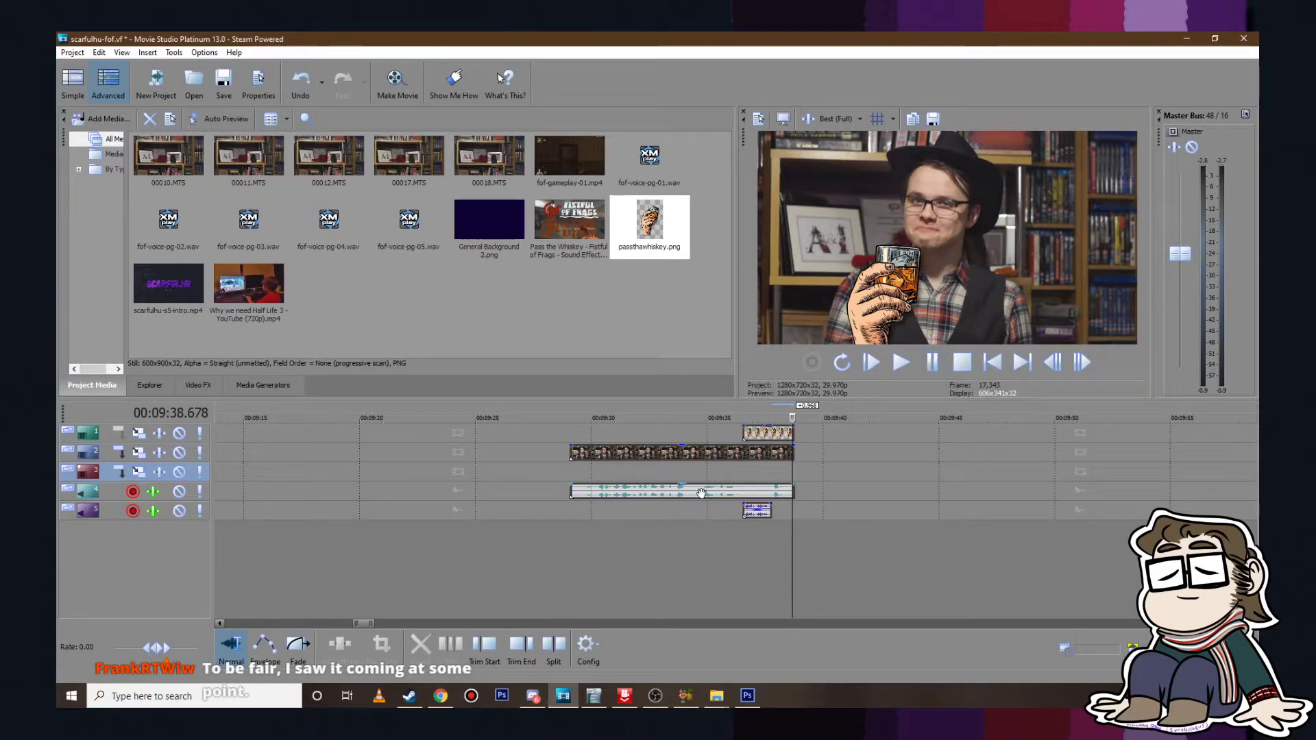
{"action": "left_click", "coordinate": [727, 437]}
{"action": "left_click", "coordinate": [902, 362]}
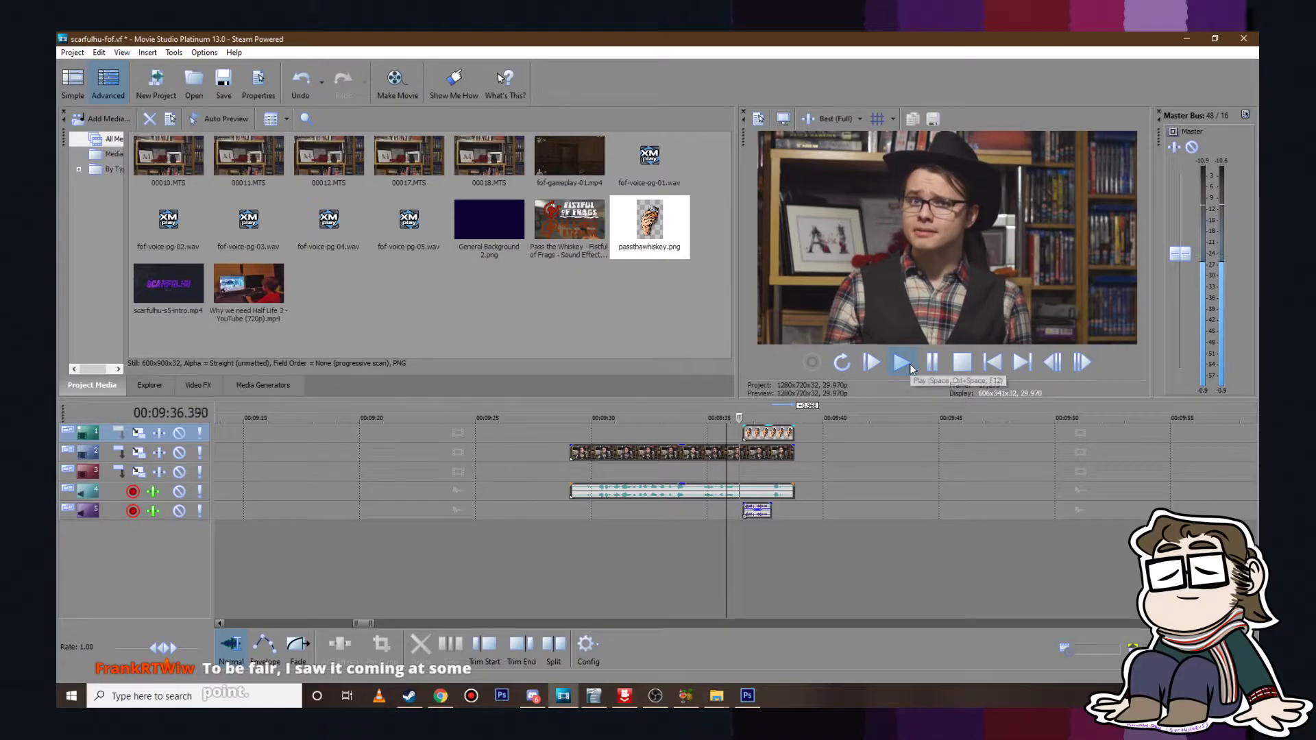
{"action": "key", "text": "Return"}
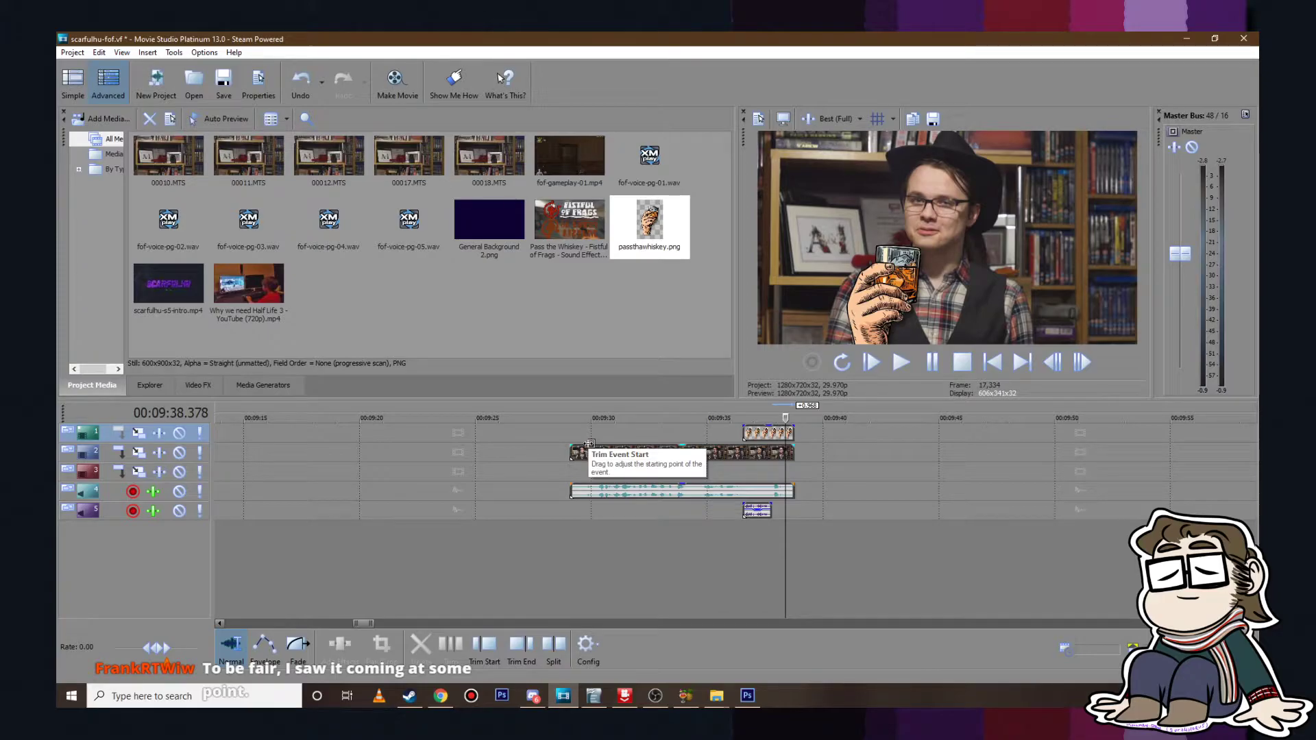
Step: Trim about 1.2 seconds from the start of the whiskey presenter clip and play the gag through
{"action": "left_click", "coordinate": [624, 453]}
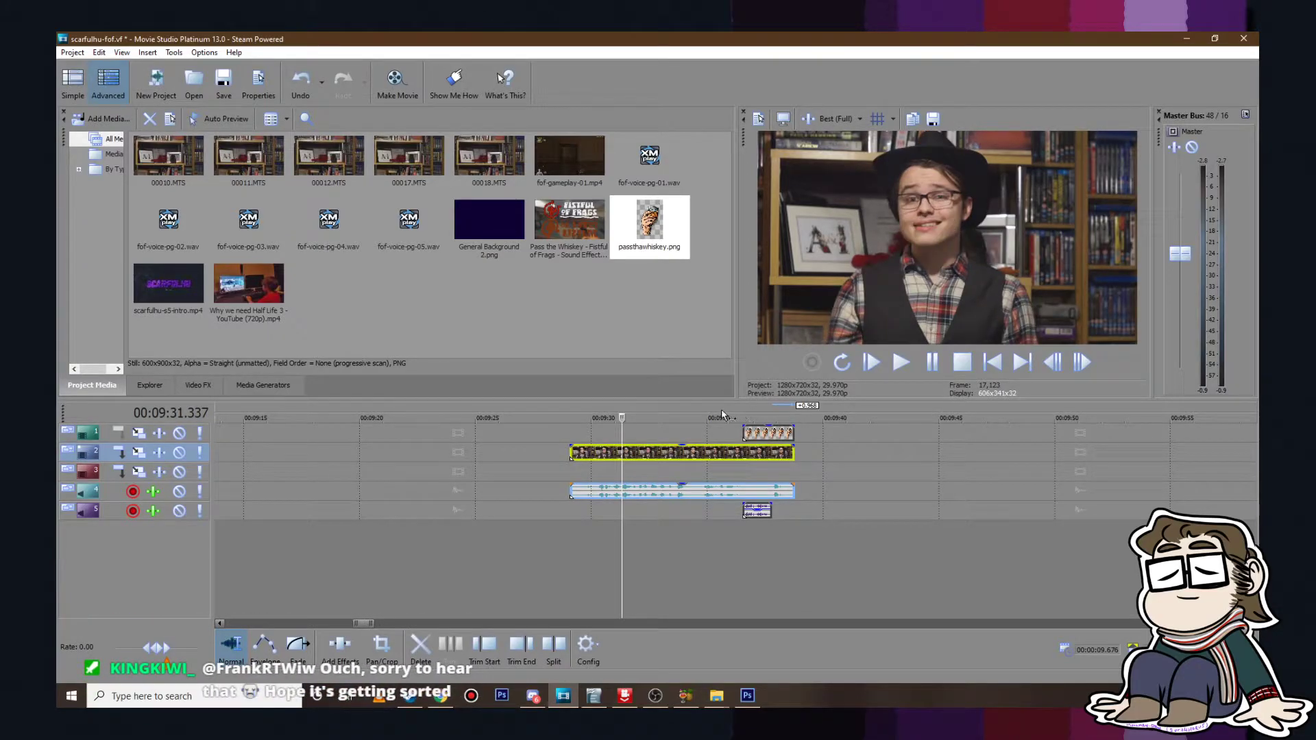
{"action": "left_click", "coordinate": [723, 431]}
{"action": "left_click", "coordinate": [580, 440]}
{"action": "left_click", "coordinate": [895, 368]}
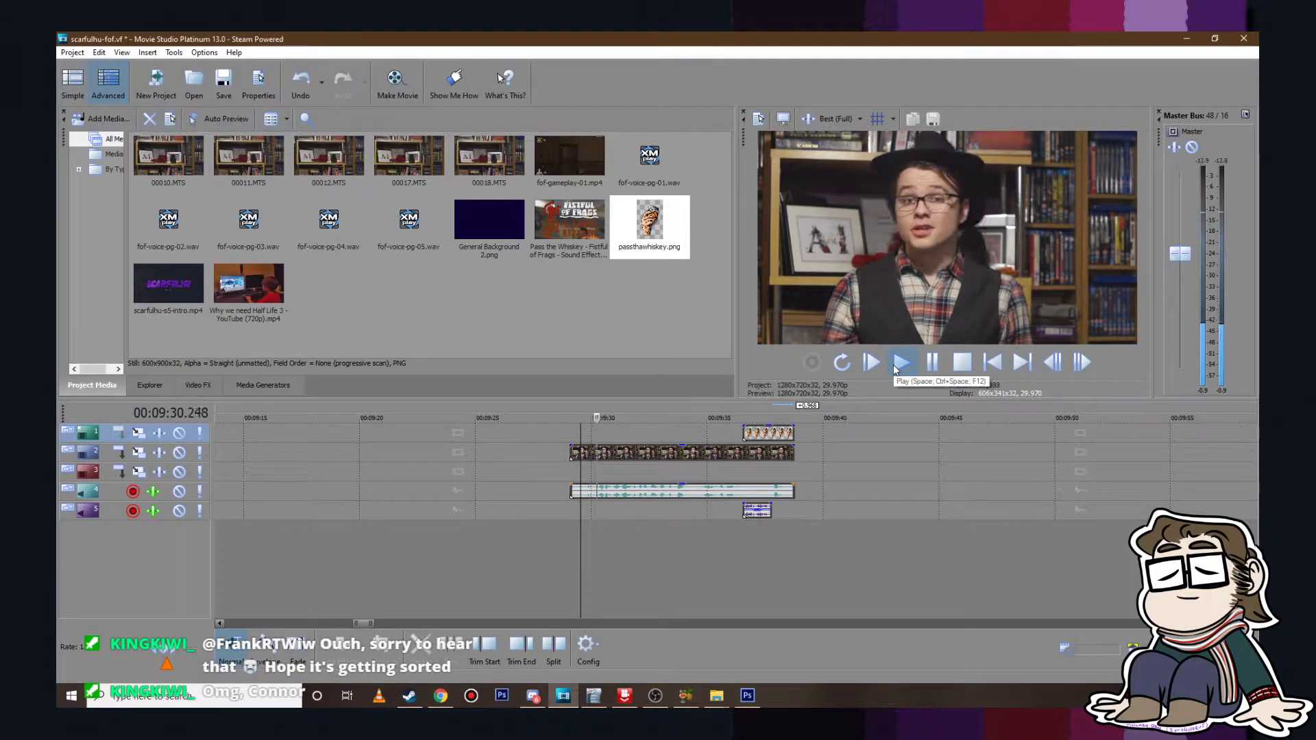
{"action": "scroll", "coordinate": [706, 500], "scroll_direction": "up", "scroll_amount": 5}
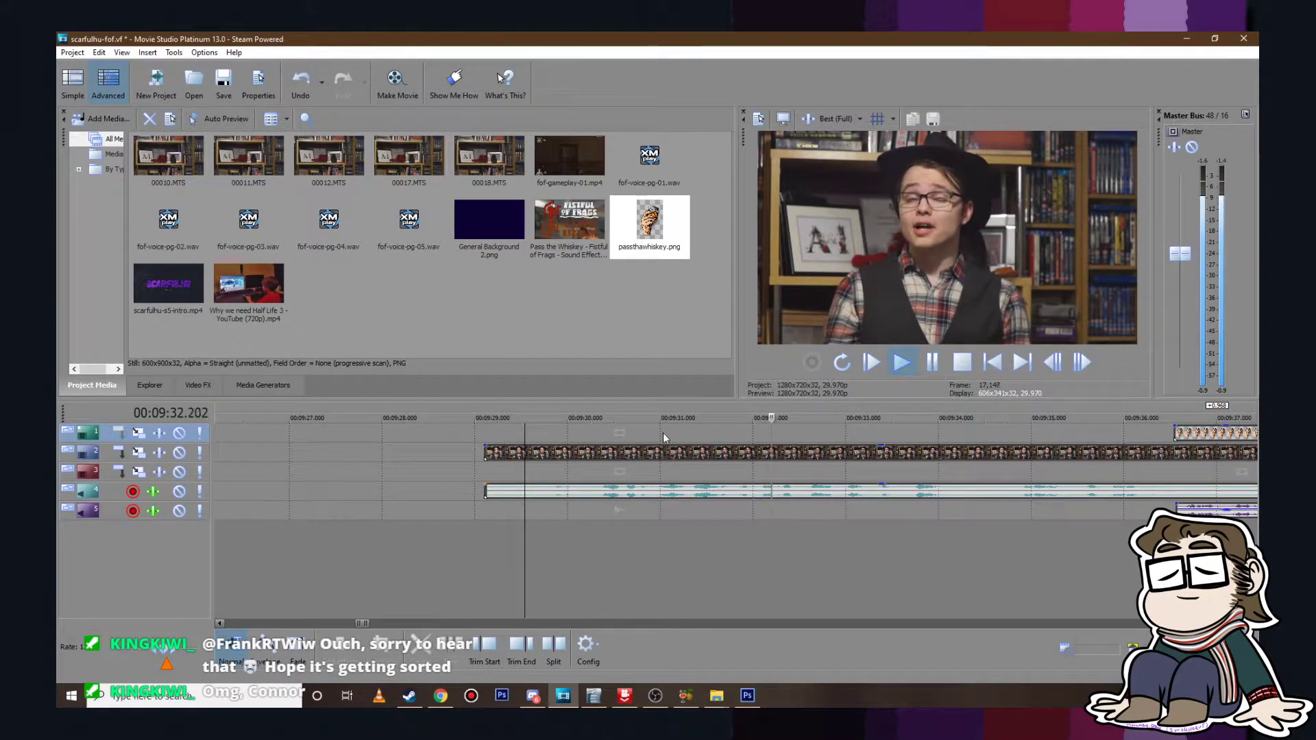
{"action": "left_click_drag", "start_coordinate": [485, 454], "coordinate": [593, 460]}
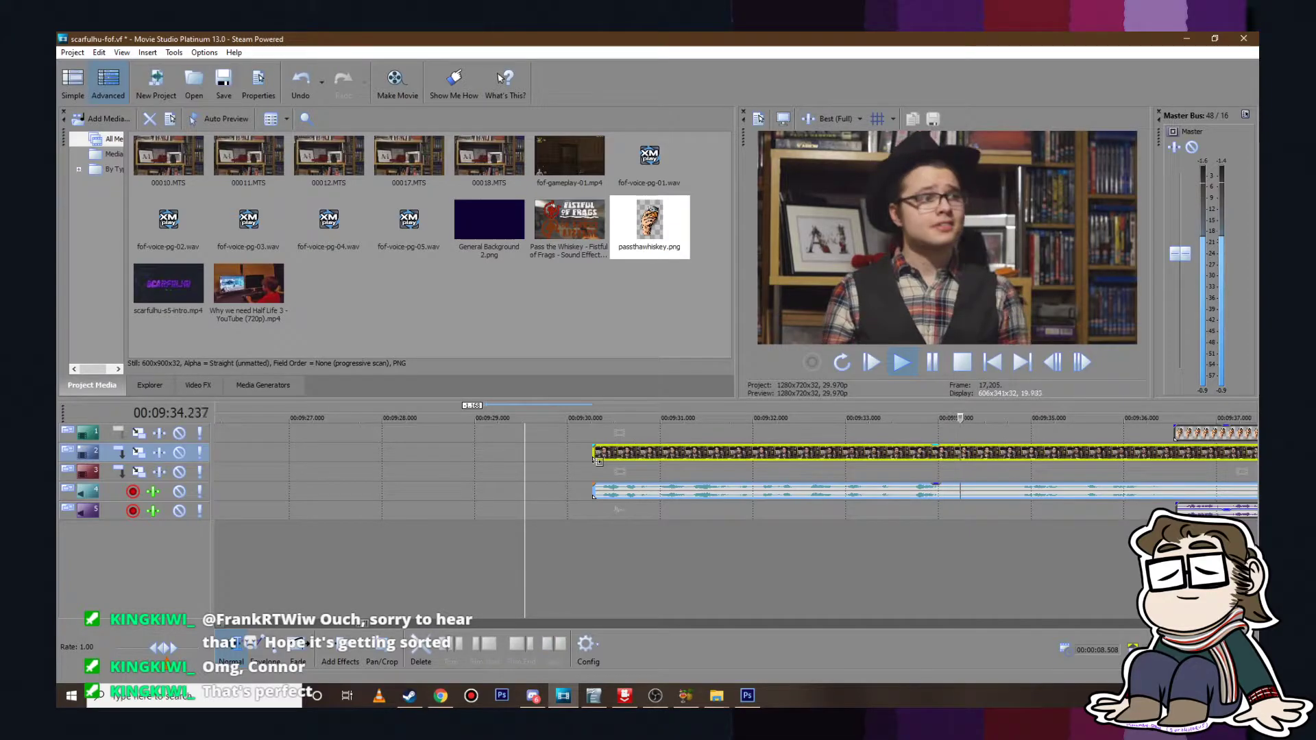
{"action": "scroll", "coordinate": [945, 572], "scroll_direction": "down", "scroll_amount": 3}
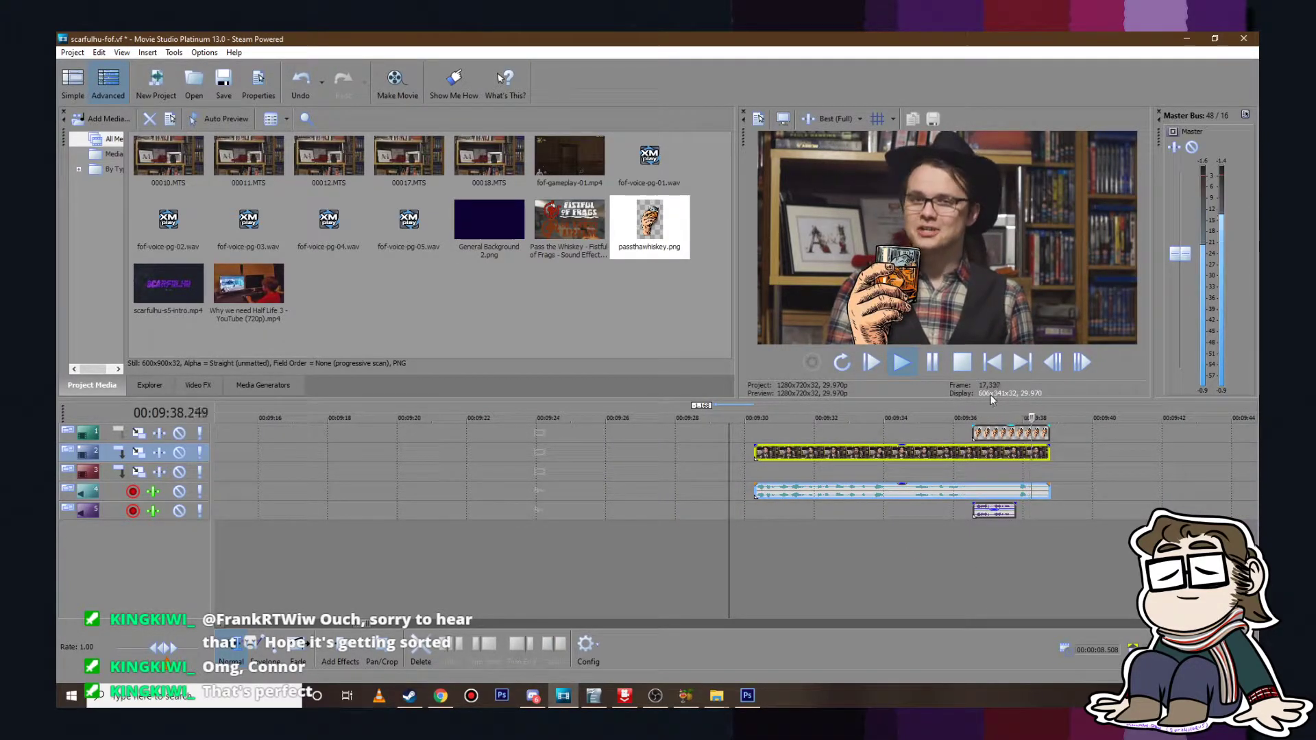
{"action": "left_click", "coordinate": [940, 361]}
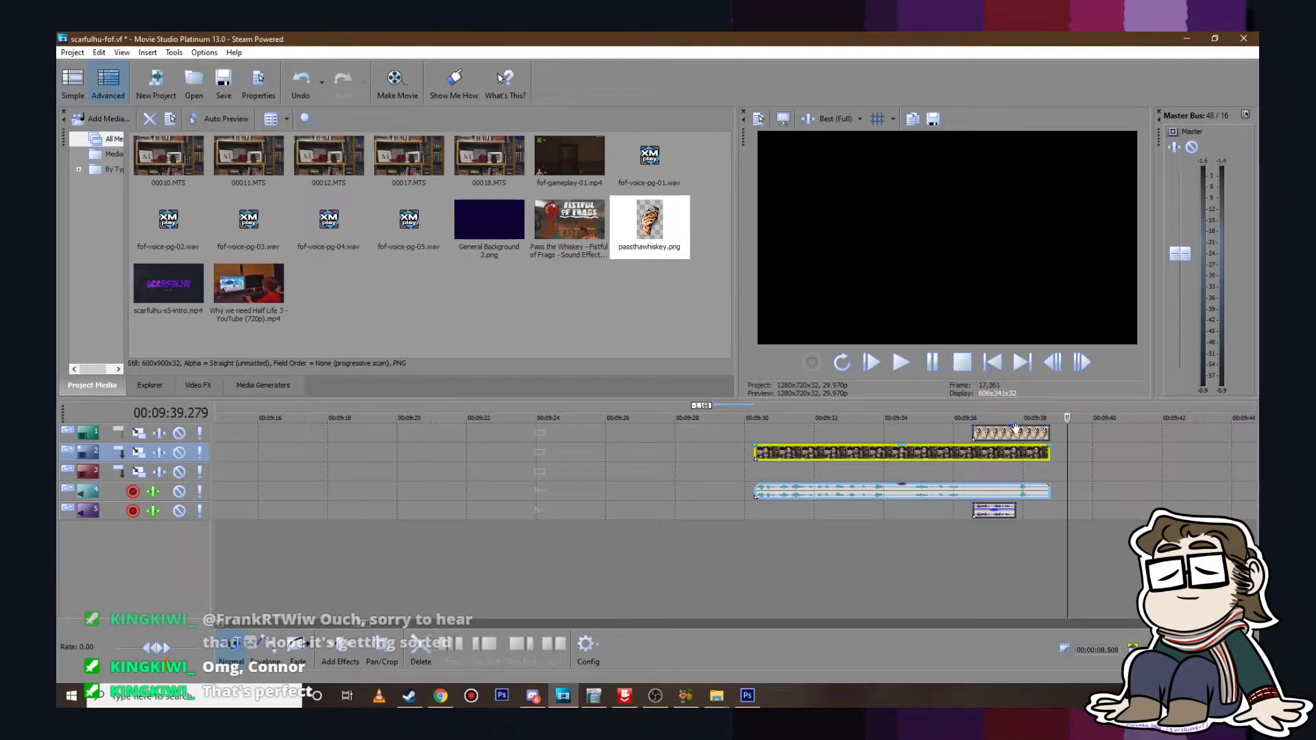
Step: Select the whiskey picture, sound effect and presenter clip together and move them directly after the narration ending at about 00:05:49.8
{"action": "left_click", "coordinate": [1001, 432]}
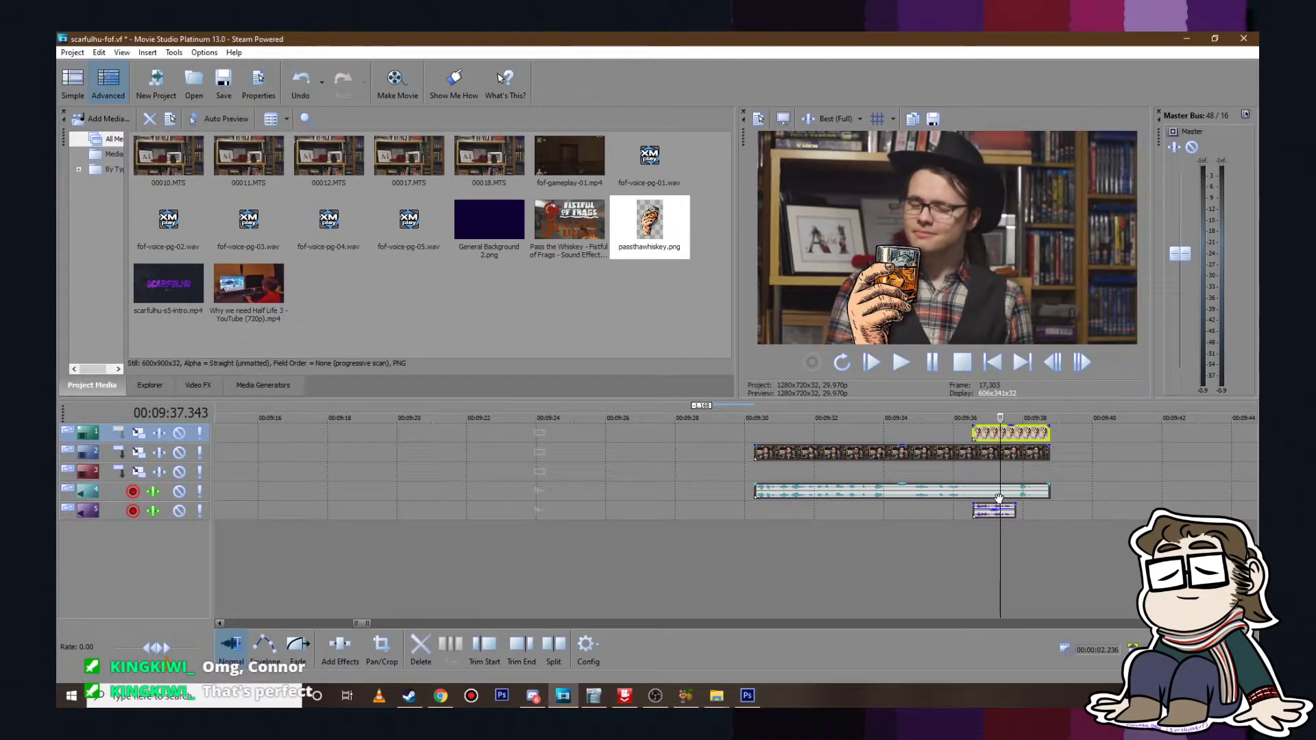
{"action": "left_click", "coordinate": [989, 513], "text": "shift"}
{"action": "scroll", "coordinate": [757, 466], "scroll_direction": "down", "scroll_amount": 6}
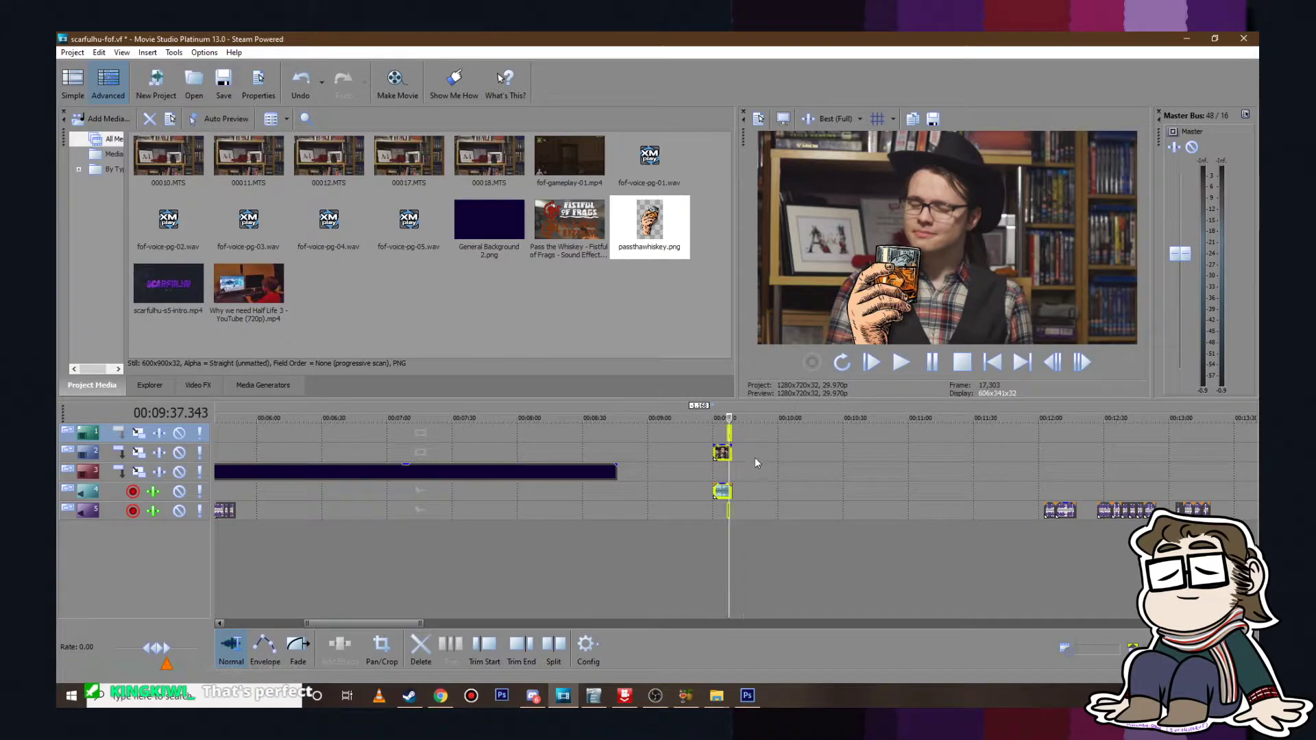
{"action": "left_click_drag", "start_coordinate": [722, 454], "coordinate": [1011, 458]}
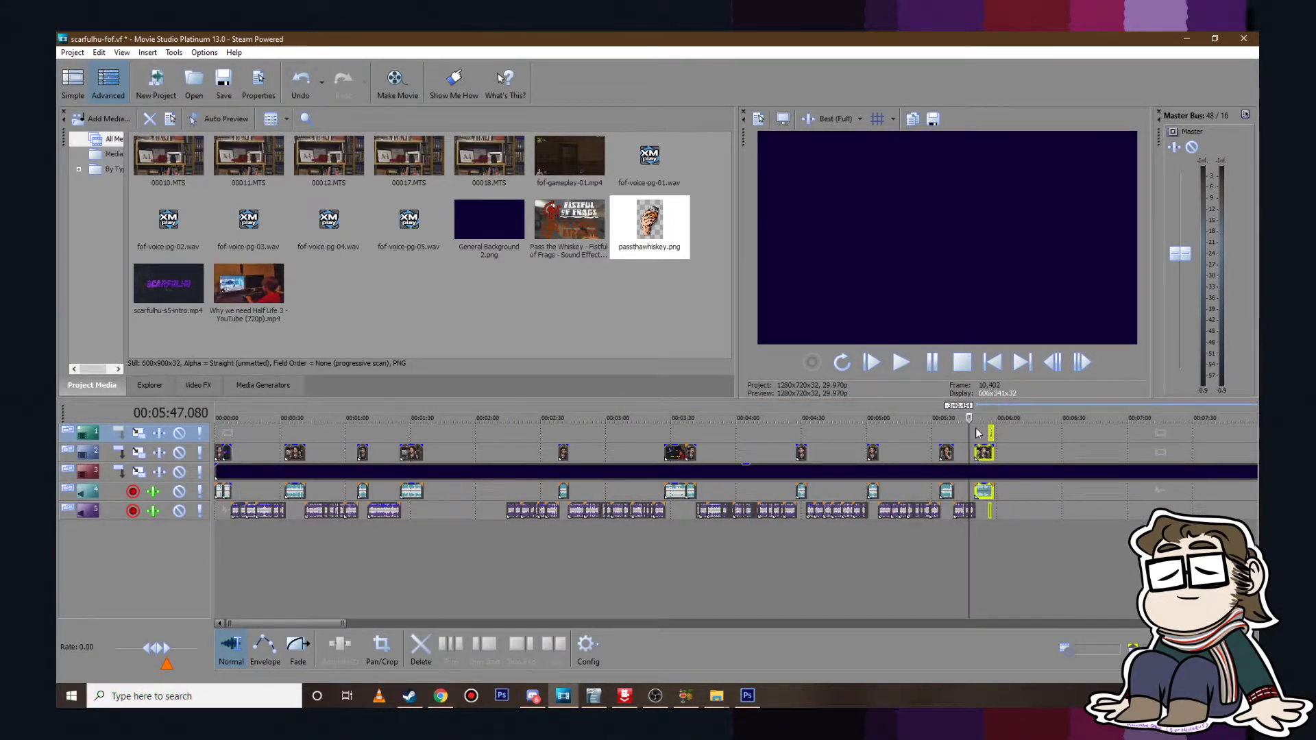
{"action": "scroll", "coordinate": [969, 512], "scroll_direction": "up", "scroll_amount": 3}
{"action": "scroll", "coordinate": [969, 513], "scroll_direction": "up", "scroll_amount": 5}
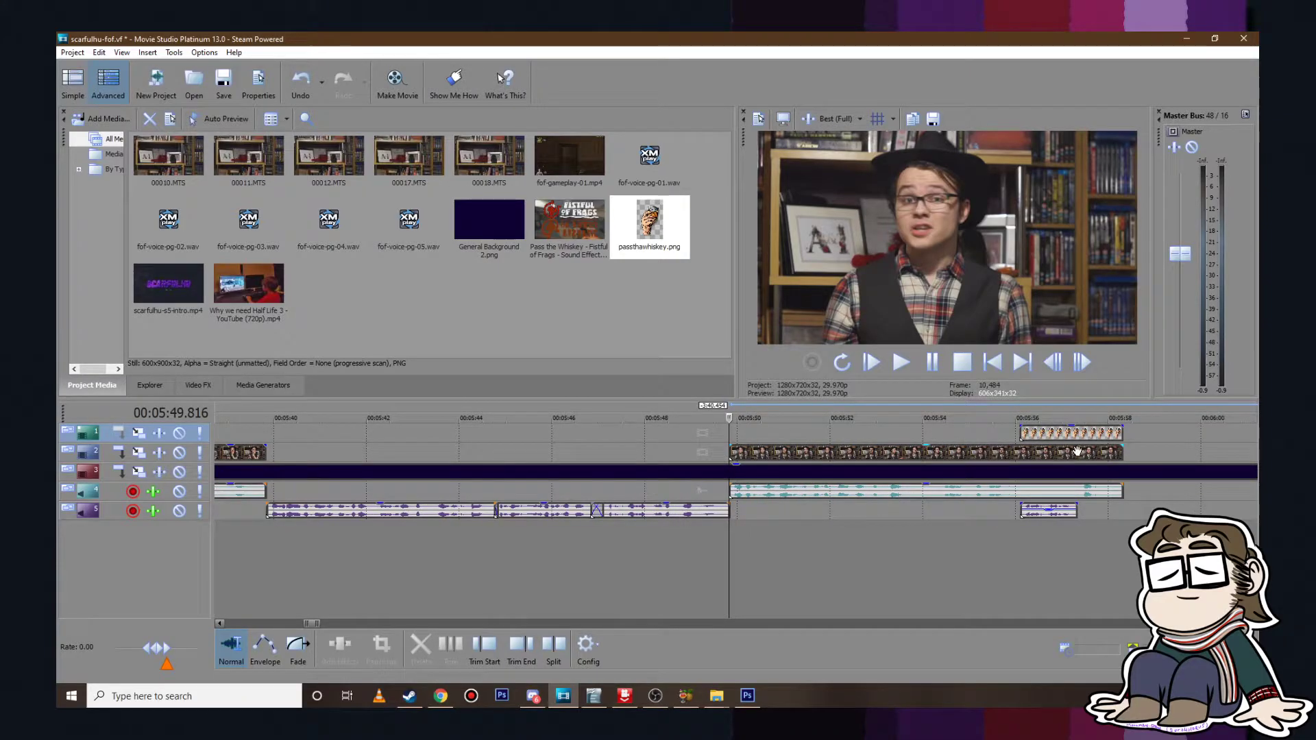
Step: Play back the end of the narration and the moved whiskey gag to check the transition
{"action": "left_click", "coordinate": [901, 362]}
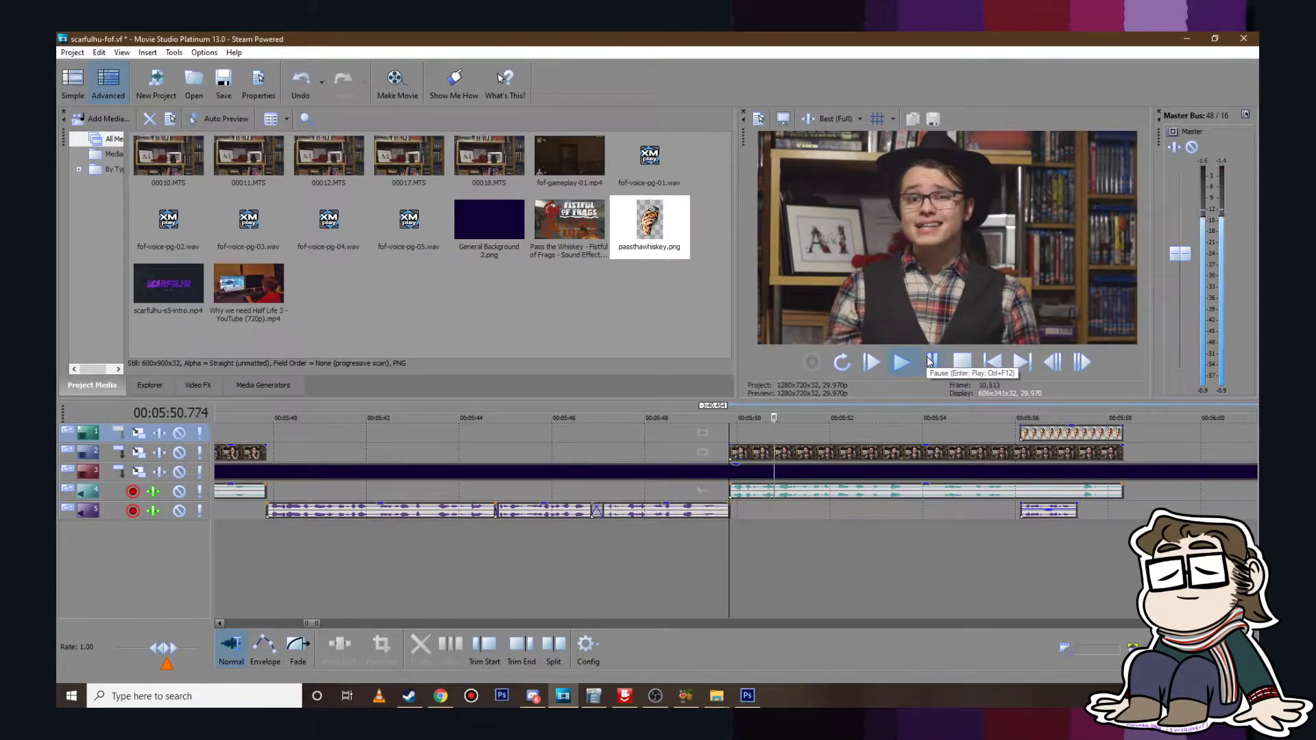
{"action": "left_click", "coordinate": [930, 362]}
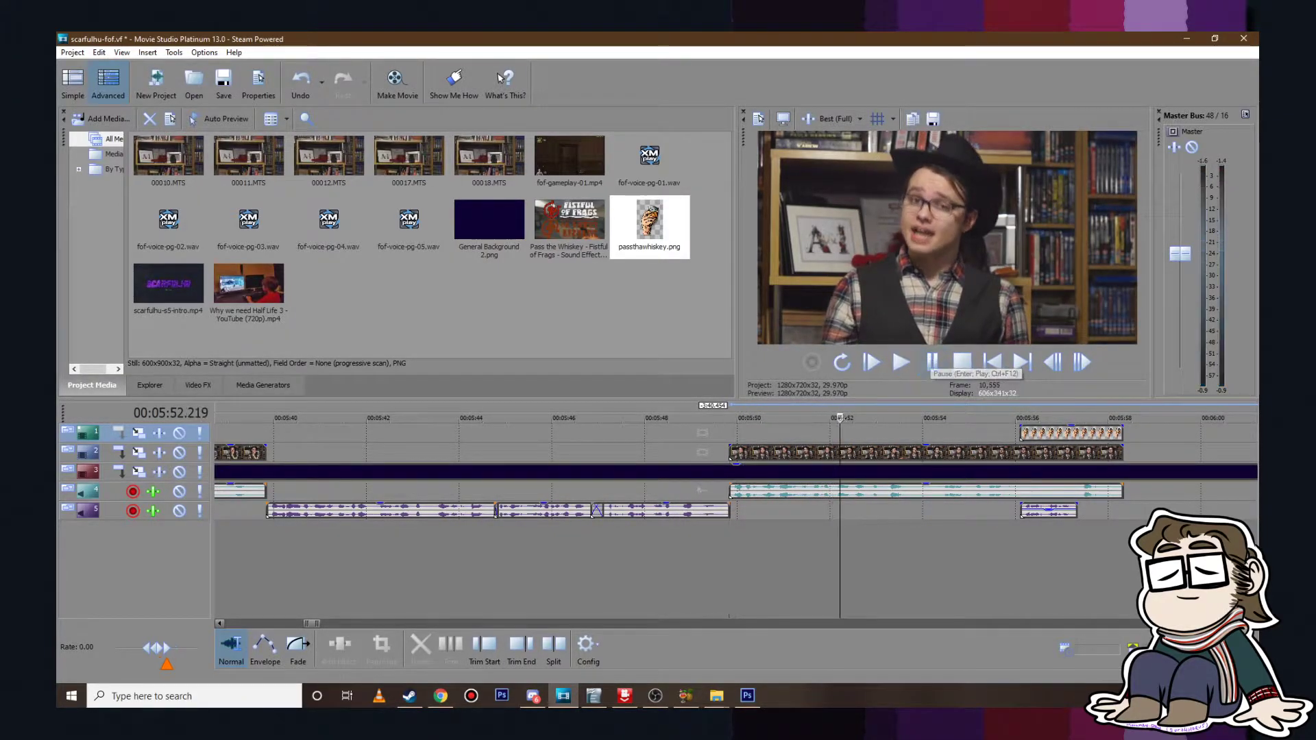
{"action": "left_click", "coordinate": [596, 429]}
{"action": "left_click", "coordinate": [919, 370]}
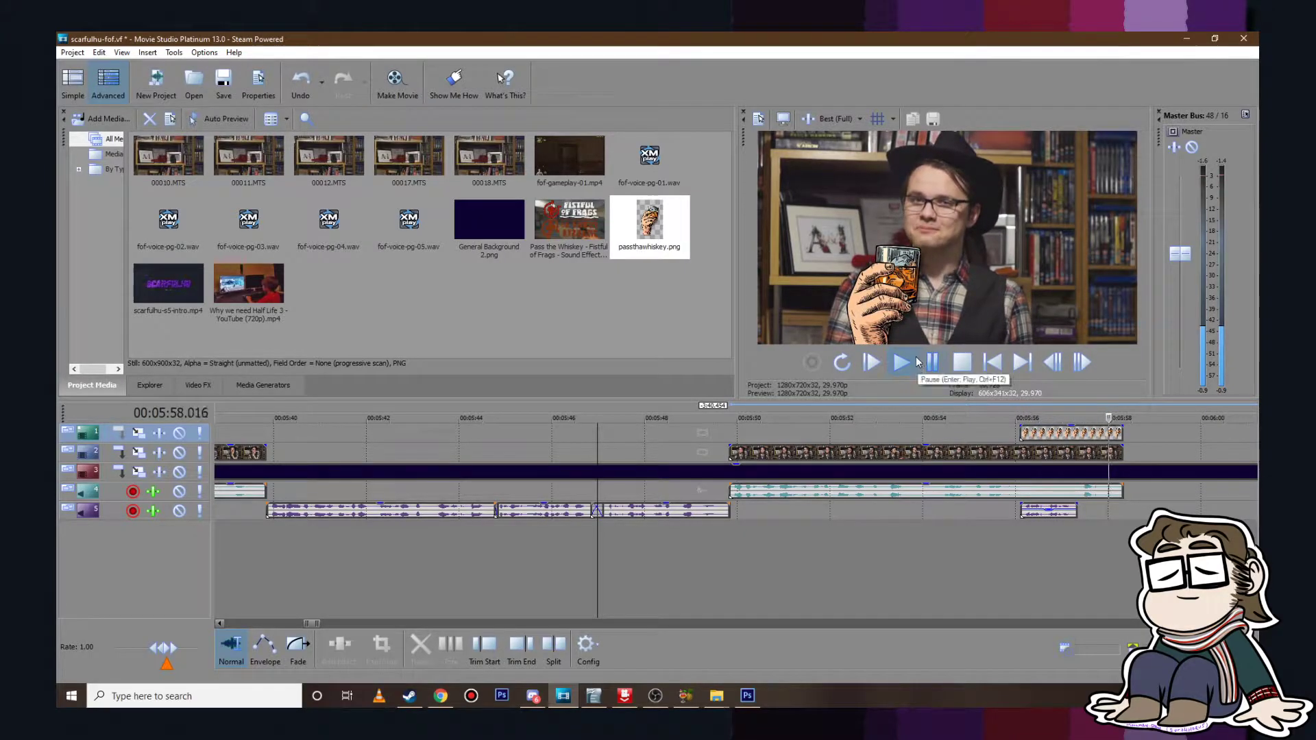
{"action": "left_click", "coordinate": [933, 359]}
{"action": "left_click", "coordinate": [1119, 513]}
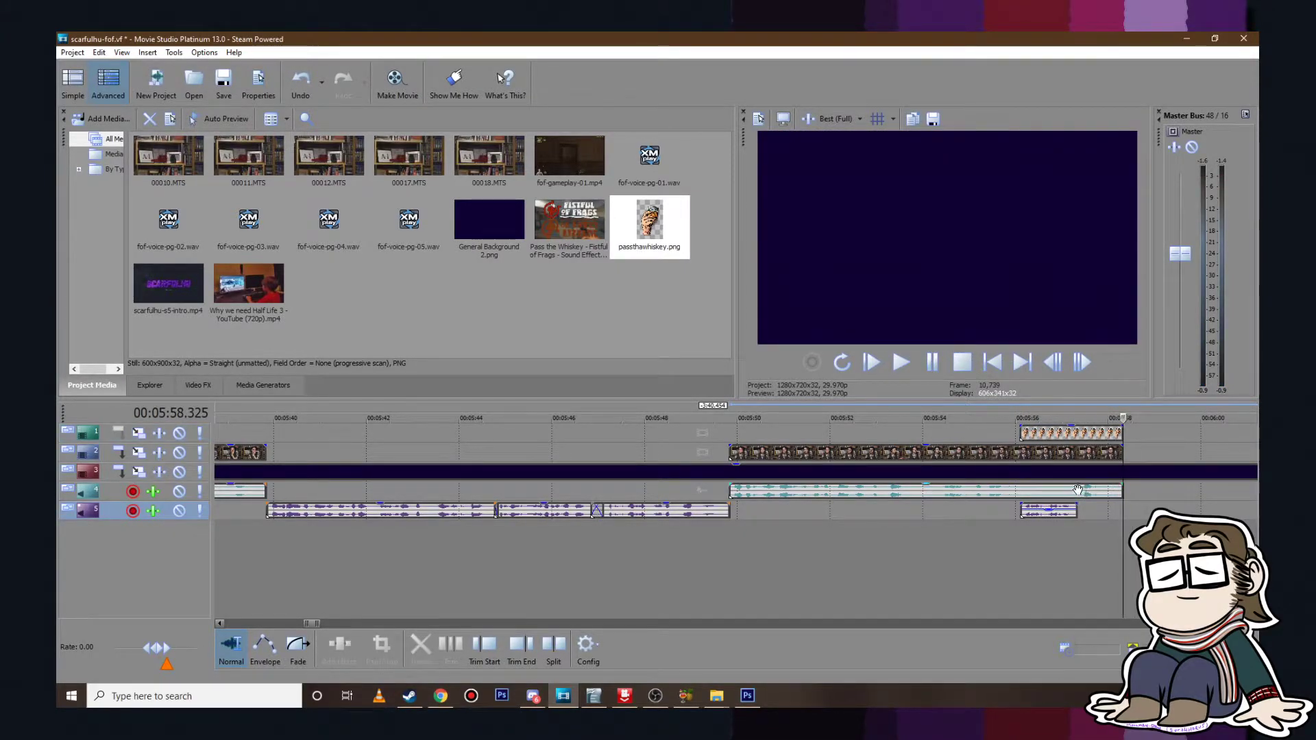
Step: Save the scarfulhu-fof.vf project
{"action": "left_click", "coordinate": [72, 52]}
{"action": "left_click", "coordinate": [89, 142]}
{"action": "scroll", "coordinate": [798, 521], "scroll_direction": "down", "scroll_amount": 4}
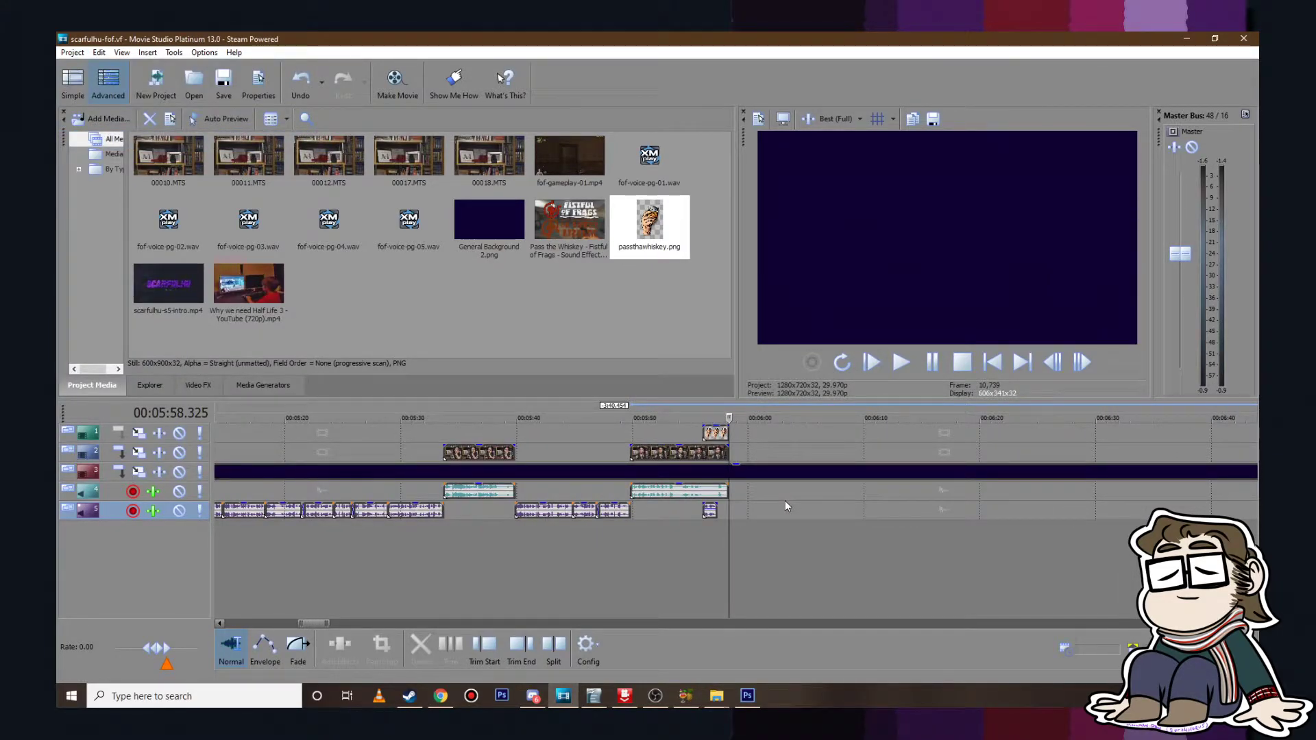
{"action": "scroll", "coordinate": [784, 500], "scroll_direction": "down", "scroll_amount": 3}
{"action": "scroll", "coordinate": [784, 498], "scroll_direction": "down", "scroll_amount": 5}
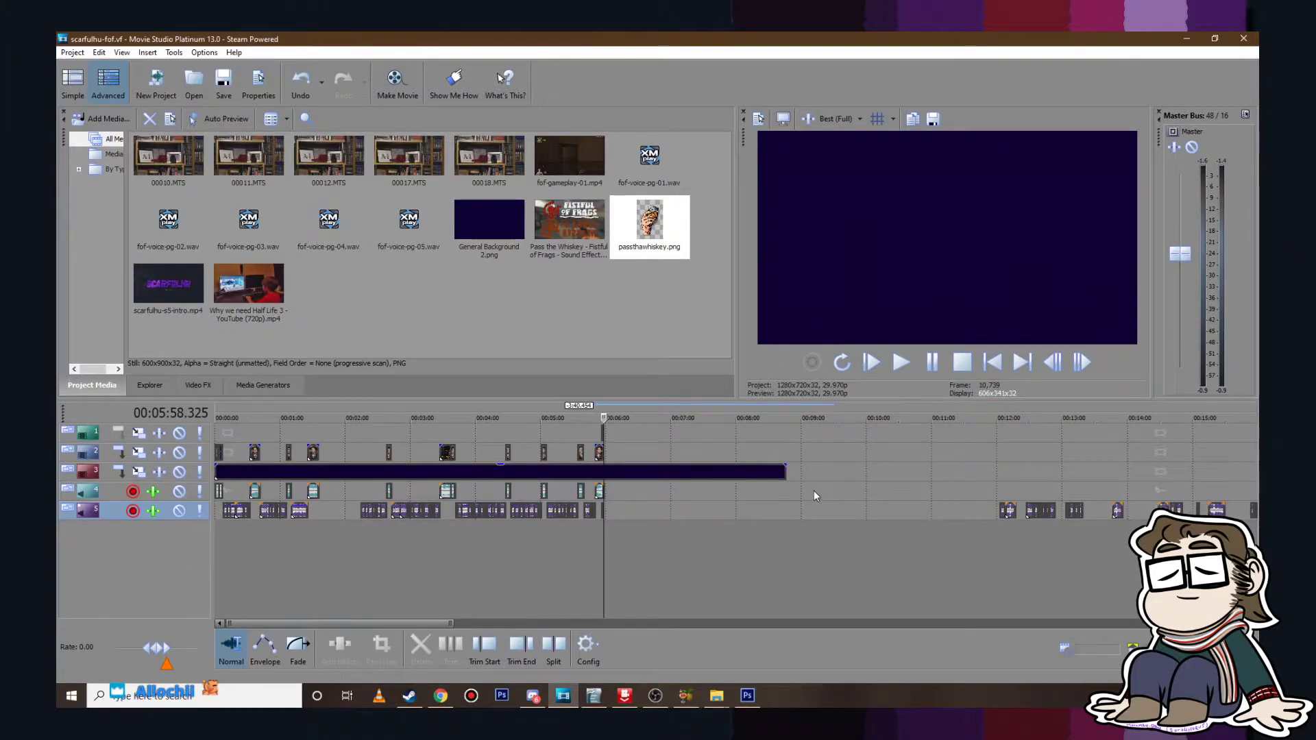
{"action": "scroll", "coordinate": [811, 489], "scroll_direction": "up", "scroll_amount": 5}
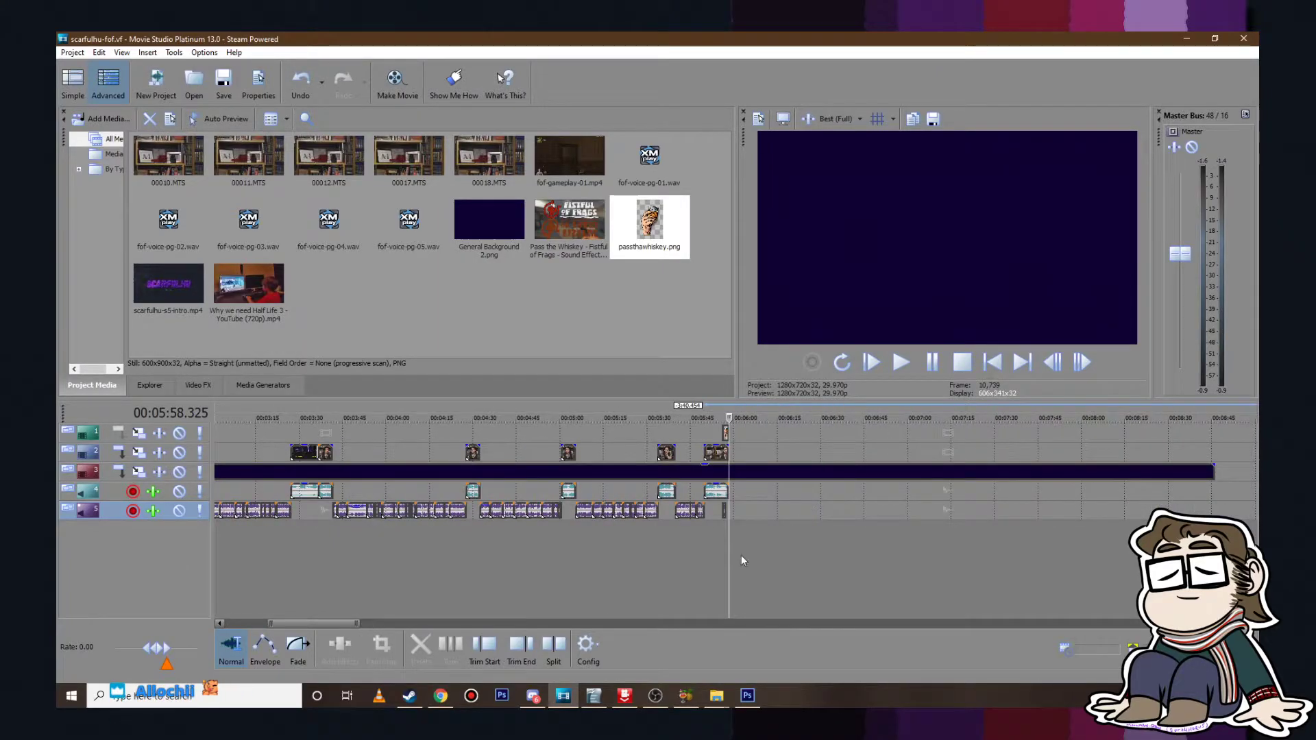
Step: Switch to the fof.odt script in OpenOffice Writer, highlight the "pass the whiskey" and "[Whiskey passed] Thank you." lines in green, and save it
{"action": "left_click", "coordinate": [594, 695]}
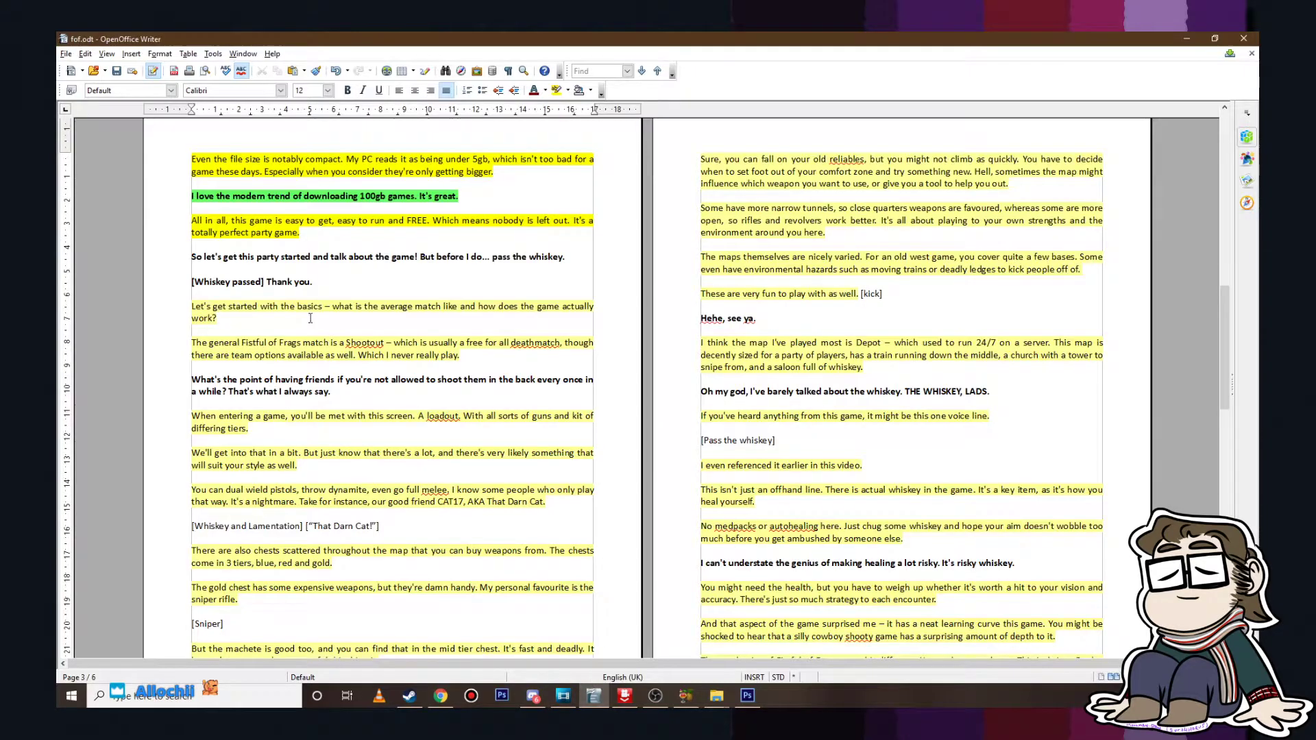
{"action": "left_click_drag", "start_coordinate": [191, 255], "coordinate": [400, 285]}
{"action": "left_click", "coordinate": [395, 299]}
{"action": "left_click_drag", "start_coordinate": [263, 282], "coordinate": [191, 282]}
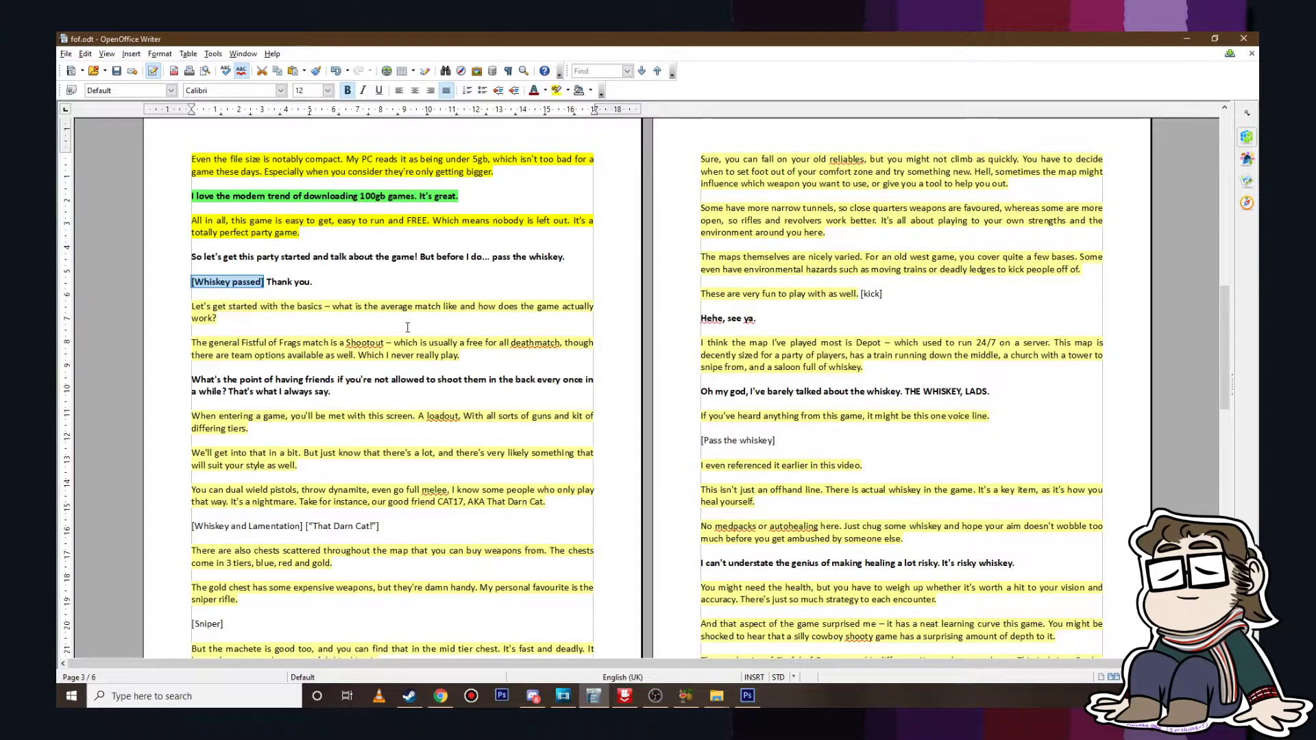
{"action": "left_click_drag", "start_coordinate": [334, 296], "coordinate": [146, 256]}
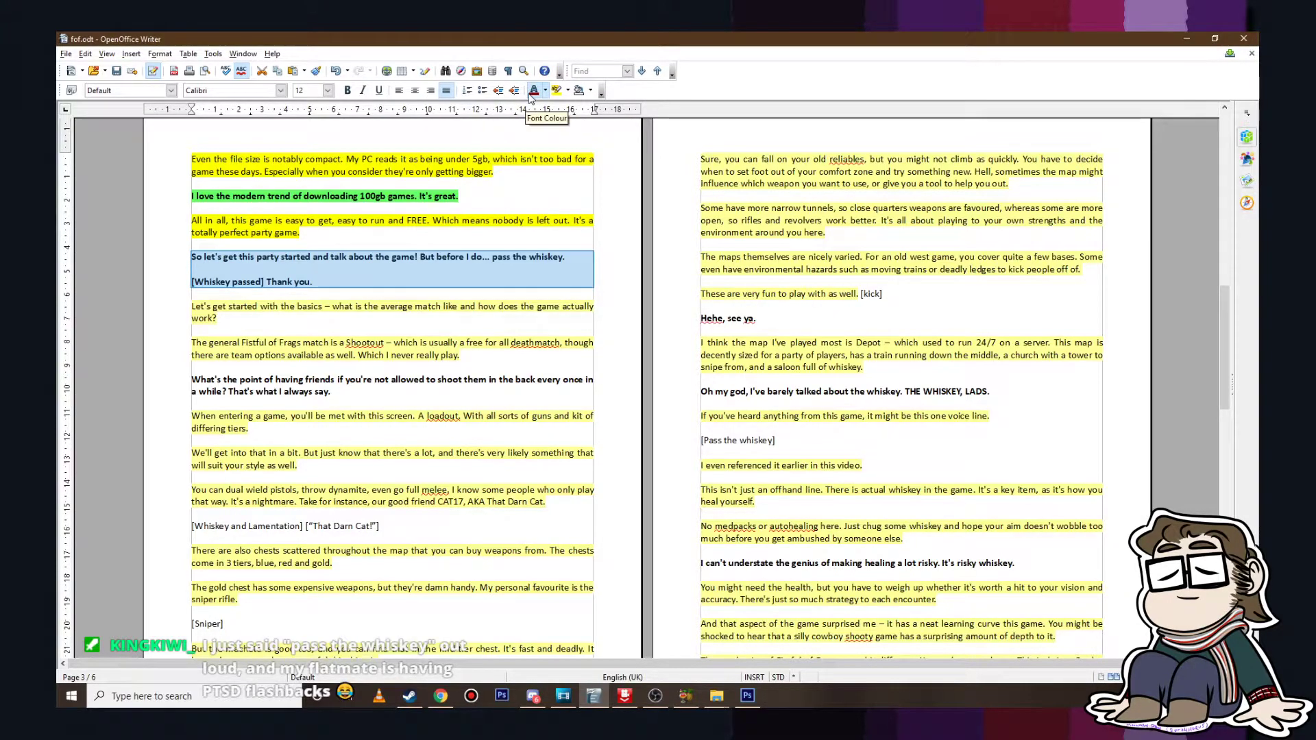
{"action": "left_click", "coordinate": [566, 90]}
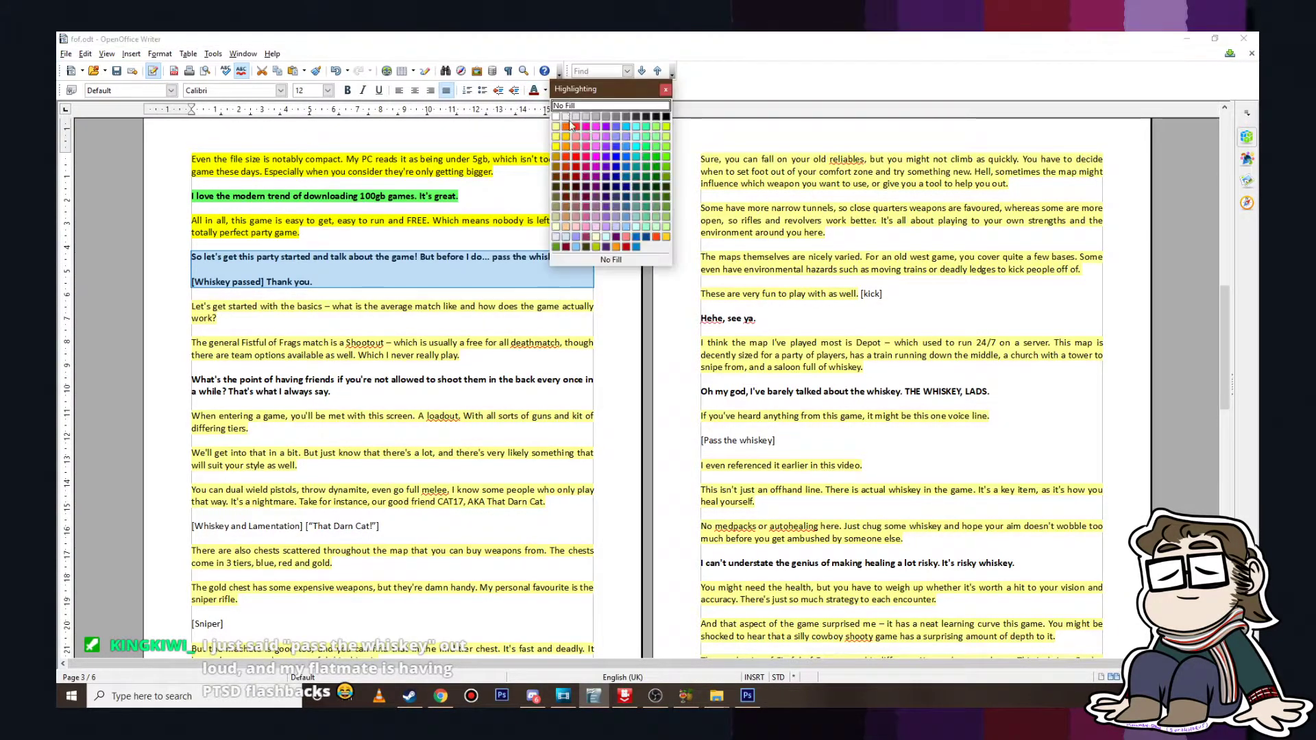
{"action": "left_click", "coordinate": [662, 147]}
{"action": "left_click", "coordinate": [69, 54]}
{"action": "left_click", "coordinate": [91, 152]}
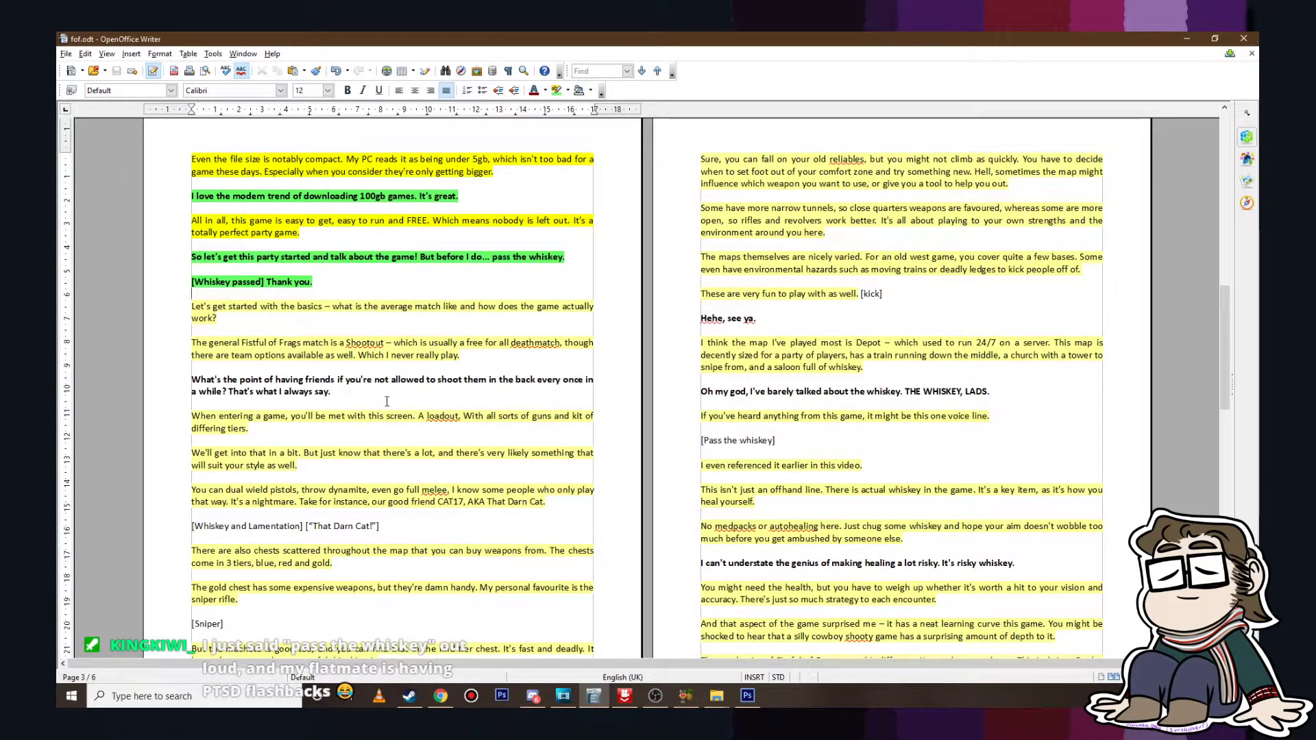
Step: Switch to Movie Studio and move the next two narration clips from about 00:12:04 end to end directly after the whiskey gag at about 00:05:58.3
{"action": "left_click", "coordinate": [563, 696]}
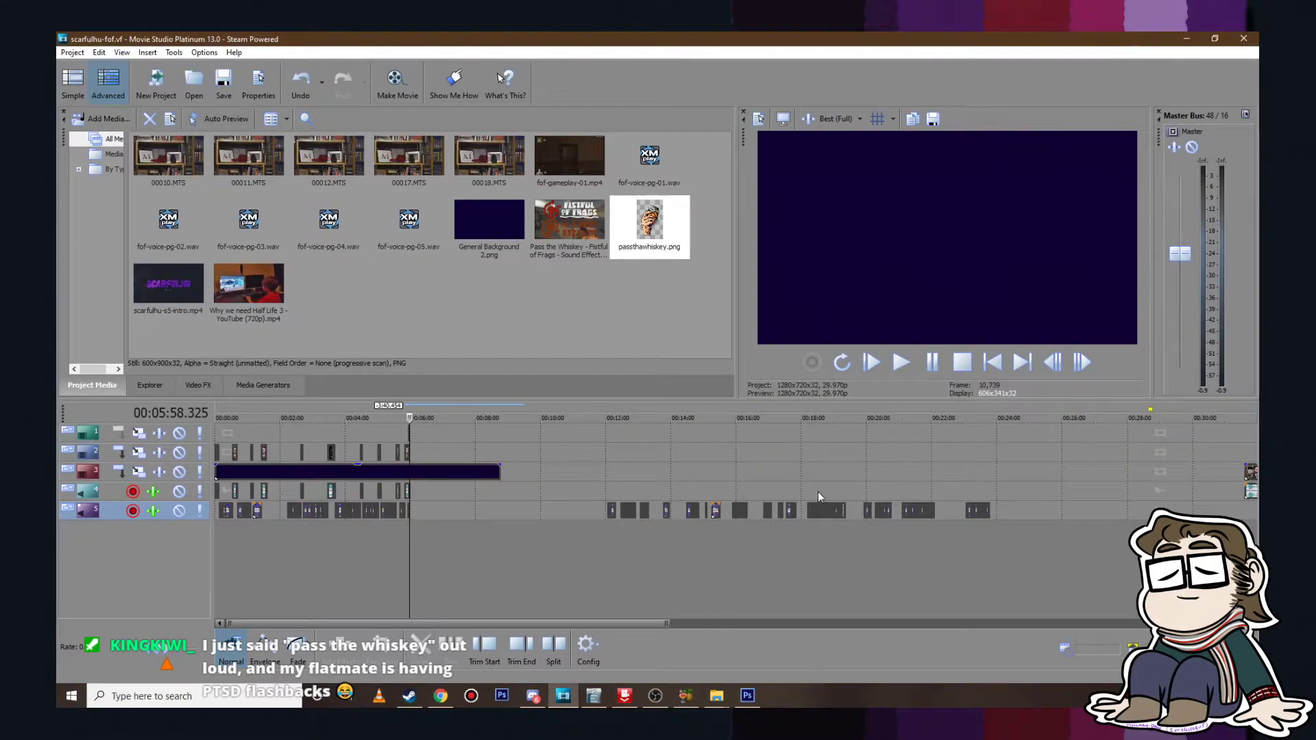
{"action": "left_click", "coordinate": [618, 485]}
{"action": "scroll", "coordinate": [619, 485], "scroll_direction": "up", "scroll_amount": 10}
{"action": "left_click", "coordinate": [704, 511]}
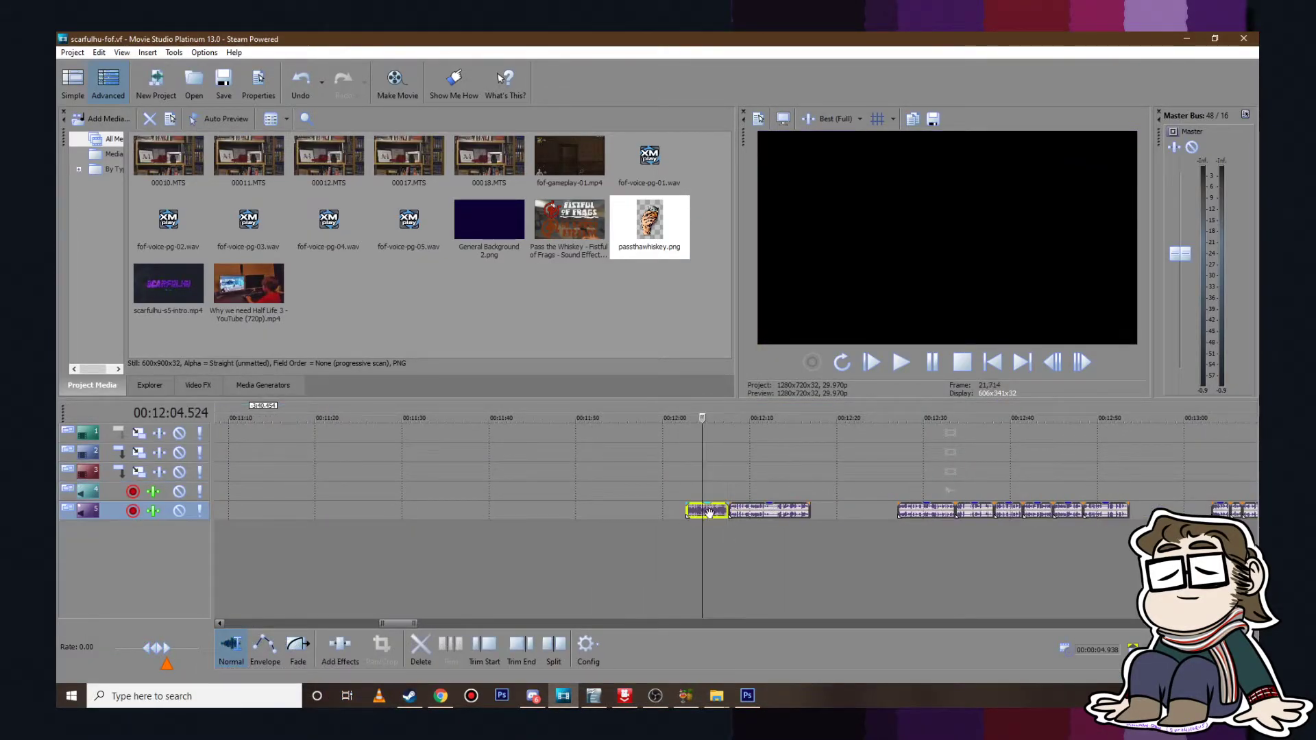
{"action": "scroll", "coordinate": [768, 511], "scroll_direction": "down", "scroll_amount": 5}
{"action": "left_click_drag", "start_coordinate": [740, 512], "coordinate": [609, 518]}
{"action": "left_click", "coordinate": [745, 497]}
{"action": "scroll", "coordinate": [746, 496], "scroll_direction": "up", "scroll_amount": 7}
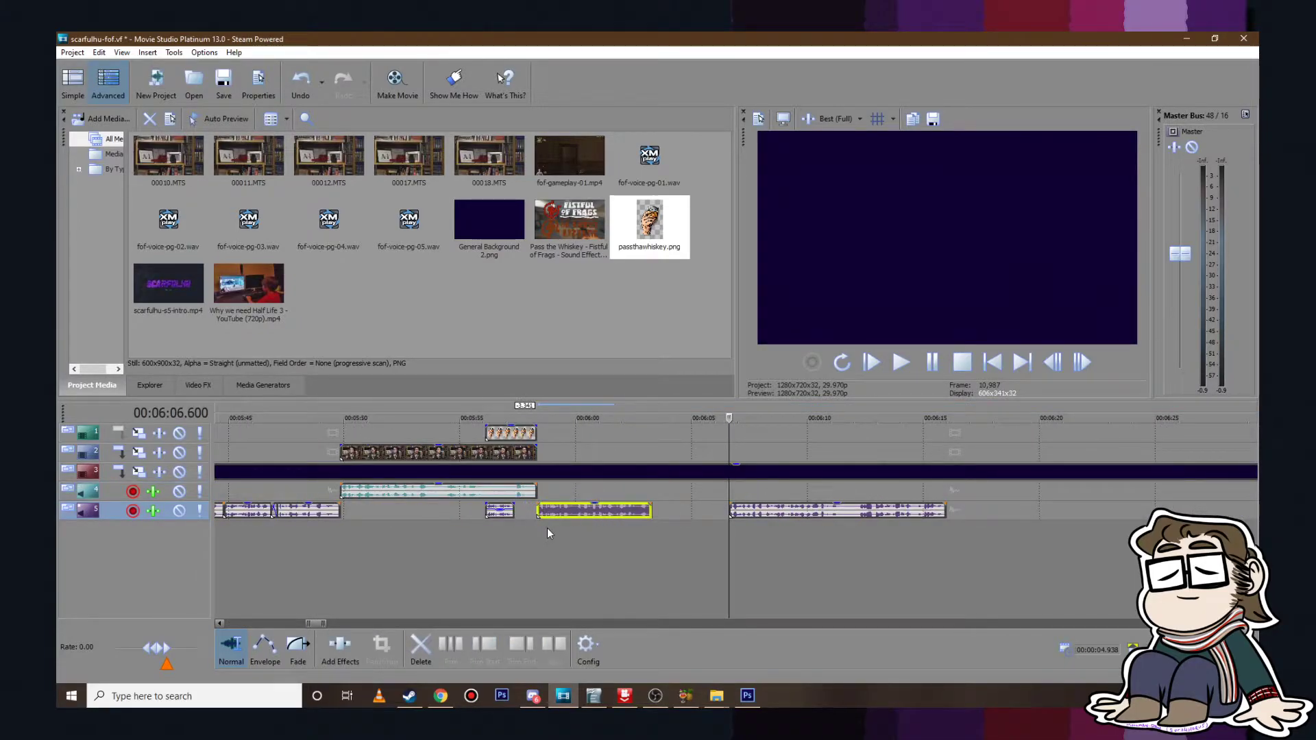
{"action": "left_click", "coordinate": [561, 525]}
{"action": "left_click_drag", "start_coordinate": [789, 511], "coordinate": [712, 511]}
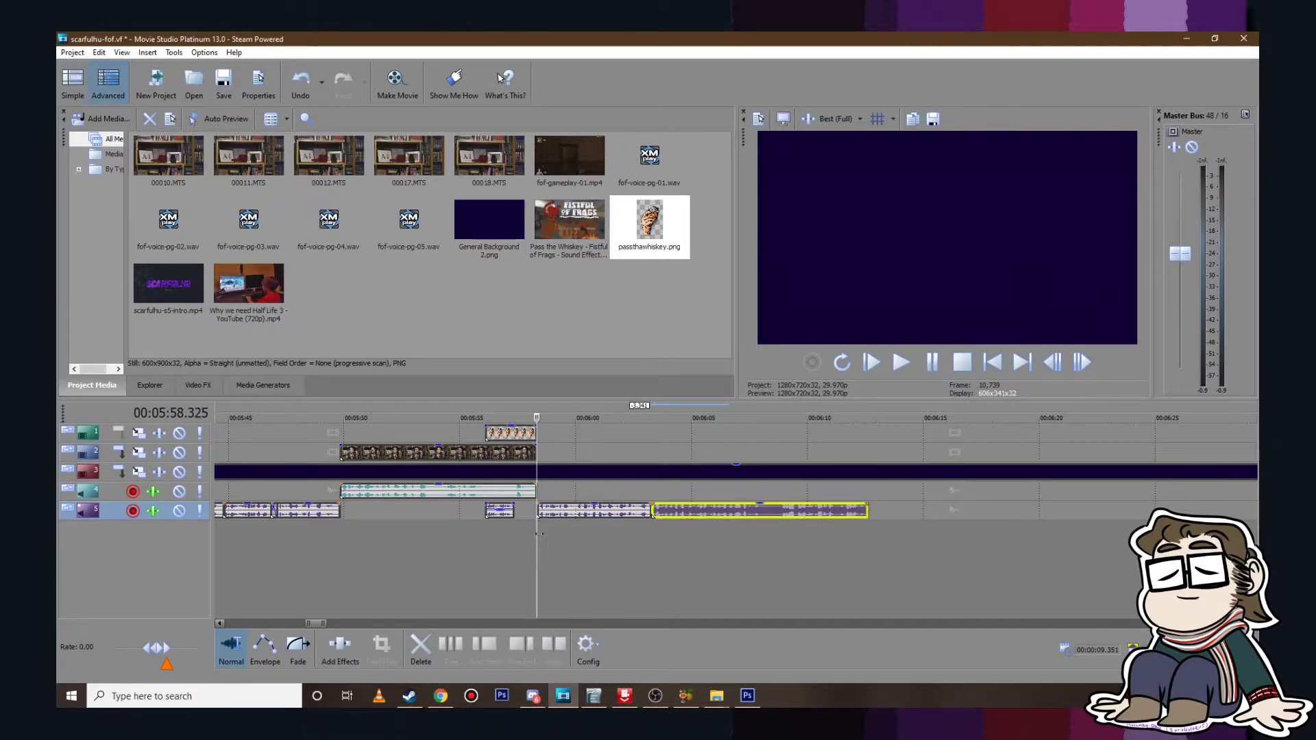
Step: Play back the first moved narration clip from 00:05:58.325 up to its join with the second
{"action": "left_click", "coordinate": [538, 534]}
{"action": "left_click", "coordinate": [901, 362]}
{"action": "scroll", "coordinate": [915, 433], "scroll_direction": "up", "scroll_amount": 2}
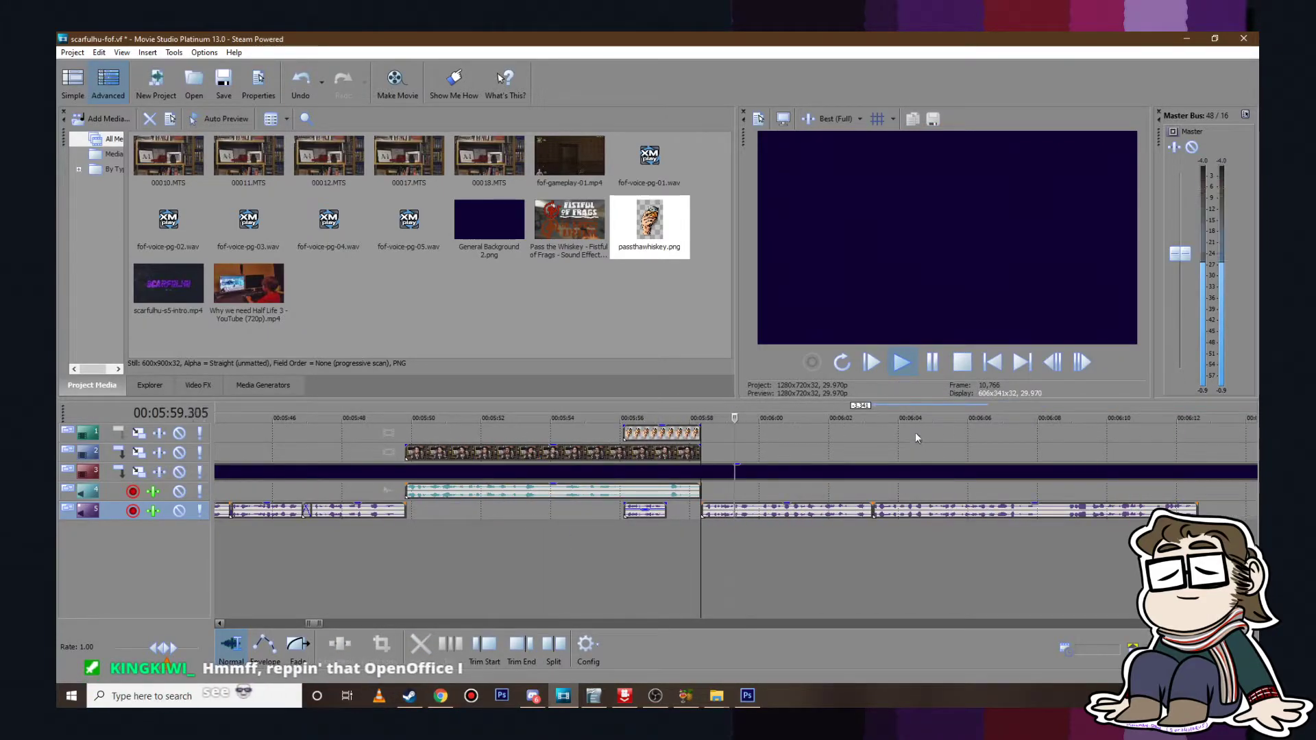
{"action": "left_click", "coordinate": [932, 363]}
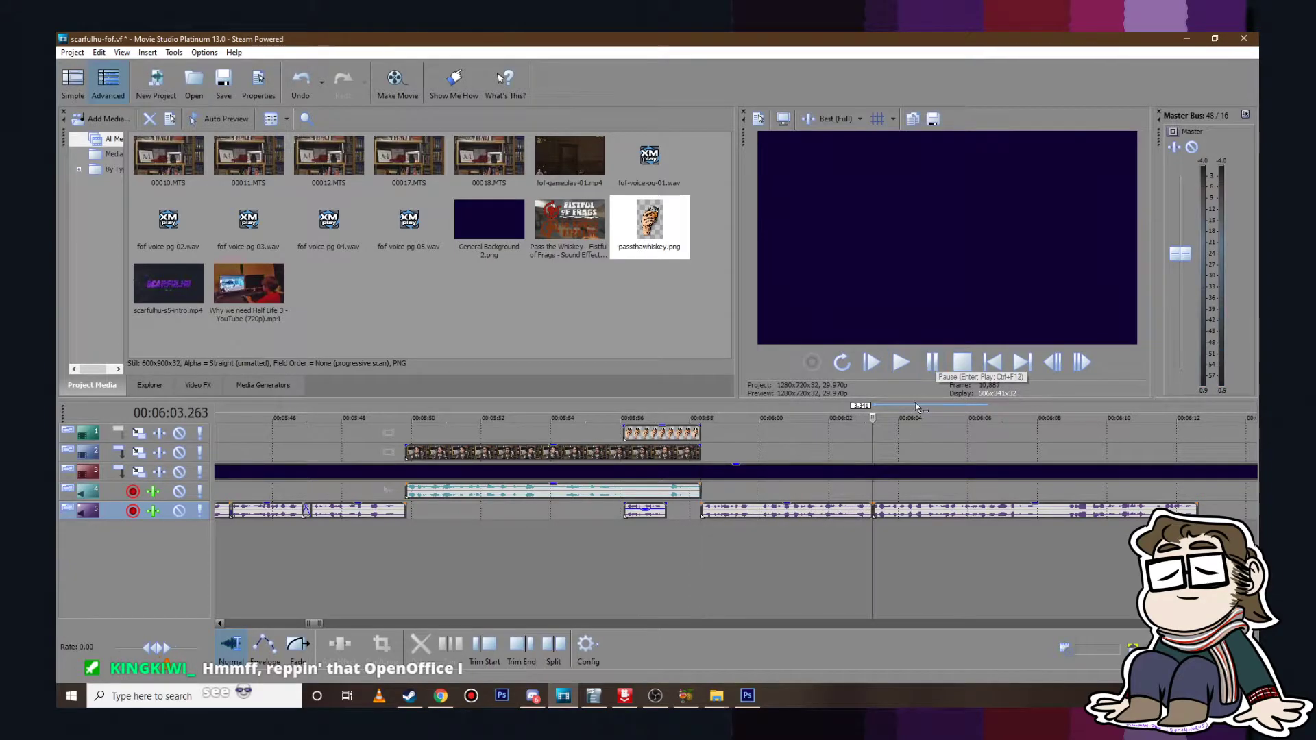
Step: Shift the second moved narration clip earlier to overlap the end of the first at about 00:06:03, and play the join
{"action": "scroll", "coordinate": [788, 510], "scroll_direction": "up", "scroll_amount": 3}
{"action": "left_click", "coordinate": [789, 514]}
{"action": "left_click_drag", "start_coordinate": [789, 514], "coordinate": [744, 513]}
{"action": "left_click", "coordinate": [901, 363]}
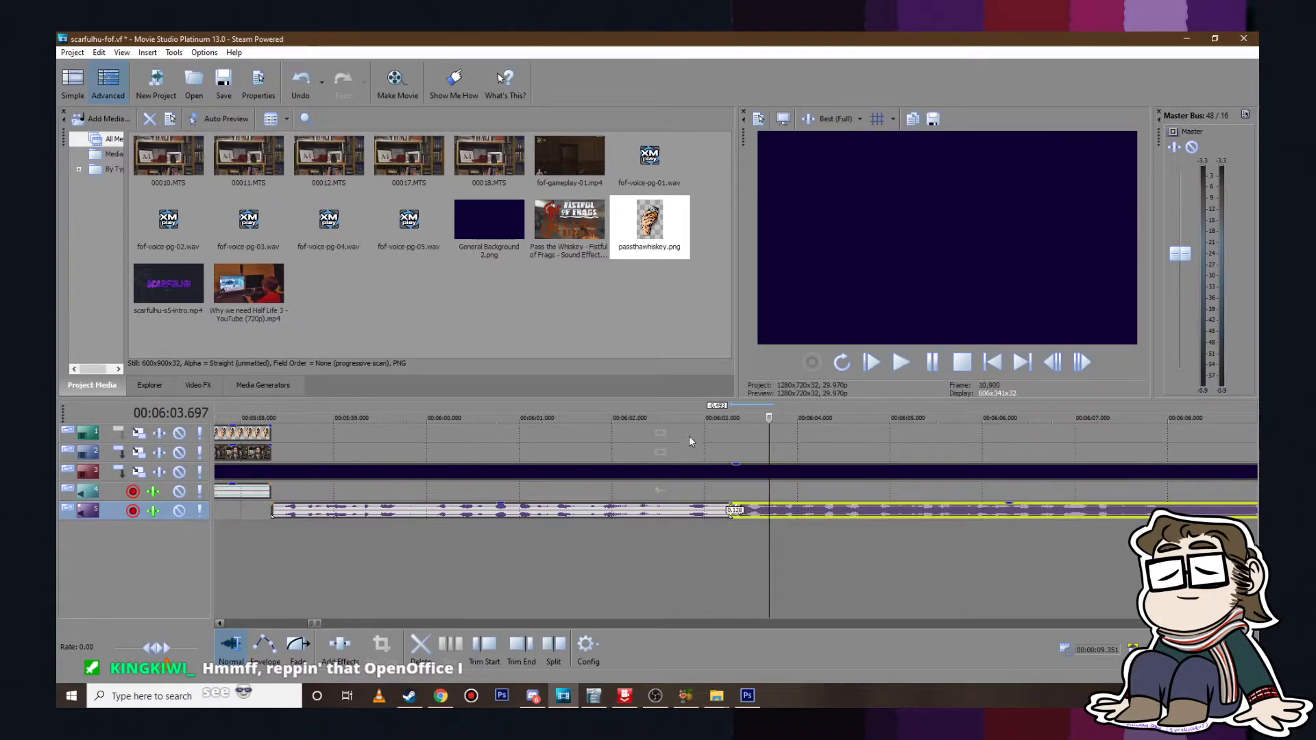
{"action": "left_click", "coordinate": [688, 436]}
{"action": "left_click", "coordinate": [903, 364]}
Step: Readjust the short crossfade between the two narration clips at about 00:06:03.4 and play it back from 00:06:02.996
{"action": "key", "text": "Return"}
{"action": "left_click_drag", "start_coordinate": [797, 518], "coordinate": [752, 514]}
{"action": "left_click_drag", "start_coordinate": [818, 516], "coordinate": [815, 515]}
{"action": "left_click", "coordinate": [703, 498]}
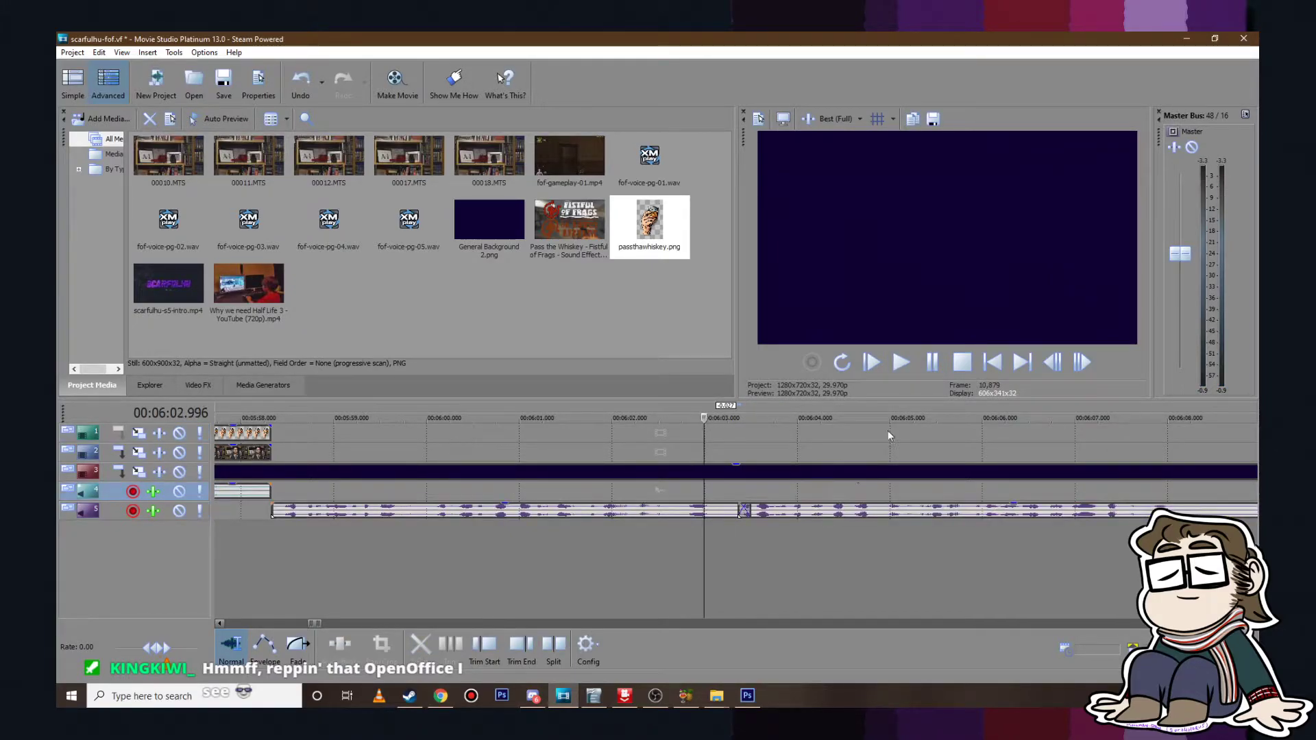
{"action": "left_click", "coordinate": [906, 363]}
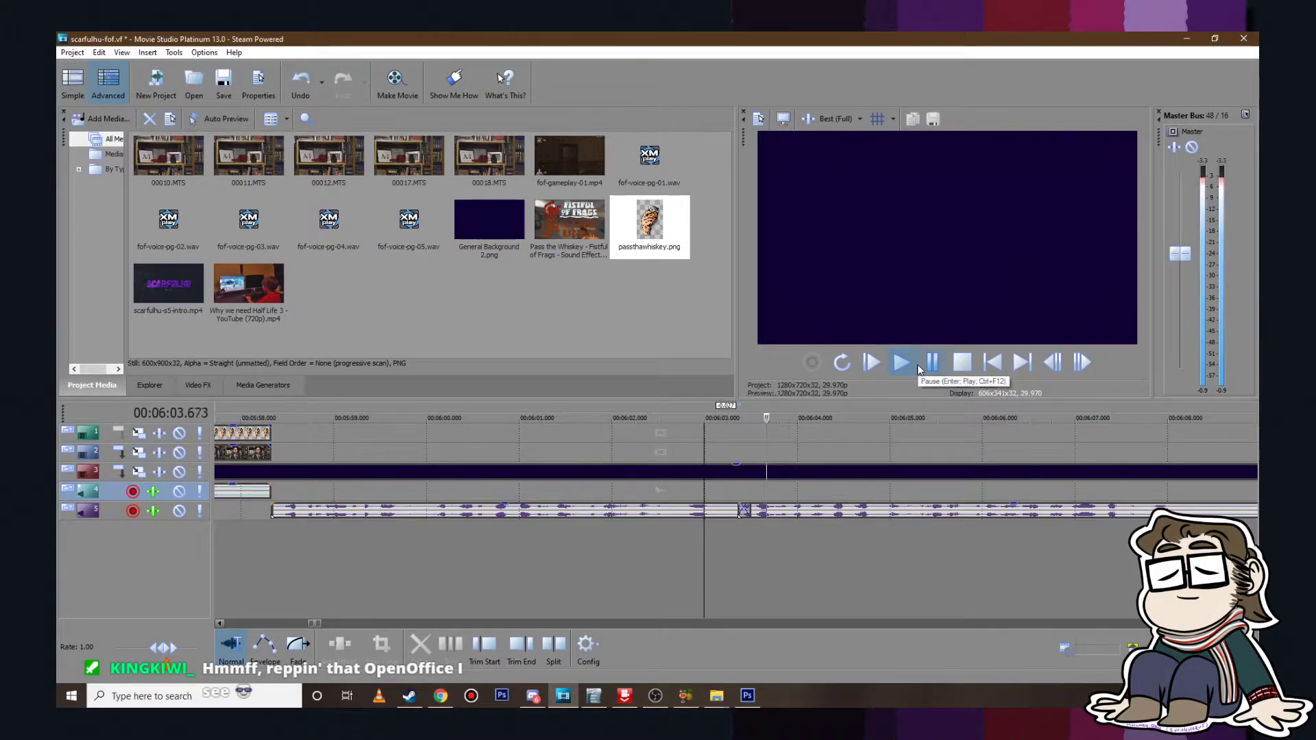
{"action": "scroll", "coordinate": [946, 409], "scroll_direction": "down", "scroll_amount": 5}
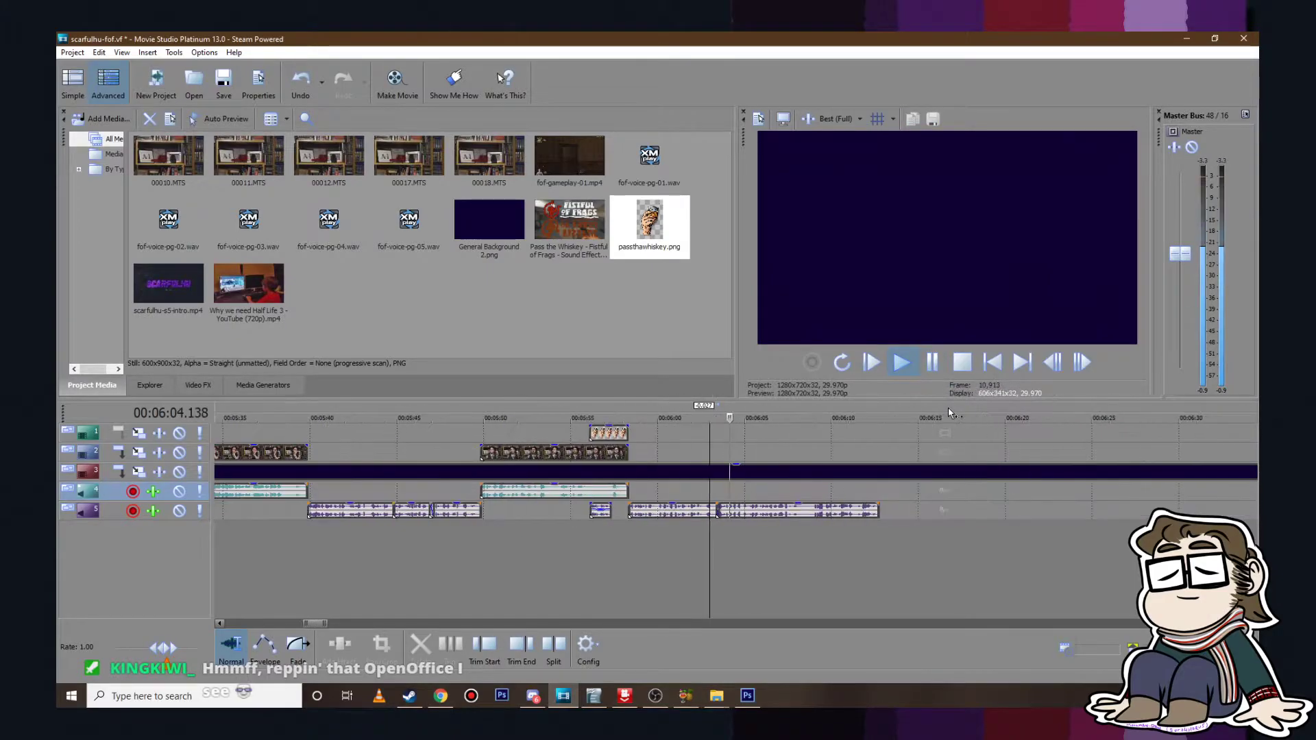
{"action": "left_click", "coordinate": [936, 362]}
Step: Split the second narration clip at about 00:06:08, slide its remainder slightly earlier to overlap the preceding part, and play to its end
{"action": "scroll", "coordinate": [809, 488], "scroll_direction": "up", "scroll_amount": 3}
{"action": "left_click", "coordinate": [744, 509]}
{"action": "key", "text": "s"}
{"action": "mouse_move", "coordinate": [749, 512]}
{"action": "left_mouse_down"}
{"action": "mouse_move", "coordinate": [791, 514]}
{"action": "mouse_move", "coordinate": [741, 513]}
{"action": "left_mouse_up"}
{"action": "left_click", "coordinate": [914, 362]}
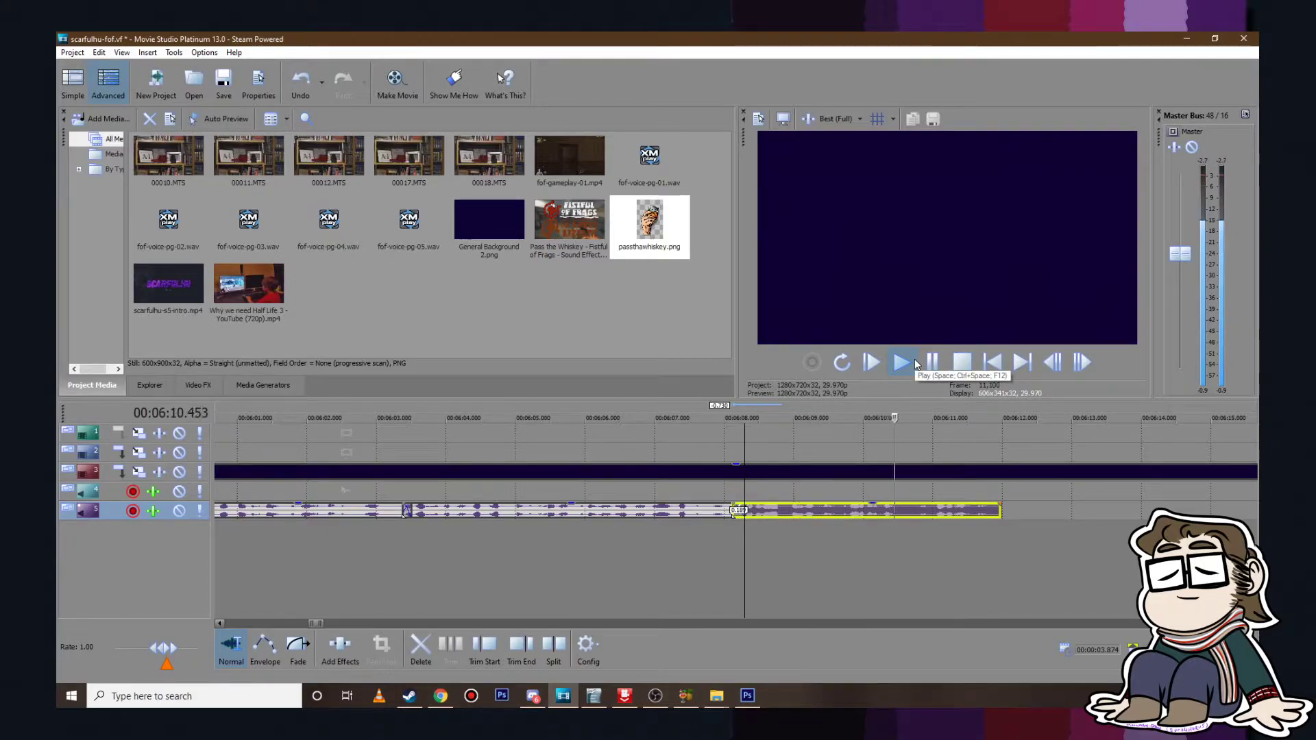
{"action": "left_click", "coordinate": [932, 362]}
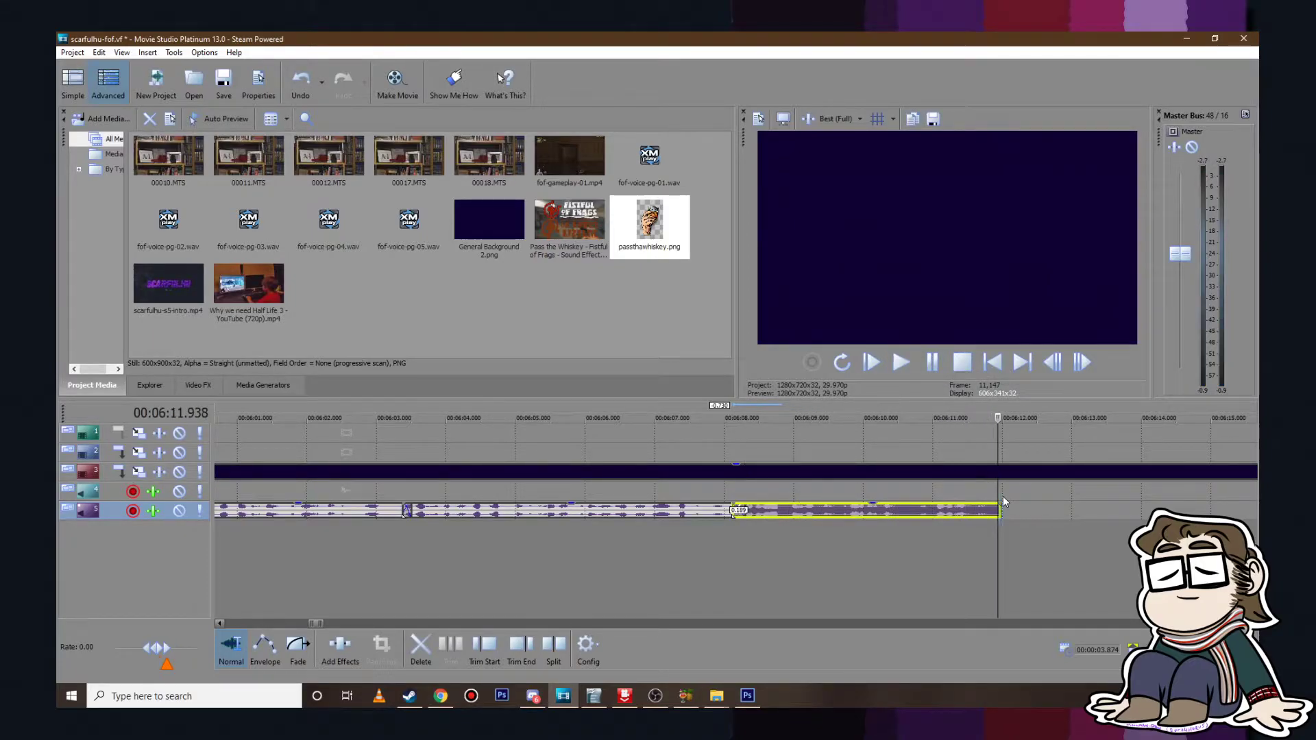
Step: Save the scarfulhu-fof.vf project
{"action": "key", "text": "alt+p"}
{"action": "key", "text": "s"}
{"action": "scroll", "coordinate": [771, 520], "scroll_direction": "down", "scroll_amount": 5}
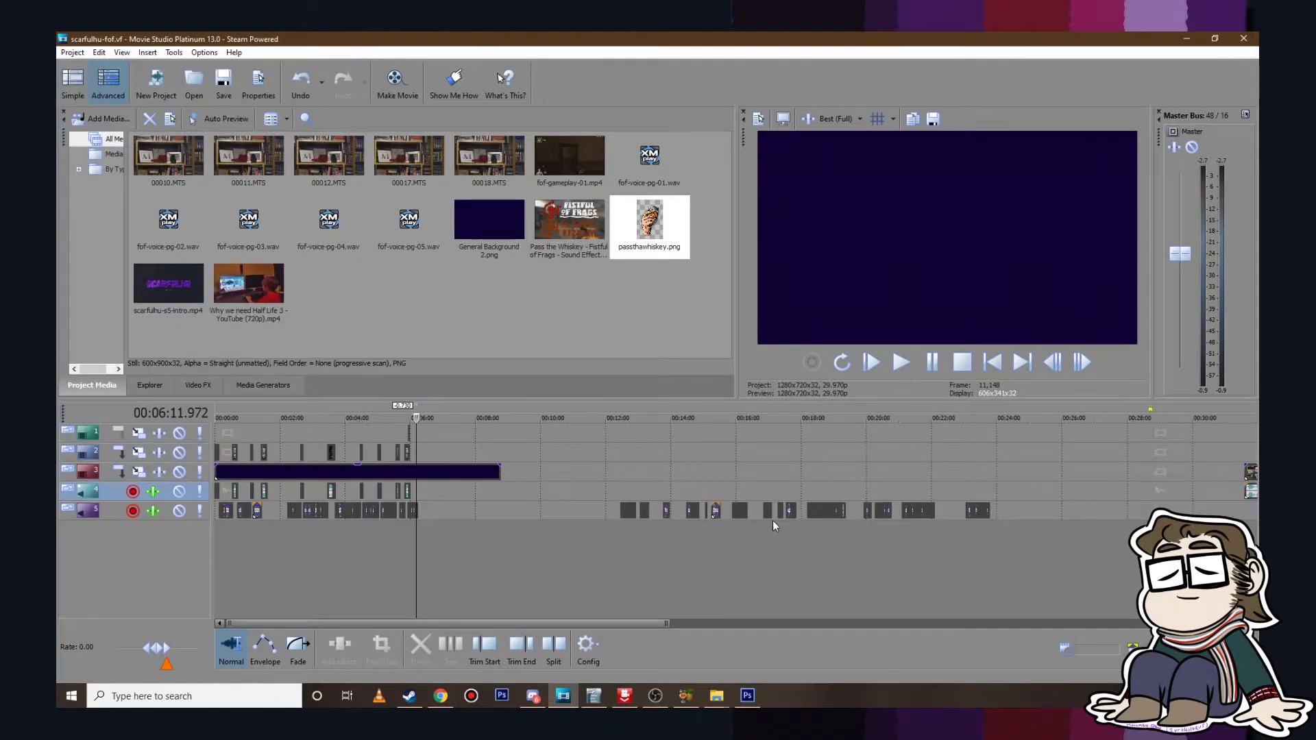
{"action": "scroll", "coordinate": [771, 525], "scroll_direction": "down", "scroll_amount": 3}
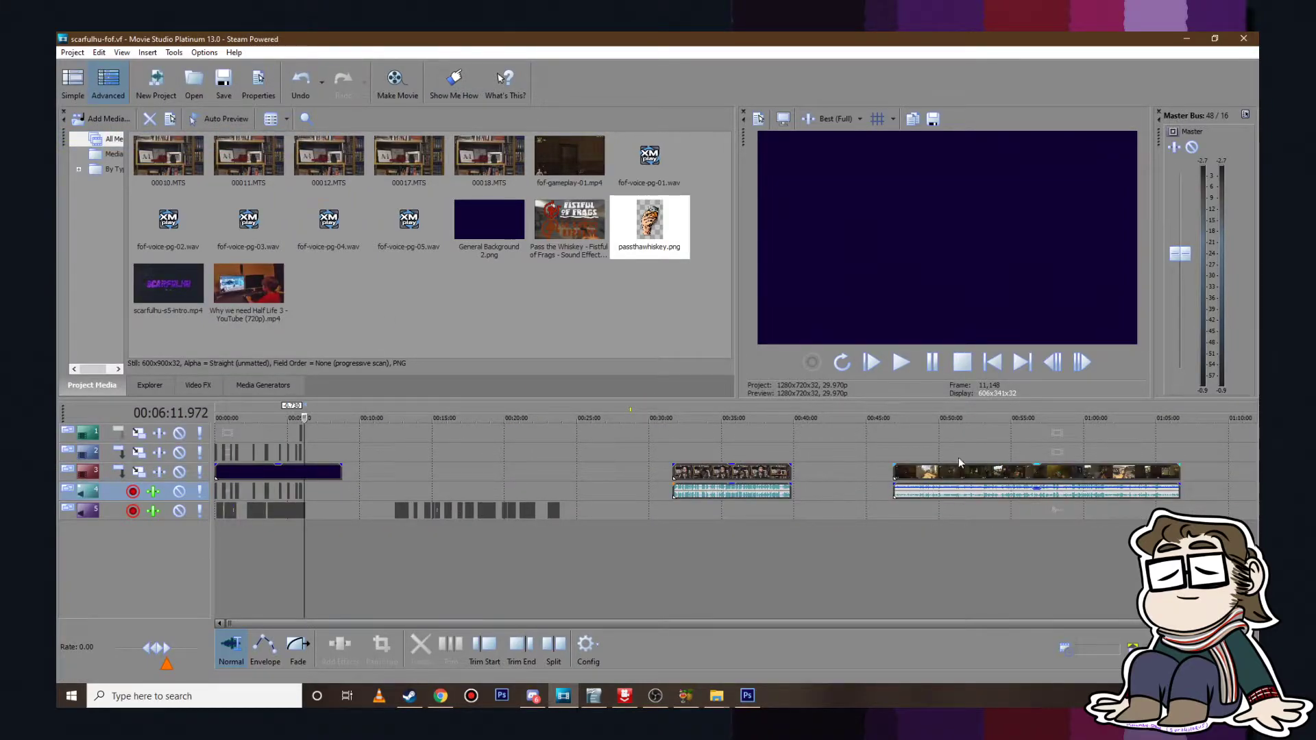
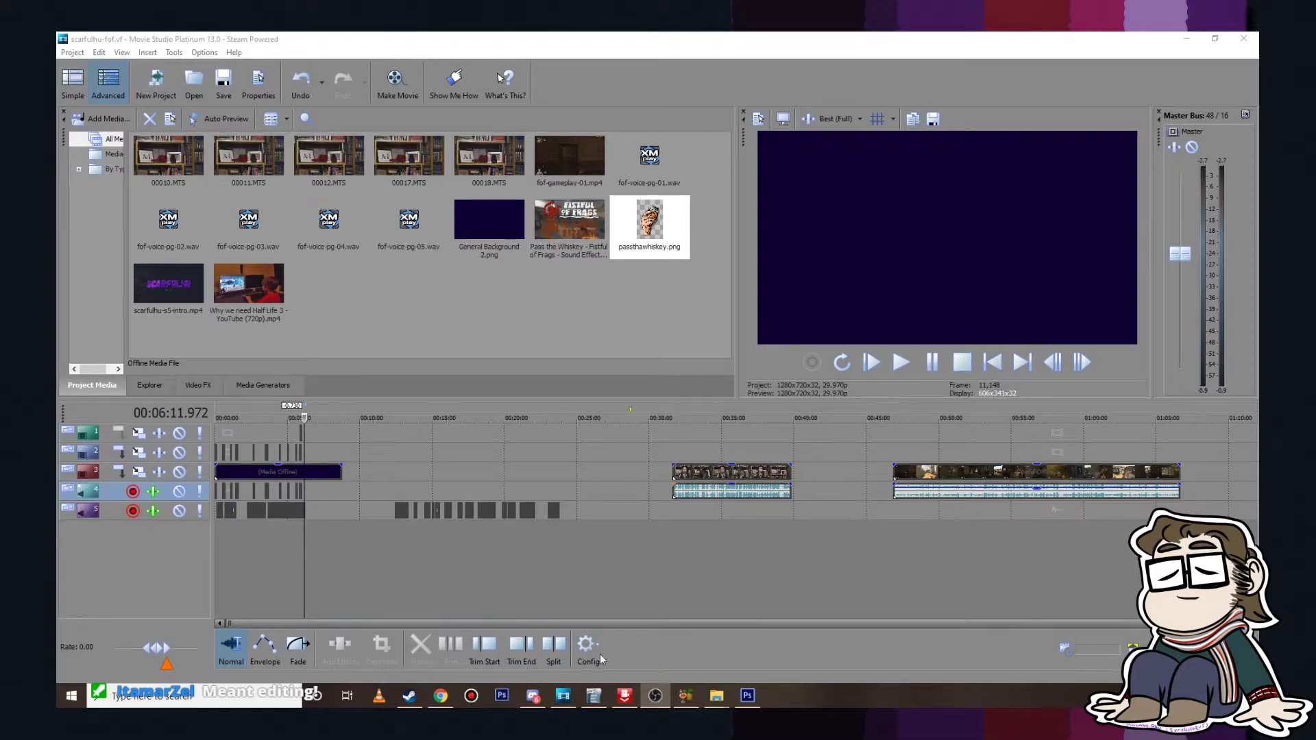
Step: Place the playhead at about 00:06:10.7, near the end of the assembled narration
{"action": "left_click", "coordinate": [594, 315]}
{"action": "scroll", "coordinate": [525, 509], "scroll_direction": "up", "scroll_amount": 10}
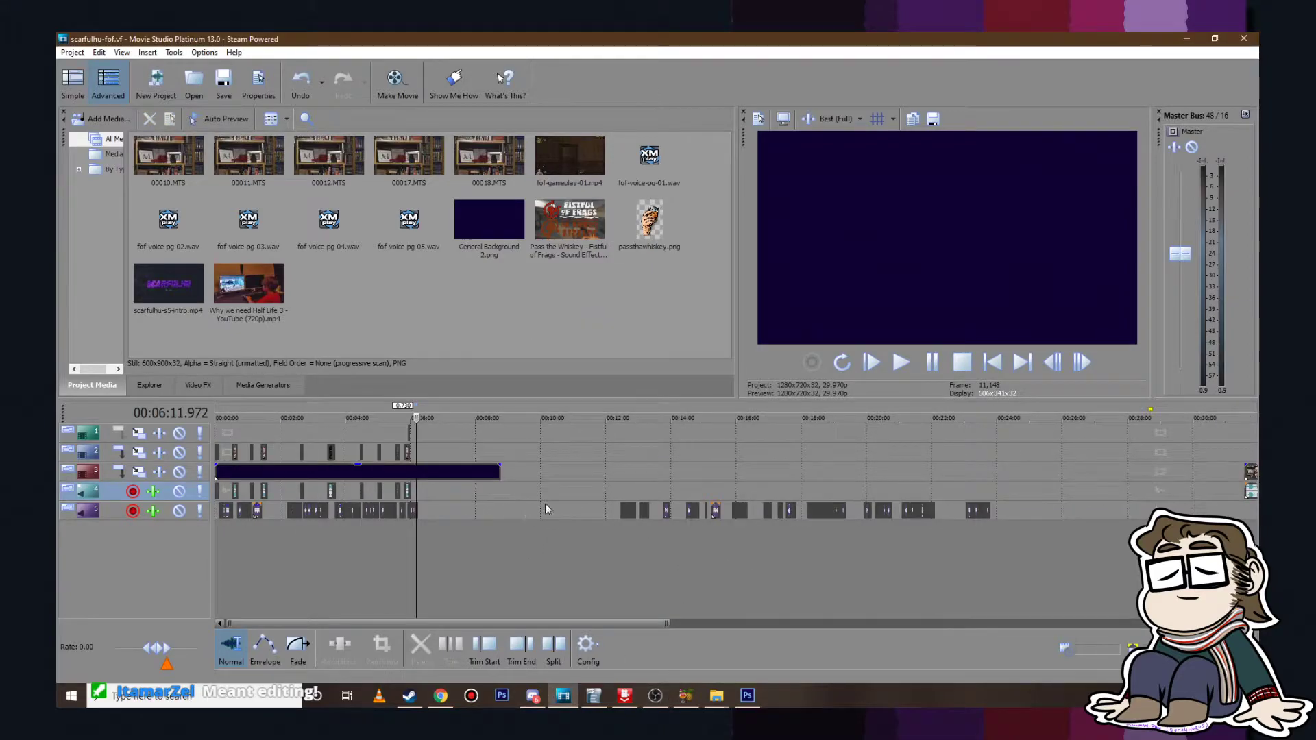
{"action": "left_click", "coordinate": [713, 454]}
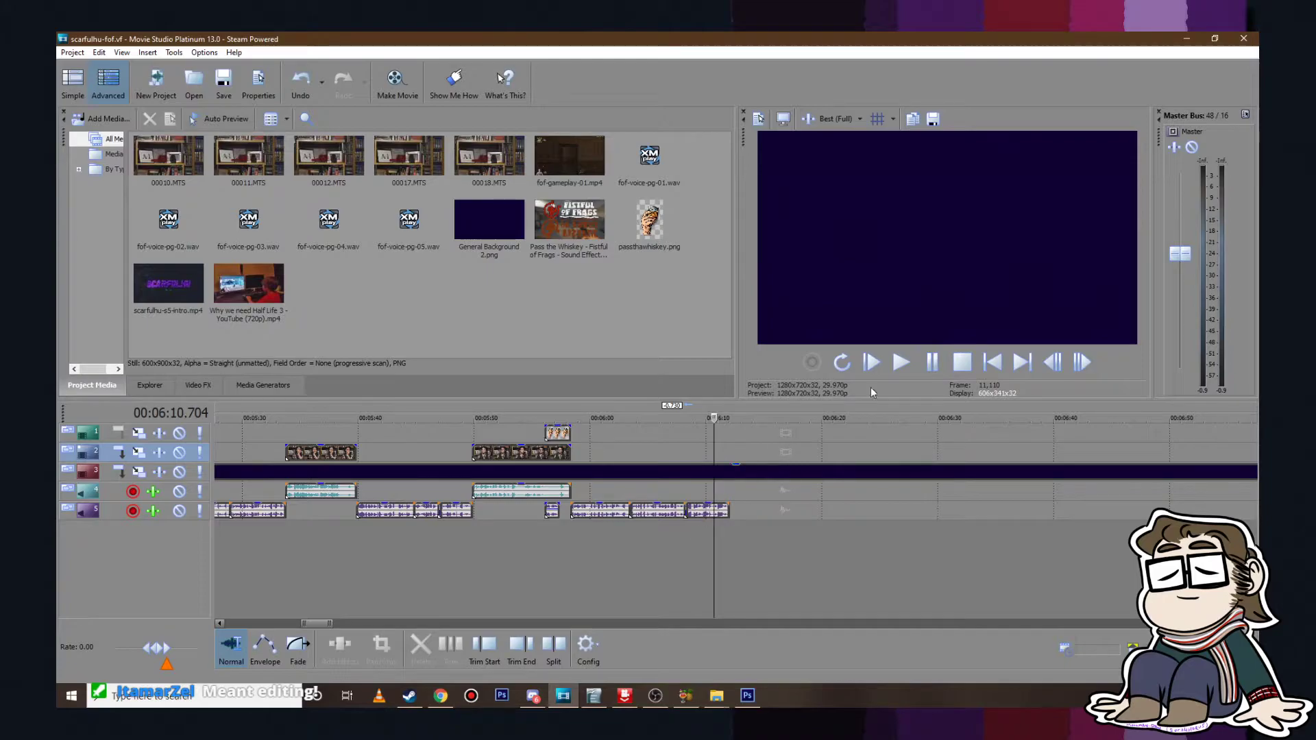
Step: Find the raw bookshelf footage starting near 31:37 on the third track and trim its start to about 00:31:59.9
{"action": "left_click", "coordinate": [900, 362]}
{"action": "left_click", "coordinate": [932, 362]}
{"action": "scroll", "coordinate": [801, 512], "scroll_direction": "down", "scroll_amount": 10}
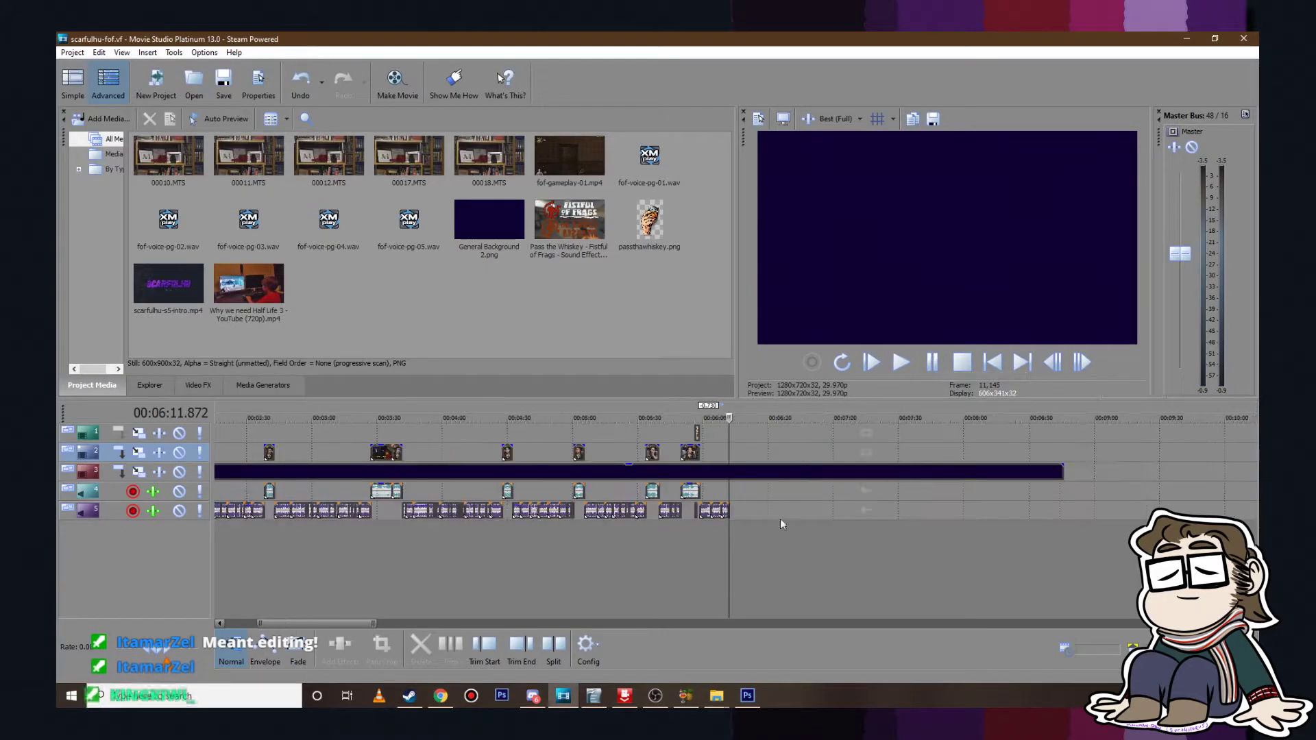
{"action": "scroll", "coordinate": [712, 538], "scroll_direction": "down", "scroll_amount": 4}
{"action": "scroll", "coordinate": [686, 524], "scroll_direction": "down", "scroll_amount": 5}
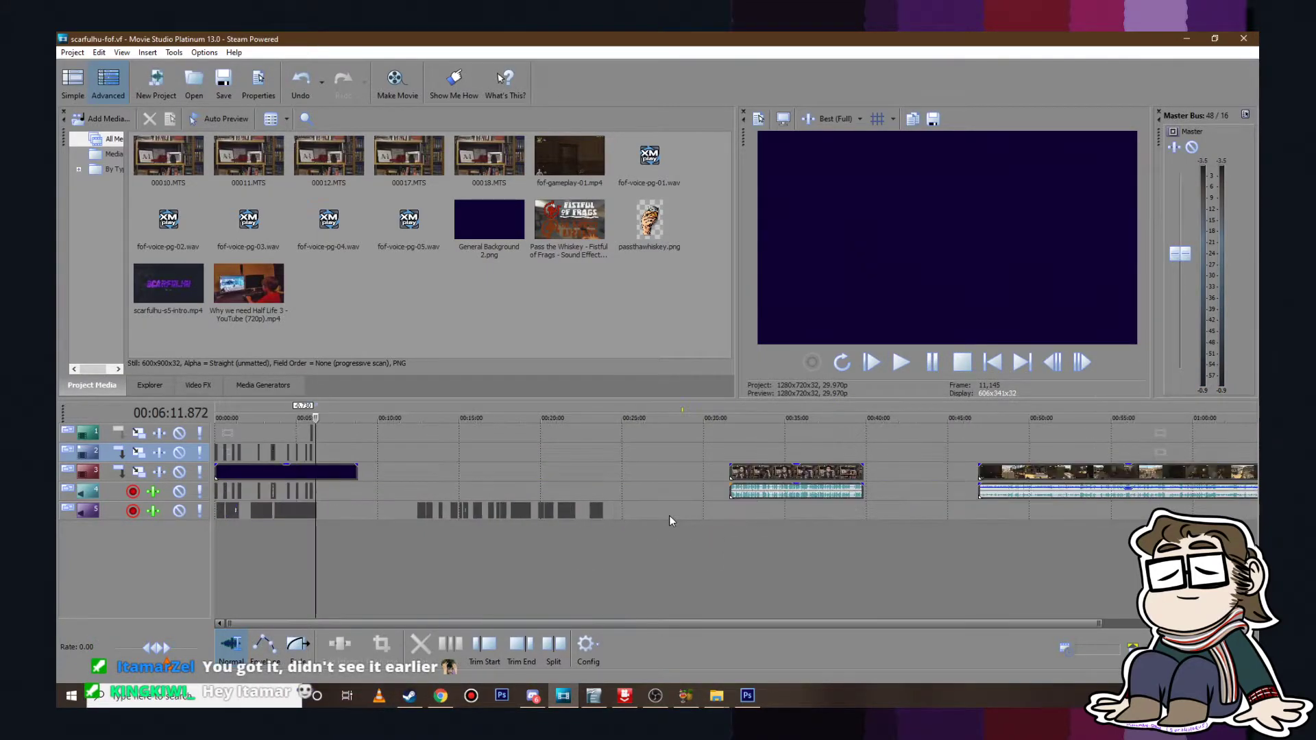
{"action": "left_click", "coordinate": [737, 453]}
{"action": "scroll", "coordinate": [736, 454], "scroll_direction": "up", "scroll_amount": 8}
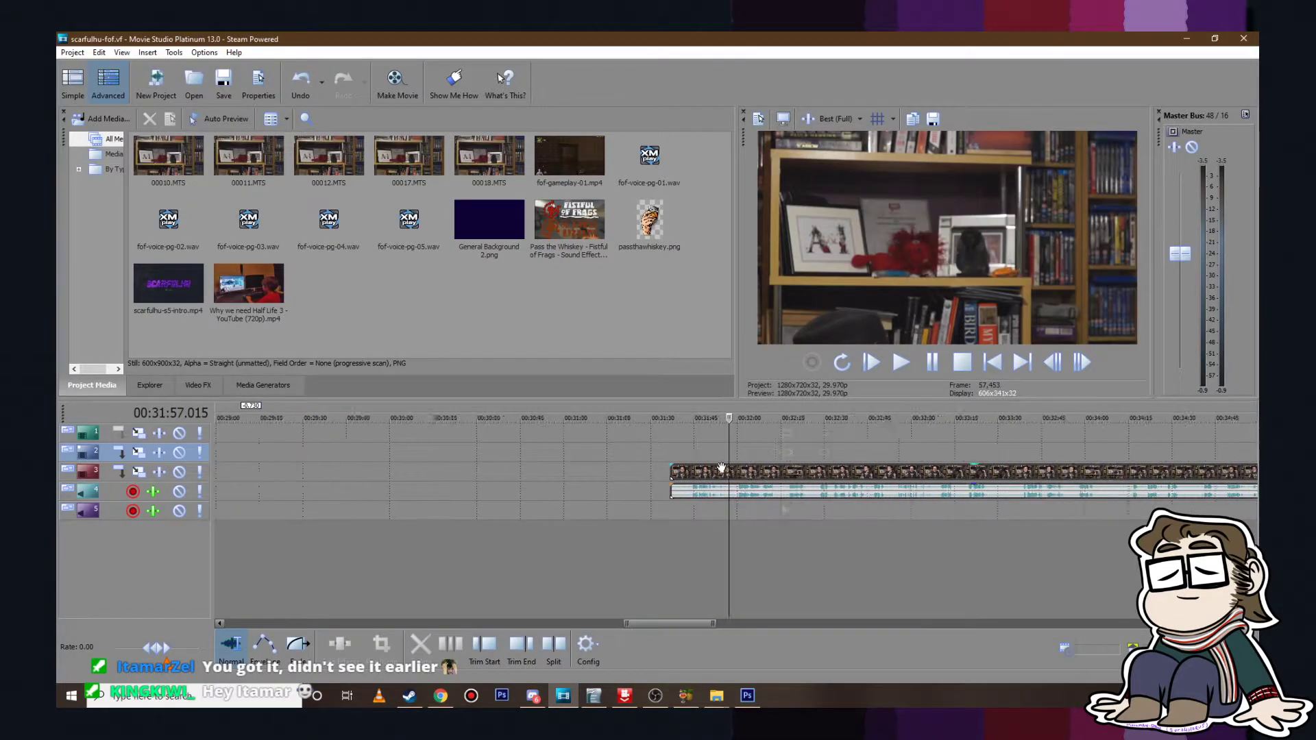
{"action": "left_click", "coordinate": [900, 362]}
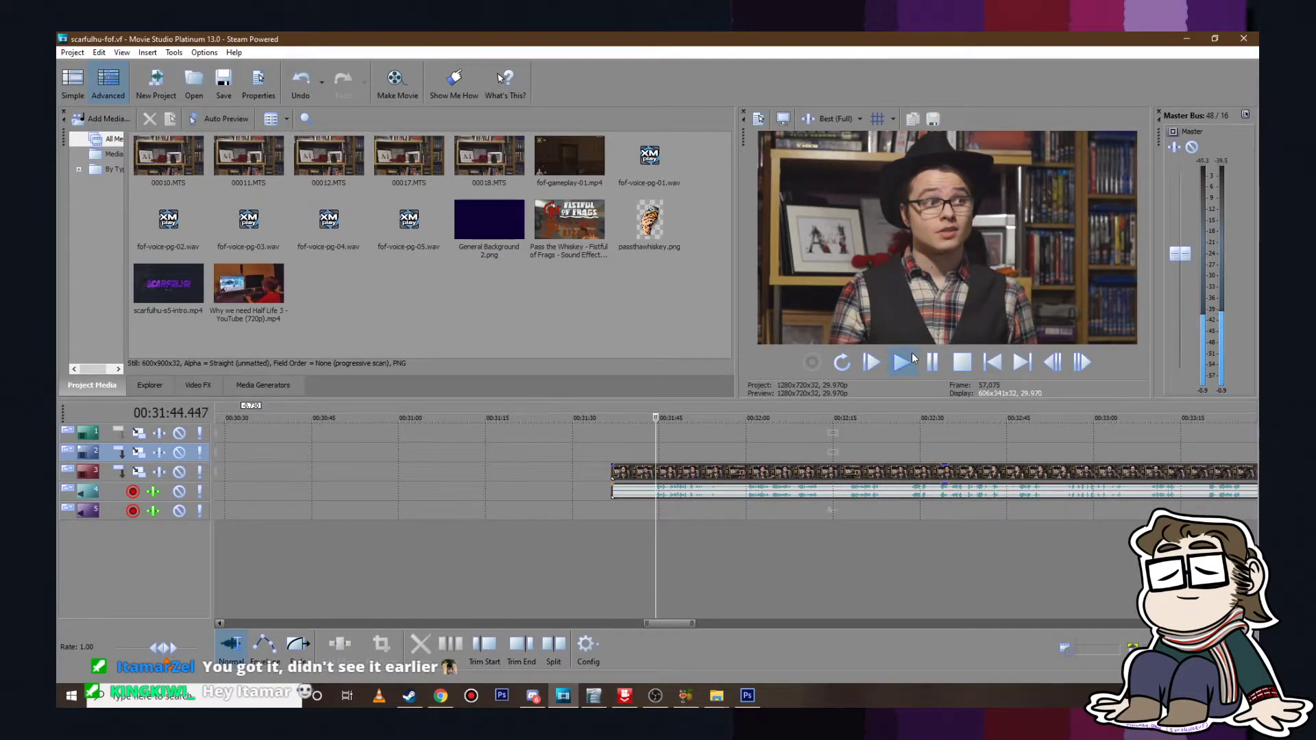
{"action": "left_click", "coordinate": [954, 363]}
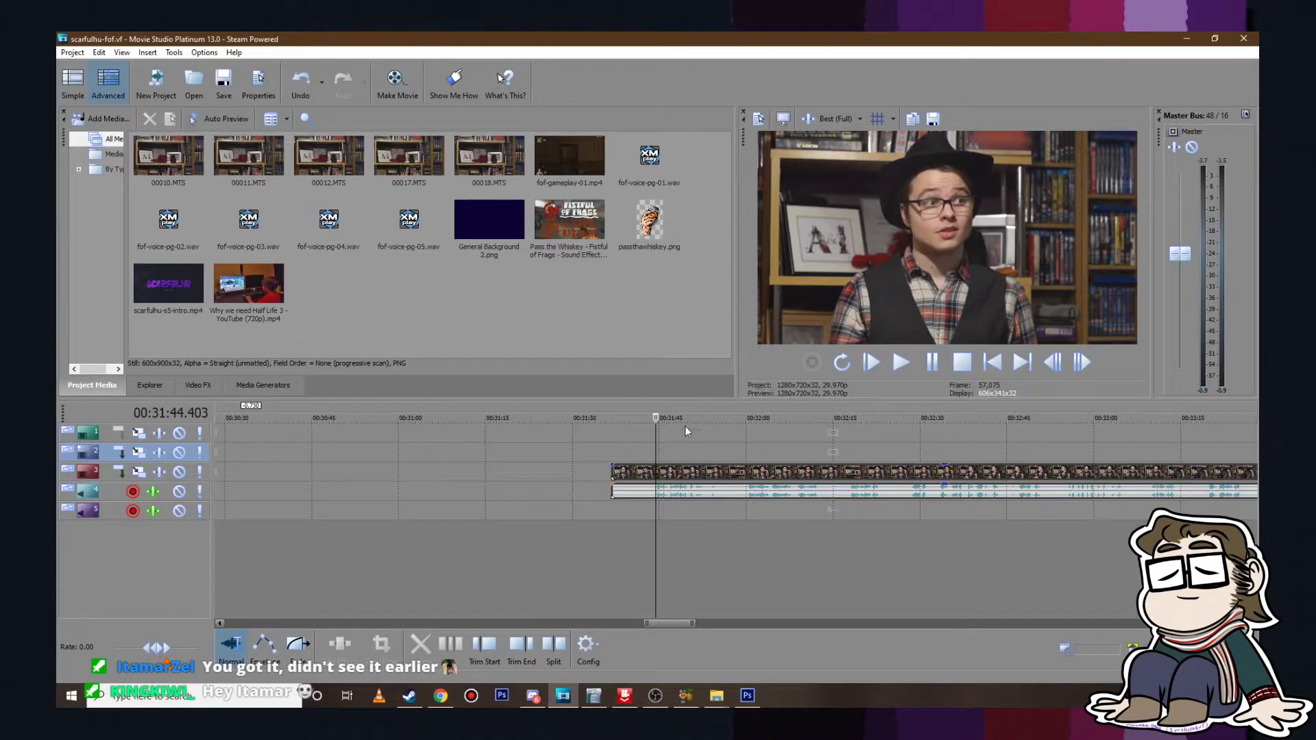
{"action": "left_click_drag", "start_coordinate": [609, 469], "coordinate": [747, 471]}
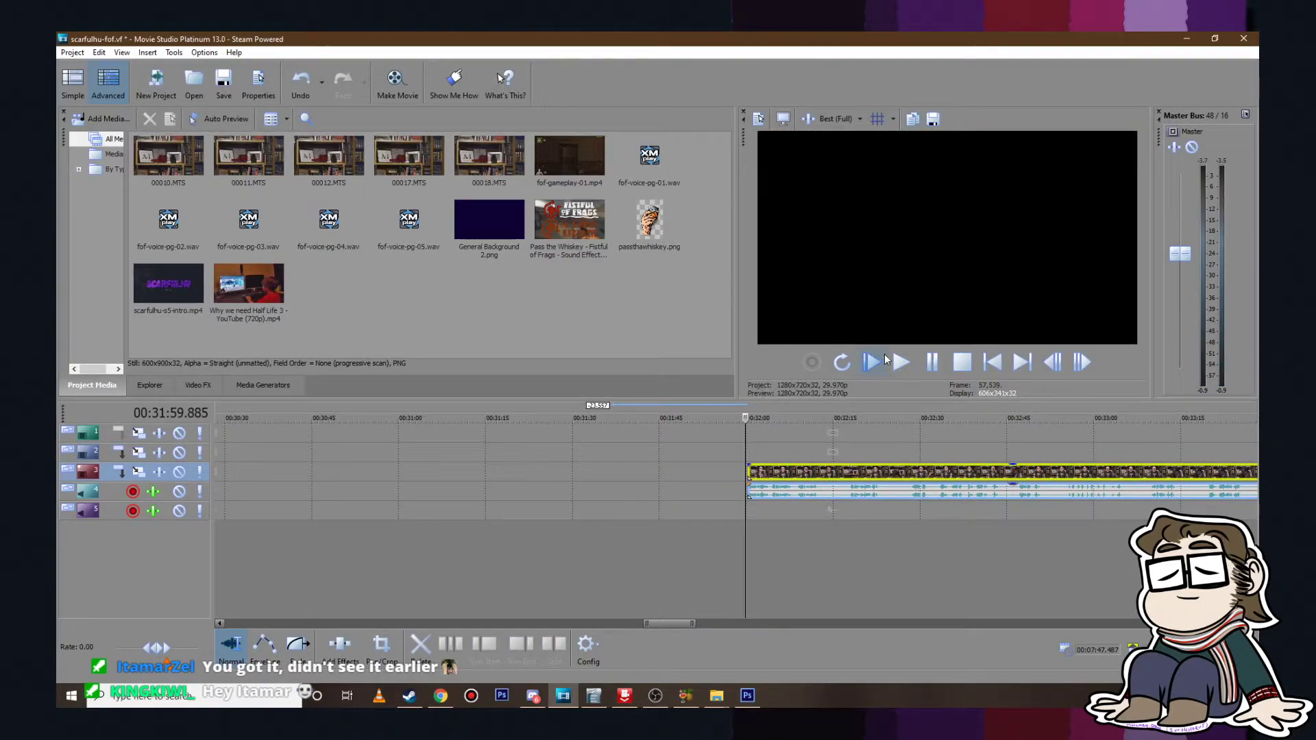
Step: Preview the trimmed bookshelf footage and trim its start further to about 00:32:04.5
{"action": "scroll", "coordinate": [855, 474], "scroll_direction": "up", "scroll_amount": 5}
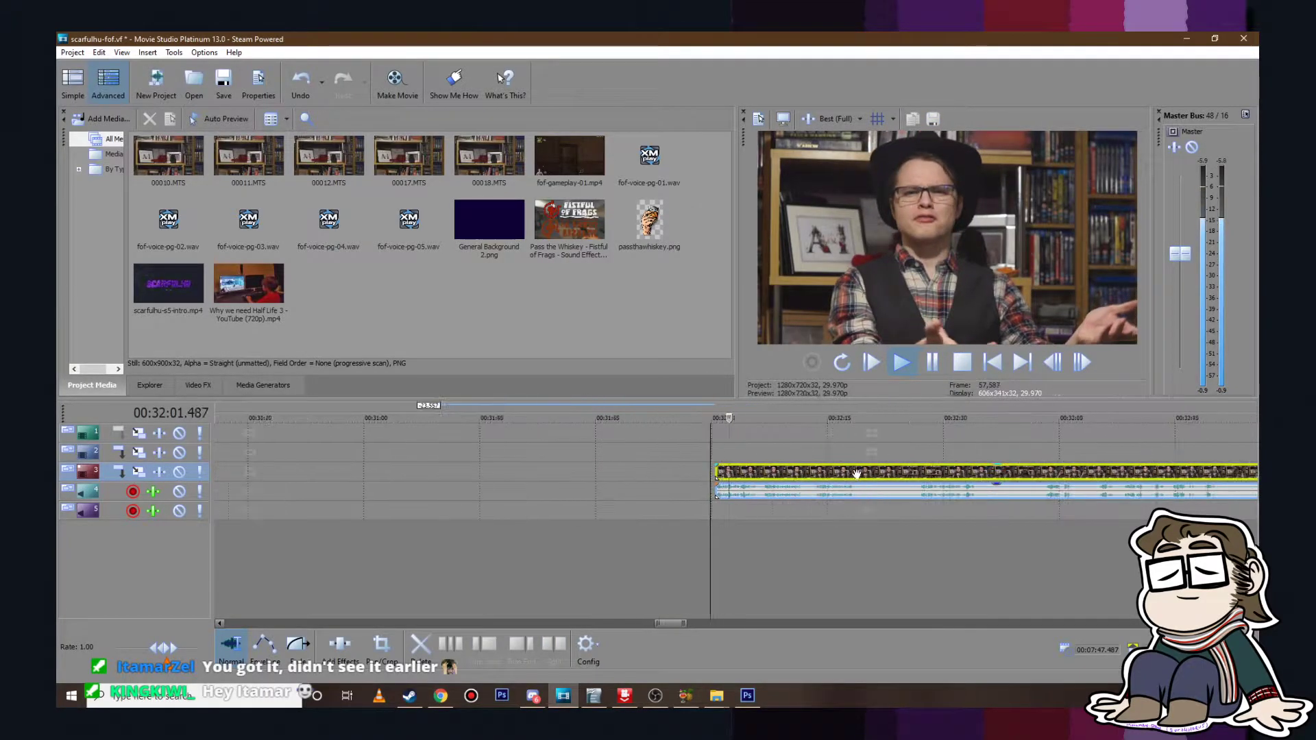
{"action": "left_click", "coordinate": [933, 363]}
{"action": "left_click_drag", "start_coordinate": [700, 471], "coordinate": [798, 470]}
{"action": "left_click", "coordinate": [797, 453]}
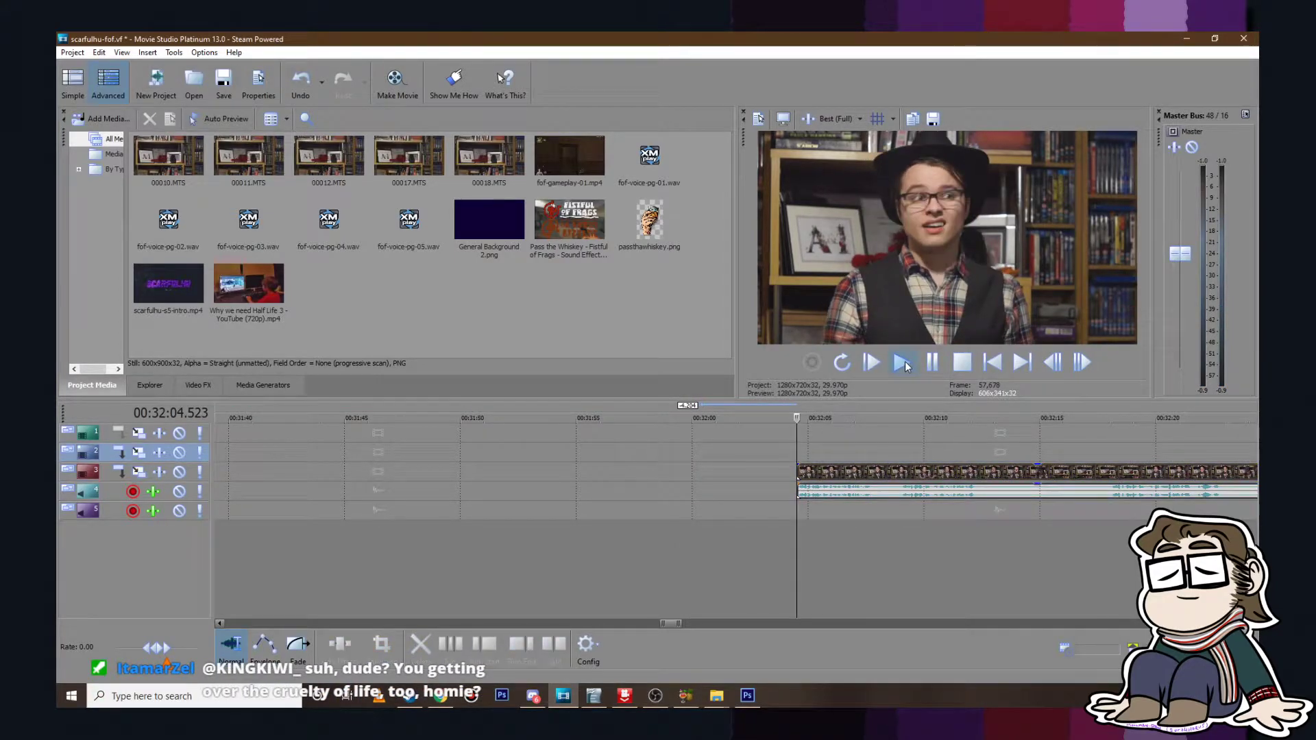
Step: Play the first take, split the footage at about 00:32:08.1, and trim the following part's start to about 00:32:09.0
{"action": "left_click", "coordinate": [902, 361]}
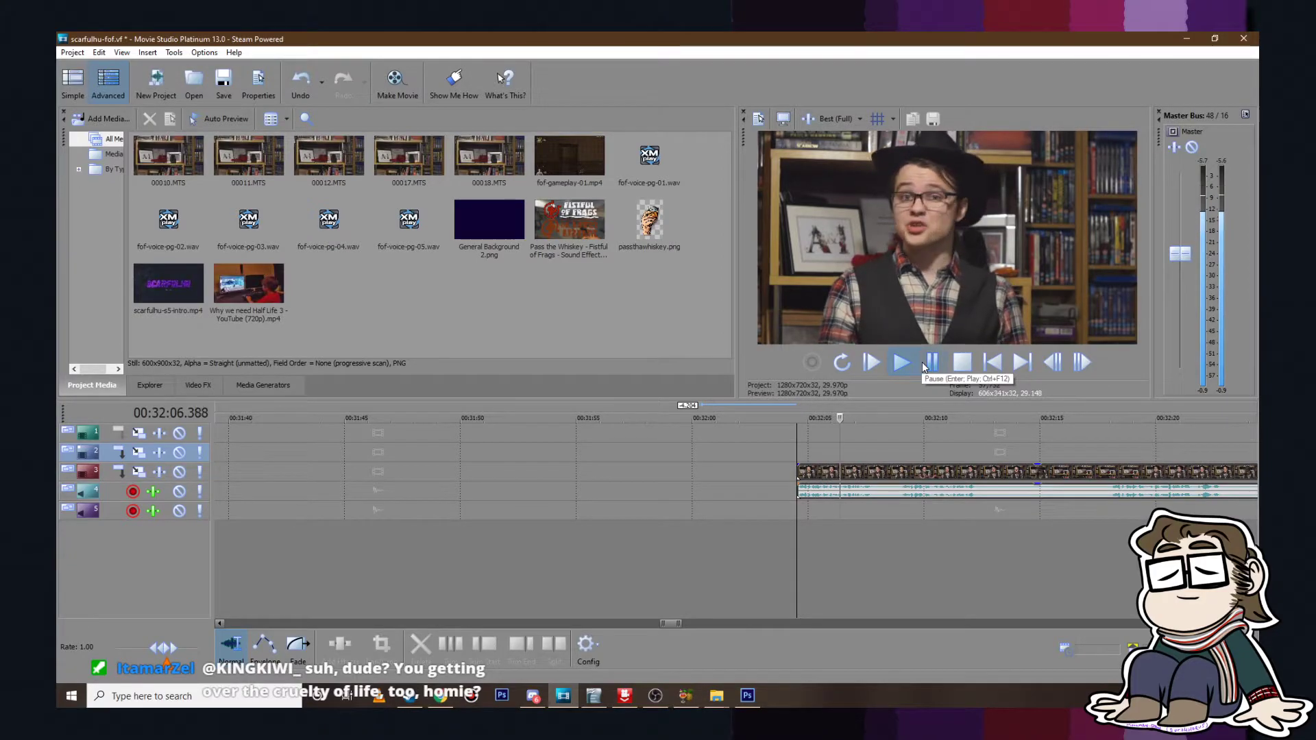
{"action": "left_click", "coordinate": [932, 364]}
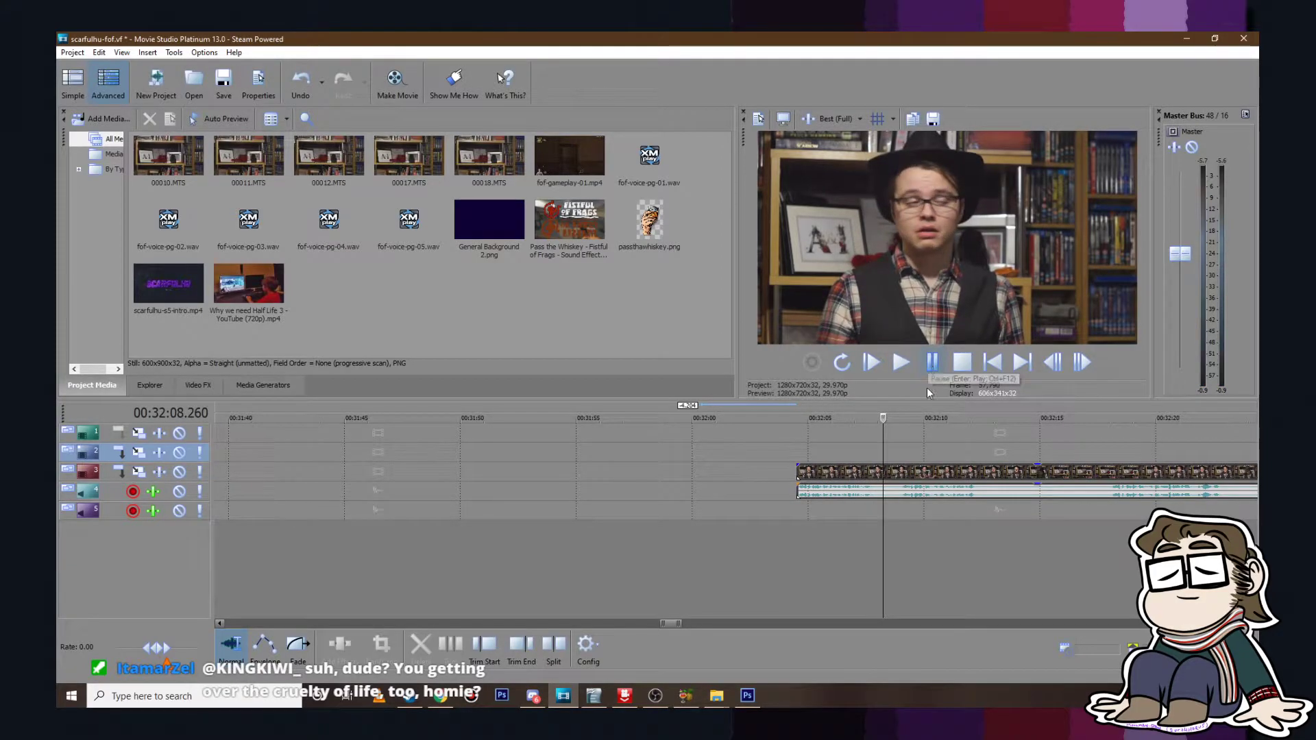
{"action": "scroll", "coordinate": [750, 459], "scroll_direction": "up", "scroll_amount": 3}
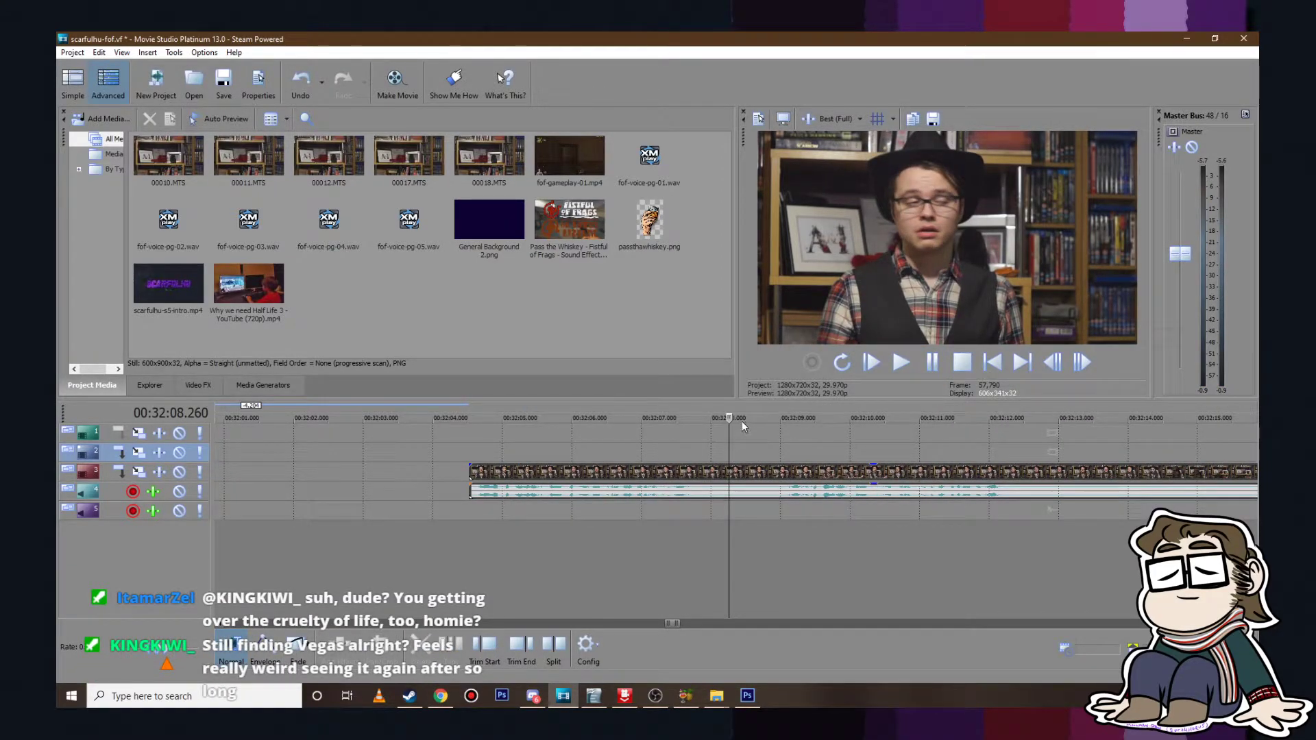
{"action": "left_click_drag", "start_coordinate": [724, 418], "coordinate": [724, 417]}
{"action": "left_click", "coordinate": [723, 472]}
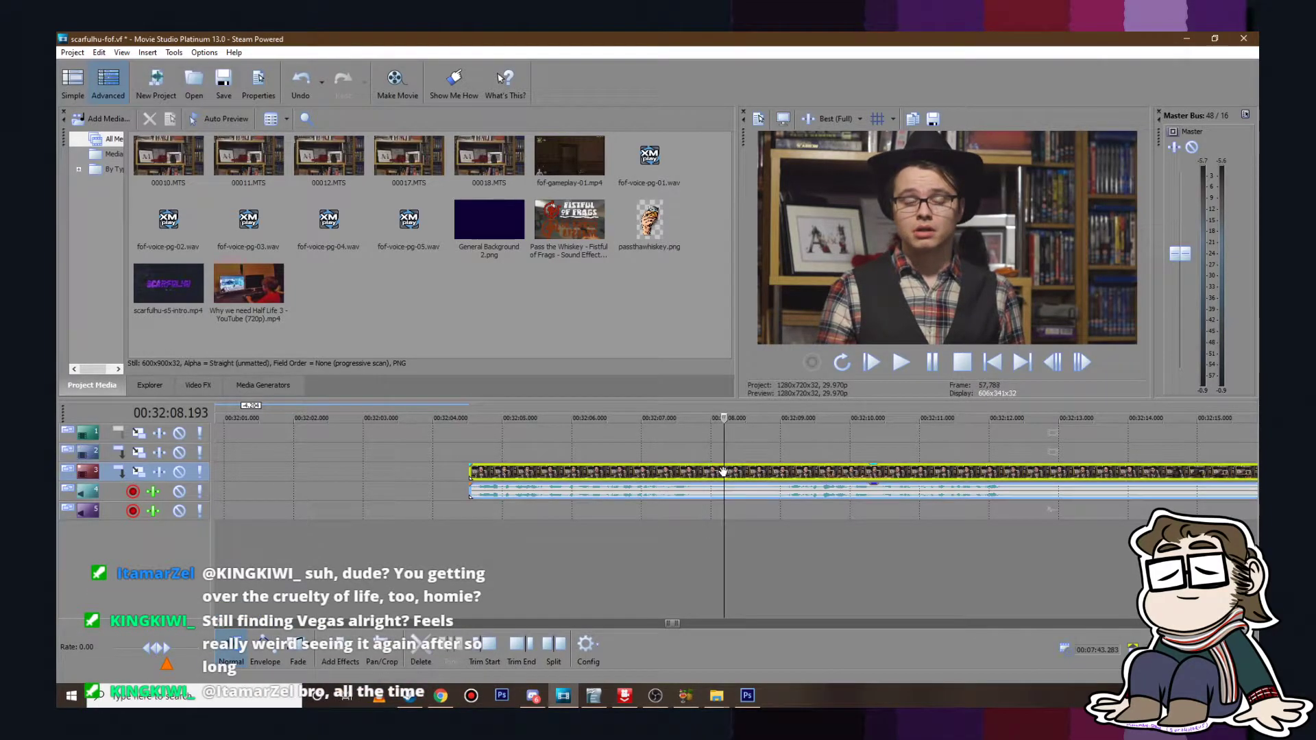
{"action": "left_click", "coordinate": [714, 473]}
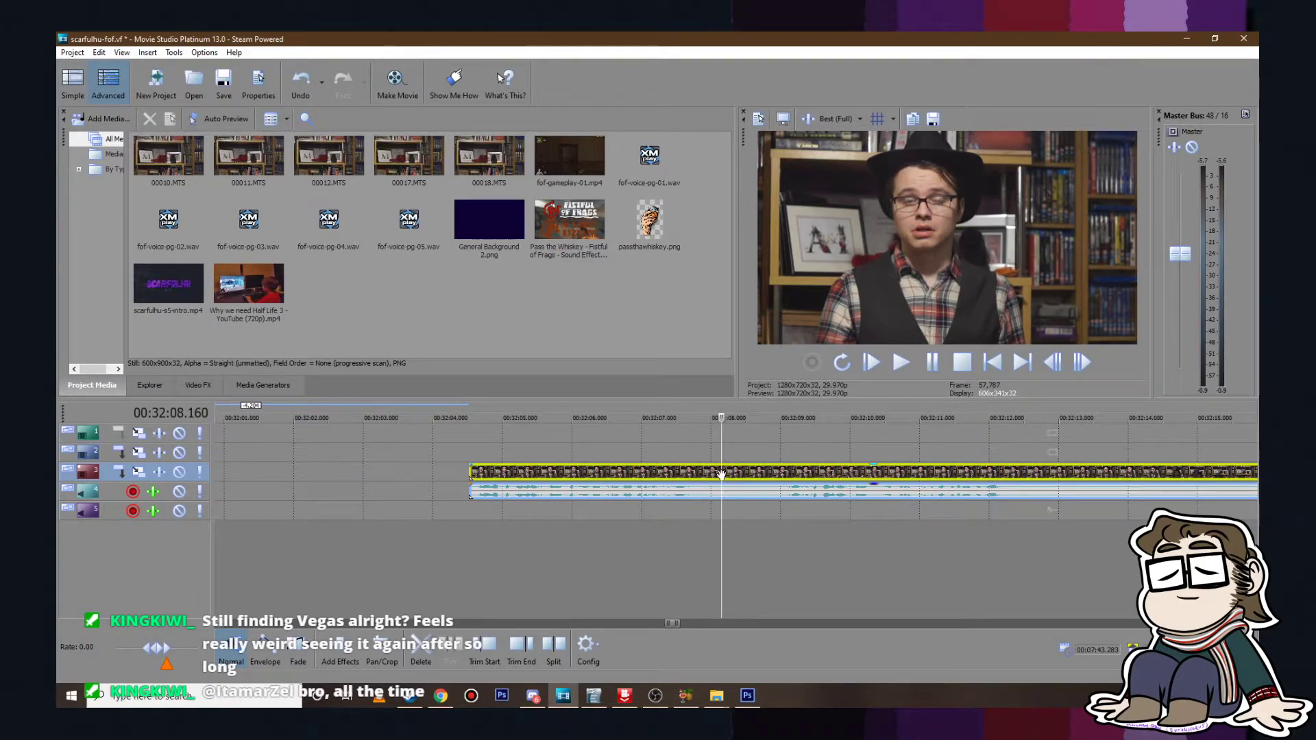
{"action": "key", "text": "s"}
{"action": "left_click_drag", "start_coordinate": [718, 474], "coordinate": [787, 459]}
Step: Play the second take, split the footage at about 00:32:12.9, and trim the remaining part's start to about 00:32:18.0
{"action": "key", "text": "space"}
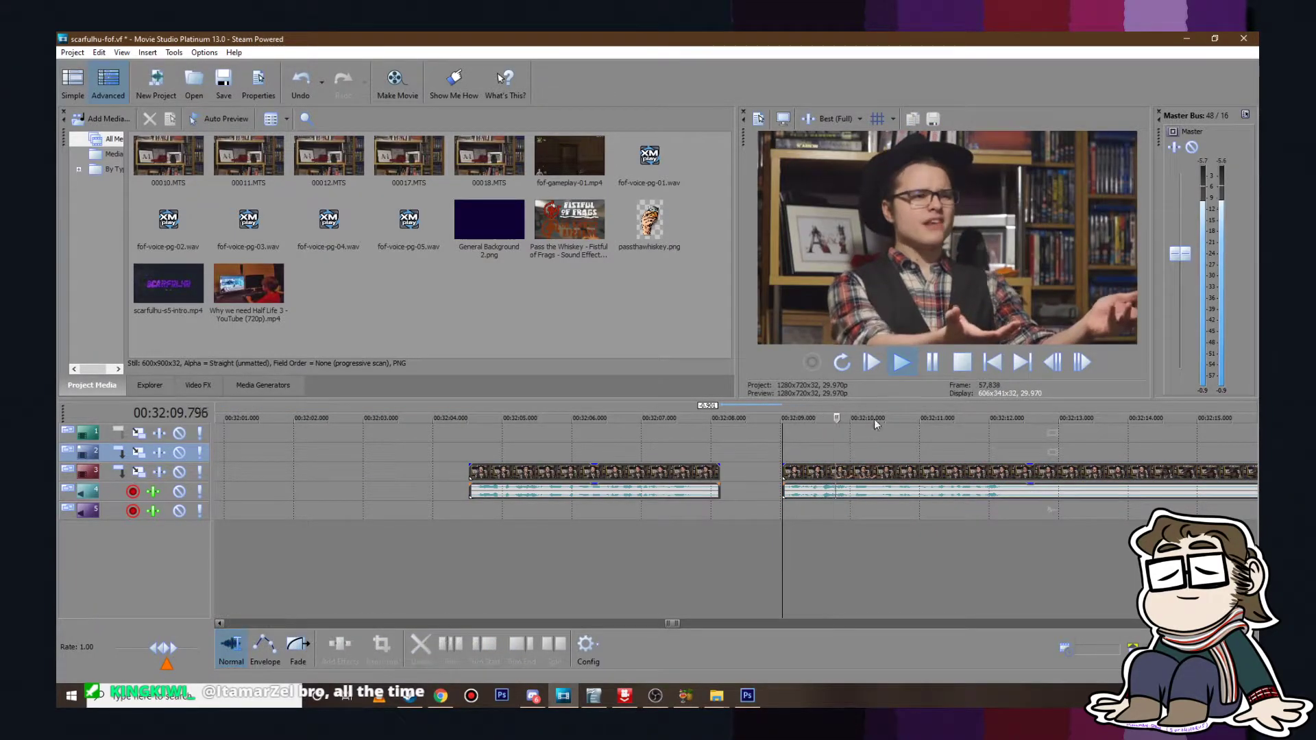
{"action": "left_click", "coordinate": [928, 370]}
{"action": "key", "text": "s"}
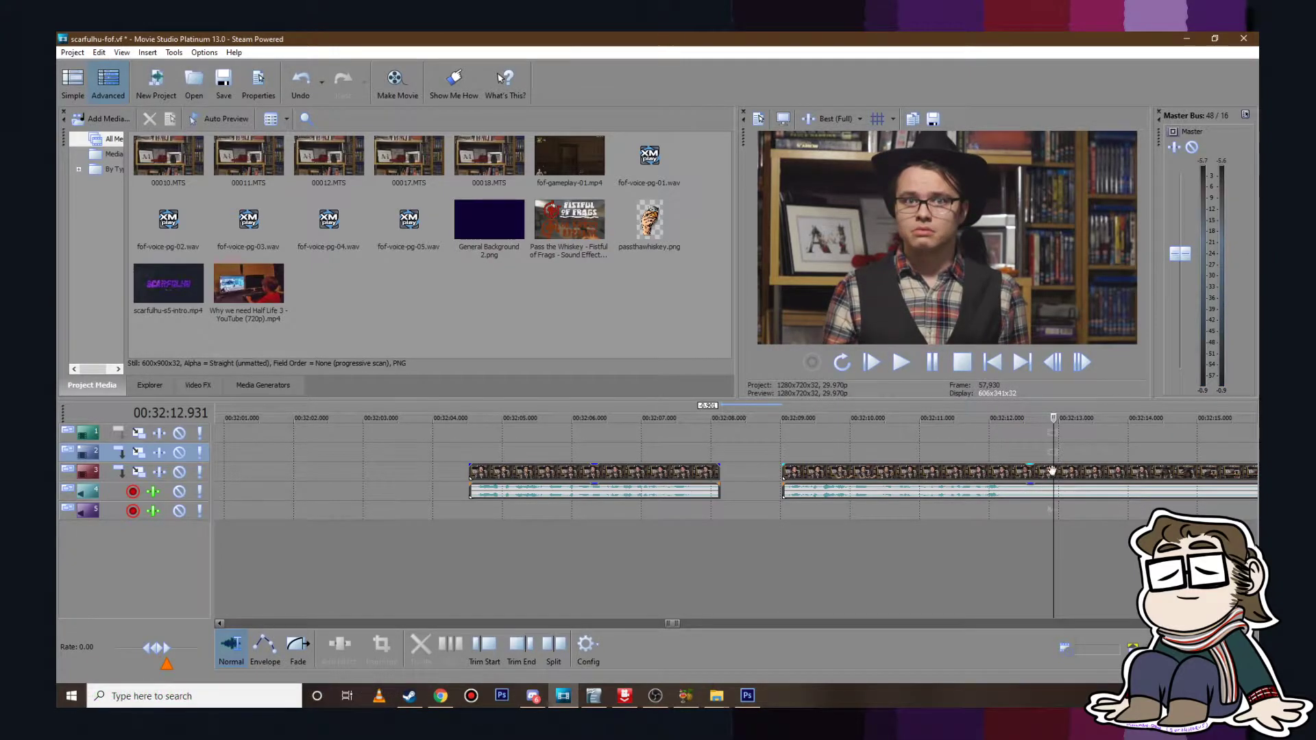
{"action": "left_click", "coordinate": [1061, 472]}
{"action": "scroll", "coordinate": [973, 490], "scroll_direction": "down", "scroll_amount": 4}
{"action": "left_click_drag", "start_coordinate": [731, 473], "coordinate": [819, 473]}
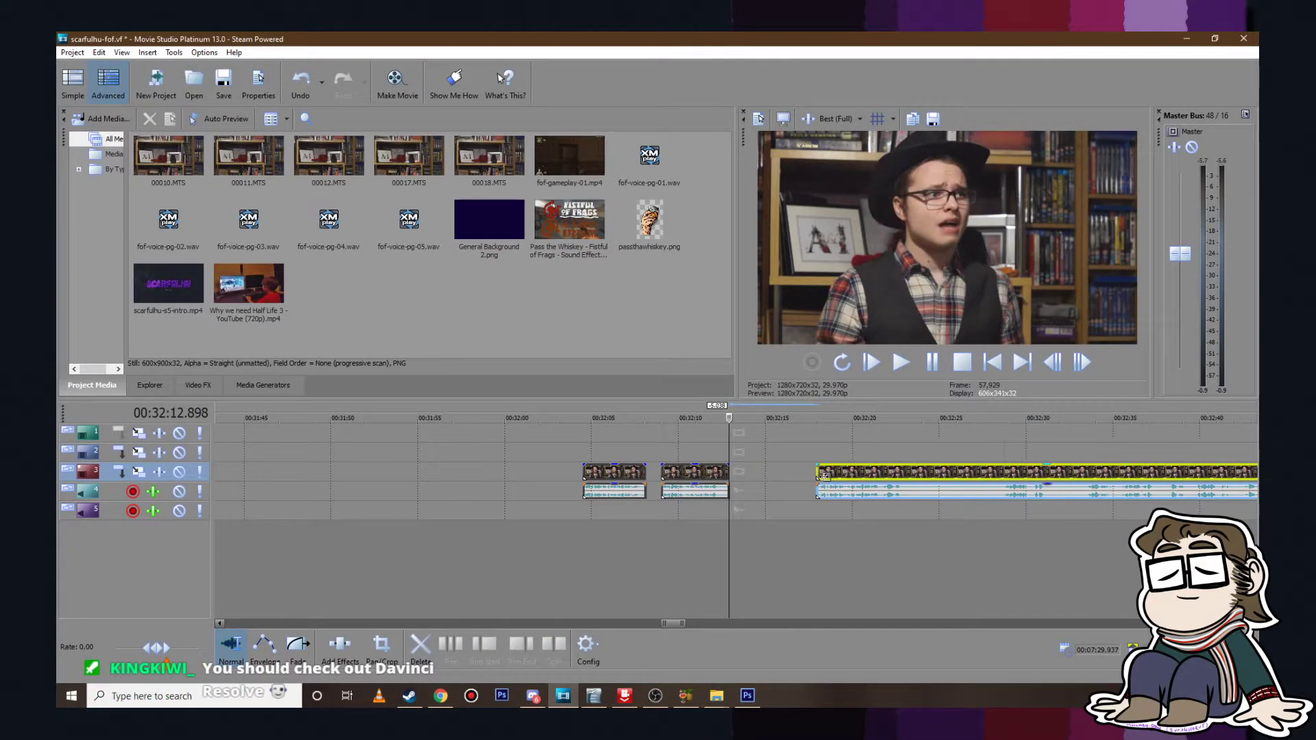
Step: Play the third take from about 00:32:18, and replay the first two takes from 00:32:04.5 to compare their delivery
{"action": "left_click", "coordinate": [902, 362]}
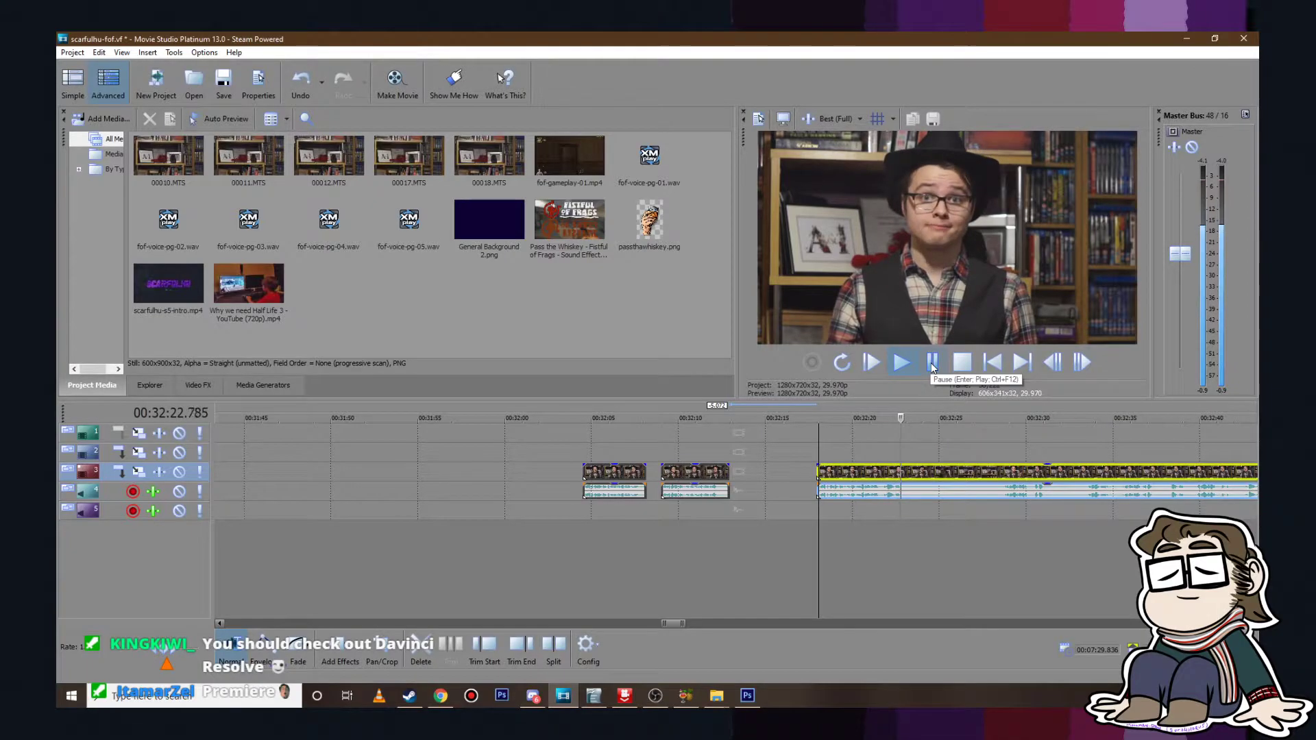
{"action": "left_click", "coordinate": [932, 365]}
{"action": "left_click", "coordinate": [932, 366]}
{"action": "left_click", "coordinate": [932, 366]}
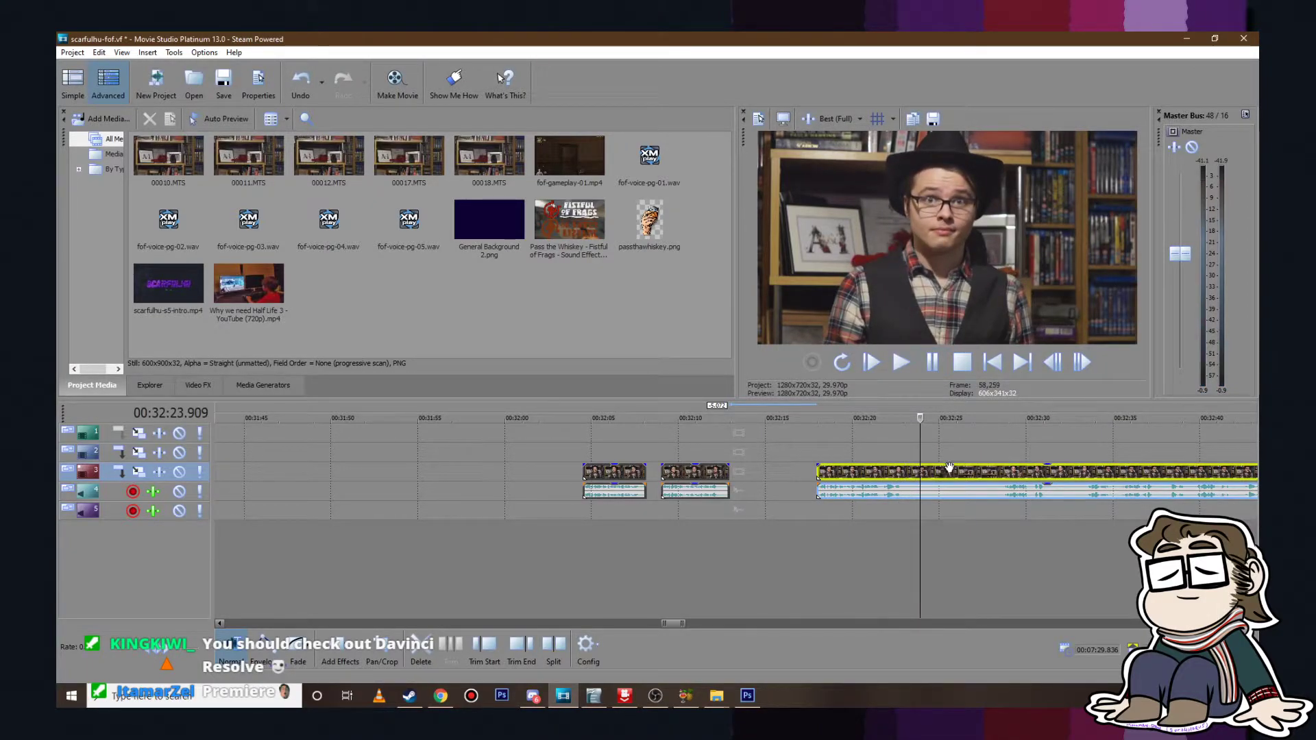
{"action": "left_click", "coordinate": [590, 434]}
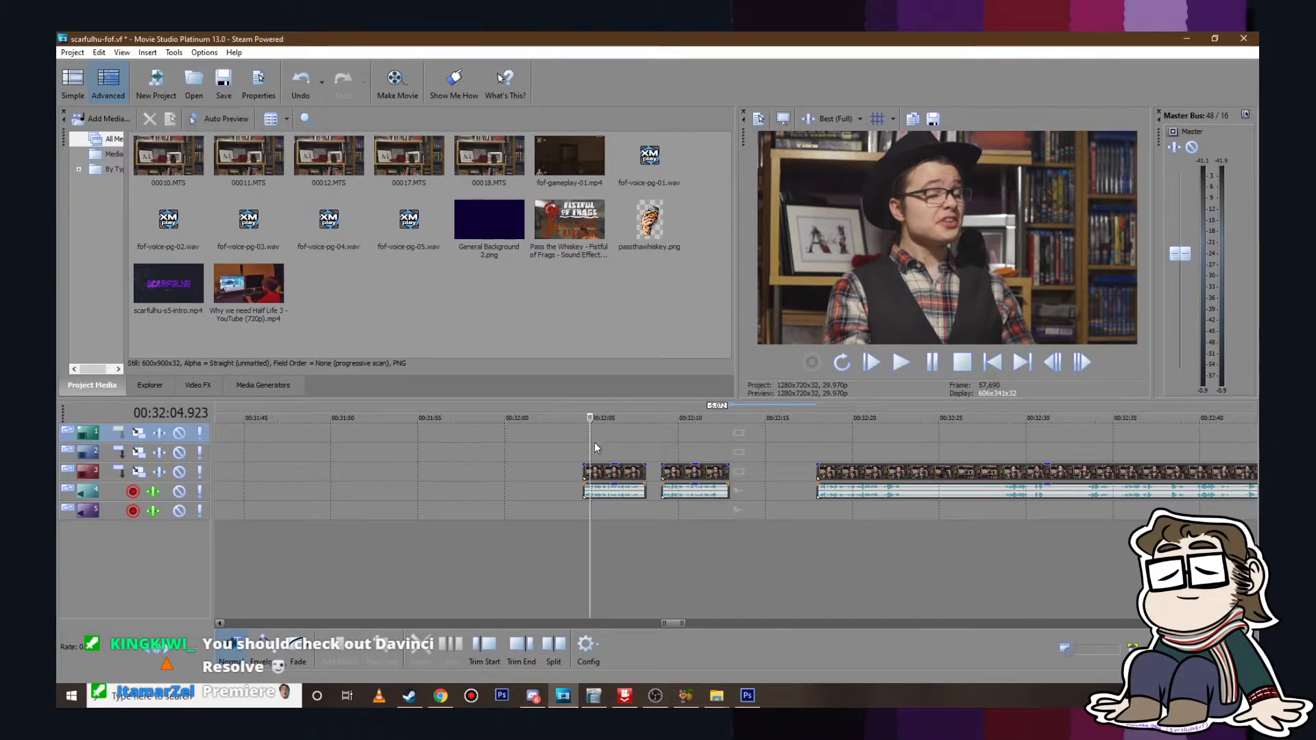
{"action": "left_click", "coordinate": [578, 451]}
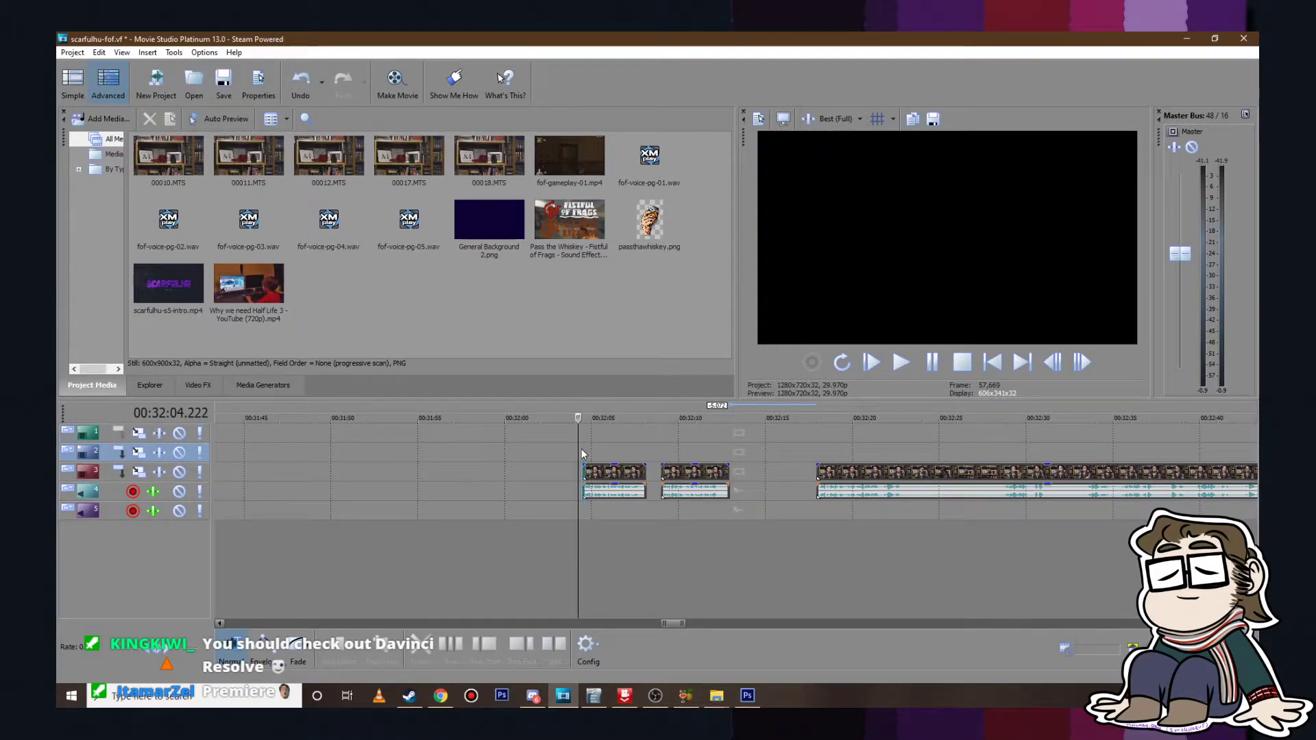
{"action": "left_click", "coordinate": [900, 363]}
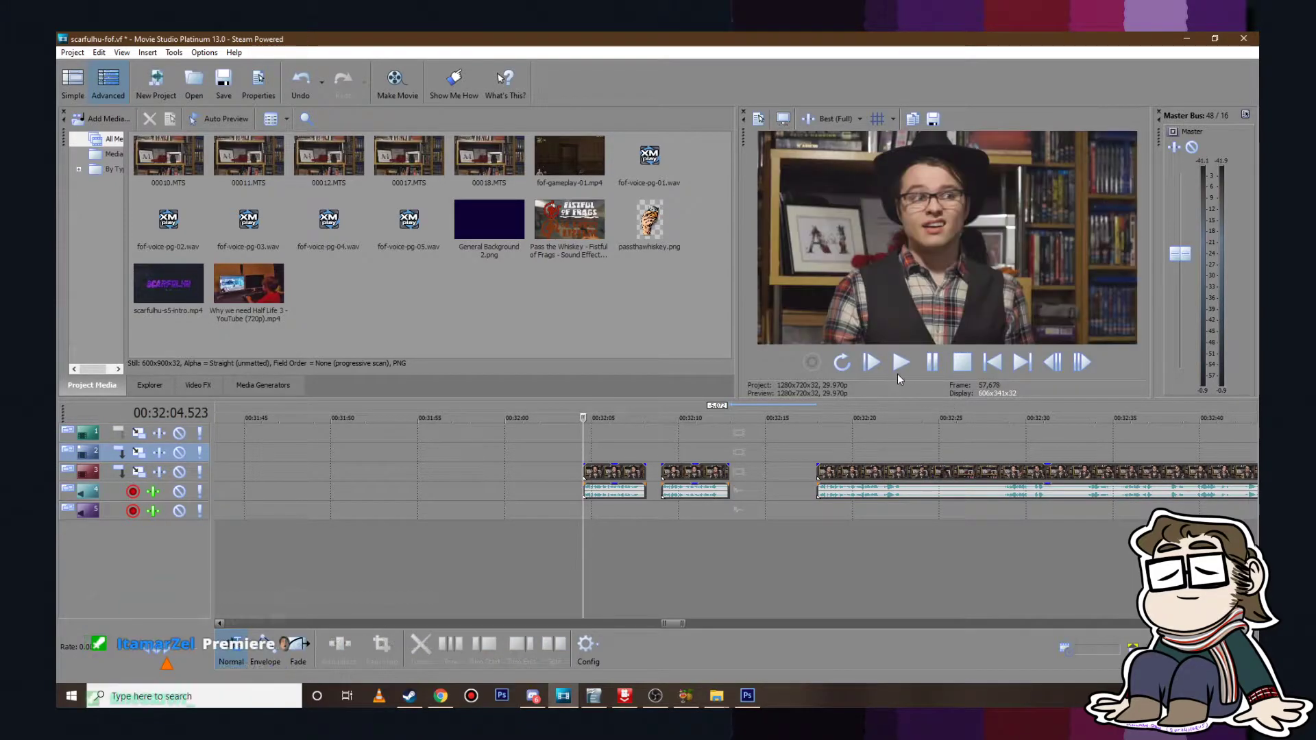
{"action": "left_click", "coordinate": [934, 362]}
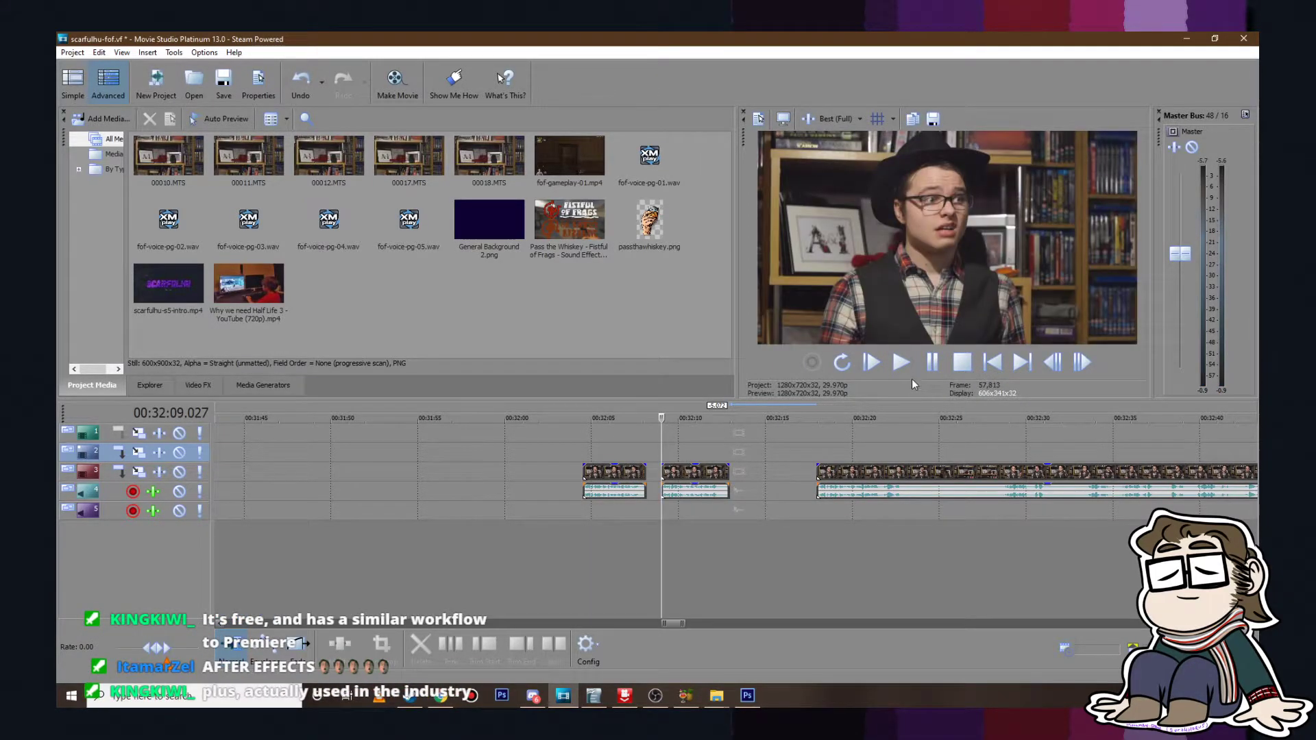
{"action": "left_click", "coordinate": [911, 370]}
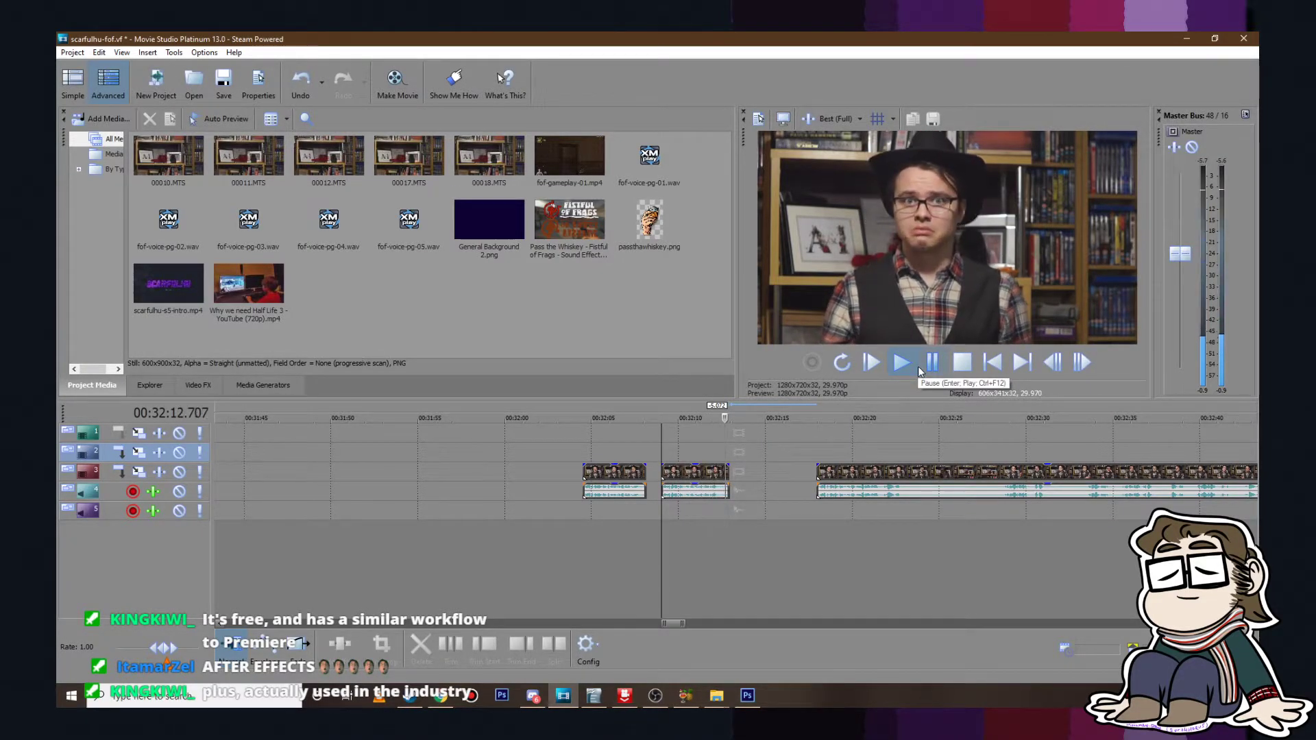
{"action": "left_click", "coordinate": [919, 371]}
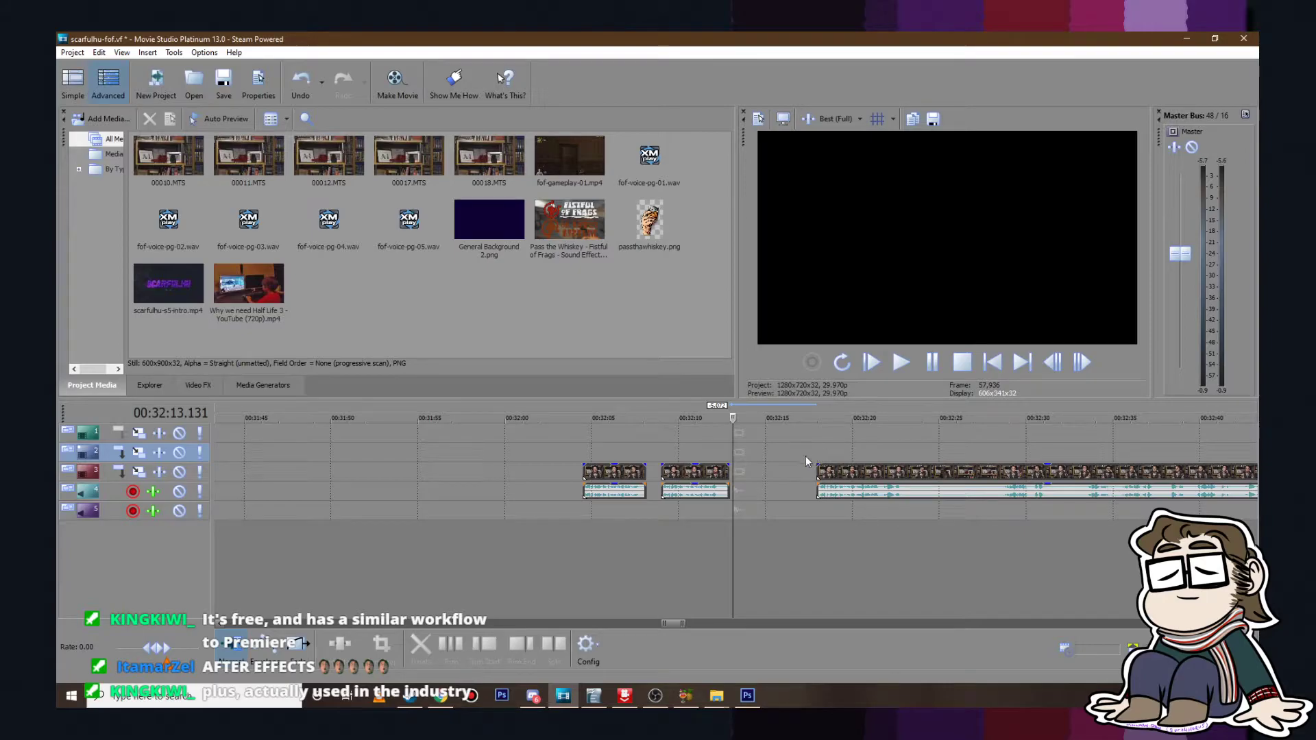
Step: Split the third take off at about 00:32:23 and move it earlier so it starts at about 00:32:14.5
{"action": "left_click", "coordinate": [905, 473]}
{"action": "key", "text": "s"}
{"action": "left_click_drag", "start_coordinate": [867, 472], "coordinate": [806, 473]}
{"action": "left_click", "coordinate": [757, 451]}
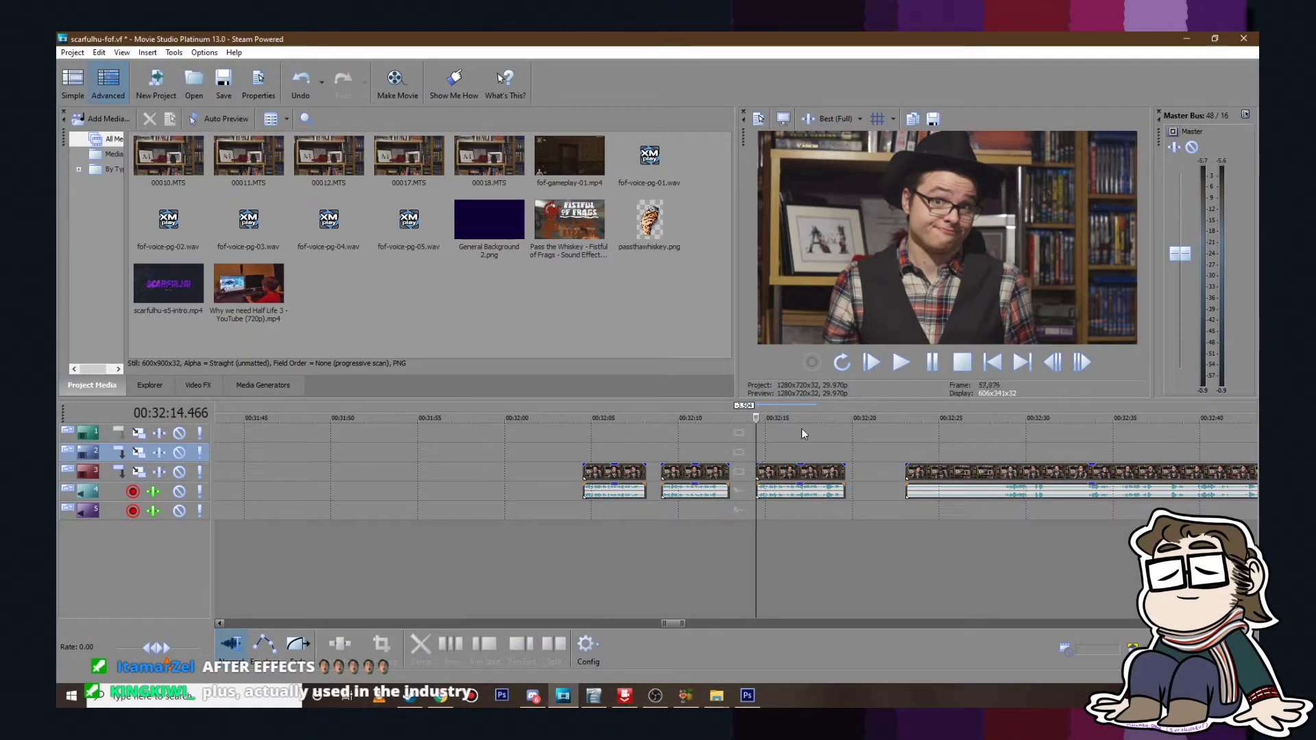
Step: Play the third take and adjust its end to about 00:32:19.9, checking the final expression
{"action": "left_click", "coordinate": [909, 363]}
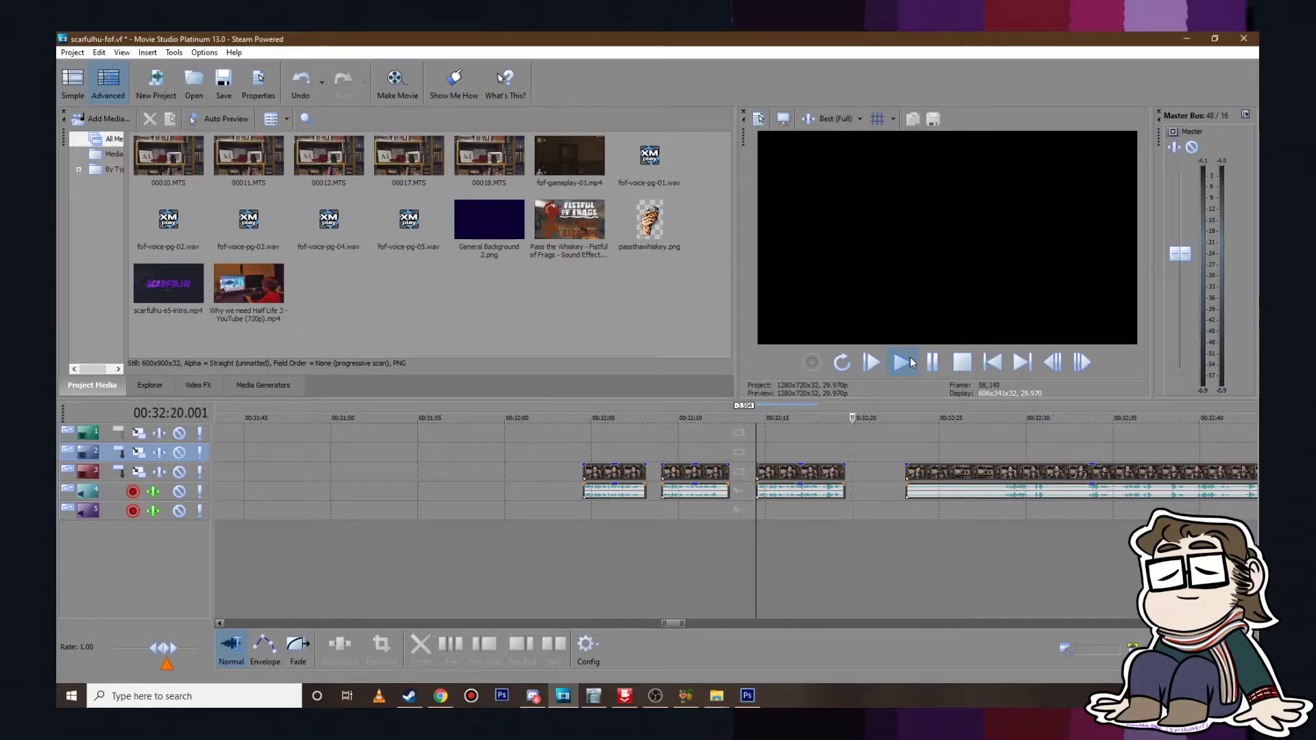
{"action": "left_click_drag", "start_coordinate": [844, 473], "coordinate": [857, 472]}
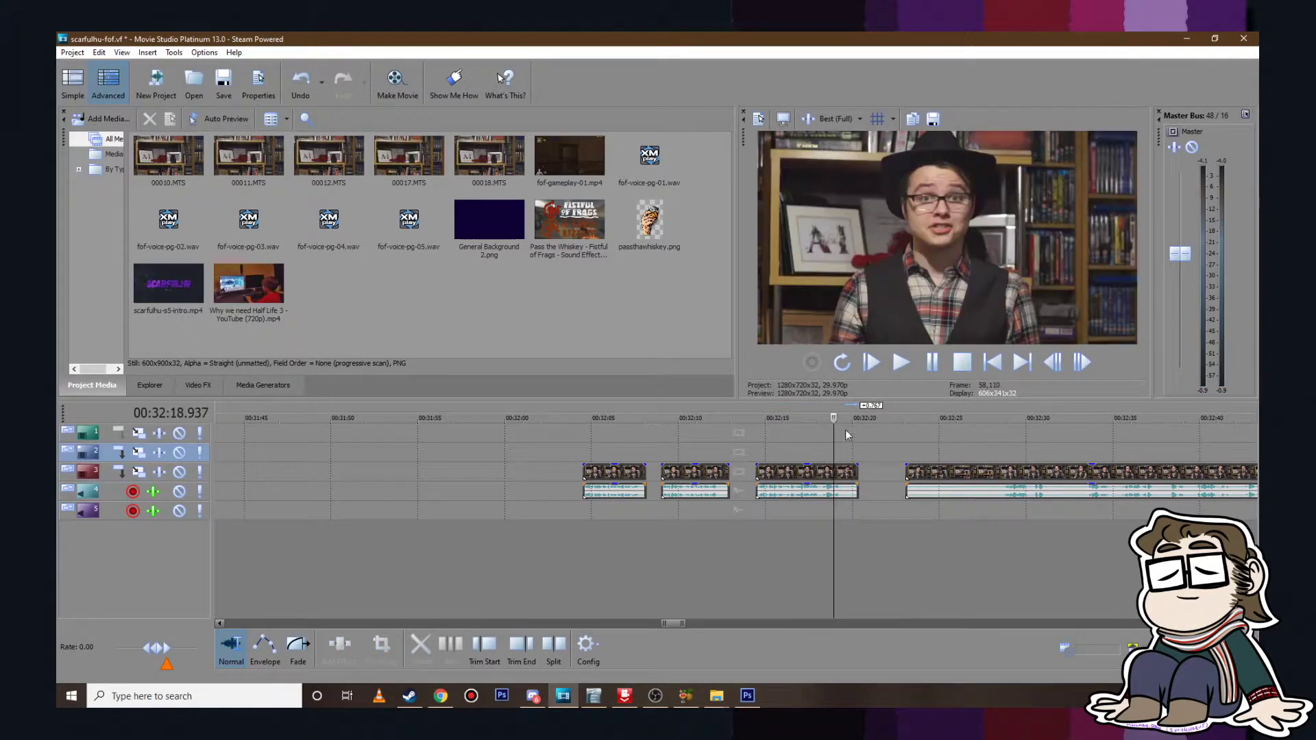
{"action": "left_click", "coordinate": [930, 362]}
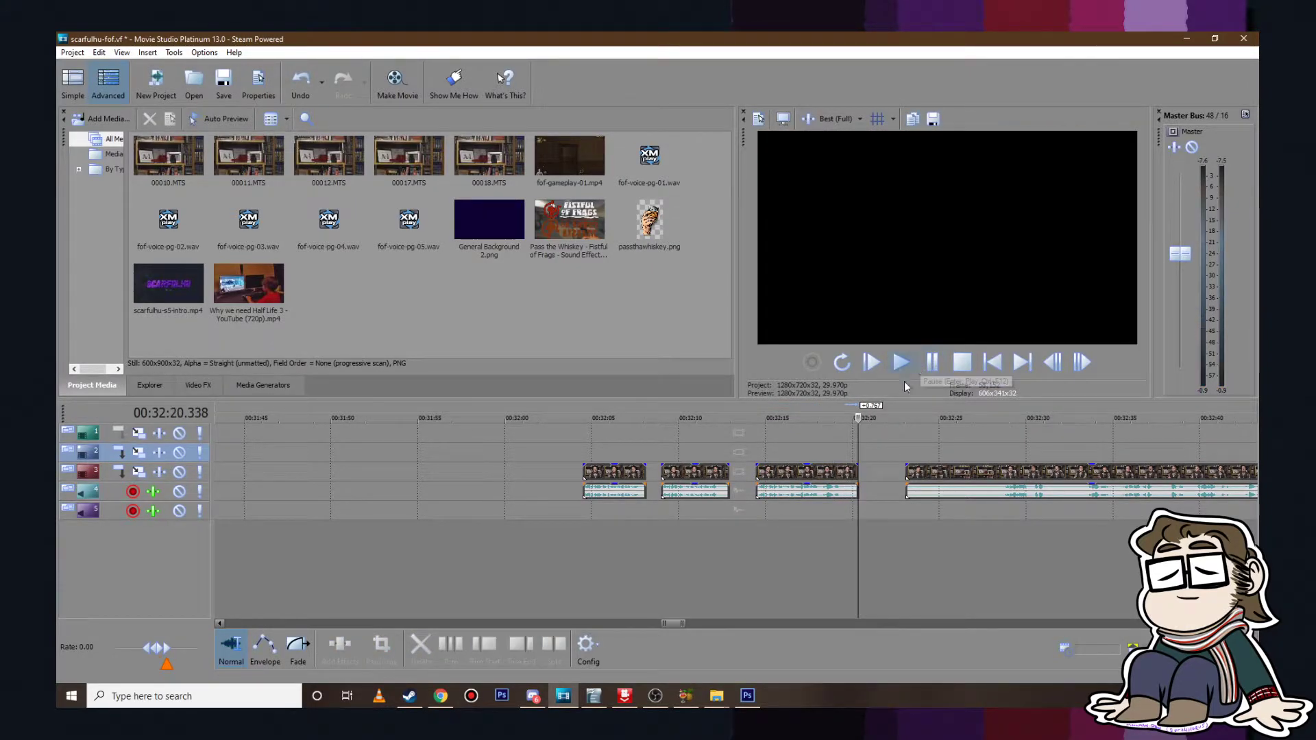
{"action": "left_click_drag", "start_coordinate": [843, 470], "coordinate": [835, 471]}
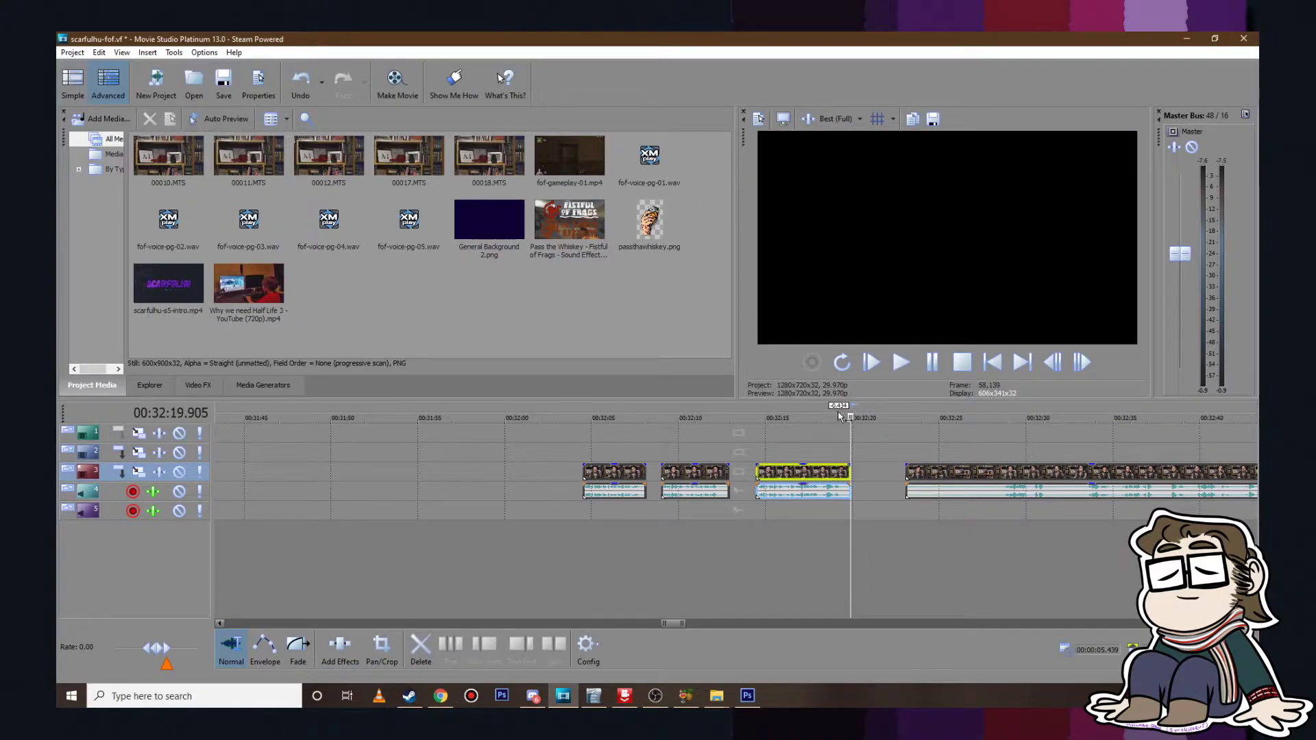
{"action": "key", "text": "space"}
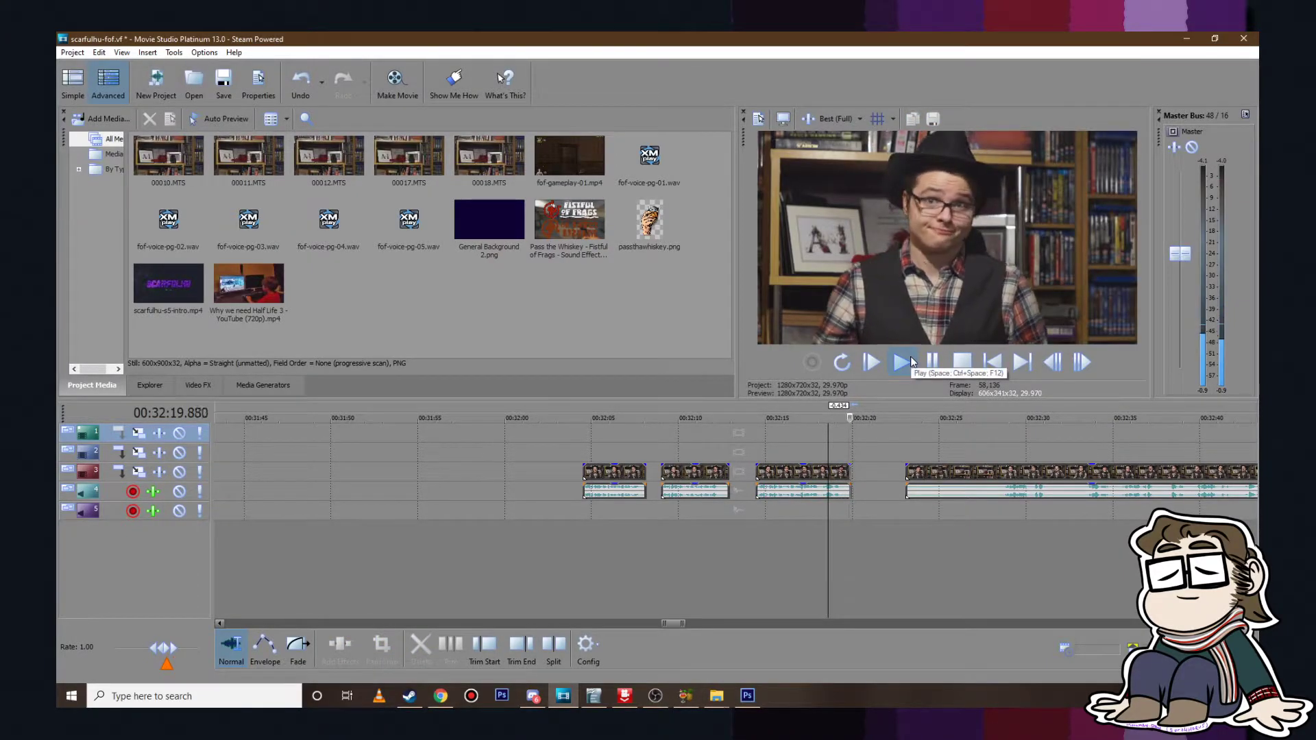
{"action": "left_click", "coordinate": [931, 365]}
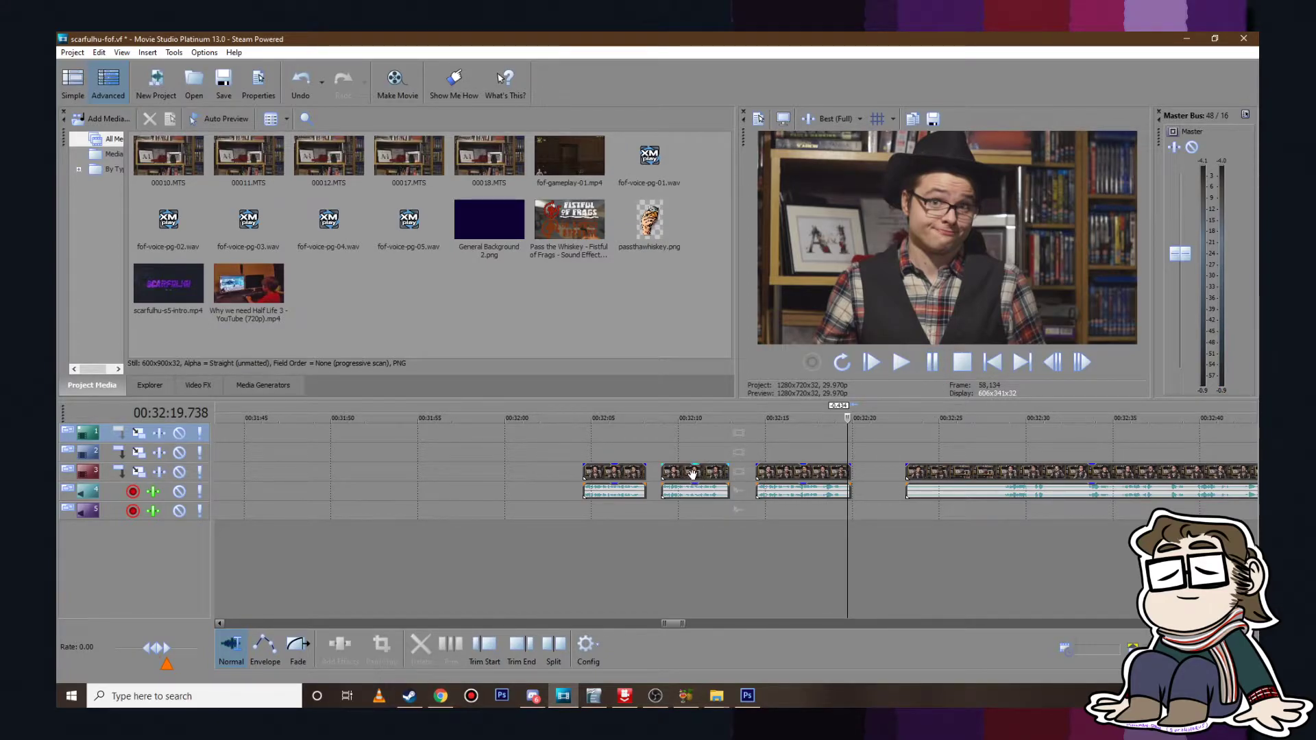
Step: Move the second take about 0.37 seconds later, and replay the three takes to compare their closing expressions
{"action": "left_click_drag", "start_coordinate": [692, 473], "coordinate": [695, 473]}
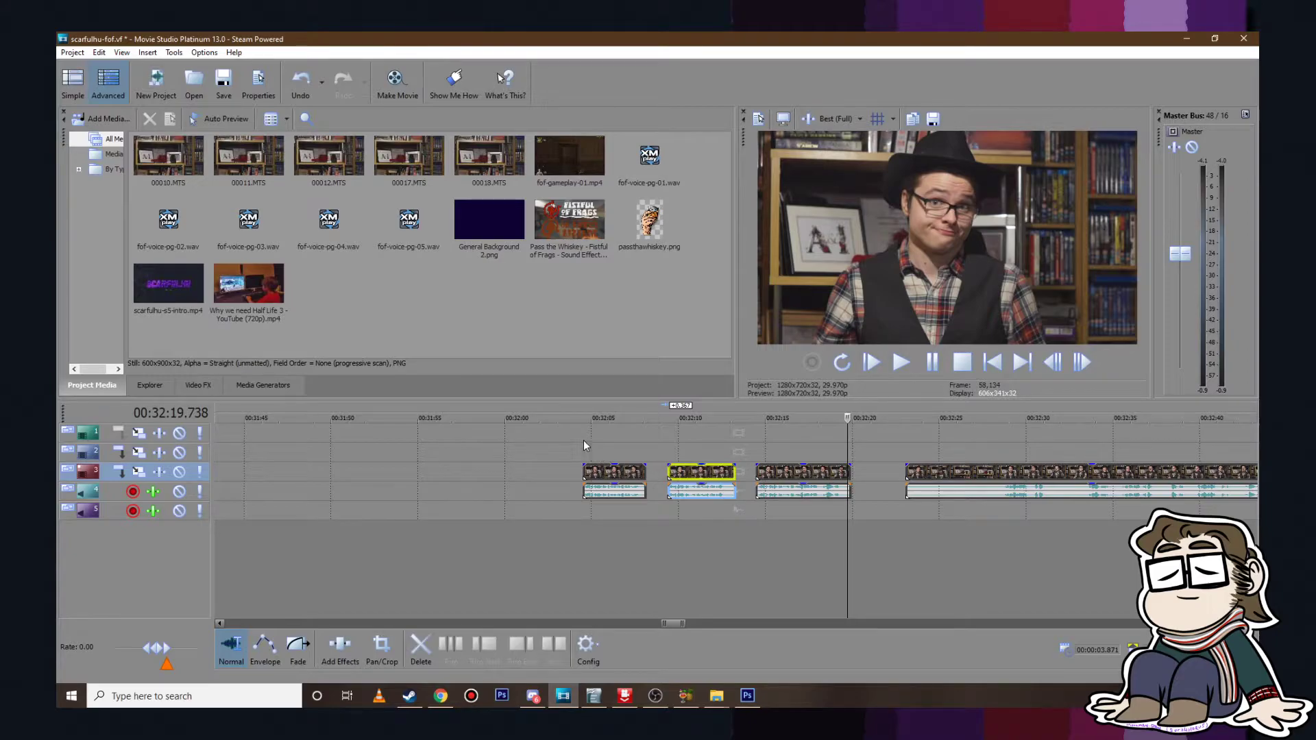
{"action": "left_click", "coordinate": [582, 447]}
{"action": "left_click", "coordinate": [900, 363]}
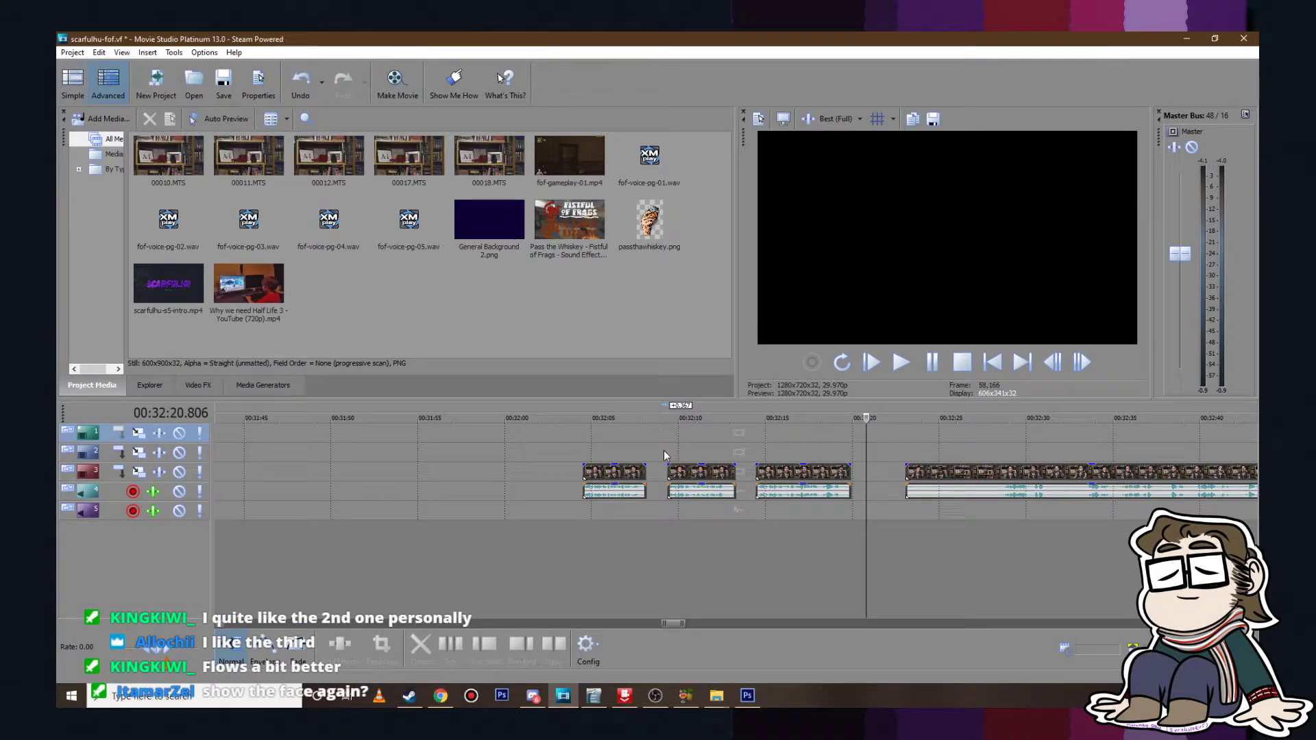
{"action": "left_click", "coordinate": [730, 450]}
{"action": "left_click", "coordinate": [726, 447]}
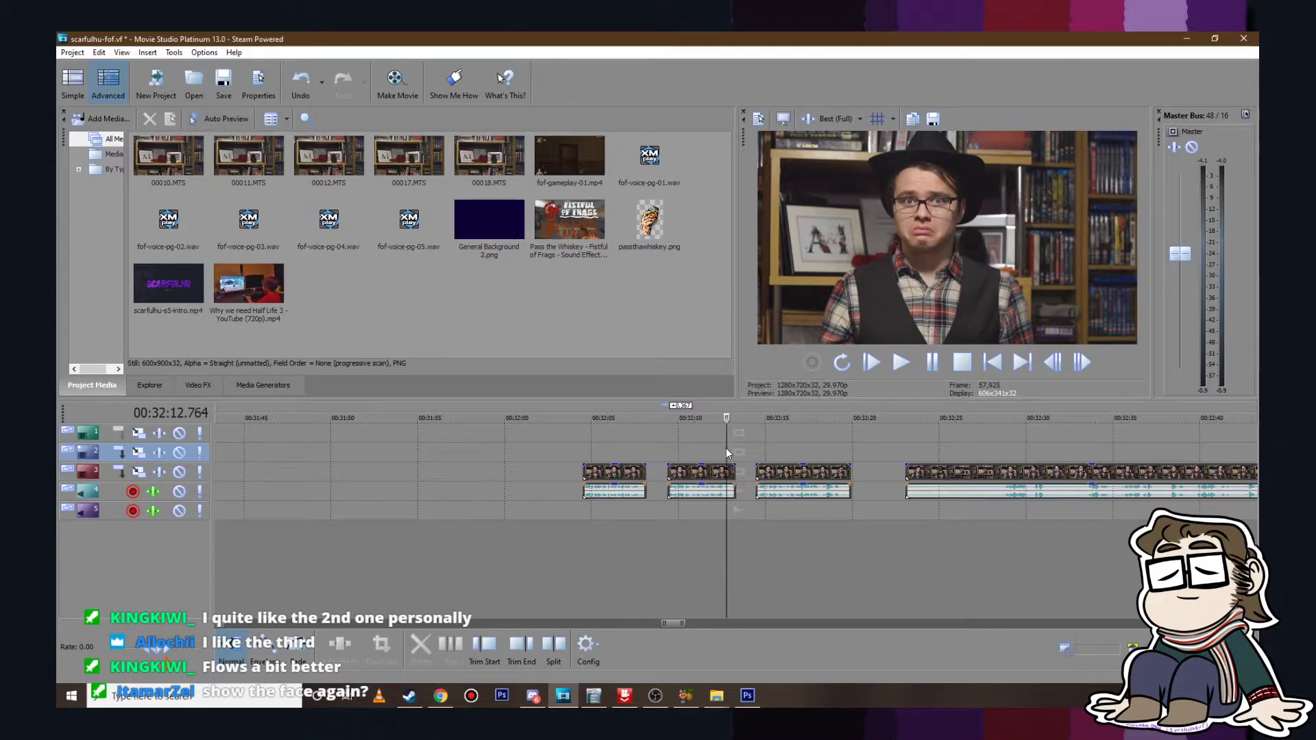
{"action": "left_click", "coordinate": [637, 446]}
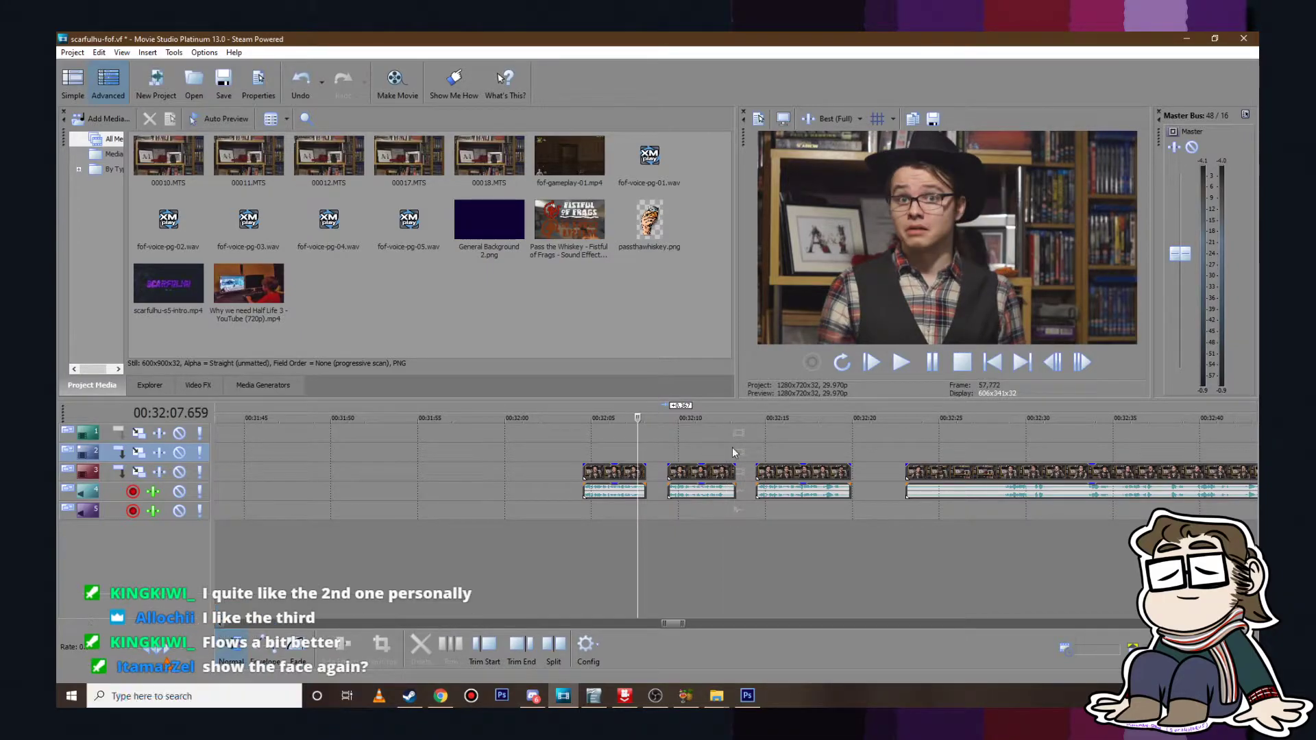
Step: Inspect the final expression of the third take at about 00:32:19.4 to 00:32:19.7
{"action": "left_click", "coordinate": [845, 448]}
{"action": "left_click", "coordinate": [842, 446]}
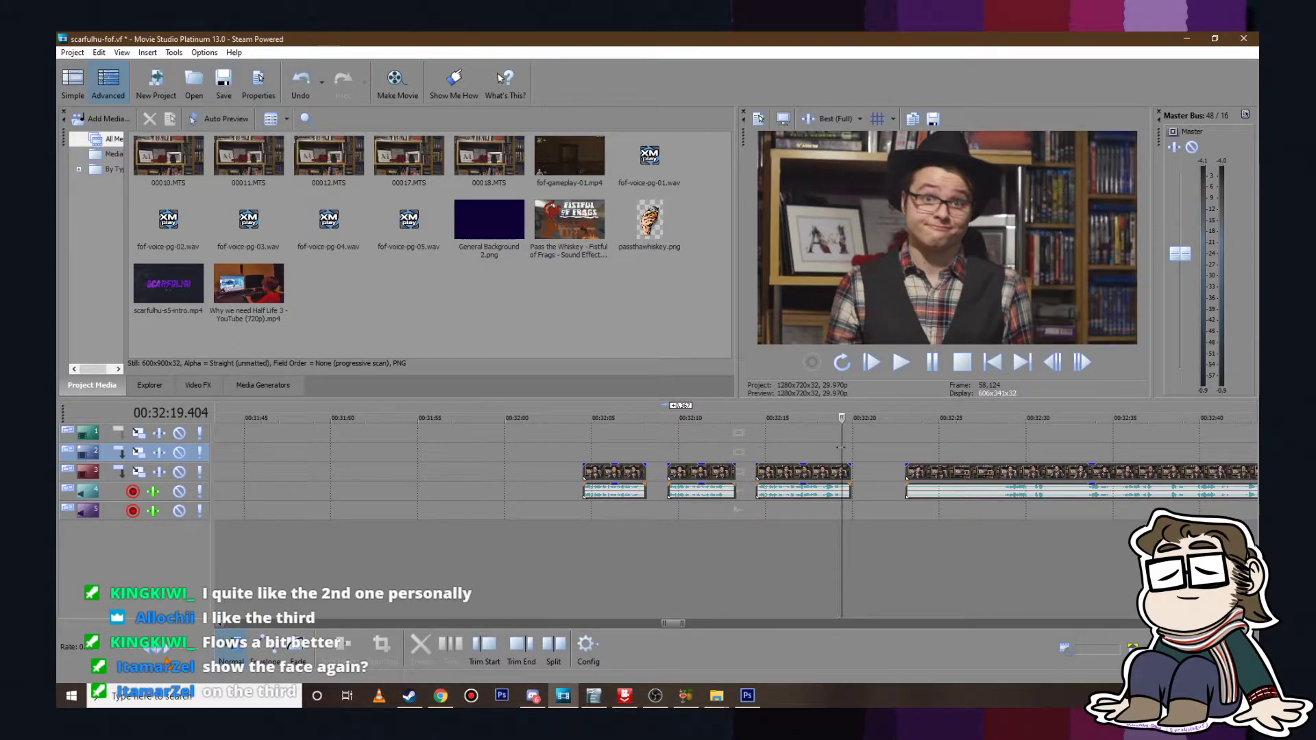
{"action": "scroll", "coordinate": [842, 450], "scroll_direction": "up", "scroll_amount": 2}
{"action": "left_click", "coordinate": [738, 440]}
{"action": "left_click_drag", "start_coordinate": [738, 416], "coordinate": [751, 416]}
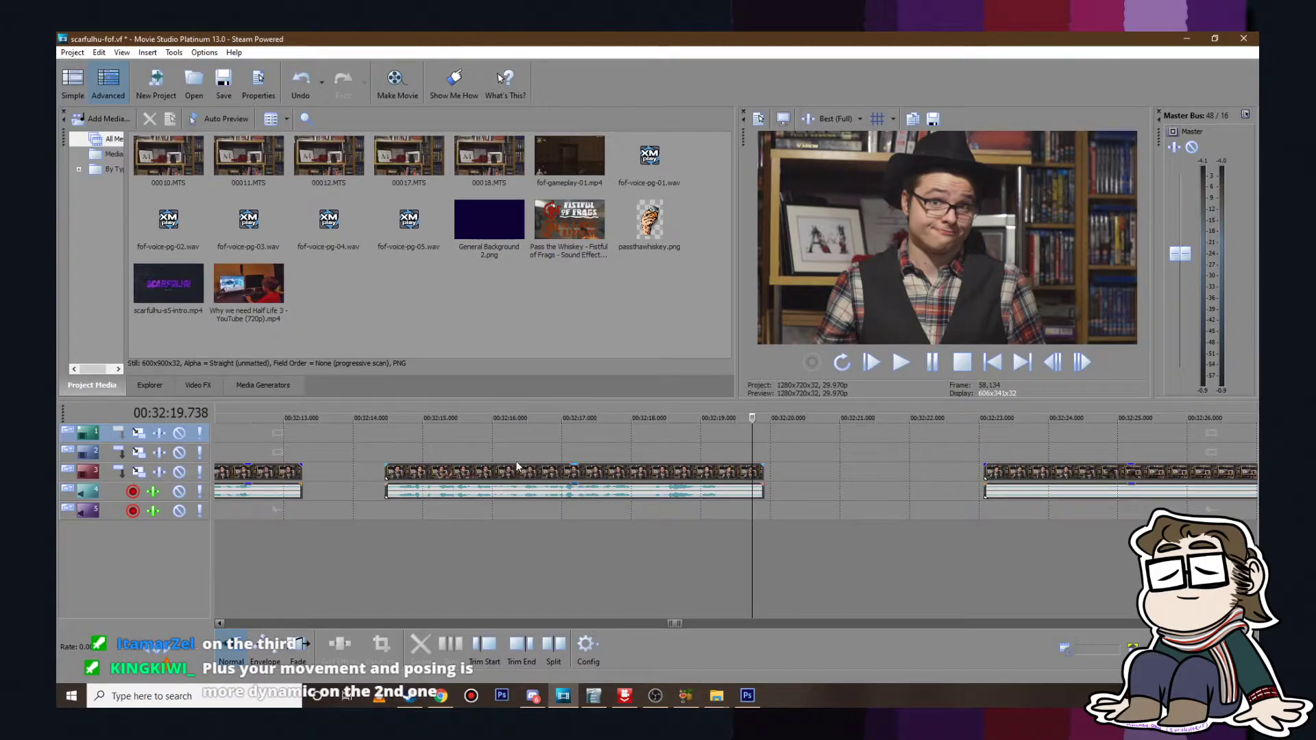
Step: Play the second take from its start to review its delivery and closing expression
{"action": "scroll", "coordinate": [533, 545], "scroll_direction": "down", "scroll_amount": 5}
{"action": "left_click", "coordinate": [610, 447]}
{"action": "left_click", "coordinate": [905, 365]}
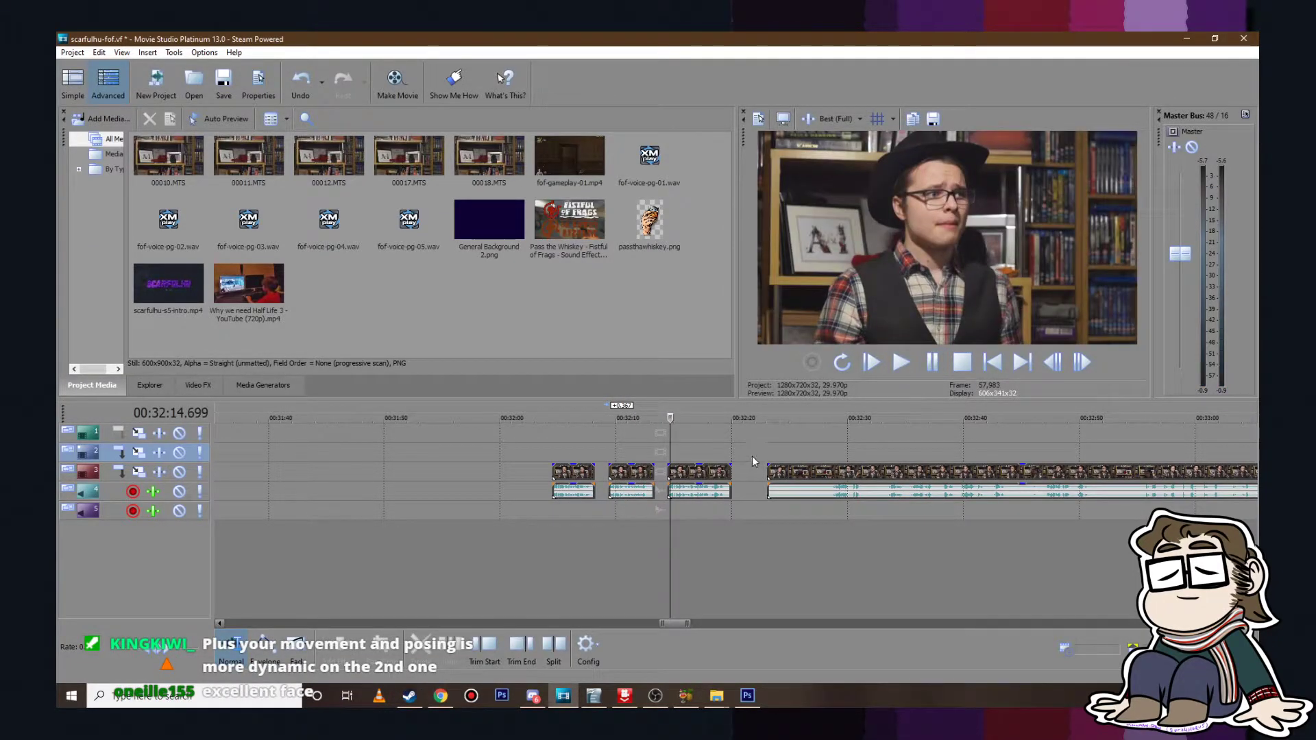
{"action": "scroll", "coordinate": [732, 482], "scroll_direction": "up", "scroll_amount": 3}
{"action": "key", "text": "space"}
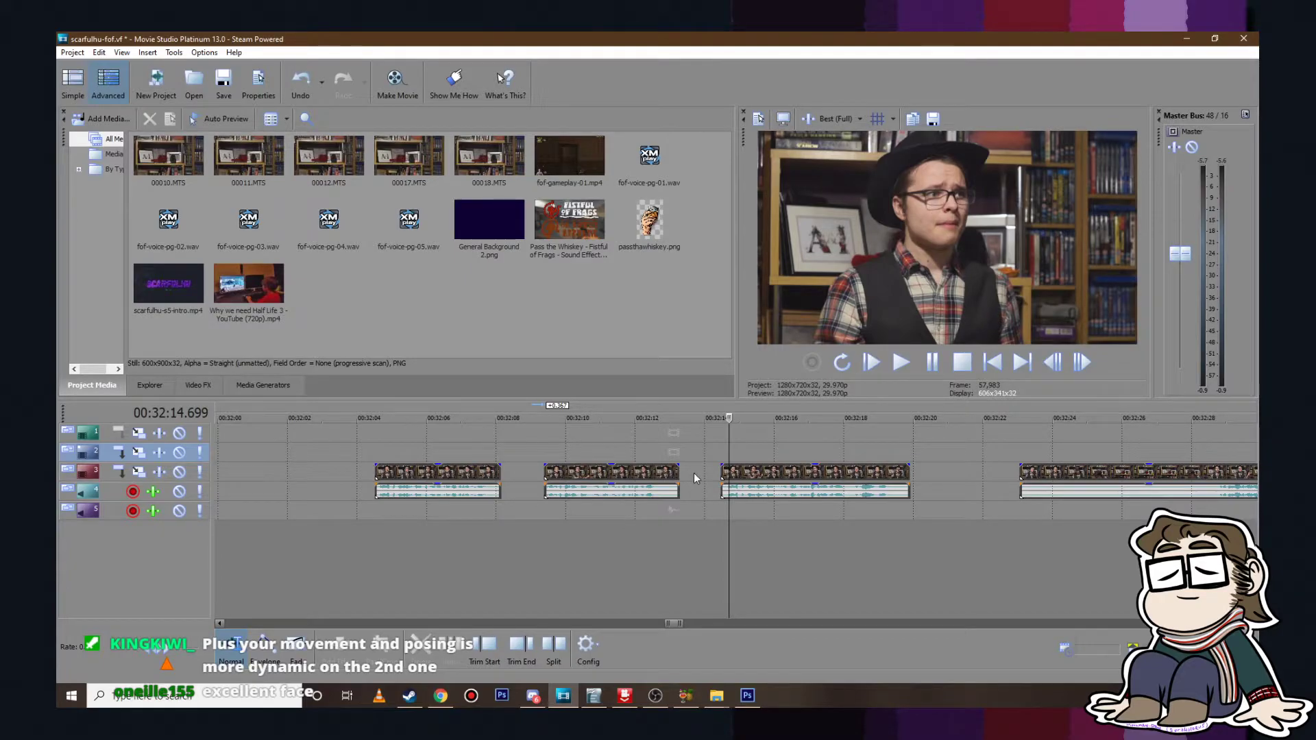
Step: Check the third take's closing expression at about 00:32:19.6, and replay that take from its start
{"action": "left_click", "coordinate": [899, 440]}
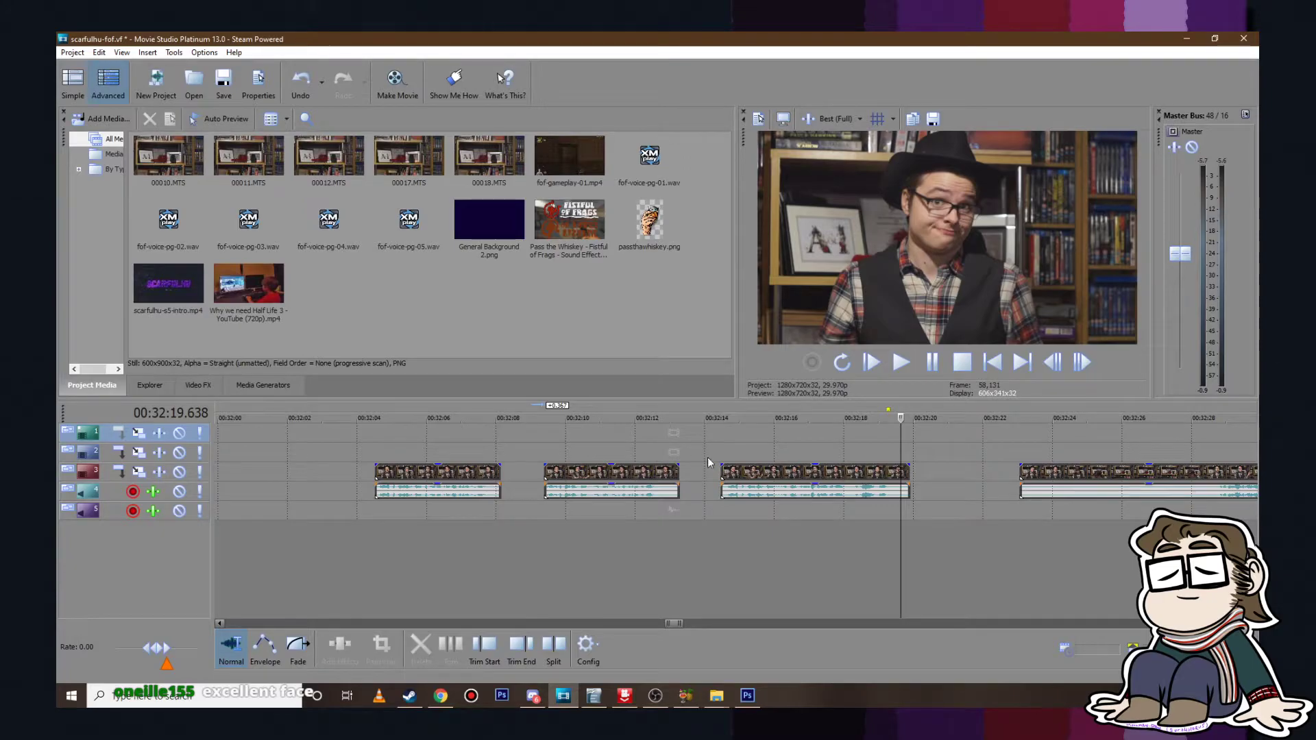
{"action": "left_click", "coordinate": [805, 450]}
{"action": "left_click", "coordinate": [744, 447]}
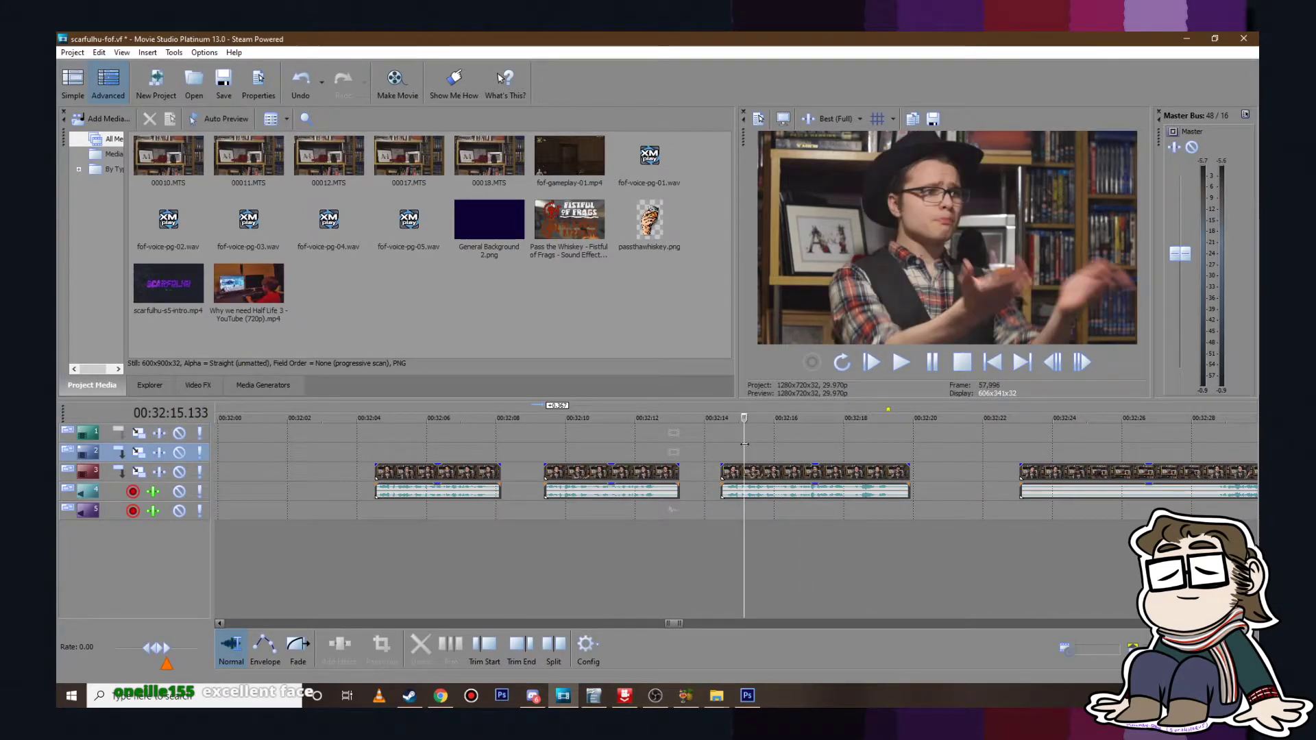
{"action": "left_click", "coordinate": [733, 448]}
{"action": "left_click", "coordinate": [722, 449]}
{"action": "left_click", "coordinate": [901, 362]}
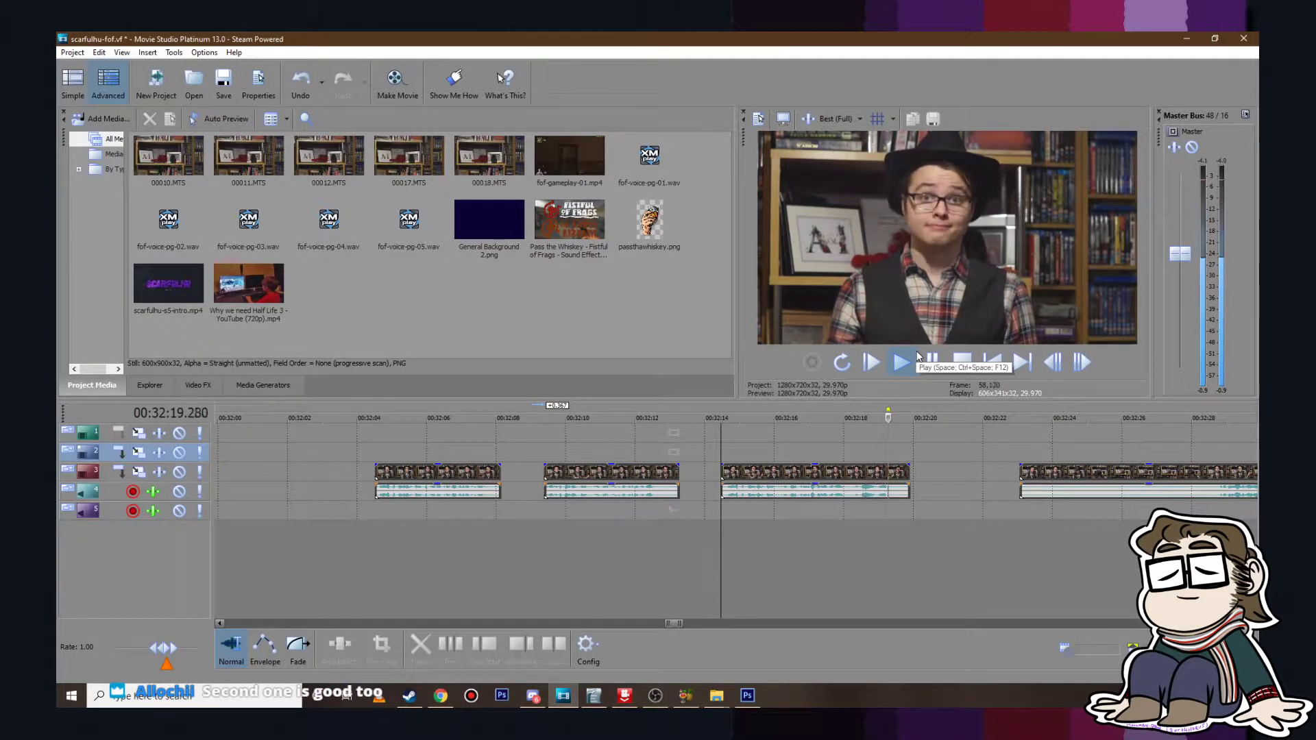
{"action": "left_click", "coordinate": [923, 361]}
{"action": "left_click", "coordinate": [811, 472]}
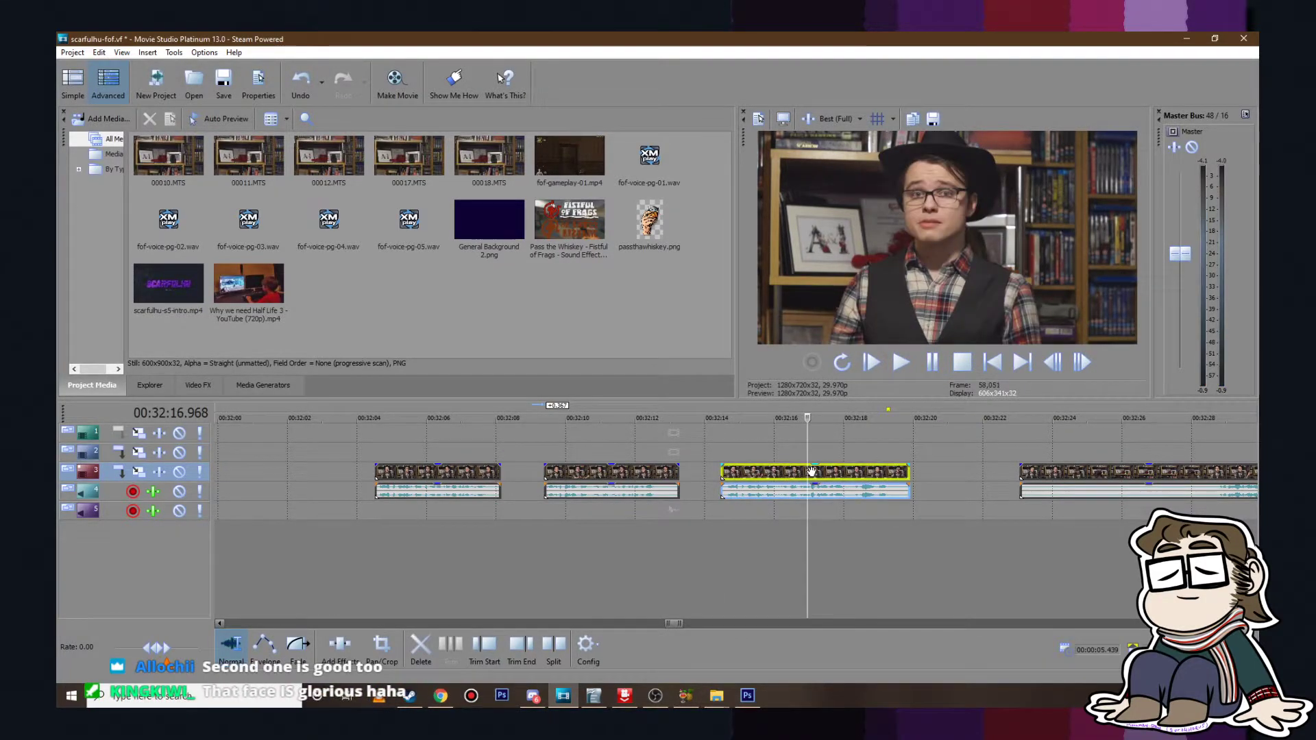
{"action": "key", "text": "Delete"}
{"action": "left_click", "coordinate": [464, 472]}
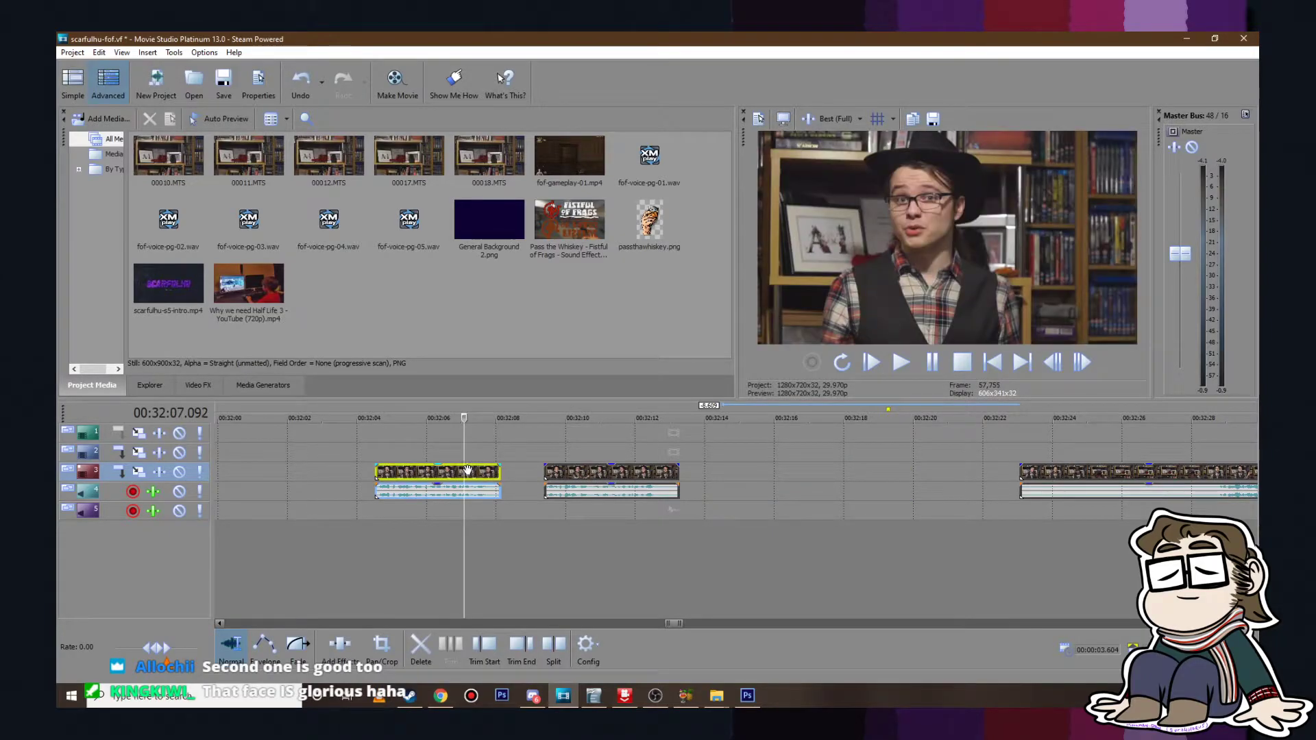
{"action": "key", "text": "ctrl+z"}
Step: Save a JPEG snapshot of the third take's frame at 00:32:19.571 as "face" in the Season 5 folder "7 - Fistful of Frags"
{"action": "left_click", "coordinate": [898, 449]}
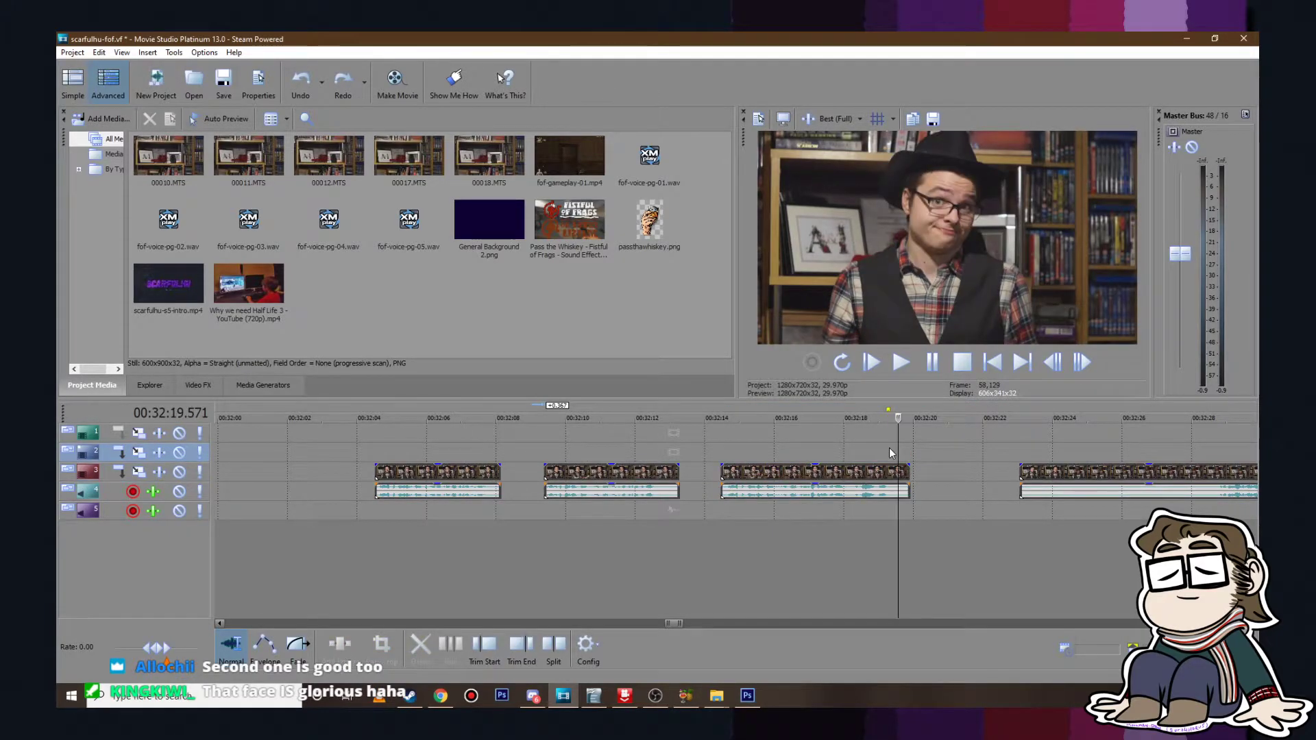
{"action": "left_click", "coordinate": [932, 120]}
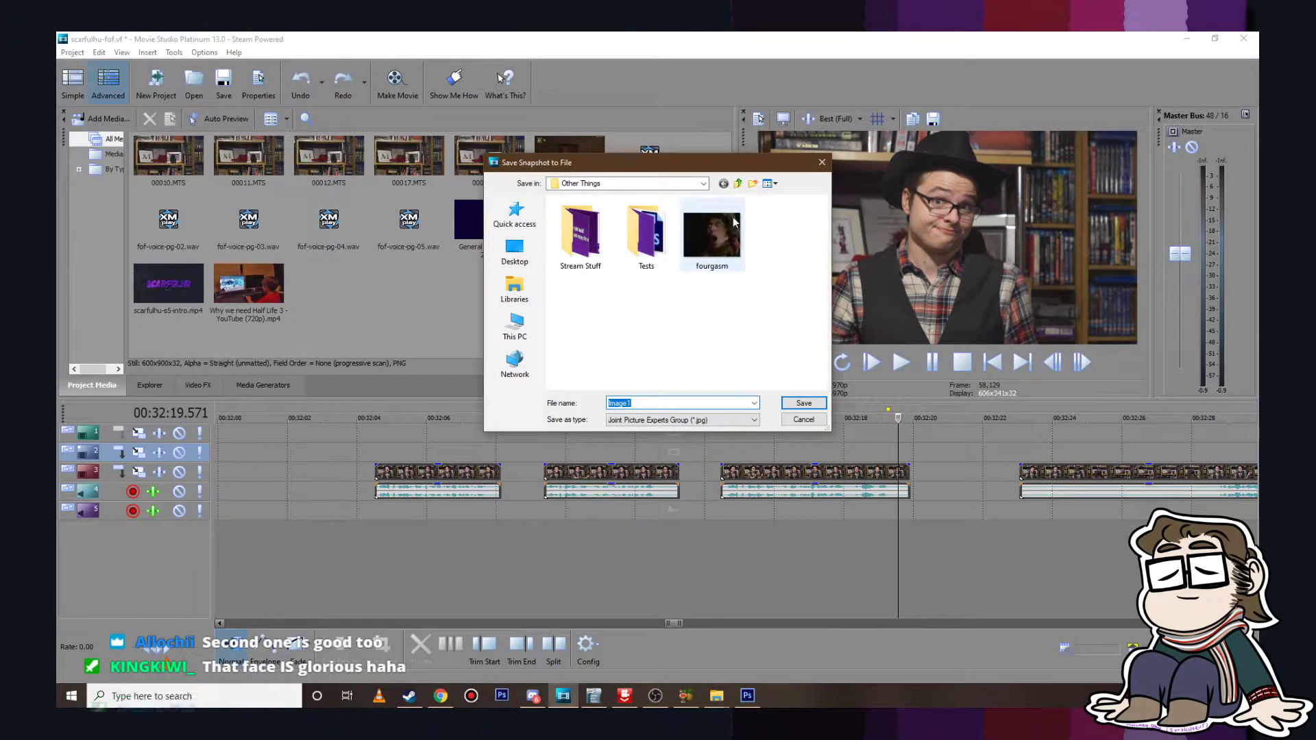
{"action": "left_click", "coordinate": [737, 183]}
{"action": "scroll", "coordinate": [603, 325], "scroll_direction": "down", "scroll_amount": 2}
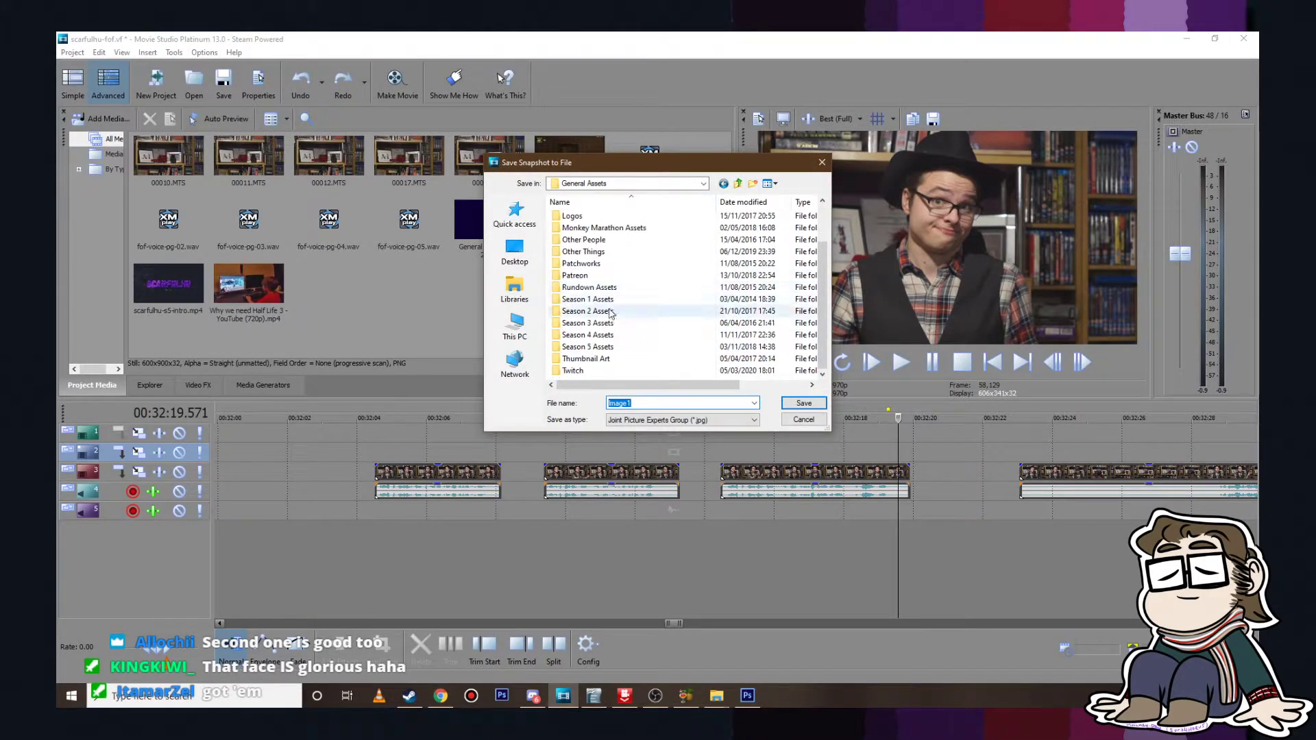
{"action": "left_click", "coordinate": [738, 185]}
{"action": "double_click", "coordinate": [601, 284]}
{"action": "double_click", "coordinate": [603, 277]}
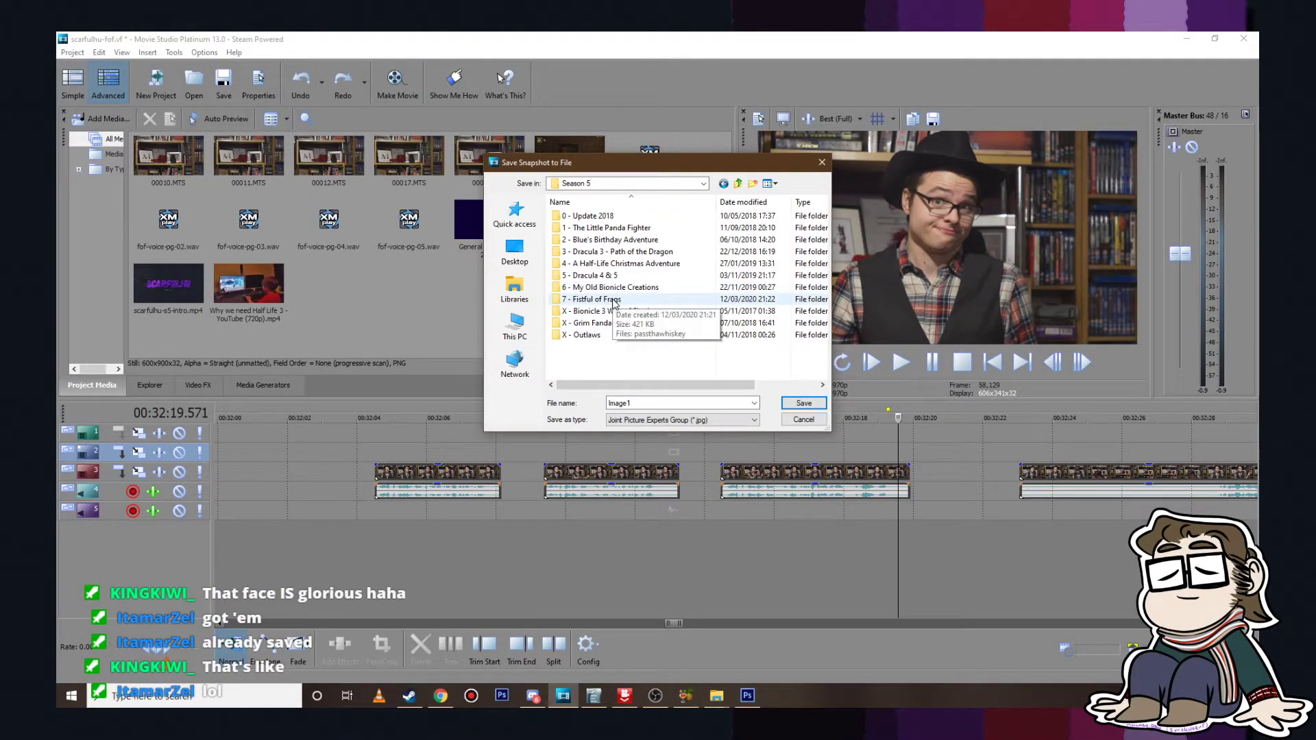
{"action": "double_click", "coordinate": [607, 299]}
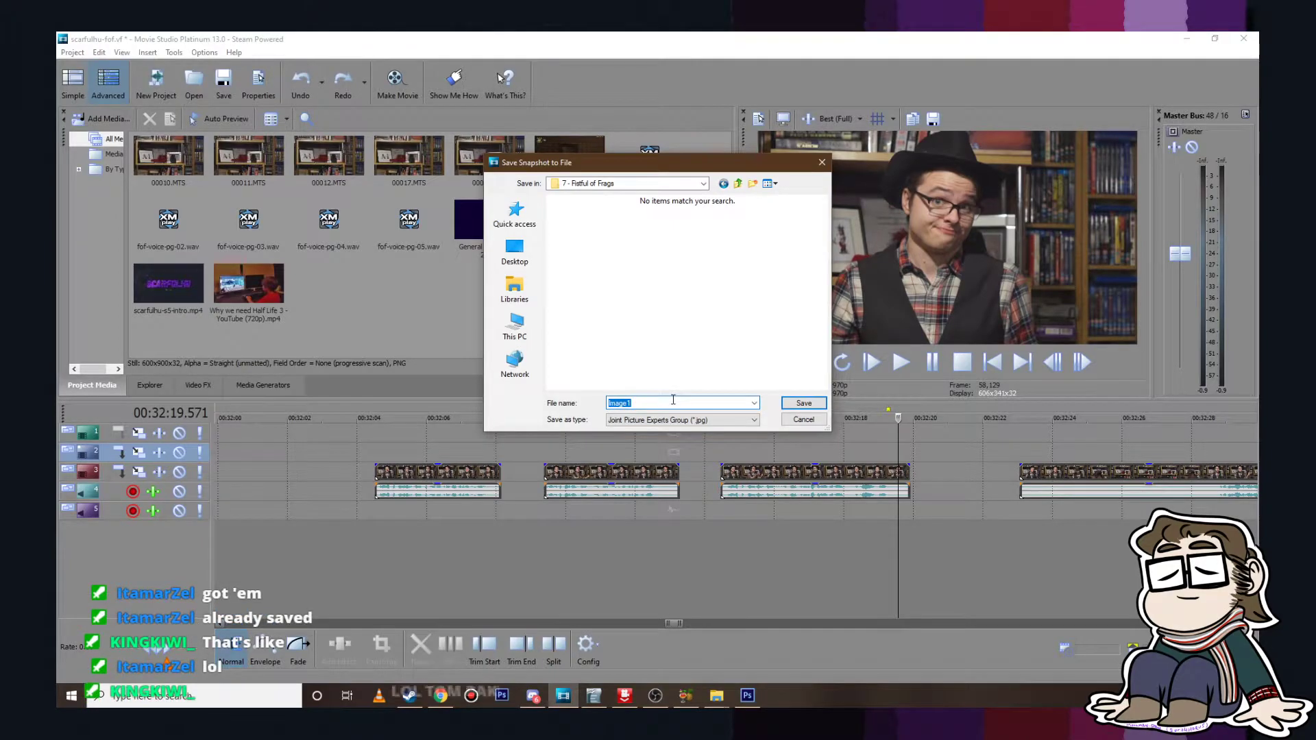
{"action": "type", "text": "fac"}
{"action": "key", "text": "Return"}
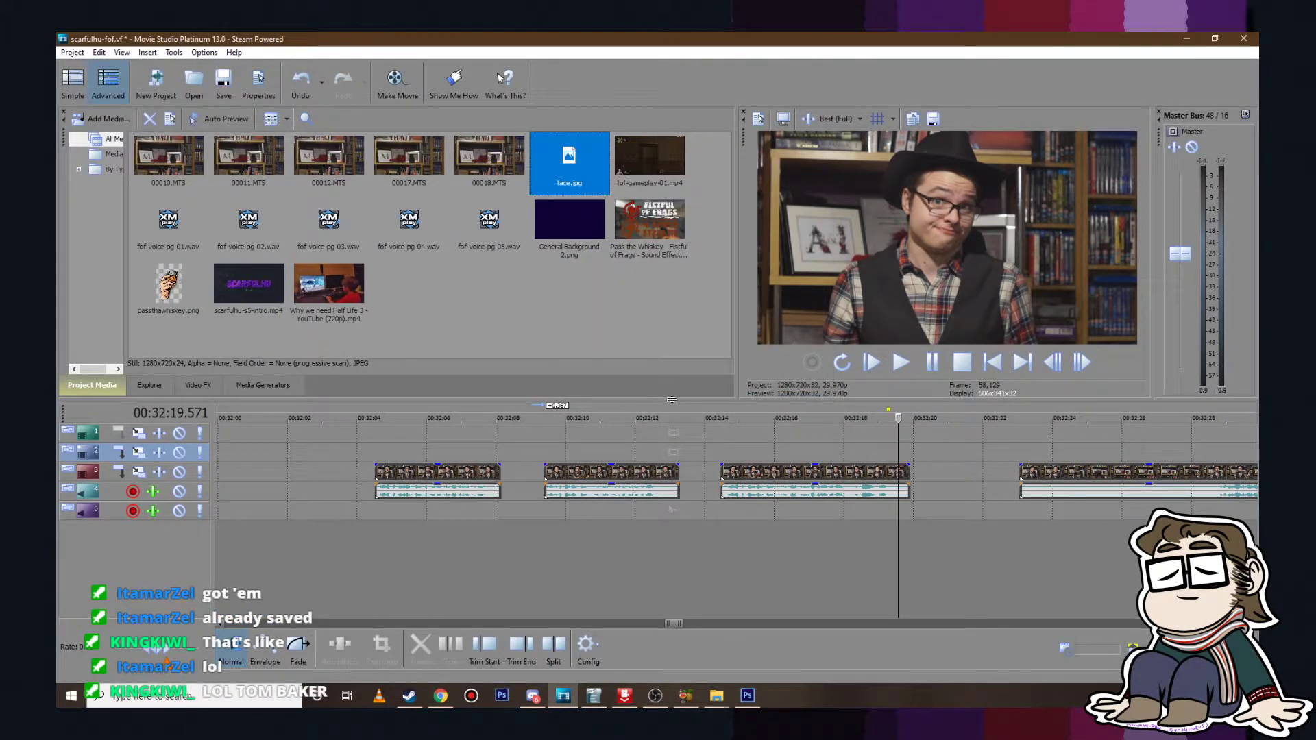
Step: Delete the third and first takes, keeping only the second take before the remaining raw footage
{"action": "left_click", "coordinate": [592, 300]}
{"action": "left_click", "coordinate": [761, 470]}
{"action": "key", "text": "Delete"}
{"action": "left_click", "coordinate": [441, 472]}
{"action": "scroll", "coordinate": [646, 500], "scroll_direction": "down", "scroll_amount": 5}
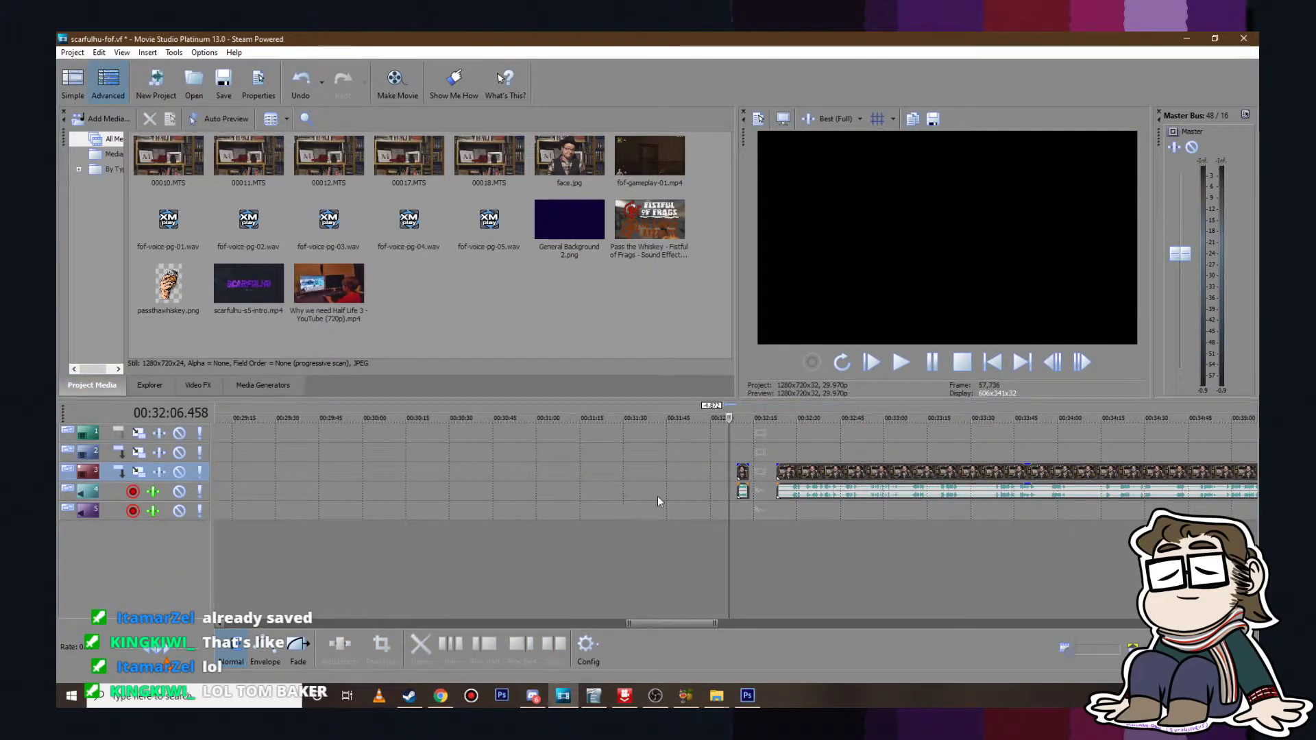
Step: Move the second take to 00:06:11.972, directly after the last placed narration clip, and play its ending from about 00:06:14.6
{"action": "scroll", "coordinate": [645, 500], "scroll_direction": "left", "scroll_amount": 10}
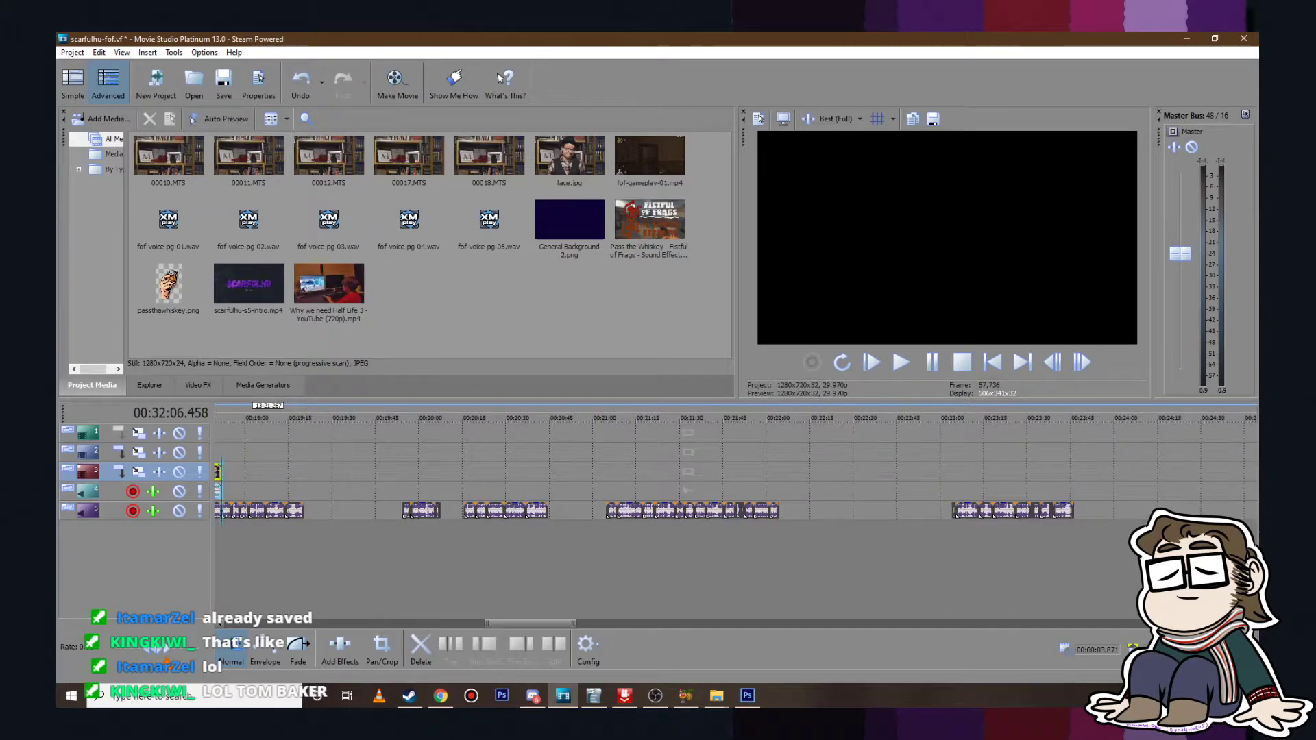
{"action": "scroll", "coordinate": [324, 467], "scroll_direction": "left", "scroll_amount": 13}
{"action": "left_click", "coordinate": [324, 468]}
{"action": "scroll", "coordinate": [763, 542], "scroll_direction": "up", "scroll_amount": 5}
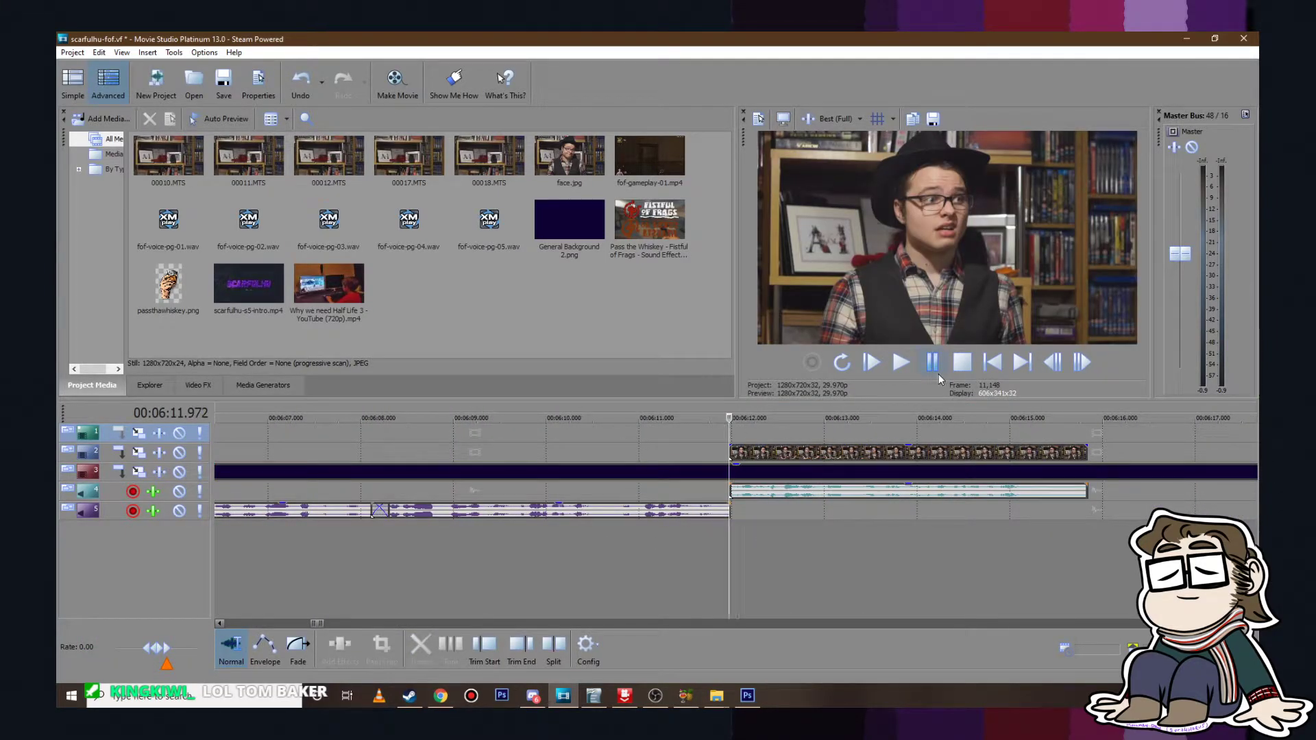
{"action": "left_click", "coordinate": [970, 430]}
{"action": "left_click", "coordinate": [909, 363]}
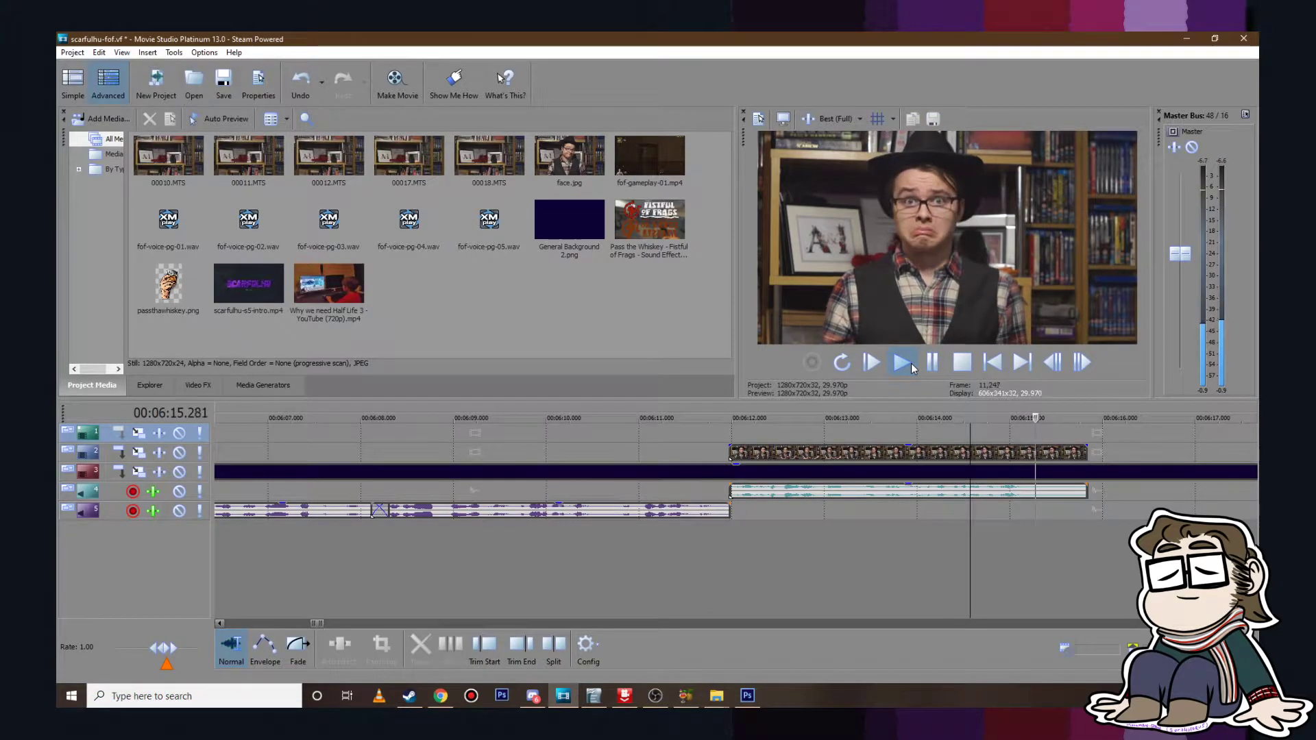
{"action": "left_click", "coordinate": [932, 364]}
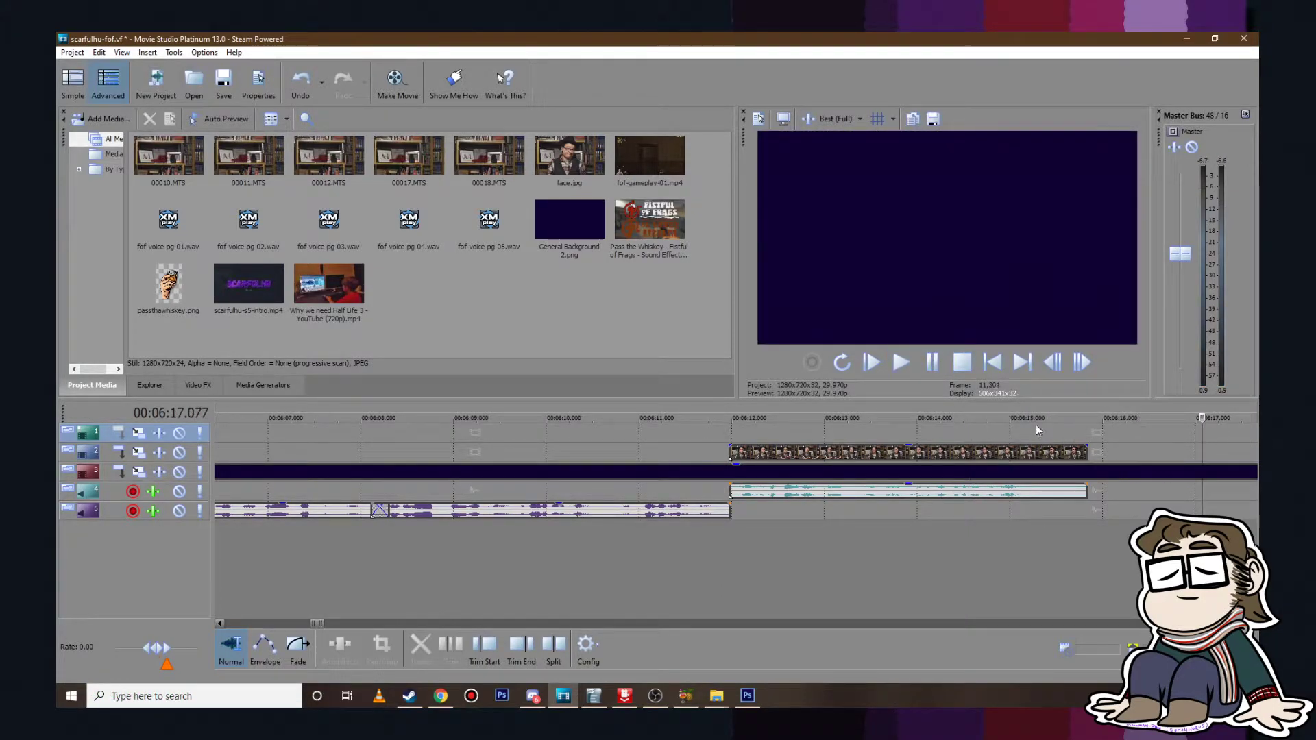
Step: Try normalizing the audio of the take placed at 00:06:11.972
{"action": "right_click", "coordinate": [983, 490]}
{"action": "left_click", "coordinate": [1047, 671]}
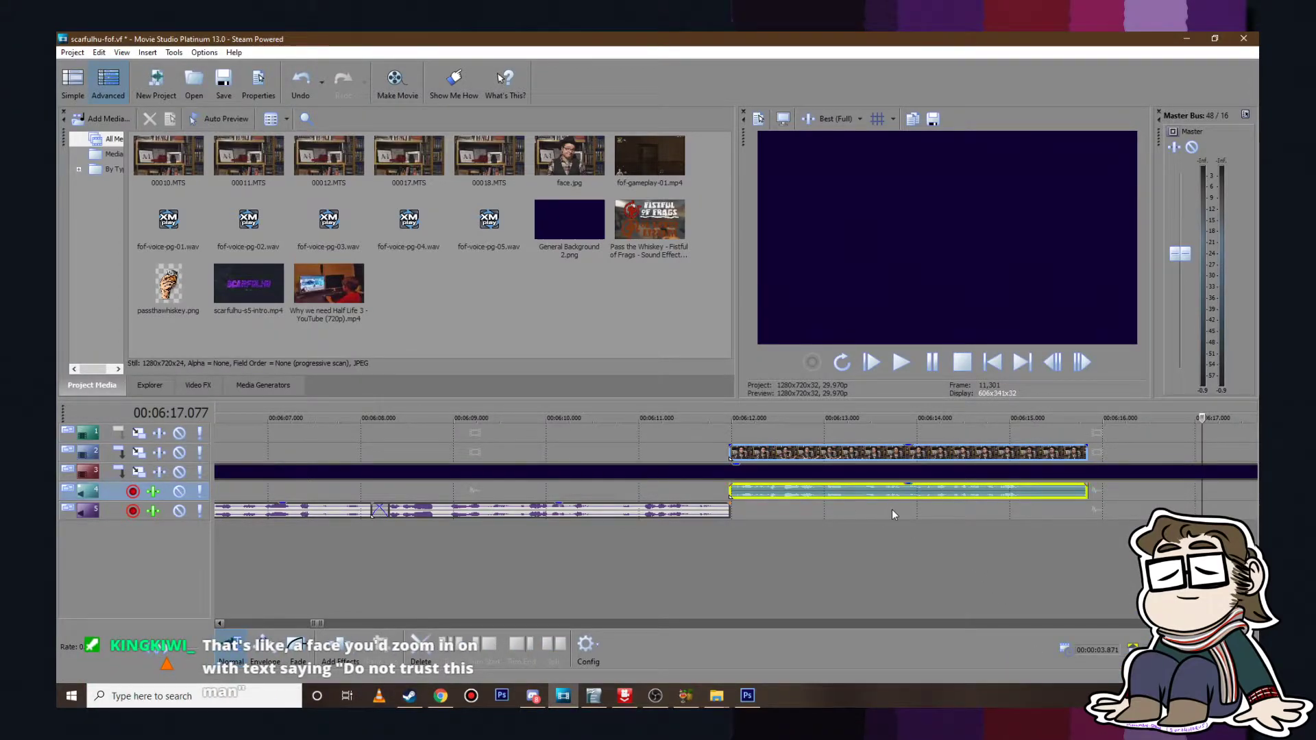
{"action": "right_click", "coordinate": [881, 491]}
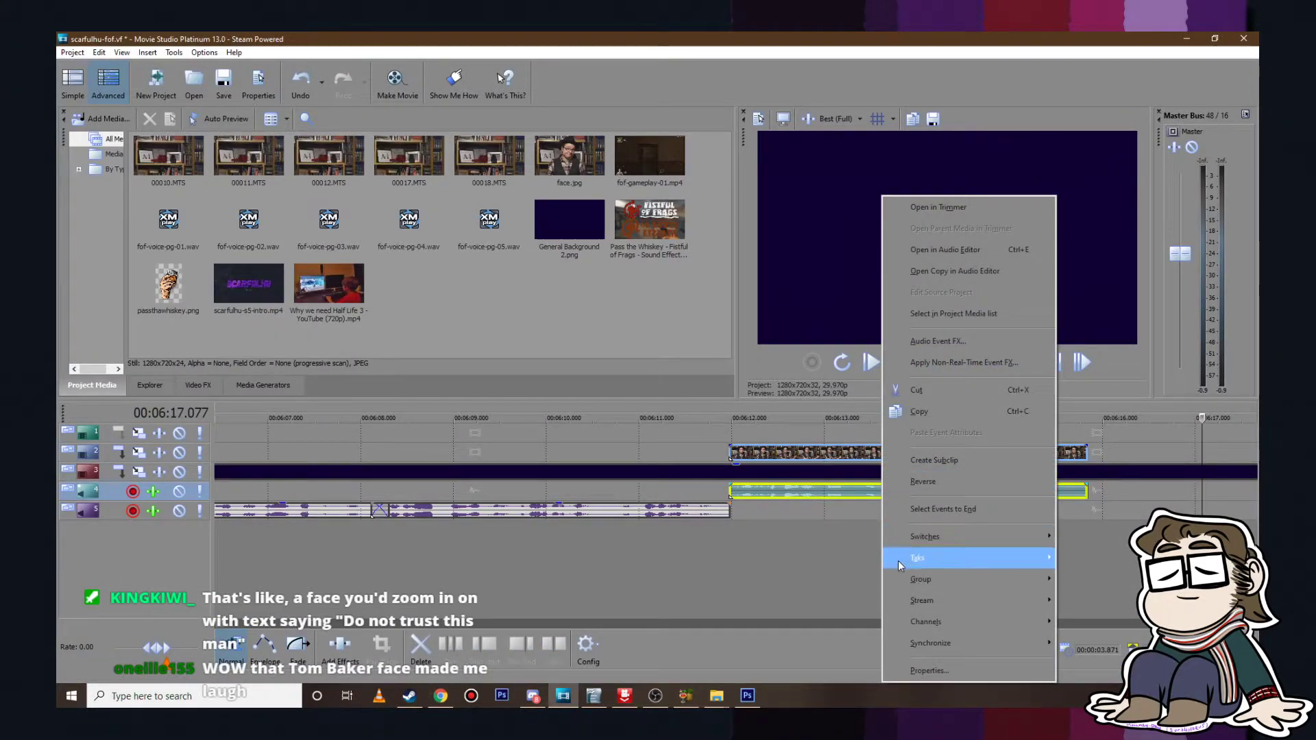
{"action": "left_click", "coordinate": [936, 671]}
{"action": "left_click", "coordinate": [591, 245]}
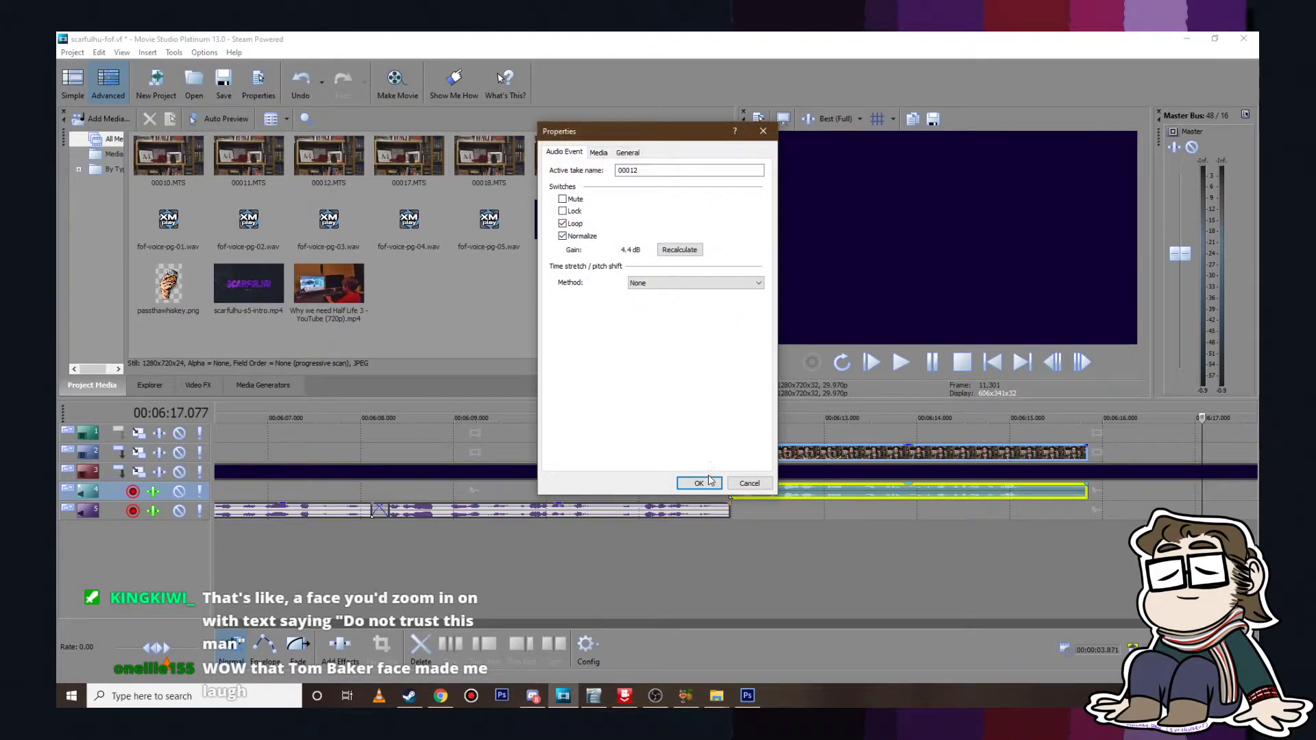
{"action": "left_click", "coordinate": [695, 479]}
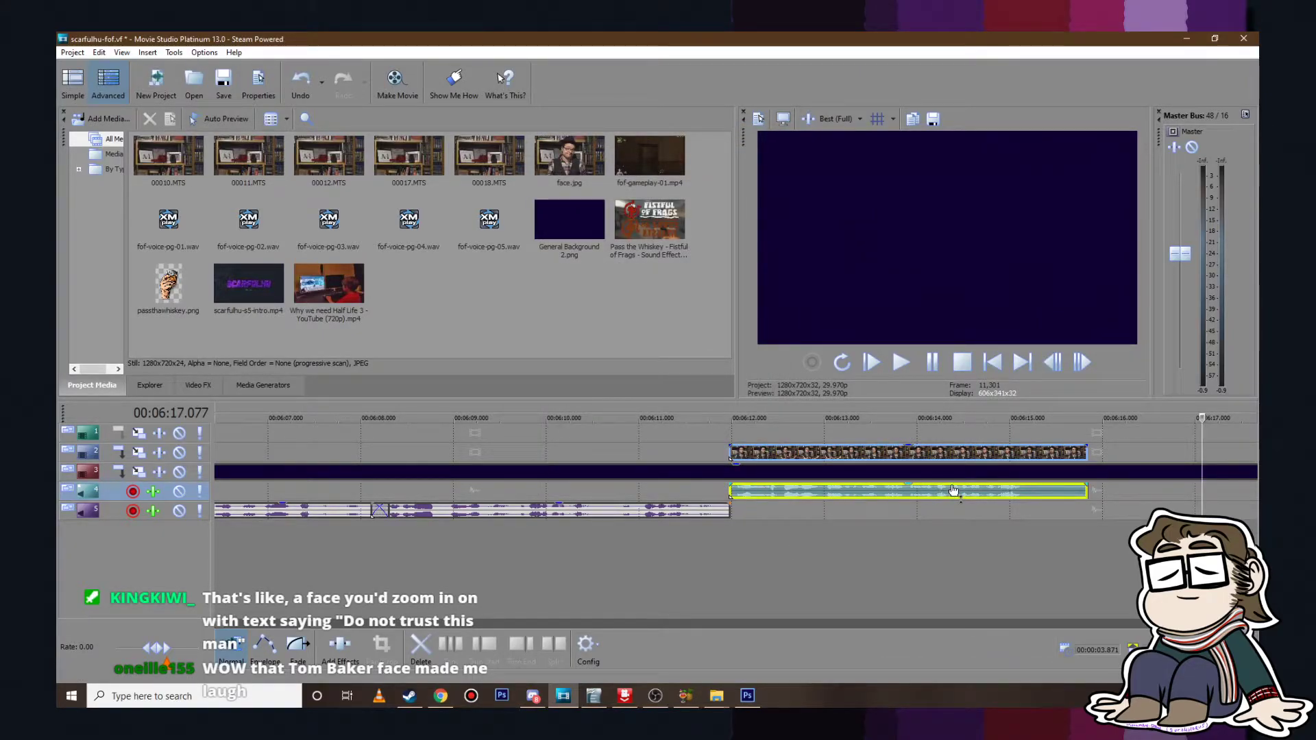
Step: Play the normalized take from about 00:06:13.4, and undo the normalization
{"action": "left_click", "coordinate": [865, 421]}
{"action": "left_click", "coordinate": [902, 361]}
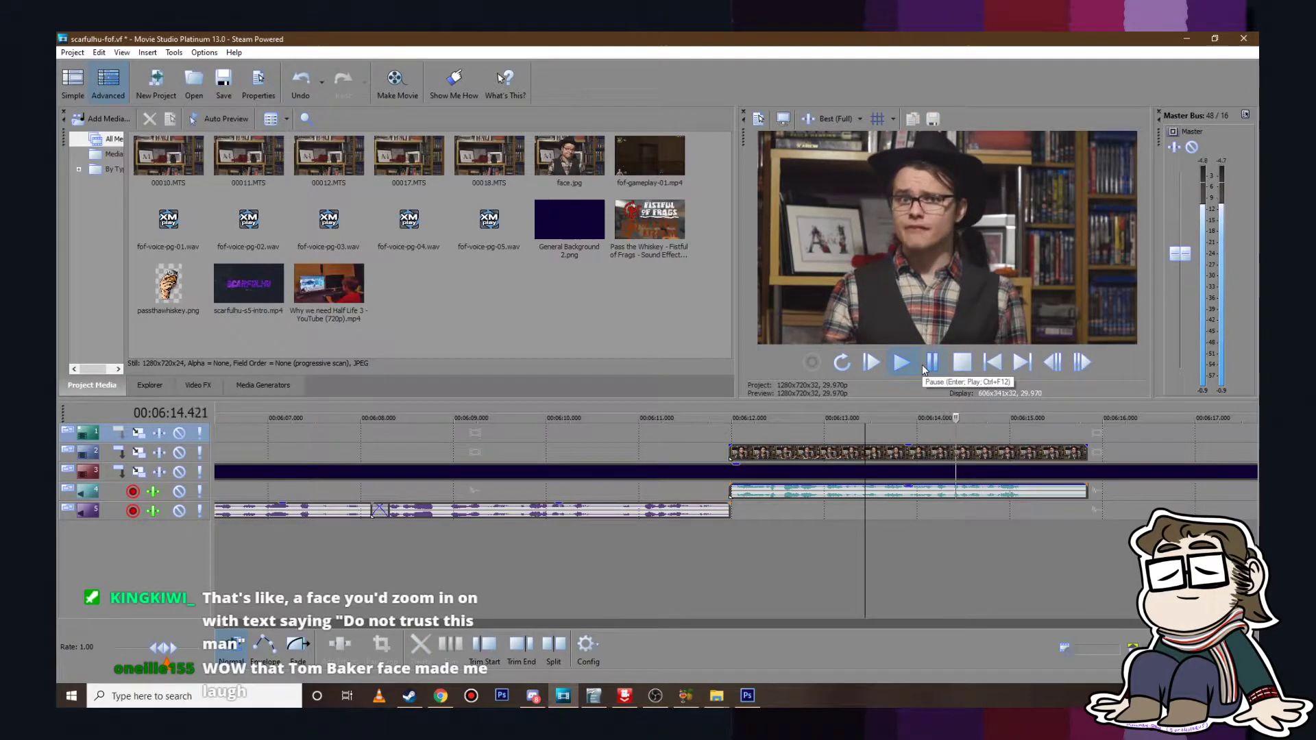
{"action": "left_click", "coordinate": [923, 365]}
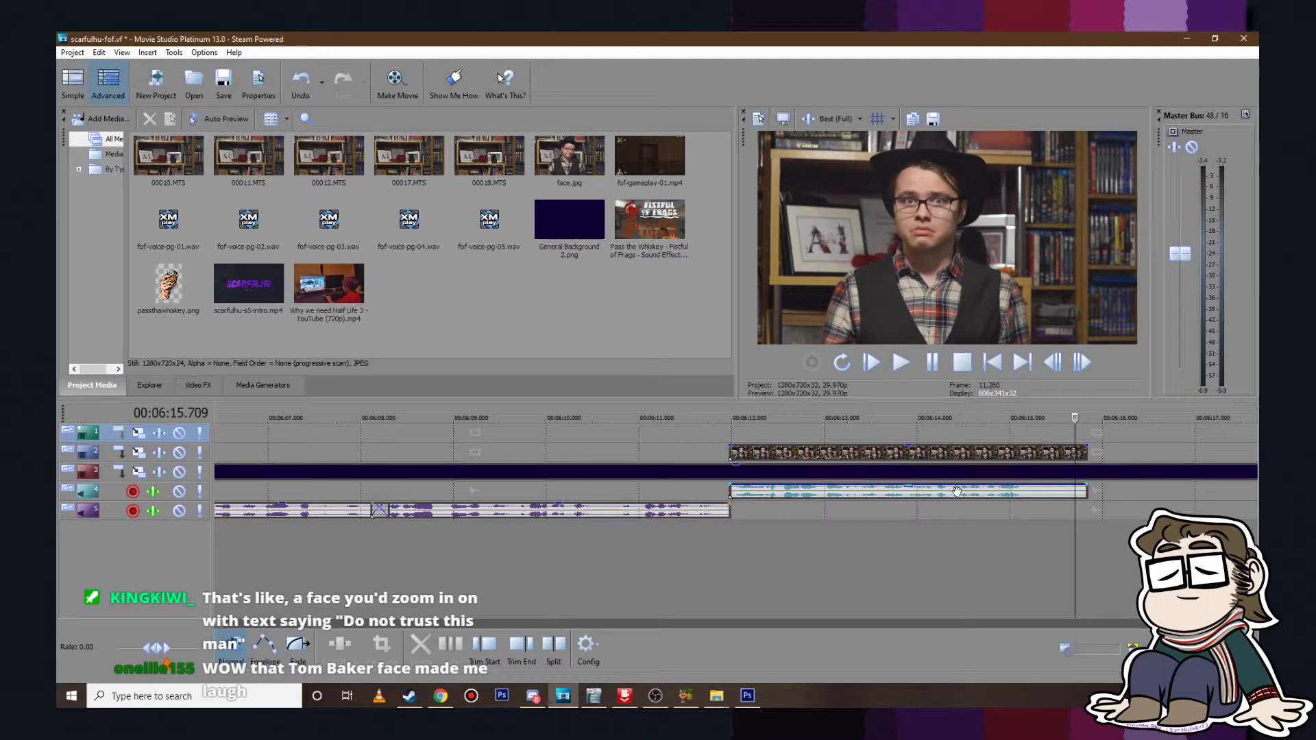
{"action": "key", "text": "ctrl+z"}
{"action": "left_click", "coordinate": [970, 425]}
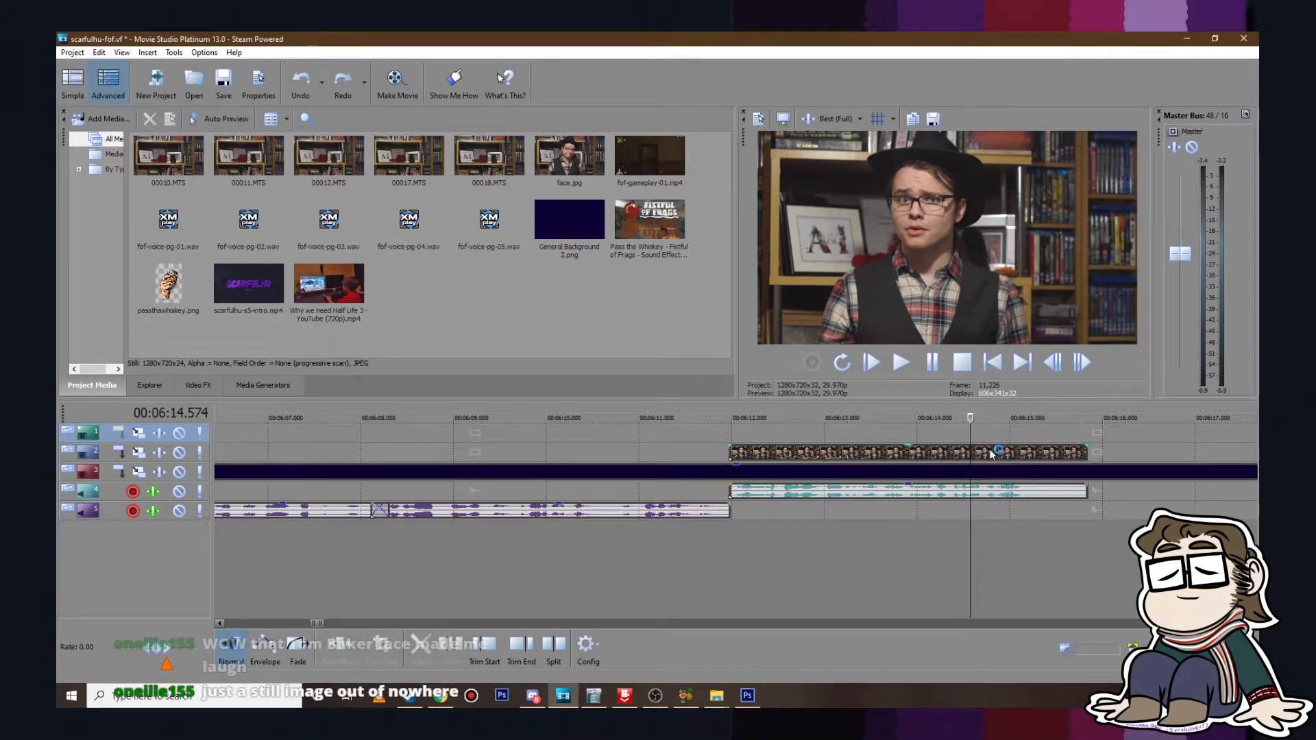
{"action": "key", "text": "ctrl+z"}
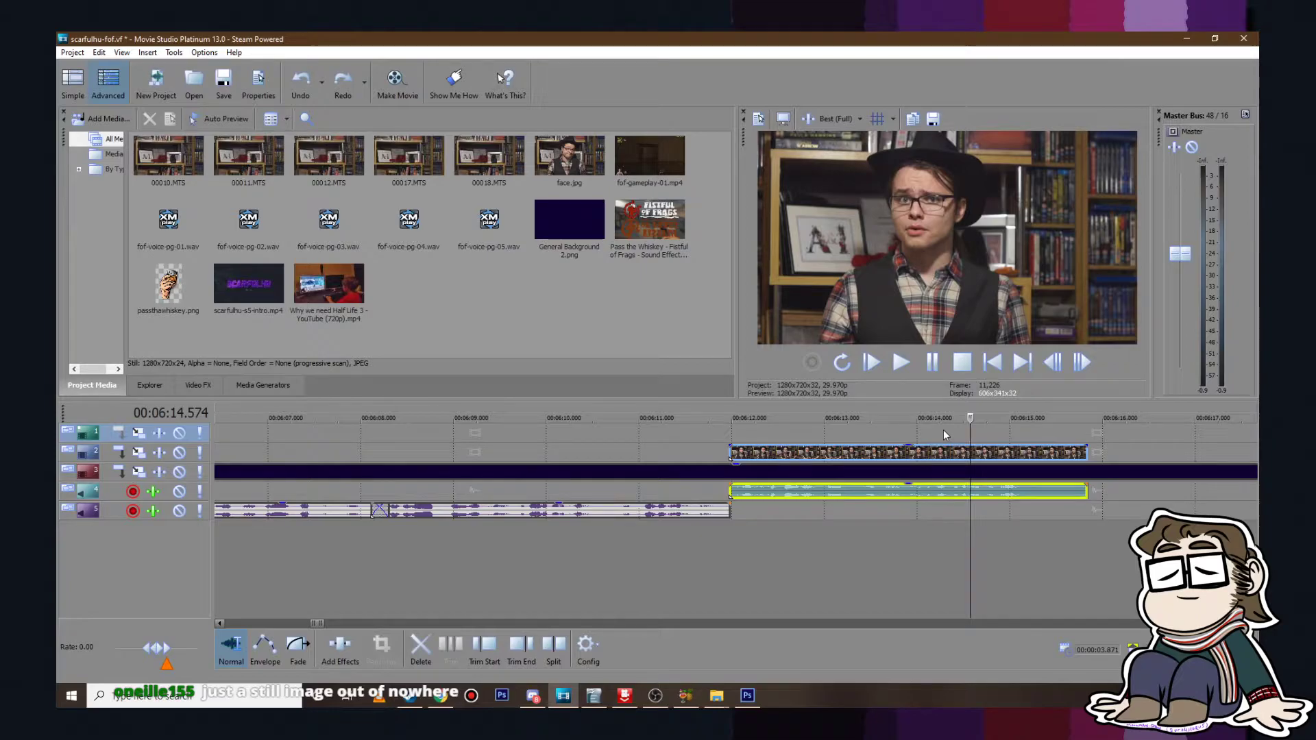
Step: Replay the end of the placed take from 00:06:14.274 to check its original audio level
{"action": "left_click", "coordinate": [943, 430]}
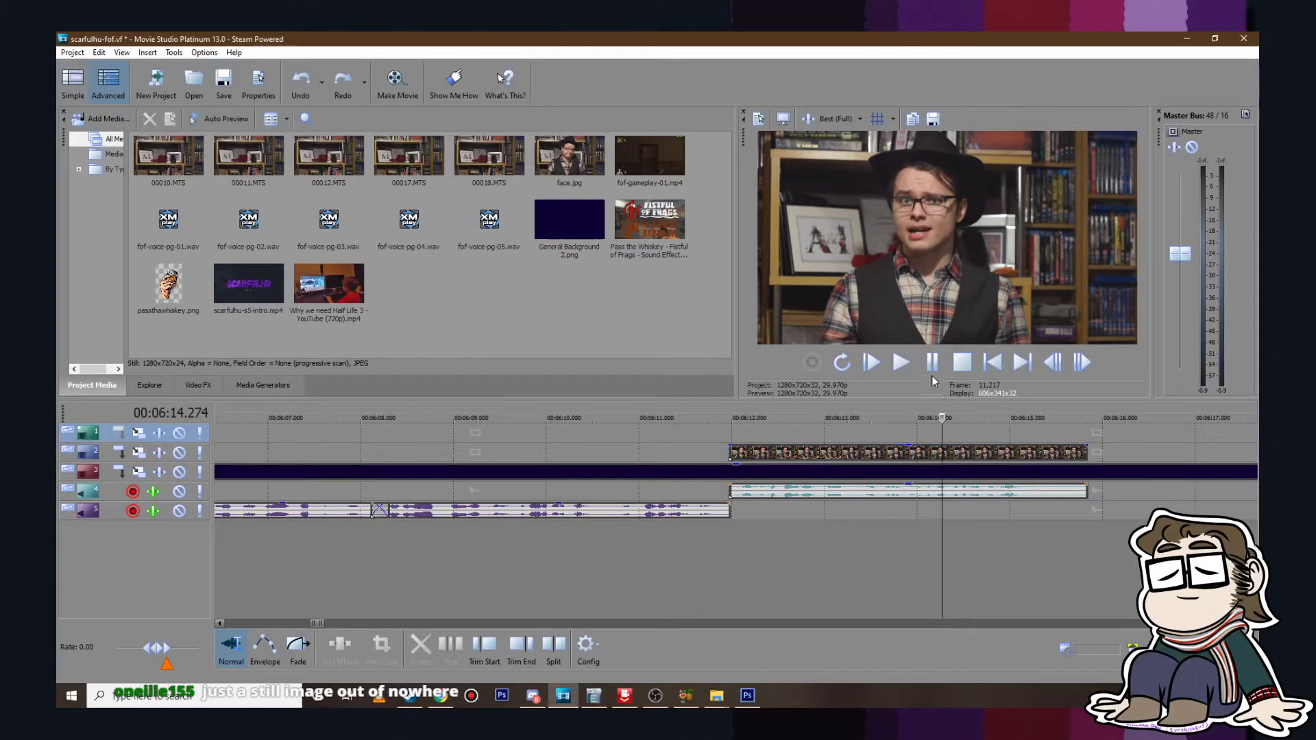
{"action": "left_click", "coordinate": [910, 363]}
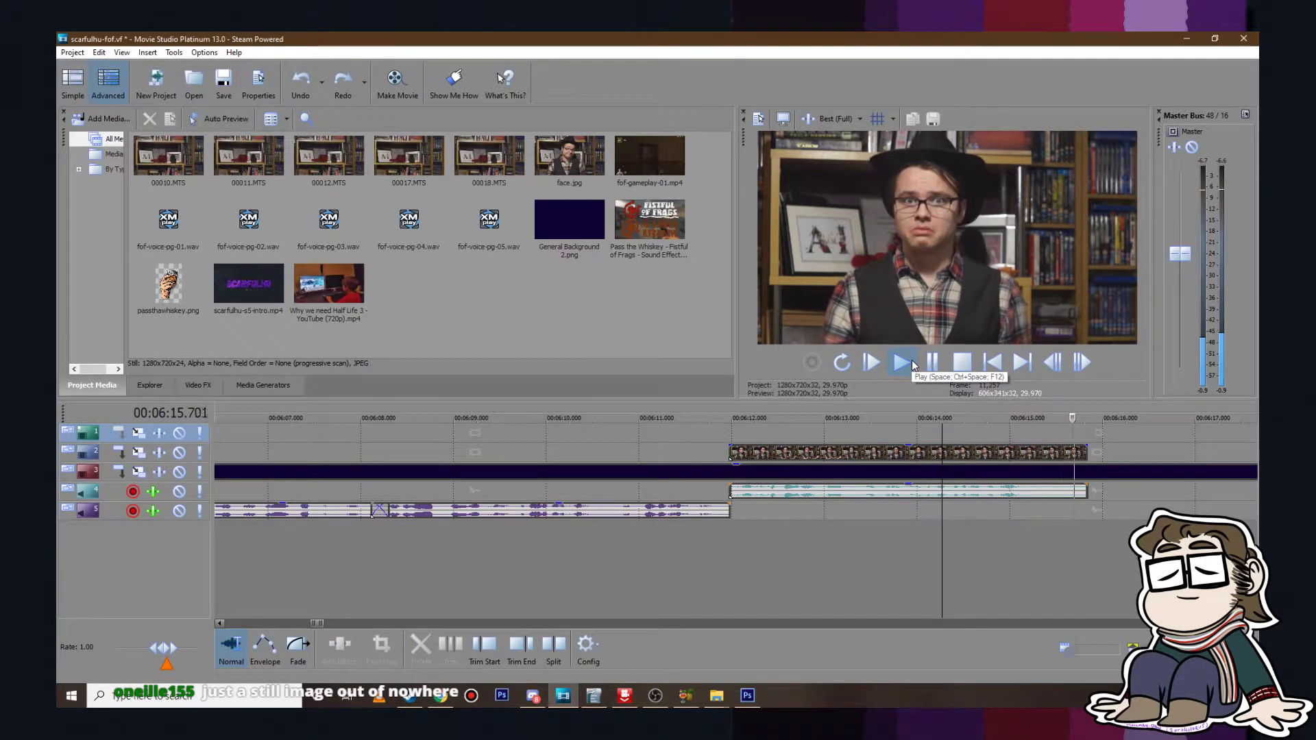
{"action": "left_click", "coordinate": [912, 366]}
{"action": "scroll", "coordinate": [971, 525], "scroll_direction": "down", "scroll_amount": 5}
{"action": "left_click", "coordinate": [938, 364]}
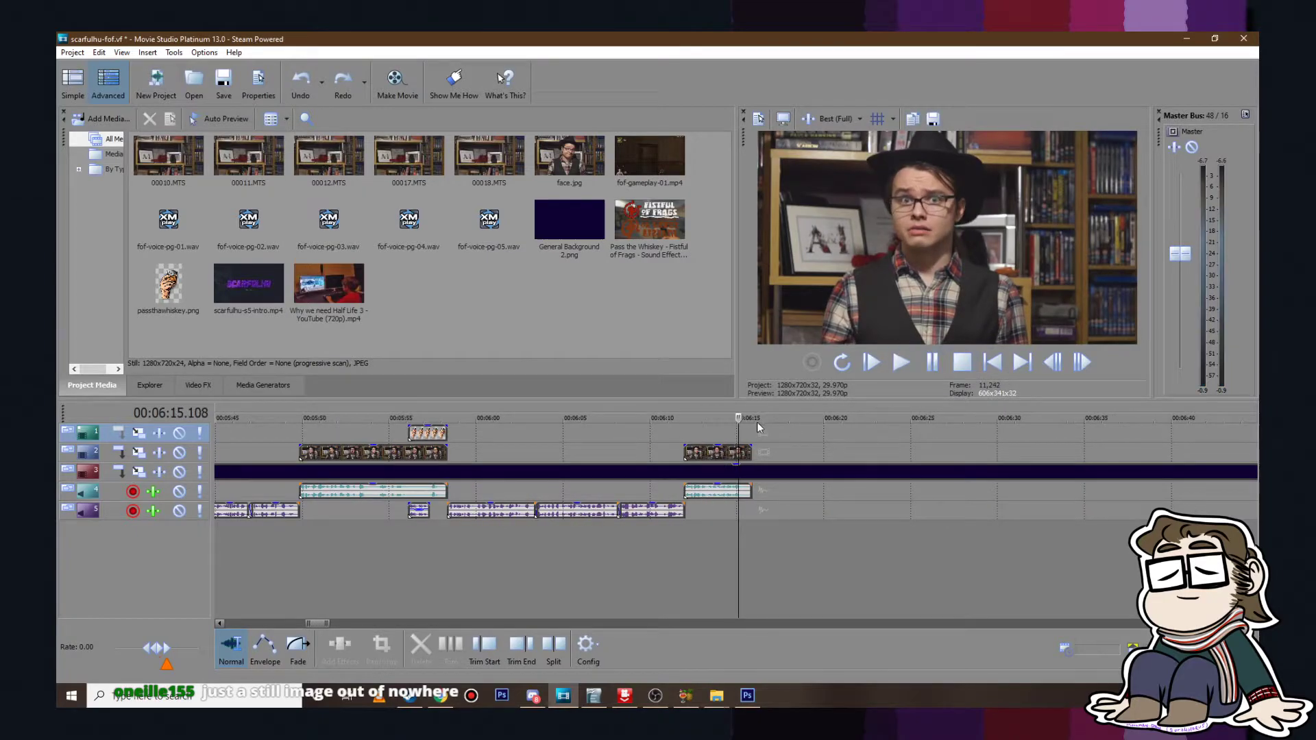
Step: Place the playhead at the end of the take at 00:06:15.842, and save the project
{"action": "left_click", "coordinate": [756, 436]}
{"action": "left_click", "coordinate": [752, 436]}
{"action": "left_click", "coordinate": [72, 52]}
{"action": "left_click", "coordinate": [103, 141]}
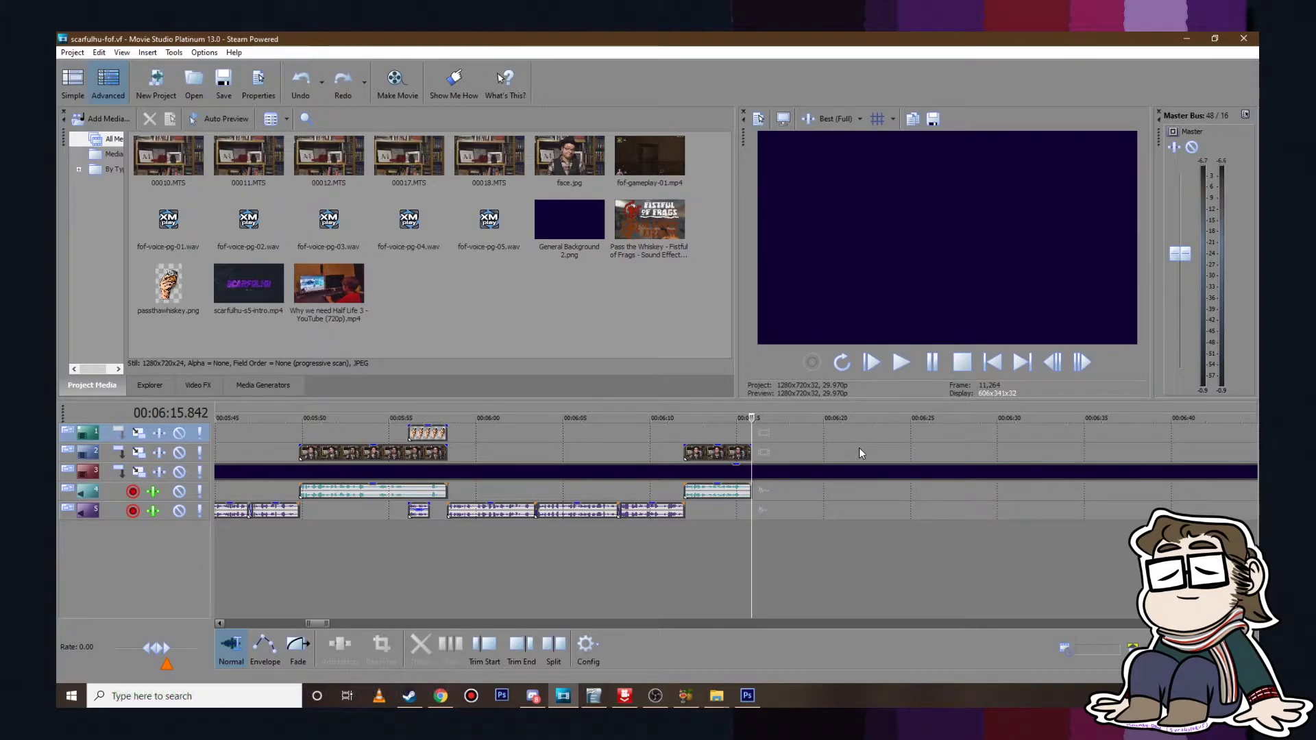
{"action": "scroll", "coordinate": [820, 439], "scroll_direction": "down", "scroll_amount": 5}
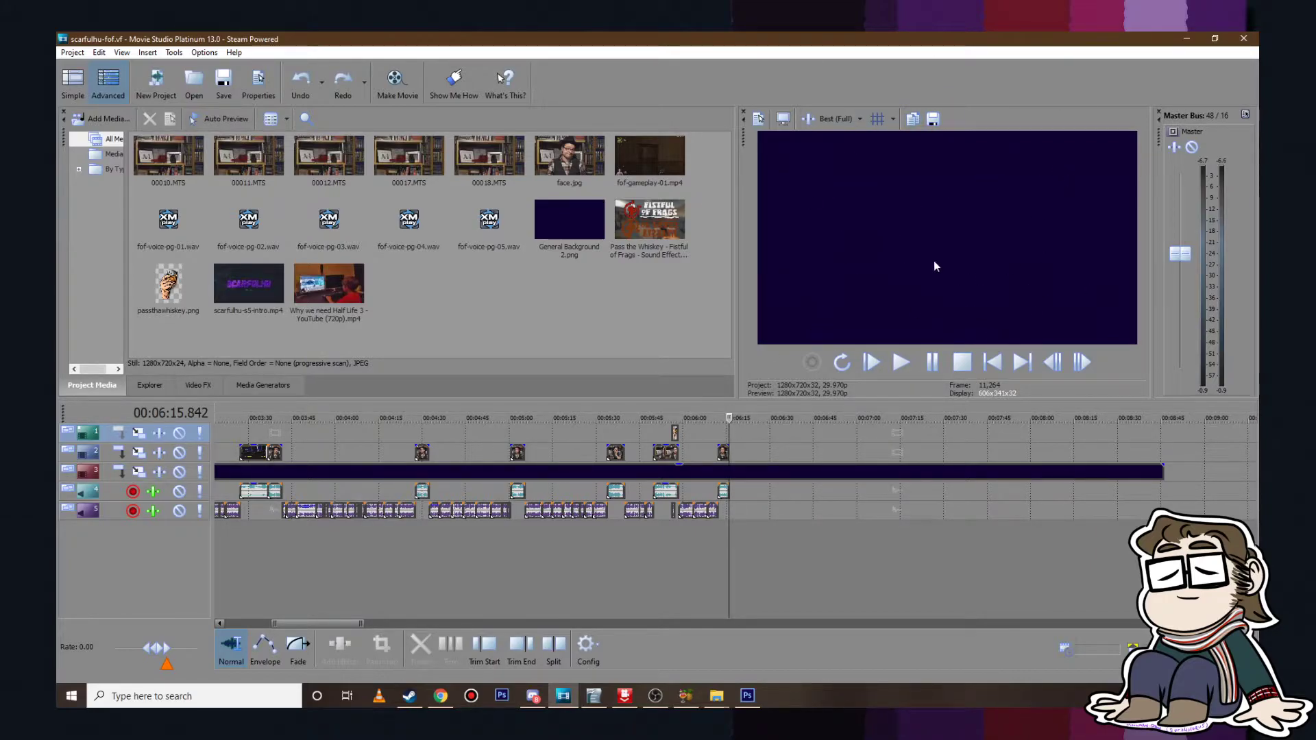
{"action": "scroll", "coordinate": [758, 507], "scroll_direction": "down", "scroll_amount": 5}
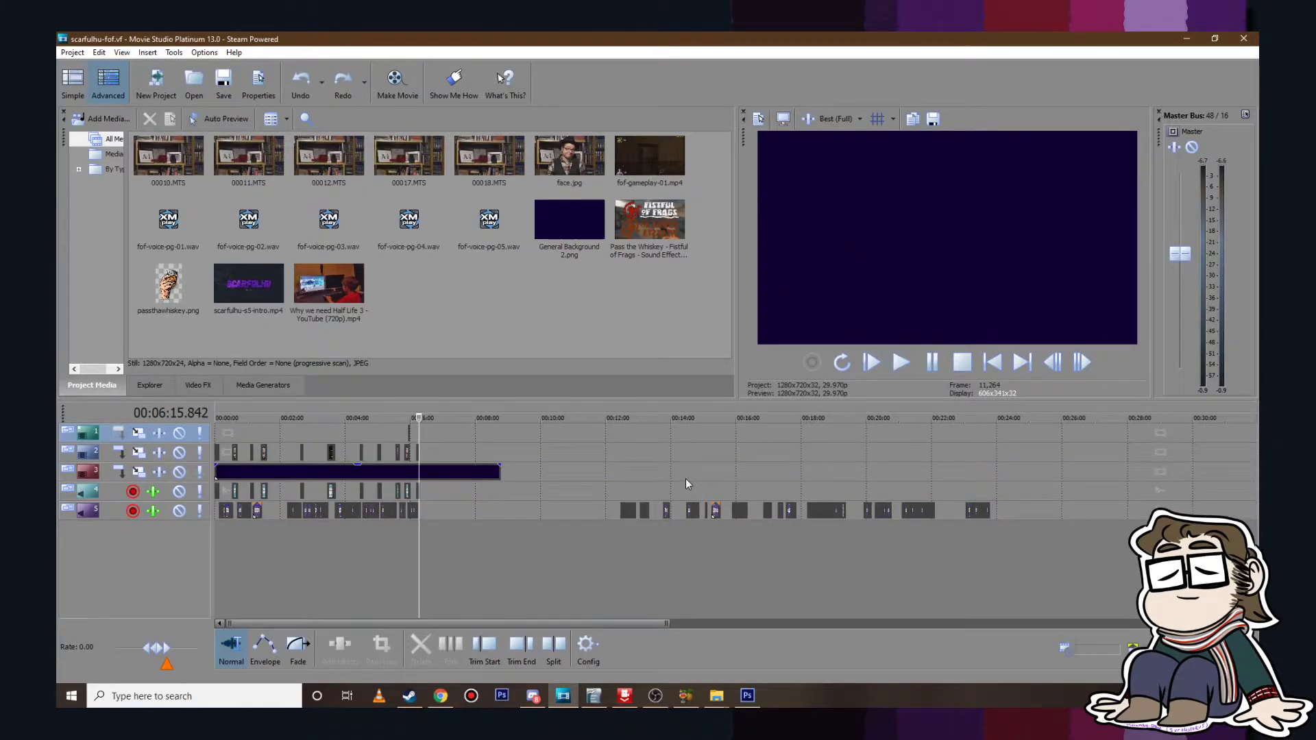
Step: Switch to the script in OpenOffice Writer and highlight the "What's the point of having friends" line in green
{"action": "left_click", "coordinate": [594, 695]}
{"action": "left_click_drag", "start_coordinate": [177, 305], "coordinate": [513, 355]}
{"action": "left_click", "coordinate": [568, 90]}
{"action": "left_click", "coordinate": [566, 143]}
{"action": "mouse_move", "coordinate": [192, 379]}
{"action": "left_mouse_down"}
{"action": "mouse_move", "coordinate": [378, 403]}
{"action": "mouse_move", "coordinate": [331, 392]}
{"action": "left_mouse_up"}
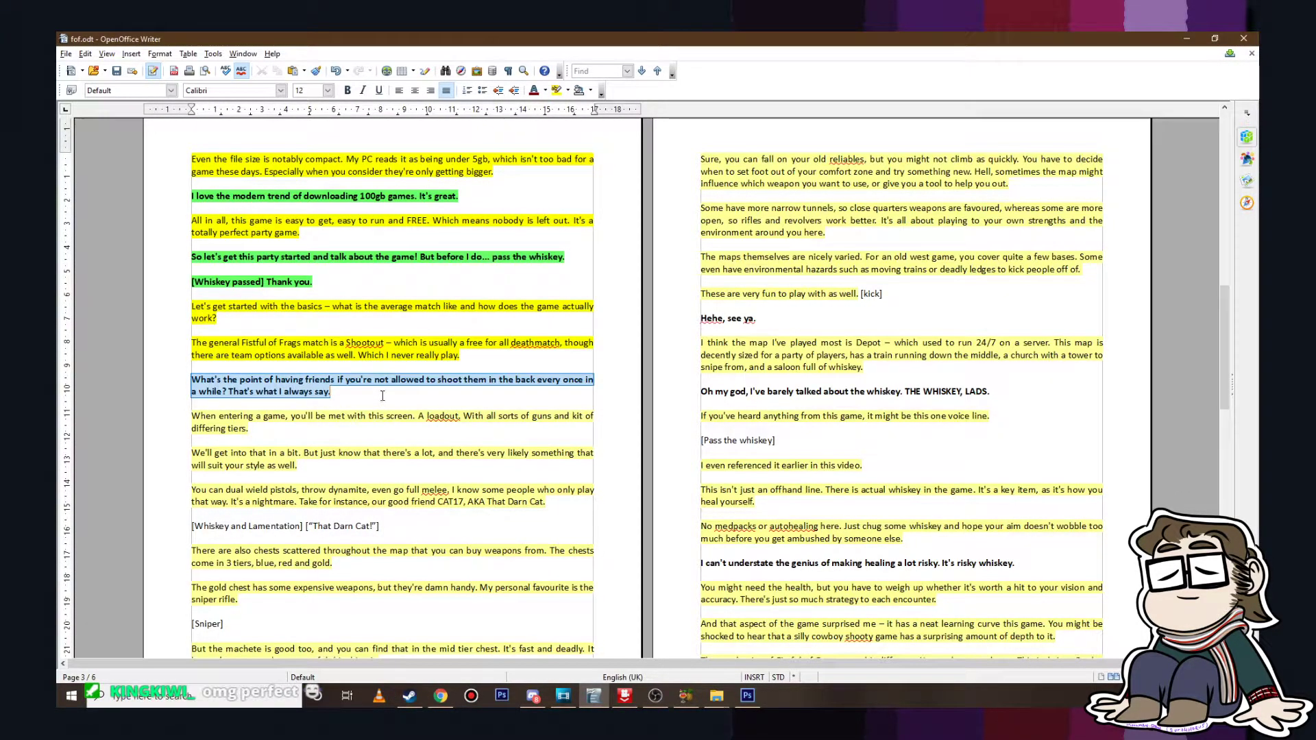
{"action": "left_click", "coordinate": [567, 90]}
{"action": "left_click", "coordinate": [646, 126]}
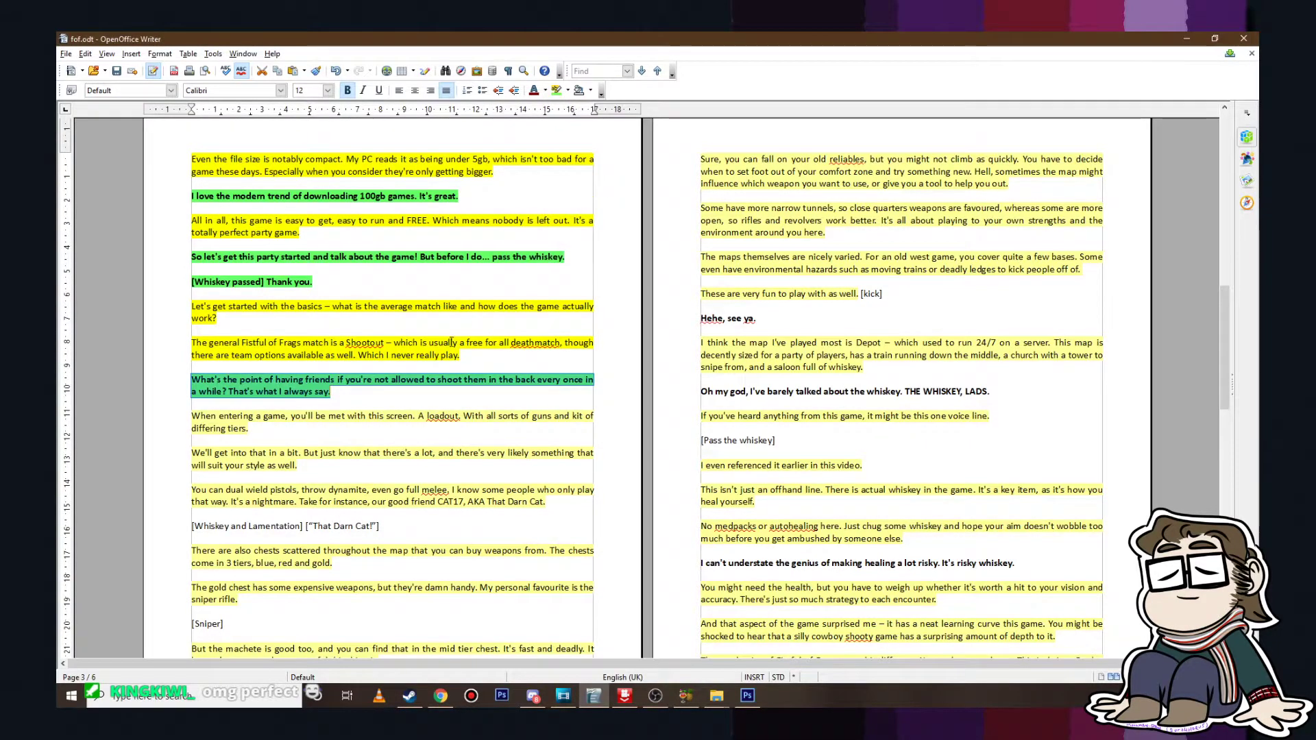
{"action": "scroll", "coordinate": [480, 411], "scroll_direction": "down", "scroll_amount": 3}
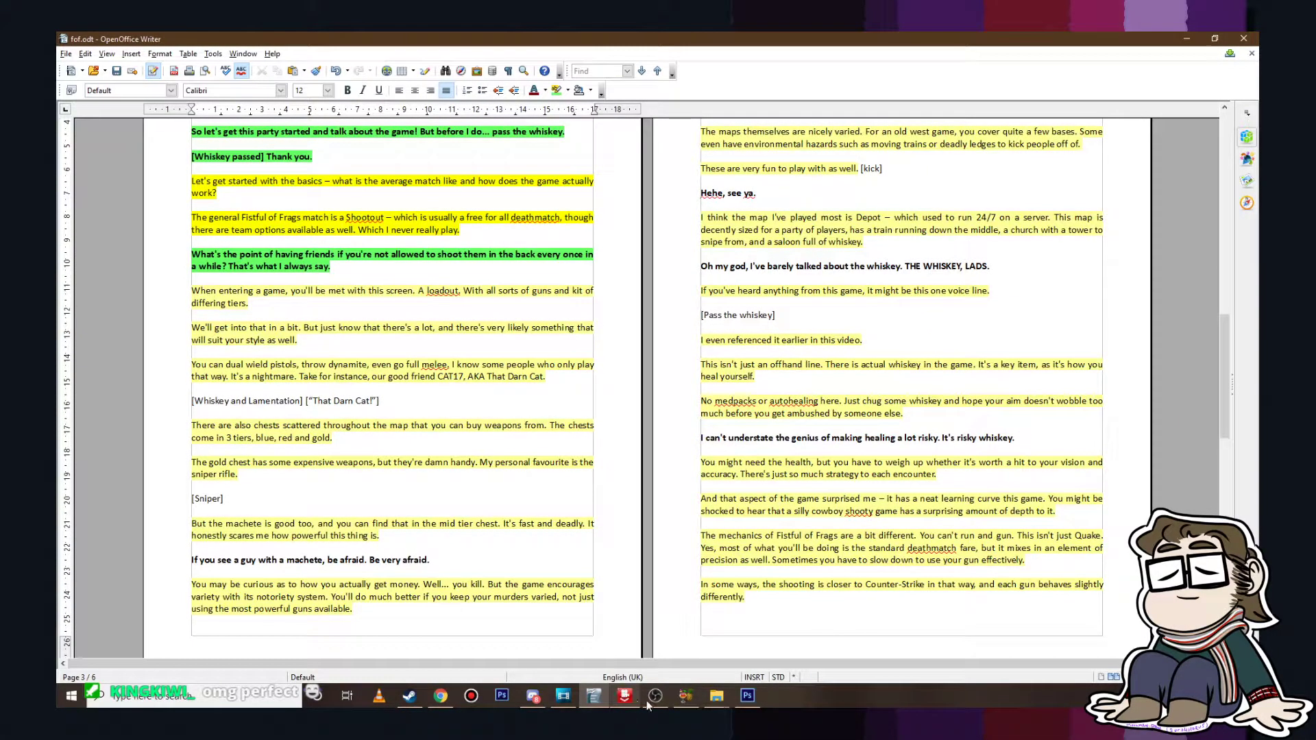
Step: Switch to Movie Studio and move the narration clips that start at 00:12:27.013 to the end of the placed take at 00:06:15.842
{"action": "left_click", "coordinate": [562, 696]}
{"action": "scroll", "coordinate": [622, 492], "scroll_direction": "up", "scroll_amount": 10}
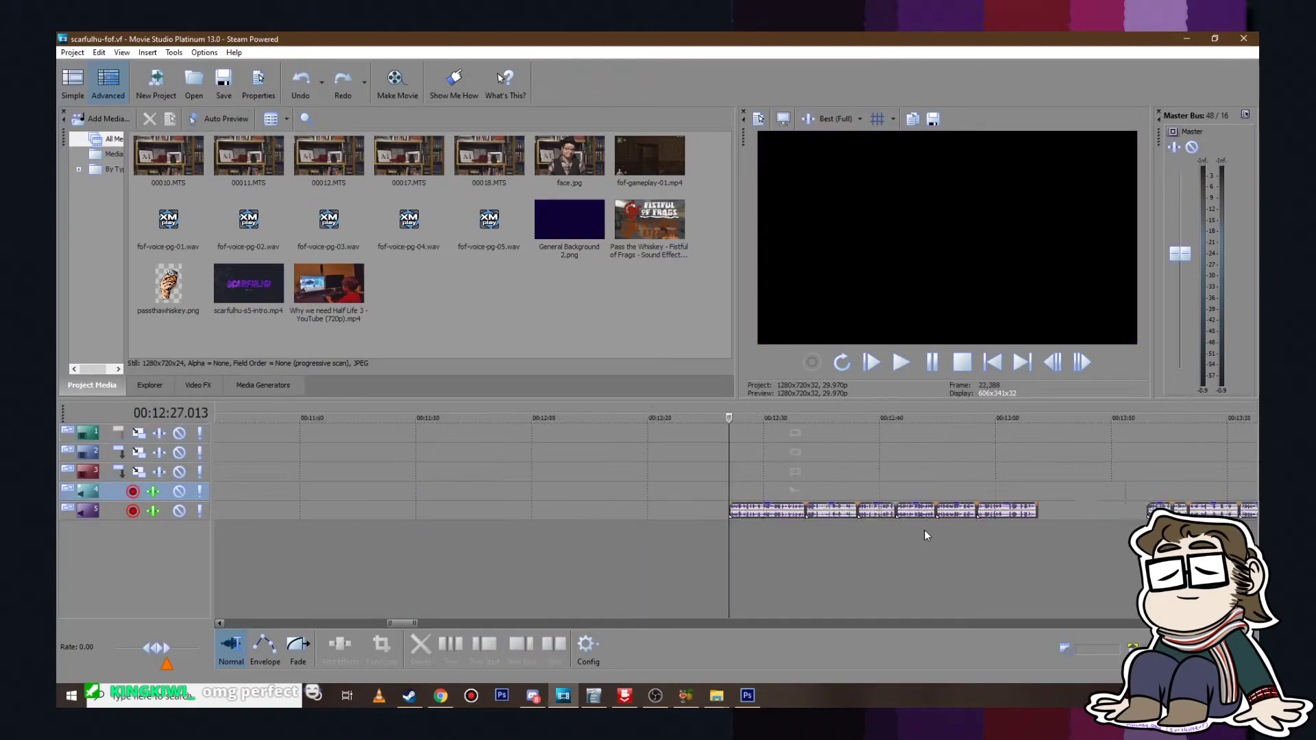
{"action": "left_click", "coordinate": [755, 514]}
{"action": "scroll", "coordinate": [740, 524], "scroll_direction": "down", "scroll_amount": 5}
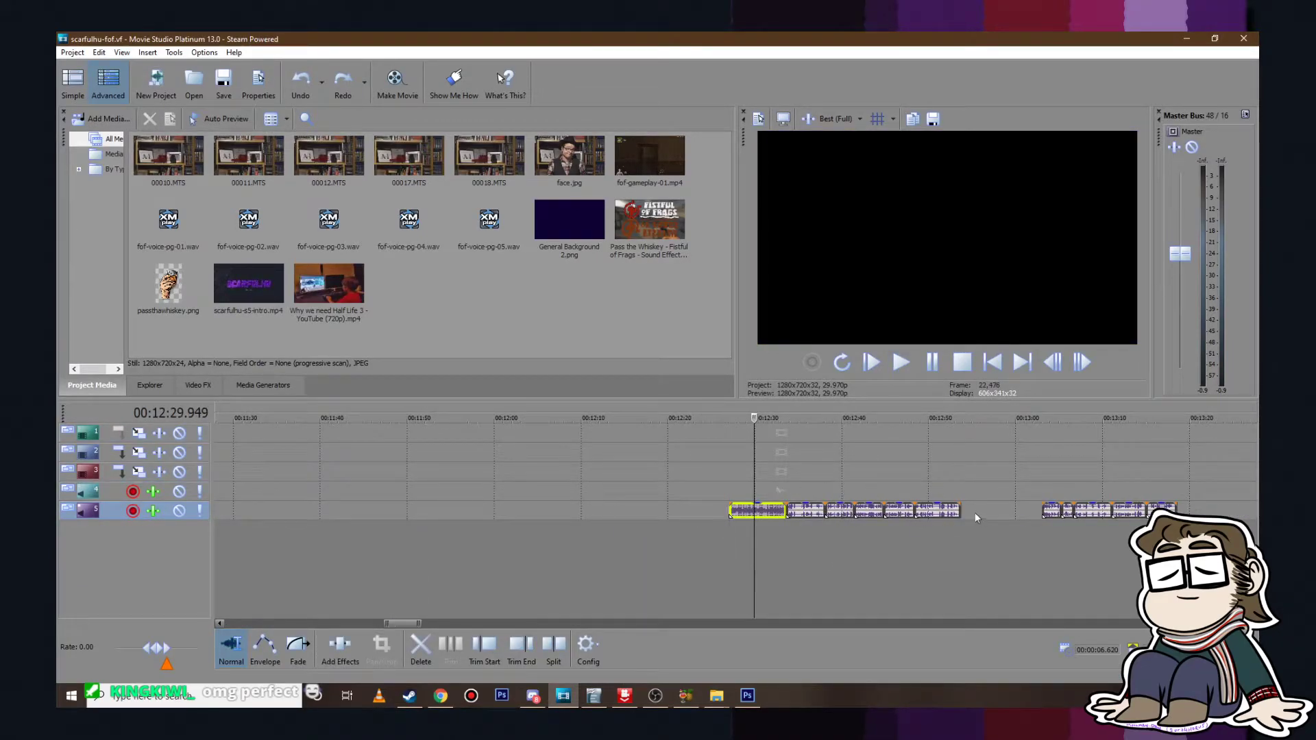
{"action": "left_click_drag", "start_coordinate": [725, 507], "coordinate": [488, 508]}
{"action": "left_click", "coordinate": [473, 452]}
{"action": "scroll", "coordinate": [832, 569], "scroll_direction": "up", "scroll_amount": 8}
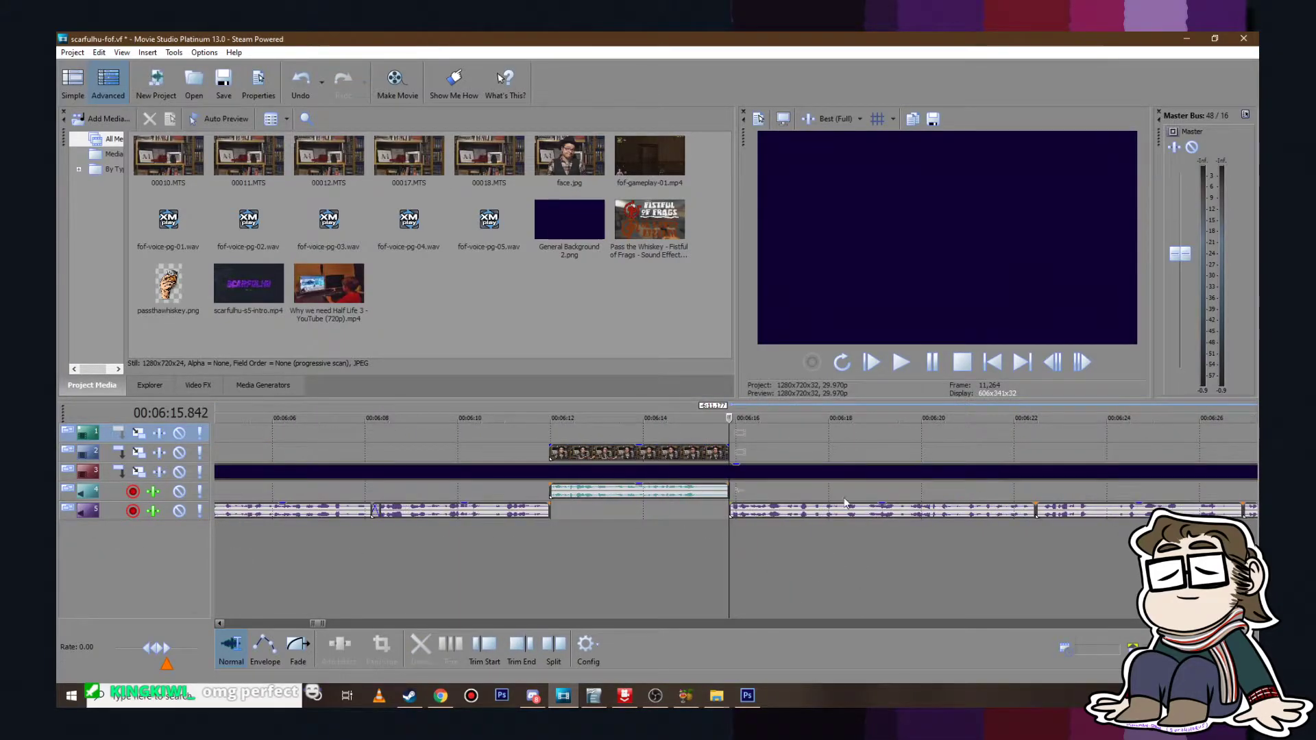
Step: Play the start of the moved narration, split its first clip at about 00:06:18.7, and overlap the two pieces slightly
{"action": "left_click", "coordinate": [902, 363]}
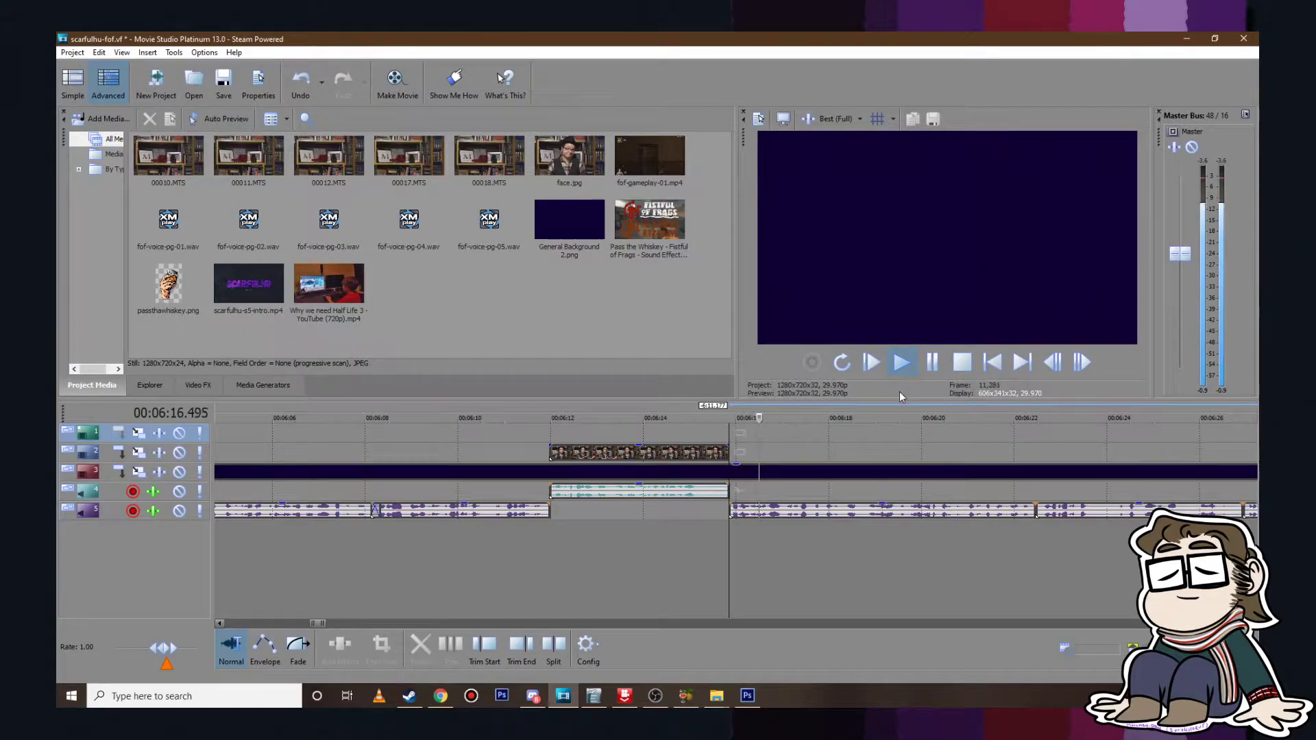
{"action": "left_click", "coordinate": [933, 364]}
{"action": "left_click", "coordinate": [854, 511]}
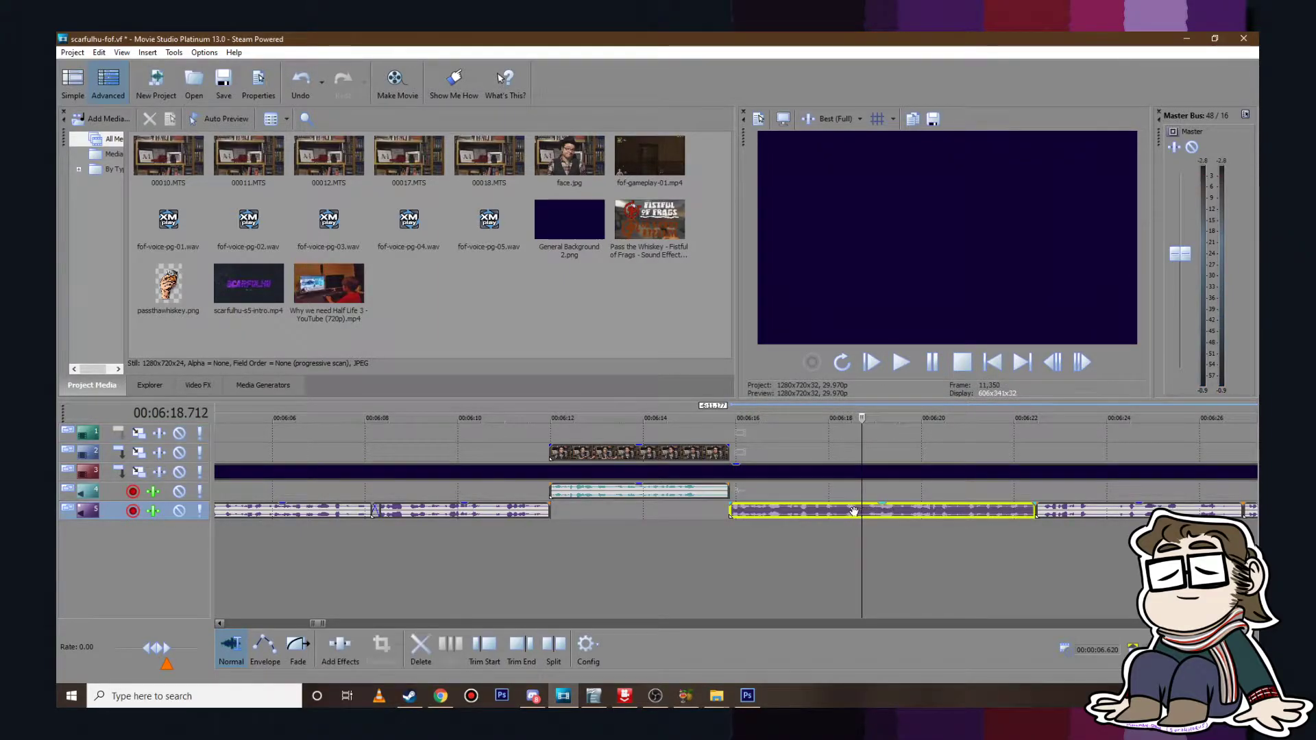
{"action": "key", "text": "s"}
{"action": "left_click", "coordinate": [845, 512]}
{"action": "left_click_drag", "start_coordinate": [844, 512], "coordinate": [856, 512]}
{"action": "left_click", "coordinate": [730, 436]}
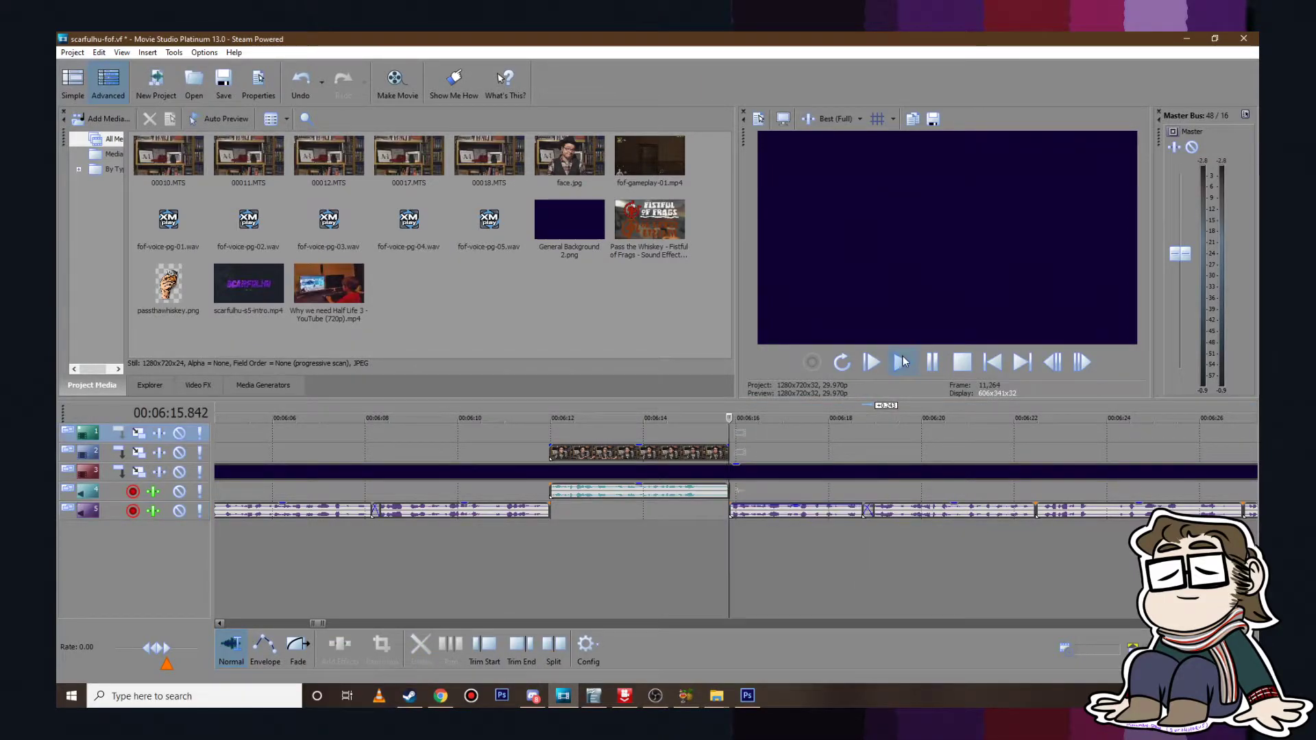
Step: Play the narration from 00:06:15.842 and shift the second clip slightly earlier to overlap the first at about 00:06:22.4
{"action": "left_click", "coordinate": [902, 361]}
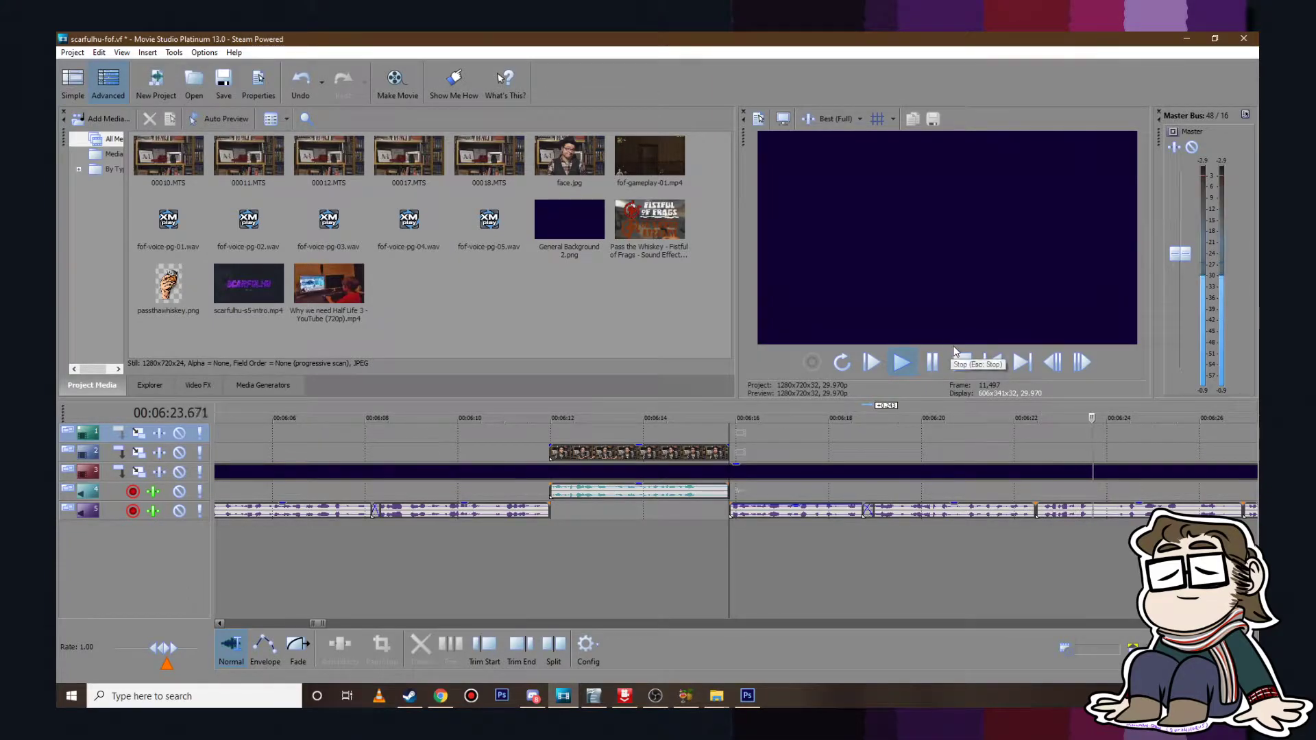
{"action": "left_click", "coordinate": [933, 364]}
{"action": "scroll", "coordinate": [918, 506], "scroll_direction": "up", "scroll_amount": 5}
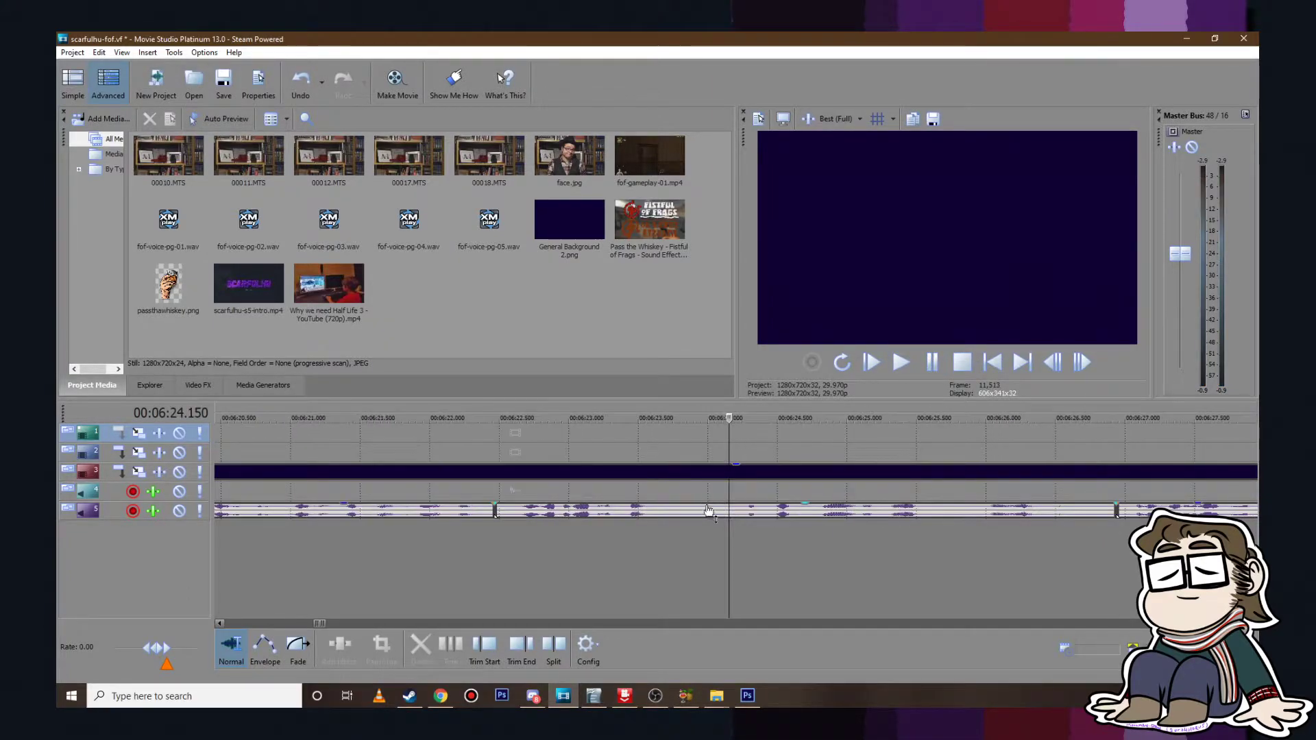
{"action": "left_click", "coordinate": [560, 511]}
{"action": "left_click", "coordinate": [459, 491]}
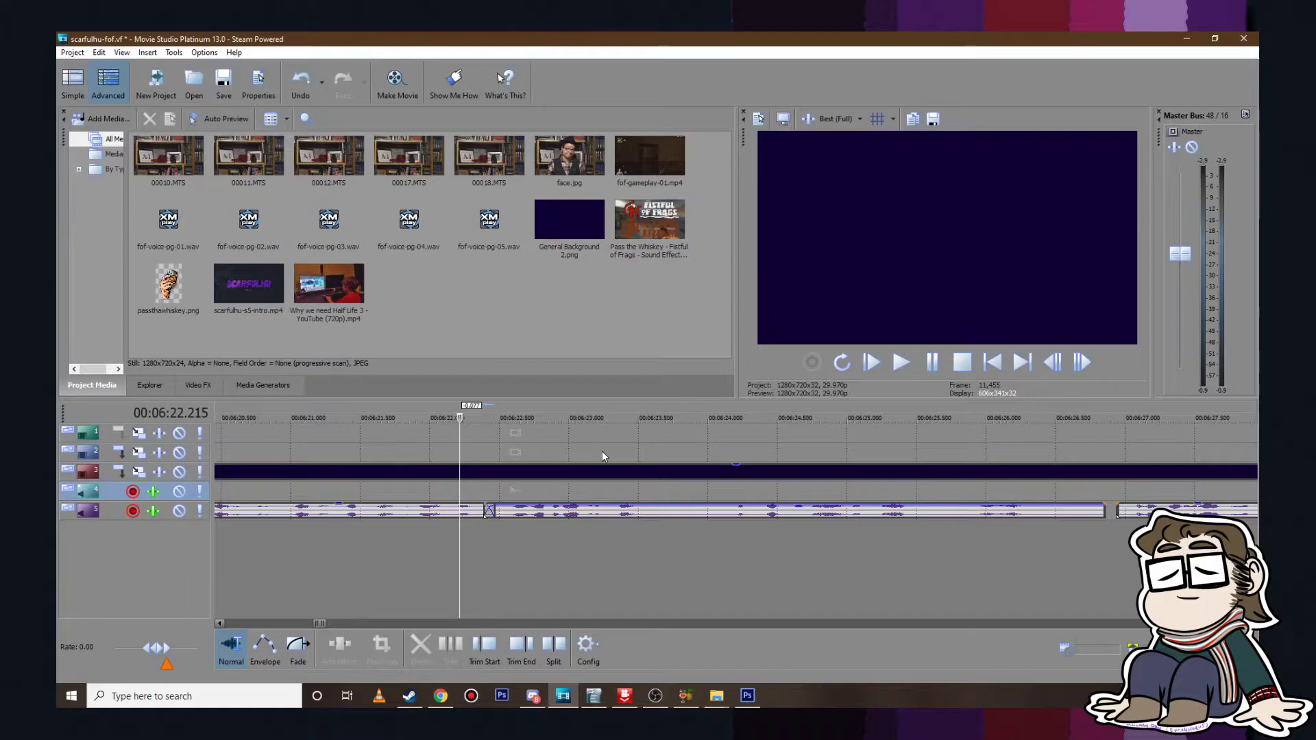
Step: Play the narration from 00:06:22.215 and move the following clip earlier to overlap its predecessor at about 00:06:26.8
{"action": "left_click", "coordinate": [910, 366]}
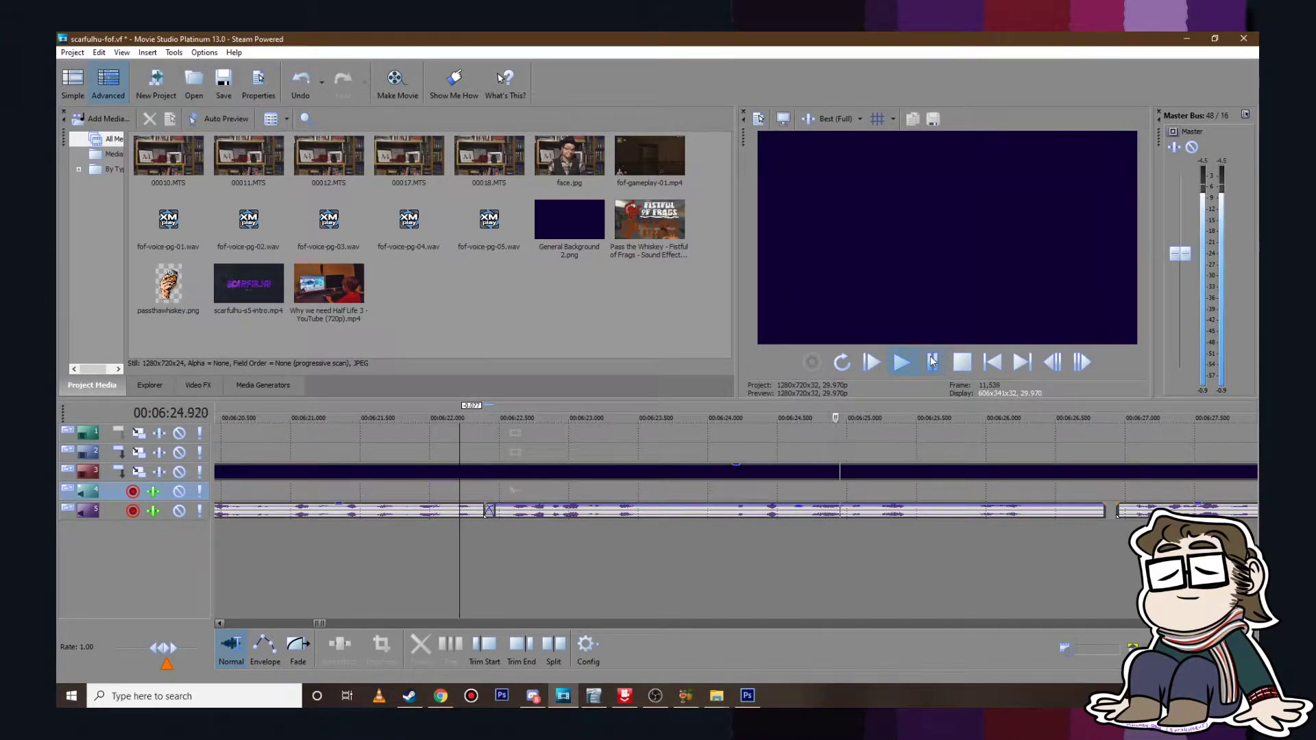
{"action": "left_click", "coordinate": [941, 364]}
{"action": "left_click_drag", "start_coordinate": [1202, 506], "coordinate": [1171, 503]}
{"action": "key", "text": "Return"}
{"action": "key", "text": "Return"}
Step: Play the join near 00:06:26.8 and move the clip after it further back to lengthen the overlap
{"action": "scroll", "coordinate": [627, 476], "scroll_direction": "down", "scroll_amount": 4}
{"action": "left_click", "coordinate": [640, 493]}
{"action": "left_click", "coordinate": [902, 362]}
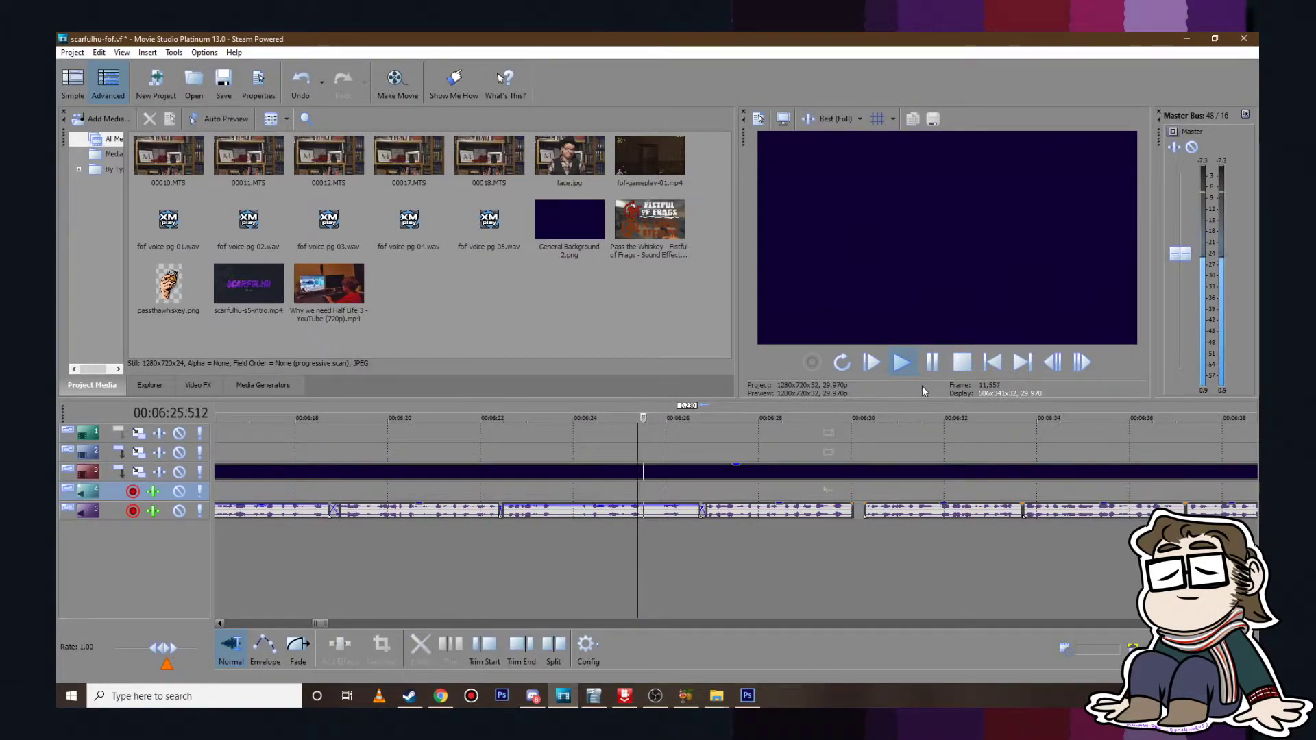
{"action": "left_click", "coordinate": [932, 362]}
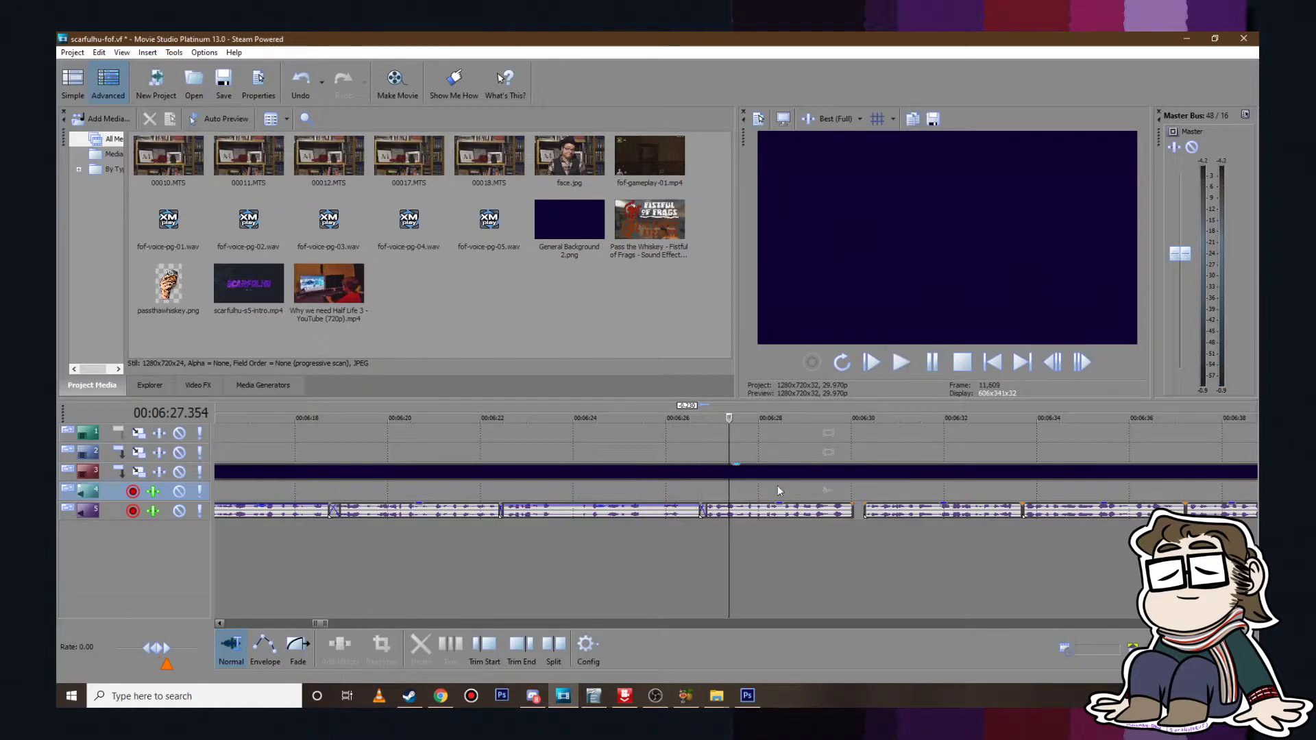
{"action": "left_click_drag", "start_coordinate": [716, 510], "coordinate": [705, 512]}
Step: Replay the lengthened overlap from 00:06:26.086 and move the next narration clip earlier to overlap at about 00:06:29.7
{"action": "left_click", "coordinate": [671, 543]}
{"action": "left_click", "coordinate": [901, 363]}
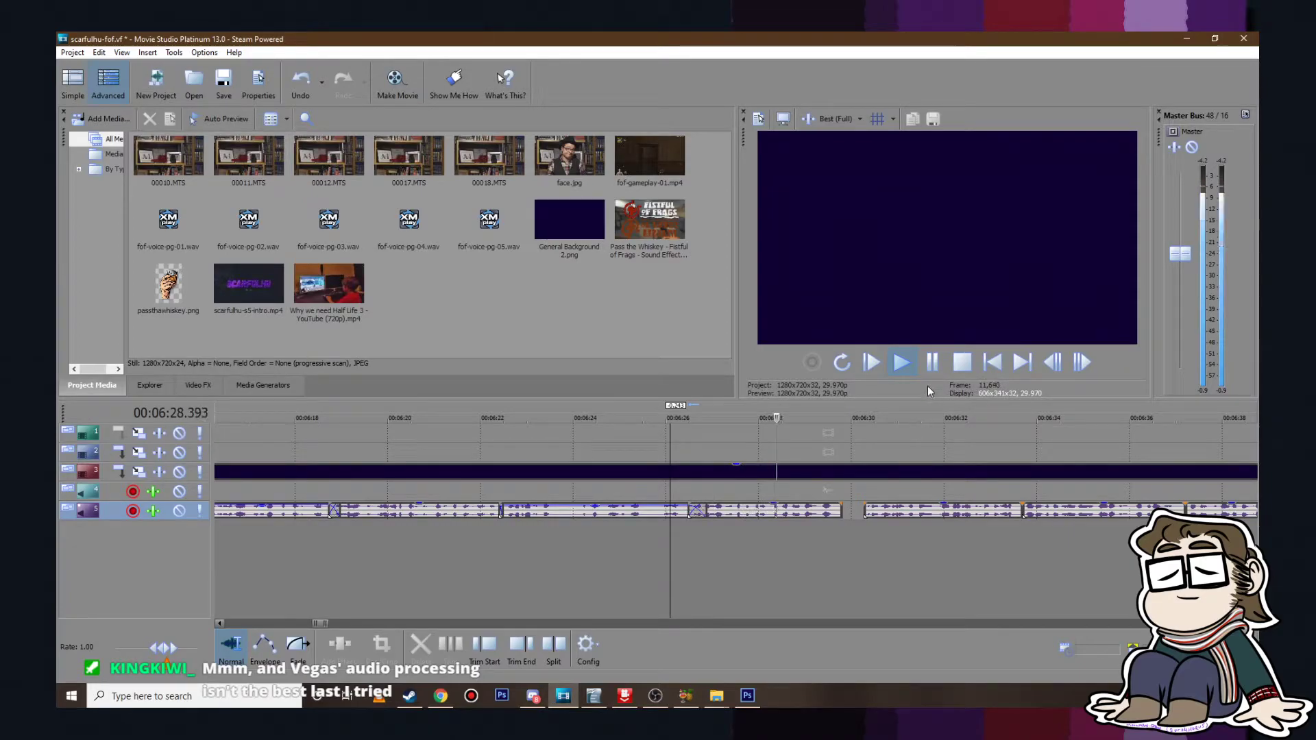
{"action": "left_click", "coordinate": [961, 364]}
{"action": "scroll", "coordinate": [878, 512], "scroll_direction": "up", "scroll_amount": 2}
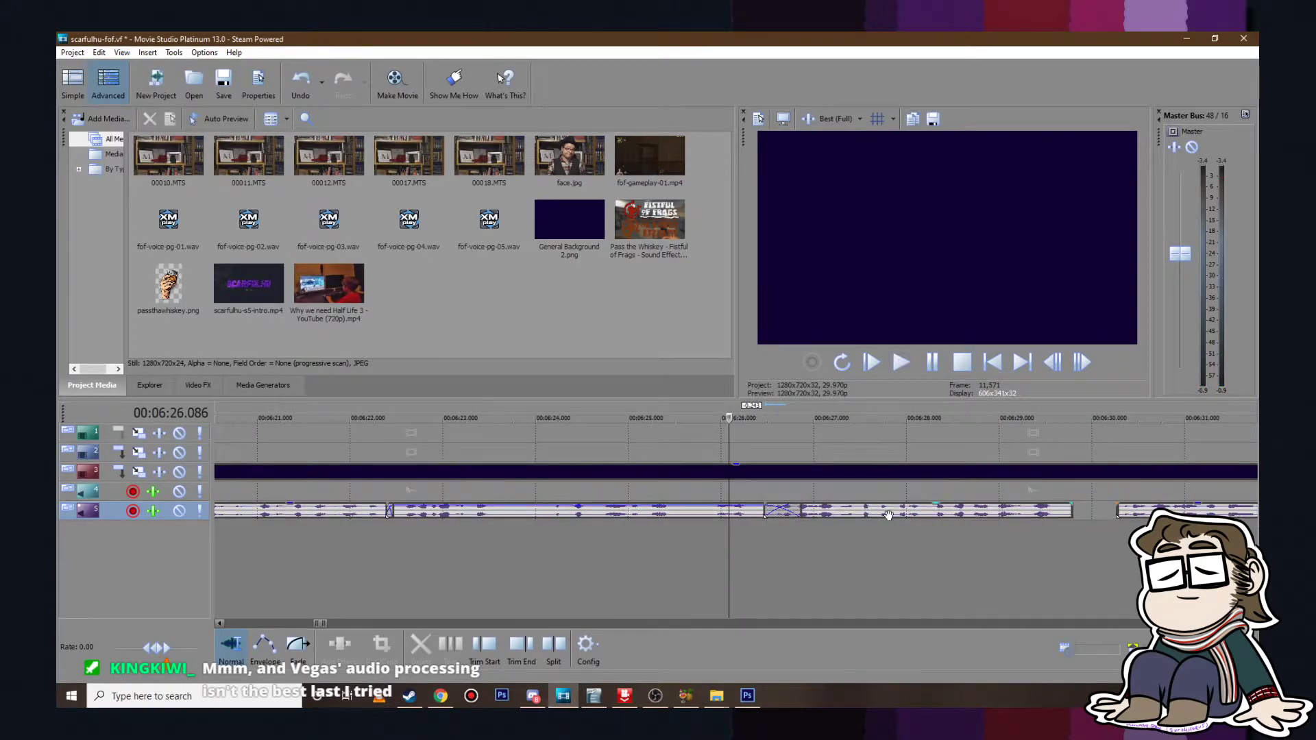
{"action": "left_click_drag", "start_coordinate": [1165, 511], "coordinate": [1106, 511]}
Step: Play the narration from 00:06:29.456 to check the newly made join
{"action": "left_click", "coordinate": [1041, 490]}
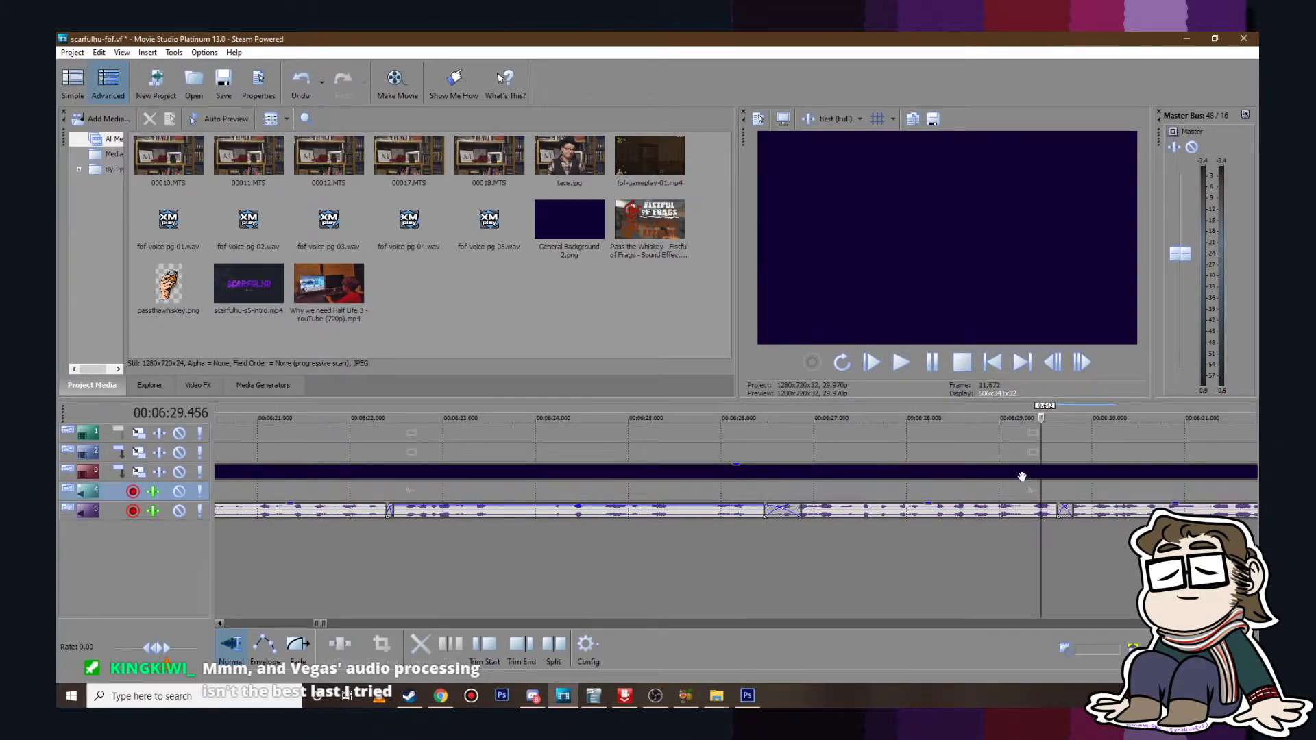
{"action": "left_click", "coordinate": [901, 363]}
{"action": "scroll", "coordinate": [867, 453], "scroll_direction": "down", "scroll_amount": 4}
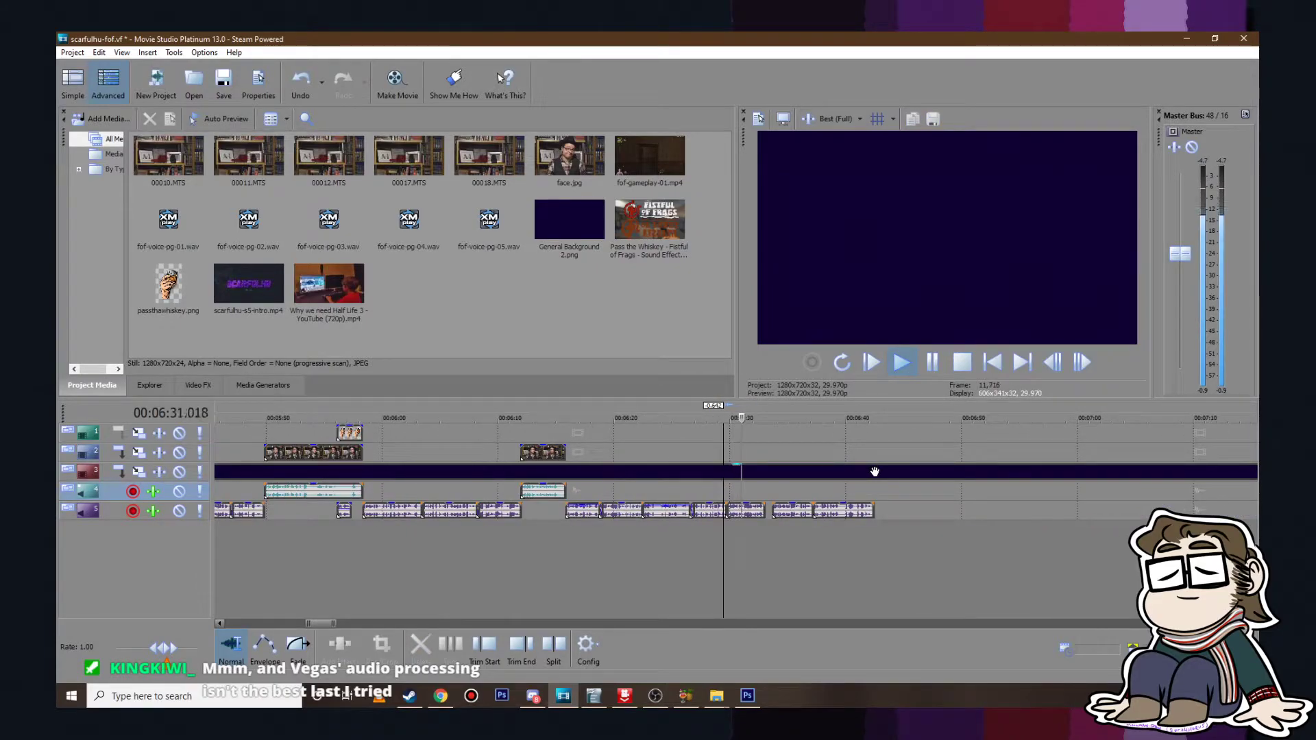
{"action": "left_click", "coordinate": [931, 362]}
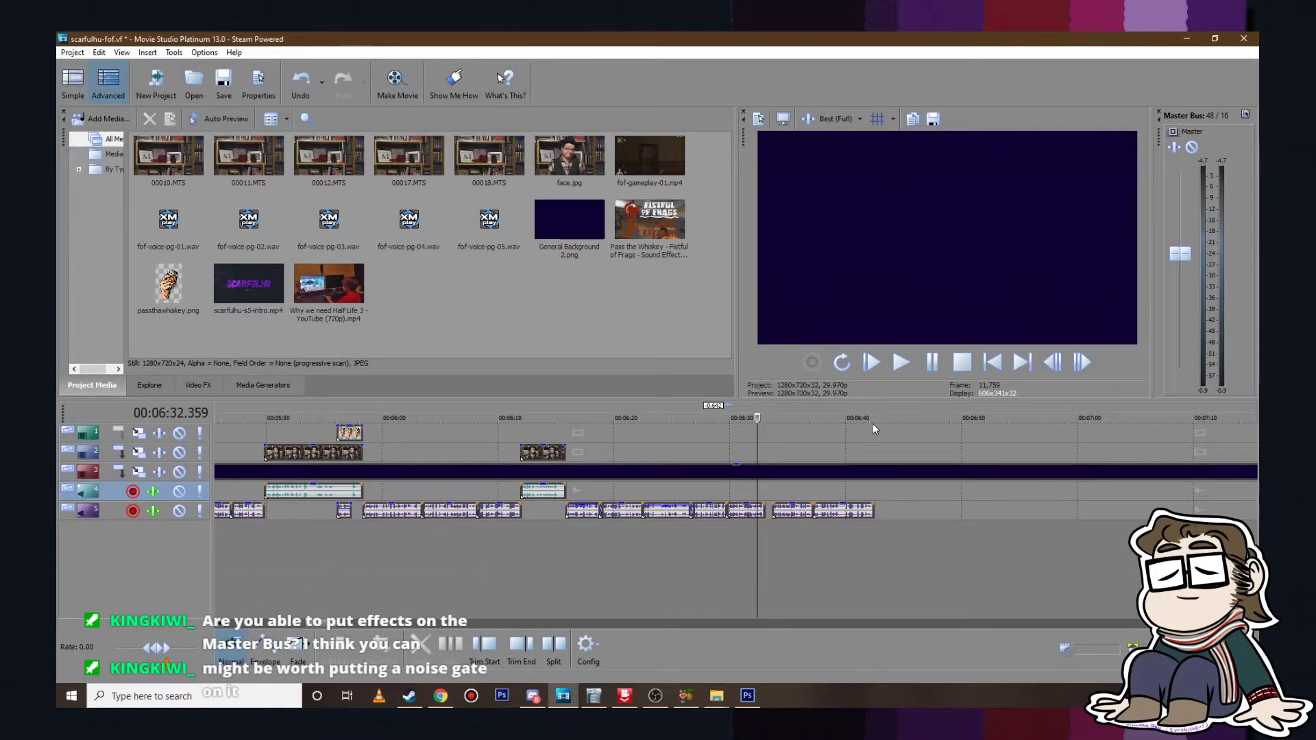
{"action": "scroll", "coordinate": [799, 514], "scroll_direction": "up", "scroll_amount": 4}
{"action": "scroll", "coordinate": [799, 514], "scroll_direction": "up", "scroll_amount": 1}
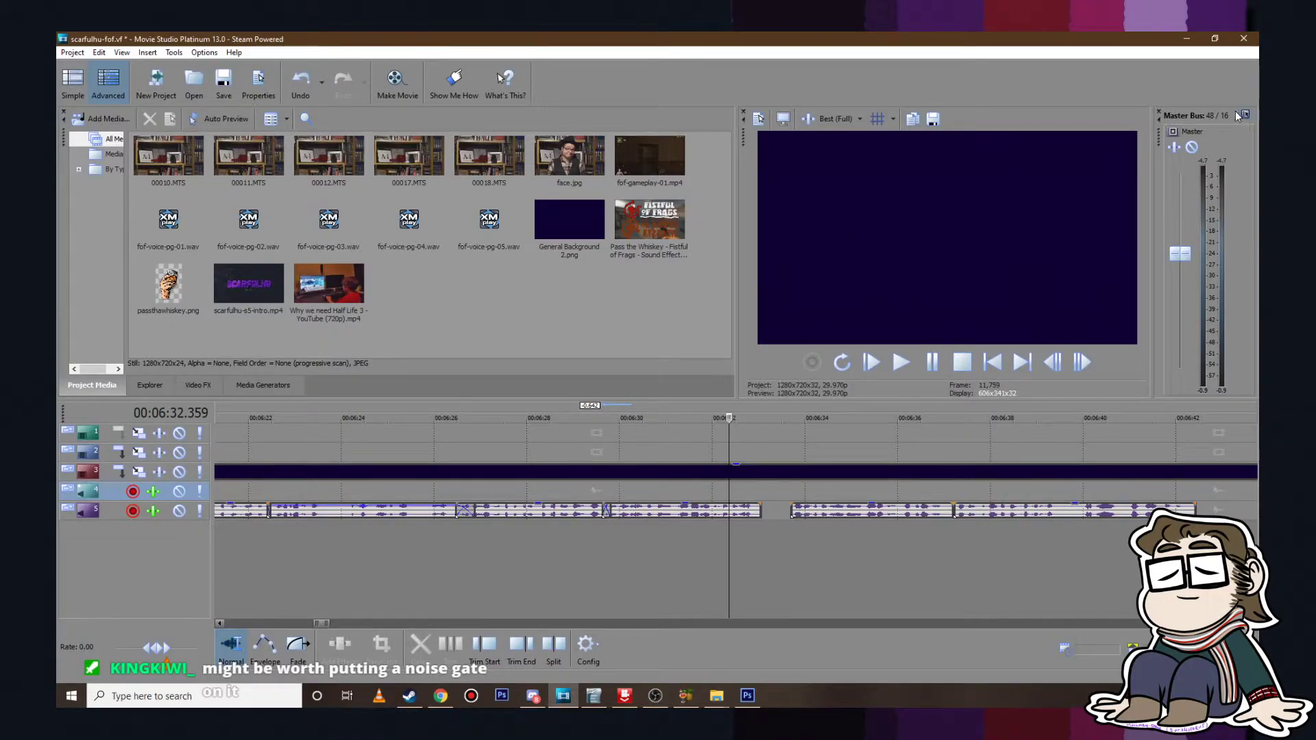
{"action": "right_click", "coordinate": [1186, 118]}
{"action": "left_click", "coordinate": [1179, 158]}
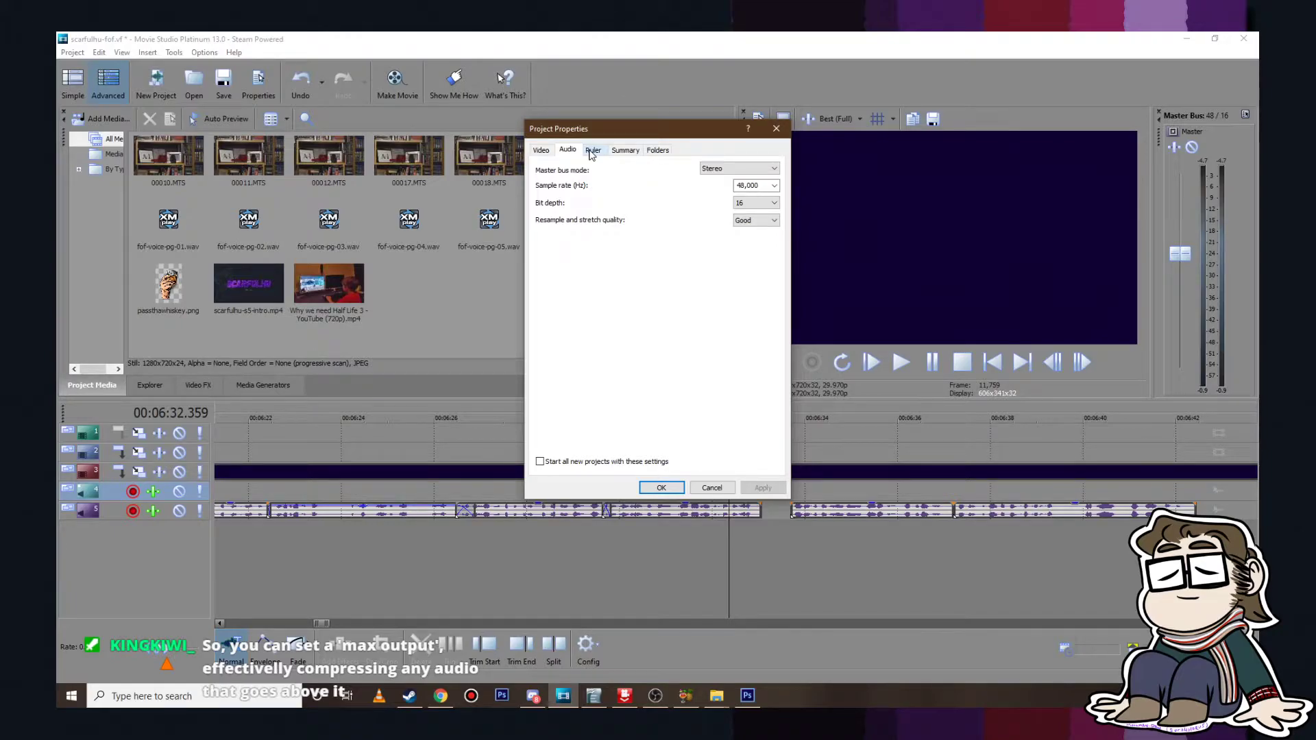
{"action": "left_click", "coordinate": [592, 152]}
{"action": "left_click", "coordinate": [623, 152]}
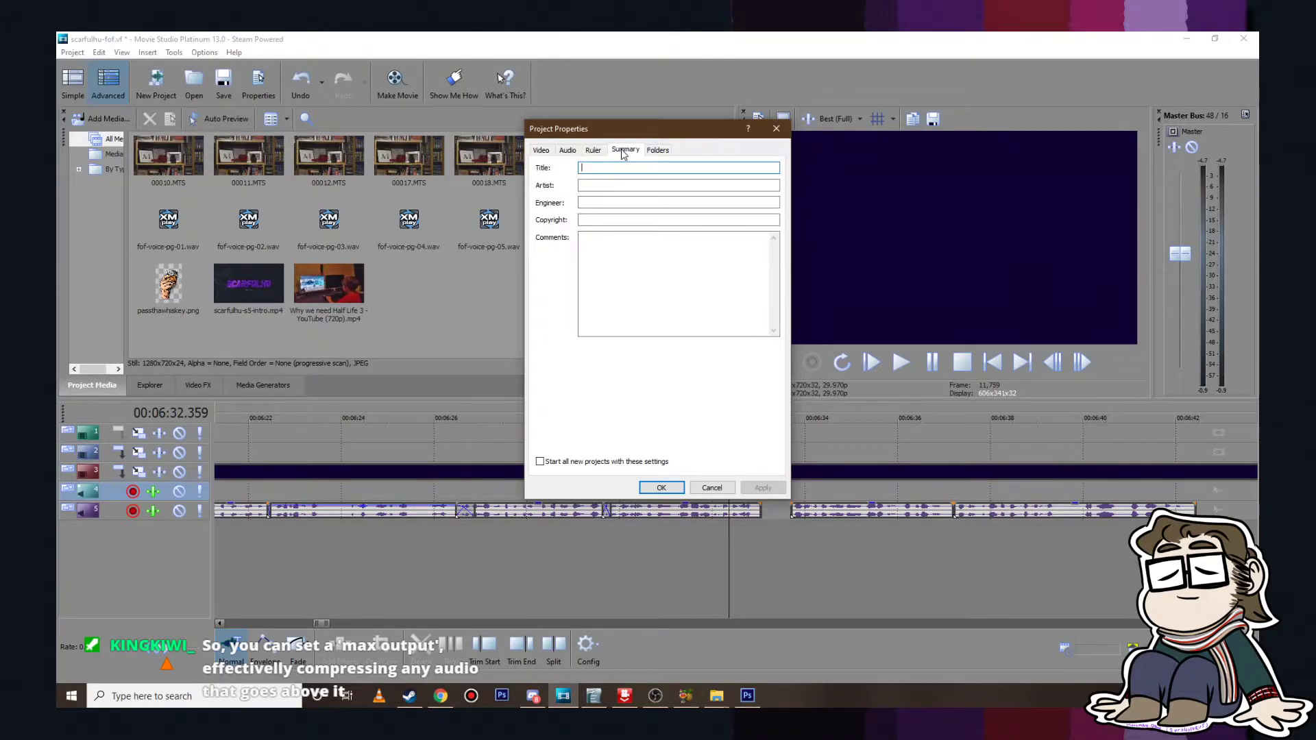
{"action": "left_click", "coordinate": [725, 488]}
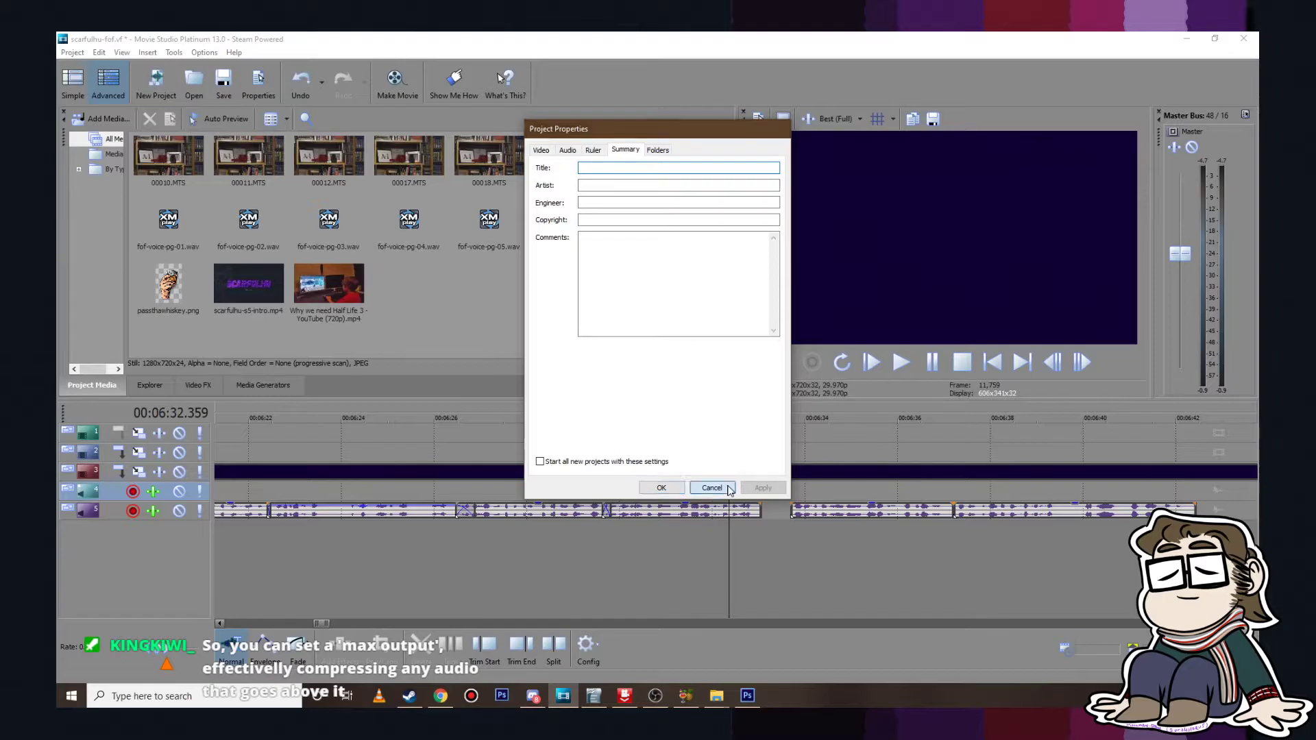
Step: Try adding the Noise Gate plug-in to the master bus effects
{"action": "left_click", "coordinate": [1174, 147]}
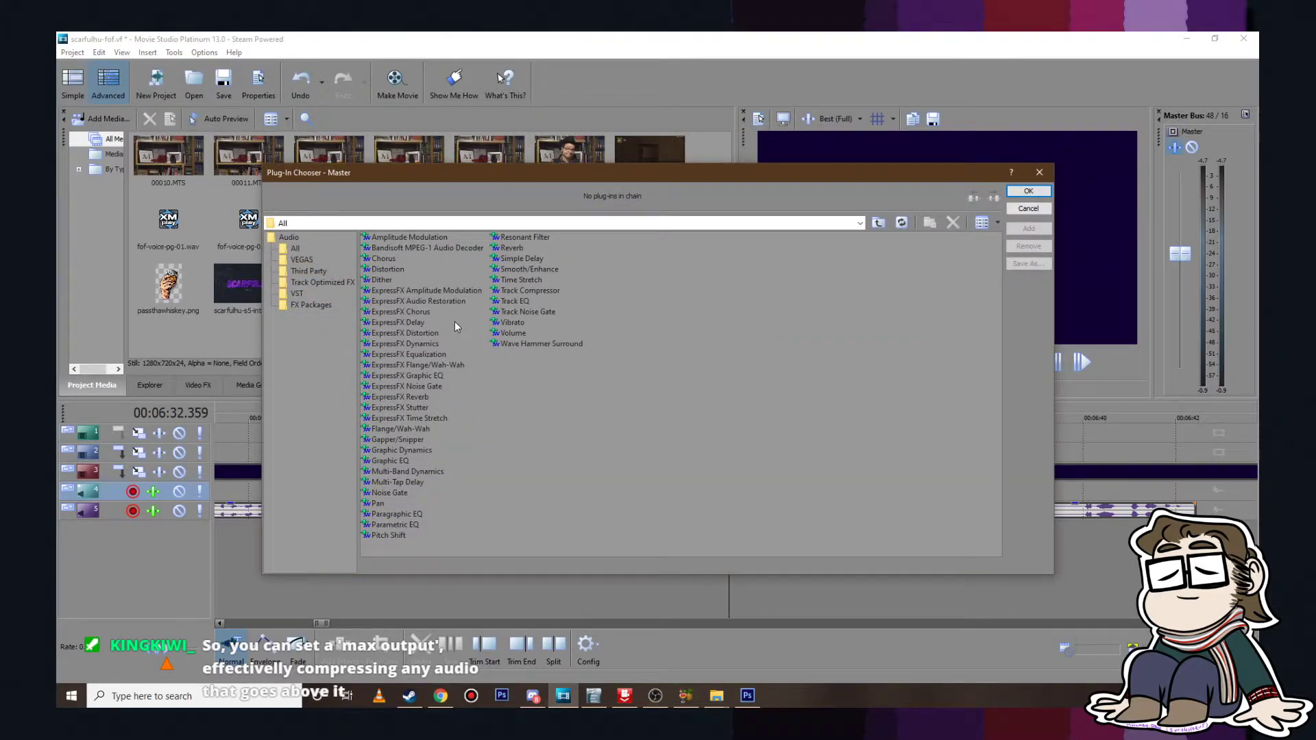
{"action": "left_click", "coordinate": [401, 492]}
{"action": "left_click", "coordinate": [1028, 228]}
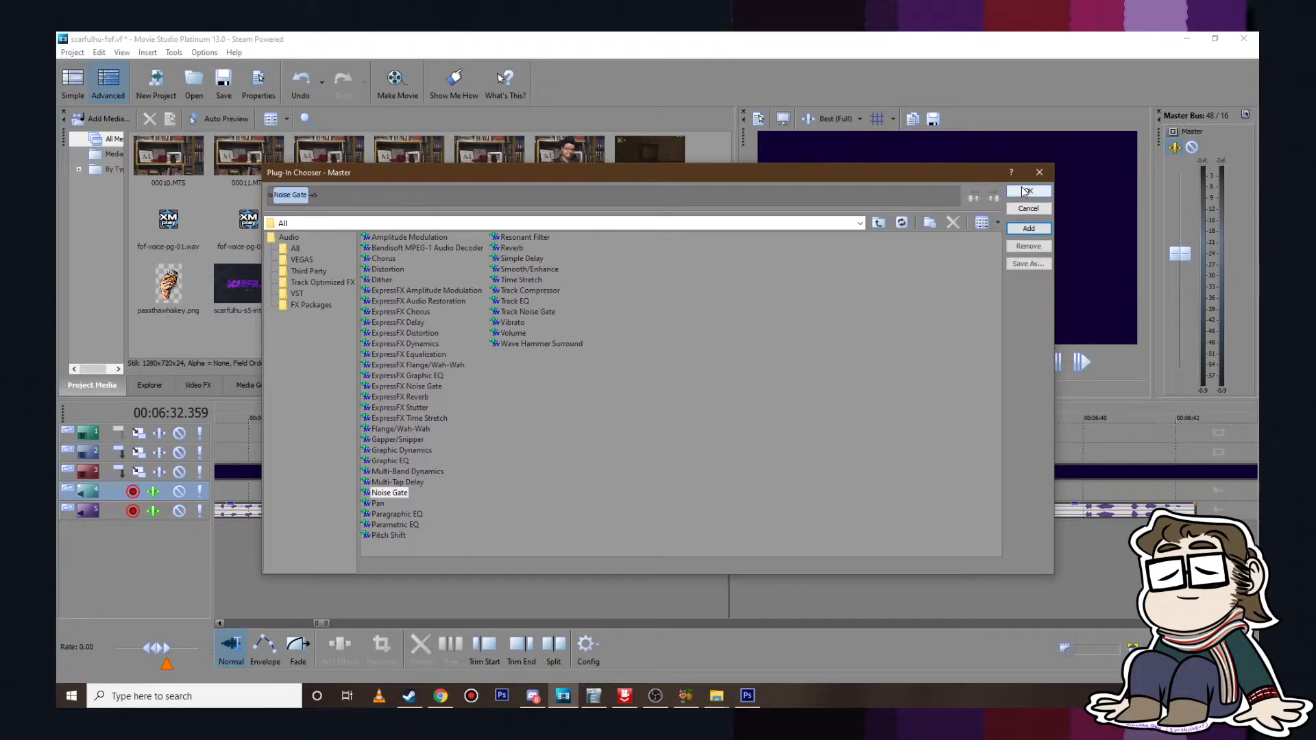
{"action": "left_click", "coordinate": [1027, 191]}
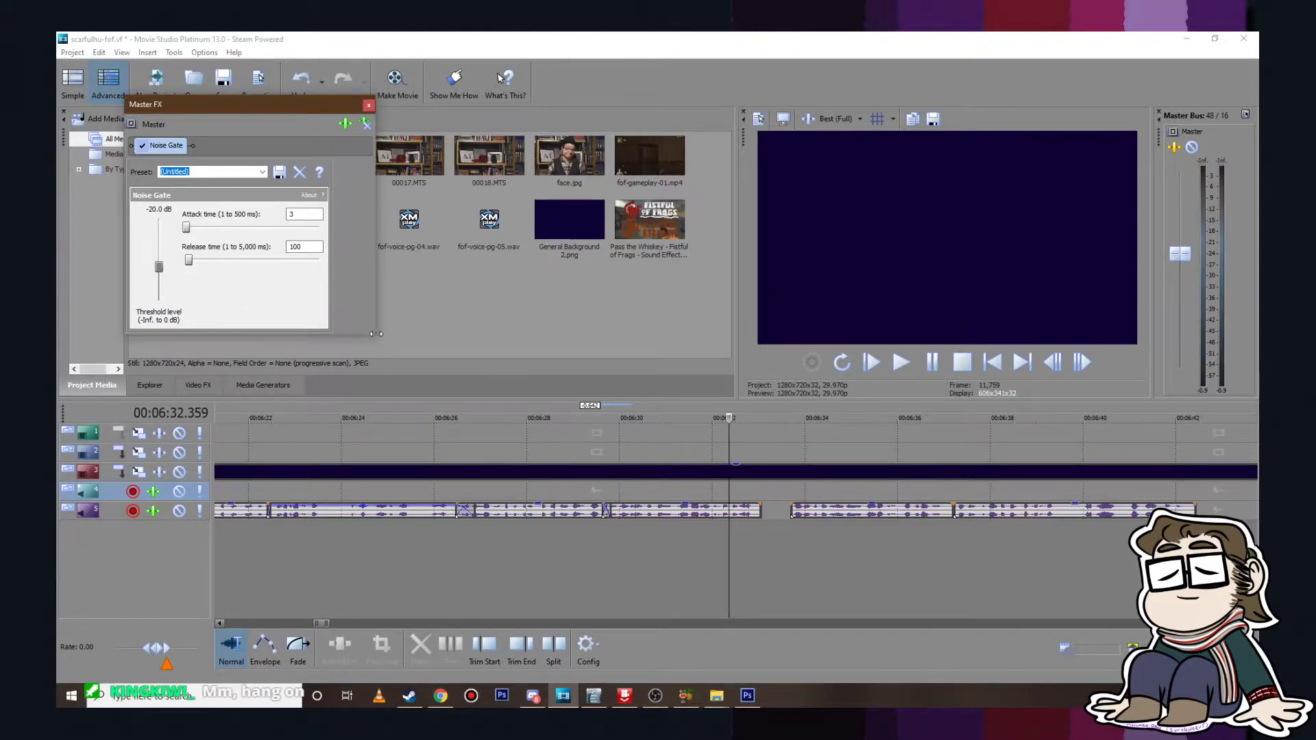
Step: Look over the Noise Gate settings and remove the plug-in from the master bus
{"action": "left_click_drag", "start_coordinate": [284, 109], "coordinate": [662, 261]}
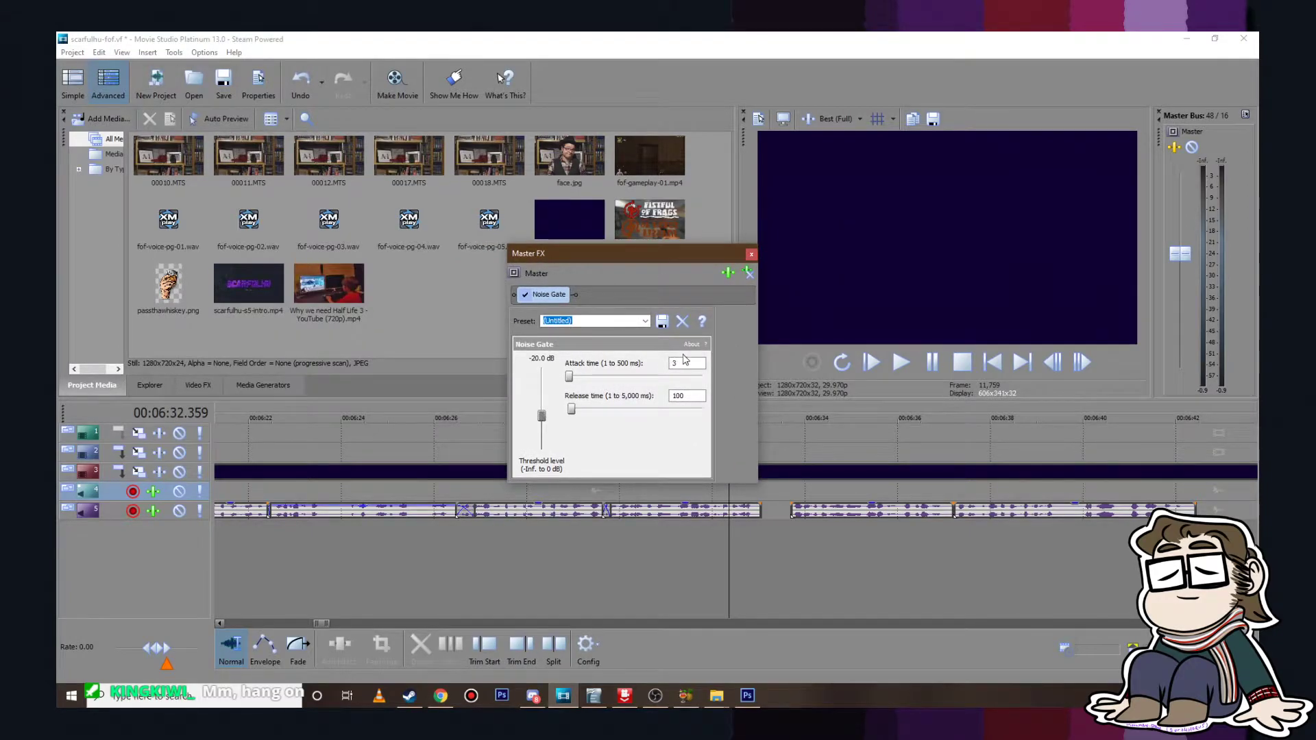
{"action": "left_click", "coordinate": [675, 395]}
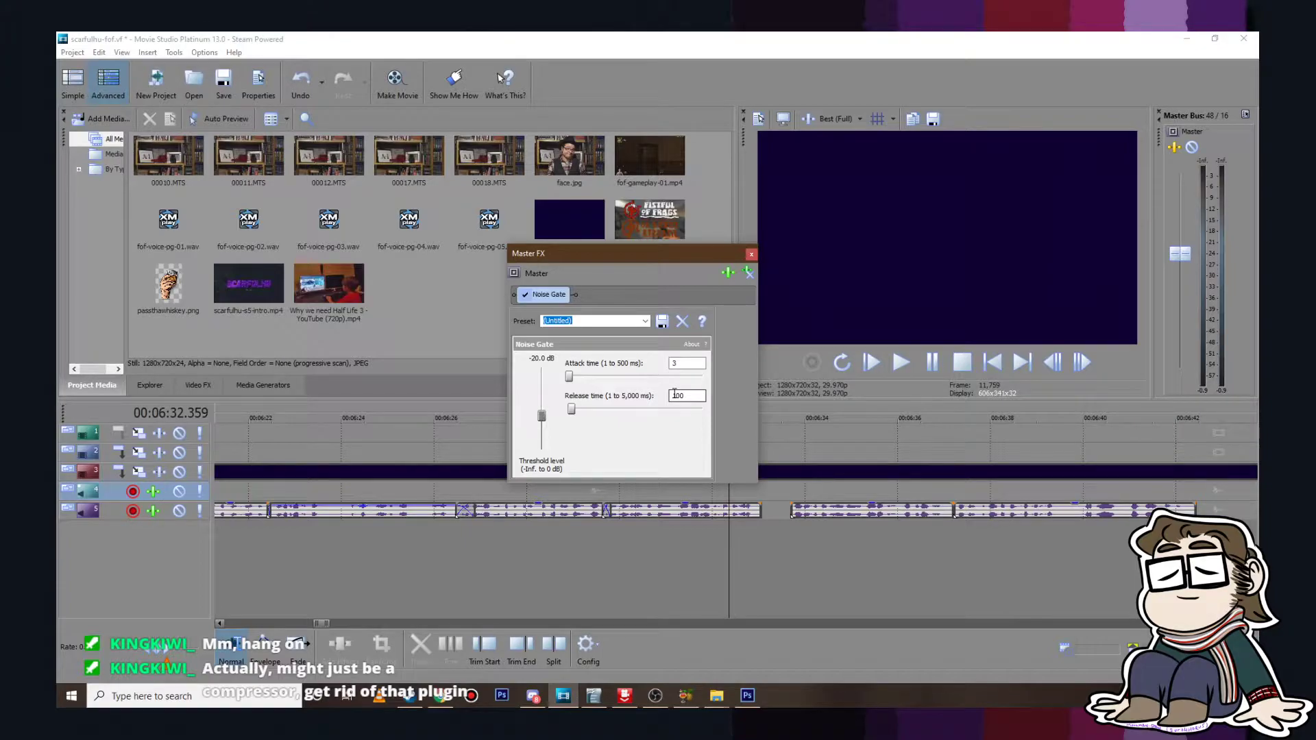
{"action": "left_click", "coordinate": [751, 255]}
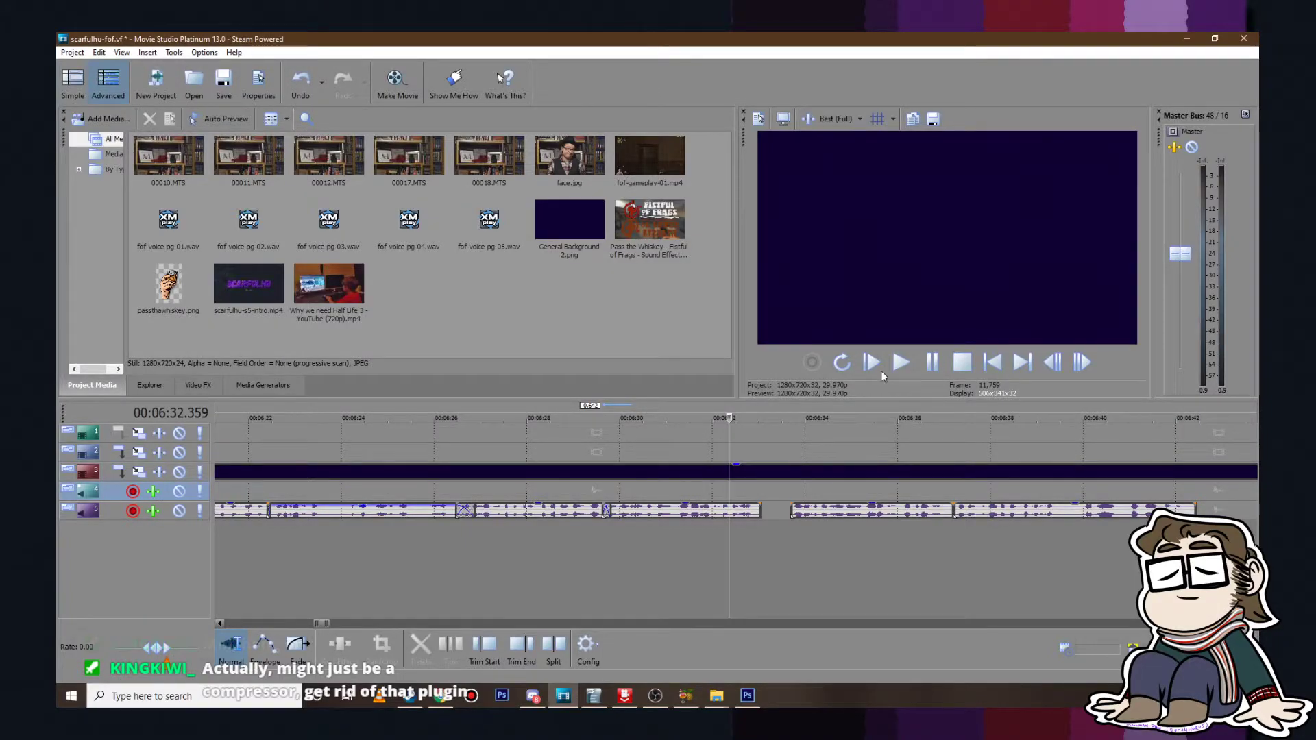
{"action": "left_click", "coordinate": [1174, 148]}
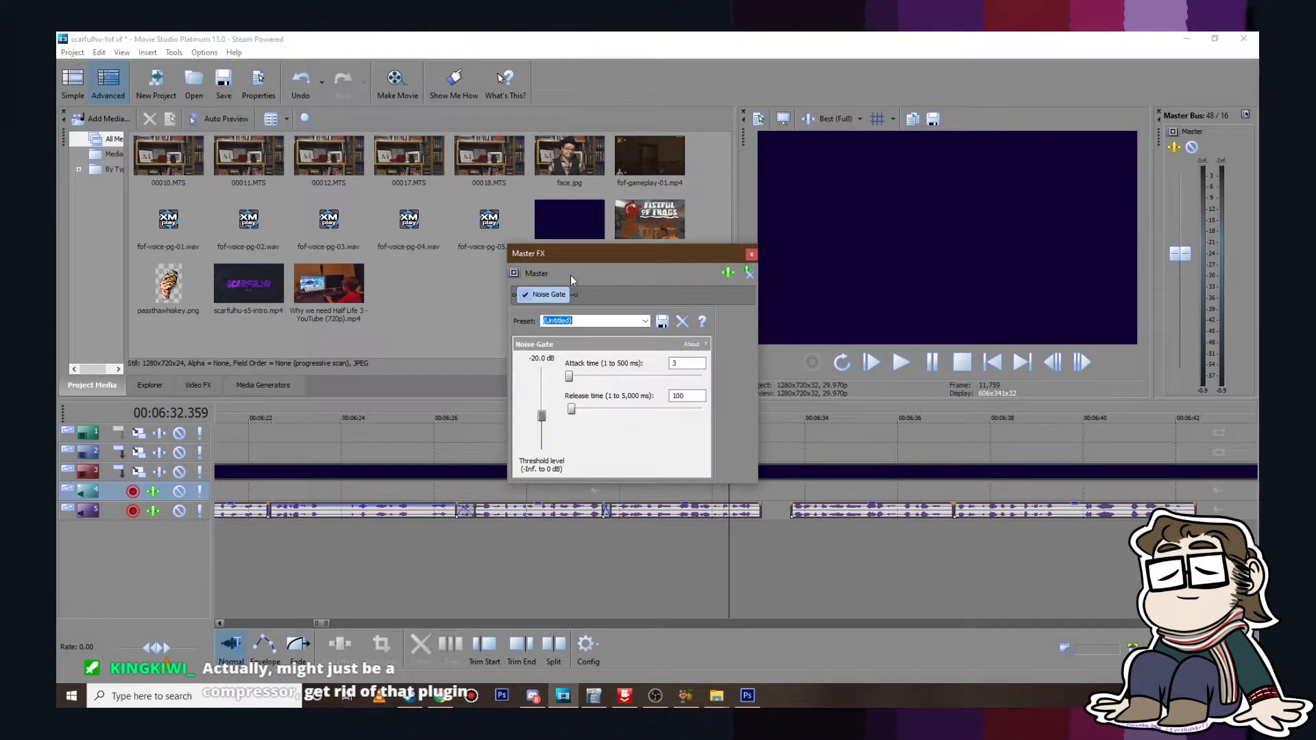
{"action": "left_click", "coordinate": [749, 273]}
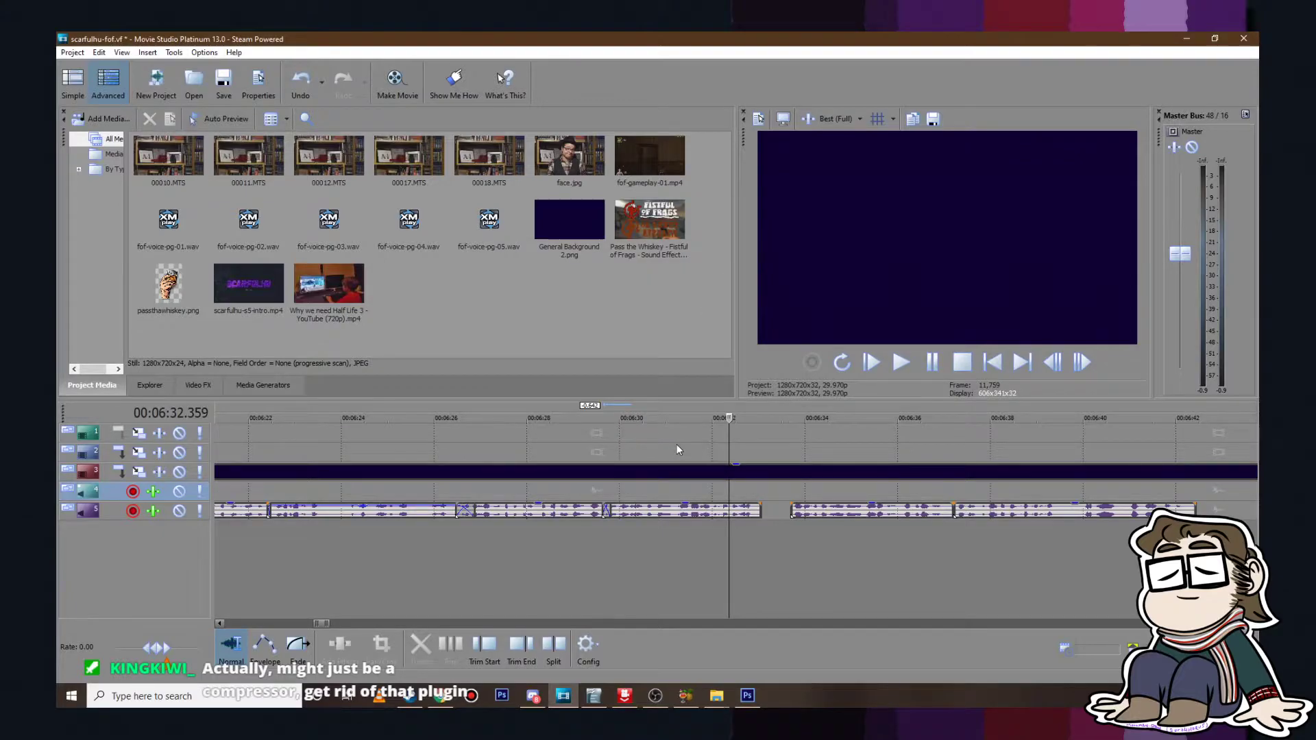
Step: Add the Track Compressor plug-in to the master bus effects
{"action": "left_click", "coordinate": [676, 444]}
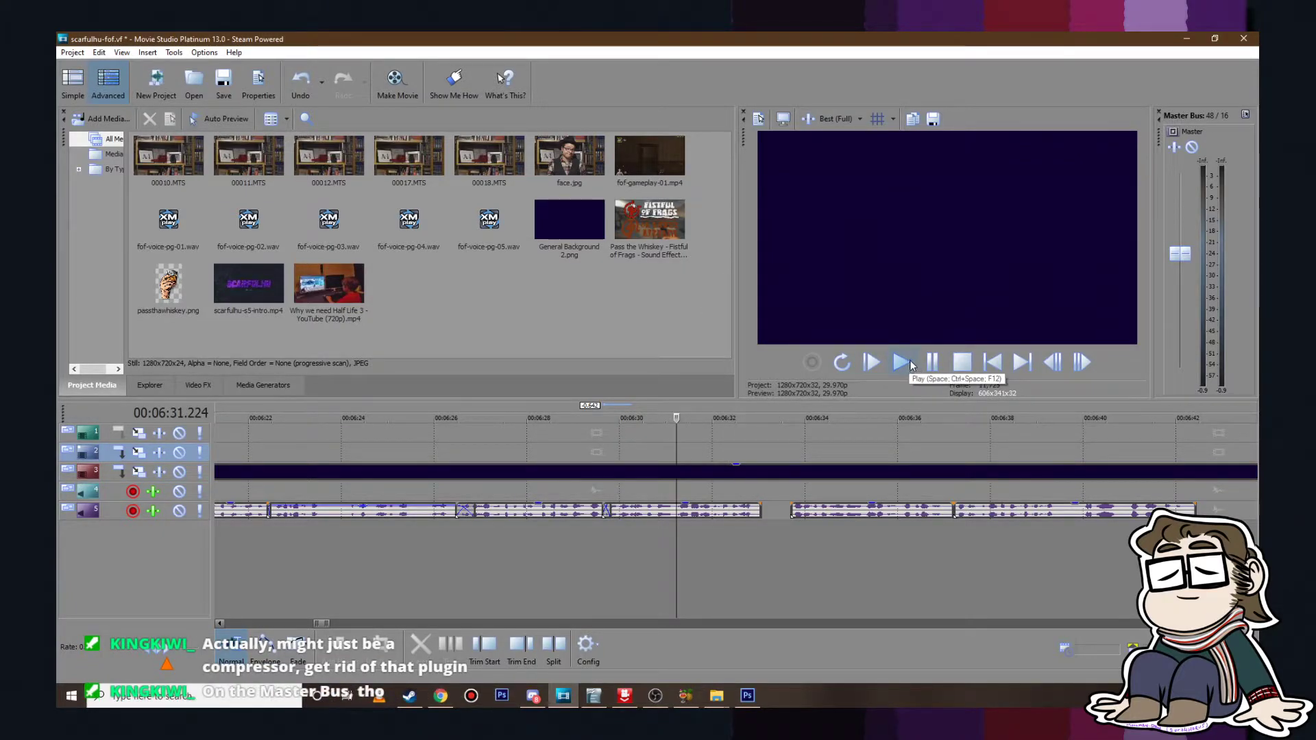
{"action": "left_click", "coordinate": [1174, 147]}
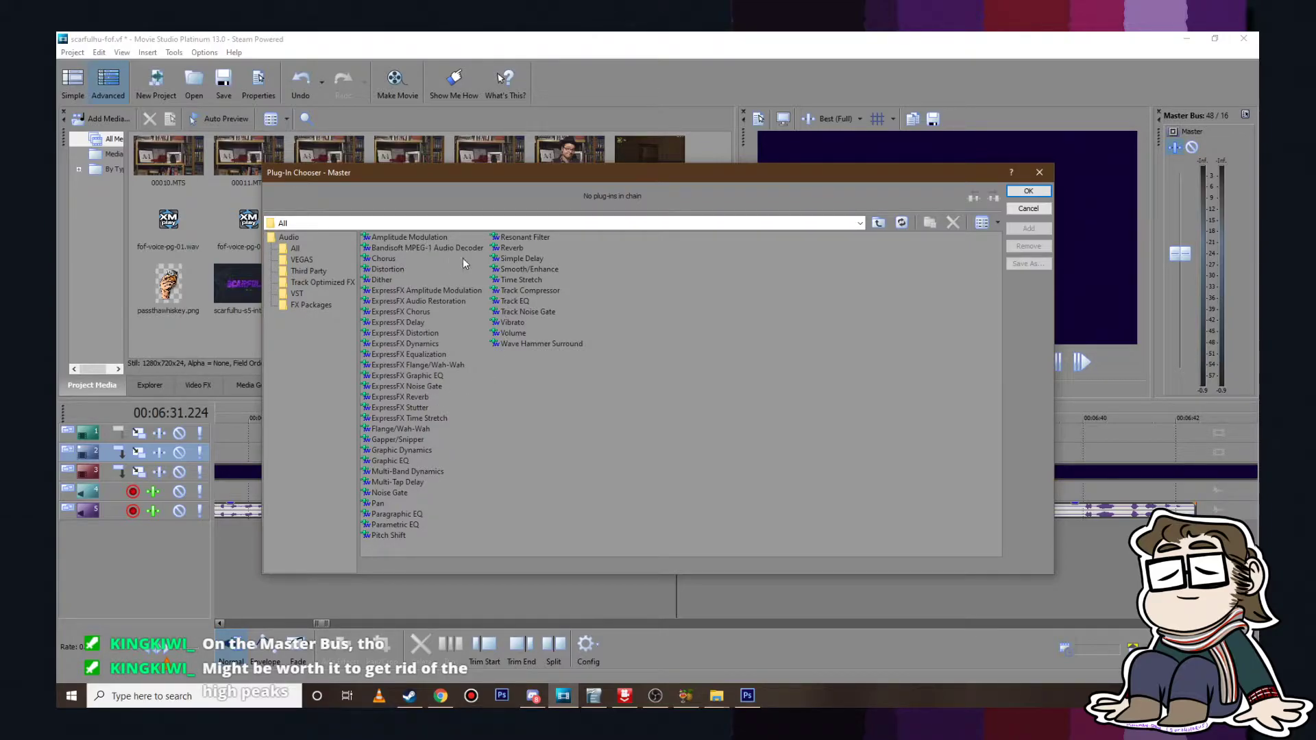
{"action": "left_click", "coordinate": [529, 290]}
{"action": "left_click", "coordinate": [1028, 229]}
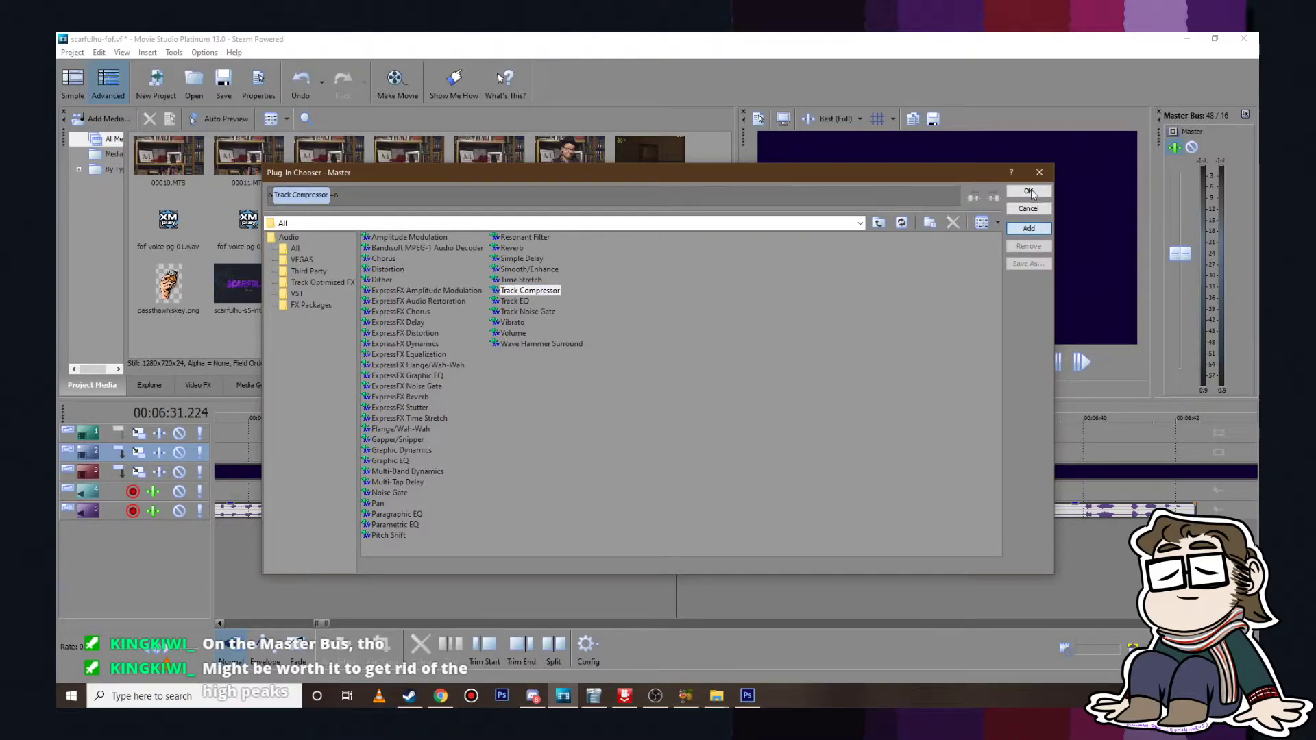
{"action": "left_click", "coordinate": [1028, 191]}
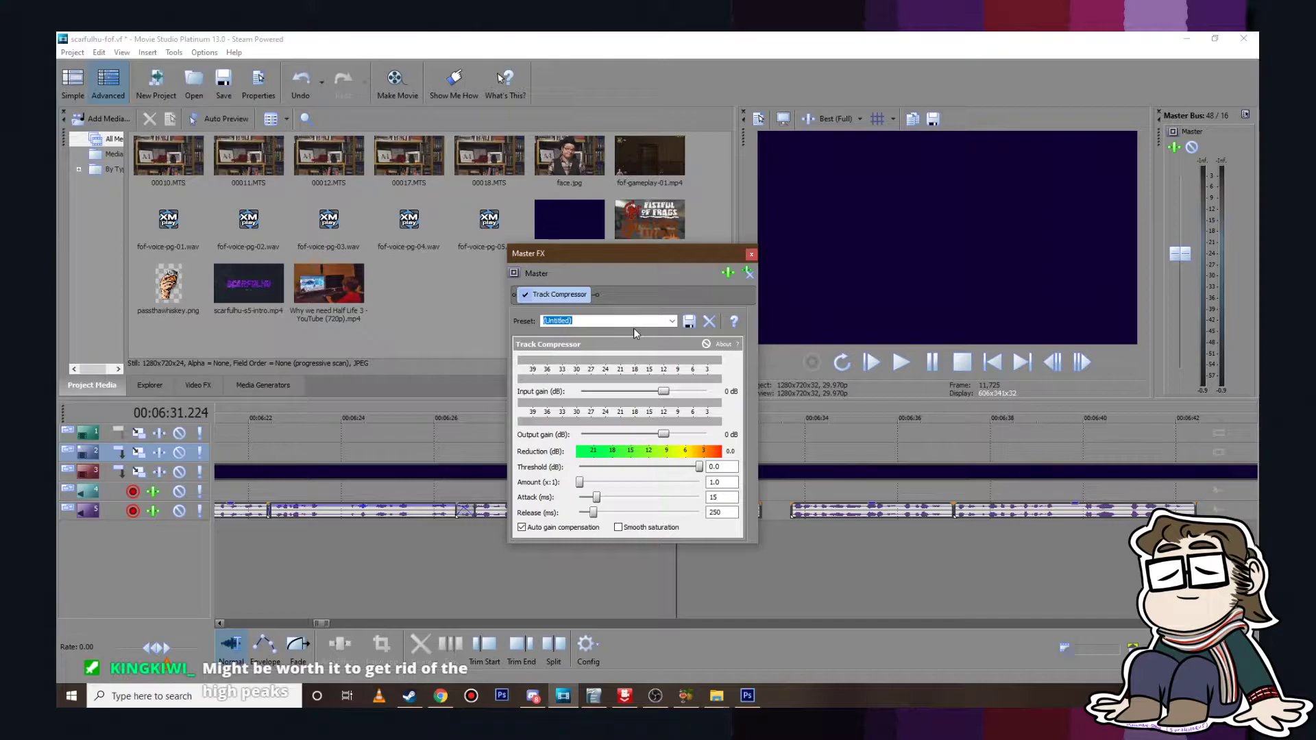
Step: Apply the Track Compressor preset "Limit levels to -6 dB (hard limiter)" and close the master effects window
{"action": "left_click", "coordinate": [672, 320]}
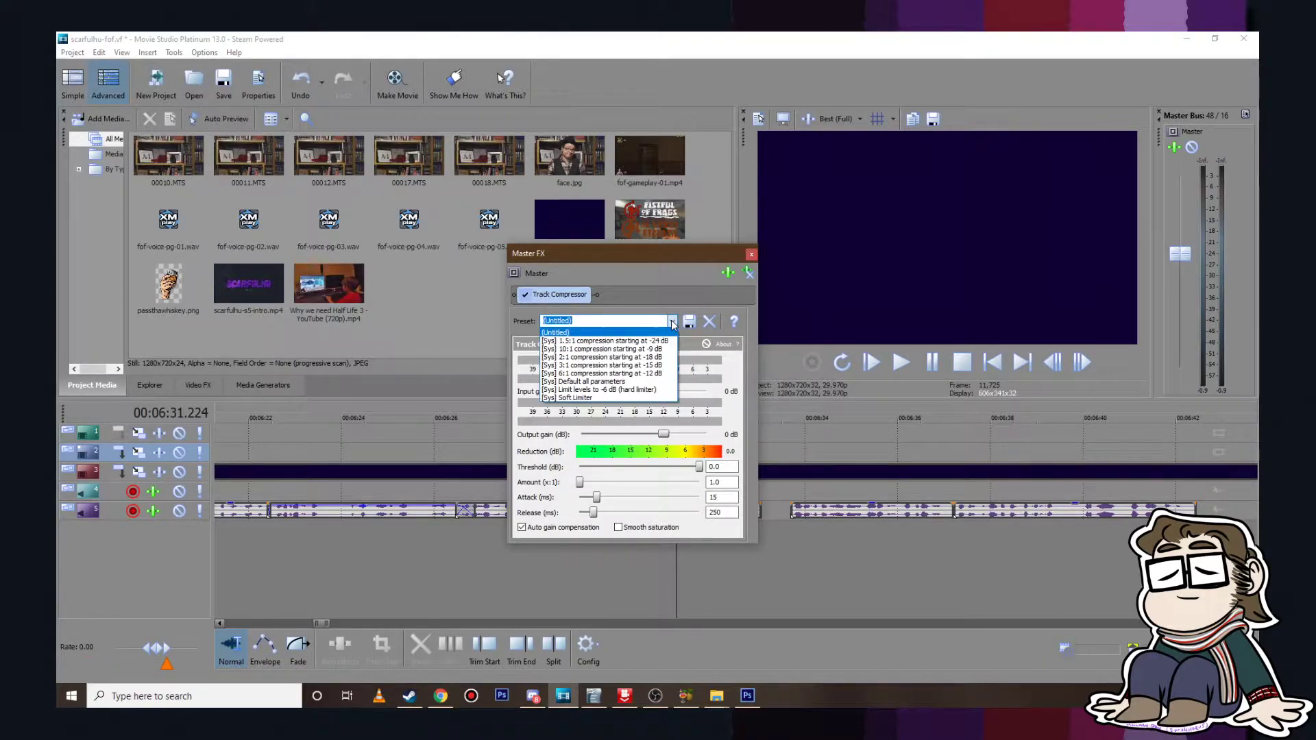
{"action": "left_click", "coordinate": [672, 322]}
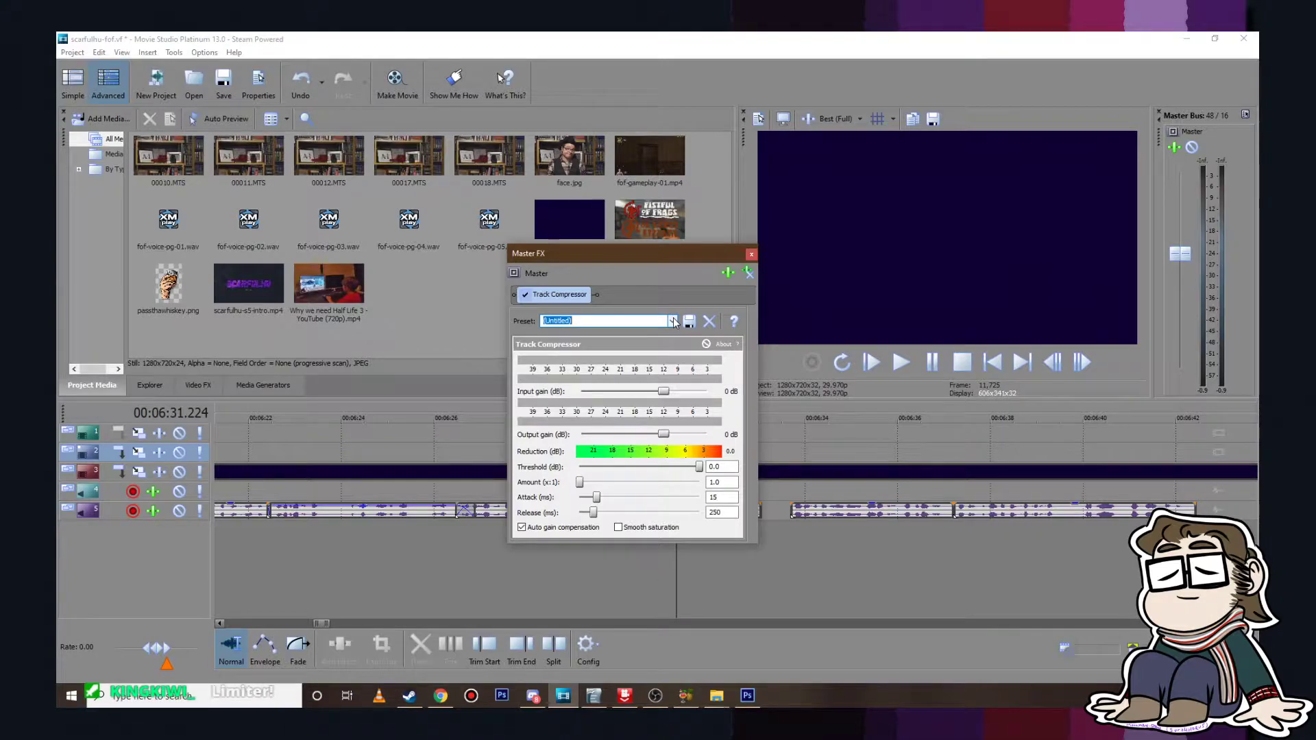
{"action": "left_click", "coordinate": [673, 322]}
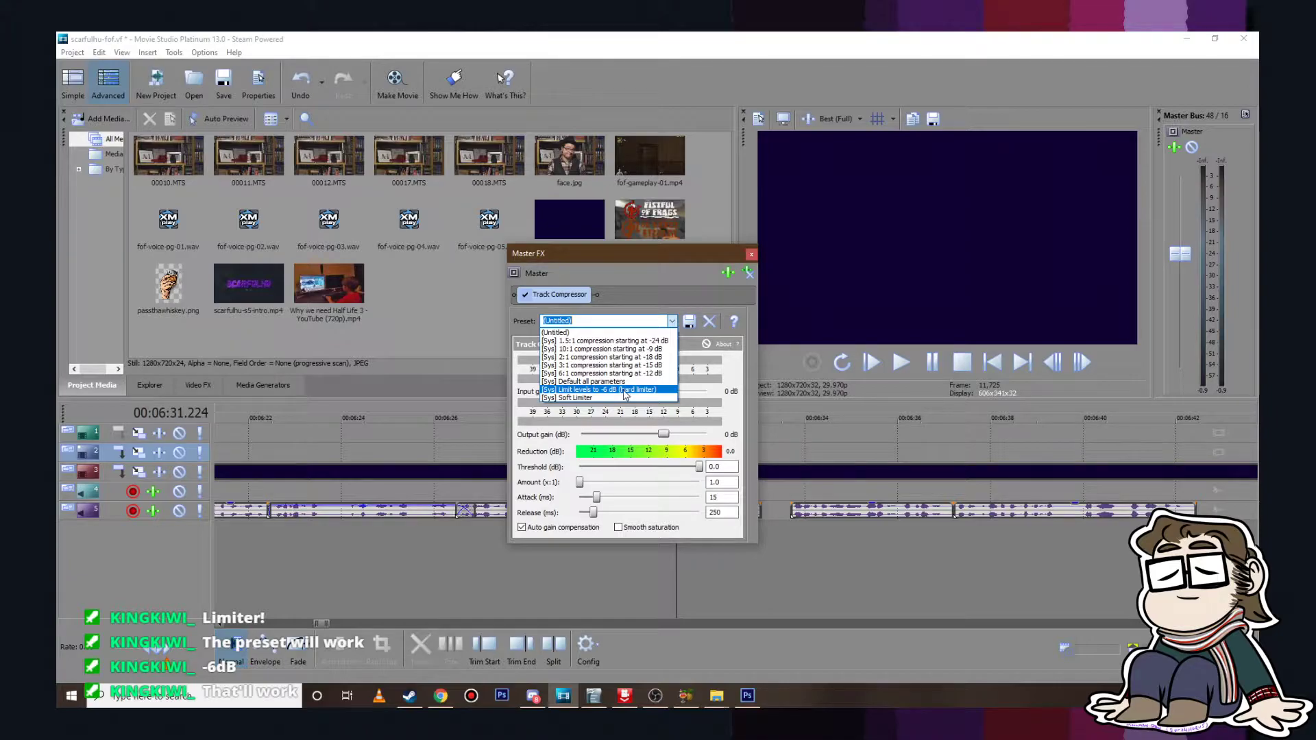
{"action": "left_click", "coordinate": [623, 390]}
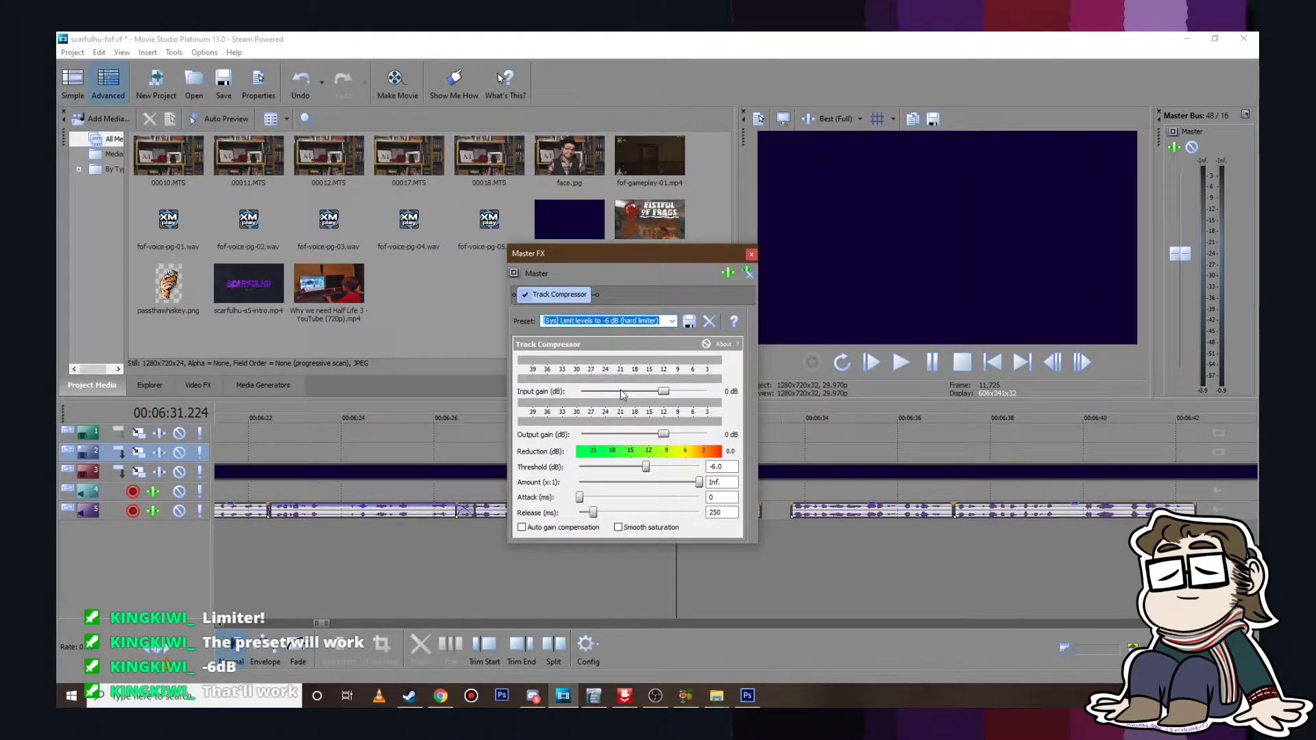
{"action": "left_click", "coordinate": [672, 321]}
{"action": "left_click", "coordinate": [654, 330]}
{"action": "left_click", "coordinate": [670, 320]}
{"action": "left_click", "coordinate": [620, 388]}
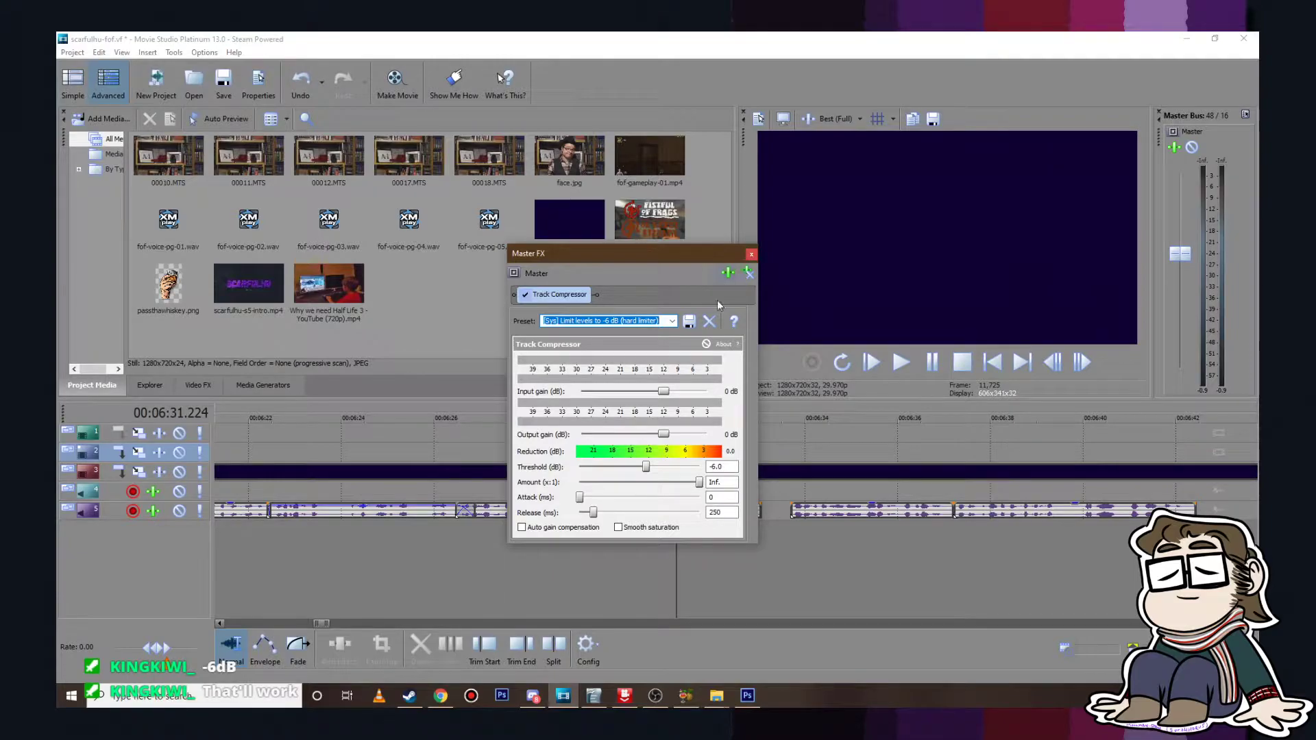
{"action": "left_click", "coordinate": [751, 254]}
Step: Play the narration from about 00:06:30.7 to hear the limiter on the master bus
{"action": "left_click", "coordinate": [651, 450]}
{"action": "left_click", "coordinate": [900, 361]}
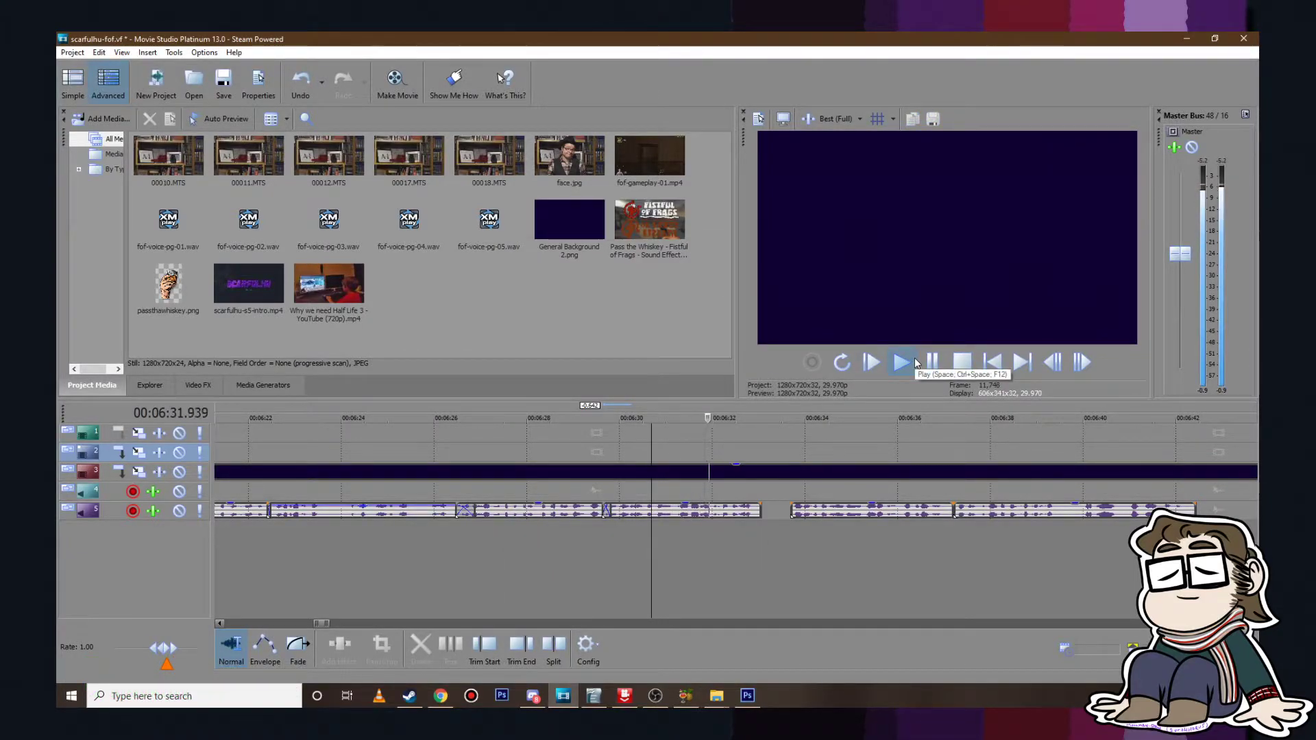
{"action": "left_click", "coordinate": [914, 362]}
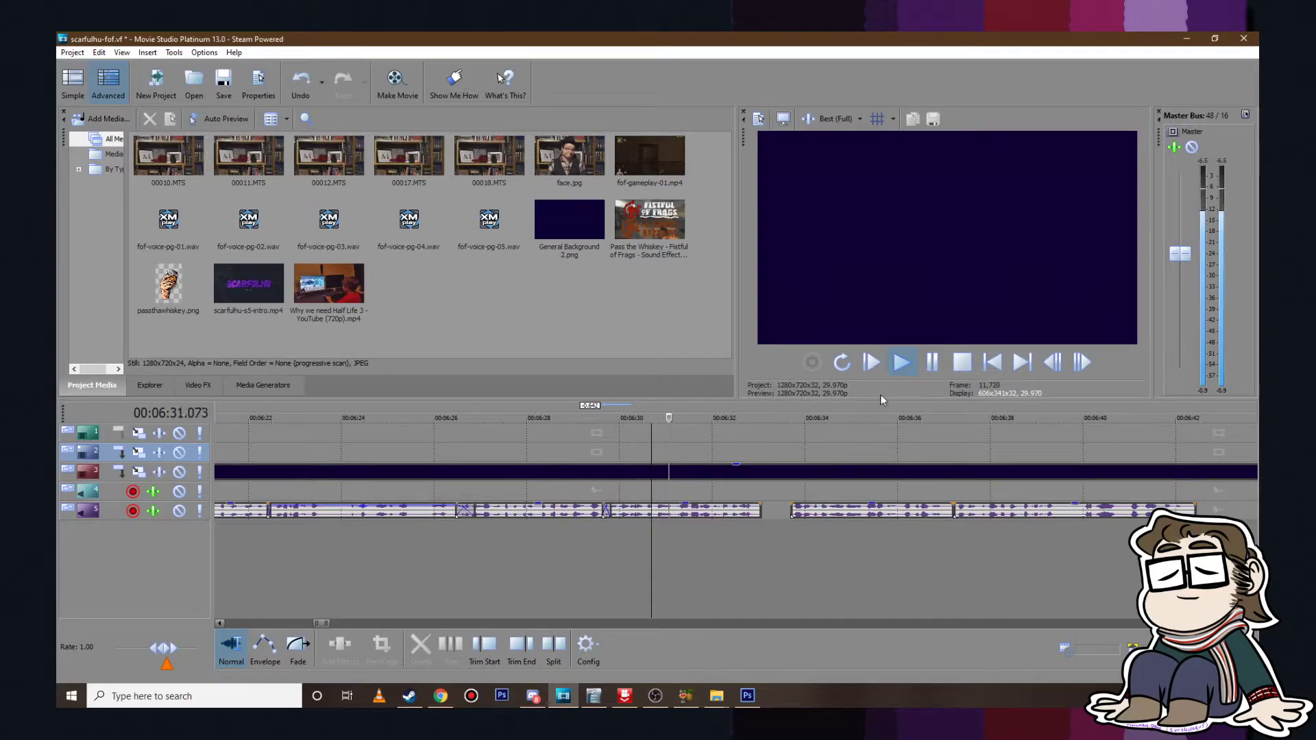
{"action": "left_click", "coordinate": [933, 362]}
Step: Listen to the limited narration from about 00:06:22.5 and again from about 00:06:40.2
{"action": "scroll", "coordinate": [602, 496], "scroll_direction": "down", "scroll_amount": 3}
{"action": "left_click", "coordinate": [598, 507]}
{"action": "left_click", "coordinate": [561, 433]}
{"action": "left_click", "coordinate": [899, 364]}
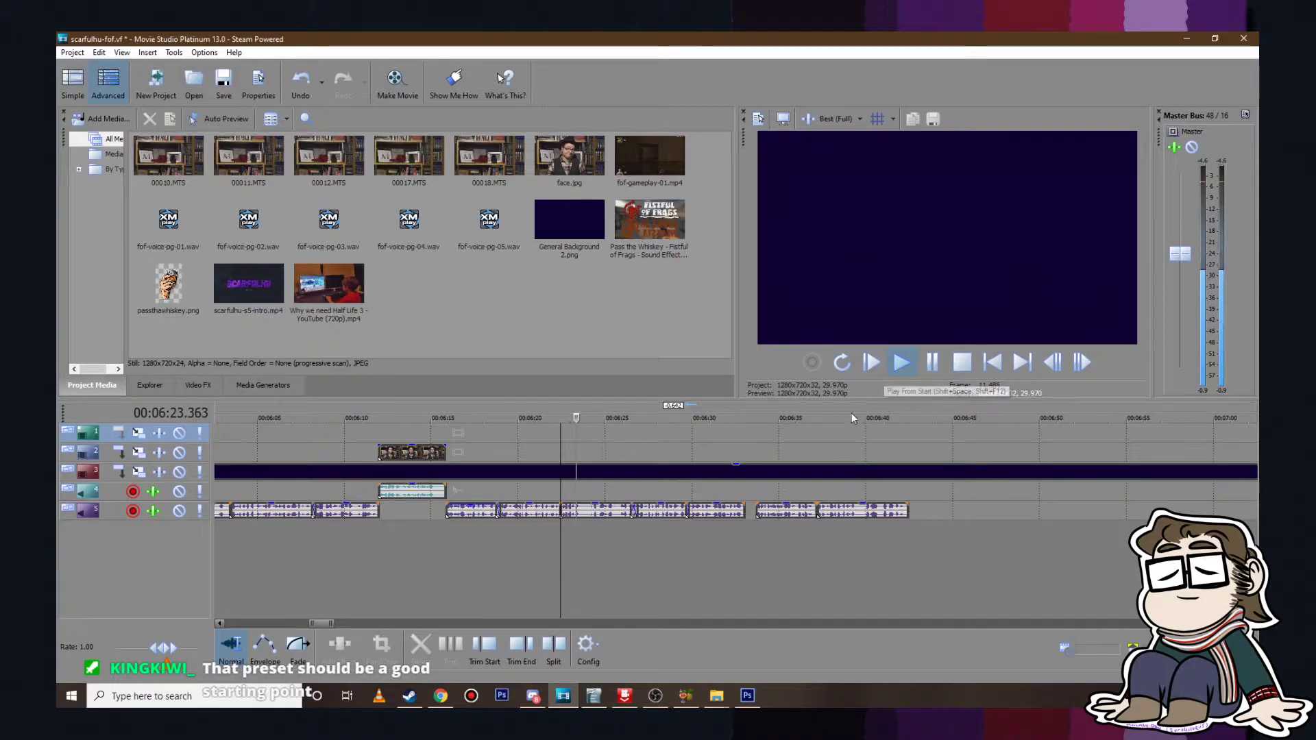
{"action": "left_click", "coordinate": [935, 363]}
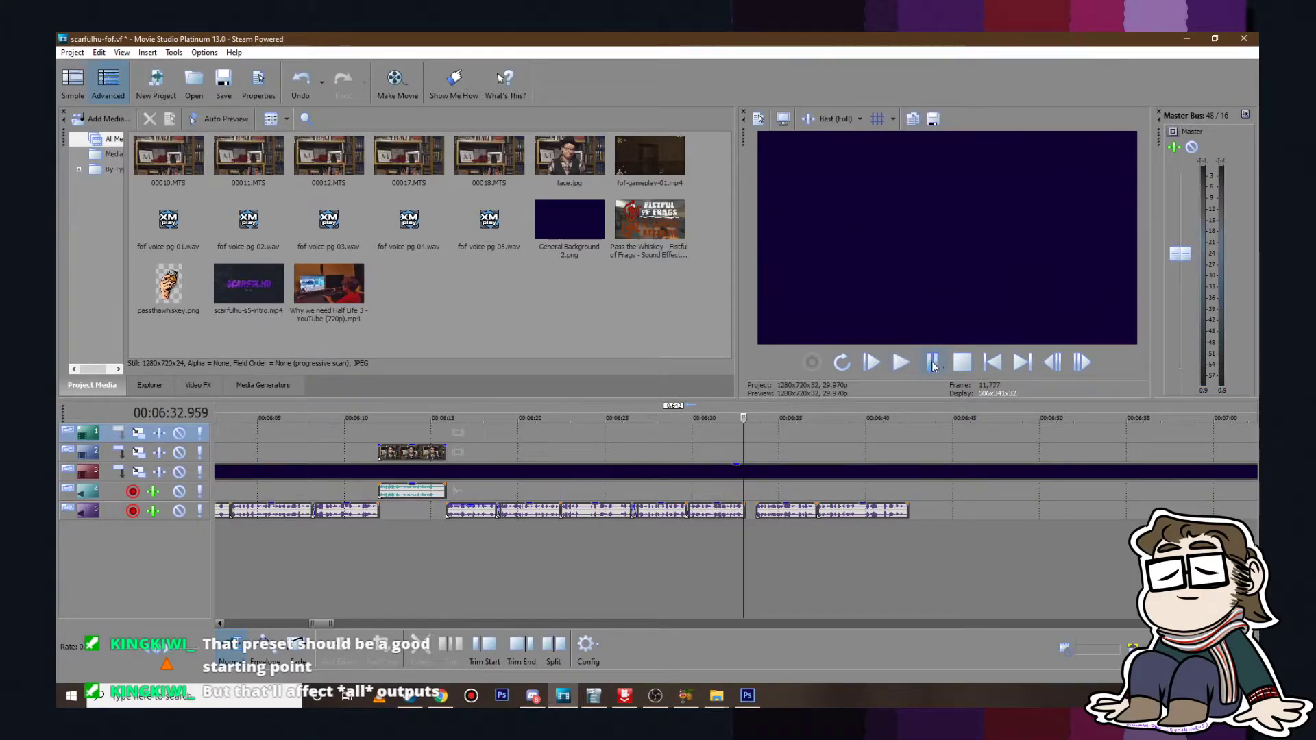
{"action": "left_click", "coordinate": [869, 445]}
{"action": "left_click", "coordinate": [901, 369]}
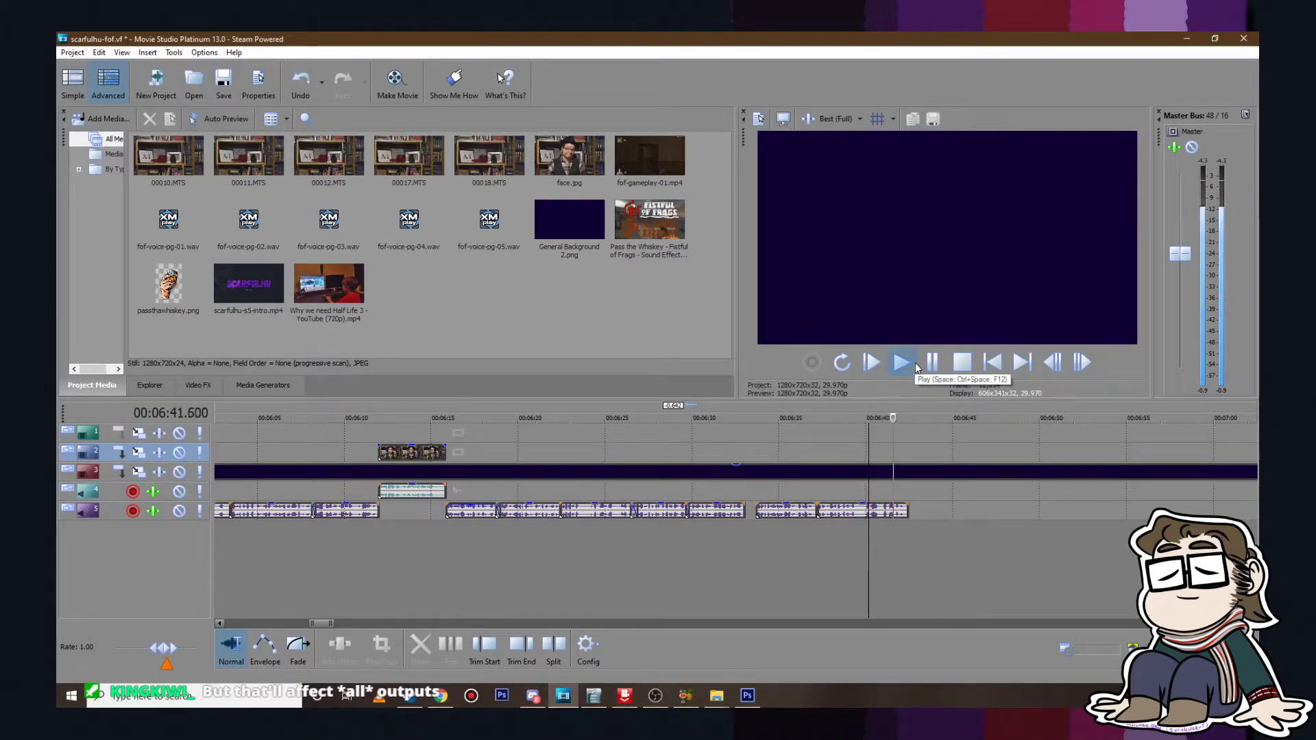
{"action": "key", "text": "Return"}
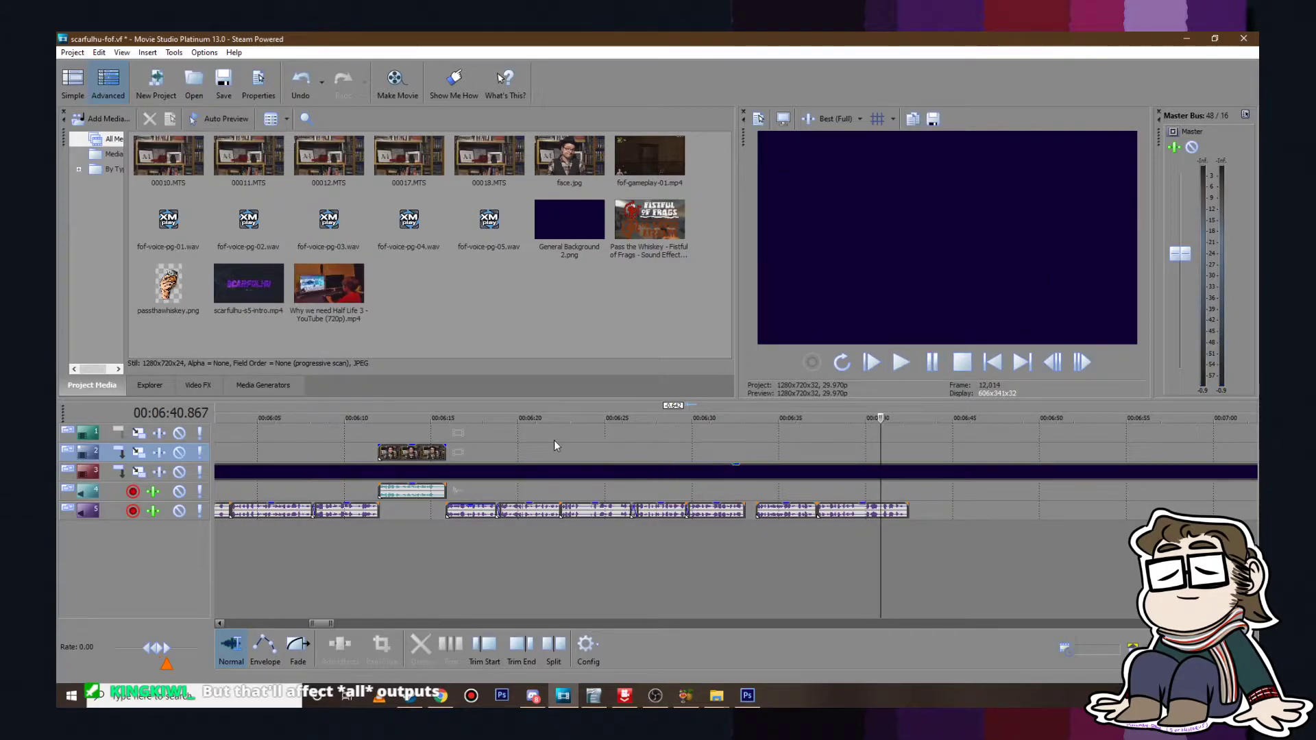
Step: Play the narration from about 00:06:15.8, where the short video insert ends
{"action": "left_click", "coordinate": [579, 446]}
{"action": "left_click", "coordinate": [508, 449]}
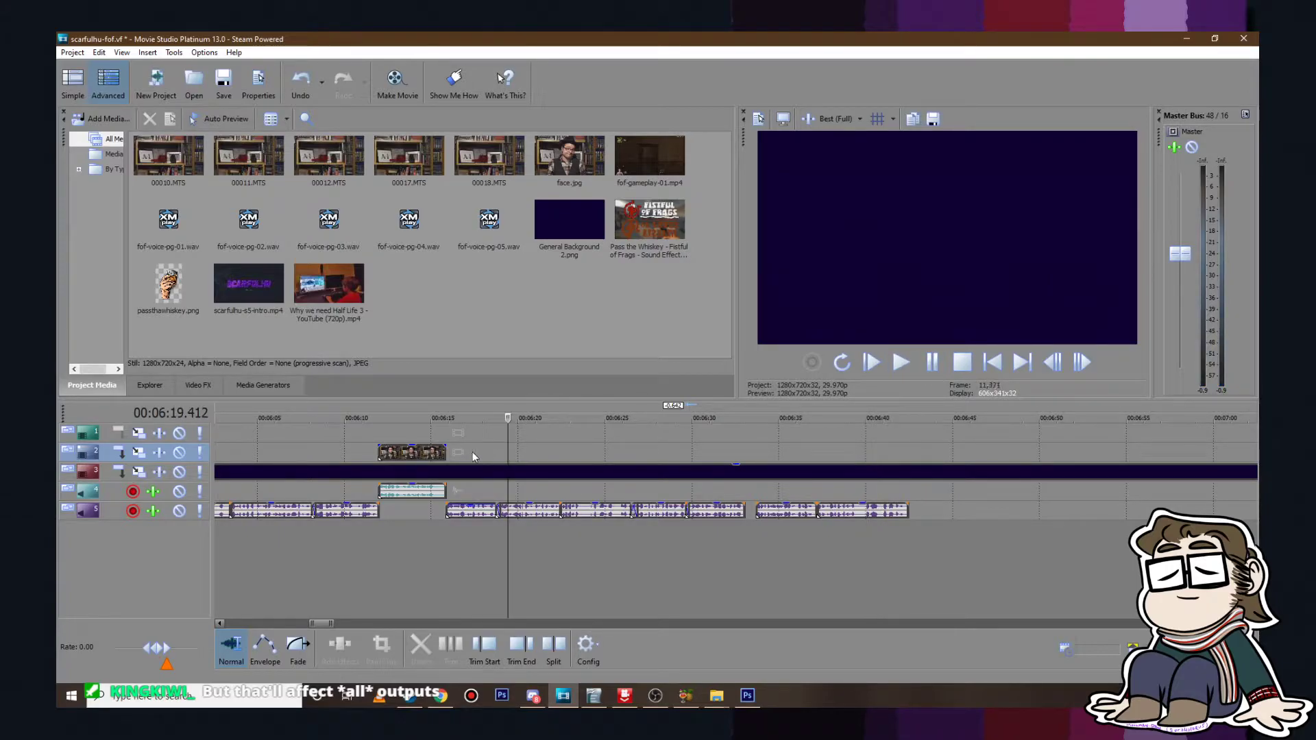
{"action": "left_click", "coordinate": [483, 508]}
{"action": "left_click", "coordinate": [445, 430]}
{"action": "left_click", "coordinate": [905, 364]}
{"action": "scroll", "coordinate": [874, 446], "scroll_direction": "up", "scroll_amount": 2}
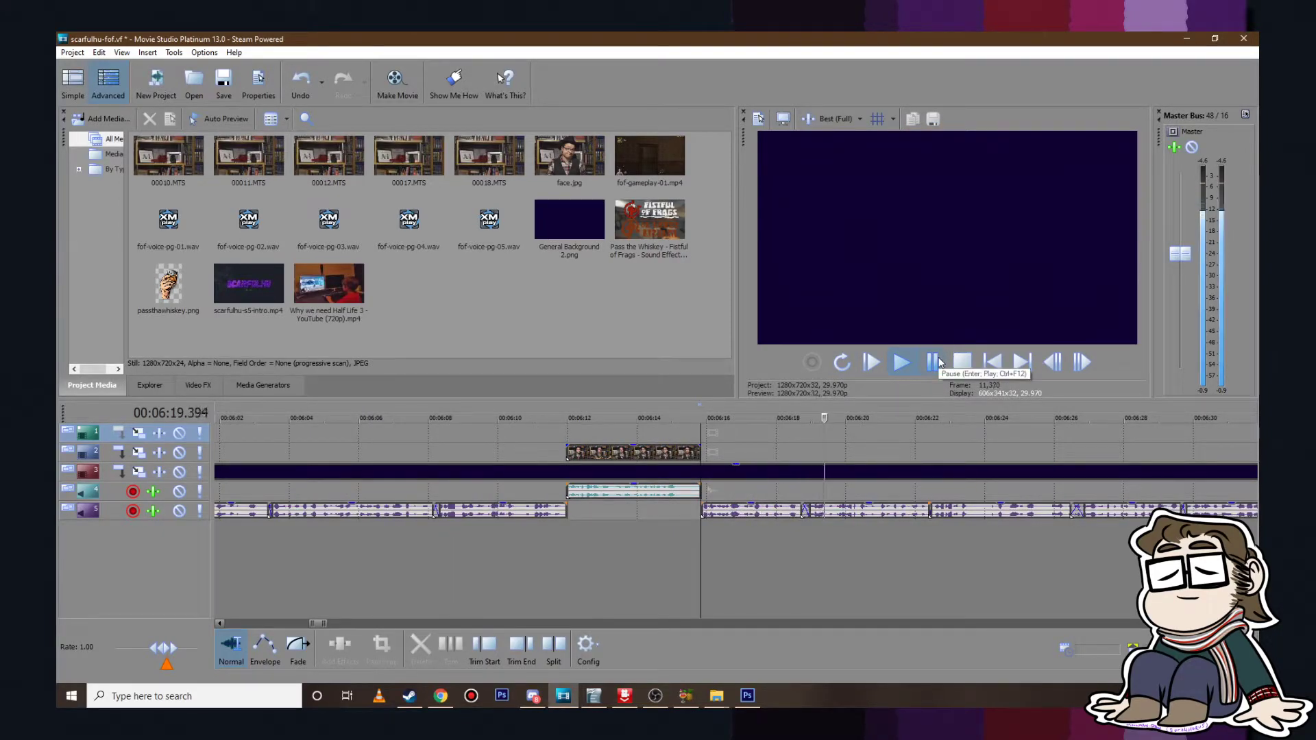
Step: Shift the four narration clips after the first one following the insert to rejoin it near 00:06:18.9, and play the join
{"action": "left_click", "coordinate": [870, 511]}
{"action": "scroll", "coordinate": [696, 523], "scroll_direction": "down", "scroll_amount": 3}
{"action": "key", "text": "Return"}
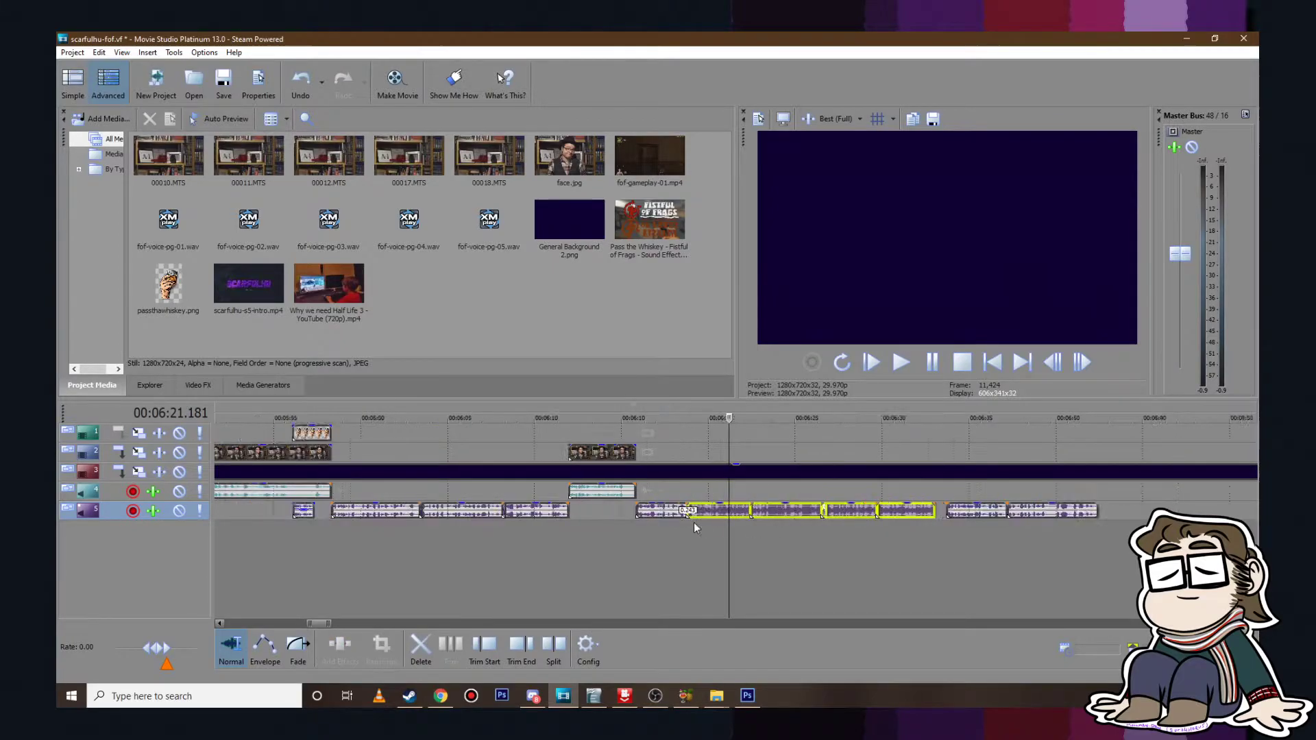
{"action": "scroll", "coordinate": [696, 527], "scroll_direction": "up", "scroll_amount": 3}
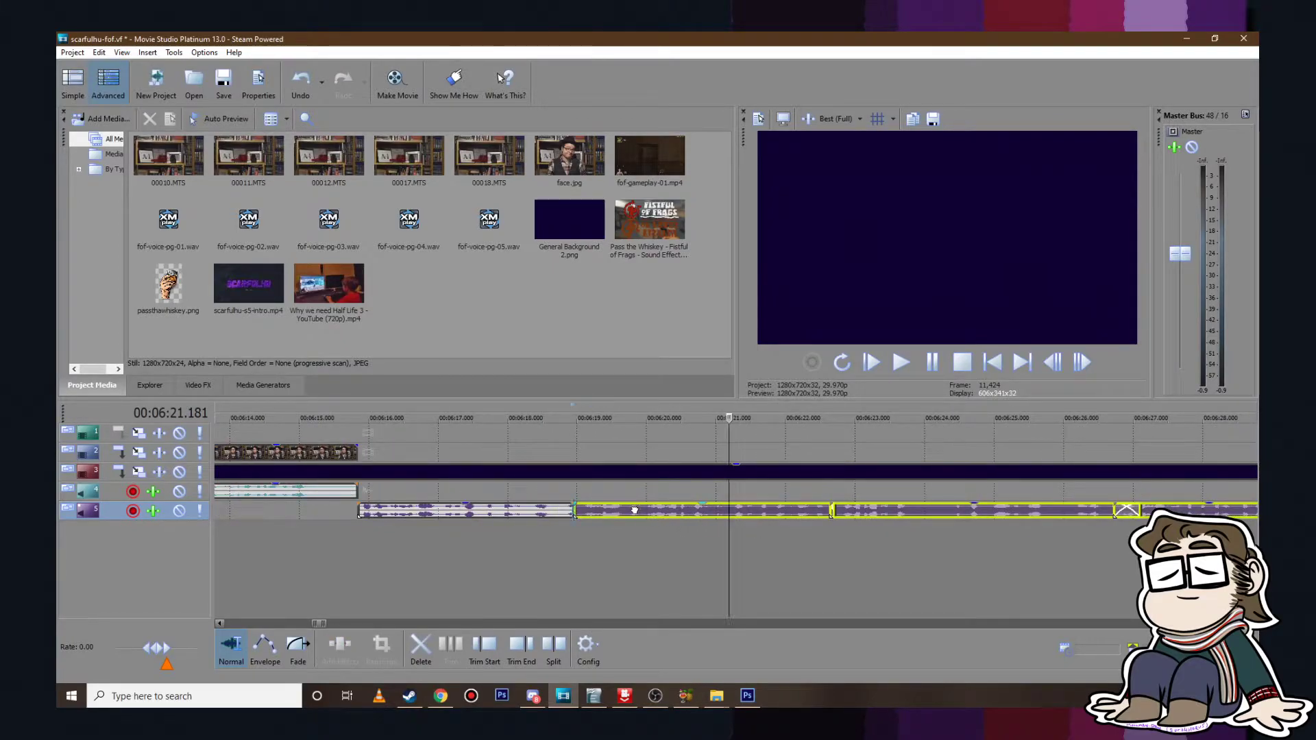
{"action": "left_click", "coordinate": [540, 562]}
{"action": "left_click", "coordinate": [900, 362]}
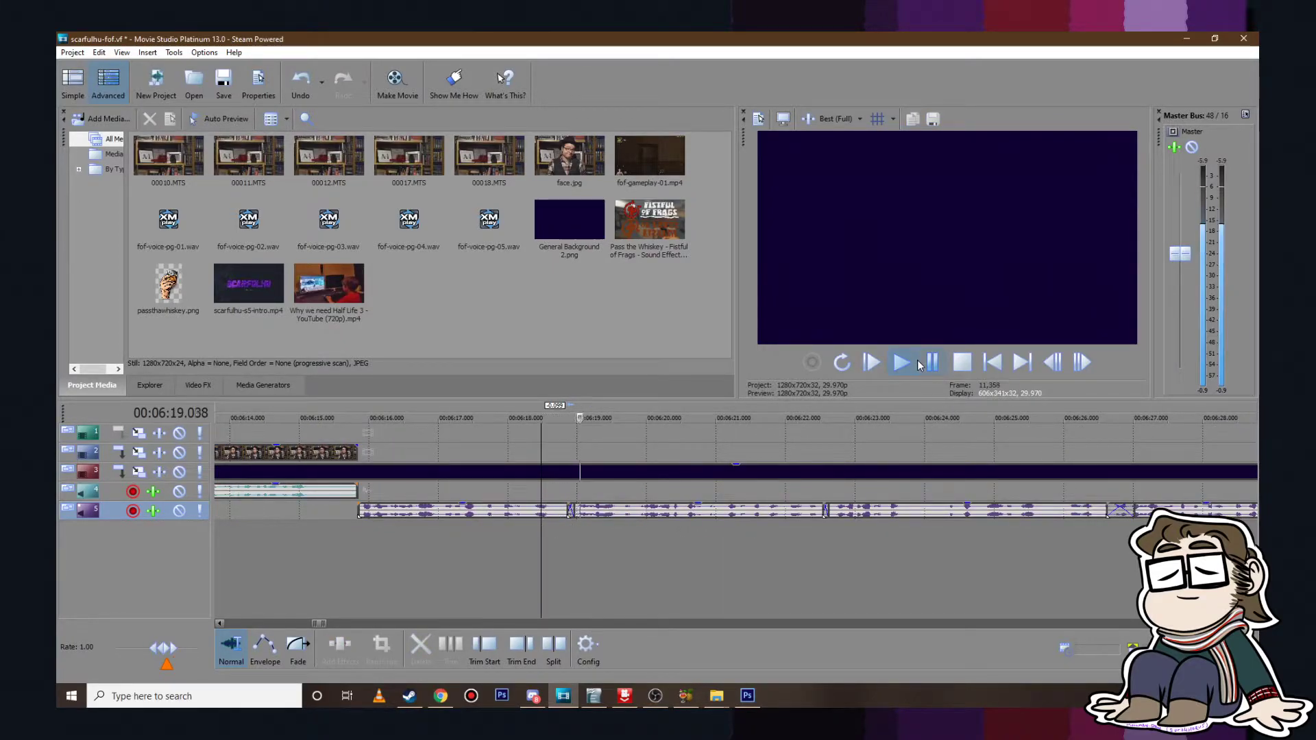
{"action": "left_click", "coordinate": [926, 363]}
Step: Try trimming the first clip's end, overlapping the following narration clips with it near 00:06:18.7, and playing from 00:06:18.411
{"action": "mouse_move", "coordinate": [574, 516]}
{"action": "left_mouse_down"}
{"action": "mouse_move", "coordinate": [538, 515]}
{"action": "mouse_move", "coordinate": [561, 515]}
{"action": "left_mouse_up"}
{"action": "left_click", "coordinate": [578, 516]}
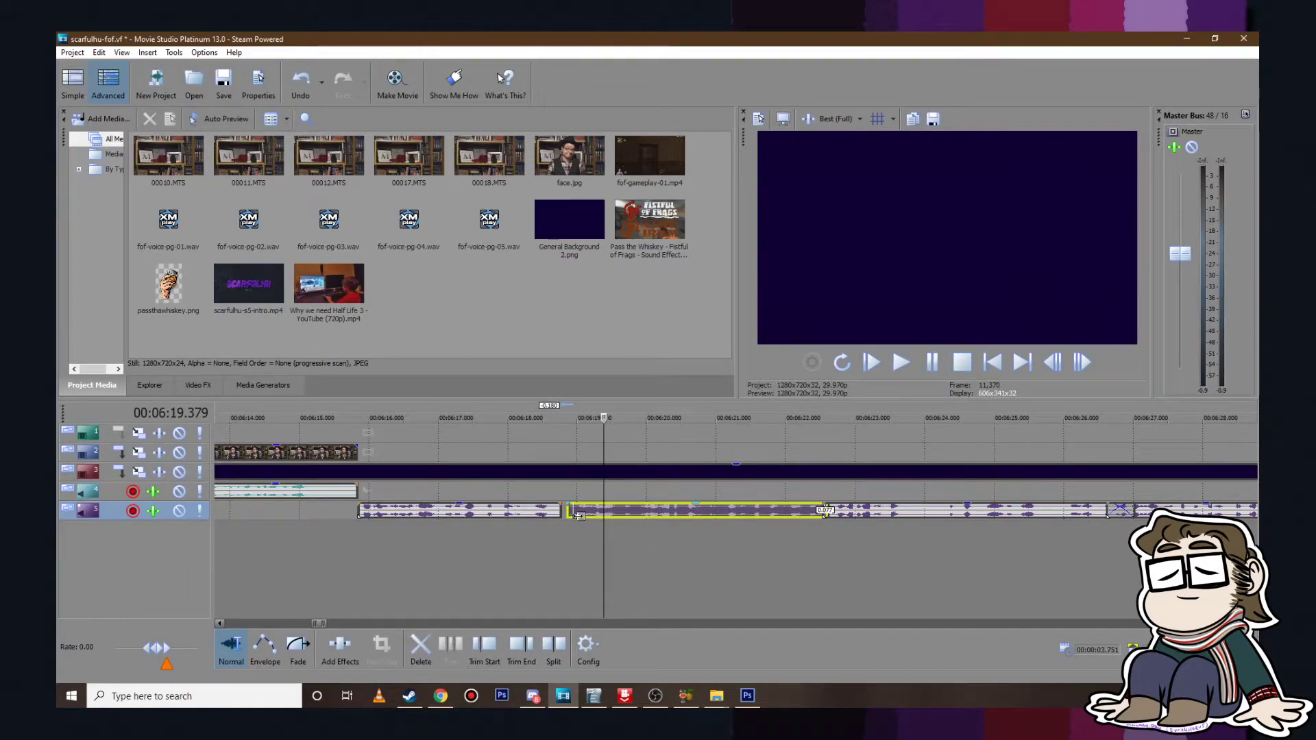
{"action": "scroll", "coordinate": [833, 521], "scroll_direction": "down", "scroll_amount": 5}
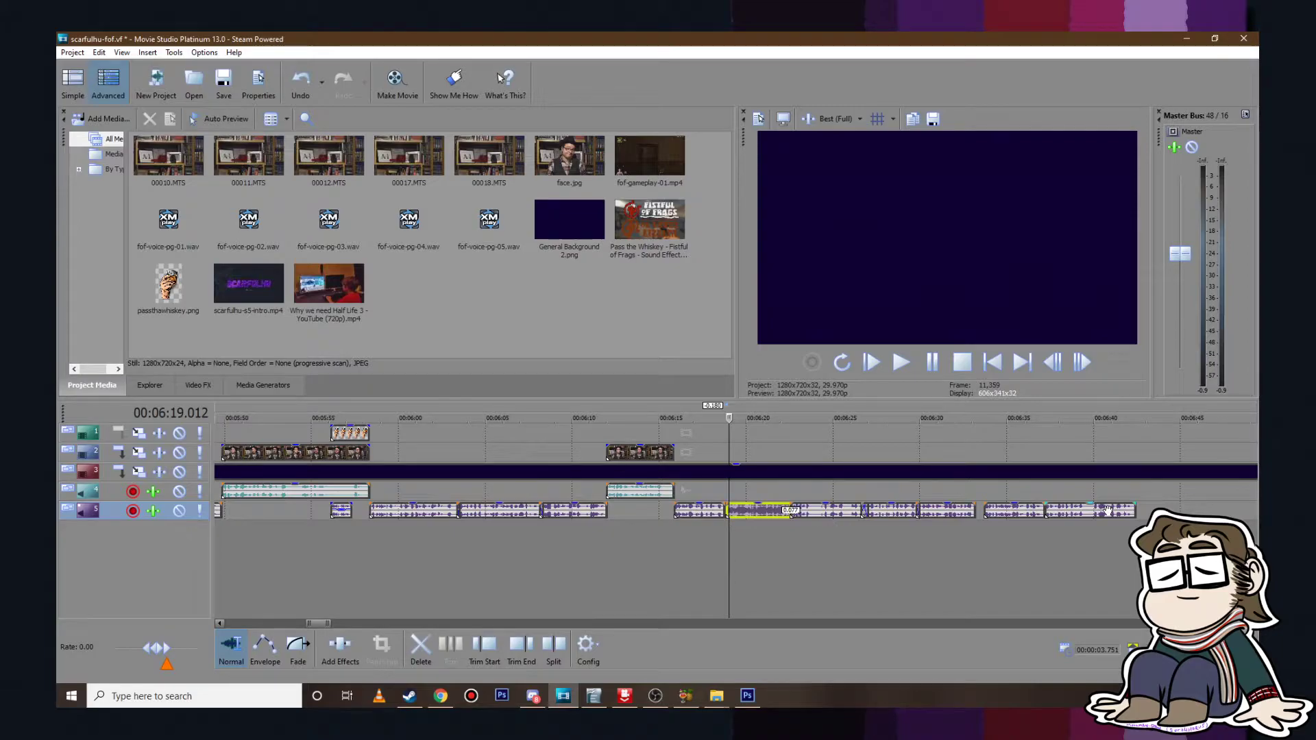
{"action": "left_click", "coordinate": [948, 512], "text": "shift"}
{"action": "scroll", "coordinate": [692, 533], "scroll_direction": "up", "scroll_amount": 4}
{"action": "left_click_drag", "start_coordinate": [781, 517], "coordinate": [715, 508]}
{"action": "left_click", "coordinate": [702, 541]}
{"action": "left_click", "coordinate": [687, 556]}
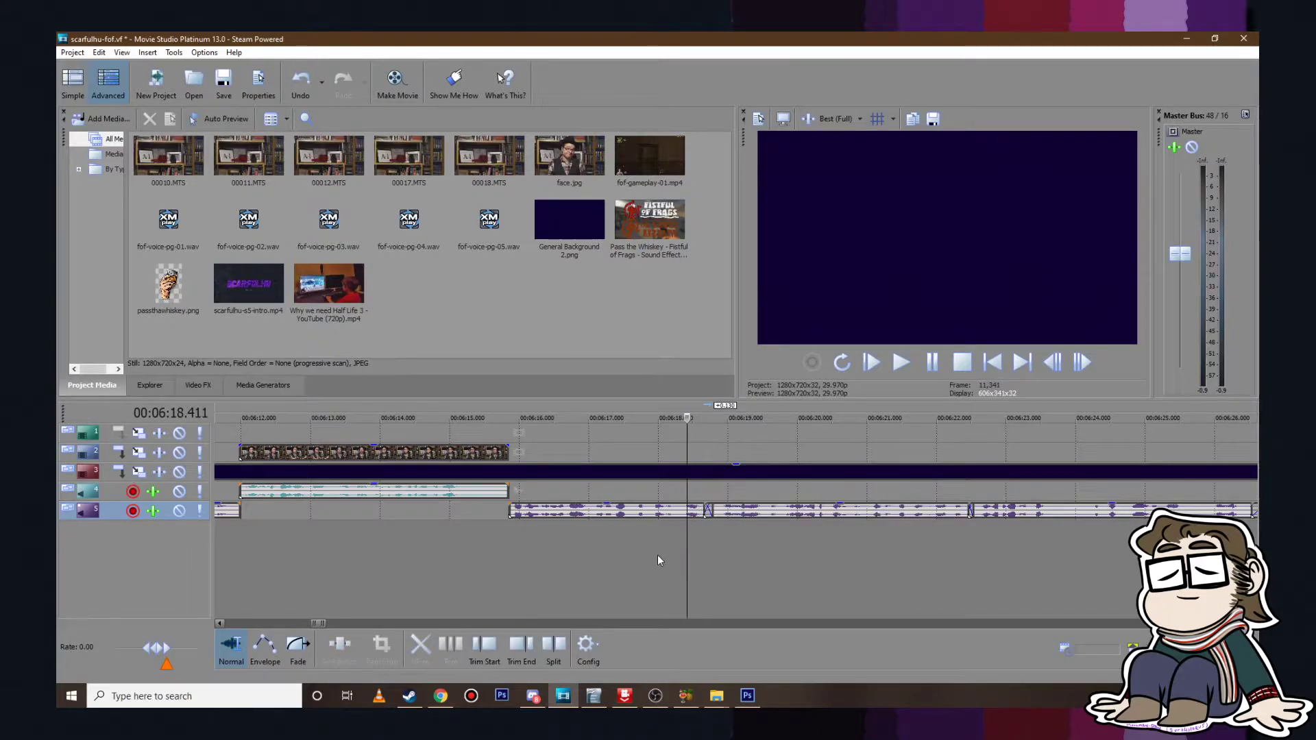
{"action": "key", "text": "space"}
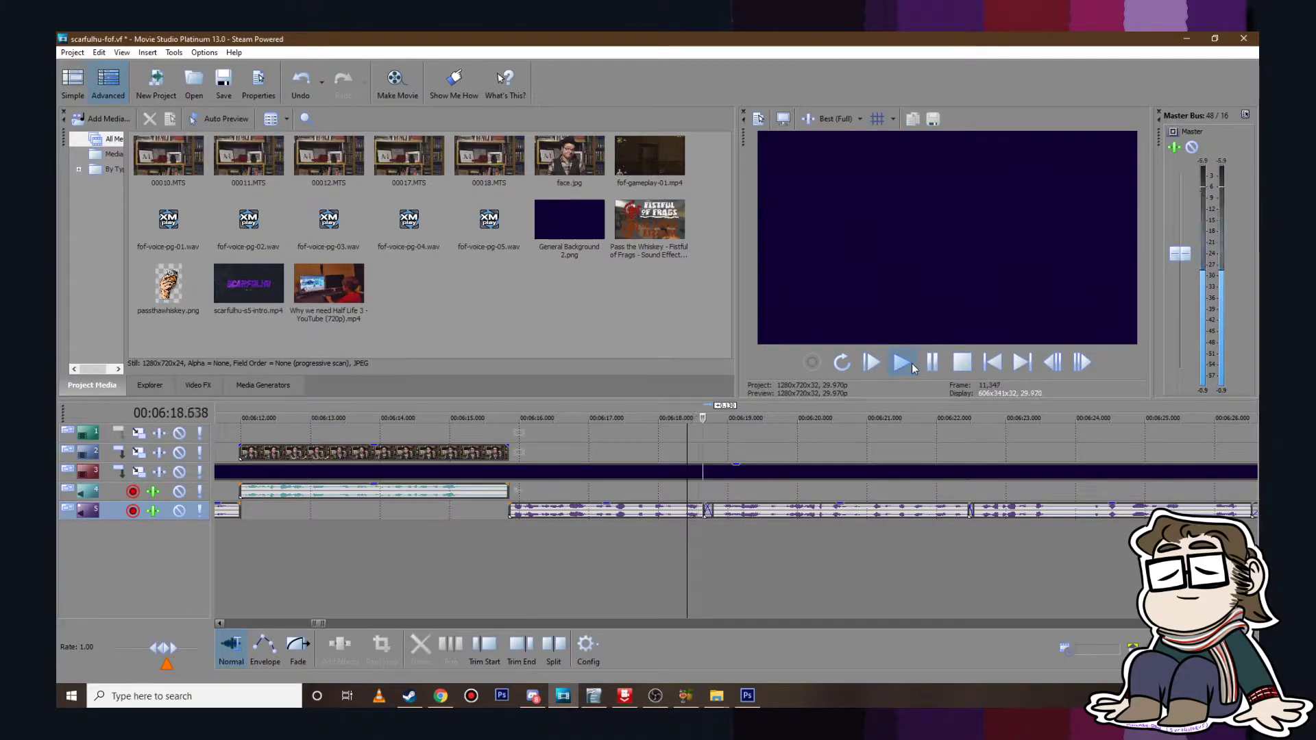
{"action": "key", "text": "Return"}
Step: Delete the narration clip right after the video insert and extend the next clip's start back to the insert's end
{"action": "left_click", "coordinate": [758, 510]}
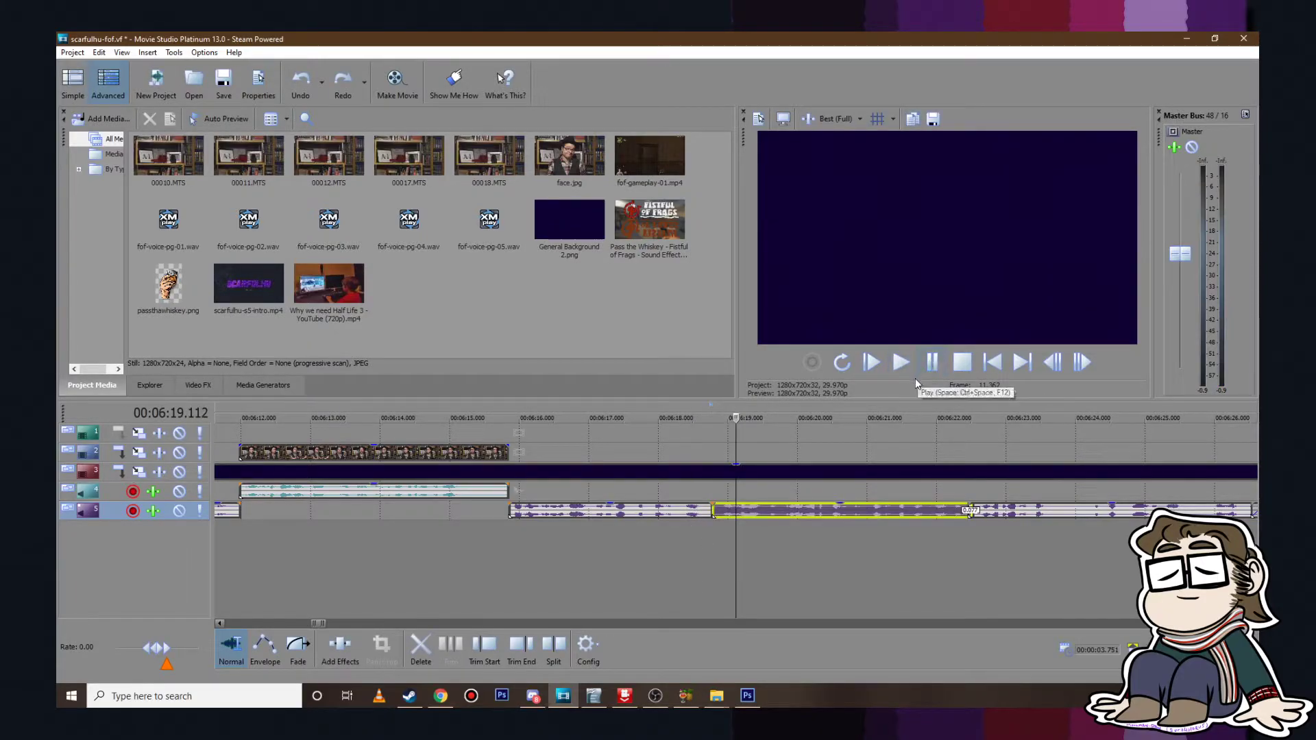
{"action": "left_click_drag", "start_coordinate": [704, 508], "coordinate": [699, 514]}
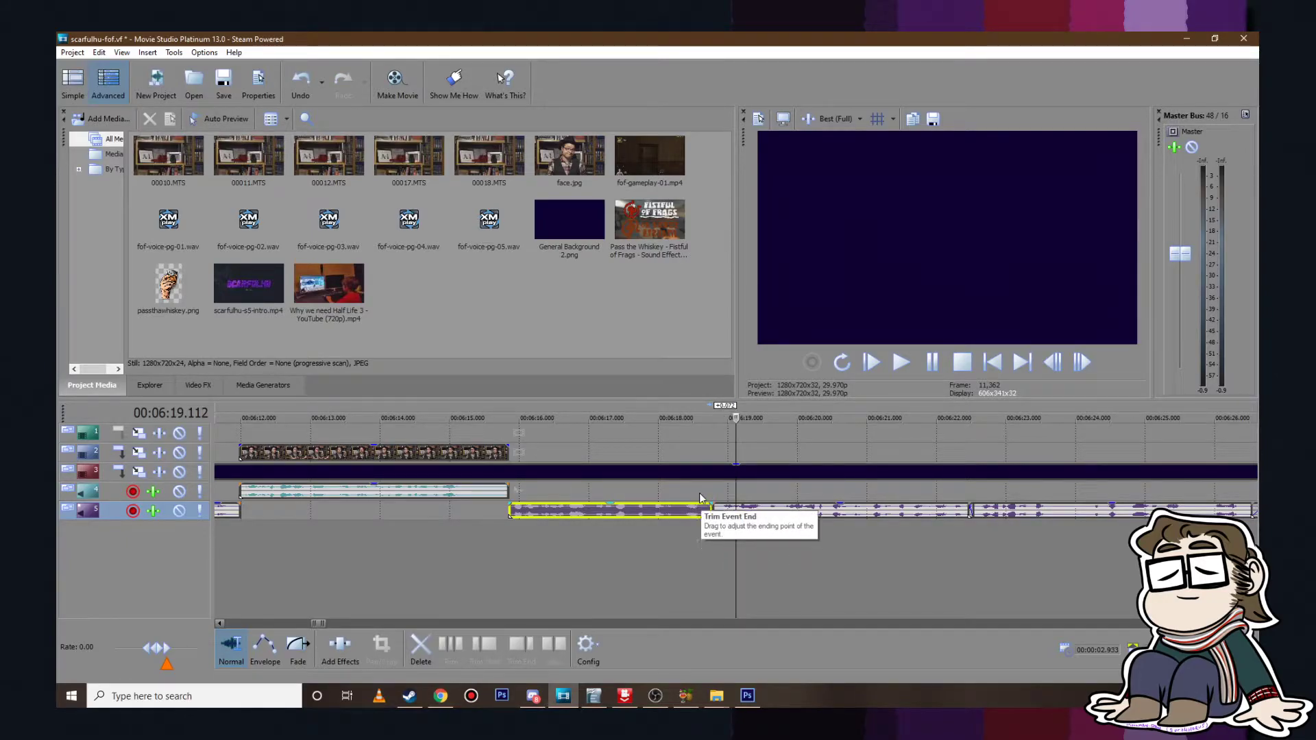
{"action": "key", "text": "Right"}
{"action": "left_click", "coordinate": [598, 510]}
{"action": "key", "text": "Delete"}
{"action": "left_click_drag", "start_coordinate": [613, 512], "coordinate": [424, 521]}
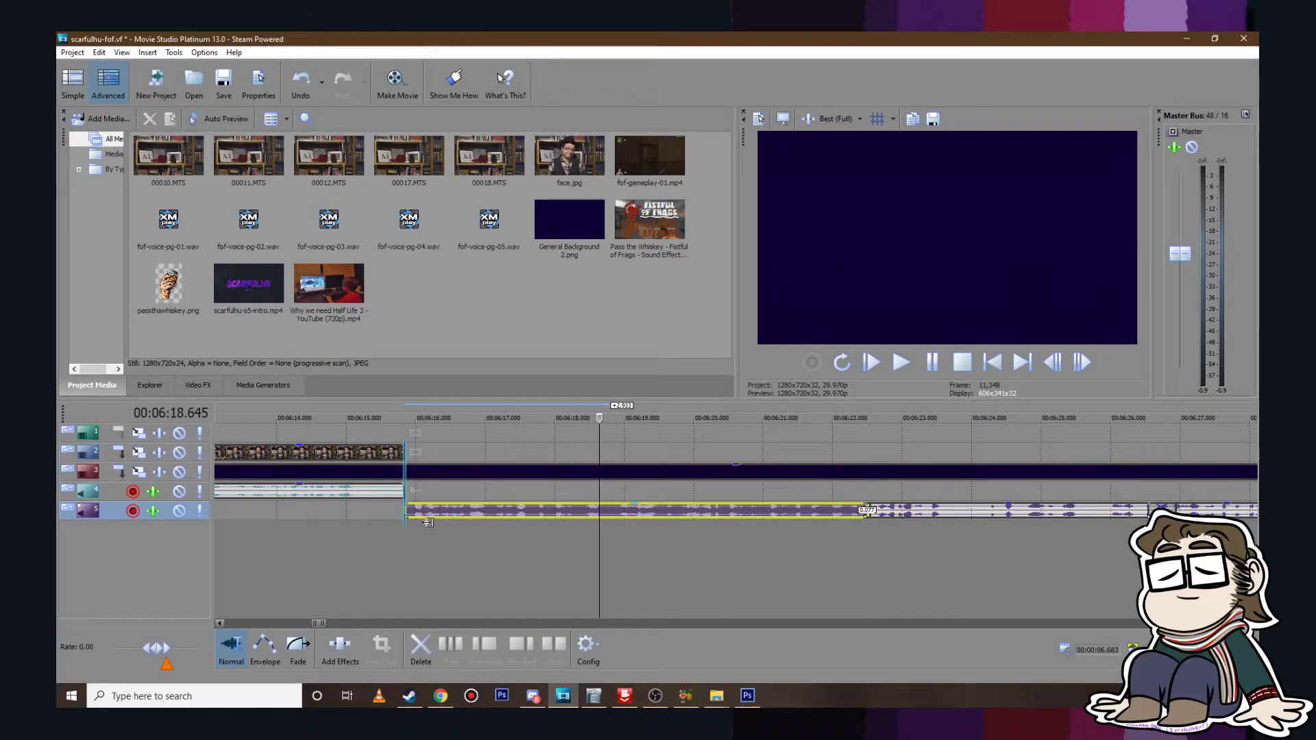
Step: Shorten the extended clip's start slightly and move it with the following narration clips 0.094 s earlier, against the insert's end
{"action": "scroll", "coordinate": [772, 510], "scroll_direction": "down", "scroll_amount": 4}
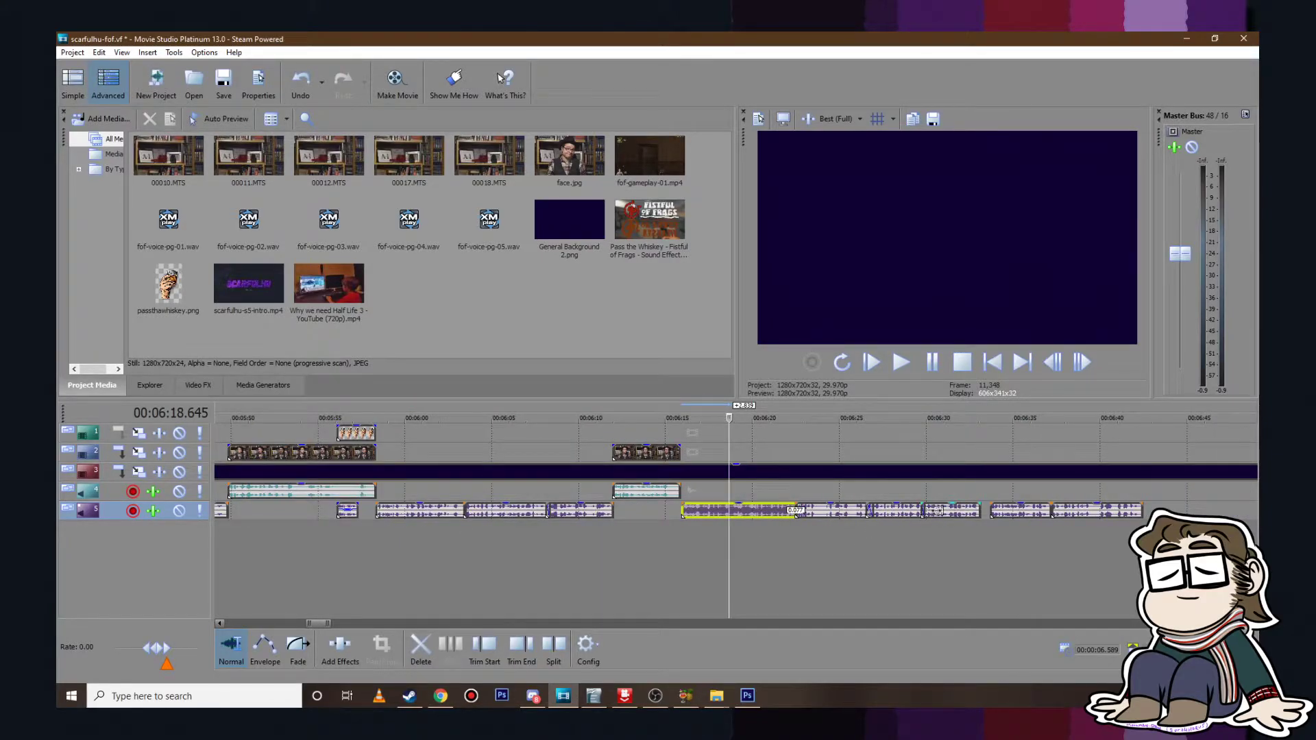
{"action": "left_click", "coordinate": [936, 511], "text": "shift"}
{"action": "scroll", "coordinate": [693, 536], "scroll_direction": "up", "scroll_amount": 4}
{"action": "left_click_drag", "start_coordinate": [663, 511], "coordinate": [655, 512]}
Step: Play the extended narration clip from 00:06:15.842 and return the playhead to 00:06:17.210
{"action": "left_click", "coordinate": [531, 533]}
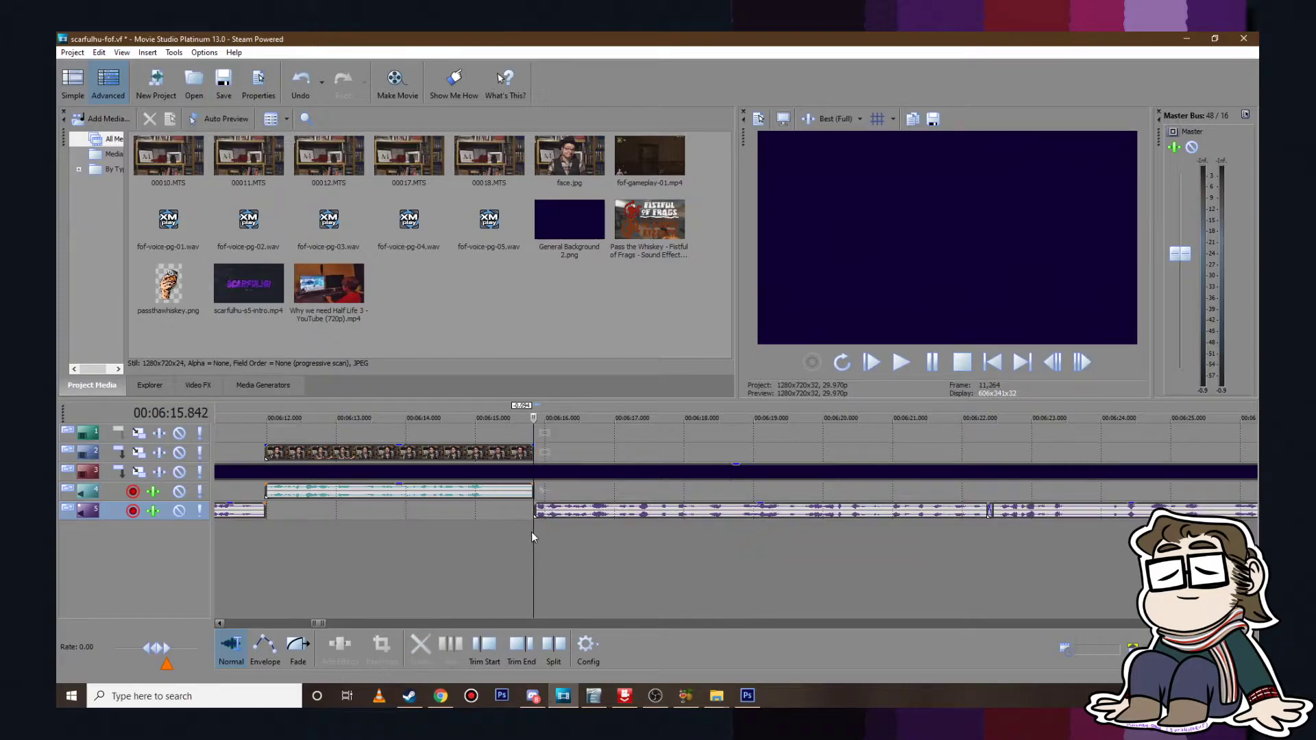
{"action": "left_click", "coordinate": [914, 361]}
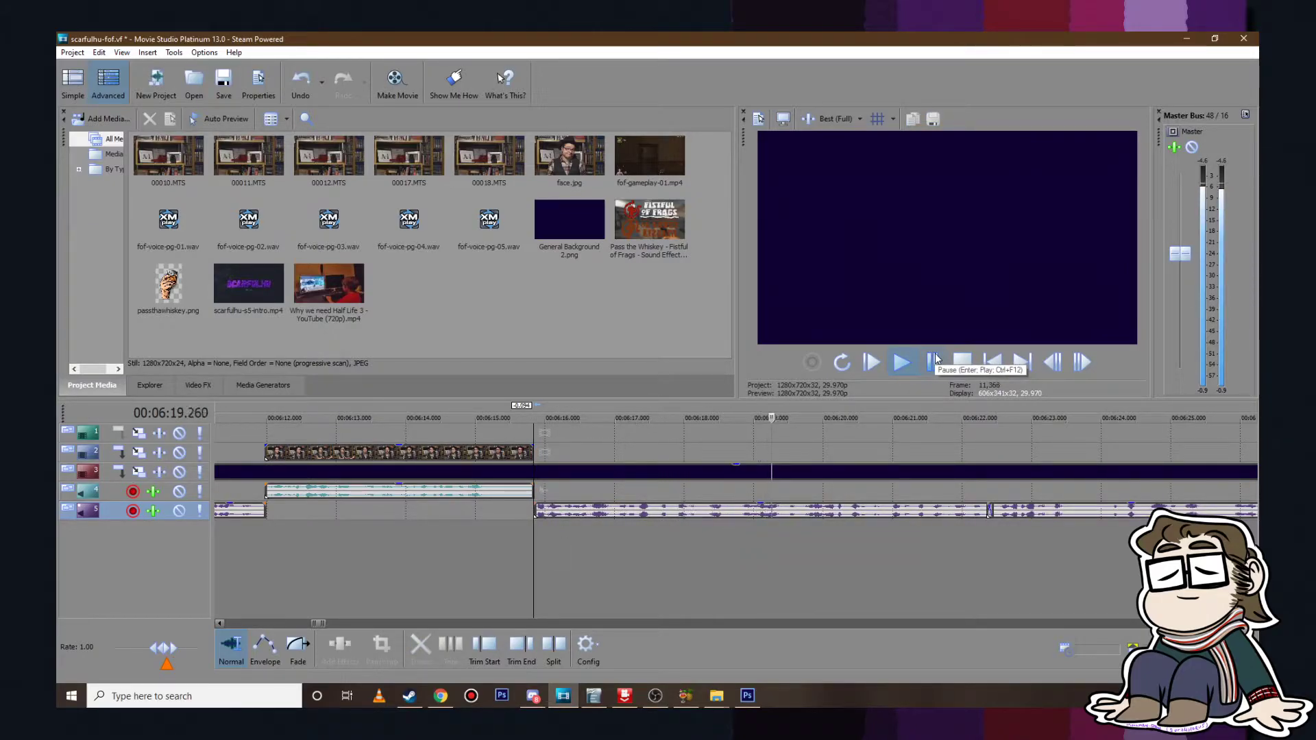
{"action": "scroll", "coordinate": [895, 442], "scroll_direction": "down", "scroll_amount": 4}
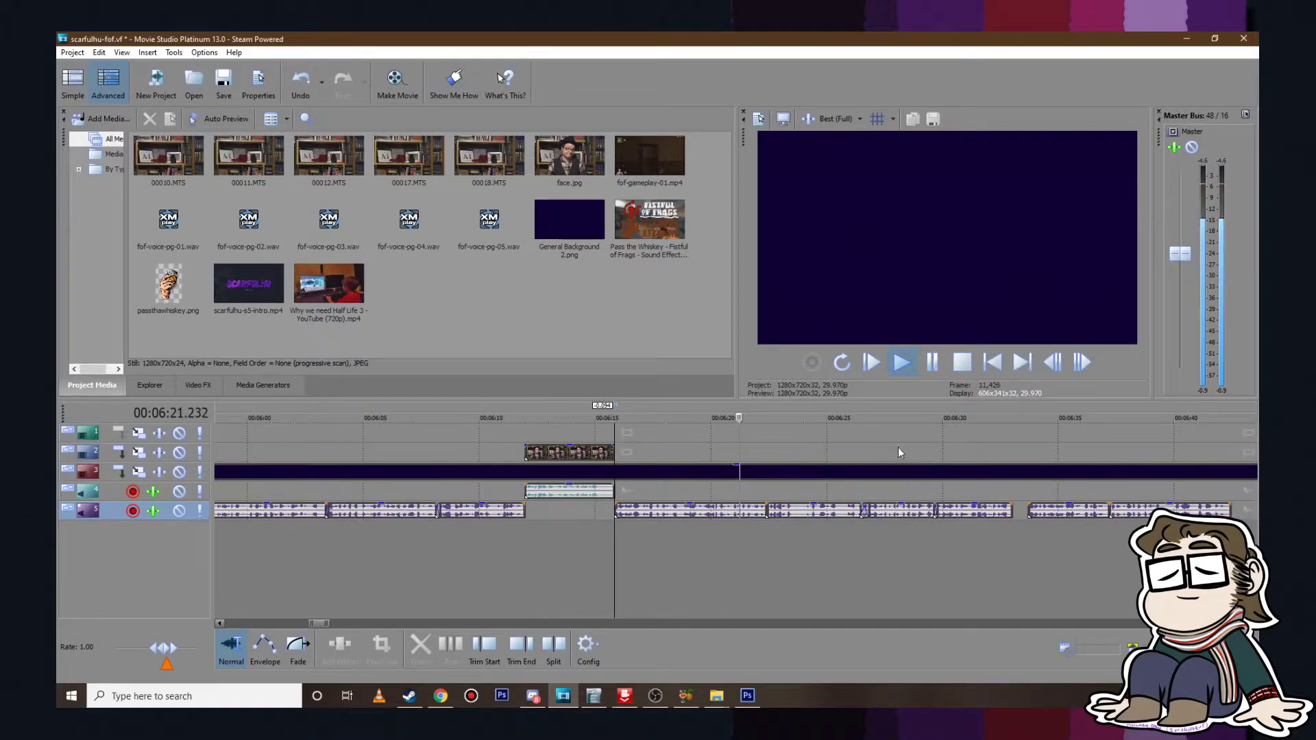
{"action": "key", "text": "Return"}
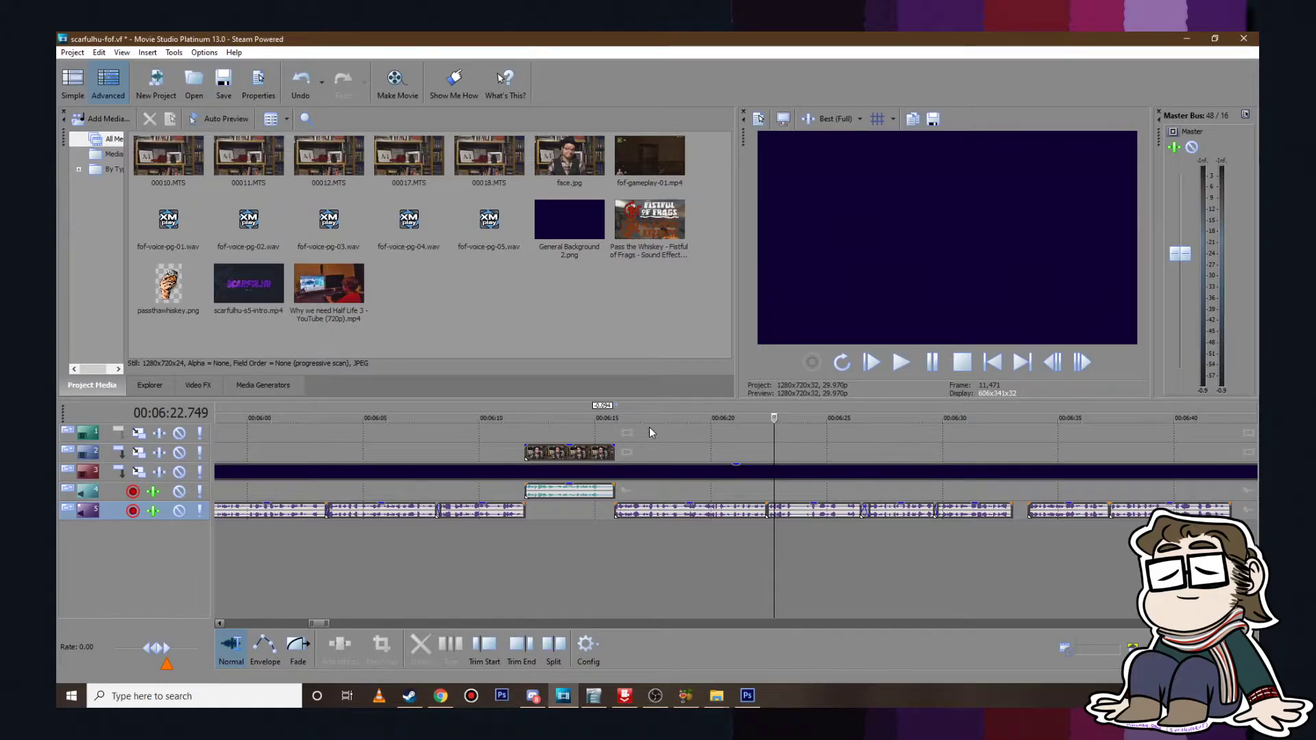
{"action": "left_click", "coordinate": [664, 439]}
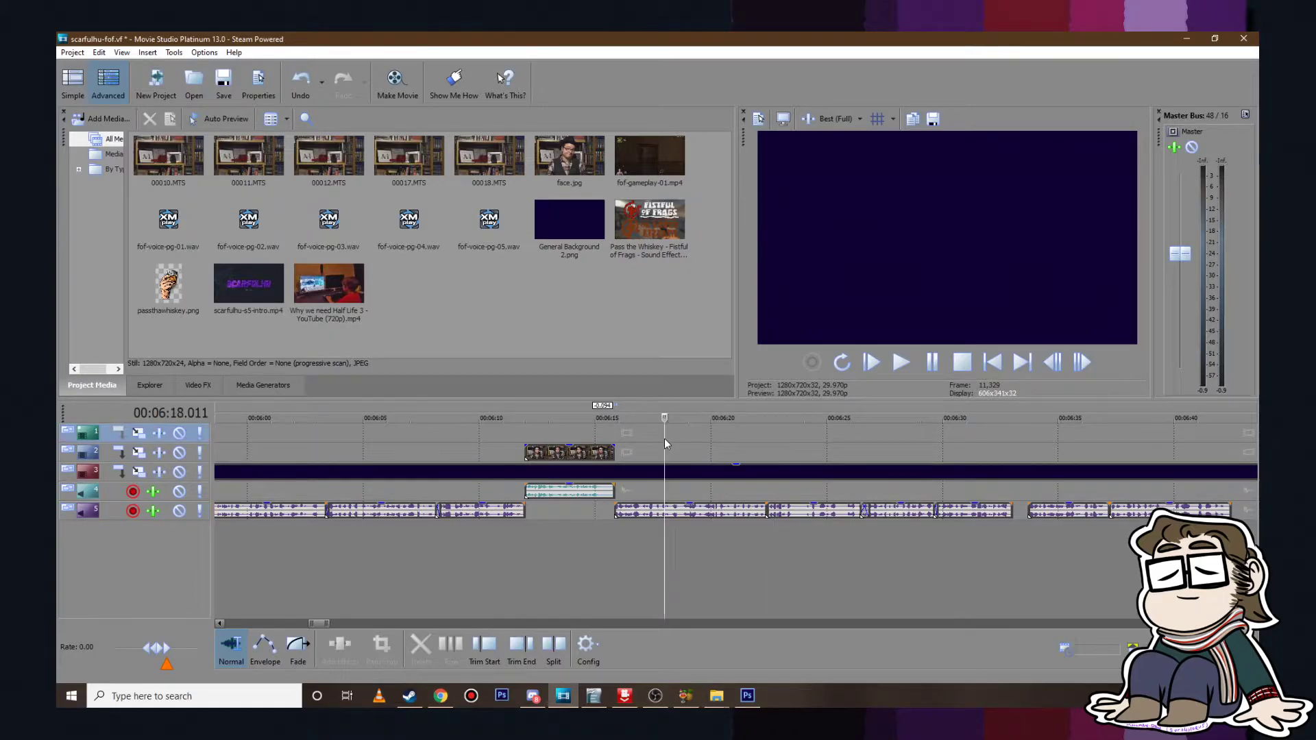
{"action": "left_click", "coordinate": [691, 453]}
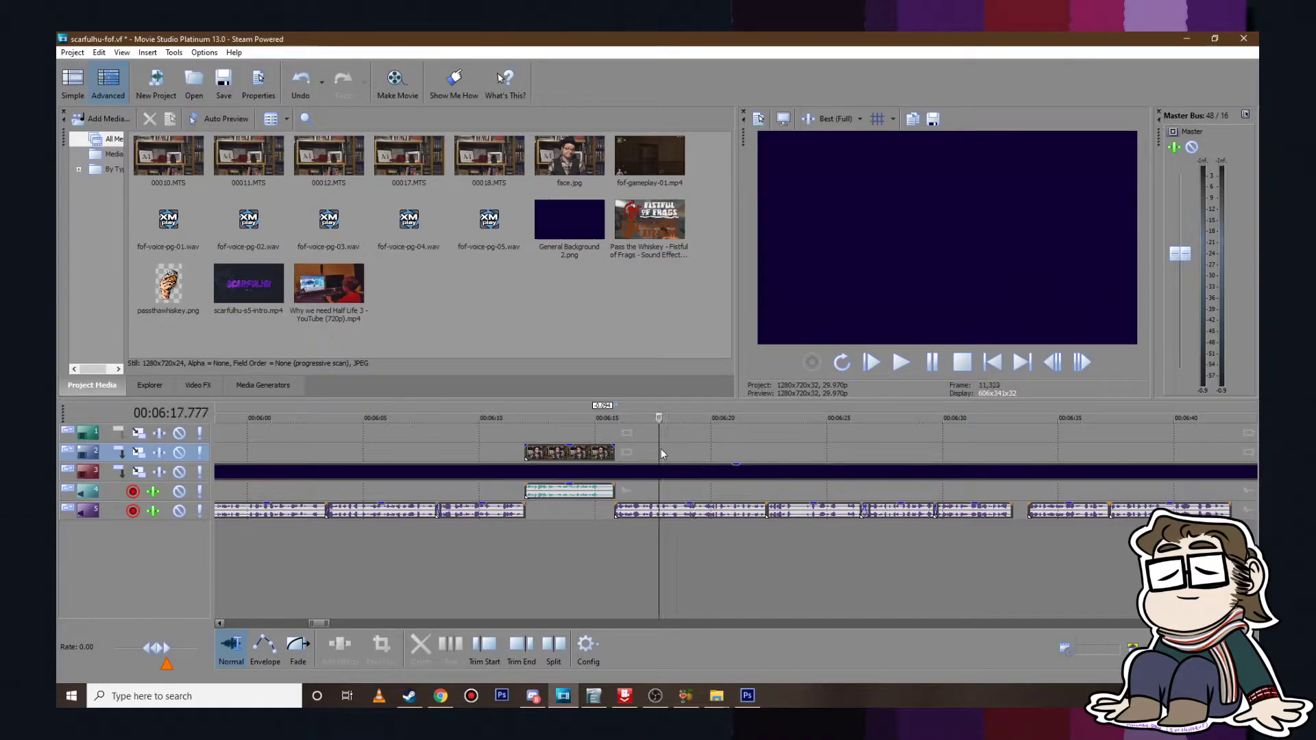
{"action": "left_click", "coordinate": [645, 445]}
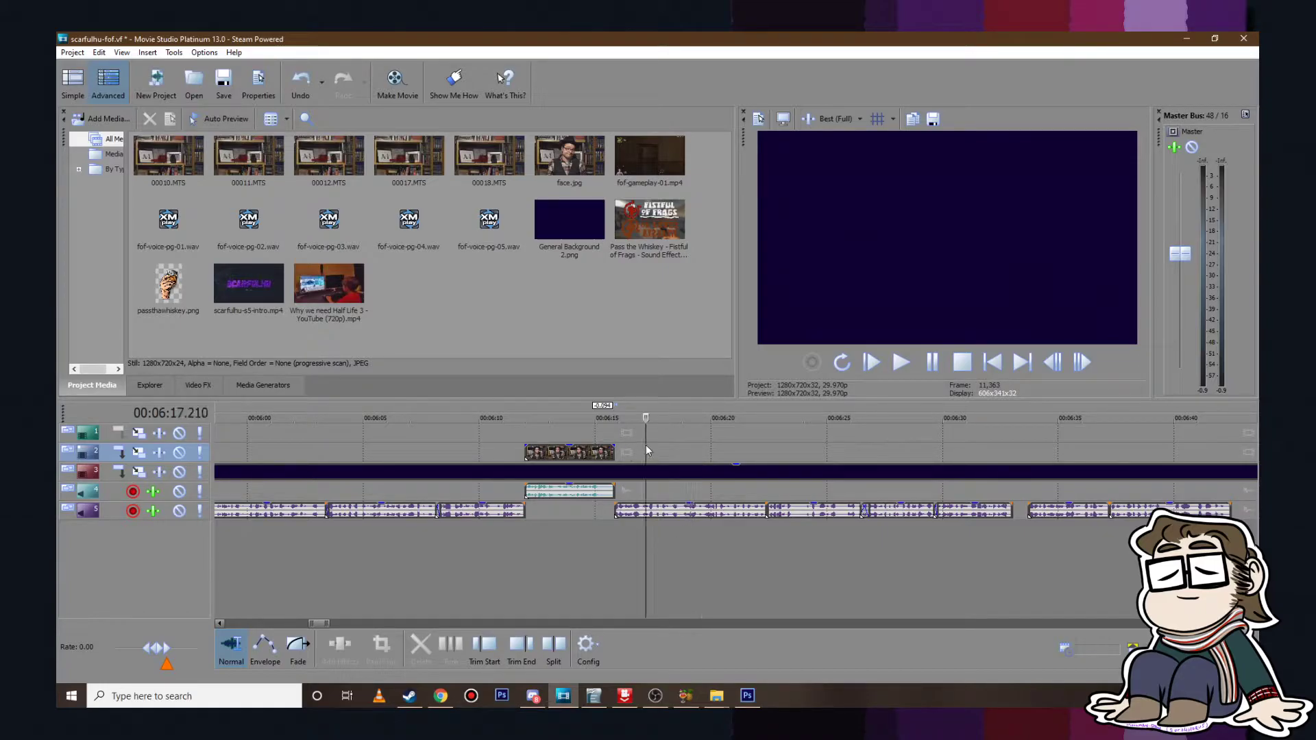
Step: Play the narration following the video insert from 00:06:17.210 and again from 00:06:16.076
{"action": "left_click", "coordinate": [901, 362]}
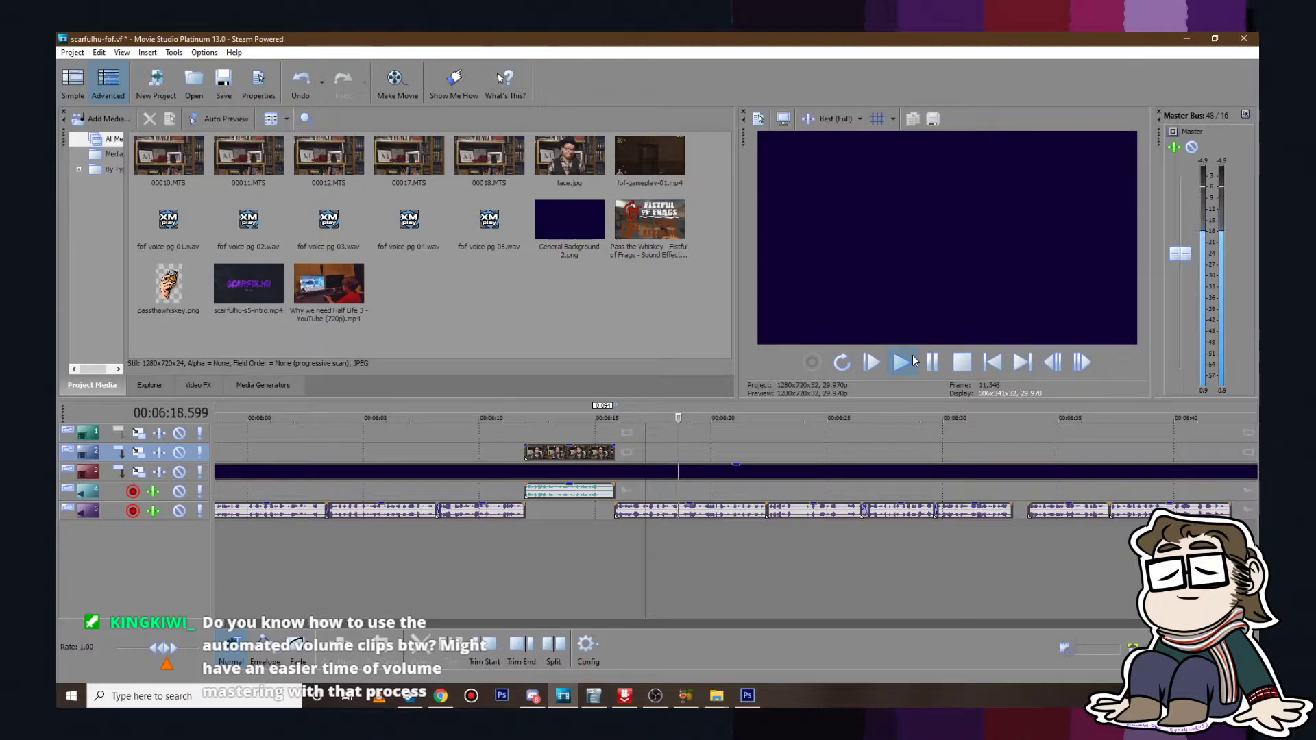
{"action": "left_click", "coordinate": [934, 363]}
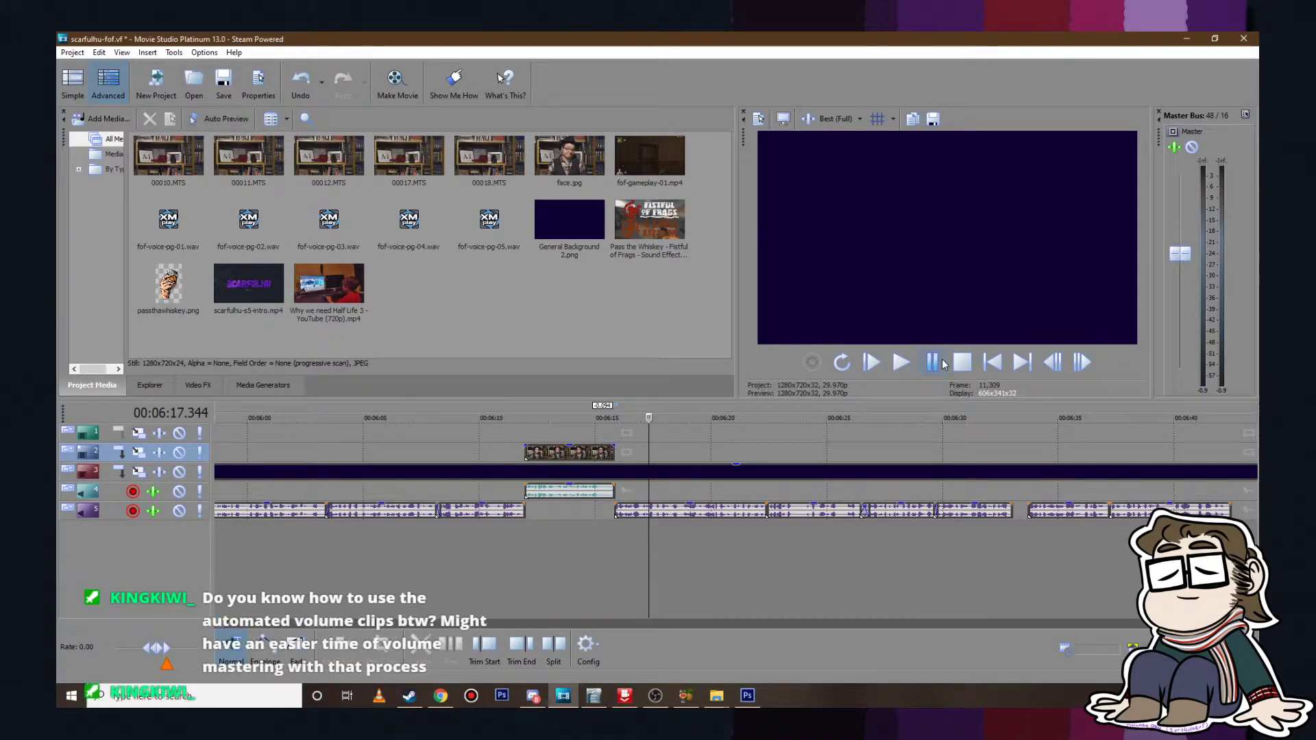
{"action": "scroll", "coordinate": [784, 553], "scroll_direction": "up", "scroll_amount": 8}
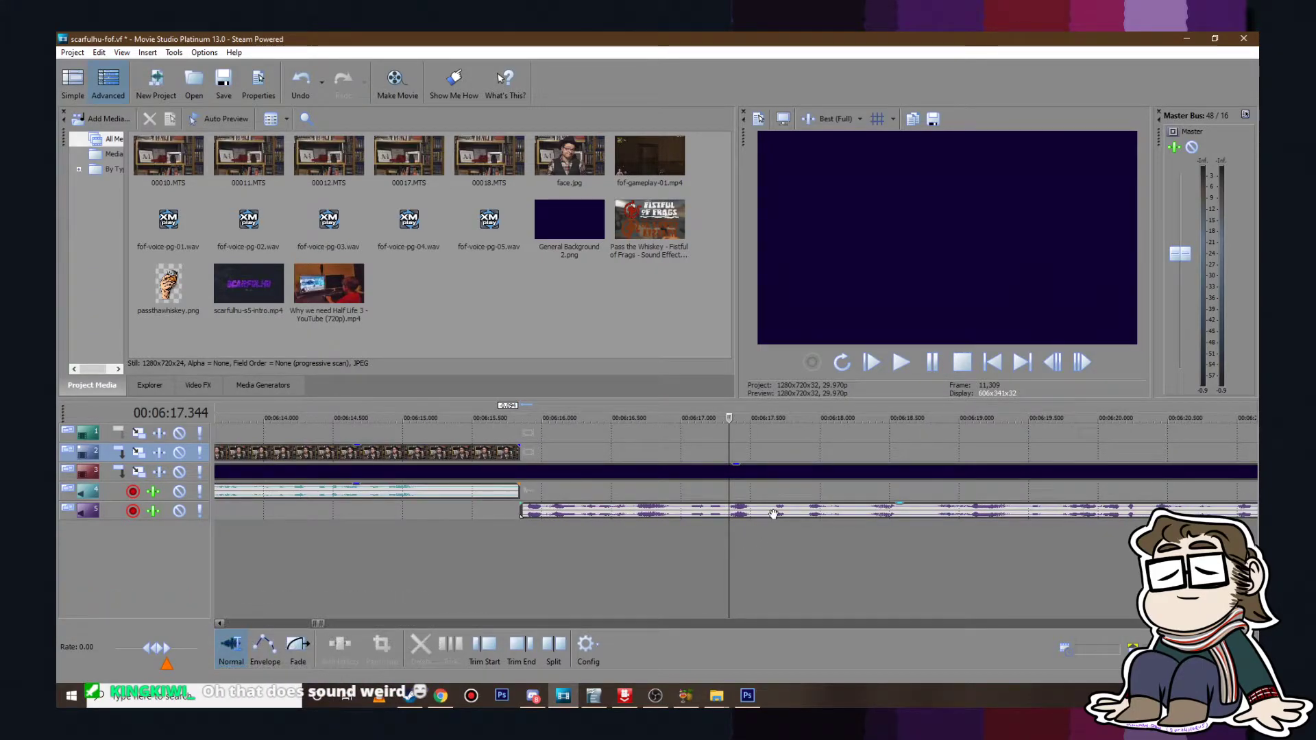
{"action": "scroll", "coordinate": [767, 528], "scroll_direction": "down", "scroll_amount": 2}
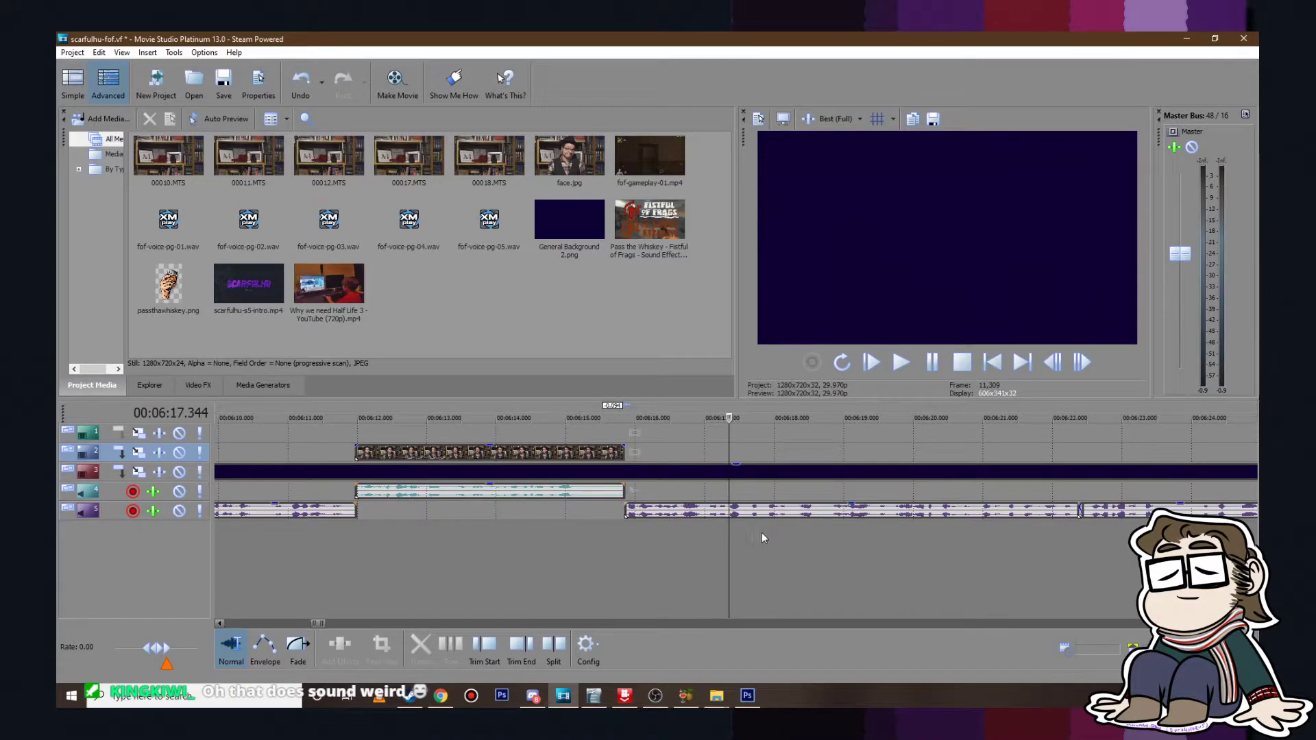
{"action": "left_click", "coordinate": [738, 492]}
{"action": "left_click", "coordinate": [708, 492]}
{"action": "left_click", "coordinate": [622, 493]}
{"action": "left_click", "coordinate": [641, 494]}
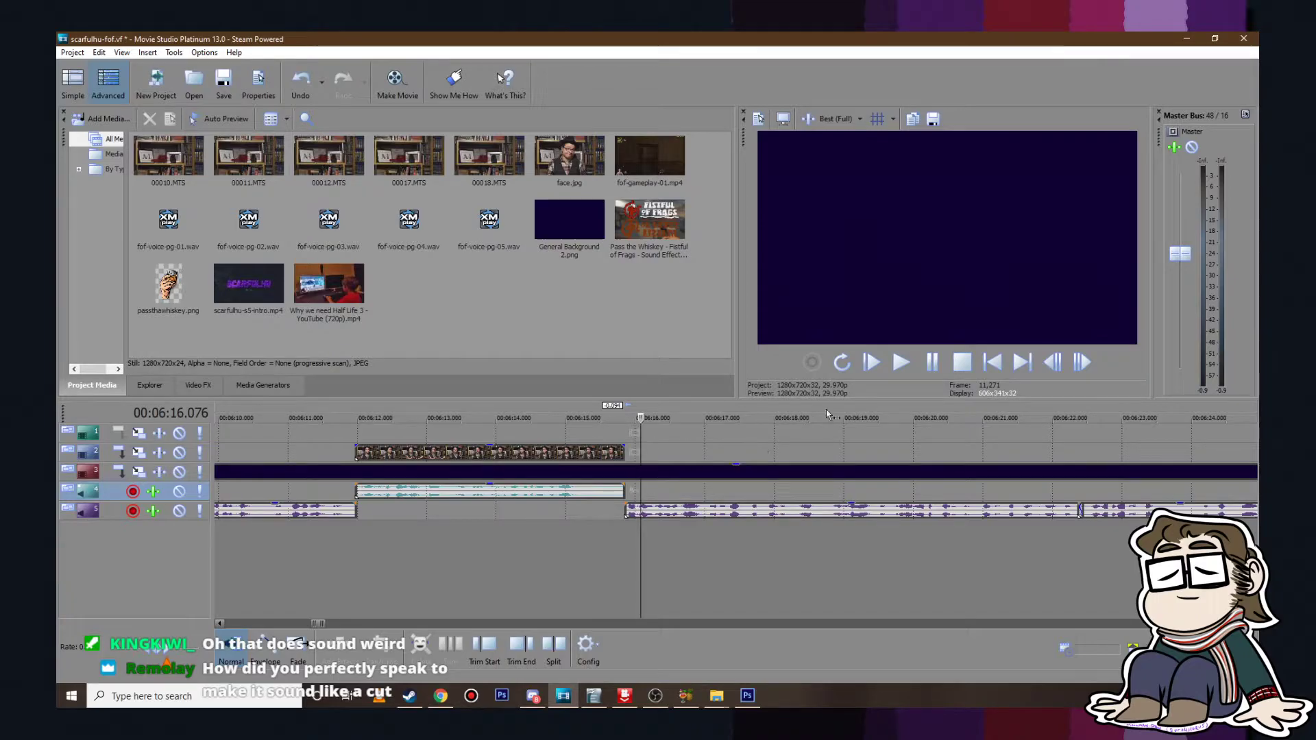
{"action": "left_click", "coordinate": [889, 364]}
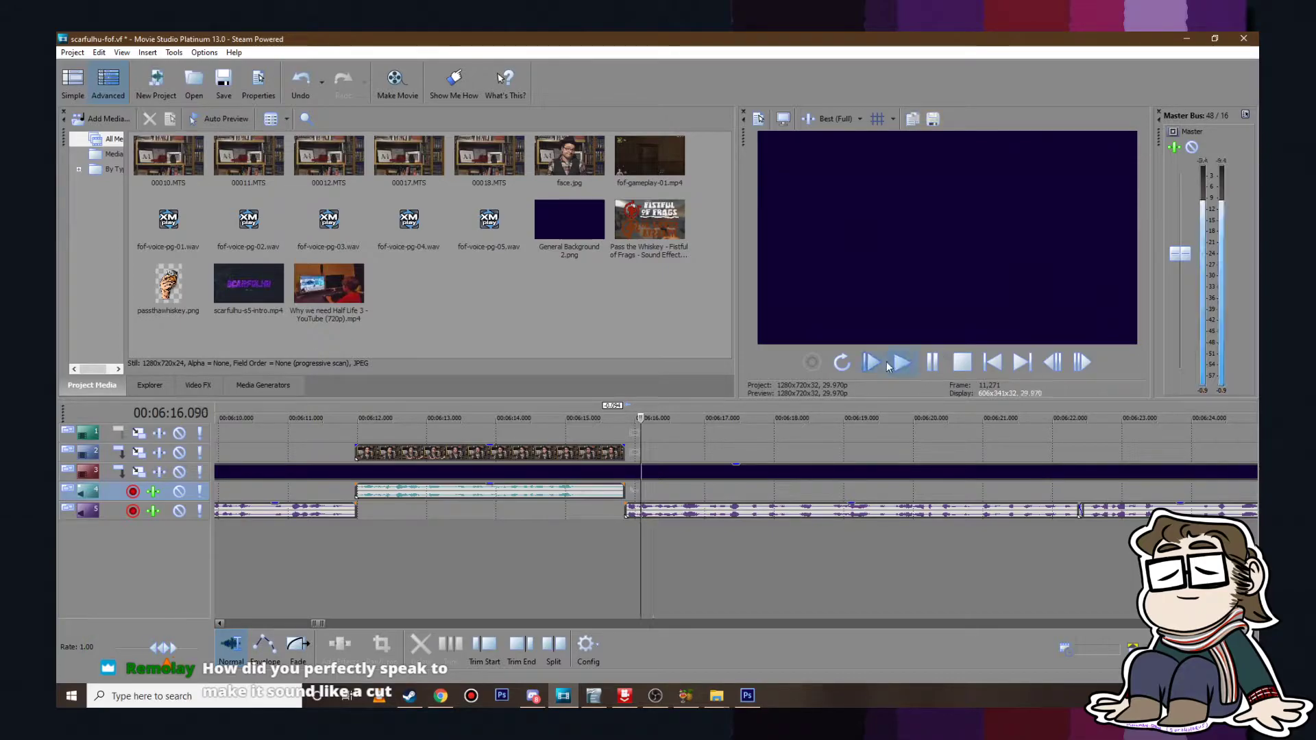
{"action": "left_click", "coordinate": [933, 363]}
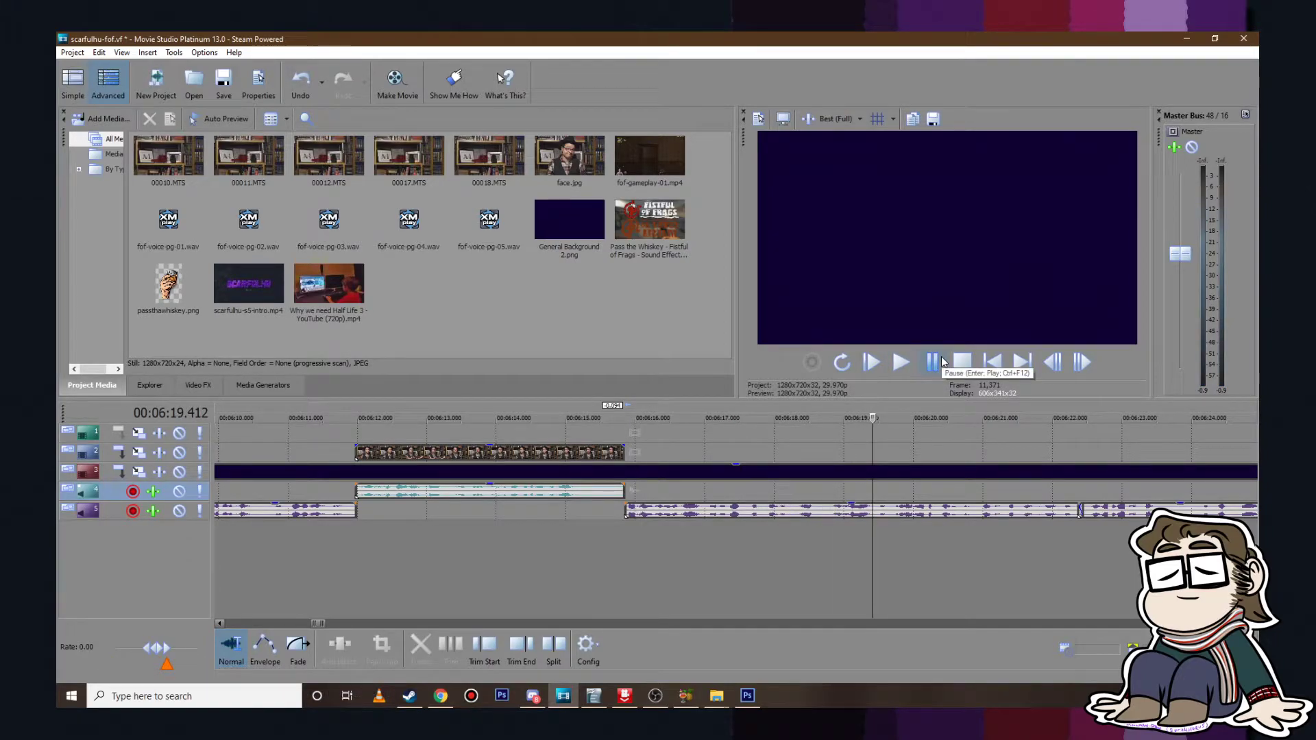
Step: Play the narration leading up to the gap before the last two narration clips
{"action": "scroll", "coordinate": [938, 471], "scroll_direction": "down", "scroll_amount": 3}
{"action": "left_click", "coordinate": [952, 445]}
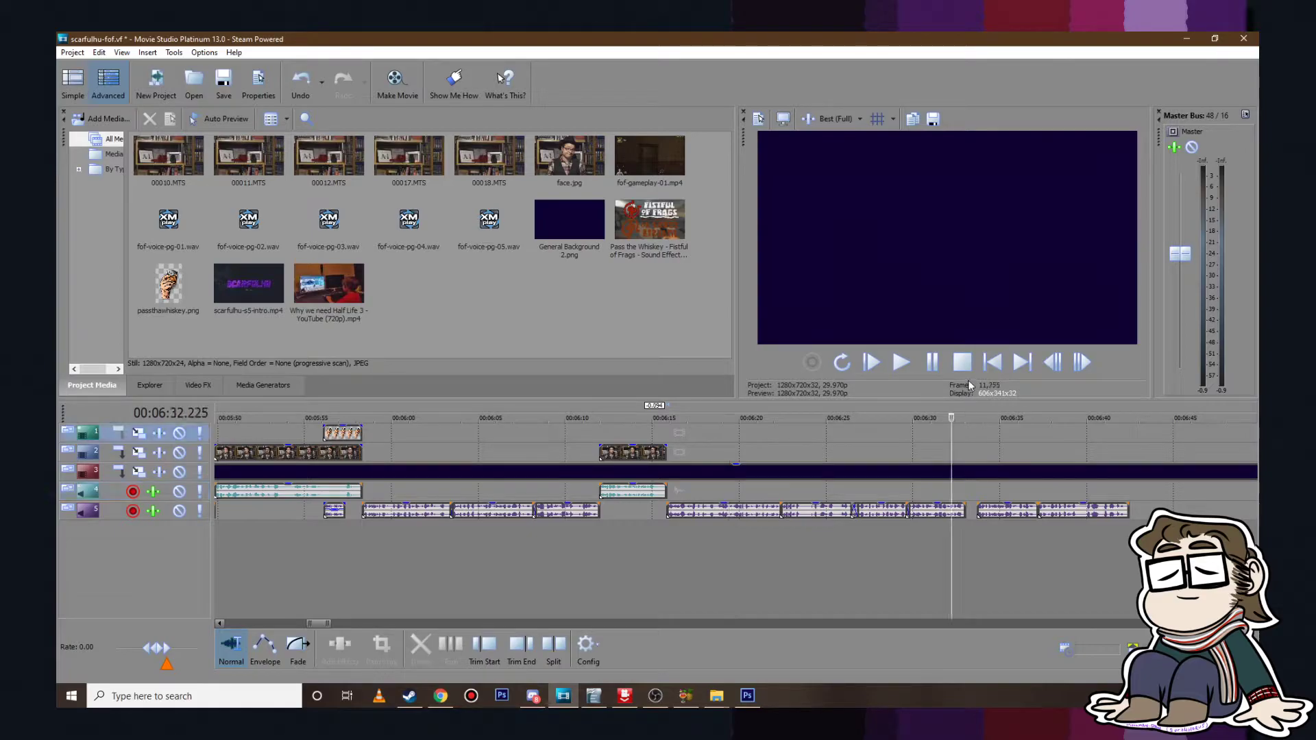
{"action": "left_click", "coordinate": [932, 361]}
{"action": "left_click", "coordinate": [934, 362]}
{"action": "scroll", "coordinate": [840, 531], "scroll_direction": "up", "scroll_amount": 3}
{"action": "left_click", "coordinate": [476, 451]}
{"action": "left_click", "coordinate": [901, 361]}
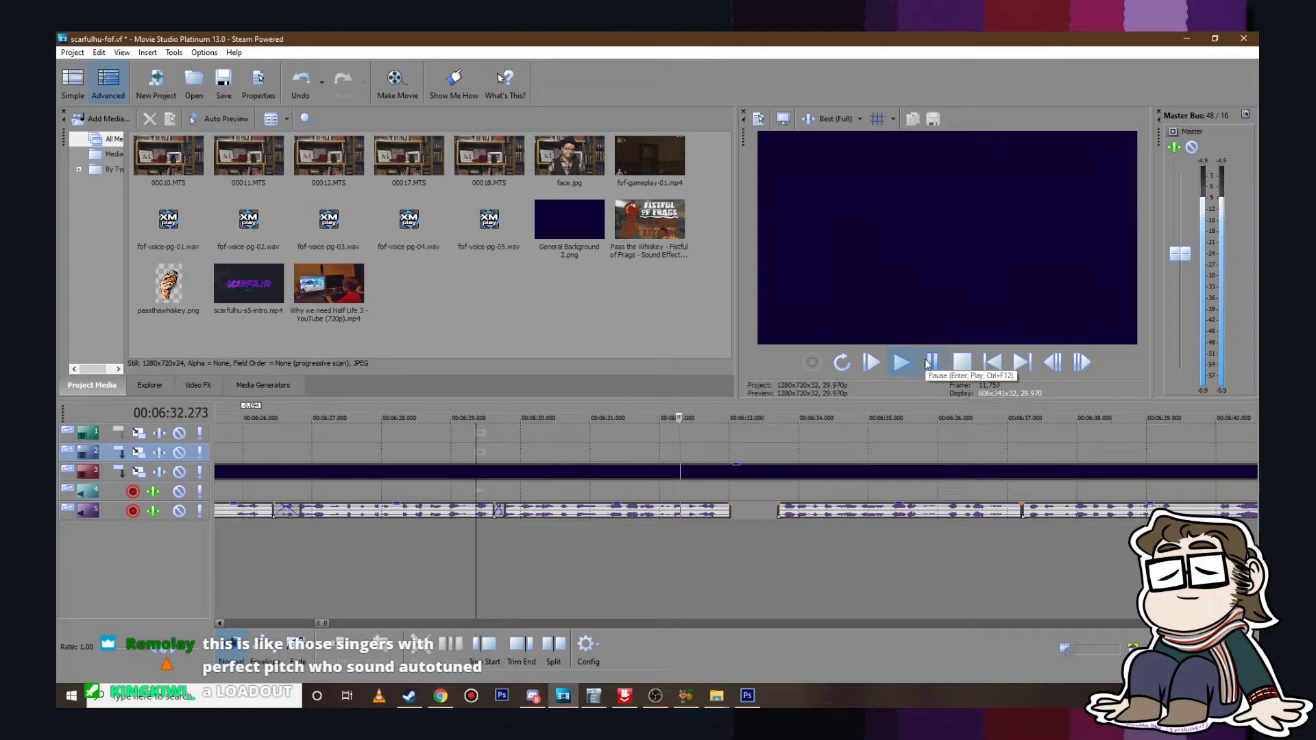
{"action": "left_click", "coordinate": [928, 363]}
Step: Move the last two narration clips 0.829 s earlier to close the gap before them
{"action": "left_click", "coordinate": [845, 510]}
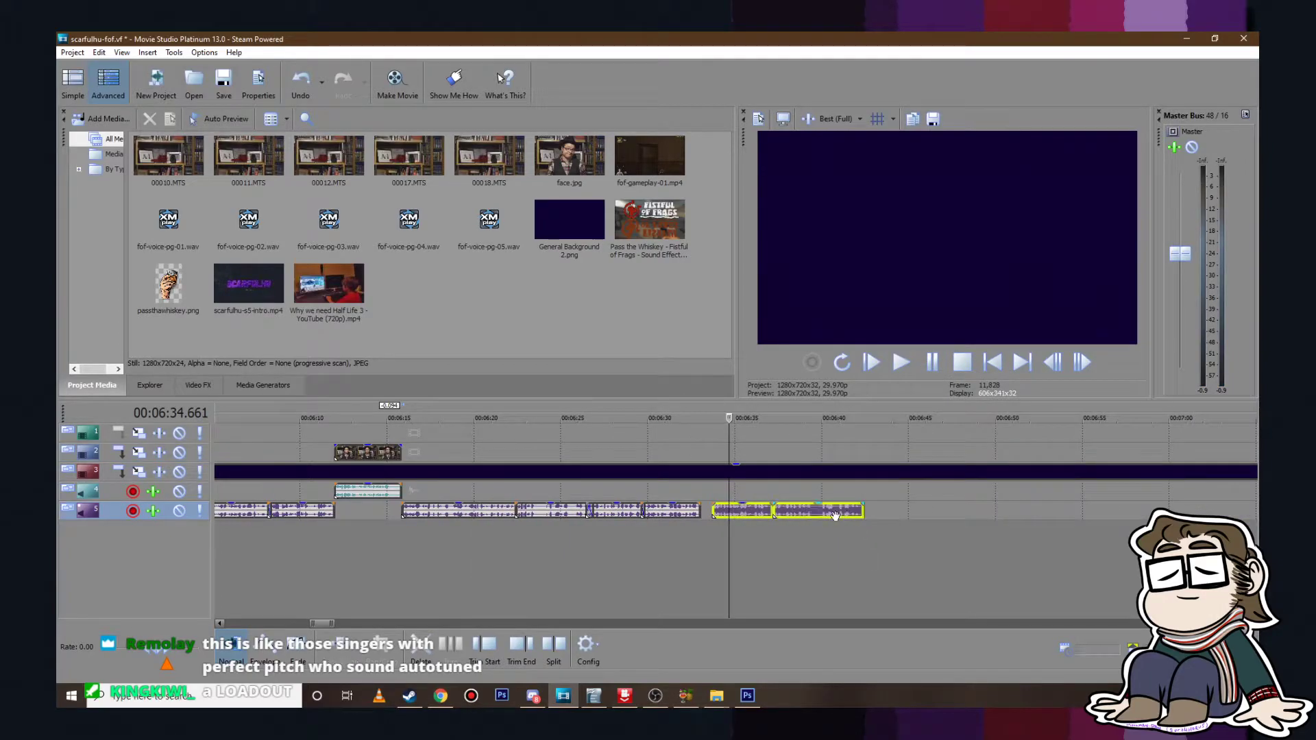
{"action": "left_click_drag", "start_coordinate": [633, 511], "coordinate": [574, 499]}
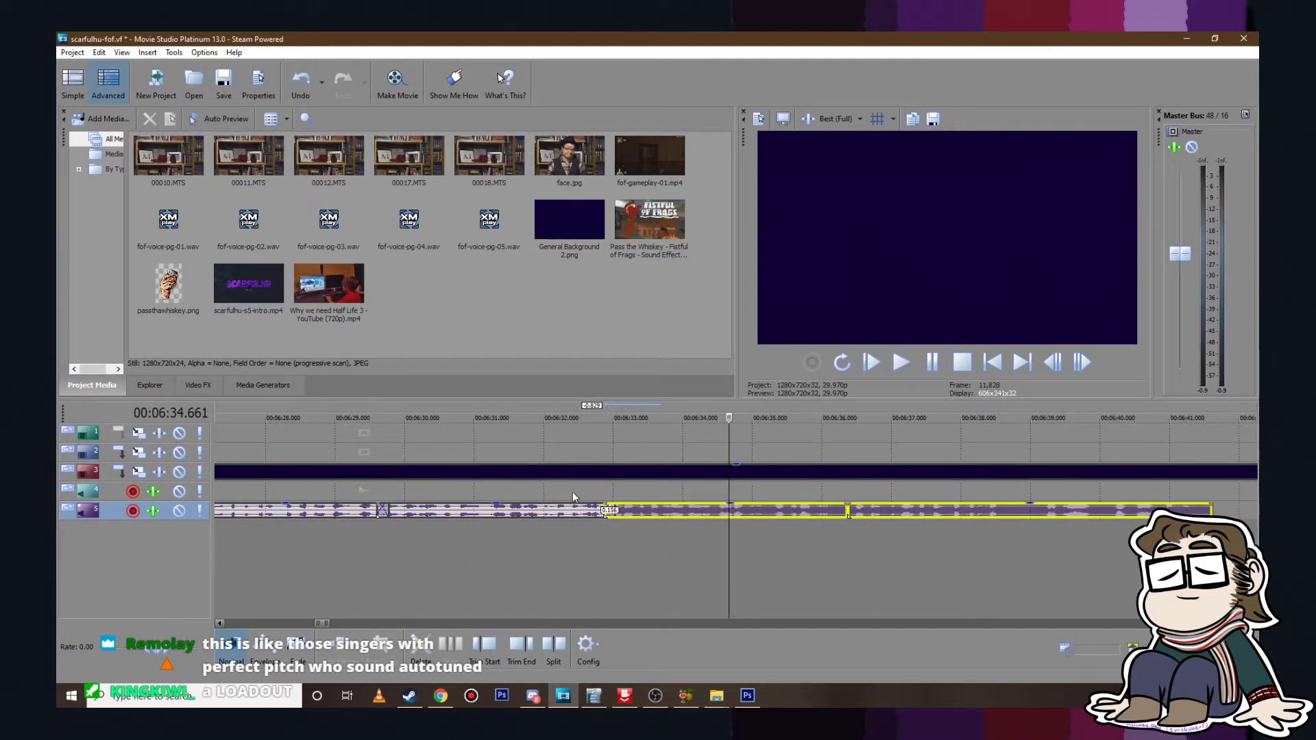
{"action": "left_click", "coordinate": [577, 492]}
Step: Play the narration from 00:06:26.586 through the closed gap, pausing at 00:06:30.957 and 00:06:33.827
{"action": "left_click", "coordinate": [316, 450]}
{"action": "scroll", "coordinate": [541, 475], "scroll_direction": "down", "scroll_amount": 3}
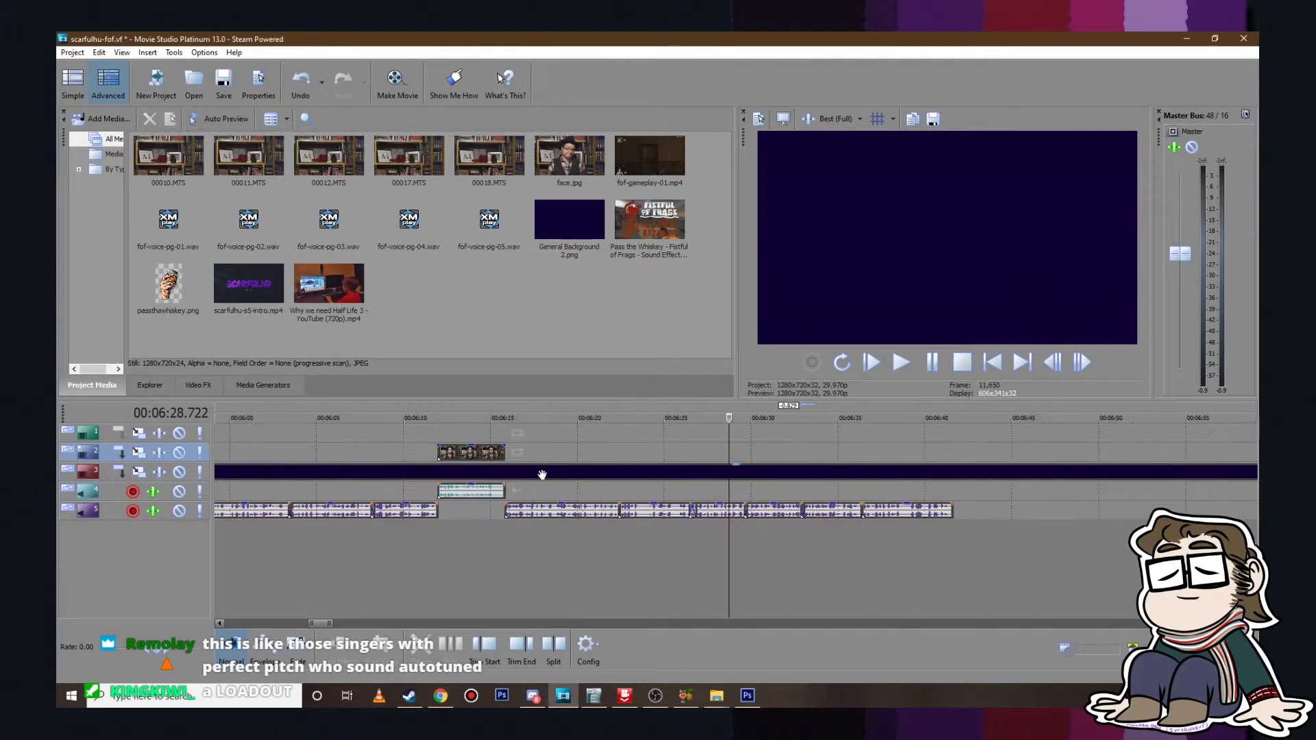
{"action": "left_click", "coordinate": [690, 454]}
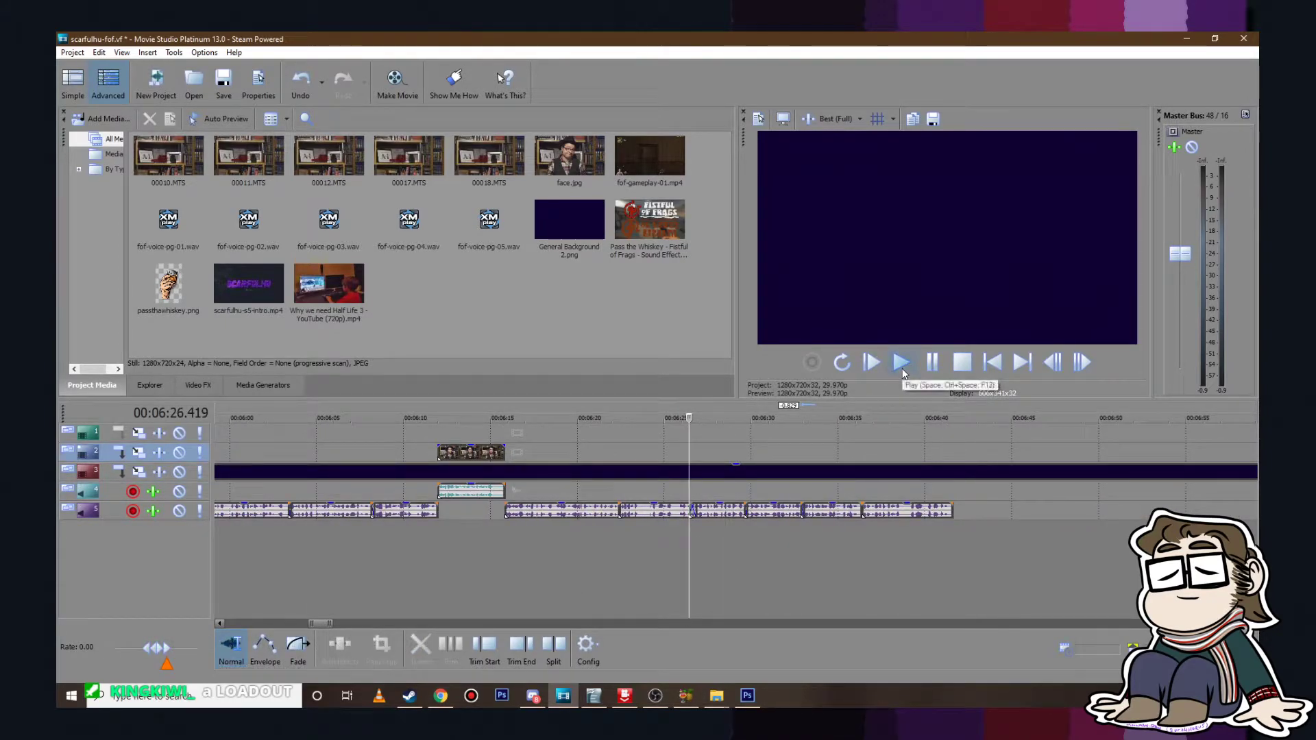
{"action": "scroll", "coordinate": [852, 479], "scroll_direction": "up", "scroll_amount": 5}
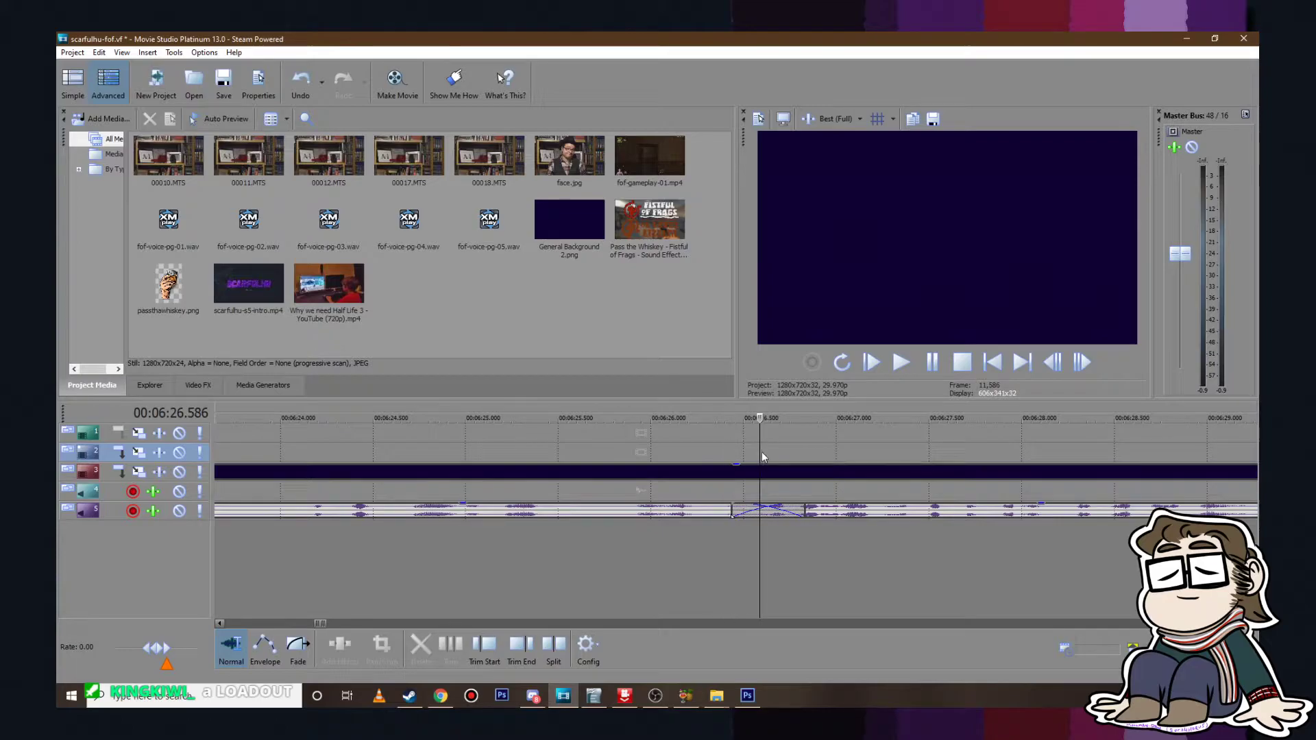
{"action": "left_click", "coordinate": [900, 364]}
{"action": "scroll", "coordinate": [903, 507], "scroll_direction": "down", "scroll_amount": 7}
{"action": "scroll", "coordinate": [903, 505], "scroll_direction": "up", "scroll_amount": 5}
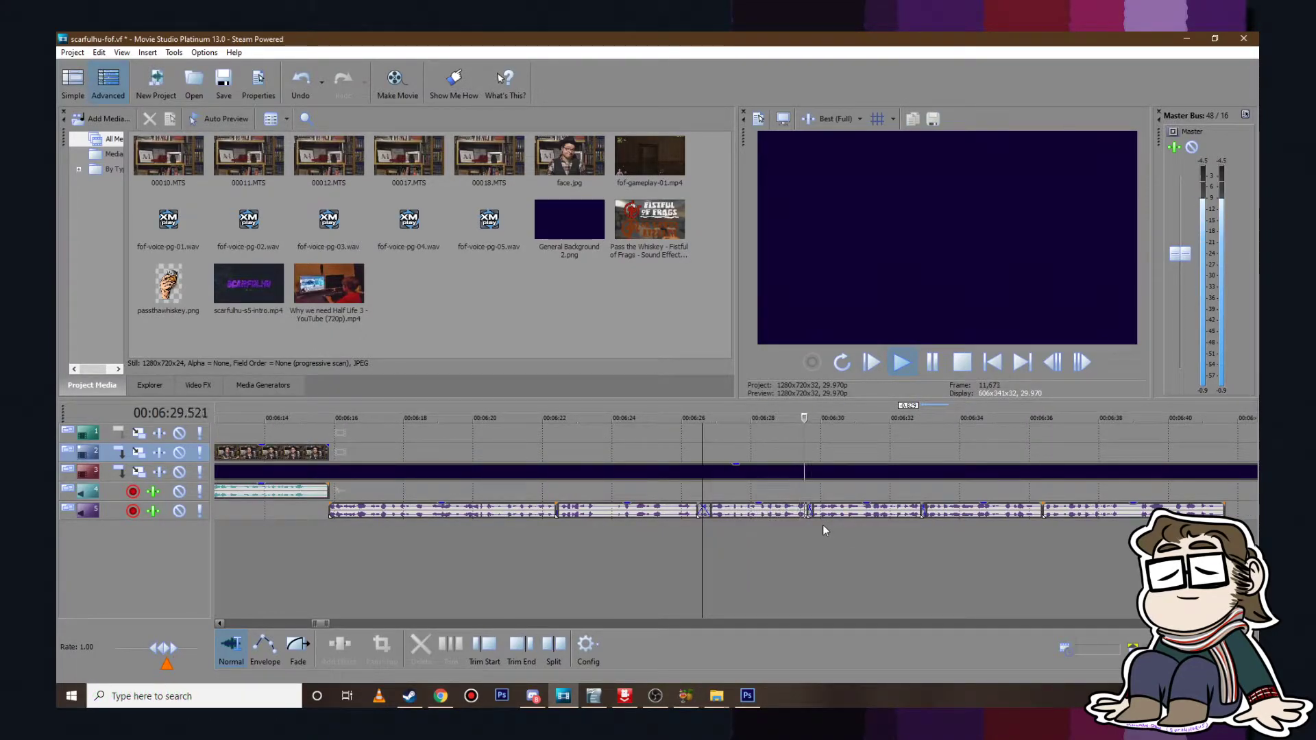
{"action": "left_click", "coordinate": [927, 362]}
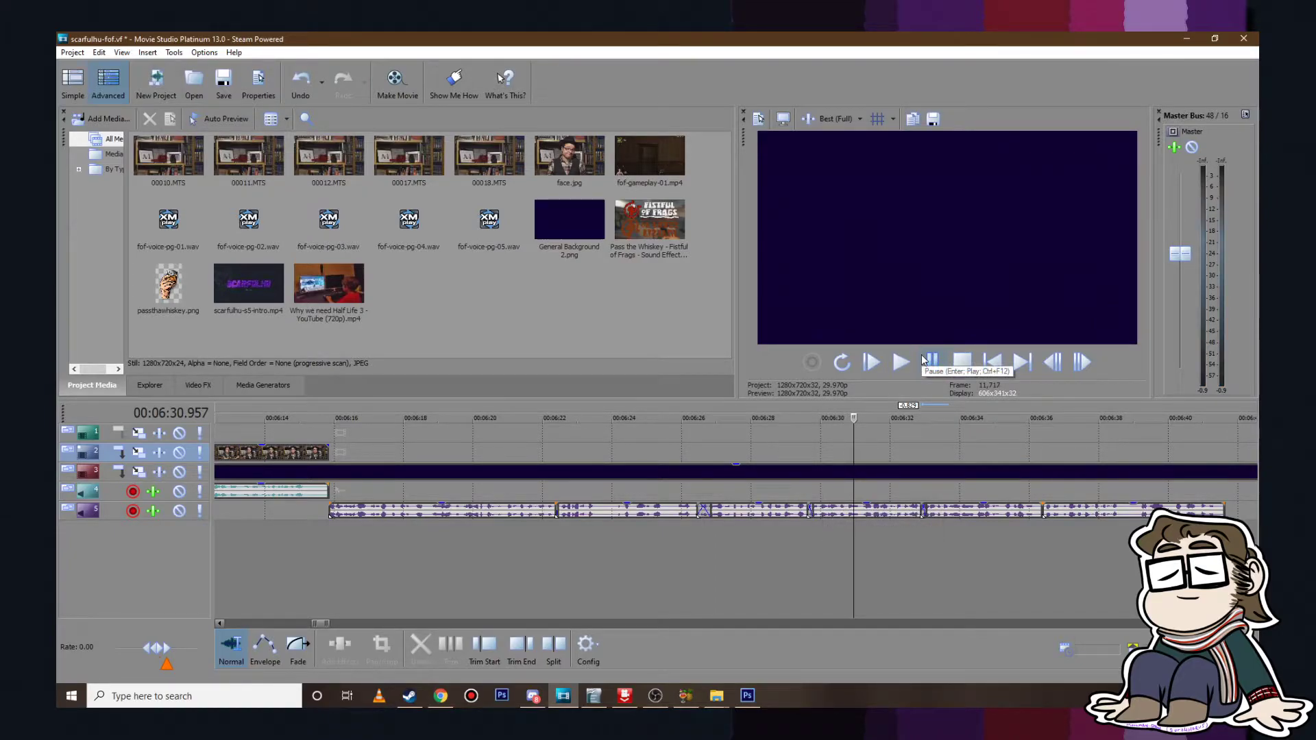
{"action": "left_click", "coordinate": [892, 358]}
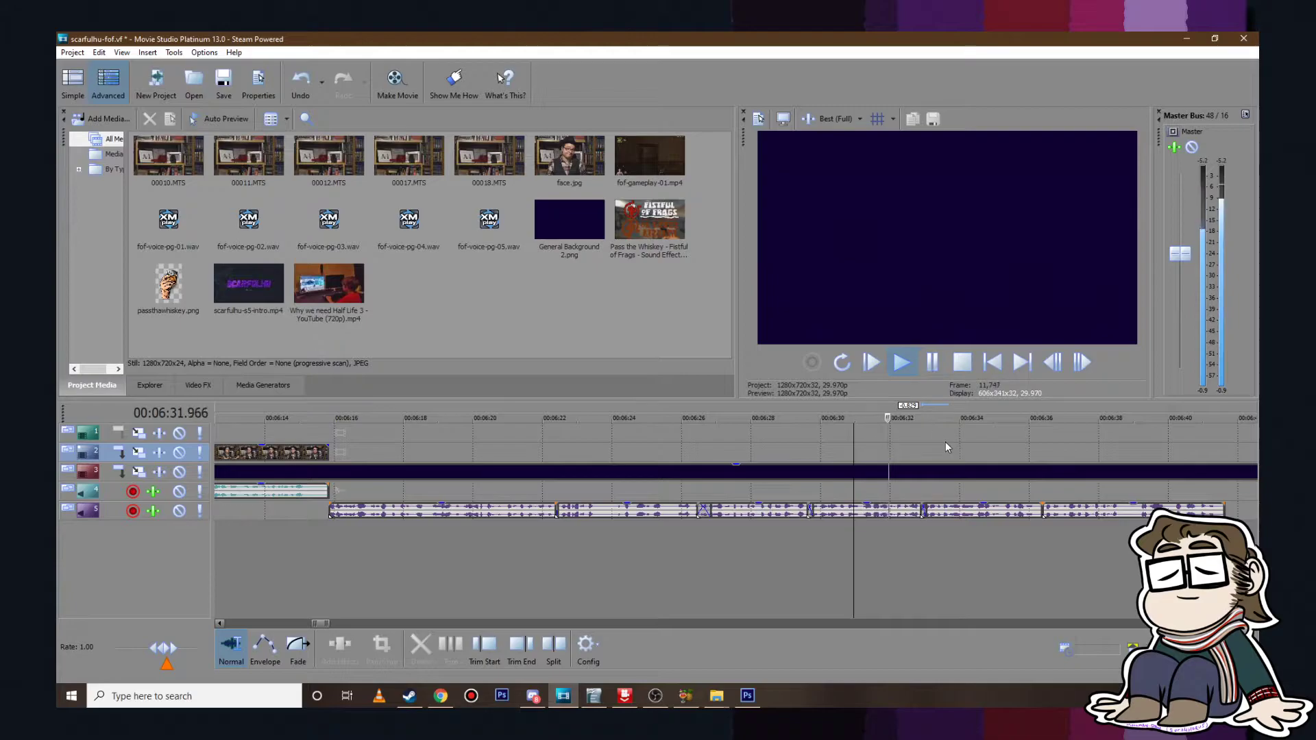
{"action": "left_click", "coordinate": [931, 363]}
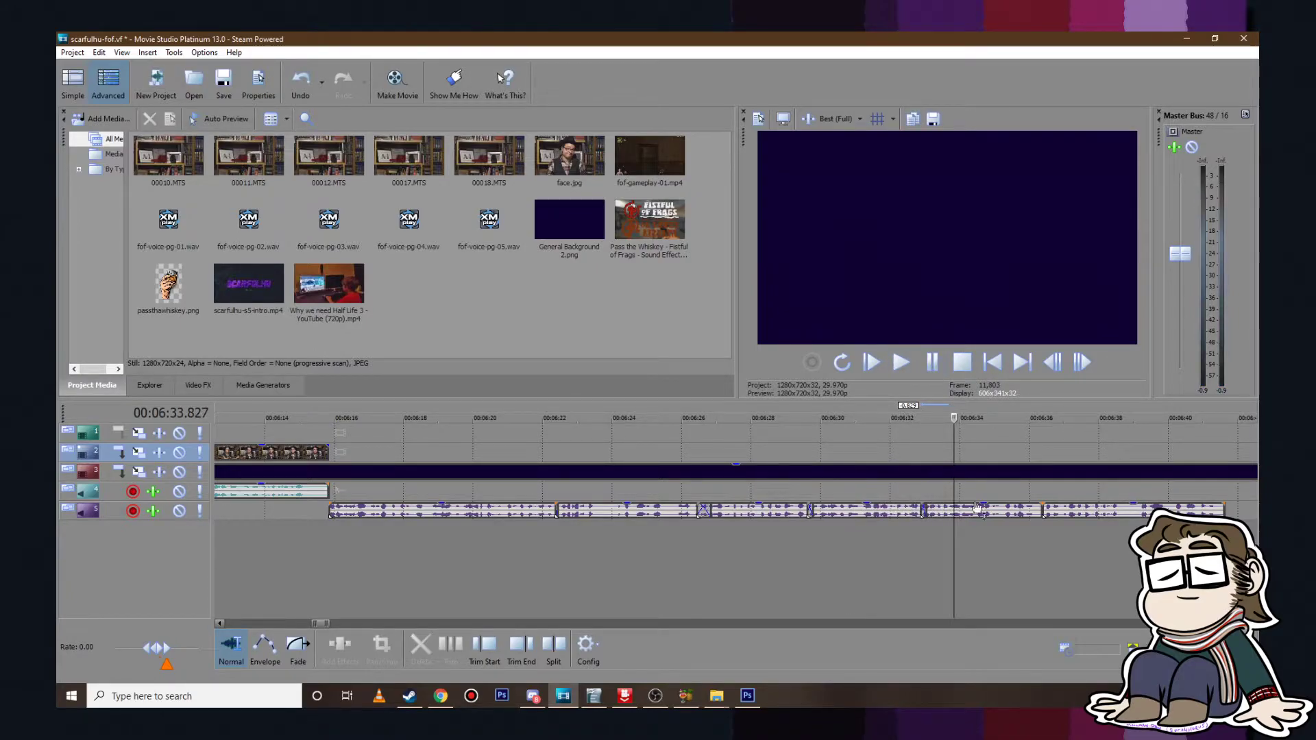
Step: Move the last two narration clips 0.077 s later and play across their join from 00:06:32.592
{"action": "left_click_drag", "start_coordinate": [987, 516], "coordinate": [987, 517]}
{"action": "left_click", "coordinate": [1116, 512], "text": "ctrl"}
{"action": "scroll", "coordinate": [794, 507], "scroll_direction": "up", "scroll_amount": 4}
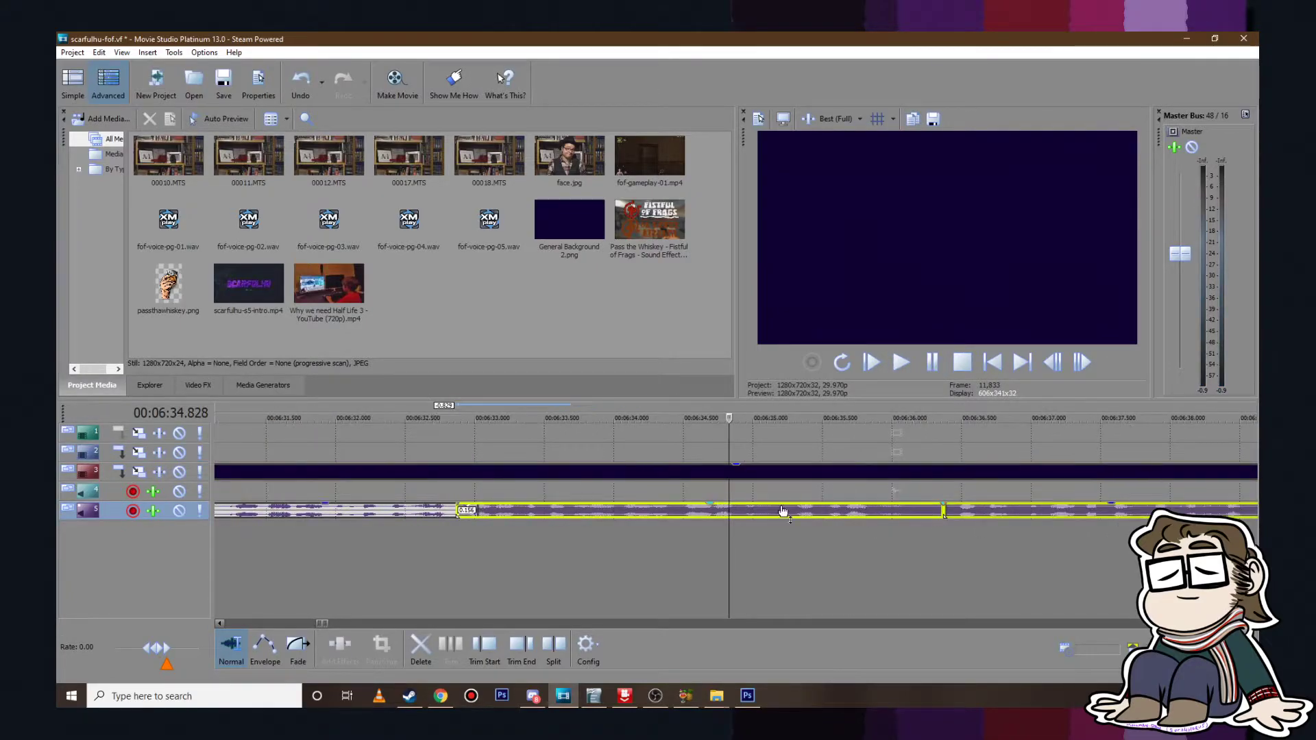
{"action": "left_click_drag", "start_coordinate": [553, 511], "coordinate": [562, 515]}
{"action": "left_click", "coordinate": [417, 554]}
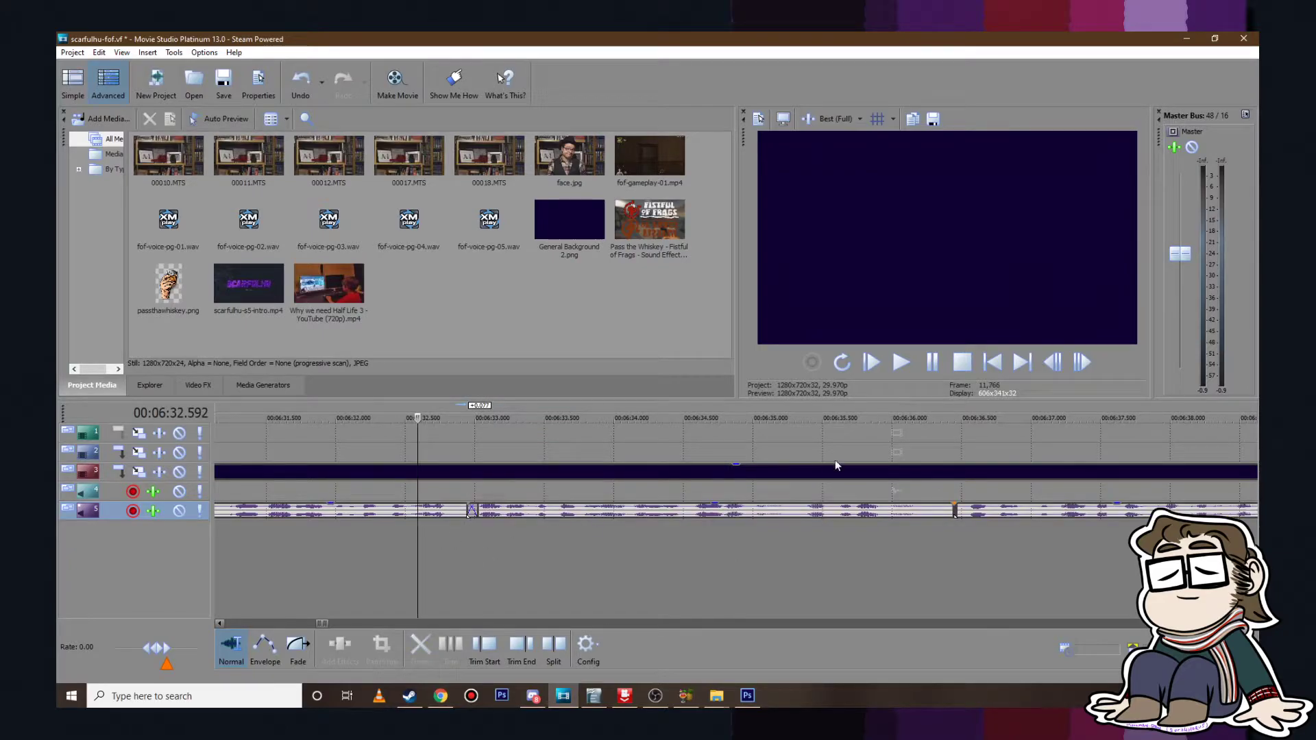
{"action": "left_click", "coordinate": [916, 362]}
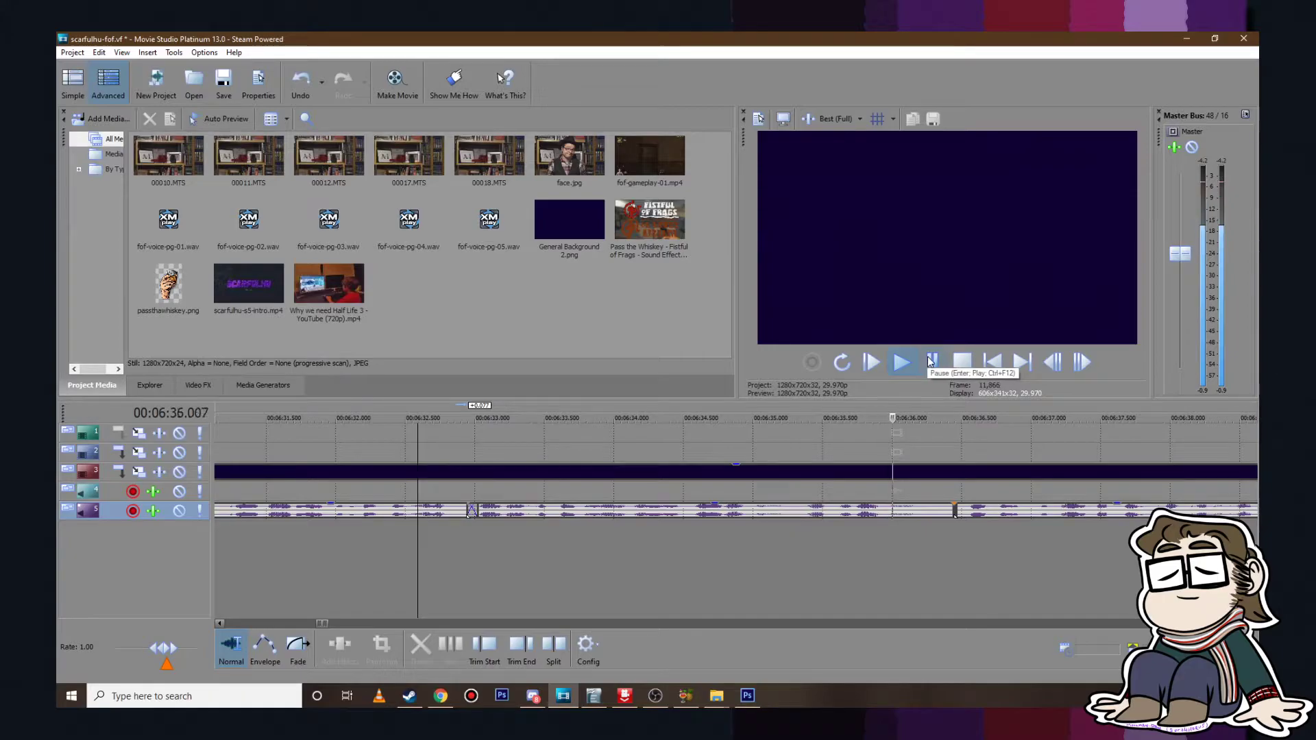
{"action": "left_click", "coordinate": [930, 361]}
Step: Move the final narration clip 0.072 s earlier, overlapping the preceding clip, and play it from 00:06:36.296
{"action": "left_click_drag", "start_coordinate": [1010, 512], "coordinate": [989, 471]}
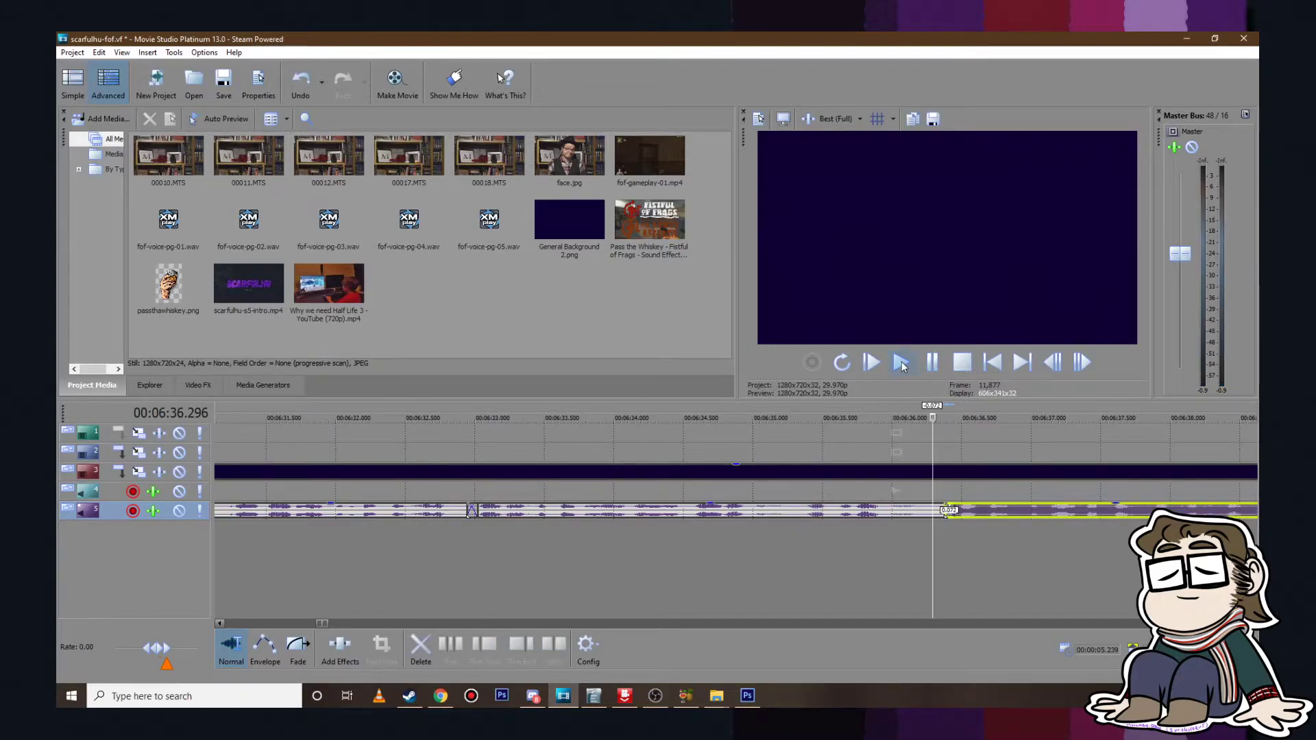
{"action": "left_click", "coordinate": [902, 363]}
{"action": "scroll", "coordinate": [911, 510], "scroll_direction": "down", "scroll_amount": 5}
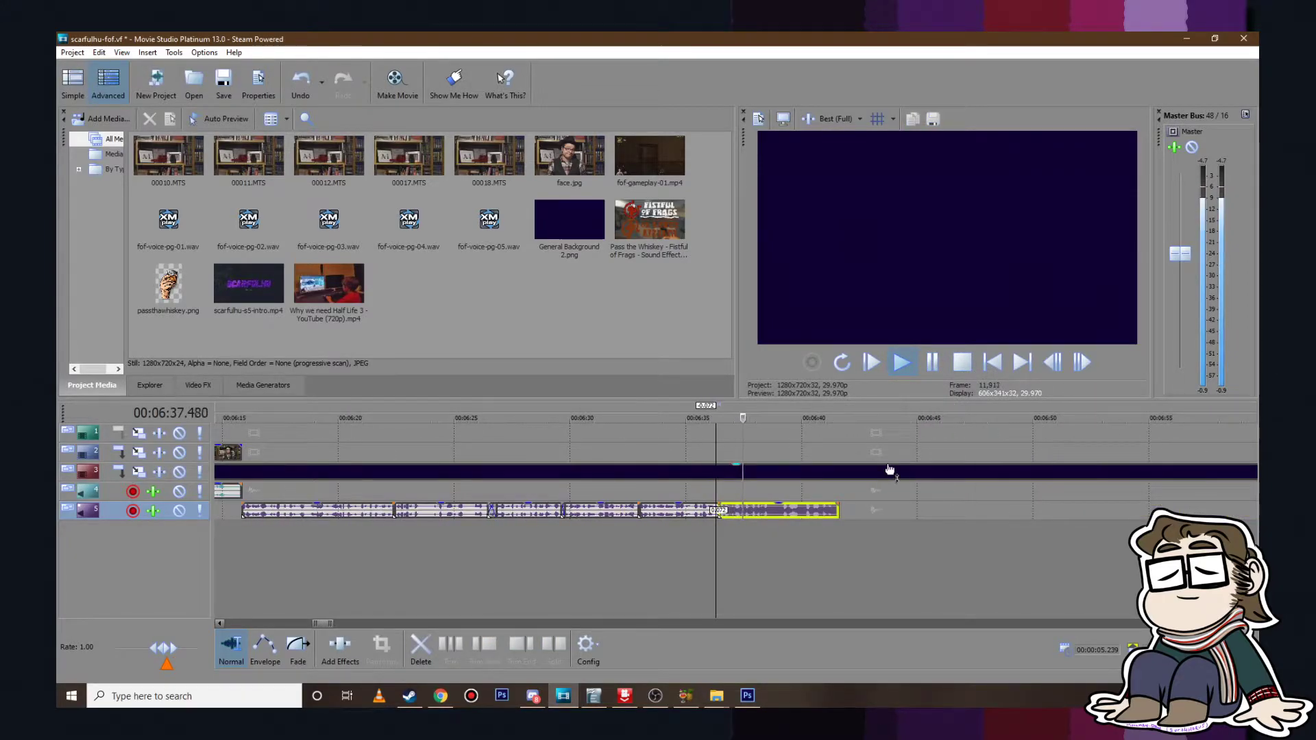
{"action": "left_click", "coordinate": [940, 359]}
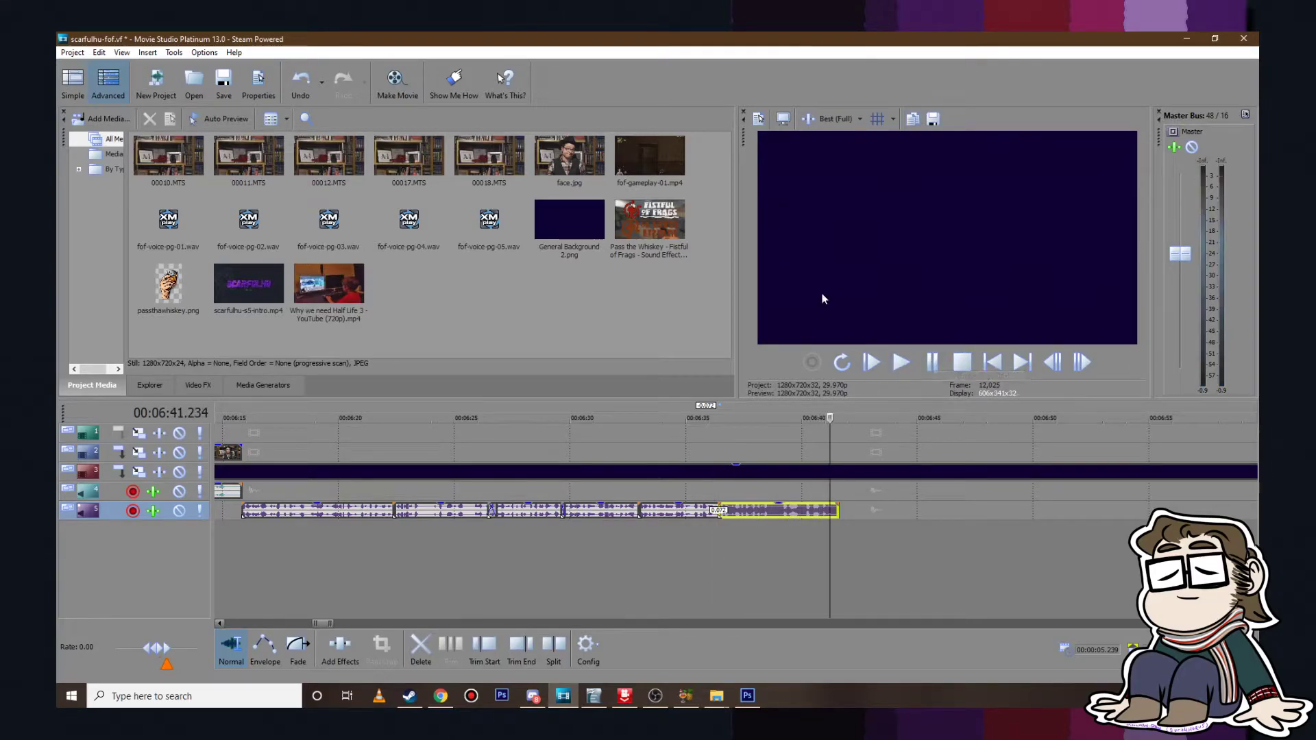
Step: Save the project and place the playhead at the end of the narration, 00:06:41.601
{"action": "left_click", "coordinate": [72, 53]}
{"action": "left_click", "coordinate": [148, 141]}
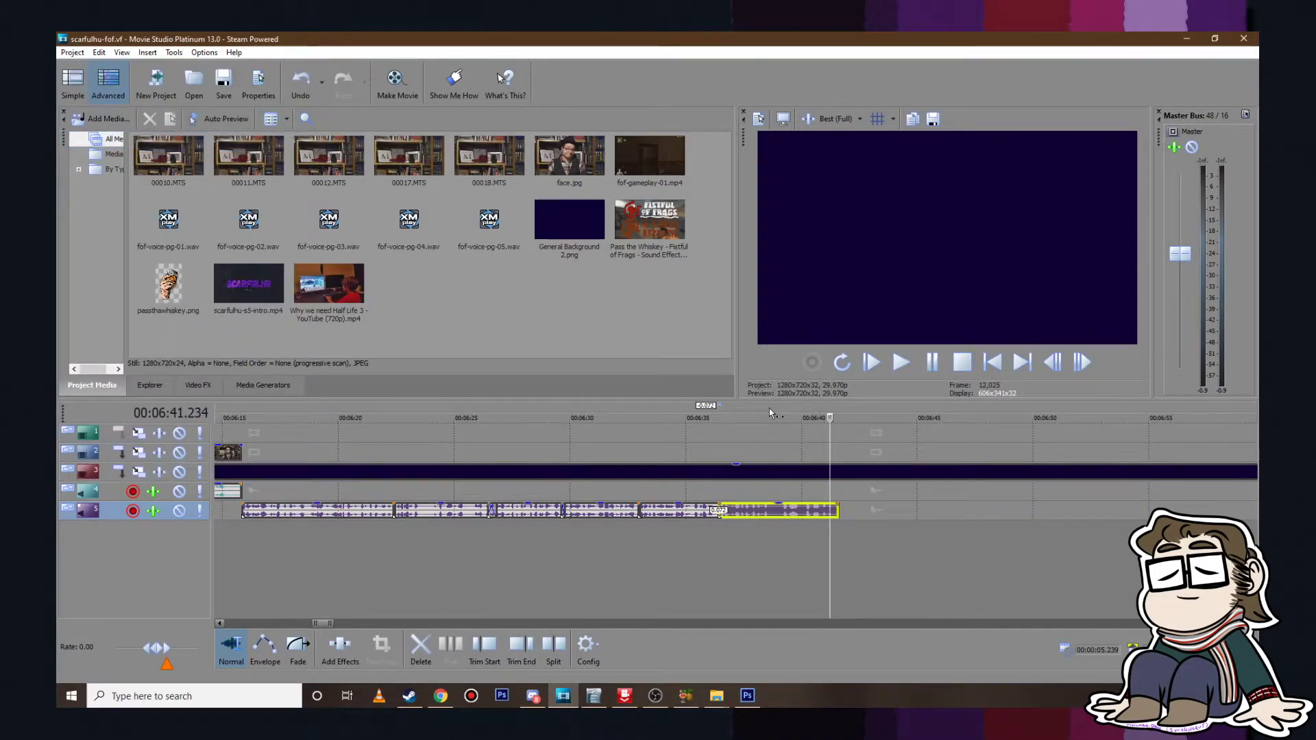
{"action": "left_click", "coordinate": [839, 438]}
{"action": "scroll", "coordinate": [838, 480], "scroll_direction": "down", "scroll_amount": 5}
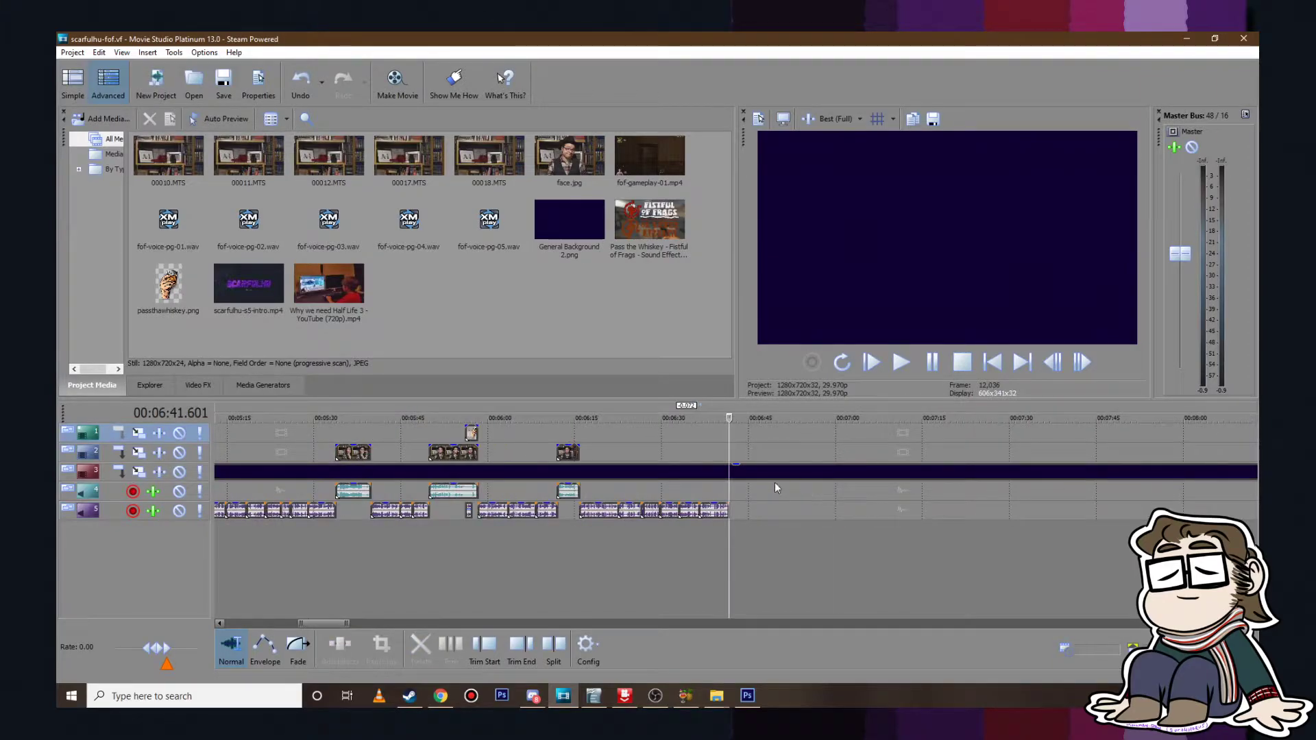
Step: Switch to Chrome, open YouTube in a new tab and close the whiskey bottle image search tab
{"action": "left_click", "coordinate": [441, 696]}
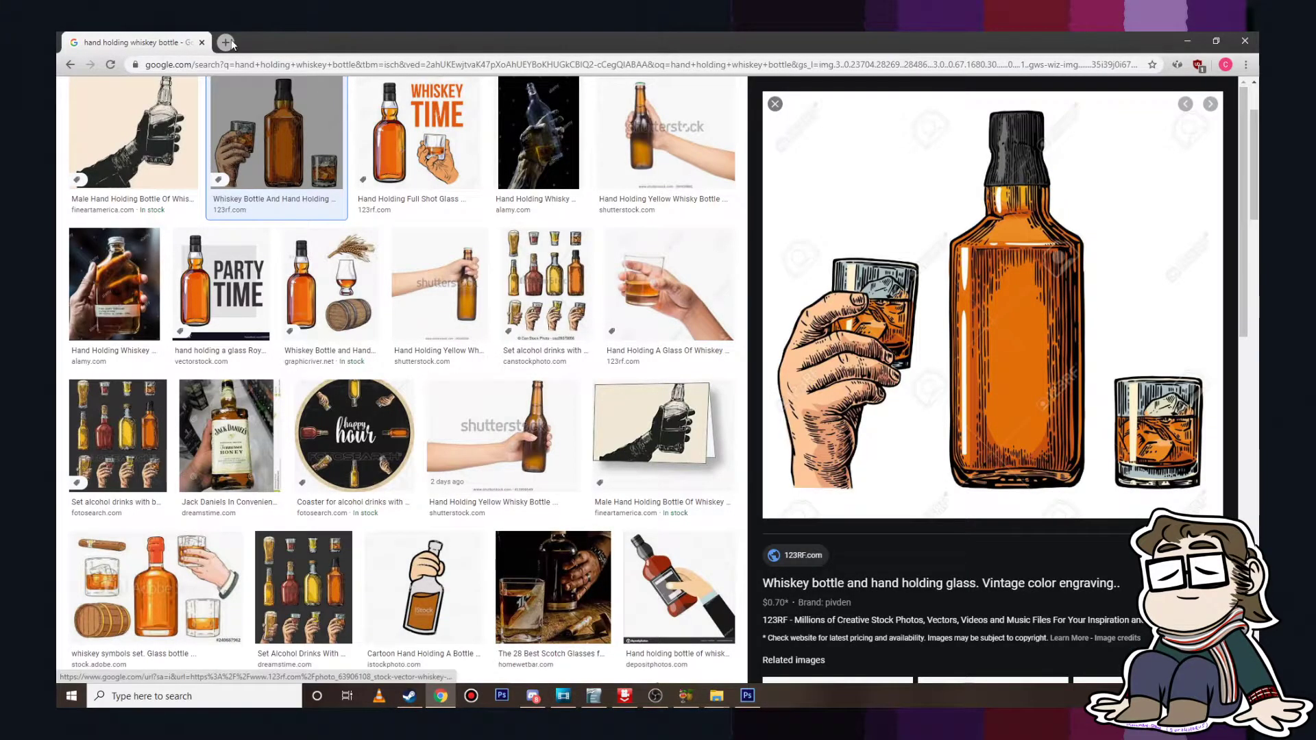
{"action": "key", "text": "ctrl+t"}
{"action": "left_click", "coordinate": [519, 352]}
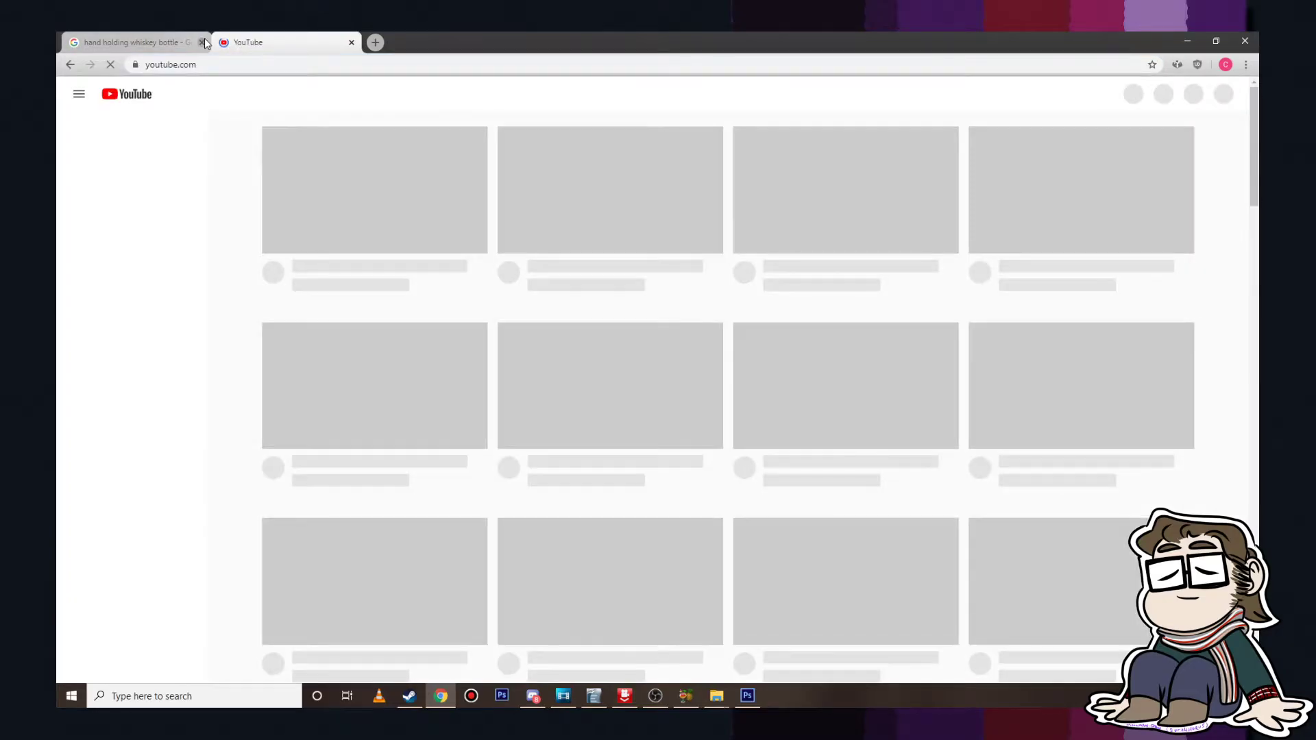
{"action": "left_click", "coordinate": [201, 42]}
Step: Search YouTube for "that darn cat trailer"
{"action": "left_click", "coordinate": [543, 99]}
{"action": "type", "text": "the dar"}
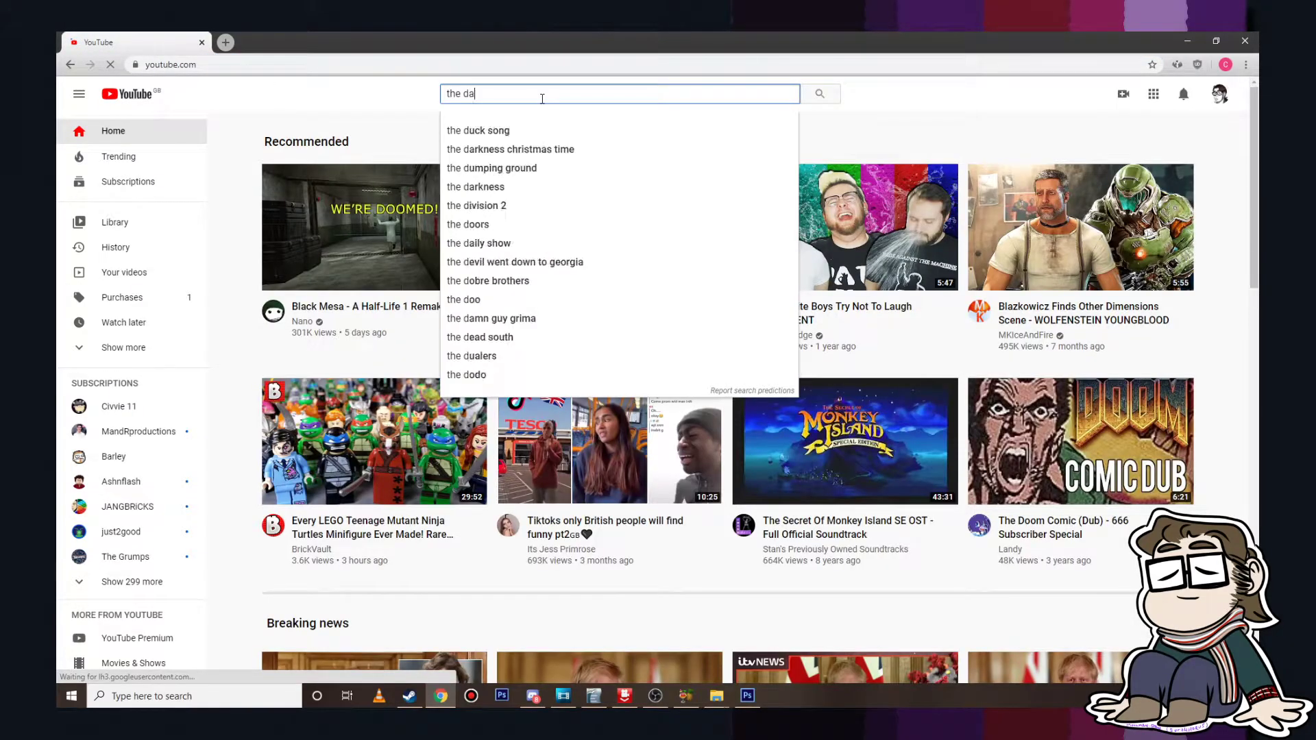
{"action": "key", "text": "BackSpace"}
{"action": "key", "text": "BackSpace"}
{"action": "key", "text": "BackSpace"}
{"action": "key", "text": "BackSpace"}
{"action": "type", "text": "a"}
{"action": "key", "text": "BackSpace"}
{"action": "key", "text": "BackSpace"}
{"action": "type", "text": "at d"}
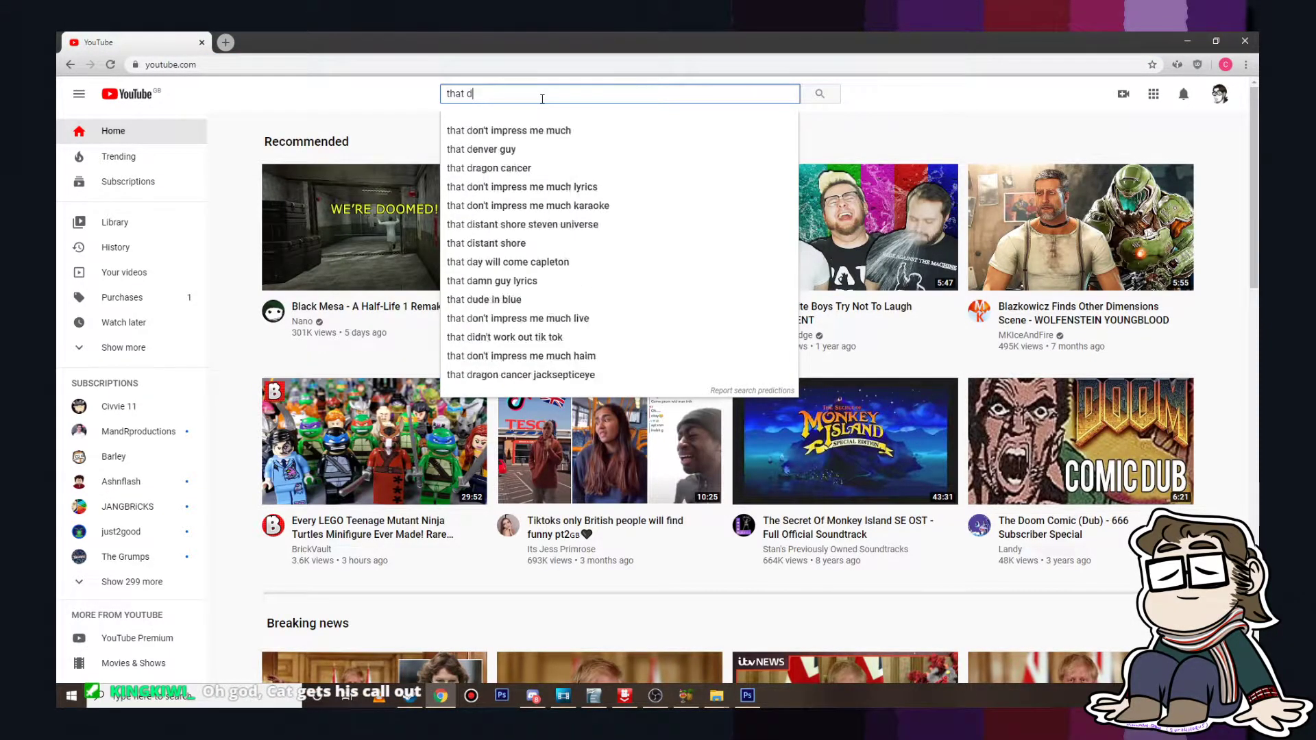
{"action": "type", "text": "arn cat trailer"}
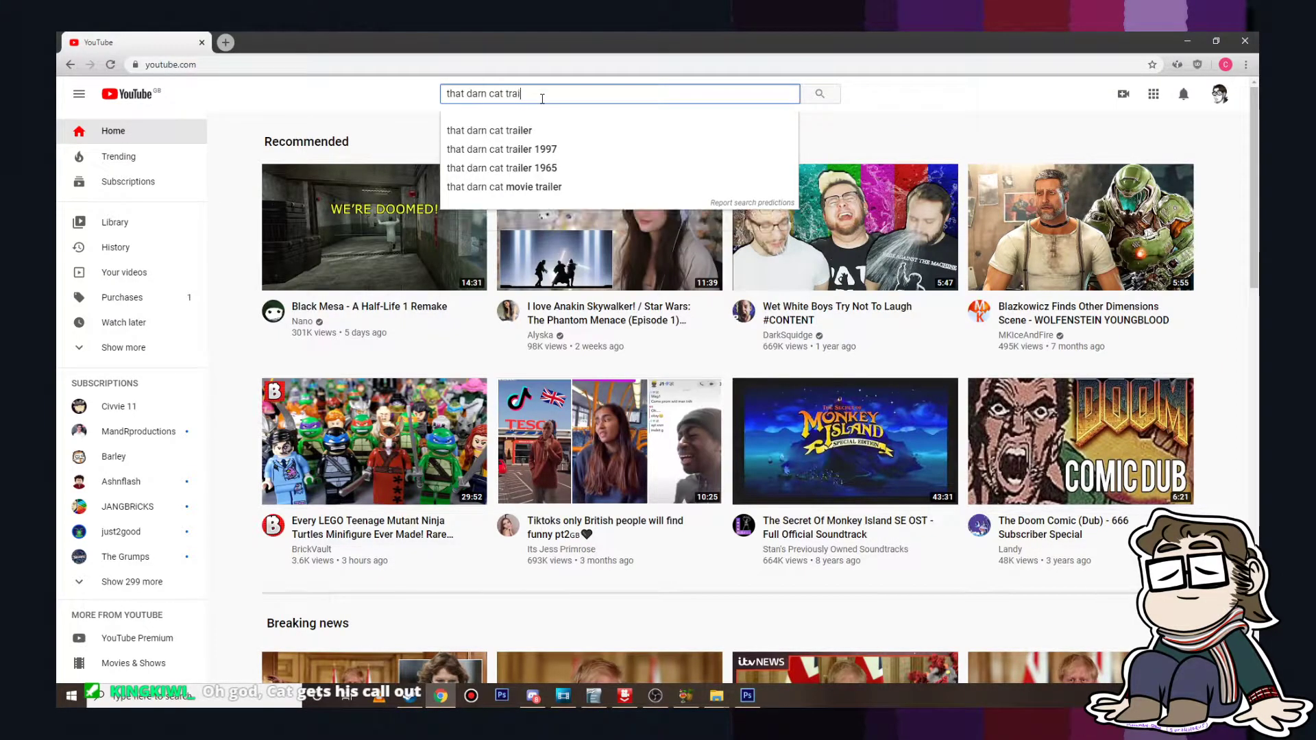
{"action": "key", "text": "Return"}
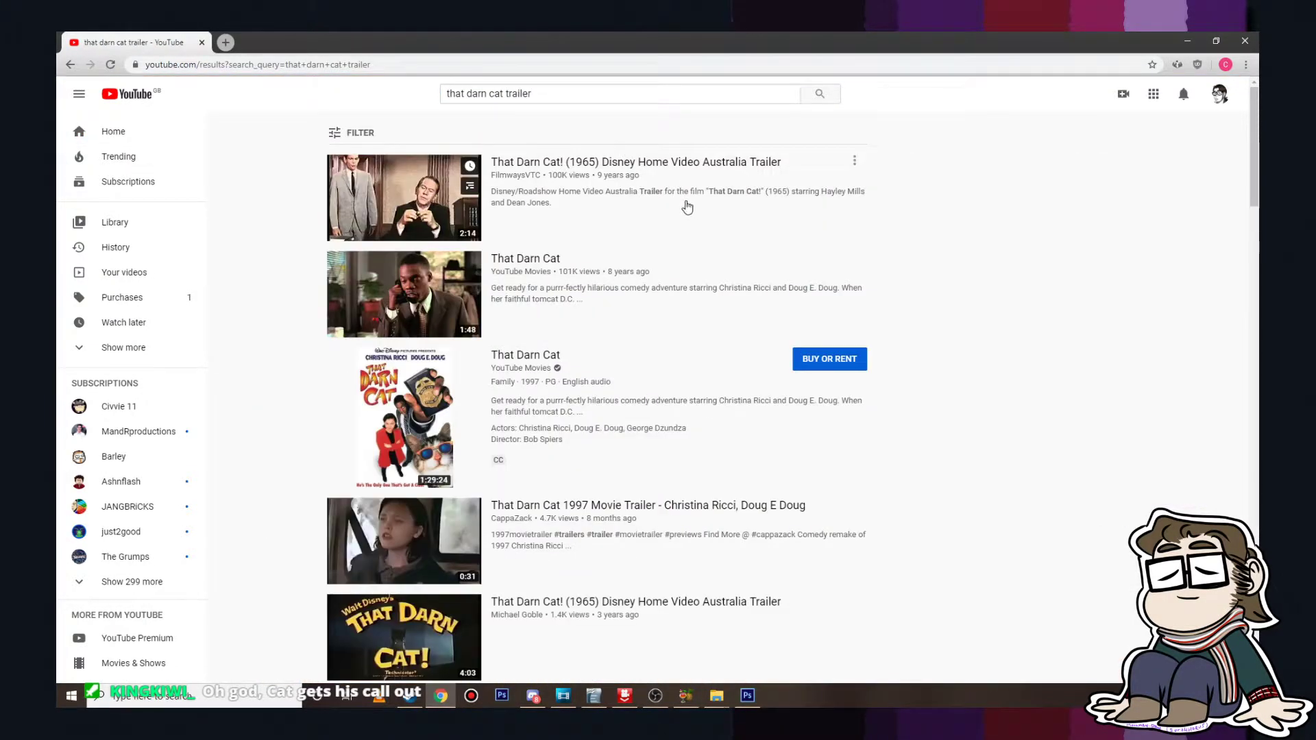
Step: Play the "That Darn Cat! (1965) Disney Home Video Australia Trailer" and pause it on the title card at 0:19
{"action": "left_click", "coordinate": [635, 164]}
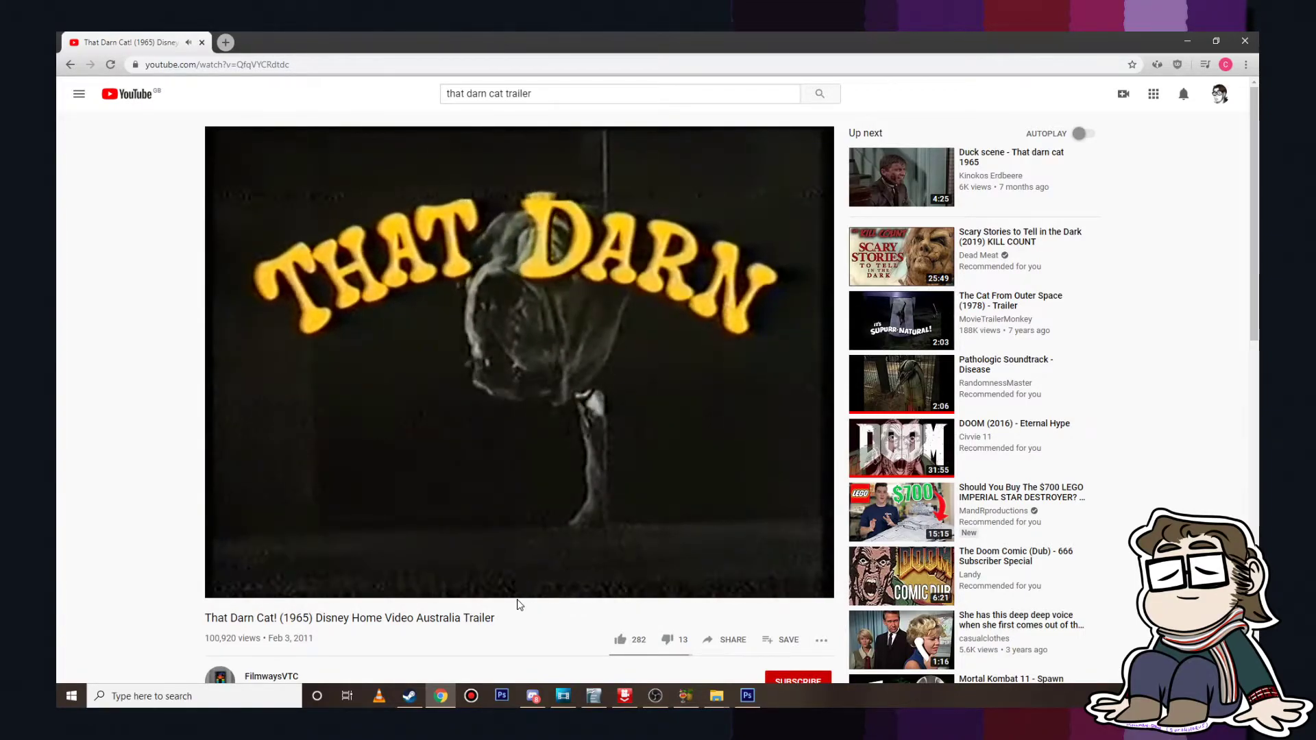
{"action": "left_click", "coordinate": [518, 514]}
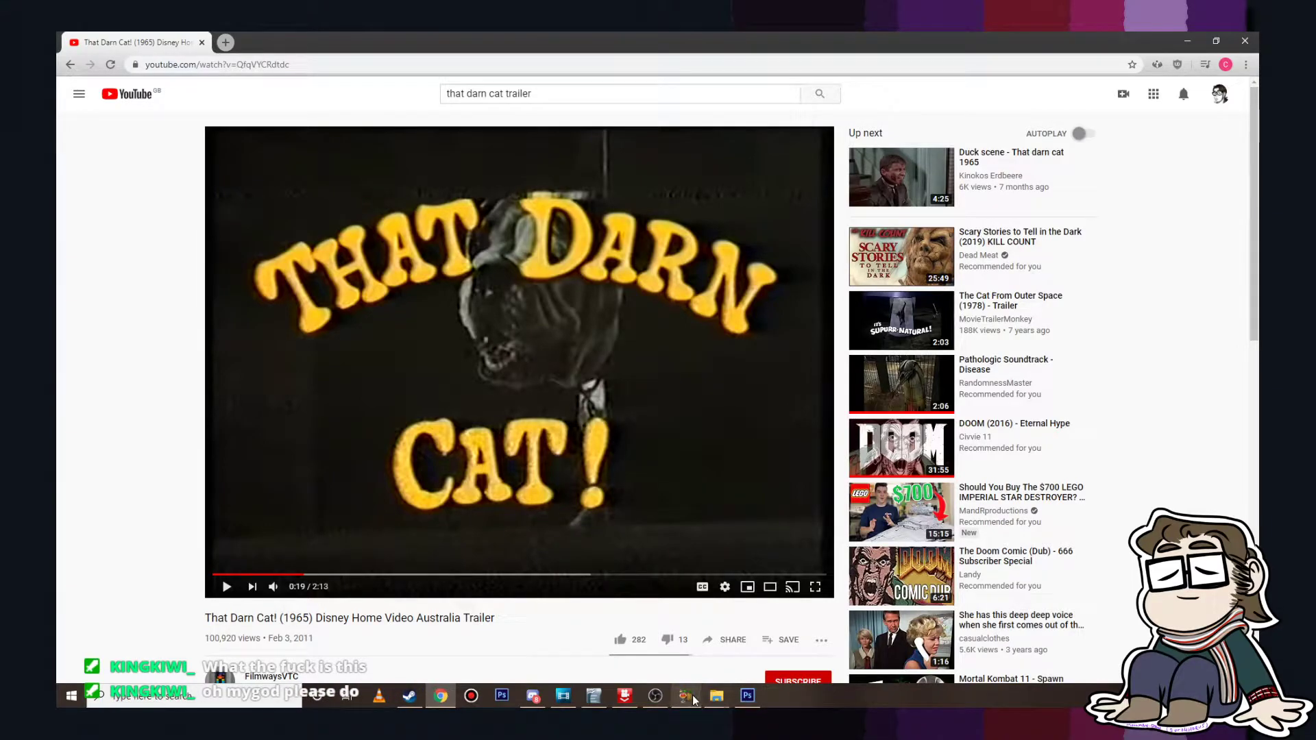
{"action": "mouse_move", "coordinate": [563, 696]}
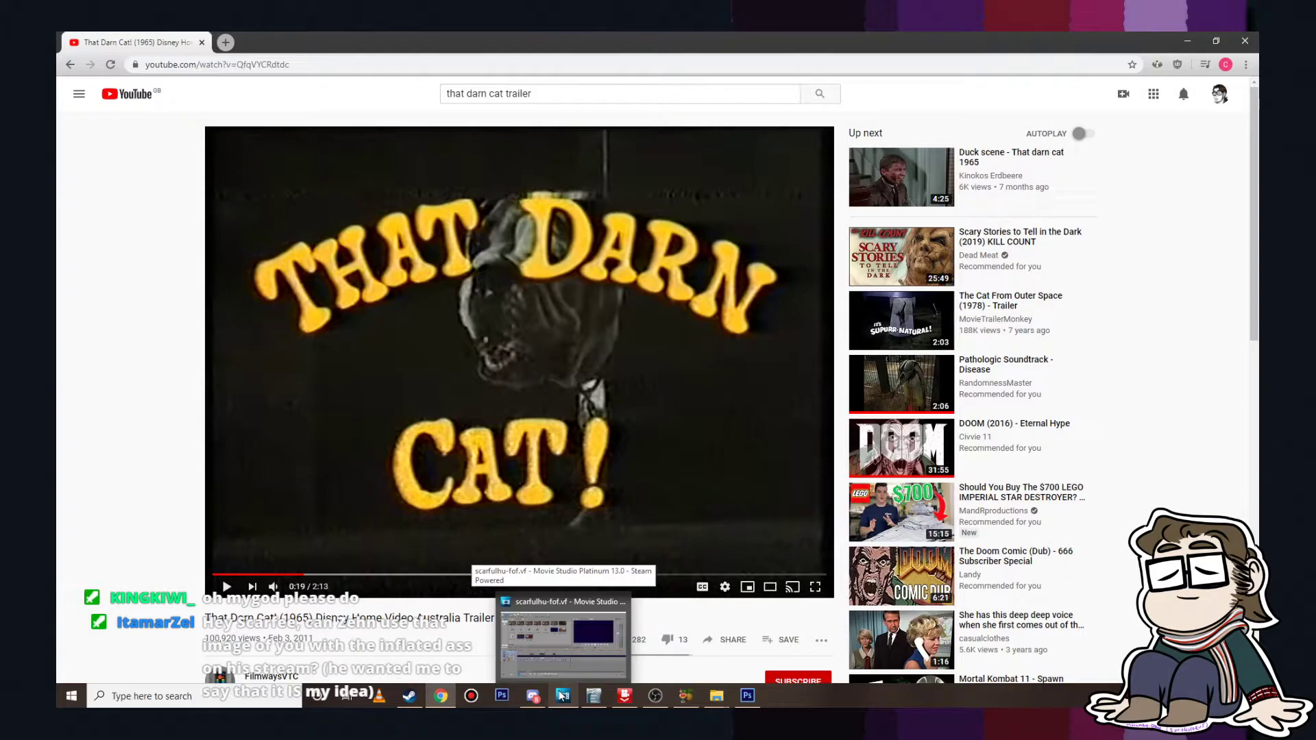
Step: Switch back to Movie Studio and import fof-gameplay-02.m4v from File Explorer into the project media, with HandBrake minimised
{"action": "mouse_move", "coordinate": [536, 633]}
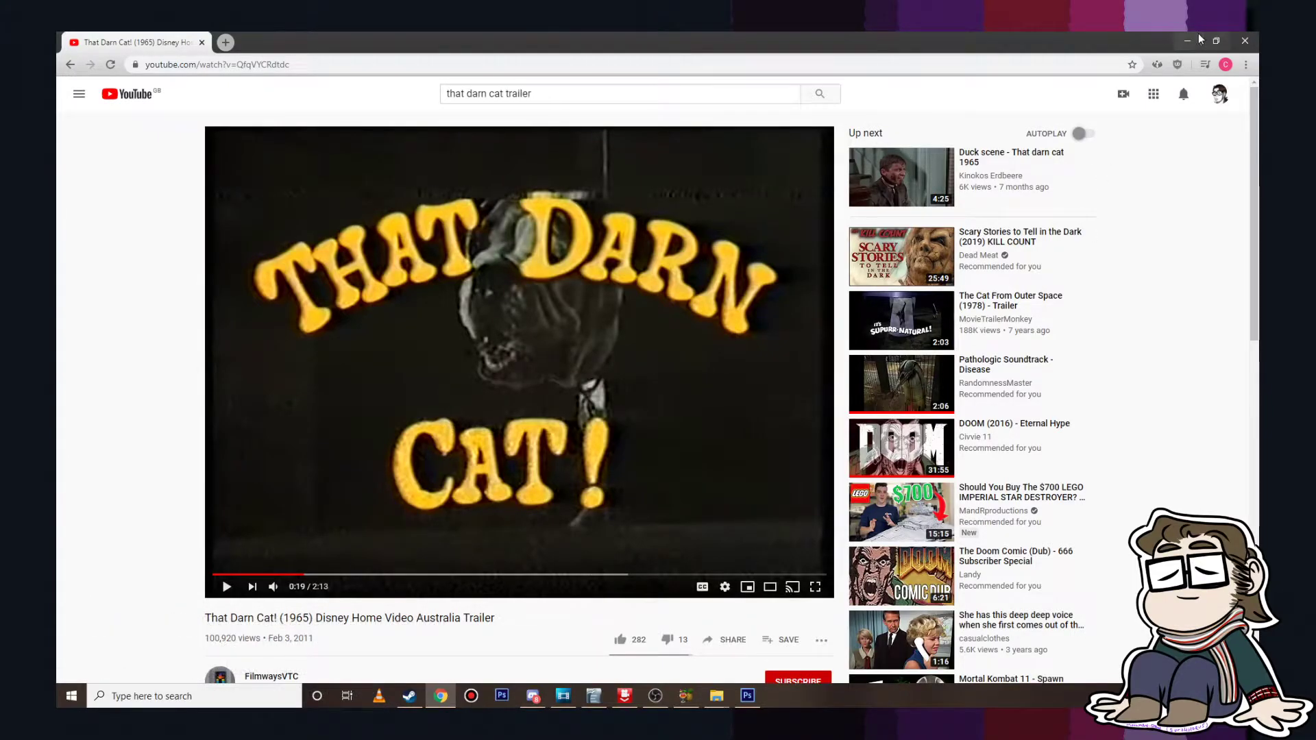
{"action": "left_click", "coordinate": [1180, 41]}
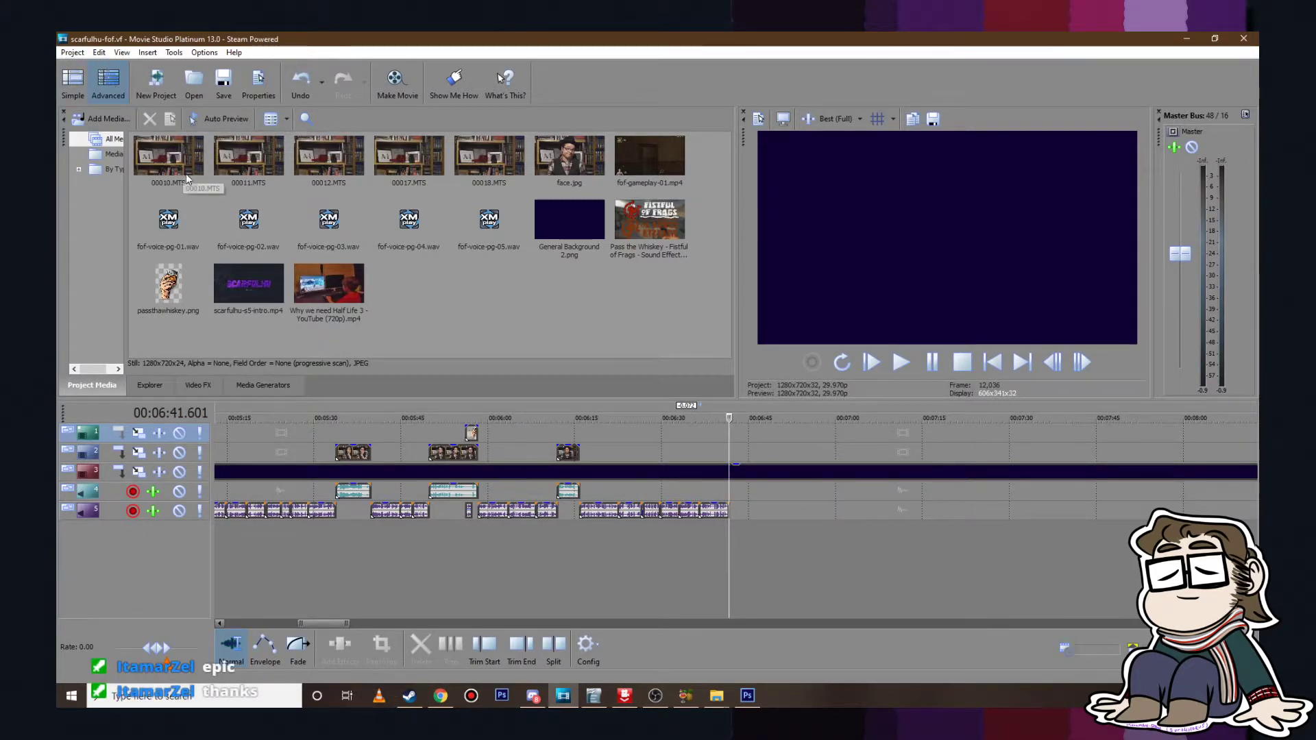
{"action": "left_click", "coordinate": [685, 696]}
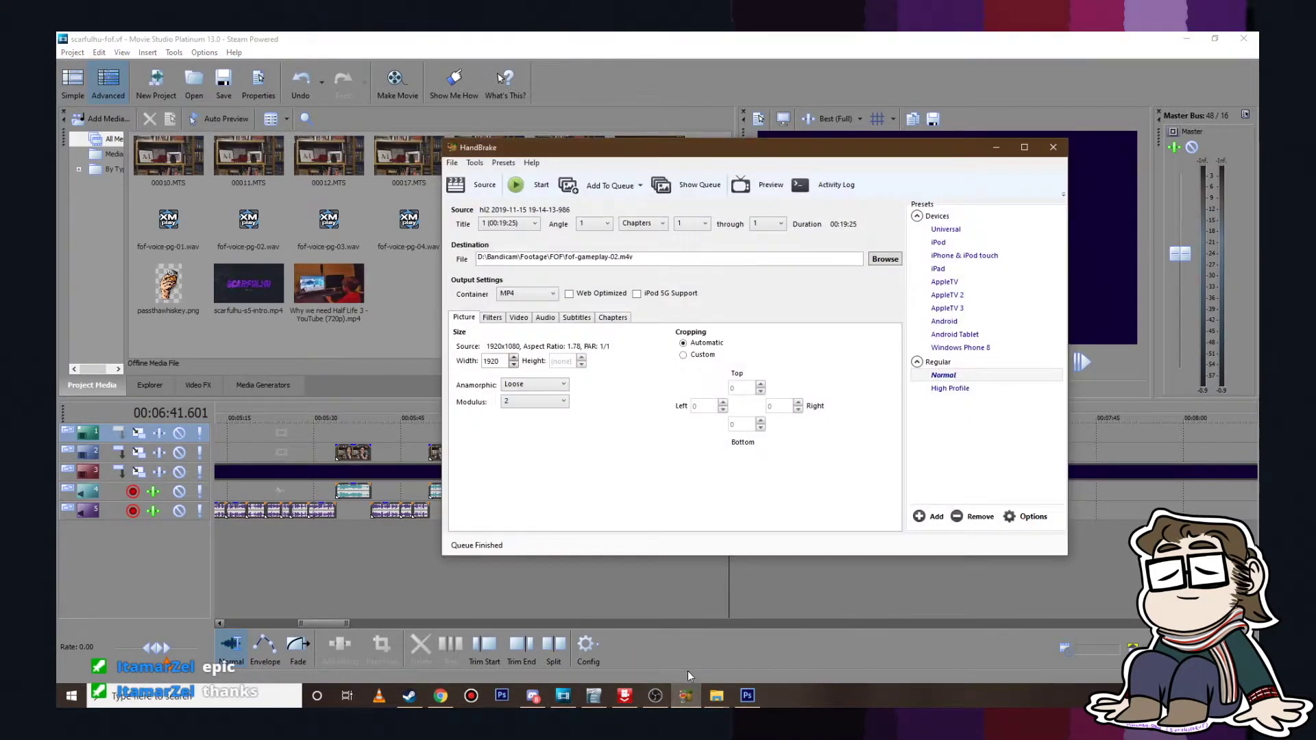
{"action": "left_click", "coordinate": [712, 694]}
{"action": "left_click", "coordinate": [823, 602]}
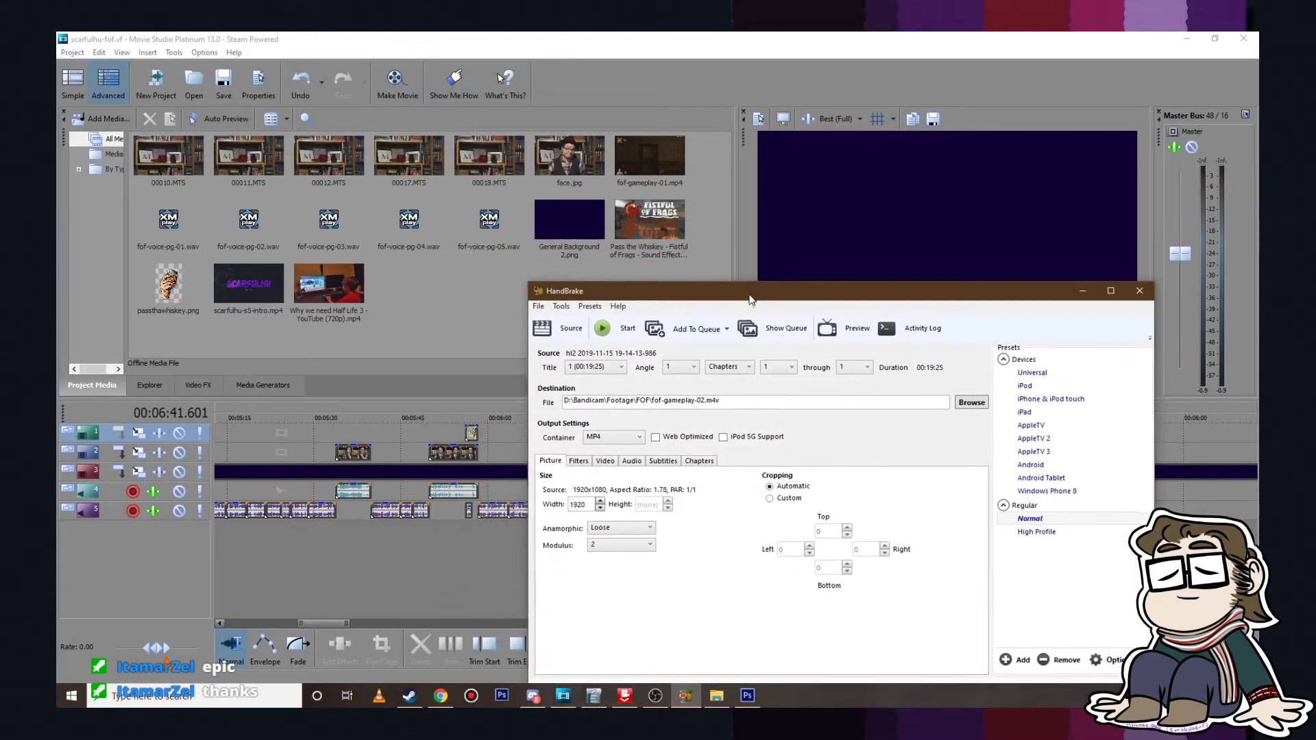
{"action": "left_click_drag", "start_coordinate": [581, 187], "coordinate": [488, 218]}
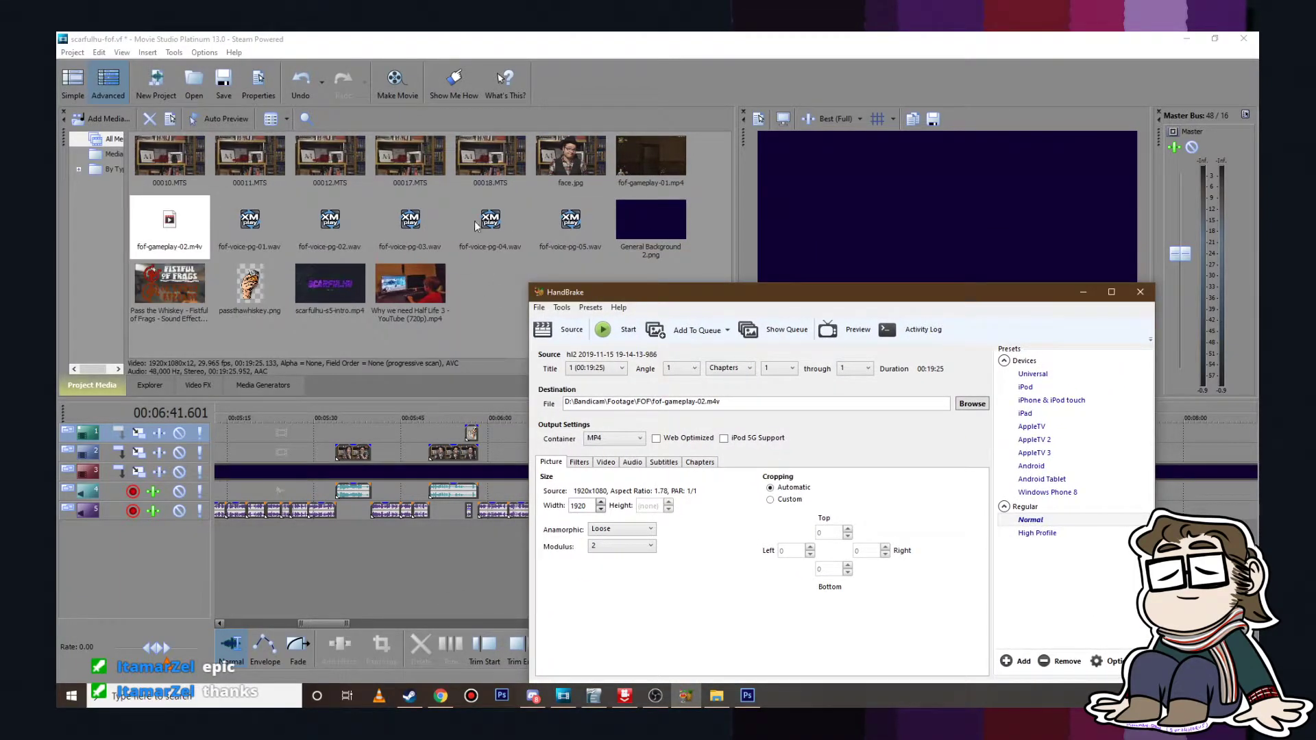
{"action": "left_click", "coordinate": [1083, 292]}
Step: Place fof-gameplay-02.m4v on track 3 directly after the last gameplay clip, starting at about 01:06:41.698
{"action": "scroll", "coordinate": [894, 445], "scroll_direction": "down", "scroll_amount": 7}
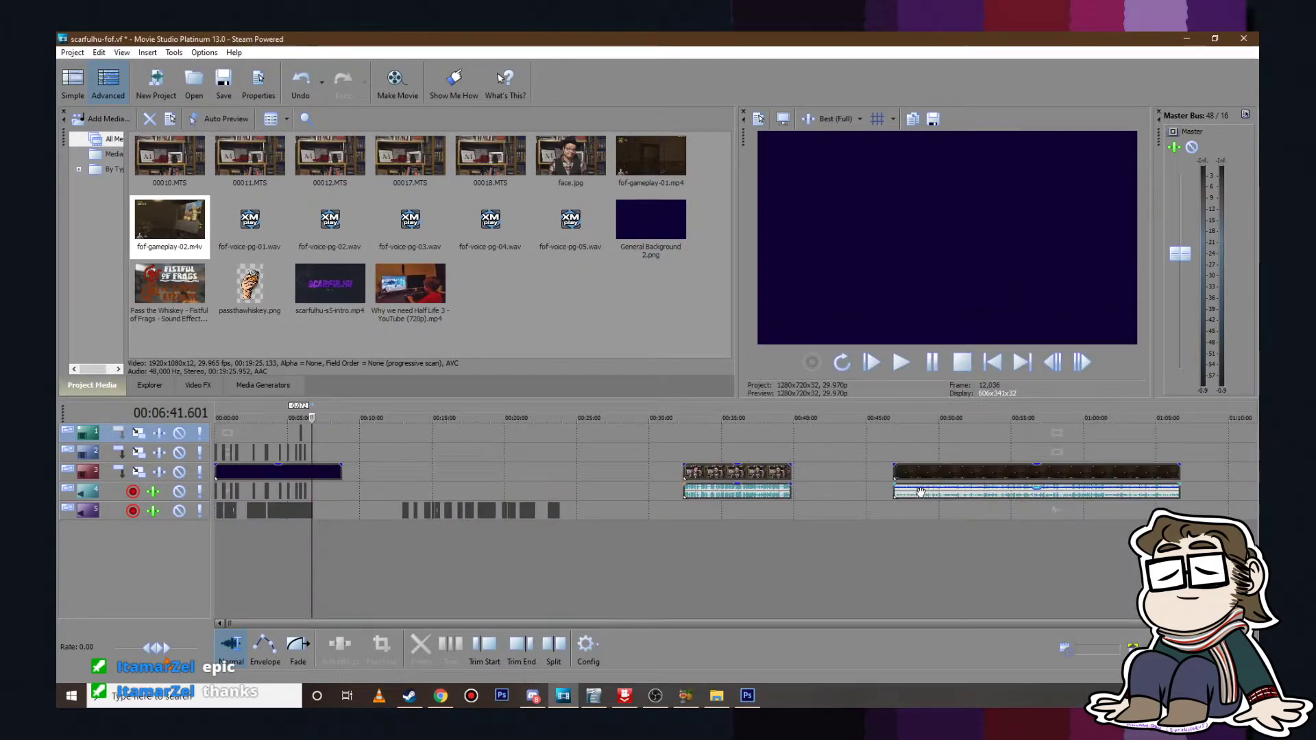
{"action": "left_click_drag", "start_coordinate": [143, 199], "coordinate": [1188, 478]}
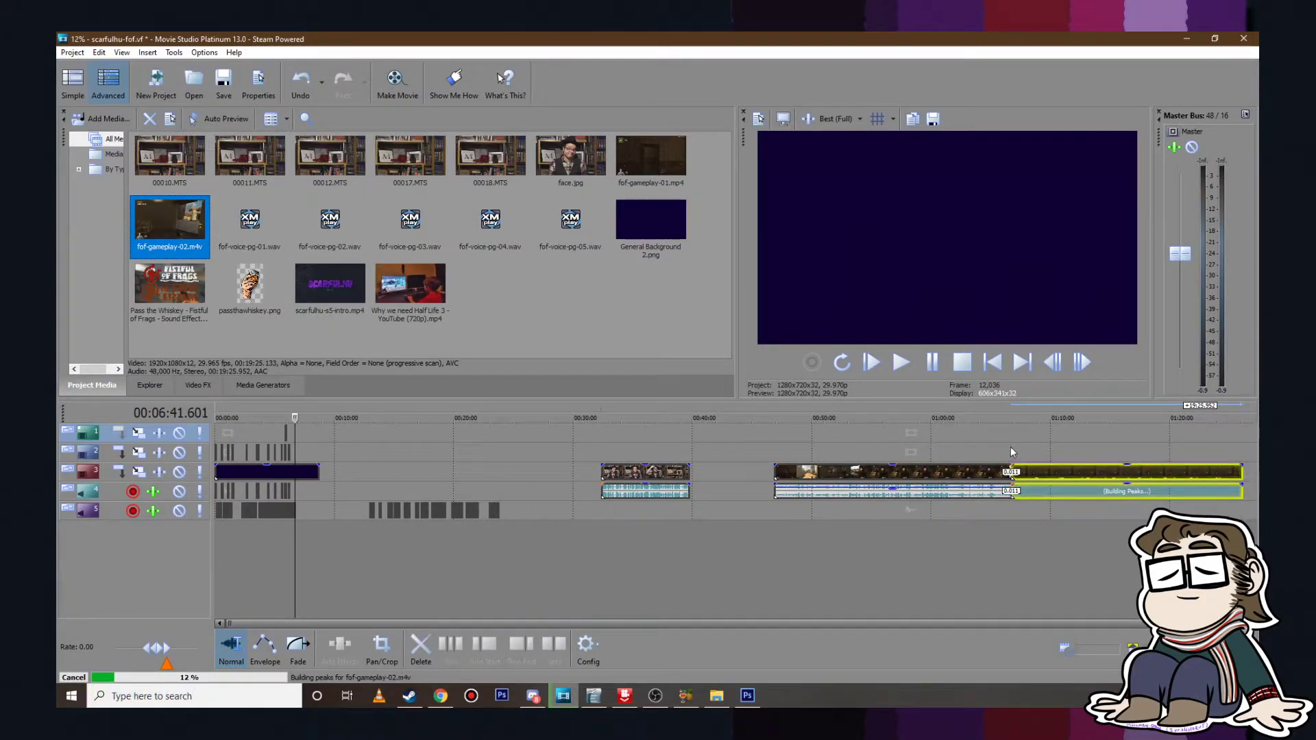
{"action": "left_click", "coordinate": [1013, 445]}
{"action": "scroll", "coordinate": [1004, 480], "scroll_direction": "up", "scroll_amount": 6}
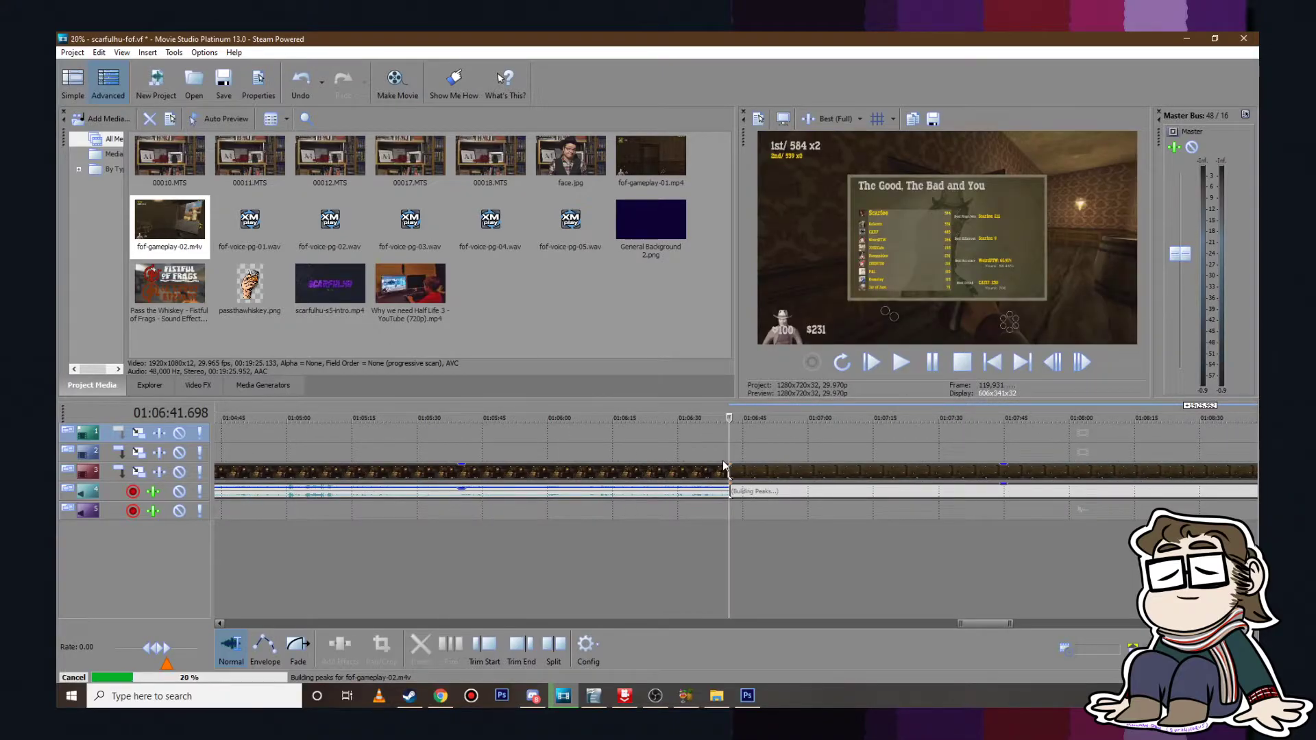
{"action": "left_click", "coordinate": [767, 487]}
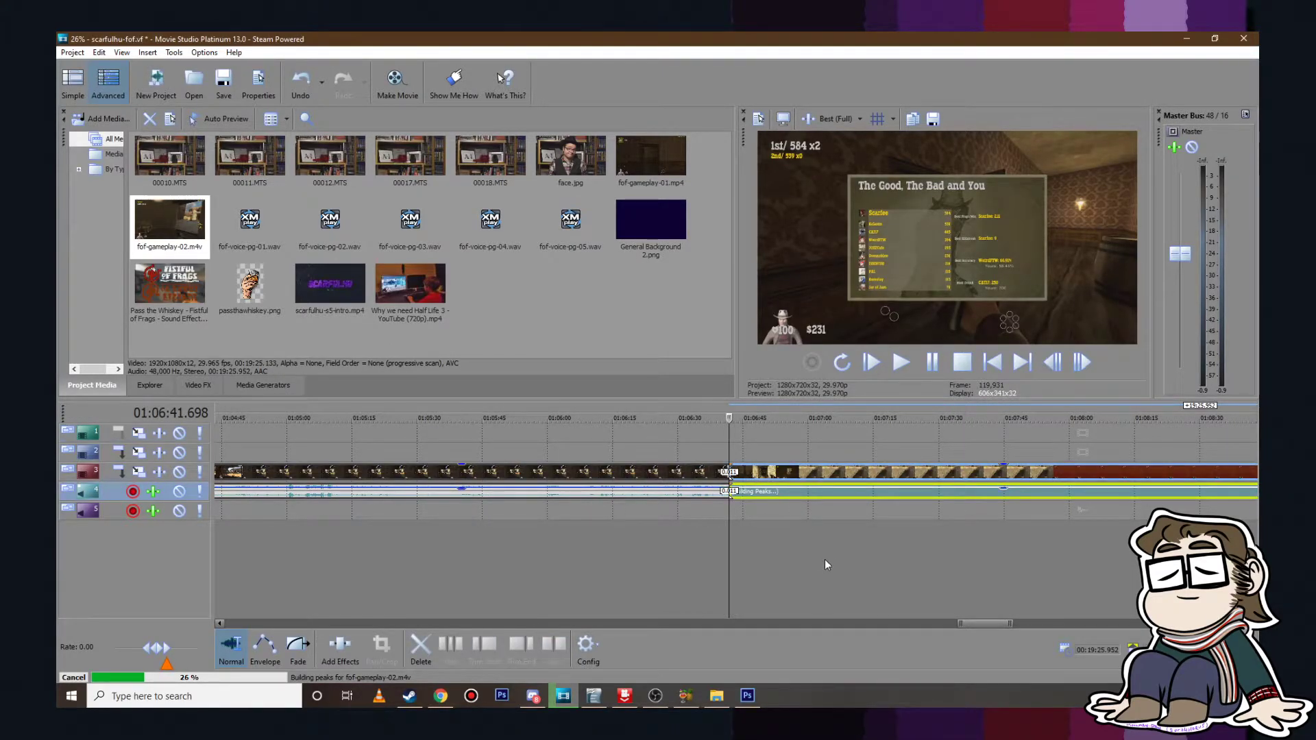
{"action": "left_click", "coordinate": [906, 442]}
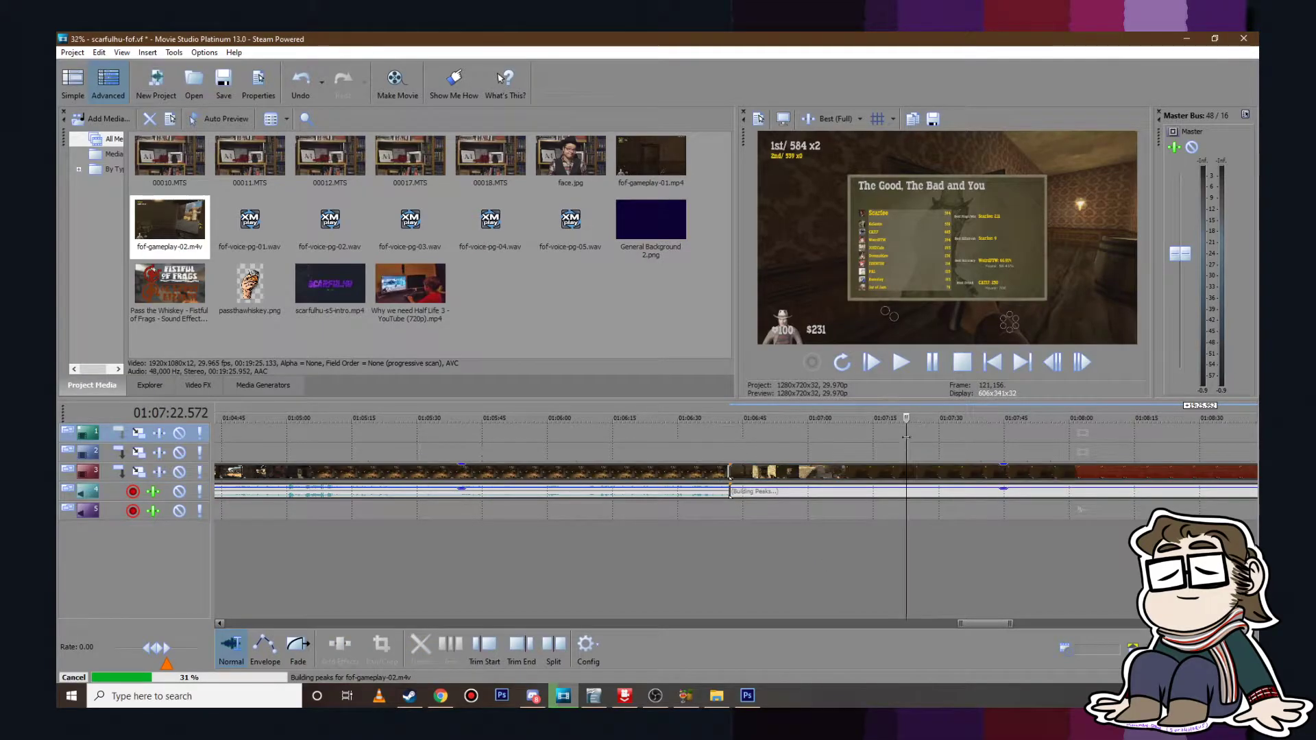
Step: Turn on Disable Resample for the fof-gameplay-02 video event
{"action": "scroll", "coordinate": [906, 442], "scroll_direction": "down", "scroll_amount": 4}
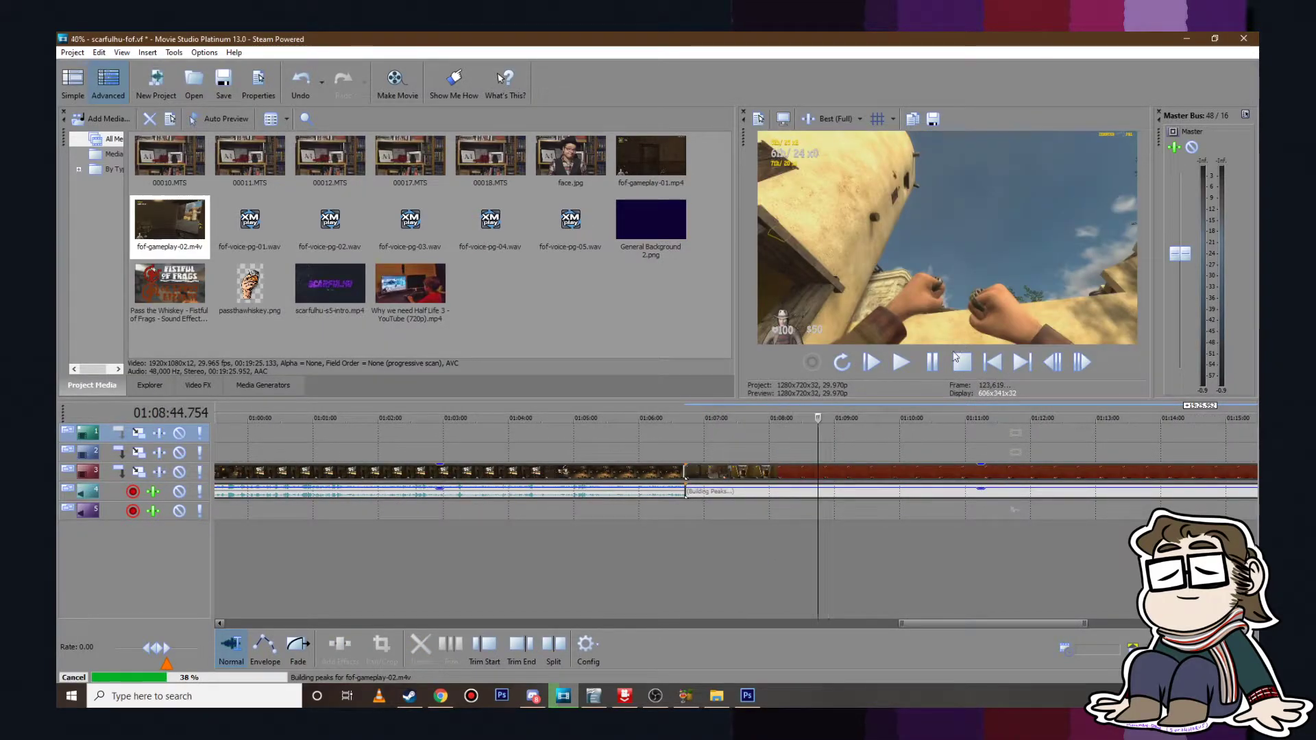
{"action": "right_click", "coordinate": [861, 471]}
{"action": "mouse_move", "coordinate": [947, 563]}
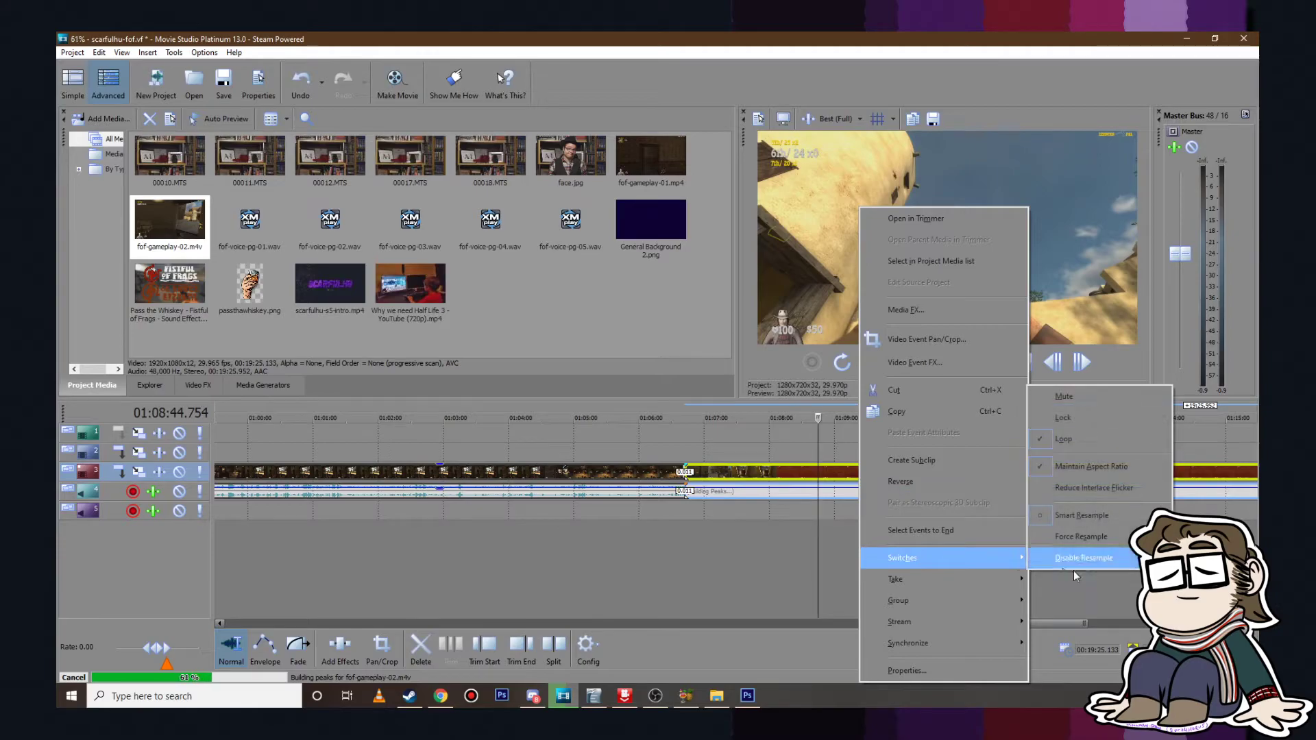
{"action": "left_click", "coordinate": [1083, 559]}
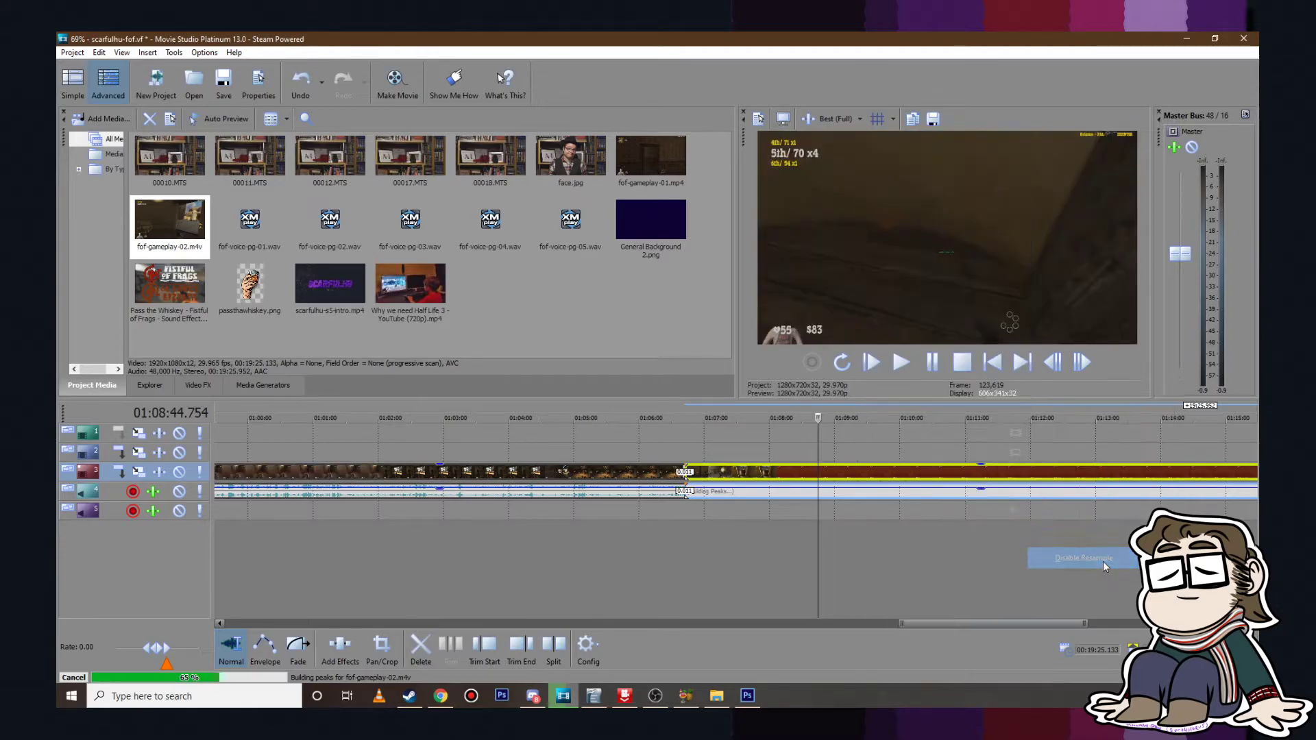
Step: Preview the fof-gameplay-02 recording at several points between about 01:08:44 and 01:14:56, looking for usable moments
{"action": "left_click", "coordinate": [902, 362]}
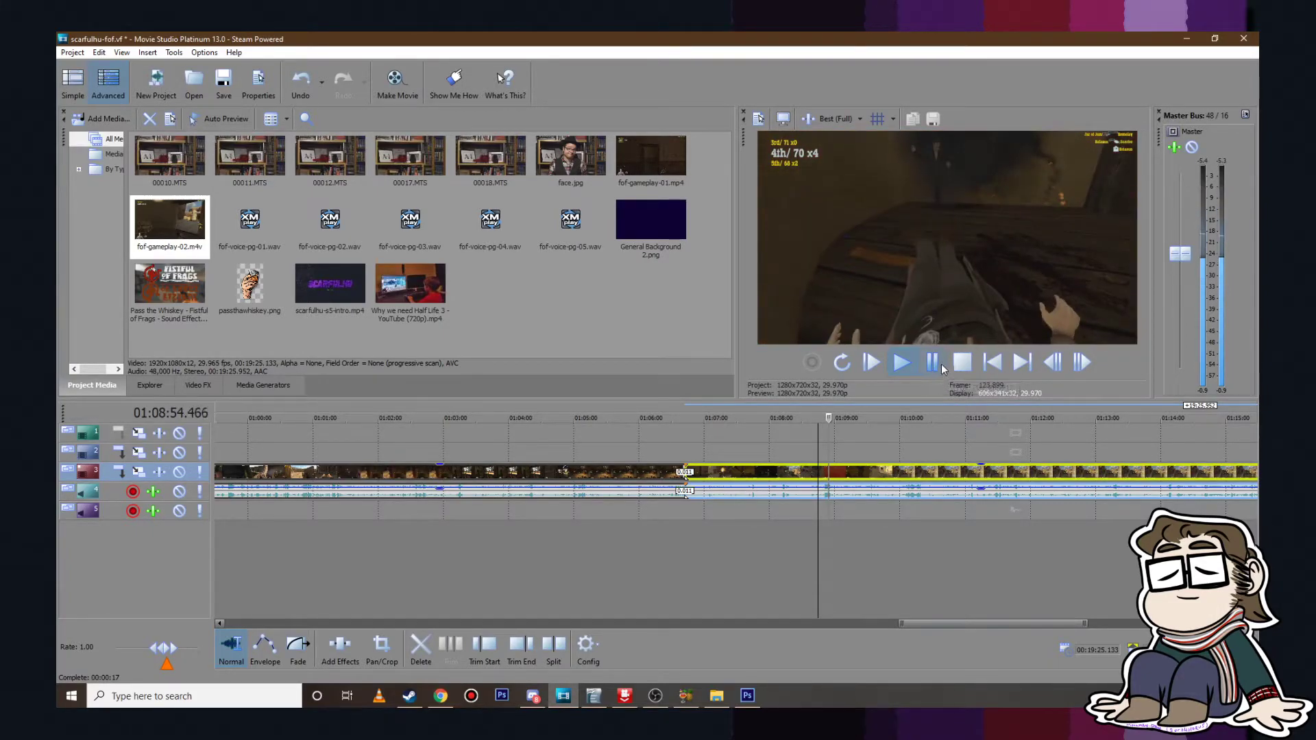
{"action": "left_click", "coordinate": [933, 365]}
{"action": "scroll", "coordinate": [845, 445], "scroll_direction": "down", "scroll_amount": 5}
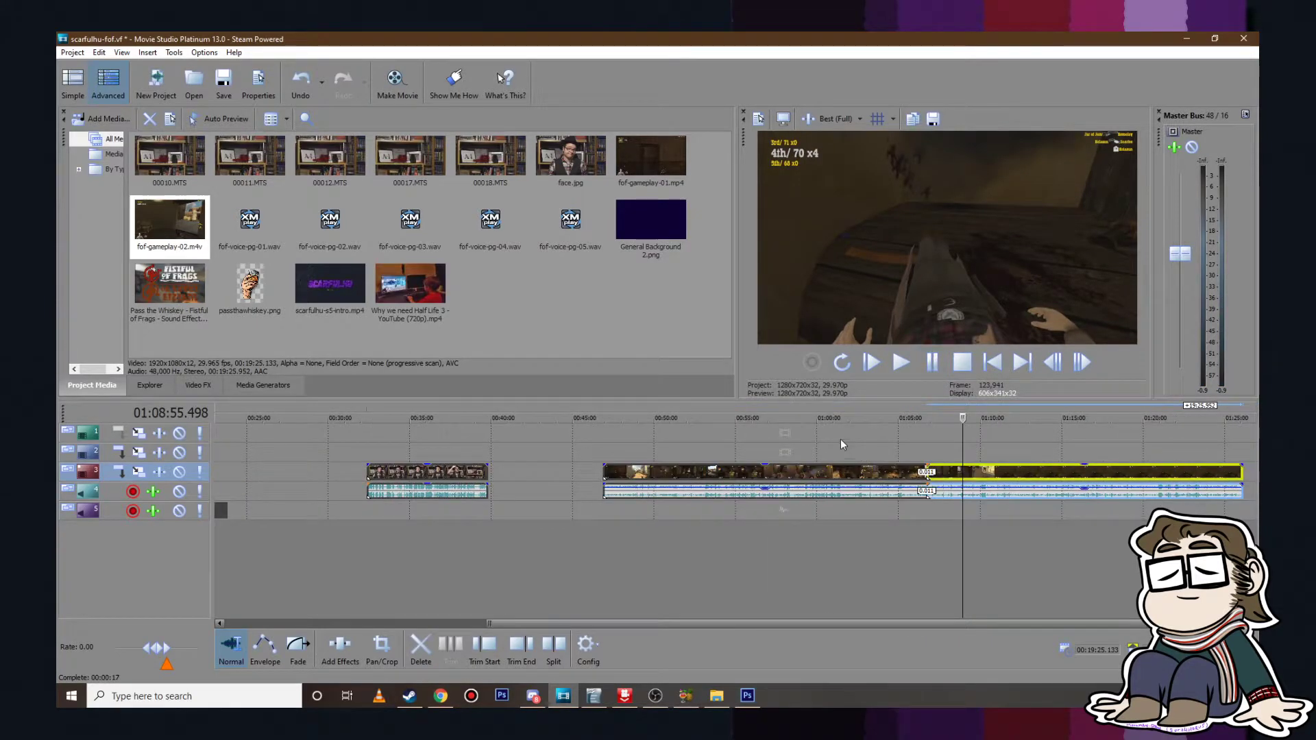
{"action": "left_click", "coordinate": [1039, 447]}
{"action": "left_click", "coordinate": [980, 446]}
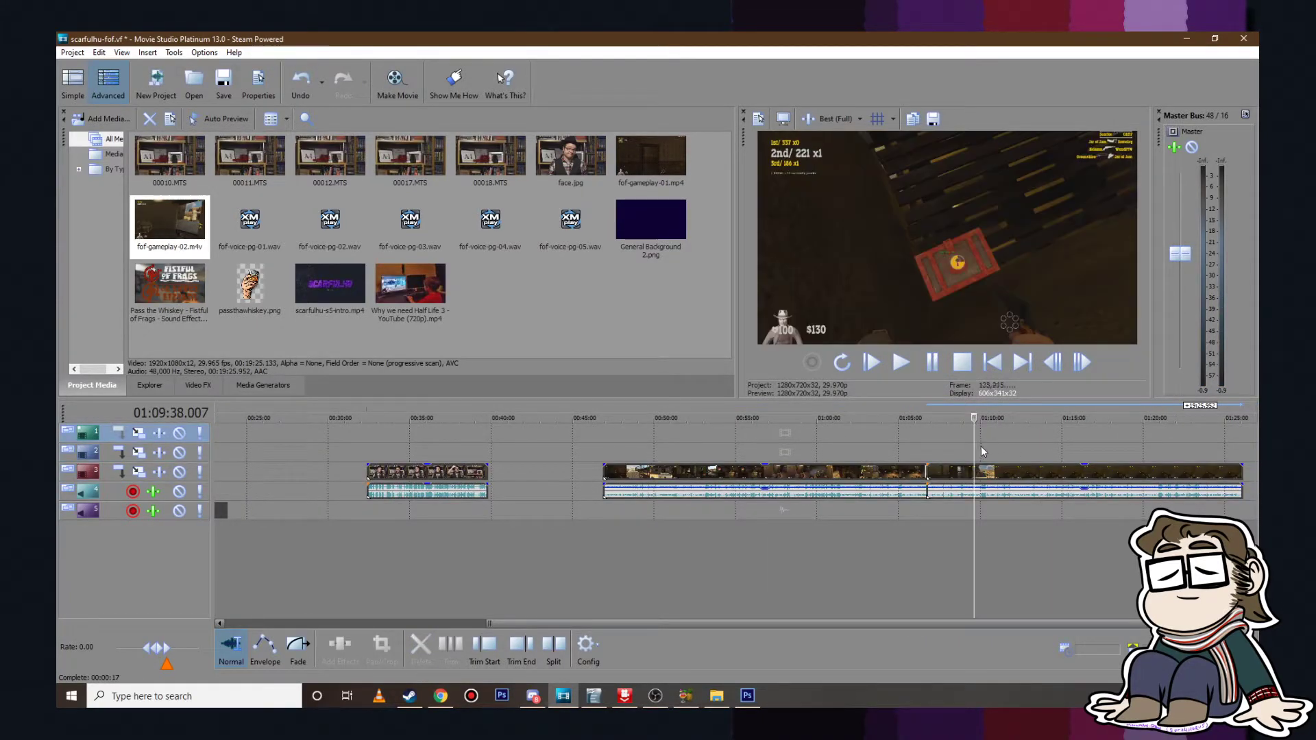
{"action": "left_click", "coordinate": [902, 363]}
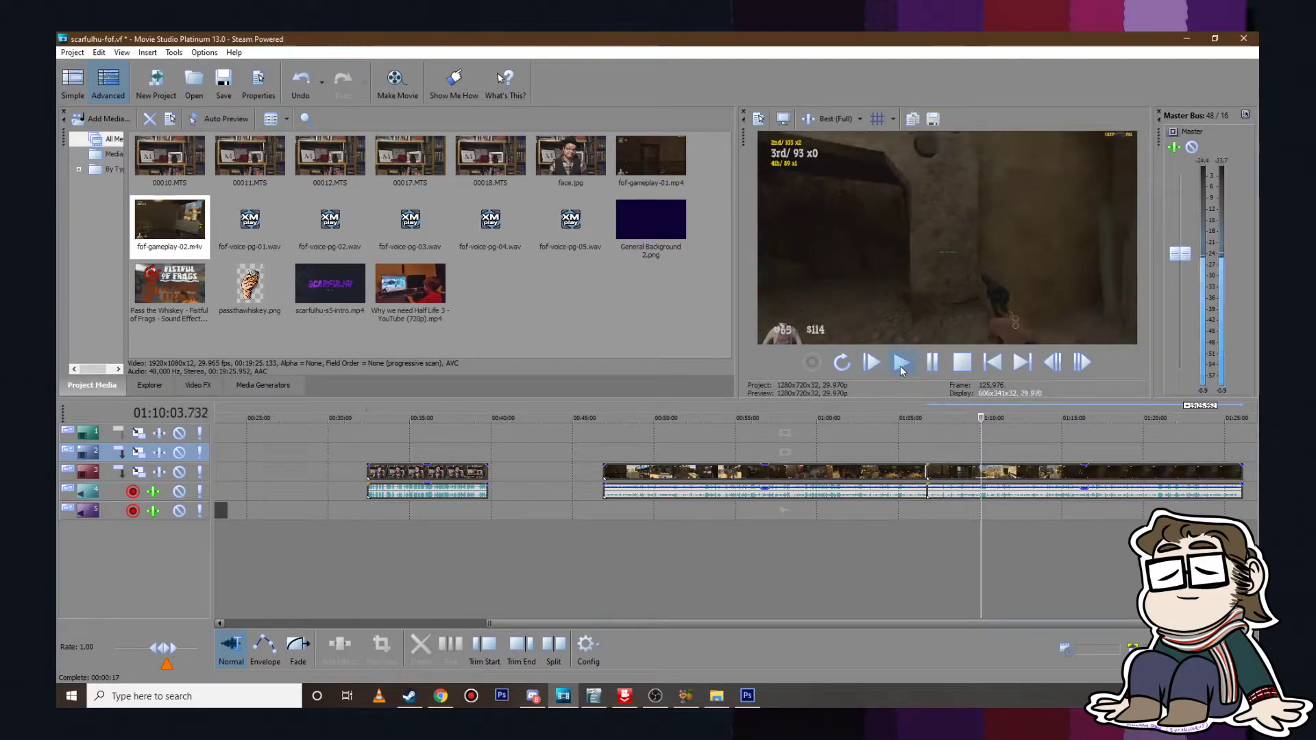
{"action": "left_click", "coordinate": [936, 359]}
{"action": "left_click", "coordinate": [933, 361]}
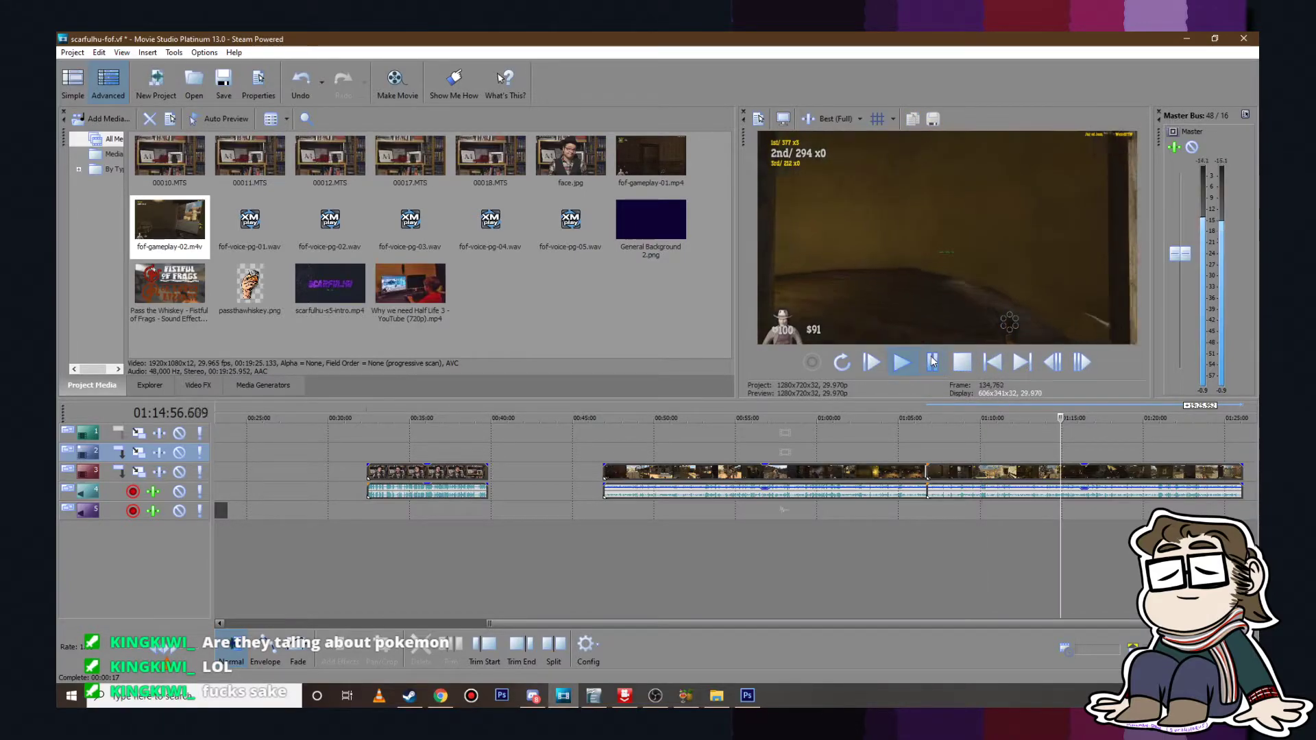
{"action": "left_click", "coordinate": [934, 362]}
Step: Preview the fof-gameplay-02 footage from 01:20:51.613, and check it again from 01:22:43.492
{"action": "left_click", "coordinate": [1157, 437]}
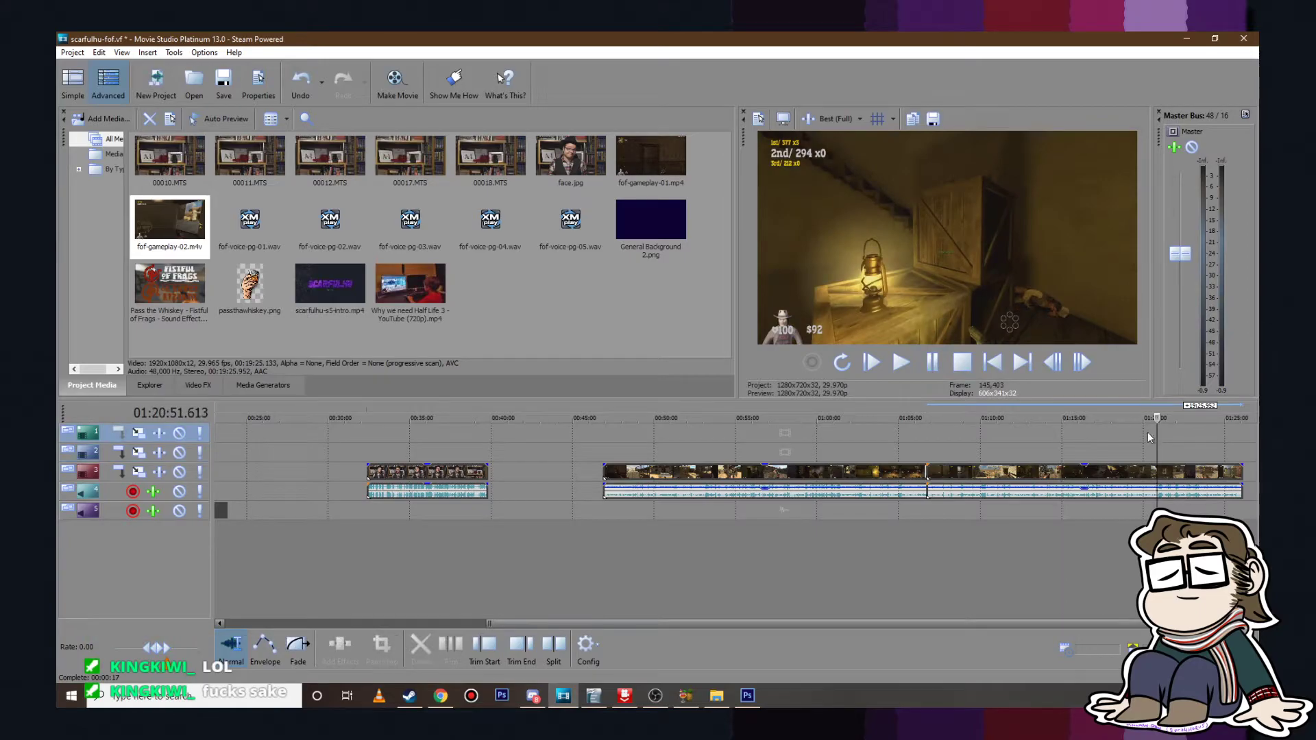
{"action": "left_click", "coordinate": [908, 362]}
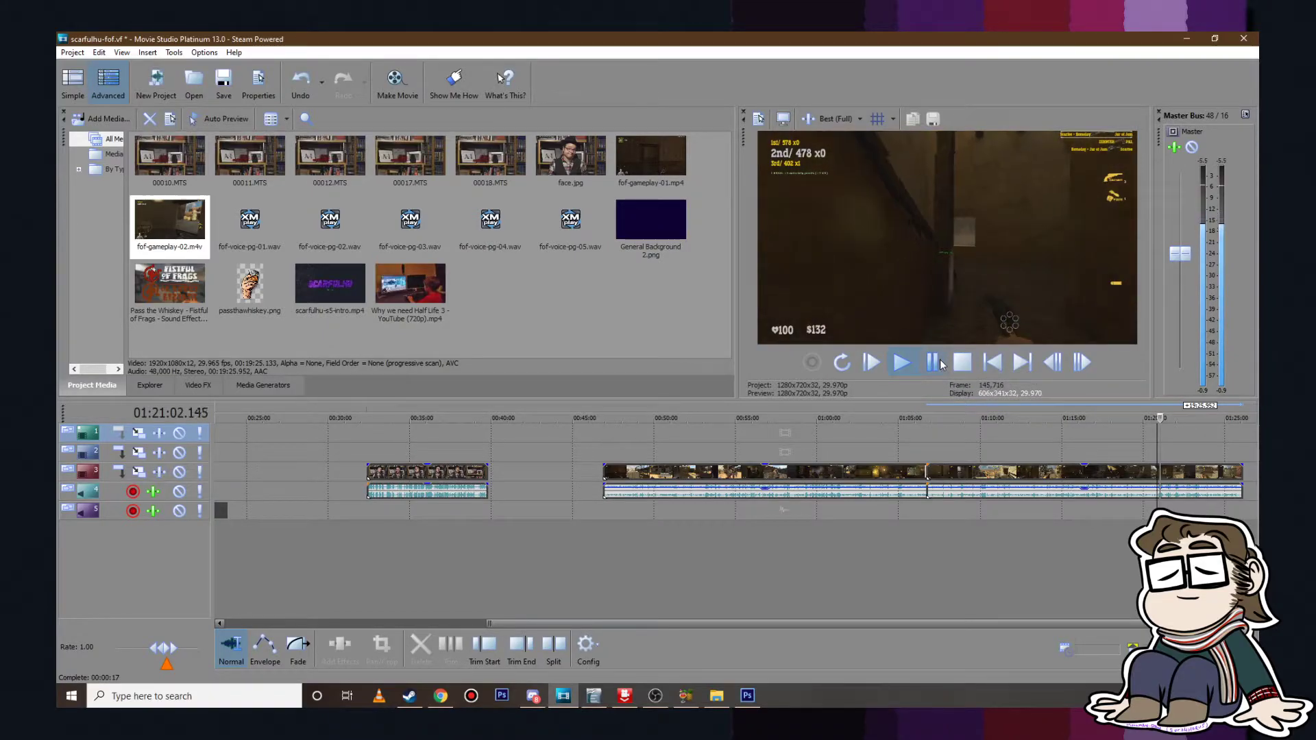
{"action": "left_click", "coordinate": [932, 362]}
{"action": "scroll", "coordinate": [1103, 423], "scroll_direction": "up", "scroll_amount": 4}
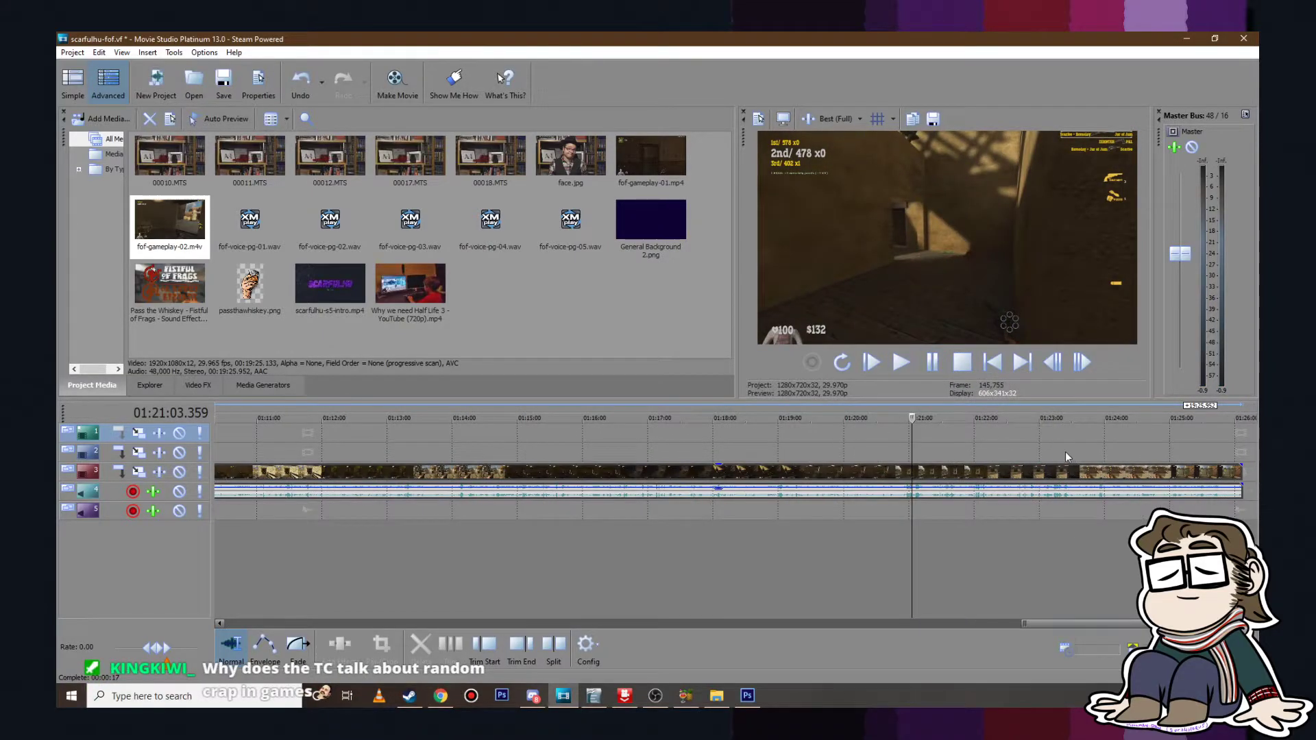
{"action": "left_click", "coordinate": [1021, 435]}
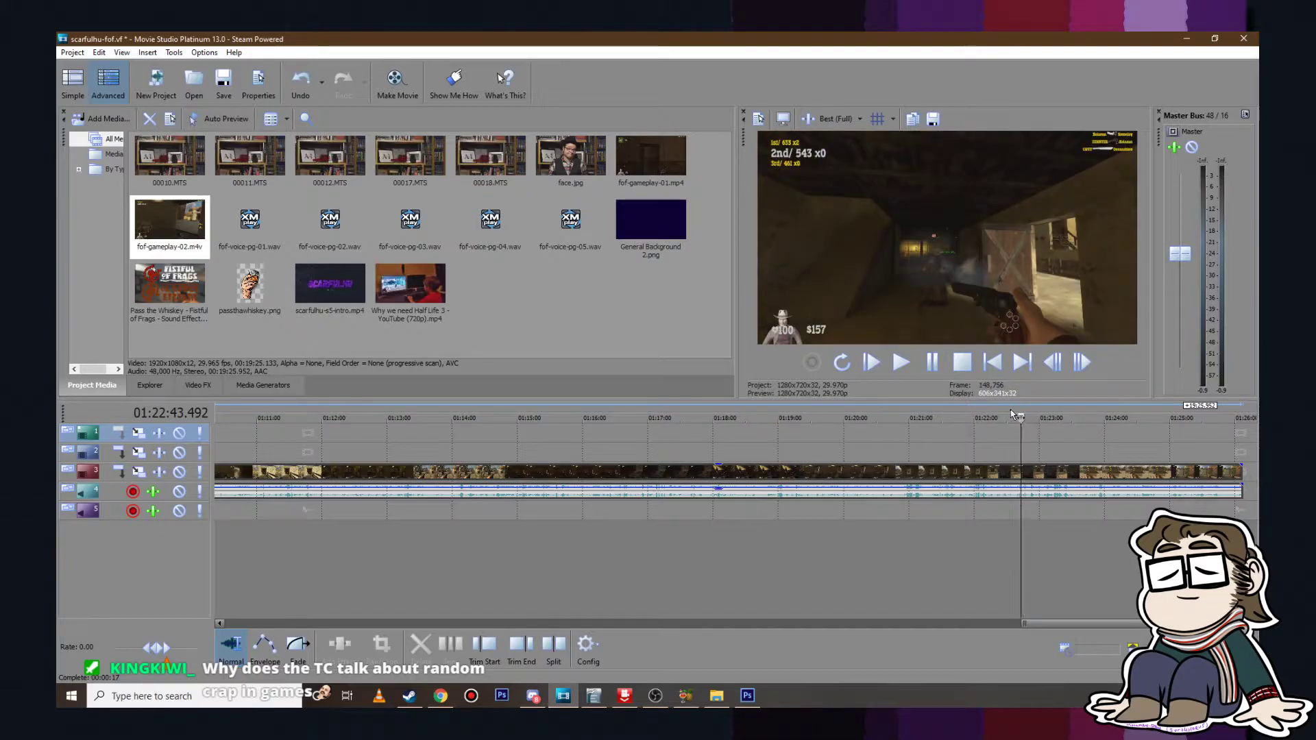
{"action": "left_click", "coordinate": [933, 363]}
{"action": "scroll", "coordinate": [1125, 446], "scroll_direction": "up", "scroll_amount": 5}
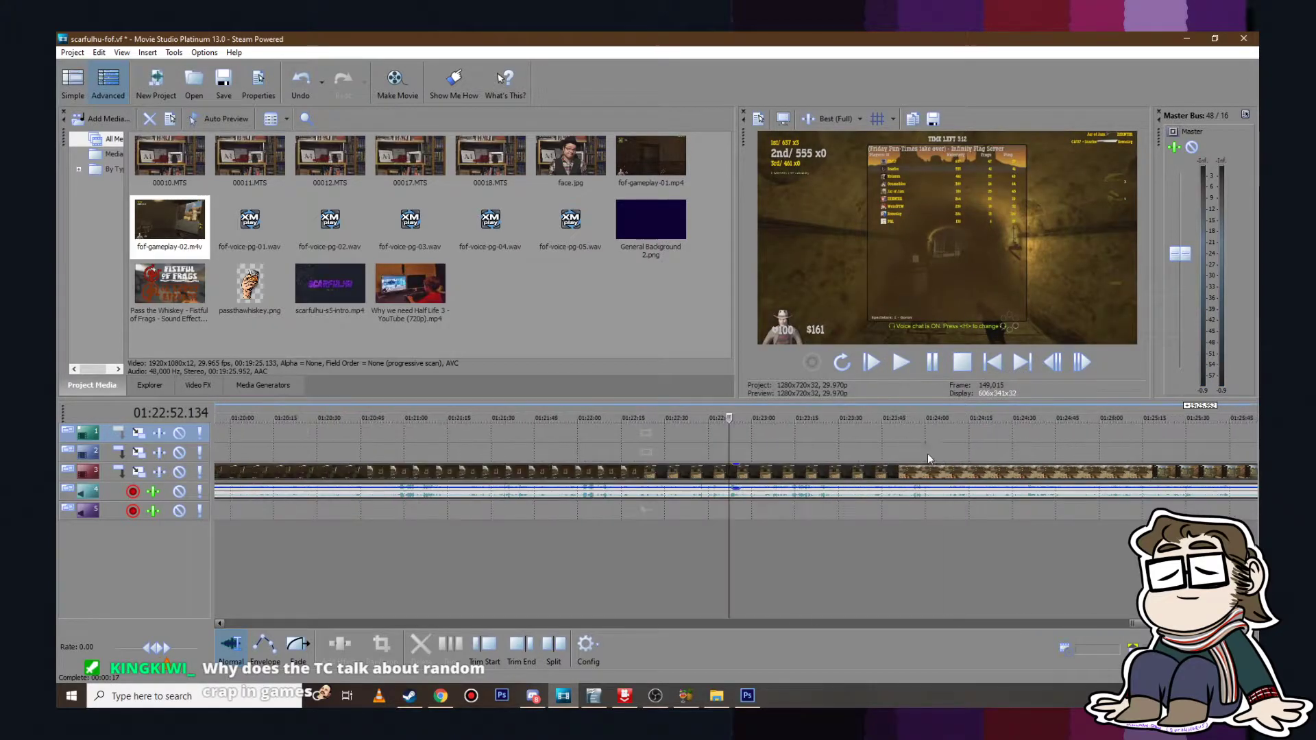
Step: Play the gameplay footage in short stretches from about 01:23:05 to 01:23:14.756
{"action": "left_click", "coordinate": [843, 447]}
{"action": "left_click", "coordinate": [903, 365]}
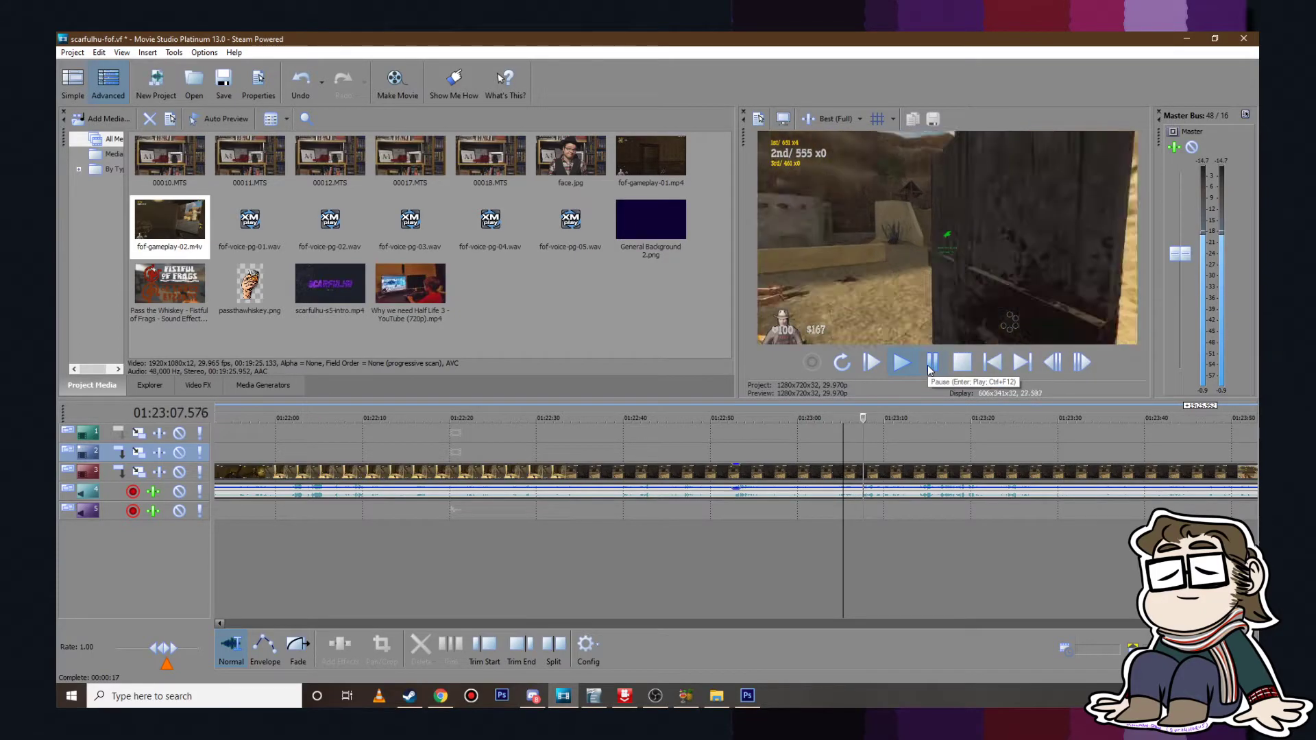
{"action": "left_click", "coordinate": [931, 364]}
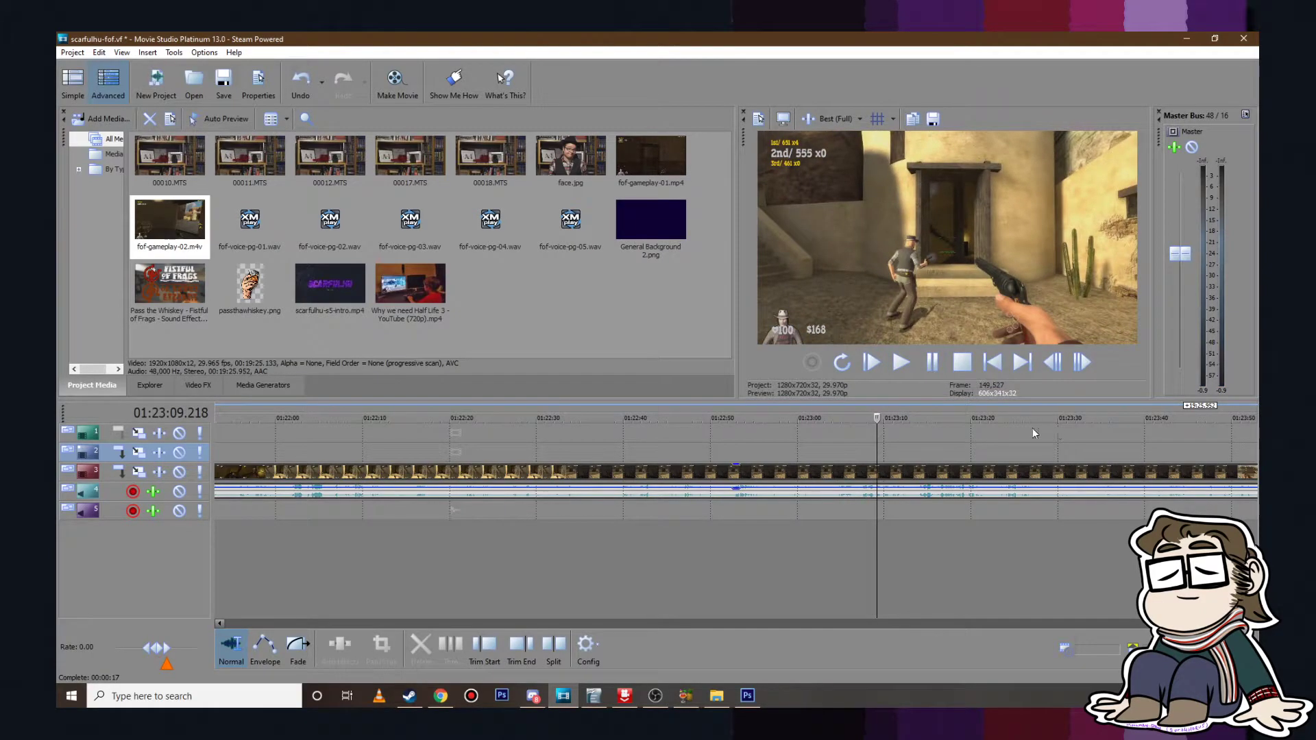
{"action": "left_click", "coordinate": [903, 365]}
{"action": "left_click", "coordinate": [930, 366]}
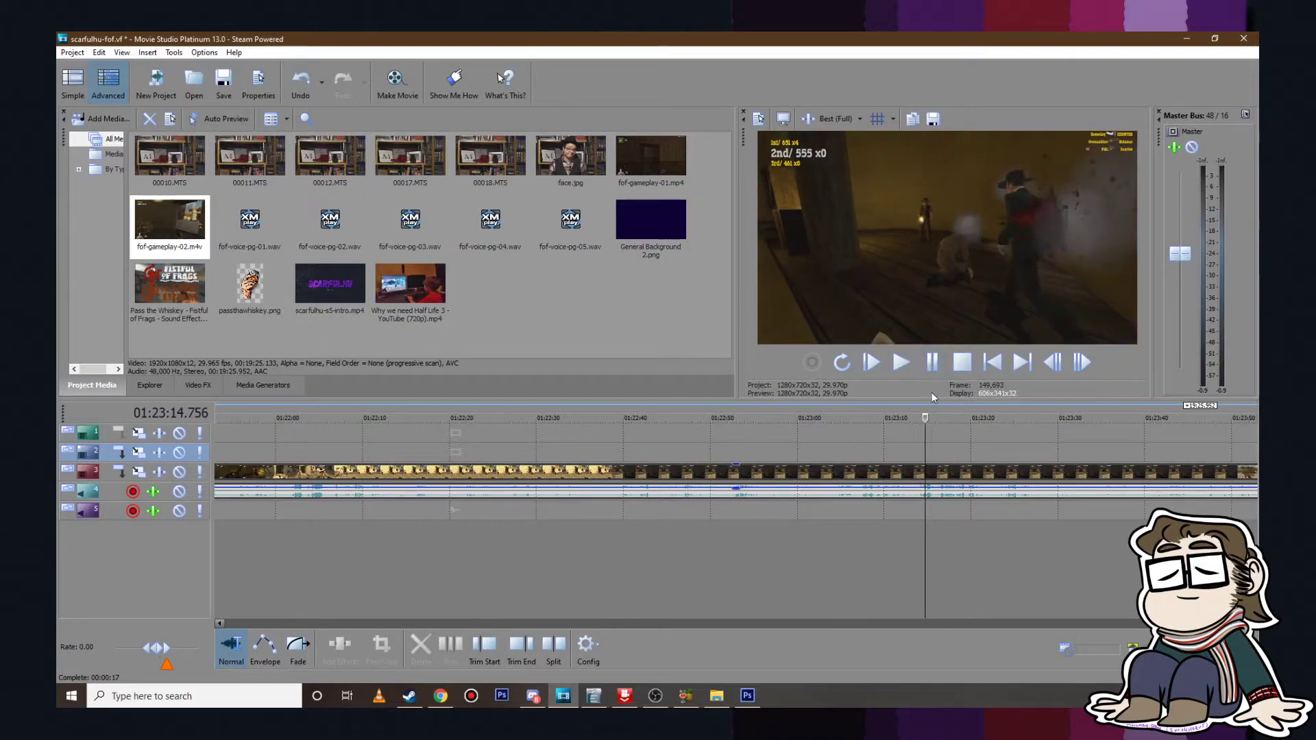
Step: Go back to 01:22:33.115 in the gameplay footage and preview the section up to about 01:22:41
{"action": "scroll", "coordinate": [969, 449], "scroll_direction": "down", "scroll_amount": 5}
{"action": "scroll", "coordinate": [987, 450], "scroll_direction": "down", "scroll_amount": 2}
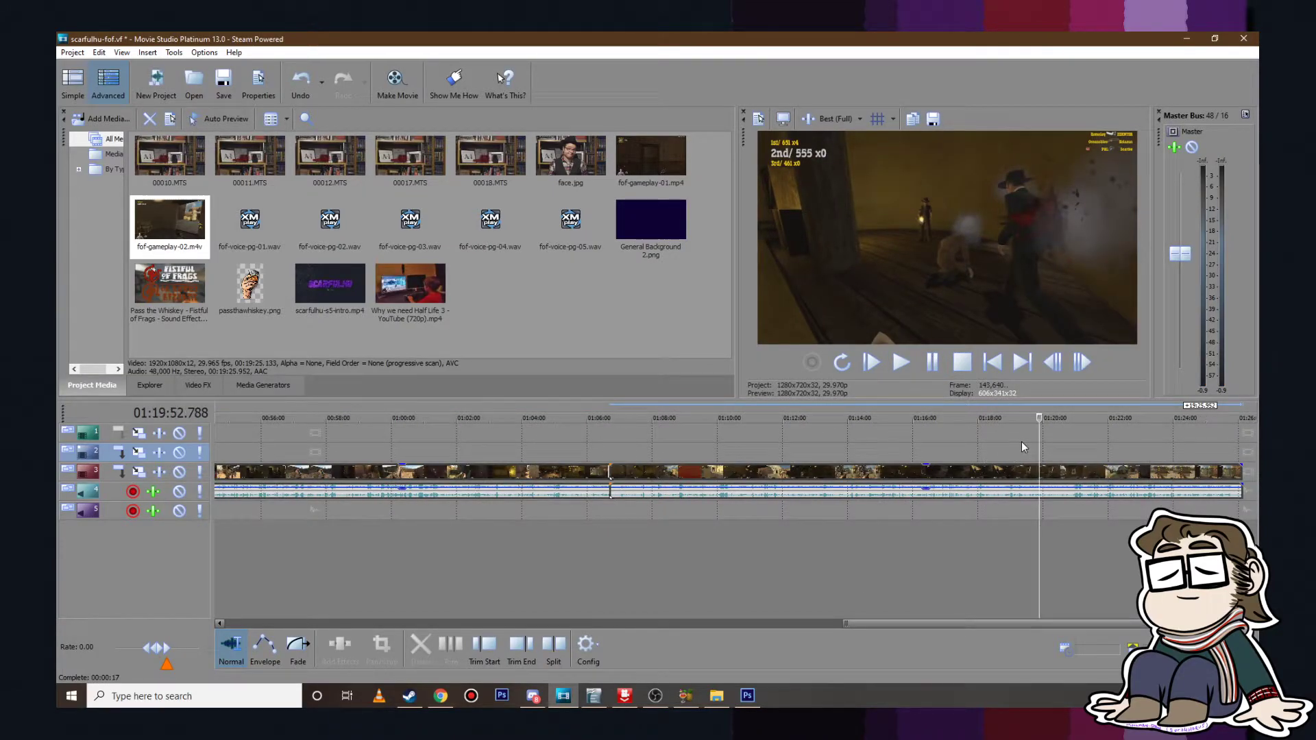
{"action": "left_click", "coordinate": [1126, 446]}
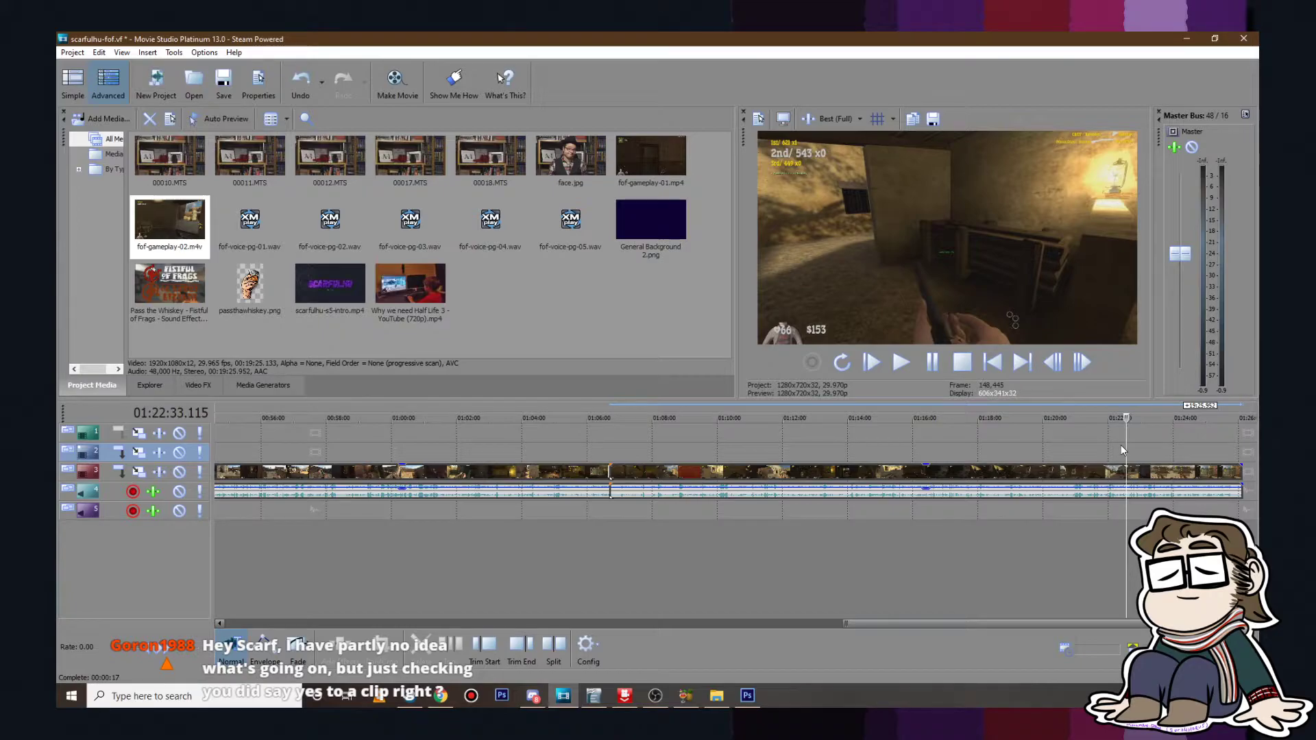
{"action": "scroll", "coordinate": [1096, 440], "scroll_direction": "up", "scroll_amount": 6}
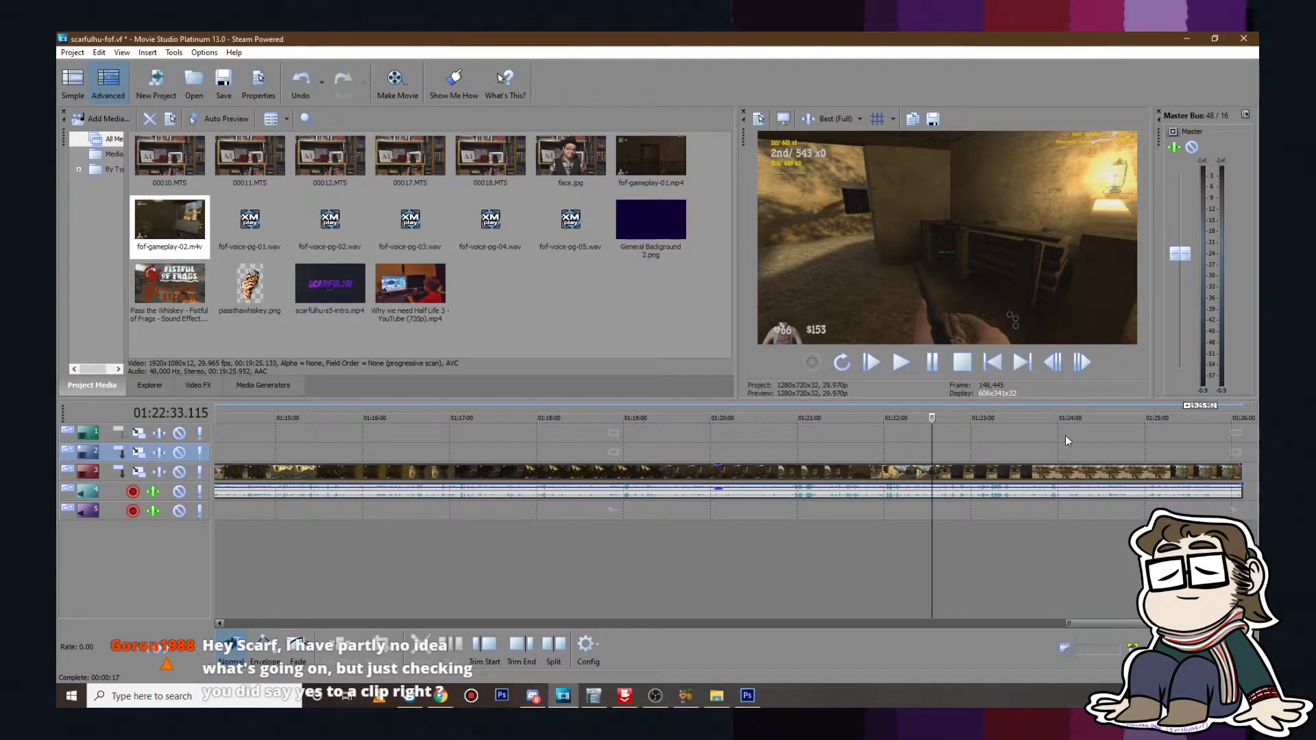
{"action": "left_click", "coordinate": [908, 362]}
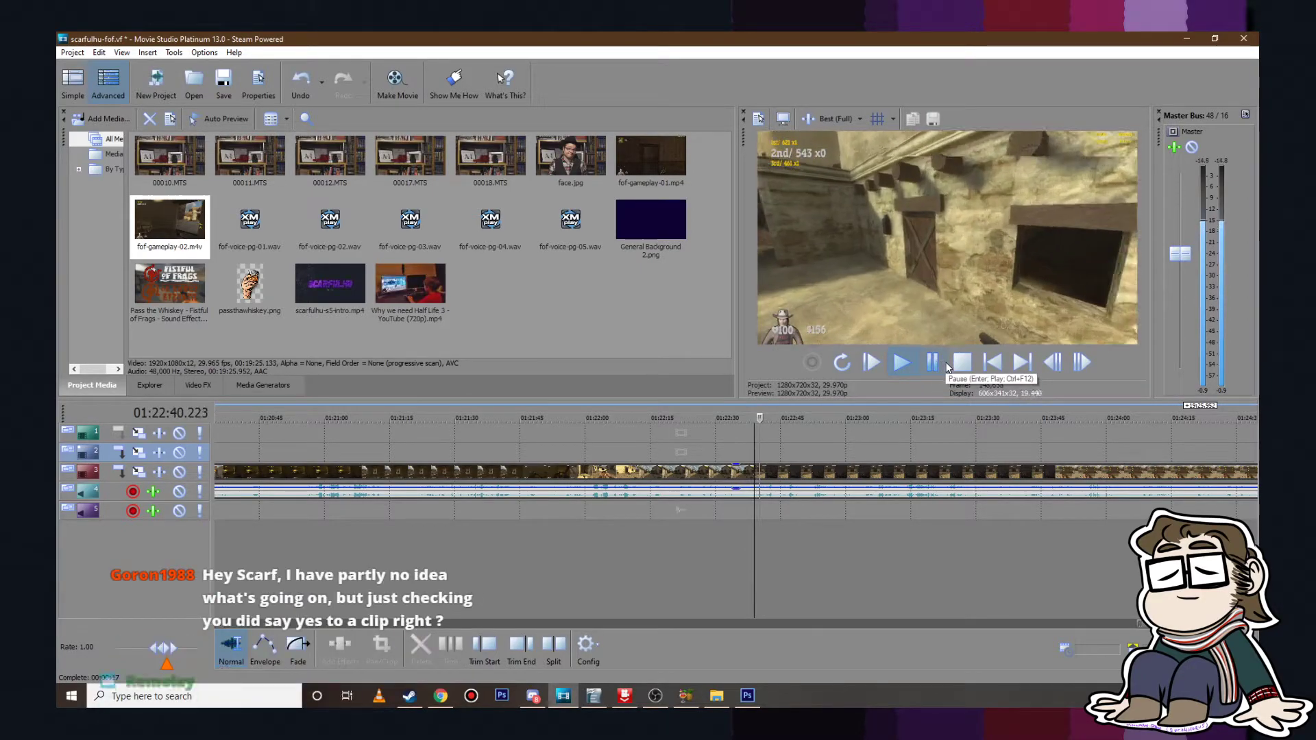
{"action": "left_click", "coordinate": [933, 362]}
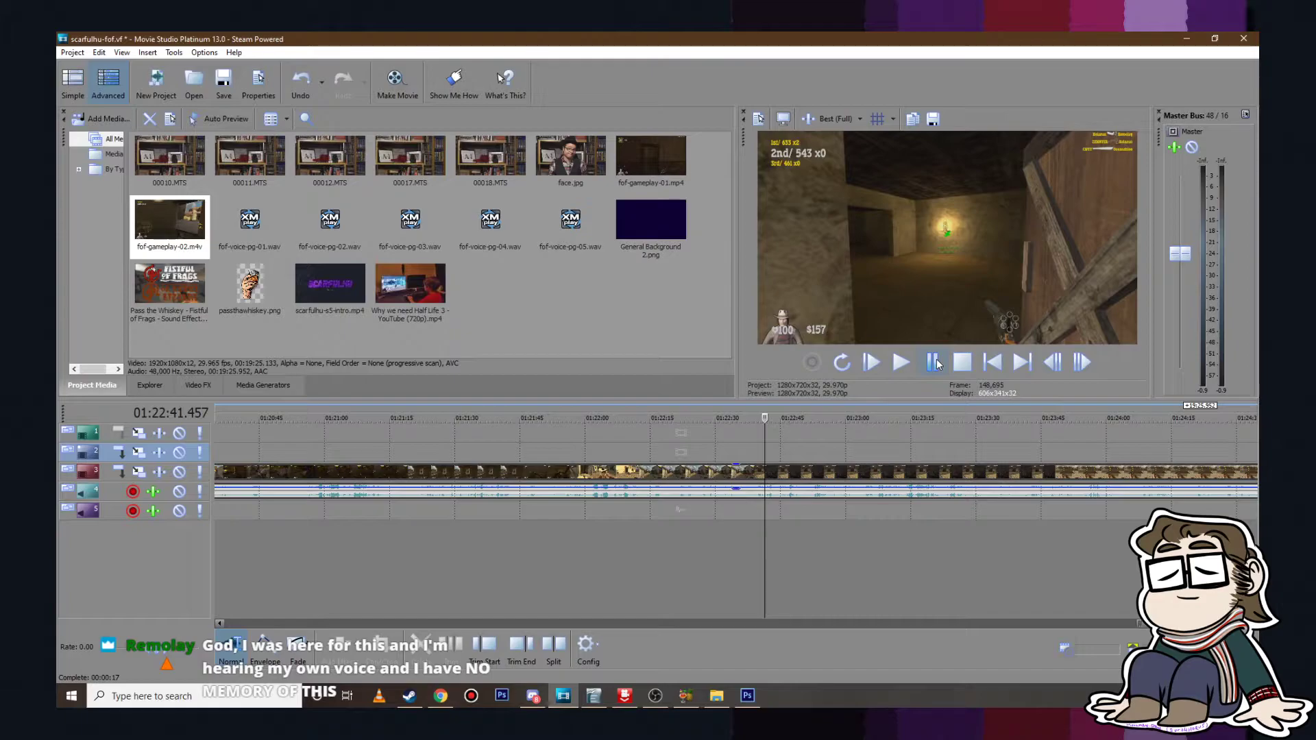
Step: Preview the gameplay footage in short stretches between about 01:22:38 and 01:22:45
{"action": "scroll", "coordinate": [722, 466], "scroll_direction": "up", "scroll_amount": 4}
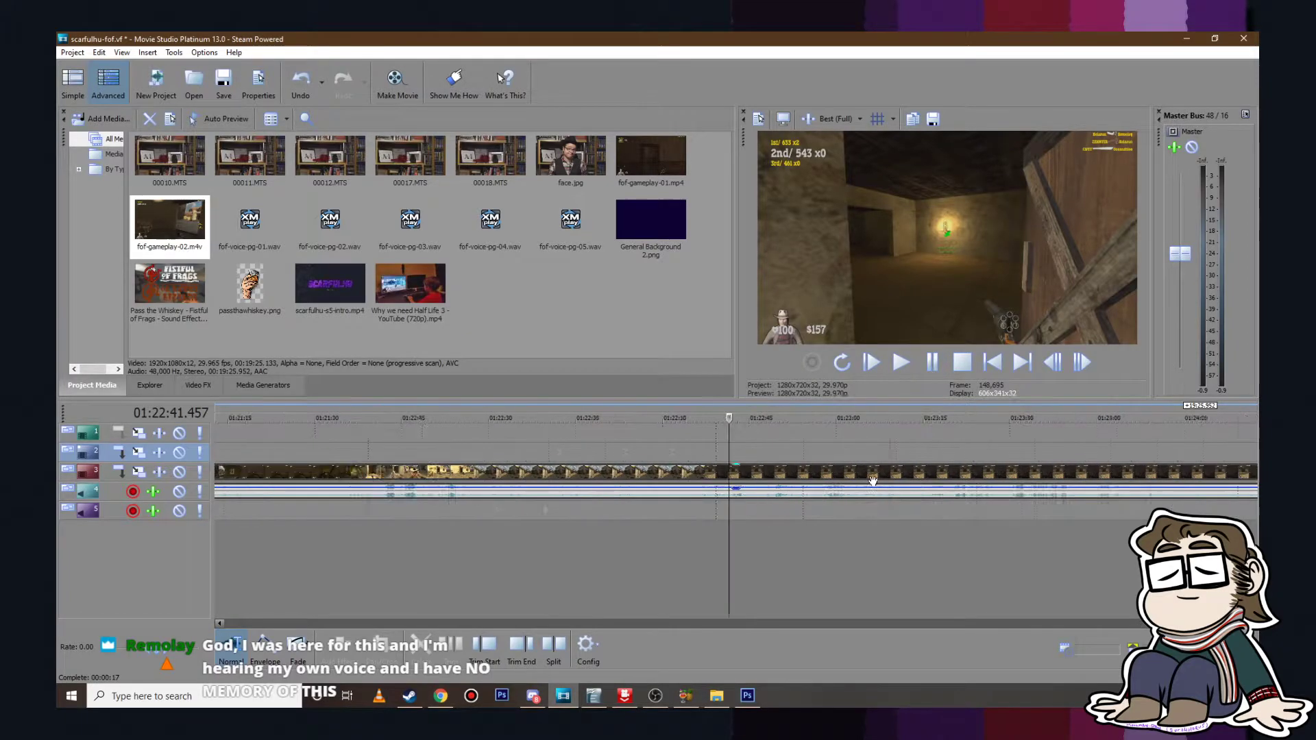
{"action": "left_click", "coordinate": [908, 367]}
{"action": "left_click", "coordinate": [933, 363]}
{"action": "left_click", "coordinate": [657, 434]}
{"action": "left_click", "coordinate": [901, 363]}
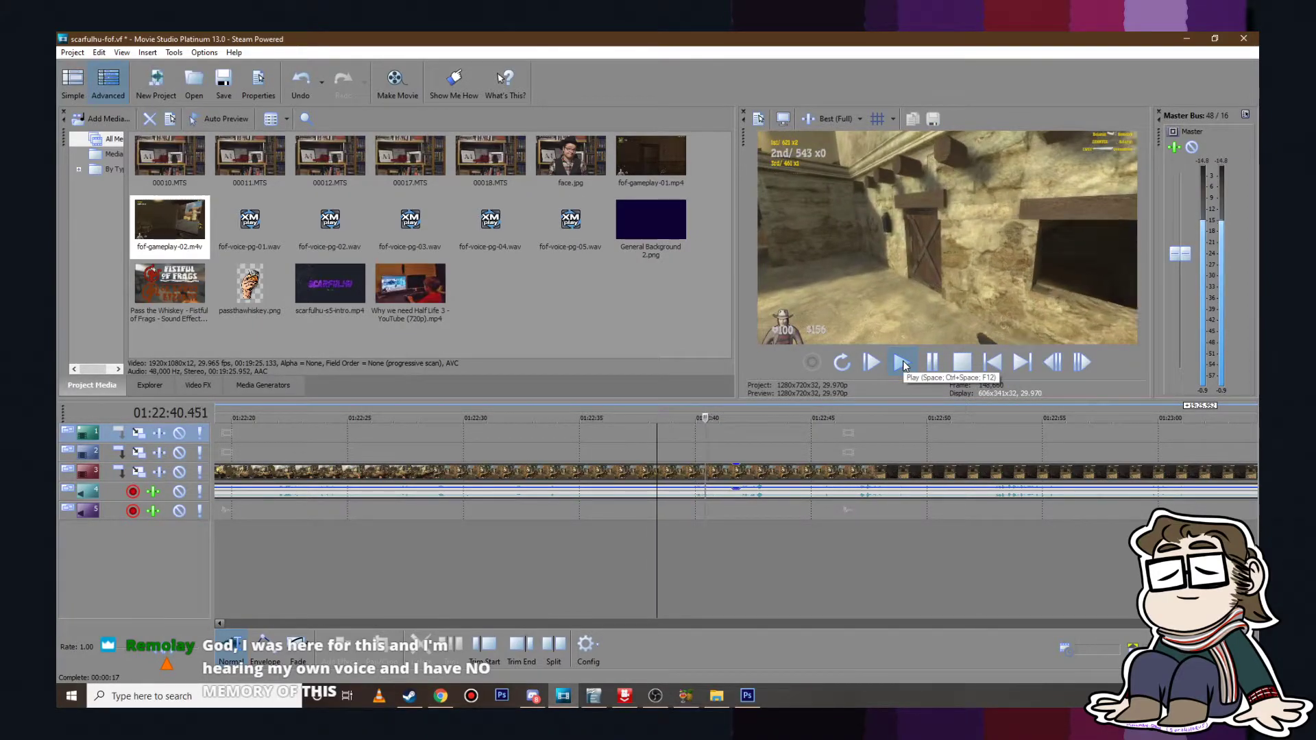
{"action": "left_click", "coordinate": [932, 371]}
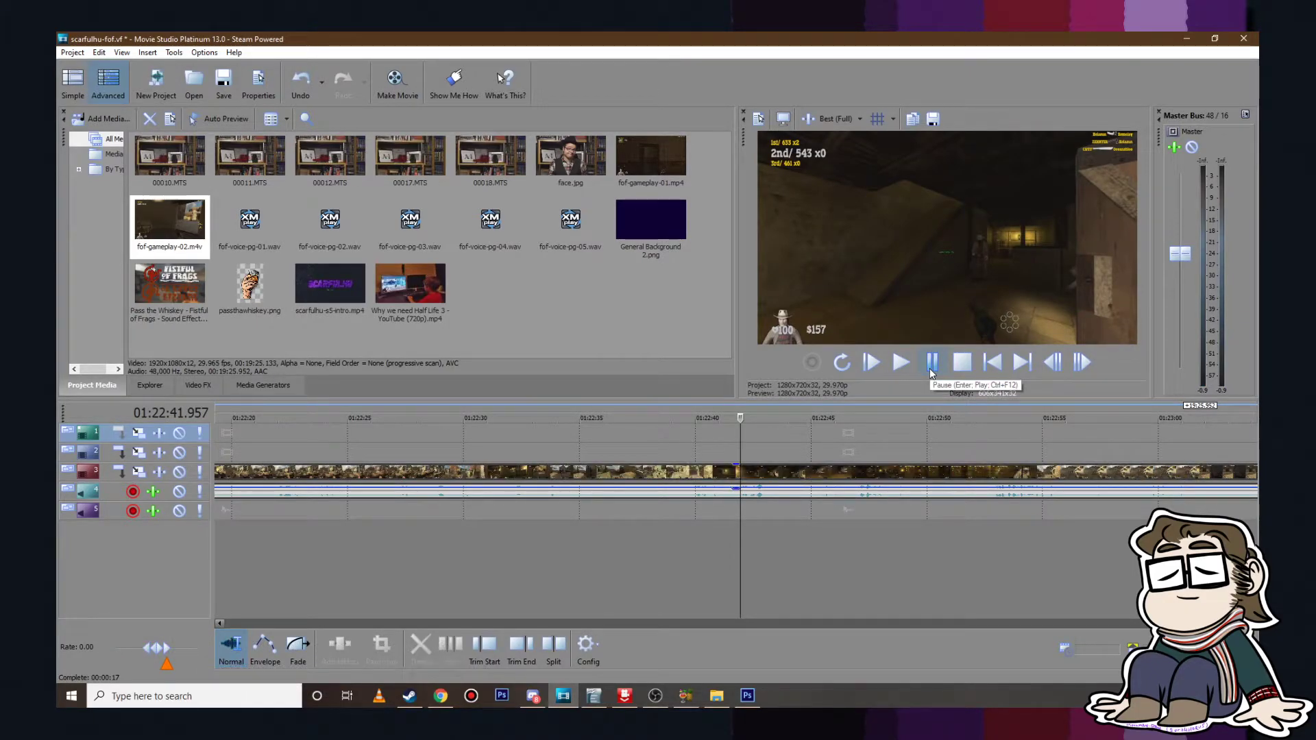
{"action": "left_click", "coordinate": [910, 363]}
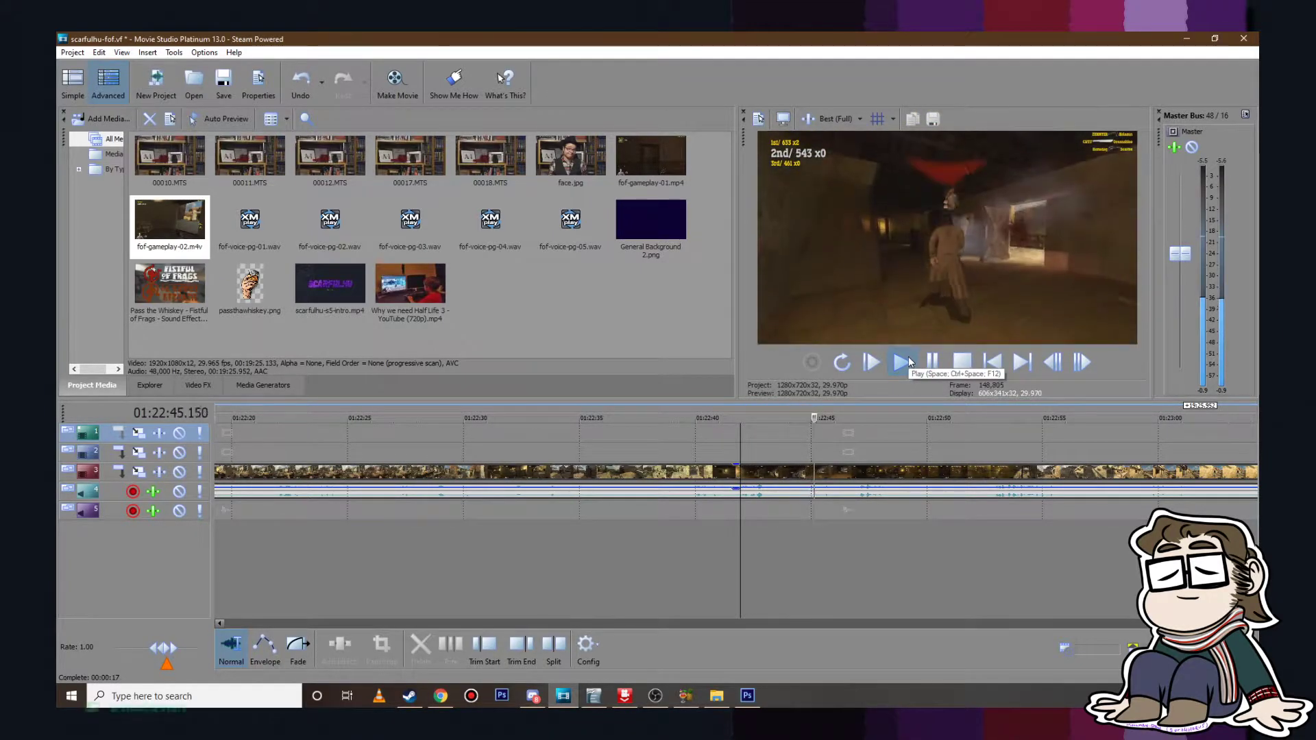
{"action": "left_click", "coordinate": [932, 362]}
Step: Preview the gameplay footage from about 01:23:05 to 01:23:08, and again up to about 01:25:12
{"action": "scroll", "coordinate": [1034, 470], "scroll_direction": "down", "scroll_amount": 3}
{"action": "left_click", "coordinate": [948, 430]}
{"action": "left_click", "coordinate": [919, 365]}
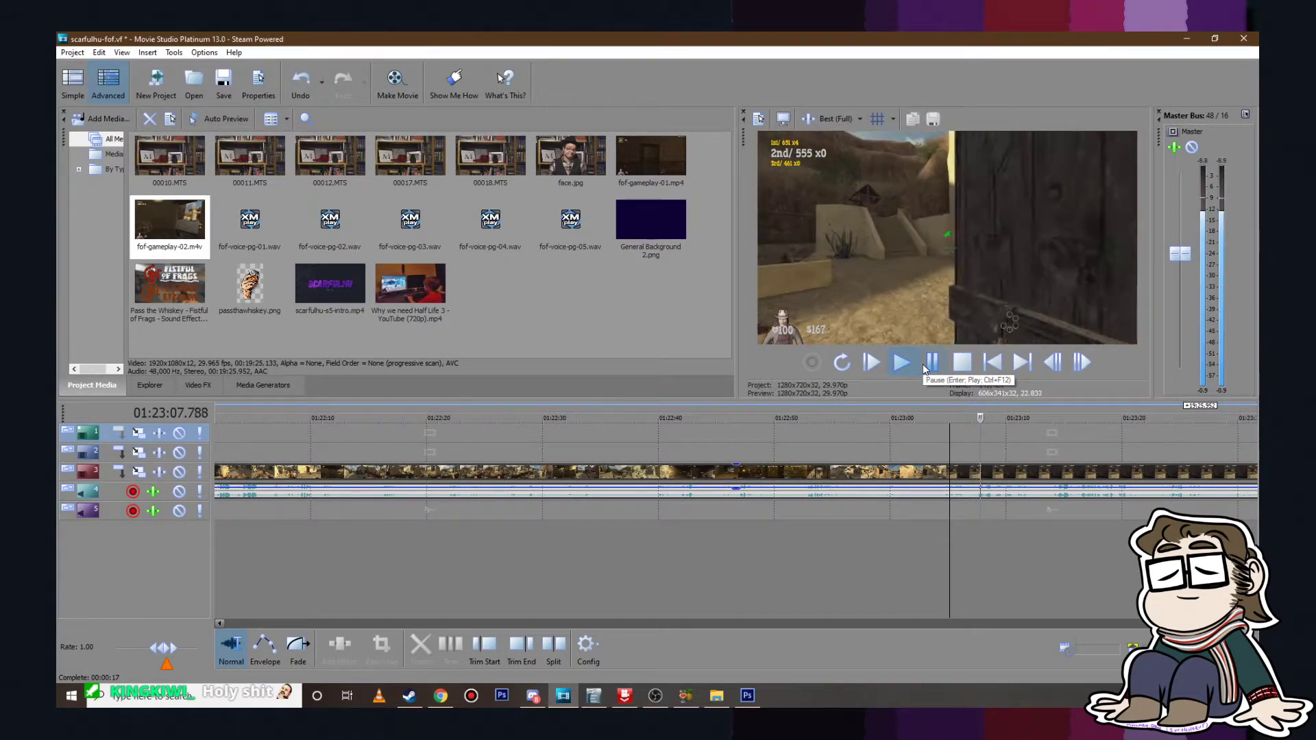
{"action": "left_click", "coordinate": [928, 365]}
{"action": "scroll", "coordinate": [996, 433], "scroll_direction": "down", "scroll_amount": 5}
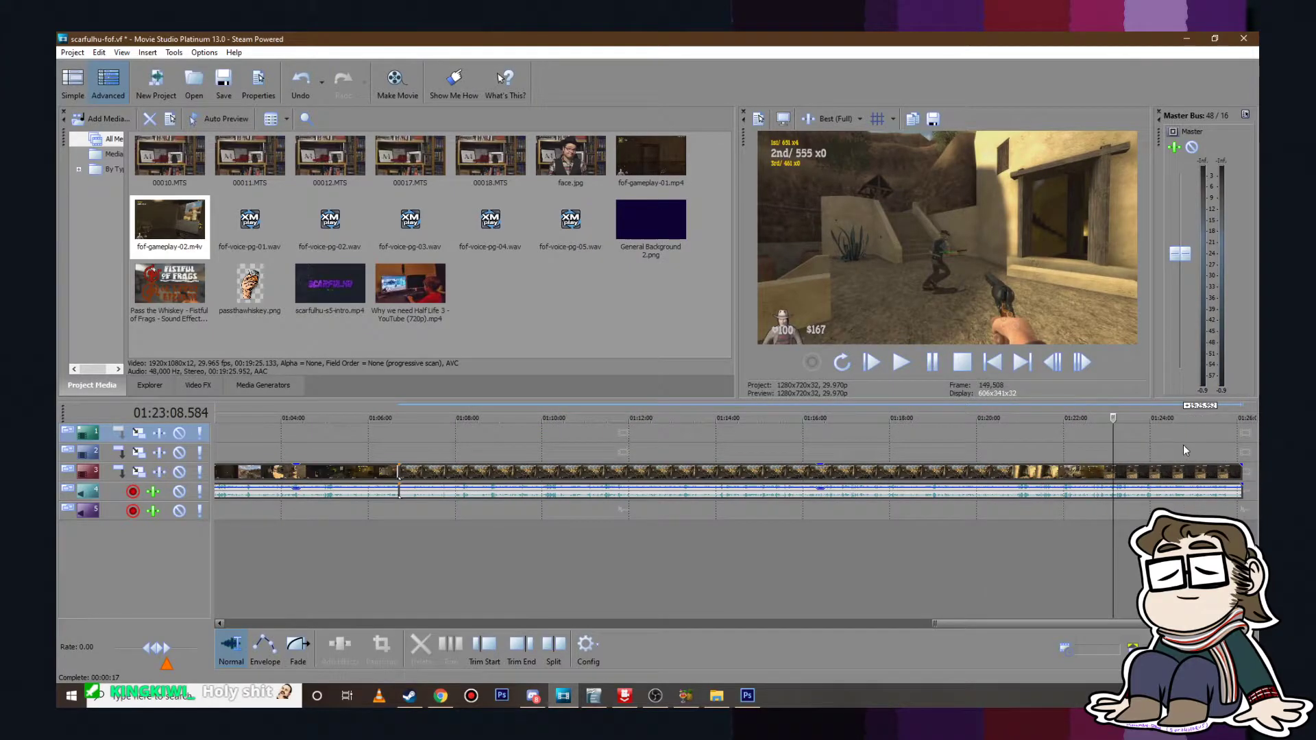
{"action": "left_click", "coordinate": [918, 363]}
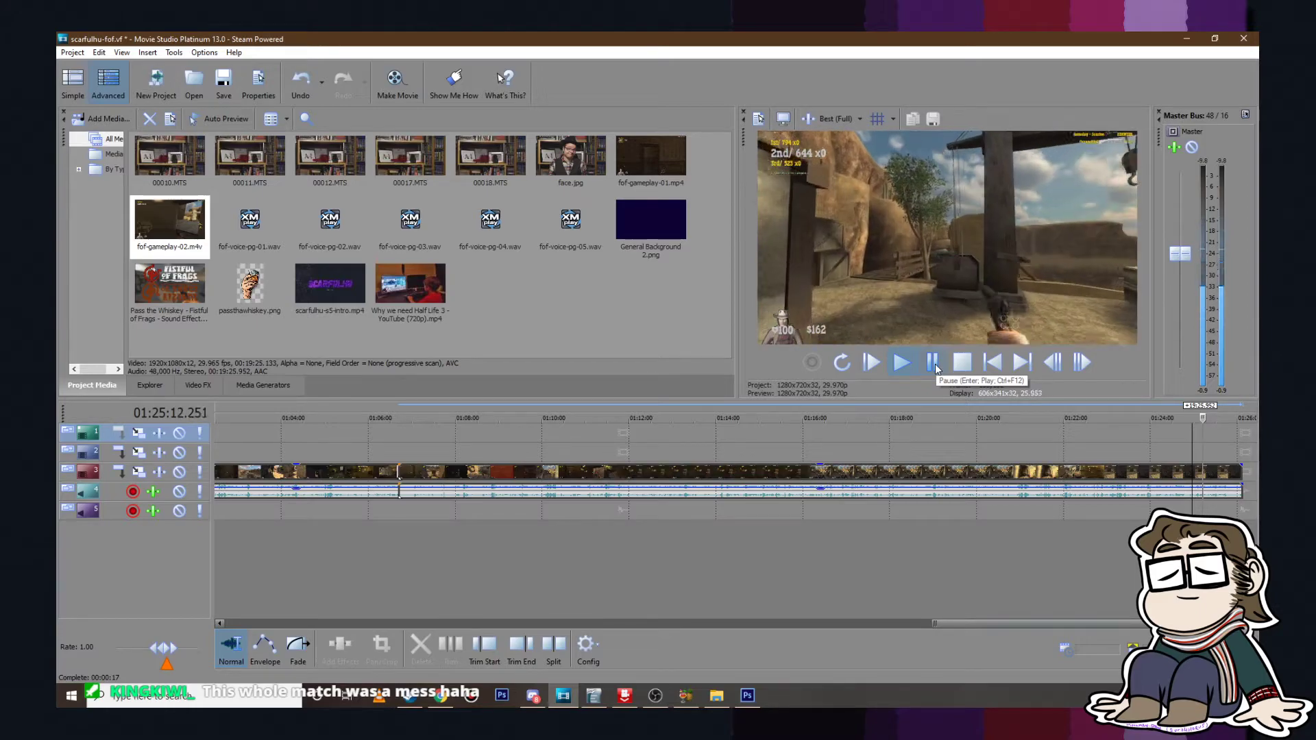
{"action": "left_click", "coordinate": [933, 362]}
Step: Preview the final stretch of gameplay footage, from about 01:25:20 to the end of the recording at 01:26:07
{"action": "scroll", "coordinate": [931, 471], "scroll_direction": "up", "scroll_amount": 5}
{"action": "left_click", "coordinate": [1118, 454]}
{"action": "left_click", "coordinate": [900, 363]}
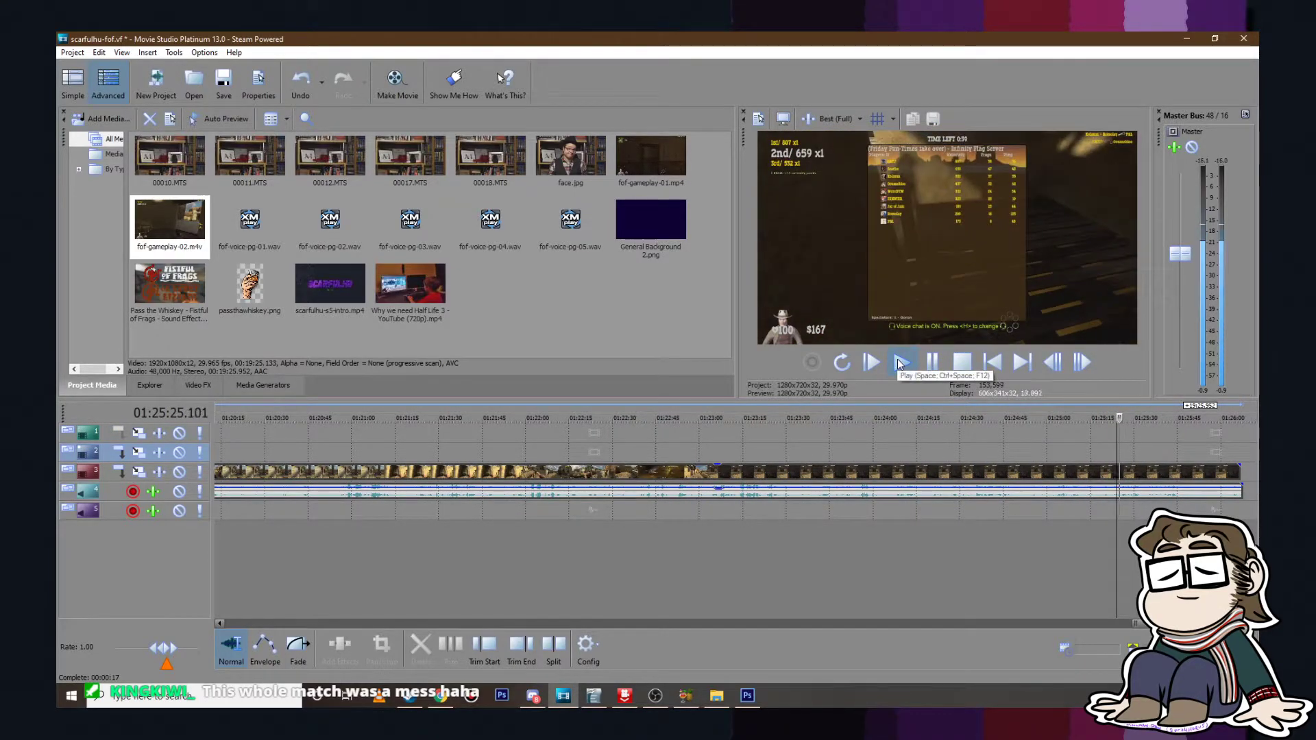
{"action": "left_click", "coordinate": [927, 367]}
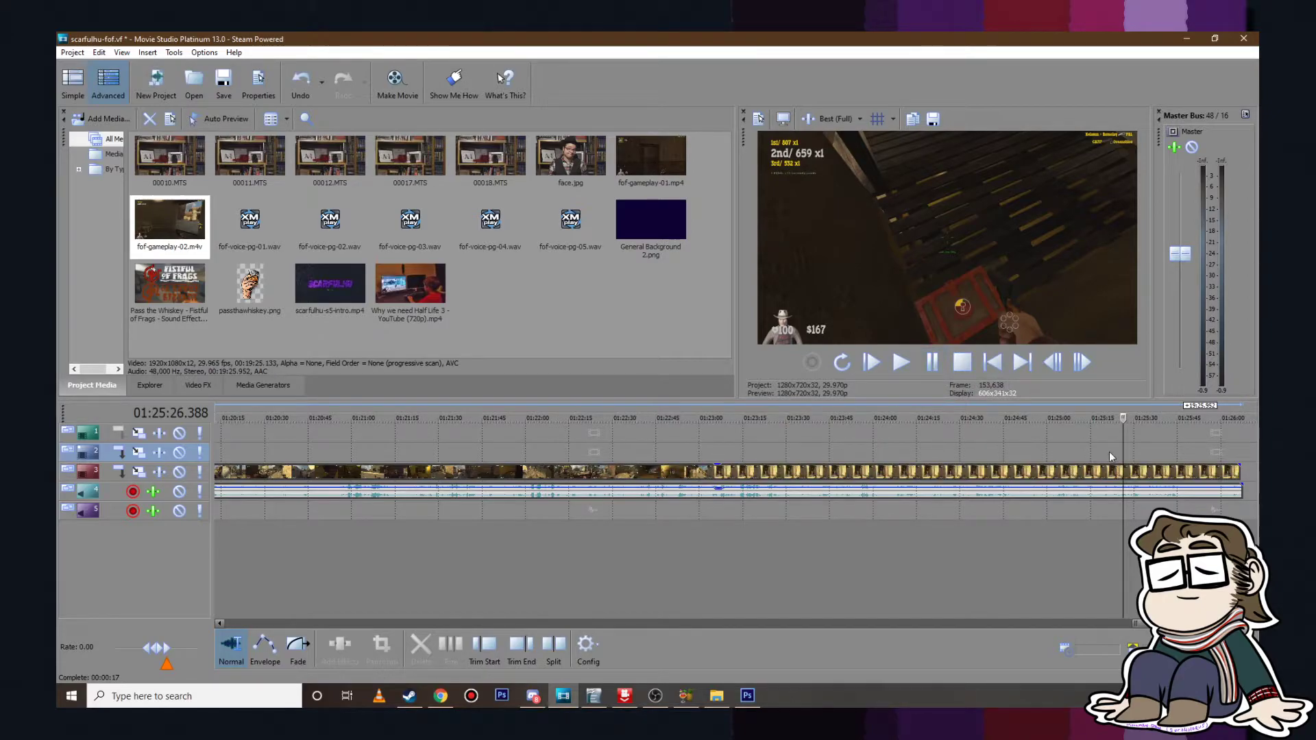
{"action": "left_click", "coordinate": [920, 370]}
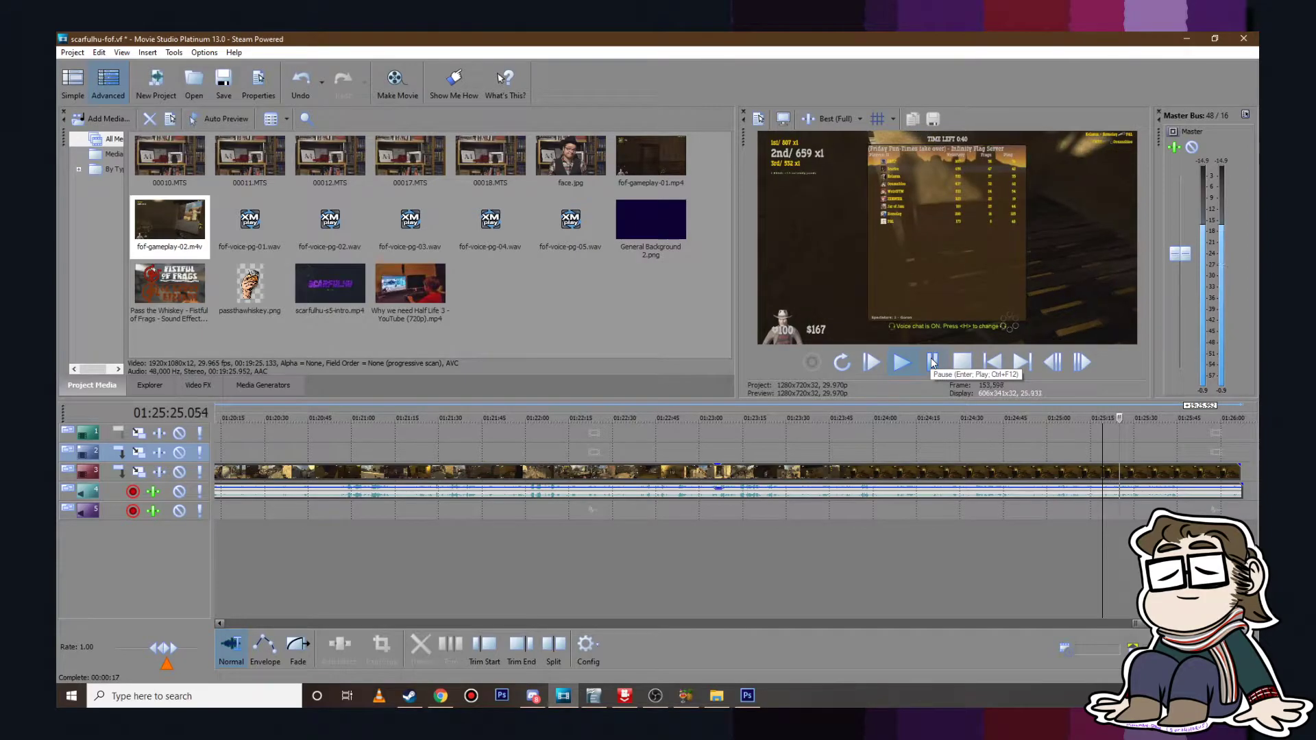
{"action": "left_click", "coordinate": [934, 363]}
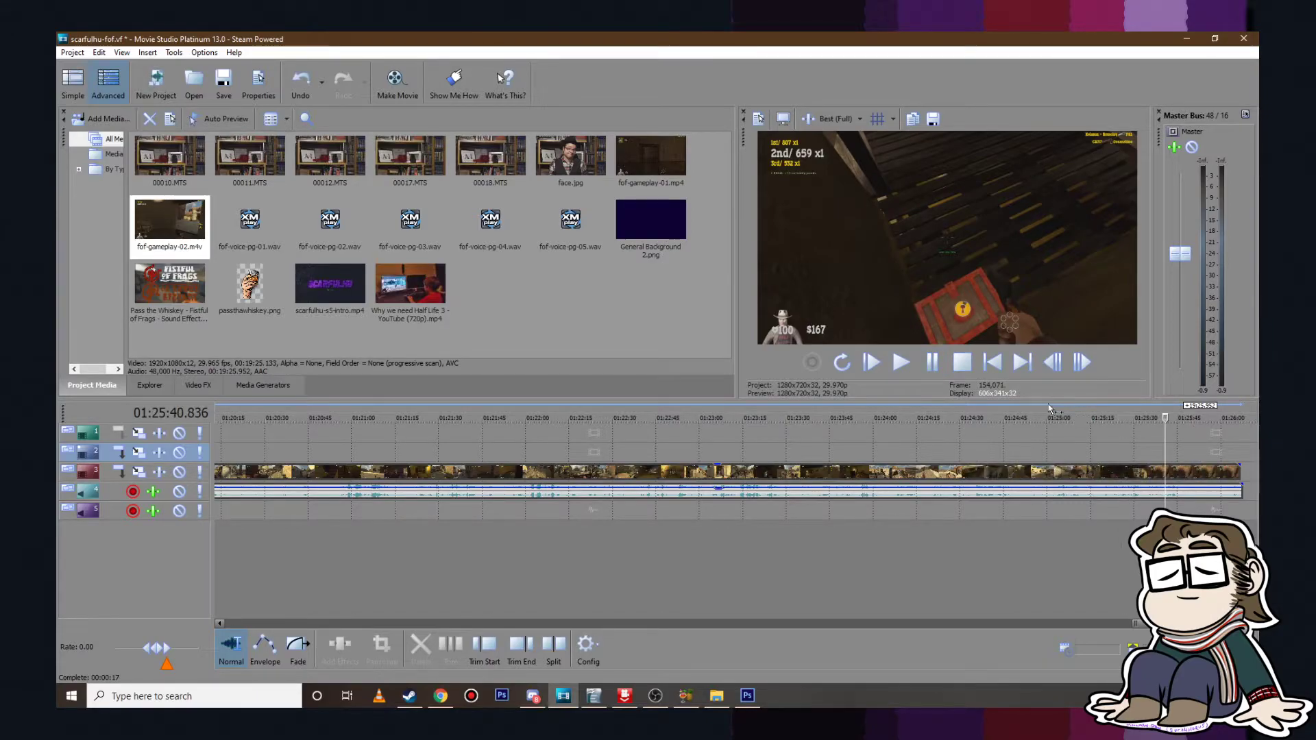
{"action": "left_click", "coordinate": [901, 362]}
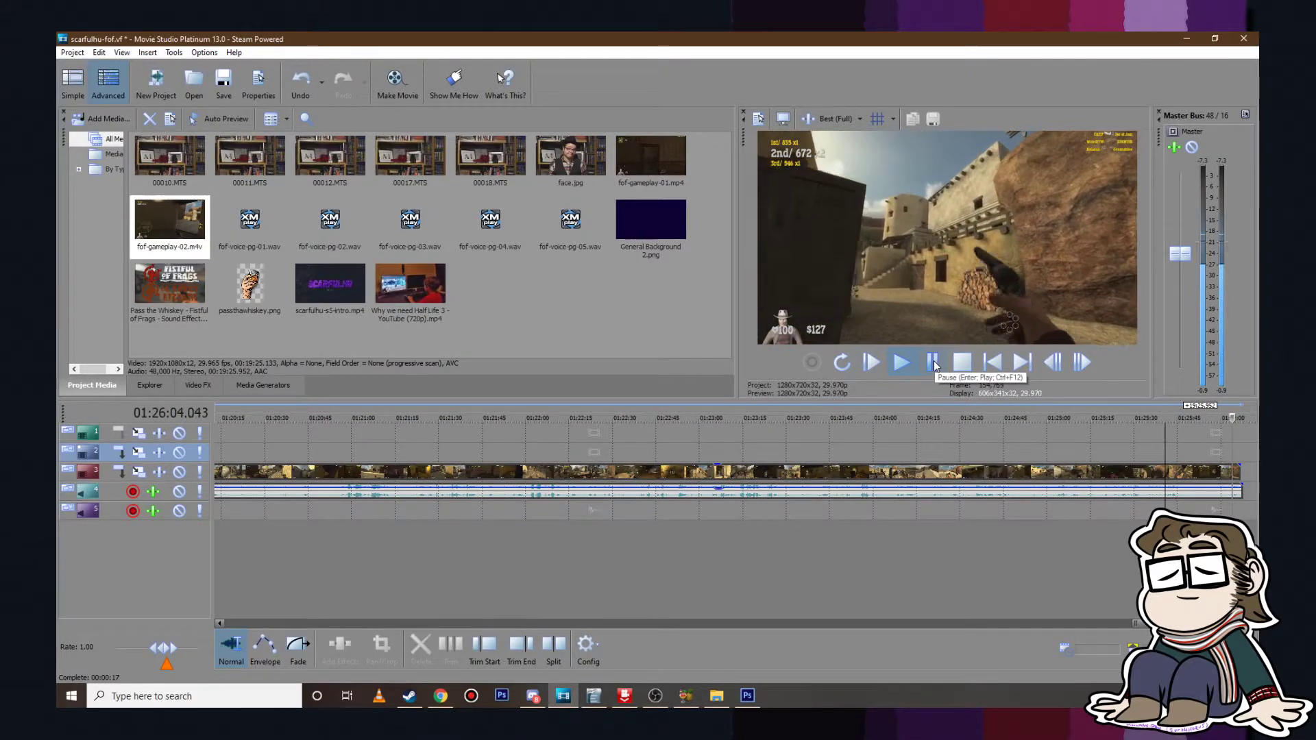
{"action": "scroll", "coordinate": [984, 468], "scroll_direction": "up", "scroll_amount": 5}
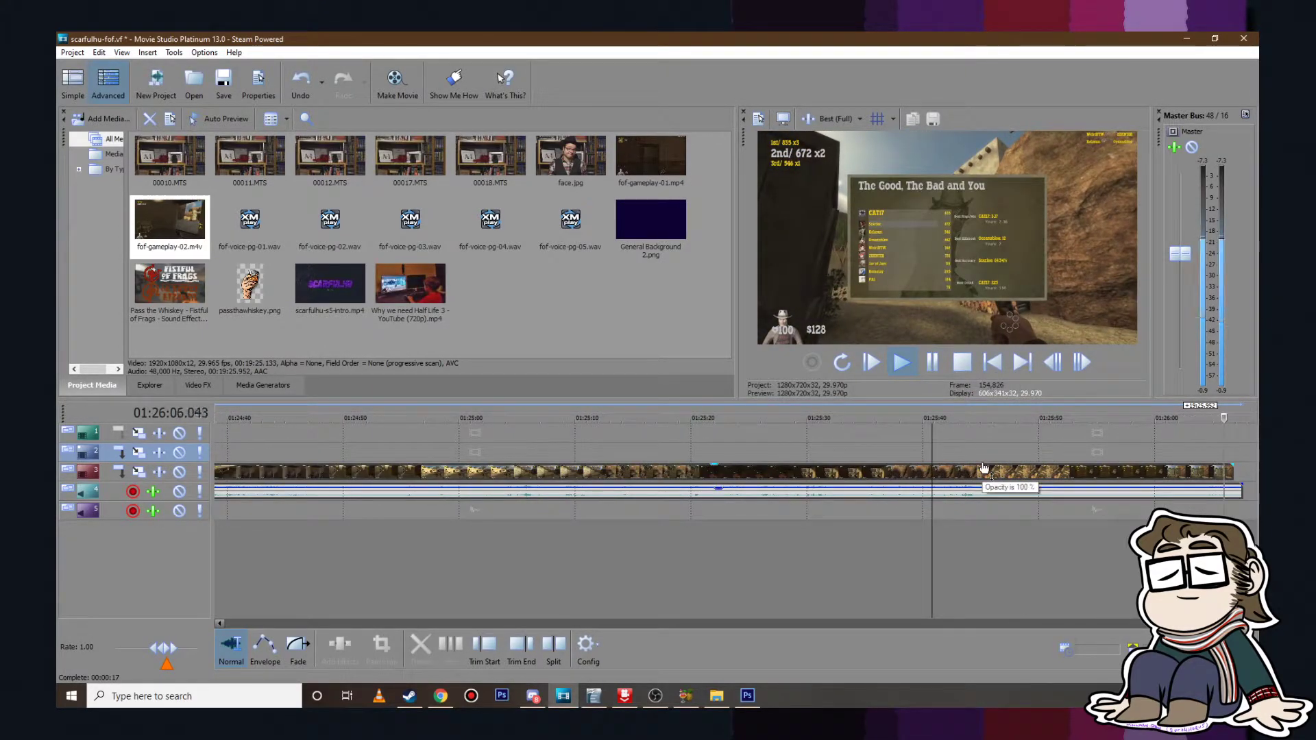
{"action": "scroll", "coordinate": [986, 470], "scroll_direction": "down", "scroll_amount": 5}
{"action": "scroll", "coordinate": [986, 473], "scroll_direction": "down", "scroll_amount": 5}
{"action": "left_click", "coordinate": [686, 696]}
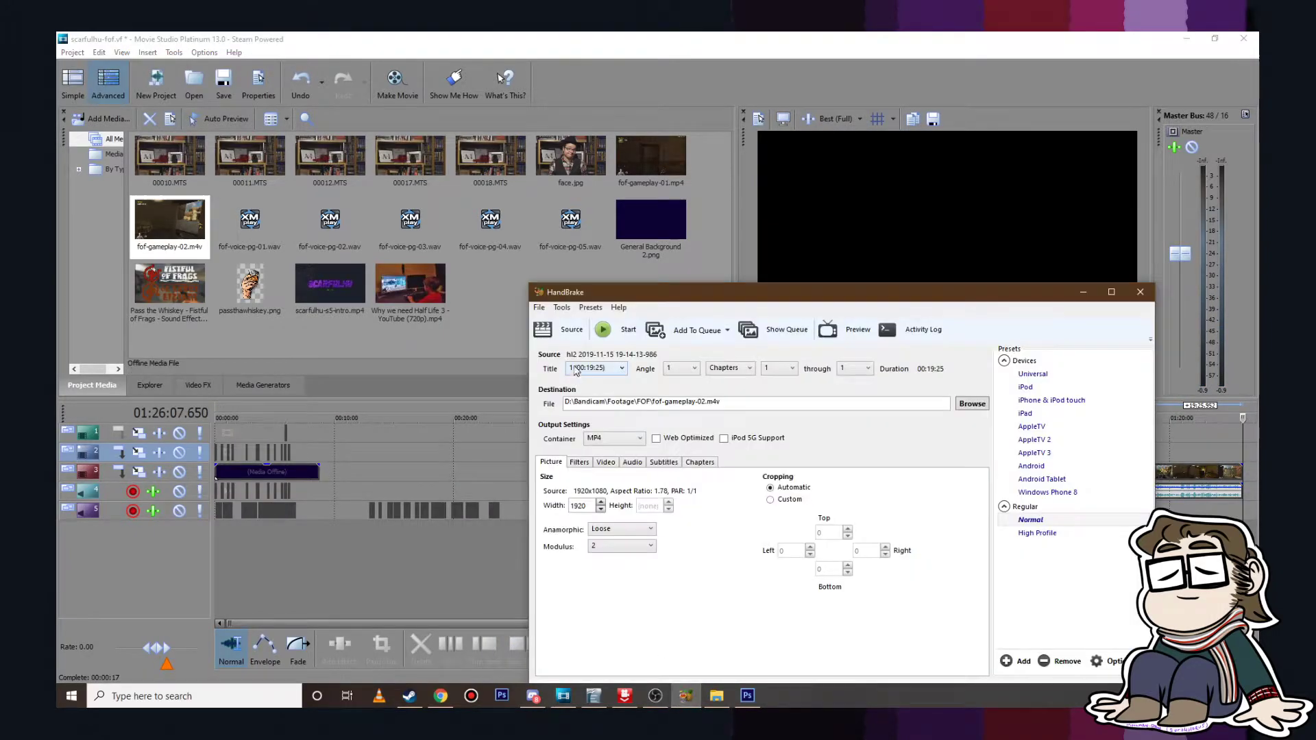
{"action": "left_click", "coordinate": [570, 330]}
{"action": "left_click", "coordinate": [595, 446]}
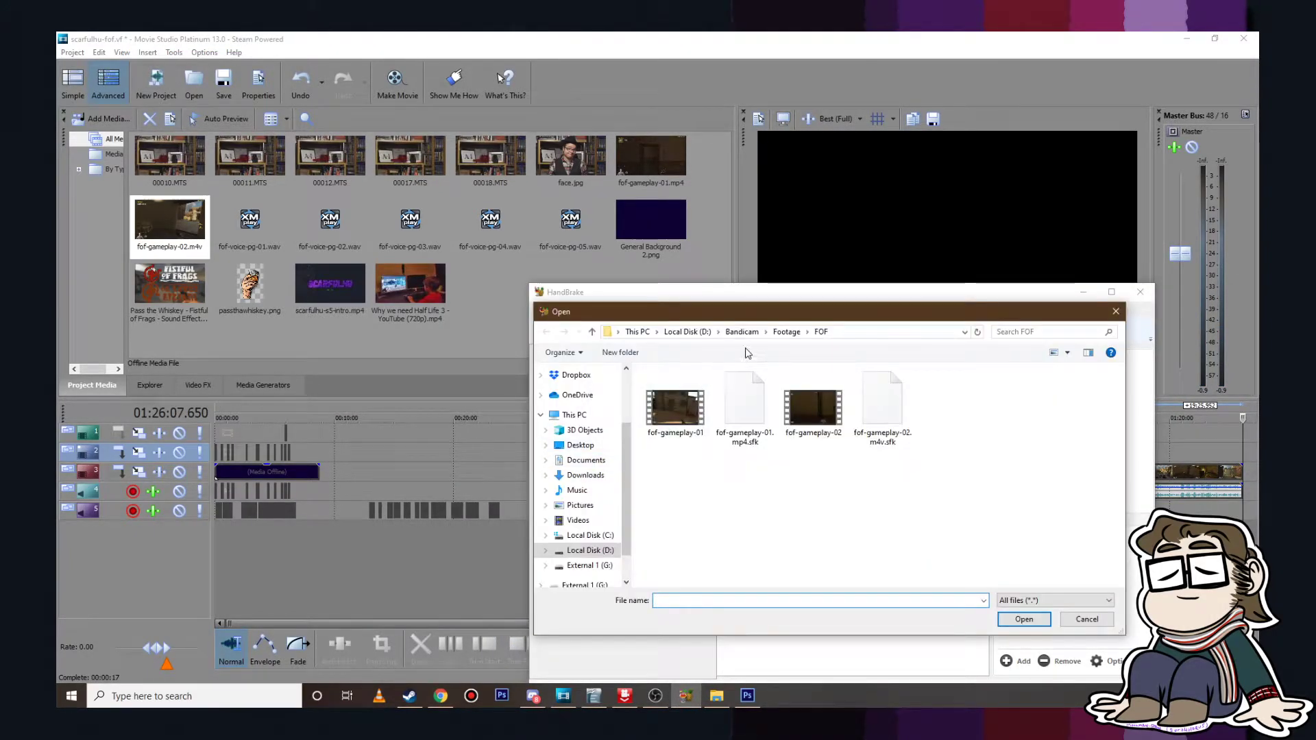
{"action": "left_click", "coordinate": [787, 333]}
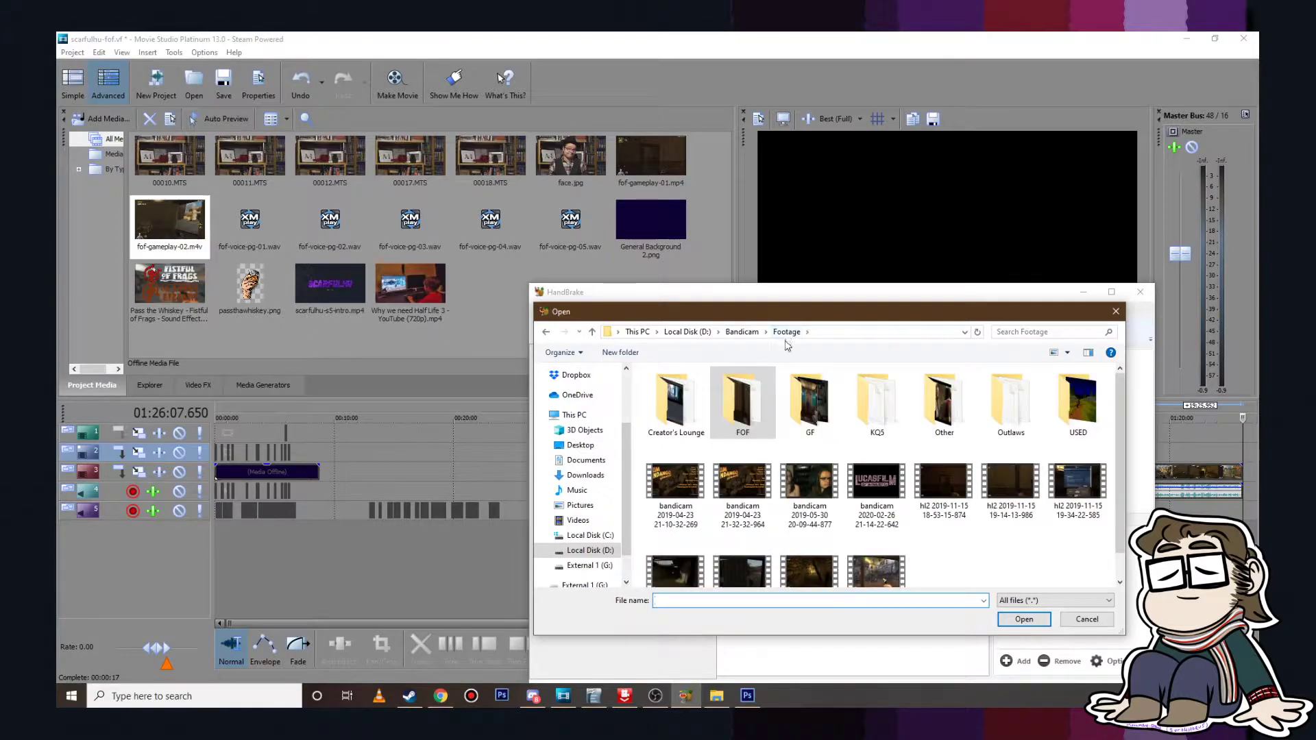
{"action": "double_click", "coordinate": [1076, 492]}
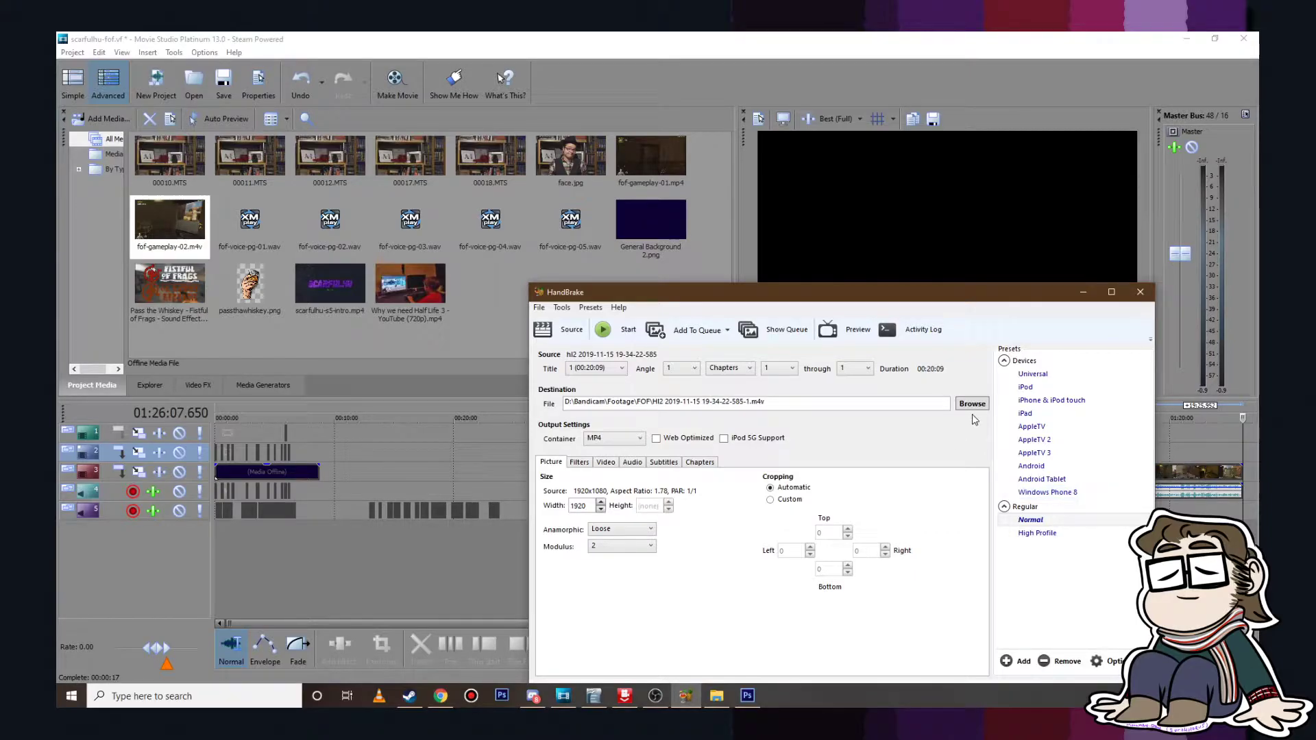
Step: Set the output file to fof-gameplay-03 in the FOF folder and start the encode
{"action": "left_click", "coordinate": [971, 404]}
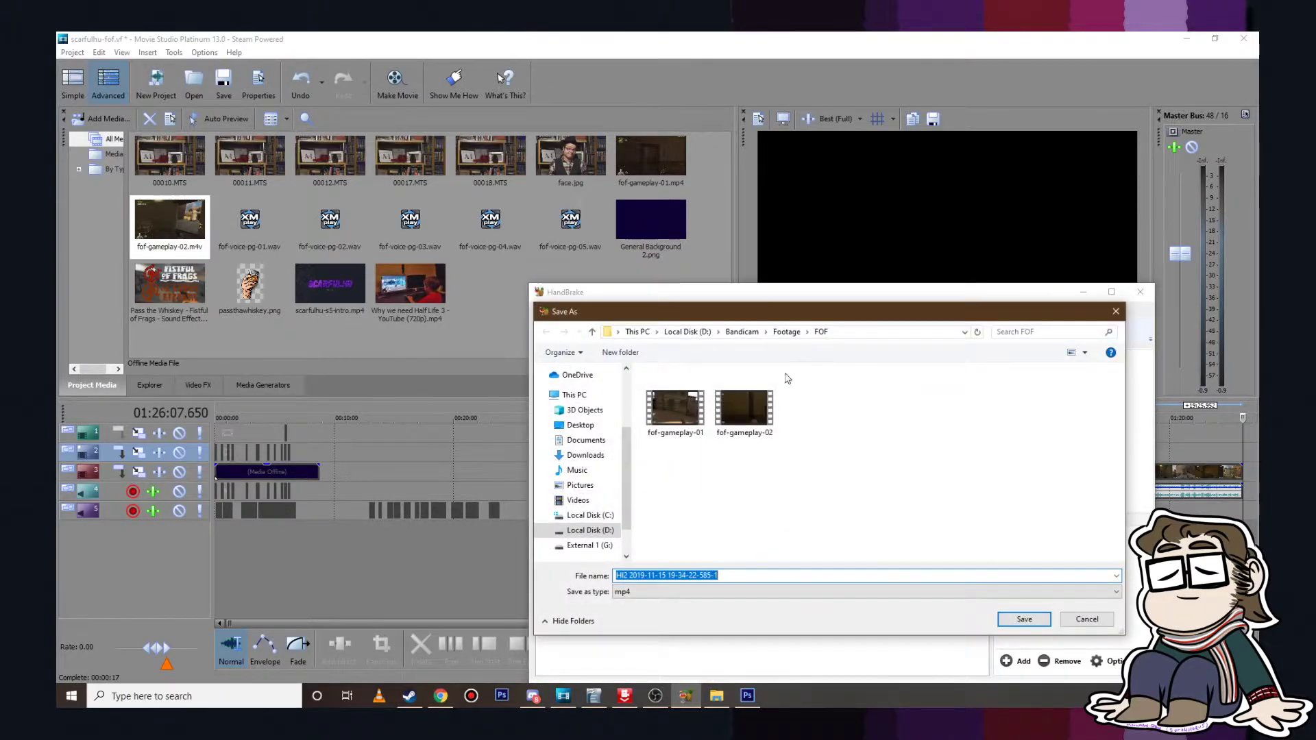
{"action": "left_click", "coordinate": [744, 410]}
{"action": "left_click", "coordinate": [719, 576]}
{"action": "type", "text": "4"}
{"action": "key", "text": "BackSpace"}
{"action": "key", "text": "BackSpace"}
{"action": "type", "text": "3"}
{"action": "key", "text": "Return"}
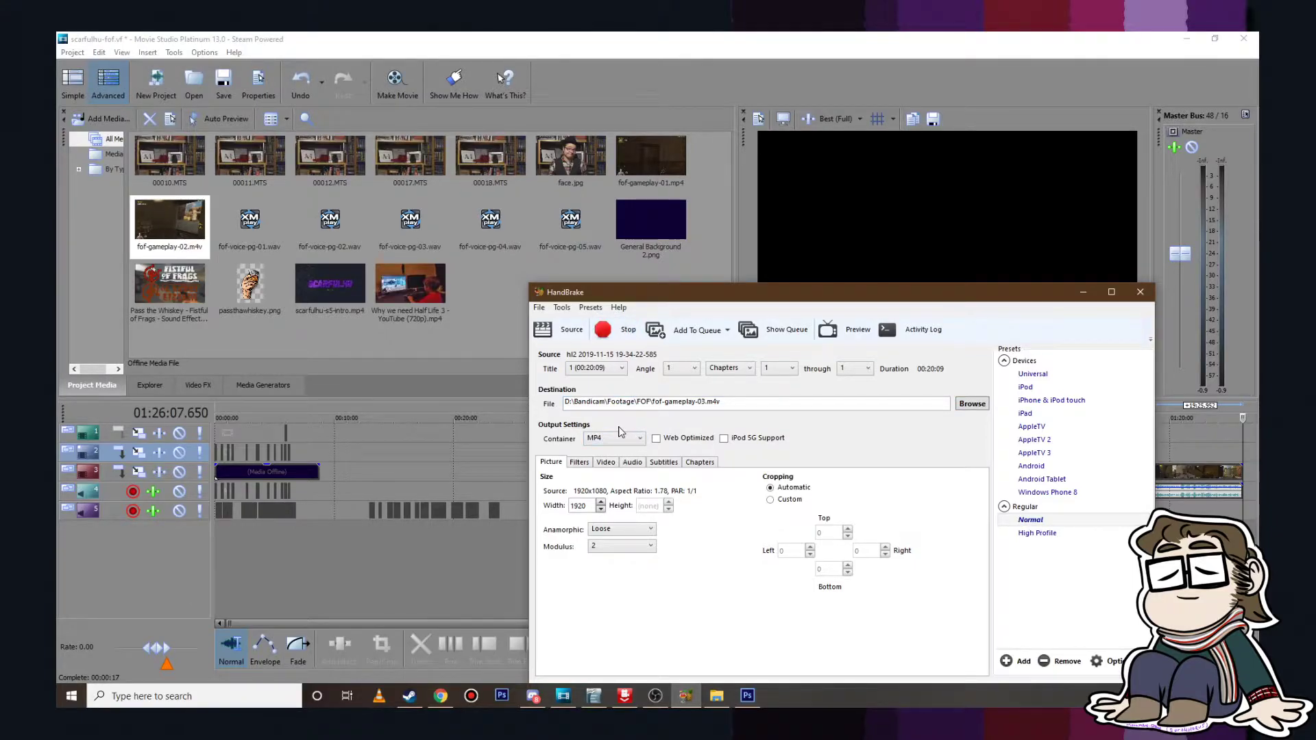
Step: Return to Movie Studio, maximize its window, and move the timeline cursor to 00:07:11.431, just after the narration clips
{"action": "left_click_drag", "start_coordinate": [845, 291], "coordinate": [771, 205]}
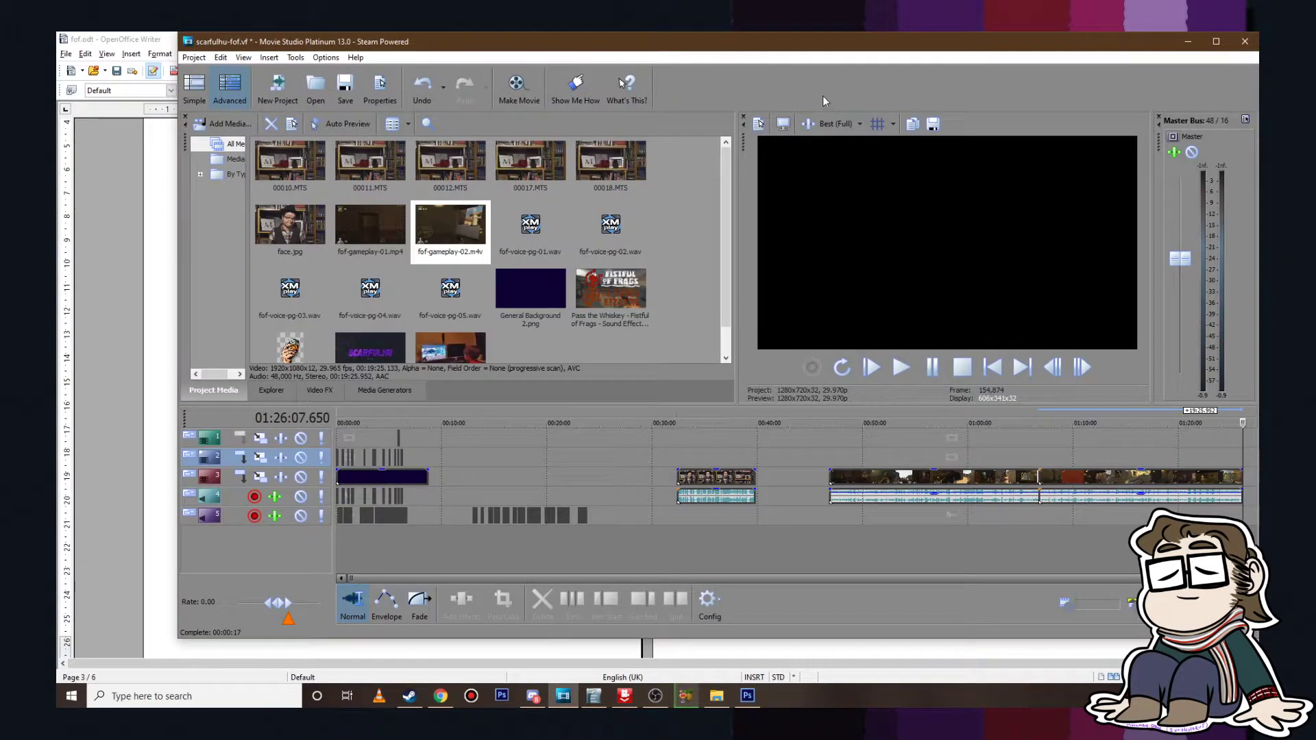
{"action": "double_click", "coordinate": [796, 40]}
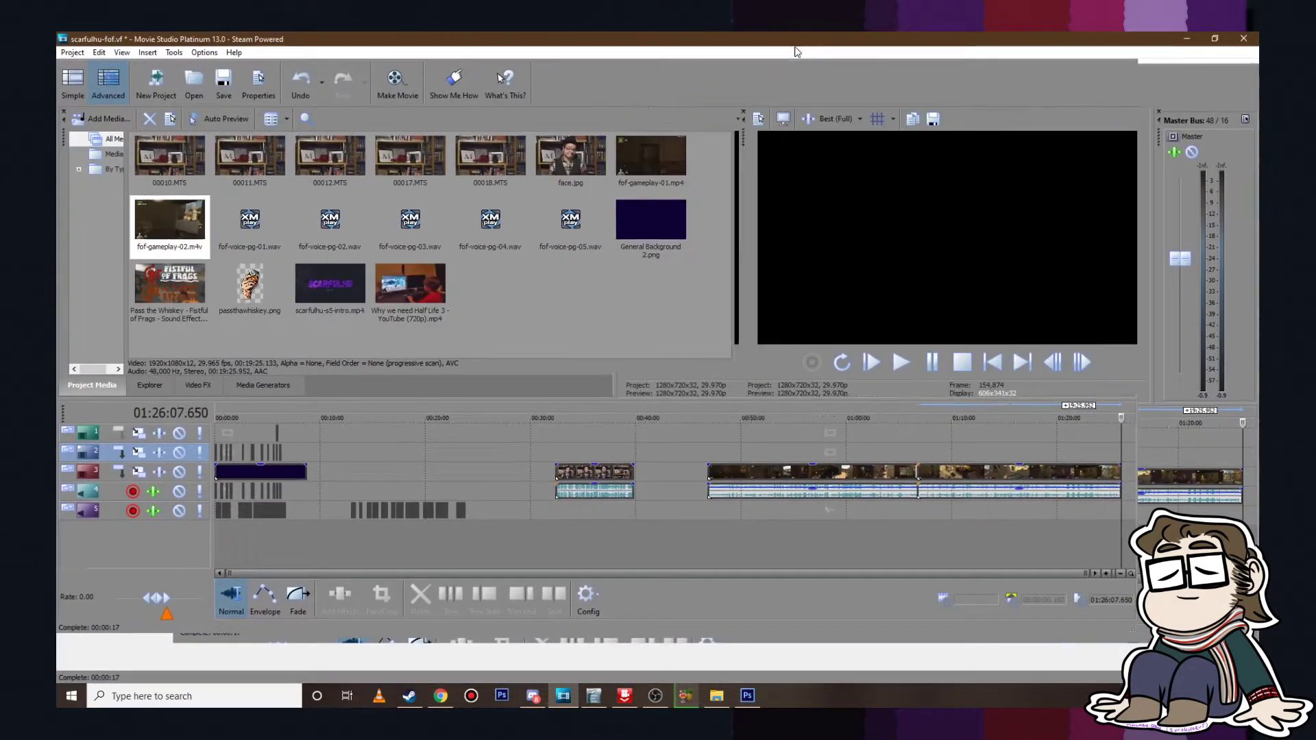
{"action": "left_click", "coordinate": [308, 436]}
{"action": "scroll", "coordinate": [307, 435], "scroll_direction": "up", "scroll_amount": 8}
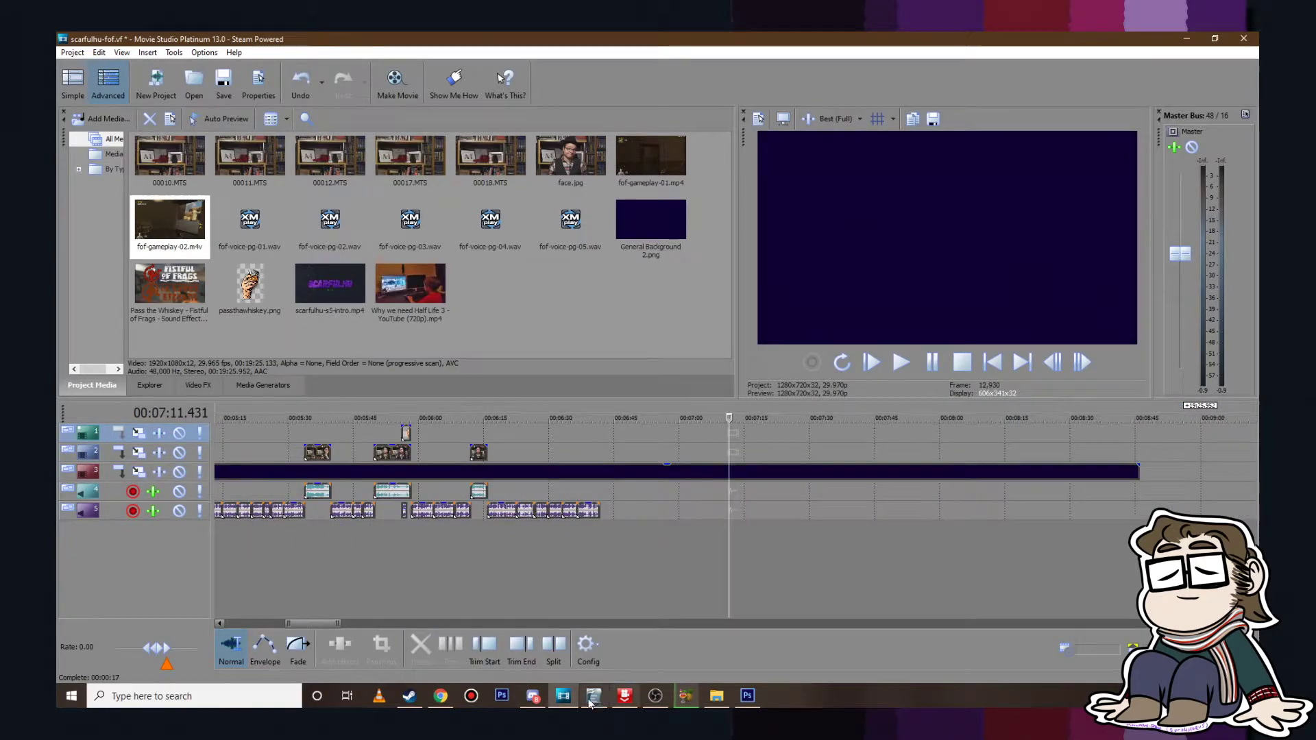
Step: In the fof.odt script in OpenOffice Writer, highlight the paragraphs from "When entering a game" to "AKA That Darn Cat" in bright yellow
{"action": "left_click", "coordinate": [594, 697]}
{"action": "left_click_drag", "start_coordinate": [187, 288], "coordinate": [591, 378]}
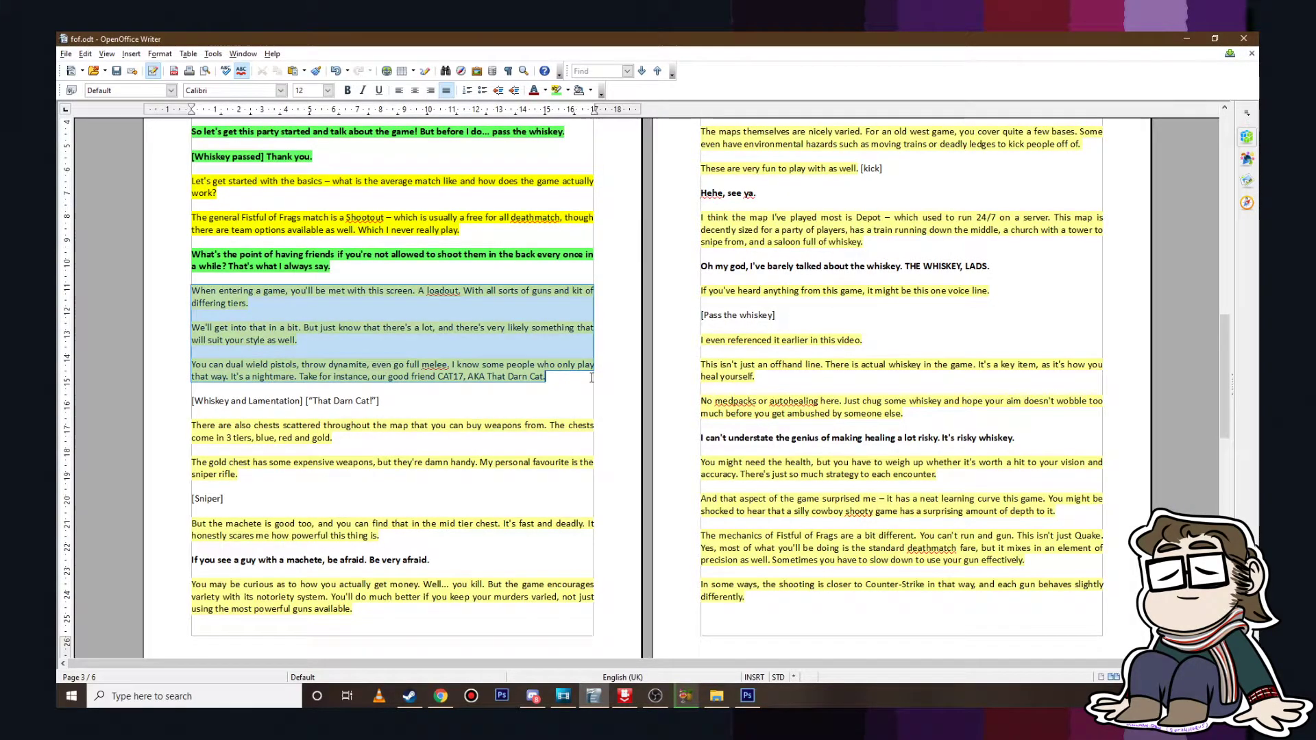
{"action": "left_click", "coordinate": [568, 90]}
{"action": "left_click", "coordinate": [569, 147]}
{"action": "left_click", "coordinate": [408, 409]}
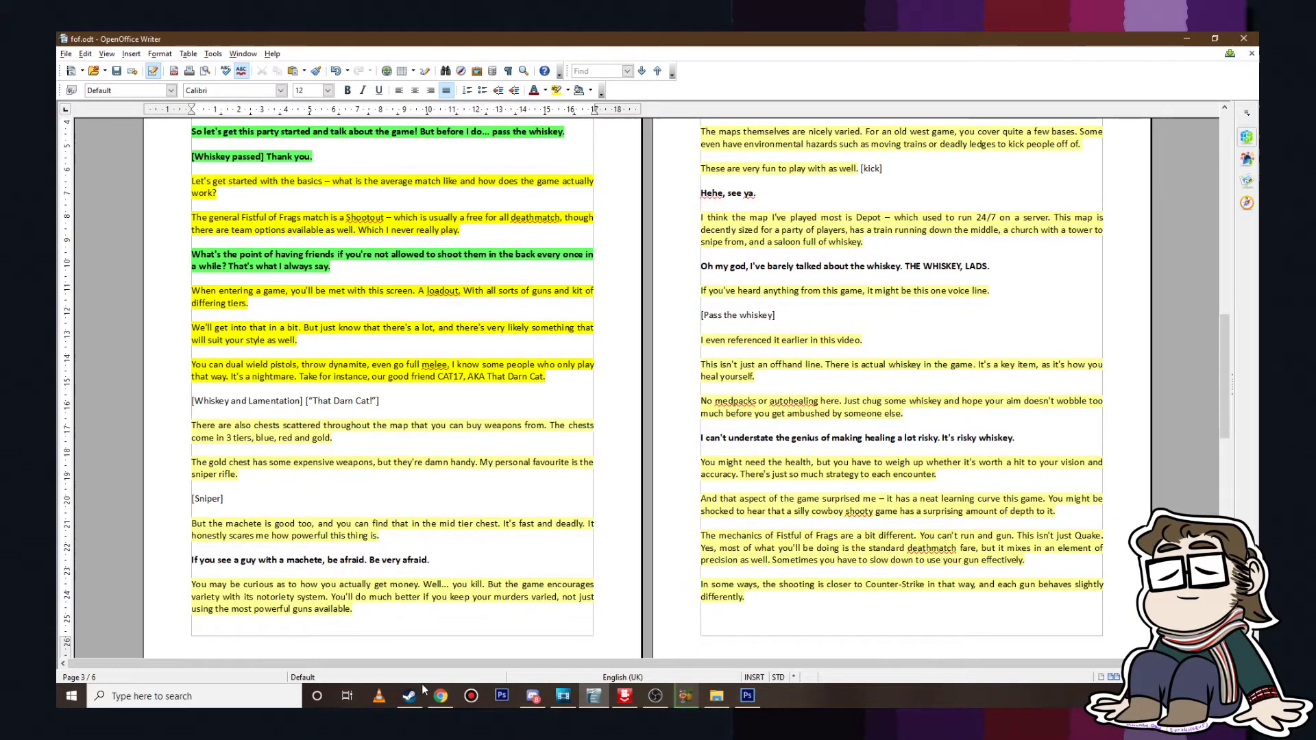
Step: Switch to Chrome, search YouTube for inquisidorcat in a new tab, and open the matching channel's uploaded videos
{"action": "left_click", "coordinate": [440, 696]}
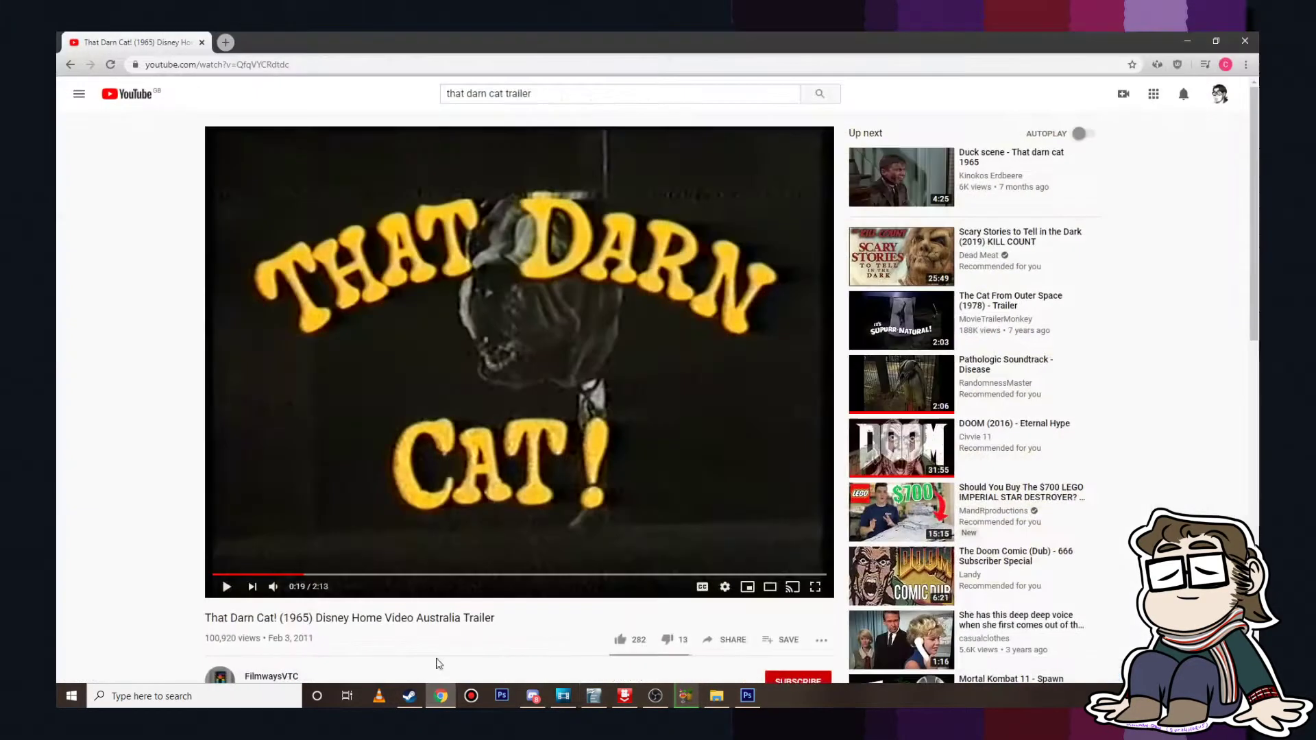
{"action": "middle_click", "coordinate": [142, 96]}
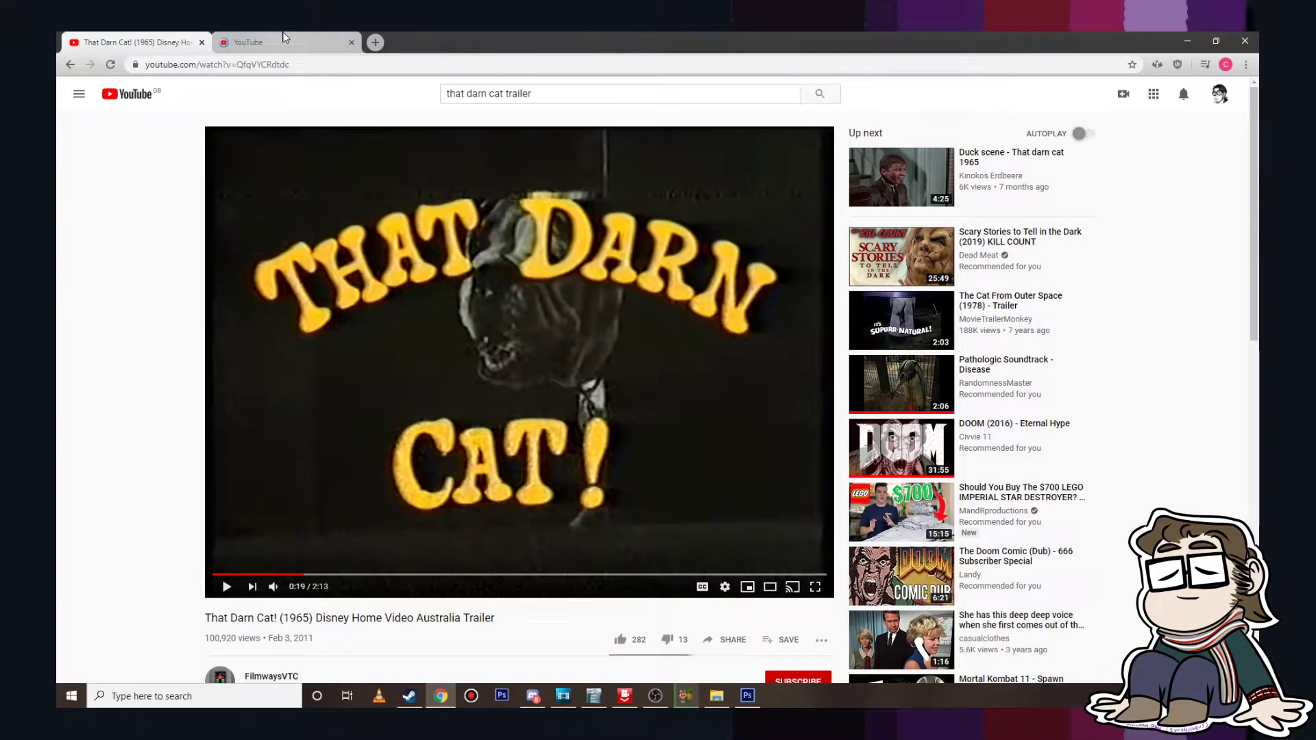
{"action": "key", "text": "ctrl+Tab"}
{"action": "left_click", "coordinate": [538, 92]}
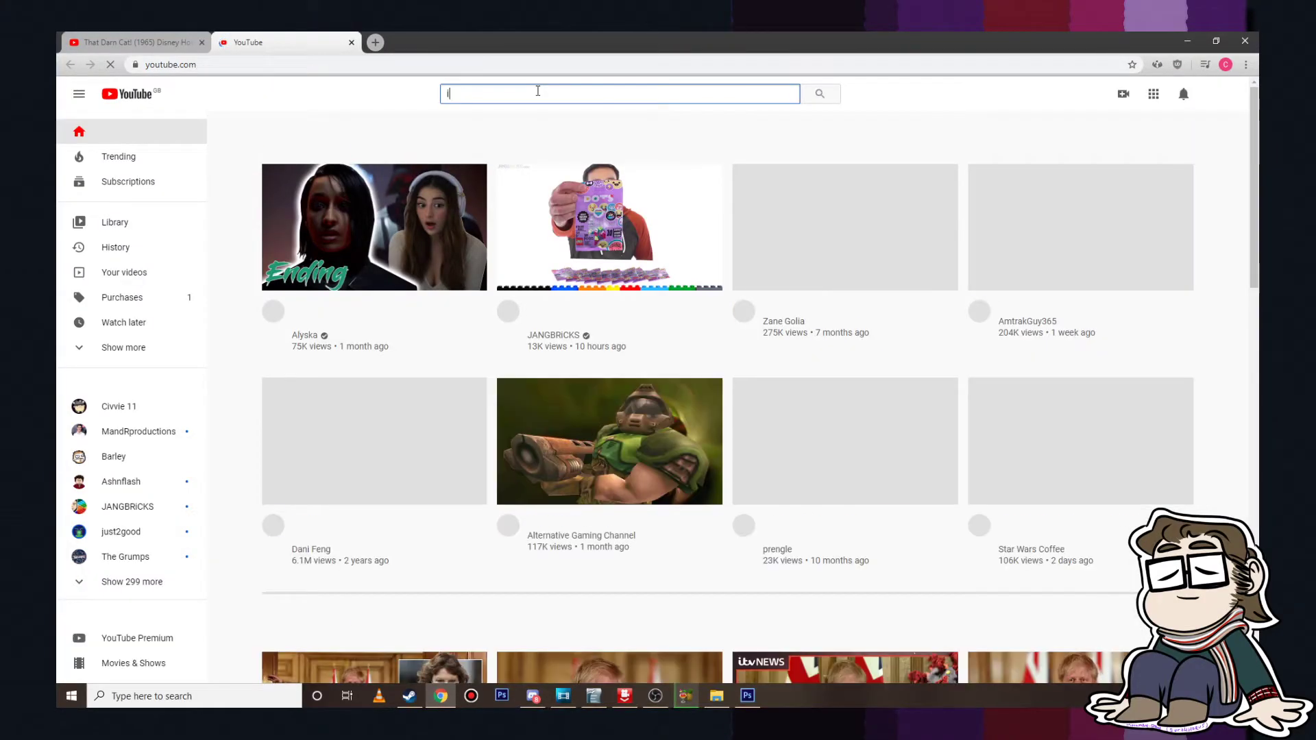
{"action": "type", "text": "inquisidorcat"}
{"action": "key", "text": "Return"}
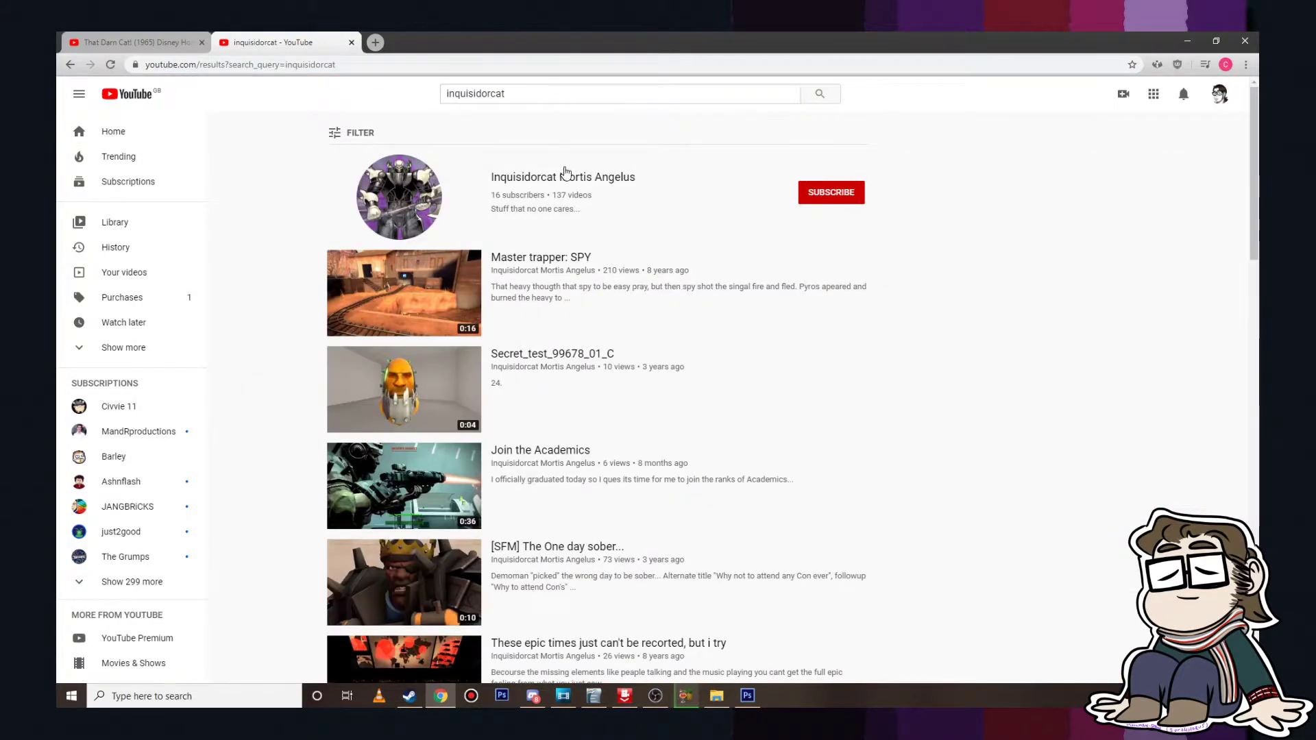
{"action": "left_click", "coordinate": [564, 172]}
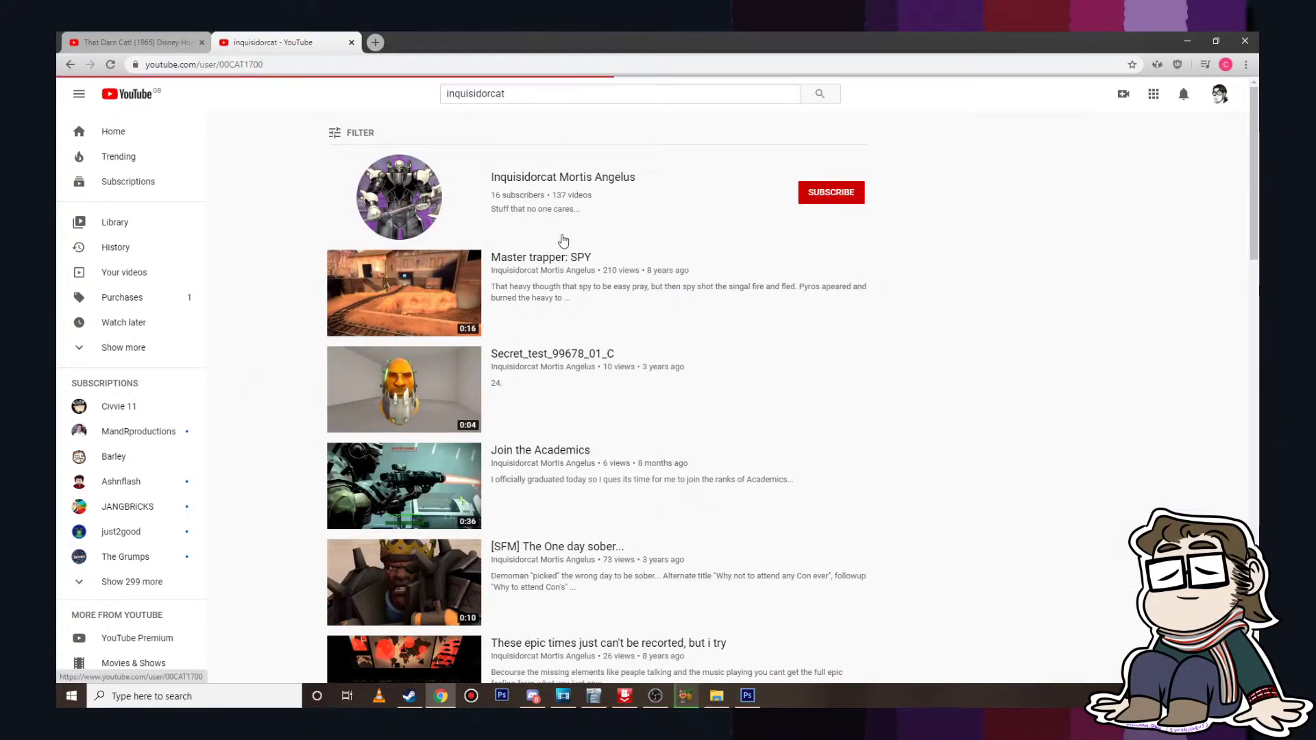
{"action": "left_click", "coordinate": [435, 364]}
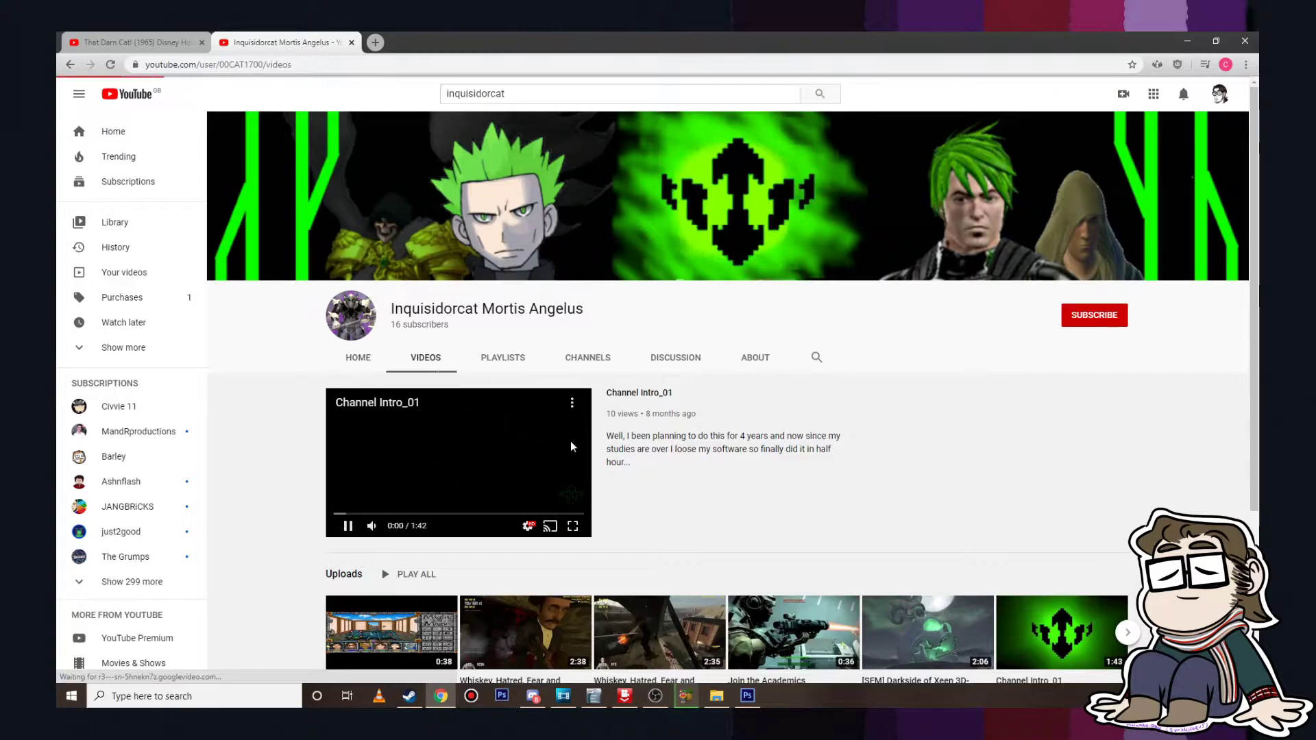
Step: Browse the channel's uploads, watch "Whiskey, Hatred, Fear and Lamentation" in a separate tab, and close that tab
{"action": "scroll", "coordinate": [749, 434], "scroll_direction": "down", "scroll_amount": 5}
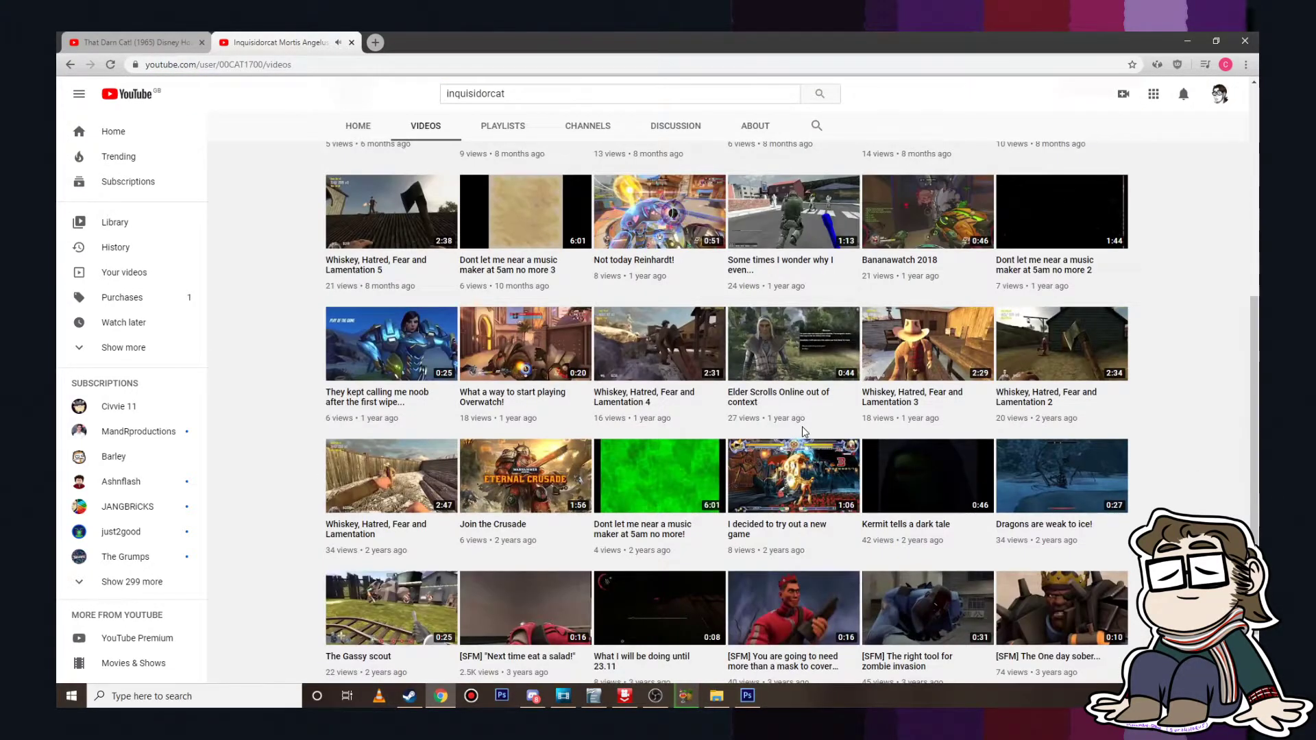
{"action": "scroll", "coordinate": [801, 426], "scroll_direction": "up", "scroll_amount": 3}
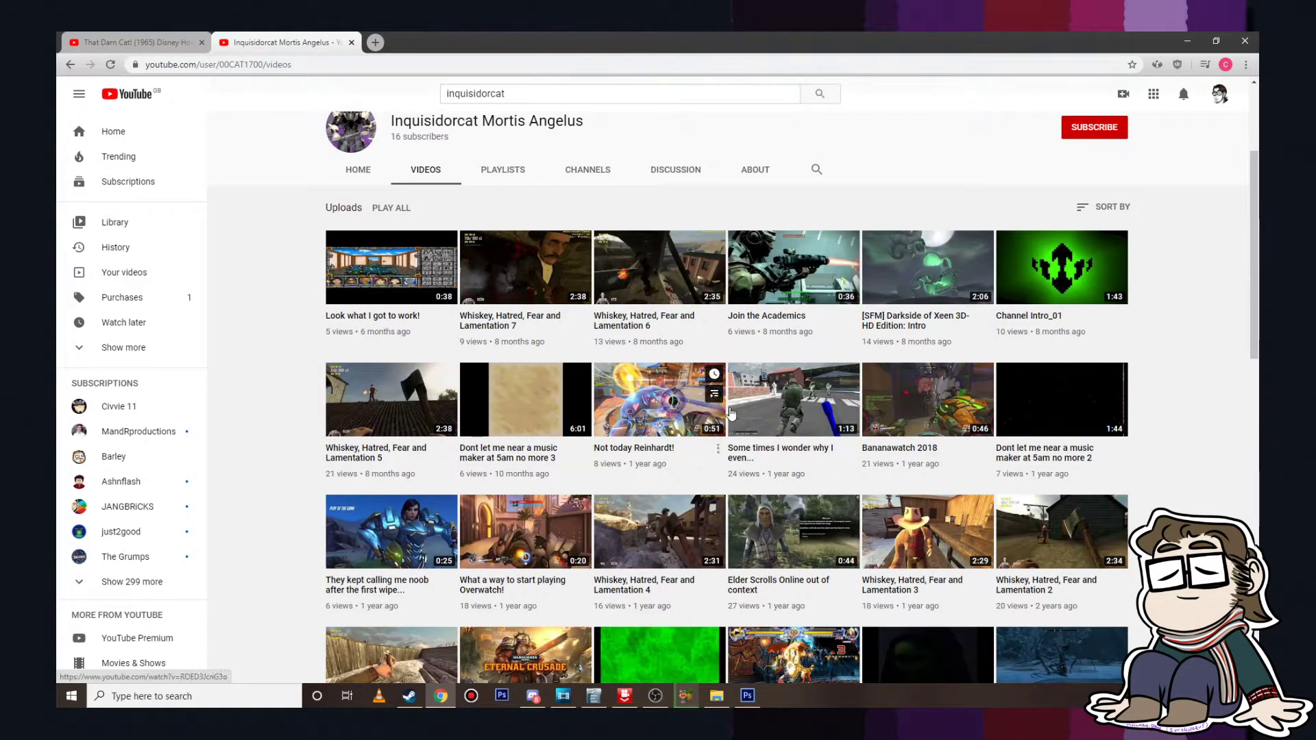
{"action": "scroll", "coordinate": [770, 415], "scroll_direction": "down", "scroll_amount": 3}
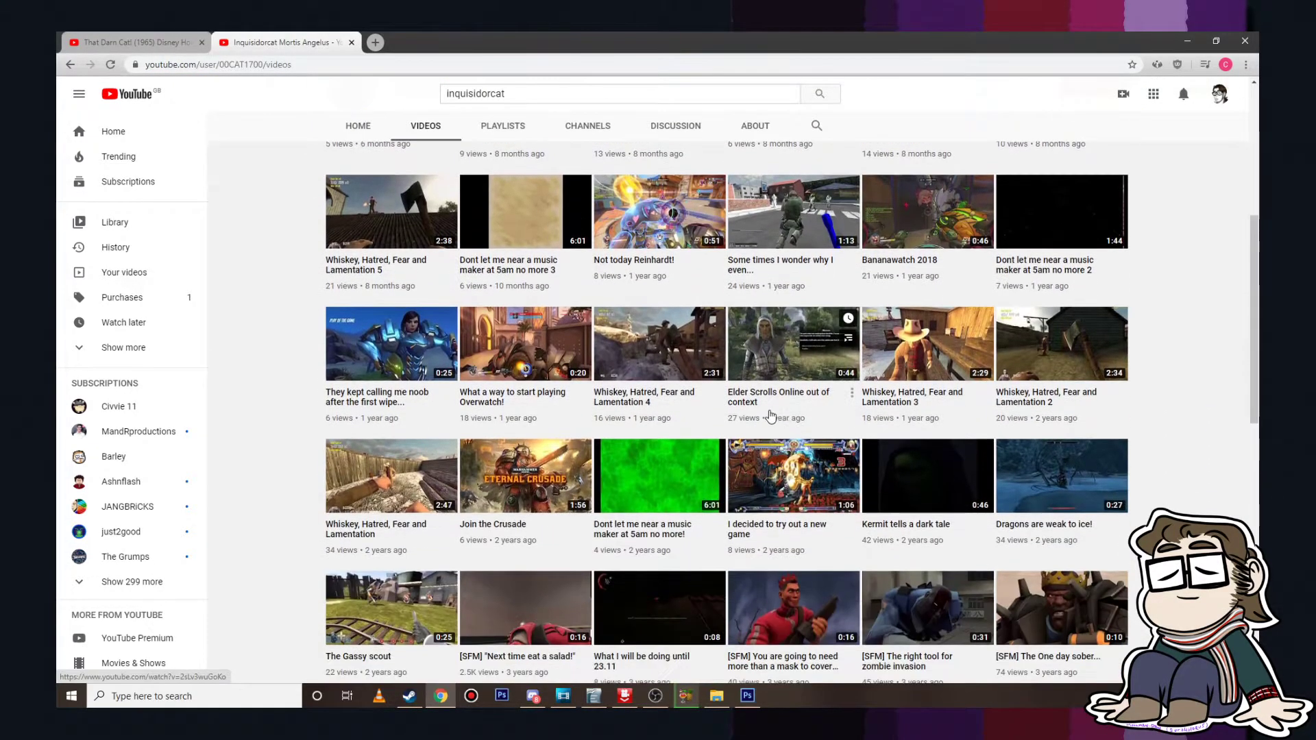
{"action": "middle_click", "coordinate": [402, 466]}
{"action": "left_click", "coordinate": [413, 42]}
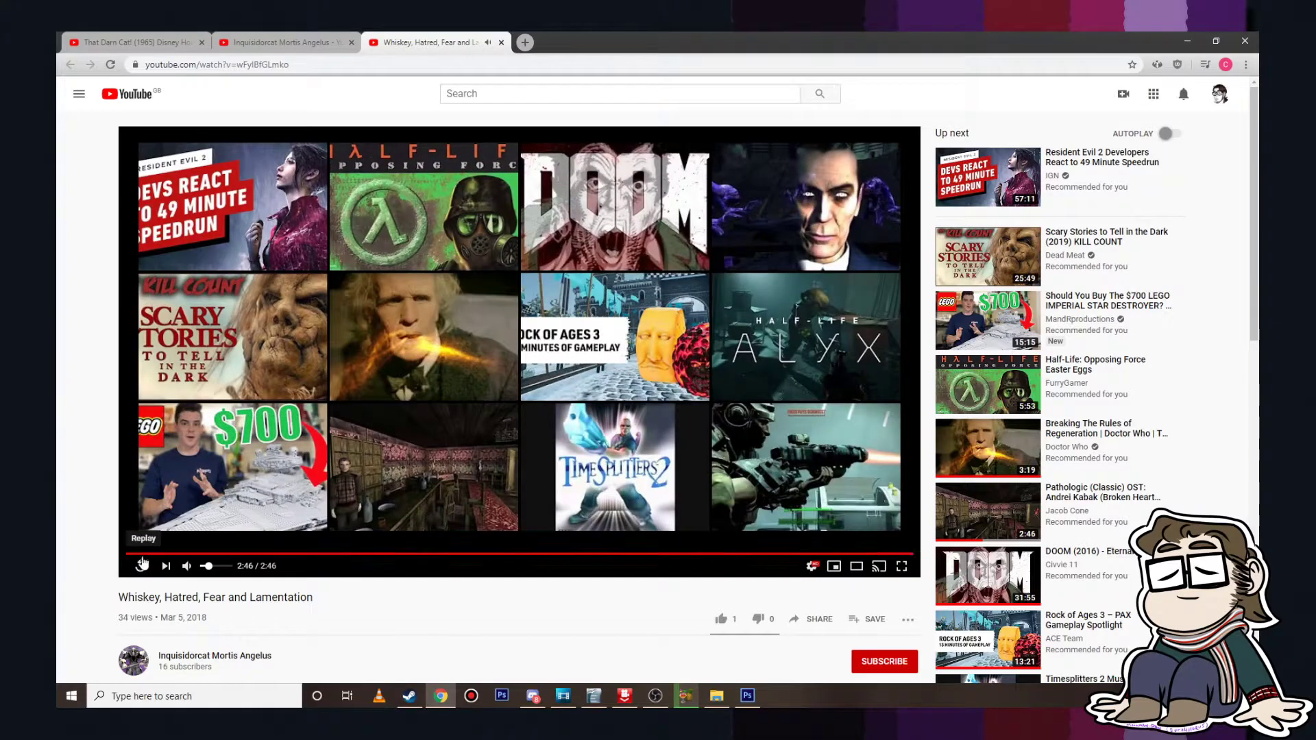
{"action": "left_click", "coordinate": [501, 42]}
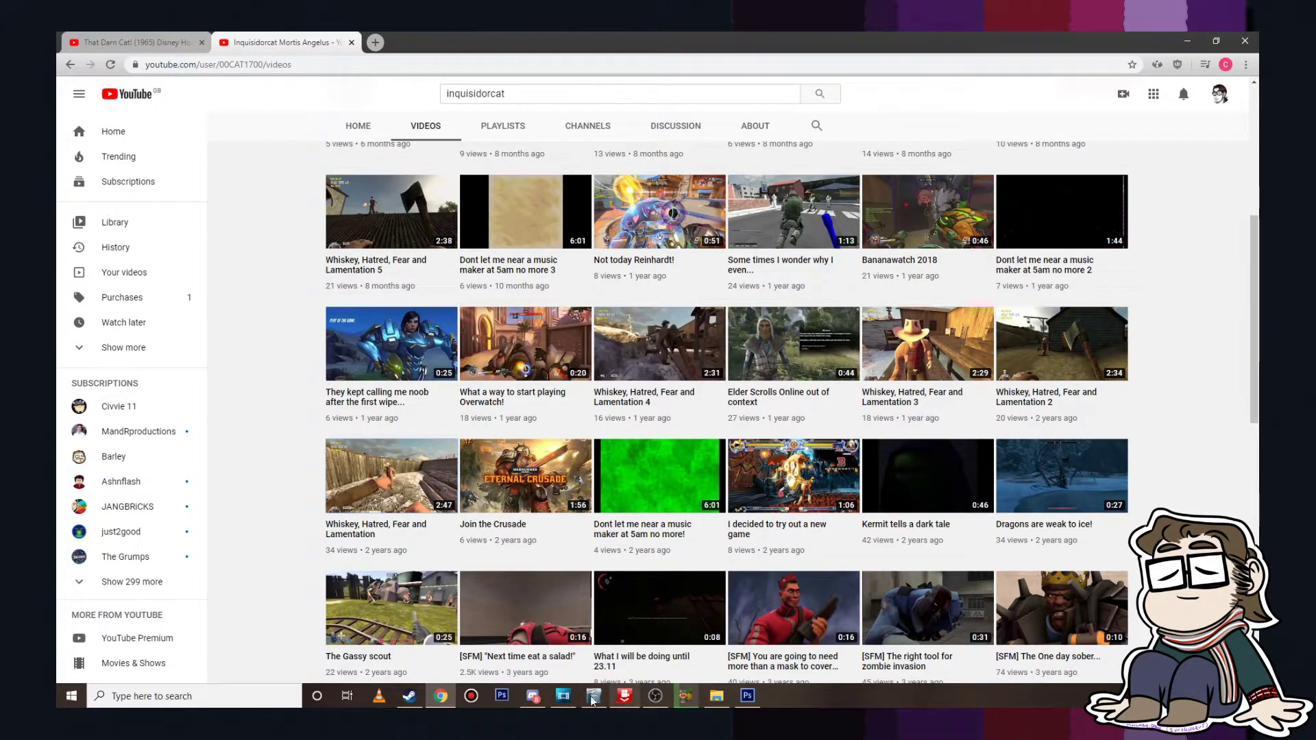
Step: Return to Movie Studio, set the timeline cursor to 00:07:00.387, and check the upcoming passage in the fof.odt script in OpenOffice Writer
{"action": "left_click", "coordinate": [564, 695]}
{"action": "left_click", "coordinate": [604, 438]}
{"action": "left_click", "coordinate": [717, 439]}
{"action": "left_click", "coordinate": [681, 447]}
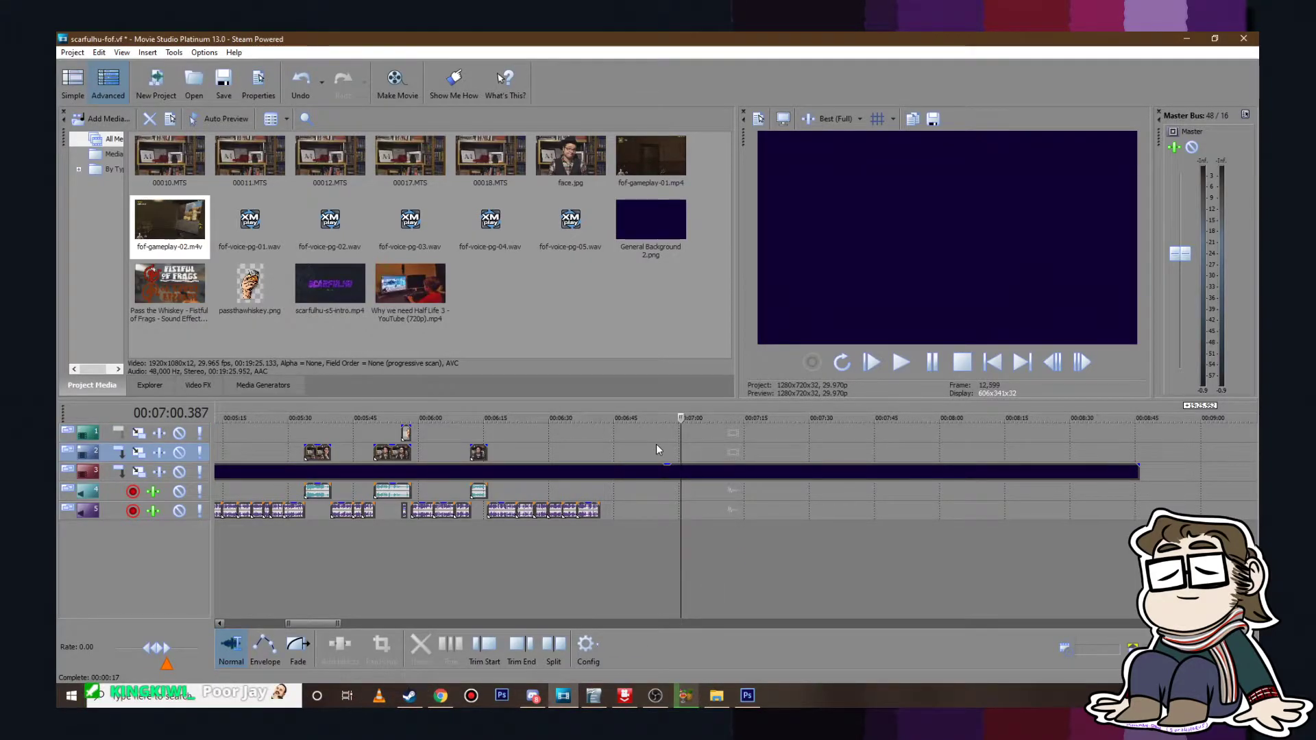
{"action": "left_click", "coordinate": [598, 696]}
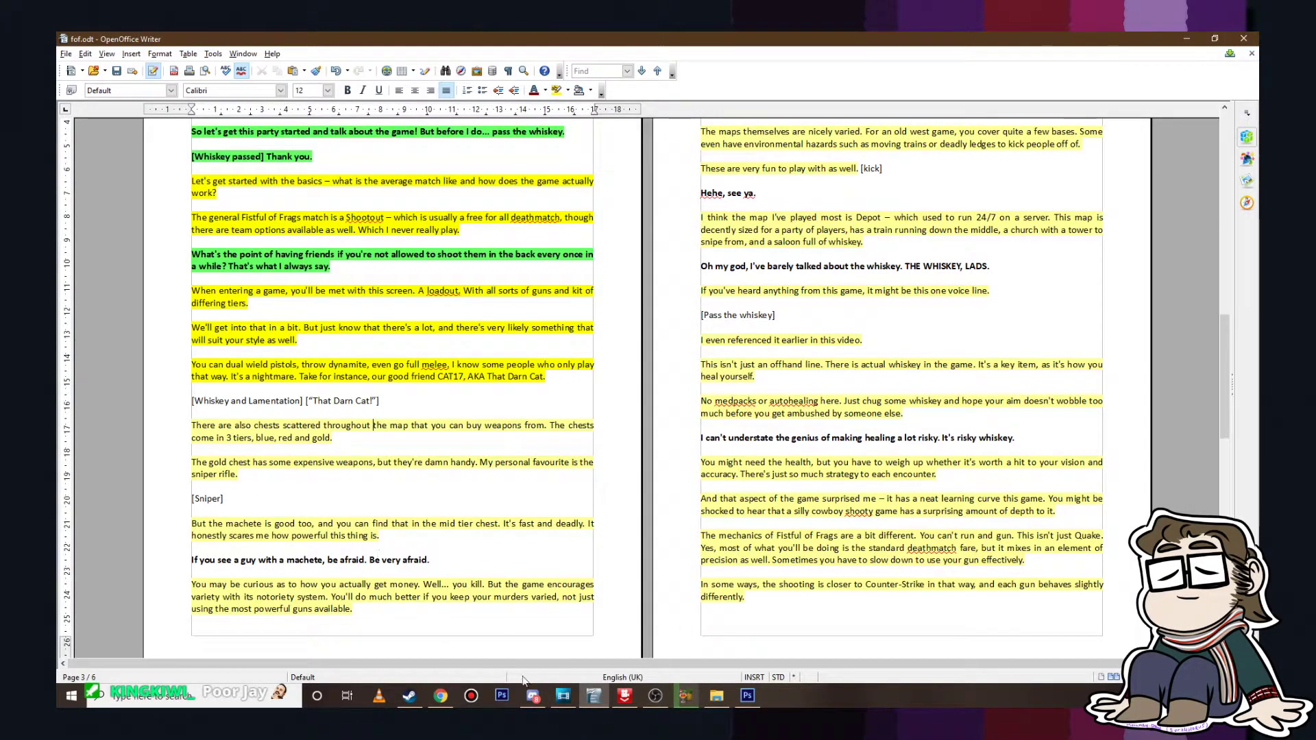
Step: In Movie Studio, play the narration group starting at 00:13:03.116, overlap its second clip slightly onto the first, and replay the join
{"action": "left_click", "coordinate": [563, 696]}
{"action": "left_click", "coordinate": [782, 472]}
{"action": "scroll", "coordinate": [779, 472], "scroll_direction": "up", "scroll_amount": 10}
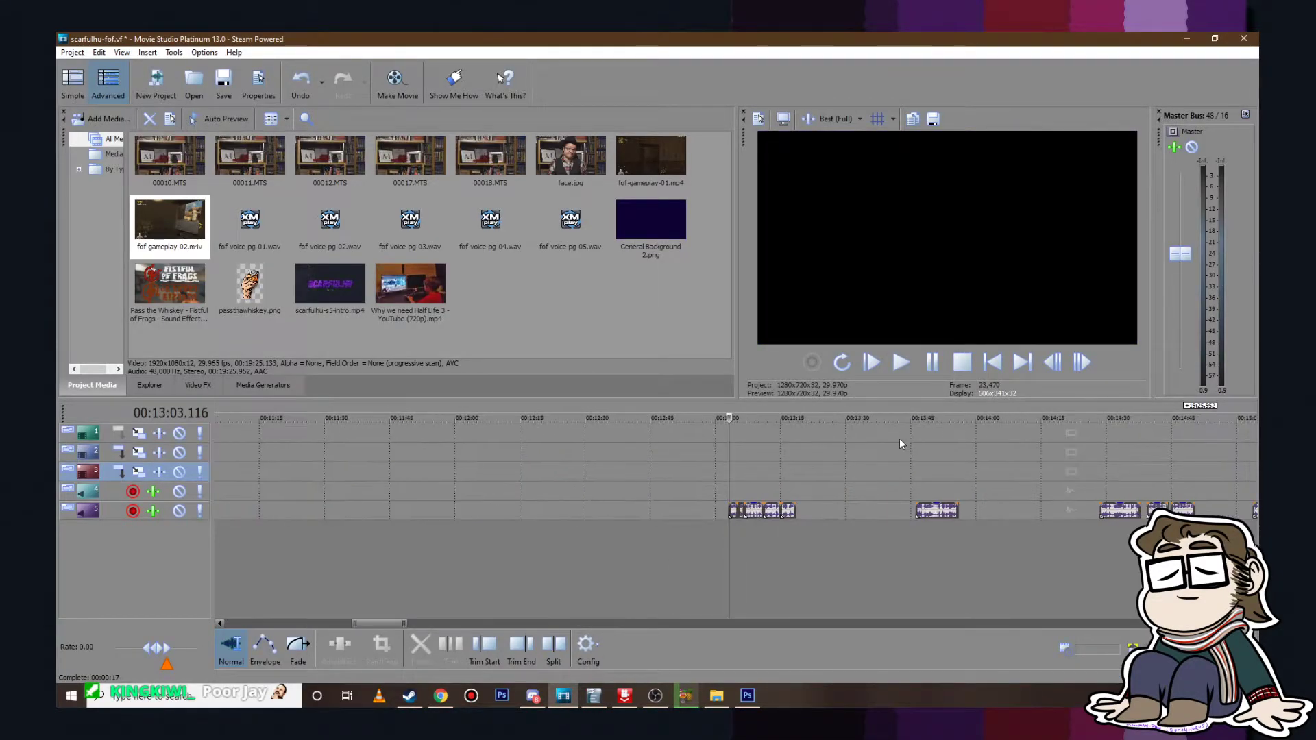
{"action": "left_click", "coordinate": [900, 367]}
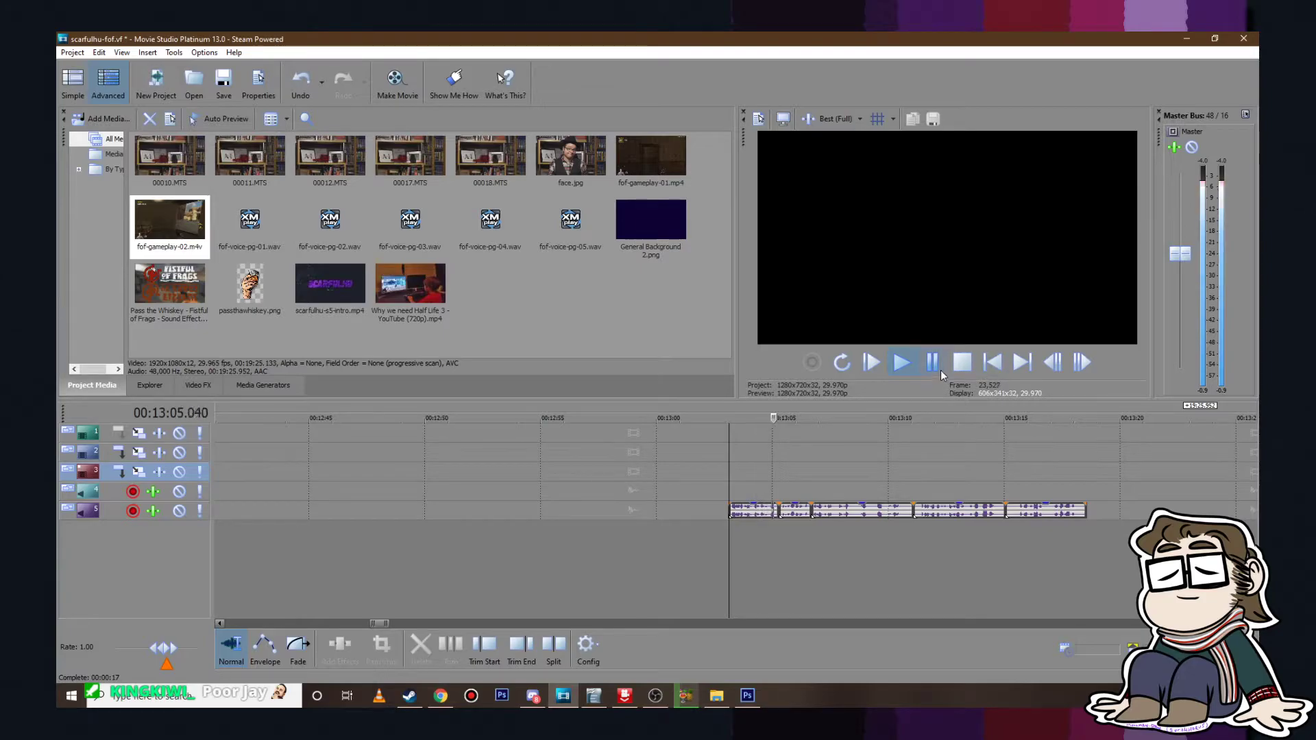
{"action": "scroll", "coordinate": [675, 493], "scroll_direction": "up", "scroll_amount": 2}
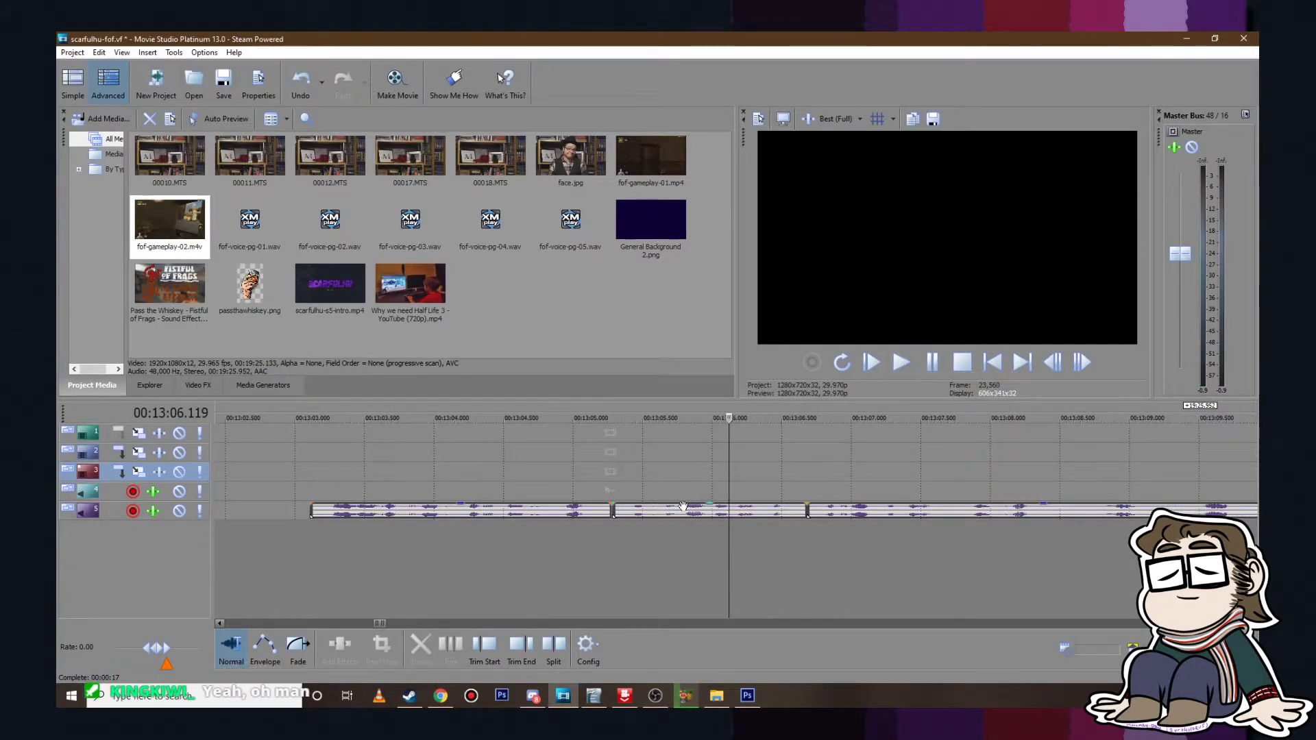
{"action": "left_click_drag", "start_coordinate": [671, 513], "coordinate": [662, 514]}
{"action": "left_click", "coordinate": [584, 489]}
{"action": "left_click", "coordinate": [900, 362]}
{"action": "left_click", "coordinate": [419, 452]}
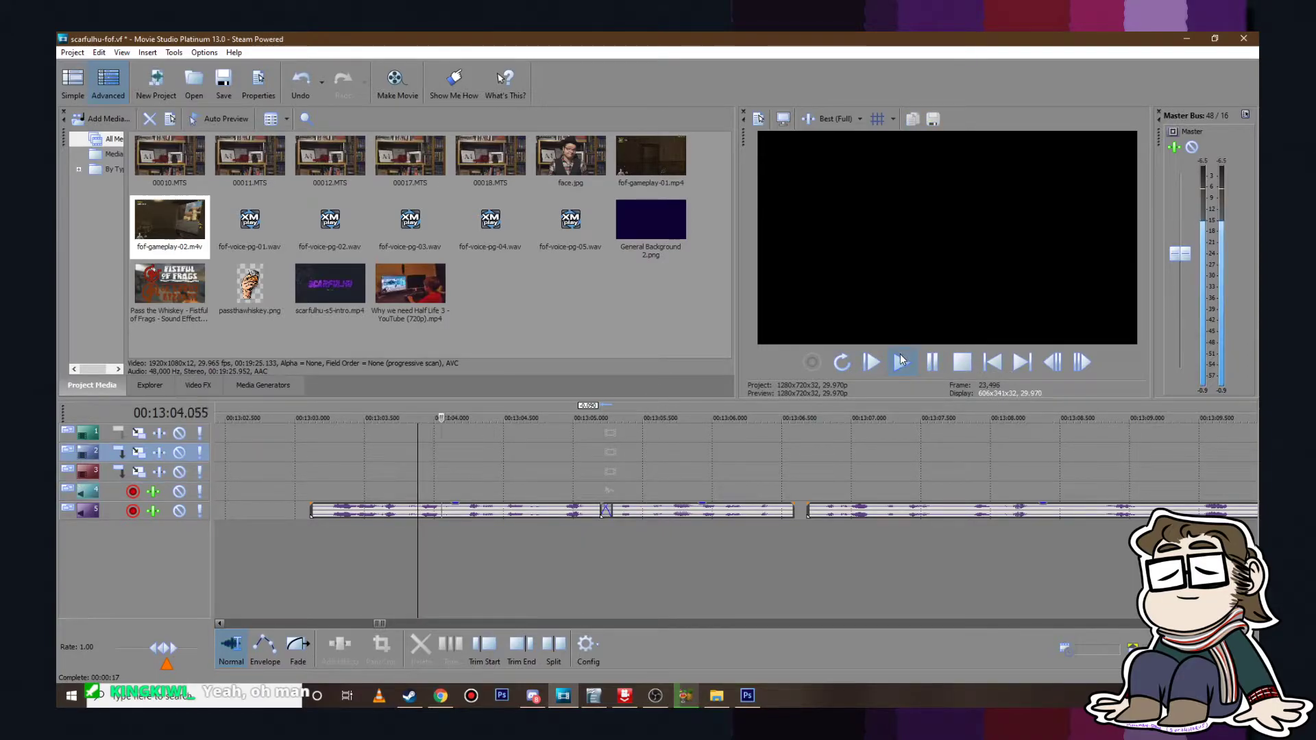
Step: Close the gaps before the third and fourth narration clips, overlapping each slightly onto the clip before it
{"action": "left_click", "coordinate": [936, 362]}
{"action": "left_click_drag", "start_coordinate": [873, 513], "coordinate": [845, 513]}
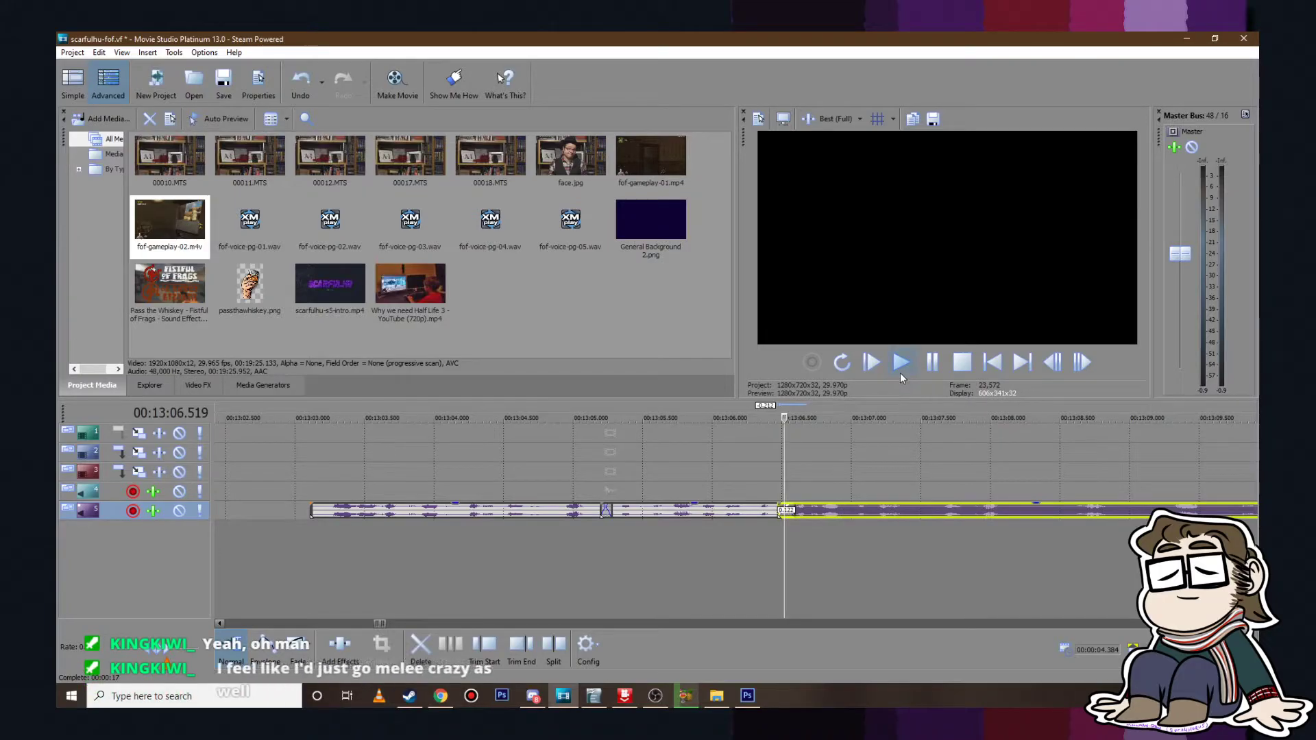
{"action": "left_click", "coordinate": [899, 372]}
{"action": "scroll", "coordinate": [902, 416], "scroll_direction": "down", "scroll_amount": 3}
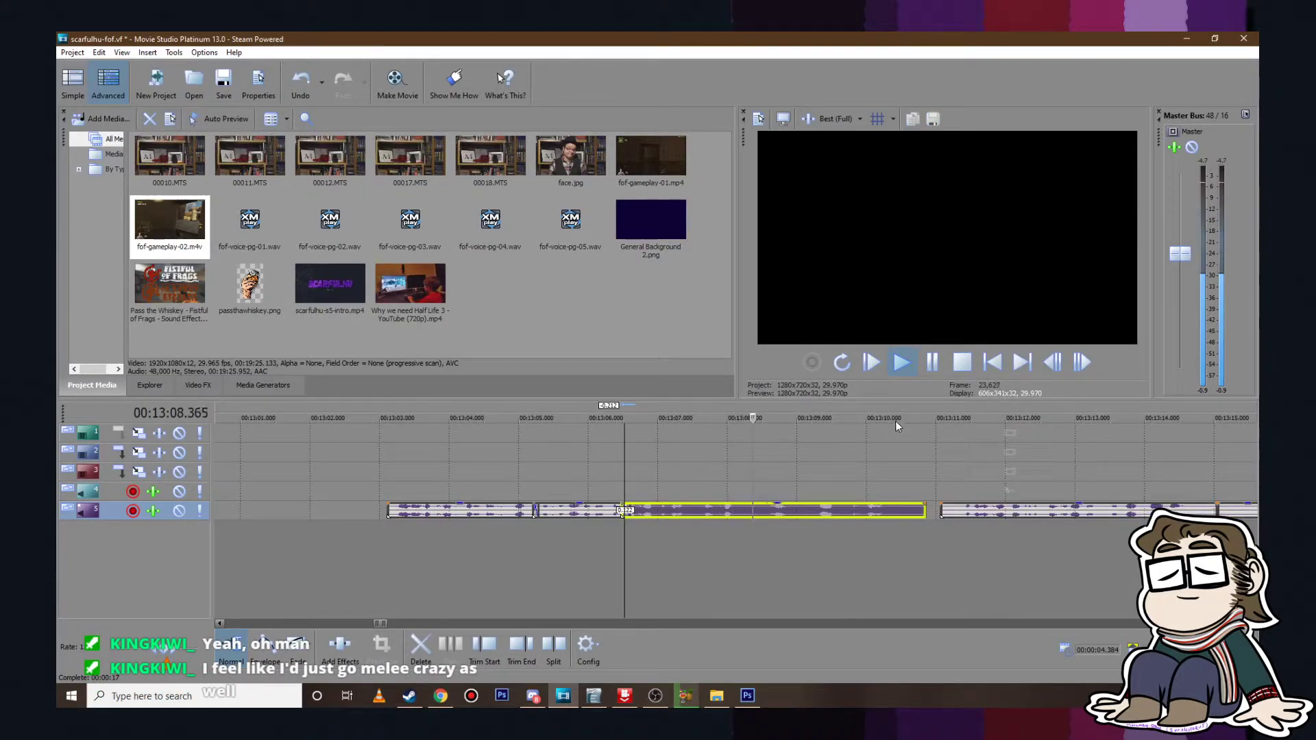
{"action": "left_click", "coordinate": [934, 363]}
{"action": "left_click_drag", "start_coordinate": [966, 511], "coordinate": [934, 510]}
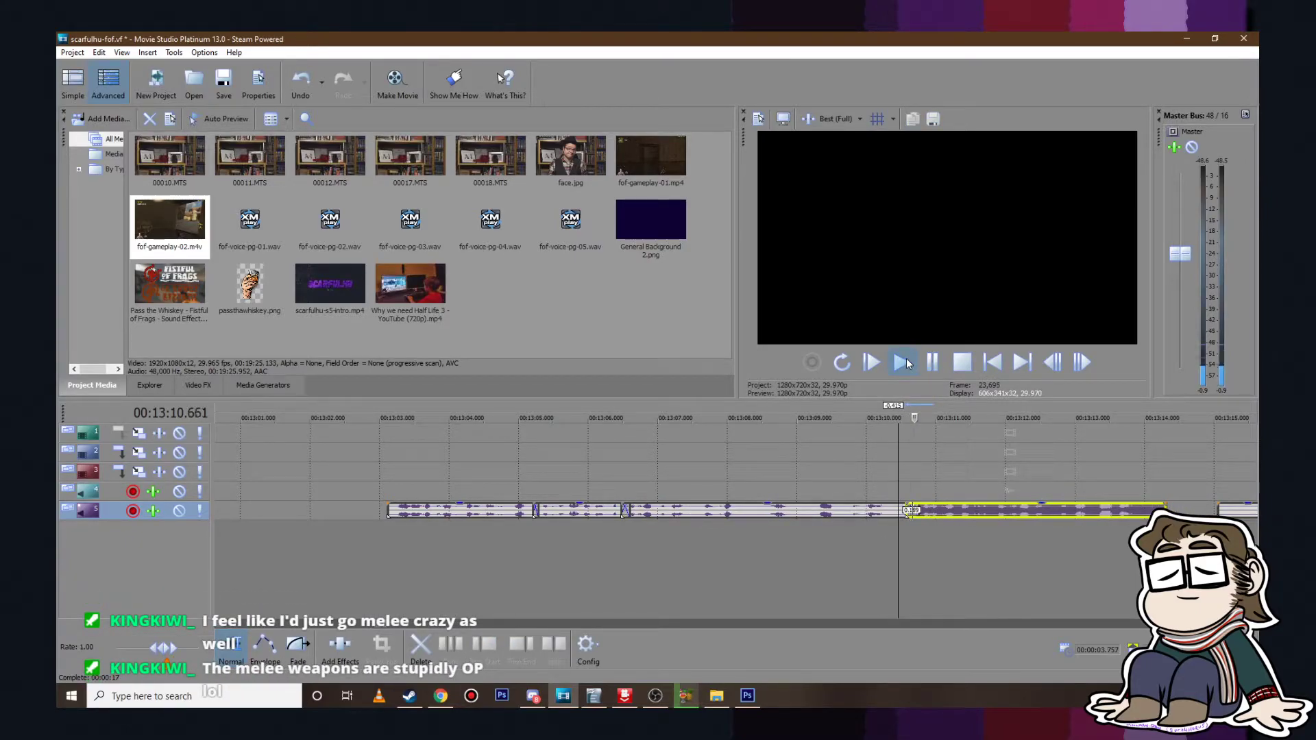
Step: Move the fifth narration clip back against the end of the fourth and play the result from 00:13:14.160
{"action": "left_click", "coordinate": [903, 363]}
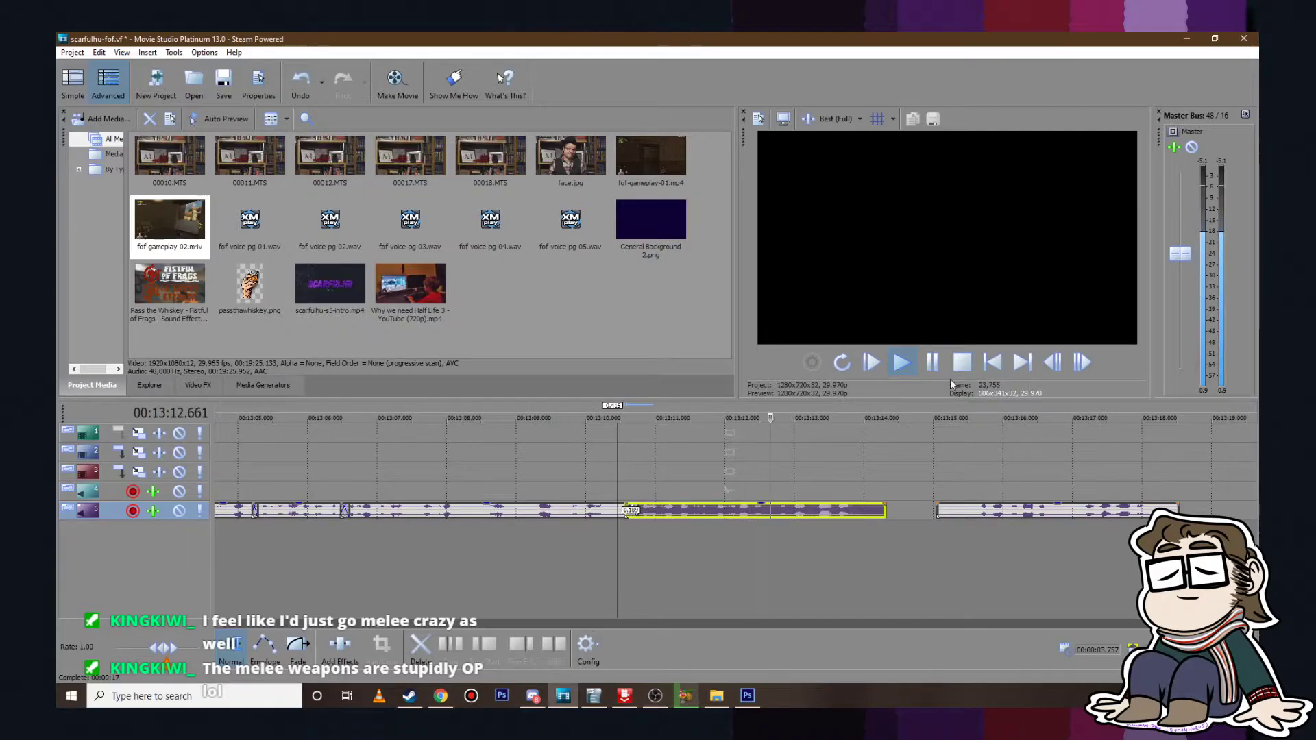
{"action": "left_click", "coordinate": [932, 362]}
{"action": "mouse_move", "coordinate": [891, 510]}
{"action": "left_mouse_down"}
{"action": "mouse_move", "coordinate": [878, 510]}
{"action": "mouse_move", "coordinate": [974, 516]}
{"action": "mouse_move", "coordinate": [884, 514]}
{"action": "left_mouse_up"}
{"action": "left_click", "coordinate": [875, 534]}
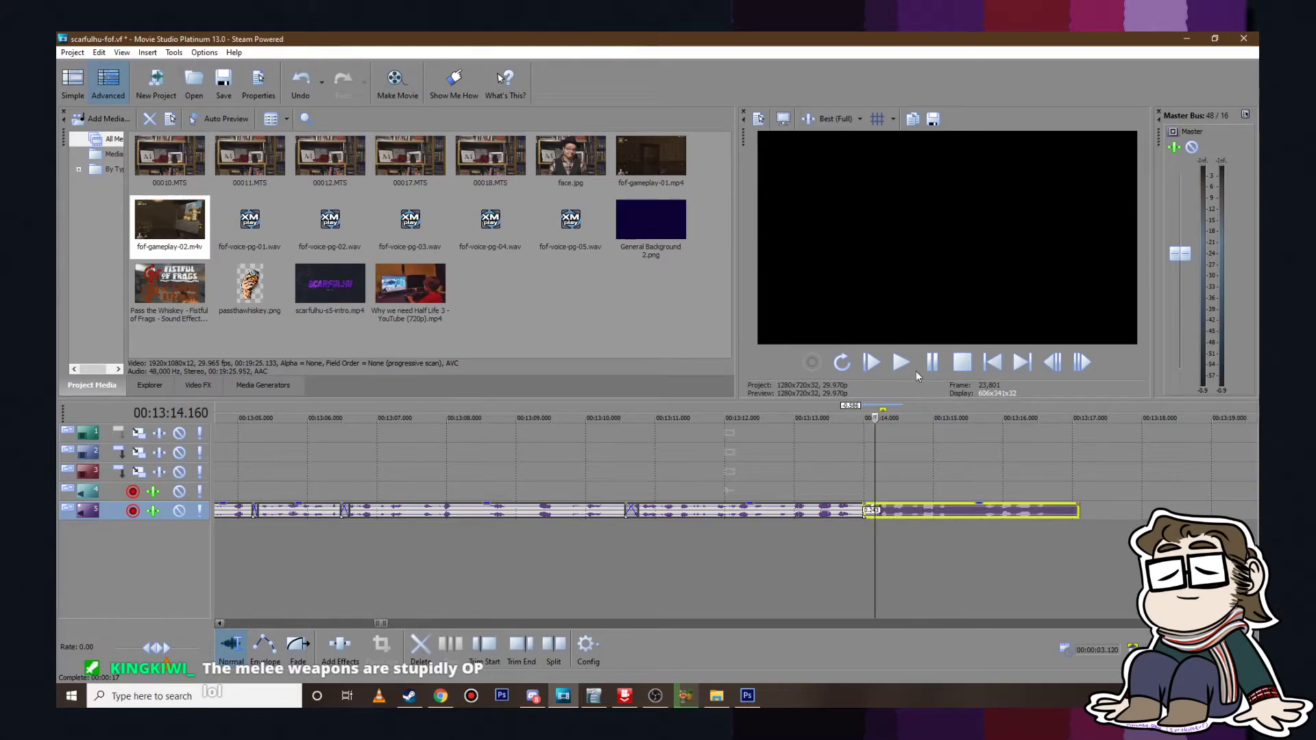
{"action": "left_click", "coordinate": [901, 362]}
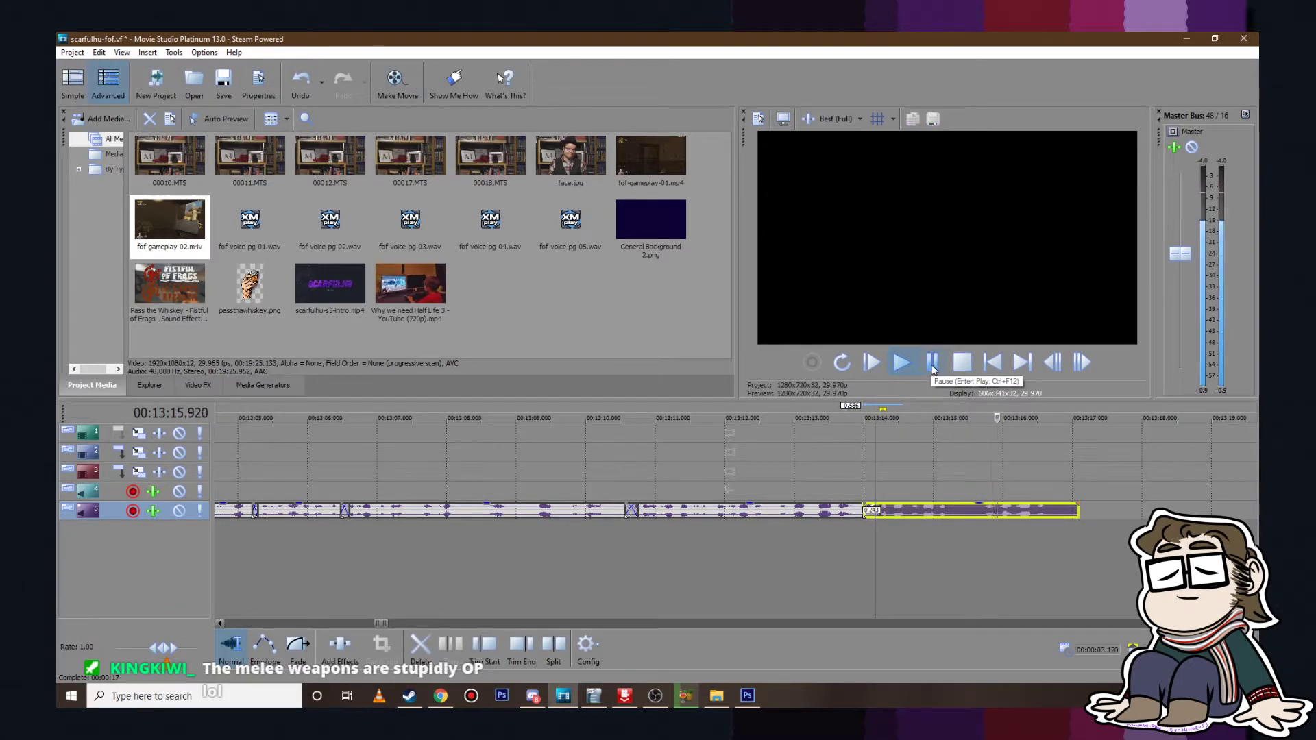
{"action": "left_click", "coordinate": [933, 368]}
Step: Move the five joined narration clips to about 00:07:04 on track 5, set the cursor to 00:06:57.083, and save the project
{"action": "scroll", "coordinate": [978, 532], "scroll_direction": "down", "scroll_amount": 4}
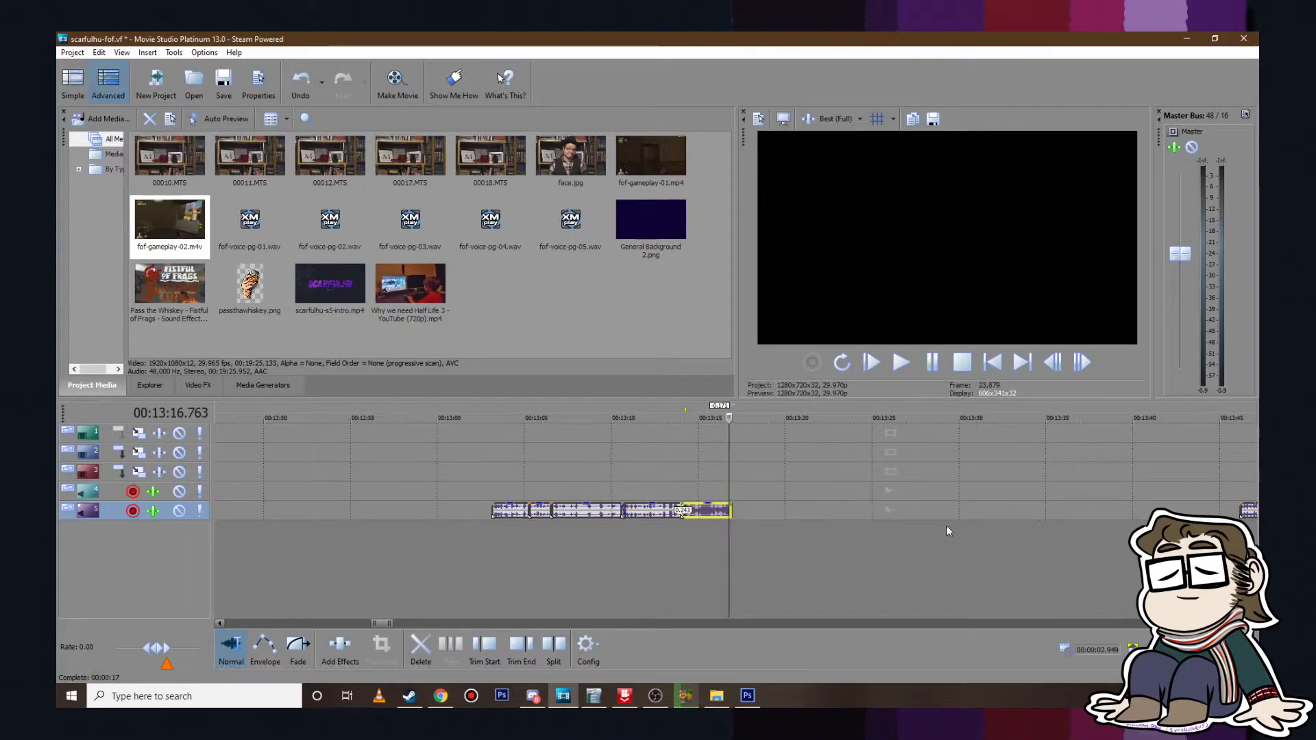
{"action": "left_click", "coordinate": [510, 510], "text": "shift"}
{"action": "scroll", "coordinate": [574, 507], "scroll_direction": "down", "scroll_amount": 4}
{"action": "left_click_drag", "start_coordinate": [696, 506], "coordinate": [620, 521]}
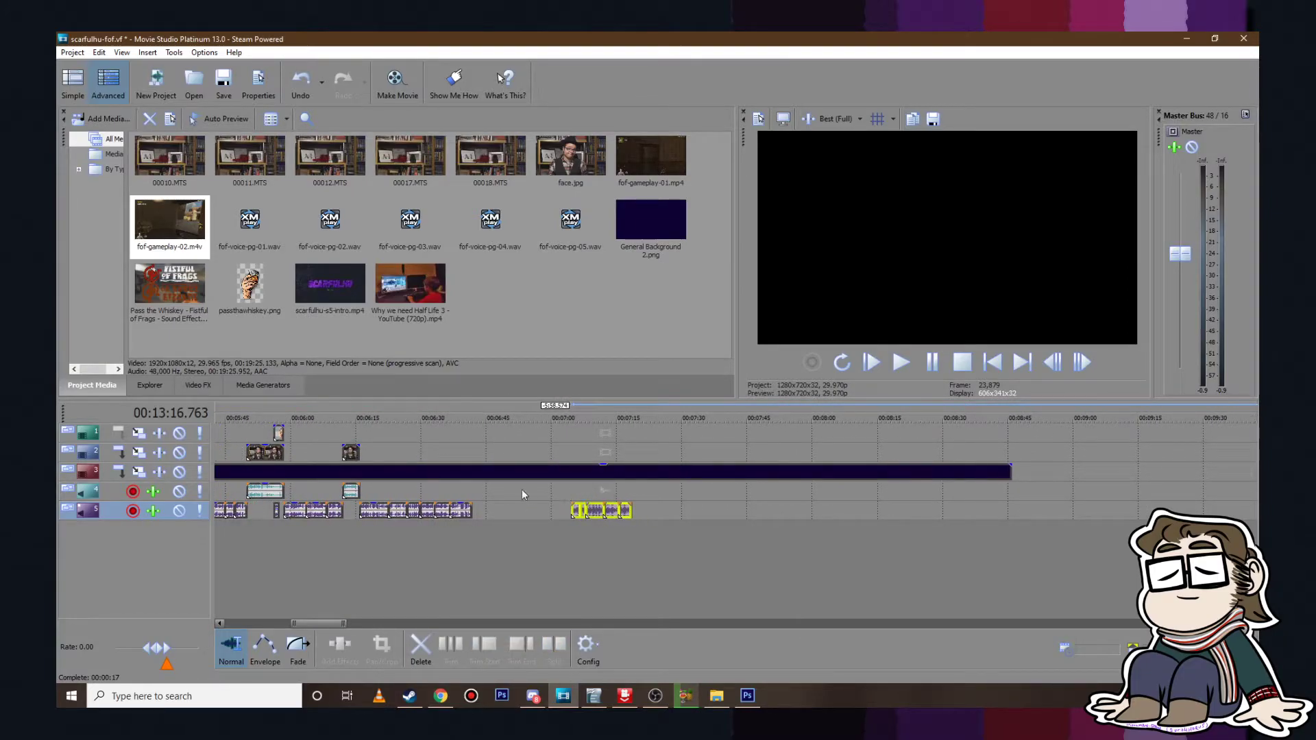
{"action": "left_click", "coordinate": [526, 493]}
{"action": "left_click", "coordinate": [538, 489]}
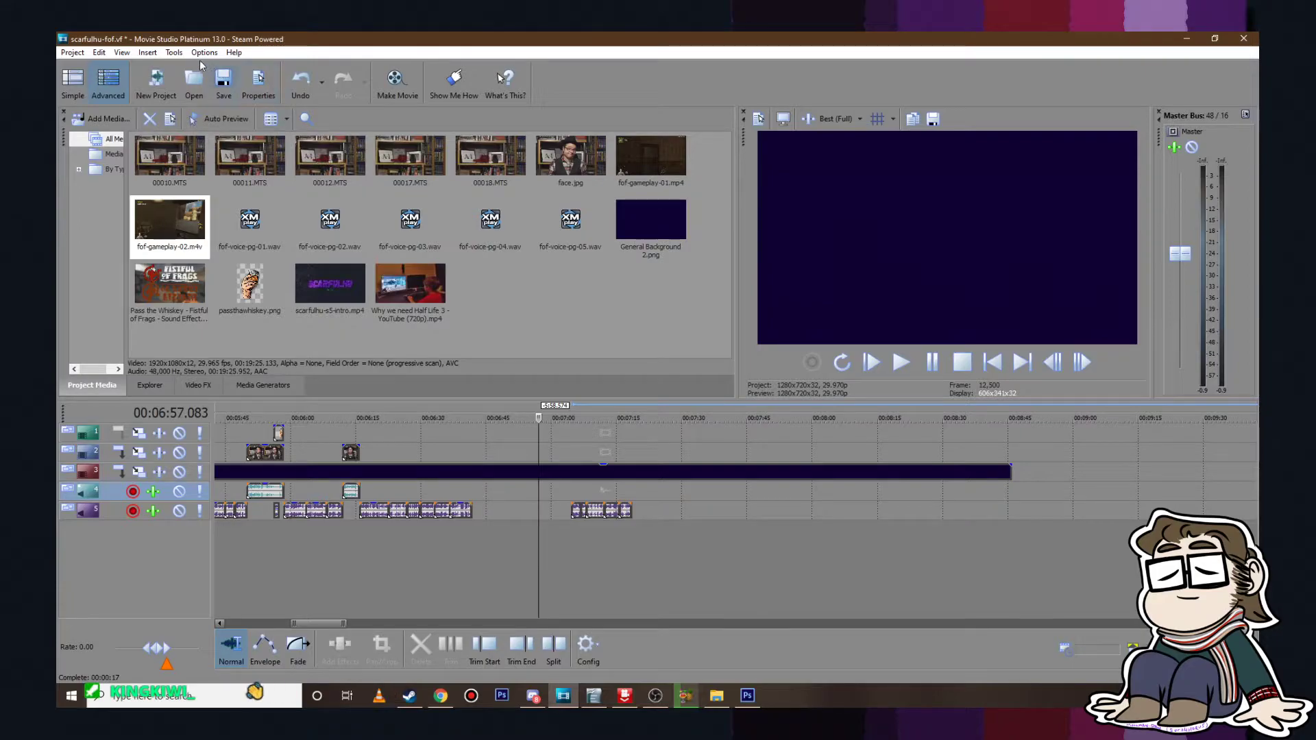
{"action": "left_click", "coordinate": [72, 53]}
{"action": "left_click", "coordinate": [103, 141]}
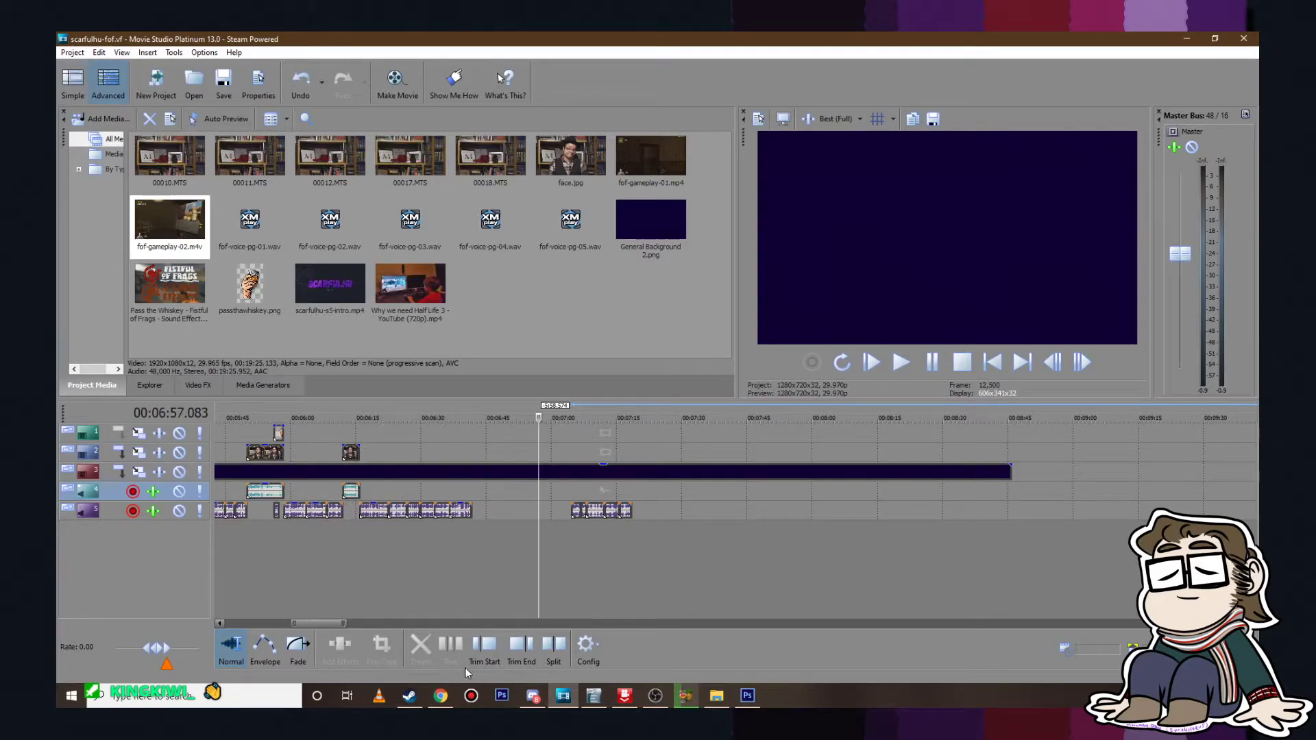
{"action": "left_click", "coordinate": [697, 696]}
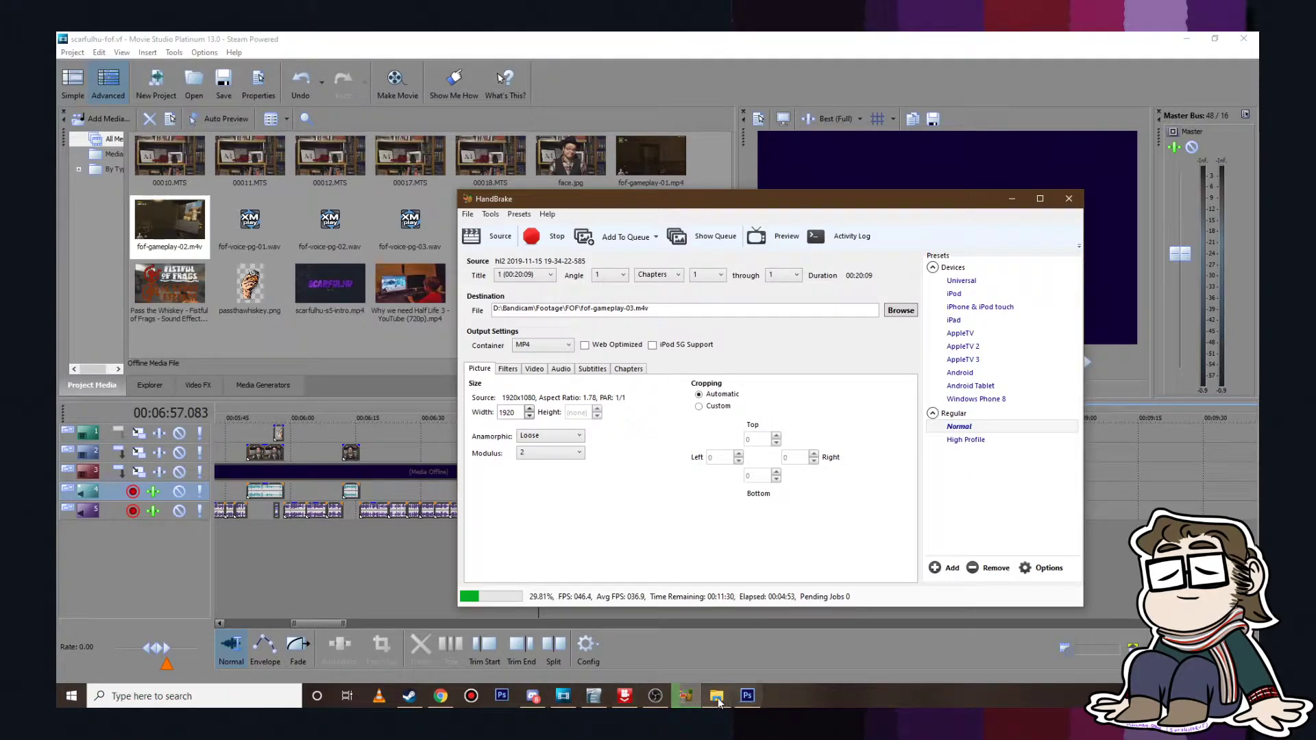
{"action": "left_click", "coordinate": [710, 703]}
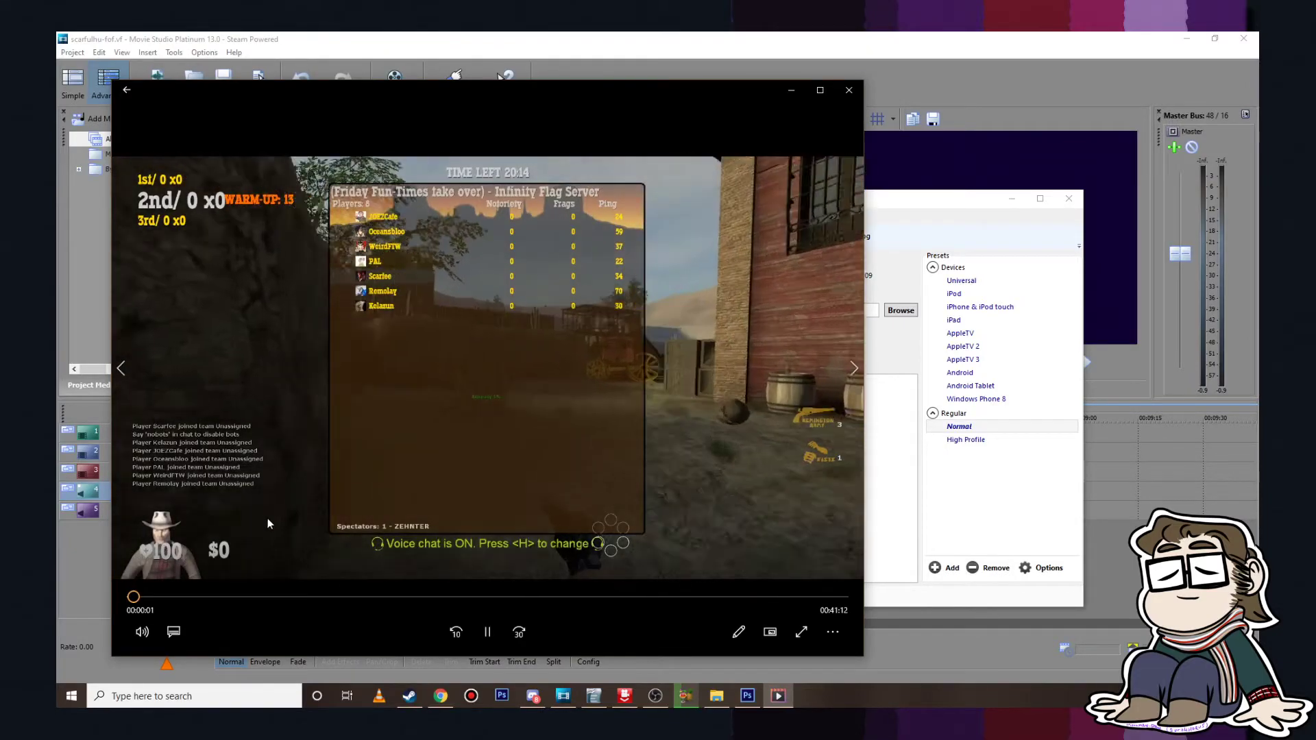
{"action": "left_click", "coordinate": [487, 634]}
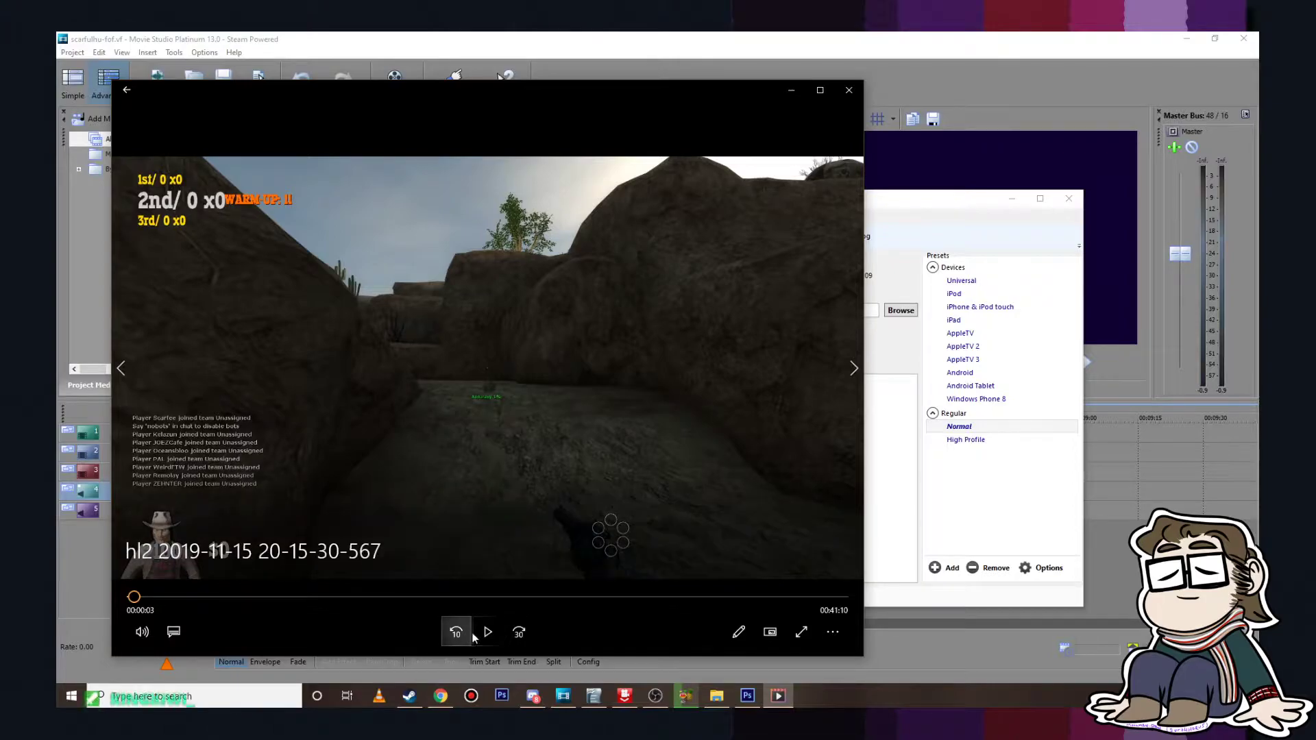
{"action": "left_click", "coordinate": [479, 635]}
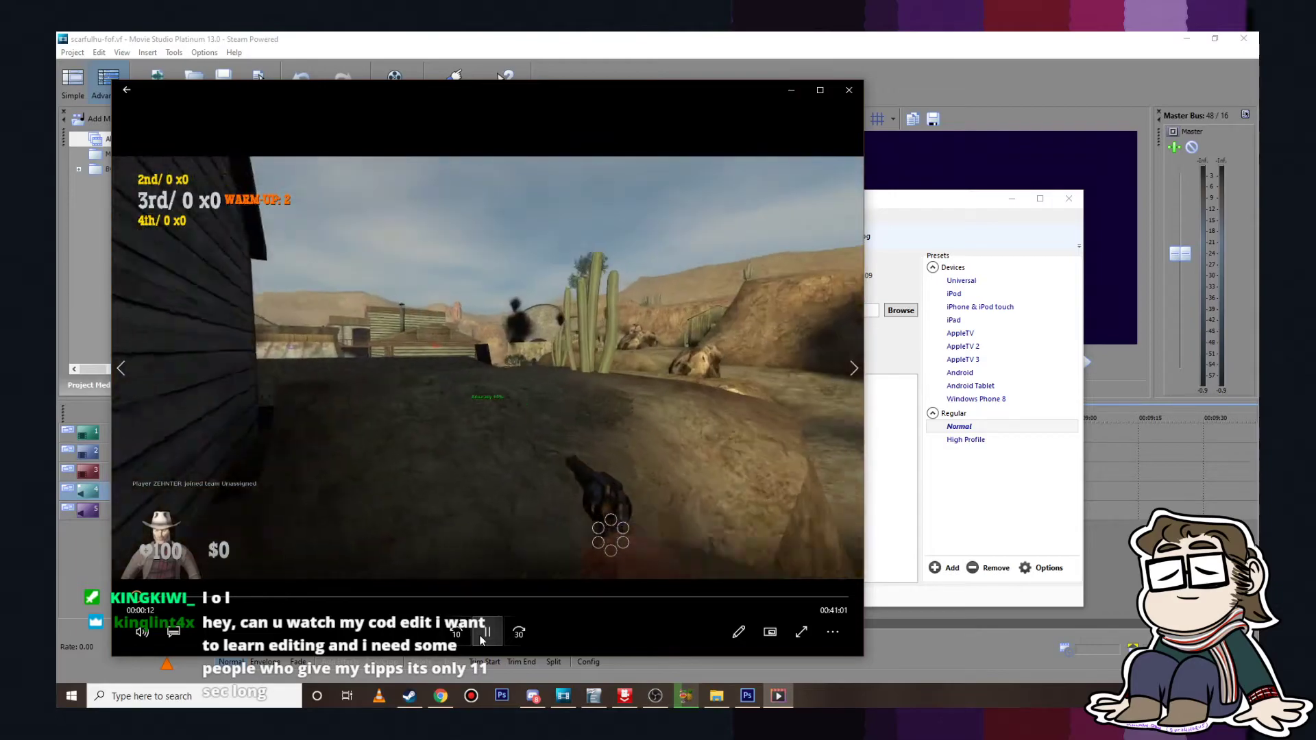
{"action": "left_click", "coordinate": [487, 631]}
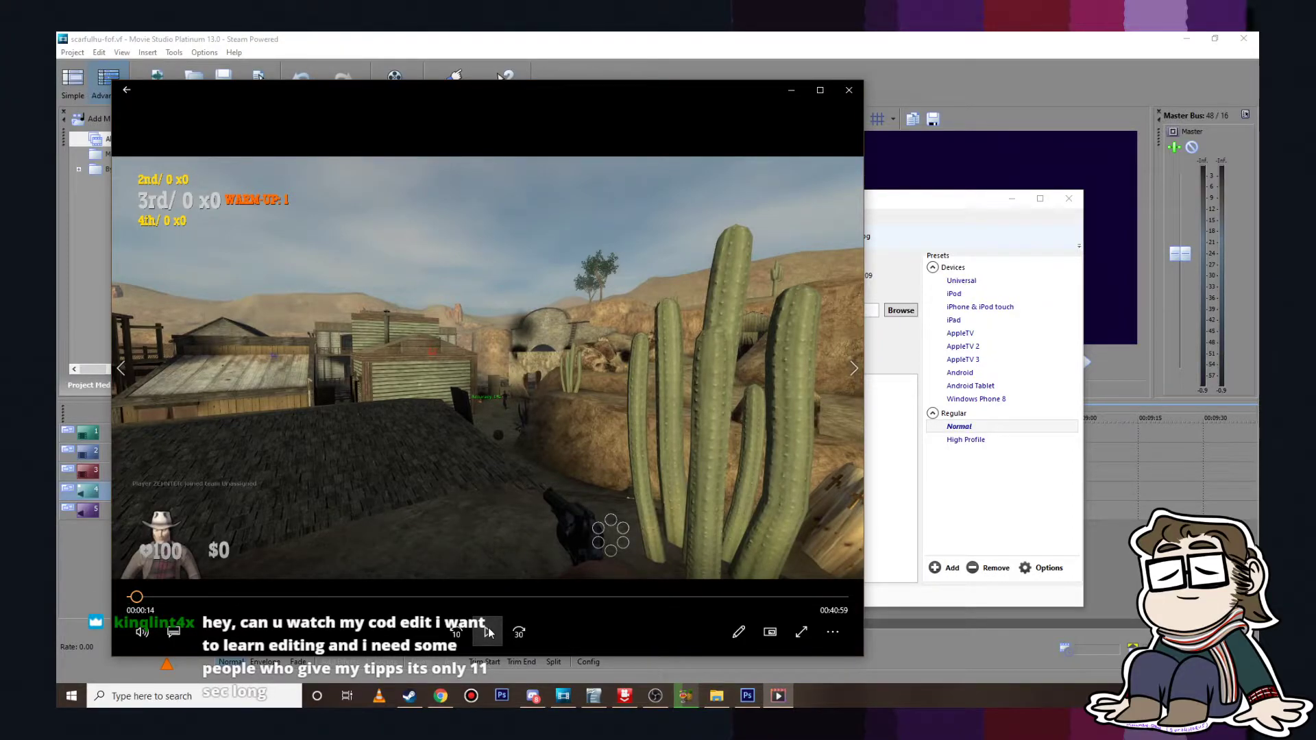
Step: Glance over the wider Movie Studio timeline, then return to the gameplay recording, skip to about 00:01:27, and pause it shortly after
{"action": "left_click", "coordinate": [648, 34]}
{"action": "scroll", "coordinate": [294, 504], "scroll_direction": "down", "scroll_amount": 5}
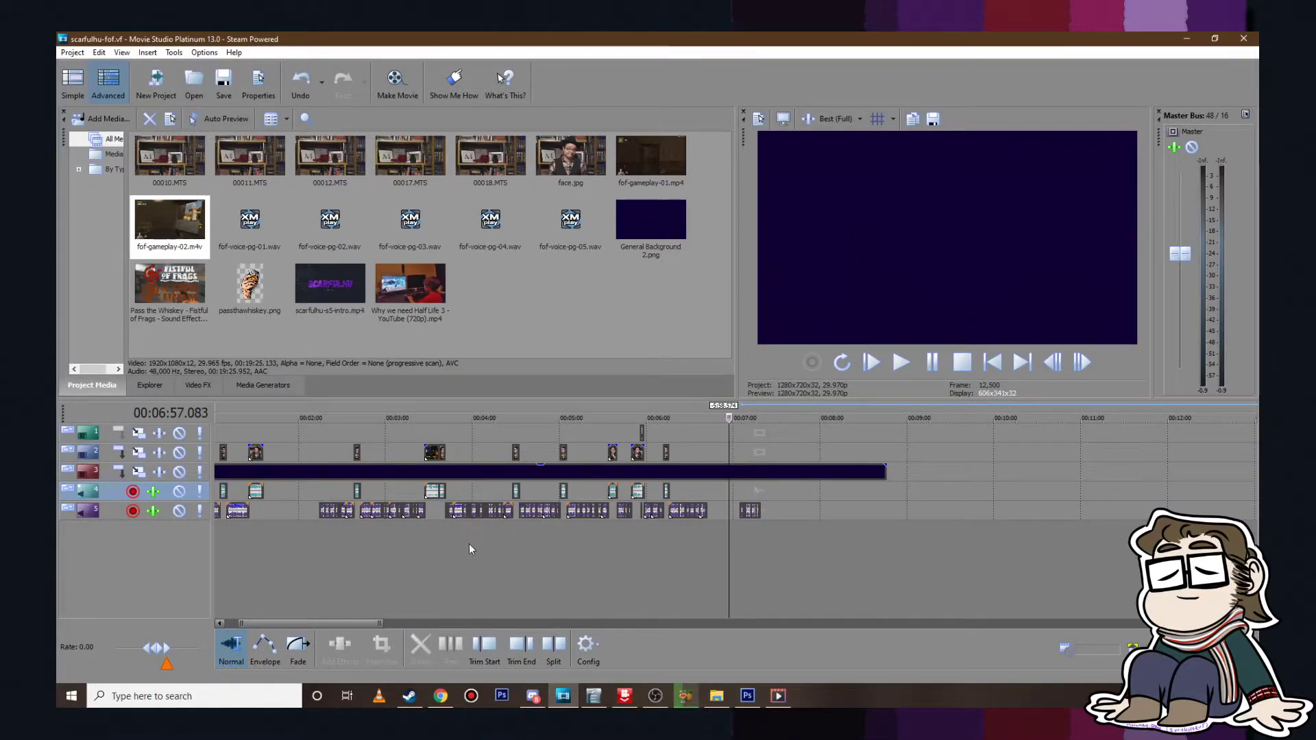
{"action": "left_click", "coordinate": [776, 695]}
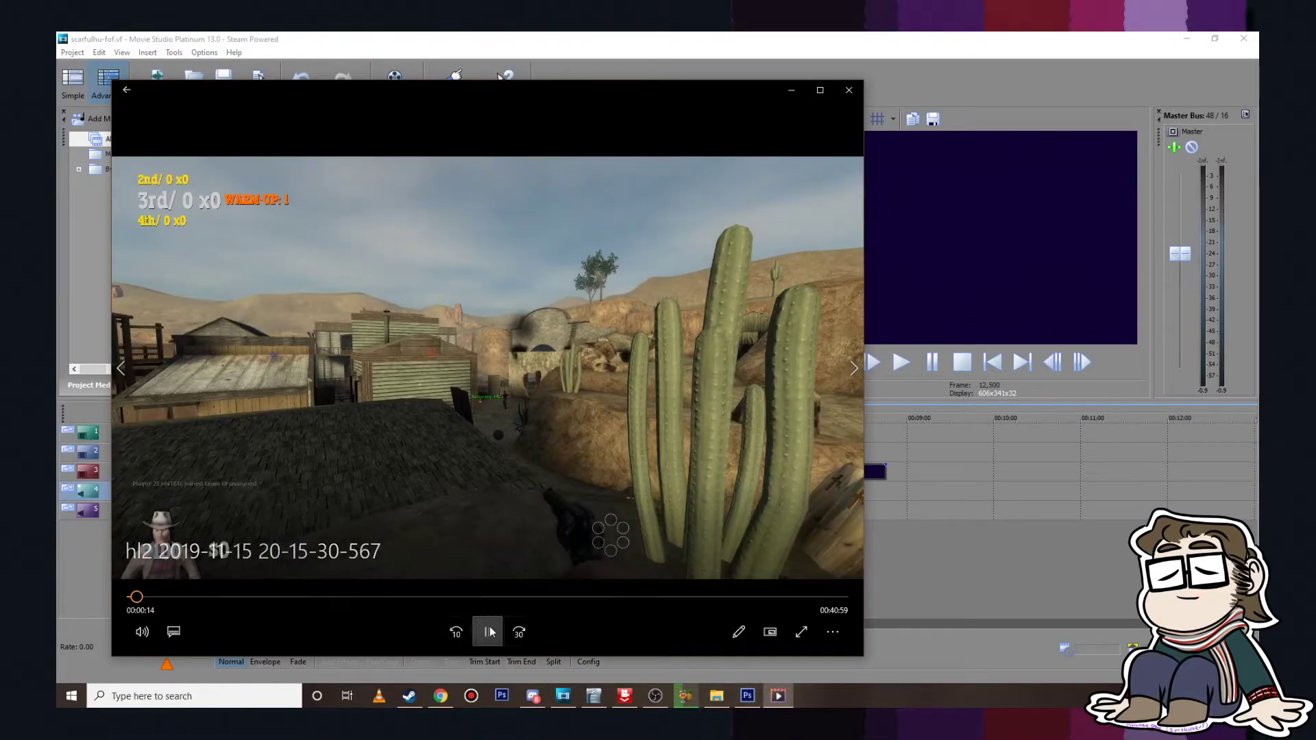
{"action": "left_click", "coordinate": [487, 631]}
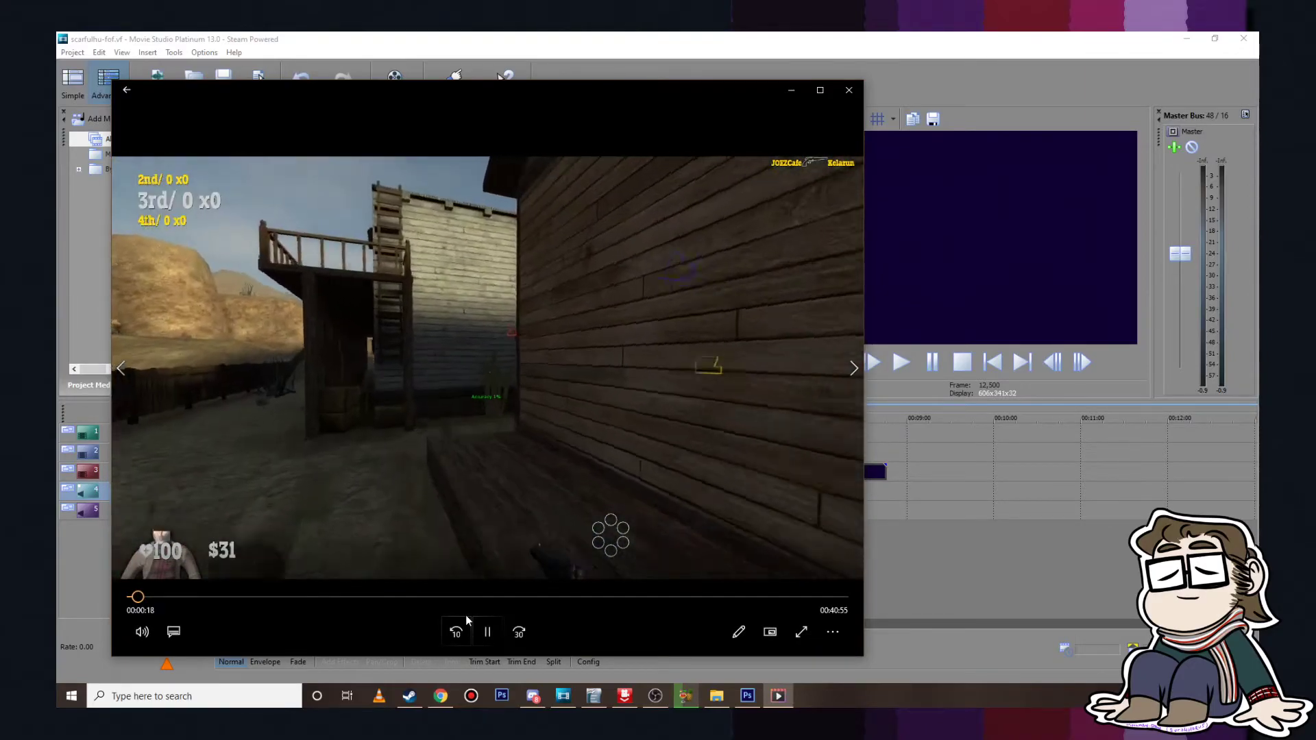
{"action": "left_click", "coordinate": [157, 597]}
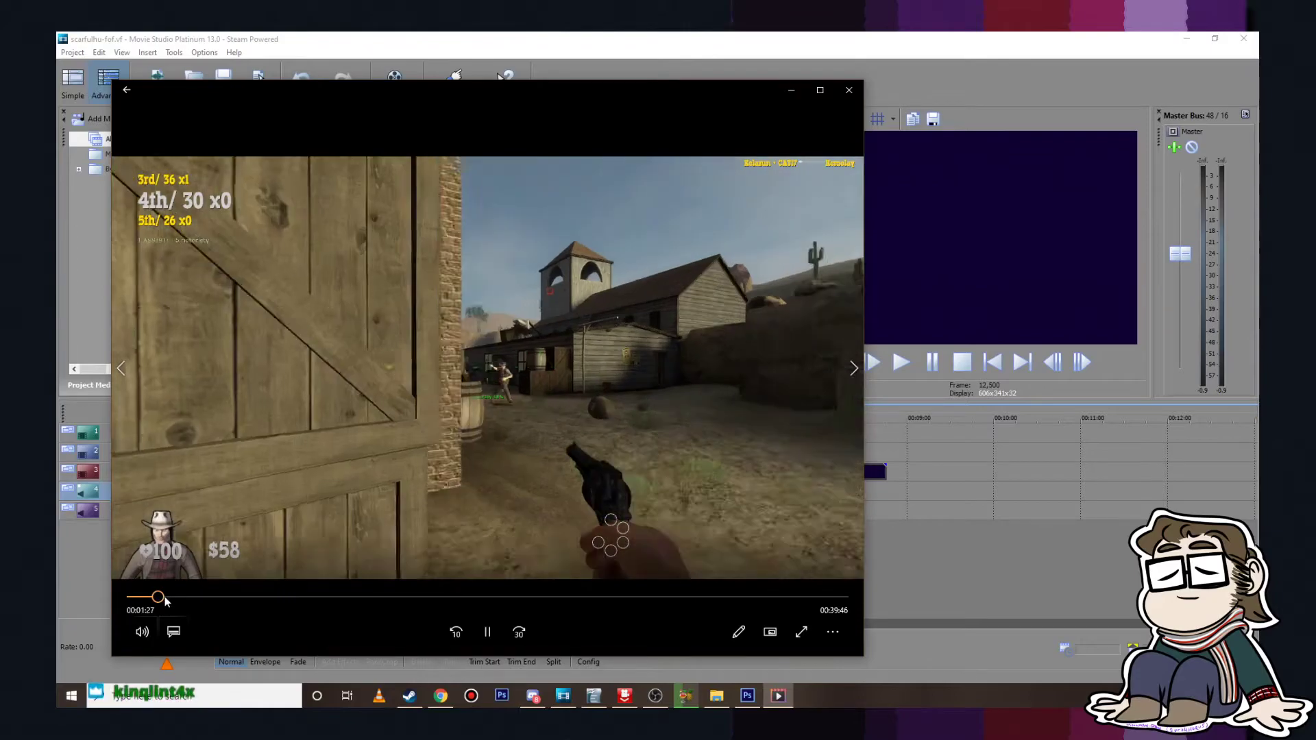
{"action": "left_click", "coordinate": [487, 631]}
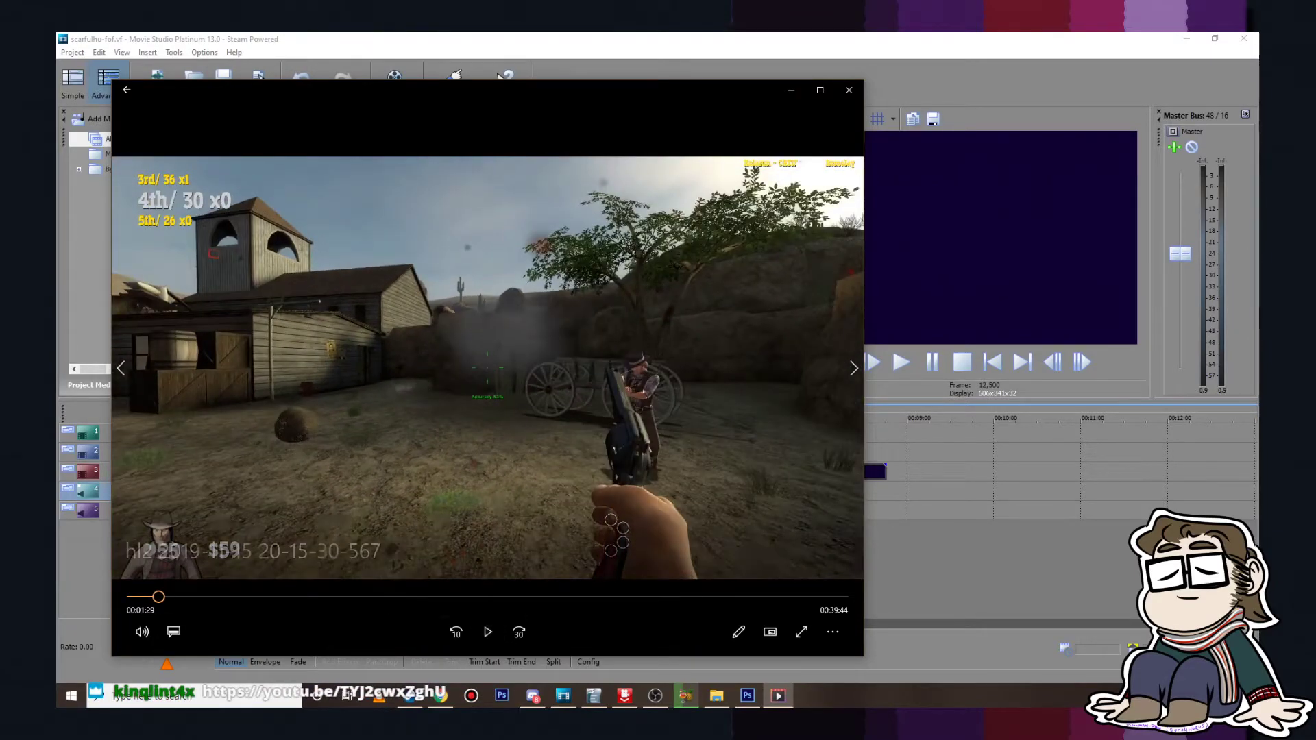
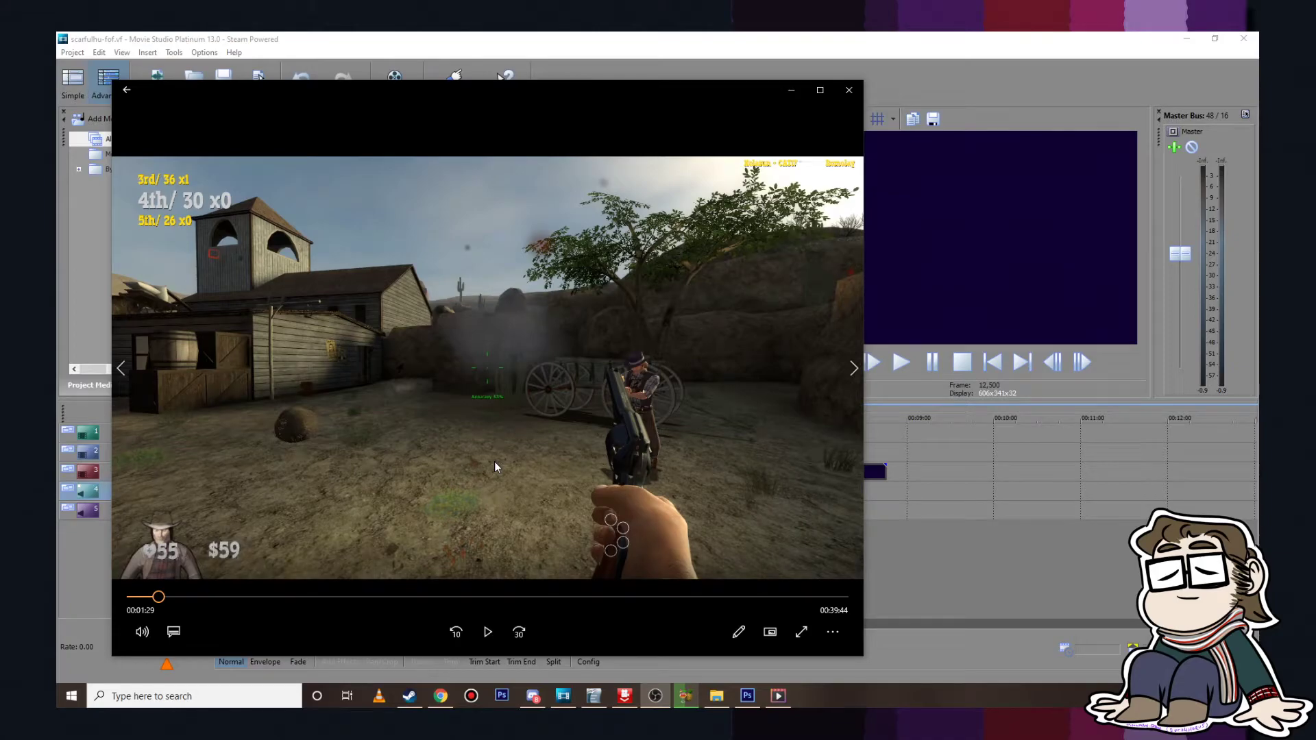
Step: Resume the gameplay recording from 00:01:29 and set the player's volume to 64
{"action": "left_click", "coordinate": [489, 631]}
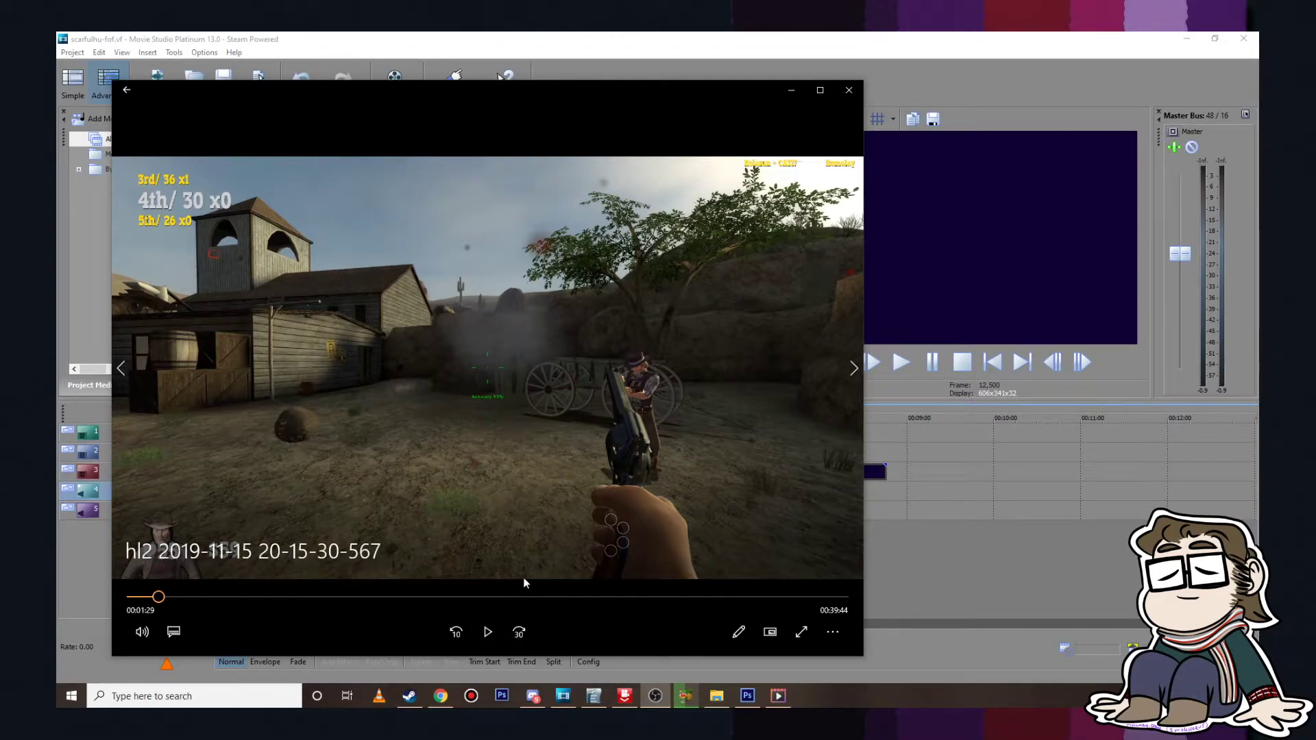
{"action": "left_click", "coordinate": [489, 631]}
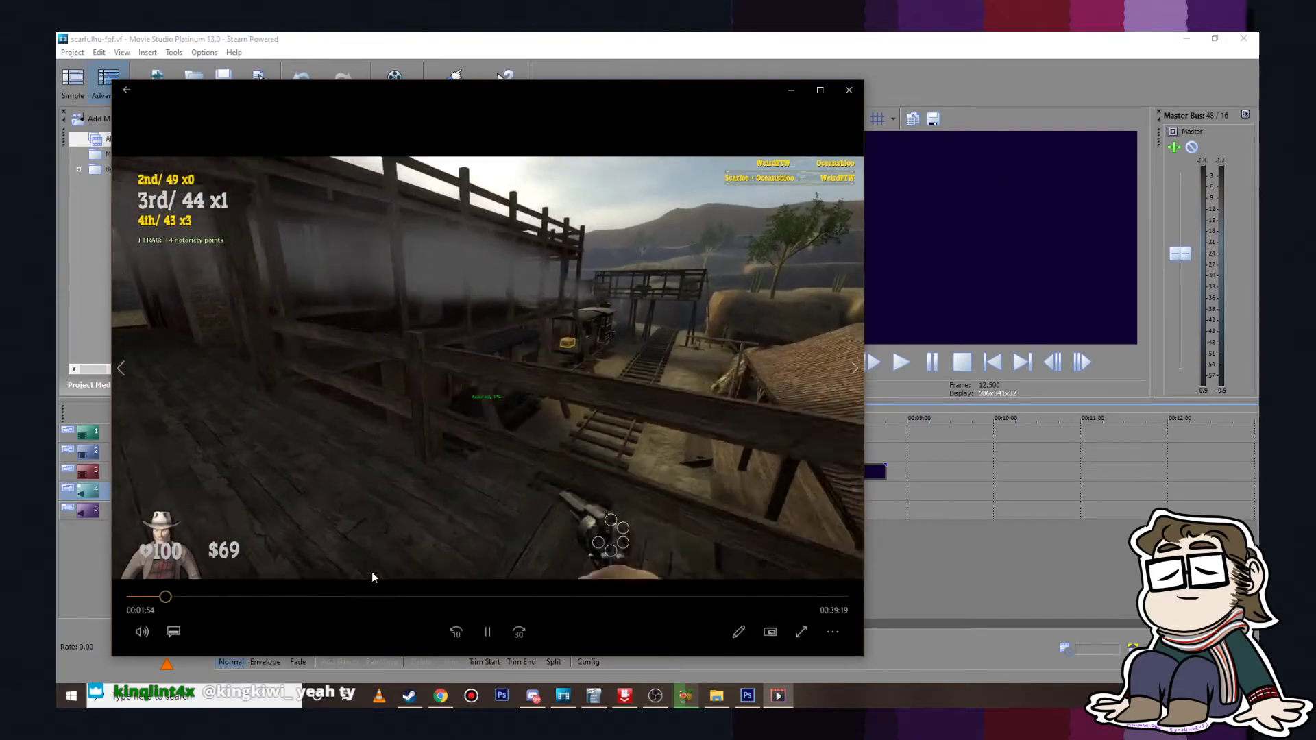
{"action": "left_click", "coordinate": [154, 629]}
{"action": "left_click_drag", "start_coordinate": [192, 591], "coordinate": [229, 591]}
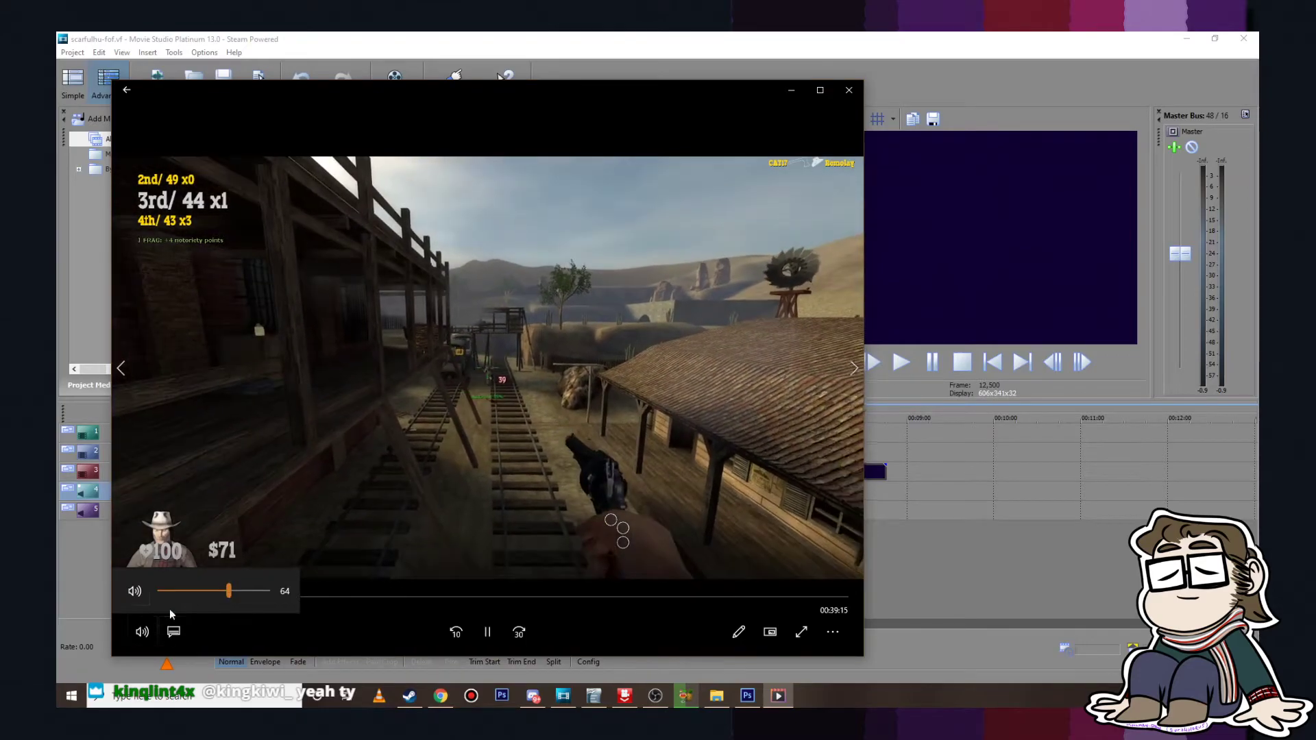
{"action": "left_click", "coordinate": [357, 619]}
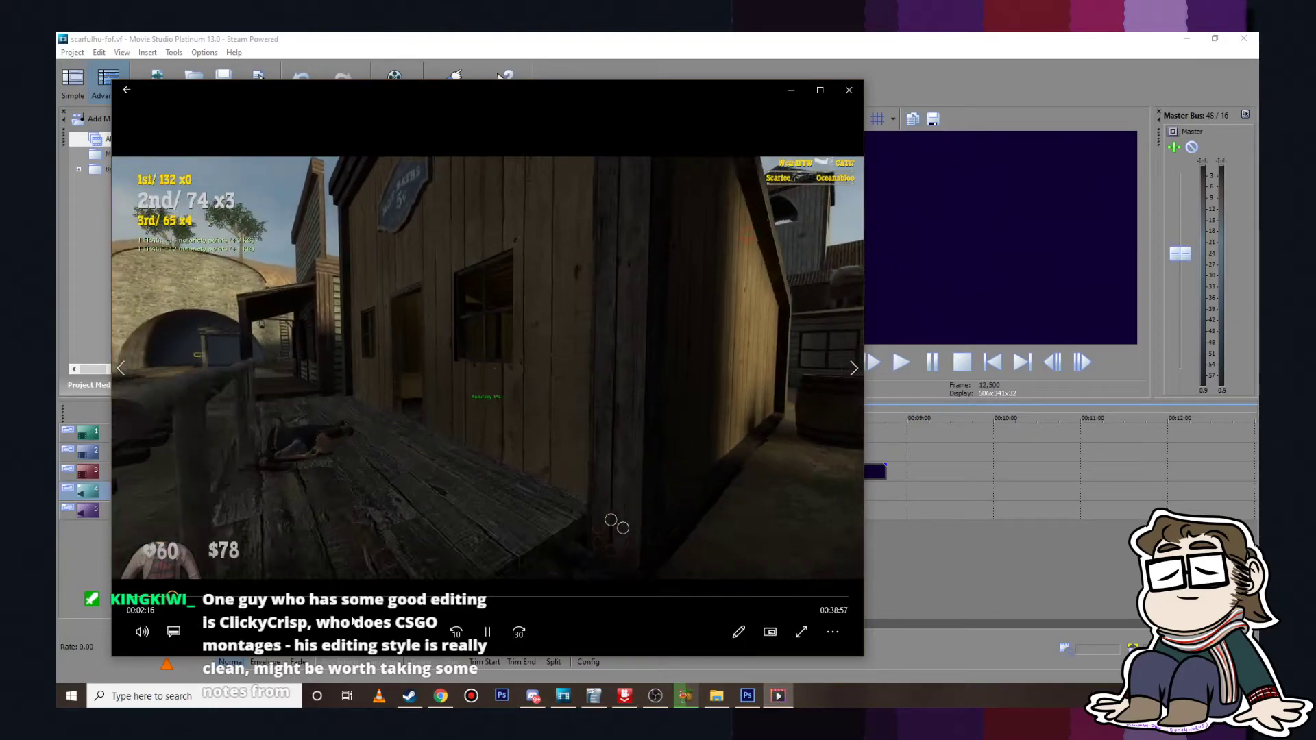
Step: Skim the gameplay recording forward from 00:02:16 in jumps, sampling moments such as 00:08:09 and continuing past 00:22:15
{"action": "left_click", "coordinate": [273, 597]}
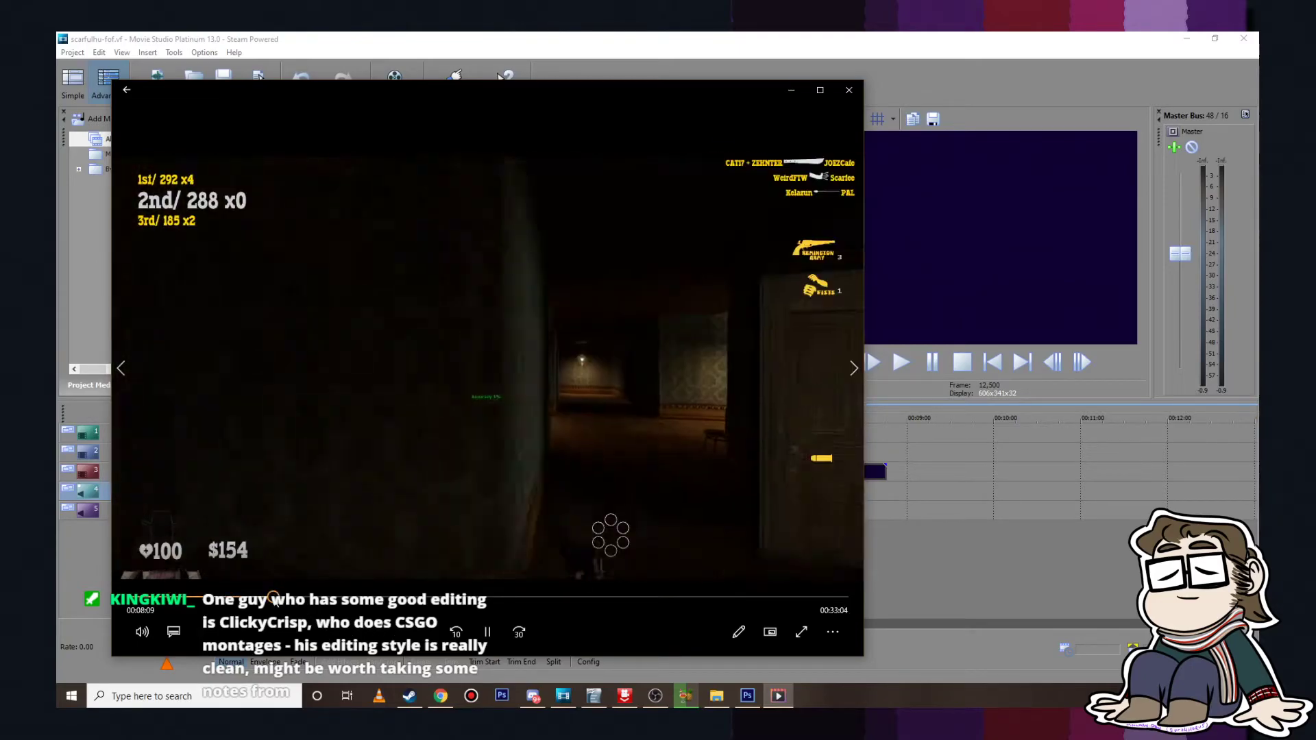
{"action": "left_click", "coordinate": [342, 598]}
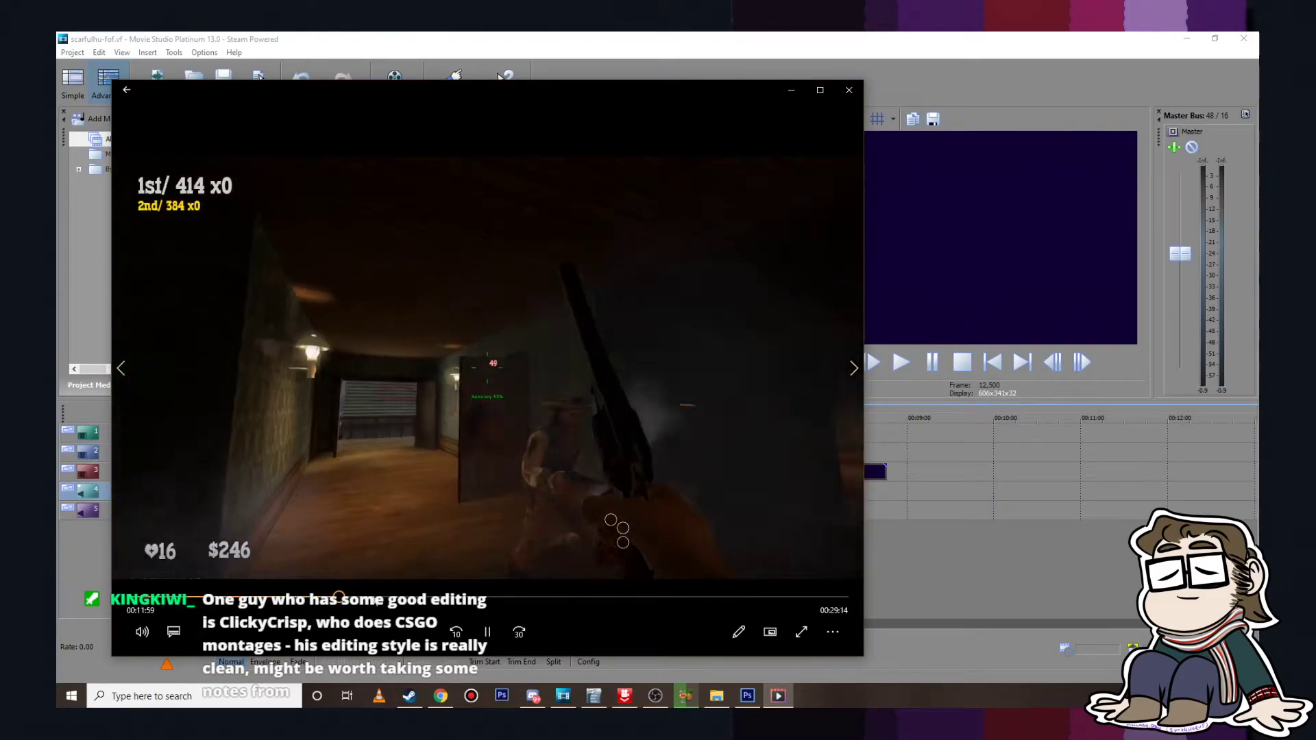
{"action": "left_click", "coordinate": [373, 598]}
{"action": "left_click", "coordinate": [404, 599]}
{"action": "left_click", "coordinate": [440, 599]}
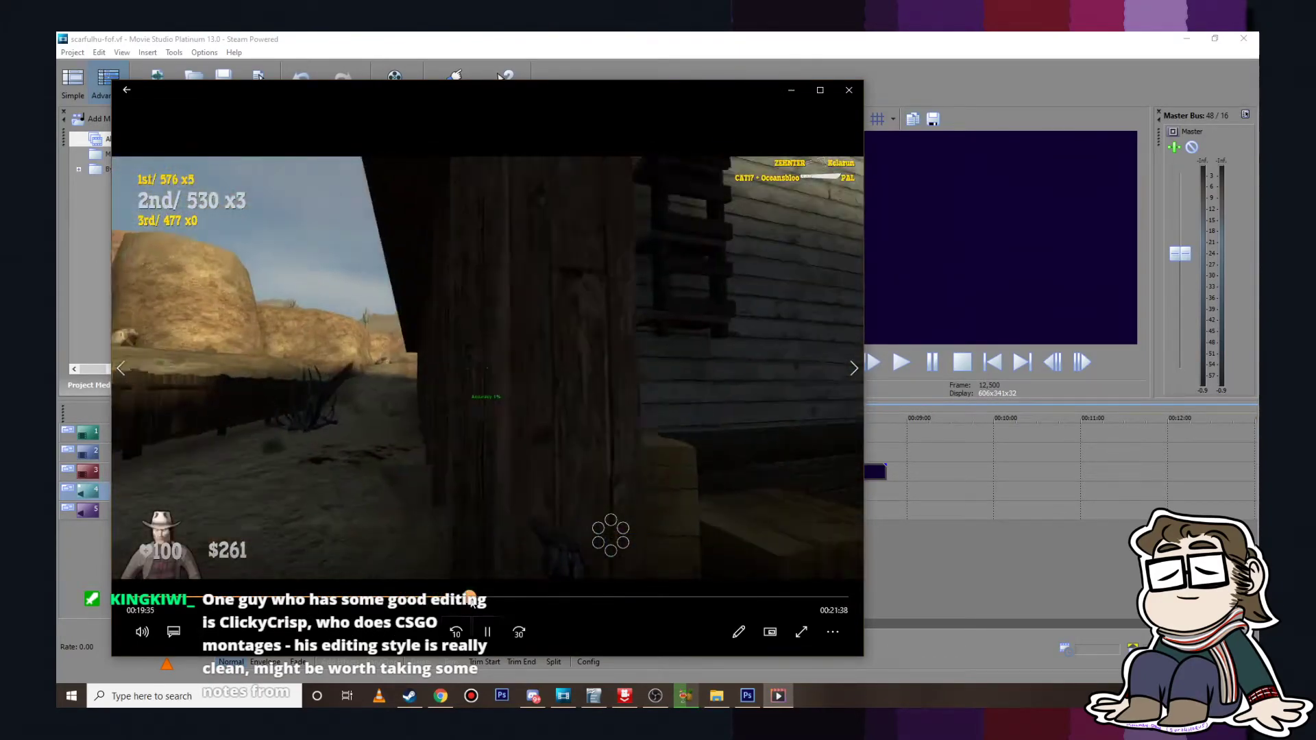
{"action": "left_click", "coordinate": [494, 598]}
{"action": "left_click", "coordinate": [515, 597]}
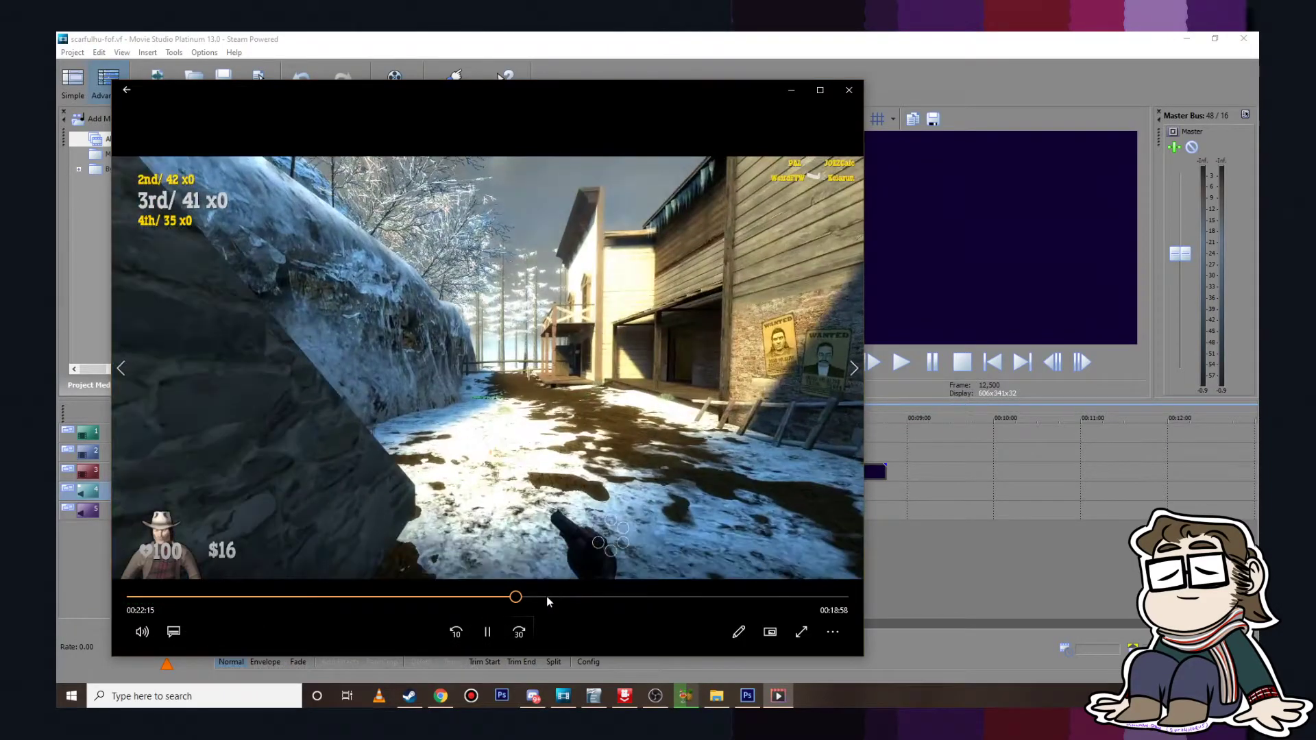
{"action": "left_click", "coordinate": [546, 597]}
Step: Skim the gameplay recording backwards in jumps through 00:16:40, 00:10:27 and 00:05:13 to about 00:01:21
{"action": "left_click", "coordinate": [479, 598]}
{"action": "left_click", "coordinate": [420, 597]}
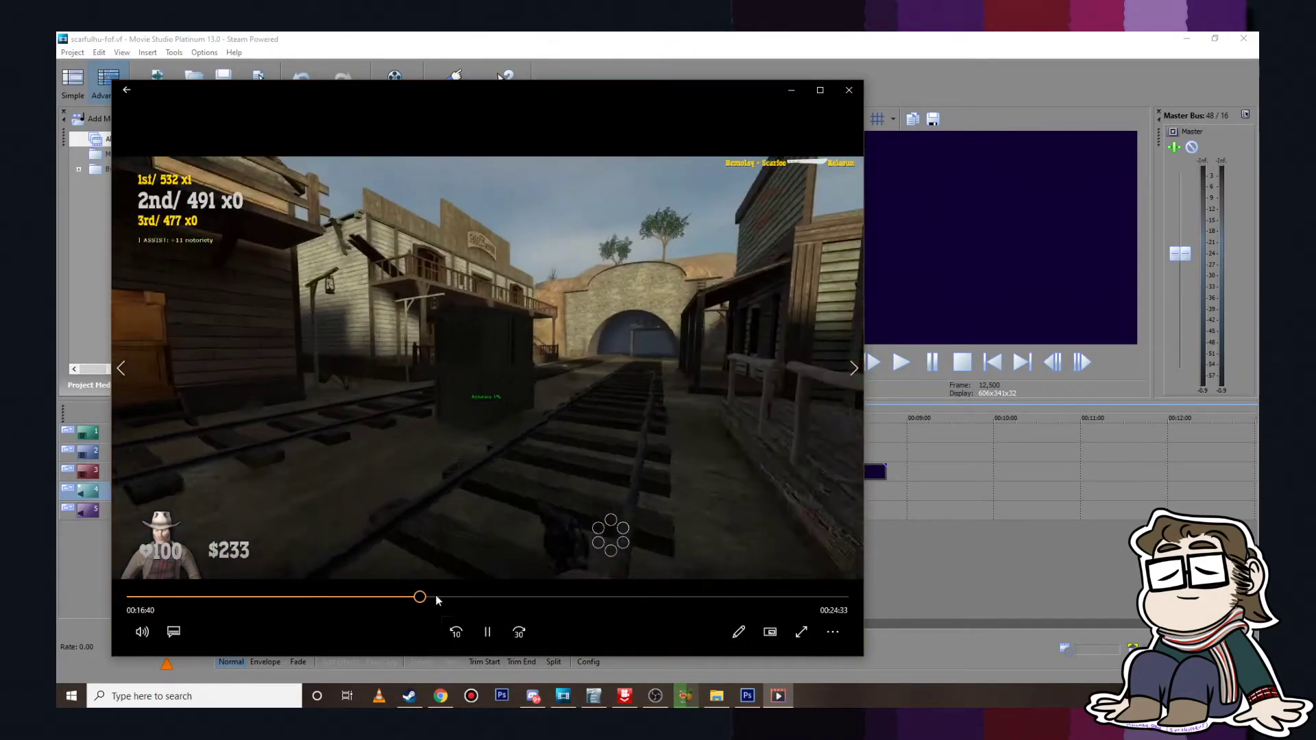
{"action": "left_click", "coordinate": [371, 597]}
{"action": "left_click", "coordinate": [334, 598]}
{"action": "left_click", "coordinate": [312, 598]}
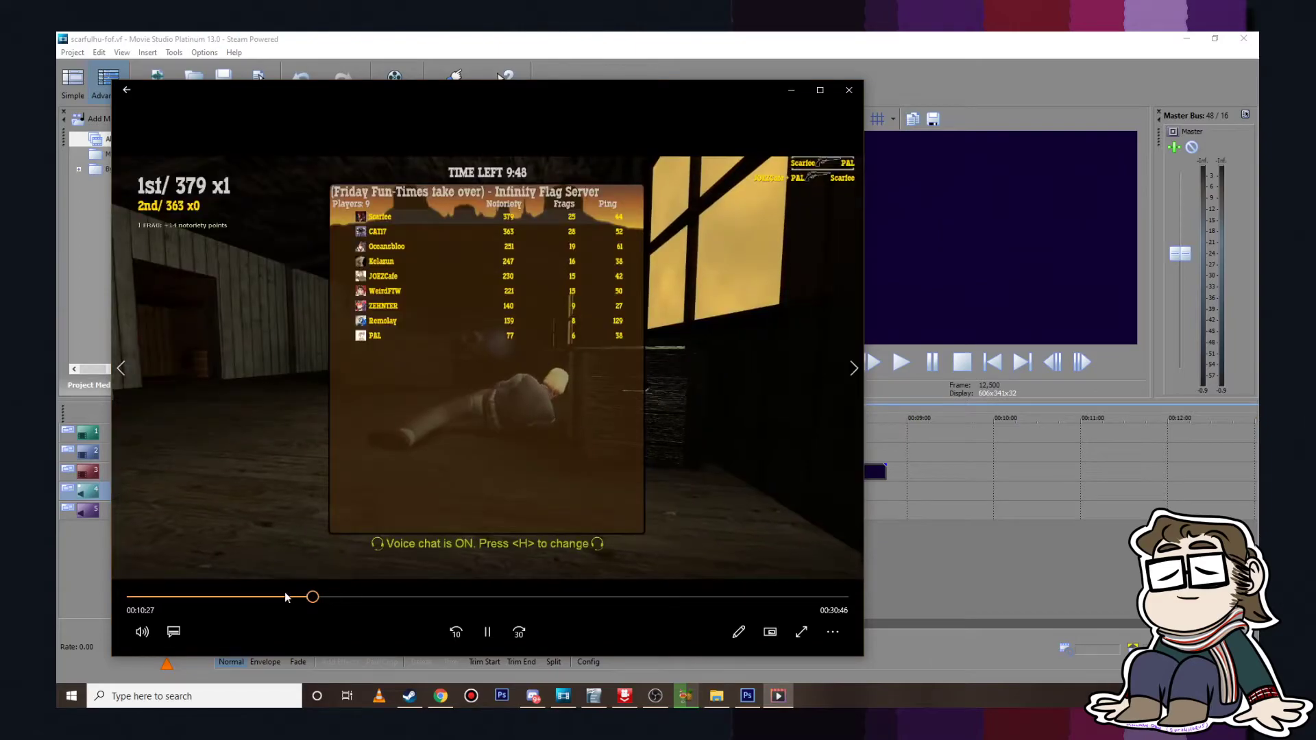
{"action": "left_click", "coordinate": [280, 598]}
{"action": "left_click", "coordinate": [264, 597]}
{"action": "left_click", "coordinate": [223, 597]}
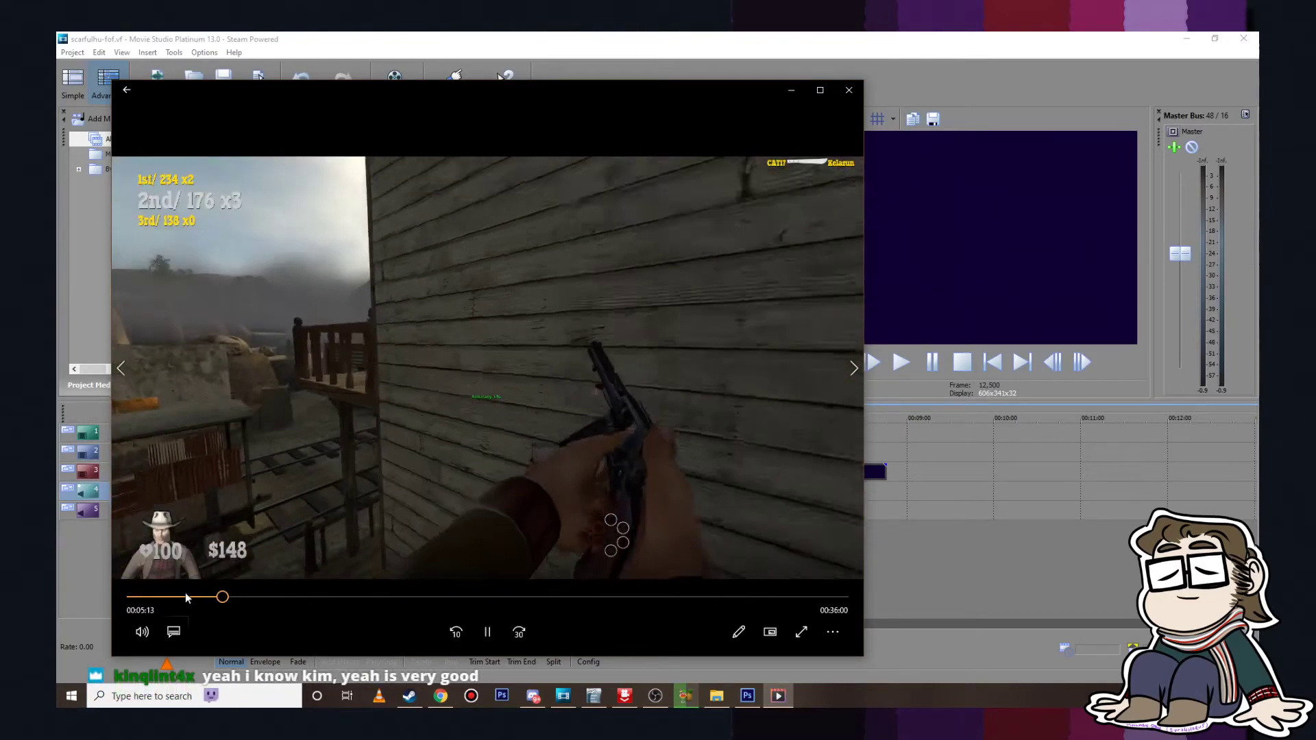
{"action": "left_click", "coordinate": [185, 598]}
{"action": "left_click", "coordinate": [156, 597]}
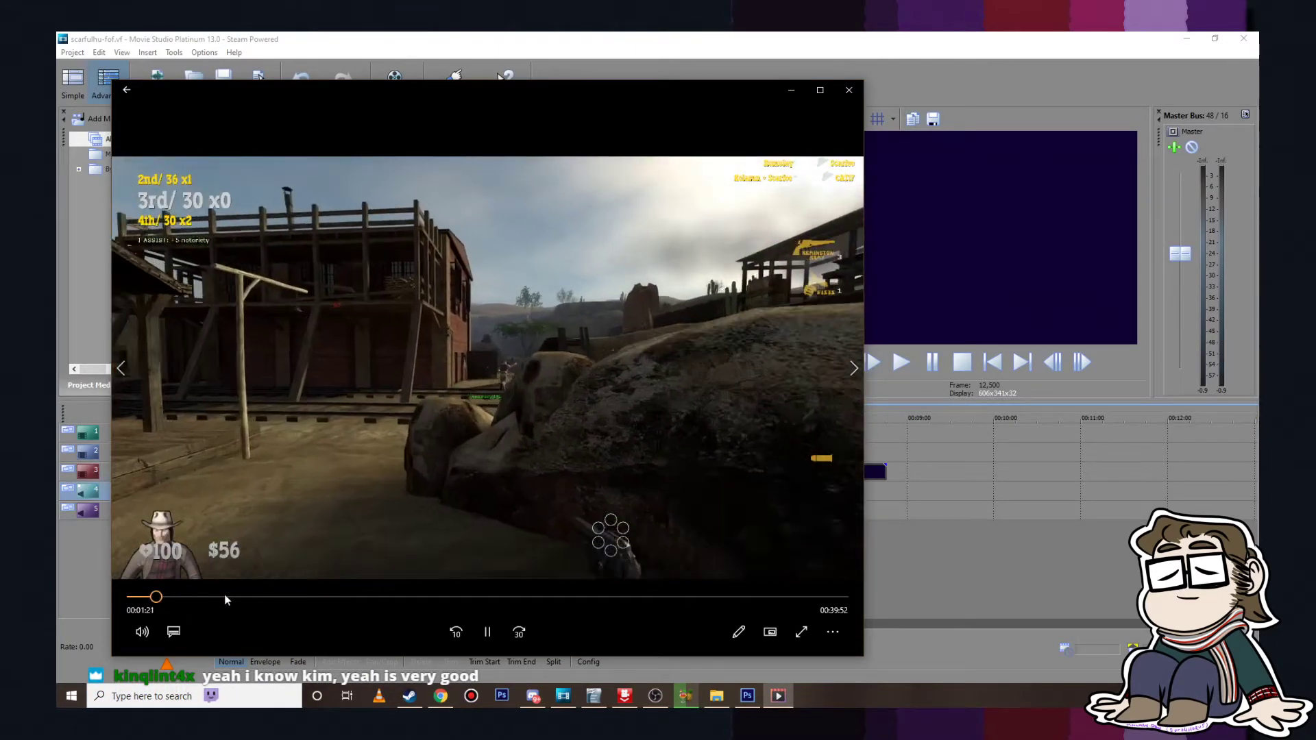
Step: Review the recording's first match in shorter jumps, watching passages around 00:07:35, 00:09:02, 00:12:08, 00:13:49 and 00:14:57 onwards
{"action": "left_click", "coordinate": [233, 598]}
{"action": "left_click", "coordinate": [249, 598]}
{"action": "left_click", "coordinate": [258, 598]}
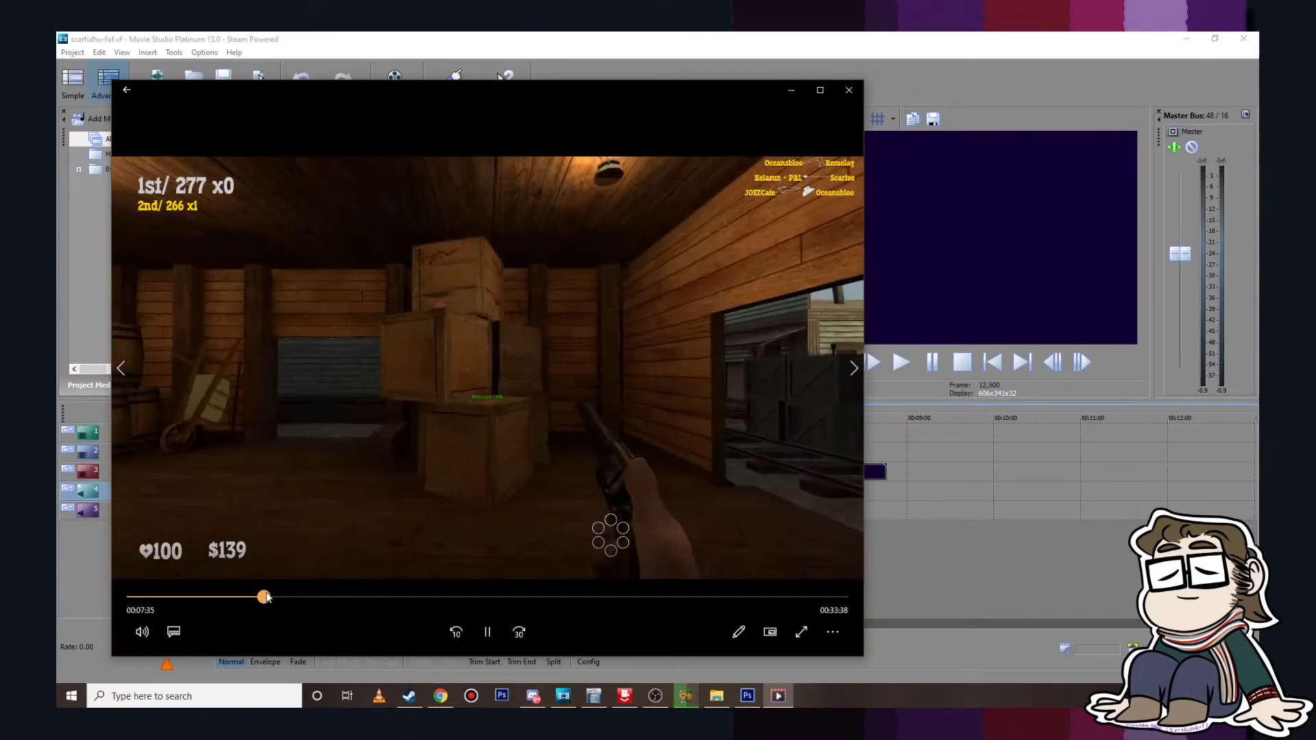
{"action": "left_click_drag", "start_coordinate": [265, 594], "coordinate": [293, 597]}
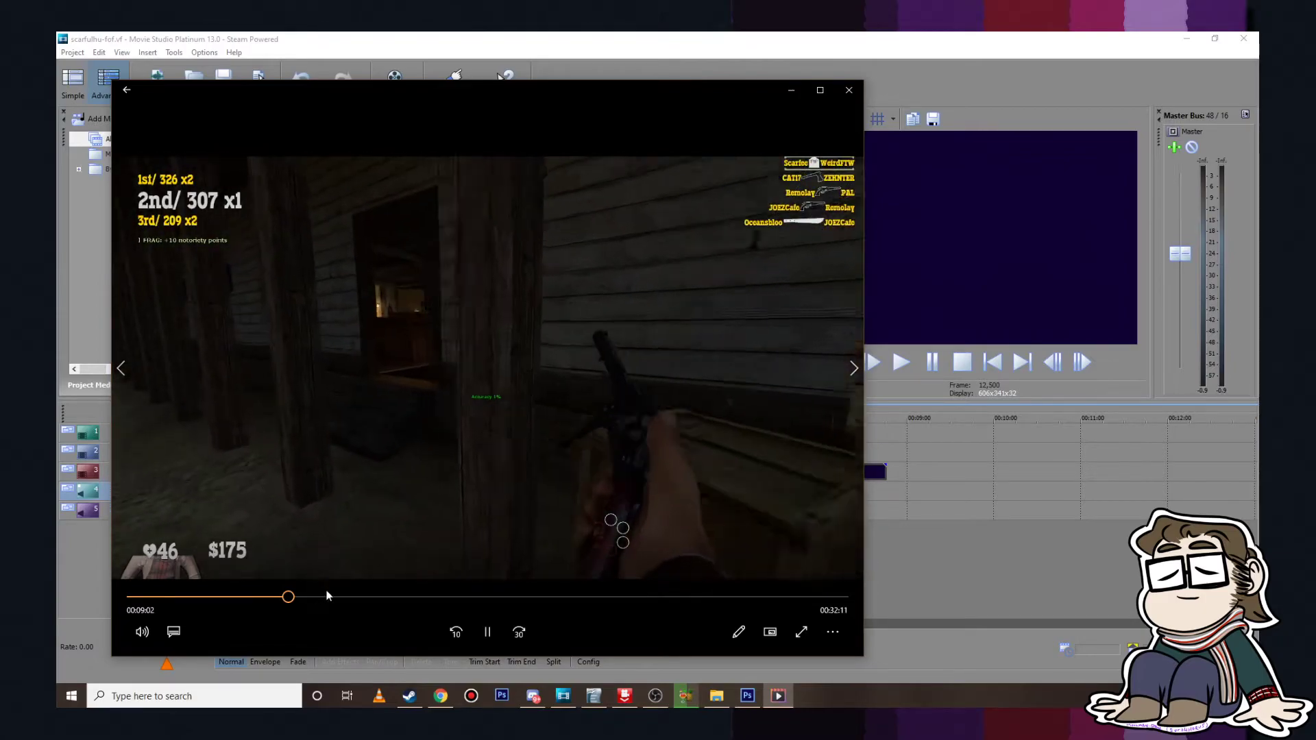
{"action": "left_click_drag", "start_coordinate": [326, 596], "coordinate": [338, 596]}
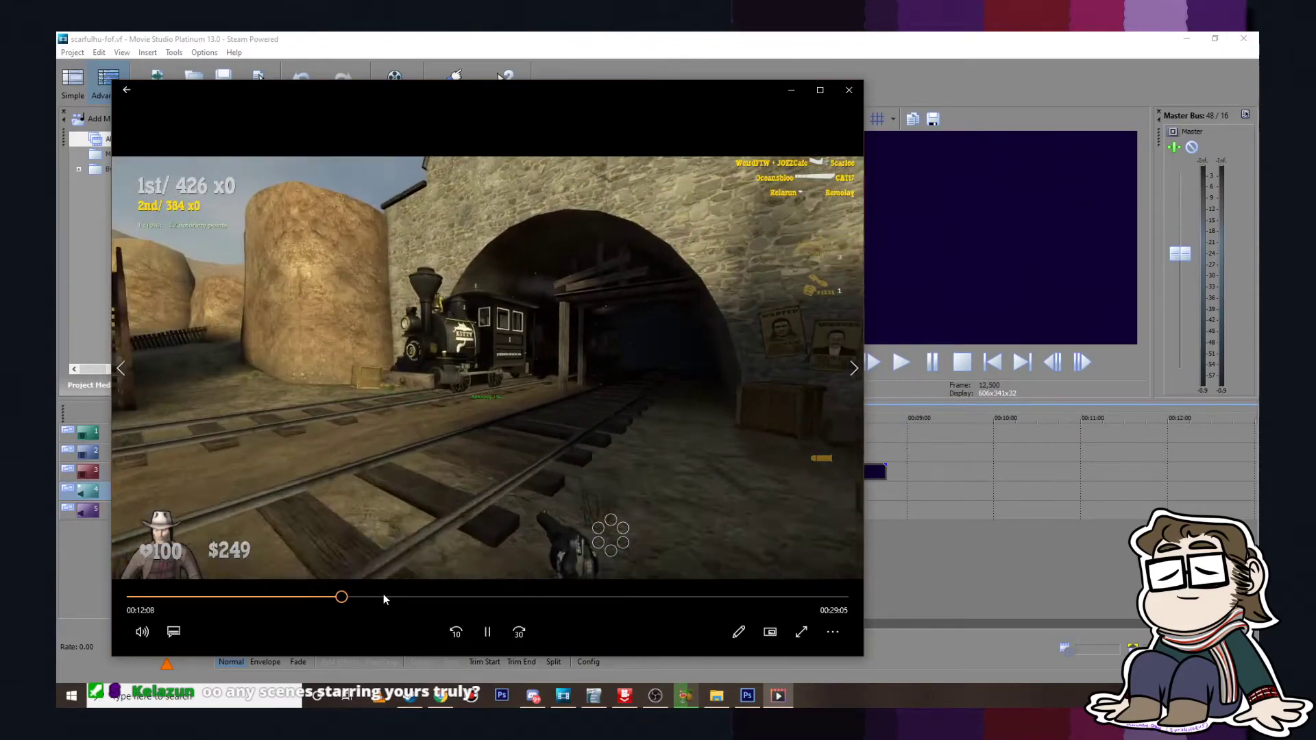
{"action": "left_click", "coordinate": [370, 597]}
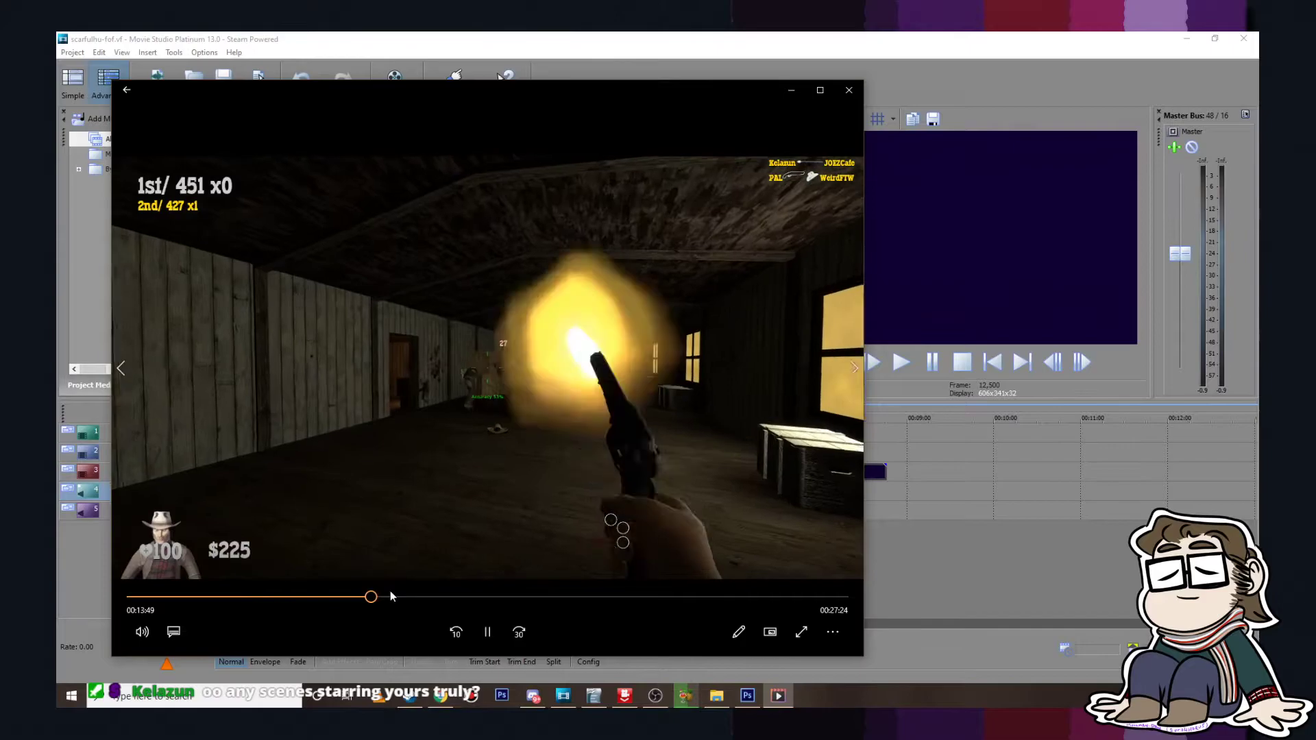
{"action": "left_click", "coordinate": [388, 597]}
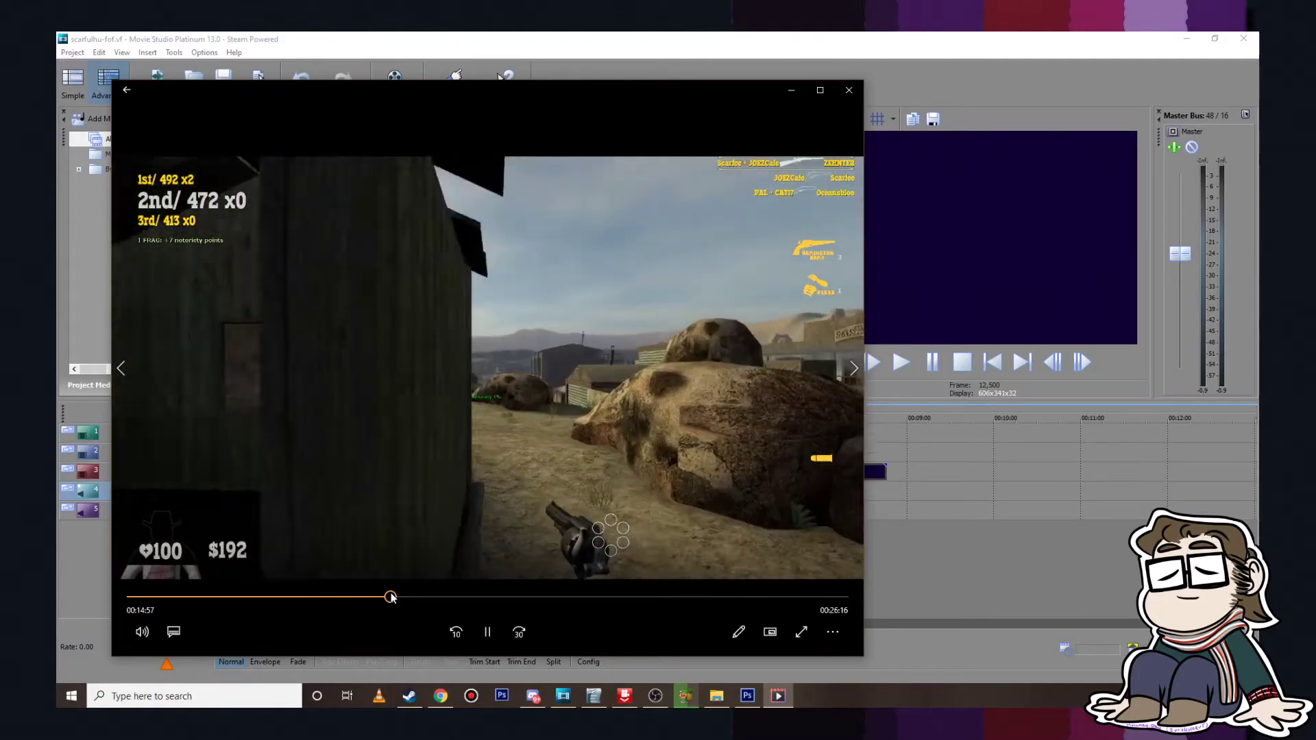
{"action": "left_click_drag", "start_coordinate": [391, 597], "coordinate": [401, 596]}
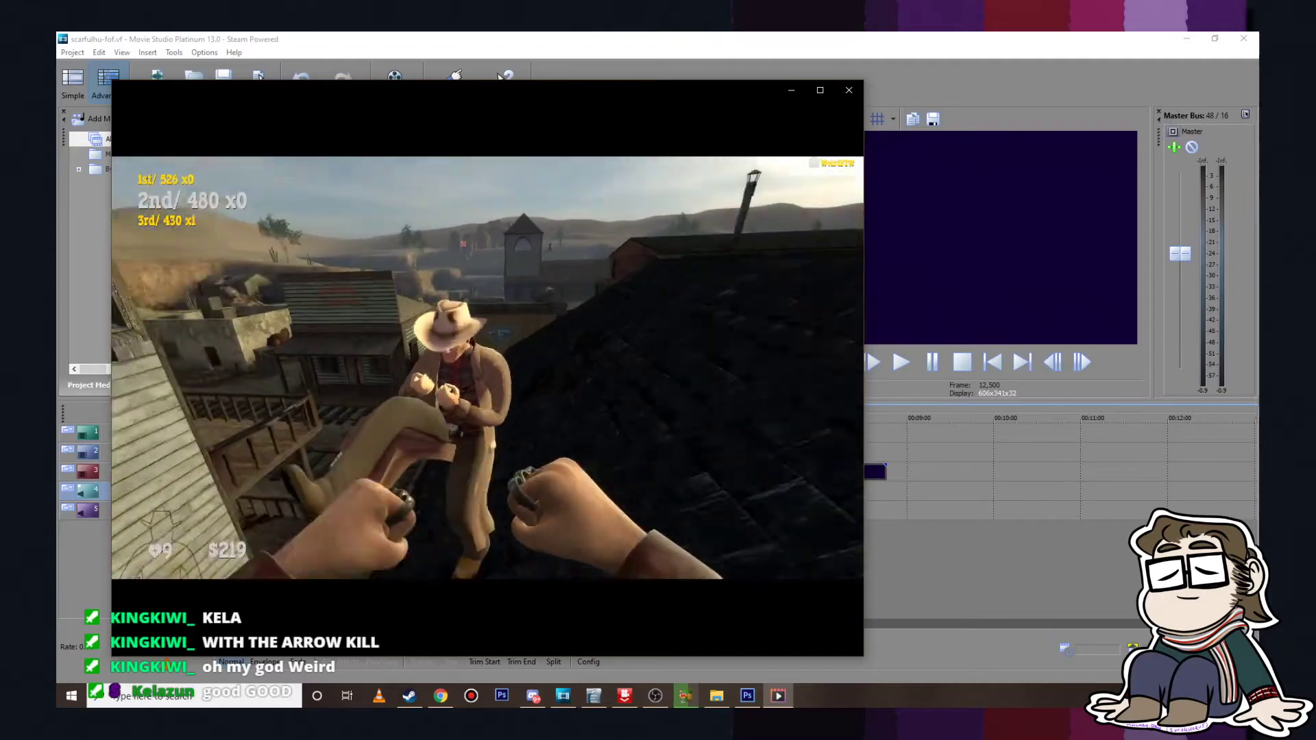
{"action": "mouse_move", "coordinate": [787, 200]}
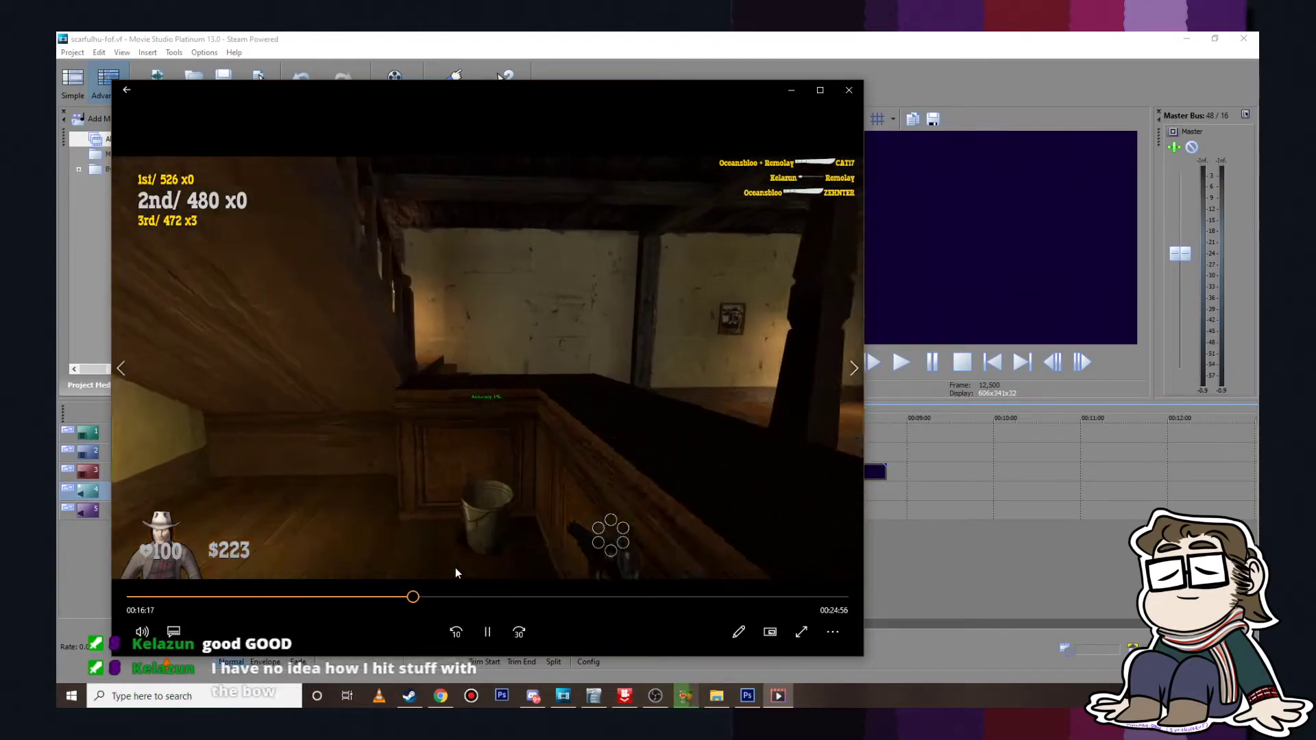
Step: Skip ahead to the second match, pause playback, sample it up to about 00:39:15, and close the recording
{"action": "left_click", "coordinate": [455, 596]}
{"action": "left_click", "coordinate": [524, 596]}
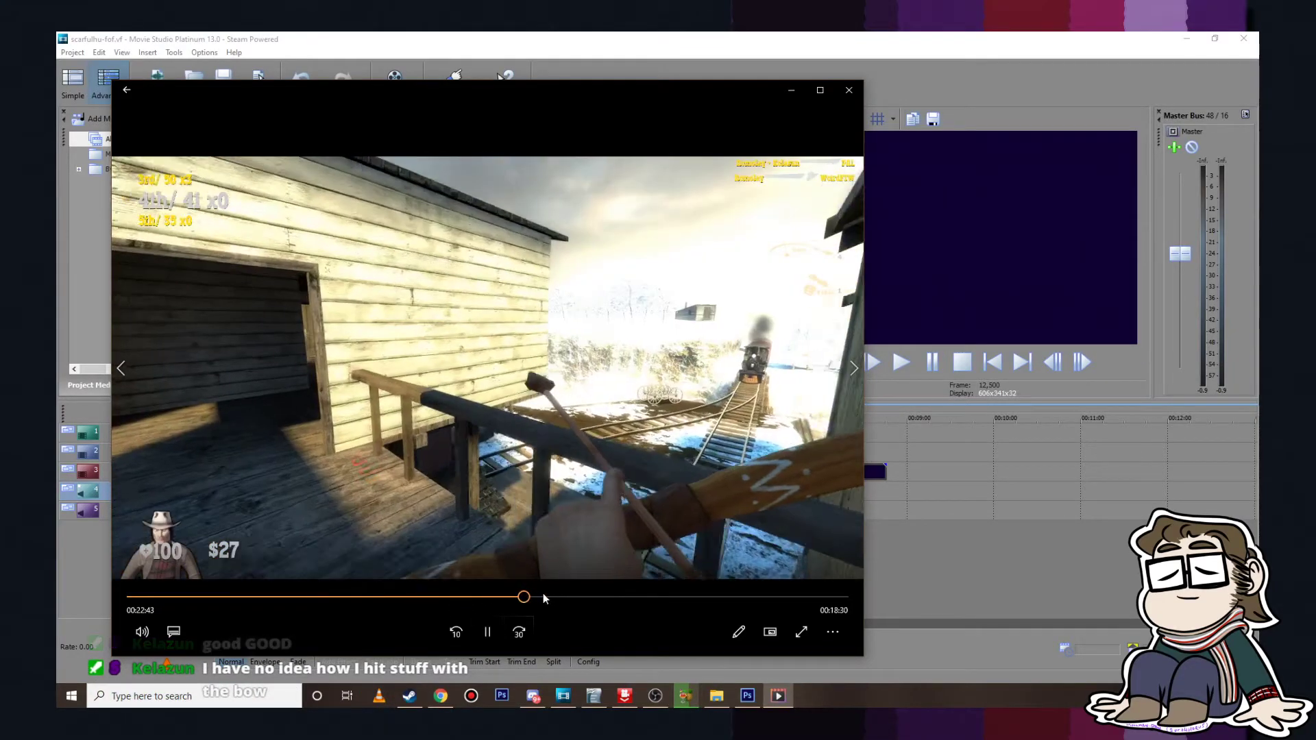
{"action": "left_click", "coordinate": [488, 631]}
{"action": "left_click", "coordinate": [576, 596]}
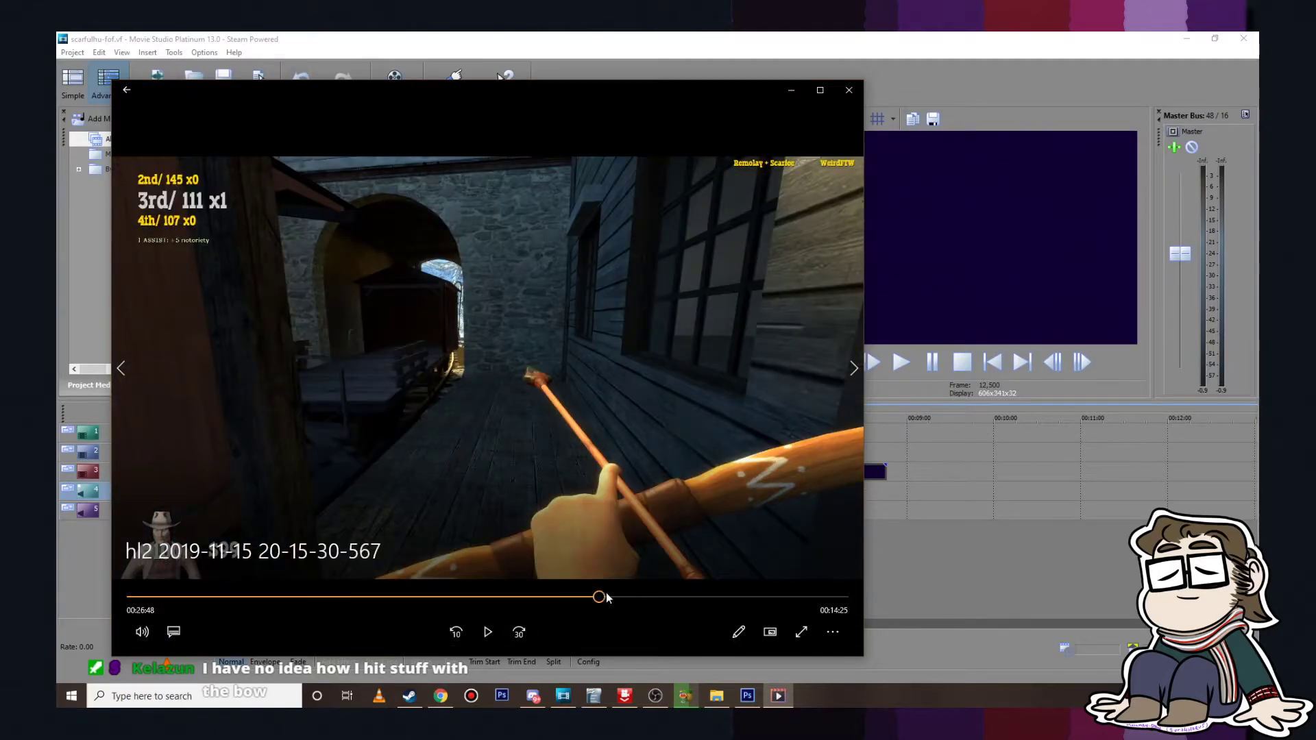
{"action": "left_click", "coordinate": [639, 596]}
{"action": "left_click", "coordinate": [682, 596]}
{"action": "left_click", "coordinate": [759, 596]}
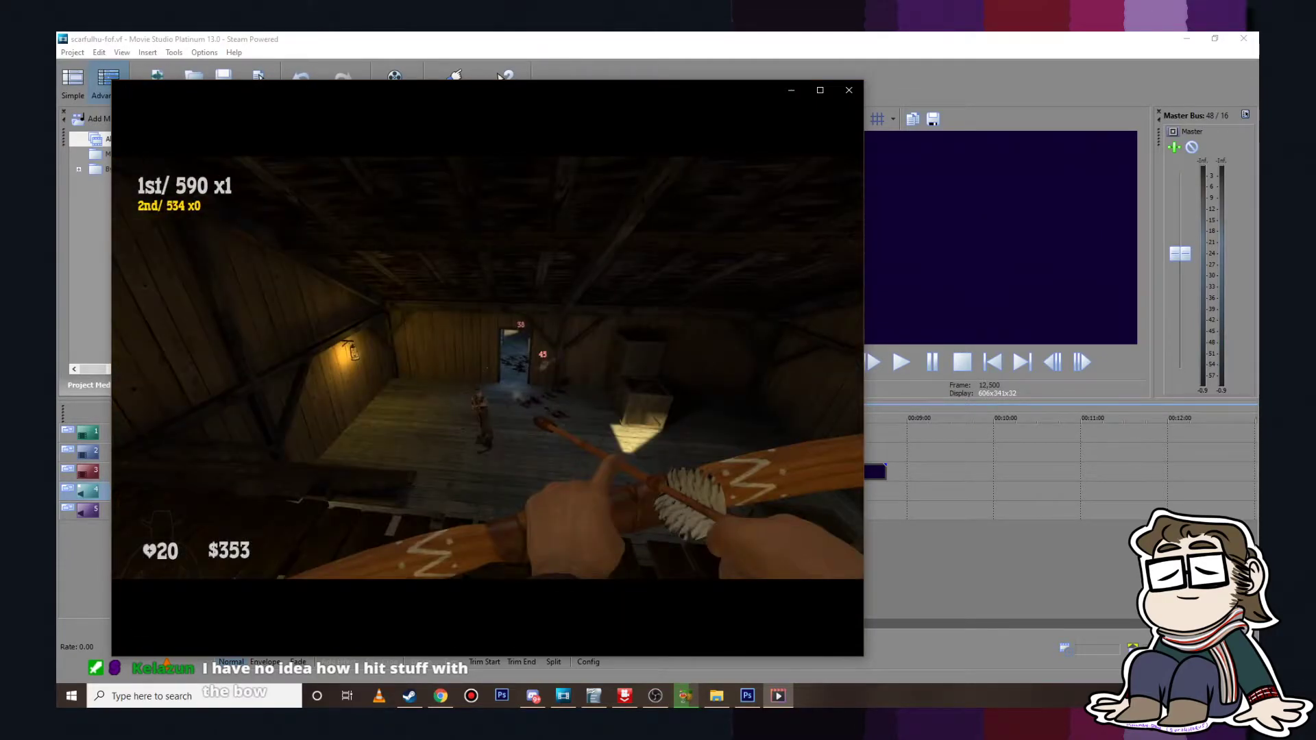
{"action": "left_click", "coordinate": [808, 597]}
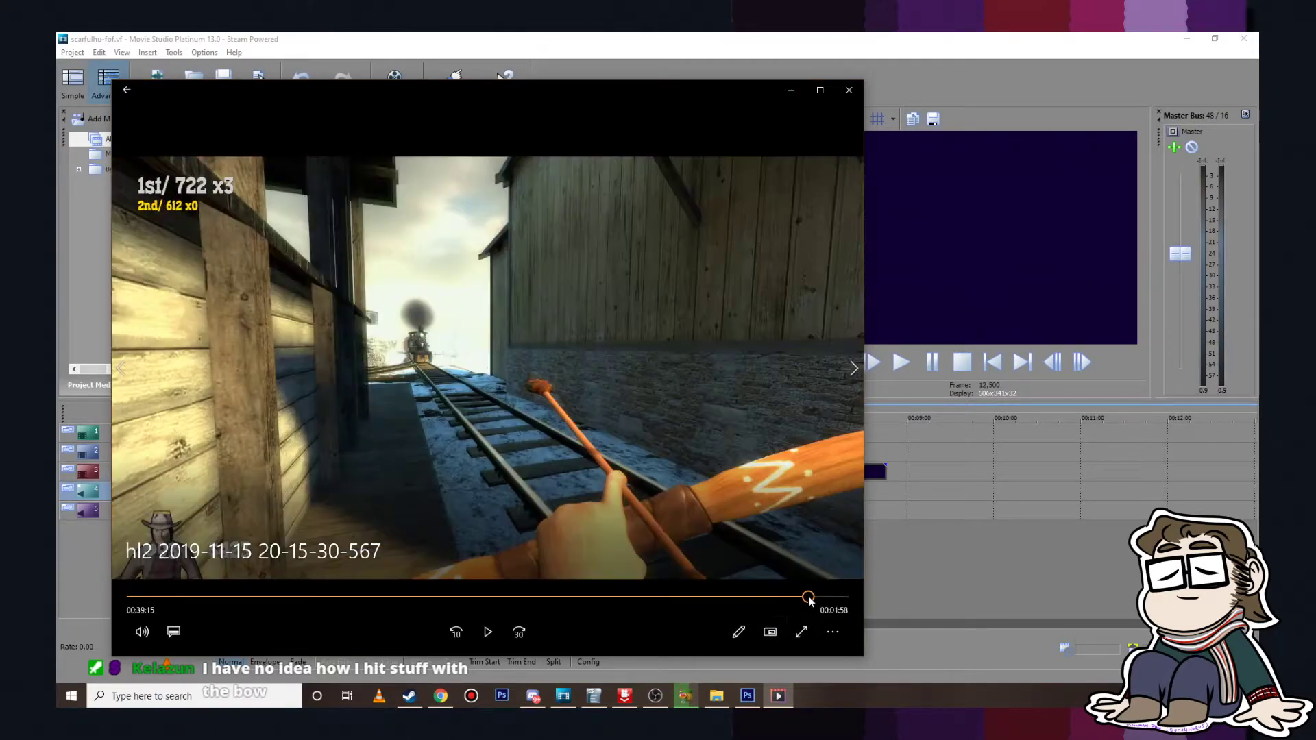
{"action": "left_click", "coordinate": [848, 90]}
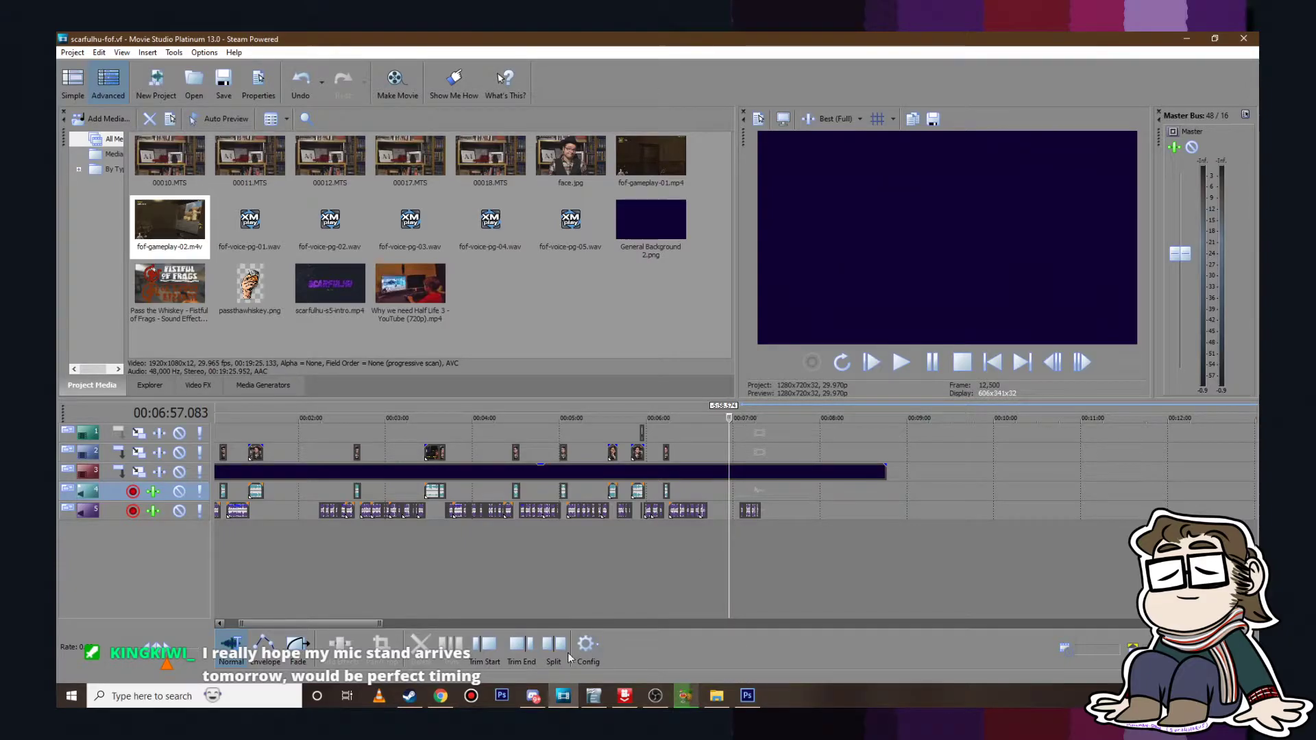
Step: Open another gameplay recording from the file browser and skim it in jumps to about 00:10:19
{"action": "left_click", "coordinate": [717, 696]}
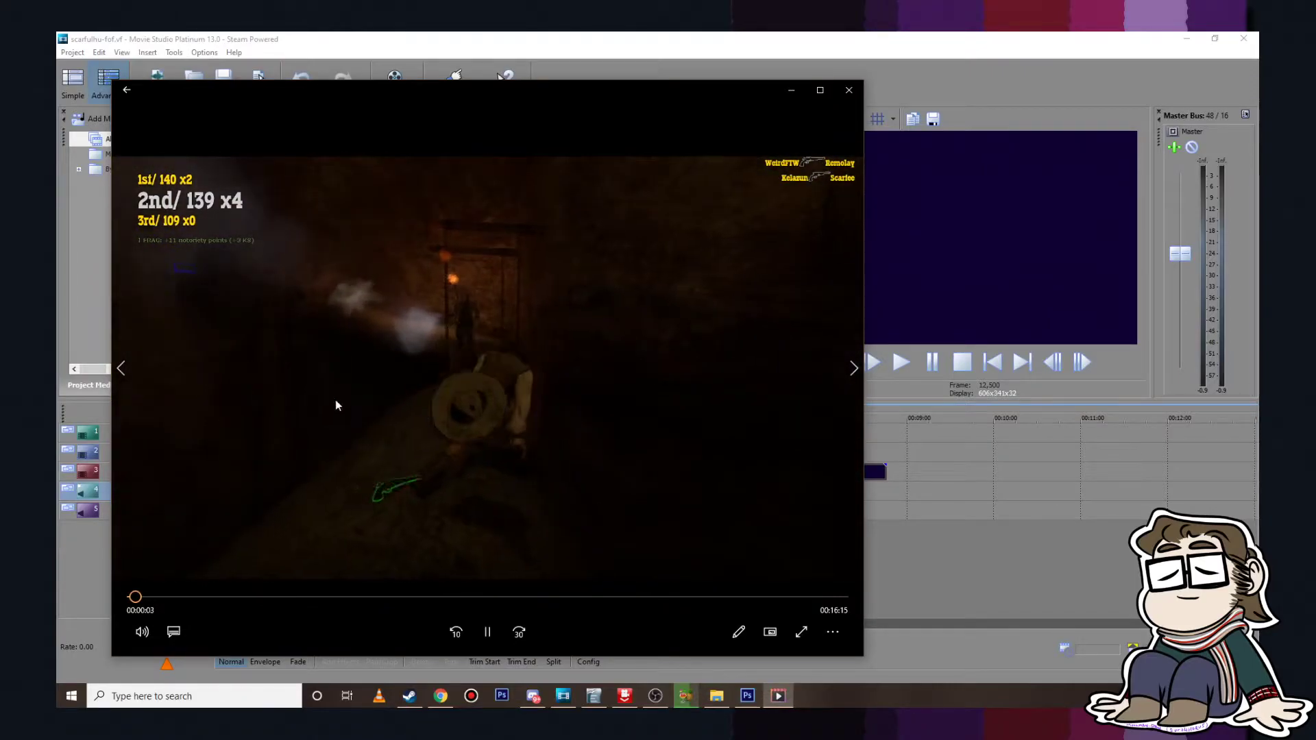
{"action": "left_click", "coordinate": [162, 597]}
{"action": "left_click", "coordinate": [232, 596]}
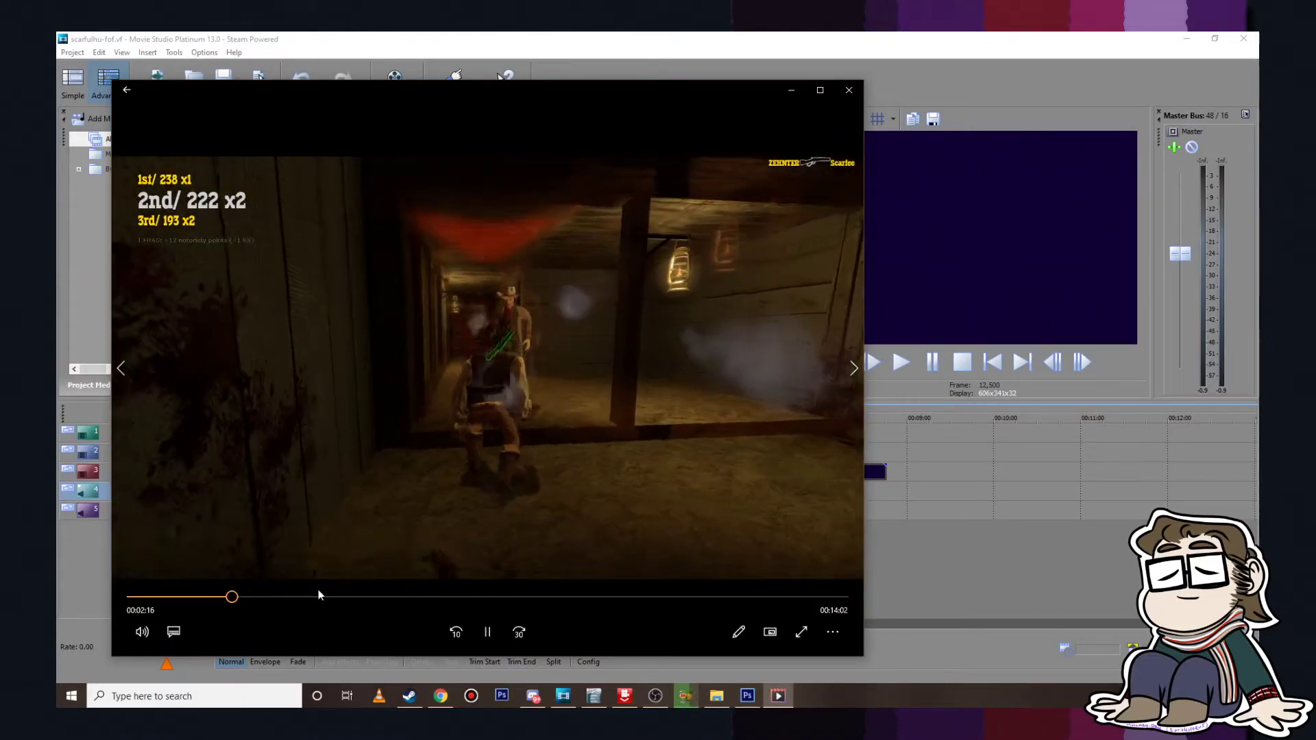
{"action": "left_click", "coordinate": [328, 596]}
{"action": "left_click", "coordinate": [381, 596]}
{"action": "left_click", "coordinate": [470, 596]}
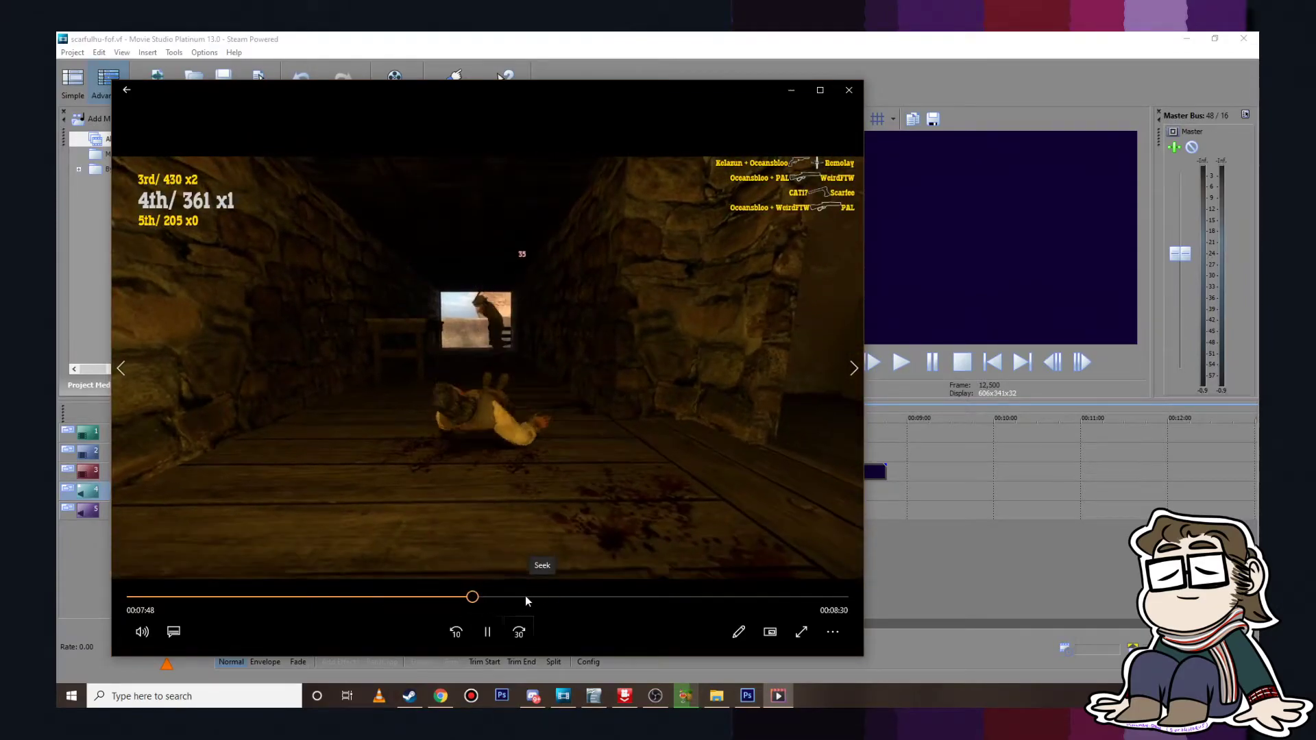
{"action": "left_click", "coordinate": [526, 596]}
{"action": "left_click", "coordinate": [582, 598]}
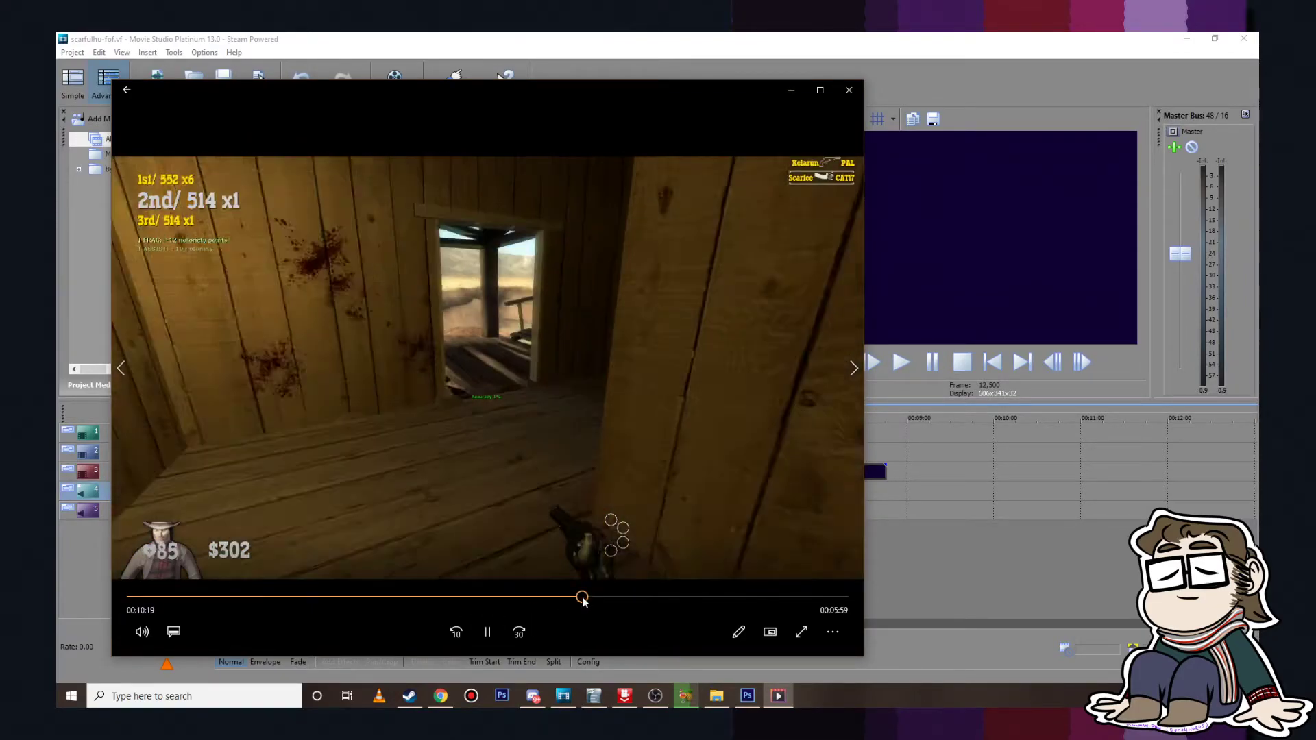
Step: Skim the rest of this recording through 00:12:58 and 00:14:06 to about 00:15:41, and close the player
{"action": "left_click", "coordinate": [647, 596]}
{"action": "left_click", "coordinate": [699, 596]}
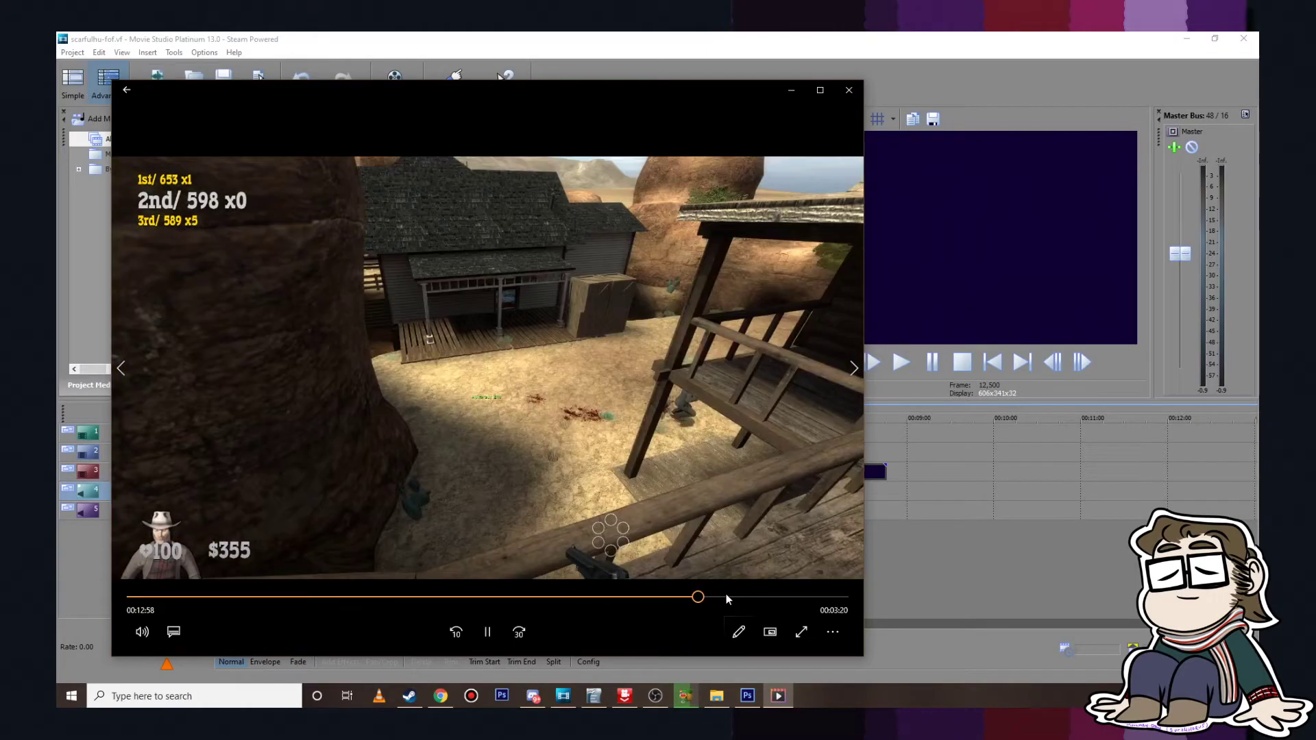
{"action": "left_click", "coordinate": [725, 596]}
{"action": "left_click", "coordinate": [746, 597]}
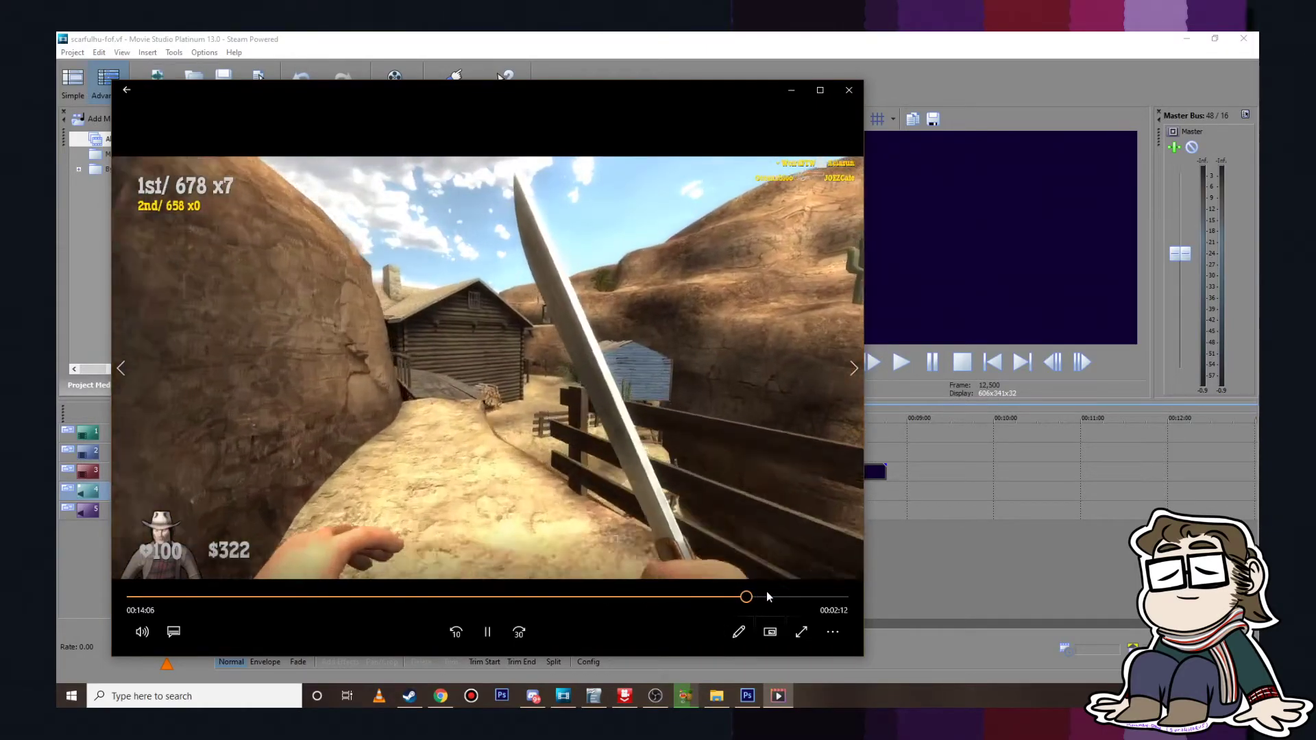
{"action": "left_click", "coordinate": [783, 596]}
{"action": "left_click", "coordinate": [813, 596]}
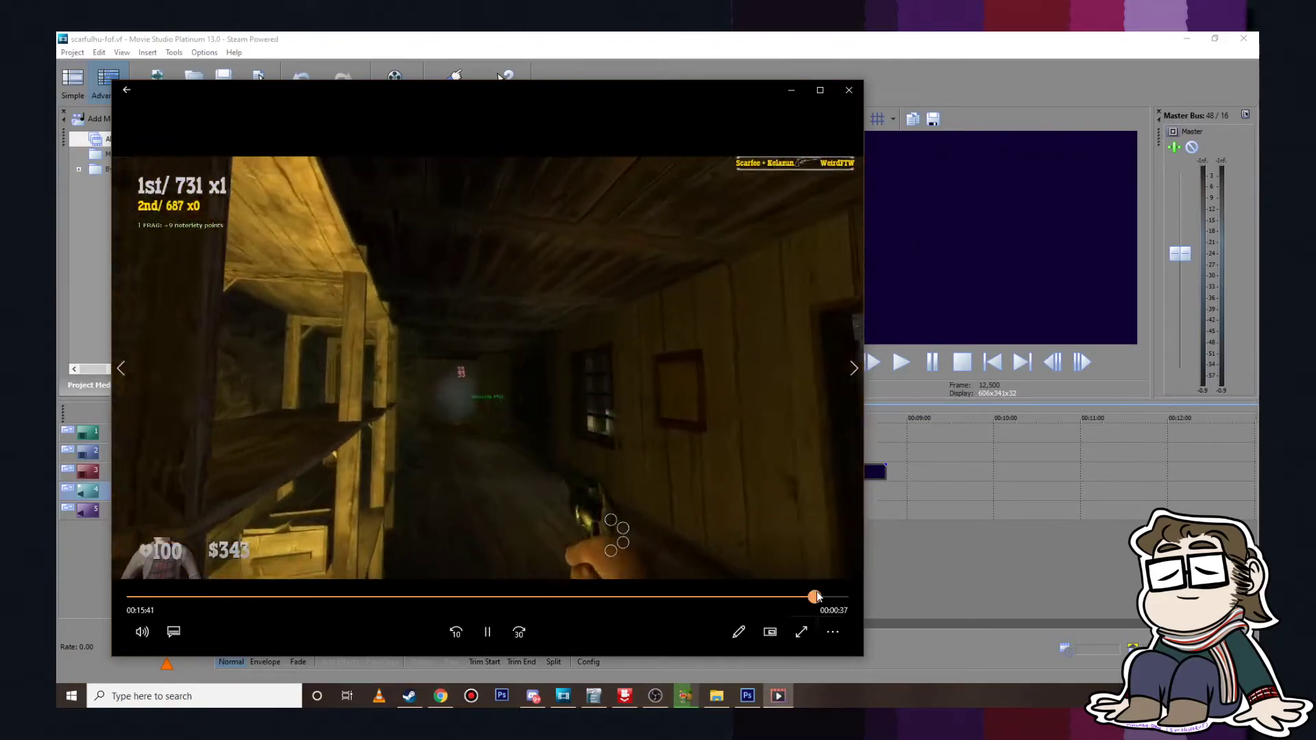
{"action": "key", "text": "alt+F4"}
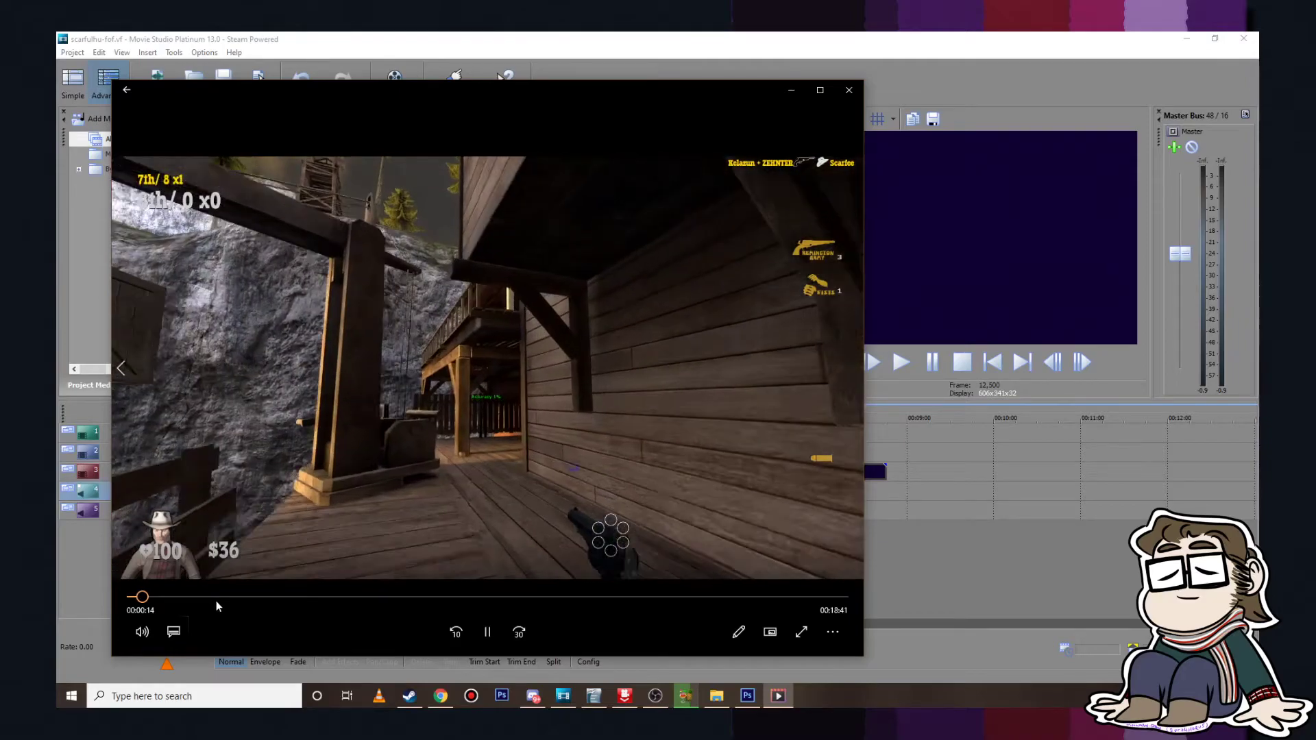
Step: Review the first half of the mining-town gameplay recording, watching passages from about 00:02:34, 00:03:47 and 00:08:32
{"action": "left_click", "coordinate": [216, 597]}
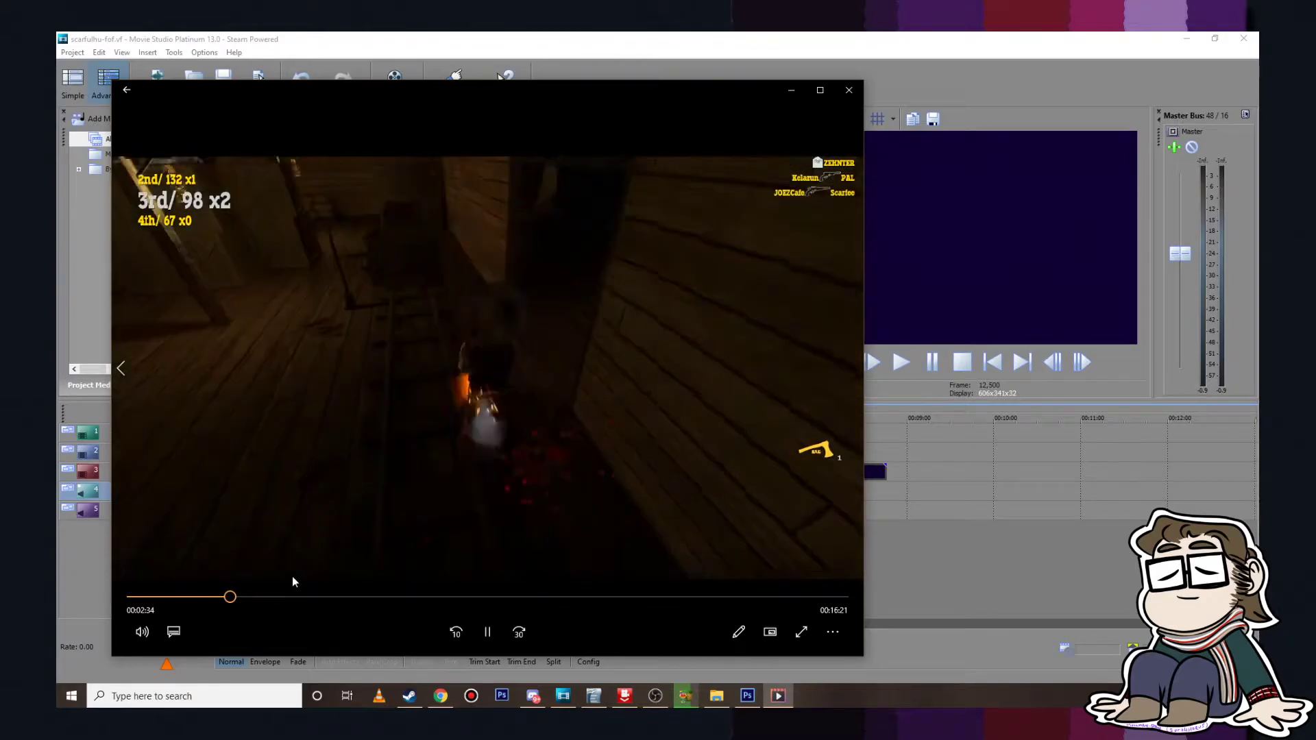
{"action": "left_click", "coordinate": [273, 597]}
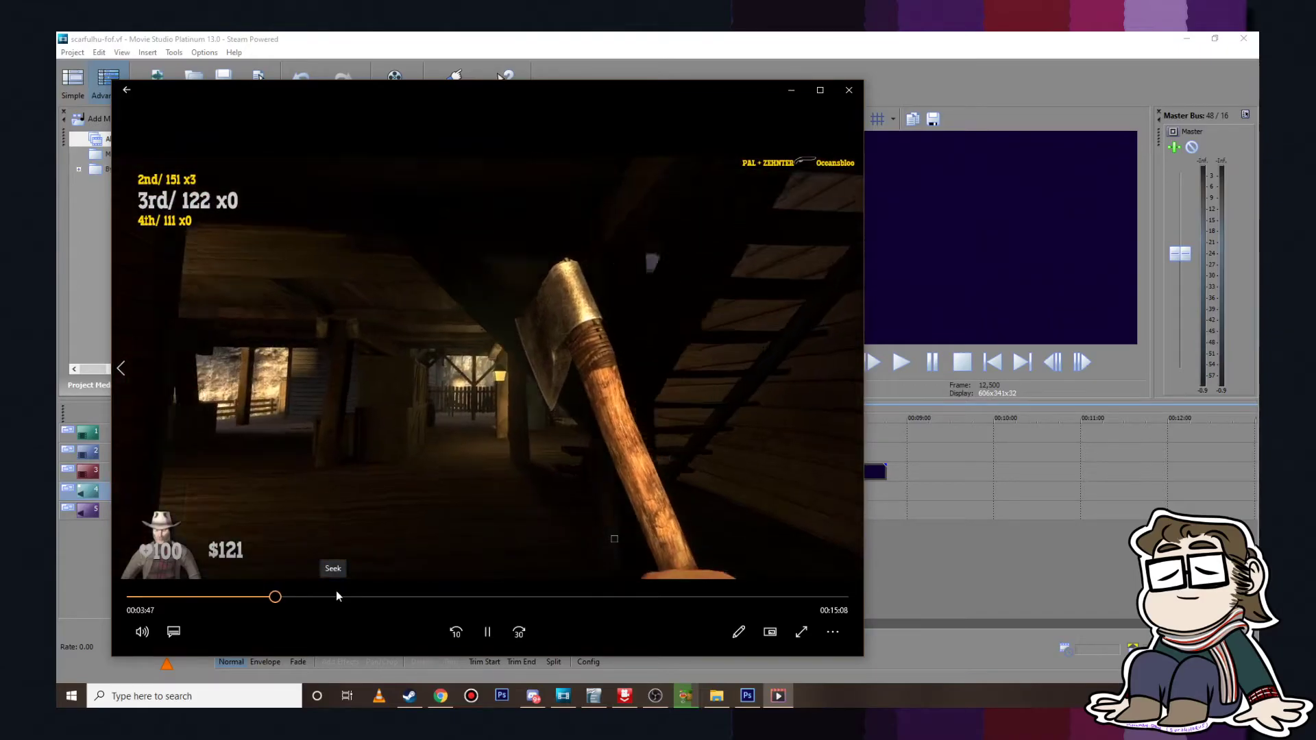
{"action": "left_click", "coordinate": [336, 596]}
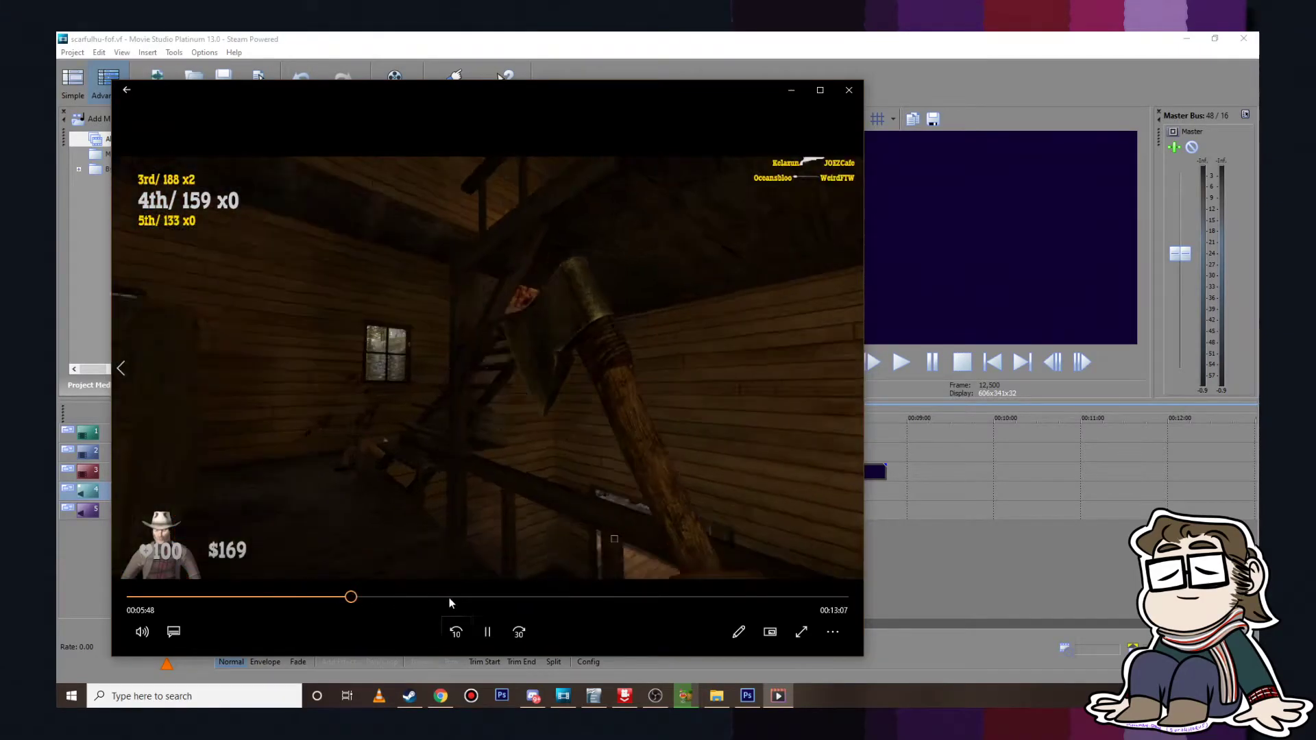
{"action": "left_click", "coordinate": [449, 597]}
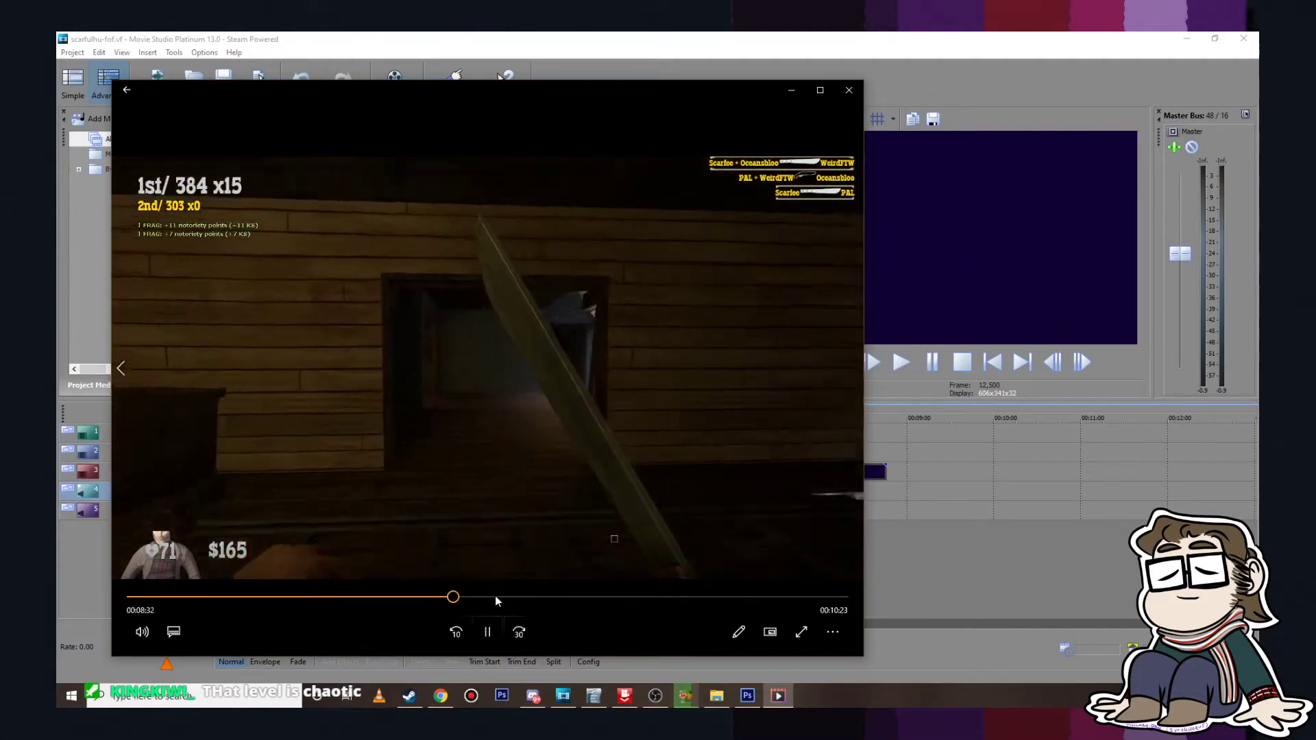
Step: Skim the recording's second half in jumps through 00:10:16 and 00:13:39 to about 00:16:55
{"action": "left_click", "coordinate": [498, 597]}
{"action": "left_click", "coordinate": [518, 597]}
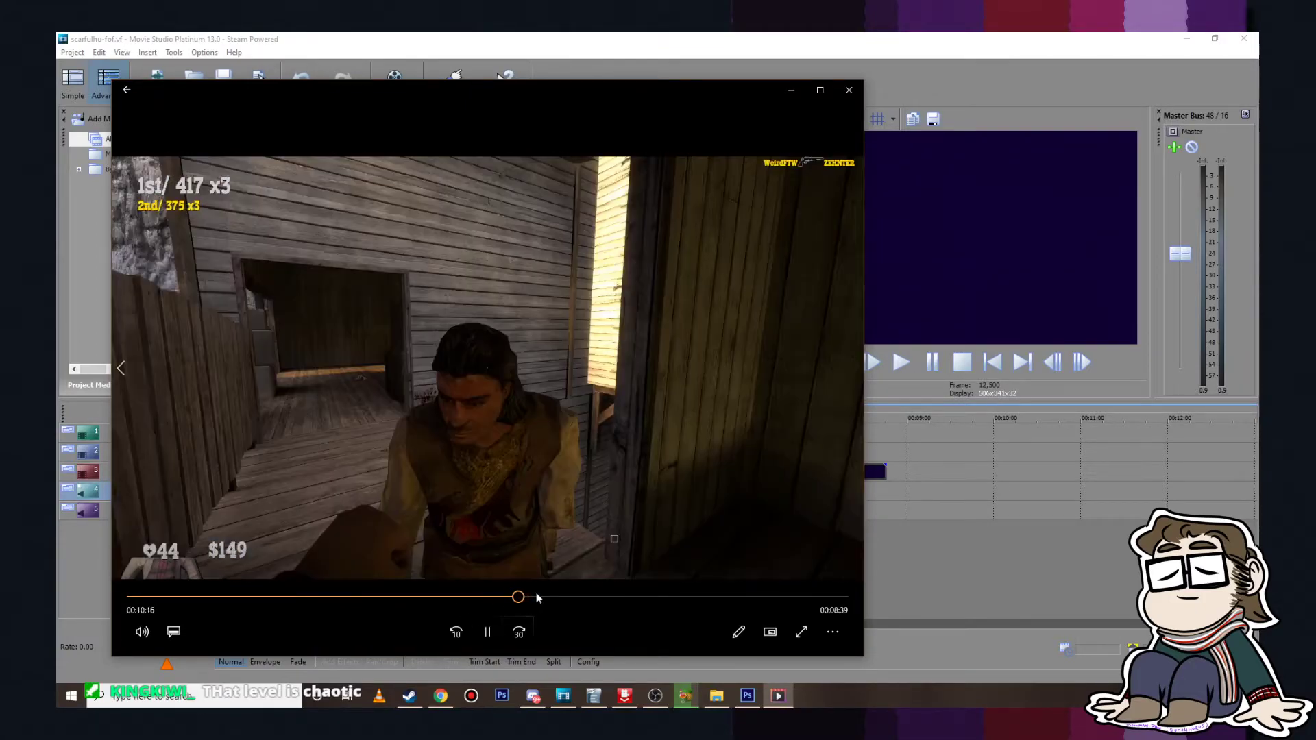
{"action": "left_click", "coordinate": [591, 597]}
{"action": "left_click", "coordinate": [643, 597]}
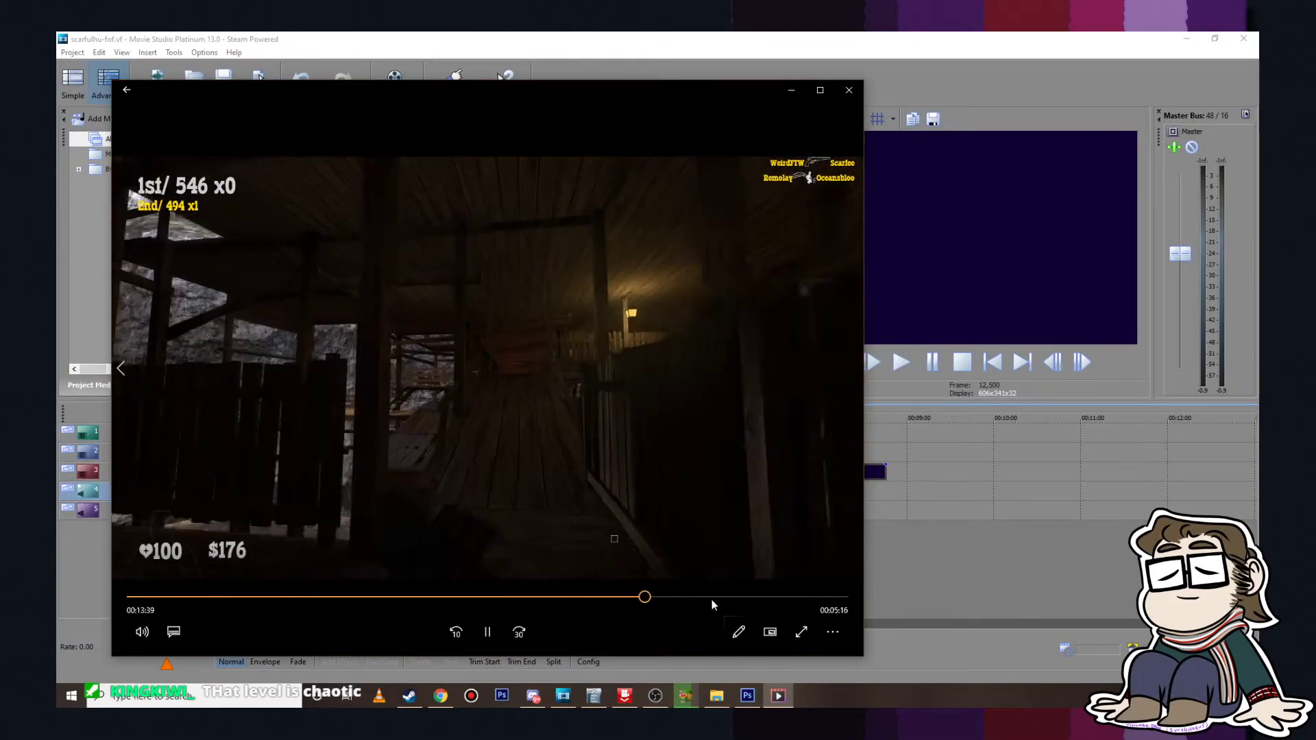
{"action": "left_click", "coordinate": [730, 597]}
{"action": "left_click", "coordinate": [764, 597]}
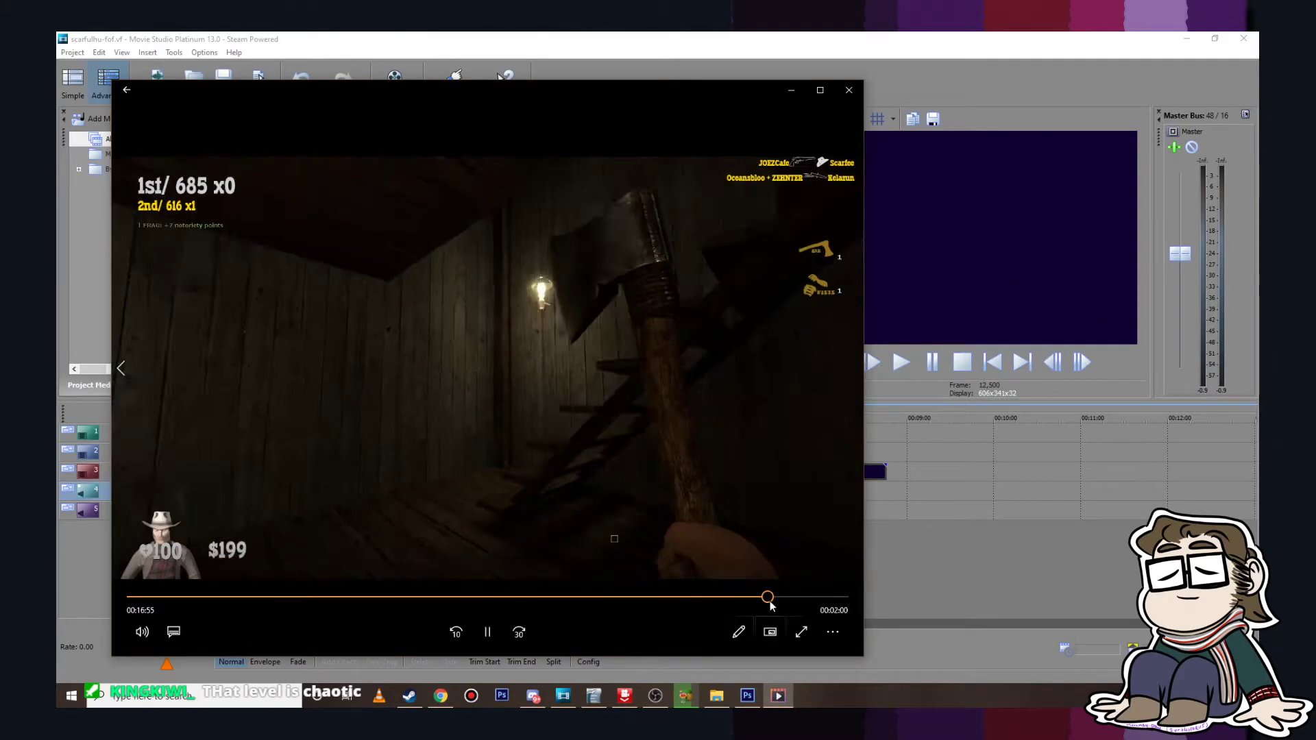
Step: Check the end of this recording at about 00:17:57, close it, and skim another gameplay recording to about 00:19:35
{"action": "left_click", "coordinate": [805, 597]}
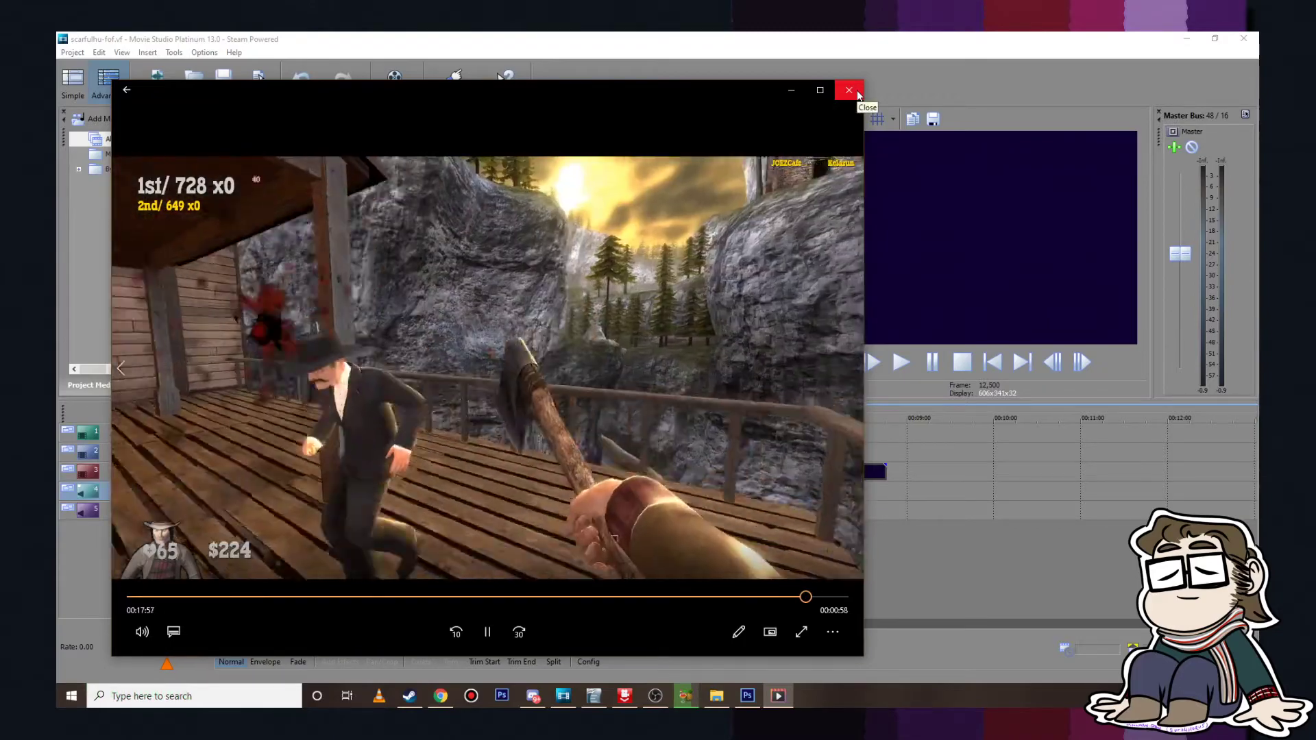
{"action": "left_click", "coordinate": [856, 93]}
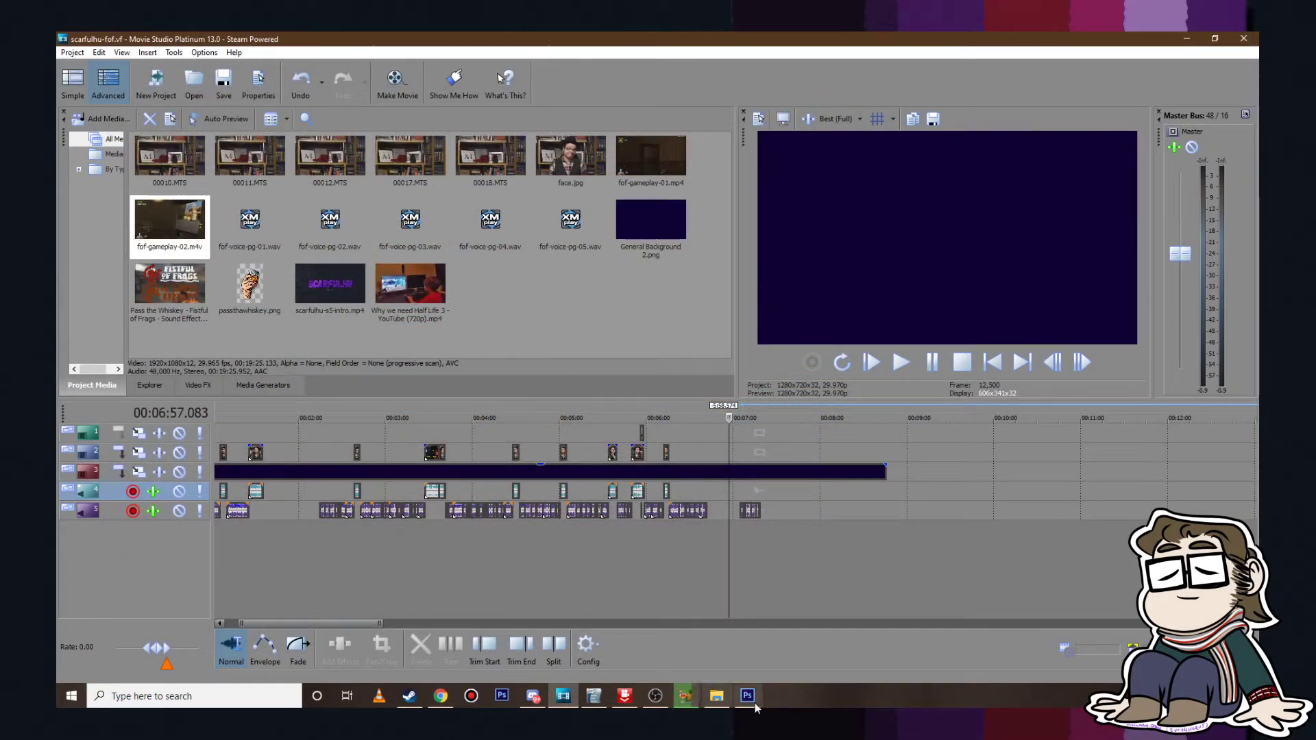
{"action": "left_click", "coordinate": [729, 700]}
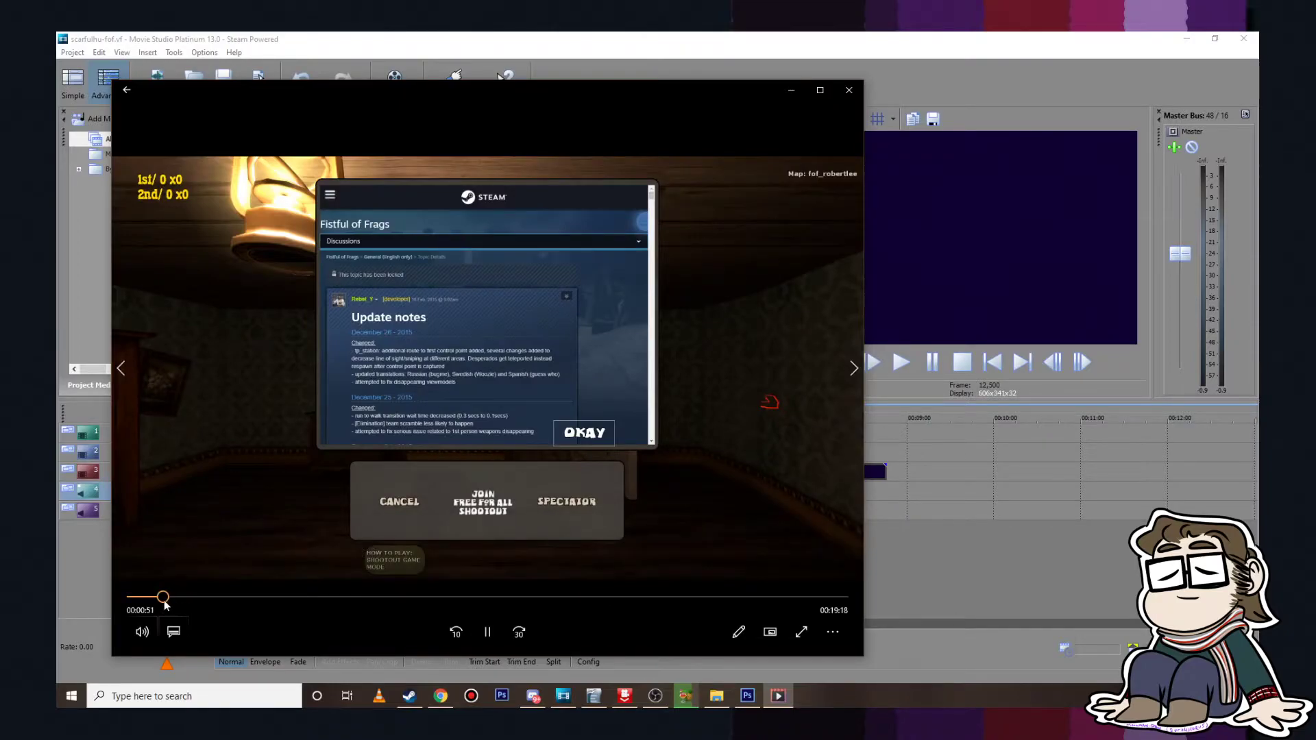
{"action": "left_click_drag", "start_coordinate": [164, 598], "coordinate": [821, 598]}
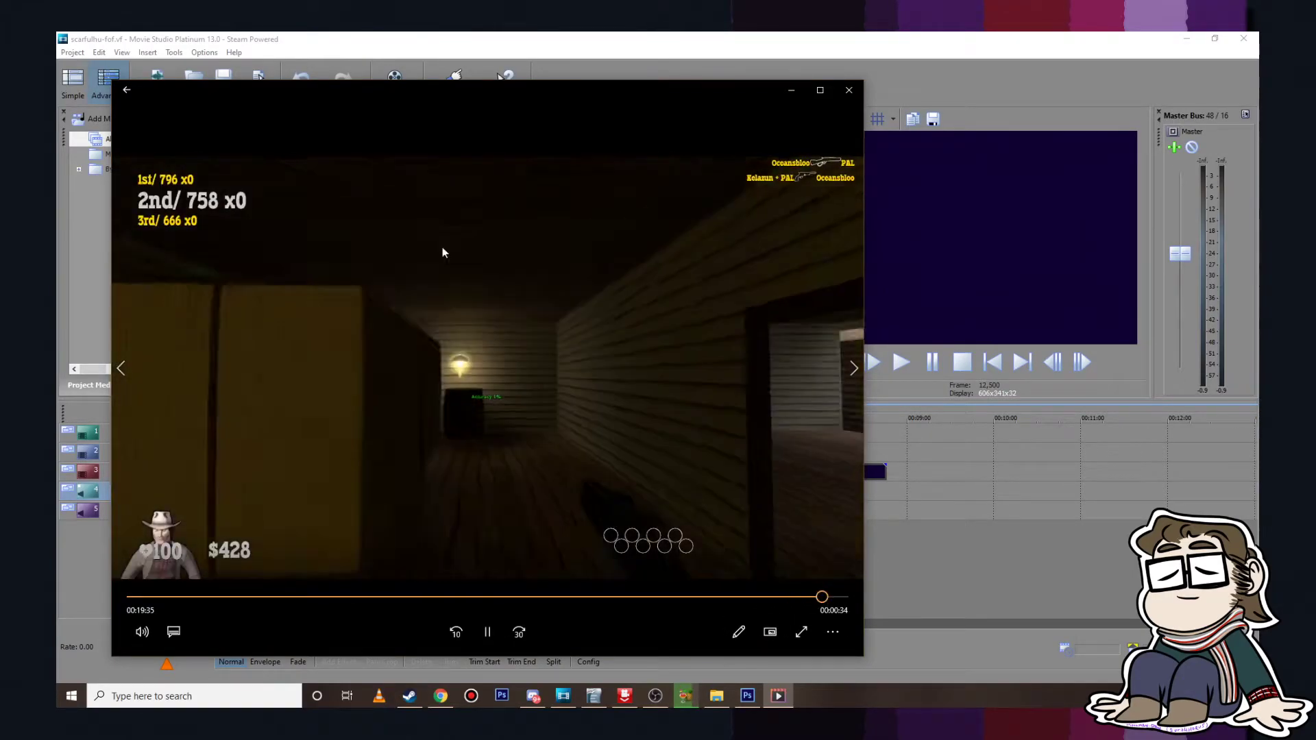
{"action": "left_click", "coordinate": [488, 631]}
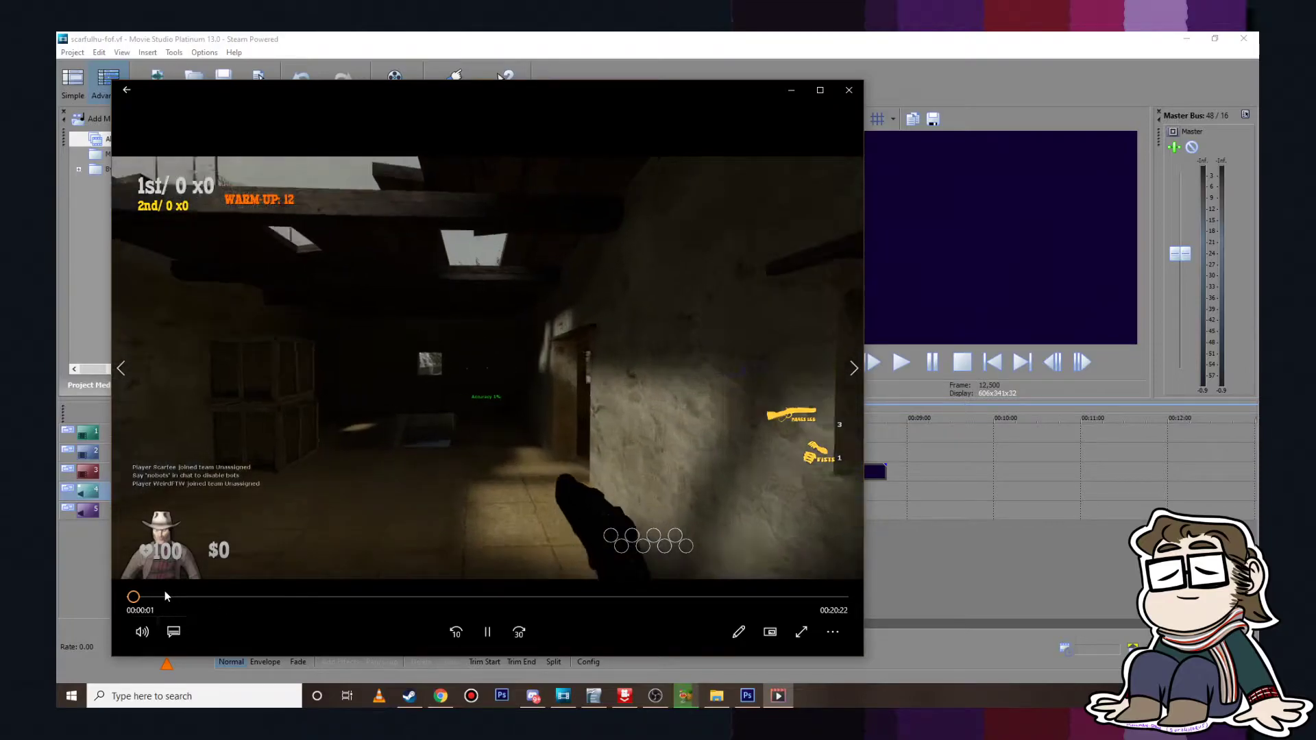
Step: Skim the snowy-village gameplay recording in jumps through 00:05:15, 00:09:06 and 00:15:11 to past 00:18:29, and close the player
{"action": "left_click", "coordinate": [167, 593]}
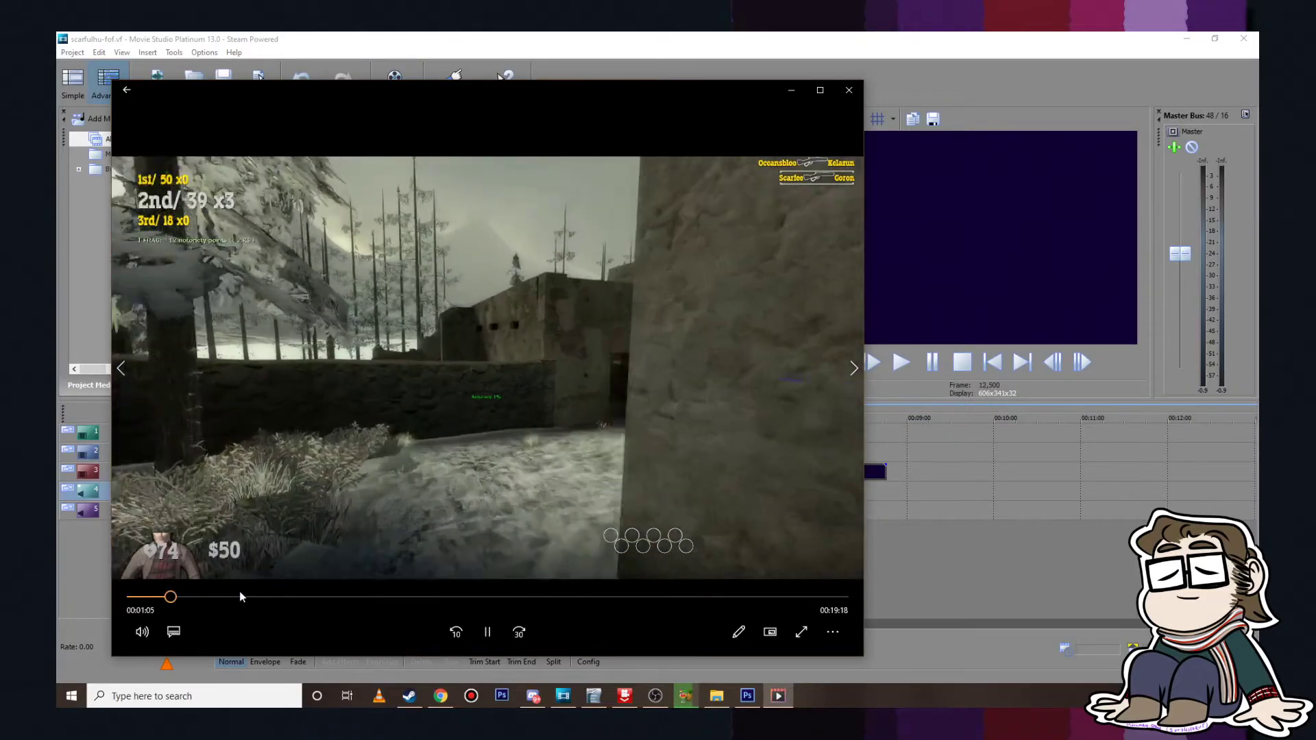
{"action": "left_click", "coordinate": [267, 596]}
{"action": "left_click", "coordinate": [309, 597]}
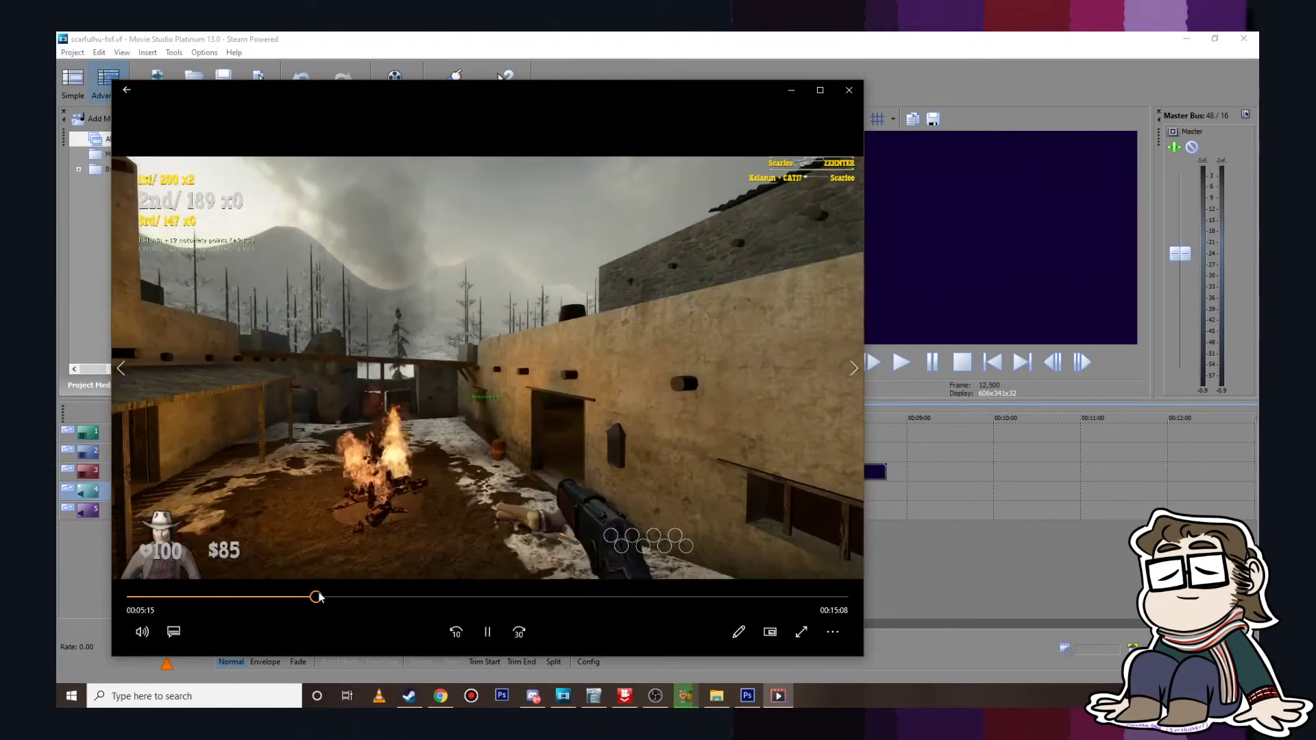
{"action": "left_click", "coordinate": [372, 597]}
{"action": "left_click", "coordinate": [450, 596]}
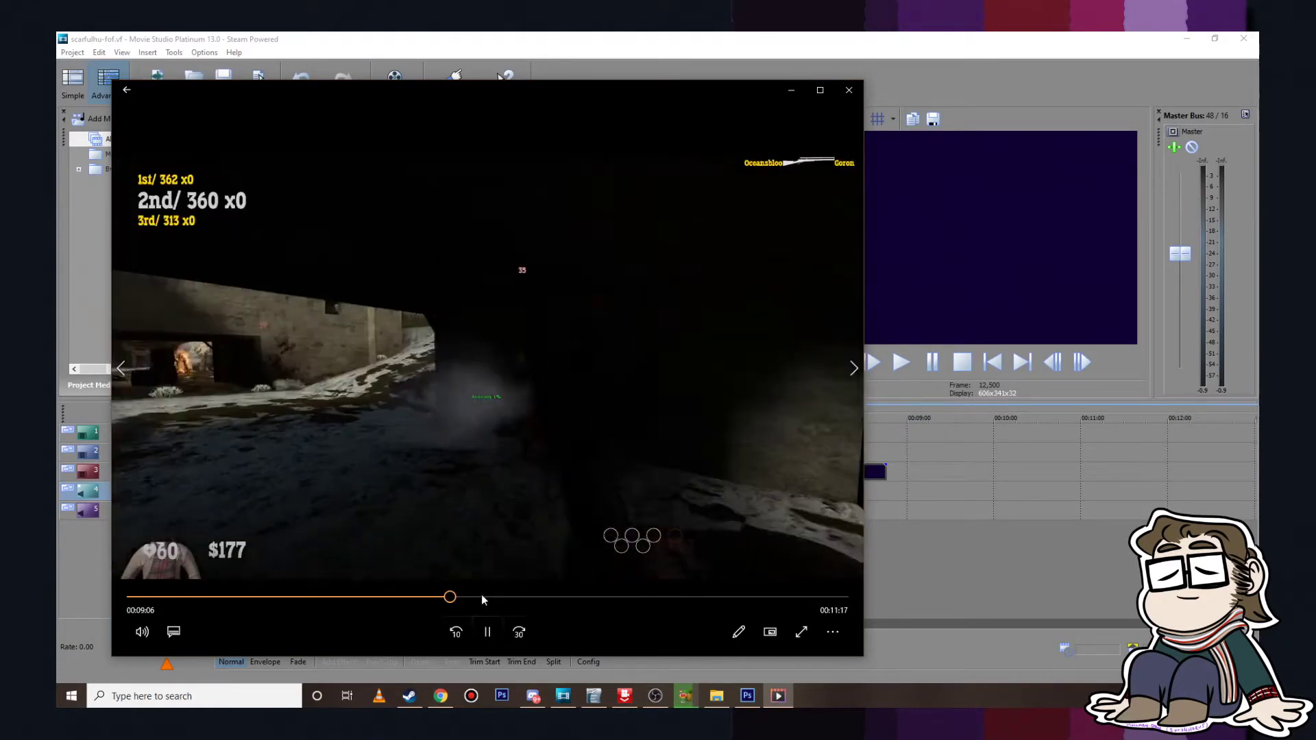
{"action": "left_click", "coordinate": [508, 596]}
{"action": "left_click", "coordinate": [568, 596]}
{"action": "left_click", "coordinate": [659, 594]}
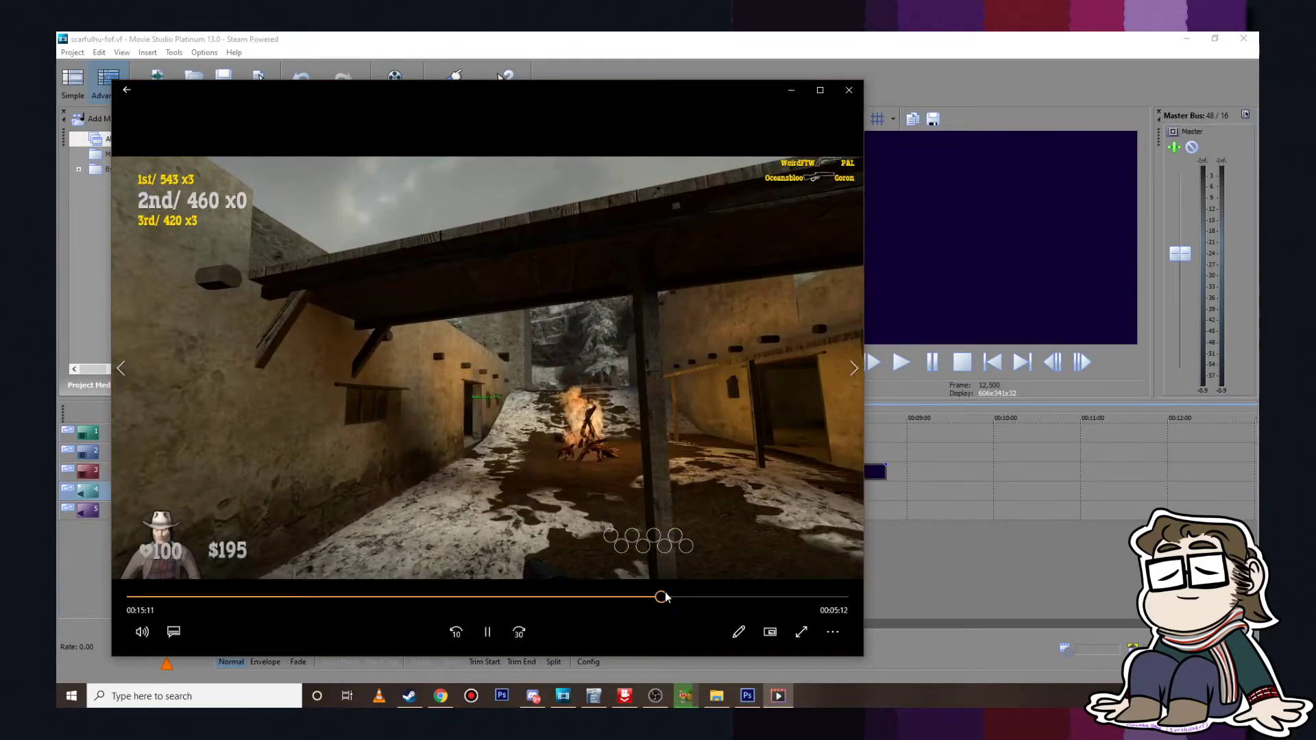
{"action": "left_click", "coordinate": [773, 596]}
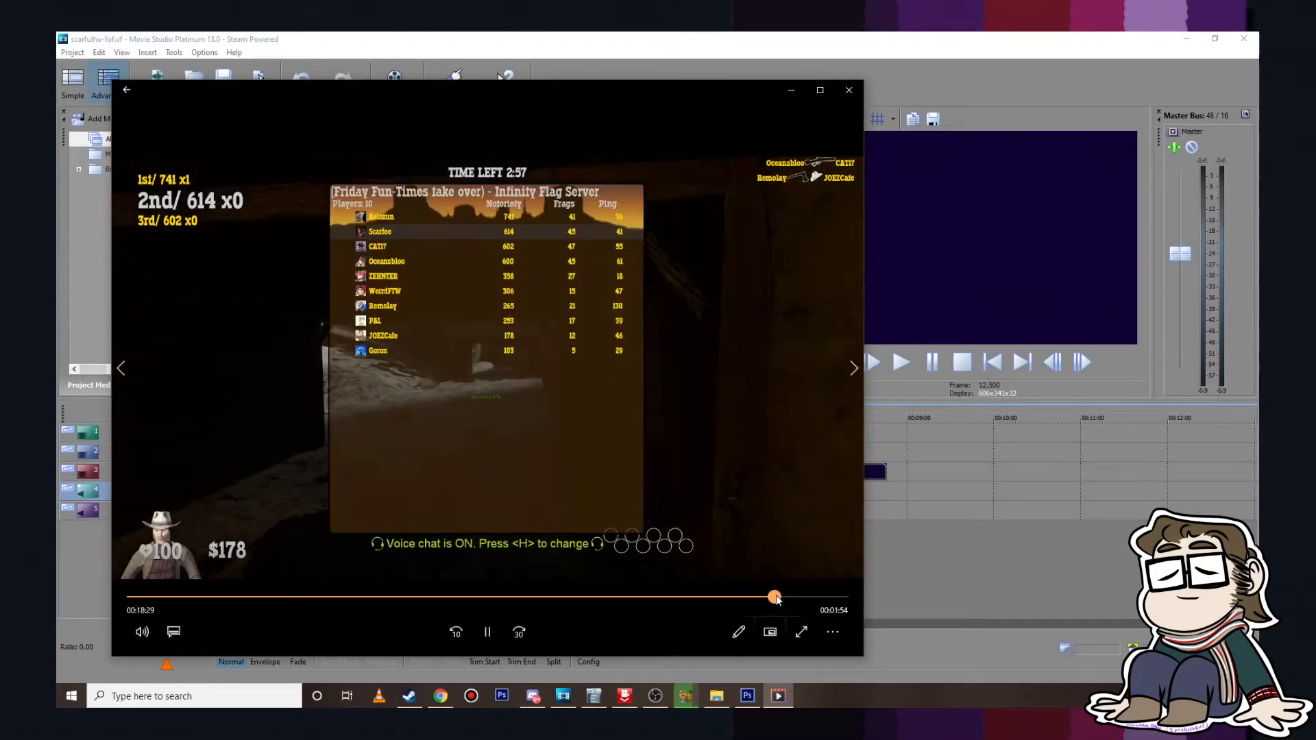
{"action": "left_click", "coordinate": [793, 596]}
{"action": "left_click", "coordinate": [801, 596]}
{"action": "left_click", "coordinate": [849, 90]}
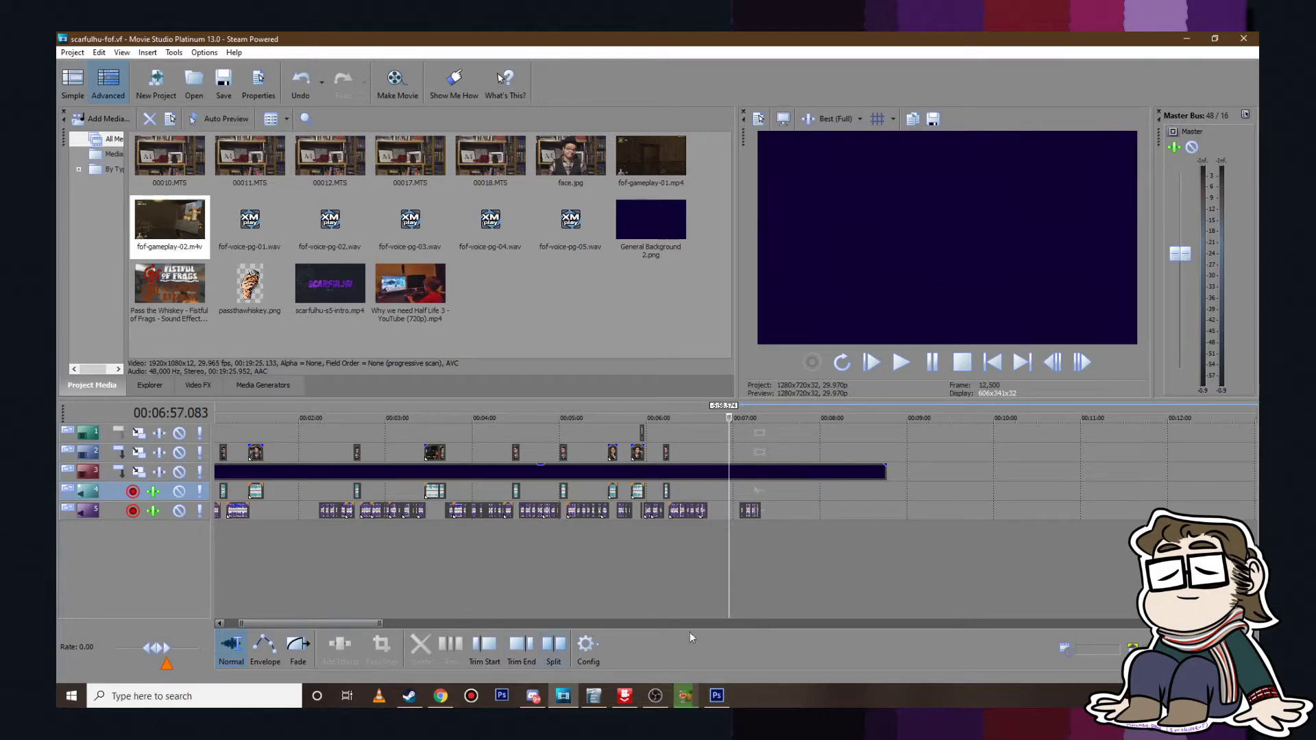
Step: Examine the timeline around the end of the placed narration at about 00:07:18 and the unplaced clips beyond it
{"action": "scroll", "coordinate": [738, 513], "scroll_direction": "up", "scroll_amount": 3}
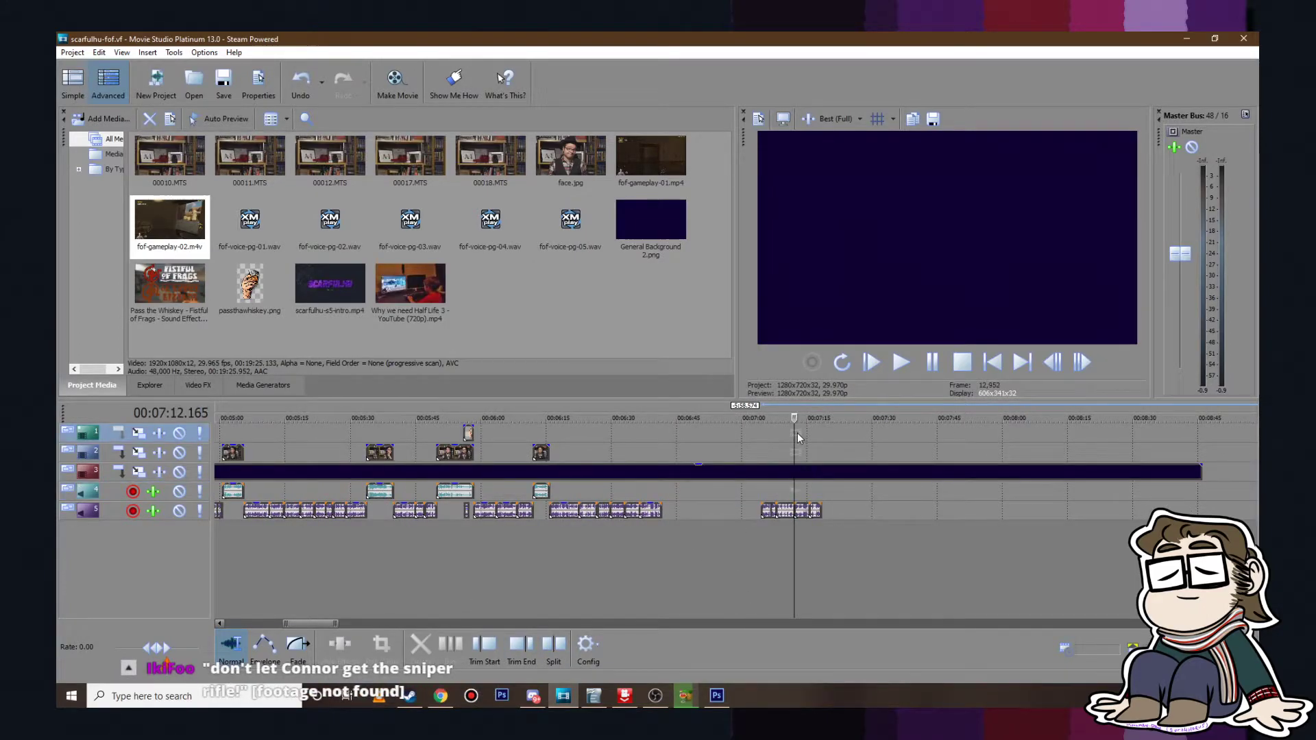
{"action": "left_click", "coordinate": [795, 433]}
{"action": "left_click", "coordinate": [810, 433]}
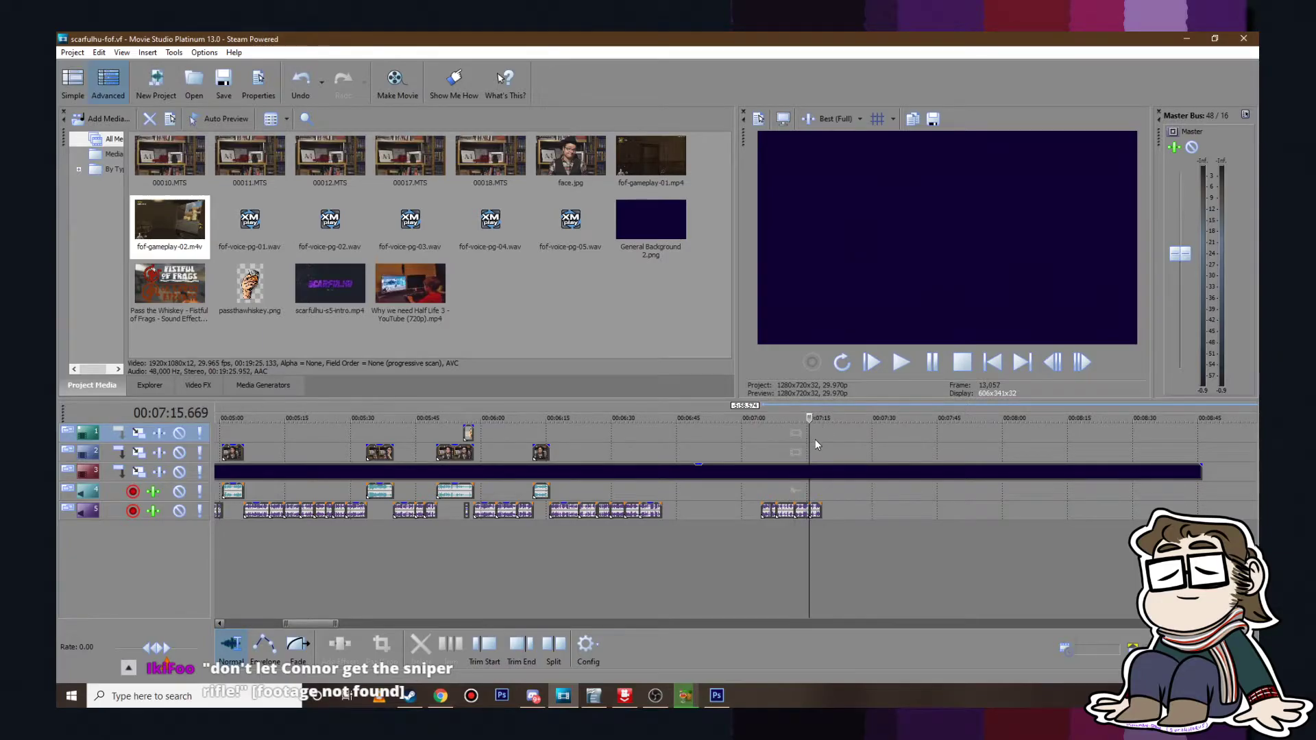
{"action": "scroll", "coordinate": [826, 479], "scroll_direction": "up", "scroll_amount": 3}
{"action": "scroll", "coordinate": [815, 474], "scroll_direction": "up", "scroll_amount": 2}
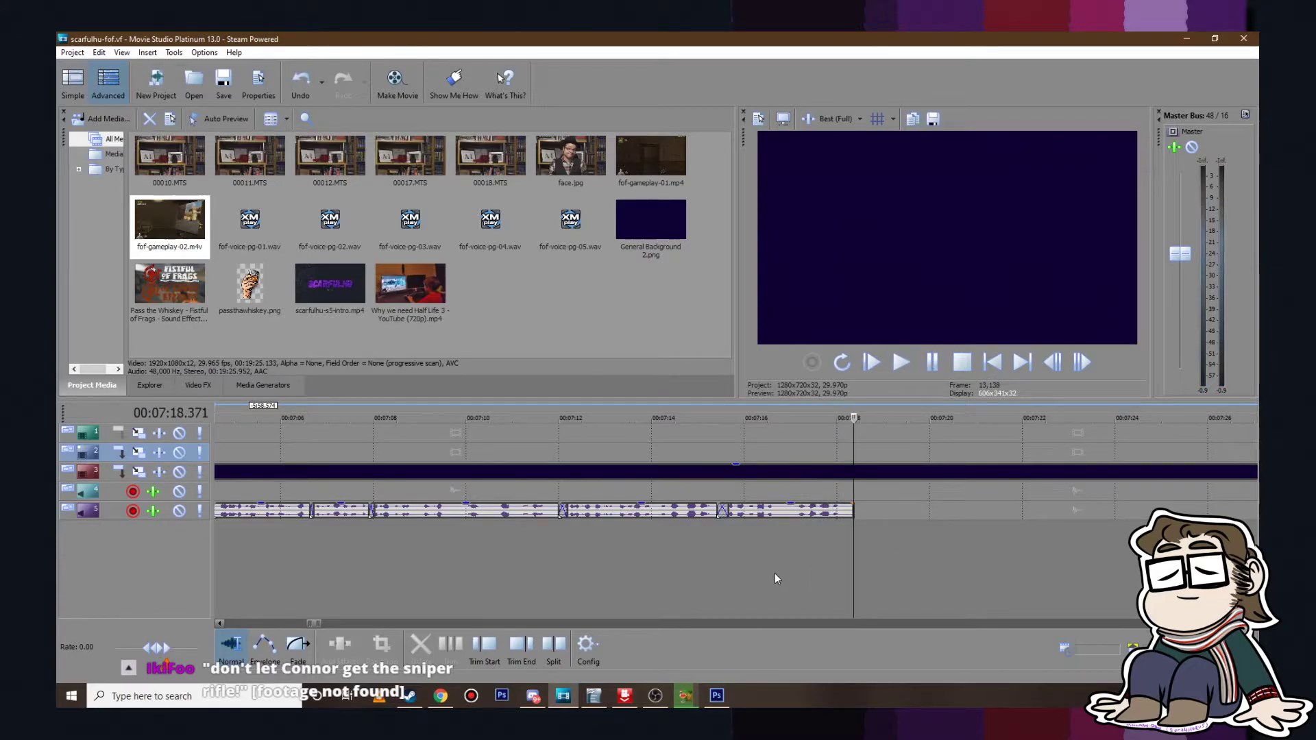
{"action": "left_click", "coordinate": [872, 508]}
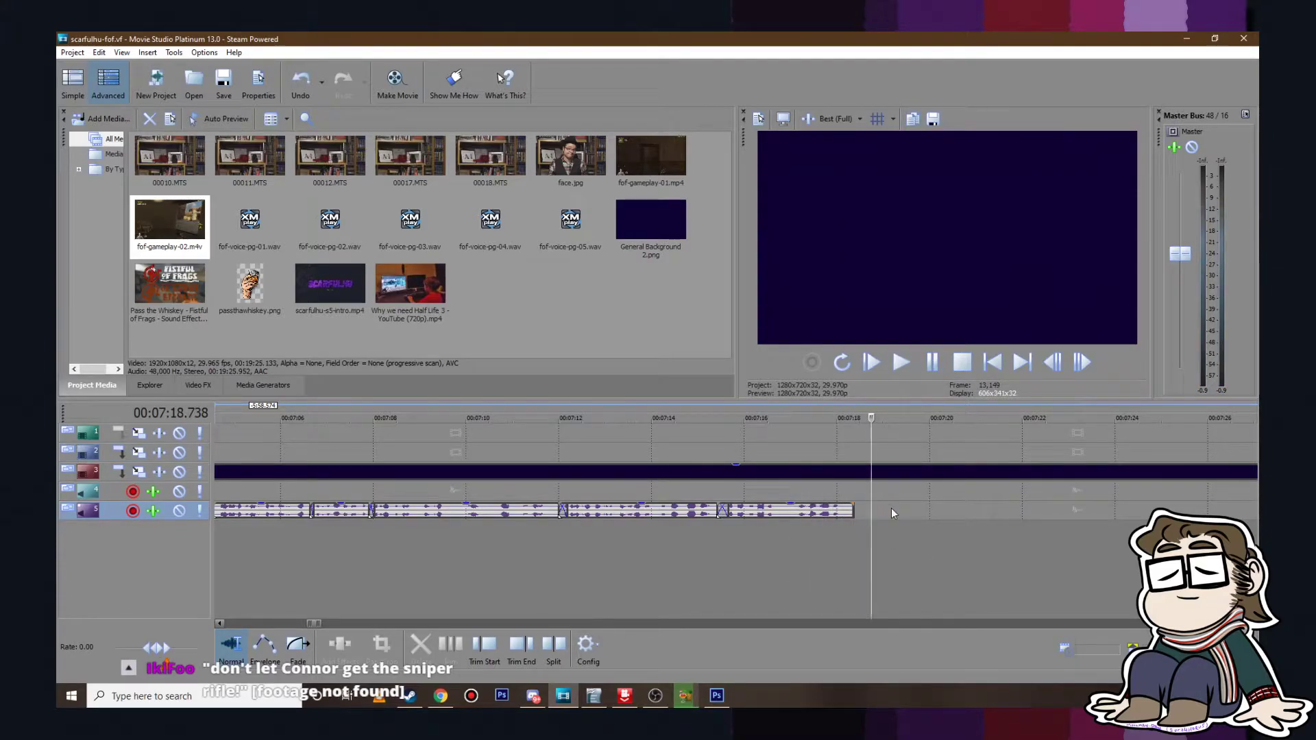
{"action": "scroll", "coordinate": [911, 504], "scroll_direction": "down", "scroll_amount": 5}
{"action": "scroll", "coordinate": [930, 497], "scroll_direction": "down", "scroll_amount": 5}
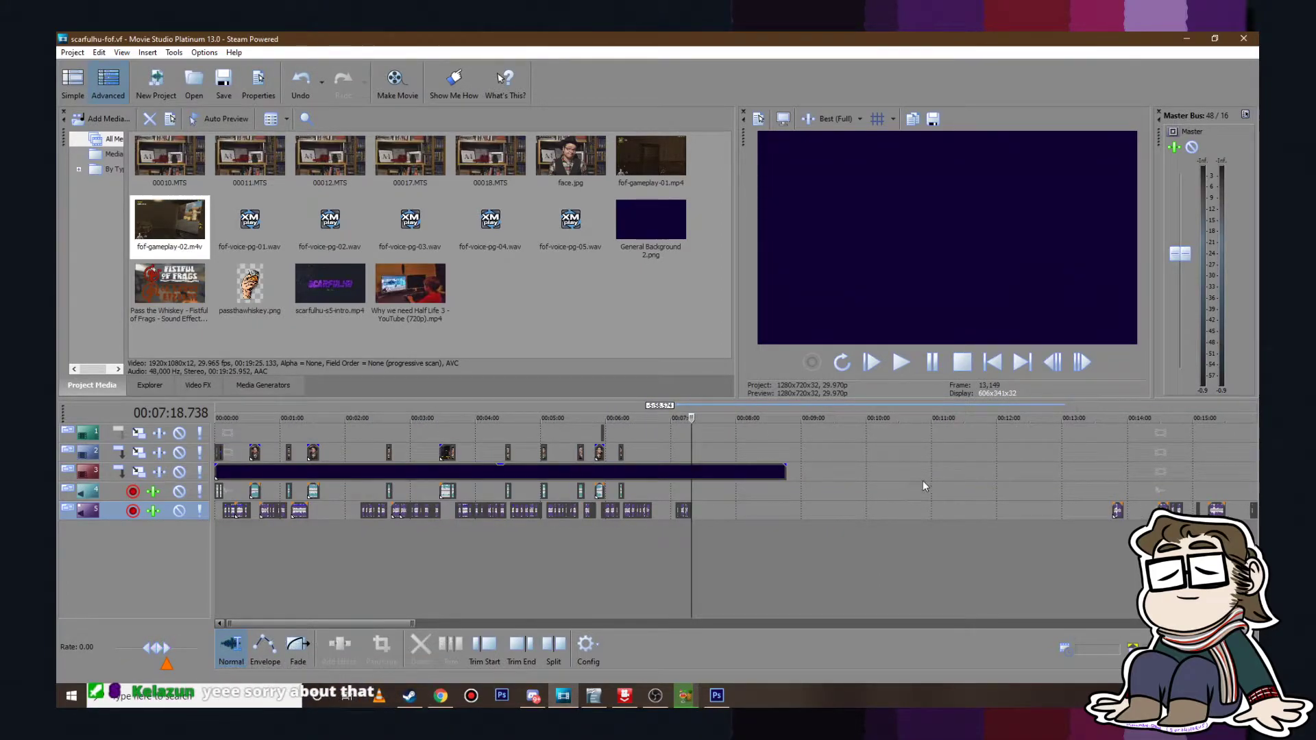
{"action": "scroll", "coordinate": [922, 479], "scroll_direction": "down", "scroll_amount": 5}
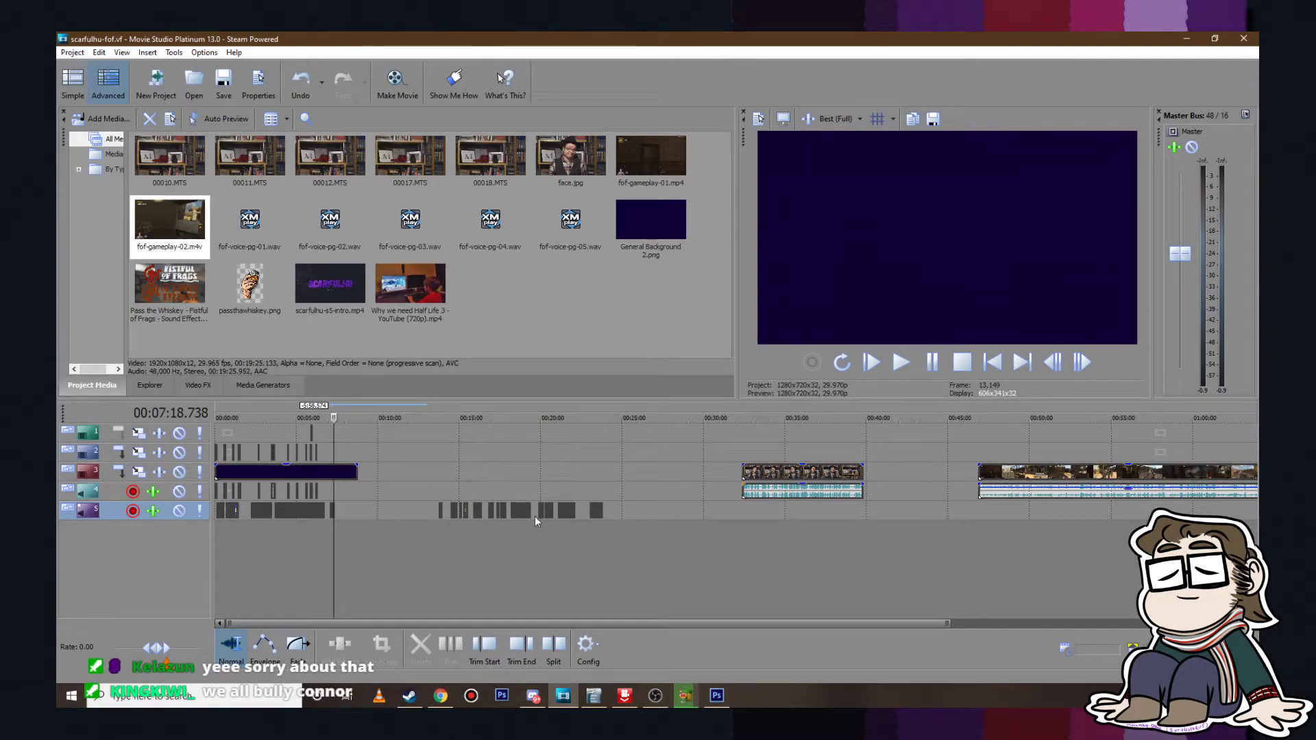
Step: Switch to the script in OpenOffice Writer and highlight the two paragraphs about weapon chests in bright yellow
{"action": "left_click", "coordinate": [593, 695]}
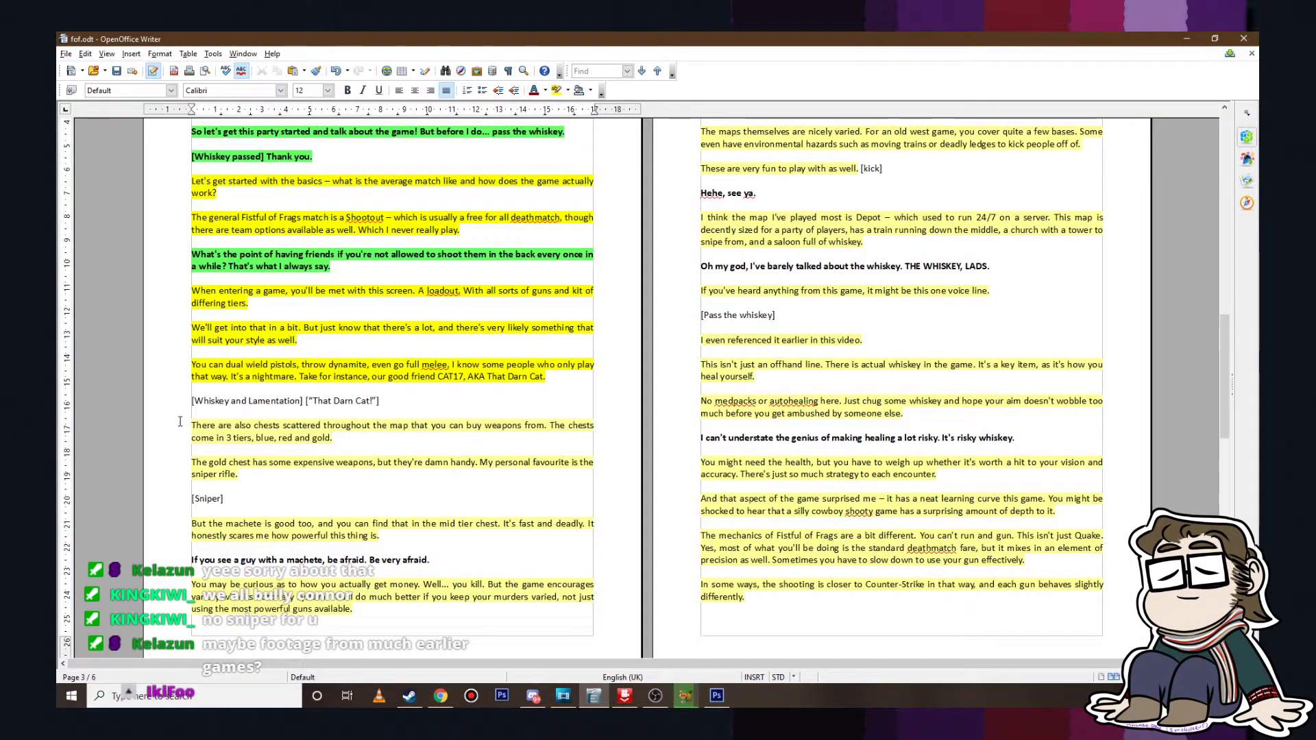
{"action": "left_click_drag", "start_coordinate": [193, 413], "coordinate": [165, 427]}
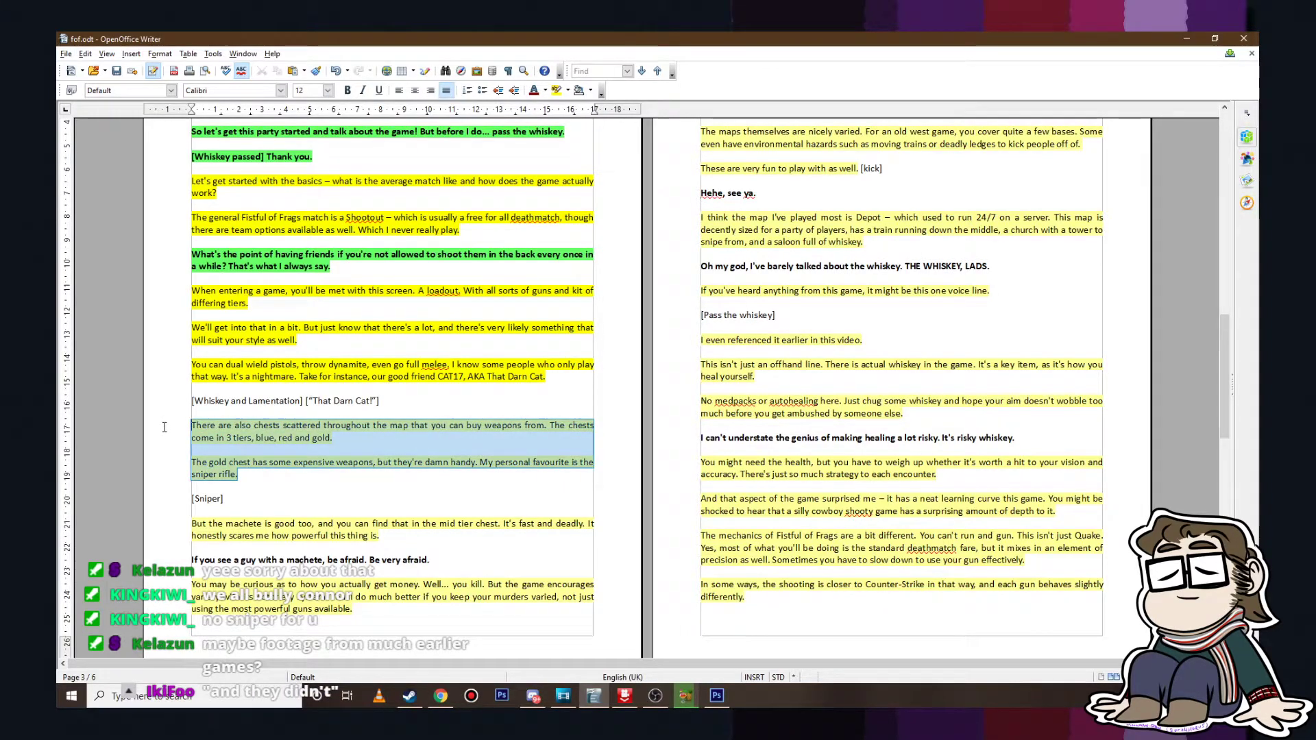
{"action": "left_click", "coordinate": [558, 91]}
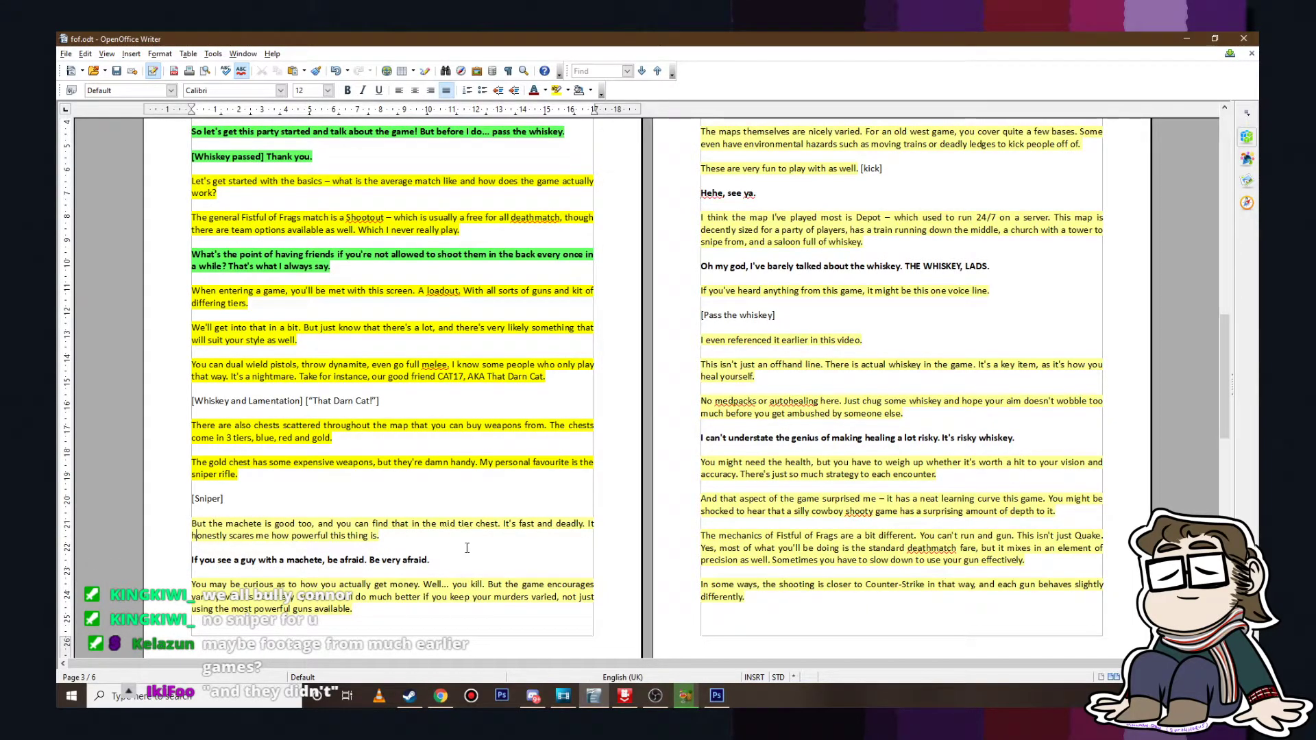
Step: Switch back to Movie Studio and play the first unplaced narration clip from about 00:13:46
{"action": "left_click", "coordinate": [563, 695]}
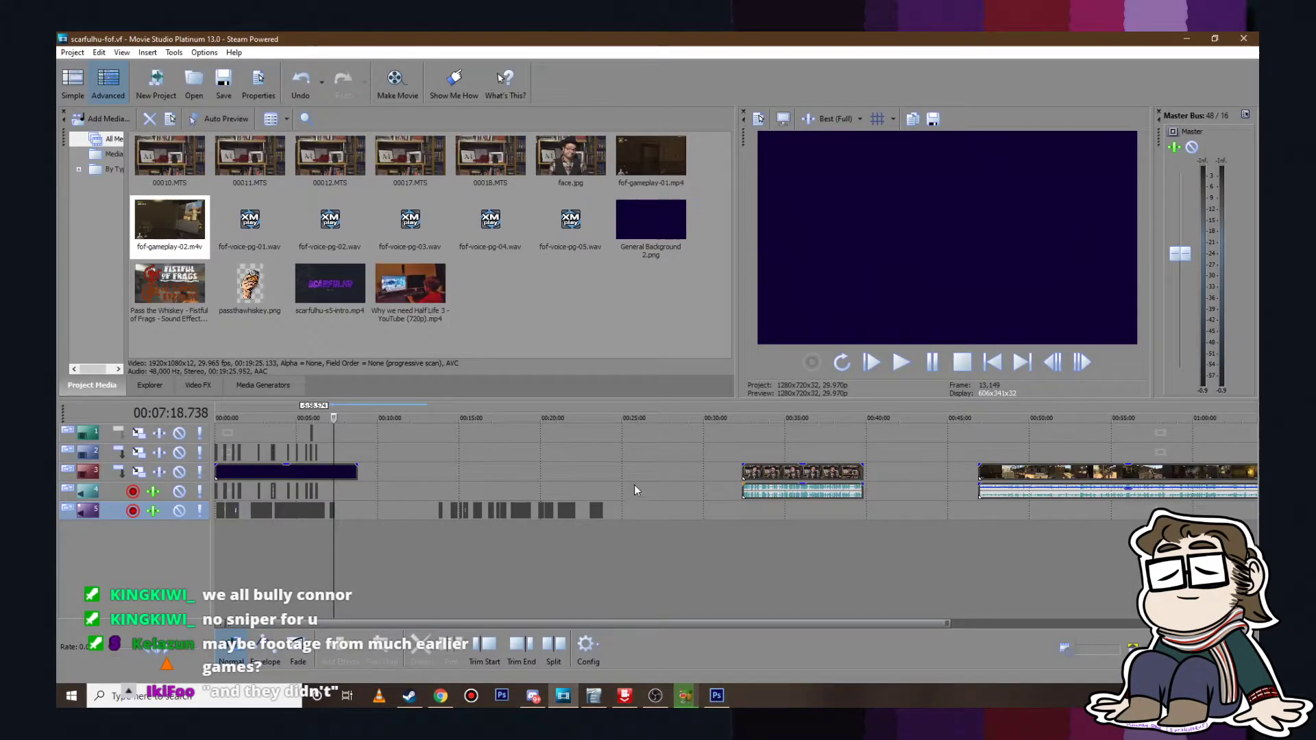
{"action": "scroll", "coordinate": [709, 536], "scroll_direction": "up", "scroll_amount": 3}
{"action": "scroll", "coordinate": [704, 477], "scroll_direction": "down", "scroll_amount": 2}
{"action": "left_click", "coordinate": [665, 484]}
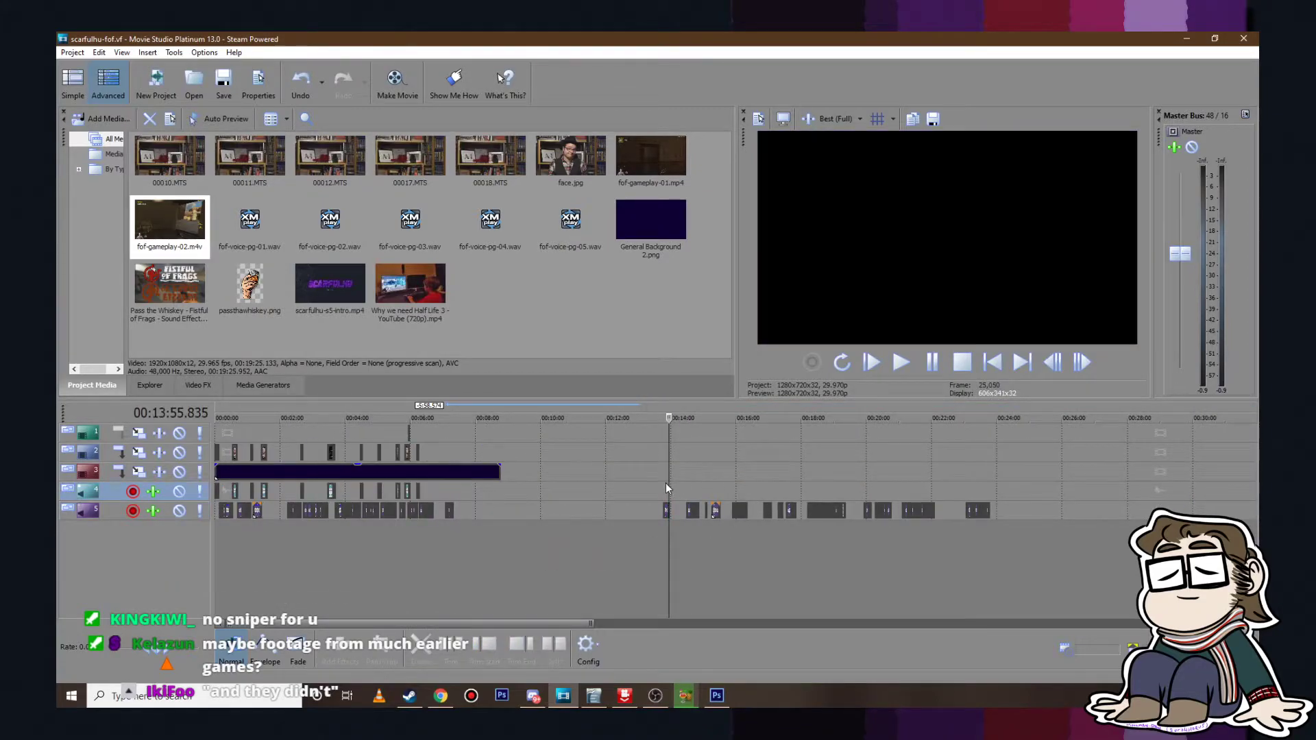
{"action": "scroll", "coordinate": [784, 487], "scroll_direction": "up", "scroll_amount": 3}
{"action": "scroll", "coordinate": [786, 489], "scroll_direction": "up", "scroll_amount": 3}
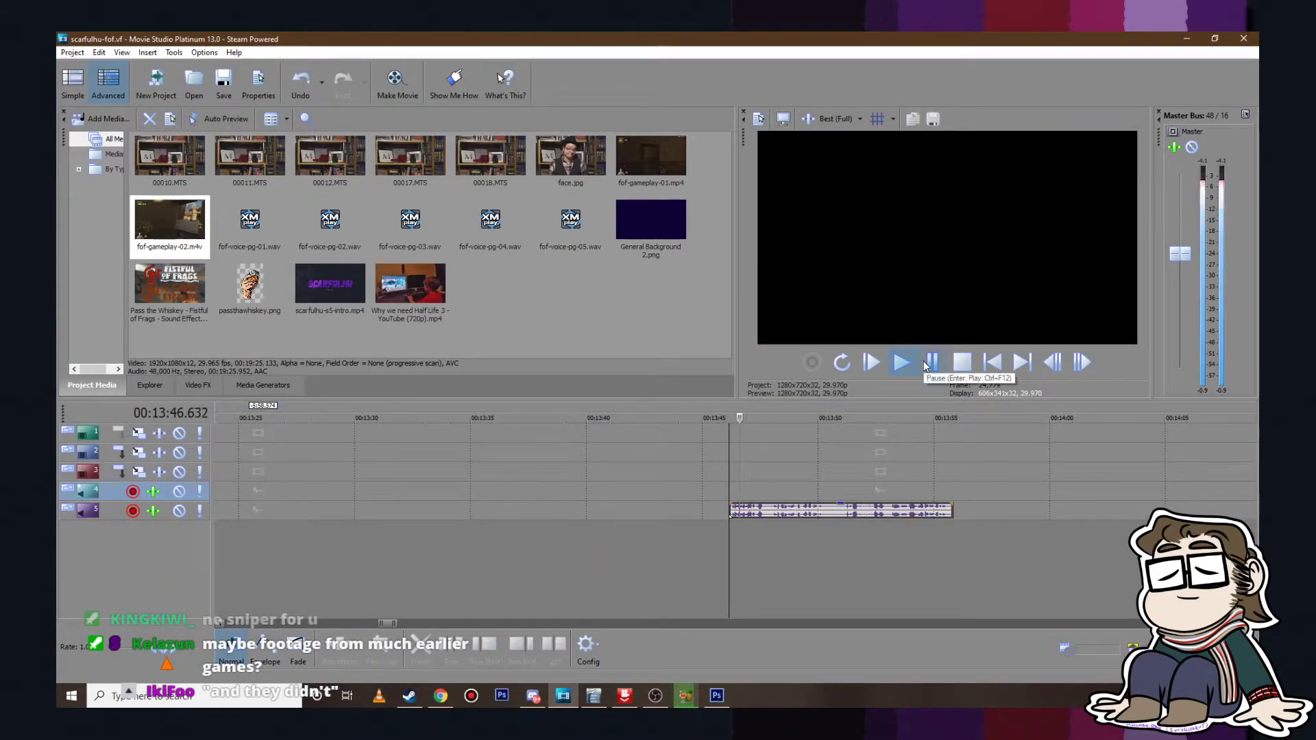
{"action": "scroll", "coordinate": [882, 499], "scroll_direction": "up", "scroll_amount": 3}
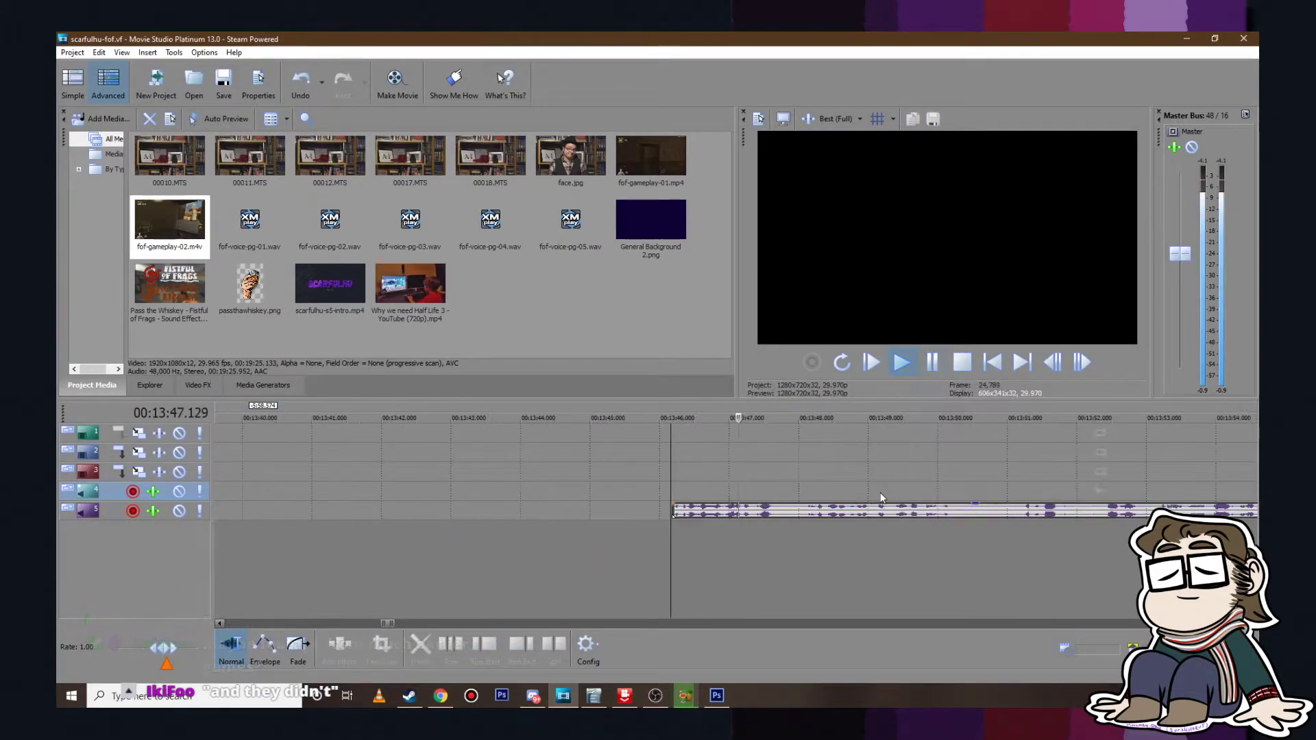
Step: Split the narration clip near 00:13:48 and again near 00:13:50, and slide the middle piece back to overlap the first slightly
{"action": "left_click", "coordinate": [784, 509]}
{"action": "key", "text": "s"}
{"action": "left_click", "coordinate": [756, 509]}
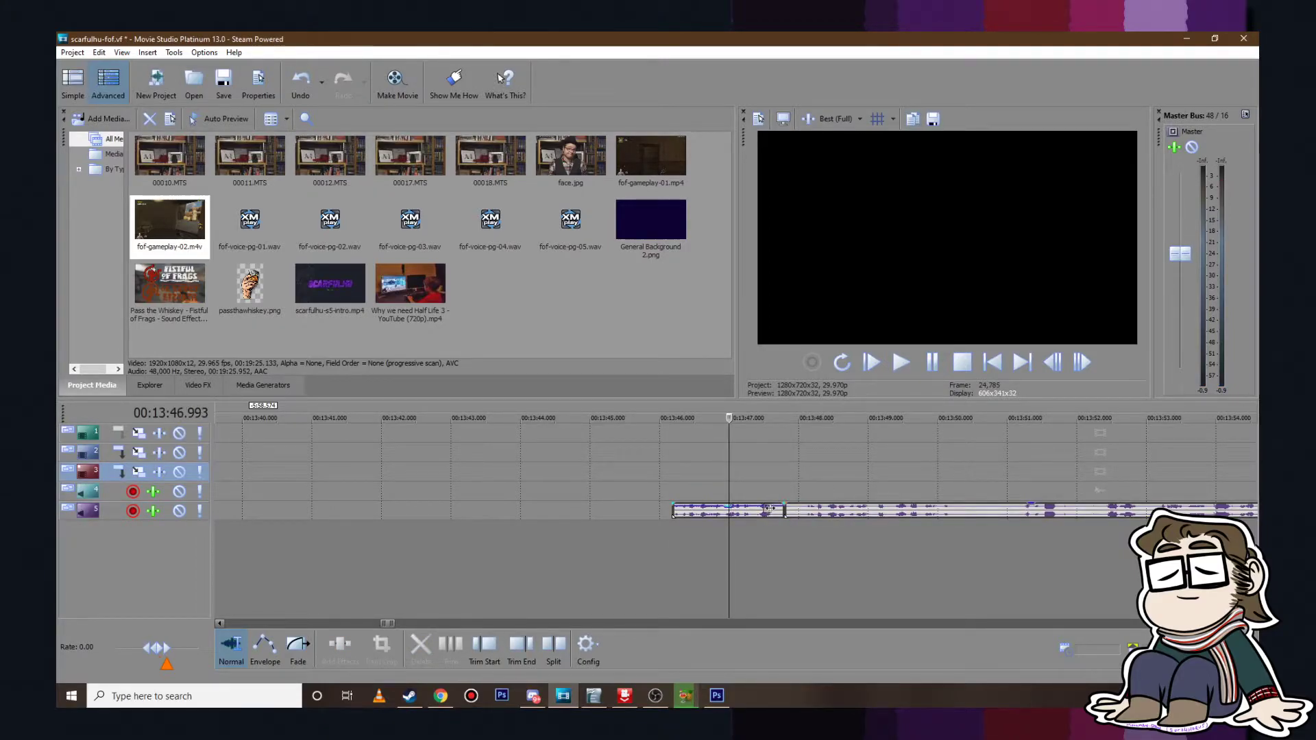
{"action": "left_click", "coordinate": [760, 510]}
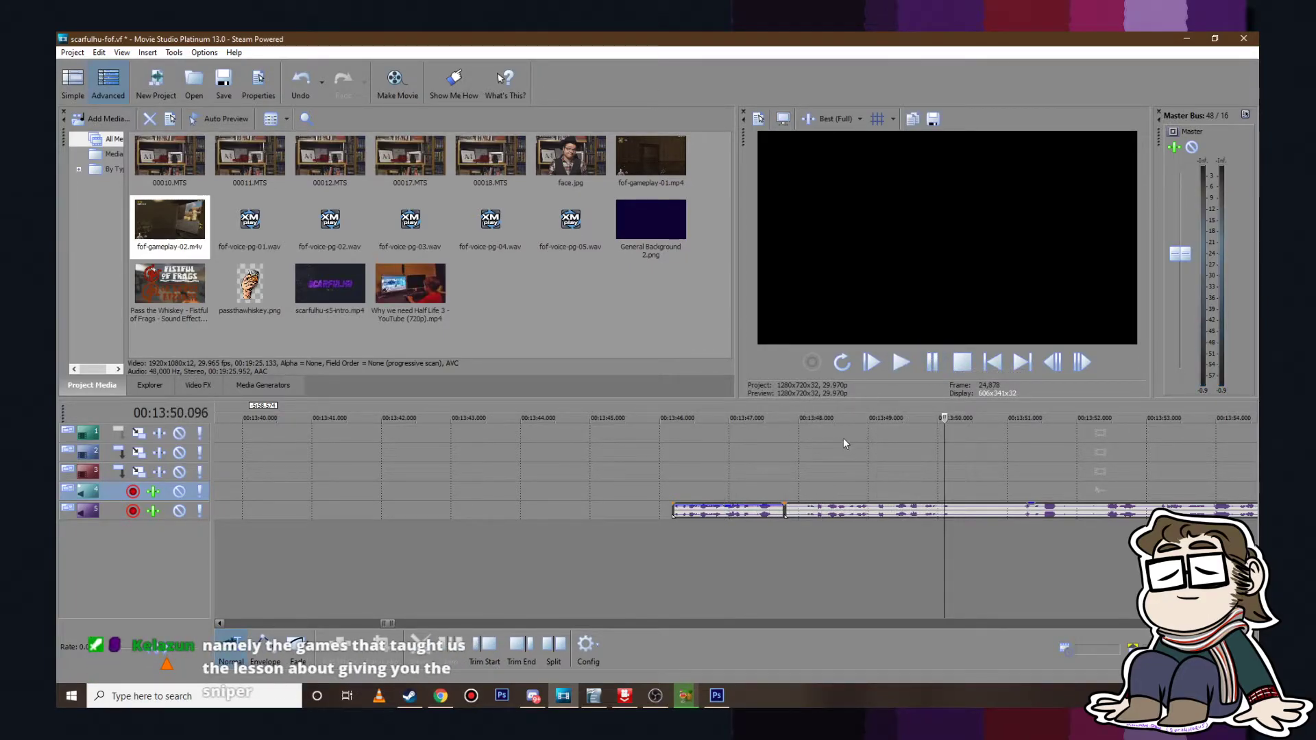
{"action": "left_click", "coordinate": [806, 509]}
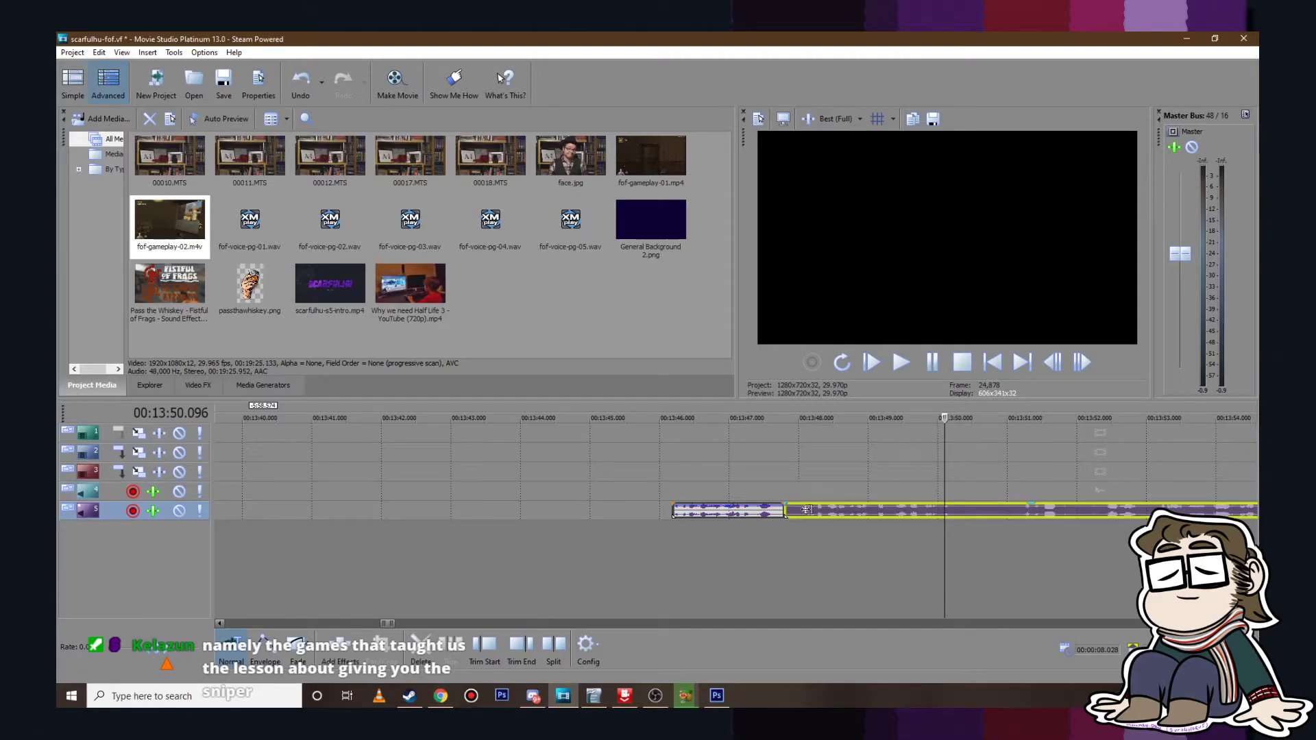
{"action": "left_click_drag", "start_coordinate": [864, 515], "coordinate": [838, 514]}
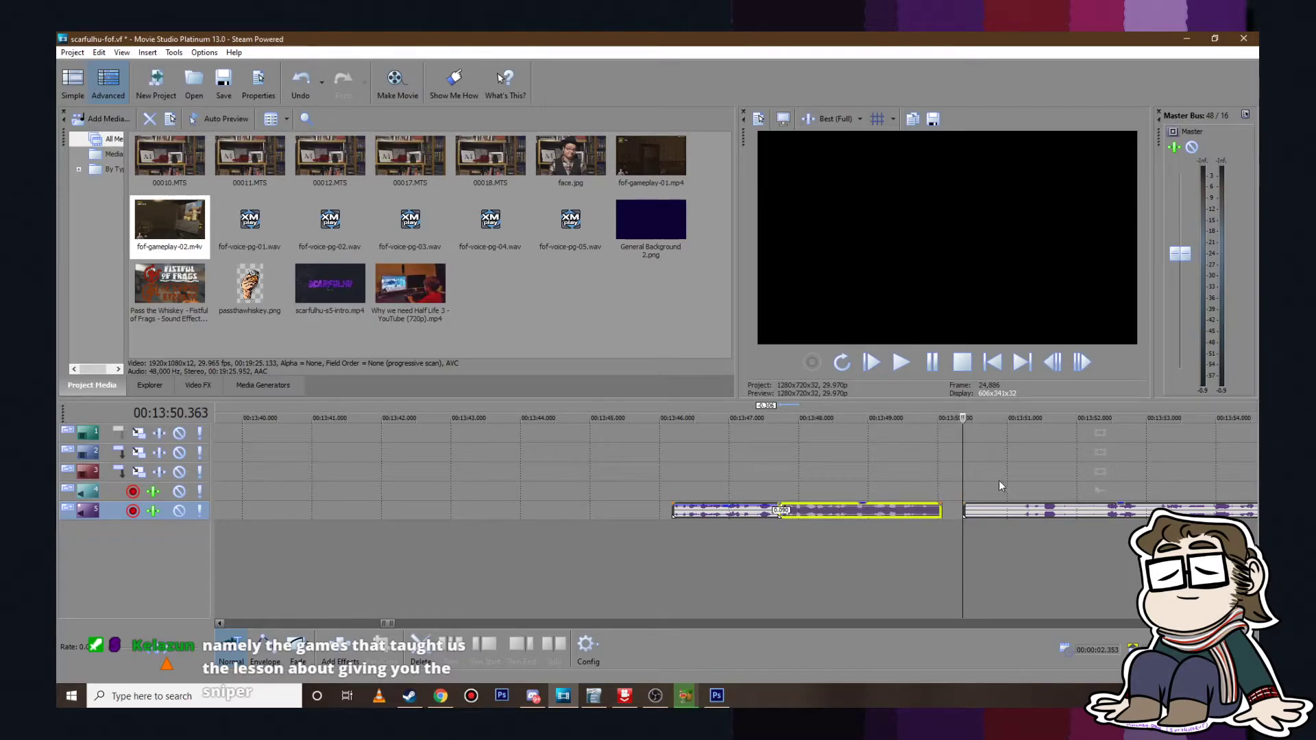
Step: Trim the start of the last narration piece to about 00:13:51.197 and play it from there
{"action": "left_click_drag", "start_coordinate": [973, 503], "coordinate": [1023, 527]}
{"action": "left_click", "coordinate": [1023, 488]}
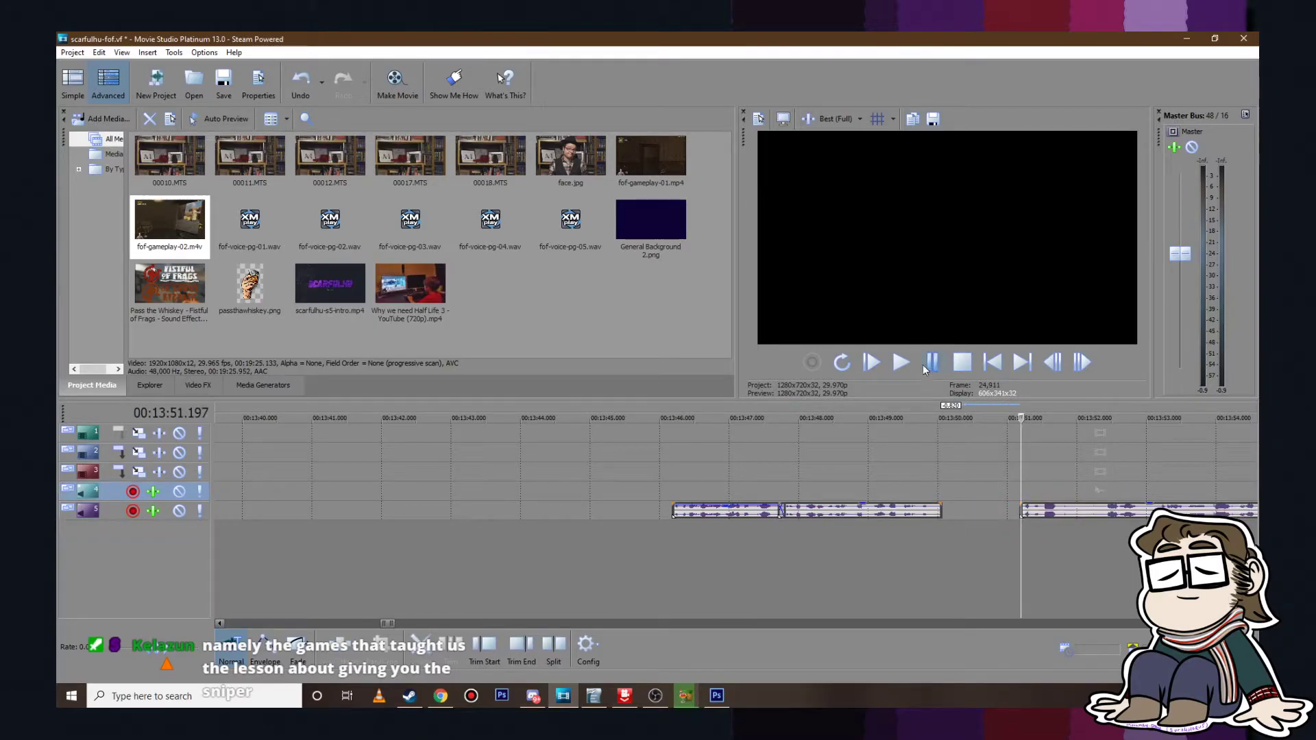
{"action": "left_click", "coordinate": [931, 364]}
{"action": "scroll", "coordinate": [878, 475], "scroll_direction": "up", "scroll_amount": 3}
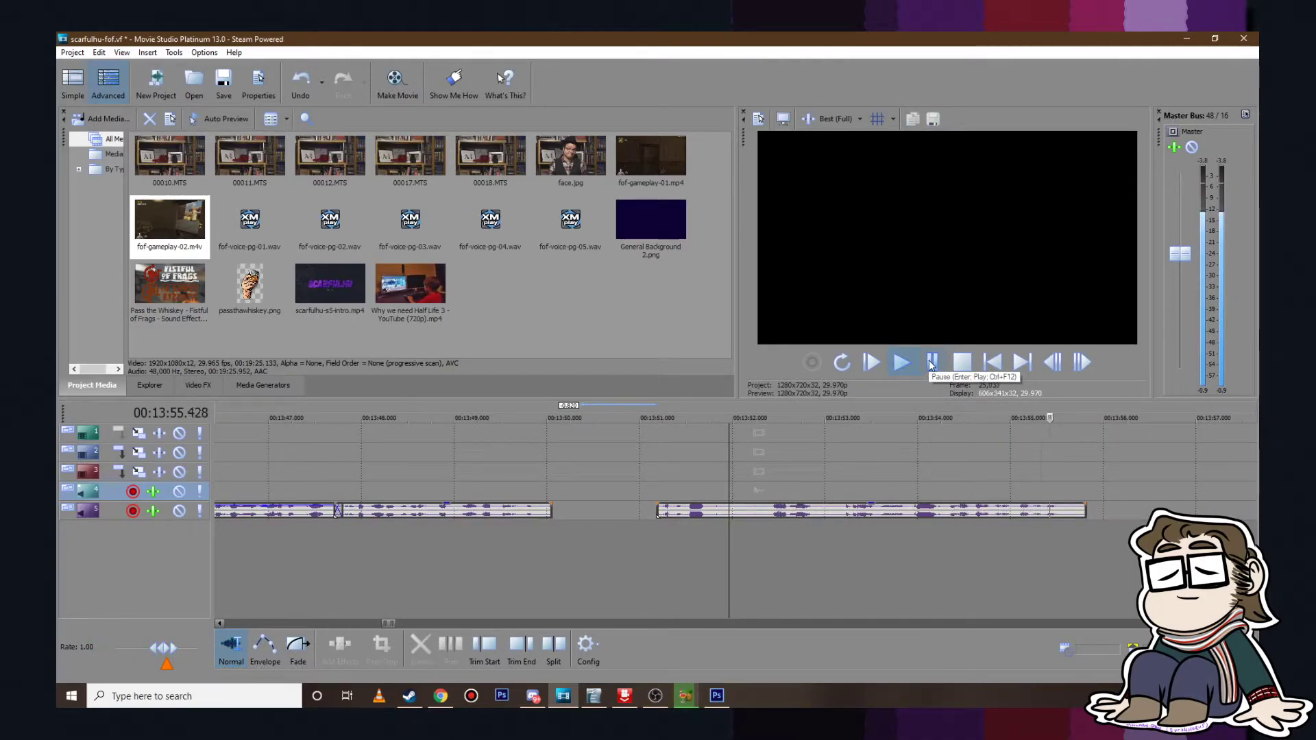
Step: Move the last narration piece back against the preceding one at about 00:13:50 and play across the join
{"action": "left_click_drag", "start_coordinate": [735, 513], "coordinate": [642, 519]}
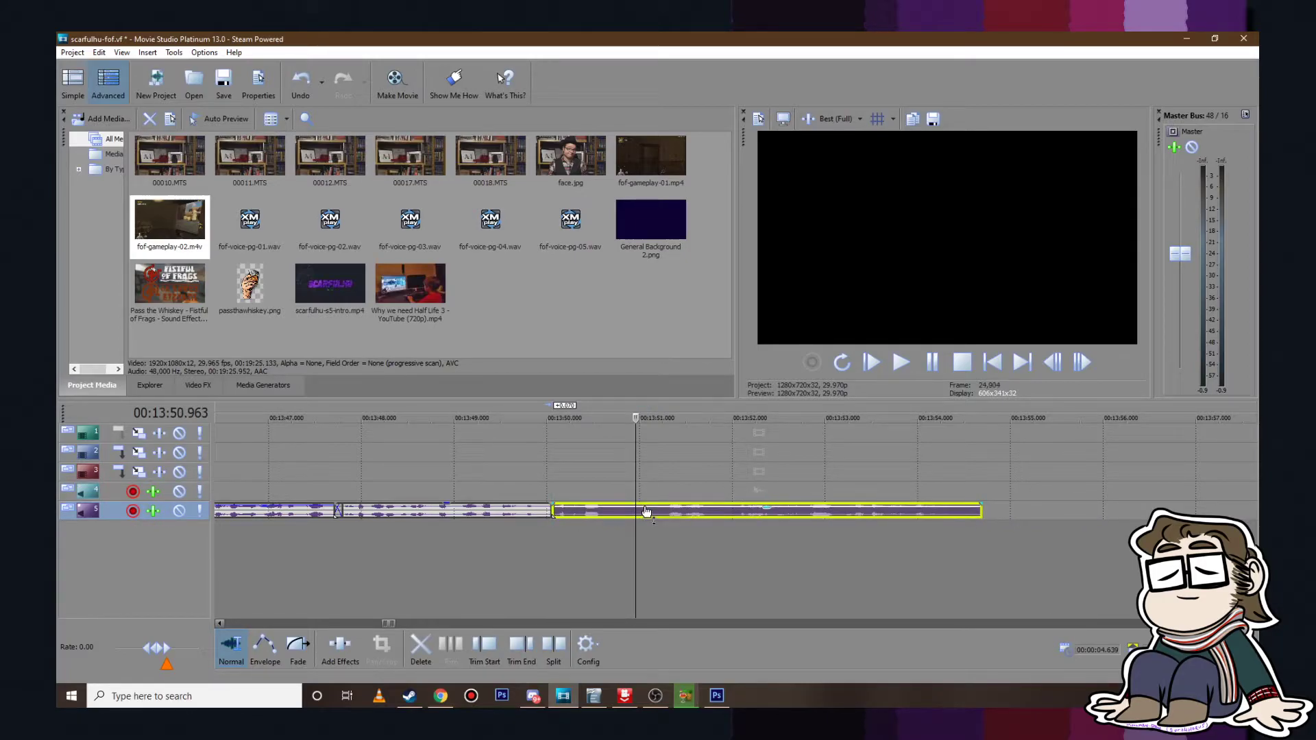
{"action": "left_click", "coordinate": [506, 471]}
{"action": "left_click", "coordinate": [902, 362]}
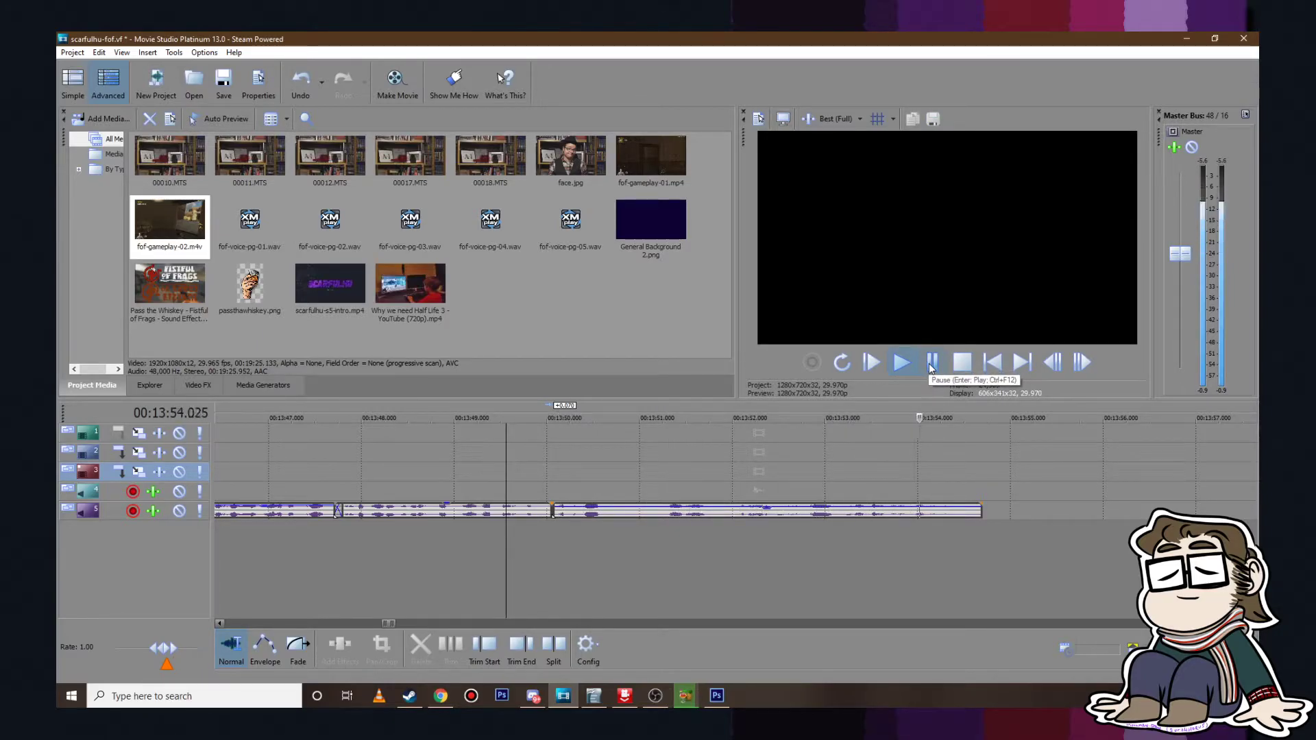
{"action": "left_click", "coordinate": [930, 367]}
Step: Isolate the narration between about 00:13:50.363 and 00:13:50.596 as its own piece, lower its volume, and overlap the preceding piece slightly
{"action": "left_click", "coordinate": [578, 513]}
{"action": "scroll", "coordinate": [715, 513], "scroll_direction": "up", "scroll_amount": 4}
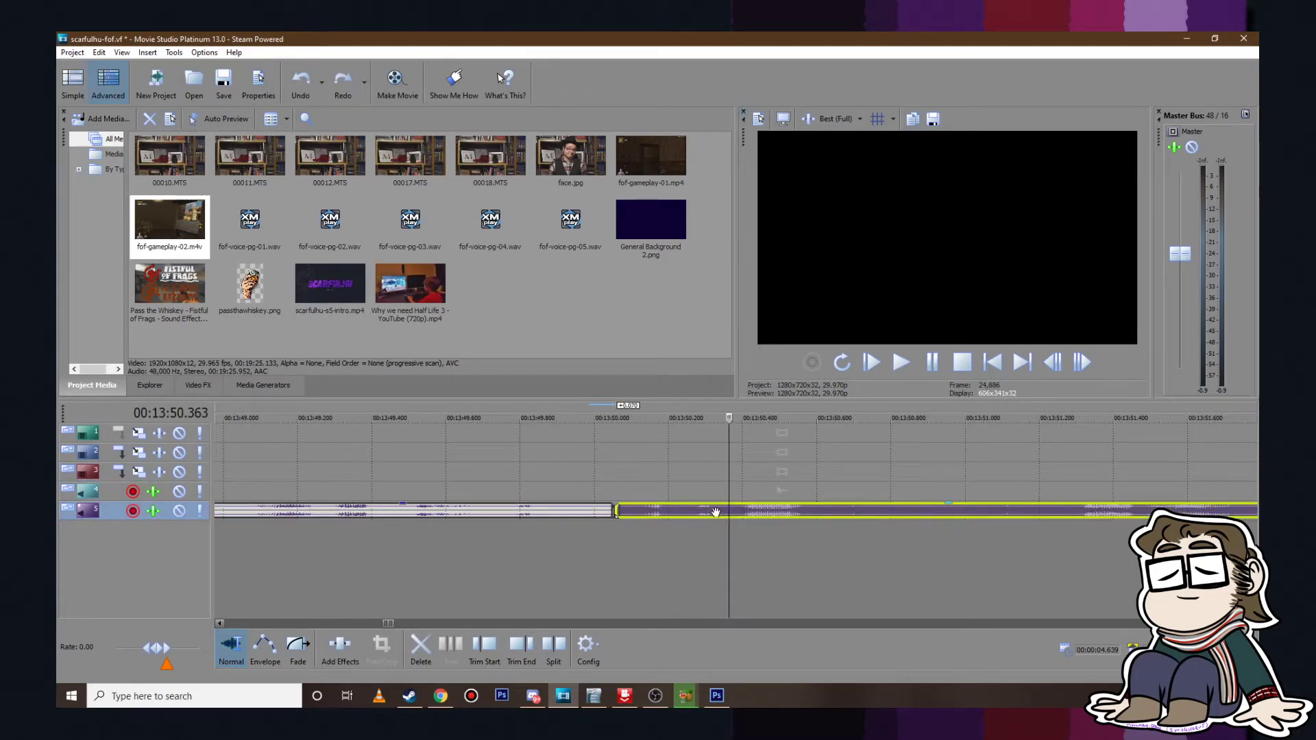
{"action": "key", "text": "s"}
{"action": "left_click", "coordinate": [816, 511]}
{"action": "key", "text": "s"}
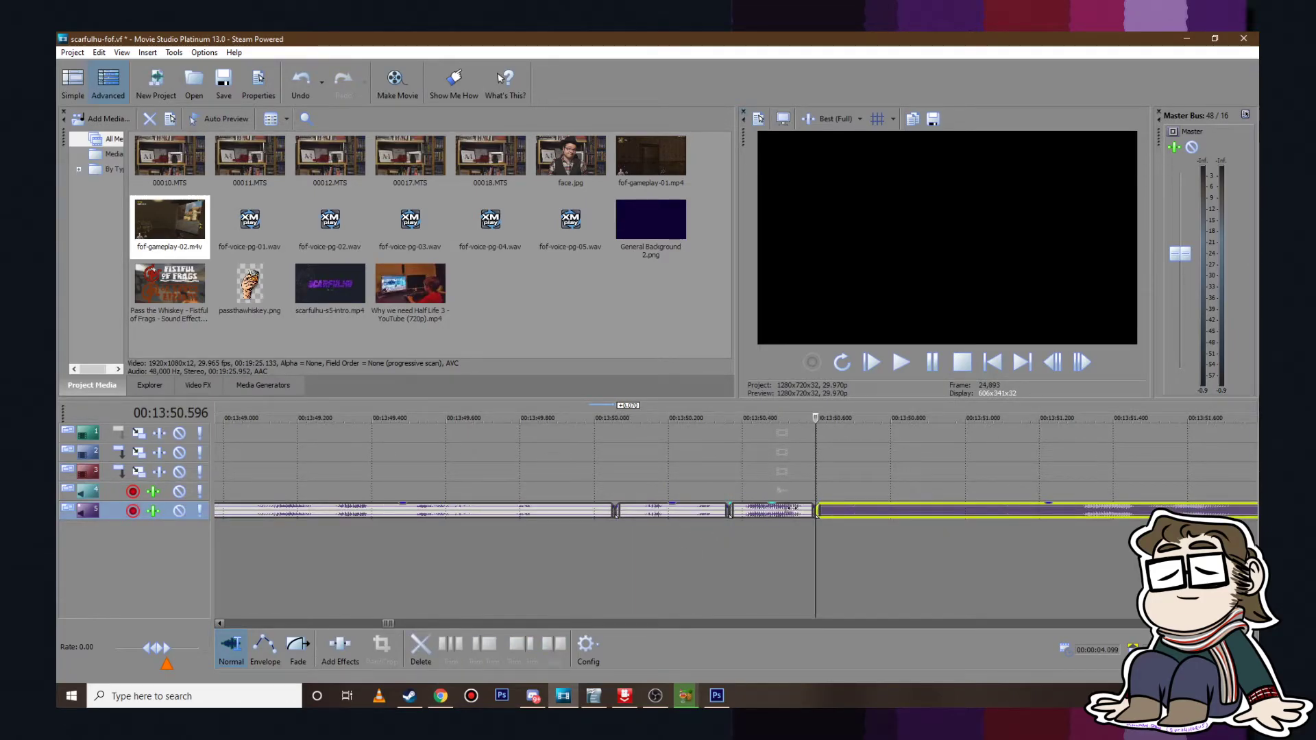
{"action": "left_click", "coordinate": [790, 509]}
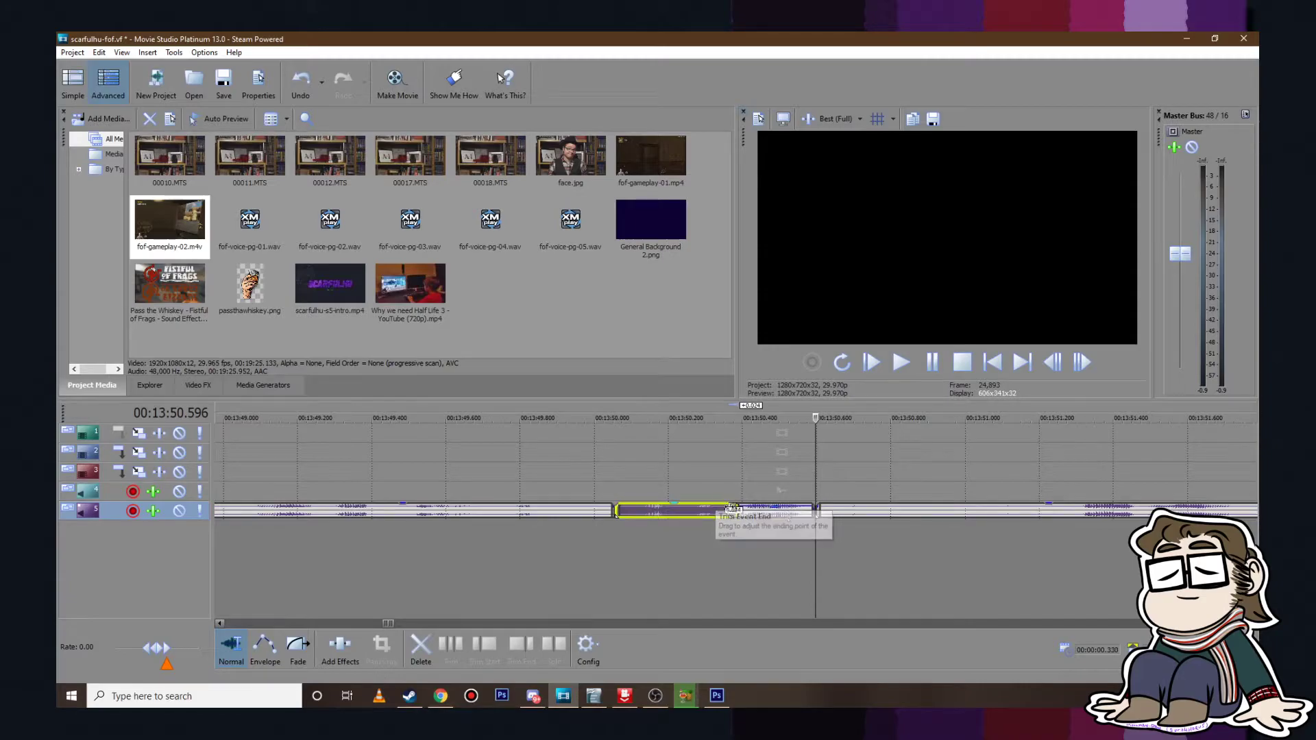
Step: Isolate the narration between about 00:13:52.8 and 00:13:53.132 as its own piece, lower its volume, and overlap its edges slightly with the neighbours
{"action": "scroll", "coordinate": [823, 511], "scroll_direction": "down", "scroll_amount": 5}
{"action": "left_click", "coordinate": [889, 477]}
{"action": "scroll", "coordinate": [864, 508], "scroll_direction": "up", "scroll_amount": 5}
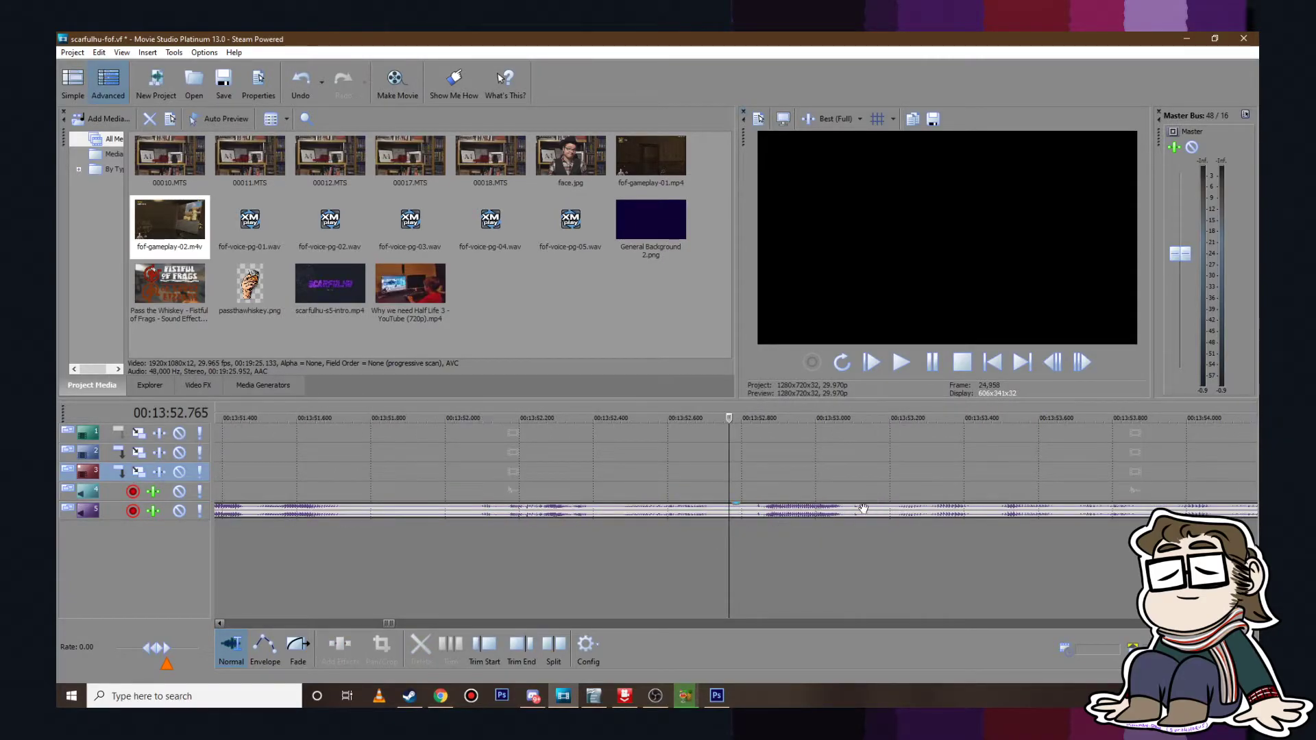
{"action": "left_click", "coordinate": [742, 512]}
{"action": "key", "text": "s"}
{"action": "left_click", "coordinate": [864, 512]}
{"action": "key", "text": "s"}
{"action": "left_click_drag", "start_coordinate": [795, 505], "coordinate": [793, 517]}
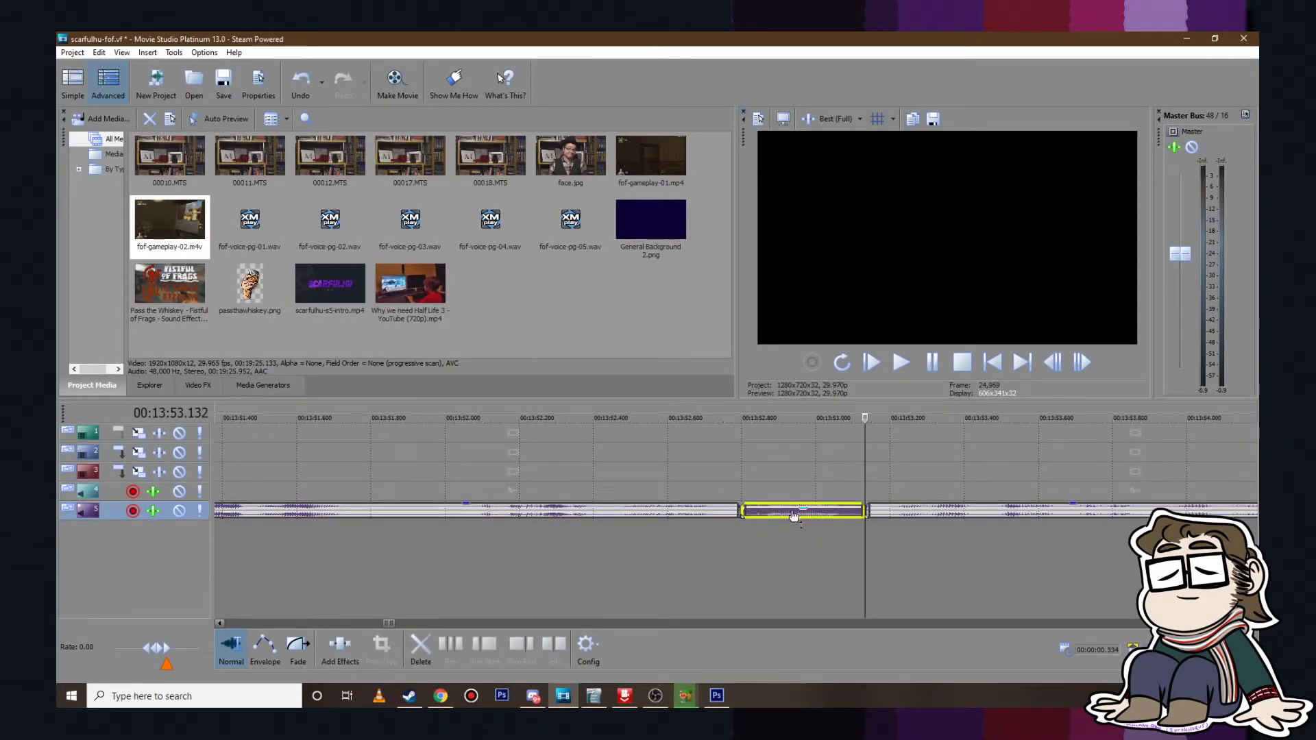
{"action": "scroll", "coordinate": [722, 538], "scroll_direction": "down", "scroll_amount": 8}
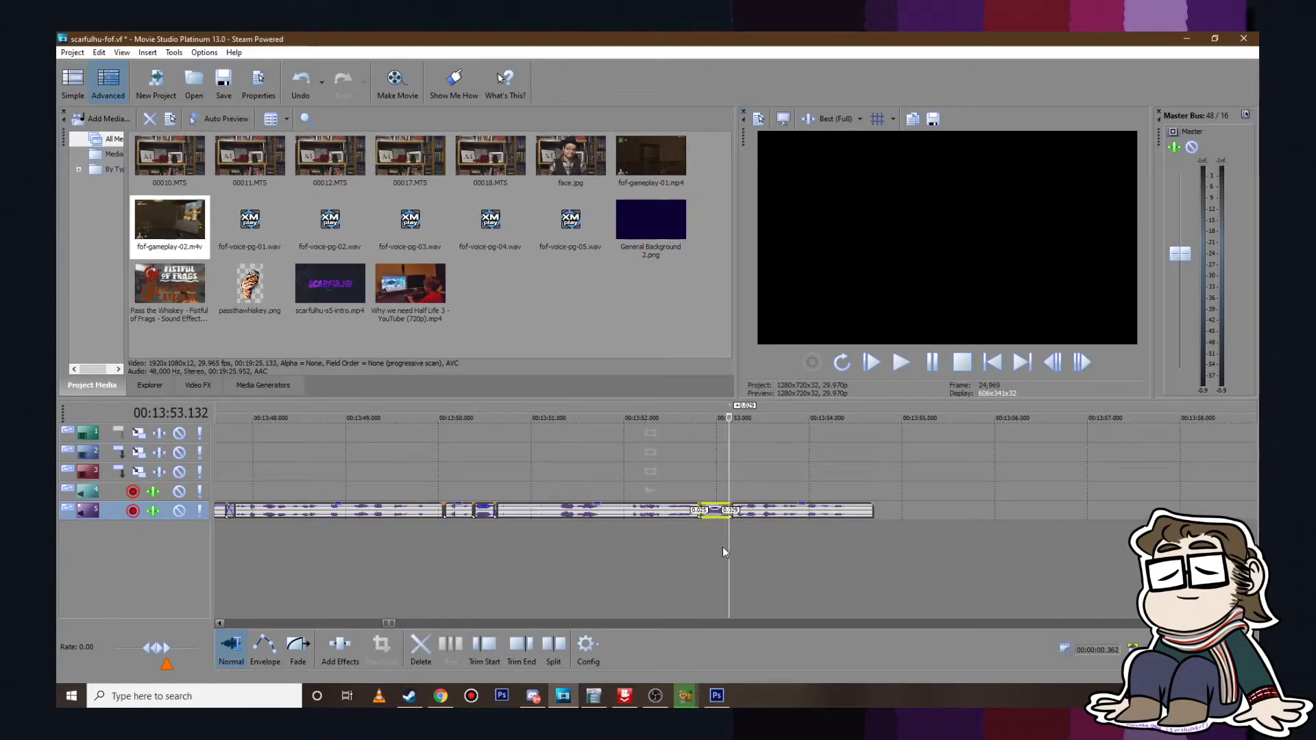
Step: Play the narration from about 00:13:50.063 and trim about 0.07 seconds off the end of the last piece
{"action": "left_click", "coordinate": [678, 472]}
{"action": "scroll", "coordinate": [679, 471], "scroll_direction": "up", "scroll_amount": 4}
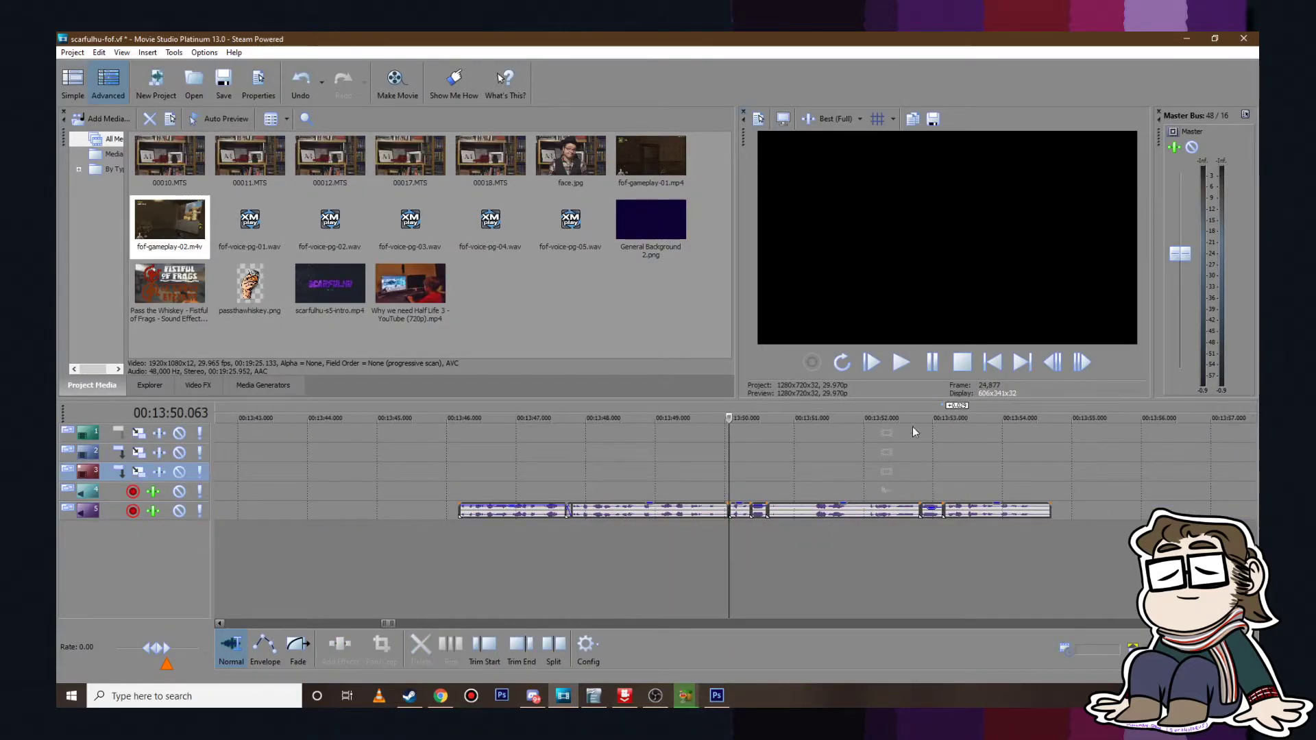
{"action": "left_click", "coordinate": [904, 367]}
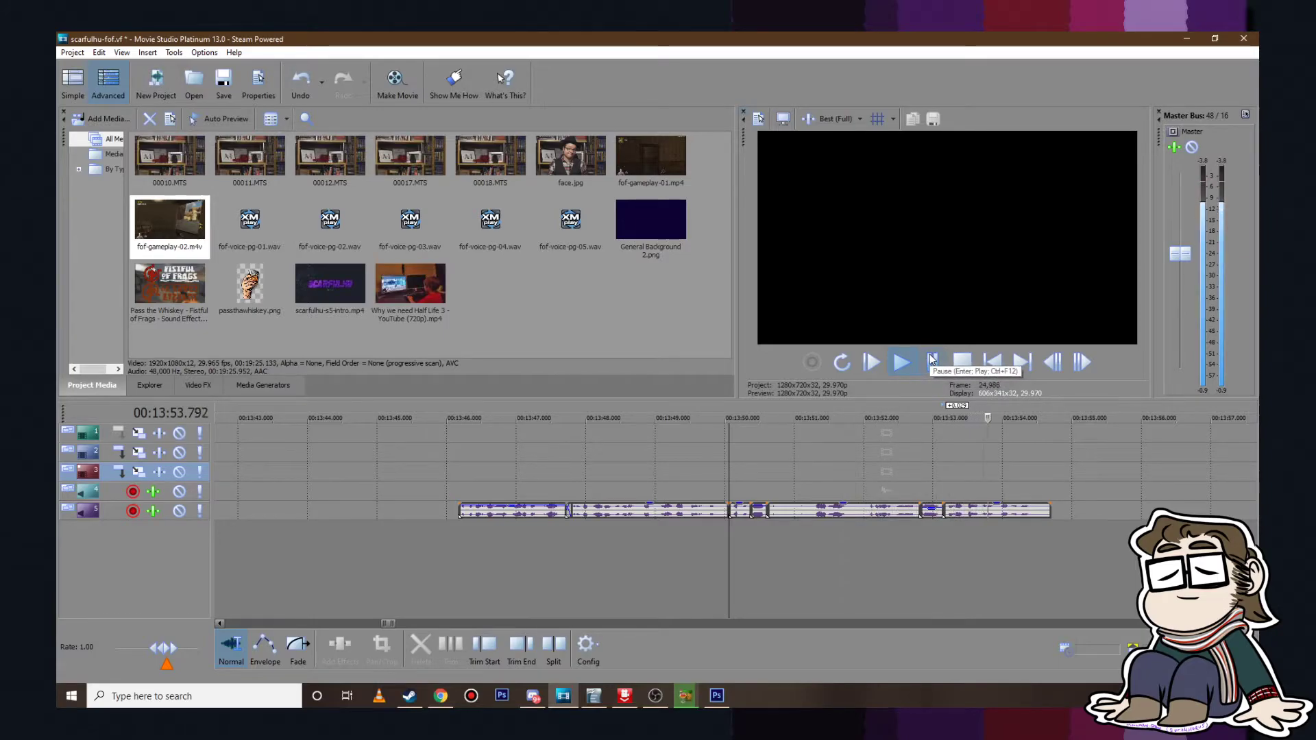
{"action": "left_click", "coordinate": [932, 360]}
{"action": "left_click_drag", "start_coordinate": [1050, 508], "coordinate": [1041, 507]}
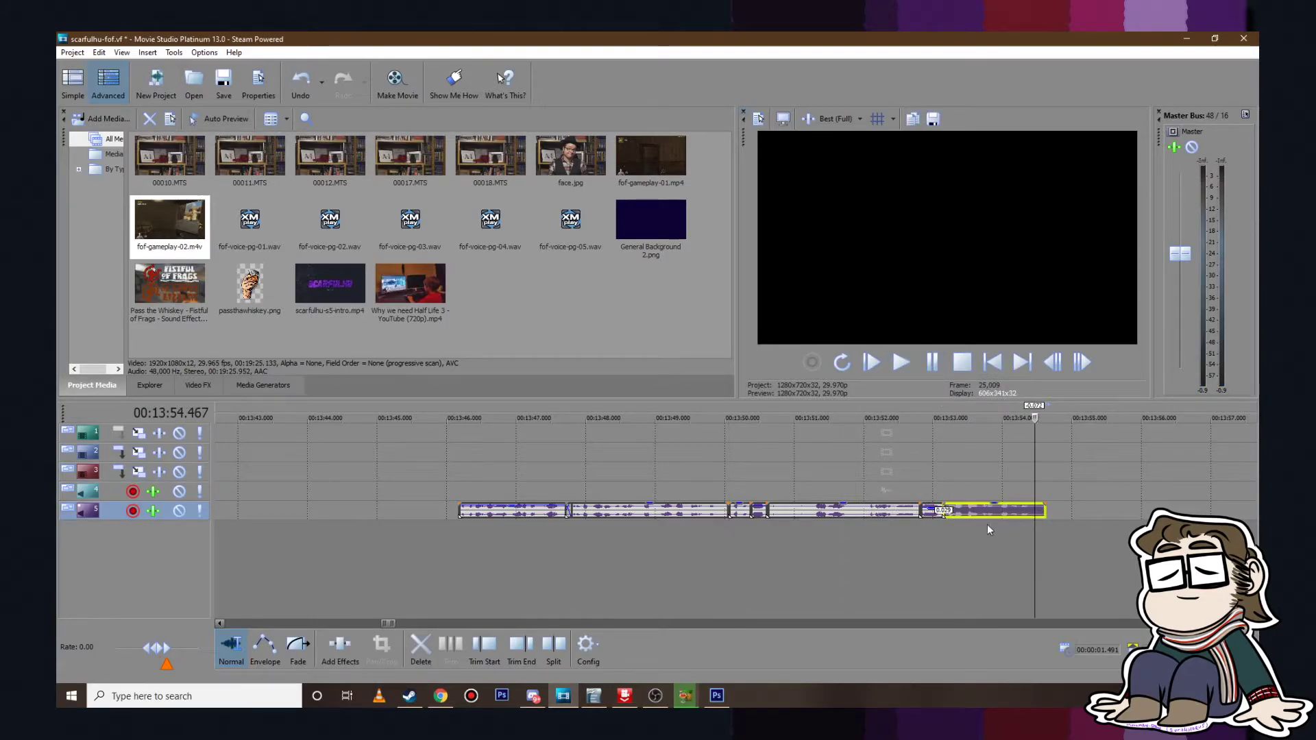
Step: Select all the narration pieces starting near 00:13:46 and move them back together to about 00:07:26, after the placed narration
{"action": "left_click", "coordinate": [517, 498]}
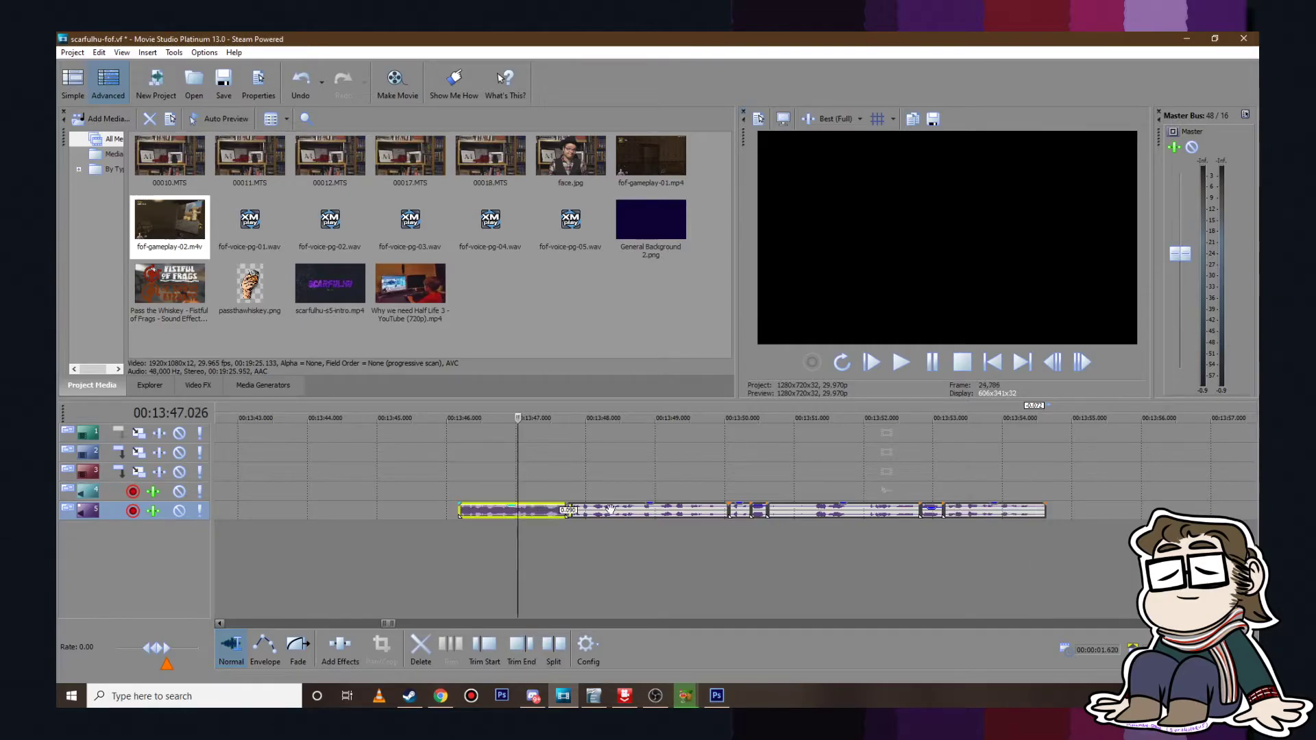
{"action": "left_click", "coordinate": [972, 511], "text": "shift"}
{"action": "scroll", "coordinate": [944, 551], "scroll_direction": "down", "scroll_amount": 3}
{"action": "left_click_drag", "start_coordinate": [765, 510], "coordinate": [1200, 484]}
{"action": "left_click", "coordinate": [1199, 483]}
{"action": "scroll", "coordinate": [1092, 497], "scroll_direction": "down", "scroll_amount": 3}
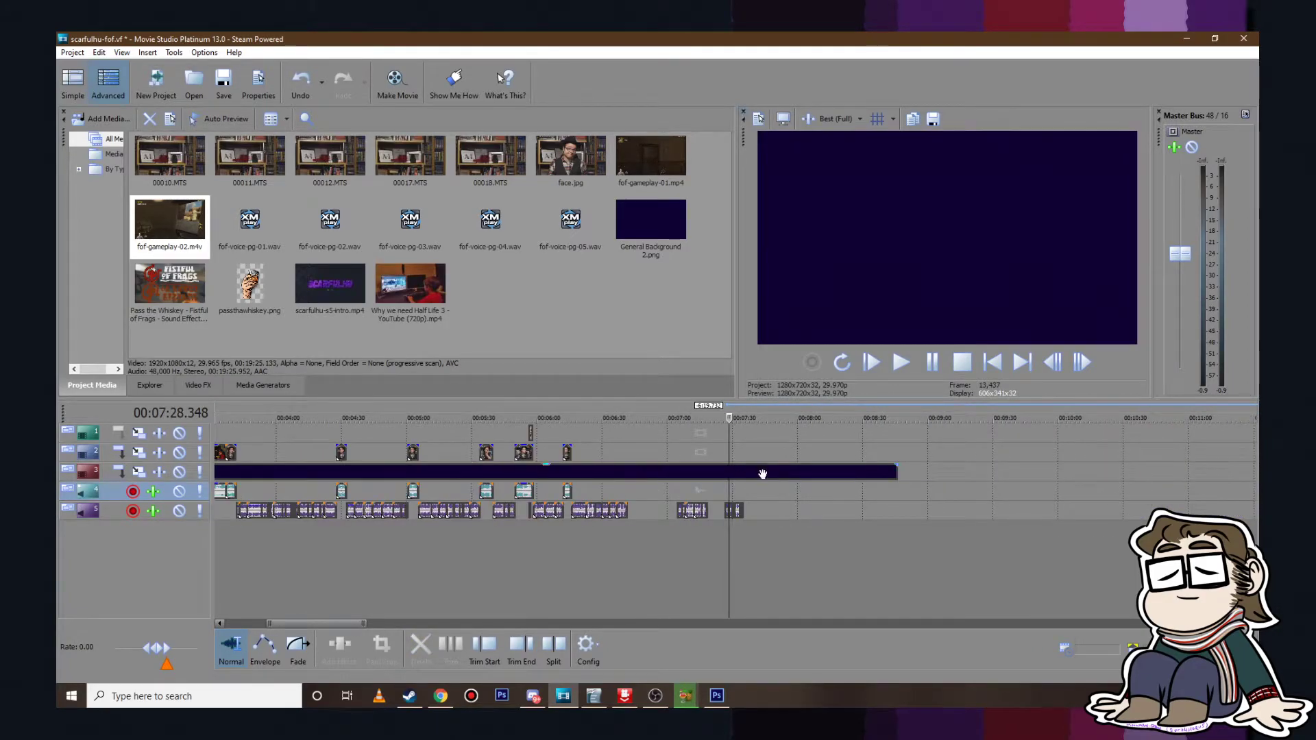
Step: Shift the moved narration group about 1.9 seconds later, put the playhead at its end at 00:07:36.823, and save the project
{"action": "left_click", "coordinate": [726, 491]}
{"action": "scroll", "coordinate": [726, 491], "scroll_direction": "up", "scroll_amount": 4}
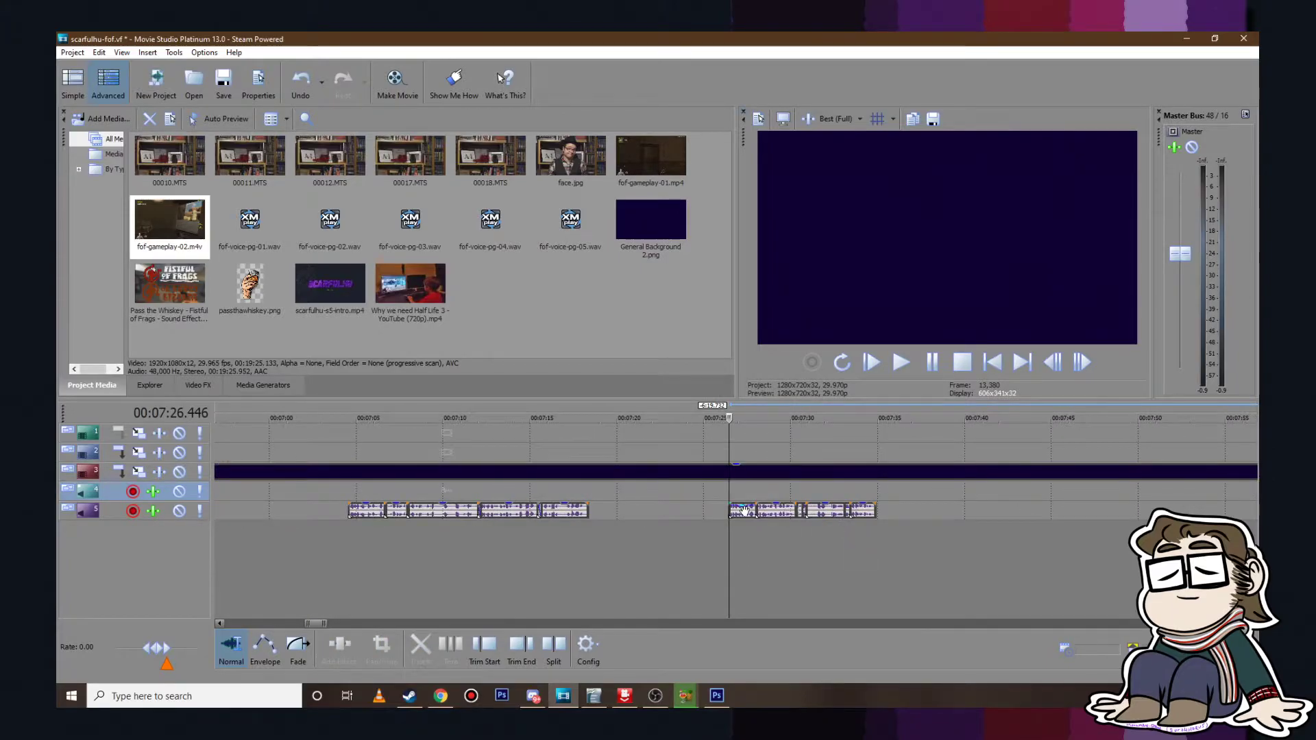
{"action": "left_click", "coordinate": [745, 510]}
{"action": "left_click", "coordinate": [863, 510], "text": "shift"}
{"action": "left_click_drag", "start_coordinate": [825, 512], "coordinate": [857, 511]}
{"action": "left_click", "coordinate": [906, 489]}
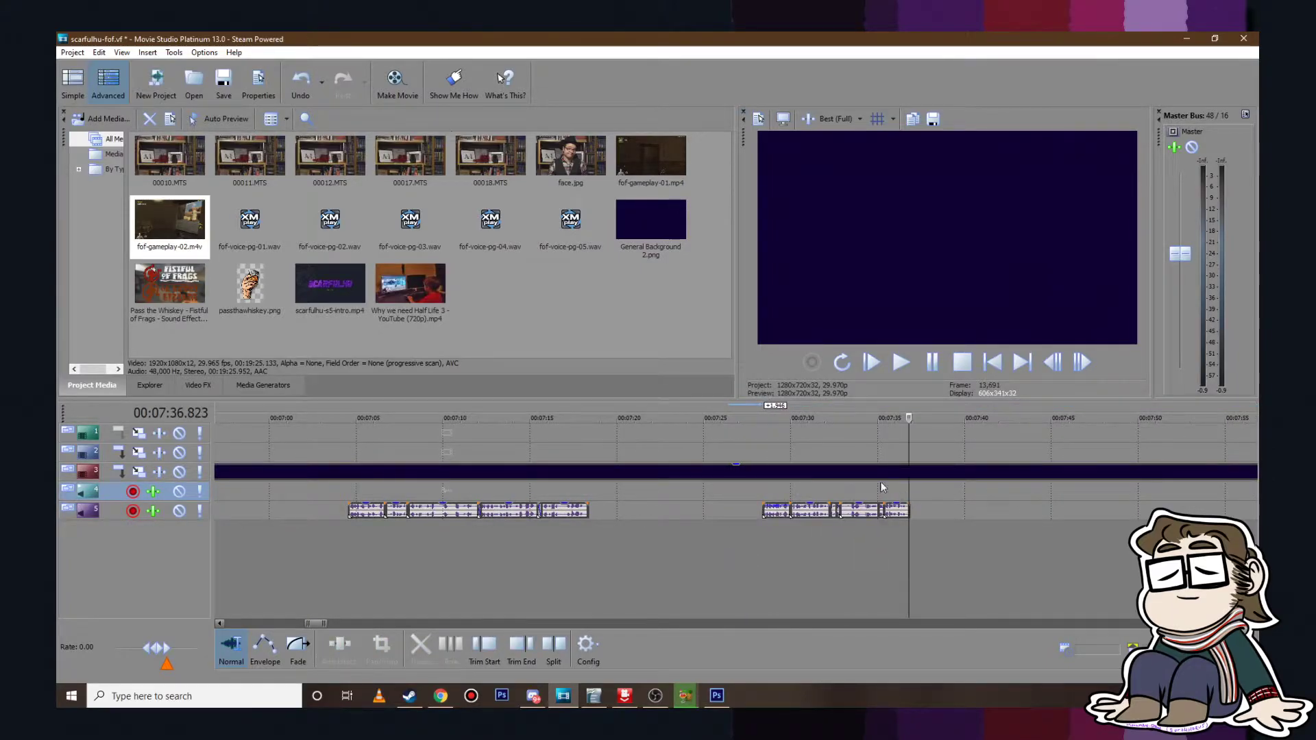
{"action": "left_click", "coordinate": [72, 52]}
{"action": "left_click", "coordinate": [85, 112]}
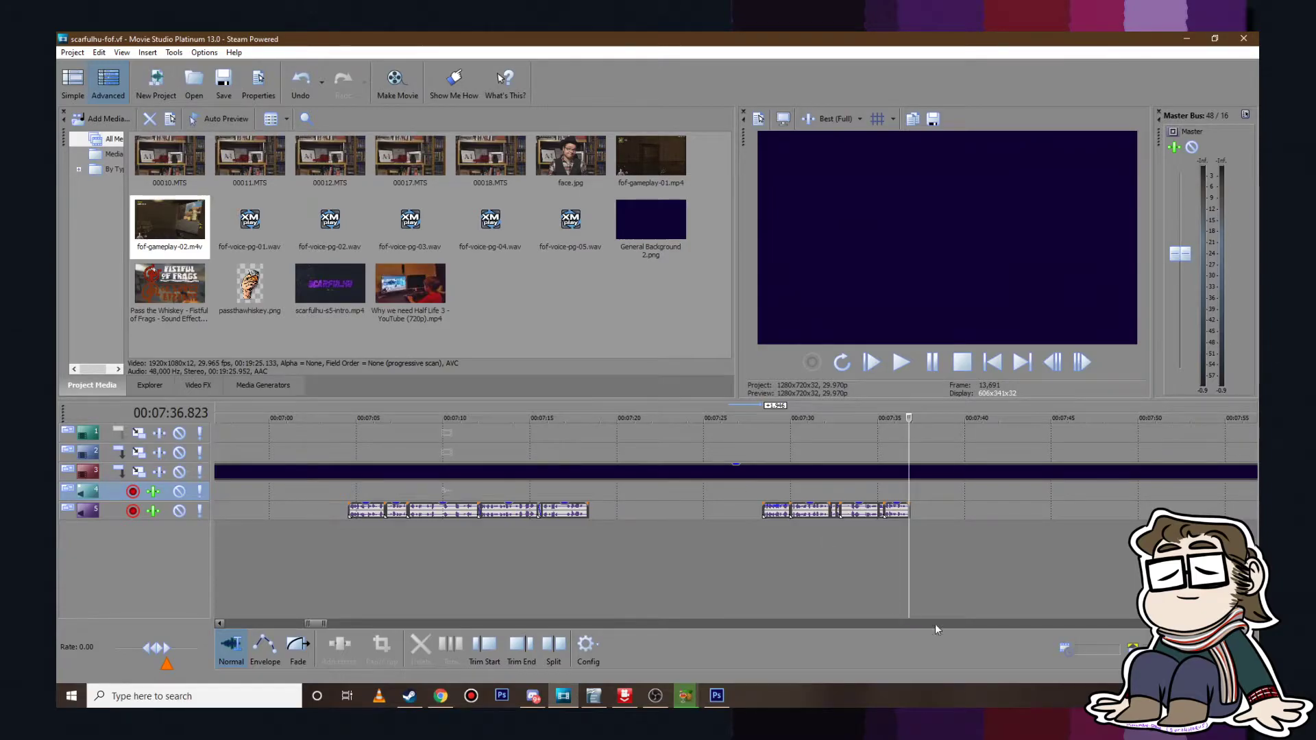
Step: Switch to OpenOffice Writer and highlight the script paragraph beginning "But the machete is good too" in yellow
{"action": "scroll", "coordinate": [929, 555], "scroll_direction": "down", "scroll_amount": 10}
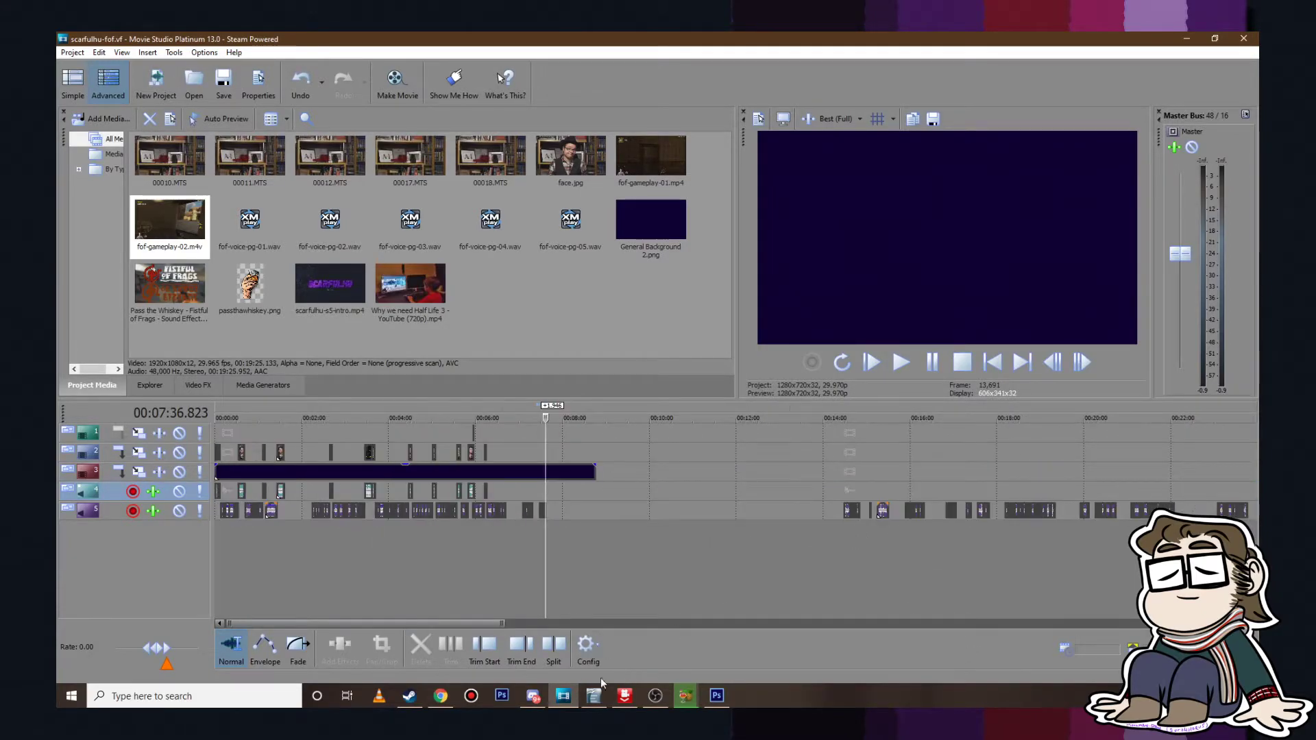
{"action": "left_click", "coordinate": [593, 697]}
{"action": "left_click_drag", "start_coordinate": [181, 521], "coordinate": [379, 535]}
{"action": "left_click", "coordinate": [557, 90]}
{"action": "left_click", "coordinate": [507, 531]}
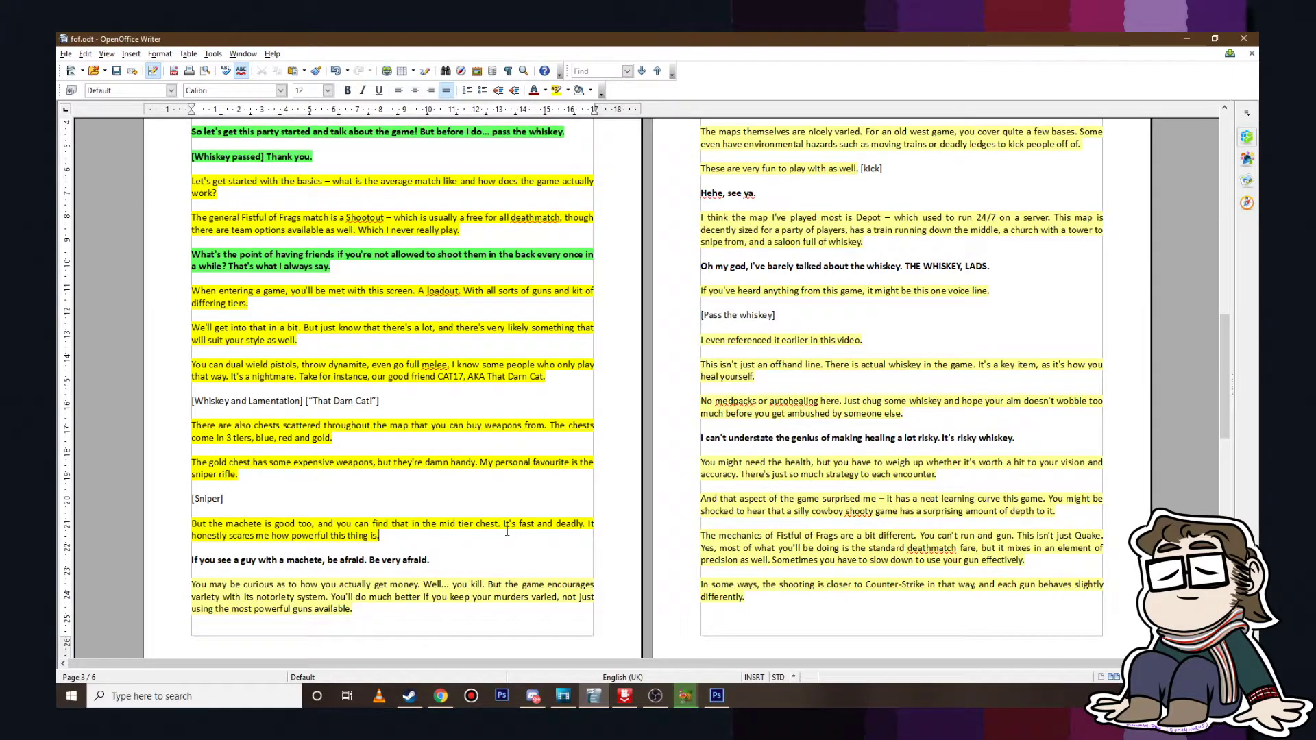
Step: Switch back to Movie Studio and play the unplaced to-camera footage from about 00:32:28.447
{"action": "key", "text": "alt+Tab"}
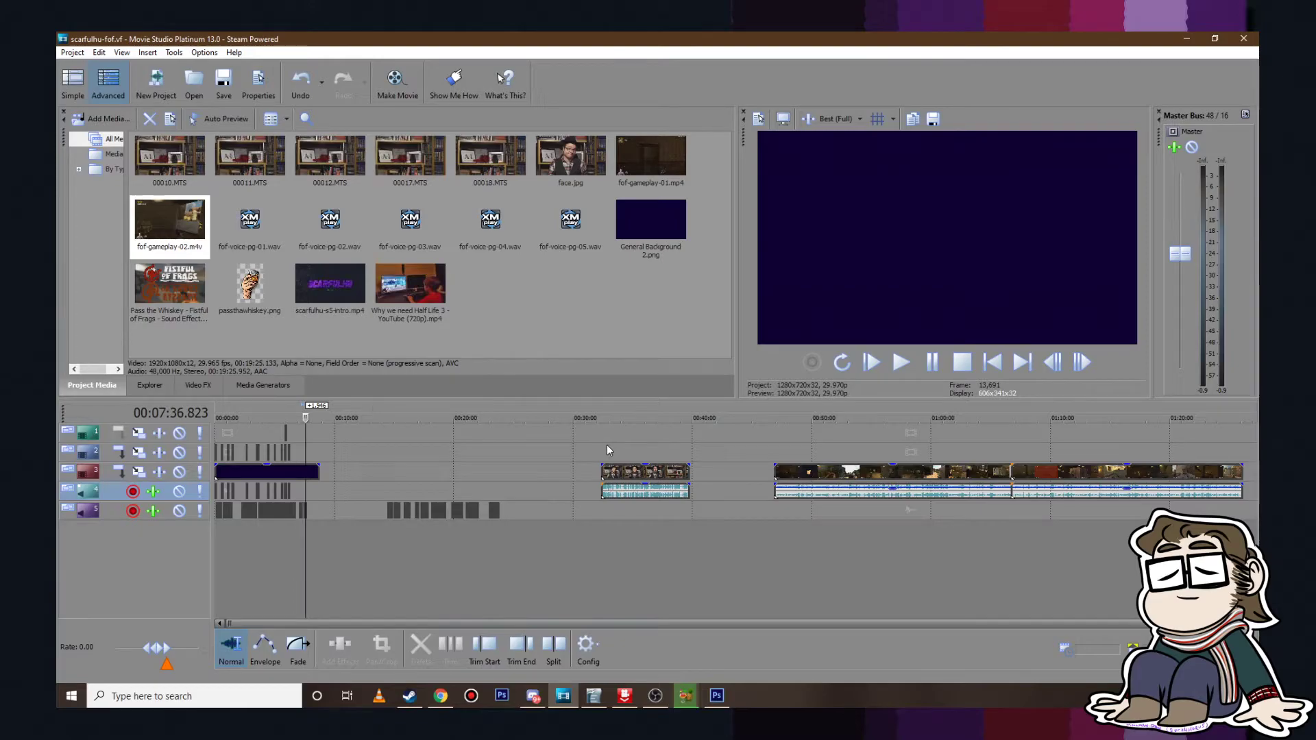
{"action": "left_click", "coordinate": [606, 445]}
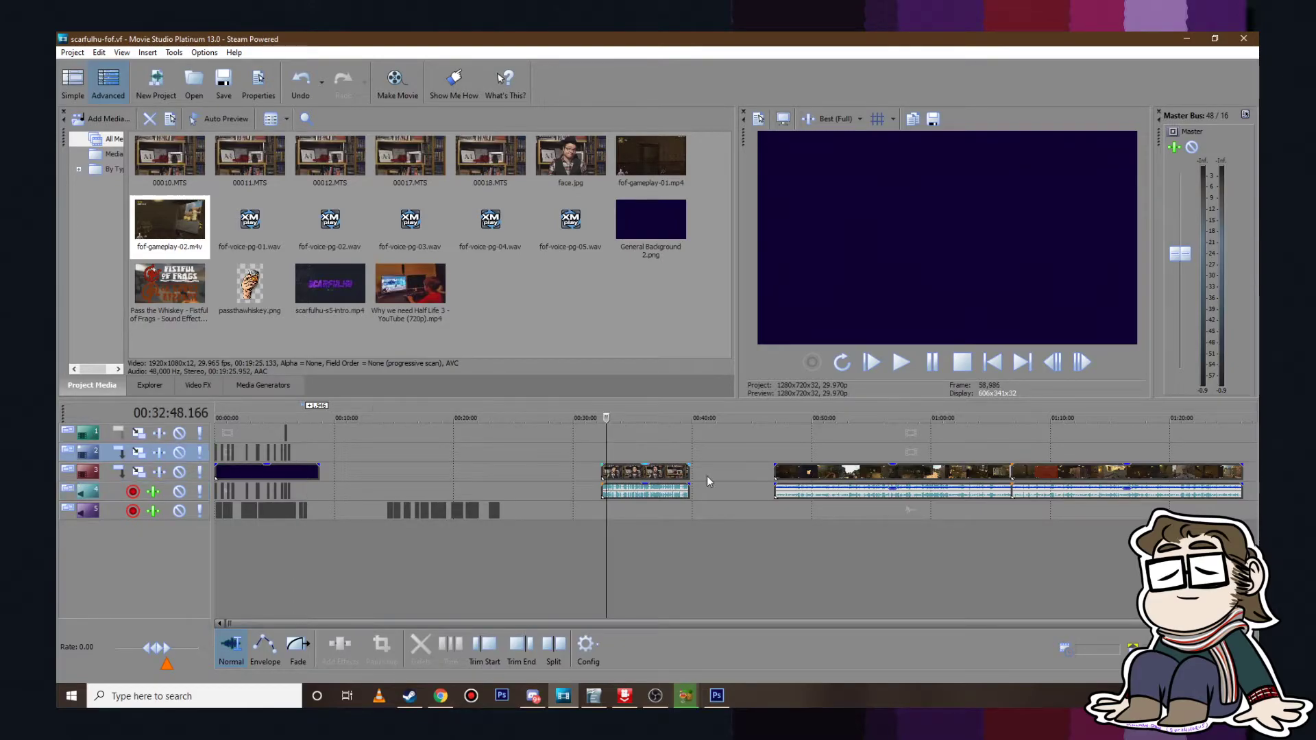
{"action": "scroll", "coordinate": [713, 455], "scroll_direction": "up", "scroll_amount": 10}
{"action": "left_click", "coordinate": [557, 452]}
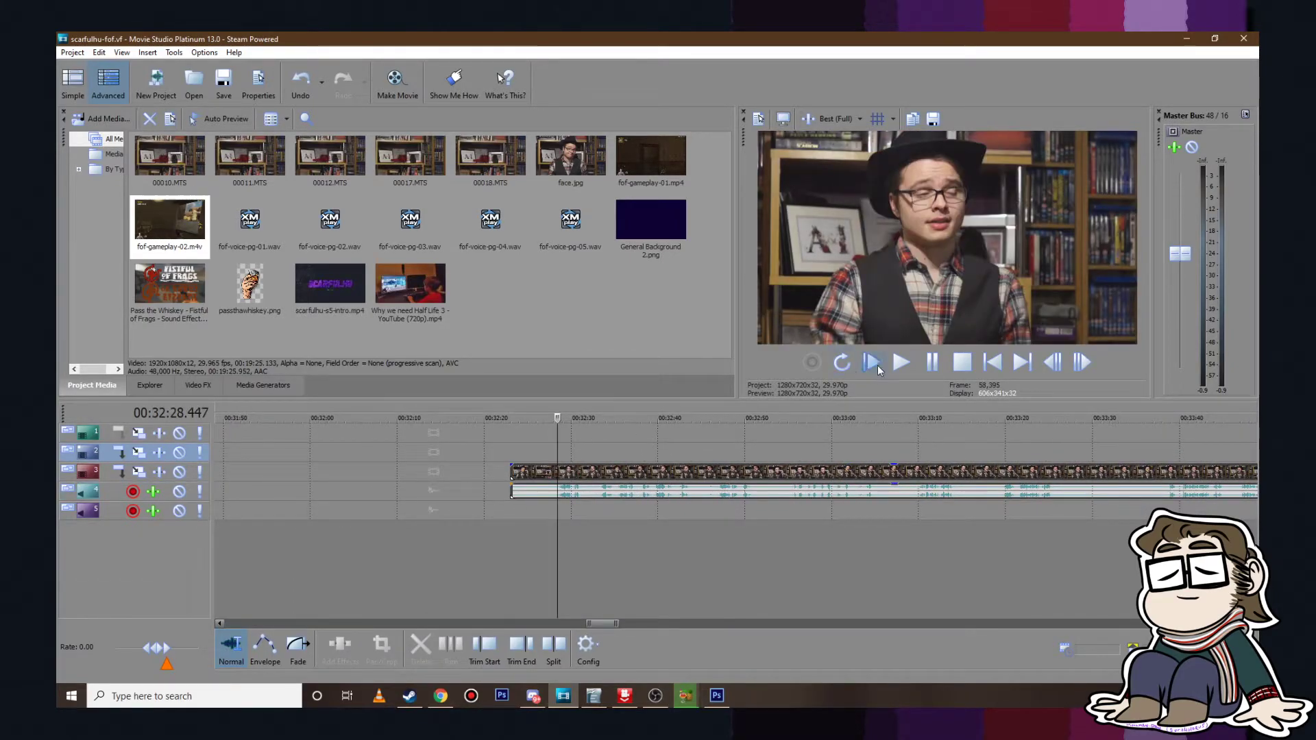
{"action": "left_click", "coordinate": [912, 370]}
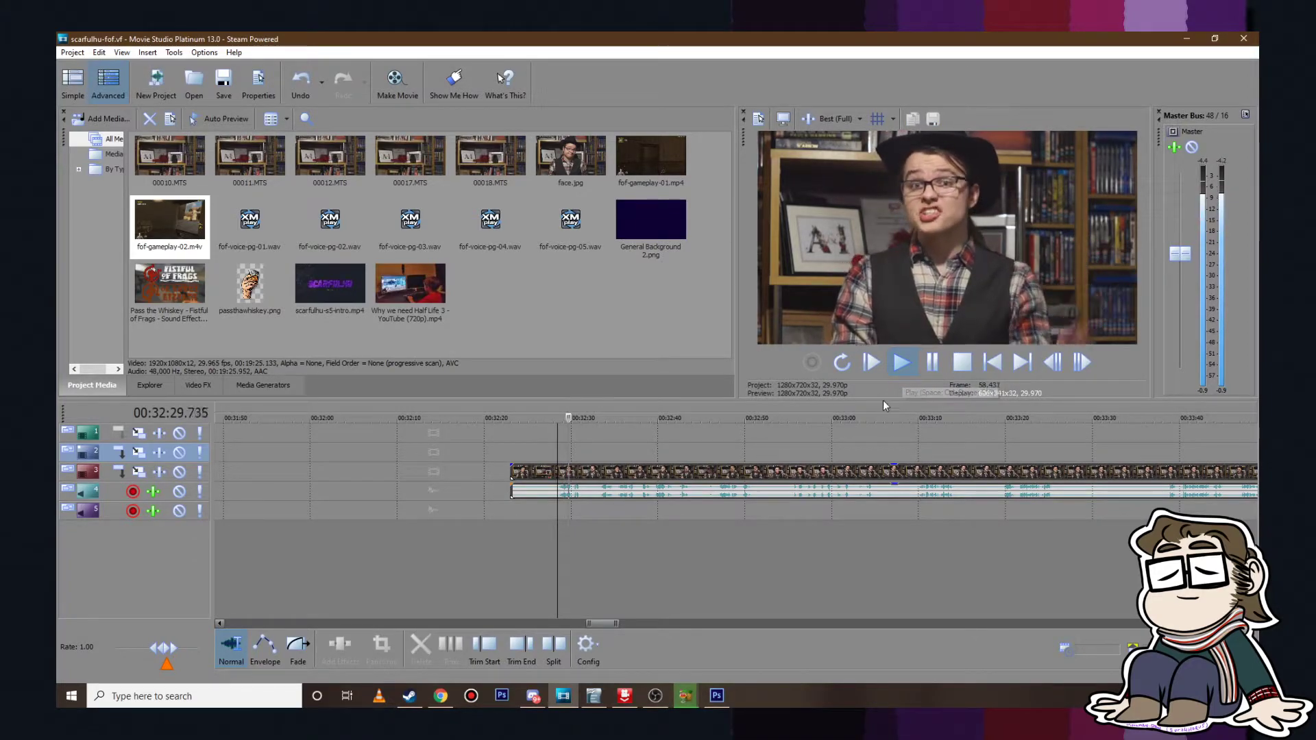
{"action": "key", "text": "Up"}
{"action": "key", "text": "Up"}
{"action": "key", "text": "Return"}
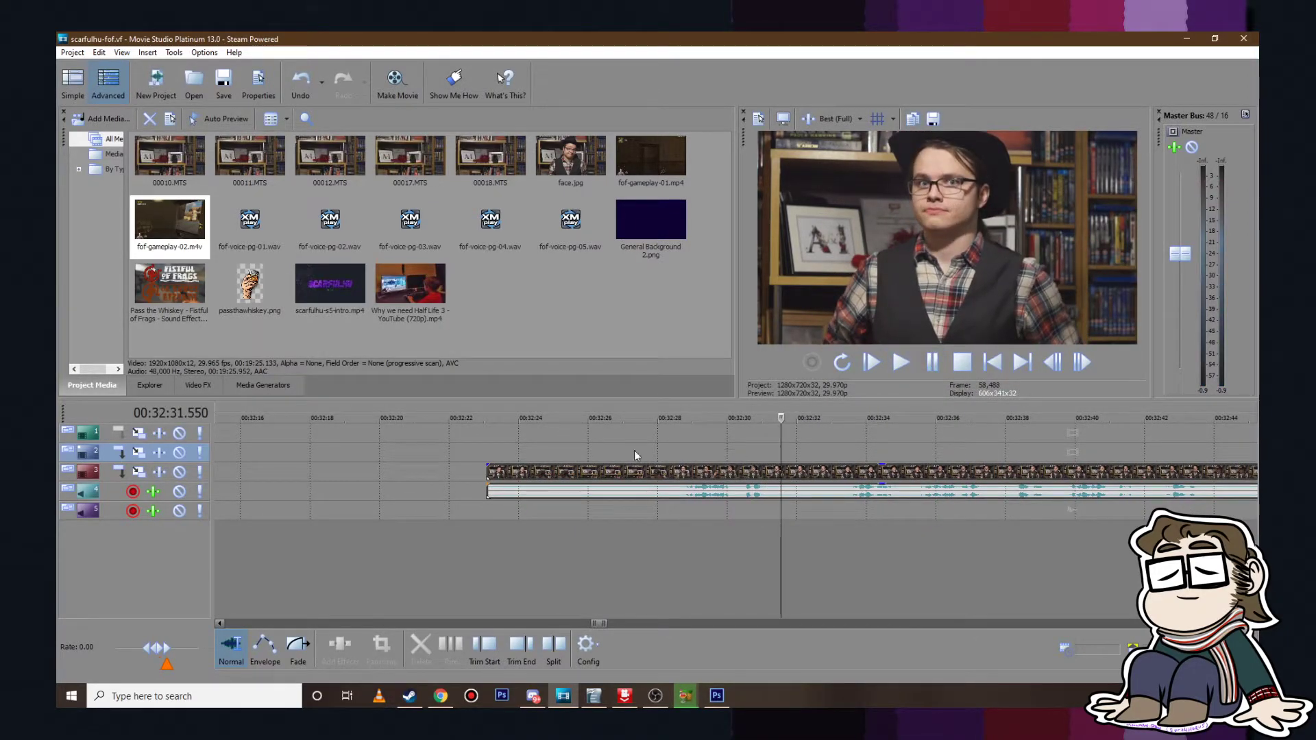
Step: Trim the start of the to-camera footage to about 00:32:33.5 and play through the following takes
{"action": "left_click_drag", "start_coordinate": [494, 470], "coordinate": [848, 470]}
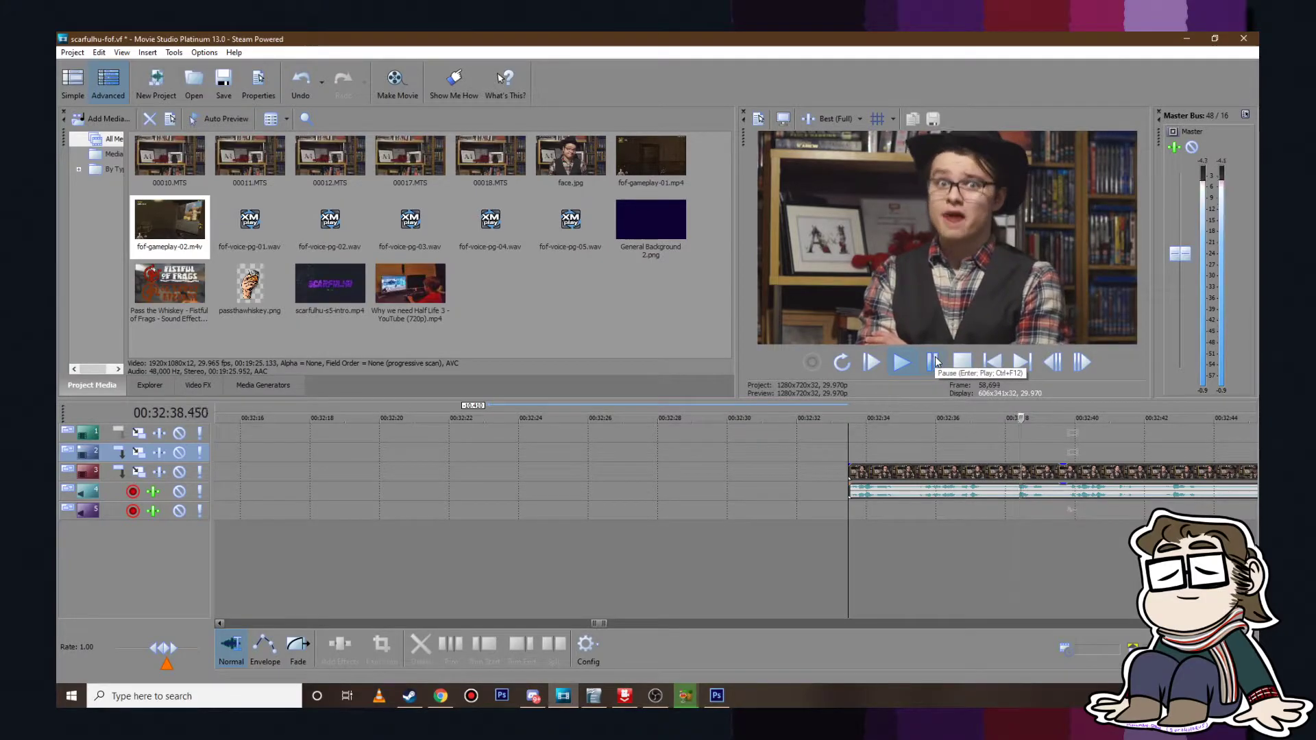
{"action": "scroll", "coordinate": [934, 492], "scroll_direction": "down", "scroll_amount": 1}
{"action": "scroll", "coordinate": [934, 492], "scroll_direction": "up", "scroll_amount": 2}
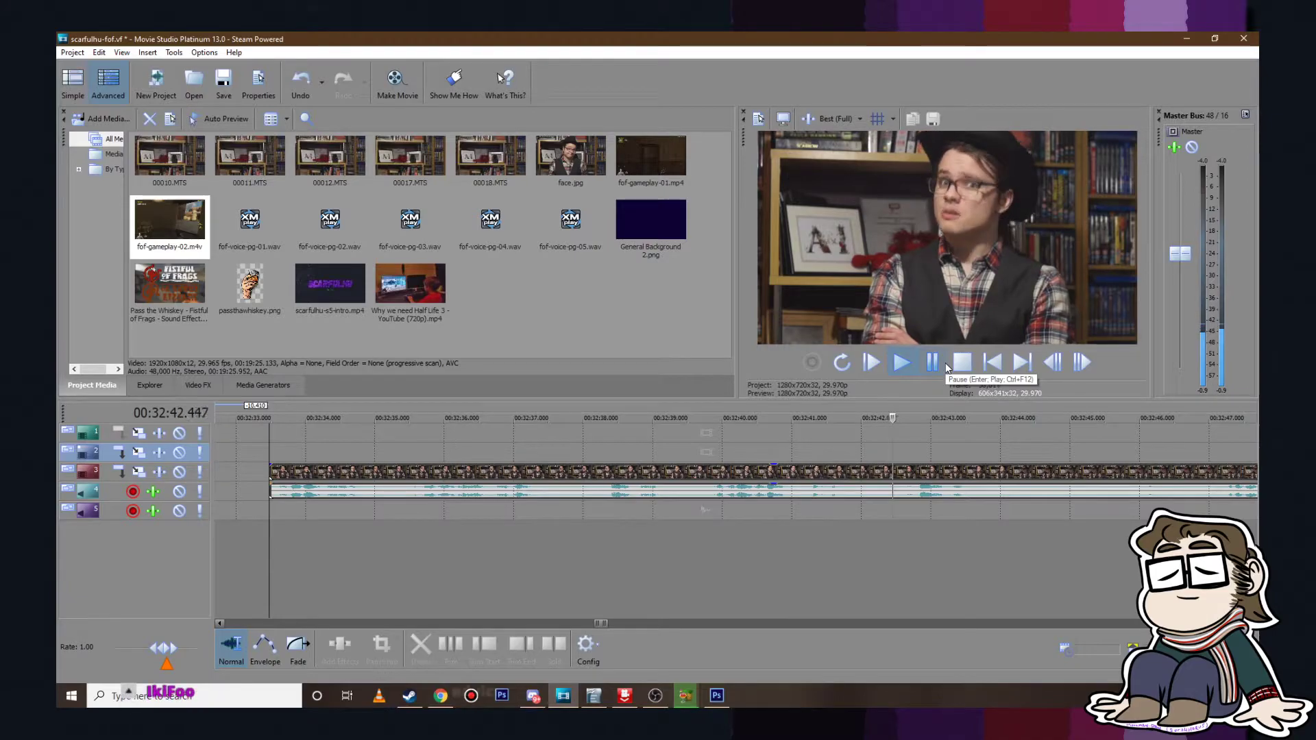
{"action": "left_click", "coordinate": [946, 370]}
{"action": "scroll", "coordinate": [871, 420], "scroll_direction": "down", "scroll_amount": 1}
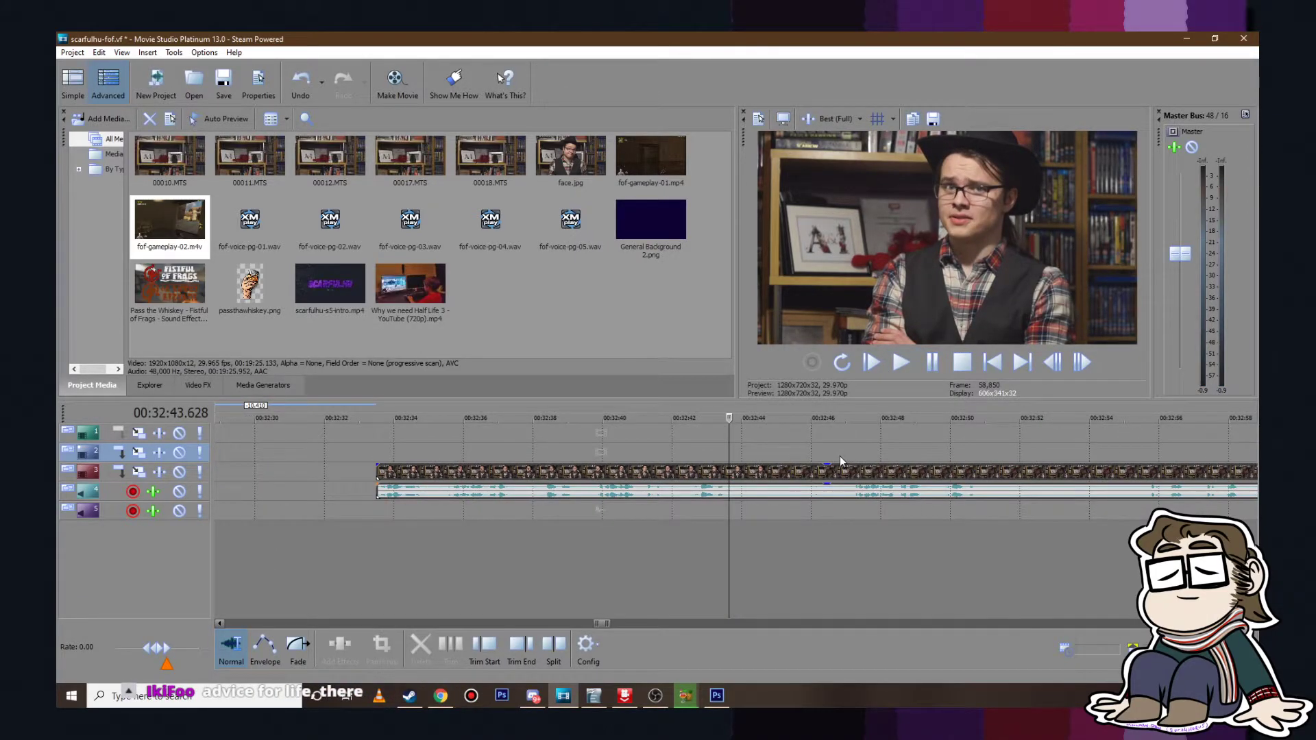
Step: Play the take starting near 00:32:47 and split the to-camera footage after it at 00:32:51.002
{"action": "left_click", "coordinate": [853, 442]}
{"action": "left_click", "coordinate": [901, 362]}
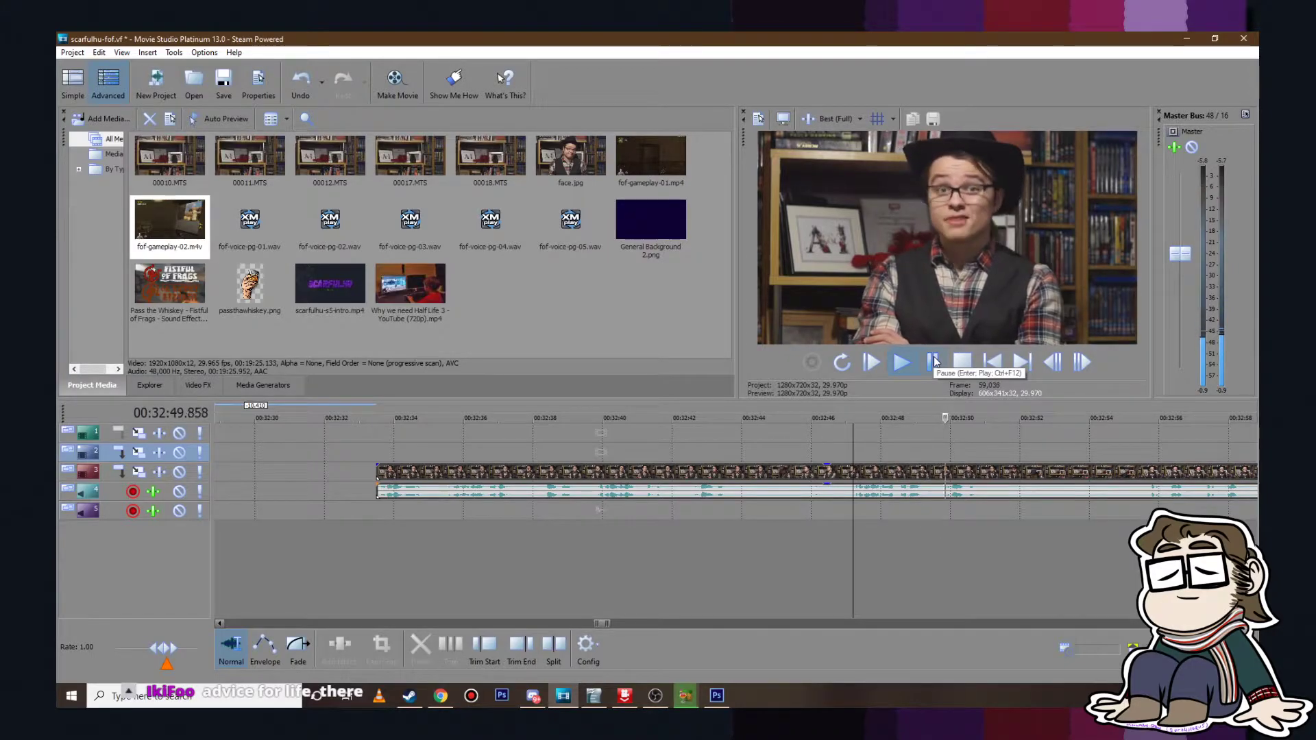
{"action": "left_click", "coordinate": [933, 362]}
{"action": "left_click", "coordinate": [985, 476]}
{"action": "key", "text": "s"}
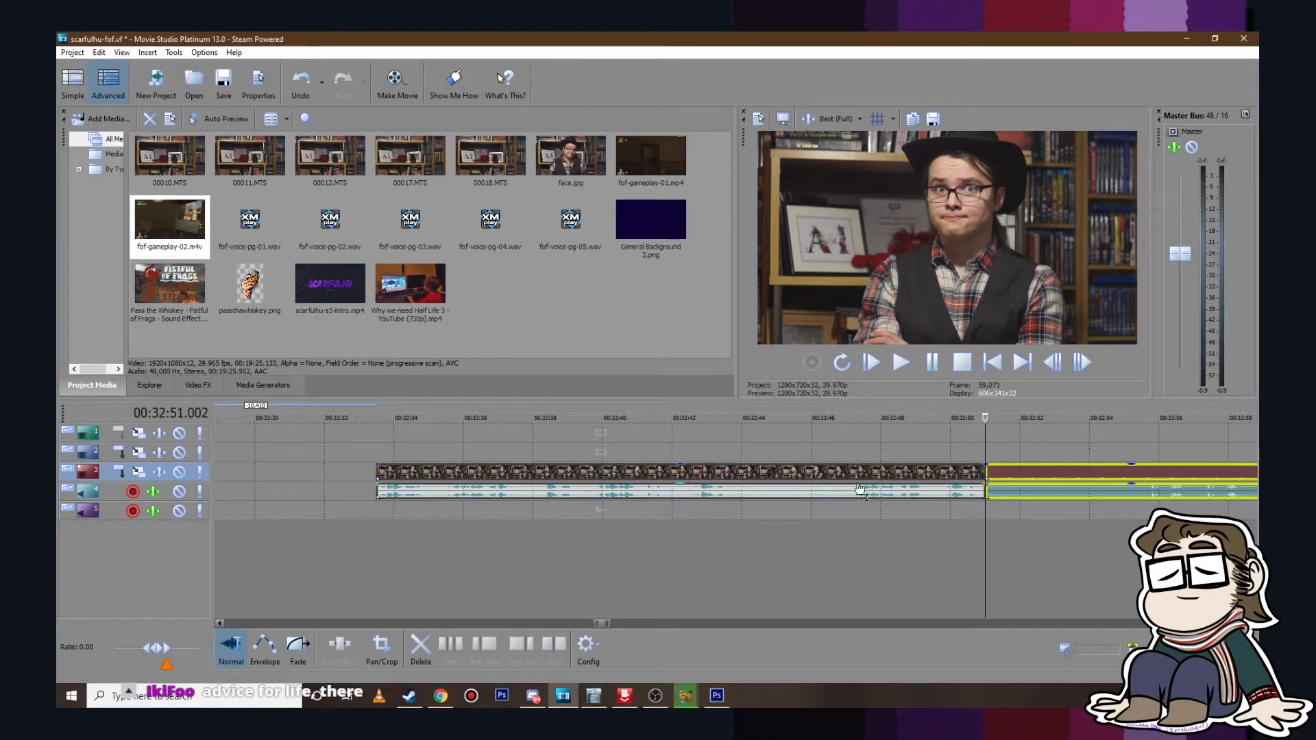
Step: Split the to-camera footage just before the chosen take at about 00:32:47 and delete the earlier piece
{"action": "left_click", "coordinate": [846, 474]}
{"action": "key", "text": "s"}
{"action": "left_click", "coordinate": [805, 474]}
{"action": "scroll", "coordinate": [818, 474], "scroll_direction": "down", "scroll_amount": 2}
{"action": "key", "text": "Delete"}
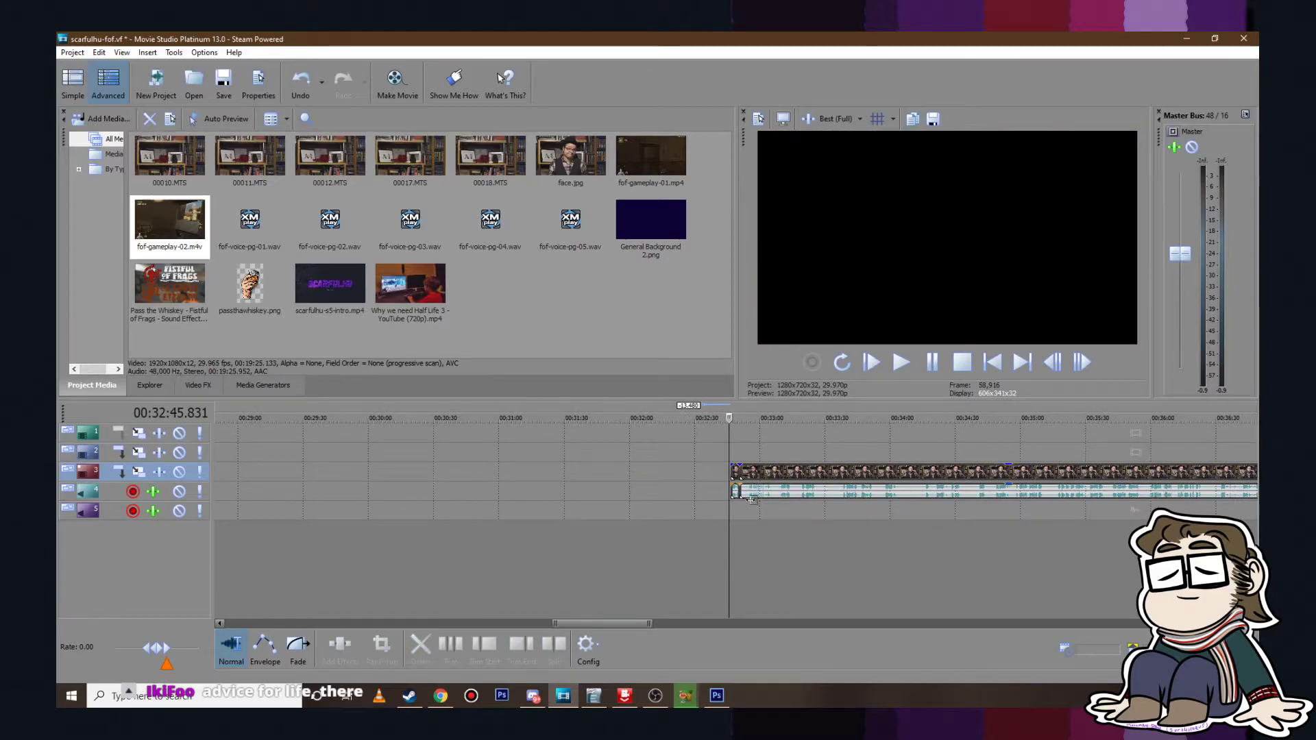
Step: Move the isolated to-camera take onto the track above the background, starting at 00:07:36.823 where the narration ends, and play it
{"action": "scroll", "coordinate": [752, 492], "scroll_direction": "down", "scroll_amount": 4}
{"action": "left_click_drag", "start_coordinate": [739, 474], "coordinate": [594, 451]}
{"action": "left_click", "coordinate": [593, 438]}
{"action": "scroll", "coordinate": [660, 437], "scroll_direction": "up", "scroll_amount": 3}
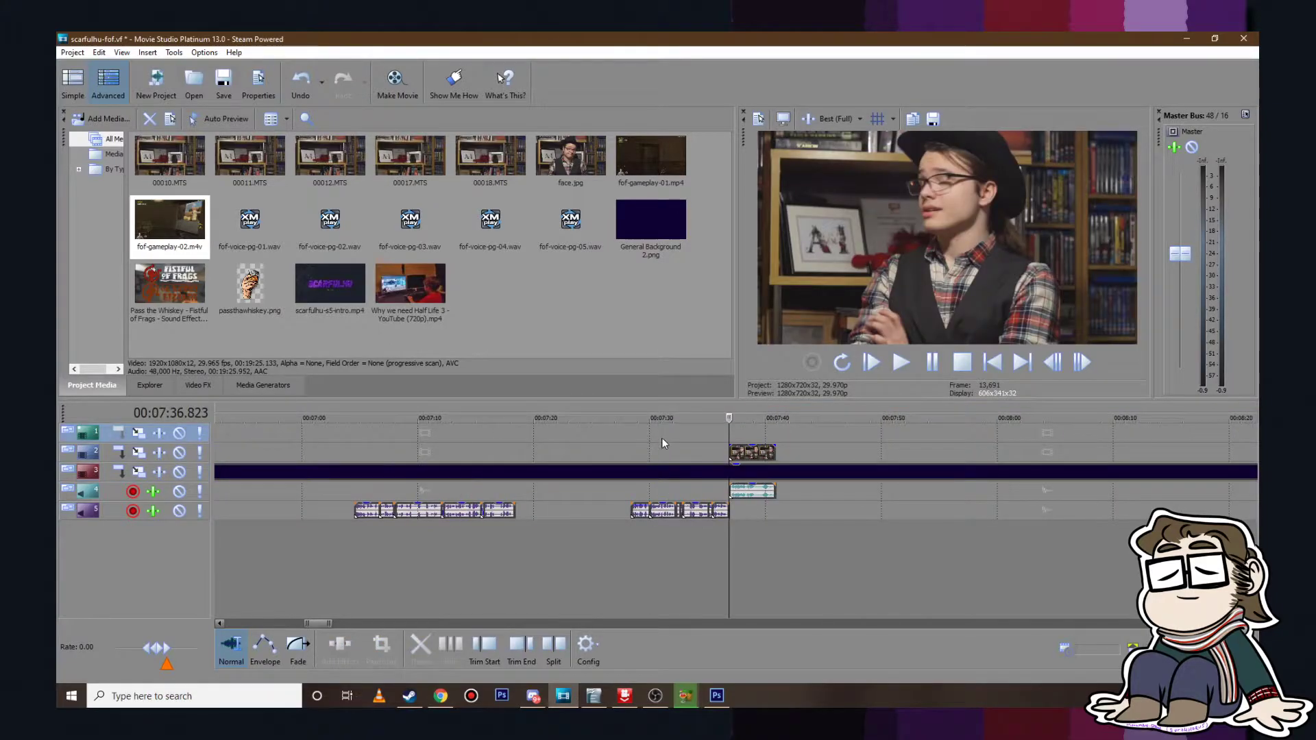
{"action": "key", "text": "space"}
Step: Trim about 0.2 seconds off the start of the to-camera take, move it back against the narration's end, and play across the join
{"action": "scroll", "coordinate": [865, 432], "scroll_direction": "up", "scroll_amount": 4}
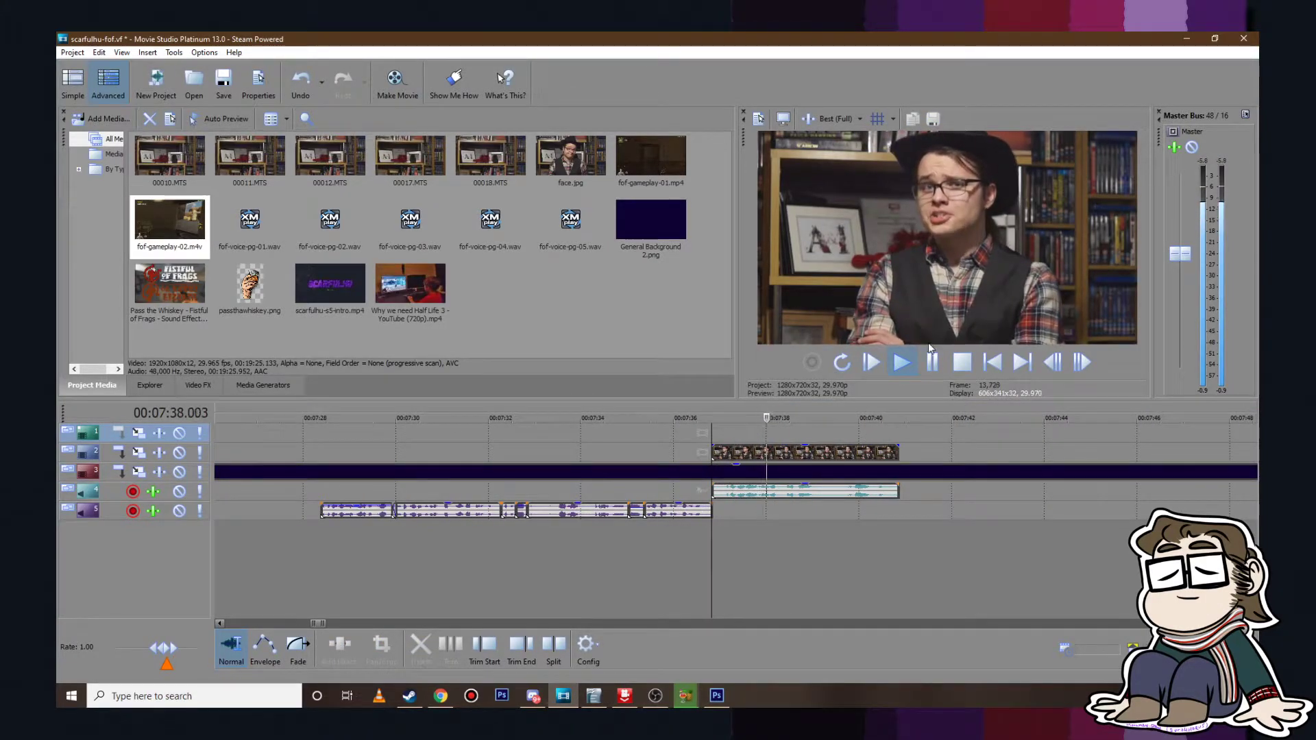
{"action": "left_click_drag", "start_coordinate": [713, 452], "coordinate": [742, 452]}
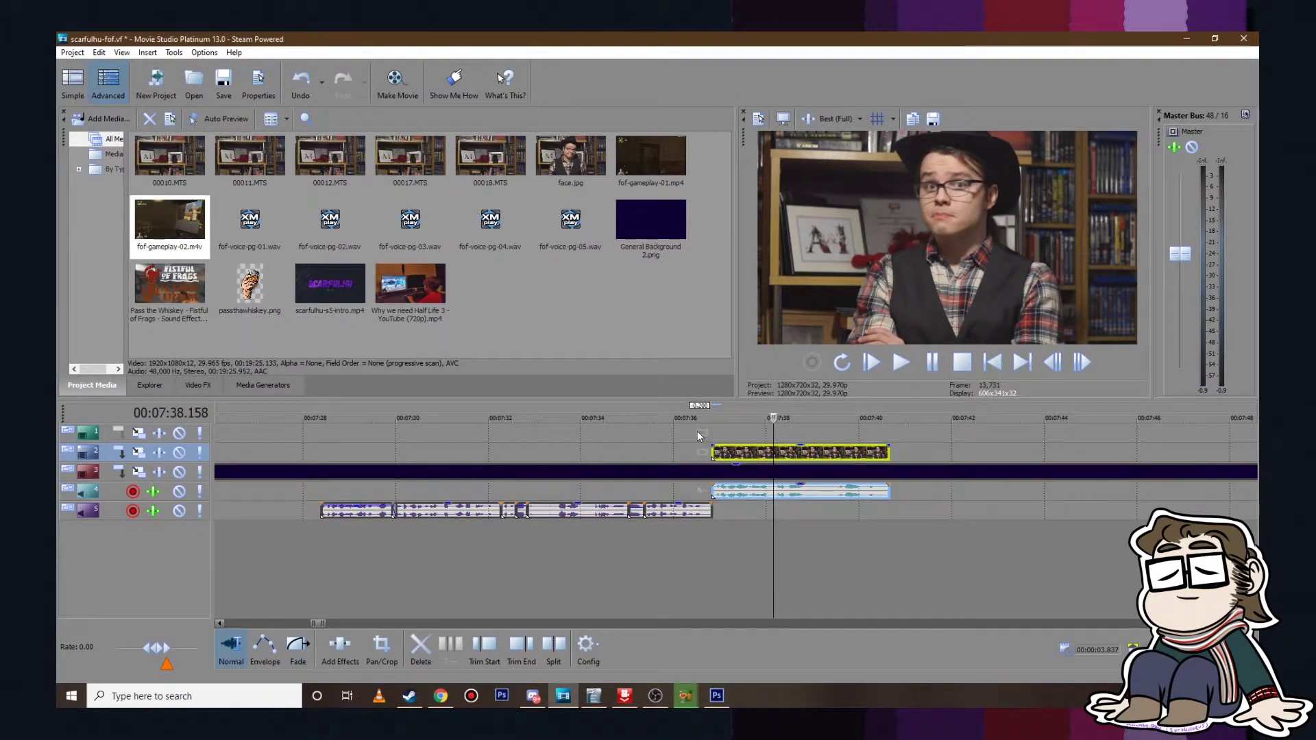
{"action": "left_click", "coordinate": [698, 431]}
{"action": "left_click", "coordinate": [909, 368]}
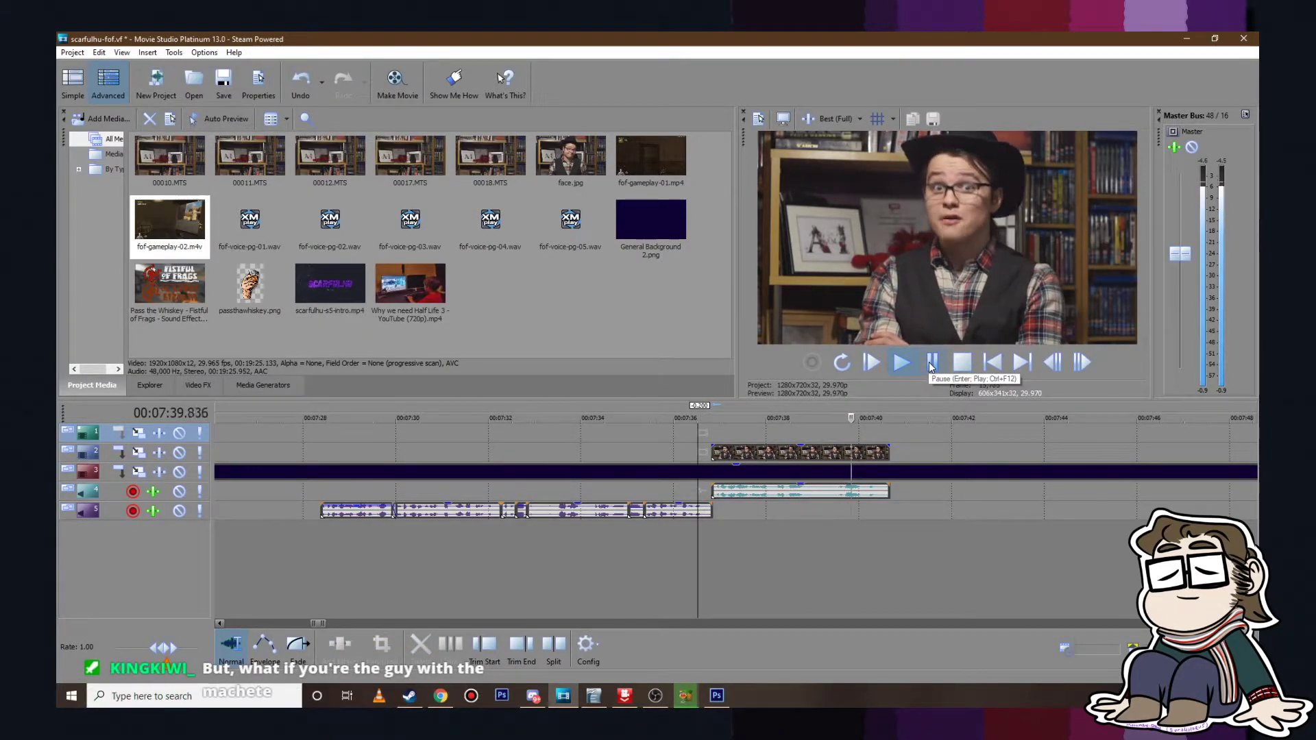
{"action": "left_click", "coordinate": [931, 363]}
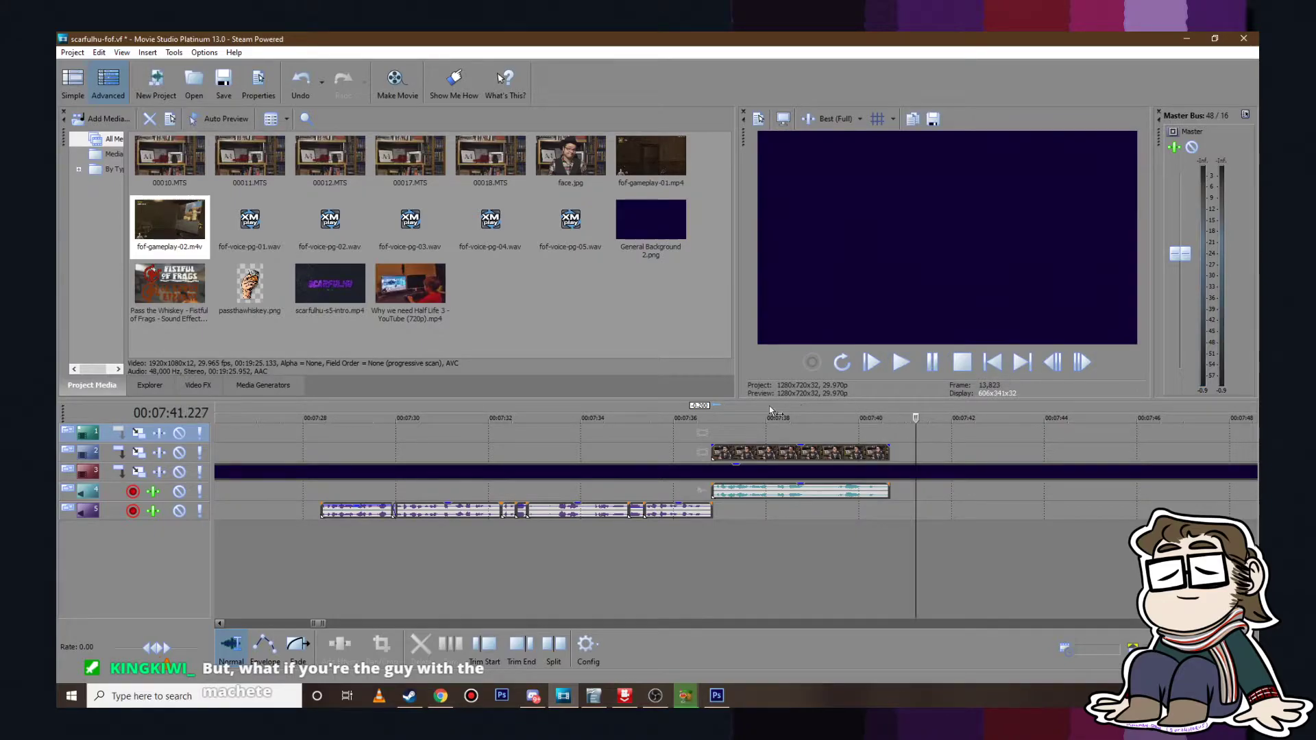
Step: Save the project and place the playhead just after the to-camera take at 00:07:40.827
{"action": "left_click", "coordinate": [72, 52]}
{"action": "left_click", "coordinate": [103, 141]}
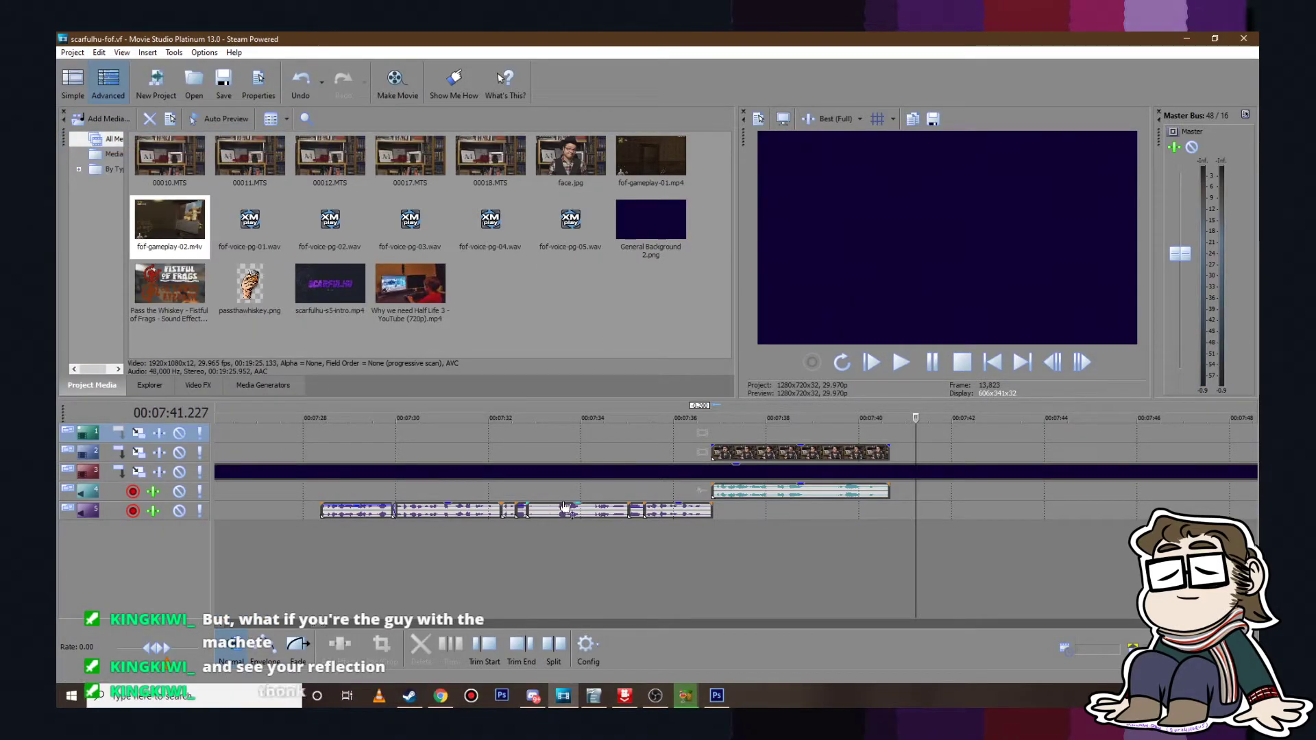
{"action": "scroll", "coordinate": [817, 495], "scroll_direction": "right", "scroll_amount": 5}
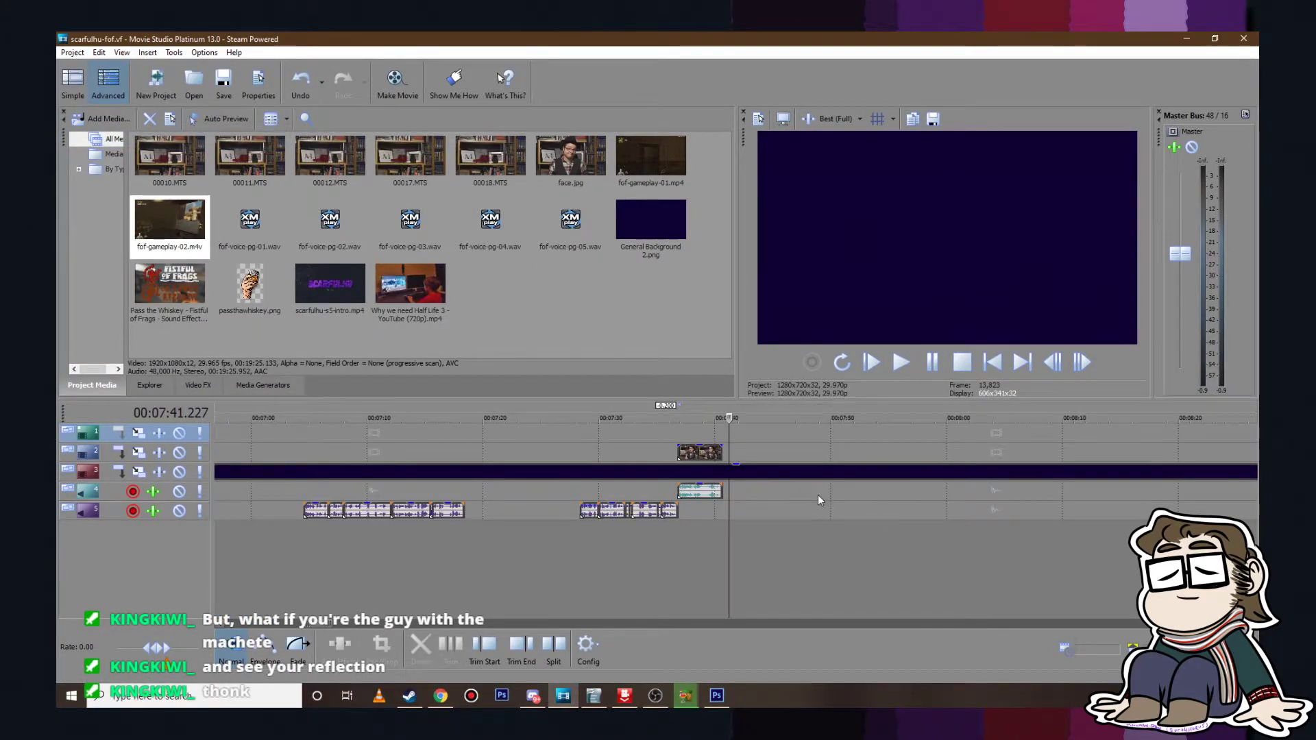
{"action": "left_click", "coordinate": [709, 511]}
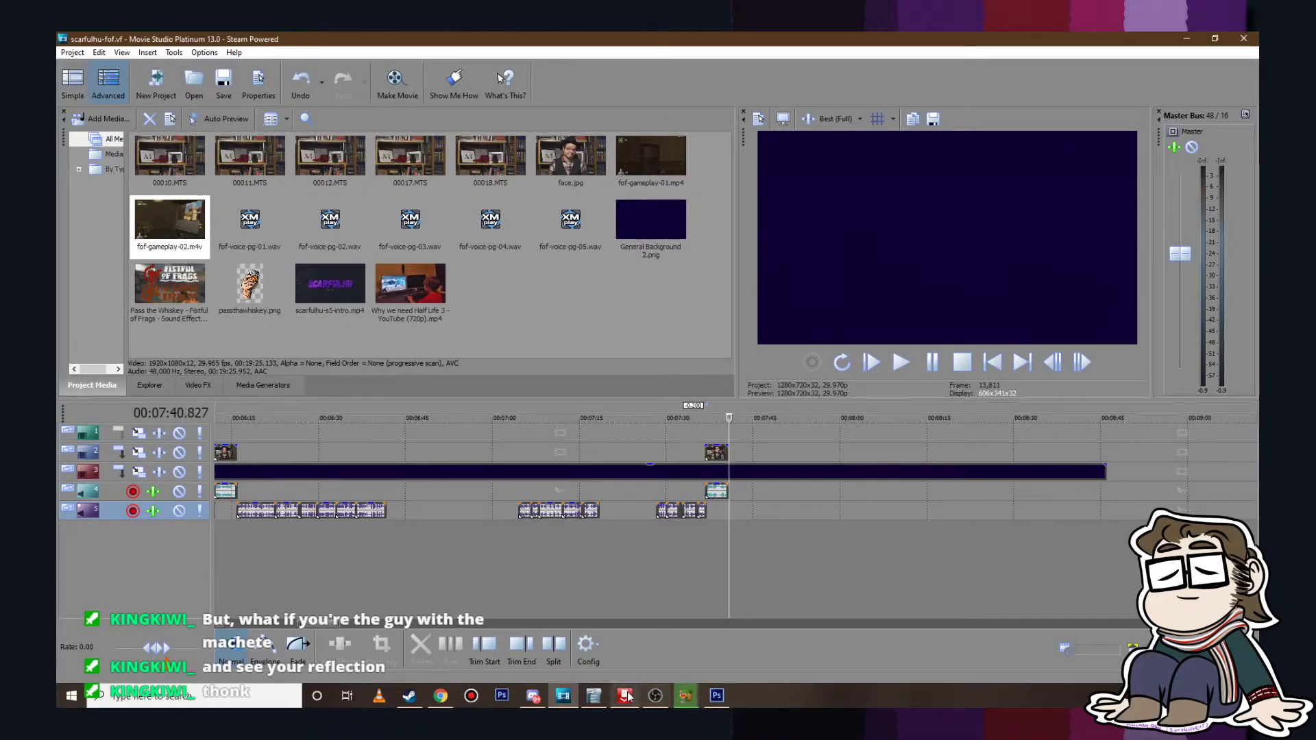
Step: Switch to the script in OpenOffice Writer and highlight the line "If you see a guy with a machete, be afraid. Be very afraid." in green
{"action": "left_click", "coordinate": [593, 695]}
{"action": "left_click_drag", "start_coordinate": [326, 566], "coordinate": [464, 561]}
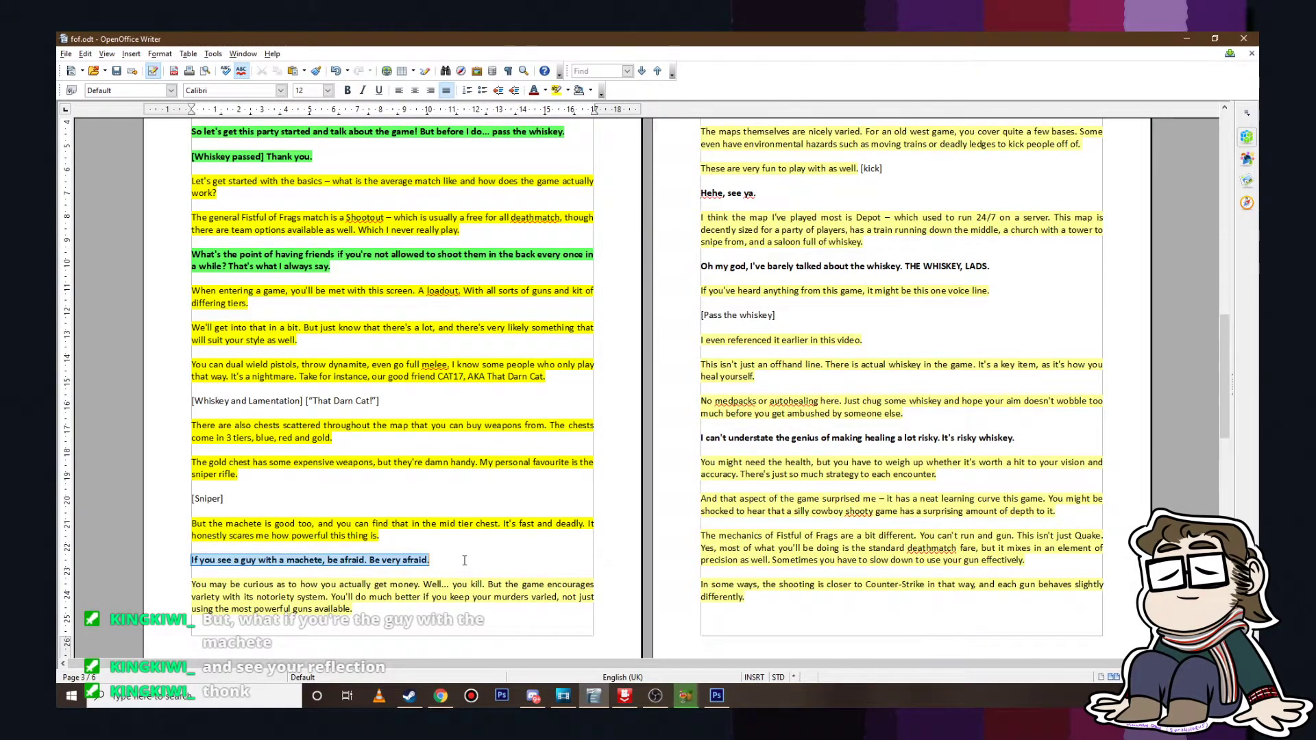
{"action": "left_click", "coordinate": [568, 90]}
{"action": "left_click", "coordinate": [649, 142]}
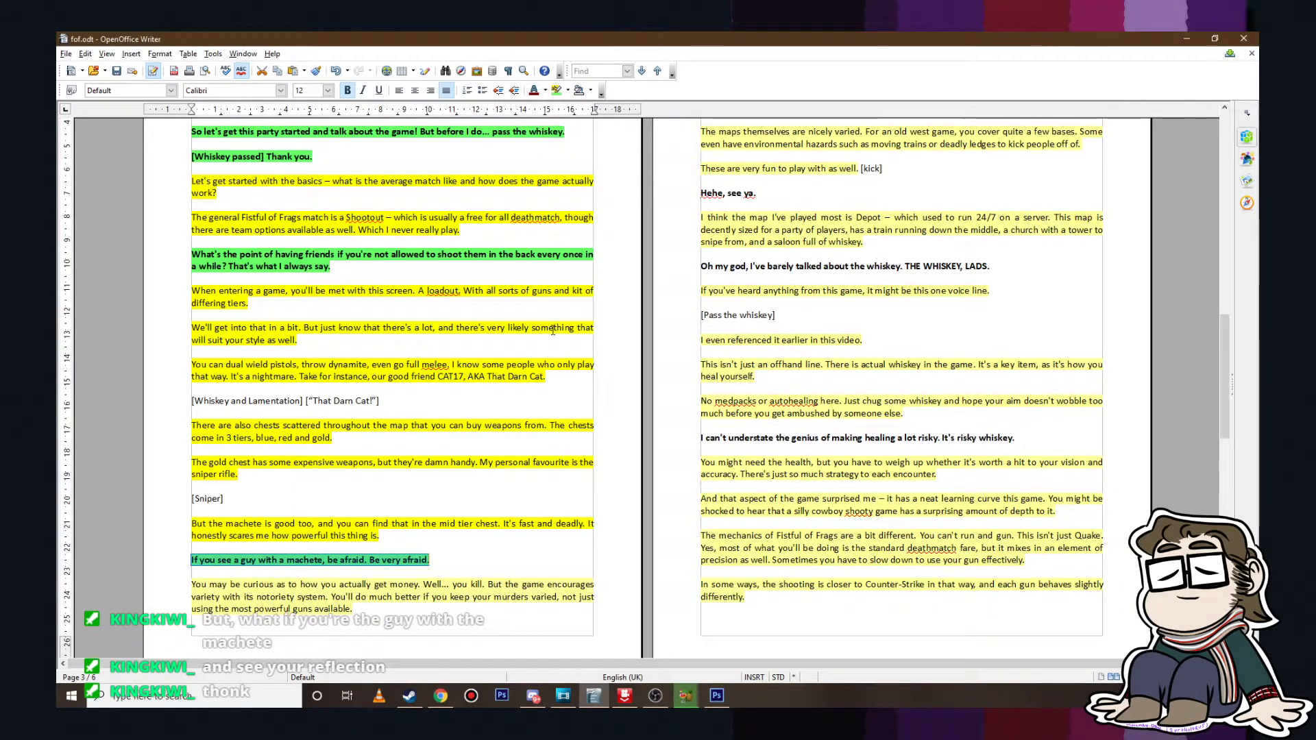
{"action": "left_click", "coordinate": [523, 386]}
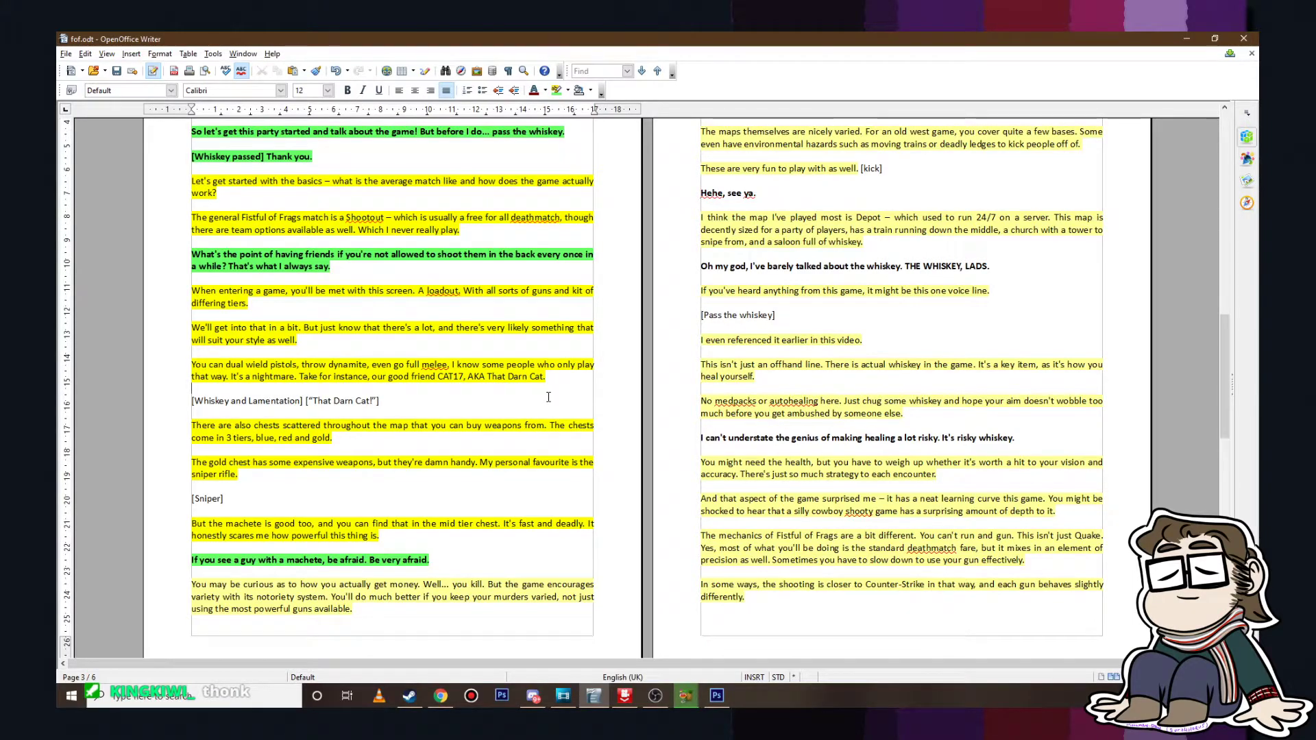
Step: Switch back to Movie Studio and play the next unplaced narration clip from 00:14:28.534
{"action": "left_click", "coordinate": [562, 696]}
{"action": "left_click", "coordinate": [700, 475]}
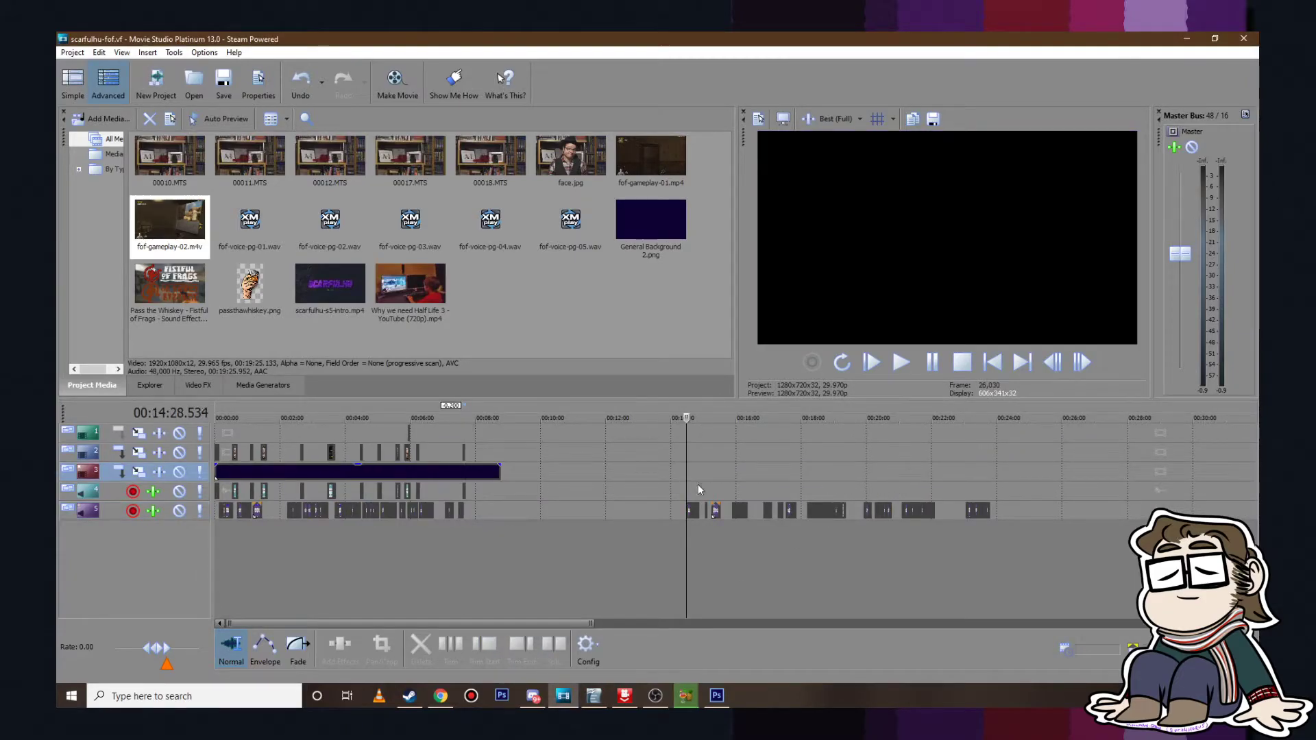
{"action": "scroll", "coordinate": [749, 527], "scroll_direction": "up", "scroll_amount": 10}
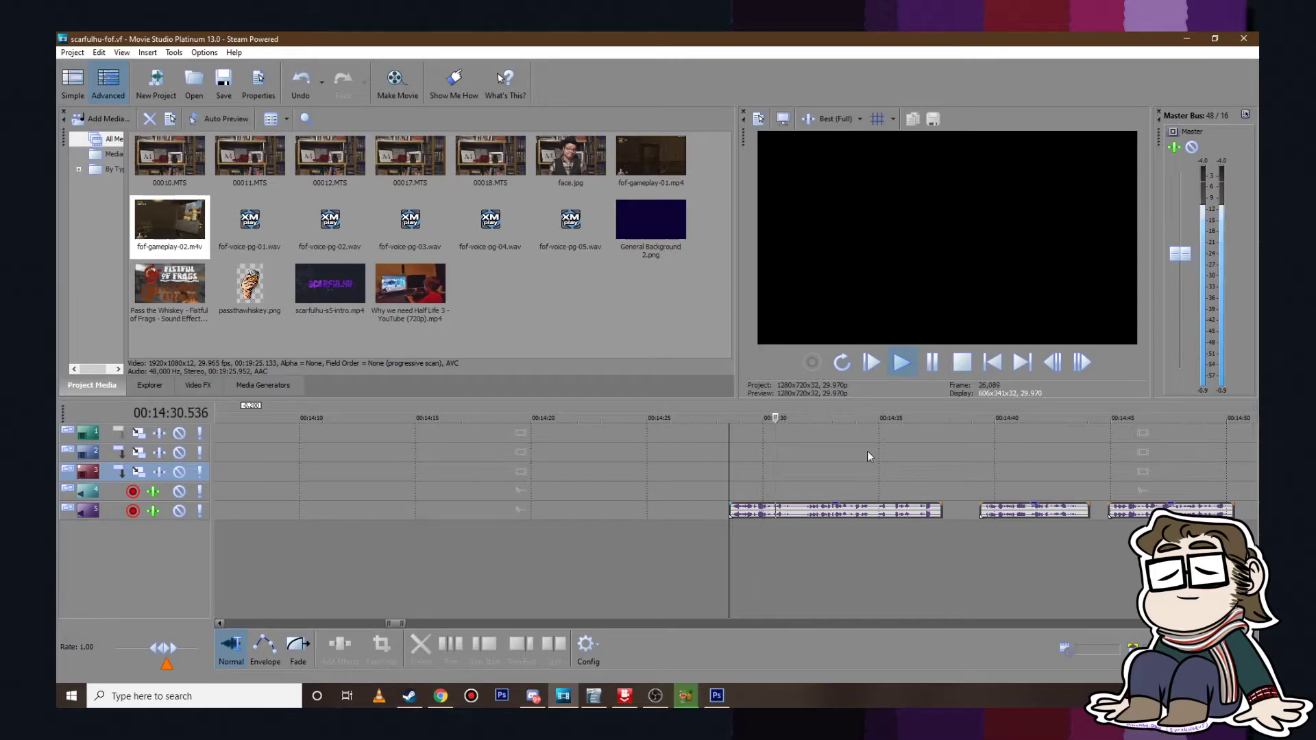
{"action": "left_click", "coordinate": [930, 363]}
Step: Move the next unplaced narration clip to just after the to-camera take, at about 00:07:40.660 on the narration track
{"action": "scroll", "coordinate": [732, 506], "scroll_direction": "down", "scroll_amount": 3}
{"action": "scroll", "coordinate": [687, 516], "scroll_direction": "down", "scroll_amount": 3}
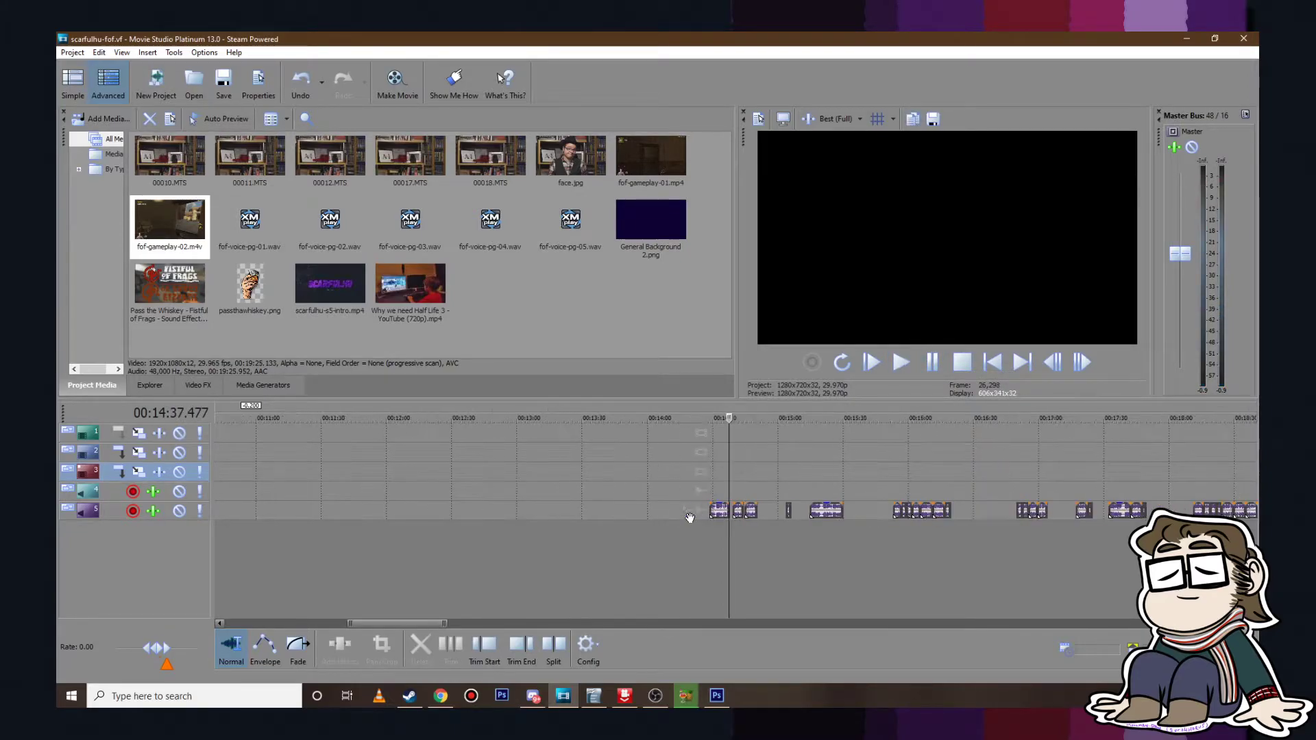
{"action": "left_click_drag", "start_coordinate": [717, 512], "coordinate": [396, 507]}
{"action": "left_click", "coordinate": [389, 410]}
{"action": "scroll", "coordinate": [537, 513], "scroll_direction": "up", "scroll_amount": 4}
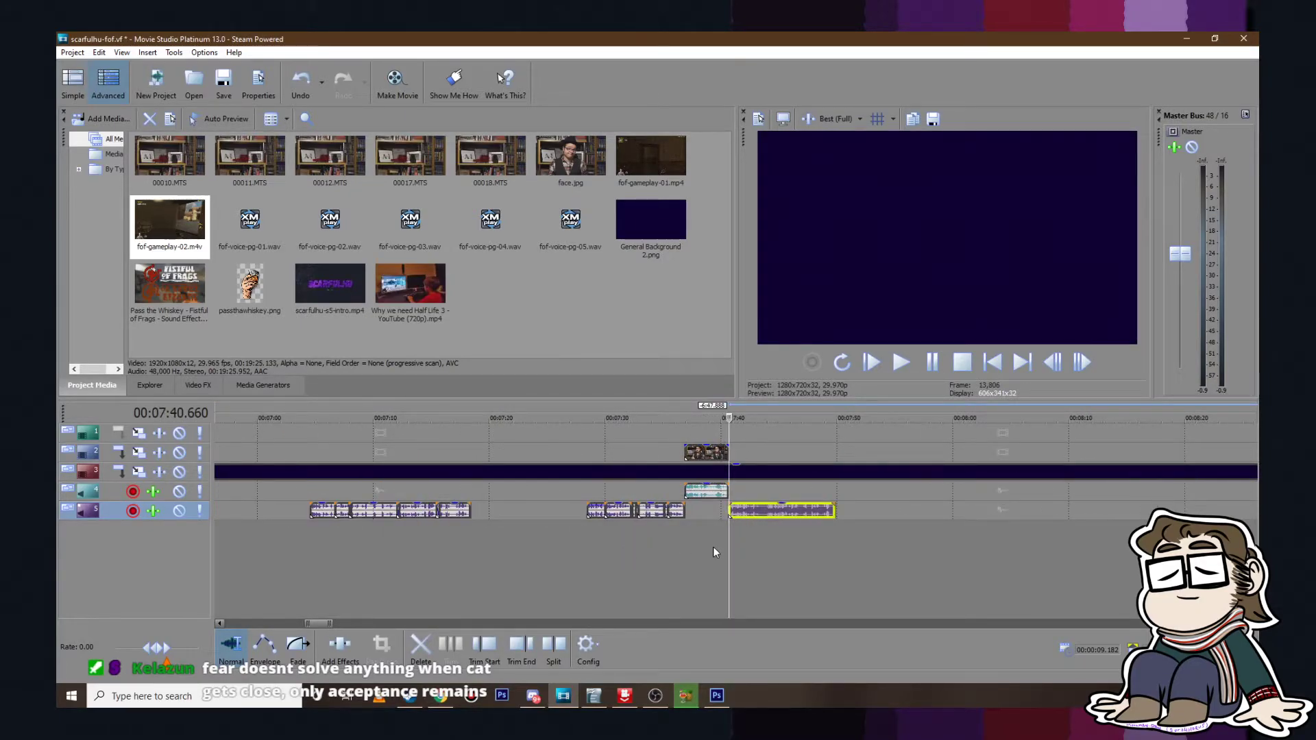
Step: Trim about 0.1 seconds off the moved narration clip's start, keep it against the to-camera take's end, and play it to 00:07:43.330
{"action": "scroll", "coordinate": [754, 534], "scroll_direction": "up", "scroll_amount": 5}
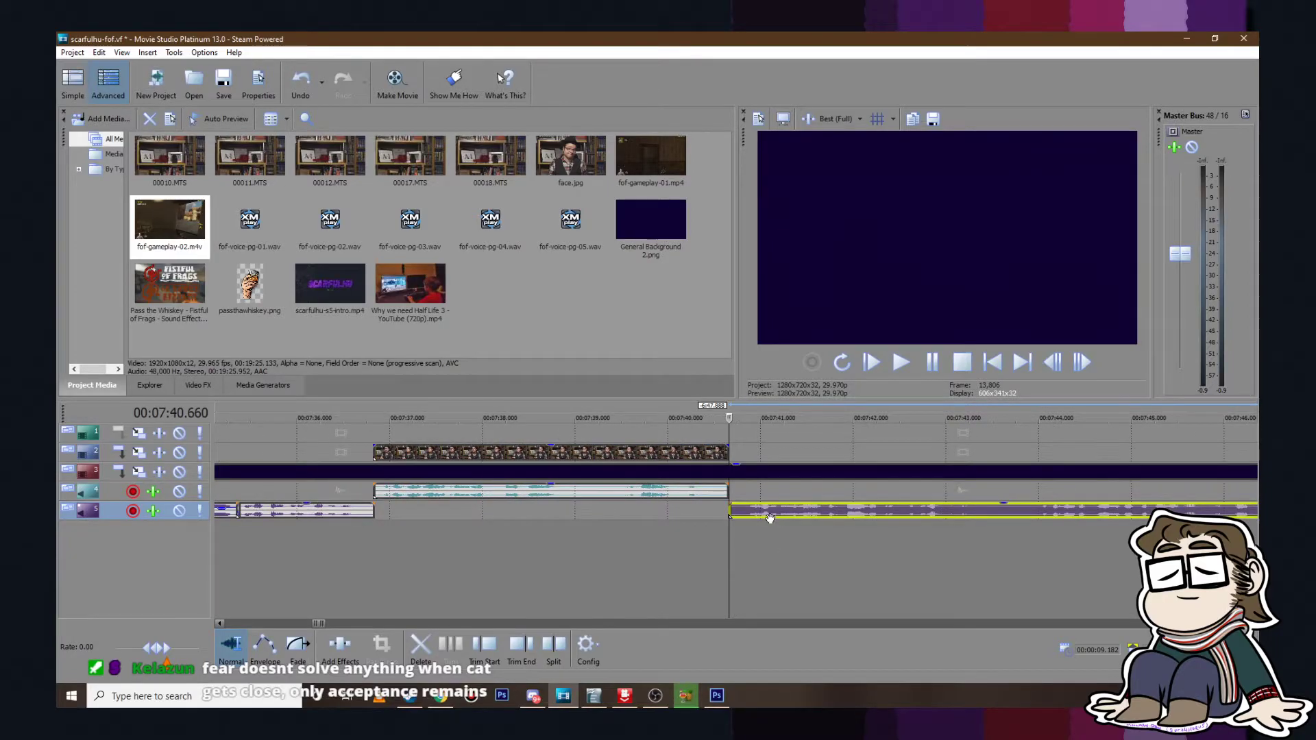
{"action": "scroll", "coordinate": [769, 518], "scroll_direction": "up", "scroll_amount": 2}
{"action": "key", "text": "space"}
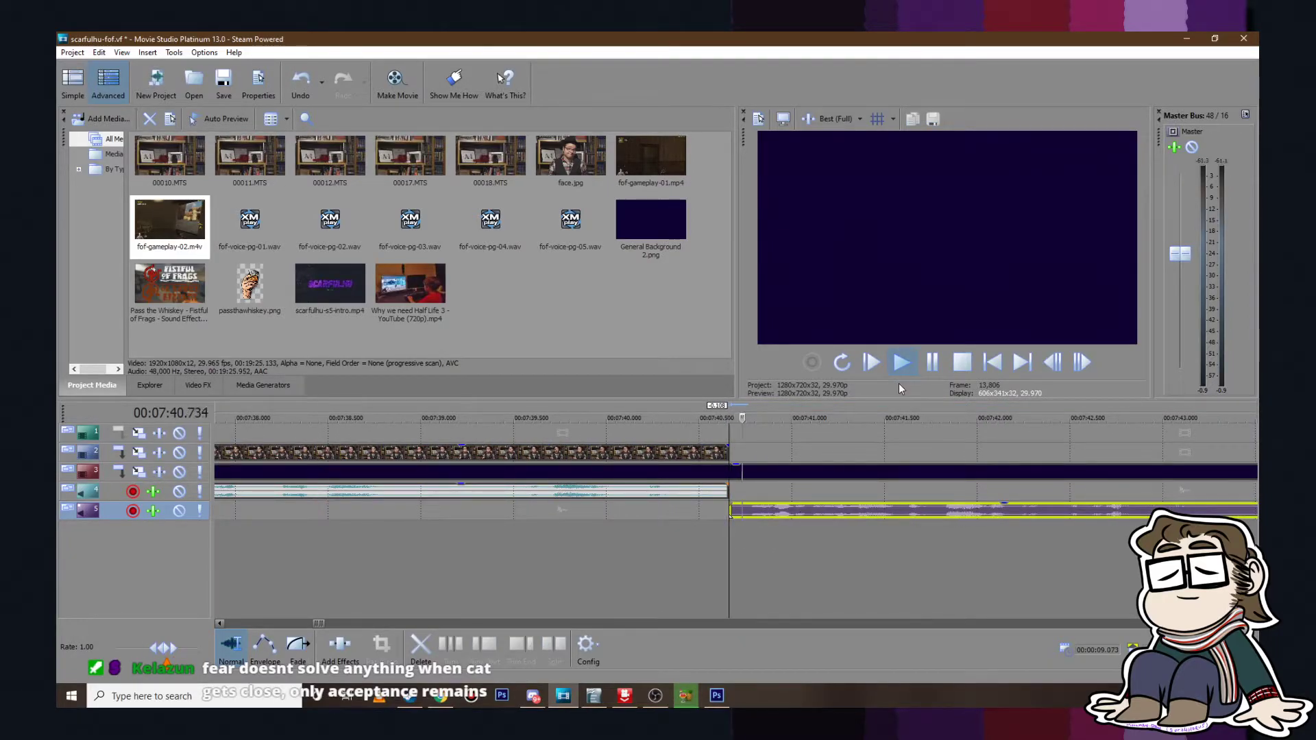
{"action": "scroll", "coordinate": [886, 429], "scroll_direction": "down", "scroll_amount": 3}
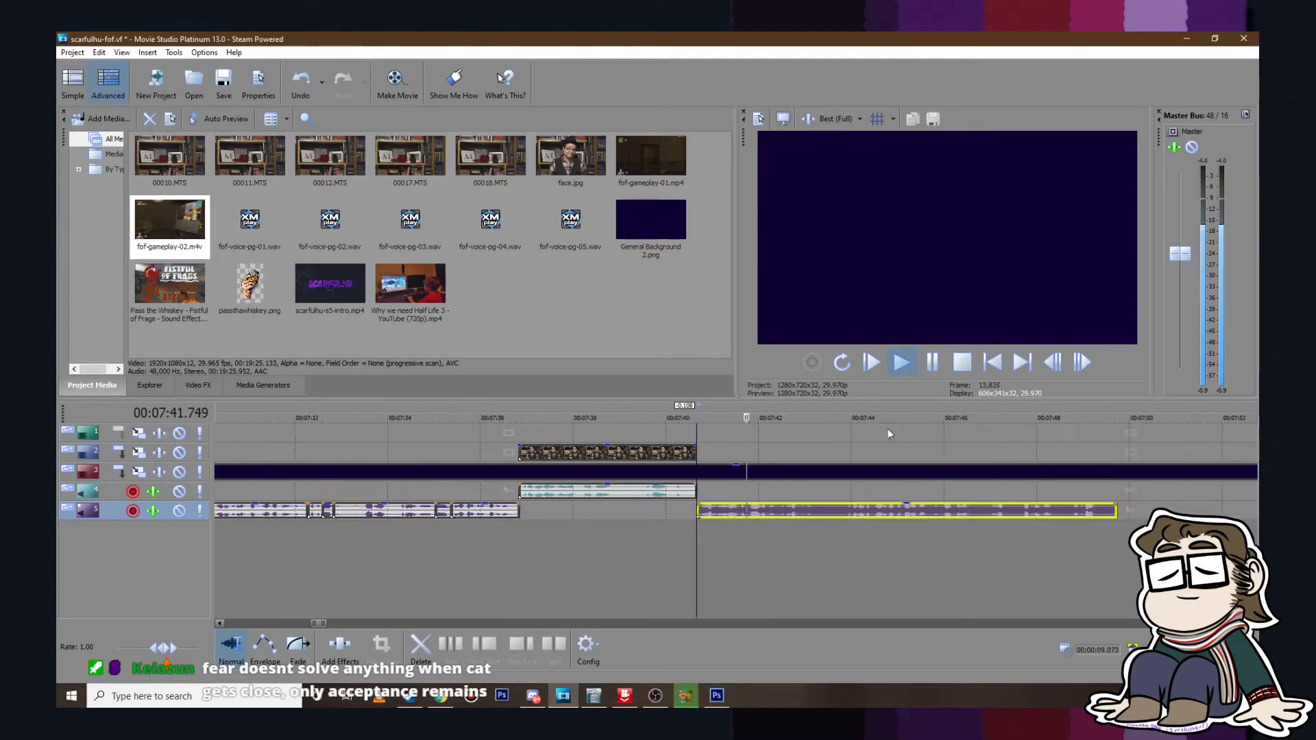
{"action": "left_click", "coordinate": [936, 363]}
Step: Split the narration clip at 00:07:43.330, at 00:07:41.761 and at about 00:07:42.26
{"action": "key", "text": "s"}
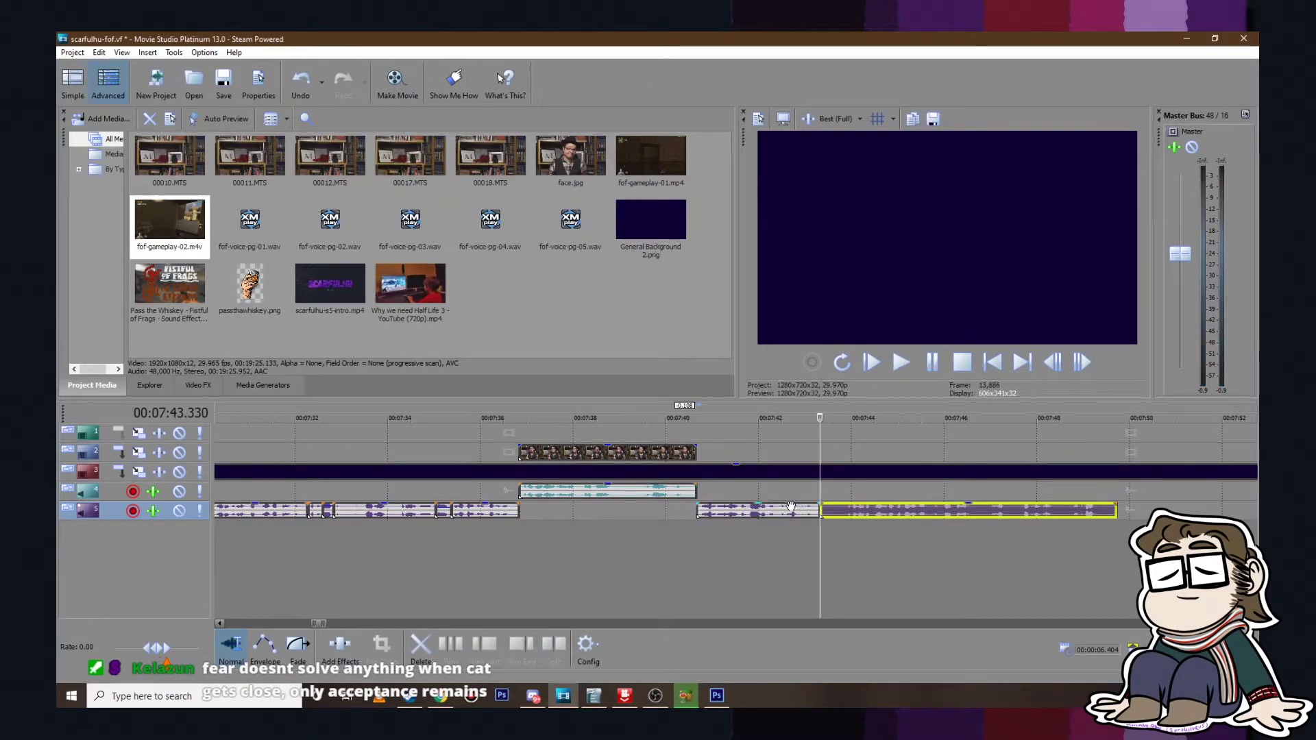
{"action": "left_click", "coordinate": [747, 508]}
{"action": "scroll", "coordinate": [771, 519], "scroll_direction": "up", "scroll_amount": 3}
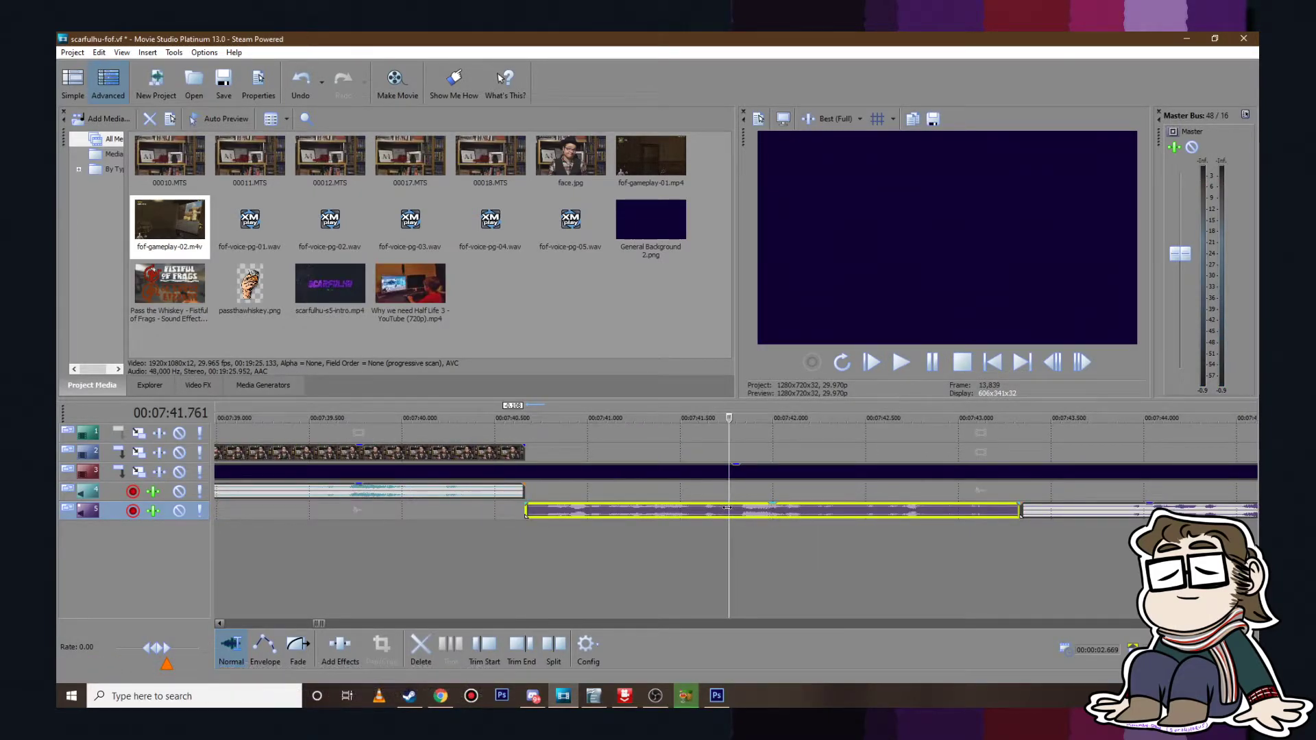
{"action": "key", "text": "s"}
{"action": "left_click", "coordinate": [821, 507]}
{"action": "key", "text": "s"}
{"action": "left_click", "coordinate": [542, 508]}
{"action": "key", "text": "s"}
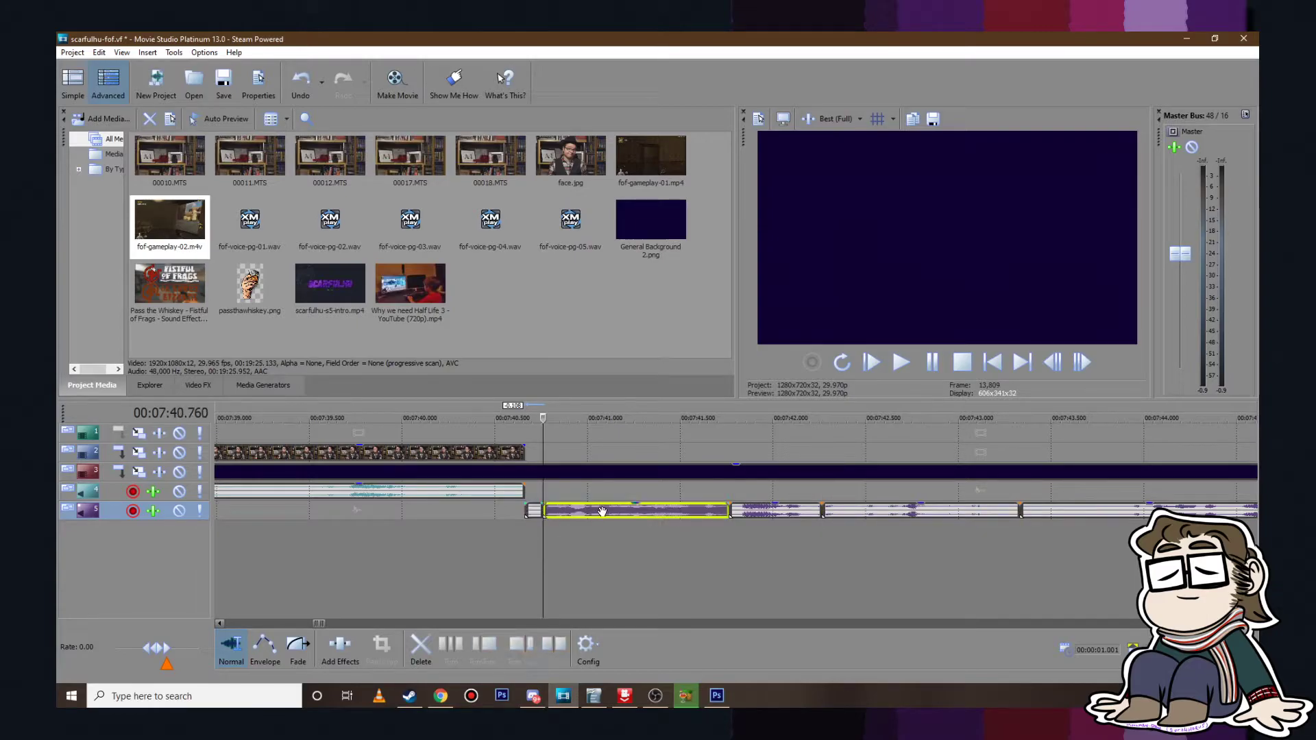
{"action": "left_click", "coordinate": [598, 510]}
{"action": "key", "text": "s"}
{"action": "left_click", "coordinate": [572, 508]}
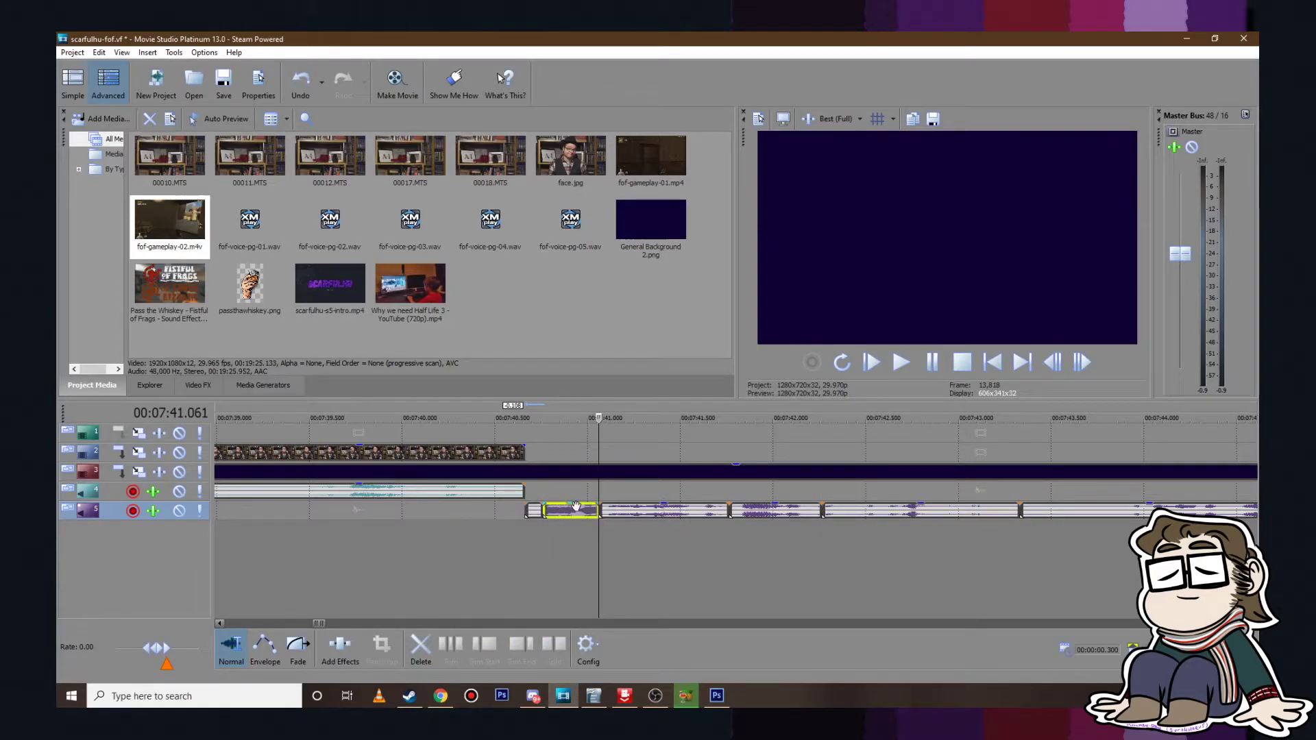
{"action": "key", "text": "ctrl+z"}
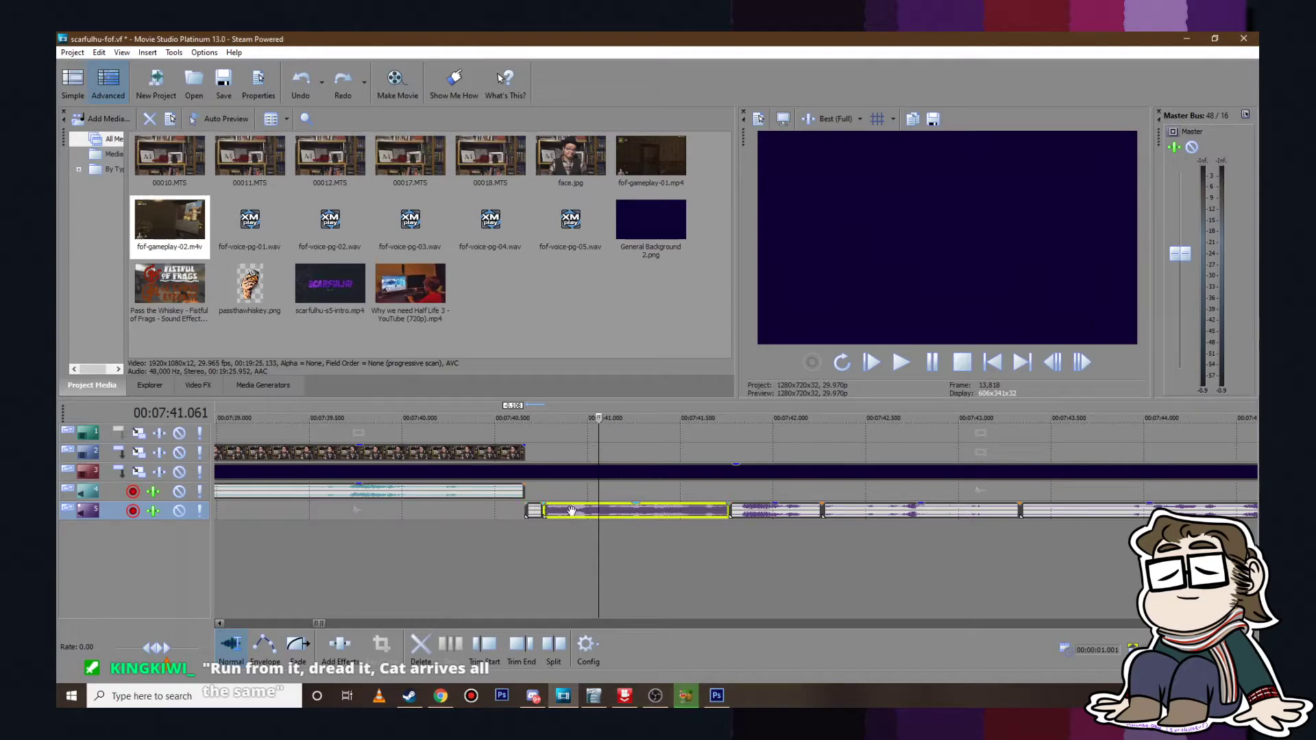
Step: Split out a short narration piece ending at 00:07:40.994 and tighten it so its ends overlap the neighbouring pieces
{"action": "left_click", "coordinate": [569, 510]}
{"action": "key", "text": "s"}
{"action": "left_click", "coordinate": [587, 510]}
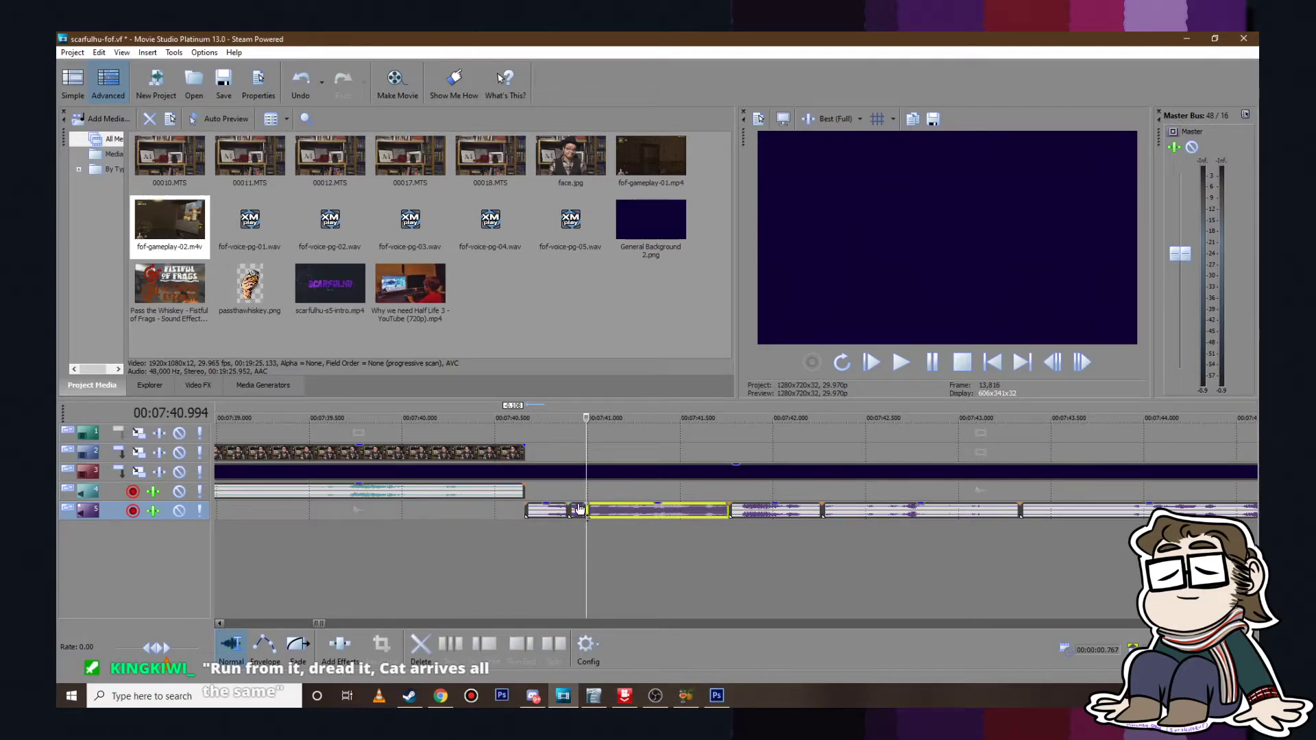
{"action": "left_click", "coordinate": [579, 509]}
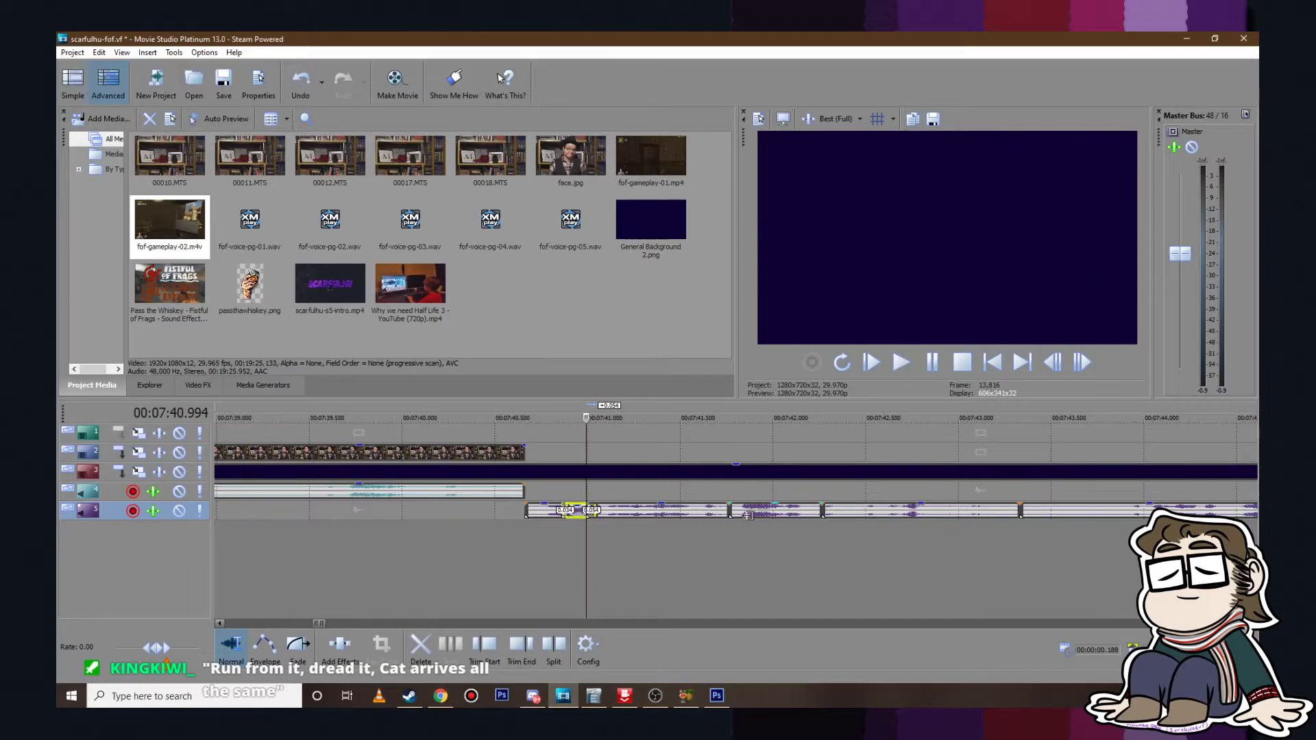
Step: Trim both ends of the narration piece after 00:07:41.761 and overlap the adjacent pieces with it, placing the playhead at 00:07:41.594
{"action": "left_click", "coordinate": [747, 513]}
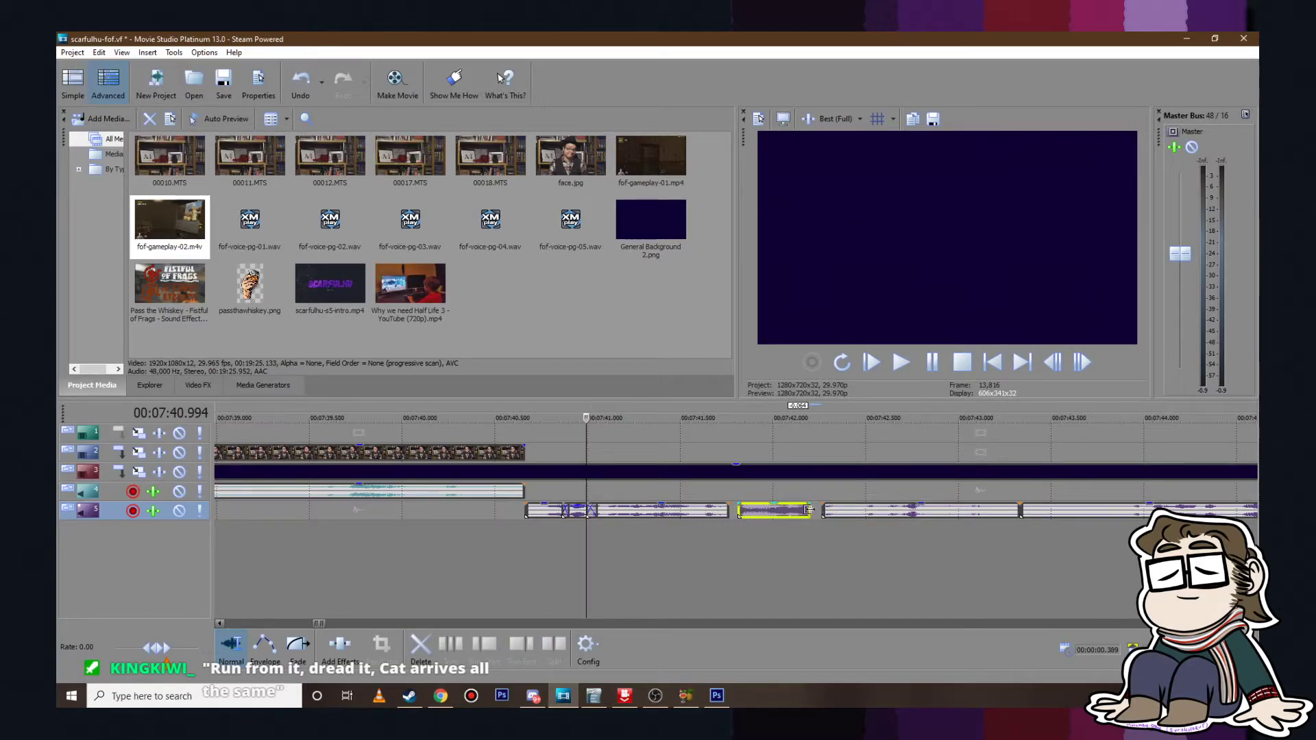
{"action": "left_click_drag", "start_coordinate": [712, 509], "coordinate": [826, 510]}
{"action": "left_click", "coordinate": [698, 496]}
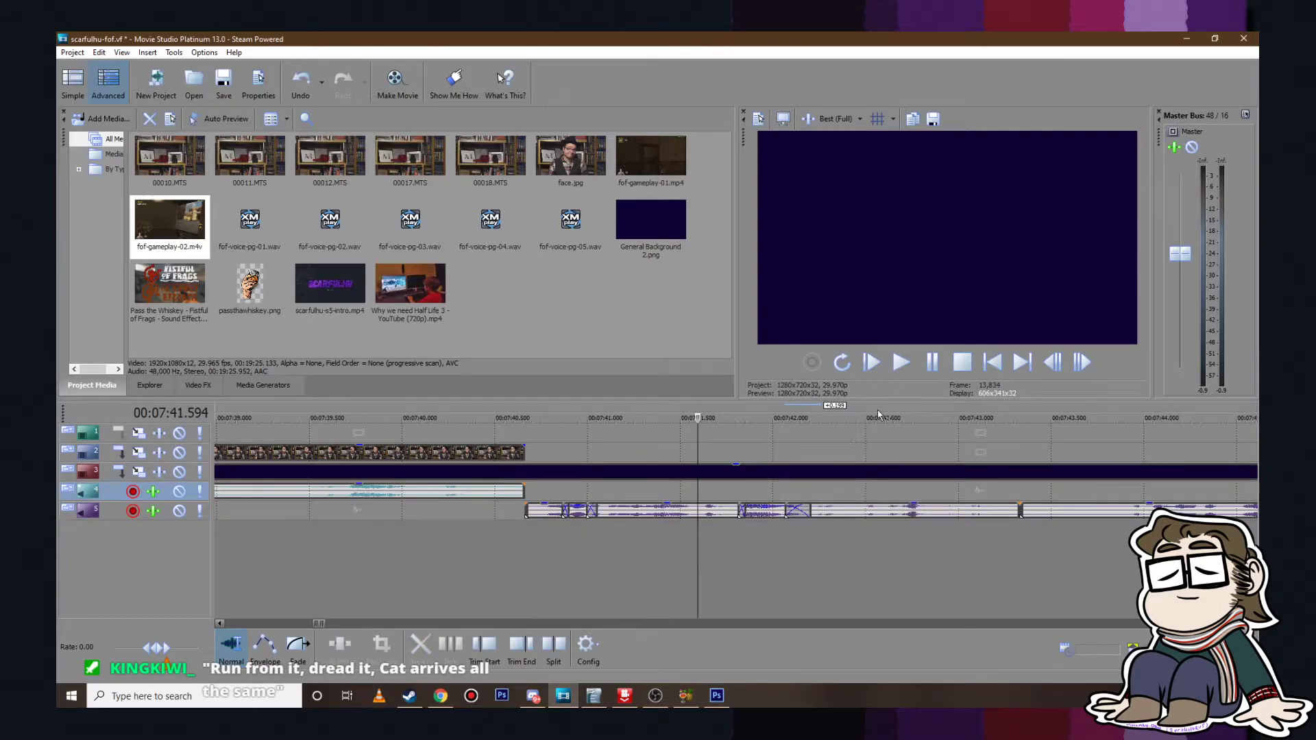
Step: Play the tightened narration, then overlap the piece starting at 00:07:43.330 with the preceding one and place the playhead at 00:07:43.029
{"action": "left_click", "coordinate": [902, 362]}
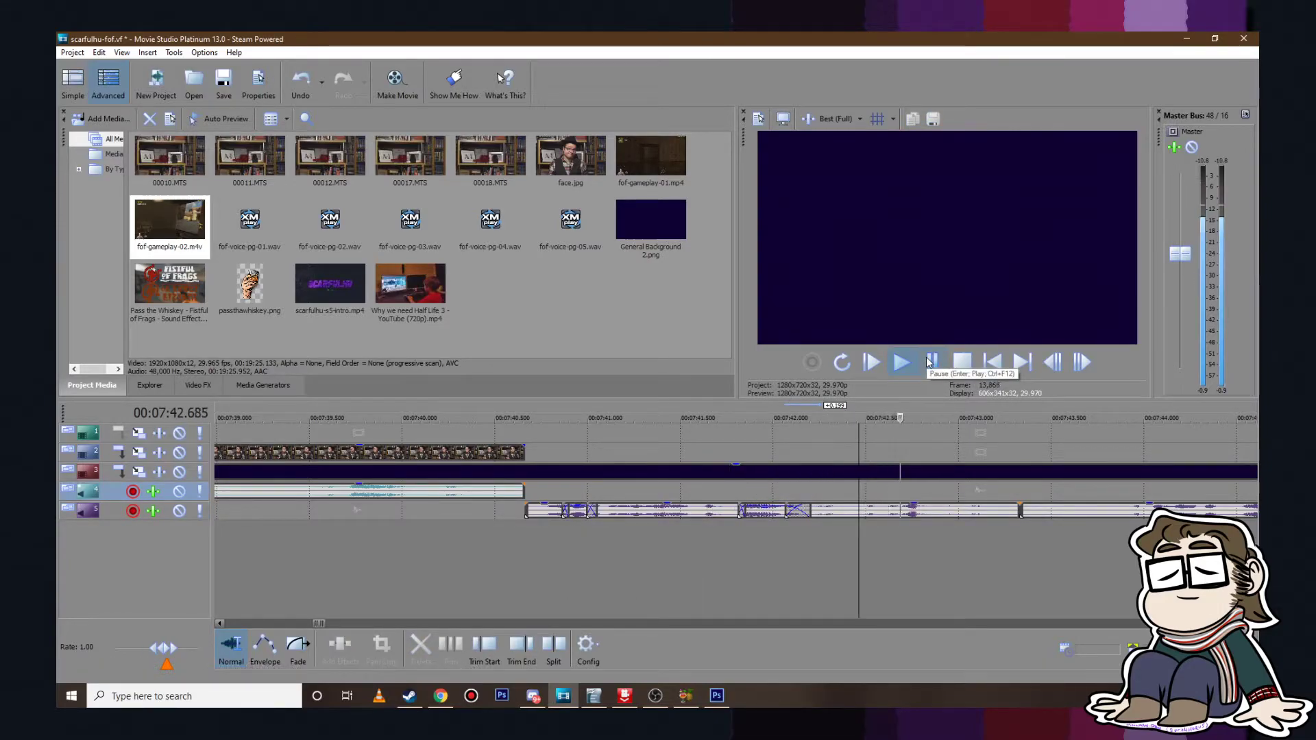
{"action": "left_click", "coordinate": [929, 362]}
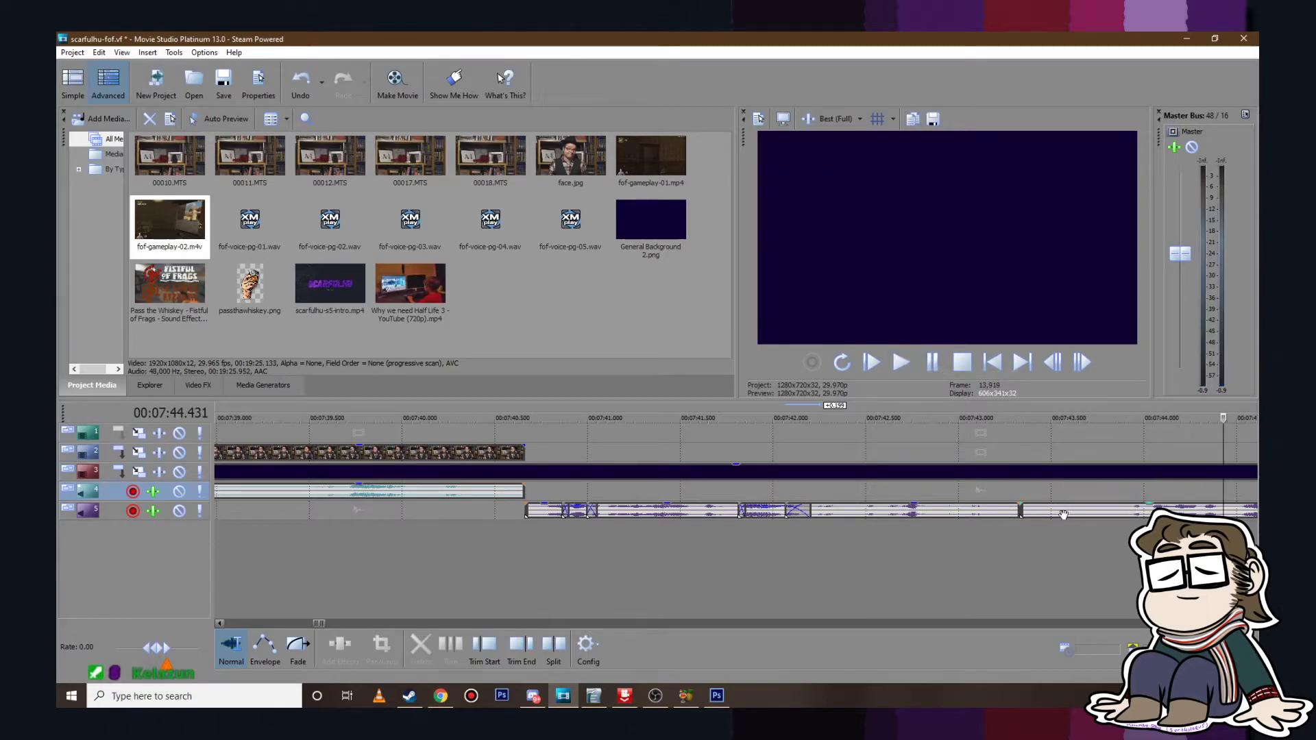
{"action": "left_click_drag", "start_coordinate": [1037, 513], "coordinate": [992, 512]}
{"action": "left_click", "coordinate": [963, 474]}
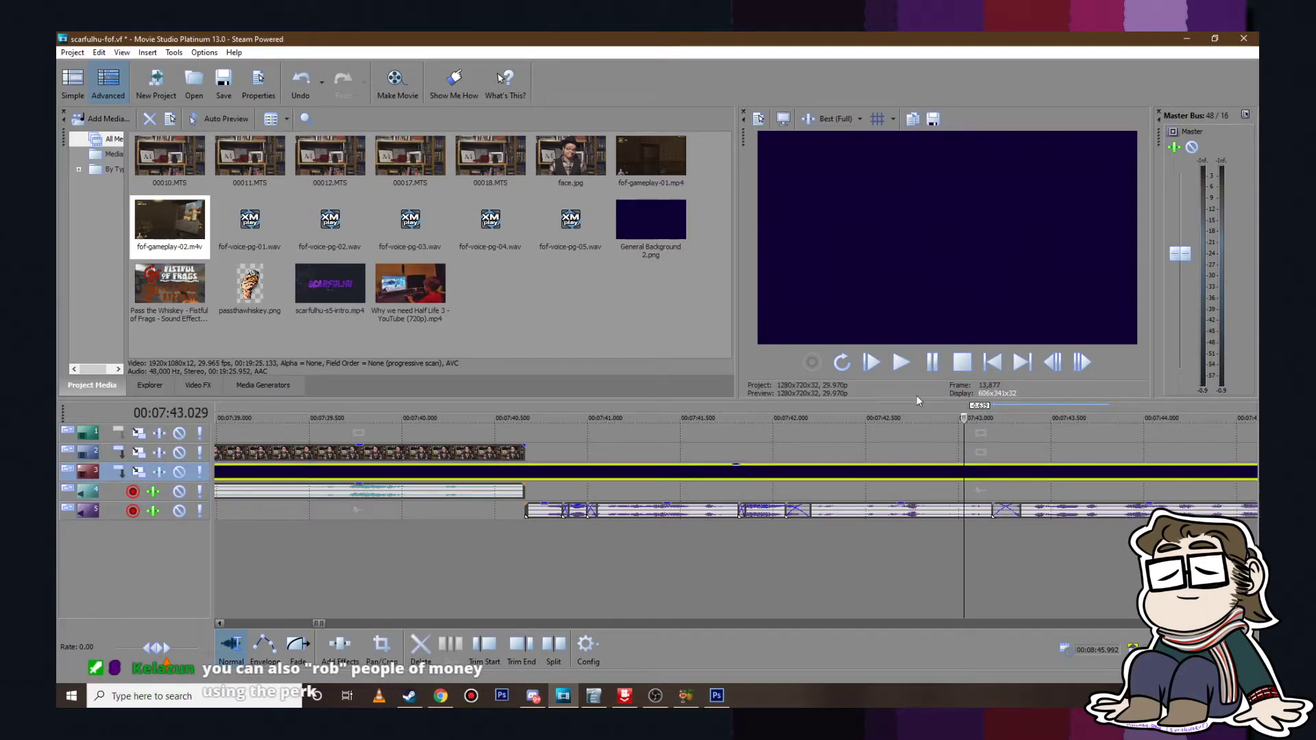
Step: Play back the voice-over on track 5 from about 00:07:43 to review its edits
{"action": "left_click", "coordinate": [902, 363]}
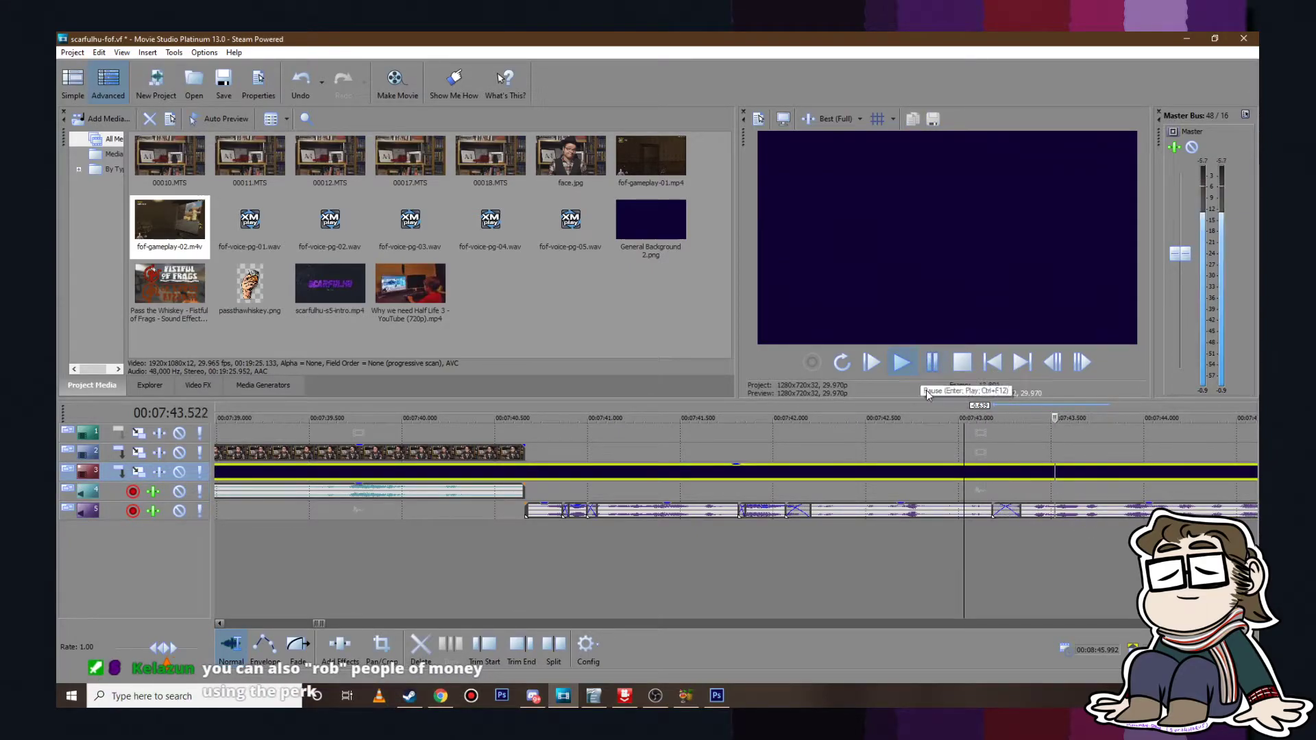
{"action": "scroll", "coordinate": [919, 448], "scroll_direction": "down", "scroll_amount": 2}
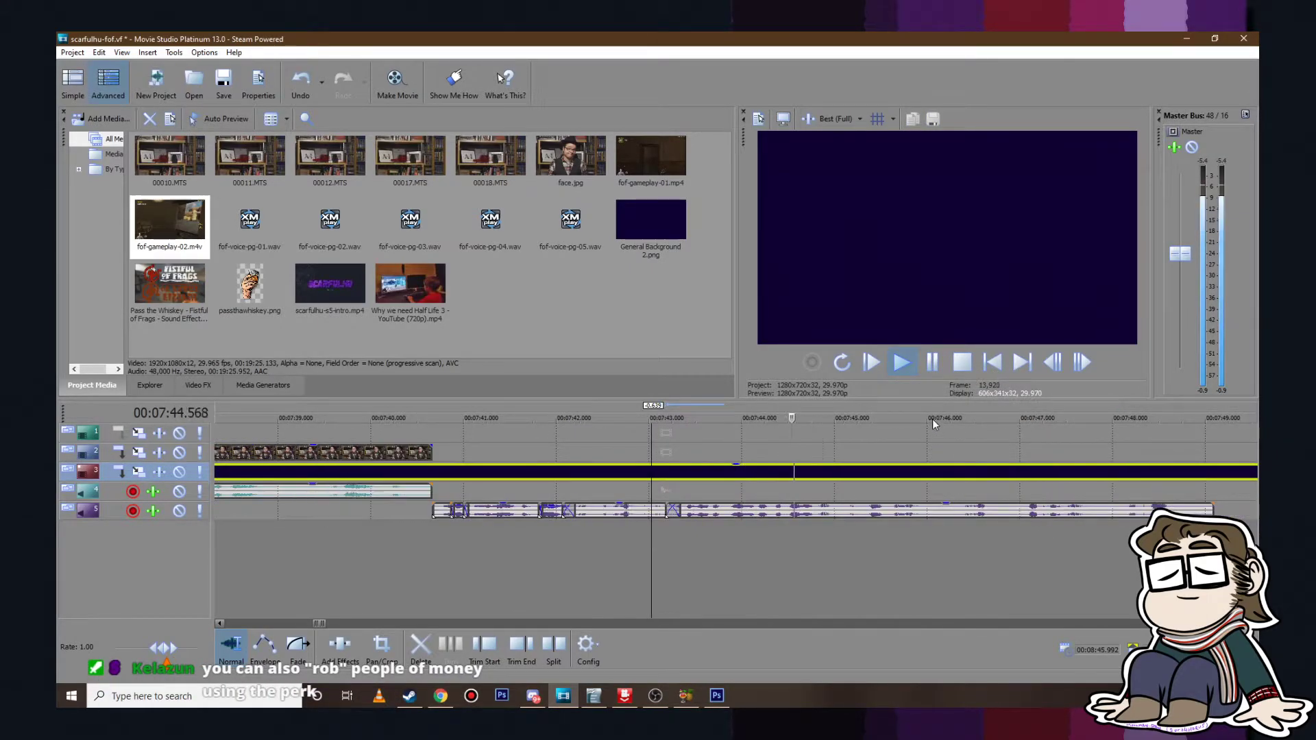
{"action": "left_click", "coordinate": [933, 364]}
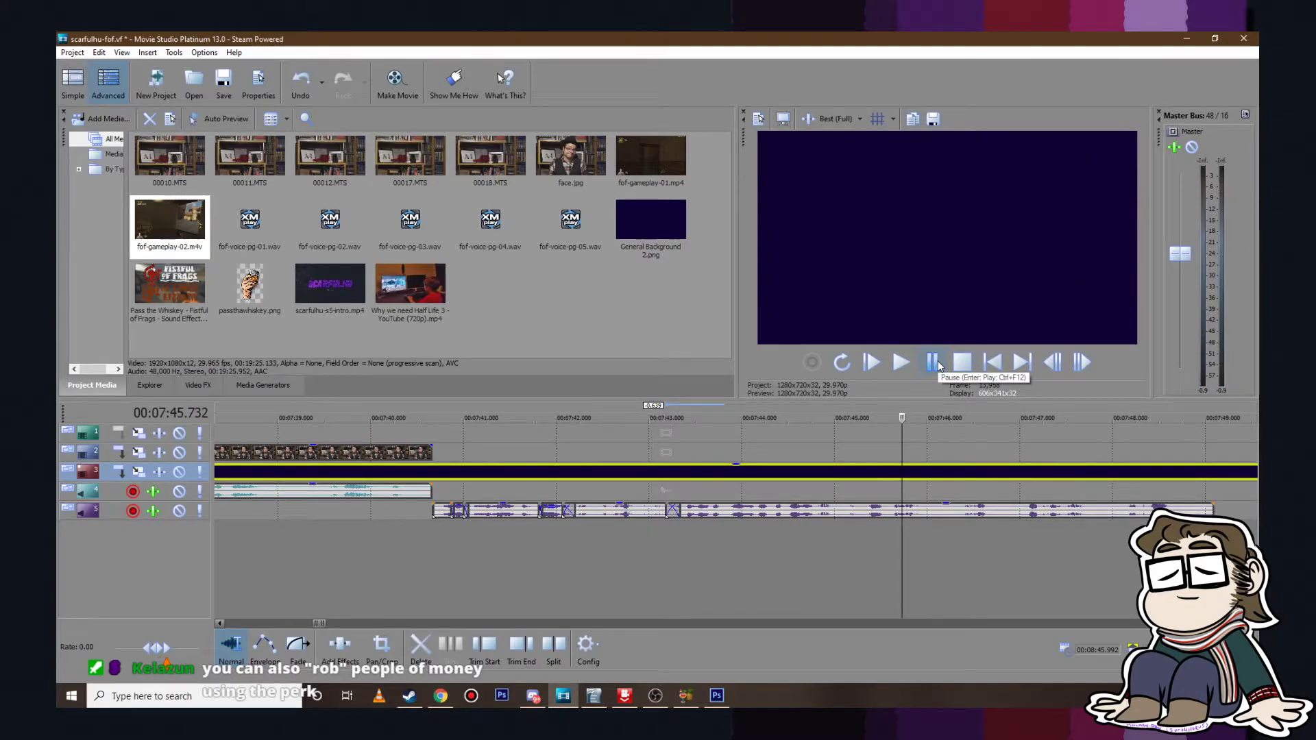
{"action": "left_click", "coordinate": [932, 363]}
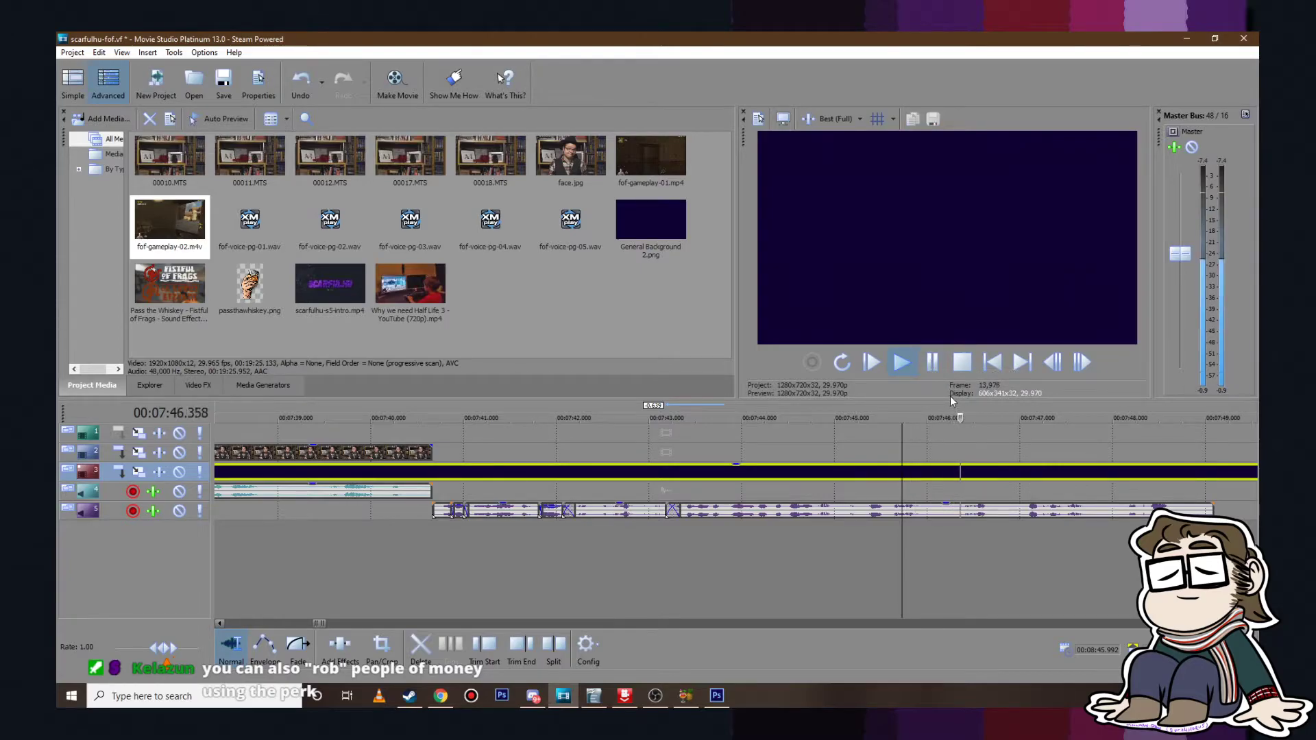
{"action": "left_click", "coordinate": [932, 362]}
Step: Trim the end of the last placed voice-over clip on track 5 to 00:07:48.768 and save the project
{"action": "scroll", "coordinate": [896, 517], "scroll_direction": "down", "scroll_amount": 2}
{"action": "scroll", "coordinate": [857, 512], "scroll_direction": "up", "scroll_amount": 3}
{"action": "left_click_drag", "start_coordinate": [787, 509], "coordinate": [728, 509]}
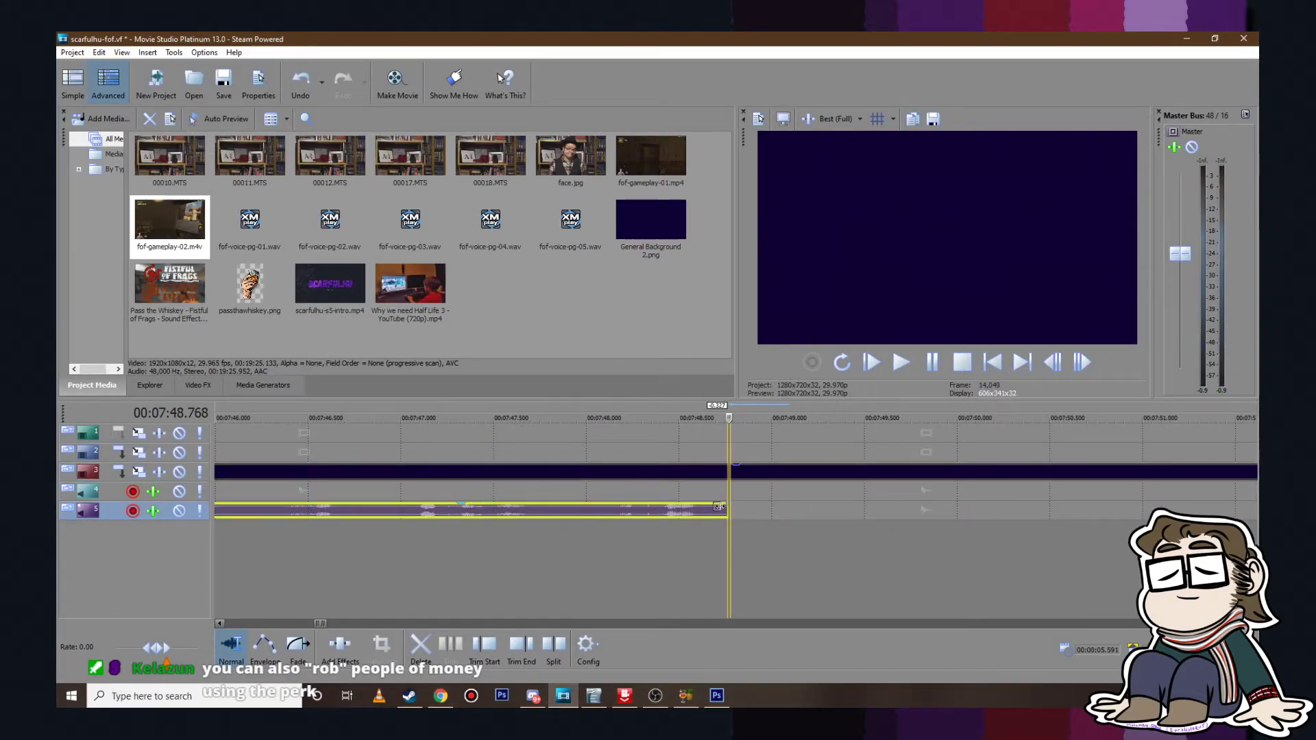
{"action": "left_click", "coordinate": [687, 505]}
{"action": "left_click", "coordinate": [690, 492]}
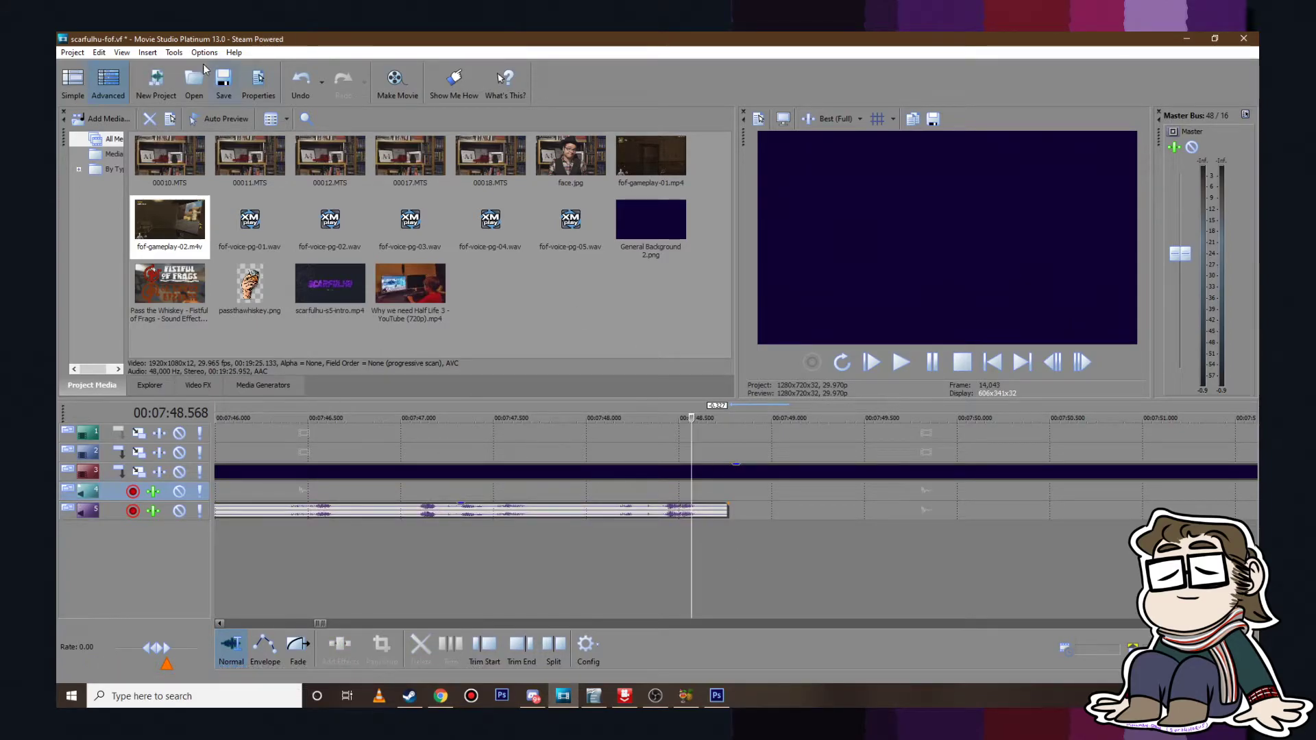
{"action": "left_click", "coordinate": [72, 52]}
{"action": "left_click", "coordinate": [90, 114]}
{"action": "scroll", "coordinate": [665, 494], "scroll_direction": "down", "scroll_amount": 2}
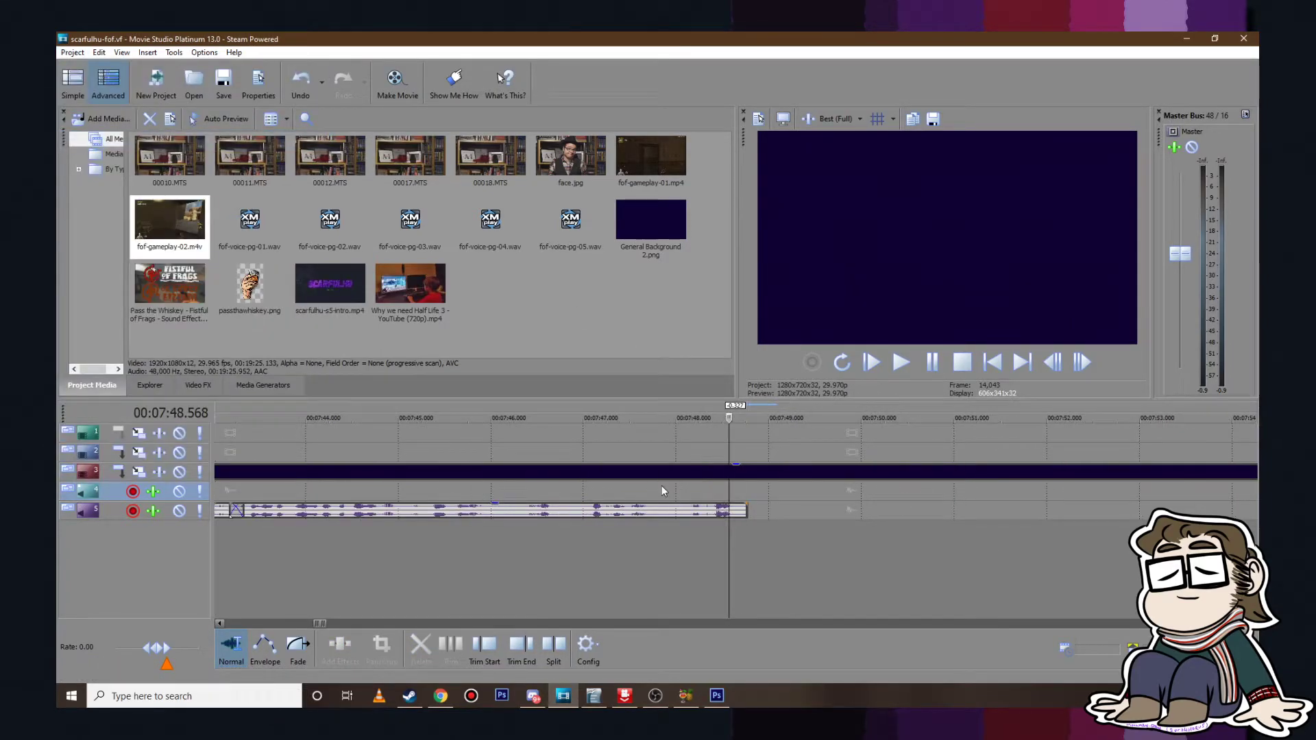
Step: Switch to the fof.odt script in OpenOffice Writer and examine the passages on stealing money, maps, whiskey and the notoriety system
{"action": "left_click", "coordinate": [594, 696]}
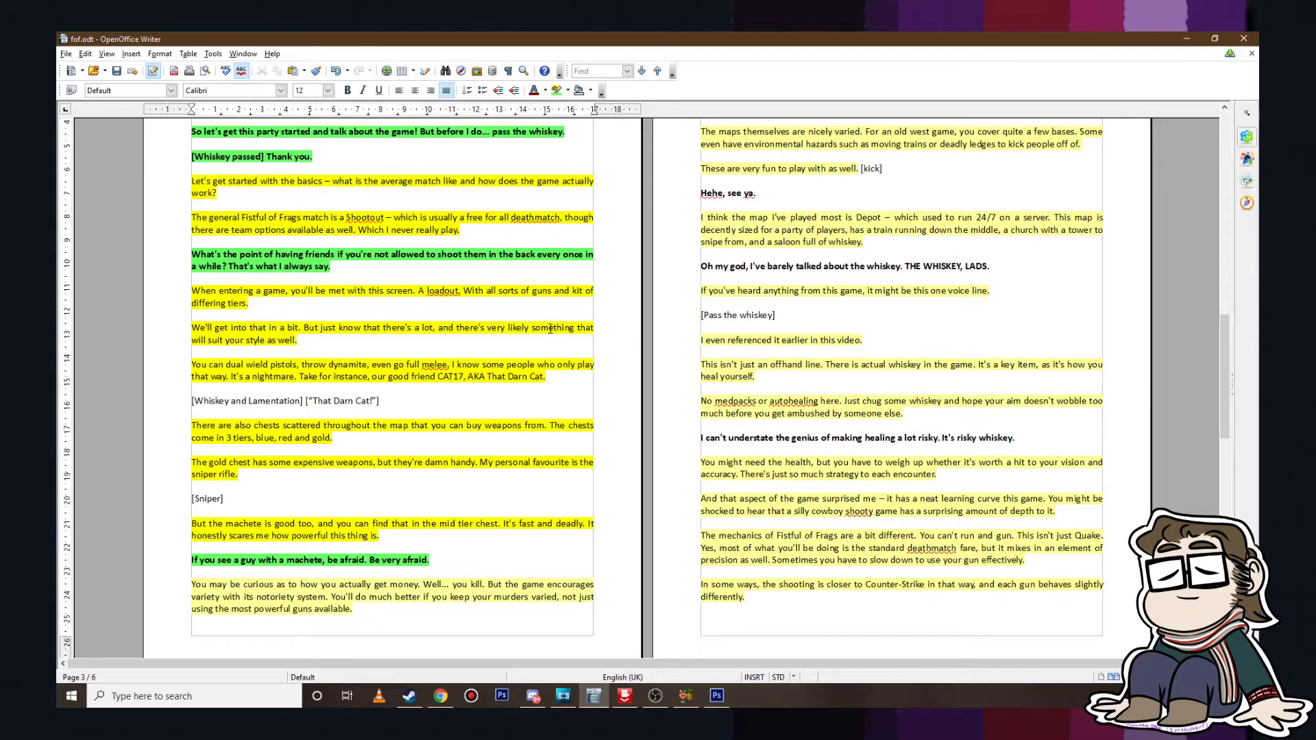
{"action": "scroll", "coordinate": [551, 329], "scroll_direction": "down", "scroll_amount": 15}
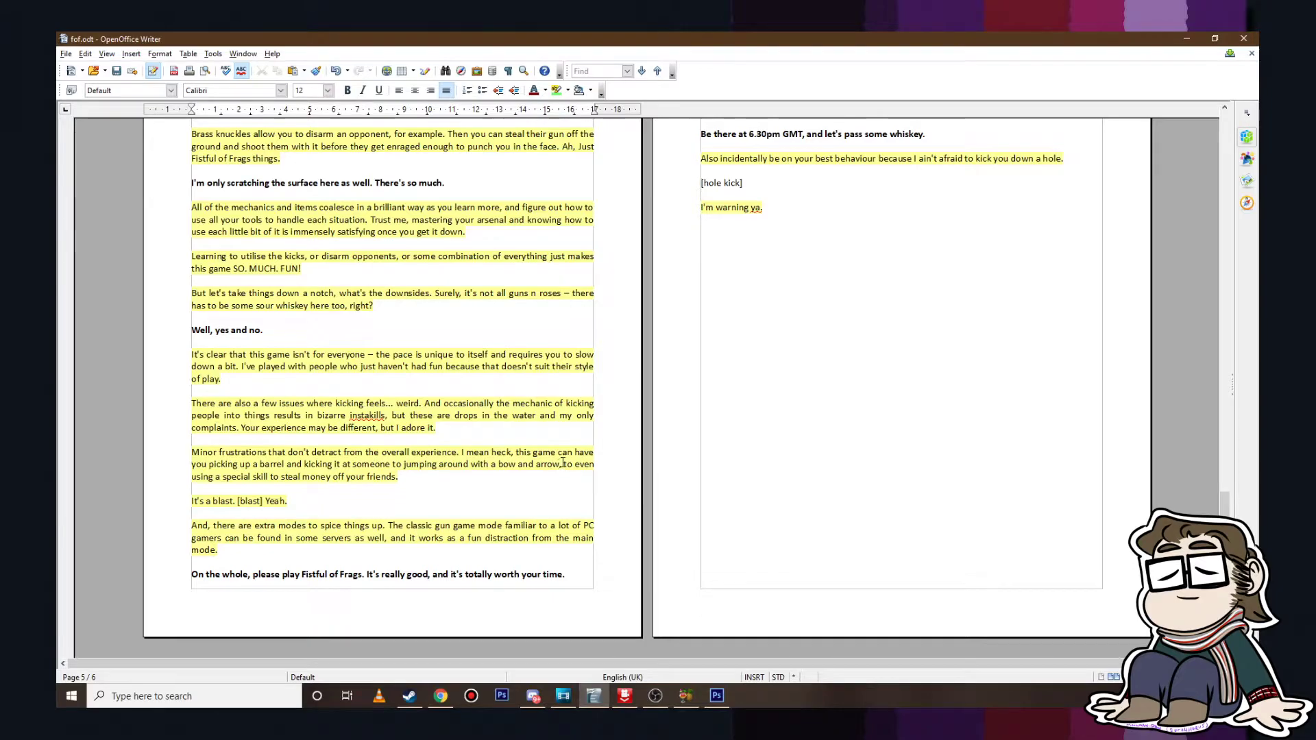
{"action": "left_click_drag", "start_coordinate": [563, 464], "coordinate": [397, 476]}
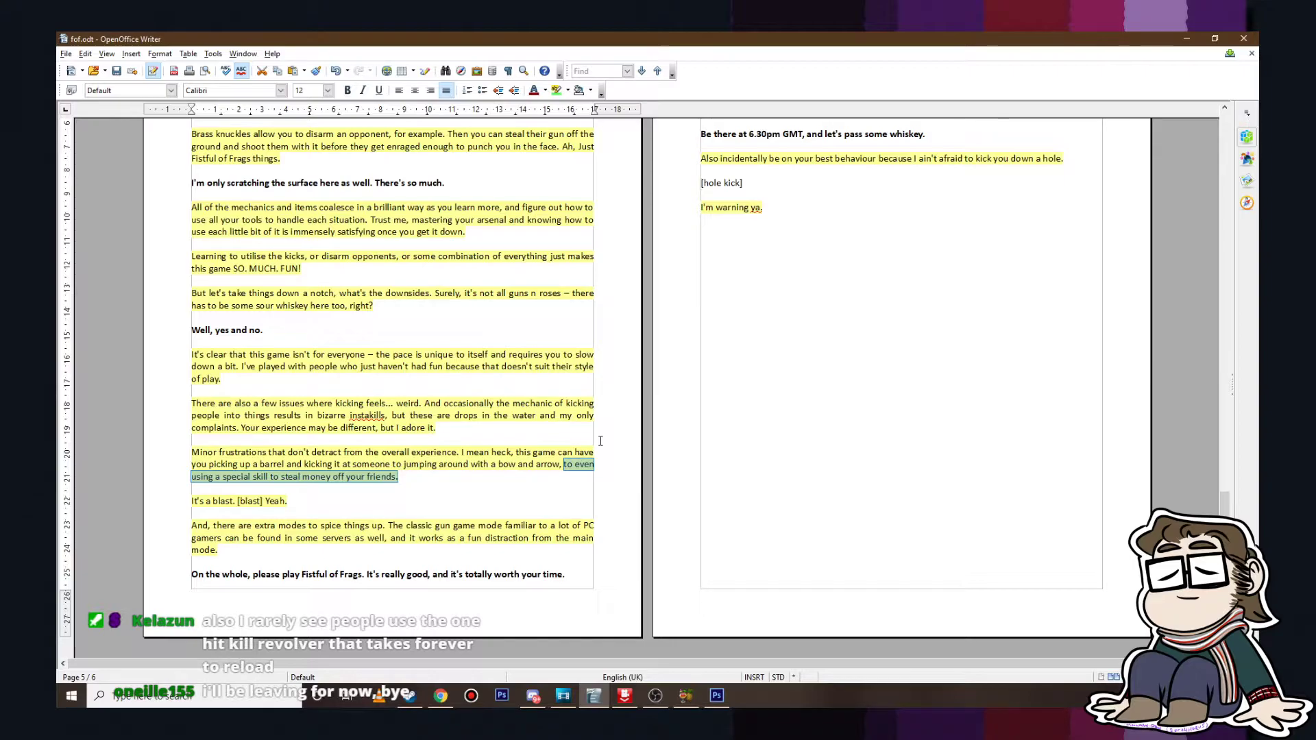
{"action": "left_click", "coordinate": [523, 473]}
{"action": "scroll", "coordinate": [437, 392], "scroll_direction": "up", "scroll_amount": 8}
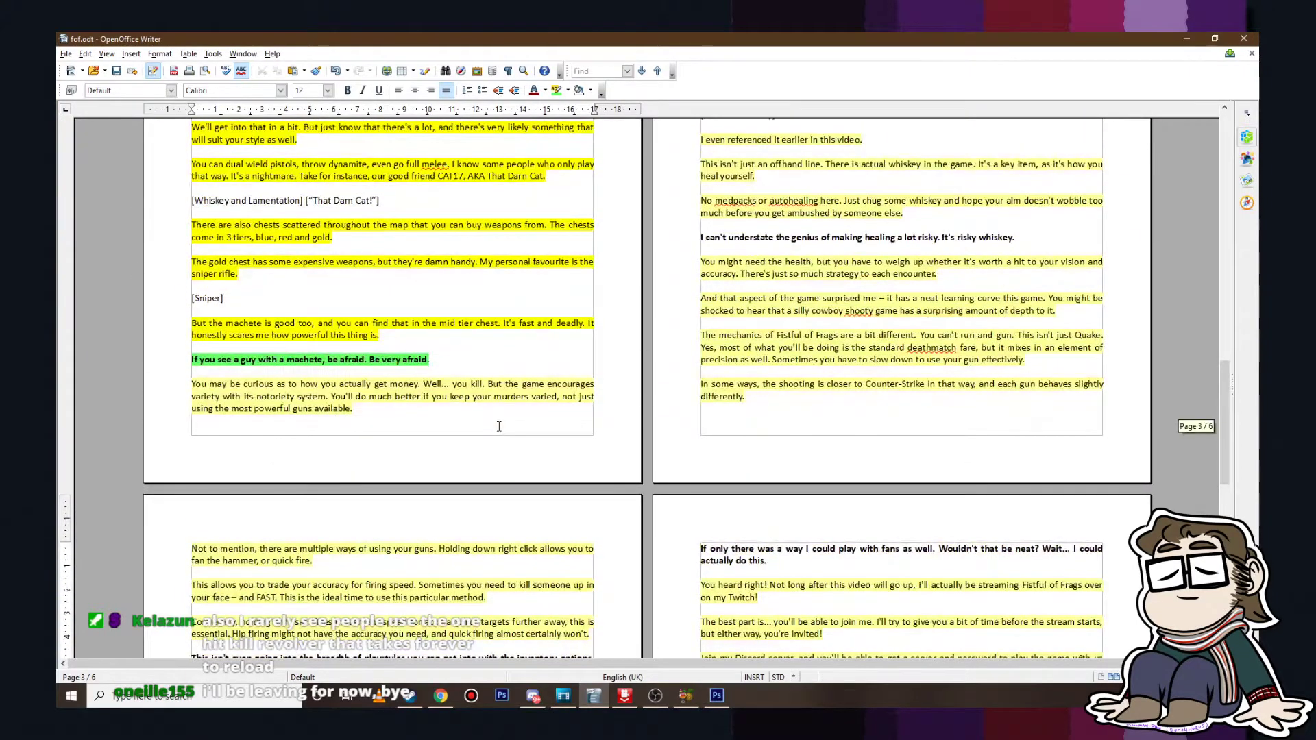
{"action": "scroll", "coordinate": [552, 458], "scroll_direction": "down", "scroll_amount": 8}
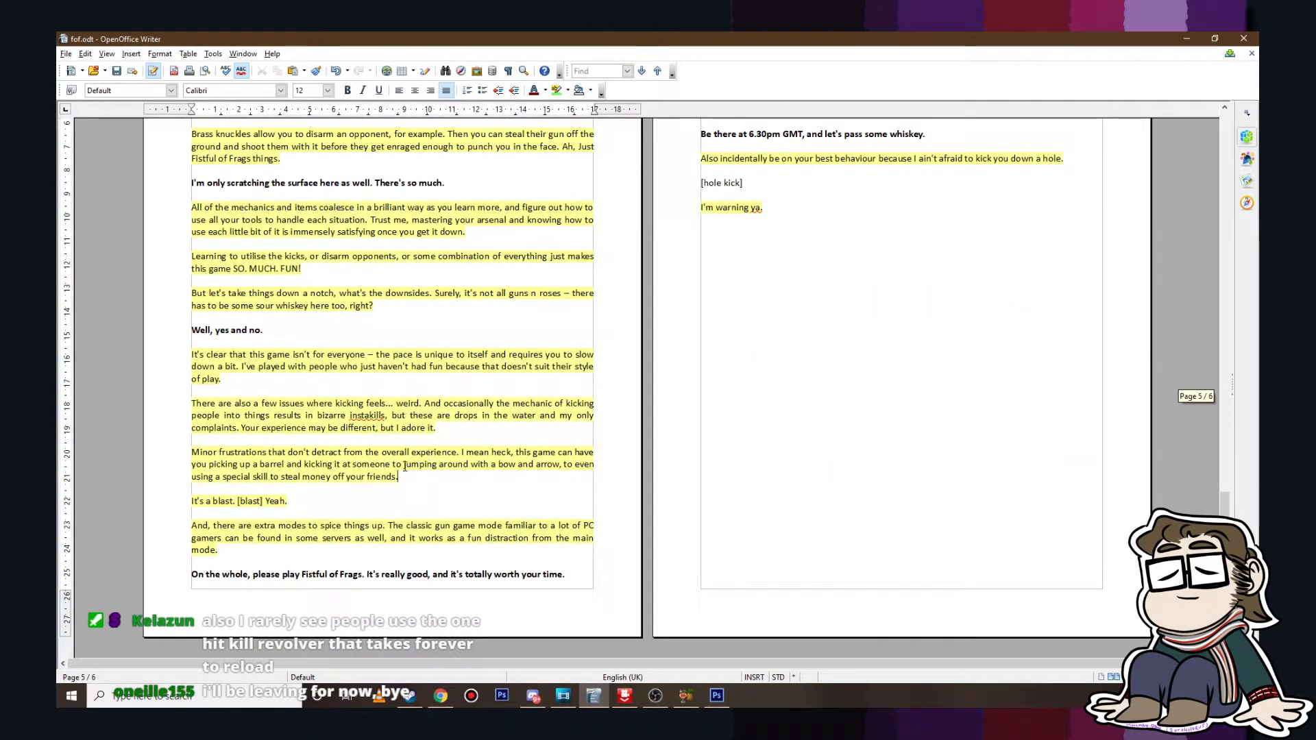
{"action": "scroll", "coordinate": [485, 489], "scroll_direction": "up", "scroll_amount": 15}
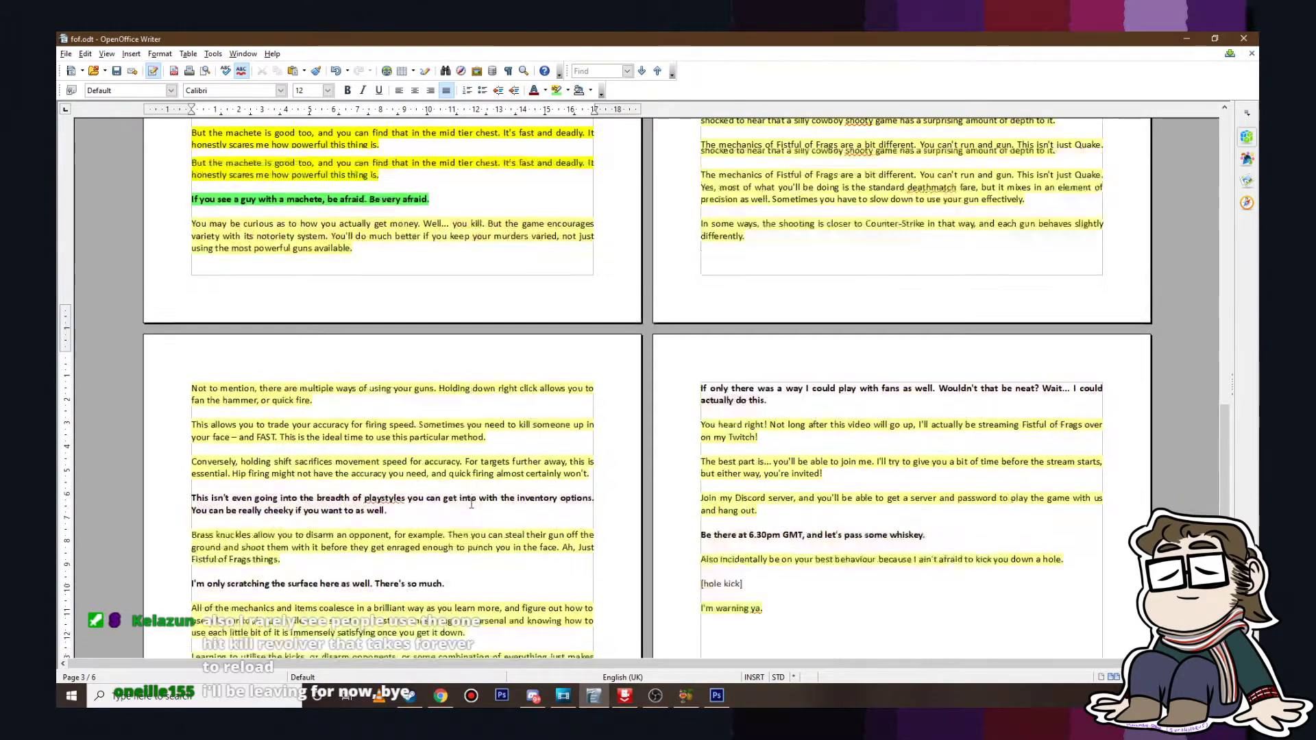
{"action": "scroll", "coordinate": [485, 489], "scroll_direction": "up", "scroll_amount": 5}
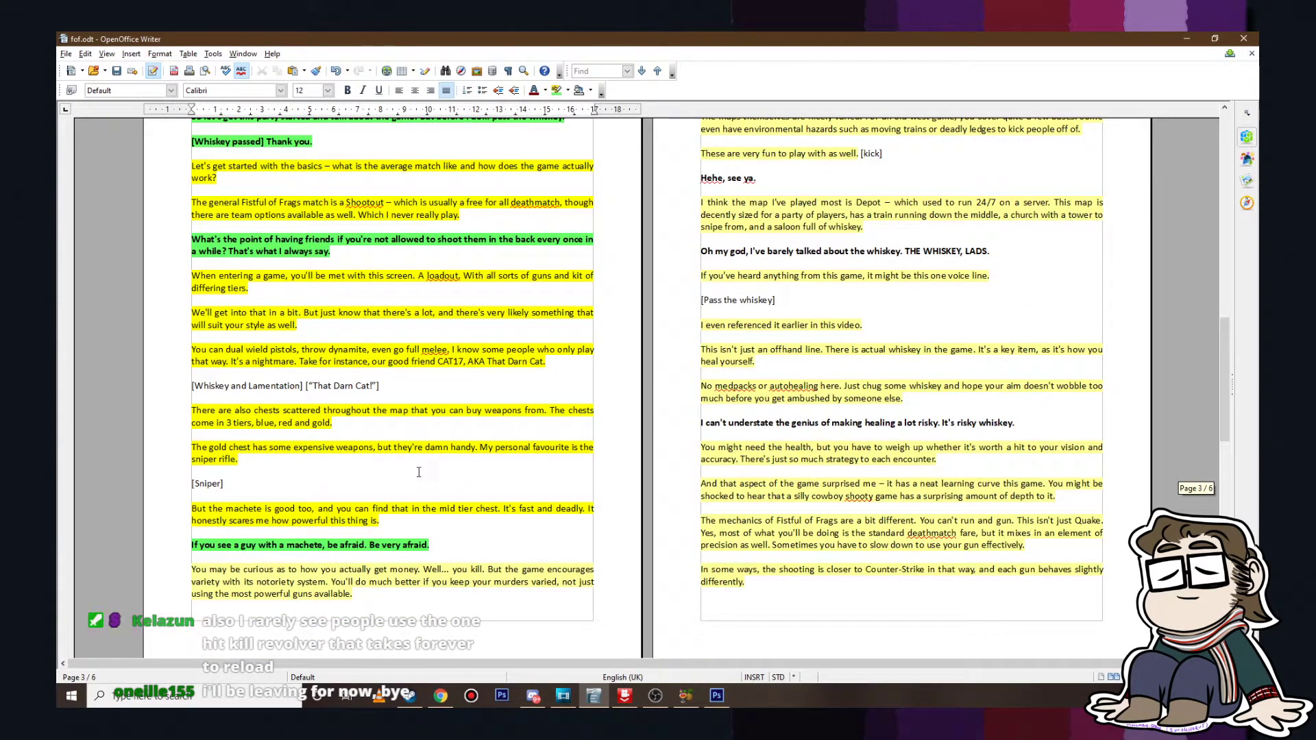
{"action": "scroll", "coordinate": [427, 472], "scroll_direction": "up", "scroll_amount": 4}
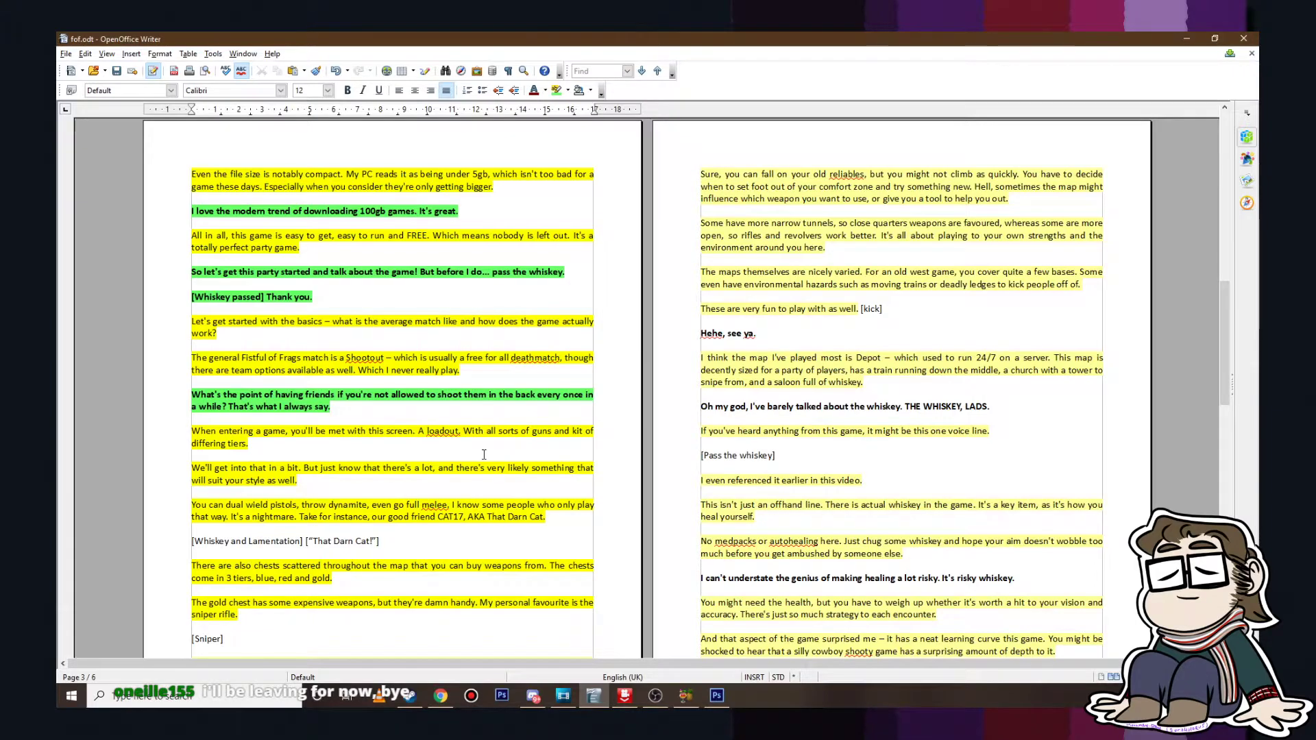
{"action": "scroll", "coordinate": [517, 411], "scroll_direction": "down", "scroll_amount": 1}
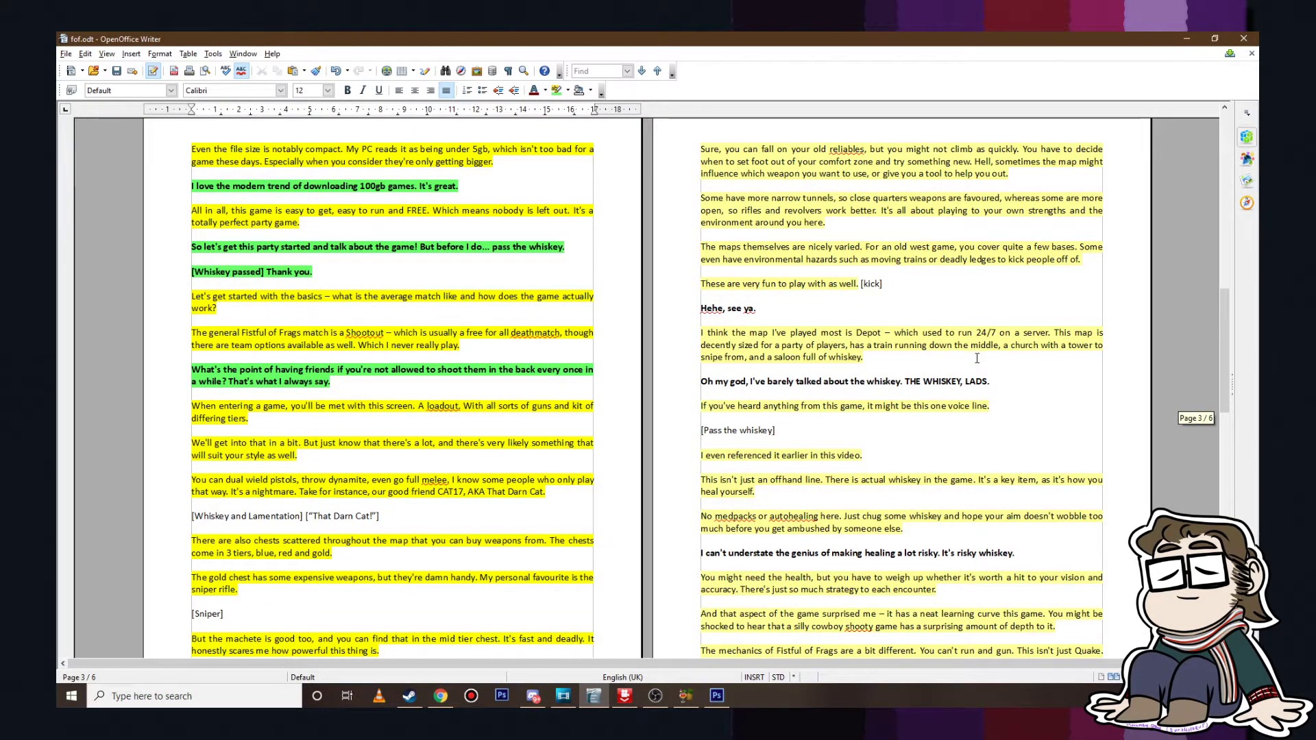
{"action": "scroll", "coordinate": [551, 398], "scroll_direction": "down", "scroll_amount": 9}
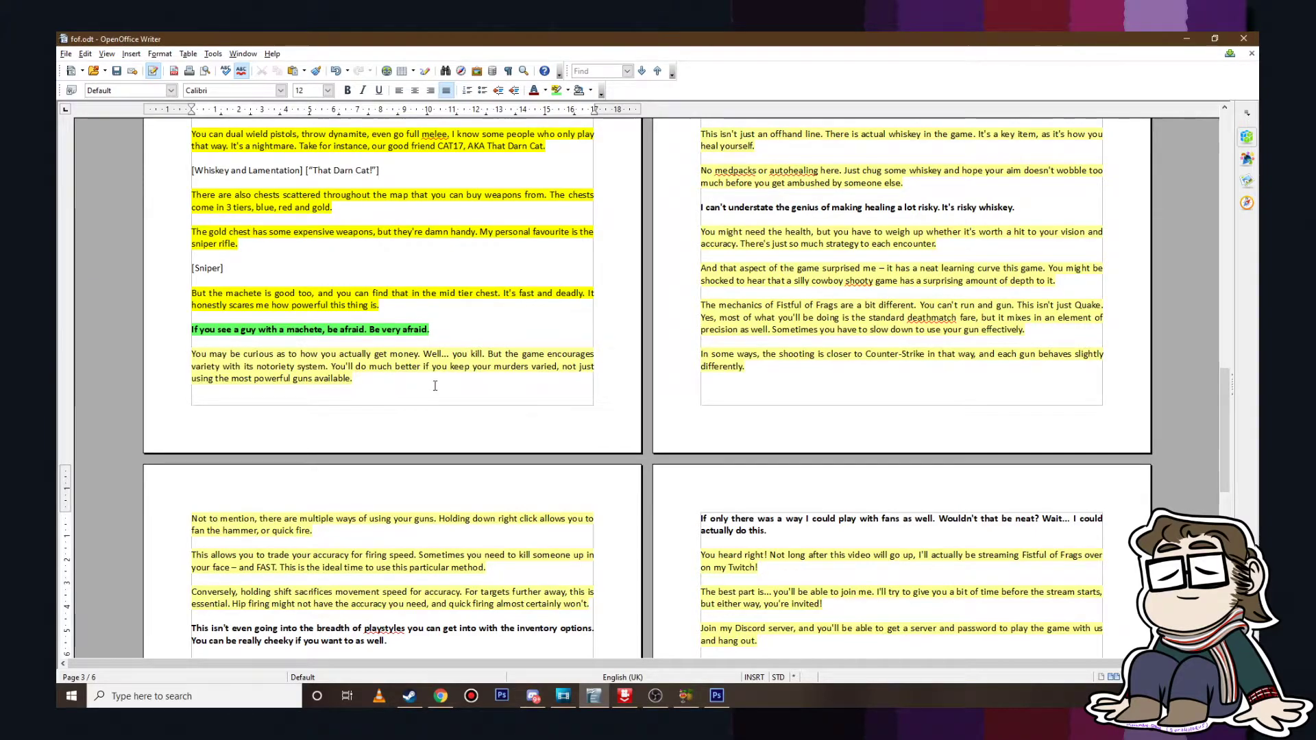
Step: Return to Movie Studio and play the end of the last placed voice-over clip from about 00:07:45.9
{"action": "left_click", "coordinate": [563, 696]}
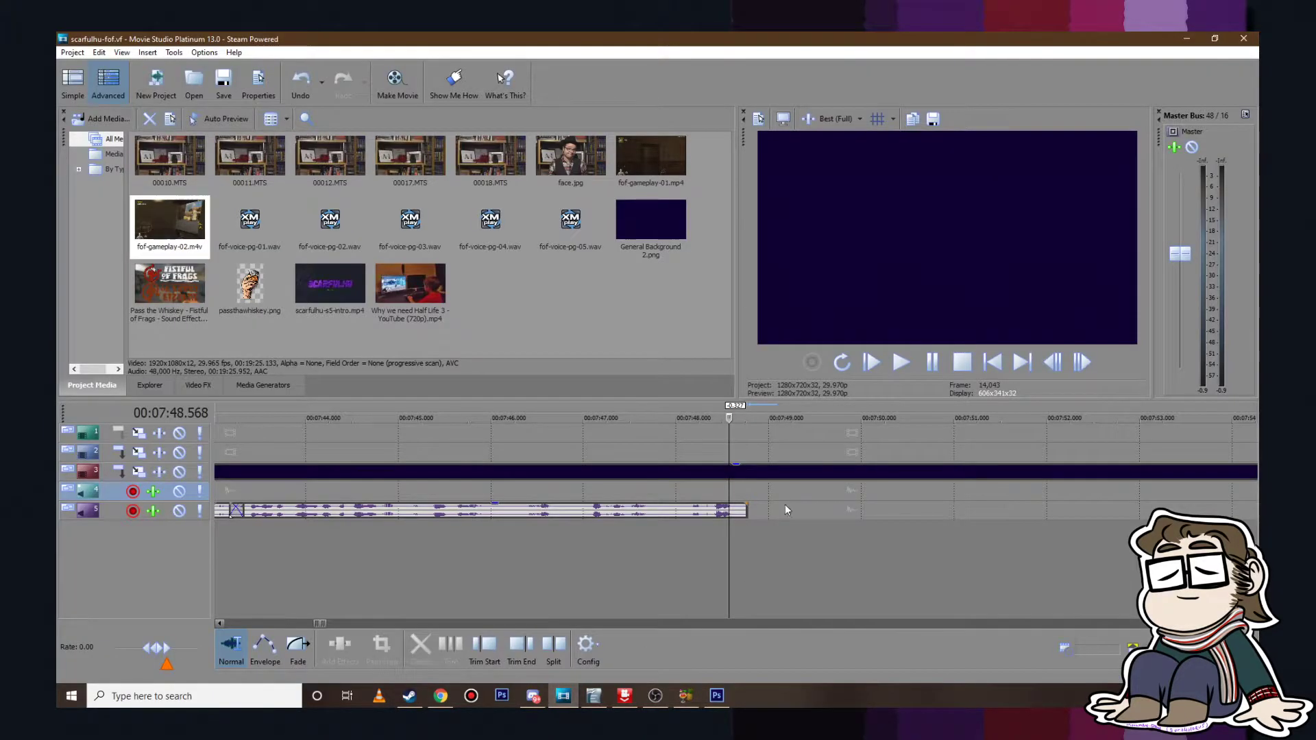
{"action": "key", "text": "alt+Tab"}
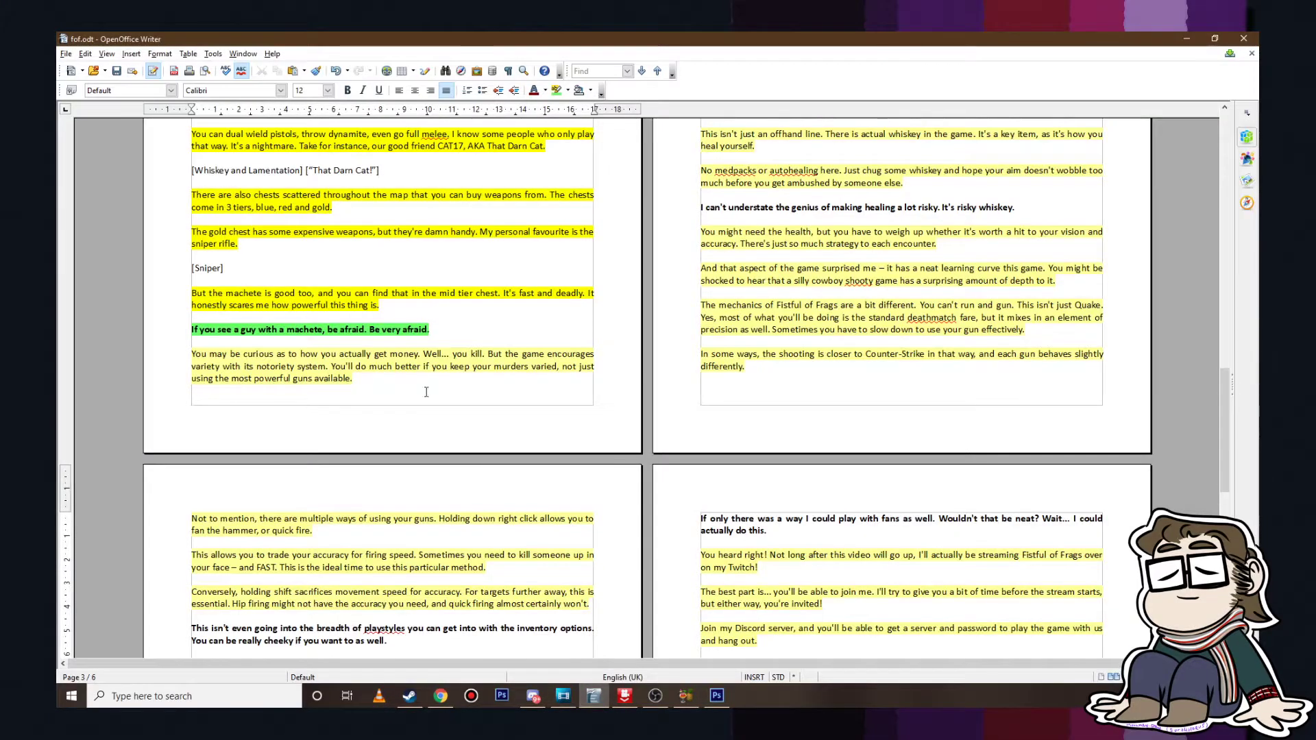
{"action": "key", "text": "alt+Tab"}
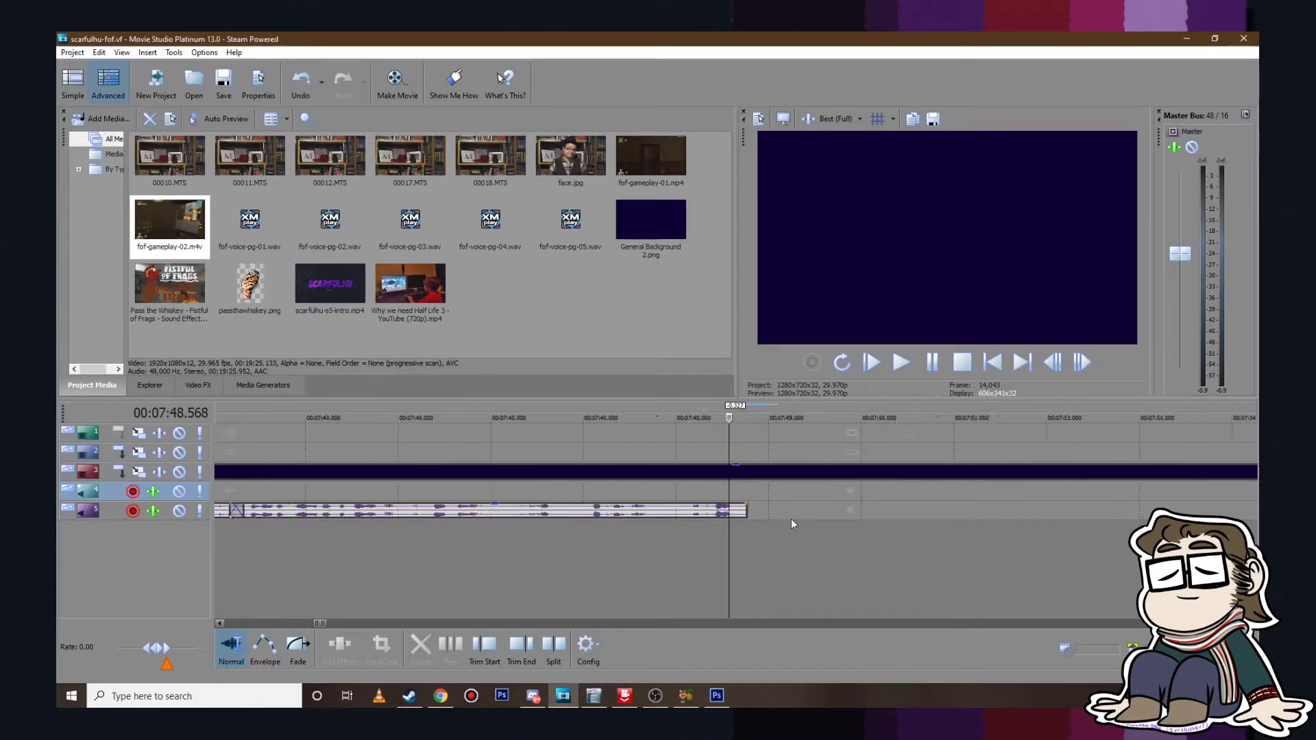
{"action": "left_click", "coordinate": [543, 489]}
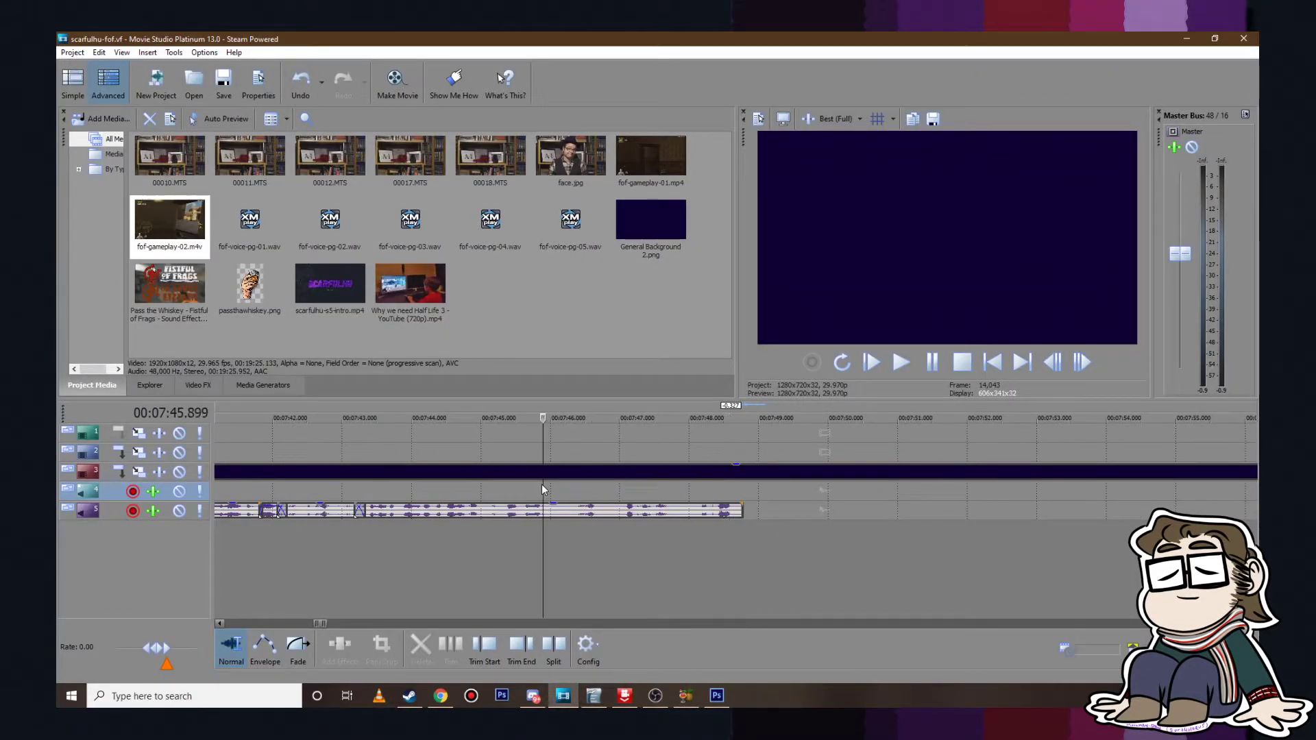
{"action": "left_click", "coordinate": [899, 363]}
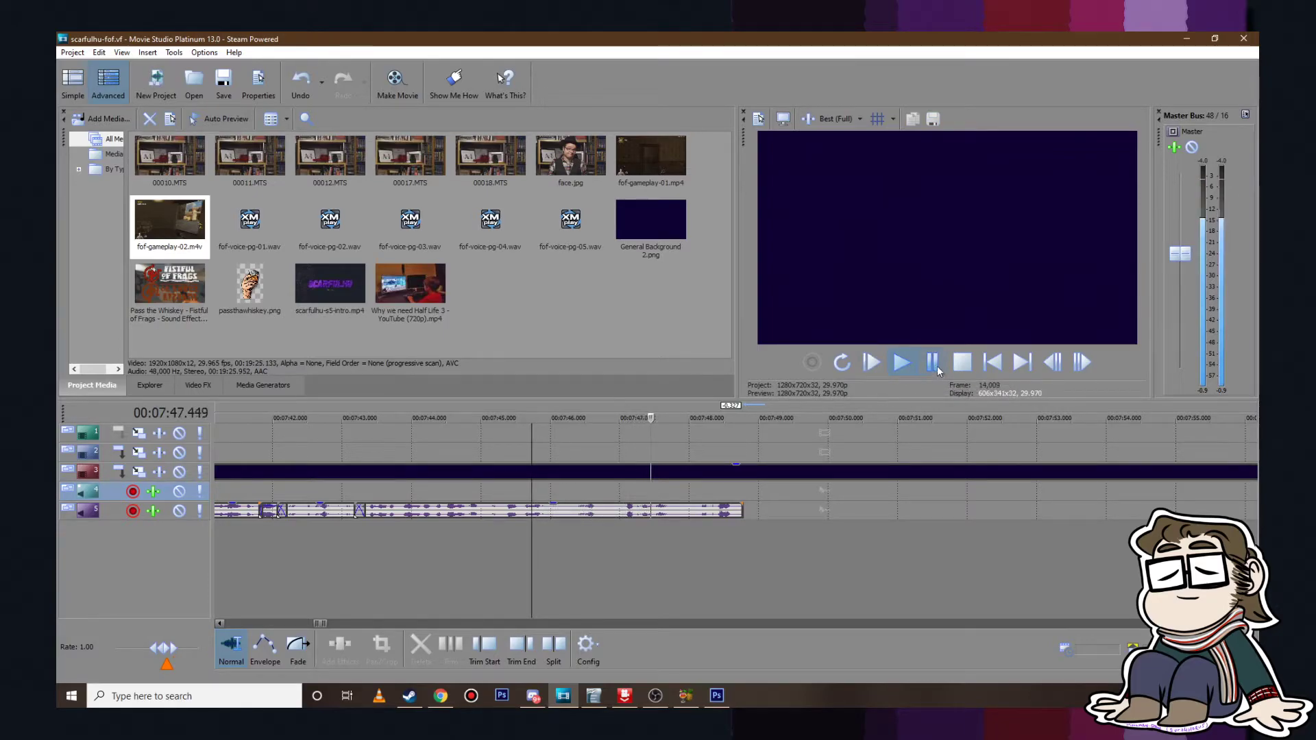
{"action": "left_click", "coordinate": [932, 363]}
Step: Play the first two unplaced voice-over clips on track 5, starting from about 00:14:39, and glance at the script meanwhile
{"action": "scroll", "coordinate": [827, 494], "scroll_direction": "down", "scroll_amount": 4}
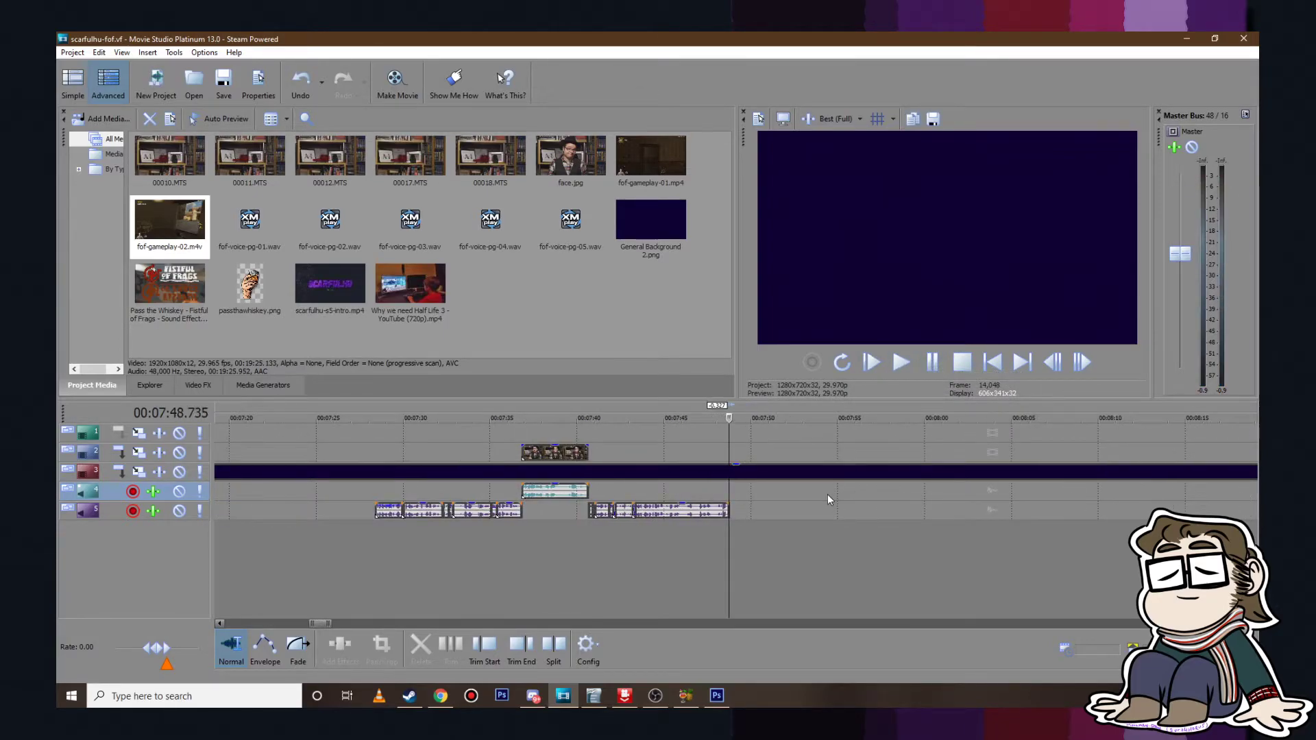
{"action": "scroll", "coordinate": [828, 494], "scroll_direction": "down", "scroll_amount": 6}
{"action": "left_click", "coordinate": [689, 476]}
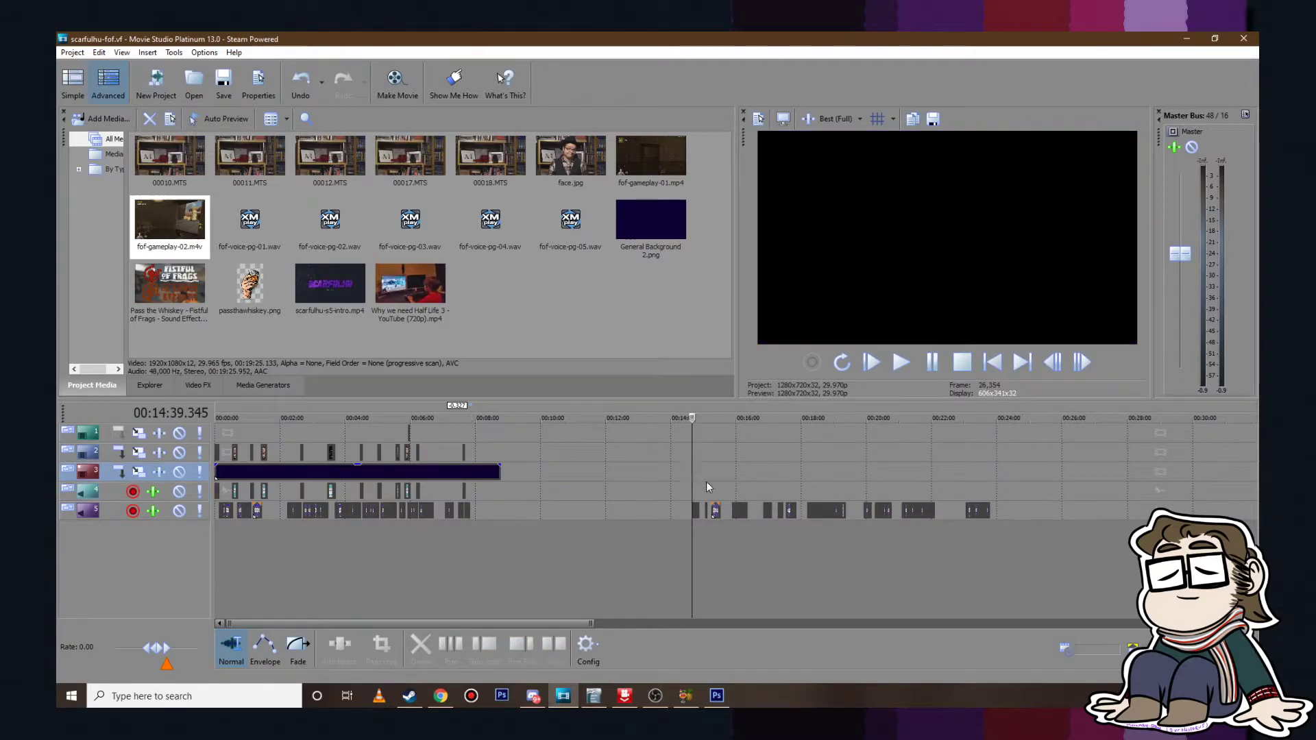
{"action": "scroll", "coordinate": [816, 521], "scroll_direction": "up", "scroll_amount": 10}
{"action": "key", "text": "space"}
{"action": "scroll", "coordinate": [931, 484], "scroll_direction": "down", "scroll_amount": 3}
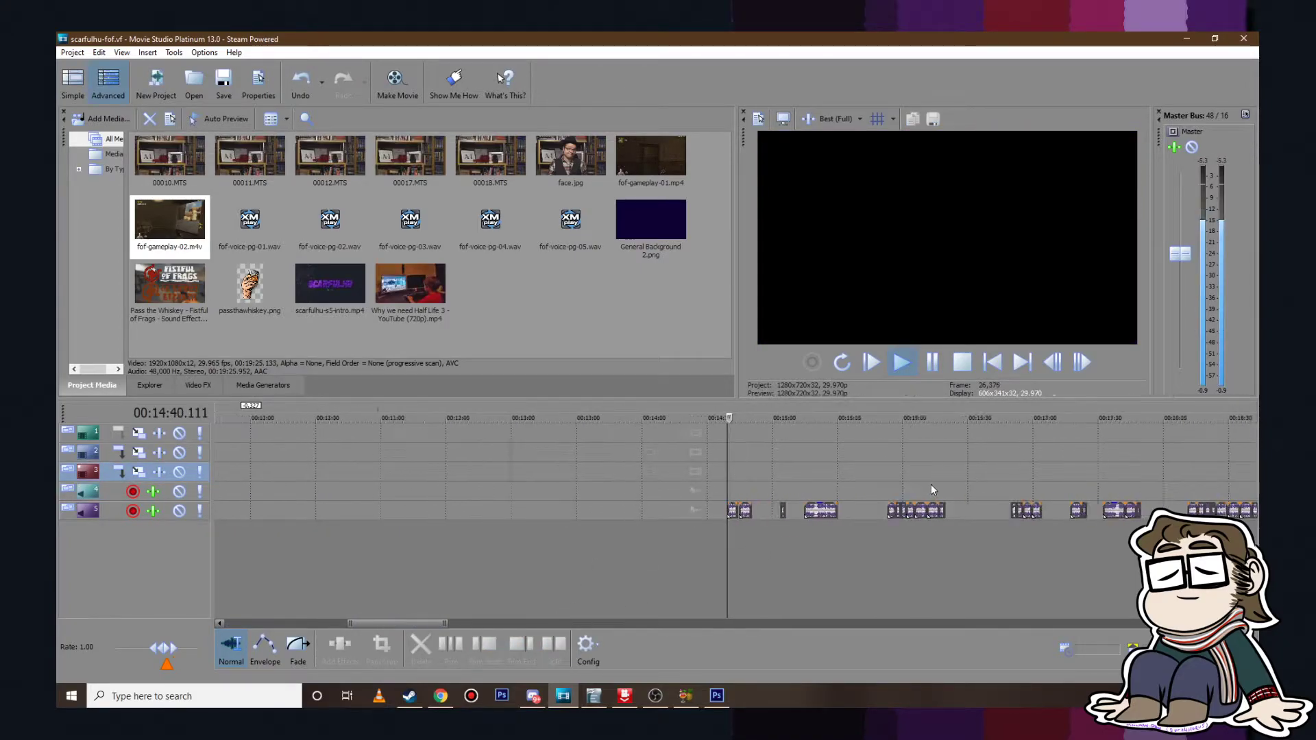
{"action": "left_click", "coordinate": [602, 704]}
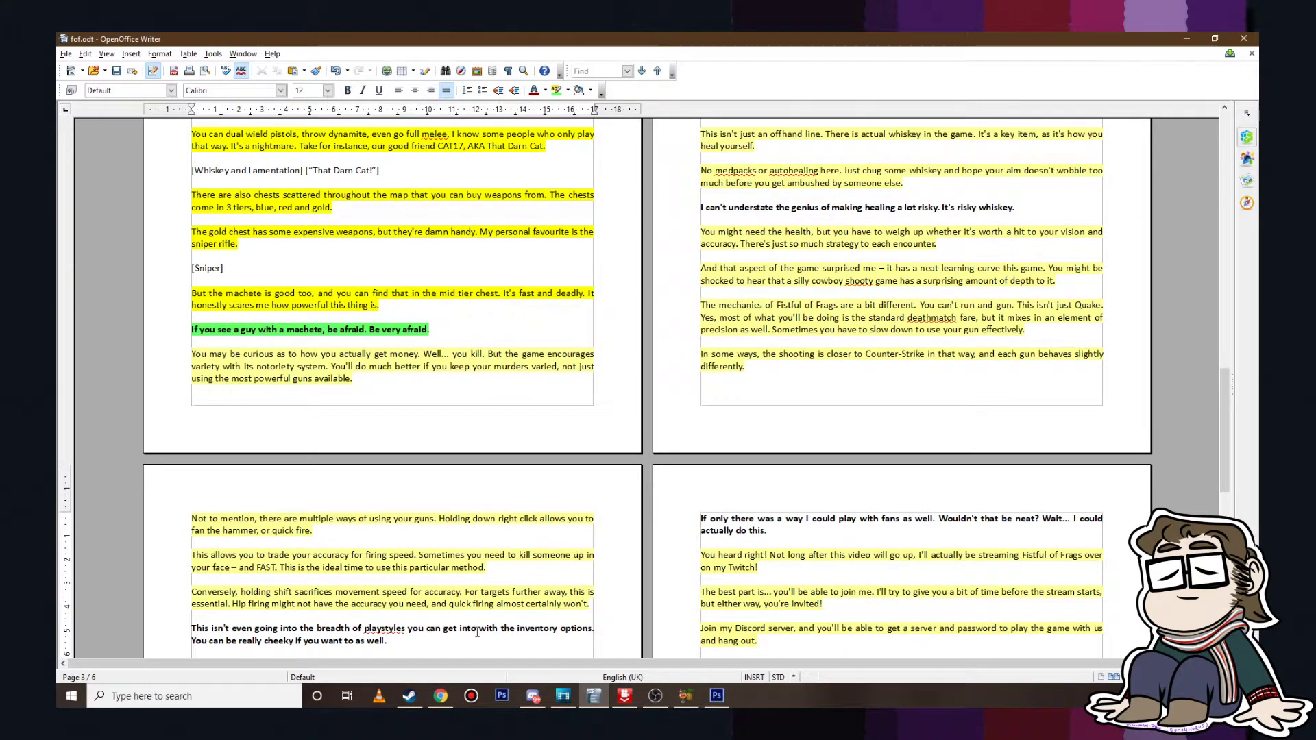
{"action": "left_click", "coordinate": [574, 696]}
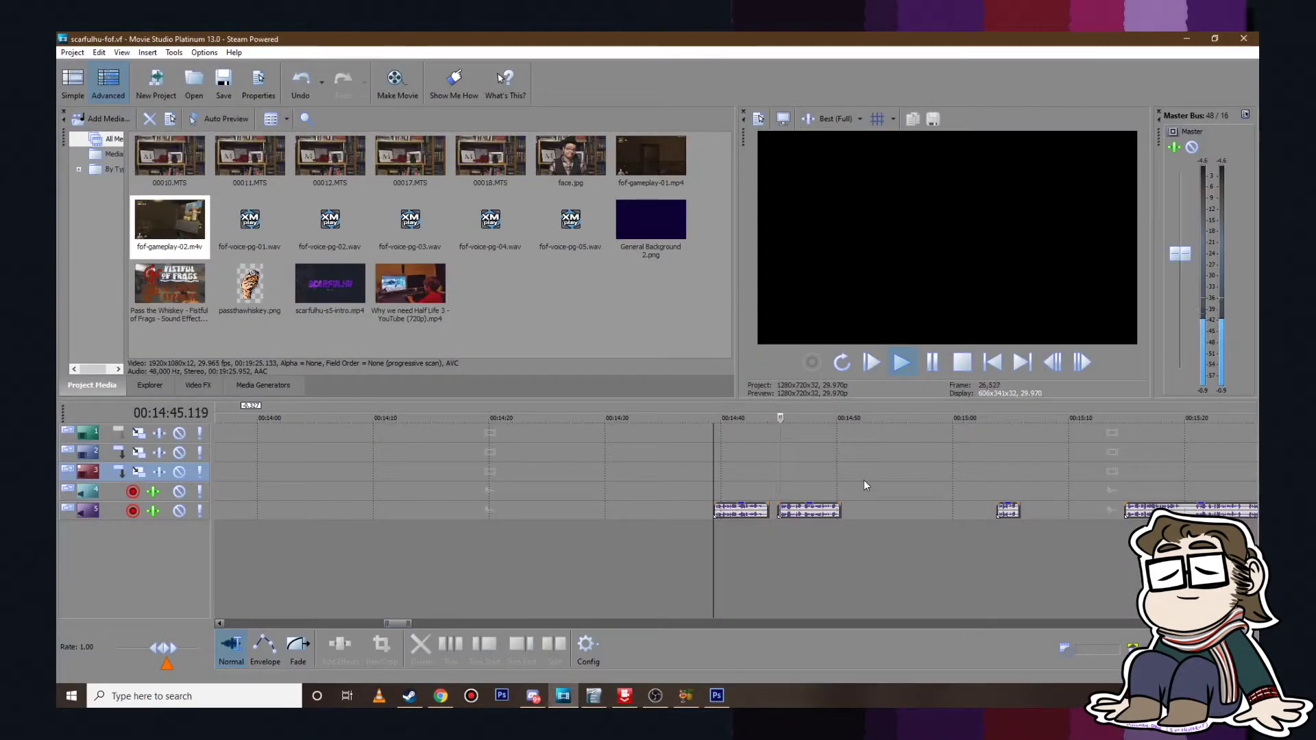
{"action": "left_click", "coordinate": [933, 362]}
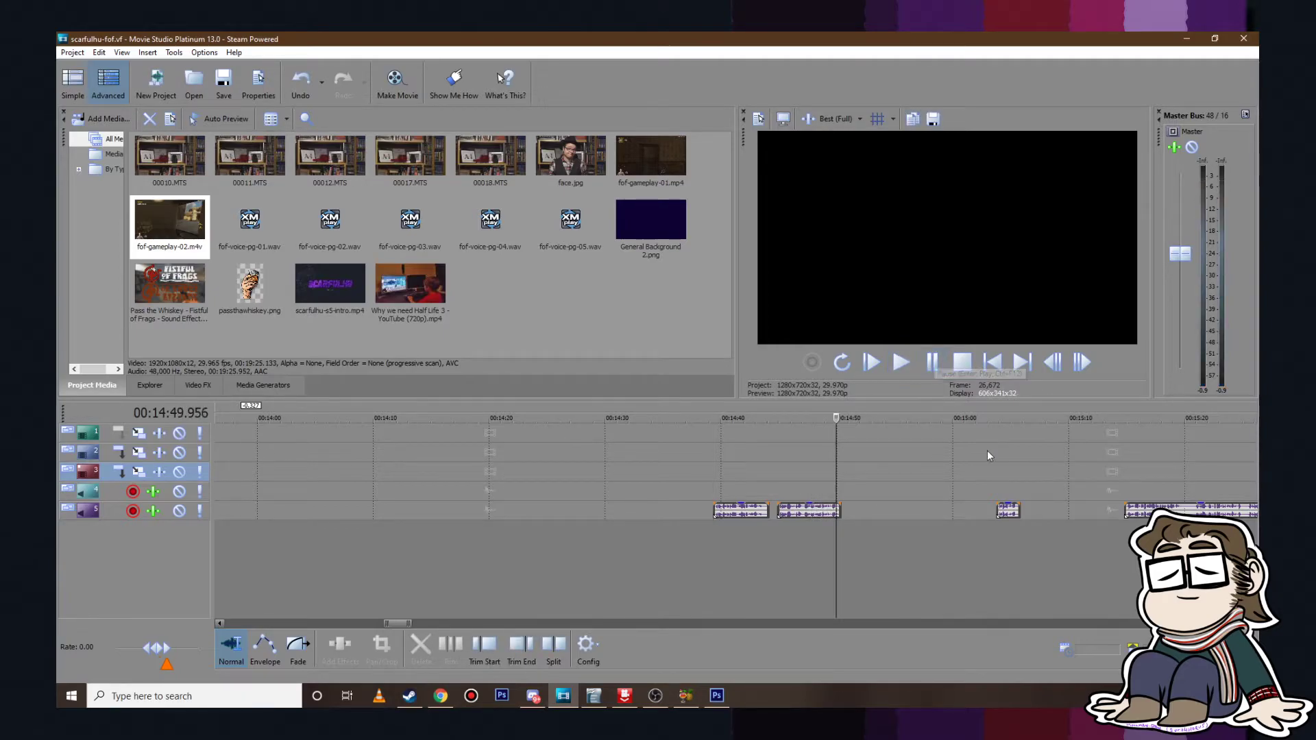
Step: Listen to the short voice-over clip at about 00:15:04 and delete it from track 5
{"action": "left_click", "coordinate": [995, 484]}
{"action": "left_click", "coordinate": [902, 362]}
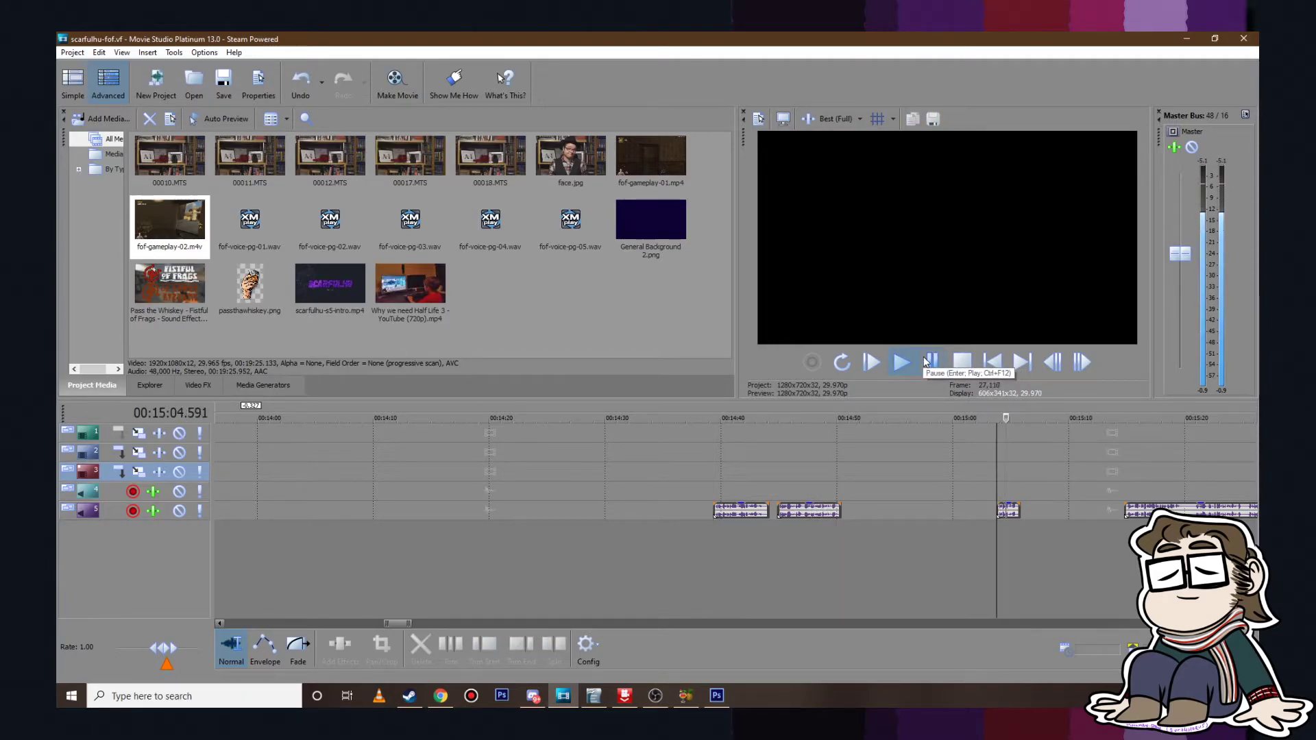
{"action": "left_click", "coordinate": [930, 362]}
{"action": "left_click", "coordinate": [1007, 508]}
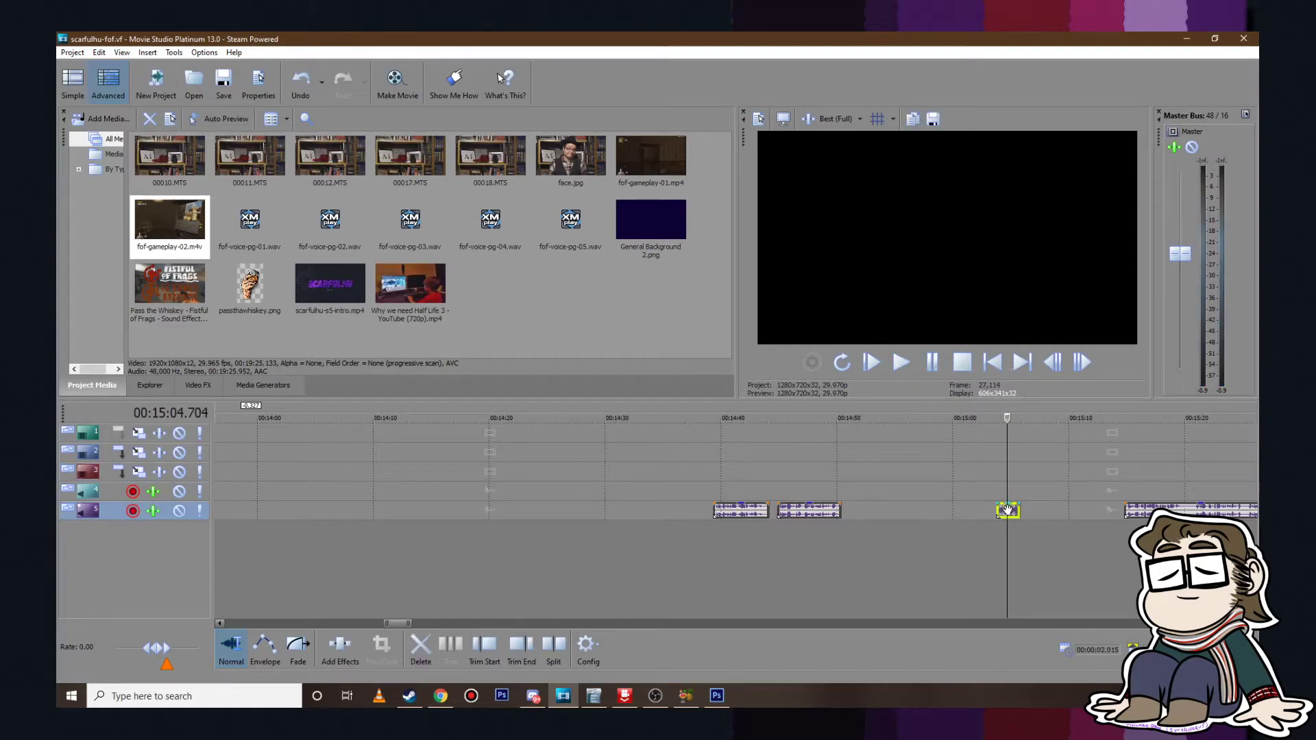
{"action": "key", "text": "Delete"}
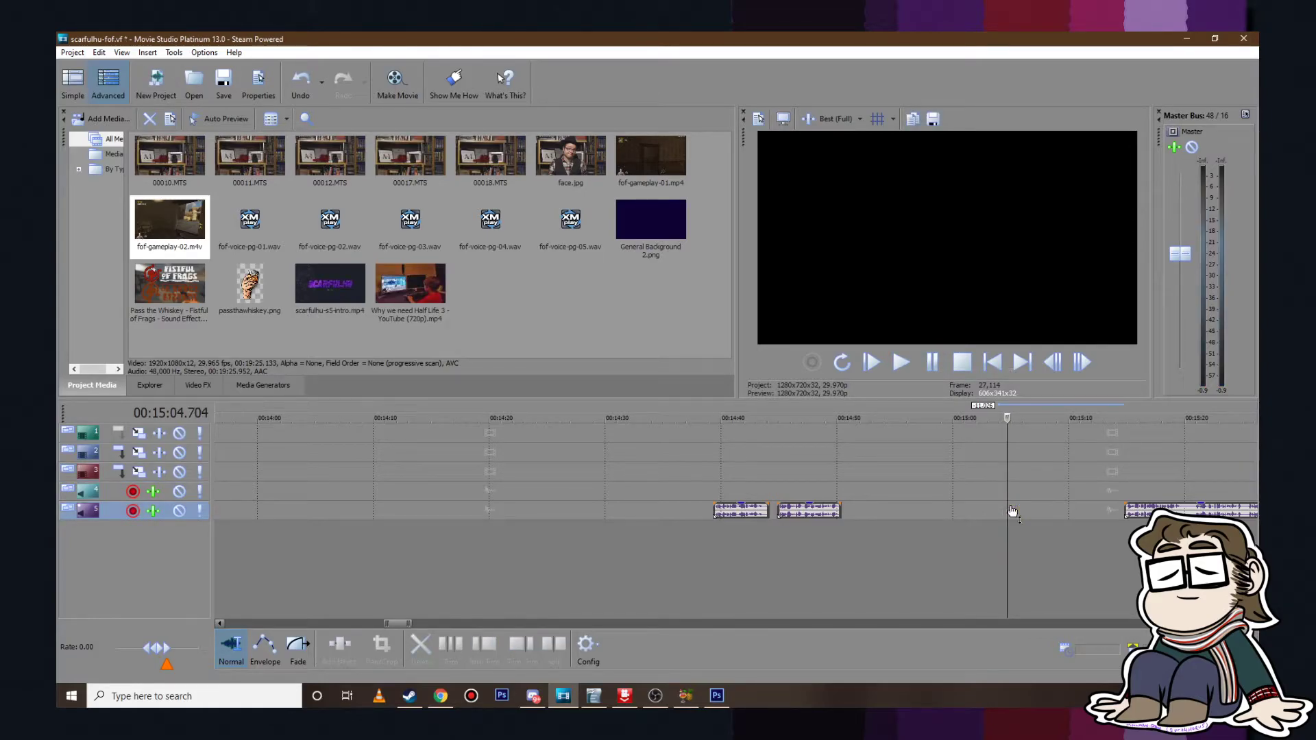
Step: Move the two voice-over clips at about 00:14:40 together to directly after the edited narration, at 00:07:48.768
{"action": "left_click", "coordinate": [799, 505]}
{"action": "left_click", "coordinate": [740, 511], "text": "ctrl"}
{"action": "scroll", "coordinate": [740, 515], "scroll_direction": "down", "scroll_amount": 4}
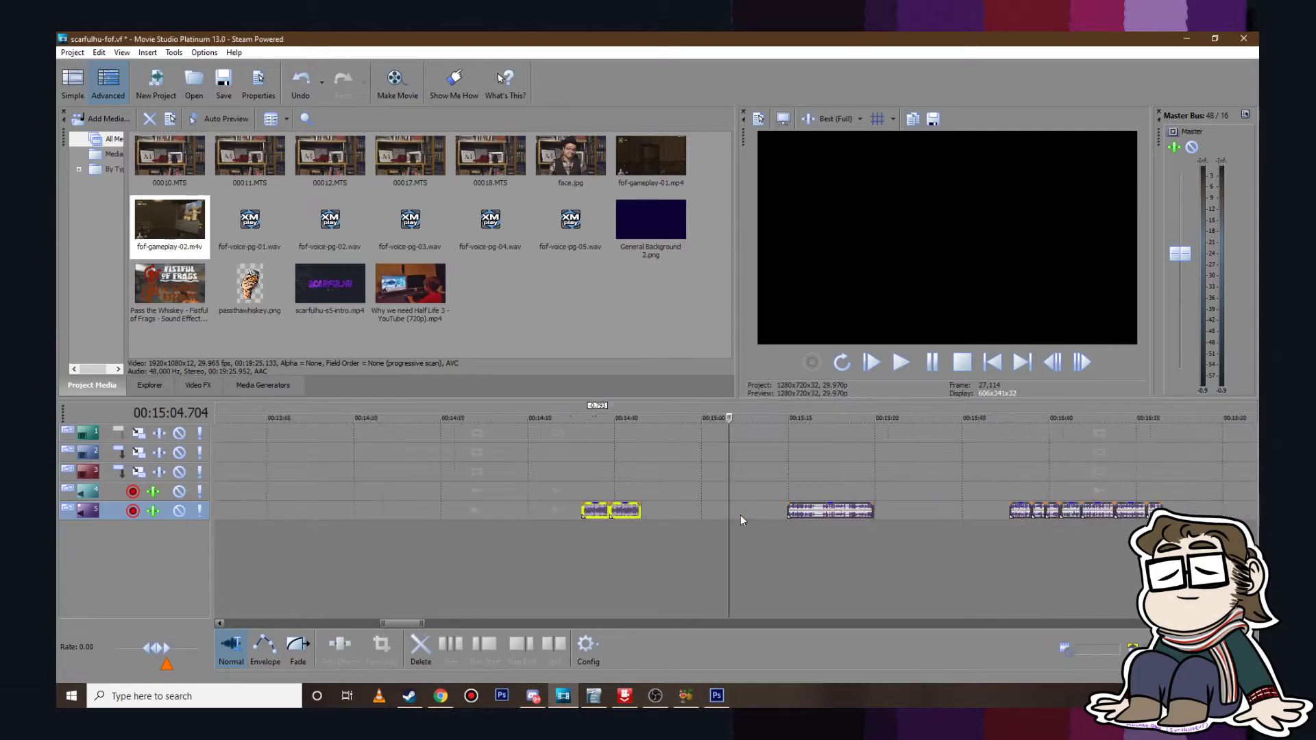
{"action": "left_click_drag", "start_coordinate": [650, 513], "coordinate": [510, 515]}
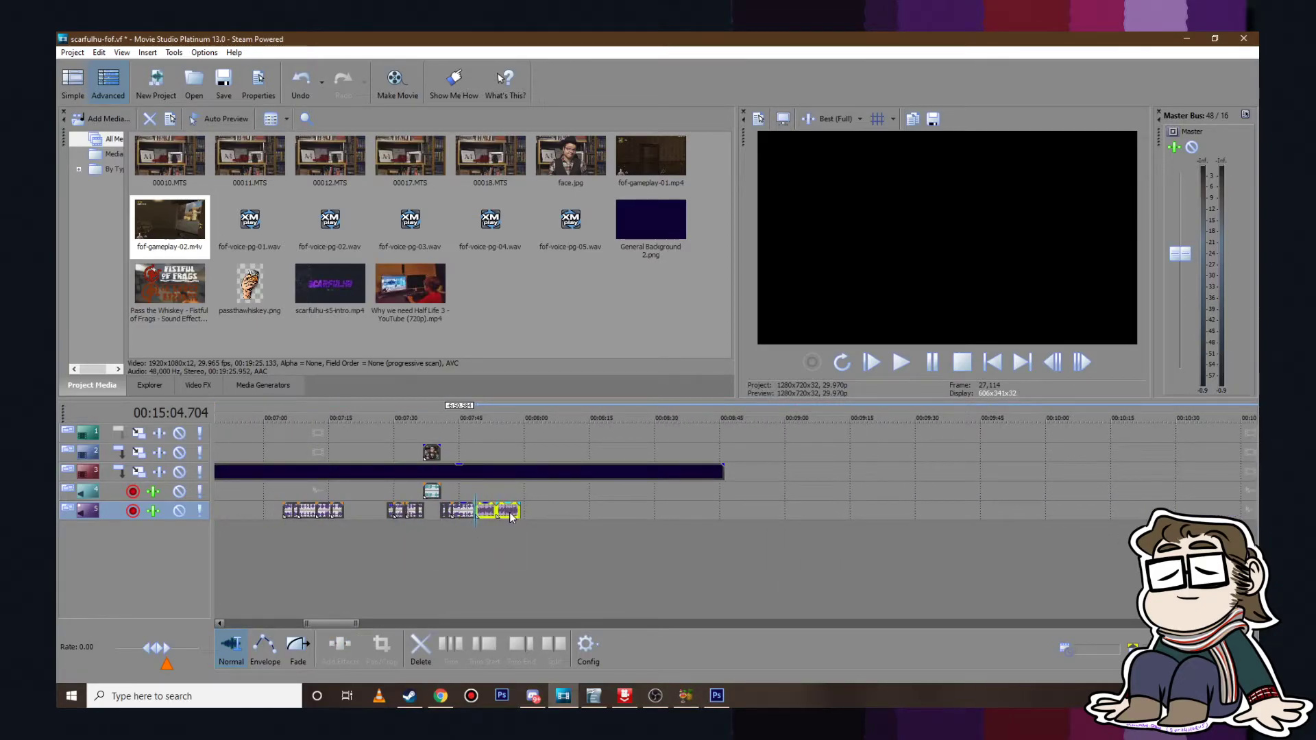
Step: Trim the start of the first newly placed clip on track 5, overlap it slightly with the preceding narration, and play the join at about 00:07:48.7
{"action": "left_click", "coordinate": [485, 453]}
{"action": "scroll", "coordinate": [632, 548], "scroll_direction": "up", "scroll_amount": 8}
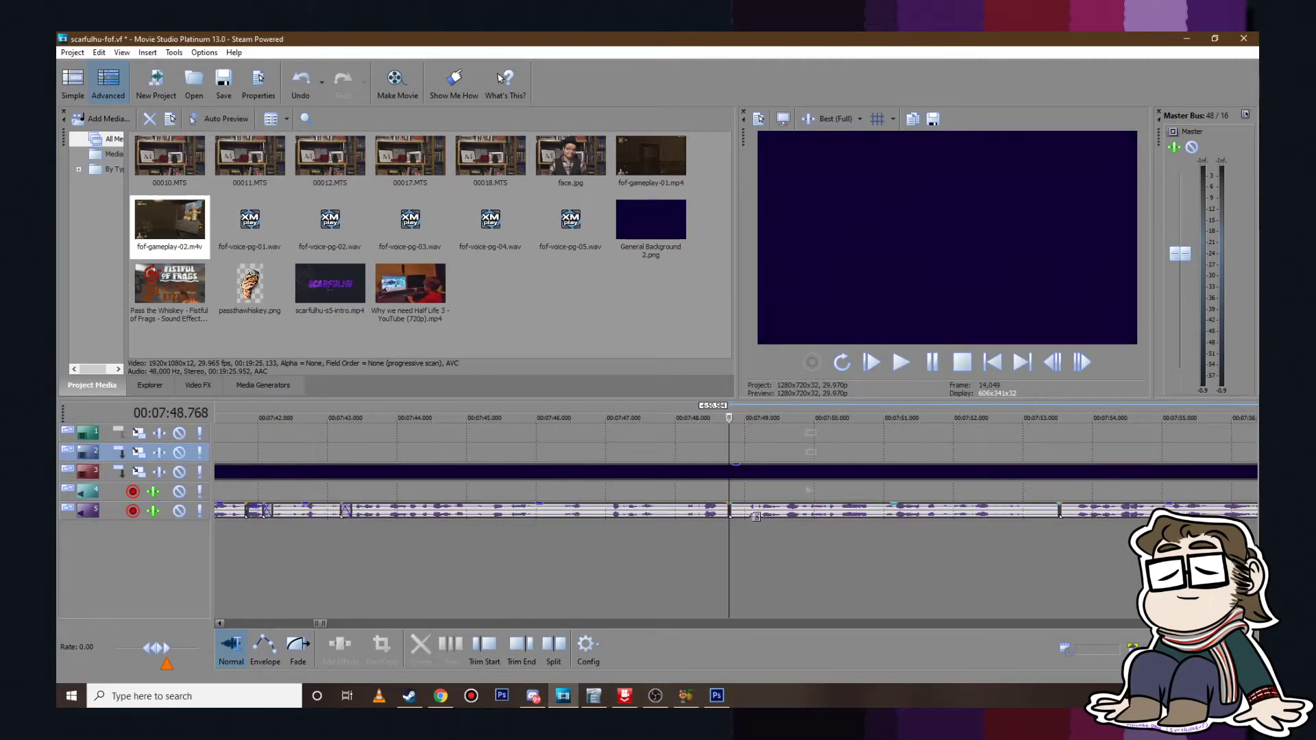
{"action": "left_click", "coordinate": [850, 514]}
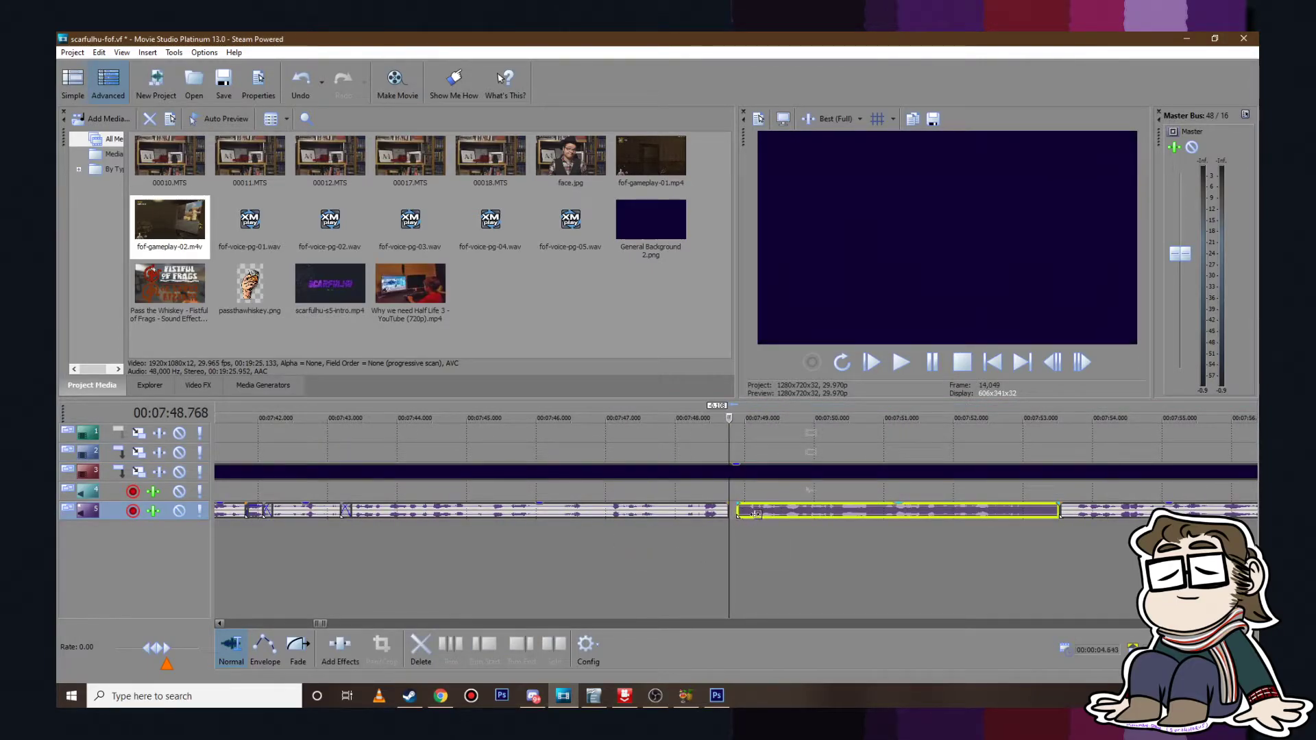
{"action": "left_click_drag", "start_coordinate": [792, 513], "coordinate": [775, 514]}
{"action": "left_click", "coordinate": [686, 453]}
{"action": "left_click", "coordinate": [896, 372]}
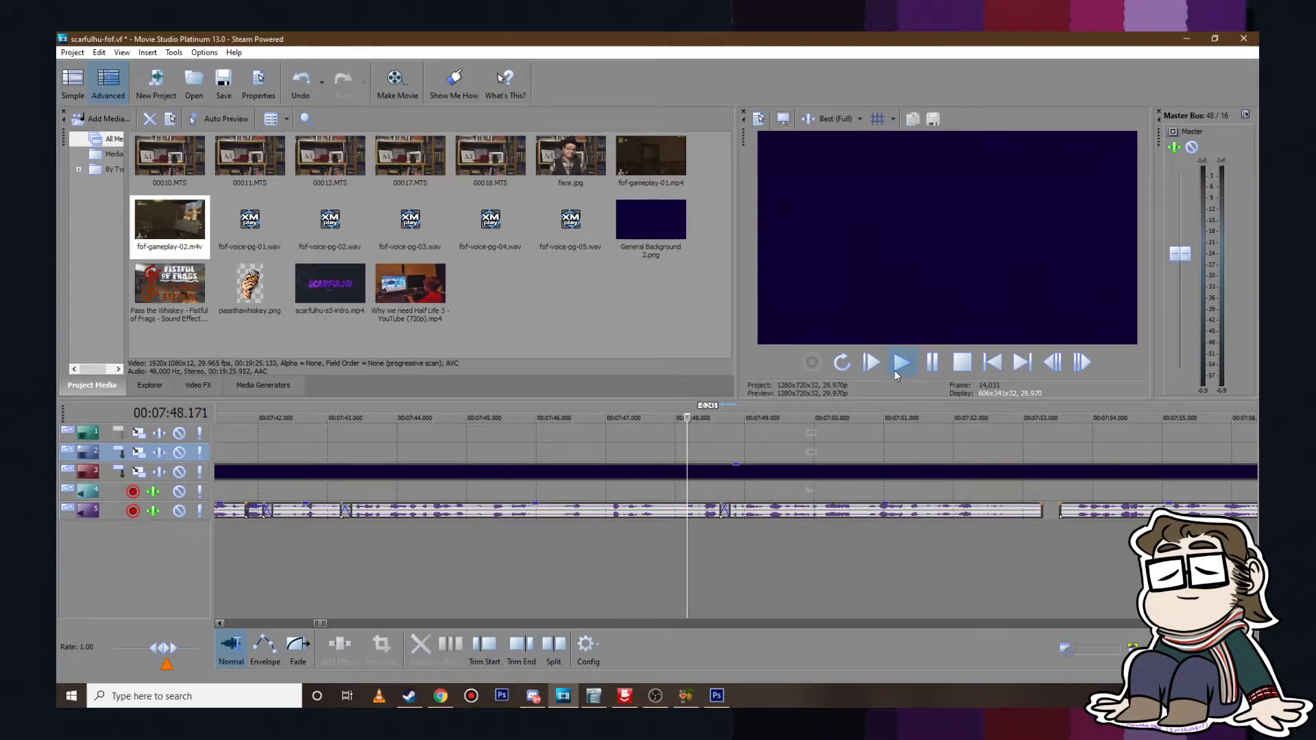
{"action": "left_click", "coordinate": [931, 364]}
Step: Extend the preceding narration clip's end slightly, reposition the following clip to overlap it at about 00:07:48.9, and play from 00:07:48.001
{"action": "left_click_drag", "start_coordinate": [799, 512], "coordinate": [865, 512]}
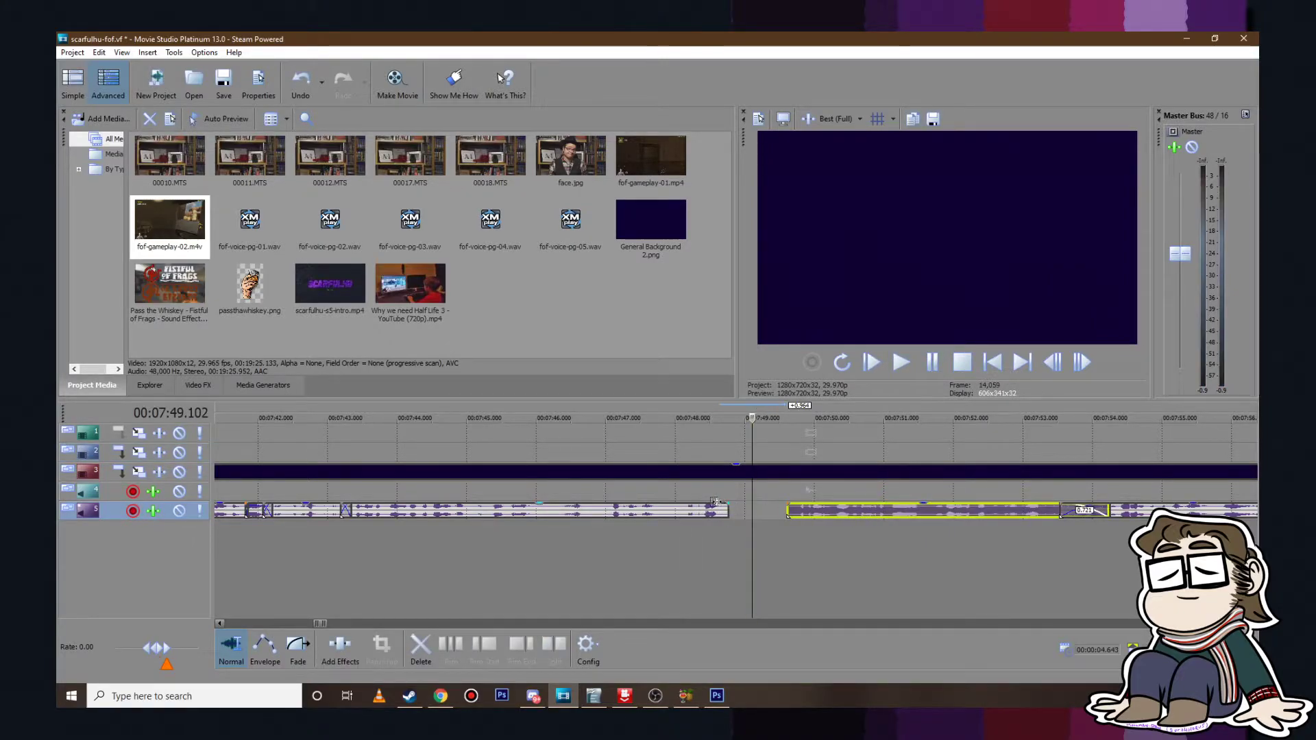
{"action": "left_click_drag", "start_coordinate": [728, 511], "coordinate": [742, 511]}
{"action": "left_click_drag", "start_coordinate": [853, 512], "coordinate": [803, 511]}
{"action": "left_click", "coordinate": [675, 433]}
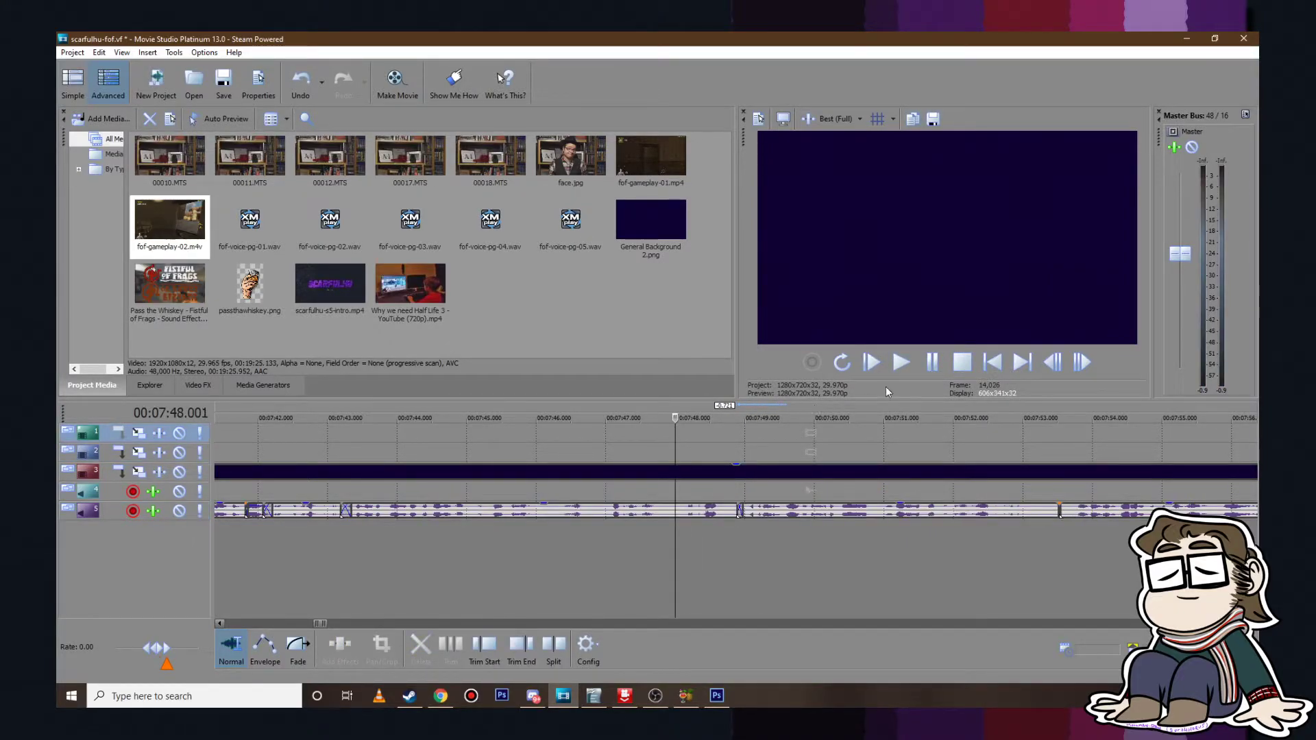
{"action": "left_click", "coordinate": [901, 363]}
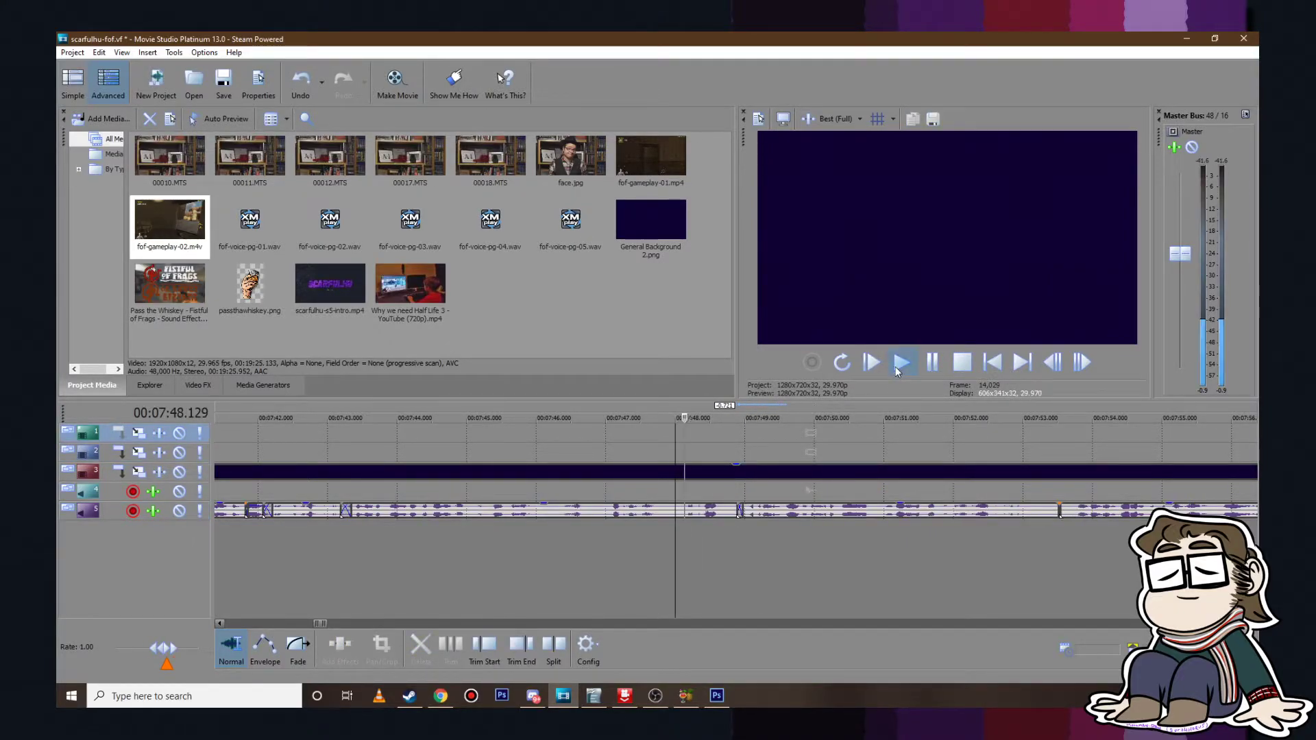
{"action": "left_click", "coordinate": [932, 366]}
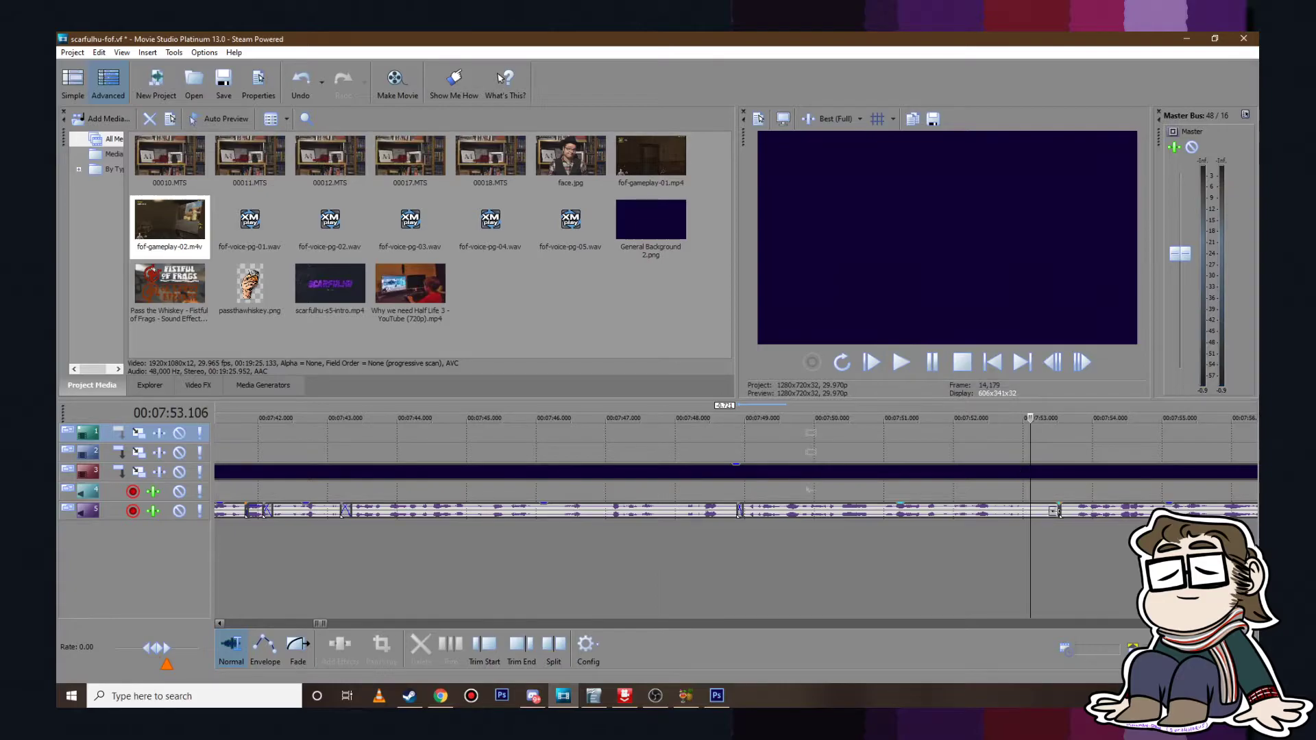
Step: Shift the last placed voice-over clip 0.333 seconds earlier so it overlaps the preceding clip at about 00:07:53.2, and play it to the end
{"action": "left_click_drag", "start_coordinate": [1055, 512], "coordinate": [1086, 513]}
{"action": "left_click", "coordinate": [904, 362]}
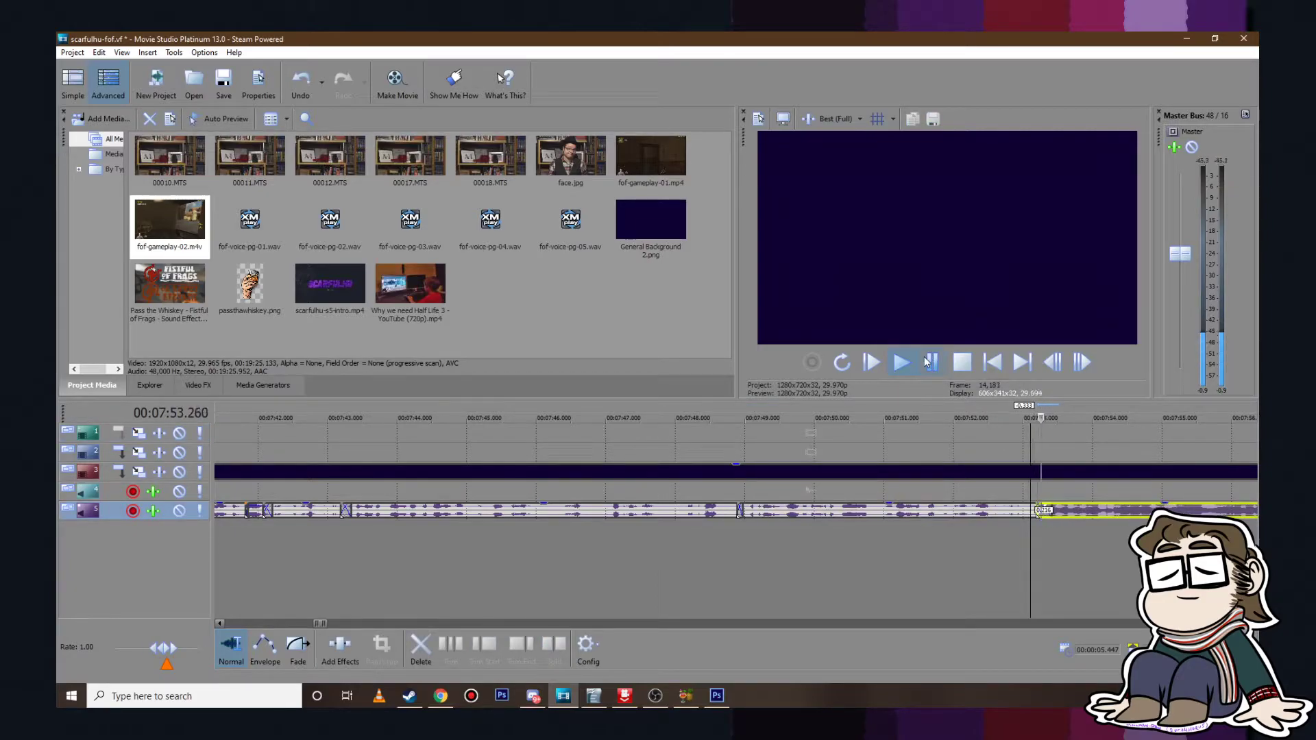
{"action": "scroll", "coordinate": [953, 492], "scroll_direction": "down", "scroll_amount": 5}
{"action": "scroll", "coordinate": [952, 492], "scroll_direction": "up", "scroll_amount": 4}
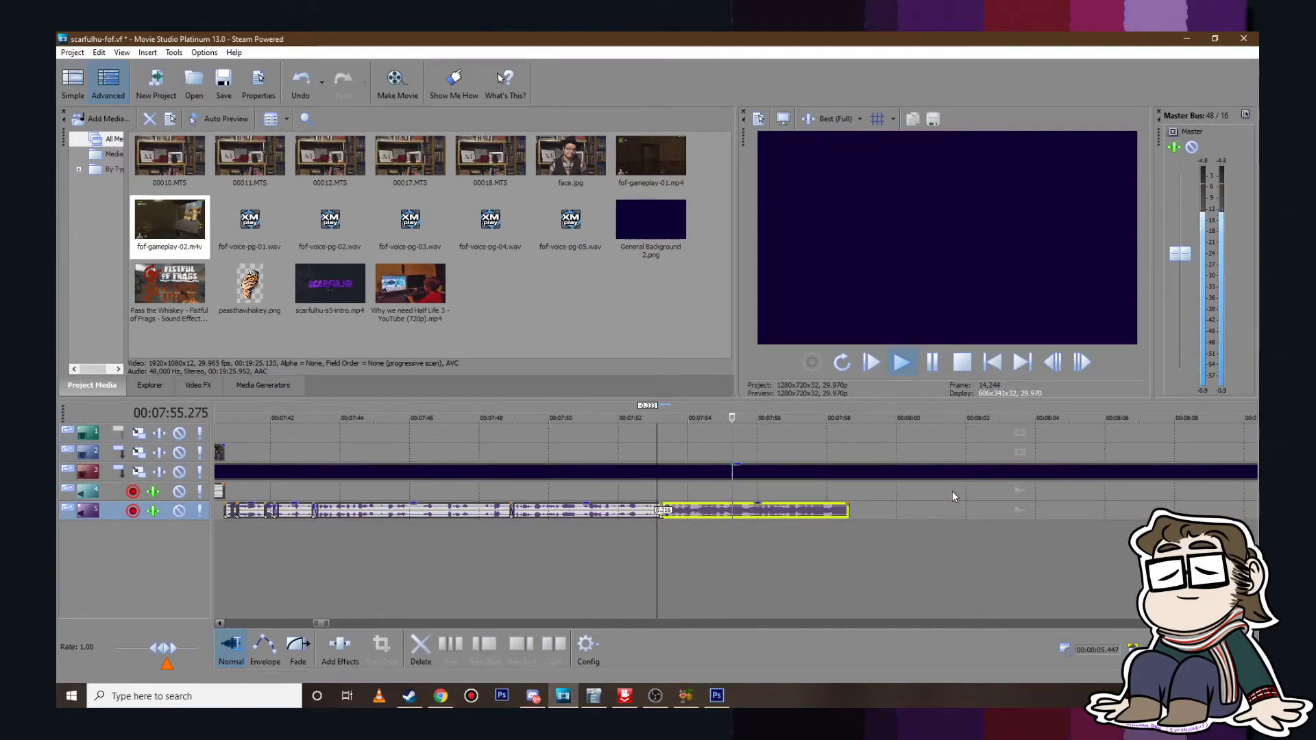
{"action": "left_click", "coordinate": [934, 363]}
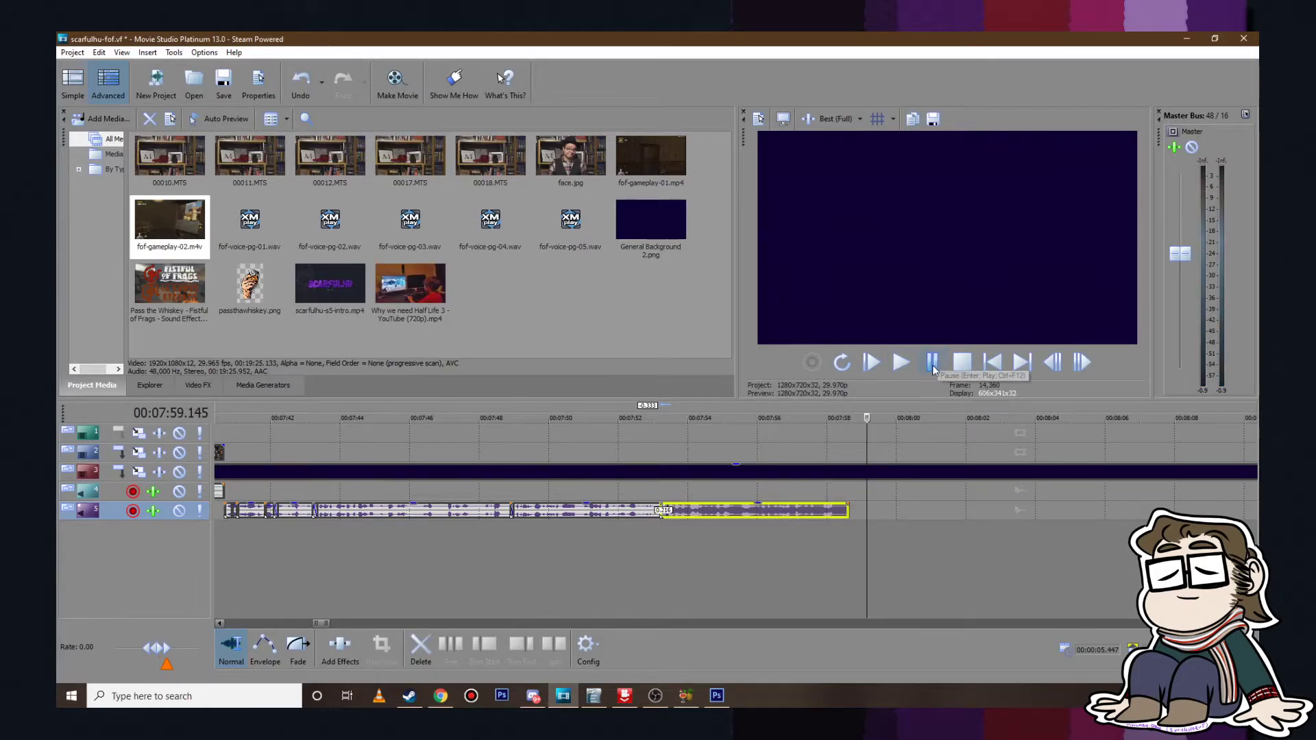
Step: Place the playhead at the end of the narration, 00:07:58.645, and save the project
{"action": "left_click", "coordinate": [847, 489]}
{"action": "left_click", "coordinate": [72, 52]}
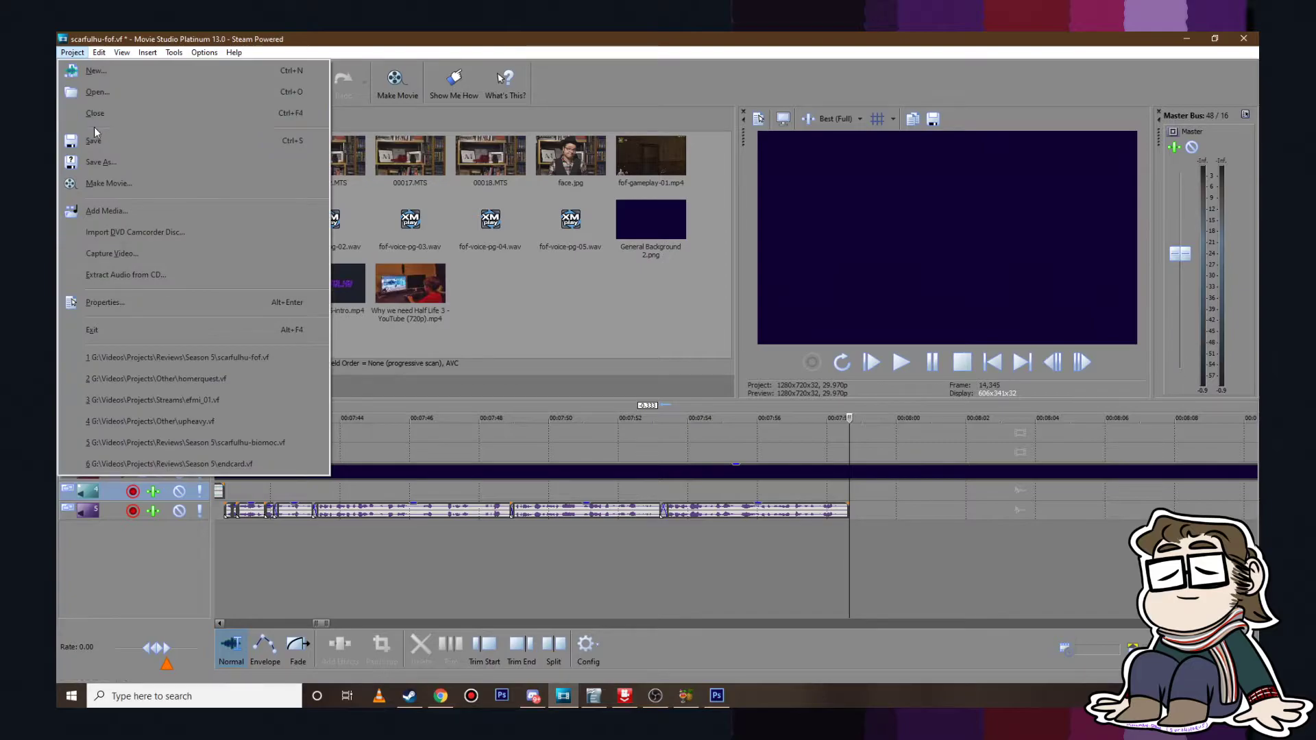
{"action": "left_click", "coordinate": [94, 139]}
{"action": "scroll", "coordinate": [764, 511], "scroll_direction": "down", "scroll_amount": 5}
Step: Switch to the script in OpenOffice Writer and highlight the paragraph starting "You may be curious as to how you actually get money" in Yellow 1
{"action": "left_click", "coordinate": [595, 696]}
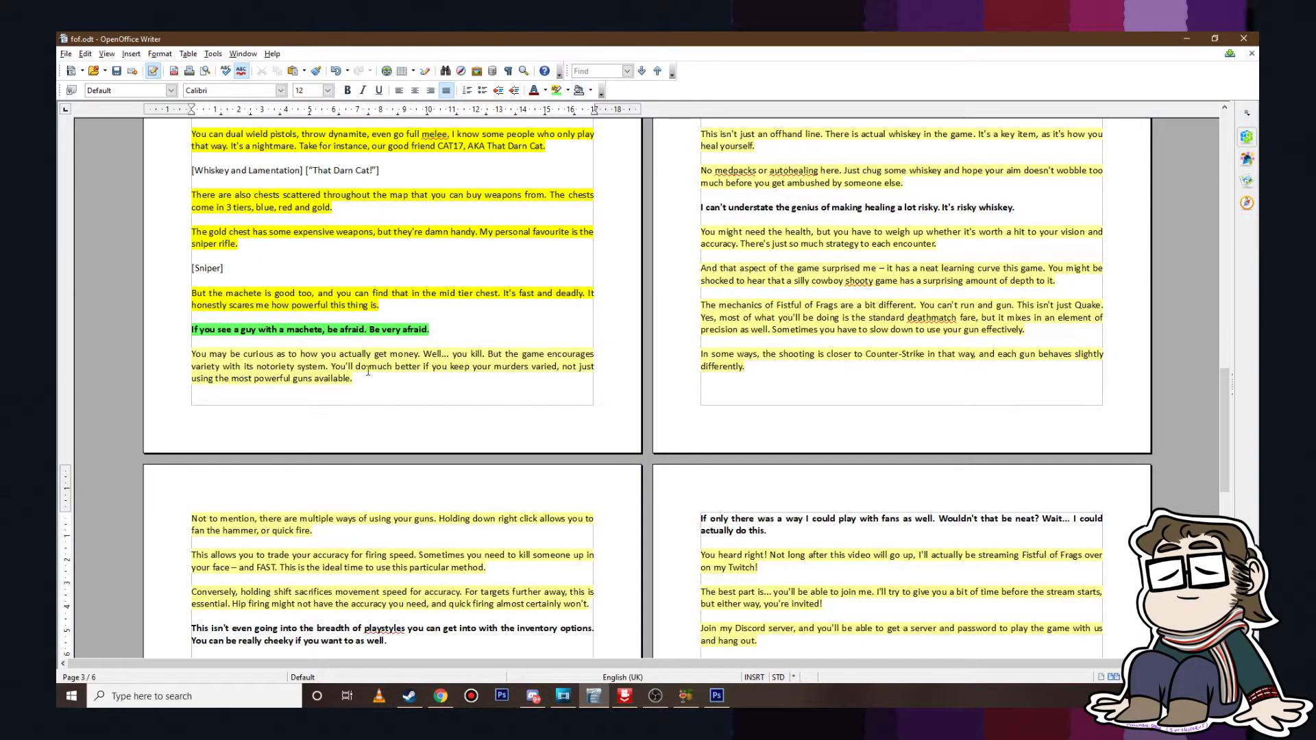
{"action": "scroll", "coordinate": [368, 371], "scroll_direction": "up", "scroll_amount": 7}
{"action": "scroll", "coordinate": [193, 507], "scroll_direction": "down", "scroll_amount": 2}
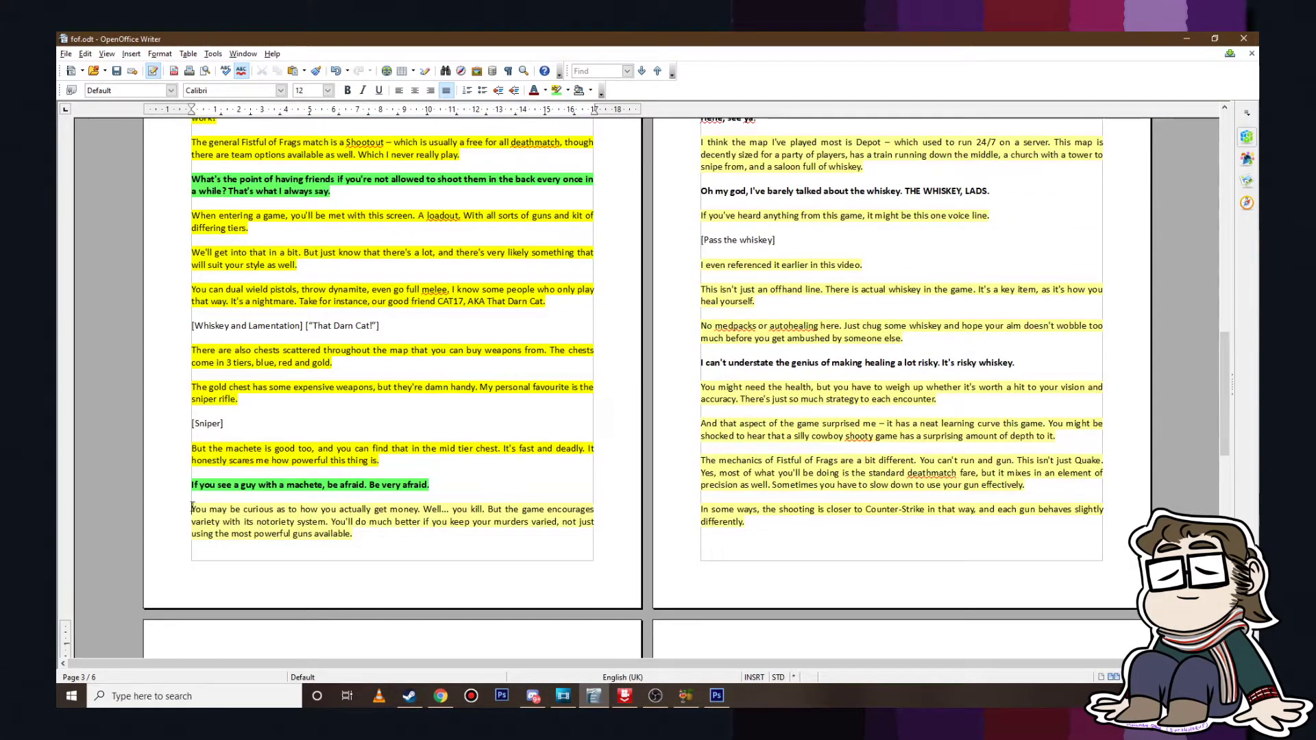
{"action": "left_click_drag", "start_coordinate": [193, 508], "coordinate": [352, 535]}
{"action": "left_click", "coordinate": [567, 89]}
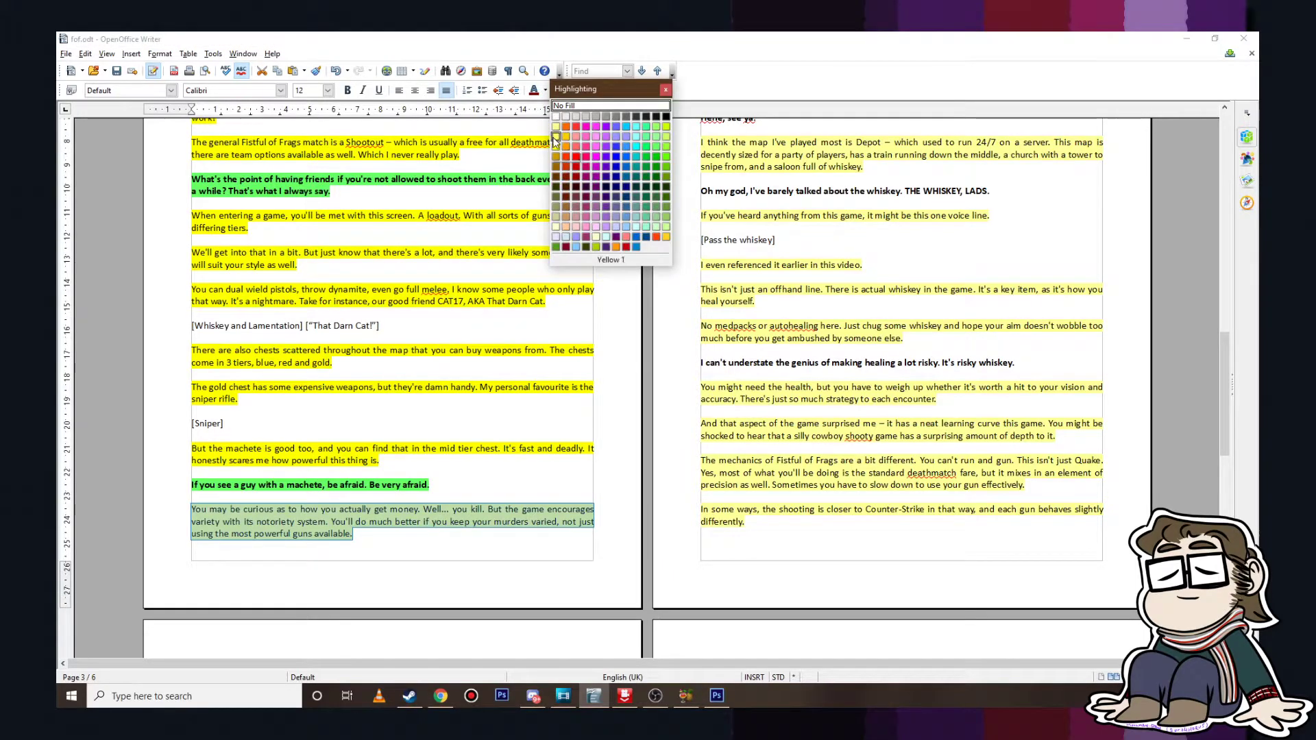
{"action": "left_click", "coordinate": [556, 136]}
Step: Skim the remaining script sections, save the document, and look over the highlighted pages from the beginning
{"action": "scroll", "coordinate": [963, 283], "scroll_direction": "down", "scroll_amount": 9}
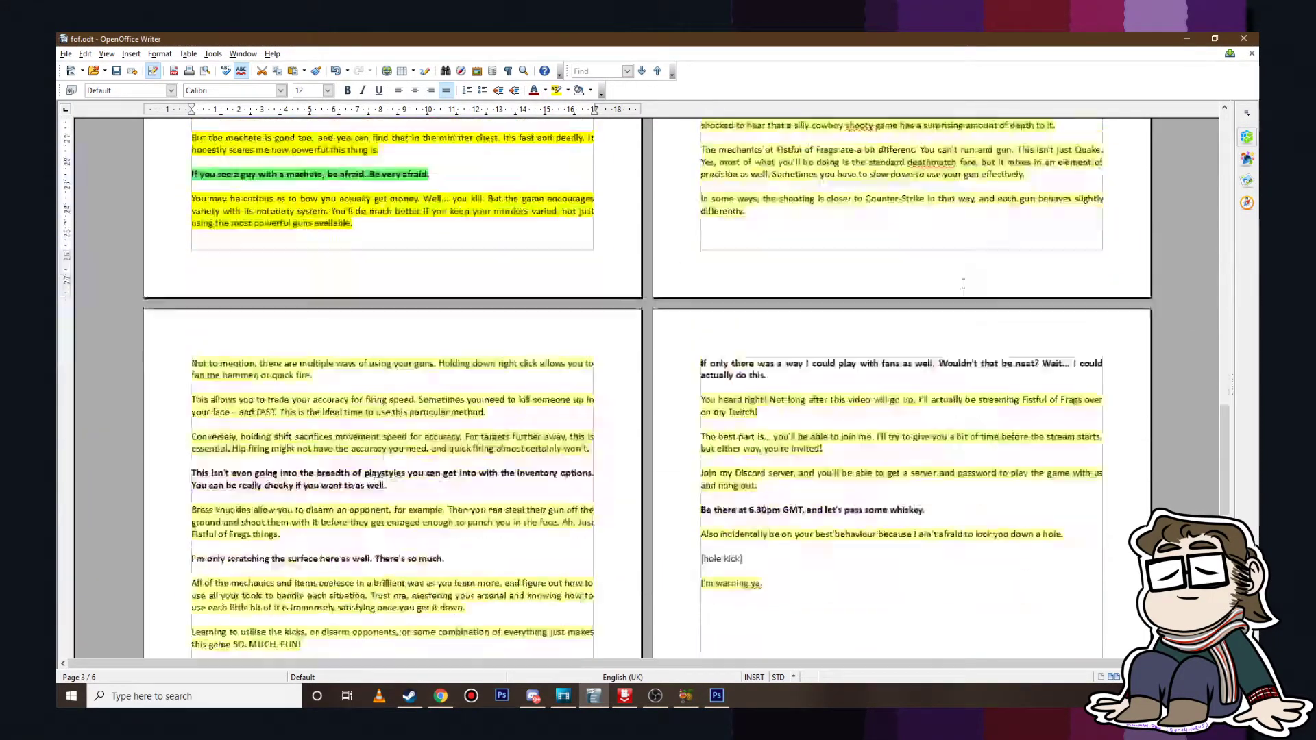
{"action": "scroll", "coordinate": [953, 284], "scroll_direction": "down", "scroll_amount": 12}
{"action": "scroll", "coordinate": [953, 285], "scroll_direction": "up", "scroll_amount": 20}
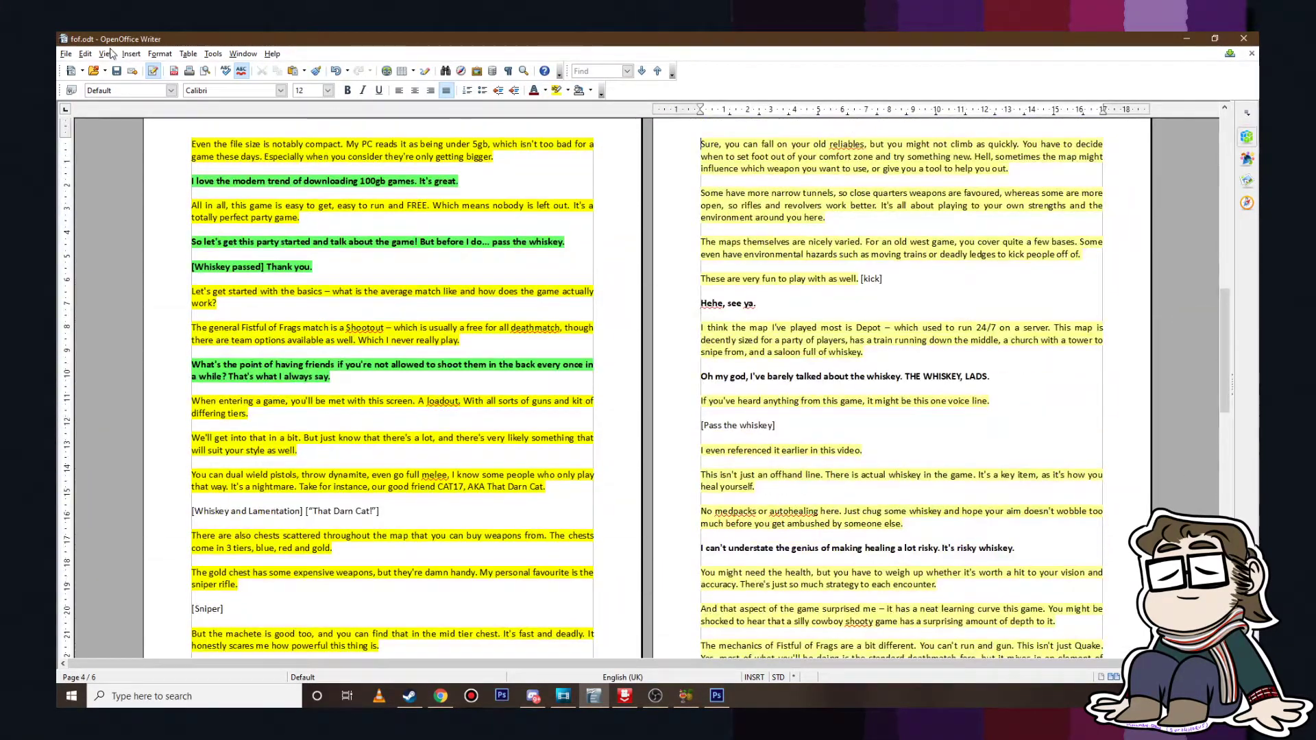
{"action": "left_click", "coordinate": [67, 54]}
{"action": "left_click", "coordinate": [103, 152]}
{"action": "scroll", "coordinate": [669, 392], "scroll_direction": "up", "scroll_amount": 18}
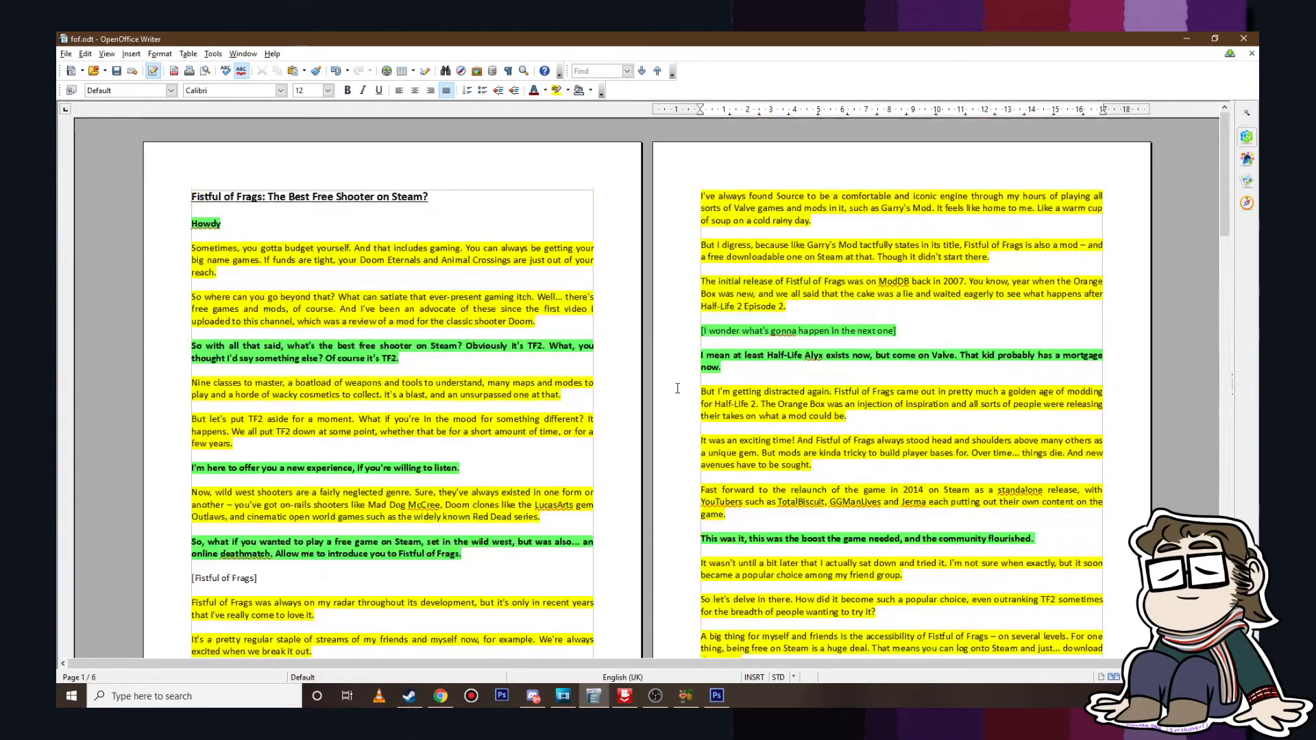
{"action": "scroll", "coordinate": [677, 389], "scroll_direction": "down", "scroll_amount": 12}
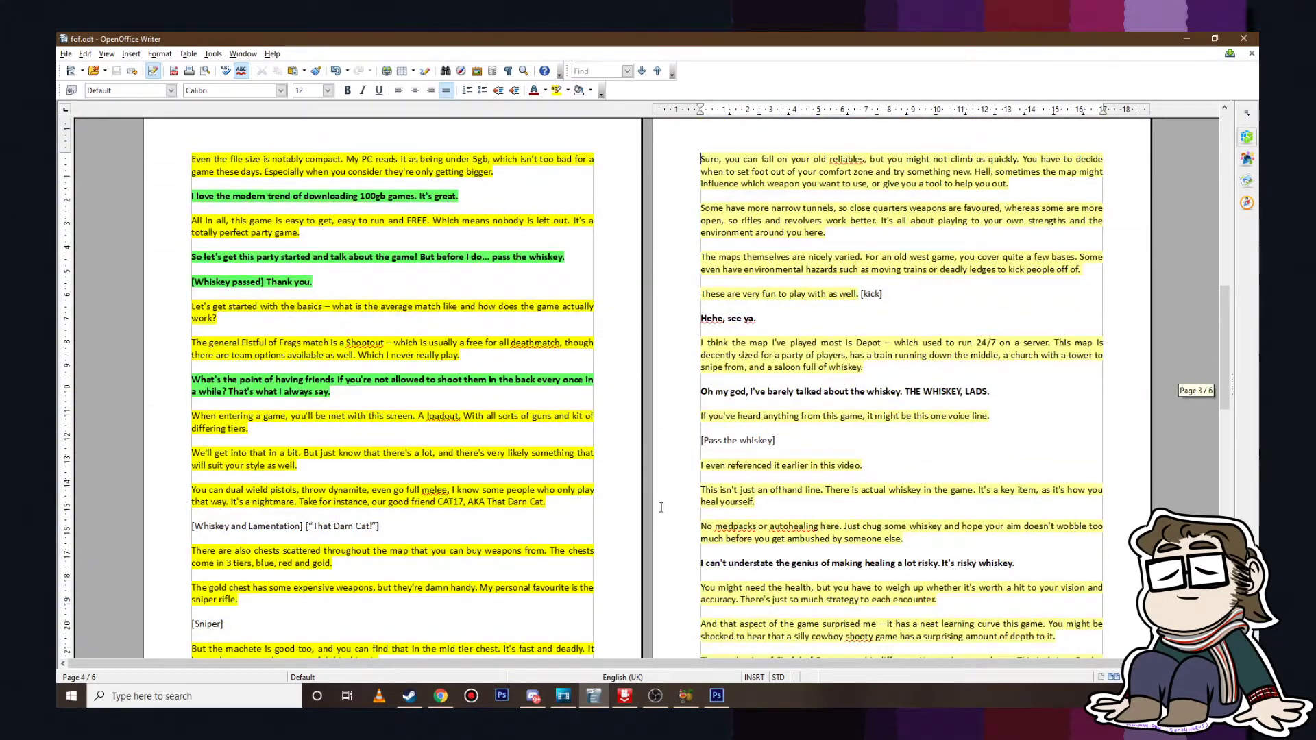
Step: Return to Movie Studio, move the voice-over clip at about 00:15:15 to the narration's end at 00:07:58.645, and trim 0.311 seconds off its start
{"action": "left_click", "coordinate": [564, 695]}
{"action": "scroll", "coordinate": [791, 495], "scroll_direction": "down", "scroll_amount": 5}
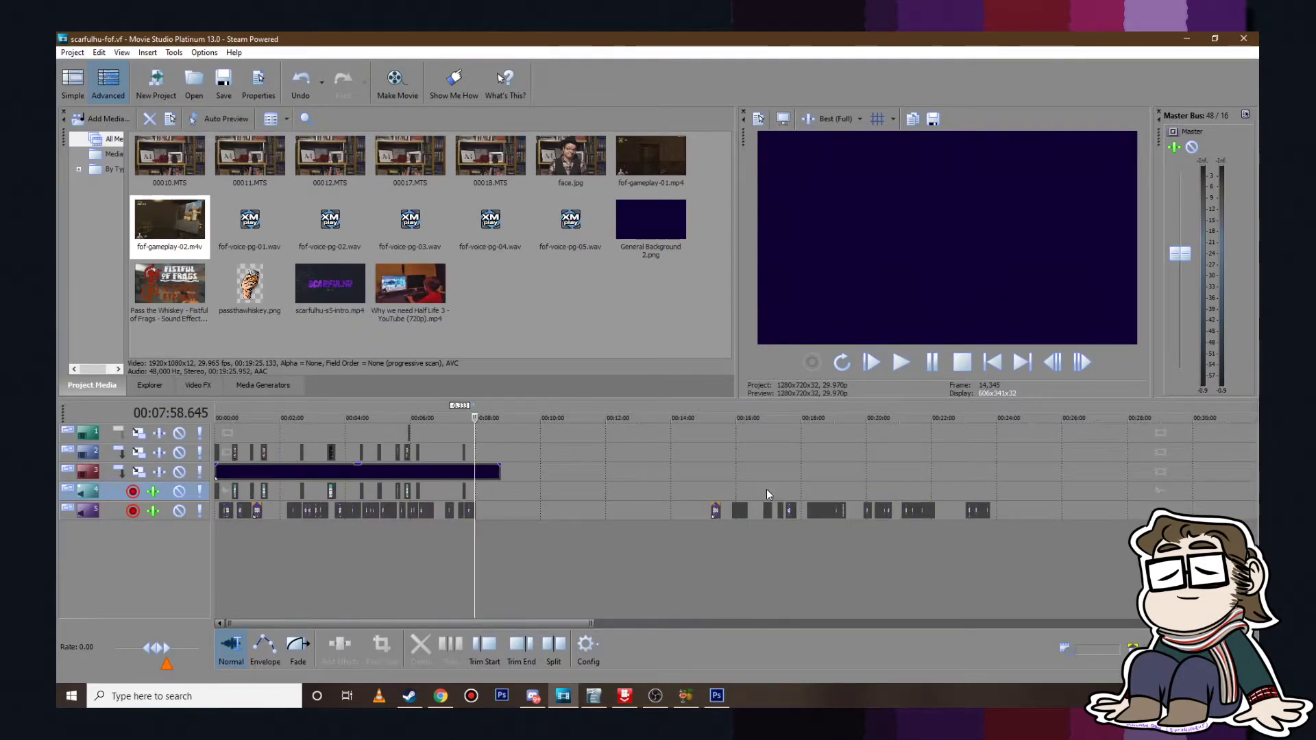
{"action": "left_click", "coordinate": [713, 492]}
{"action": "scroll", "coordinate": [738, 490], "scroll_direction": "up", "scroll_amount": 10}
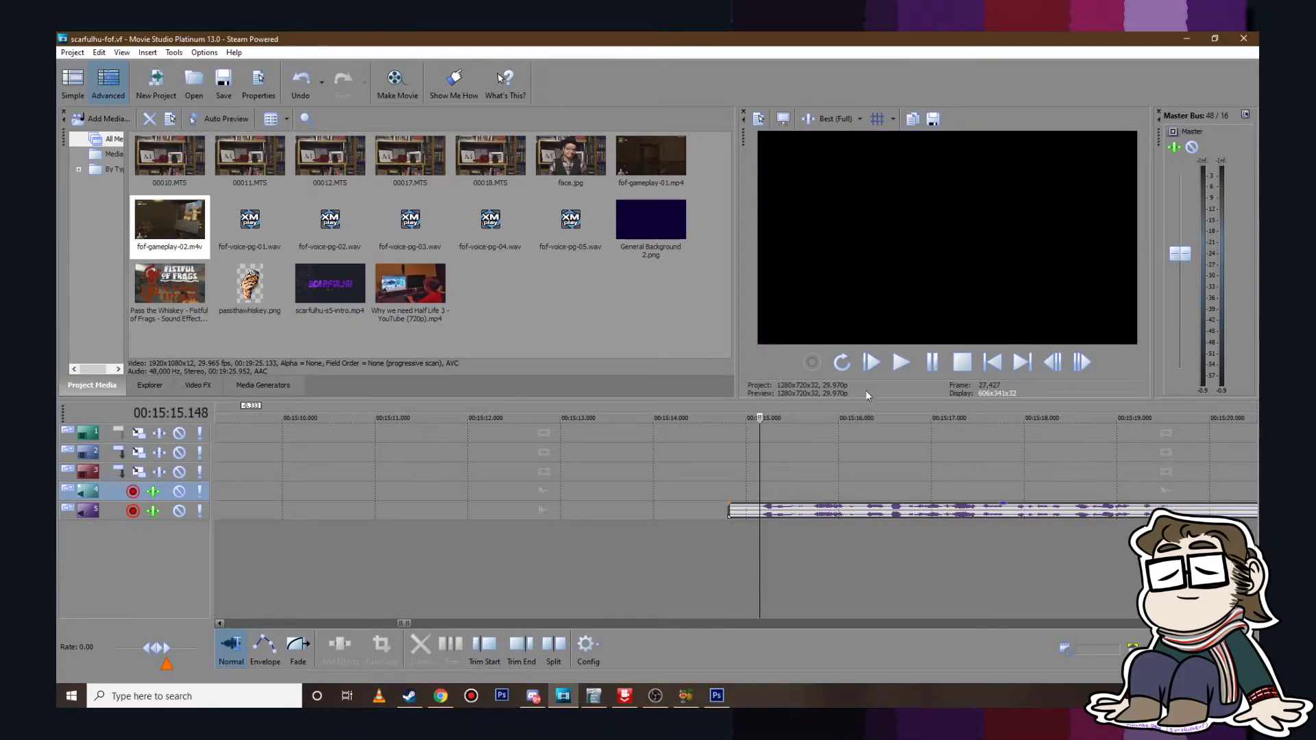
{"action": "scroll", "coordinate": [742, 459], "scroll_direction": "down", "scroll_amount": 6}
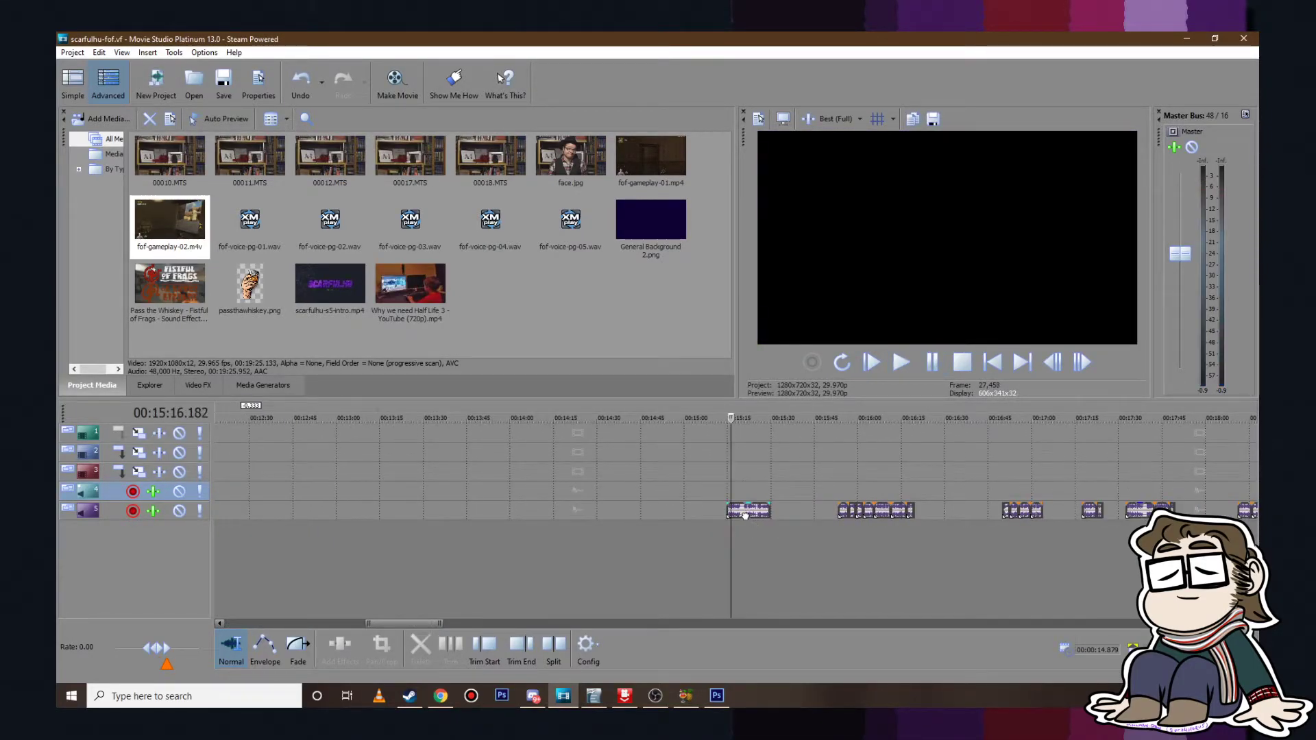
{"action": "mouse_move", "coordinate": [745, 516]}
{"action": "left_mouse_down"}
{"action": "mouse_move", "coordinate": [208, 511]}
{"action": "mouse_move", "coordinate": [790, 514]}
{"action": "mouse_move", "coordinate": [765, 516]}
{"action": "left_mouse_up"}
{"action": "left_click", "coordinate": [746, 485]}
{"action": "scroll", "coordinate": [754, 482], "scroll_direction": "up", "scroll_amount": 6}
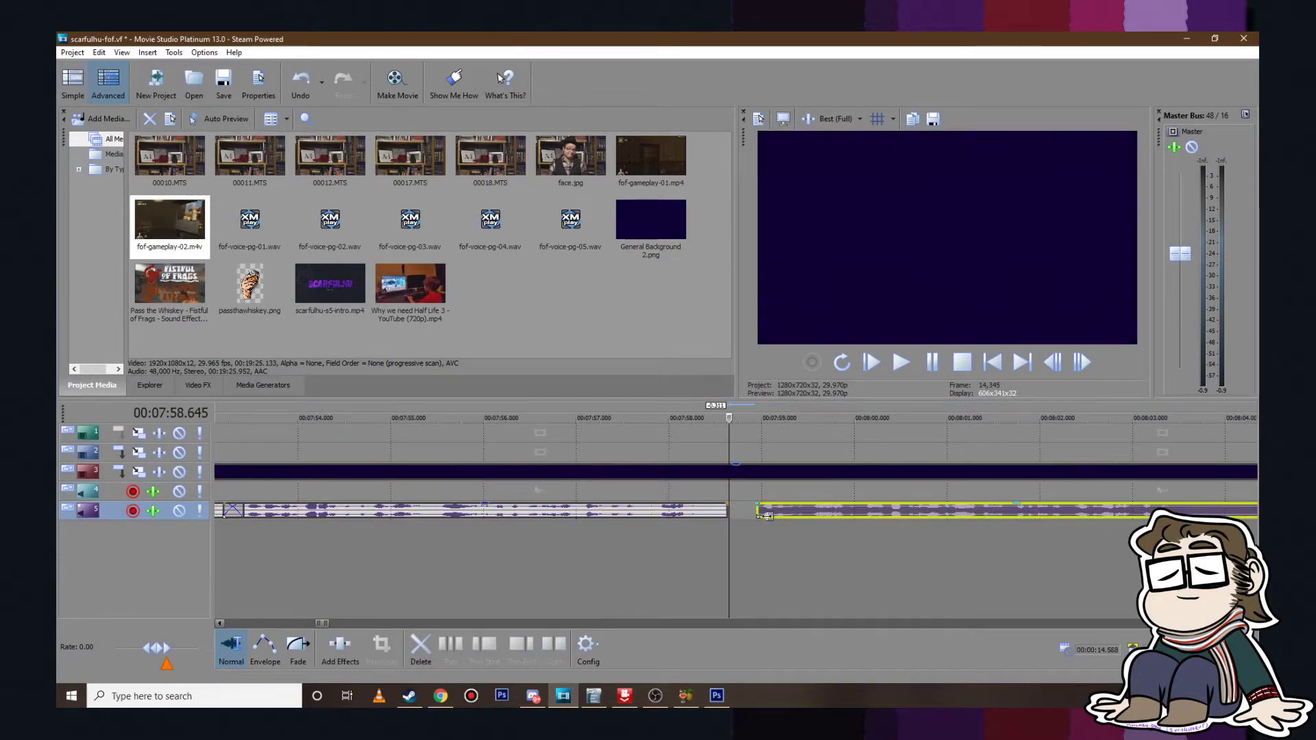
Step: Slide the trimmed clip earlier to overlap the preceding narration slightly at about 00:07:58.6, and play it until about 00:08:03.1
{"action": "left_click", "coordinate": [681, 452]}
{"action": "key", "text": "space"}
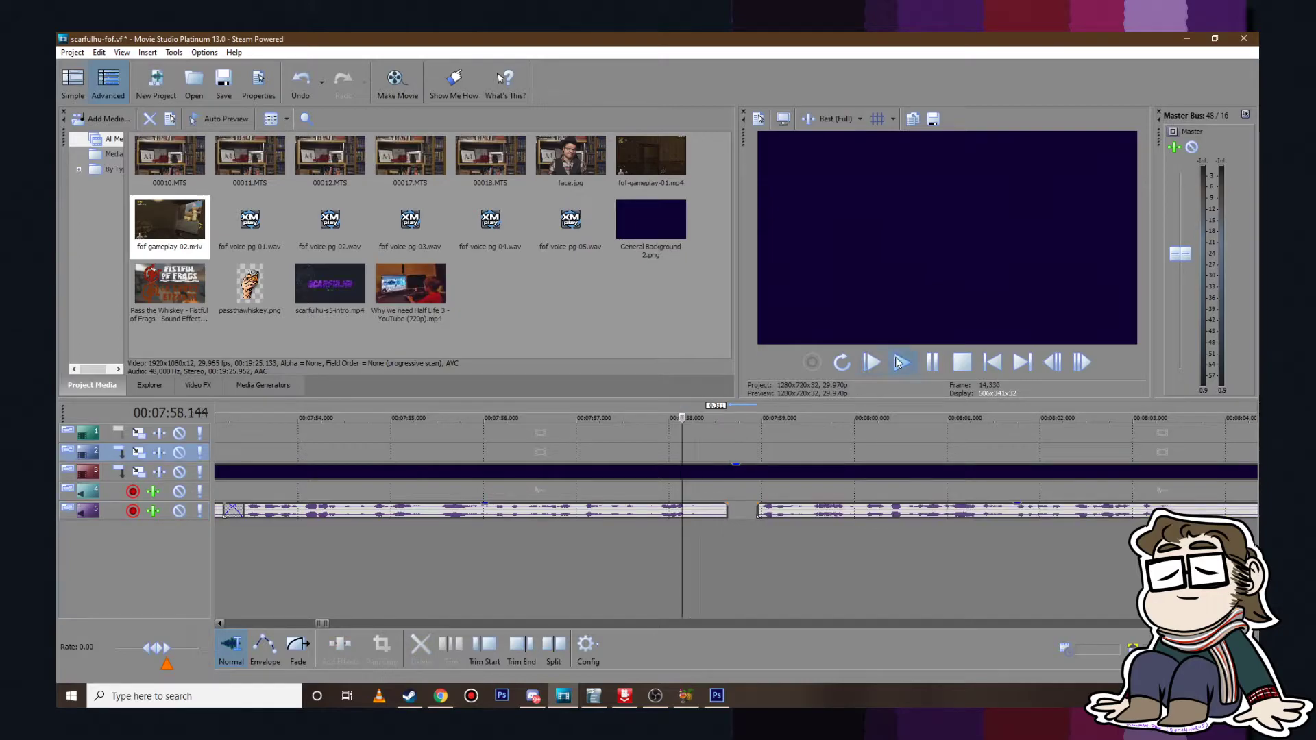
{"action": "key", "text": "Return"}
{"action": "left_click_drag", "start_coordinate": [848, 509], "coordinate": [816, 511]}
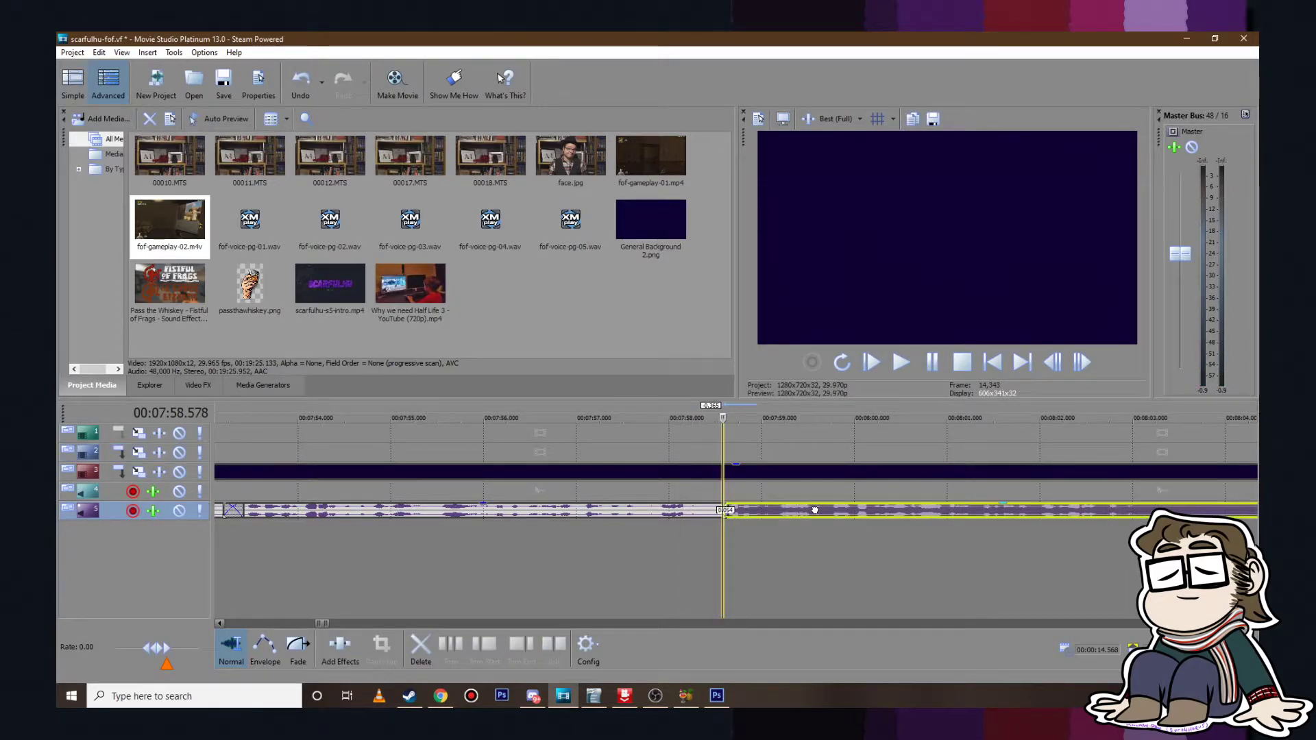
{"action": "left_click", "coordinate": [902, 360]}
{"action": "scroll", "coordinate": [938, 446], "scroll_direction": "down", "scroll_amount": 4}
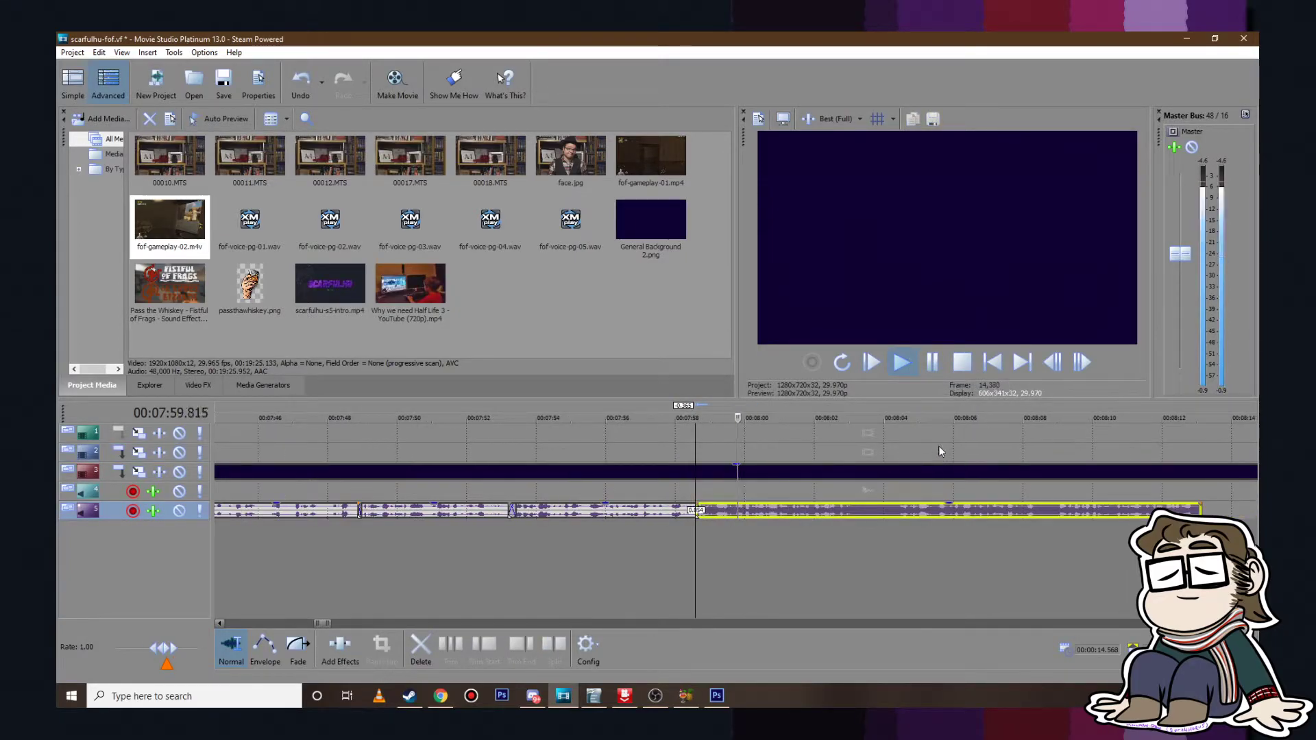
{"action": "left_click", "coordinate": [933, 360]}
Step: Cut the pause at 00:08:03.249 by splitting the clip and trimming the second part's start, overlap the parts slightly, and play the join
{"action": "scroll", "coordinate": [794, 541], "scroll_direction": "up", "scroll_amount": 2}
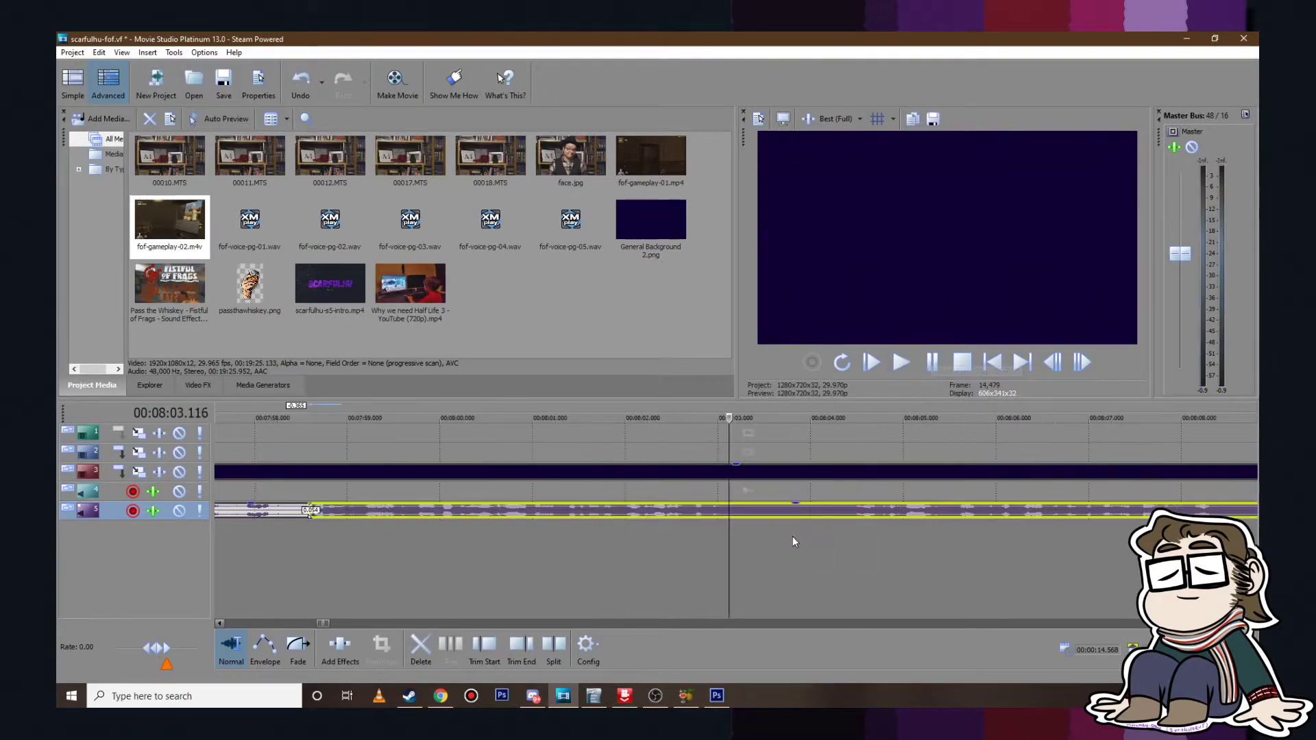
{"action": "left_click", "coordinate": [741, 511]}
{"action": "key", "text": "s"}
{"action": "left_click_drag", "start_coordinate": [743, 513], "coordinate": [789, 510]}
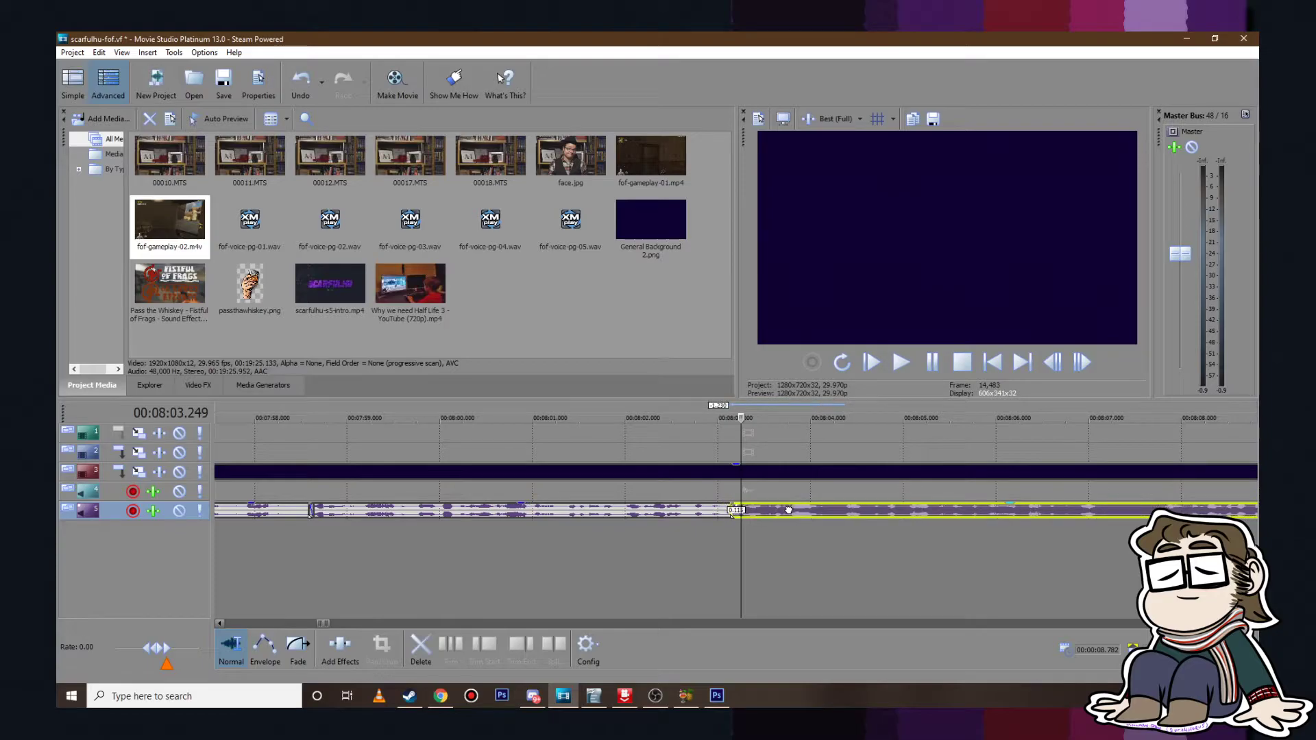
{"action": "key", "text": "space"}
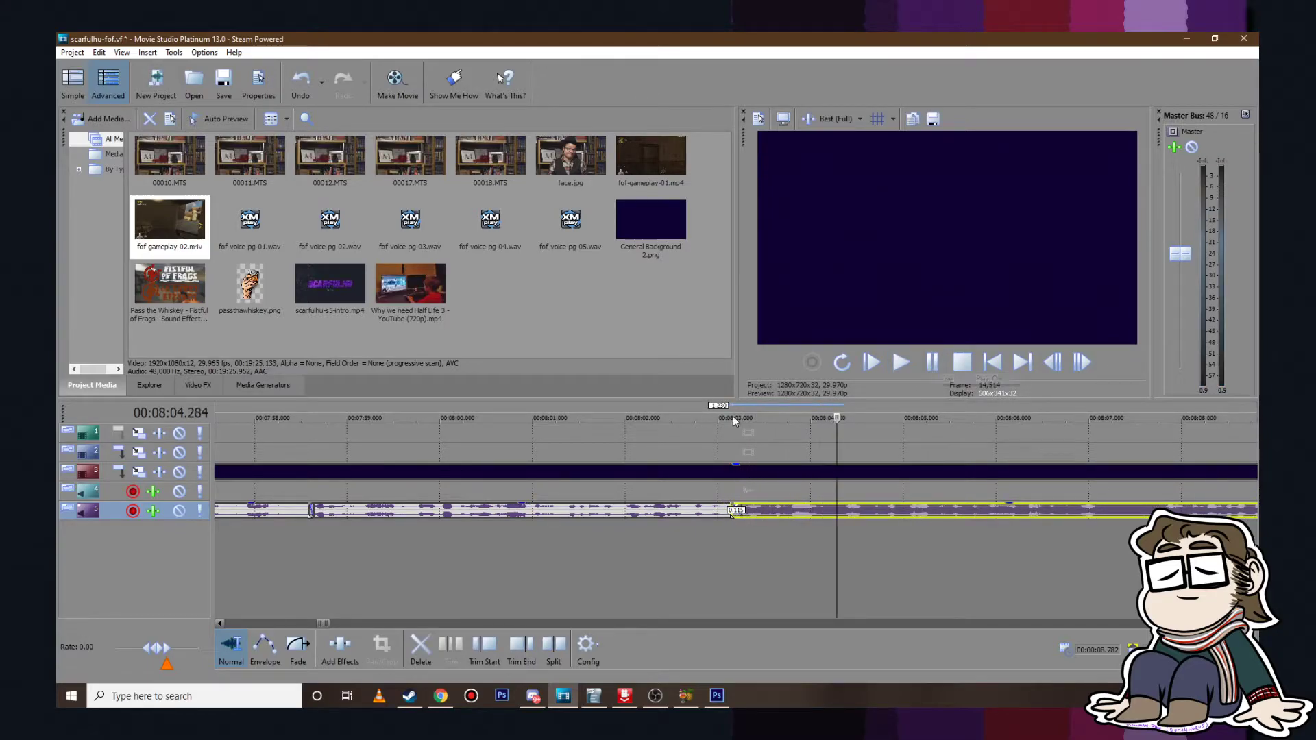
{"action": "left_click", "coordinate": [692, 431]}
{"action": "left_click", "coordinate": [913, 359]}
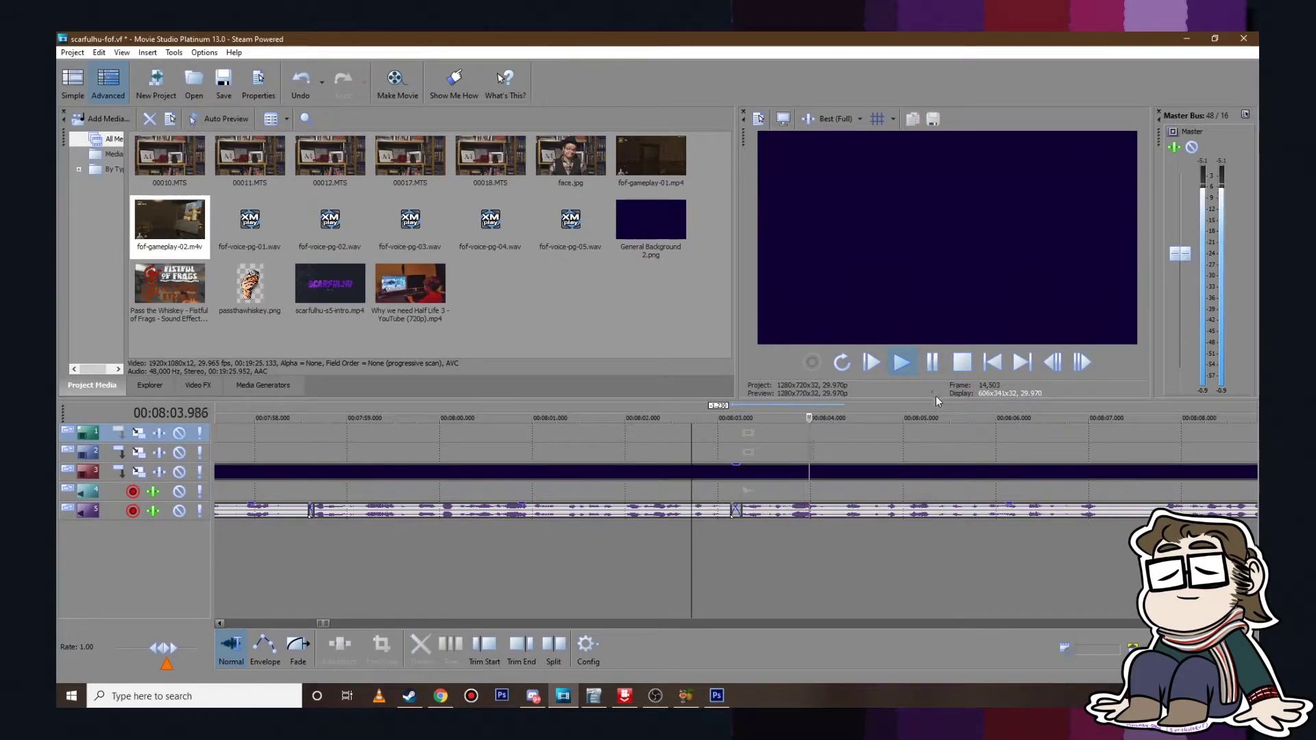
{"action": "scroll", "coordinate": [981, 429], "scroll_direction": "down", "scroll_amount": 2}
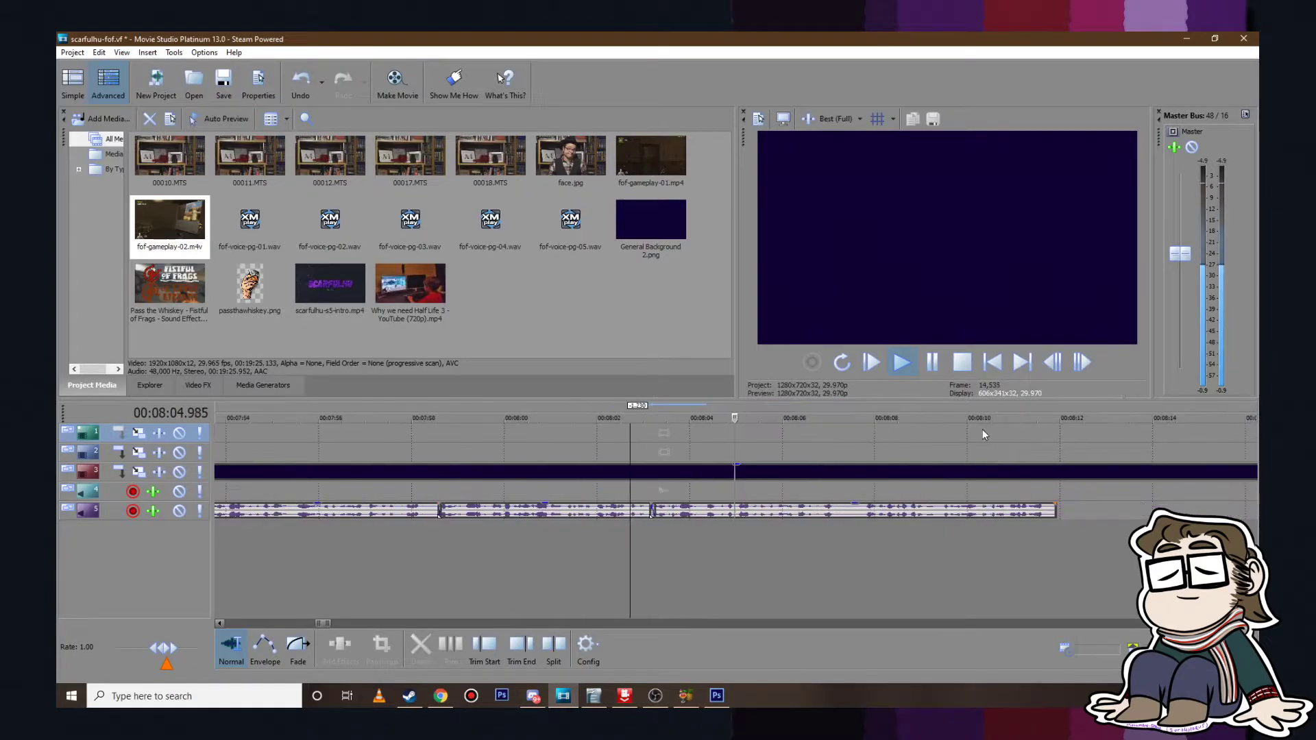
{"action": "left_click", "coordinate": [932, 362]}
Step: Split the clip at 00:08:07.253, trim the second part's start and slide it back to a slight overlap, playing it to the end
{"action": "scroll", "coordinate": [788, 511], "scroll_direction": "up", "scroll_amount": 3}
{"action": "left_click", "coordinate": [743, 512]}
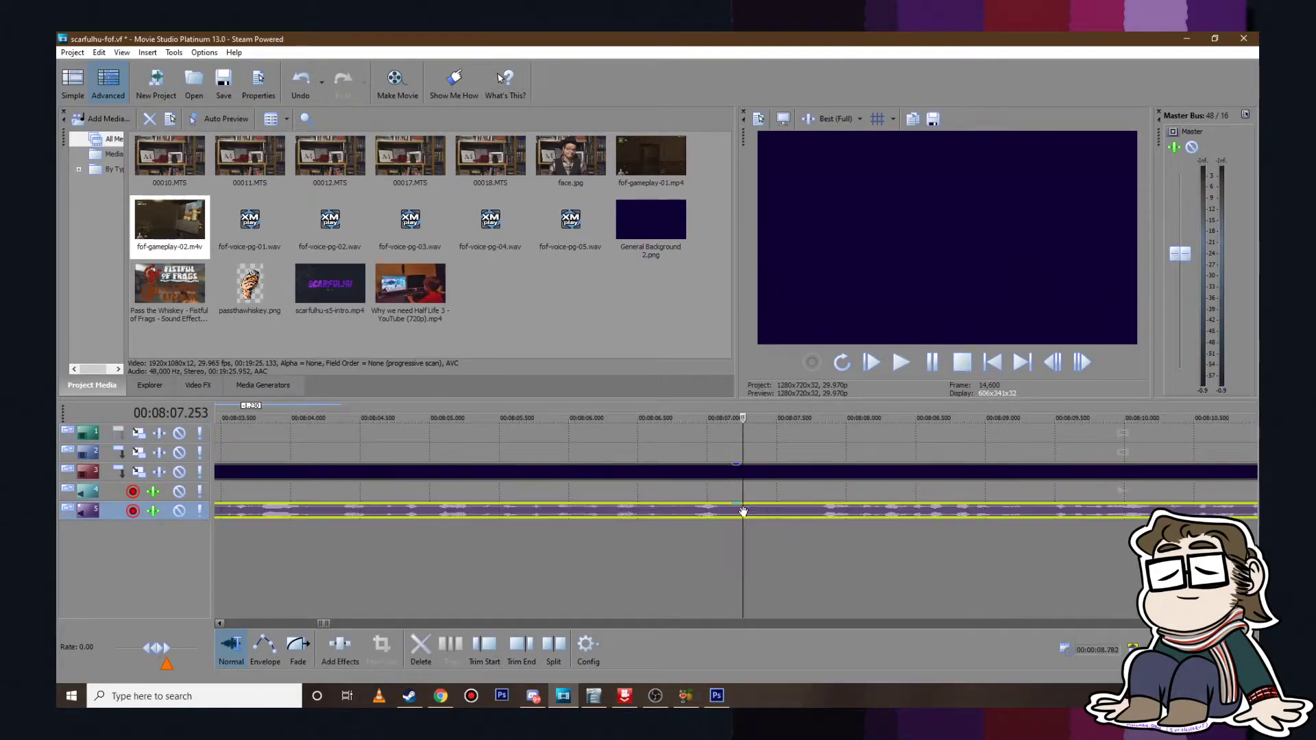
{"action": "key", "text": "s"}
{"action": "left_click_drag", "start_coordinate": [745, 512], "coordinate": [782, 512]}
{"action": "left_click", "coordinate": [906, 367]}
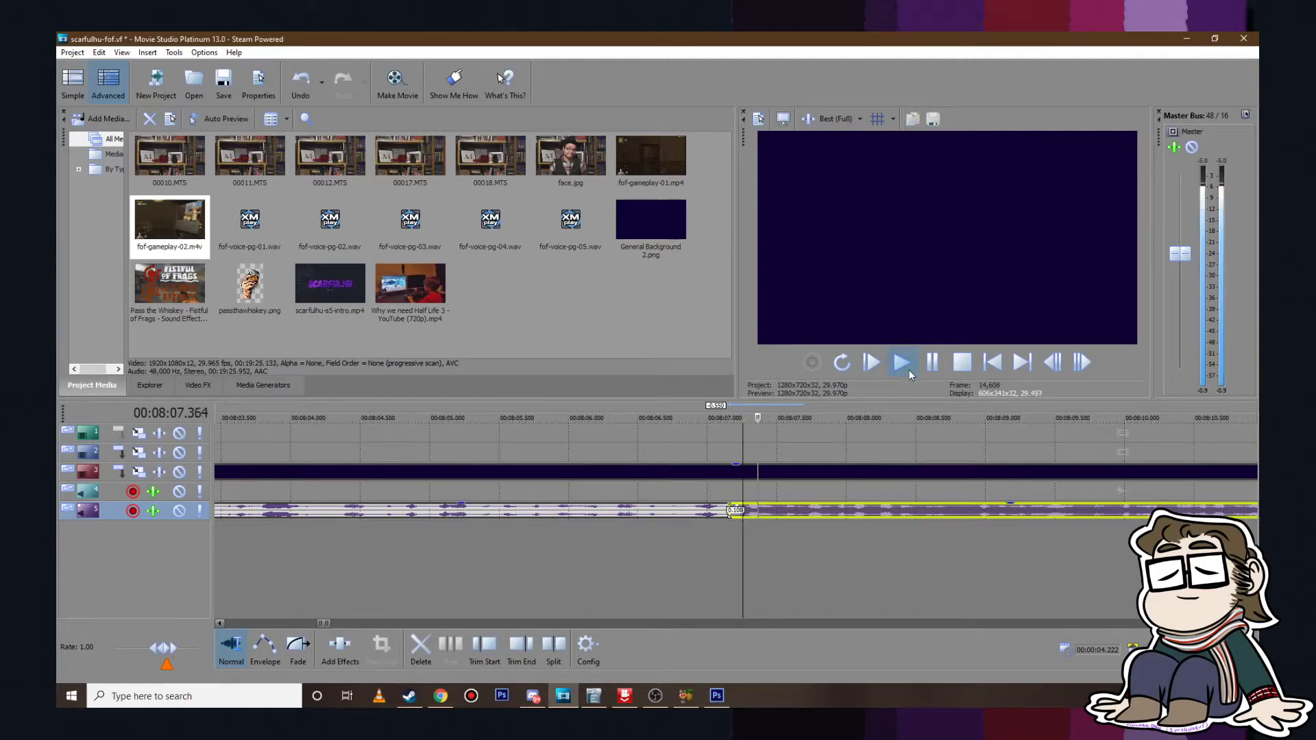
{"action": "scroll", "coordinate": [927, 465], "scroll_direction": "down", "scroll_amount": 1}
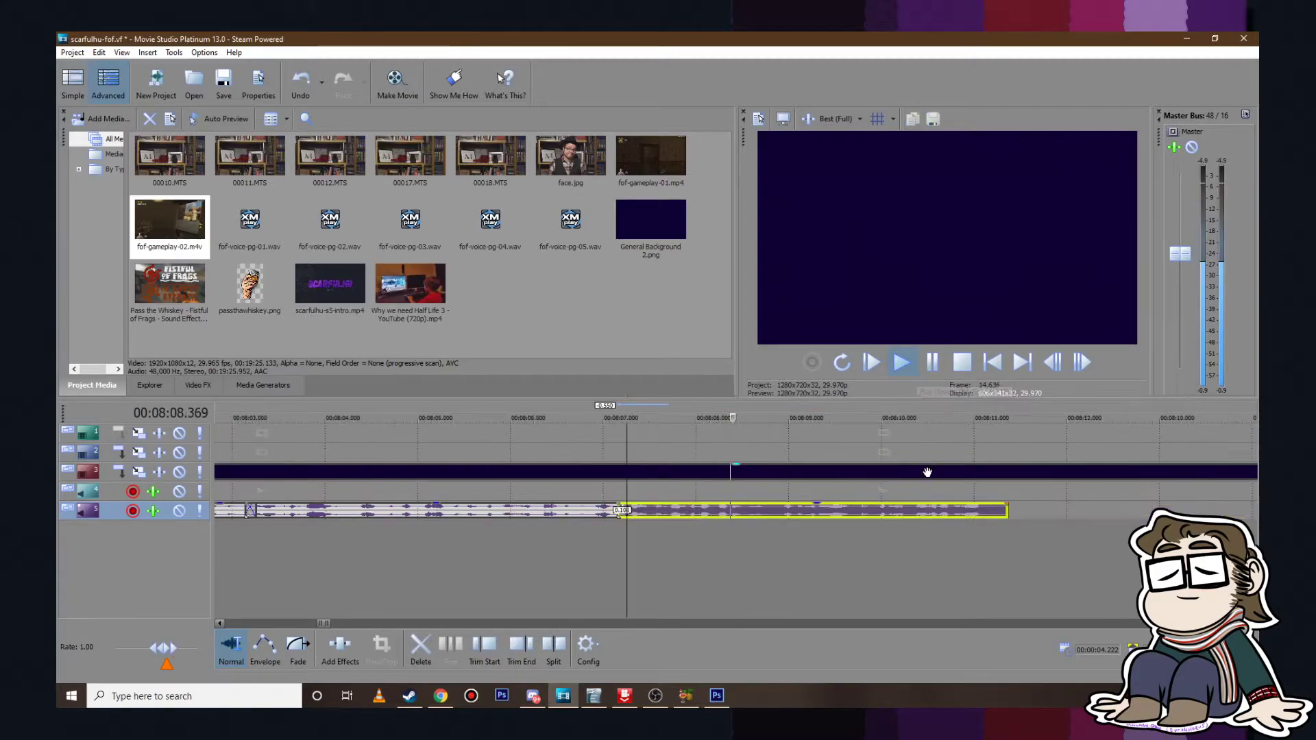
{"action": "left_click", "coordinate": [933, 364]}
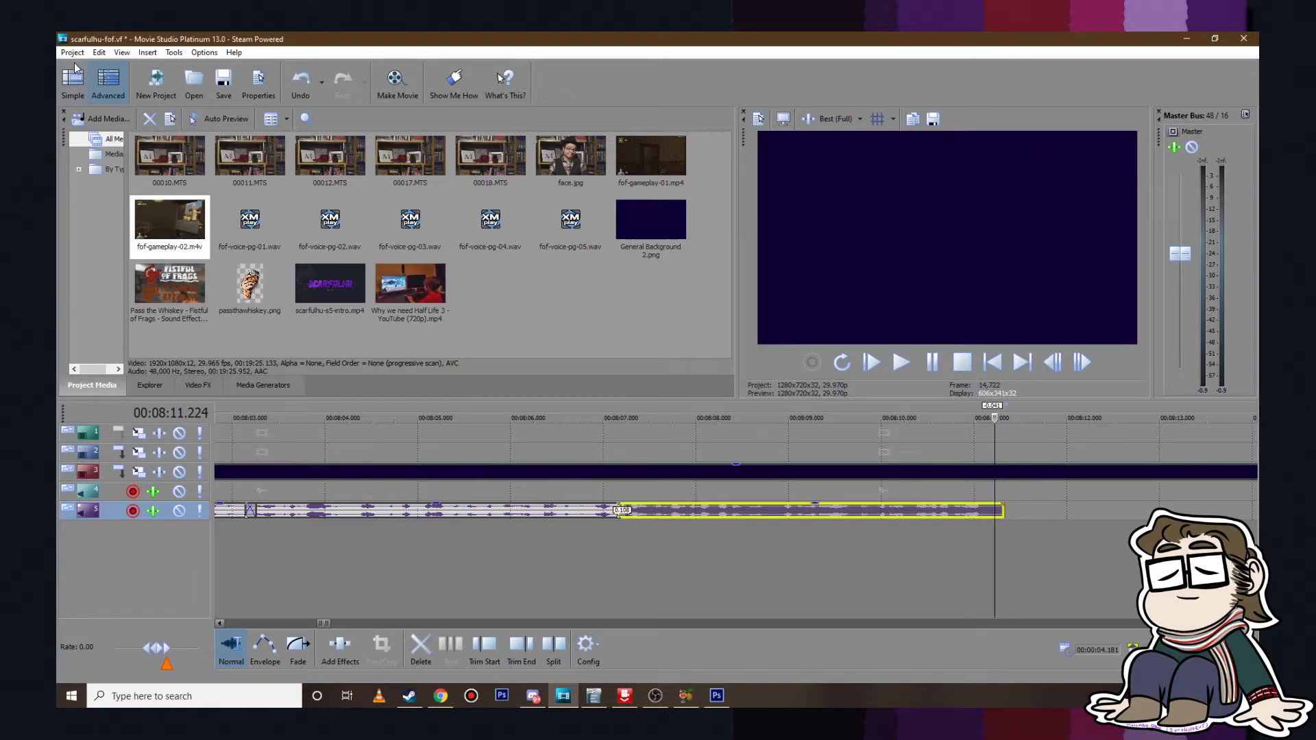
Step: Save the project and switch to the script in OpenOffice Writer
{"action": "left_click", "coordinate": [72, 53]}
{"action": "left_click", "coordinate": [112, 140]}
{"action": "left_click", "coordinate": [594, 696]}
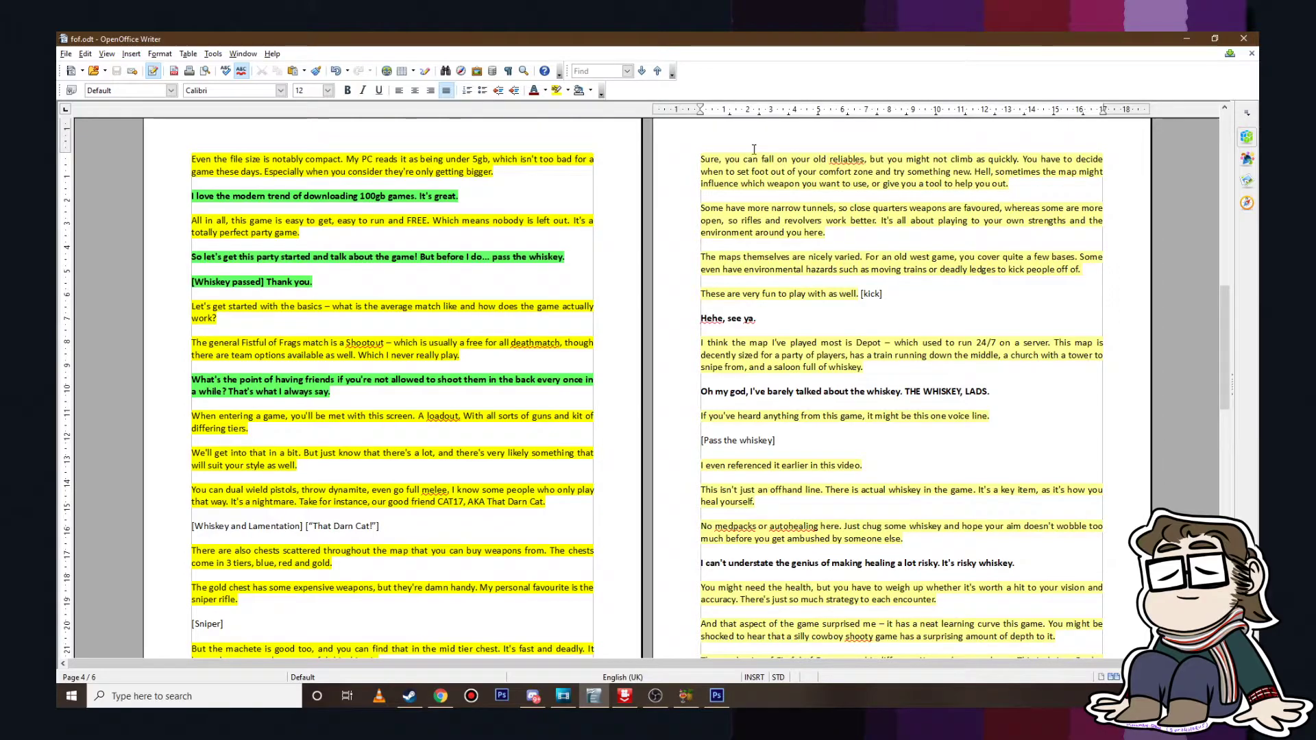
Step: Mark the "Sure, you can fall on your old reliables" paragraph as finished with the bright yellow highlight and save the script
{"action": "left_click_drag", "start_coordinate": [700, 159], "coordinate": [1011, 184]}
{"action": "left_click_drag", "start_coordinate": [703, 281], "coordinate": [849, 274]}
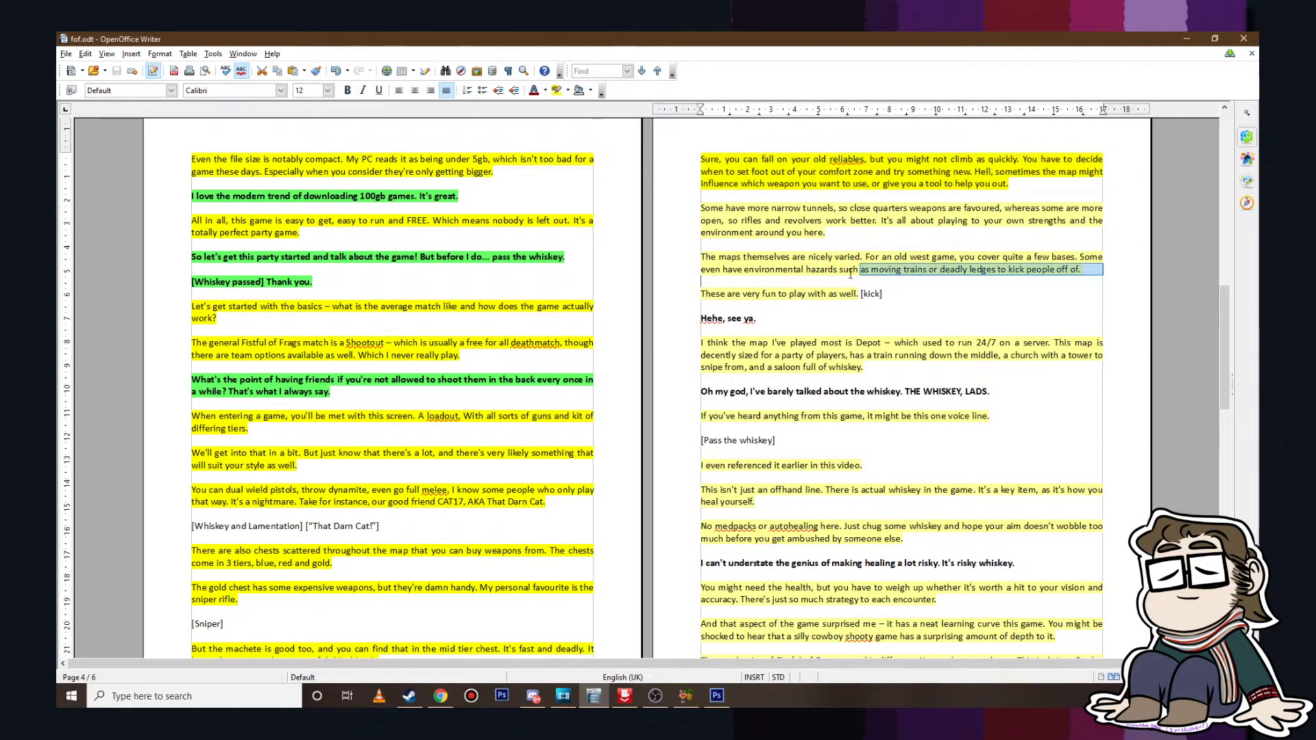
{"action": "left_click", "coordinate": [67, 55]}
{"action": "left_click", "coordinate": [88, 151]}
Step: Switch to Movie Studio, locate the next narration group around 00:16:05, and check its ending from about 00:16:18.3 against the script
{"action": "left_click", "coordinate": [564, 696]}
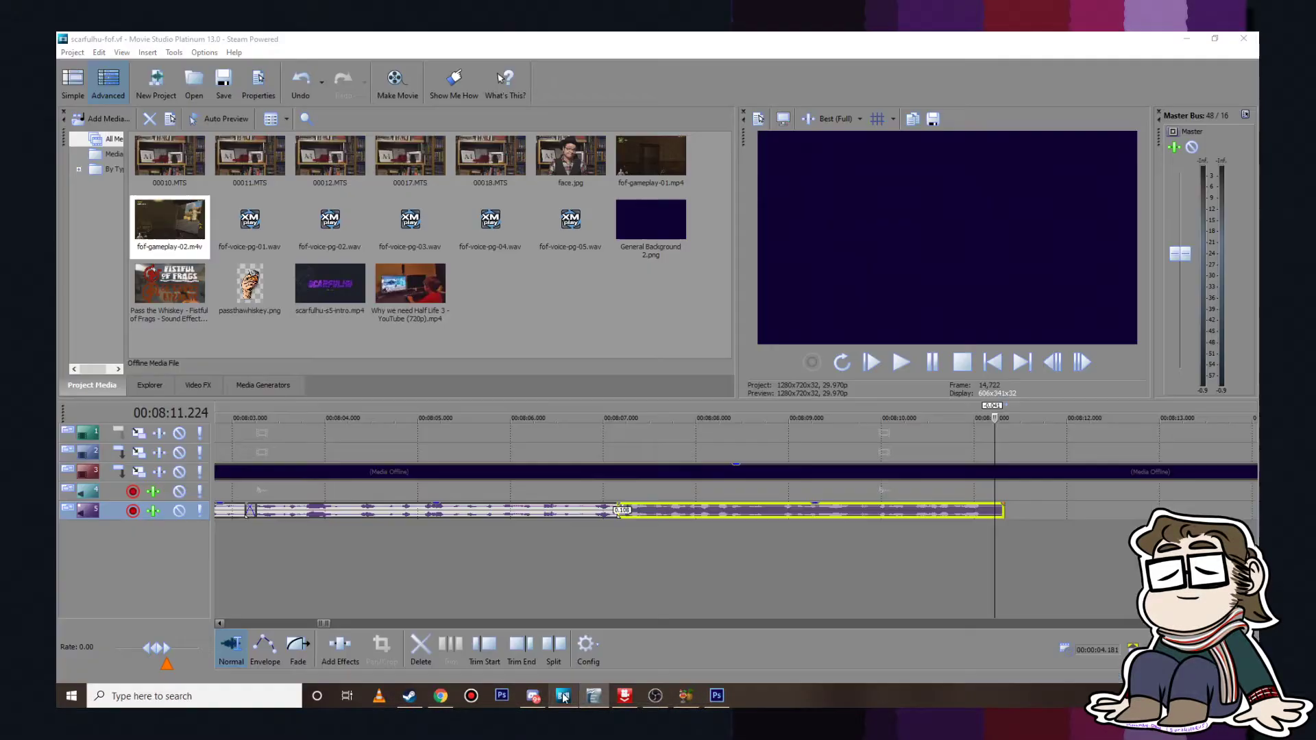
{"action": "scroll", "coordinate": [845, 562], "scroll_direction": "down", "scroll_amount": 5}
{"action": "scroll", "coordinate": [843, 562], "scroll_direction": "down", "scroll_amount": 6}
{"action": "scroll", "coordinate": [487, 468], "scroll_direction": "up", "scroll_amount": 1}
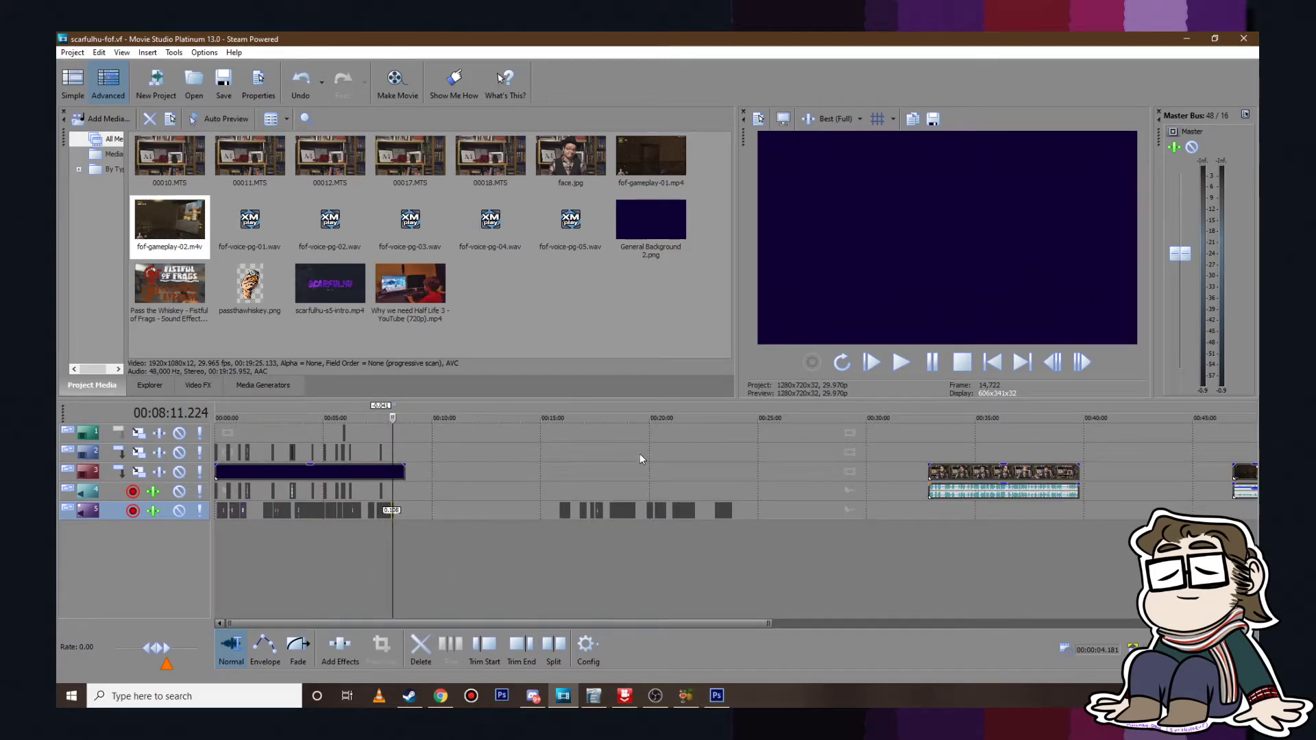
{"action": "left_click", "coordinate": [642, 454]}
{"action": "scroll", "coordinate": [644, 458], "scroll_direction": "up", "scroll_amount": 3}
{"action": "scroll", "coordinate": [674, 521], "scroll_direction": "down", "scroll_amount": 3}
{"action": "left_click", "coordinate": [505, 459]}
{"action": "scroll", "coordinate": [664, 517], "scroll_direction": "up", "scroll_amount": 7}
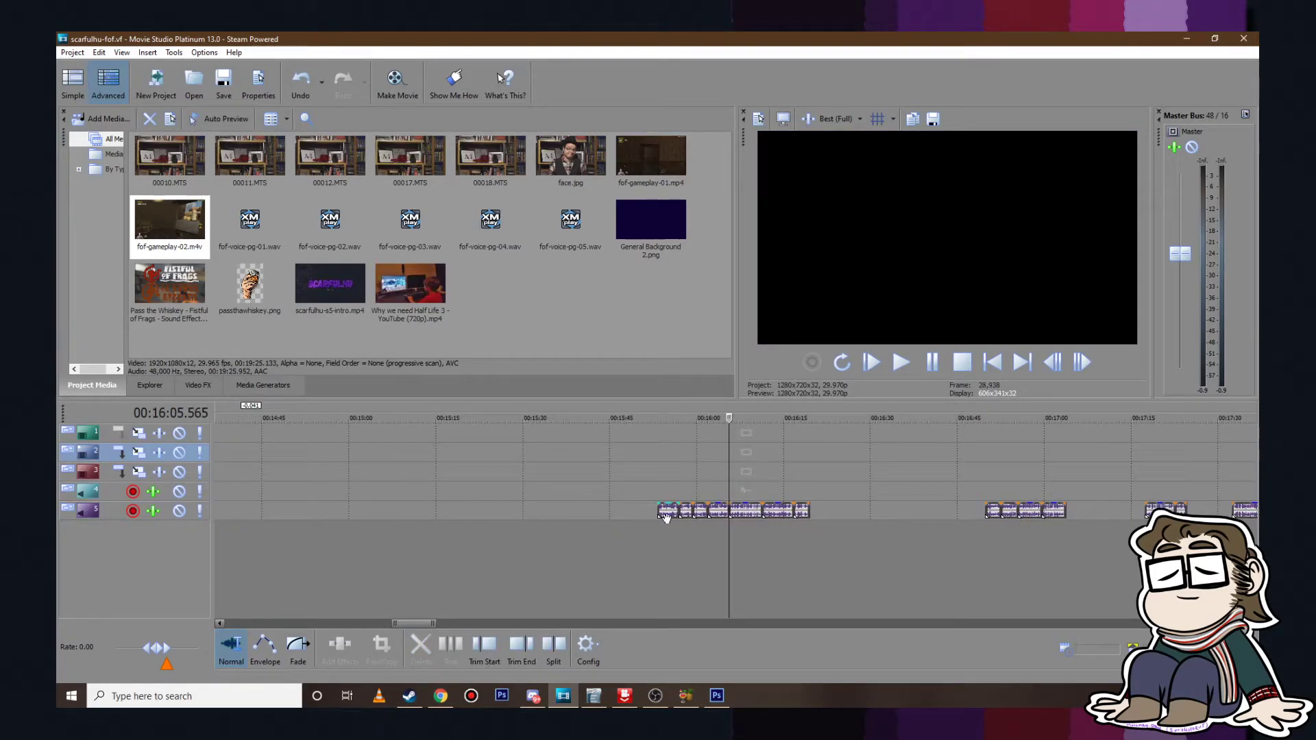
{"action": "left_click", "coordinate": [489, 510]}
{"action": "left_click", "coordinate": [1024, 486]}
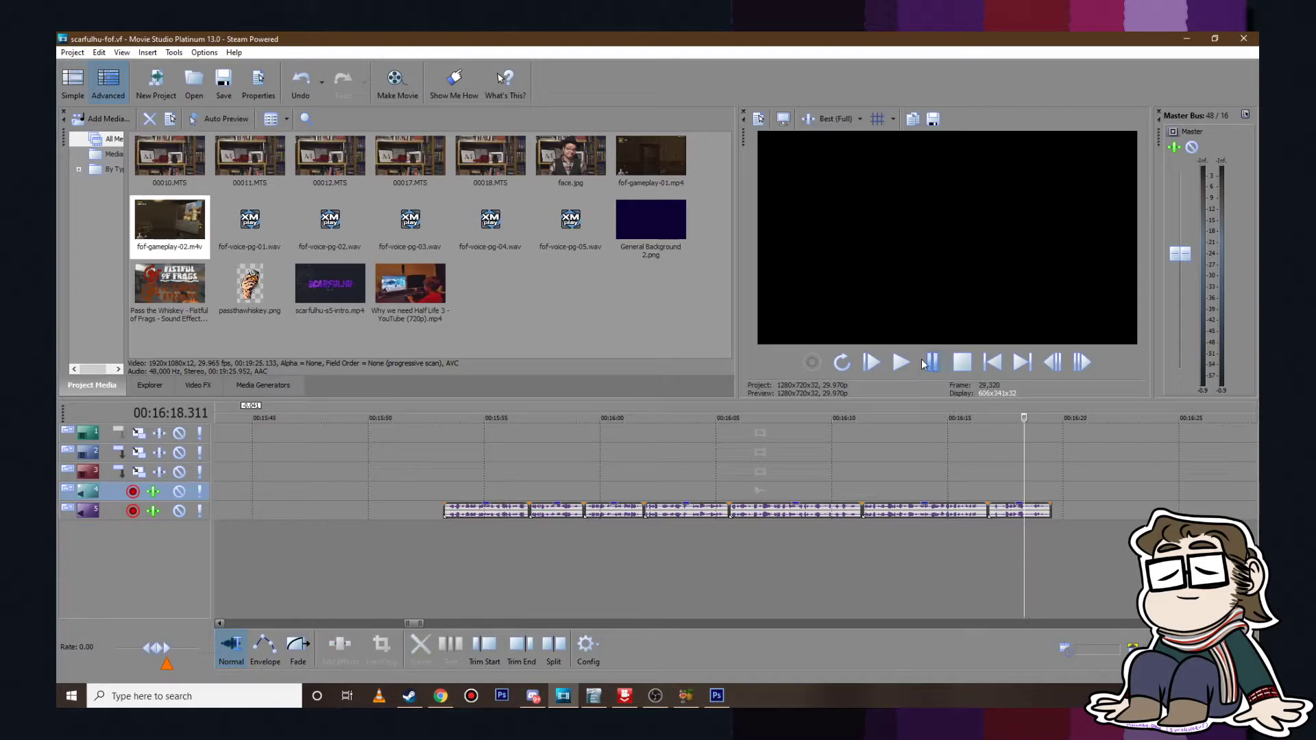
{"action": "left_click", "coordinate": [594, 695]}
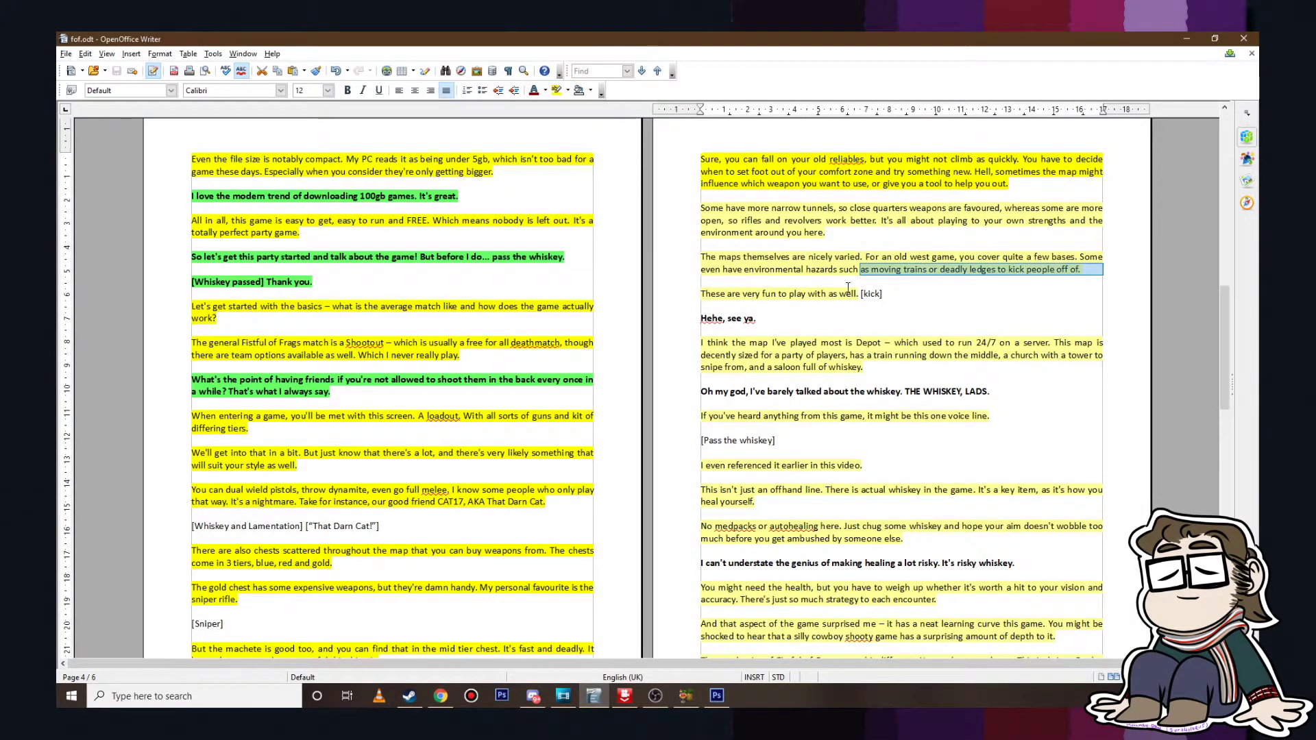
{"action": "left_click", "coordinate": [562, 696]}
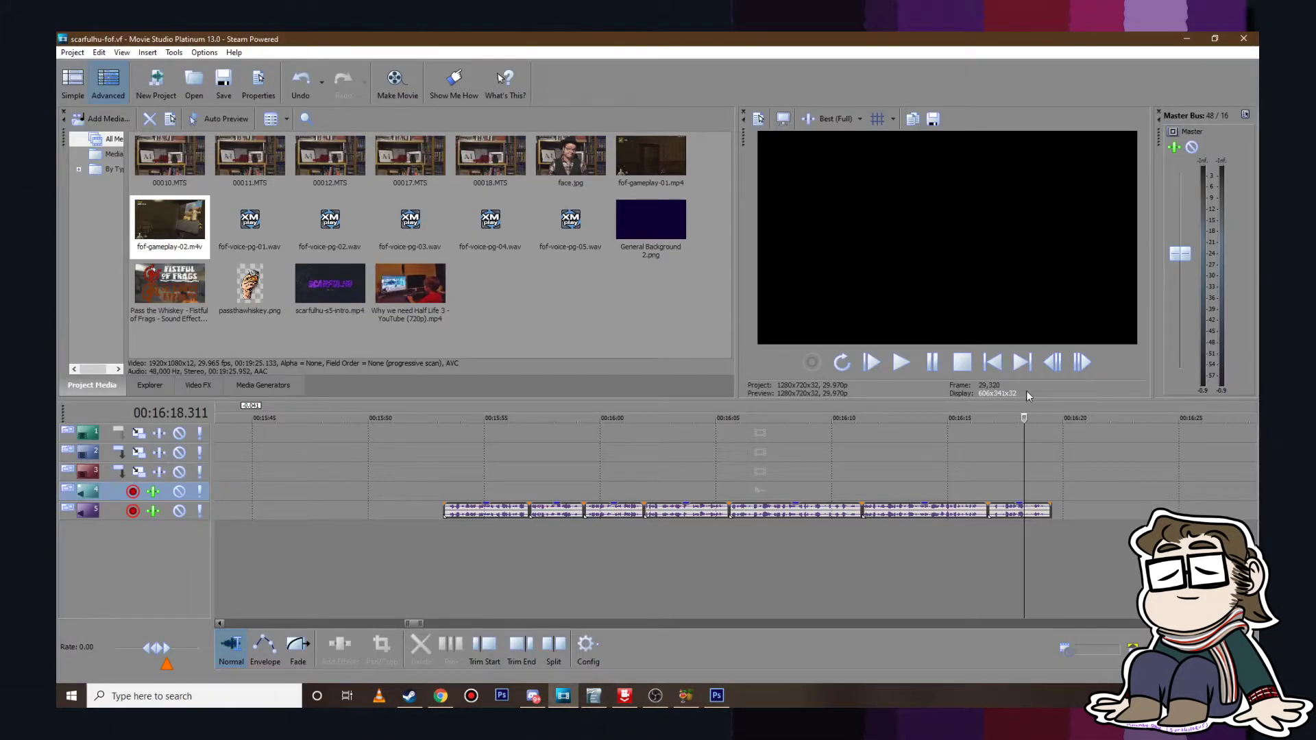
{"action": "left_click", "coordinate": [901, 362]}
{"action": "left_click", "coordinate": [931, 361]}
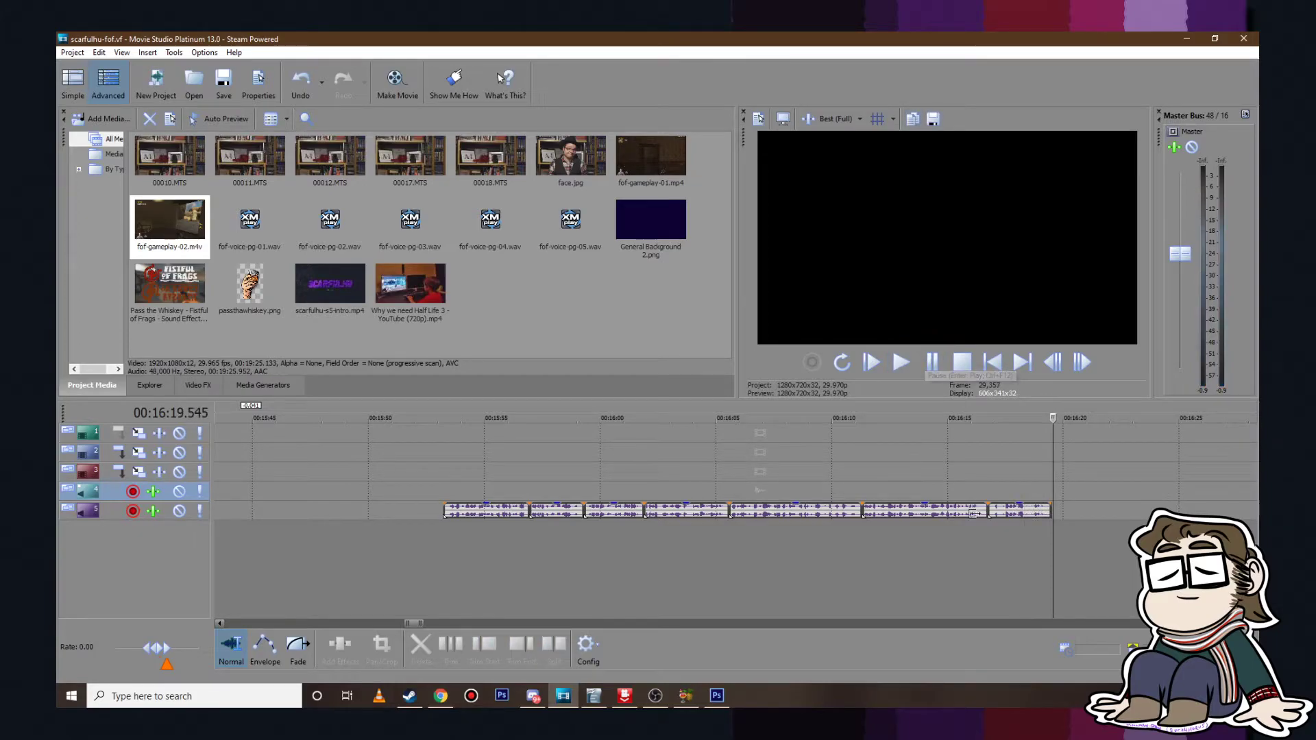
Step: Select the whole narration group ending near 00:16:19 and move it to the end of the assembled voice-over at about 00:08:11.3
{"action": "left_click", "coordinate": [1017, 510]}
{"action": "scroll", "coordinate": [628, 511], "scroll_direction": "down", "scroll_amount": 5}
{"action": "left_click", "coordinate": [596, 512], "text": "shift"}
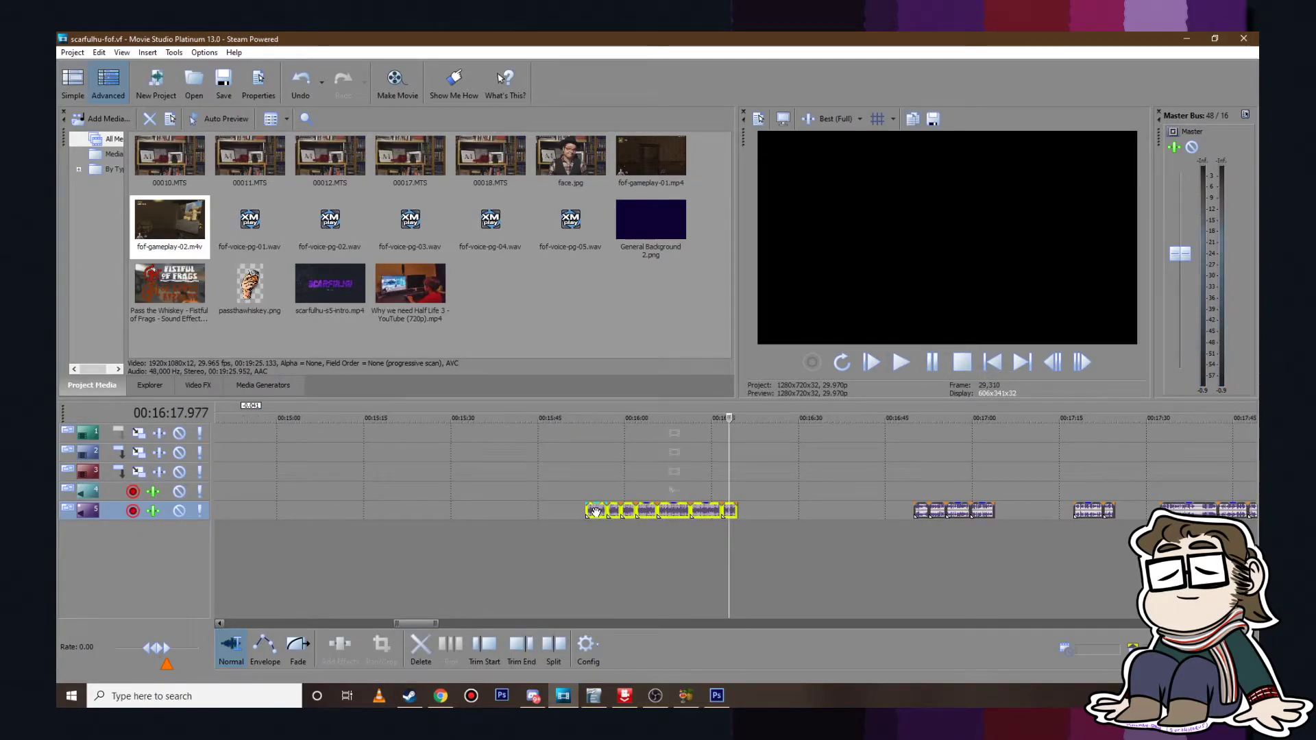
{"action": "mouse_move", "coordinate": [596, 512]}
{"action": "left_mouse_down"}
{"action": "mouse_move", "coordinate": [214, 492]}
{"action": "mouse_move", "coordinate": [625, 502]}
{"action": "mouse_move", "coordinate": [594, 512]}
{"action": "left_mouse_up"}
{"action": "left_click", "coordinate": [586, 493]}
{"action": "scroll", "coordinate": [616, 504], "scroll_direction": "up", "scroll_amount": 5}
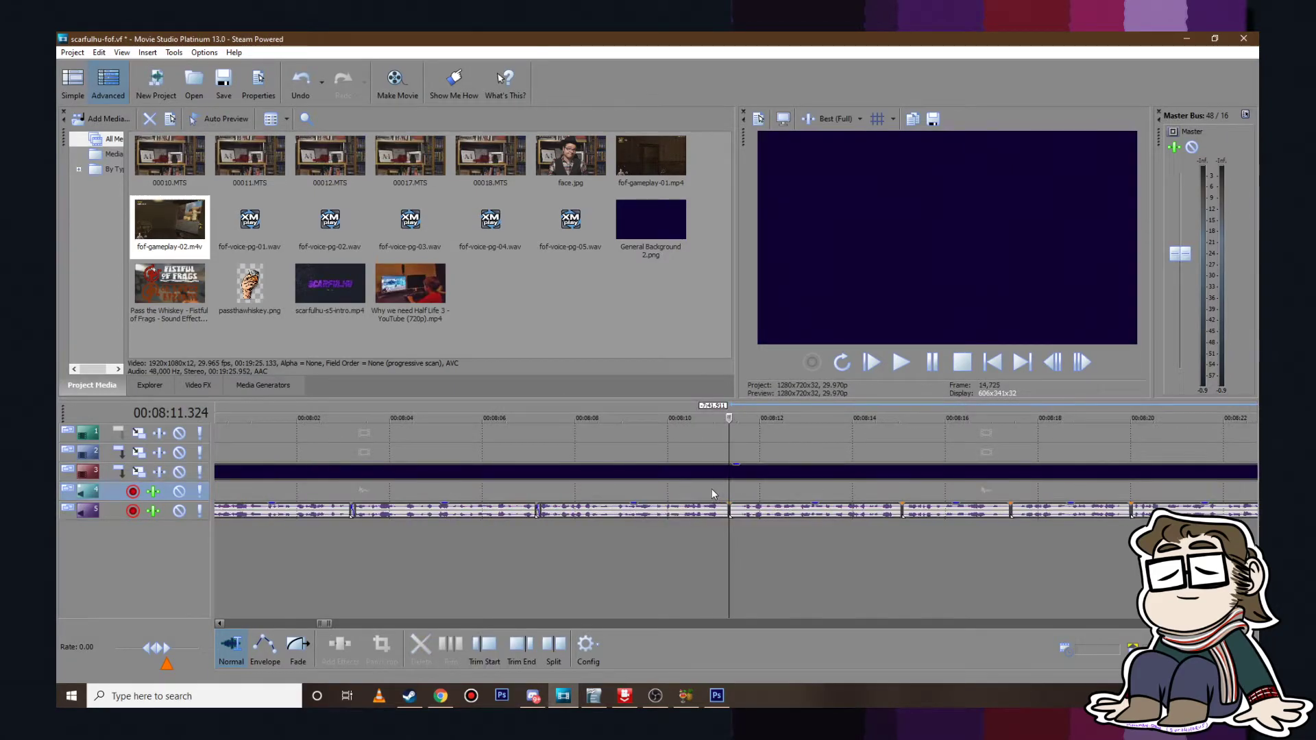
Step: Slide the group's first clip to a slight overlap with the preceding narration near 00:08:11, and play it until about 00:08:15.5
{"action": "left_click", "coordinate": [691, 471]}
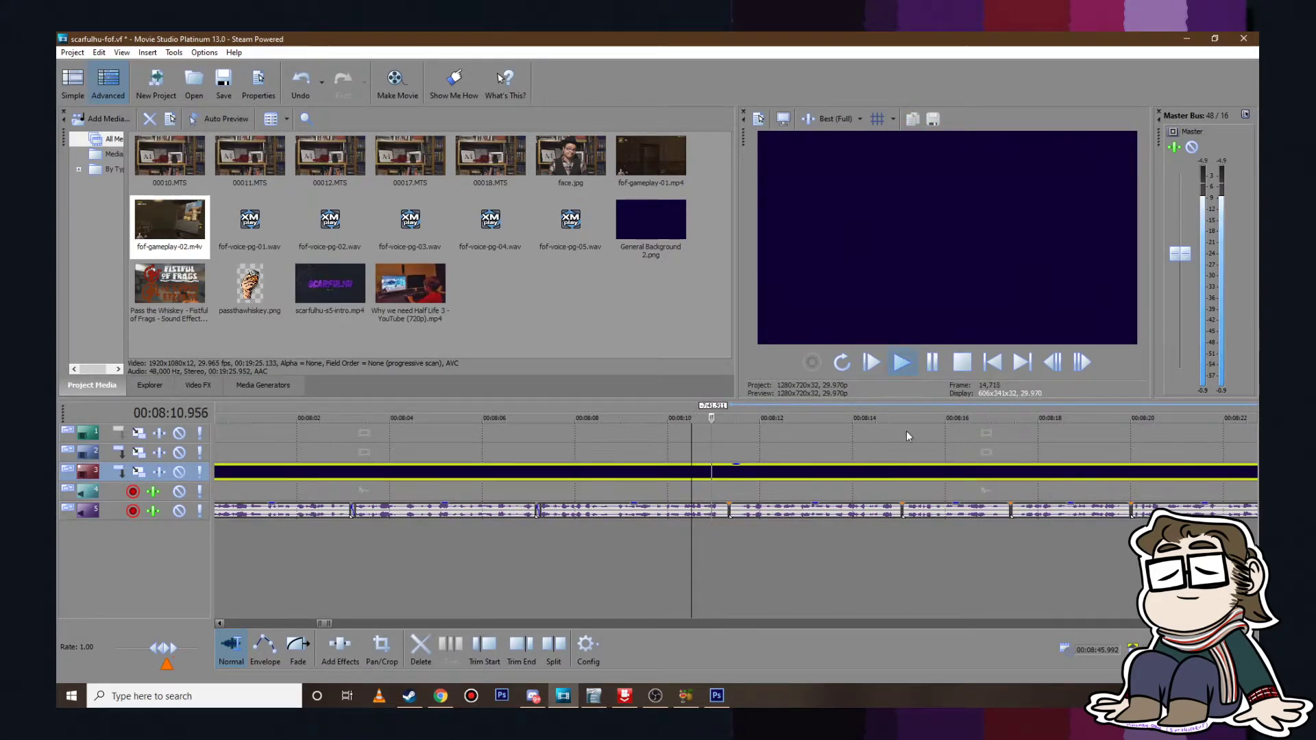
{"action": "scroll", "coordinate": [906, 432], "scroll_direction": "up", "scroll_amount": 1}
{"action": "left_click", "coordinate": [932, 365]}
{"action": "left_click_drag", "start_coordinate": [776, 510], "coordinate": [767, 510]}
{"action": "left_click", "coordinate": [691, 537]}
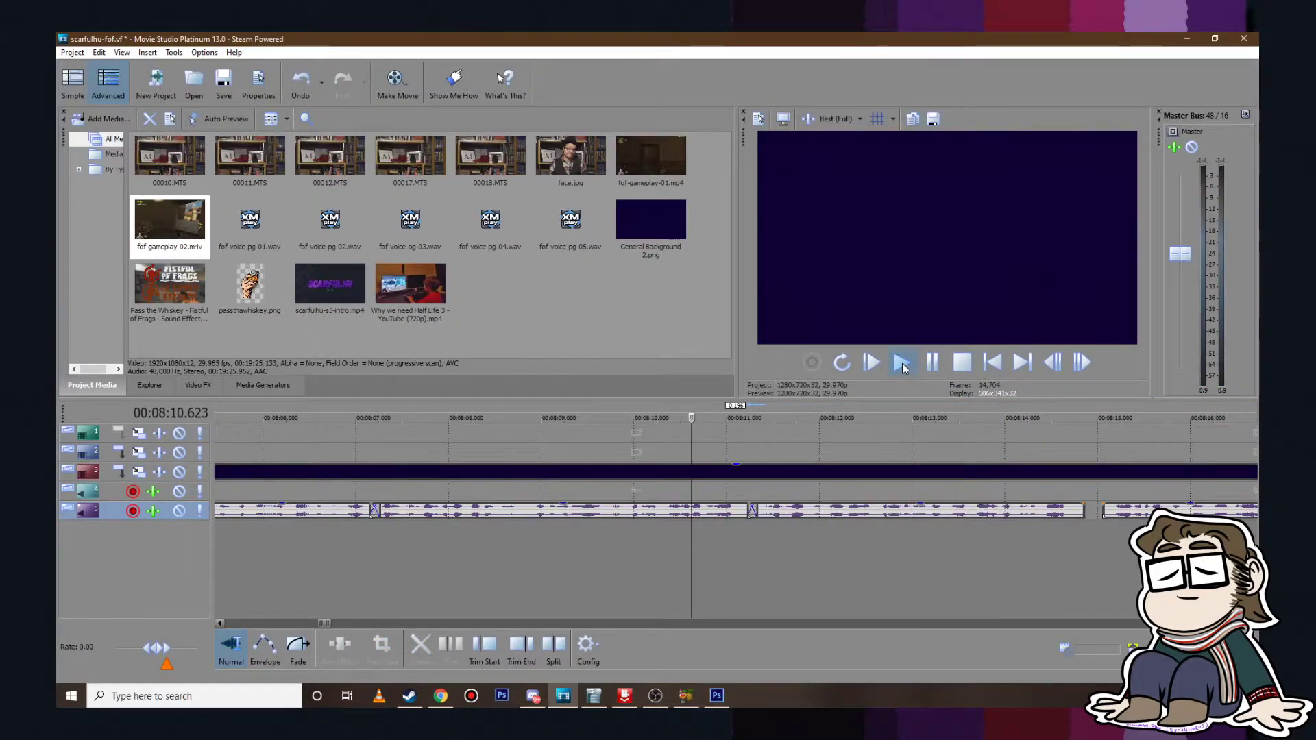
{"action": "left_click", "coordinate": [902, 365]}
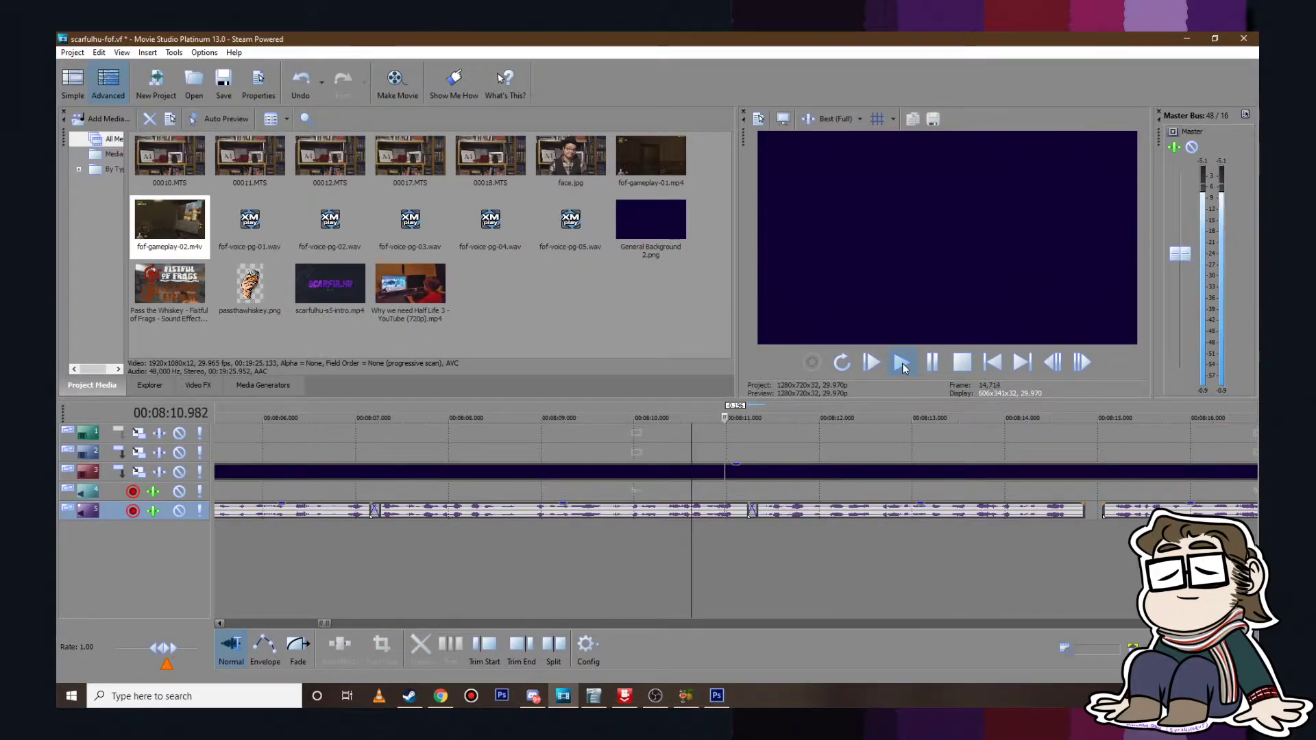
{"action": "left_click_drag", "start_coordinate": [808, 516], "coordinate": [764, 514]}
{"action": "left_click_drag", "start_coordinate": [824, 519], "coordinate": [814, 519]}
{"action": "left_click", "coordinate": [704, 536]}
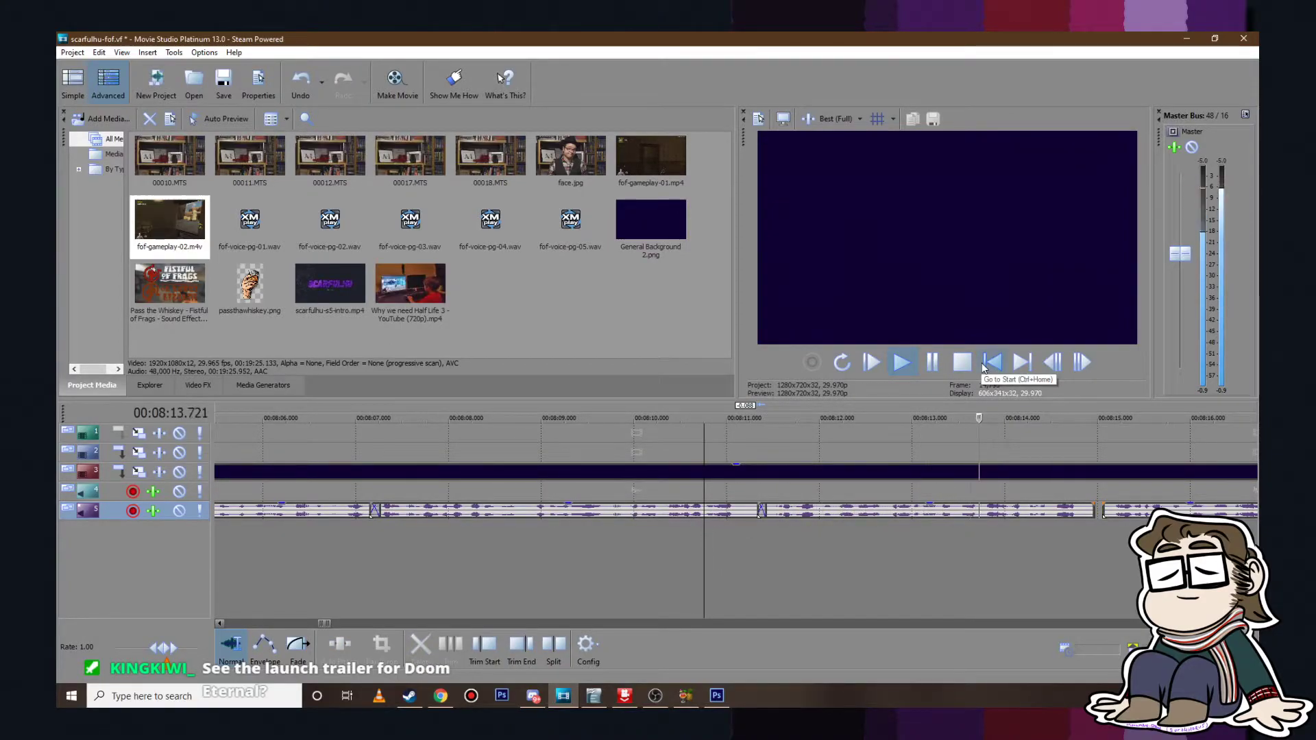
{"action": "left_click", "coordinate": [939, 364]}
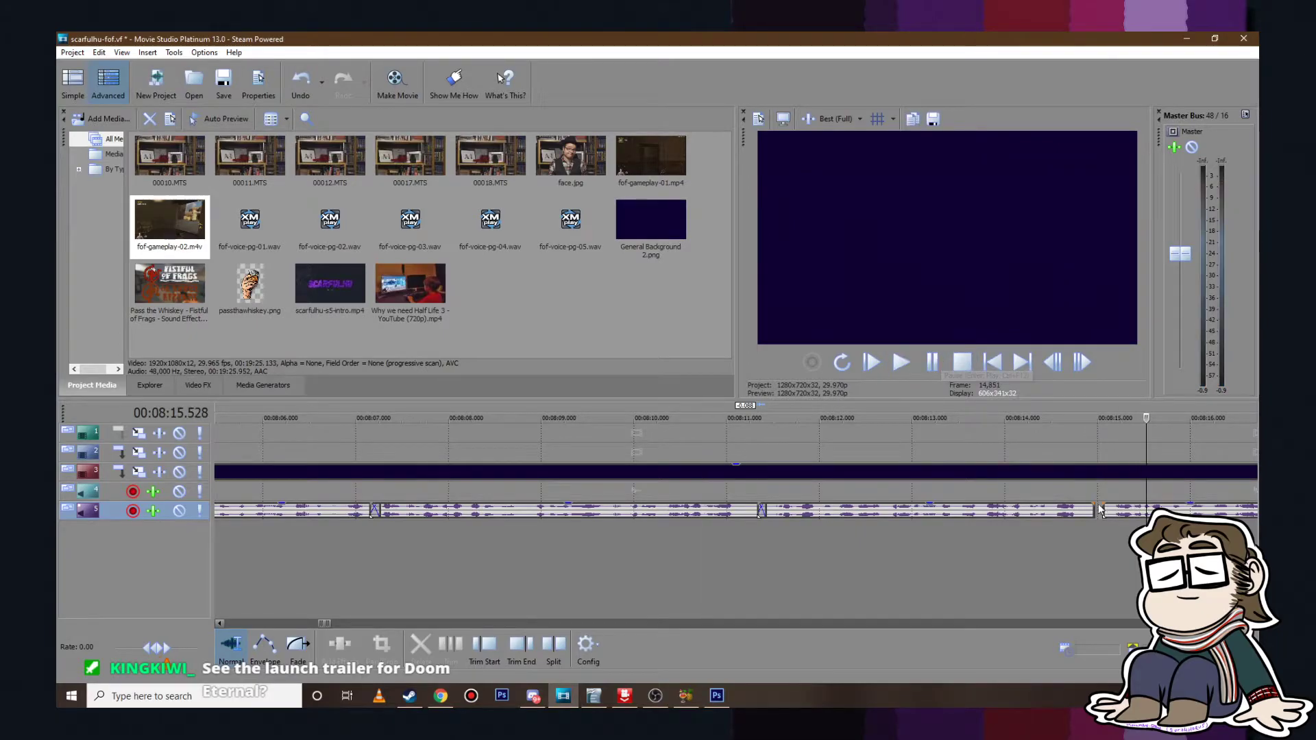
Step: Slide the second clip of the group earlier to a slight overlap at about 00:08:15, and play the join until 00:08:15.562
{"action": "left_click", "coordinate": [1069, 512]}
{"action": "left_click", "coordinate": [1137, 512]}
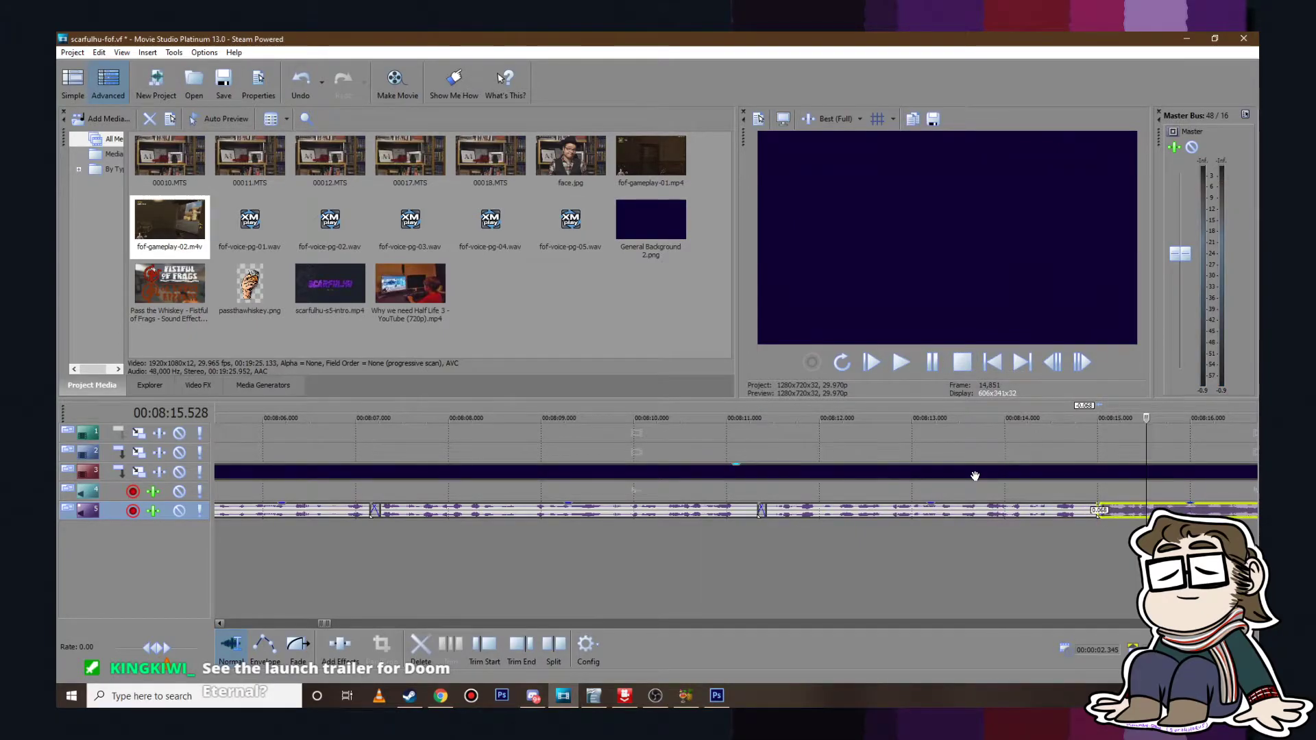
{"action": "scroll", "coordinate": [975, 477], "scroll_direction": "down", "scroll_amount": 1}
{"action": "scroll", "coordinate": [994, 488], "scroll_direction": "up", "scroll_amount": 2}
{"action": "left_click", "coordinate": [645, 437]}
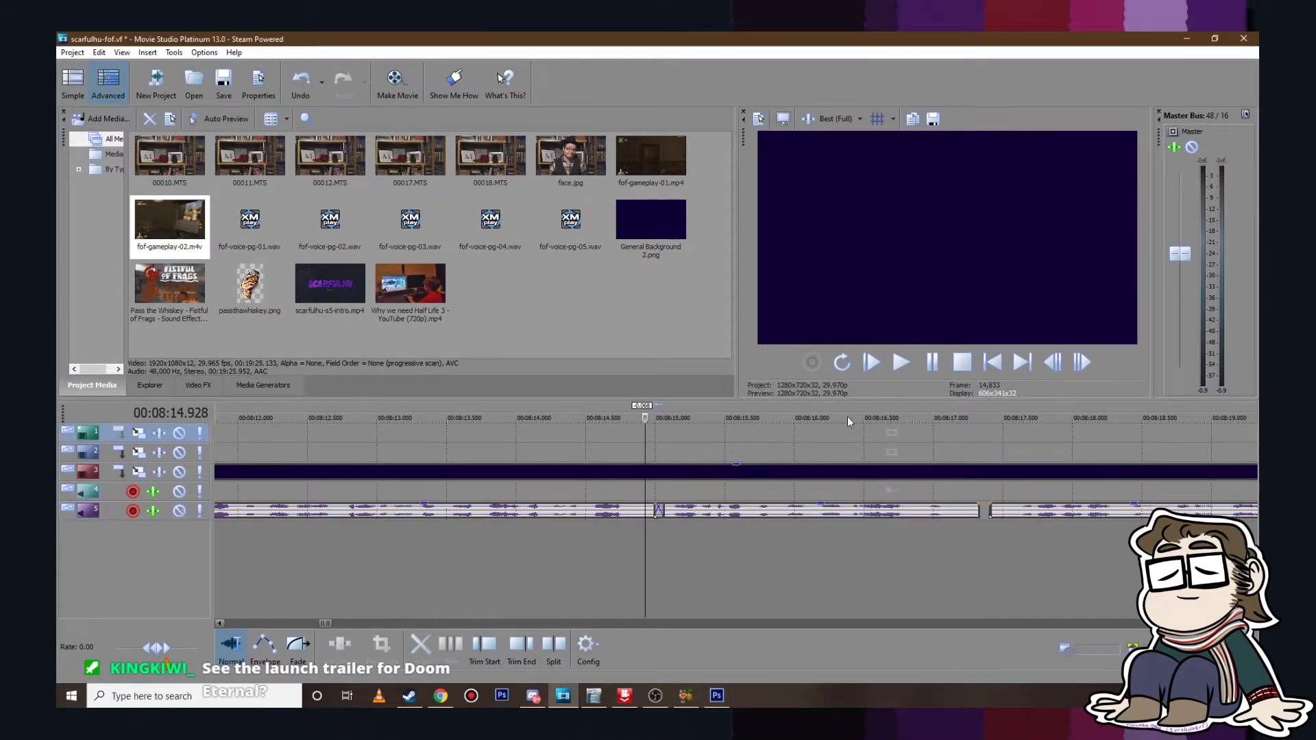
{"action": "left_click", "coordinate": [912, 368]}
{"action": "left_click", "coordinate": [943, 362]}
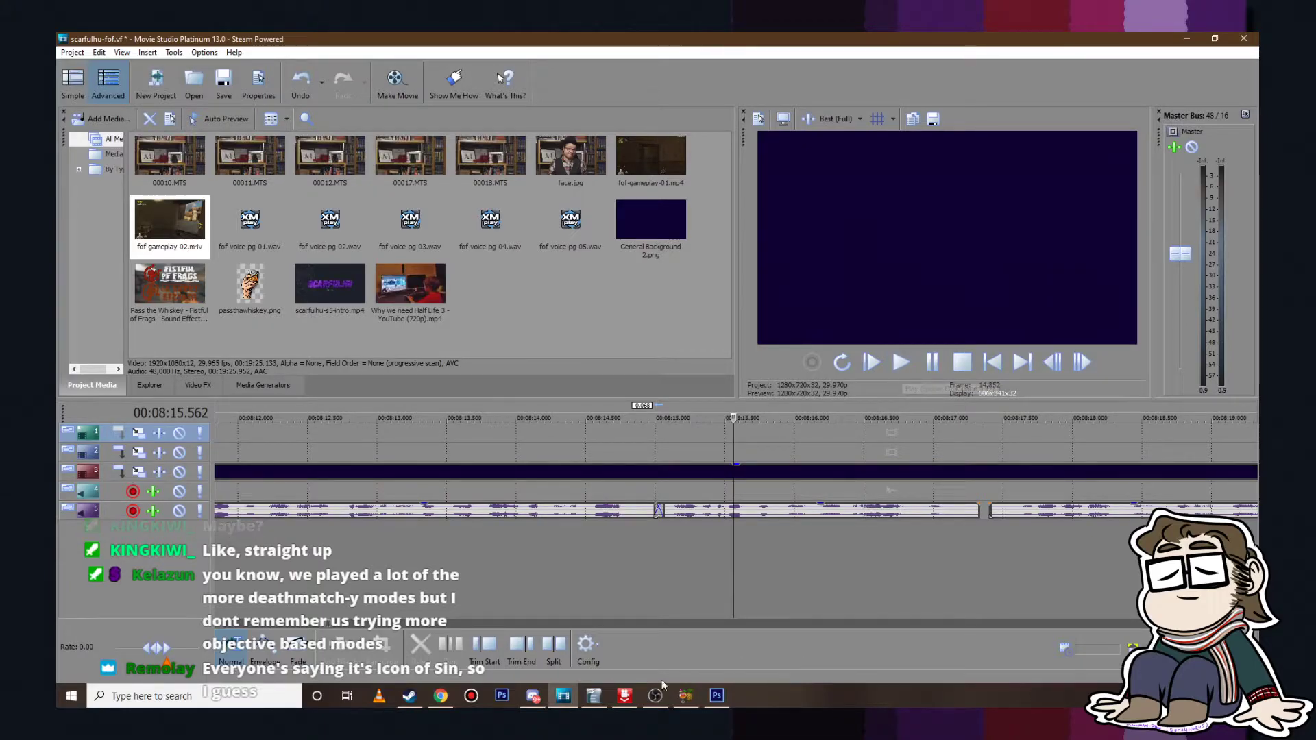
Step: Switch to the script and examine the paragraph on extra game modes and the surrounding lines about match types
{"action": "left_click", "coordinate": [593, 696]}
{"action": "scroll", "coordinate": [555, 509], "scroll_direction": "down", "scroll_amount": 15}
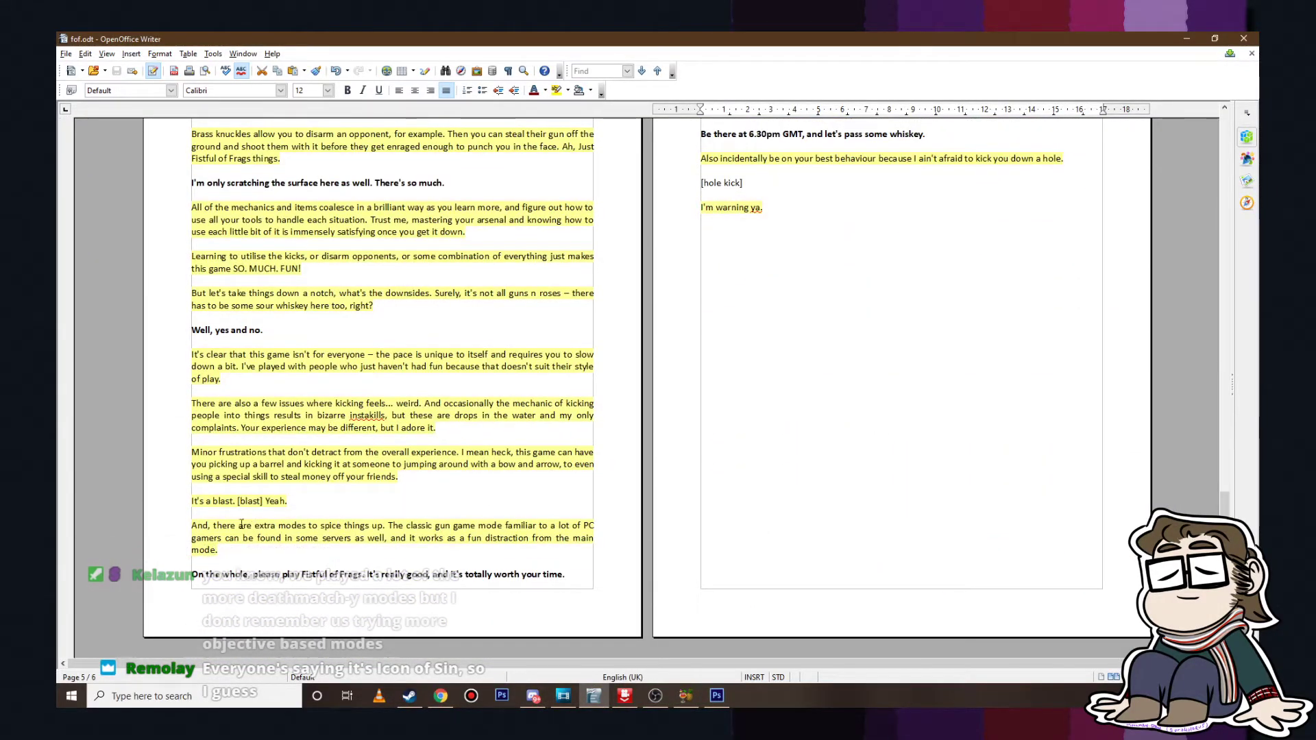
{"action": "left_click_drag", "start_coordinate": [192, 525], "coordinate": [387, 527]}
{"action": "left_click", "coordinate": [386, 531]}
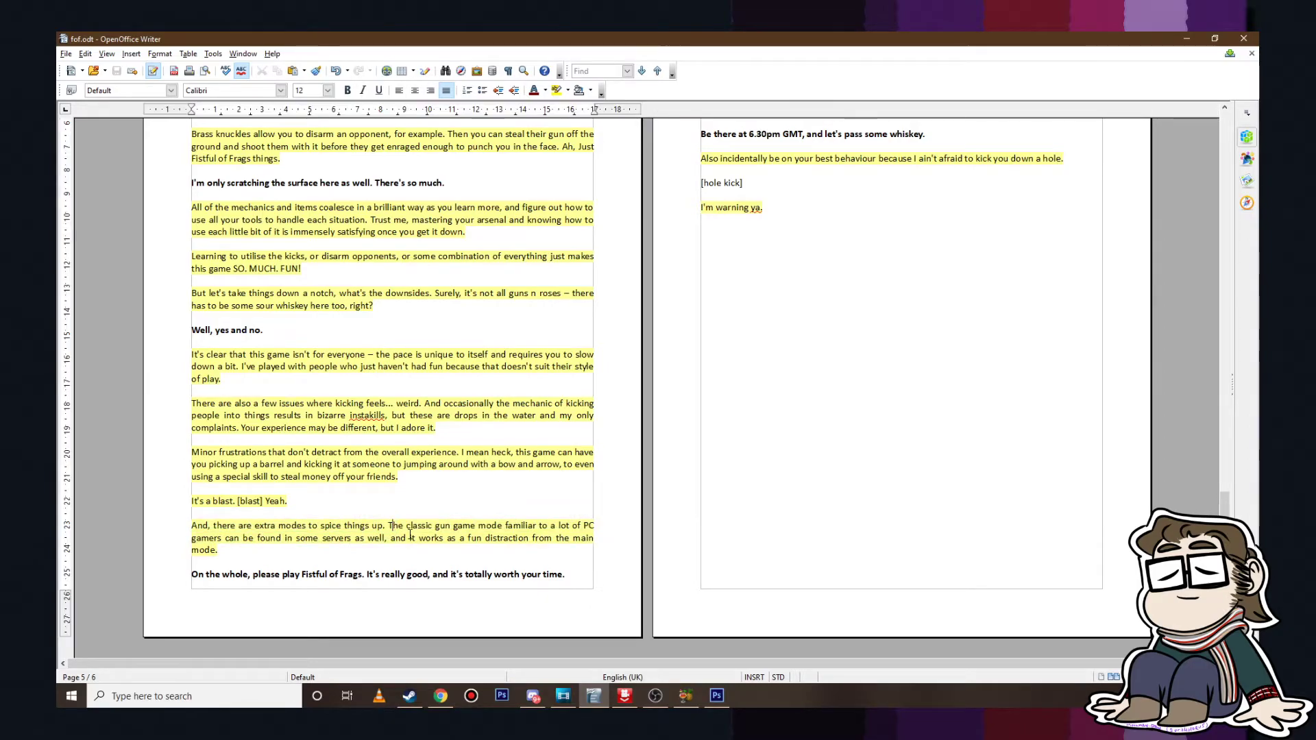
{"action": "scroll", "coordinate": [410, 534], "scroll_direction": "up", "scroll_amount": 15}
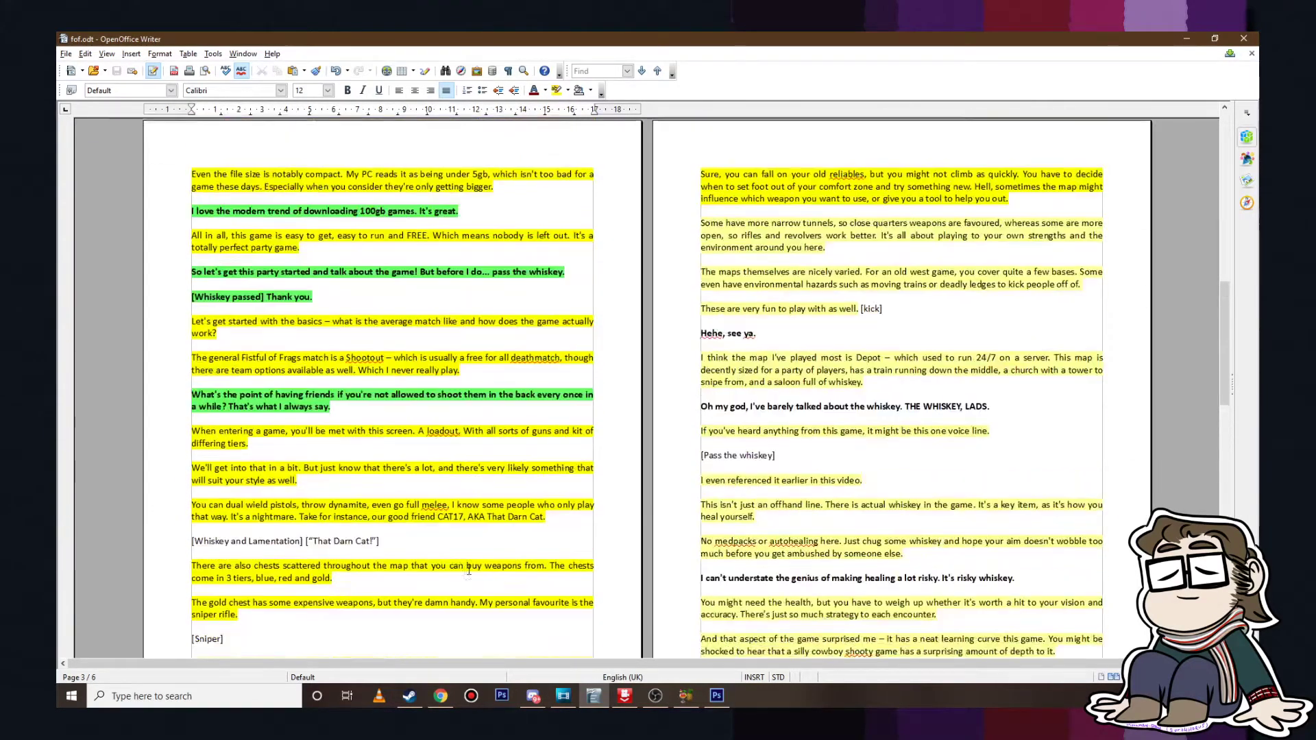
{"action": "scroll", "coordinate": [468, 569], "scroll_direction": "down", "scroll_amount": 4}
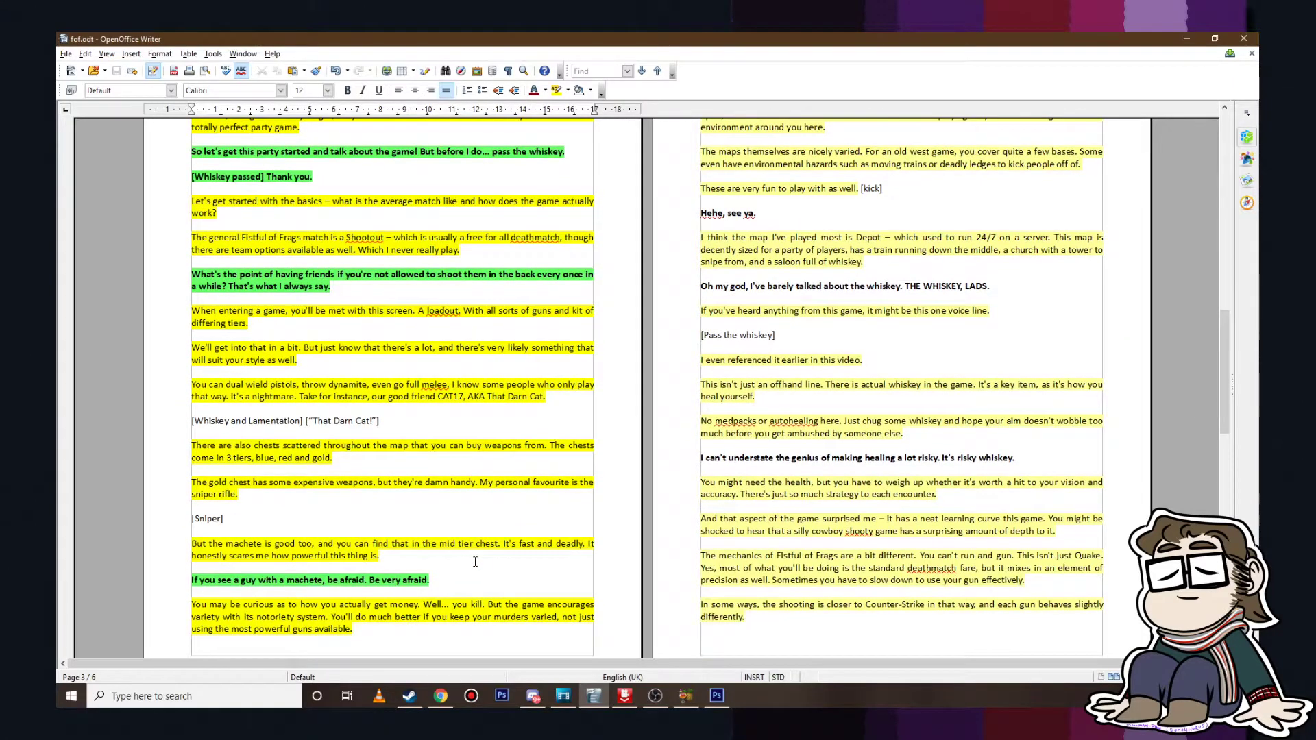
{"action": "scroll", "coordinate": [481, 560], "scroll_direction": "down", "scroll_amount": 7}
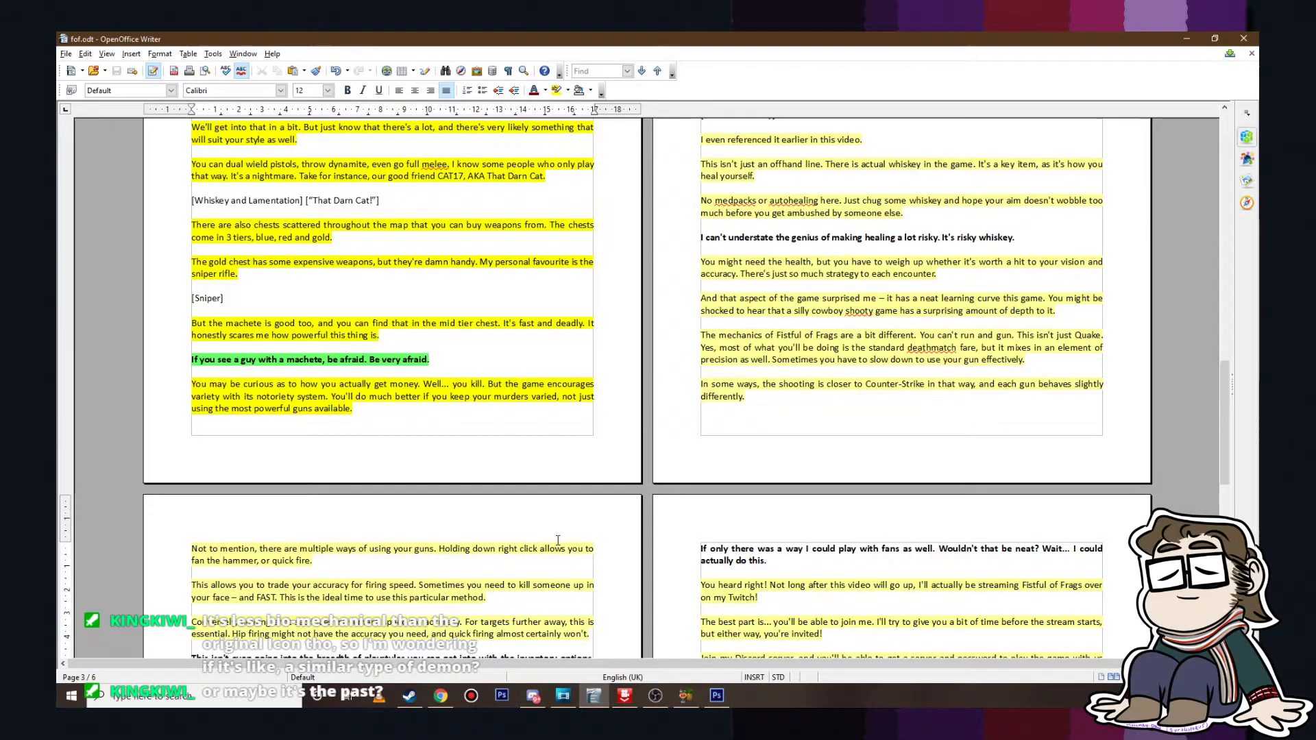
{"action": "scroll", "coordinate": [554, 541], "scroll_direction": "up", "scroll_amount": 10}
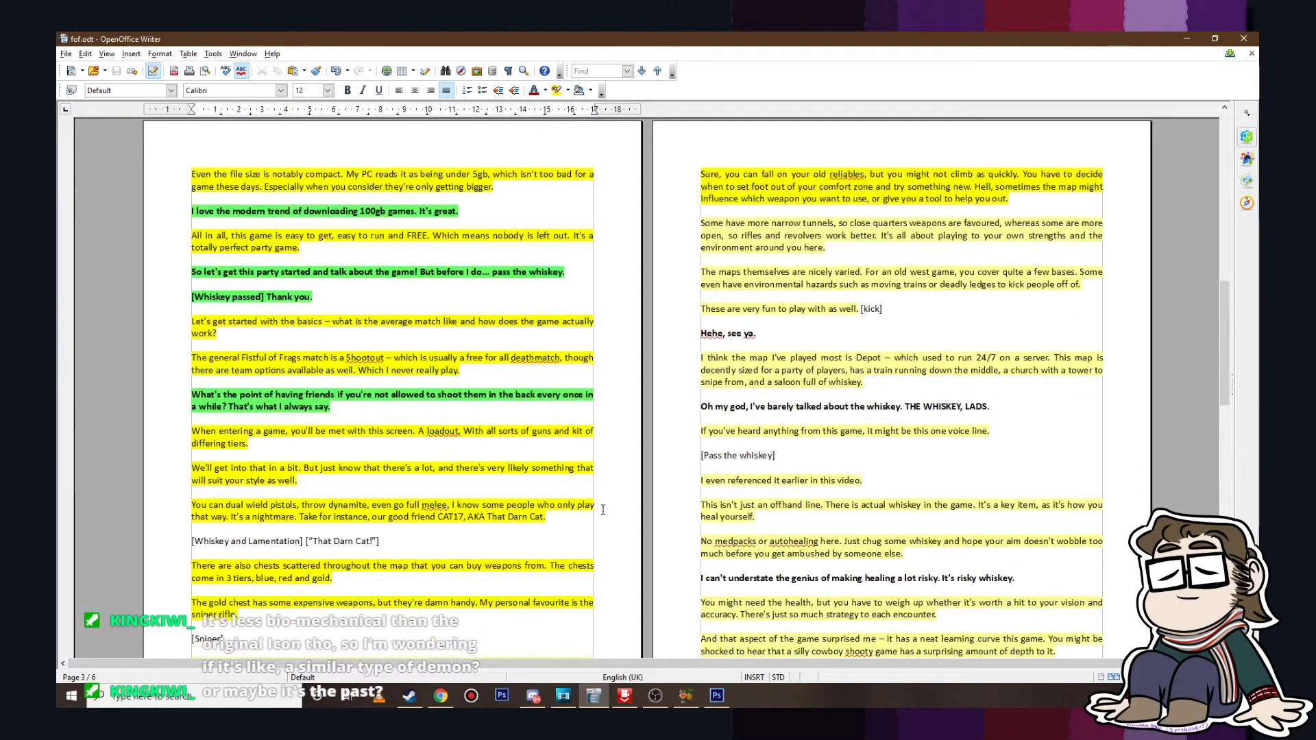
Step: Back in Movie Studio, slide the next clip earlier to overlap the narration at about 00:08:17, and play the join to the clip's end
{"action": "left_click", "coordinate": [563, 695]}
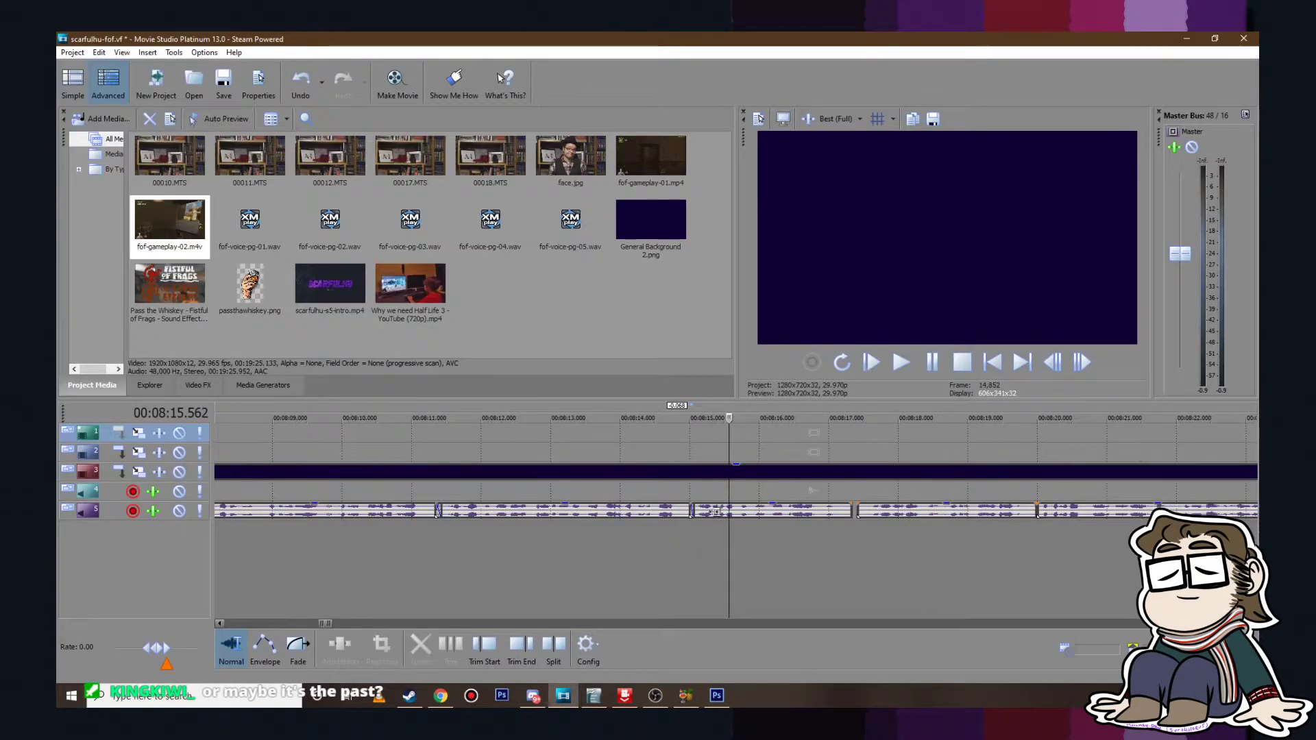
{"action": "left_click", "coordinate": [902, 364]}
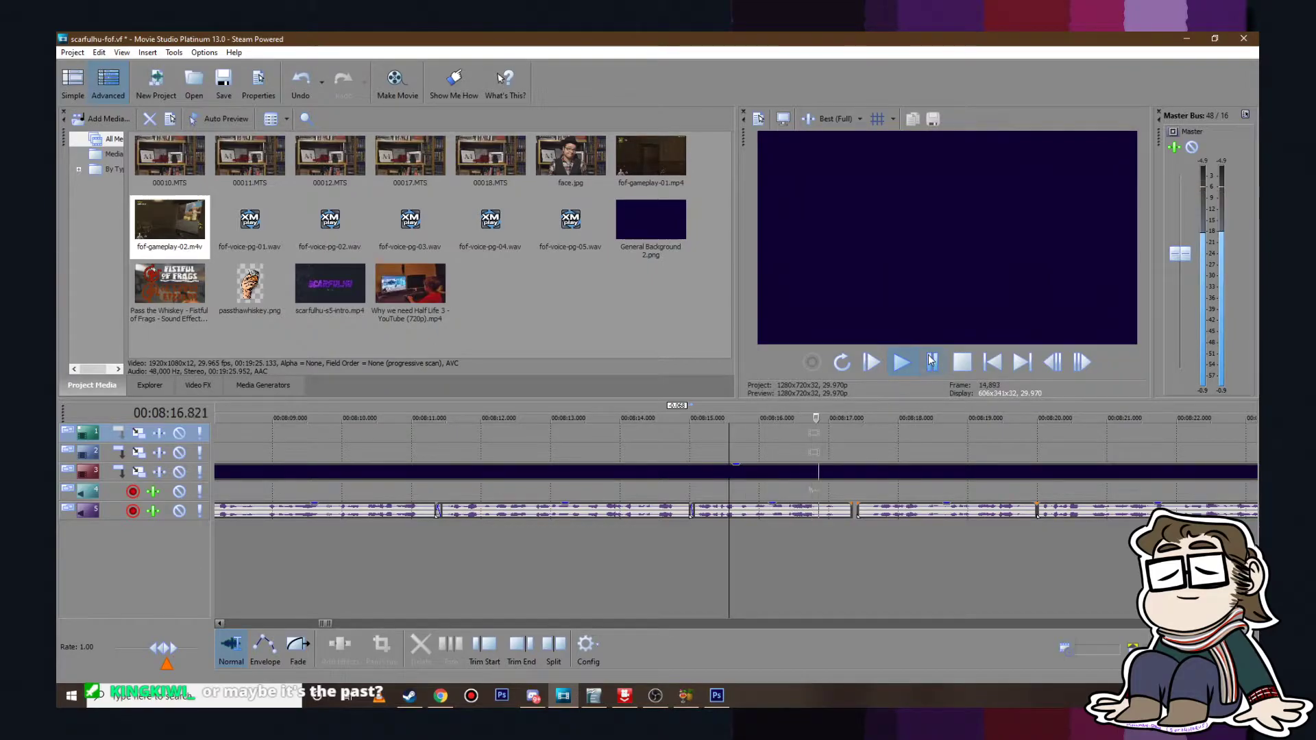
{"action": "left_click", "coordinate": [932, 361]}
{"action": "scroll", "coordinate": [756, 511], "scroll_direction": "up", "scroll_amount": 5}
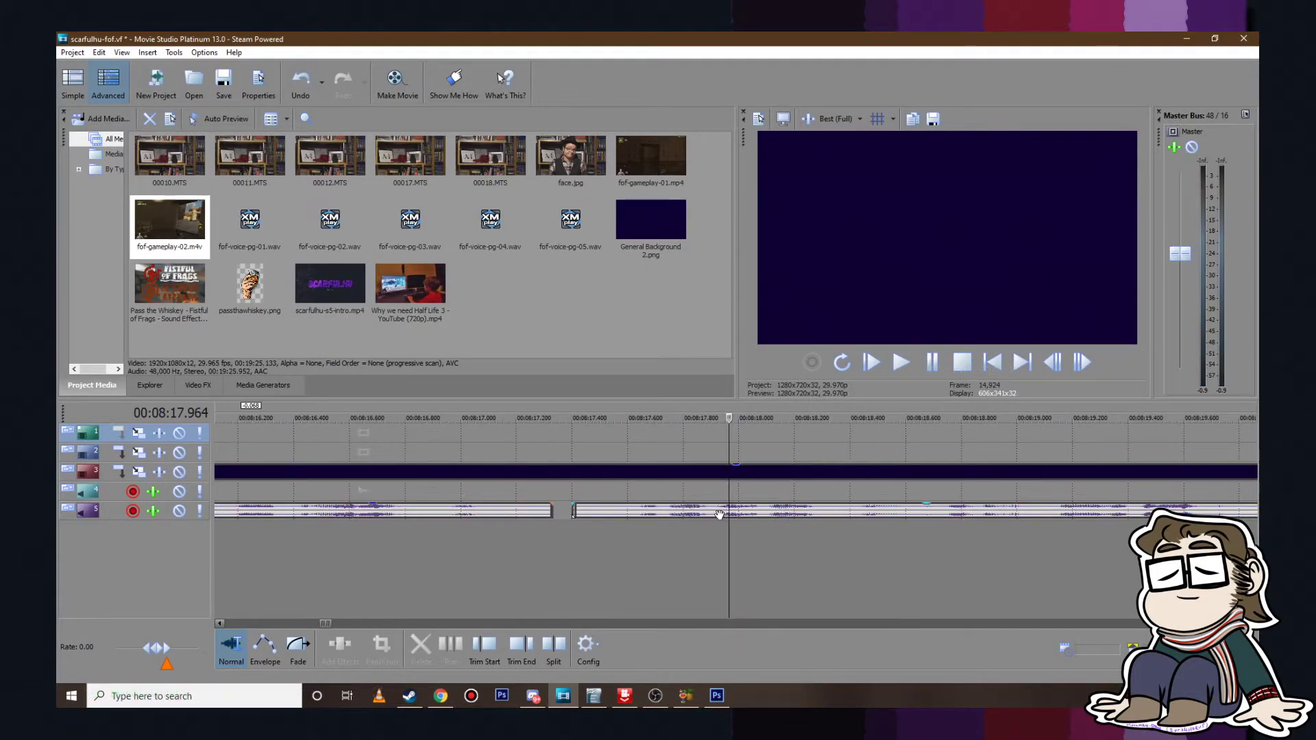
{"action": "mouse_move", "coordinate": [551, 511]}
{"action": "left_mouse_down"}
{"action": "mouse_move", "coordinate": [535, 511]}
{"action": "mouse_move", "coordinate": [587, 510]}
{"action": "mouse_move", "coordinate": [567, 507]}
{"action": "left_mouse_up"}
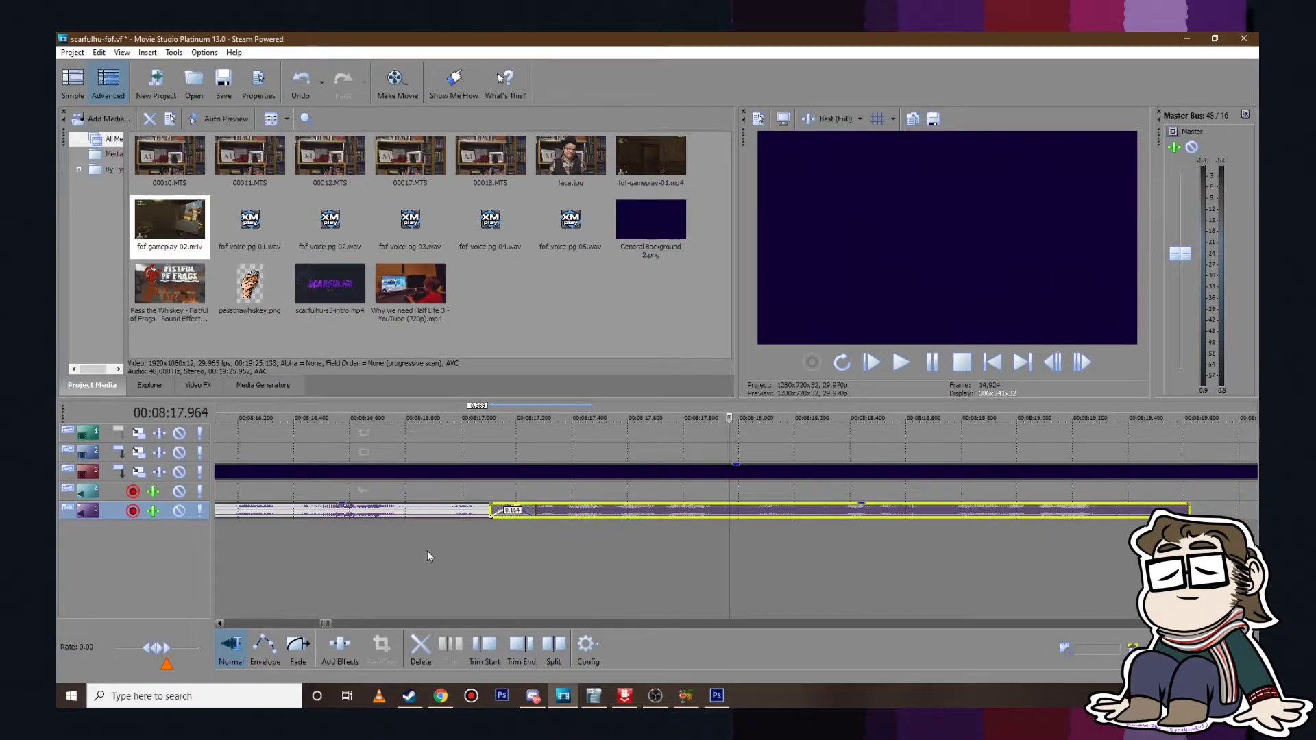
{"action": "left_click", "coordinate": [423, 550]}
{"action": "left_click", "coordinate": [910, 366]}
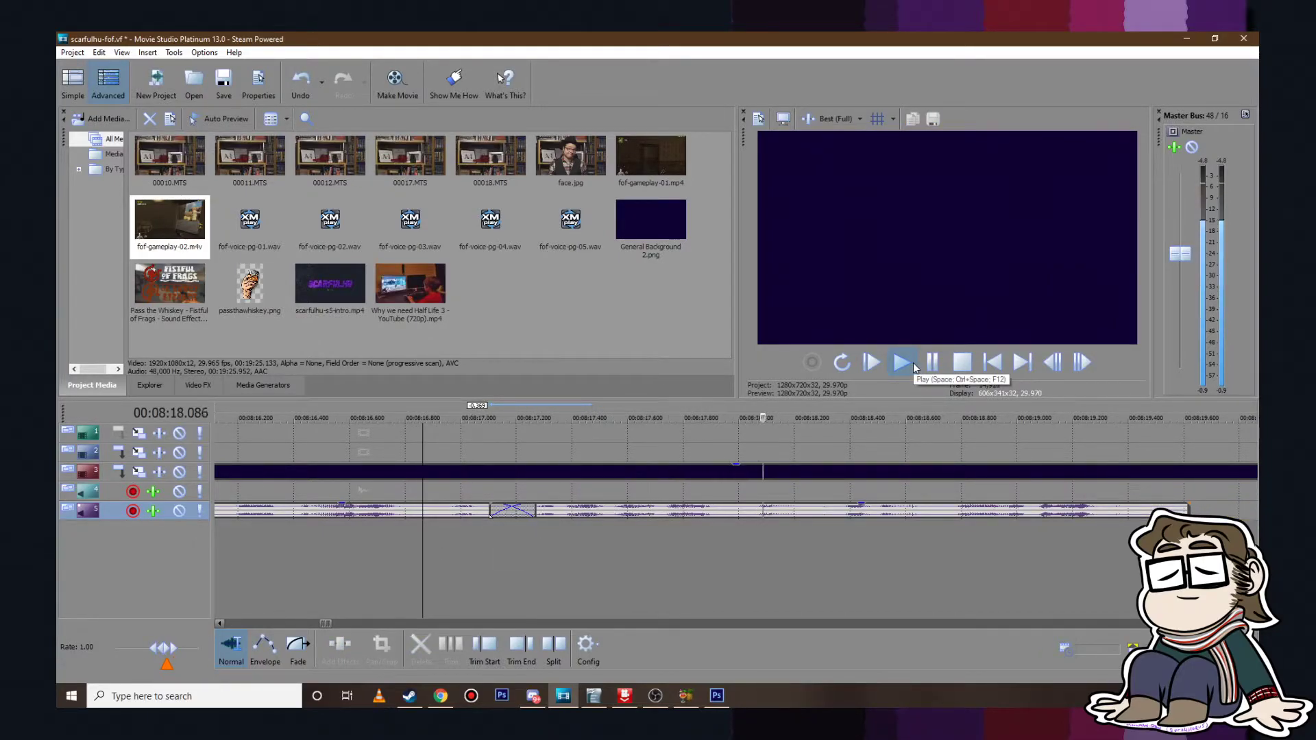
{"action": "scroll", "coordinate": [931, 428], "scroll_direction": "down", "scroll_amount": 3}
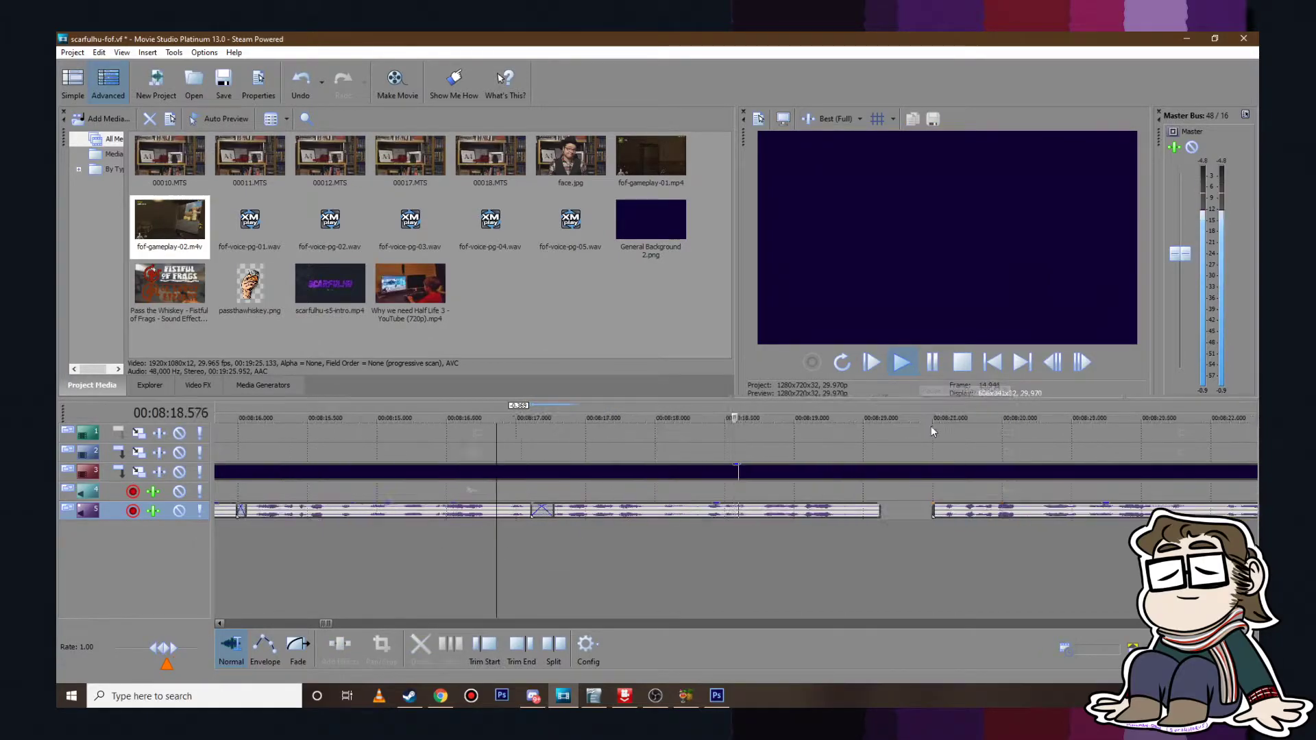
{"action": "left_click", "coordinate": [930, 363]}
Step: Slide the following clip earlier to a slight overlap at about 00:08:19.5, and play it until about 00:08:23.1
{"action": "left_click_drag", "start_coordinate": [919, 512], "coordinate": [883, 514]}
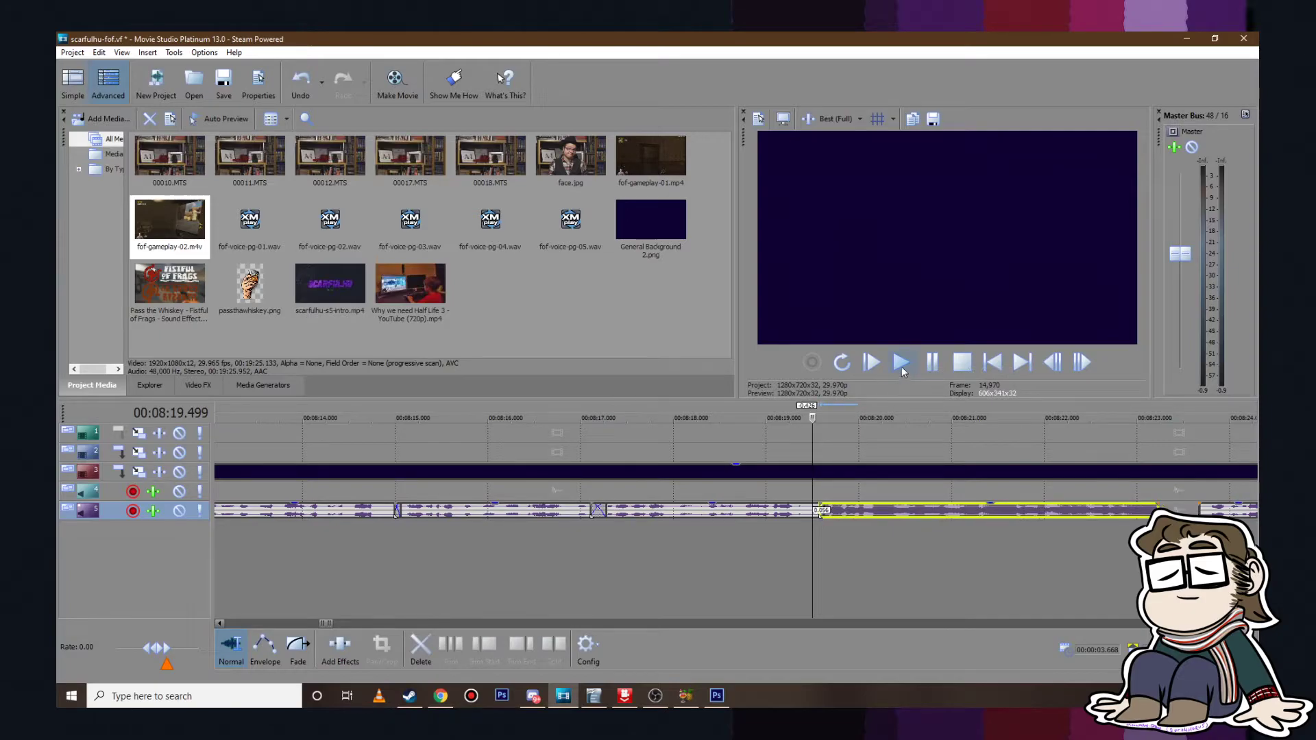
{"action": "left_click", "coordinate": [902, 370]}
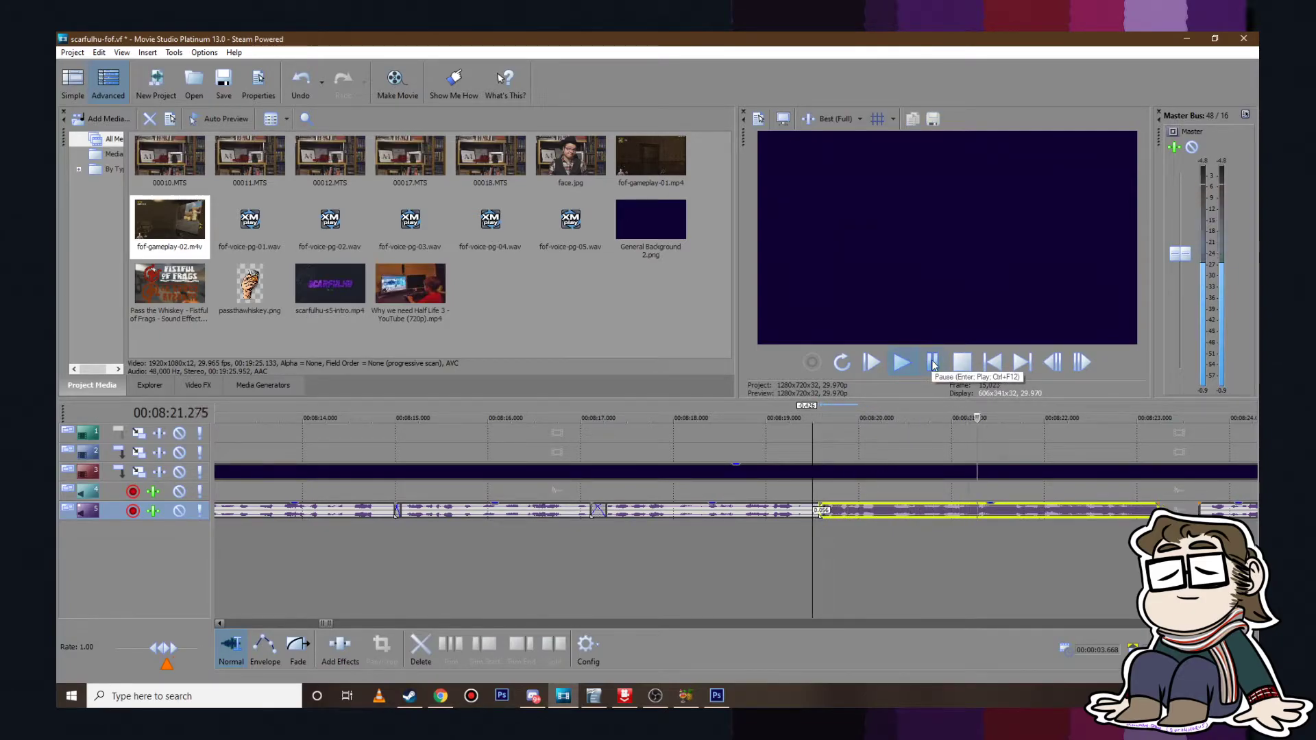
{"action": "left_click", "coordinate": [932, 365]}
Step: Close the gap at about 00:08:23.1 by sliding the next clip to a slight overlap, and play the join
{"action": "scroll", "coordinate": [948, 450], "scroll_direction": "down", "scroll_amount": 1}
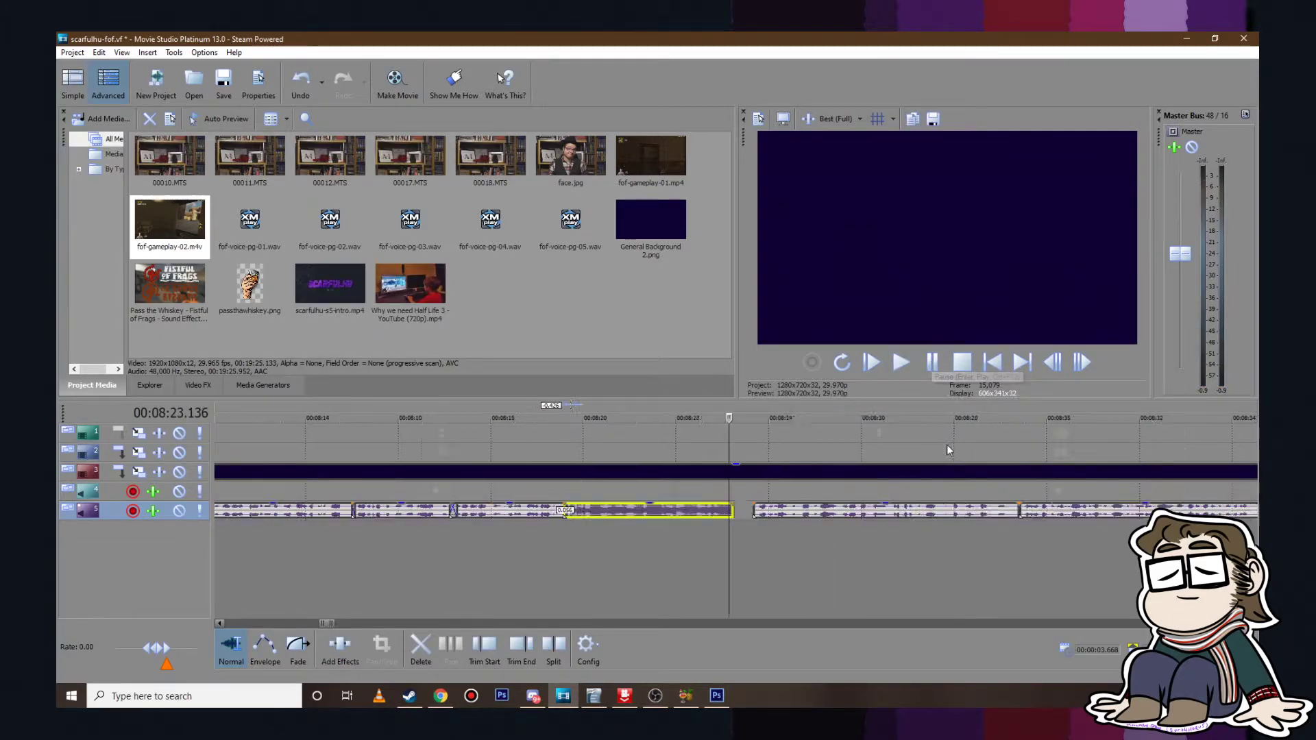
{"action": "left_click_drag", "start_coordinate": [823, 513], "coordinate": [799, 513]}
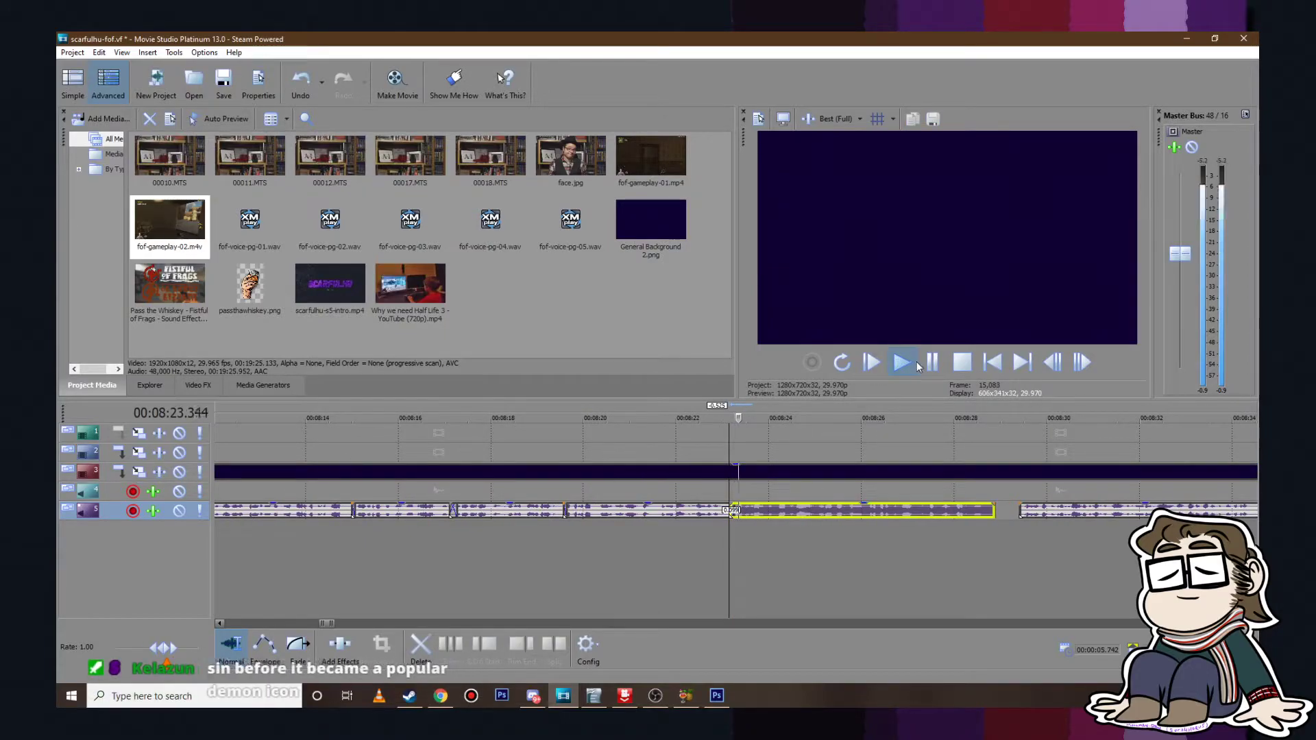
{"action": "key", "text": "space"}
{"action": "scroll", "coordinate": [718, 468], "scroll_direction": "up", "scroll_amount": 1}
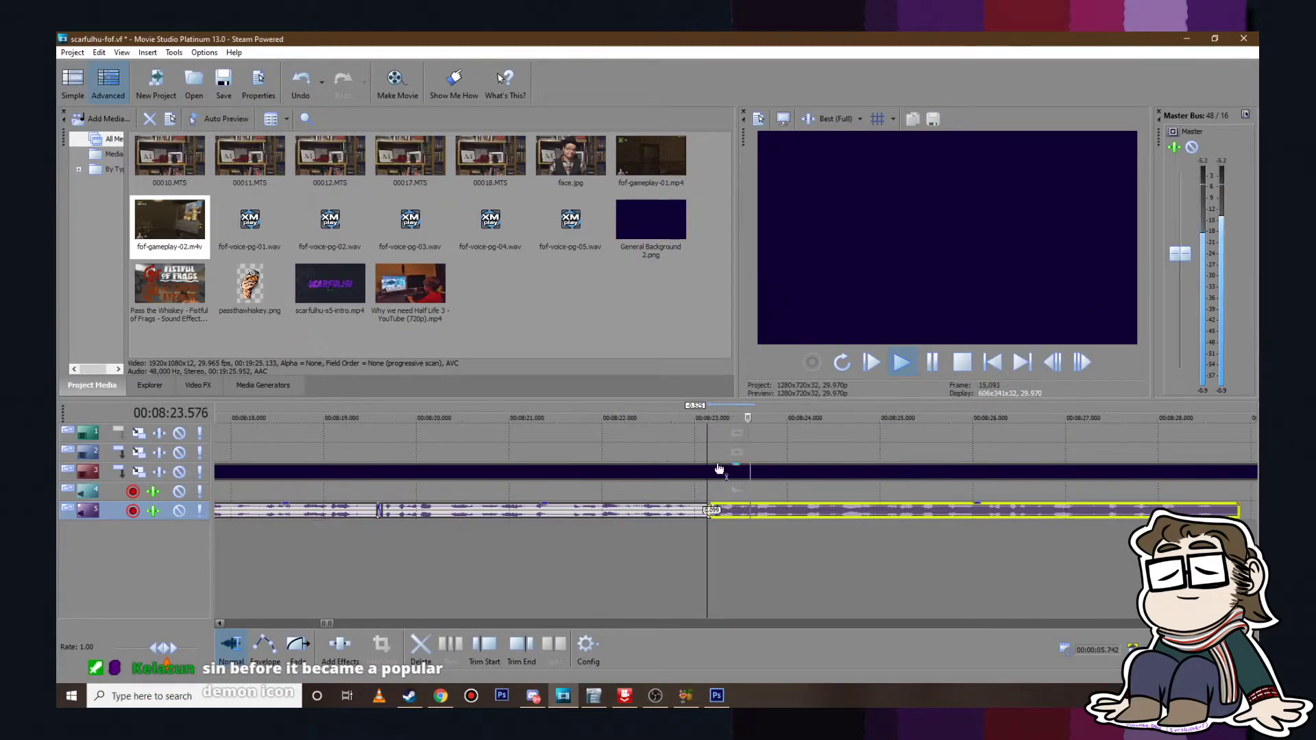
Step: Replay the join at about 00:08:23.1, and slide the next narration clip earlier to a slight overlap at about 00:08:28.8, playing through it
{"action": "left_click", "coordinate": [686, 416]}
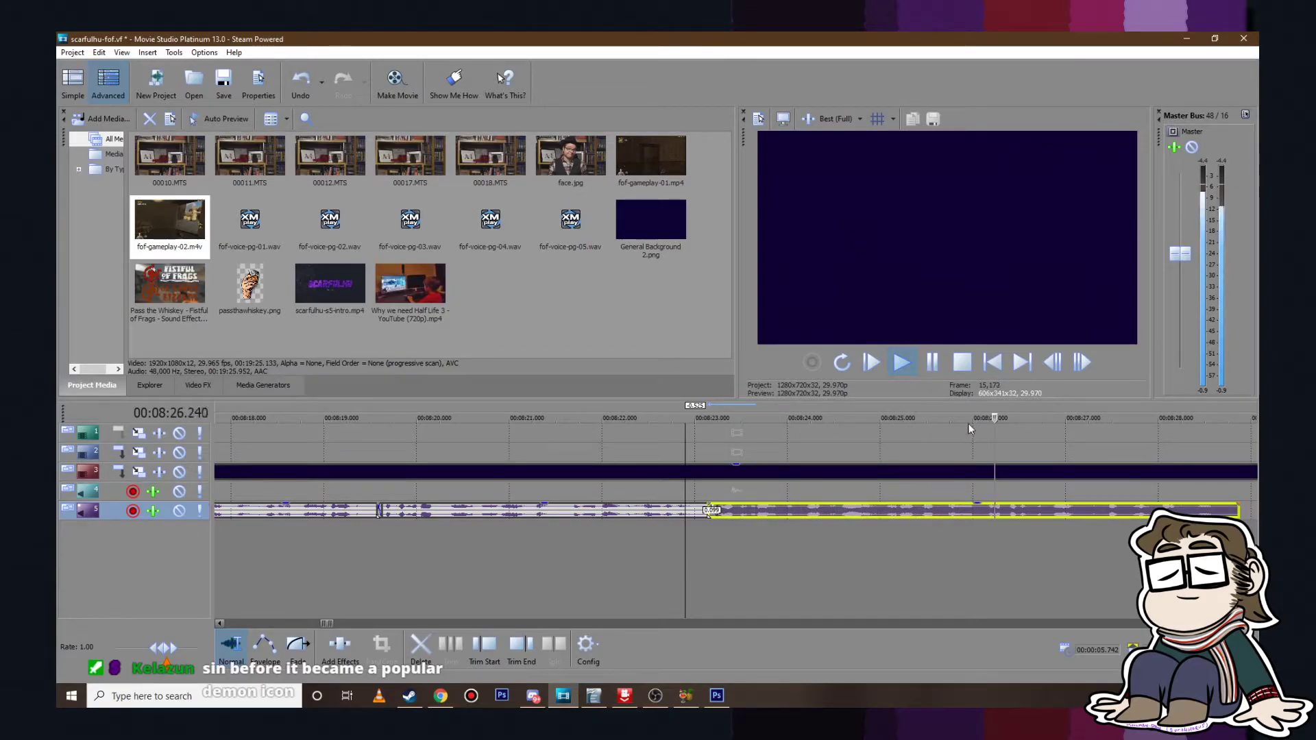
{"action": "left_click", "coordinate": [931, 363]}
{"action": "left_click_drag", "start_coordinate": [977, 514], "coordinate": [920, 510]}
{"action": "left_click", "coordinate": [908, 359]}
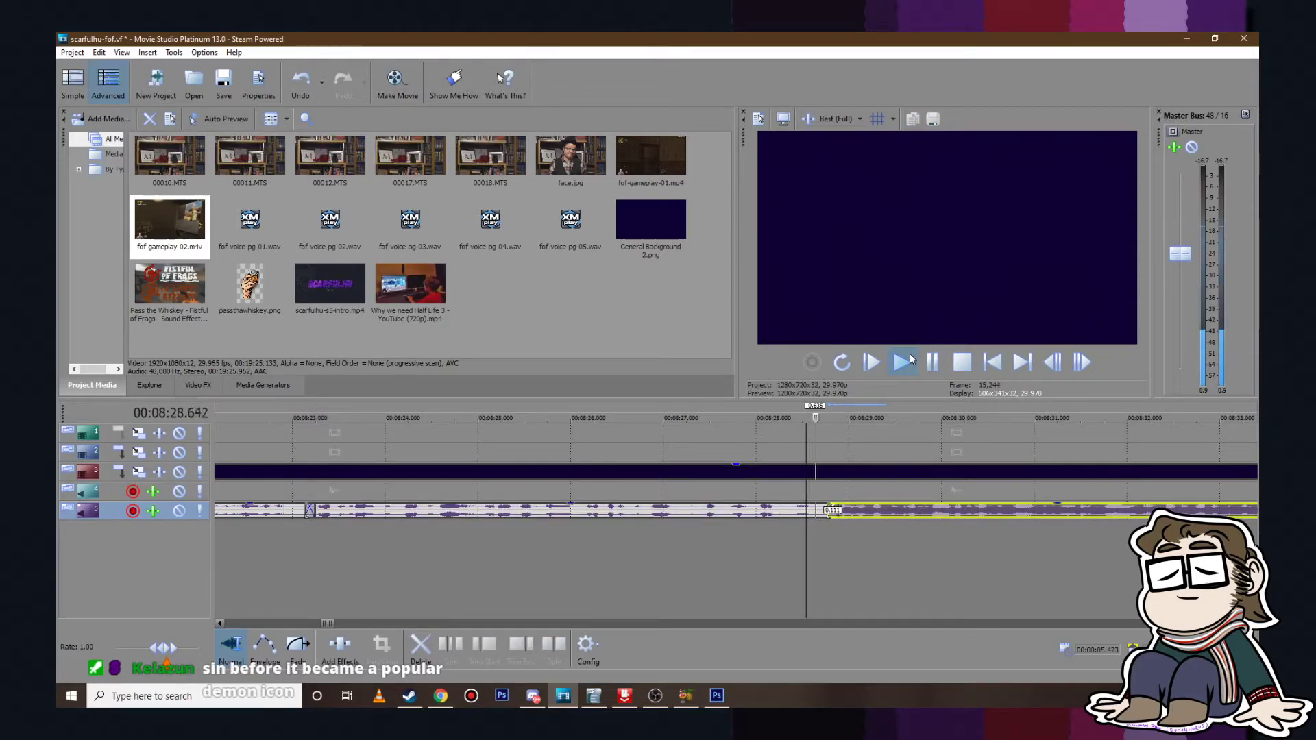
{"action": "scroll", "coordinate": [936, 412], "scroll_direction": "down", "scroll_amount": 4}
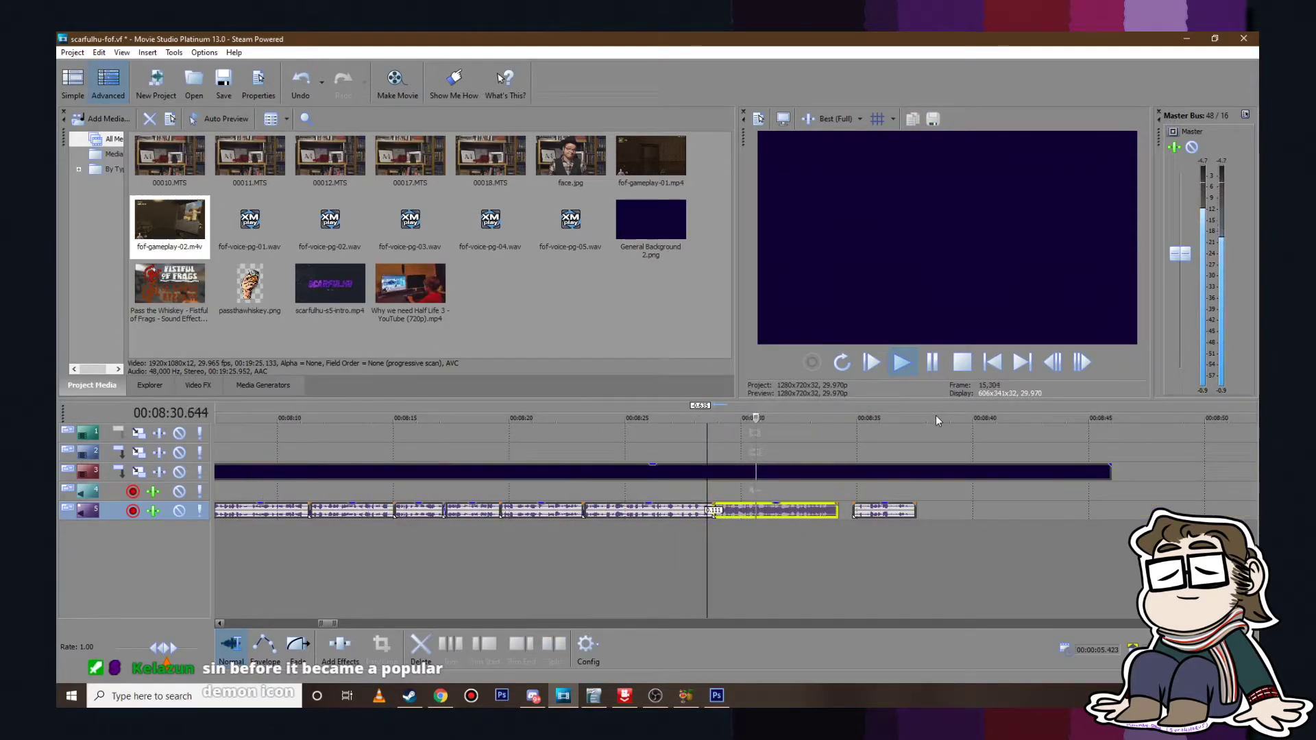
{"action": "left_click", "coordinate": [932, 362]}
Step: Slide the last narration clip of this section earlier to overlap the preceding one from about 00:08:33.9, and play the join
{"action": "scroll", "coordinate": [866, 514], "scroll_direction": "up", "scroll_amount": 4}
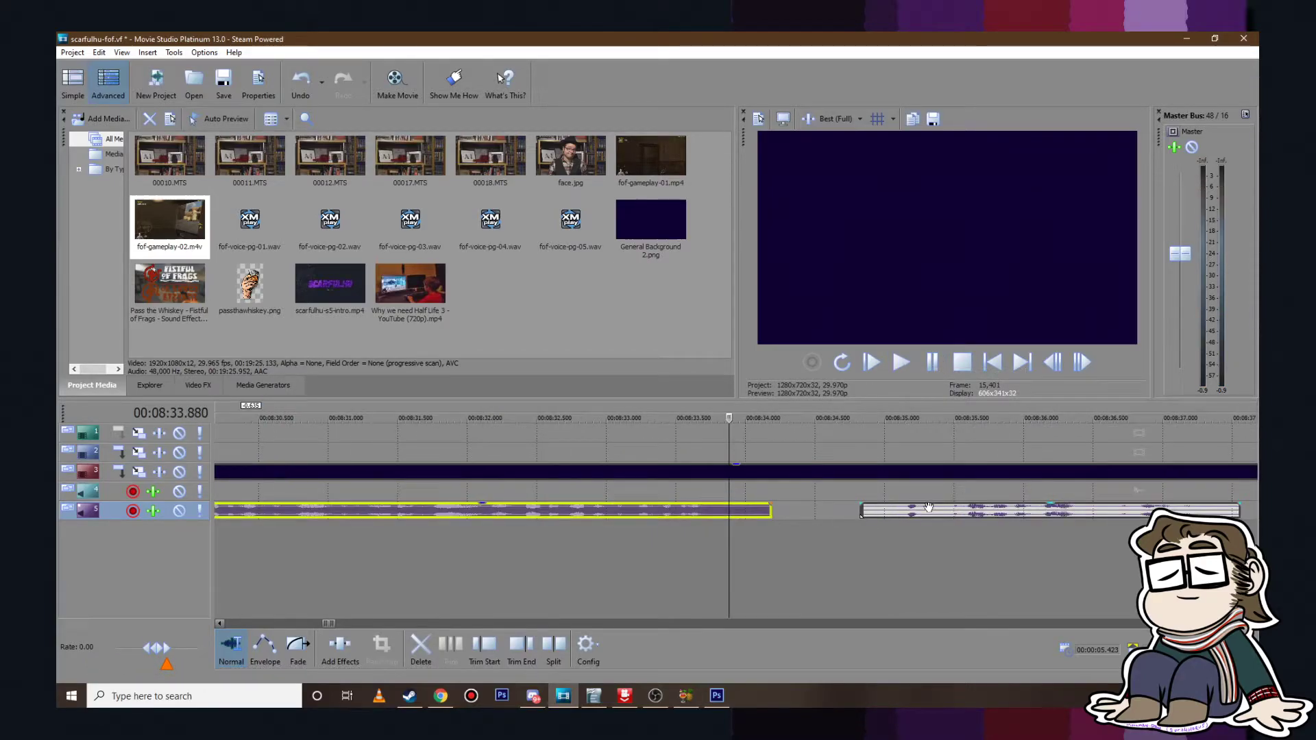
{"action": "left_click_drag", "start_coordinate": [929, 507], "coordinate": [797, 508]}
{"action": "left_click", "coordinate": [901, 362]}
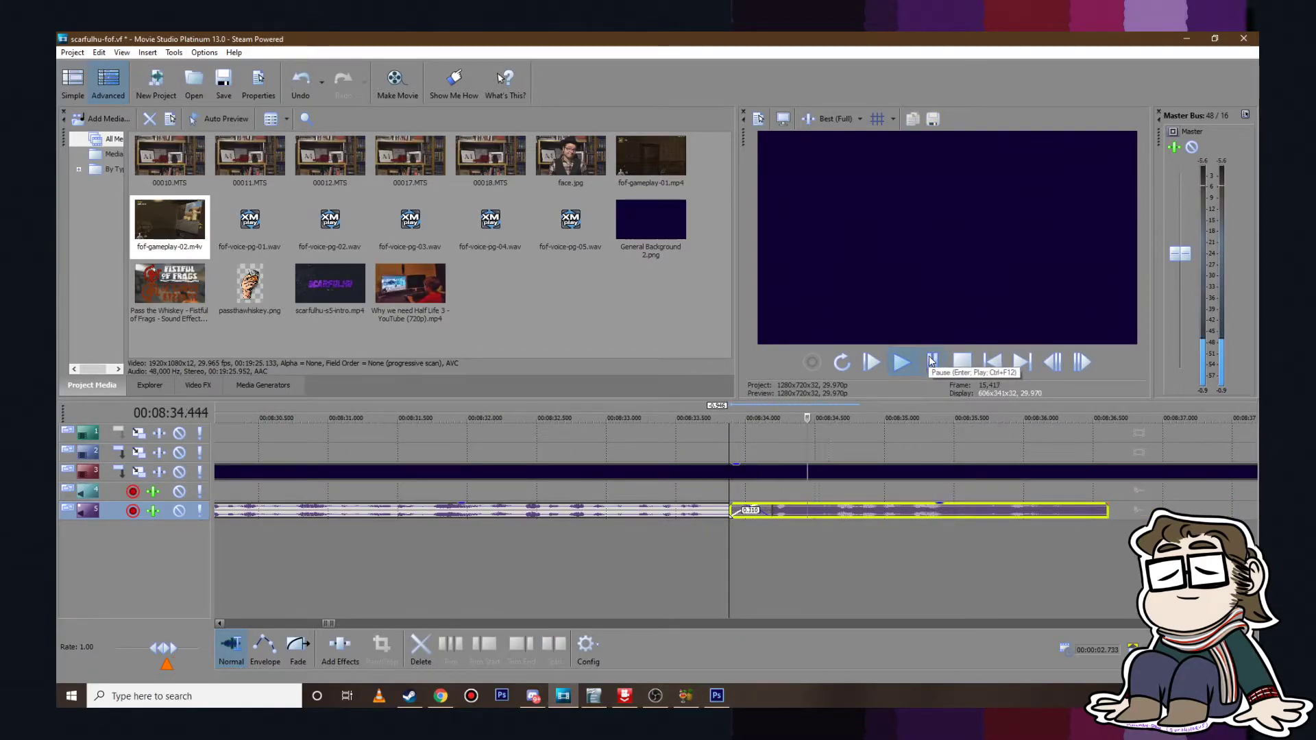
{"action": "left_click", "coordinate": [932, 362]}
Step: Shift that last narration clip about 0.2 seconds later to loosen the overlap, and play the join twice
{"action": "left_click_drag", "start_coordinate": [891, 511], "coordinate": [919, 511]}
{"action": "left_click", "coordinate": [729, 492]}
{"action": "left_click", "coordinate": [901, 362]}
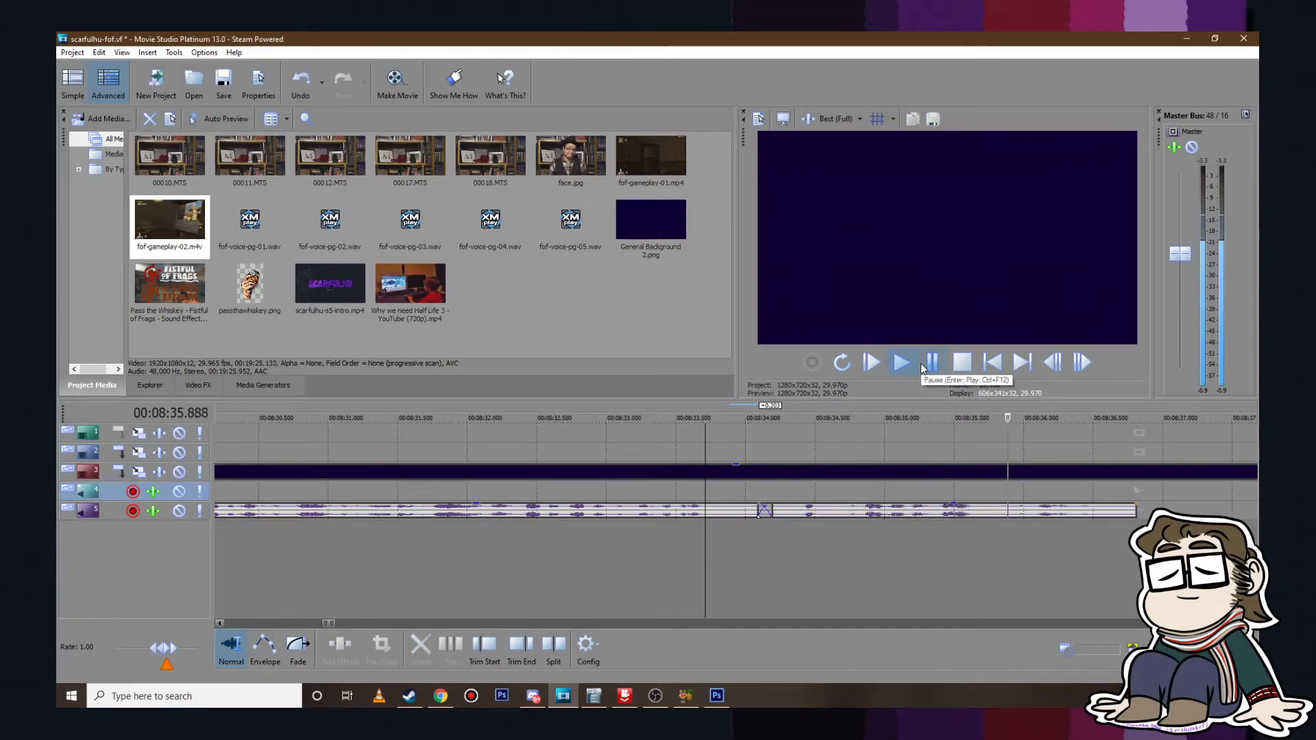
{"action": "left_click", "coordinate": [924, 366]}
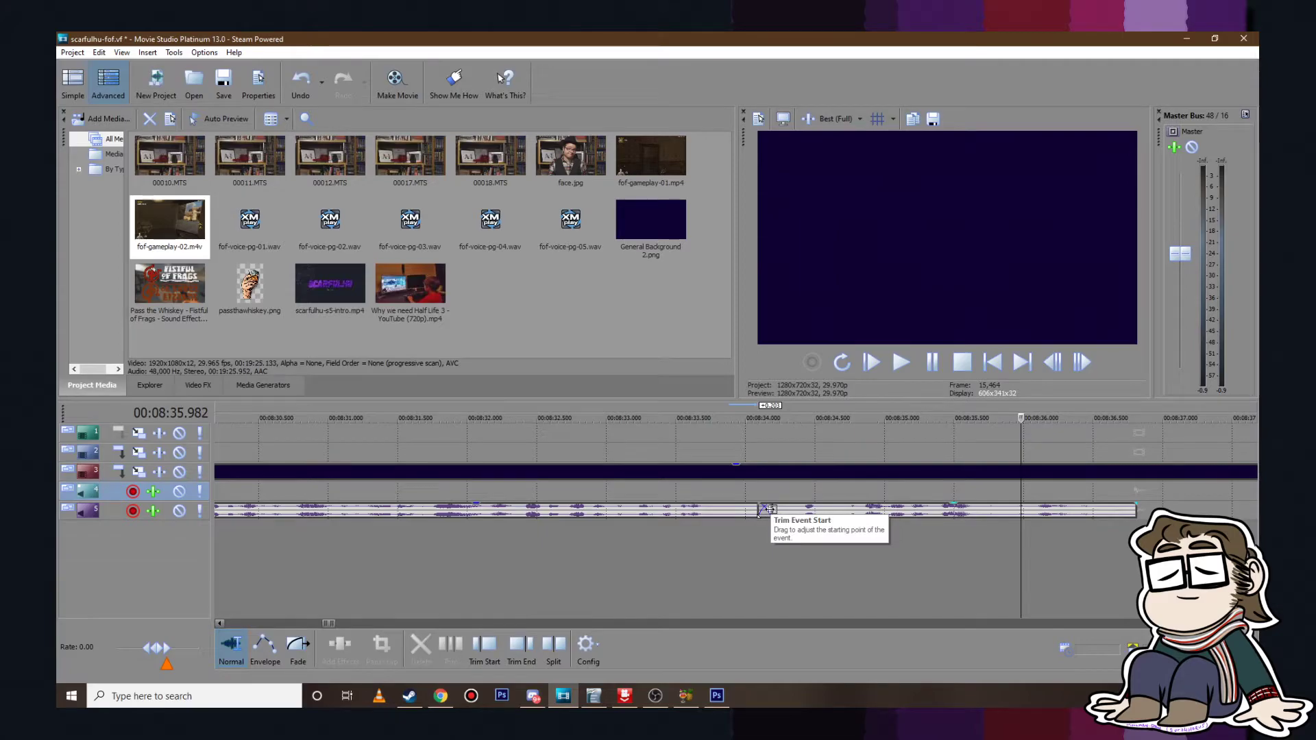
{"action": "left_click", "coordinate": [687, 513]}
{"action": "left_click", "coordinate": [931, 359]}
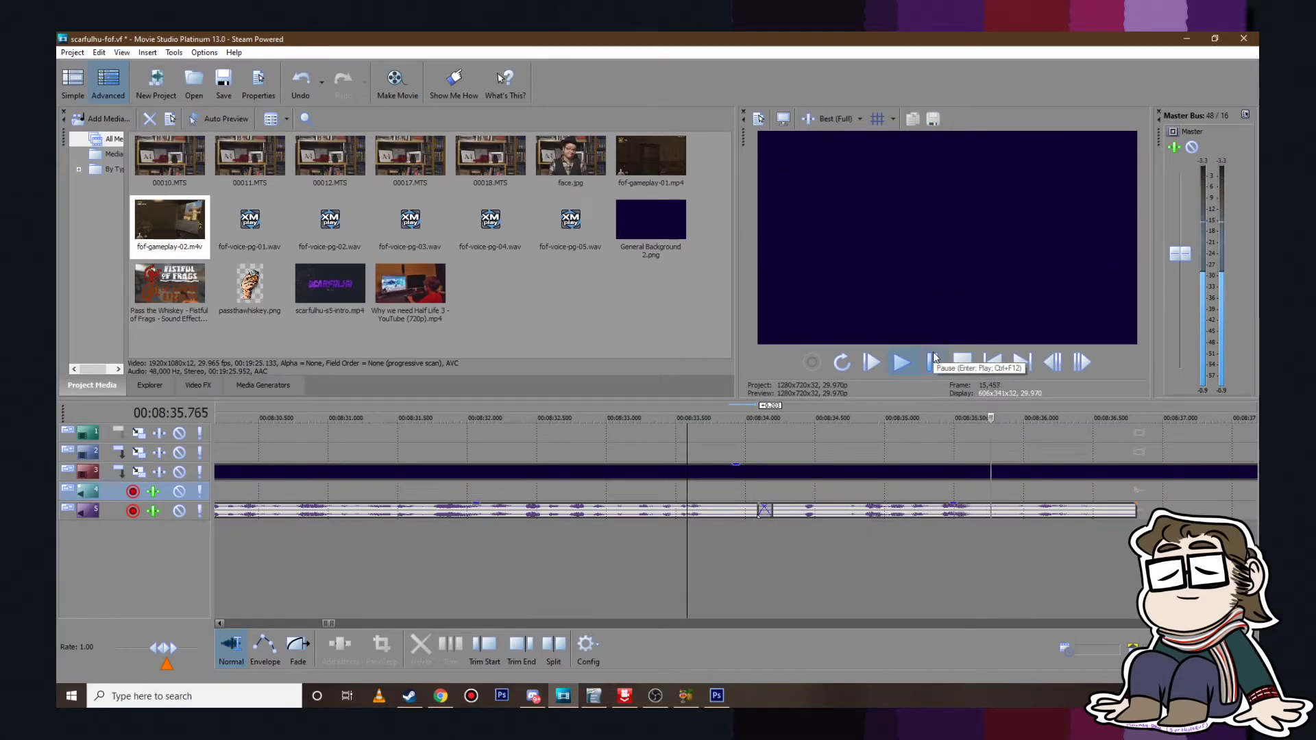
{"action": "left_click", "coordinate": [931, 360]}
Step: Save the project and check the encode of fof-gameplay-03.m4v in HandBrake
{"action": "left_click", "coordinate": [74, 53]}
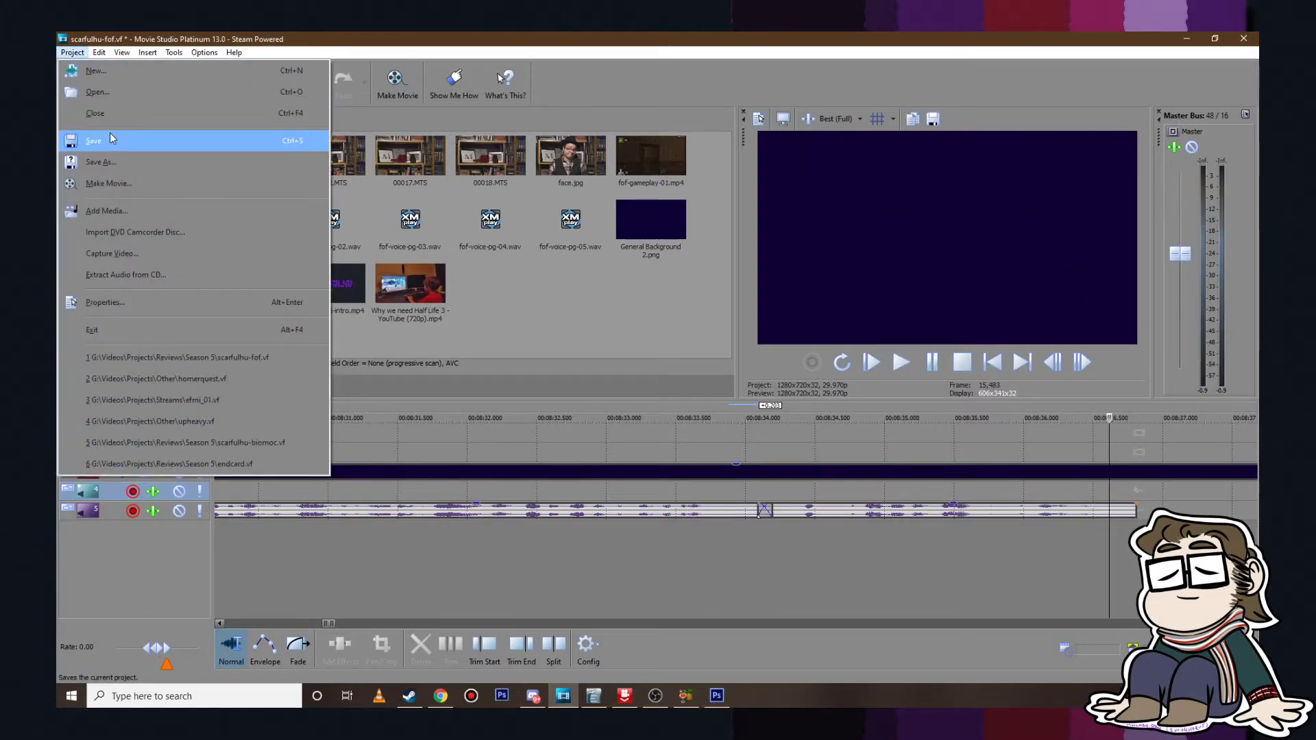
{"action": "left_click", "coordinate": [111, 140]}
{"action": "left_click", "coordinate": [599, 695]}
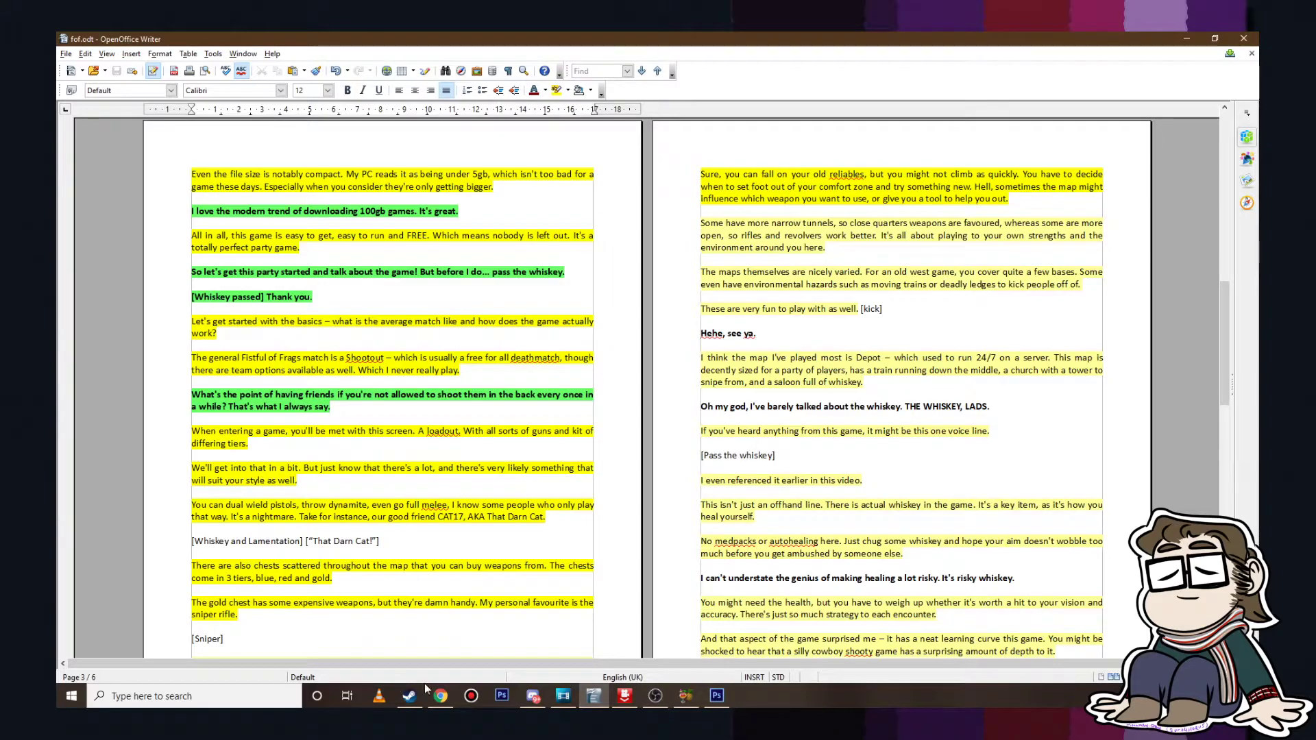
{"action": "left_click", "coordinate": [702, 702]}
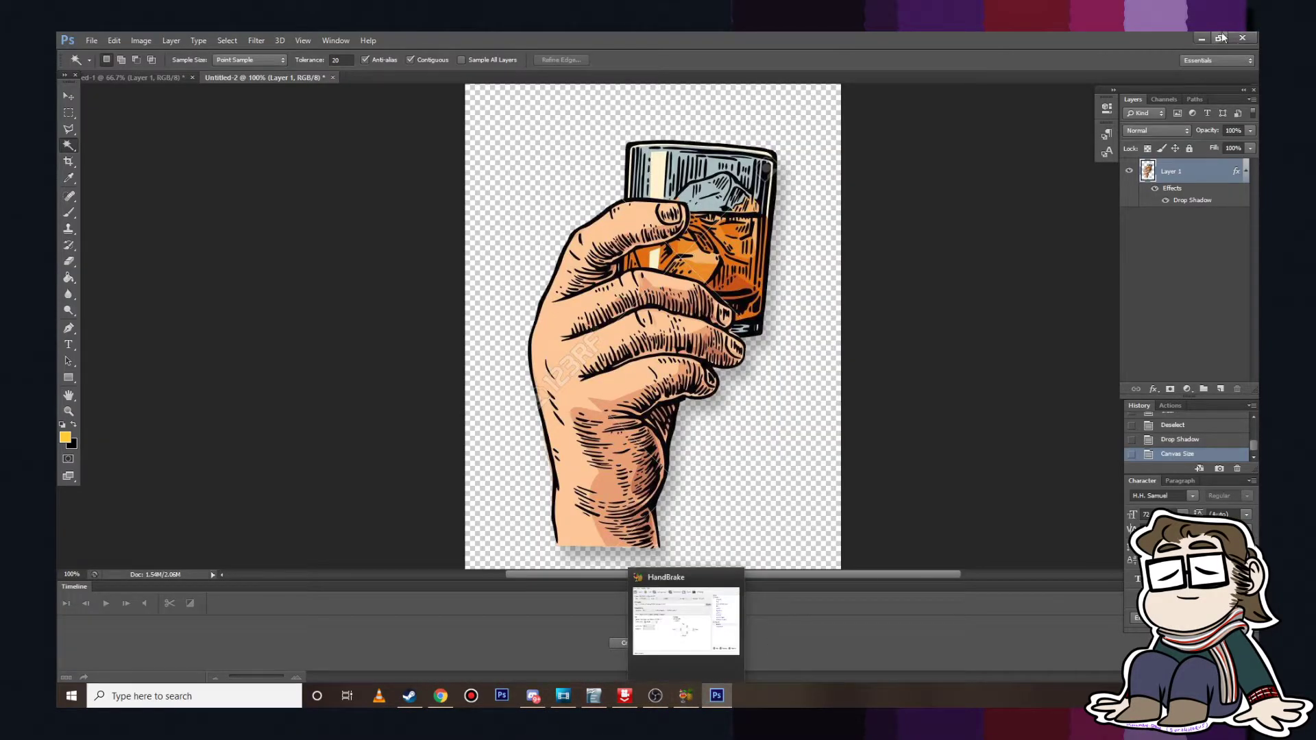
{"action": "key", "text": "alt+Tab"}
{"action": "key", "text": "alt+Tab"}
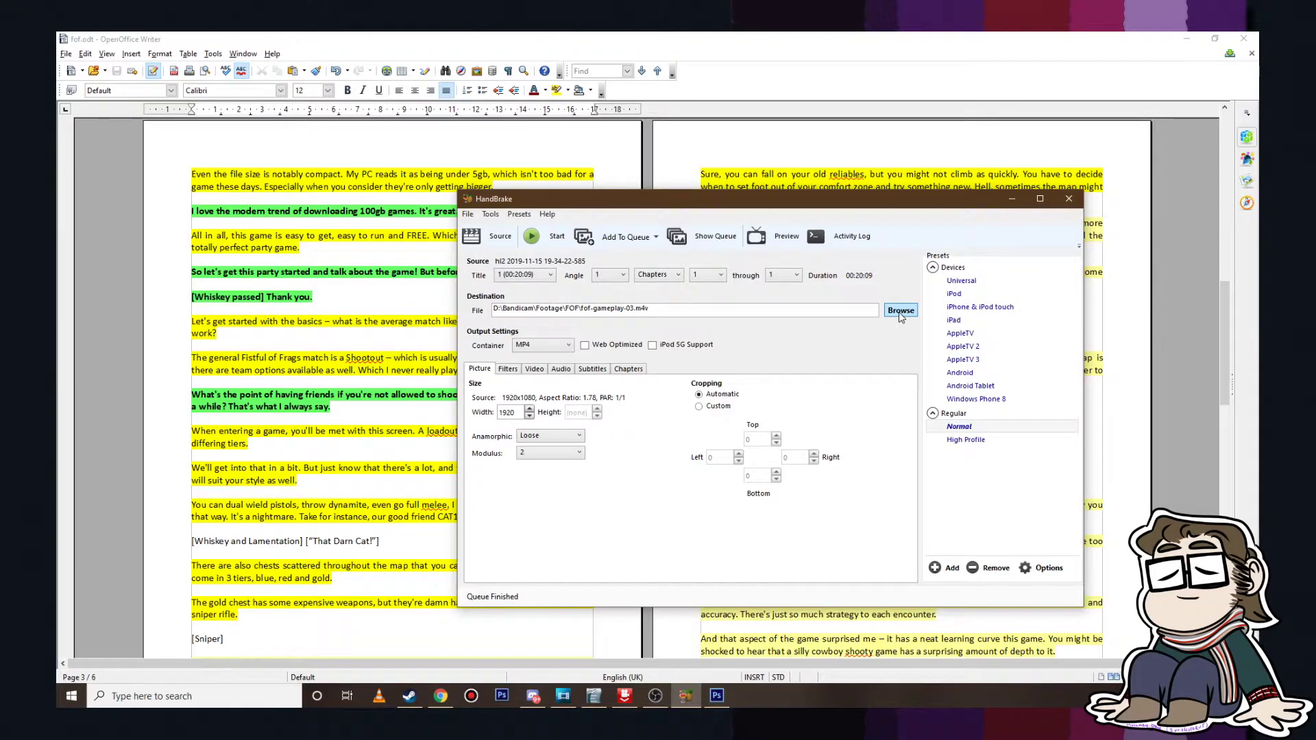
Step: Import fof-gameplay-03.m4v from File Explorer into the Movie Studio project, and place it after the existing gameplay footage at the timeline's end
{"action": "left_click", "coordinate": [70, 696]}
{"action": "left_click", "coordinate": [67, 588]}
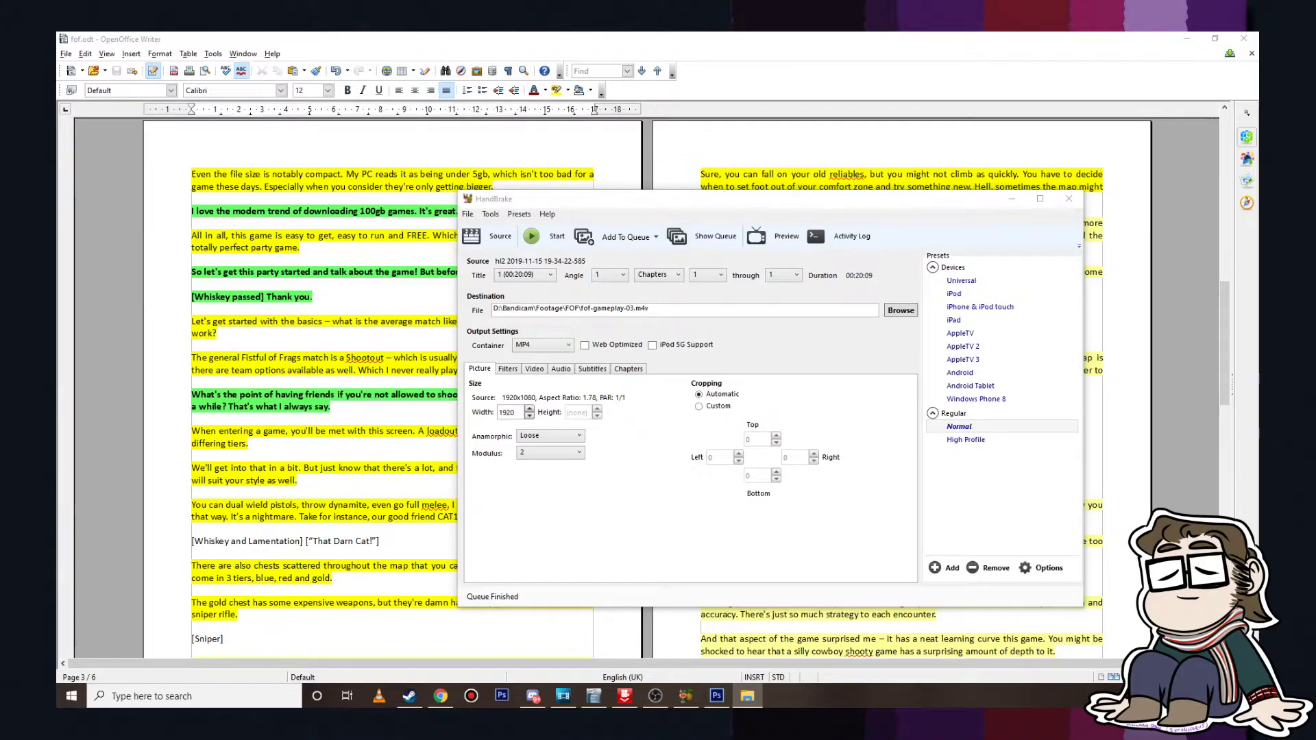
{"action": "left_click", "coordinate": [565, 697]}
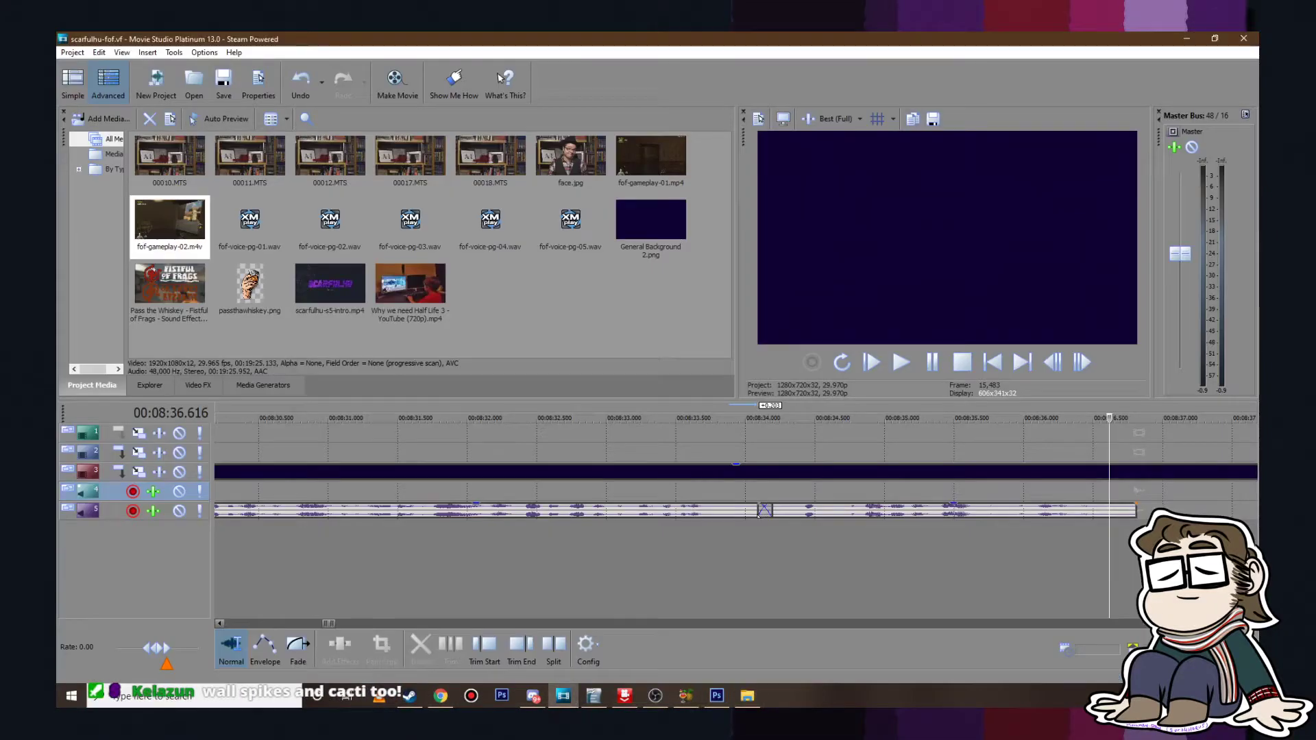
{"action": "left_click_drag", "start_coordinate": [563, 696], "coordinate": [553, 321]}
{"action": "scroll", "coordinate": [884, 455], "scroll_direction": "down", "scroll_amount": 12}
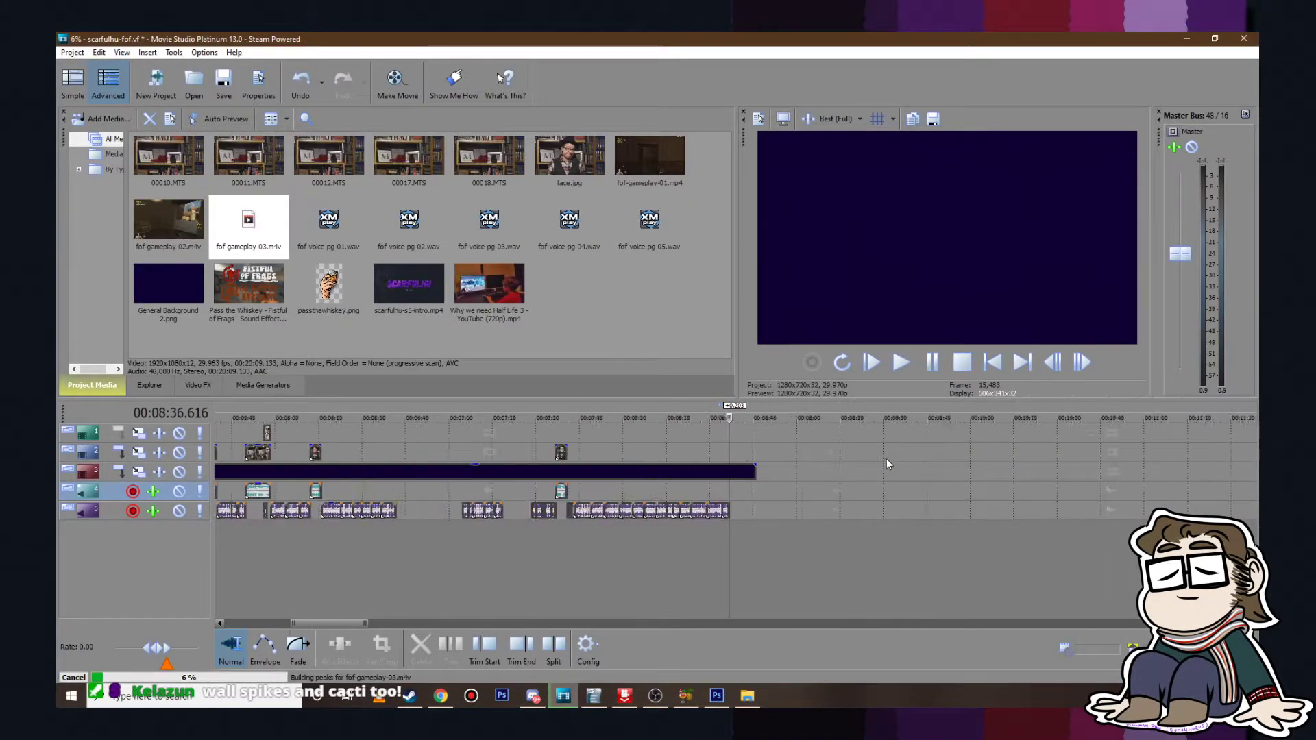
{"action": "left_click", "coordinate": [288, 236]}
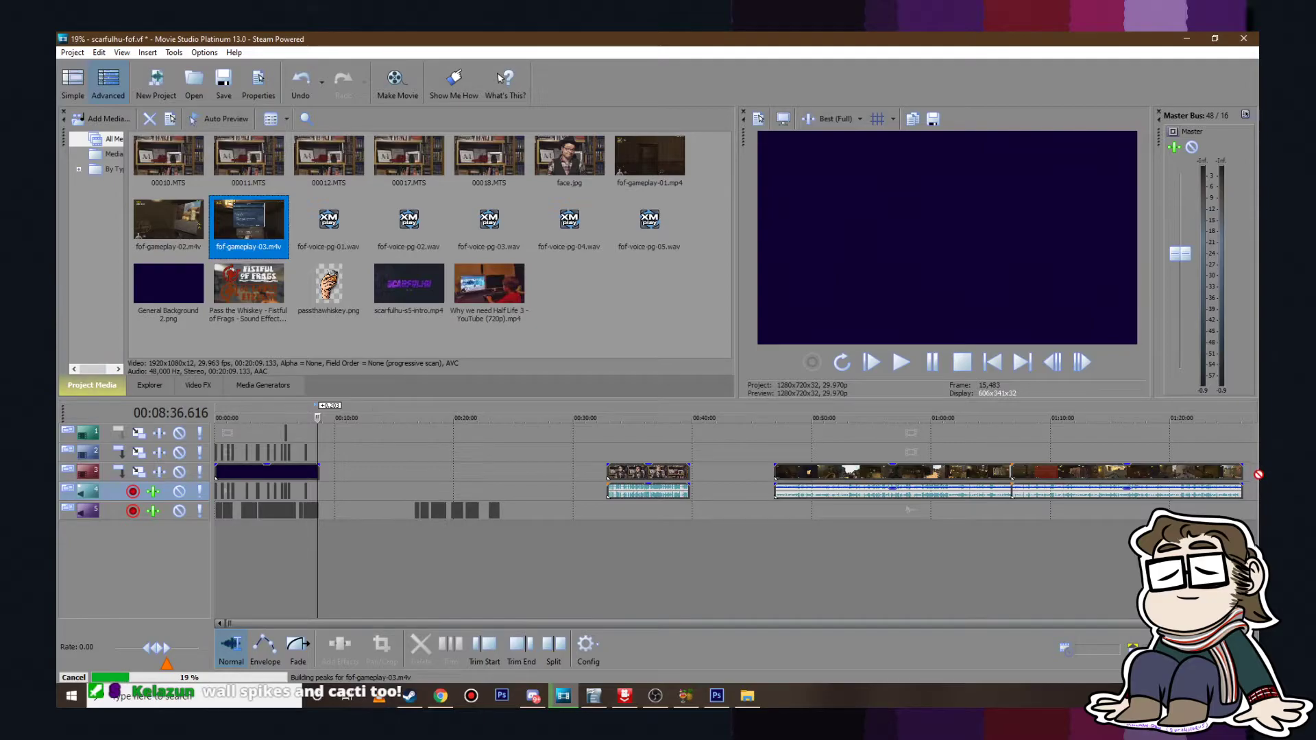
{"action": "left_click_drag", "start_coordinate": [1254, 480], "coordinate": [1219, 472]}
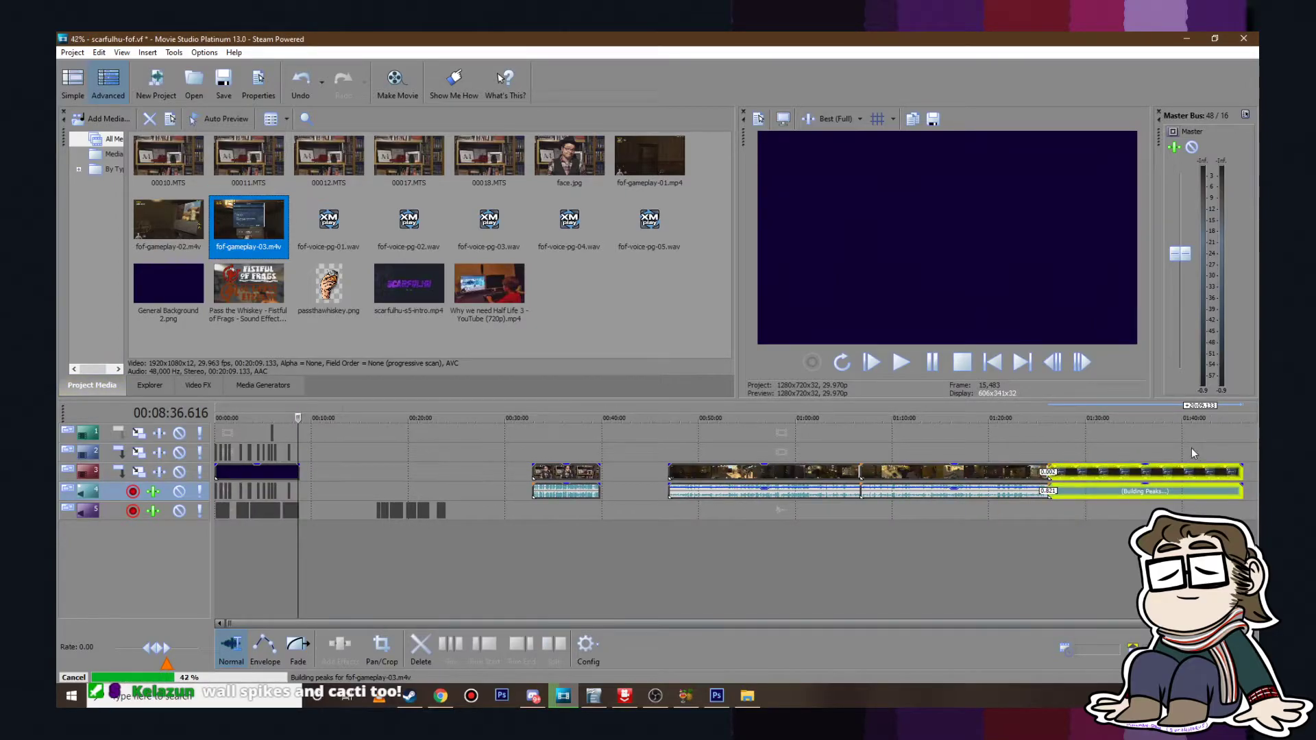
Step: Move the new gameplay clip about 0.8 seconds later to clear the preceding clip's audio, and lower its audio gain to about -3.5 dB
{"action": "left_click", "coordinate": [1046, 443]}
{"action": "scroll", "coordinate": [1045, 452], "scroll_direction": "up", "scroll_amount": 15}
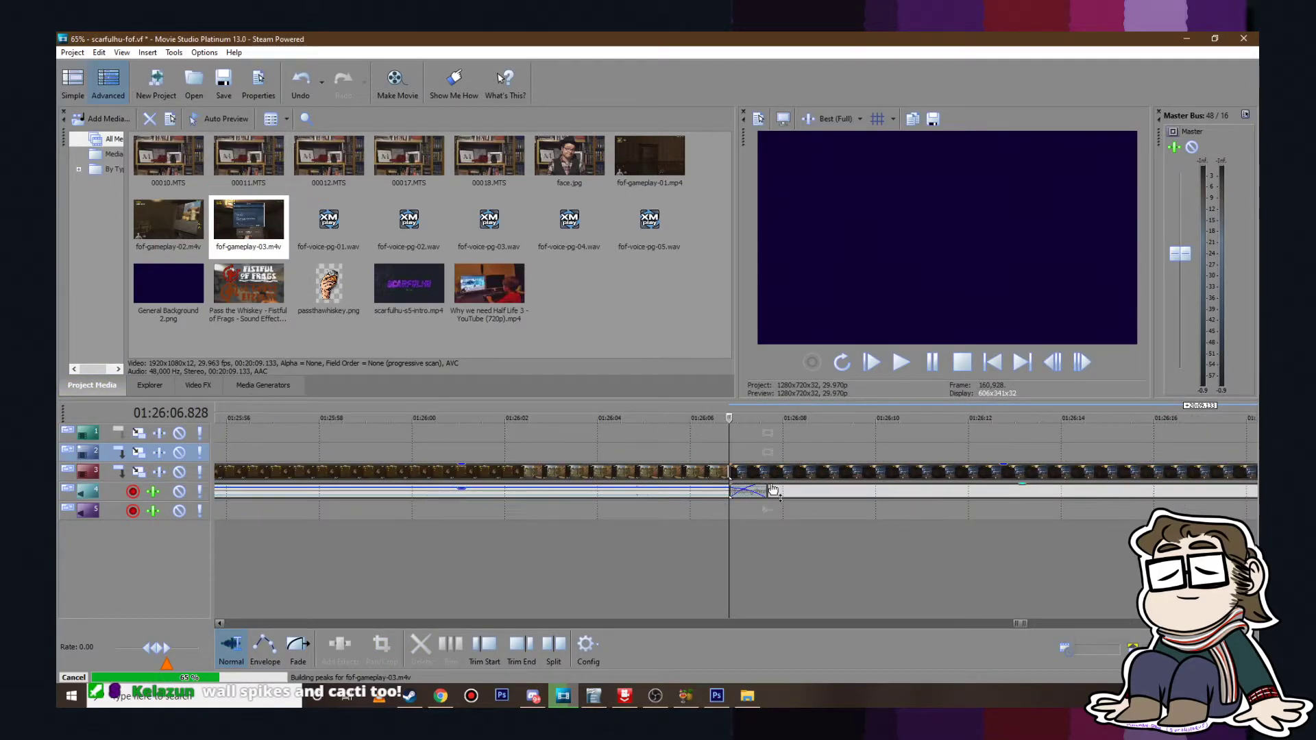
{"action": "left_click_drag", "start_coordinate": [833, 468], "coordinate": [944, 495]}
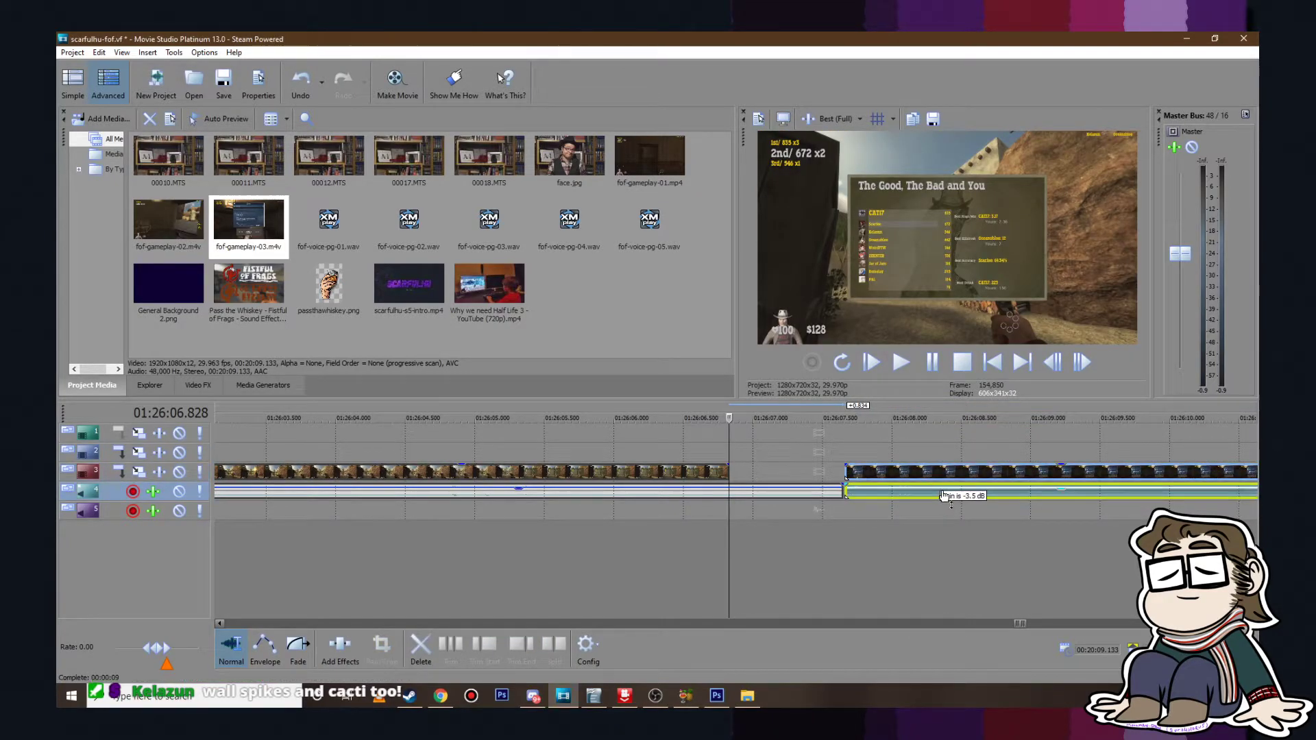
Step: Examine the opening and middle of the new gameplay clip at several points, up to about 01:37:20
{"action": "left_click", "coordinate": [853, 453]}
{"action": "scroll", "coordinate": [853, 451], "scroll_direction": "down", "scroll_amount": 6}
{"action": "left_click", "coordinate": [857, 450]}
{"action": "scroll", "coordinate": [857, 447], "scroll_direction": "down", "scroll_amount": 5}
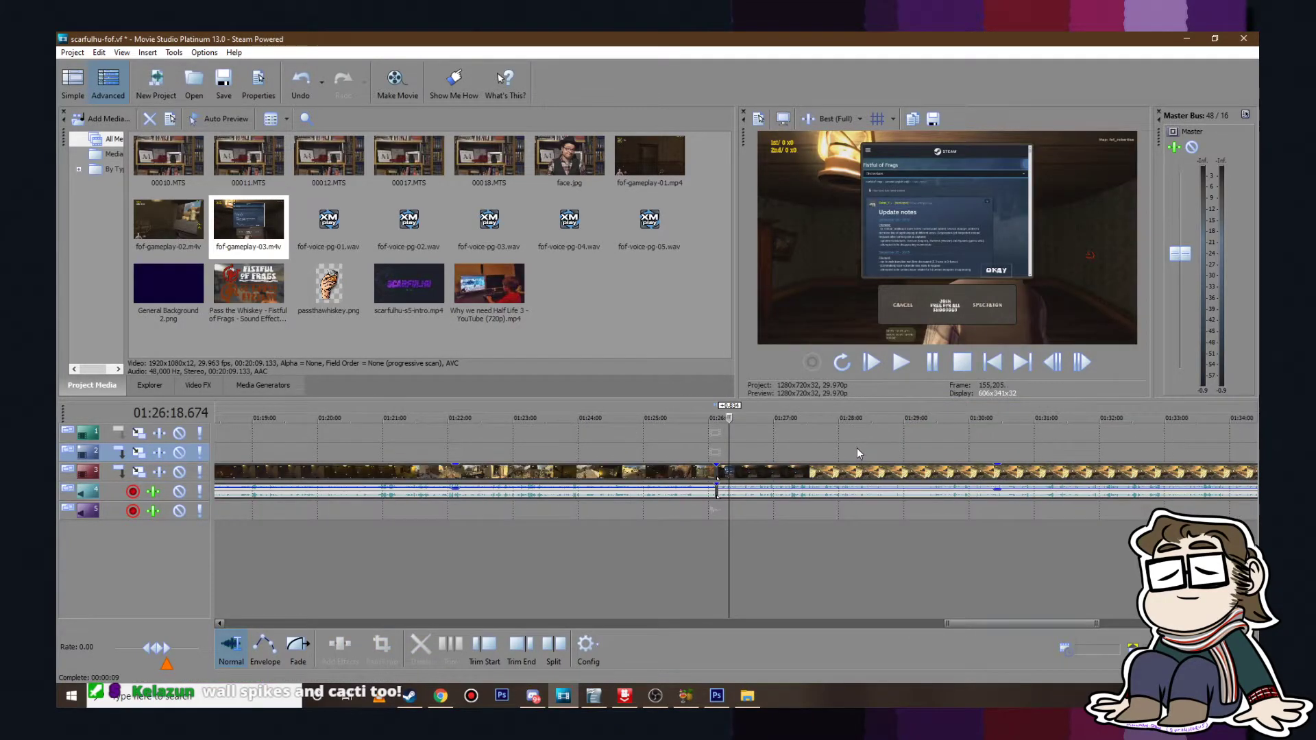
{"action": "left_click", "coordinate": [836, 453]}
{"action": "left_click", "coordinate": [874, 451]}
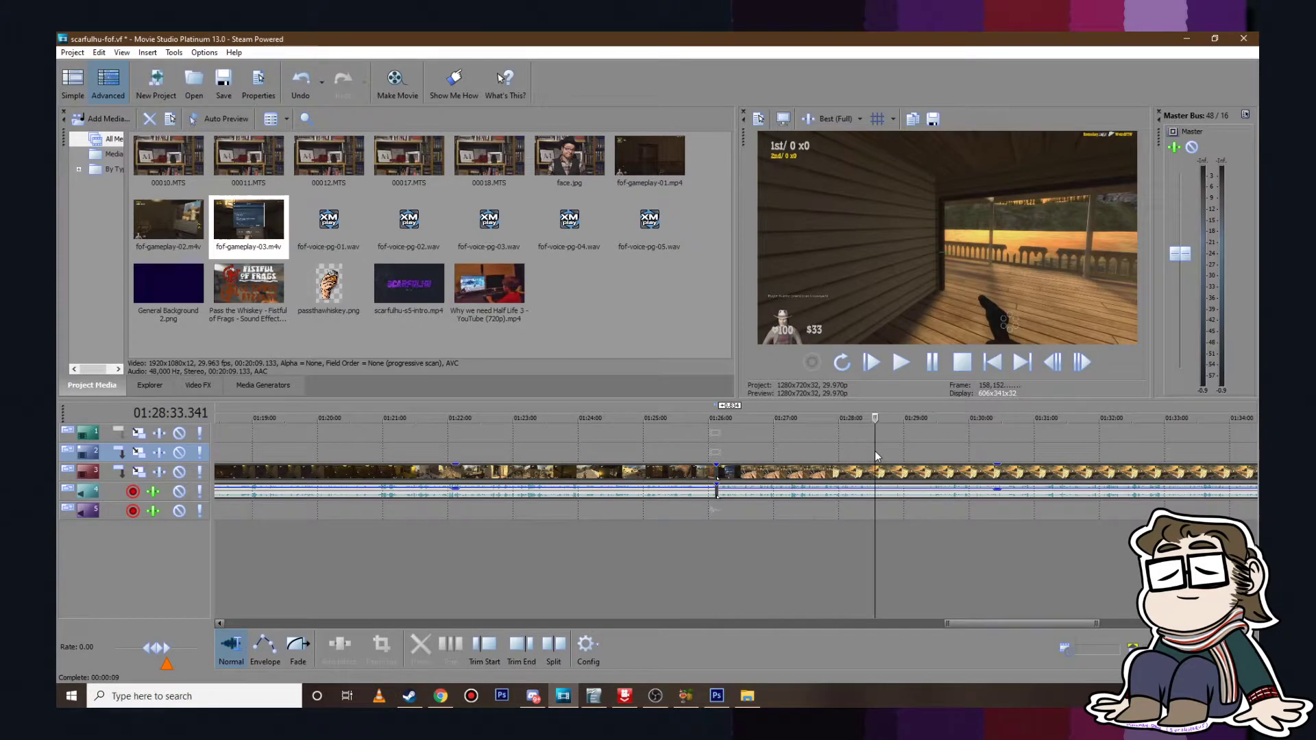
{"action": "scroll", "coordinate": [874, 451], "scroll_direction": "down", "scroll_amount": 4}
{"action": "left_click", "coordinate": [1096, 436]}
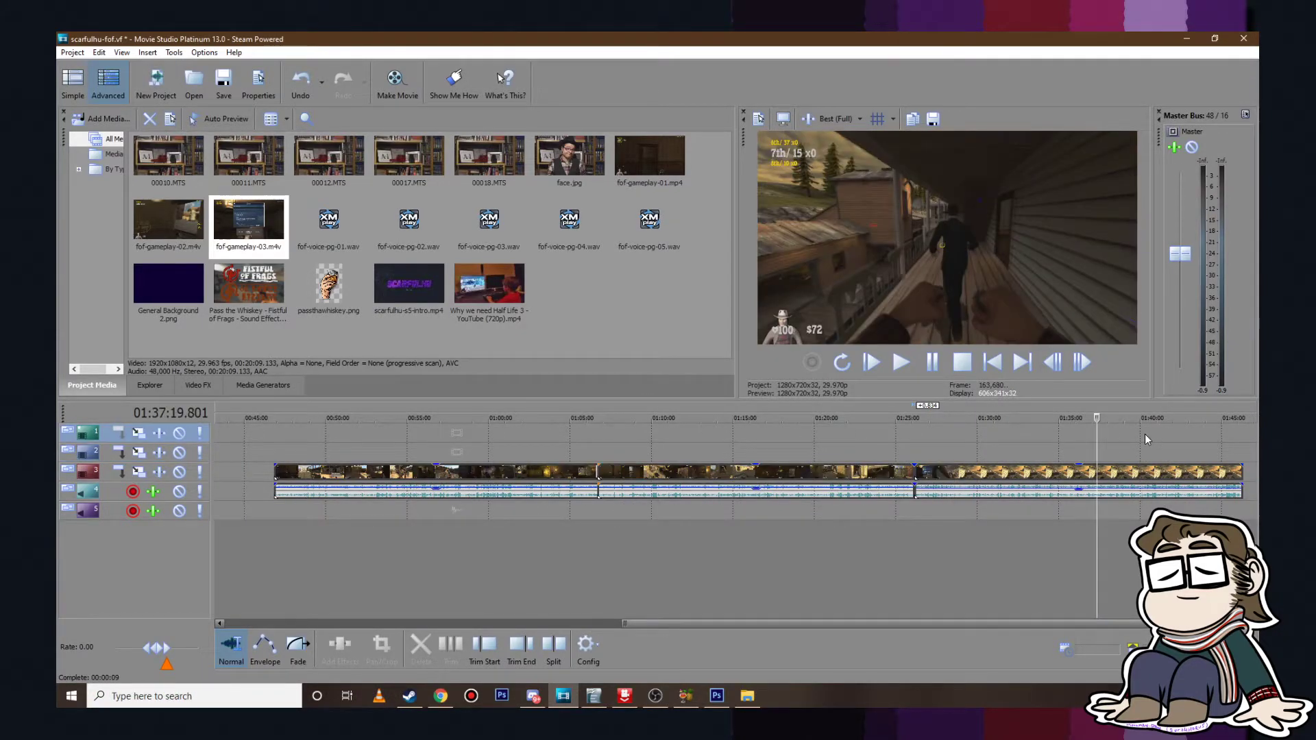
Step: Open the new gameplay clip's event switches, and examine its footage from about 01:40:50 to near its end
{"action": "right_click", "coordinate": [1103, 471]}
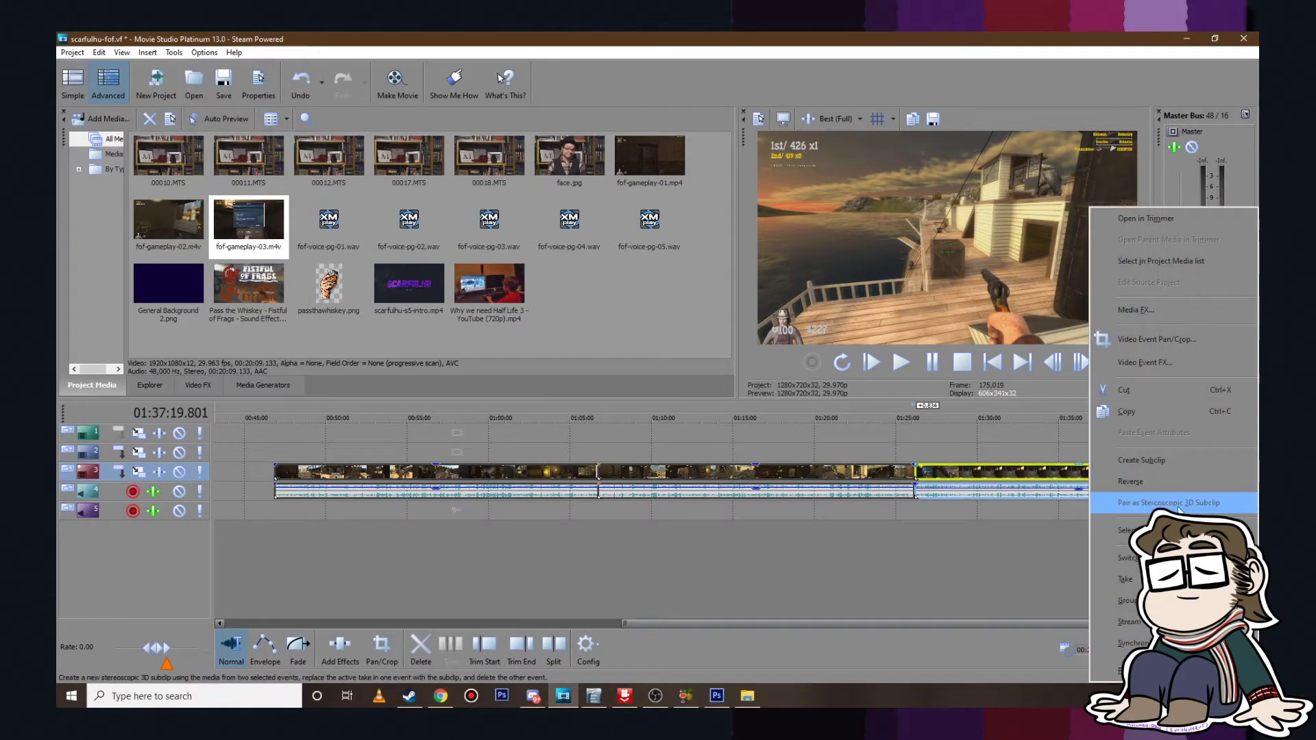
{"action": "mouse_move", "coordinate": [1152, 558]}
{"action": "left_click", "coordinate": [1028, 558]}
{"action": "left_click", "coordinate": [1154, 449]}
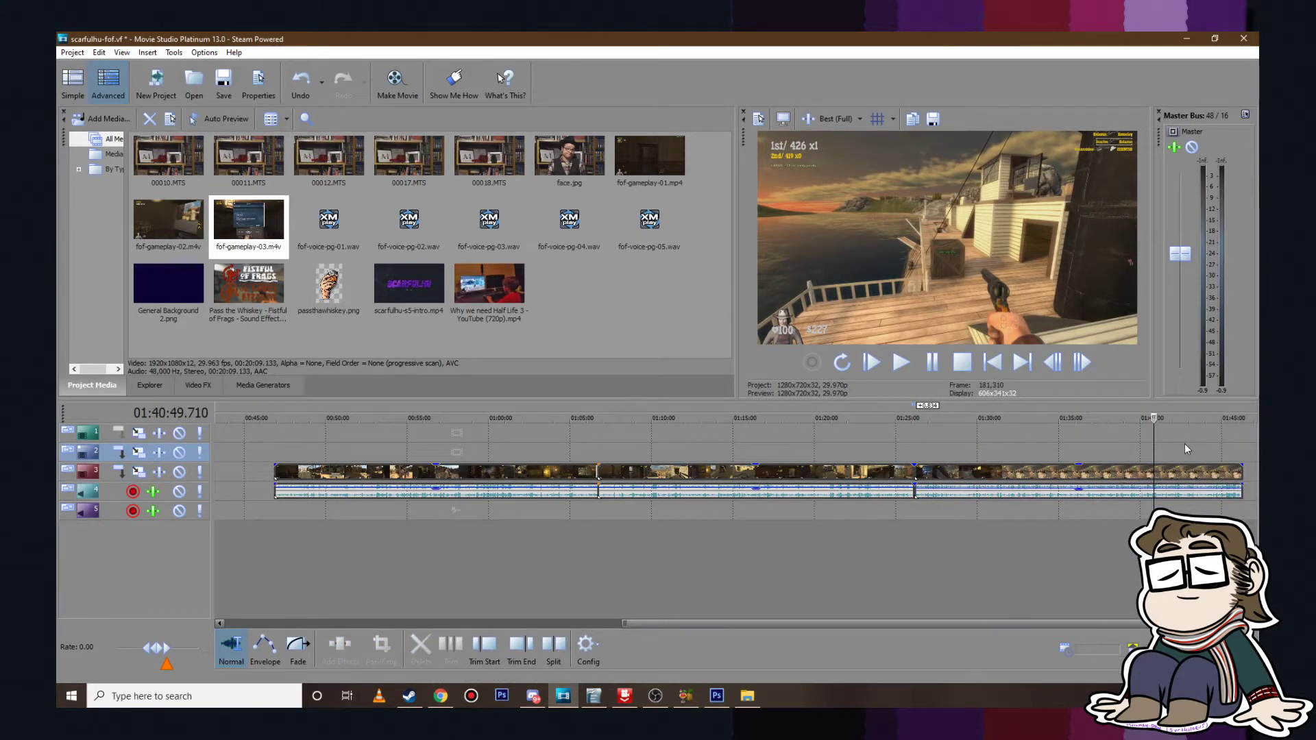
{"action": "left_click", "coordinate": [1214, 447]}
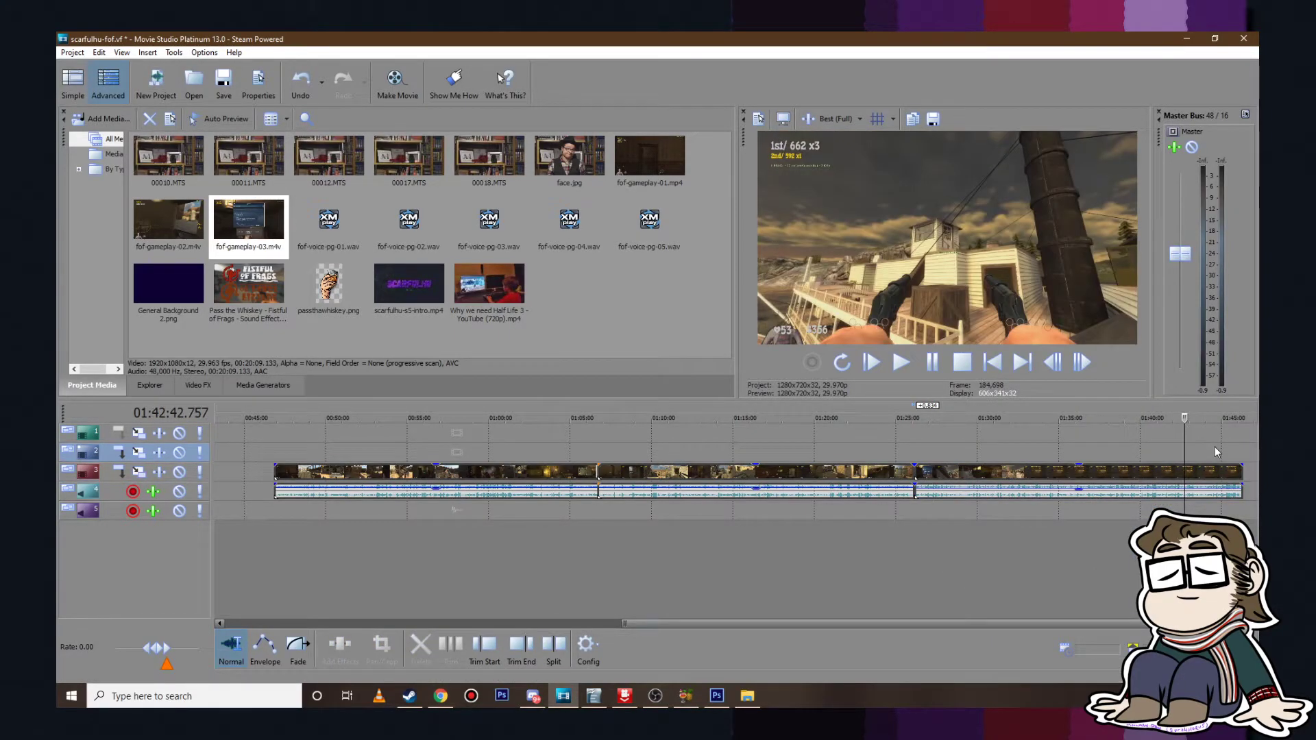
{"action": "left_click", "coordinate": [1232, 446]}
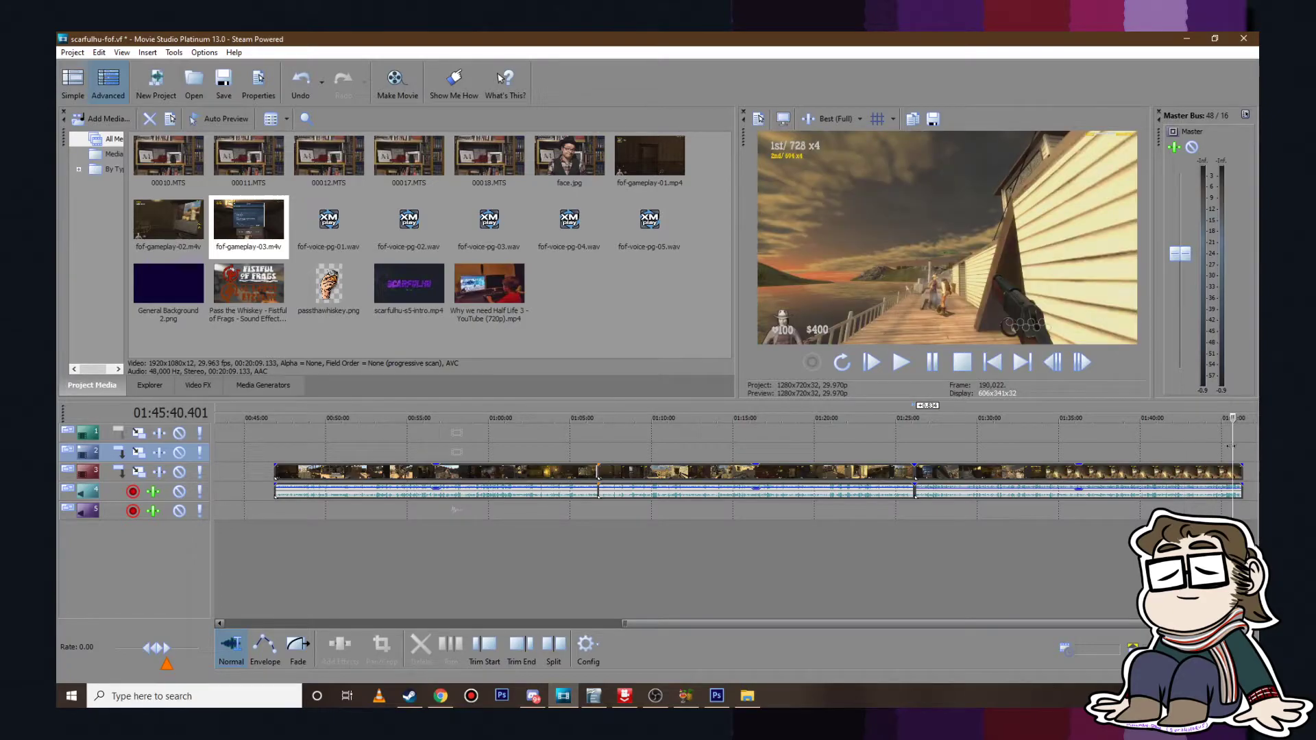
Step: Examine frames throughout the two earlier gameplay clips, and check the closing minutes of the newest one
{"action": "left_click", "coordinate": [853, 437]}
{"action": "left_click", "coordinate": [757, 431]}
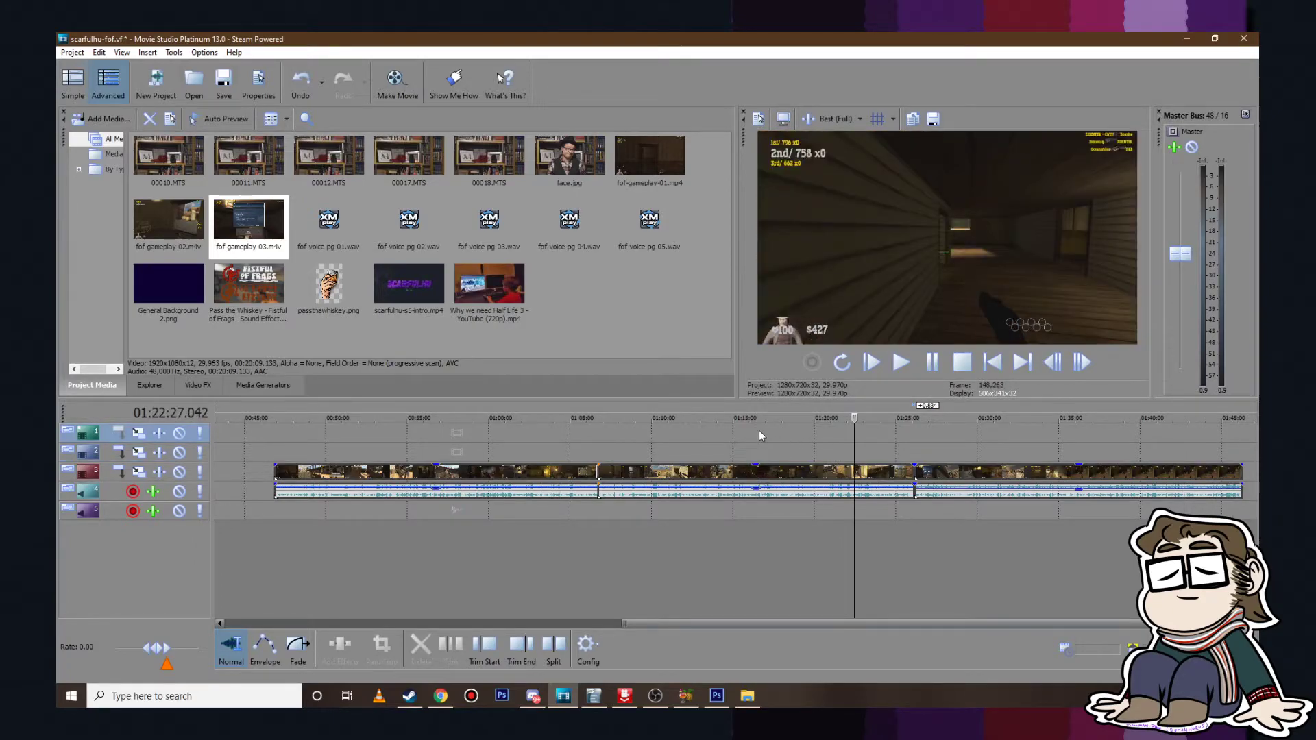
{"action": "left_click", "coordinate": [660, 429]}
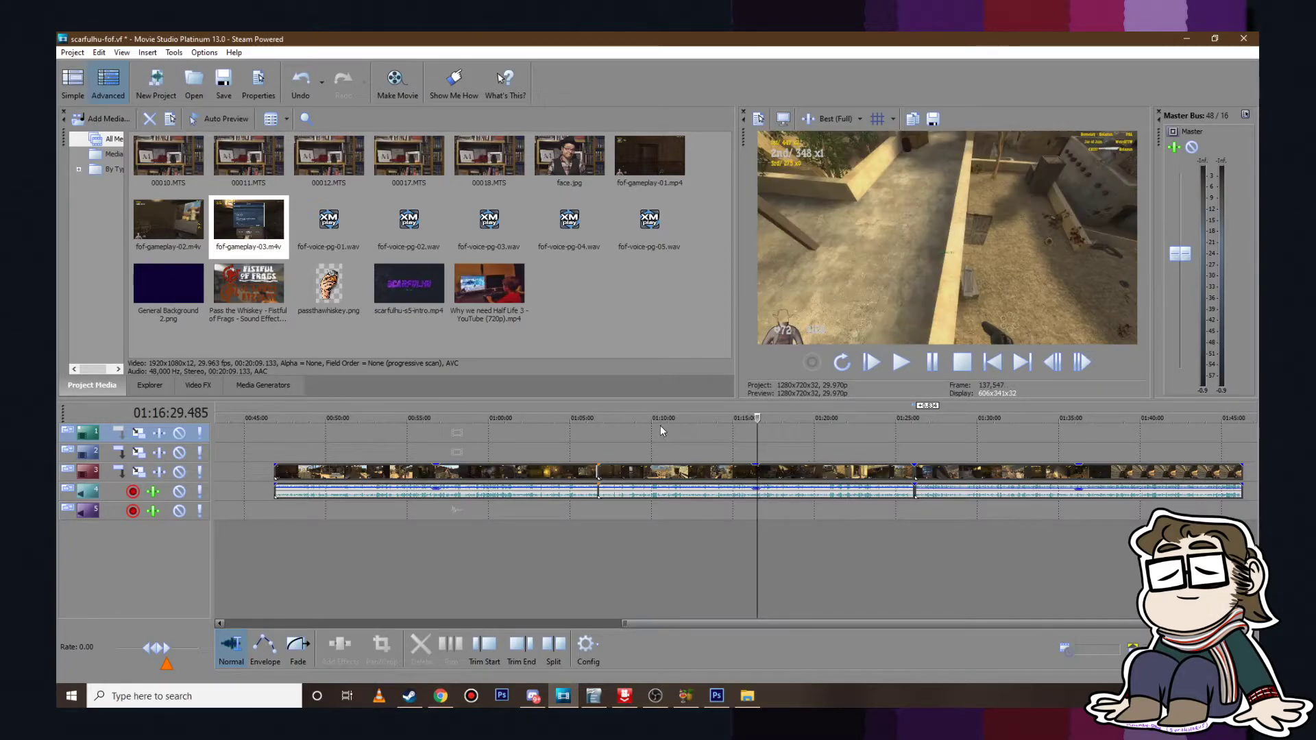
{"action": "left_click", "coordinate": [624, 427]}
{"action": "left_click", "coordinate": [499, 434]}
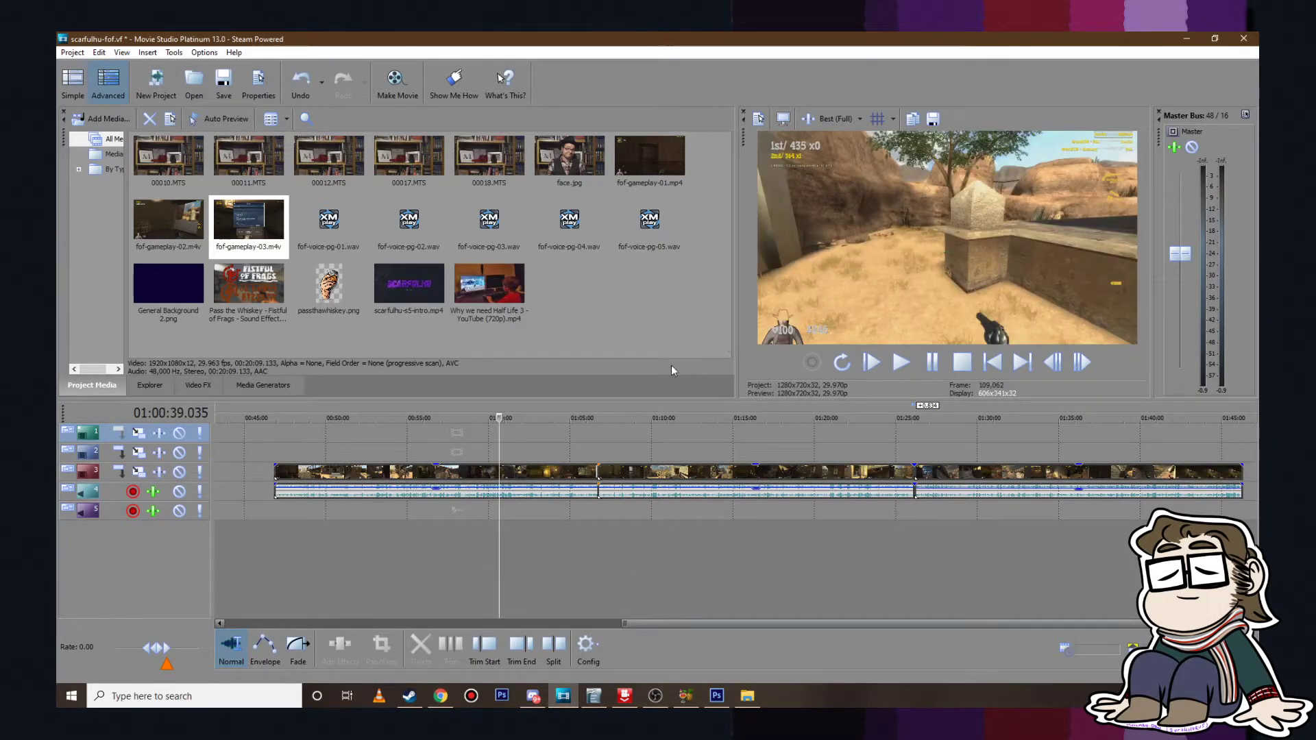
{"action": "left_click", "coordinate": [409, 437]}
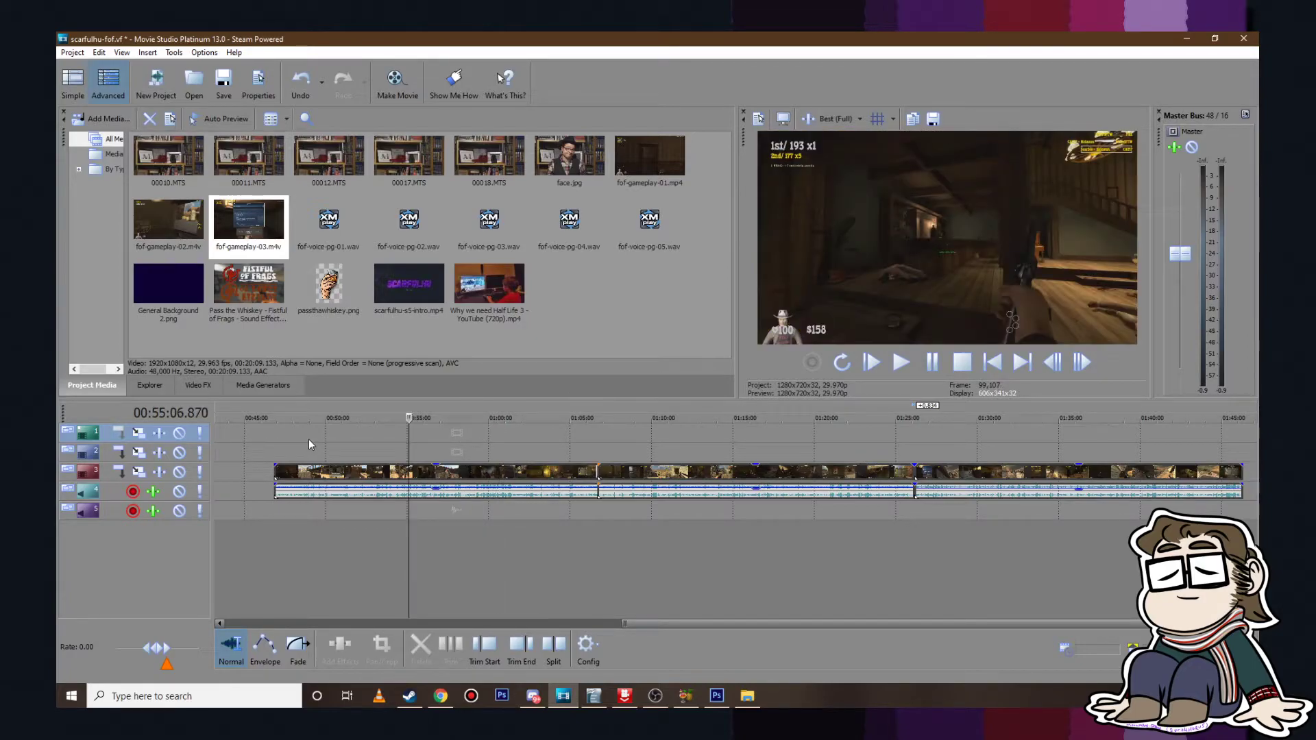
{"action": "left_click", "coordinate": [308, 439]}
{"action": "left_click", "coordinate": [348, 438]}
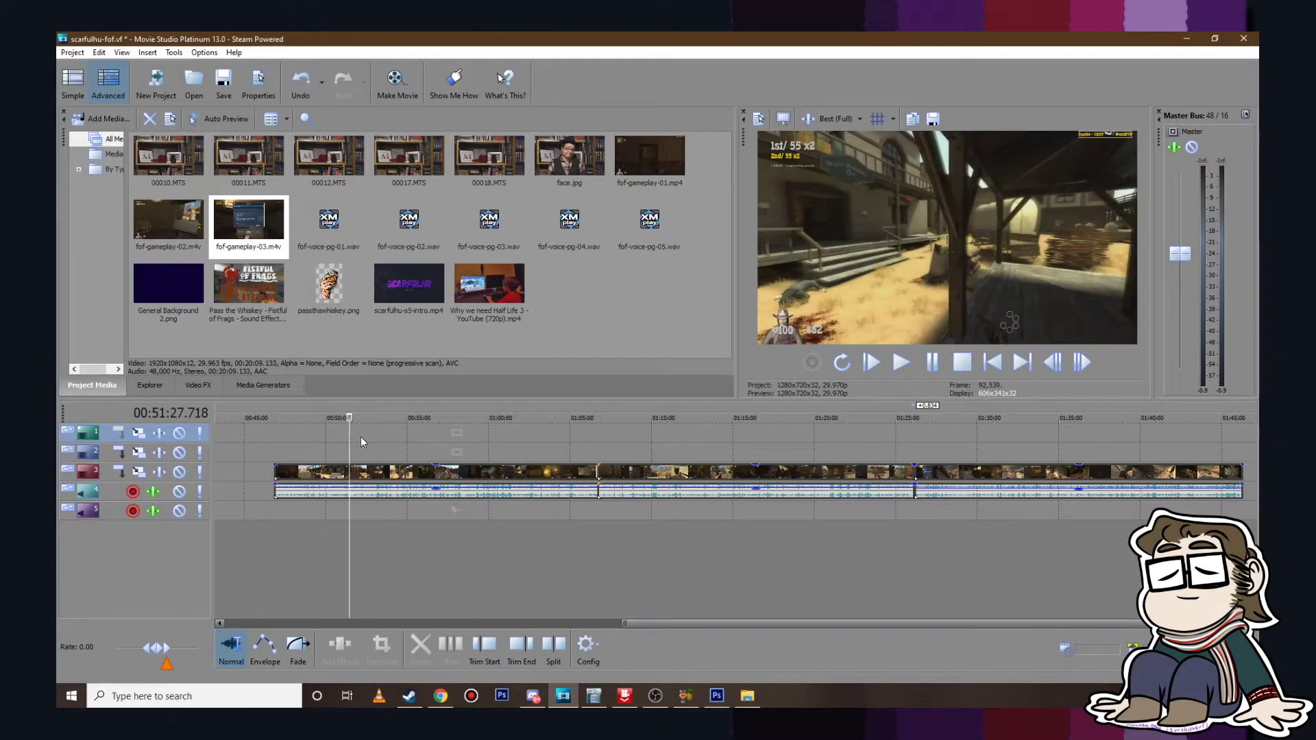
{"action": "left_click", "coordinate": [404, 437]}
{"action": "left_click", "coordinate": [471, 441]}
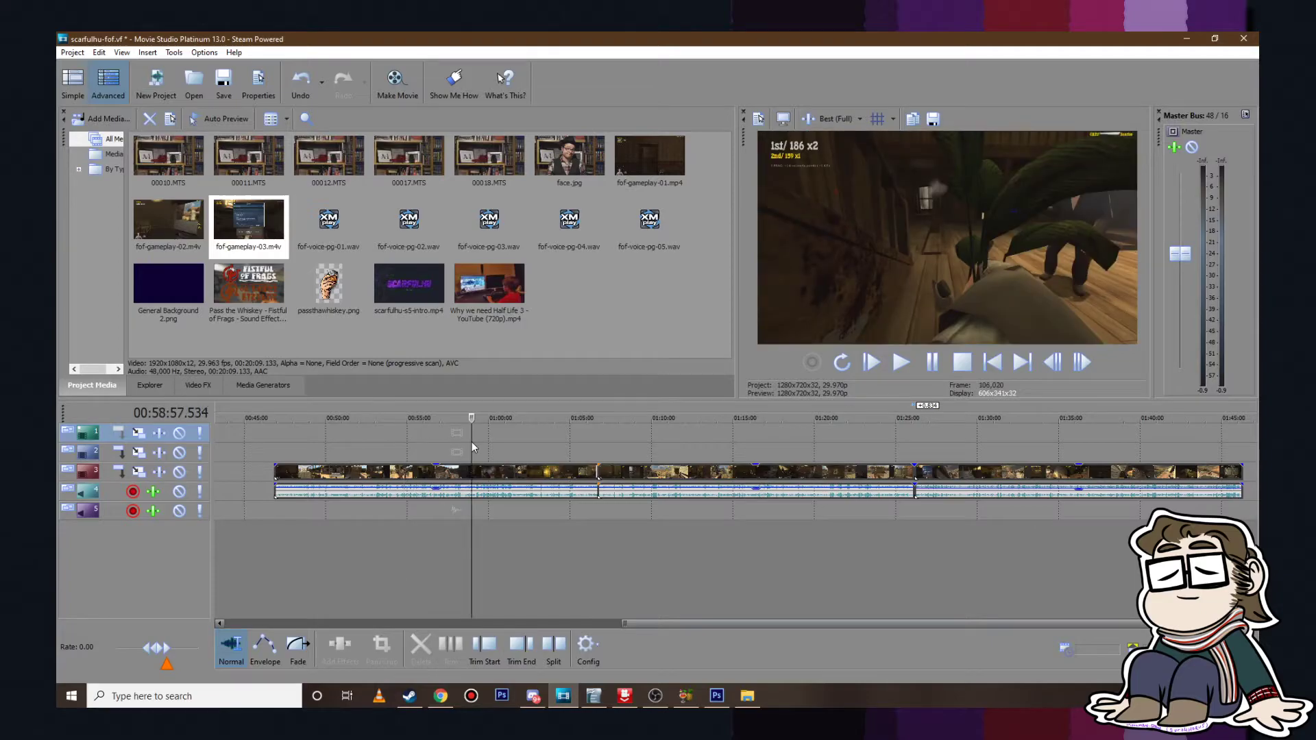
{"action": "left_click", "coordinate": [533, 439]}
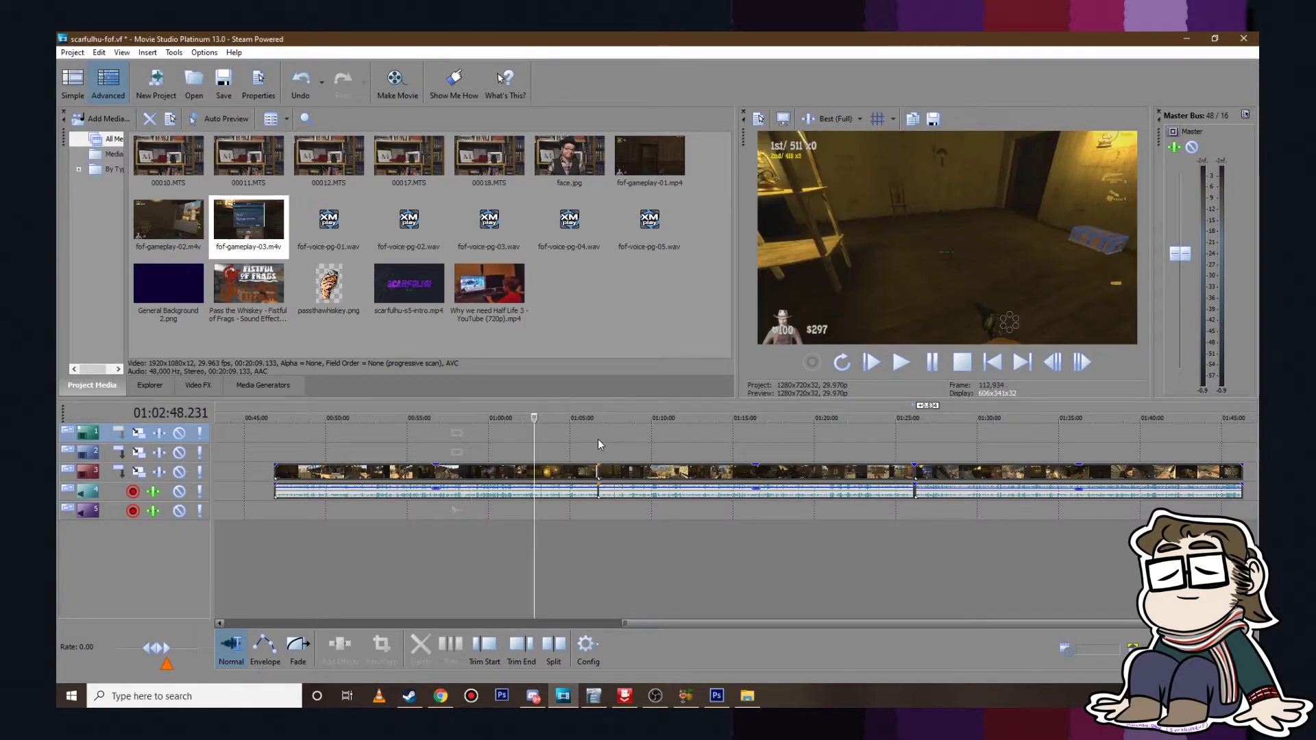
{"action": "left_click", "coordinate": [597, 439]}
{"action": "scroll", "coordinate": [648, 447], "scroll_direction": "down", "scroll_amount": 3}
{"action": "left_click", "coordinate": [1211, 440]}
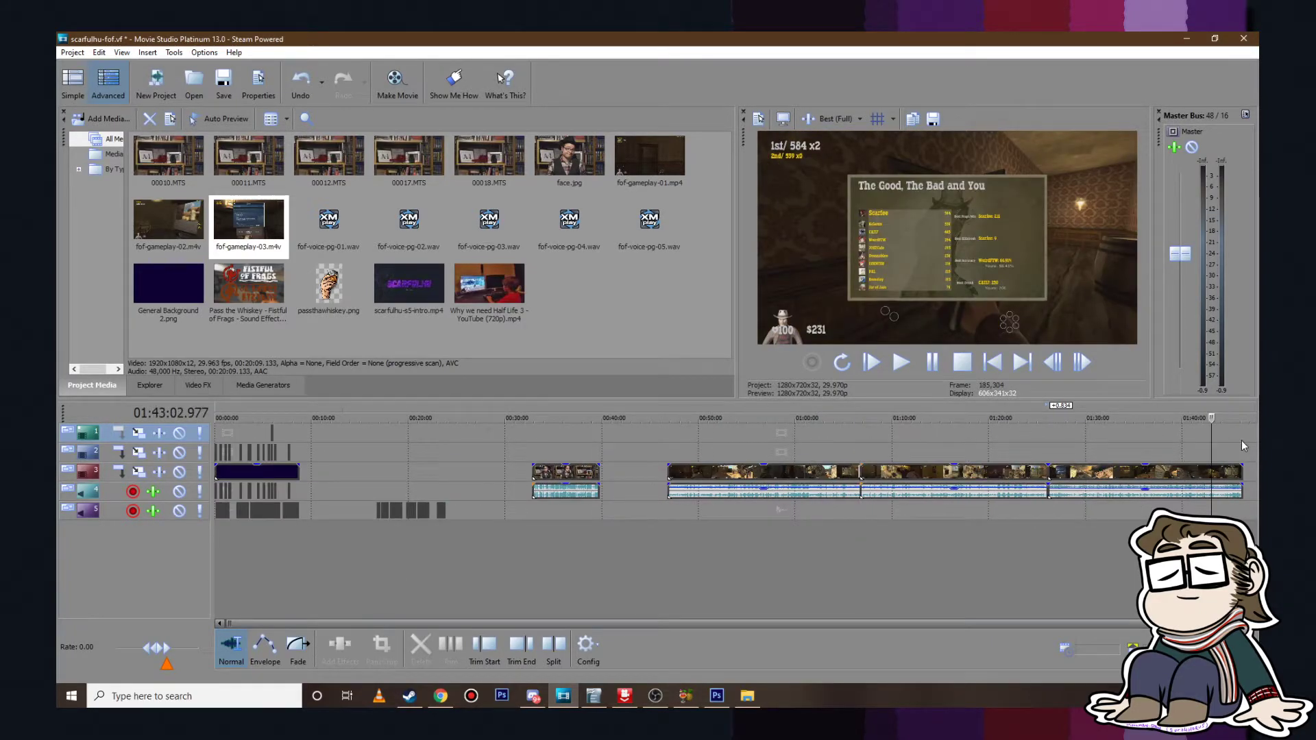
{"action": "left_click", "coordinate": [1235, 443]}
{"action": "scroll", "coordinate": [1178, 450], "scroll_direction": "up", "scroll_amount": 4}
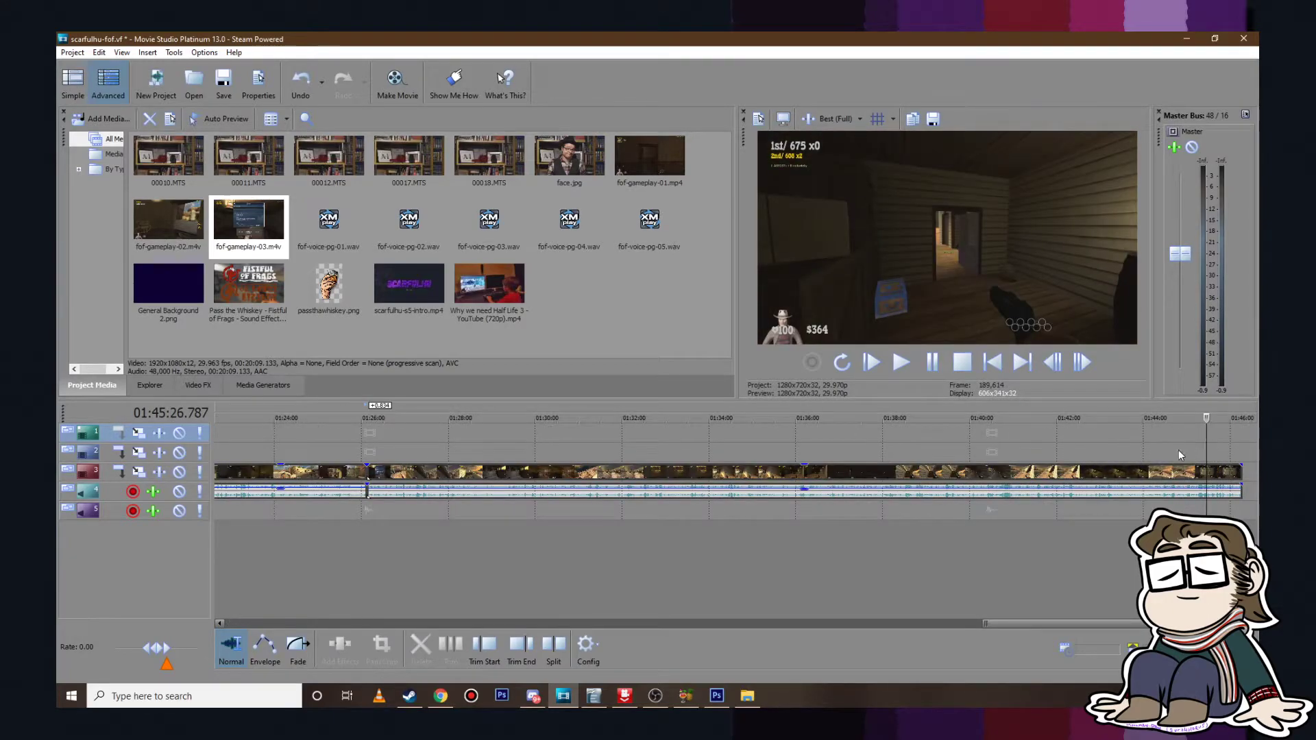
{"action": "left_click", "coordinate": [1230, 438]}
{"action": "scroll", "coordinate": [1214, 446], "scroll_direction": "down", "scroll_amount": 4}
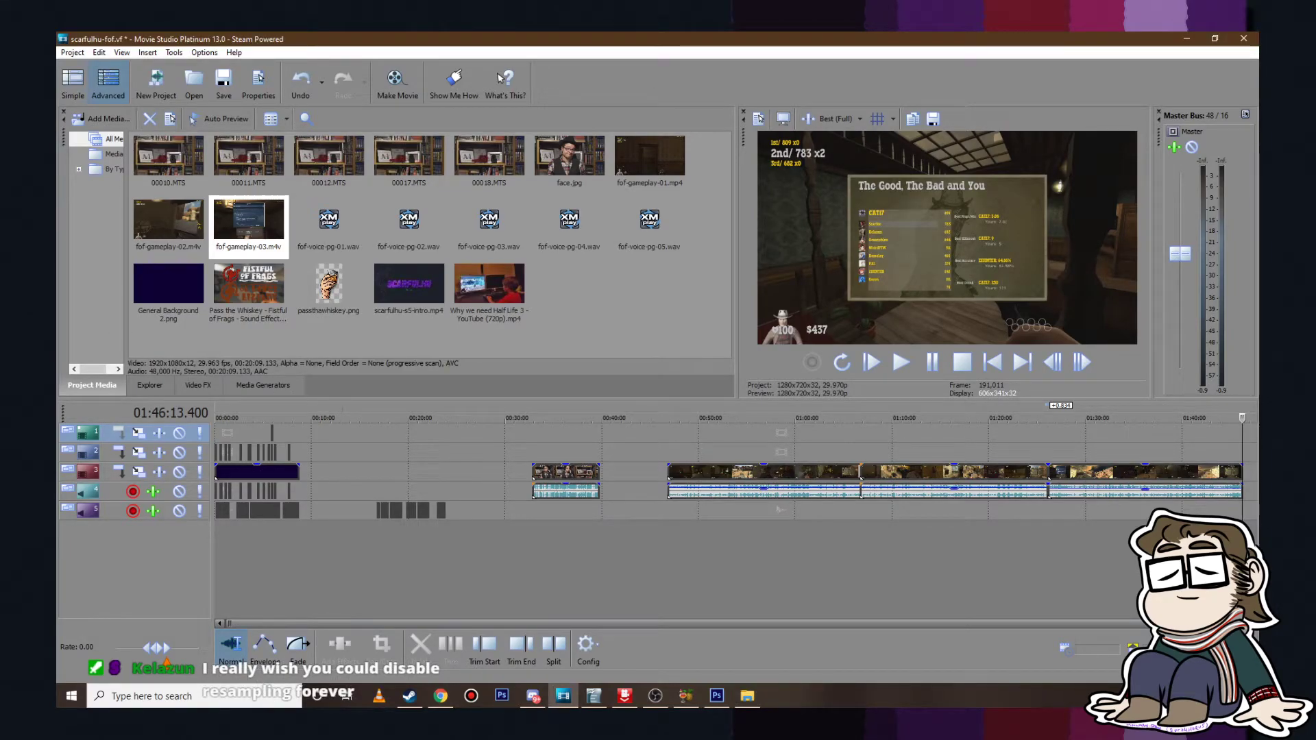
{"action": "left_click", "coordinate": [685, 695]}
{"action": "left_click", "coordinate": [490, 236]}
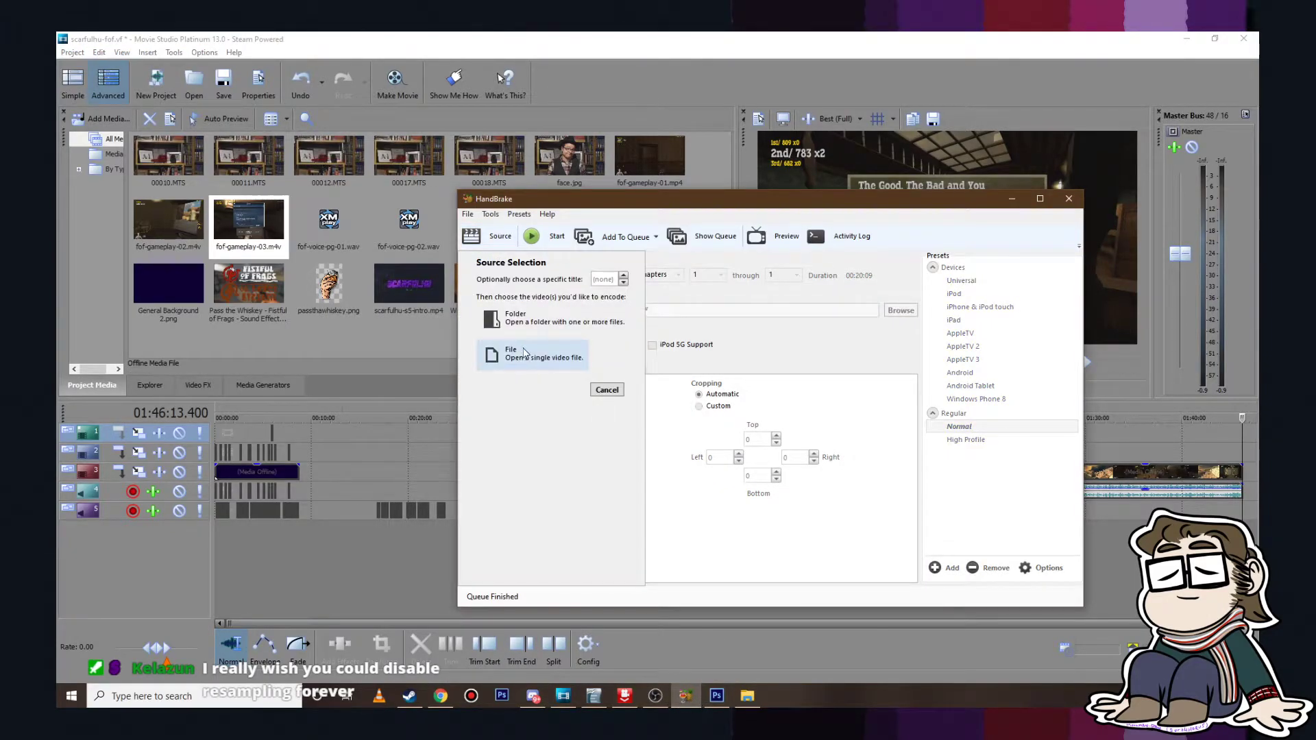
{"action": "left_click", "coordinate": [521, 355]}
{"action": "left_click", "coordinate": [715, 245]}
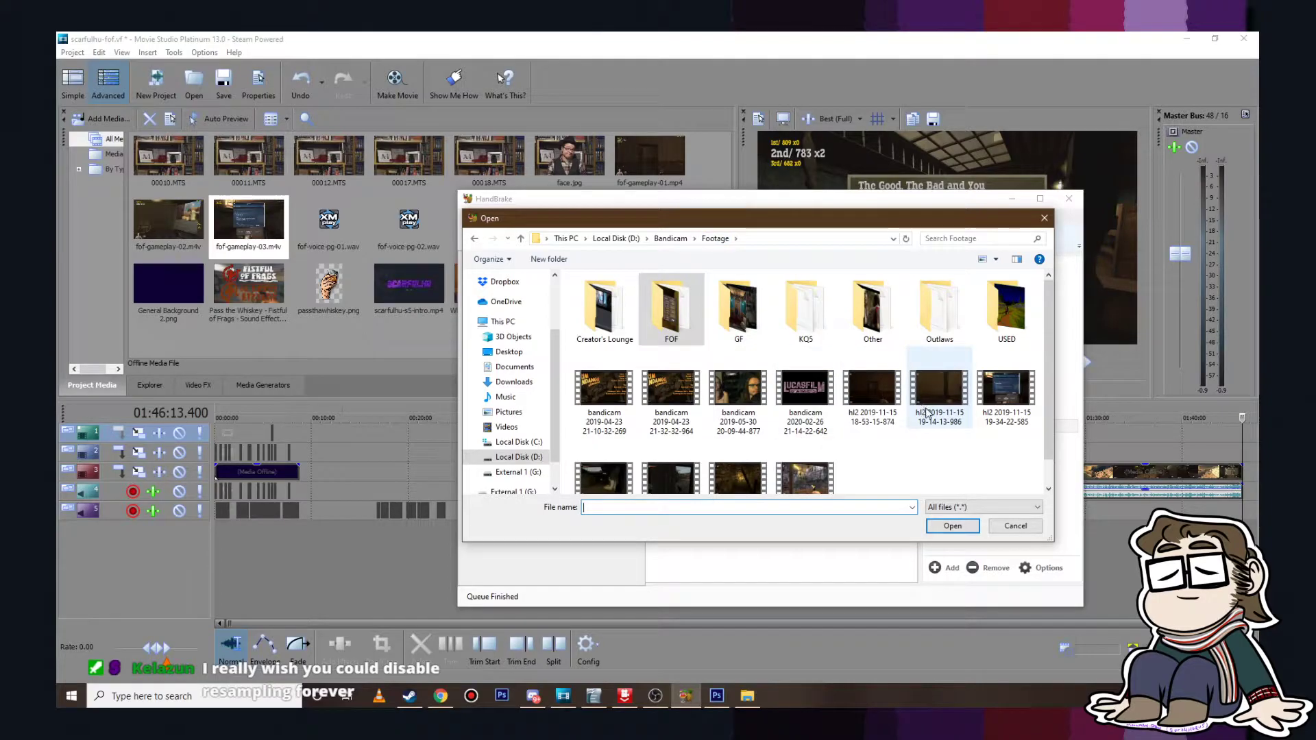
{"action": "scroll", "coordinate": [612, 457], "scroll_direction": "down", "scroll_amount": 1}
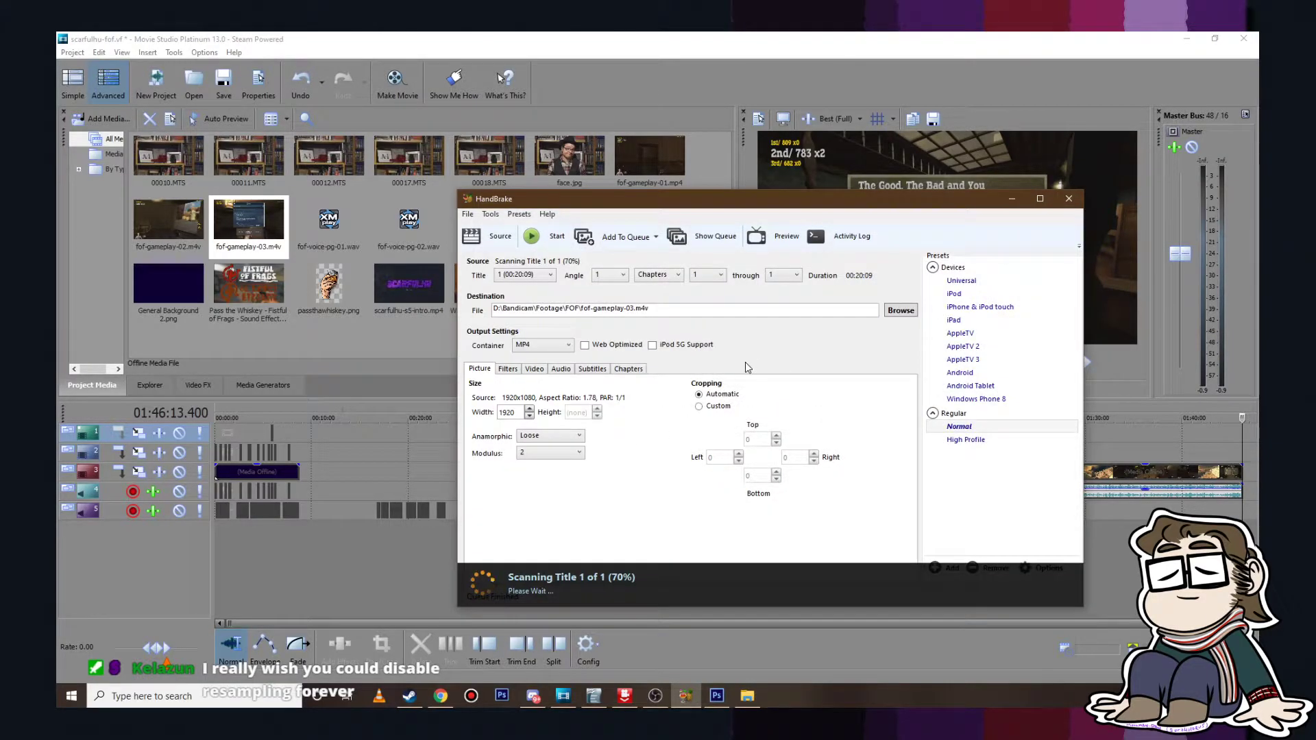
Step: Set the output file to fof-gameplay-04 in the FOF footage folder and start the encode
{"action": "left_click", "coordinate": [900, 312]}
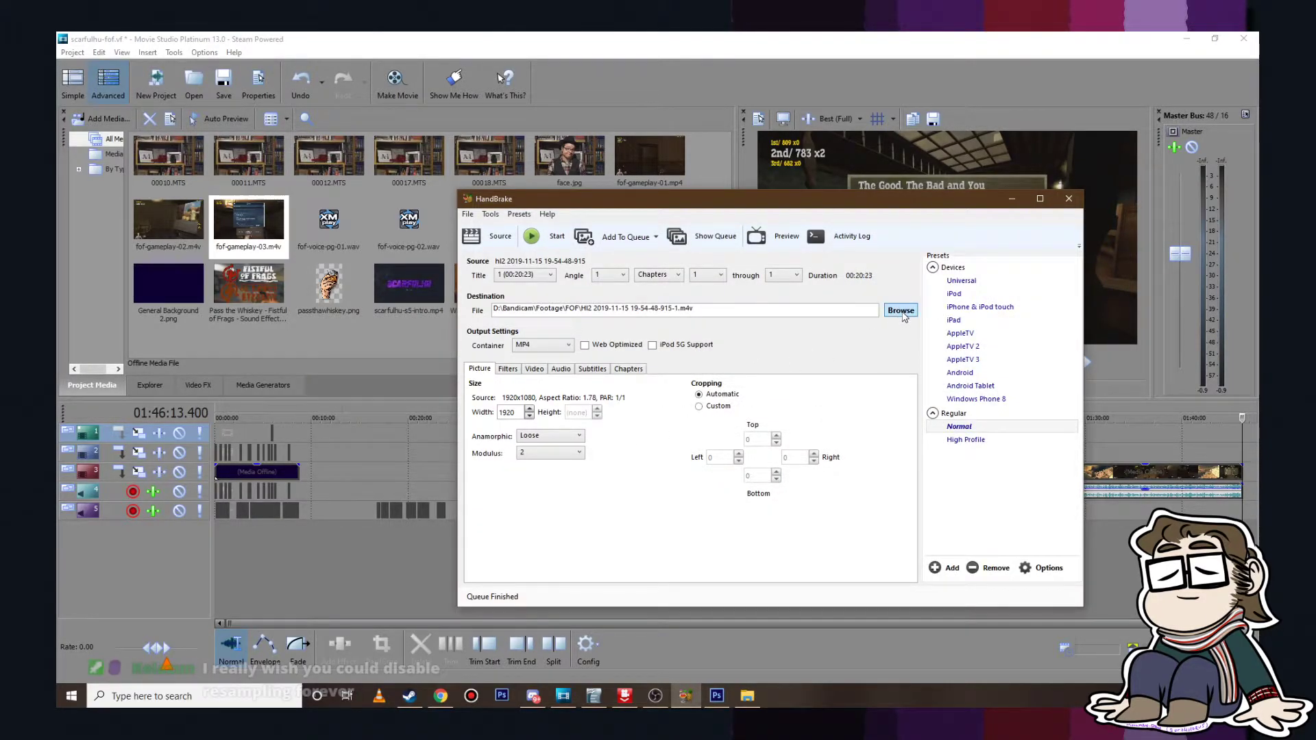
{"action": "left_click", "coordinate": [741, 315]}
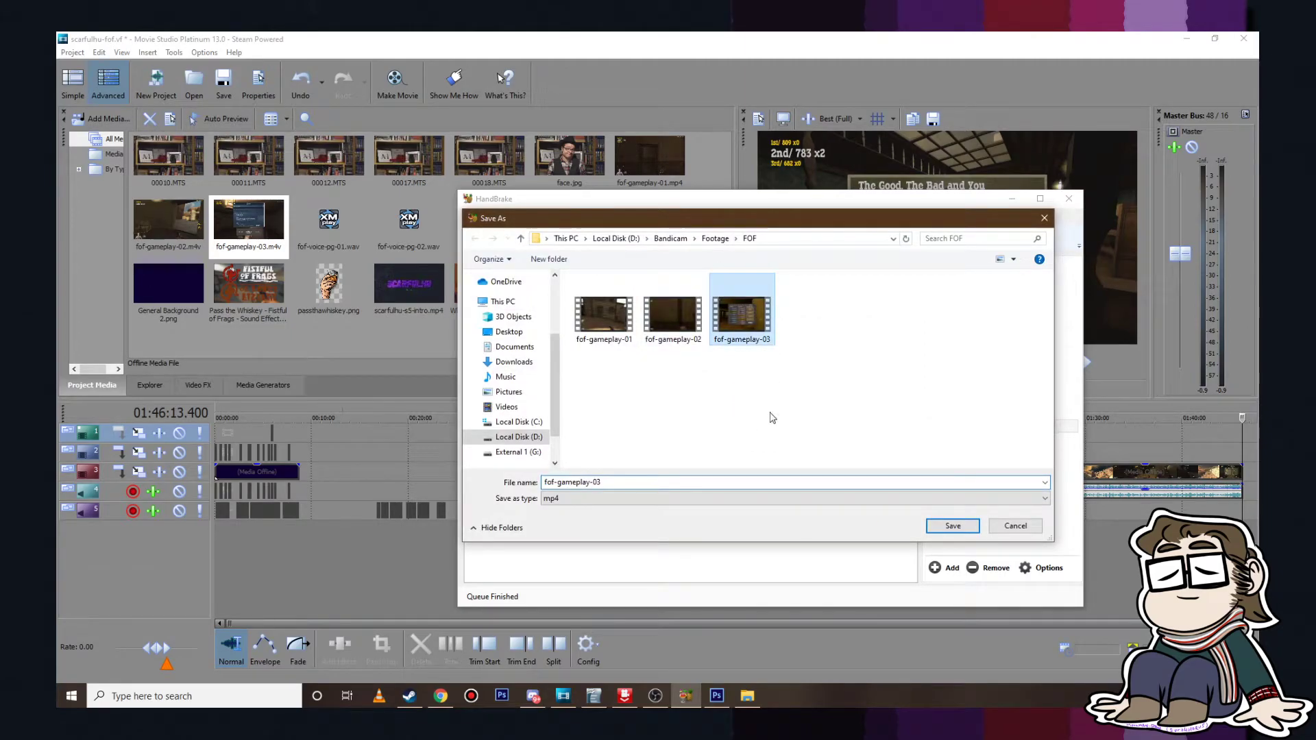
{"action": "left_click", "coordinate": [620, 485]}
{"action": "left_click", "coordinate": [642, 481]}
{"action": "key", "text": "Return"}
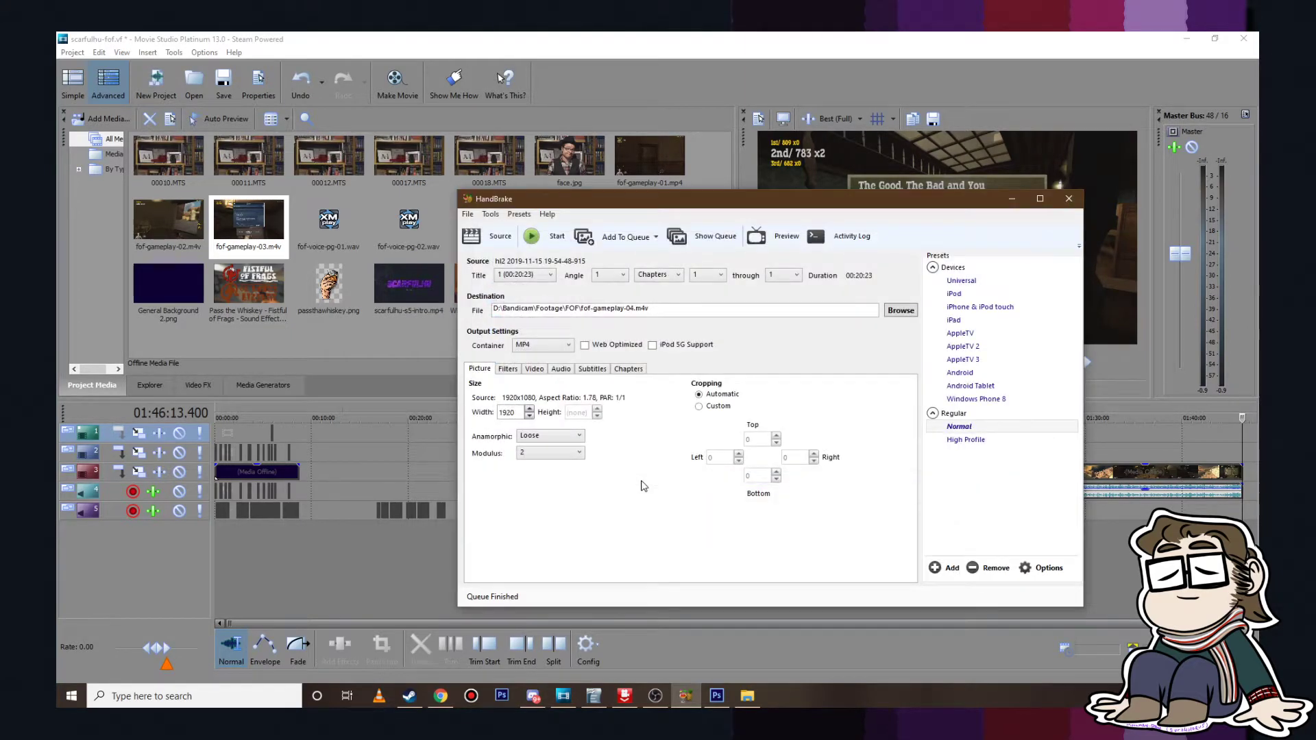
{"action": "left_click", "coordinate": [552, 237]}
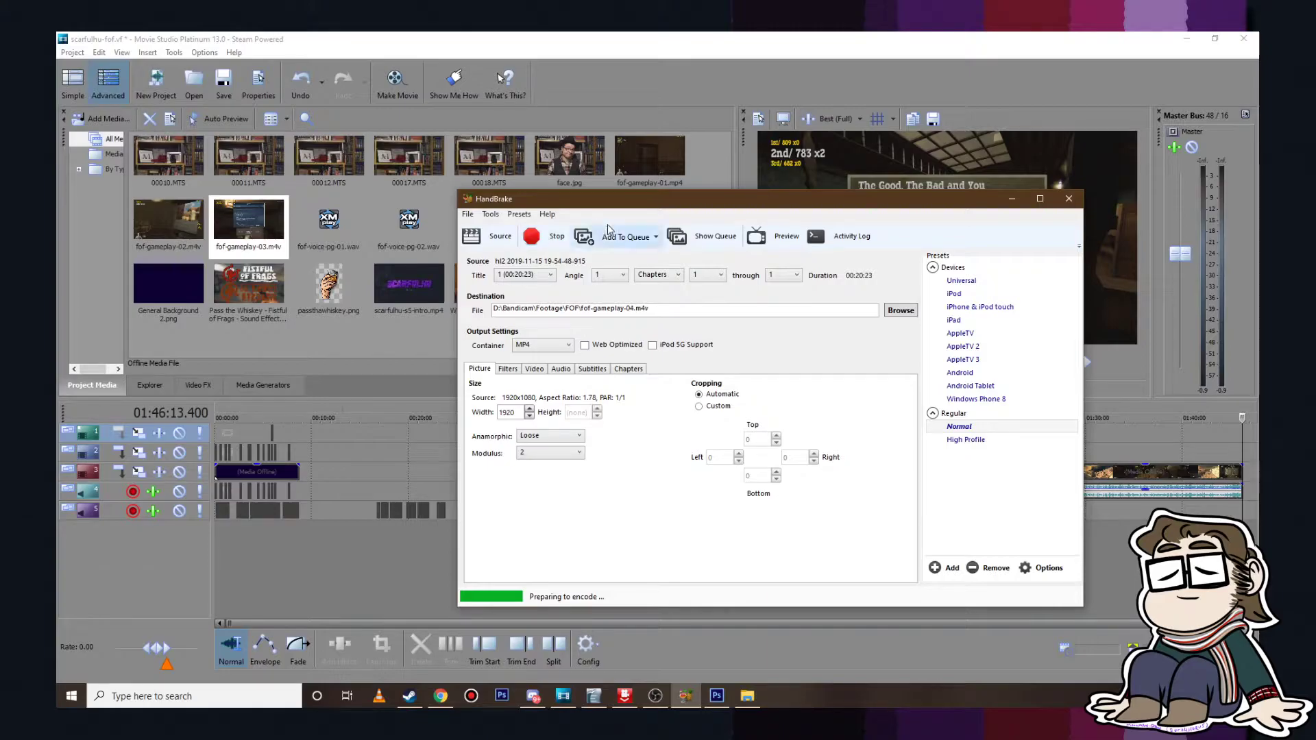
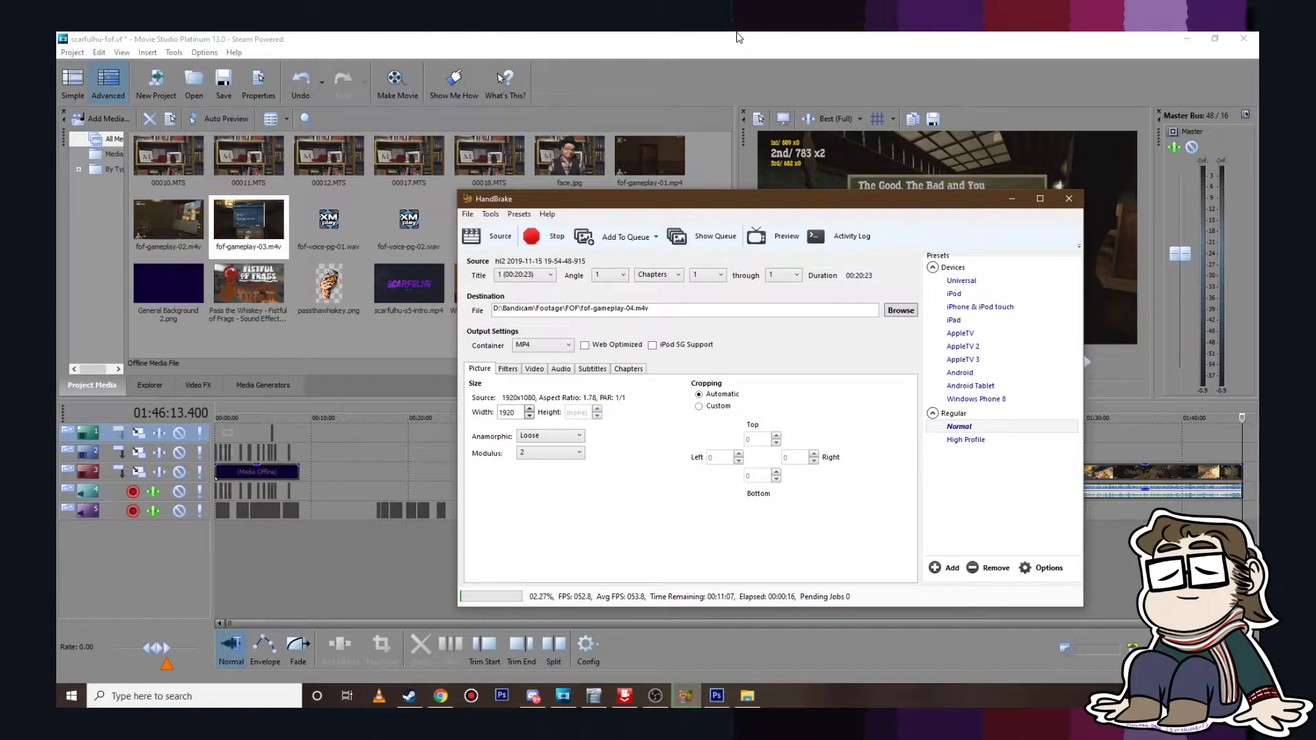
Step: Switch to the script in OpenOffice Writer and highlight "Some have more narrow tunnels" through "These are very fun to play with as well." in bright yellow
{"action": "left_click", "coordinate": [739, 37]}
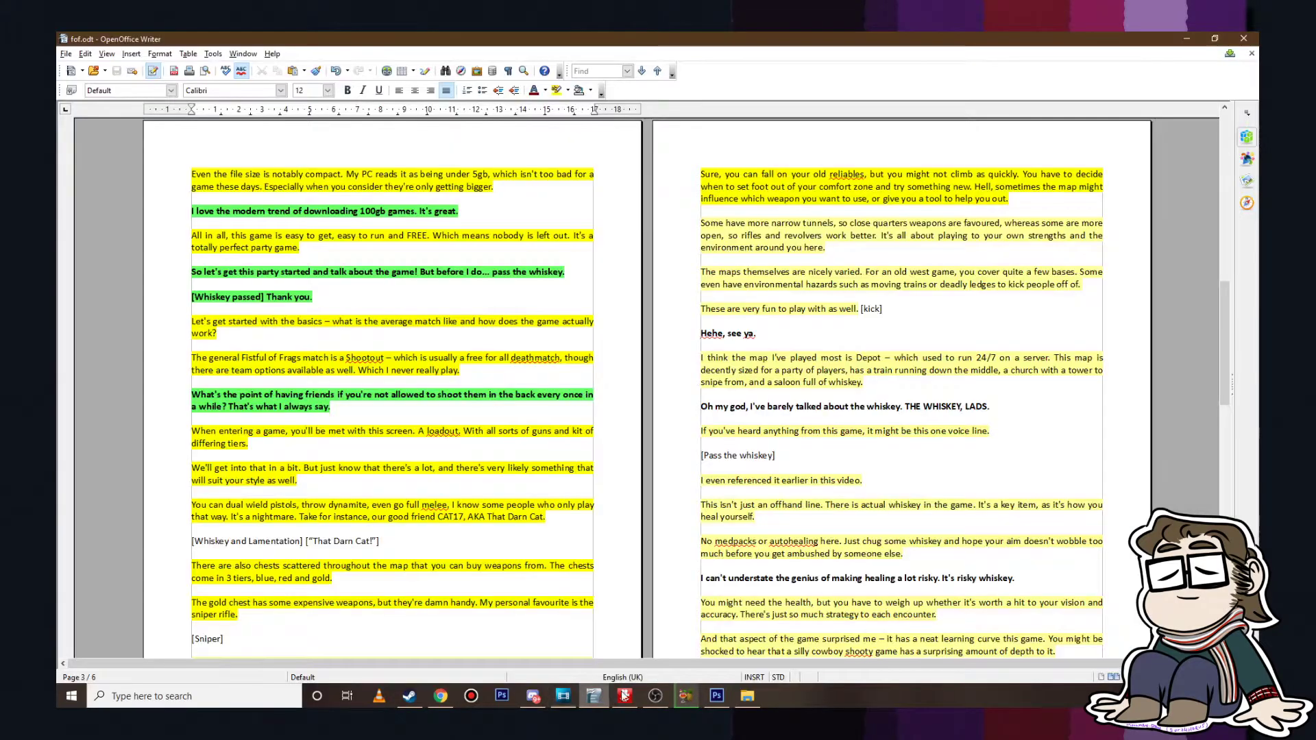
{"action": "left_click", "coordinate": [594, 696]}
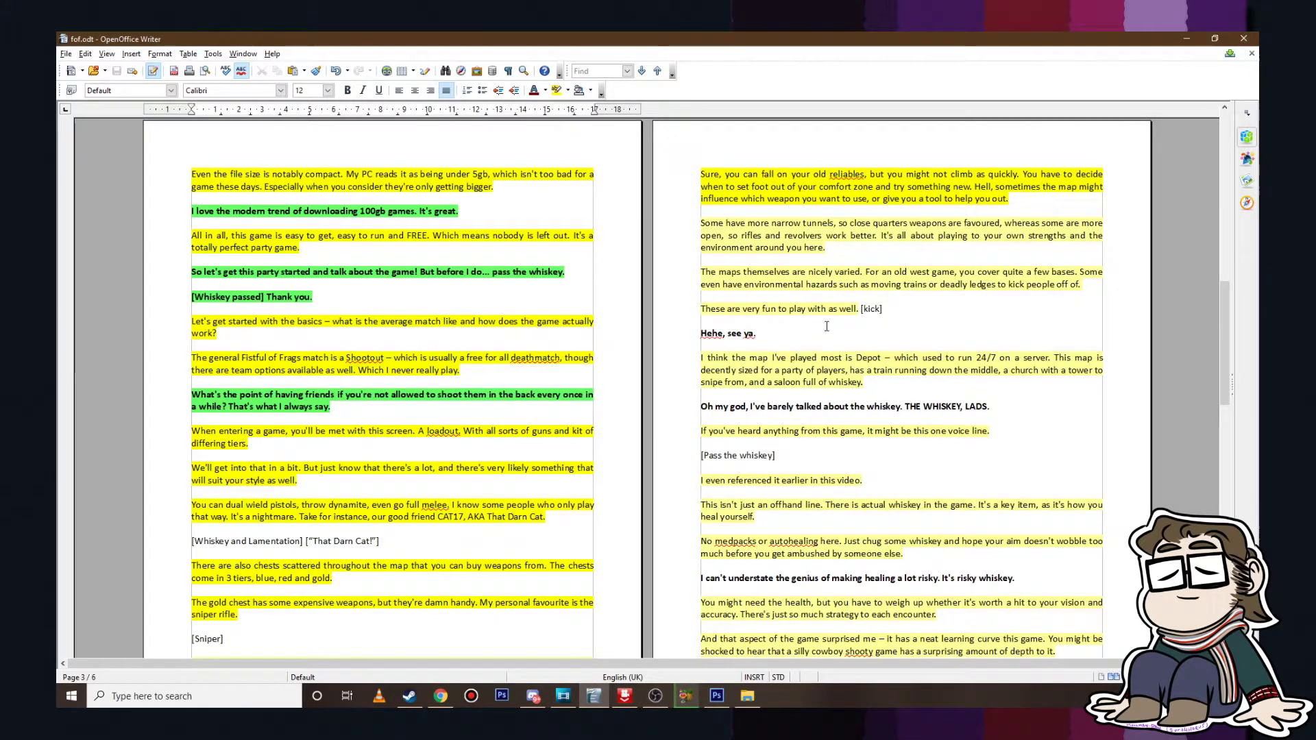
{"action": "left_click_drag", "start_coordinate": [707, 224], "coordinate": [863, 309]}
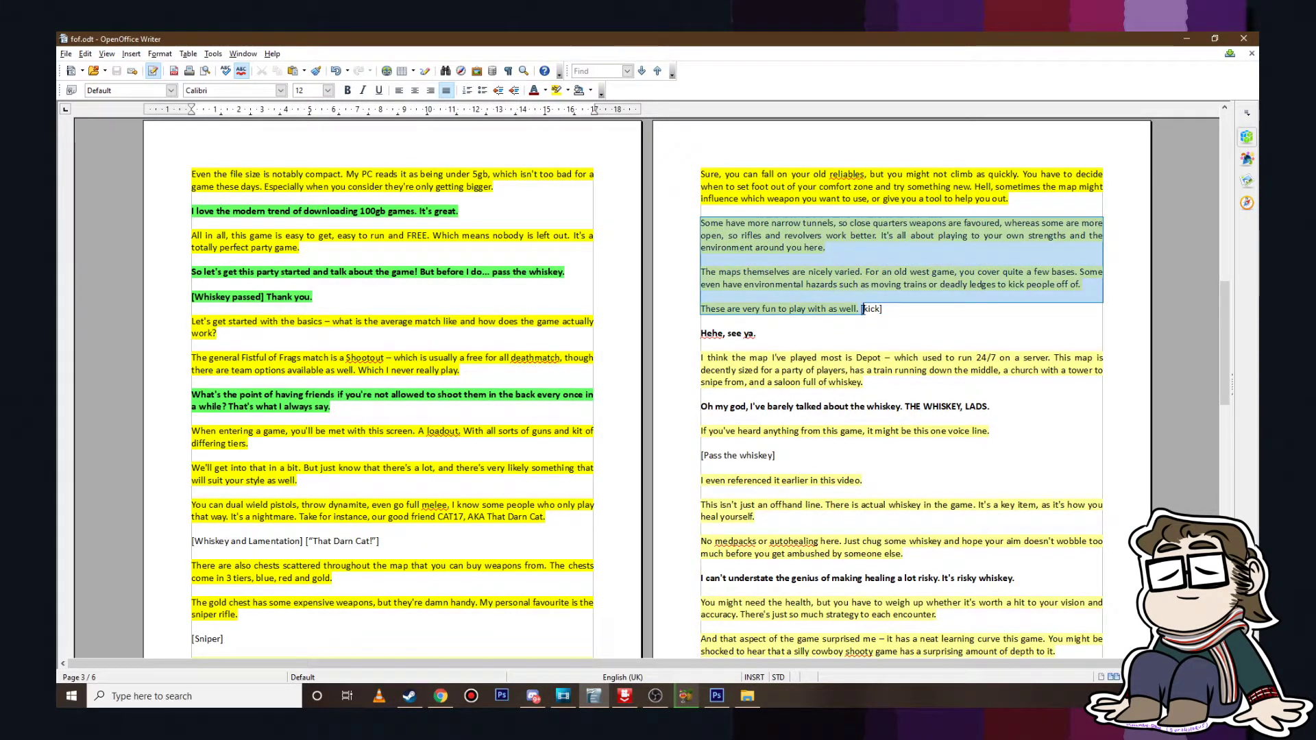
{"action": "left_click", "coordinate": [556, 91]}
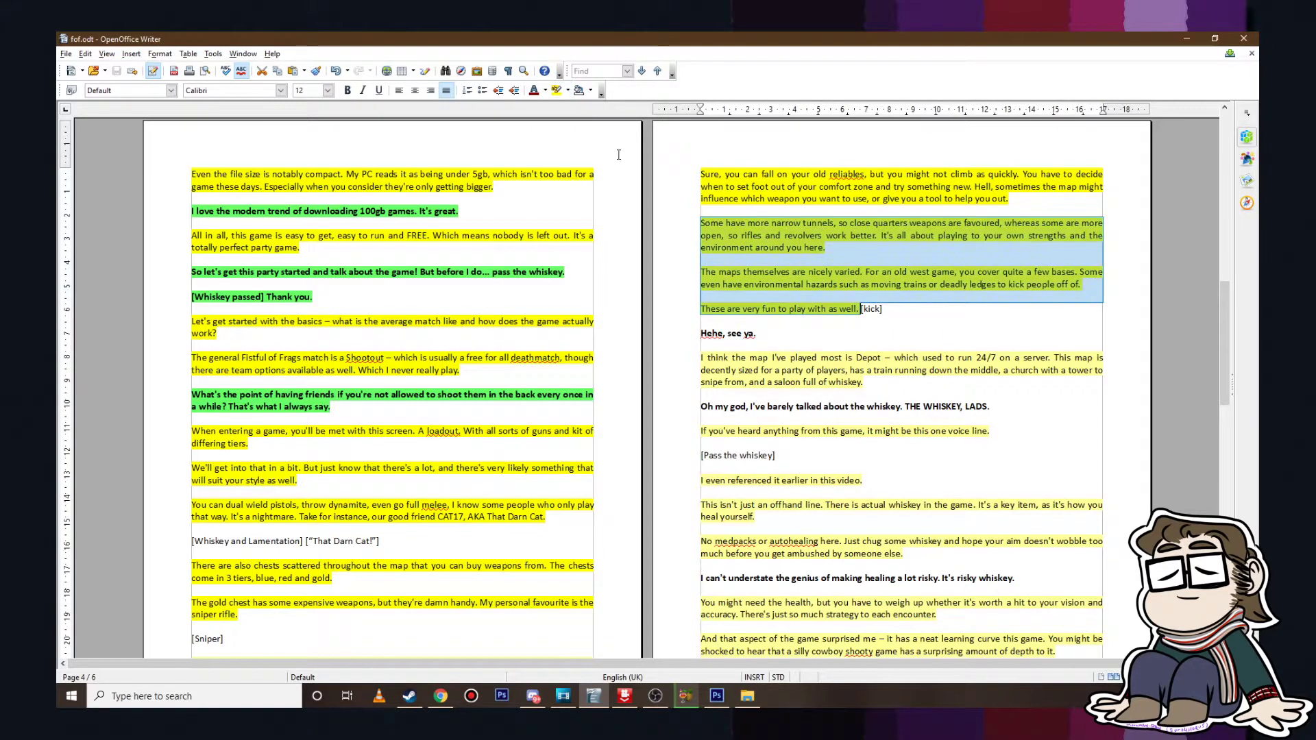
{"action": "left_click", "coordinate": [863, 309]}
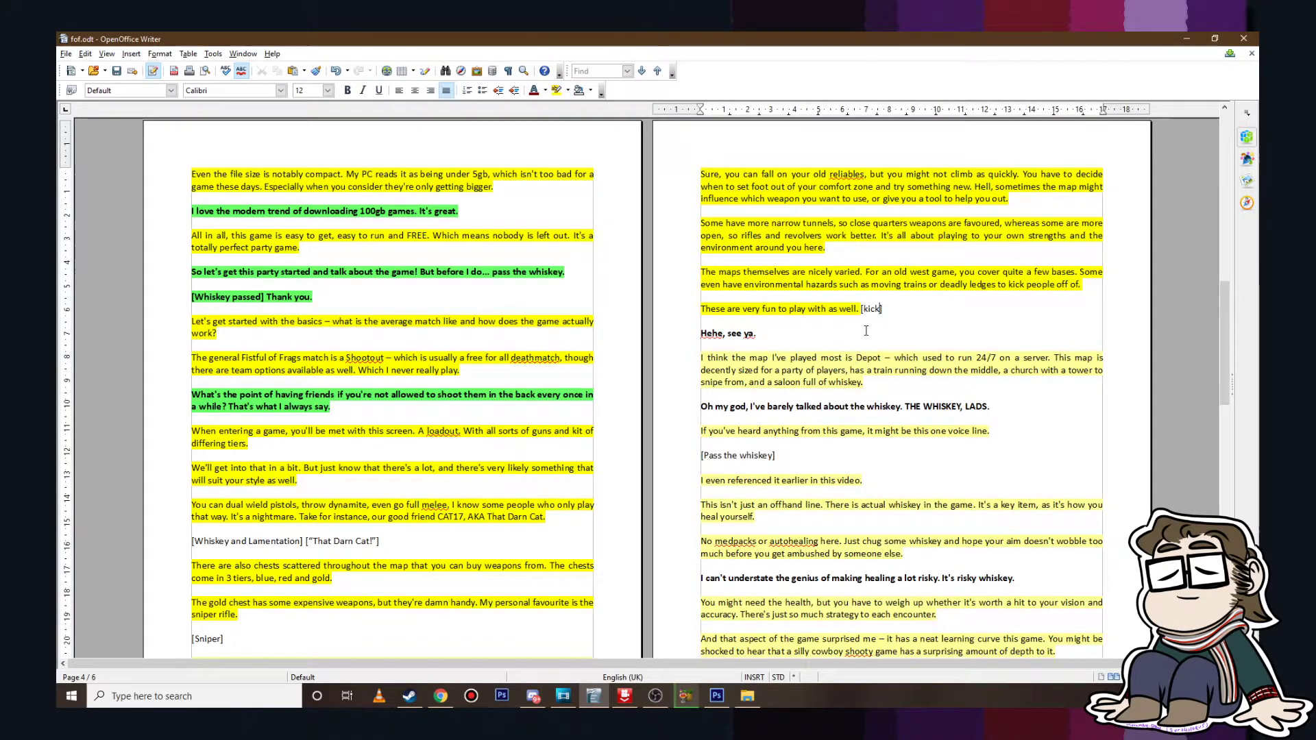
Step: Go back to HandBrake and check the filter and video settings, including the available video codecs, without changing them
{"action": "left_click", "coordinate": [563, 696]}
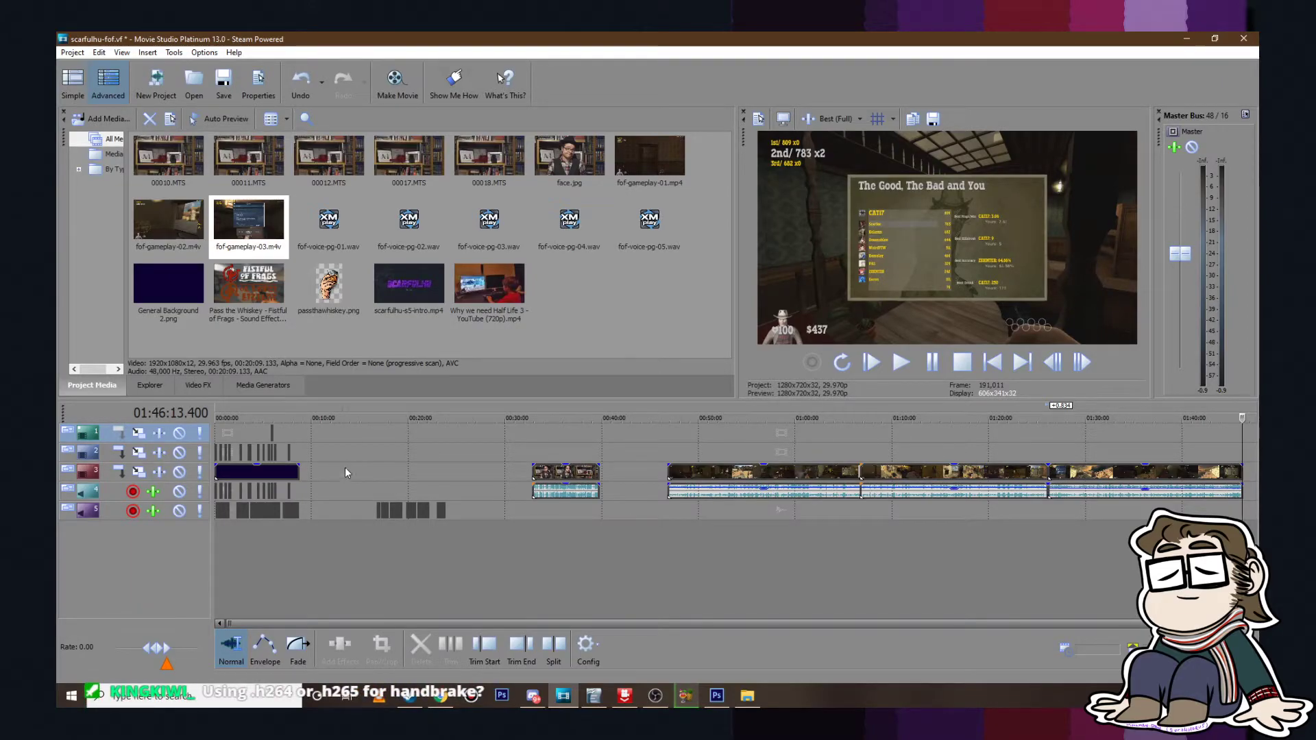
{"action": "left_click", "coordinate": [315, 461]}
{"action": "scroll", "coordinate": [338, 463], "scroll_direction": "up", "scroll_amount": 1}
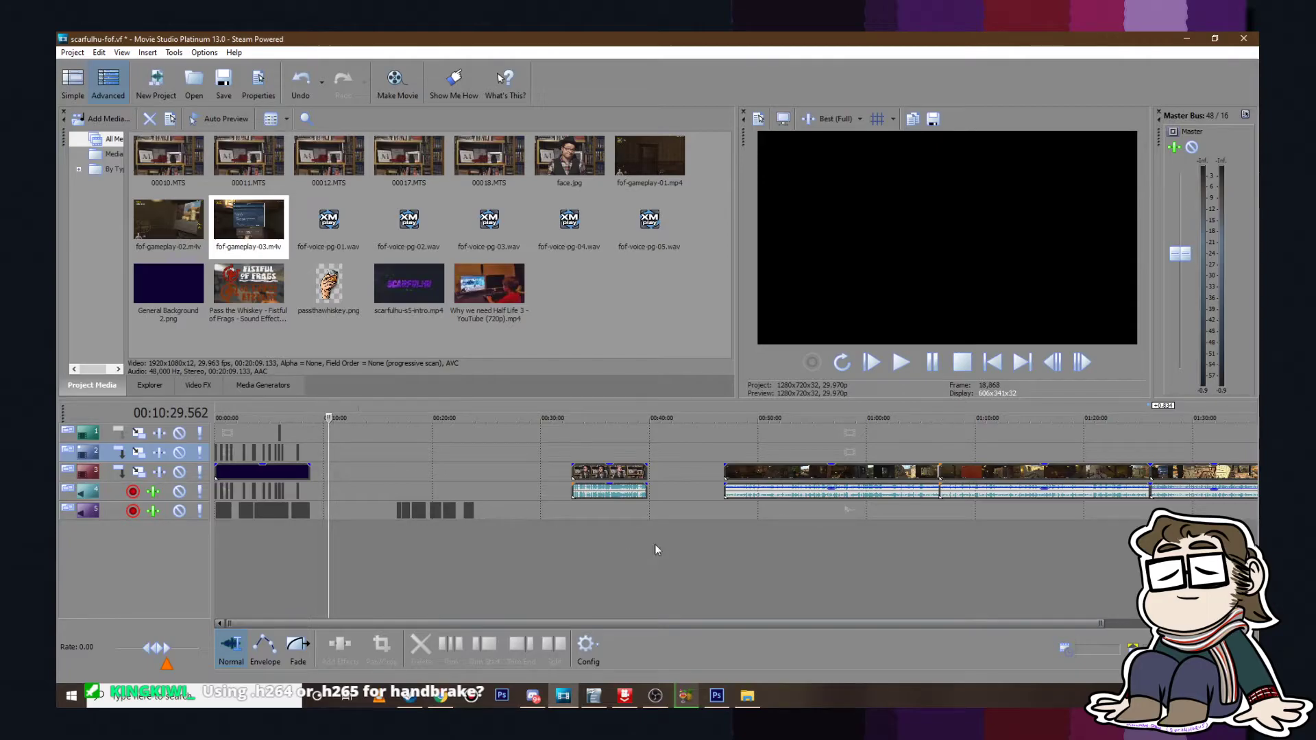
{"action": "left_click", "coordinate": [686, 694]}
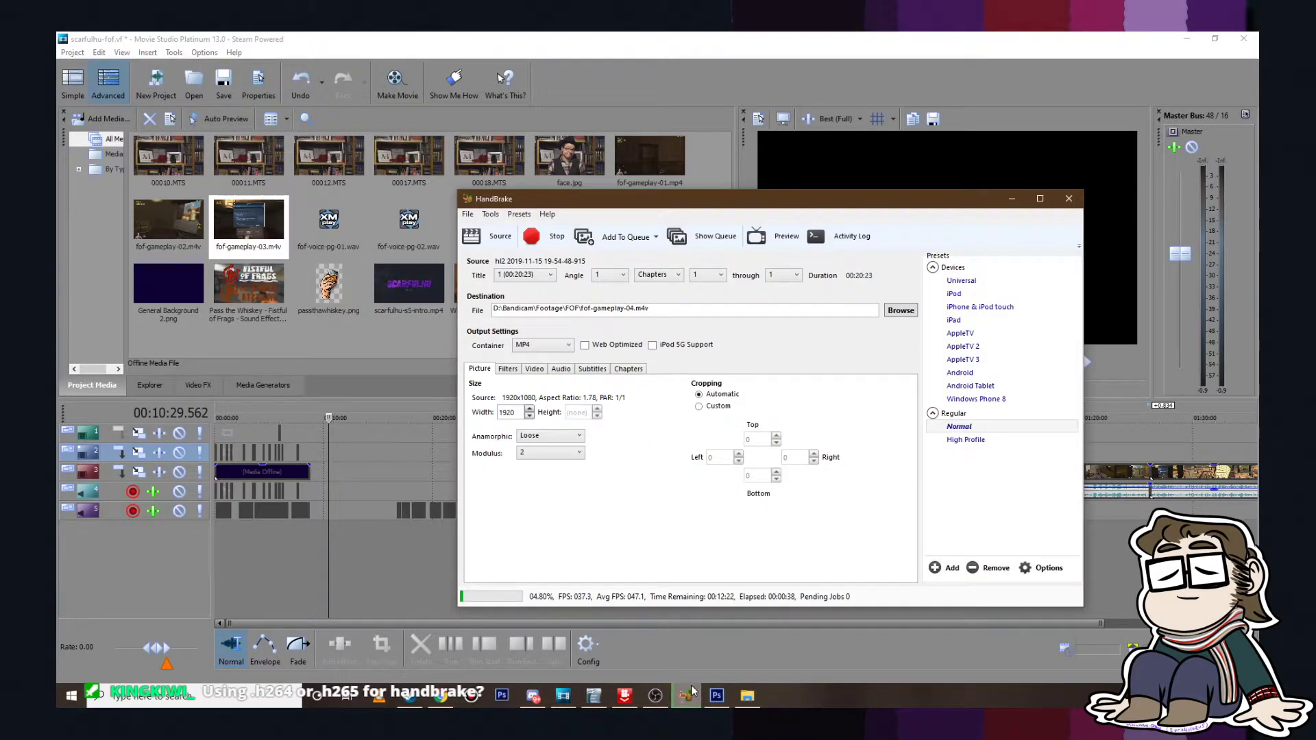
{"action": "left_click", "coordinate": [520, 373]}
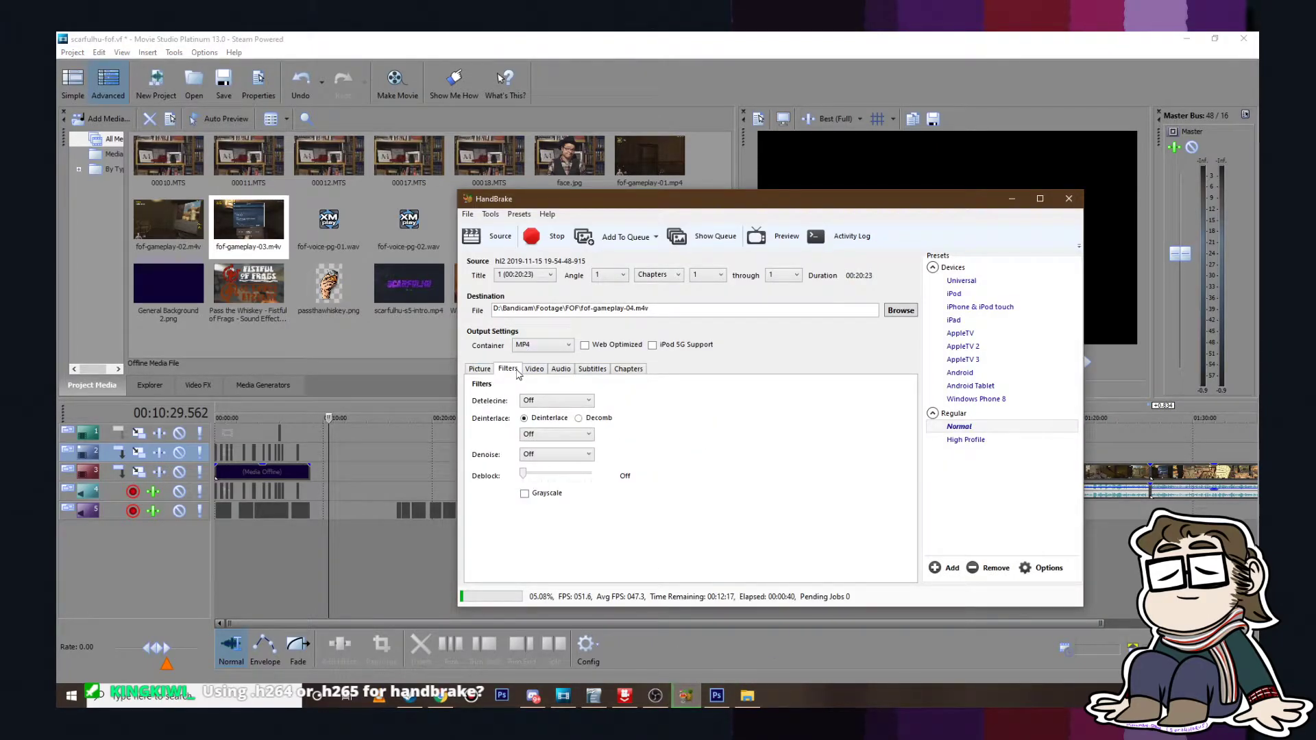
{"action": "left_click", "coordinate": [536, 370]}
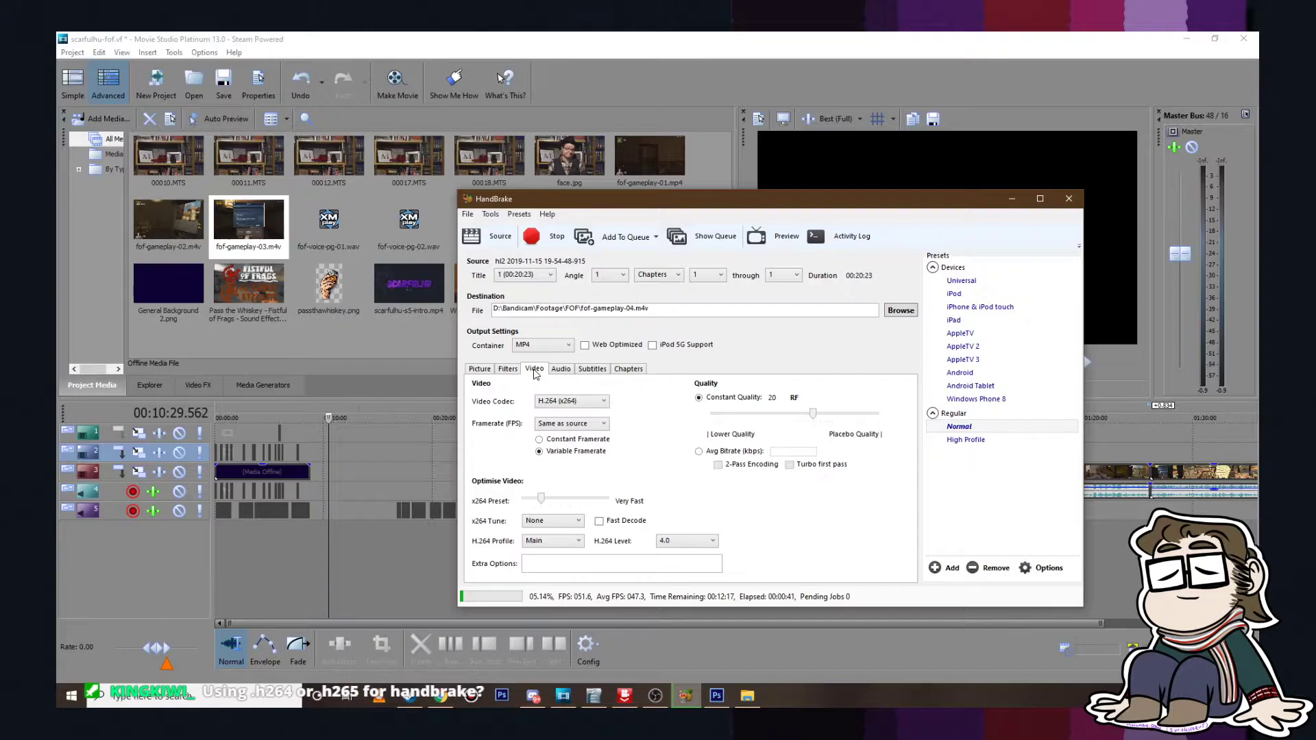
{"action": "left_click", "coordinate": [575, 400]}
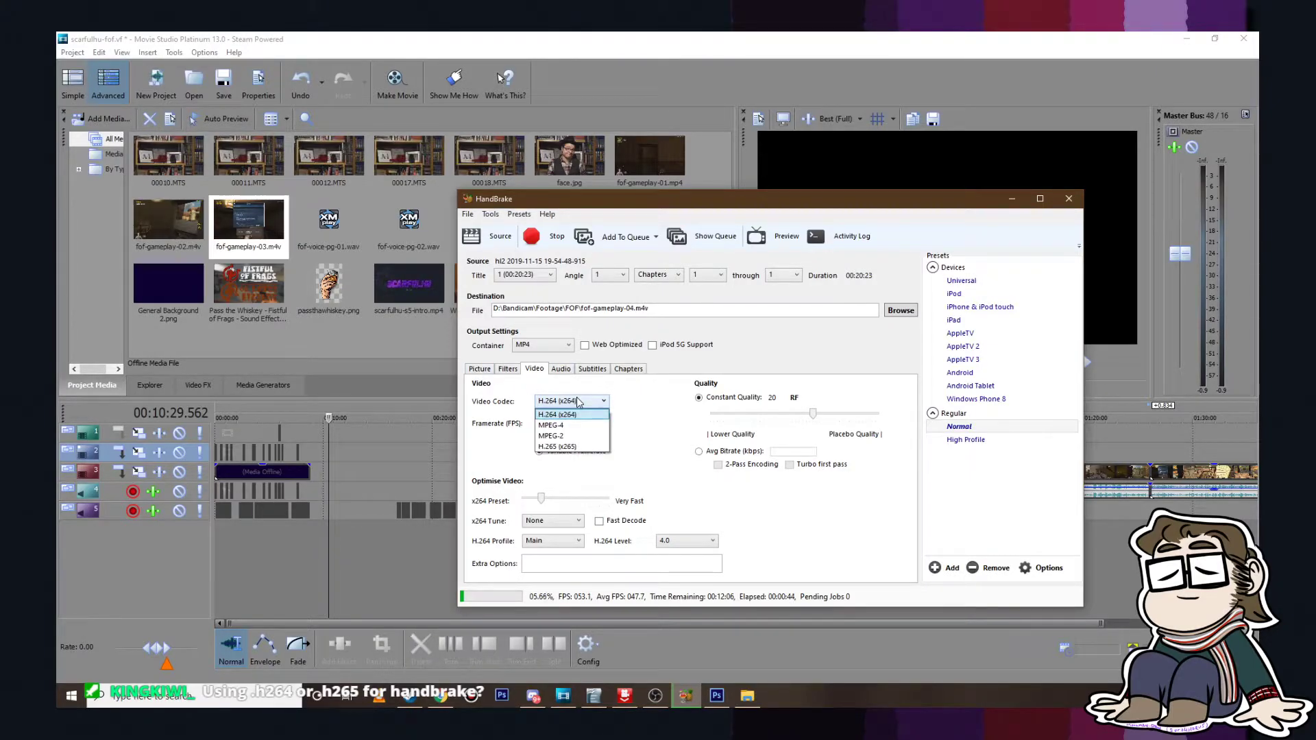
{"action": "left_click", "coordinate": [578, 402]}
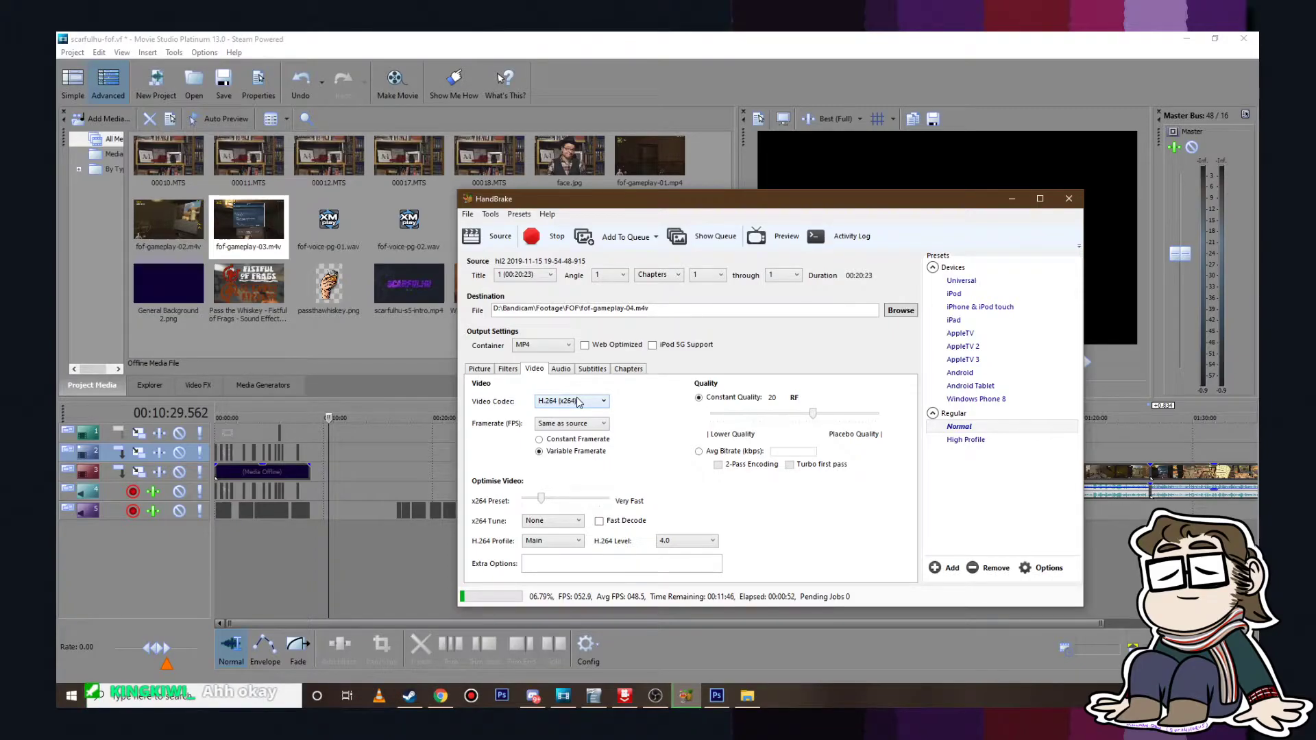
{"action": "left_click", "coordinate": [479, 369]}
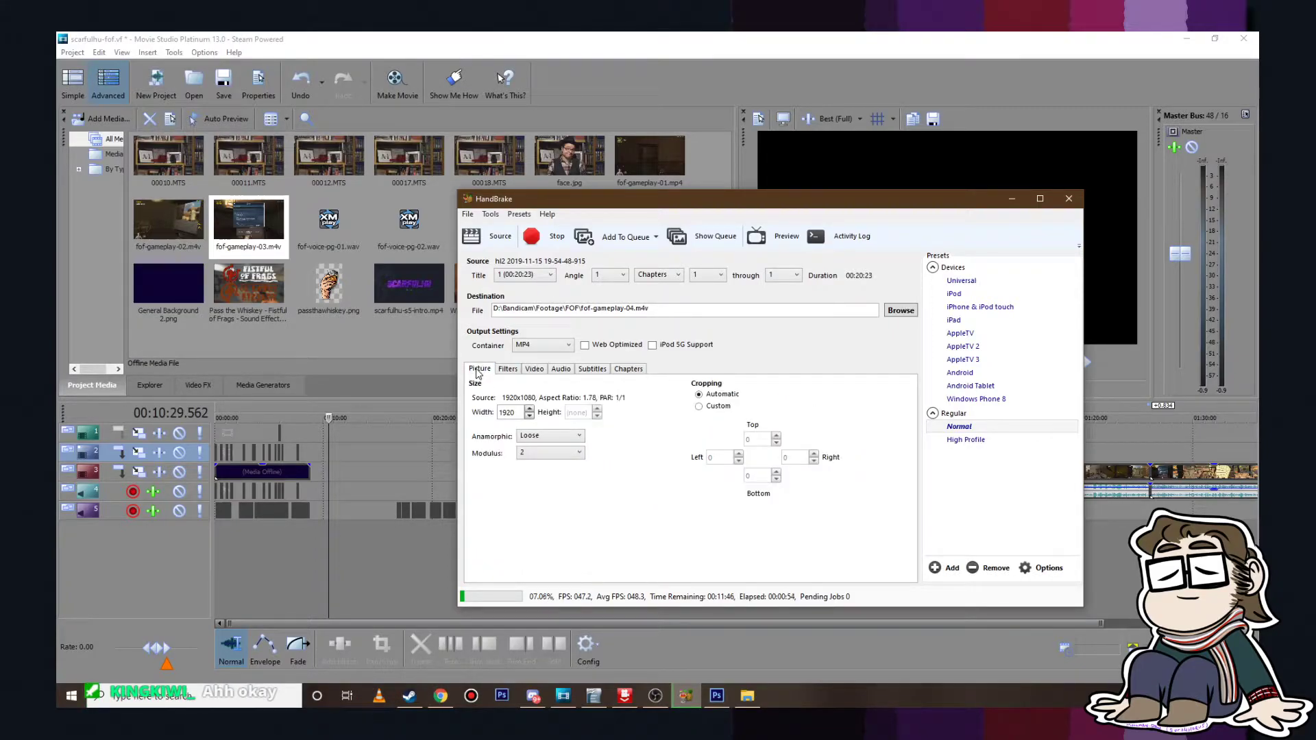
Step: Return to Movie Studio and play the last voice-over clip from about 00:08:34, placing the playhead at its end
{"action": "left_click", "coordinate": [811, 38]}
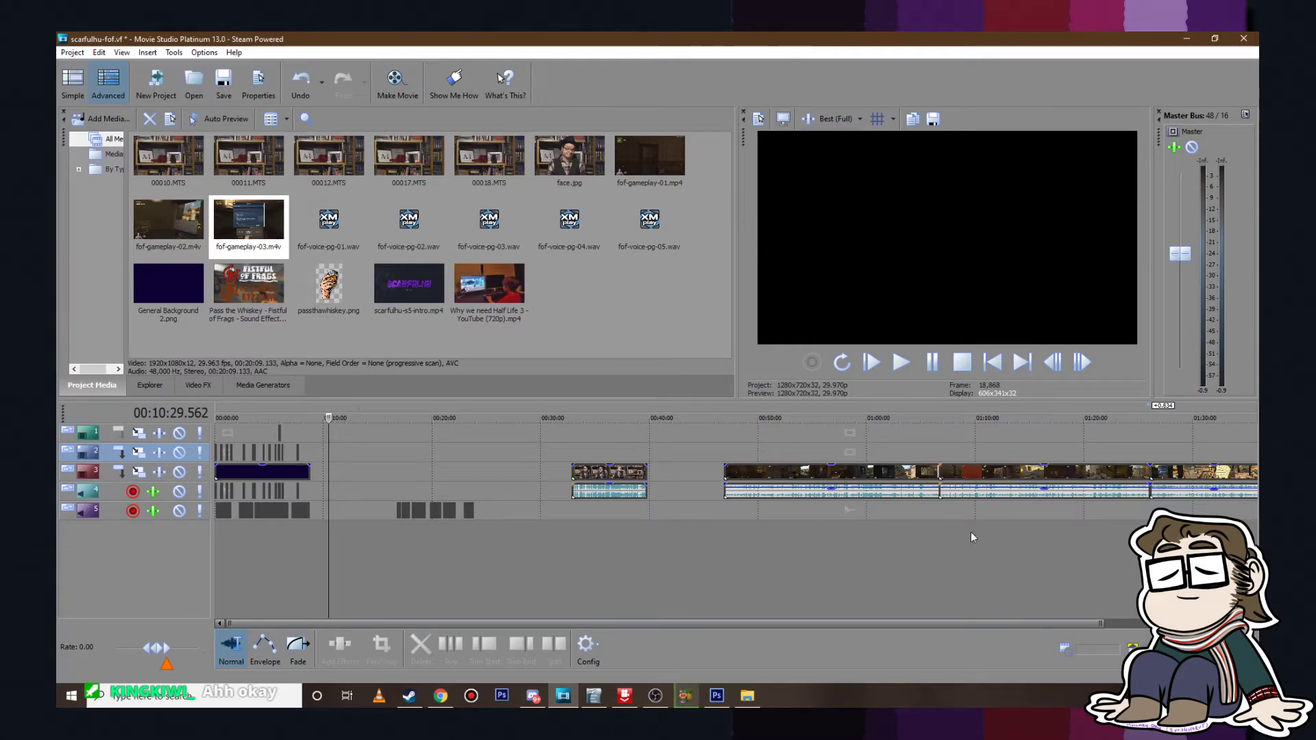
{"action": "scroll", "coordinate": [973, 537], "scroll_direction": "down", "scroll_amount": 1}
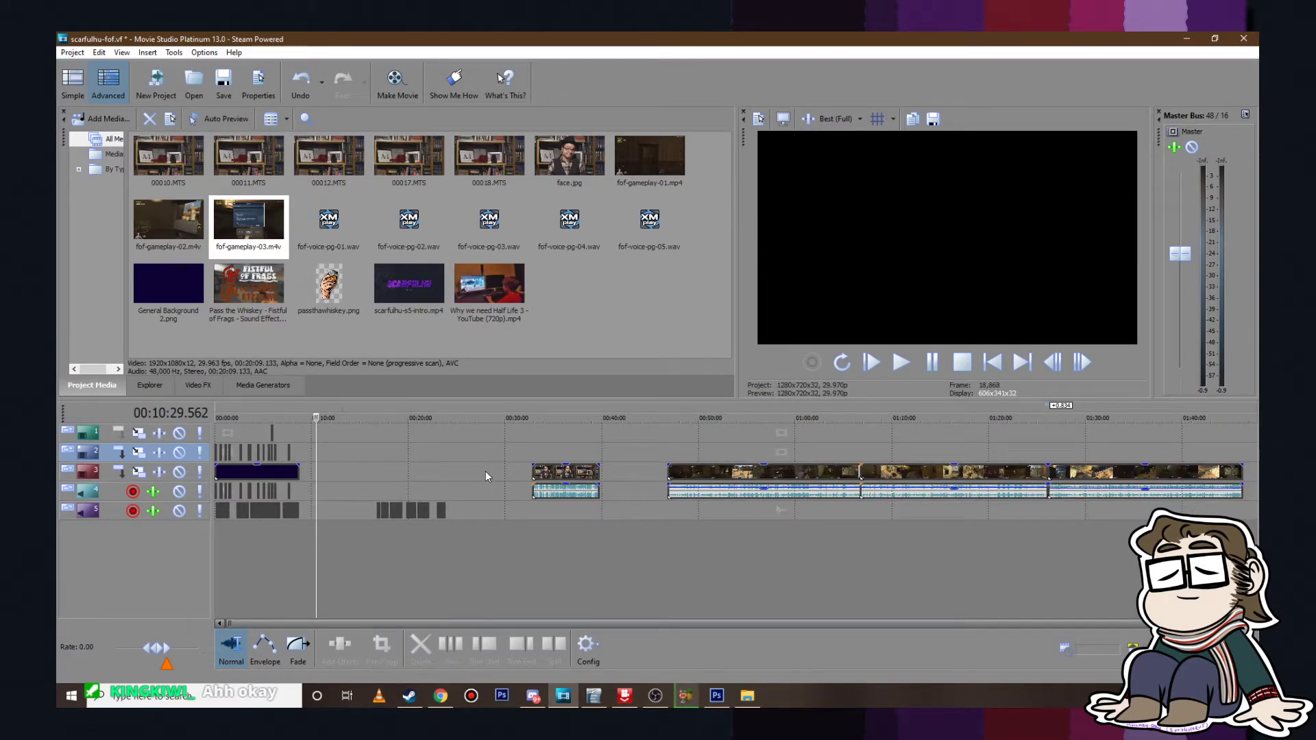
{"action": "left_click", "coordinate": [594, 696]}
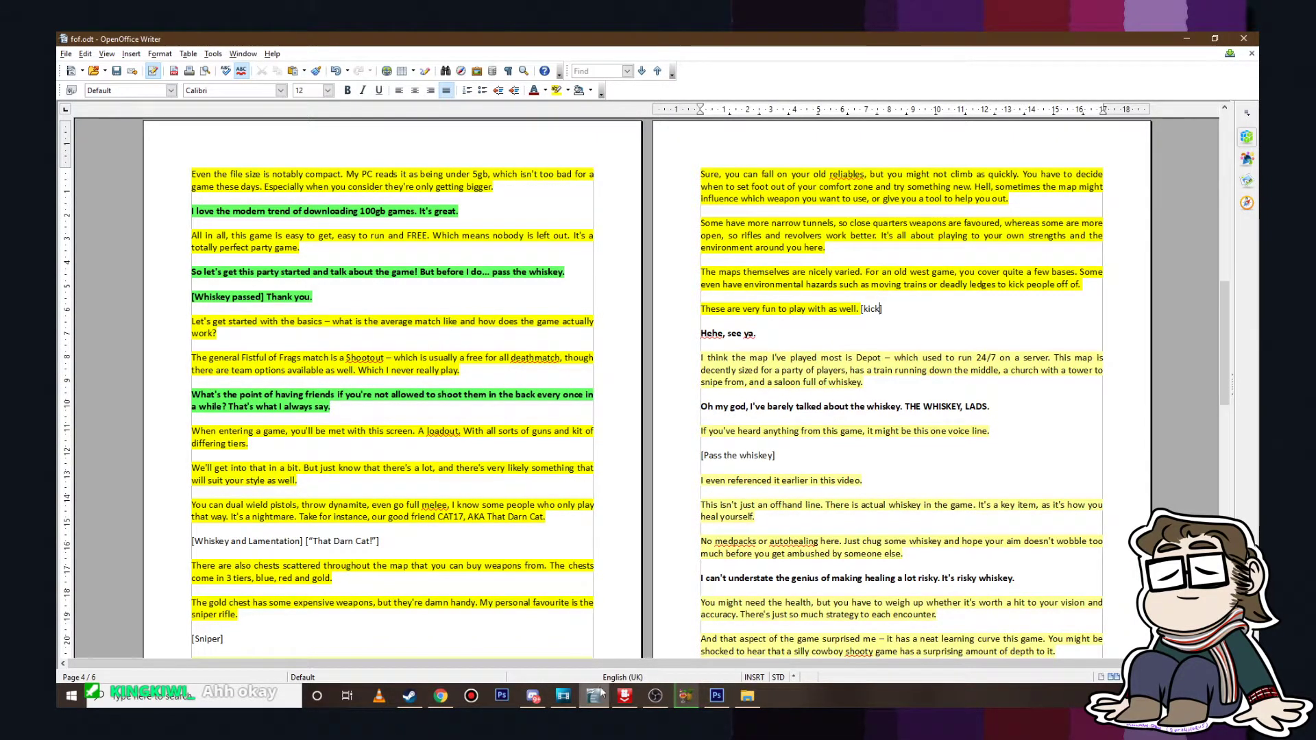
{"action": "left_click", "coordinate": [565, 696]}
{"action": "scroll", "coordinate": [359, 570], "scroll_direction": "up", "scroll_amount": 7}
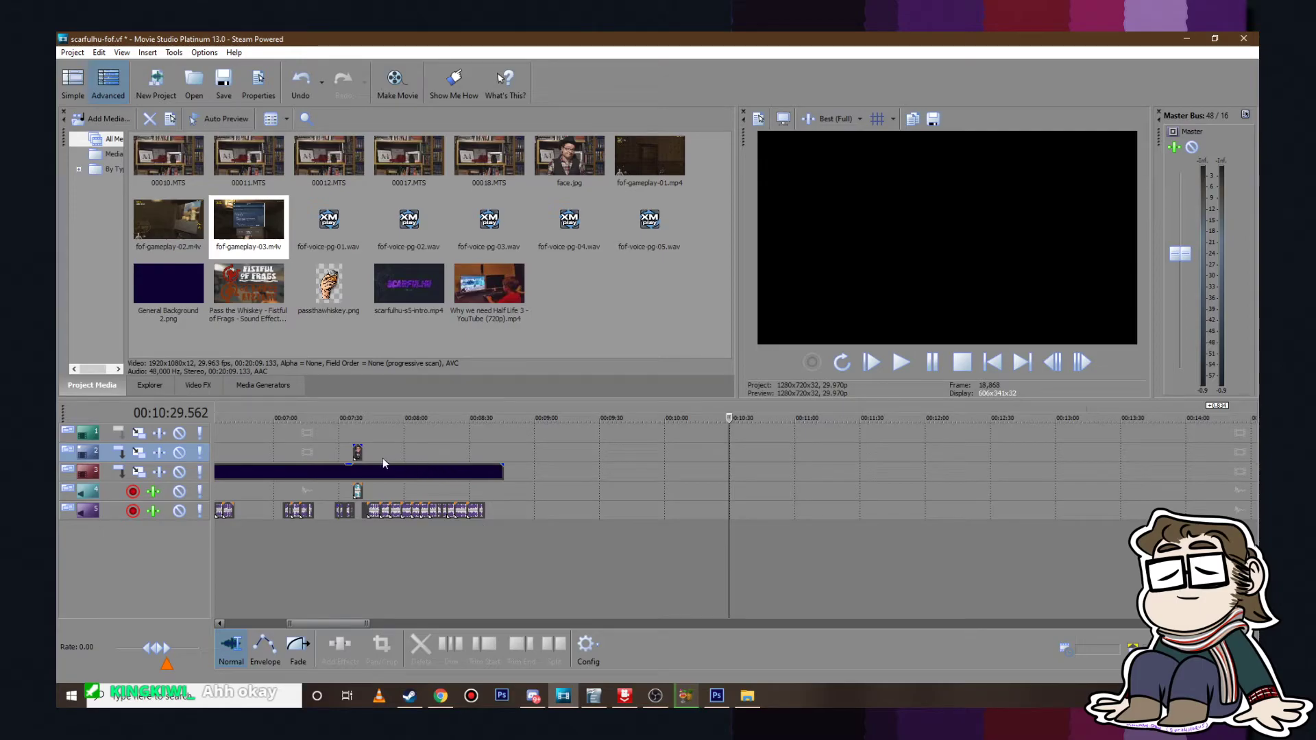
{"action": "left_click", "coordinate": [487, 447]}
{"action": "scroll", "coordinate": [686, 523], "scroll_direction": "up", "scroll_amount": 6}
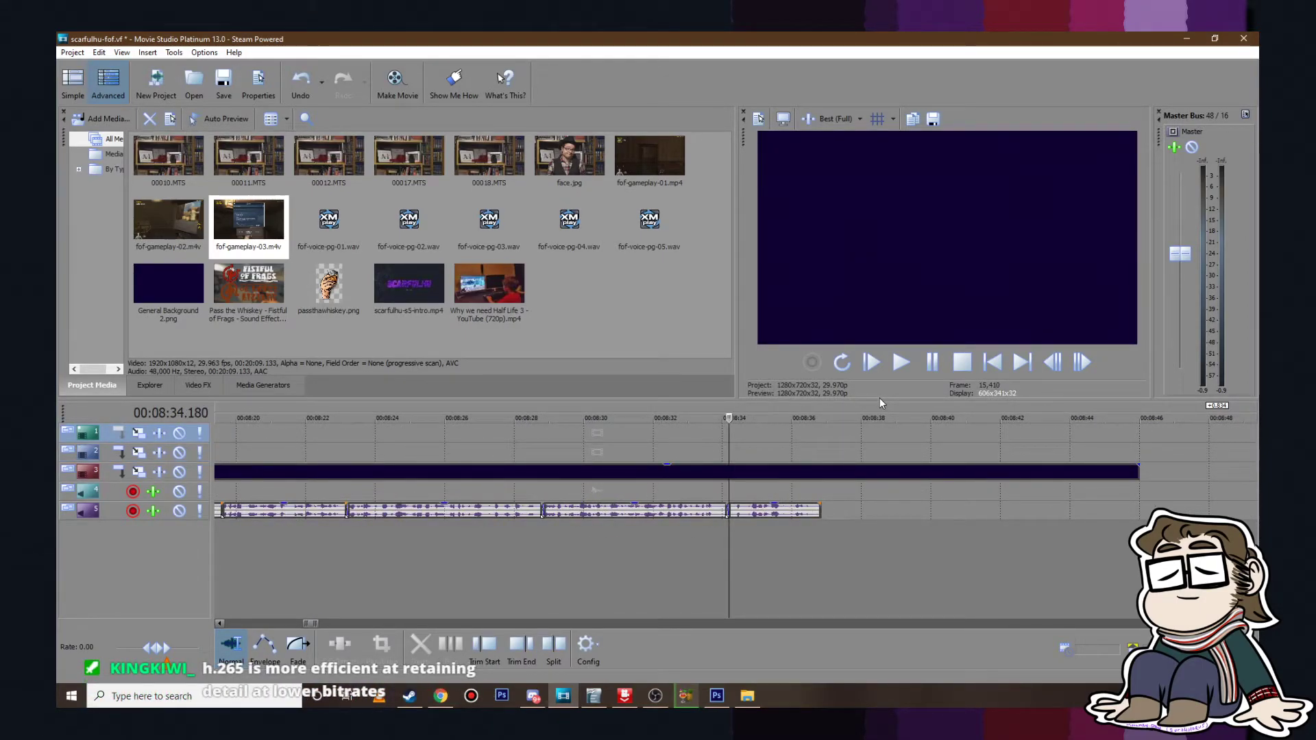
{"action": "left_click", "coordinate": [912, 365]}
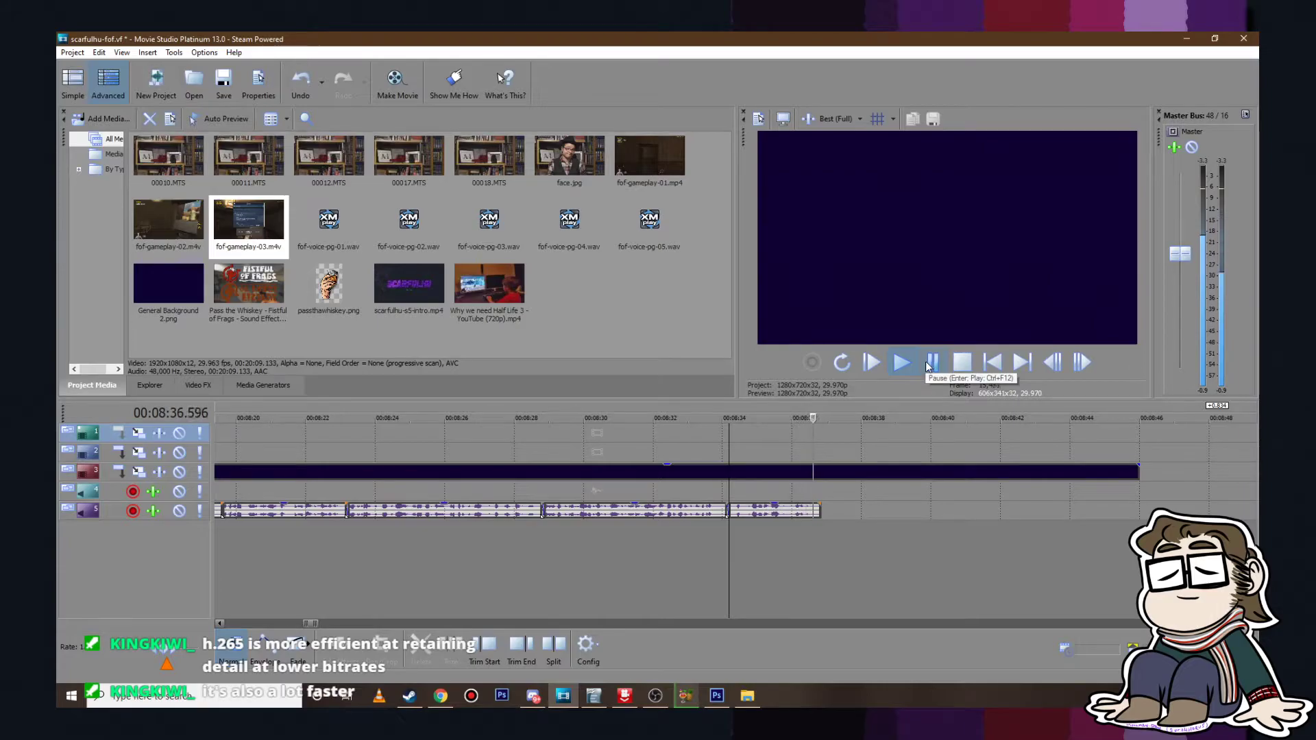
{"action": "left_click", "coordinate": [930, 363]}
{"action": "left_click", "coordinate": [823, 492]}
Step: Locate the gameplay footage at about 01:14:33 on the timeline and play it briefly around 01:15:08
{"action": "scroll", "coordinate": [824, 492], "scroll_direction": "down", "scroll_amount": 10}
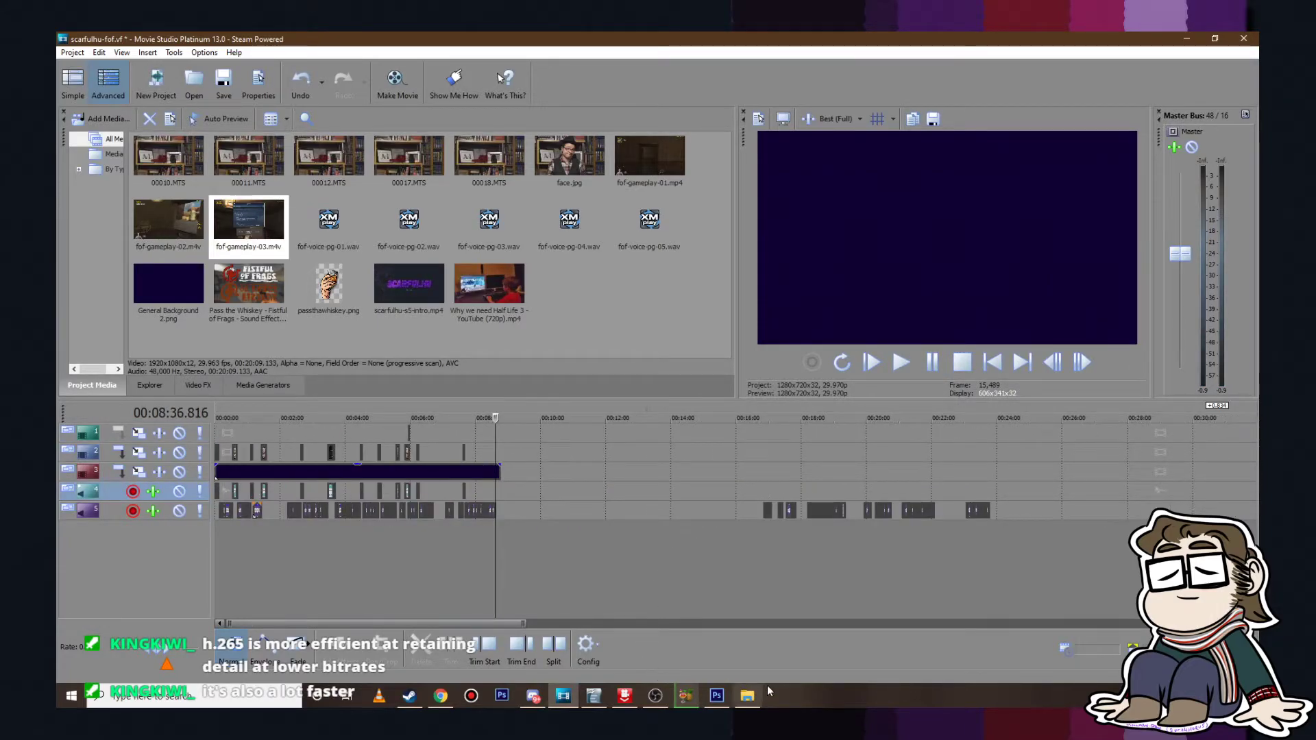
{"action": "mouse_move", "coordinate": [740, 698]}
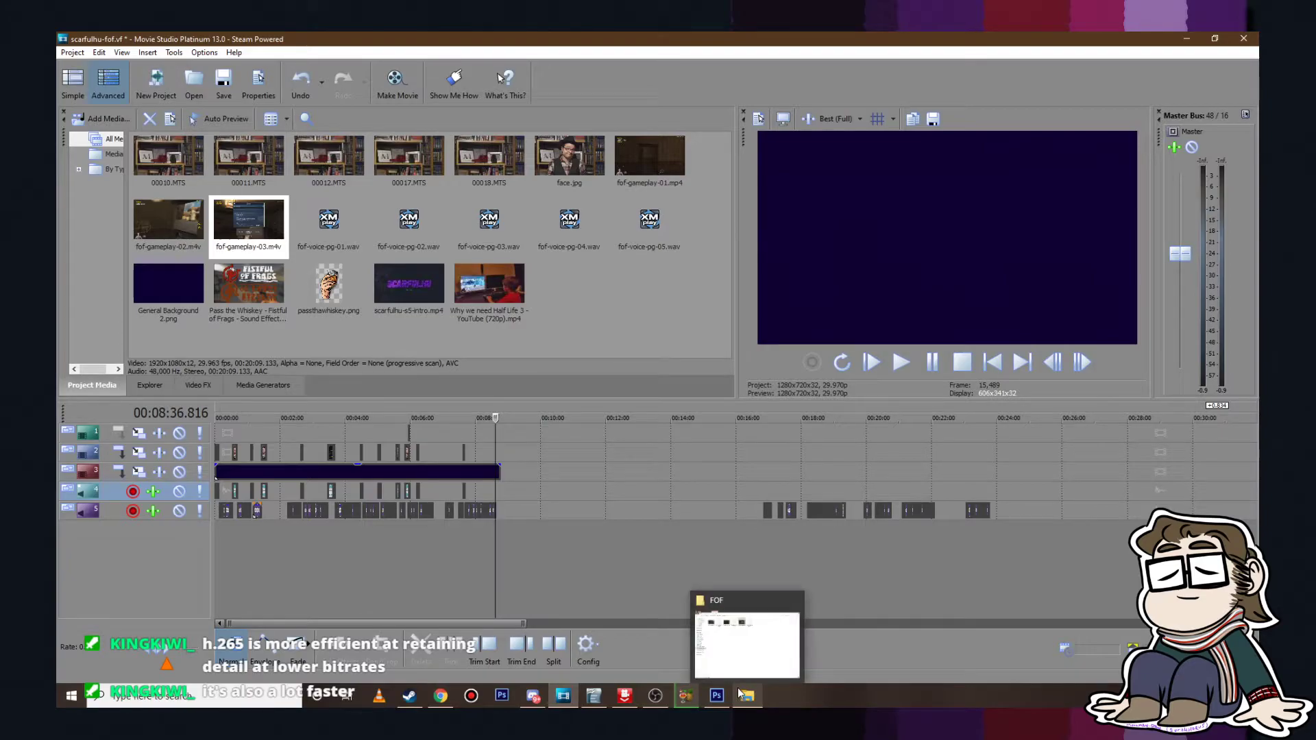
{"action": "scroll", "coordinate": [936, 439], "scroll_direction": "down", "scroll_amount": 3}
{"action": "left_click", "coordinate": [936, 438]}
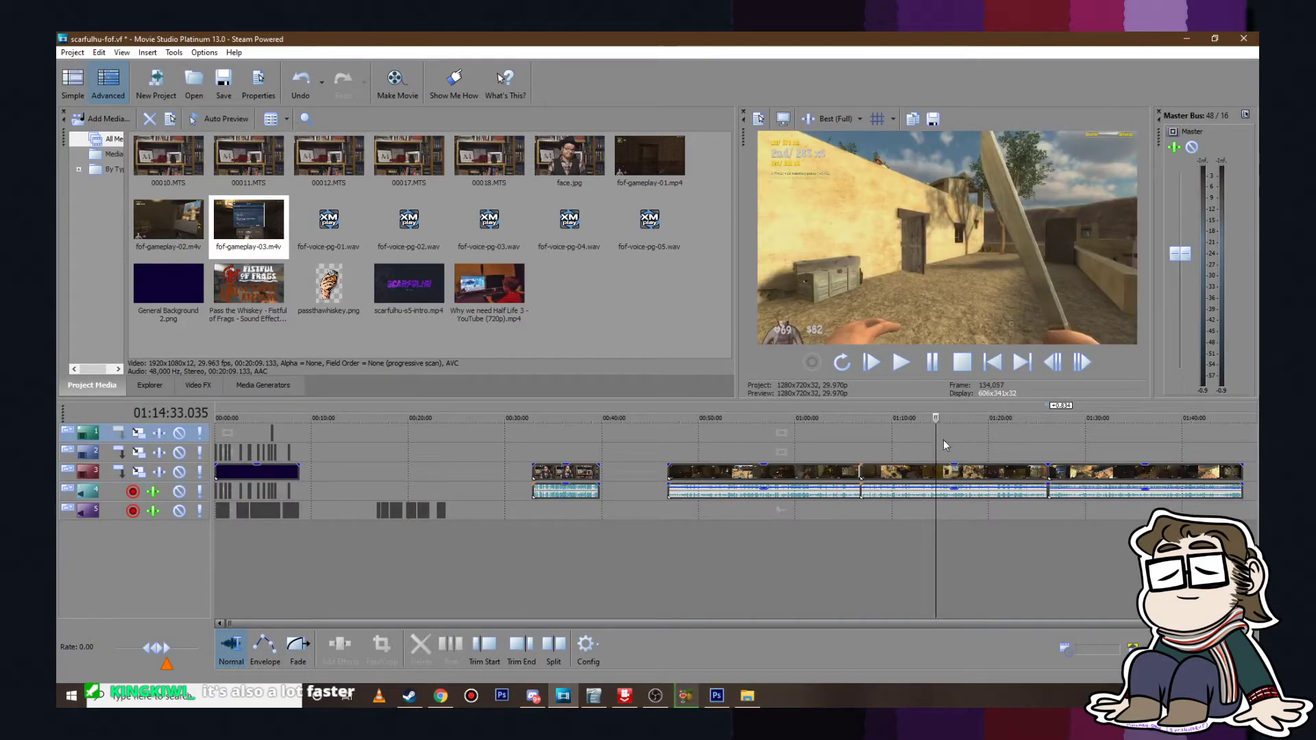
{"action": "mouse_move", "coordinate": [936, 418]}
{"action": "left_mouse_down"}
{"action": "mouse_move", "coordinate": [954, 418]}
{"action": "mouse_move", "coordinate": [941, 417]}
{"action": "left_mouse_up"}
{"action": "key", "text": "space"}
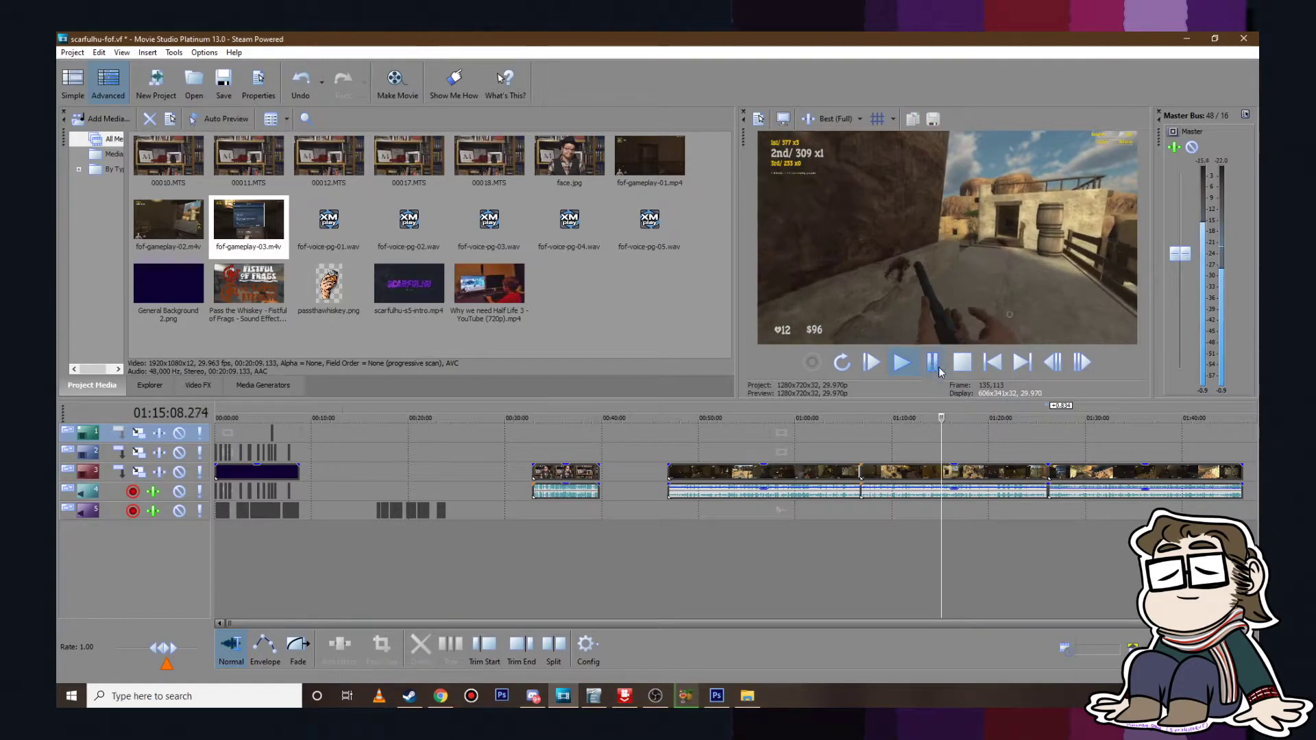
{"action": "scroll", "coordinate": [952, 437], "scroll_direction": "up", "scroll_amount": 5}
{"action": "scroll", "coordinate": [921, 475], "scroll_direction": "up", "scroll_amount": 5}
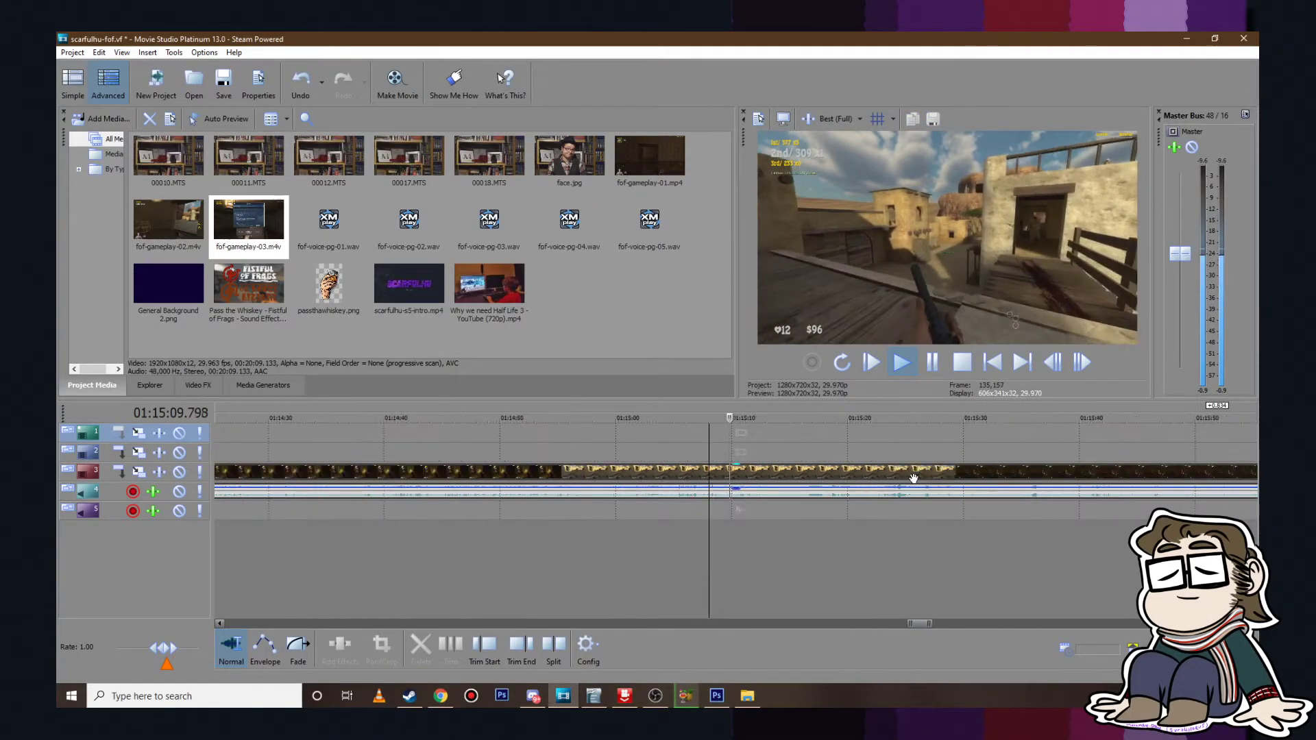
{"action": "left_click", "coordinate": [931, 364]}
Step: Play the gameplay from about 01:15:15, then scrub ahead to about 01:16:16
{"action": "left_click", "coordinate": [767, 449]}
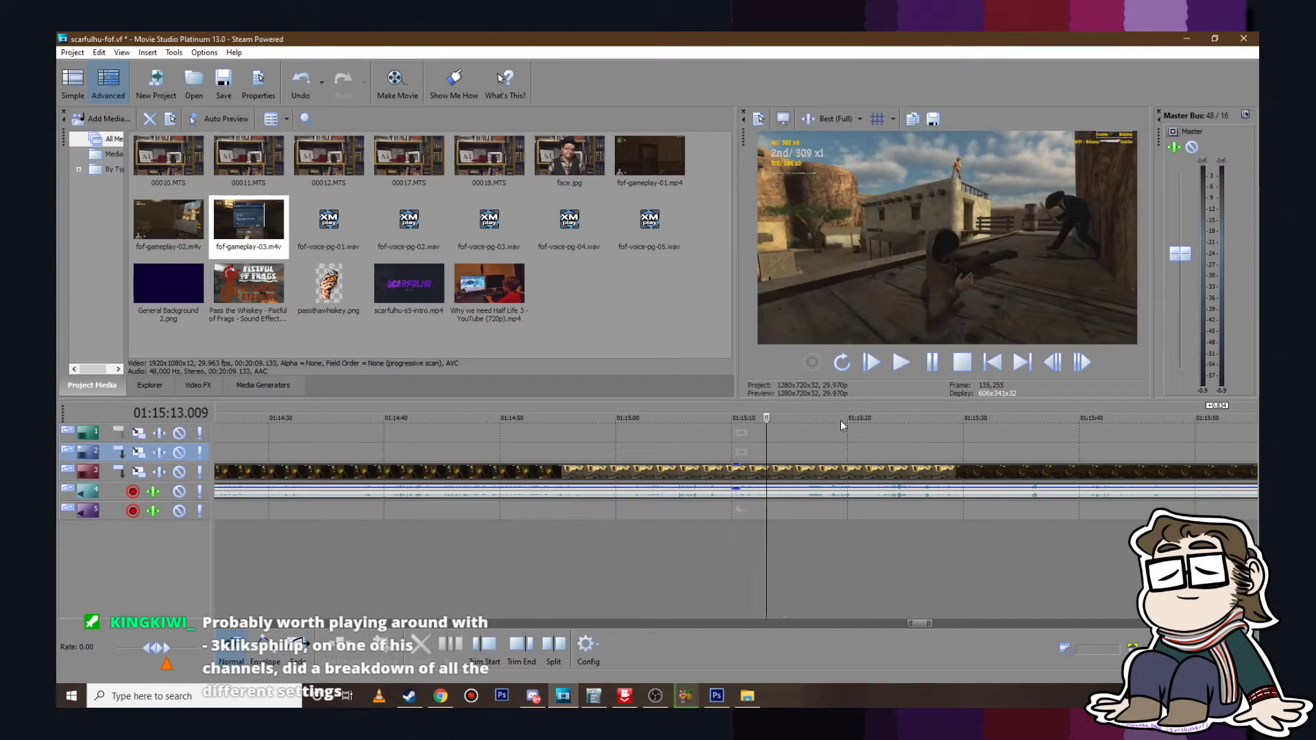
{"action": "left_click", "coordinate": [796, 437]}
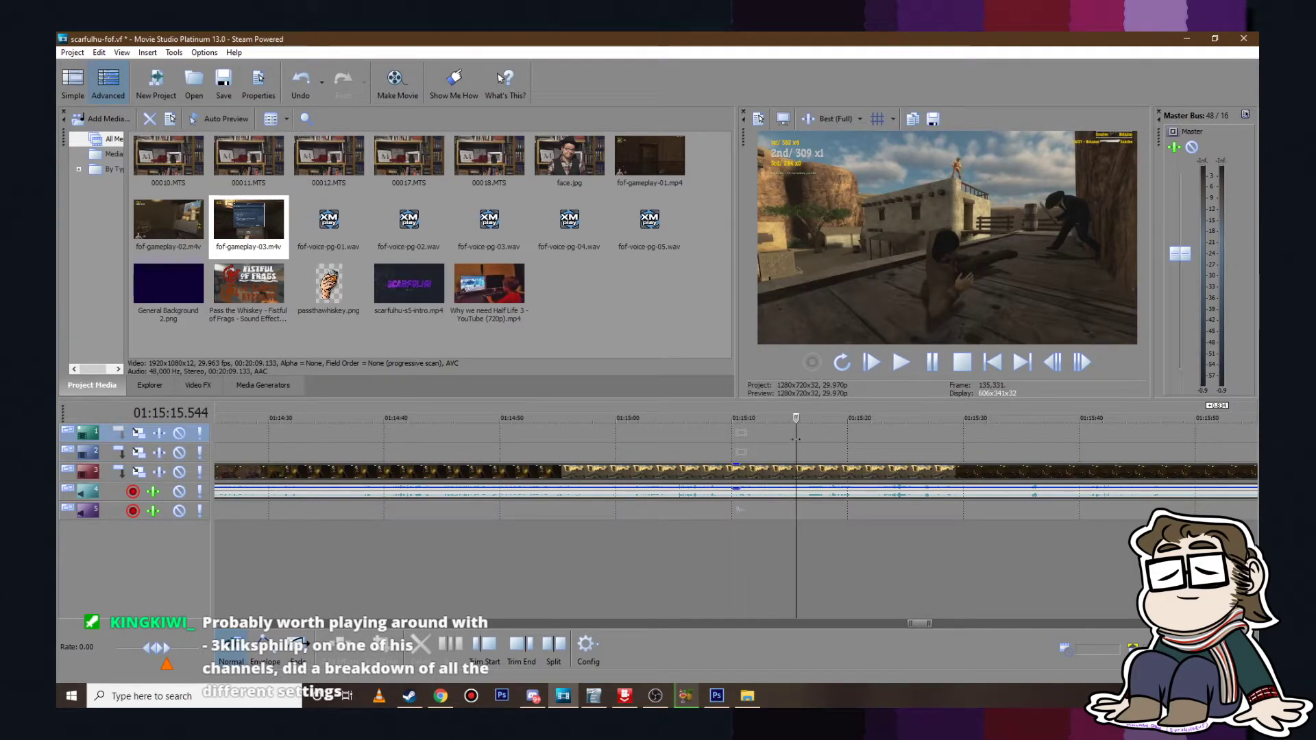
{"action": "key", "text": "space"}
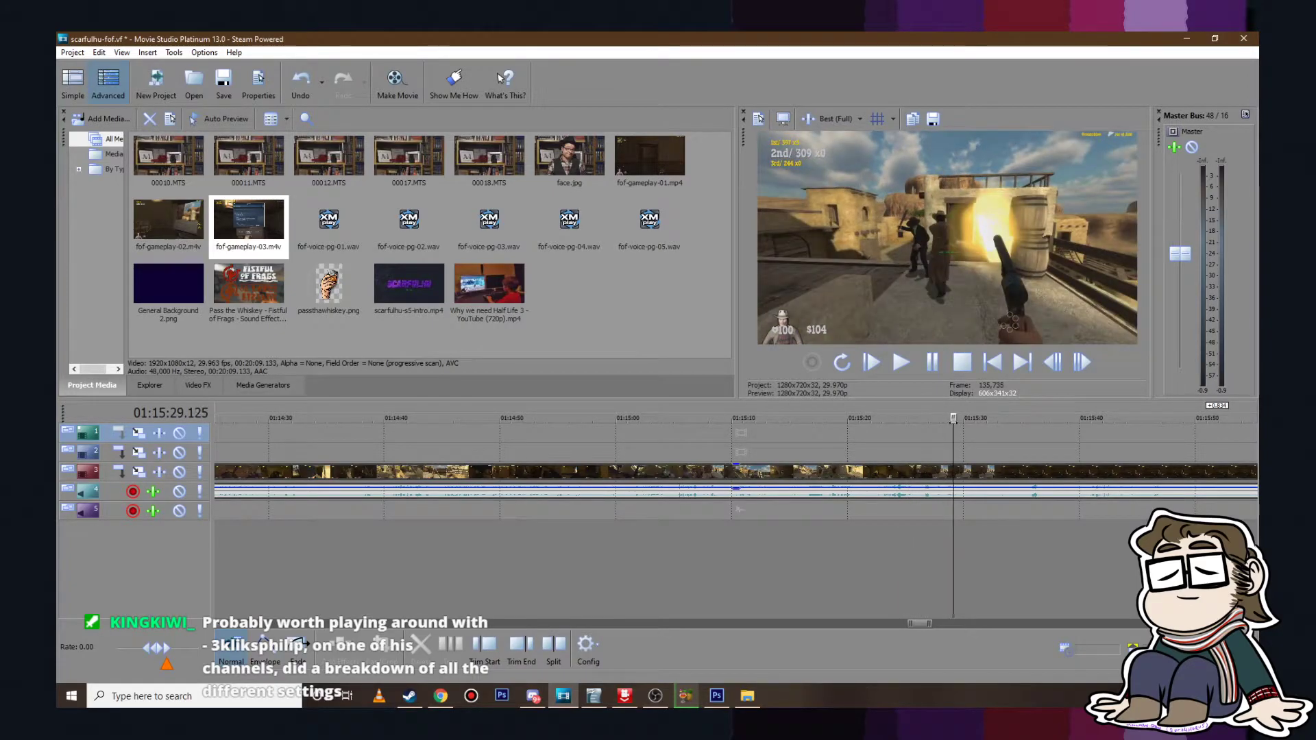
{"action": "left_click_drag", "start_coordinate": [961, 419], "coordinate": [959, 425]}
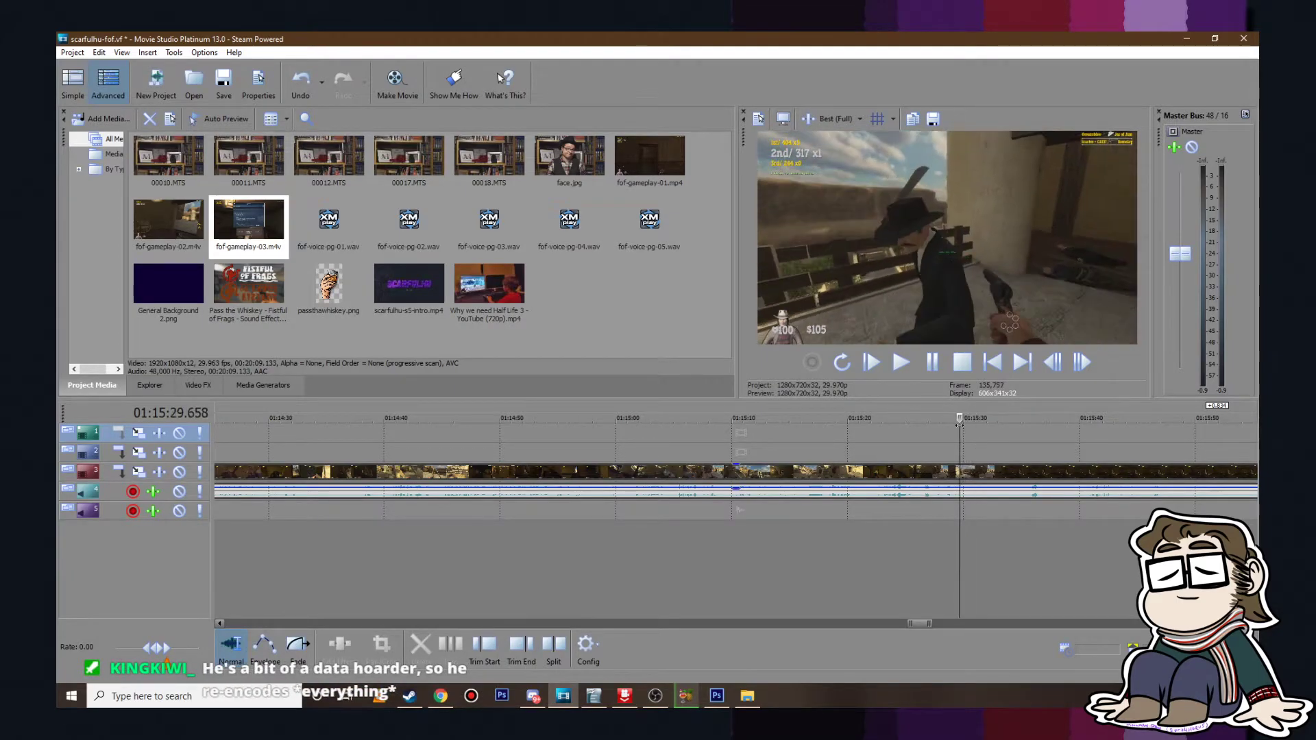
{"action": "left_click", "coordinate": [932, 363]}
{"action": "scroll", "coordinate": [1009, 433], "scroll_direction": "down", "scroll_amount": 3}
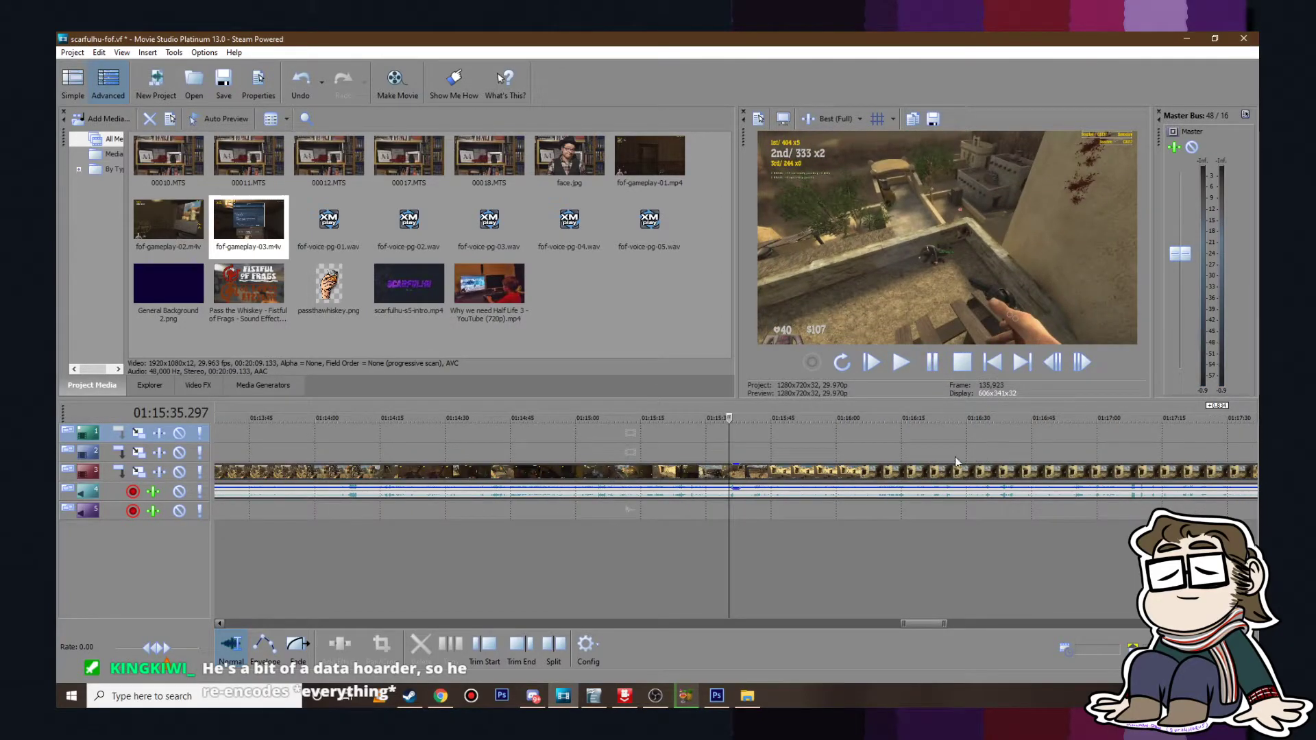
{"action": "left_click_drag", "start_coordinate": [725, 423], "coordinate": [906, 418]}
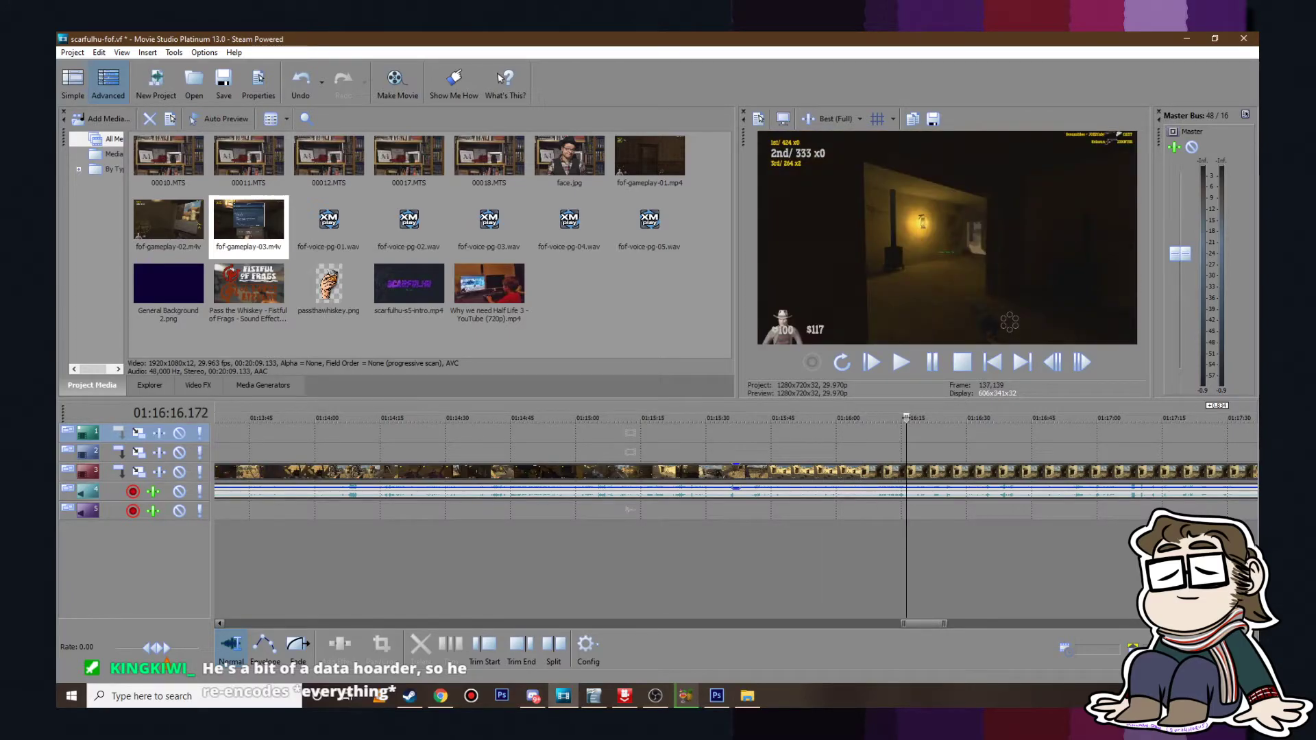
Step: Set the preview quality to Best (Auto) and scrub the gameplay ahead to about 01:24:23
{"action": "left_click", "coordinate": [860, 119]}
{"action": "left_click", "coordinate": [881, 206]}
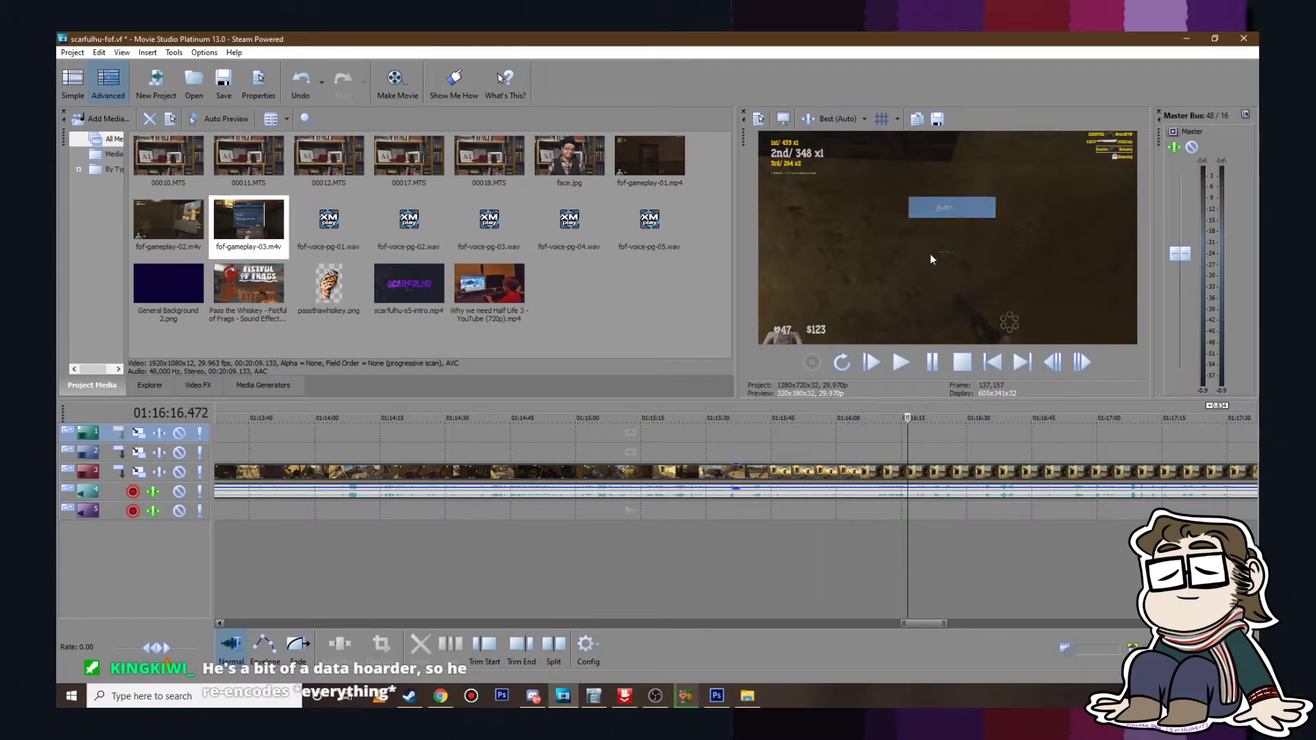
{"action": "left_click_drag", "start_coordinate": [907, 418], "coordinate": [1208, 417]}
{"action": "scroll", "coordinate": [1161, 438], "scroll_direction": "down", "scroll_amount": 4}
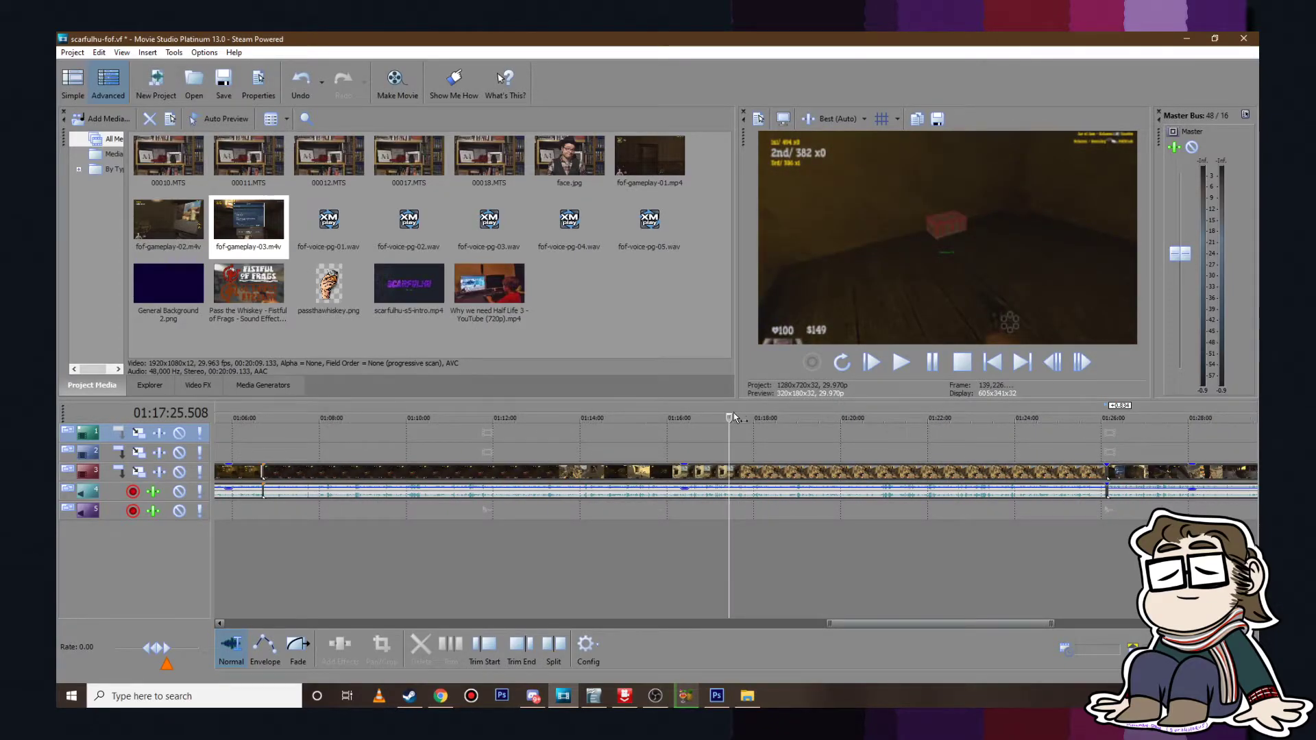
{"action": "left_click_drag", "start_coordinate": [734, 417], "coordinate": [1030, 430]}
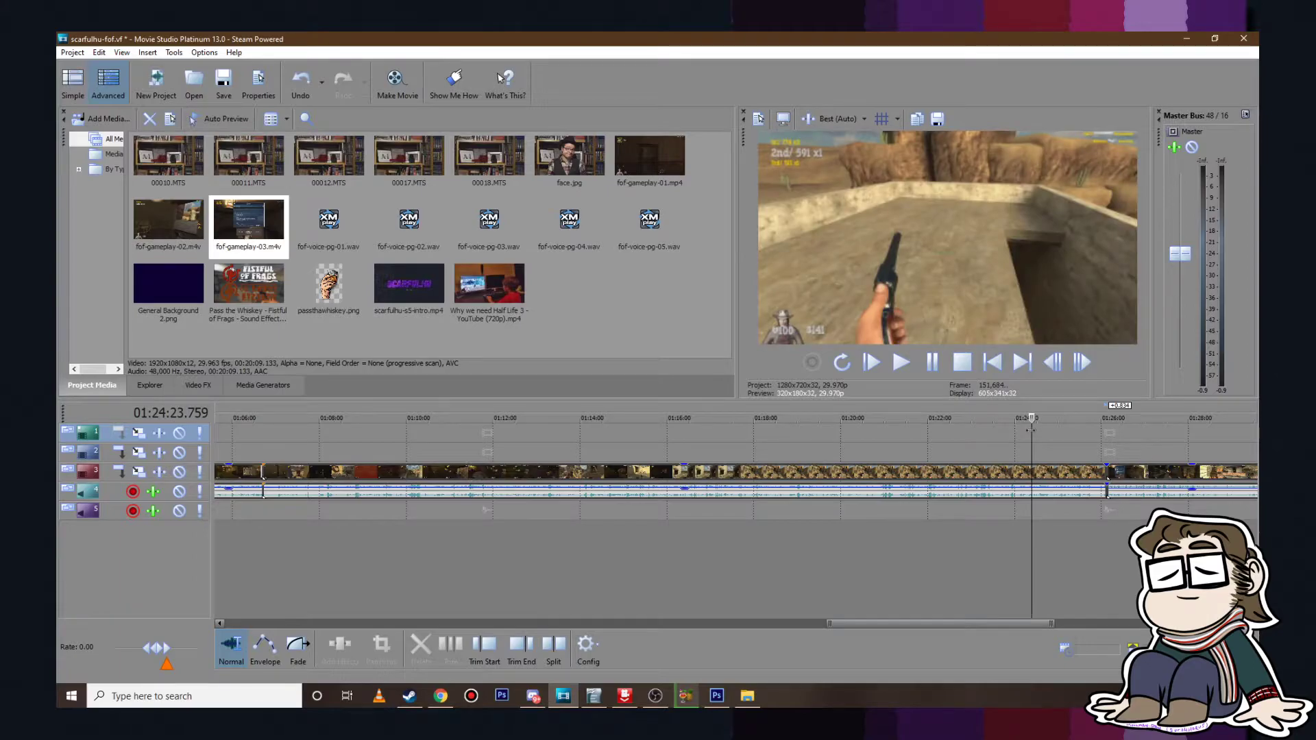
Step: Play the gameplay from about 01:24:23, then sample it around 01:25:26 and 01:28:06
{"action": "left_click", "coordinate": [902, 362]}
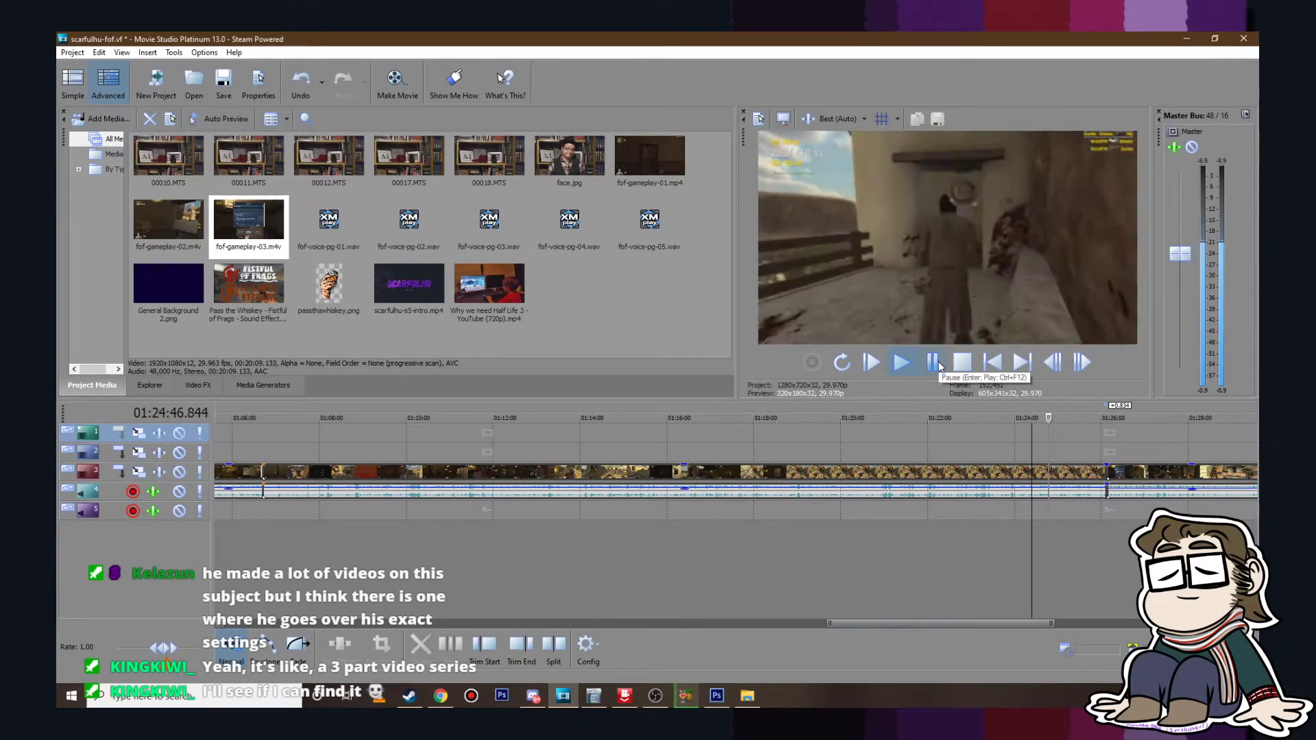
{"action": "left_click", "coordinate": [932, 358]}
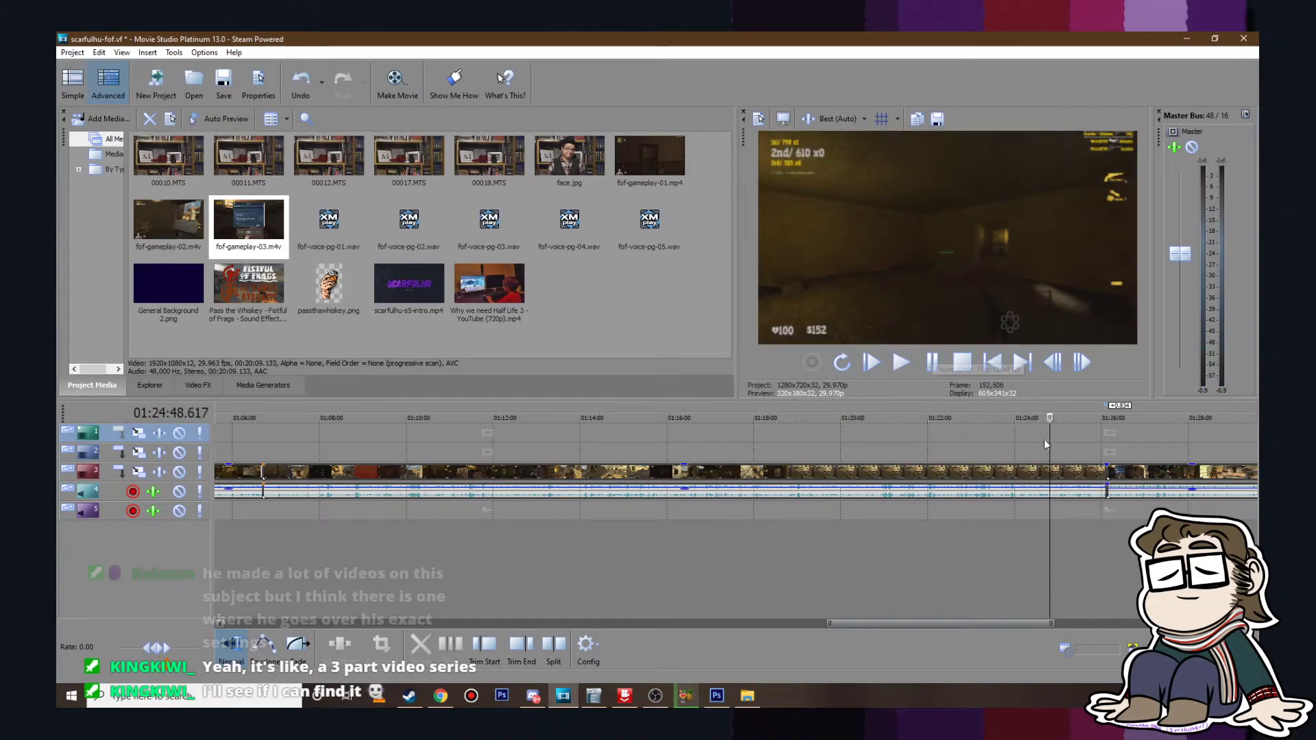
{"action": "left_click", "coordinate": [1065, 432]}
{"action": "left_click", "coordinate": [1076, 432]}
{"action": "scroll", "coordinate": [1077, 435], "scroll_direction": "down", "scroll_amount": 3}
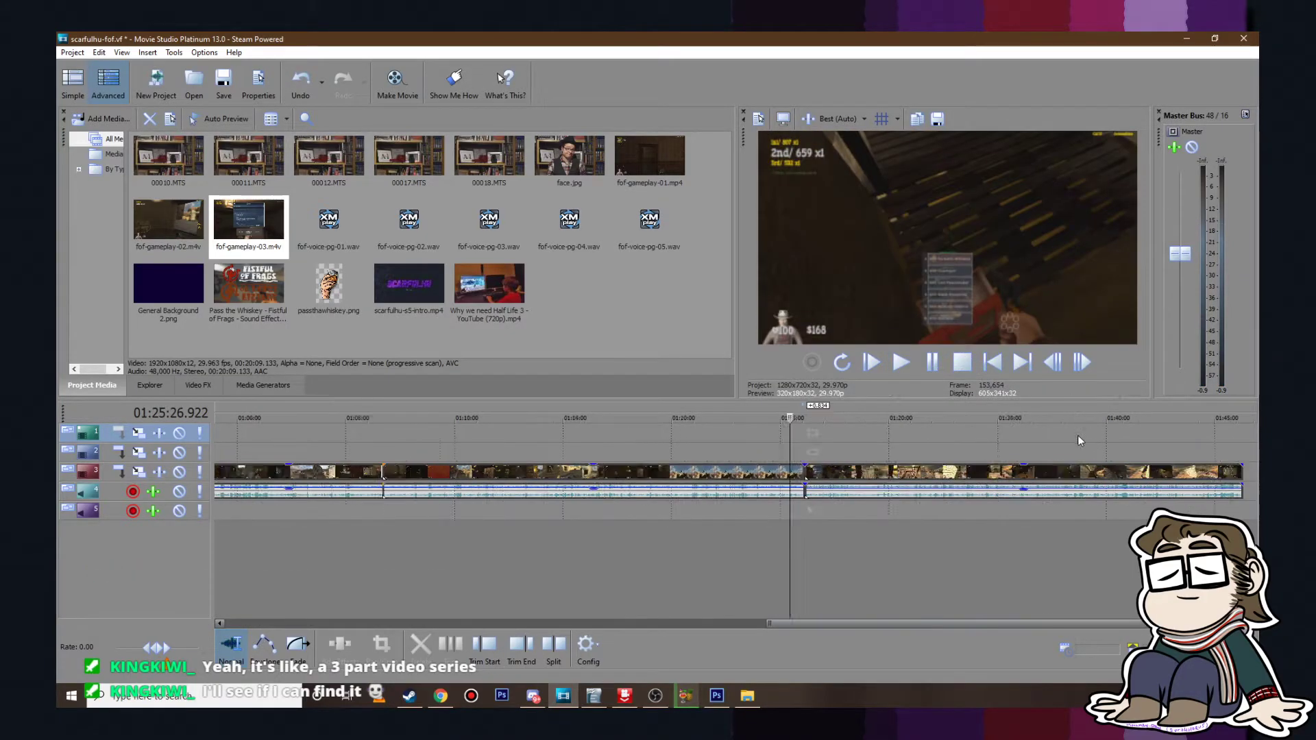
{"action": "left_click", "coordinate": [946, 442]}
{"action": "left_click", "coordinate": [931, 363]}
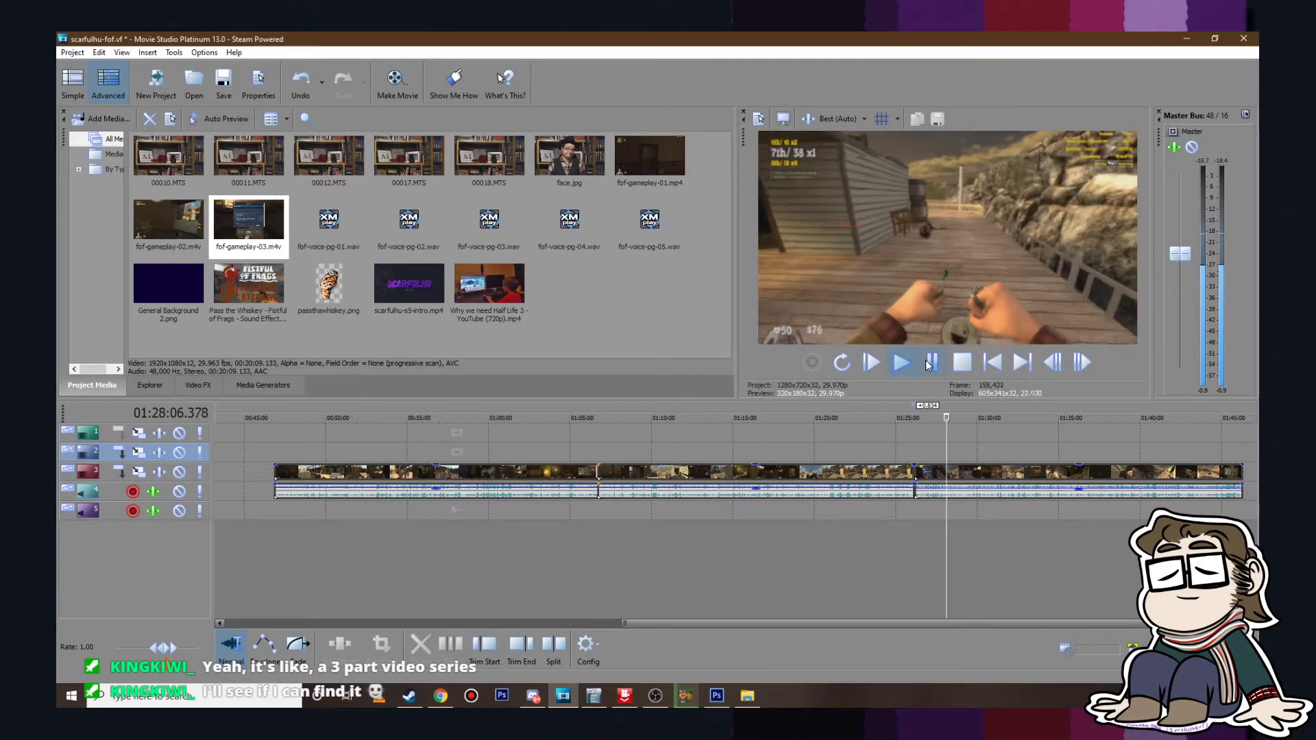
{"action": "left_click", "coordinate": [930, 363]}
Step: Review the start of the last gameplay clip by playing it from about 01:27:20 to 01:28:07
{"action": "left_click", "coordinate": [932, 444]}
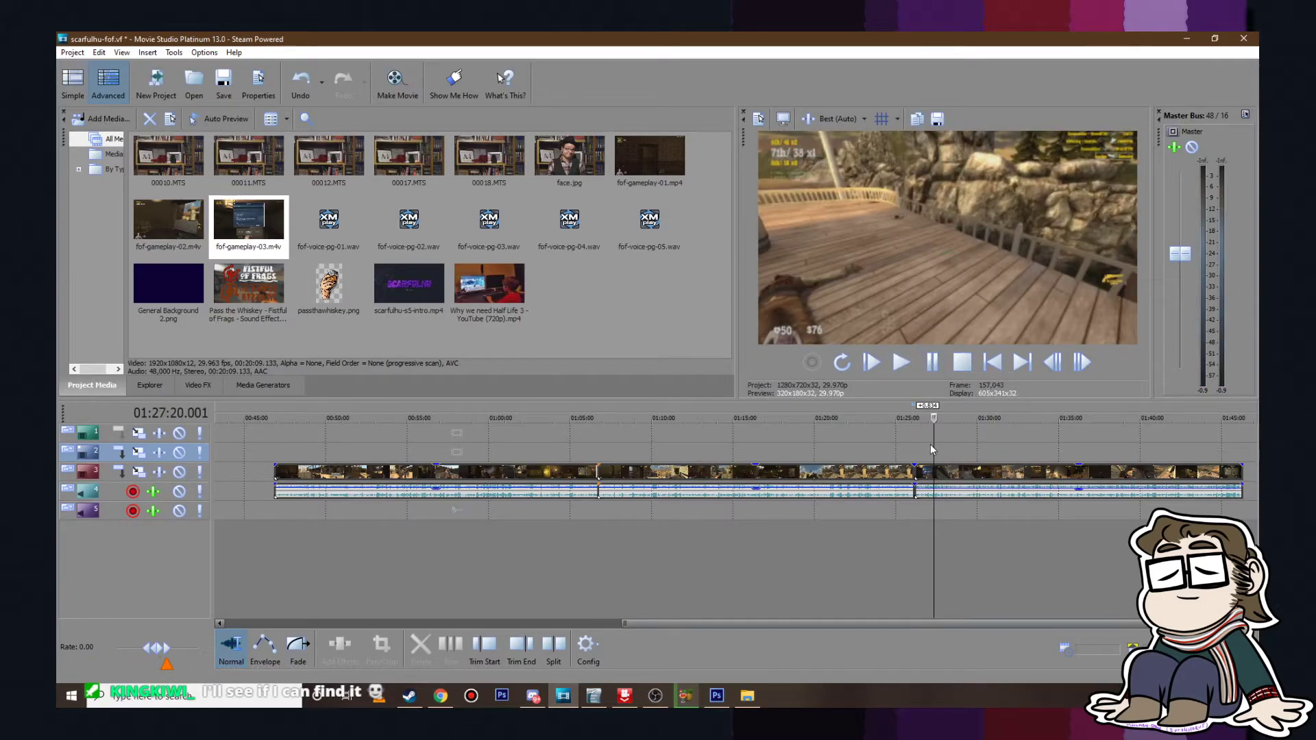
{"action": "left_click", "coordinate": [911, 366]}
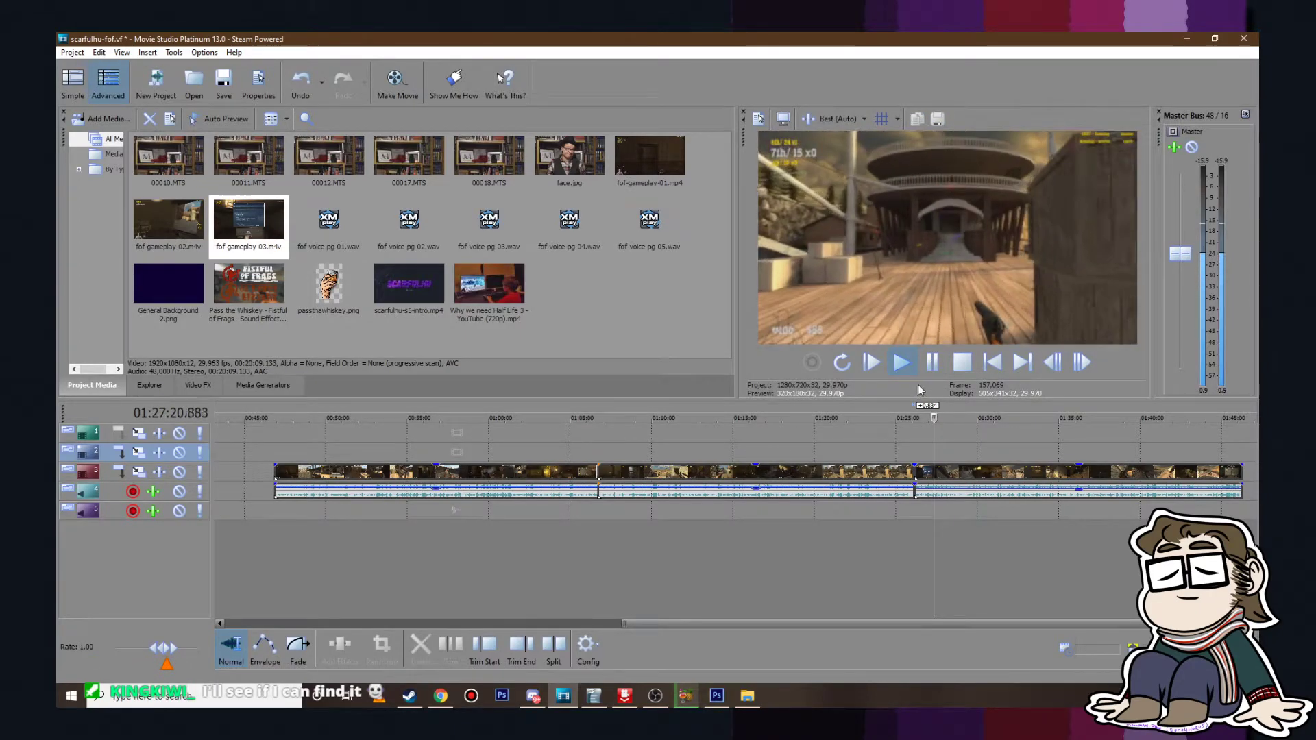
{"action": "scroll", "coordinate": [914, 421], "scroll_direction": "up", "scroll_amount": 3}
{"action": "scroll", "coordinate": [746, 446], "scroll_direction": "up", "scroll_amount": 2}
{"action": "left_click", "coordinate": [742, 447]}
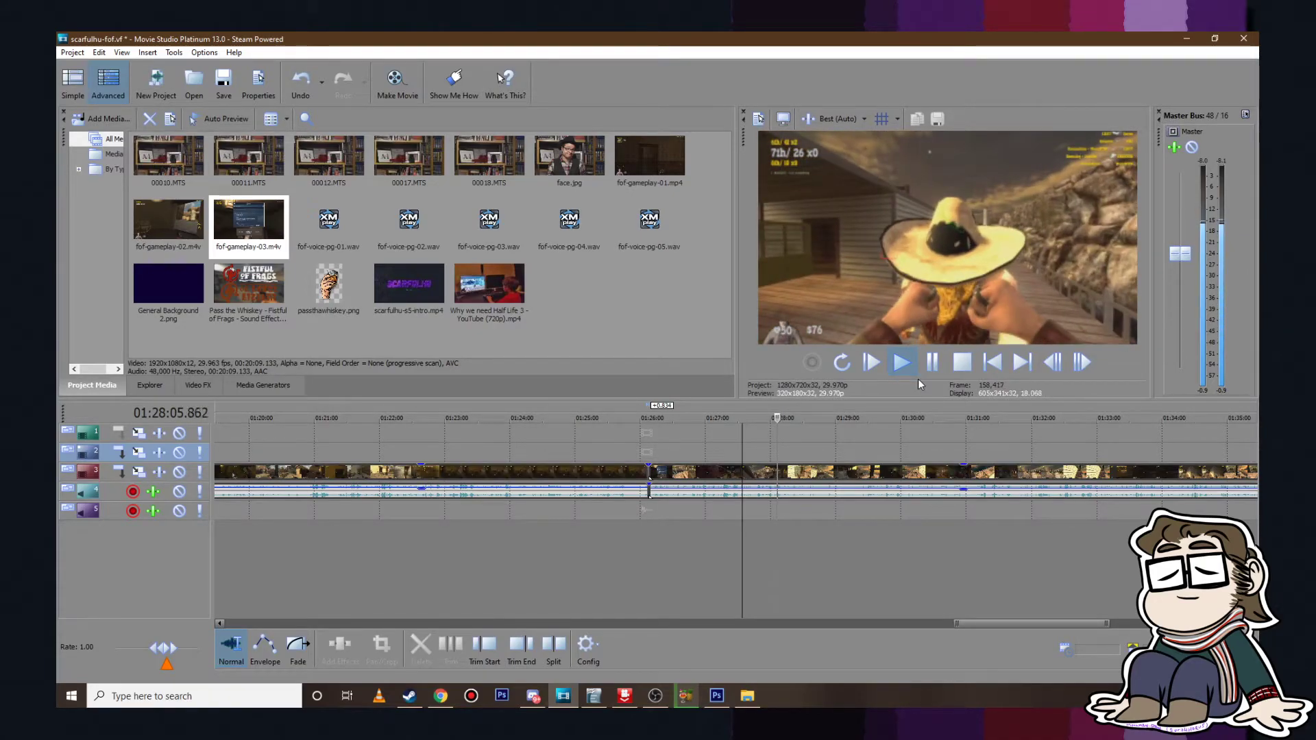
{"action": "left_click", "coordinate": [932, 362]}
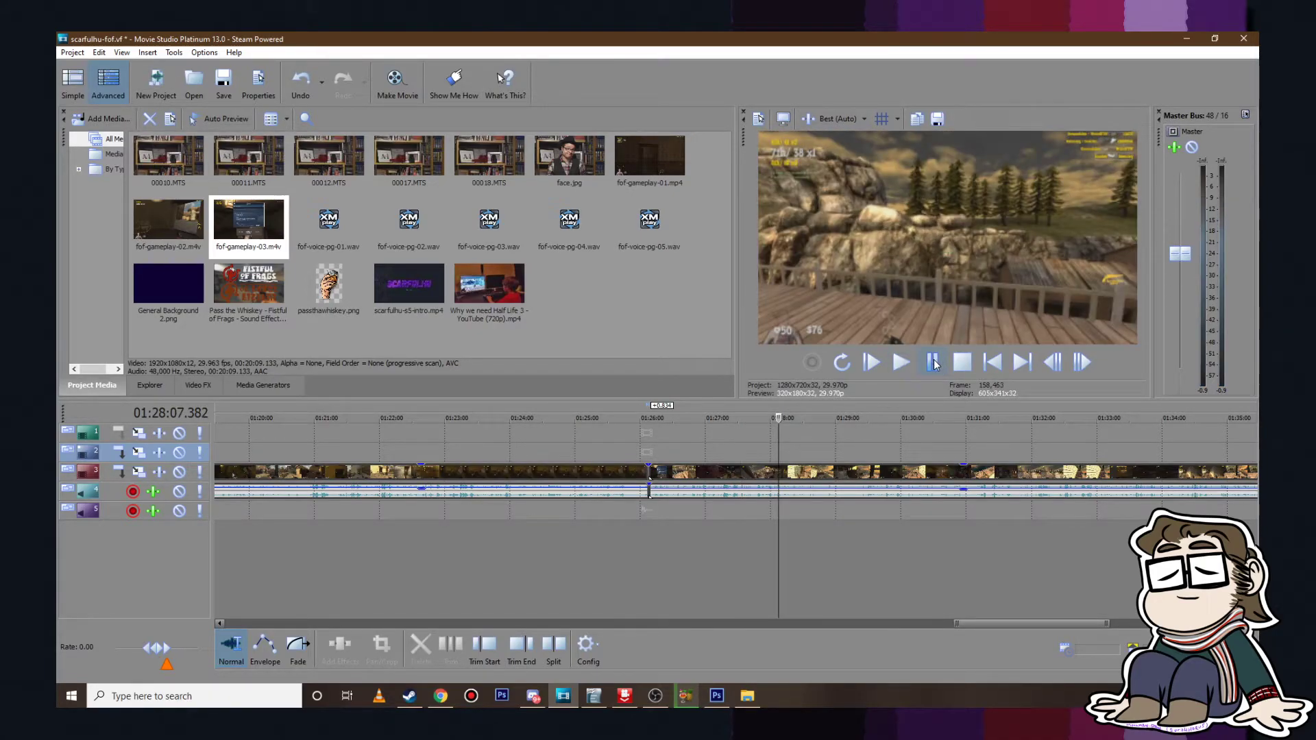
Step: Preview the frame at about 01:28:05 in Best (Full) quality, then return the preview to Best (Auto)
{"action": "scroll", "coordinate": [673, 419], "scroll_direction": "up", "scroll_amount": 5}
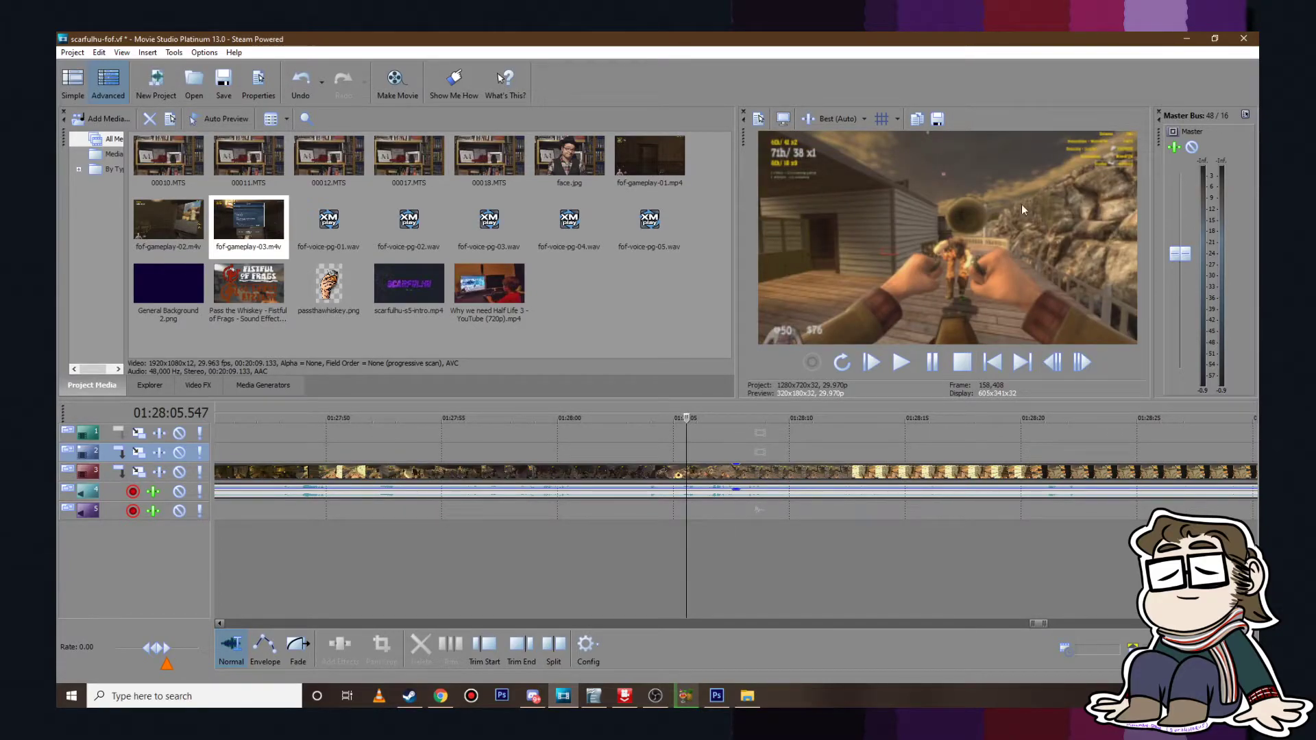
{"action": "left_click", "coordinate": [841, 120]}
{"action": "mouse_move", "coordinate": [920, 209]}
{"action": "left_click", "coordinate": [950, 224]}
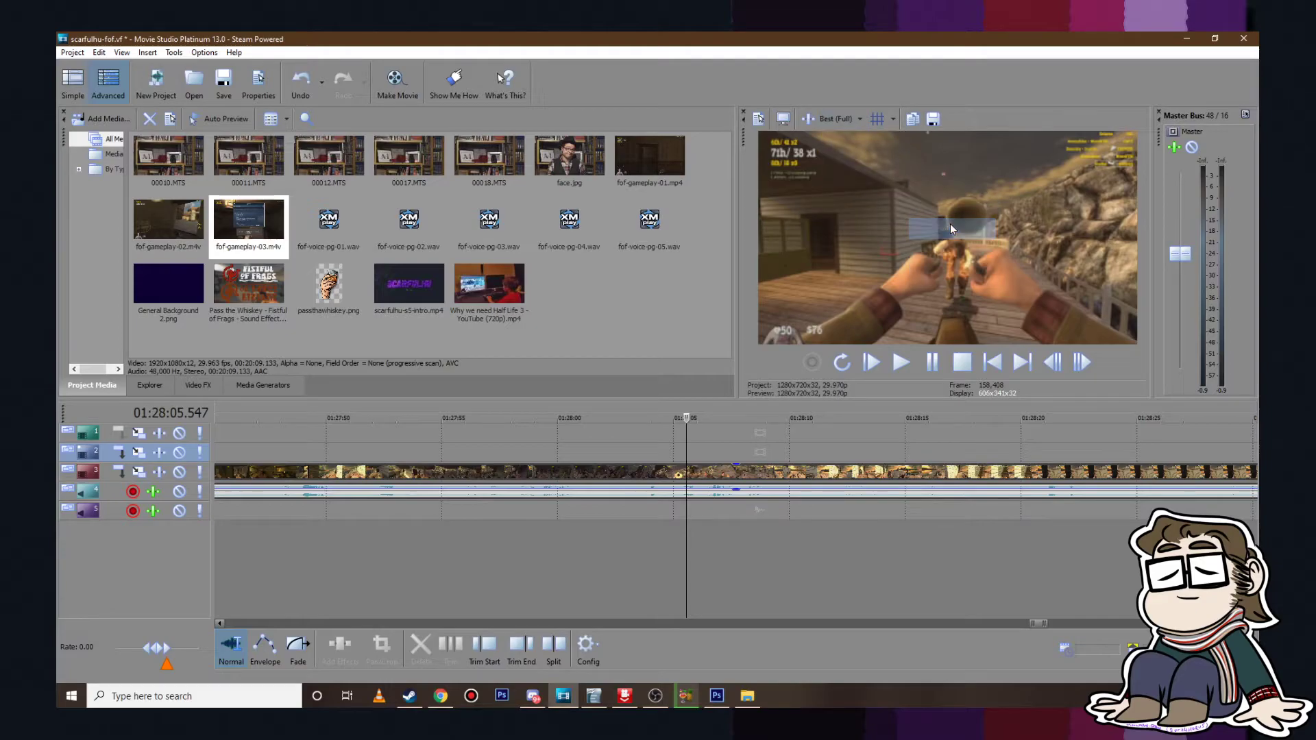
{"action": "left_click", "coordinate": [836, 120]}
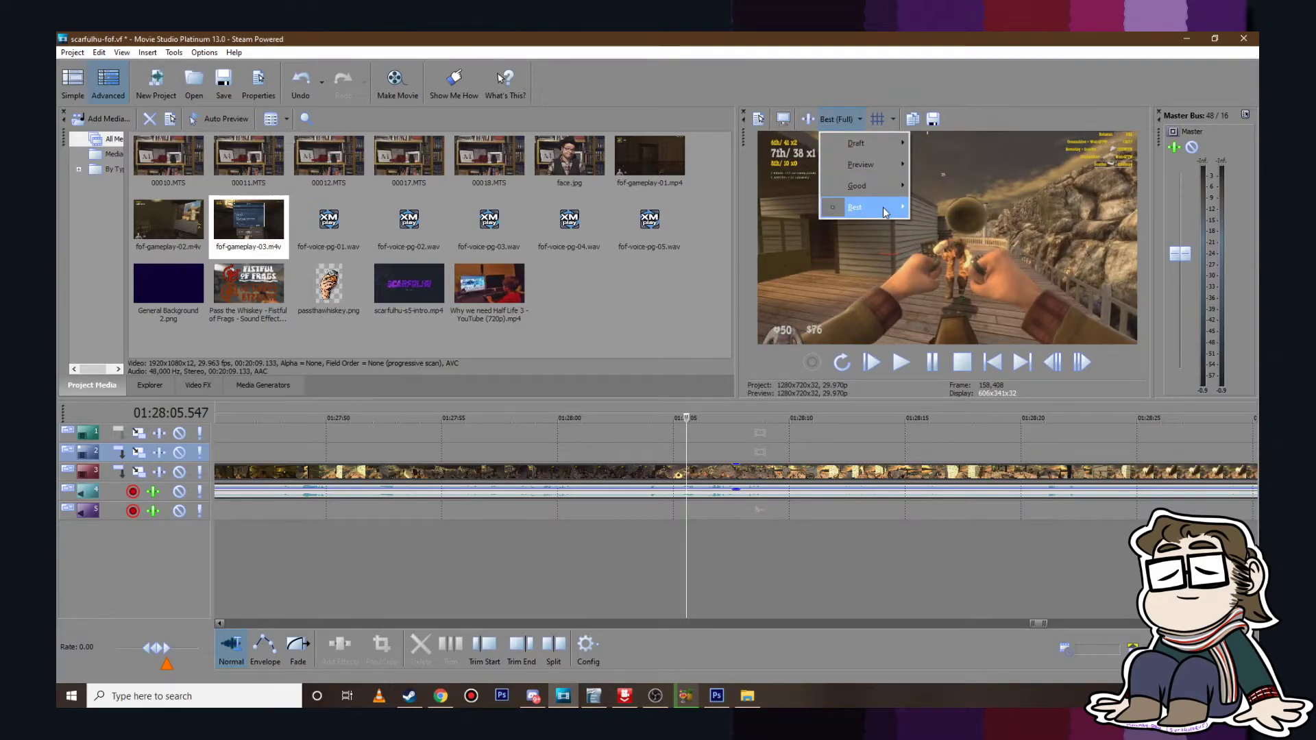
{"action": "mouse_move", "coordinate": [884, 212]}
{"action": "left_click", "coordinate": [938, 206]}
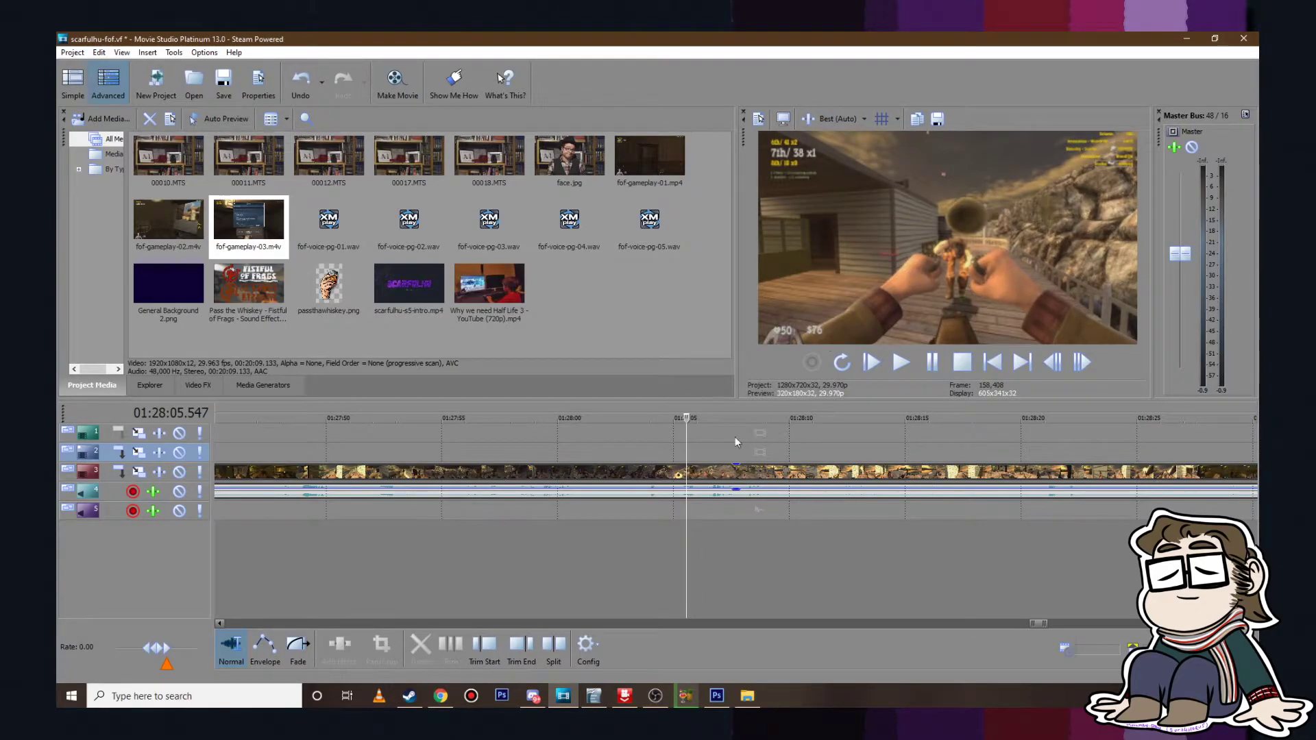
Step: Replay the close-quarters fight closely from about 01:28:04 to 01:28:12
{"action": "scroll", "coordinate": [747, 435], "scroll_direction": "up", "scroll_amount": 4}
{"action": "left_click", "coordinate": [711, 419]}
{"action": "left_click_drag", "start_coordinate": [705, 418], "coordinate": [623, 416]}
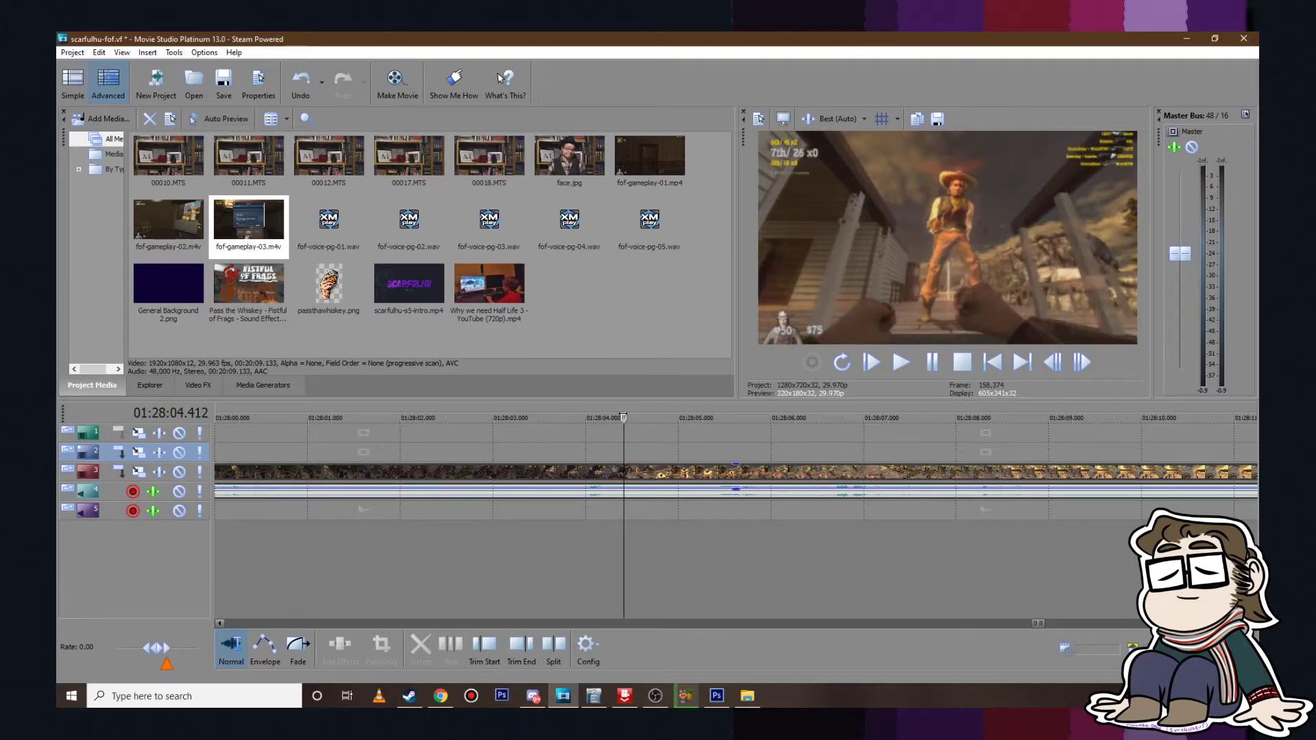
{"action": "left_click", "coordinate": [902, 365]}
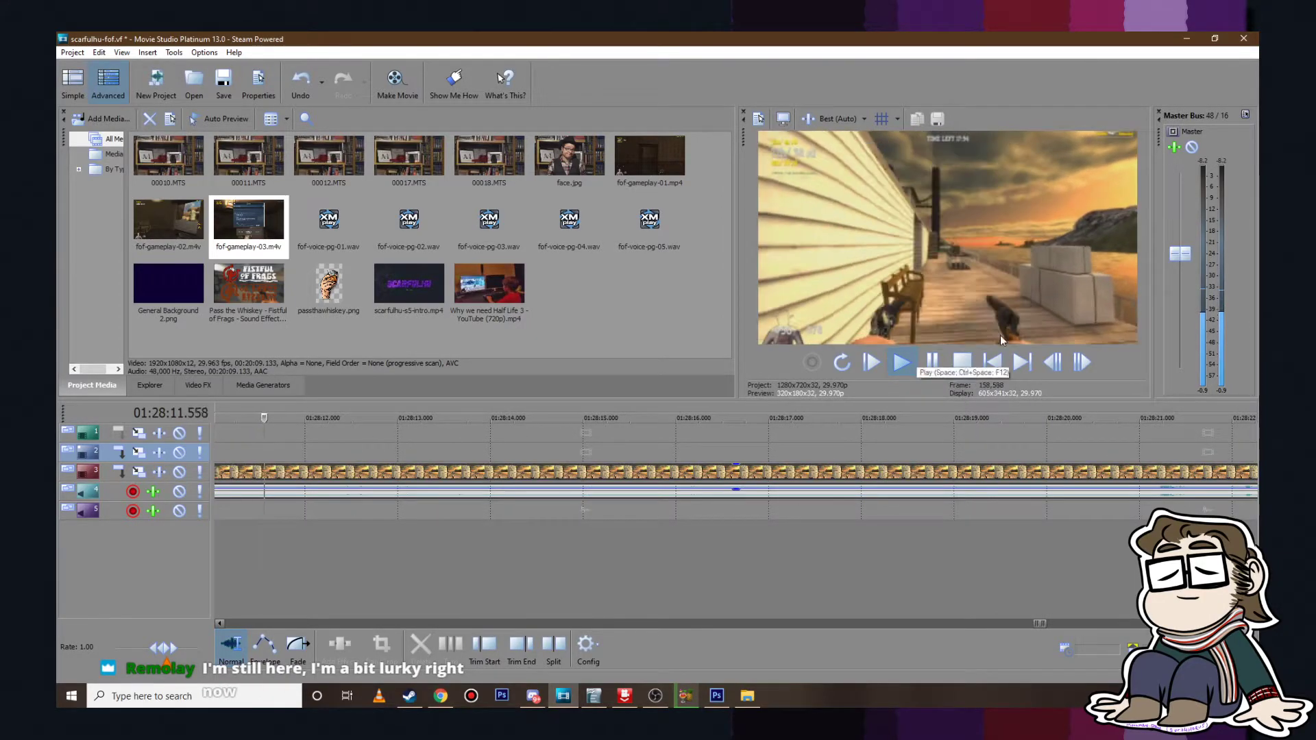
{"action": "left_click", "coordinate": [931, 363]}
Step: Insert a marker named "Gun Steal" at 01:28:03.712, at the start of the stairway fight
{"action": "scroll", "coordinate": [711, 470], "scroll_direction": "up", "scroll_amount": 2}
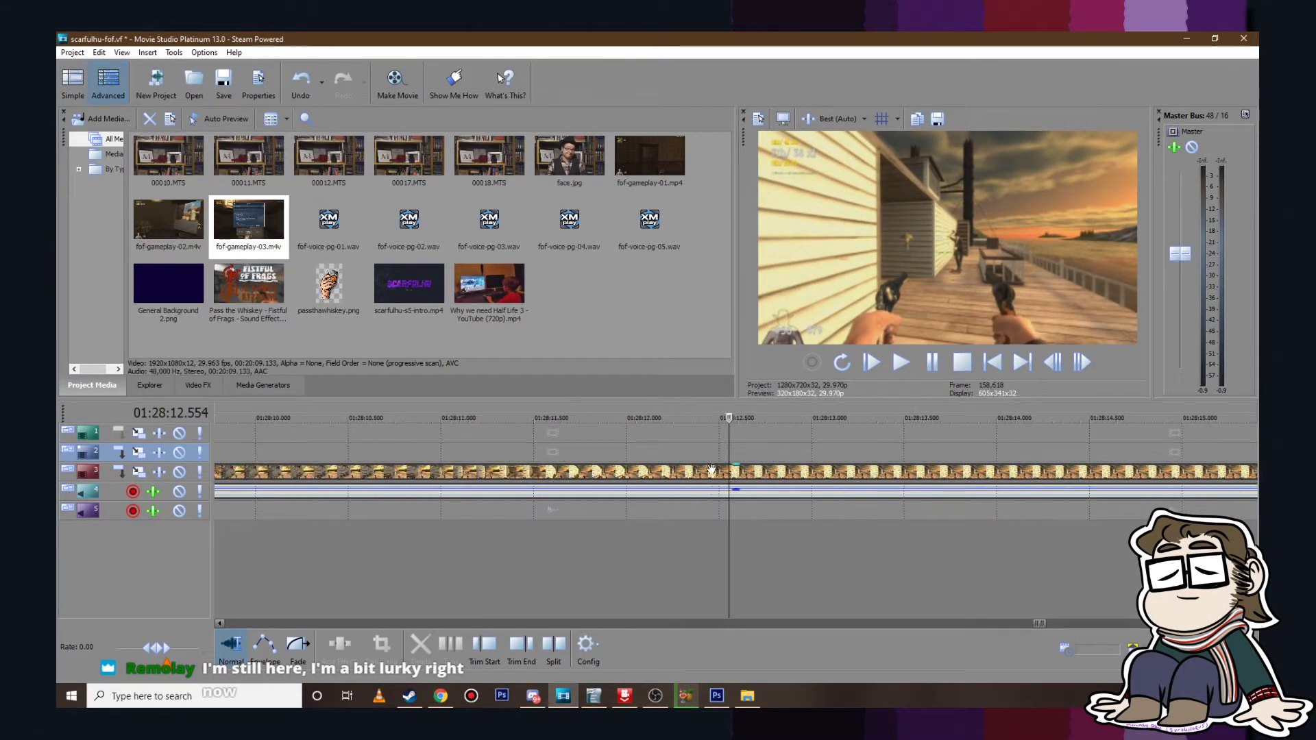
{"action": "left_click_drag", "start_coordinate": [728, 418], "coordinate": [194, 376]}
{"action": "scroll", "coordinate": [520, 451], "scroll_direction": "down", "scroll_amount": 3}
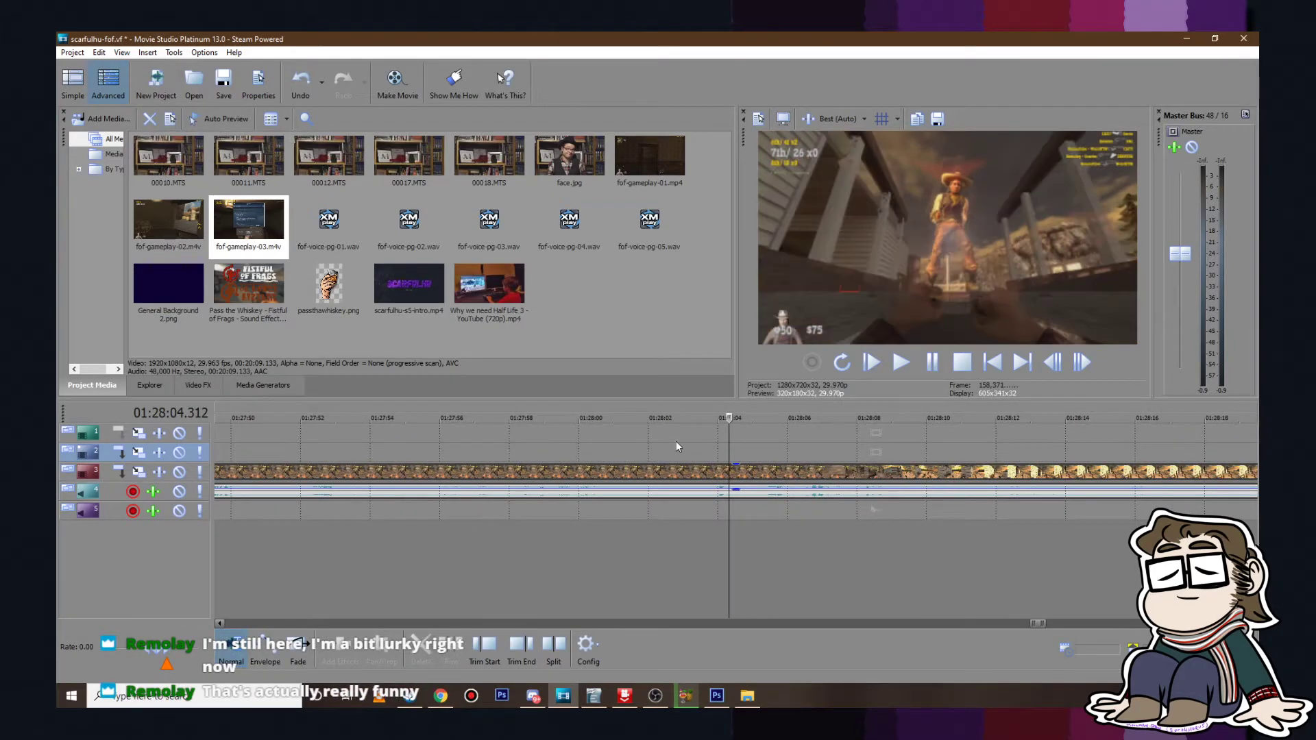
{"action": "mouse_move", "coordinate": [711, 417]}
{"action": "left_mouse_down"}
{"action": "mouse_move", "coordinate": [693, 416]}
{"action": "mouse_move", "coordinate": [707, 417]}
{"action": "left_mouse_up"}
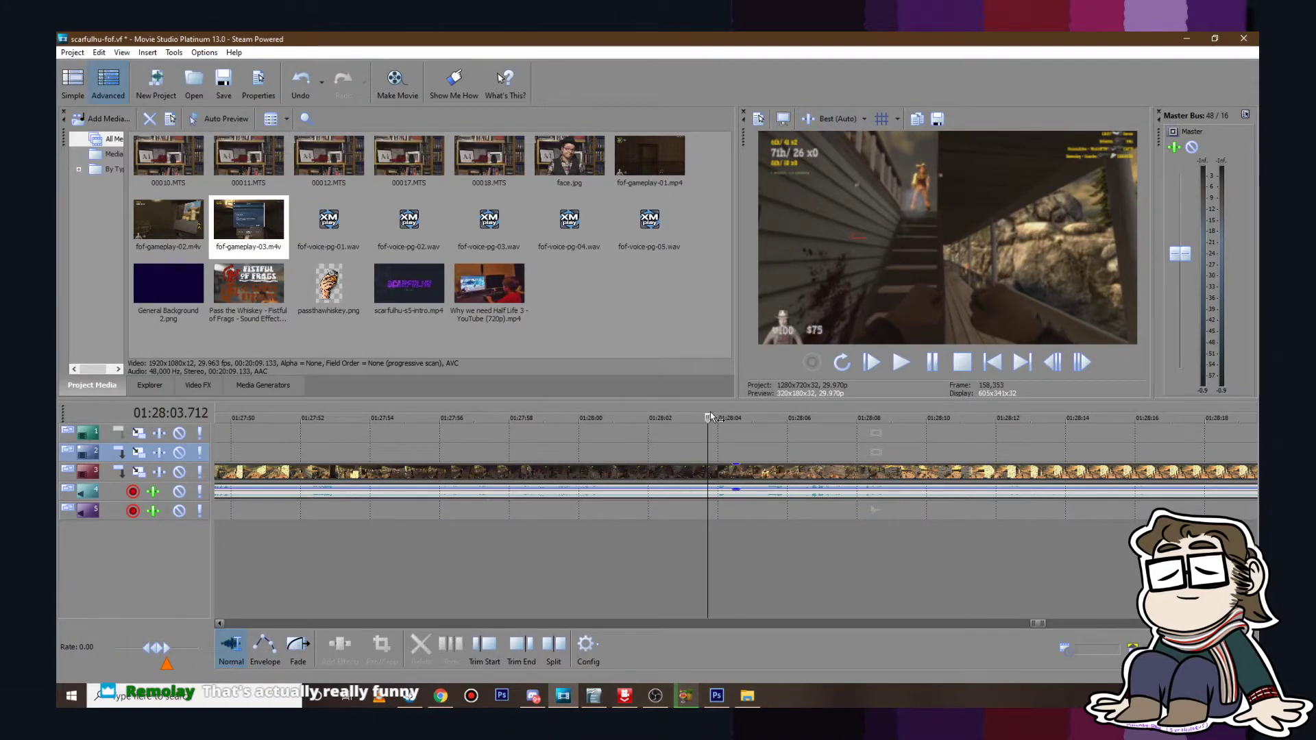
{"action": "right_click", "coordinate": [710, 411]}
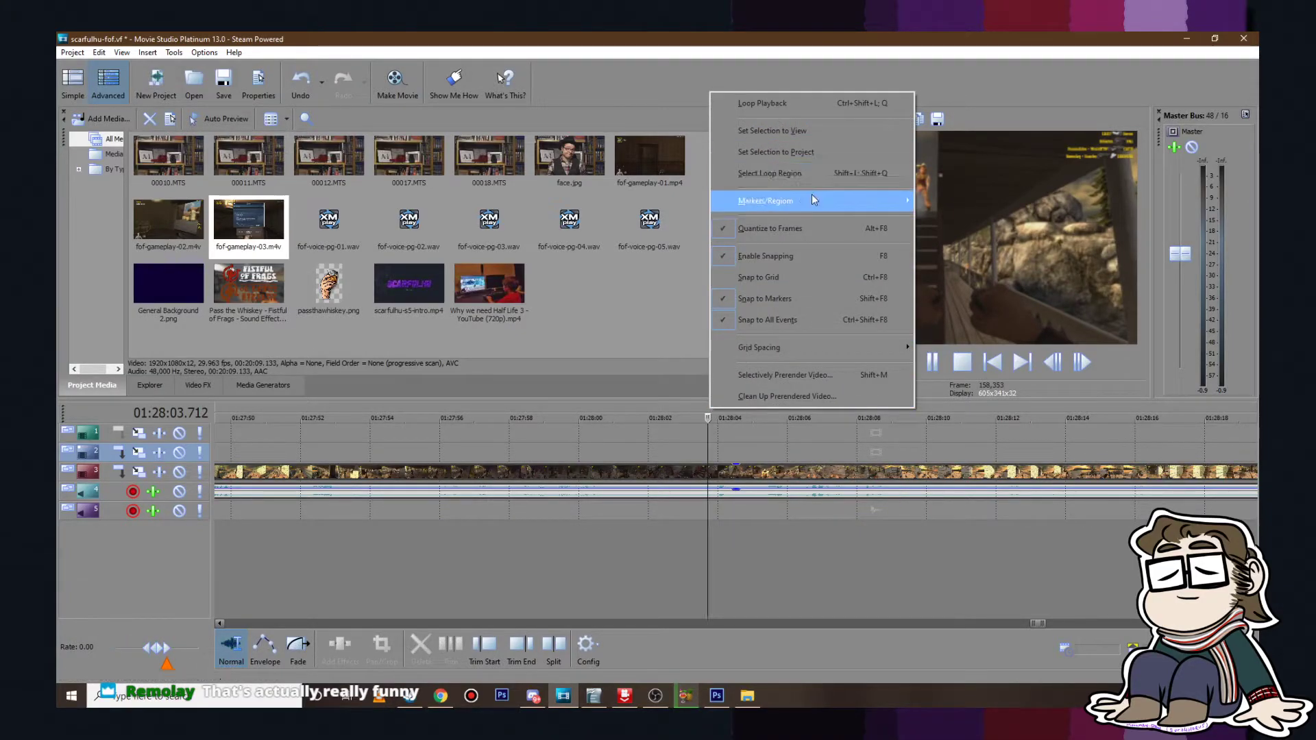
{"action": "mouse_move", "coordinate": [813, 200]}
{"action": "left_click", "coordinate": [955, 208]}
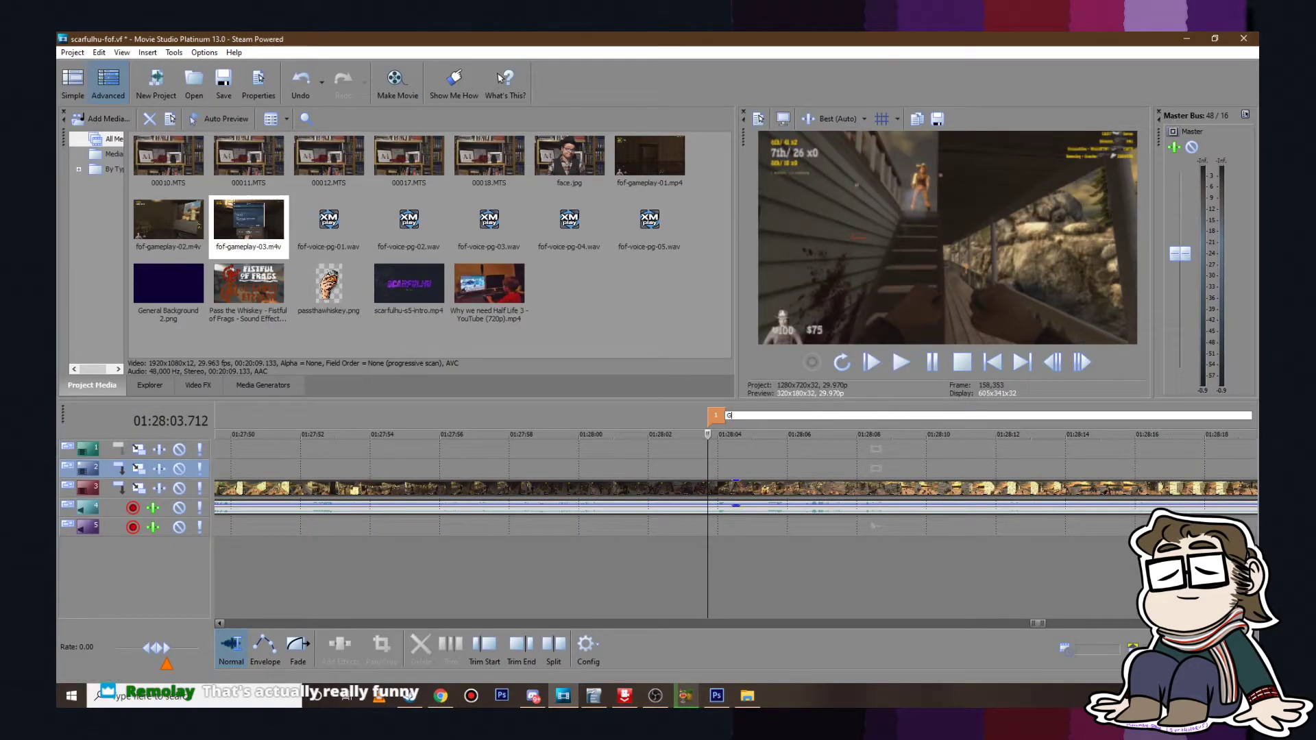
{"action": "type", "text": "Gun Steal"}
{"action": "key", "text": "Return"}
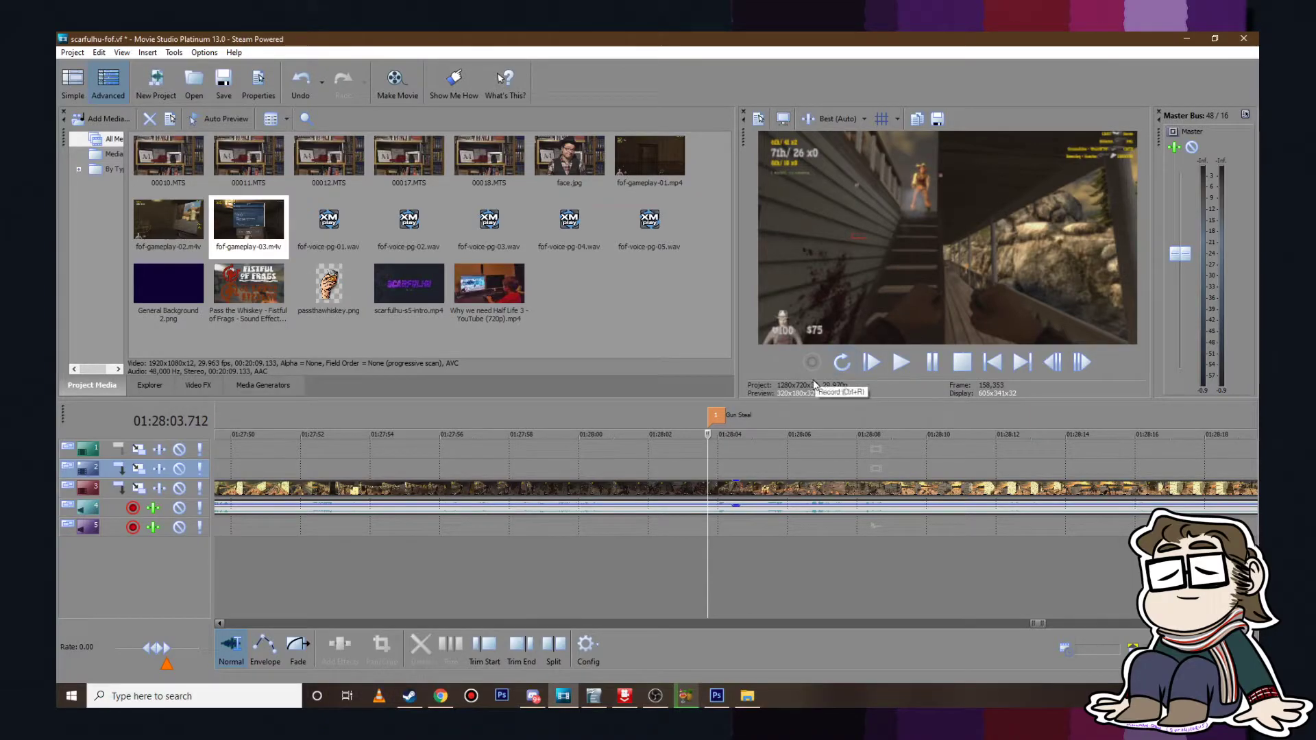
Step: Switch to the script in OpenOffice Writer, read the brass knuckles disarm passage, and return to Movie Studio
{"action": "left_click", "coordinate": [594, 697]}
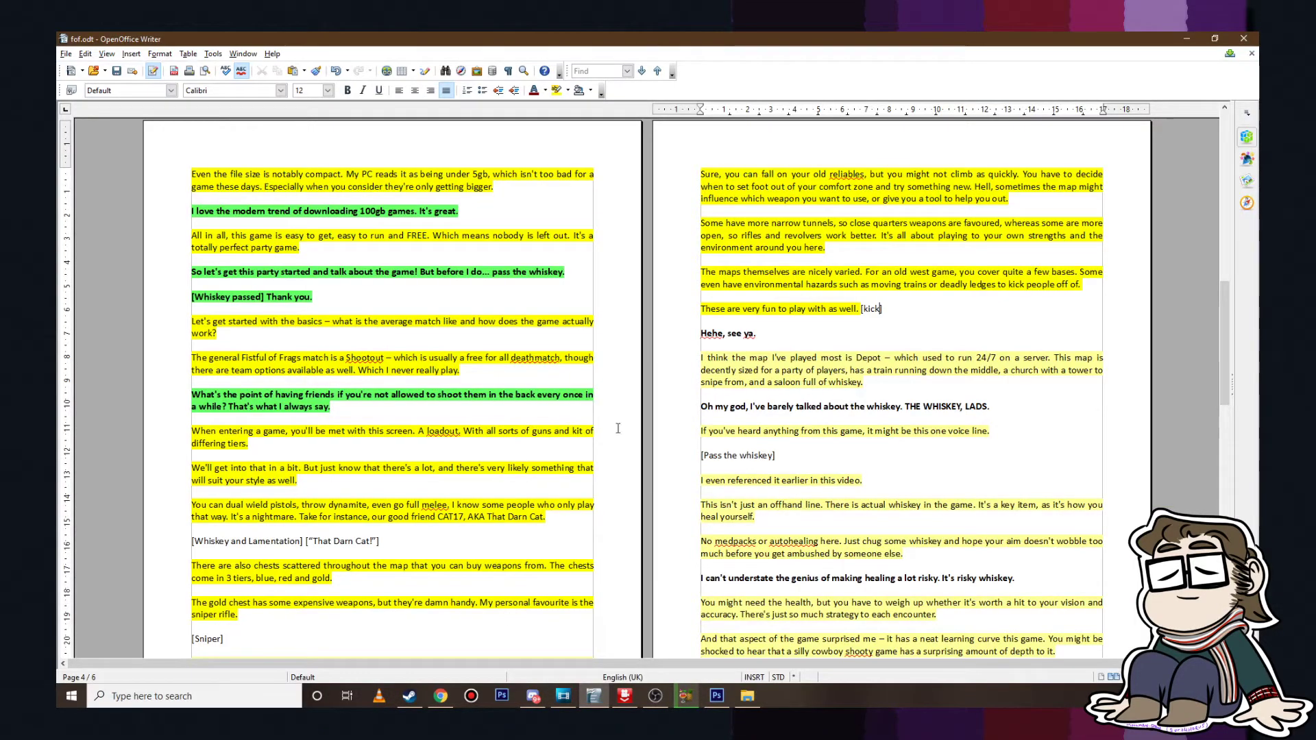
{"action": "scroll", "coordinate": [618, 429], "scroll_direction": "down", "scroll_amount": 15}
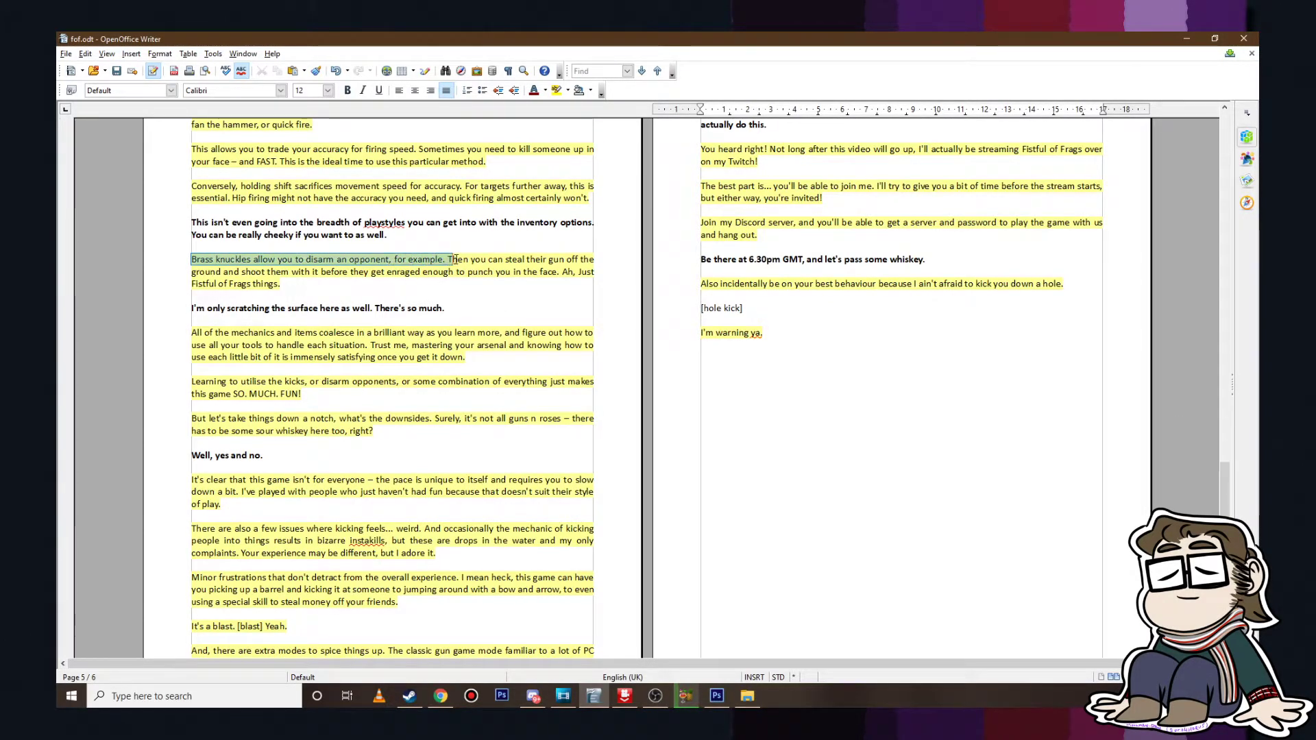
{"action": "left_click_drag", "start_coordinate": [453, 259], "coordinate": [478, 272]}
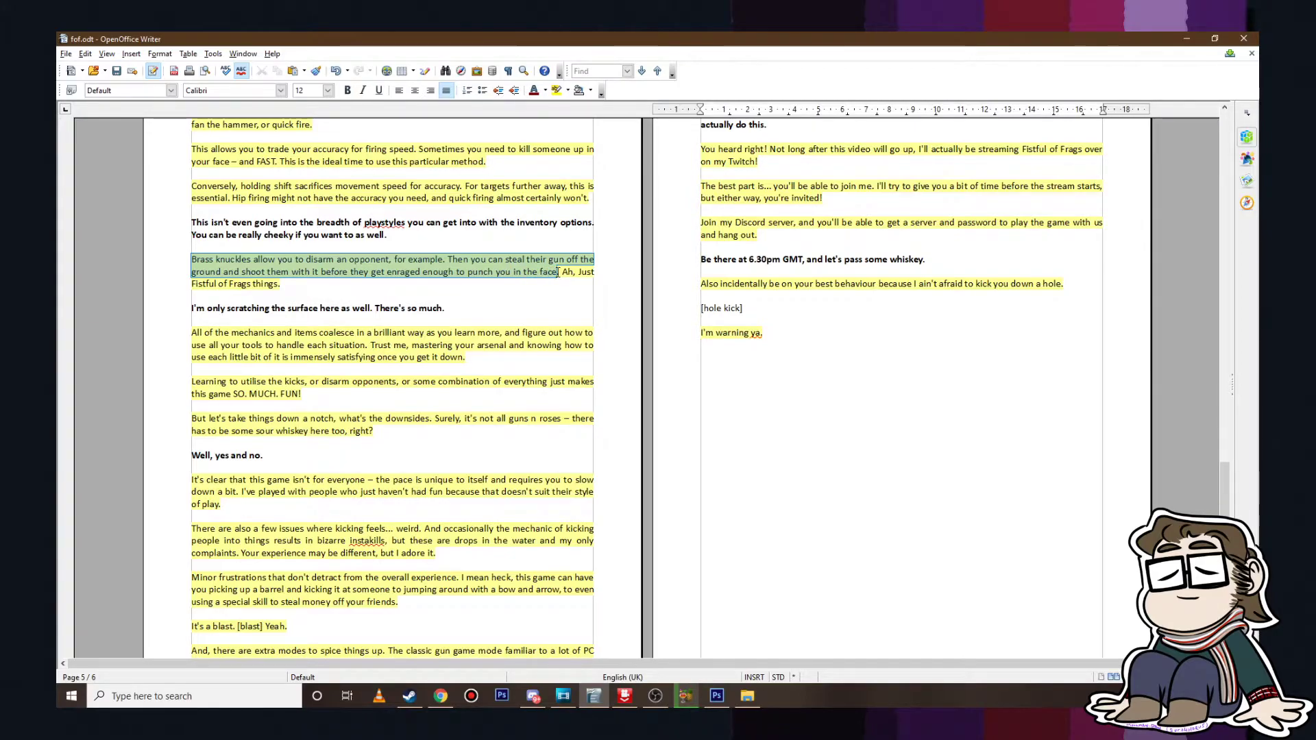
{"action": "left_click", "coordinate": [540, 284]}
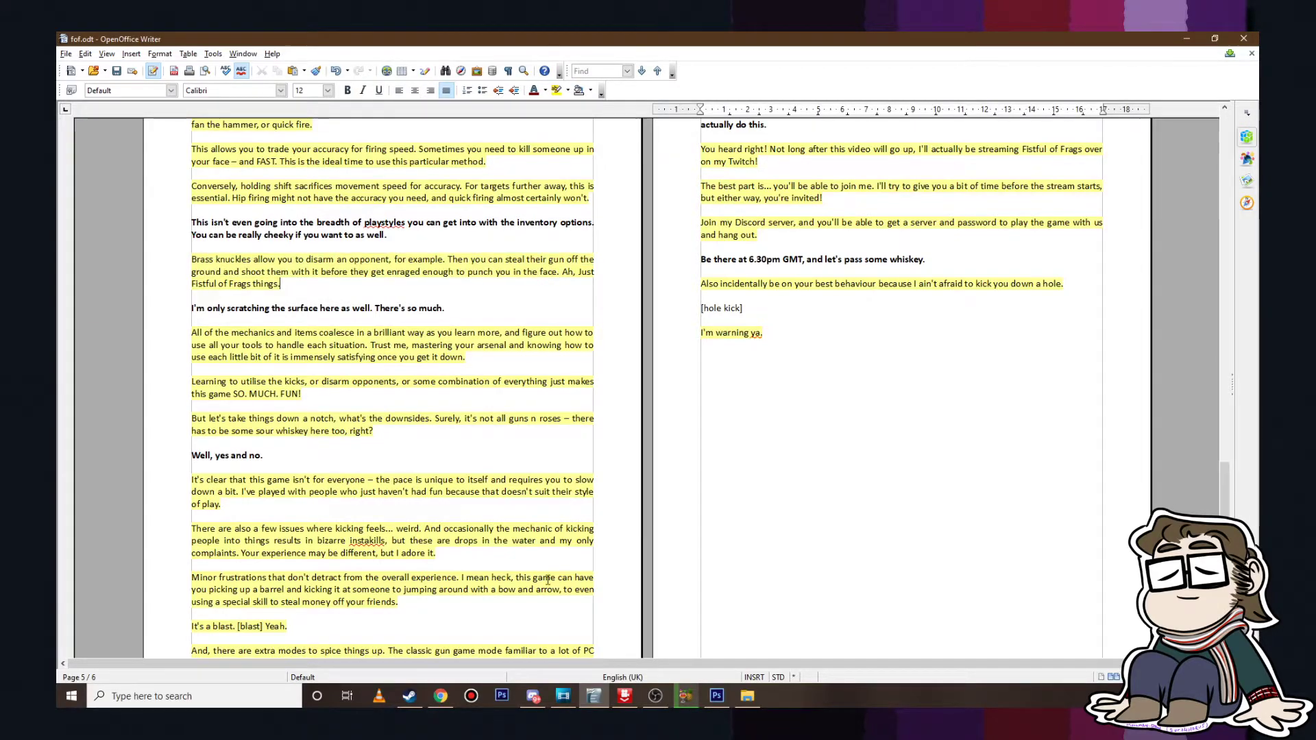
{"action": "left_click", "coordinate": [593, 696]}
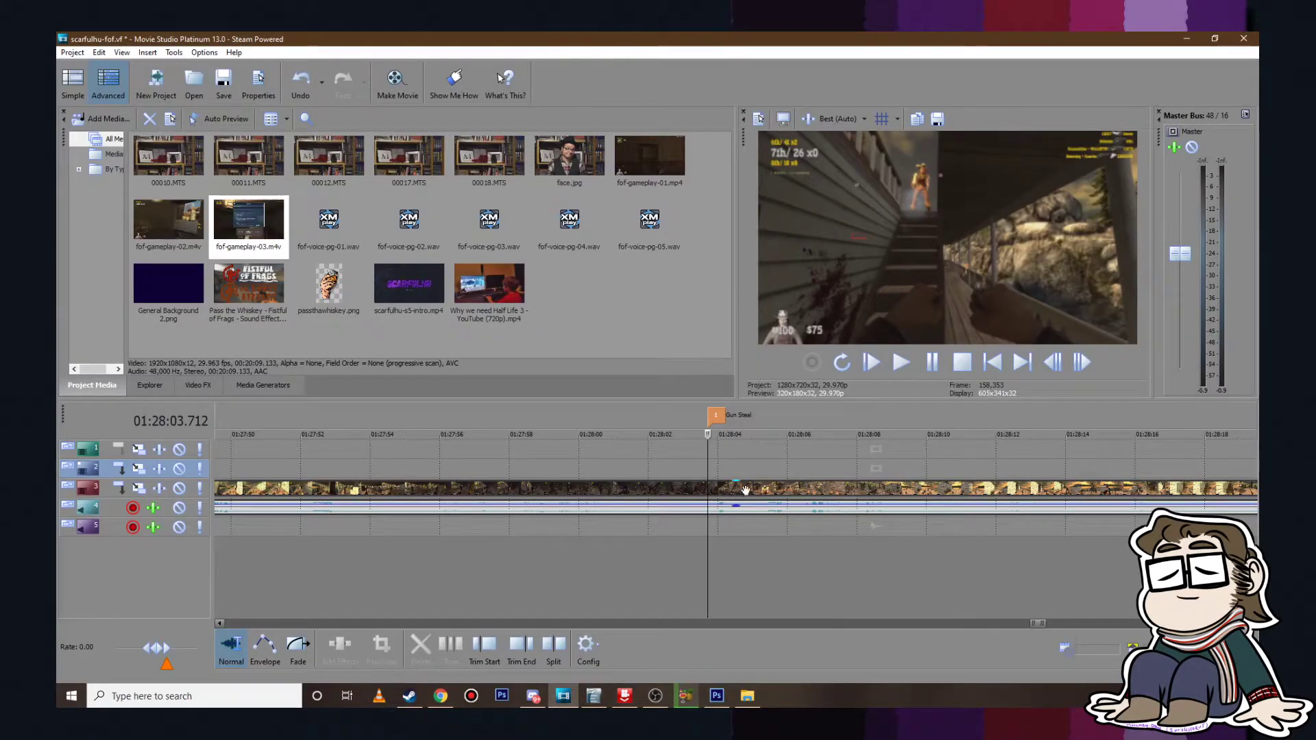
Step: Replay the stairway fight at the "Gun Steal" marker from about 01:28:03 to 01:28:08
{"action": "left_click", "coordinate": [716, 465]}
{"action": "left_click", "coordinate": [708, 433]}
{"action": "left_click_drag", "start_coordinate": [737, 434], "coordinate": [703, 434]}
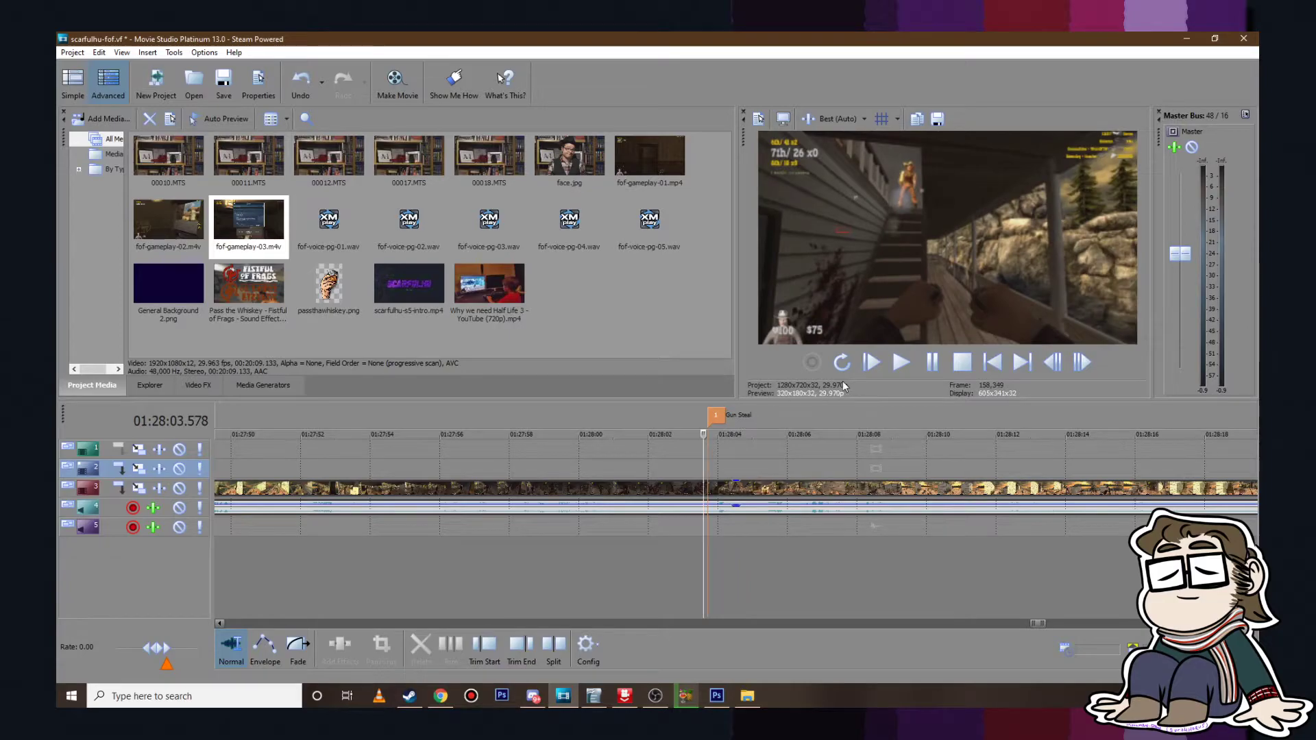
{"action": "left_click", "coordinate": [899, 362]}
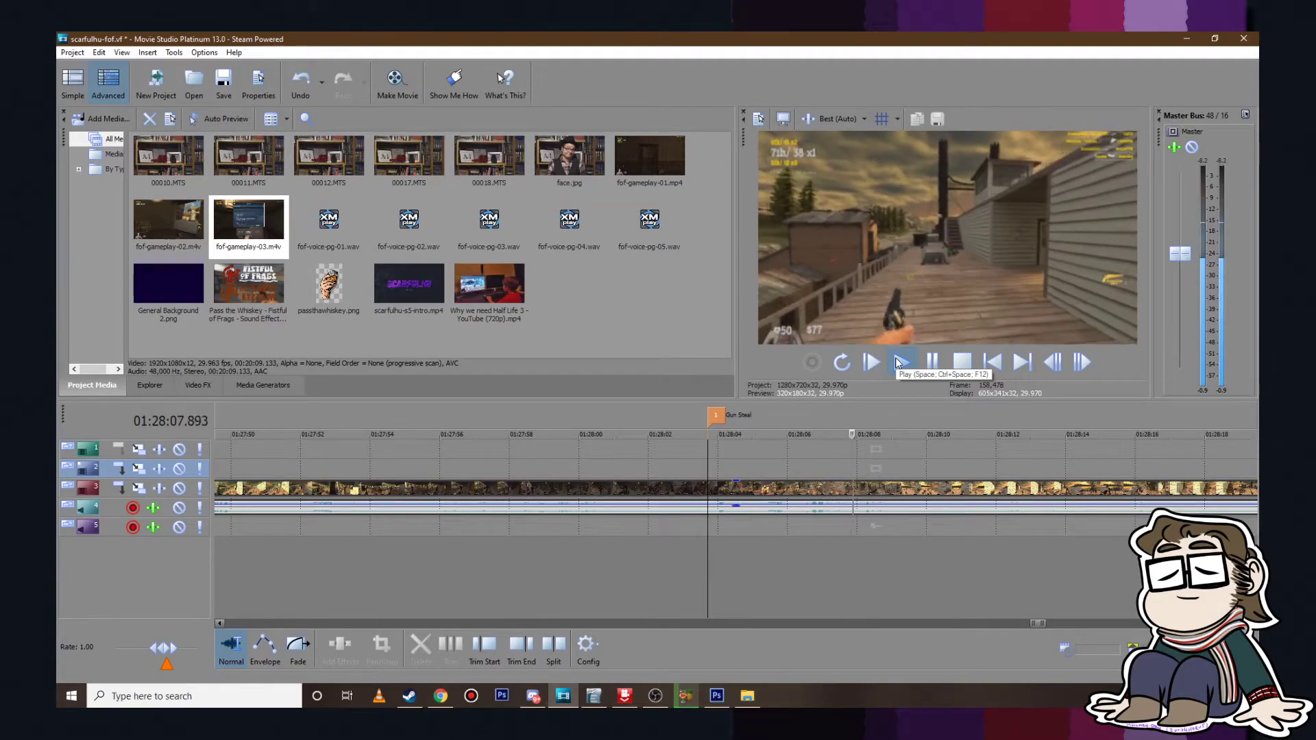
{"action": "left_click", "coordinate": [932, 362]}
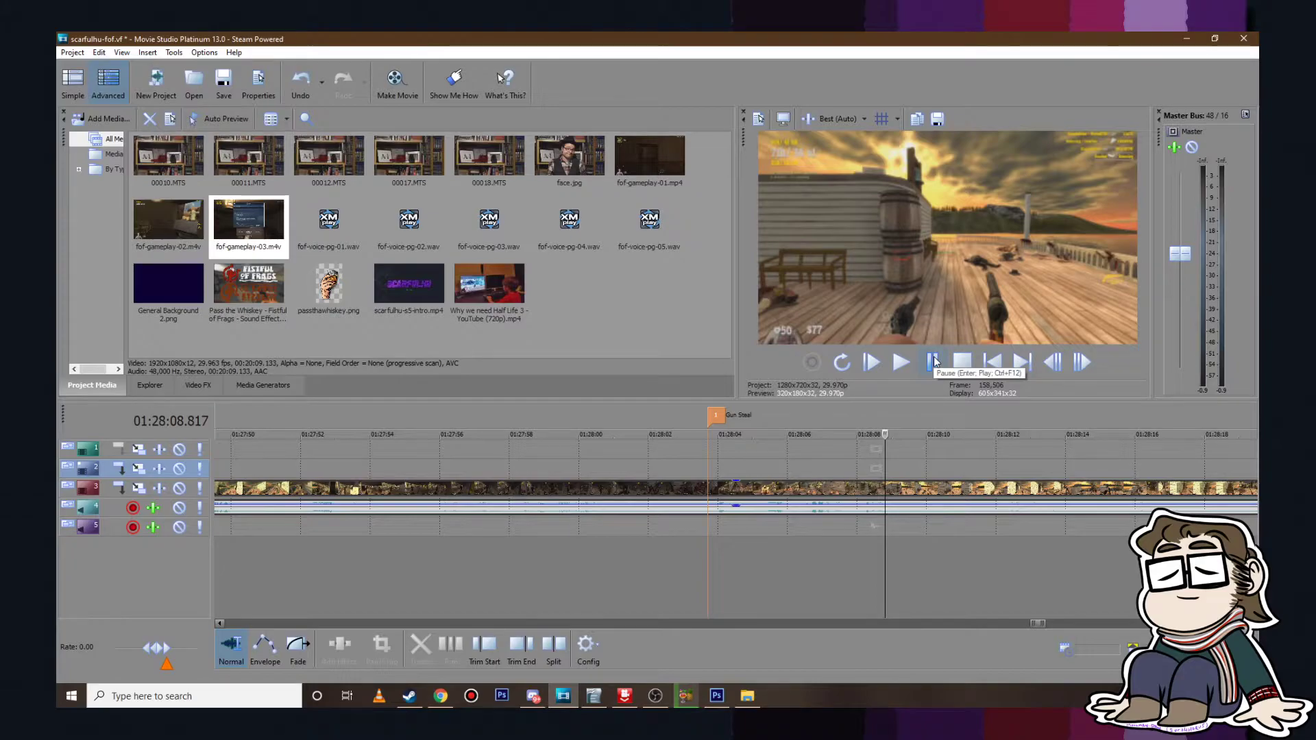
Step: Review the gameplay following the gun steal by playing it from about 01:28:20 to 01:28:55
{"action": "scroll", "coordinate": [928, 453], "scroll_direction": "down", "scroll_amount": 5}
{"action": "left_click", "coordinate": [834, 460]}
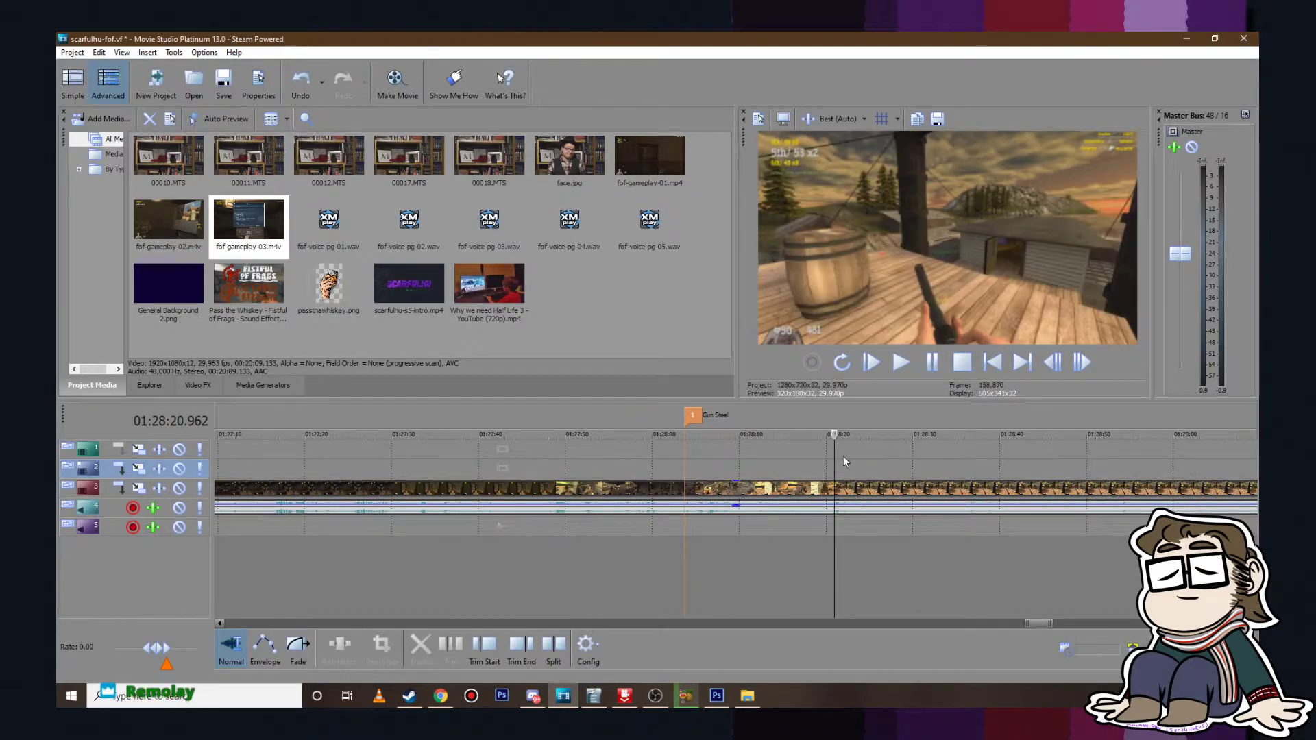
{"action": "left_click", "coordinate": [908, 362]}
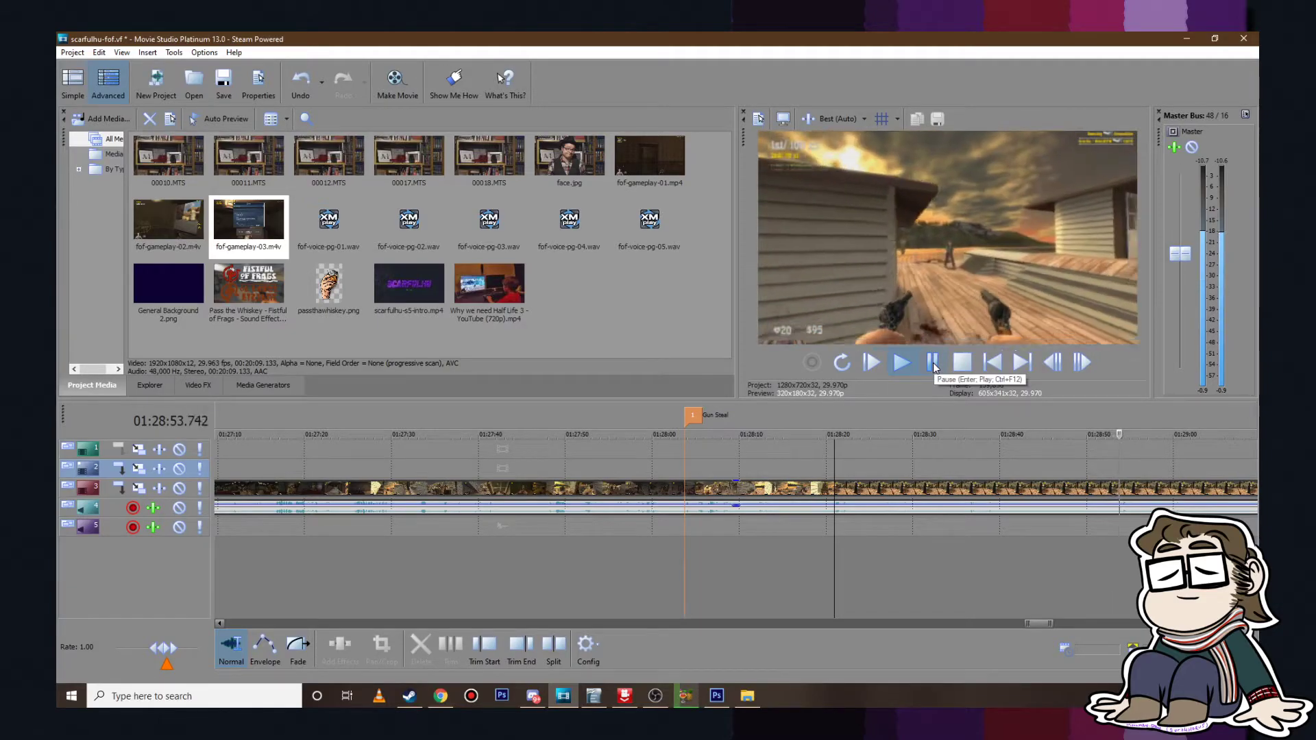
{"action": "scroll", "coordinate": [944, 430], "scroll_direction": "down", "scroll_amount": 4}
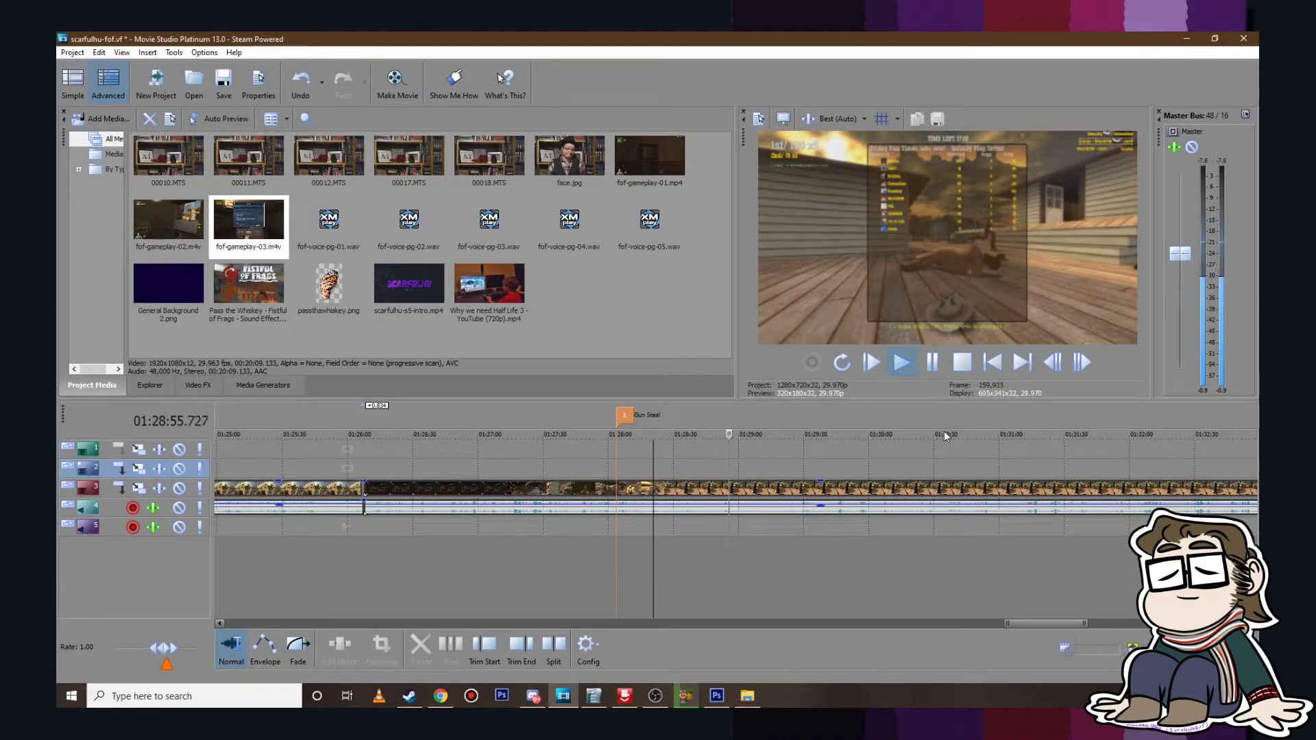
{"action": "scroll", "coordinate": [944, 431], "scroll_direction": "down", "scroll_amount": 2}
Step: Skip ahead past 01:29:24 and review the gameplay through to about 01:30:31
{"action": "left_click", "coordinate": [767, 459]}
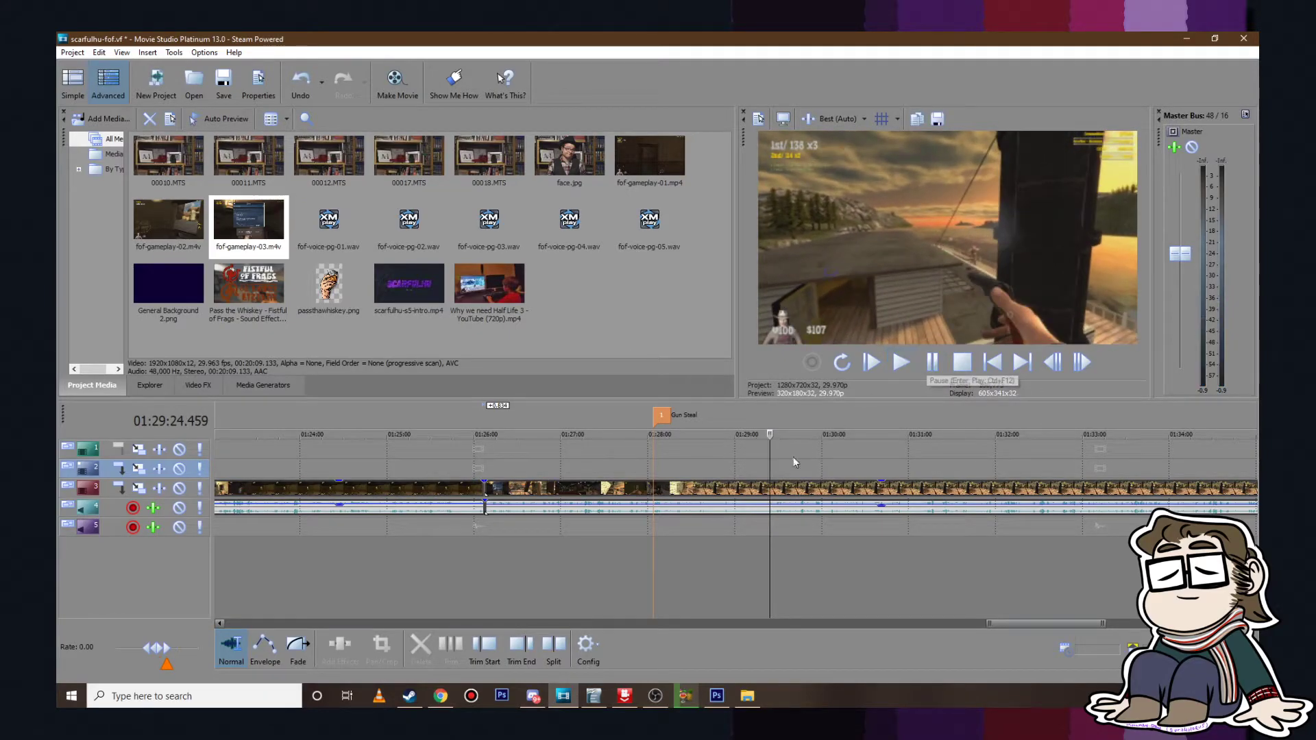
{"action": "left_click", "coordinate": [931, 361]}
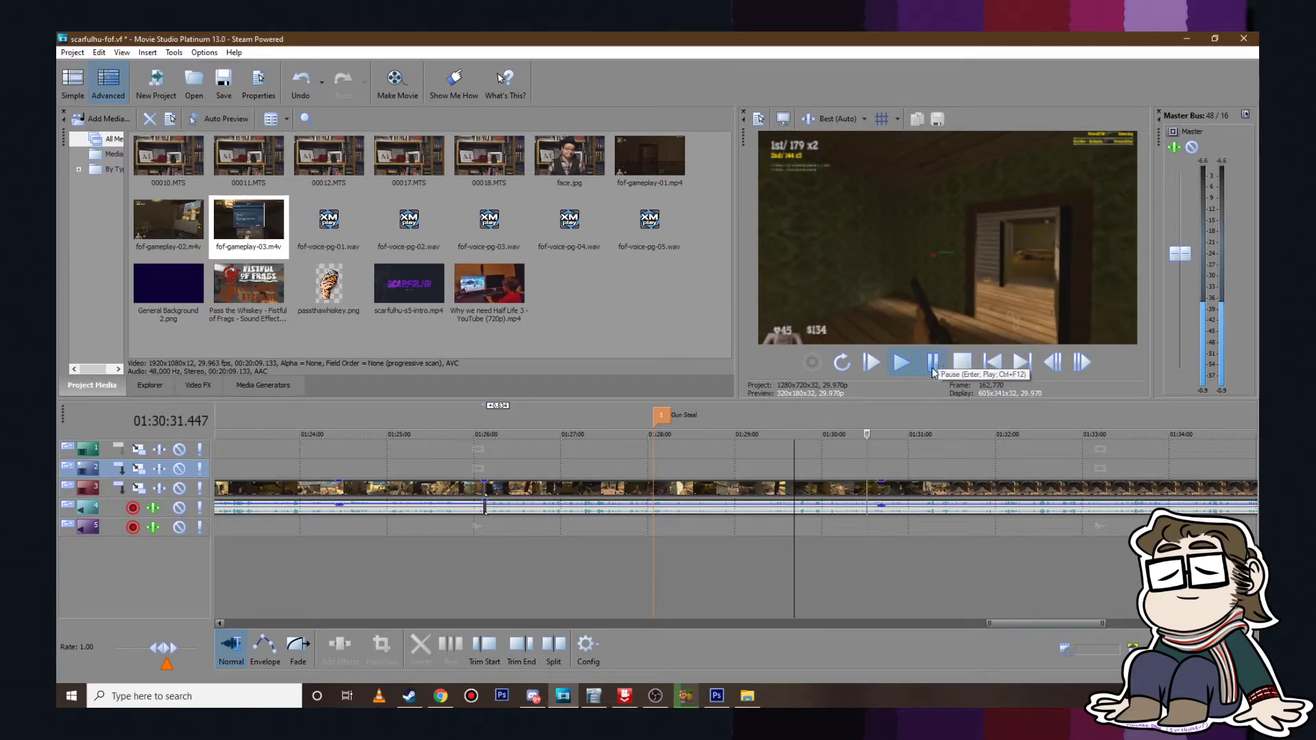
{"action": "left_click", "coordinate": [933, 372]}
Step: Go back to about 01:30:27 and replay the indoor doorway moment up to about 01:30:30
{"action": "scroll", "coordinate": [770, 554], "scroll_direction": "up", "scroll_amount": 5}
{"action": "left_click", "coordinate": [694, 472]}
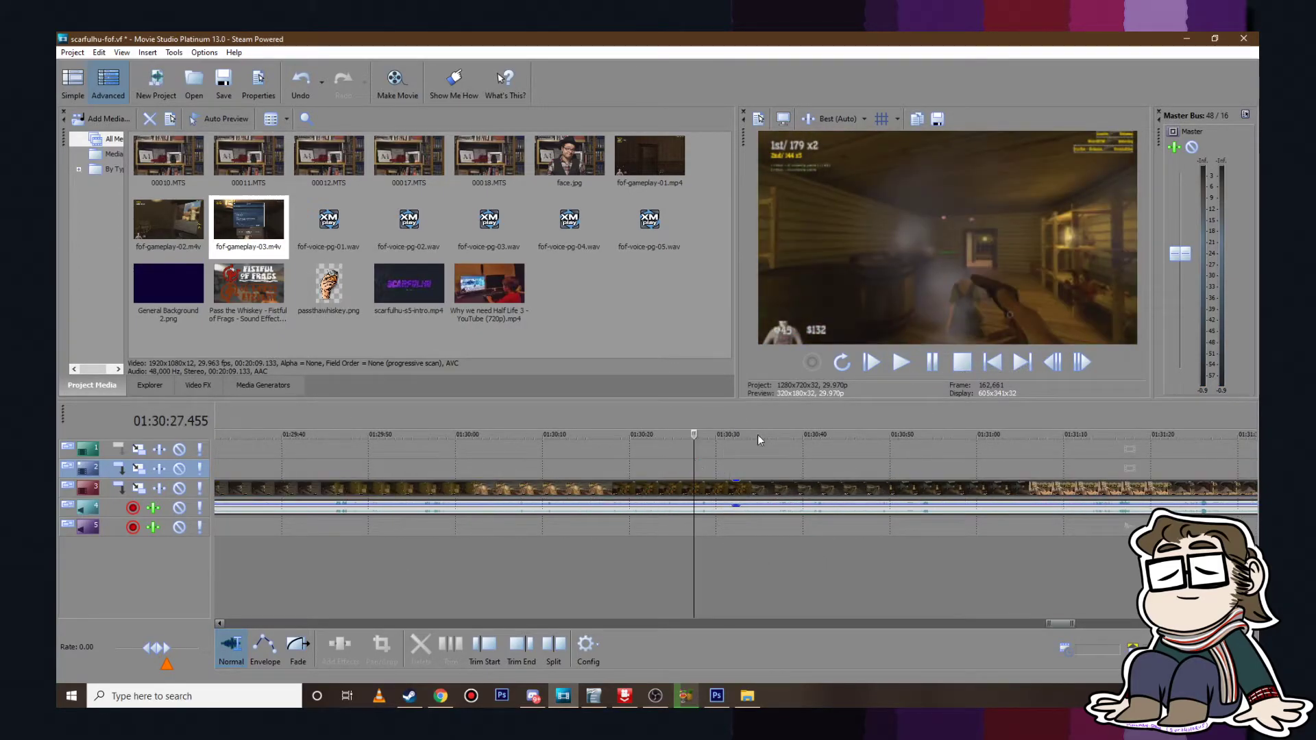
{"action": "left_click", "coordinate": [932, 361]}
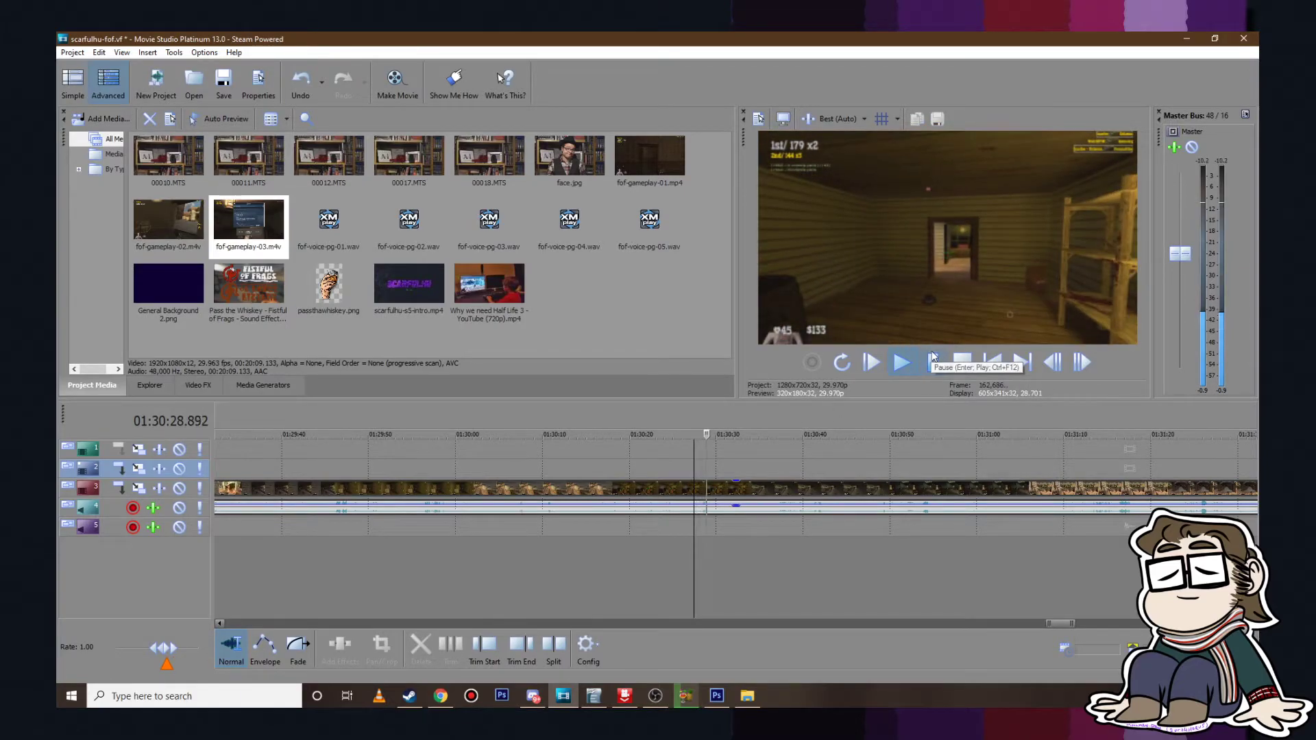
{"action": "scroll", "coordinate": [833, 465], "scroll_direction": "up", "scroll_amount": 5}
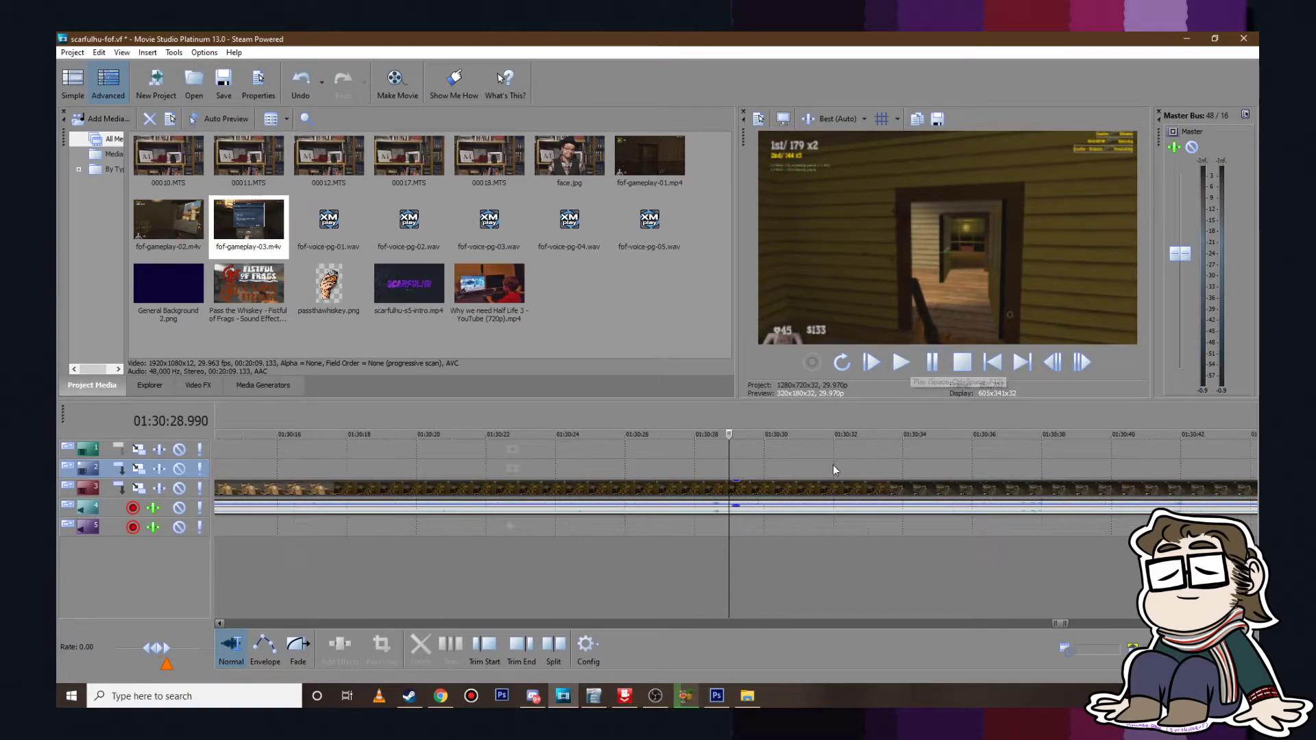
{"action": "left_click", "coordinate": [680, 463]}
{"action": "left_click", "coordinate": [899, 369]}
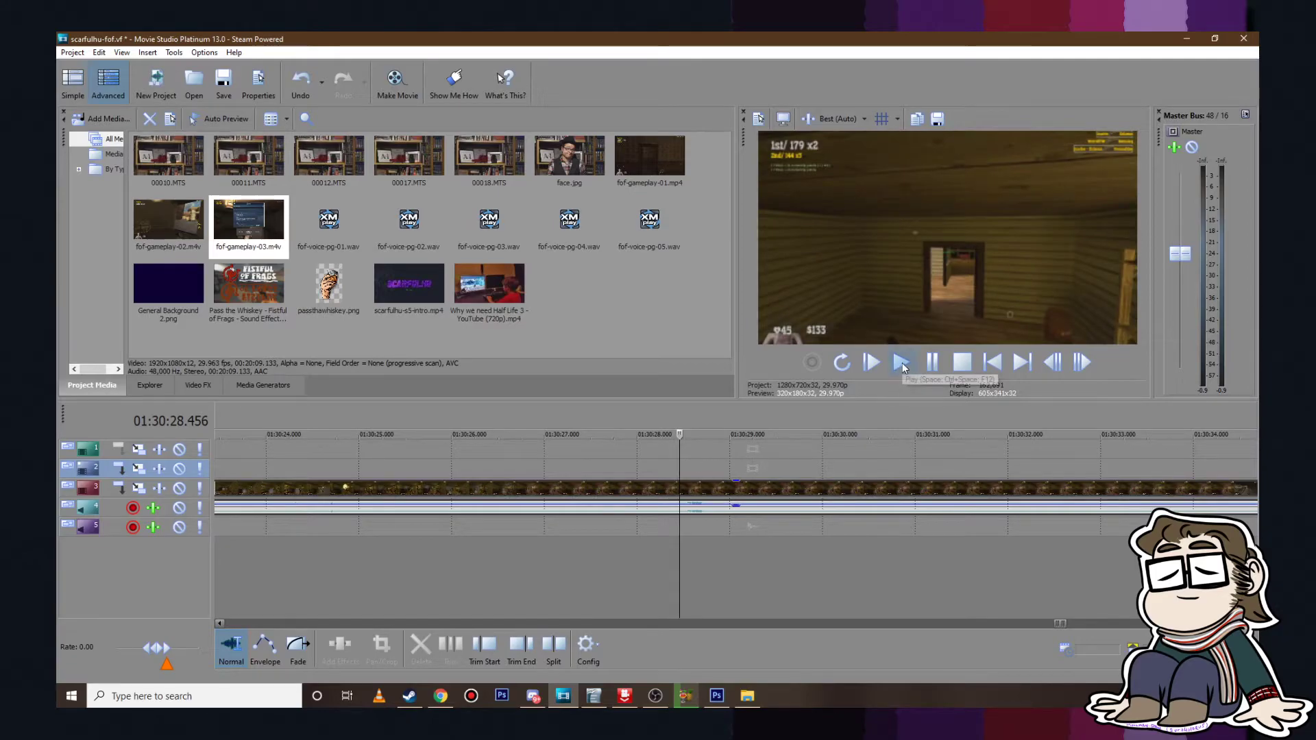
{"action": "left_click", "coordinate": [933, 360]}
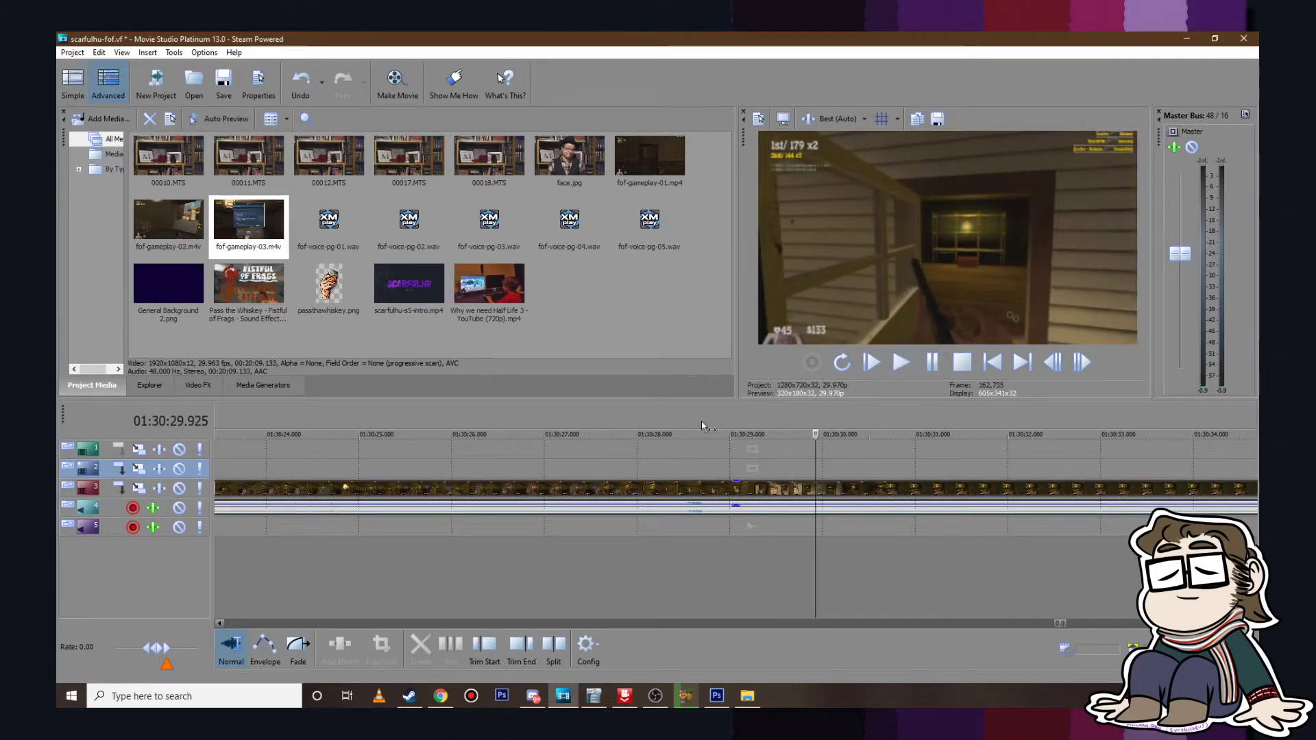
Step: Replay the short doorway moment between about 01:30:28 and 01:30:29 several times to listen to its sound
{"action": "left_click", "coordinate": [657, 449]}
{"action": "left_click", "coordinate": [932, 363]}
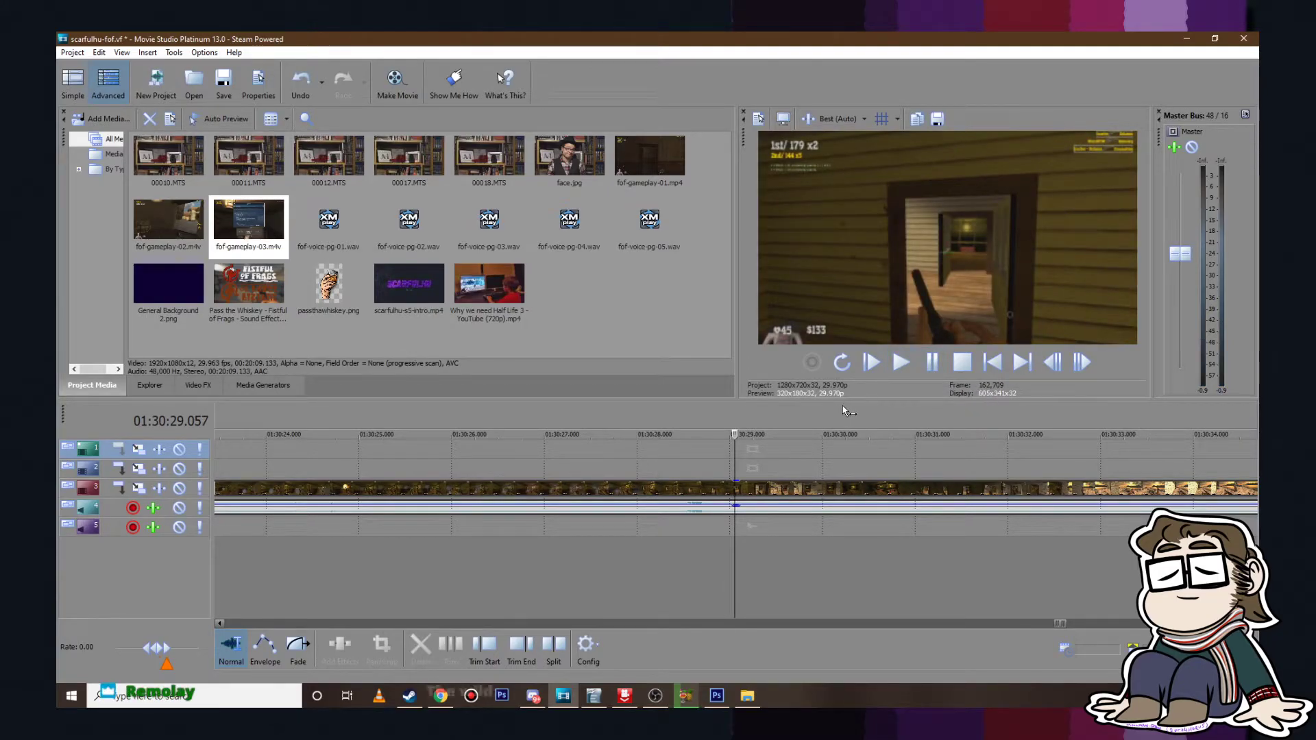
{"action": "left_click", "coordinate": [652, 444]}
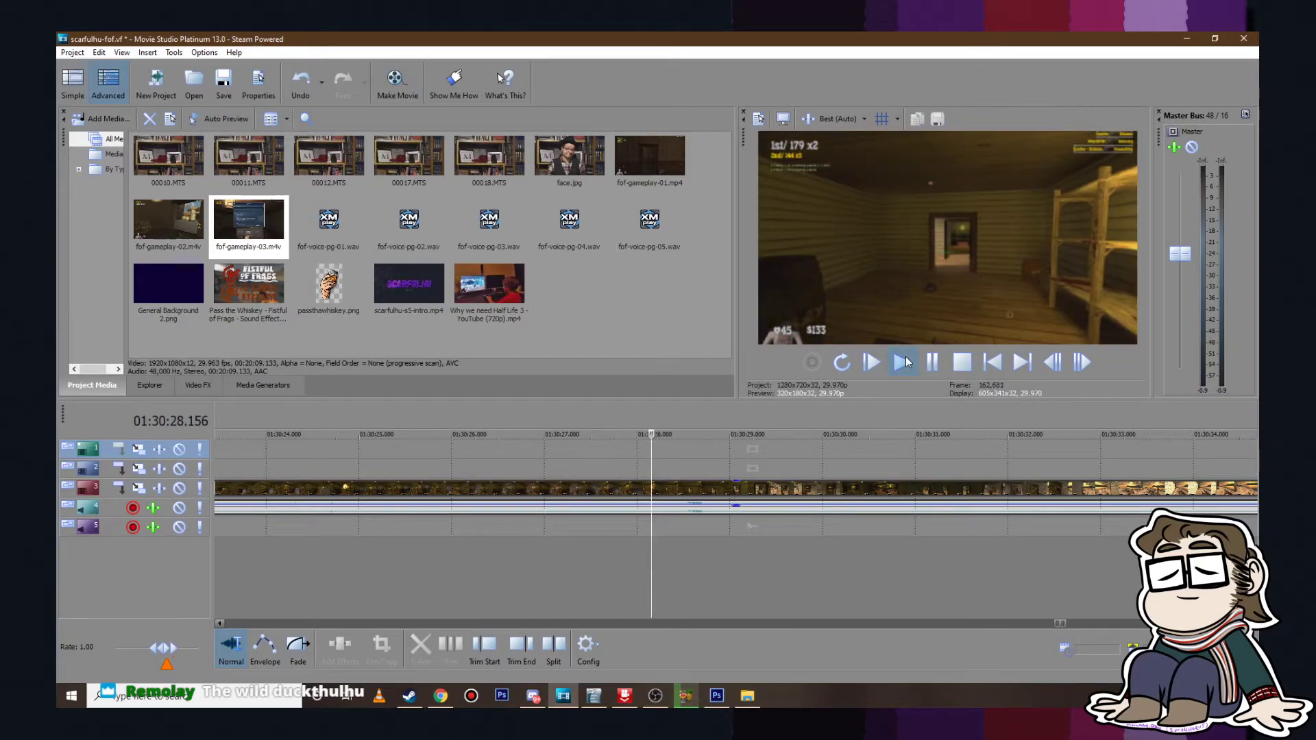
{"action": "left_click", "coordinate": [925, 363]}
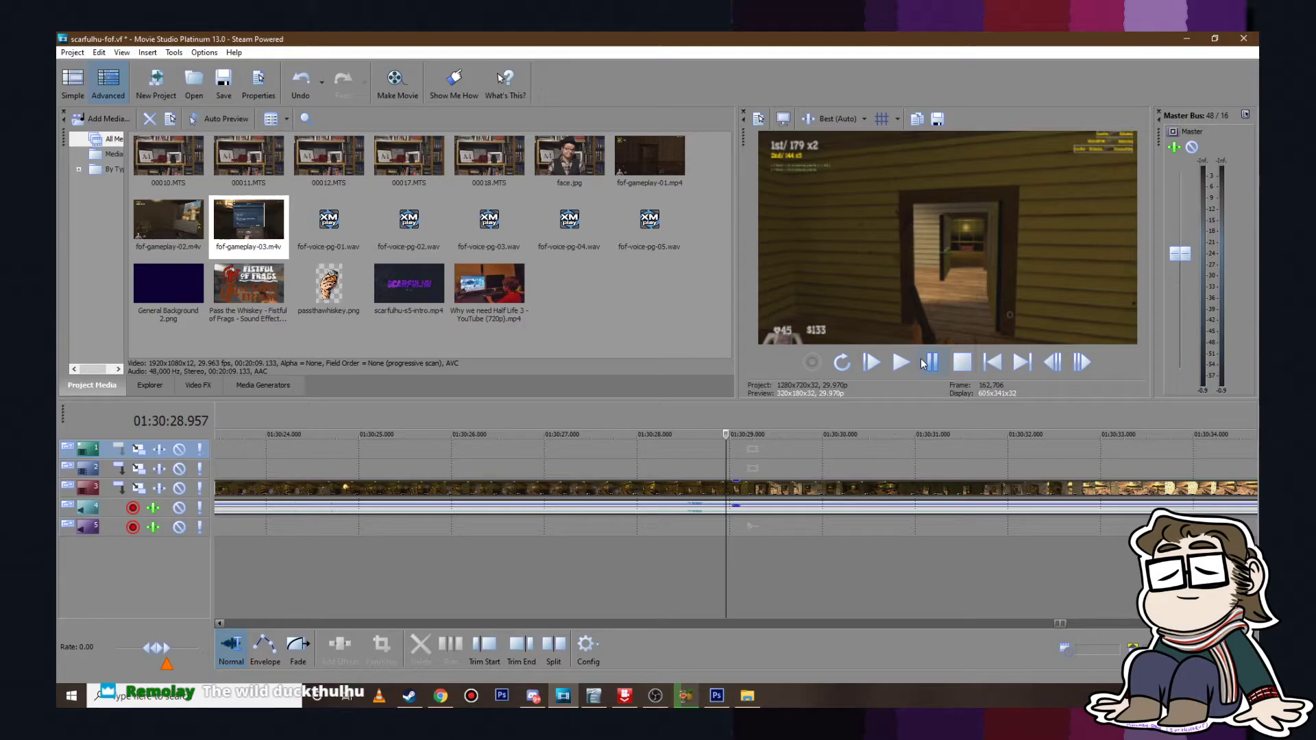
{"action": "left_click", "coordinate": [661, 449]}
{"action": "left_click", "coordinate": [901, 364]}
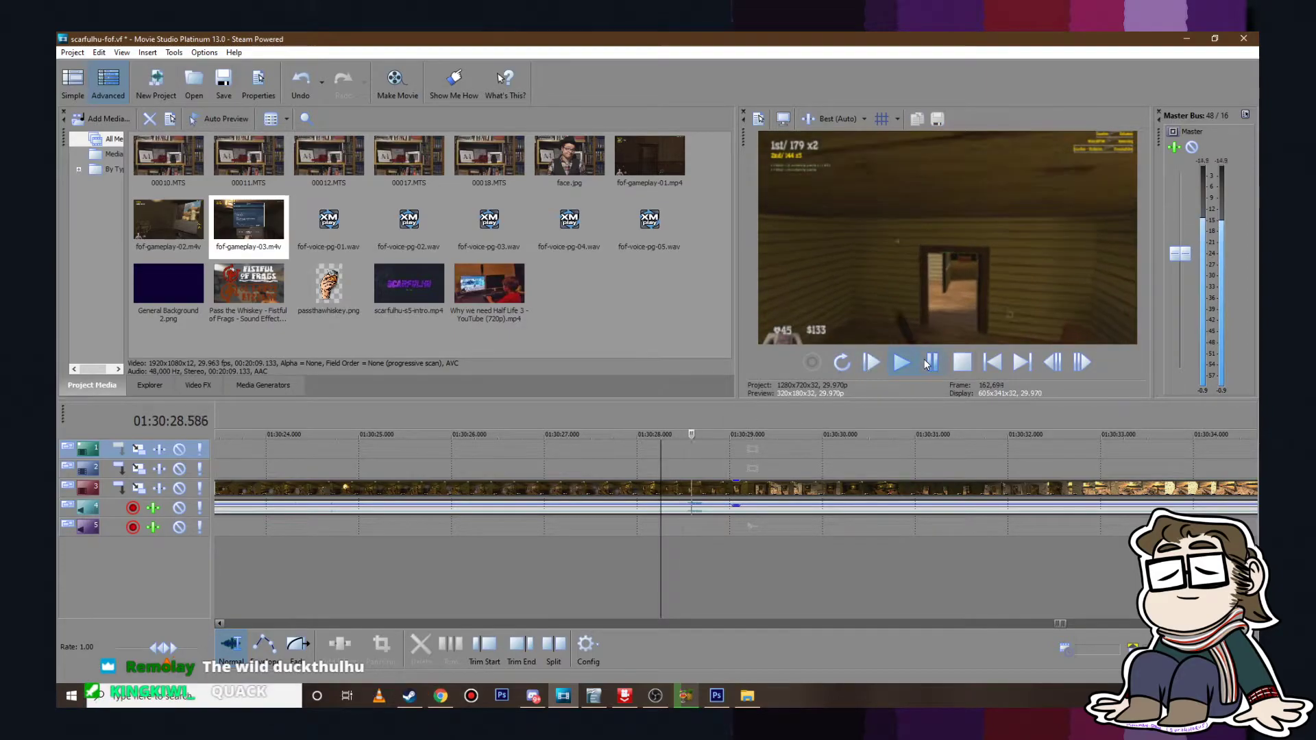
{"action": "left_click", "coordinate": [926, 364]}
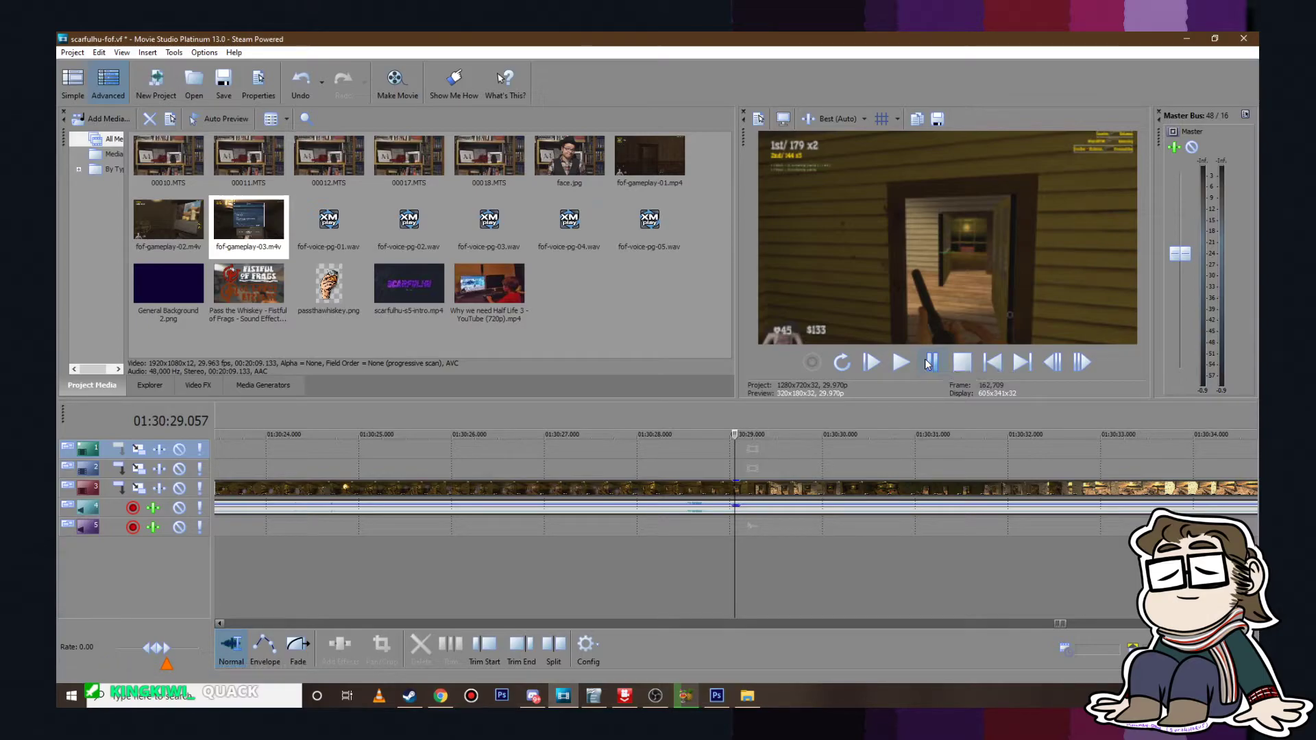
{"action": "left_click", "coordinate": [678, 462]}
{"action": "left_click", "coordinate": [901, 362]}
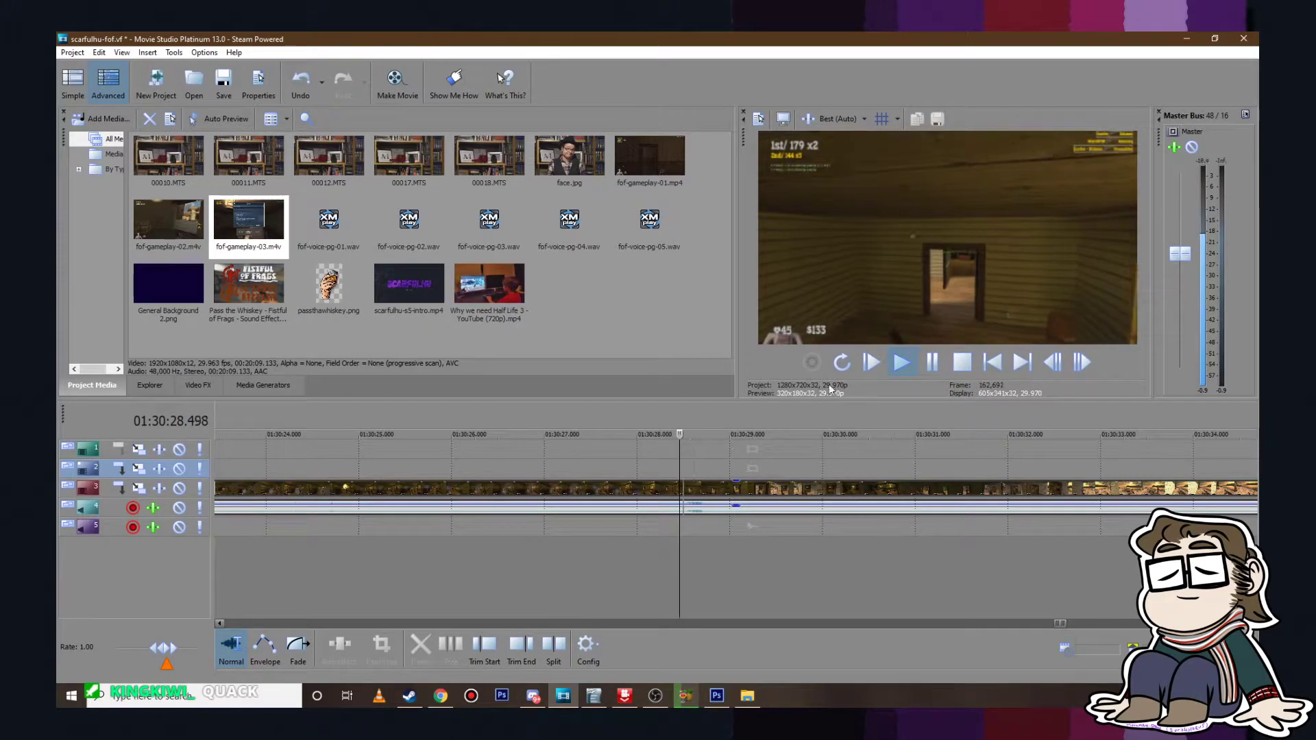
{"action": "key", "text": "Return"}
Step: Select the doorway moment up to 01:30:28.990 and play it on a loop, then stop playback
{"action": "left_click_drag", "start_coordinate": [664, 461], "coordinate": [729, 461]}
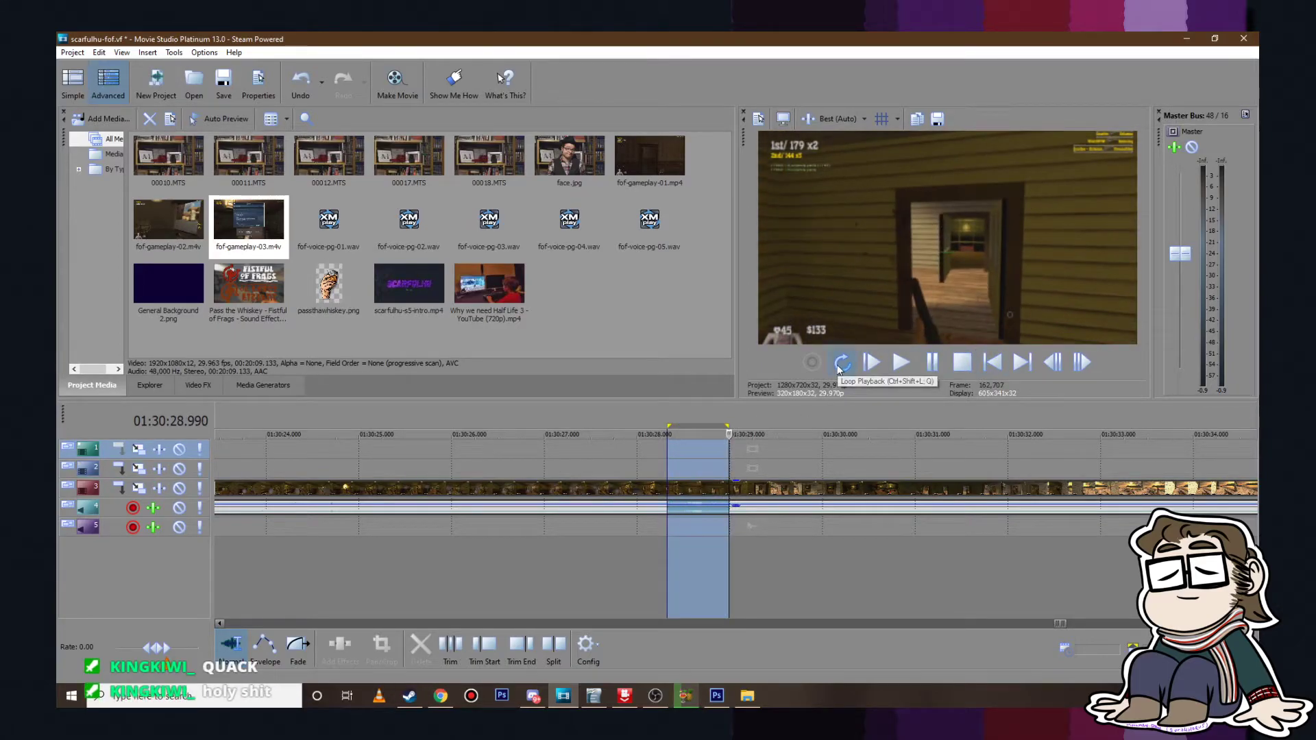
{"action": "left_click", "coordinate": [910, 369]}
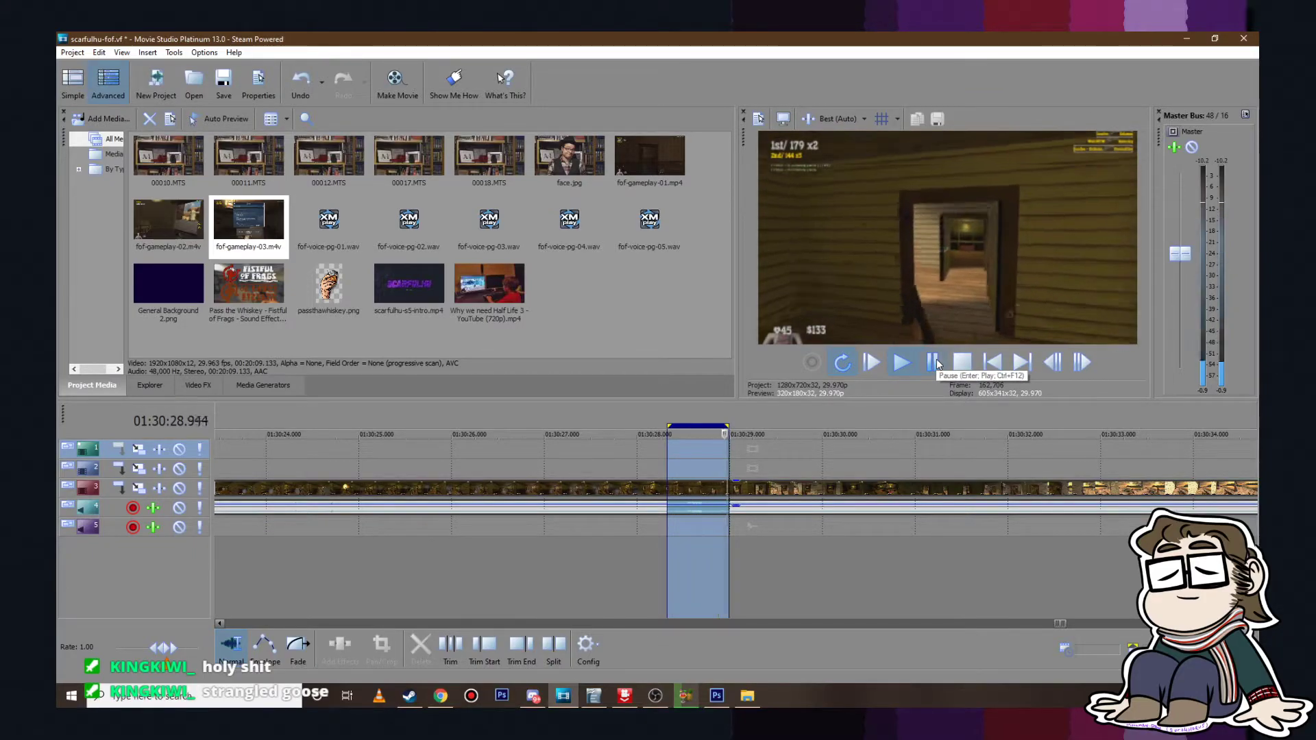
{"action": "left_click", "coordinate": [934, 363]}
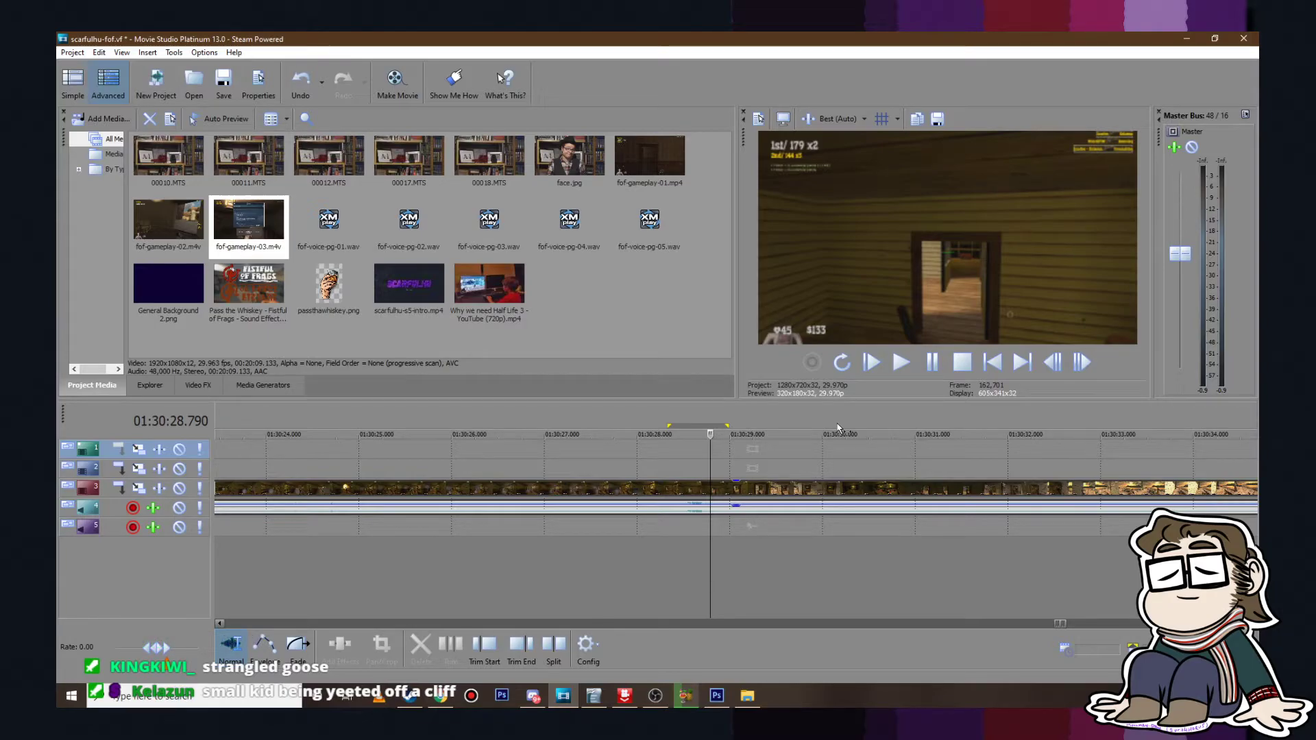
Step: Review the following gameplay by playing it from about 01:30:36 to 01:31:50
{"action": "scroll", "coordinate": [845, 466], "scroll_direction": "down", "scroll_amount": 5}
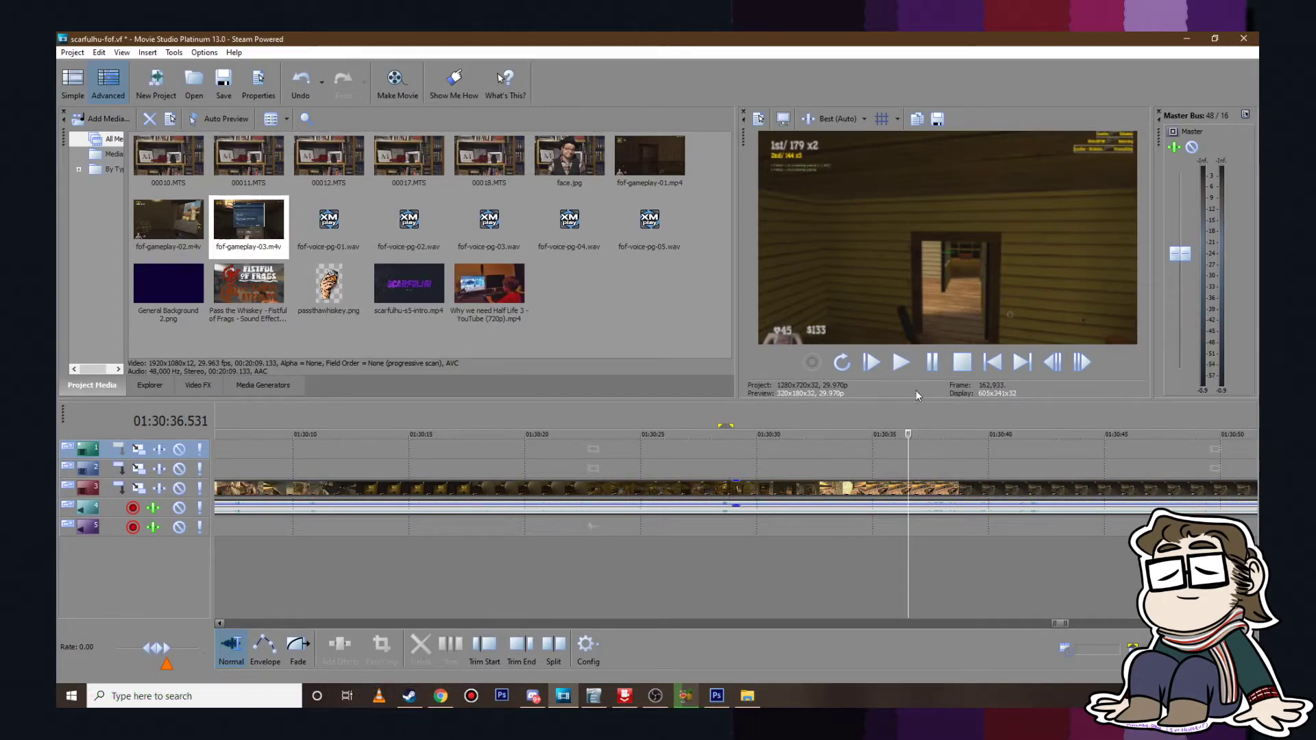
{"action": "left_click", "coordinate": [902, 363]}
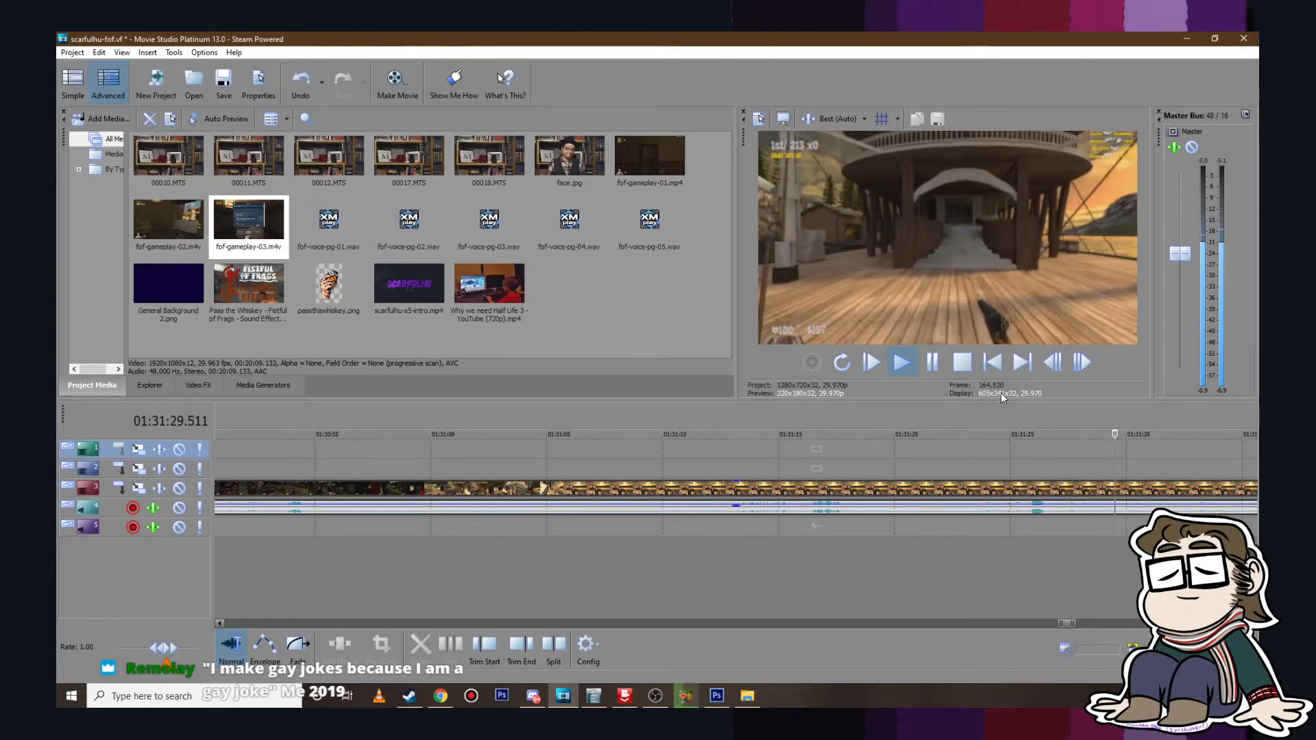
{"action": "scroll", "coordinate": [1022, 440], "scroll_direction": "down", "scroll_amount": 3}
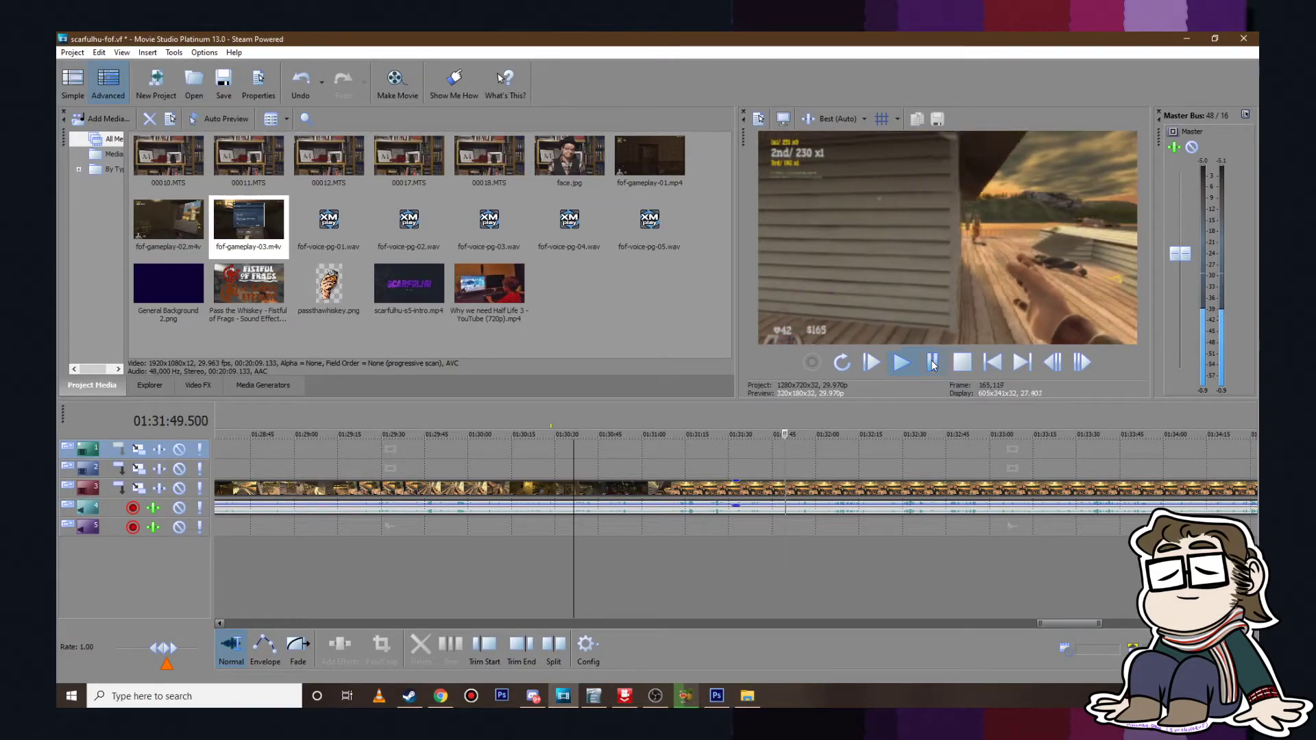
{"action": "left_click", "coordinate": [948, 365]}
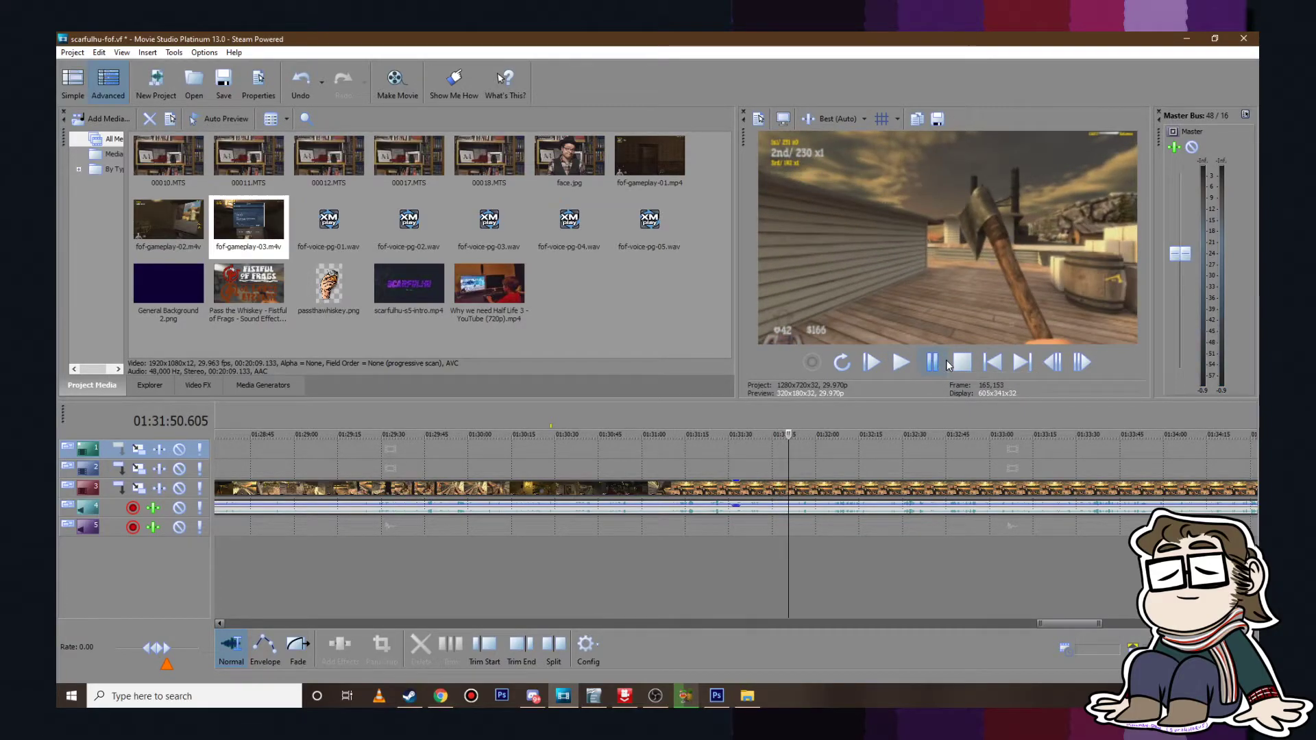
Step: Go back to about 01:31:38 and replay the axe gameplay, skipping ahead to about 01:31:45 and stopping near 01:31:50
{"action": "scroll", "coordinate": [780, 507], "scroll_direction": "up", "scroll_amount": 2}
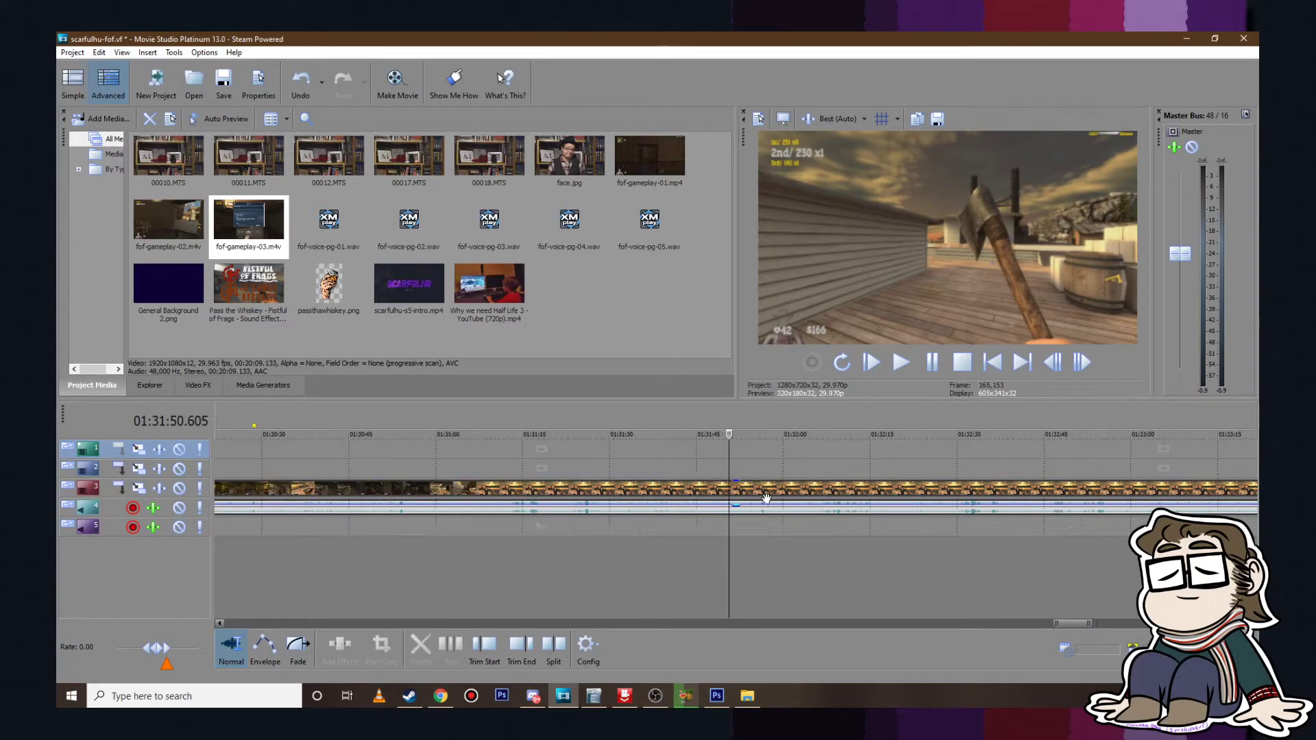
{"action": "left_click", "coordinate": [658, 466]}
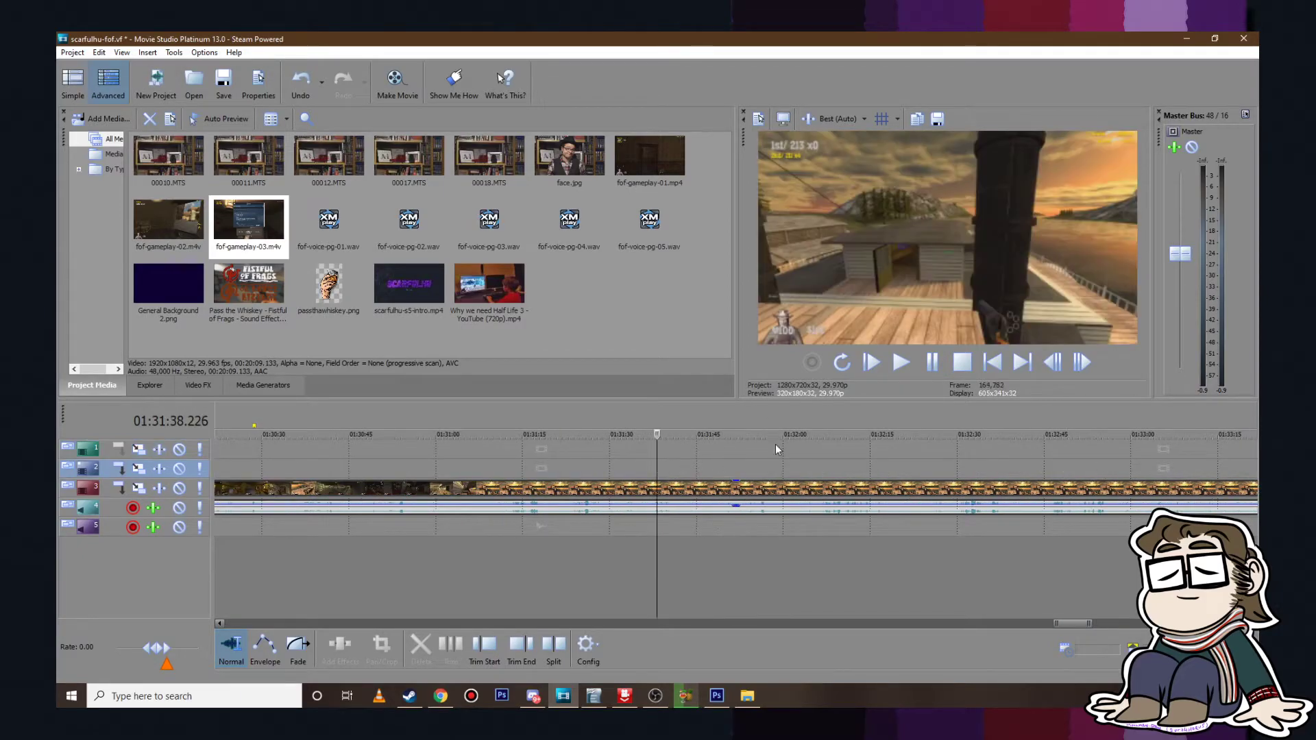
{"action": "left_click", "coordinate": [904, 366]}
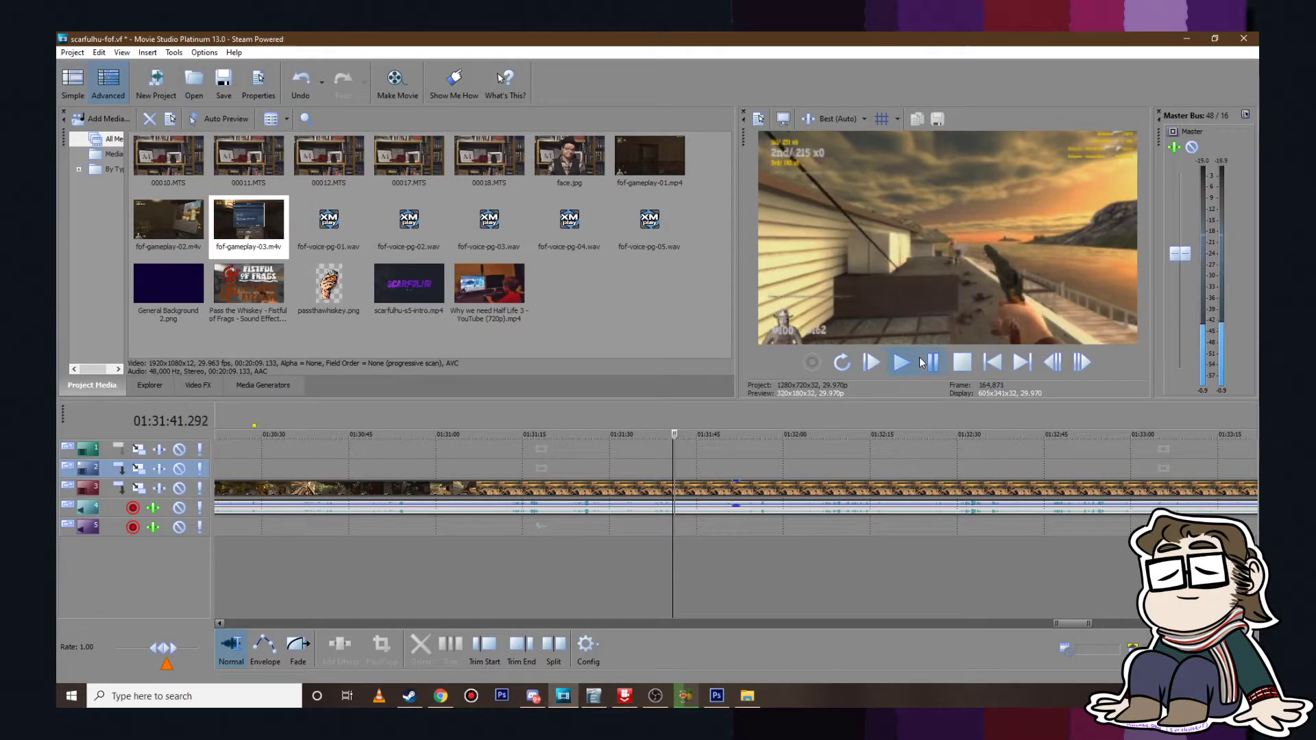
{"action": "left_click", "coordinate": [931, 362]}
{"action": "left_click", "coordinate": [698, 466]}
{"action": "left_click", "coordinate": [903, 363]}
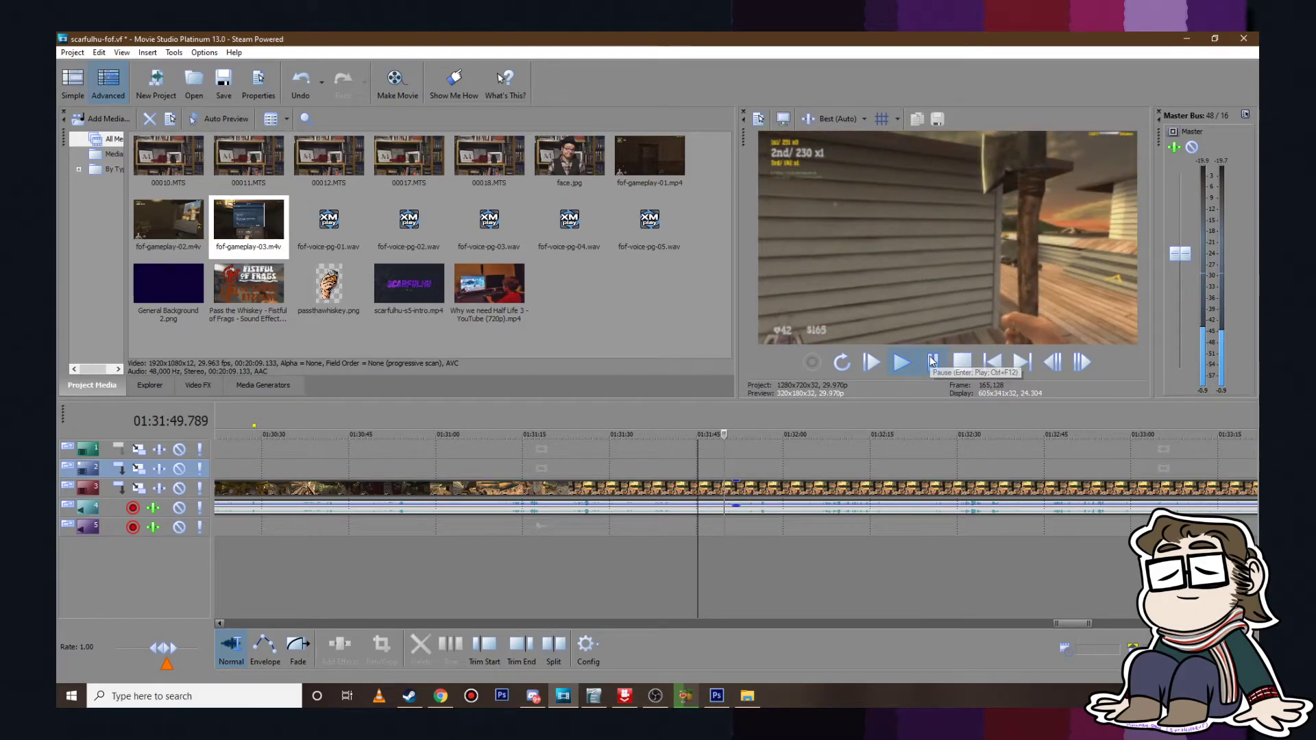
{"action": "left_click", "coordinate": [931, 362]}
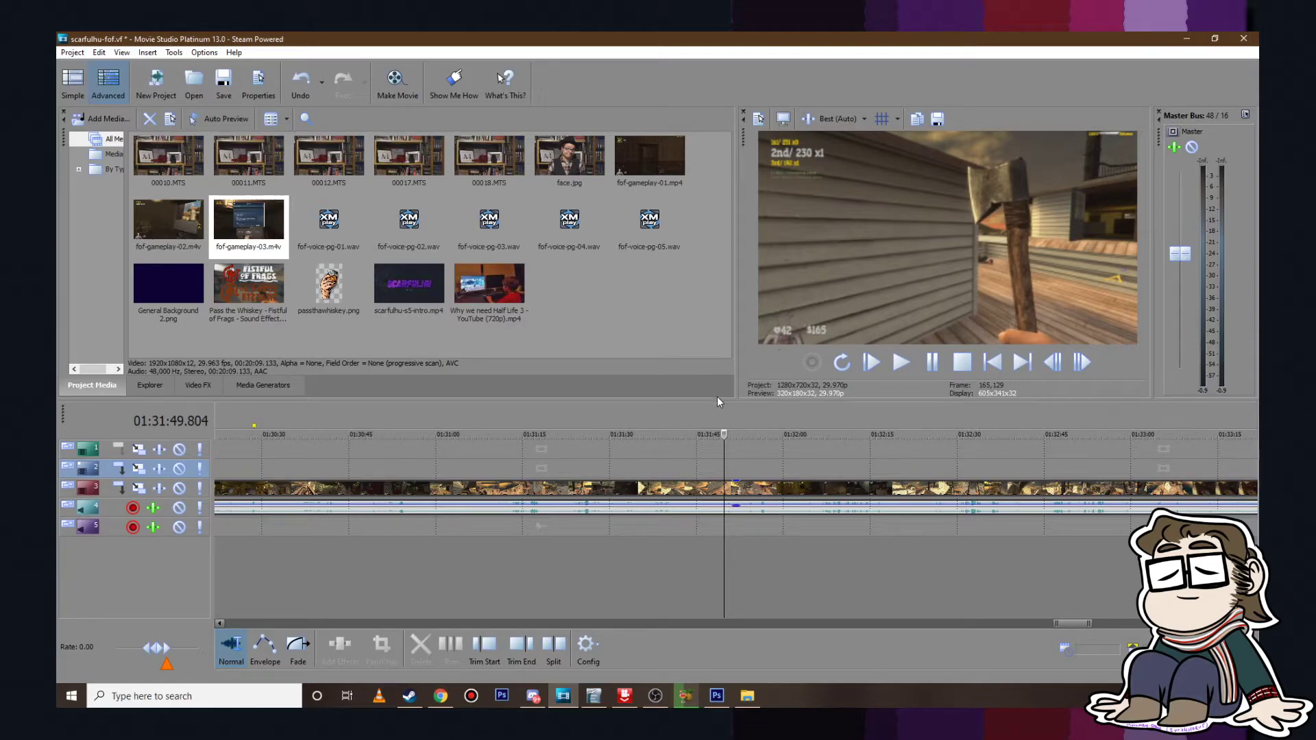
Step: Play the gameplay from about 01:31:50 to 01:31:57, and review the section from about 01:32:04 to 01:32:16
{"action": "left_click", "coordinate": [901, 363]}
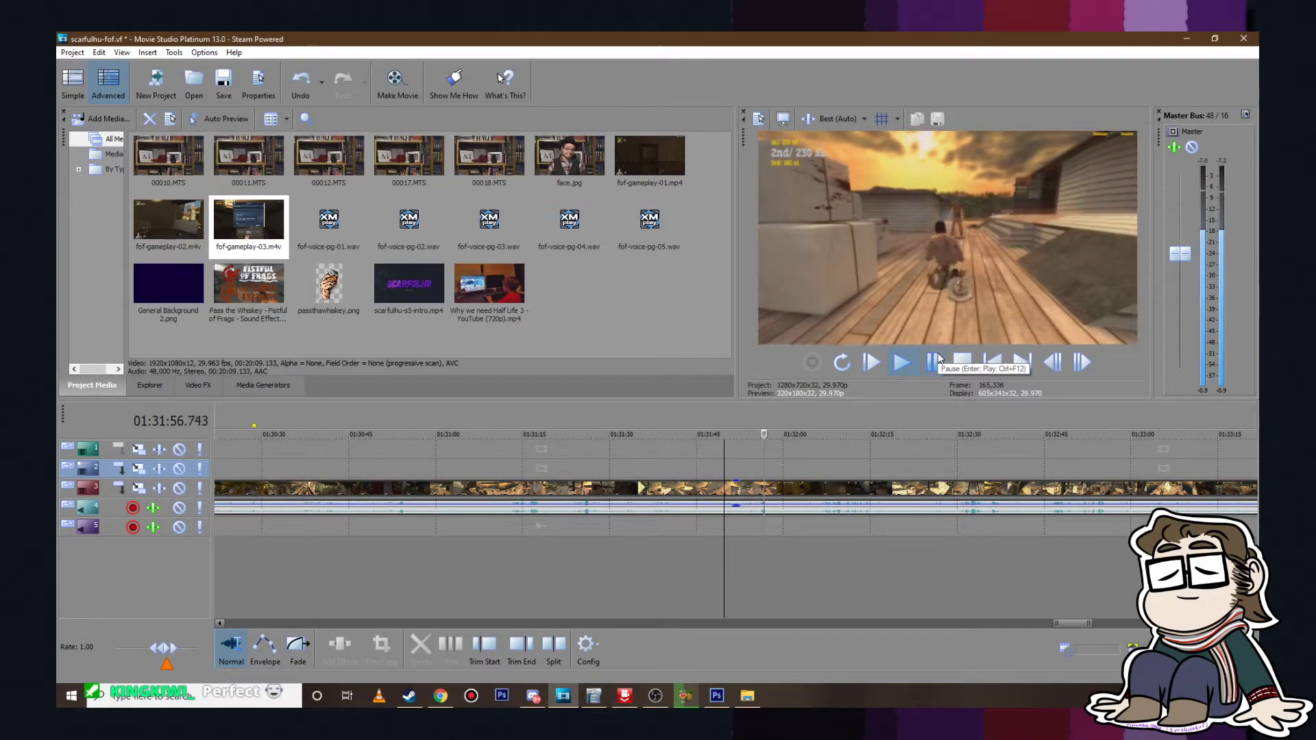
{"action": "left_click", "coordinate": [937, 359]}
{"action": "left_click", "coordinate": [808, 450]}
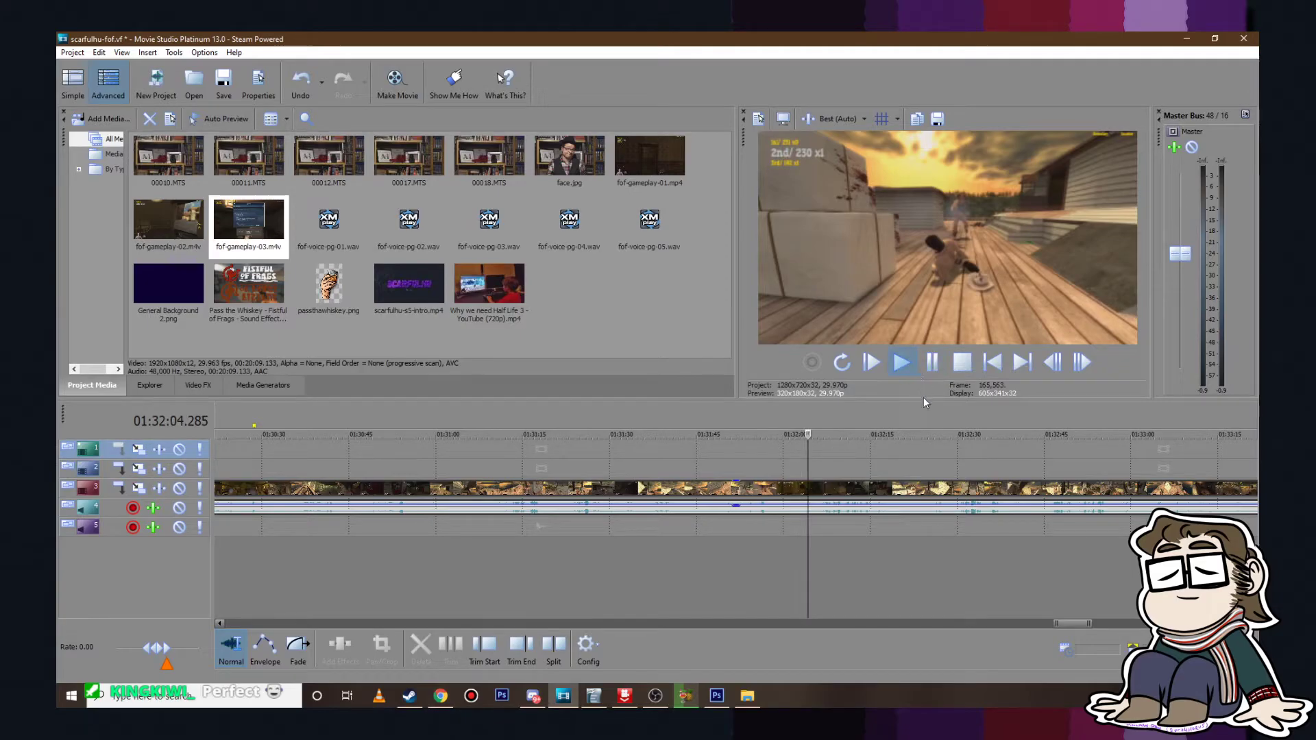
{"action": "key", "text": "space"}
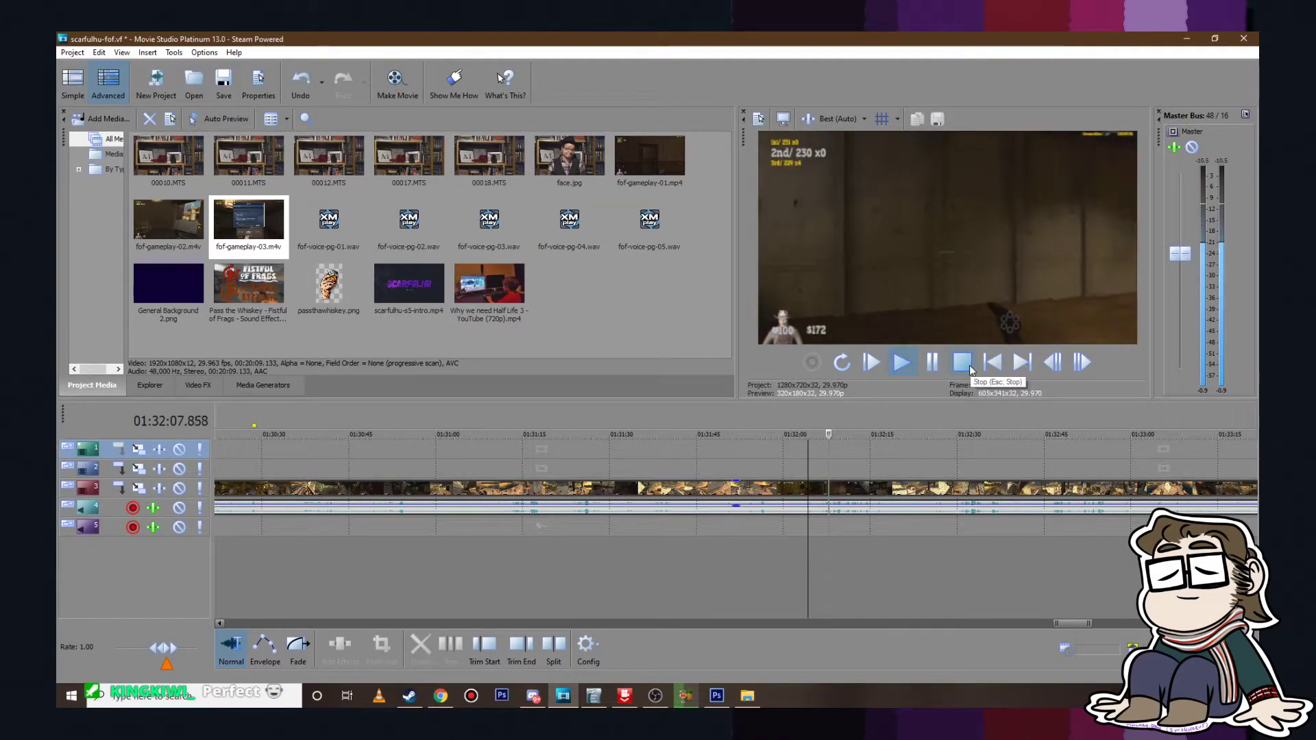
{"action": "left_click", "coordinate": [931, 362]}
Step: Skip ahead to about 01:32:31 and review the gameplay in parts up to about 01:32:55
{"action": "scroll", "coordinate": [922, 464], "scroll_direction": "down", "scroll_amount": 10}
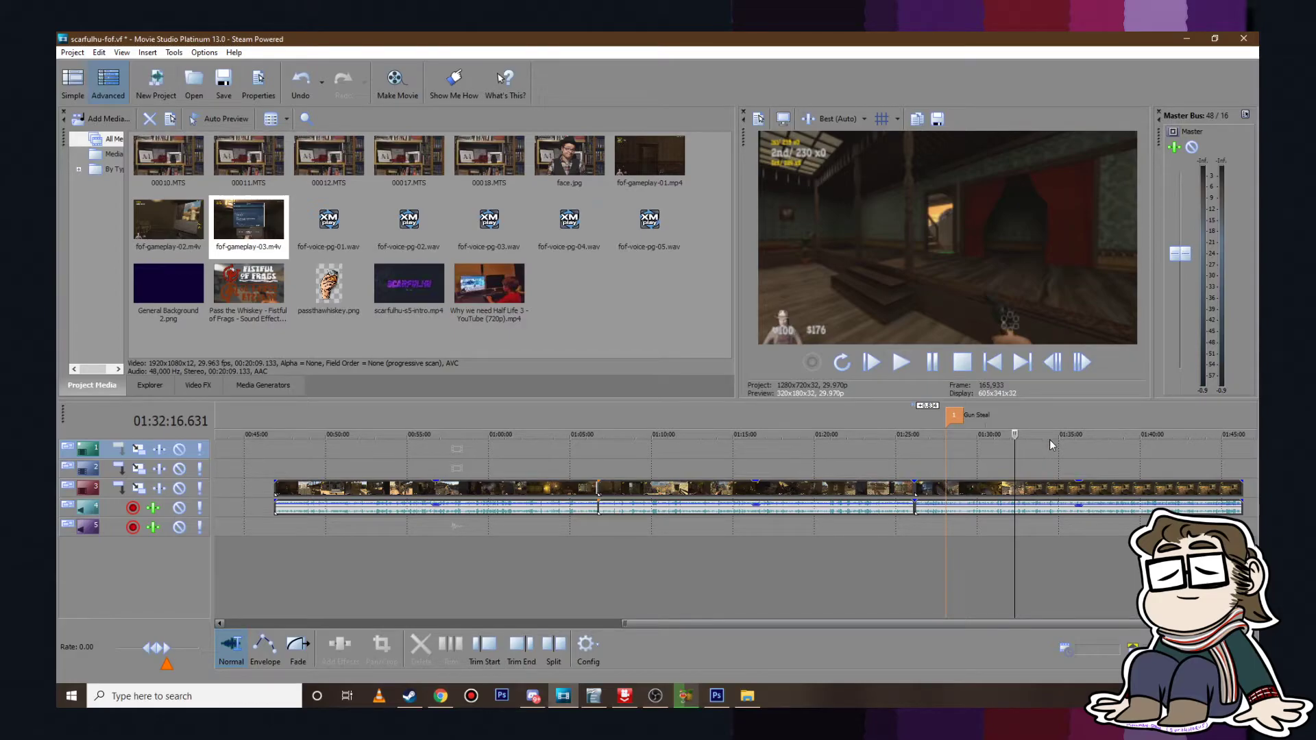
{"action": "scroll", "coordinate": [966, 473], "scroll_direction": "up", "scroll_amount": 3}
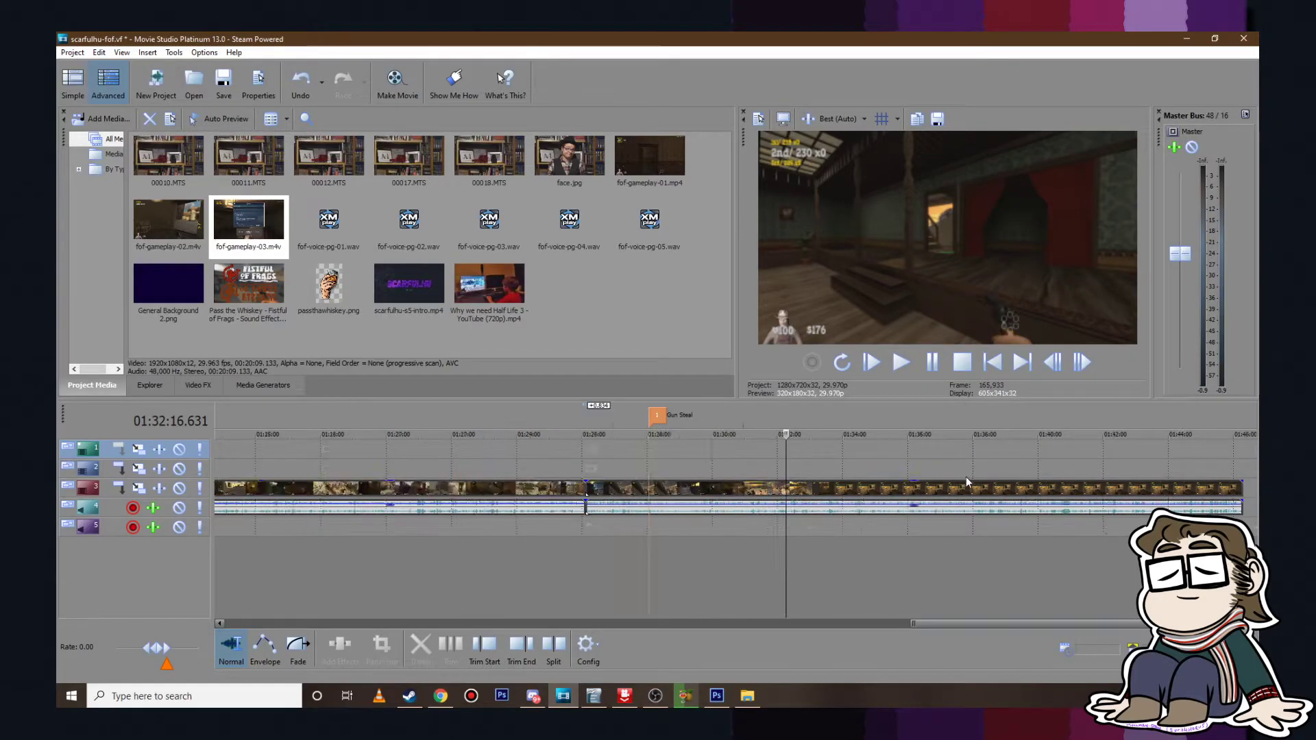
{"action": "scroll", "coordinate": [946, 466], "scroll_direction": "up", "scroll_amount": 3}
{"action": "scroll", "coordinate": [914, 467], "scroll_direction": "up", "scroll_amount": 3}
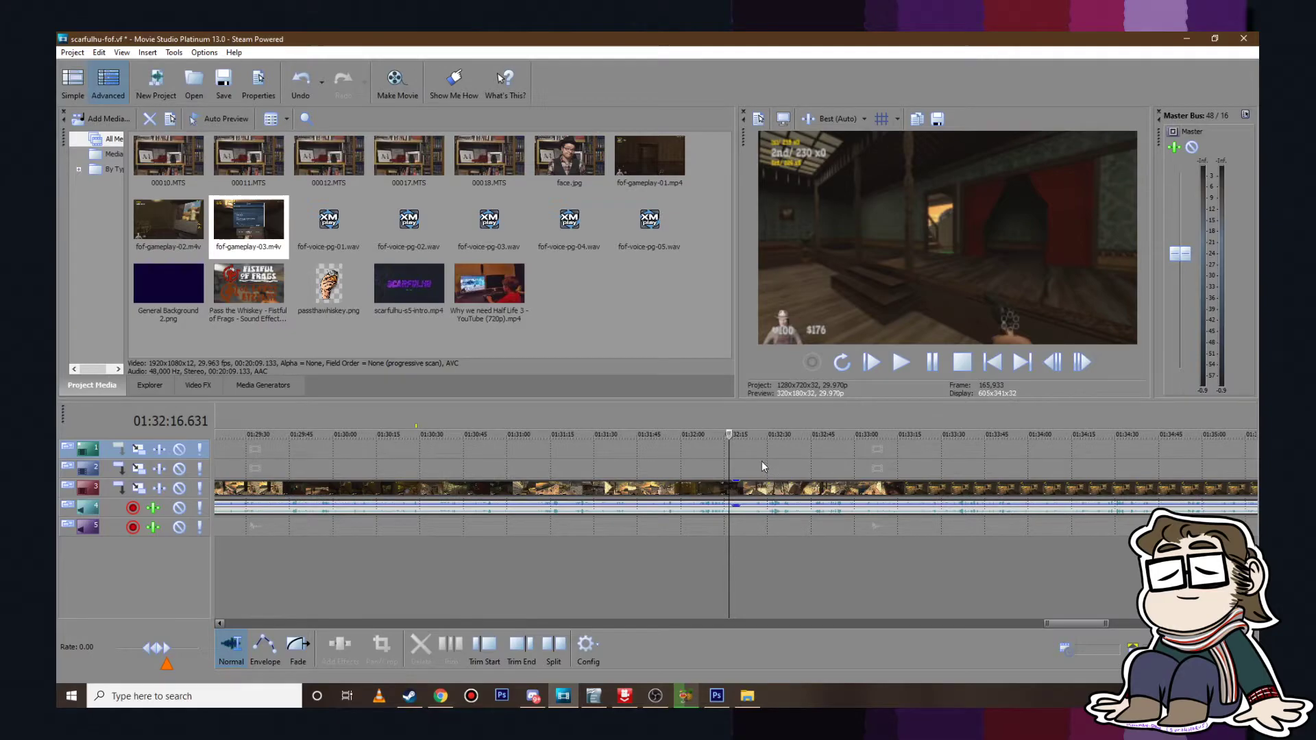
{"action": "left_click", "coordinate": [770, 467]}
{"action": "left_click", "coordinate": [912, 363]}
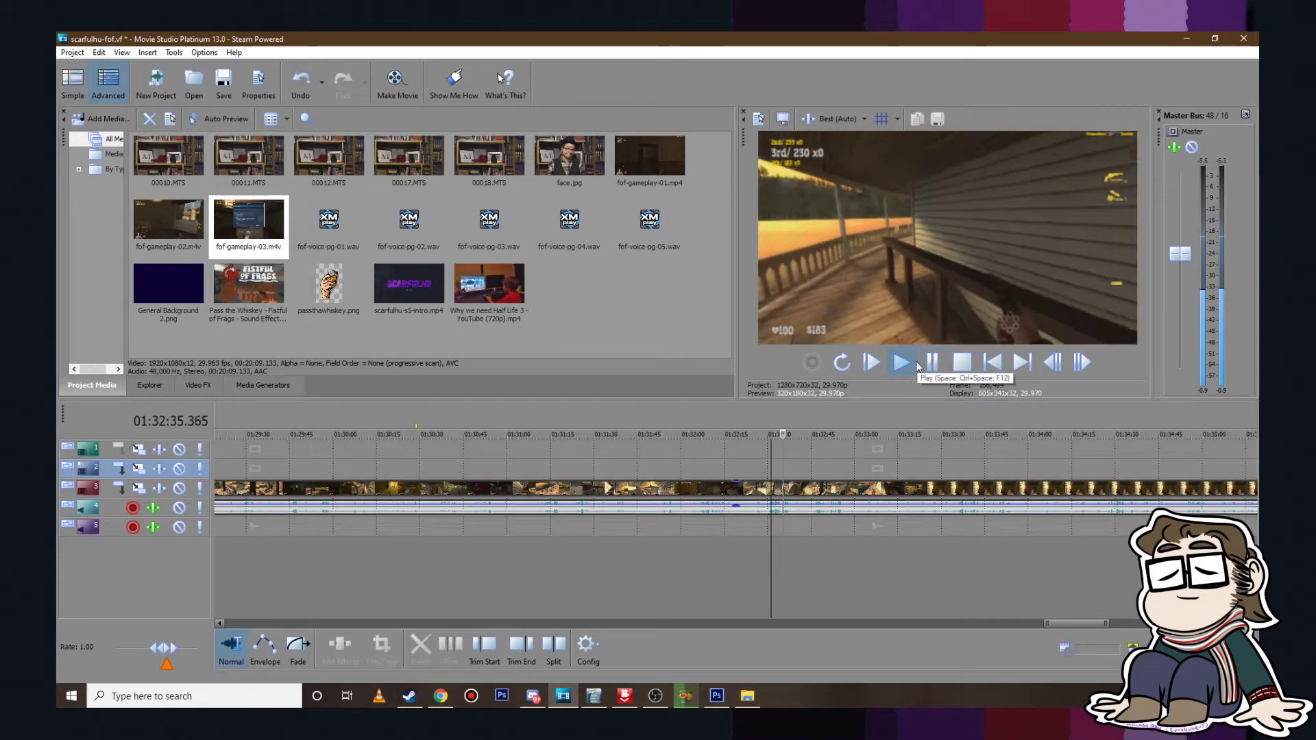
{"action": "left_click", "coordinate": [931, 361]}
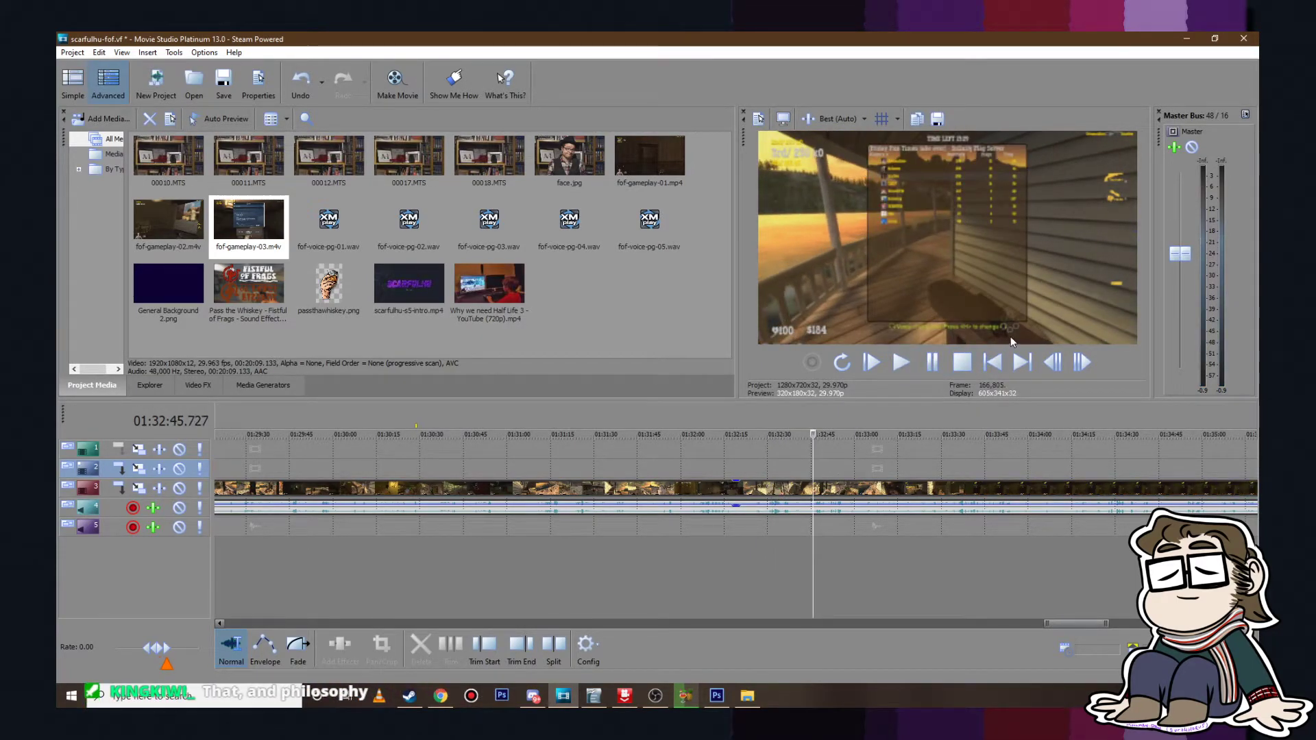
{"action": "left_click", "coordinate": [902, 363]}
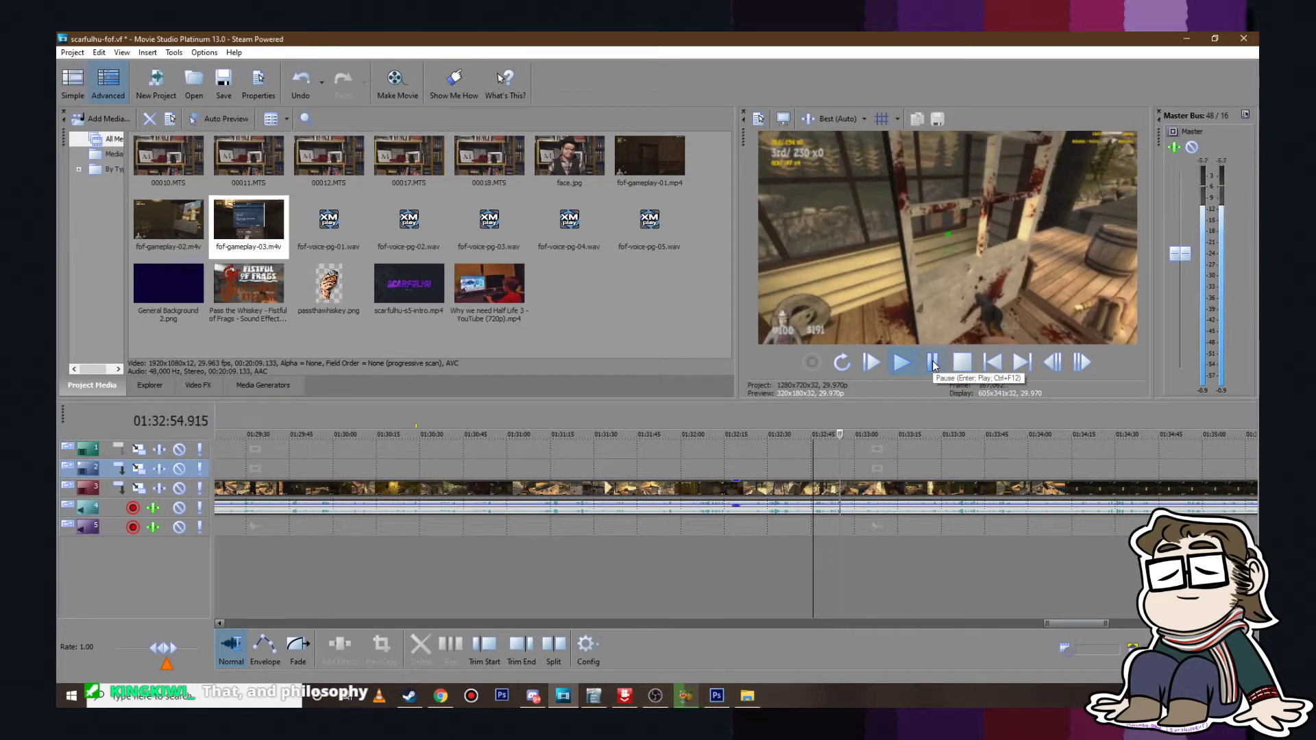
{"action": "left_click", "coordinate": [933, 364]}
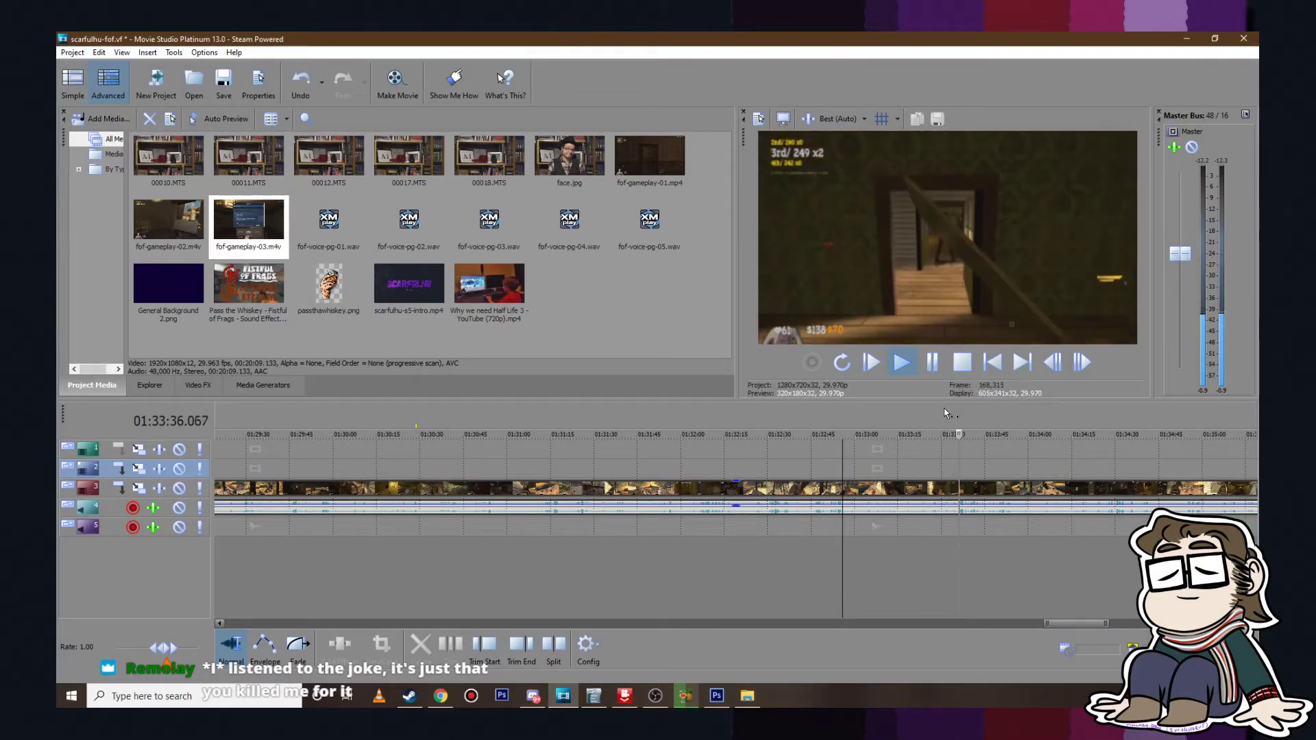
Step: Review the gameplay from about 01:32:55 to 01:33:53, and play the section from 01:34:20 to about 01:34:31
{"action": "left_click", "coordinate": [930, 361]}
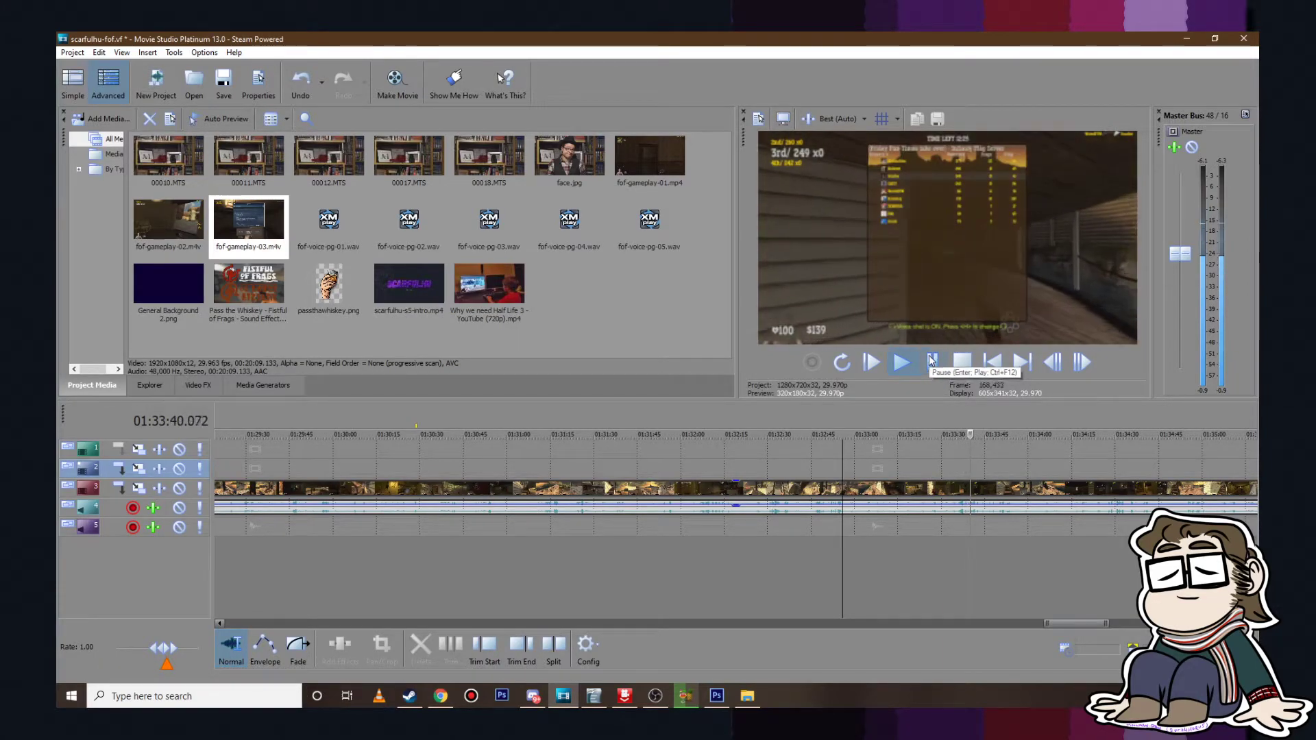
{"action": "left_click", "coordinate": [914, 362]}
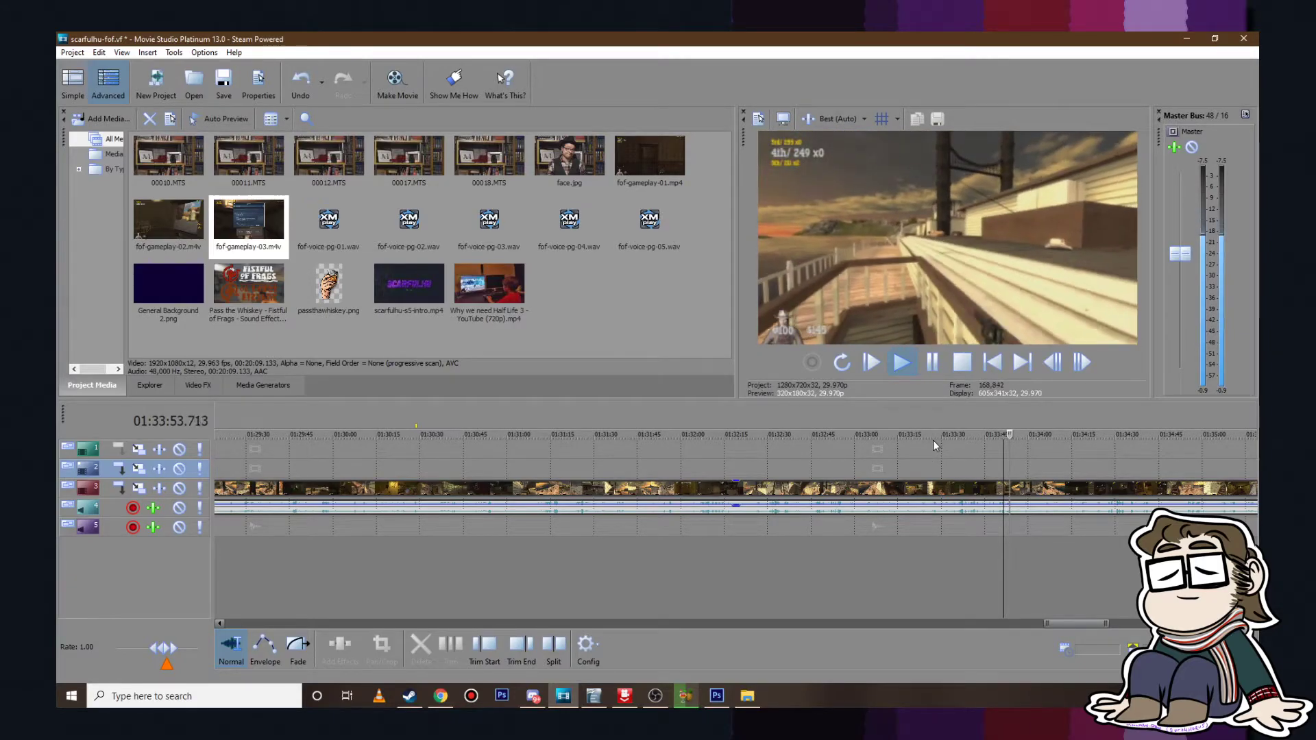
{"action": "left_click", "coordinate": [962, 361]}
{"action": "left_click", "coordinate": [1087, 459]}
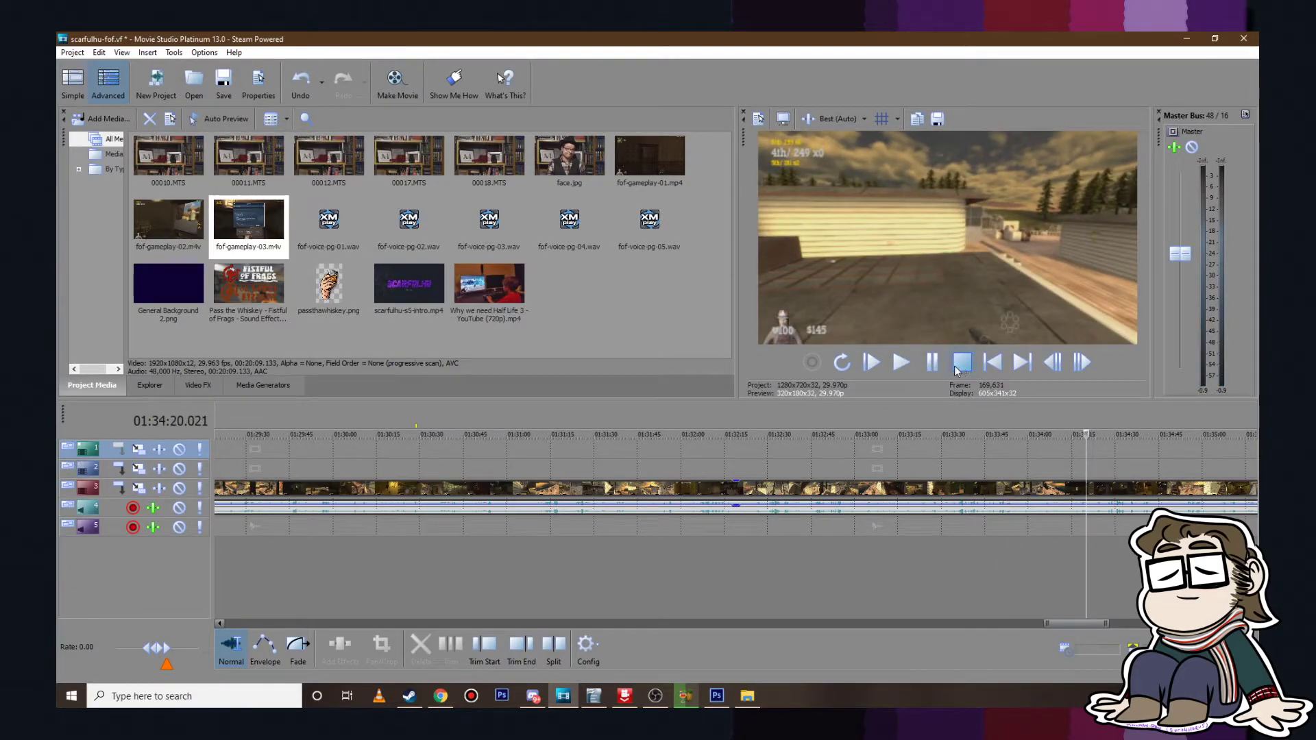
{"action": "left_click", "coordinate": [900, 361]}
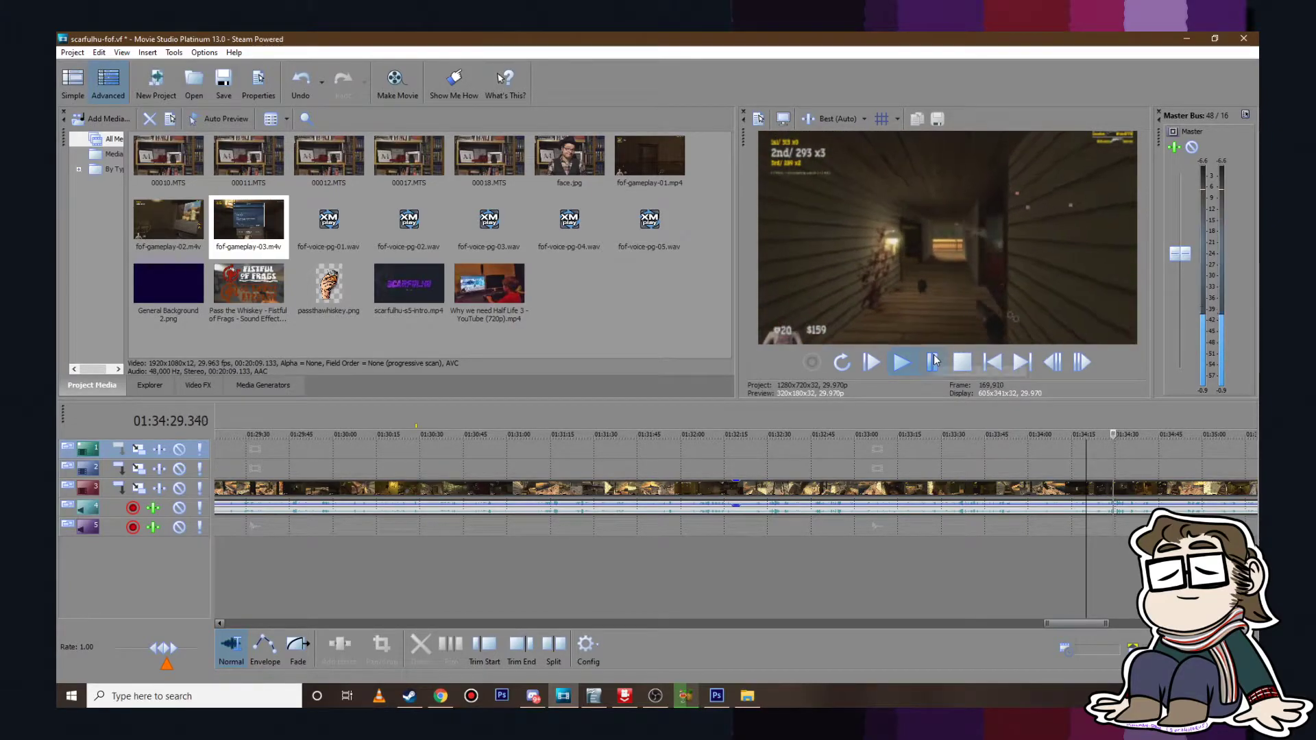
{"action": "left_click", "coordinate": [935, 361]}
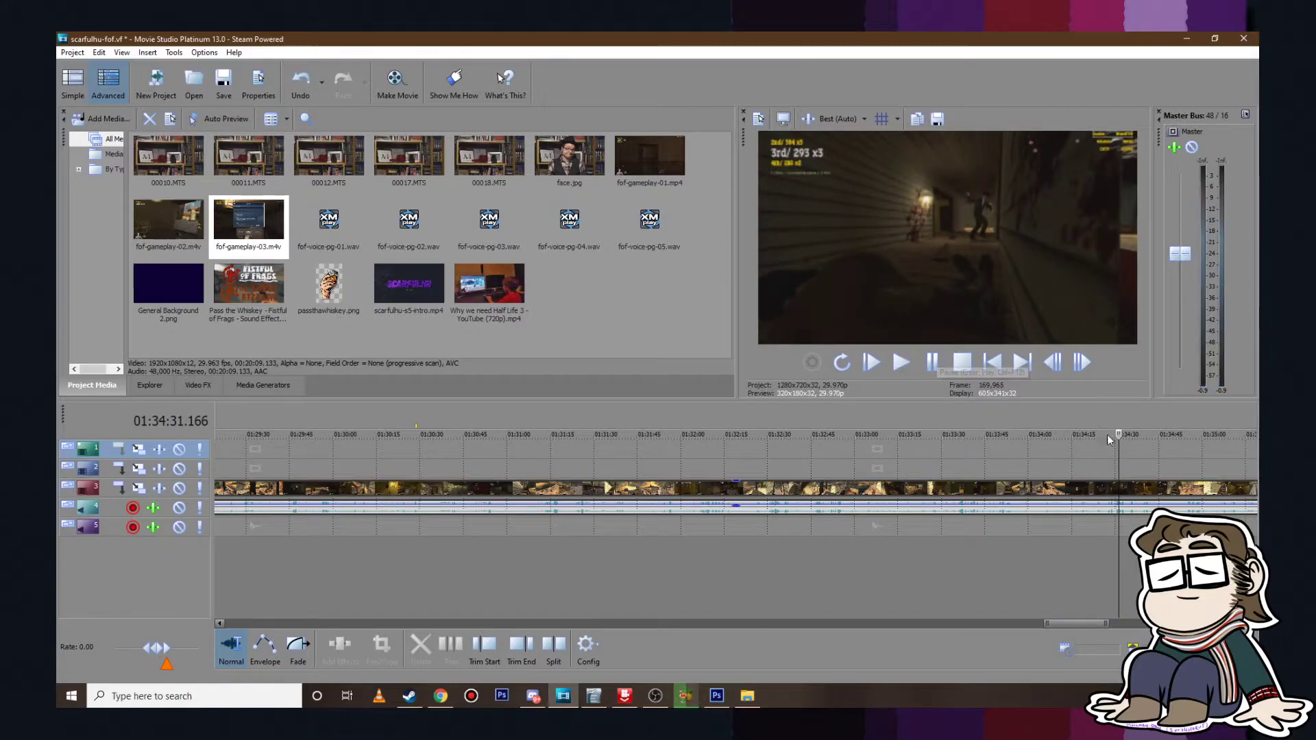
Step: Sample the gameplay at about 01:34:55, and review the section from about 01:37:18 to 01:37:52
{"action": "left_click", "coordinate": [1189, 462]}
{"action": "left_click", "coordinate": [901, 362]}
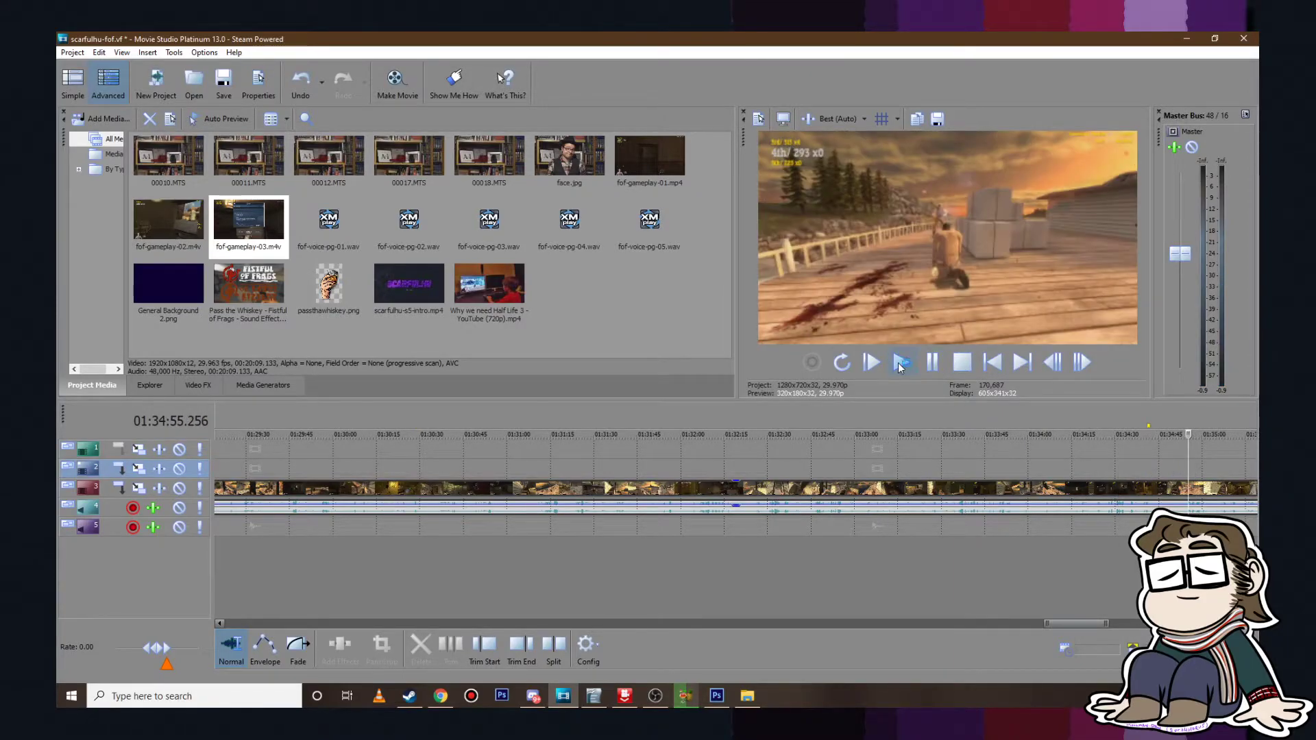
{"action": "scroll", "coordinate": [1034, 418], "scroll_direction": "down", "scroll_amount": 6}
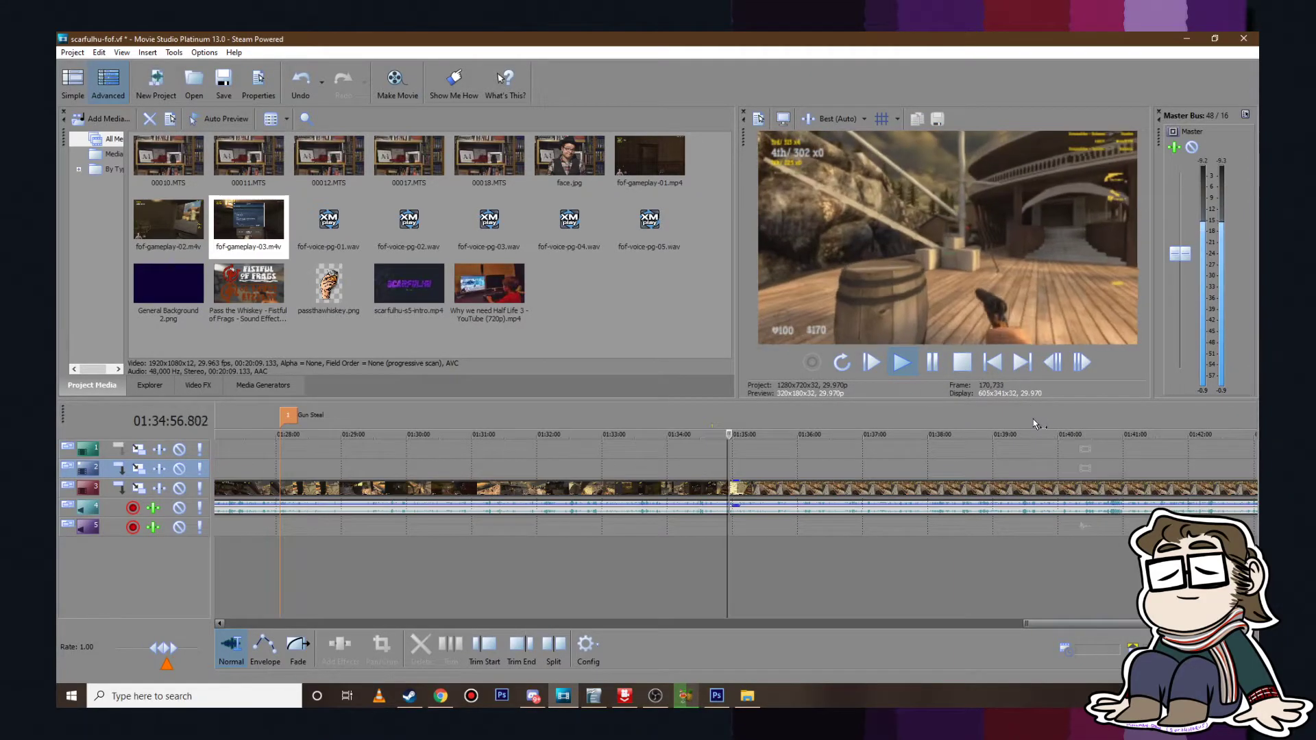
{"action": "left_click", "coordinate": [1047, 463]}
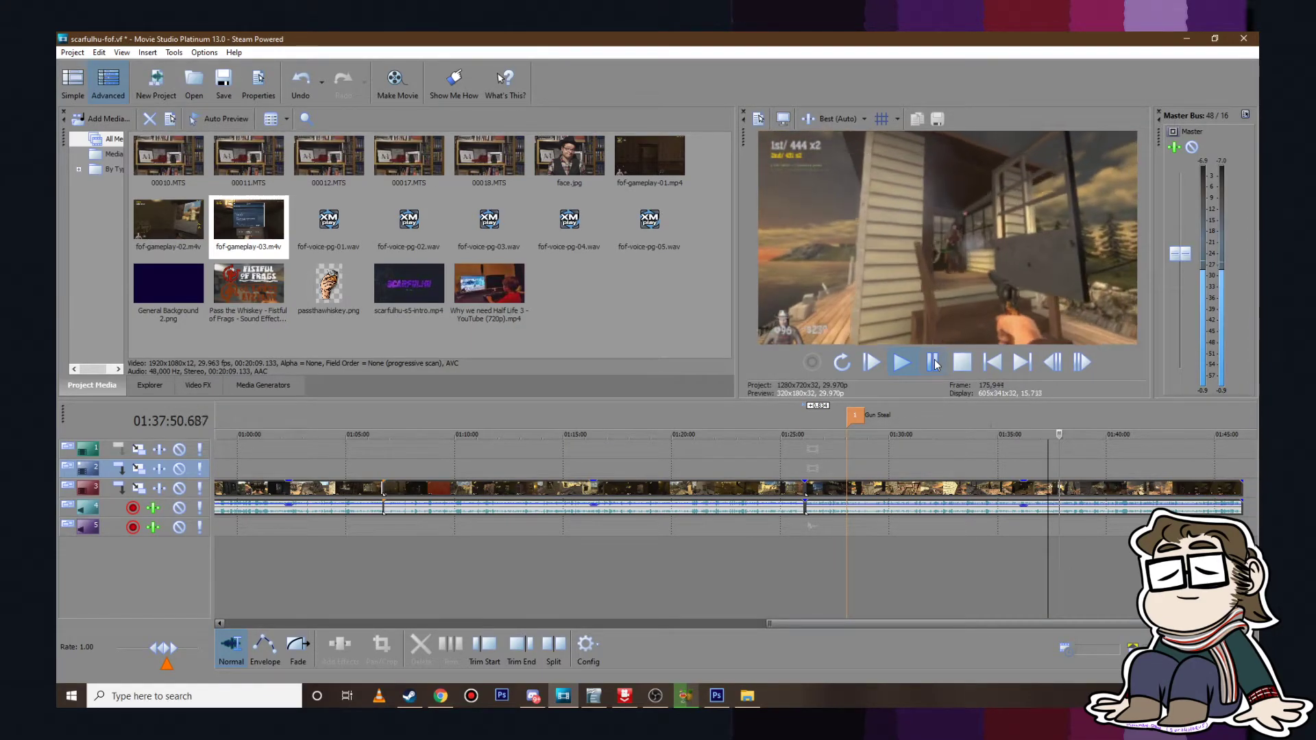
{"action": "left_click", "coordinate": [933, 361]}
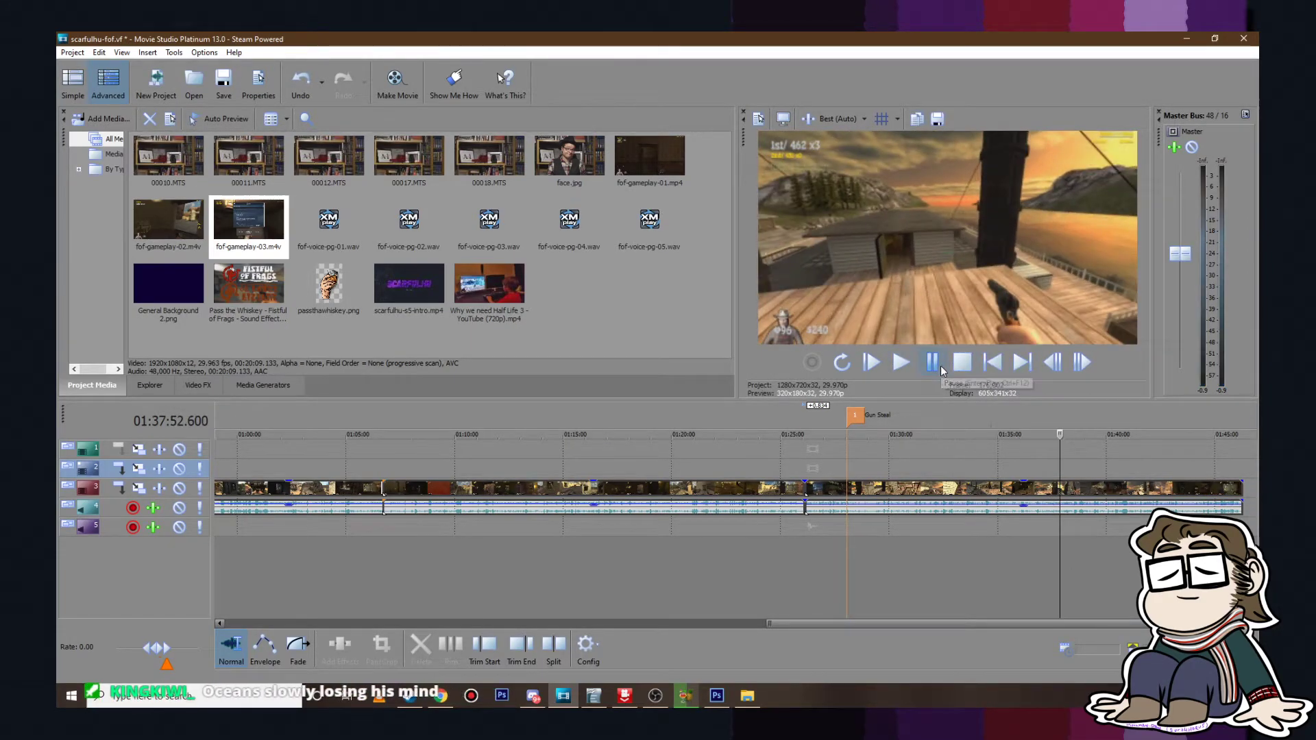
Step: Jump to about 01:38:01 in the gameplay and play it up to about 01:38:05
{"action": "scroll", "coordinate": [1008, 424], "scroll_direction": "down", "scroll_amount": 5}
{"action": "scroll", "coordinate": [999, 471], "scroll_direction": "up", "scroll_amount": 5}
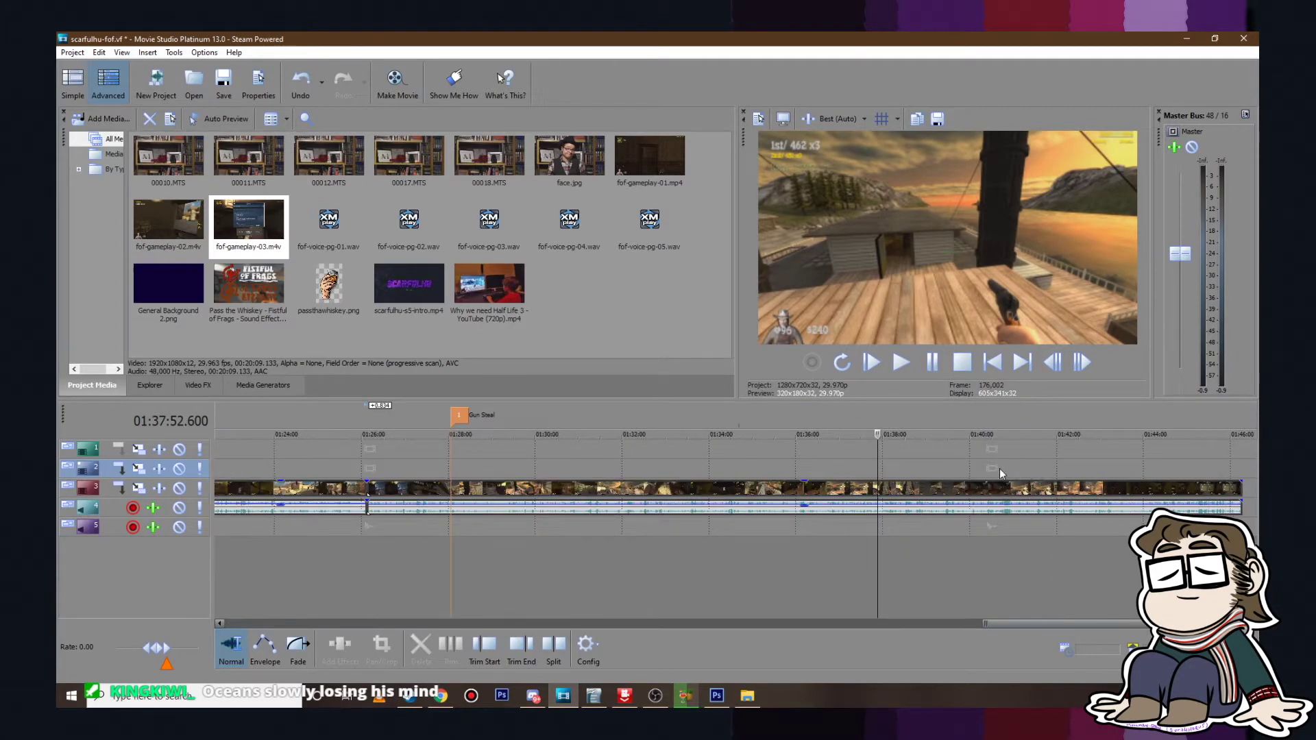
{"action": "left_click", "coordinate": [884, 469]}
{"action": "left_click", "coordinate": [931, 363]}
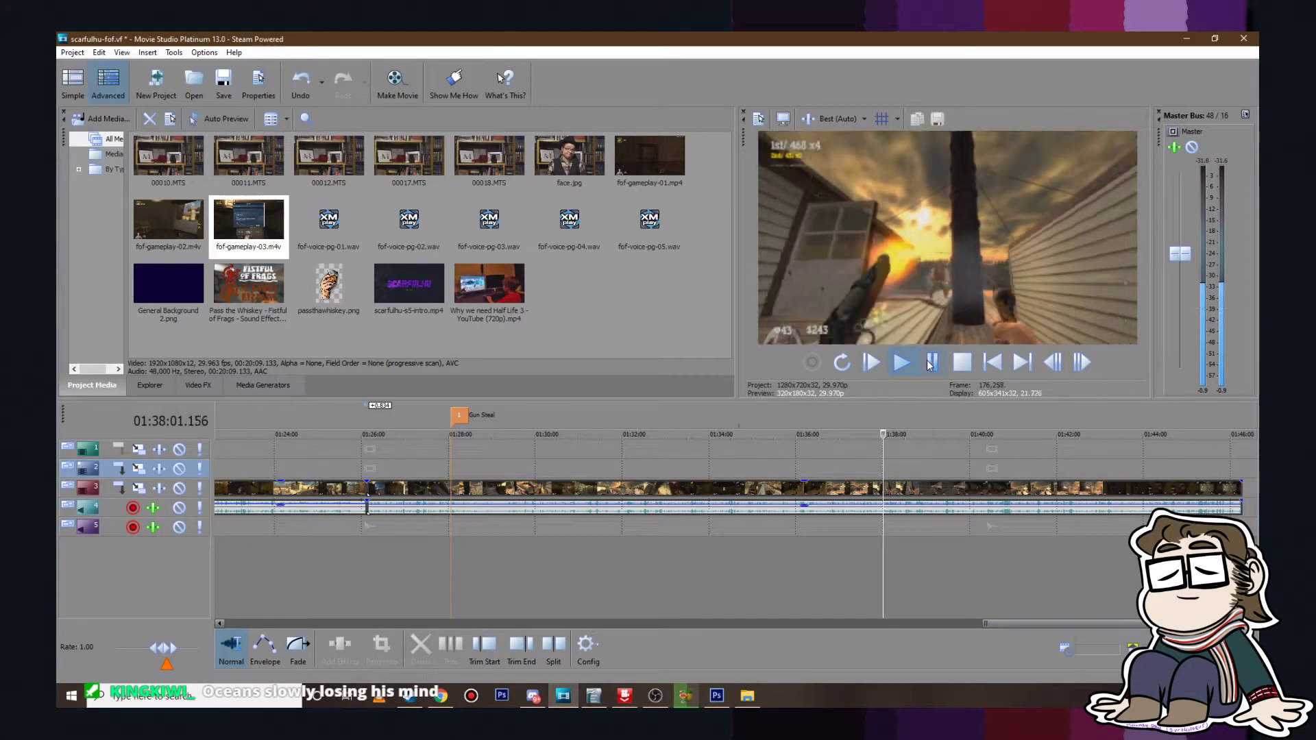
{"action": "scroll", "coordinate": [932, 450], "scroll_direction": "up", "scroll_amount": 6}
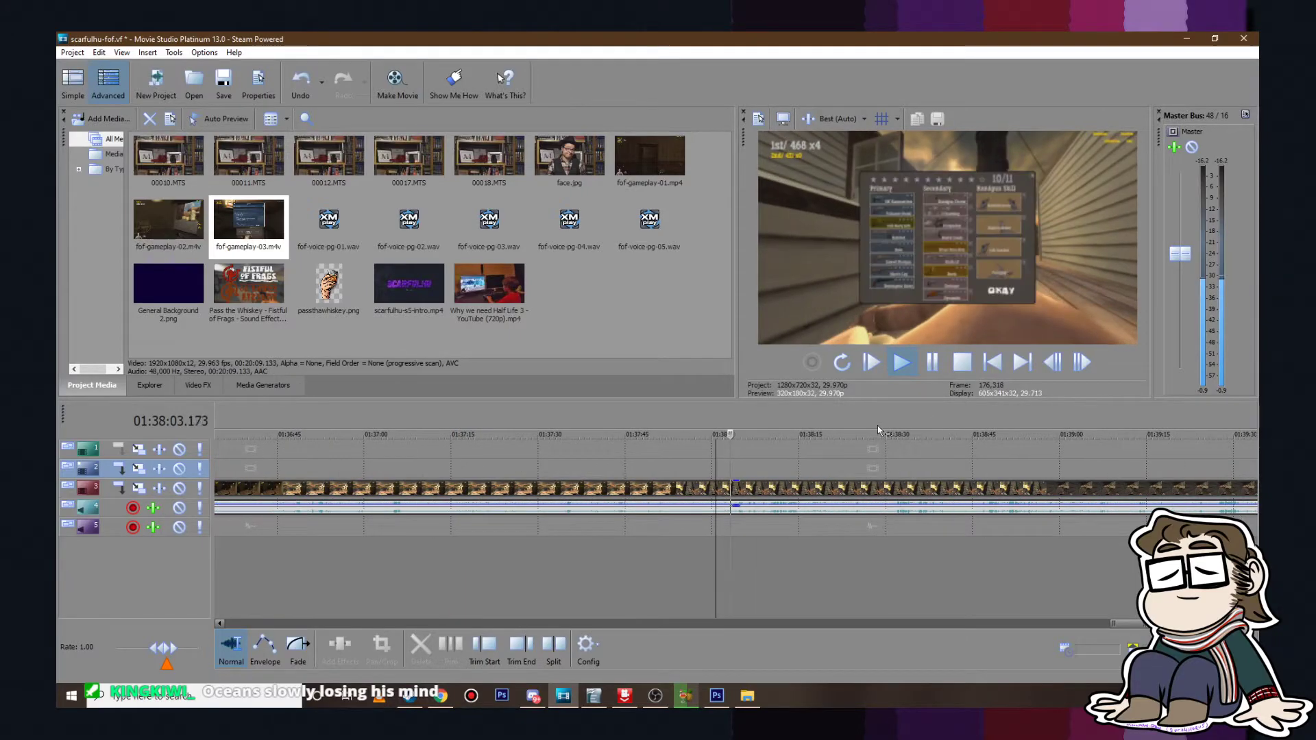
{"action": "left_click", "coordinate": [933, 364]}
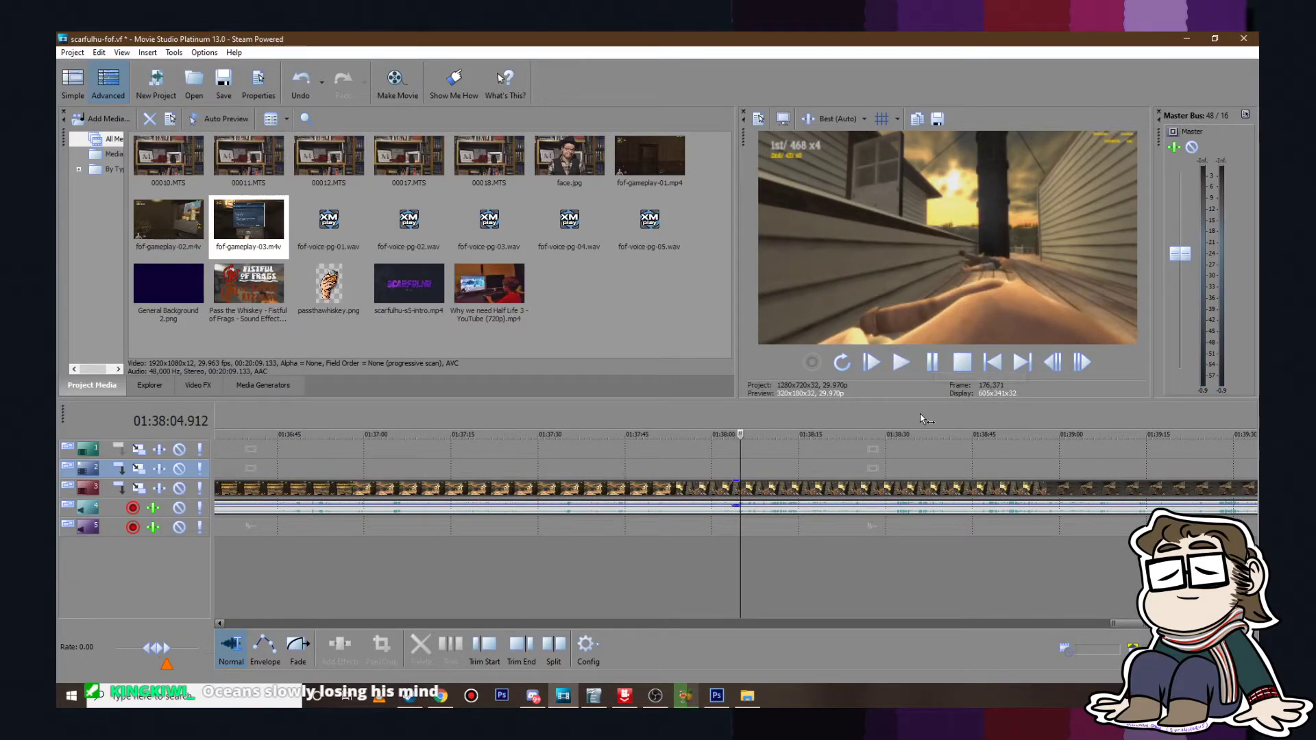
Step: Skip ahead to about 01:38:31 and review the gameplay up to about 01:38:53
{"action": "left_click", "coordinate": [896, 450]}
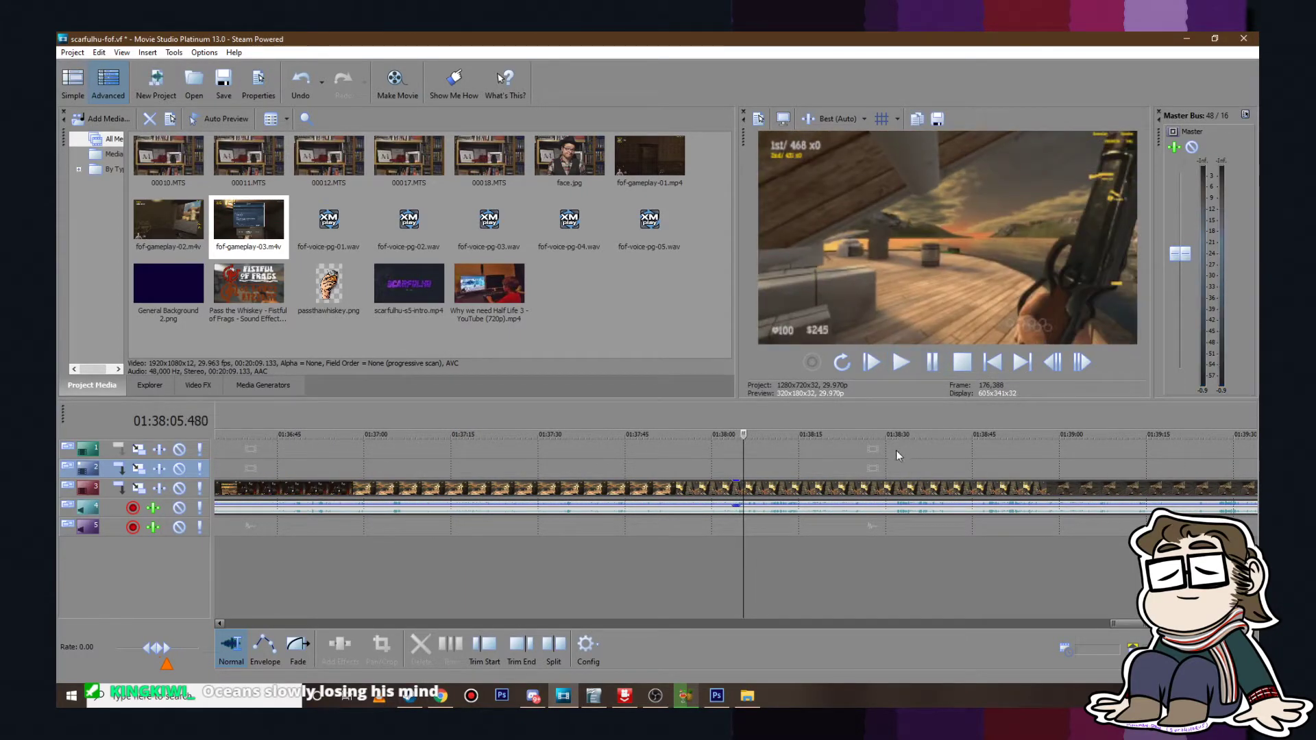
{"action": "left_click", "coordinate": [932, 367]}
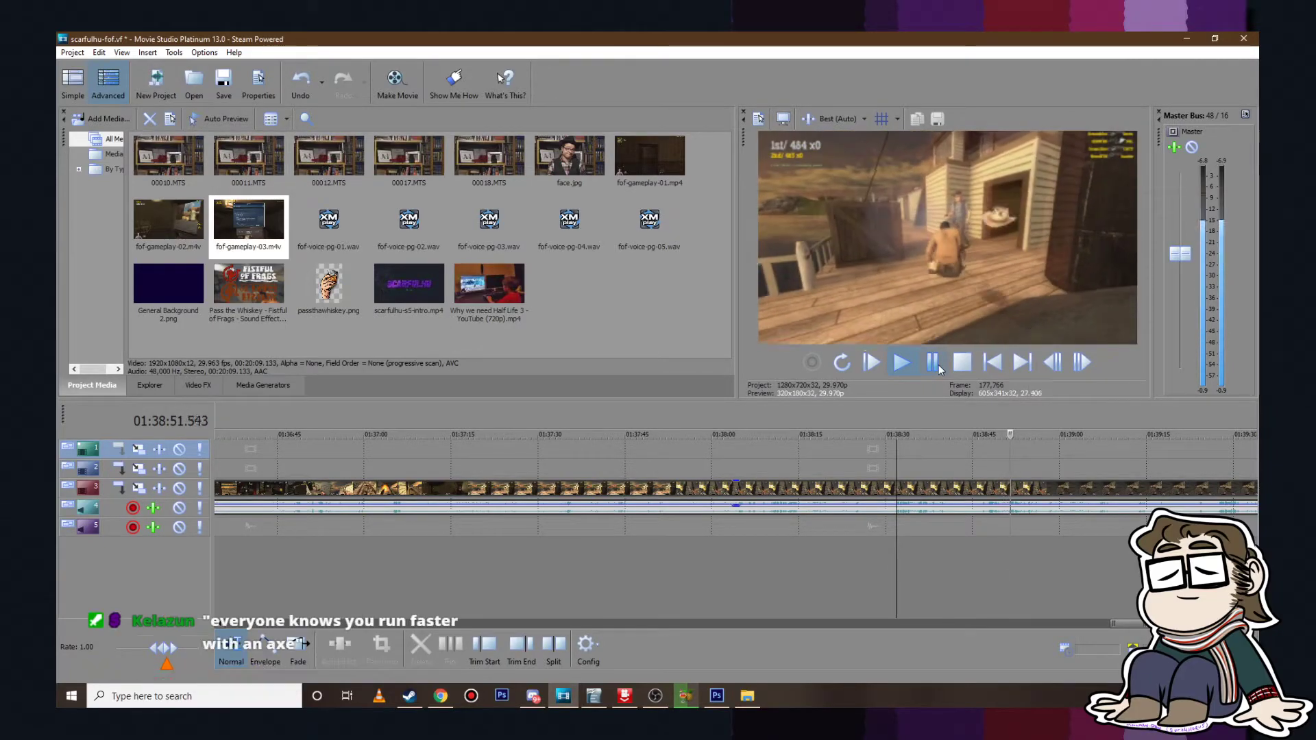
{"action": "left_click", "coordinate": [933, 363]}
Step: Skip ahead to about 01:40:03 in the gameplay and play it up to about 01:40:07
{"action": "scroll", "coordinate": [952, 468], "scroll_direction": "down", "scroll_amount": 5}
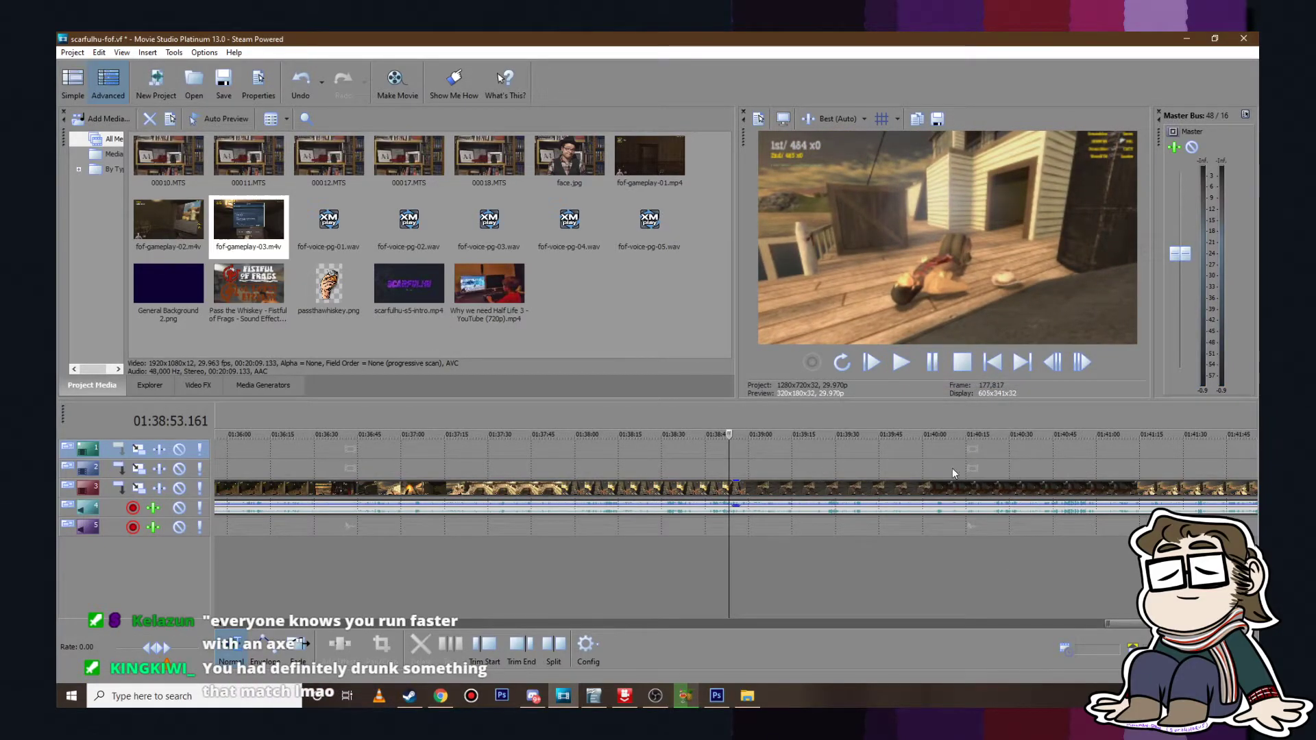
{"action": "left_click", "coordinate": [972, 439]}
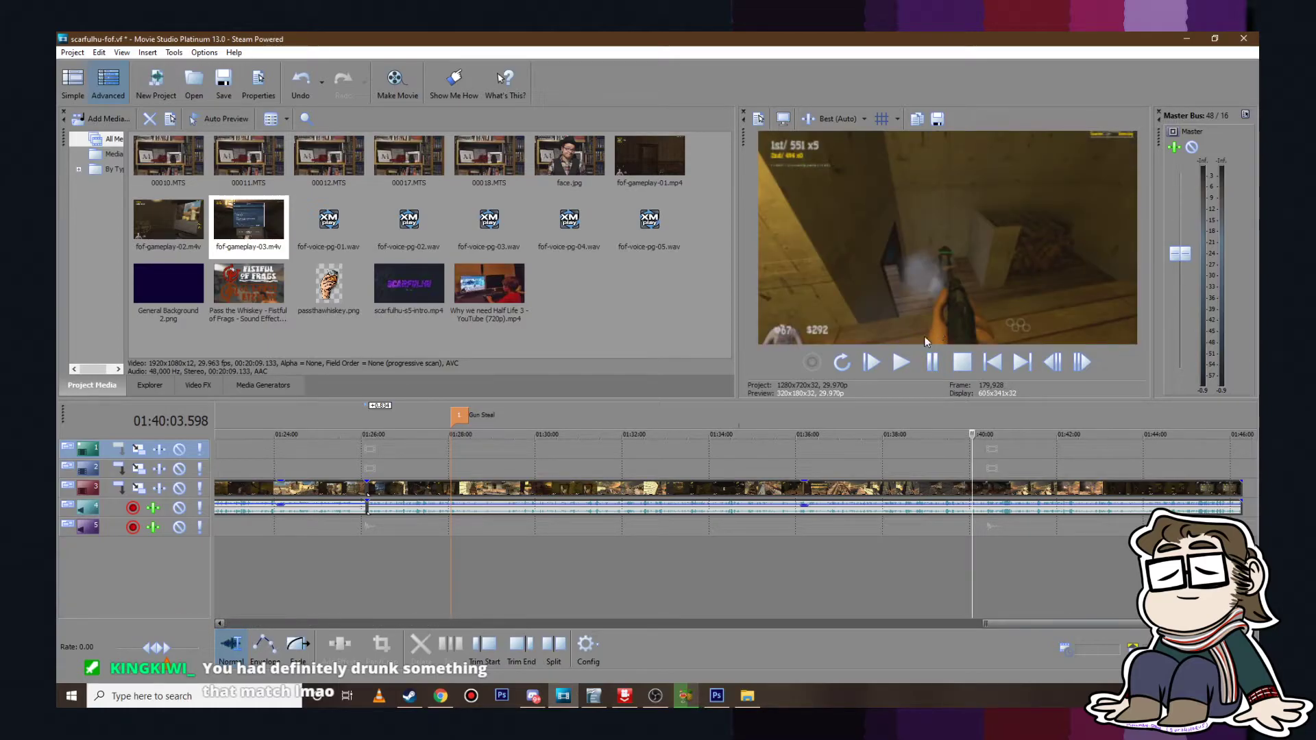
{"action": "left_click", "coordinate": [937, 361]}
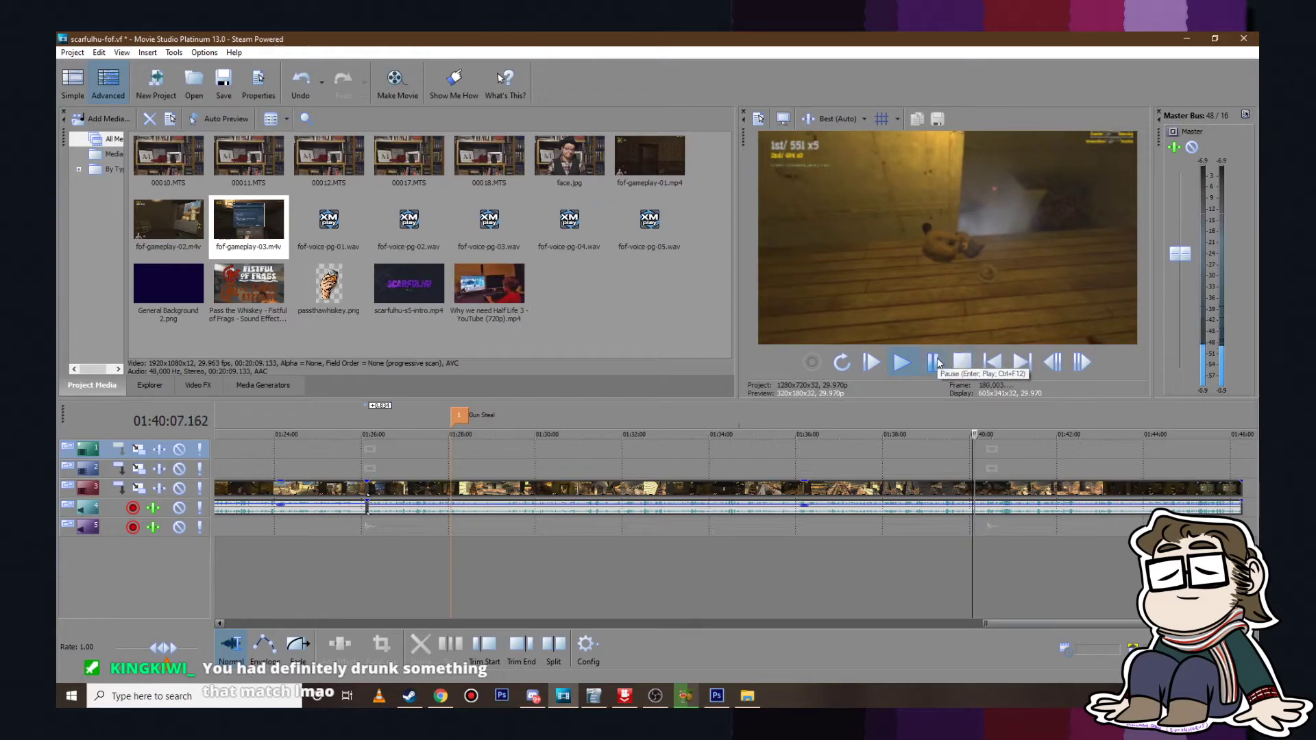
{"action": "key", "text": "Return"}
{"action": "scroll", "coordinate": [970, 525], "scroll_direction": "up", "scroll_amount": 4}
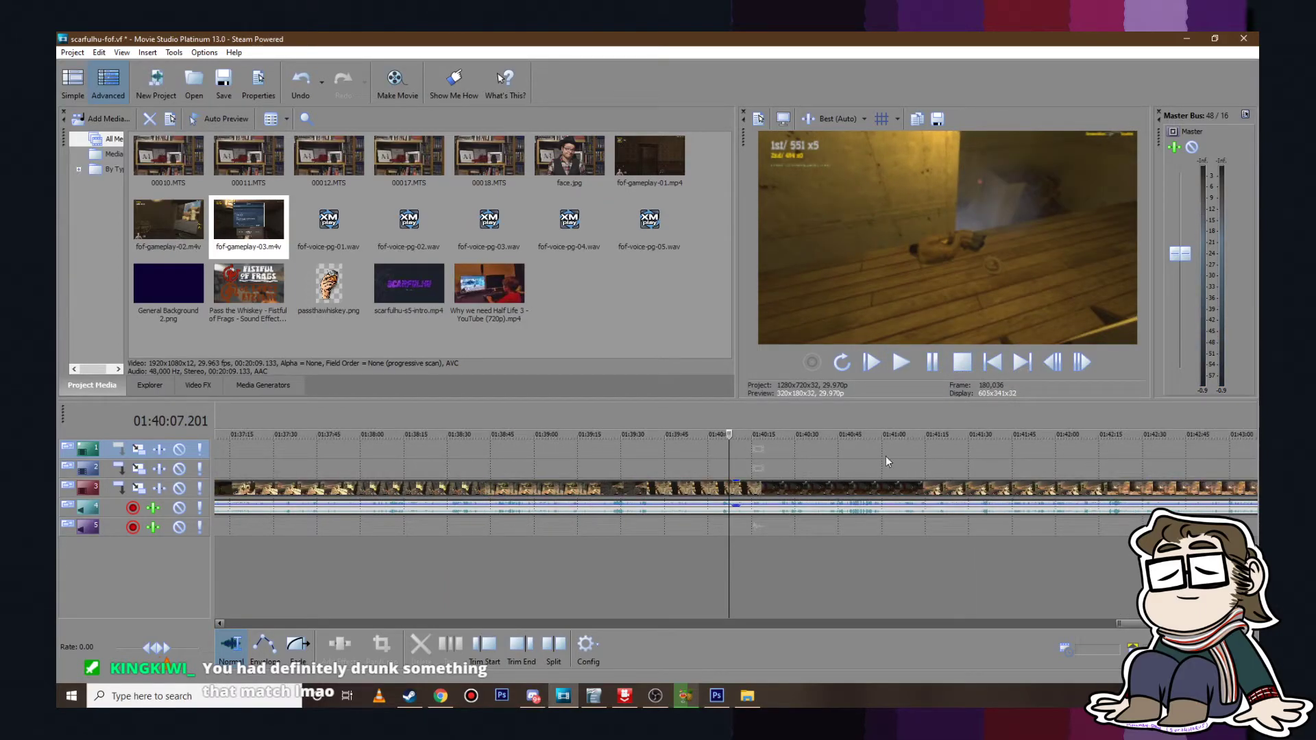
Step: Review the gameplay from about 01:40:51 to 01:40:56, and play the section from 01:41:37 to about 01:41:40
{"action": "left_click", "coordinate": [899, 363]}
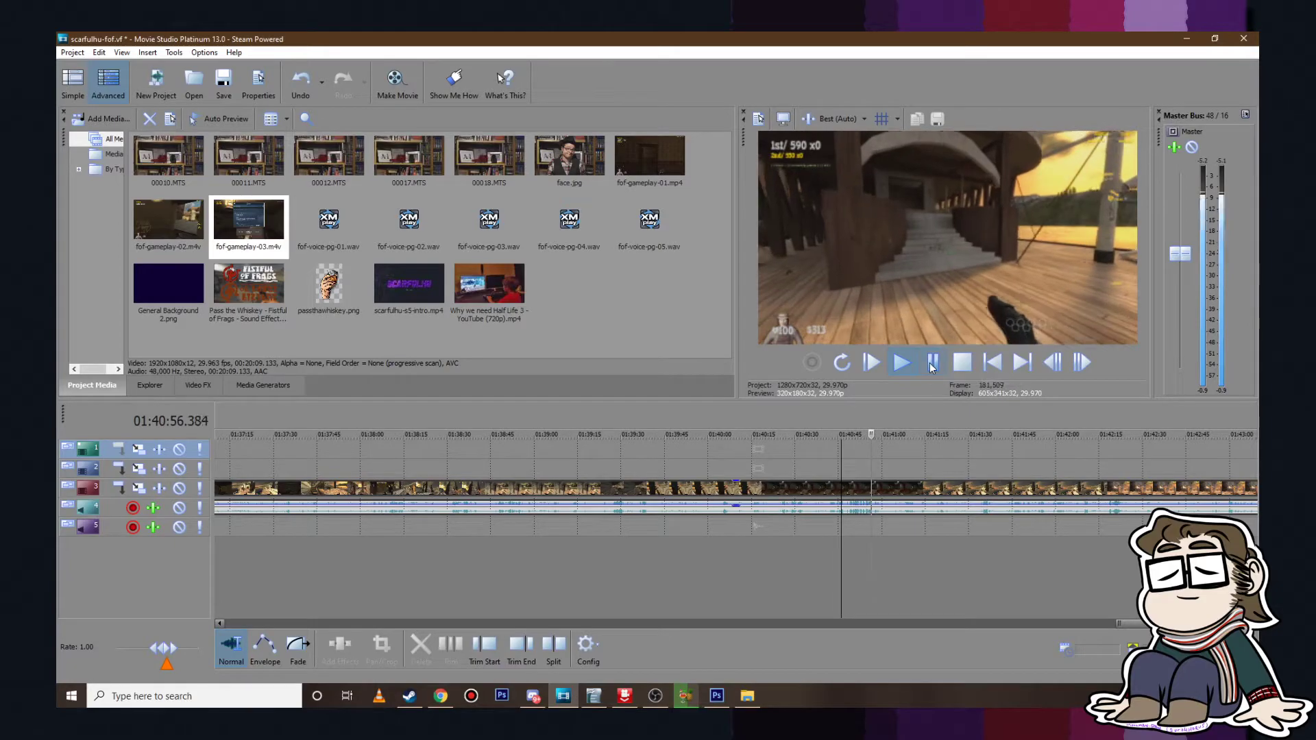
{"action": "left_click", "coordinate": [930, 365]}
{"action": "left_click", "coordinate": [989, 463]}
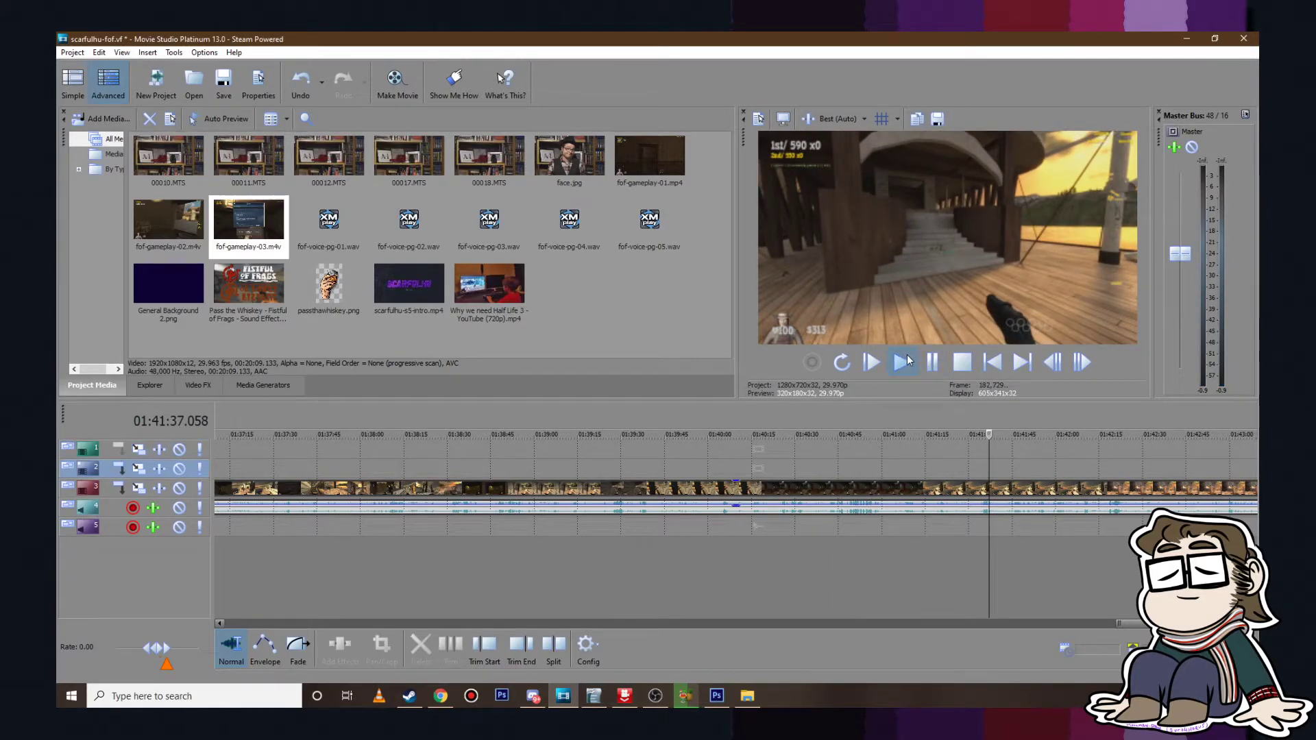
{"action": "left_click", "coordinate": [902, 361]}
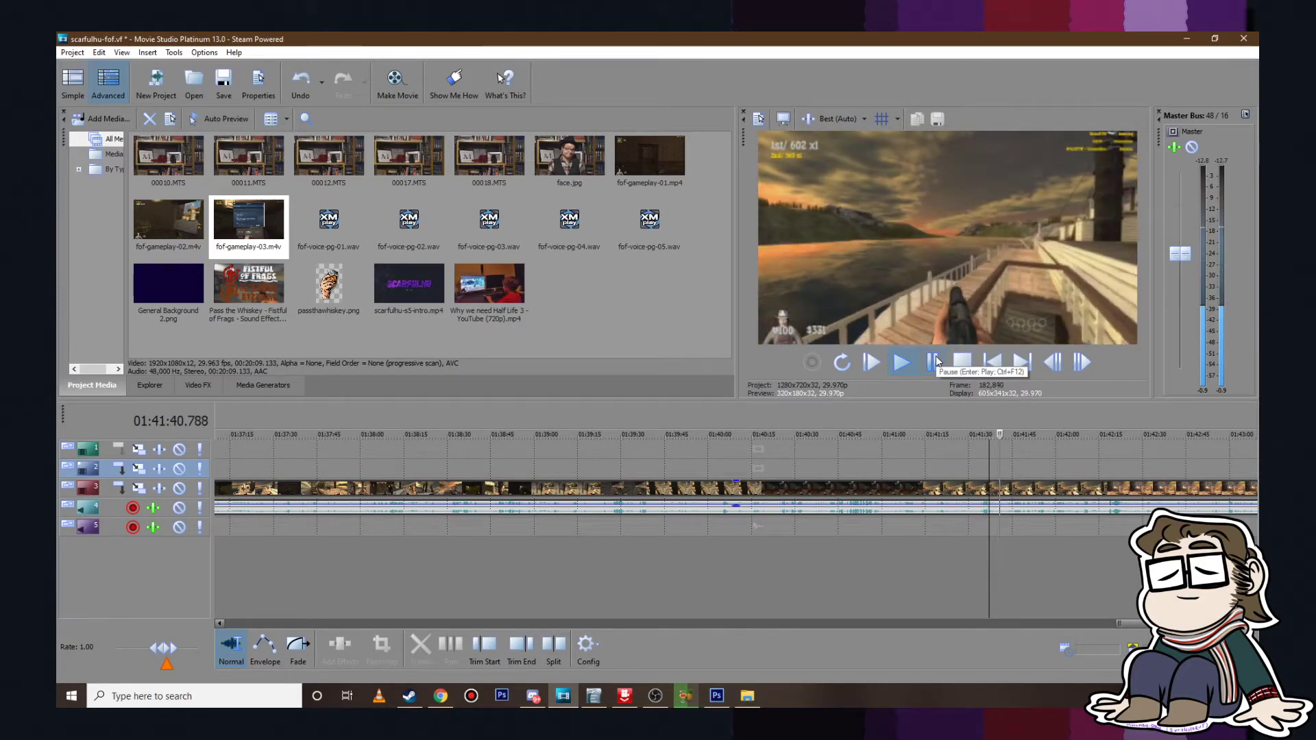
{"action": "left_click", "coordinate": [936, 362]}
Step: Scrub through the remaining gameplay from about 01:42:20 to 01:45:28
{"action": "scroll", "coordinate": [1063, 465], "scroll_direction": "down", "scroll_amount": 4}
{"action": "left_click", "coordinate": [985, 454]}
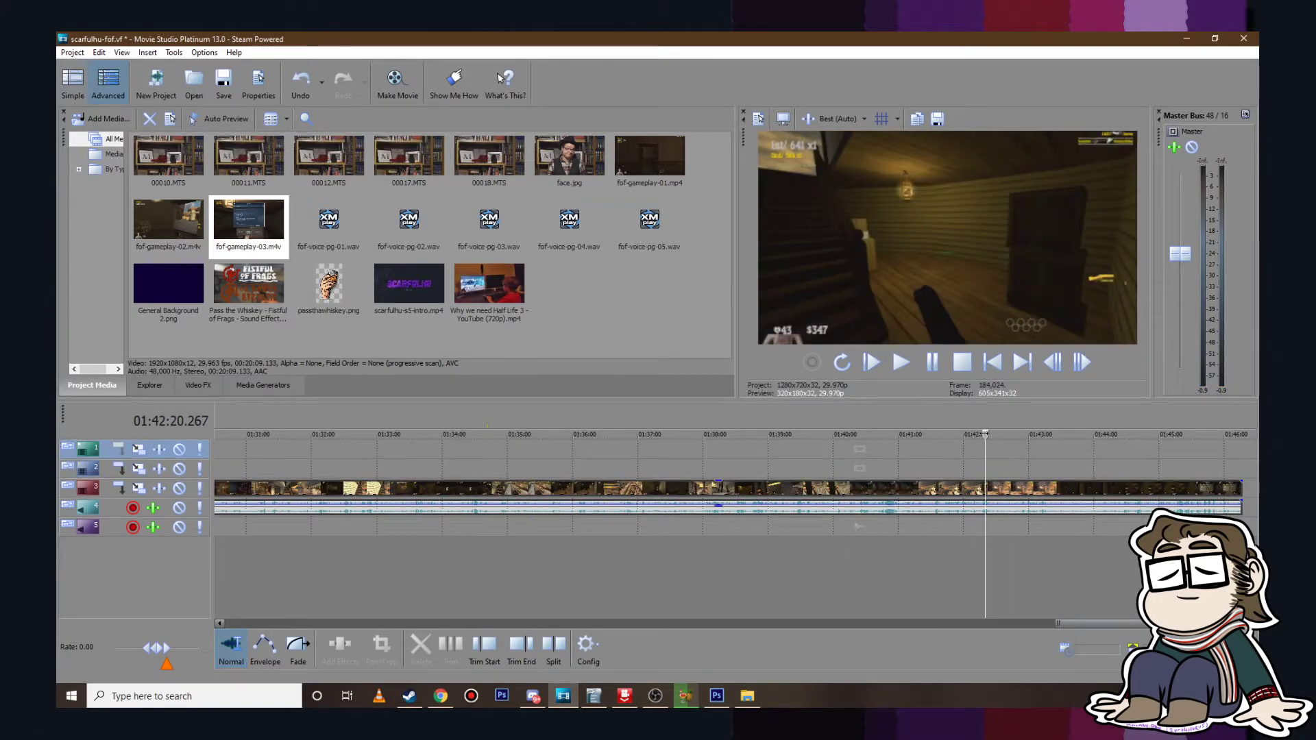
{"action": "left_click_drag", "start_coordinate": [985, 434], "coordinate": [1062, 444]}
{"action": "left_click_drag", "start_coordinate": [1070, 445], "coordinate": [1191, 455]}
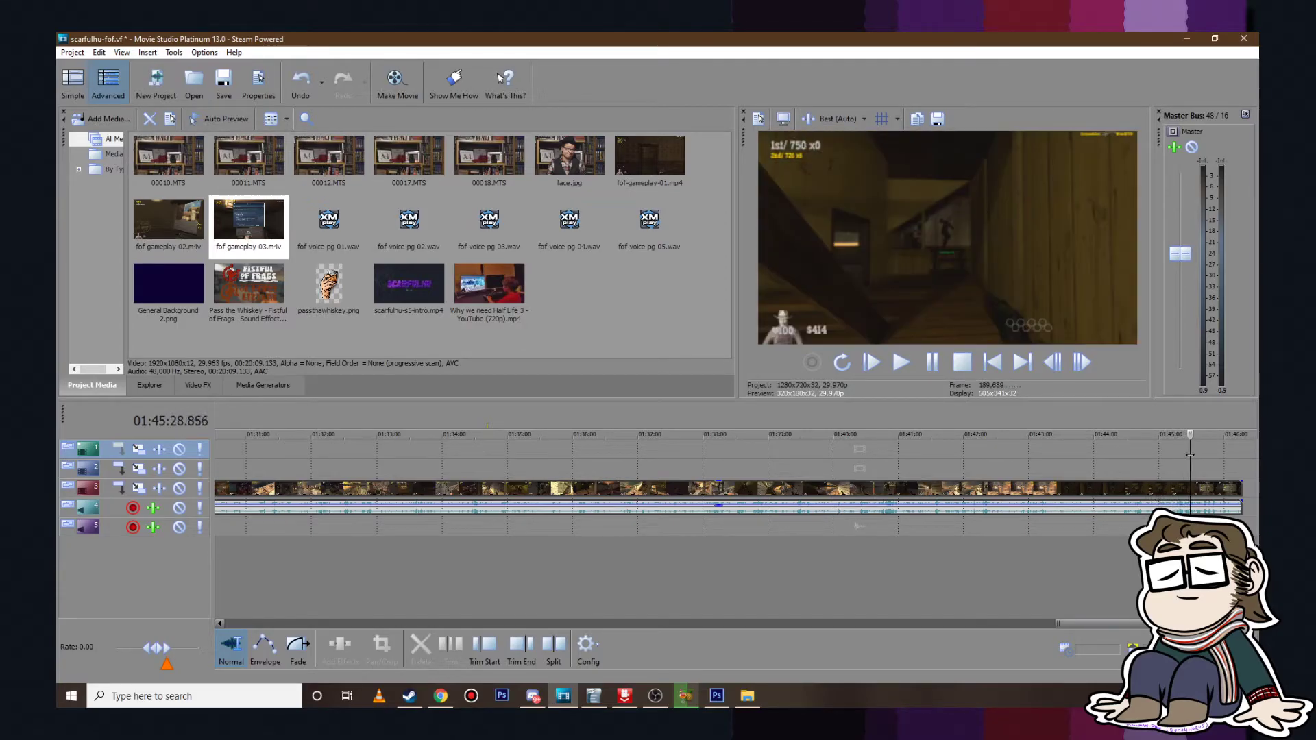
Step: Go back to the start of the project and play the end of the voice-over at about 00:08:36
{"action": "scroll", "coordinate": [1208, 464], "scroll_direction": "down", "scroll_amount": 4}
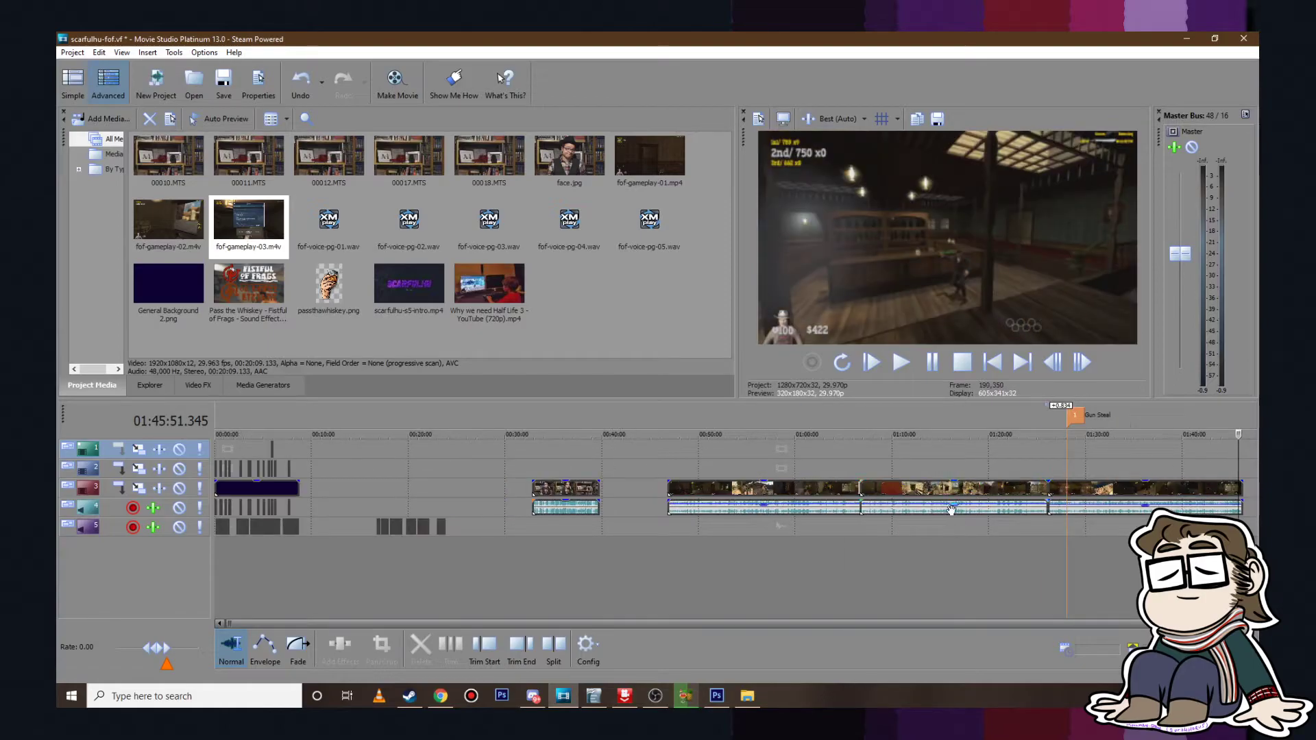
{"action": "left_click", "coordinate": [1110, 477]}
{"action": "left_click", "coordinate": [296, 451]}
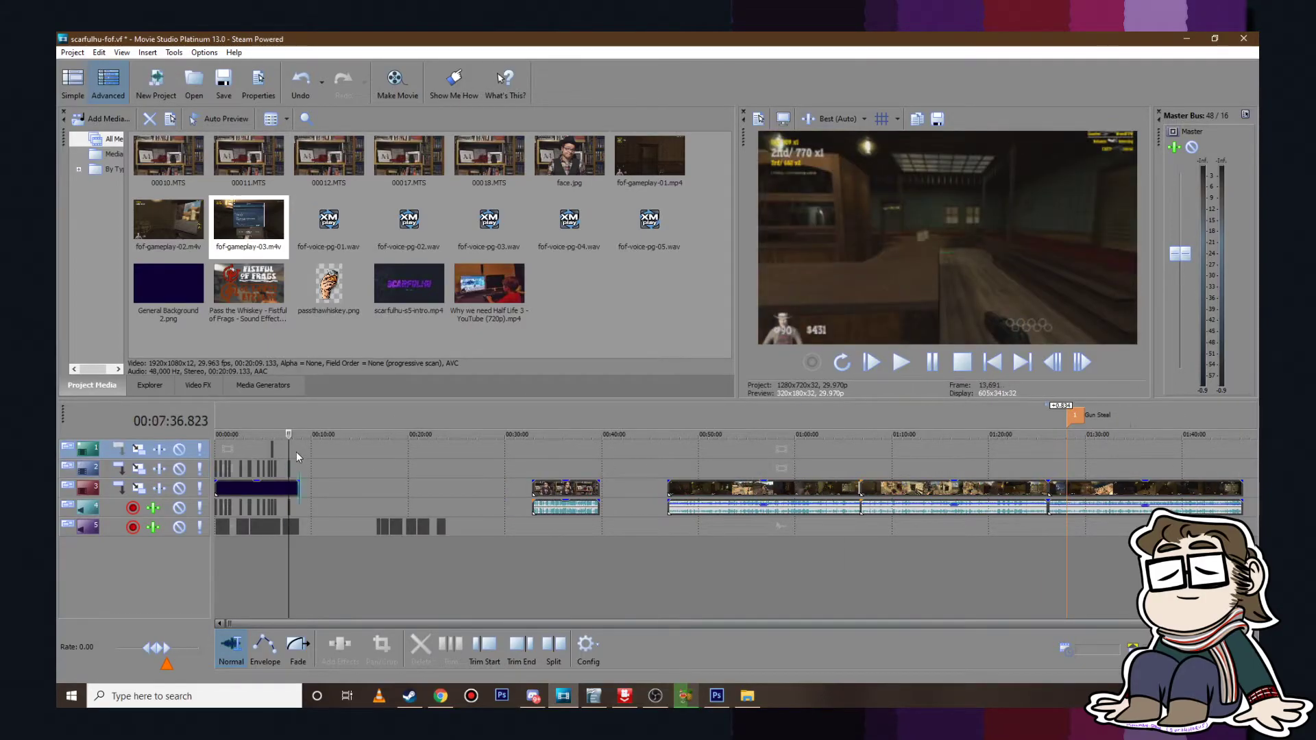
{"action": "scroll", "coordinate": [296, 451], "scroll_direction": "up", "scroll_amount": 7}
{"action": "left_click", "coordinate": [641, 463]}
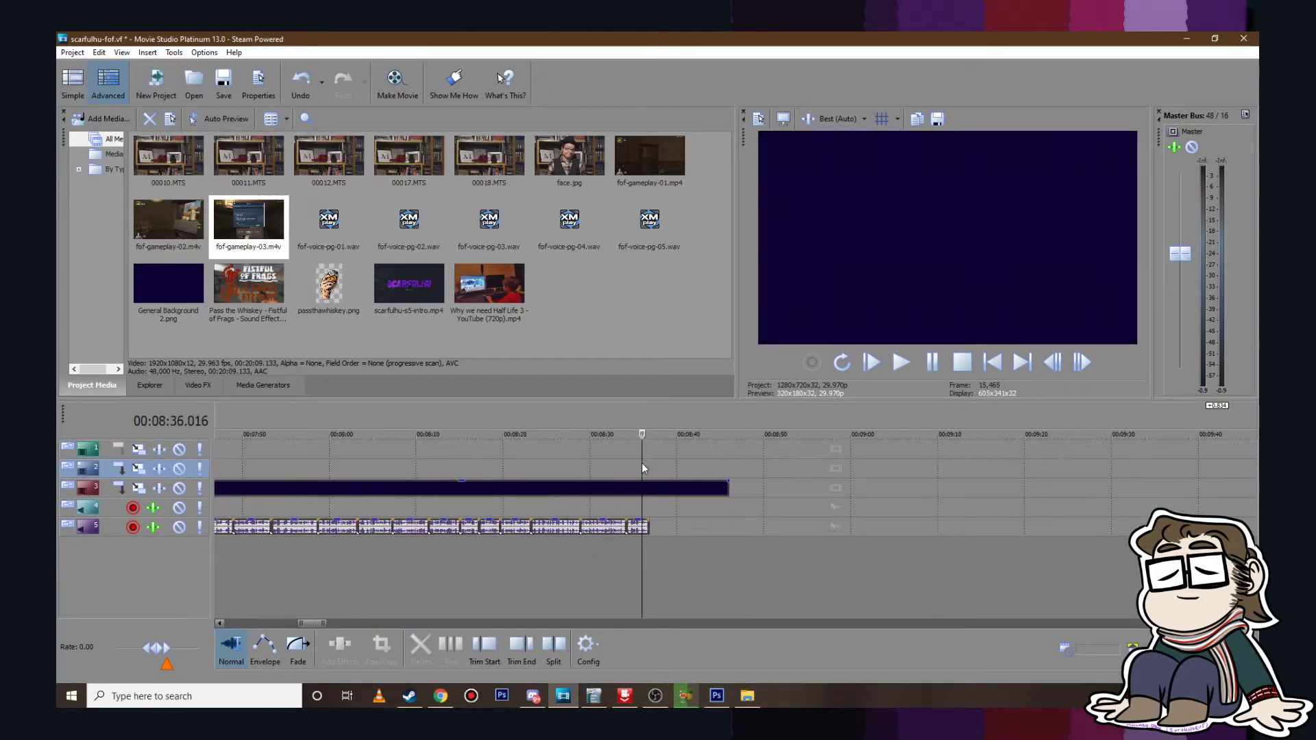
{"action": "left_click", "coordinate": [901, 362]}
{"action": "scroll", "coordinate": [827, 517], "scroll_direction": "up", "scroll_amount": 4}
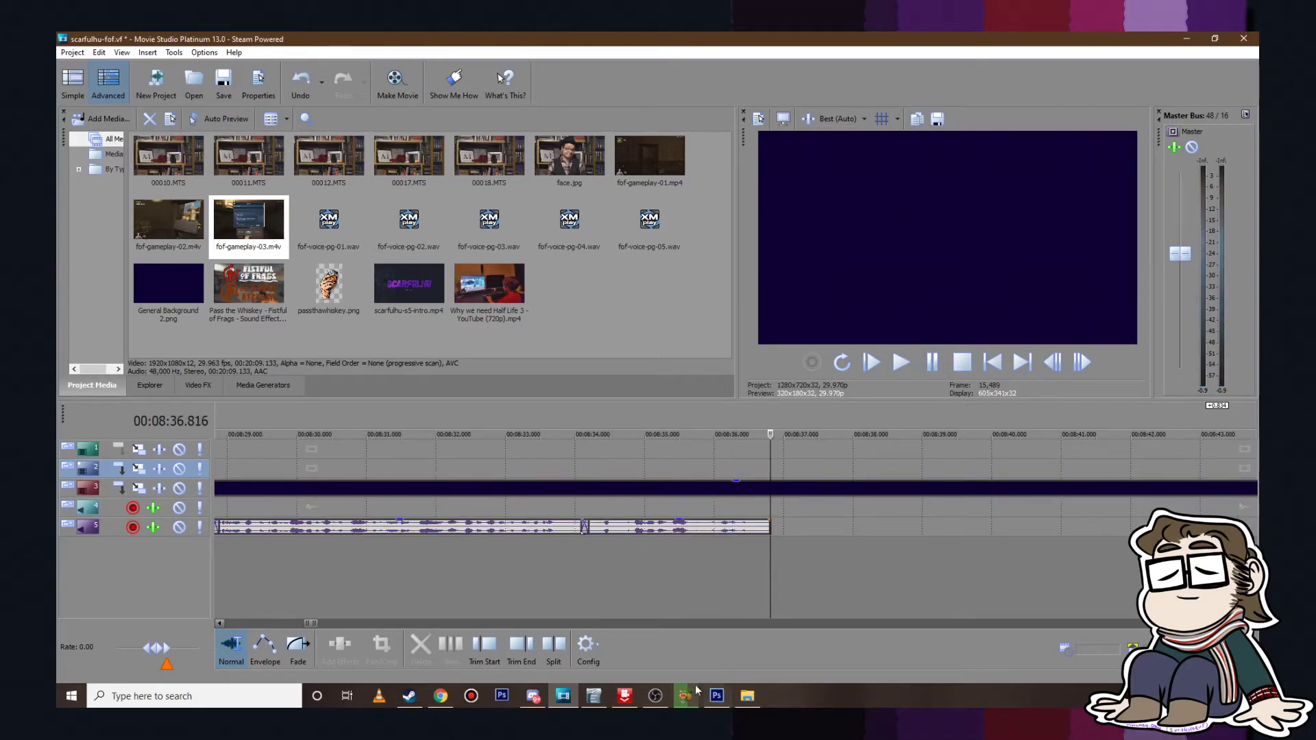
Step: Check the script in OpenOffice Writer around the "Hehe, see ya." line, and return to Movie Studio
{"action": "left_click", "coordinate": [593, 696]}
{"action": "scroll", "coordinate": [753, 473], "scroll_direction": "up", "scroll_amount": 10}
{"action": "scroll", "coordinate": [753, 473], "scroll_direction": "up", "scroll_amount": 6}
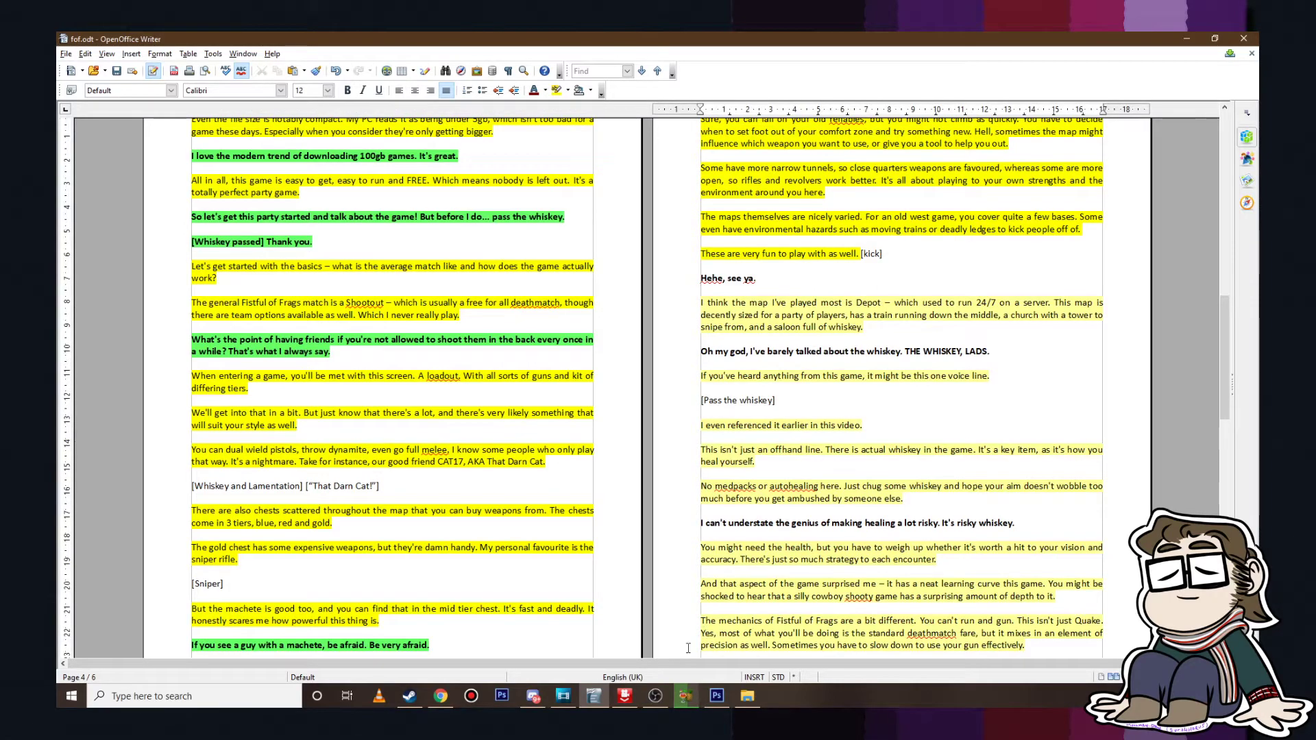
{"action": "mouse_move", "coordinate": [559, 695]}
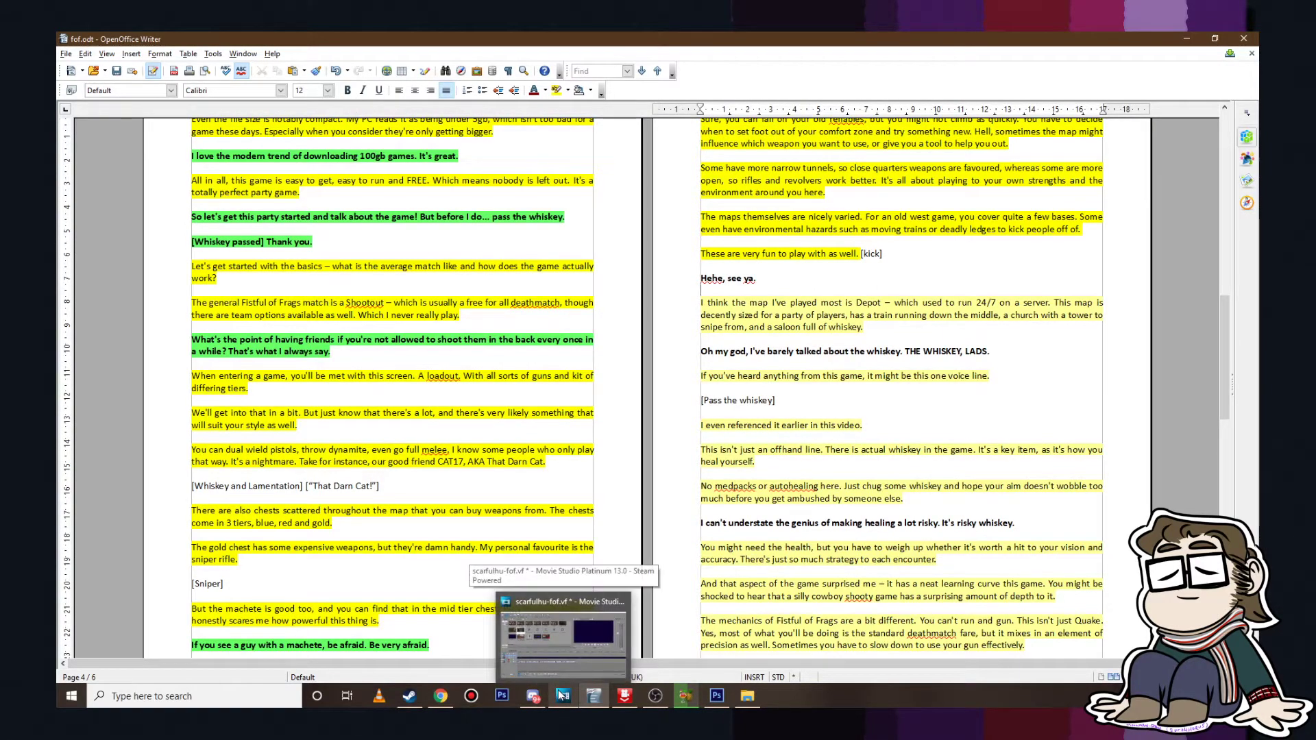
{"action": "left_click", "coordinate": [562, 696]}
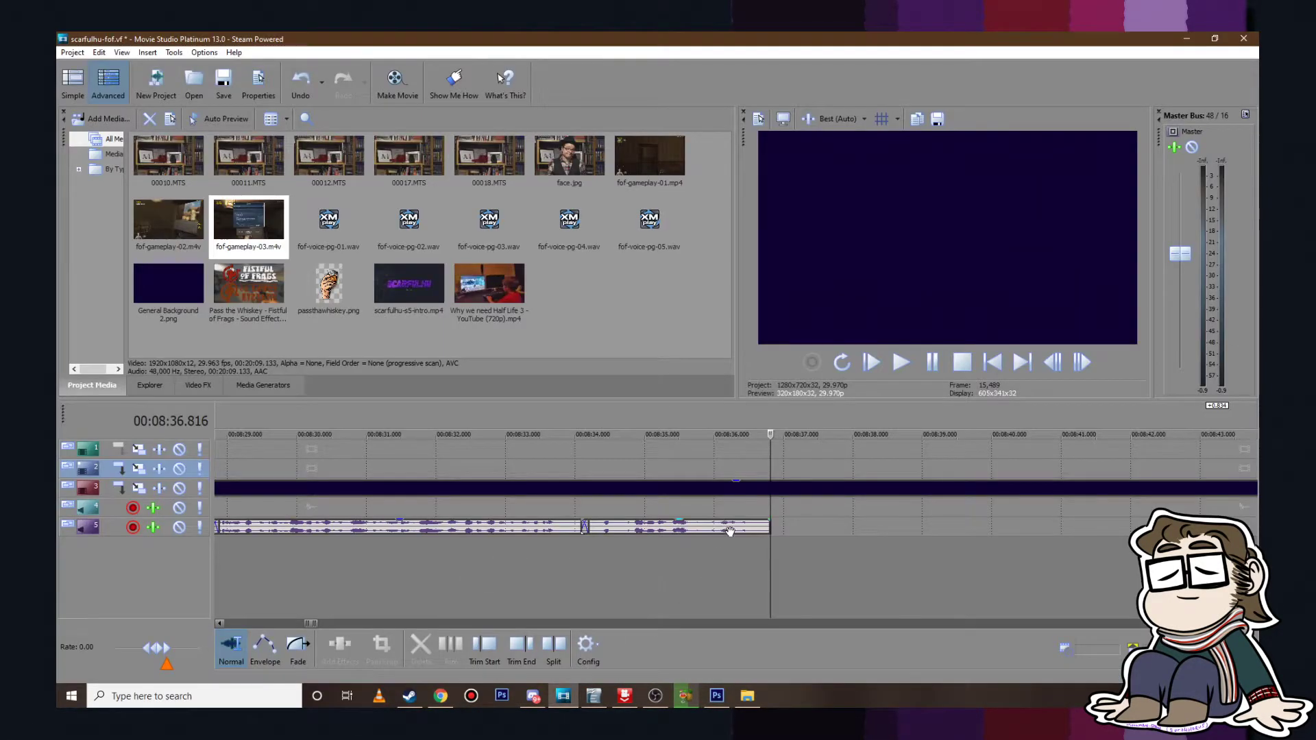
Step: Play the on-camera footage from about 00:32:55 and set the preview quality to Best (Full)
{"action": "scroll", "coordinate": [803, 500], "scroll_direction": "down", "scroll_amount": 3}
{"action": "left_click", "coordinate": [533, 449]}
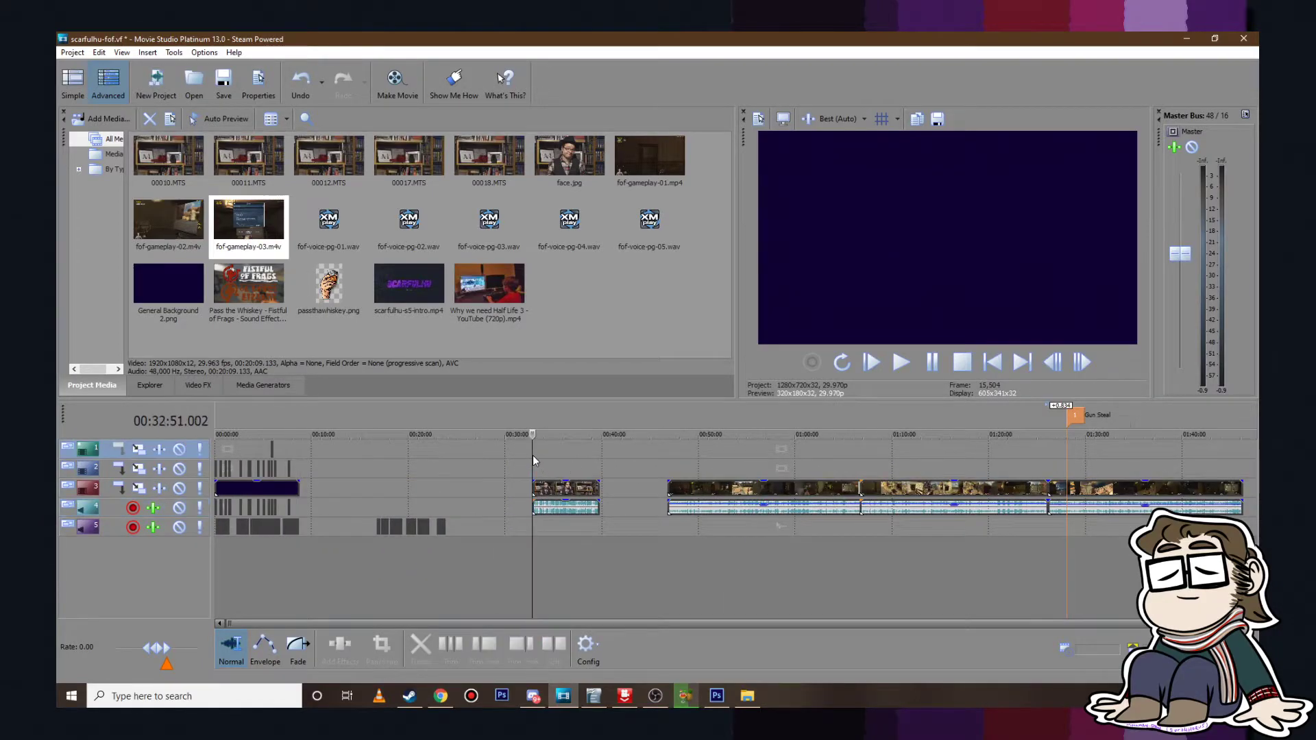
{"action": "scroll", "coordinate": [710, 489], "scroll_direction": "up", "scroll_amount": 10}
{"action": "left_click", "coordinate": [828, 450]}
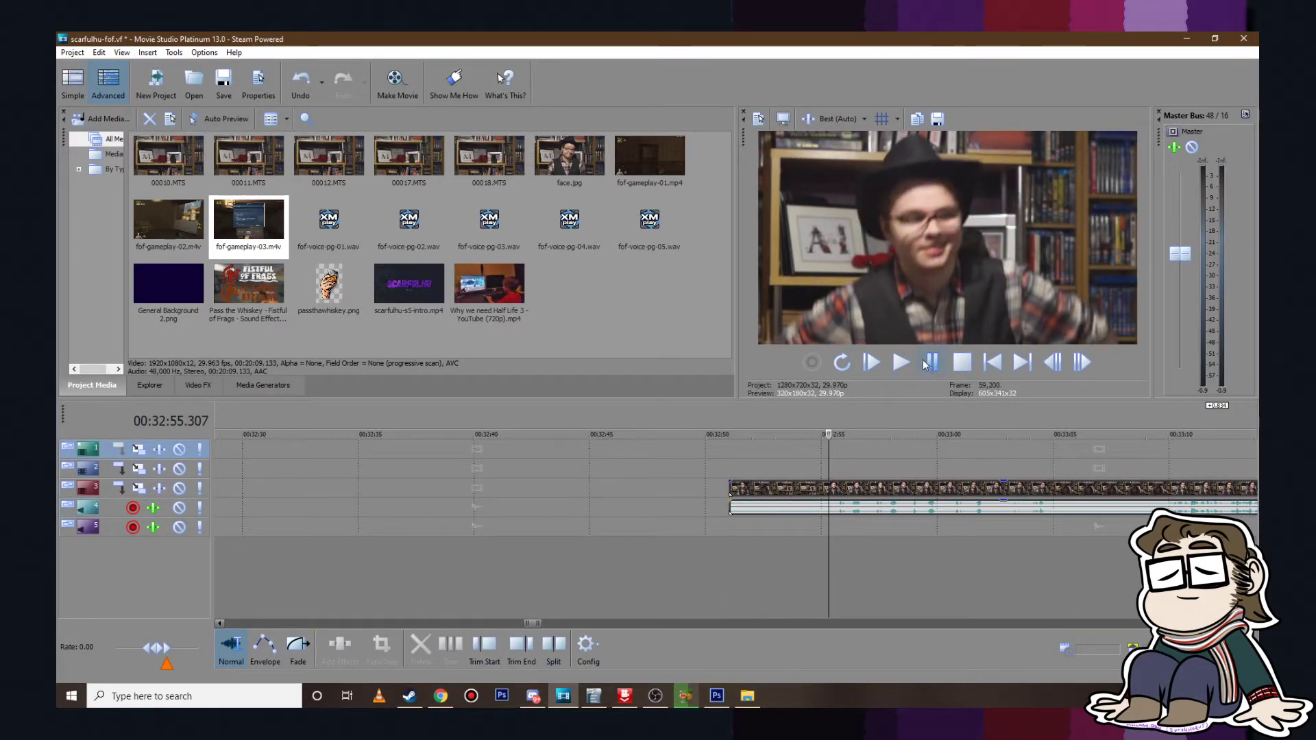
{"action": "scroll", "coordinate": [944, 447], "scroll_direction": "up", "scroll_amount": 4}
{"action": "key", "text": "space"}
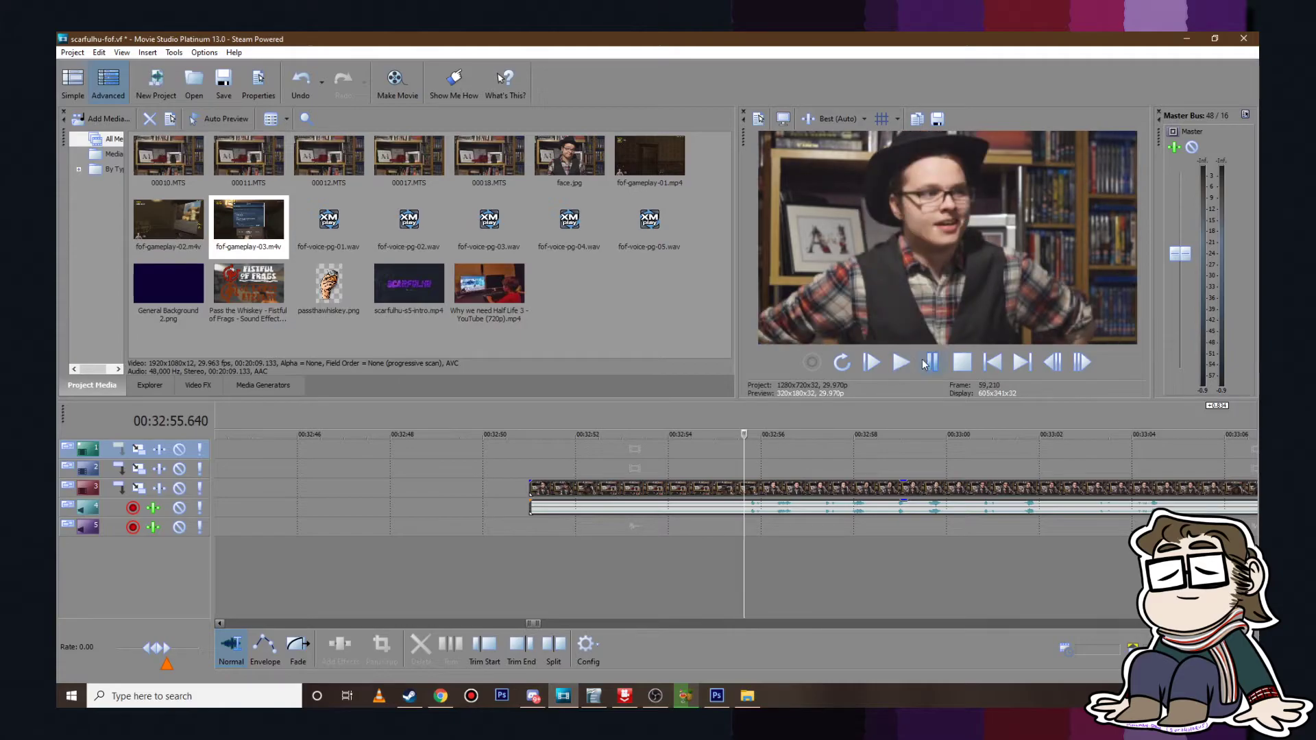
{"action": "left_click", "coordinate": [862, 119]}
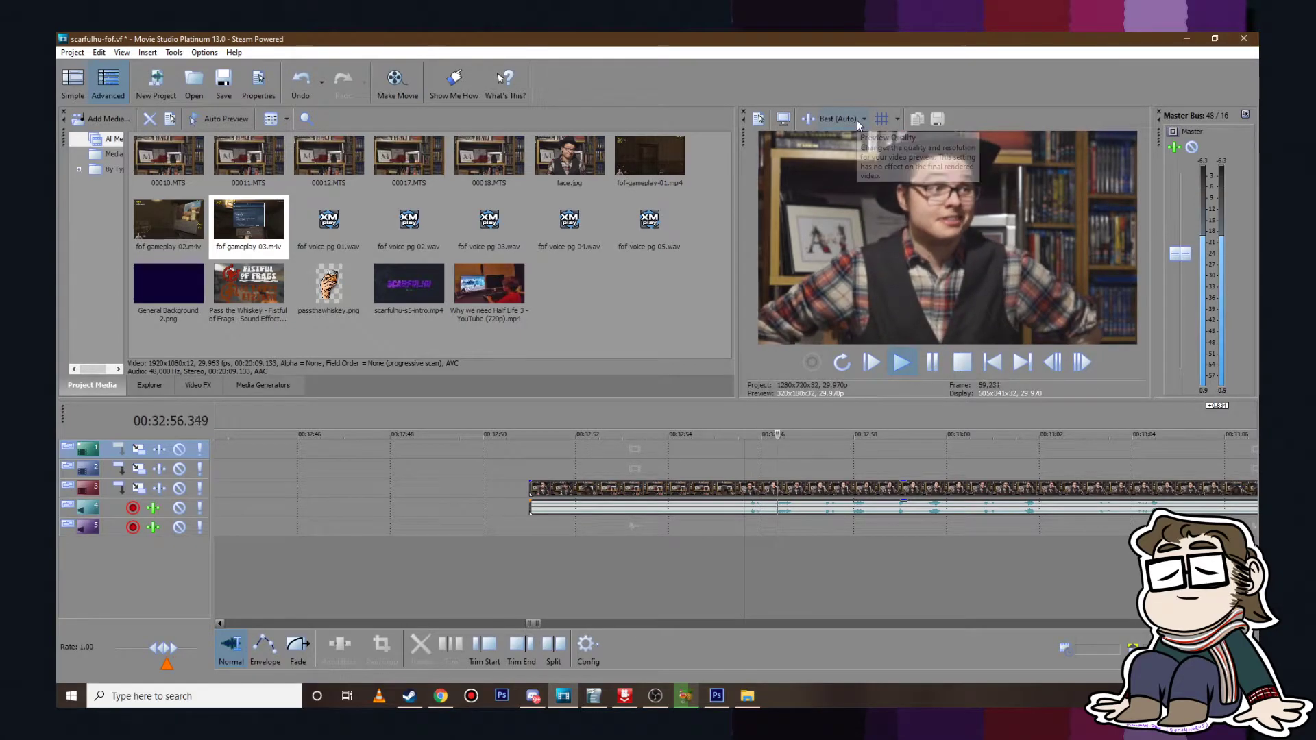
{"action": "left_click", "coordinate": [921, 230]}
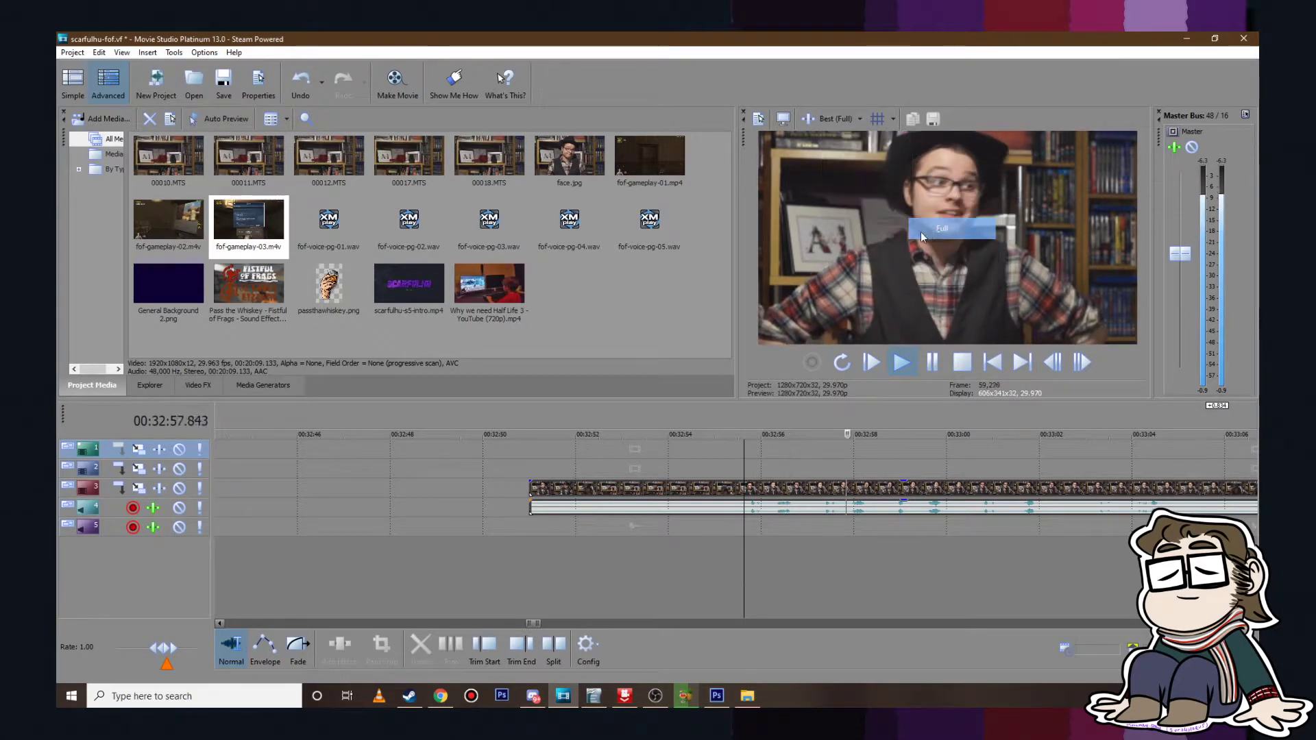
Step: Review the on-camera footage up to about 00:33:04, and replay it from about 00:32:58 to 00:33:00
{"action": "left_click", "coordinate": [930, 362]}
{"action": "scroll", "coordinate": [928, 490], "scroll_direction": "down", "scroll_amount": 2}
{"action": "left_click", "coordinate": [899, 358]}
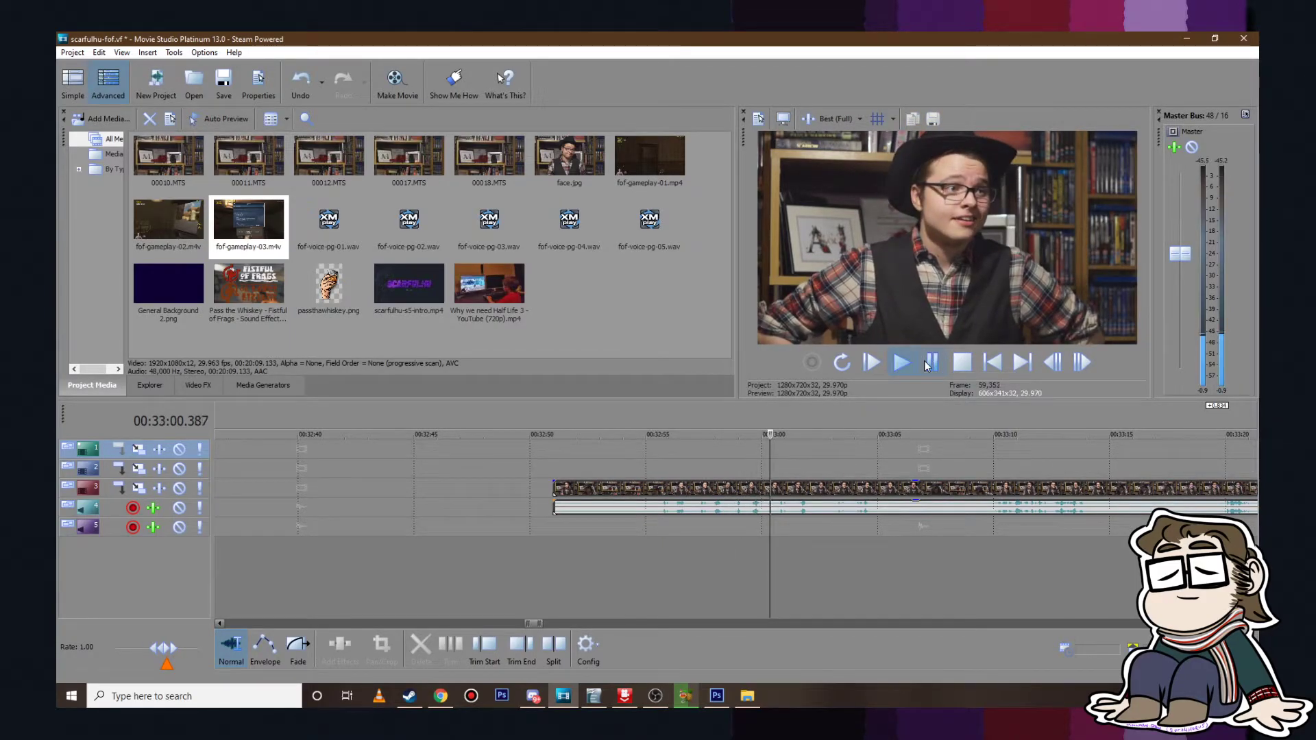
{"action": "left_click", "coordinate": [929, 362]}
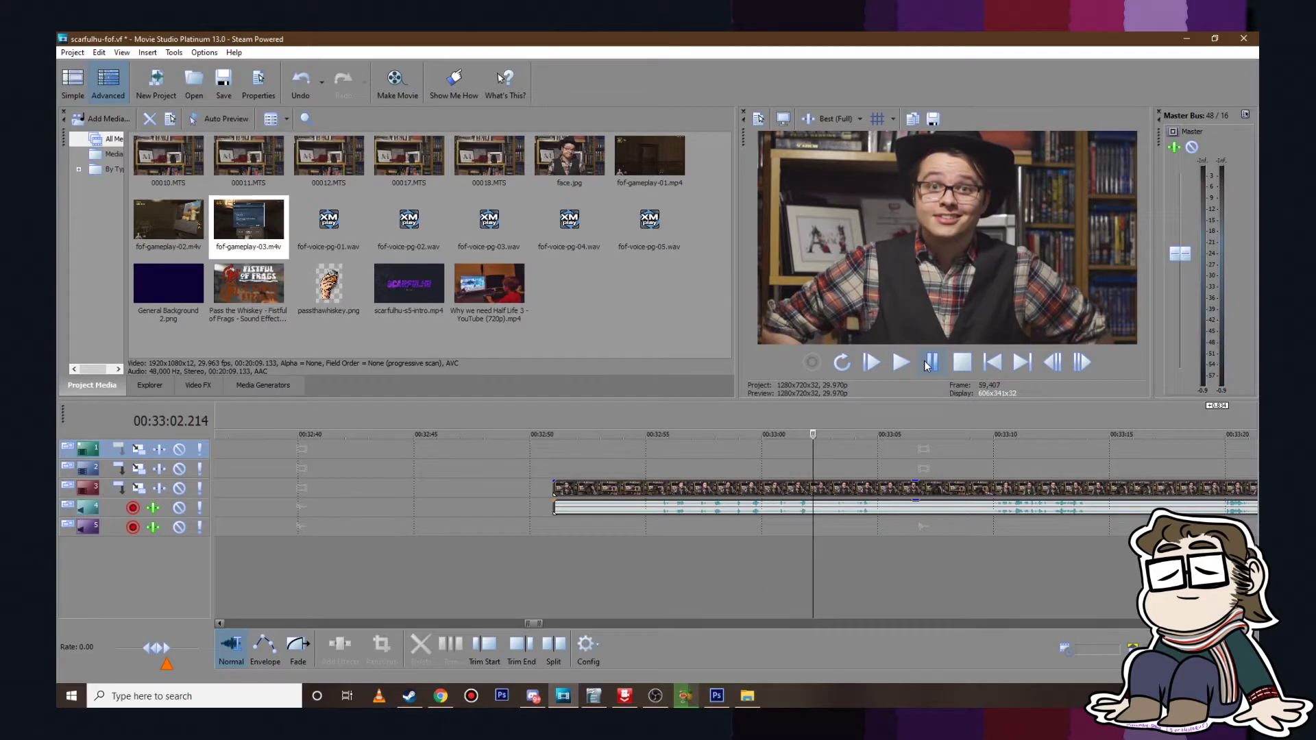
{"action": "left_click", "coordinate": [929, 362]}
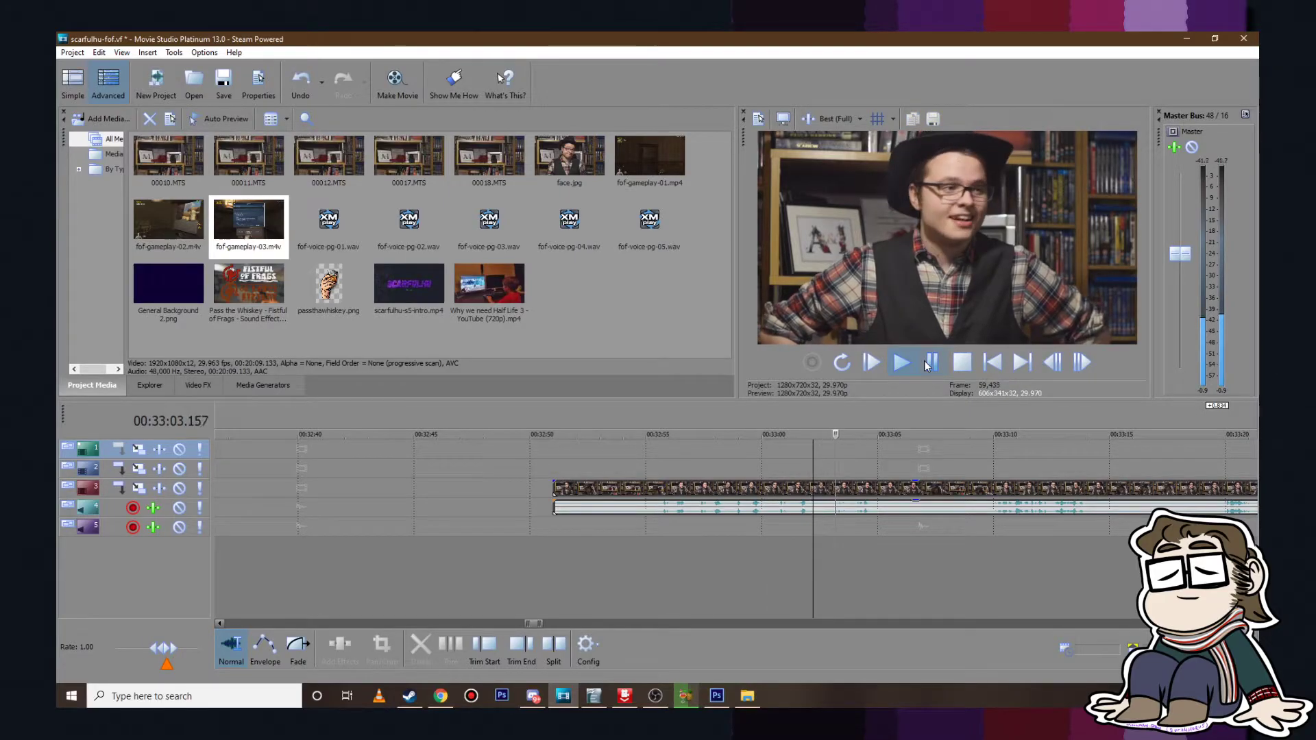
{"action": "left_click", "coordinate": [929, 362]}
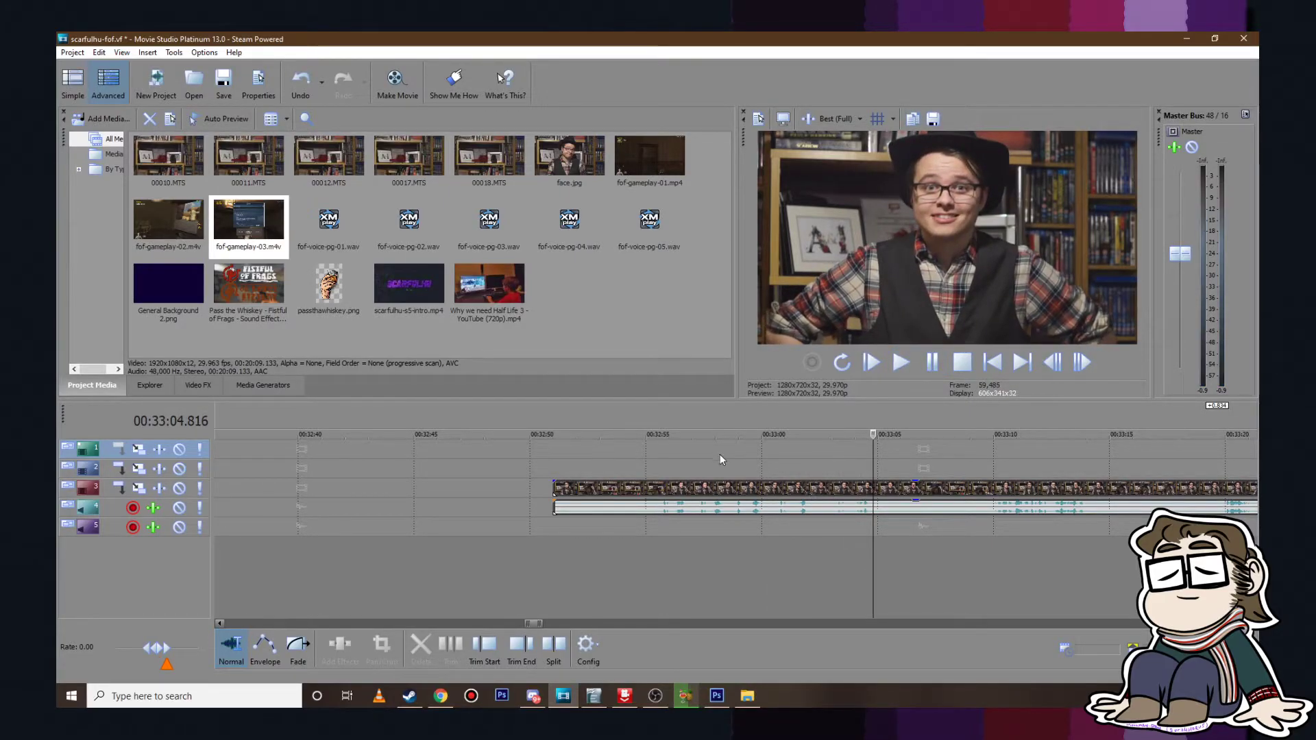
{"action": "left_click", "coordinate": [736, 455]}
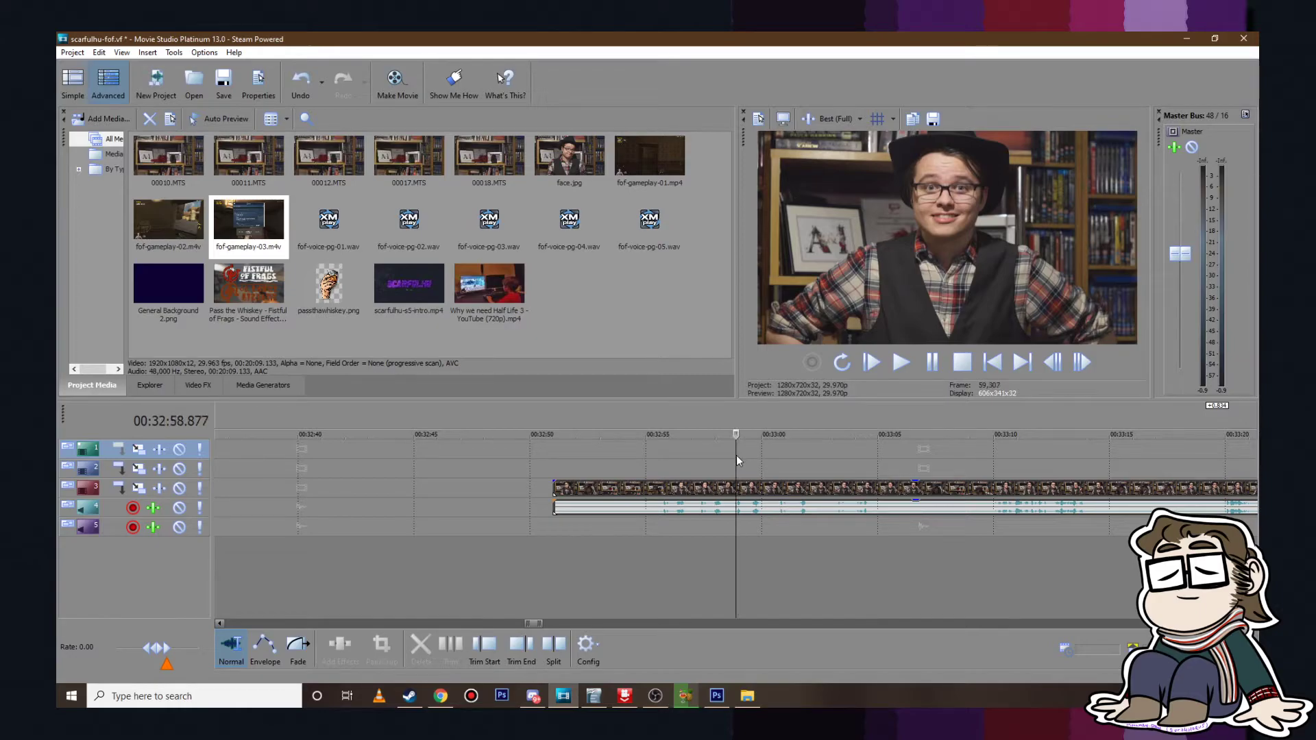
{"action": "left_click", "coordinate": [932, 363]}
{"action": "left_click", "coordinate": [932, 363]}
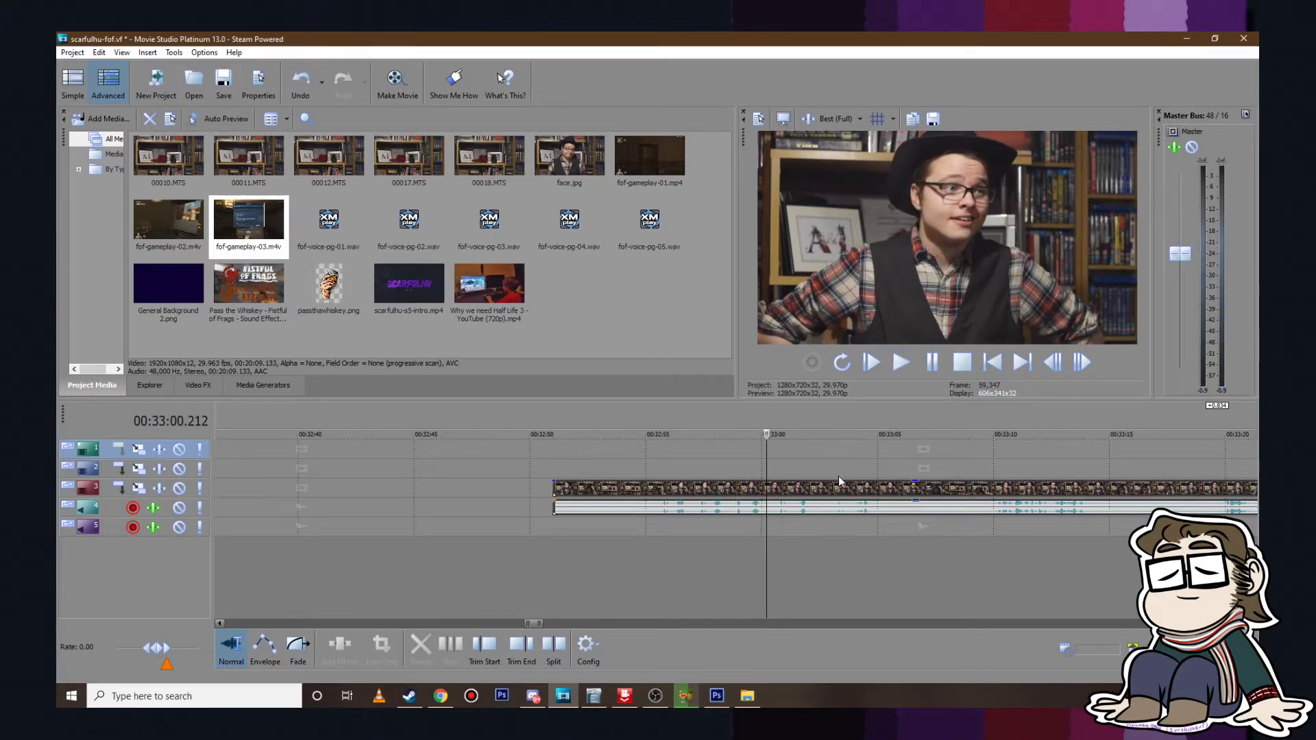
Step: Split the on-camera footage at 00:33:00.178 and at about 00:32:58.7, and delete the part before the short take
{"action": "scroll", "coordinate": [773, 484], "scroll_direction": "up", "scroll_amount": 3}
{"action": "key", "text": "s"}
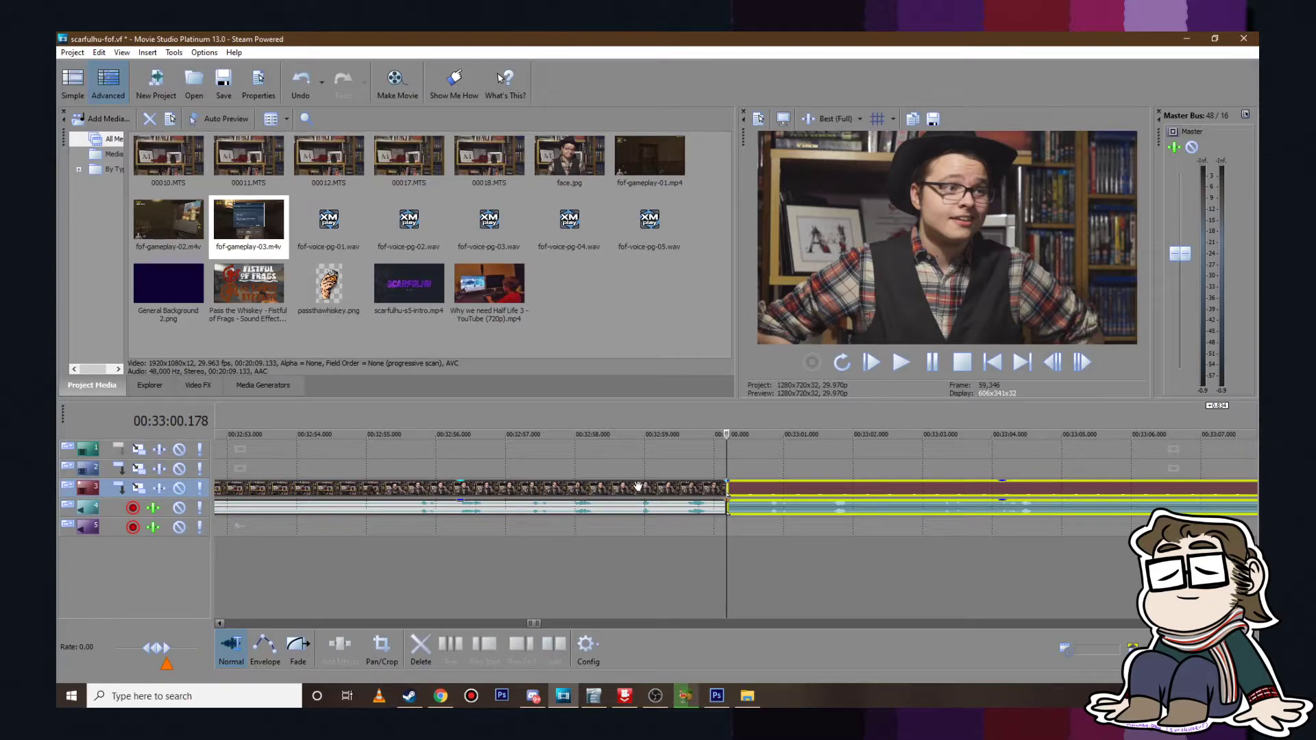
{"action": "key", "text": "s"}
{"action": "left_click", "coordinate": [646, 490]}
{"action": "left_click", "coordinate": [547, 488]}
{"action": "key", "text": "Delete"}
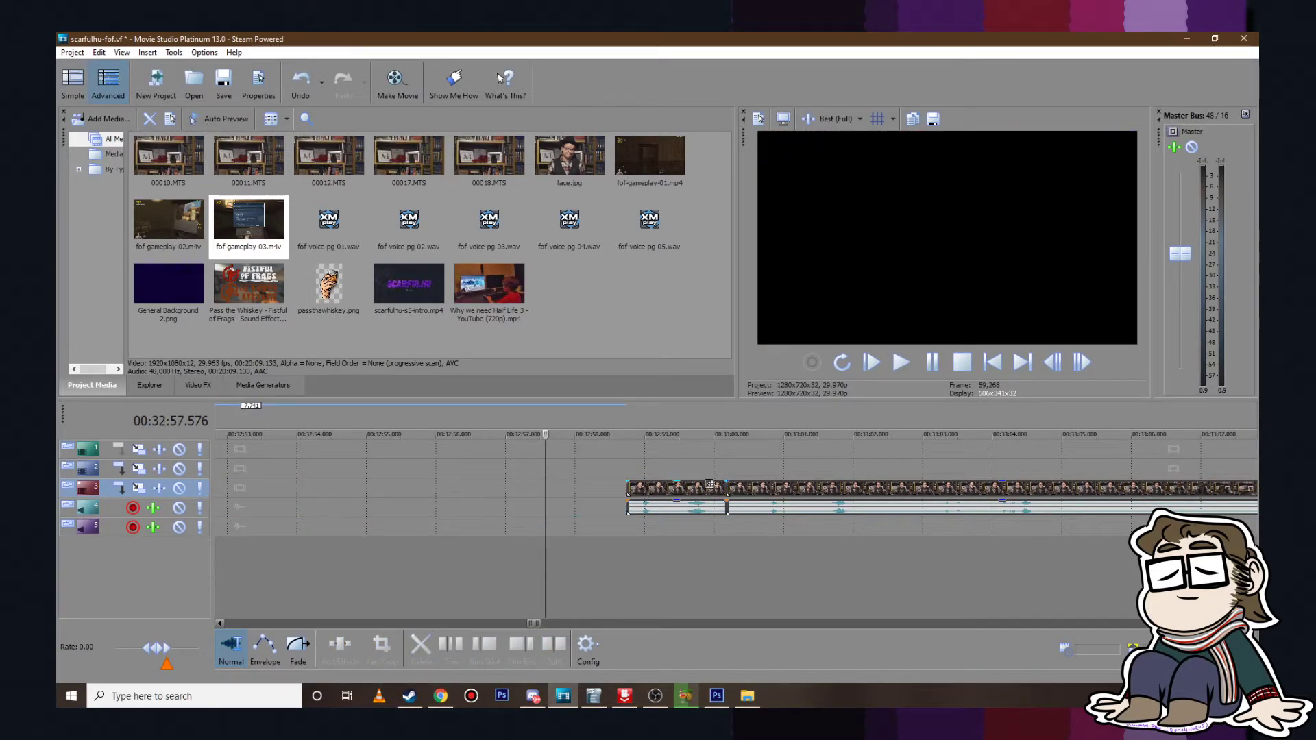
Step: Move the rest of the on-camera footage away from the short take so it starts at about 00:33:10
{"action": "left_click", "coordinate": [786, 488]}
{"action": "left_click_drag", "start_coordinate": [787, 488], "coordinate": [1057, 487]}
{"action": "scroll", "coordinate": [1057, 487], "scroll_direction": "down", "scroll_amount": 3}
{"action": "left_click_drag", "start_coordinate": [883, 488], "coordinate": [978, 488]}
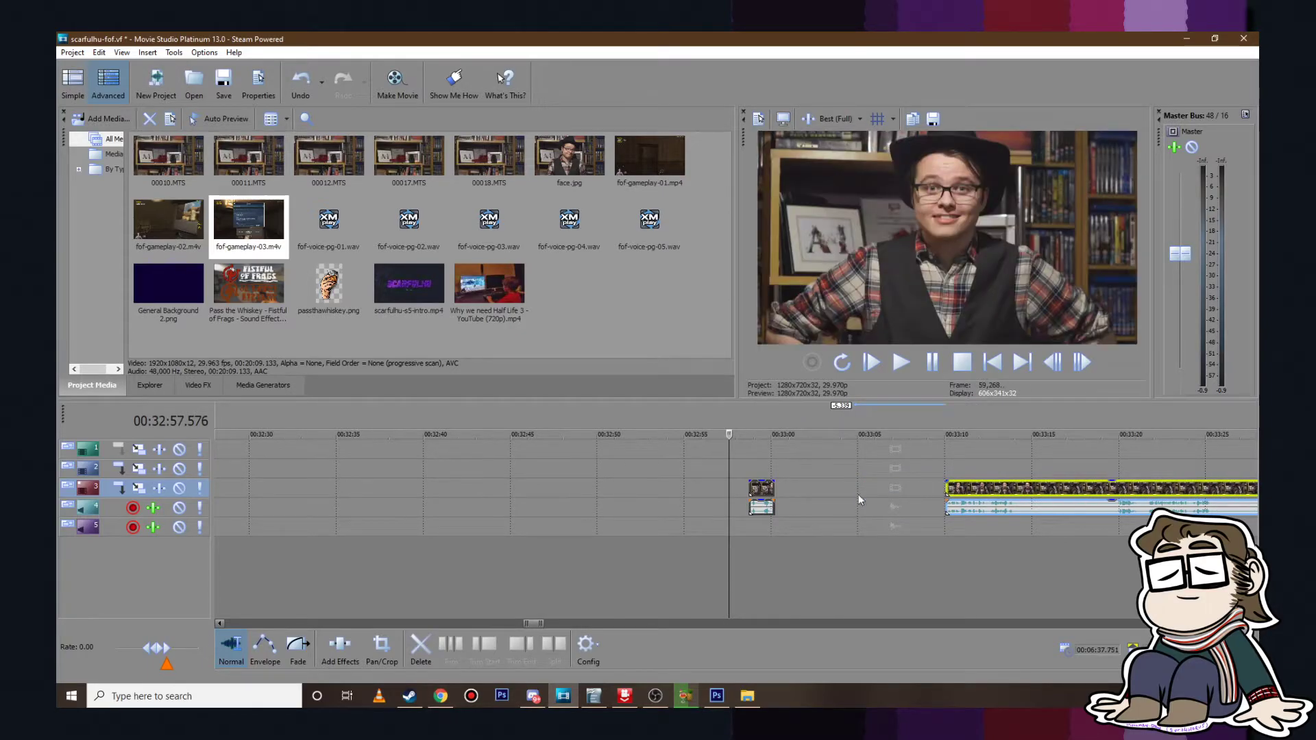
Step: Cut the isolated short on-camera take from the timeline
{"action": "scroll", "coordinate": [837, 495], "scroll_direction": "down", "scroll_amount": 3}
{"action": "right_click", "coordinate": [739, 489]}
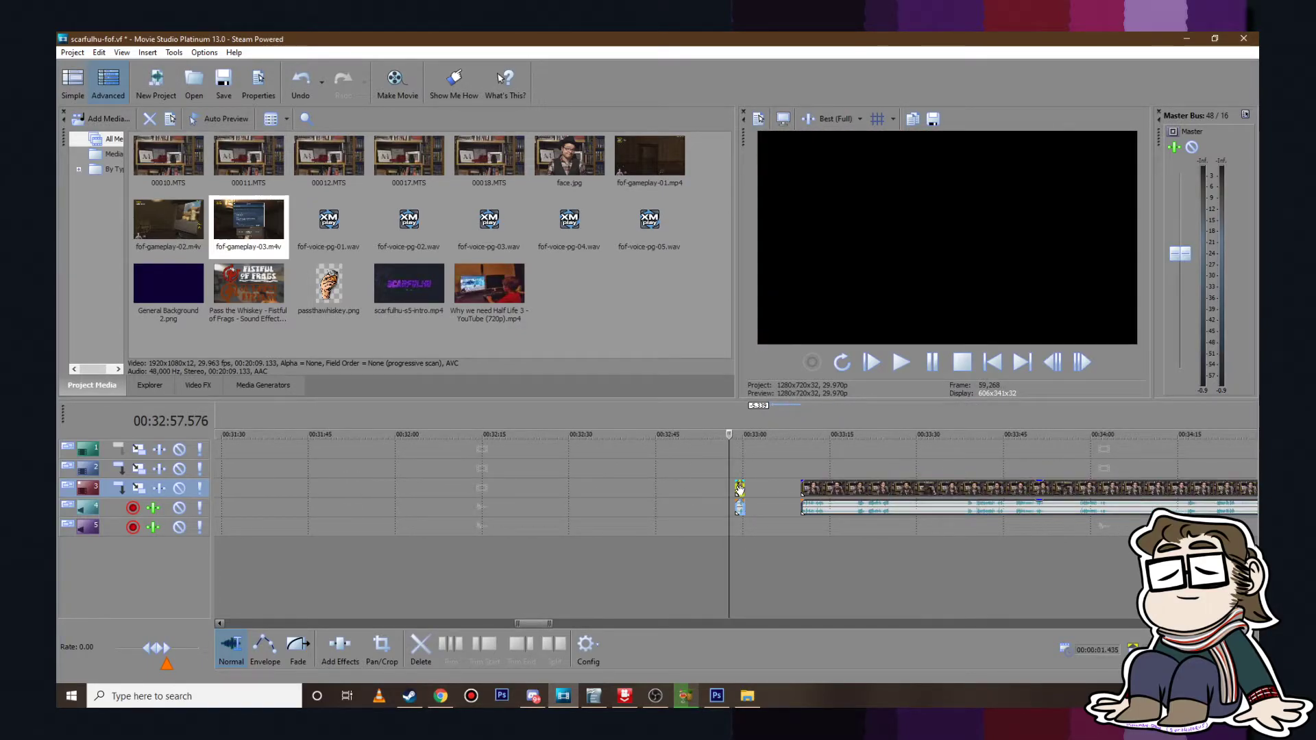
{"action": "left_click", "coordinate": [775, 390]}
Step: Place the playhead at 00:08:48.628, just past the end of the dark blue background clip
{"action": "scroll", "coordinate": [544, 501], "scroll_direction": "down", "scroll_amount": 5}
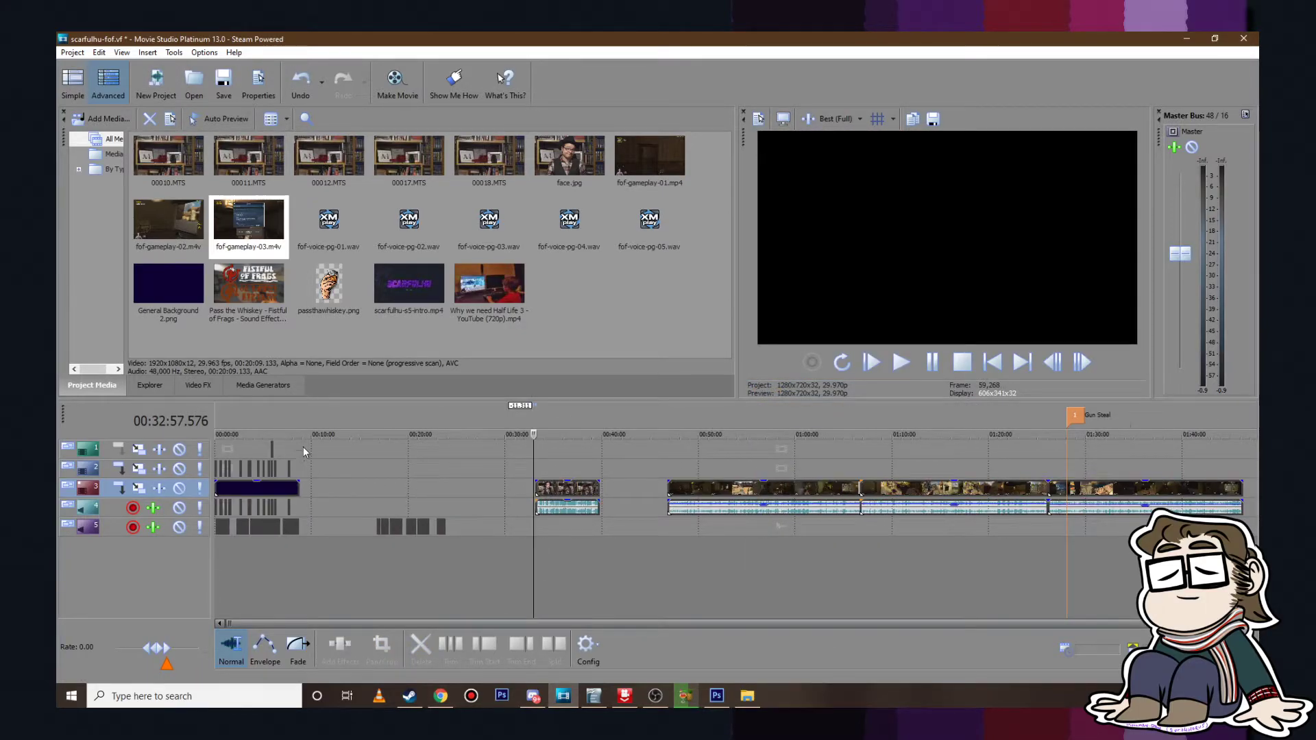
{"action": "left_click", "coordinate": [301, 447]}
{"action": "scroll", "coordinate": [384, 488], "scroll_direction": "up", "scroll_amount": 5}
{"action": "left_click", "coordinate": [718, 468]}
{"action": "right_click", "coordinate": [766, 459]}
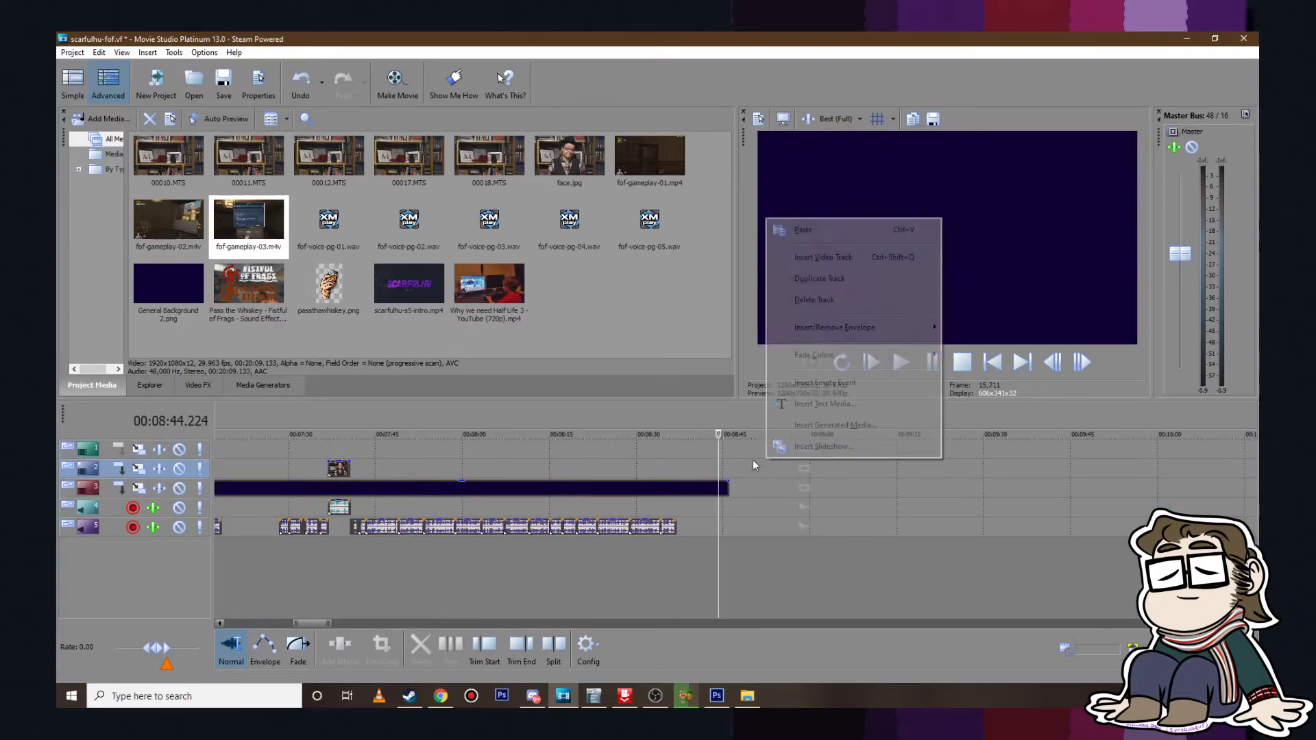
{"action": "left_click", "coordinate": [744, 458]}
Step: Try pasting the on-camera take on the second video track at 00:08:48.628, and undo the paste
{"action": "right_click", "coordinate": [745, 456]}
{"action": "left_click", "coordinate": [795, 230]}
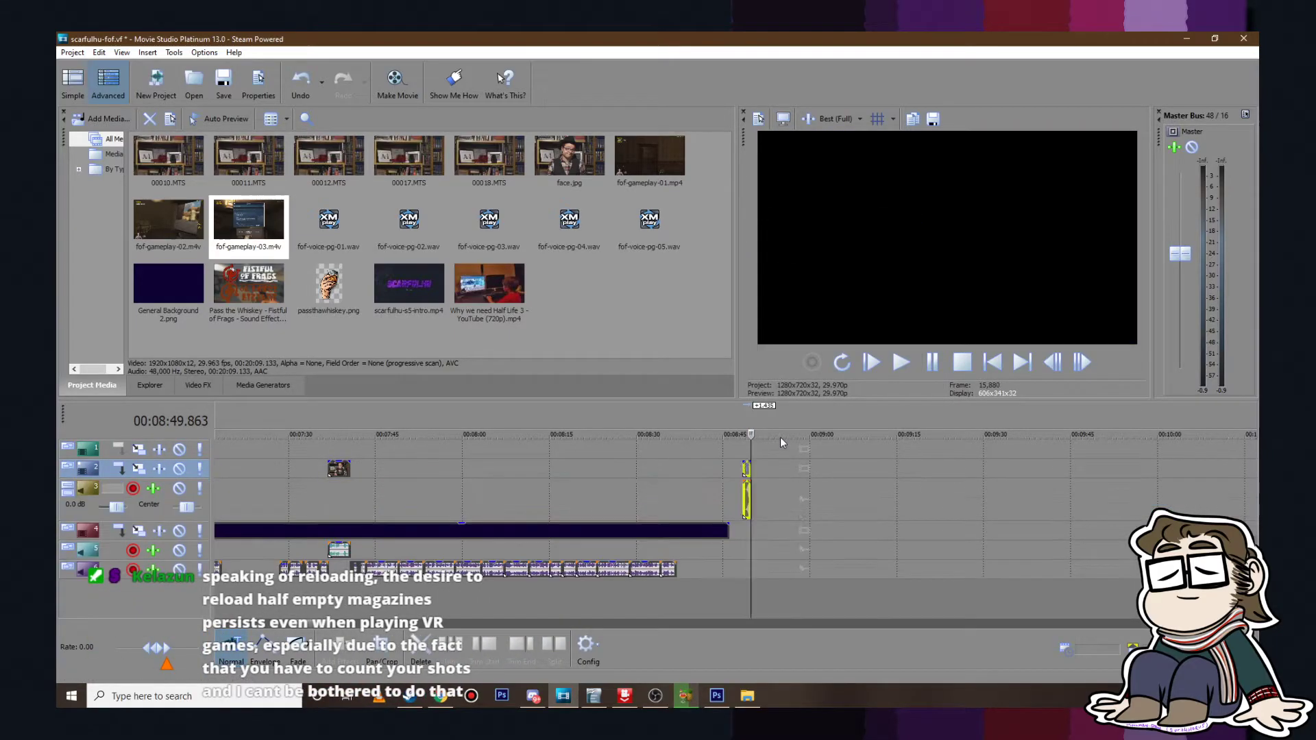
{"action": "key", "text": "ctrl+z"}
Step: Paste the cut on-camera take, place it on the second video track just after the last voice-over clip, and play it
{"action": "right_click", "coordinate": [758, 483]}
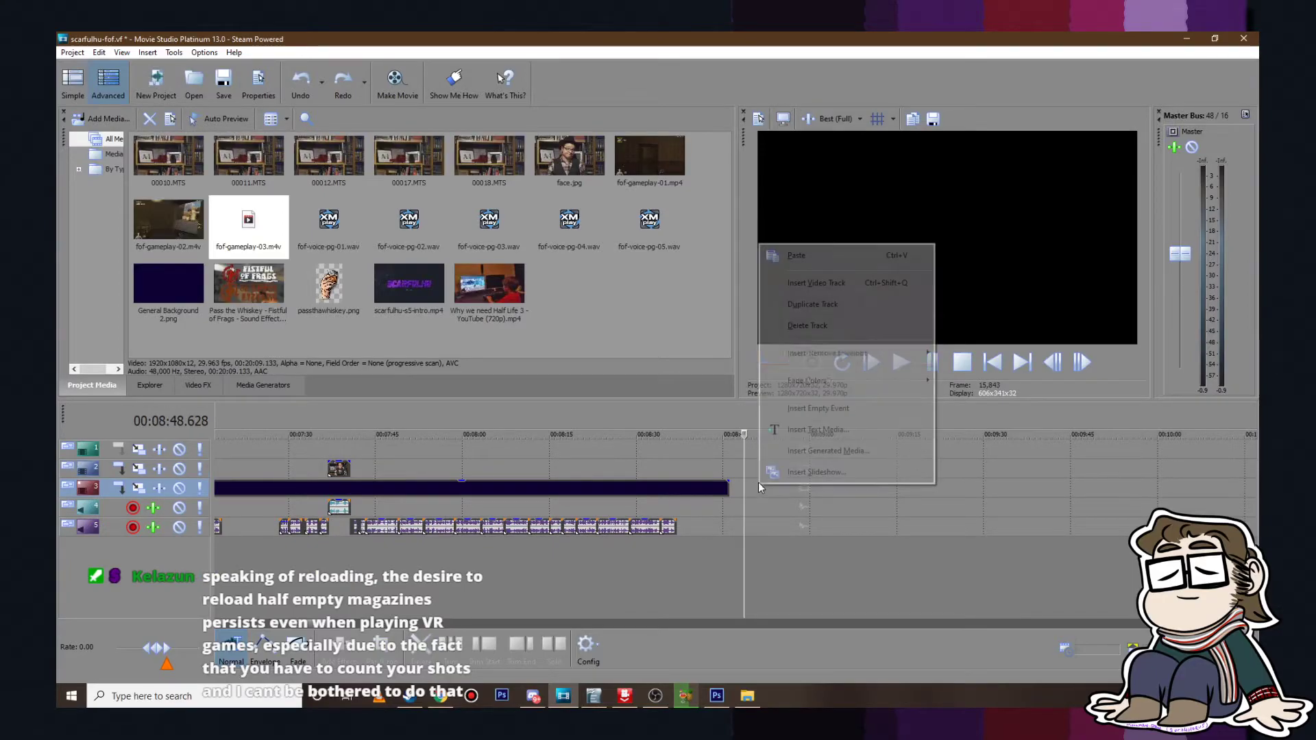
{"action": "left_click", "coordinate": [807, 256]}
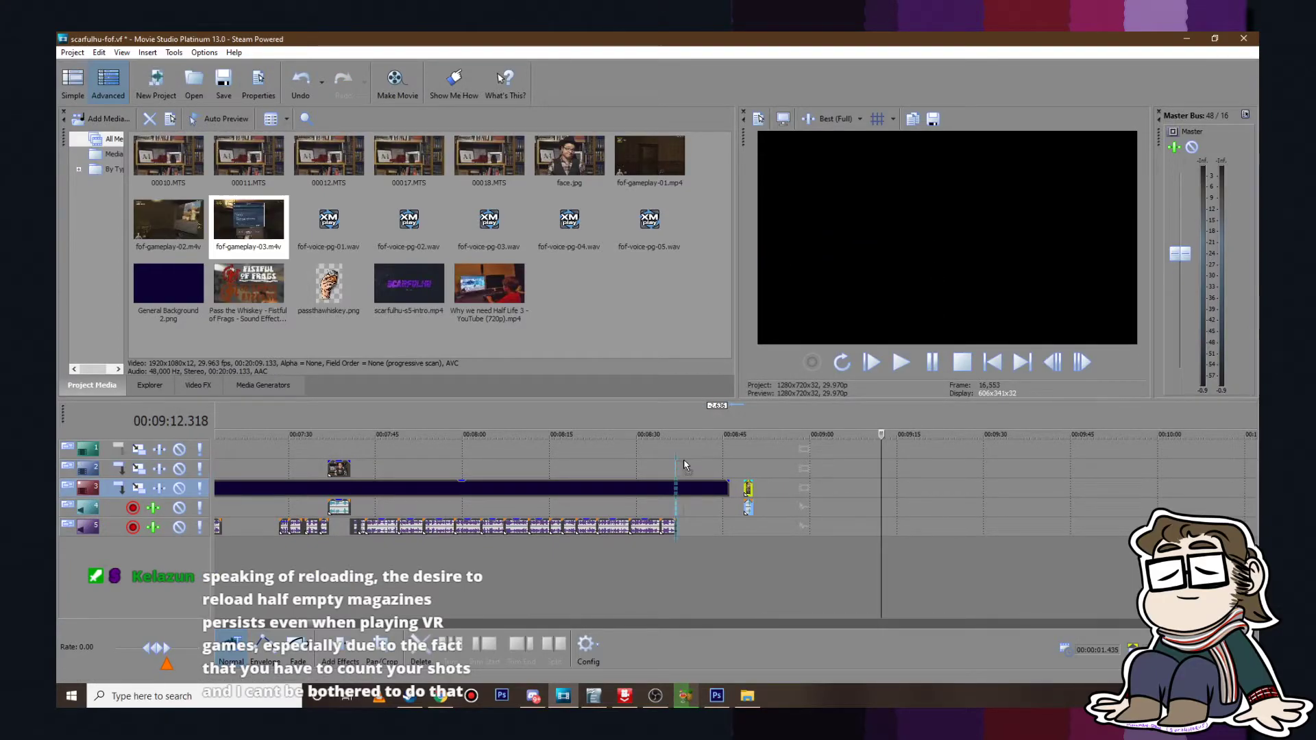
{"action": "left_click", "coordinate": [668, 449]}
{"action": "scroll", "coordinate": [669, 449], "scroll_direction": "up", "scroll_amount": 5}
{"action": "left_click", "coordinate": [909, 371]}
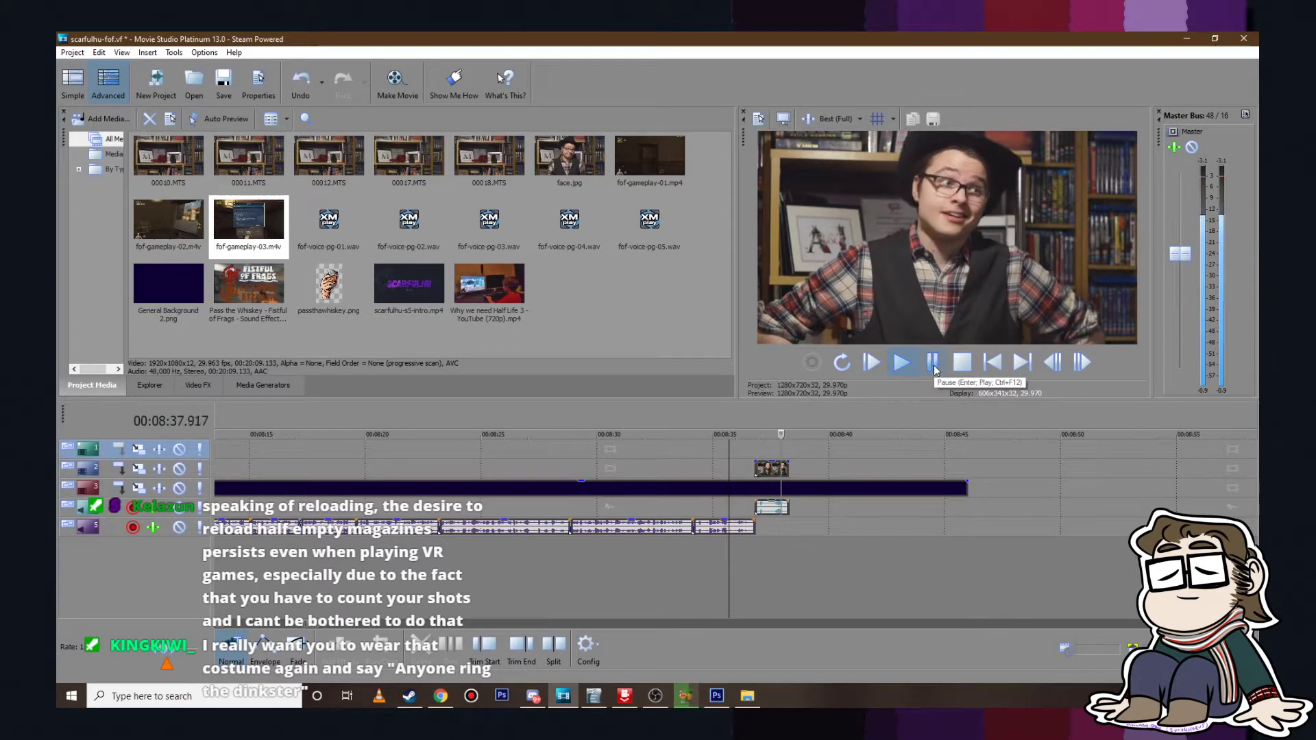
{"action": "scroll", "coordinate": [753, 531], "scroll_direction": "up", "scroll_amount": 3}
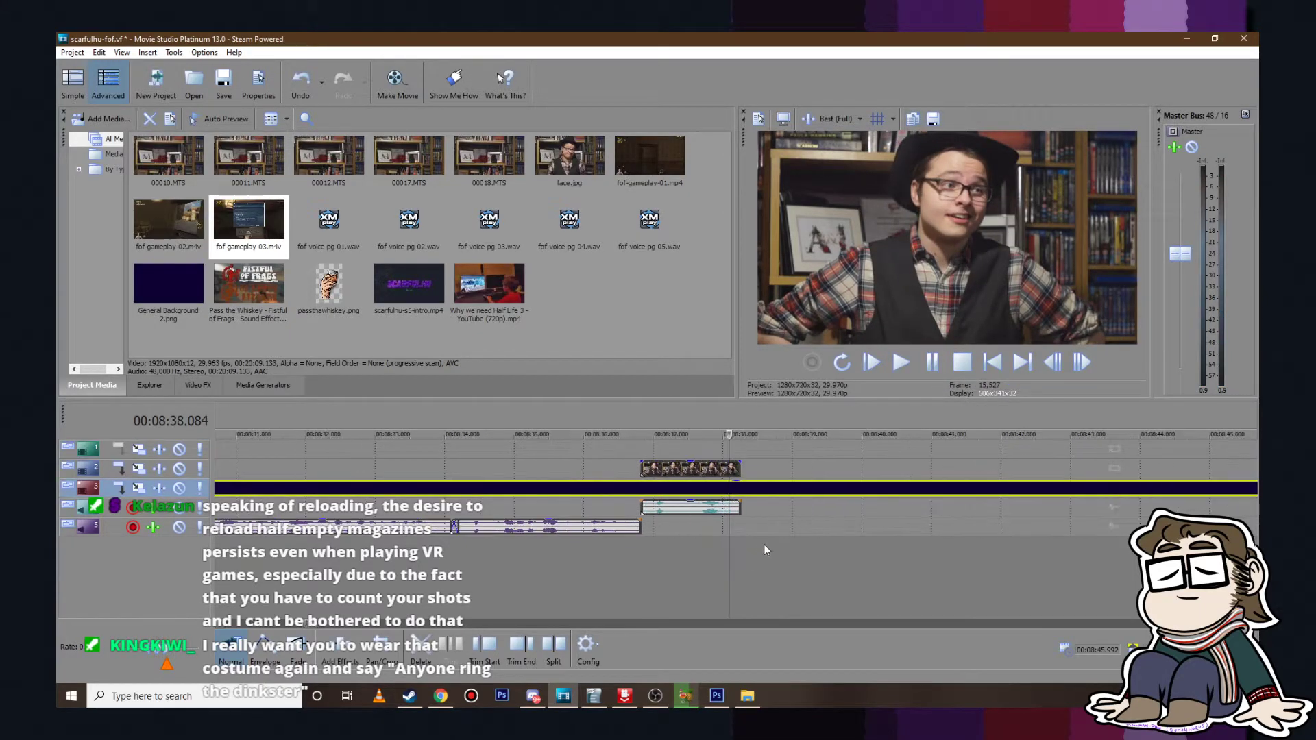
Step: Close the gap between the last voice-over clip and the on-camera take, and play the transition
{"action": "left_click", "coordinate": [632, 513]}
{"action": "scroll", "coordinate": [631, 512], "scroll_direction": "up", "scroll_amount": 3}
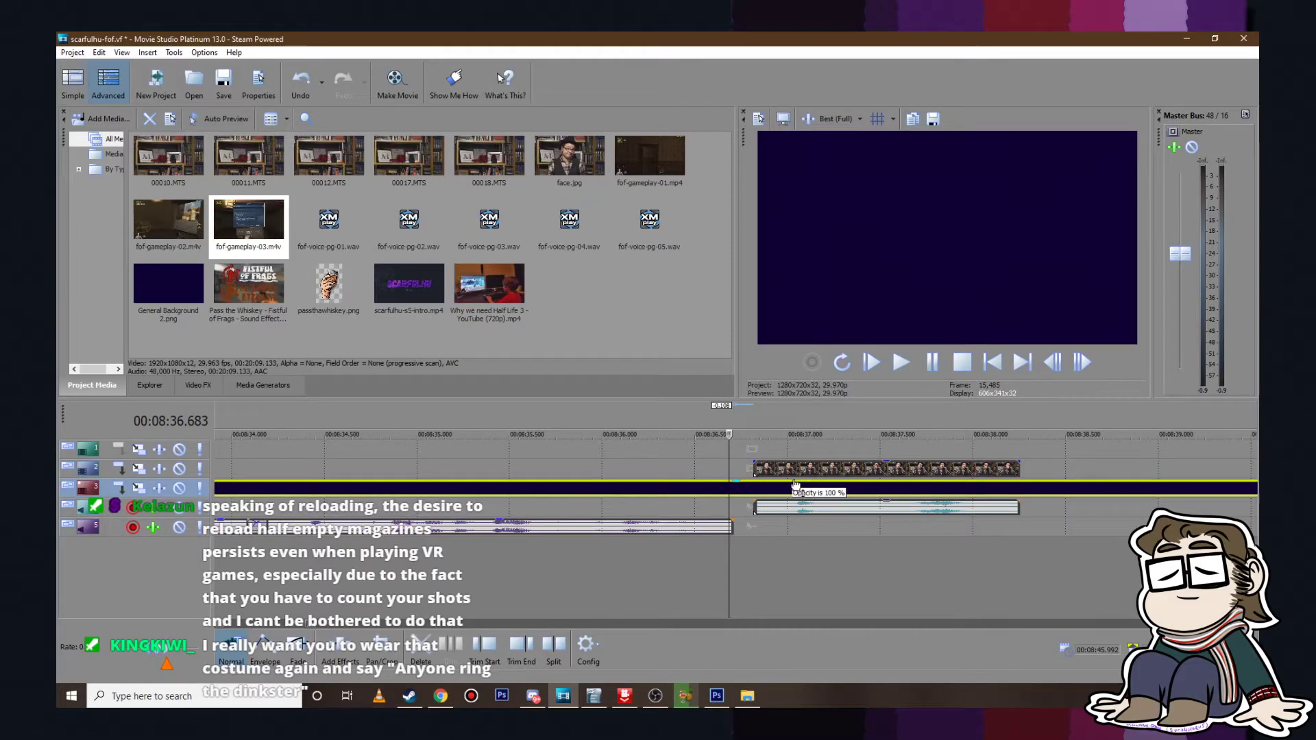
{"action": "left_click_drag", "start_coordinate": [796, 470], "coordinate": [772, 470]}
{"action": "left_click", "coordinate": [698, 456]}
{"action": "left_click", "coordinate": [910, 365]}
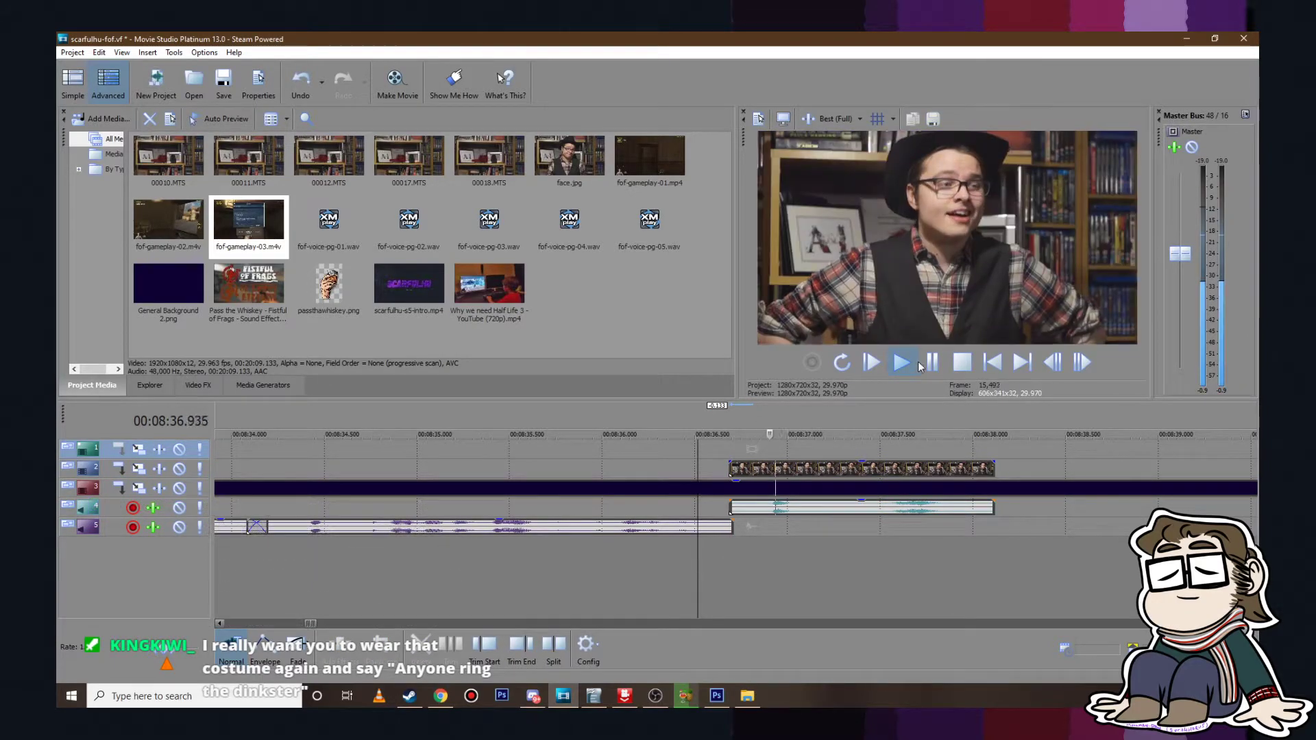
{"action": "left_click", "coordinate": [932, 362]}
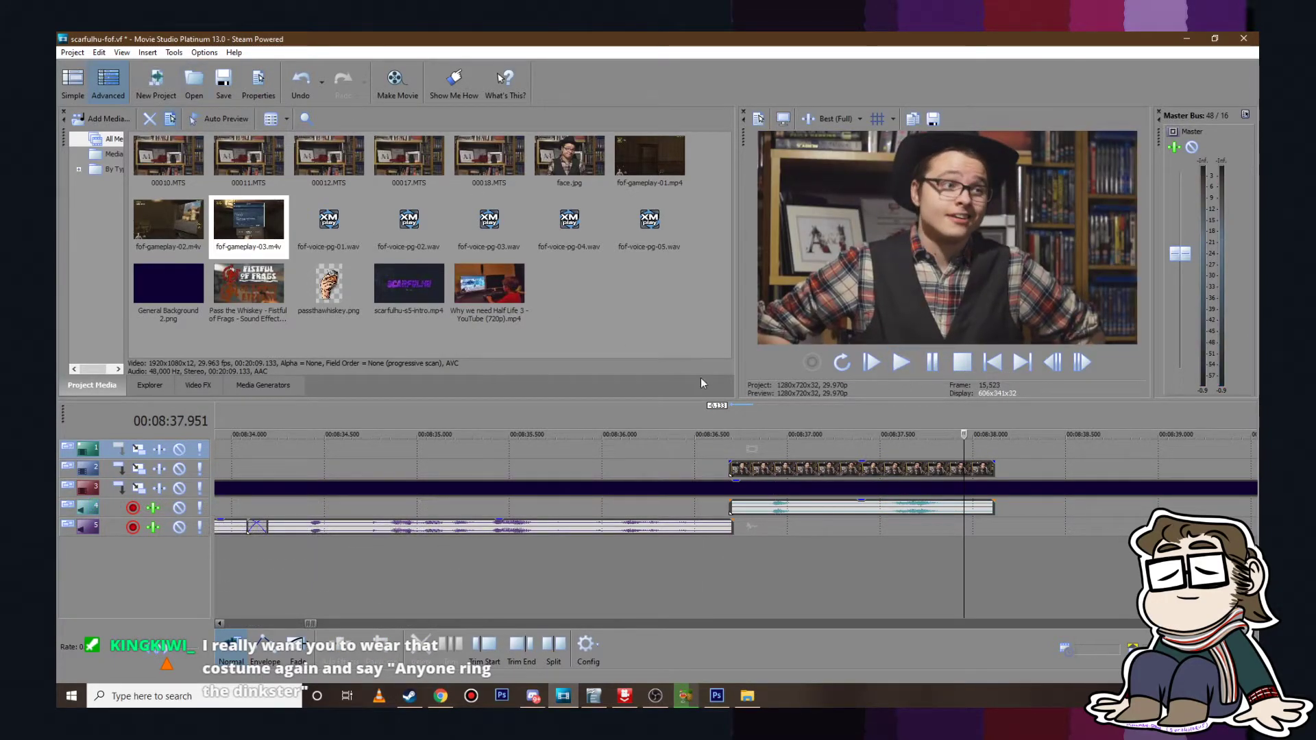
Step: Shift the on-camera take 0.033 seconds later on the timeline and play it from just before its start
{"action": "left_click_drag", "start_coordinate": [775, 469], "coordinate": [781, 470]}
{"action": "left_click", "coordinate": [685, 455]}
{"action": "left_click", "coordinate": [901, 362]}
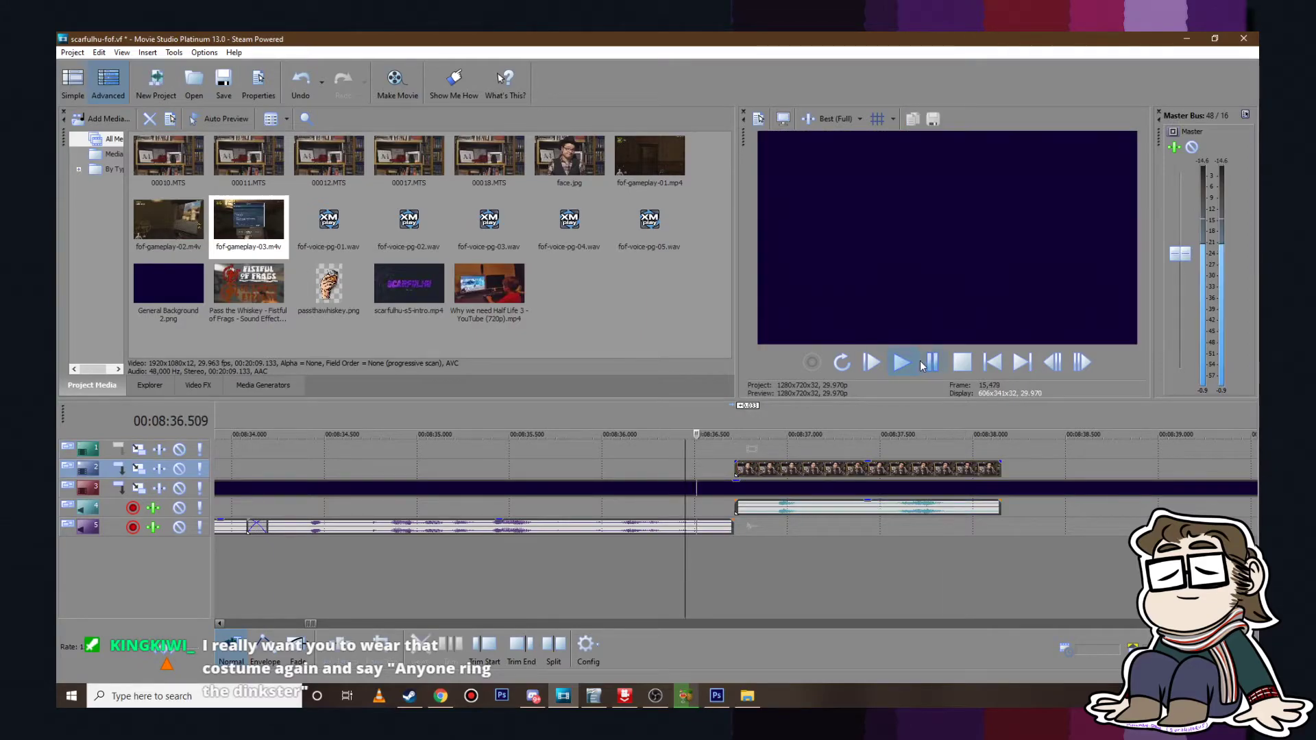
{"action": "left_click", "coordinate": [932, 362]}
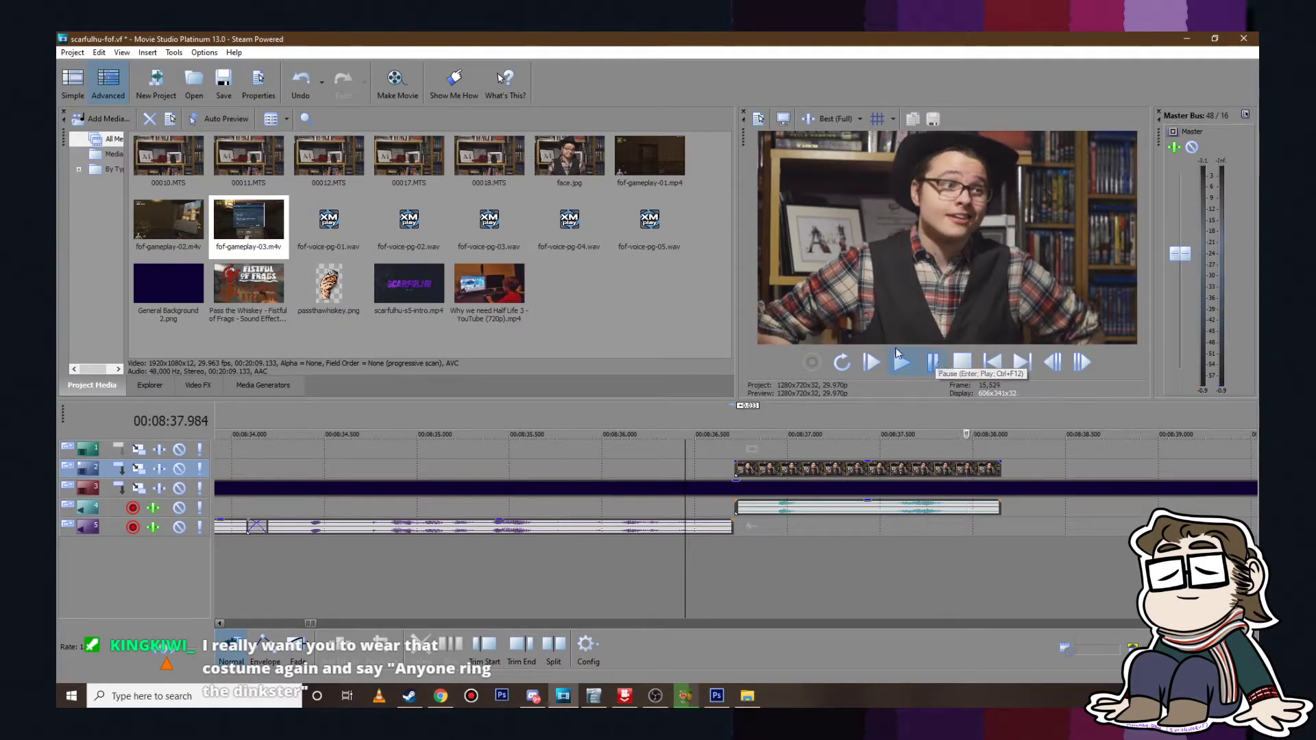
Step: Save the video project
{"action": "left_click", "coordinate": [72, 52]}
{"action": "left_click", "coordinate": [125, 142]}
{"action": "scroll", "coordinate": [493, 568], "scroll_direction": "down", "scroll_amount": 5}
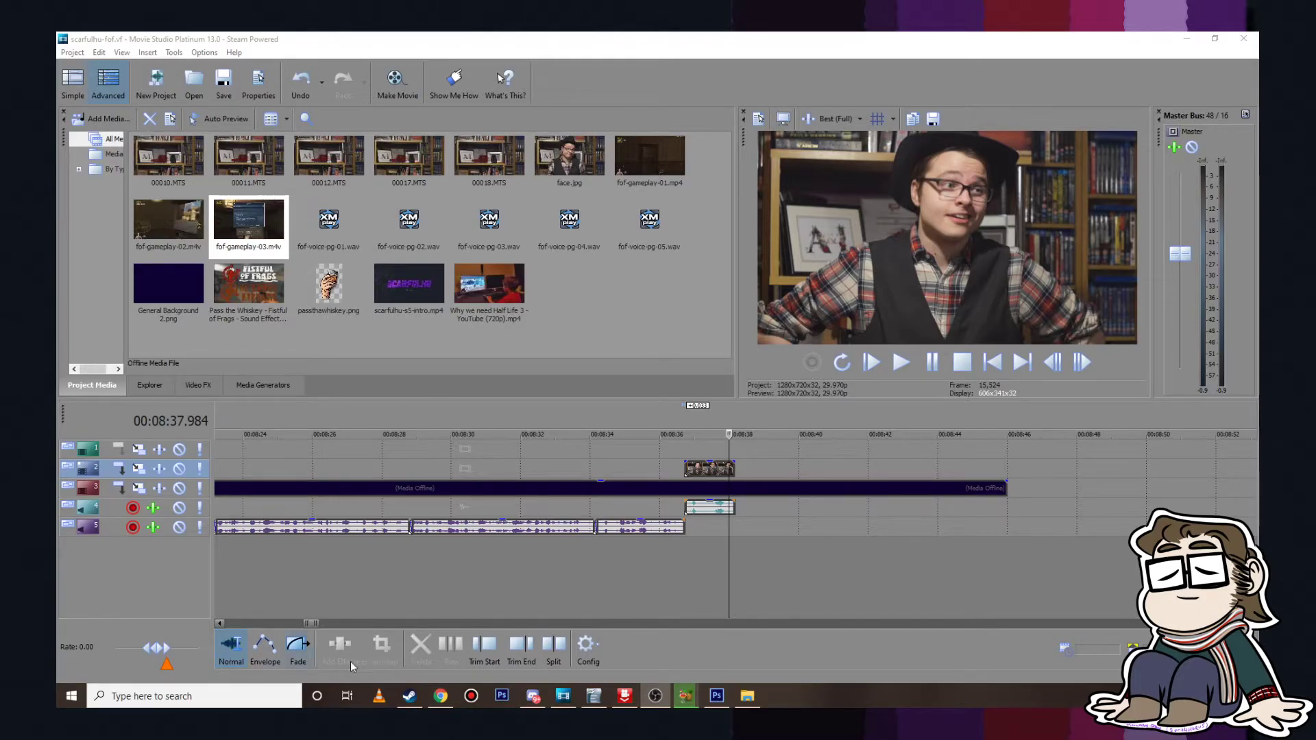
Step: Switch to OpenOffice Writer, highlight the script line "Hehe, see ya." in green and save the document
{"action": "left_click", "coordinate": [593, 696]}
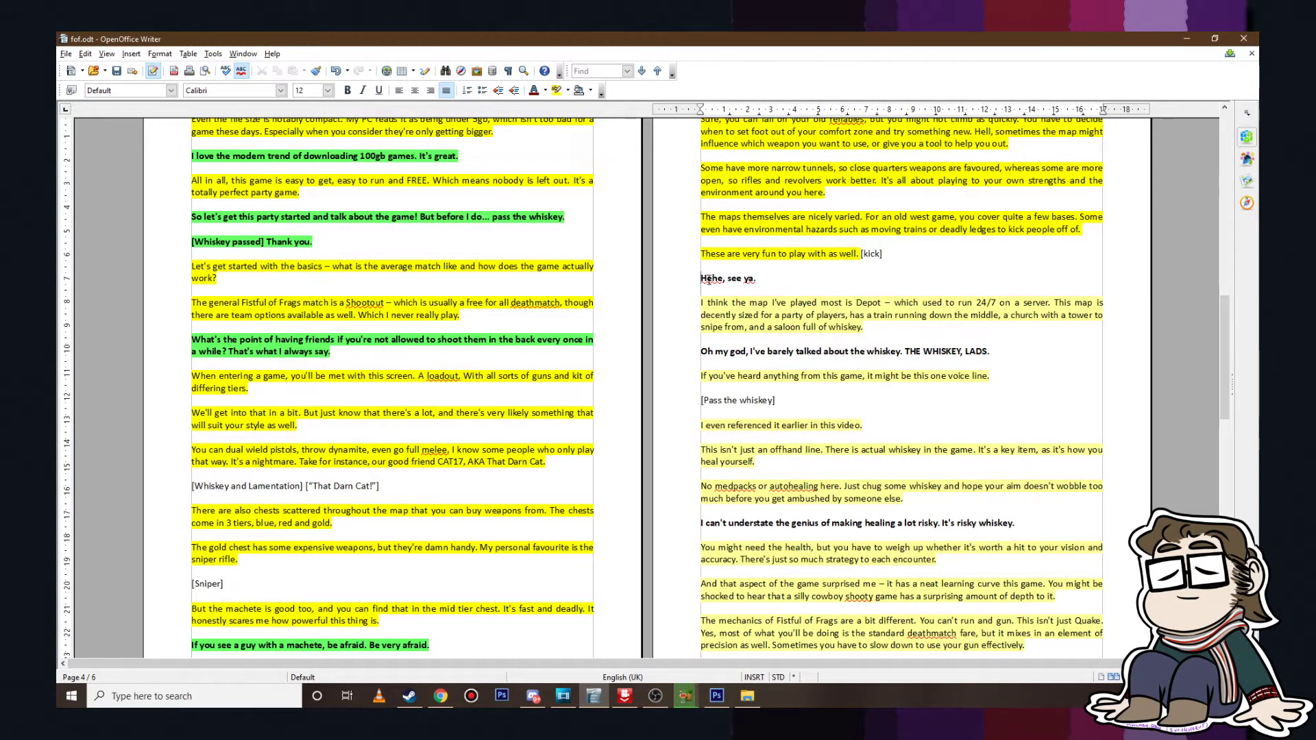
{"action": "left_click_drag", "start_coordinate": [700, 277], "coordinate": [756, 278]}
{"action": "left_click", "coordinate": [567, 90]}
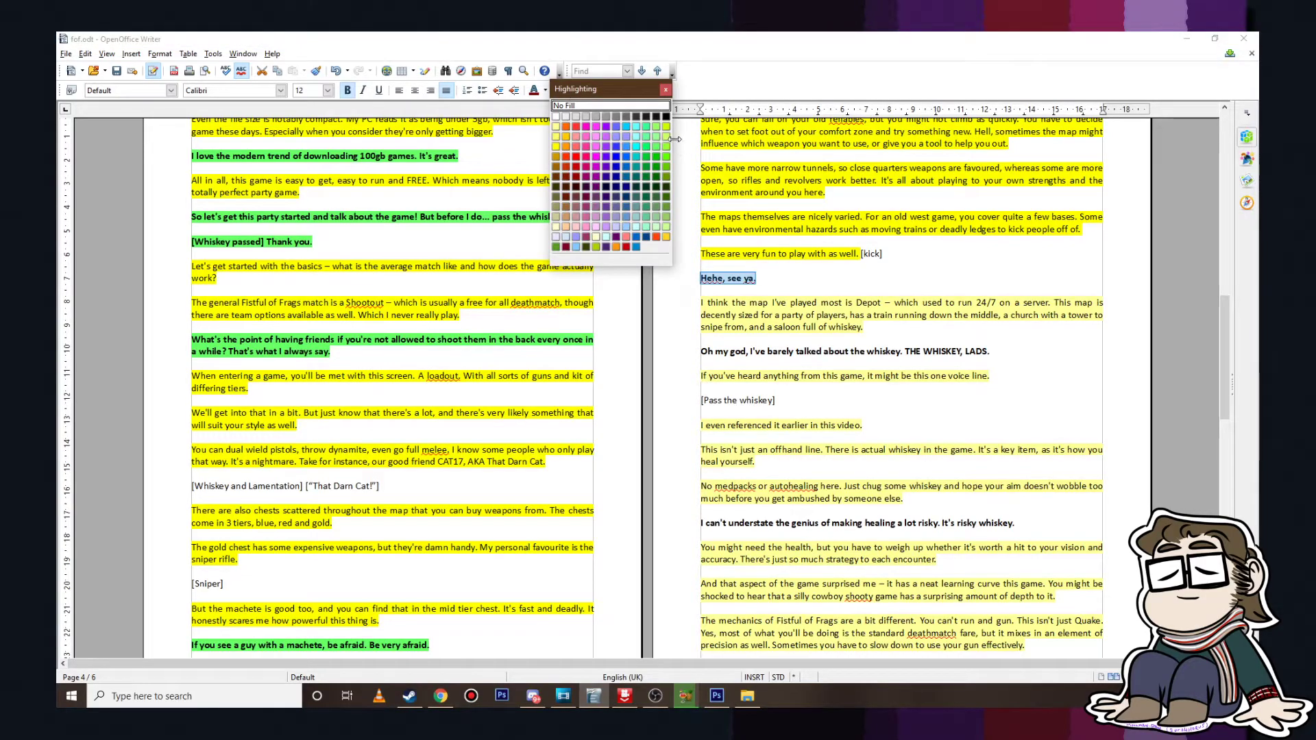
{"action": "left_click", "coordinate": [656, 156]}
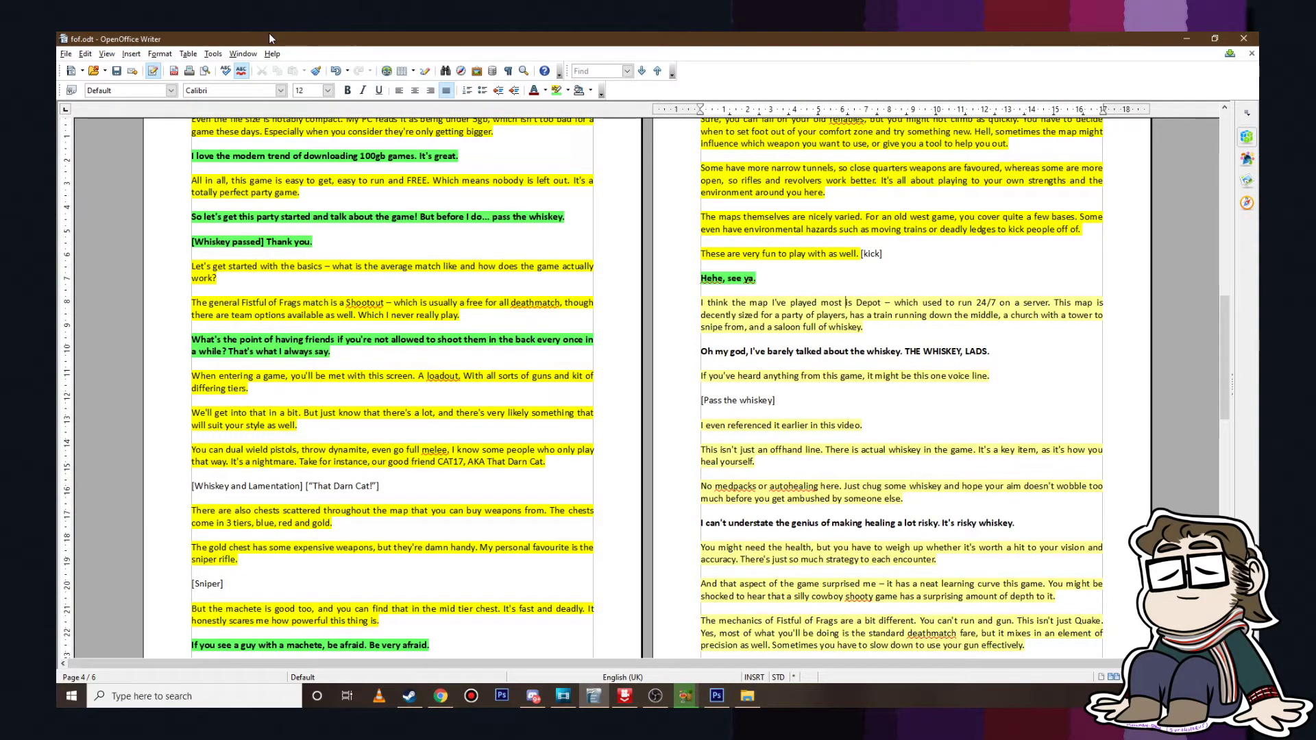
{"action": "left_click", "coordinate": [69, 54]}
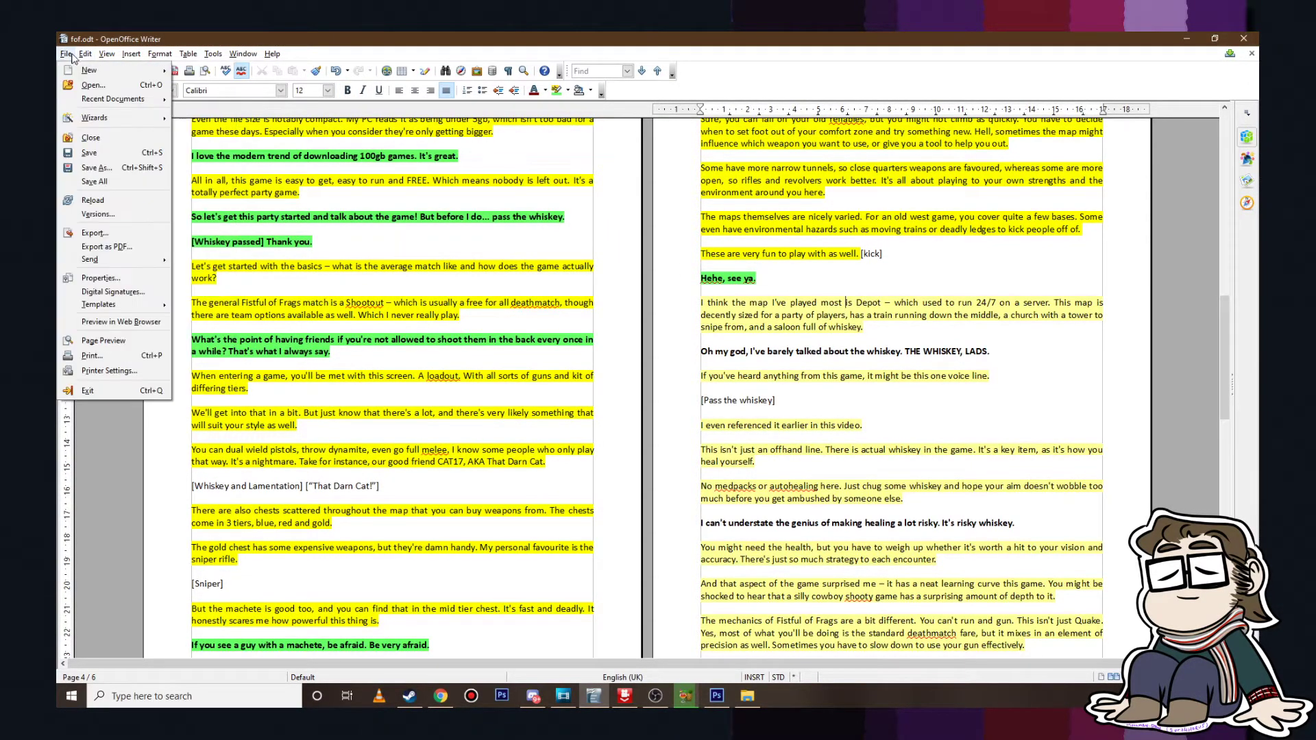
{"action": "left_click", "coordinate": [103, 155]}
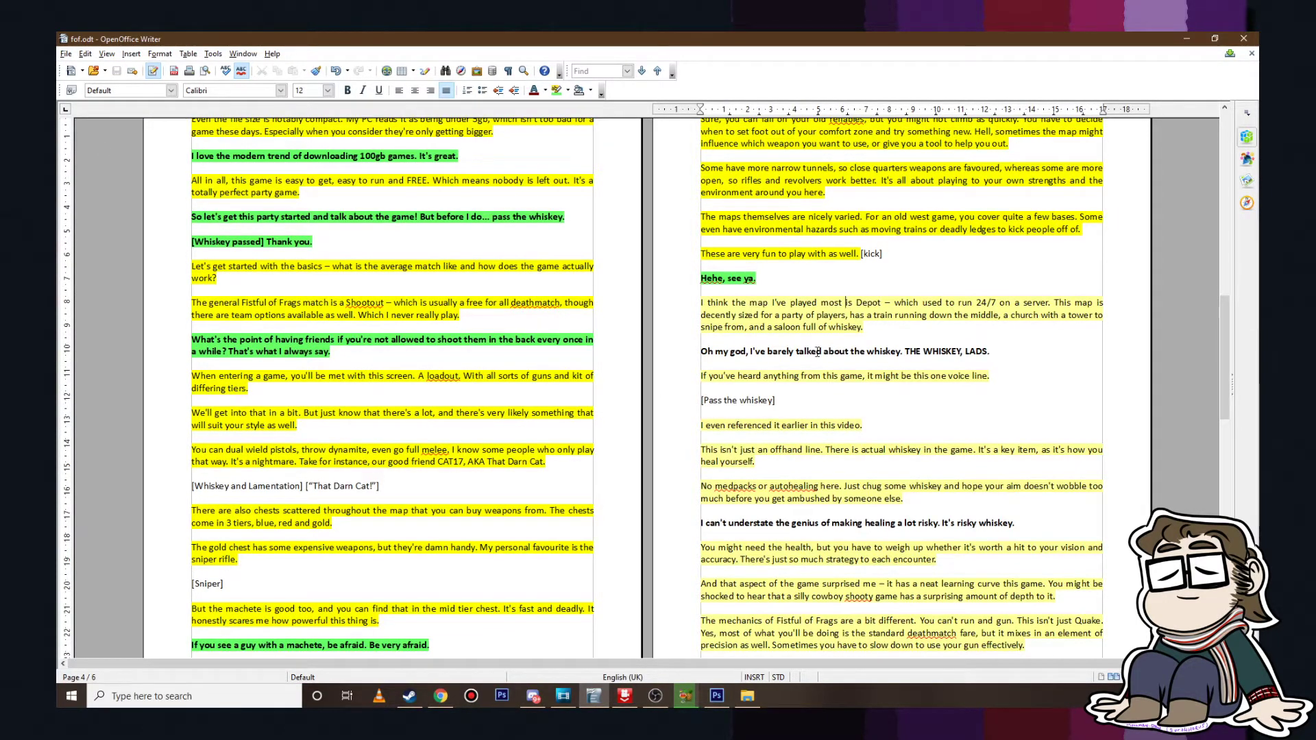
Step: Switch to Movie Studio, place the playhead at 00:16:49.909 where the next voice-over section starts, and listen to its opening
{"action": "left_click", "coordinate": [563, 696]}
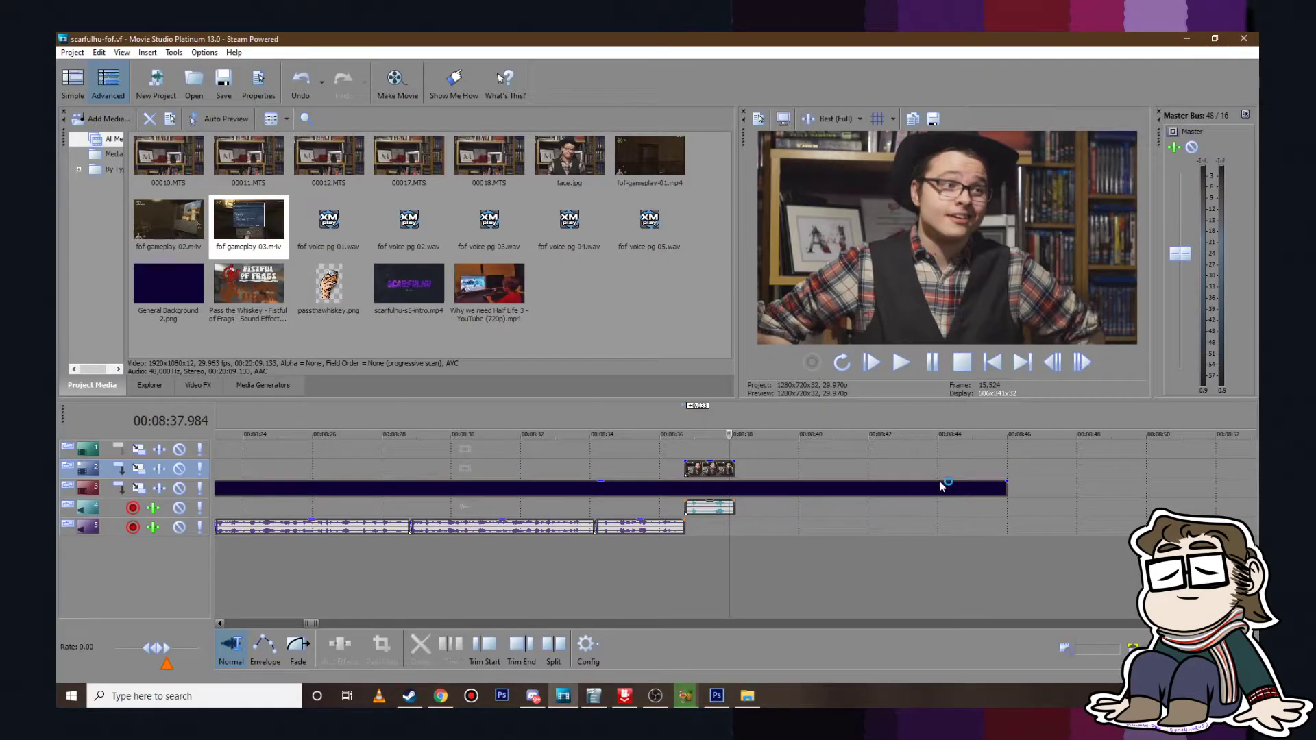
{"action": "scroll", "coordinate": [931, 484], "scroll_direction": "down", "scroll_amount": 1}
{"action": "left_click", "coordinate": [765, 507]}
{"action": "scroll", "coordinate": [807, 476], "scroll_direction": "up", "scroll_amount": 12}
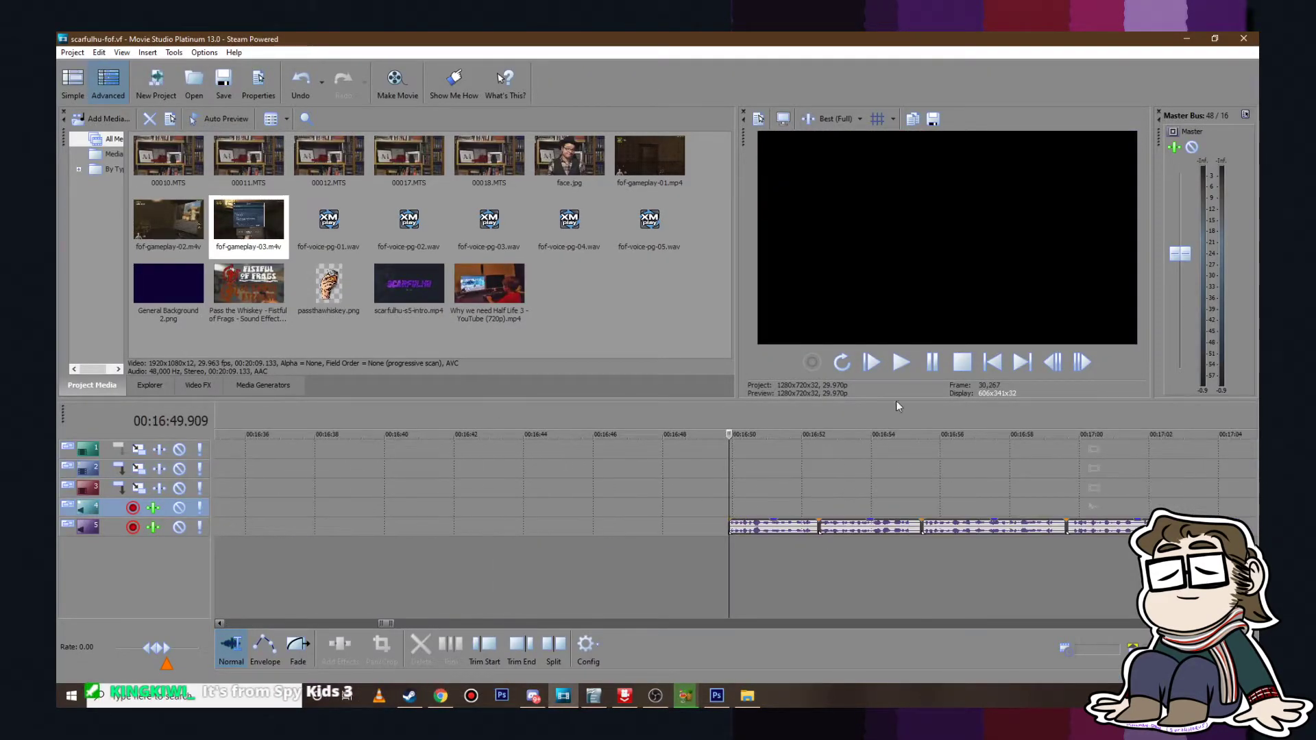
{"action": "left_click", "coordinate": [898, 365]}
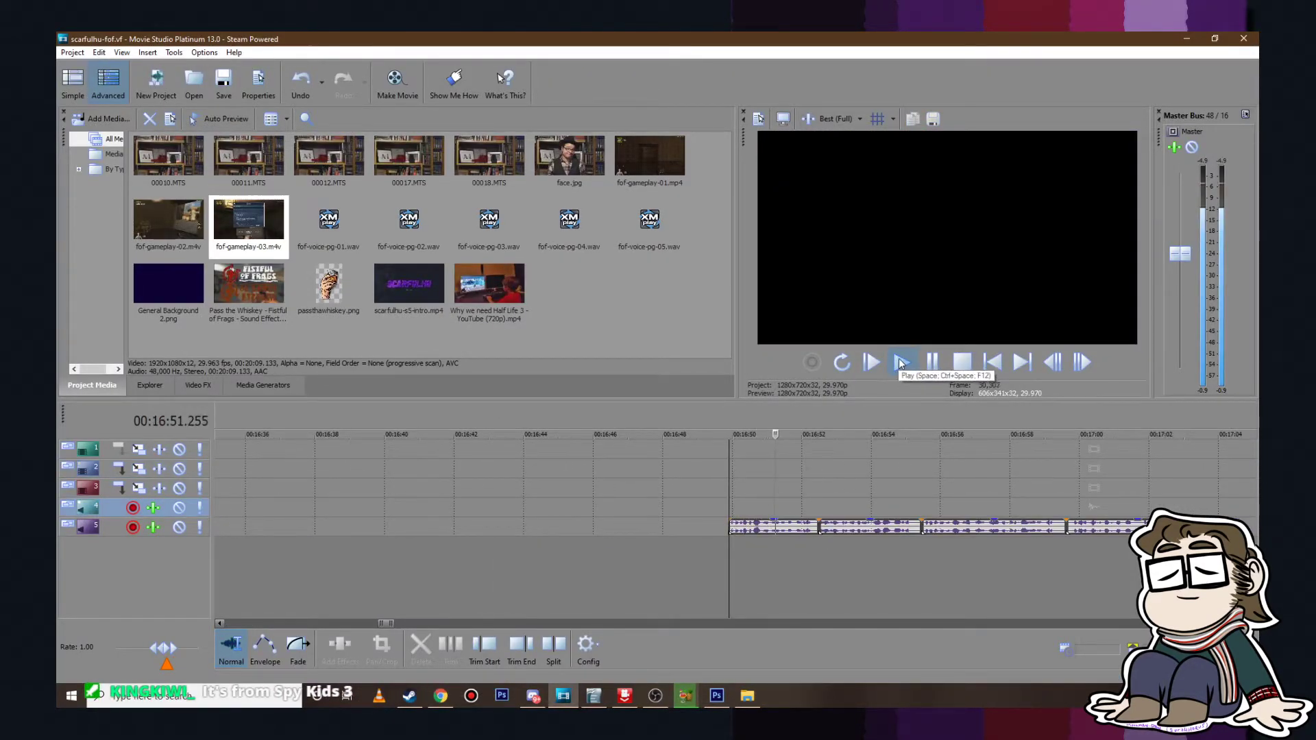
{"action": "left_click", "coordinate": [914, 361]}
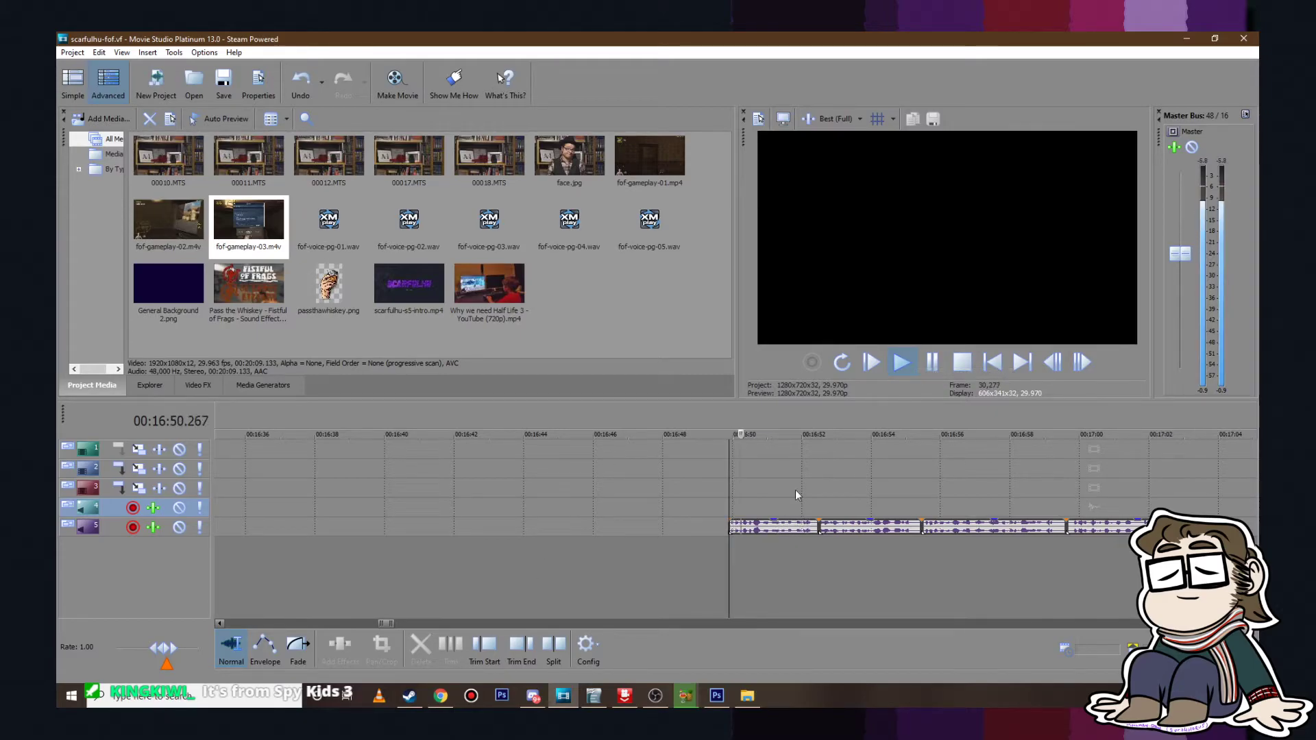
{"action": "left_click", "coordinate": [934, 362]}
Step: Switch to Chrome, search YouTube for "anyone ring the dinkster" and play the first "Somebody ring the Dinkster?" video
{"action": "left_click", "coordinate": [440, 695]}
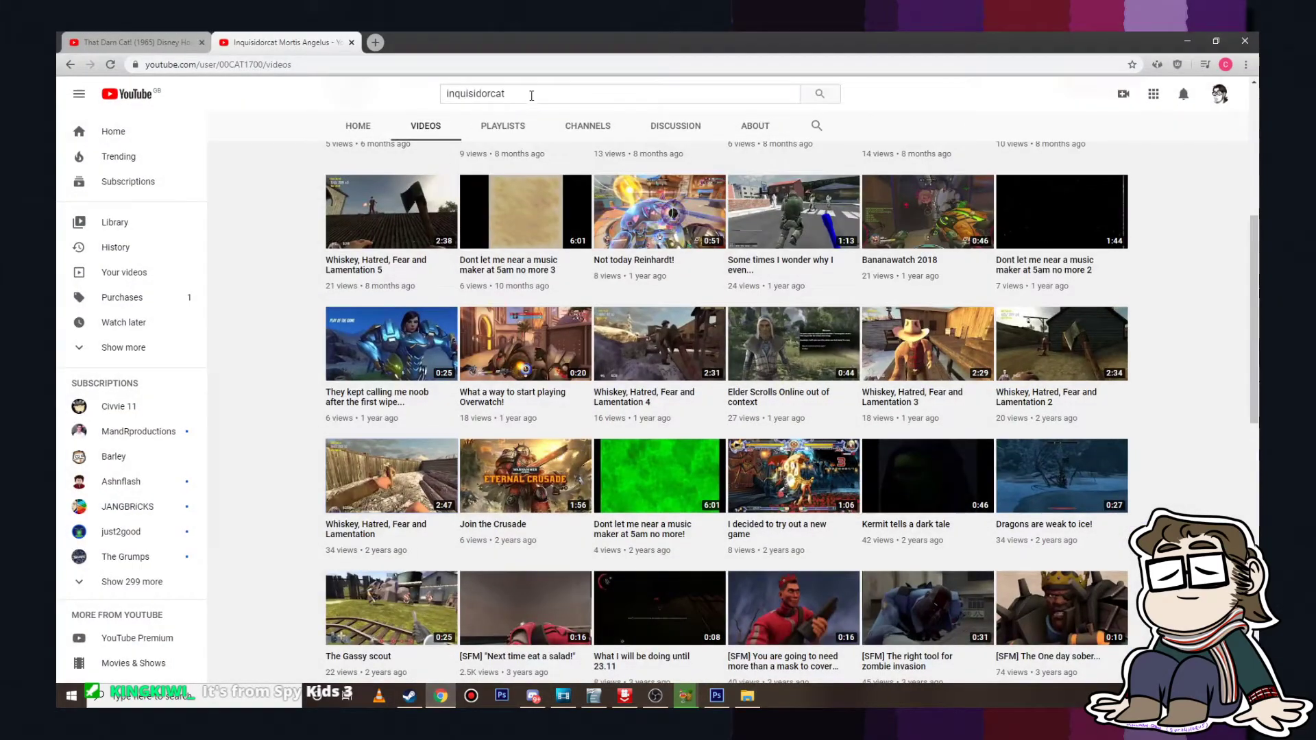
{"action": "left_click_drag", "start_coordinate": [528, 97], "coordinate": [295, 50]}
{"action": "type", "text": "anyone ringh"}
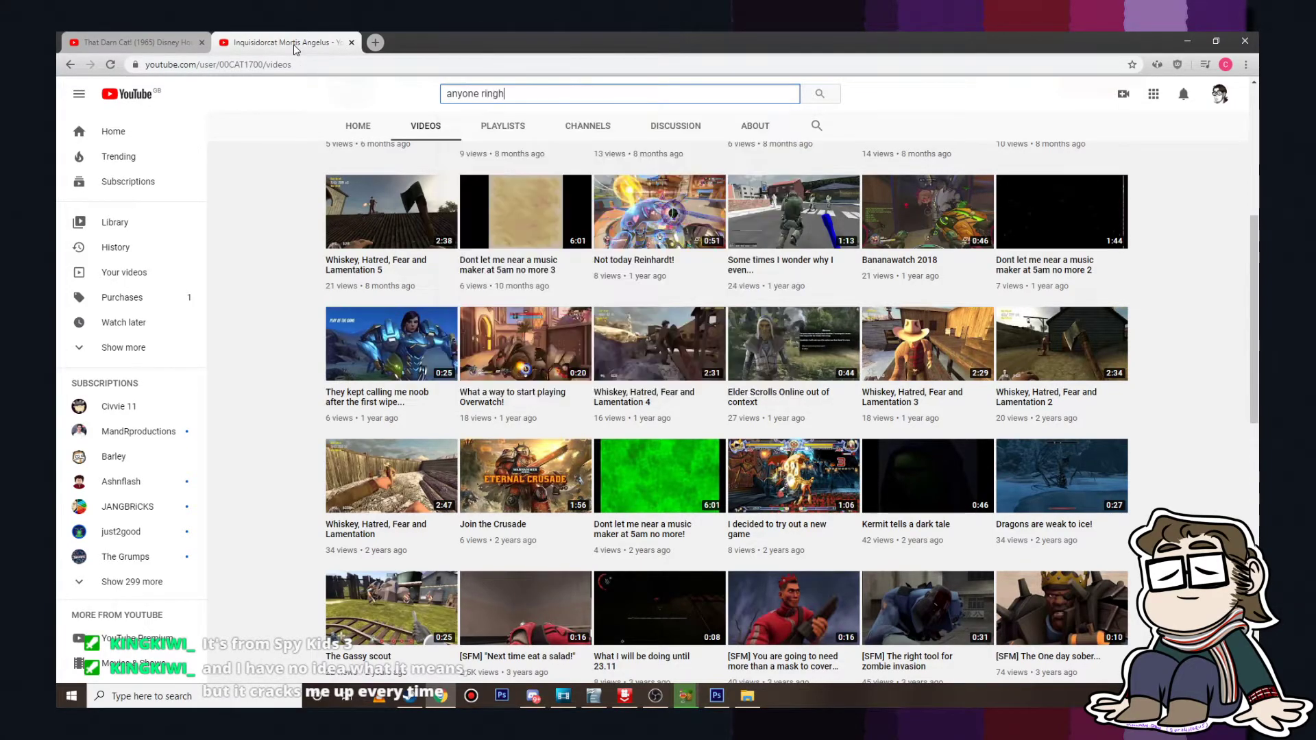
{"action": "key", "text": "BackSpace"}
{"action": "type", "text": "the dinkster"}
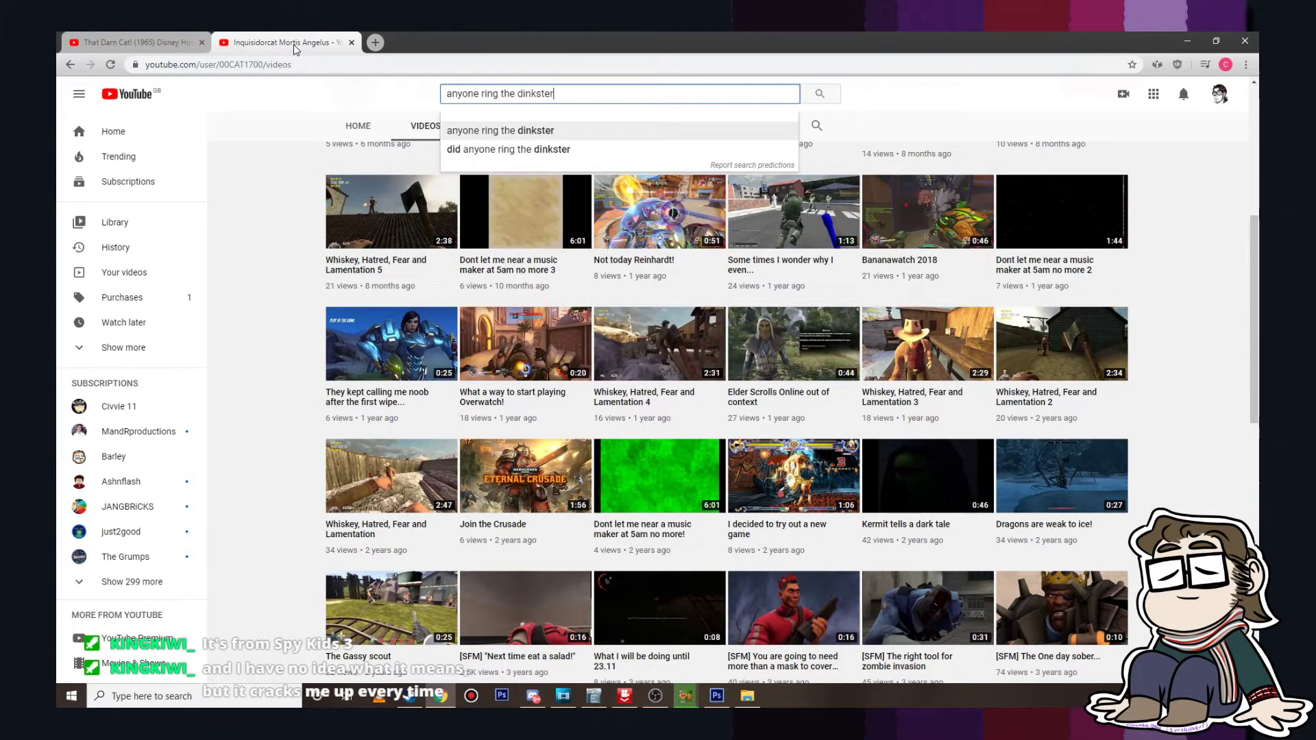
{"action": "key", "text": "Return"}
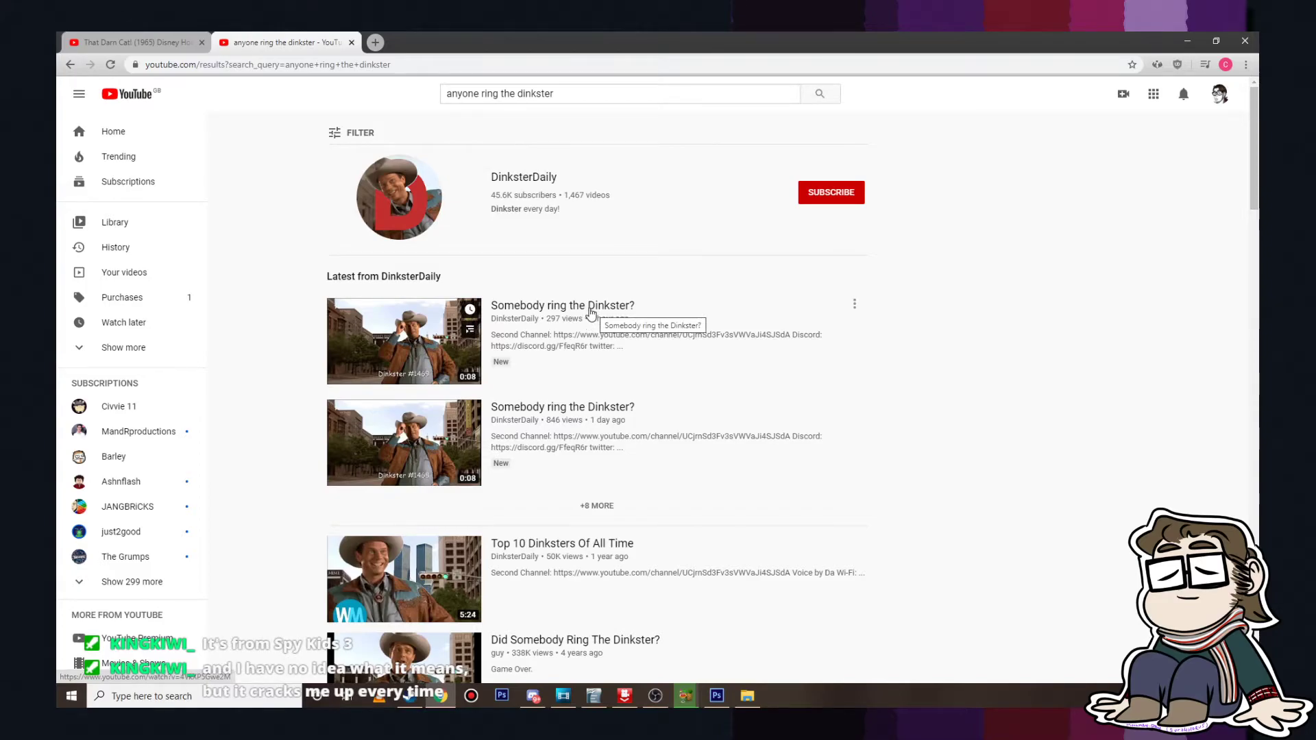
{"action": "left_click", "coordinate": [589, 310]}
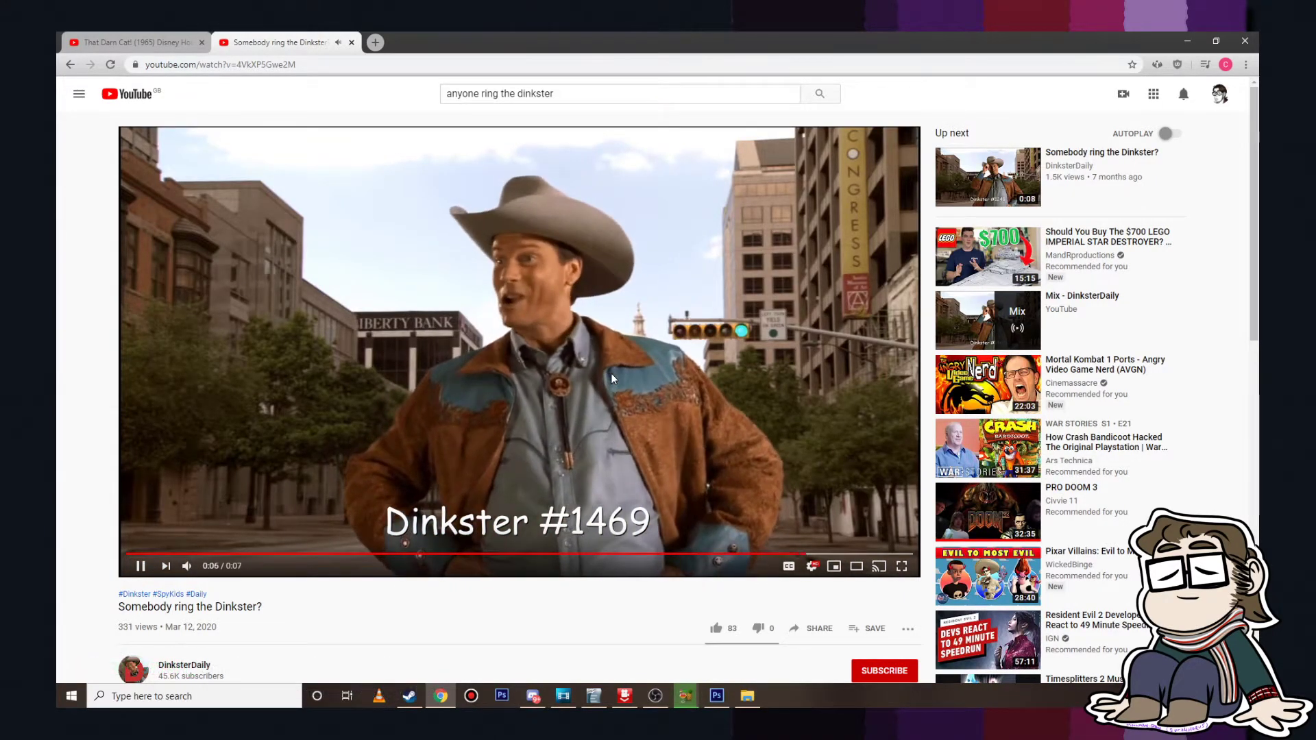
{"action": "left_click", "coordinate": [611, 369]}
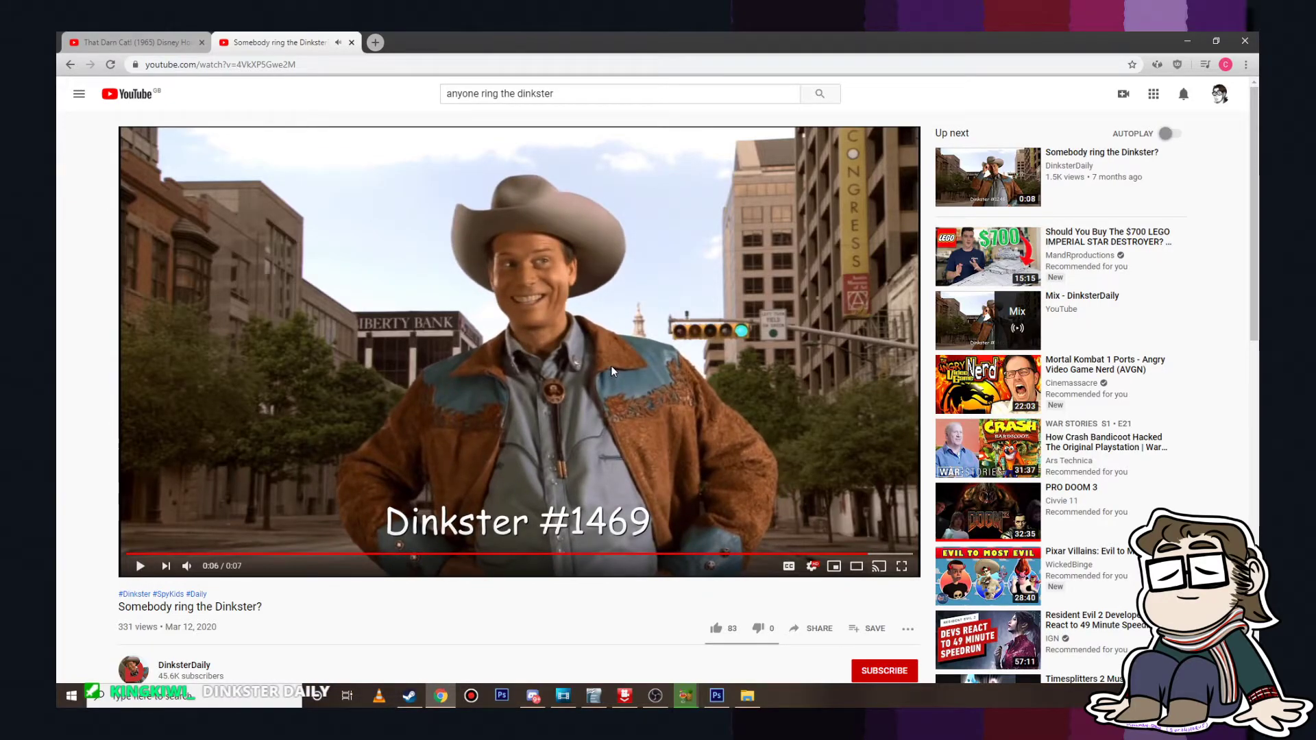
Step: Open the DinksterDaily channel and browse through its list of uploaded videos
{"action": "scroll", "coordinate": [421, 441], "scroll_direction": "down", "scroll_amount": 2}
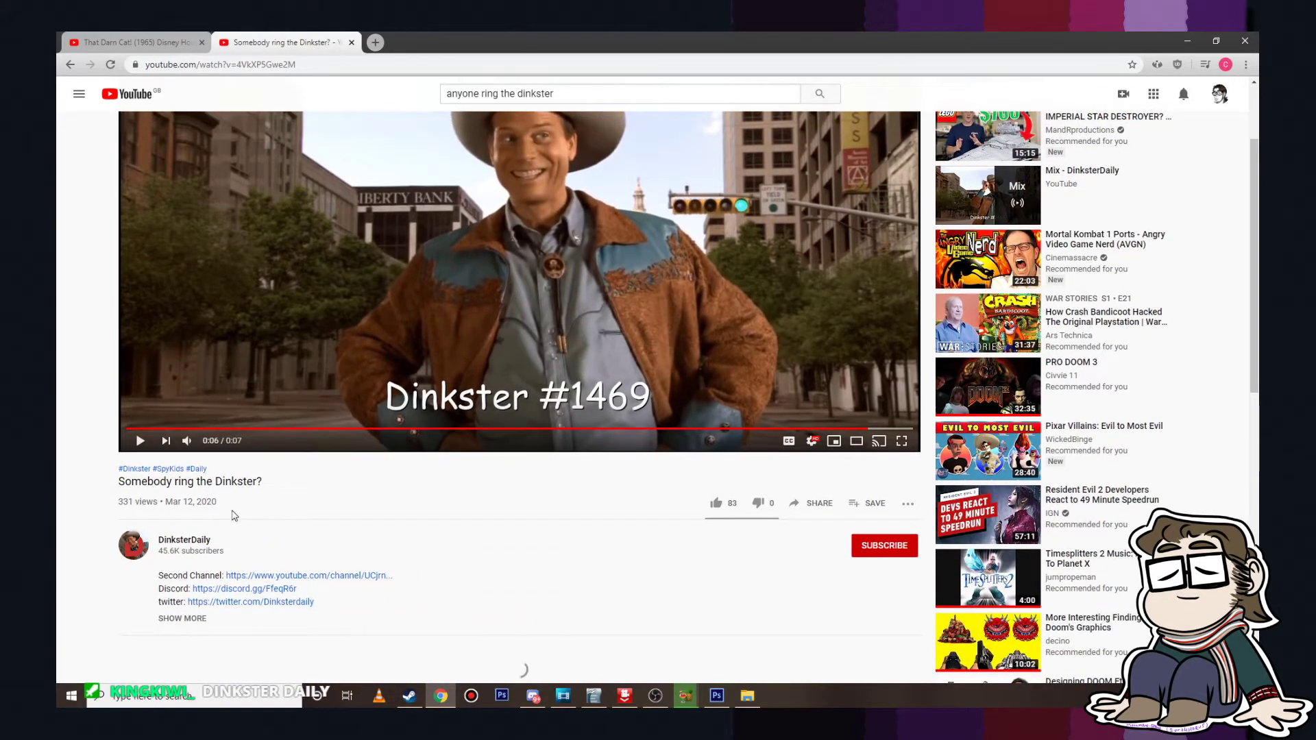
{"action": "left_click", "coordinate": [192, 541]}
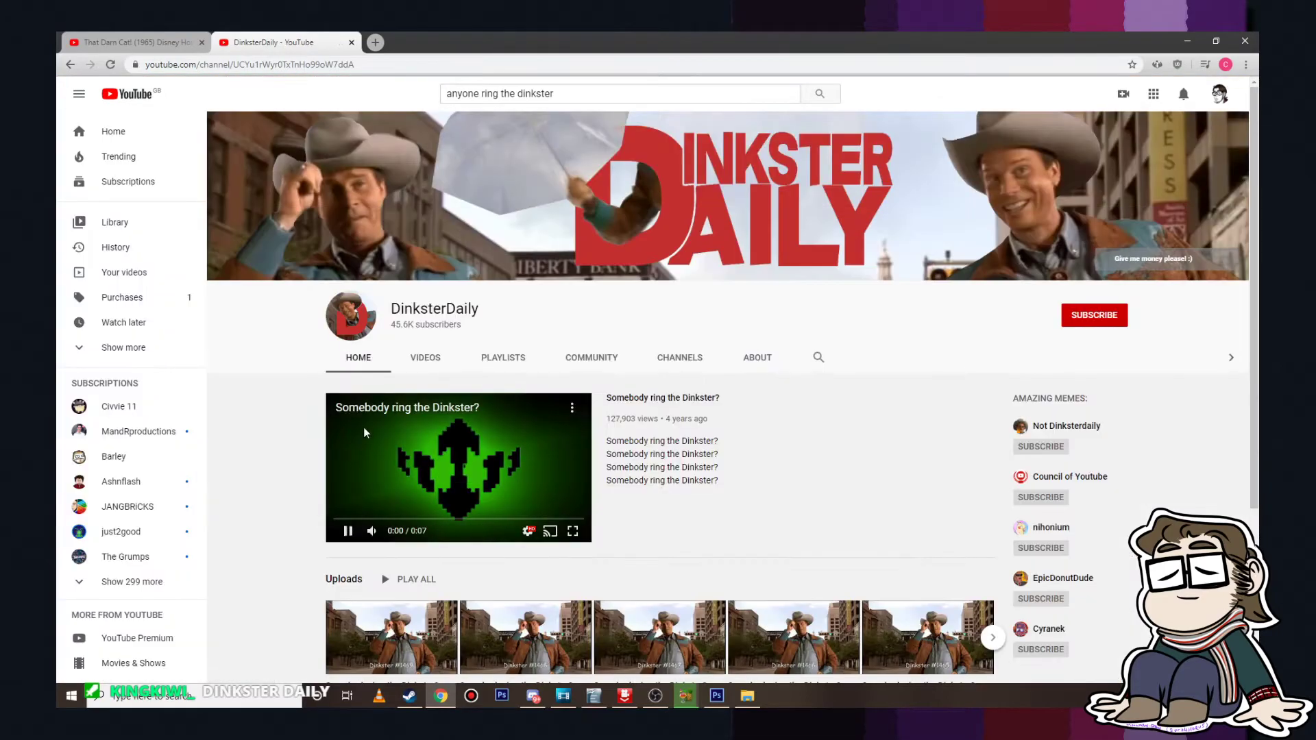
{"action": "left_click", "coordinate": [426, 357]}
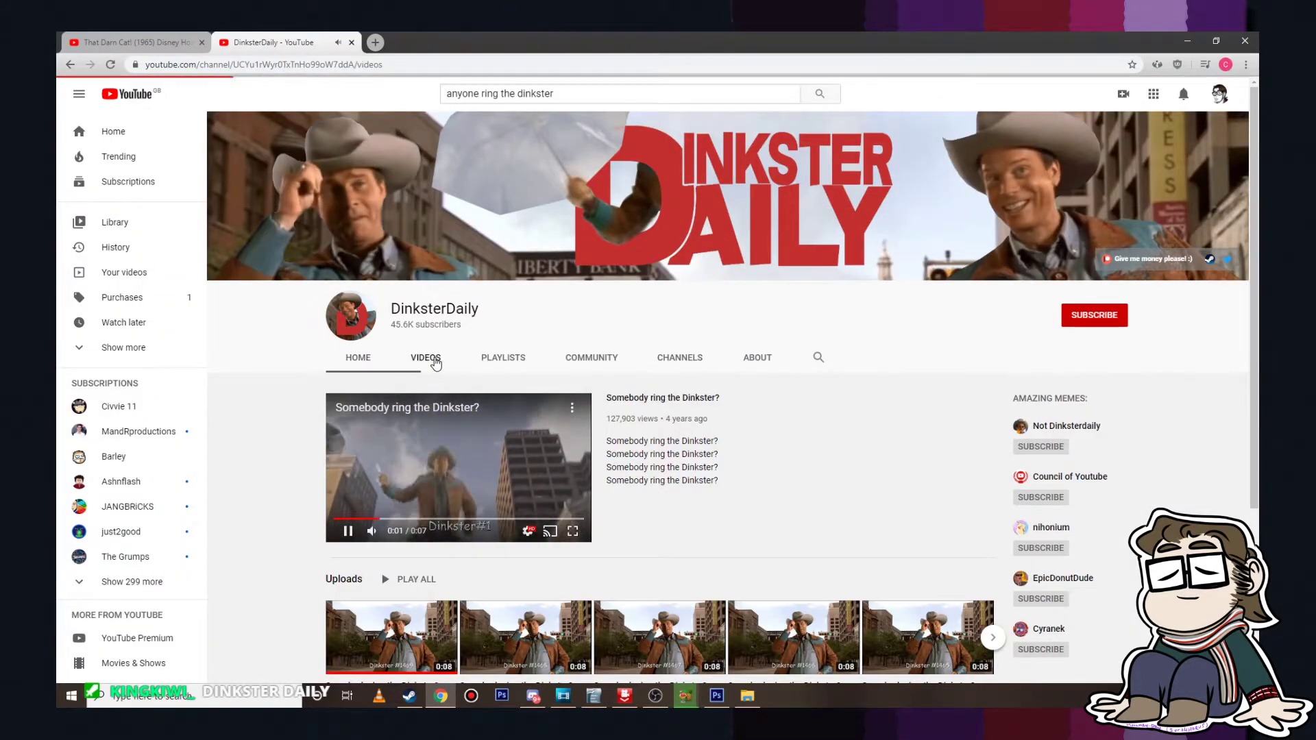
{"action": "scroll", "coordinate": [624, 459], "scroll_direction": "down", "scroll_amount": 5}
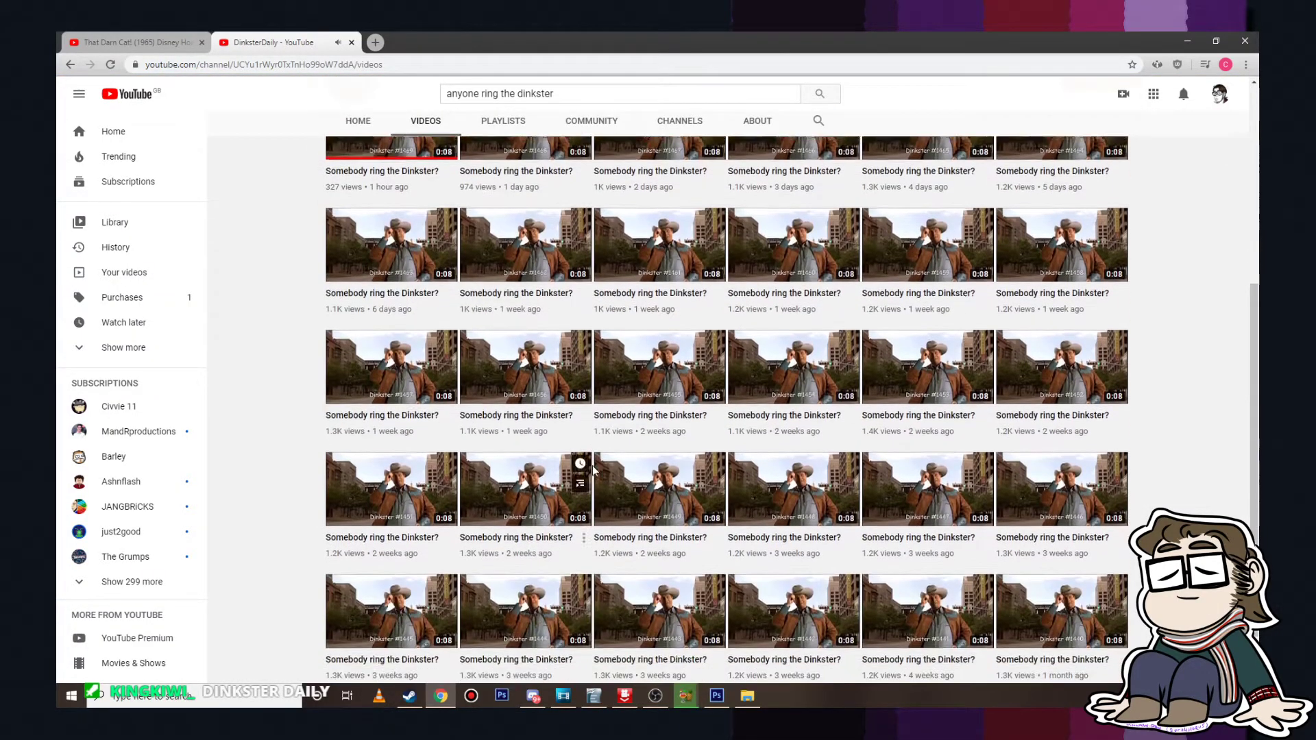
{"action": "scroll", "coordinate": [624, 459], "scroll_direction": "down", "scroll_amount": 5}
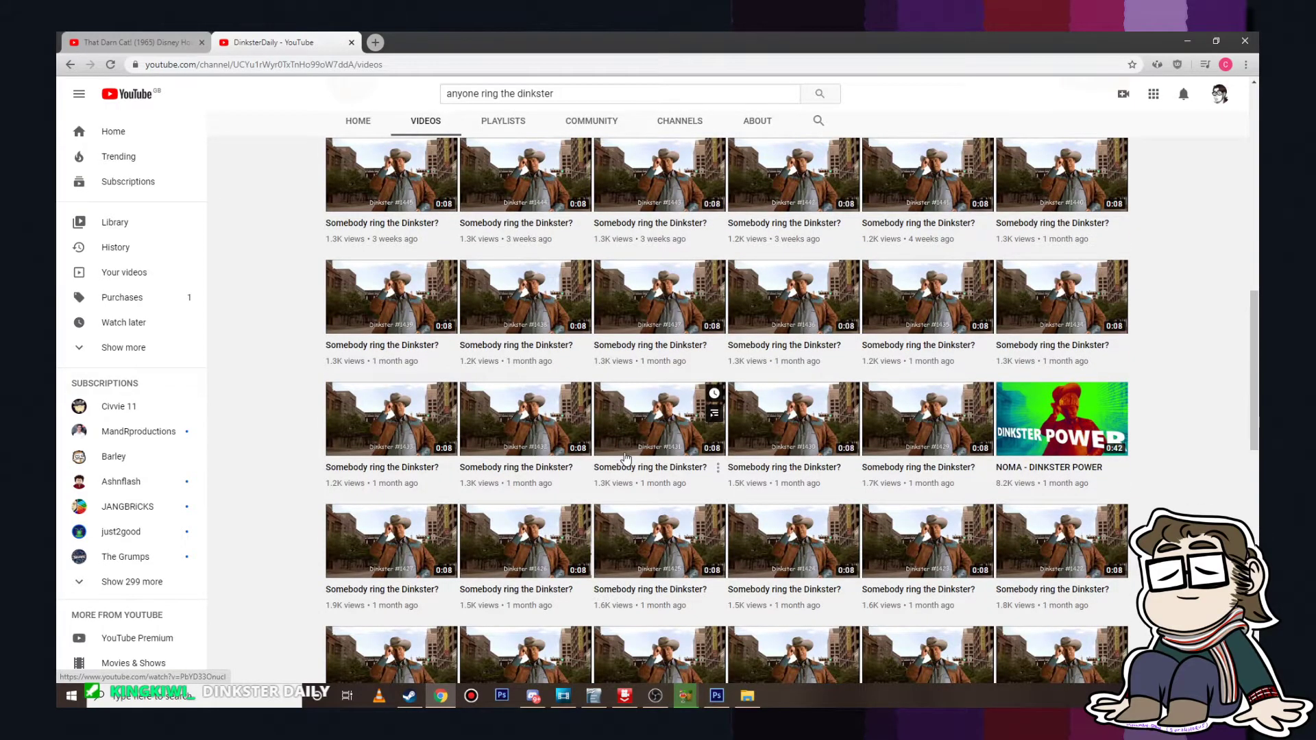
{"action": "scroll", "coordinate": [625, 457], "scroll_direction": "down", "scroll_amount": 12}
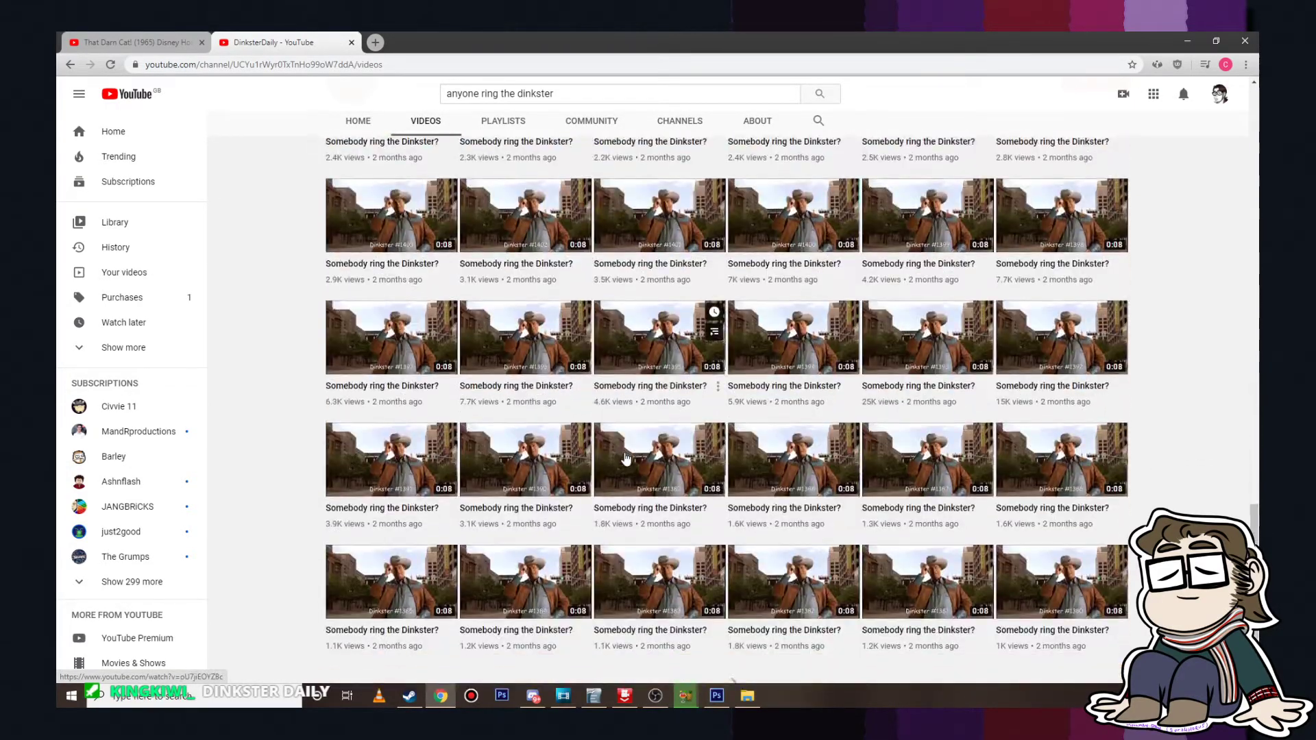
{"action": "scroll", "coordinate": [625, 457], "scroll_direction": "down", "scroll_amount": 10}
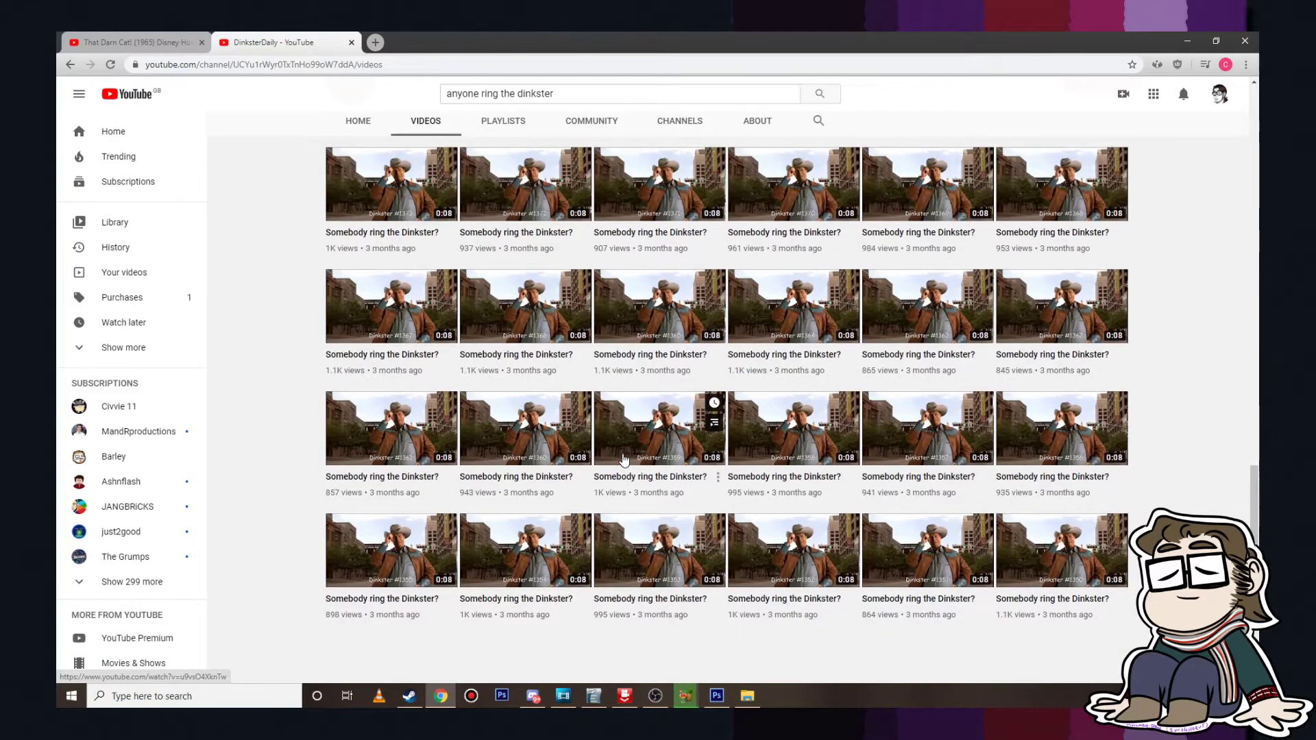
{"action": "scroll", "coordinate": [624, 458], "scroll_direction": "down", "scroll_amount": 13}
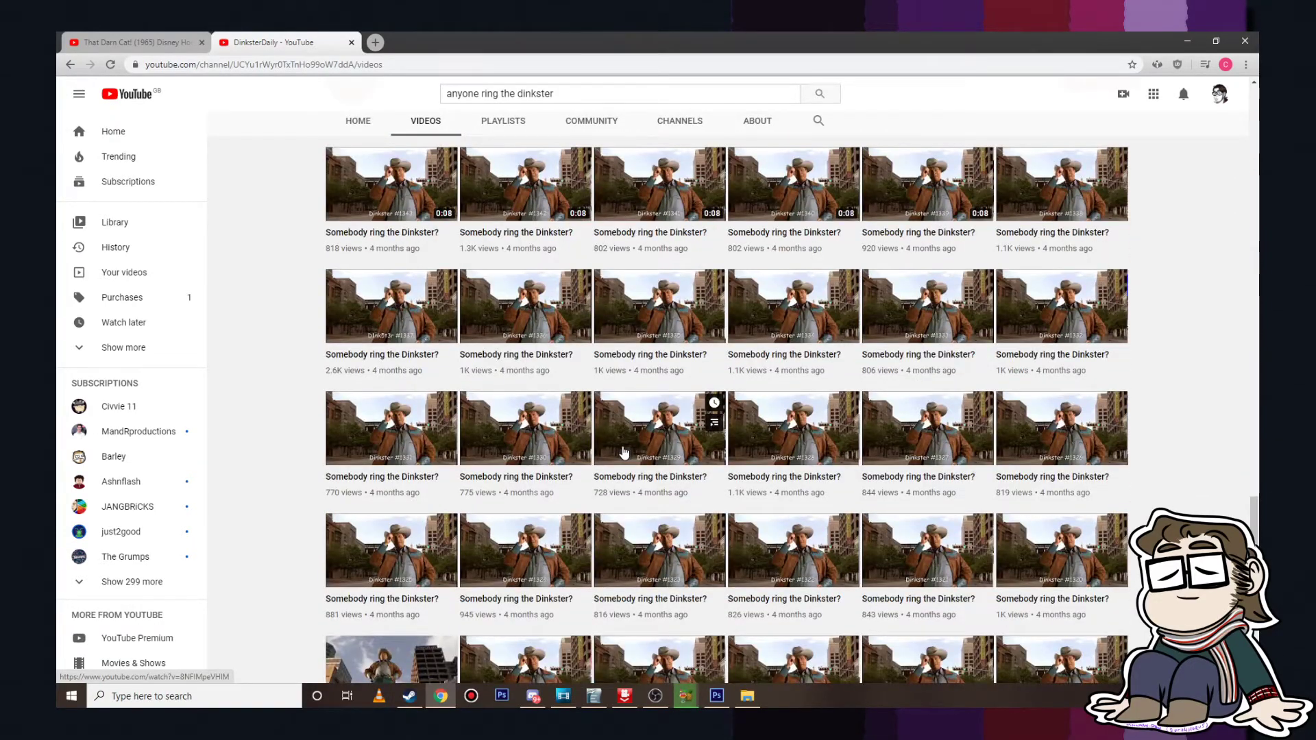
{"action": "scroll", "coordinate": [624, 453], "scroll_direction": "down", "scroll_amount": 12}
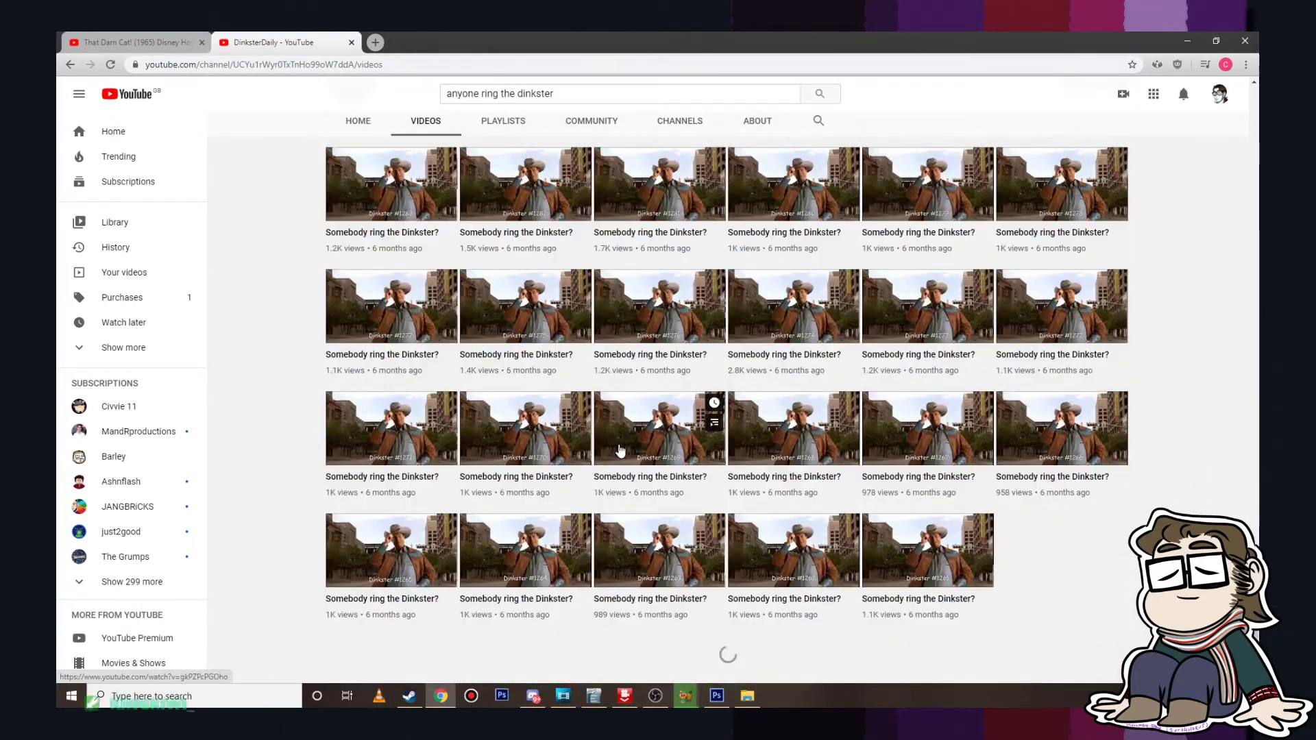
{"action": "scroll", "coordinate": [619, 450], "scroll_direction": "down", "scroll_amount": 16}
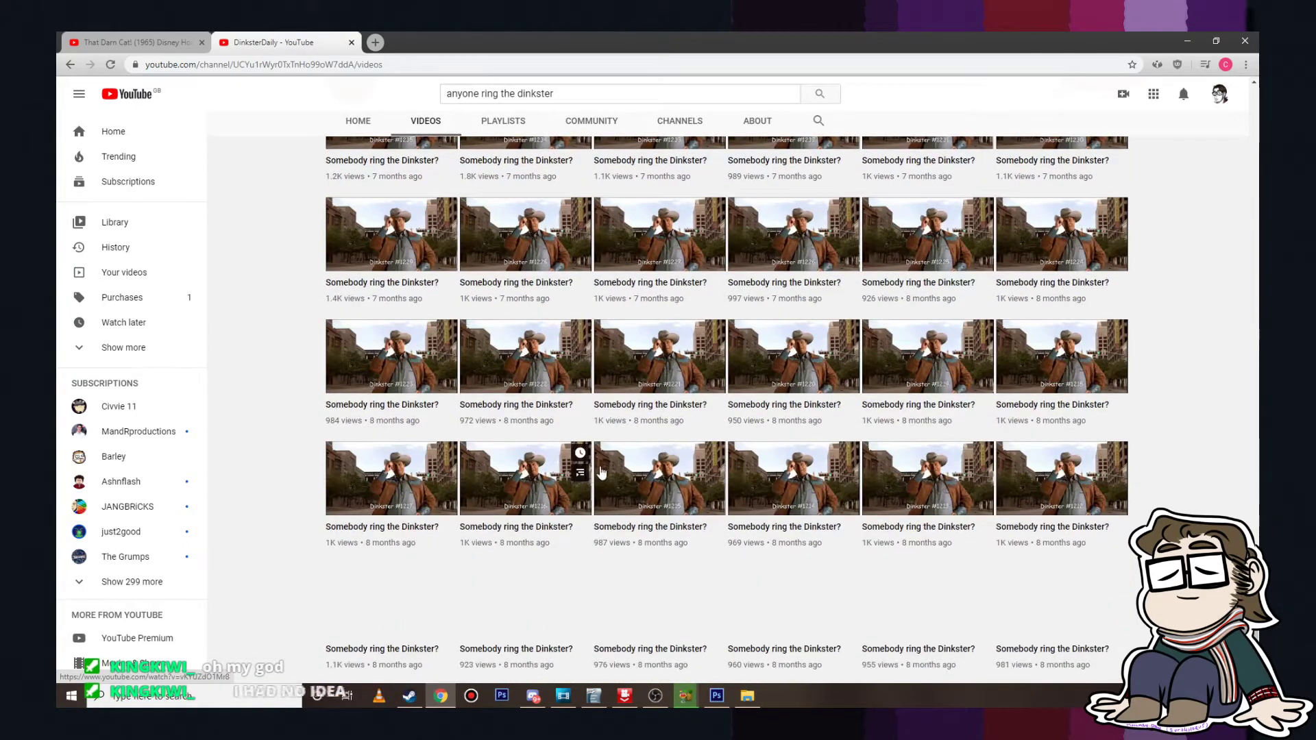
Step: Browse further down the DinksterDaily uploads, close the channel's tab and minimize the browser to return to Movie Studio
{"action": "scroll", "coordinate": [608, 464], "scroll_direction": "down", "scroll_amount": 8}
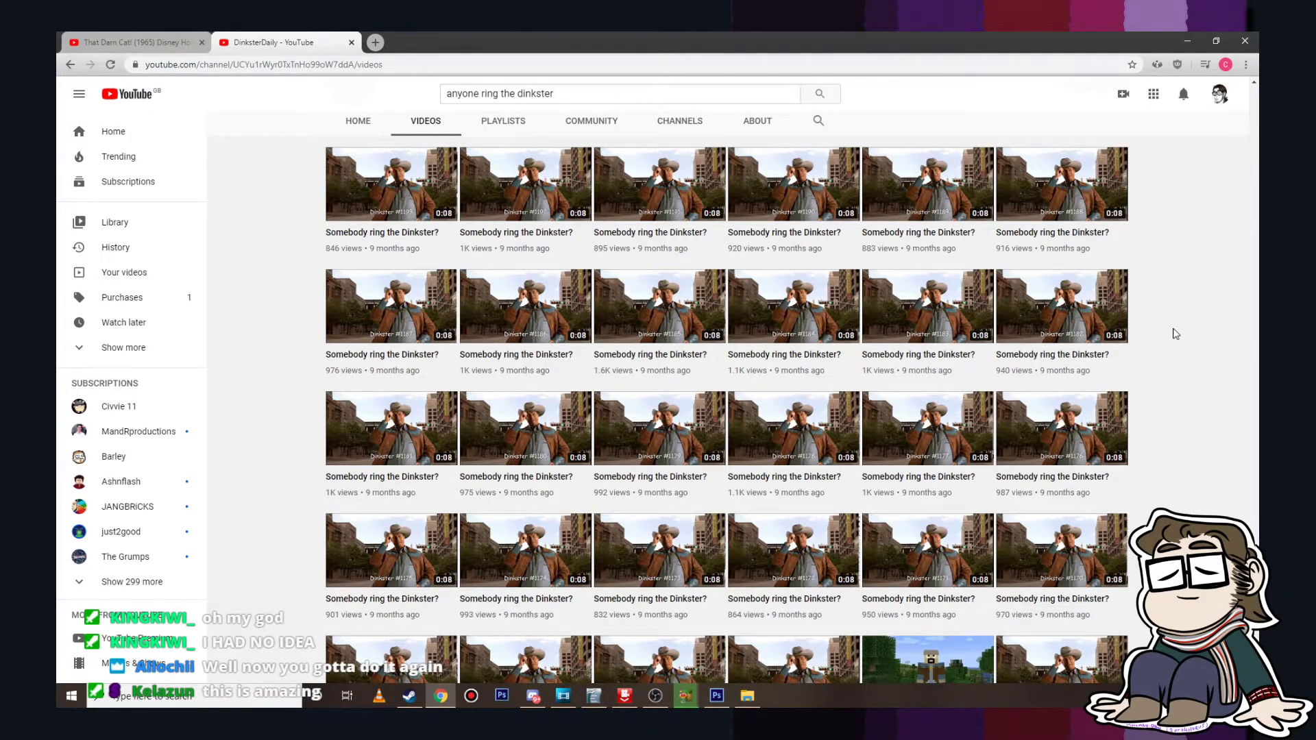
{"action": "left_click", "coordinate": [351, 41]}
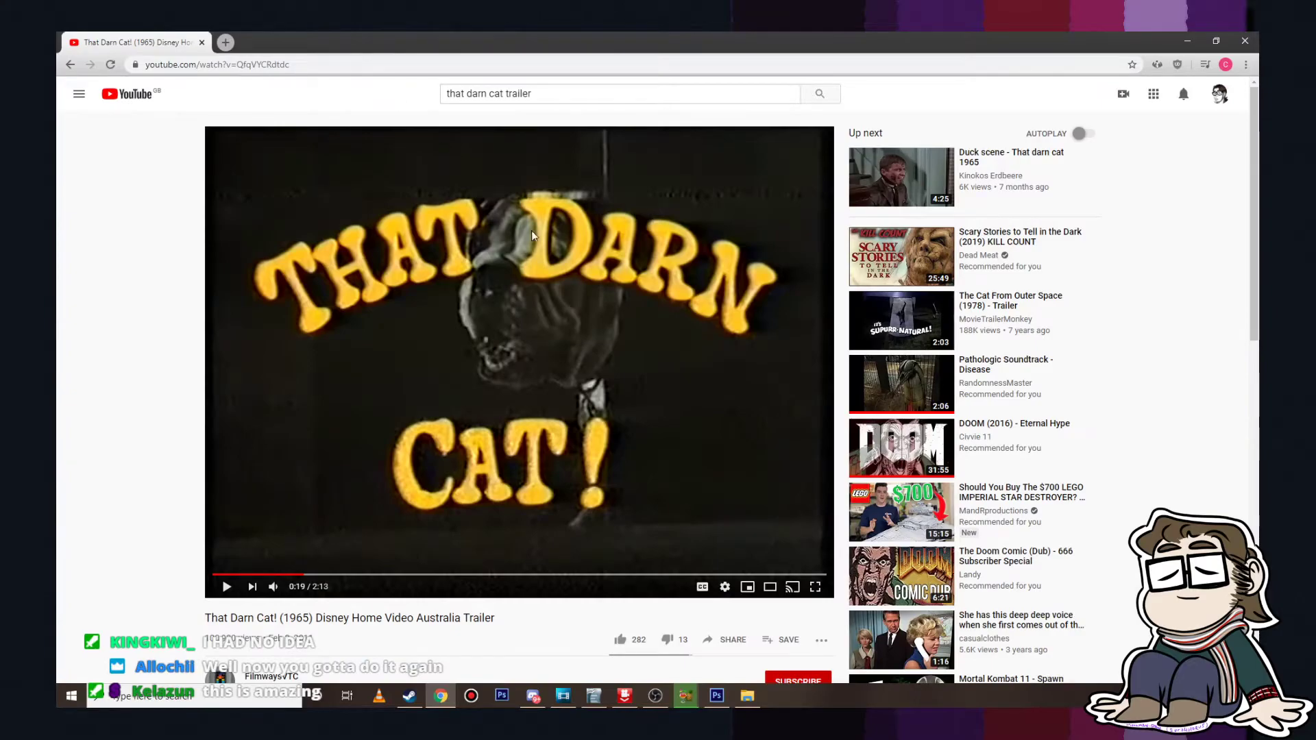
{"action": "left_click", "coordinate": [1186, 40]}
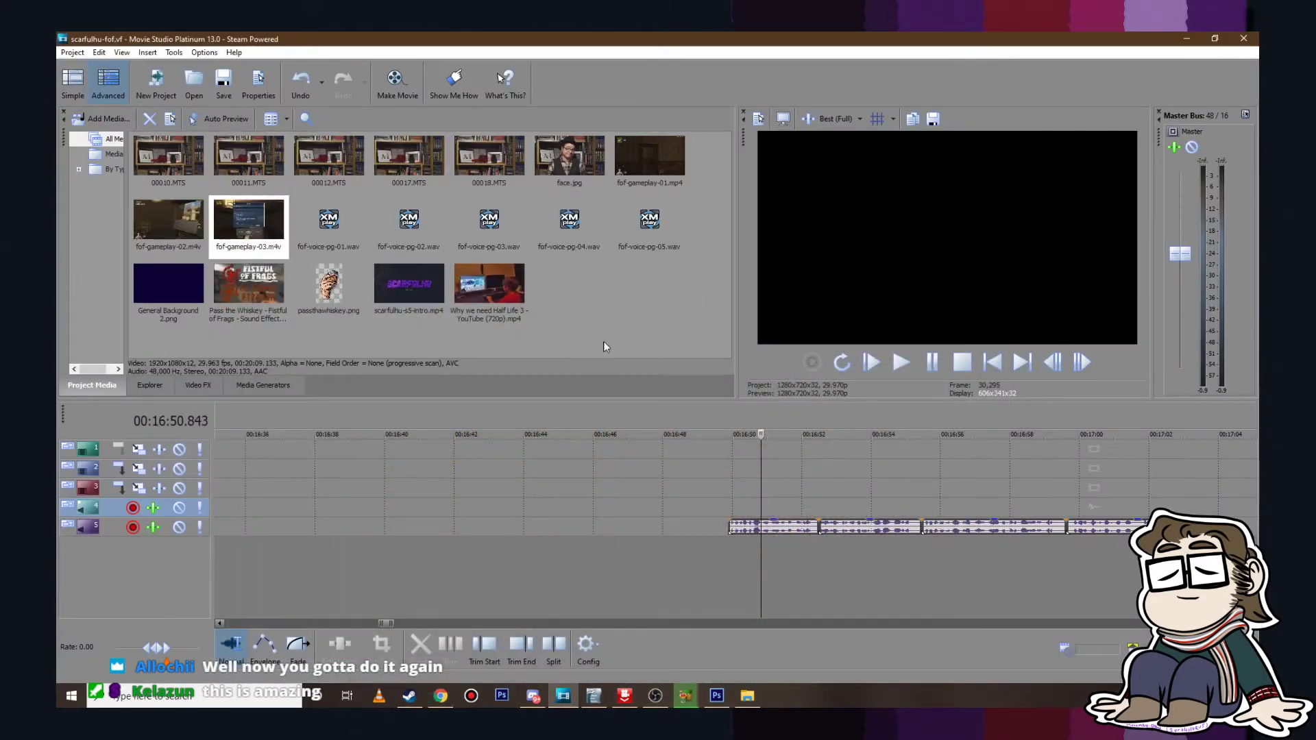
Step: Split out the piece between 00:16:50.576 and 00:16:50.843 in the section's first voice-over clip, lower its gain to about -1.5 dB and crossfade its edges
{"action": "left_click", "coordinate": [737, 488]}
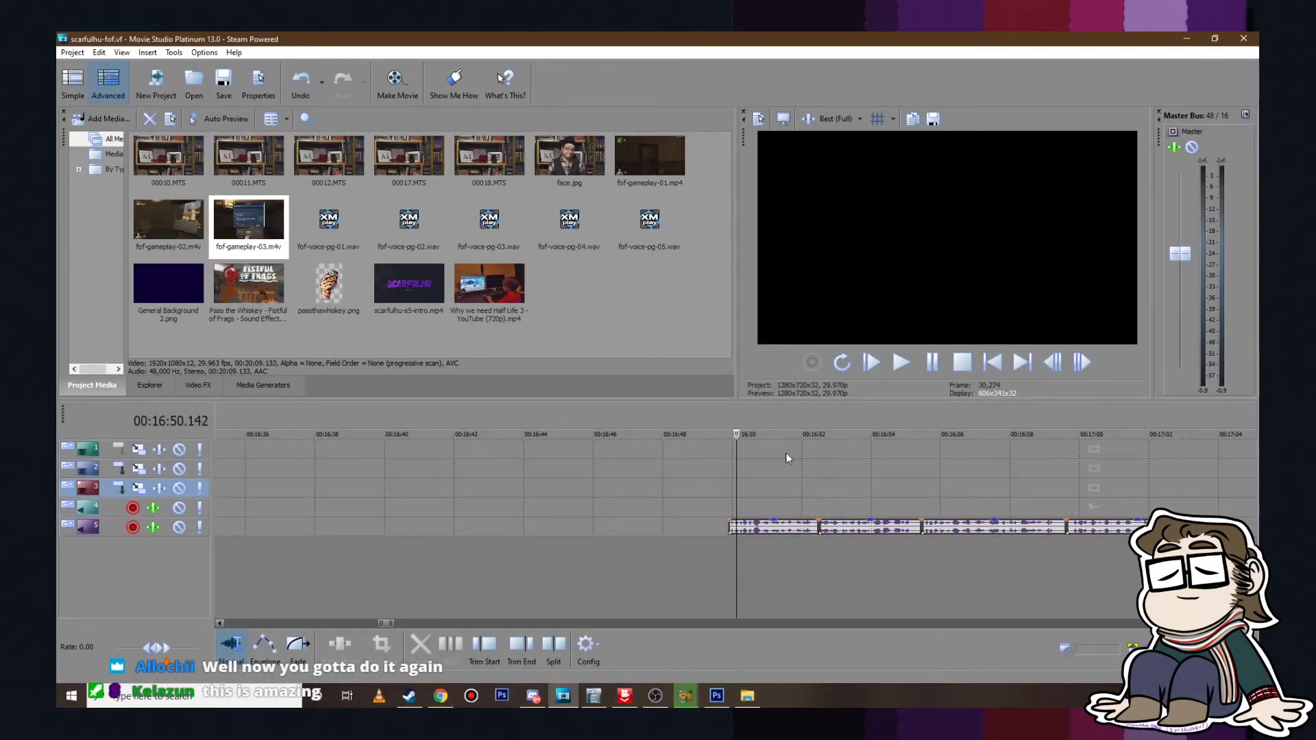
{"action": "left_click", "coordinate": [904, 363]}
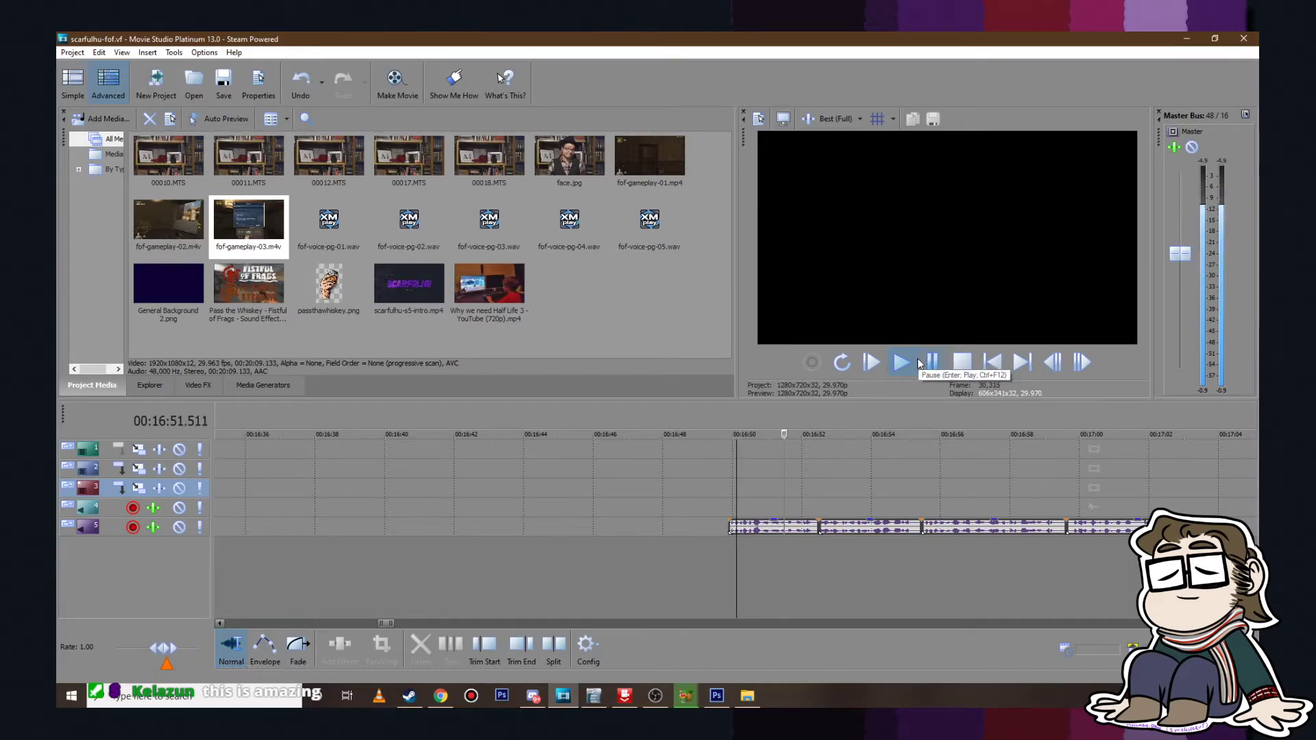
{"action": "left_click", "coordinate": [919, 364]}
{"action": "scroll", "coordinate": [850, 459], "scroll_direction": "up", "scroll_amount": 4}
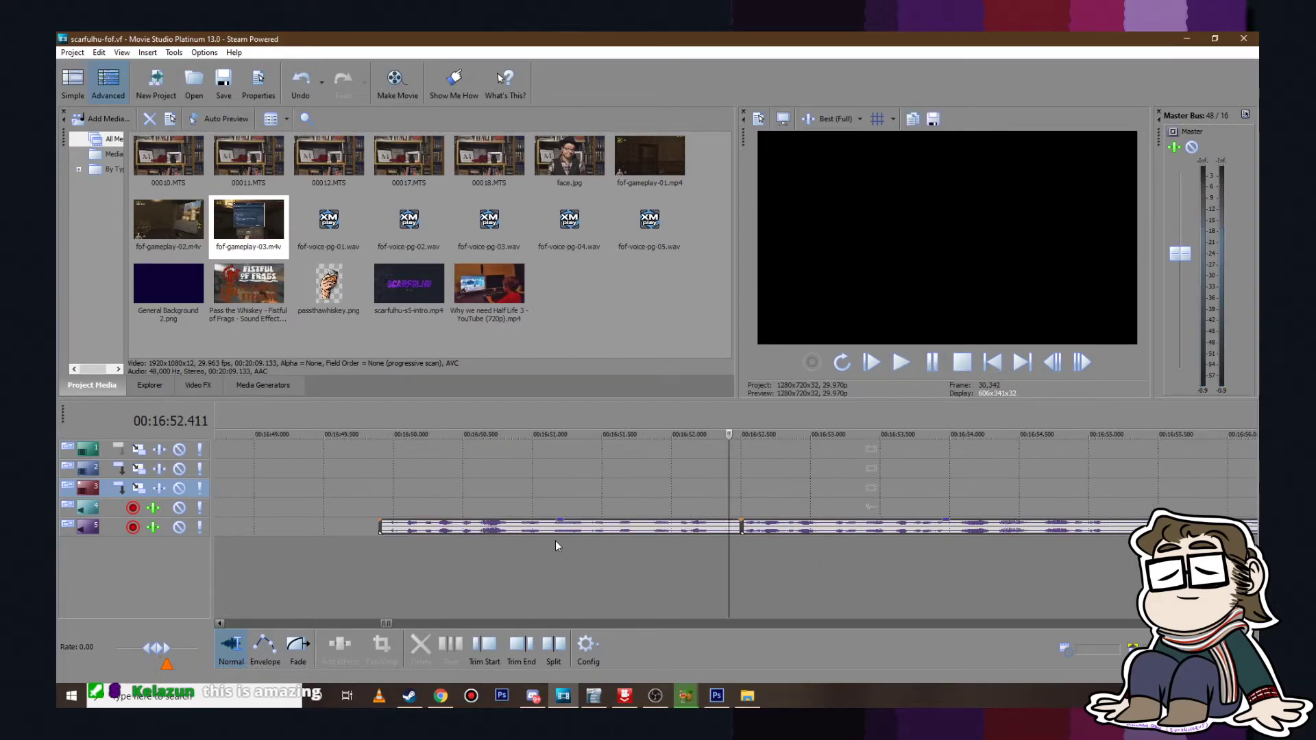
{"action": "left_click", "coordinate": [510, 525]}
{"action": "key", "text": "s"}
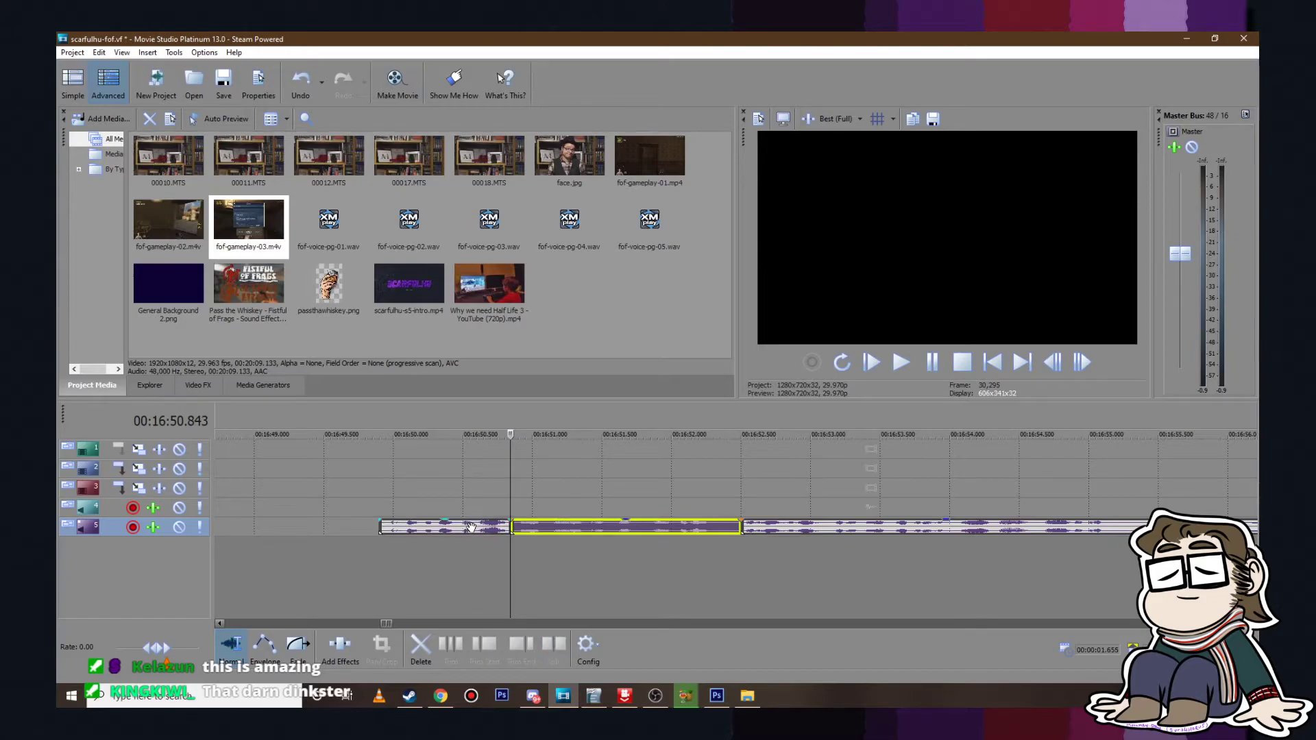
{"action": "left_click", "coordinate": [473, 526]}
{"action": "key", "text": "s"}
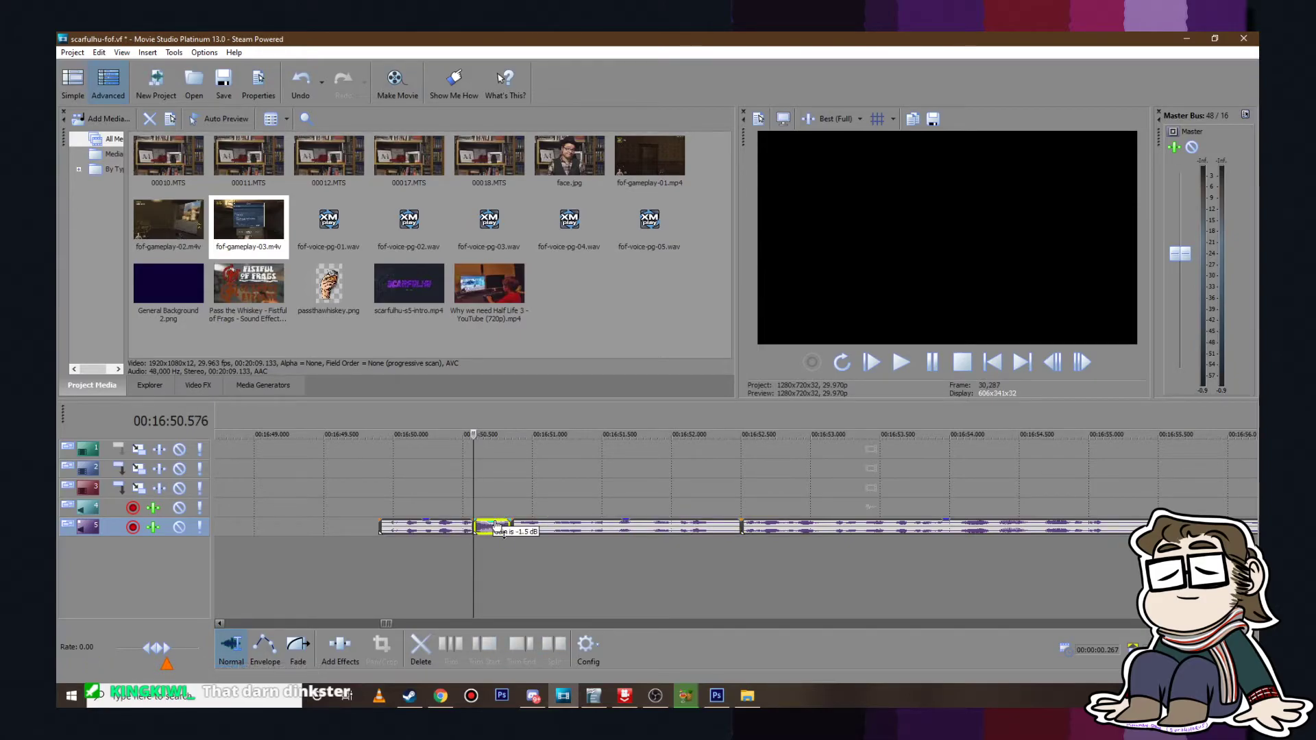
{"action": "left_click_drag", "start_coordinate": [471, 527], "coordinate": [505, 527]}
{"action": "left_click", "coordinate": [720, 507]}
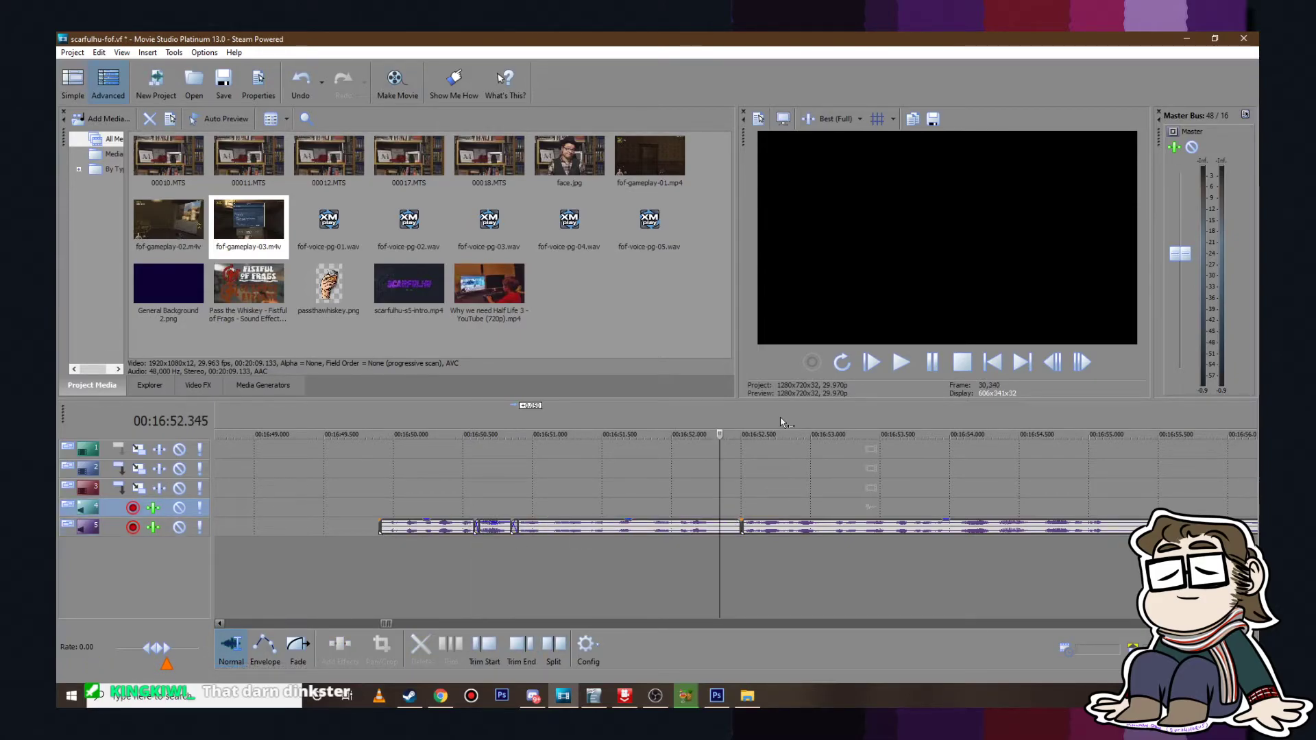
Step: Shift the section's second voice-over clip 0.104 seconds earlier to crossfade with the first, and listen across the join
{"action": "left_click", "coordinate": [901, 362]}
{"action": "left_click", "coordinate": [930, 363]}
{"action": "left_click_drag", "start_coordinate": [775, 526], "coordinate": [761, 526]}
{"action": "left_click", "coordinate": [681, 490]}
{"action": "left_click", "coordinate": [908, 360]}
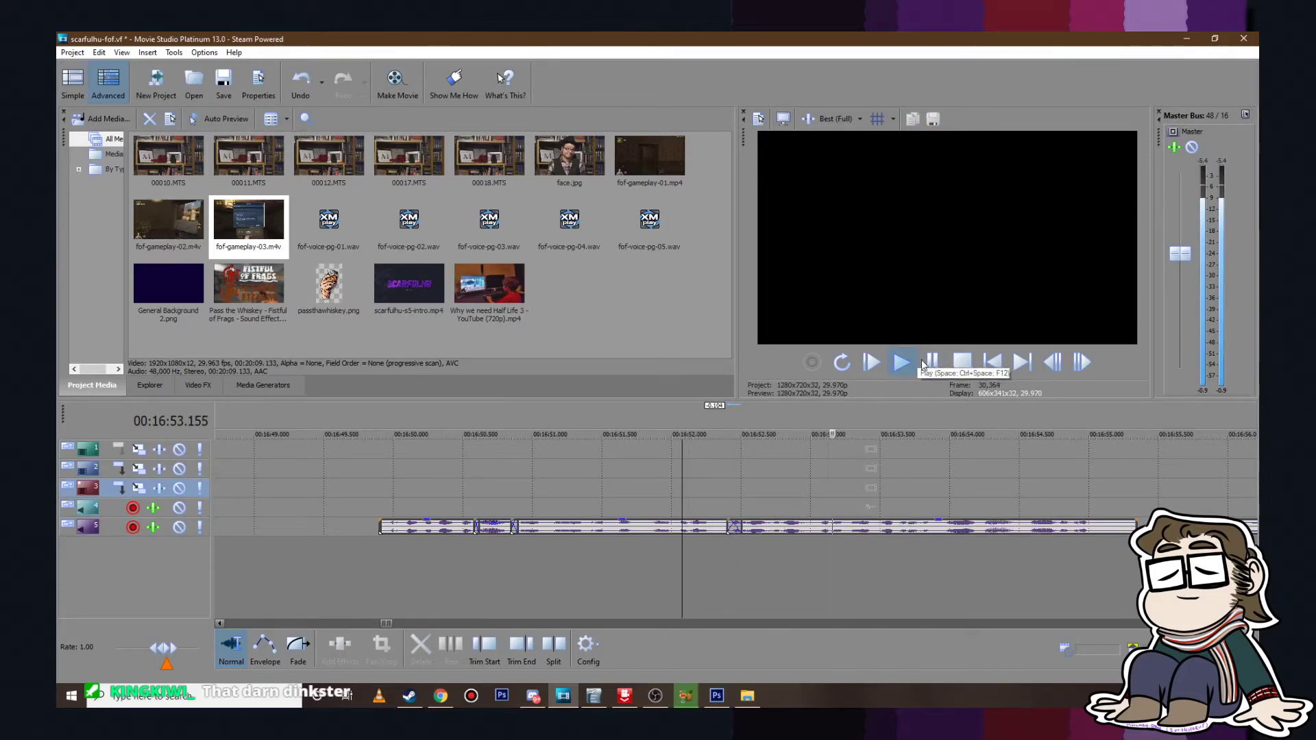
{"action": "key", "text": "Down"}
{"action": "left_click", "coordinate": [931, 362]}
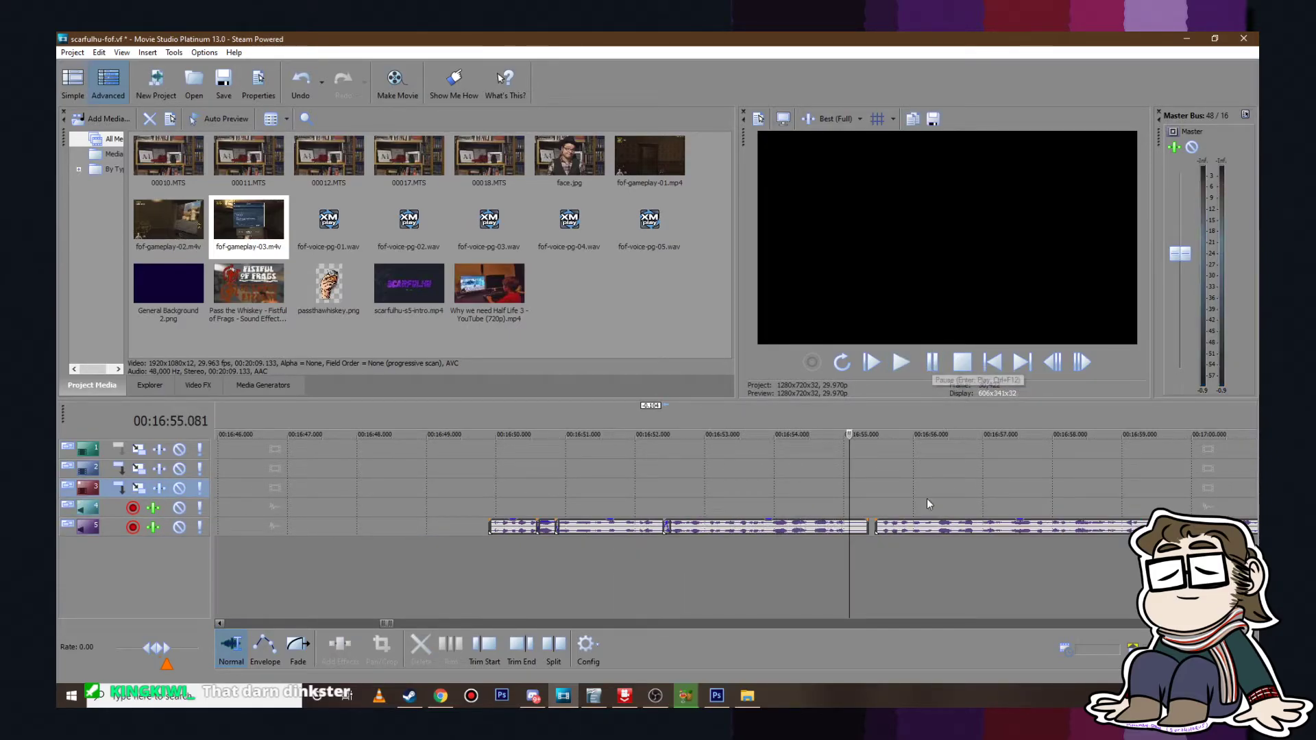
Step: Split the second voice-over clip at 00:16:53.946 and 00:16:54.514, crossfade the middle piece with its neighbours and listen to the result
{"action": "left_click", "coordinate": [771, 526]}
{"action": "scroll", "coordinate": [788, 534], "scroll_direction": "up", "scroll_amount": 3}
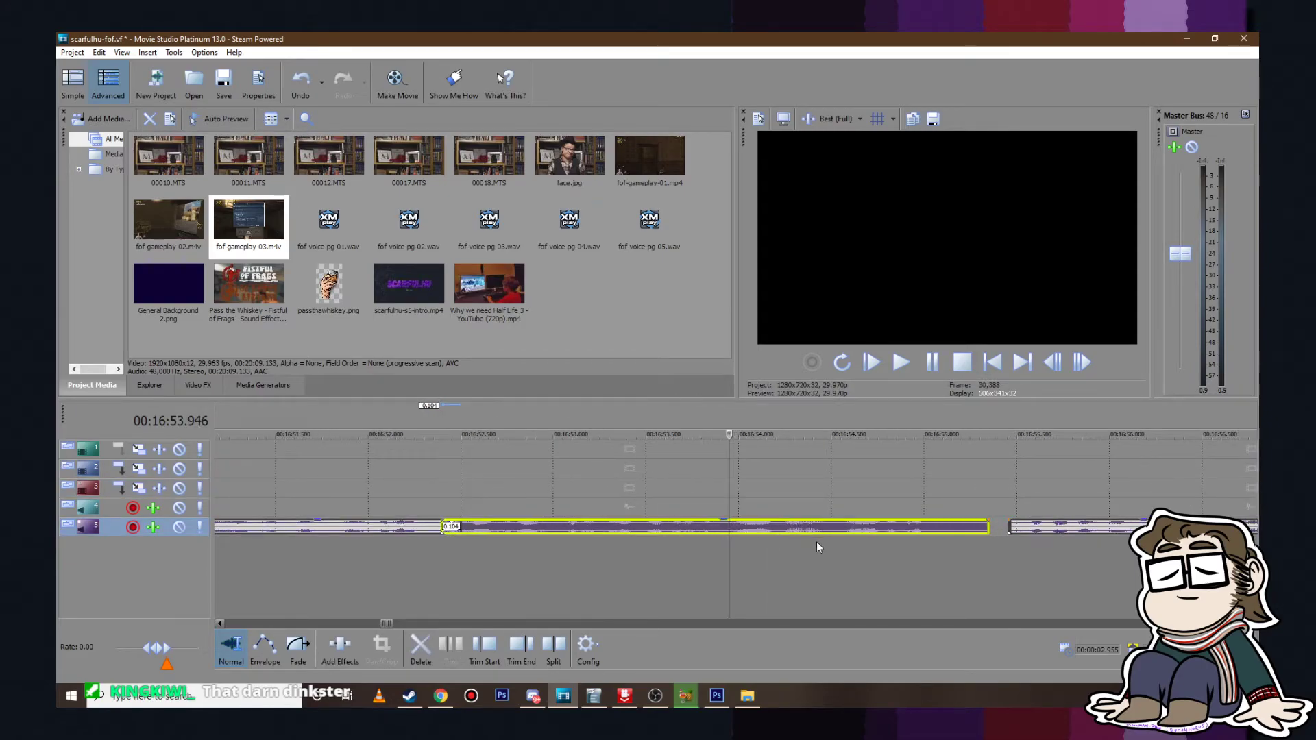
{"action": "key", "text": "s"}
{"action": "left_click", "coordinate": [835, 527]}
{"action": "key", "text": "s"}
{"action": "left_click", "coordinate": [808, 527]}
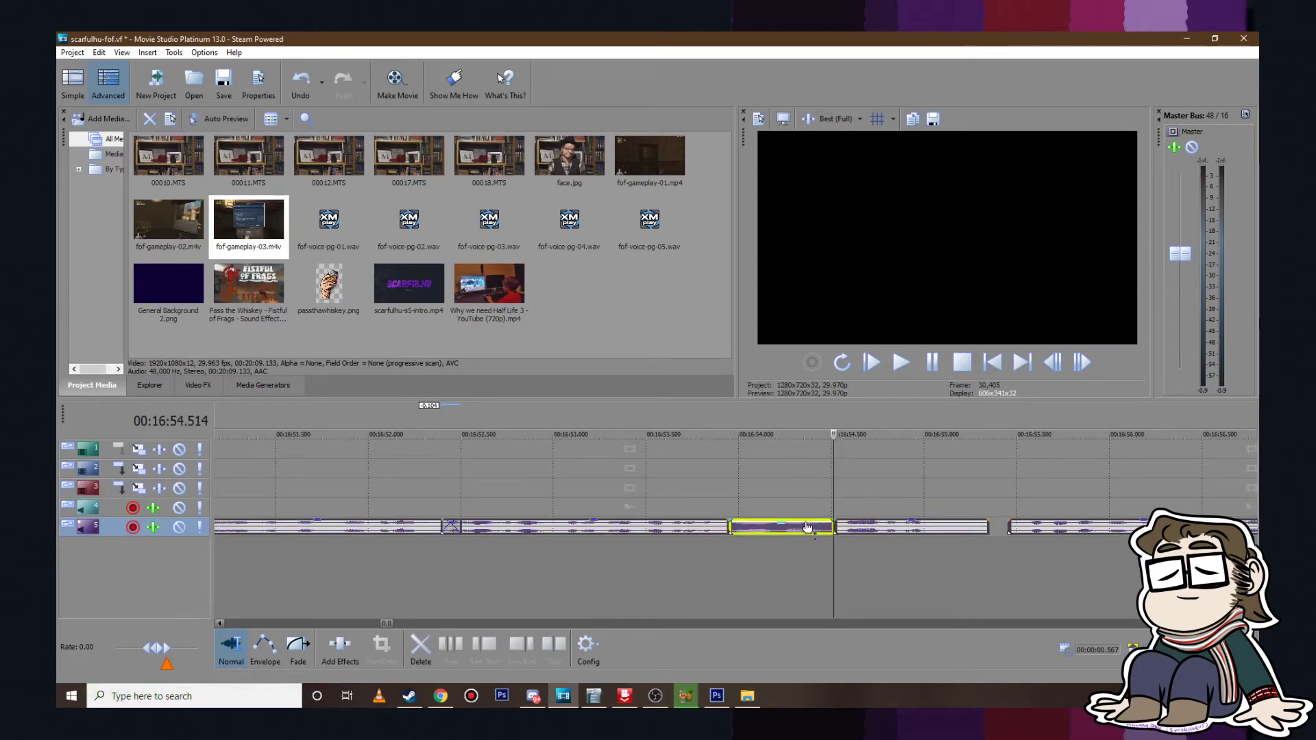
{"action": "left_click_drag", "start_coordinate": [716, 525], "coordinate": [722, 518]}
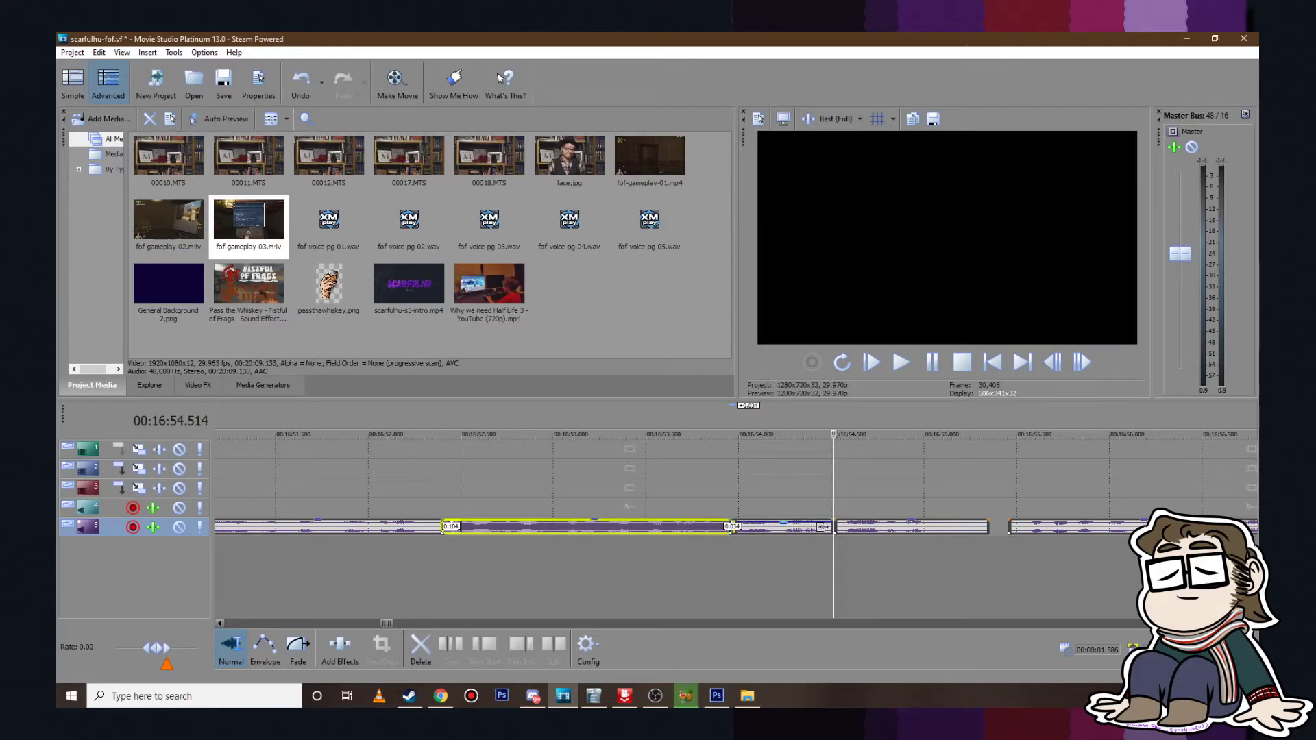
{"action": "left_click_drag", "start_coordinate": [834, 526], "coordinate": [846, 526]}
{"action": "left_click", "coordinate": [734, 491]}
{"action": "left_click", "coordinate": [717, 472]}
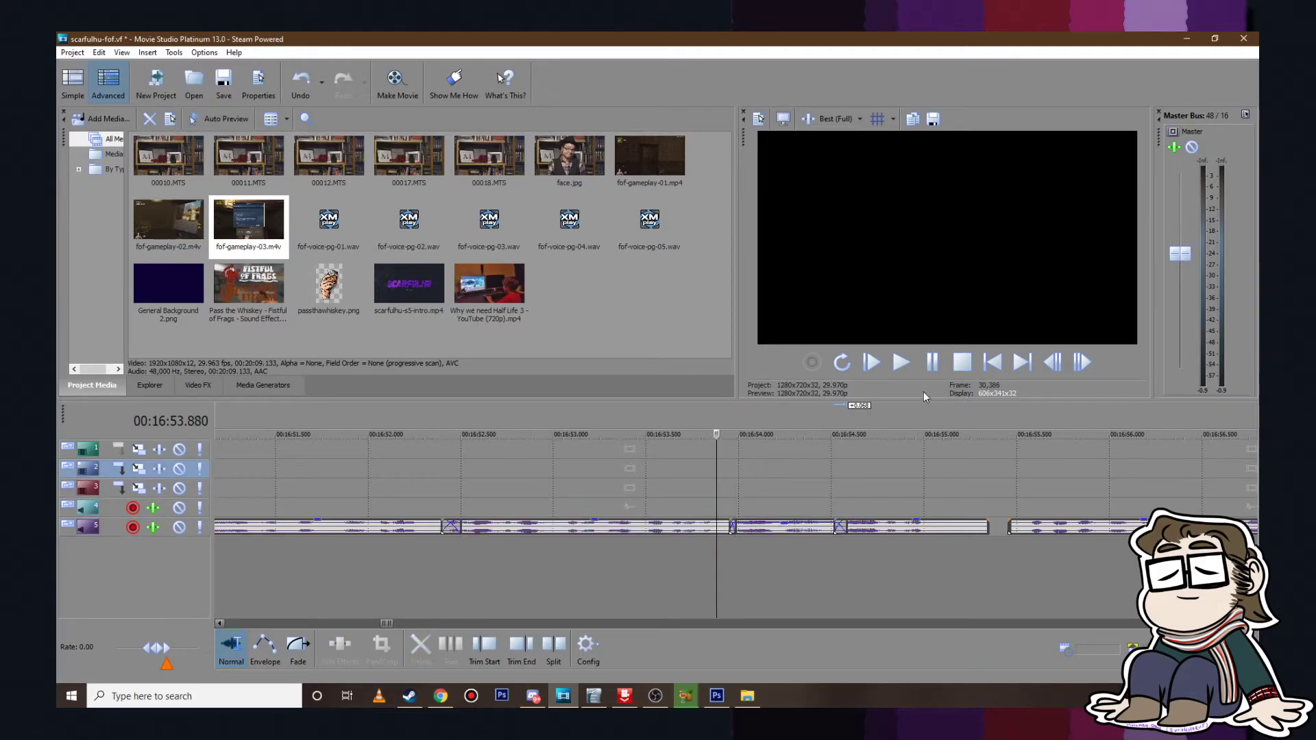
{"action": "left_click", "coordinate": [901, 362]}
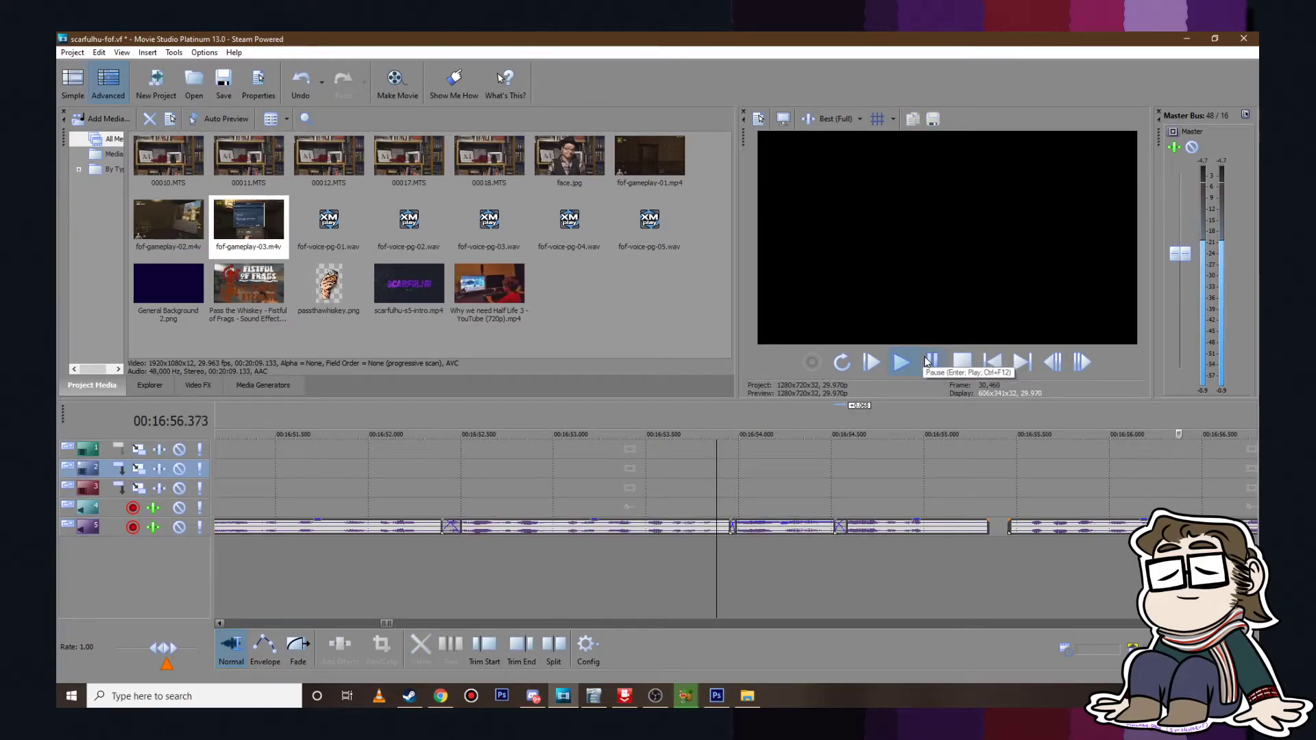
{"action": "left_click", "coordinate": [932, 362]}
Step: Trim the end of the second clip's last piece, shift the third voice-over clip 0.206 seconds earlier to overlap it, and listen across the join
{"action": "left_click_drag", "start_coordinate": [988, 525], "coordinate": [965, 522]}
{"action": "scroll", "coordinate": [964, 522], "scroll_direction": "down", "scroll_amount": 2}
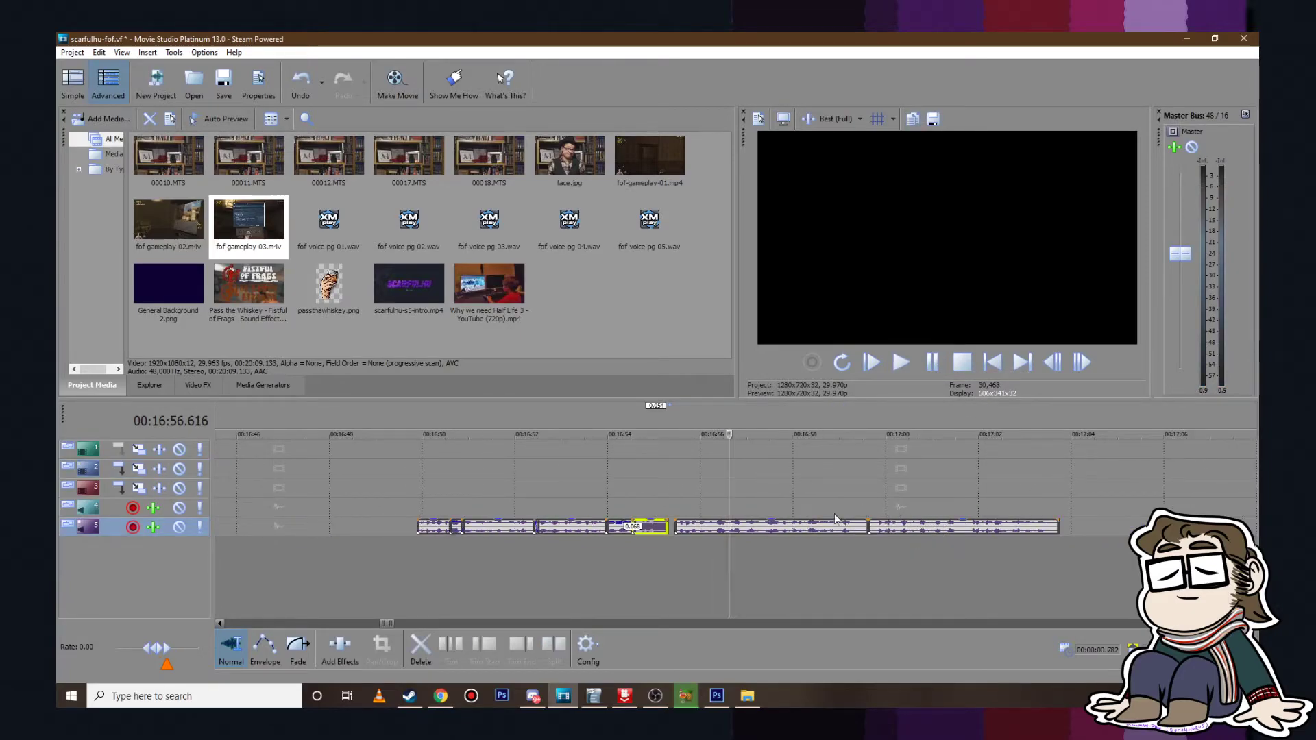
{"action": "left_click_drag", "start_coordinate": [772, 528], "coordinate": [765, 528]}
{"action": "scroll", "coordinate": [680, 507], "scroll_direction": "up", "scroll_amount": 2}
{"action": "left_click", "coordinate": [677, 515]}
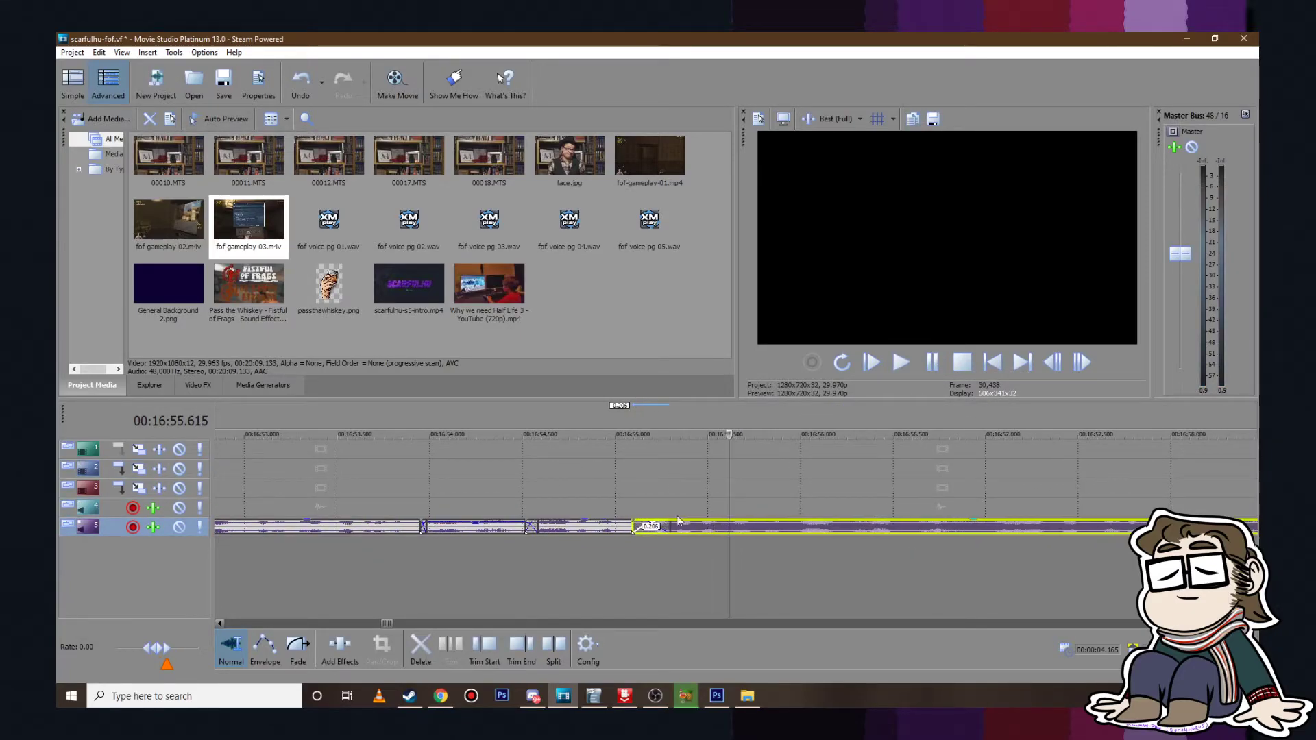
{"action": "left_click", "coordinate": [901, 362]}
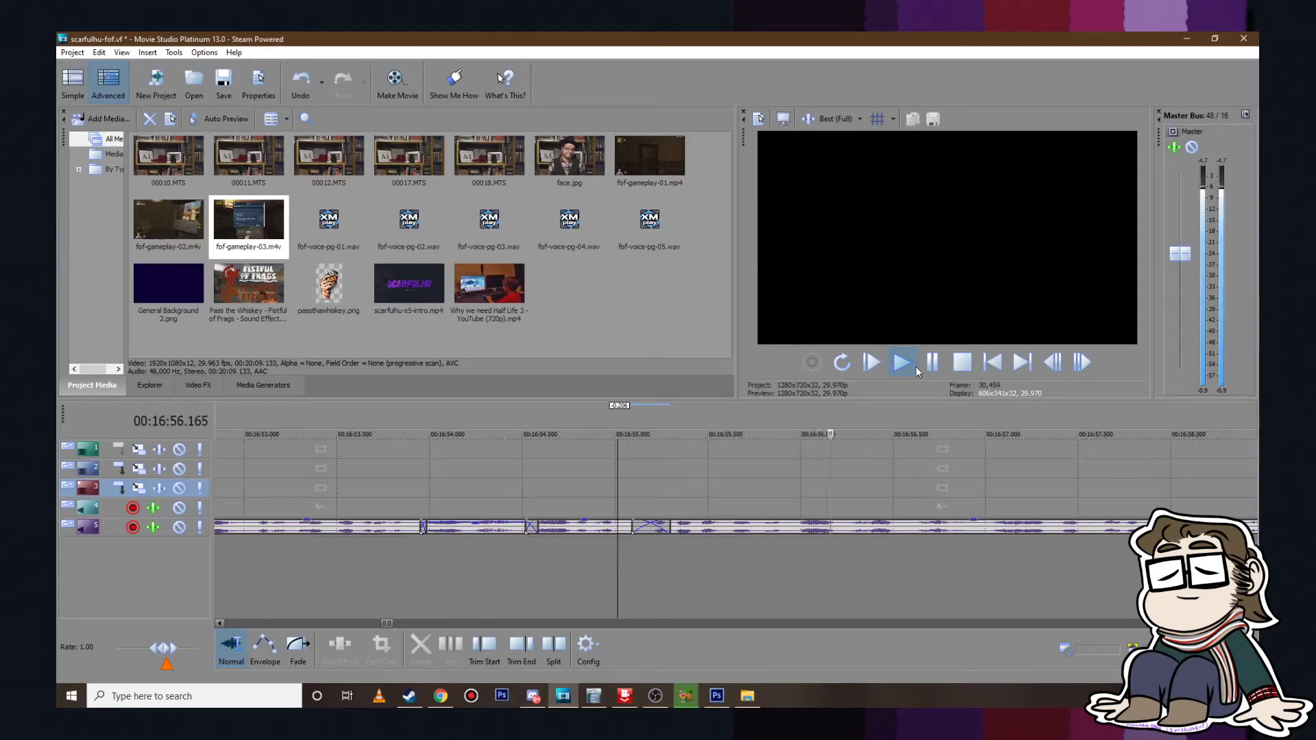
{"action": "key", "text": "Down"}
{"action": "key", "text": "Down"}
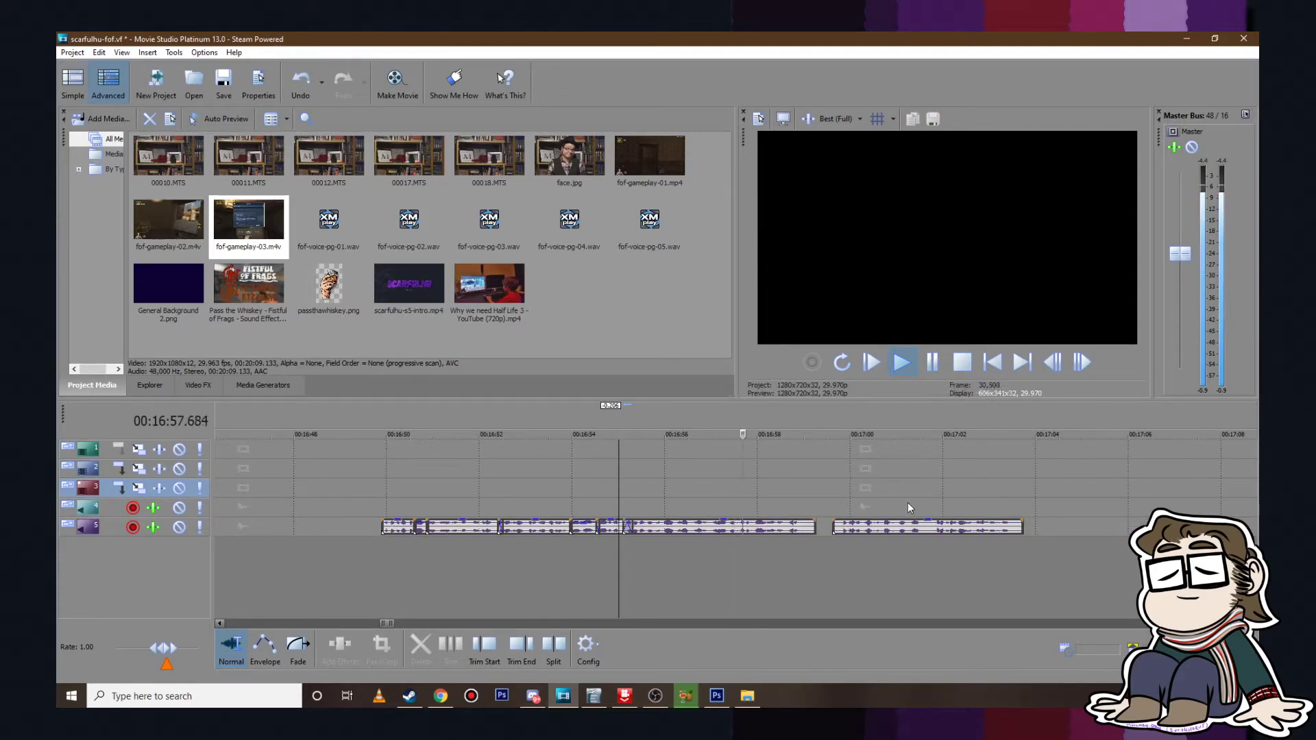
{"action": "left_click", "coordinate": [932, 361]}
Step: Shift the section's last voice-over clip earlier so it crossfades with the end of the third, and play it through
{"action": "scroll", "coordinate": [889, 527], "scroll_direction": "up", "scroll_amount": 2}
{"action": "left_click_drag", "start_coordinate": [890, 528], "coordinate": [810, 528]}
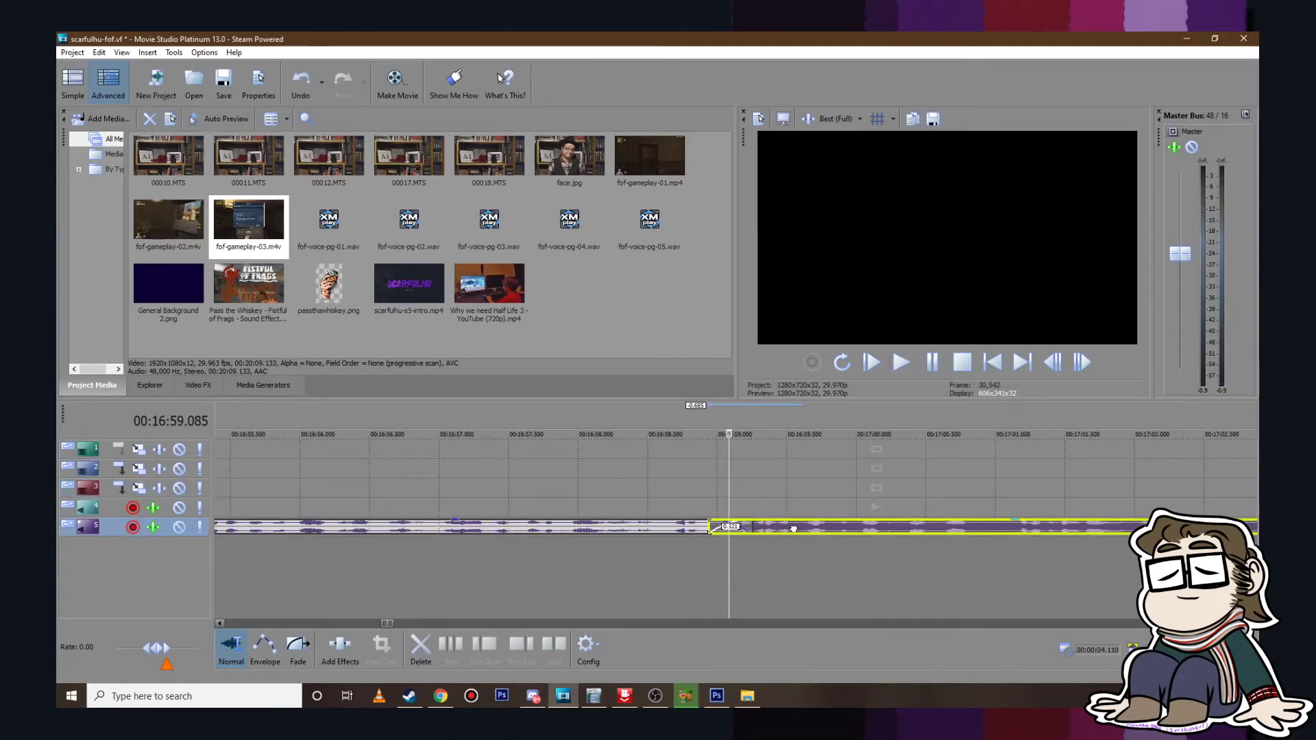
{"action": "left_click", "coordinate": [901, 362]}
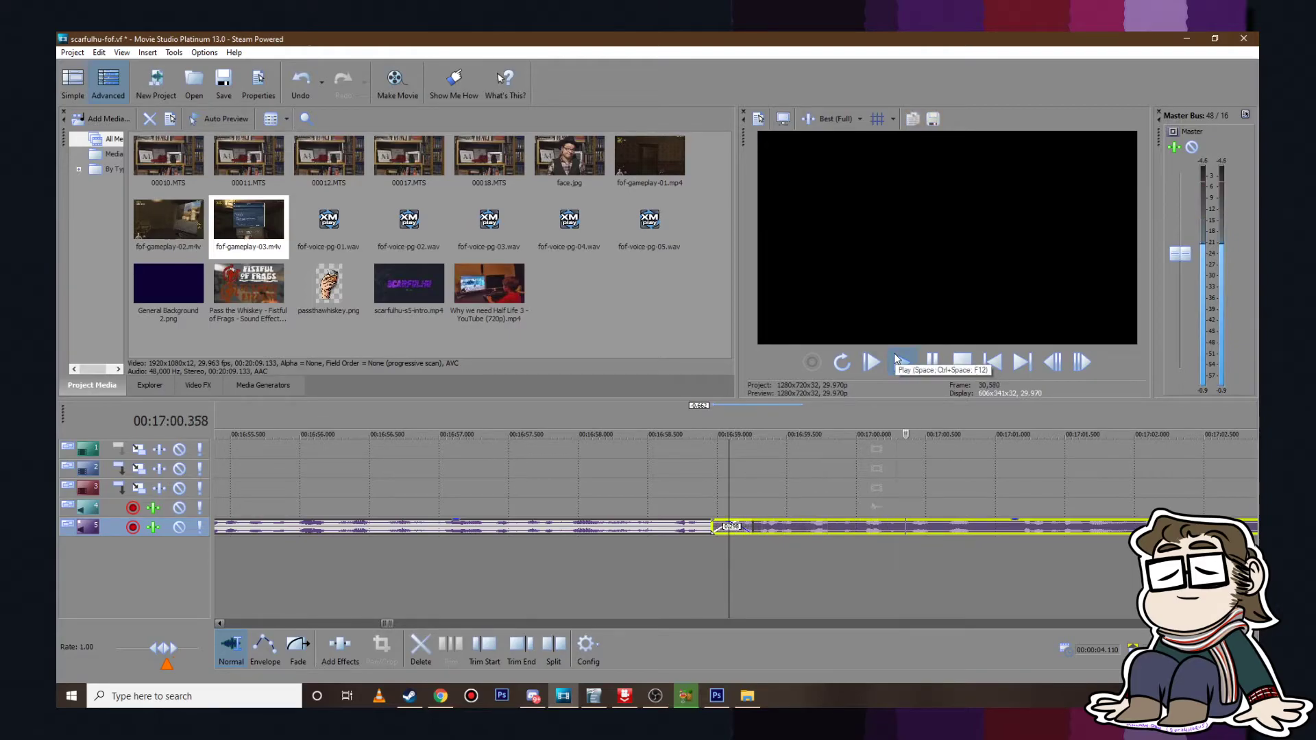
{"action": "key", "text": "Down"}
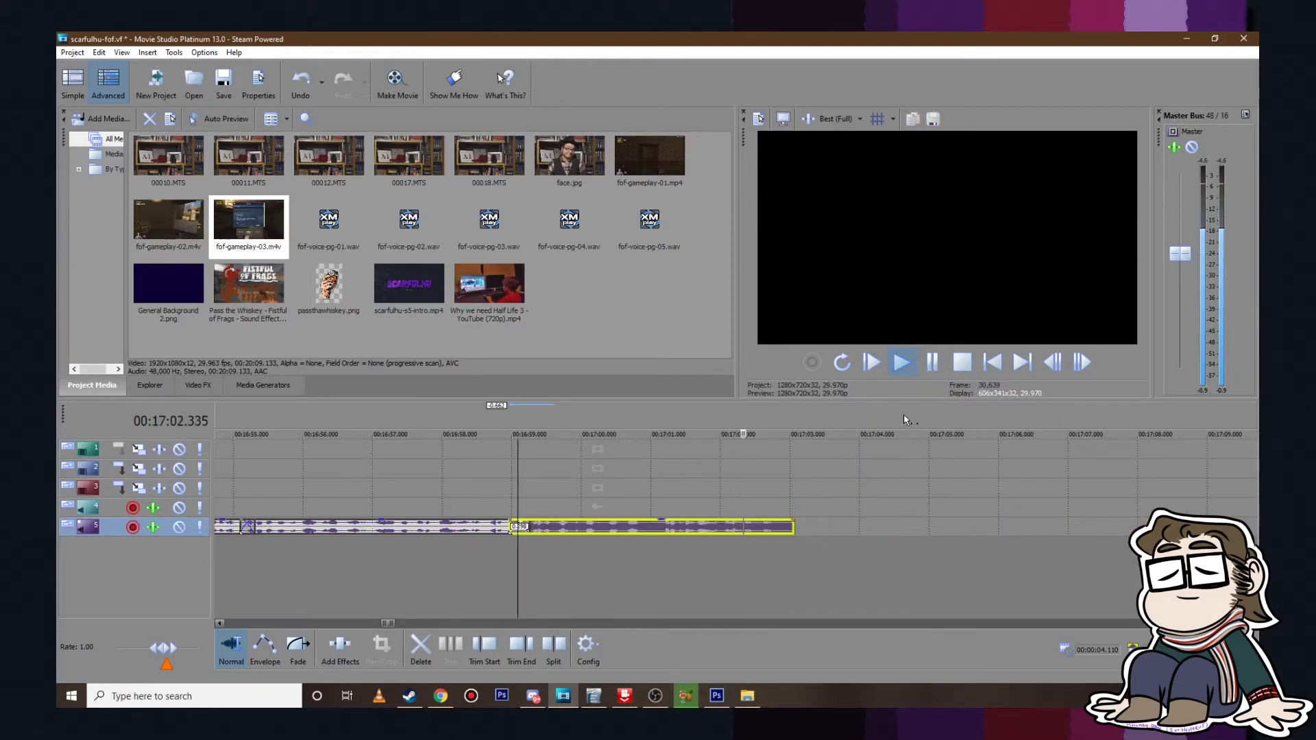
{"action": "left_click", "coordinate": [930, 363]}
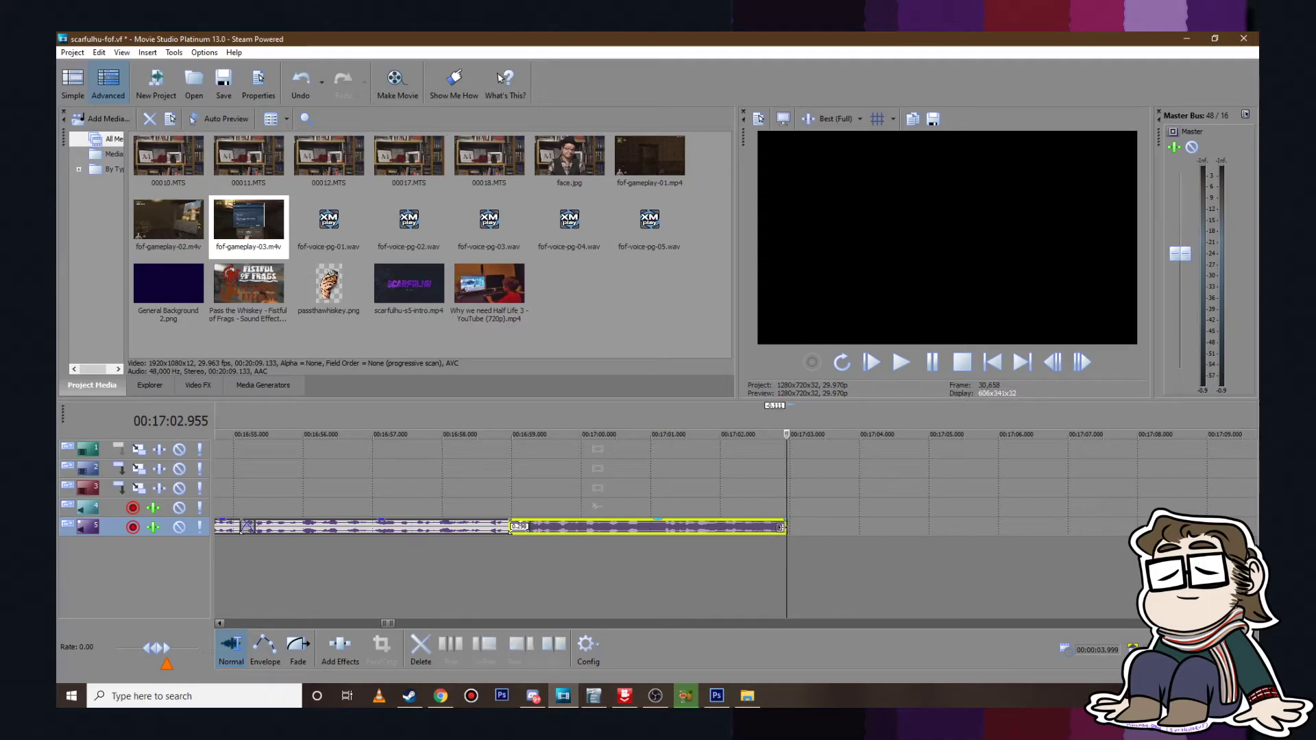
Step: Trim the end of the section's last voice-over clip to 00:17:02.955 and save the project
{"action": "left_click_drag", "start_coordinate": [793, 527], "coordinate": [786, 528]}
{"action": "left_click", "coordinate": [73, 52]}
{"action": "left_click", "coordinate": [92, 140]}
Step: Move the section's finished voice-over clips back to directly after the last placed on-camera take, at about 00:08:38
{"action": "scroll", "coordinate": [675, 425], "scroll_direction": "down", "scroll_amount": 3}
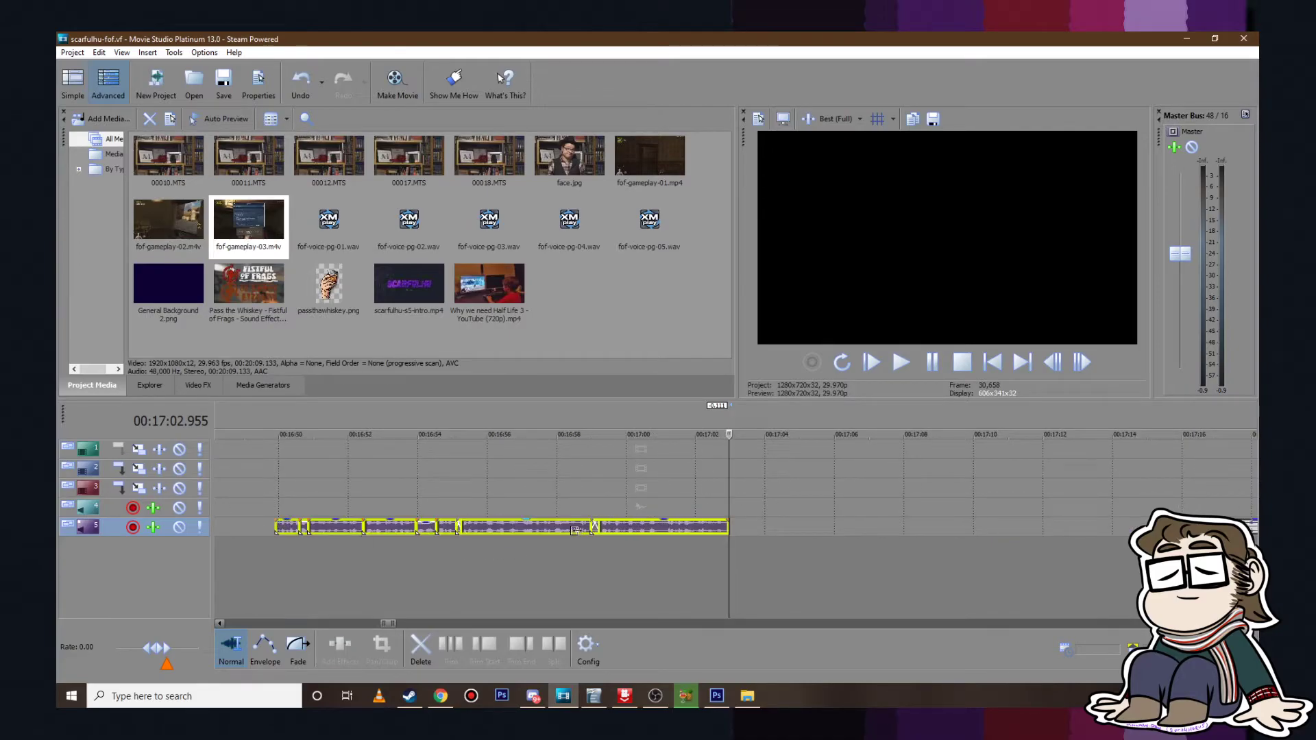
{"action": "scroll", "coordinate": [614, 536], "scroll_direction": "down", "scroll_amount": 5}
{"action": "scroll", "coordinate": [694, 528], "scroll_direction": "left", "scroll_amount": 10}
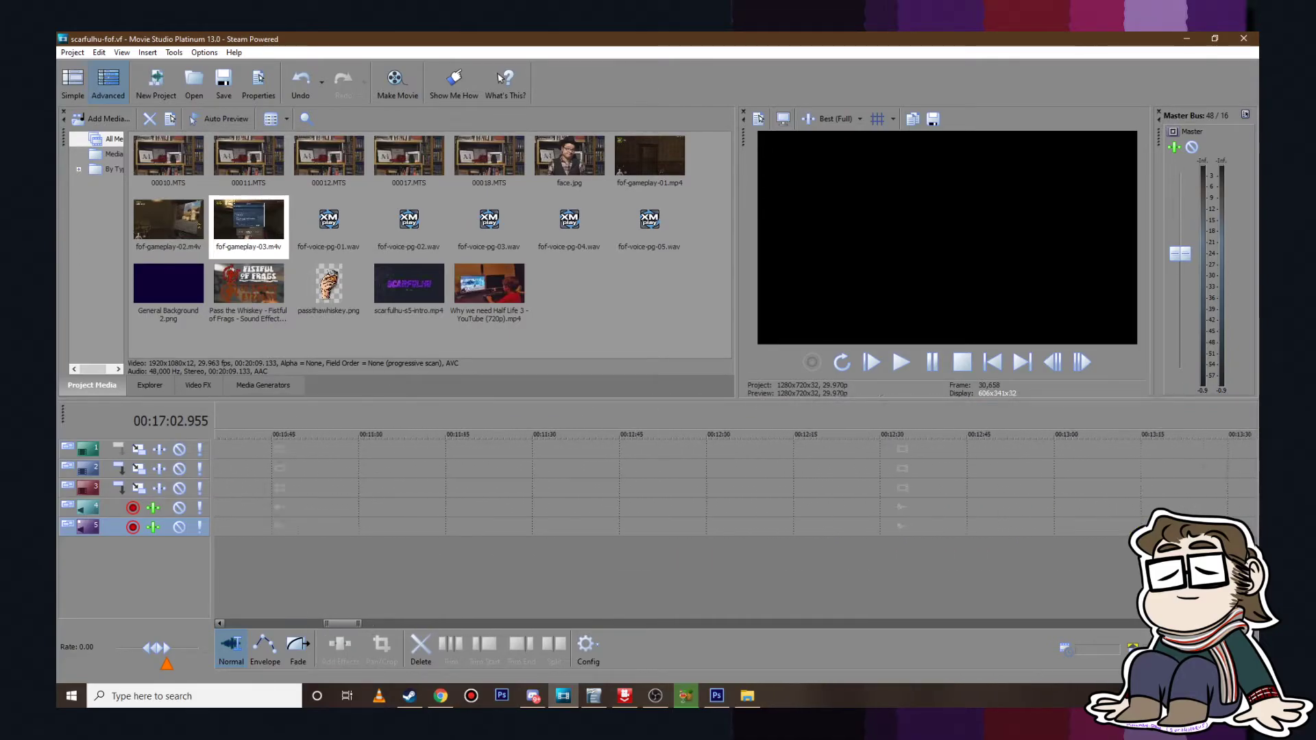
{"action": "left_click_drag", "start_coordinate": [714, 518], "coordinate": [732, 535]}
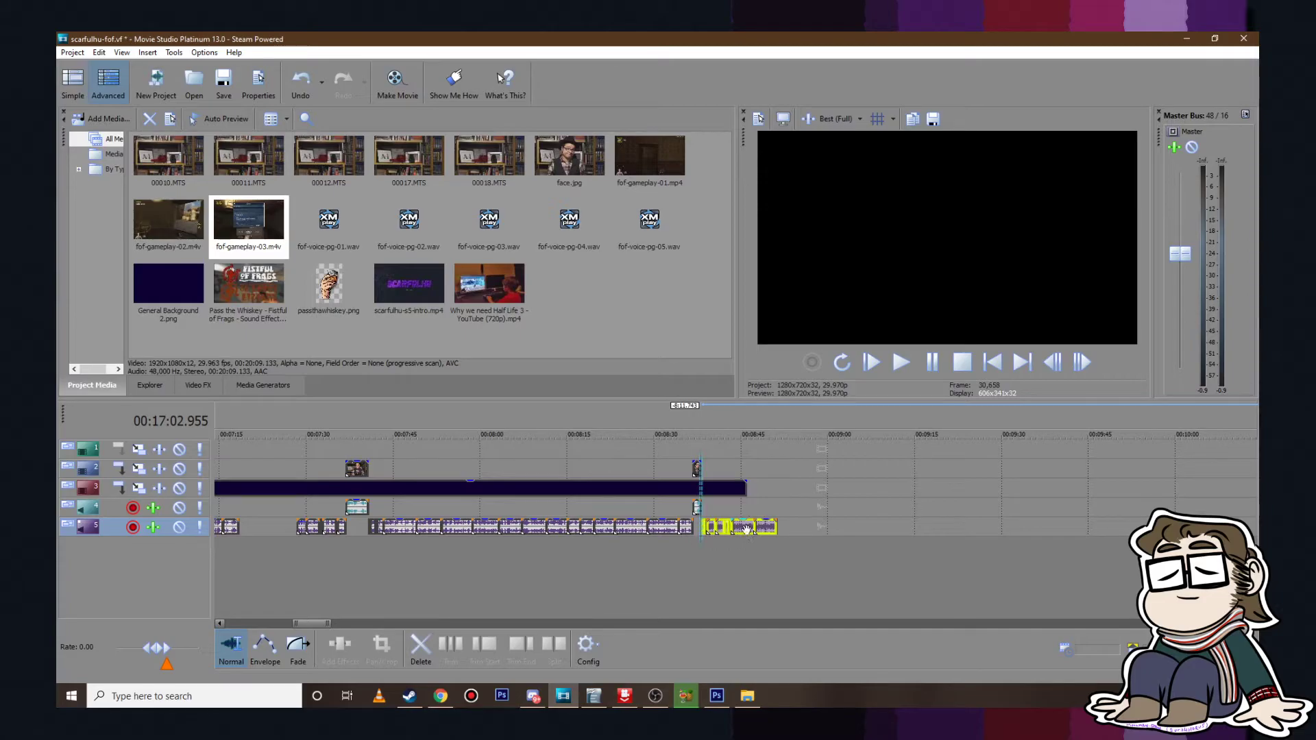
Step: Extend the dark blue background clip by about one minute, past the end of the placed voice-over, and save the project
{"action": "left_click_drag", "start_coordinate": [745, 489], "coordinate": [1095, 500]}
{"action": "left_click", "coordinate": [782, 471]}
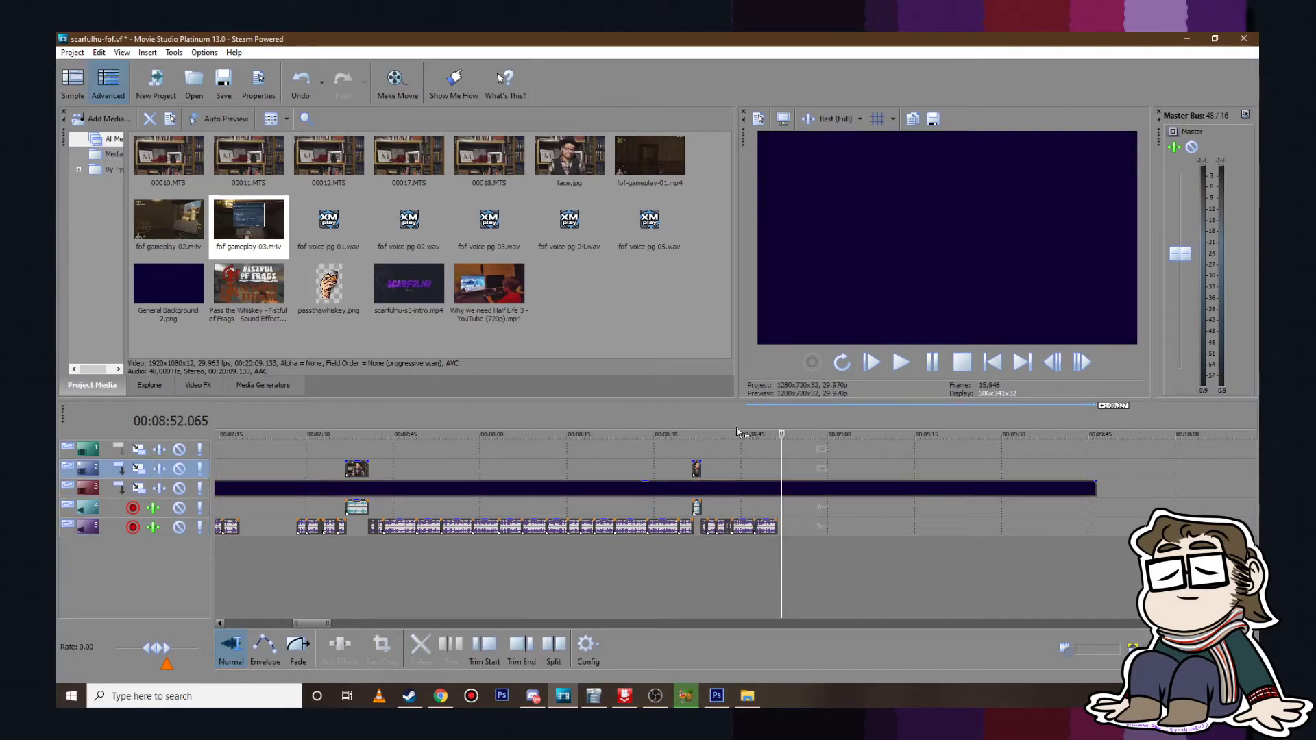
{"action": "left_click", "coordinate": [72, 52]}
{"action": "left_click", "coordinate": [107, 140]}
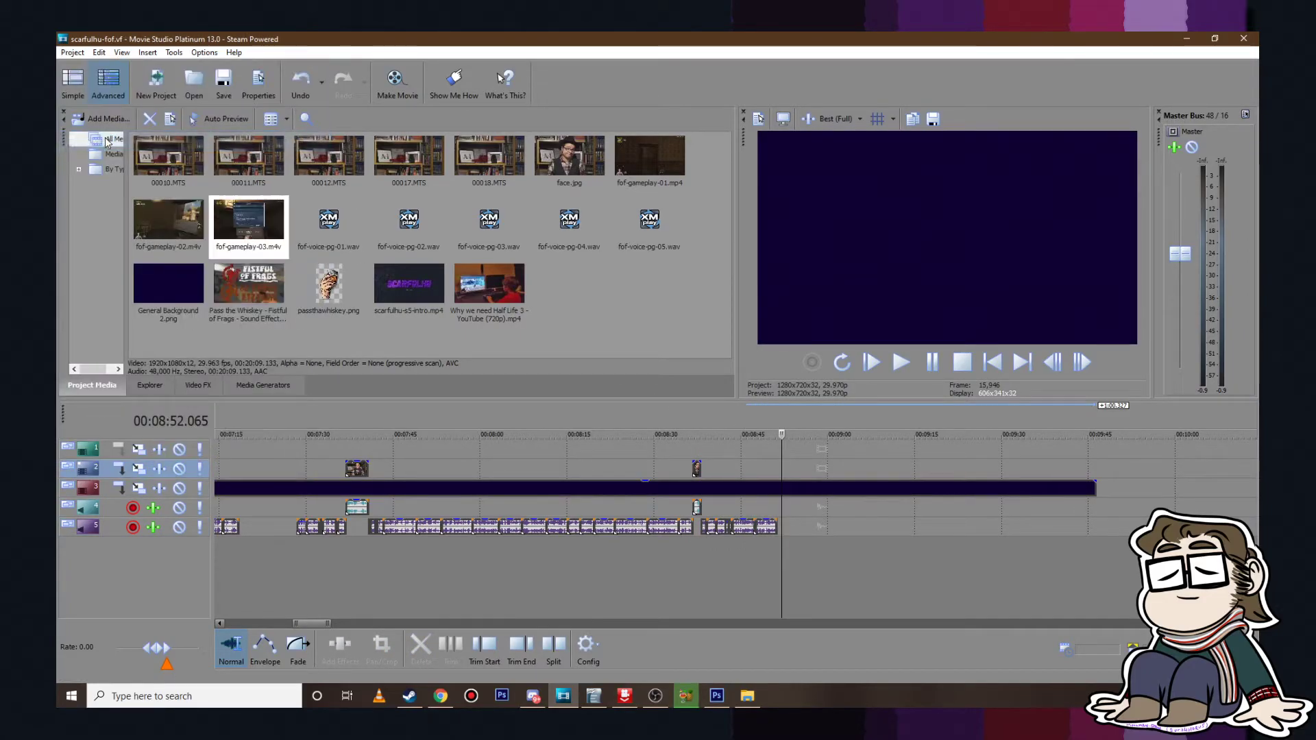
Step: Switch to OpenOffice Writer, highlight the paragraph "I think the map I've played most is Depot" in bright yellow, save, and return to Movie Studio
{"action": "scroll", "coordinate": [756, 474], "scroll_direction": "down", "scroll_amount": 6}
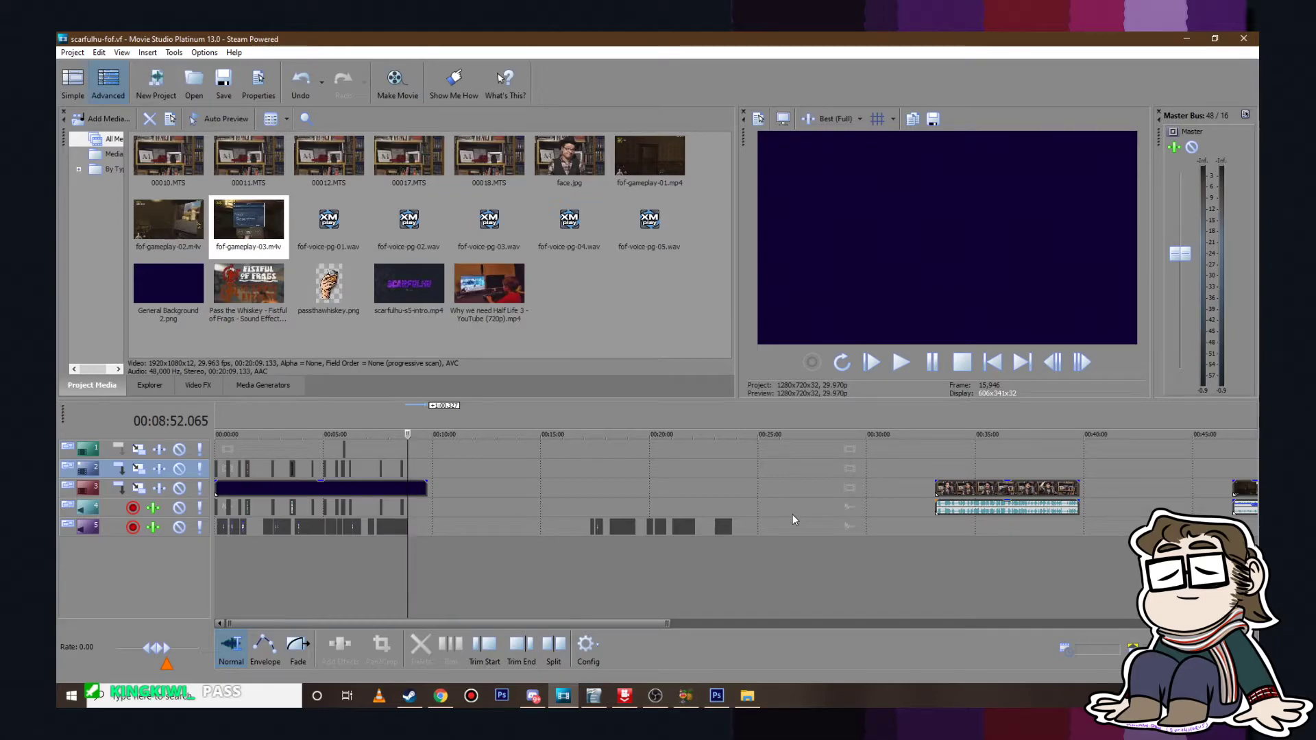
{"action": "left_click", "coordinate": [593, 695]}
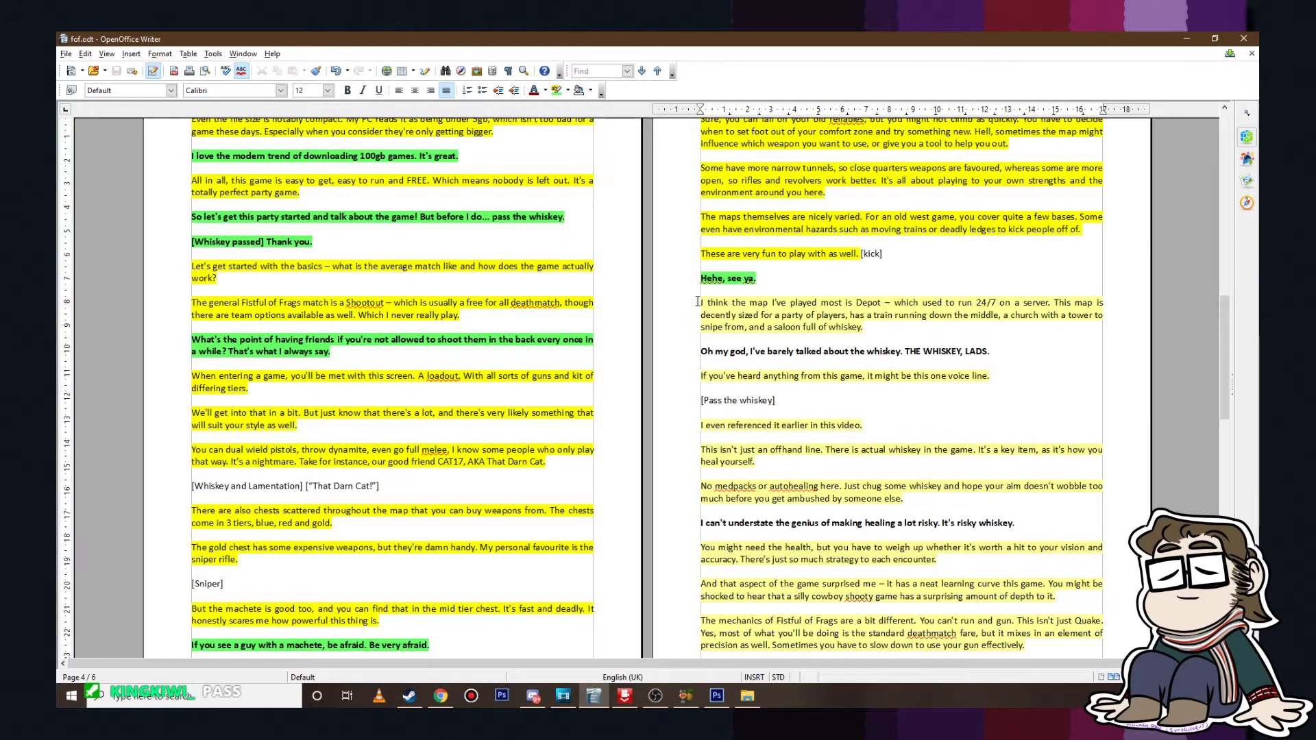
{"action": "left_click_drag", "start_coordinate": [700, 303], "coordinate": [869, 326]}
{"action": "left_click", "coordinate": [568, 92]}
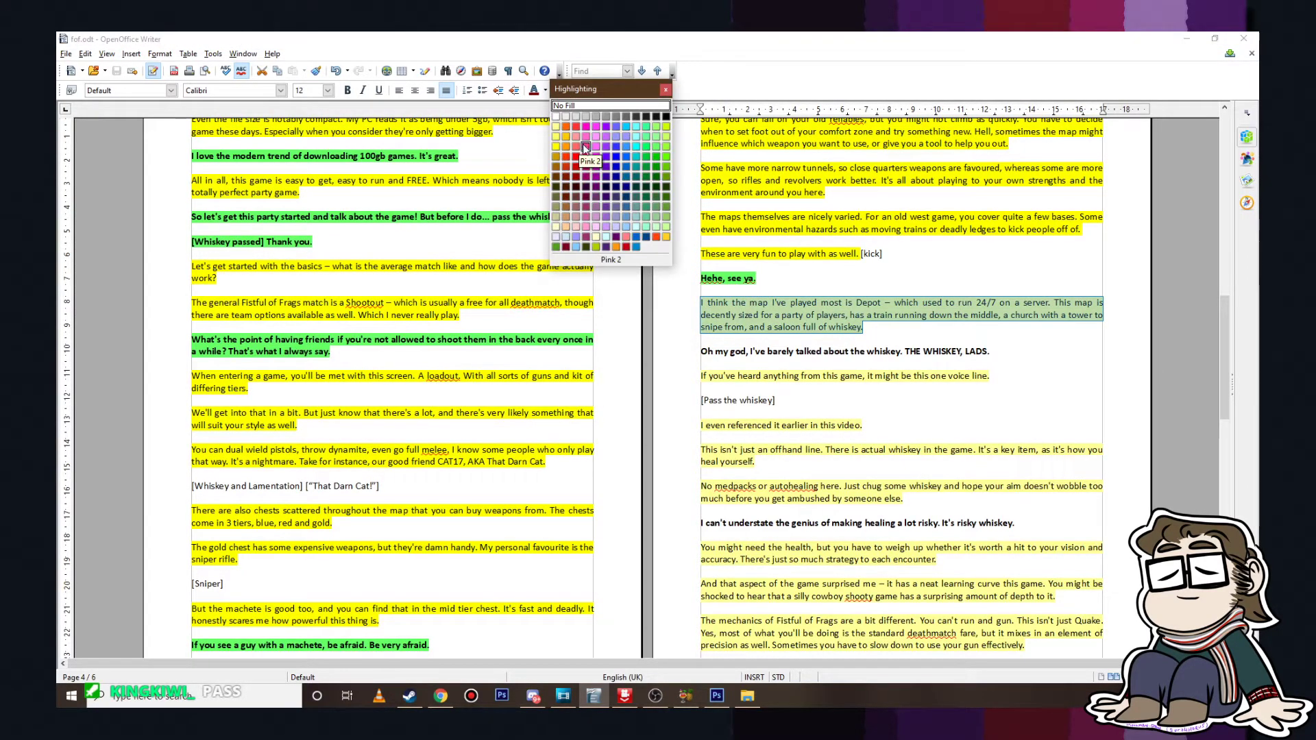
{"action": "left_click", "coordinate": [556, 146]}
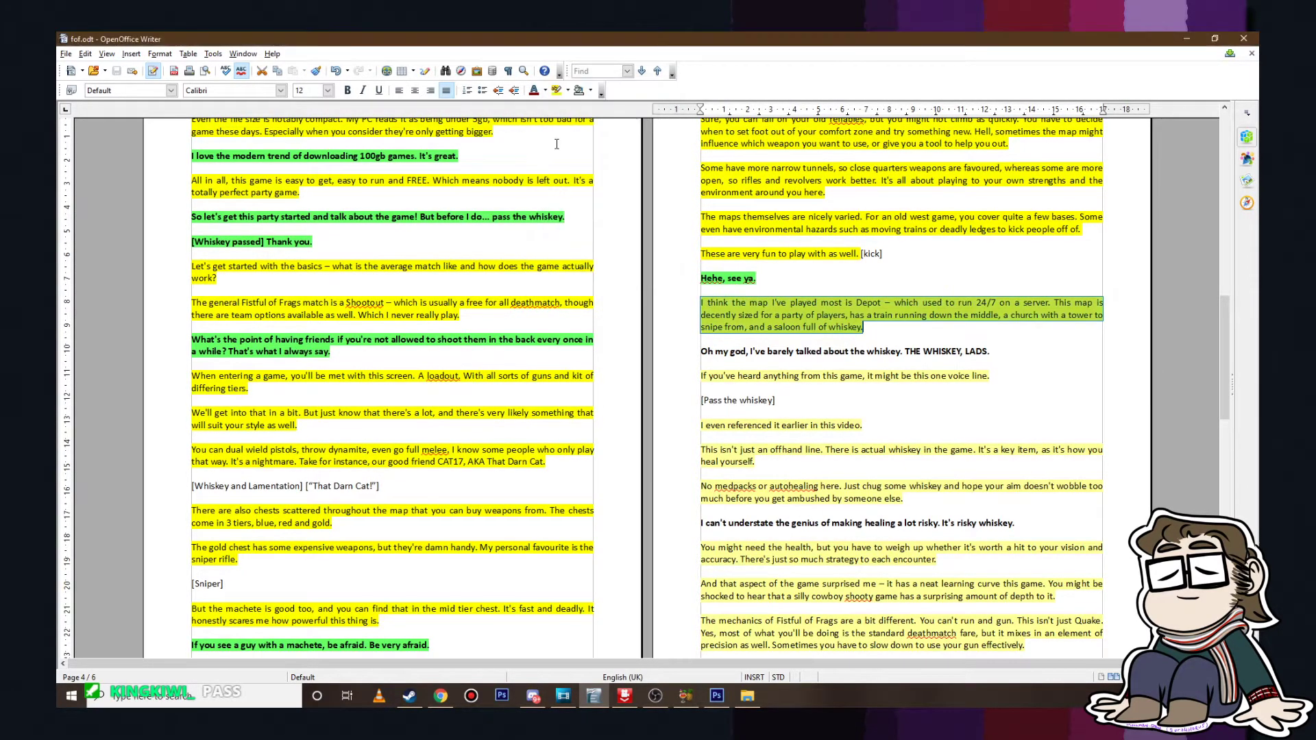
{"action": "left_click", "coordinate": [66, 54]}
{"action": "left_click", "coordinate": [97, 151]}
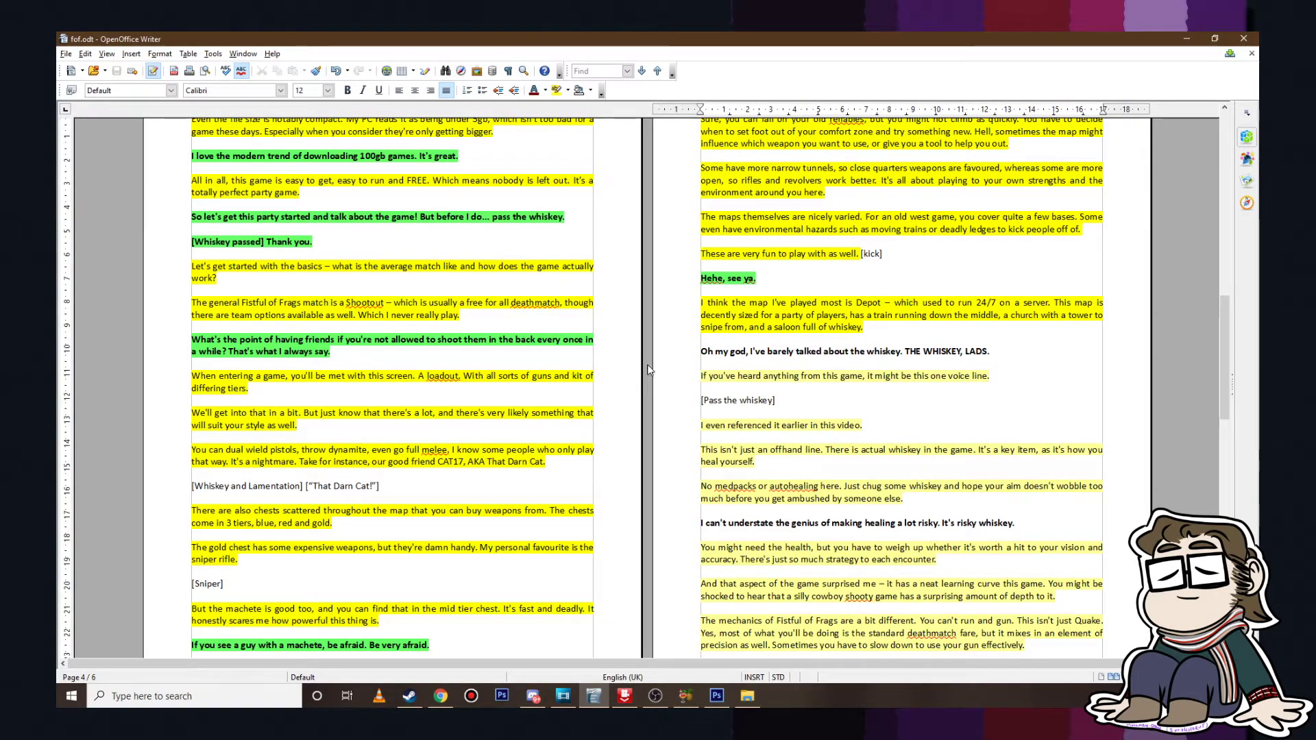
{"action": "key", "text": "alt+Tab"}
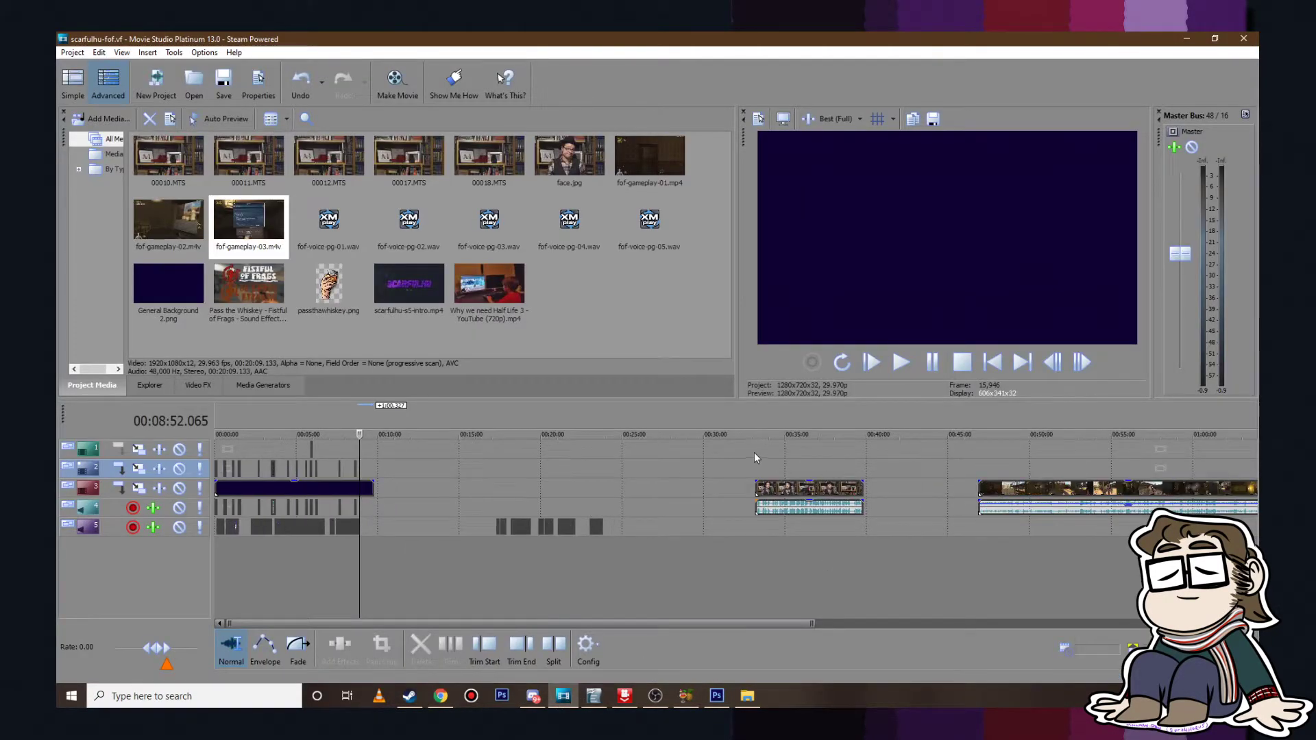
Step: Play the opening of the unused on-camera footage from 00:33:10.055 to check for a usable take
{"action": "left_click", "coordinate": [754, 455]}
{"action": "scroll", "coordinate": [716, 463], "scroll_direction": "up", "scroll_amount": 5}
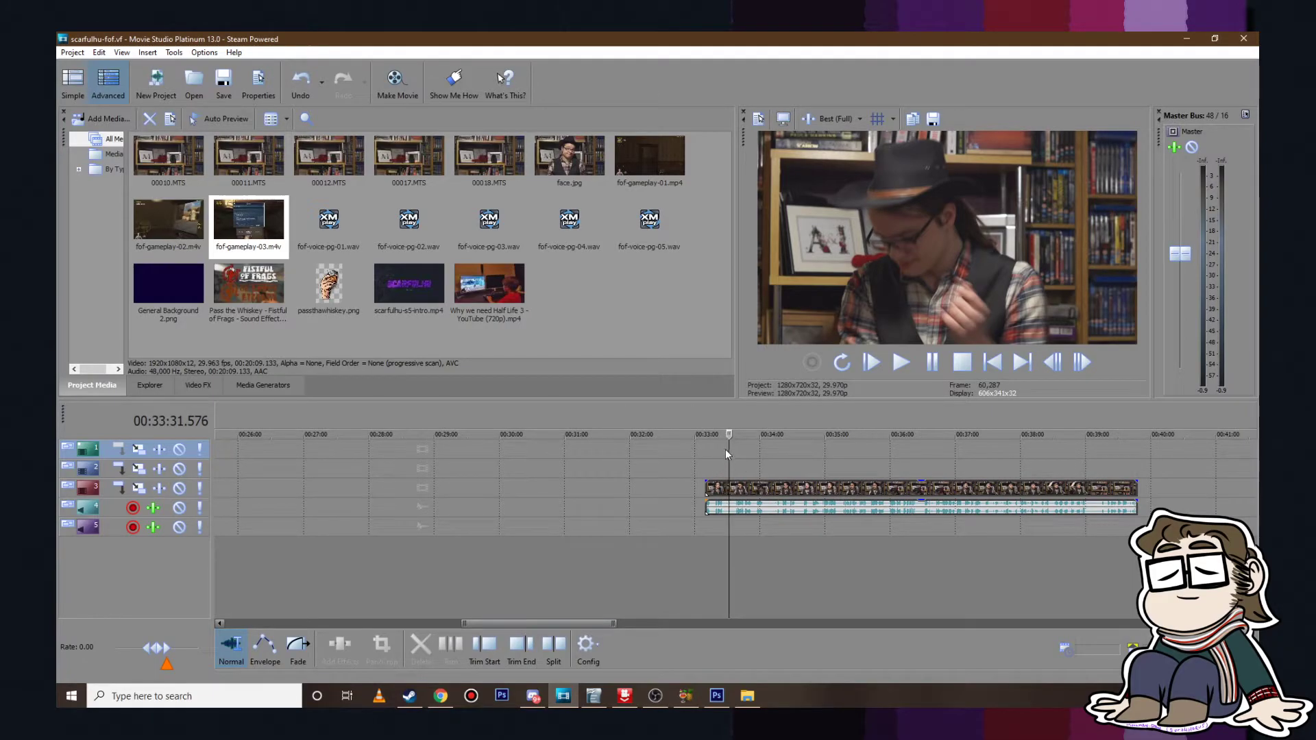
{"action": "left_click", "coordinate": [710, 451]}
{"action": "scroll", "coordinate": [747, 475], "scroll_direction": "up", "scroll_amount": 5}
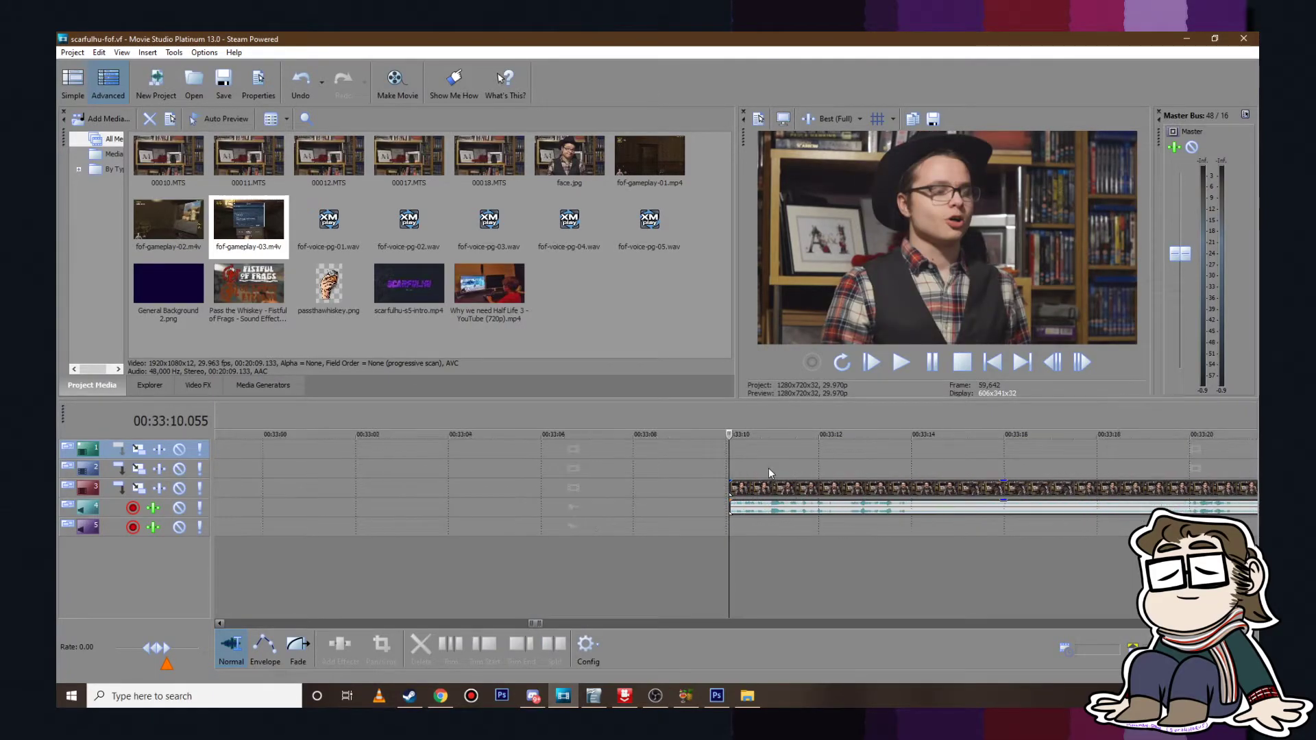
{"action": "left_click", "coordinate": [900, 363]}
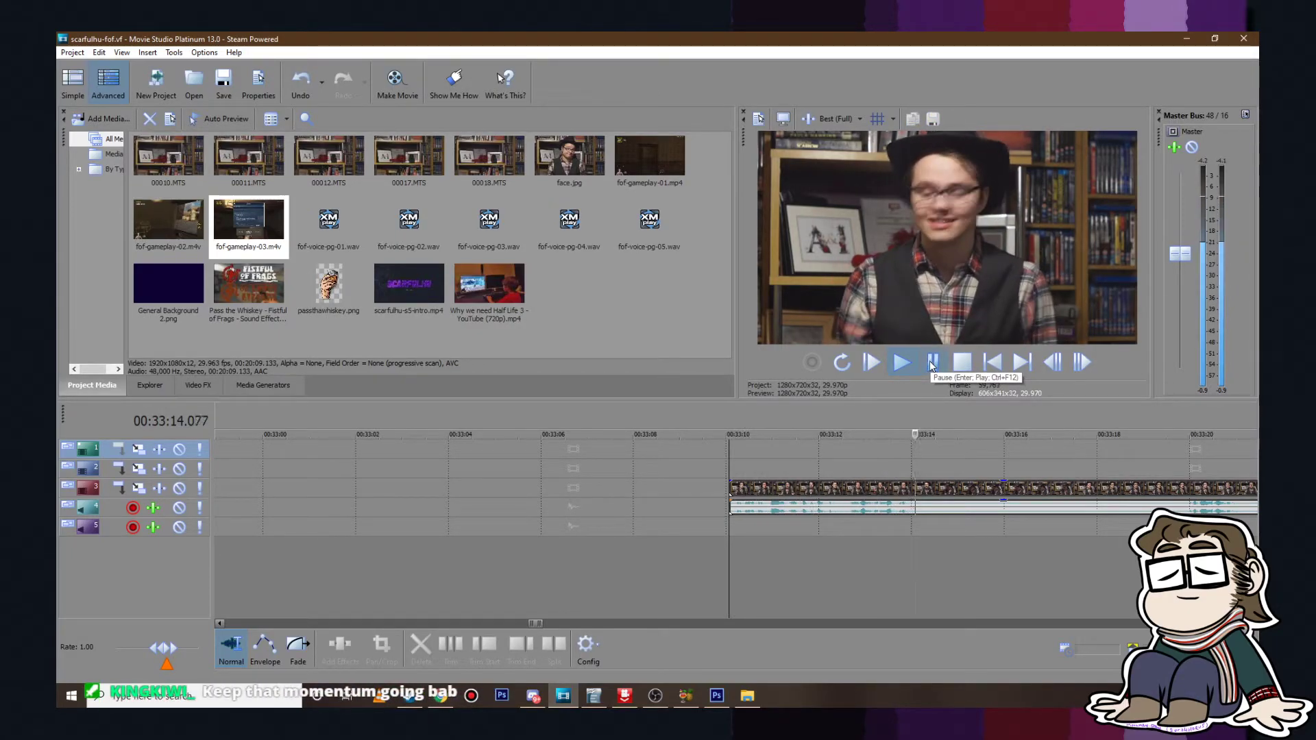
{"action": "left_click", "coordinate": [932, 363]}
{"action": "scroll", "coordinate": [928, 443], "scroll_direction": "down", "scroll_amount": 5}
{"action": "scroll", "coordinate": [871, 444], "scroll_direction": "up", "scroll_amount": 3}
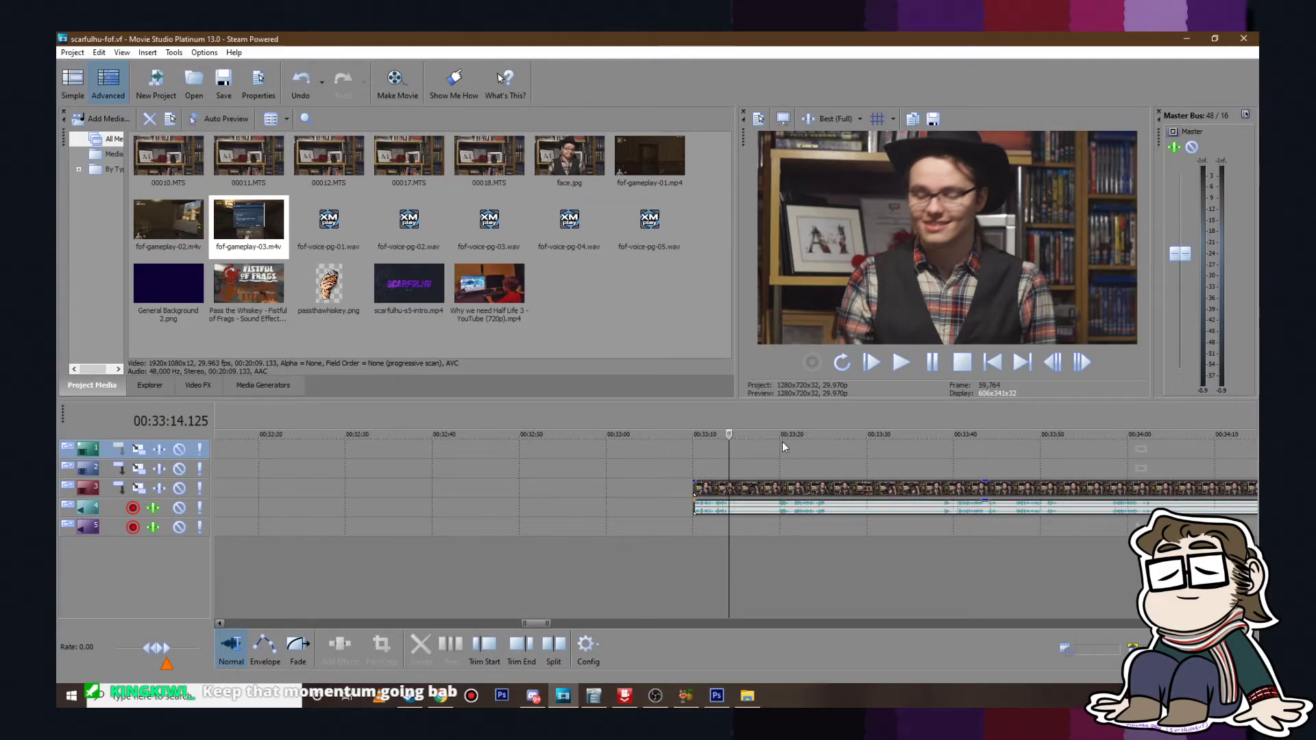
Step: Review the on-camera footage from about 00:33:20, split it just before the good take at about 00:33:21.5, and delete the part before it
{"action": "left_click", "coordinate": [778, 466]}
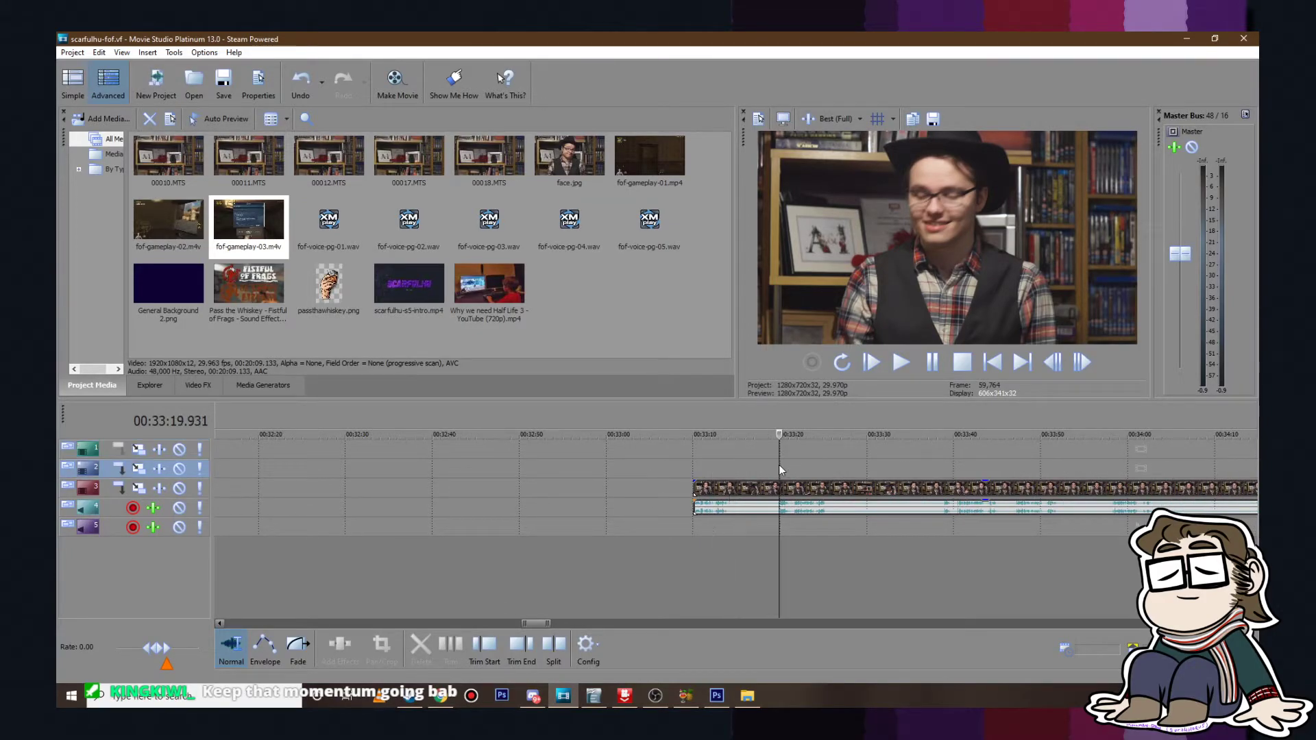
{"action": "left_click", "coordinate": [902, 363]}
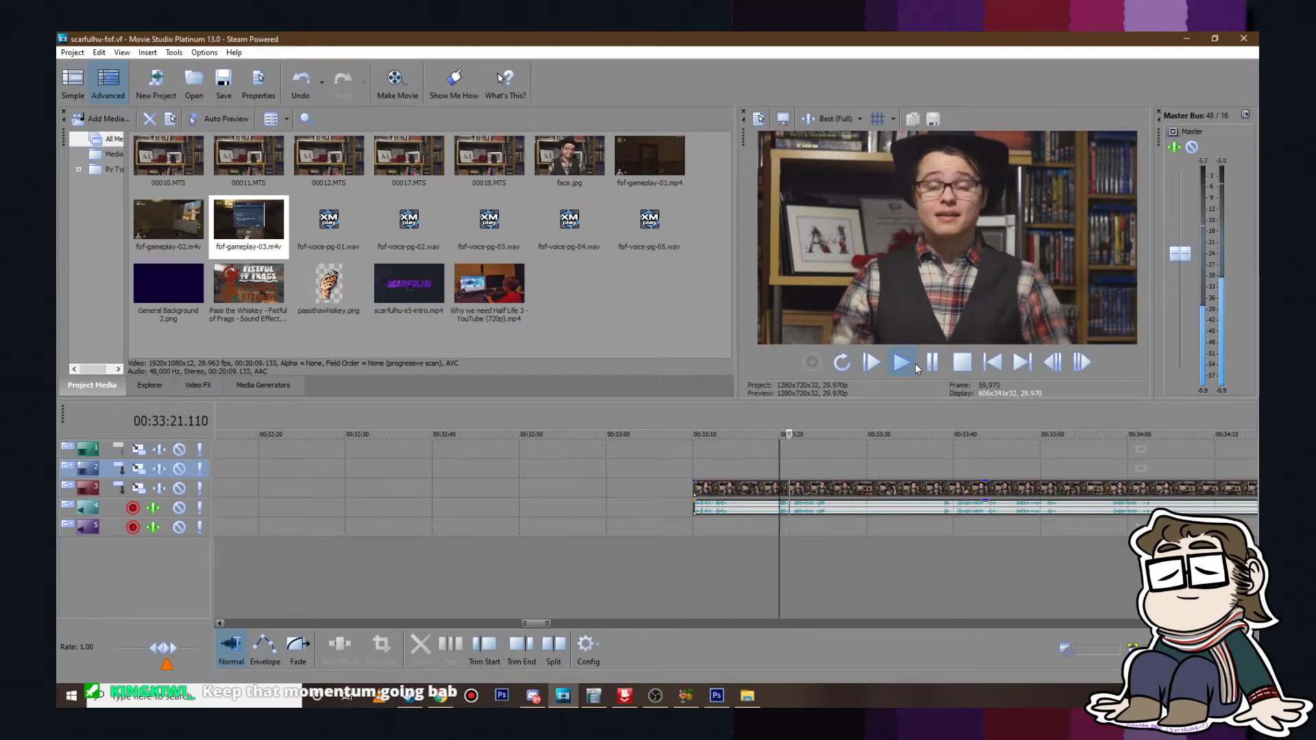
{"action": "scroll", "coordinate": [918, 429], "scroll_direction": "up", "scroll_amount": 4}
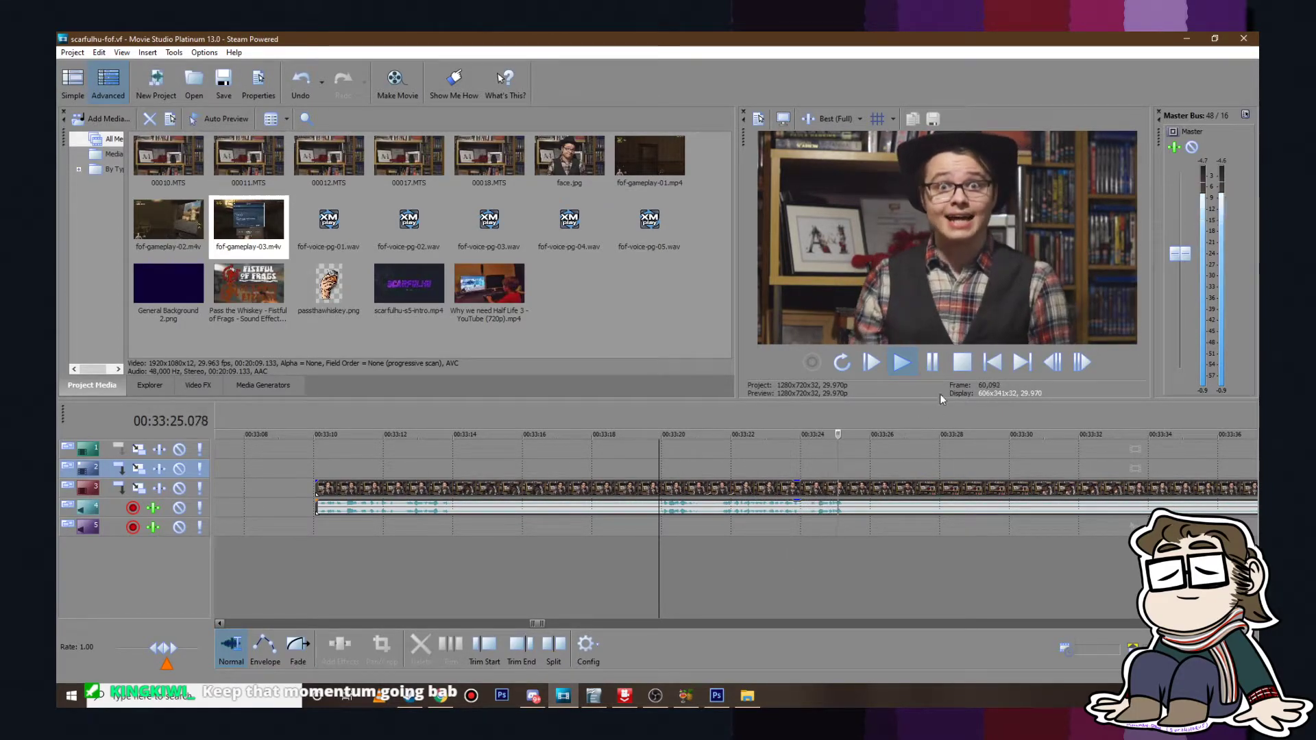
{"action": "key", "text": "Return"}
{"action": "left_click", "coordinate": [719, 489]}
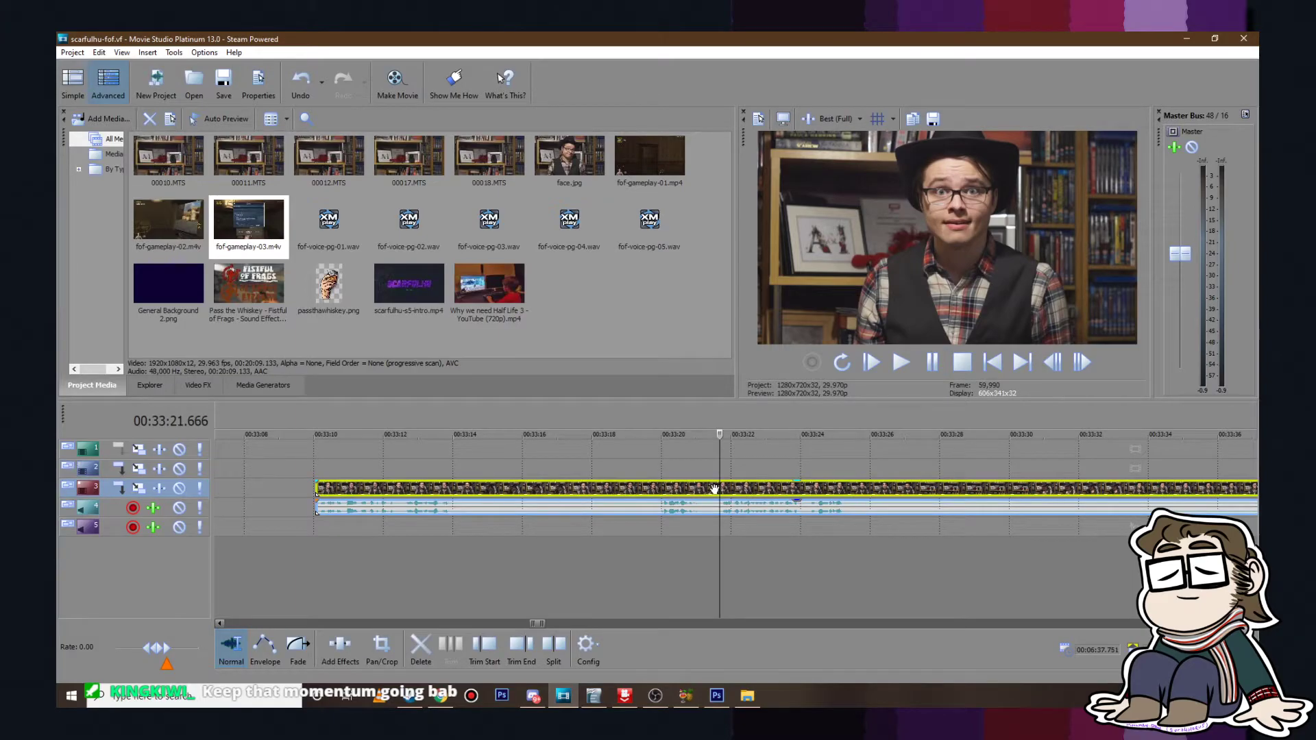
{"action": "key", "text": "s"}
{"action": "left_click", "coordinate": [679, 488]}
{"action": "key", "text": "Delete"}
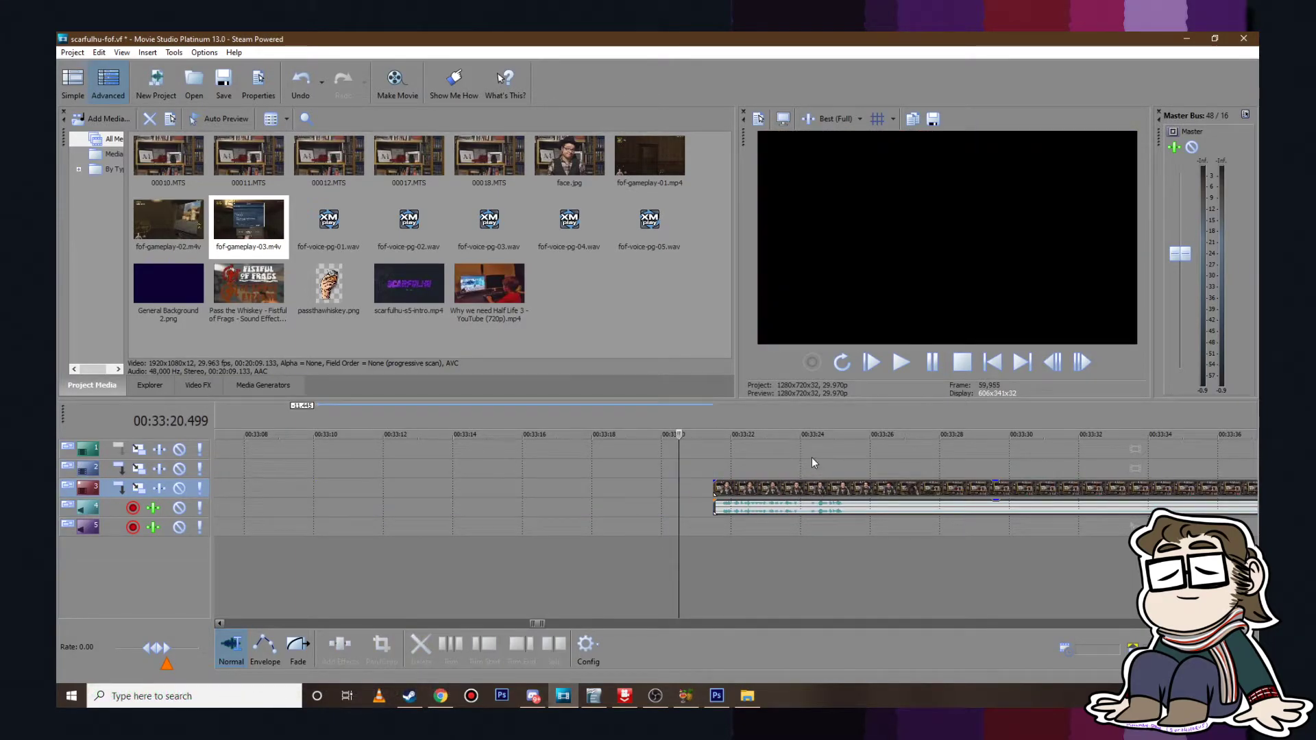
Step: Find the end of the whiskey take and split the on-camera footage there, at about 00:33:26
{"action": "left_click", "coordinate": [811, 457]}
{"action": "left_click", "coordinate": [901, 362]}
{"action": "left_click", "coordinate": [927, 362]}
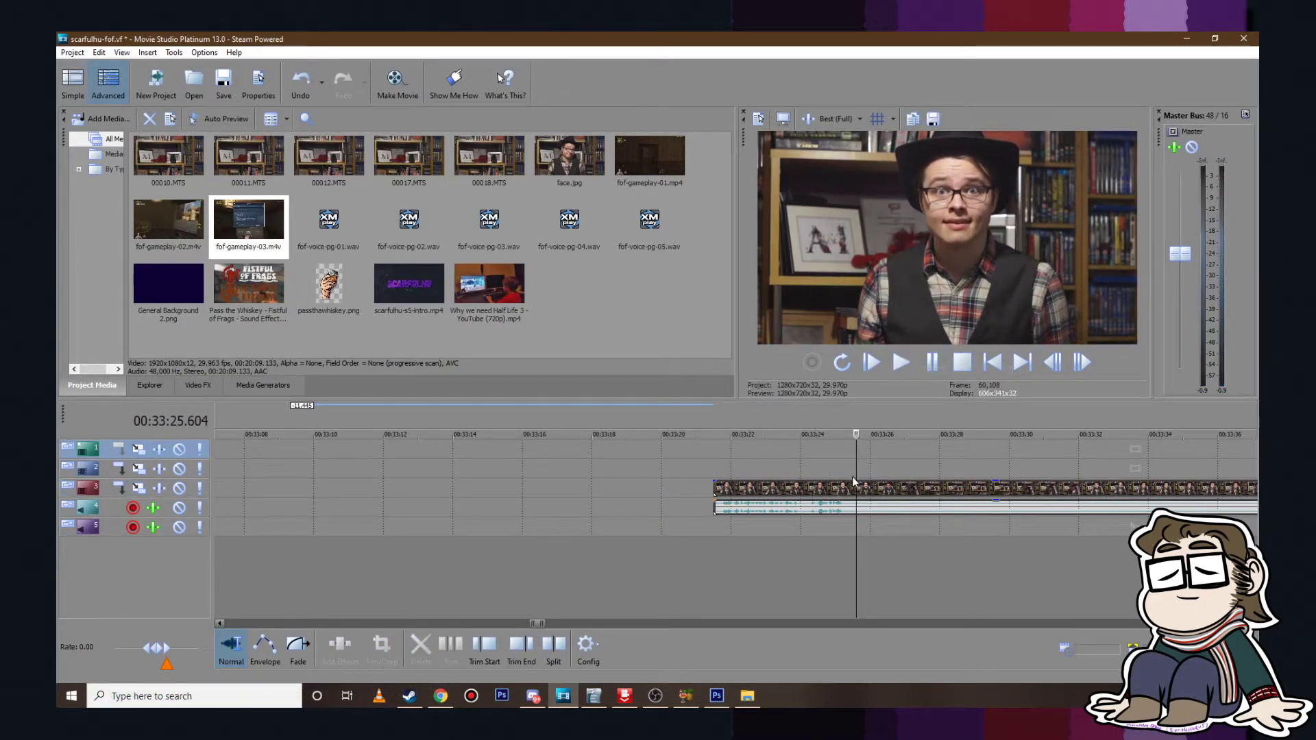
{"action": "left_click", "coordinate": [862, 489]}
{"action": "key", "text": "s"}
Step: Play back the take, trim its end to 00:33:25.570, and trim the start of the remaining footage to about 00:33:38
{"action": "left_click", "coordinate": [722, 469]}
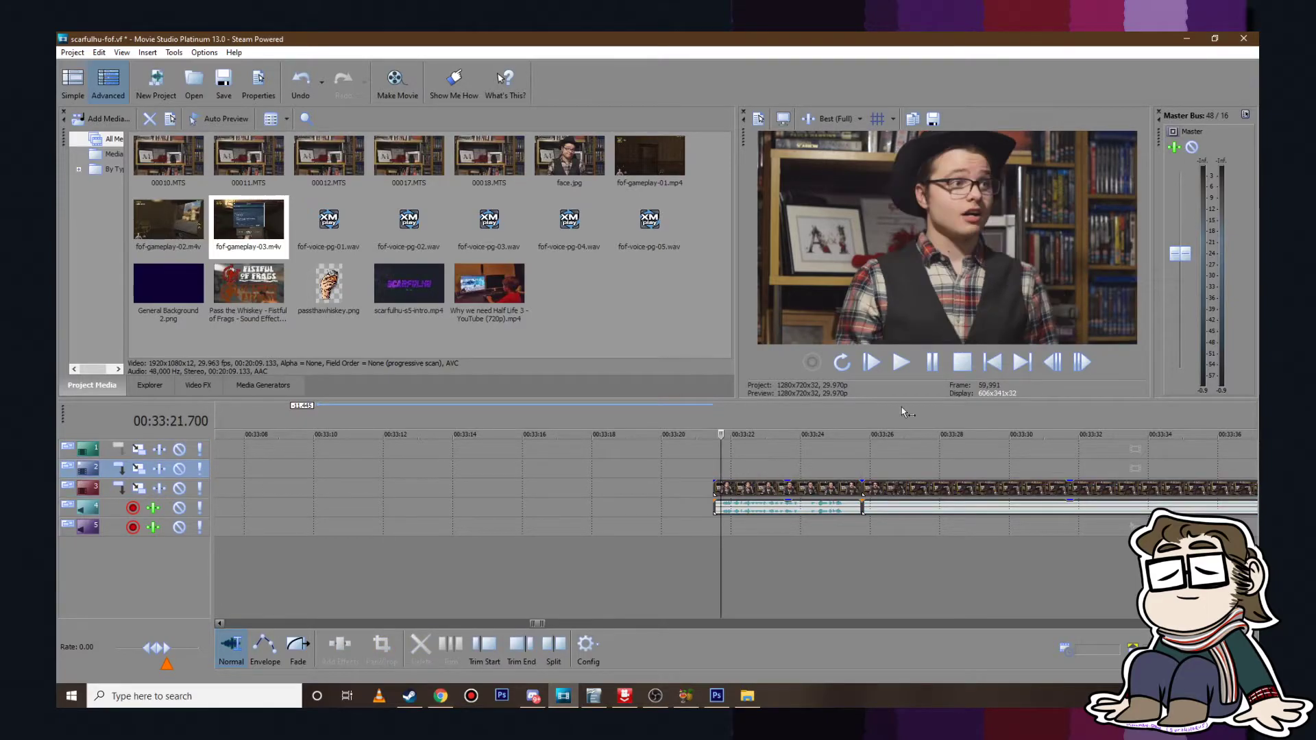
{"action": "left_click", "coordinate": [919, 368]}
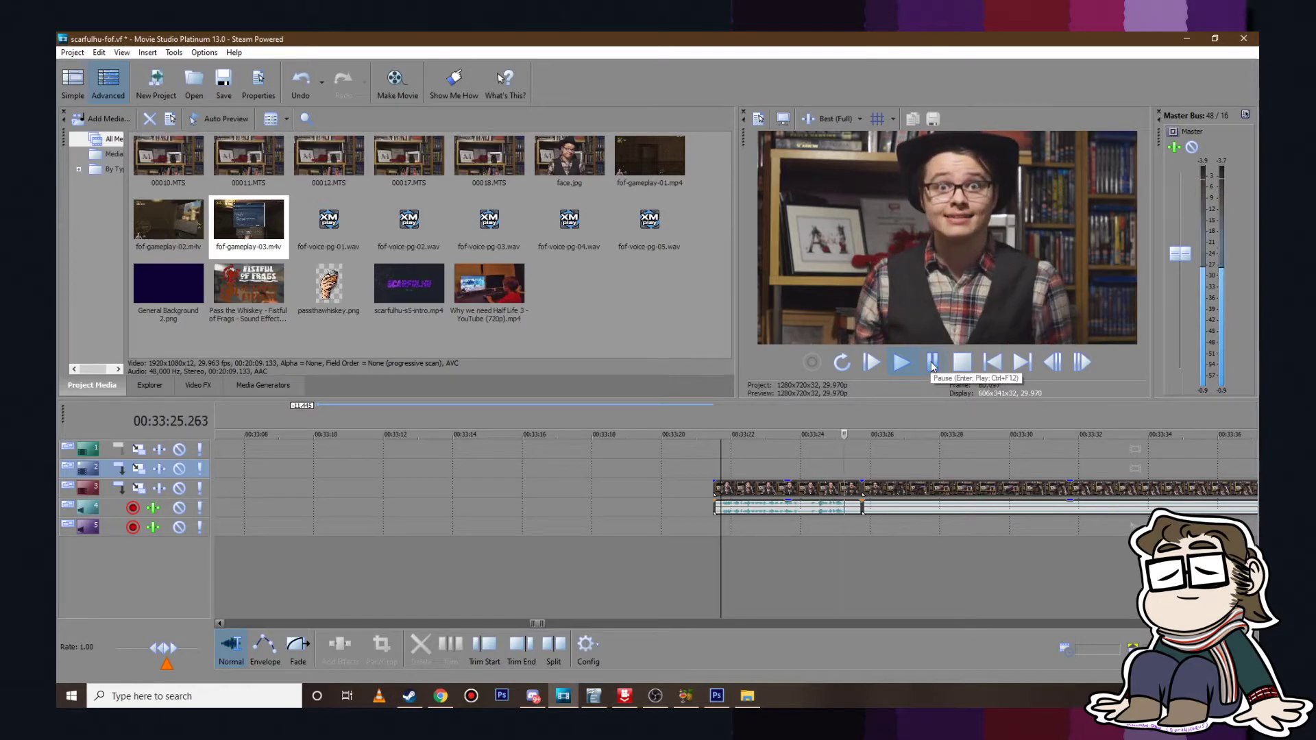
{"action": "left_click", "coordinate": [932, 362]}
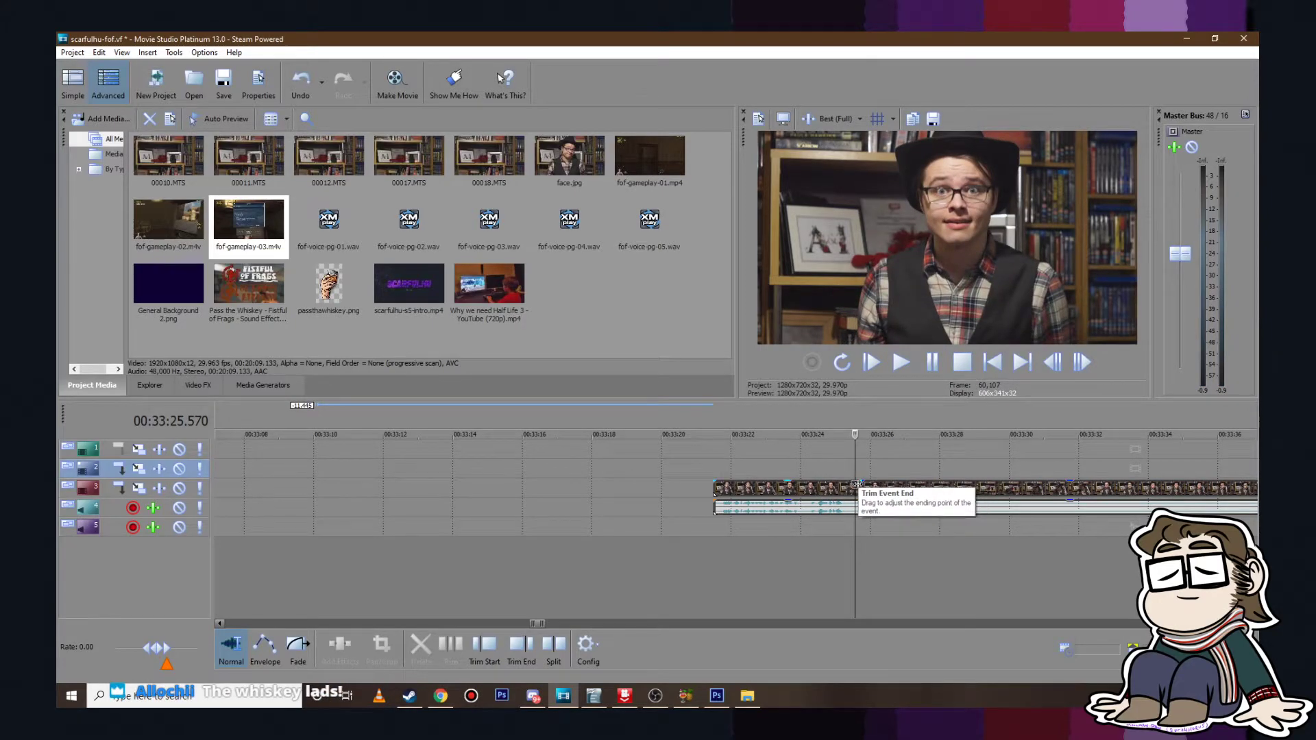
{"action": "left_click_drag", "start_coordinate": [860, 484], "coordinate": [923, 482]}
{"action": "scroll", "coordinate": [909, 482], "scroll_direction": "down", "scroll_amount": 2}
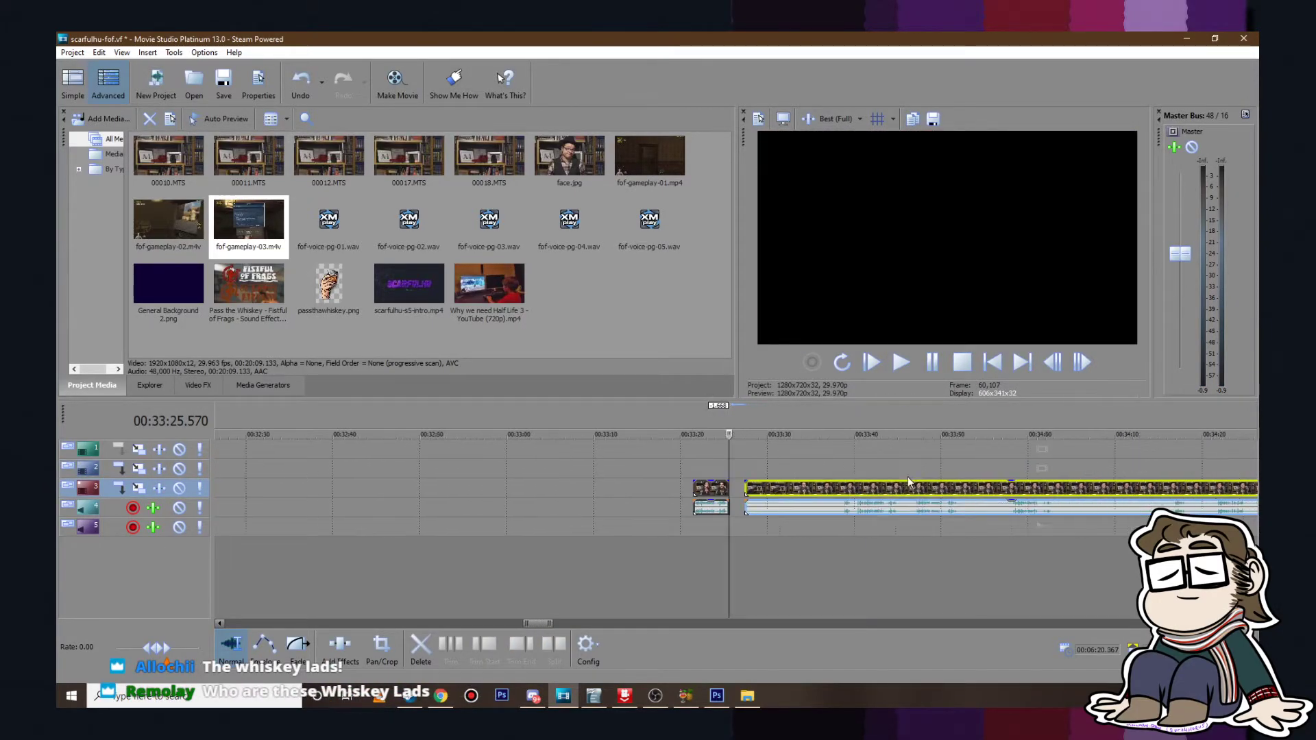
{"action": "left_click_drag", "start_coordinate": [747, 489], "coordinate": [843, 489]}
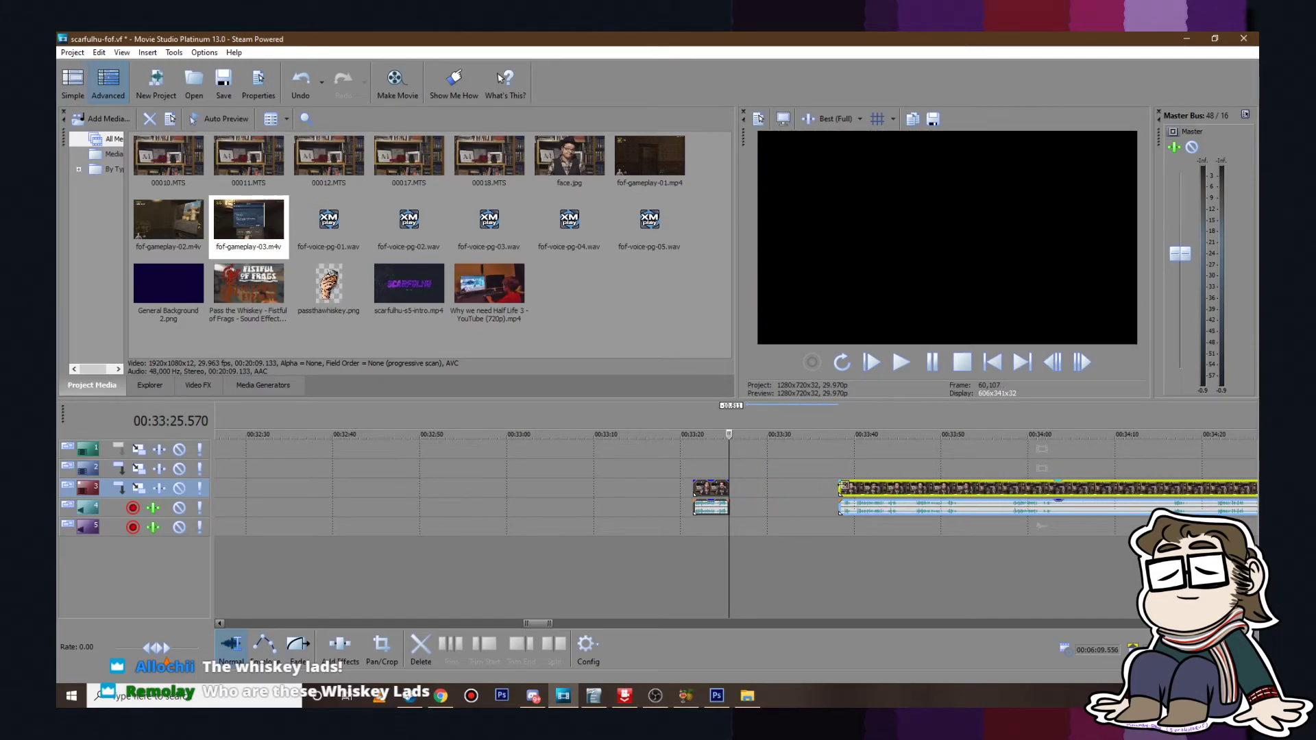
Step: Move the trimmed take onto the second video track directly after the last placed voice-over clip, at 00:08:51.197, and save the project
{"action": "scroll", "coordinate": [842, 489], "scroll_direction": "down", "scroll_amount": 3}
{"action": "right_click", "coordinate": [723, 486]}
{"action": "left_click", "coordinate": [757, 389]}
{"action": "scroll", "coordinate": [581, 487], "scroll_direction": "down", "scroll_amount": 5}
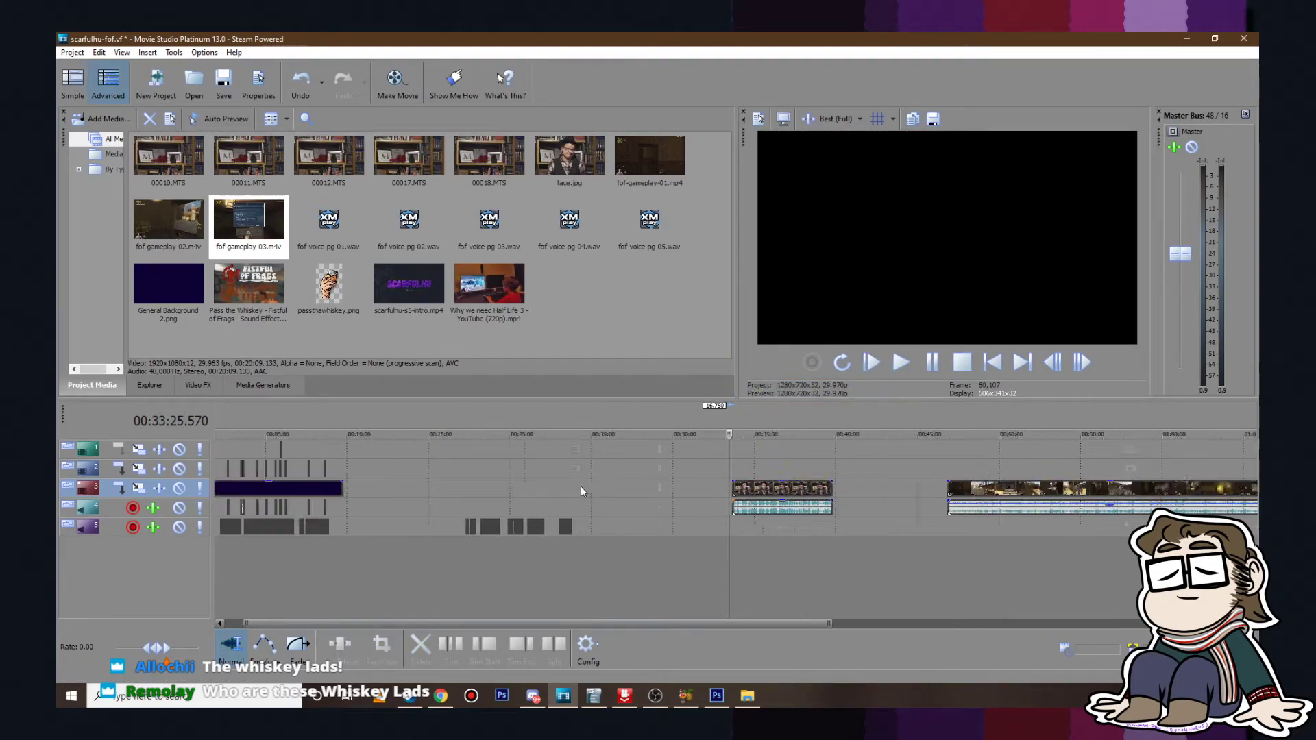
{"action": "left_click", "coordinate": [310, 451]}
{"action": "scroll", "coordinate": [310, 451], "scroll_direction": "up", "scroll_amount": 6}
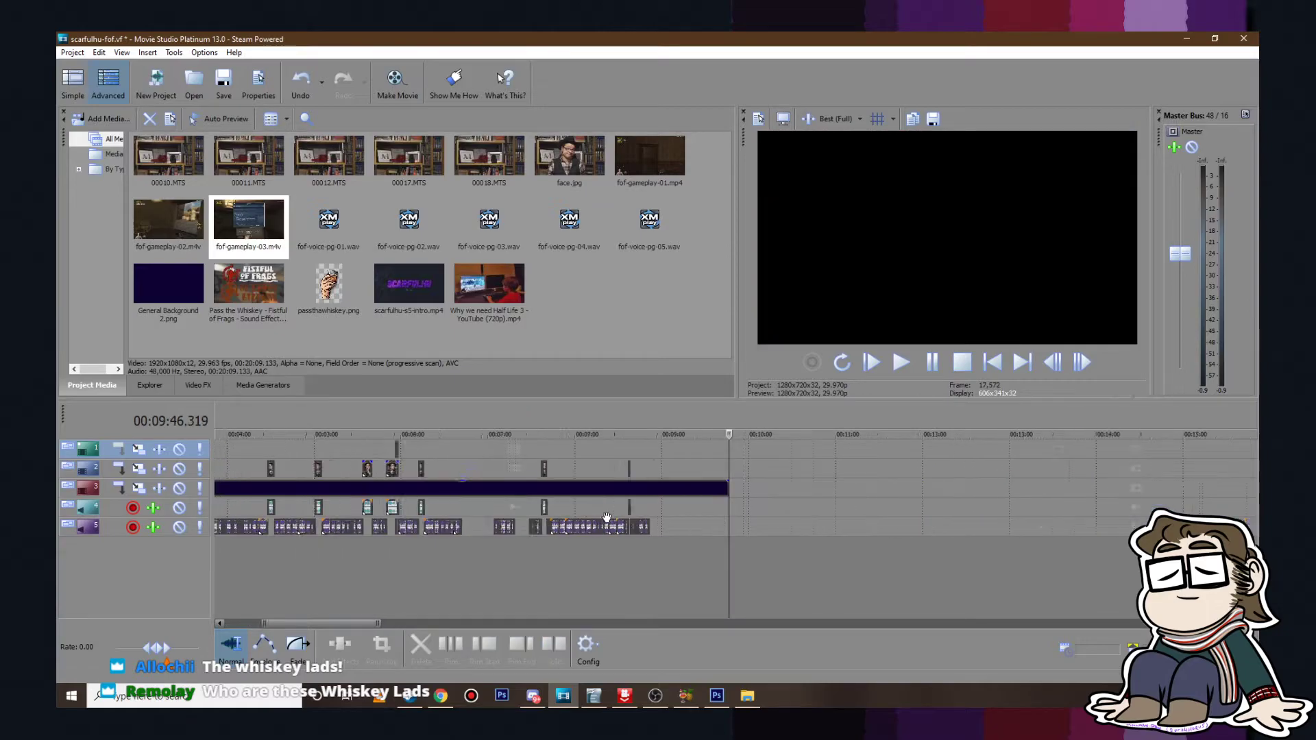
{"action": "right_click", "coordinate": [750, 483]}
{"action": "left_click", "coordinate": [781, 254]}
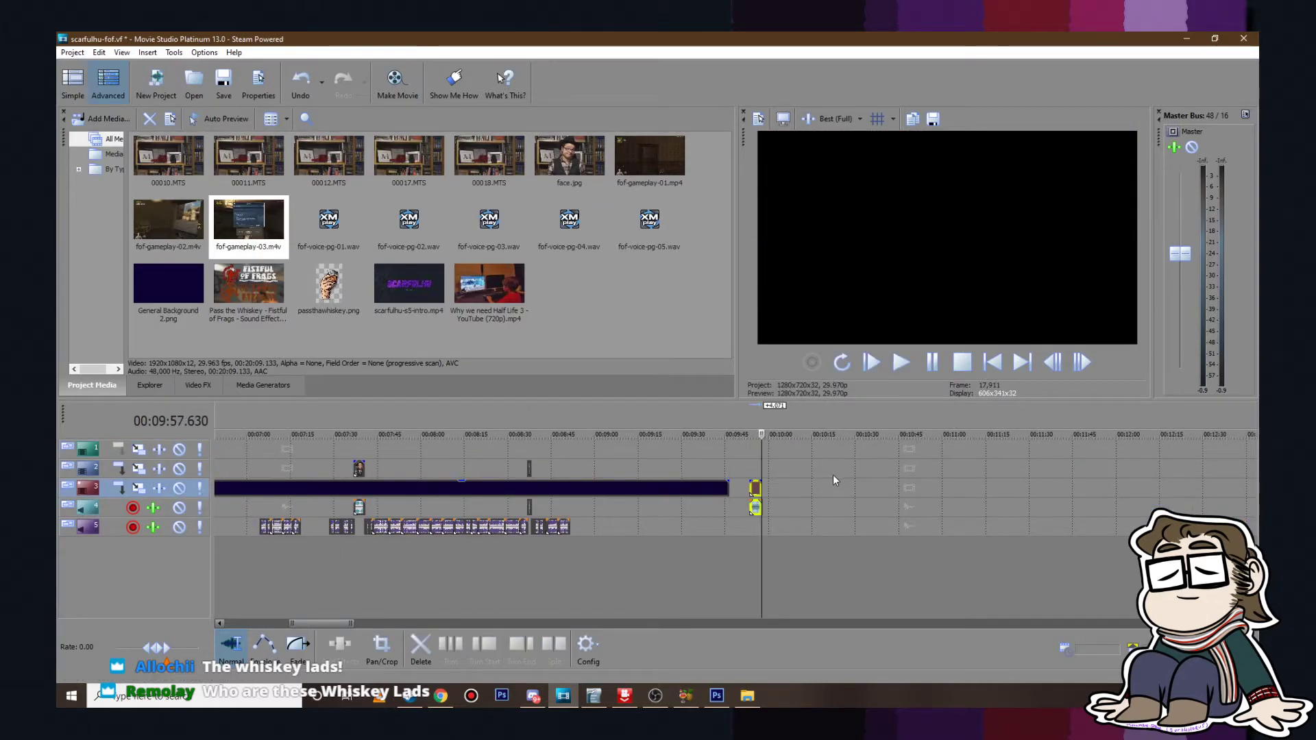
{"action": "left_click_drag", "start_coordinate": [758, 483], "coordinate": [576, 466]}
{"action": "left_click", "coordinate": [72, 53]}
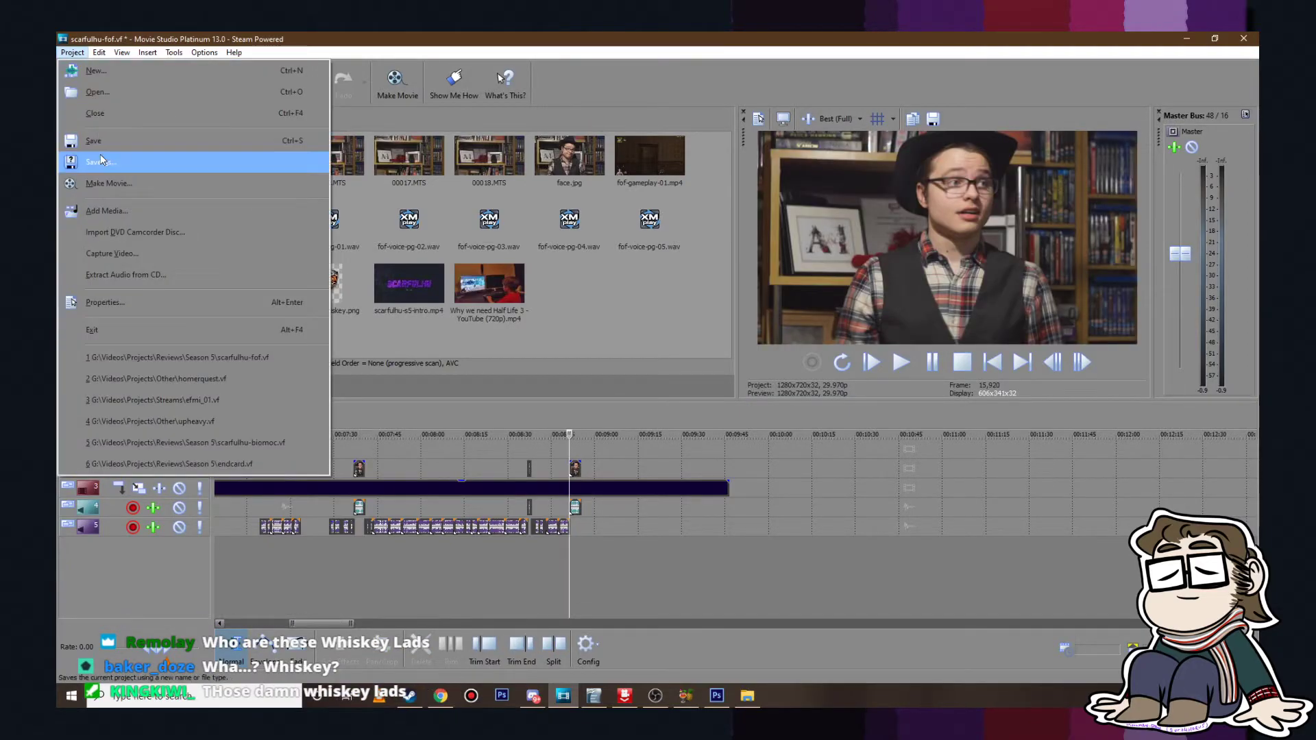
{"action": "left_click", "coordinate": [106, 152]}
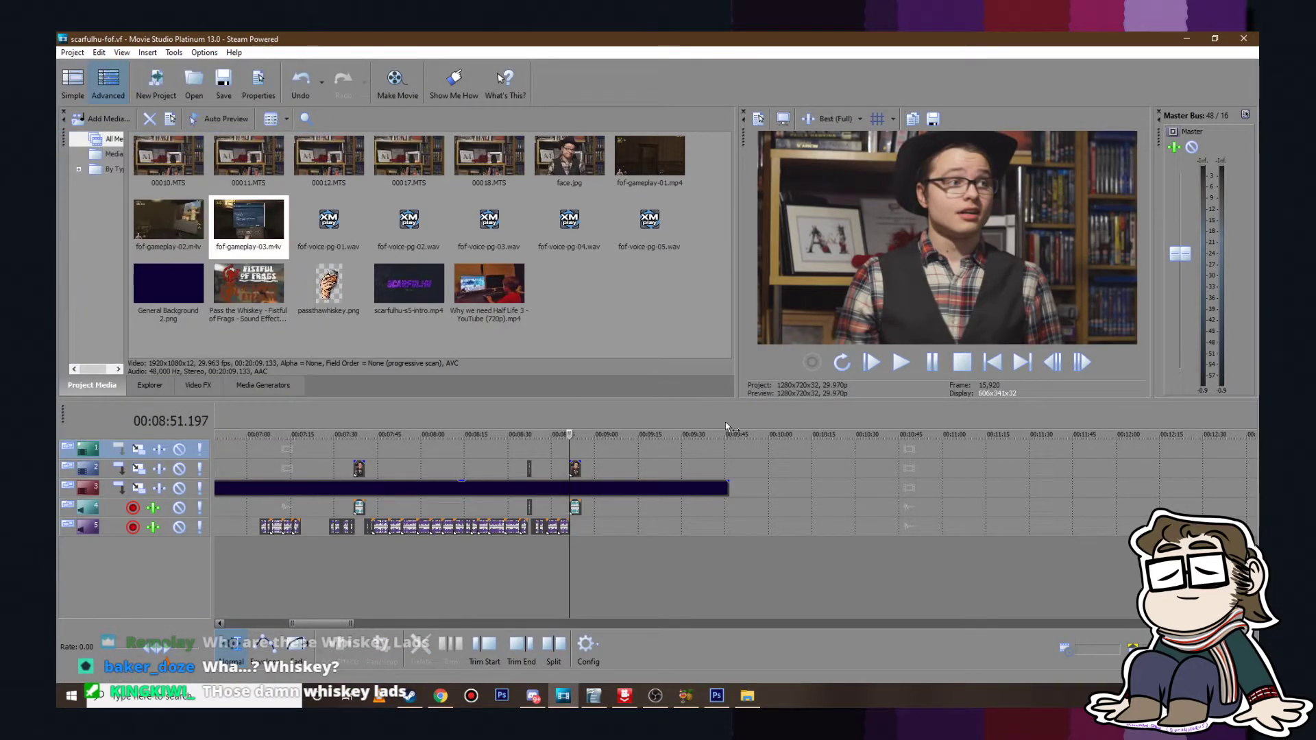
Step: Switch to OpenOffice Writer and highlight the line "Oh my god, I've barely talked about the whiskey. THE WHISKEY, LADS." in green
{"action": "scroll", "coordinate": [731, 462], "scroll_direction": "down", "scroll_amount": 6}
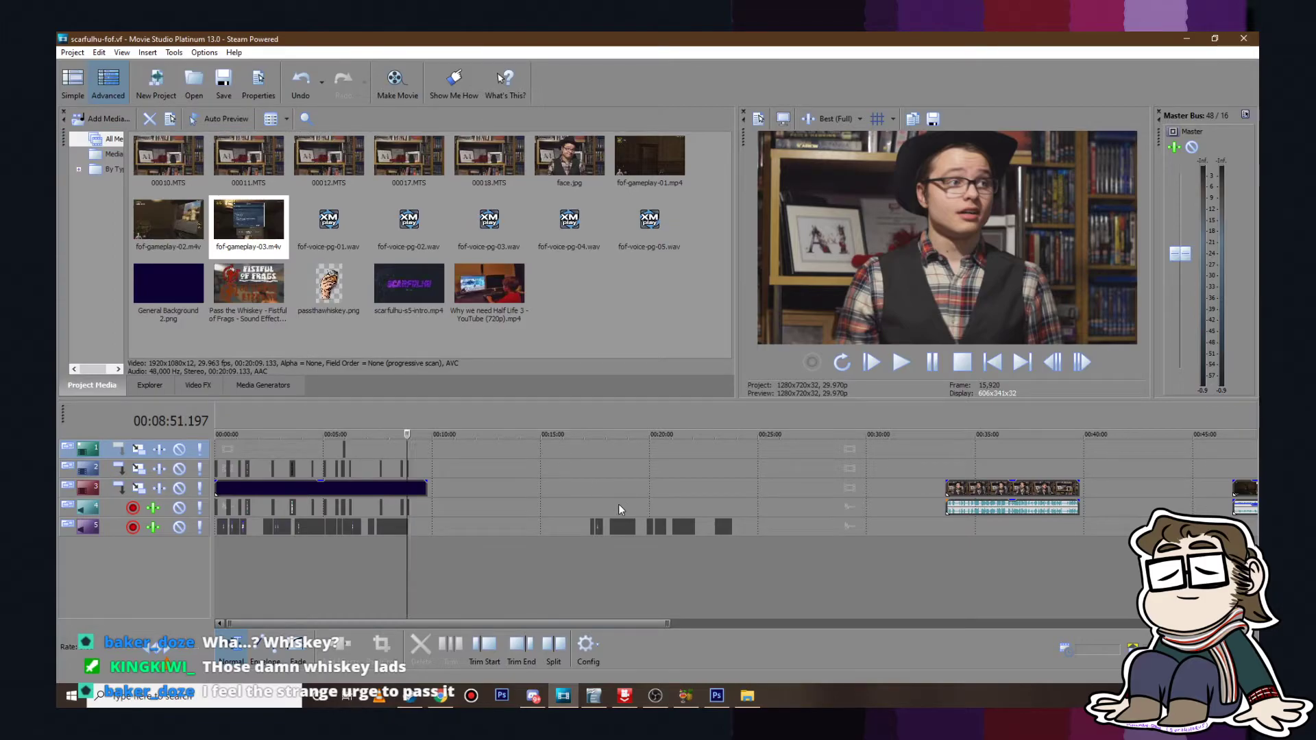
{"action": "scroll", "coordinate": [587, 497], "scroll_direction": "up", "scroll_amount": 3}
{"action": "scroll", "coordinate": [587, 497], "scroll_direction": "down", "scroll_amount": 4}
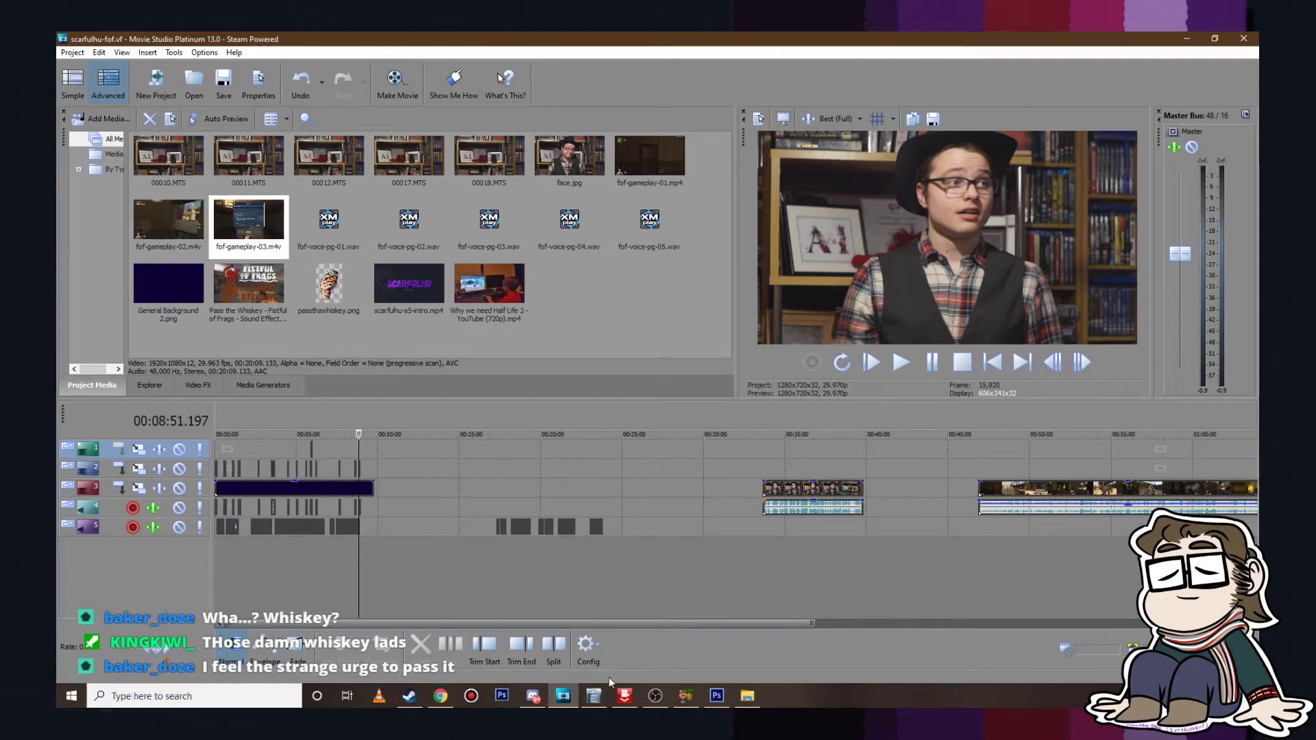
{"action": "left_click", "coordinate": [598, 694]}
{"action": "left_click_drag", "start_coordinate": [700, 351], "coordinate": [1067, 346]}
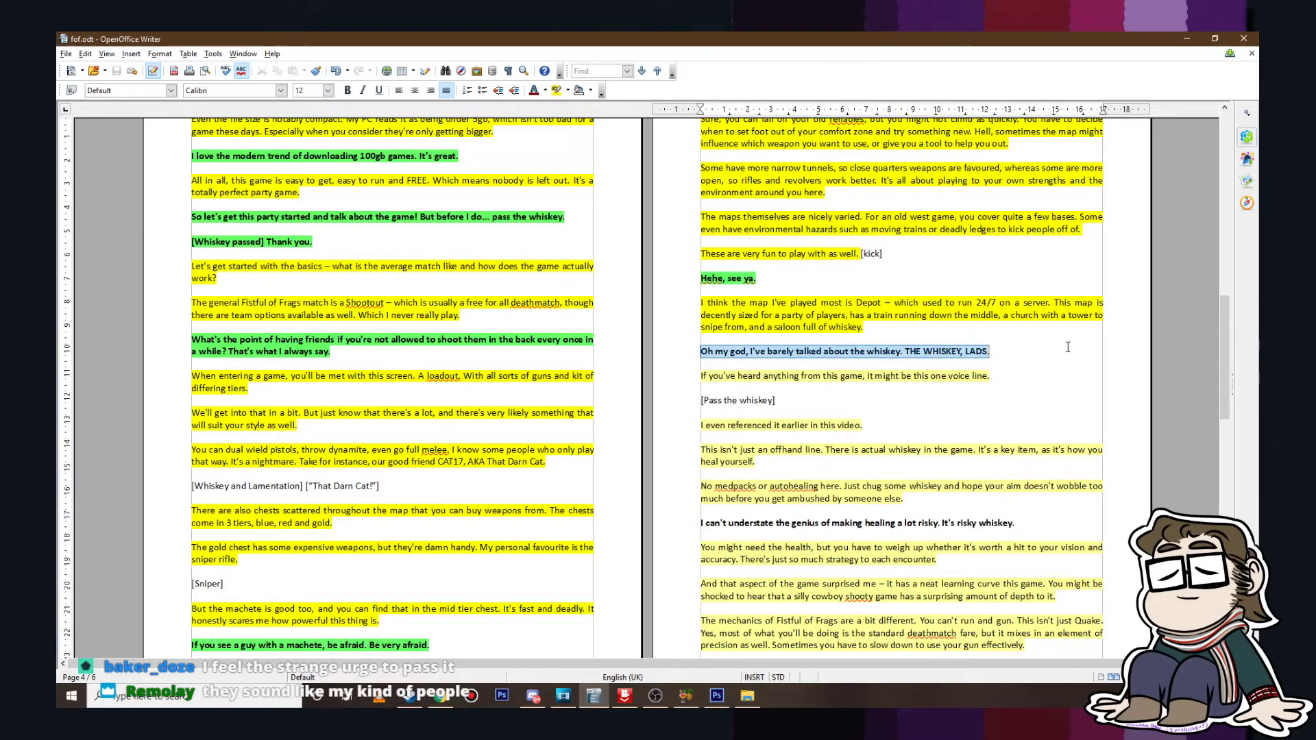
{"action": "left_click", "coordinate": [567, 90]}
{"action": "left_click", "coordinate": [662, 145]}
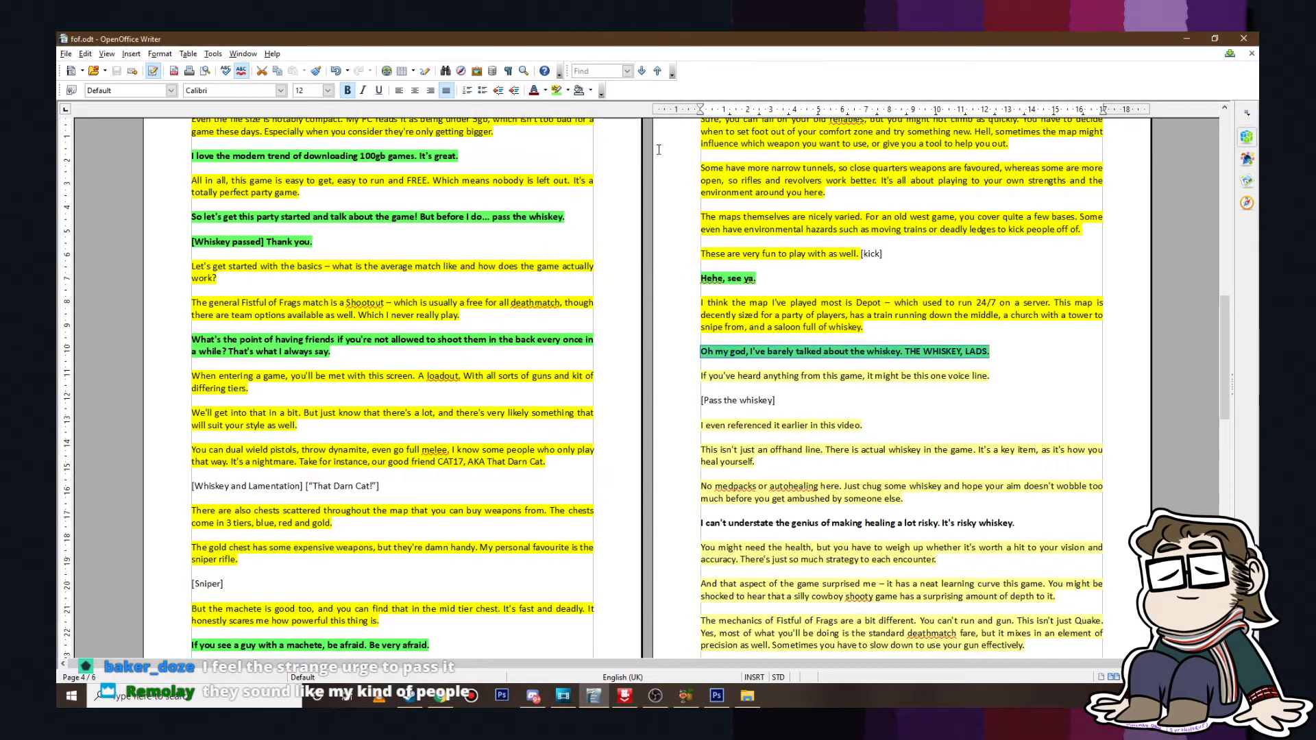
{"action": "left_click", "coordinate": [886, 412]}
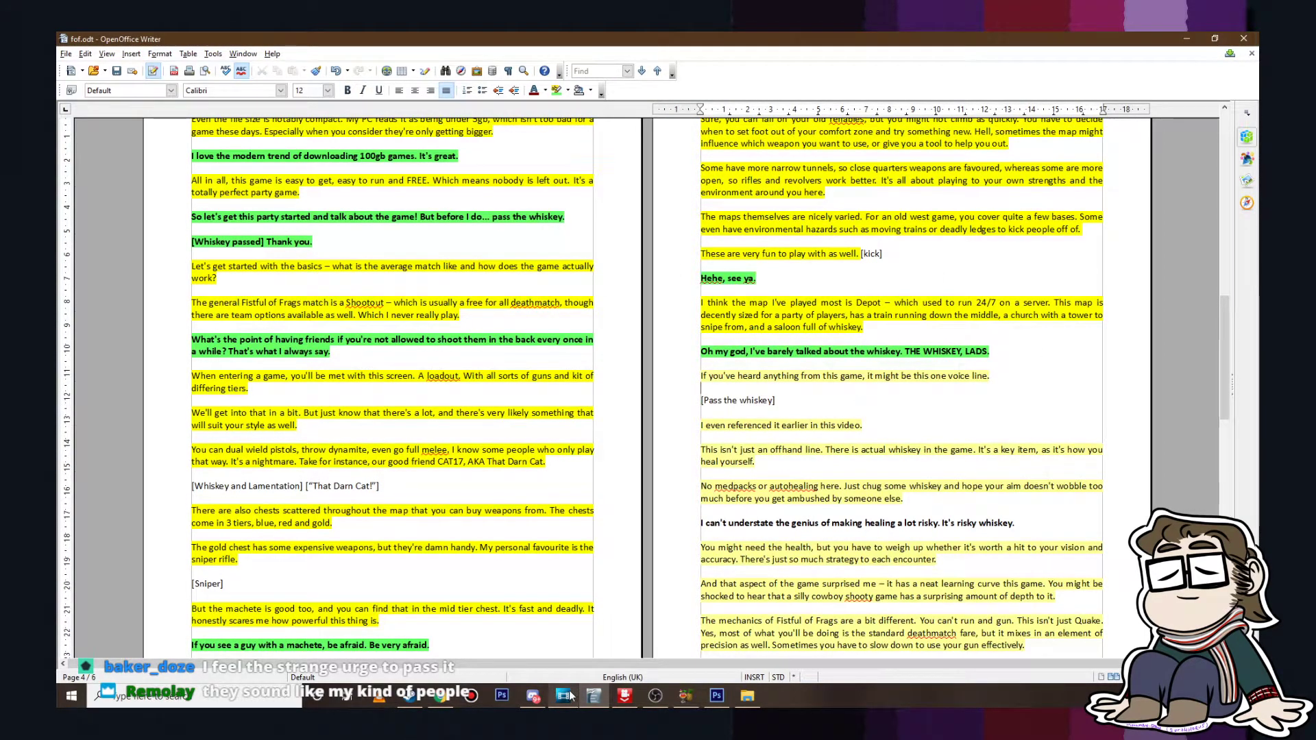
Step: Return to Movie Studio and go to the next unplaced voice-over clips, at about 00:17:17
{"action": "left_click", "coordinate": [571, 695]}
{"action": "left_click", "coordinate": [495, 503]}
{"action": "scroll", "coordinate": [803, 489], "scroll_direction": "up", "scroll_amount": 3}
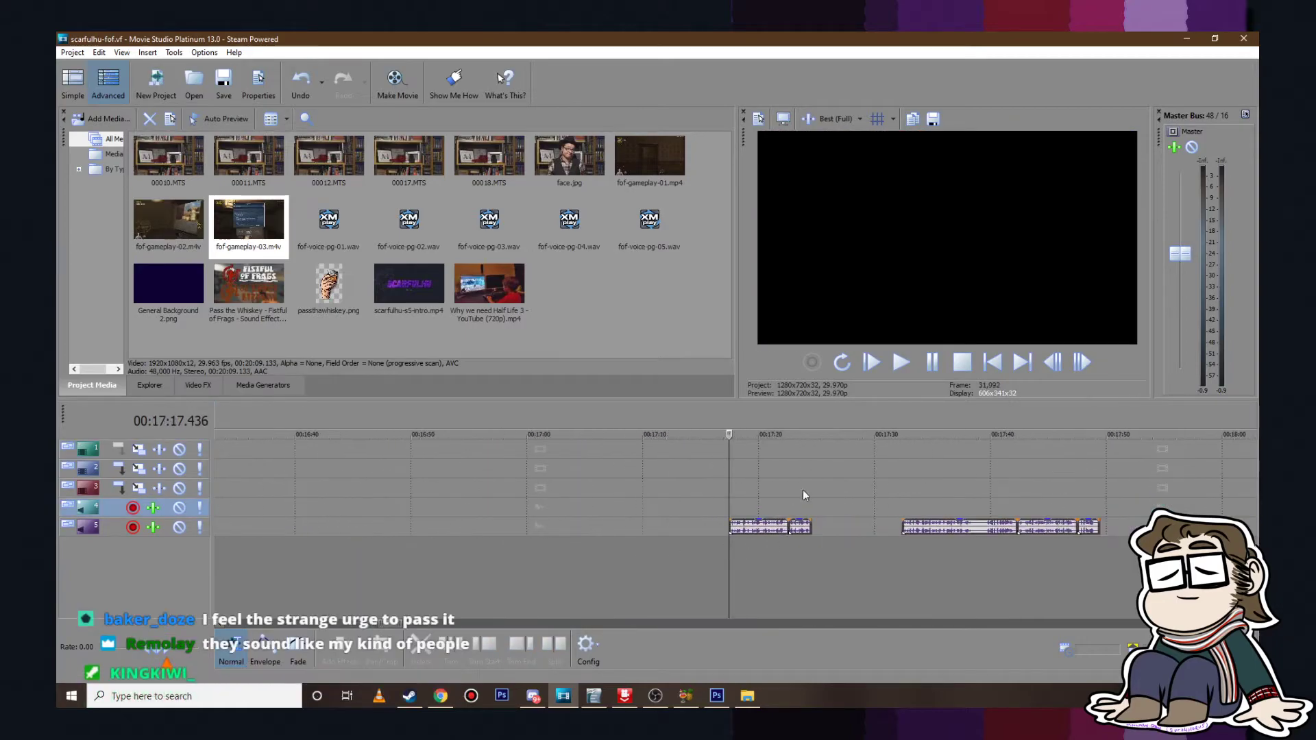
Step: Play back the unplaced voice clip that starts at about 00:17:17
{"action": "left_click", "coordinate": [902, 364]}
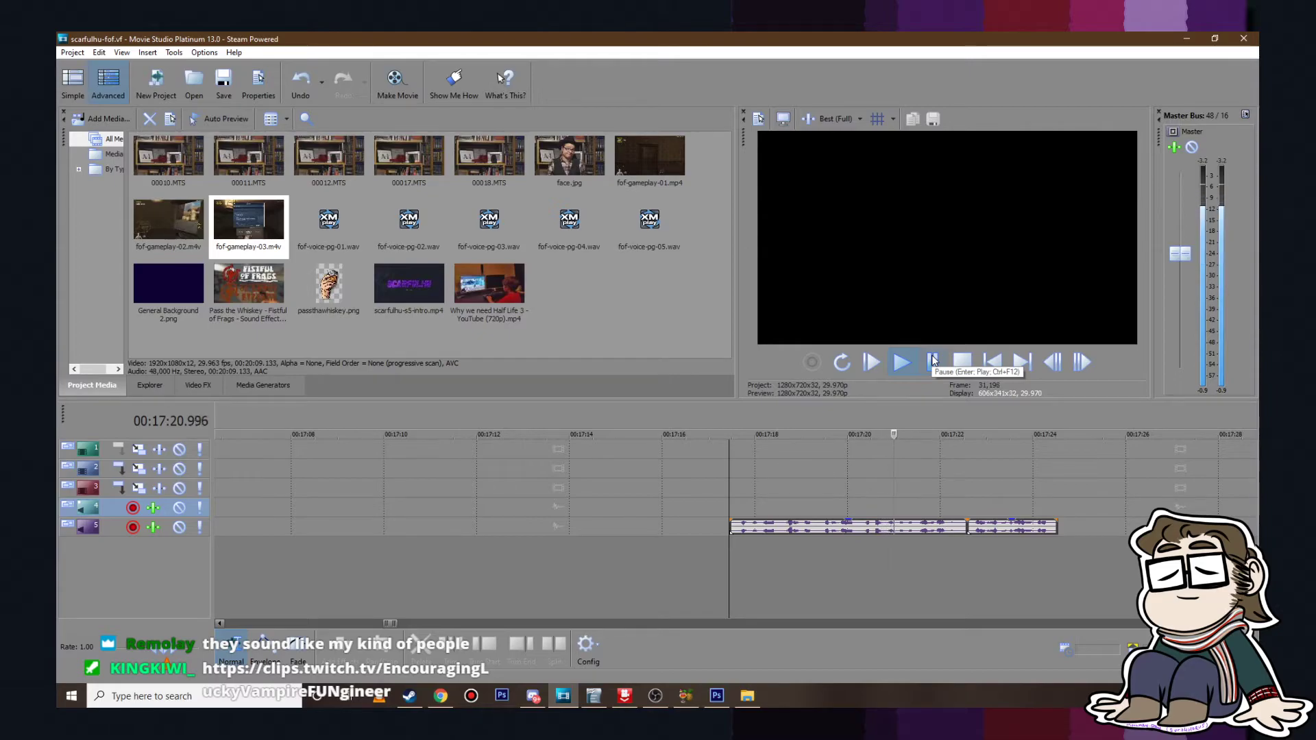
{"action": "left_click", "coordinate": [933, 361]}
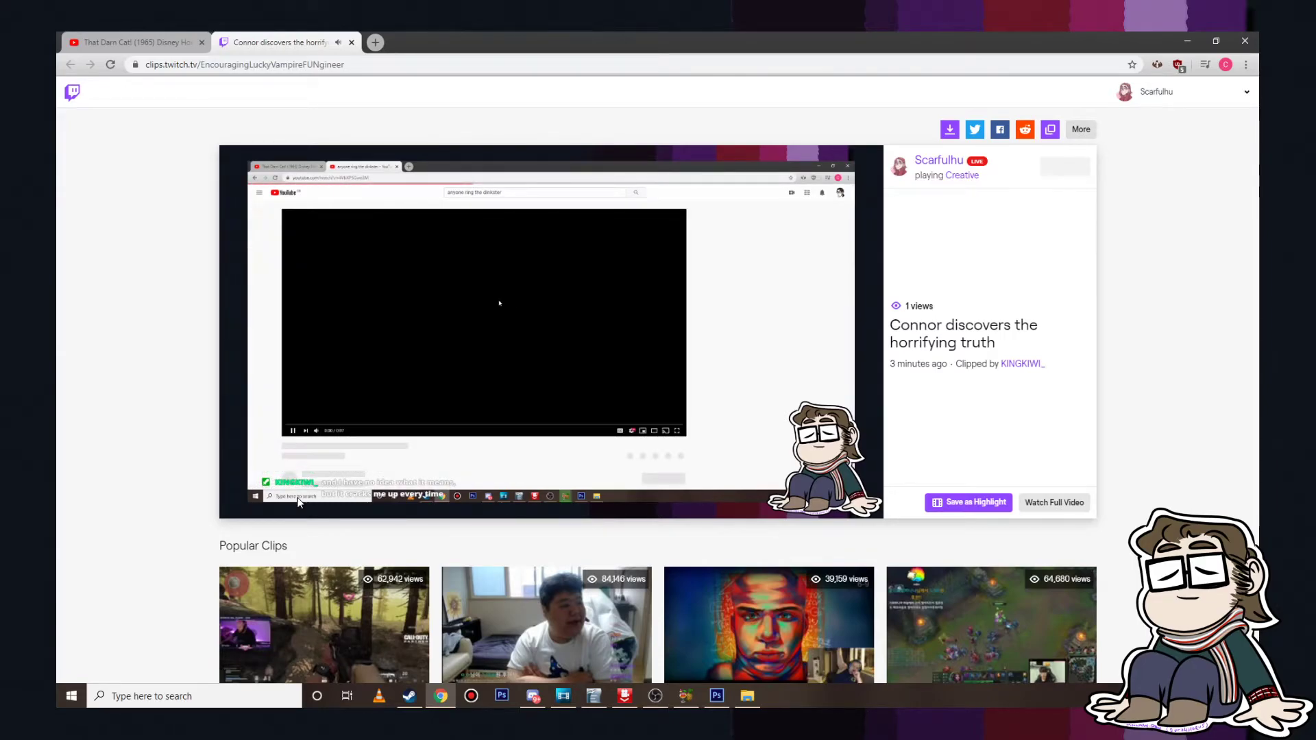
Step: Watch the Twitch clip in the browser, close its tab and return to Movie Studio
{"action": "mouse_move", "coordinate": [296, 506]}
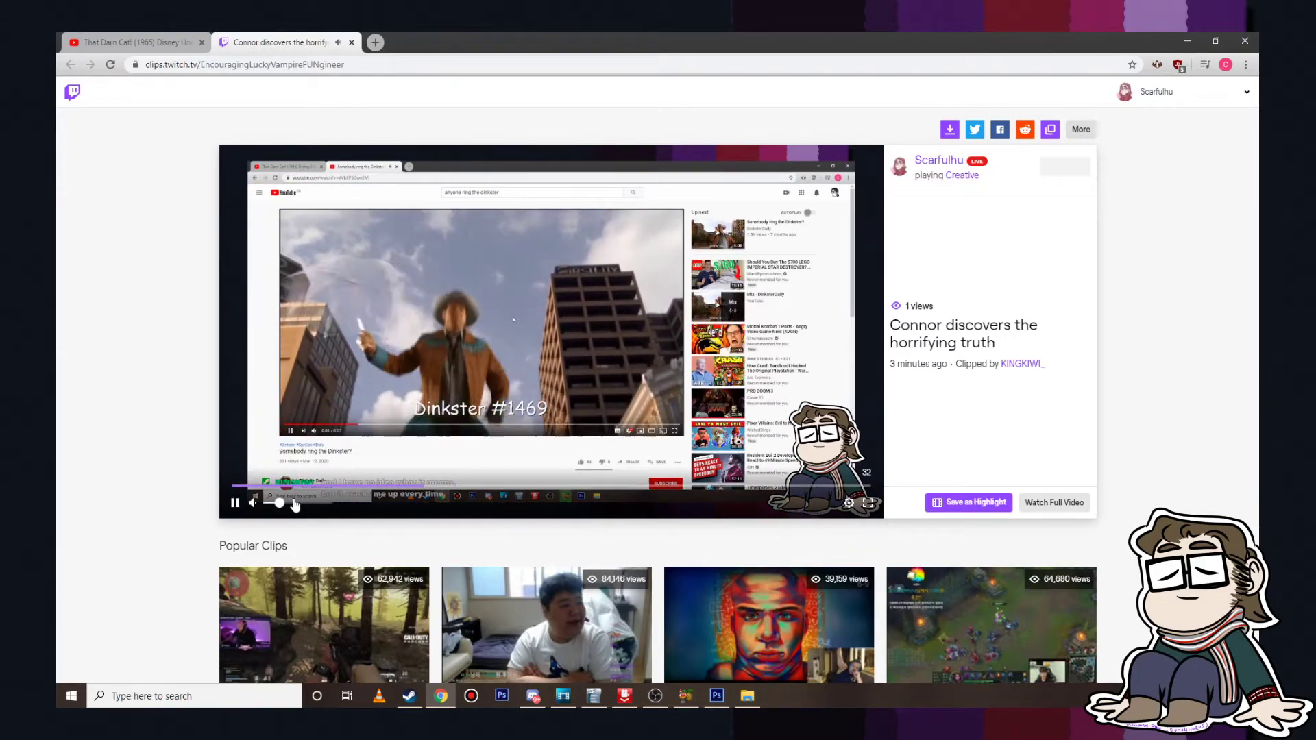
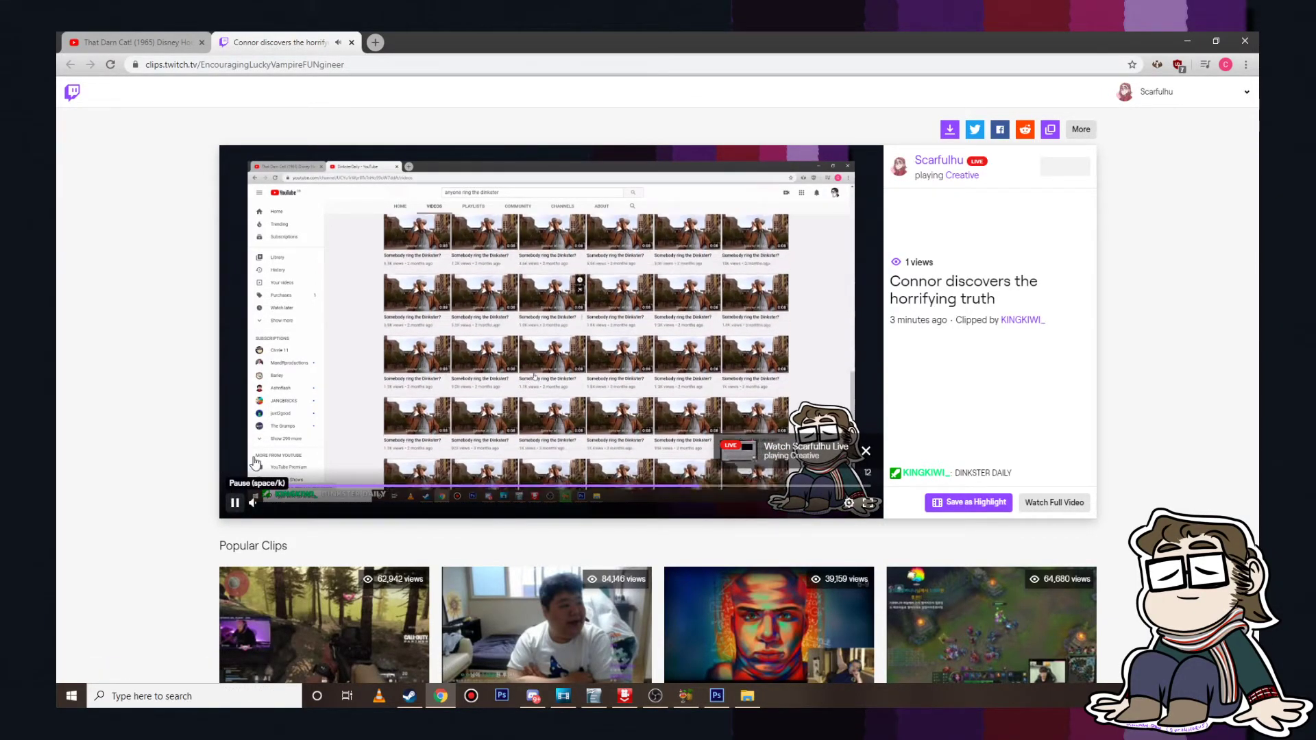
{"action": "left_click", "coordinate": [350, 42]}
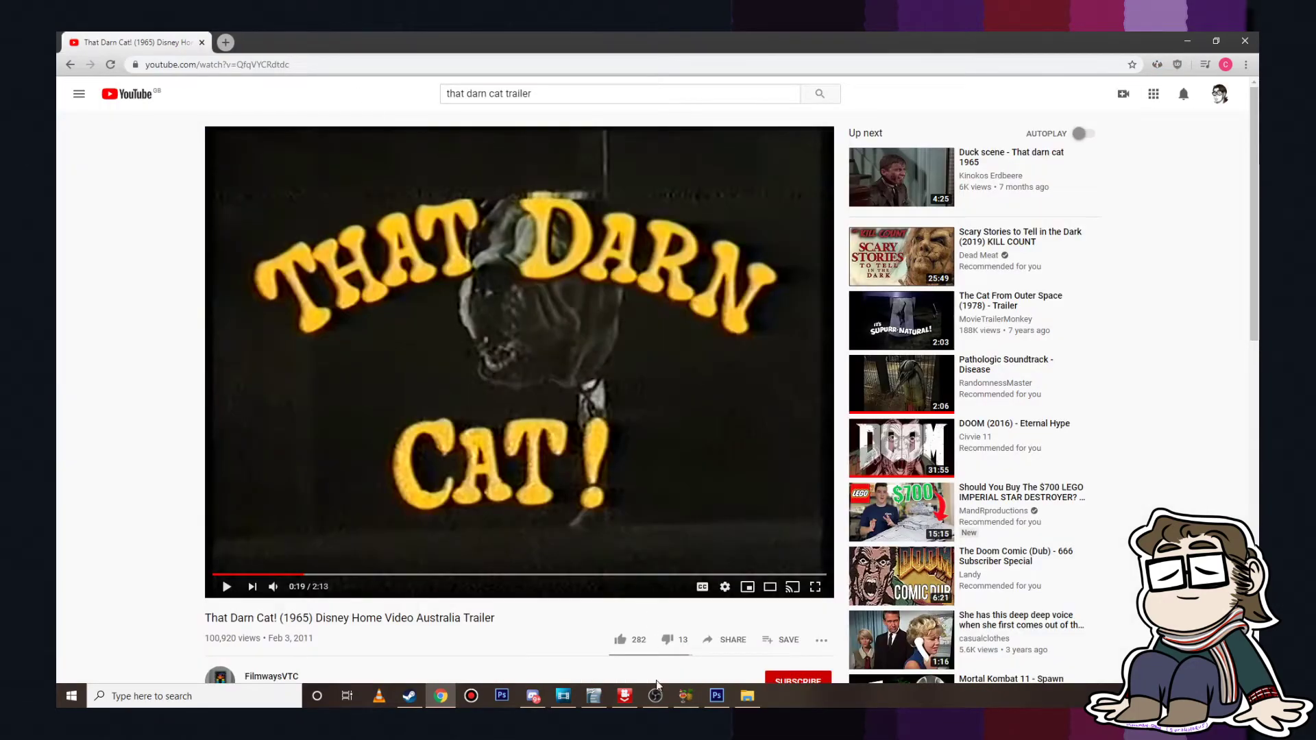
{"action": "left_click", "coordinate": [565, 696]}
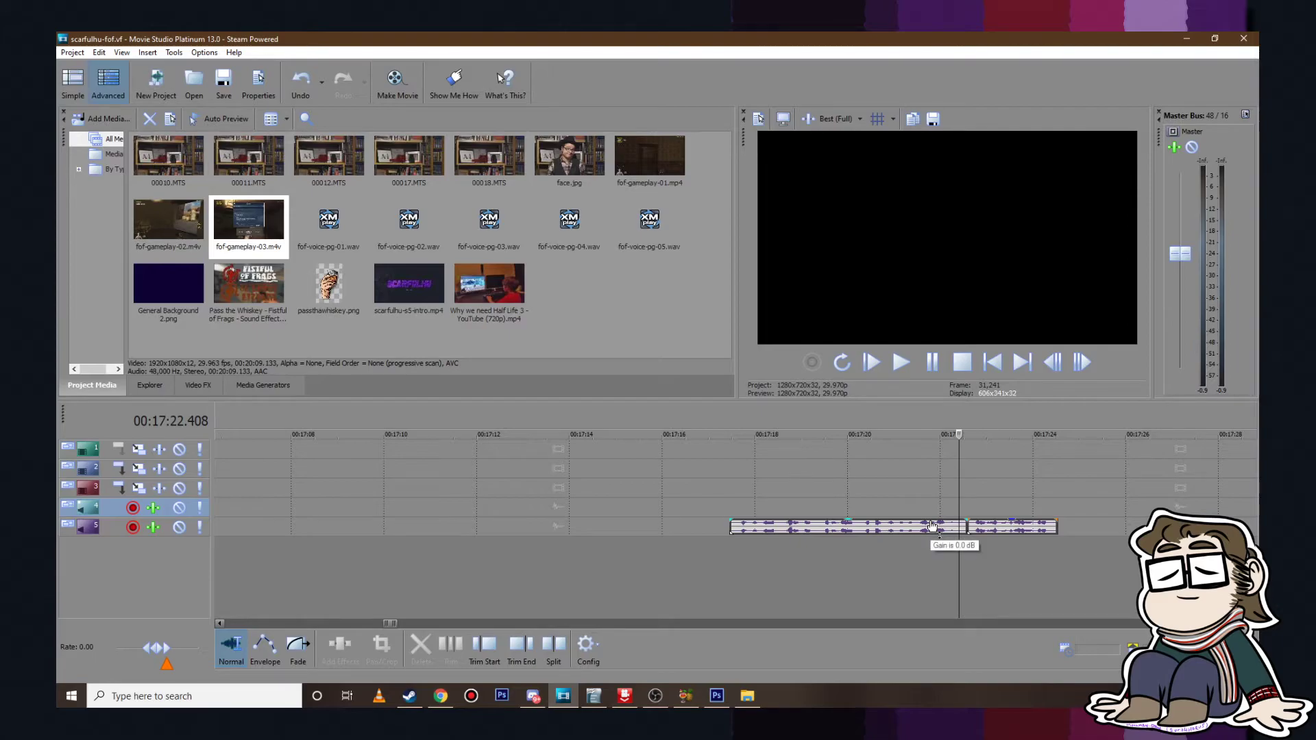
Step: Overlap the two neighbouring voice clips at about 00:17:22.5 into a short crossfade and play back the join
{"action": "left_click", "coordinate": [936, 490]}
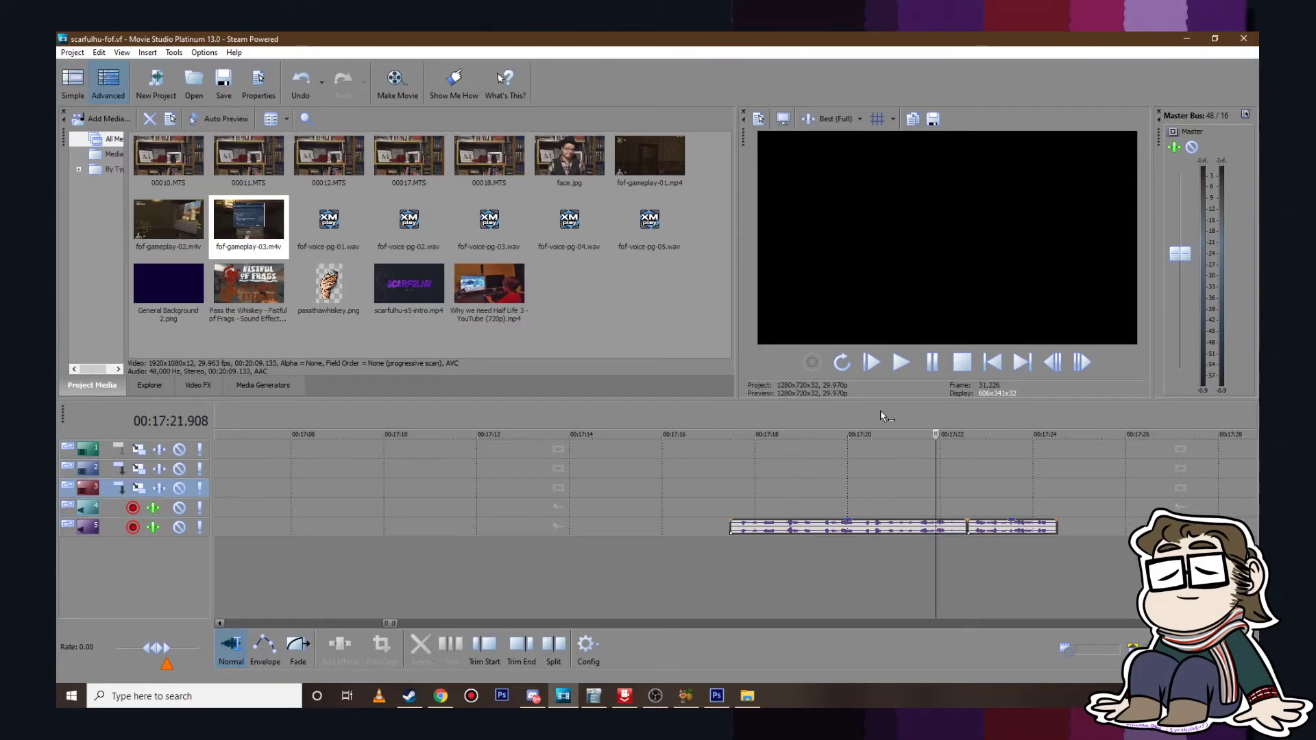
{"action": "left_click", "coordinate": [911, 368]}
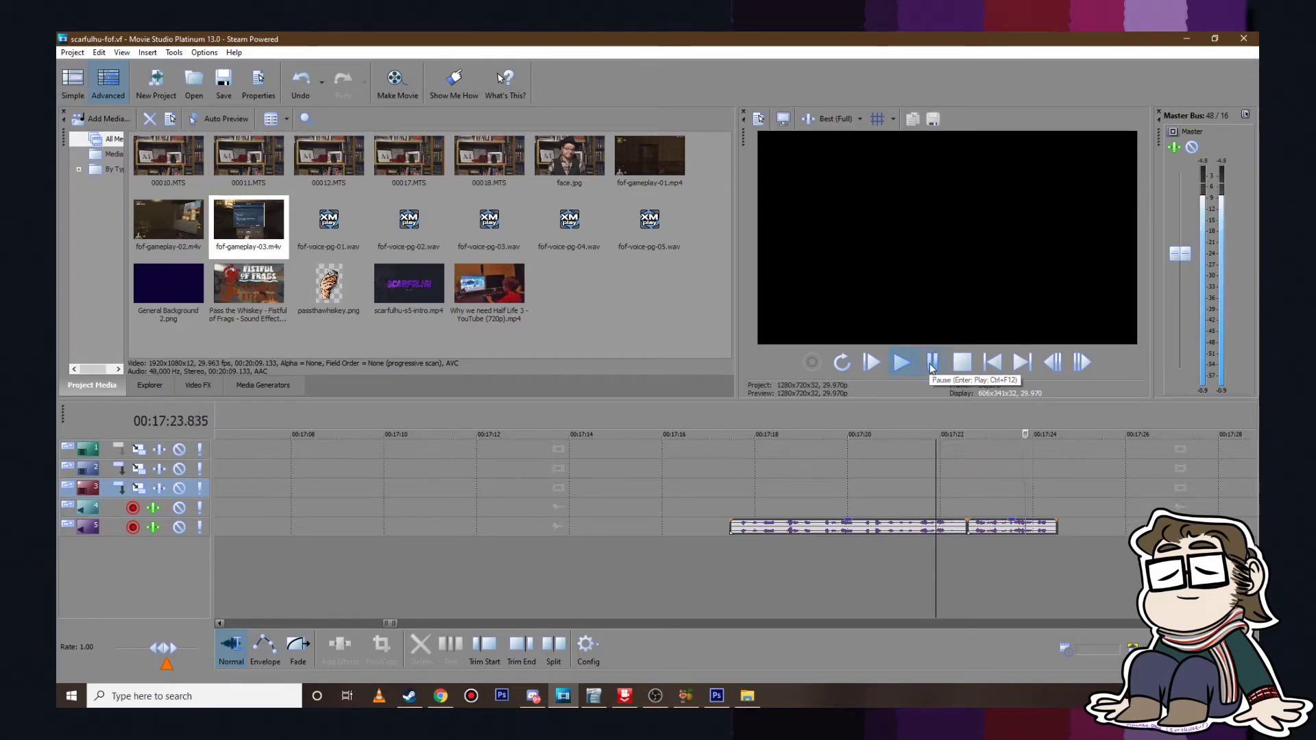
{"action": "left_click", "coordinate": [931, 368]}
{"action": "left_click", "coordinate": [971, 507]}
{"action": "scroll", "coordinate": [976, 506], "scroll_direction": "up", "scroll_amount": 2}
{"action": "mouse_move", "coordinate": [724, 527]}
{"action": "left_mouse_down"}
{"action": "mouse_move", "coordinate": [755, 527]}
{"action": "mouse_move", "coordinate": [739, 527]}
{"action": "left_mouse_up"}
{"action": "left_click", "coordinate": [654, 491]}
{"action": "left_click", "coordinate": [906, 367]}
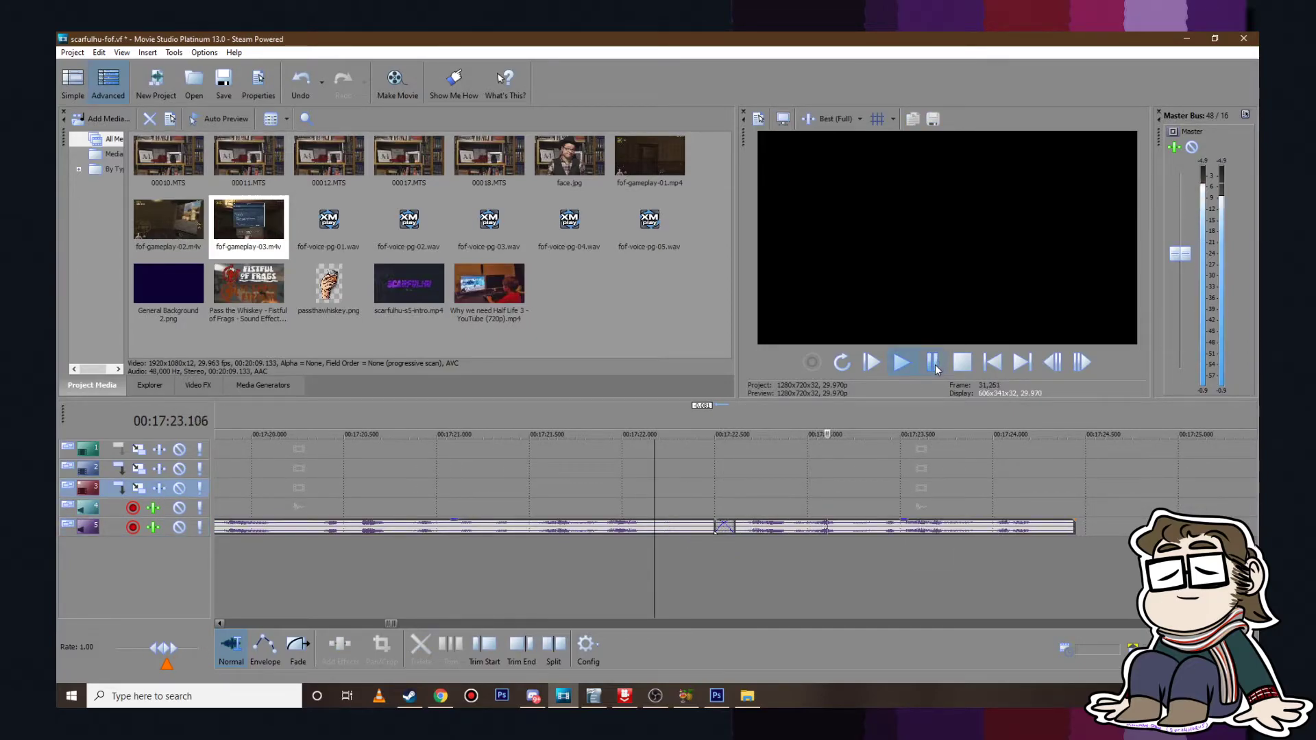
{"action": "left_click", "coordinate": [935, 368]}
Step: Move both crossfaded voice clips together to the end of the assembled narration, directly after the last camera clip
{"action": "scroll", "coordinate": [706, 524], "scroll_direction": "down", "scroll_amount": 3}
{"action": "left_click", "coordinate": [613, 531]}
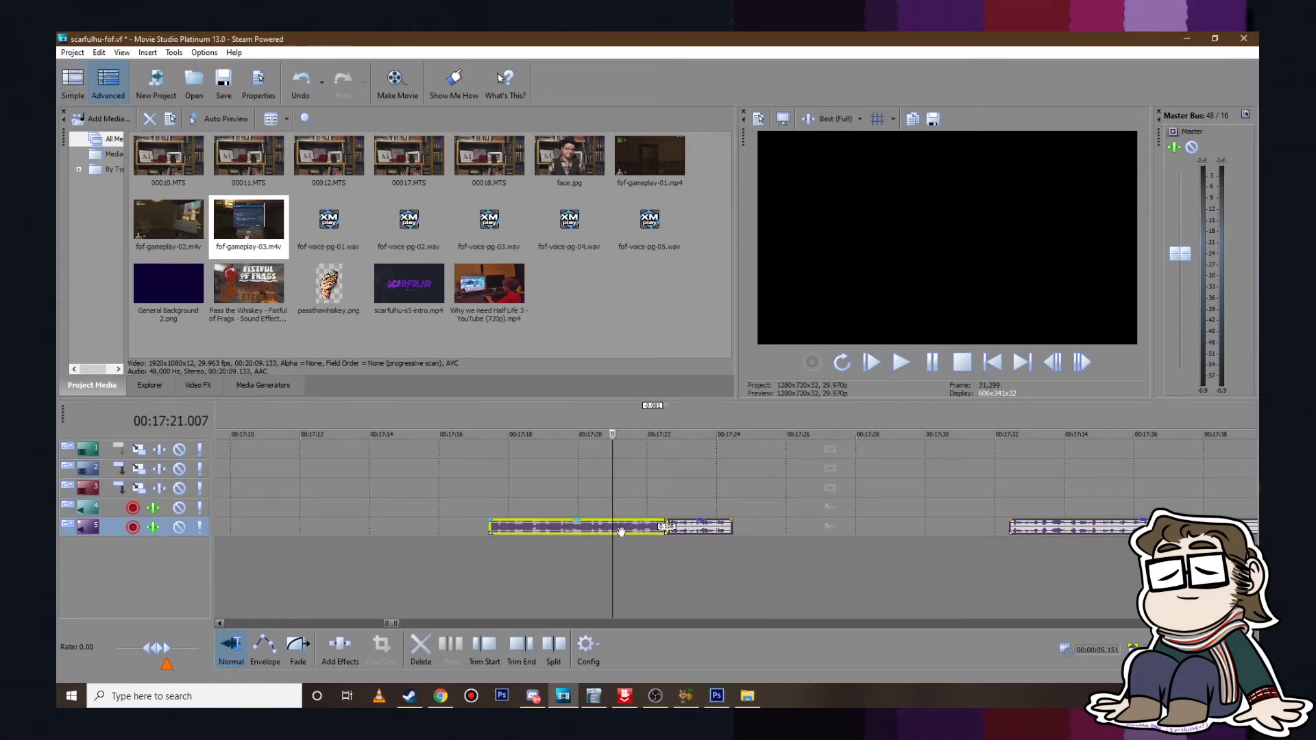
{"action": "left_click", "coordinate": [698, 533], "text": "ctrl"}
{"action": "scroll", "coordinate": [698, 534], "scroll_direction": "down", "scroll_amount": 3}
{"action": "mouse_move", "coordinate": [718, 528]}
{"action": "left_mouse_down"}
{"action": "mouse_move", "coordinate": [215, 508]}
{"action": "mouse_move", "coordinate": [226, 521]}
{"action": "mouse_move", "coordinate": [759, 528]}
{"action": "mouse_move", "coordinate": [702, 527]}
{"action": "left_mouse_up"}
{"action": "left_click", "coordinate": [732, 431]}
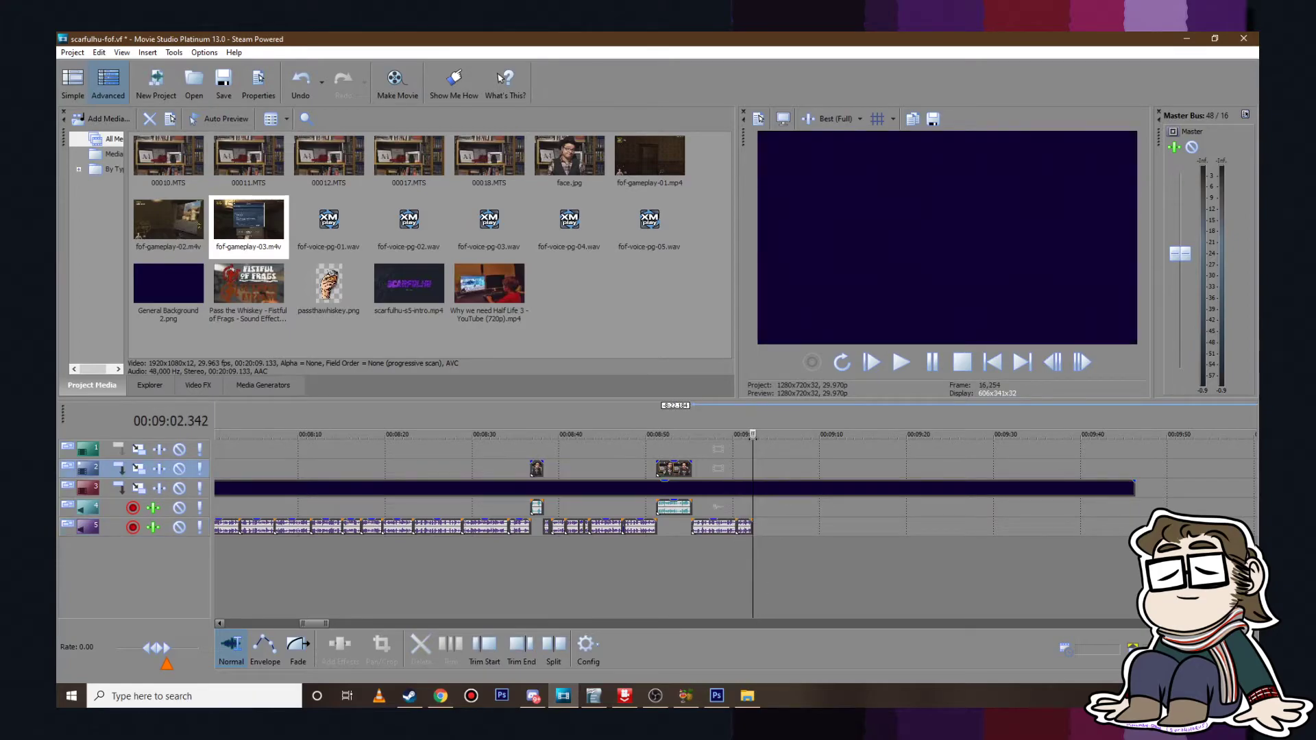
Step: Copy the whiskey gag at about 00:05:56, including the hand image, the camera clip, its audio and the voice line
{"action": "scroll", "coordinate": [654, 491], "scroll_direction": "down", "scroll_amount": 3}
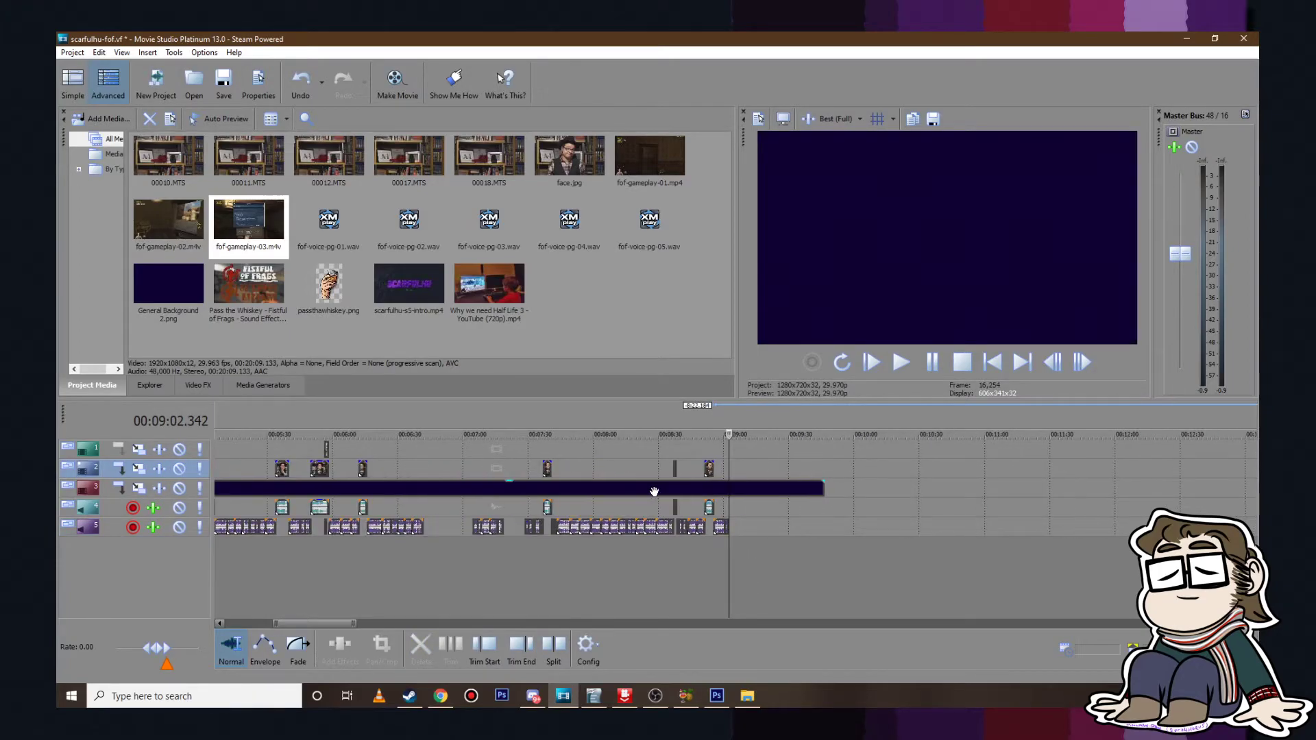
{"action": "left_click", "coordinate": [341, 449]}
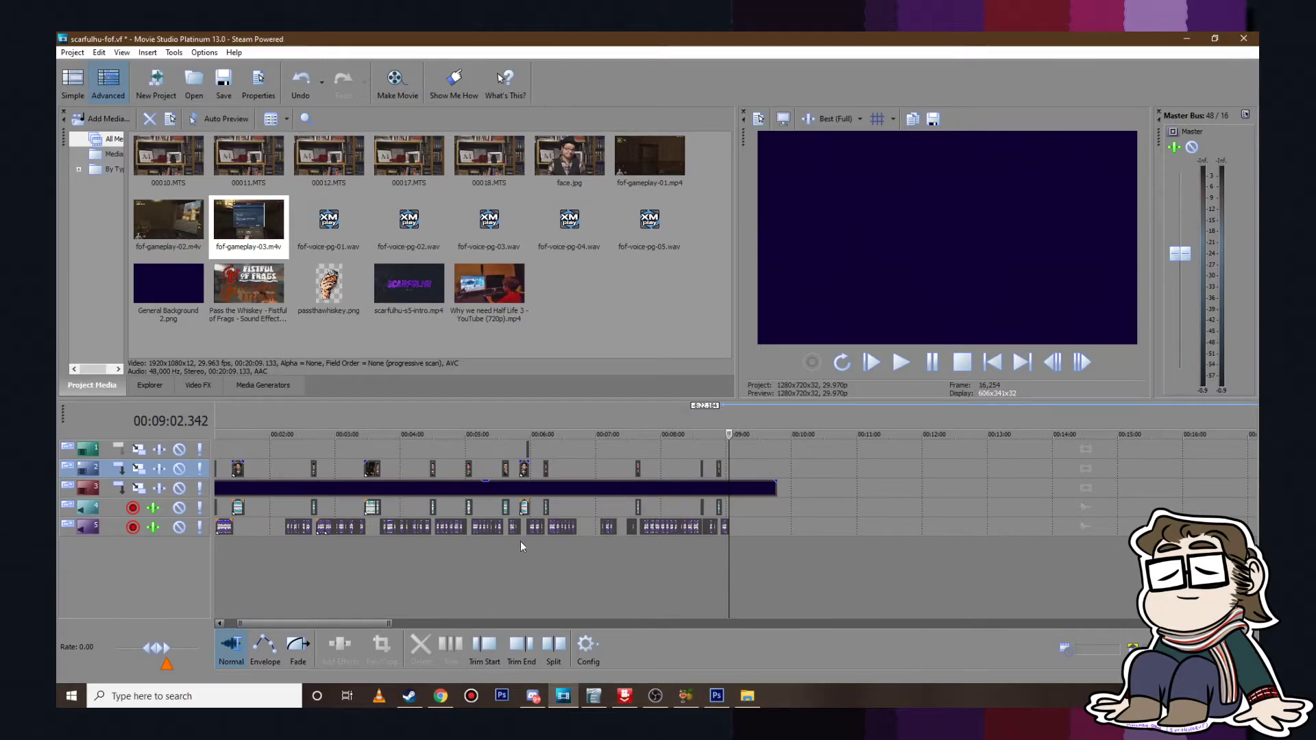
{"action": "scroll", "coordinate": [523, 538], "scroll_direction": "up", "scroll_amount": 3}
{"action": "scroll", "coordinate": [644, 569], "scroll_direction": "up", "scroll_amount": 2}
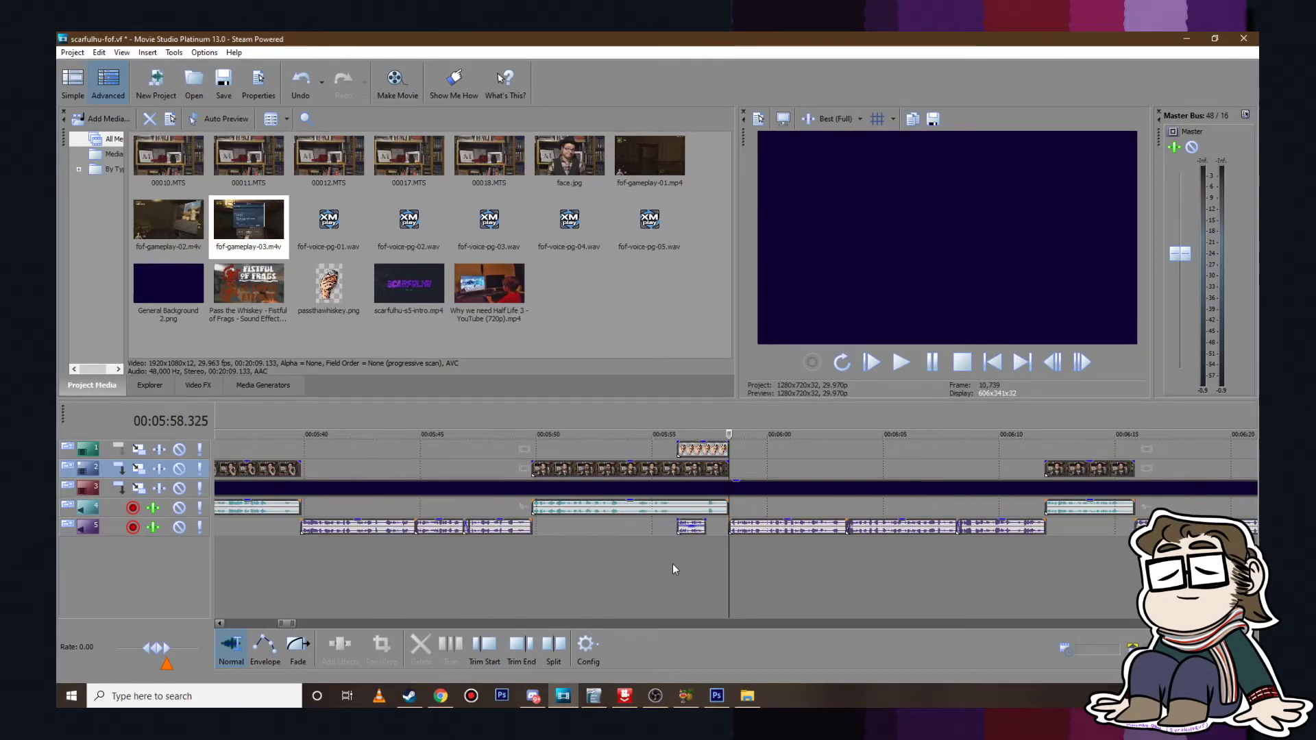
{"action": "left_click", "coordinate": [676, 546]}
{"action": "scroll", "coordinate": [750, 527], "scroll_direction": "up", "scroll_amount": 1}
{"action": "left_click", "coordinate": [731, 470]}
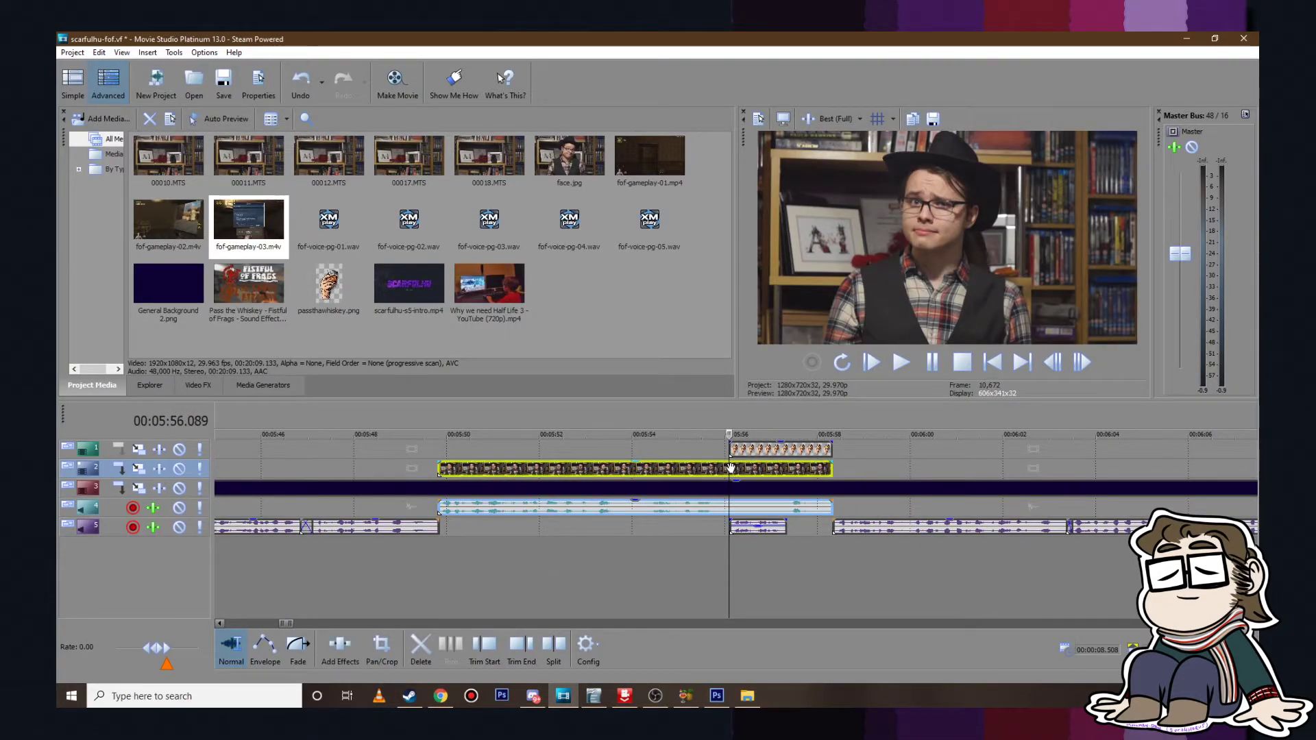
{"action": "left_click", "coordinate": [755, 450], "text": "ctrl"}
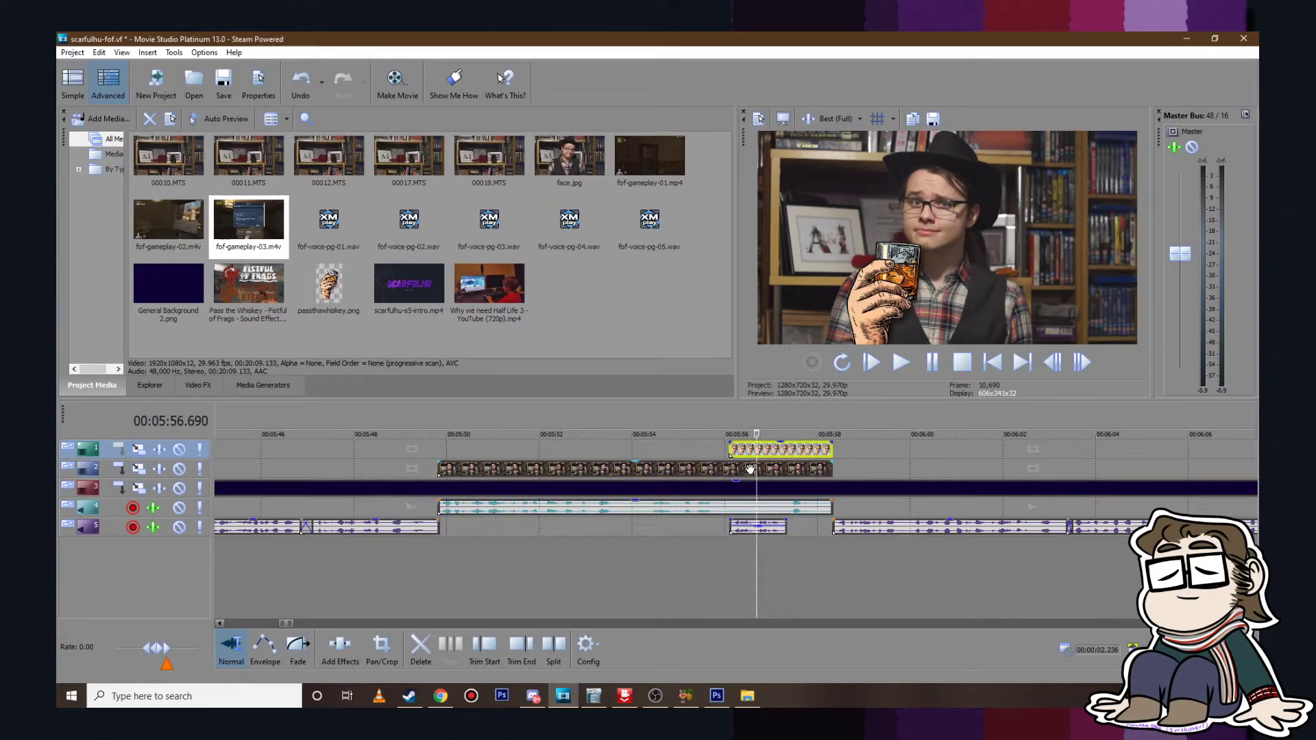
{"action": "left_click", "coordinate": [754, 507], "text": "ctrl"}
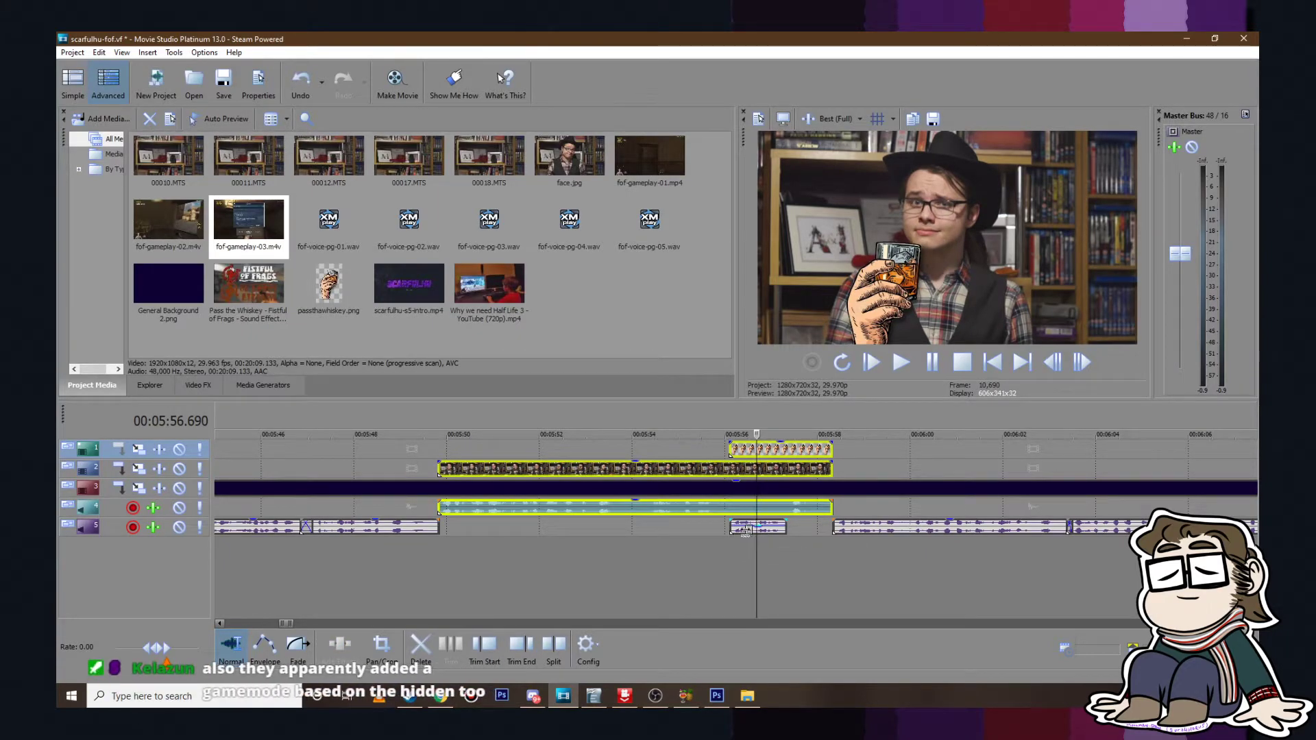
{"action": "right_click", "coordinate": [732, 469]}
{"action": "left_click", "coordinate": [778, 411]}
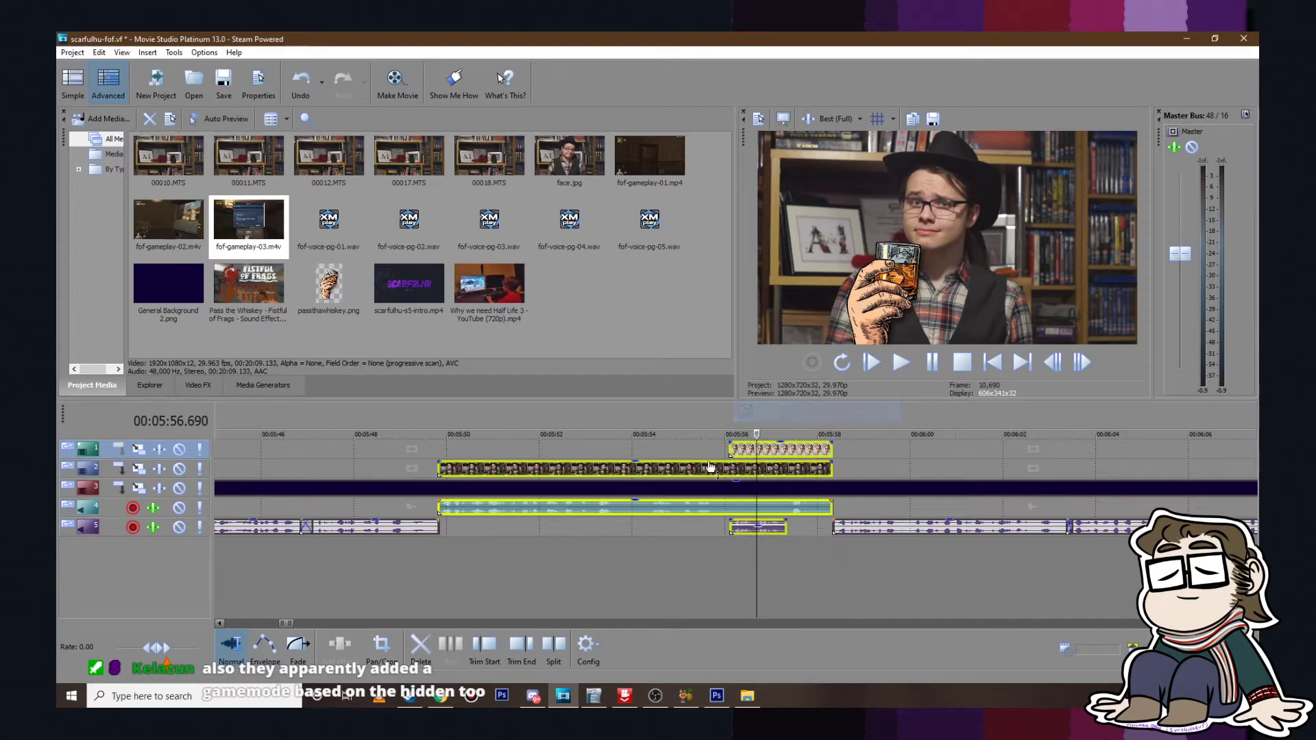
Step: Try to paste the copied whiskey gag onto the second video track past the background's end
{"action": "scroll", "coordinate": [715, 466], "scroll_direction": "down", "scroll_amount": 10}
{"action": "right_click", "coordinate": [656, 488]}
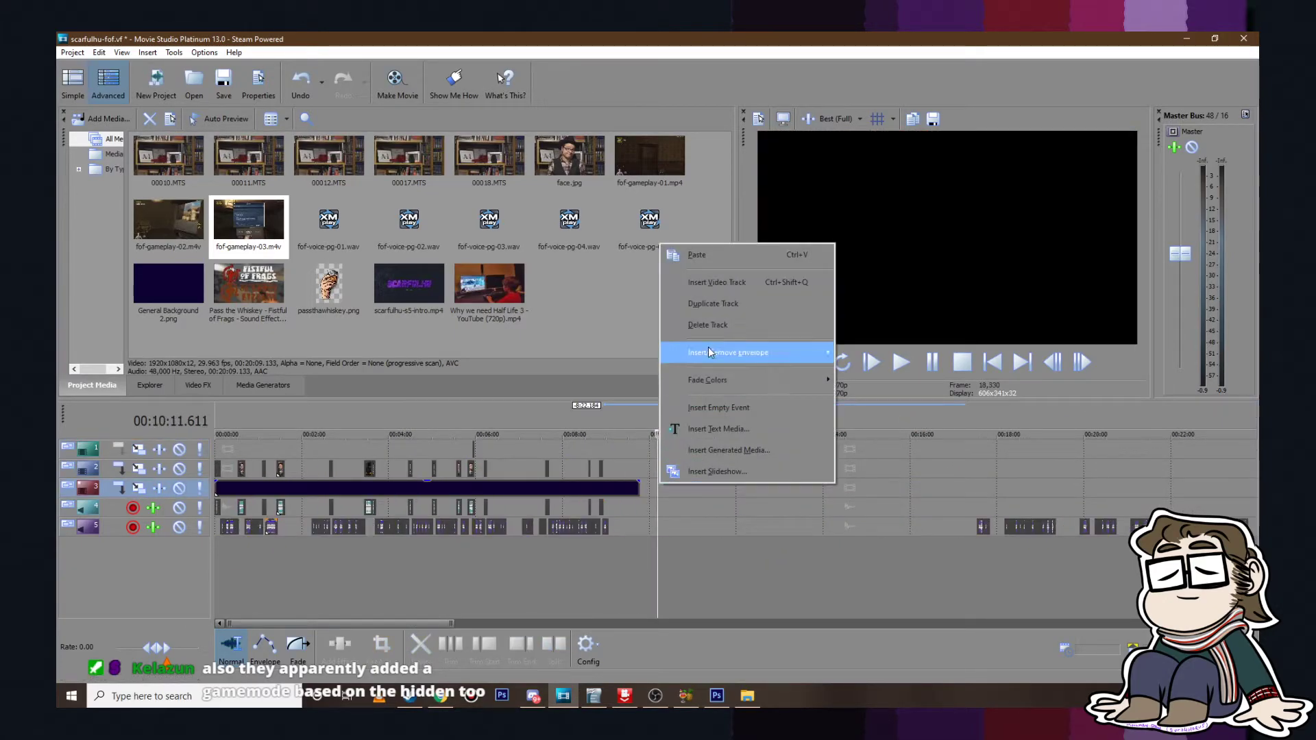
{"action": "left_click", "coordinate": [726, 352]}
{"action": "right_click", "coordinate": [660, 461]}
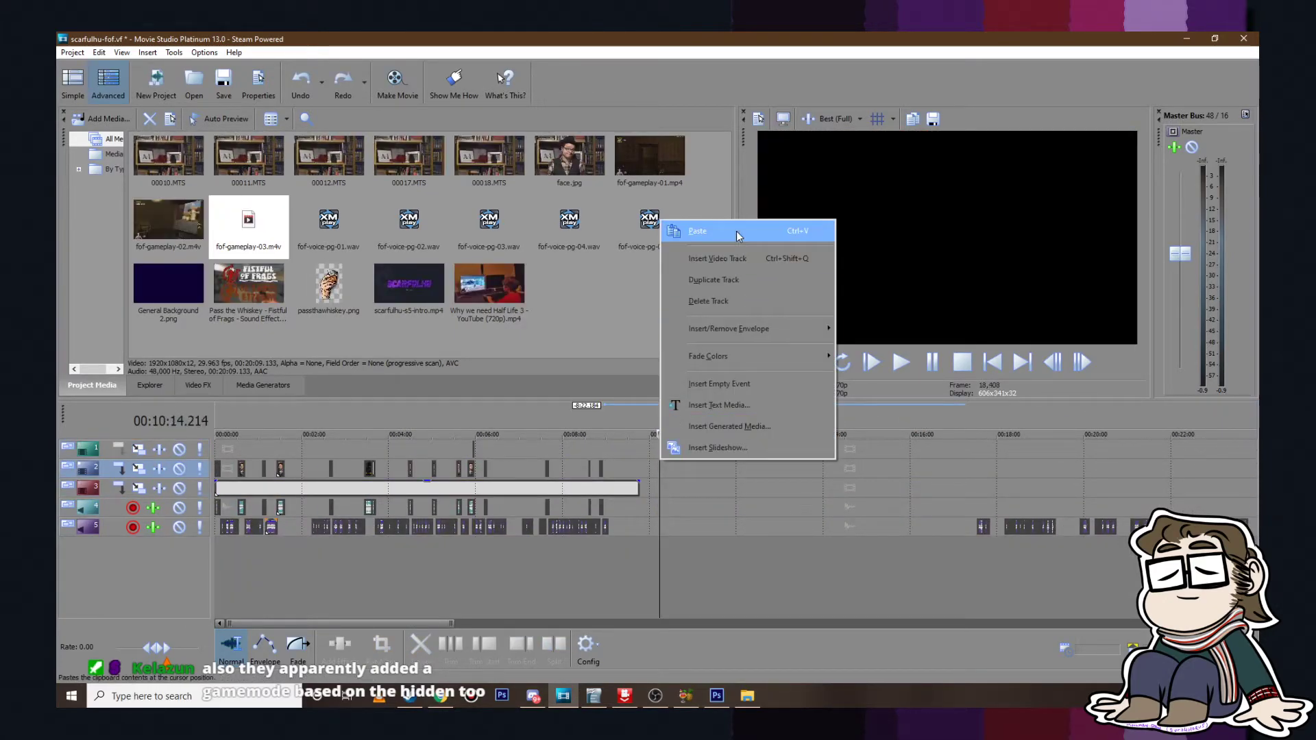
{"action": "left_click", "coordinate": [736, 232]}
{"action": "key", "text": "ctrl+z"}
Step: Paste the whiskey gag from the top video track down and place it at about 00:09:18, with its camera clip trimmed to the hand image
{"action": "right_click", "coordinate": [664, 445]}
{"action": "left_click", "coordinate": [712, 215]}
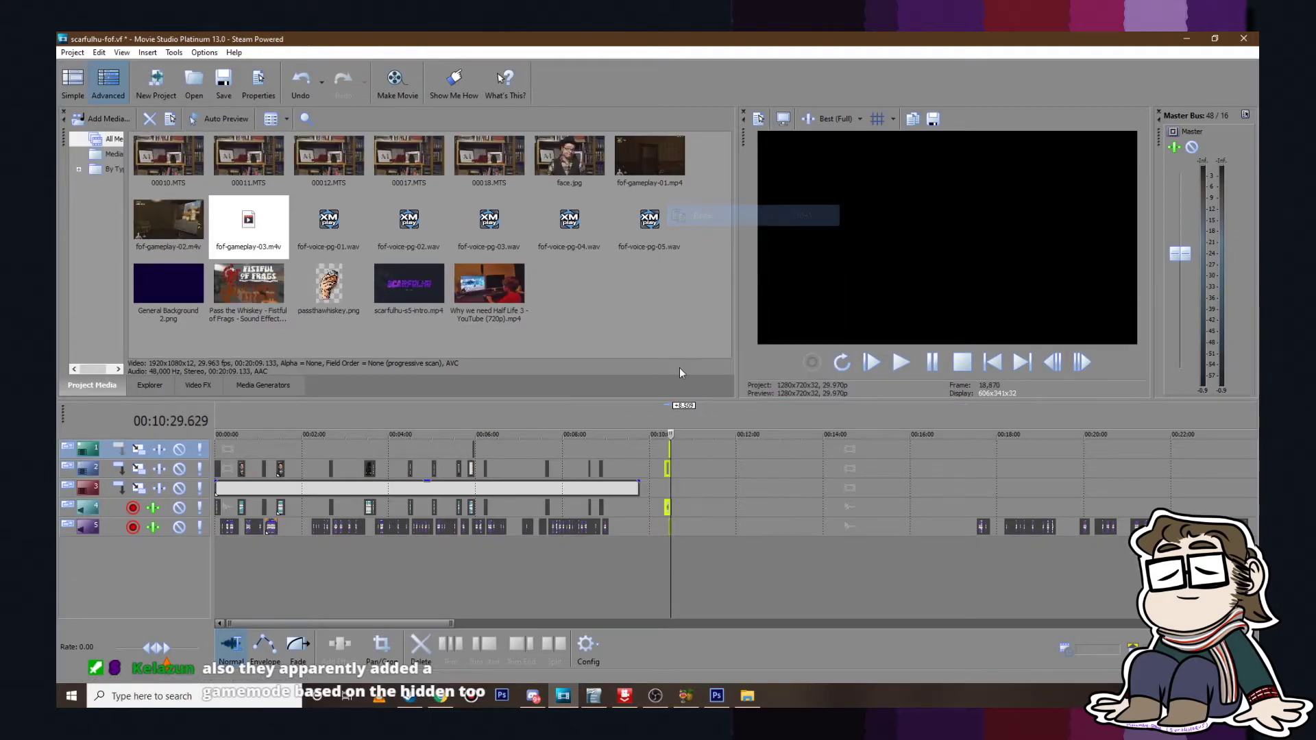
{"action": "scroll", "coordinate": [656, 500], "scroll_direction": "up", "scroll_amount": 6}
{"action": "left_click_drag", "start_coordinate": [708, 505], "coordinate": [417, 469]}
{"action": "left_click", "coordinate": [412, 508]}
{"action": "scroll", "coordinate": [507, 558], "scroll_direction": "up", "scroll_amount": 5}
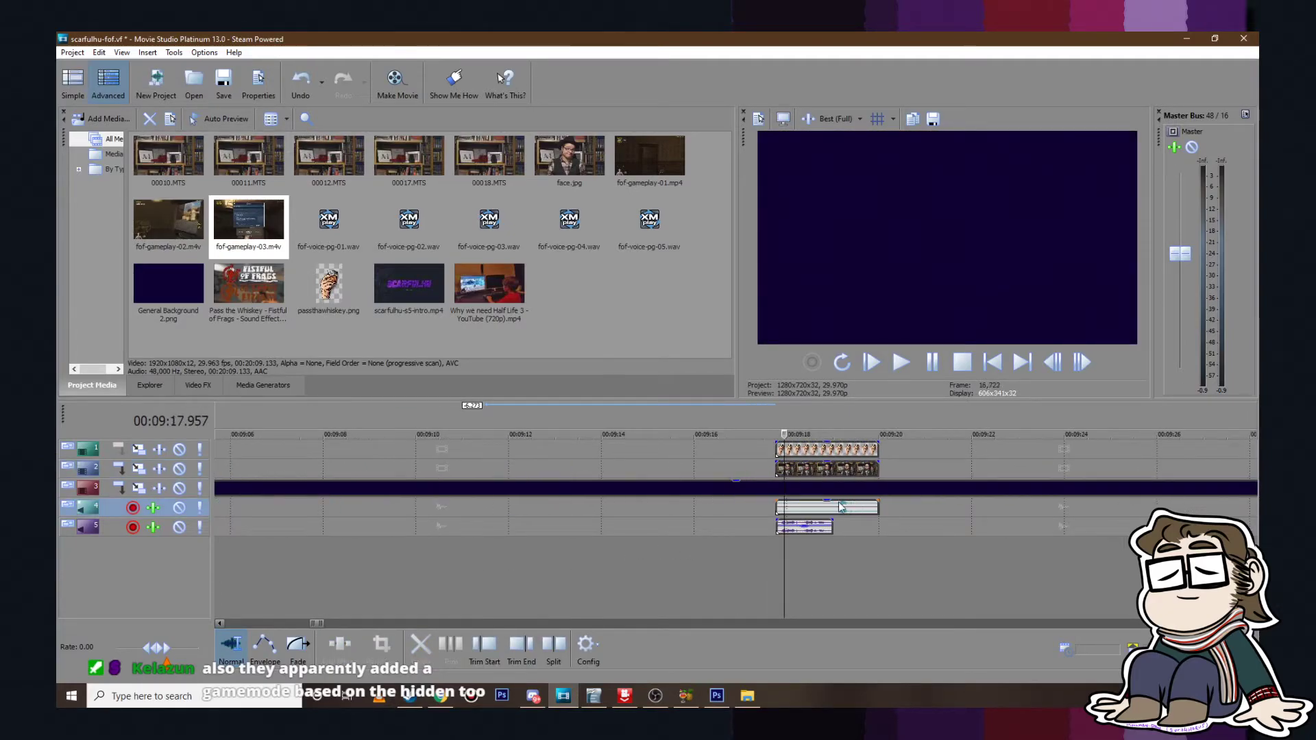
{"action": "left_click", "coordinate": [901, 362]}
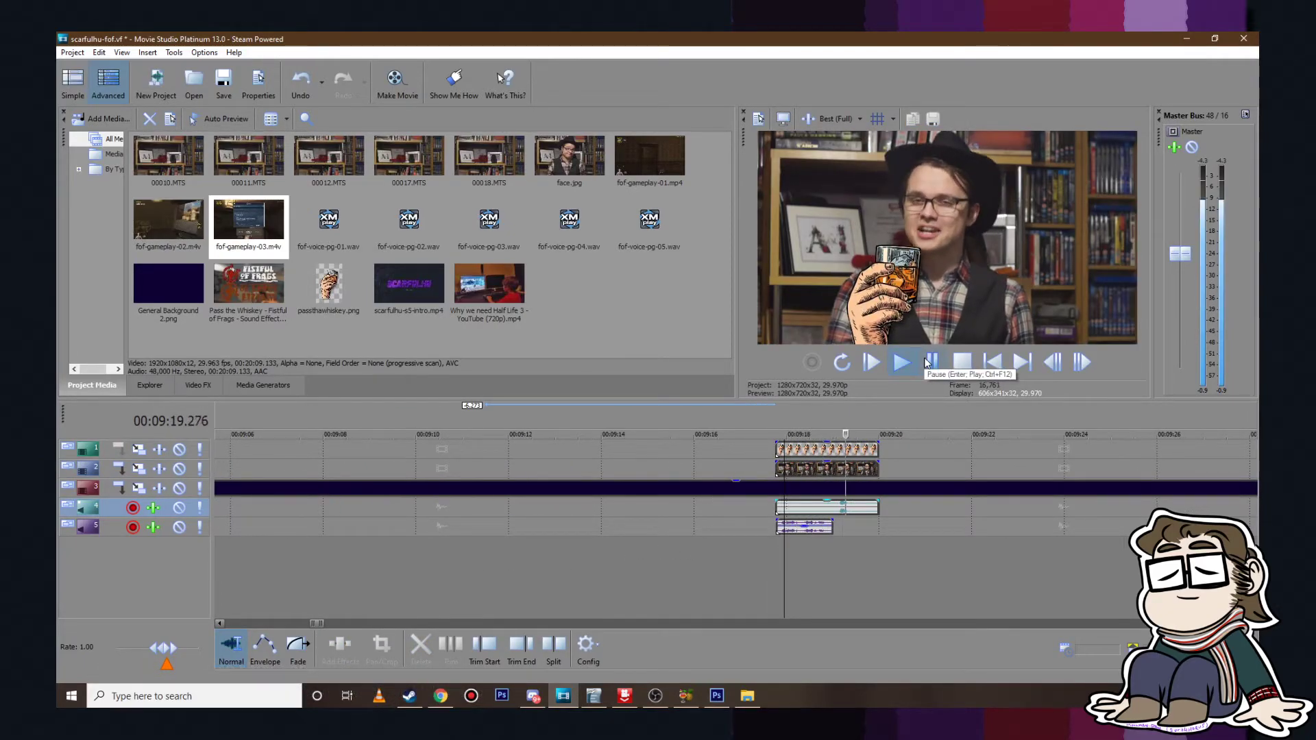
{"action": "left_click", "coordinate": [928, 363]}
Step: Move the hand image, camera clip, its audio and voice line together to the narration's end at about 00:09:02, leaving out the background
{"action": "scroll", "coordinate": [882, 472], "scroll_direction": "down", "scroll_amount": 4}
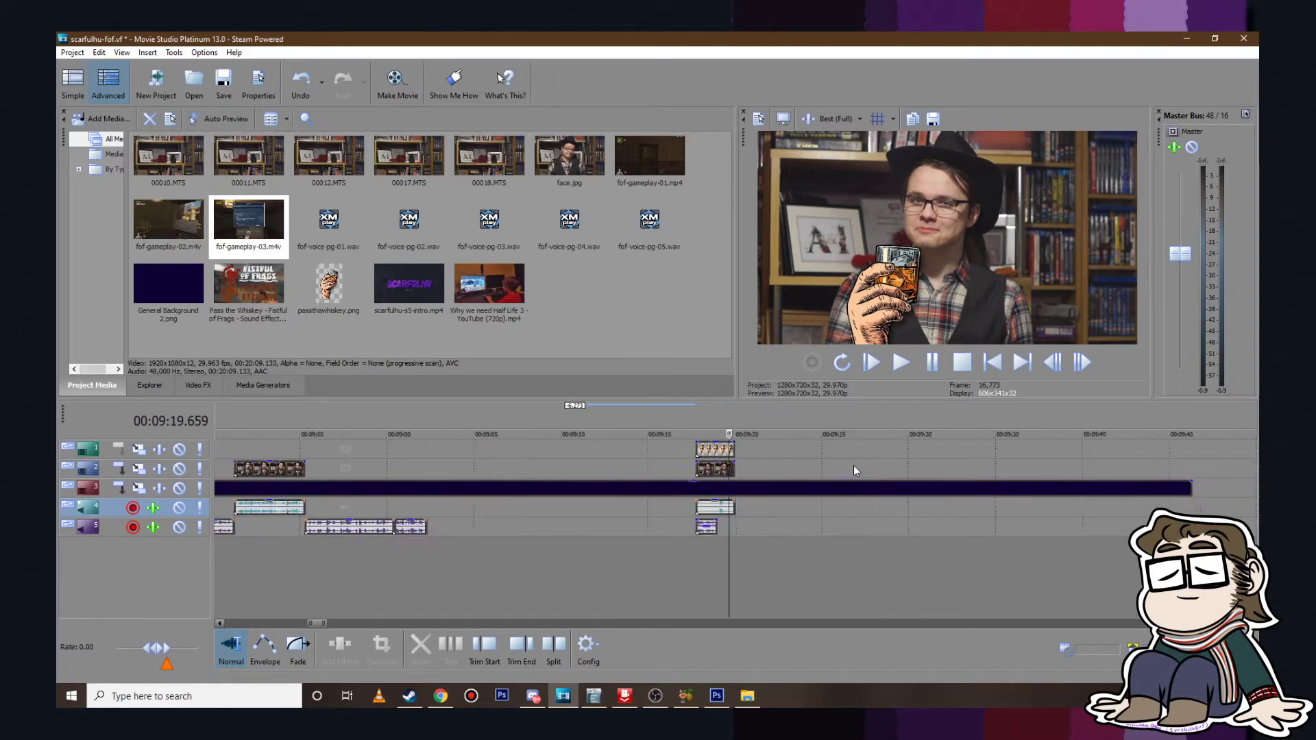
{"action": "left_click", "coordinate": [716, 449]}
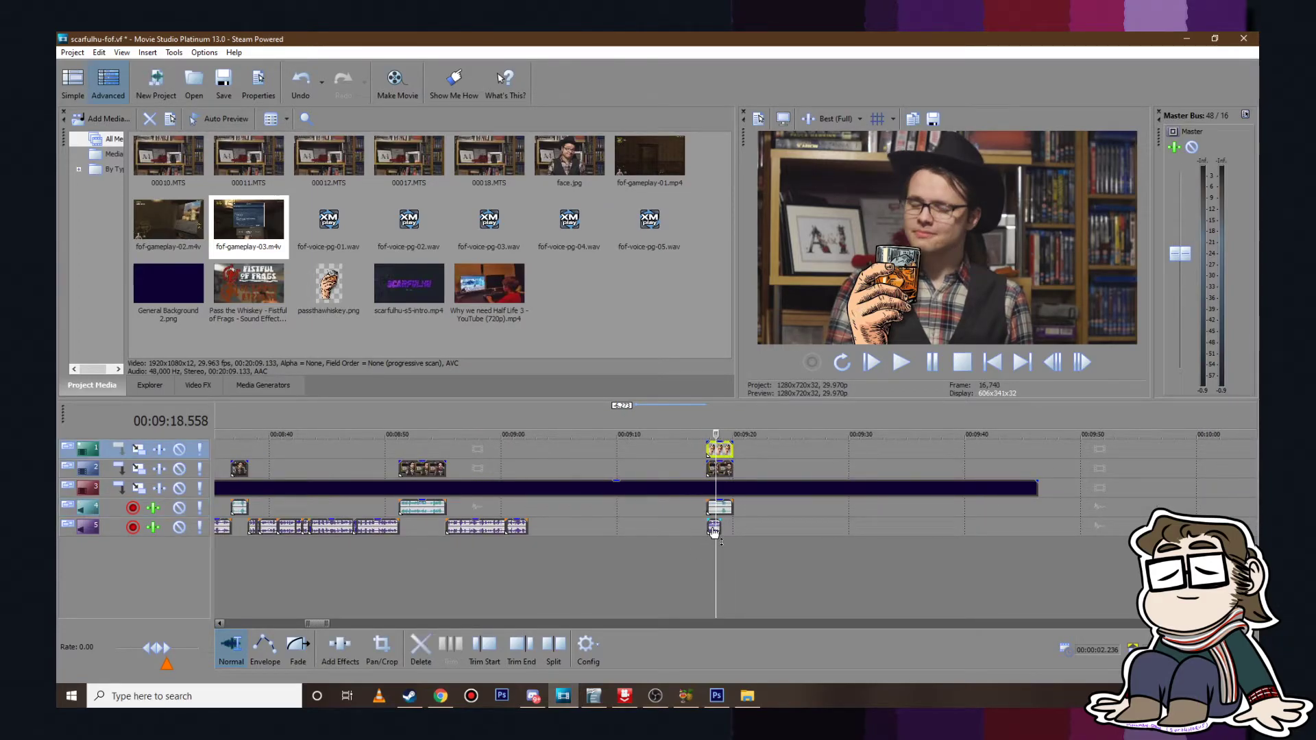
{"action": "left_click", "coordinate": [712, 529]}
{"action": "left_click", "coordinate": [754, 489]}
{"action": "left_click", "coordinate": [722, 530]}
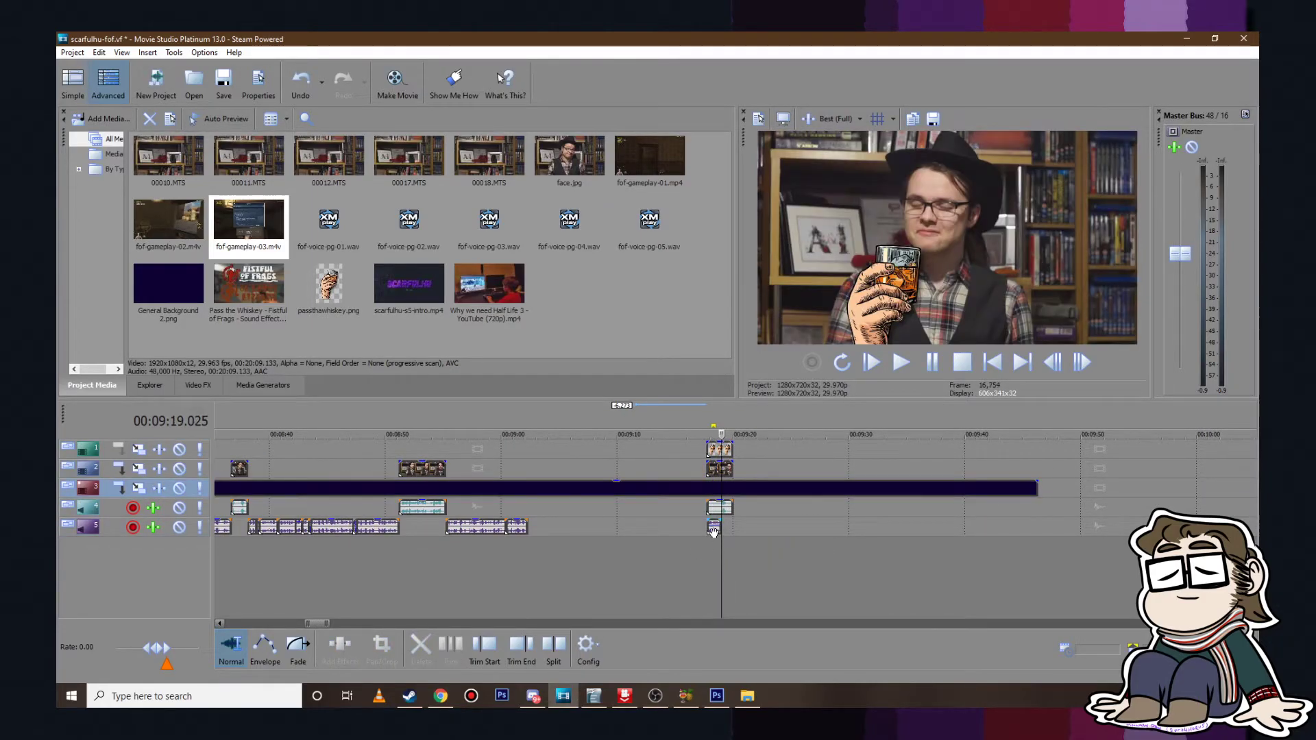
{"action": "left_click", "coordinate": [713, 531]}
{"action": "left_click", "coordinate": [724, 449]}
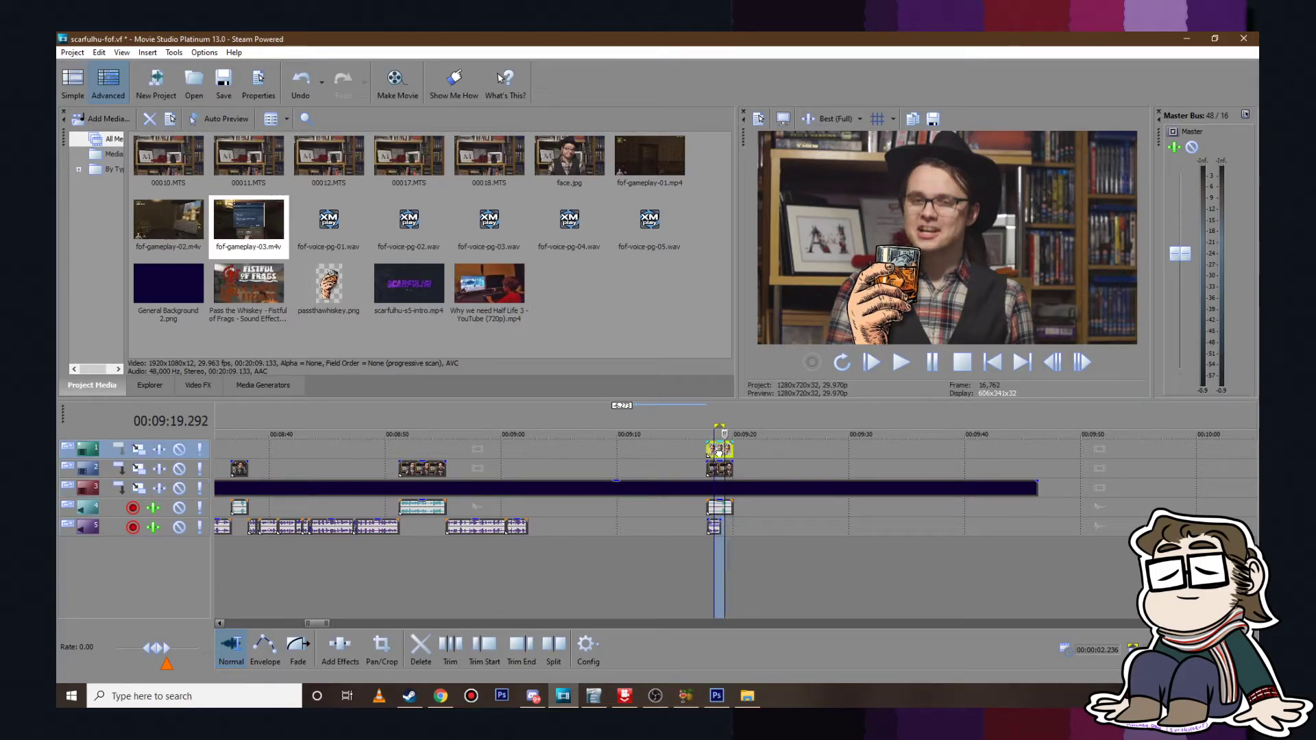
{"action": "left_click", "coordinate": [720, 452]}
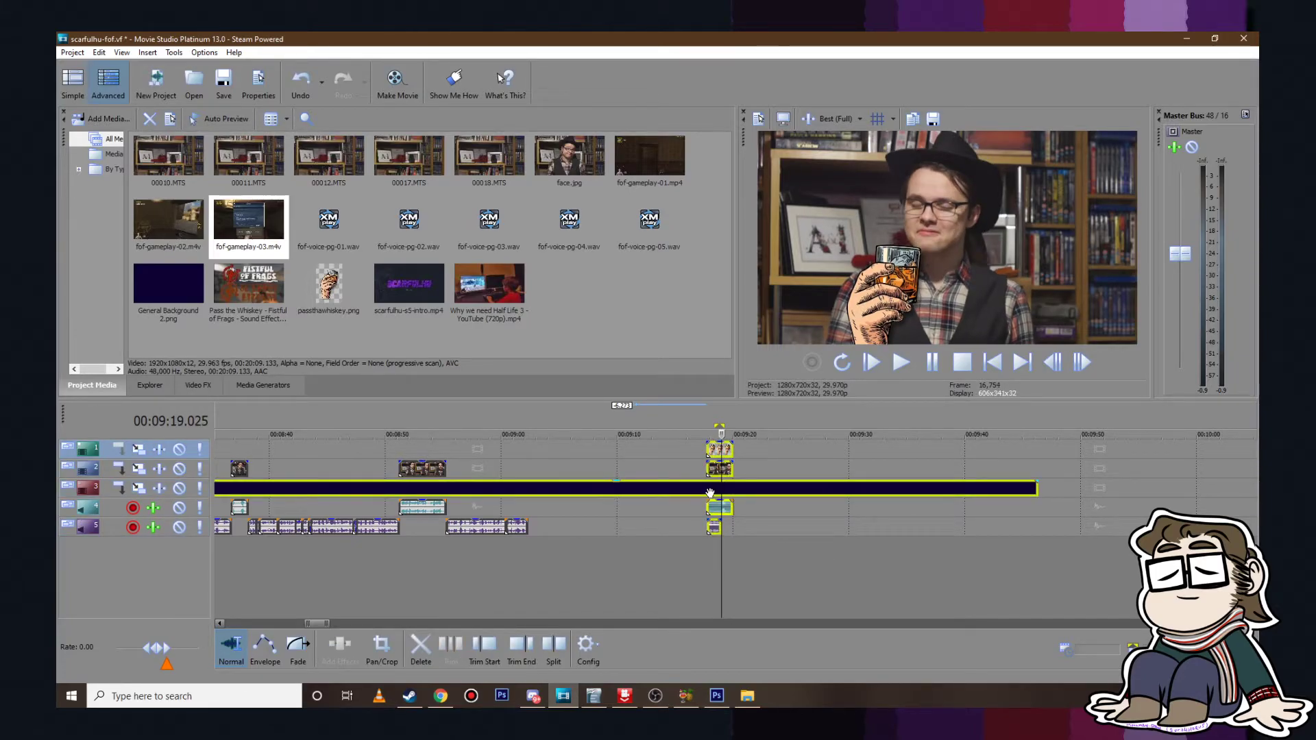
{"action": "left_click", "coordinate": [710, 493], "text": "ctrl"}
{"action": "left_click_drag", "start_coordinate": [545, 485], "coordinate": [539, 484]}
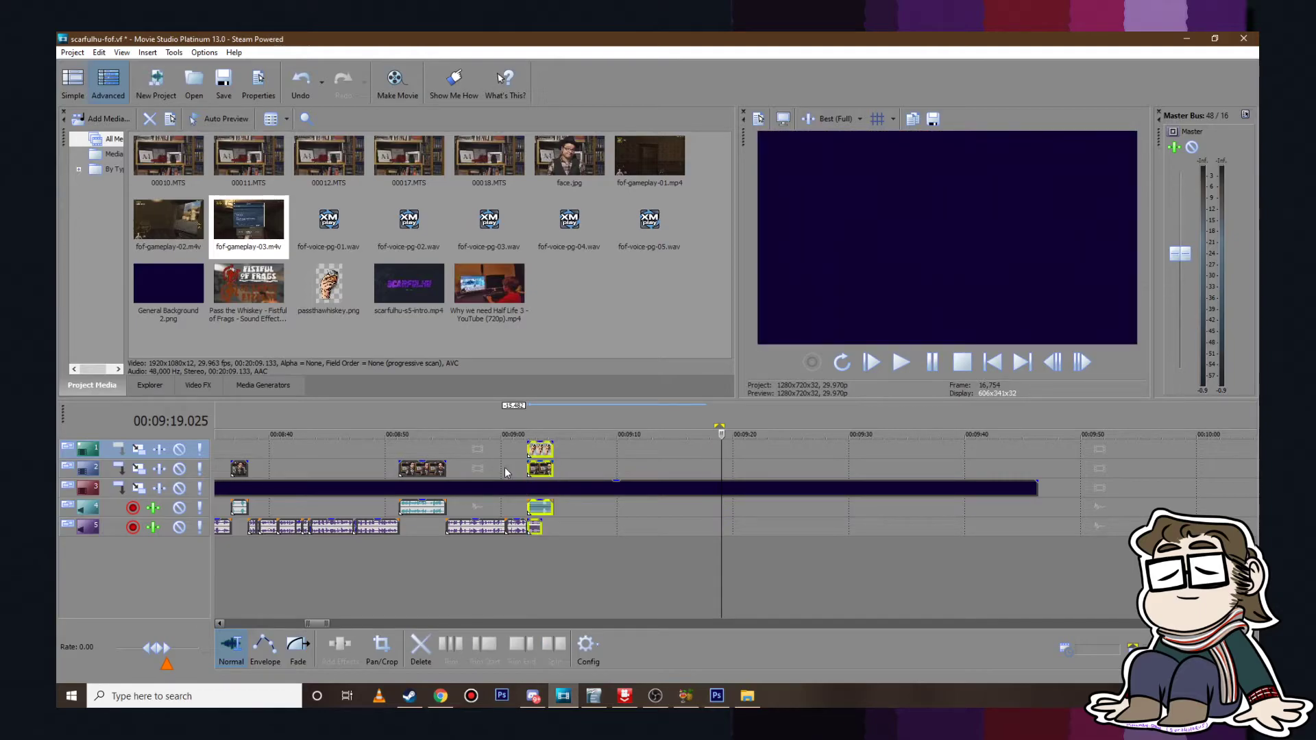
Step: Play back the transition from the end of the narration into the relocated whiskey gag
{"action": "left_click", "coordinate": [505, 467]}
{"action": "left_click", "coordinate": [900, 363]}
{"action": "scroll", "coordinate": [877, 437], "scroll_direction": "up", "scroll_amount": 5}
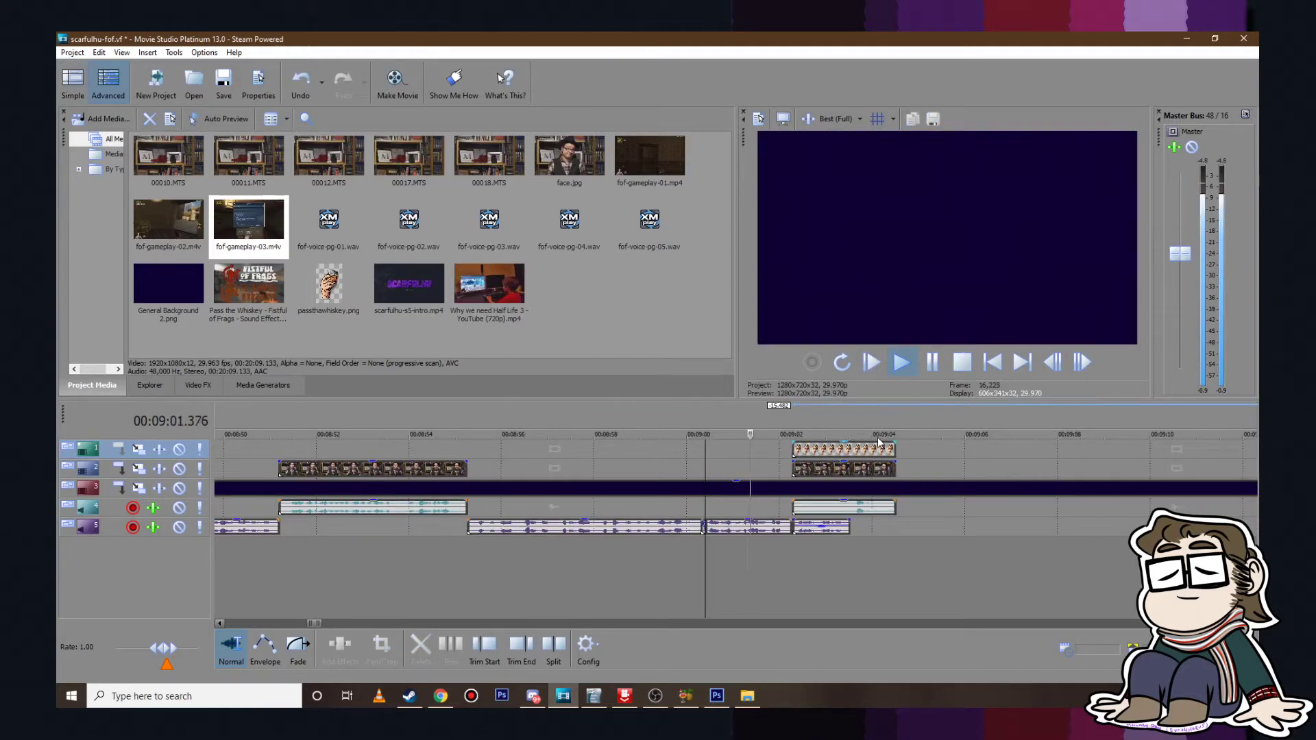
{"action": "left_click", "coordinate": [934, 363]}
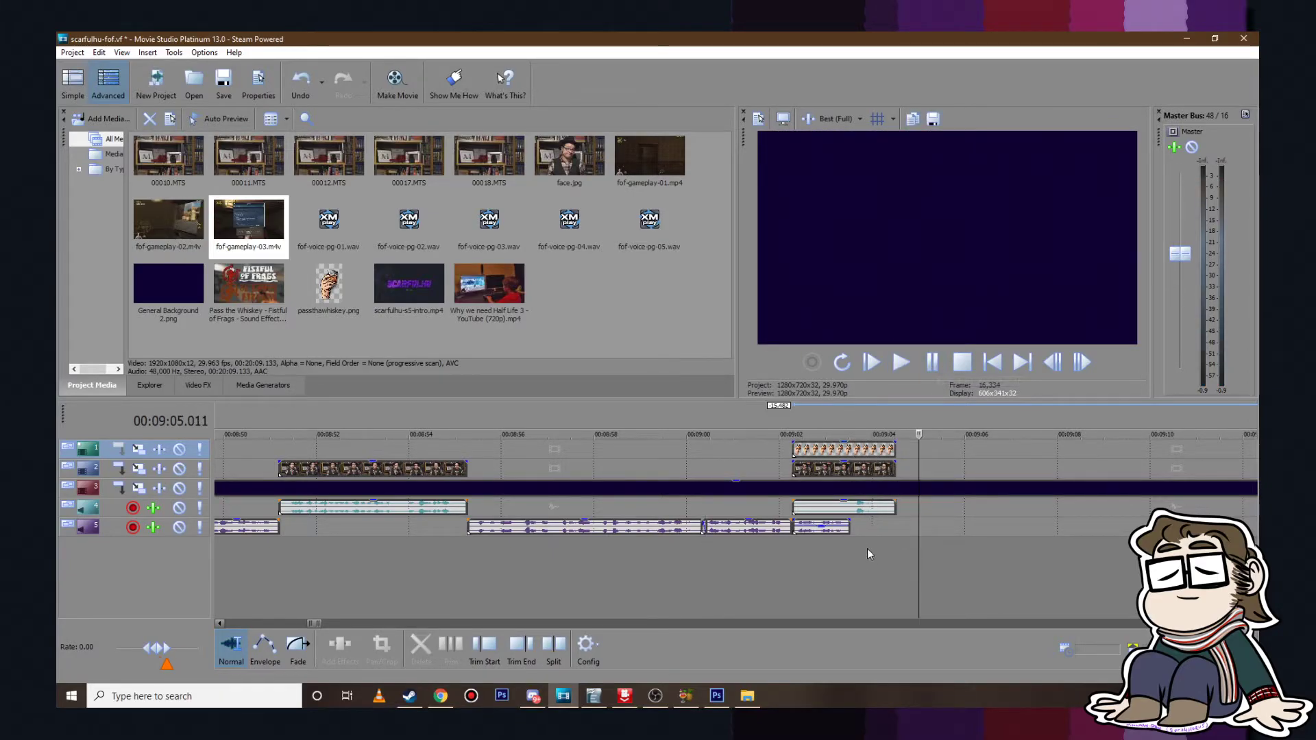
Step: Save the project and review the end of the assembled timeline
{"action": "left_click", "coordinate": [72, 52]}
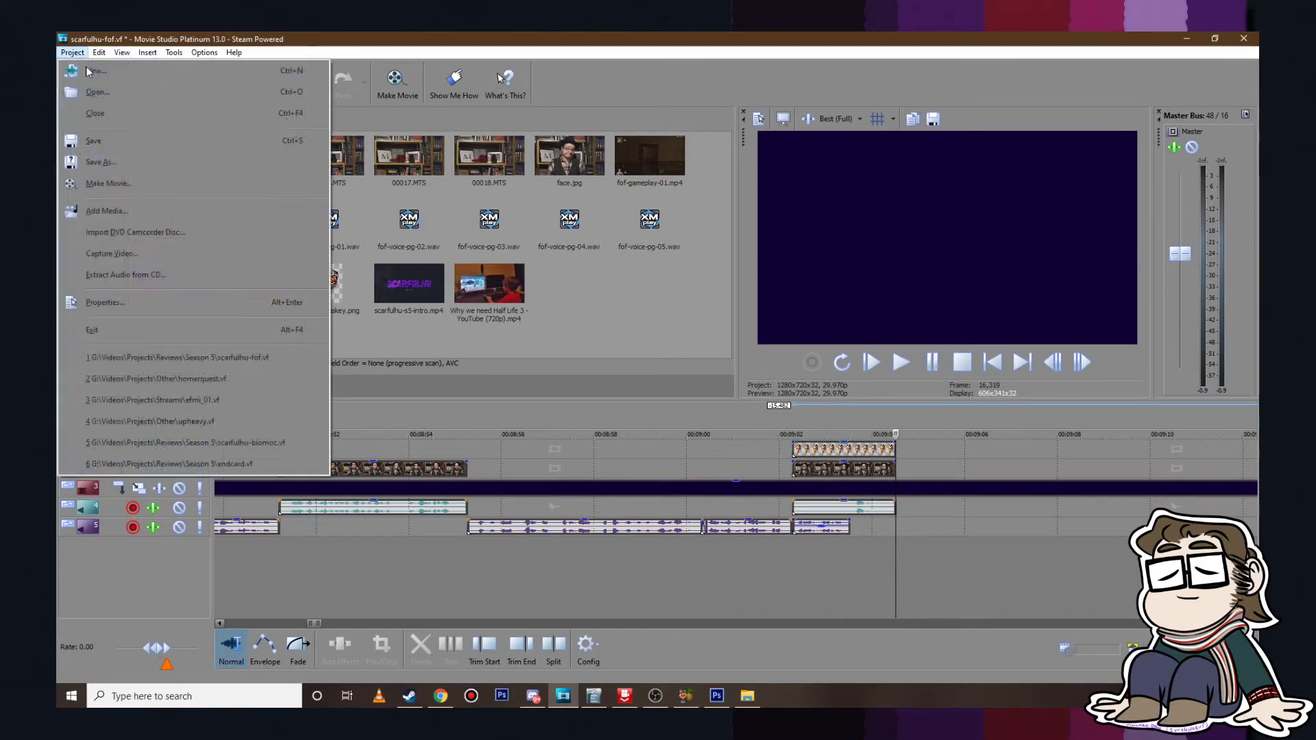
{"action": "left_click", "coordinate": [101, 145]}
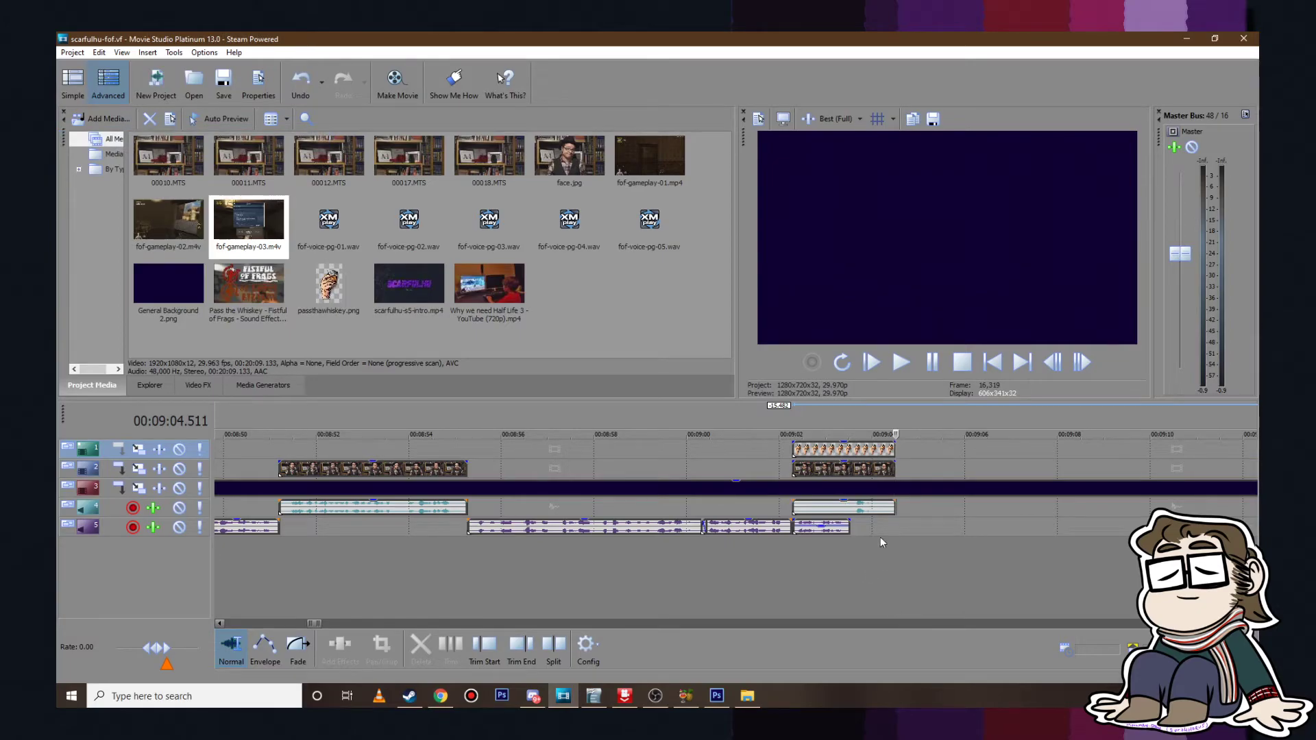
{"action": "scroll", "coordinate": [837, 512], "scroll_direction": "down", "scroll_amount": 8}
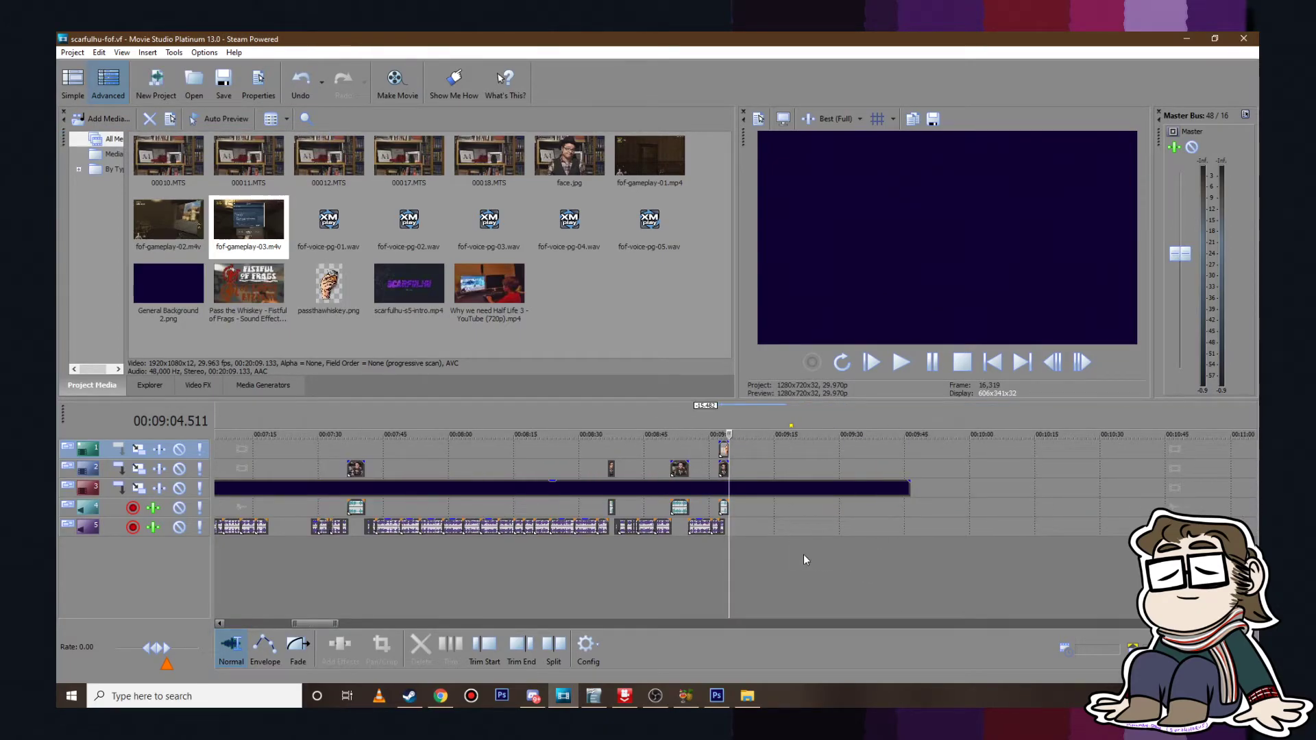
{"action": "scroll", "coordinate": [761, 553], "scroll_direction": "up", "scroll_amount": 8}
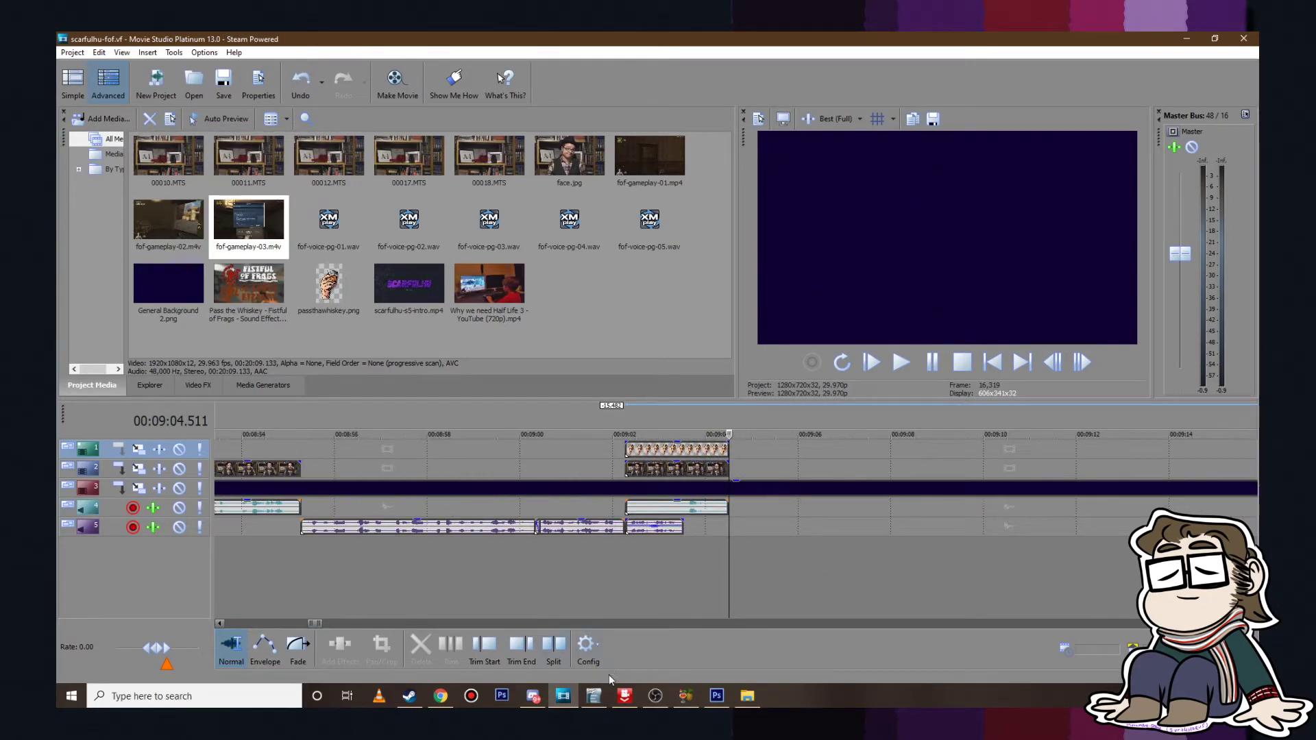
Step: Switch to the fof.odt script in OpenOffice Writer; highlight "[Pass the whiskey]" green and the lines directly before and after it yellow
{"action": "left_click", "coordinate": [593, 695]}
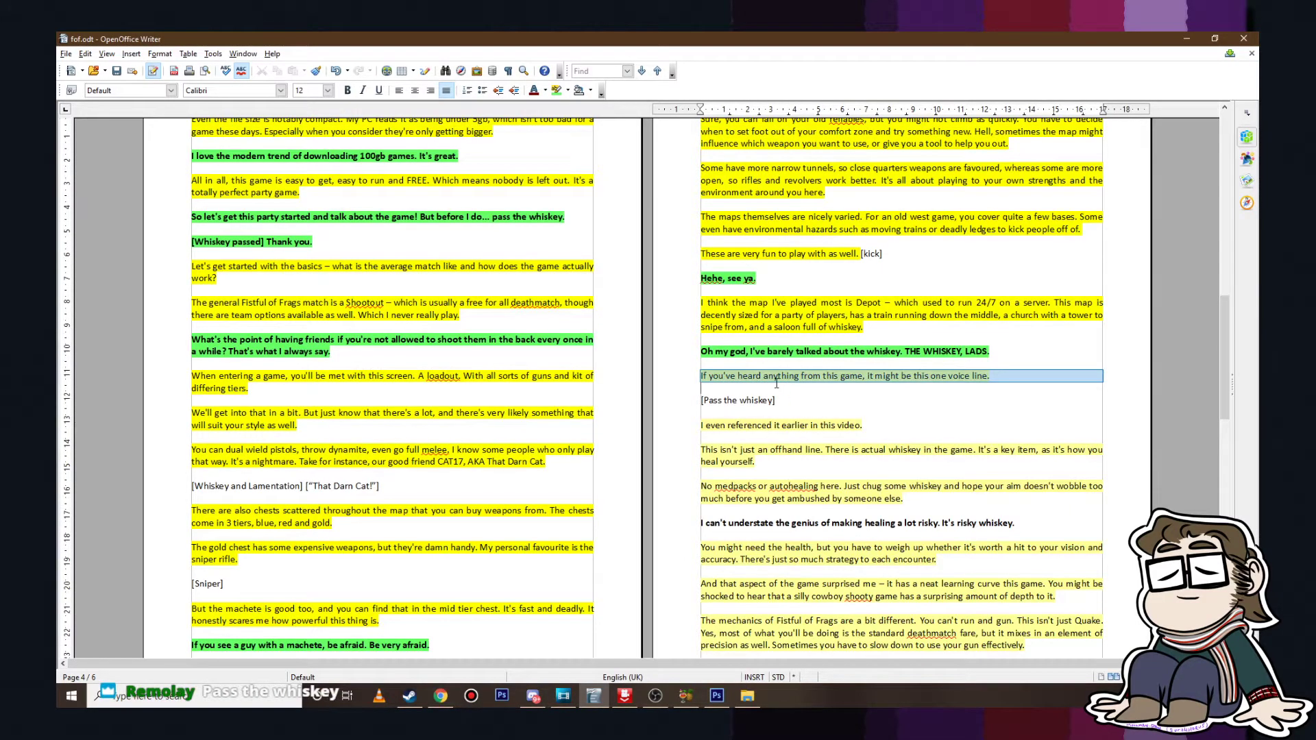
{"action": "left_click", "coordinate": [791, 410]}
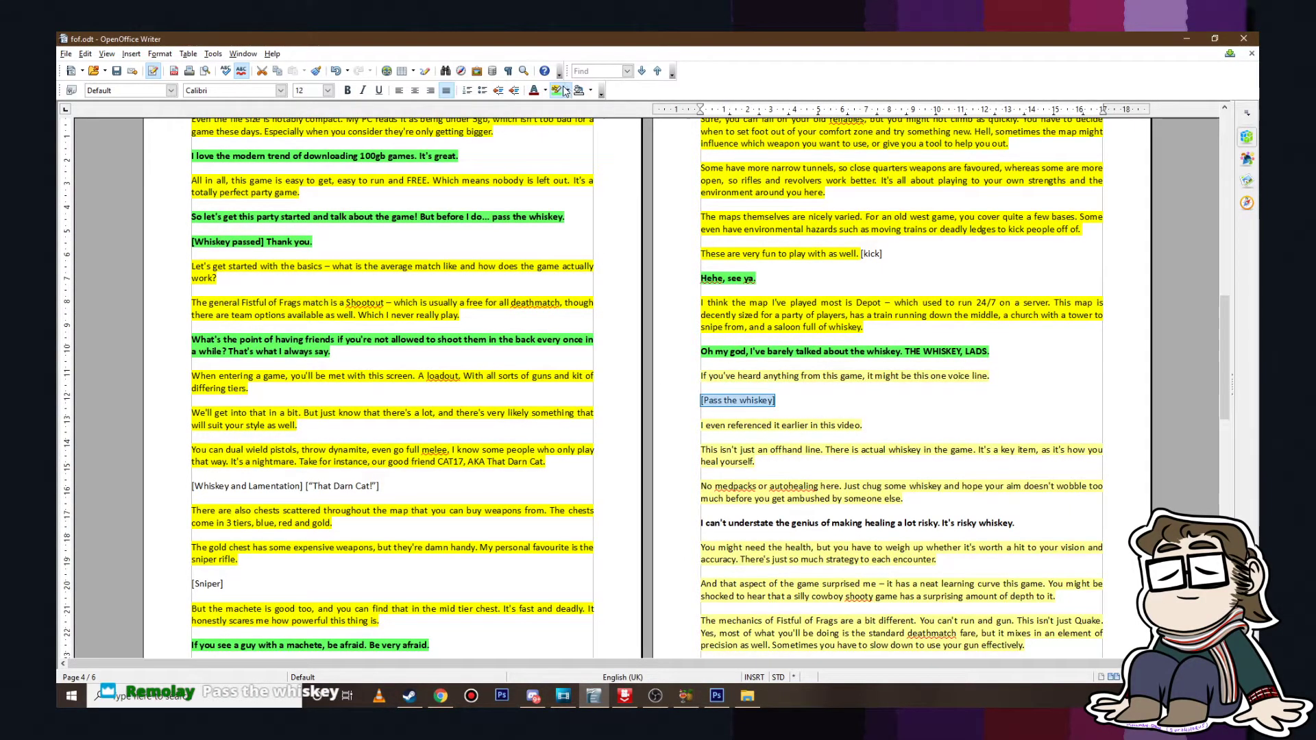
{"action": "left_click_drag", "start_coordinate": [683, 377], "coordinate": [980, 383]}
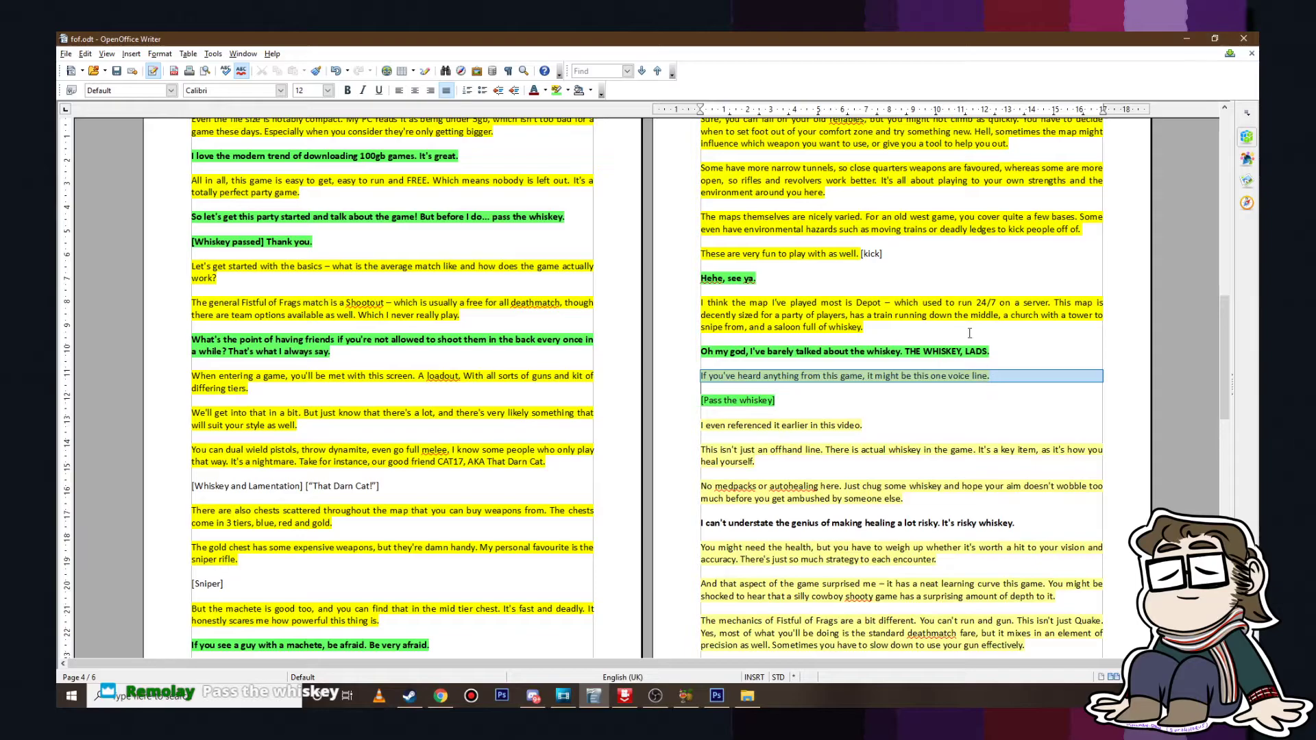
{"action": "left_click", "coordinate": [568, 90]}
{"action": "left_click", "coordinate": [557, 143]}
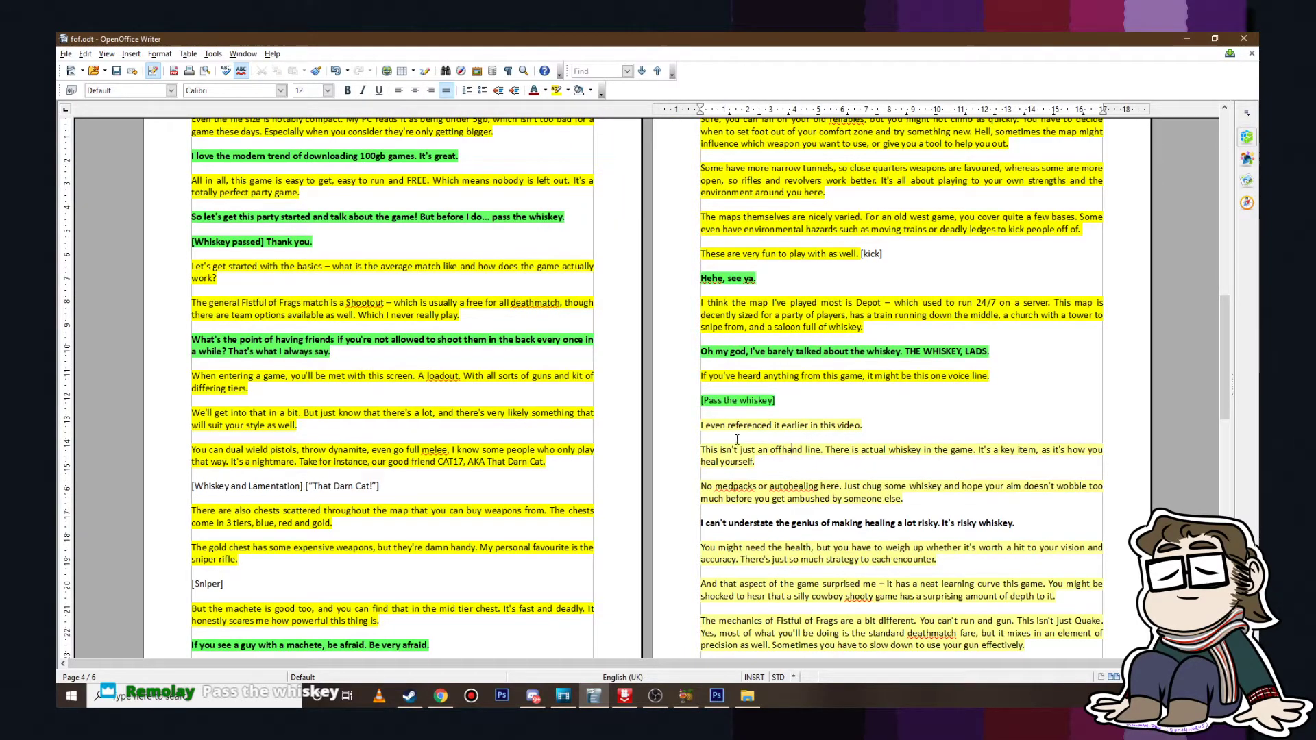
{"action": "left_click_drag", "start_coordinate": [696, 425], "coordinate": [895, 429]}
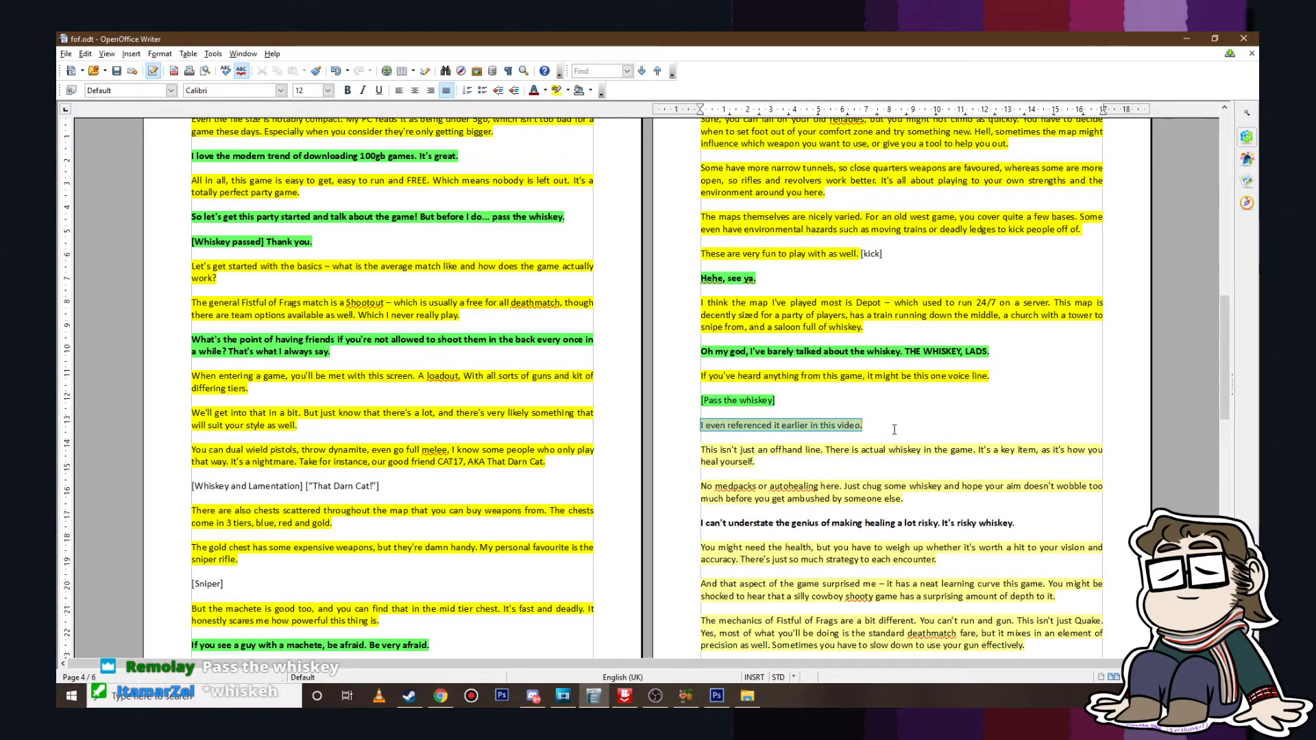
{"action": "left_click", "coordinate": [558, 90]}
{"action": "left_click", "coordinate": [827, 416]}
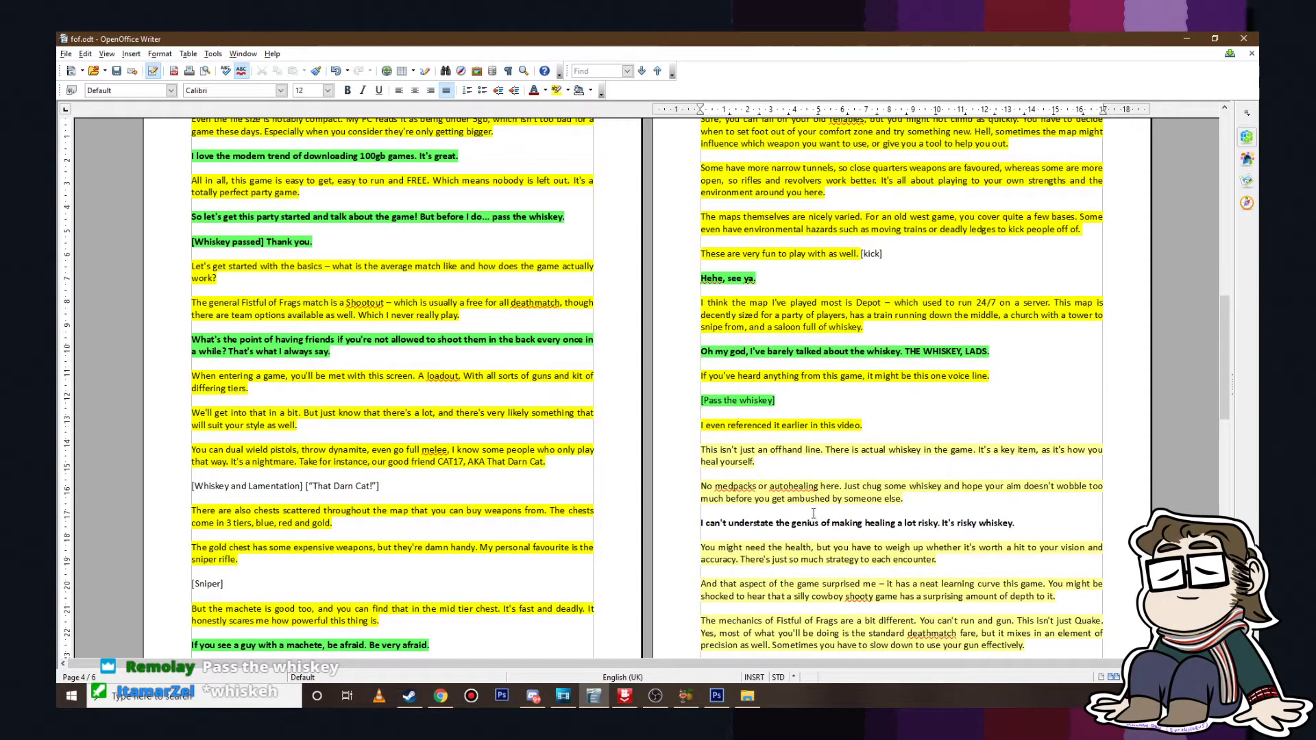
Step: Switch back to Movie Studio and play the unused voice clip from about 00:17:32 through its first line
{"action": "left_click", "coordinate": [564, 696]}
{"action": "scroll", "coordinate": [816, 531], "scroll_direction": "down", "scroll_amount": 5}
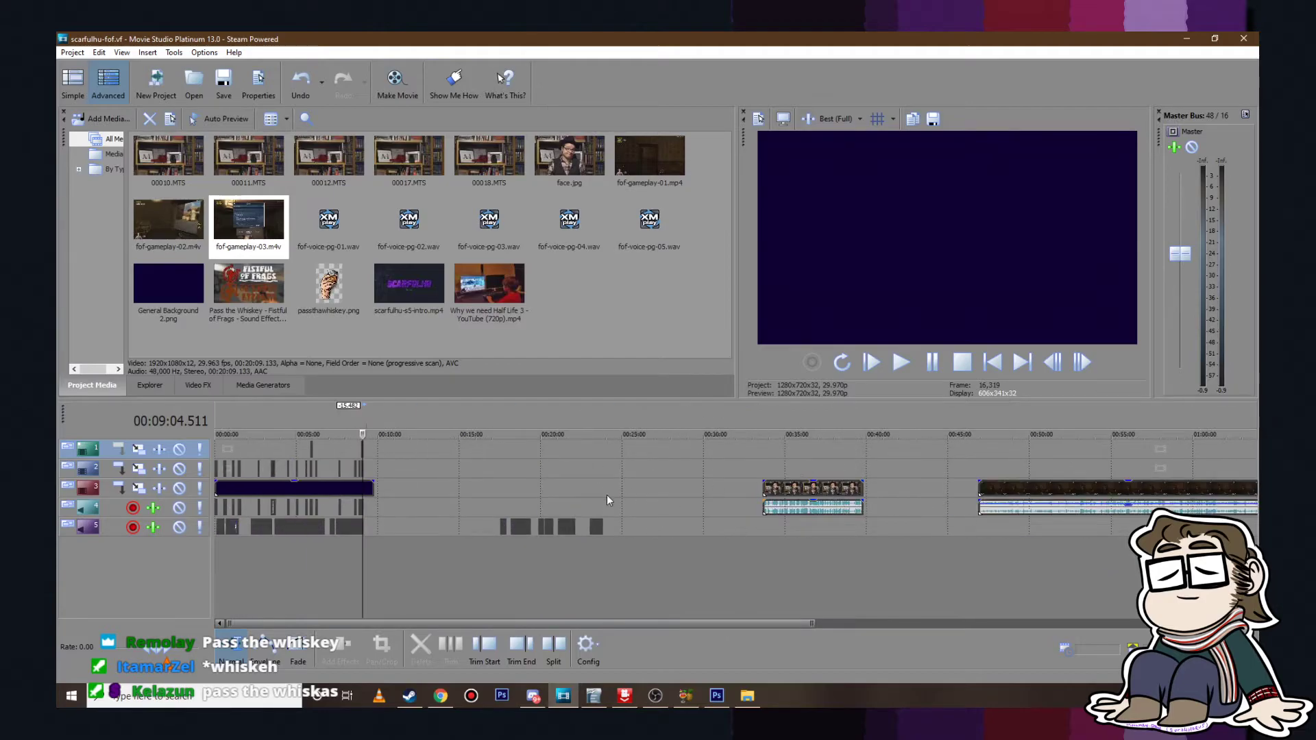
{"action": "left_click", "coordinate": [514, 505]}
{"action": "scroll", "coordinate": [918, 511], "scroll_direction": "up", "scroll_amount": 8}
{"action": "key", "text": "space"}
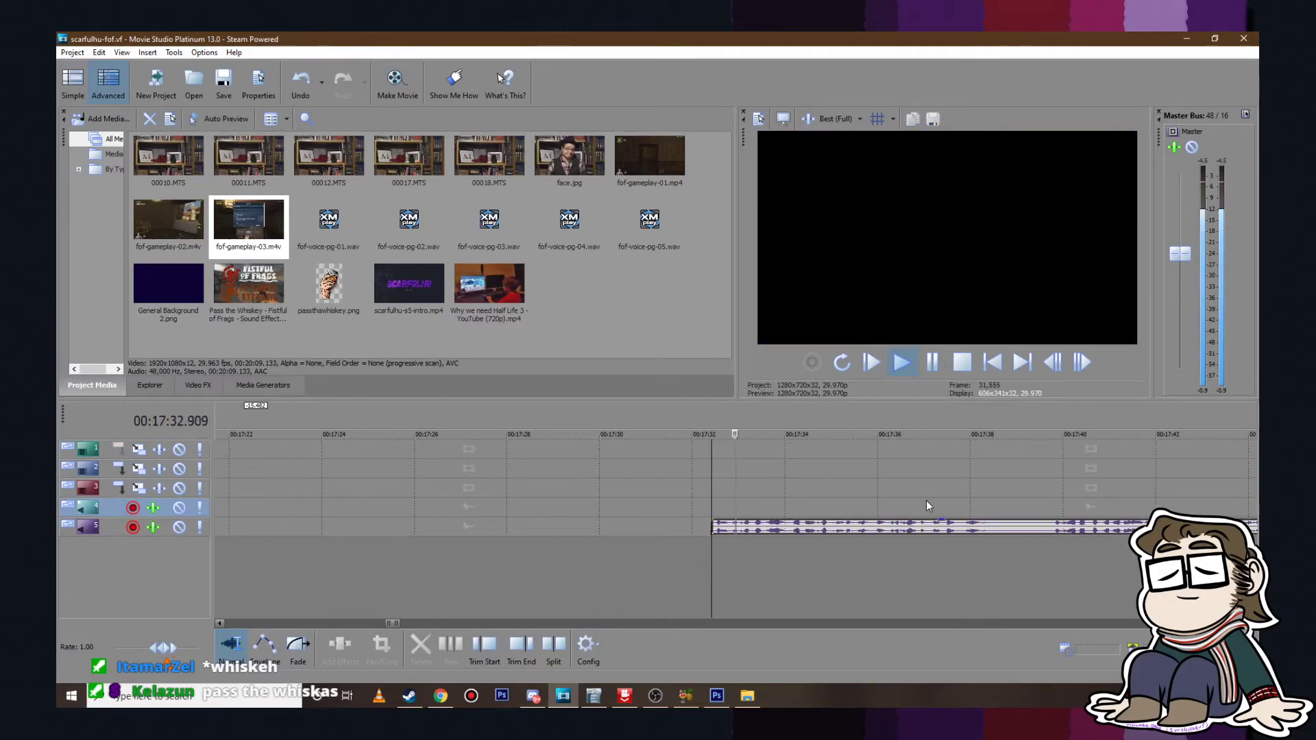
{"action": "left_click", "coordinate": [938, 365]}
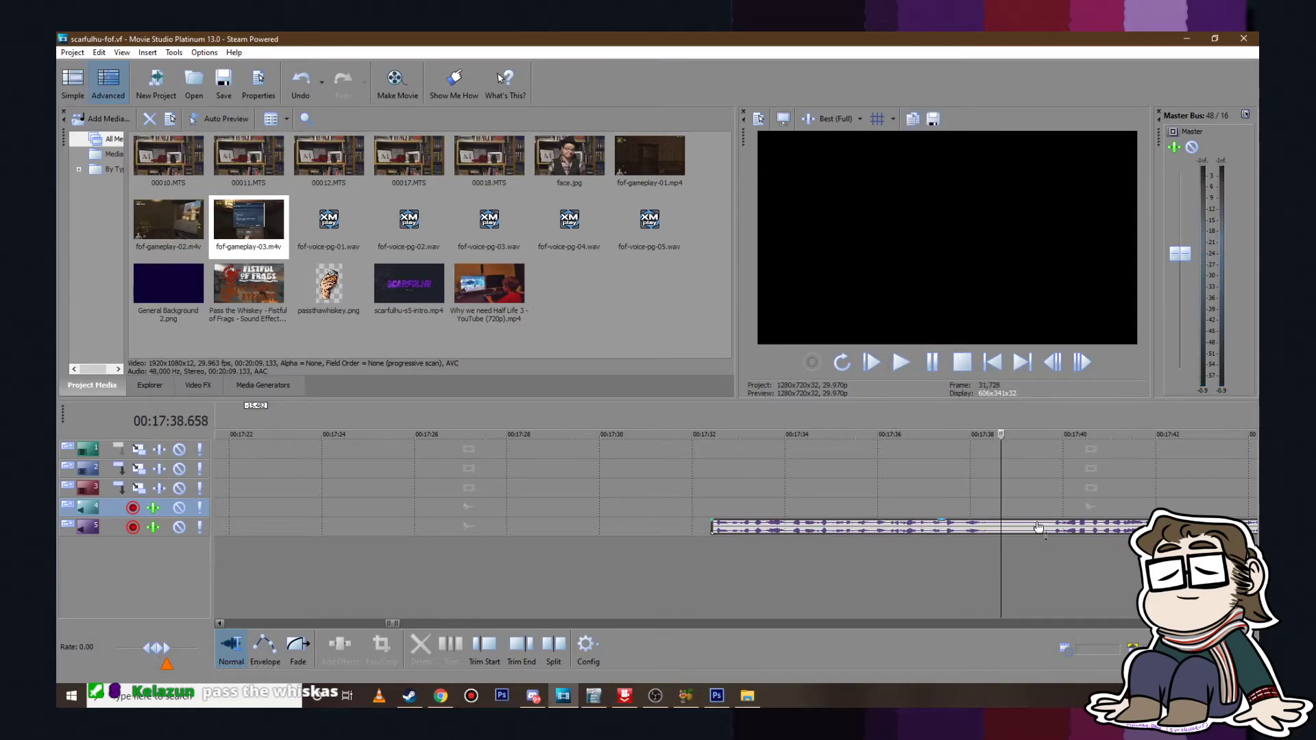
Step: Split the voice clip after its first line and trim the silence from the second part, starting it at about 00:17:39.7
{"action": "left_click", "coordinate": [1007, 528]}
{"action": "key", "text": "s"}
{"action": "left_click_drag", "start_coordinate": [1009, 531], "coordinate": [1042, 531]}
{"action": "left_click", "coordinate": [1052, 511]}
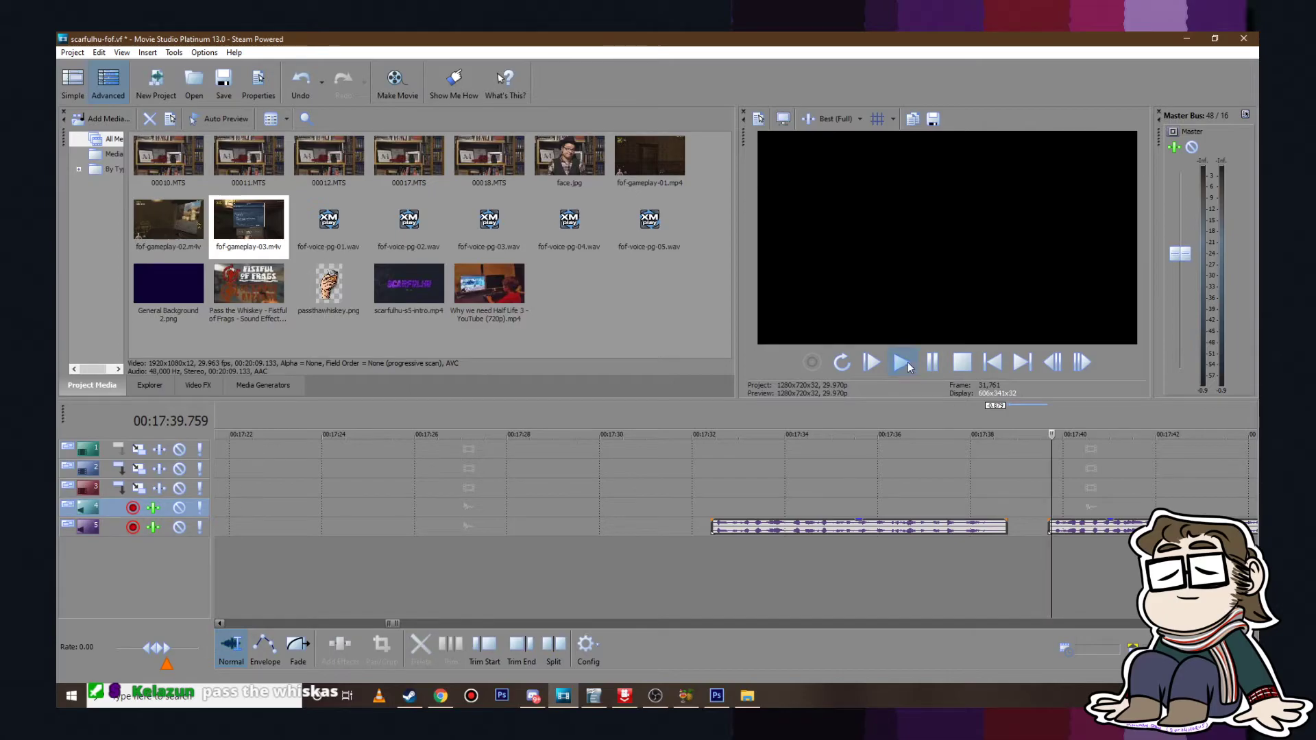
Step: Move the second voice clip back to overlap the end of the first at about 00:17:38.5 and play back the join
{"action": "left_click", "coordinate": [901, 363]}
{"action": "scroll", "coordinate": [873, 430], "scroll_direction": "down", "scroll_amount": 6}
{"action": "scroll", "coordinate": [873, 434], "scroll_direction": "up", "scroll_amount": 5}
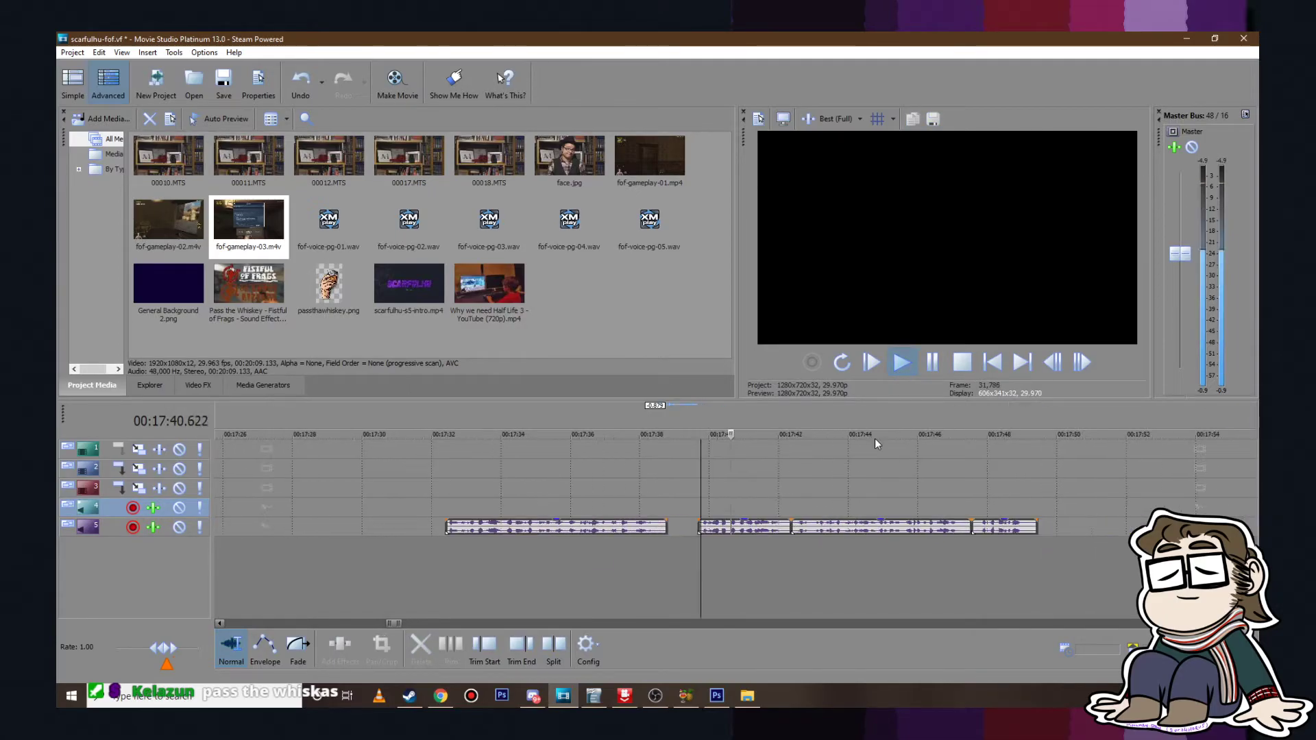
{"action": "left_click", "coordinate": [932, 362]}
{"action": "left_click_drag", "start_coordinate": [707, 526], "coordinate": [668, 526]}
{"action": "left_click", "coordinate": [652, 488]}
{"action": "left_click", "coordinate": [906, 365]}
{"action": "scroll", "coordinate": [825, 492], "scroll_direction": "up", "scroll_amount": 4}
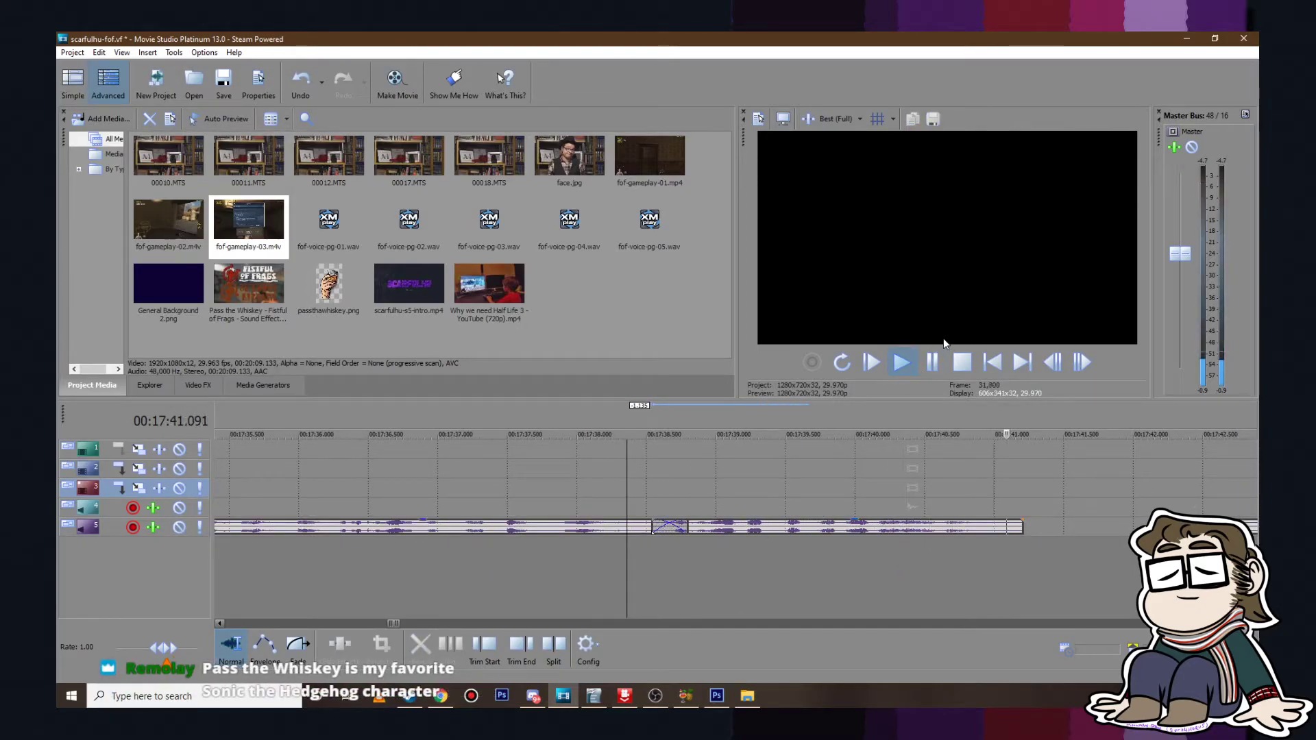
{"action": "left_click", "coordinate": [932, 362]}
Step: Move the third voice clip back to crossfade with the second at about 00:17:40.8 and play it back
{"action": "scroll", "coordinate": [915, 425], "scroll_direction": "down", "scroll_amount": 2}
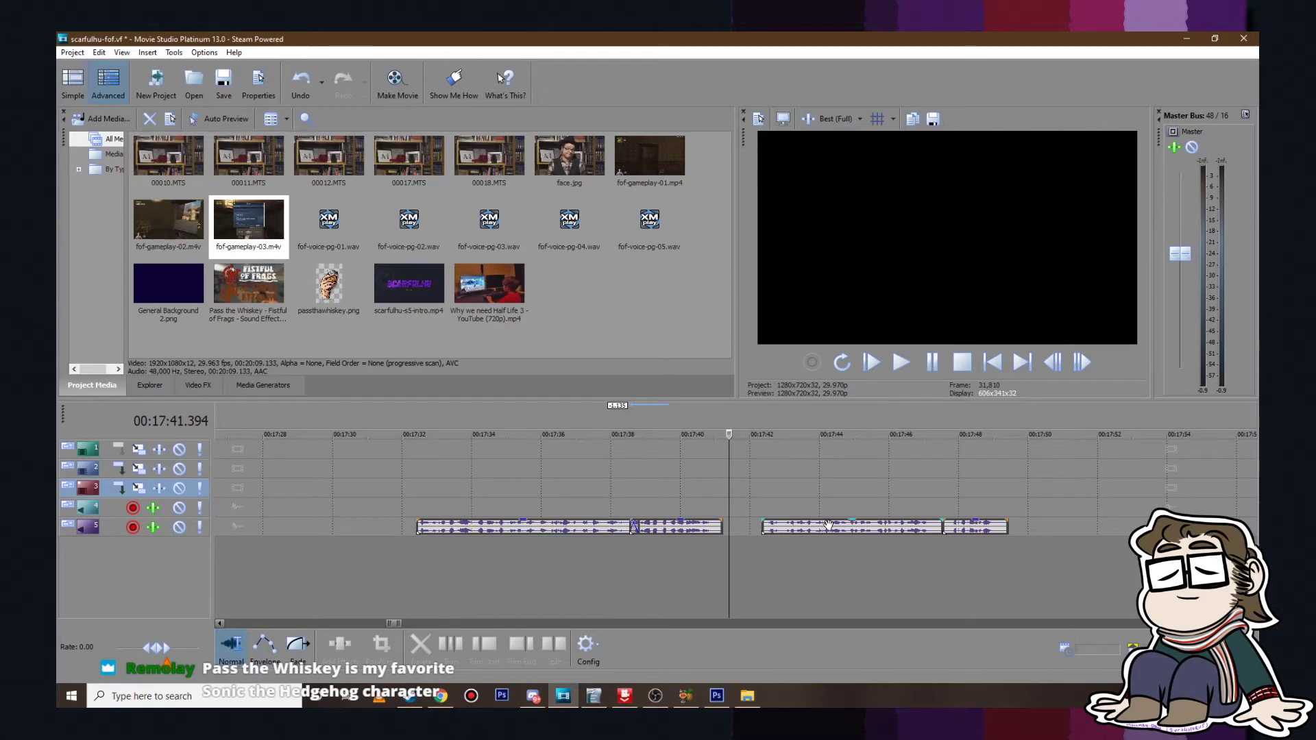
{"action": "left_click_drag", "start_coordinate": [828, 525], "coordinate": [778, 528]}
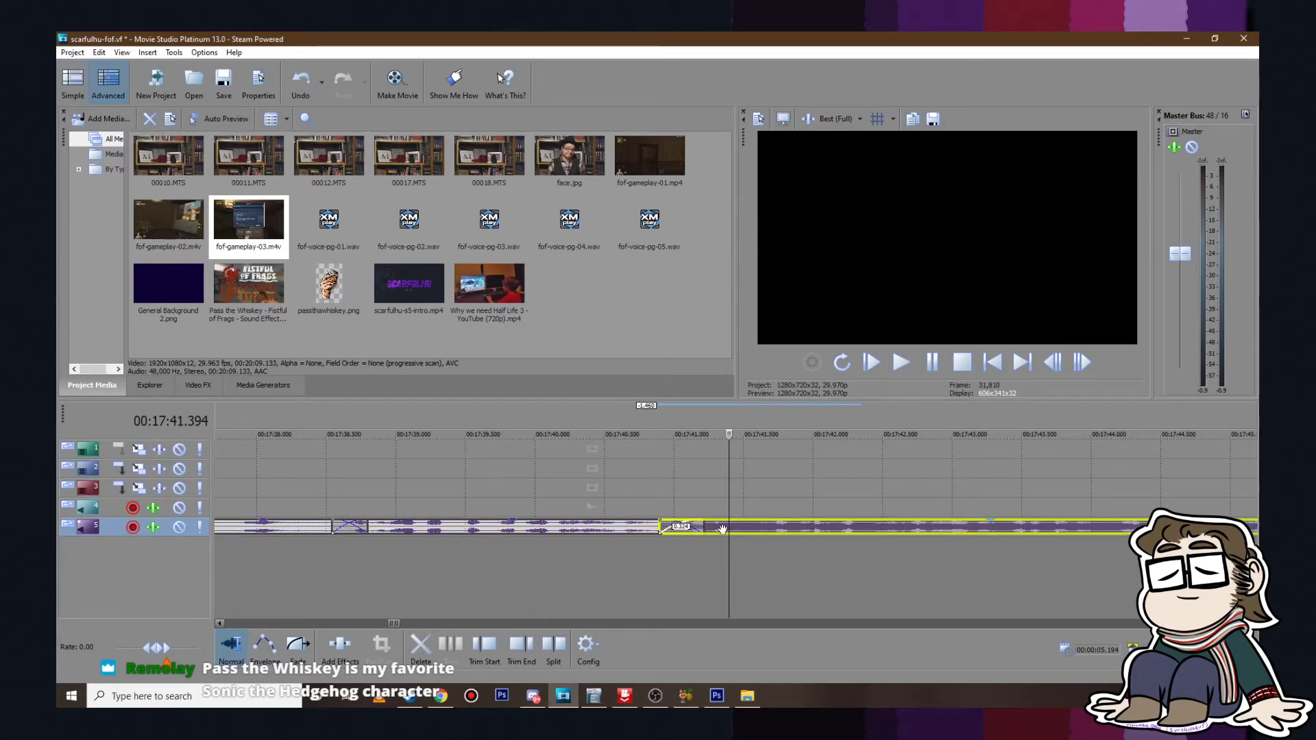
{"action": "left_click", "coordinate": [710, 483]}
{"action": "scroll", "coordinate": [718, 483], "scroll_direction": "up", "scroll_amount": 2}
{"action": "left_click", "coordinate": [902, 361]}
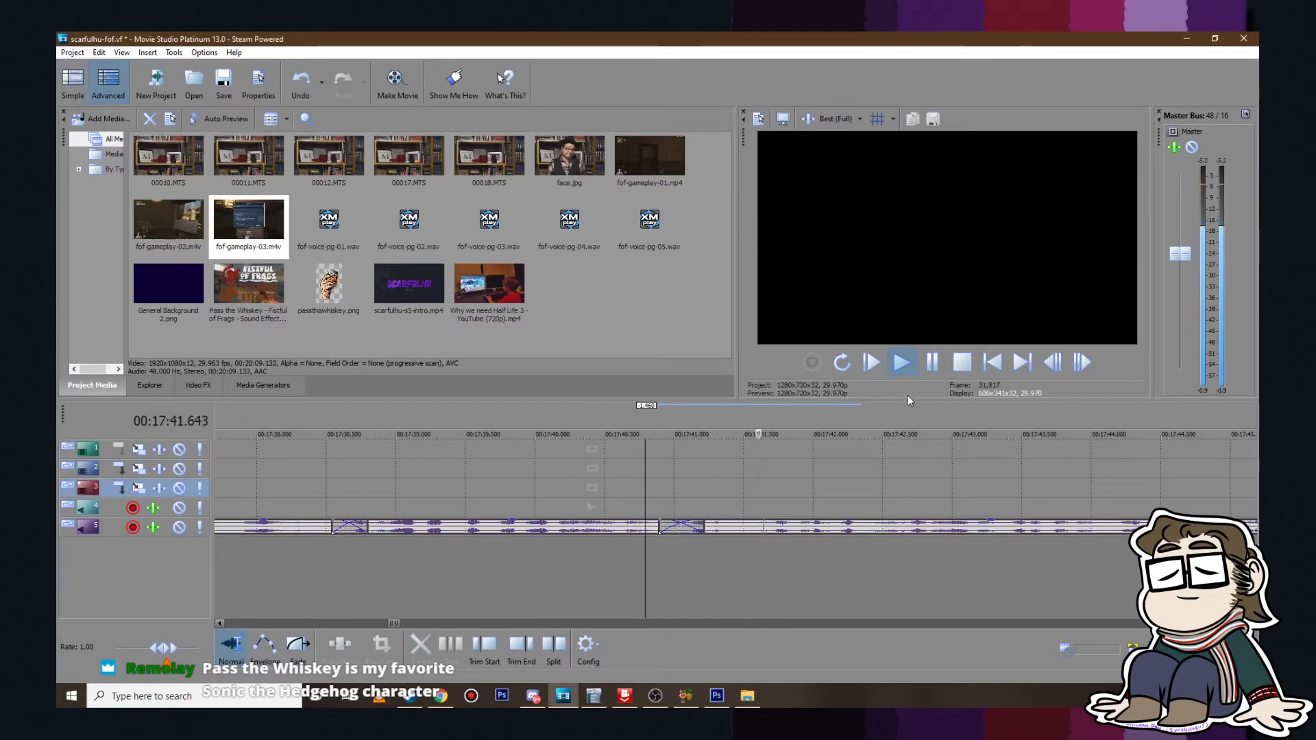
{"action": "scroll", "coordinate": [919, 422], "scroll_direction": "down", "scroll_amount": 3}
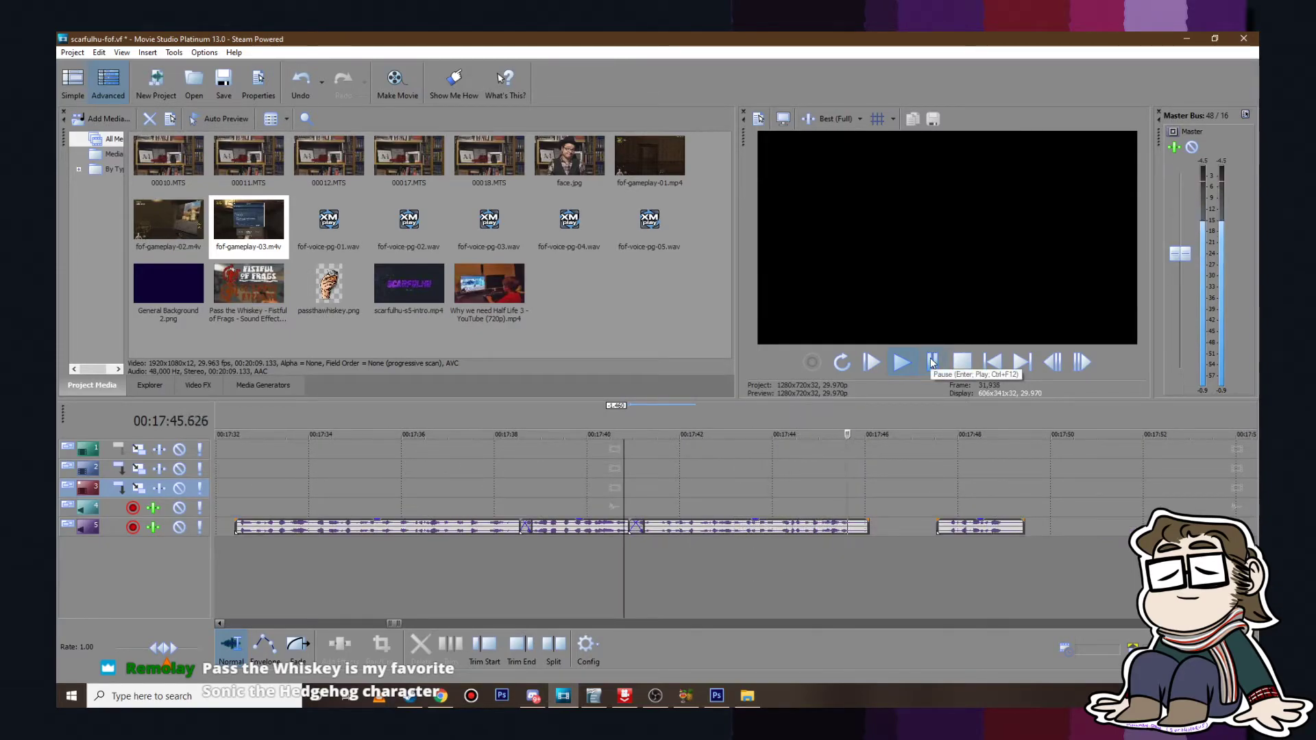
{"action": "left_click", "coordinate": [932, 362]}
Step: Move the last voice clip of the group against the third at about 00:17:45.5, play it, and trim its trailing silence
{"action": "scroll", "coordinate": [980, 526], "scroll_direction": "up", "scroll_amount": 2}
{"action": "left_click_drag", "start_coordinate": [967, 526], "coordinate": [795, 525]}
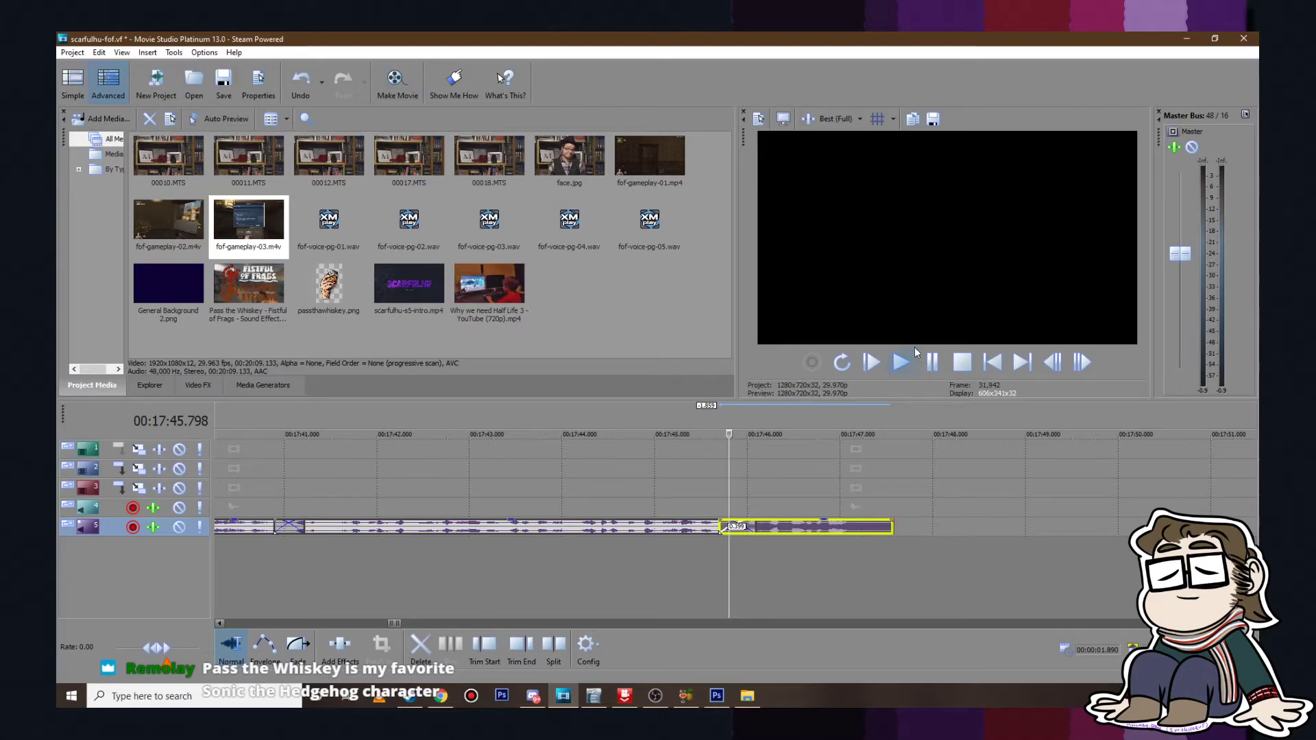
{"action": "left_click", "coordinate": [902, 363]}
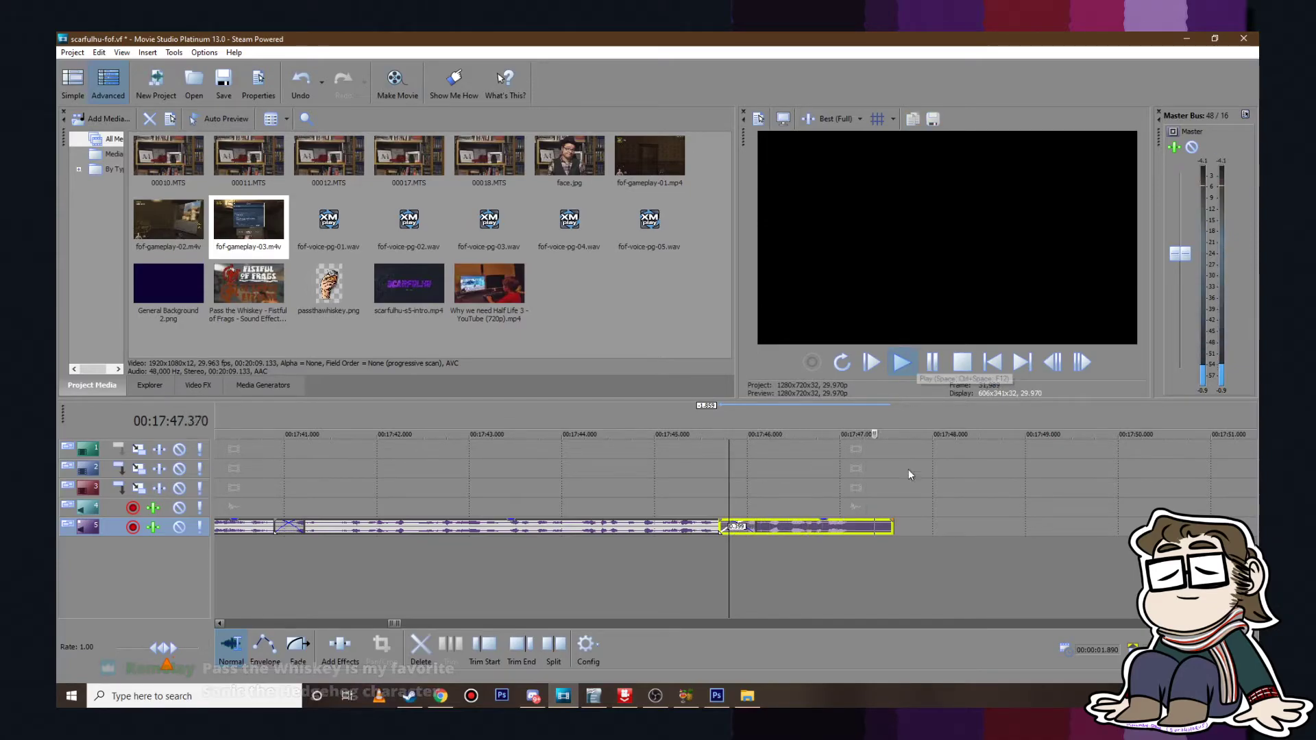
{"action": "left_click", "coordinate": [934, 365]}
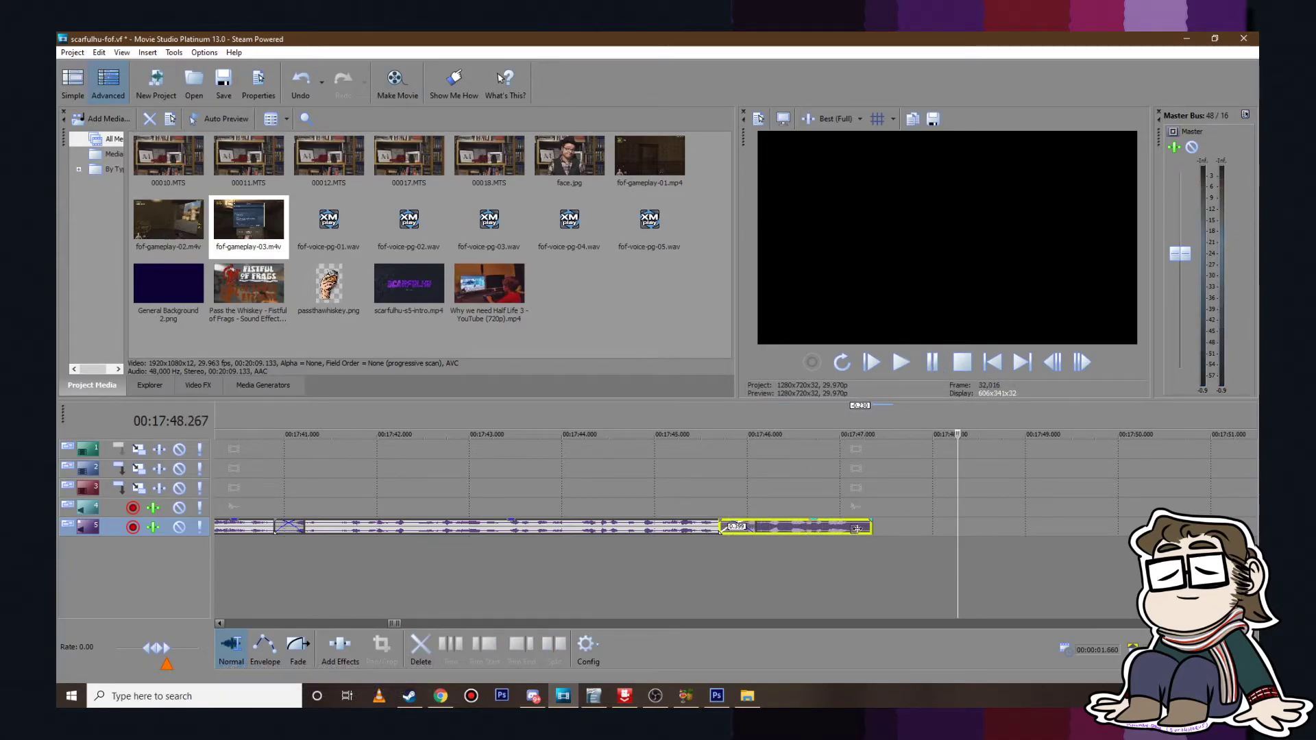
Step: Select the joined group of voice clips and move it directly after the relocated whiskey gag at about 00:09:04.5
{"action": "scroll", "coordinate": [821, 555], "scroll_direction": "down", "scroll_amount": 4}
{"action": "left_click", "coordinate": [594, 526]}
{"action": "scroll", "coordinate": [615, 529], "scroll_direction": "down", "scroll_amount": 3}
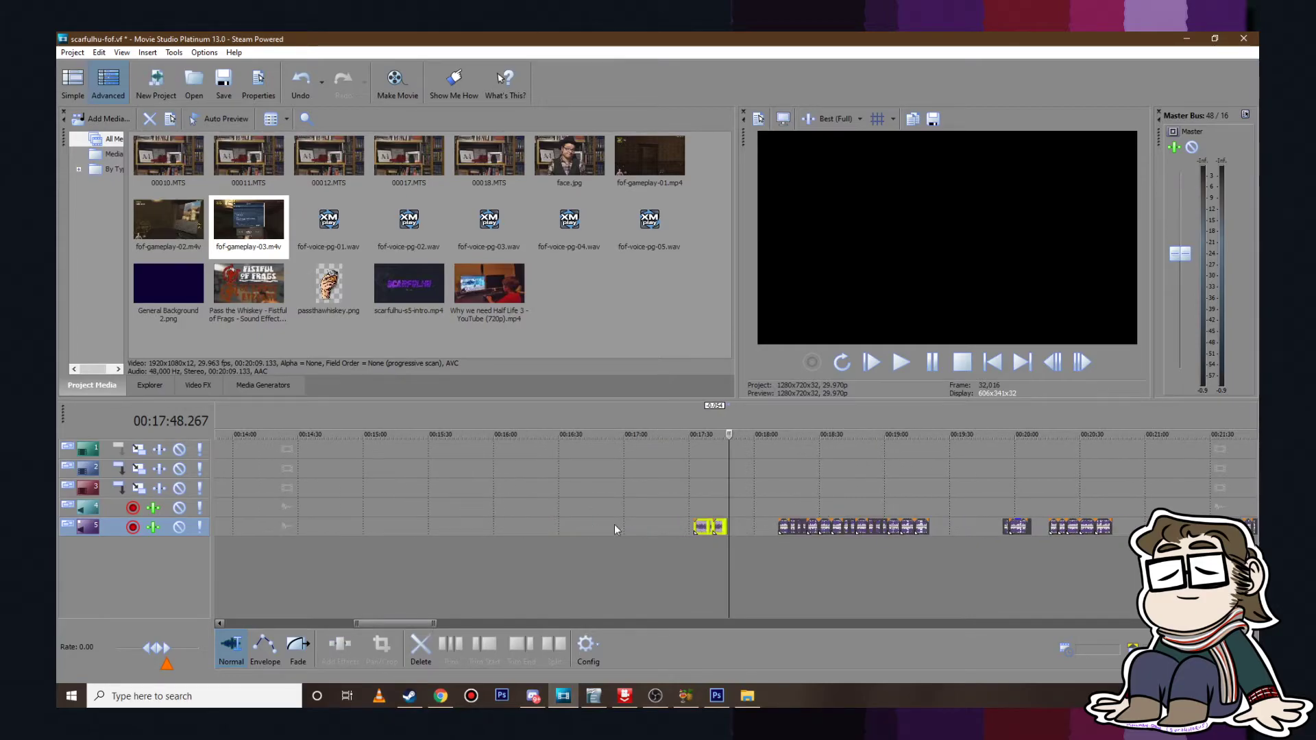
{"action": "left_click_drag", "start_coordinate": [695, 526], "coordinate": [752, 538]}
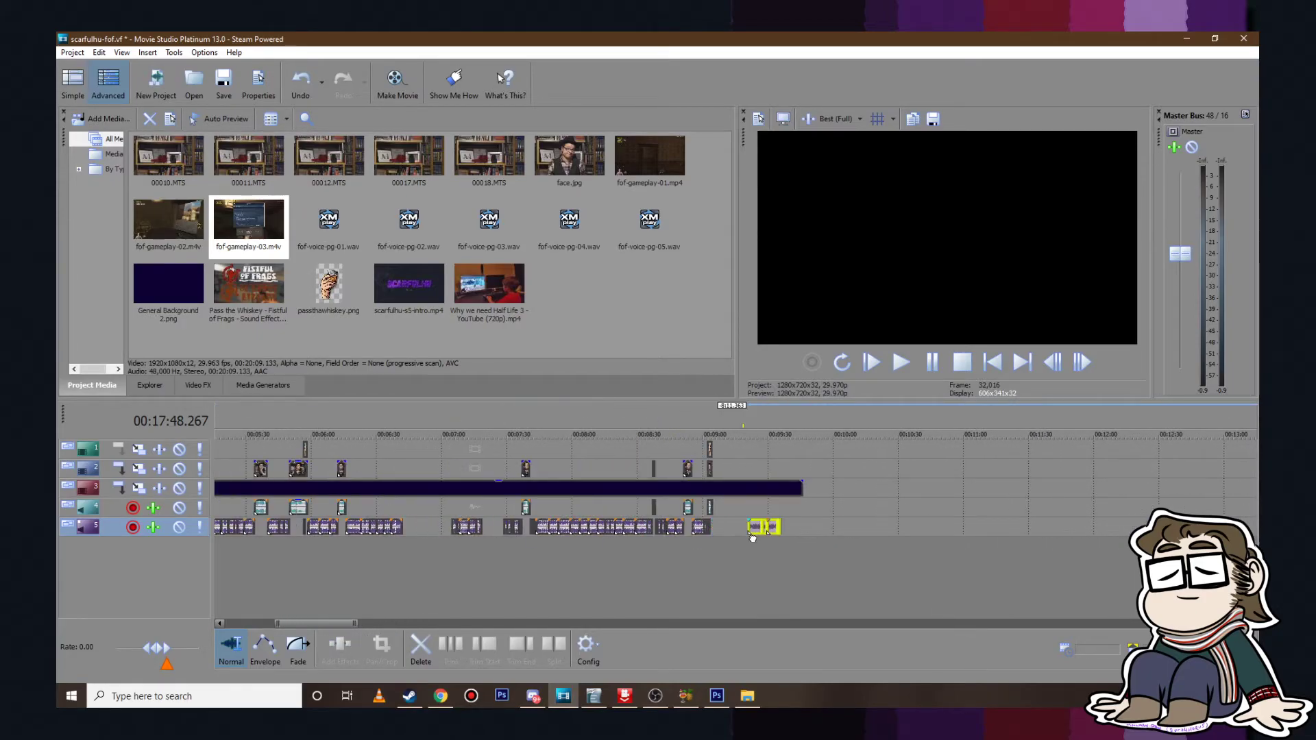
{"action": "left_click", "coordinate": [710, 509]}
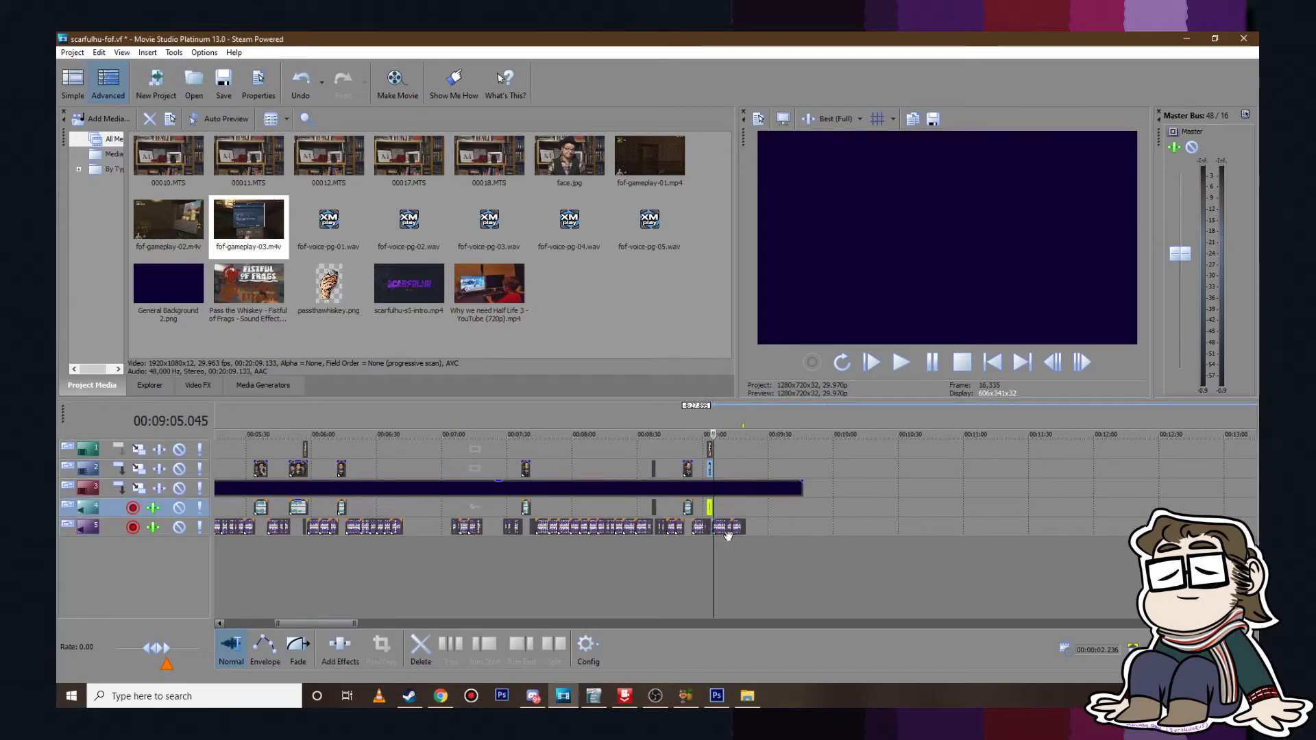
{"action": "left_click", "coordinate": [731, 589]}
Step: Play the relocated narration, shift its final voice clip slightly earlier to lengthen the crossfade at about 00:09:17.7, and replay the join
{"action": "scroll", "coordinate": [721, 596], "scroll_direction": "up", "scroll_amount": 6}
{"action": "left_click", "coordinate": [911, 363]}
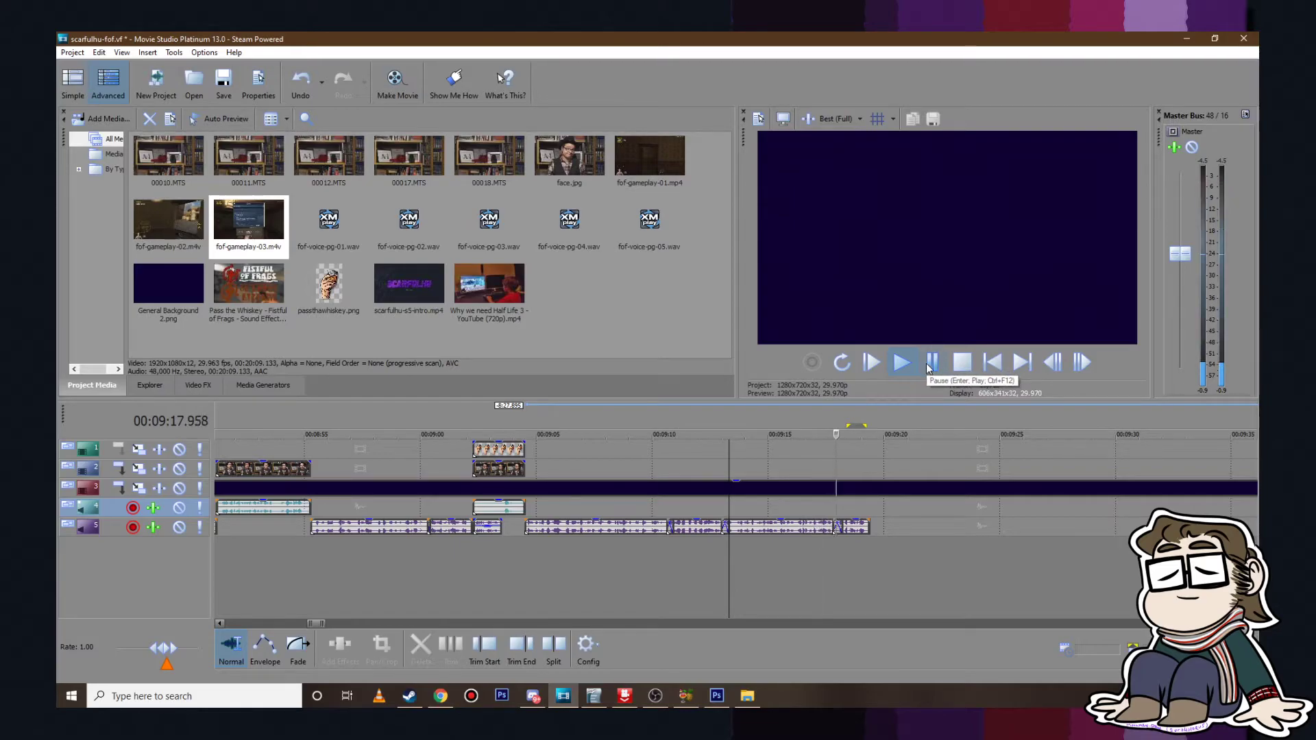
{"action": "left_click", "coordinate": [930, 366]}
{"action": "scroll", "coordinate": [719, 524], "scroll_direction": "up", "scroll_amount": 2}
{"action": "left_click_drag", "start_coordinate": [688, 525], "coordinate": [678, 526]}
{"action": "left_click", "coordinate": [599, 507]}
{"action": "left_click", "coordinate": [903, 366]}
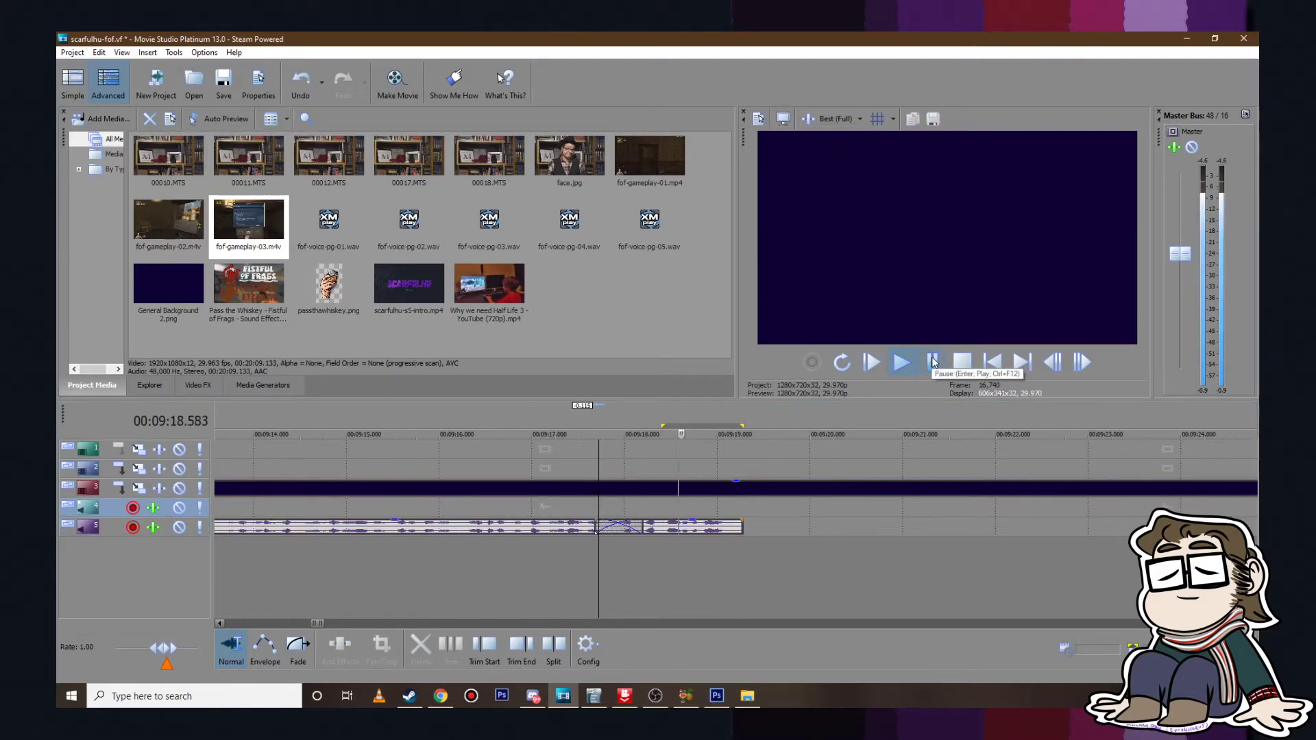
{"action": "left_click", "coordinate": [932, 362]}
Step: Select the background clip and save the project
{"action": "left_click", "coordinate": [791, 493]}
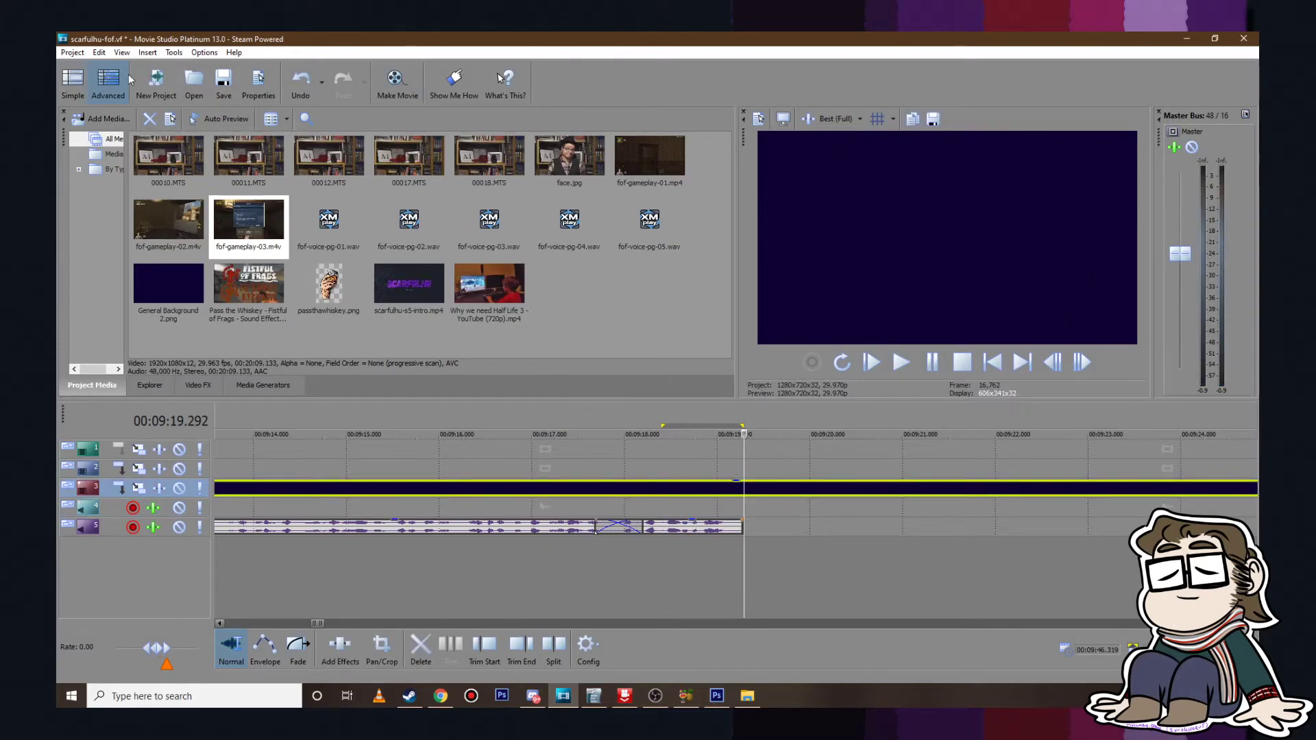
{"action": "left_click", "coordinate": [79, 55]}
{"action": "left_click", "coordinate": [89, 140]}
{"action": "scroll", "coordinate": [762, 455], "scroll_direction": "down", "scroll_amount": 10}
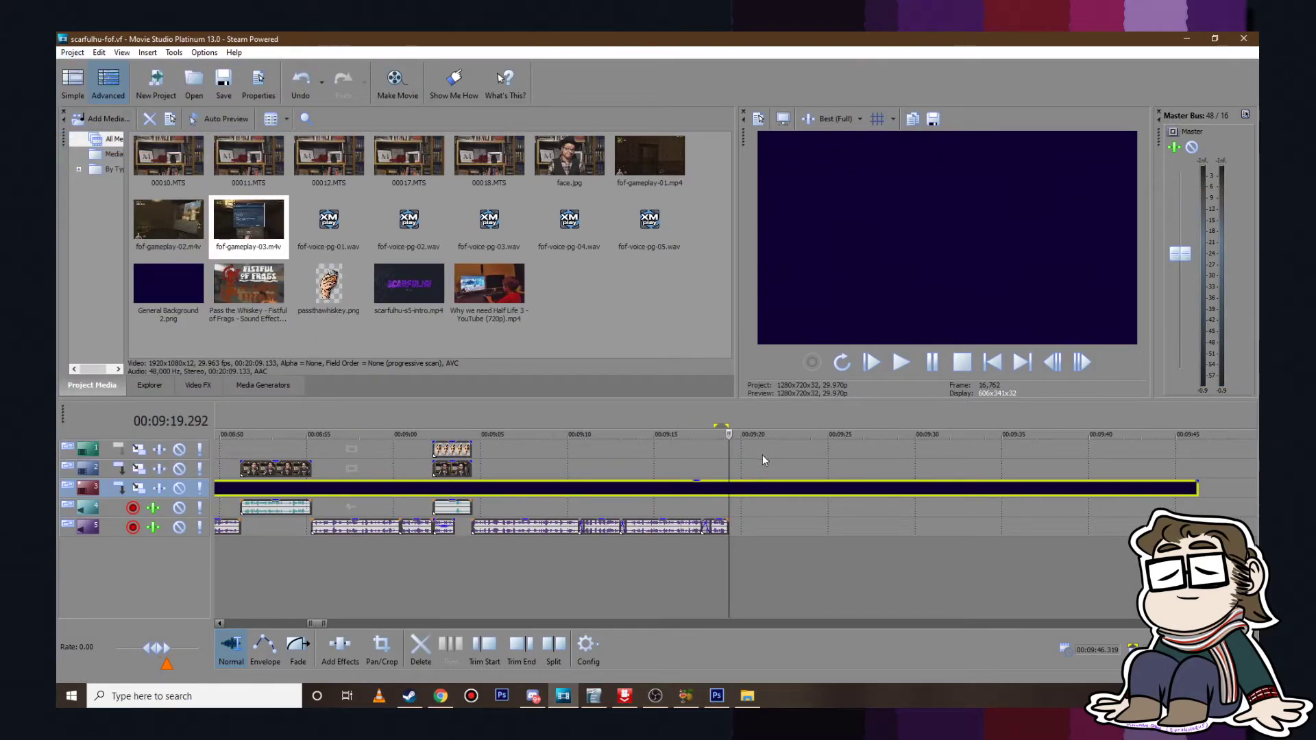
Step: Switch to the script and highlight yellow the two paragraphs from "This isn't just an offhand line" to "ambushed by someone else."
{"action": "key", "text": "alt+Tab"}
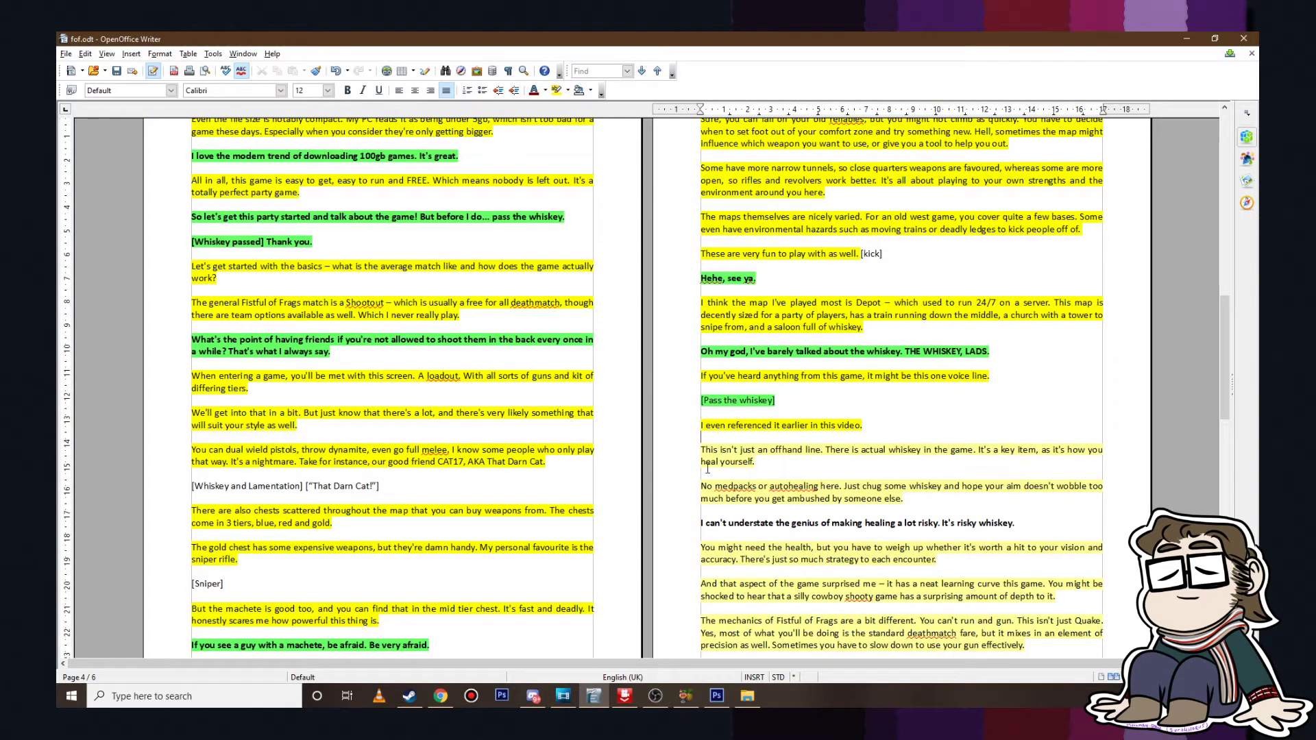
{"action": "left_click_drag", "start_coordinate": [702, 450], "coordinate": [904, 498]}
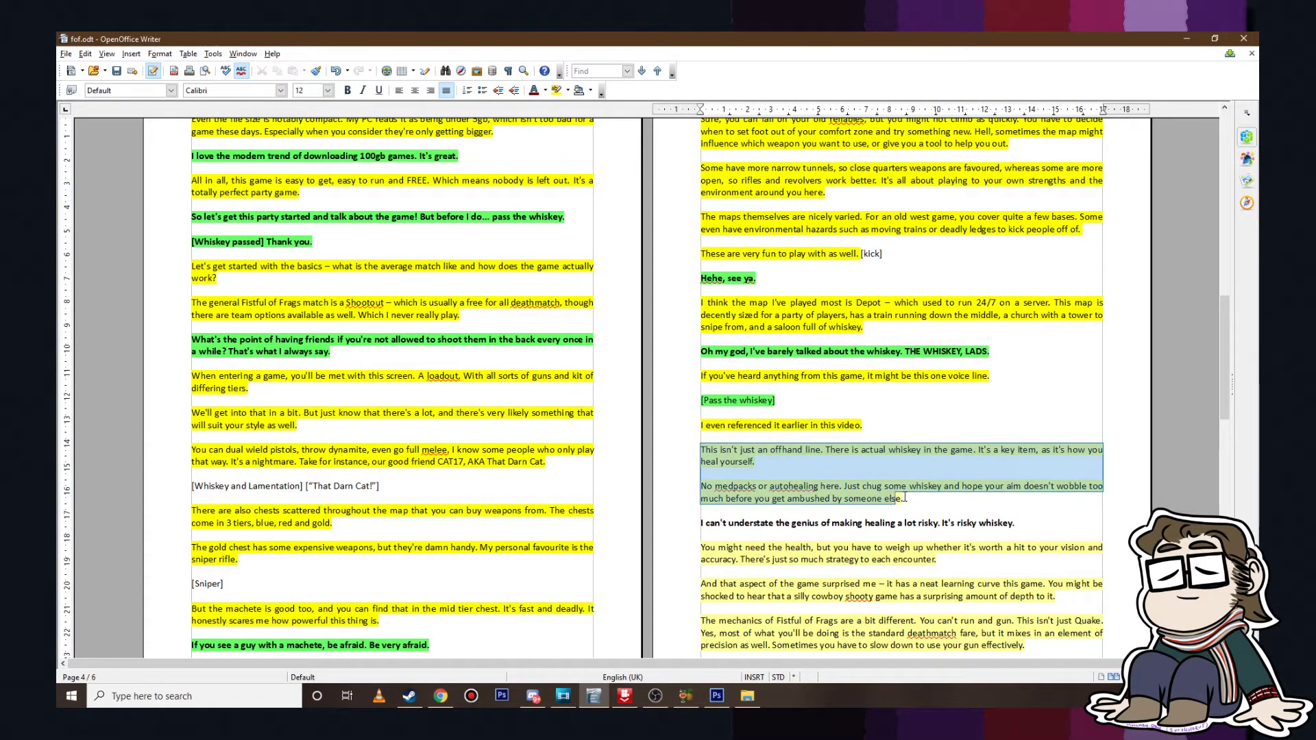
{"action": "left_click", "coordinate": [557, 89]}
{"action": "left_click", "coordinate": [911, 505]}
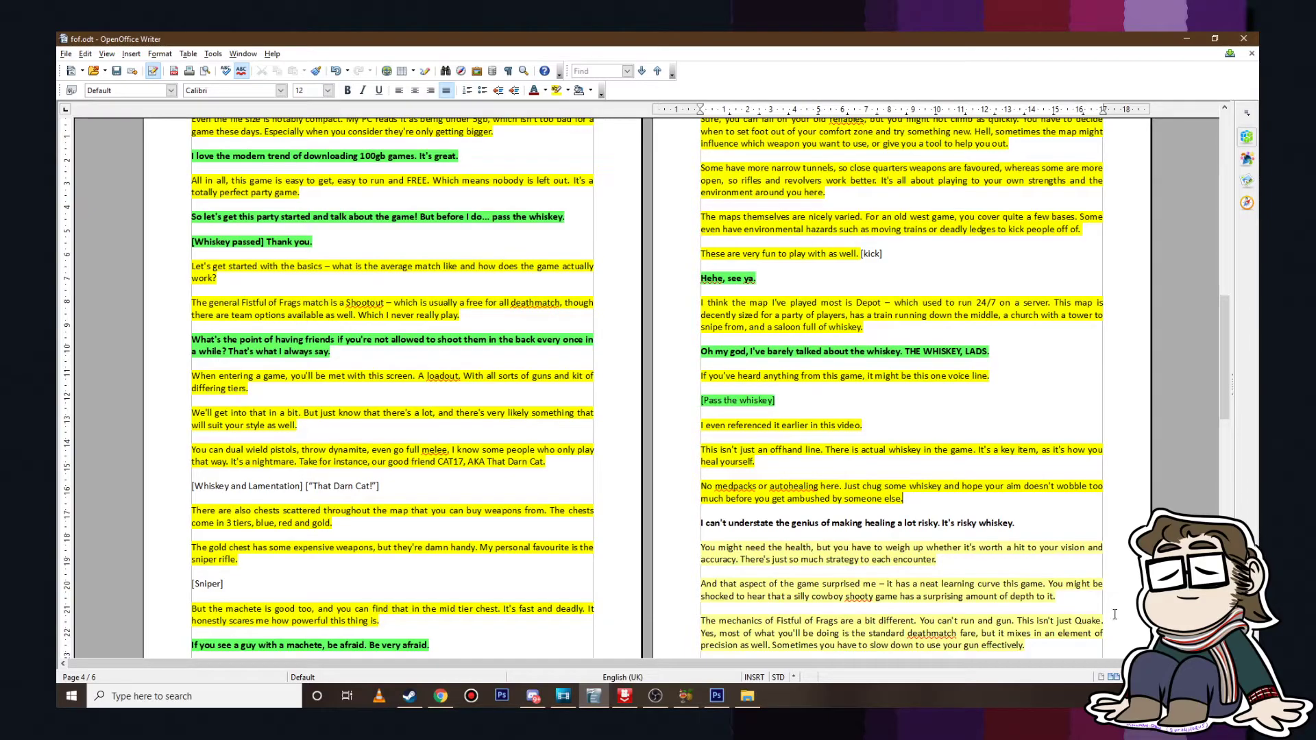
{"action": "scroll", "coordinate": [795, 563], "scroll_direction": "down", "scroll_amount": 3}
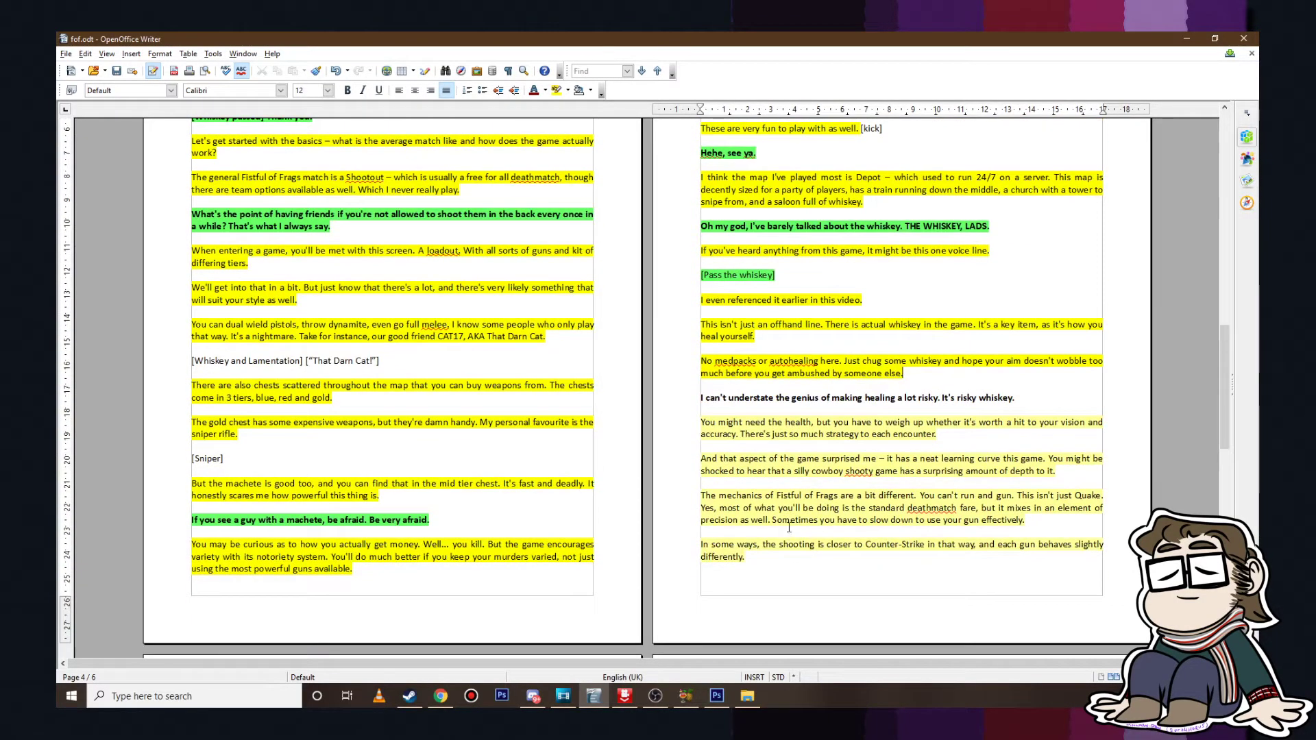
Step: Return to Movie Studio, play the unused camera clip at about 00:33:38, and trim its start to about 00:33:40
{"action": "left_click", "coordinate": [560, 695]}
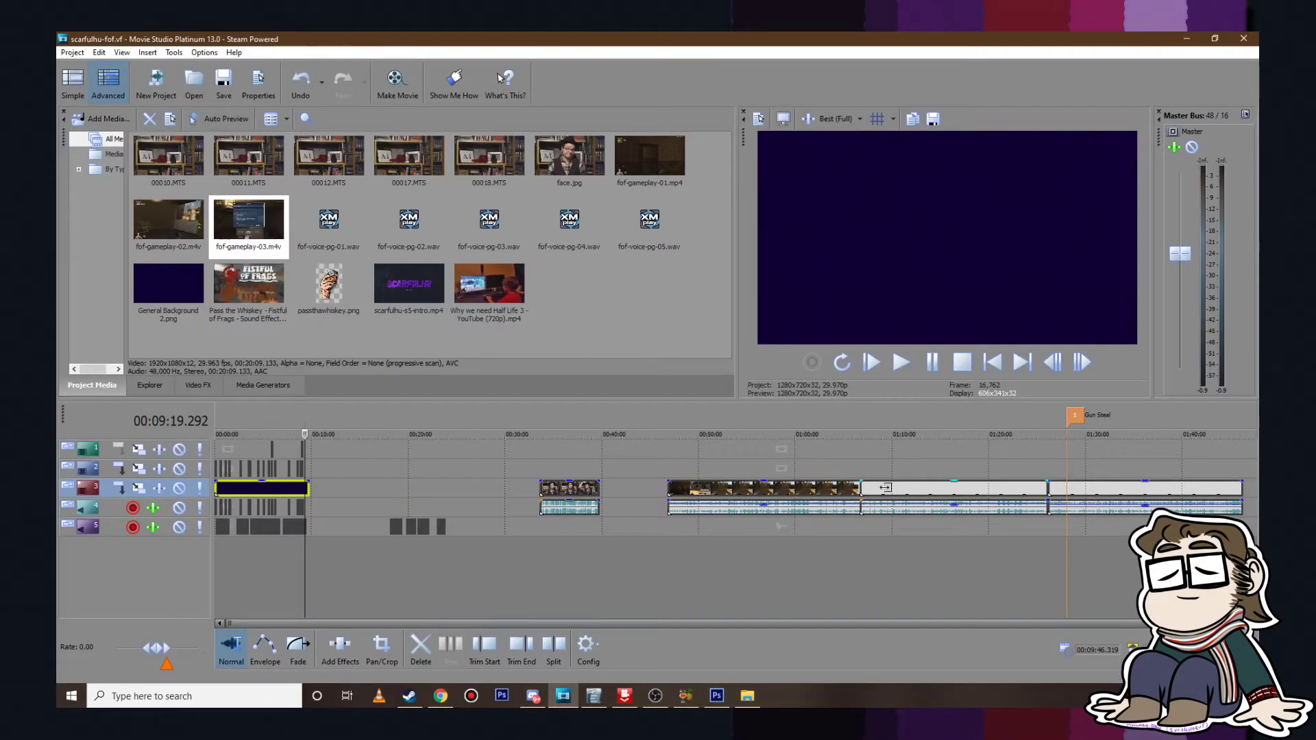
{"action": "left_click", "coordinate": [541, 471]}
{"action": "scroll", "coordinate": [726, 513], "scroll_direction": "up", "scroll_amount": 5}
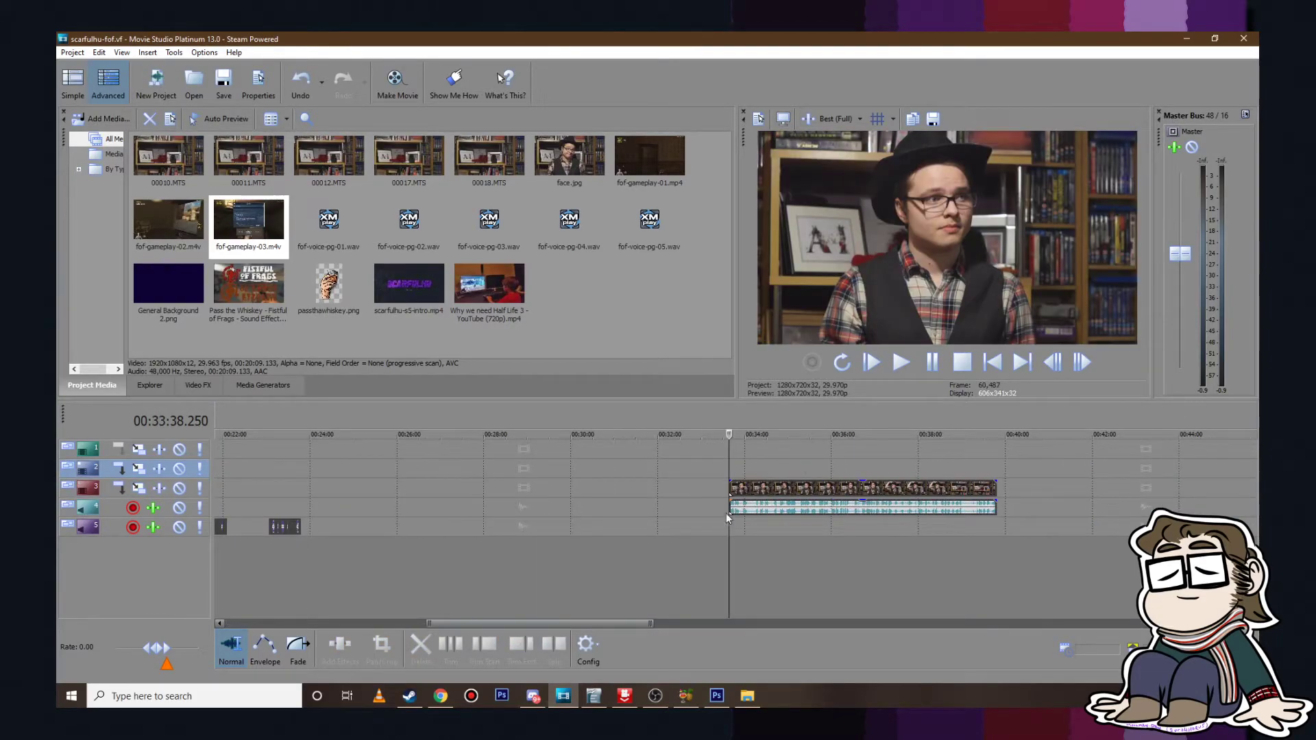
{"action": "scroll", "coordinate": [852, 485], "scroll_direction": "up", "scroll_amount": 5}
{"action": "left_click", "coordinate": [757, 458]}
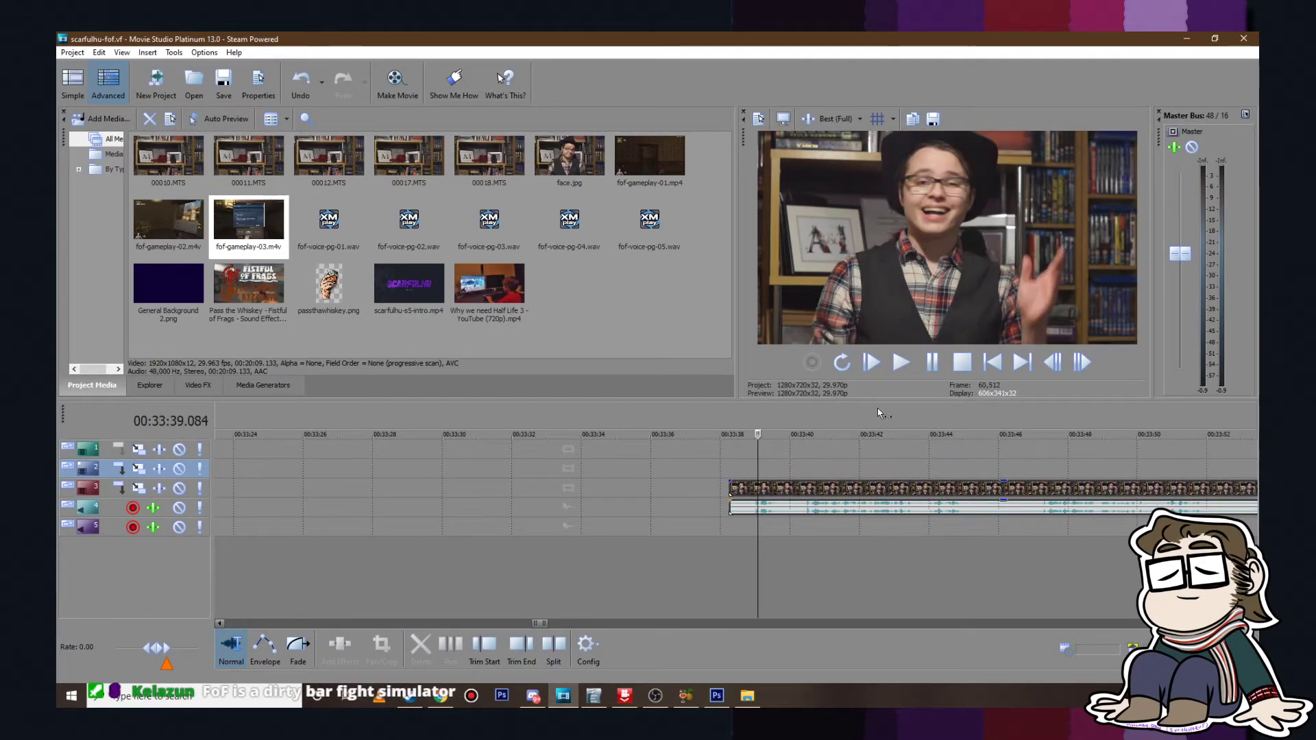
{"action": "left_click", "coordinate": [901, 362]}
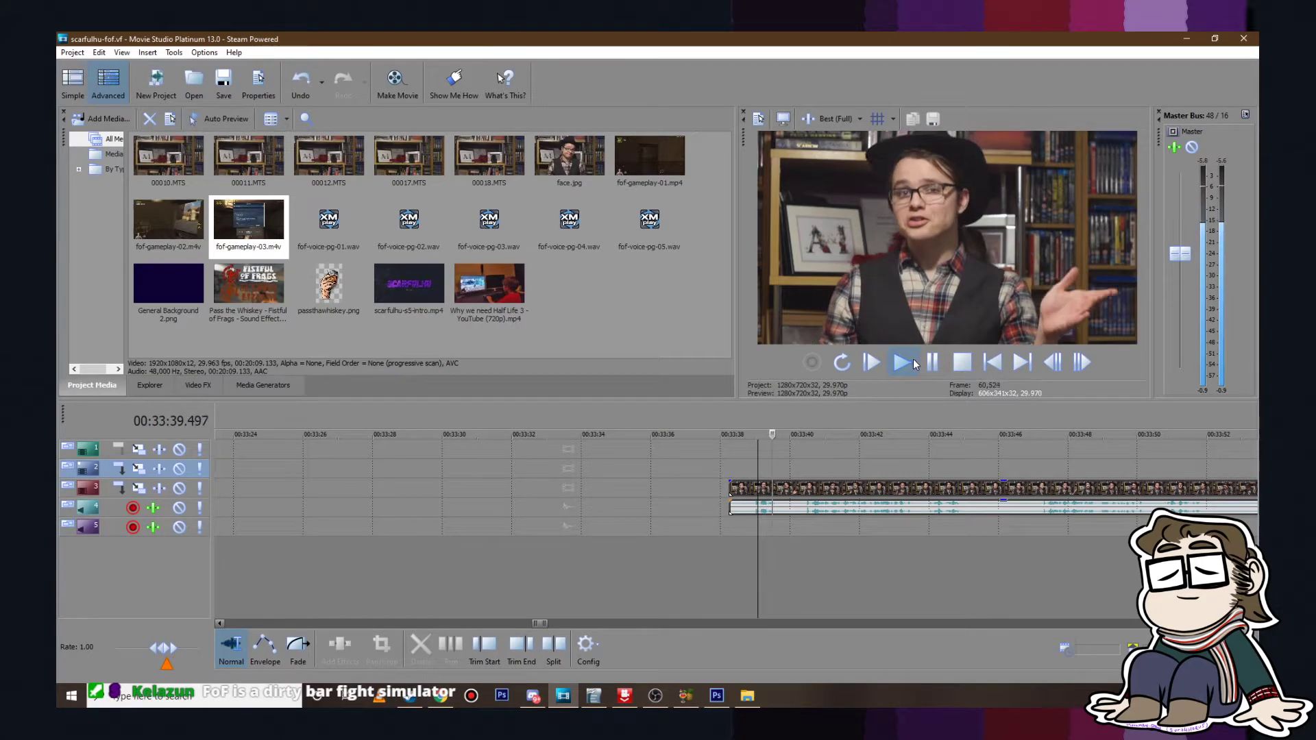
{"action": "left_click_drag", "start_coordinate": [731, 488], "coordinate": [804, 489]}
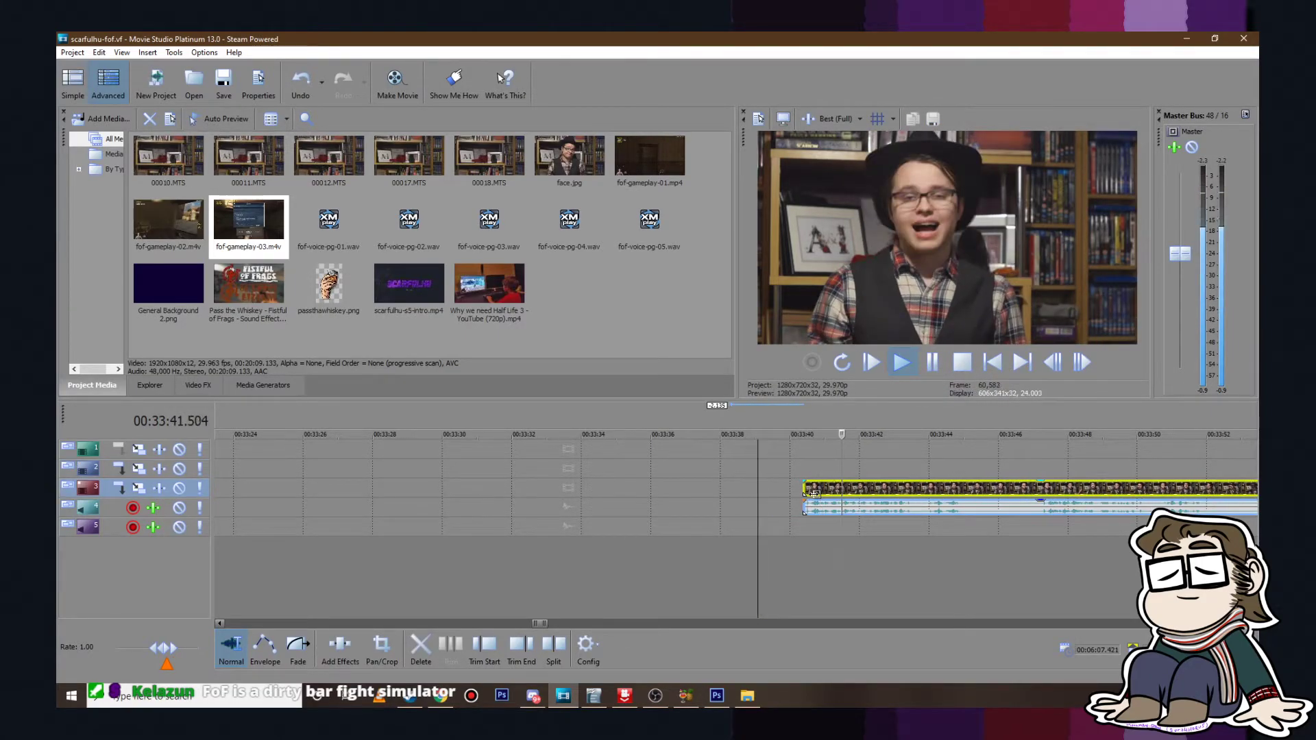
Step: Split the camera clip after its first take at about 00:33:45 and trim the remaining footage's start to about 00:33:47
{"action": "left_click", "coordinate": [940, 363]}
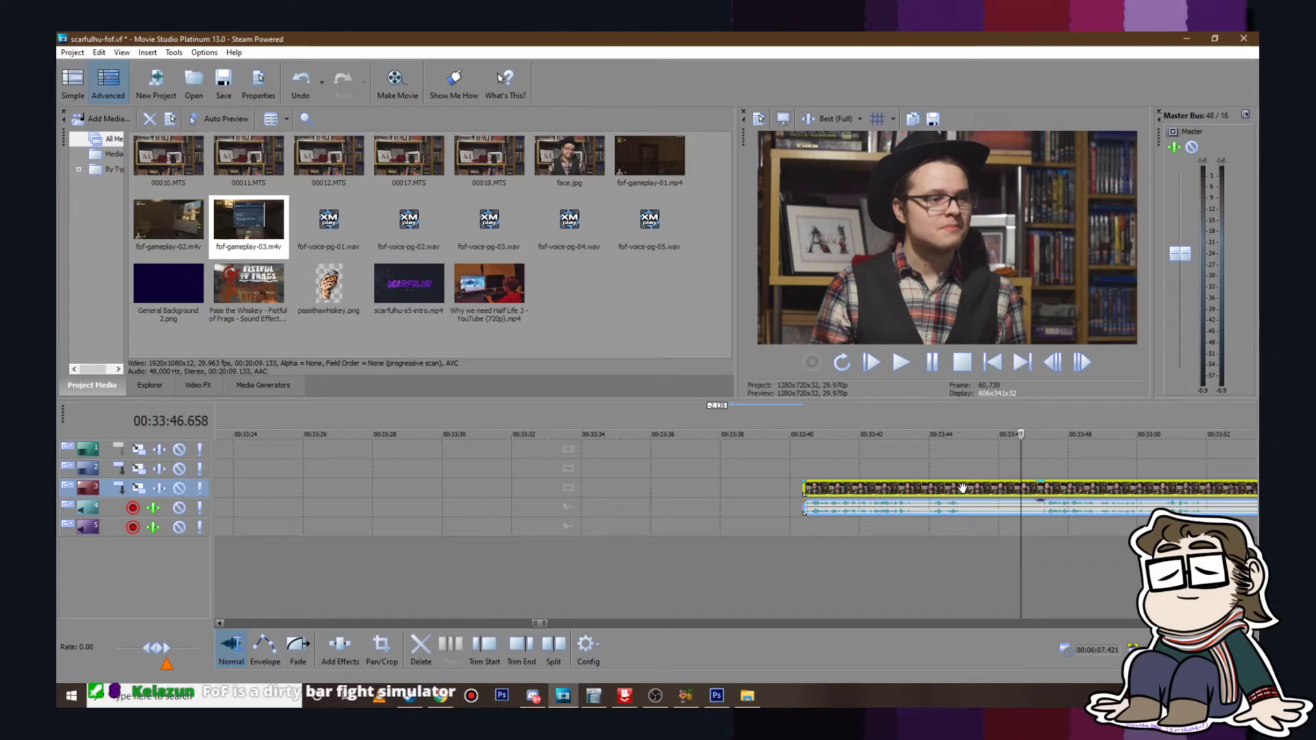
{"action": "left_click", "coordinate": [965, 488]}
{"action": "key", "text": "s"}
{"action": "left_click_drag", "start_coordinate": [980, 487], "coordinate": [1052, 486]}
Step: Play the second take, split the camera footage at about 00:33:52.6, and trim the remainder's start to about 00:33:58
{"action": "left_click", "coordinate": [1037, 470]}
{"action": "left_click", "coordinate": [930, 370]}
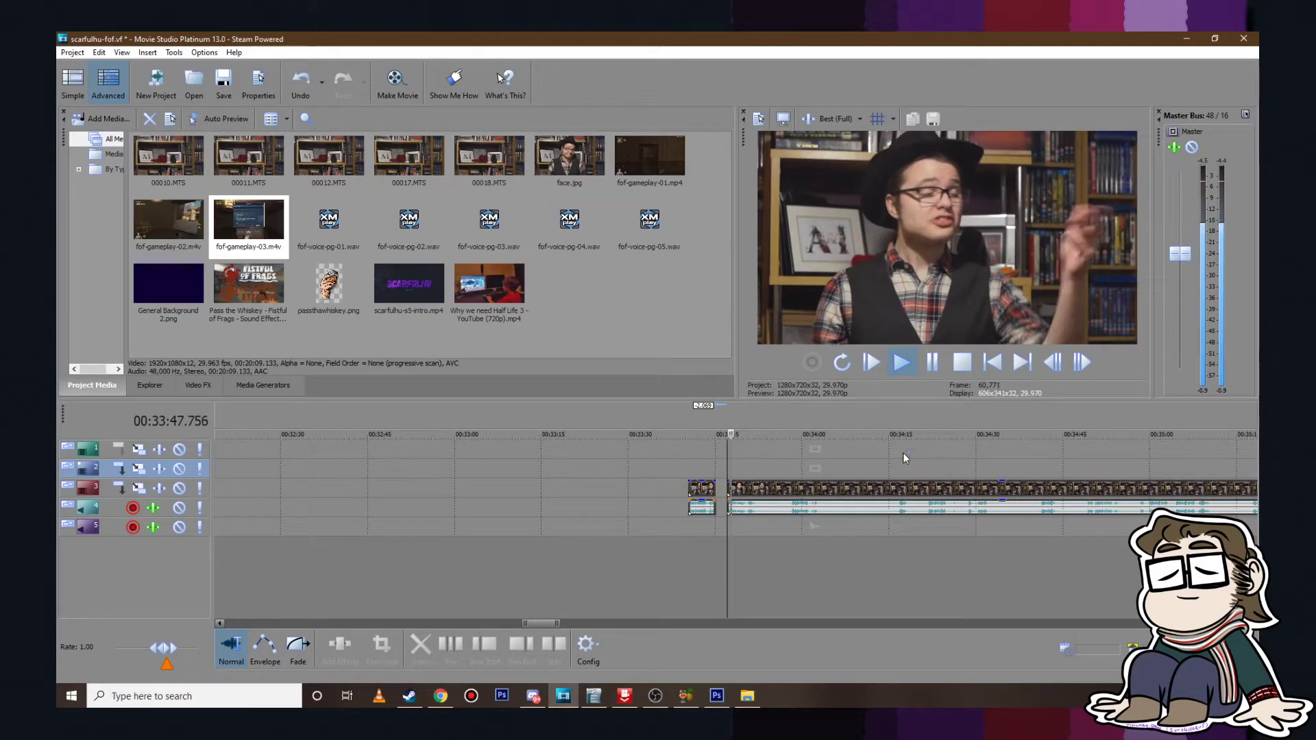
{"action": "left_click", "coordinate": [934, 363]}
{"action": "left_click", "coordinate": [869, 484]}
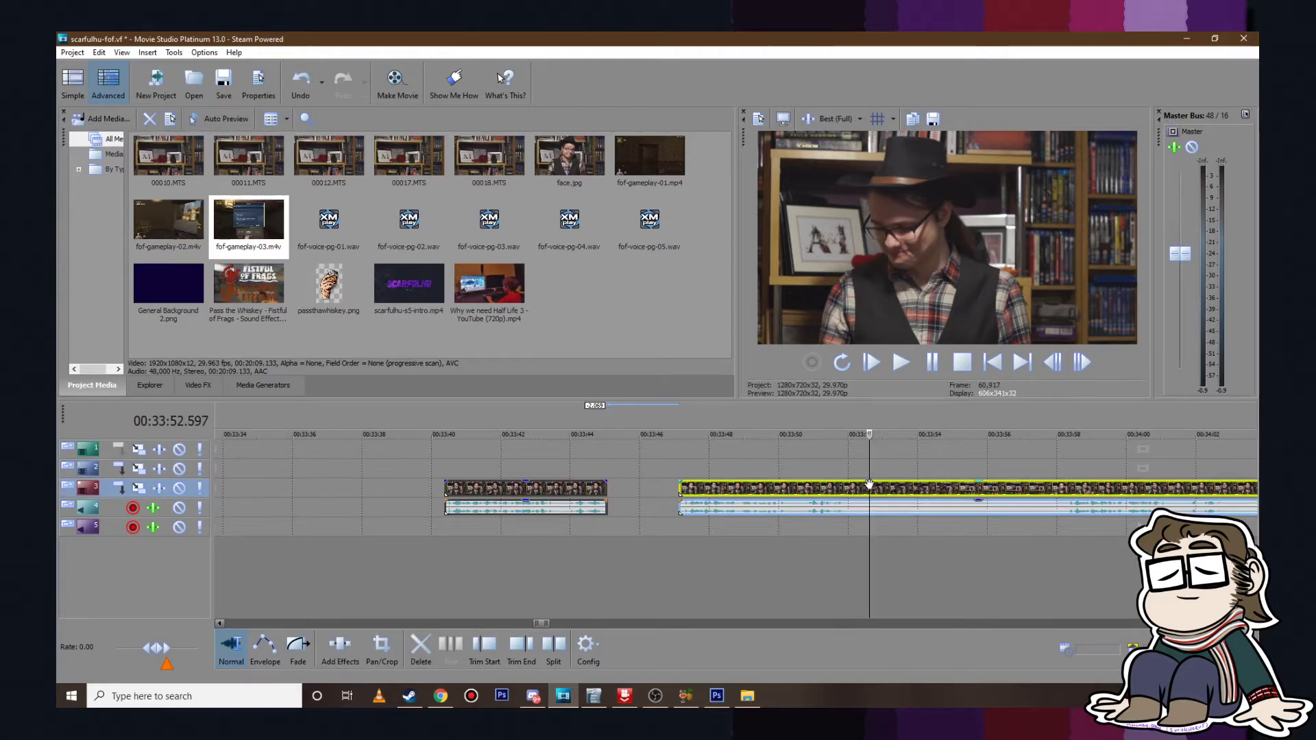
{"action": "key", "text": "s"}
{"action": "scroll", "coordinate": [869, 483], "scroll_direction": "down", "scroll_amount": 2}
{"action": "left_click_drag", "start_coordinate": [732, 484], "coordinate": [792, 483]}
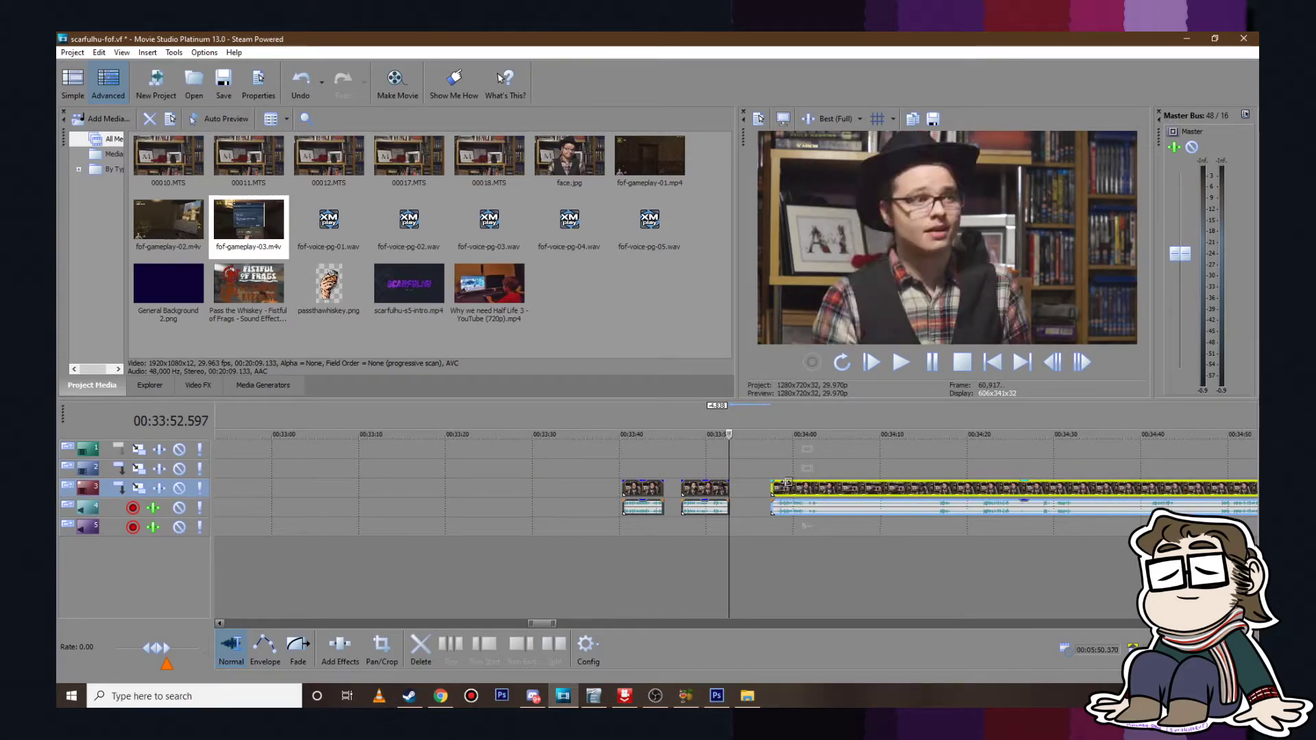
Step: Play the third take, then trim it off by moving the remaining footage's start to about 00:34:16
{"action": "left_click", "coordinate": [901, 363]}
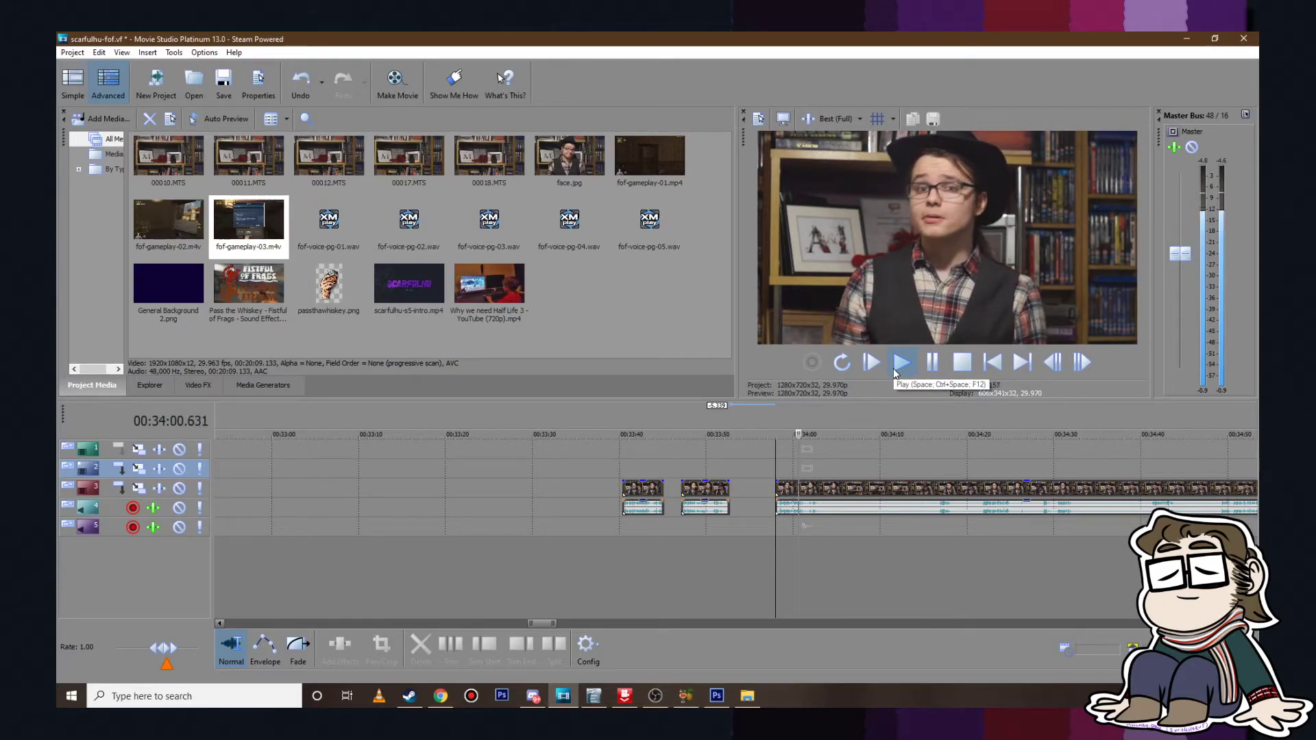
{"action": "left_click", "coordinate": [931, 366]}
{"action": "scroll", "coordinate": [687, 488], "scroll_direction": "up", "scroll_amount": 3}
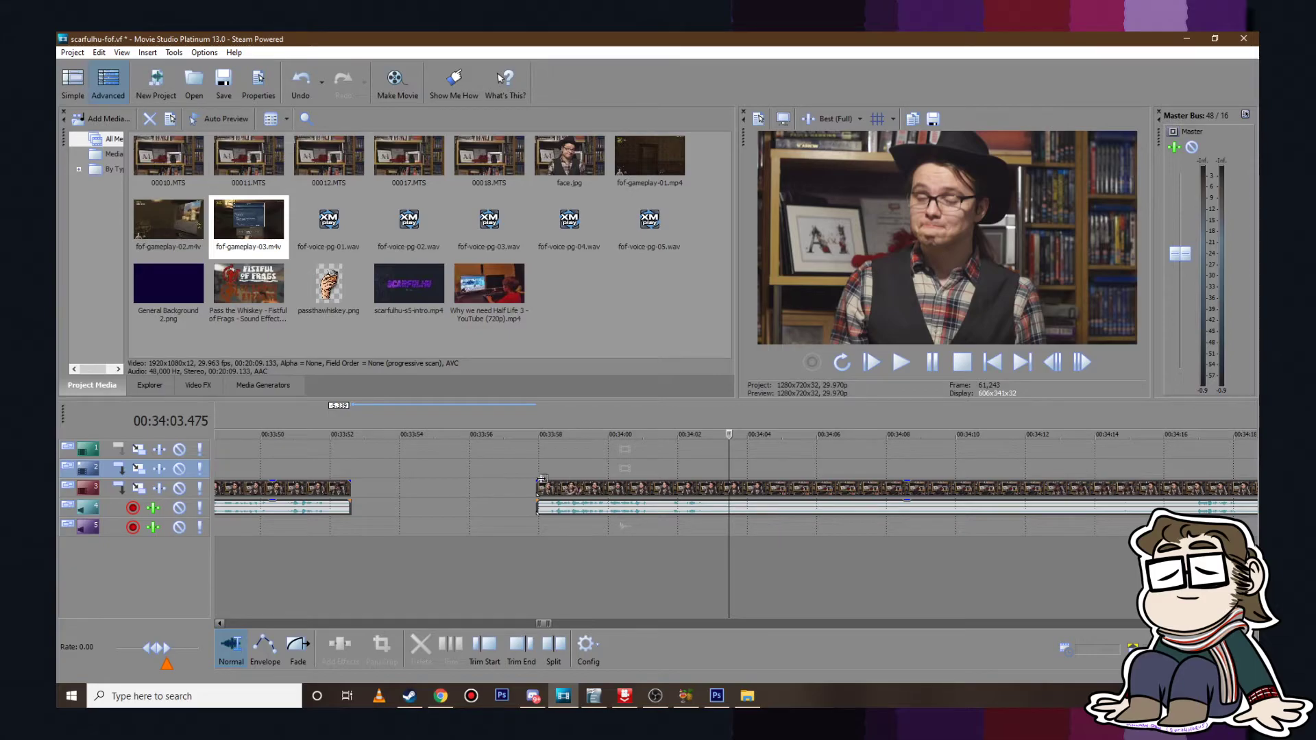
{"action": "scroll", "coordinate": [562, 486], "scroll_direction": "down", "scroll_amount": 3}
{"action": "left_click_drag", "start_coordinate": [674, 482], "coordinate": [889, 482]}
Step: Play the first take from its start at about 00:33:40 to judge the delivery
{"action": "left_click", "coordinate": [465, 451]}
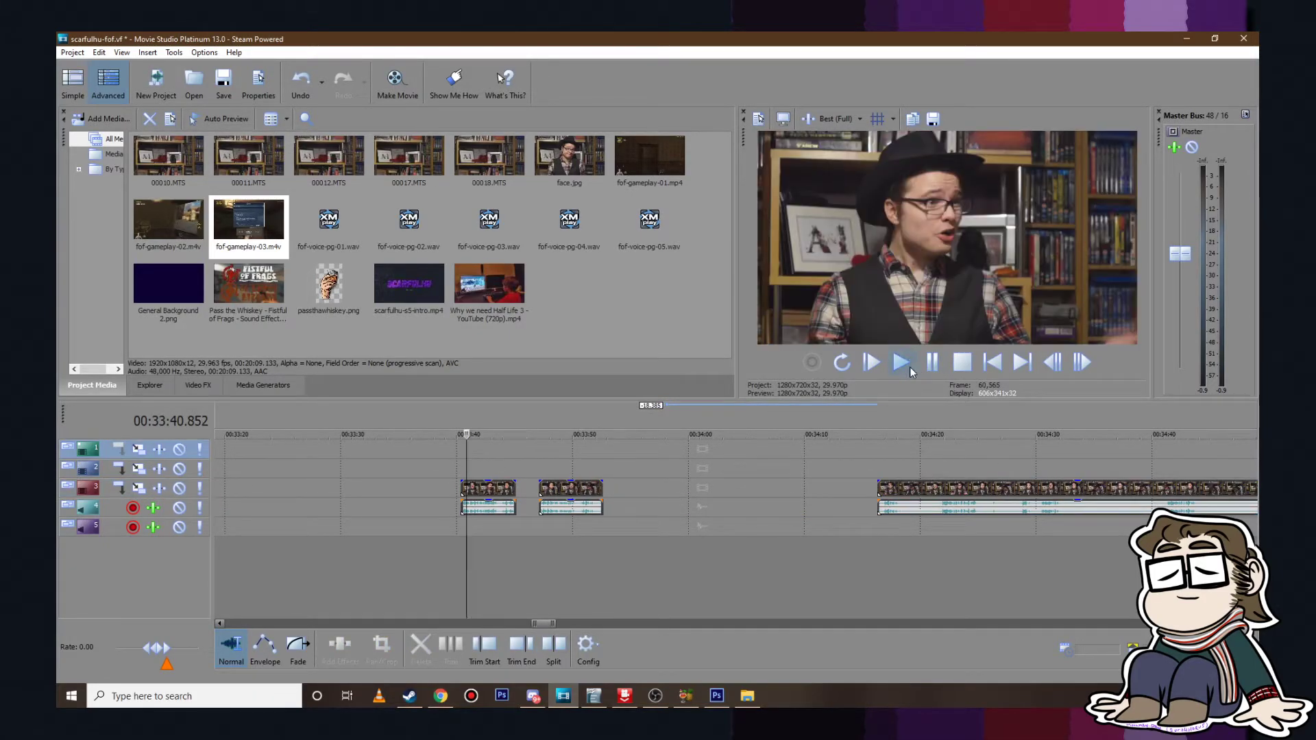
{"action": "right_click", "coordinate": [914, 367]}
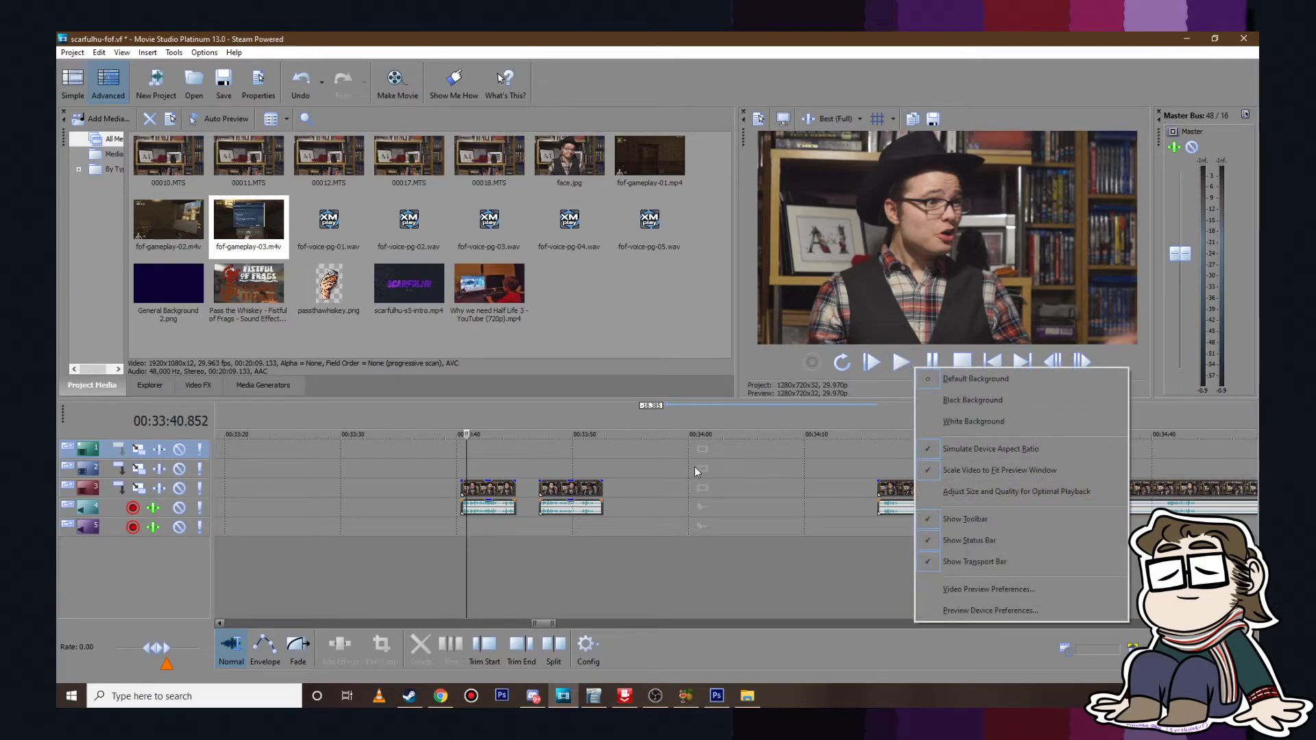
{"action": "left_click", "coordinate": [677, 467]}
{"action": "left_click", "coordinate": [464, 462]}
{"action": "key", "text": "space"}
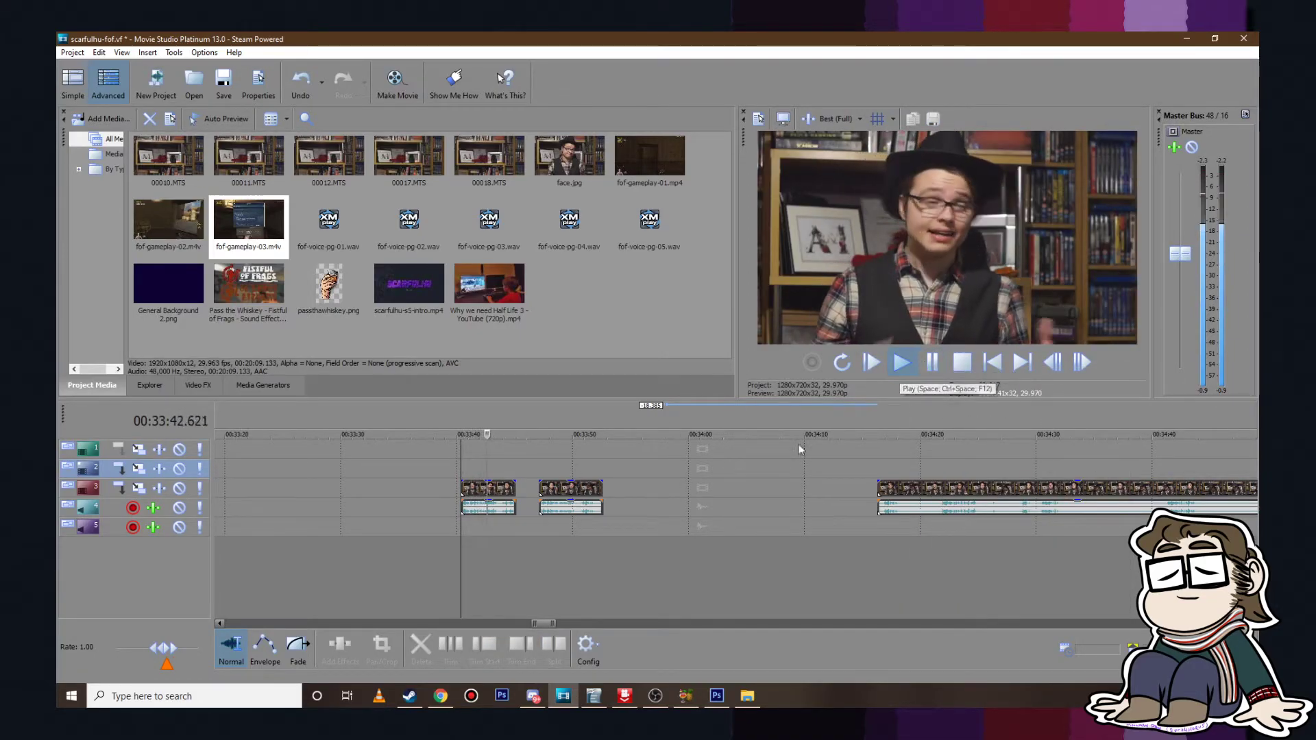
{"action": "scroll", "coordinate": [799, 445], "scroll_direction": "up", "scroll_amount": 1}
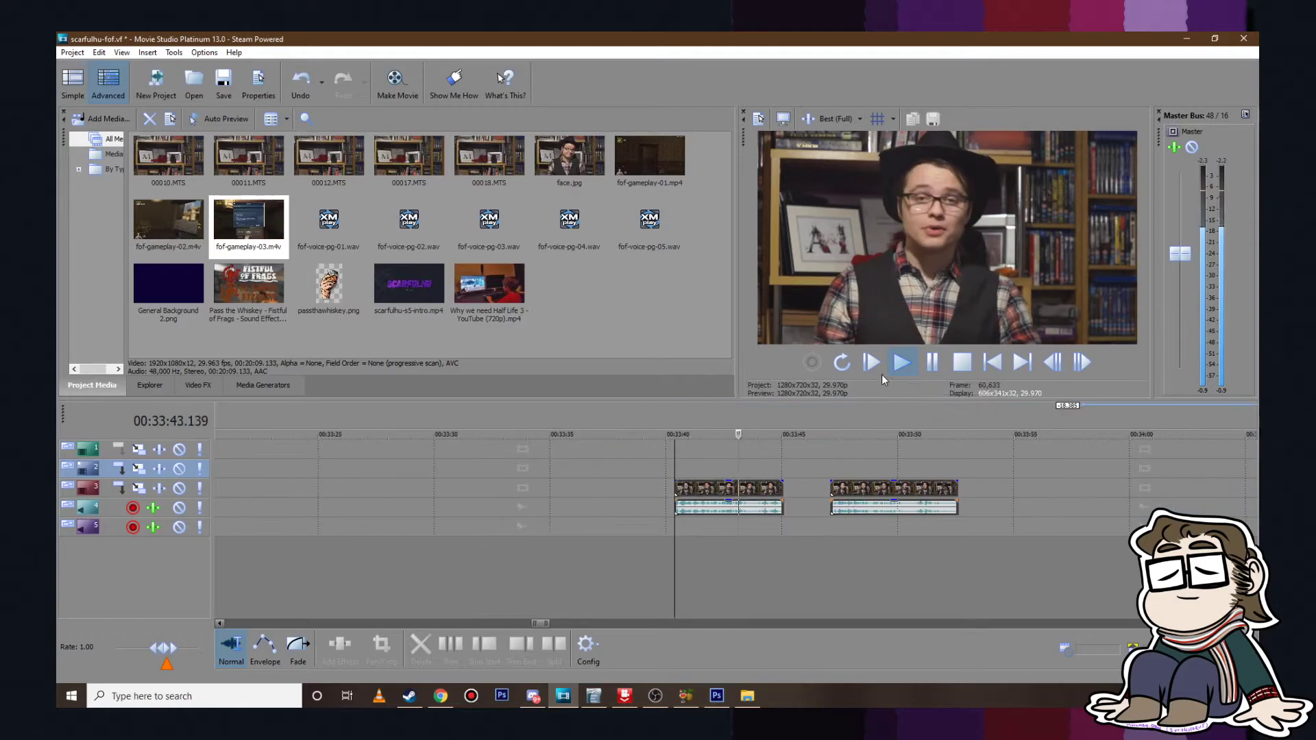
{"action": "left_click", "coordinate": [929, 364]}
Step: Extend the end of the first take to about 00:33:46.2, replaying its ending
{"action": "left_click_drag", "start_coordinate": [782, 488], "coordinate": [796, 488]}
{"action": "left_click", "coordinate": [772, 468]}
{"action": "key", "text": "space"}
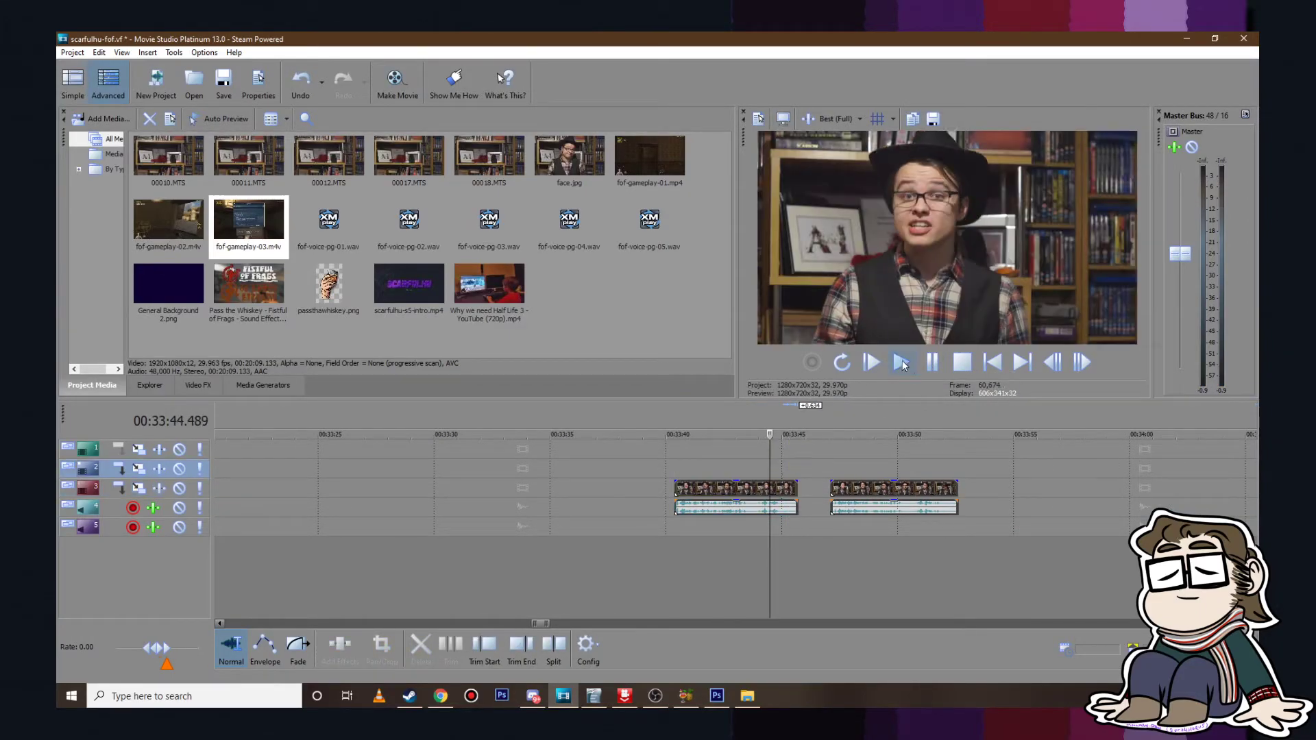
{"action": "left_click", "coordinate": [930, 364]}
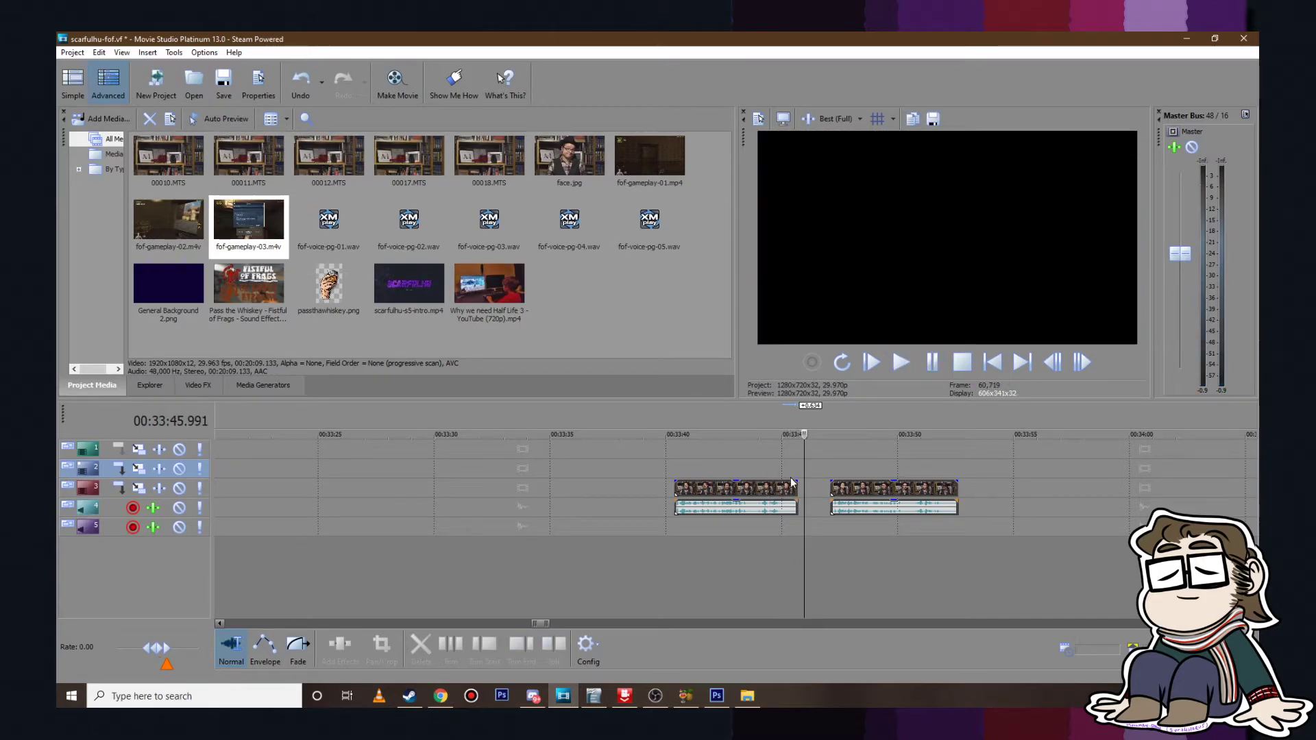
{"action": "left_click_drag", "start_coordinate": [796, 488], "coordinate": [806, 484]}
{"action": "scroll", "coordinate": [803, 486], "scroll_direction": "up", "scroll_amount": 5}
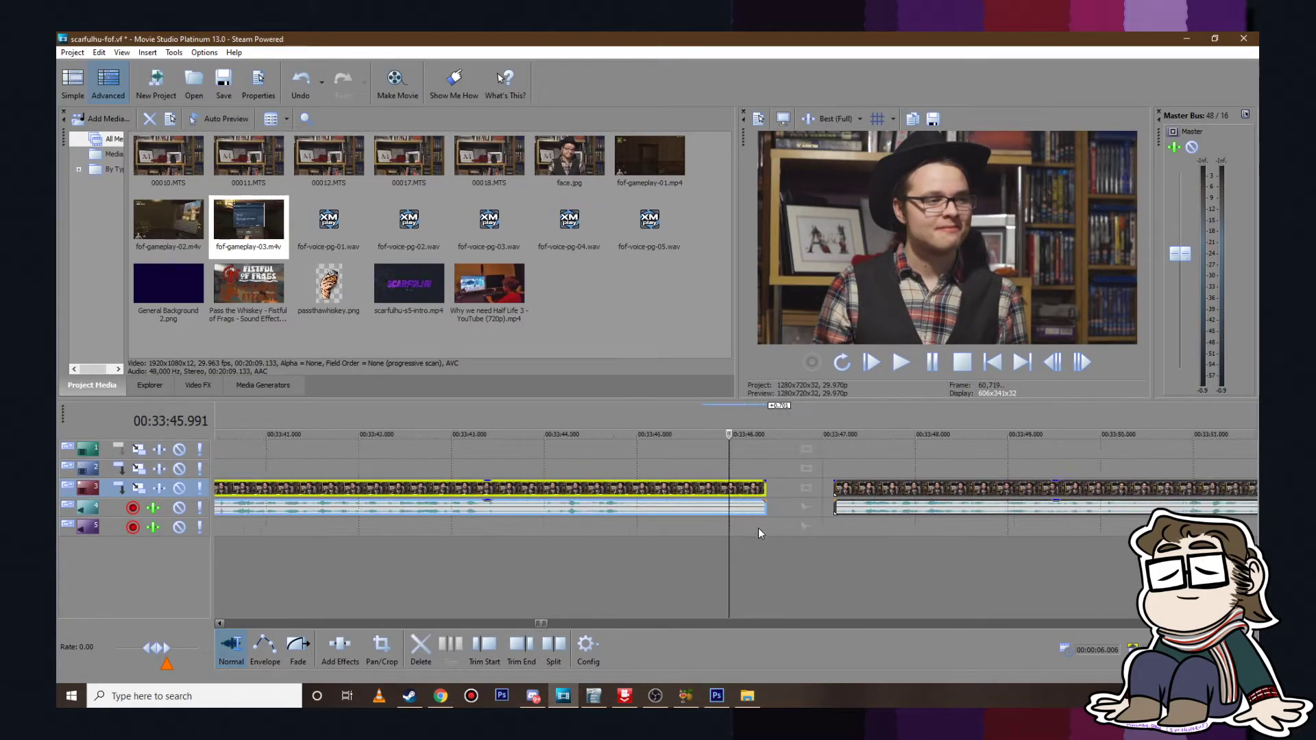
{"action": "mouse_move", "coordinate": [751, 486]}
{"action": "left_mouse_down"}
{"action": "mouse_move", "coordinate": [768, 486]}
{"action": "mouse_move", "coordinate": [733, 489]}
{"action": "left_mouse_up"}
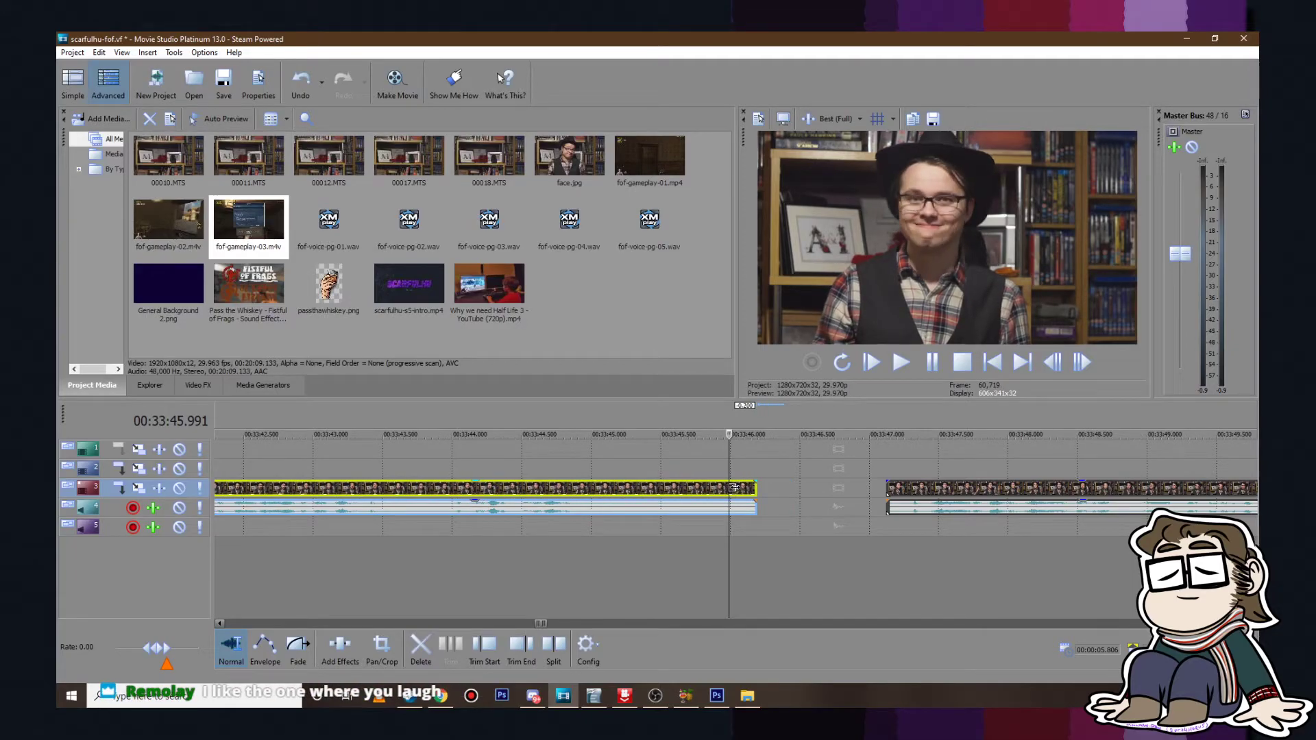
{"action": "scroll", "coordinate": [732, 487], "scroll_direction": "down", "scroll_amount": 4}
Step: Play the second take from about 00:33:47 and adjust its end to about 00:33:52.4
{"action": "left_click", "coordinate": [795, 488]}
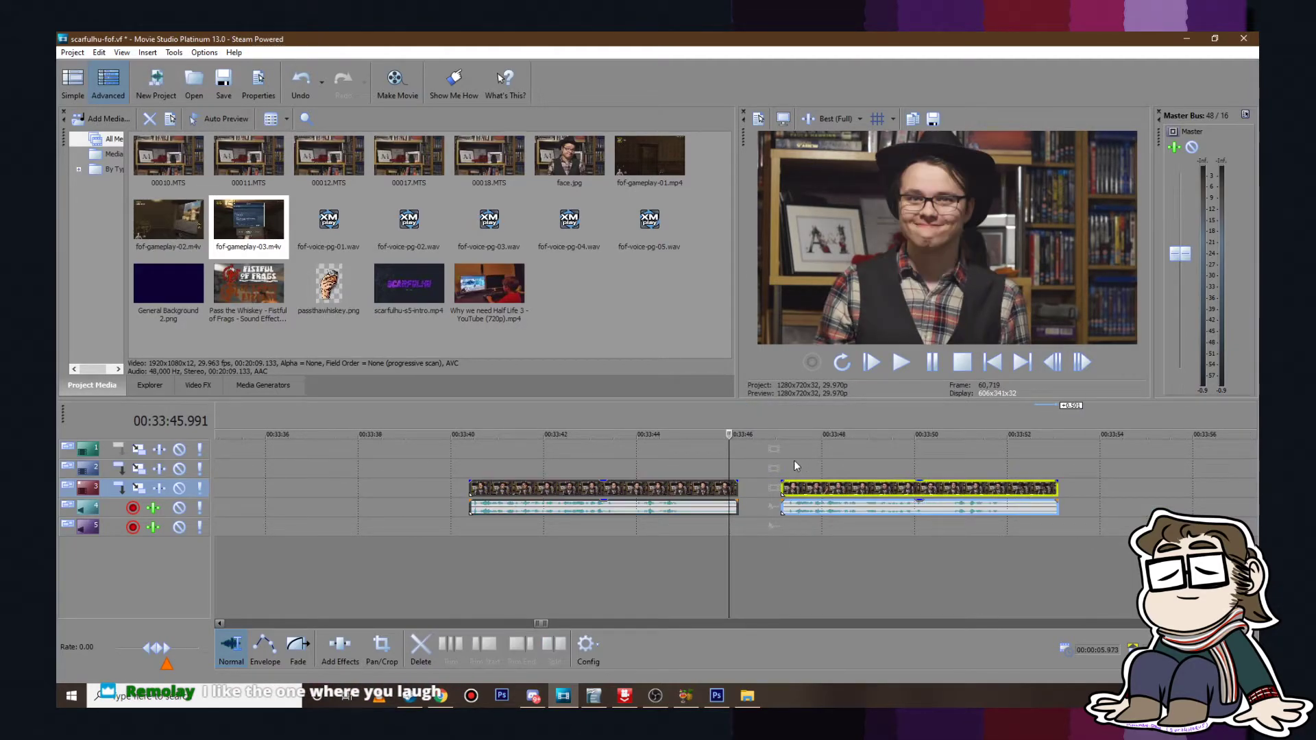
{"action": "left_click", "coordinate": [787, 468]}
{"action": "left_click", "coordinate": [902, 361]}
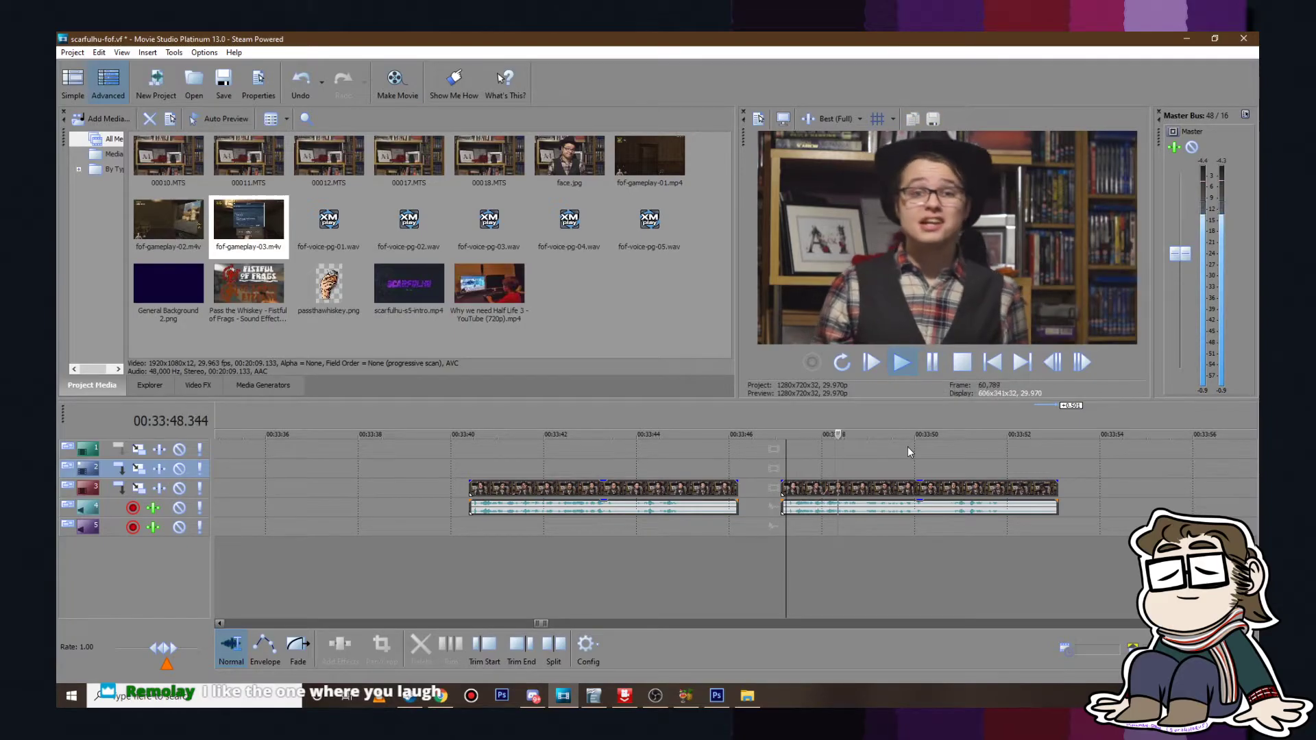
{"action": "left_click", "coordinate": [932, 364]}
{"action": "left_click", "coordinate": [1045, 487]}
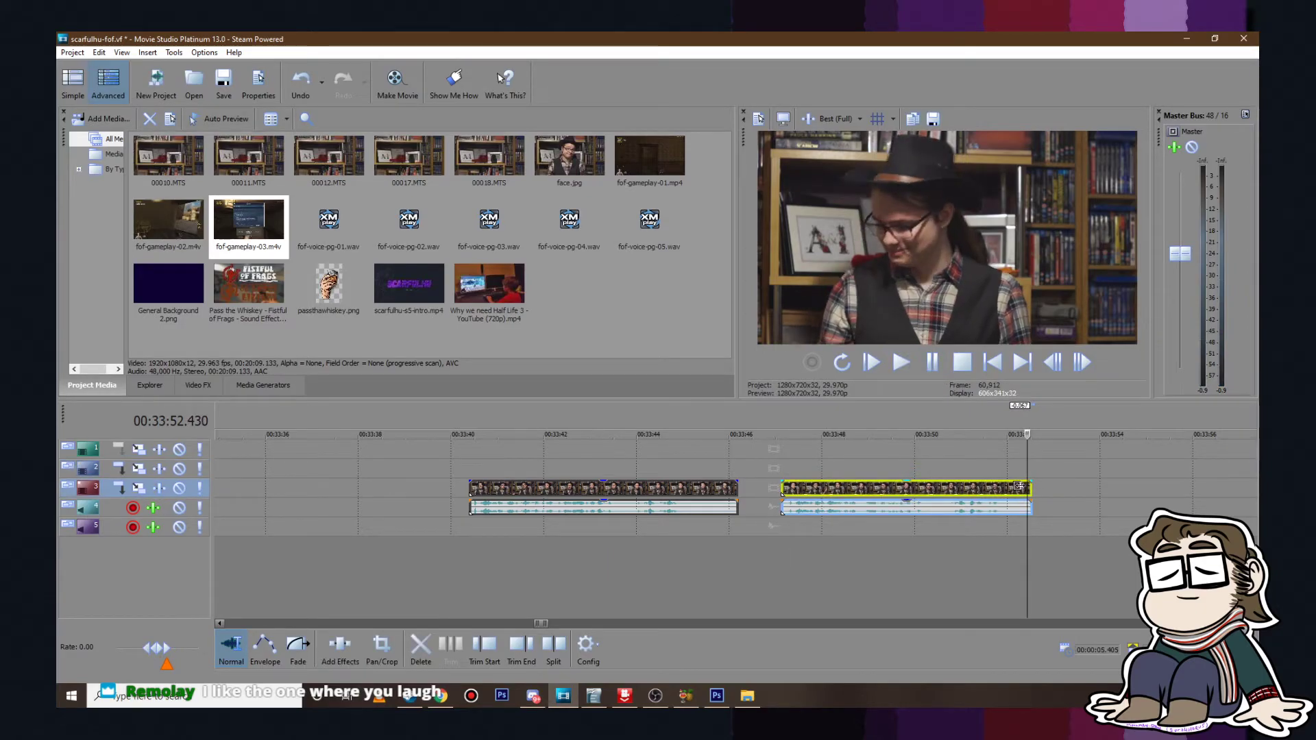
{"action": "left_click_drag", "start_coordinate": [1032, 487], "coordinate": [1026, 487]}
Step: Delete the first take, separate the second take from the unused footage, and cut it to the clipboard
{"action": "left_click", "coordinate": [690, 488]}
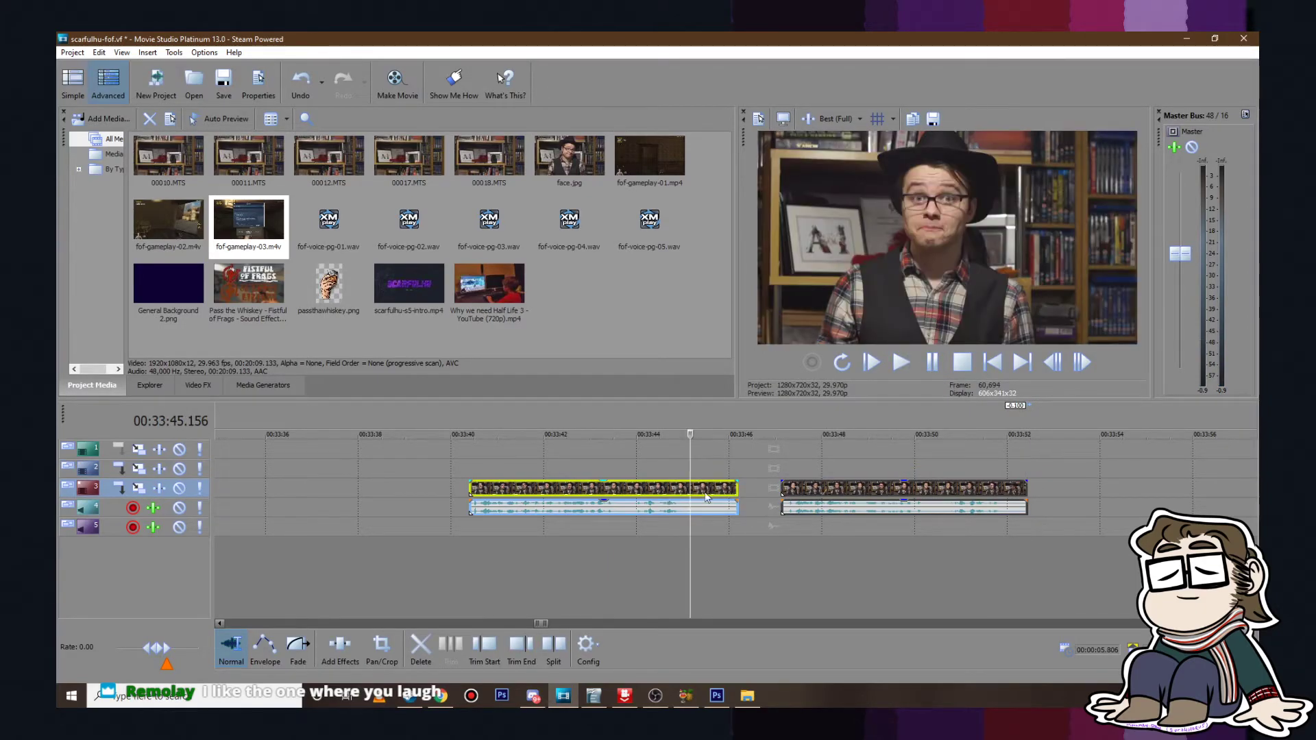
{"action": "key", "text": "Delete"}
{"action": "scroll", "coordinate": [1012, 488], "scroll_direction": "down", "scroll_amount": 4}
{"action": "left_click_drag", "start_coordinate": [740, 489], "coordinate": [437, 497]}
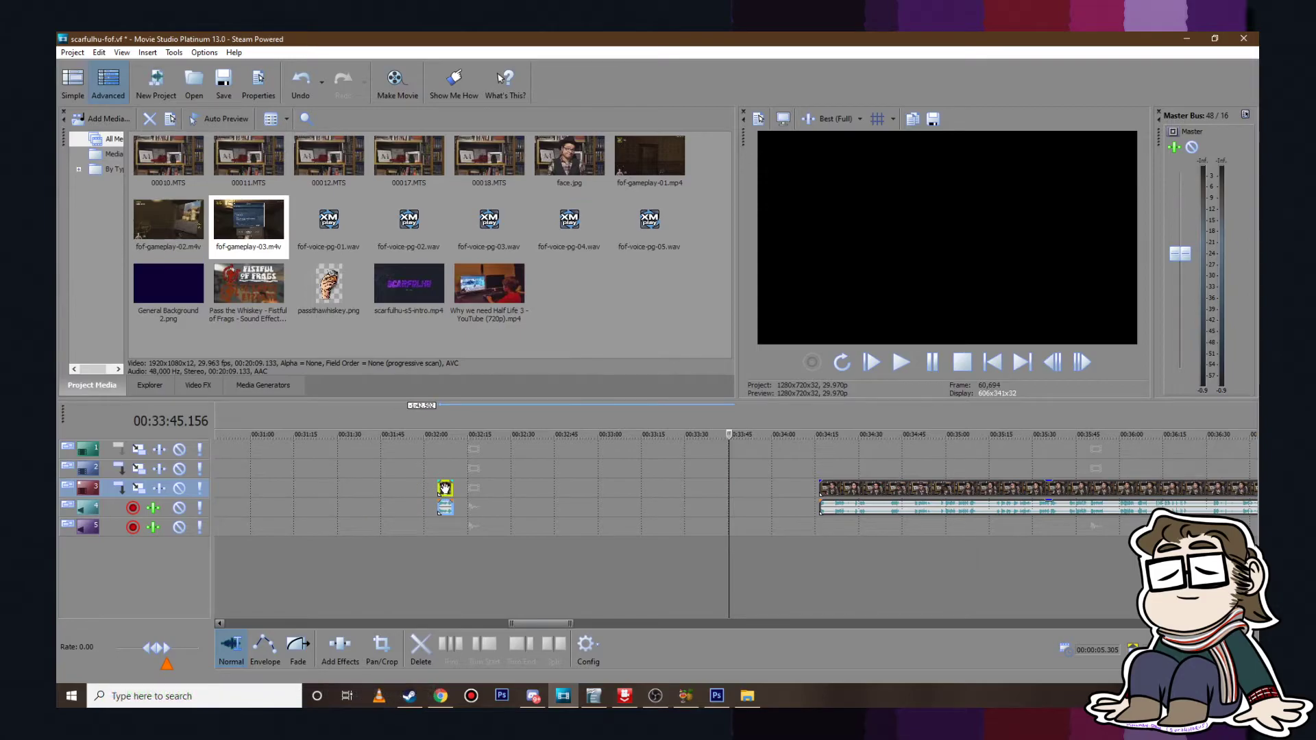
{"action": "right_click", "coordinate": [437, 495]}
{"action": "left_click", "coordinate": [500, 390]}
{"action": "scroll", "coordinate": [410, 514], "scroll_direction": "down", "scroll_amount": 6}
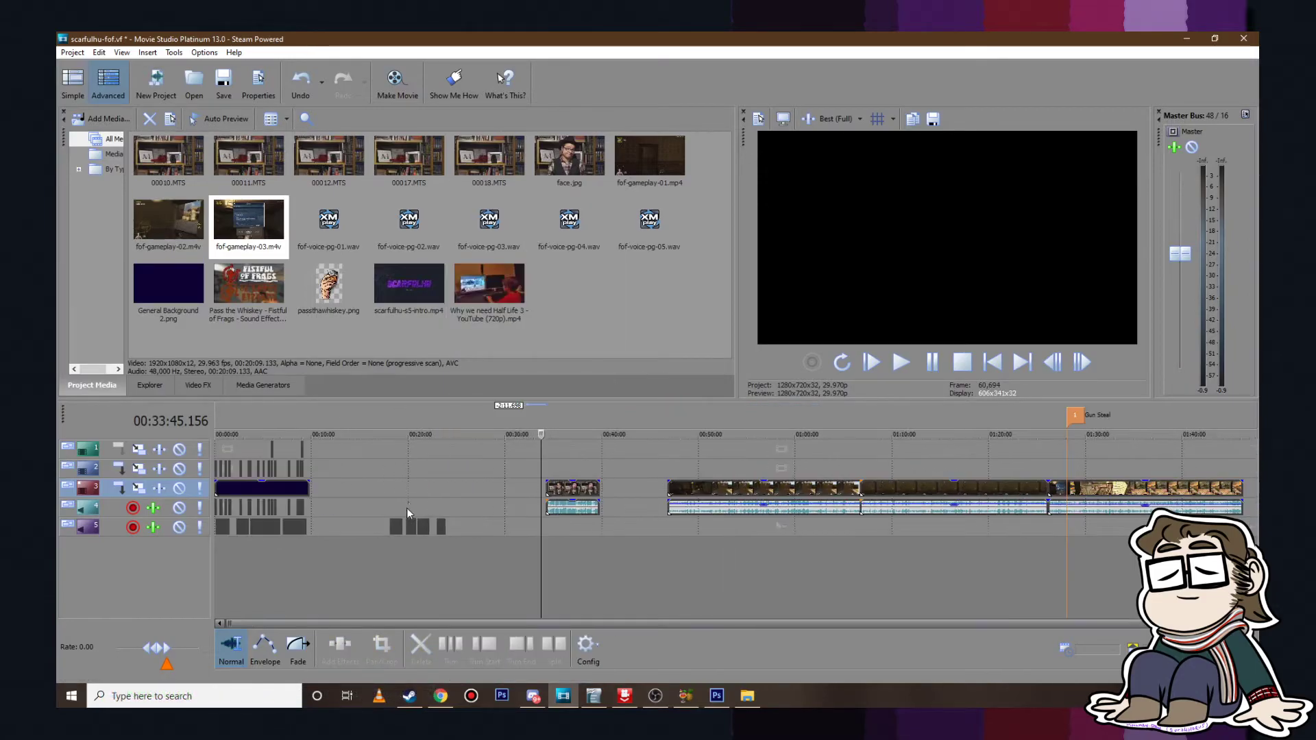
Step: Try to paste the cut camera clip on the second track at about 00:09:55, and undo the paste
{"action": "left_click", "coordinate": [311, 443]}
{"action": "scroll", "coordinate": [311, 443], "scroll_direction": "up", "scroll_amount": 8}
{"action": "right_click", "coordinate": [779, 487]}
{"action": "left_click", "coordinate": [753, 468]}
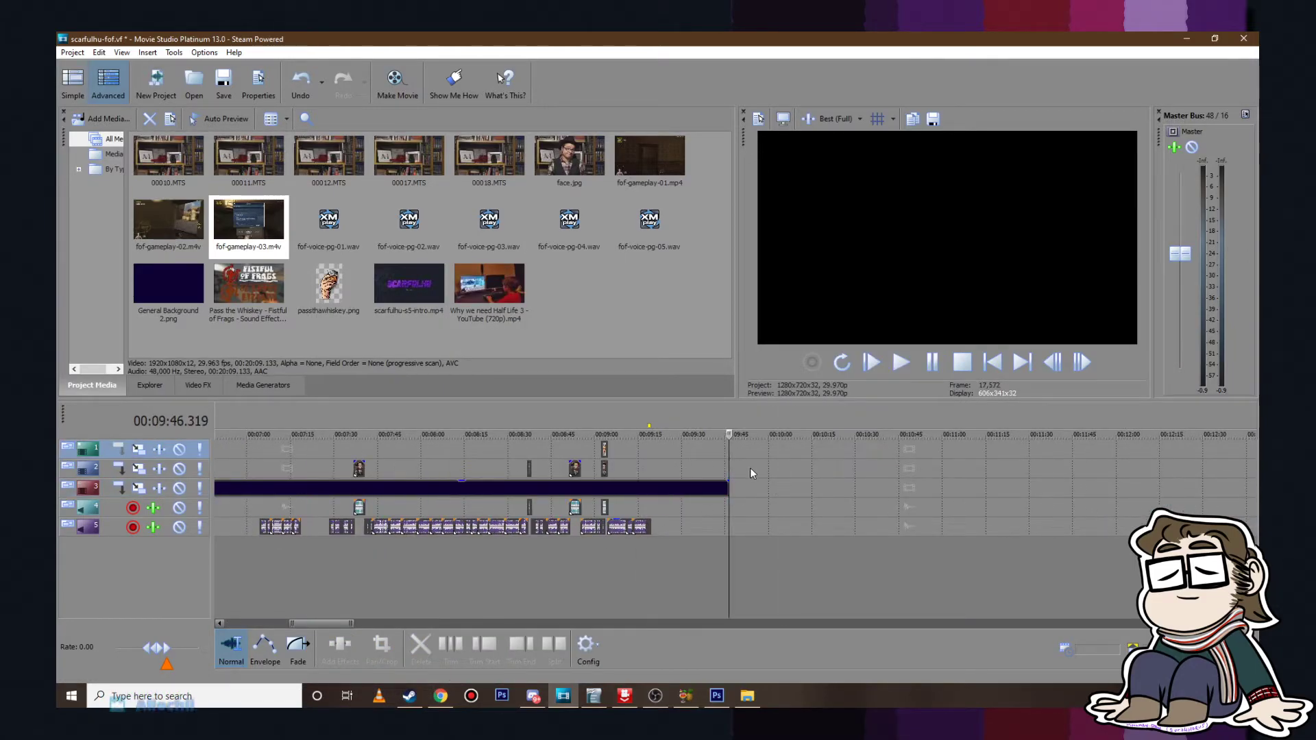
{"action": "right_click", "coordinate": [755, 466]}
{"action": "left_click", "coordinate": [795, 240]}
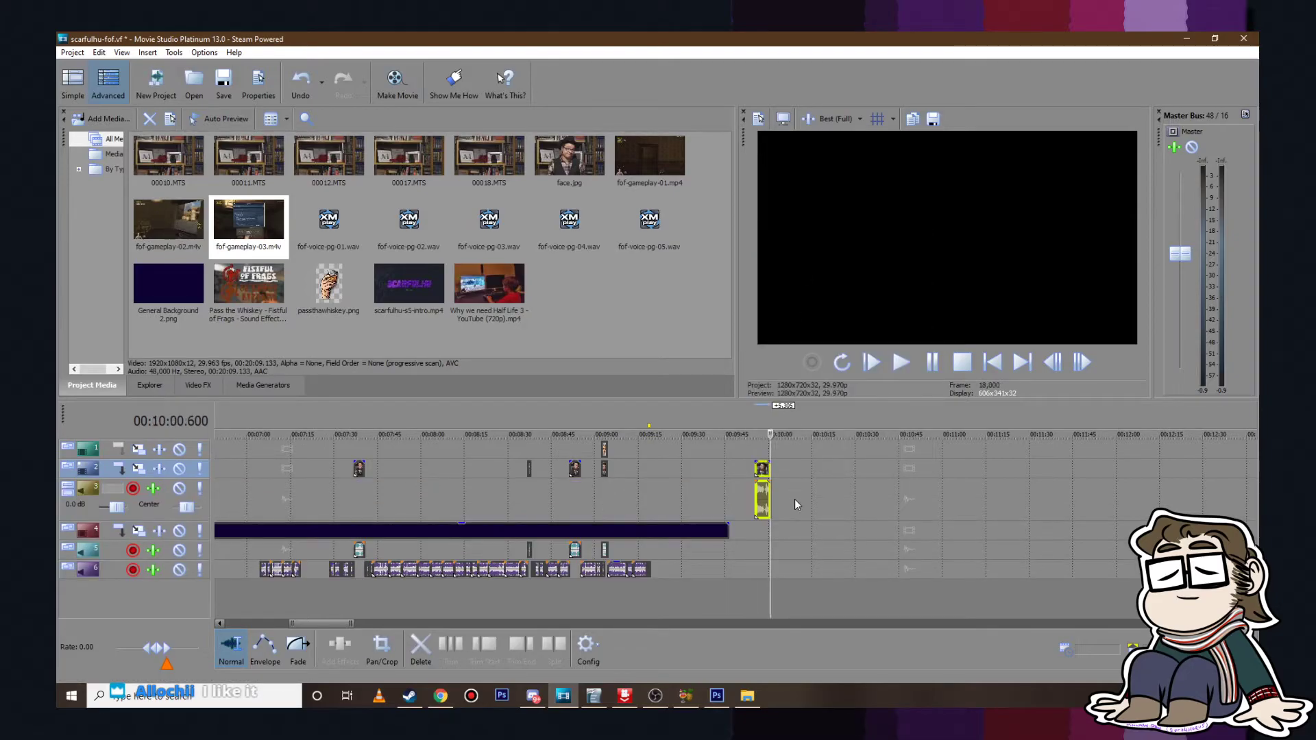
{"action": "key", "text": "ctrl+z"}
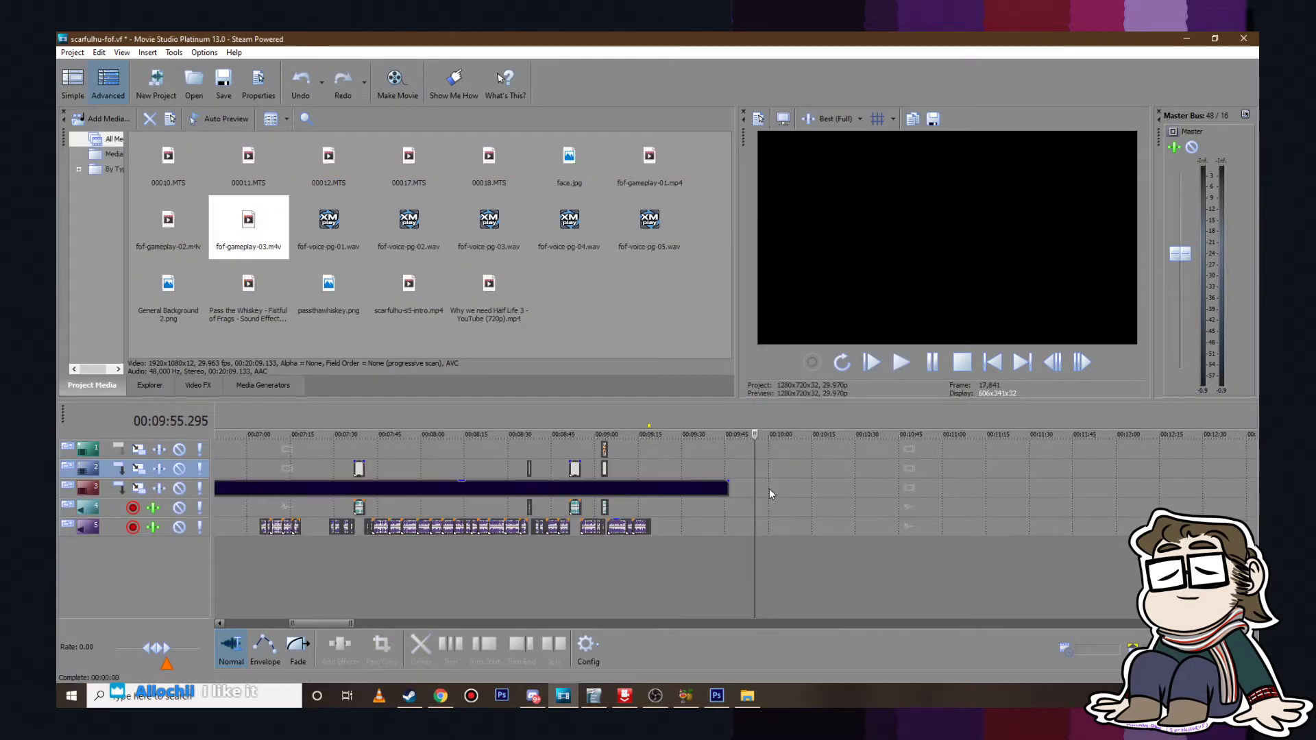
Step: Paste the cut camera clip after the background and move it to the second track, starting at about 00:09:19.3 after the last voice clip
{"action": "right_click", "coordinate": [746, 488]}
{"action": "left_click", "coordinate": [790, 257]}
{"action": "left_click", "coordinate": [719, 483]}
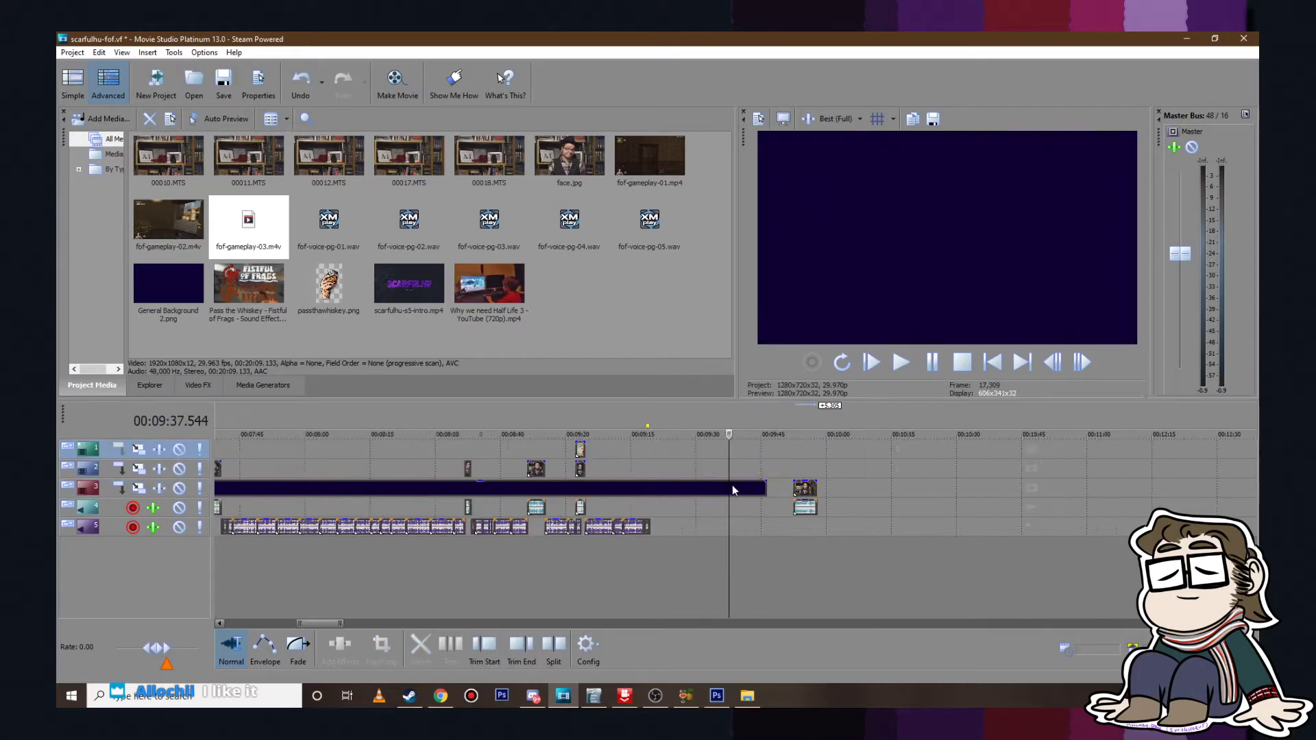
{"action": "scroll", "coordinate": [726, 480], "scroll_direction": "up", "scroll_amount": 3}
{"action": "left_click_drag", "start_coordinate": [599, 475], "coordinate": [598, 475]}
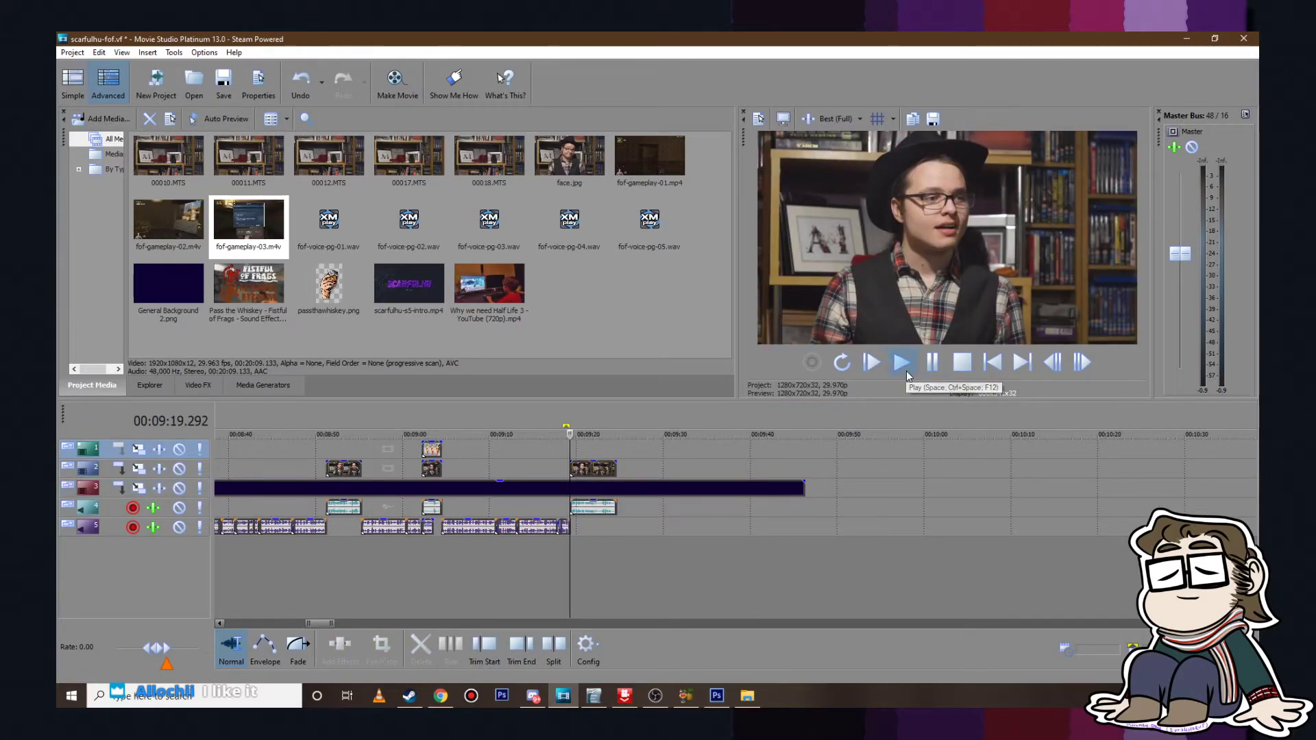
Step: Play the newly placed camera clip at about 00:09:19.3 through to its end and save the project
{"action": "left_click", "coordinate": [904, 370]}
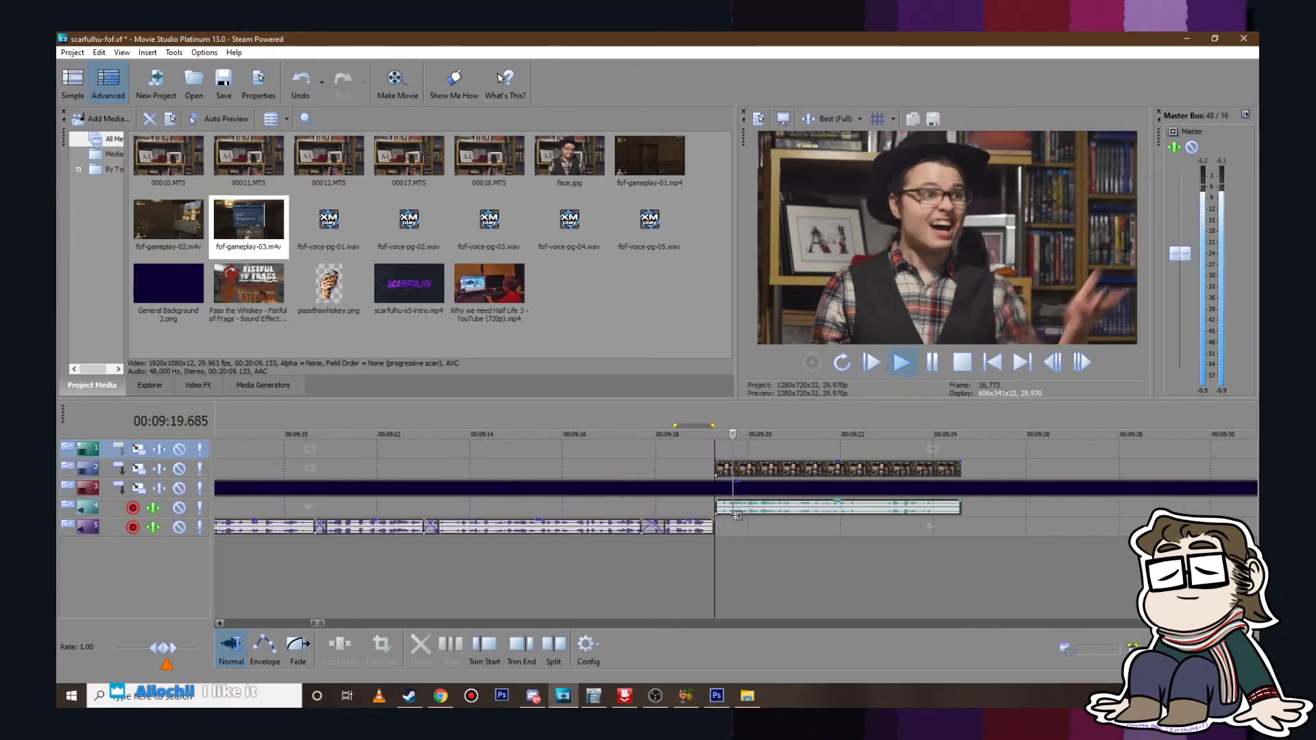
{"action": "left_click", "coordinate": [934, 363]}
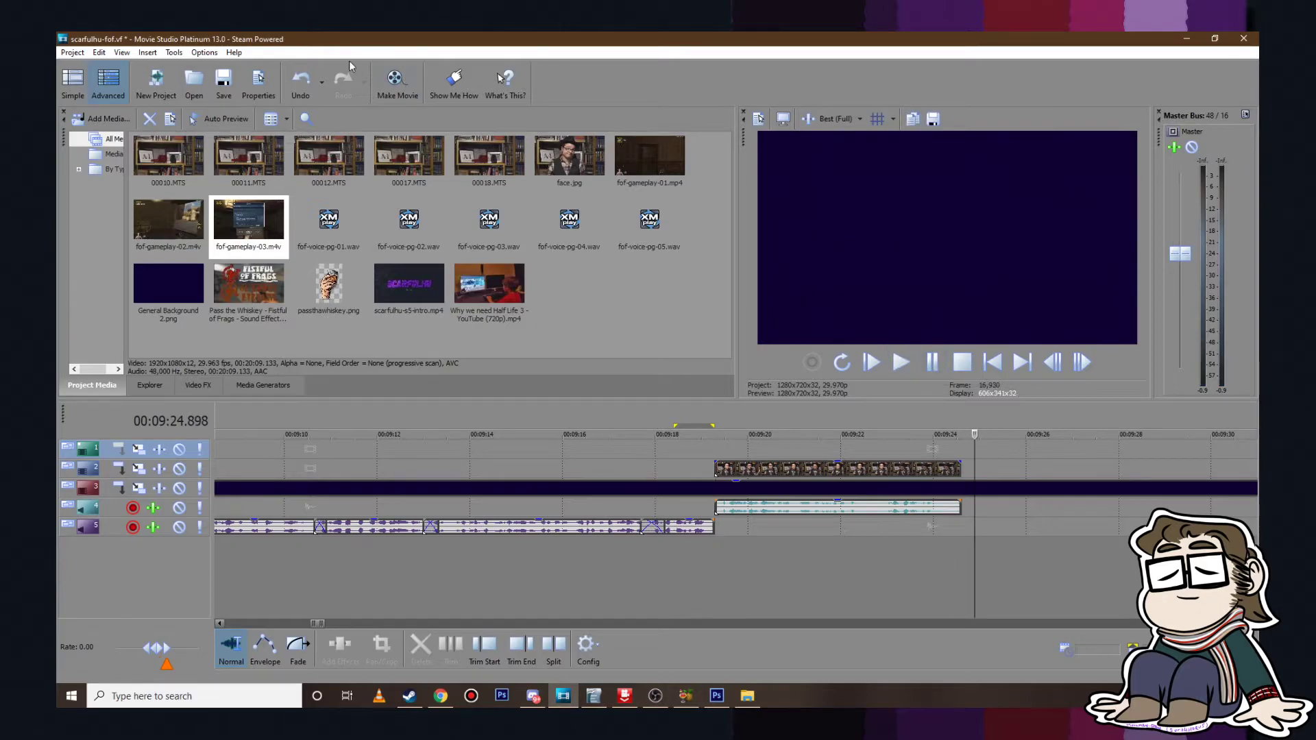
{"action": "left_click", "coordinate": [71, 53]}
{"action": "left_click", "coordinate": [96, 137]}
{"action": "scroll", "coordinate": [795, 504], "scroll_direction": "down", "scroll_amount": 6}
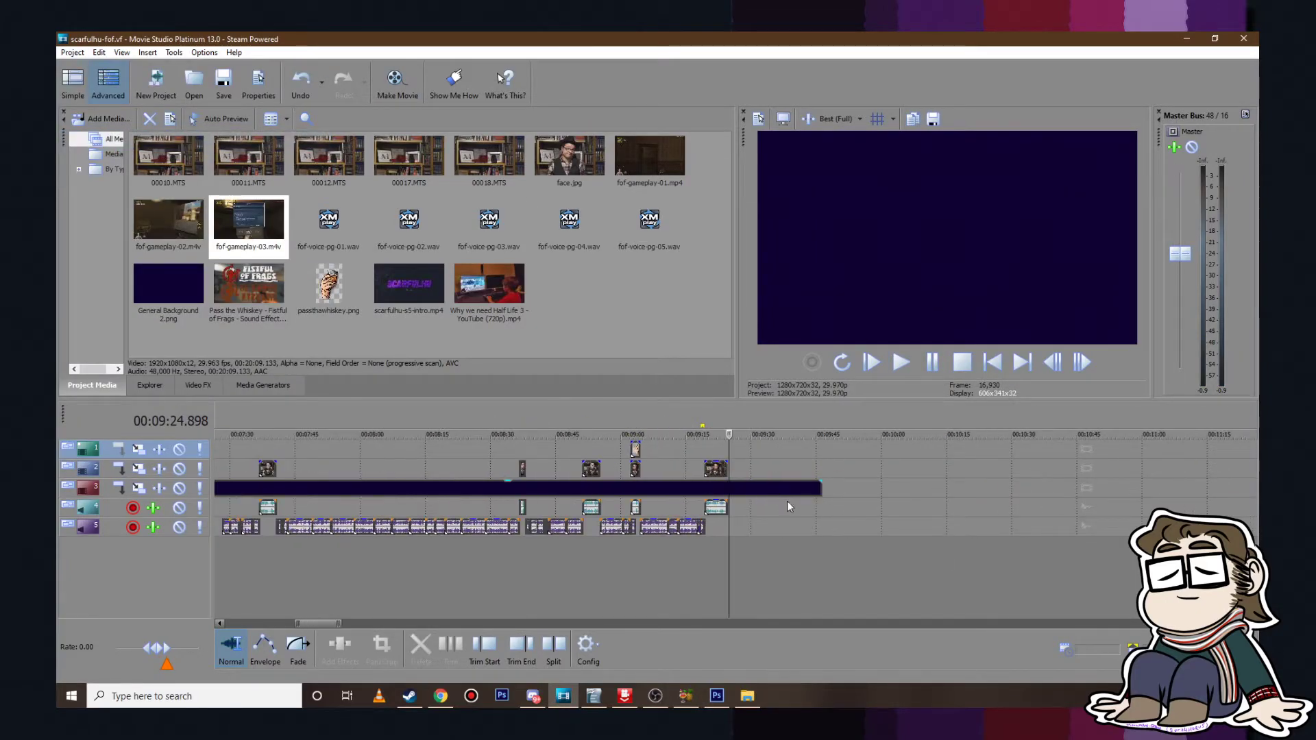
Step: Switch to the script and highlight green the line "I can't understate the genius of making healing a lot risky. It's risky whiskey."
{"action": "left_click", "coordinate": [593, 696]}
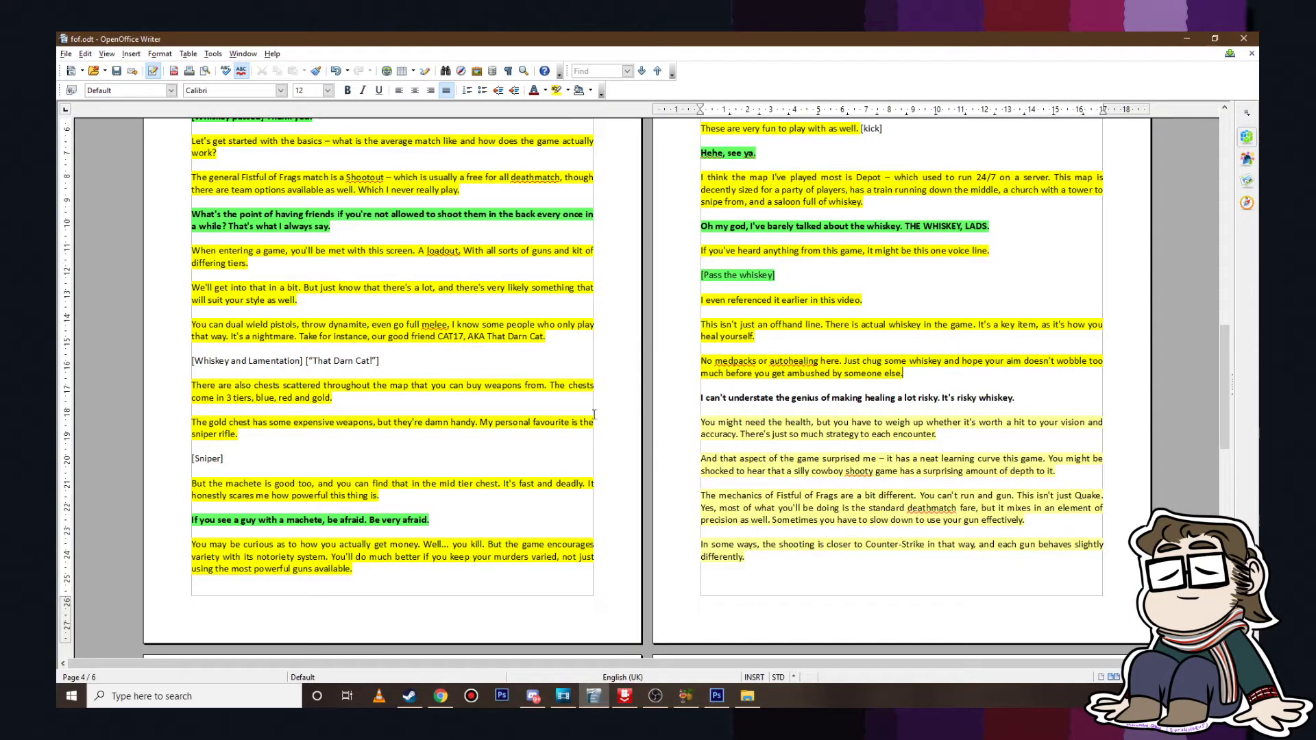
{"action": "left_click_drag", "start_coordinate": [701, 398], "coordinate": [1001, 409]}
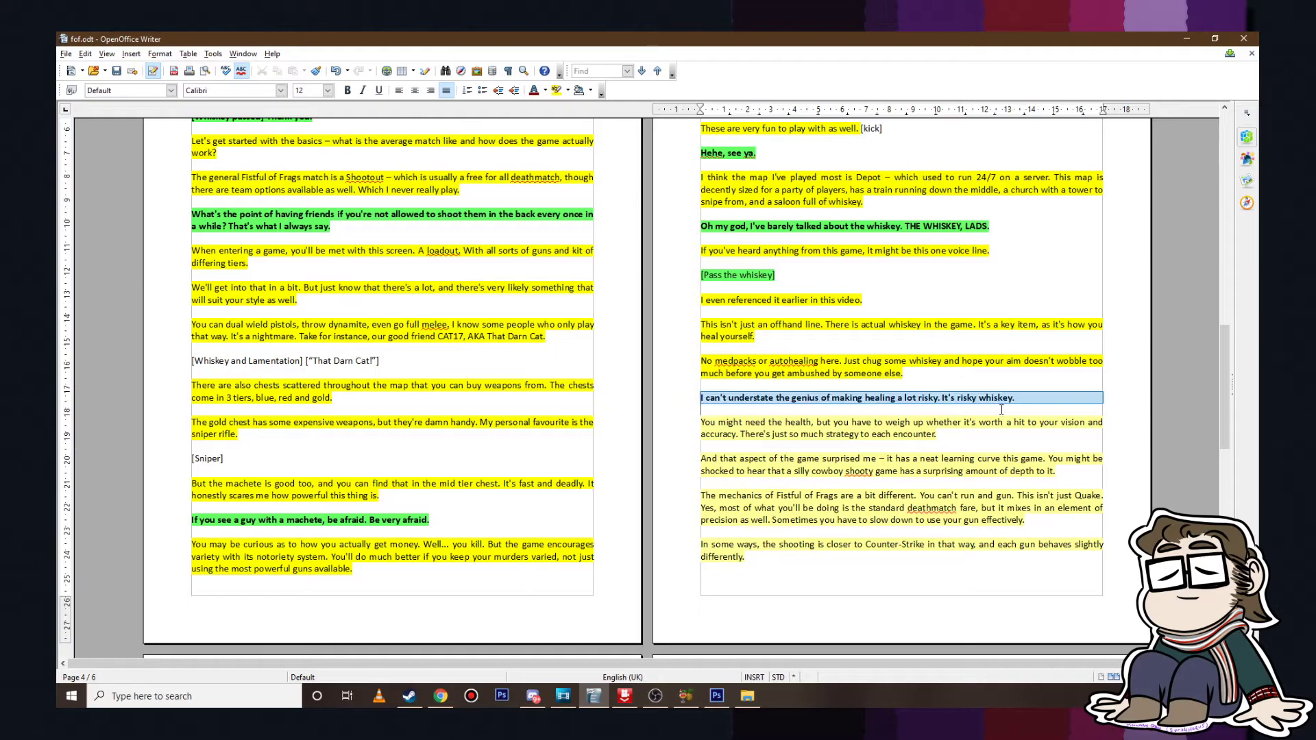
{"action": "left_click", "coordinate": [567, 90]}
{"action": "left_click", "coordinate": [655, 147]}
{"action": "left_click", "coordinate": [858, 414]}
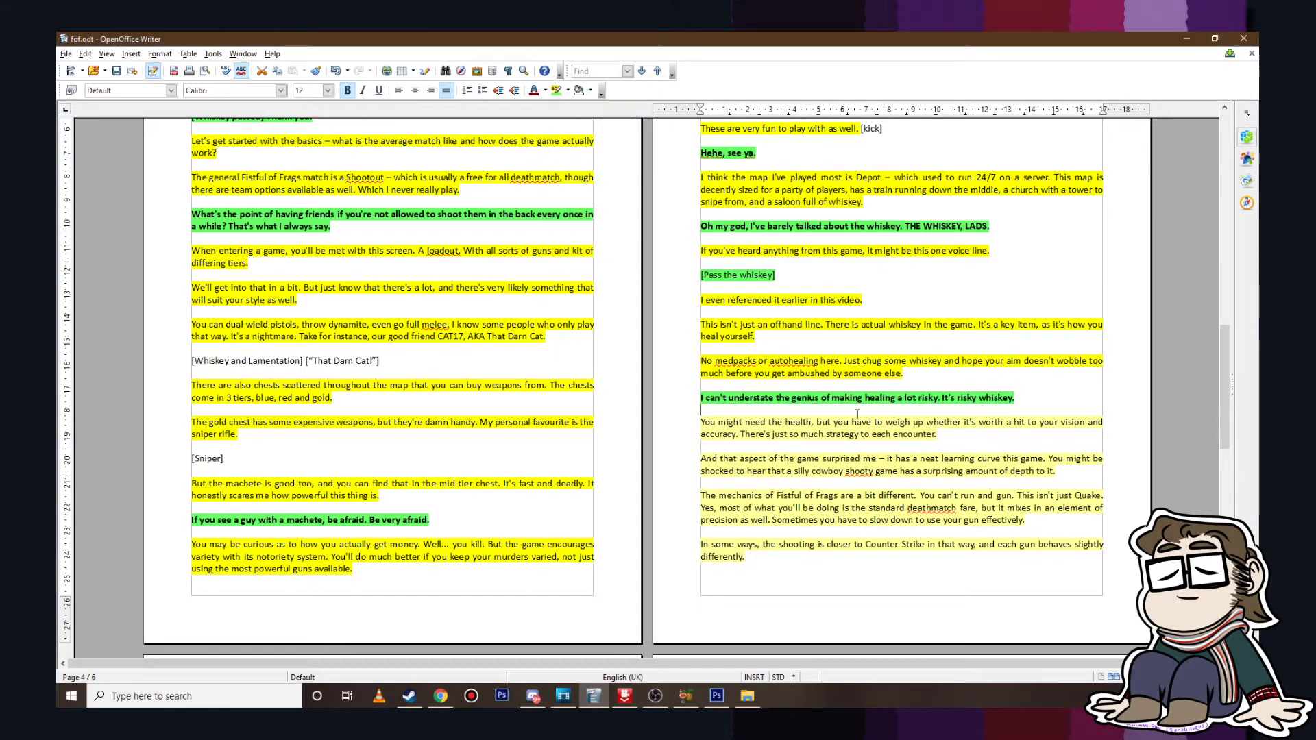
Step: Return to Movie Studio and select the first unused voice clip at about 00:18:13
{"action": "scroll", "coordinate": [866, 425], "scroll_direction": "down", "scroll_amount": 15}
{"action": "scroll", "coordinate": [770, 443], "scroll_direction": "up", "scroll_amount": 13}
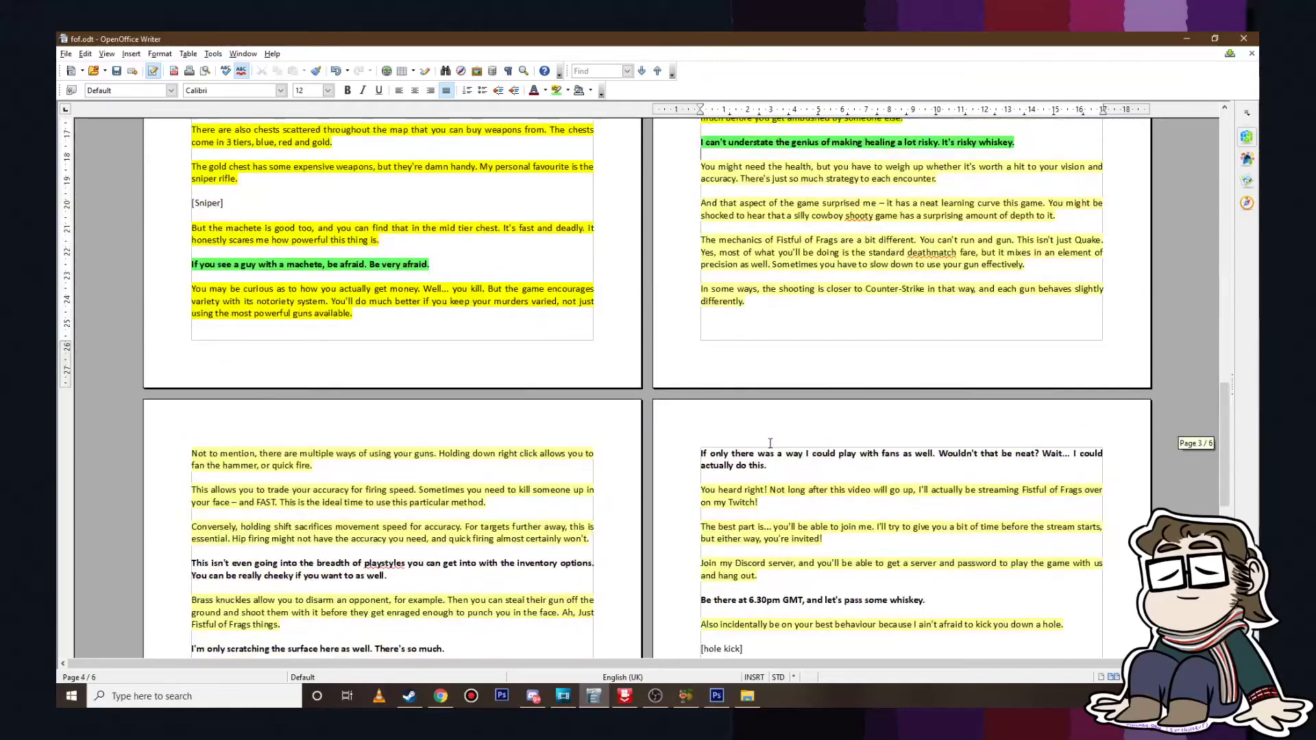
{"action": "scroll", "coordinate": [384, 616], "scroll_direction": "down", "scroll_amount": 3}
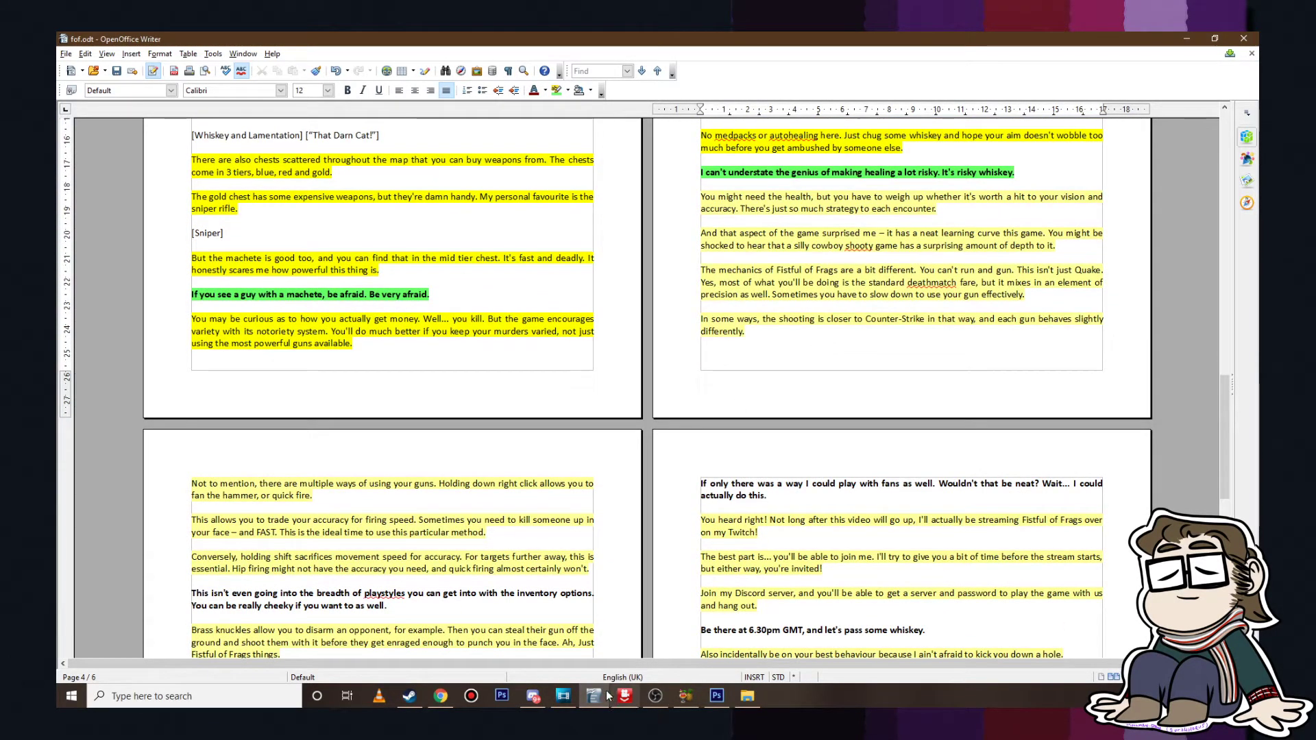
{"action": "left_click", "coordinate": [566, 696]}
{"action": "left_click", "coordinate": [511, 504]}
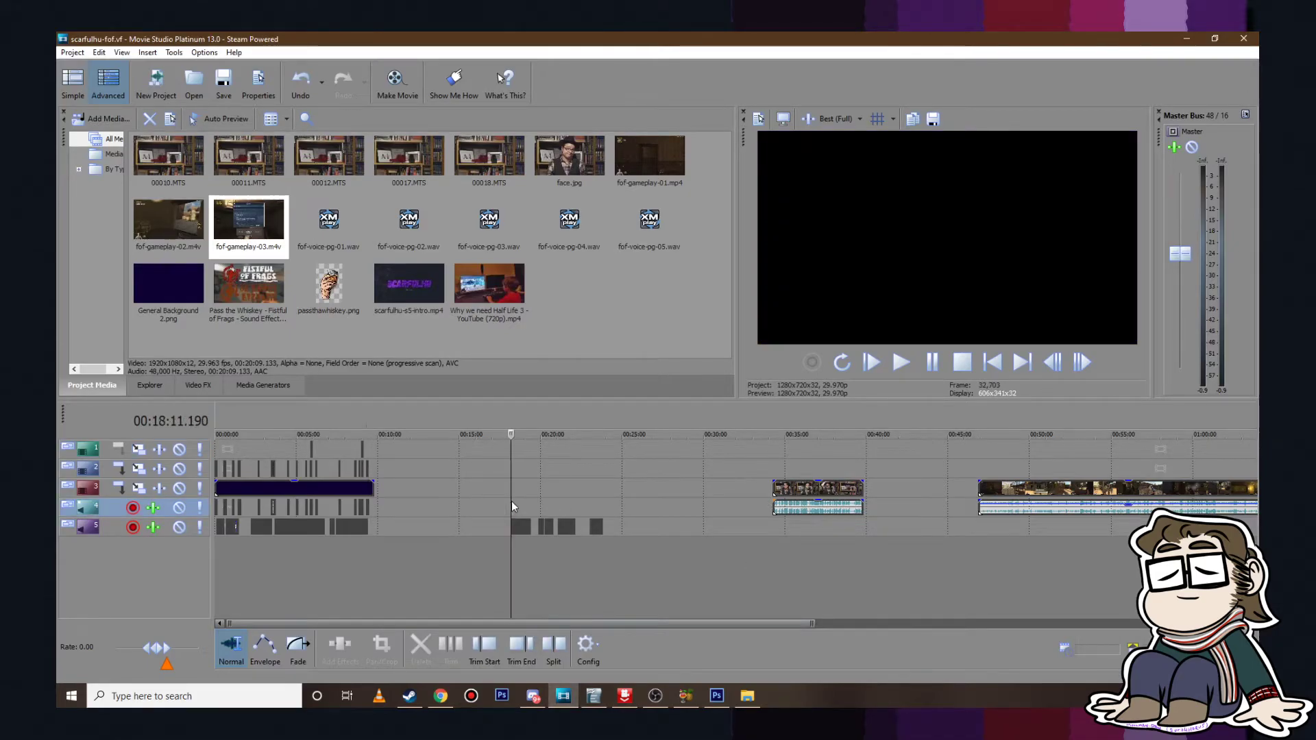
{"action": "scroll", "coordinate": [511, 504], "scroll_direction": "up", "scroll_amount": 8}
{"action": "left_click", "coordinate": [766, 525]}
{"action": "scroll", "coordinate": [910, 535], "scroll_direction": "down", "scroll_amount": 5}
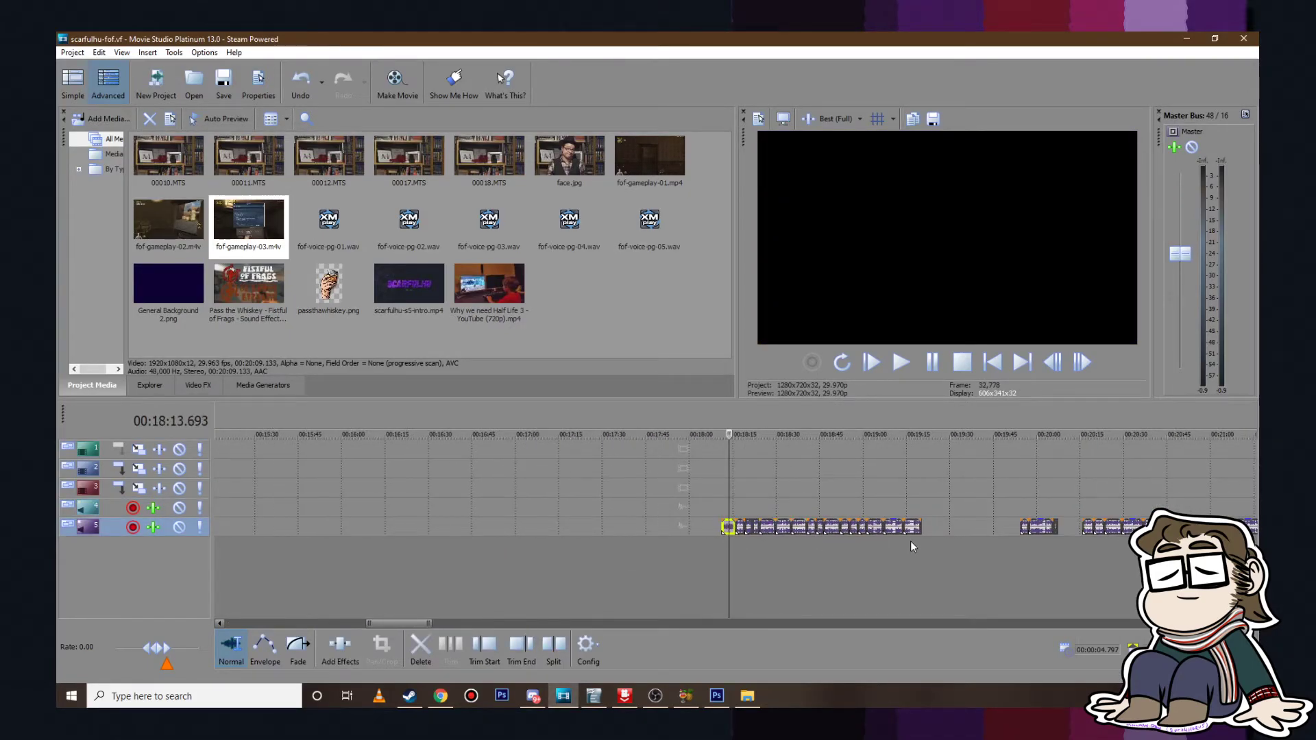
Step: Move the unused voice clips to follow the camera clip at about 00:09:24.6, and extend the background on the third track to about 00:14:25
{"action": "left_click_drag", "start_coordinate": [766, 525], "coordinate": [1042, 525]}
{"action": "left_click", "coordinate": [1054, 456]}
{"action": "scroll", "coordinate": [1053, 456], "scroll_direction": "down", "scroll_amount": 3}
{"action": "left_click_drag", "start_coordinate": [639, 486], "coordinate": [838, 486]}
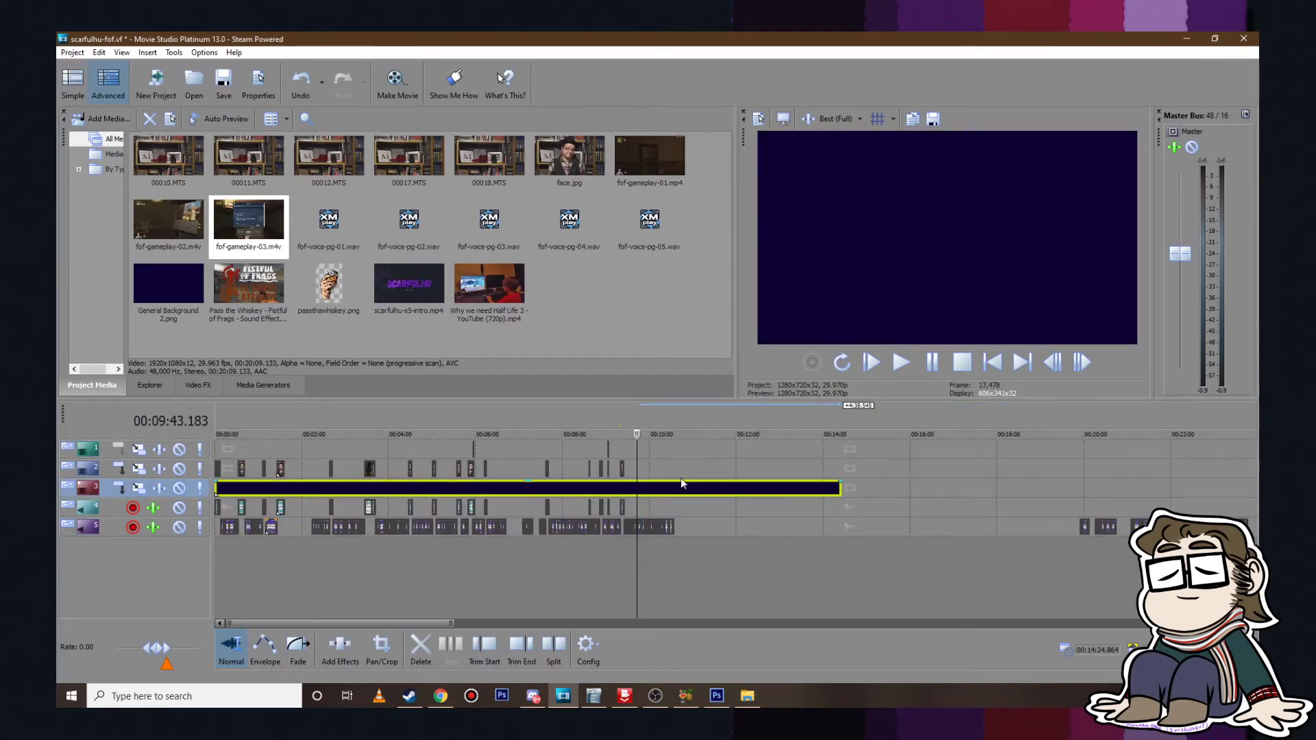
Step: Trim 0.09 seconds off the end of the first moved voice clip, starting at about 00:09:24.6
{"action": "left_click", "coordinate": [625, 443]}
{"action": "scroll", "coordinate": [625, 443], "scroll_direction": "up", "scroll_amount": 10}
{"action": "left_click", "coordinate": [805, 524]}
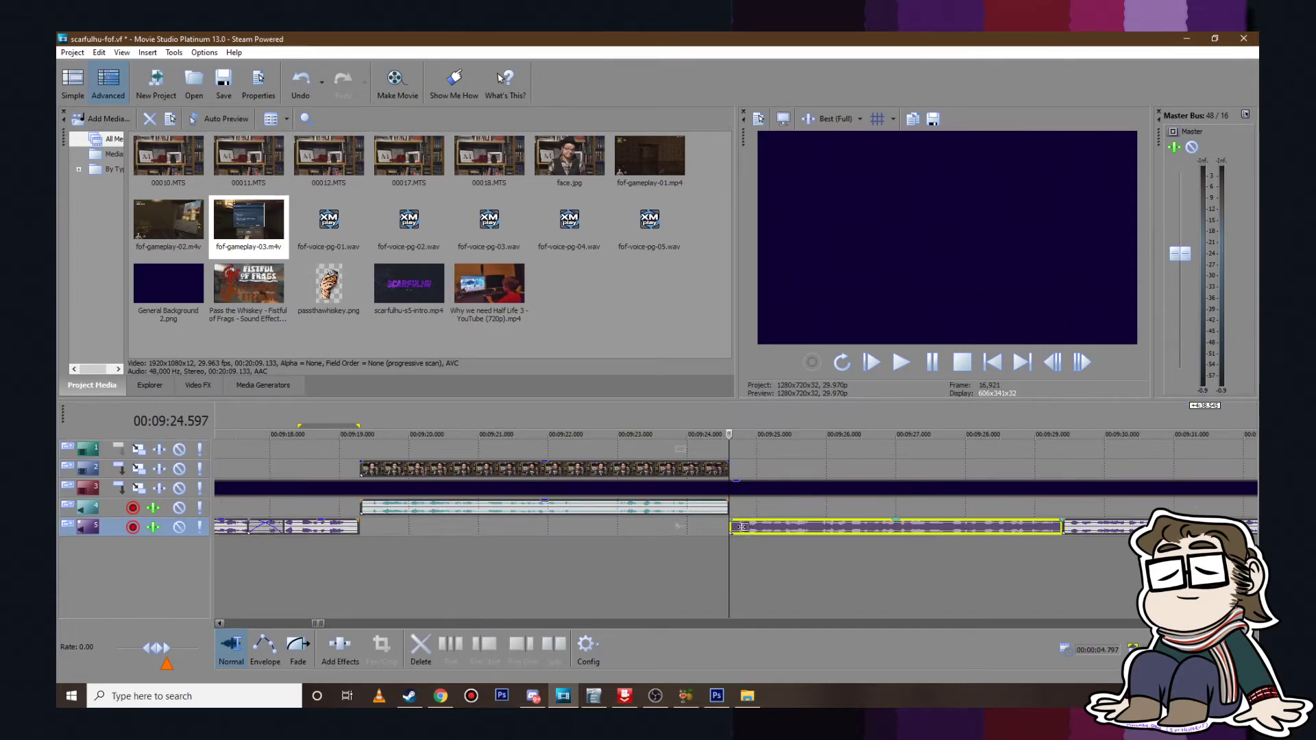
{"action": "left_click", "coordinate": [685, 696]}
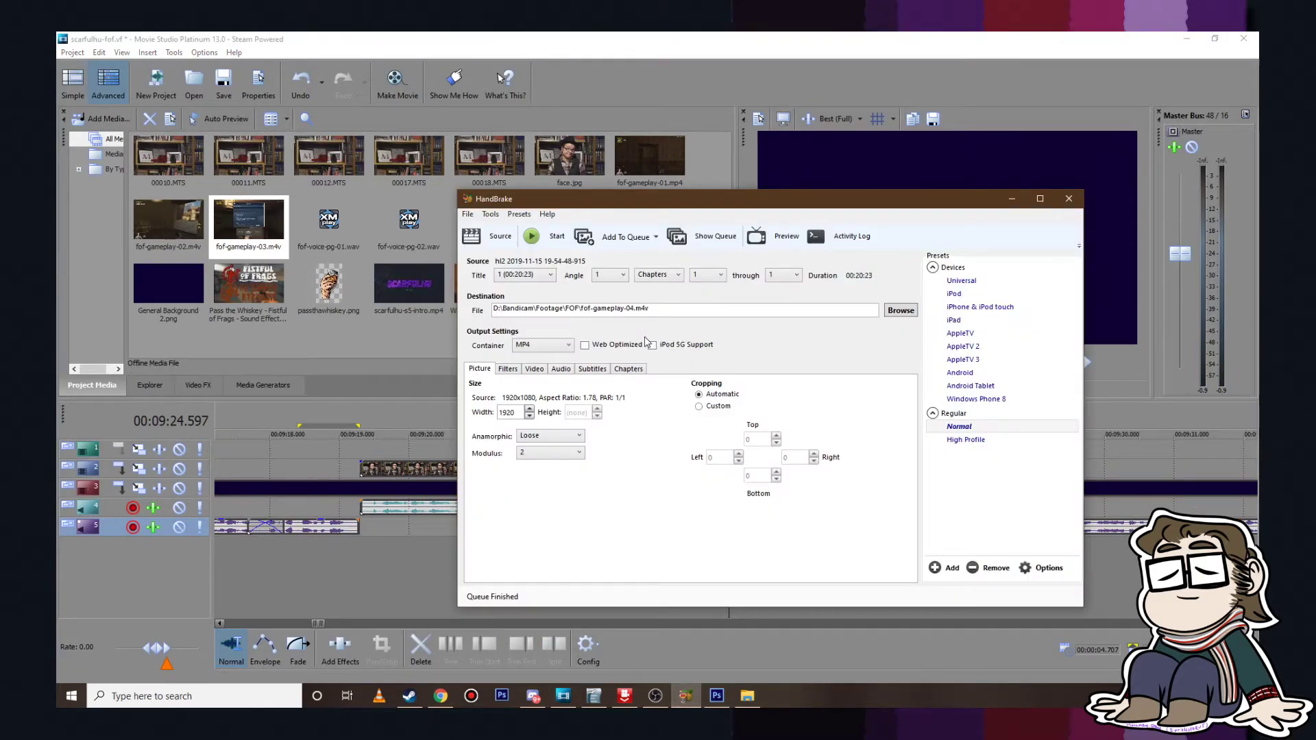
{"action": "left_click", "coordinate": [500, 236]}
{"action": "left_click", "coordinate": [517, 346]}
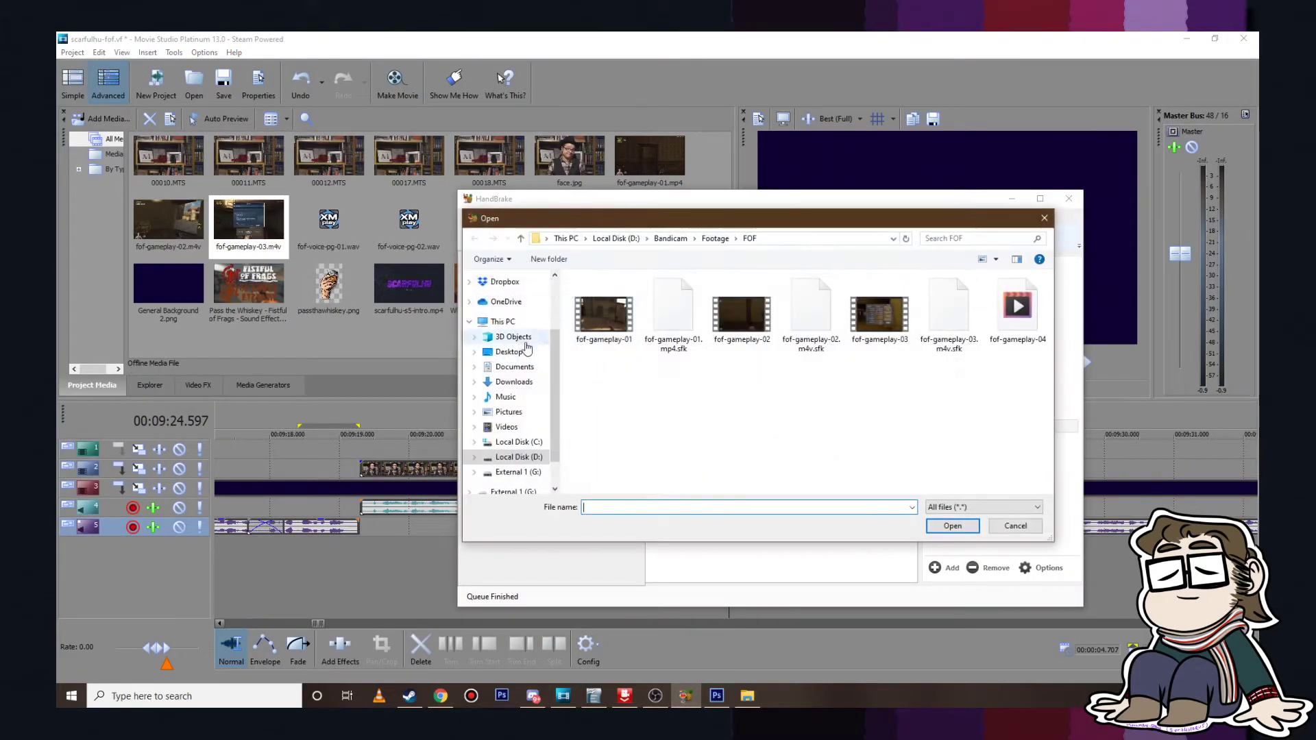
{"action": "left_click", "coordinate": [714, 238]}
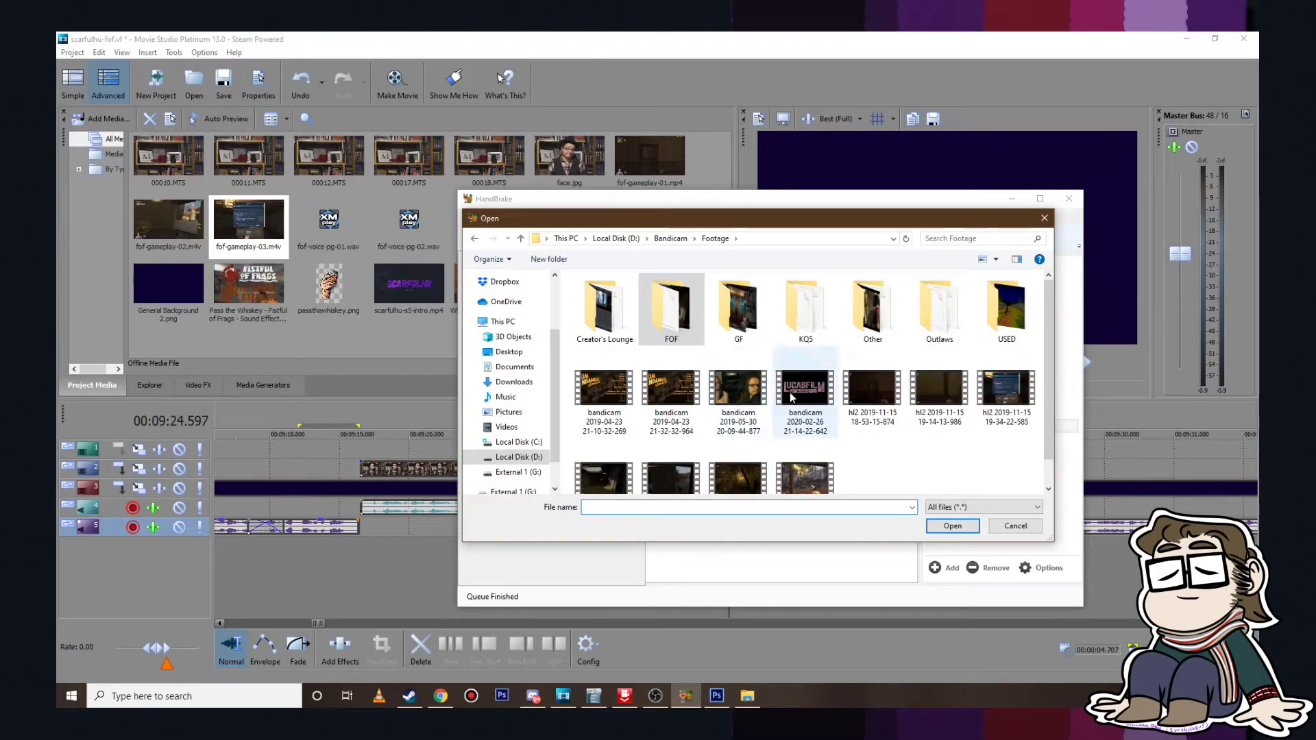
{"action": "scroll", "coordinate": [958, 410], "scroll_direction": "down", "scroll_amount": 1}
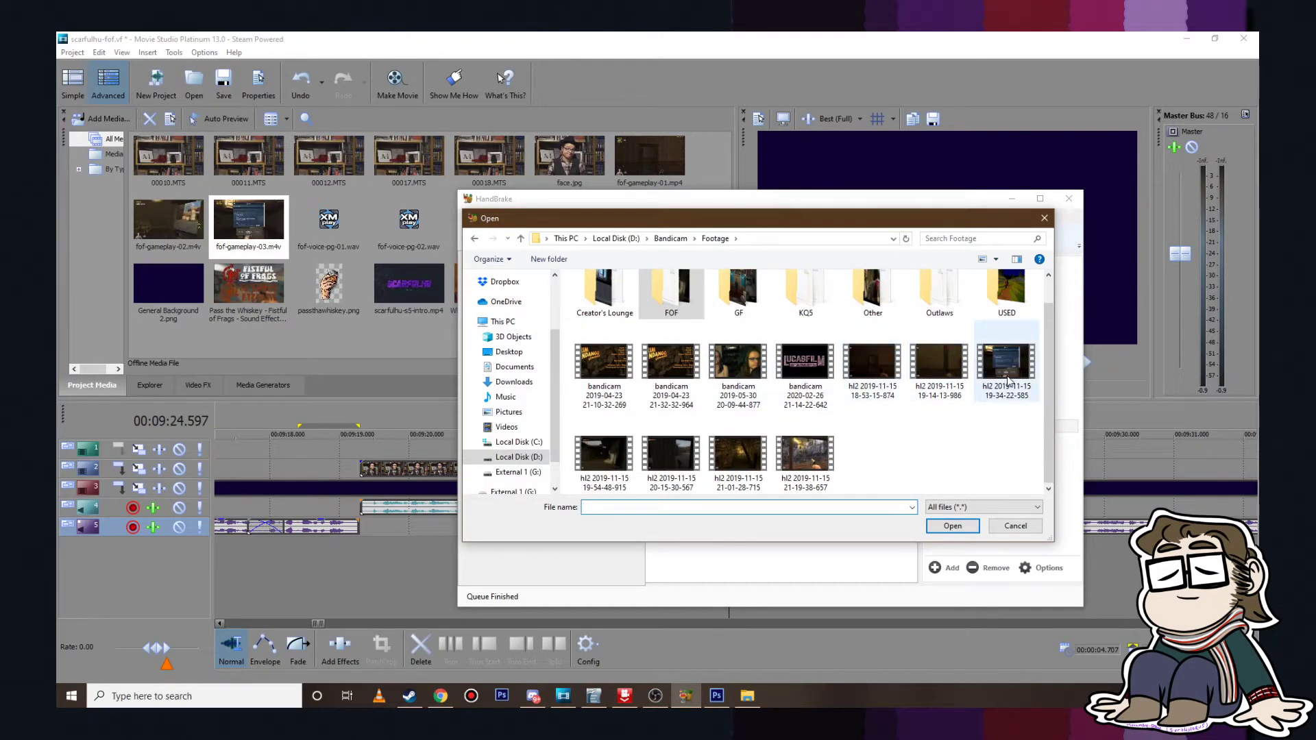
{"action": "double_click", "coordinate": [686, 459]}
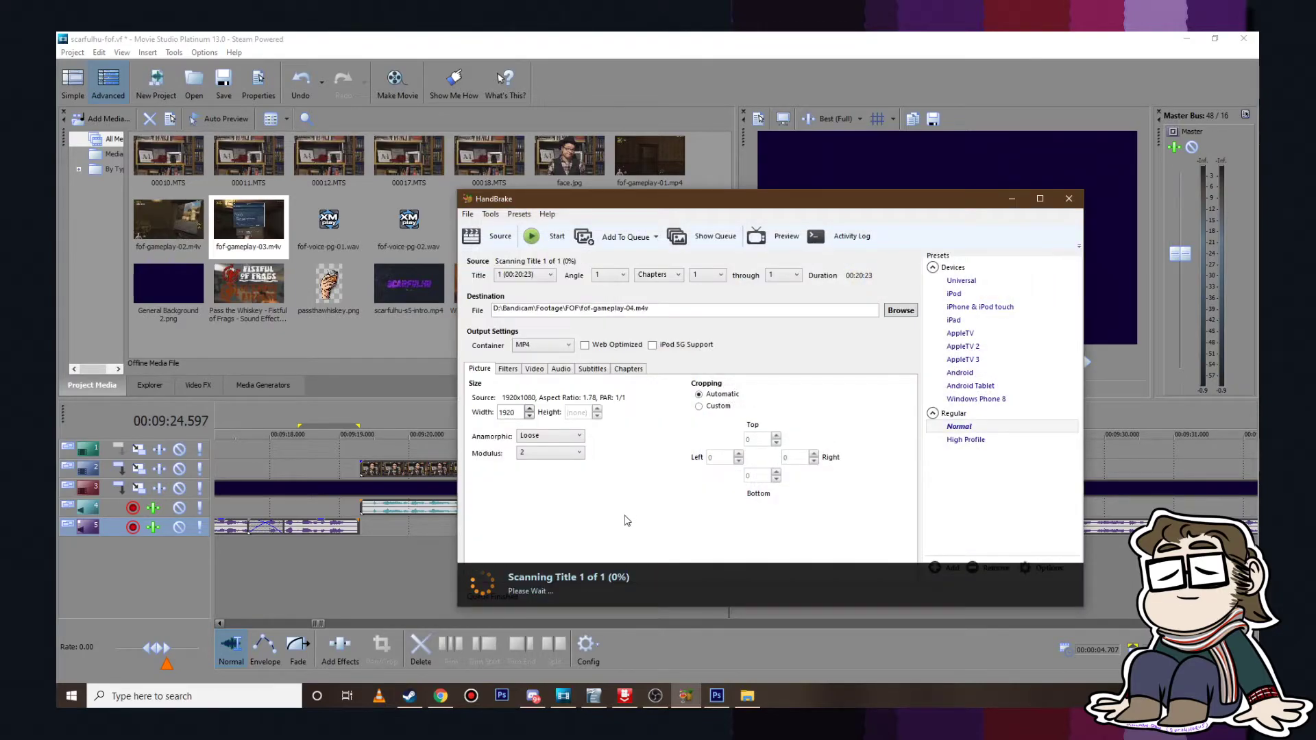
{"action": "left_click", "coordinate": [518, 236]}
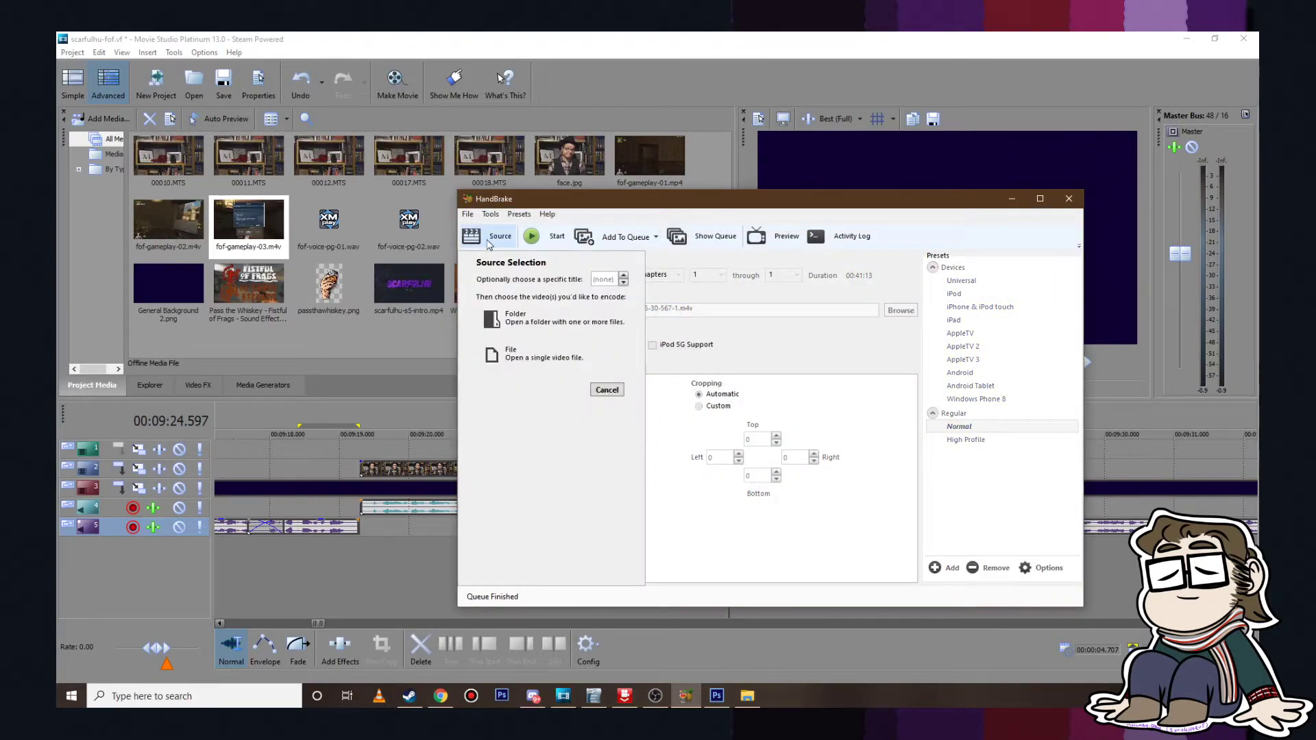
{"action": "left_click", "coordinate": [607, 389]}
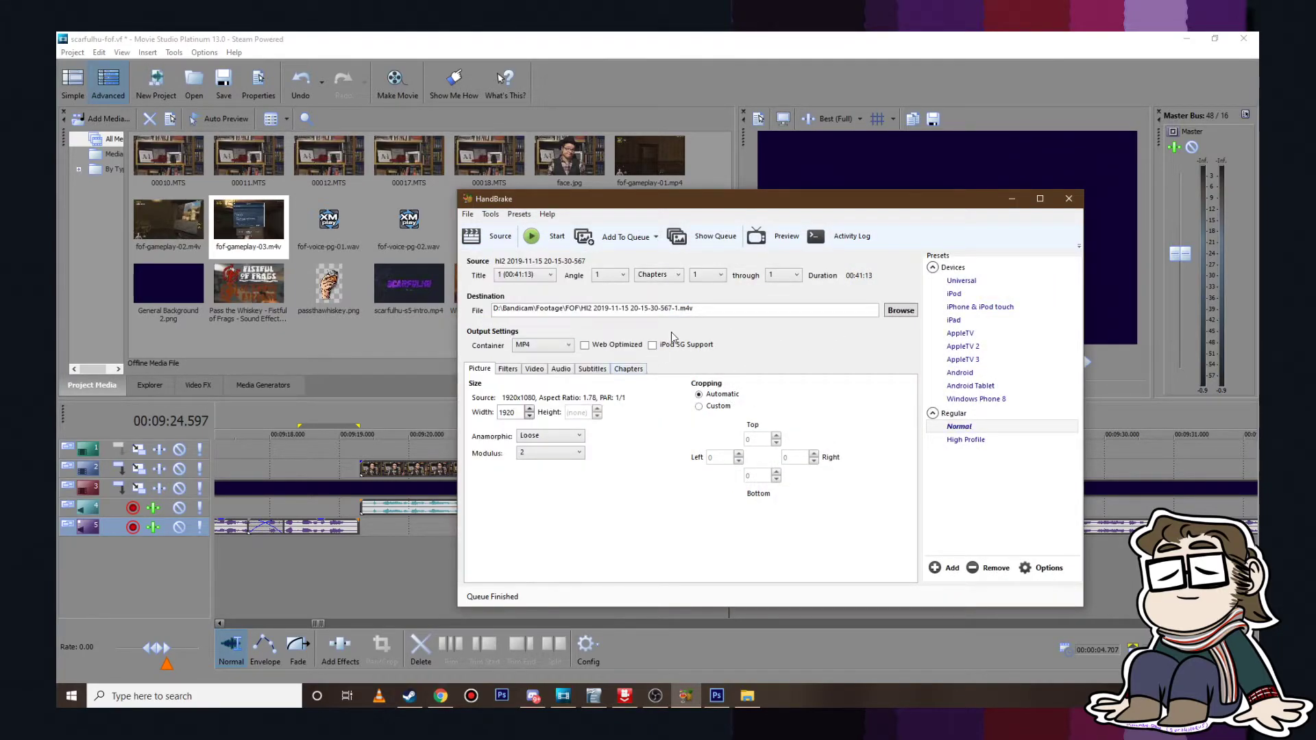
Step: Name the output file fof-gameplay-05 in the FOF folder and start the encode
{"action": "left_click", "coordinate": [911, 312]}
{"action": "left_click", "coordinate": [810, 314]}
{"action": "left_click", "coordinate": [845, 390]}
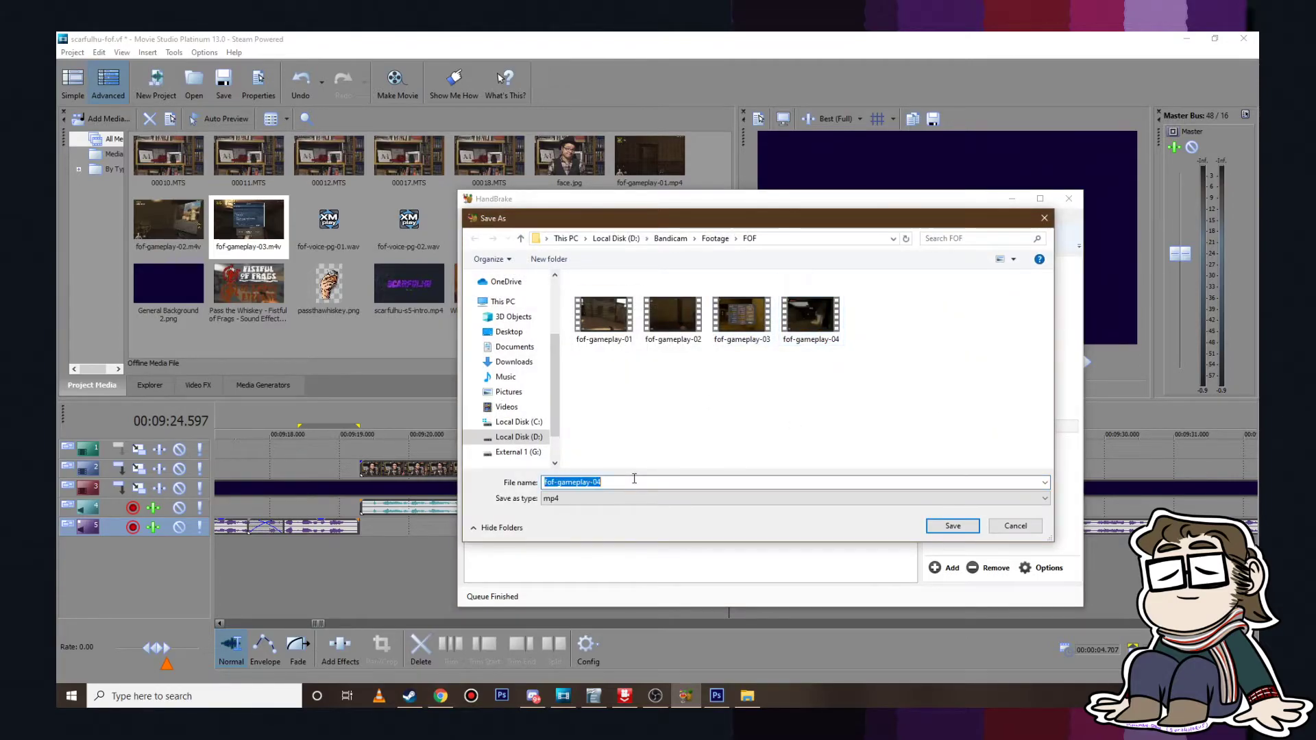
{"action": "left_click", "coordinate": [652, 482]}
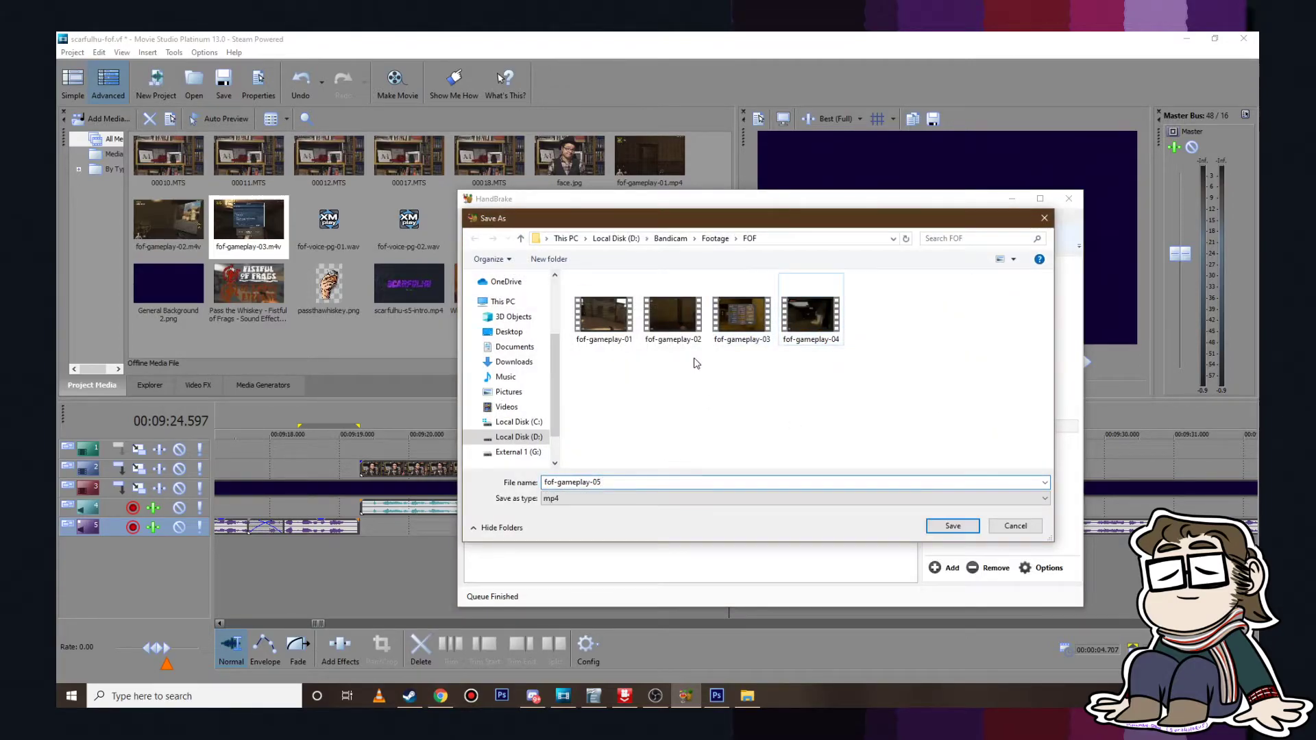
{"action": "type", "text": "5"}
{"action": "left_click", "coordinate": [952, 525]}
{"action": "left_click", "coordinate": [538, 236]}
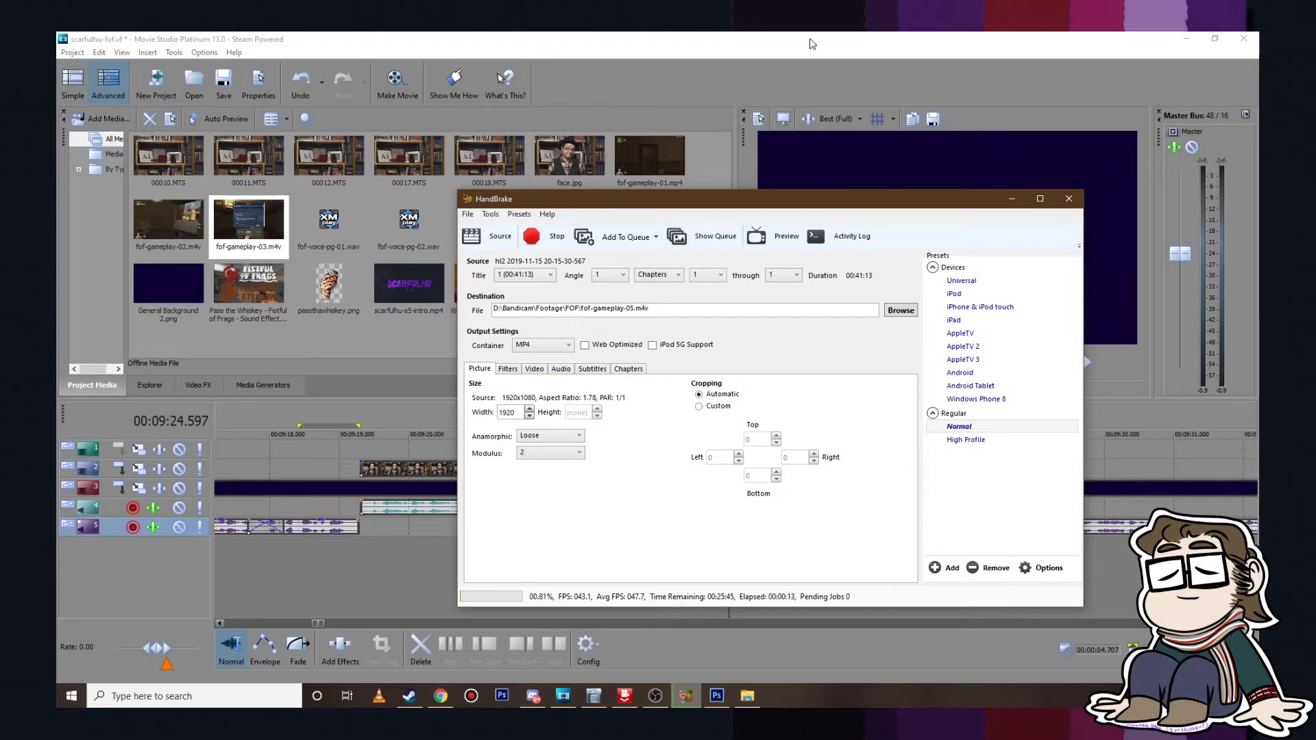
Step: Return to Movie Studio, import fof-gameplay-04.m4v into the project media and place it after the last gameplay clip on the third track
{"action": "left_click", "coordinate": [713, 37]}
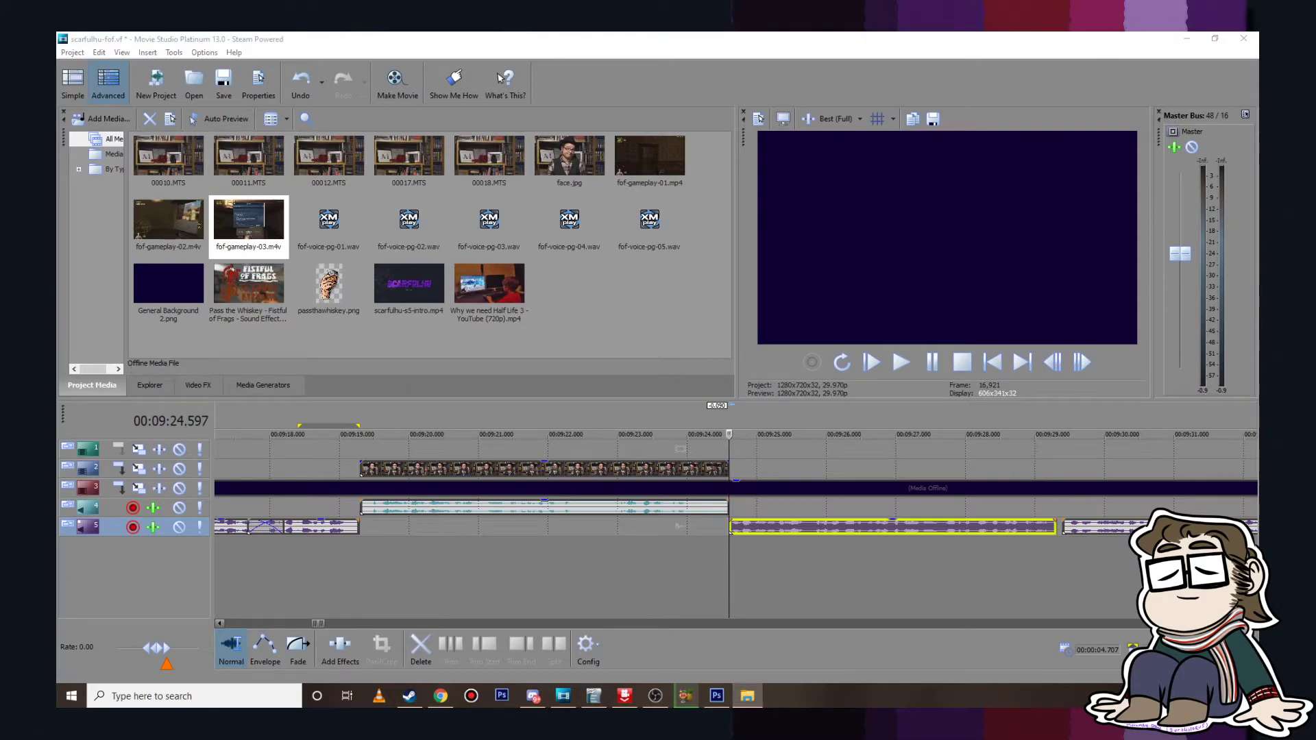
{"action": "left_click_drag", "start_coordinate": [471, 292], "coordinate": [625, 308]}
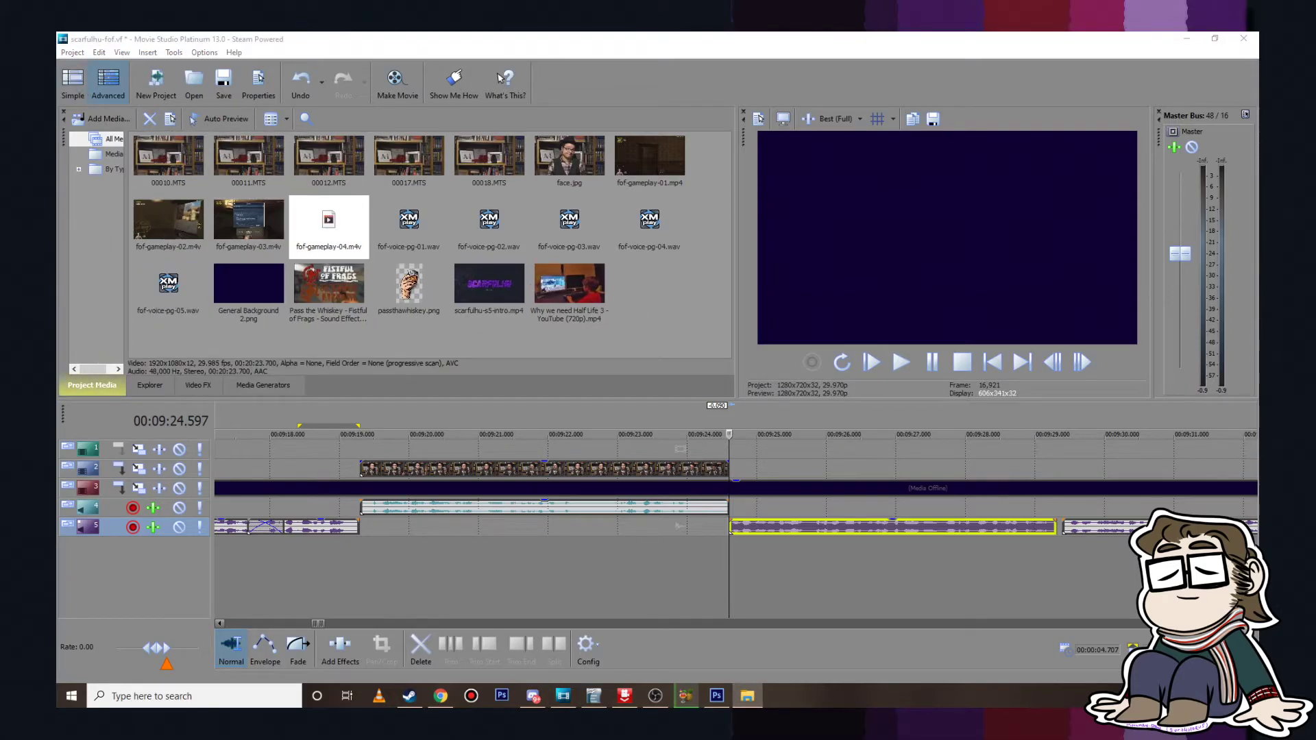
{"action": "scroll", "coordinate": [887, 592], "scroll_direction": "down", "scroll_amount": 15}
{"action": "left_click_drag", "start_coordinate": [335, 222], "coordinate": [1250, 488]}
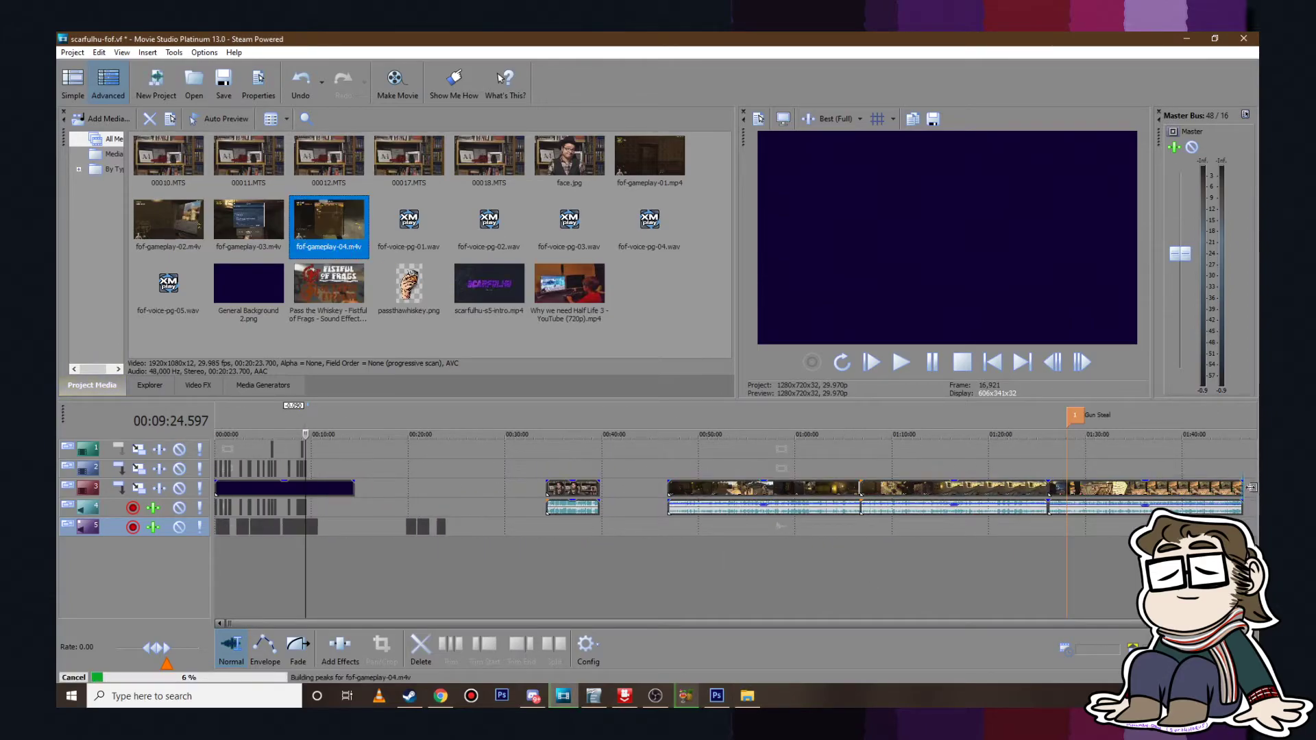
Step: Check the join before the fof-gameplay-04 clip at about 01:46:16.8 up close and save the project
{"action": "left_click", "coordinate": [1080, 461]}
{"action": "scroll", "coordinate": [831, 506], "scroll_direction": "up", "scroll_amount": 15}
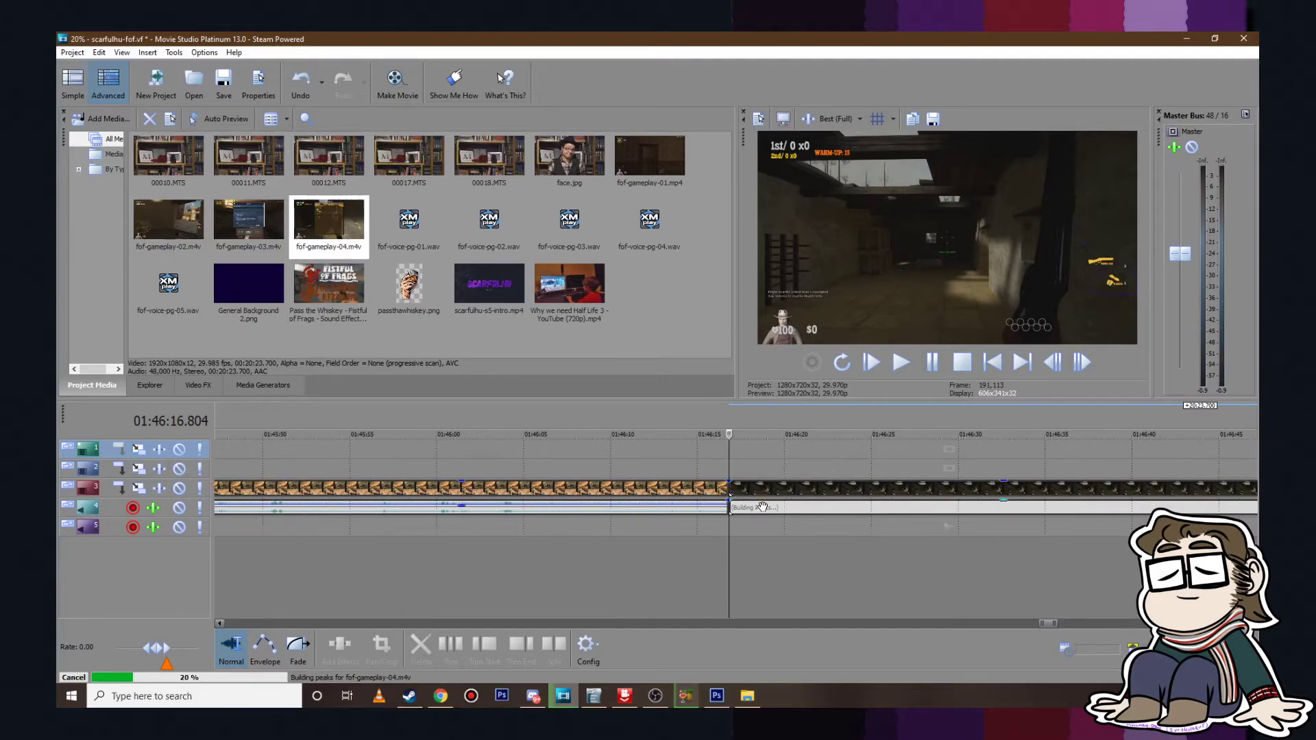
{"action": "scroll", "coordinate": [762, 507], "scroll_direction": "up", "scroll_amount": 3}
{"action": "left_click_drag", "start_coordinate": [763, 503], "coordinate": [767, 509]}
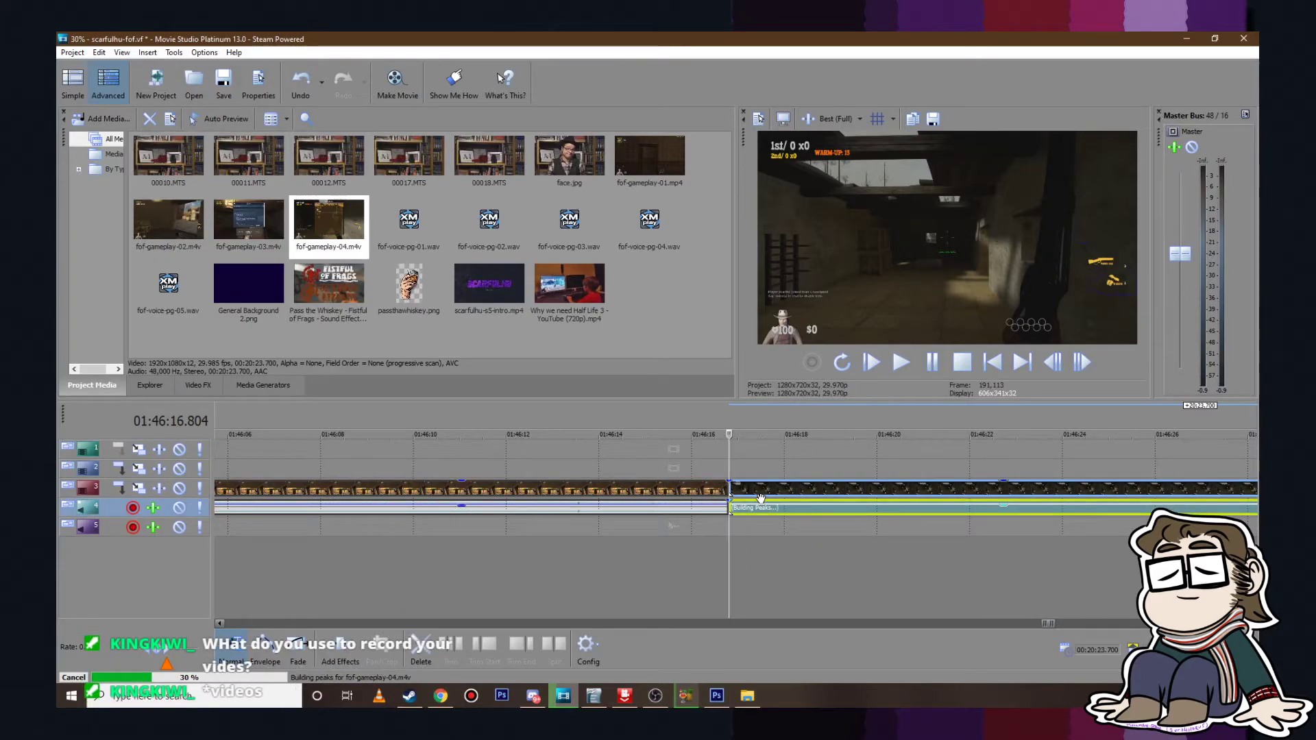
{"action": "scroll", "coordinate": [757, 503], "scroll_direction": "up", "scroll_amount": 2}
{"action": "scroll", "coordinate": [757, 487], "scroll_direction": "down", "scroll_amount": 5}
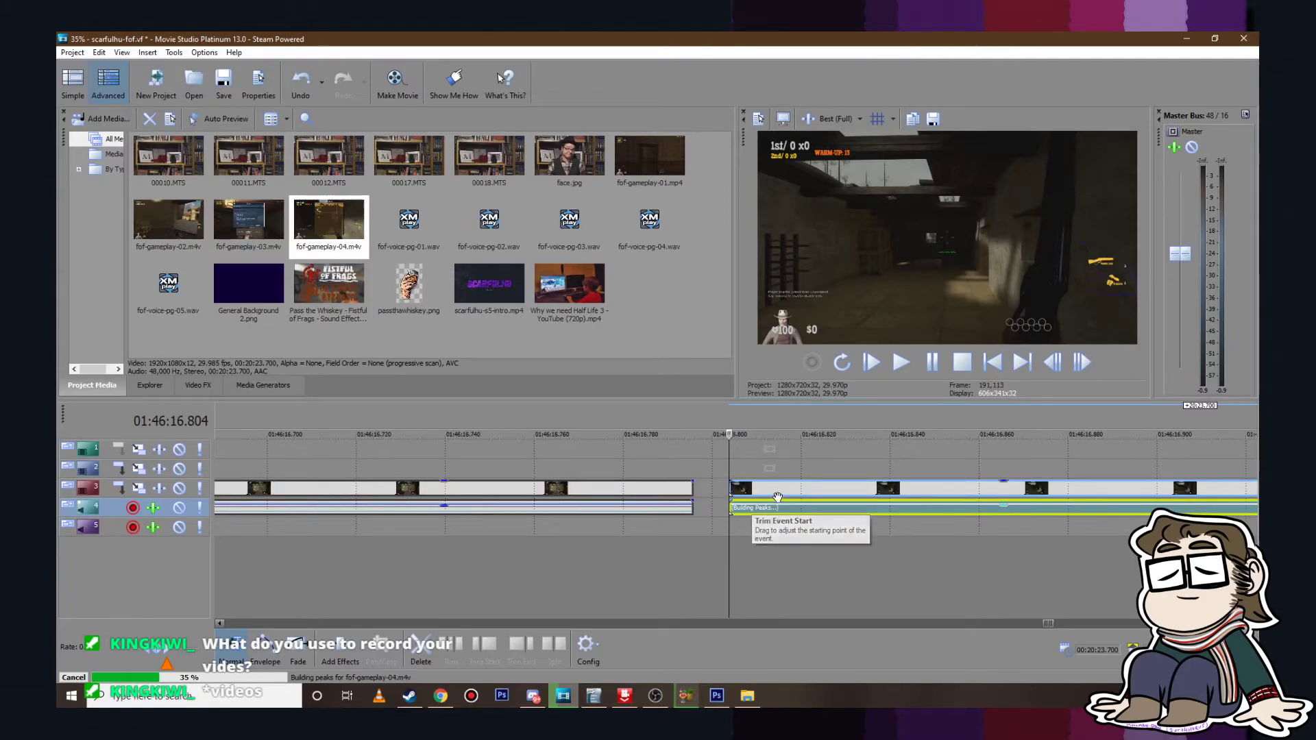
{"action": "scroll", "coordinate": [829, 496], "scroll_direction": "down", "scroll_amount": 6}
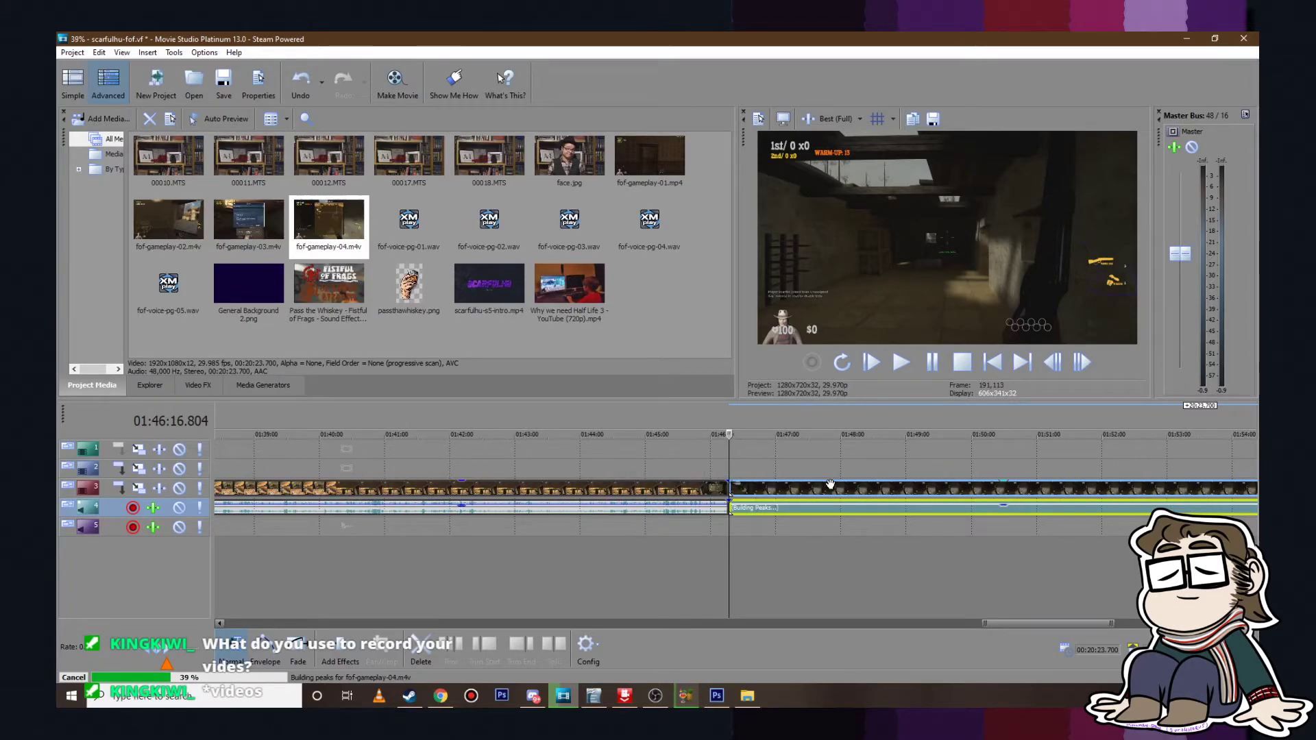
{"action": "left_click", "coordinate": [1140, 462]}
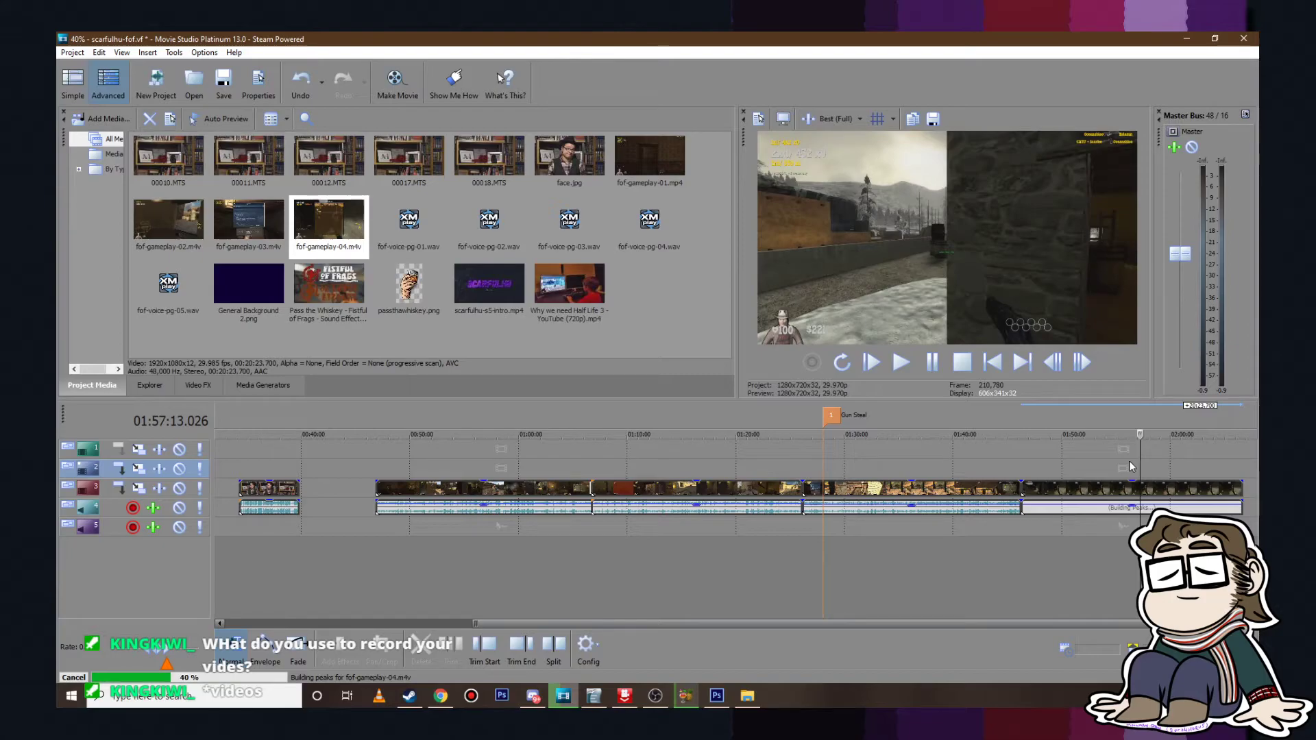
{"action": "left_click", "coordinate": [72, 53]}
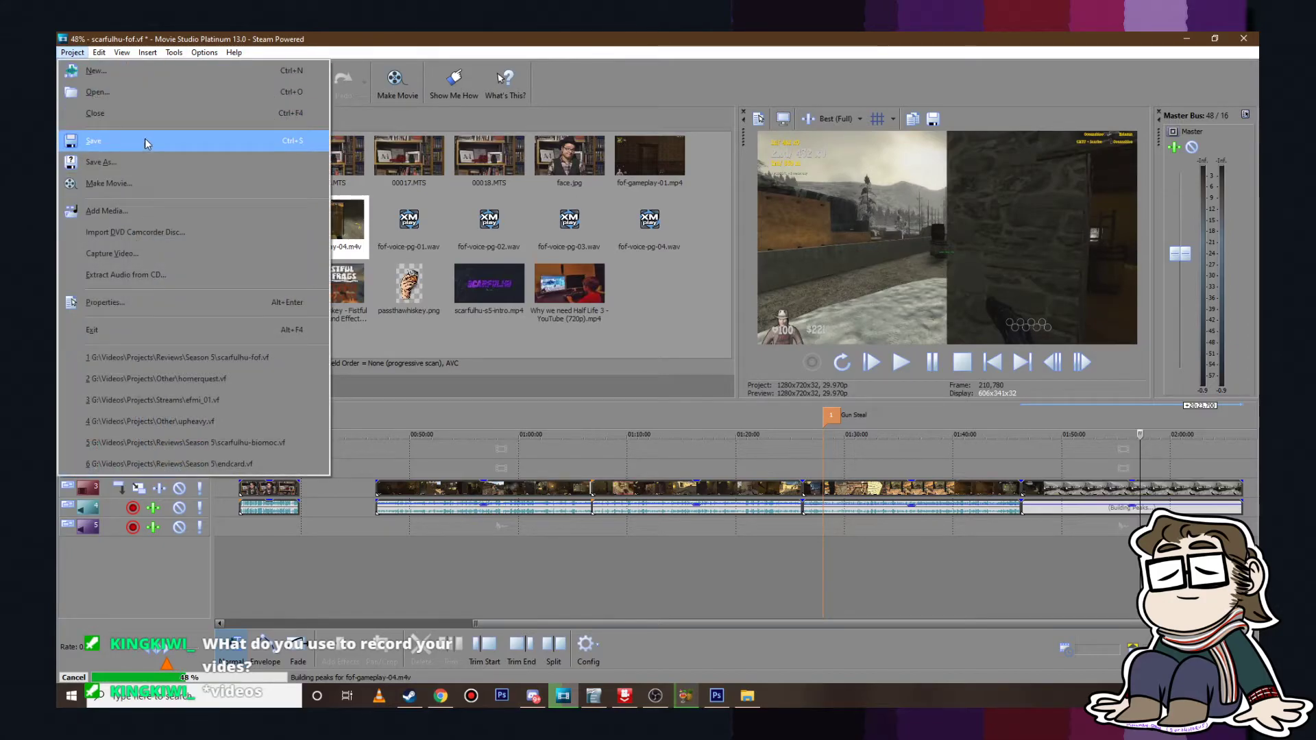
{"action": "left_click", "coordinate": [146, 140]}
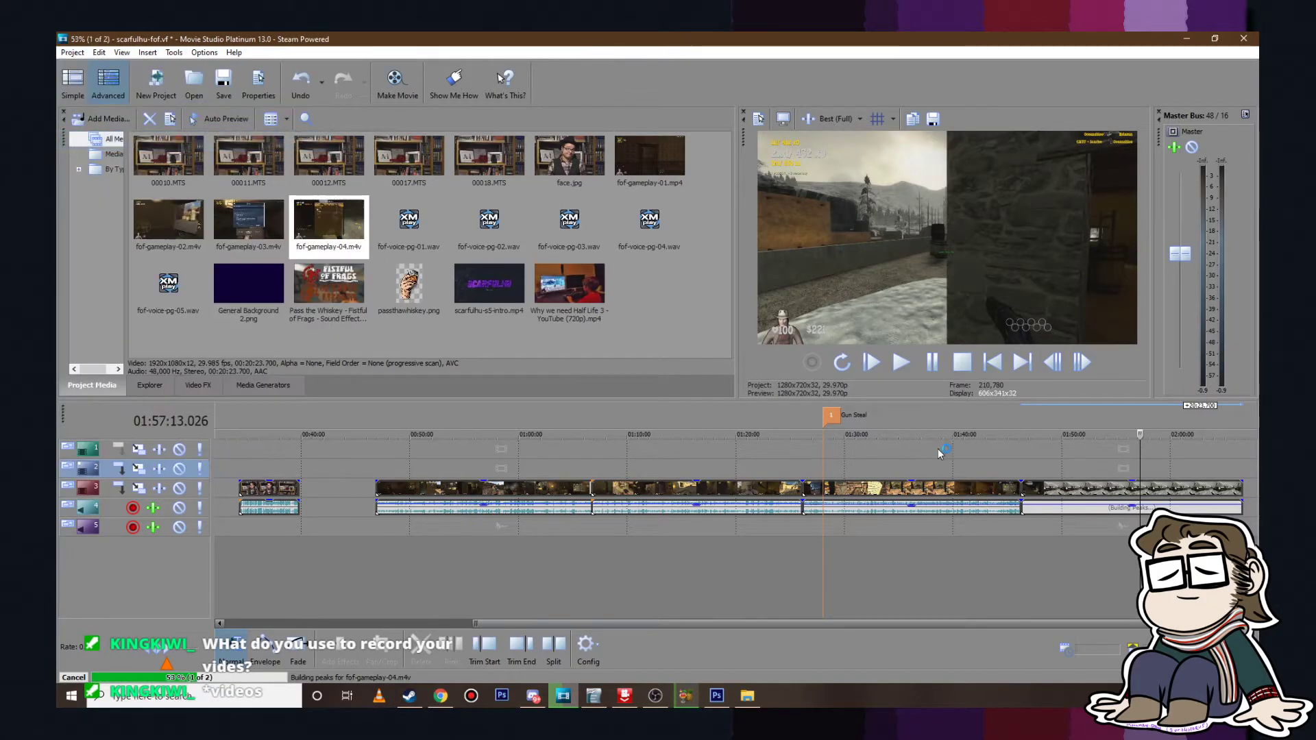
Step: Change a switch setting on the newly placed fof-gameplay-04 video clip
{"action": "right_click", "coordinate": [1095, 488]}
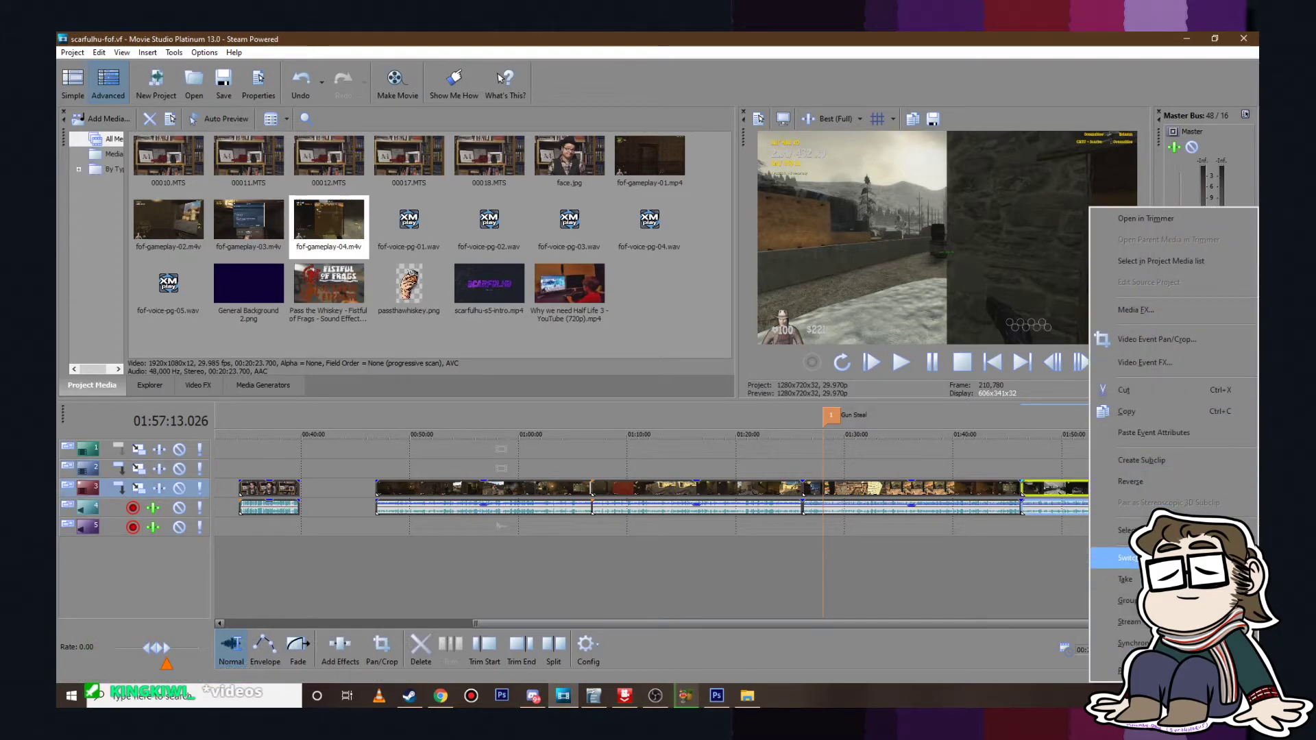
{"action": "mouse_move", "coordinate": [1069, 527]}
{"action": "left_click", "coordinate": [1039, 555]}
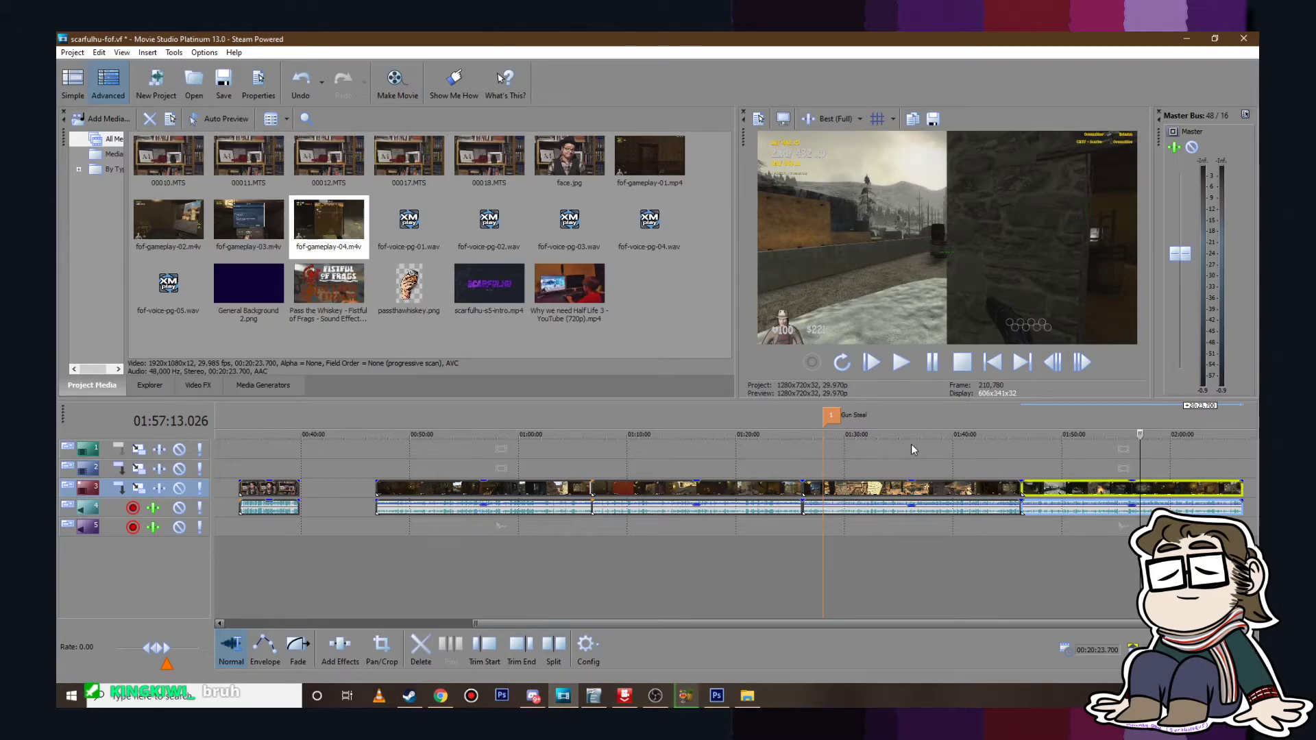
Step: Preview the late part of the fof-gameplay-04 clip, playing from about 02:05:51 to 02:06:02
{"action": "left_click", "coordinate": [1211, 465]}
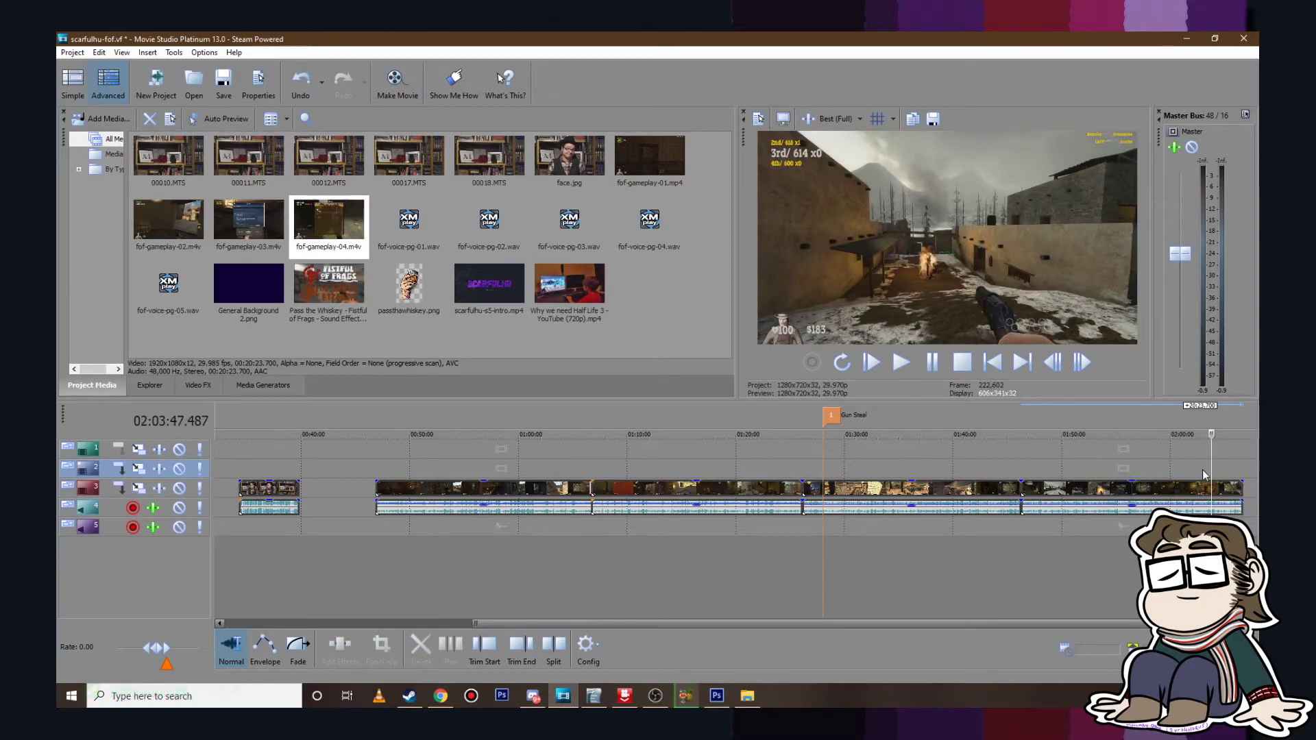
{"action": "scroll", "coordinate": [1202, 470], "scroll_direction": "up", "scroll_amount": 5}
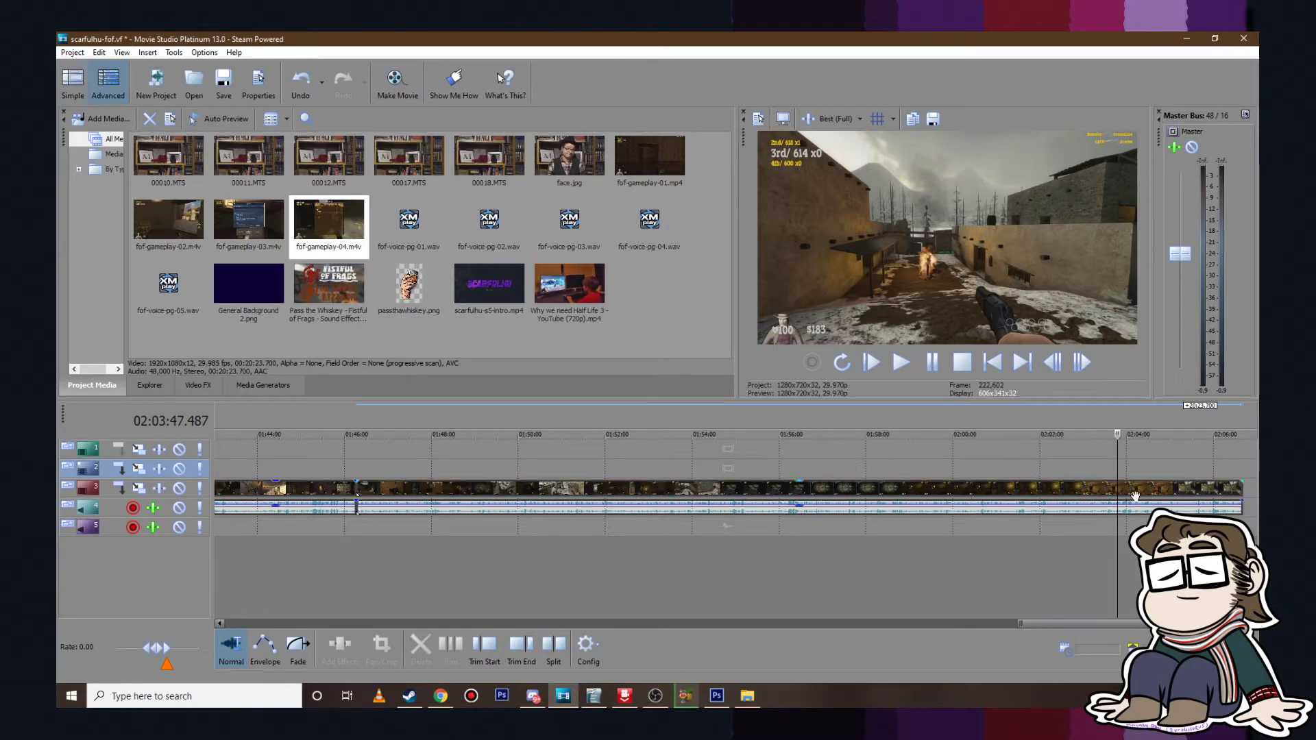
{"action": "left_click", "coordinate": [1206, 464]}
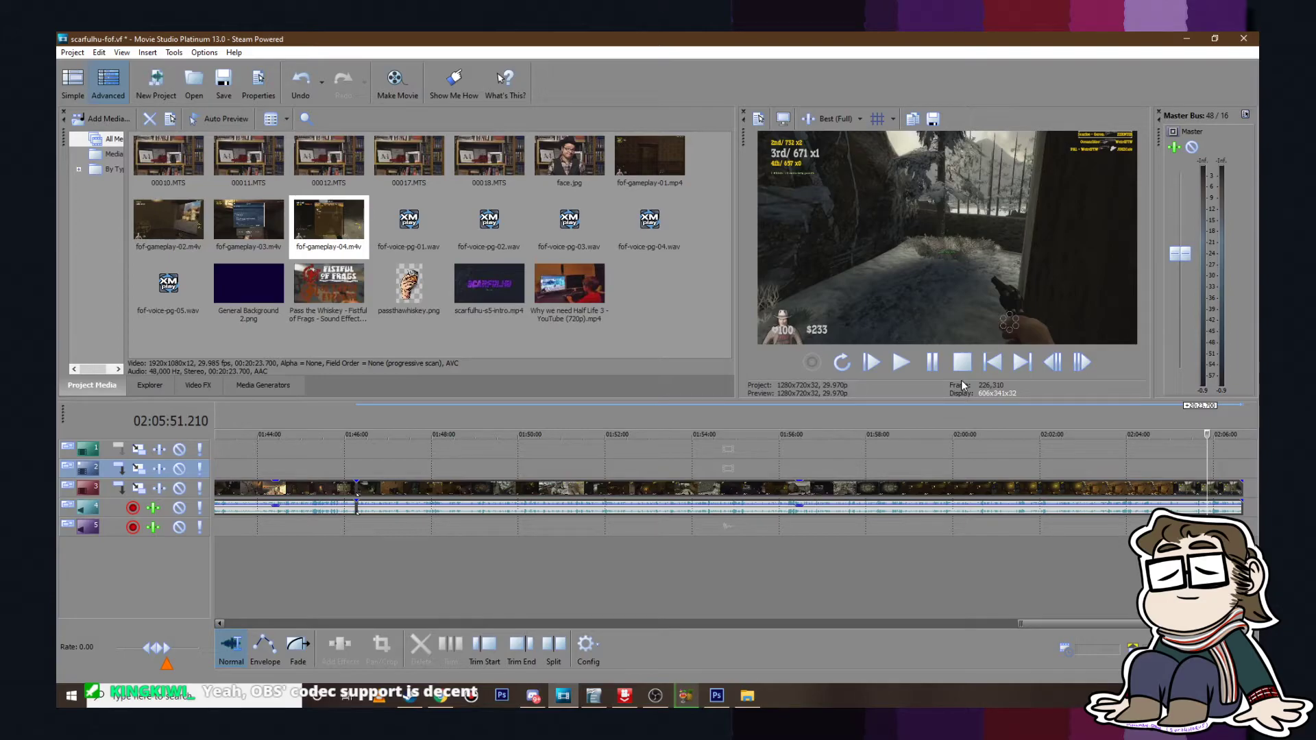
{"action": "left_click", "coordinate": [903, 362]}
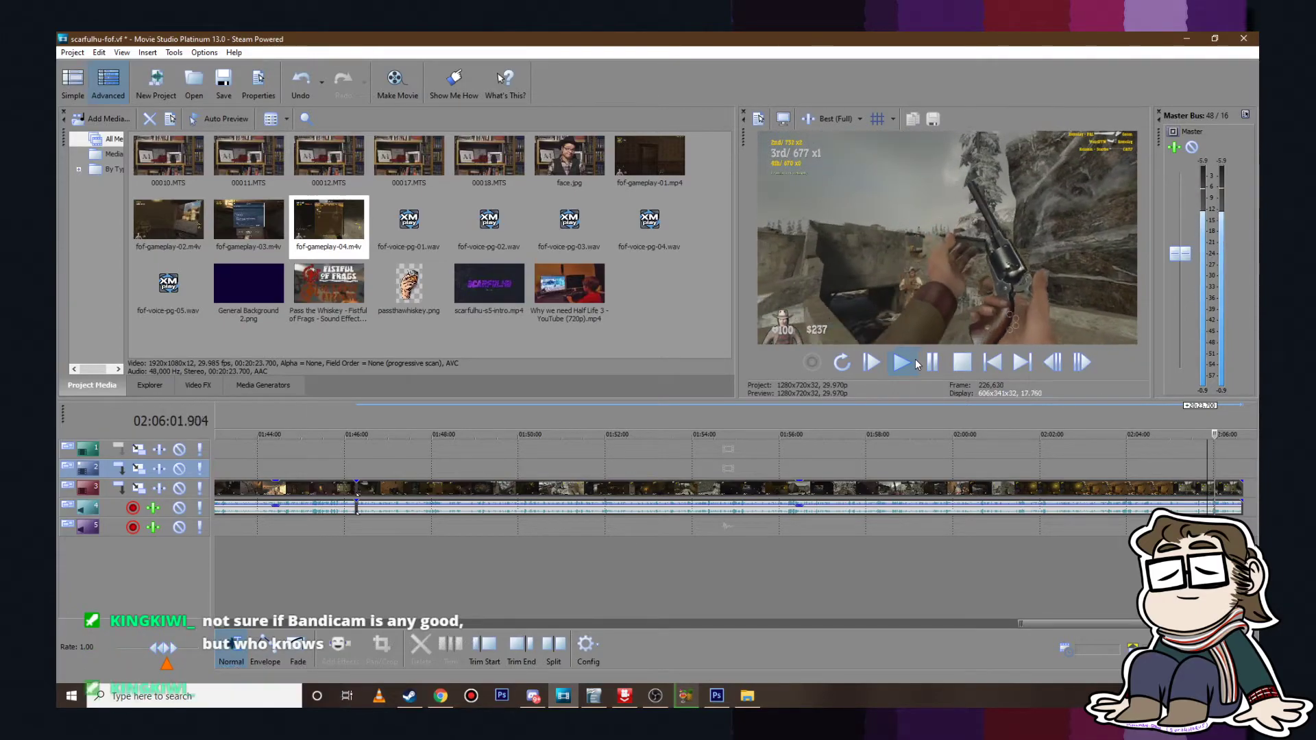
{"action": "left_click", "coordinate": [942, 366]}
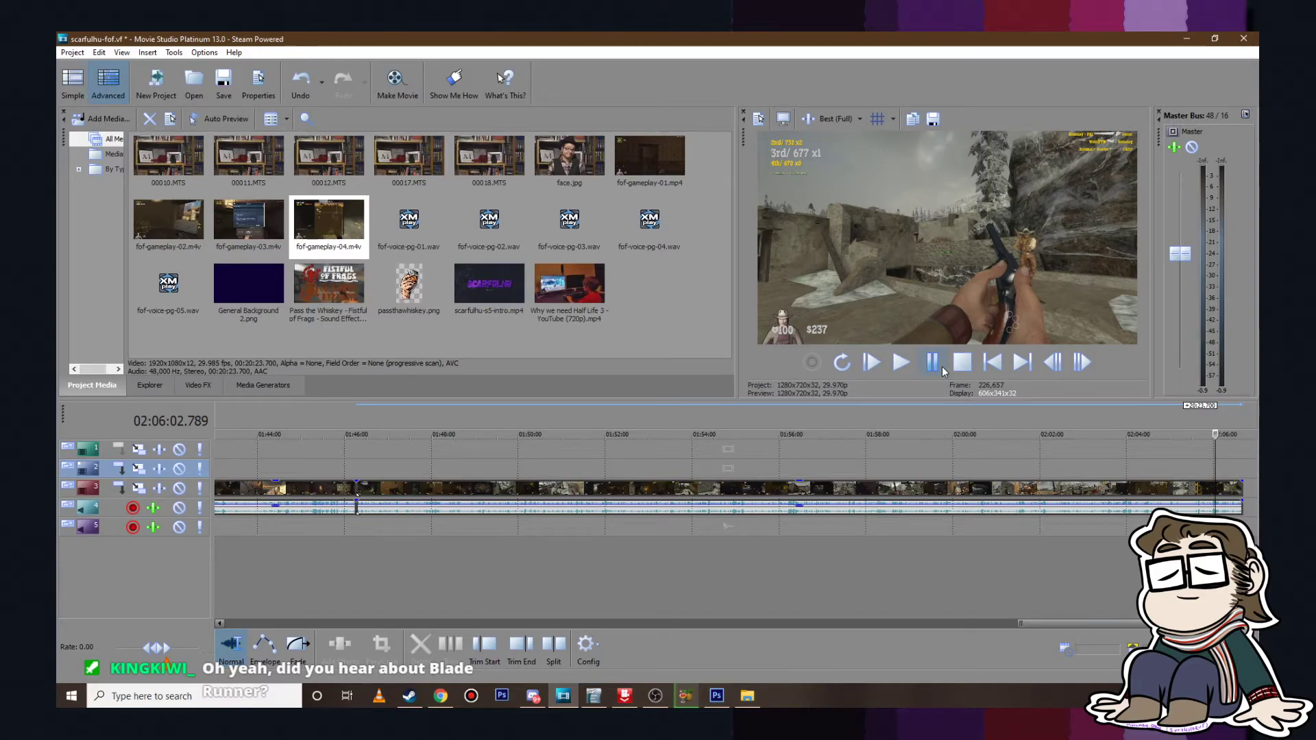
Step: Scrub back to about 02:05:39 in the gameplay clip and replay the gunfight from about 02:05:57 to 02:06:00
{"action": "scroll", "coordinate": [1134, 521], "scroll_direction": "up", "scroll_amount": 4}
{"action": "scroll", "coordinate": [1067, 535], "scroll_direction": "up", "scroll_amount": 5}
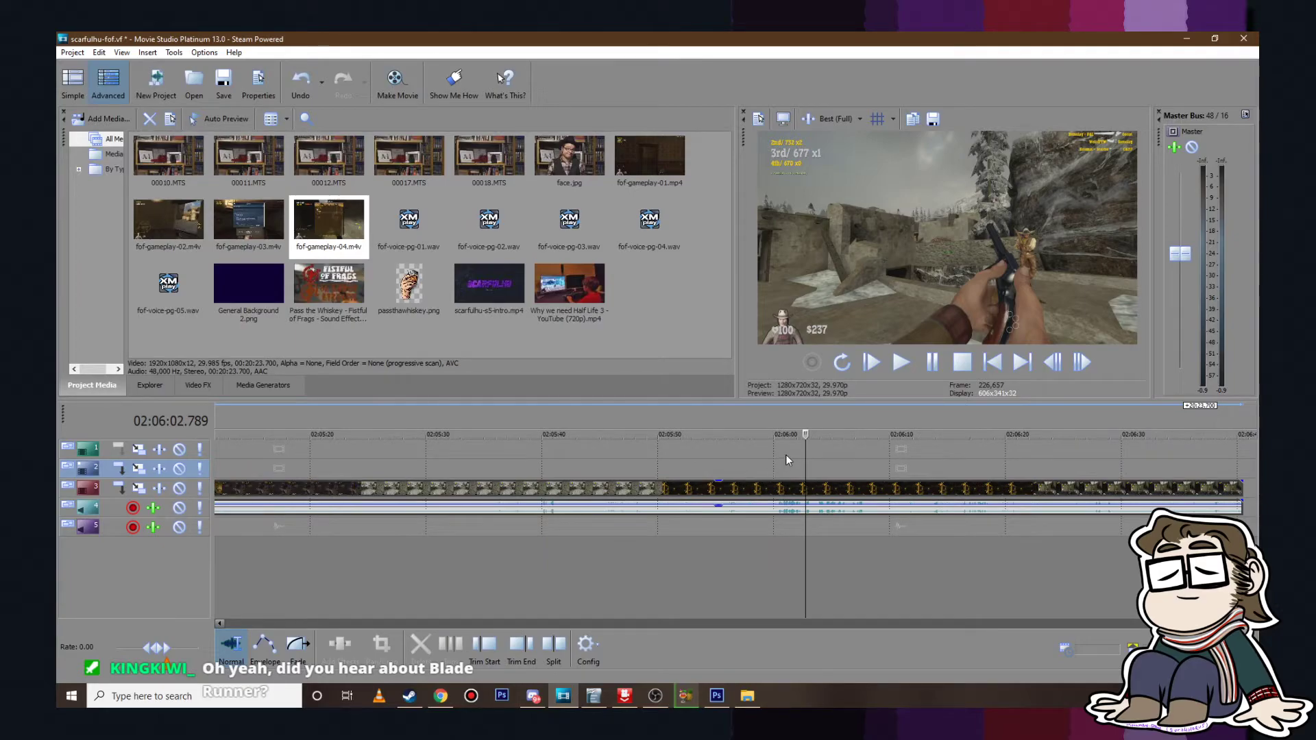
{"action": "left_click_drag", "start_coordinate": [806, 445], "coordinate": [524, 452]}
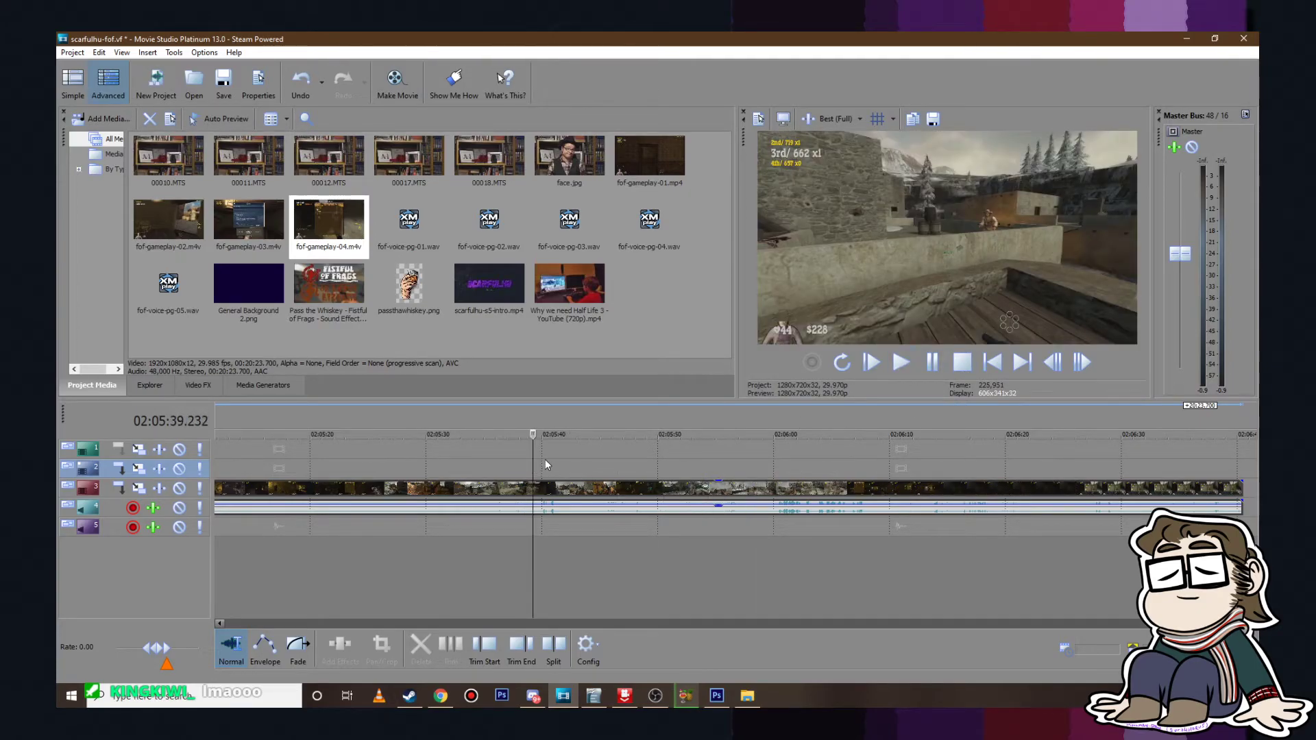
{"action": "left_click", "coordinate": [546, 458]}
{"action": "left_click_drag", "start_coordinate": [739, 471], "coordinate": [782, 454]}
{"action": "key", "text": "space"}
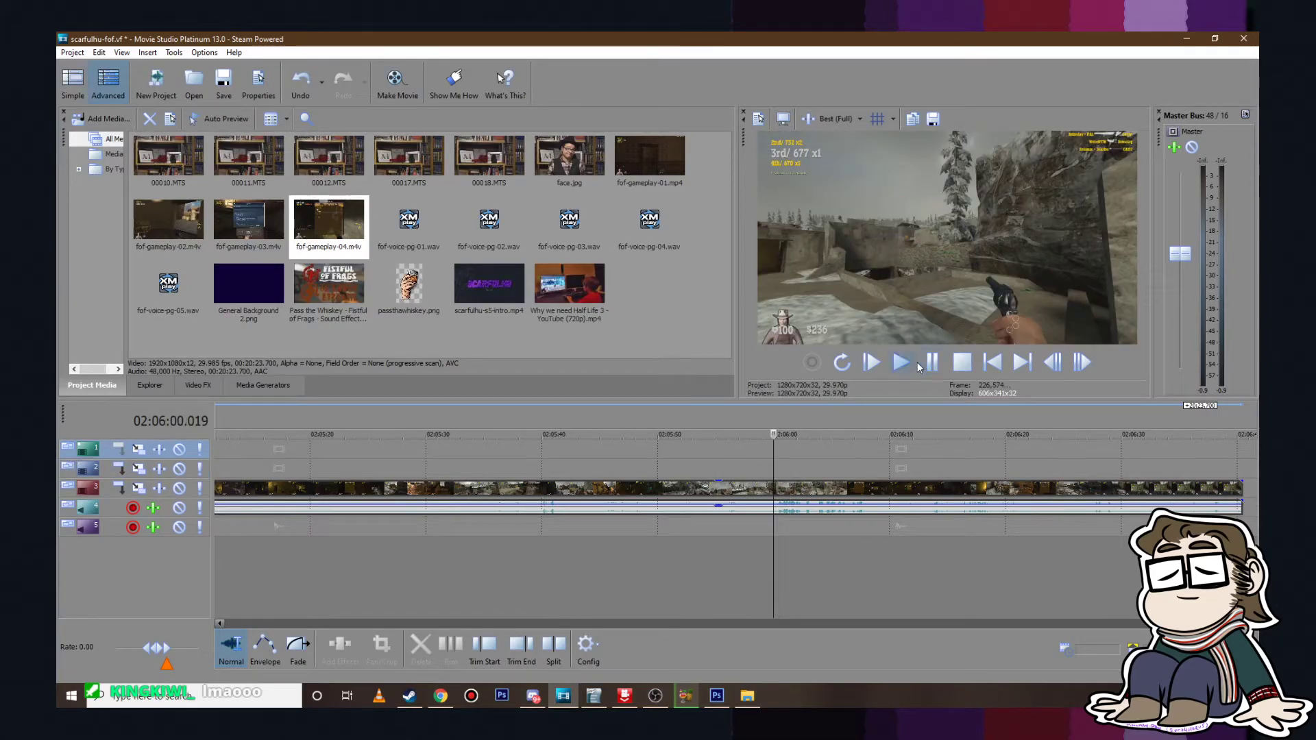
{"action": "left_click", "coordinate": [738, 458]}
{"action": "left_click", "coordinate": [911, 368]}
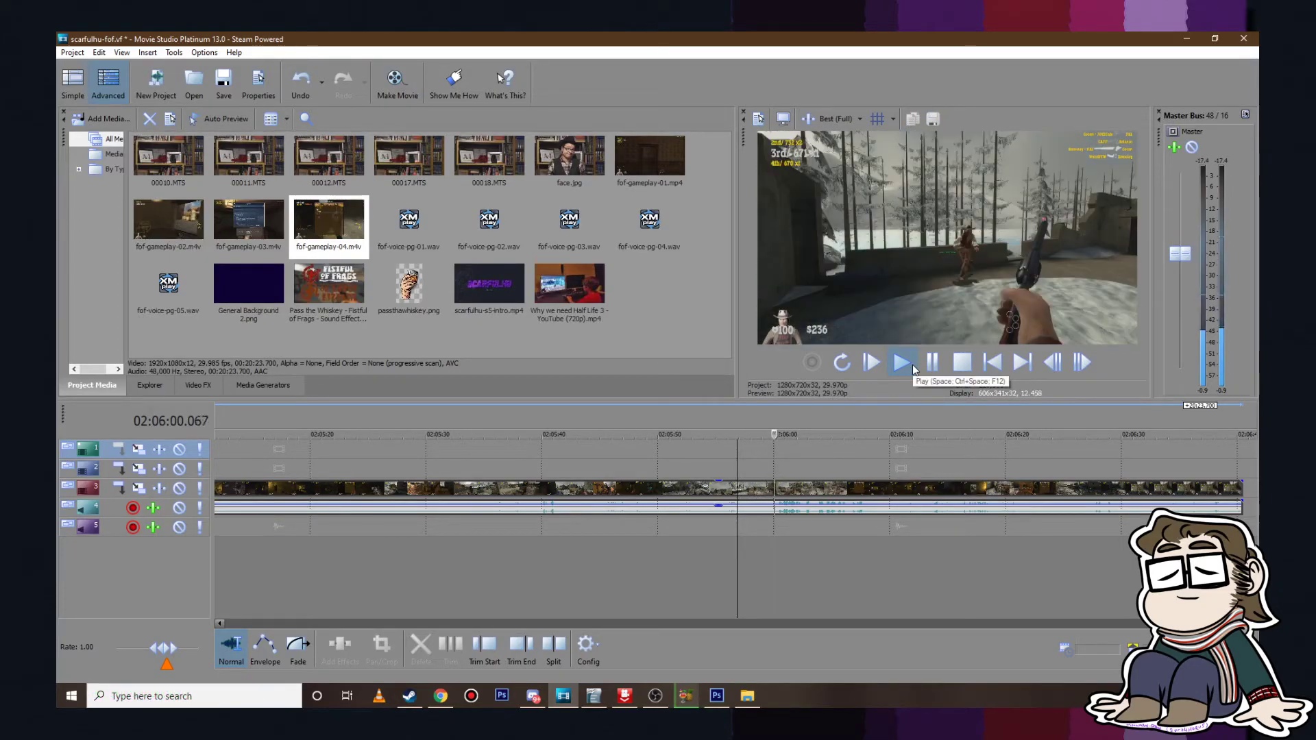
{"action": "left_click", "coordinate": [738, 467]}
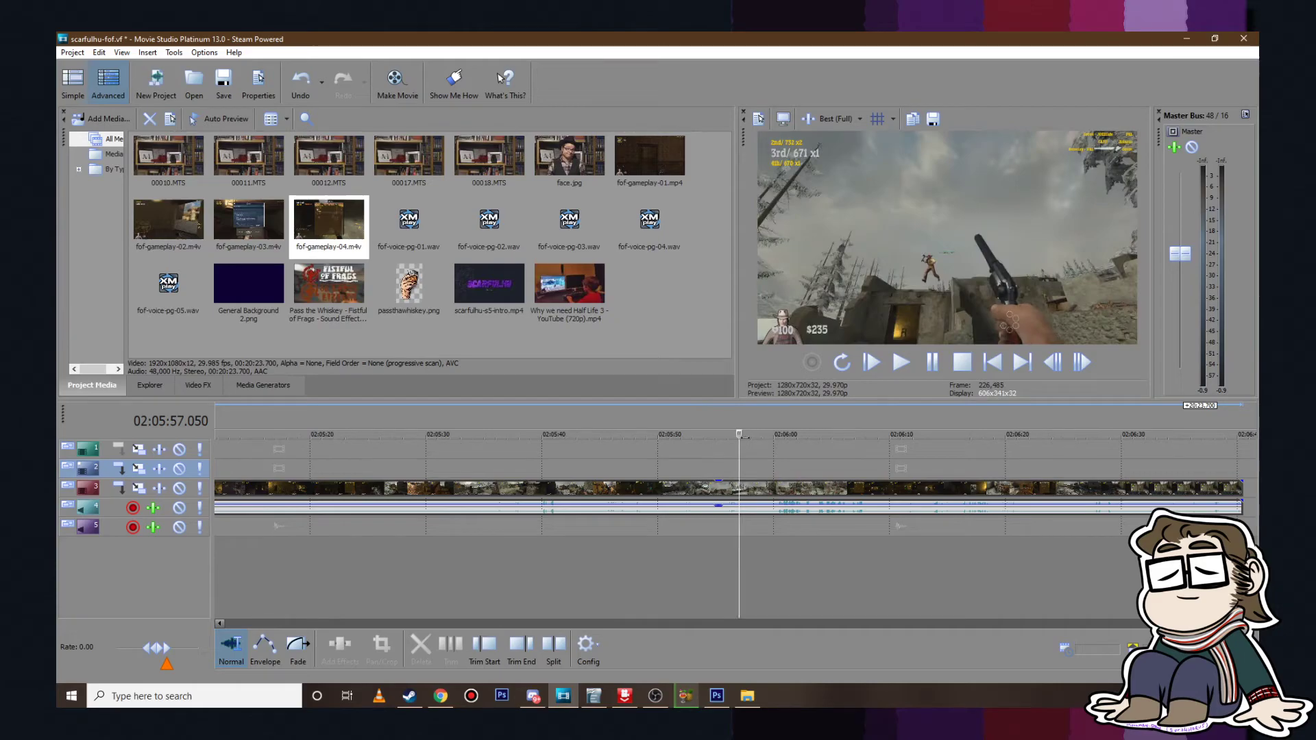
{"action": "key", "text": "space"}
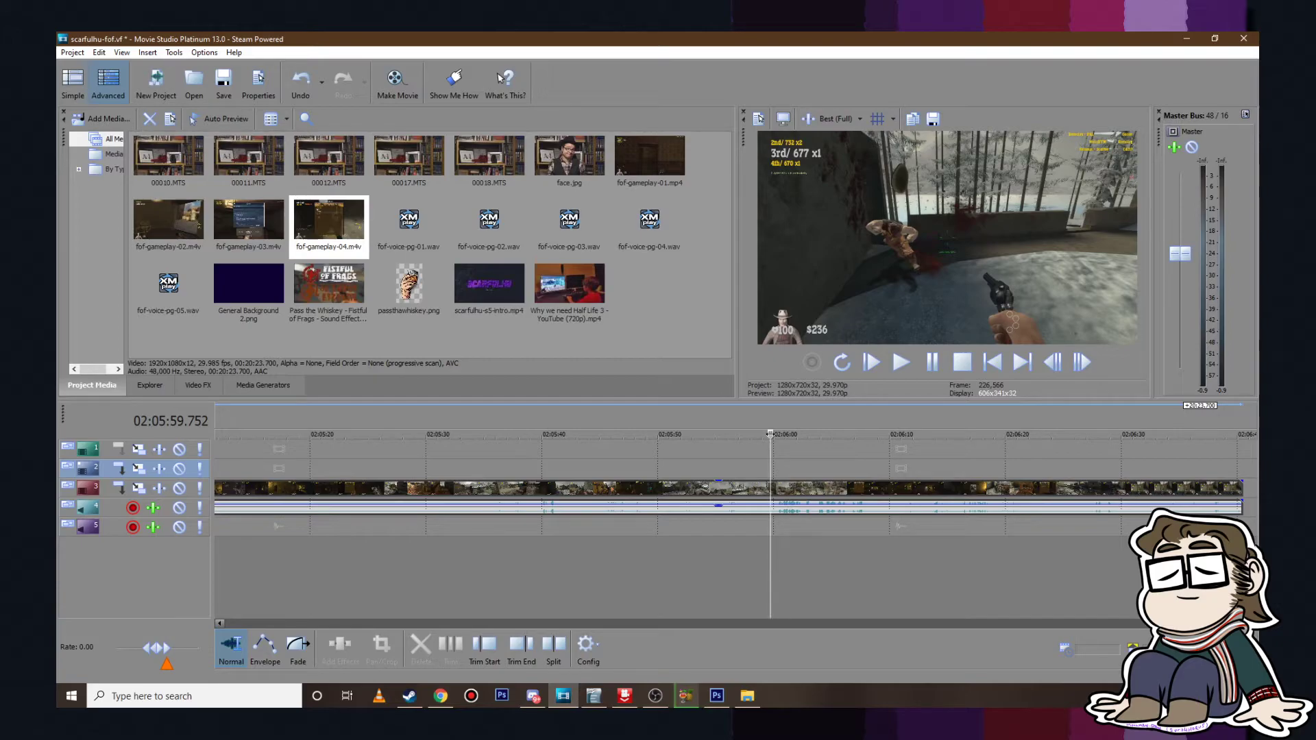
Step: Scrub through the rest of the fof-gameplay-04 clip from about 02:06:00 to its scoreboard ending near 02:06:38
{"action": "mouse_move", "coordinate": [770, 434]}
{"action": "left_mouse_down"}
{"action": "mouse_move", "coordinate": [751, 434]}
{"action": "mouse_move", "coordinate": [782, 435]}
{"action": "left_mouse_up"}
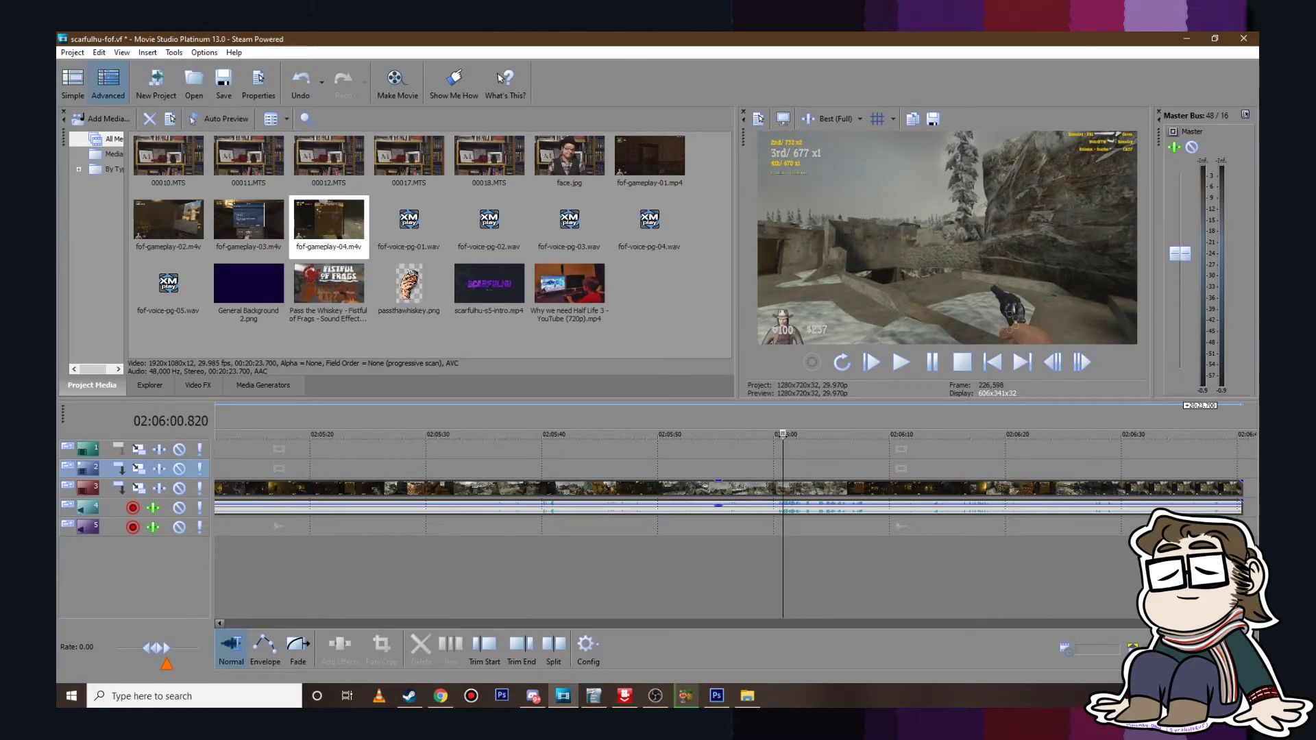
{"action": "left_click_drag", "start_coordinate": [782, 434], "coordinate": [796, 434]}
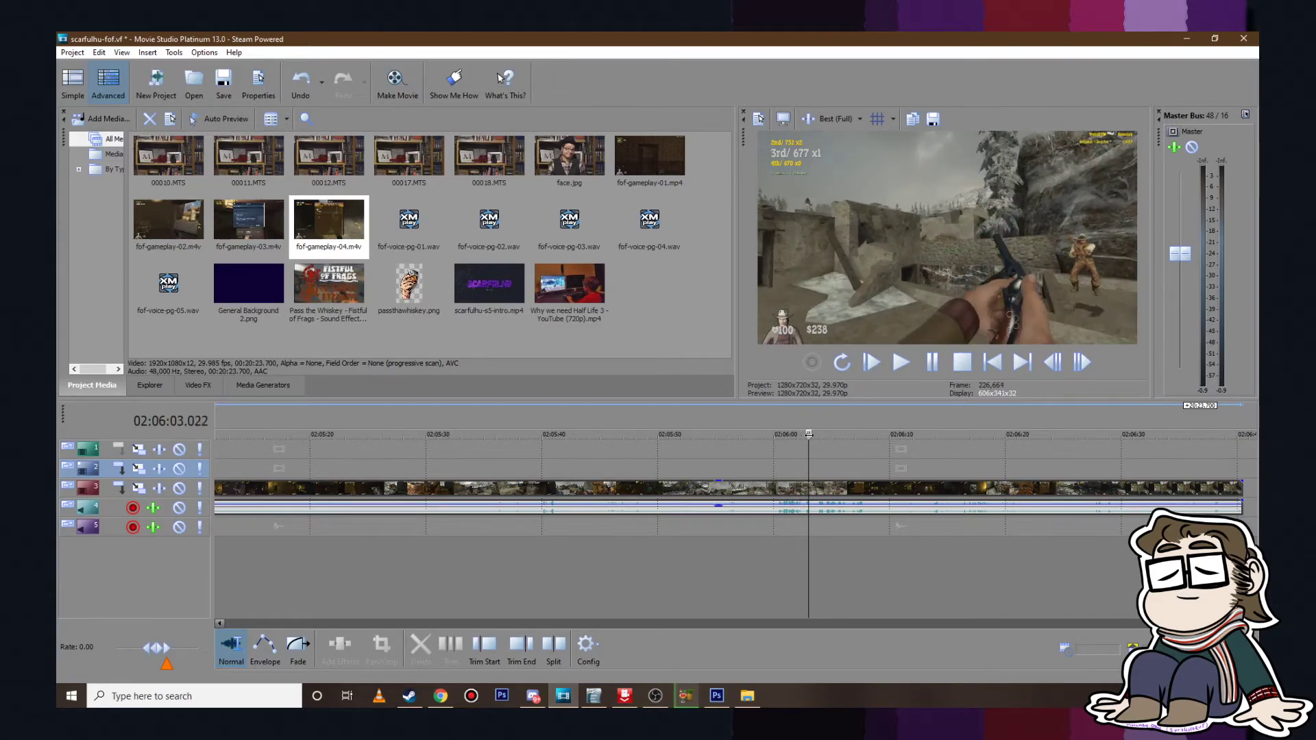
{"action": "left_click_drag", "start_coordinate": [815, 434], "coordinate": [917, 434]}
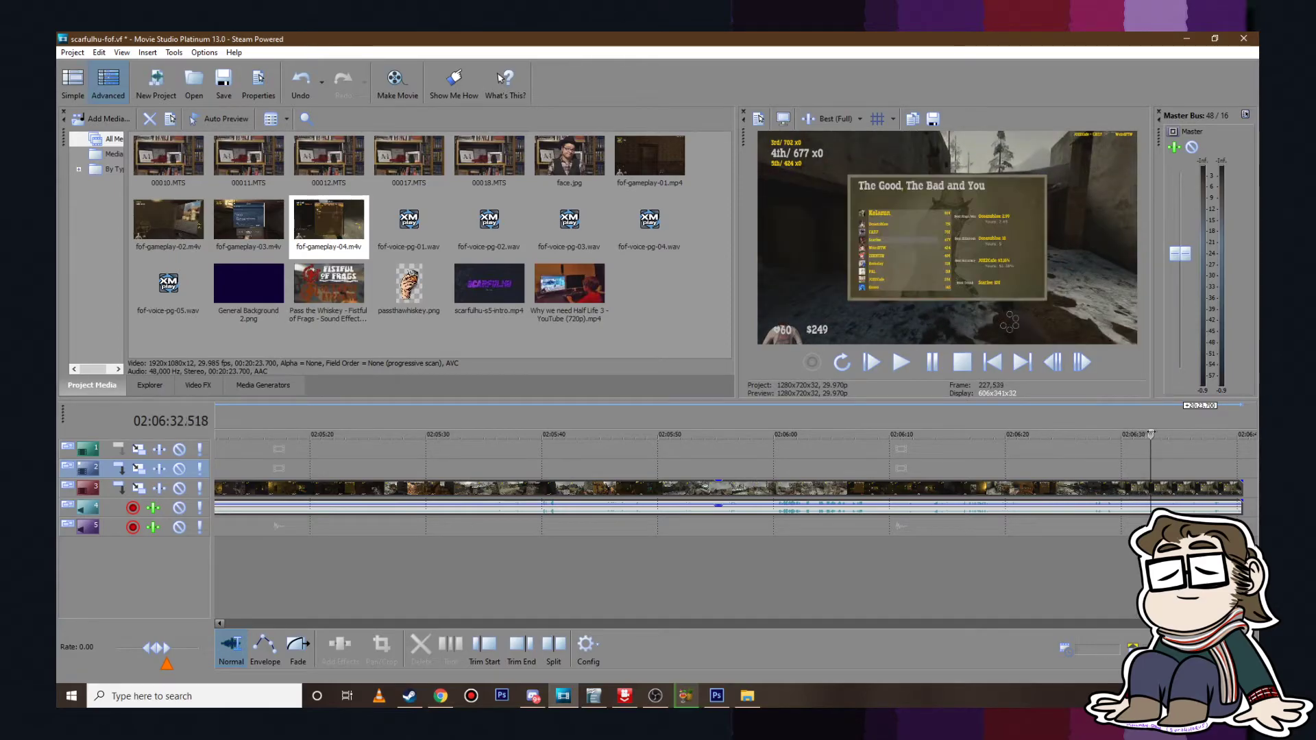
{"action": "left_click_drag", "start_coordinate": [1196, 434], "coordinate": [1216, 434]}
Step: Return to the voice section and play from the end of the camera clip at about 00:09:24 to 00:09:29
{"action": "scroll", "coordinate": [908, 464], "scroll_direction": "down", "scroll_amount": 10}
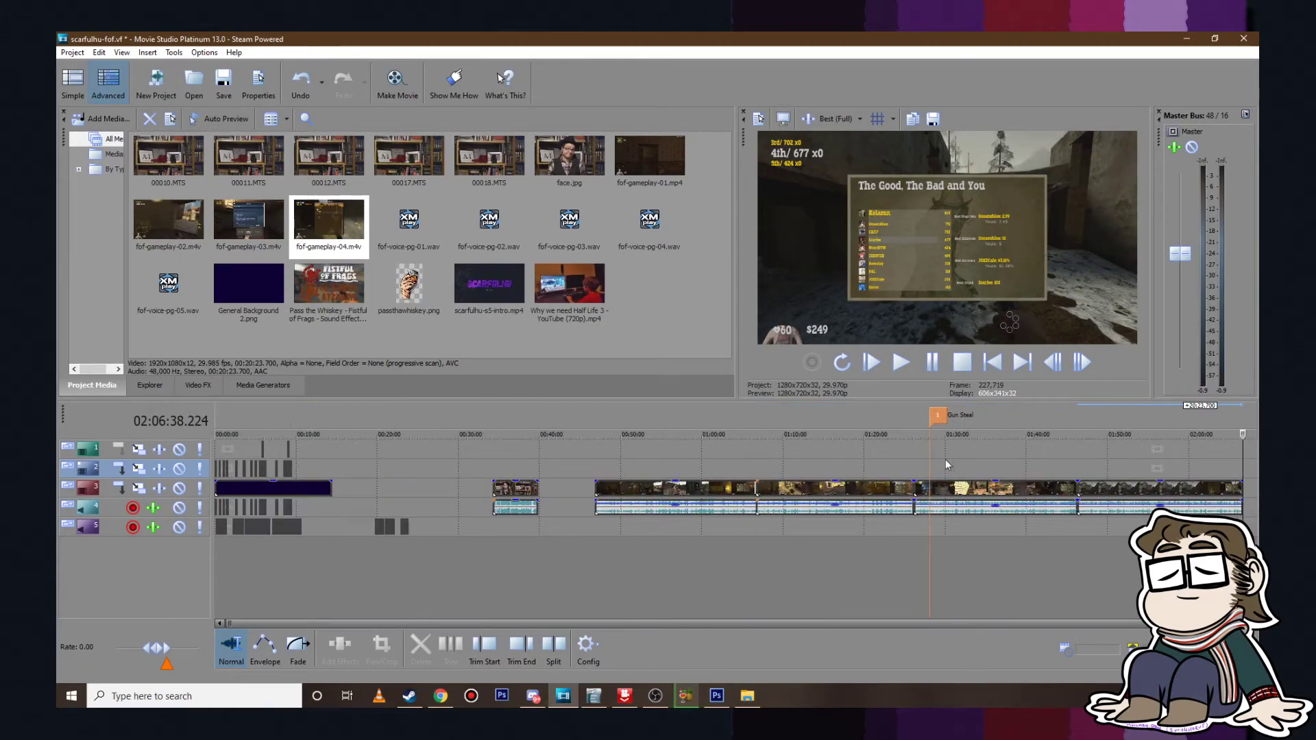
{"action": "left_click", "coordinate": [476, 451]}
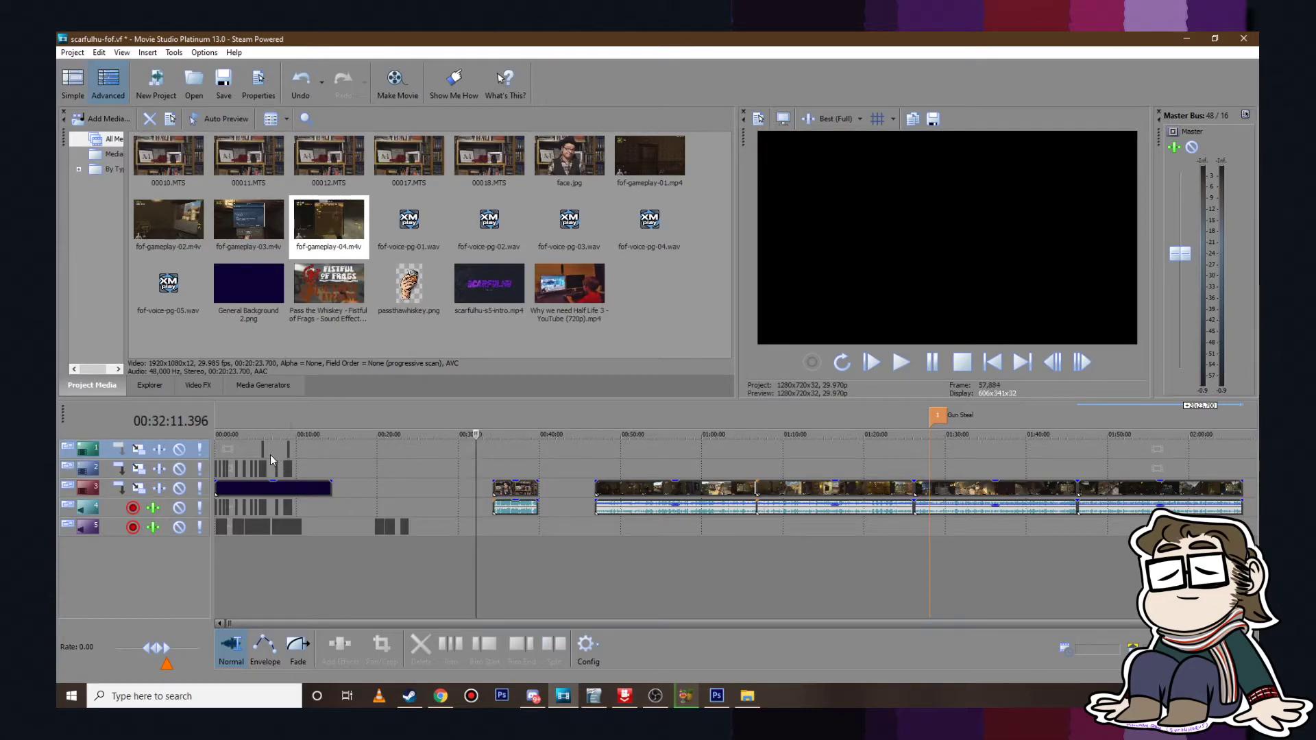
{"action": "left_click", "coordinate": [296, 456]}
{"action": "scroll", "coordinate": [442, 511], "scroll_direction": "up", "scroll_amount": 8}
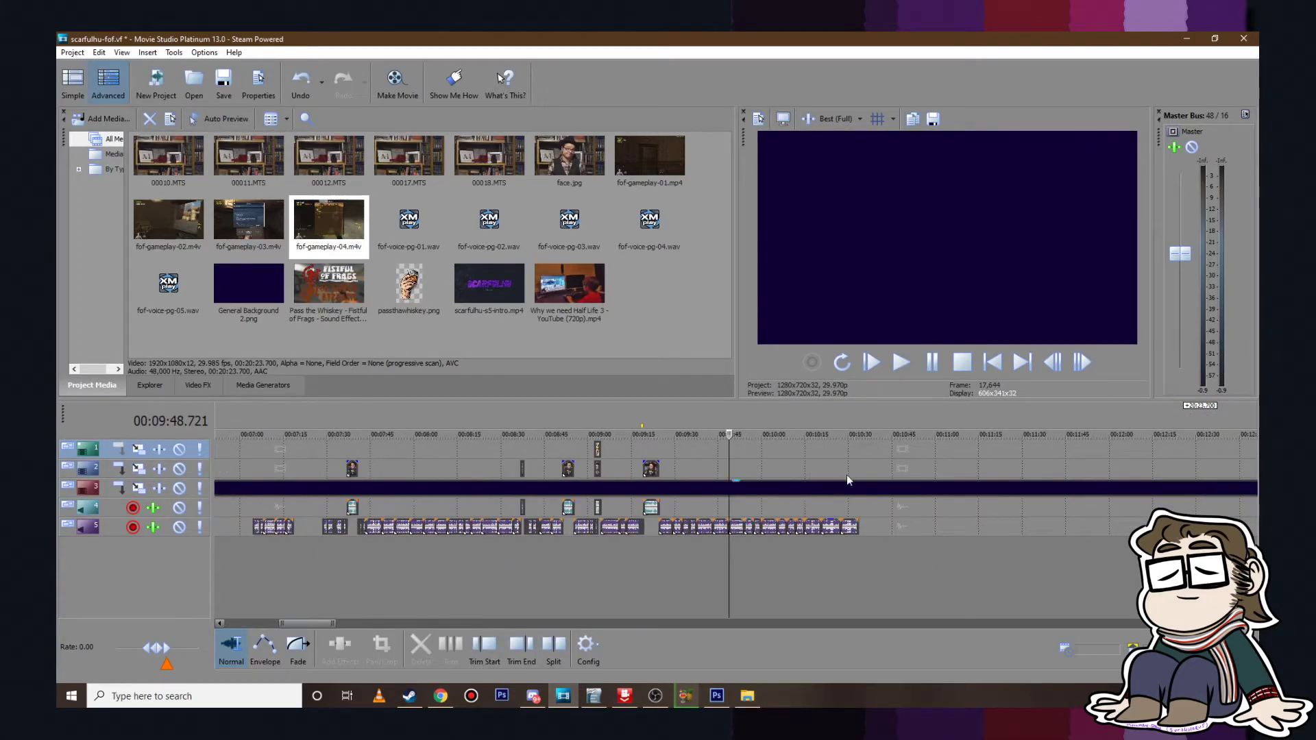
{"action": "left_click", "coordinate": [568, 486]}
{"action": "scroll", "coordinate": [553, 462], "scroll_direction": "up", "scroll_amount": 4}
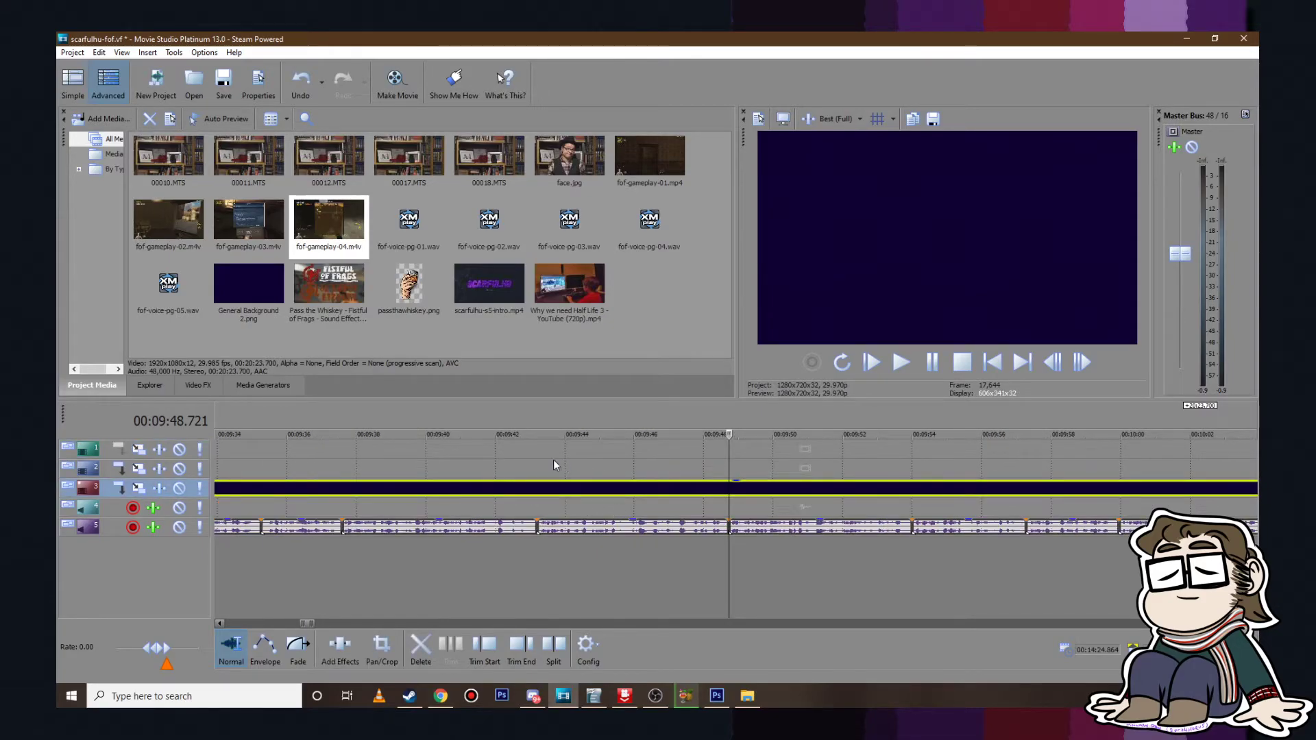
{"action": "left_click", "coordinate": [452, 448]}
{"action": "scroll", "coordinate": [807, 486], "scroll_direction": "up", "scroll_amount": 4}
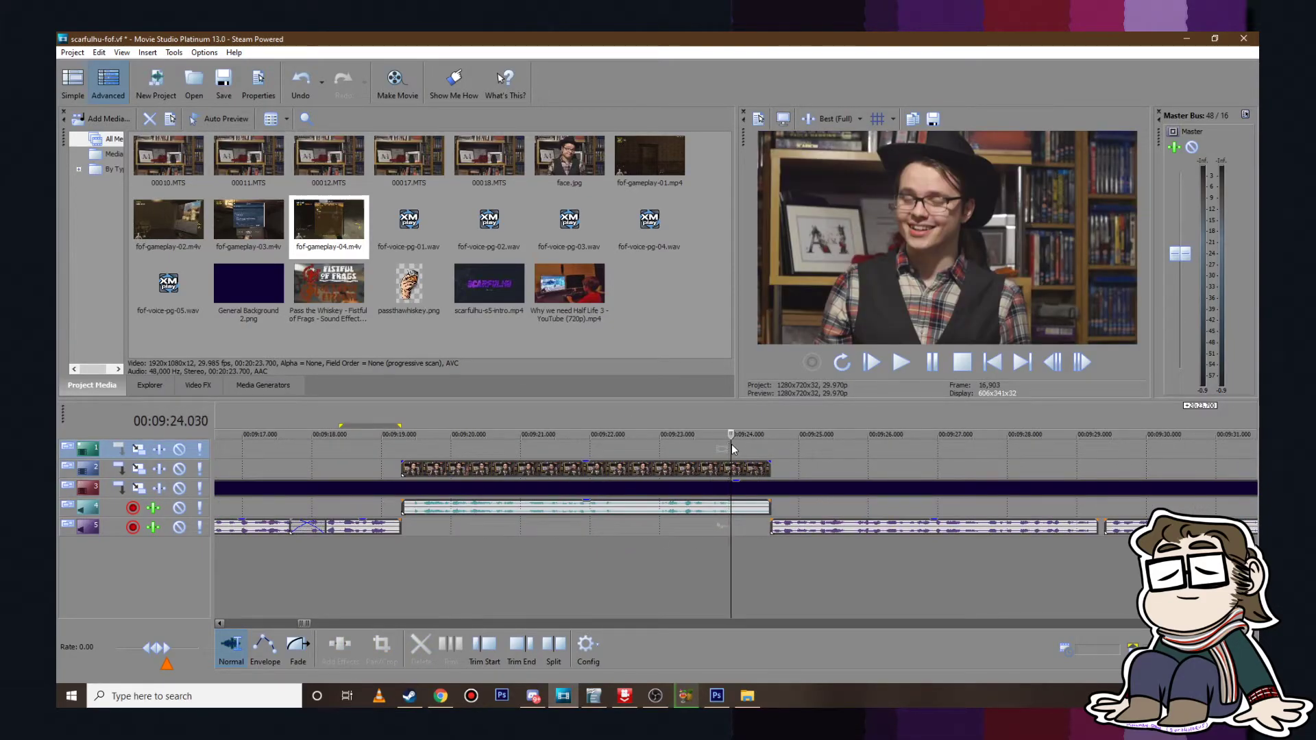
{"action": "left_click", "coordinate": [901, 362]}
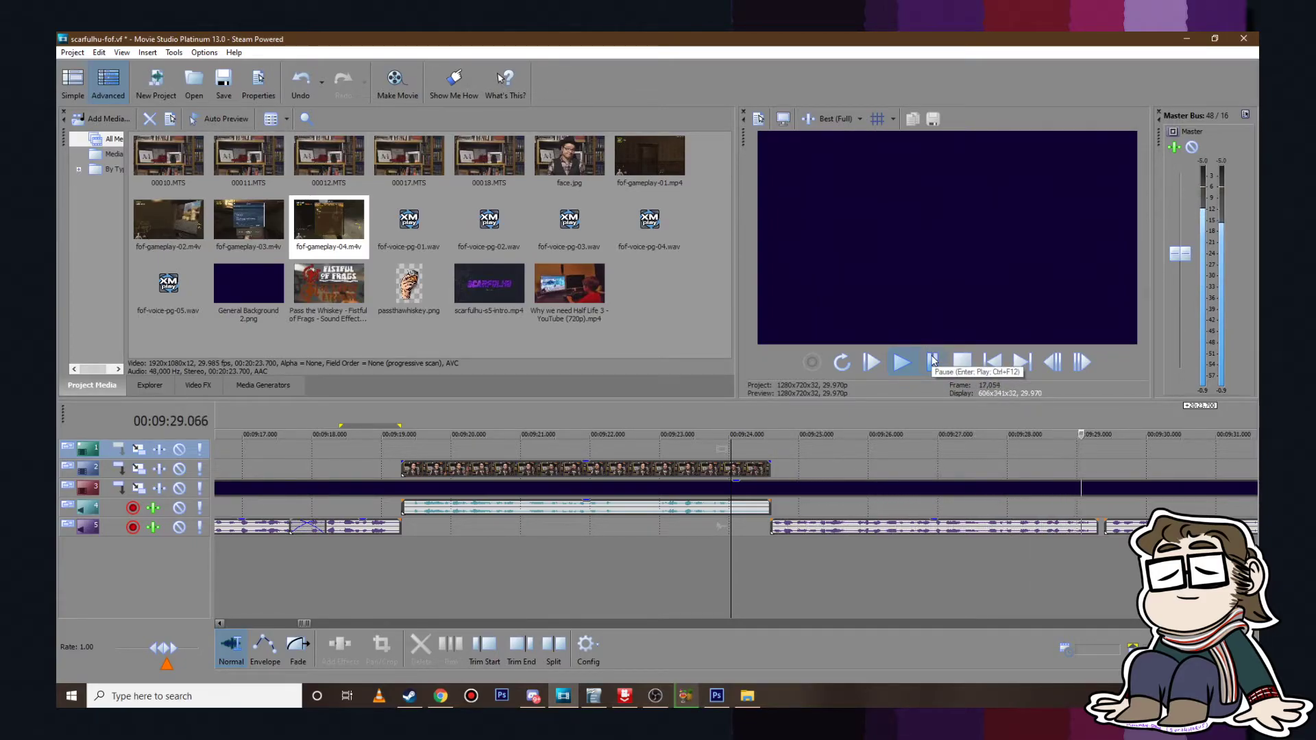
{"action": "left_click", "coordinate": [933, 361]}
Step: Extend the voice clip ending near 00:09:29.3 slightly, overlap the following clip onto its end as a short crossfade, and replay the join
{"action": "scroll", "coordinate": [859, 522], "scroll_direction": "up", "scroll_amount": 4}
{"action": "mouse_move", "coordinate": [870, 534]}
{"action": "left_mouse_down"}
{"action": "mouse_move", "coordinate": [818, 533]}
{"action": "mouse_move", "coordinate": [876, 533]}
{"action": "left_mouse_up"}
{"action": "left_click", "coordinate": [904, 362]}
{"action": "left_click", "coordinate": [934, 367]}
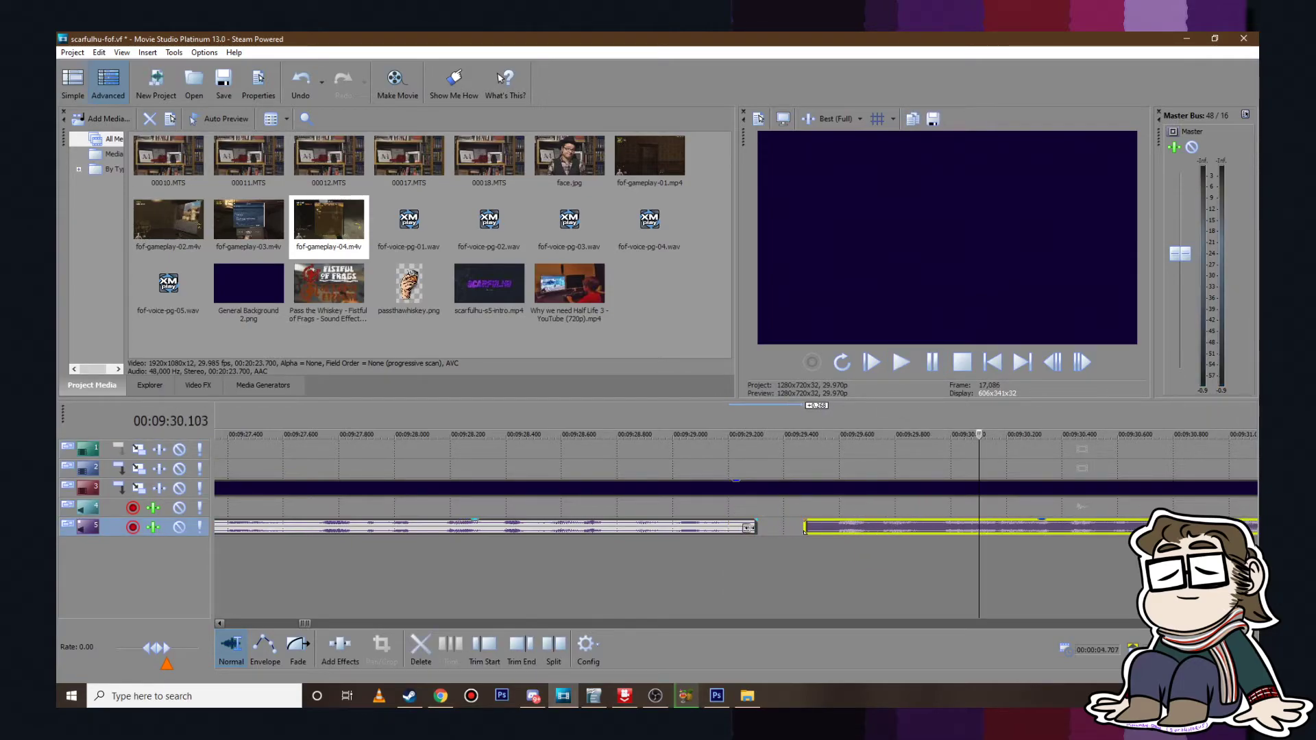
{"action": "left_click_drag", "start_coordinate": [756, 530], "coordinate": [785, 530]}
{"action": "left_click_drag", "start_coordinate": [878, 533], "coordinate": [830, 528]}
{"action": "left_click", "coordinate": [719, 488]}
{"action": "left_click", "coordinate": [903, 363]}
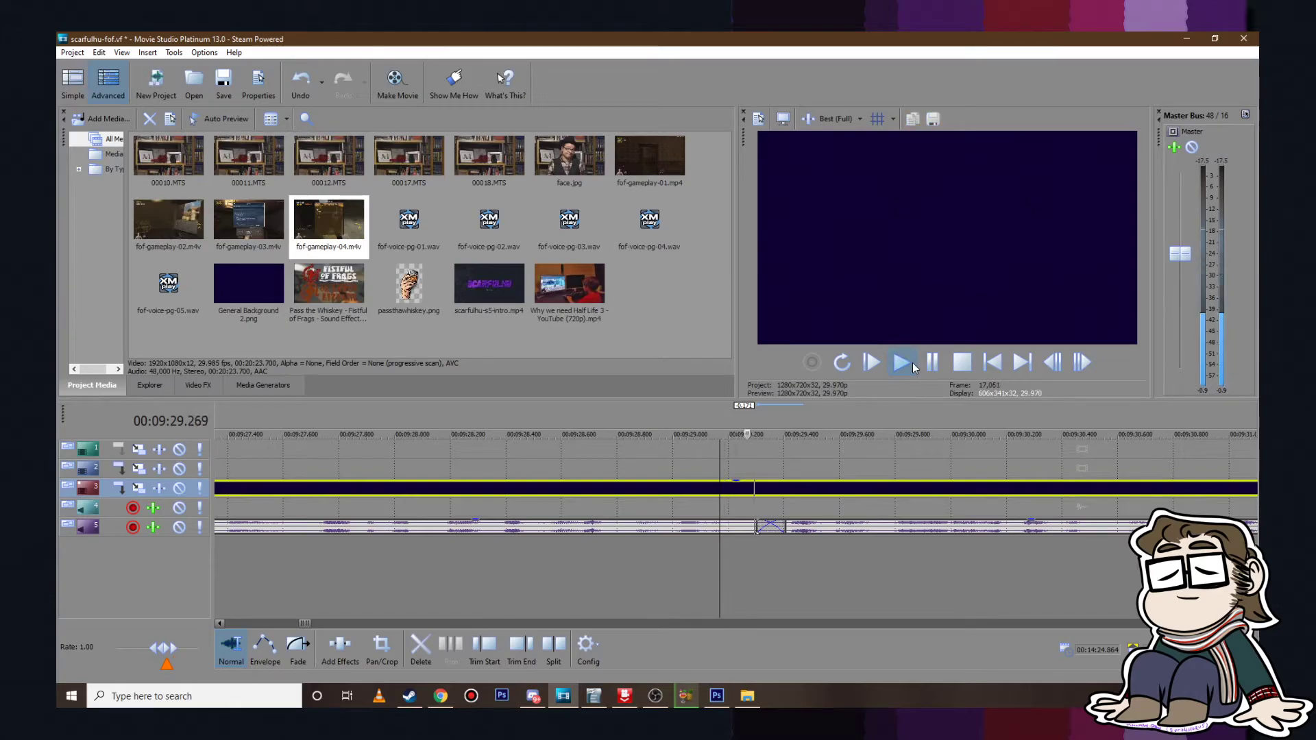
Step: Move the voice clip after about 00:09:32.4 roughly 0.2 s earlier to overlap the preceding clip's end, and play the join
{"action": "scroll", "coordinate": [878, 457], "scroll_direction": "down", "scroll_amount": 3}
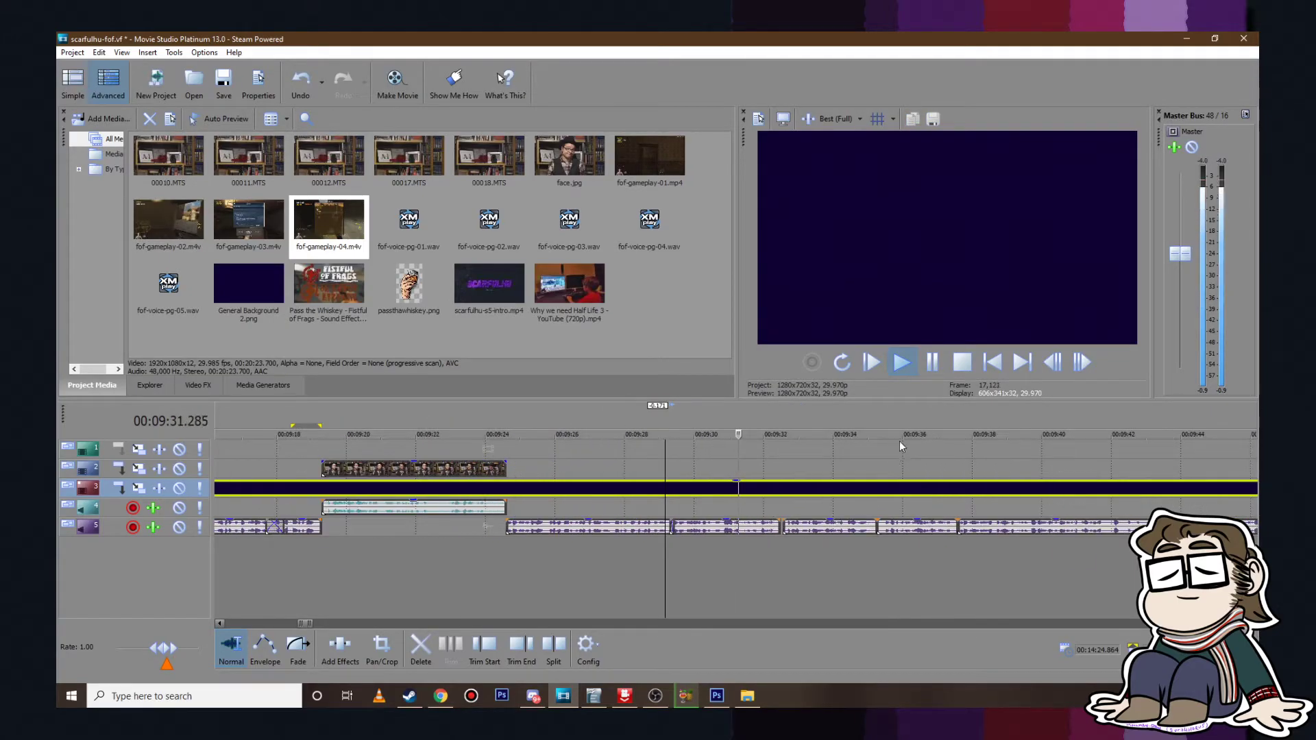
{"action": "left_click", "coordinate": [929, 369]}
{"action": "scroll", "coordinate": [870, 493], "scroll_direction": "up", "scroll_amount": 4}
{"action": "left_click_drag", "start_coordinate": [849, 531], "coordinate": [816, 529]}
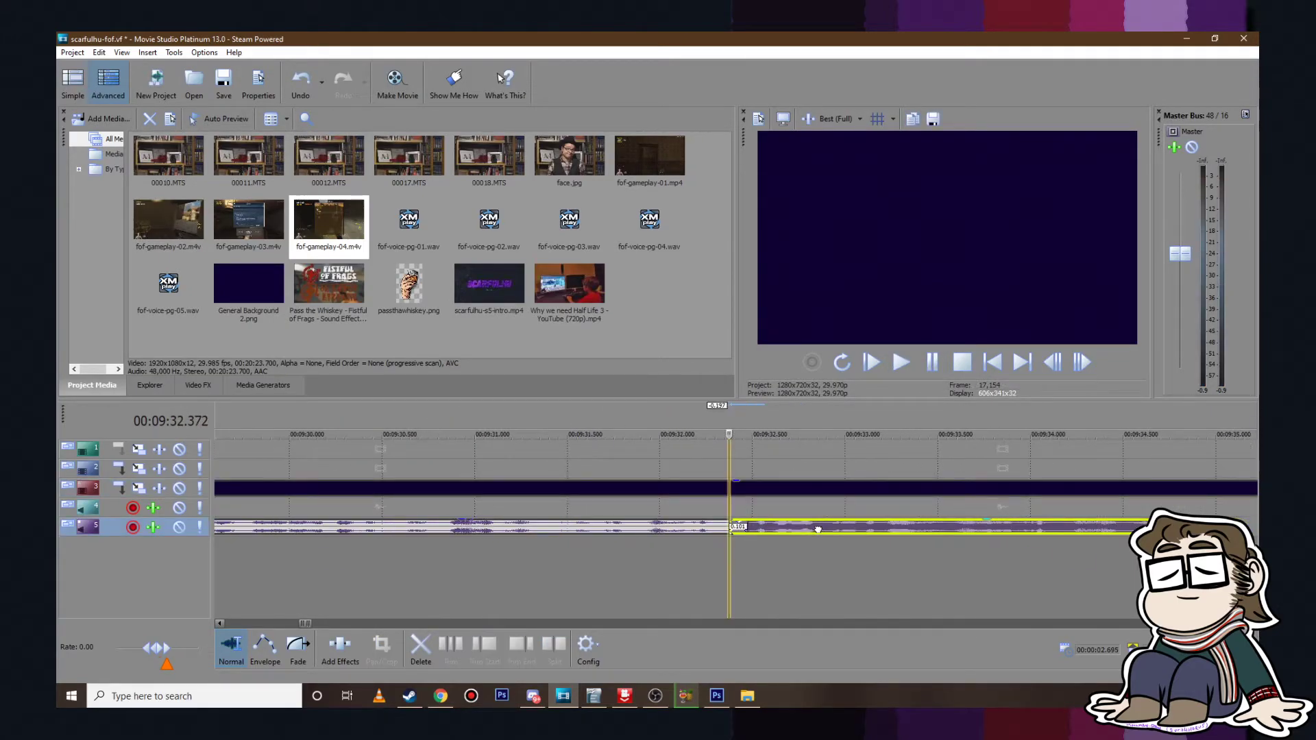
{"action": "left_click", "coordinate": [905, 363]}
{"action": "left_click", "coordinate": [932, 363]}
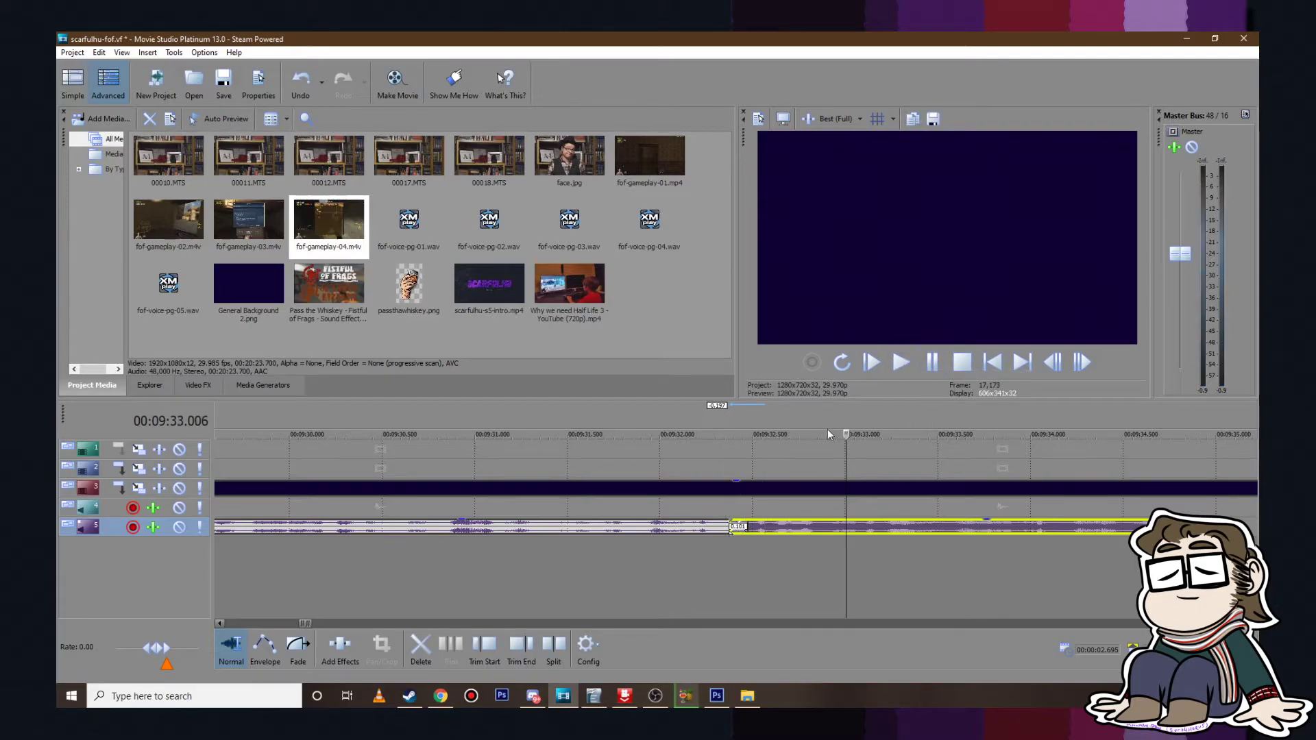
Step: Move the voice clip after about 00:09:35 roughly 0.2 s earlier to crossfade with the preceding clip, and play the join
{"action": "left_click", "coordinate": [899, 359]}
{"action": "scroll", "coordinate": [750, 582], "scroll_direction": "down", "scroll_amount": 3}
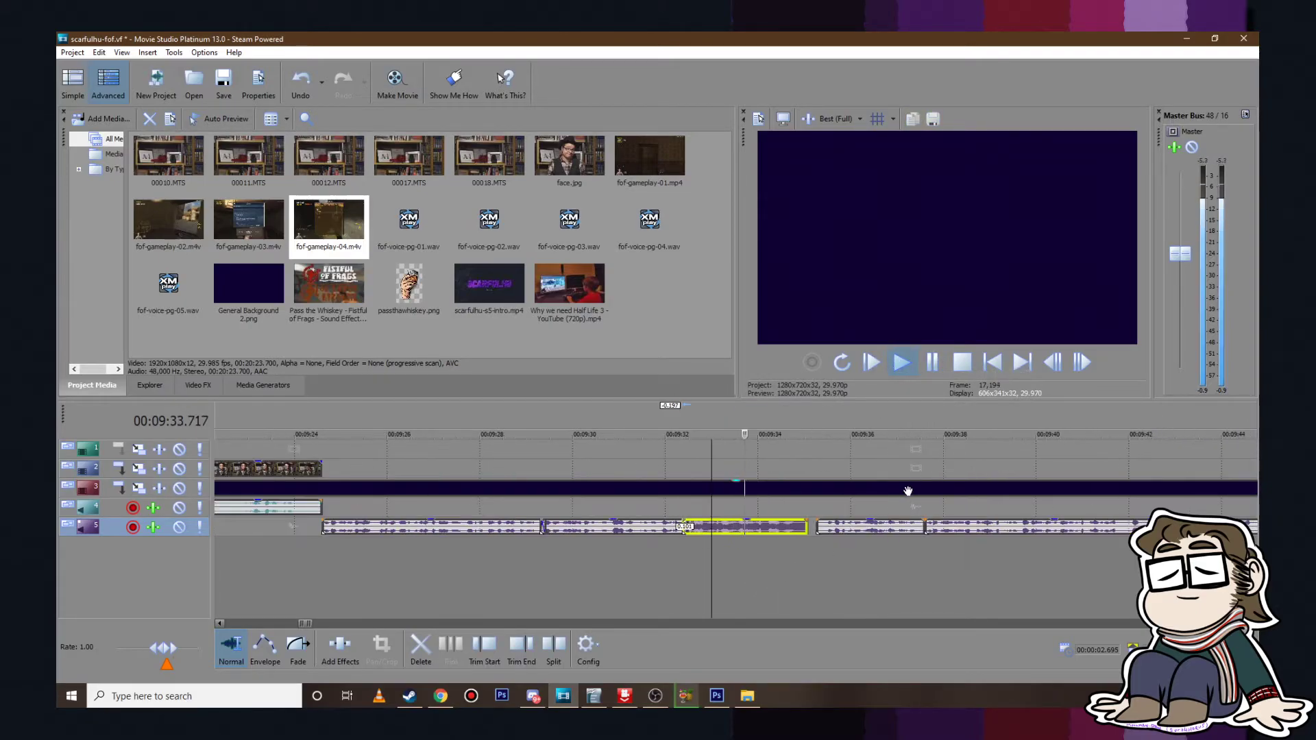
{"action": "left_click", "coordinate": [933, 364]}
{"action": "scroll", "coordinate": [860, 532], "scroll_direction": "up", "scroll_amount": 3}
{"action": "left_click", "coordinate": [861, 533]}
{"action": "left_click_drag", "start_coordinate": [836, 528], "coordinate": [851, 530]}
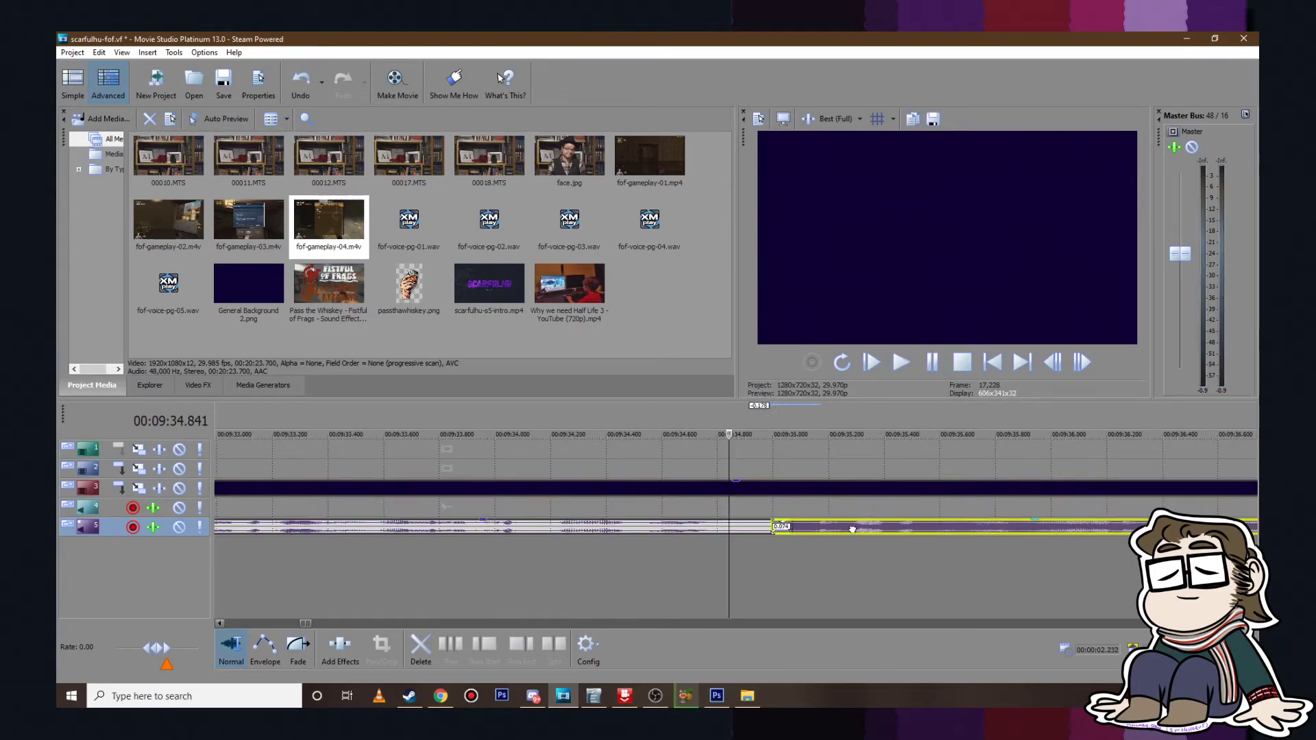
{"action": "key", "text": "space"}
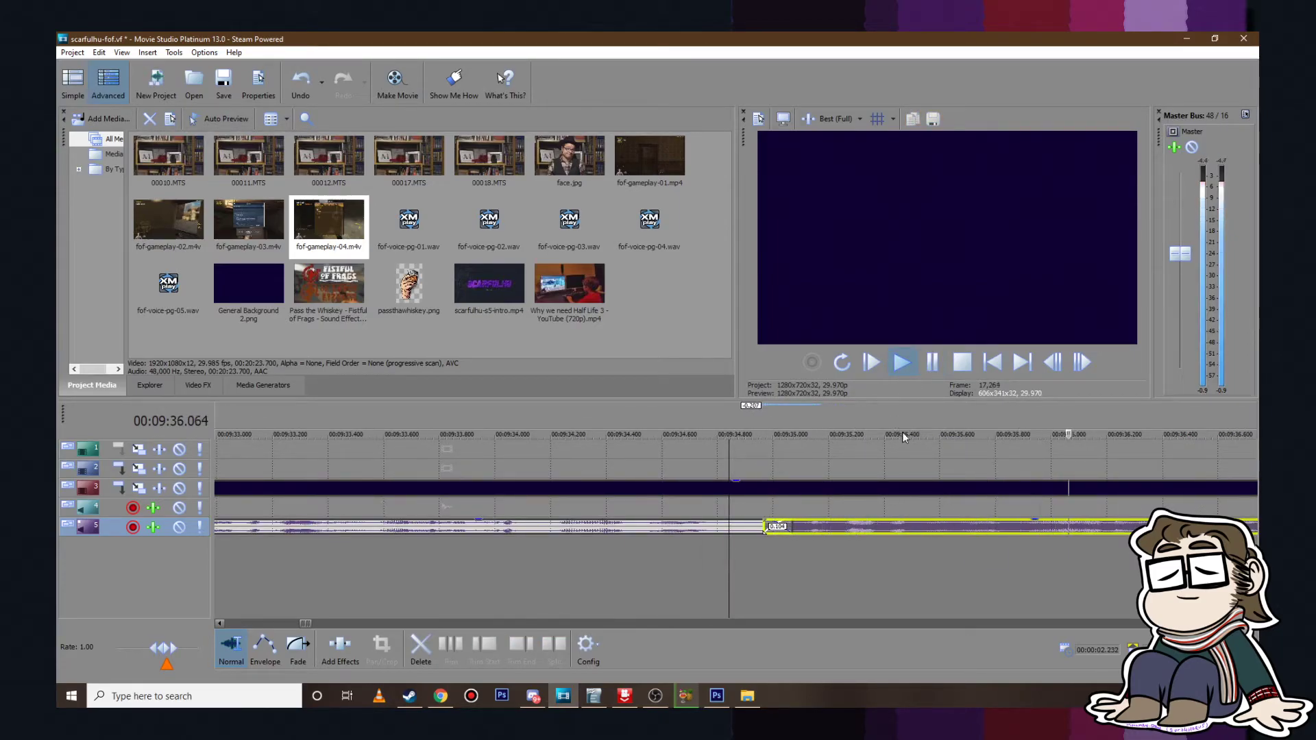
Step: Move the next voice clip about 0.45 s earlier onto the preceding clip's end near 00:09:37.1, and replay the join
{"action": "left_click", "coordinate": [932, 363]}
{"action": "left_click_drag", "start_coordinate": [976, 539], "coordinate": [875, 527]}
{"action": "left_click", "coordinate": [932, 363]}
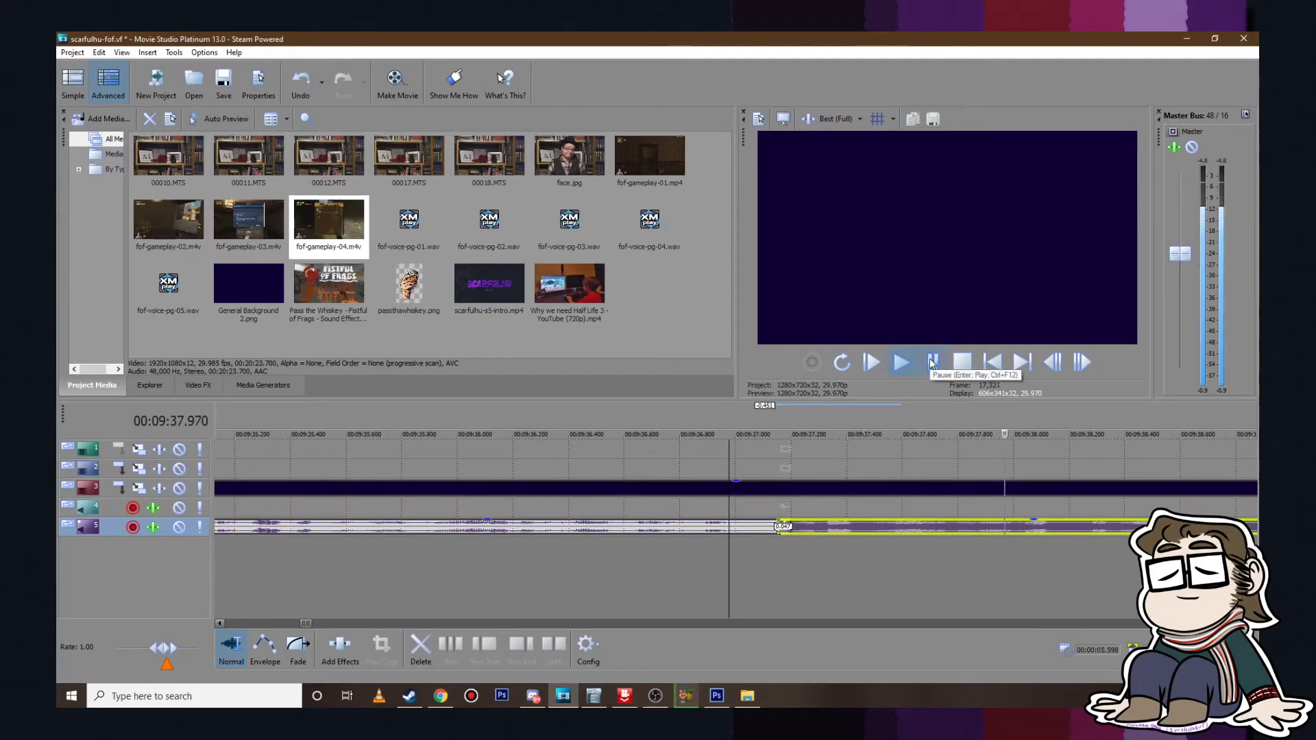
{"action": "left_click", "coordinate": [678, 464]}
{"action": "left_click", "coordinate": [901, 363]}
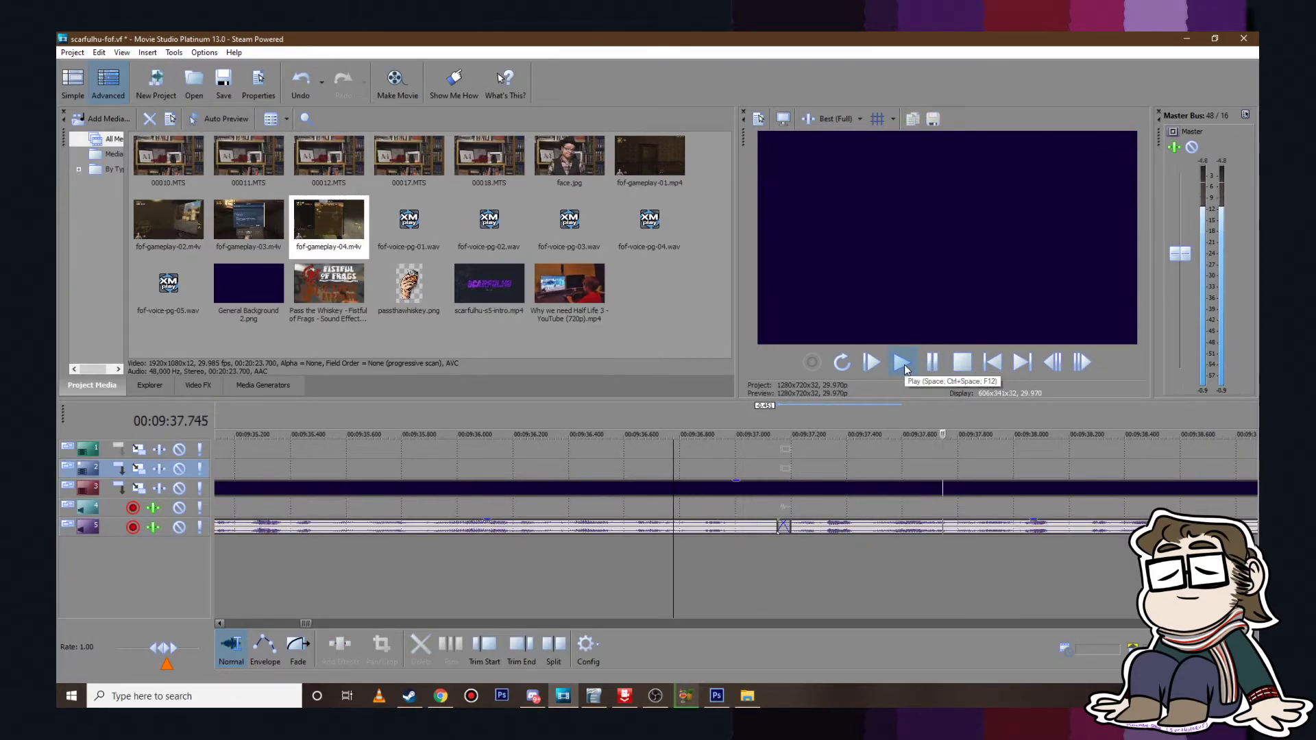
Step: Trim the end of the voice clip near 00:09:42.5 slightly, slide the following clip about 0.65 s earlier to overlap it, and play the join
{"action": "scroll", "coordinate": [897, 452], "scroll_direction": "down", "scroll_amount": 3}
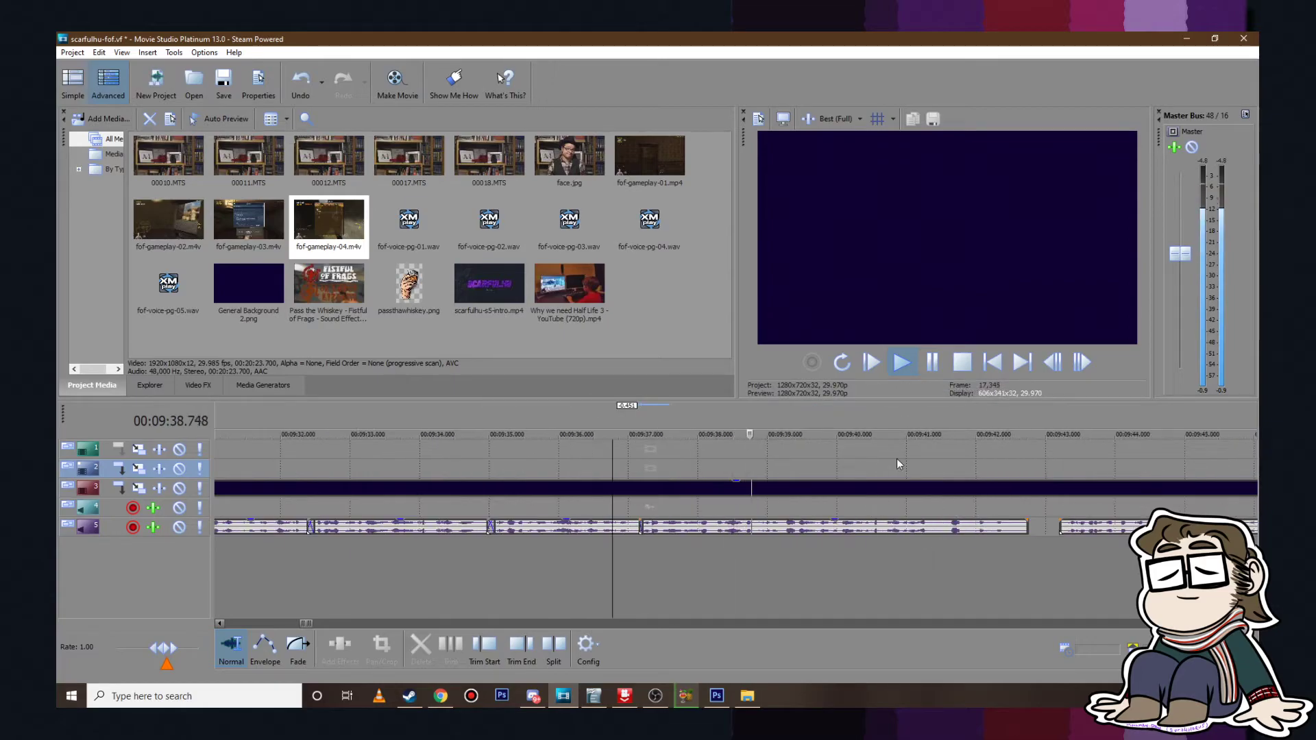
{"action": "left_click", "coordinate": [933, 363]}
{"action": "scroll", "coordinate": [999, 524], "scroll_direction": "up", "scroll_amount": 2}
{"action": "left_click_drag", "start_coordinate": [755, 527], "coordinate": [746, 526]}
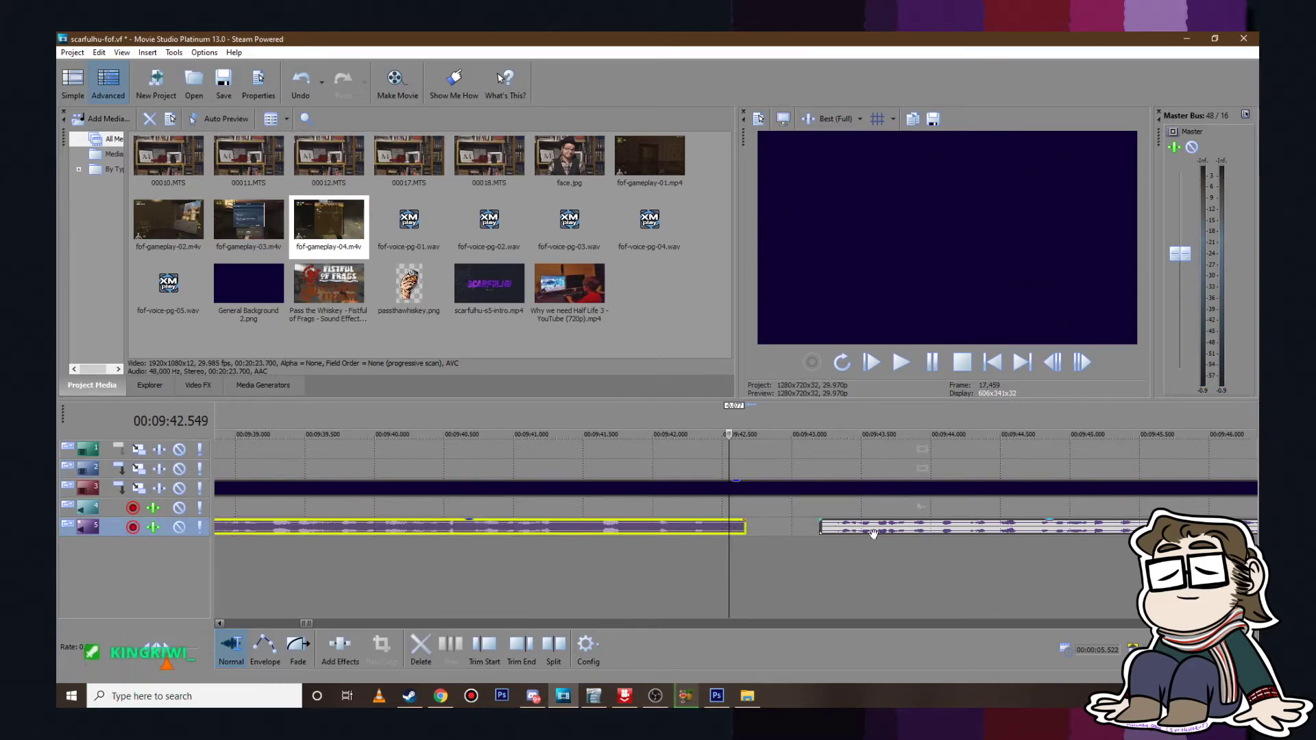
{"action": "left_click_drag", "start_coordinate": [900, 527], "coordinate": [810, 524]}
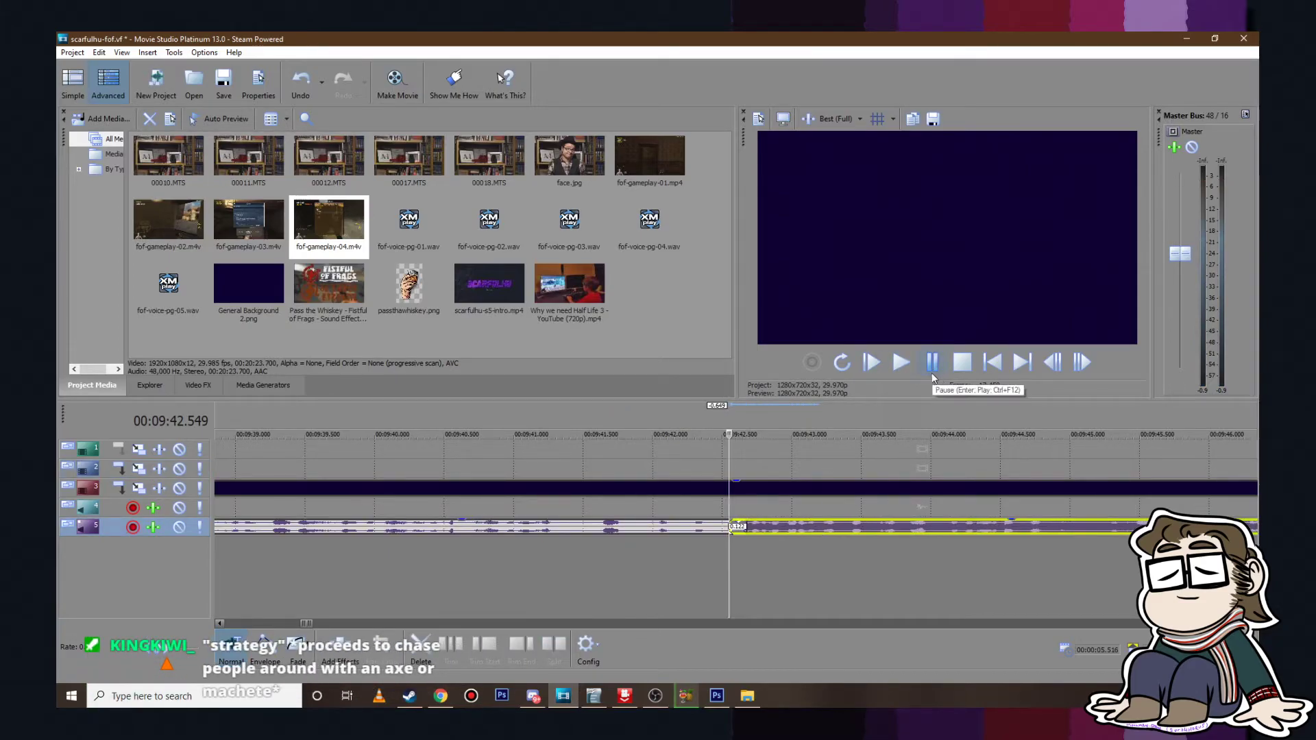
{"action": "left_click", "coordinate": [901, 363]}
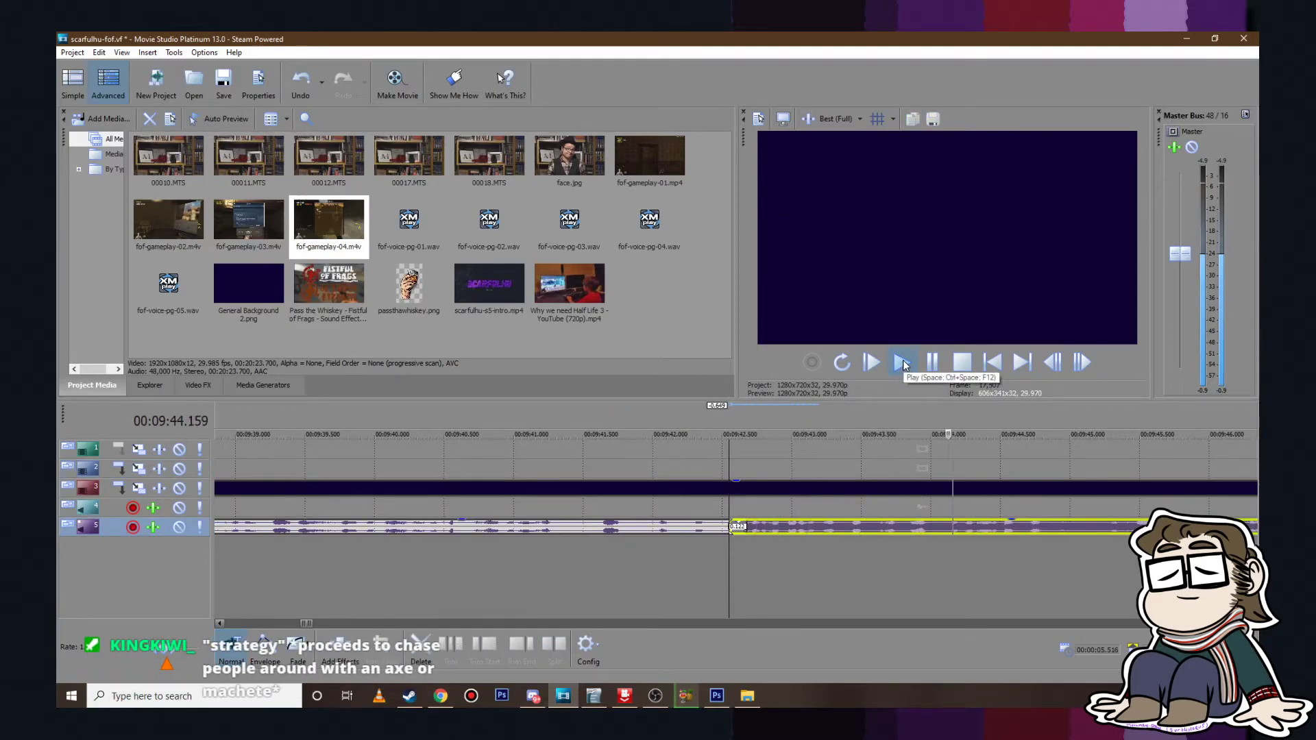
Step: Close the gap near 00:09:48 by overlapping the following voice clip onto the preceding one in a short crossfade, and replay the join
{"action": "scroll", "coordinate": [906, 449], "scroll_direction": "down", "scroll_amount": 2}
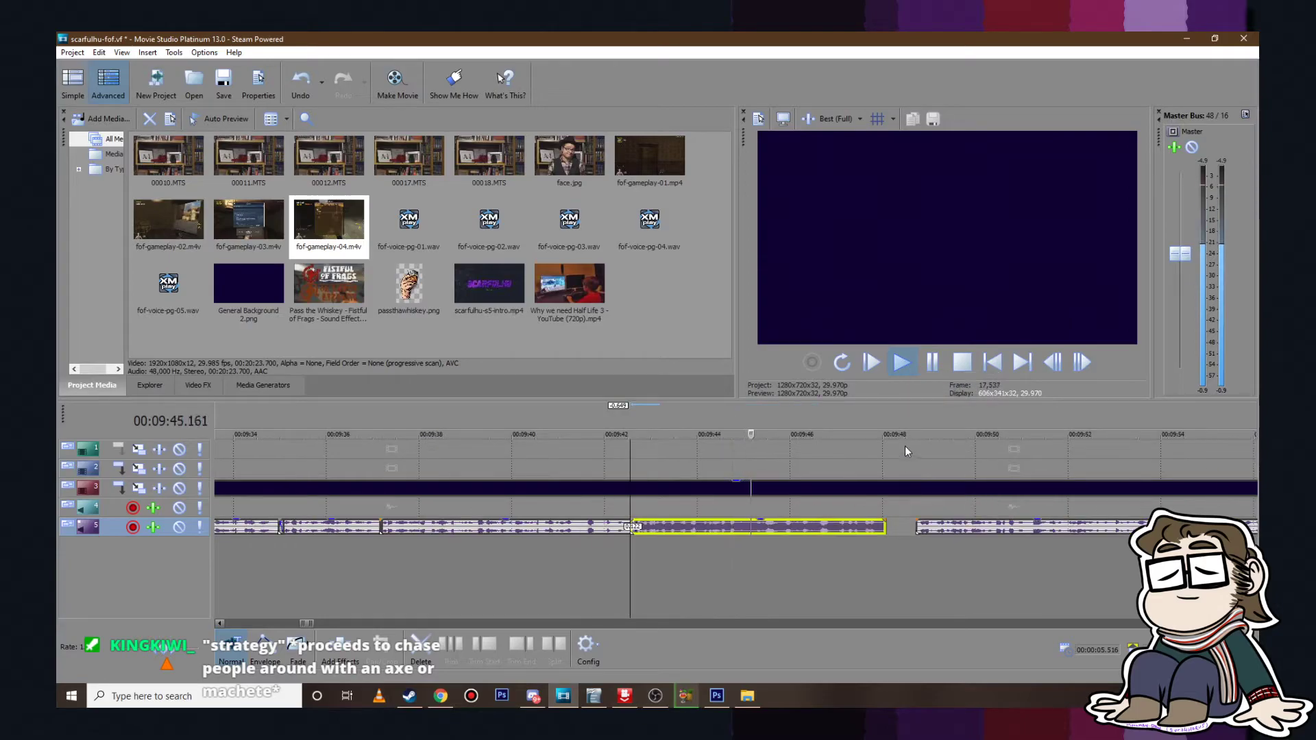
{"action": "left_click", "coordinate": [932, 363]}
{"action": "scroll", "coordinate": [920, 507], "scroll_direction": "up", "scroll_amount": 3}
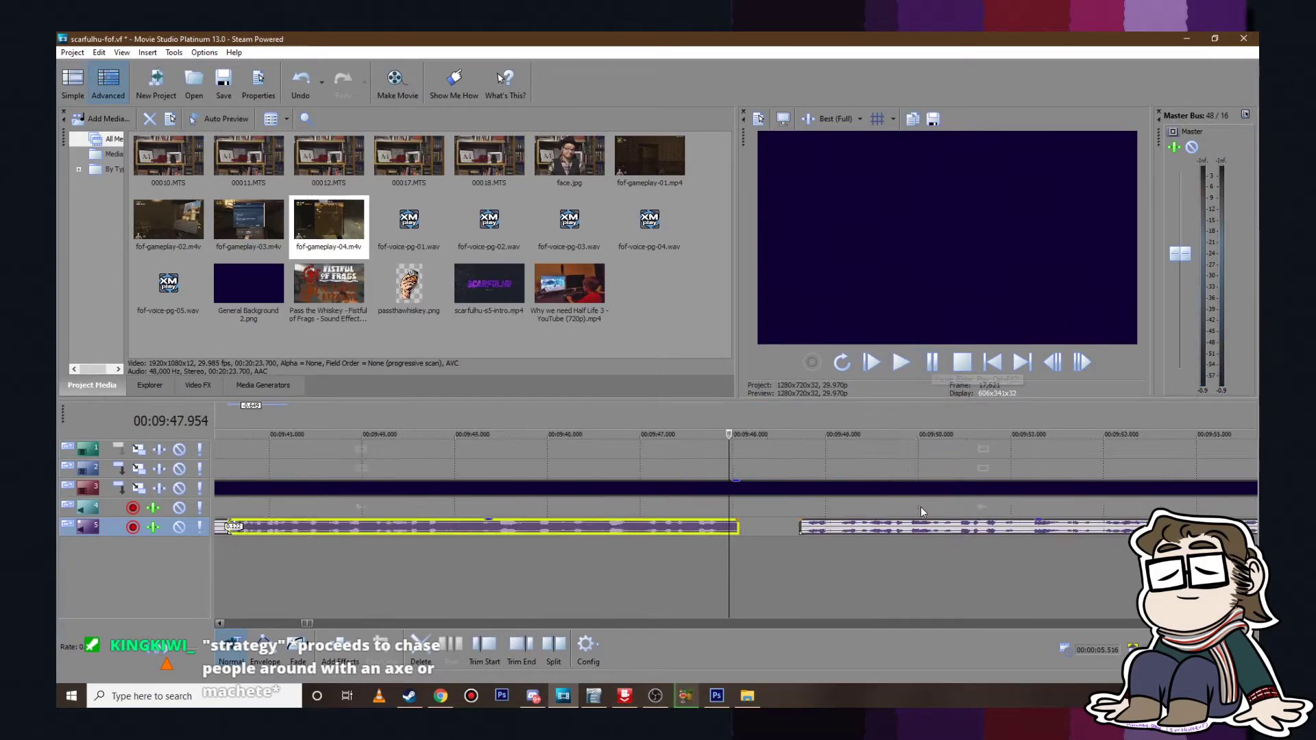
{"action": "mouse_move", "coordinate": [810, 530]}
{"action": "left_mouse_down"}
{"action": "mouse_move", "coordinate": [772, 530]}
{"action": "mouse_move", "coordinate": [814, 534]}
{"action": "left_mouse_up"}
{"action": "left_click", "coordinate": [901, 363]}
{"action": "left_click", "coordinate": [706, 504]}
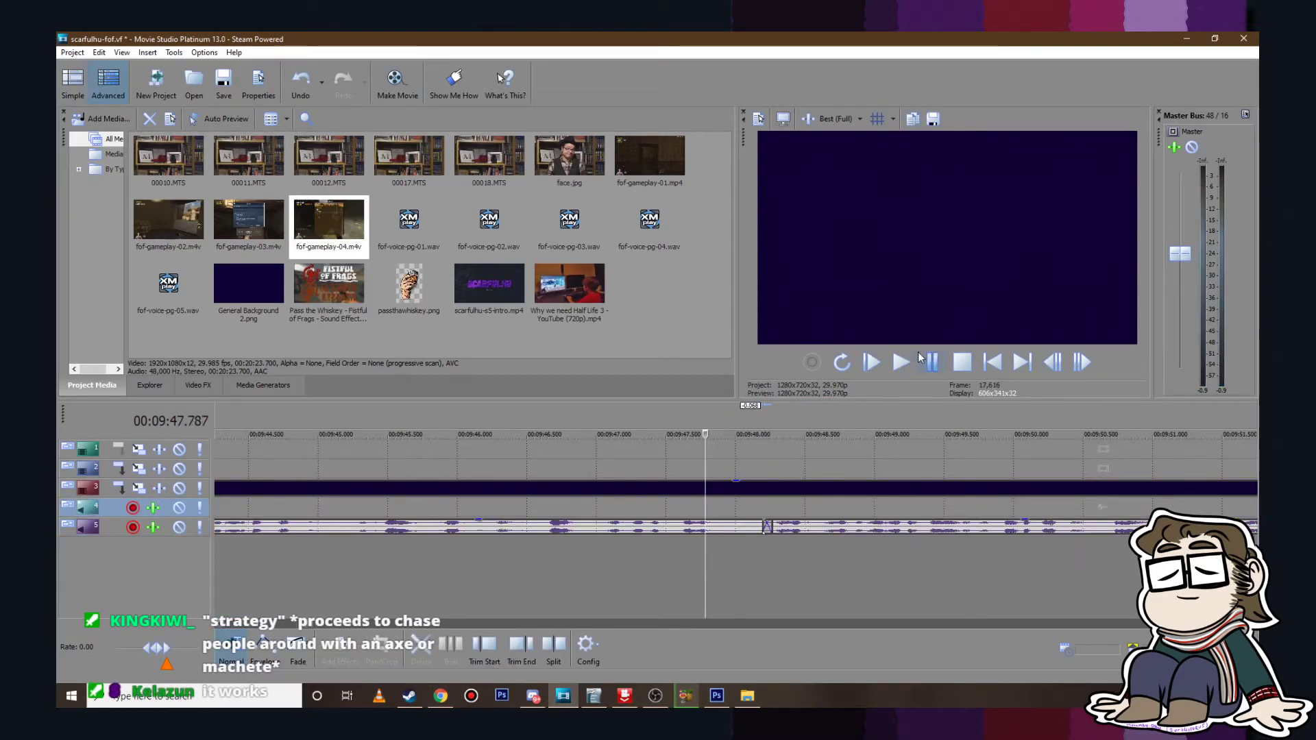
{"action": "left_click", "coordinate": [901, 361]}
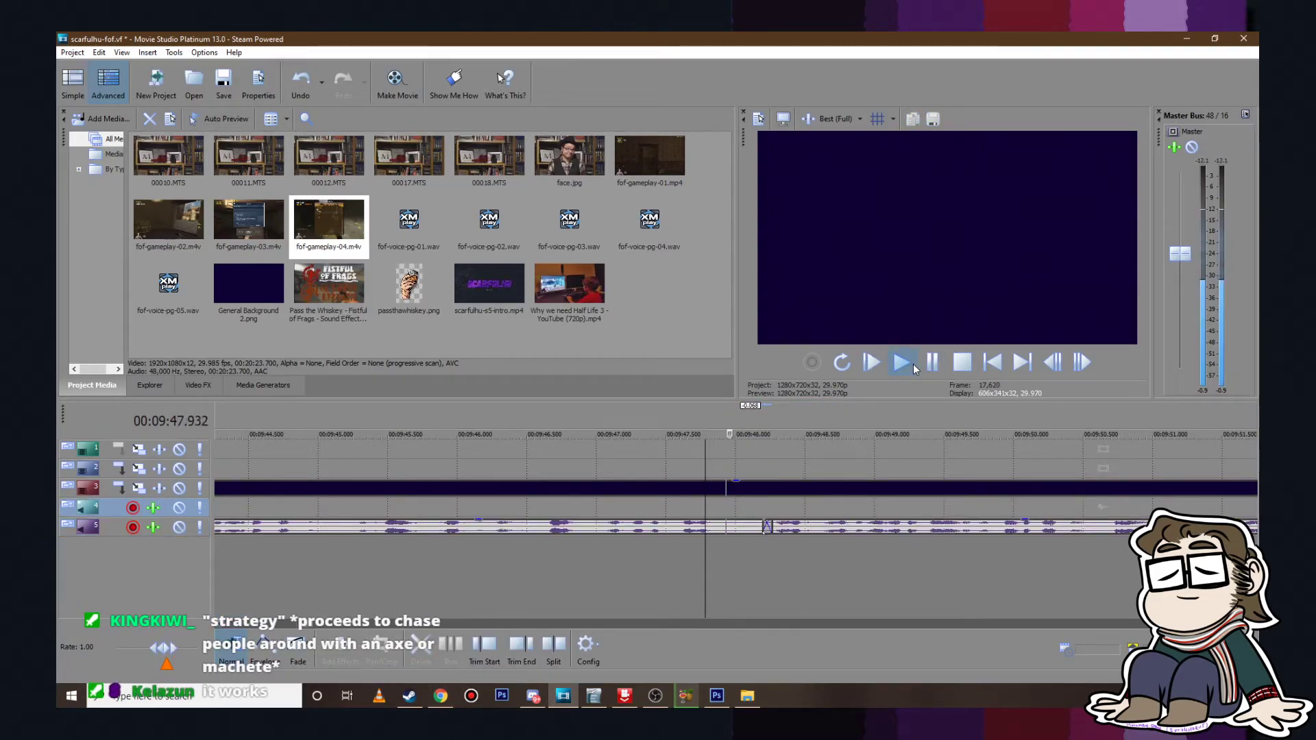
Step: Move the next voice clip about 0.63 s earlier to overlap the preceding clip's end near 00:09:53.4, and play the join
{"action": "scroll", "coordinate": [901, 484], "scroll_direction": "down", "scroll_amount": 2}
{"action": "scroll", "coordinate": [902, 484], "scroll_direction": "down", "scroll_amount": 2}
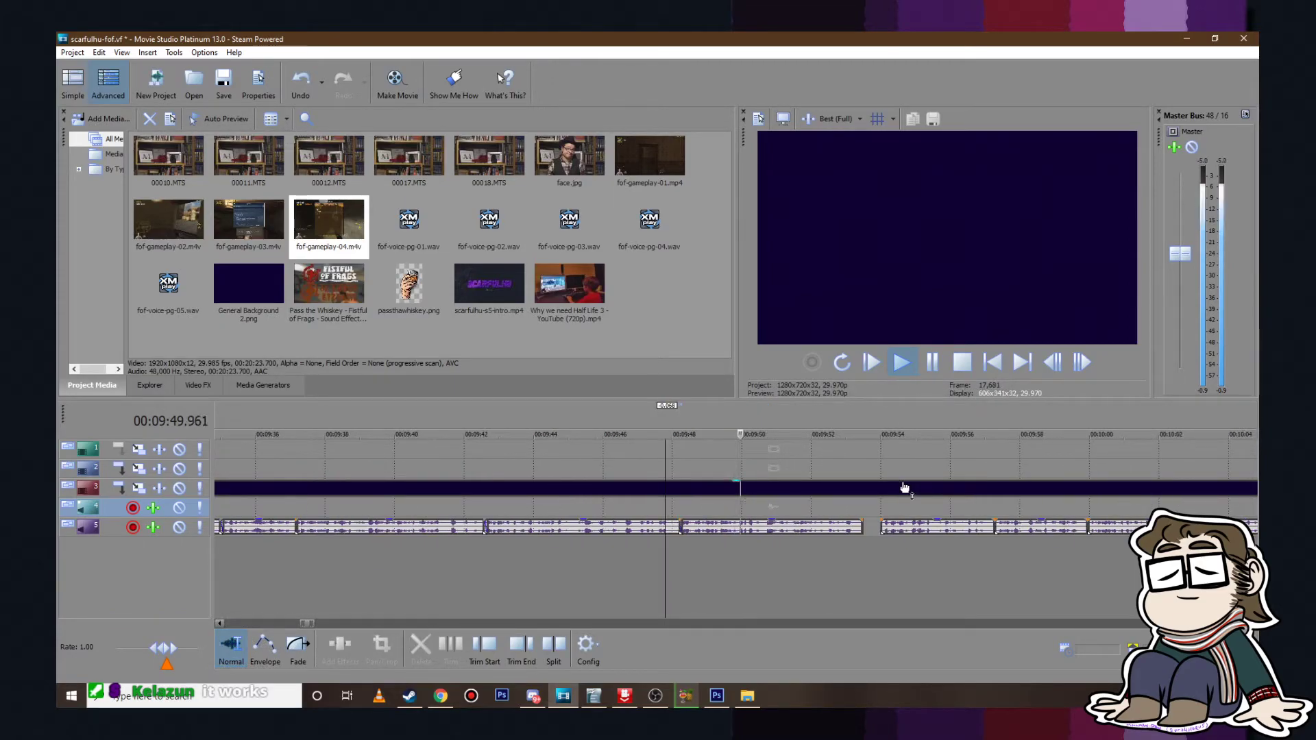
{"action": "left_click", "coordinate": [932, 362]}
{"action": "scroll", "coordinate": [899, 493], "scroll_direction": "up", "scroll_amount": 4}
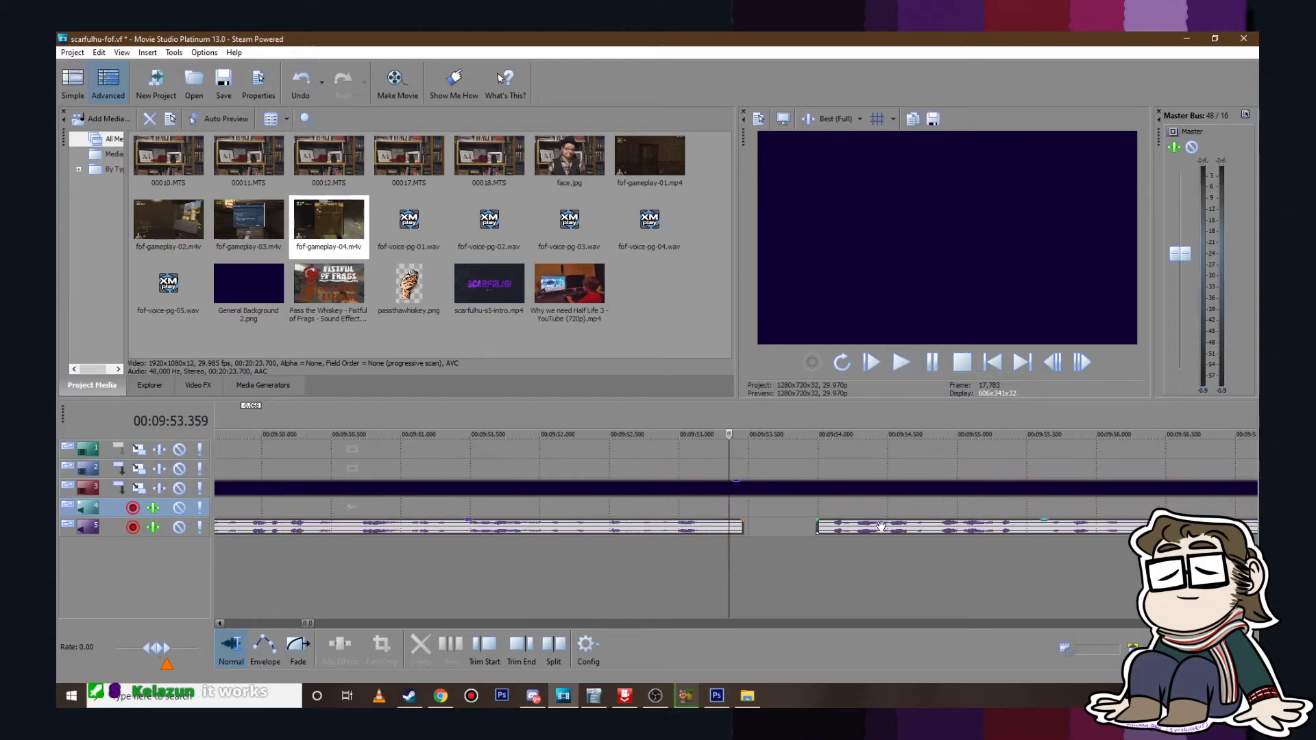
{"action": "key", "text": "ctrl+v"}
{"action": "key", "text": "space"}
Step: Slide the following voice clip about 0.75 s earlier to crossfade with the preceding clip near 00:09:56.6, and play the join
{"action": "scroll", "coordinate": [905, 524], "scroll_direction": "down", "scroll_amount": 4}
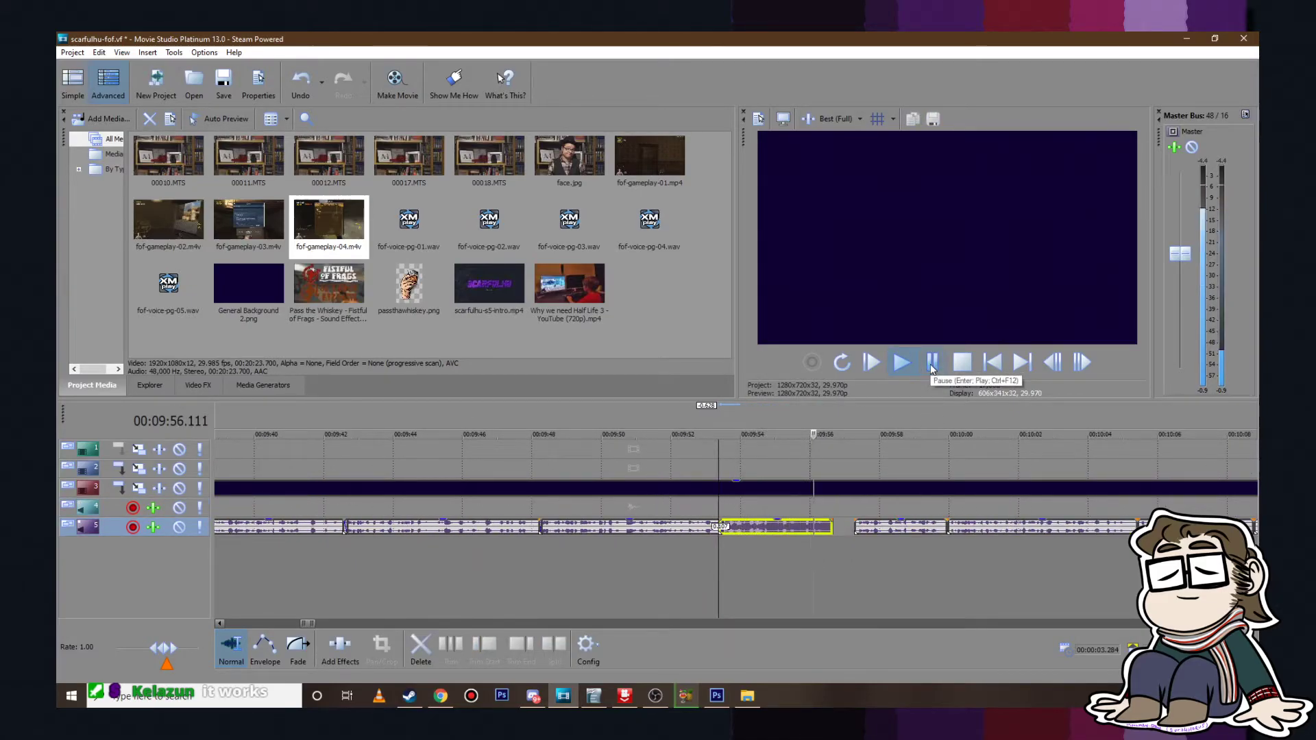
{"action": "left_click", "coordinate": [932, 367]}
{"action": "scroll", "coordinate": [903, 504], "scroll_direction": "up", "scroll_amount": 3}
{"action": "left_click_drag", "start_coordinate": [913, 526], "coordinate": [843, 526]}
{"action": "left_click", "coordinate": [901, 361]}
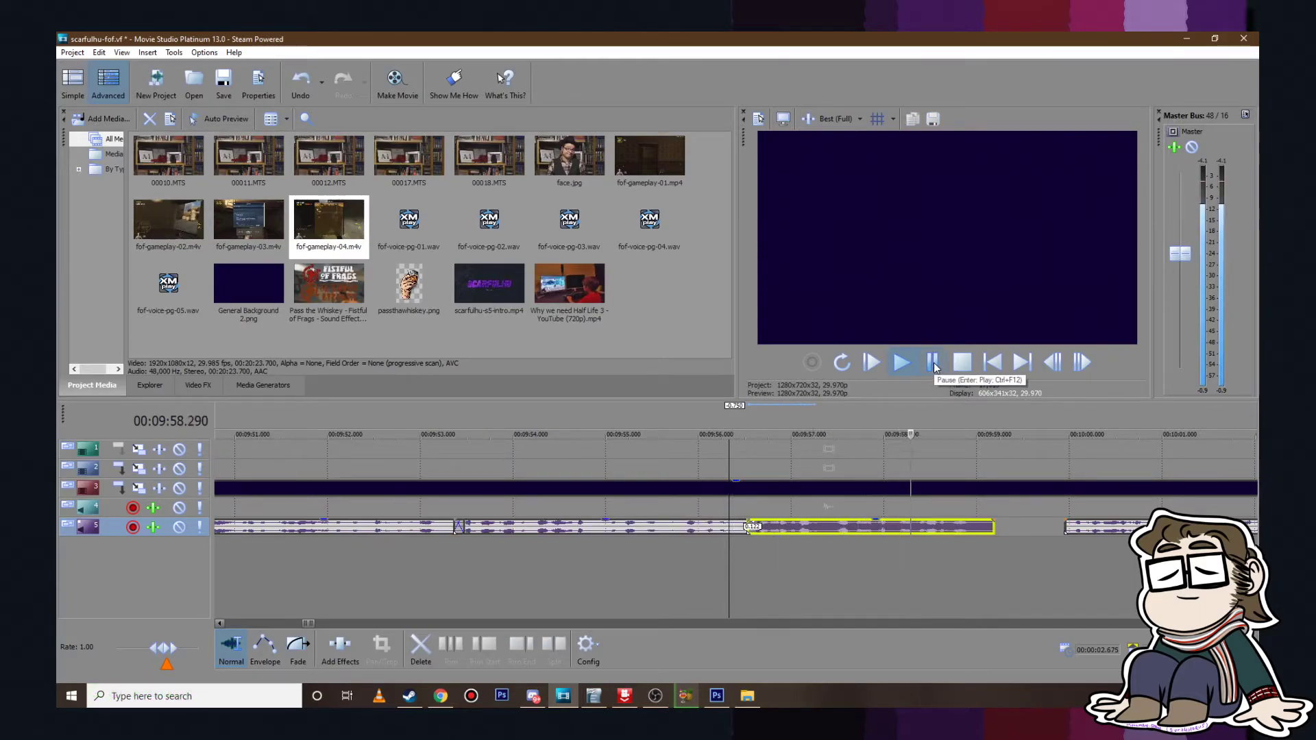
Step: Move the next voice clip about 0.91 s earlier onto the preceding clip's end near 00:09:59, and play it twice up to about 00:10:04
{"action": "left_click", "coordinate": [934, 367]}
{"action": "left_click_drag", "start_coordinate": [1109, 525], "coordinate": [1022, 525]}
{"action": "left_click", "coordinate": [900, 363]}
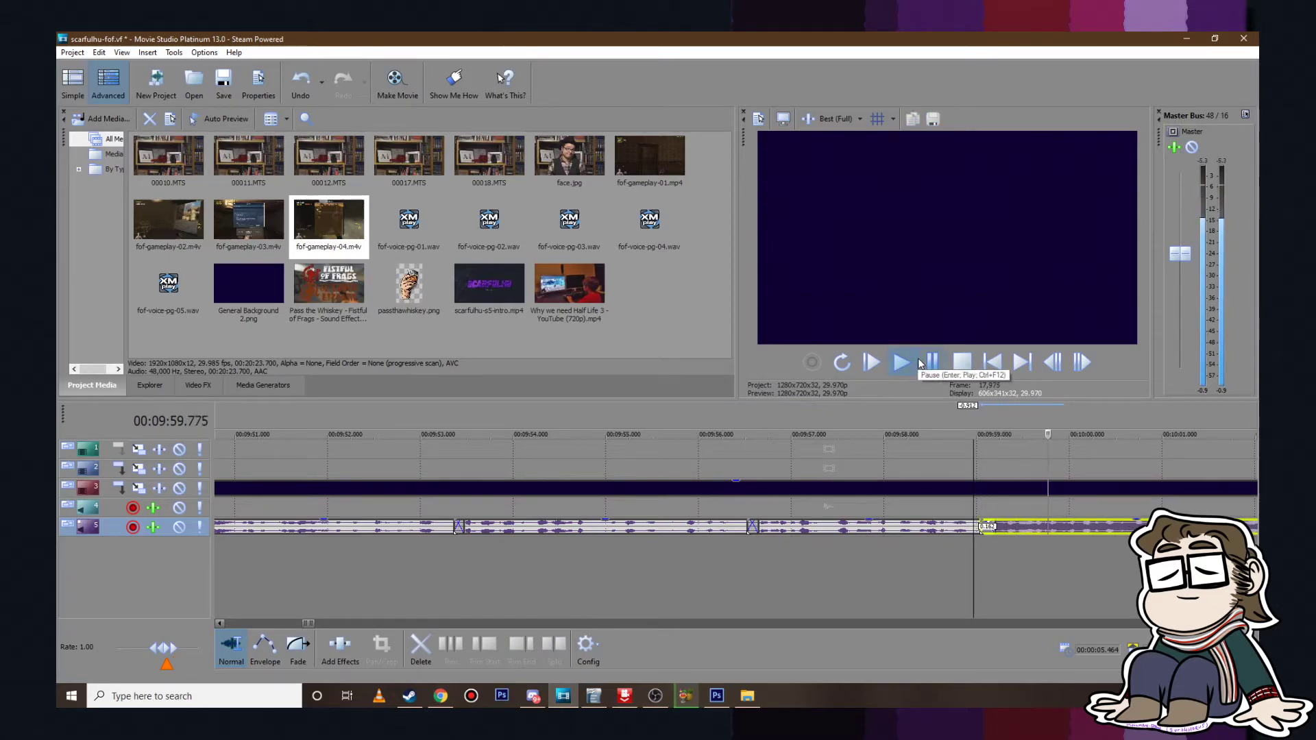
{"action": "scroll", "coordinate": [939, 514], "scroll_direction": "down", "scroll_amount": 2}
{"action": "scroll", "coordinate": [939, 514], "scroll_direction": "down", "scroll_amount": 2}
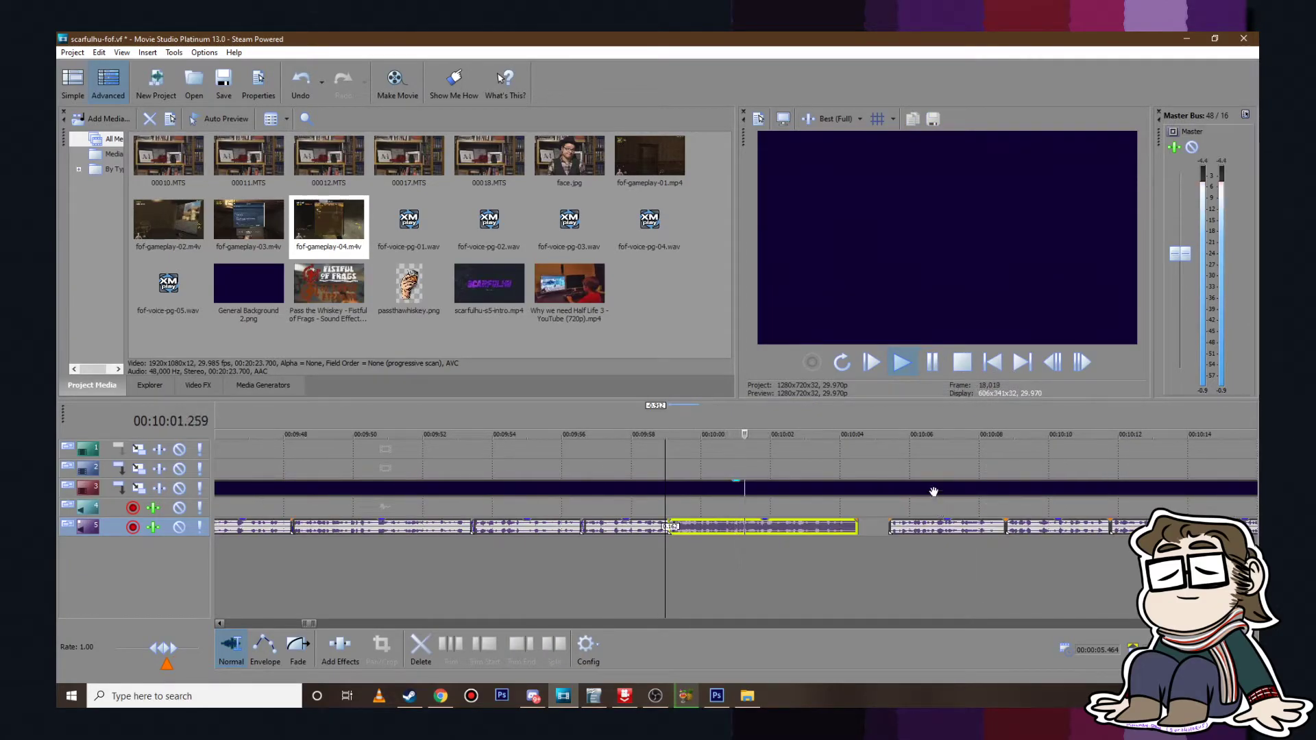
{"action": "left_click", "coordinate": [932, 362]}
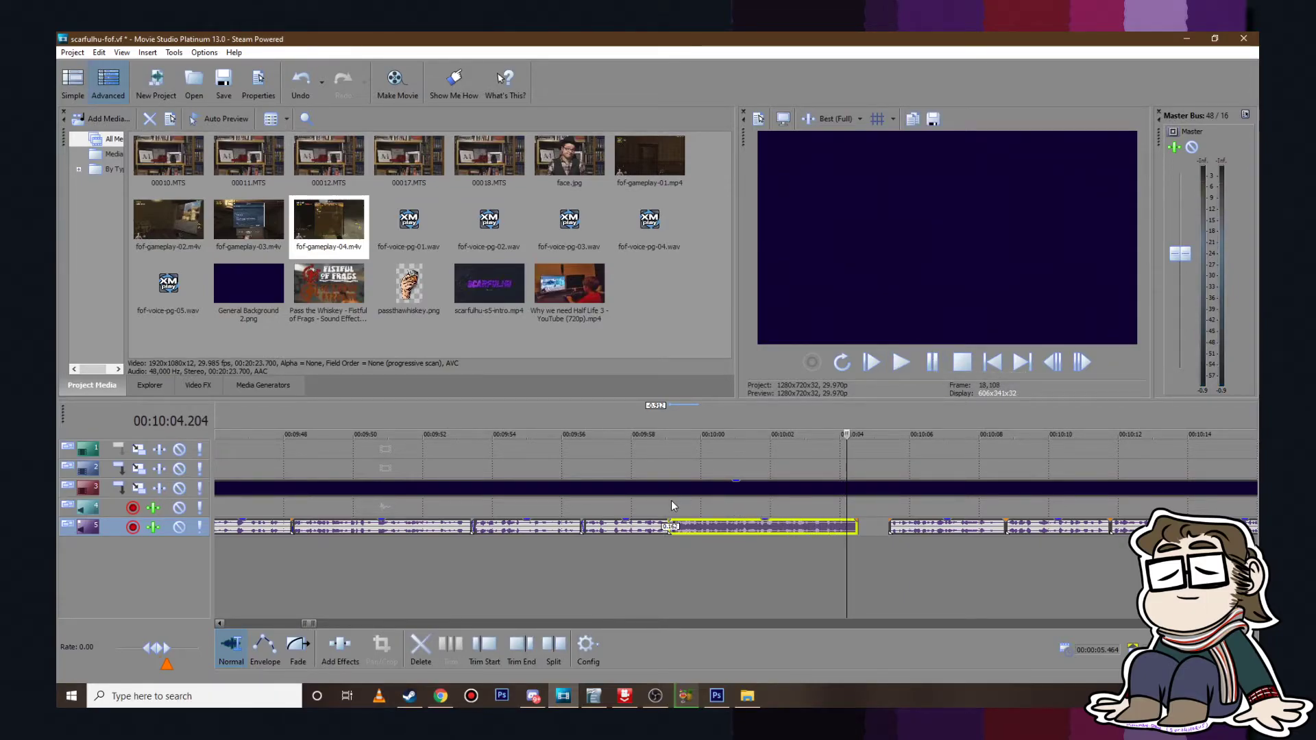
{"action": "left_click", "coordinate": [672, 506]}
{"action": "left_click", "coordinate": [902, 363]}
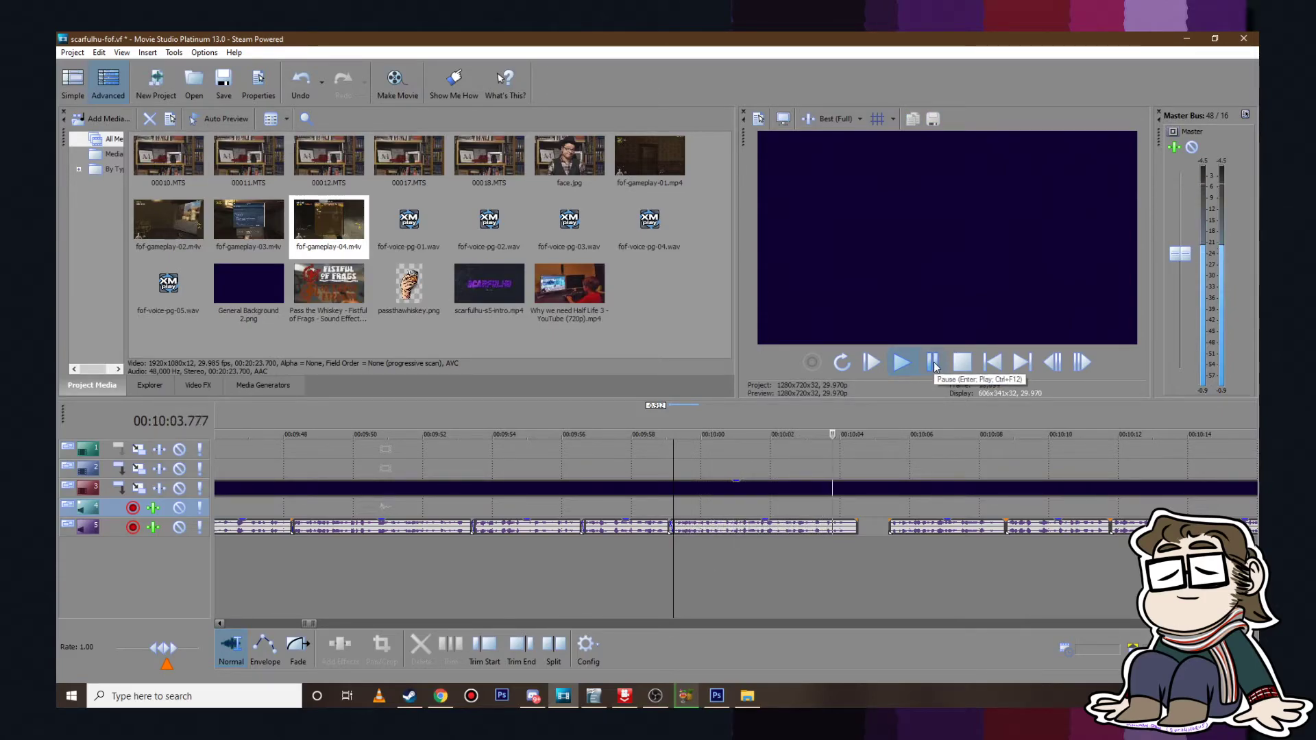
Step: Trim about 0.18 s off the voice clip ending near 00:10:04.3, overlap the next clip onto it about 1.21 s earlier, and play the join
{"action": "left_click", "coordinate": [933, 362]}
{"action": "scroll", "coordinate": [814, 513], "scroll_direction": "up", "scroll_amount": 3}
{"action": "left_click_drag", "start_coordinate": [769, 524], "coordinate": [749, 530]}
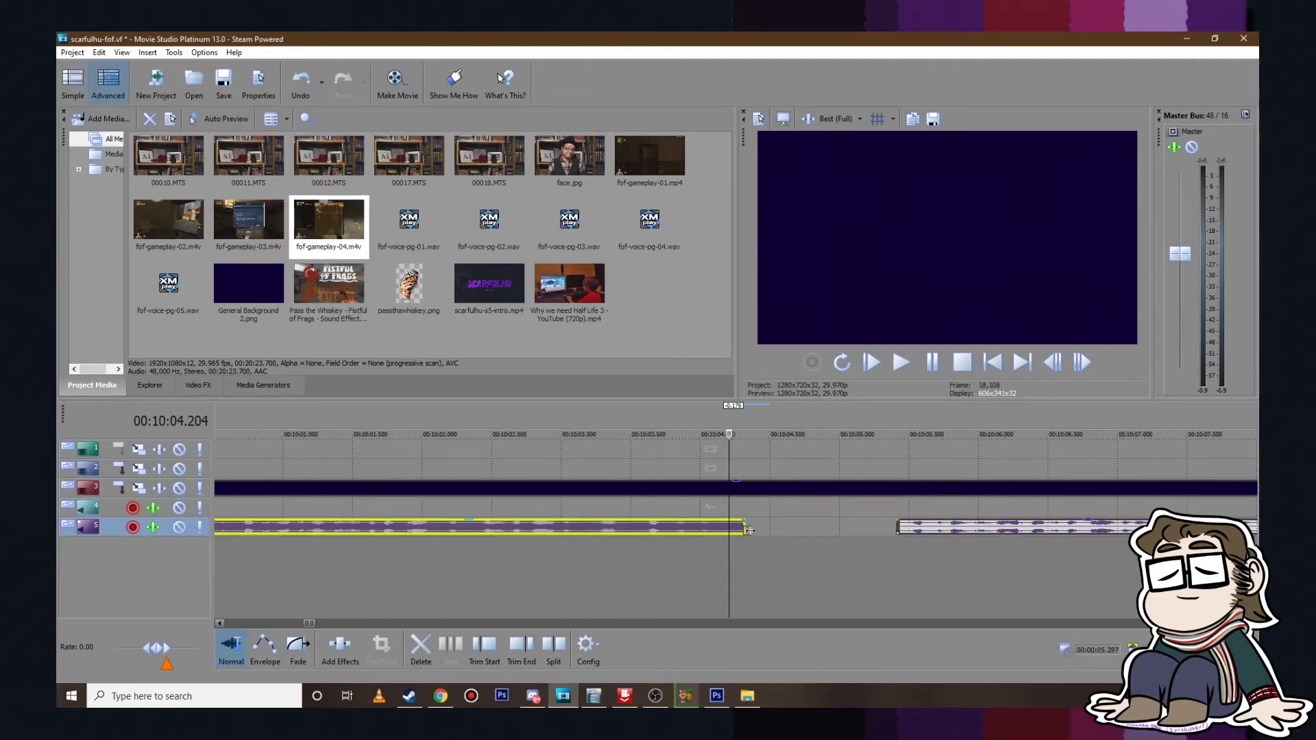
{"action": "left_click_drag", "start_coordinate": [954, 529], "coordinate": [790, 528]}
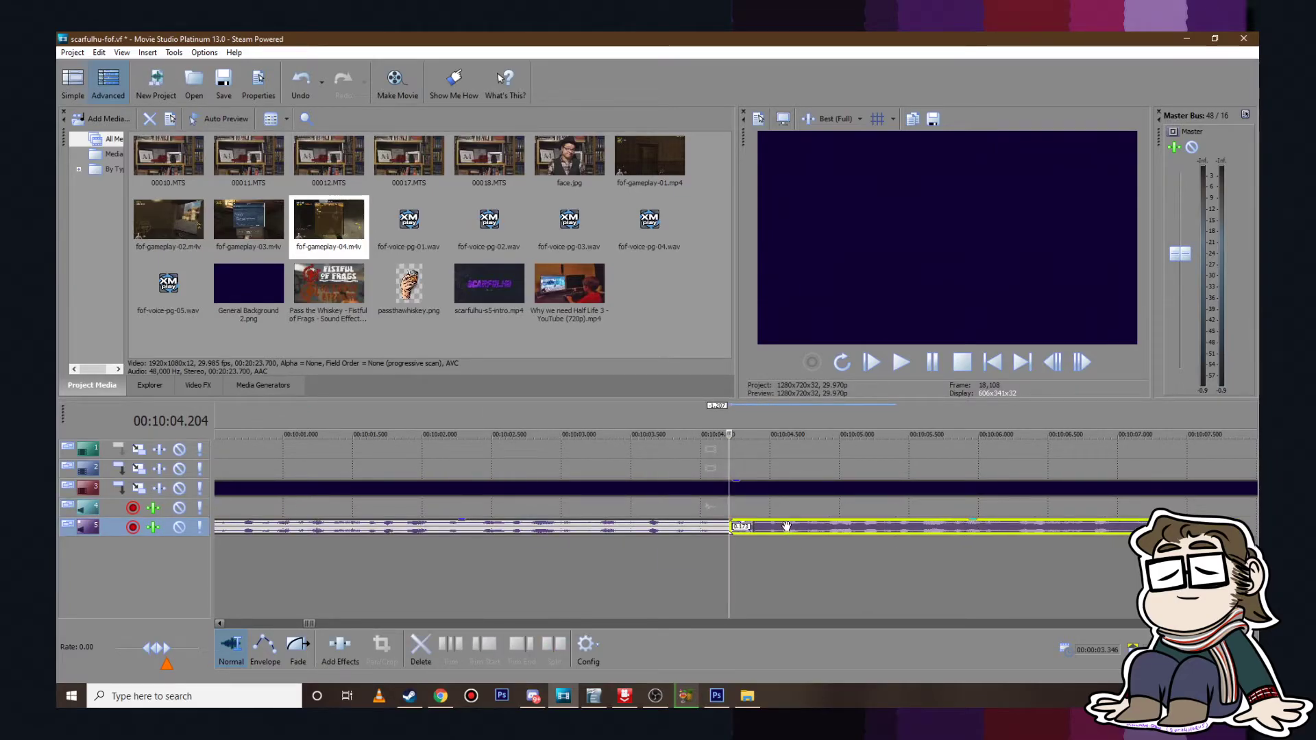
{"action": "left_click", "coordinate": [902, 362]}
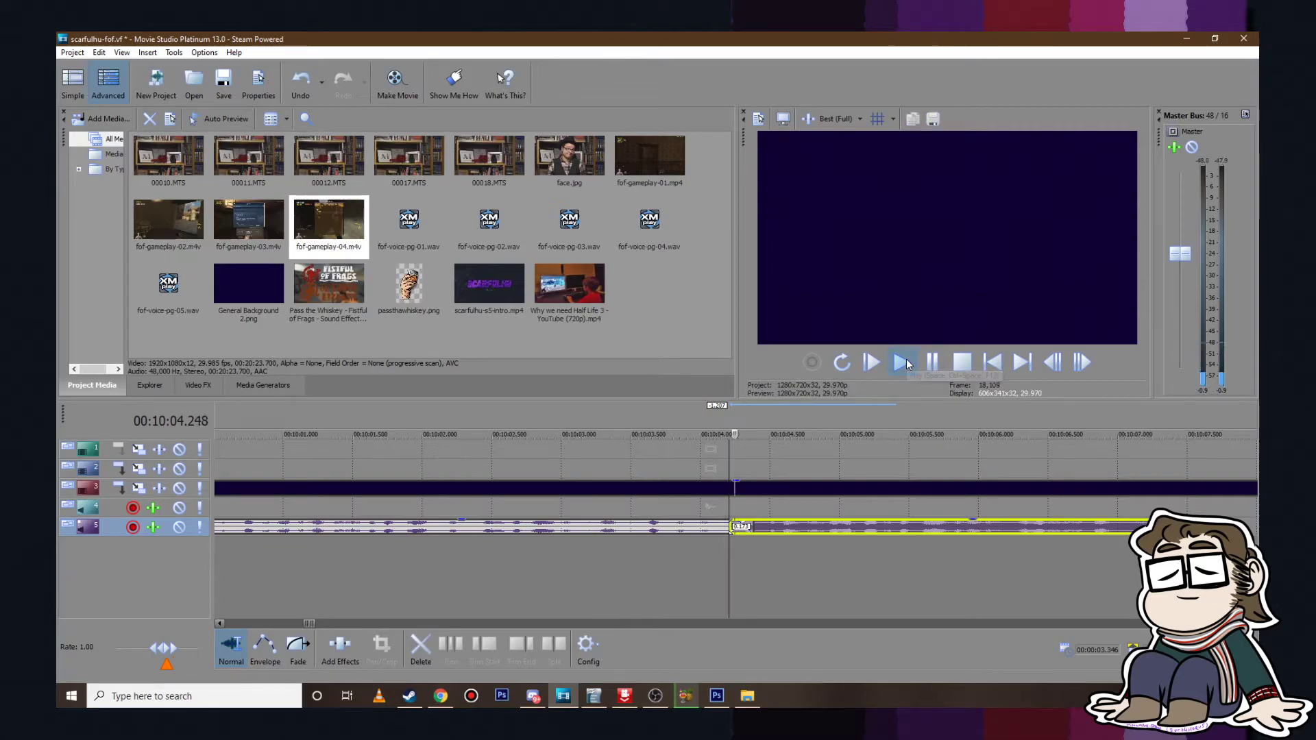
{"action": "scroll", "coordinate": [938, 517], "scroll_direction": "down", "scroll_amount": 8}
{"action": "scroll", "coordinate": [961, 544], "scroll_direction": "up", "scroll_amount": 5}
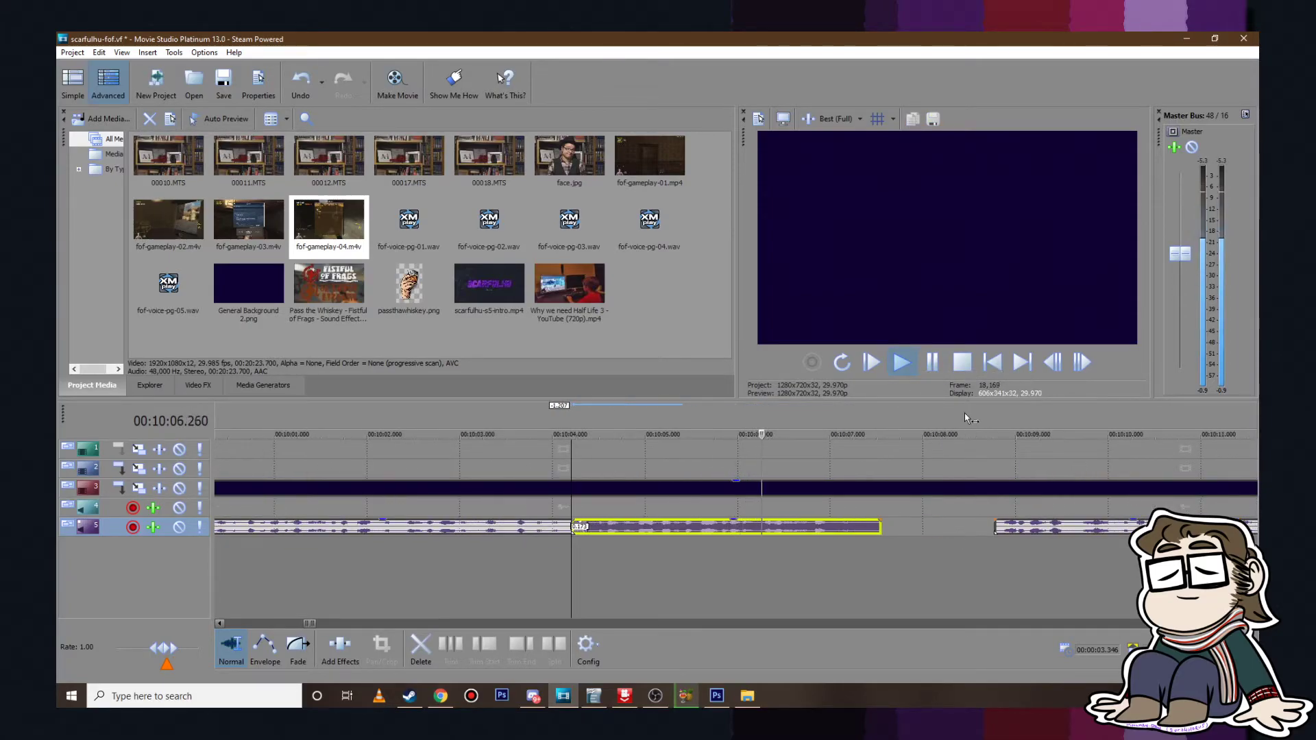
Step: Move the next voice clip about 1.41 s earlier to crossfade with the preceding clip near 00:10:07.5, and play the join
{"action": "left_click", "coordinate": [939, 366]}
{"action": "left_click_drag", "start_coordinate": [1052, 528], "coordinate": [921, 527]}
{"action": "left_click", "coordinate": [910, 366]}
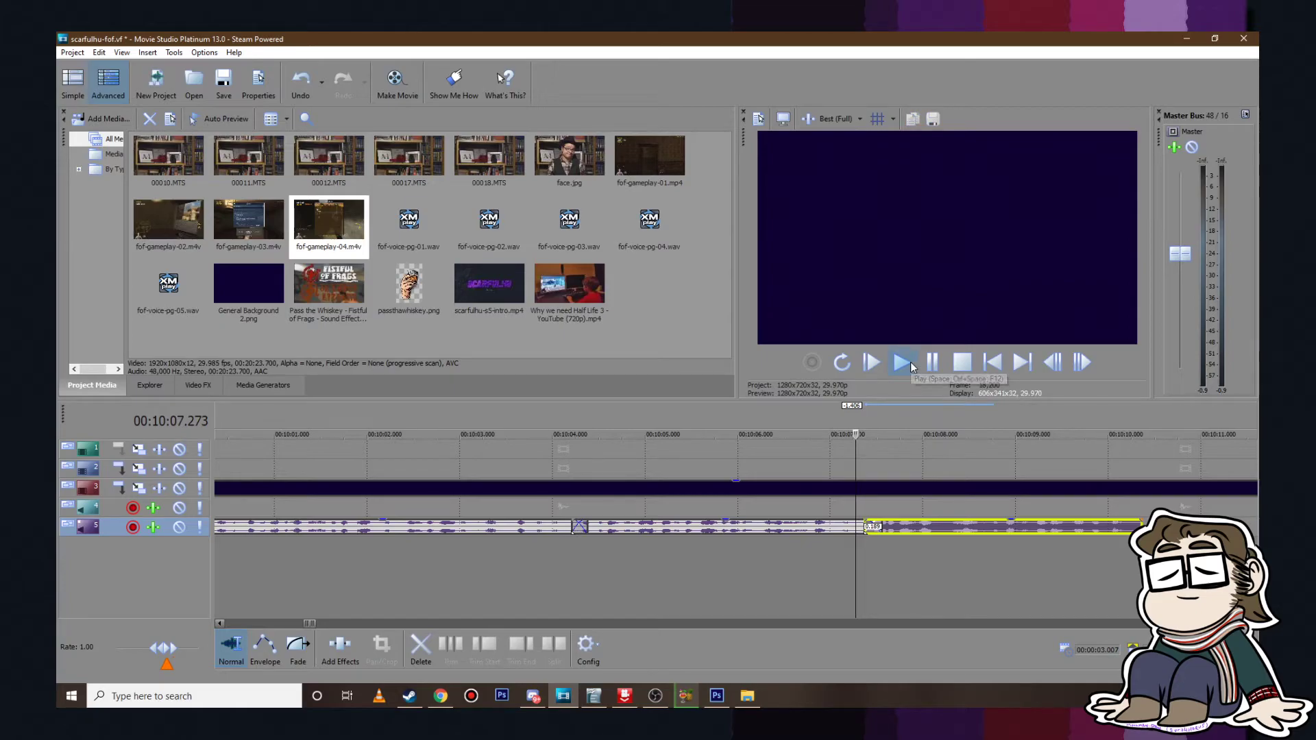
{"action": "scroll", "coordinate": [921, 479], "scroll_direction": "down", "scroll_amount": 4}
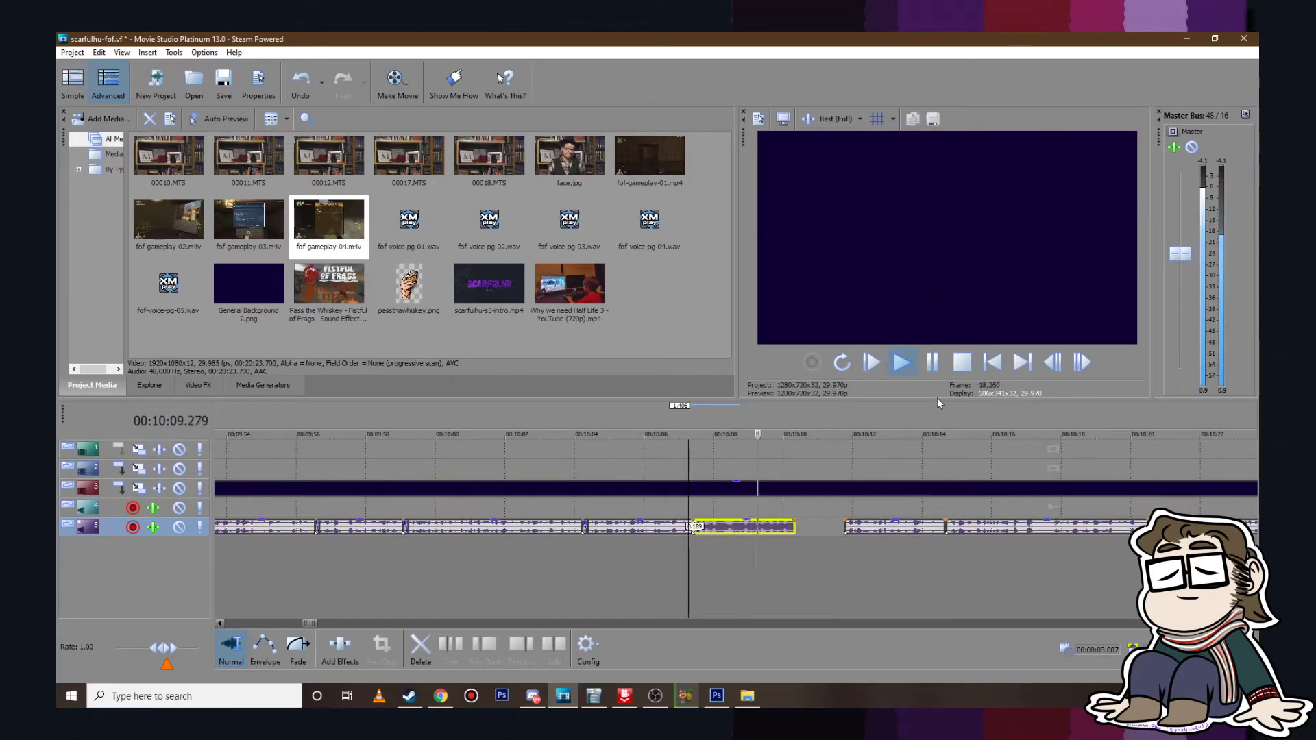
Step: Slide the following voice clip about 1.56 s earlier onto the preceding clip's end near 00:10:10, and play the join
{"action": "left_click", "coordinate": [932, 362]}
{"action": "scroll", "coordinate": [934, 507], "scroll_direction": "up", "scroll_amount": 4}
{"action": "left_click_drag", "start_coordinate": [937, 531], "coordinate": [799, 534]}
{"action": "left_click", "coordinate": [901, 363]}
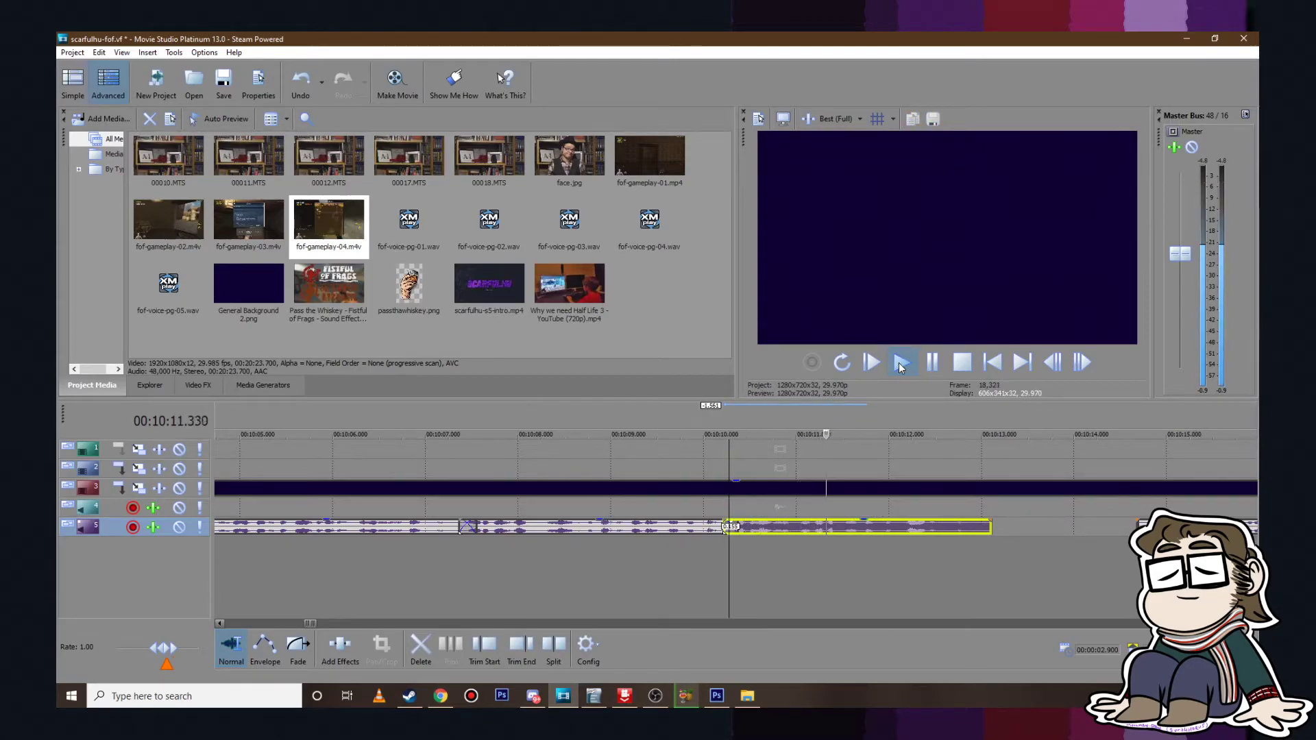
Step: Move the next voice clip about 1.74 s earlier to overlap the preceding clip's end near 00:10:13, and play the join
{"action": "left_click", "coordinate": [932, 362]}
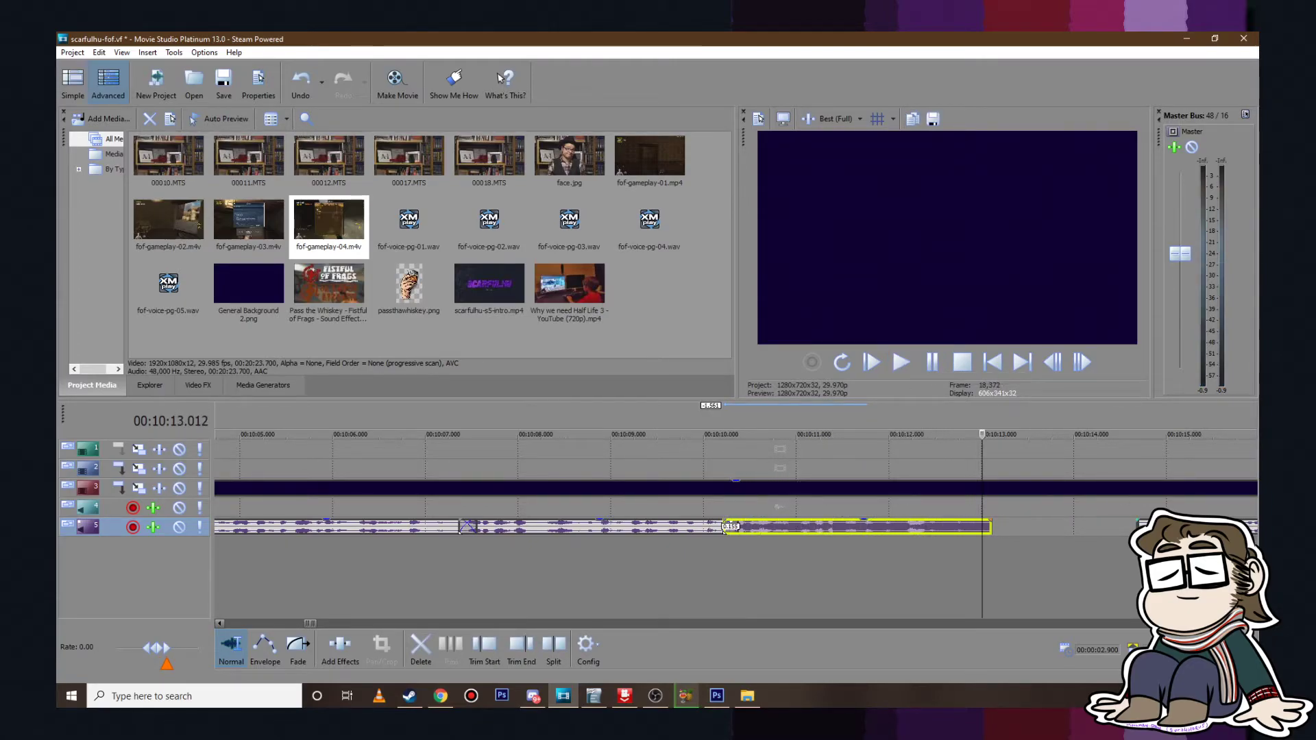
{"action": "left_click", "coordinate": [1059, 530]}
{"action": "left_click_drag", "start_coordinate": [1058, 529], "coordinate": [1030, 525]}
{"action": "left_click", "coordinate": [902, 363]}
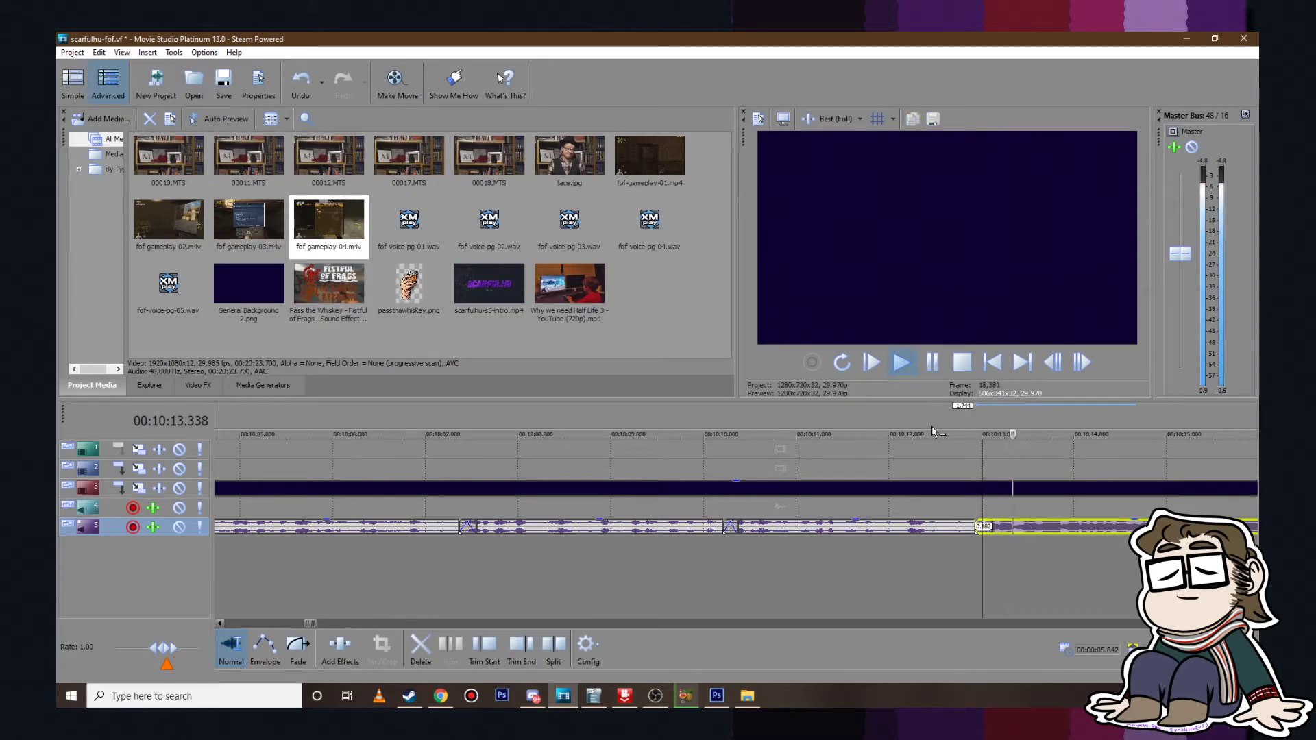
{"action": "scroll", "coordinate": [927, 510], "scroll_direction": "down", "scroll_amount": 3}
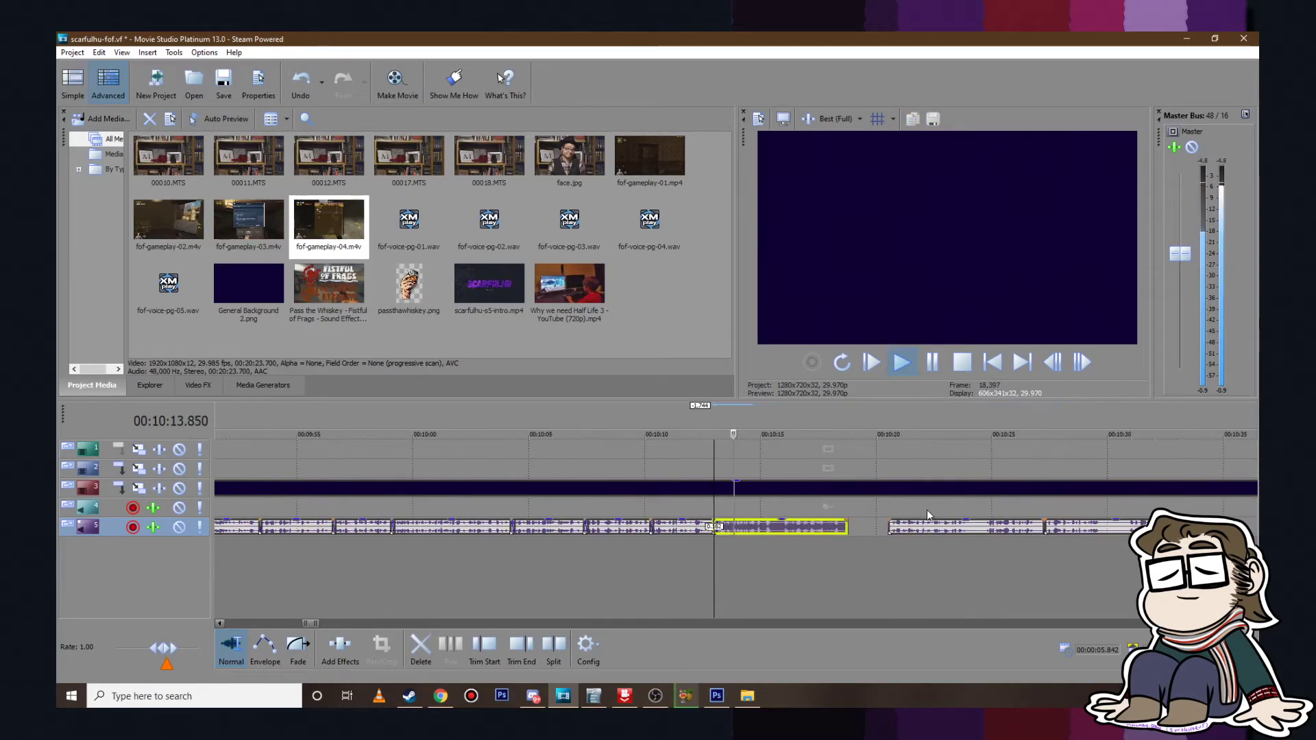
Step: Shift the following voice clip about 1.97 s earlier to crossfade with the preceding clip near 00:10:18, and play it
{"action": "left_click", "coordinate": [936, 365]}
{"action": "left_click_drag", "start_coordinate": [721, 527], "coordinate": [981, 508]}
{"action": "left_click", "coordinate": [902, 360]}
{"action": "scroll", "coordinate": [904, 541], "scroll_direction": "up", "scroll_amount": 4}
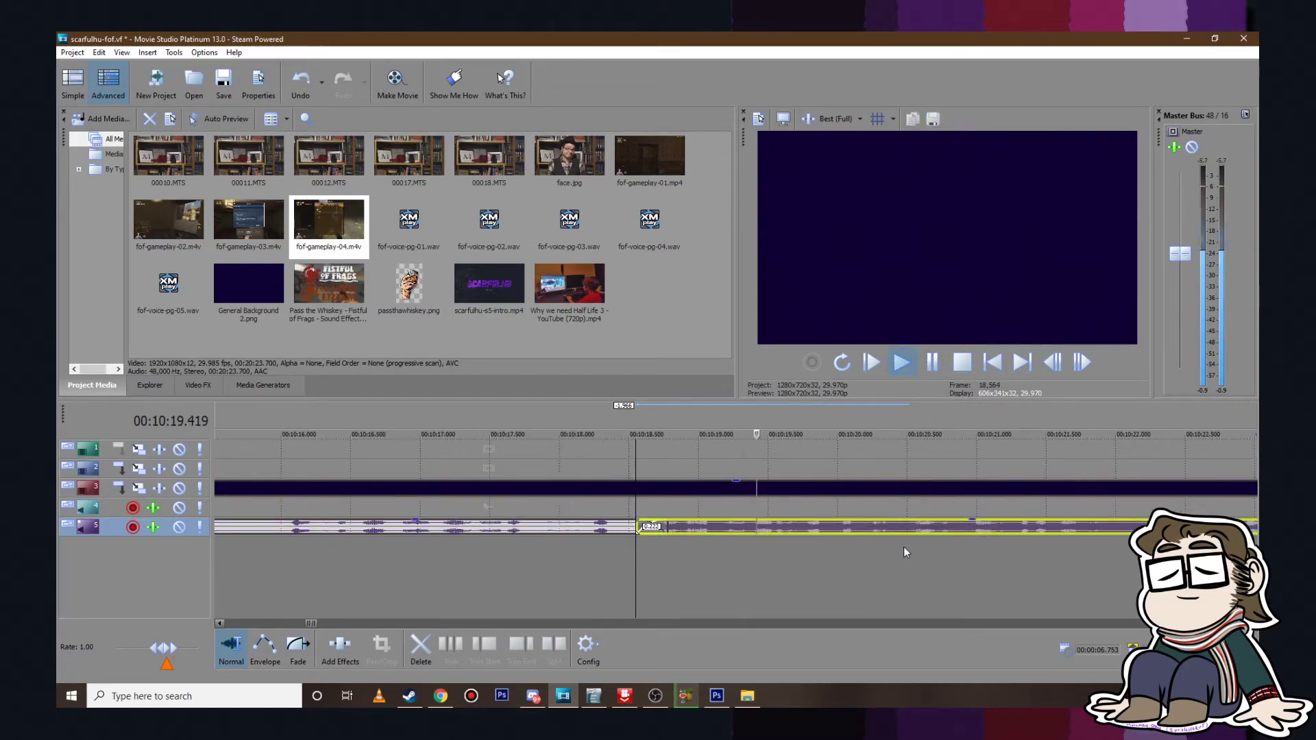
{"action": "scroll", "coordinate": [901, 534], "scroll_direction": "down", "scroll_amount": 4}
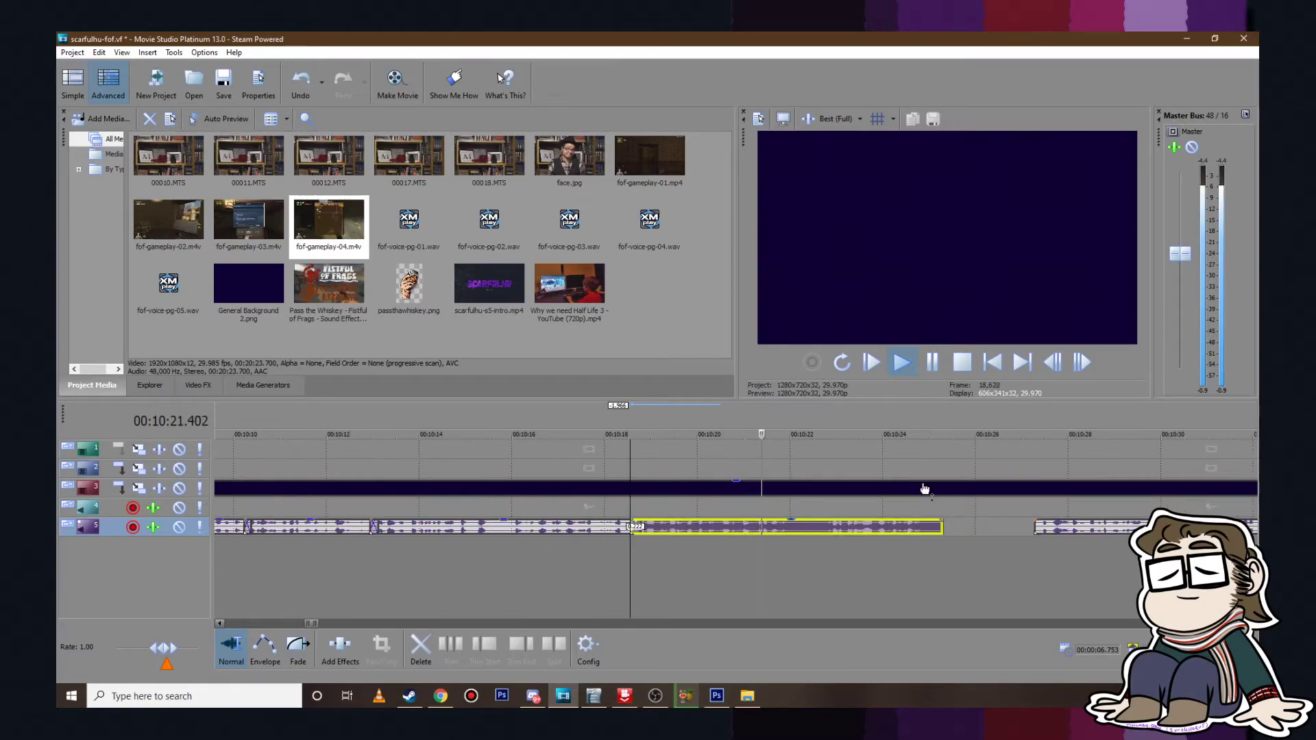
Step: Split the voice clip near 00:10:22, overlap its second part onto the first about 0.3 s earlier, and replay the join
{"action": "left_click", "coordinate": [933, 362]}
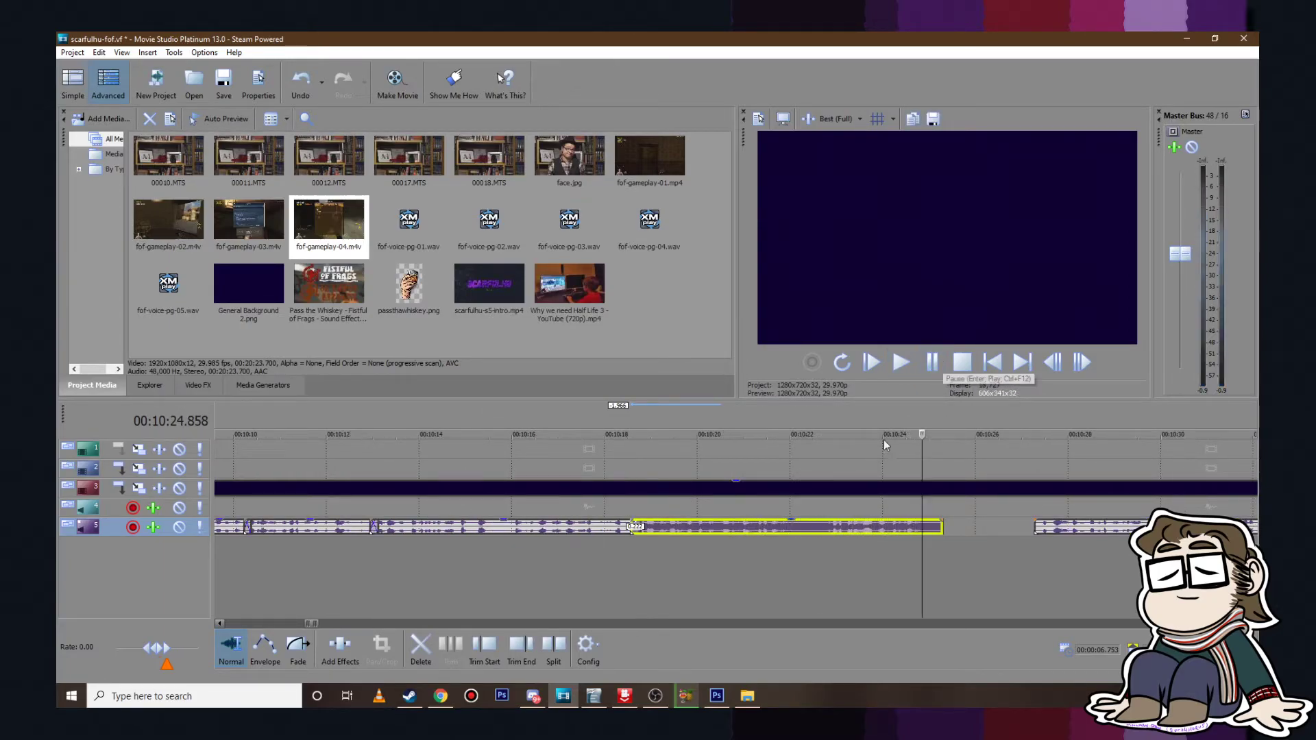
{"action": "left_click", "coordinate": [811, 527]}
{"action": "key", "text": "s"}
{"action": "left_click_drag", "start_coordinate": [844, 527], "coordinate": [830, 527]}
{"action": "left_click", "coordinate": [786, 489]}
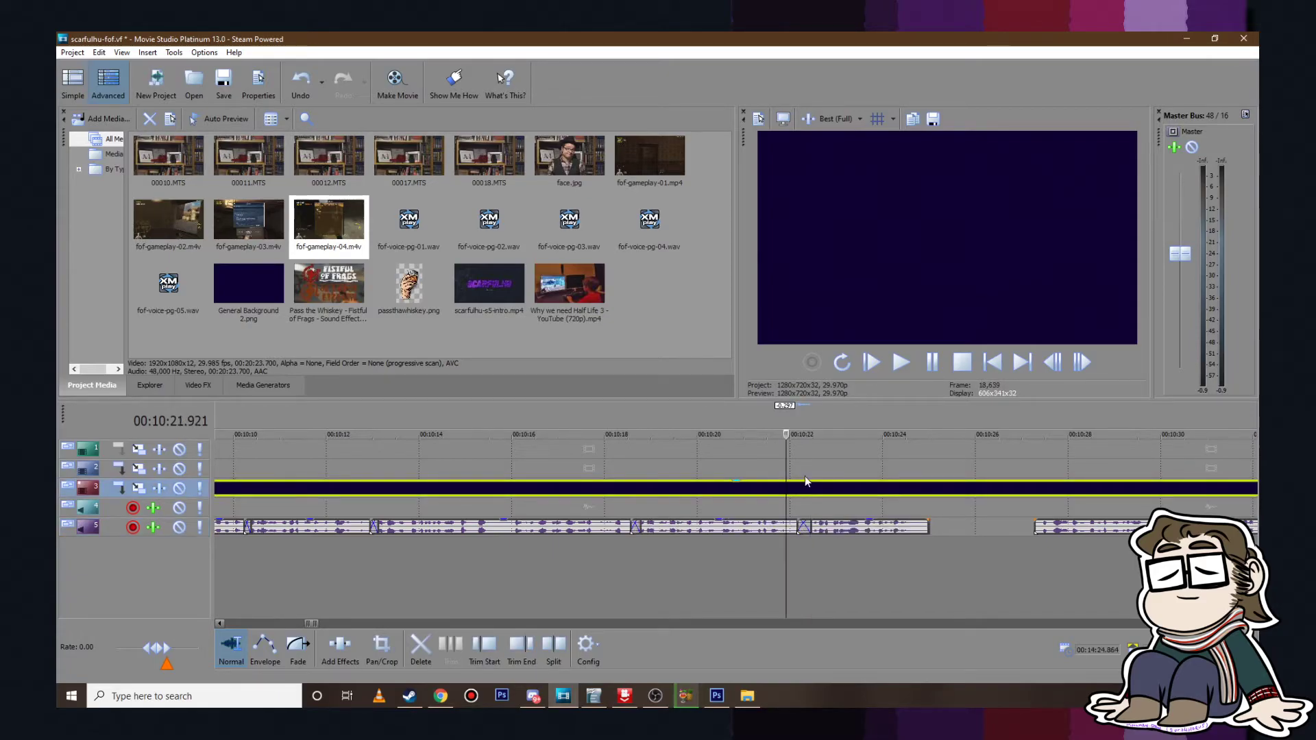
{"action": "left_click", "coordinate": [902, 363]}
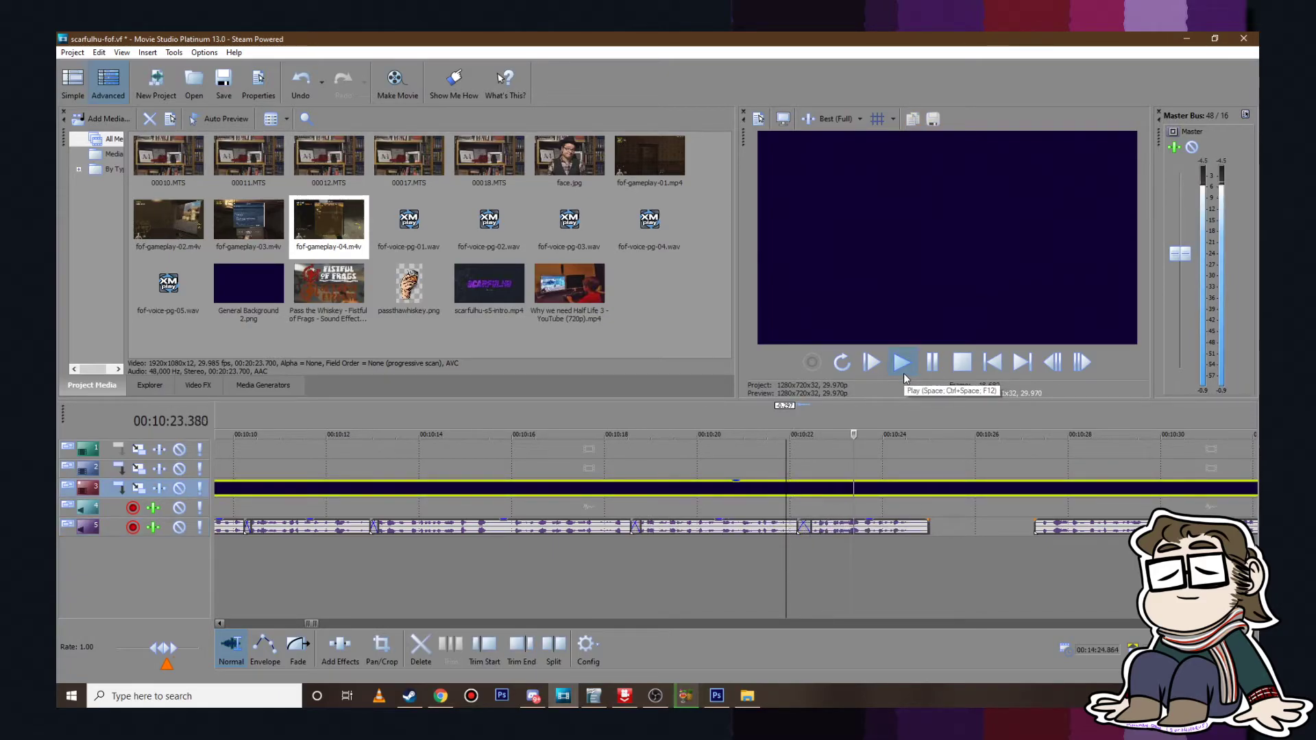
Step: Trim the voice clip's end near 00:10:24.7, move the next clip about 2.6 s earlier into a short crossfade, and play it
{"action": "left_click", "coordinate": [933, 362]}
{"action": "scroll", "coordinate": [932, 511], "scroll_direction": "up", "scroll_amount": 3}
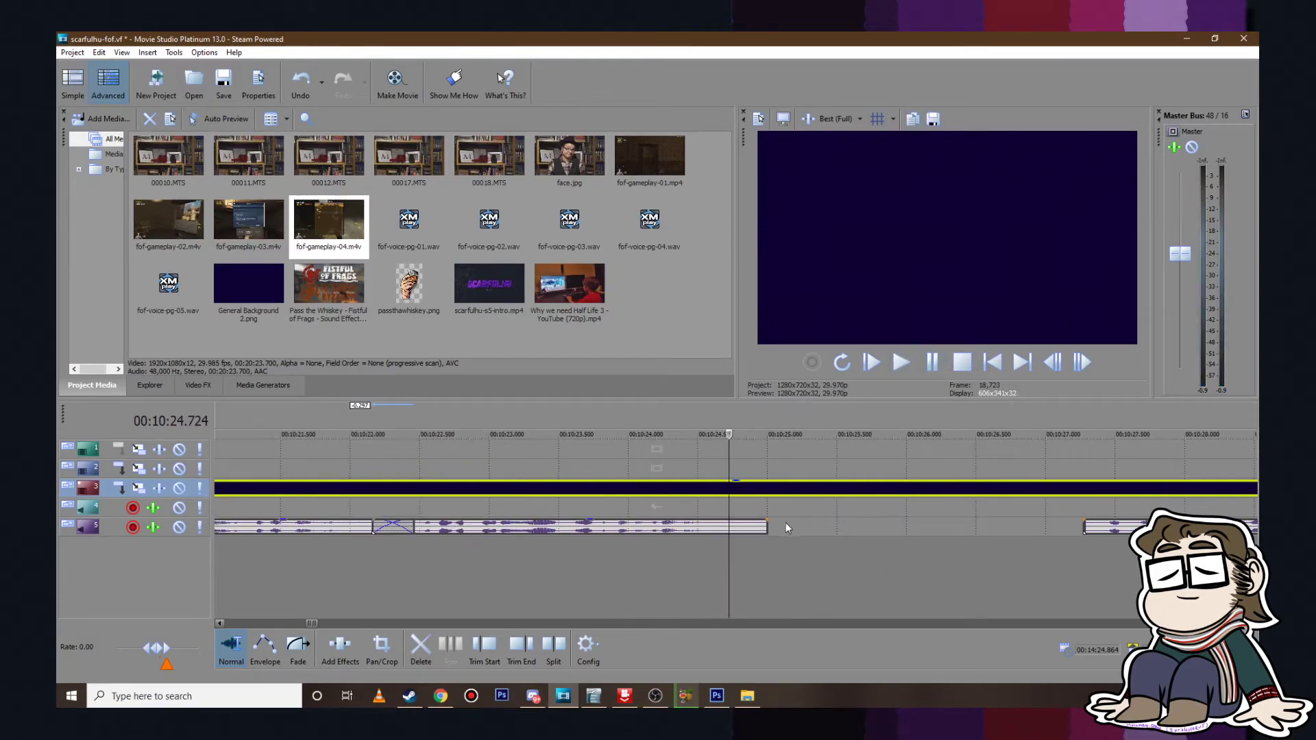
{"action": "left_click_drag", "start_coordinate": [759, 530], "coordinate": [722, 528]}
{"action": "left_click_drag", "start_coordinate": [1156, 523], "coordinate": [797, 522]}
{"action": "left_click", "coordinate": [901, 362]}
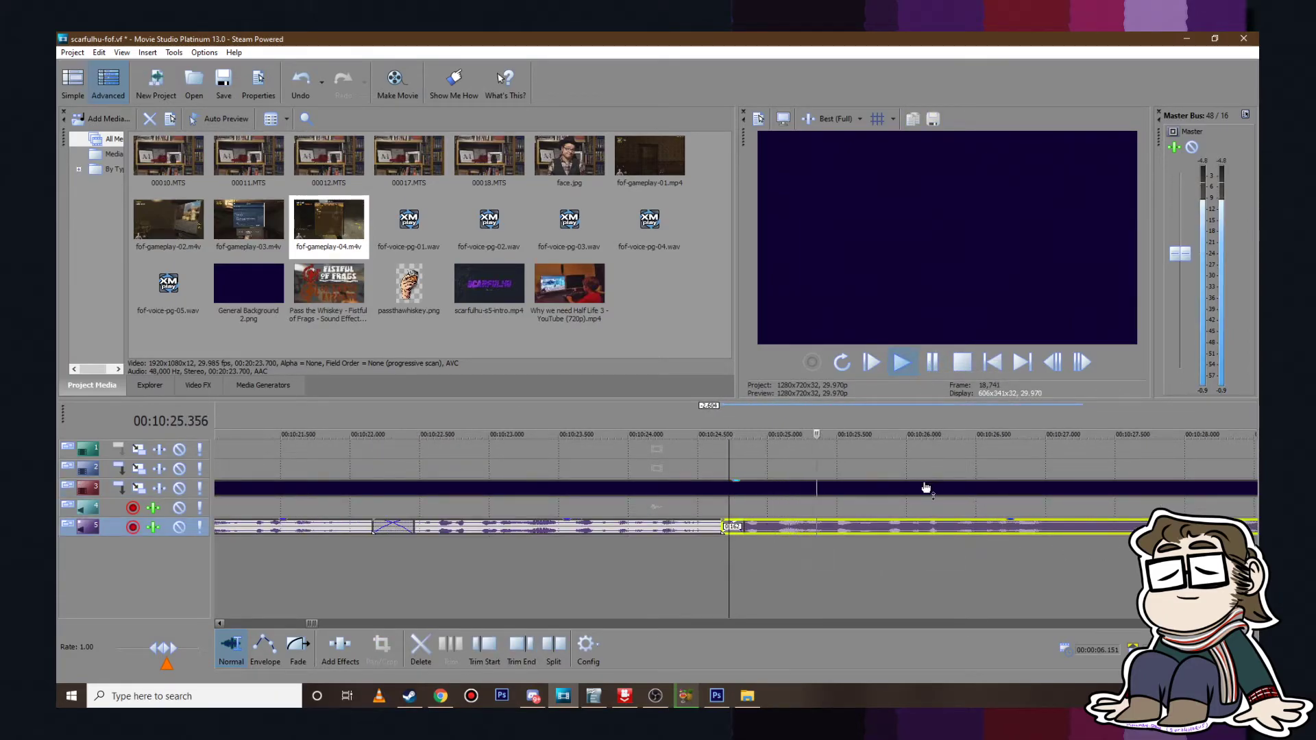
{"action": "scroll", "coordinate": [921, 487], "scroll_direction": "down", "scroll_amount": 3}
Step: Cut the pause out of the voice clip after 00:10:27, overlap the remaining part onto the first in a short crossfade, and play it
{"action": "left_click", "coordinate": [932, 362]}
{"action": "scroll", "coordinate": [768, 533], "scroll_direction": "up", "scroll_amount": 2}
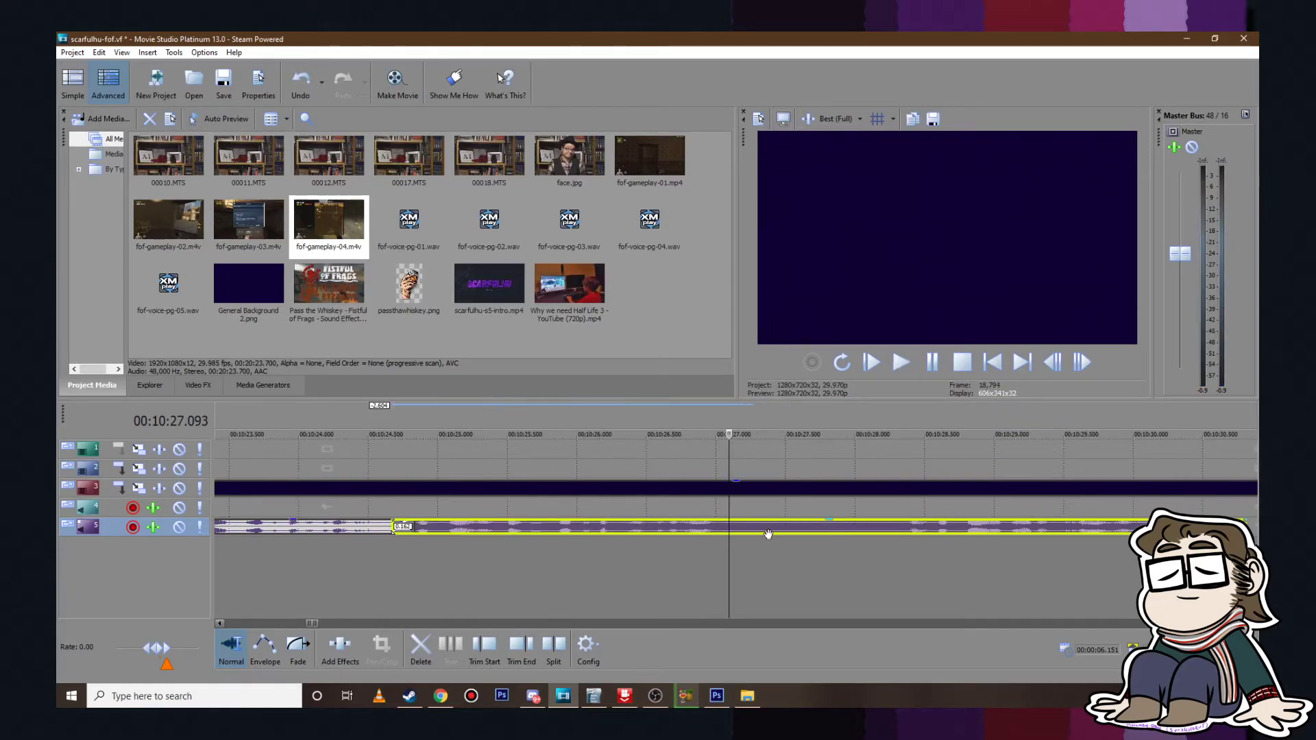
{"action": "left_click_drag", "start_coordinate": [741, 524], "coordinate": [1077, 524]}
{"action": "left_click", "coordinate": [901, 362]}
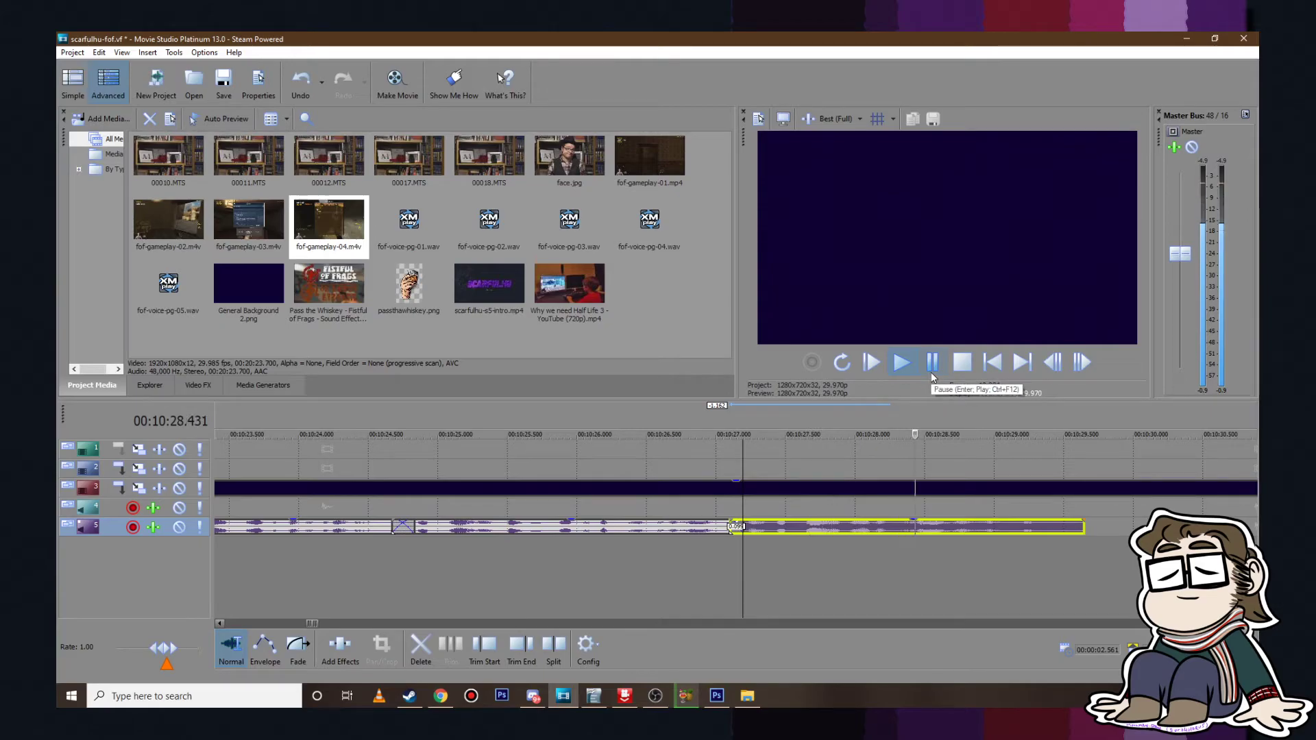
Step: Trim about 0.19 s off the end of the last voice clip near 00:10:29.4, and save the project
{"action": "left_click", "coordinate": [932, 362]}
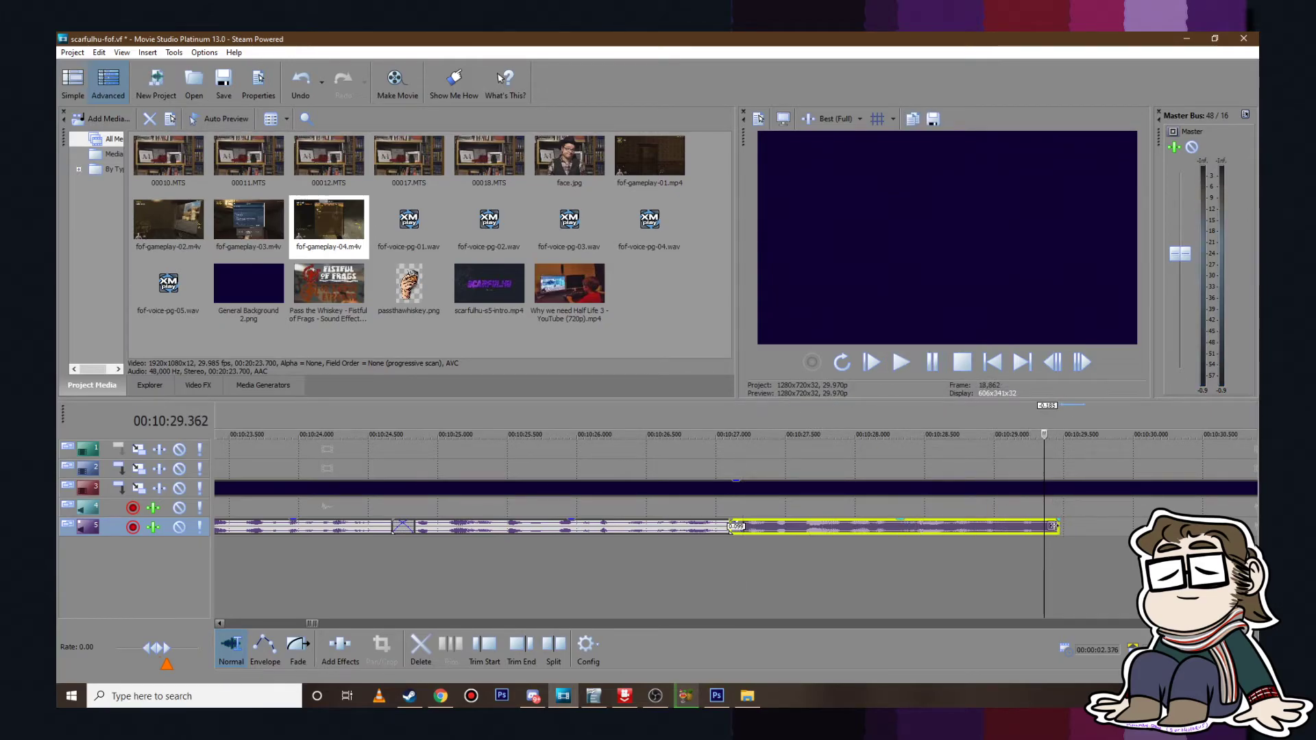
{"action": "scroll", "coordinate": [900, 514], "scroll_direction": "down", "scroll_amount": 5}
{"action": "scroll", "coordinate": [901, 516], "scroll_direction": "down", "scroll_amount": 5}
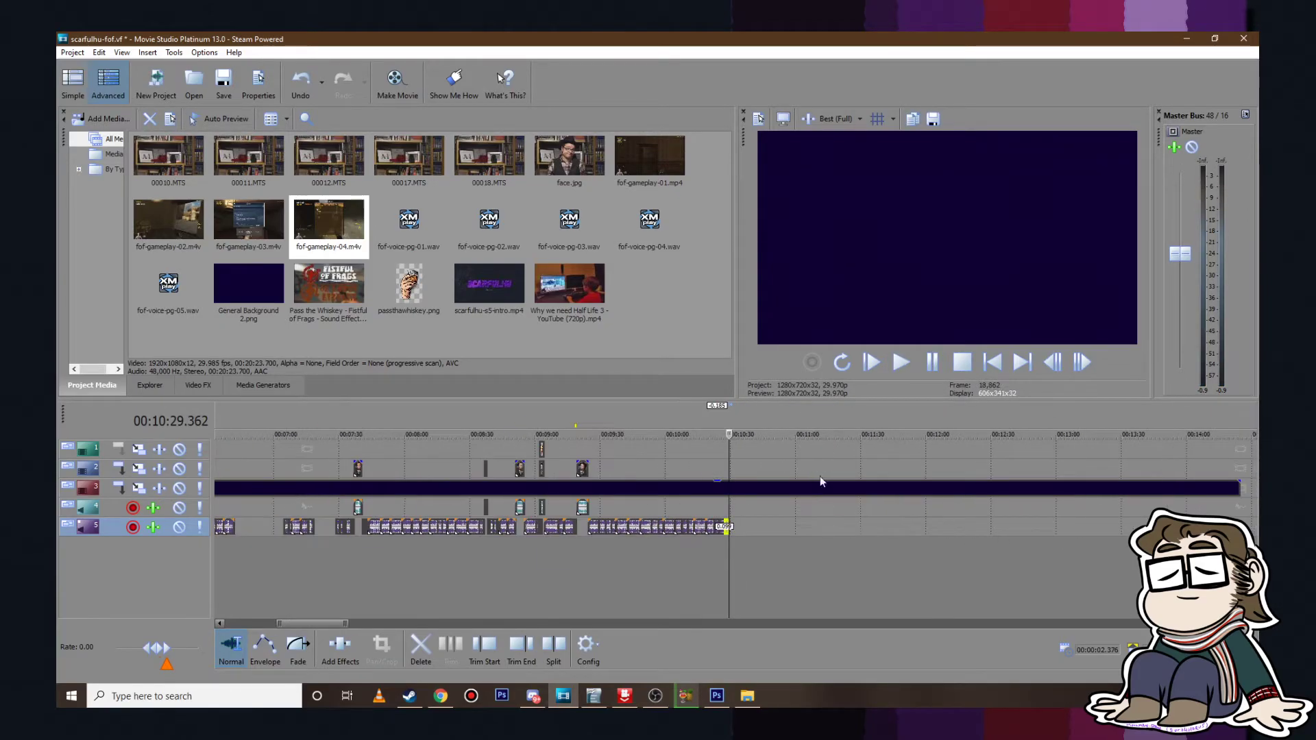
{"action": "left_click", "coordinate": [74, 52]}
{"action": "left_click", "coordinate": [159, 147]}
Step: Play the tightened voice section from about 00:09:26 to 00:09:36 to check its timing
{"action": "left_click", "coordinate": [593, 443]}
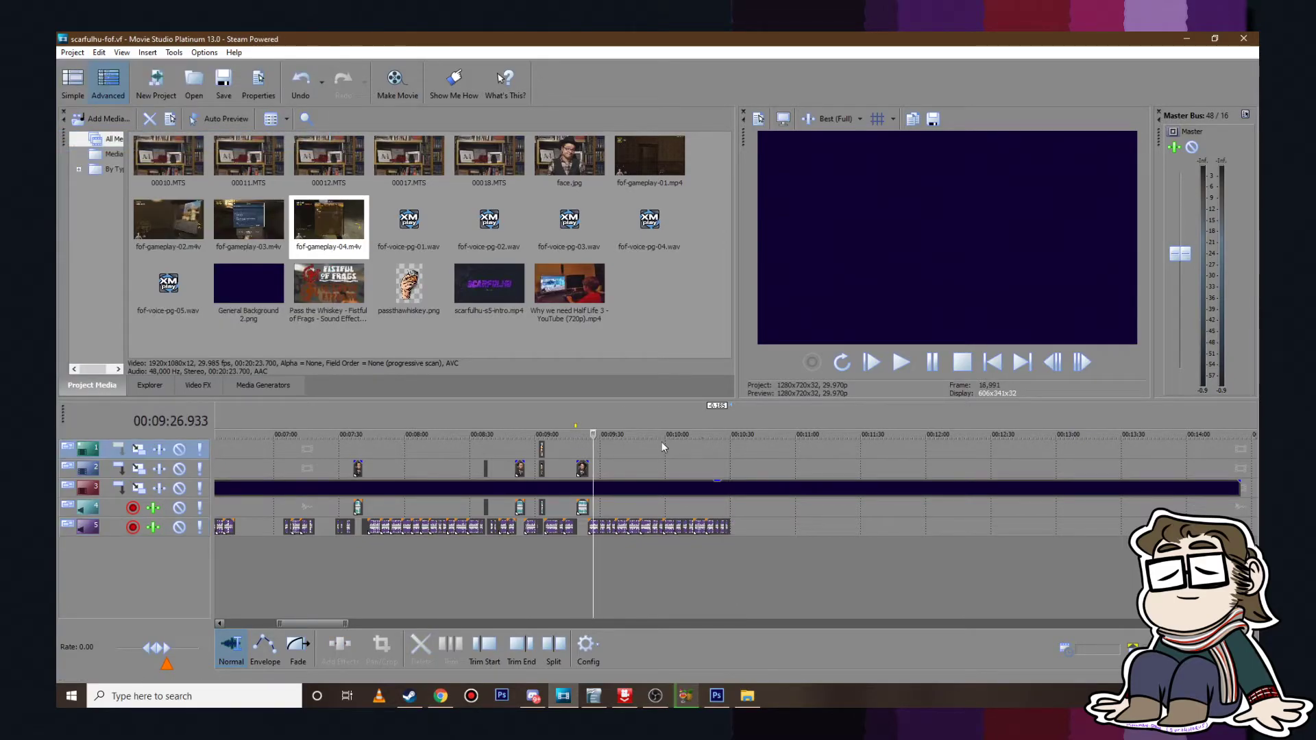
{"action": "left_click", "coordinate": [902, 362]}
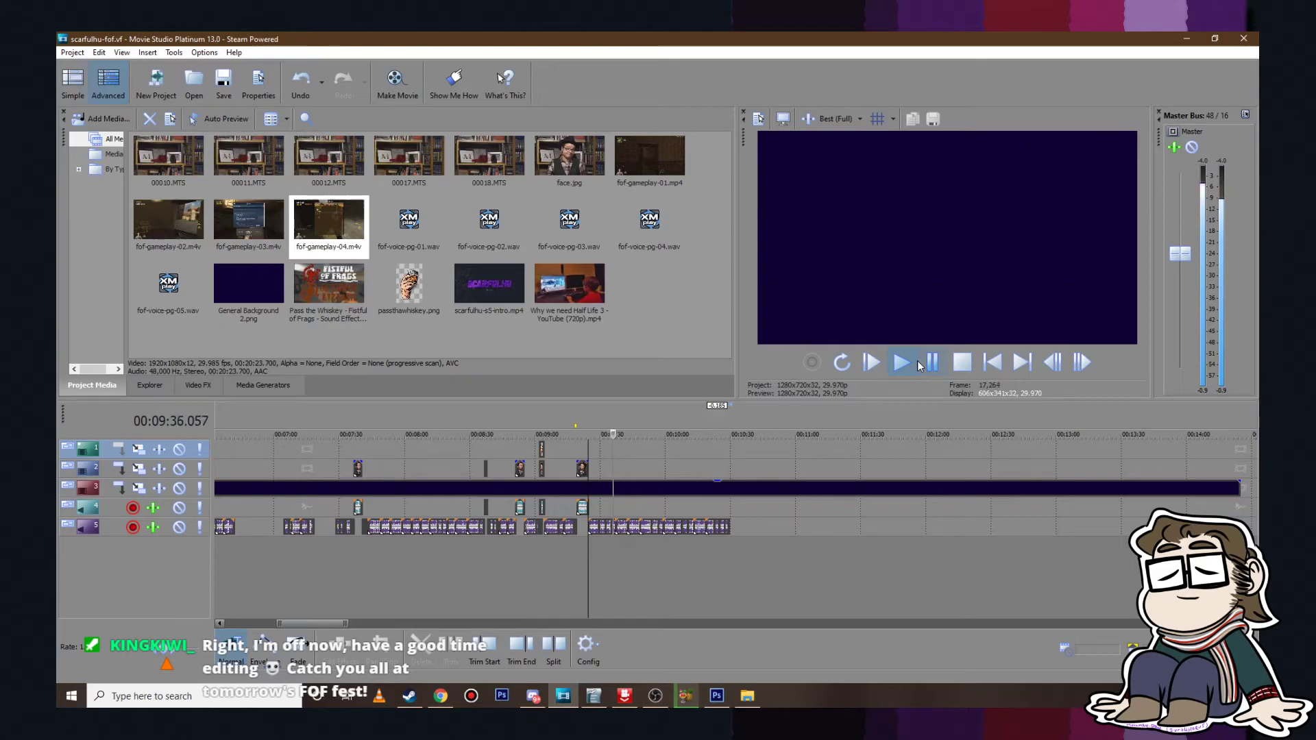
{"action": "left_click", "coordinate": [931, 363]}
Step: Select all voice clips from about 00:09:35 to the end, move them about 0.1 s earlier, and replay the join
{"action": "scroll", "coordinate": [761, 543], "scroll_direction": "up", "scroll_amount": 10}
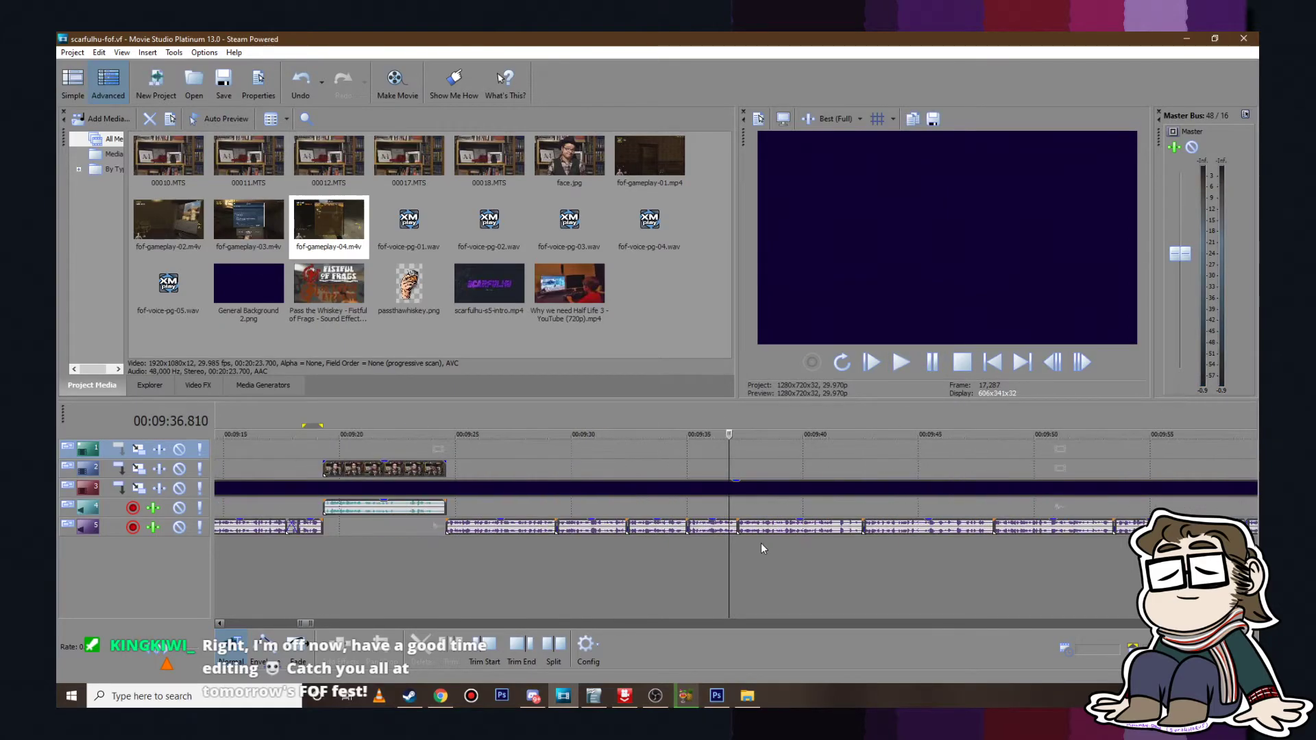
{"action": "left_click", "coordinate": [664, 531]}
{"action": "scroll", "coordinate": [894, 574], "scroll_direction": "down", "scroll_amount": 10}
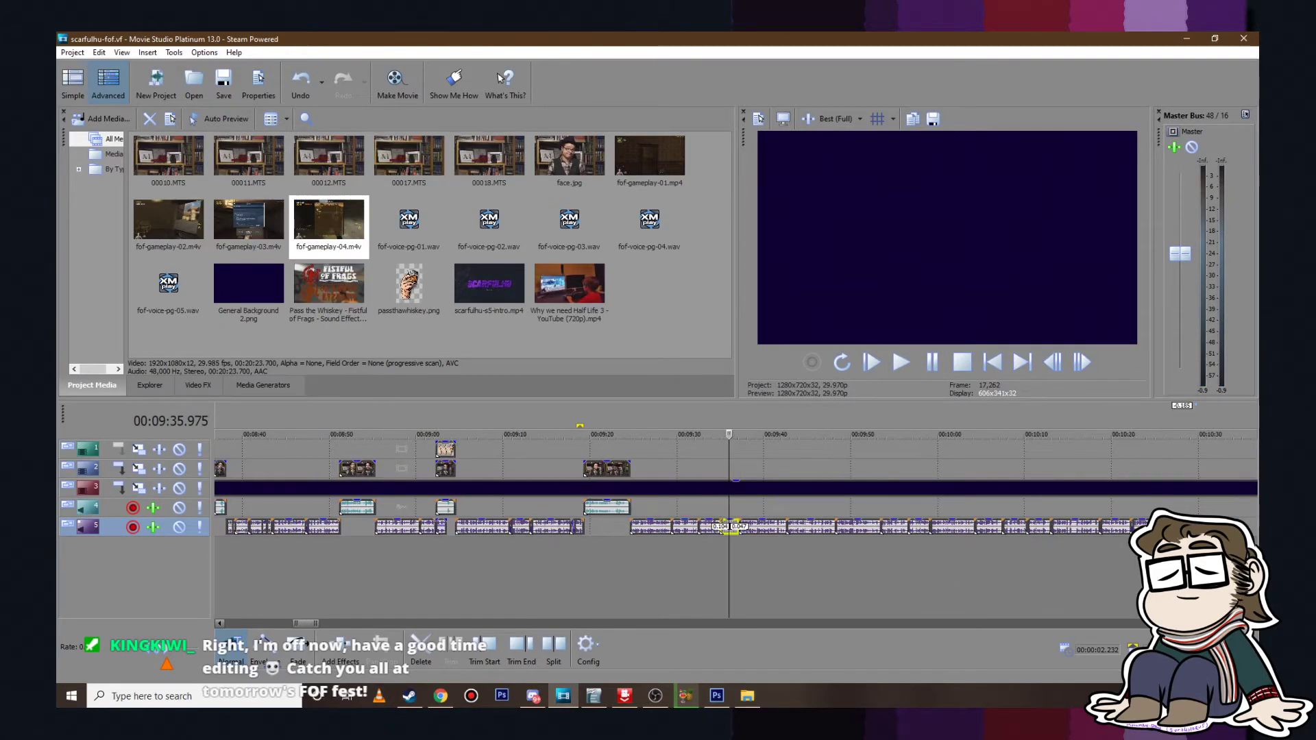
{"action": "left_click", "coordinate": [1158, 528], "text": "shift"}
{"action": "scroll", "coordinate": [740, 536], "scroll_direction": "up", "scroll_amount": 10}
{"action": "left_click_drag", "start_coordinate": [769, 528], "coordinate": [751, 528]}
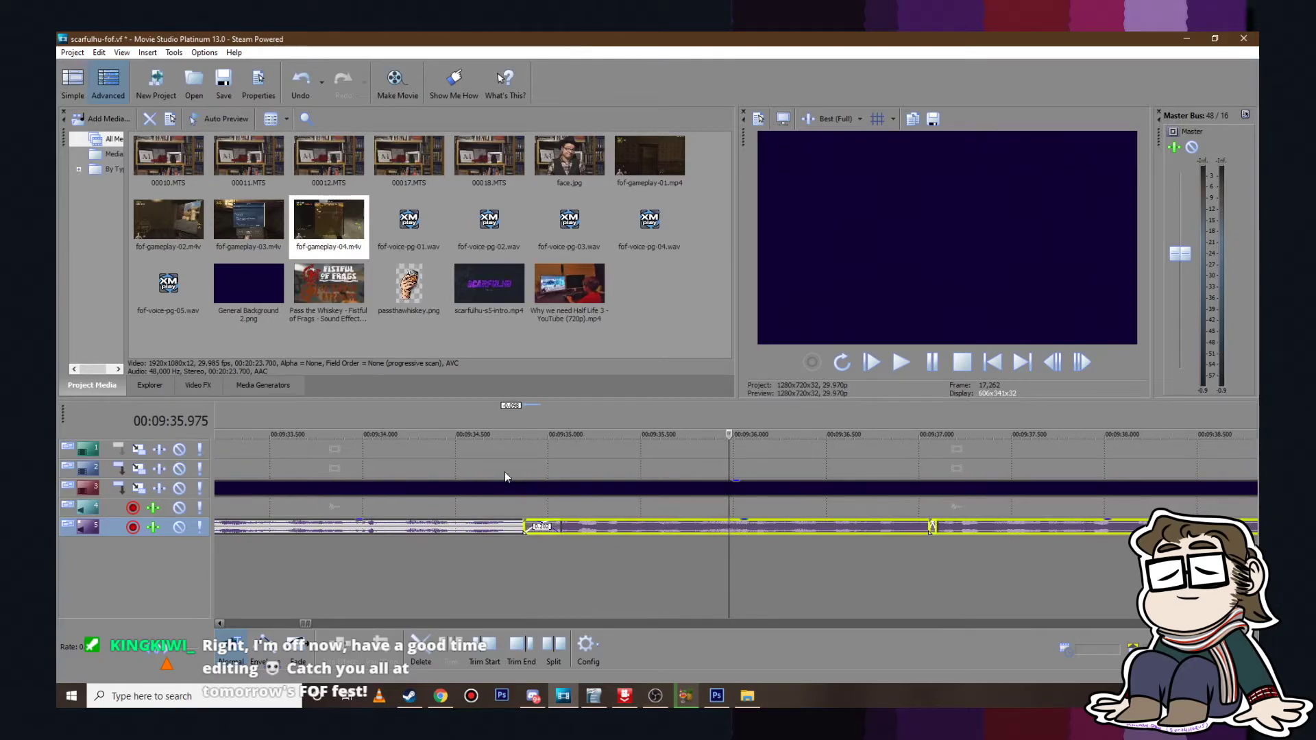
{"action": "left_click", "coordinate": [505, 476]}
{"action": "left_click", "coordinate": [921, 359]}
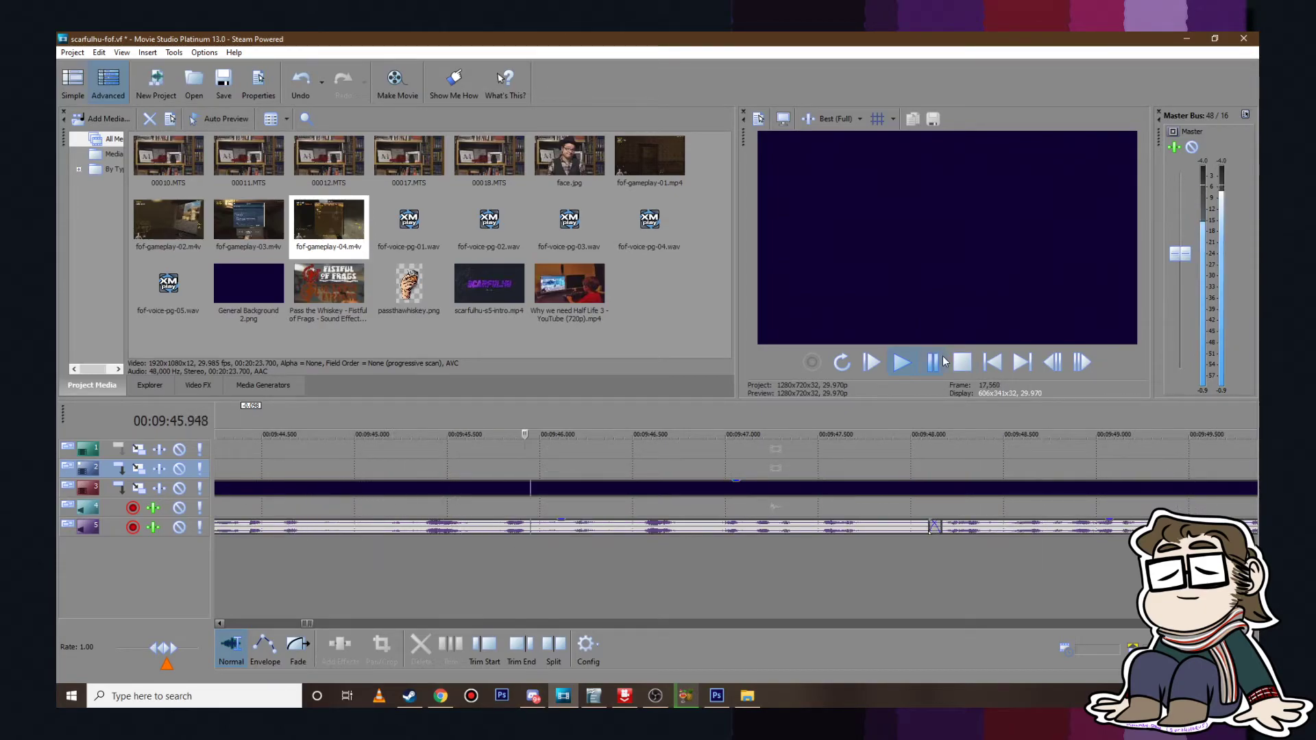
Step: Replay the voice track from about 00:09:41 to check the crossfade near 00:09:42.4
{"action": "key", "text": "space"}
{"action": "scroll", "coordinate": [655, 505], "scroll_direction": "down", "scroll_amount": 5}
{"action": "left_click", "coordinate": [644, 505]}
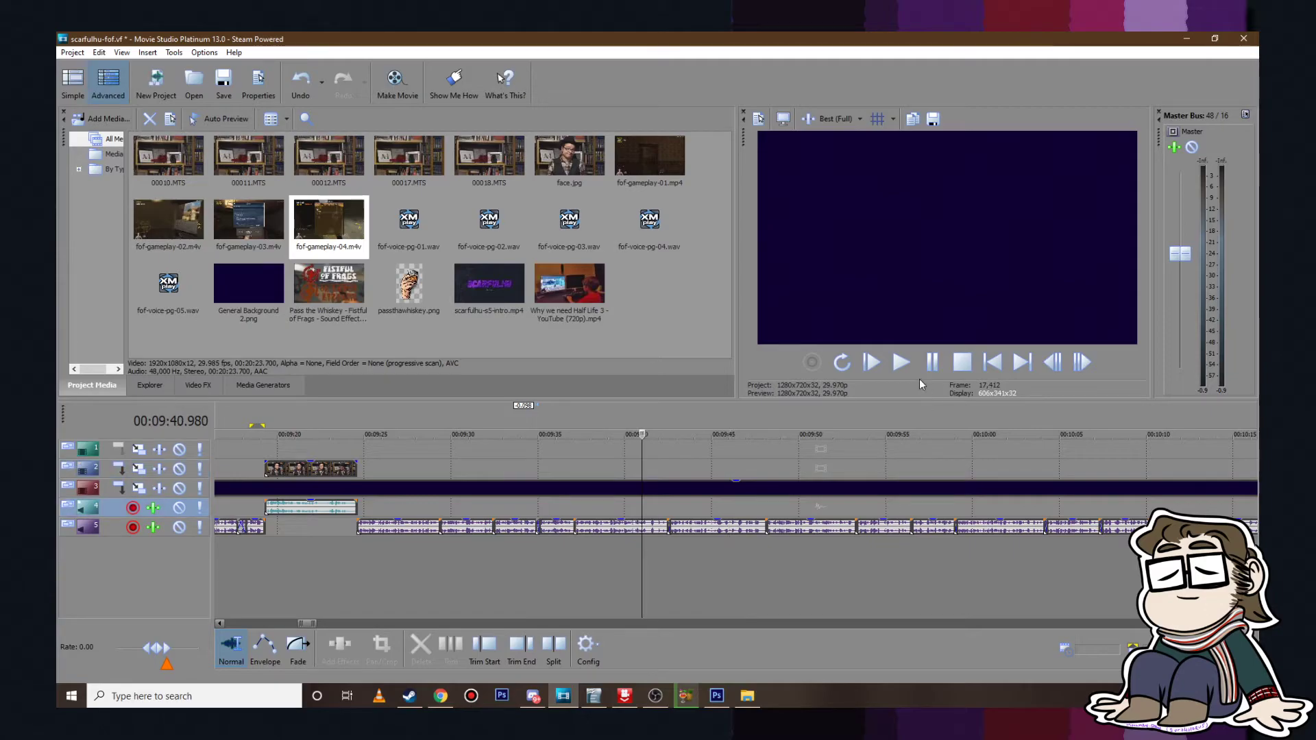
{"action": "left_click", "coordinate": [901, 361]}
{"action": "key", "text": "Up"}
{"action": "key", "text": "Up"}
{"action": "key", "text": "Up"}
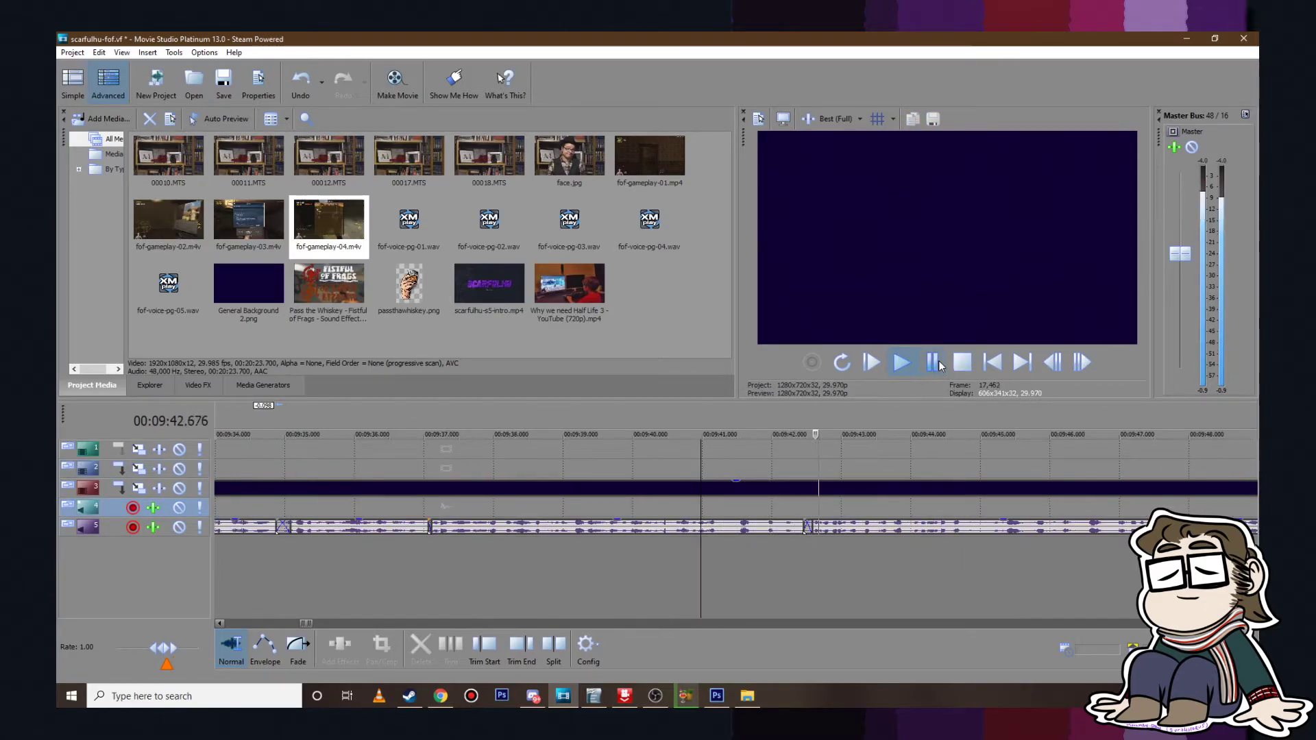
Step: Select all voice clips from about 00:09:42.4 to the end, move them about 0.04 s later, and play up to about 00:09:52
{"action": "key", "text": "space"}
{"action": "scroll", "coordinate": [824, 538], "scroll_direction": "down", "scroll_amount": 5}
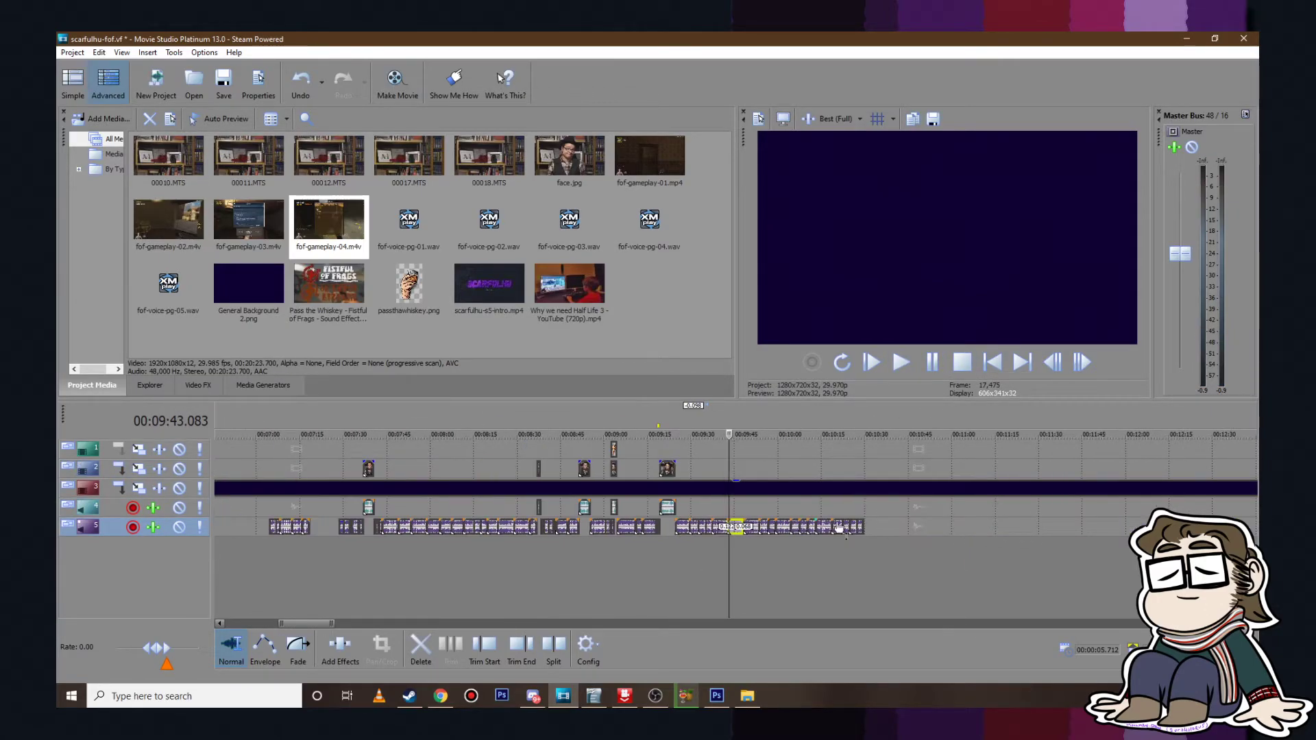
{"action": "left_click", "coordinate": [858, 526]}
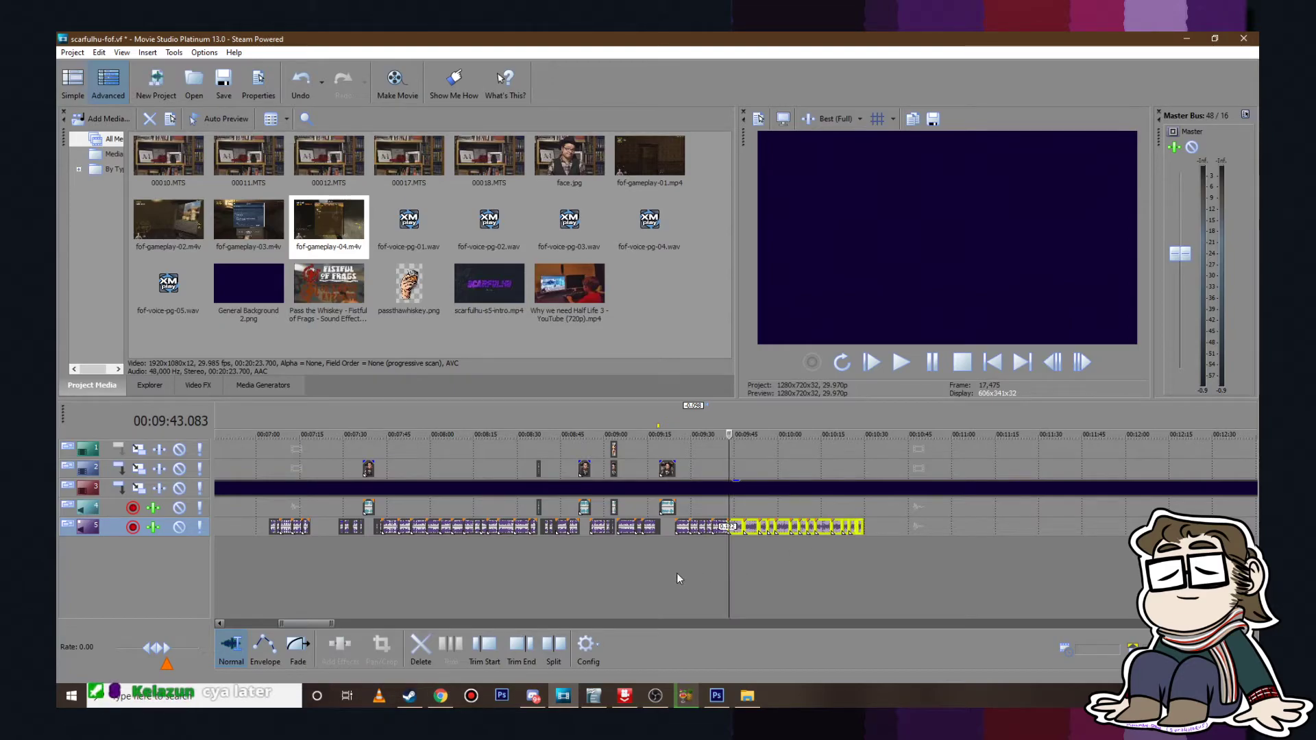
{"action": "scroll", "coordinate": [676, 573], "scroll_direction": "up", "scroll_amount": 15}
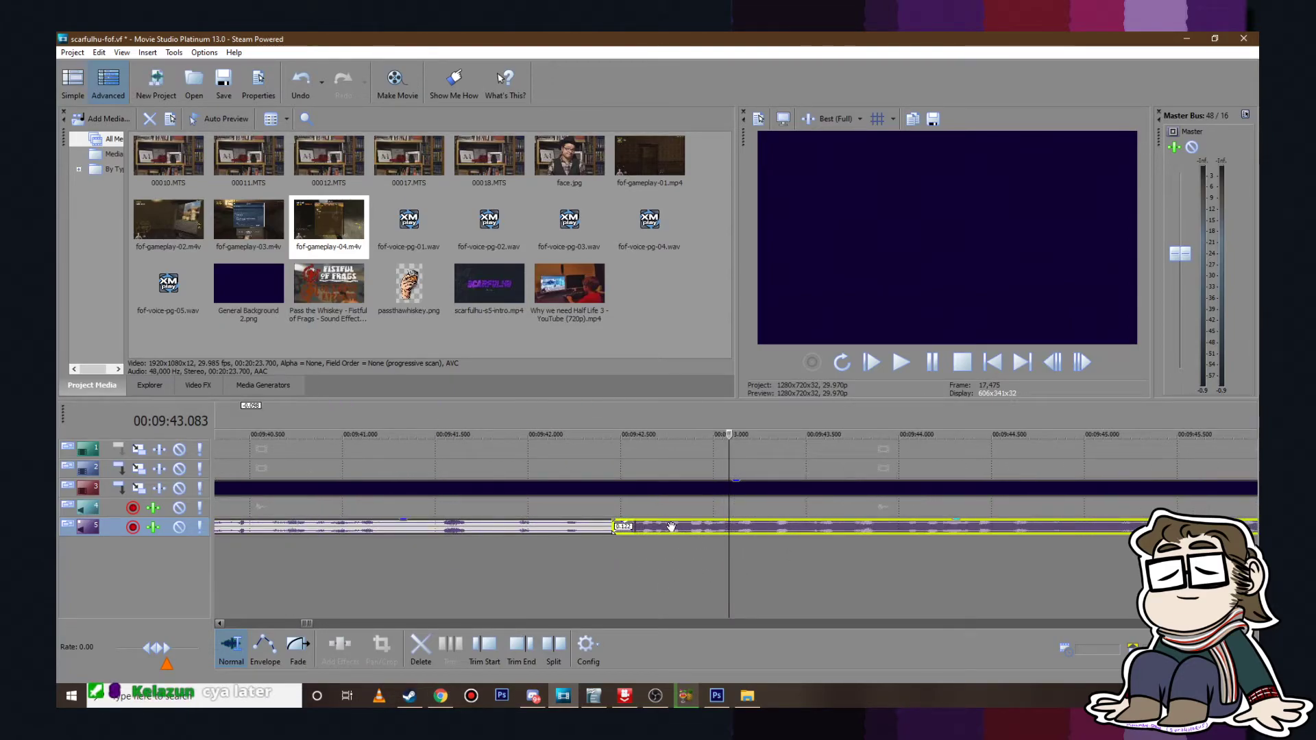
{"action": "left_click_drag", "start_coordinate": [671, 526], "coordinate": [681, 528]}
{"action": "left_click", "coordinate": [587, 508]}
{"action": "left_click", "coordinate": [900, 362]}
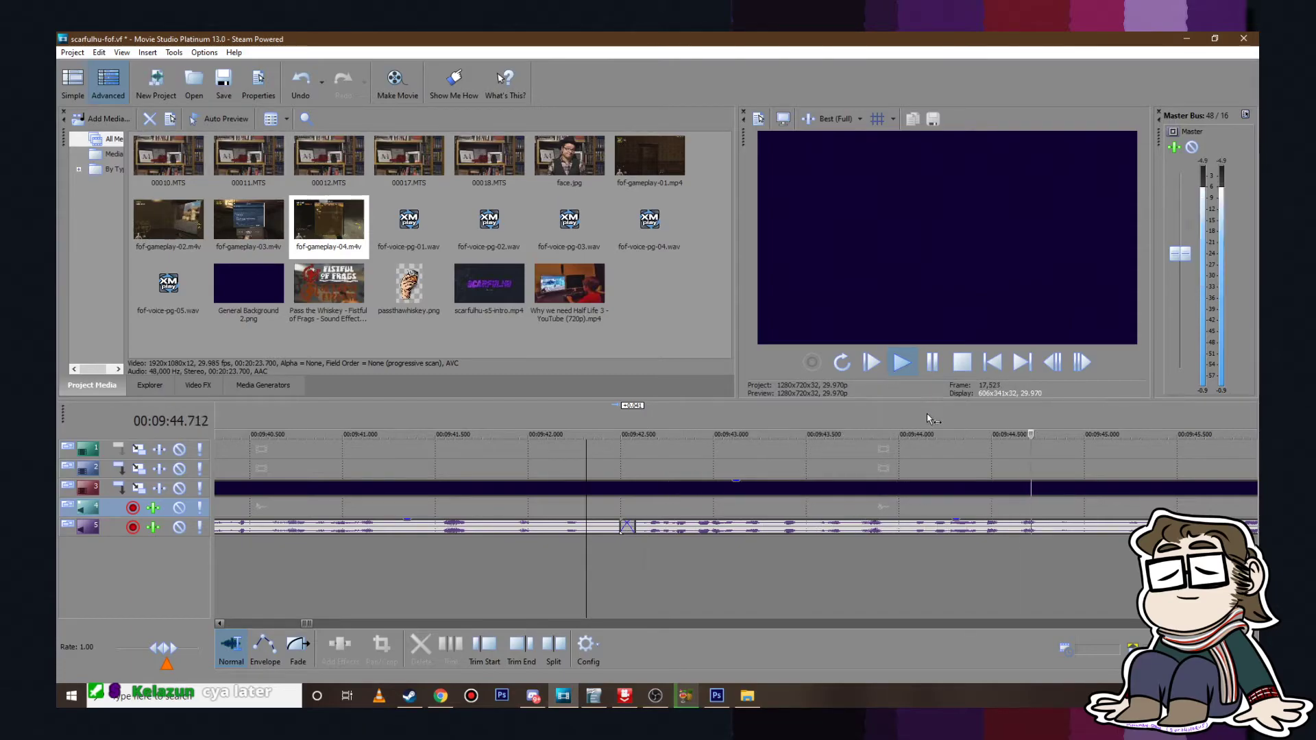
{"action": "scroll", "coordinate": [927, 432], "scroll_direction": "down", "scroll_amount": 3}
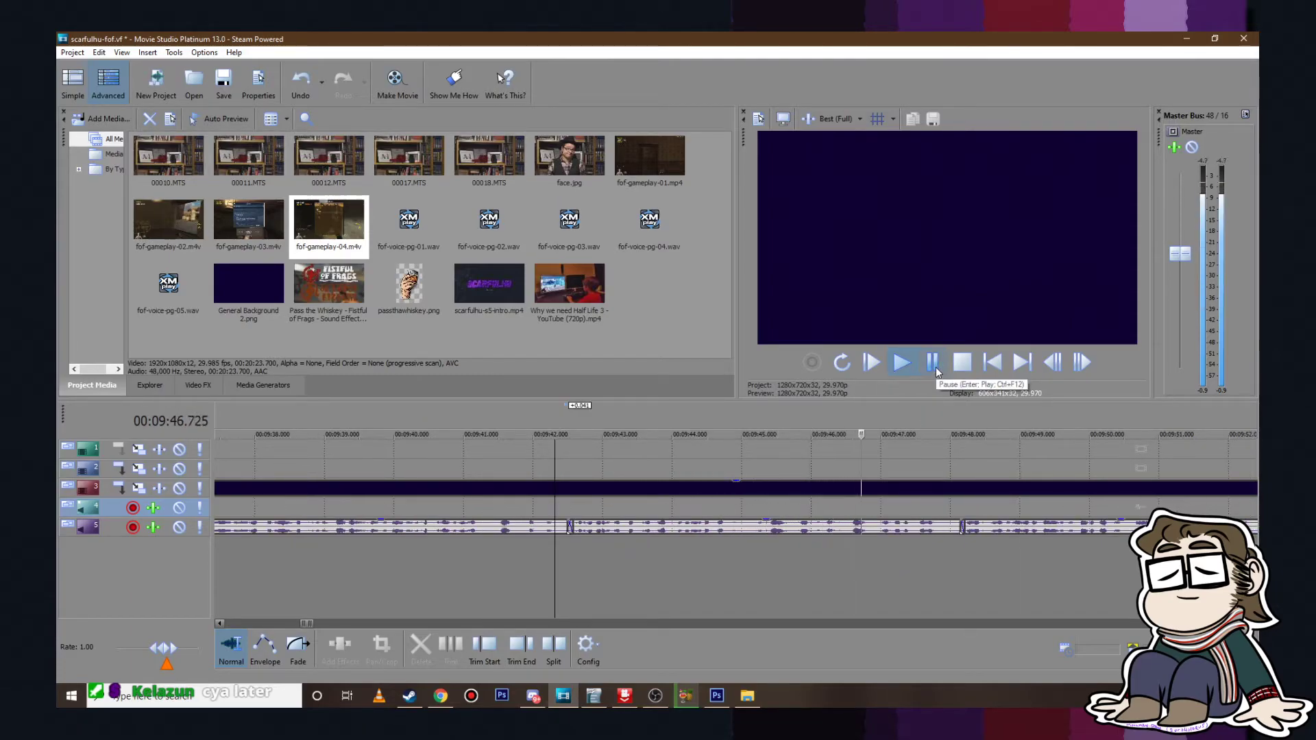
{"action": "scroll", "coordinate": [955, 470], "scroll_direction": "down", "scroll_amount": 5}
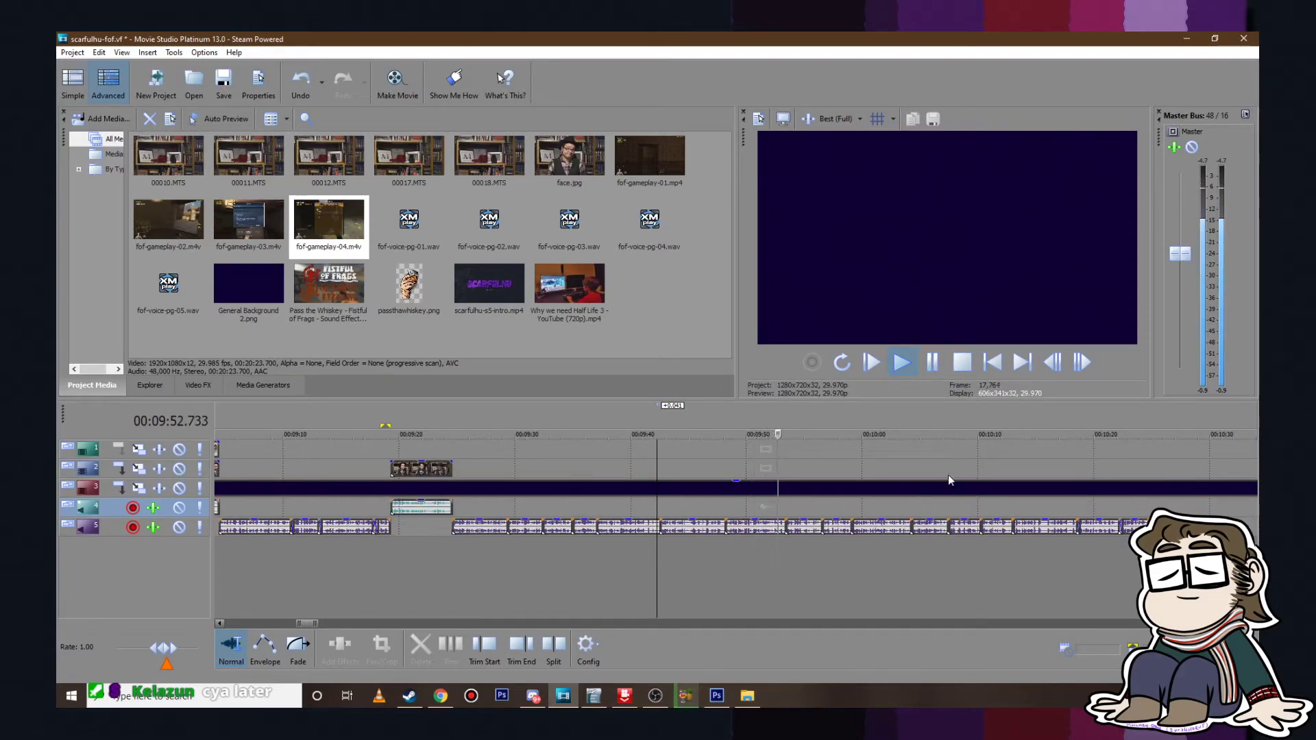
Step: Continue listening to the tightened voice track from about 00:09:52 to about 00:10:06
{"action": "scroll", "coordinate": [946, 476], "scroll_direction": "up", "scroll_amount": 5}
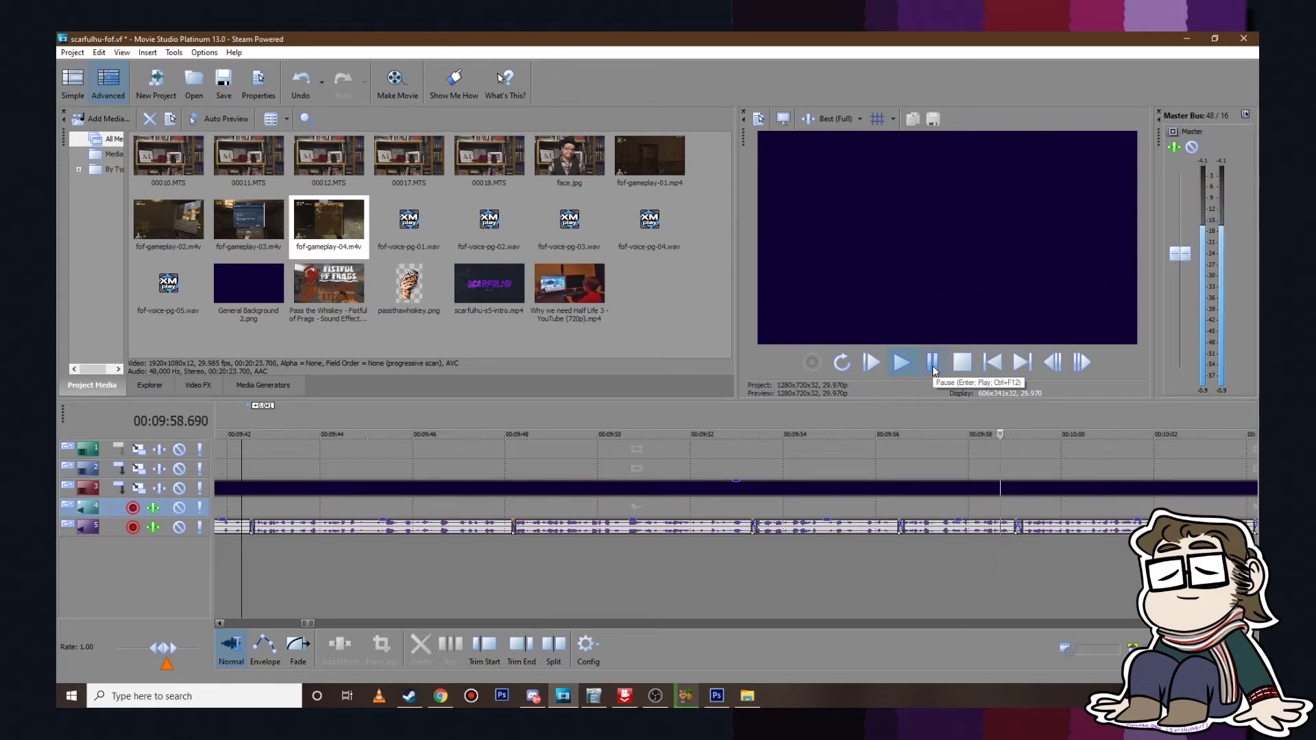
{"action": "scroll", "coordinate": [965, 466], "scroll_direction": "down", "scroll_amount": 3}
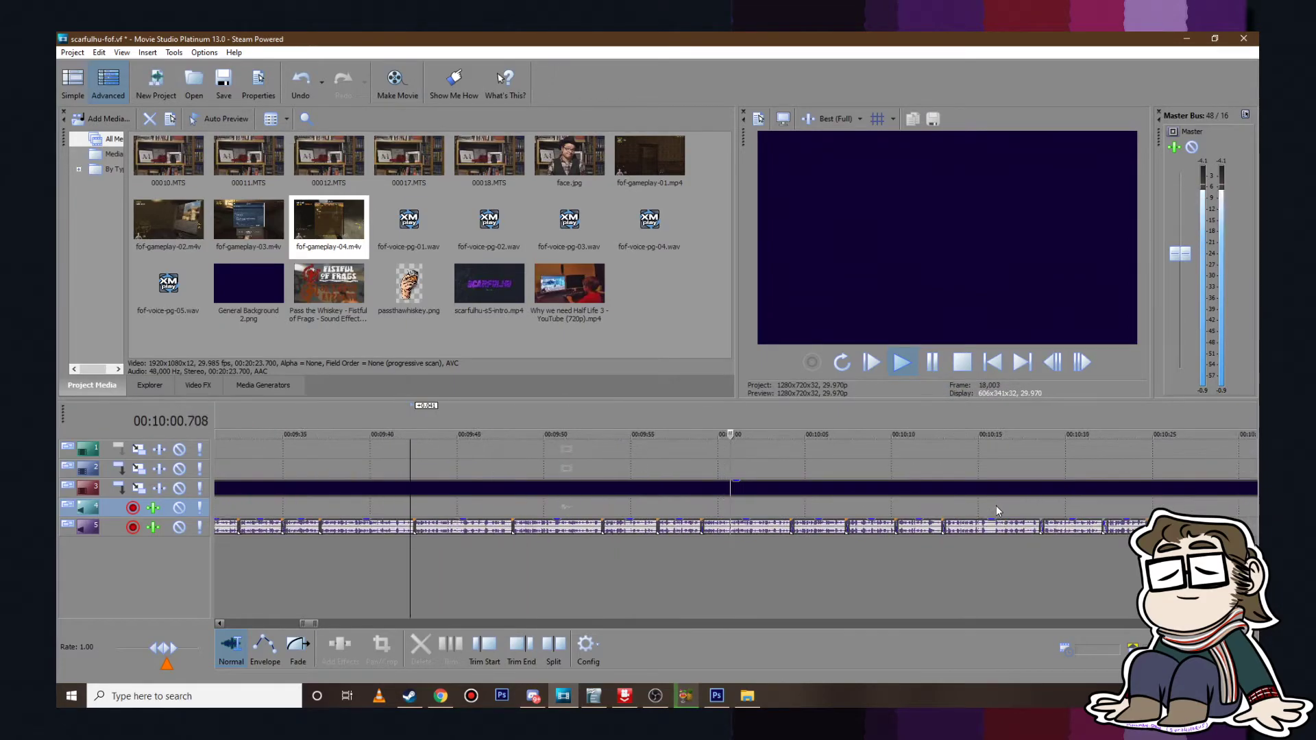
{"action": "scroll", "coordinate": [996, 505], "scroll_direction": "up", "scroll_amount": 1}
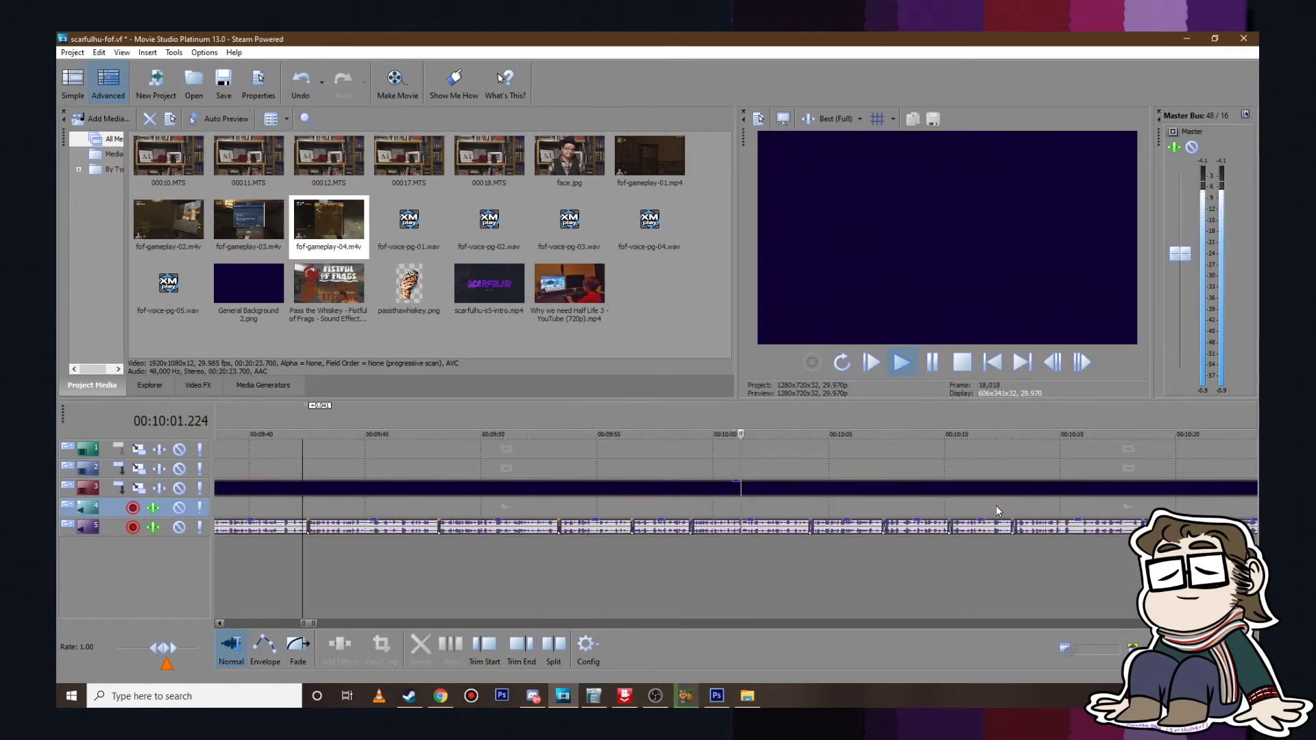
{"action": "left_click", "coordinate": [936, 362]}
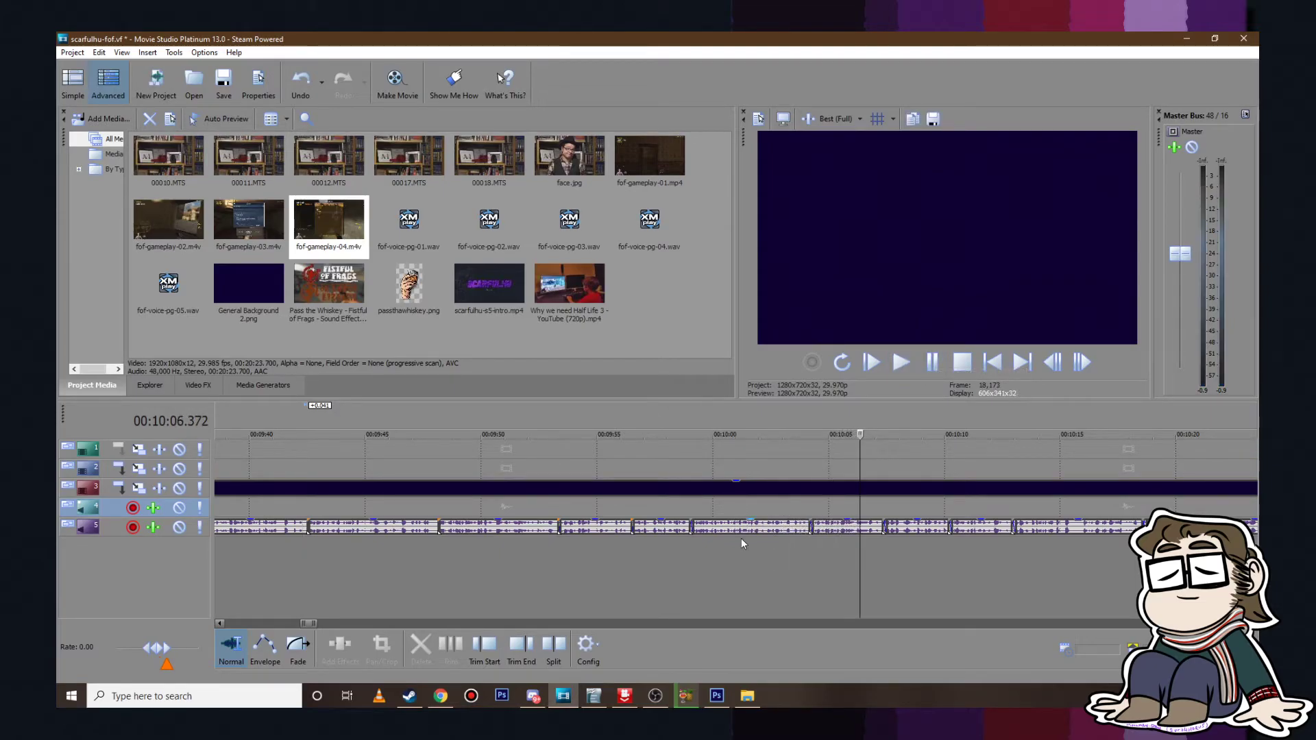
Step: Move the voice clip at about 00:09:59 out to about 00:10:48 and extend its start about 7.4 s earlier
{"action": "scroll", "coordinate": [742, 537], "scroll_direction": "down", "scroll_amount": 1}
{"action": "scroll", "coordinate": [663, 525], "scroll_direction": "down", "scroll_amount": 2}
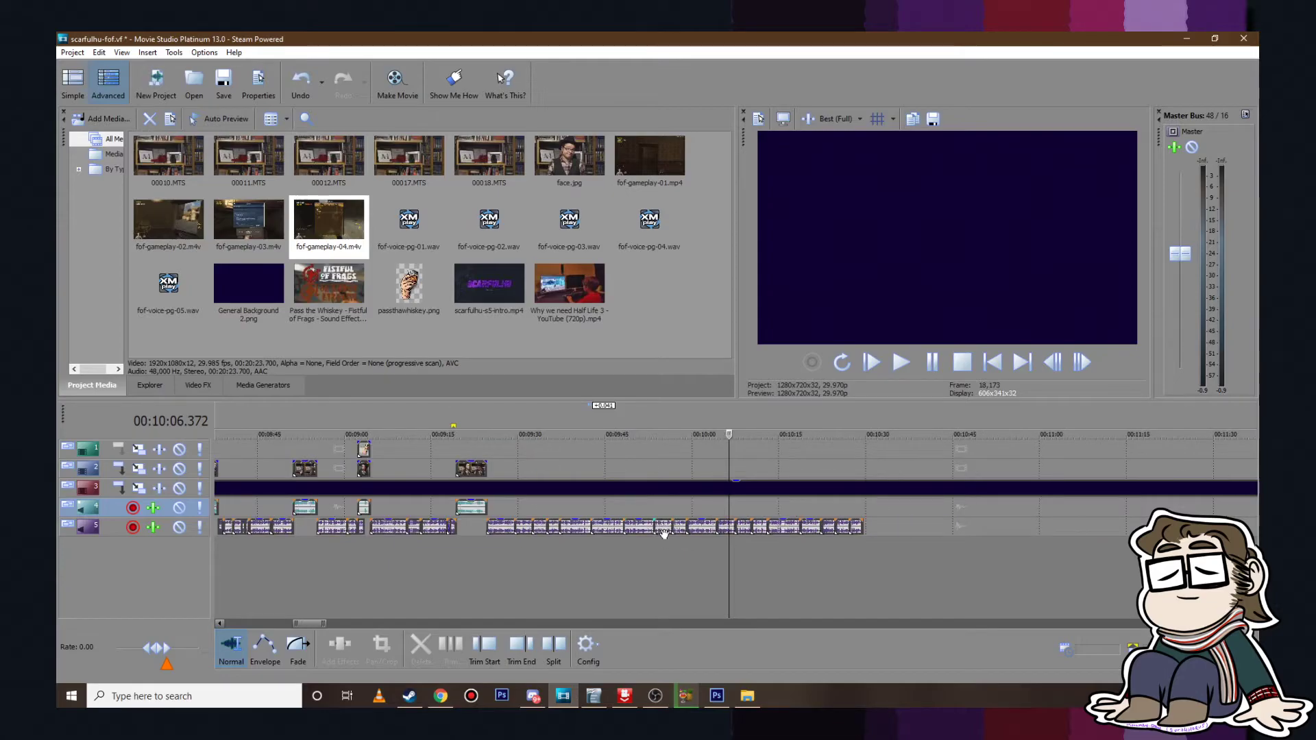
{"action": "left_click_drag", "start_coordinate": [679, 526], "coordinate": [1241, 526]}
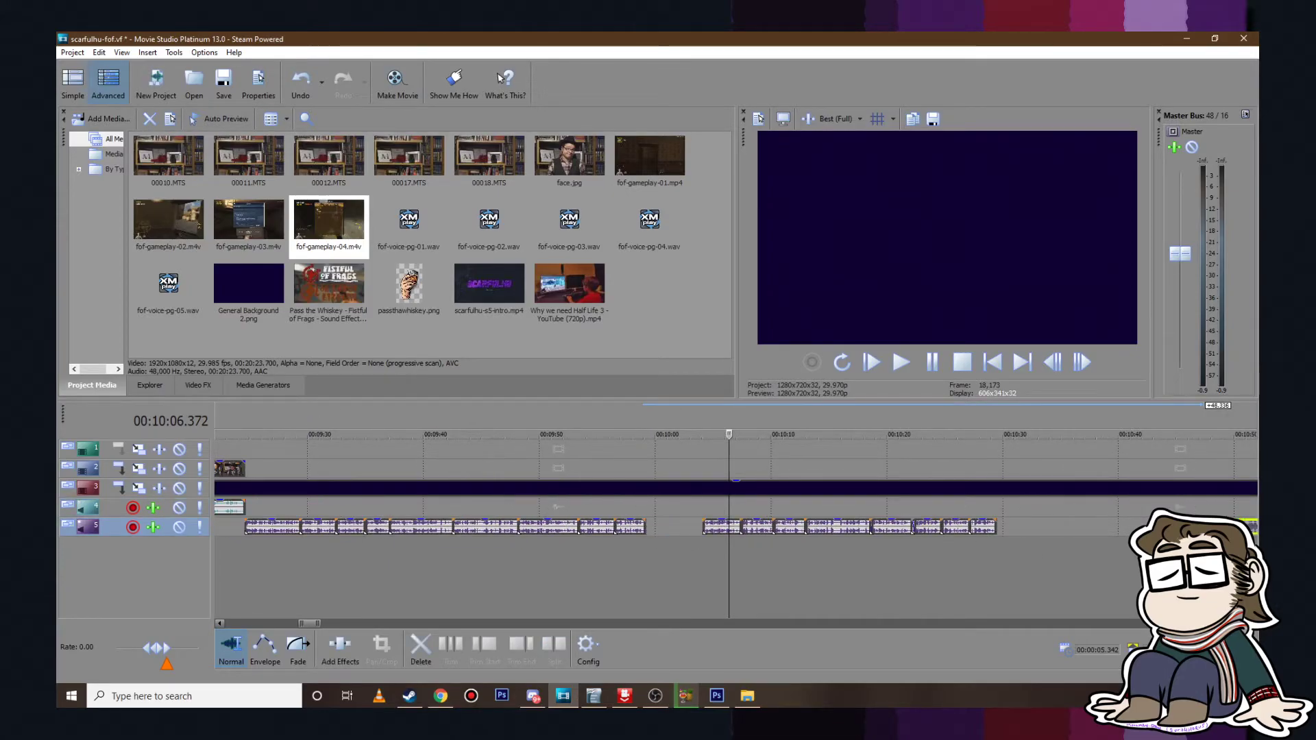
{"action": "left_click_drag", "start_coordinate": [1107, 536], "coordinate": [1114, 533]}
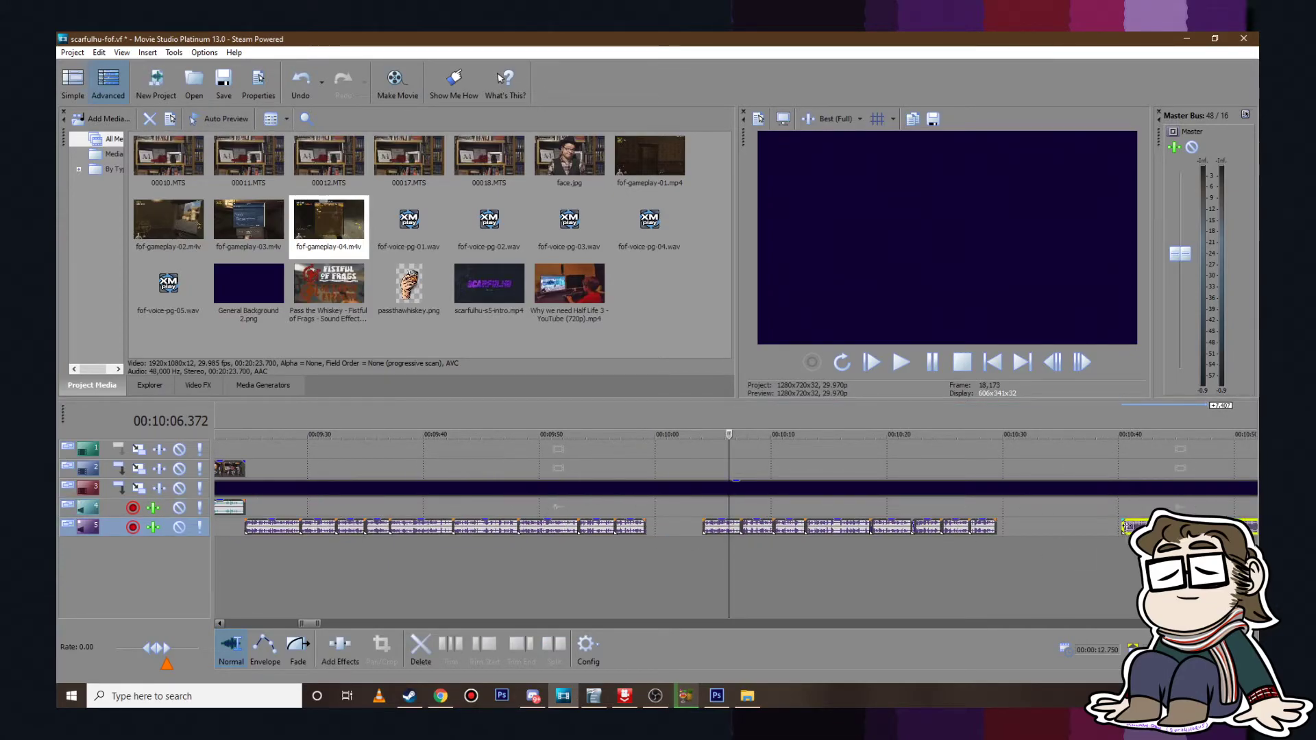
Step: Play the extended voice clip from about 00:10:40 to 00:10:46, and its ending from about 00:10:51
{"action": "left_click", "coordinate": [1121, 508]}
{"action": "left_click", "coordinate": [901, 362]}
{"action": "scroll", "coordinate": [1021, 452], "scroll_direction": "down", "scroll_amount": 2}
{"action": "scroll", "coordinate": [1006, 528], "scroll_direction": "up", "scroll_amount": 4}
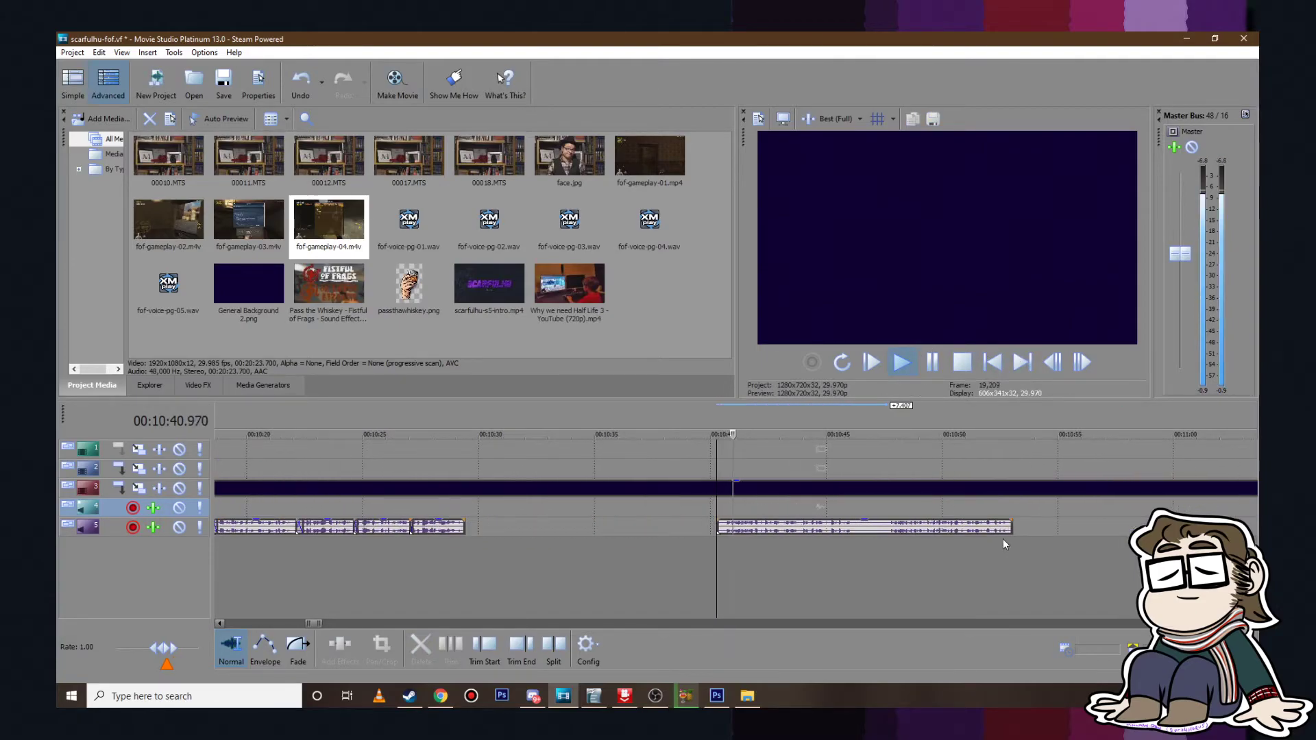
{"action": "left_click", "coordinate": [936, 362]}
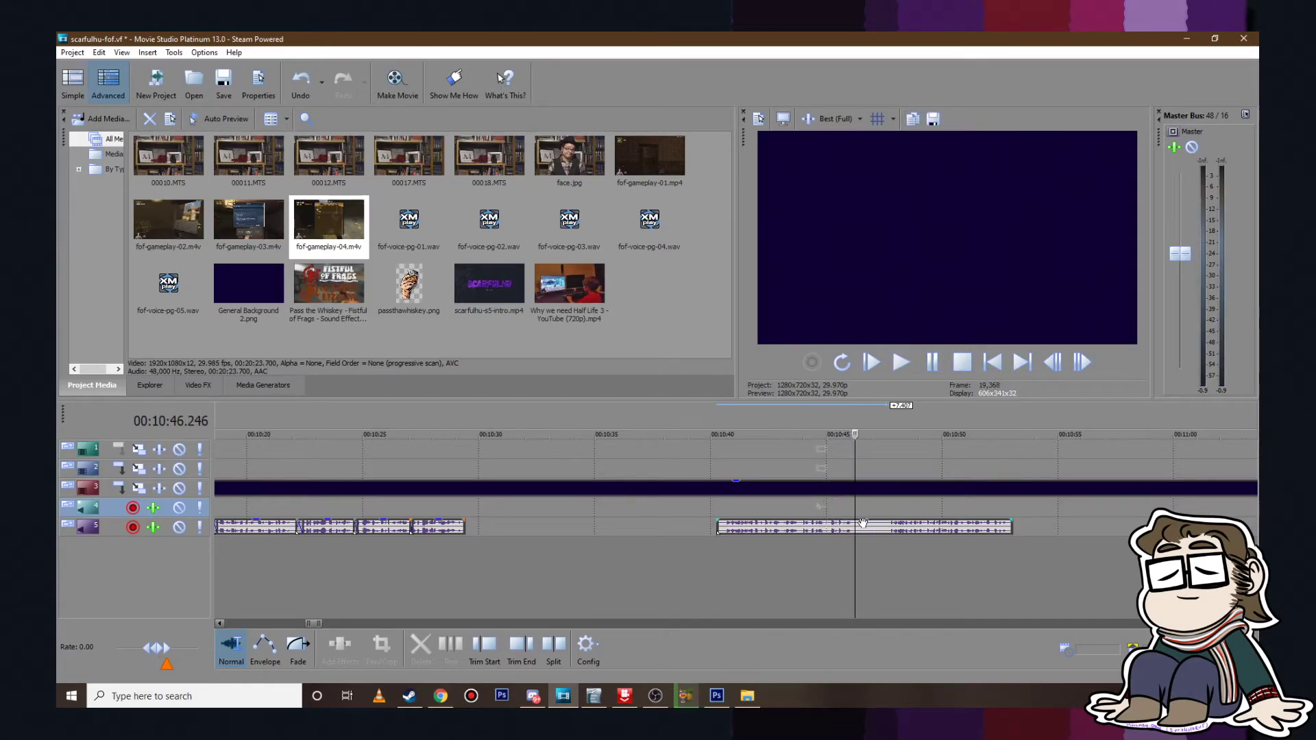
{"action": "left_click", "coordinate": [978, 508]}
{"action": "left_click", "coordinate": [963, 503]}
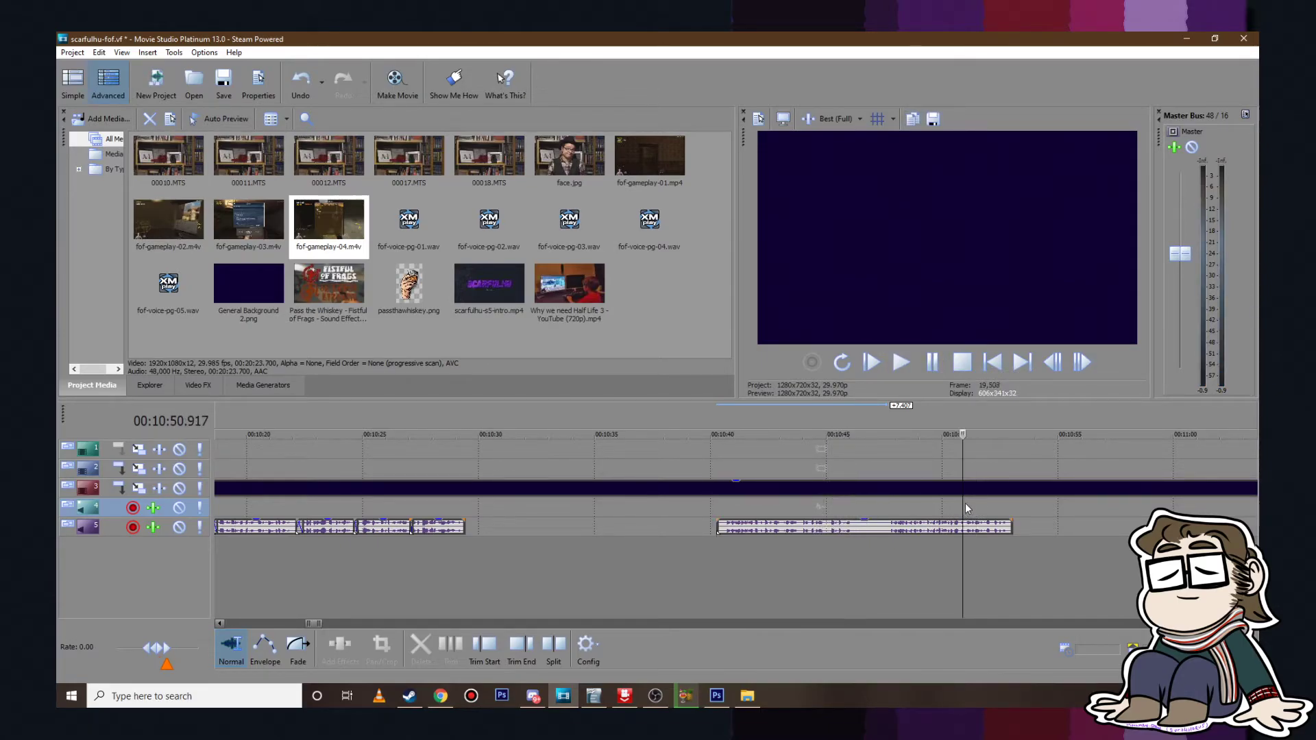
{"action": "left_click", "coordinate": [908, 363]}
{"action": "scroll", "coordinate": [906, 442], "scroll_direction": "up", "scroll_amount": 3}
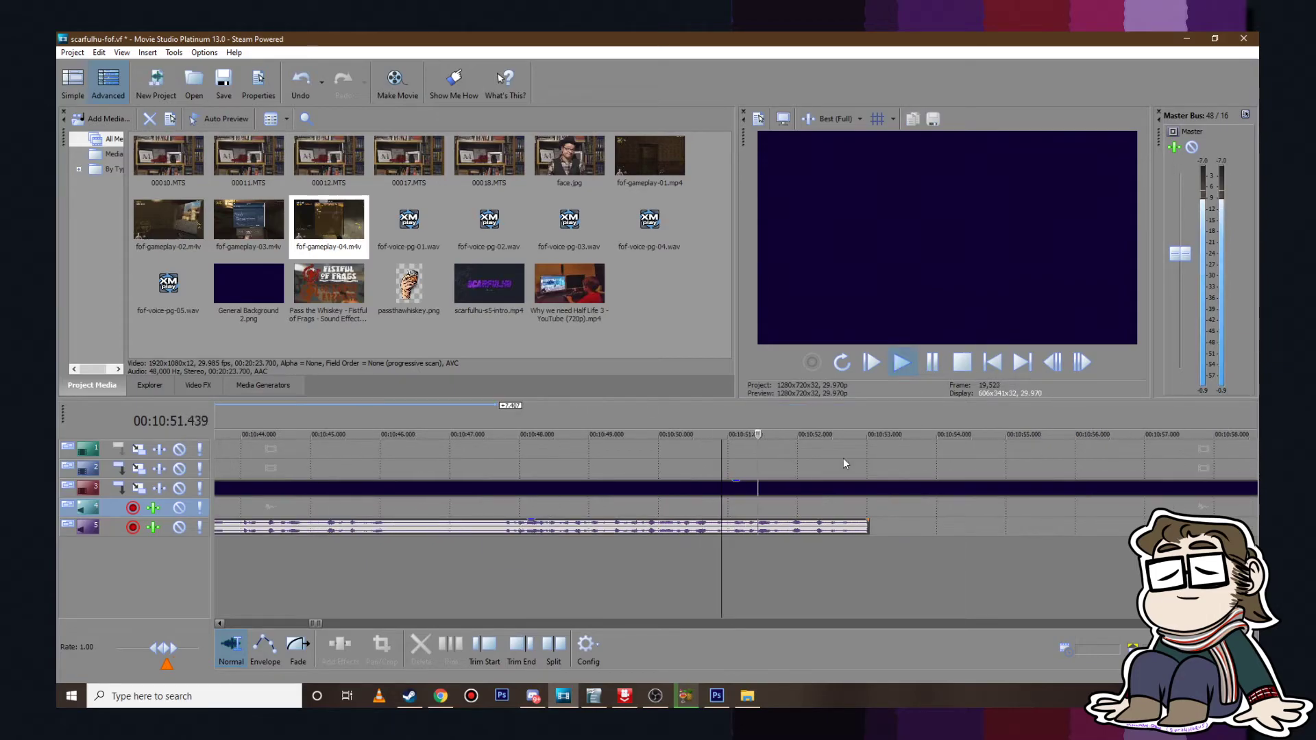
{"action": "left_click", "coordinate": [936, 365]}
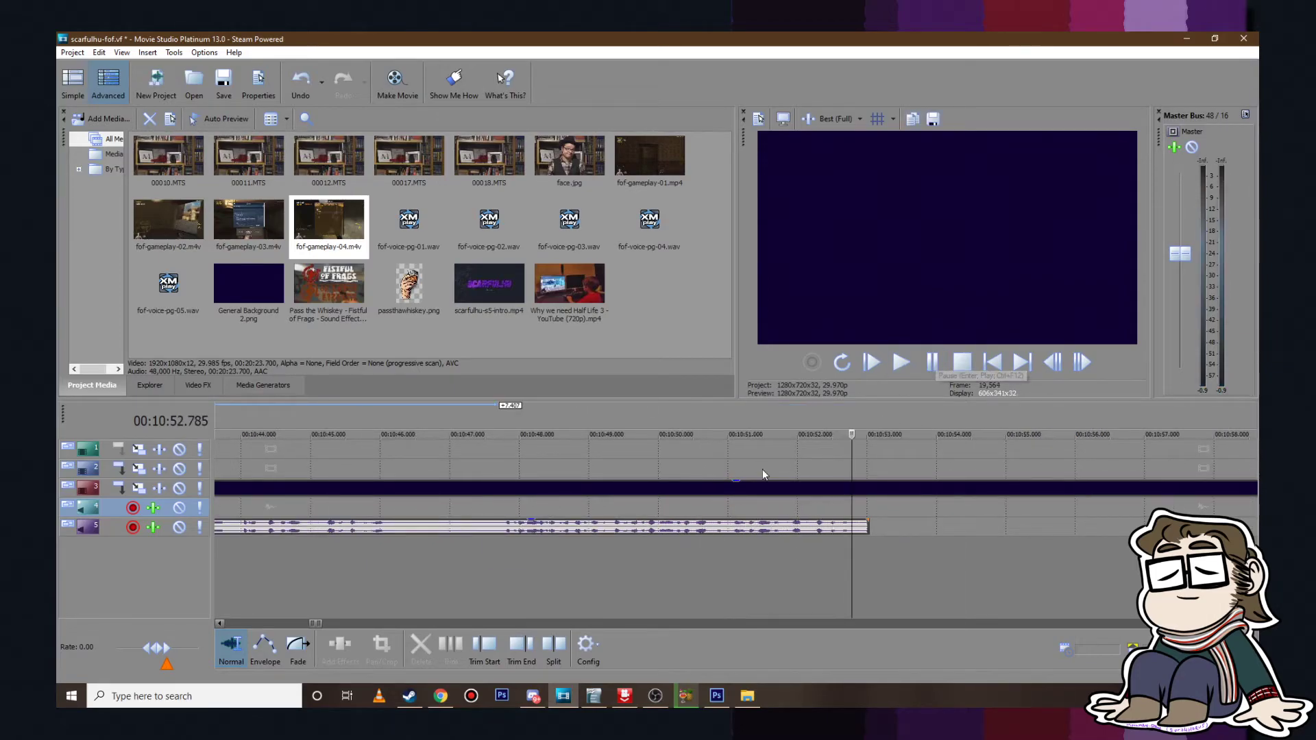
Step: Find the start of the closing phrase by ear and split the extended voice clip at about 00:10:50.8
{"action": "left_click", "coordinate": [714, 504]}
{"action": "key", "text": "Return"}
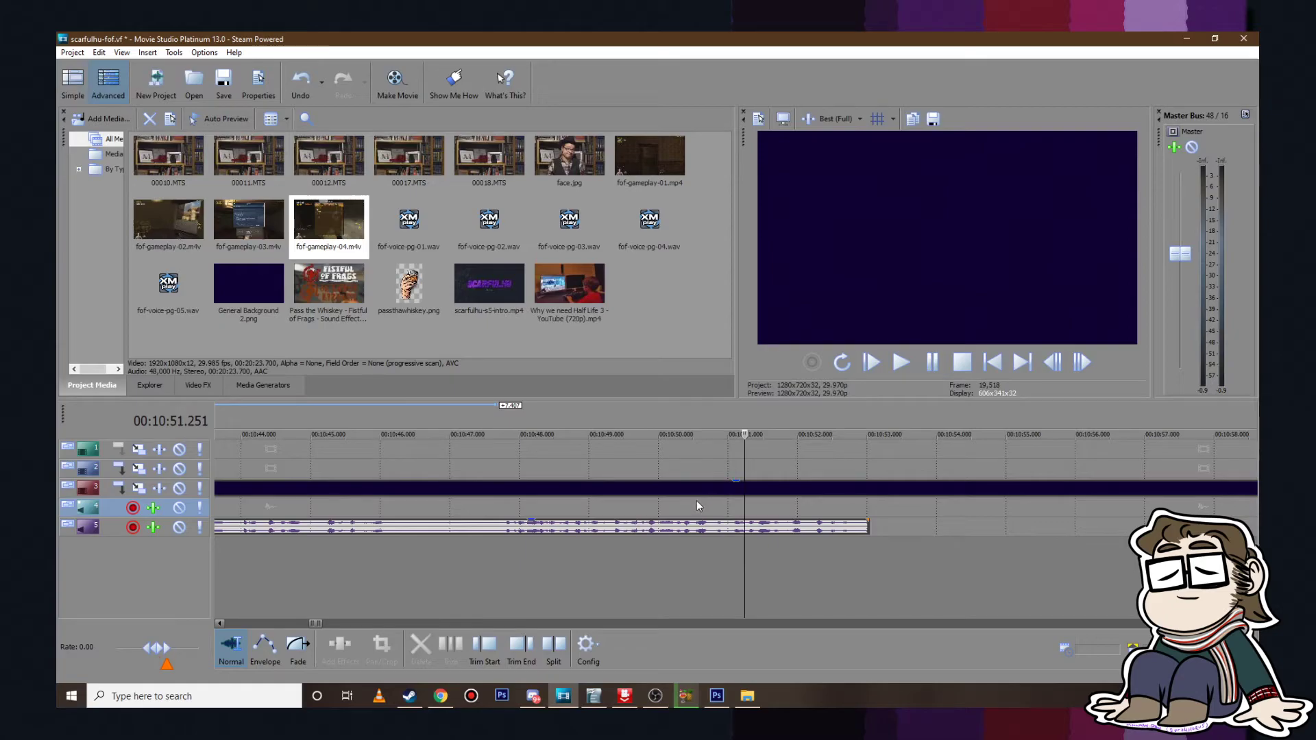
{"action": "left_click", "coordinate": [692, 506]}
{"action": "left_click", "coordinate": [901, 362]}
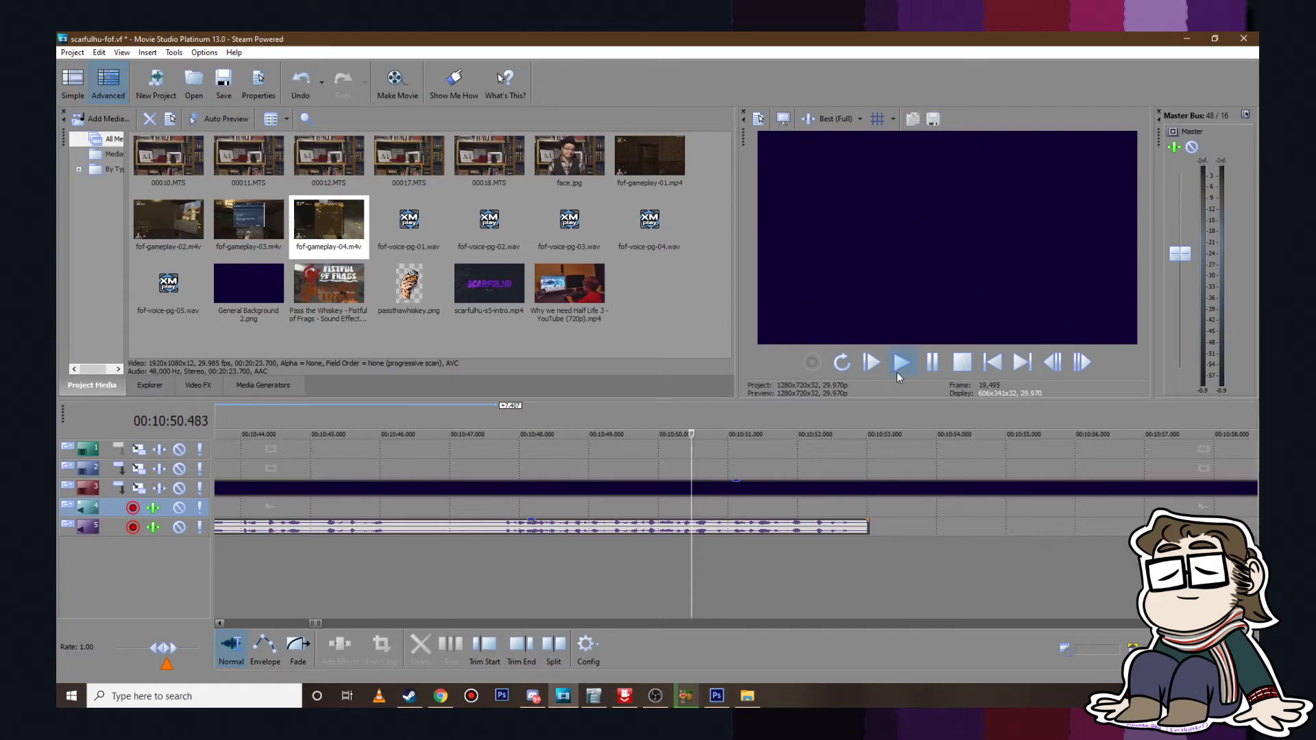
{"action": "left_click", "coordinate": [933, 363]}
{"action": "left_click", "coordinate": [710, 508]}
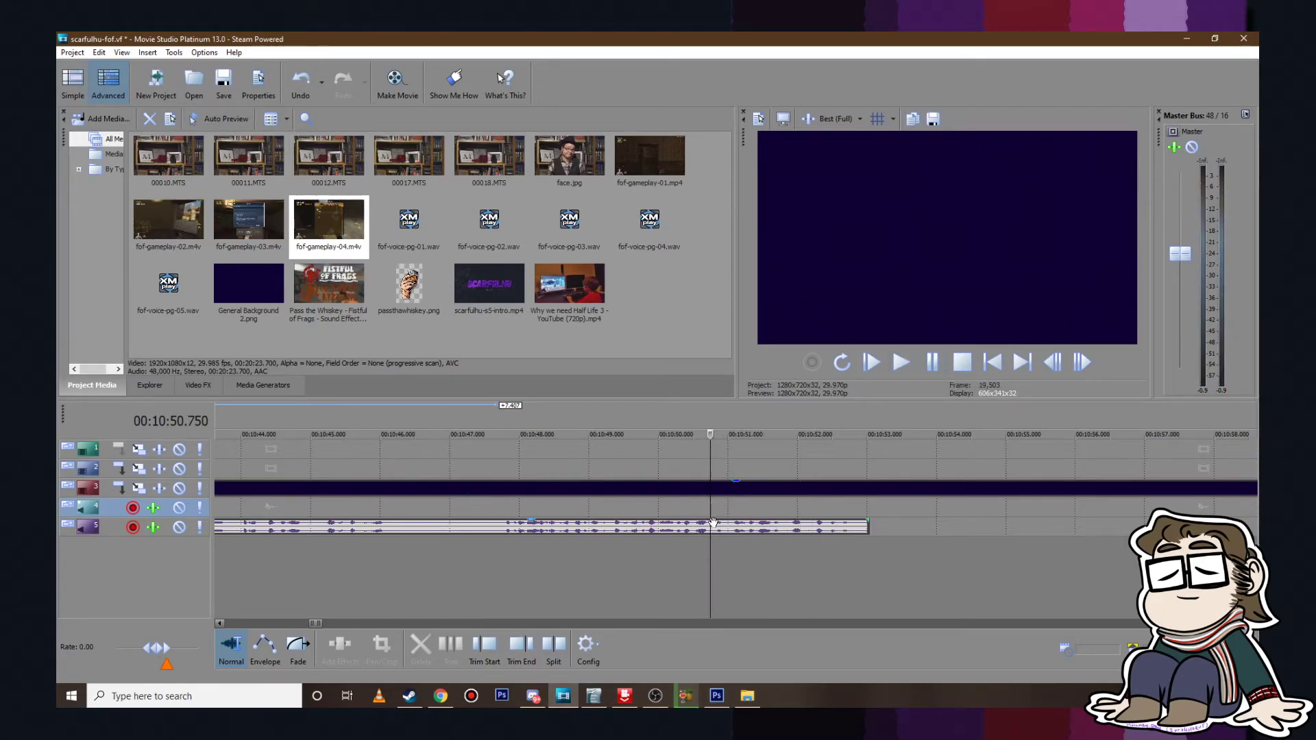
{"action": "left_click", "coordinate": [715, 528]}
{"action": "left_click", "coordinate": [712, 527]}
{"action": "key", "text": "s"}
Step: Split the first voice part at about 00:10:44.11 and delete the section from there to about 00:10:50.8
{"action": "scroll", "coordinate": [607, 558], "scroll_direction": "down", "scroll_amount": 3}
{"action": "left_click", "coordinate": [597, 511]}
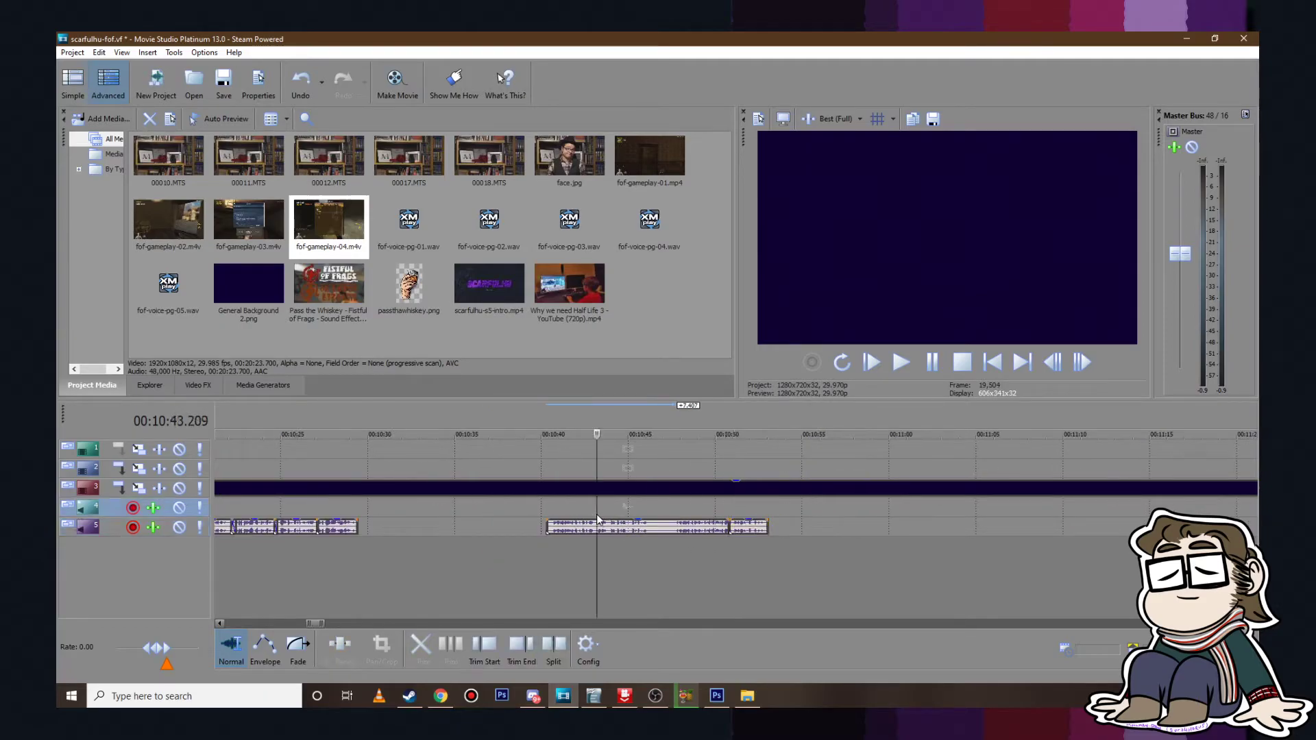
{"action": "left_click", "coordinate": [898, 363]}
{"action": "scroll", "coordinate": [795, 485], "scroll_direction": "up", "scroll_amount": 3}
{"action": "left_click", "coordinate": [930, 363]}
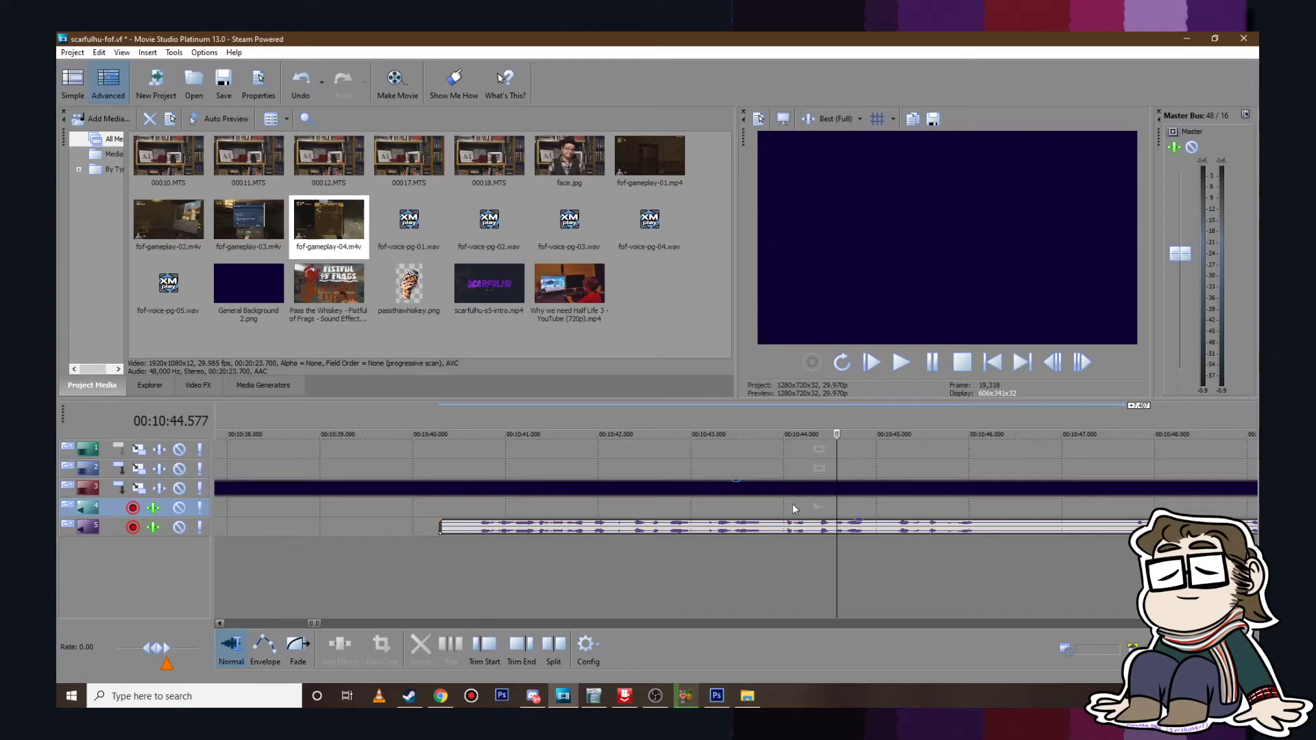
{"action": "left_click", "coordinate": [790, 527]}
{"action": "scroll", "coordinate": [751, 551], "scroll_direction": "up", "scroll_amount": 5}
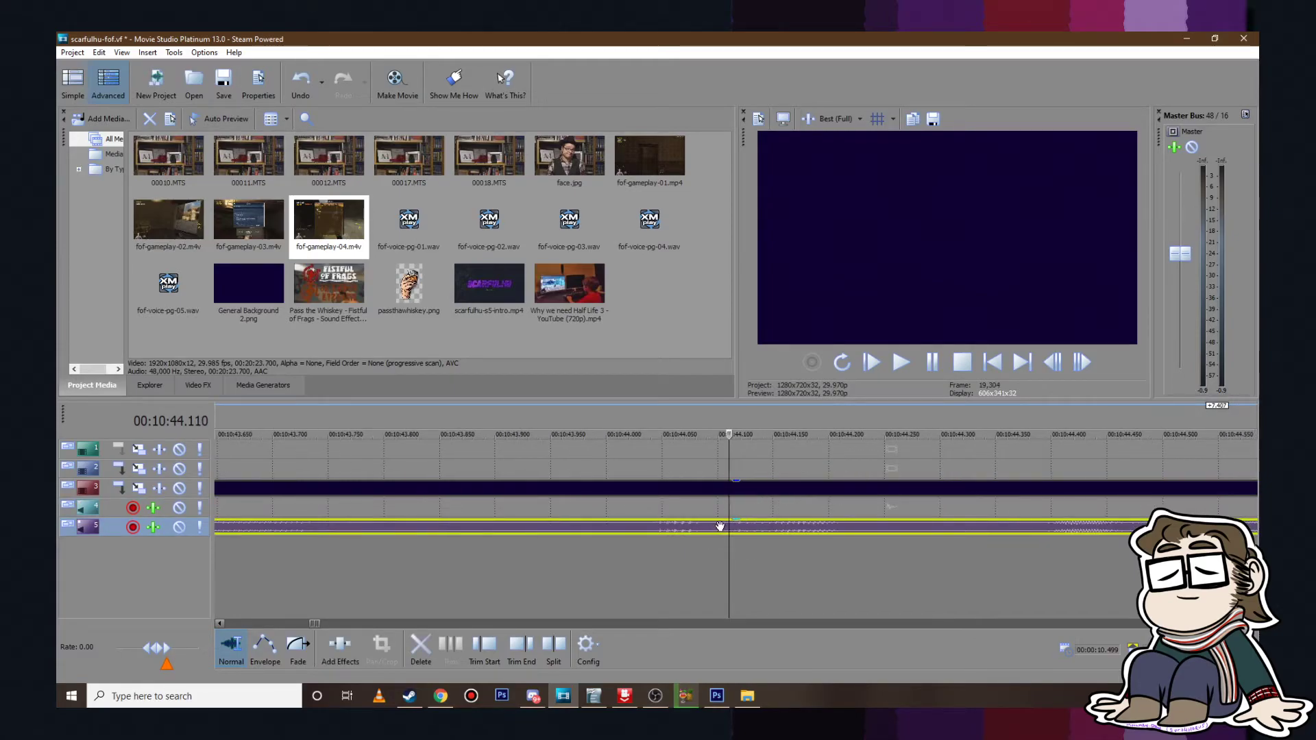
{"action": "key", "text": "s"}
{"action": "key", "text": "Delete"}
Step: Check the shortened clip's ending, then move the split-off closing clip onto it near 00:10:44.1 with its start trimmed about 0.05 s
{"action": "scroll", "coordinate": [685, 505], "scroll_direction": "down", "scroll_amount": 2}
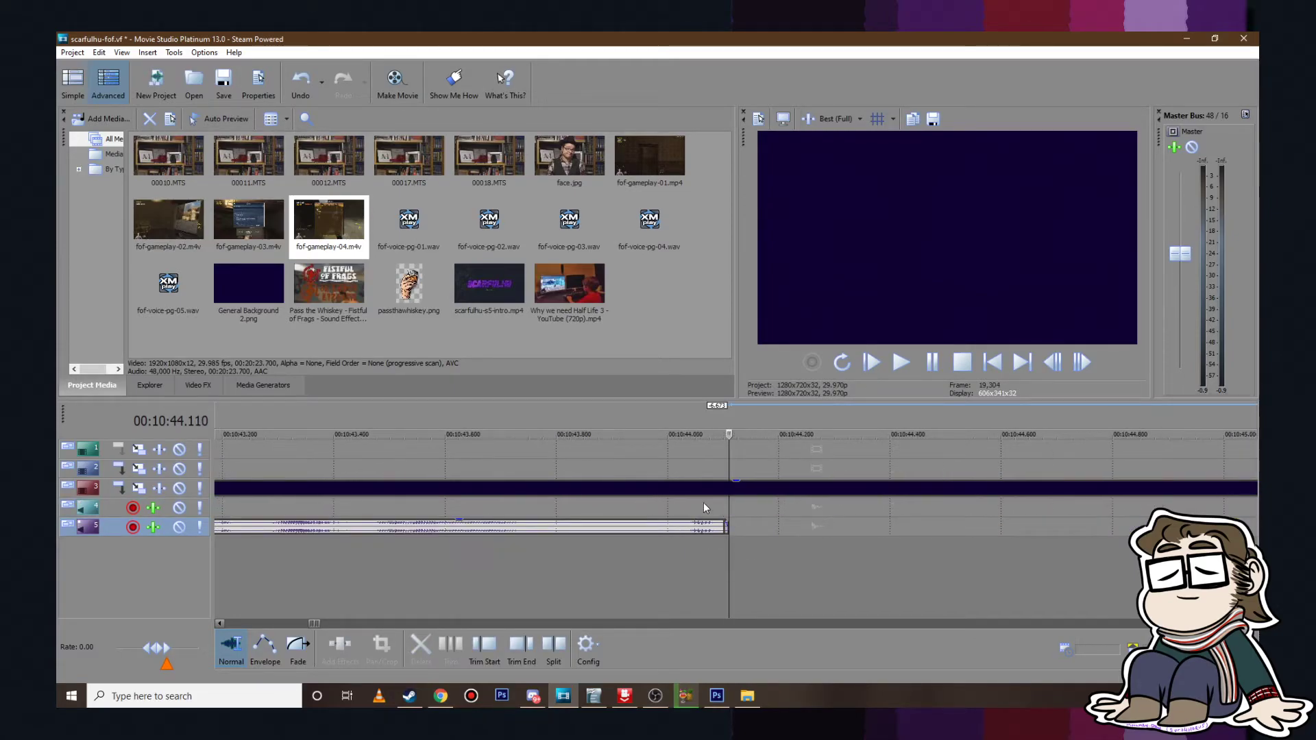
{"action": "left_click", "coordinate": [708, 489]}
{"action": "left_click", "coordinate": [654, 489]}
{"action": "left_click", "coordinate": [902, 362]}
{"action": "left_click", "coordinate": [928, 364]}
{"action": "scroll", "coordinate": [839, 444], "scroll_direction": "down", "scroll_amount": 5}
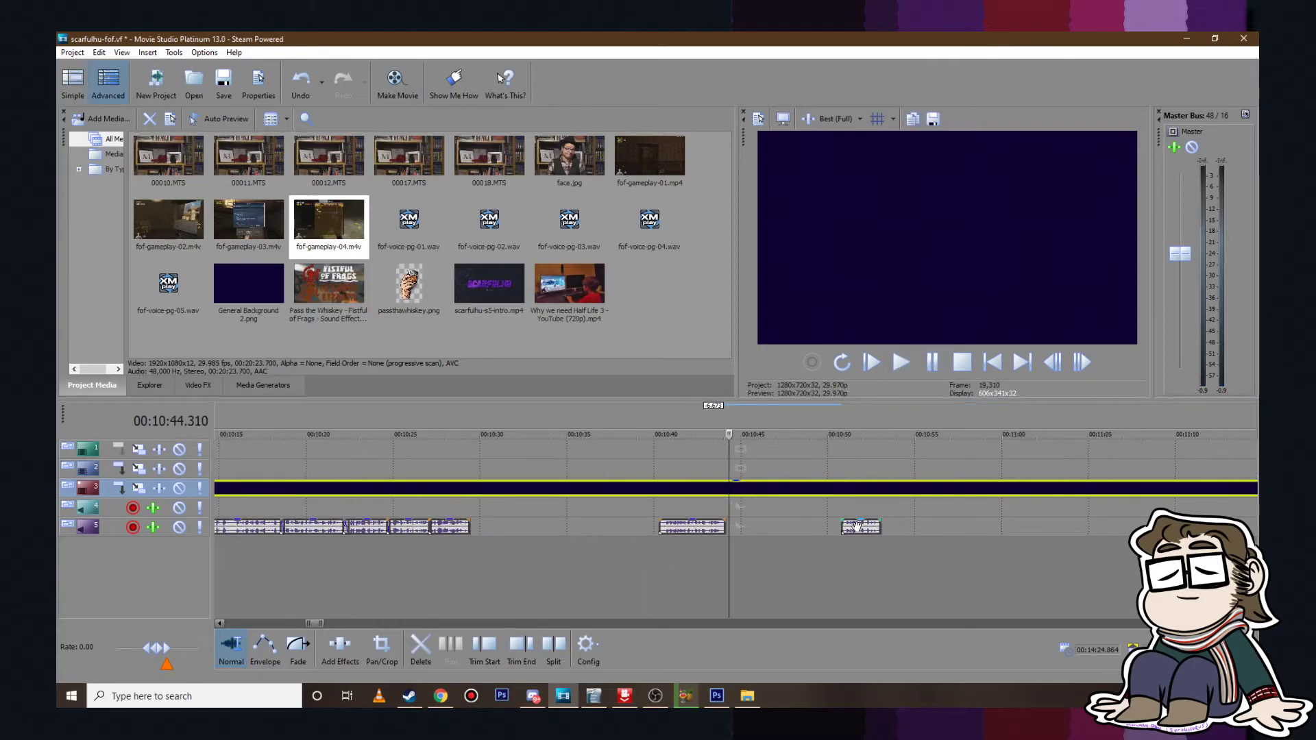
{"action": "left_click_drag", "start_coordinate": [857, 526], "coordinate": [811, 528]}
{"action": "scroll", "coordinate": [754, 526], "scroll_direction": "up", "scroll_amount": 7}
{"action": "left_click", "coordinate": [736, 526]}
{"action": "left_click", "coordinate": [692, 509]}
{"action": "scroll", "coordinate": [693, 509], "scroll_direction": "up", "scroll_amount": 4}
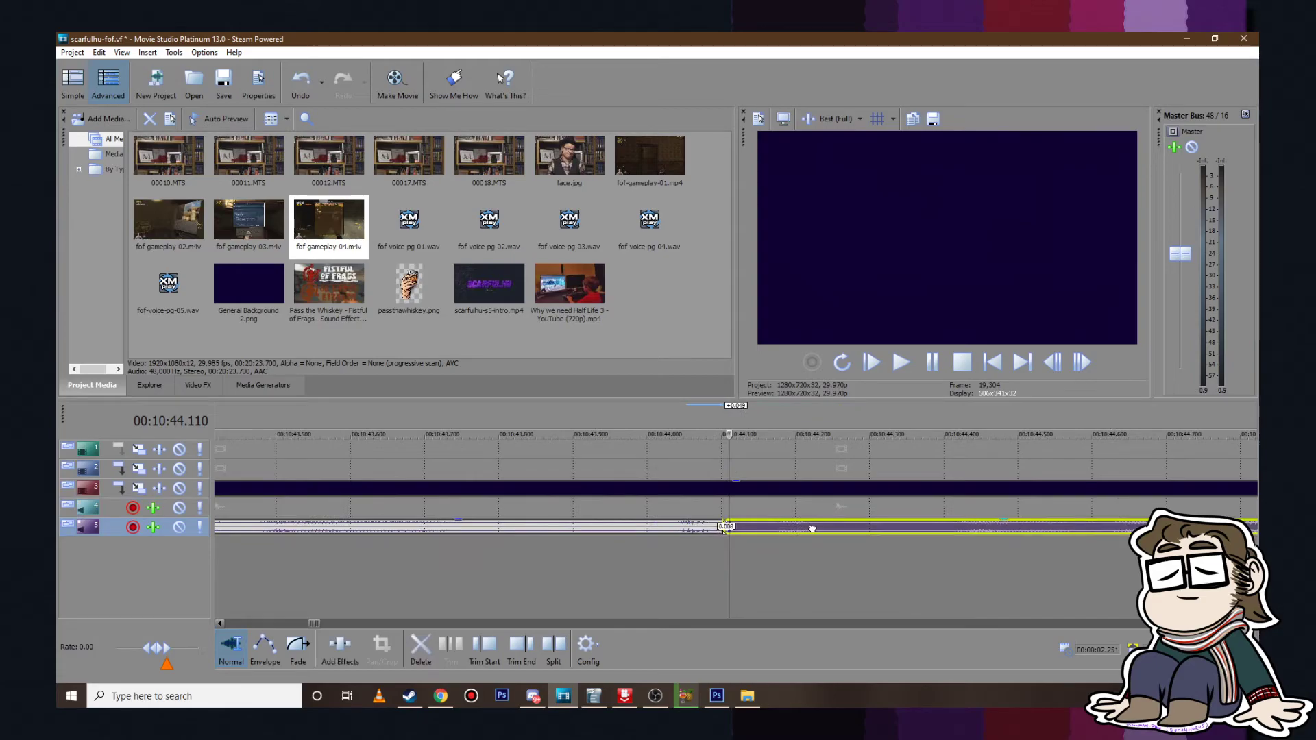
{"action": "left_click_drag", "start_coordinate": [725, 529], "coordinate": [777, 535]}
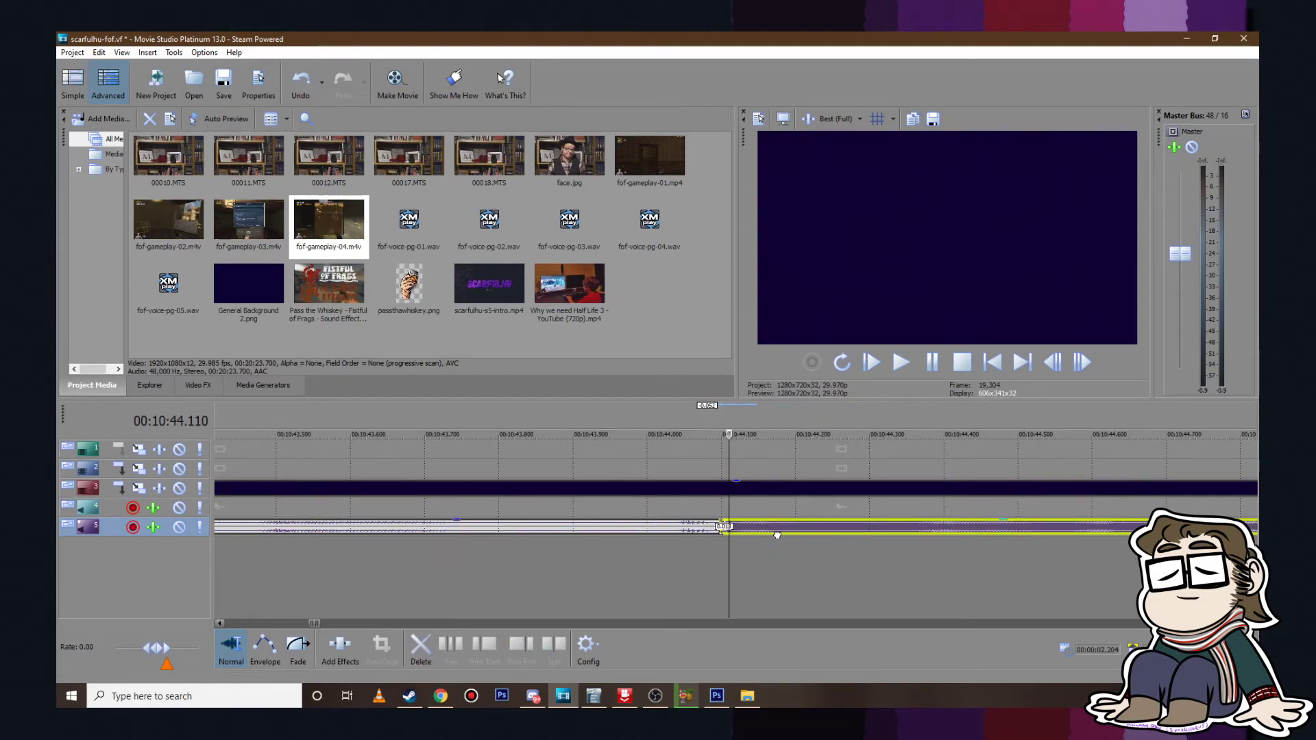
Step: Replay the voice join near 00:10:44.1 from about 00:10:43.7 to check its timing
{"action": "left_click", "coordinate": [631, 512]}
{"action": "scroll", "coordinate": [691, 536], "scroll_direction": "down", "scroll_amount": 4}
{"action": "left_click", "coordinate": [901, 362]}
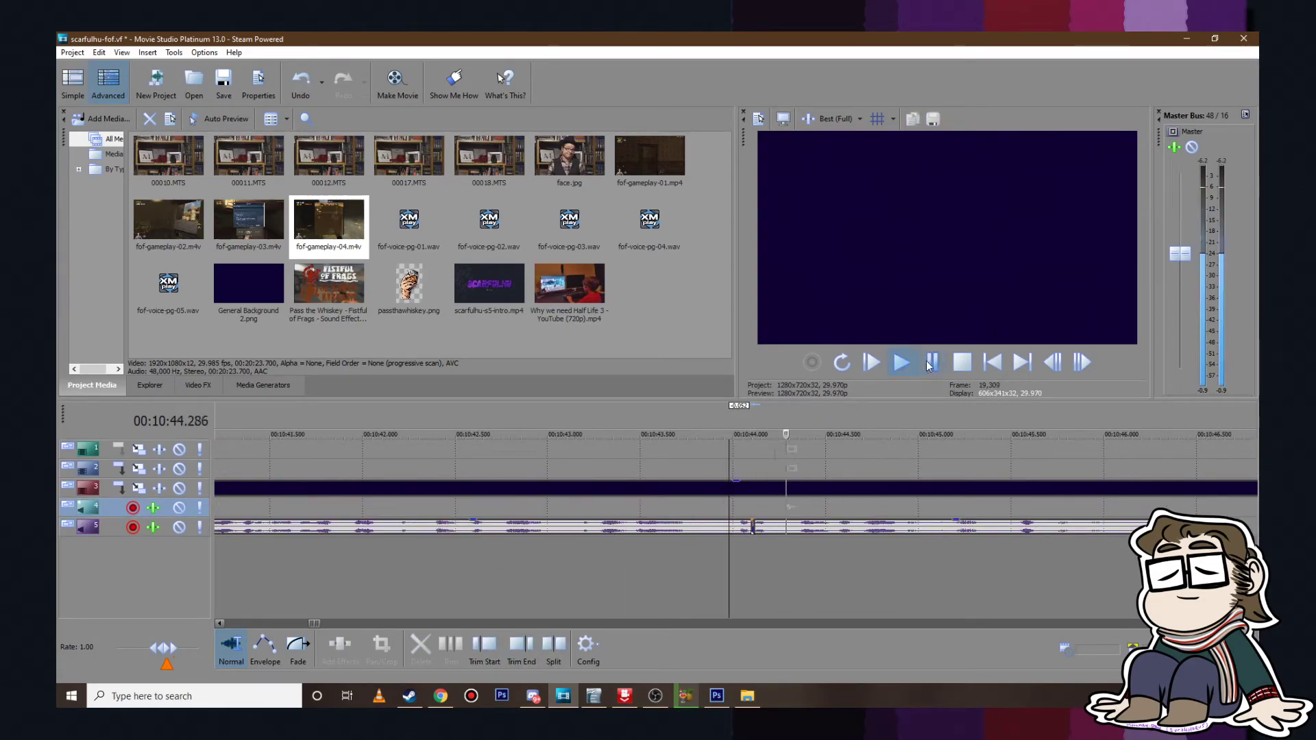
{"action": "left_click", "coordinate": [928, 365]}
{"action": "left_click", "coordinate": [673, 469]}
{"action": "left_click", "coordinate": [911, 363]}
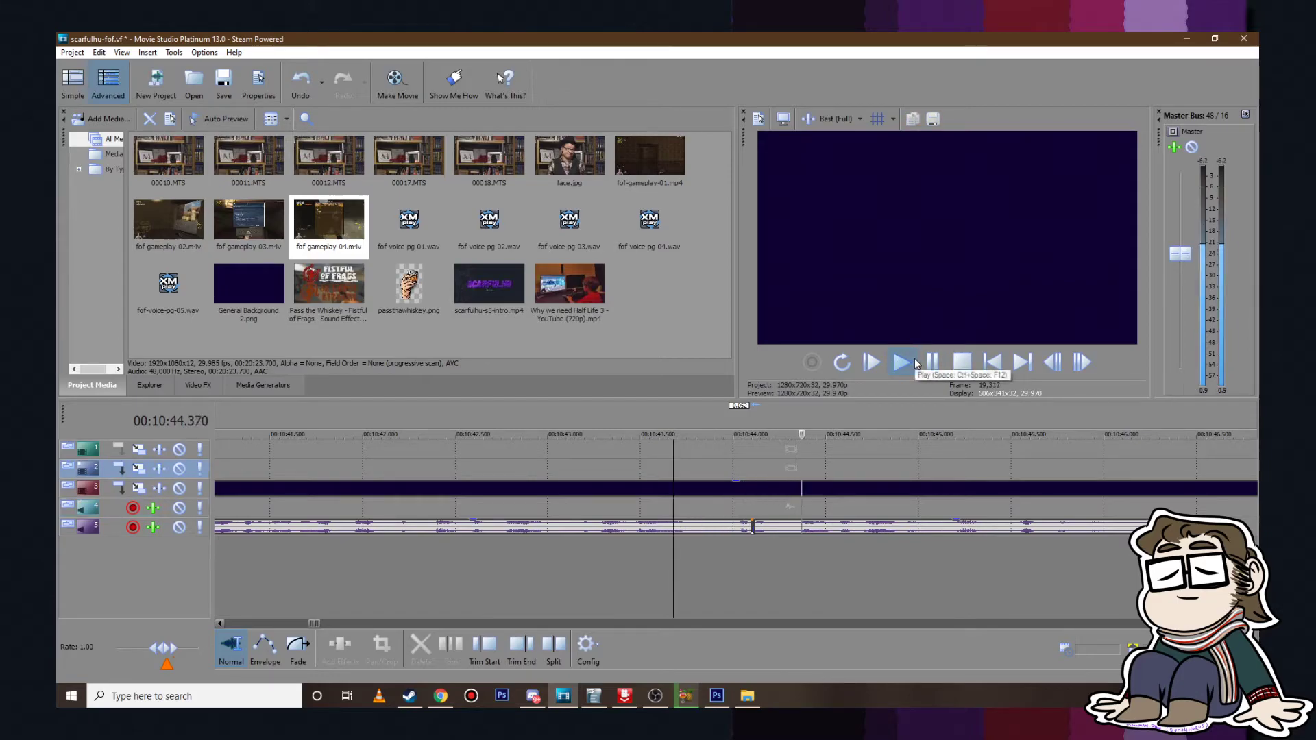
{"action": "left_click", "coordinate": [912, 361]}
{"action": "left_click", "coordinate": [932, 362]}
Step: Adjust the clip edges near 00:10:44.1 to form a crossfade about 0.03 s long, and replay the join
{"action": "scroll", "coordinate": [592, 462], "scroll_direction": "up", "scroll_amount": 1}
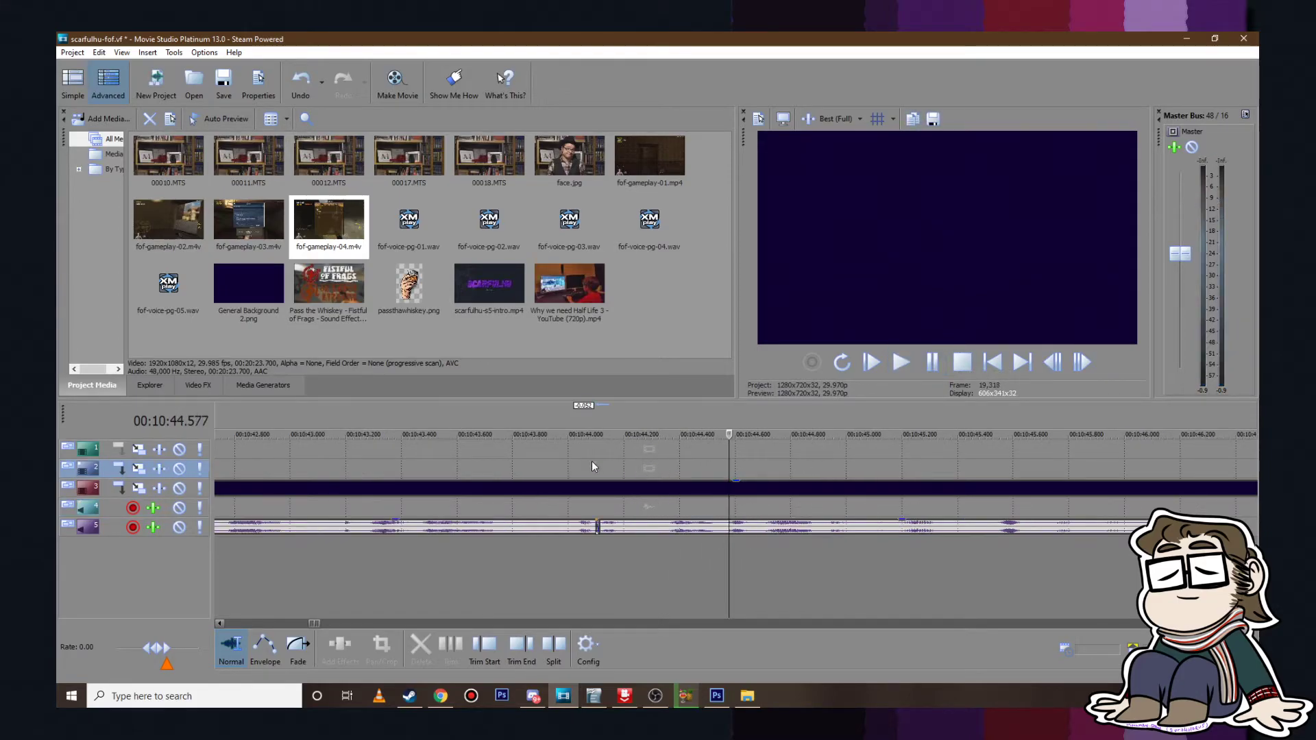
{"action": "left_click", "coordinate": [599, 468]}
{"action": "scroll", "coordinate": [603, 476], "scroll_direction": "up", "scroll_amount": 2}
{"action": "left_click_drag", "start_coordinate": [819, 526], "coordinate": [858, 526]}
{"action": "mouse_move", "coordinate": [769, 529]}
{"action": "left_mouse_down"}
{"action": "mouse_move", "coordinate": [754, 543]}
{"action": "mouse_move", "coordinate": [803, 534]}
{"action": "mouse_move", "coordinate": [779, 532]}
{"action": "left_mouse_up"}
{"action": "left_click", "coordinate": [604, 569]}
{"action": "left_click", "coordinate": [902, 362]}
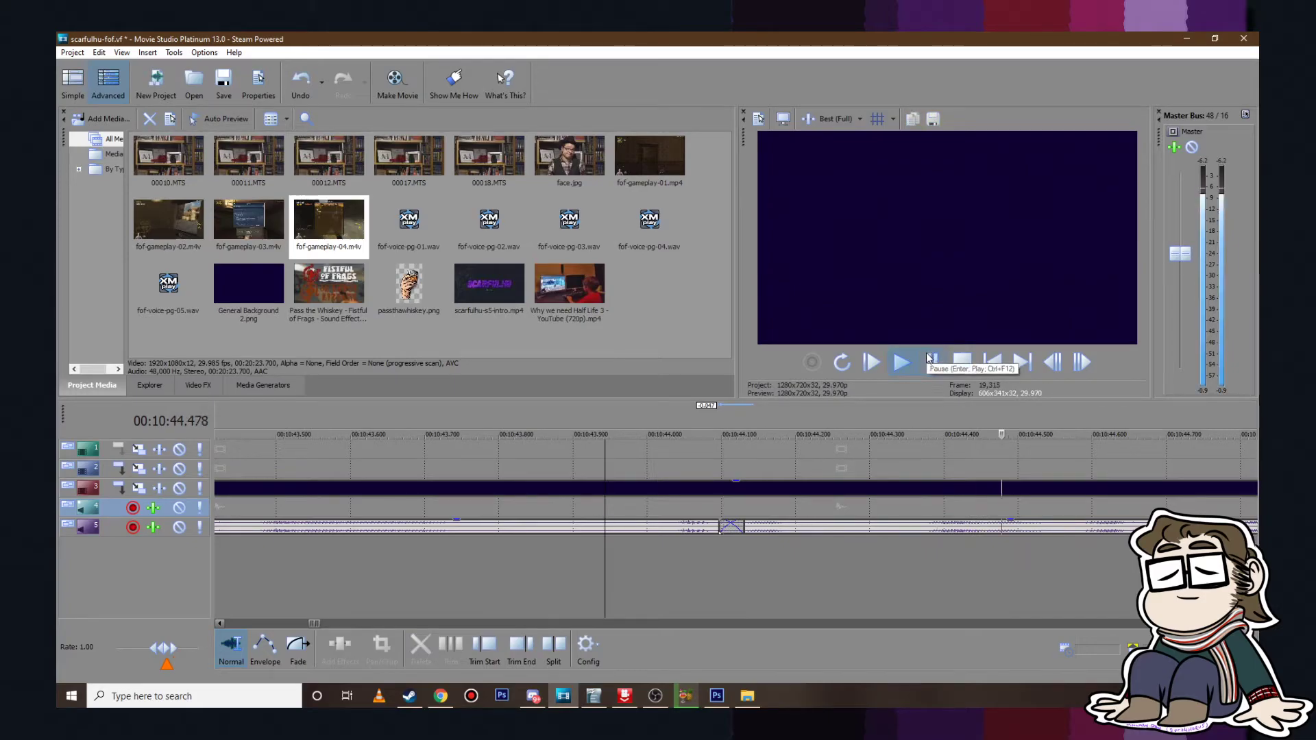
Step: Play both joined voice clips from about 00:10:40 through to their end
{"action": "scroll", "coordinate": [761, 511], "scroll_direction": "down", "scroll_amount": 8}
{"action": "left_click", "coordinate": [694, 458]}
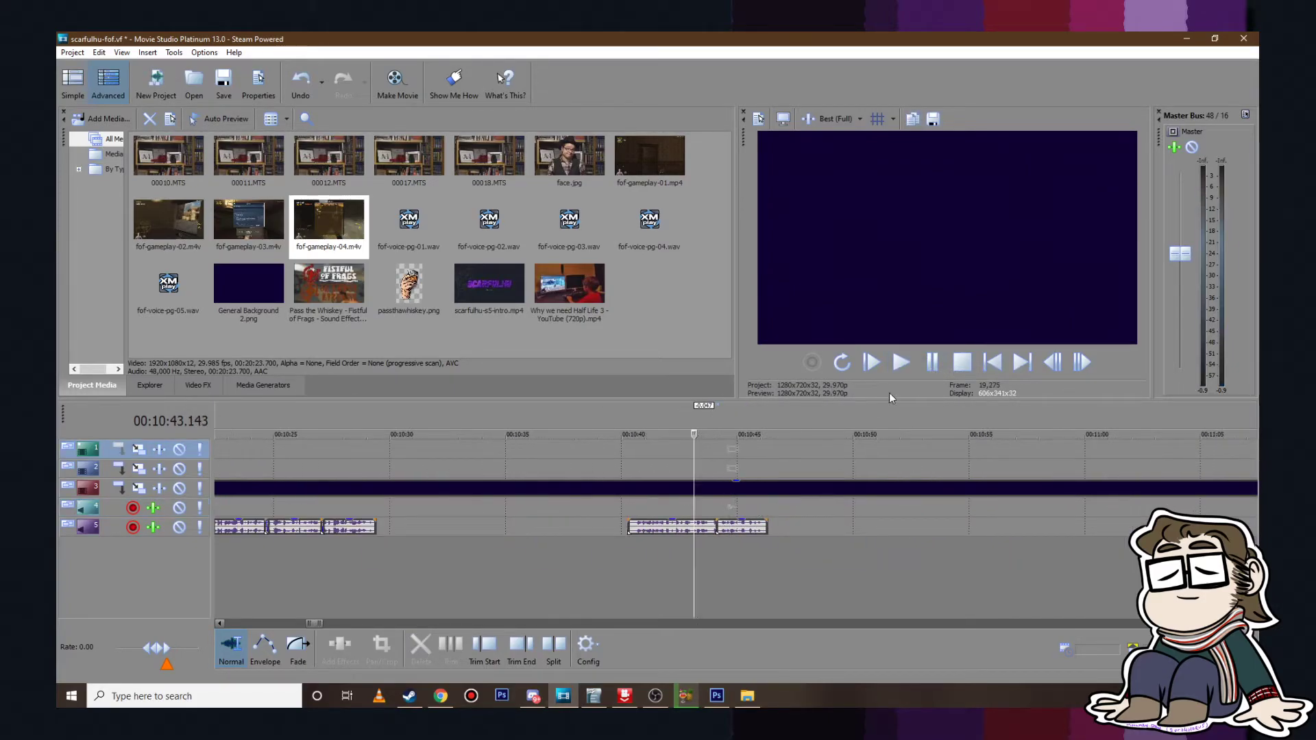
{"action": "left_click", "coordinate": [932, 362]}
{"action": "left_click", "coordinate": [627, 458]}
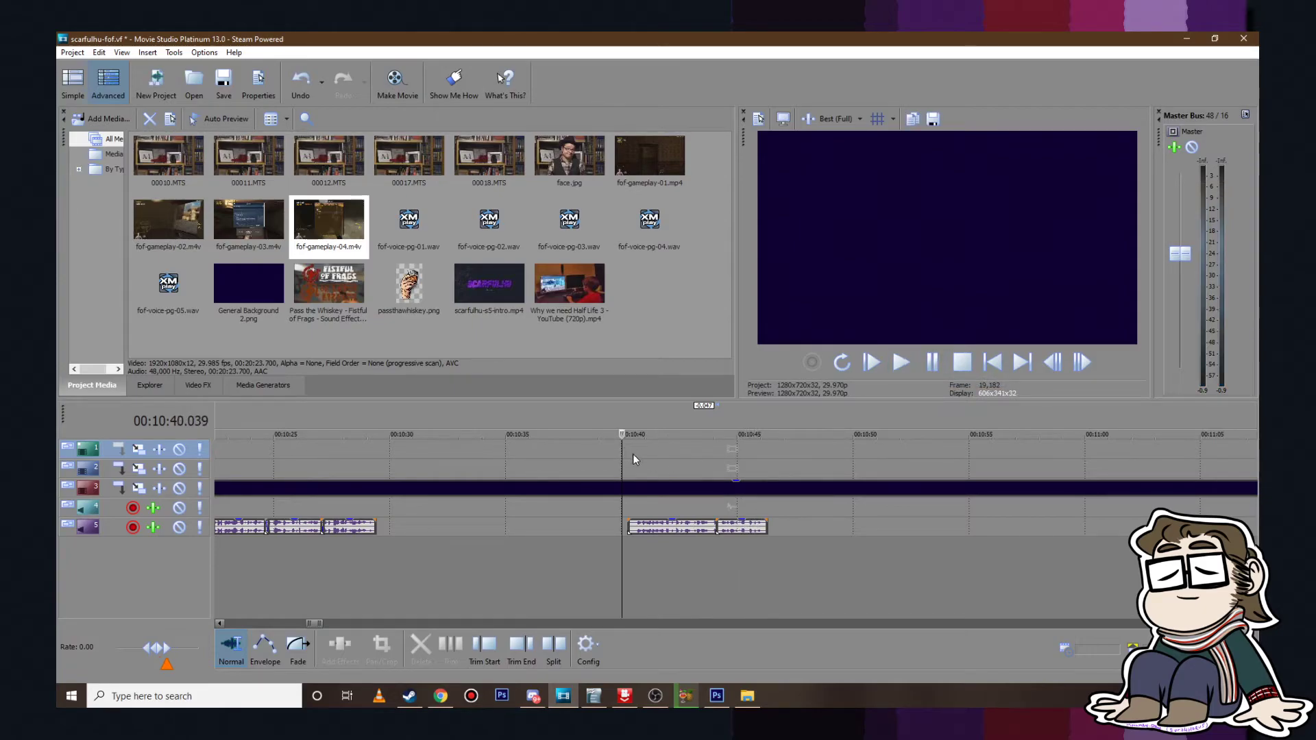
{"action": "left_click", "coordinate": [634, 457]}
{"action": "left_click", "coordinate": [902, 362]}
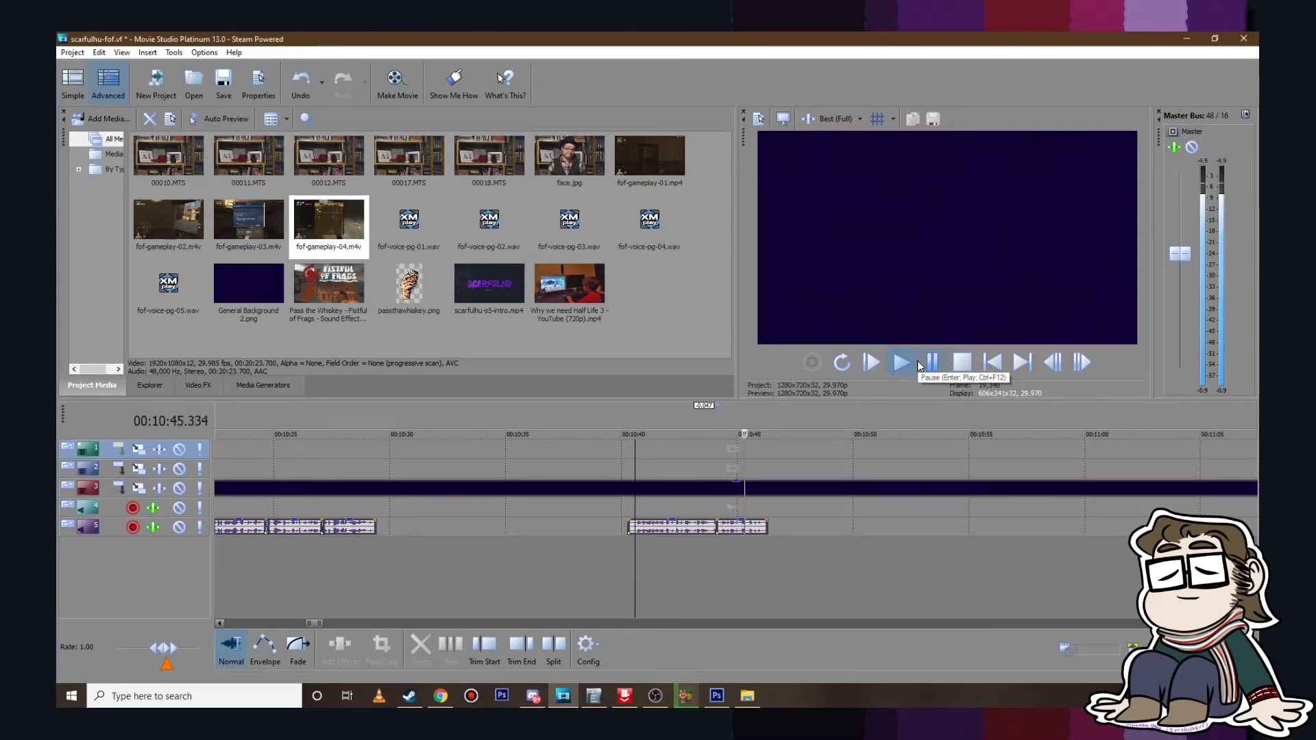
{"action": "left_click", "coordinate": [920, 365]}
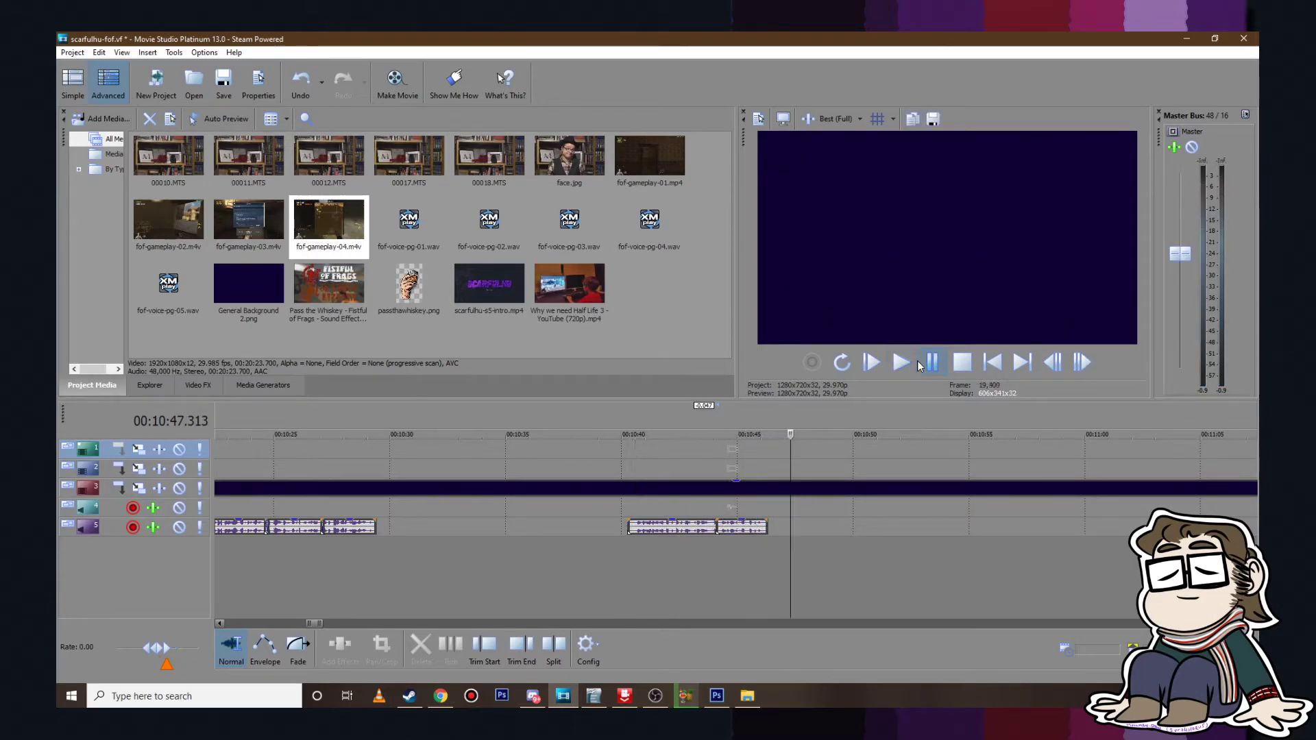
Step: Extend the closing voice clip's start about 0.07 s earlier for a 0.115 s crossfade, and replay the join
{"action": "left_click", "coordinate": [719, 465]}
{"action": "scroll", "coordinate": [736, 511], "scroll_direction": "up", "scroll_amount": 10}
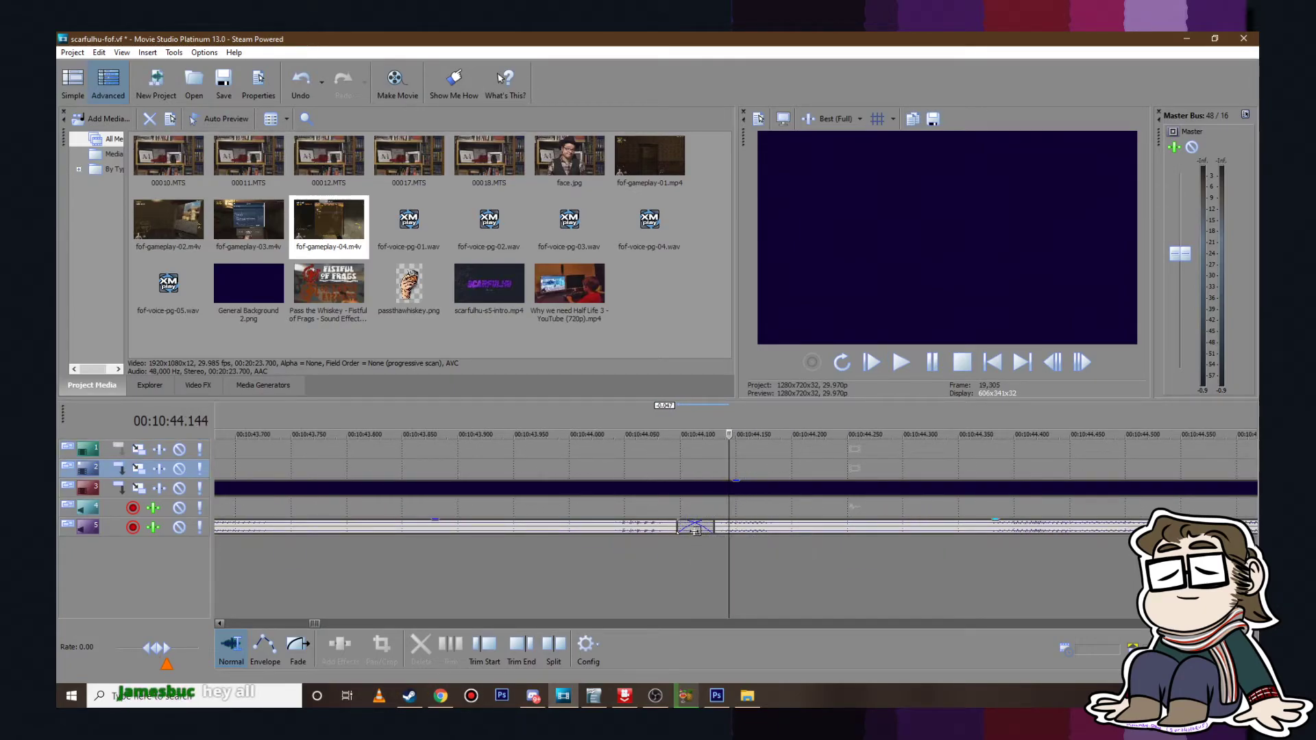
{"action": "left_click_drag", "start_coordinate": [682, 527], "coordinate": [587, 527]}
{"action": "key", "text": "space"}
{"action": "left_click", "coordinate": [931, 362]}
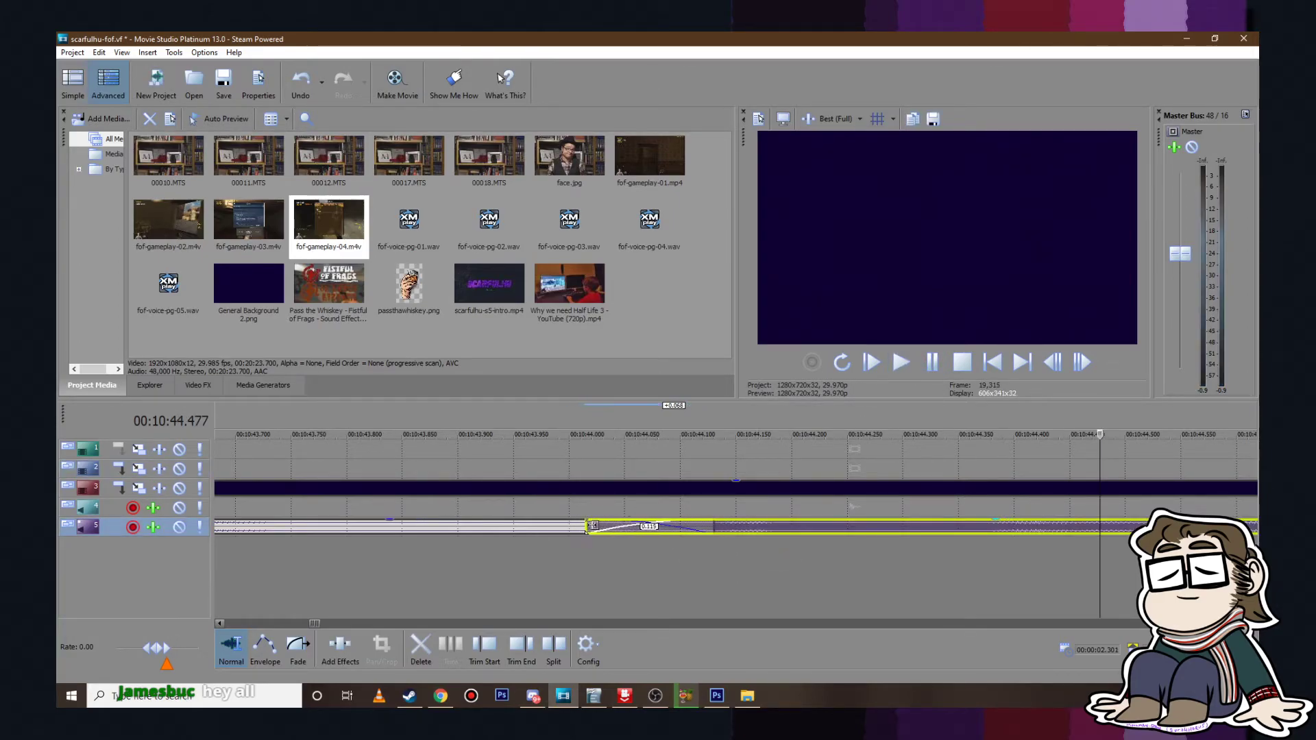
{"action": "left_click", "coordinate": [506, 515]}
{"action": "left_click", "coordinate": [912, 361]}
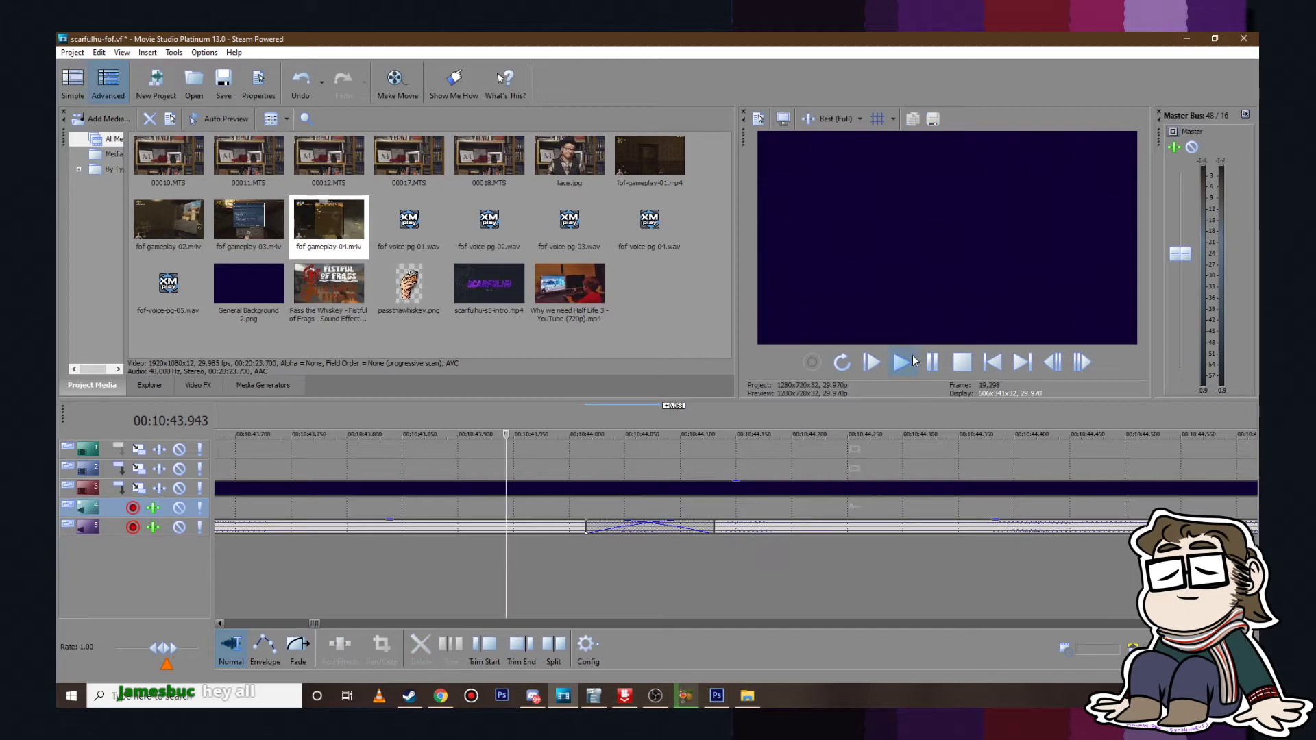
{"action": "left_click", "coordinate": [930, 362]}
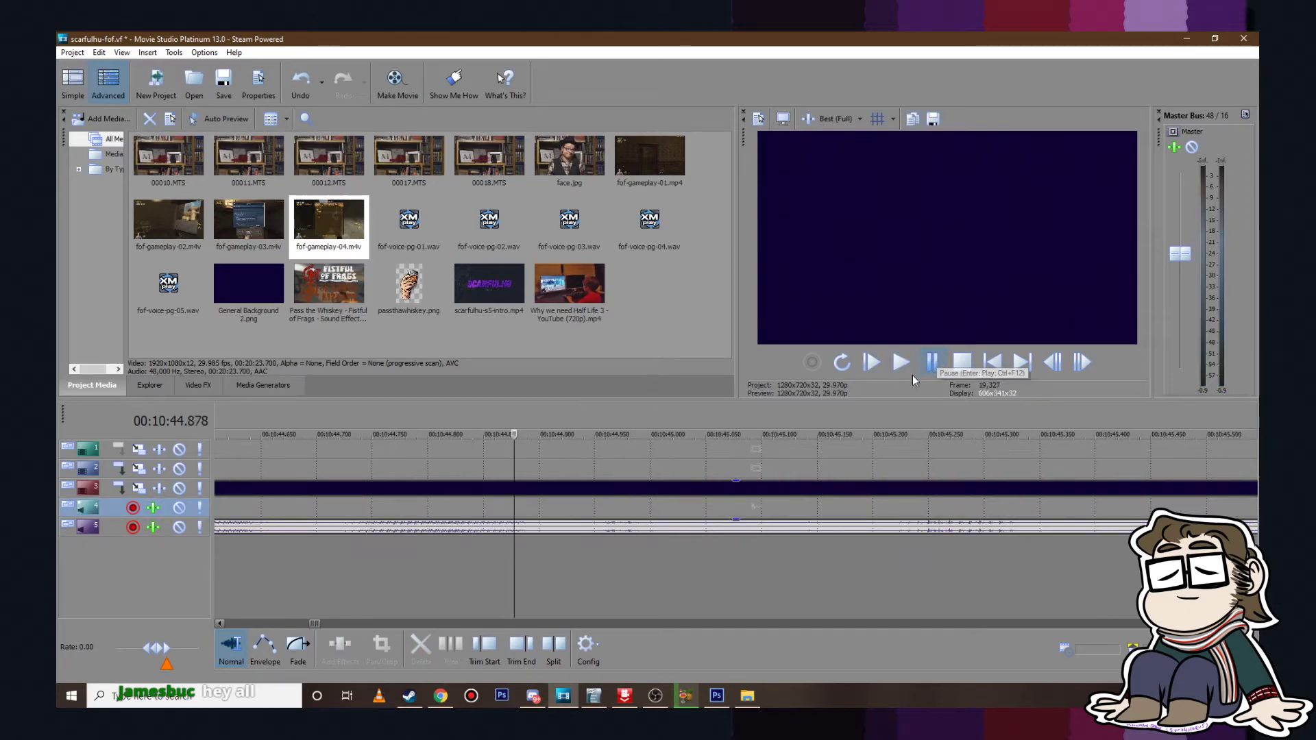
Step: Move the closing voice clip away to about 00:10:47.2 and extend the preceding voice clip's end to about 00:10:46.2
{"action": "scroll", "coordinate": [647, 512], "scroll_direction": "down", "scroll_amount": 2}
{"action": "left_click_drag", "start_coordinate": [489, 527], "coordinate": [521, 536]}
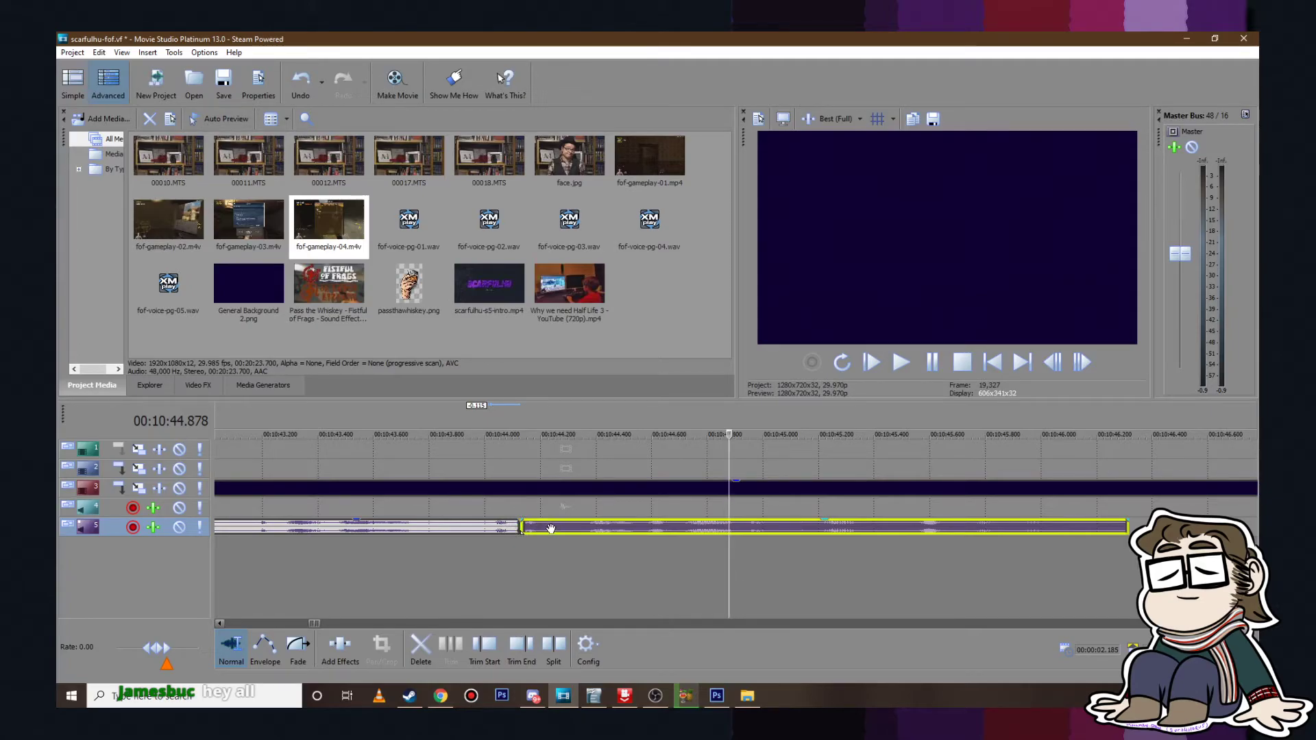
{"action": "left_click_drag", "start_coordinate": [551, 529], "coordinate": [862, 530]}
{"action": "scroll", "coordinate": [743, 530], "scroll_direction": "down", "scroll_amount": 2}
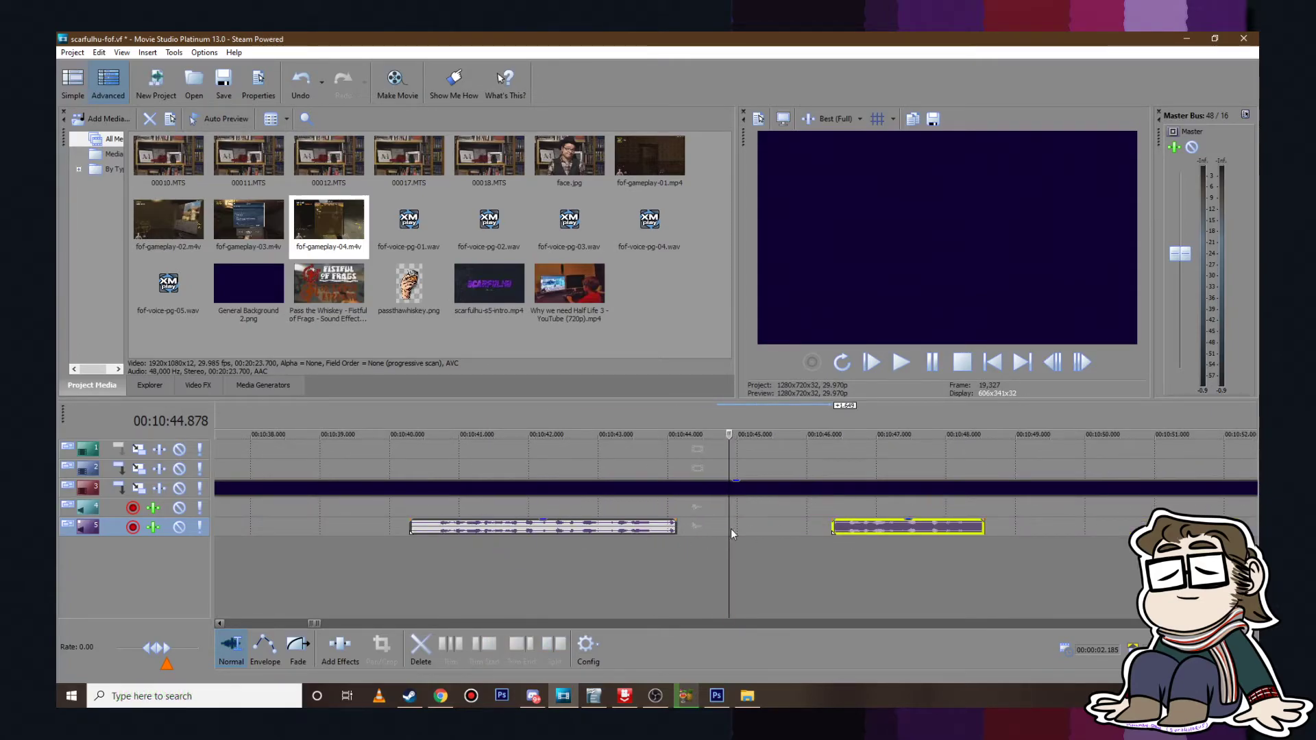
{"action": "left_click_drag", "start_coordinate": [676, 528], "coordinate": [921, 528]}
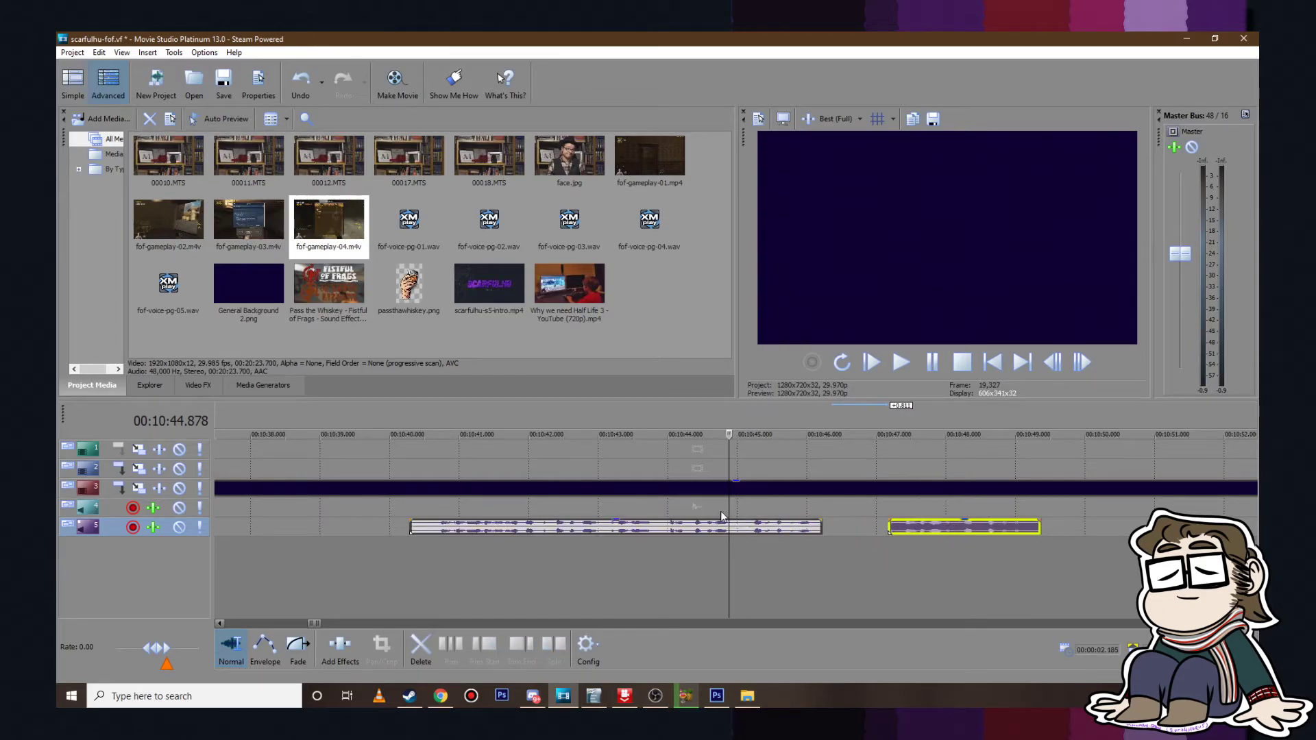
Step: Listen to both separated voice clips and trim the closing clip's start to about 00:10:48.1
{"action": "left_click", "coordinate": [664, 467]}
{"action": "left_click", "coordinate": [905, 364]}
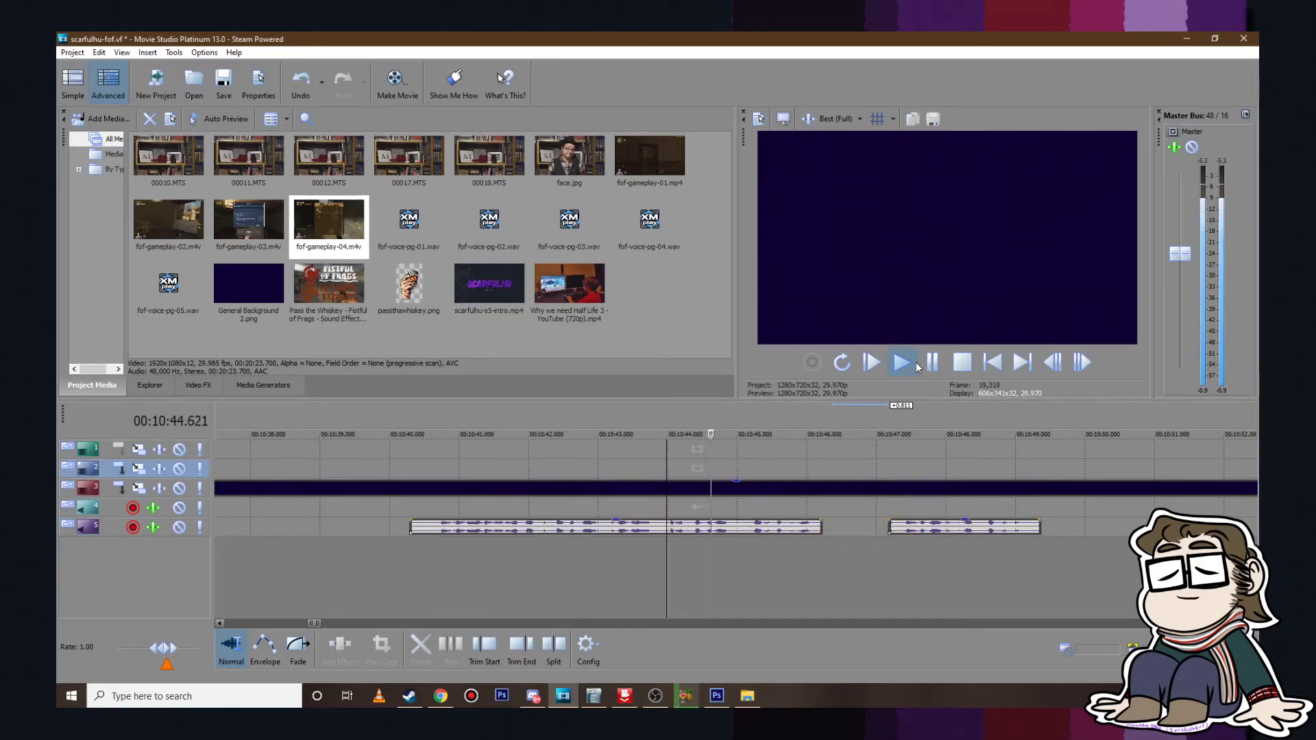
{"action": "left_click", "coordinate": [915, 366]}
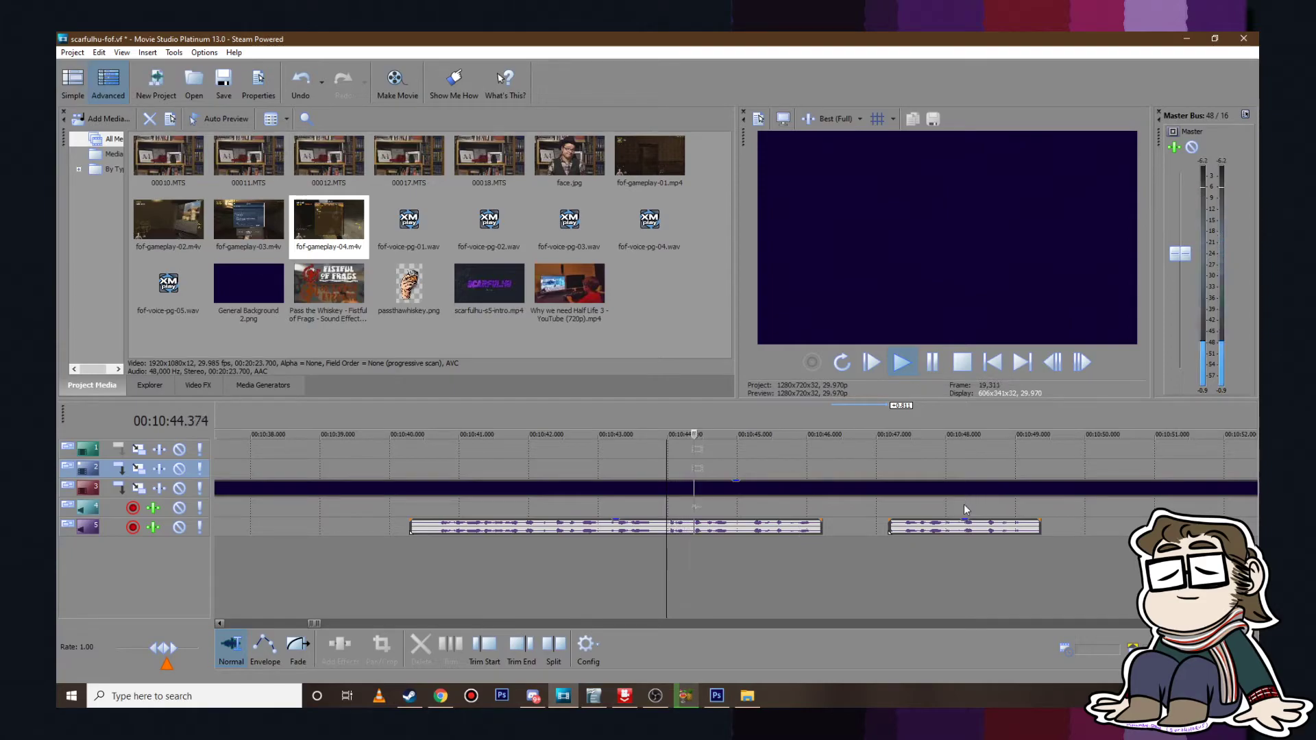
{"action": "left_click", "coordinate": [959, 469]}
{"action": "left_click", "coordinate": [933, 361]}
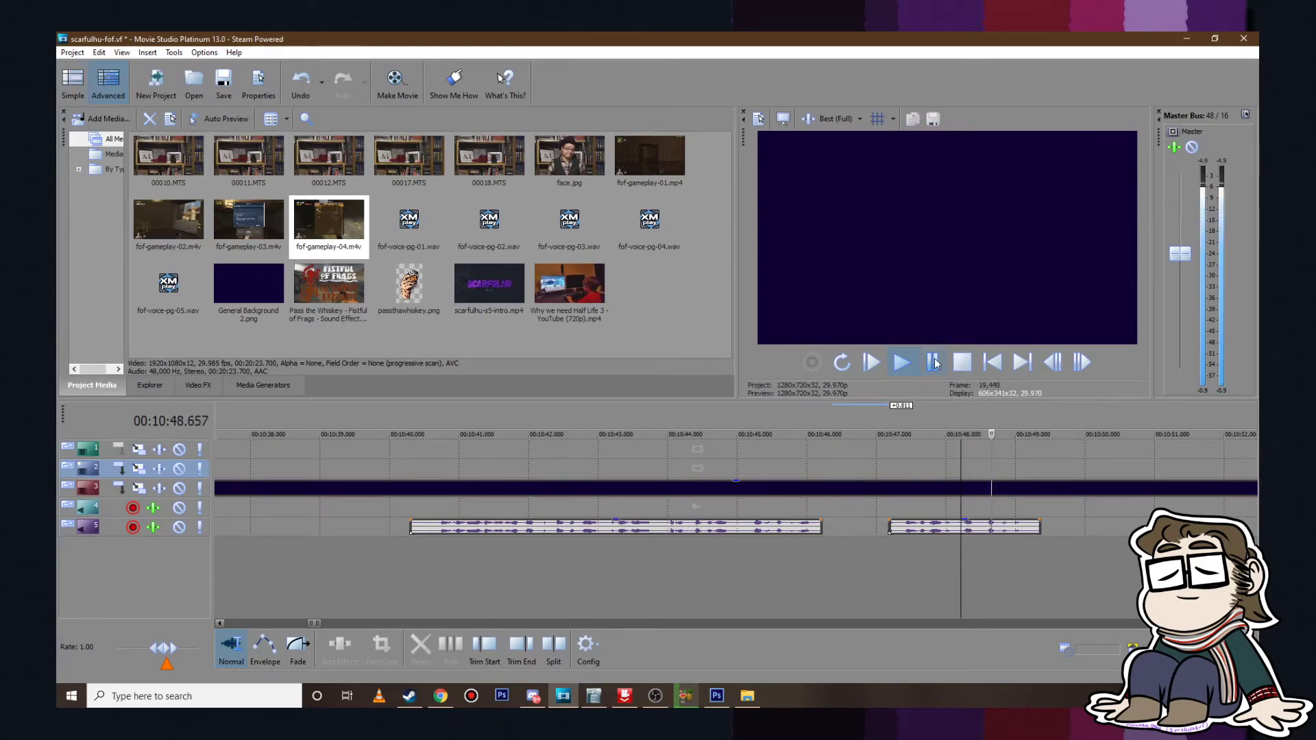
{"action": "left_click", "coordinate": [934, 363]}
{"action": "left_click_drag", "start_coordinate": [891, 526], "coordinate": [949, 537]}
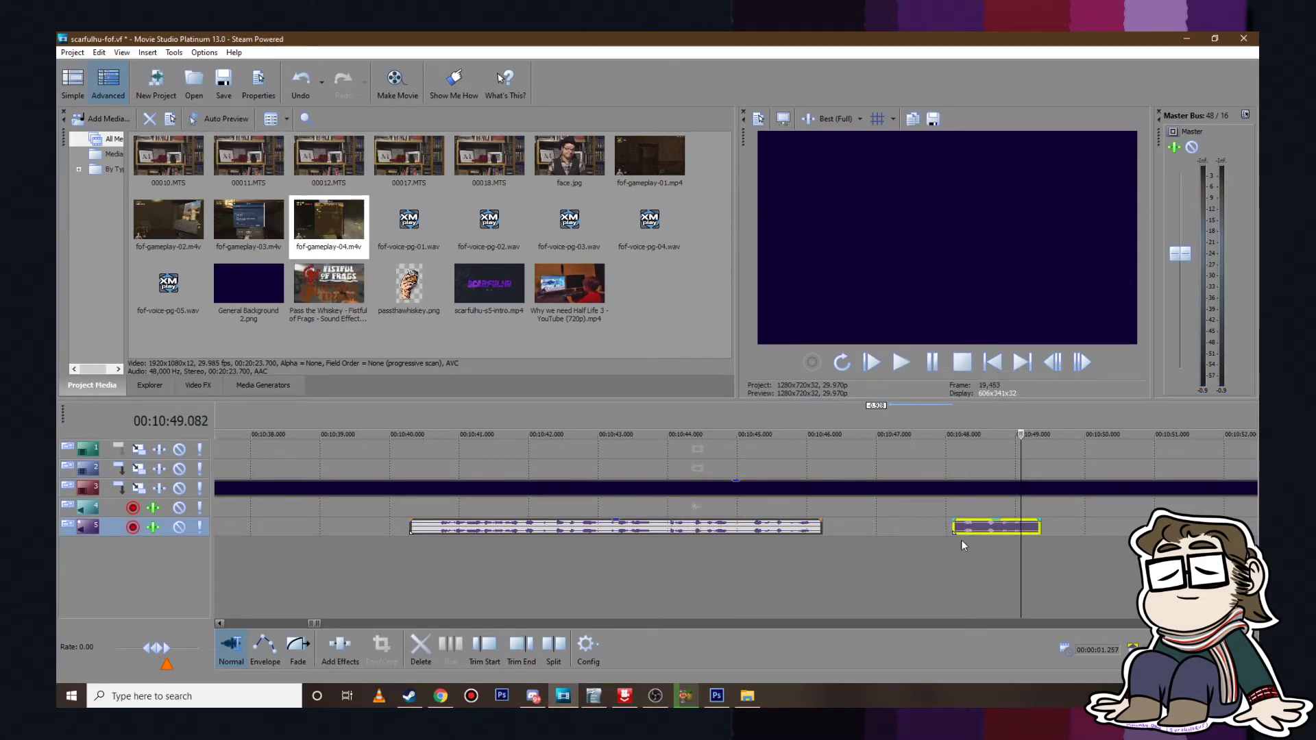
Step: Split the earlier voice clip at 00:10:45.111, remove the cut-off remainder, and overlap the closing clip slightly onto its end
{"action": "left_click", "coordinate": [748, 455]}
{"action": "left_click", "coordinate": [900, 361]}
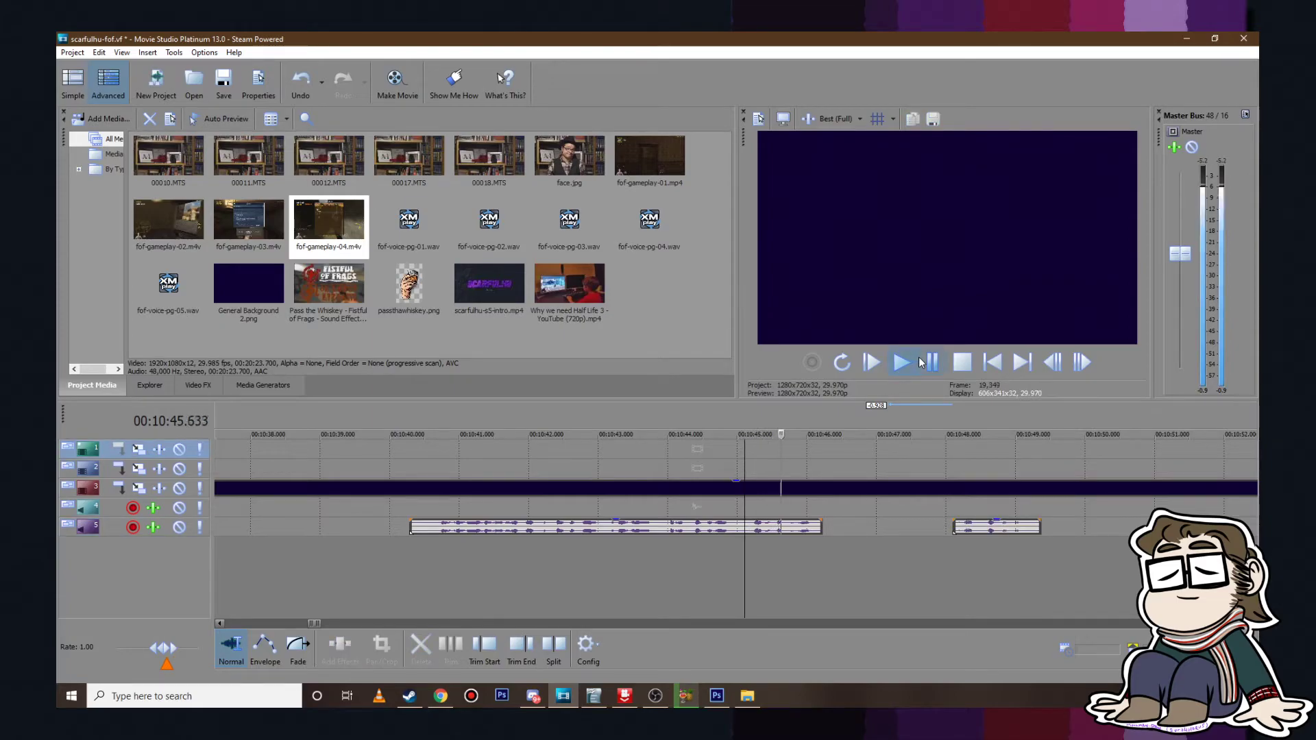
{"action": "left_click", "coordinate": [744, 526]}
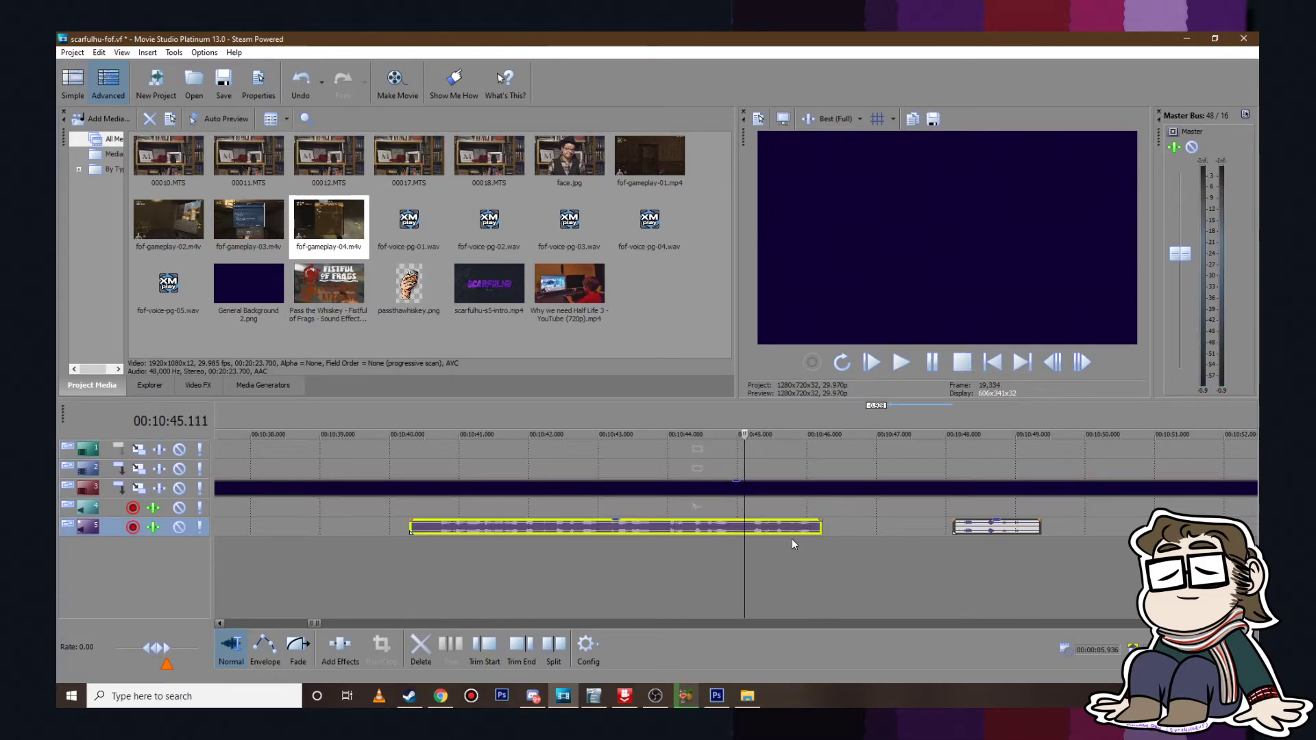
{"action": "key", "text": "s"}
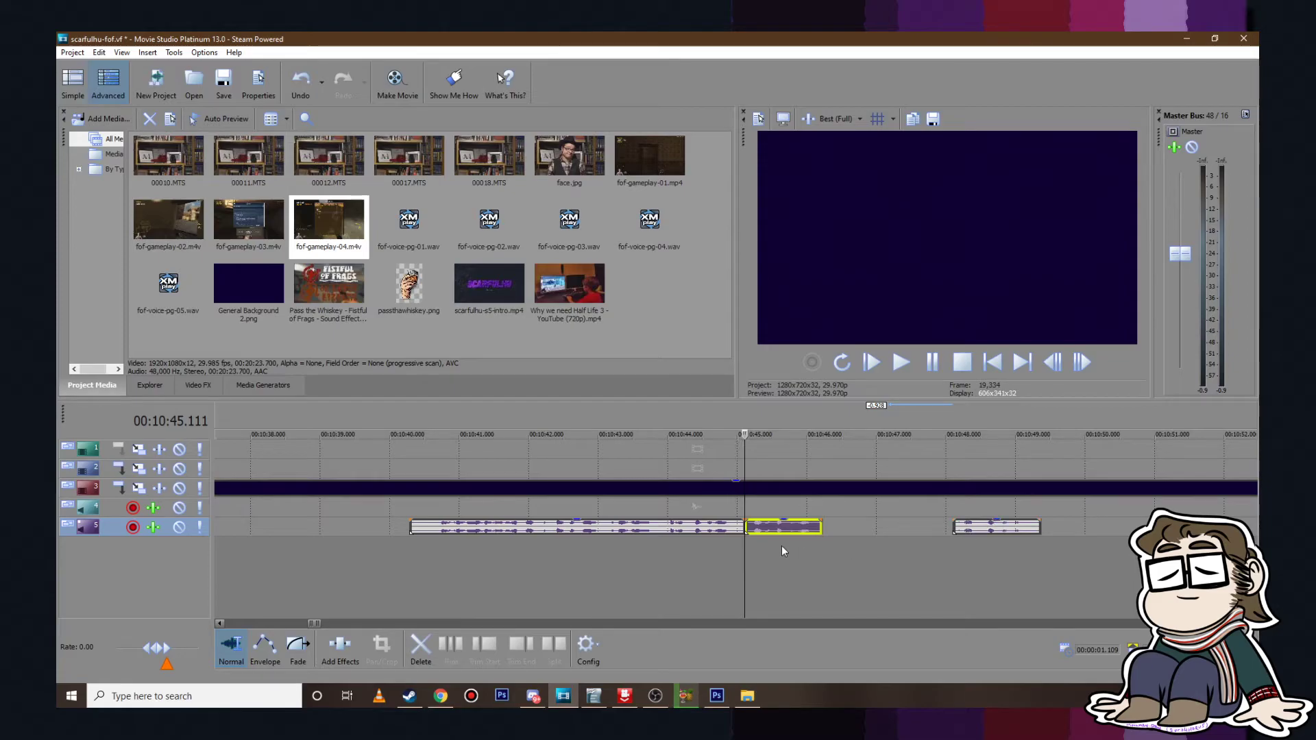
{"action": "left_click_drag", "start_coordinate": [990, 526], "coordinate": [713, 528]}
Step: Replay the voice join from about 00:10:44.7 and trim about 0.11 s off the closing clip's end
{"action": "scroll", "coordinate": [761, 535], "scroll_direction": "up", "scroll_amount": 2}
{"action": "left_click", "coordinate": [617, 507]}
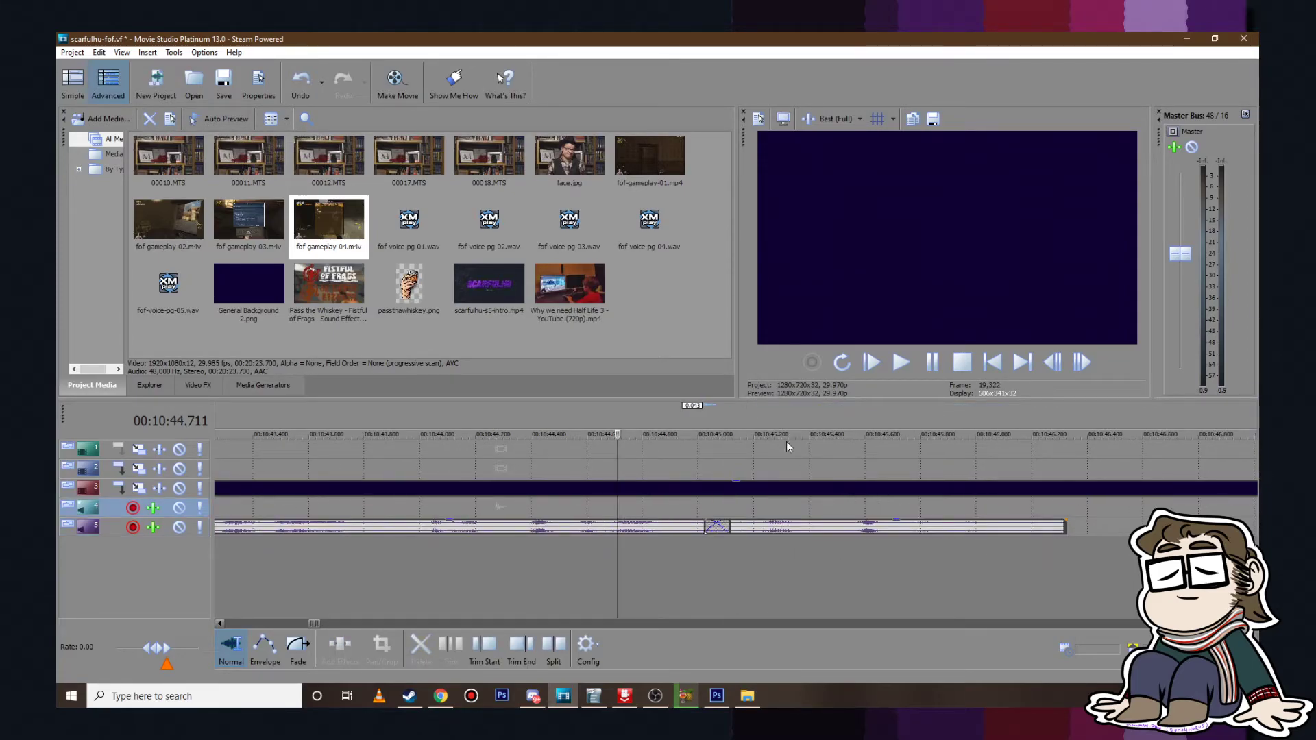
{"action": "left_click", "coordinate": [912, 370]}
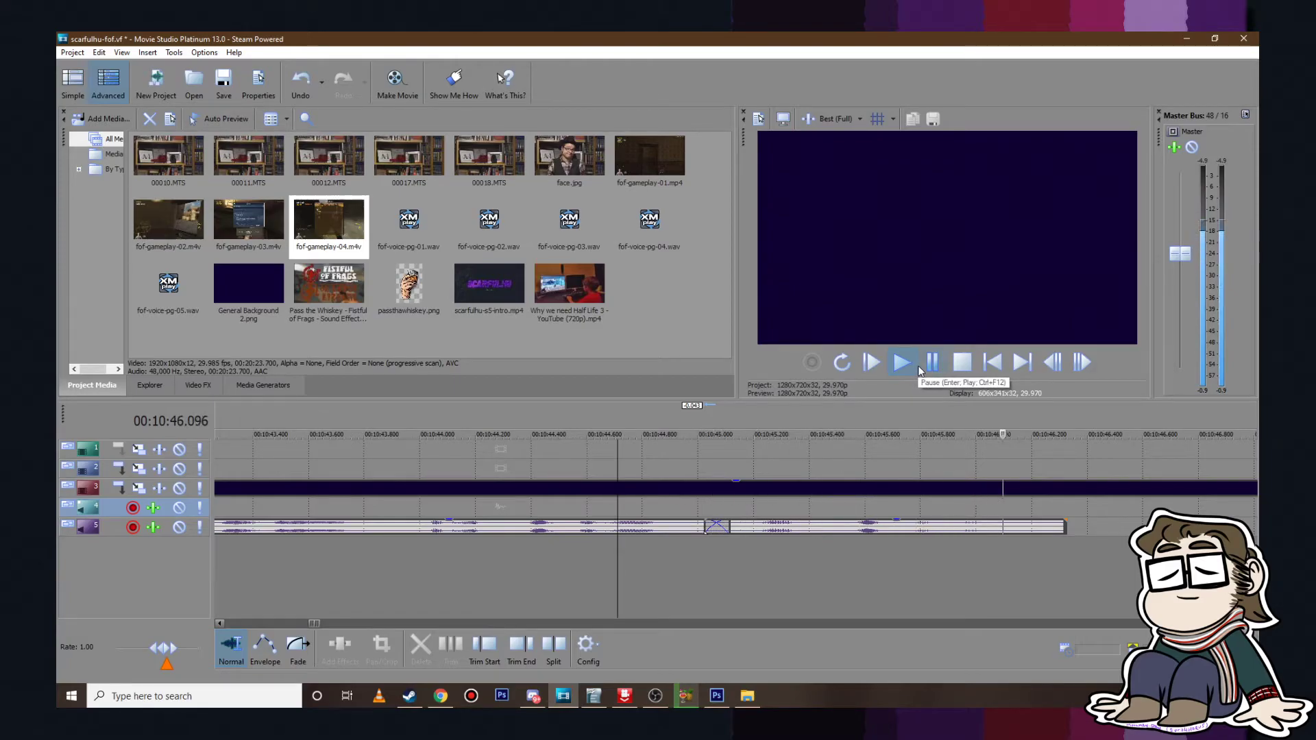
{"action": "left_click_drag", "start_coordinate": [1050, 526], "coordinate": [1010, 528]}
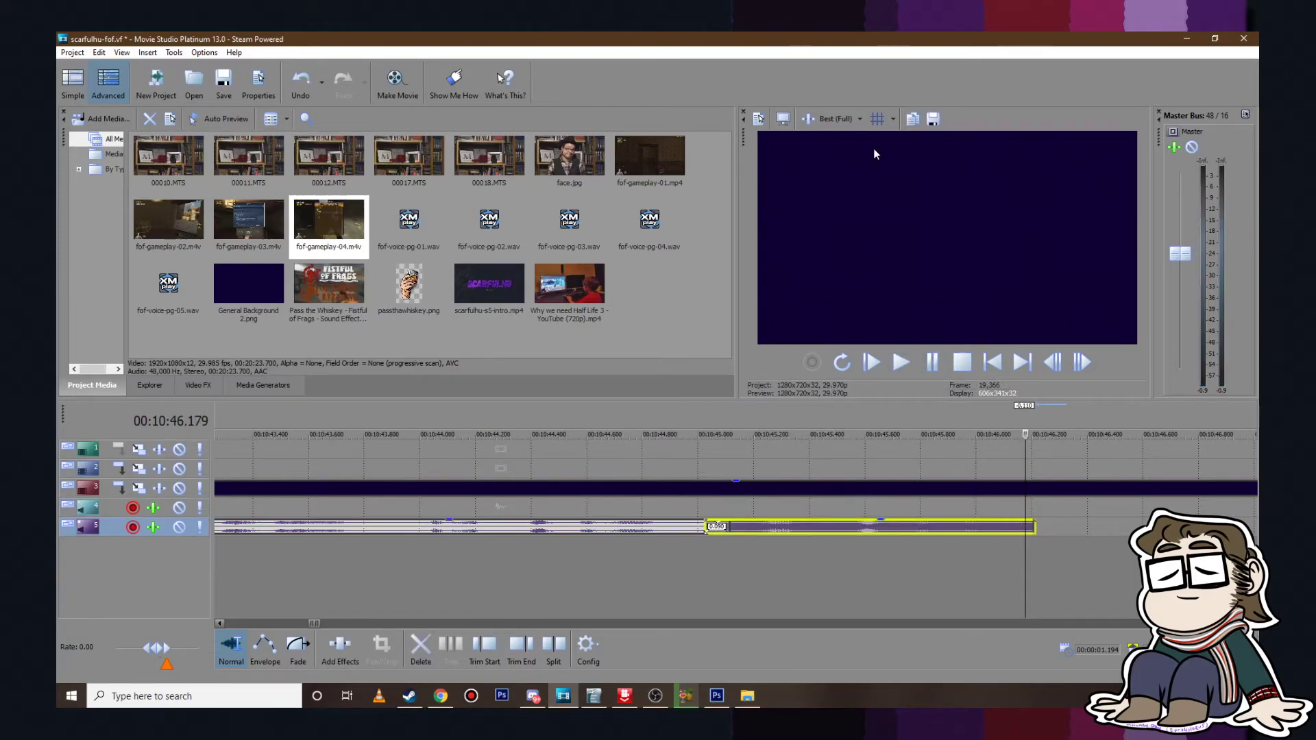
Step: Set the video preview quality to Best (Auto)
{"action": "left_click", "coordinate": [837, 119]}
{"action": "mouse_move", "coordinate": [865, 207]}
{"action": "left_click", "coordinate": [946, 209]}
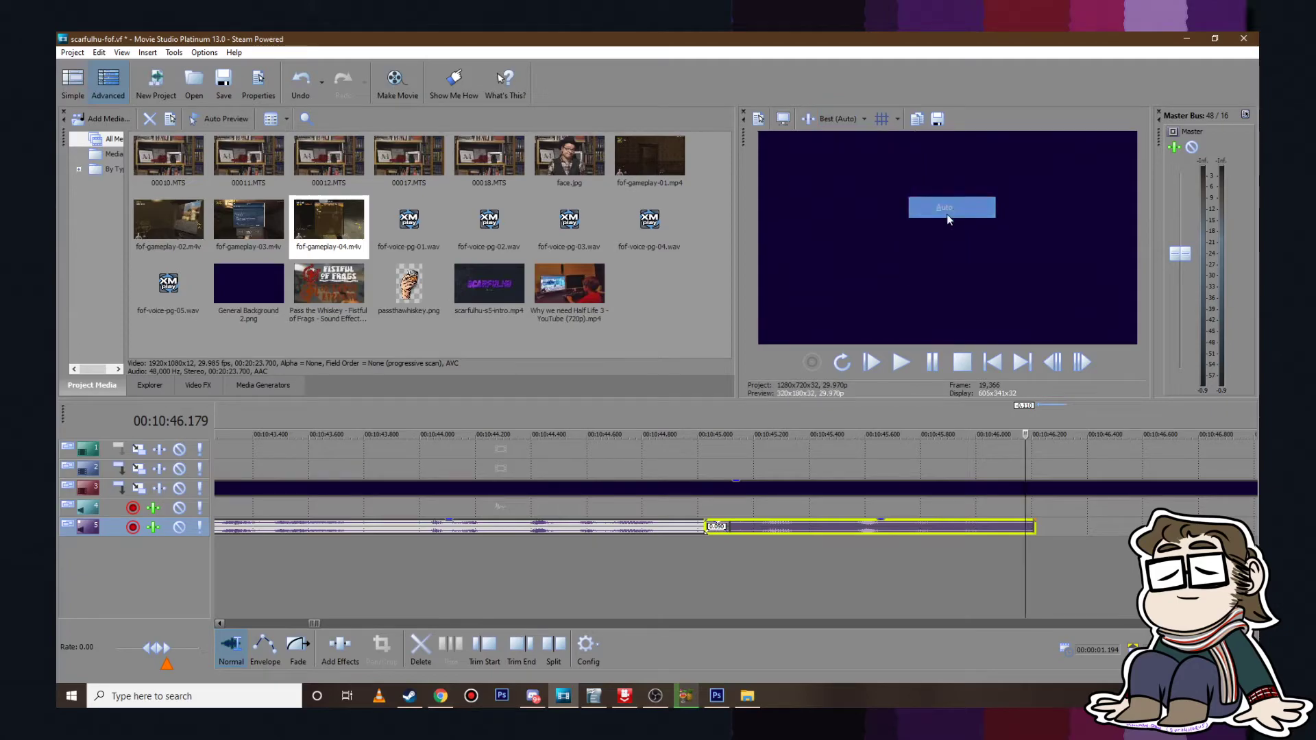
Step: Play the two joined voice clips from about 00:10:40.7 through to their end
{"action": "scroll", "coordinate": [730, 496], "scroll_direction": "down", "scroll_amount": 6}
{"action": "left_click", "coordinate": [476, 475]}
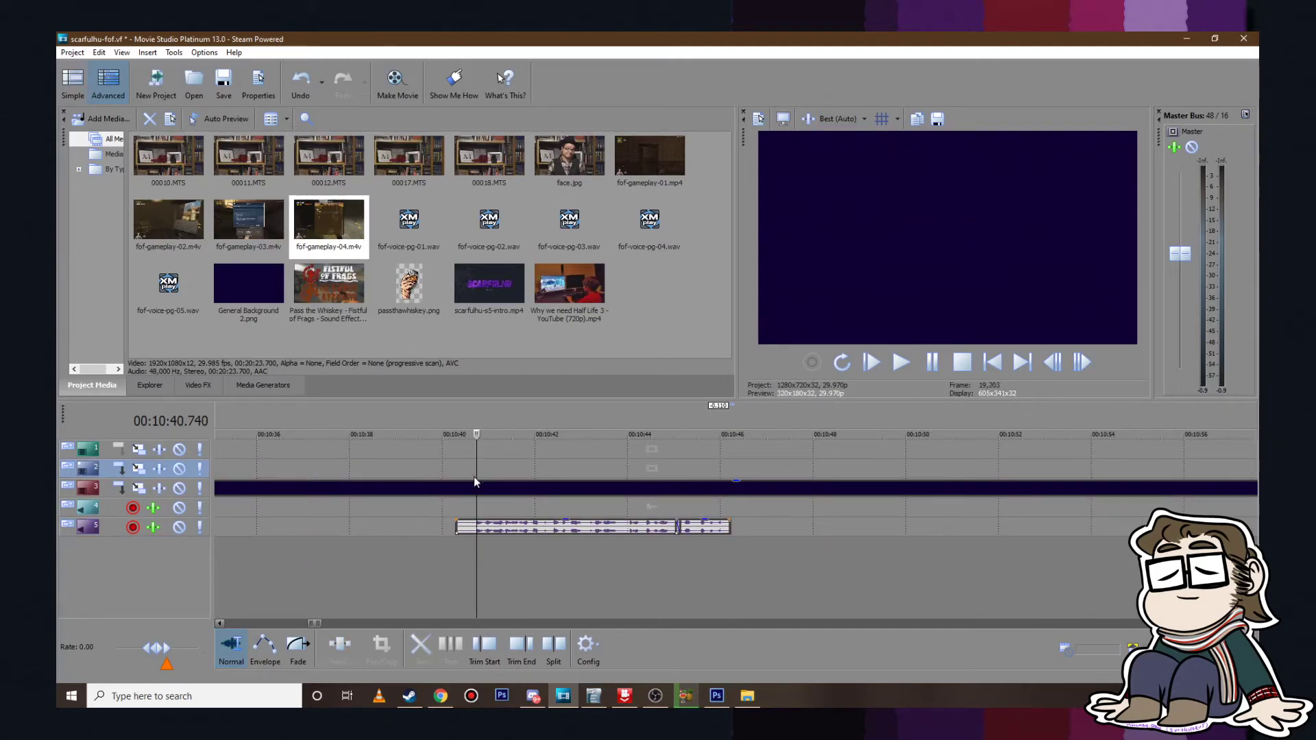
{"action": "left_click", "coordinate": [899, 361]}
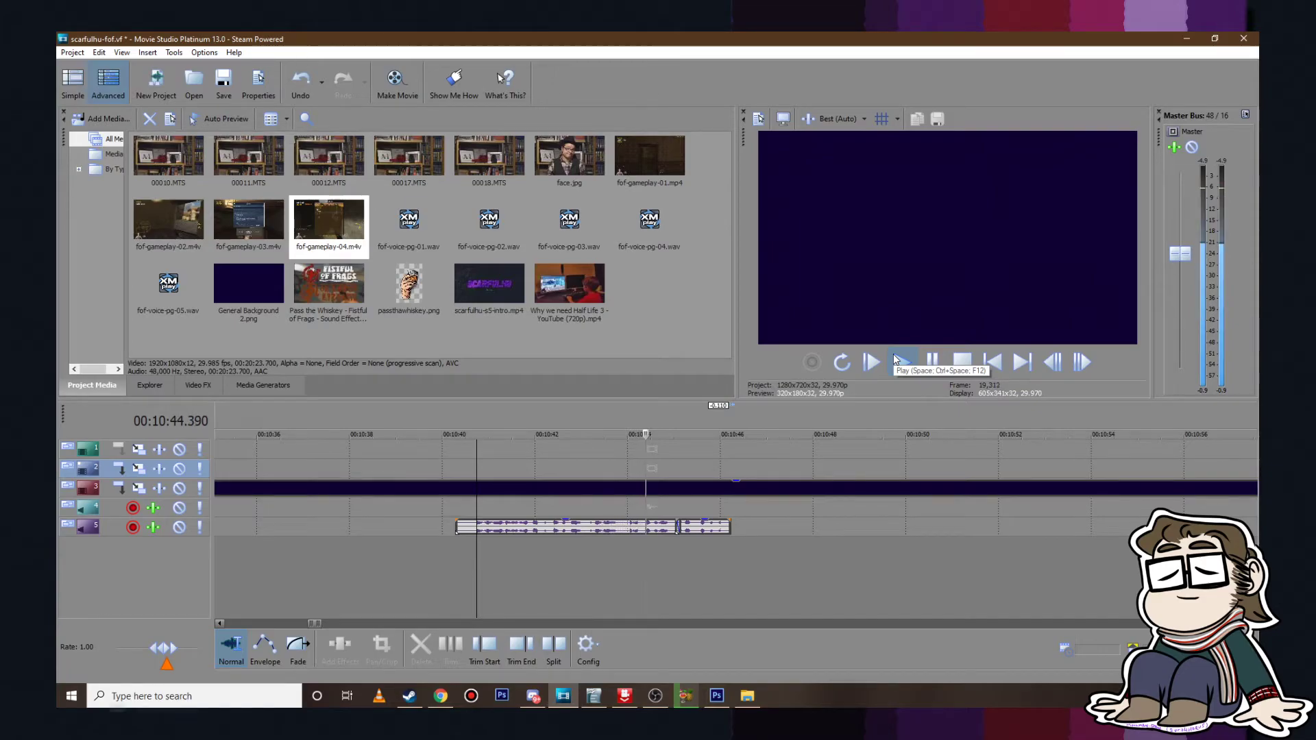
{"action": "left_click", "coordinate": [930, 361]}
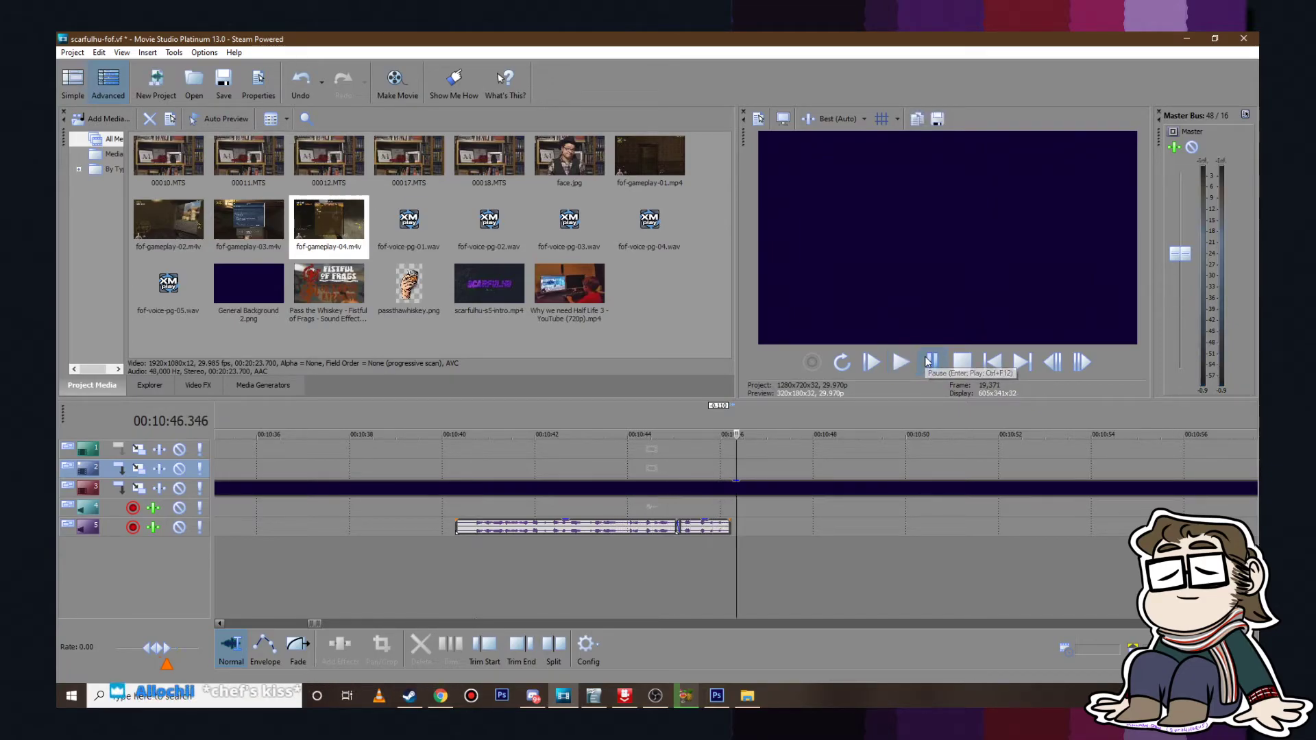
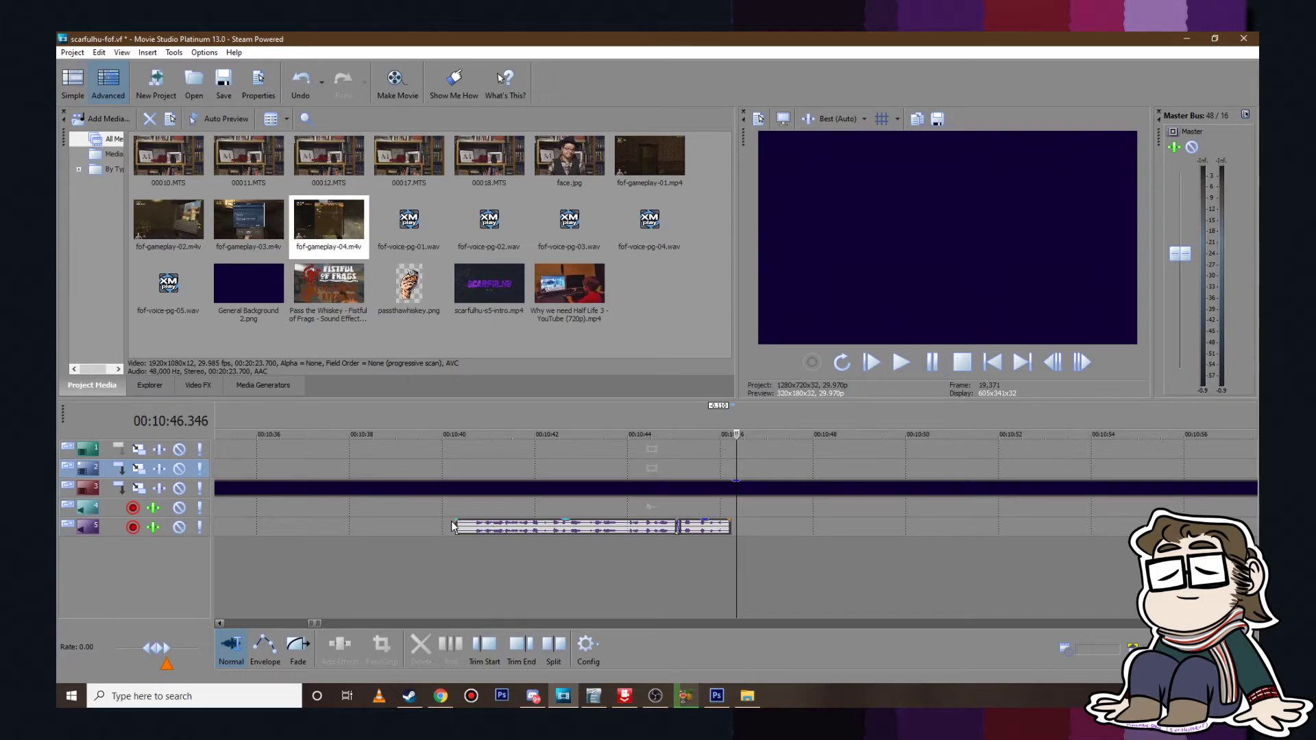
Step: Trim about 0.3 s off the start of the first joined voice clip, and group it with the closing clip
{"action": "left_click_drag", "start_coordinate": [452, 526], "coordinate": [473, 528]}
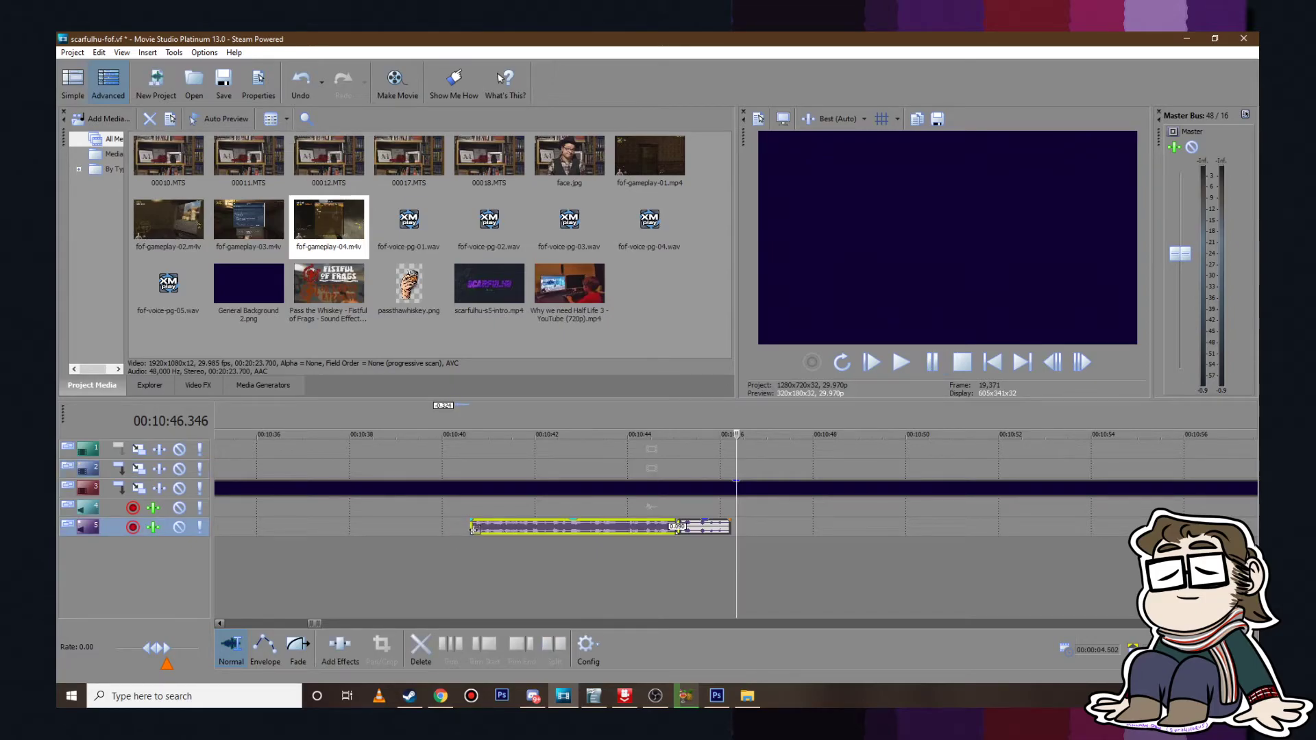
{"action": "right_click", "coordinate": [697, 528]}
{"action": "left_click", "coordinate": [638, 527]}
{"action": "left_click", "coordinate": [698, 528], "text": "ctrl"}
{"action": "right_click", "coordinate": [699, 527]}
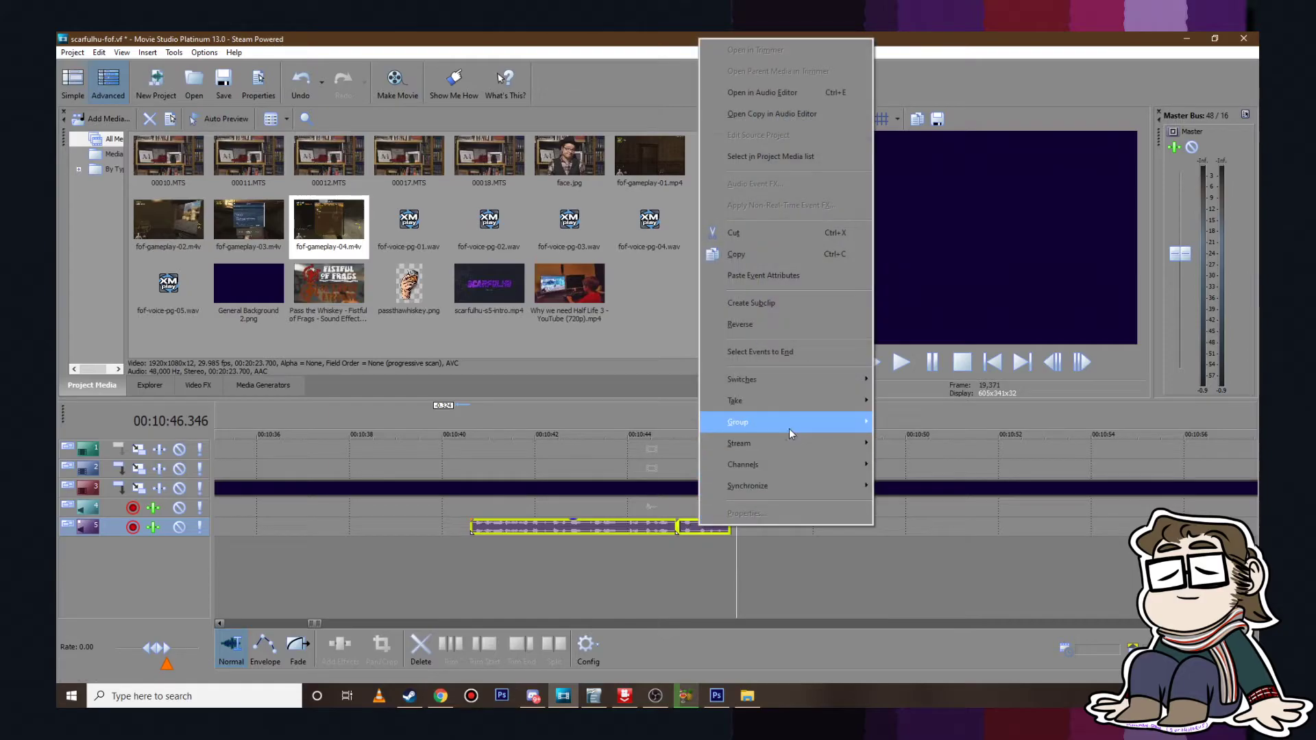
{"action": "mouse_move", "coordinate": [788, 426]}
{"action": "left_click", "coordinate": [919, 424]}
Step: Move the grouped voice clips about 11.2 s earlier so they follow the preceding voice clip near 00:10:29.4
{"action": "left_click", "coordinate": [828, 593]}
{"action": "scroll", "coordinate": [692, 551], "scroll_direction": "down", "scroll_amount": 3}
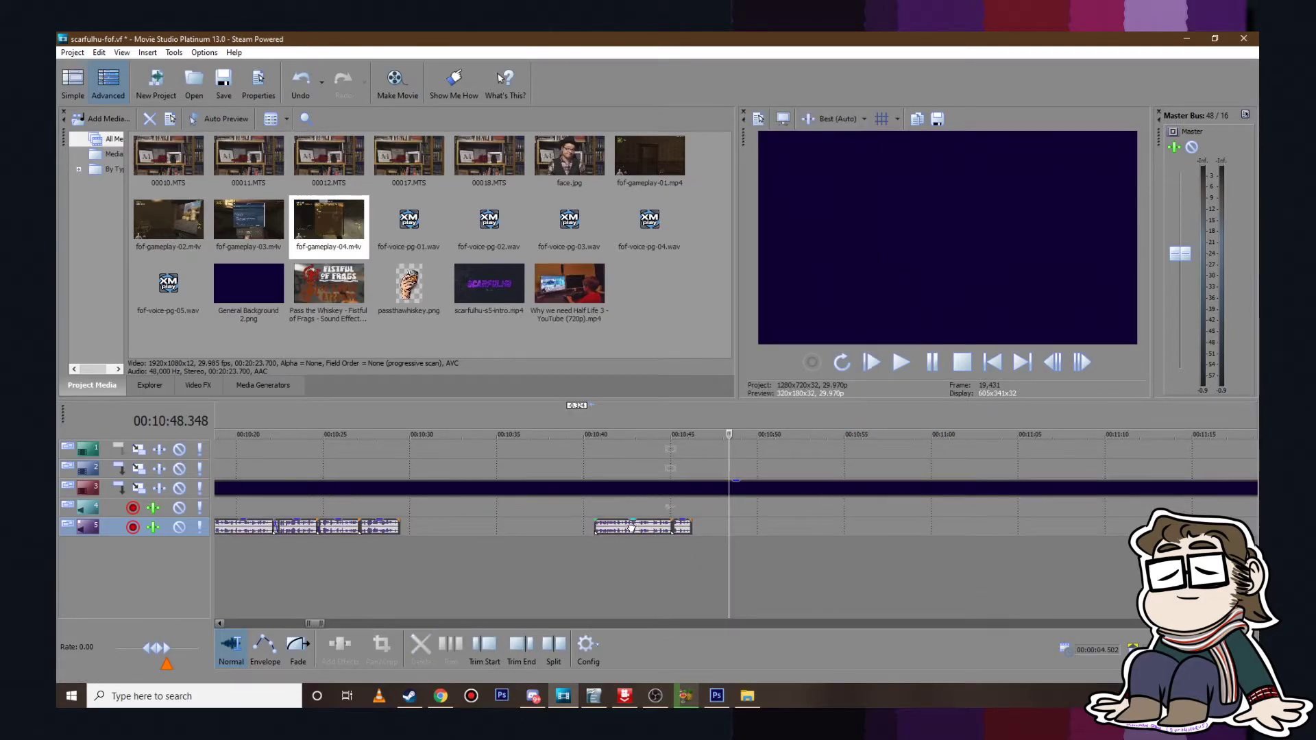
{"action": "left_click_drag", "start_coordinate": [630, 528], "coordinate": [437, 527]}
{"action": "scroll", "coordinate": [387, 507], "scroll_direction": "down", "scroll_amount": 2}
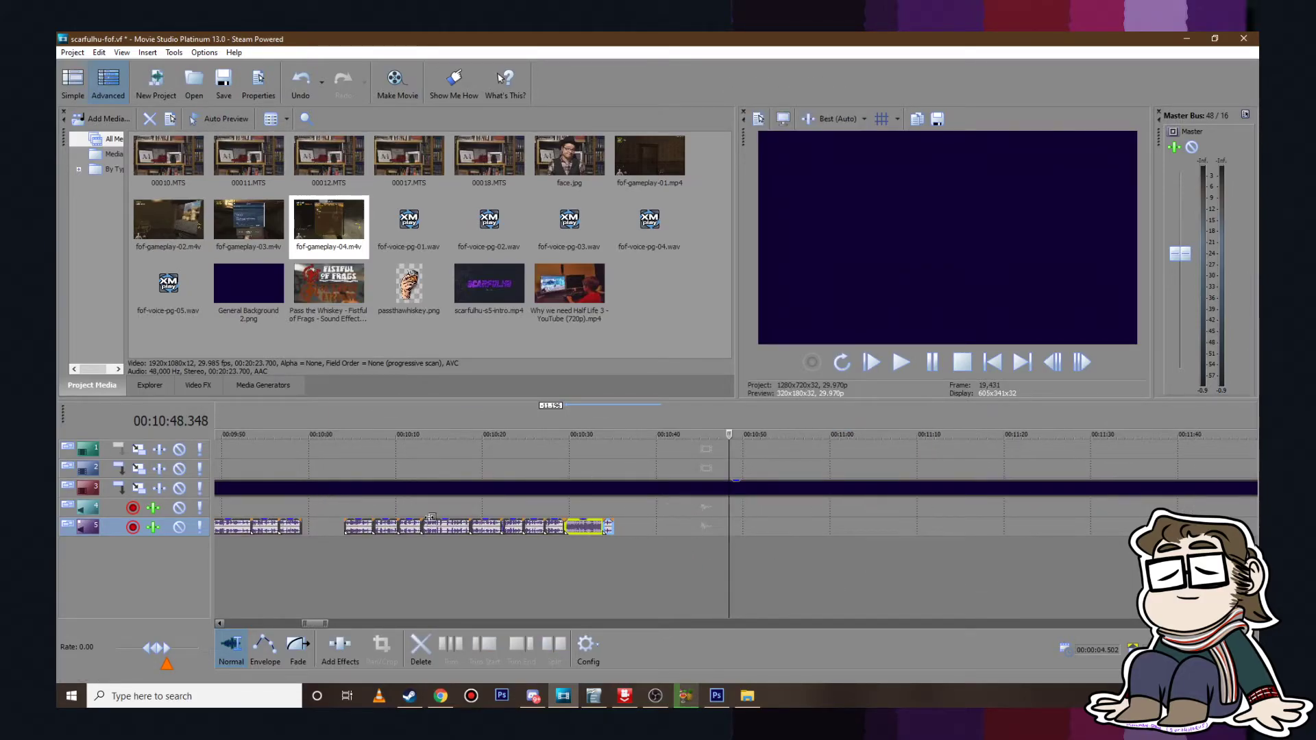
Step: Shift the grouped voice clips about 0.1 s earlier to crossfade with the preceding clip near 00:10:29.3, and replay the join
{"action": "left_click", "coordinate": [560, 507]}
{"action": "scroll", "coordinate": [738, 549], "scroll_direction": "up", "scroll_amount": 4}
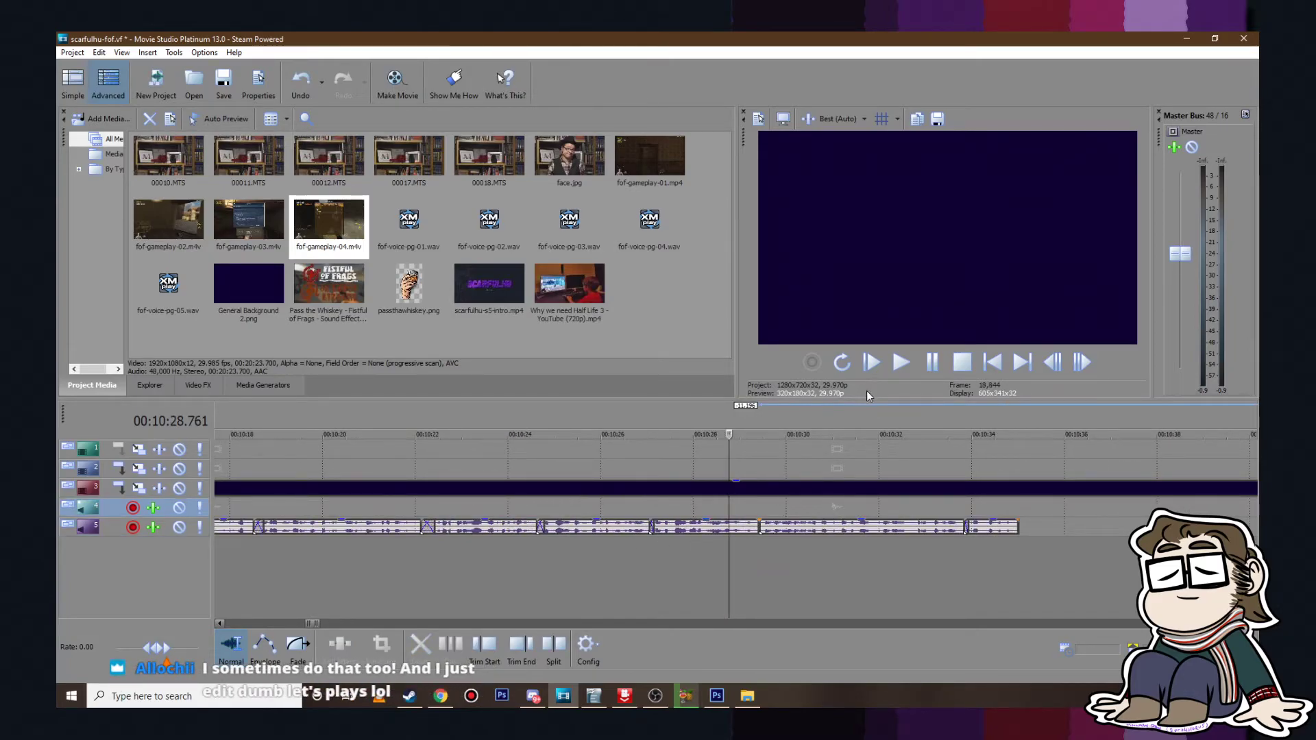
{"action": "left_click", "coordinate": [901, 361]}
{"action": "scroll", "coordinate": [844, 504], "scroll_direction": "up", "scroll_amount": 3}
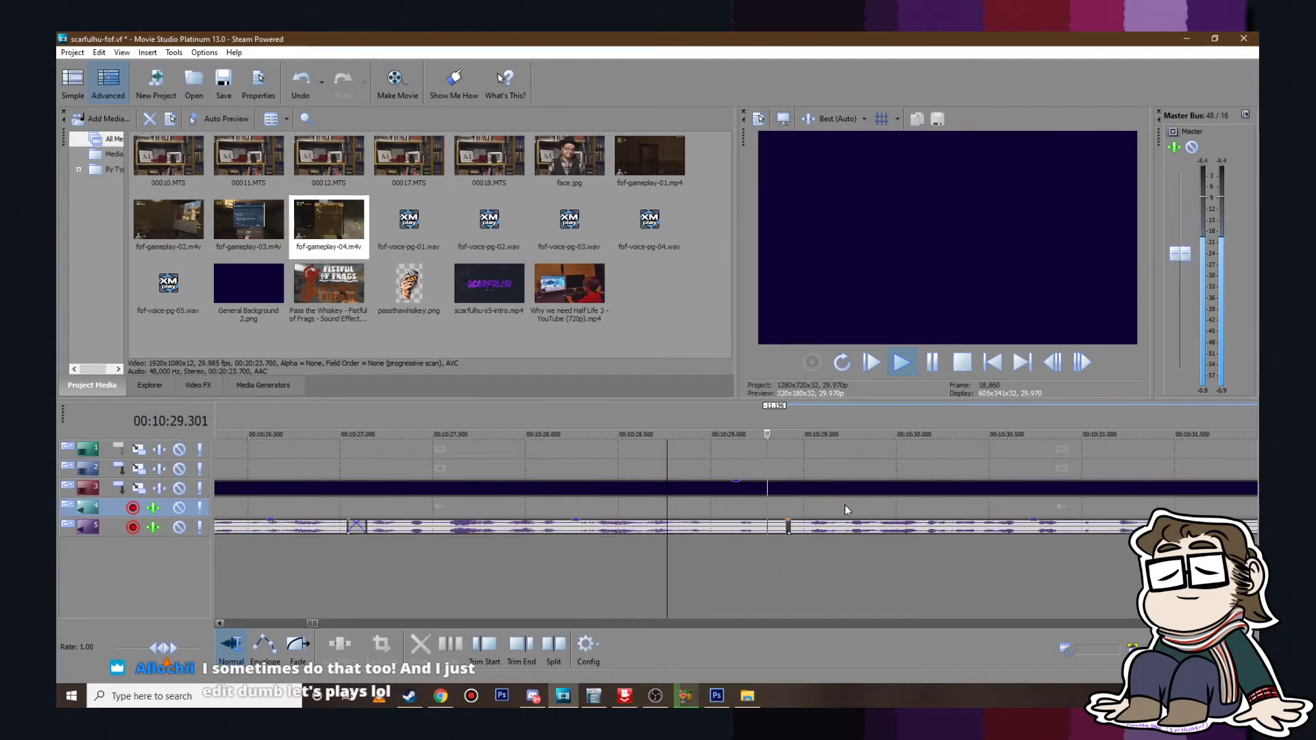
{"action": "left_click", "coordinate": [936, 369]}
{"action": "left_click_drag", "start_coordinate": [825, 531], "coordinate": [806, 531]}
{"action": "left_click", "coordinate": [692, 488]}
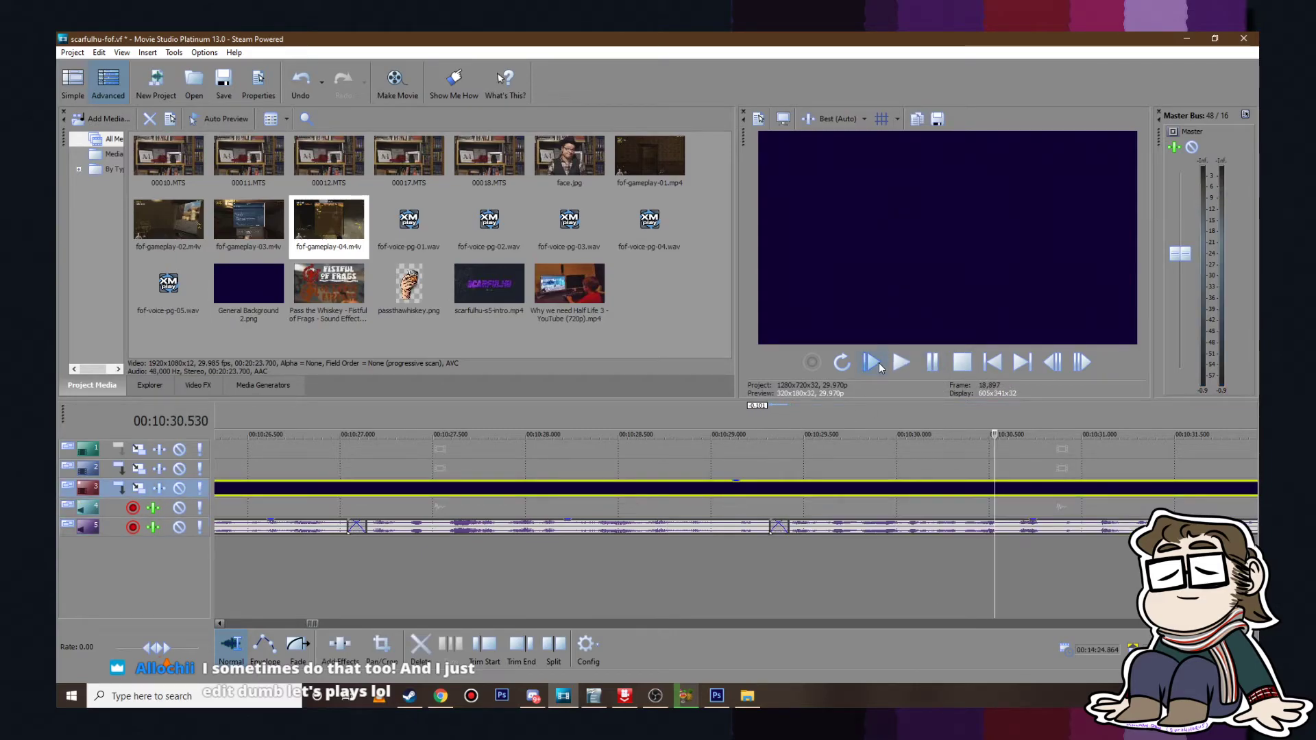
{"action": "left_click", "coordinate": [900, 362]}
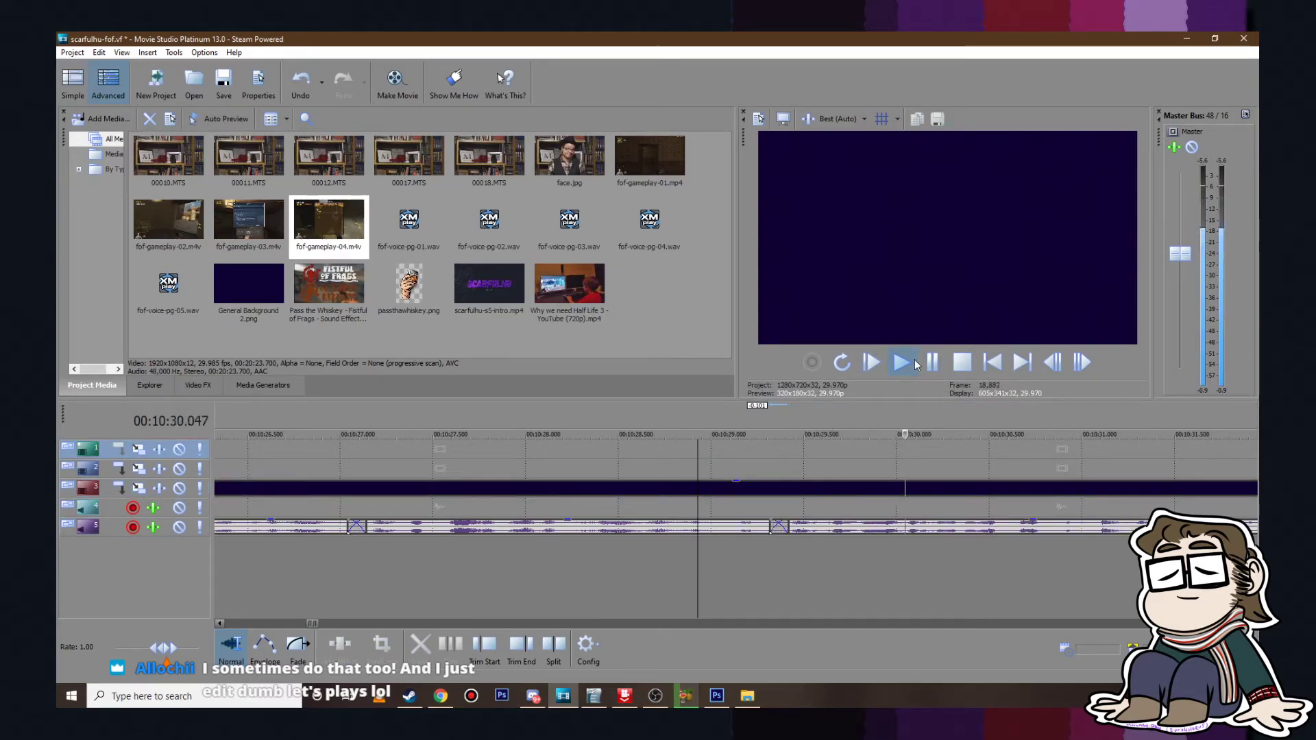
{"action": "scroll", "coordinate": [876, 480], "scroll_direction": "down", "scroll_amount": 3}
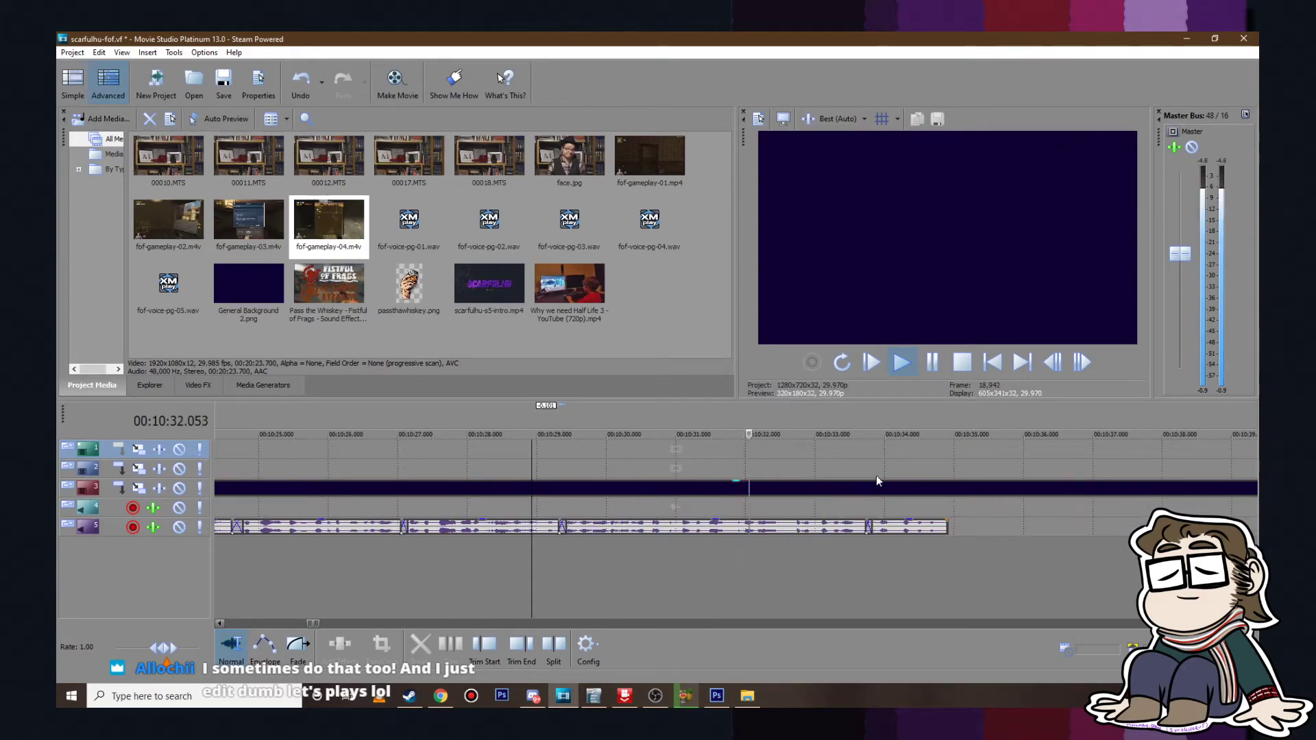
{"action": "scroll", "coordinate": [876, 475], "scroll_direction": "down", "scroll_amount": 5}
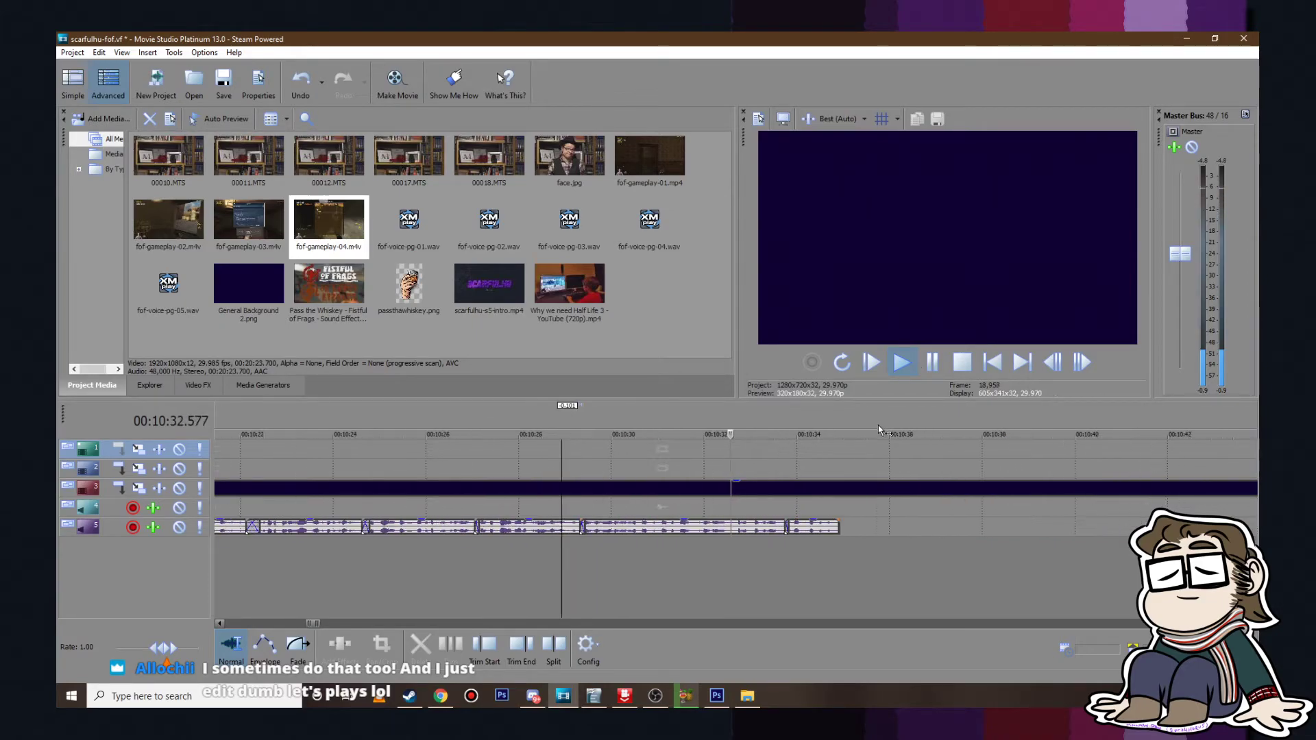
{"action": "left_click", "coordinate": [933, 364]}
Step: Replay the voice line from about 00:10:31.8 to find the pause, and split the clip at 00:10:32.565
{"action": "left_click", "coordinate": [715, 569]}
{"action": "scroll", "coordinate": [763, 487], "scroll_direction": "up", "scroll_amount": 3}
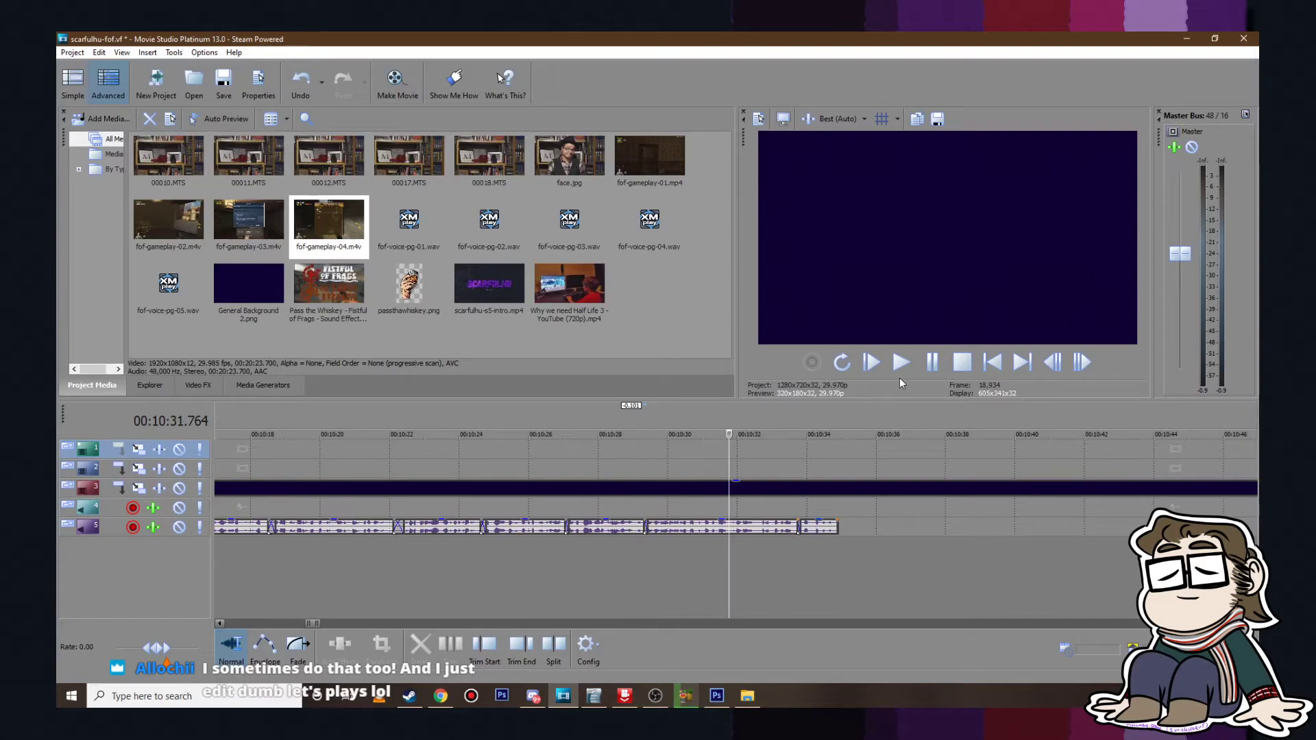
{"action": "left_click", "coordinate": [900, 366]}
{"action": "scroll", "coordinate": [907, 424], "scroll_direction": "up", "scroll_amount": 2}
{"action": "left_click", "coordinate": [931, 366]}
{"action": "scroll", "coordinate": [749, 527], "scroll_direction": "up", "scroll_amount": 2}
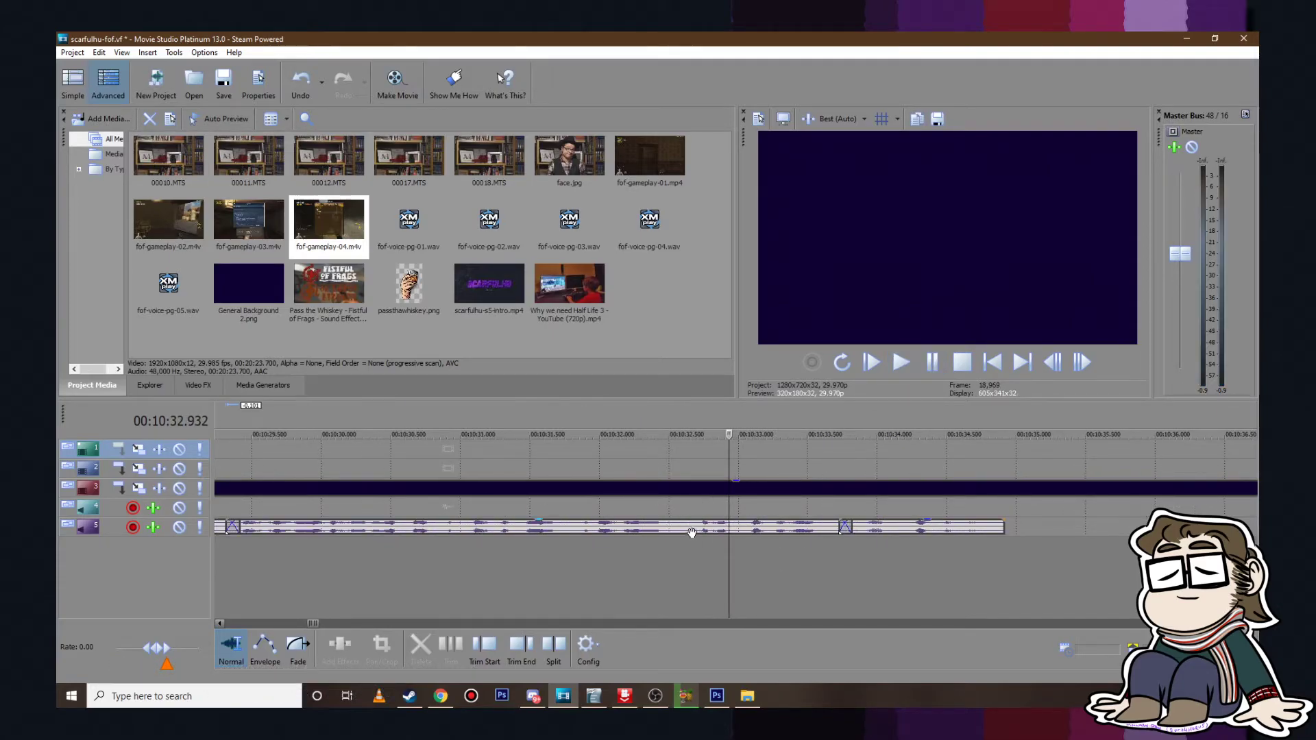
{"action": "left_click", "coordinate": [678, 530]}
{"action": "key", "text": "s"}
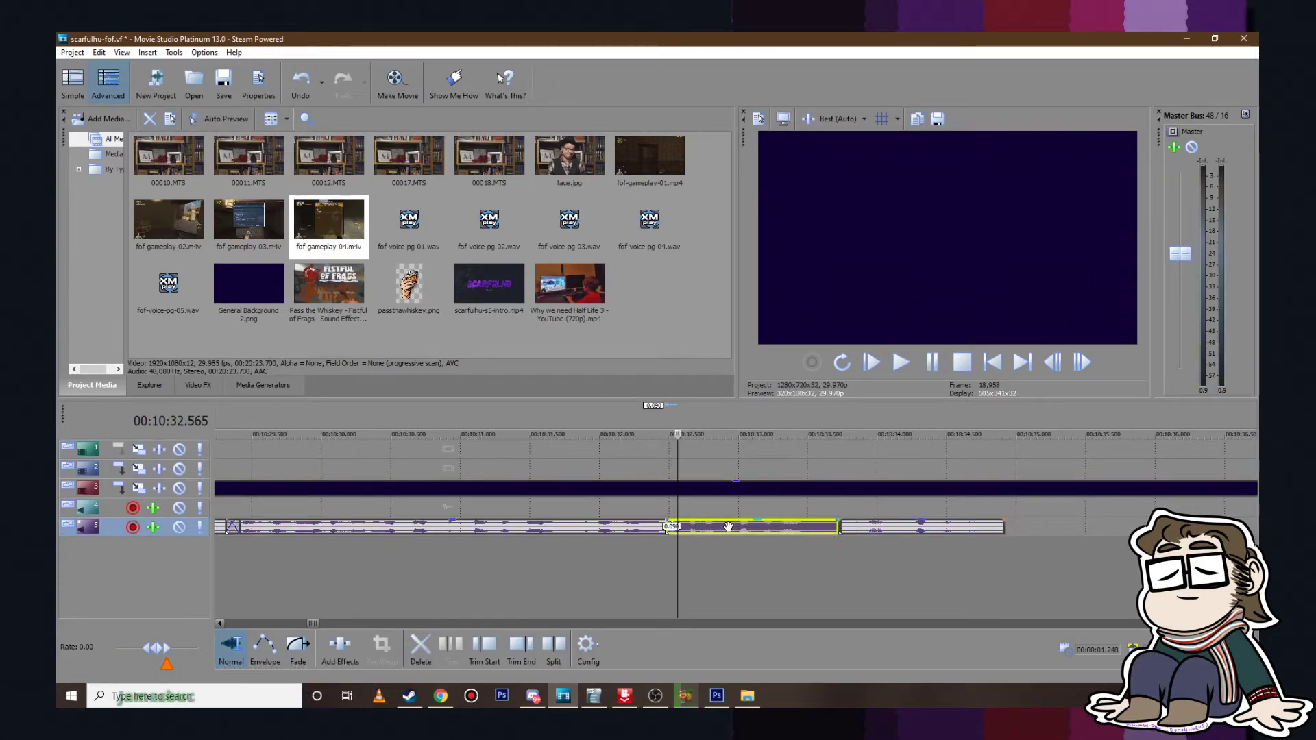
Step: Undo the trial shifts of the voice clips around the 00:10:32.565 split and clear their grouping
{"action": "left_click", "coordinate": [900, 528], "text": "ctrl"}
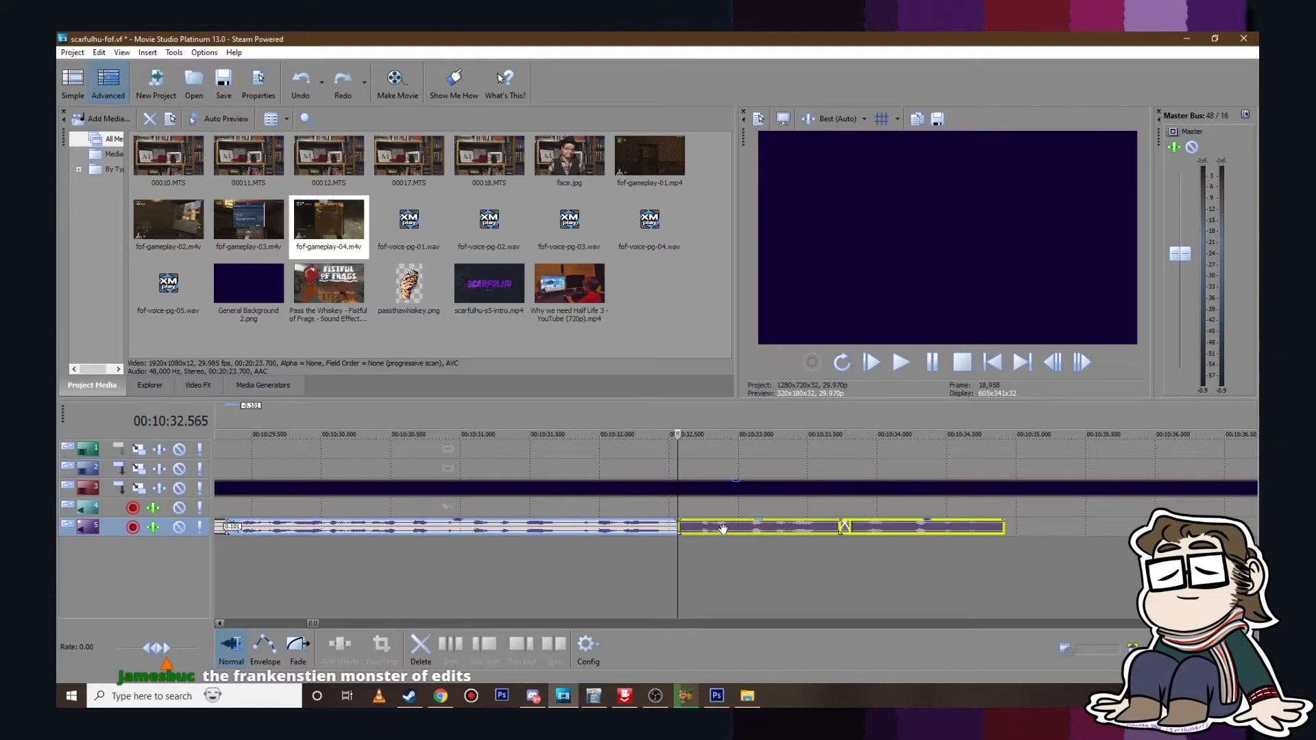
{"action": "left_click", "coordinate": [643, 524], "text": "ctrl"}
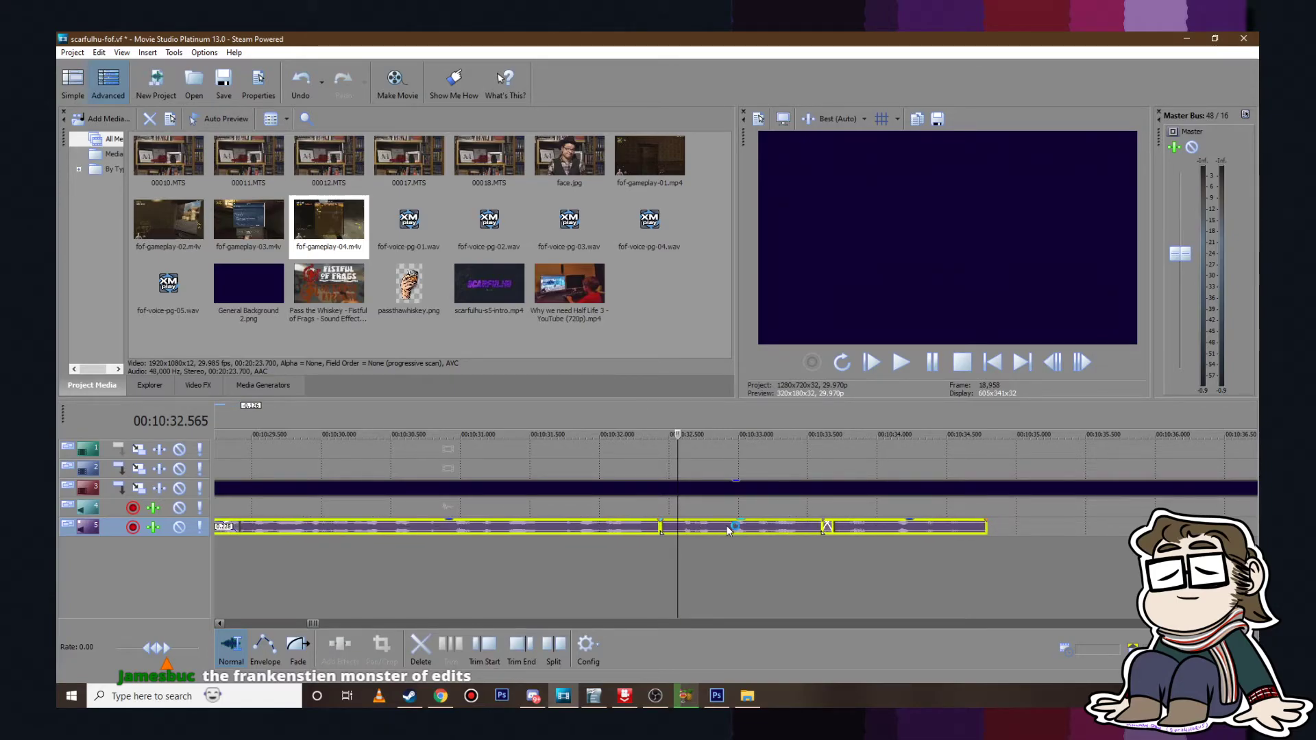
{"action": "right_click", "coordinate": [658, 528]}
{"action": "mouse_move", "coordinate": [753, 420]}
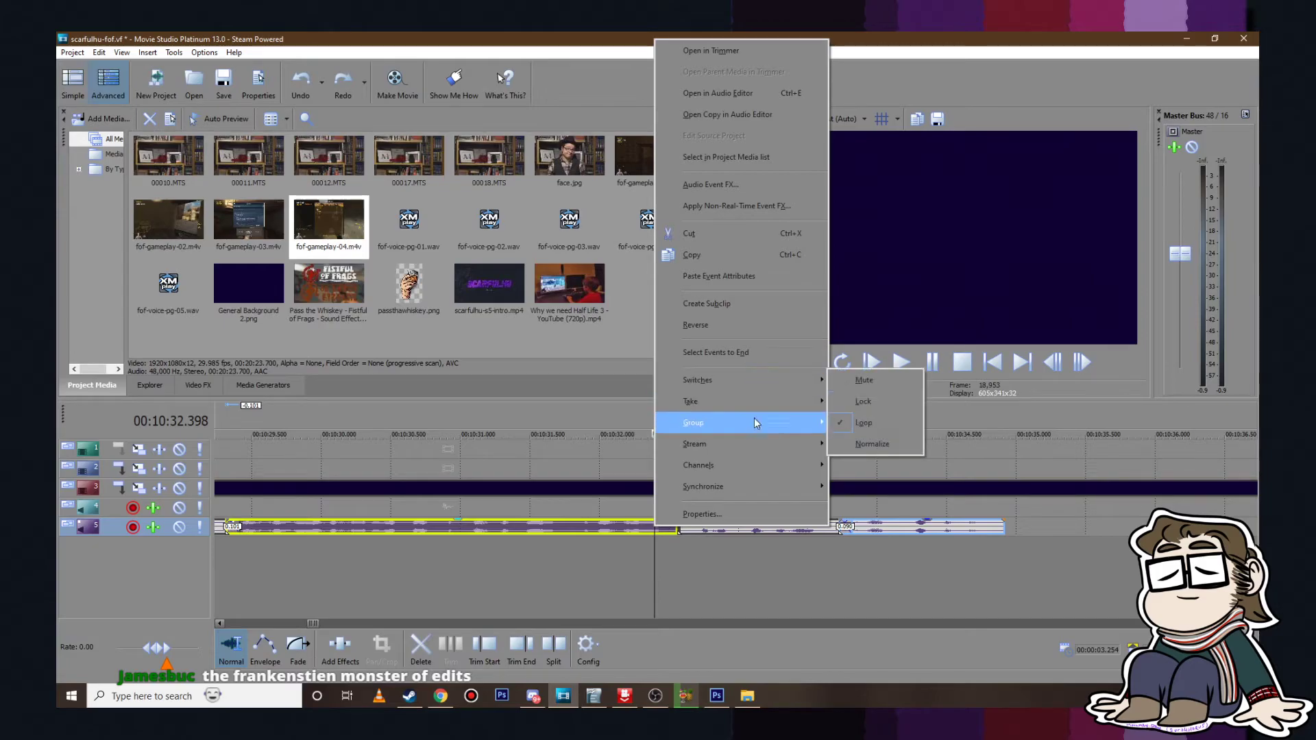
{"action": "left_click", "coordinate": [886, 469]}
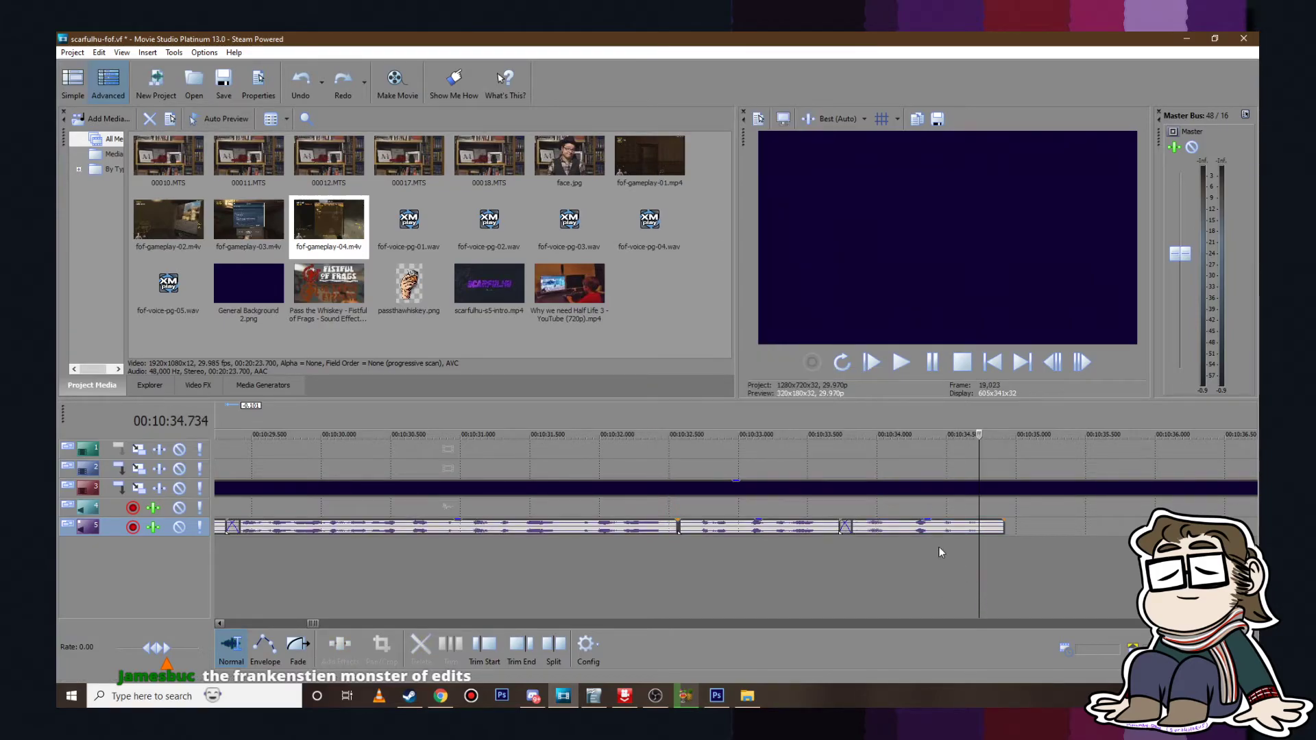
Step: Remove the voice clips from their group, and move the last two about 0.13 s earlier to crossfade near 00:10:32.5, replaying the join
{"action": "right_click", "coordinate": [626, 528]}
{"action": "mouse_move", "coordinate": [722, 425]}
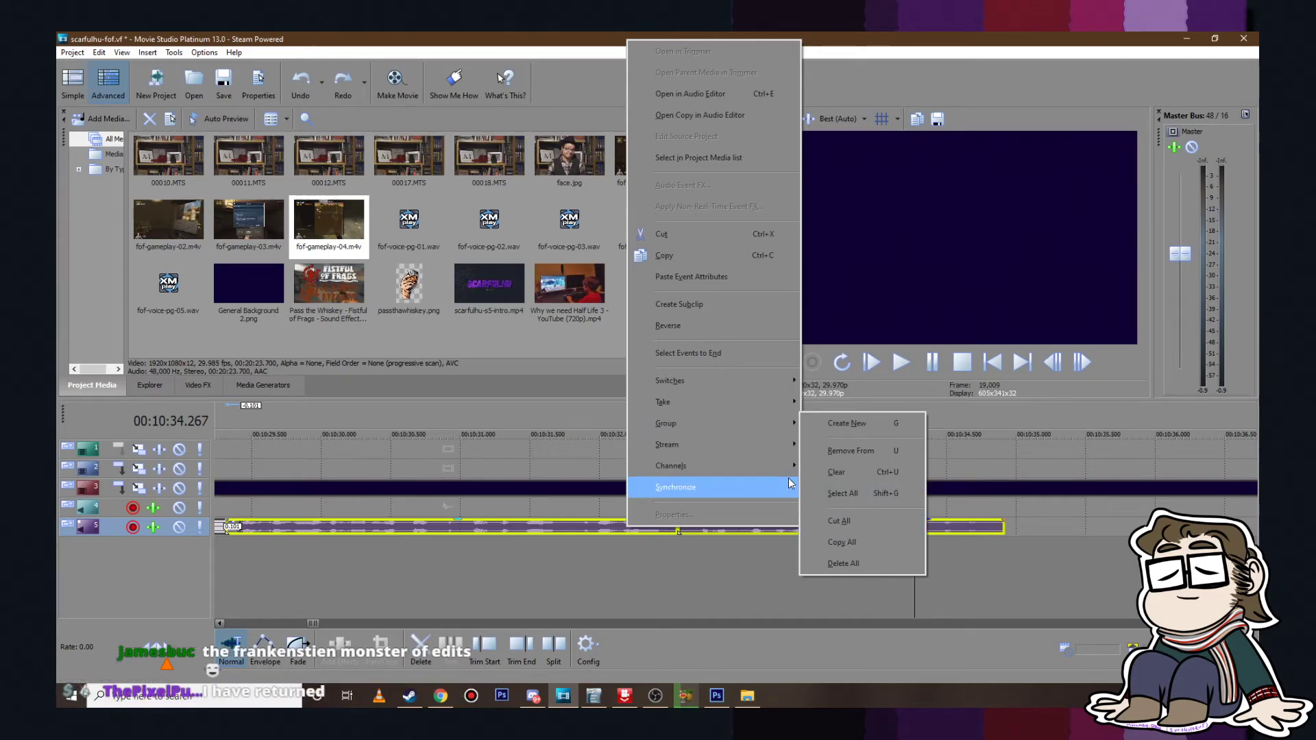
{"action": "mouse_move", "coordinate": [786, 483]}
{"action": "left_click", "coordinate": [881, 451]}
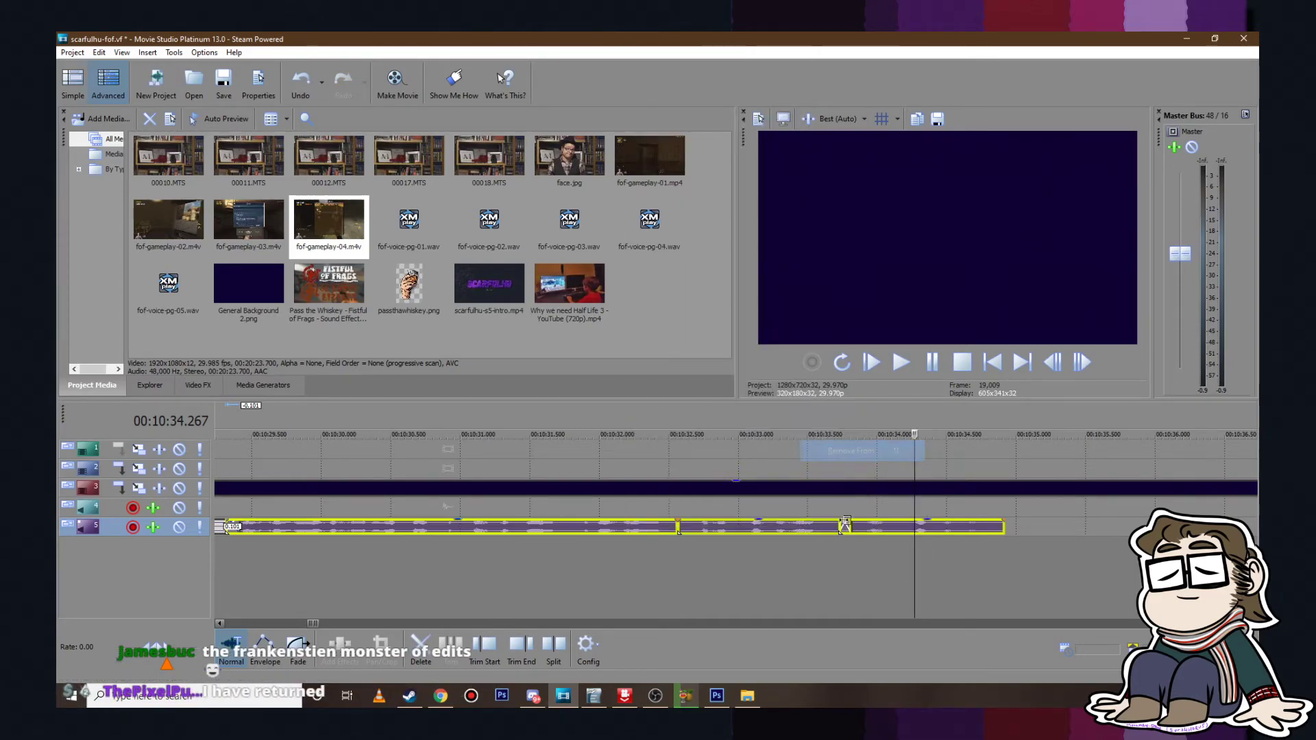
{"action": "left_click", "coordinate": [784, 489]}
{"action": "left_click", "coordinate": [793, 528]}
{"action": "left_click", "coordinate": [911, 527], "text": "ctrl"}
{"action": "left_click_drag", "start_coordinate": [911, 527], "coordinate": [893, 527]}
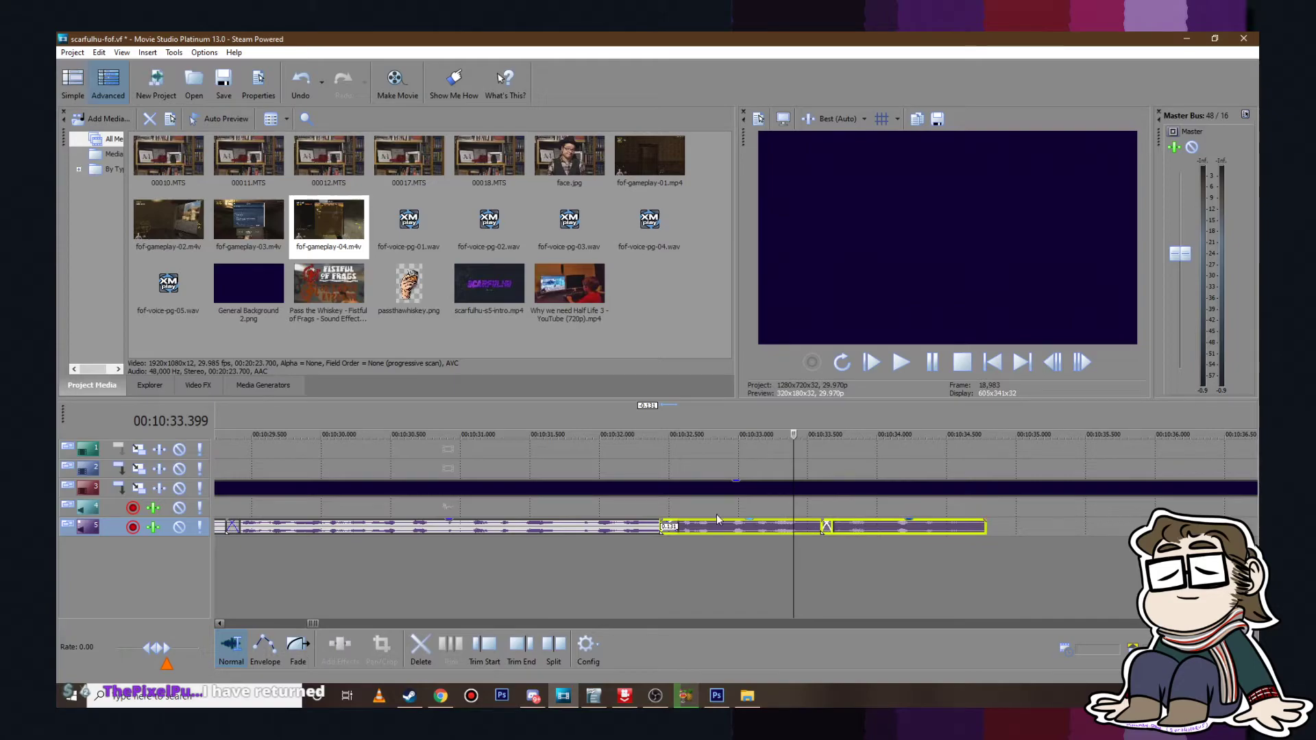
{"action": "left_click", "coordinate": [622, 489]}
{"action": "left_click", "coordinate": [901, 363]}
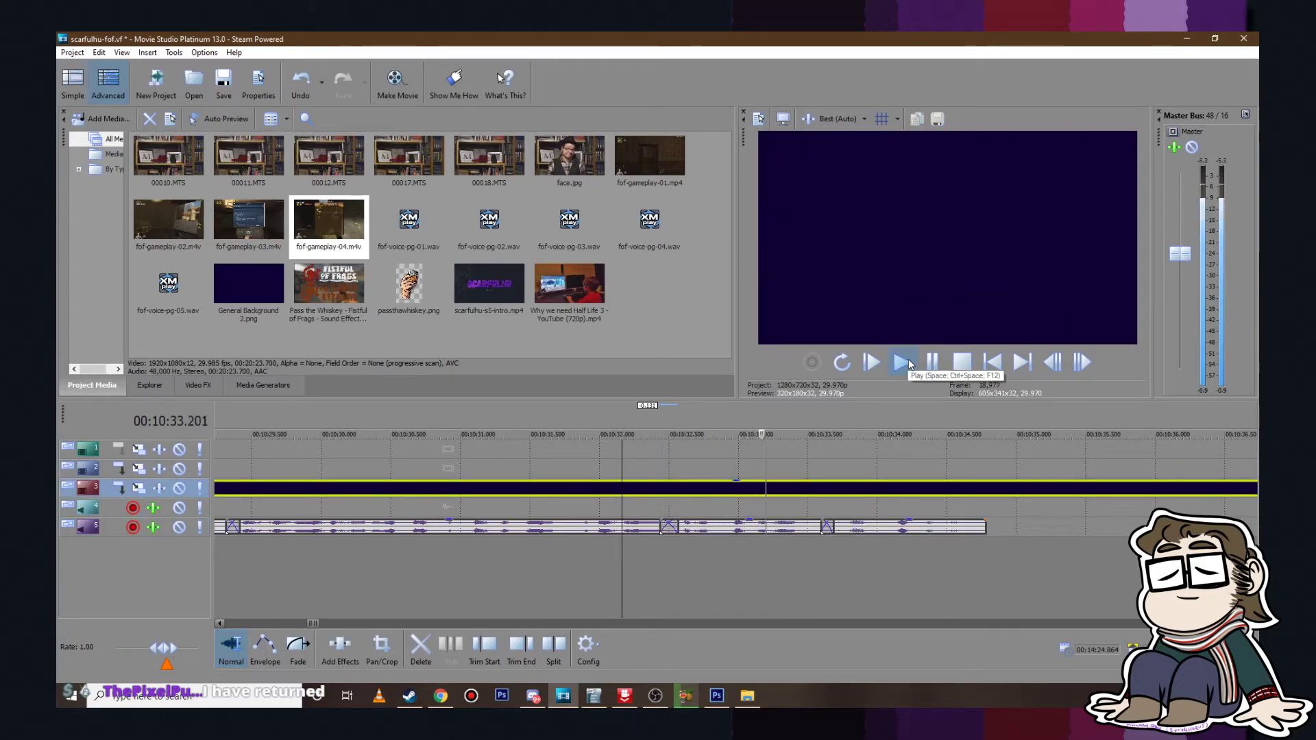
{"action": "left_click", "coordinate": [932, 362]}
Step: Move the last three voice clips up to the other audio track, starting at about 00:09:59 above the gap
{"action": "scroll", "coordinate": [731, 527], "scroll_direction": "down", "scroll_amount": 3}
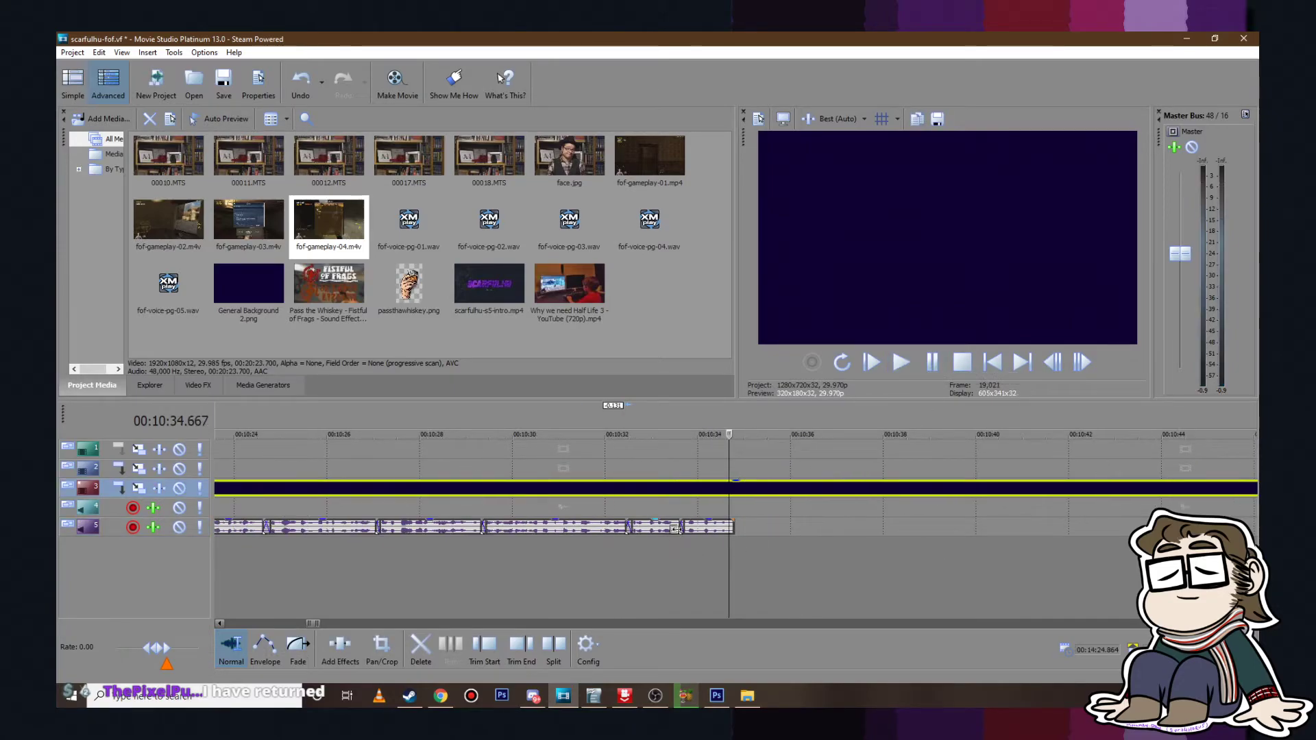
{"action": "left_click", "coordinate": [705, 528]}
{"action": "left_click", "coordinate": [571, 532], "text": "shift"}
{"action": "left_click_drag", "start_coordinate": [562, 532], "coordinate": [727, 508]}
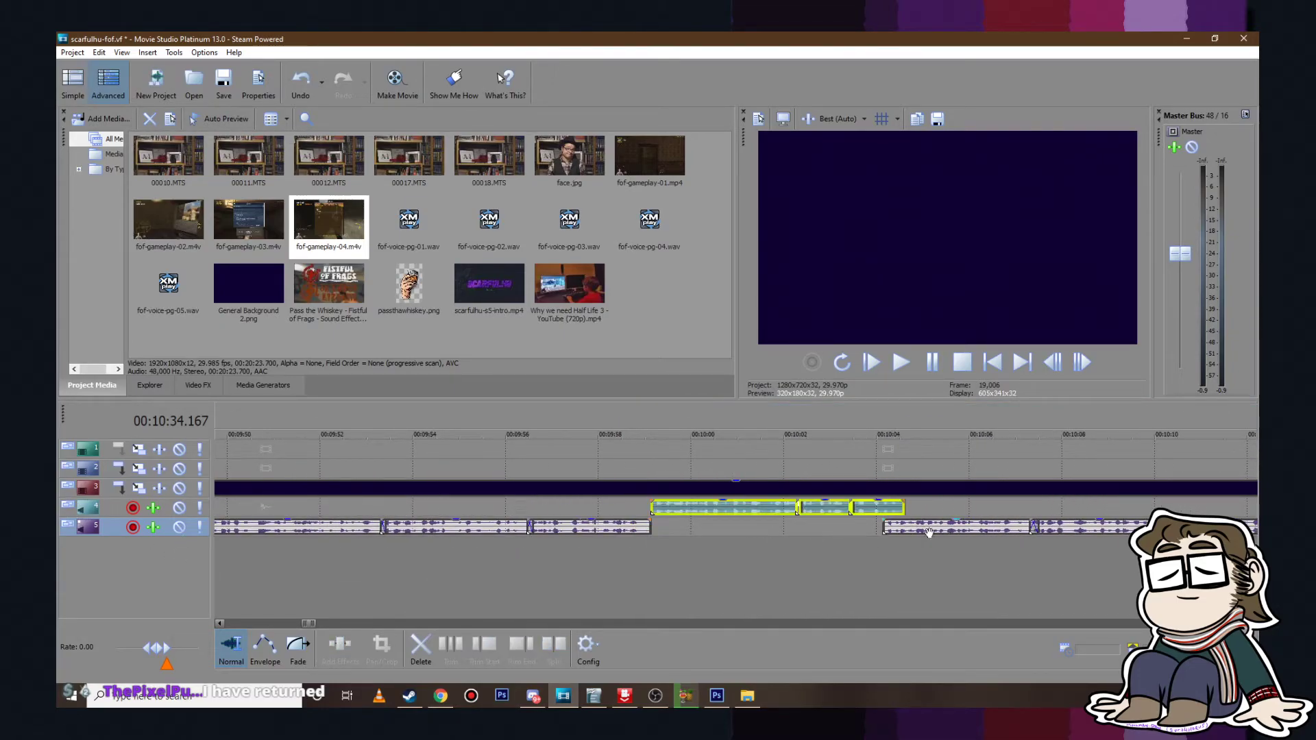
Step: Shift the voice clips following the gap about 0.57 s later, and place the three moved clips into the gap on the voice track
{"action": "left_click", "coordinate": [944, 526]}
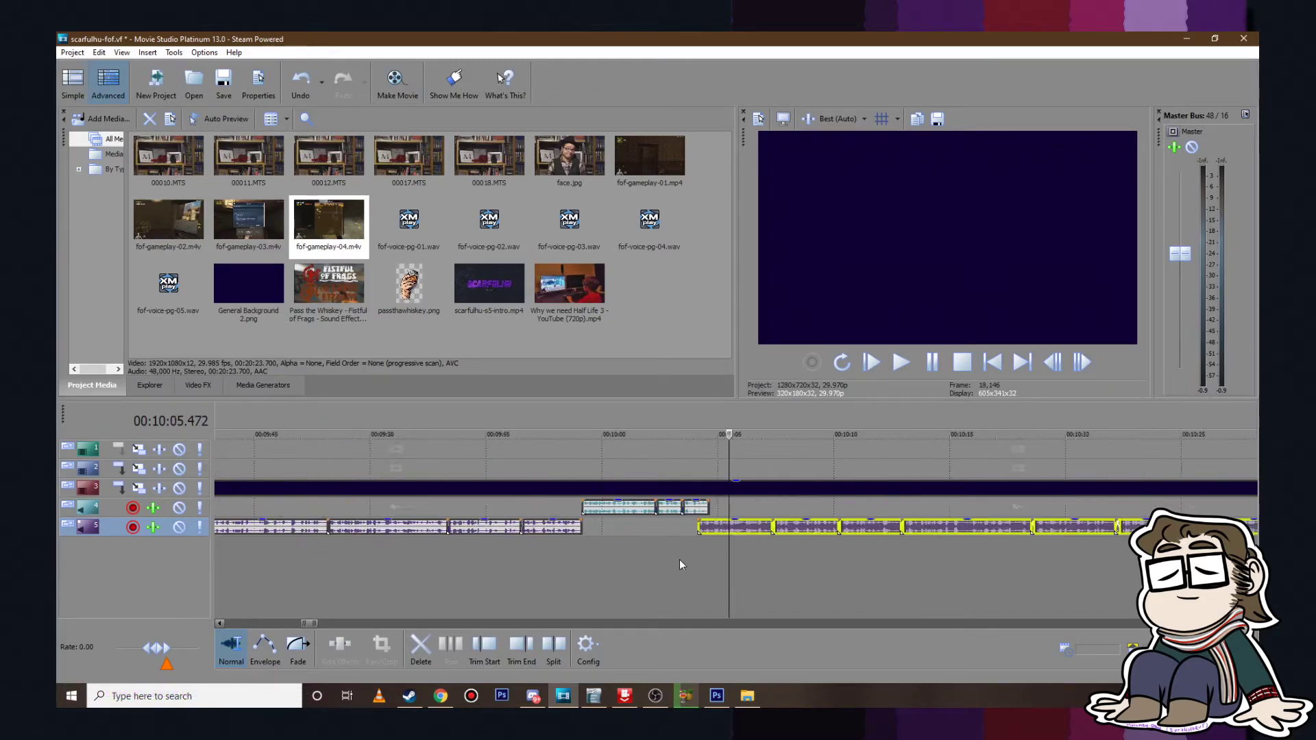
{"action": "left_click_drag", "start_coordinate": [686, 526], "coordinate": [711, 526]}
{"action": "left_click", "coordinate": [552, 507]}
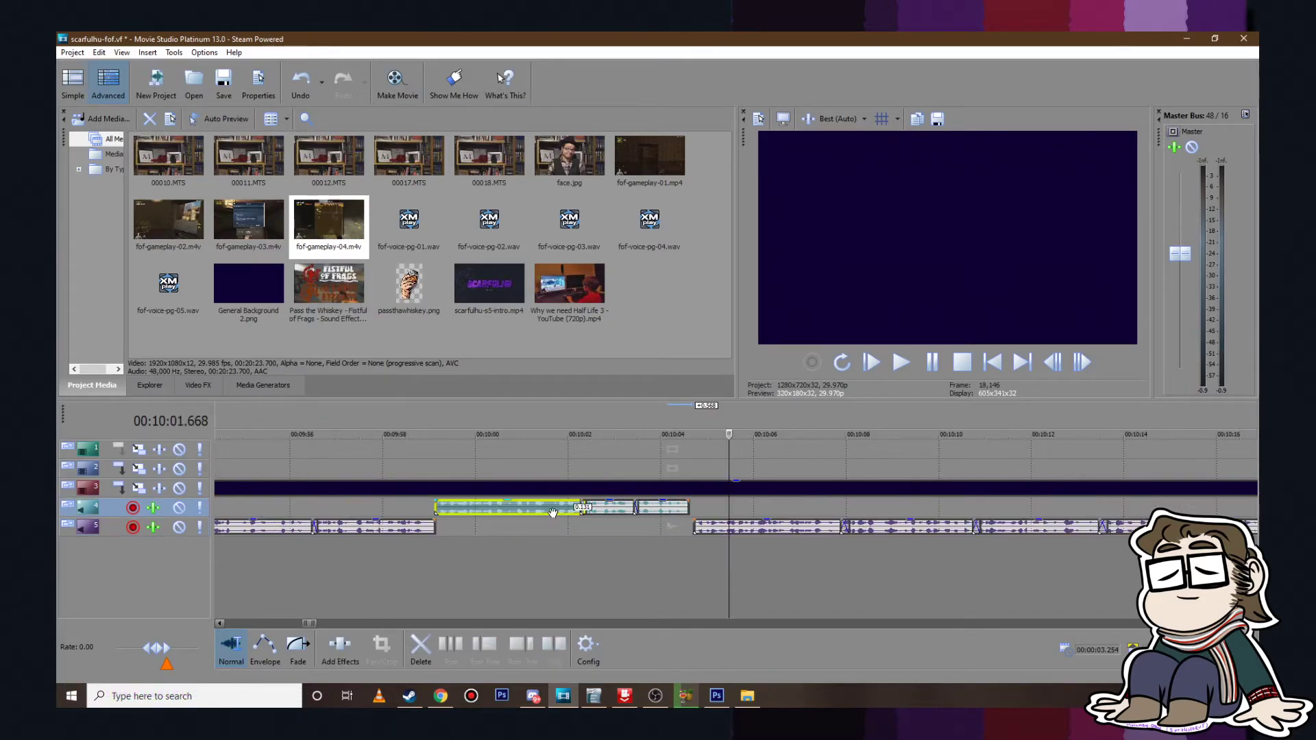
{"action": "left_click", "coordinate": [619, 508], "text": "ctrl"}
{"action": "left_click", "coordinate": [650, 508], "text": "ctrl"}
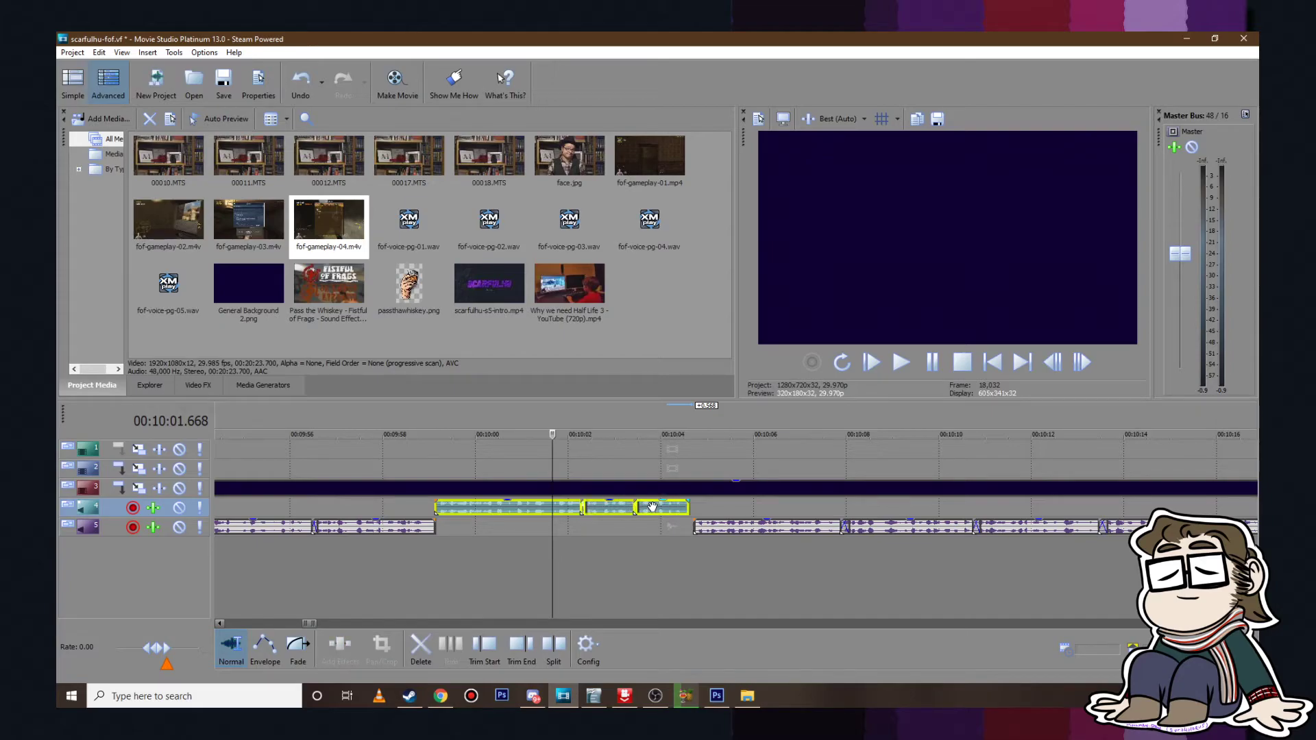
{"action": "left_click_drag", "start_coordinate": [650, 508], "coordinate": [658, 527]}
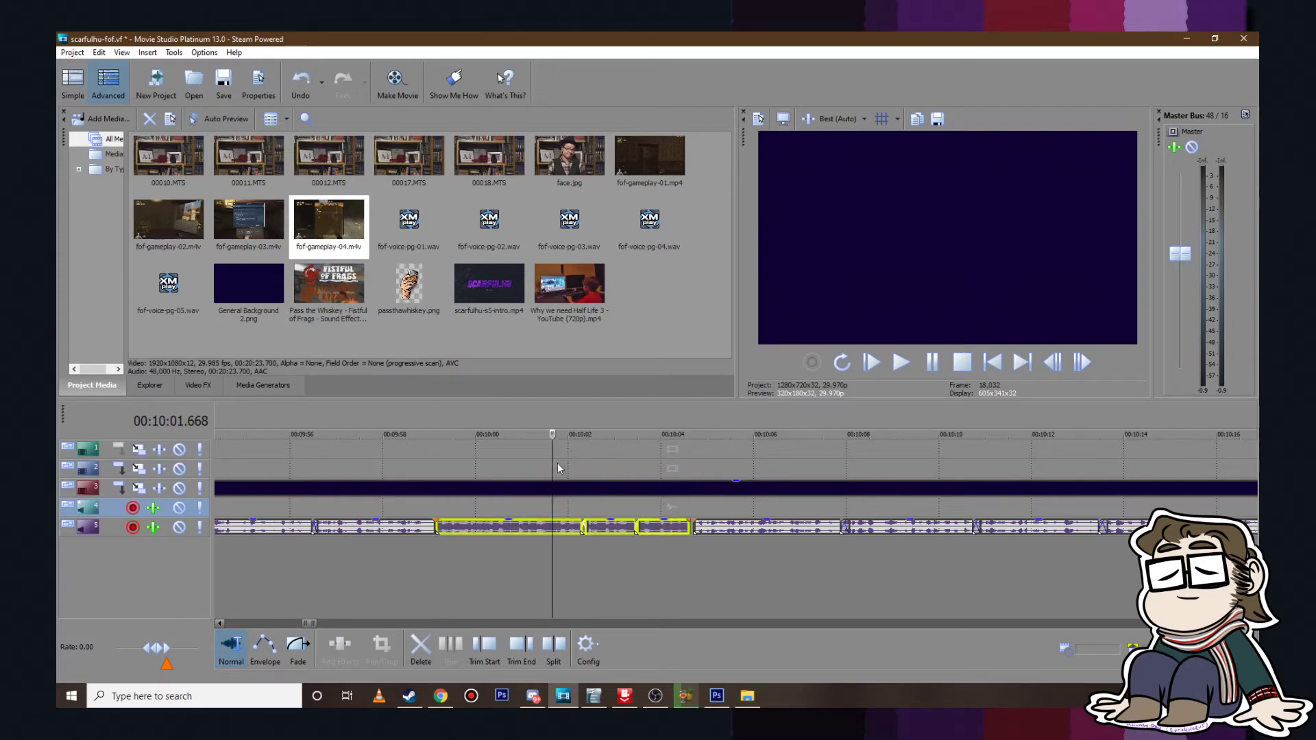
Step: Shift the three inserted voice clips about 0.16 s earlier to crossfade with the preceding clip near 00:09:59, and replay the join
{"action": "left_click_drag", "start_coordinate": [552, 435], "coordinate": [426, 437]}
{"action": "scroll", "coordinate": [549, 570], "scroll_direction": "up", "scroll_amount": 5}
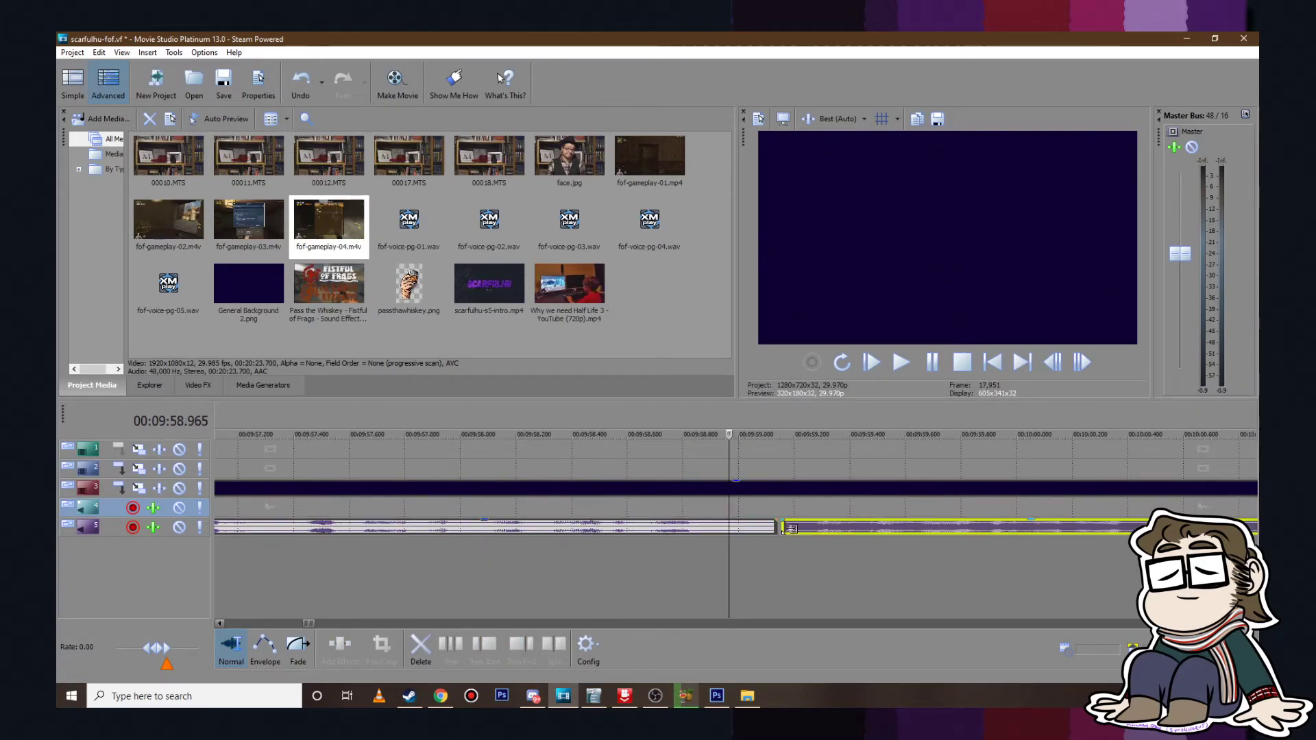
{"action": "left_click_drag", "start_coordinate": [833, 531], "coordinate": [798, 531]}
{"action": "left_click", "coordinate": [904, 365]}
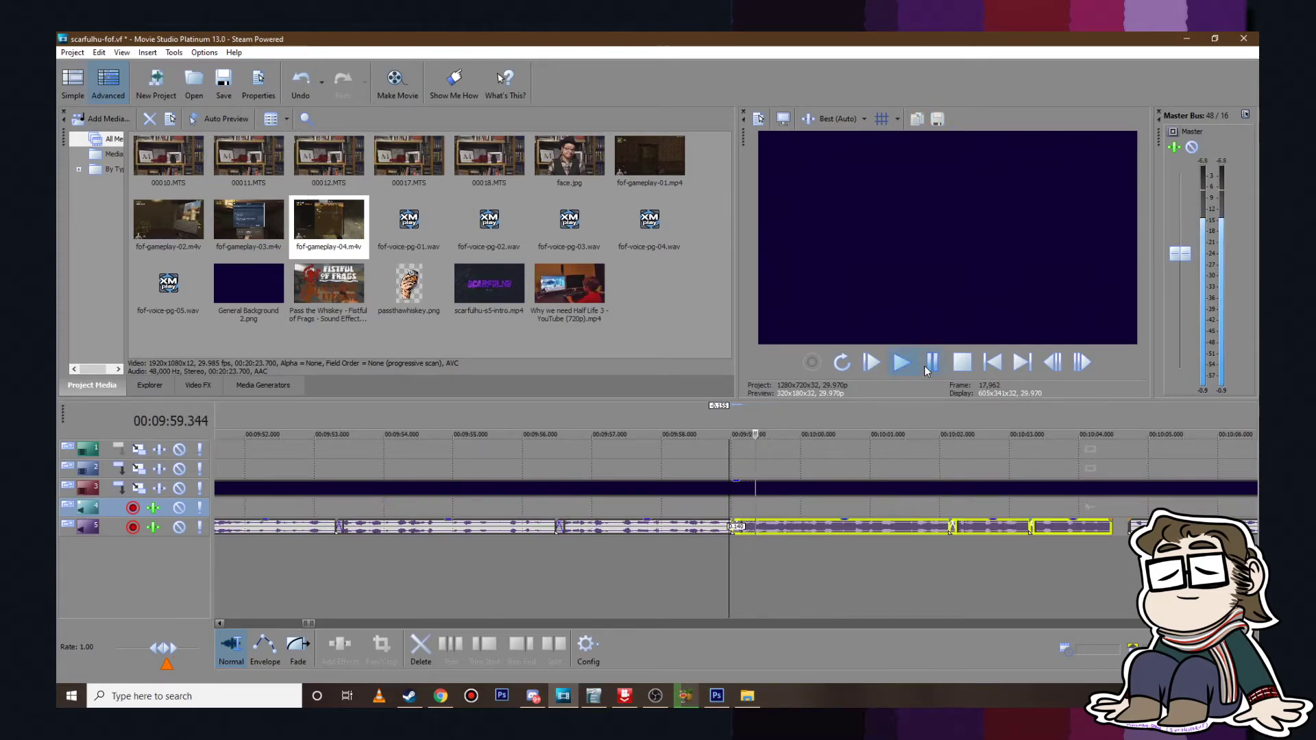
{"action": "scroll", "coordinate": [891, 452], "scroll_direction": "down", "scroll_amount": 8}
{"action": "left_click", "coordinate": [932, 362]}
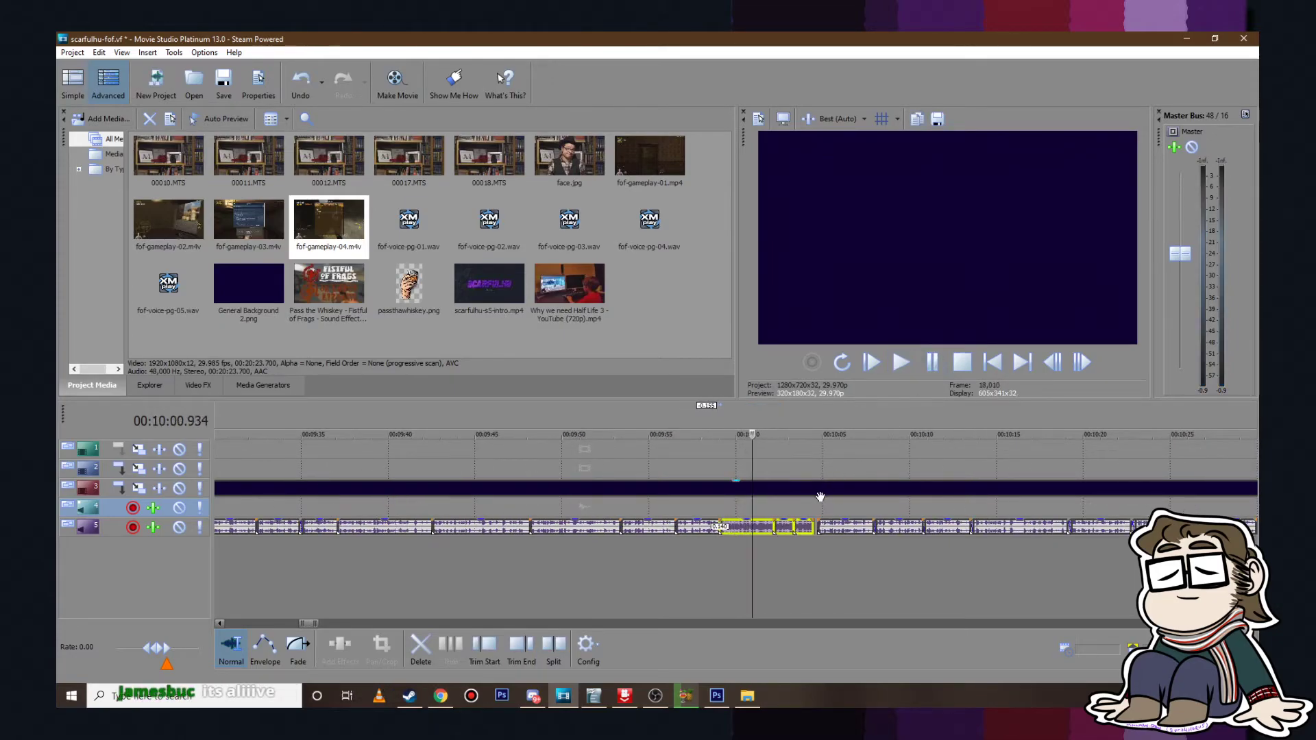
Step: Shift all voice clips following the inserted ones about 0.32 s earlier to crossfade near 00:10:04.4, and replay the join
{"action": "left_click", "coordinate": [818, 491]}
{"action": "scroll", "coordinate": [821, 522], "scroll_direction": "down", "scroll_amount": 3}
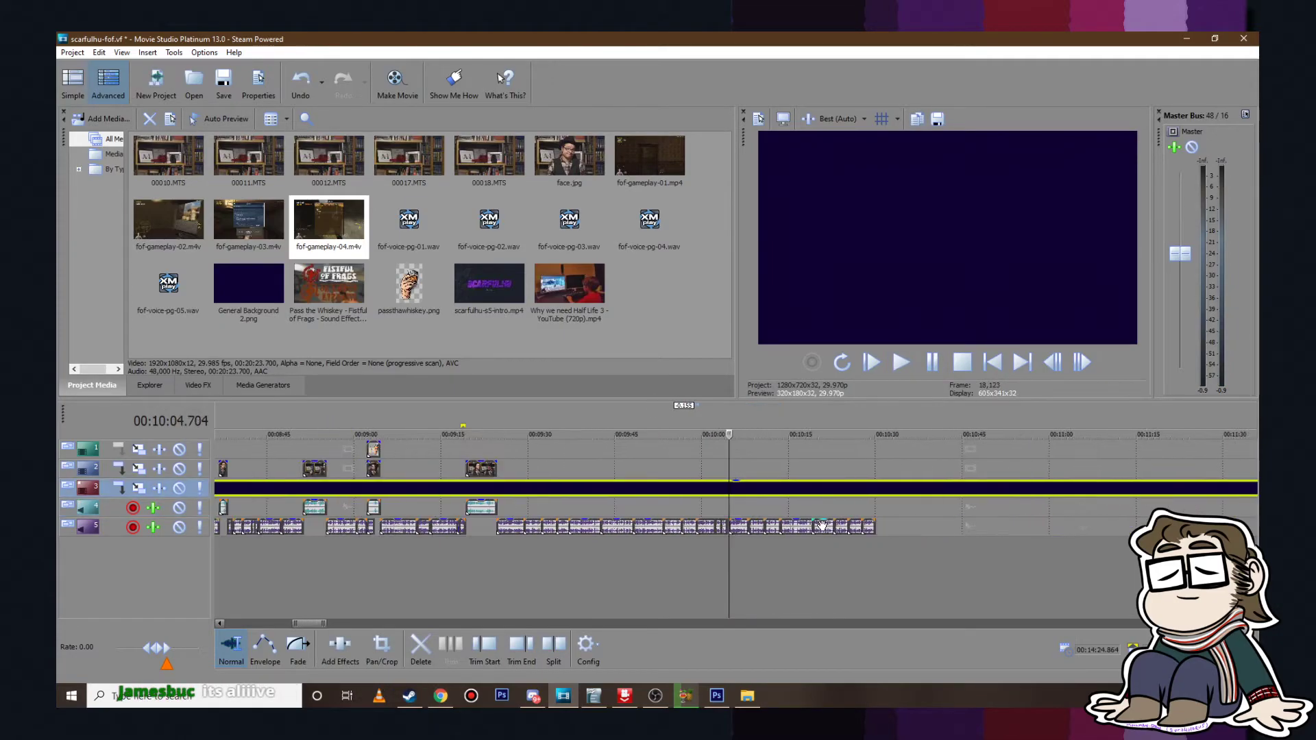
{"action": "left_click", "coordinate": [739, 508]}
{"action": "left_click", "coordinate": [740, 526]}
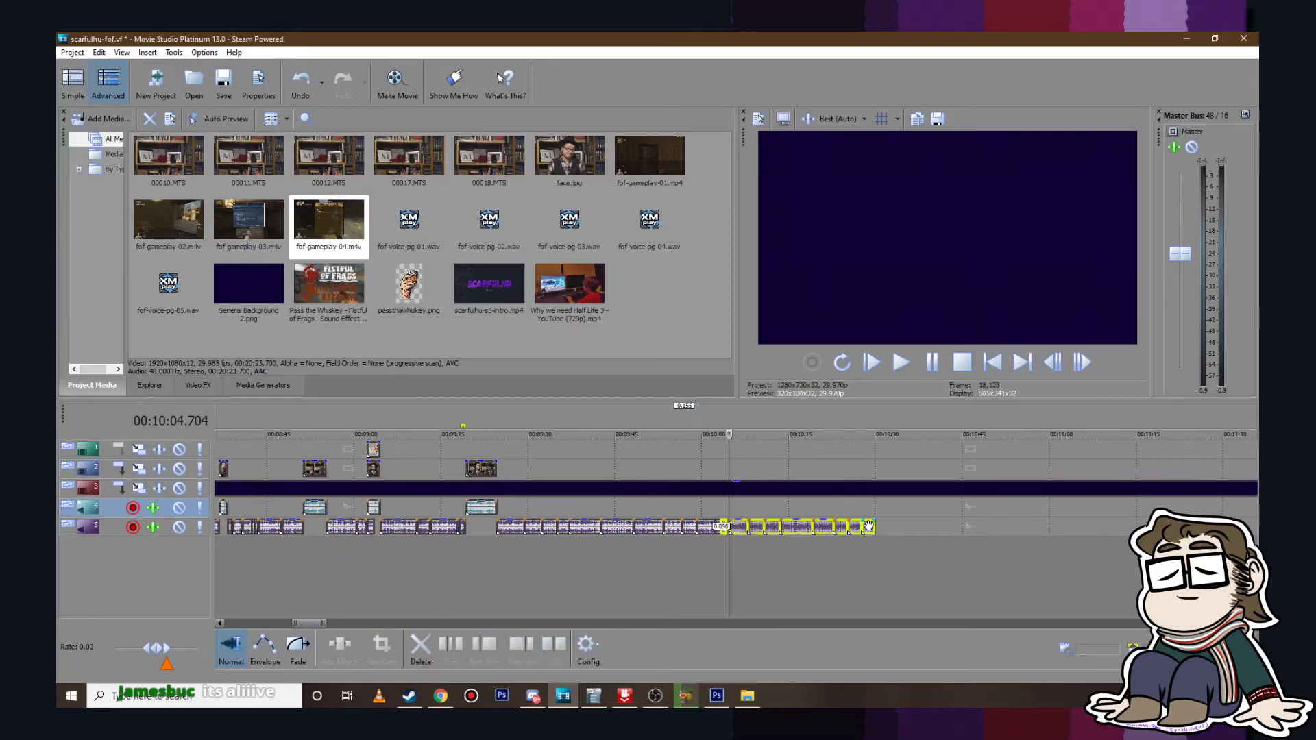
{"action": "scroll", "coordinate": [740, 541], "scroll_direction": "up", "scroll_amount": 6}
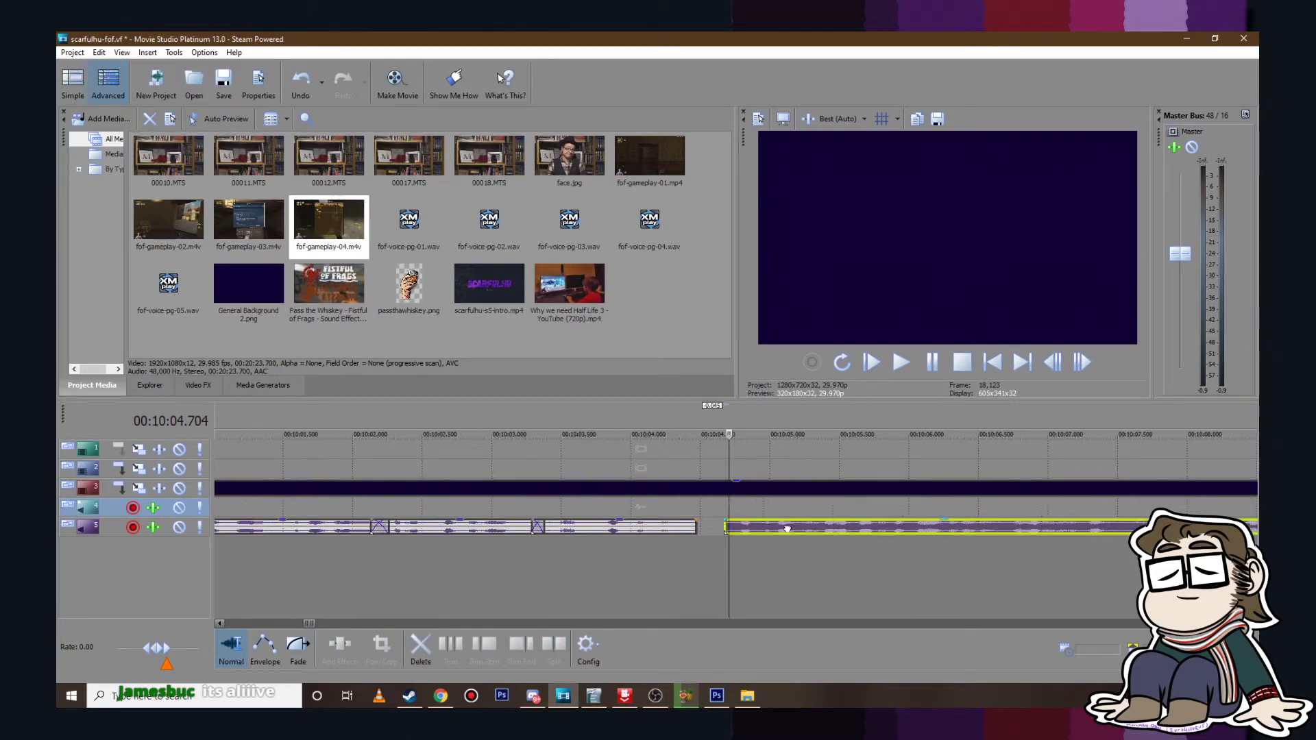
{"action": "left_click_drag", "start_coordinate": [745, 530], "coordinate": [715, 529]}
{"action": "scroll", "coordinate": [726, 529], "scroll_direction": "up", "scroll_amount": 2}
{"action": "left_click", "coordinate": [650, 568]}
{"action": "left_click", "coordinate": [902, 366]}
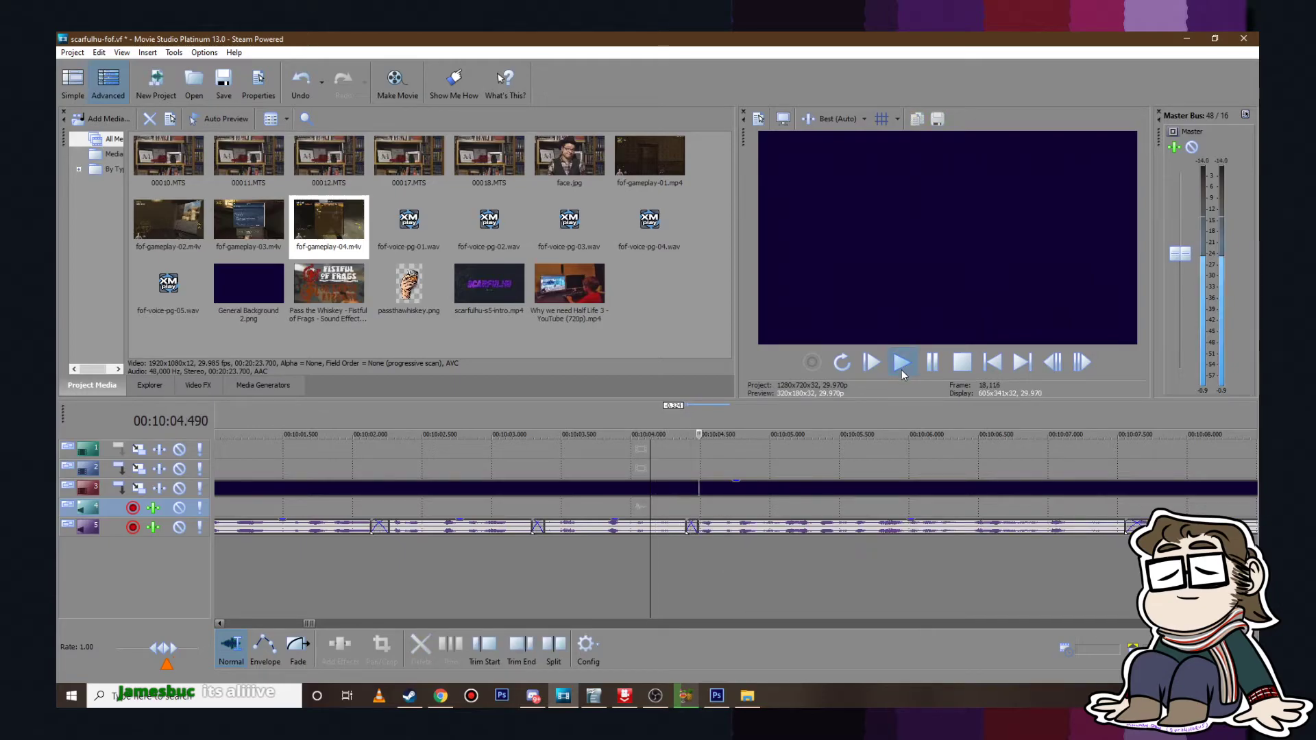
{"action": "scroll", "coordinate": [865, 426], "scroll_direction": "down", "scroll_amount": 10}
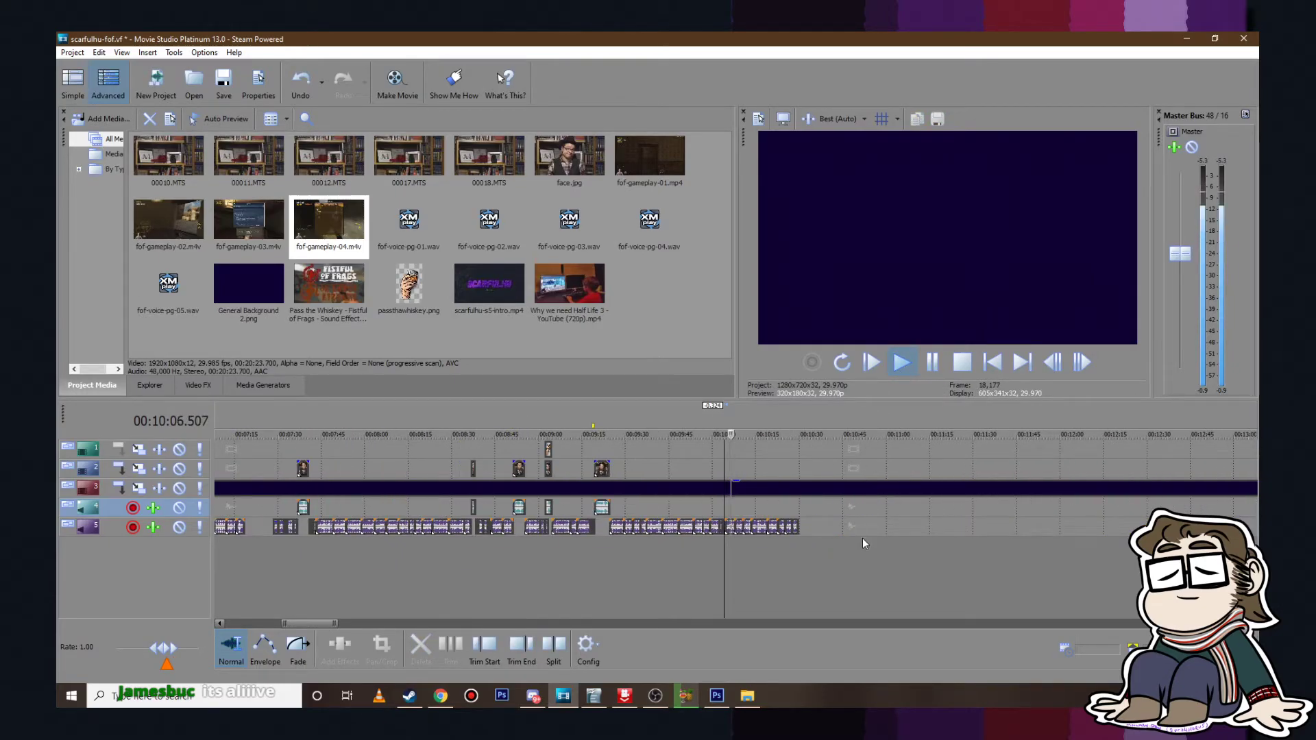
{"action": "scroll", "coordinate": [862, 538], "scroll_direction": "up", "scroll_amount": 5}
{"action": "scroll", "coordinate": [882, 526], "scroll_direction": "up", "scroll_amount": 4}
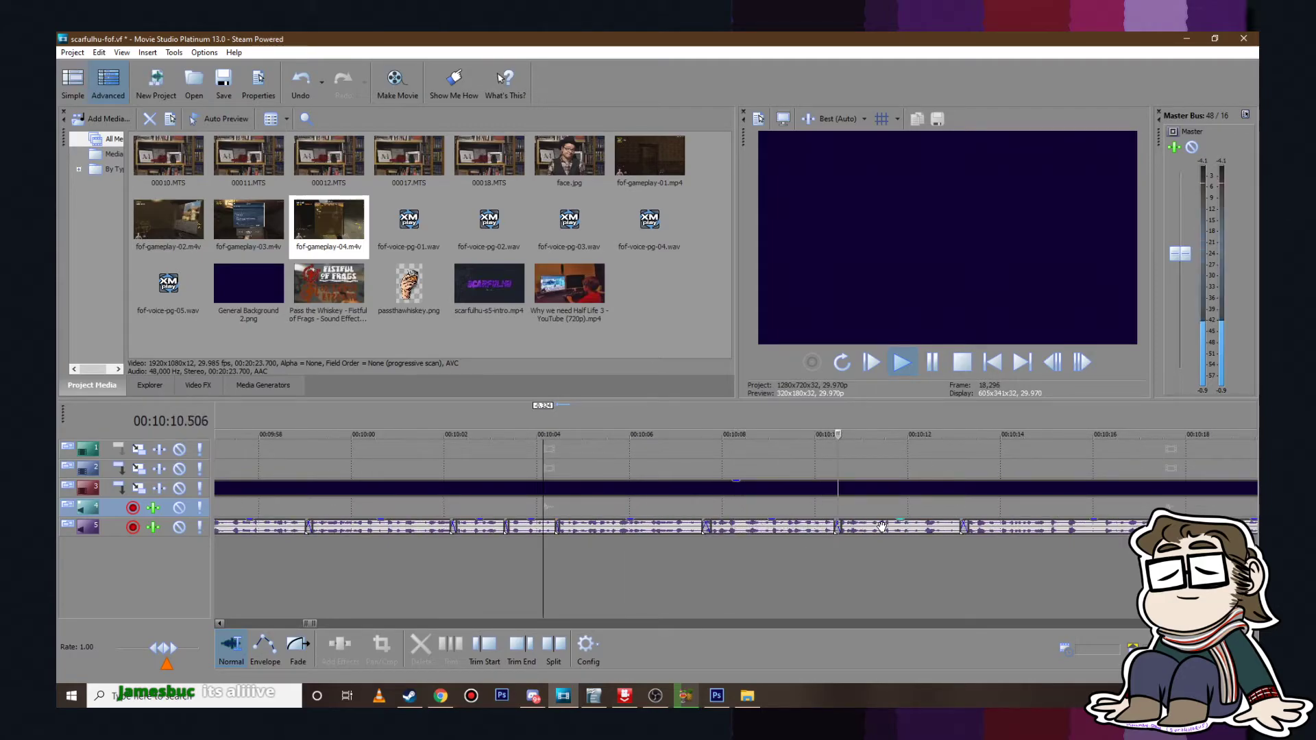
{"action": "left_click", "coordinate": [933, 363]}
Step: Shift the voice clips from about 00:10:10.5 onward about 0.07 s later to shorten the crossfade, and replay that stretch
{"action": "left_click", "coordinate": [927, 529]}
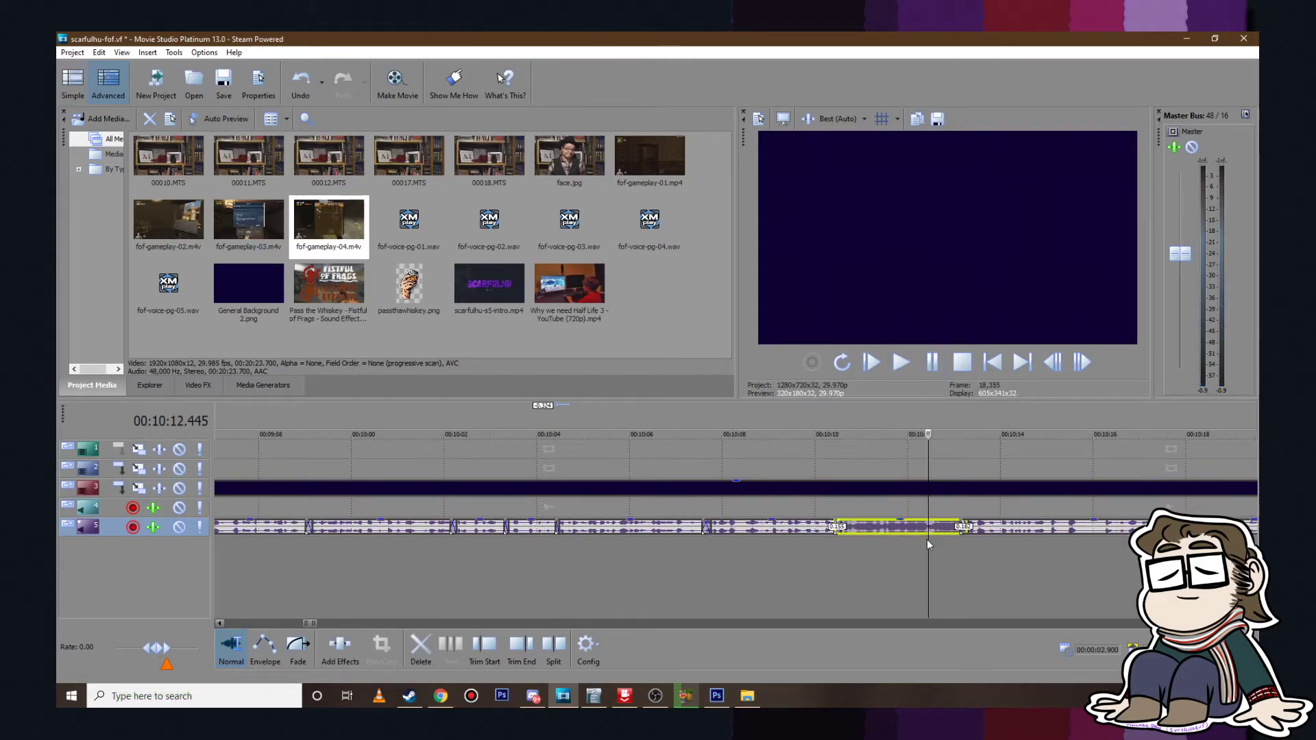
{"action": "scroll", "coordinate": [829, 536], "scroll_direction": "up", "scroll_amount": 5}
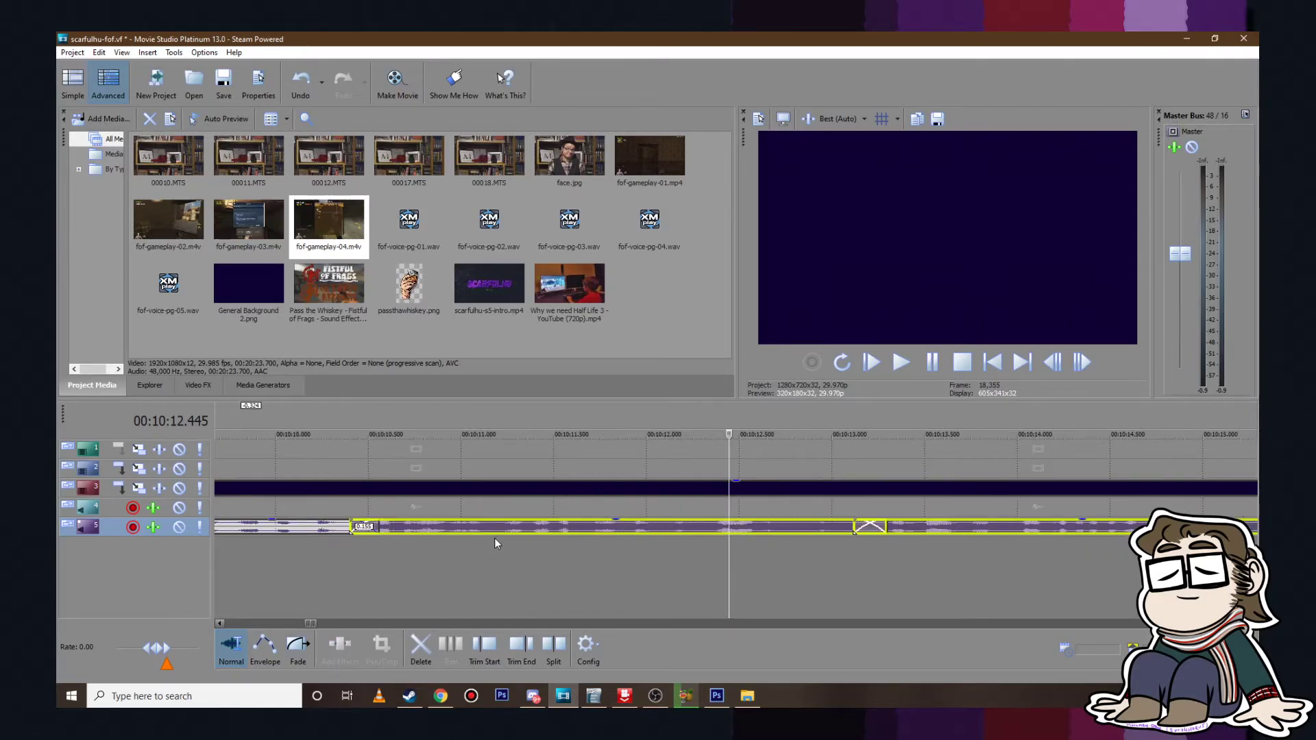
{"action": "left_click_drag", "start_coordinate": [506, 532], "coordinate": [519, 531]}
{"action": "left_click", "coordinate": [308, 571]}
{"action": "scroll", "coordinate": [544, 525], "scroll_direction": "down", "scroll_amount": 8}
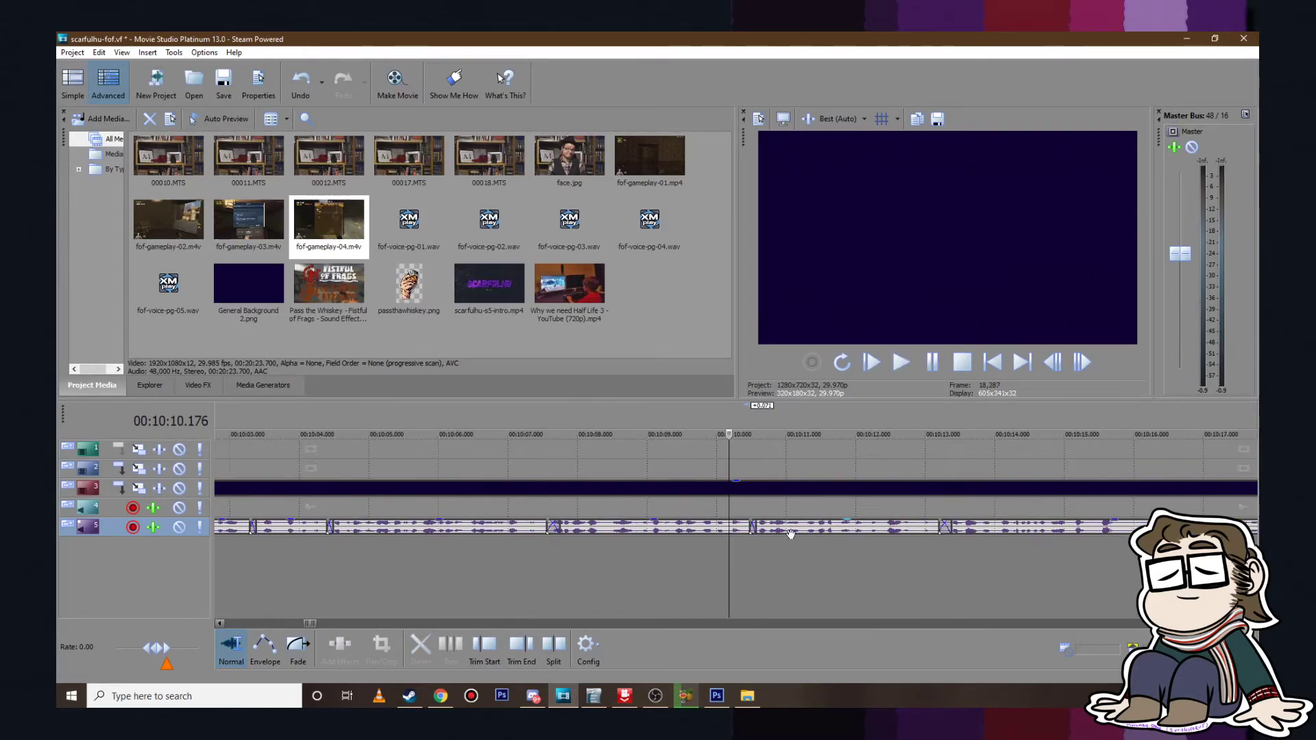
{"action": "left_click", "coordinate": [668, 443]}
{"action": "left_click", "coordinate": [902, 362]}
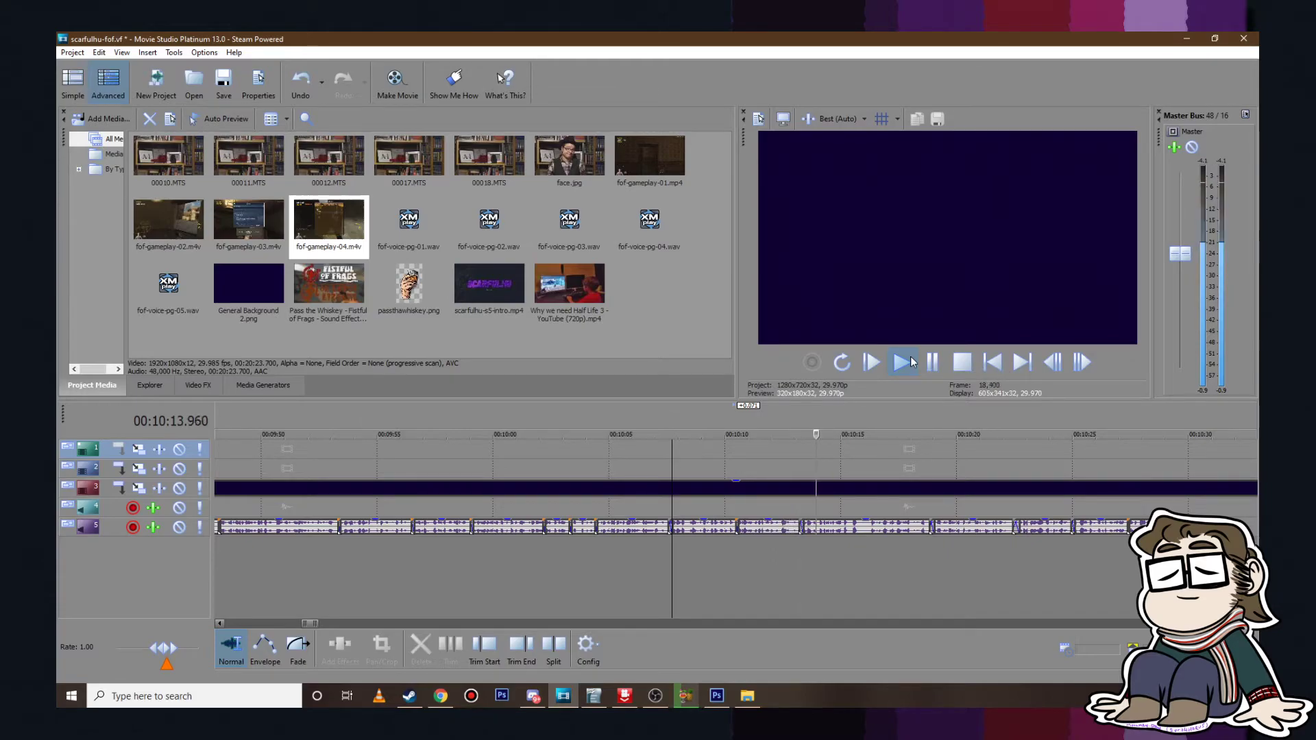
{"action": "left_click", "coordinate": [932, 362]}
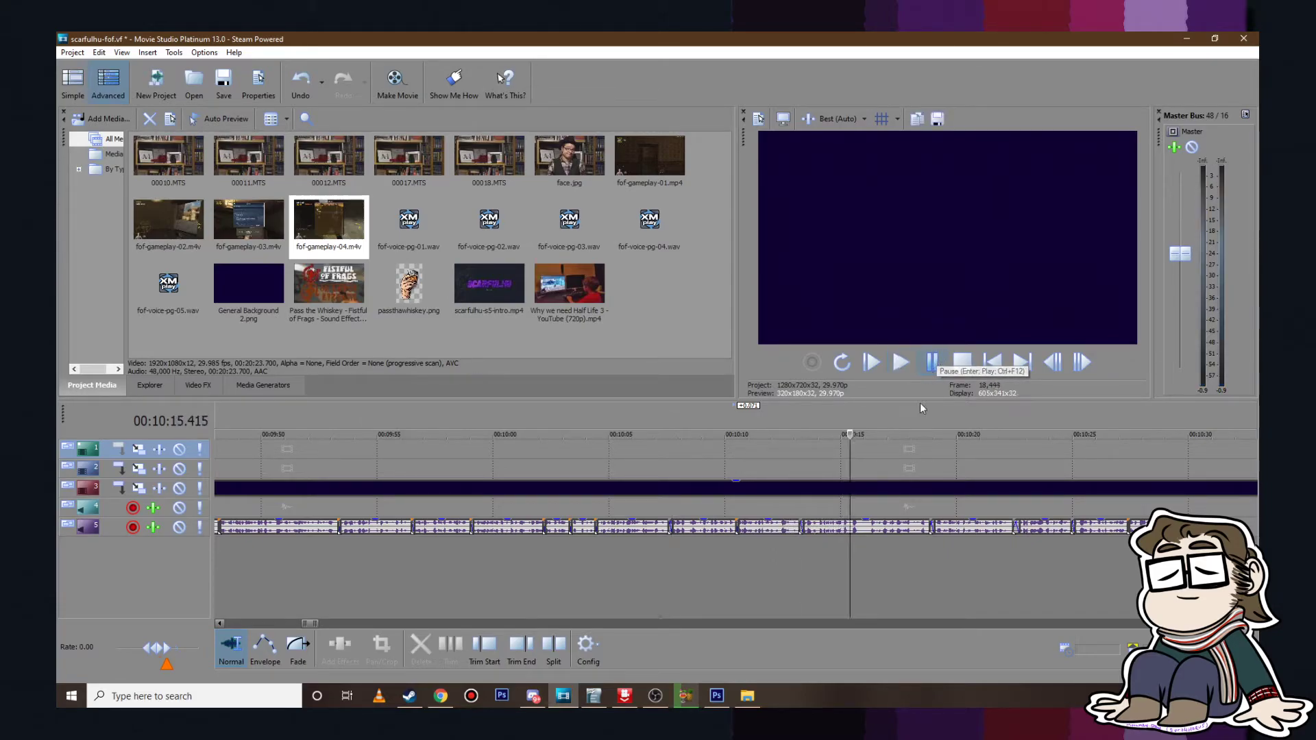
Step: Shift the voice clips from about 00:10:13.3 onward about 0.05 s later to shorten the crossfade, and replay the join
{"action": "left_click", "coordinate": [875, 529]}
{"action": "left_click", "coordinate": [1139, 528], "text": "shift"}
{"action": "scroll", "coordinate": [744, 531], "scroll_direction": "up", "scroll_amount": 4}
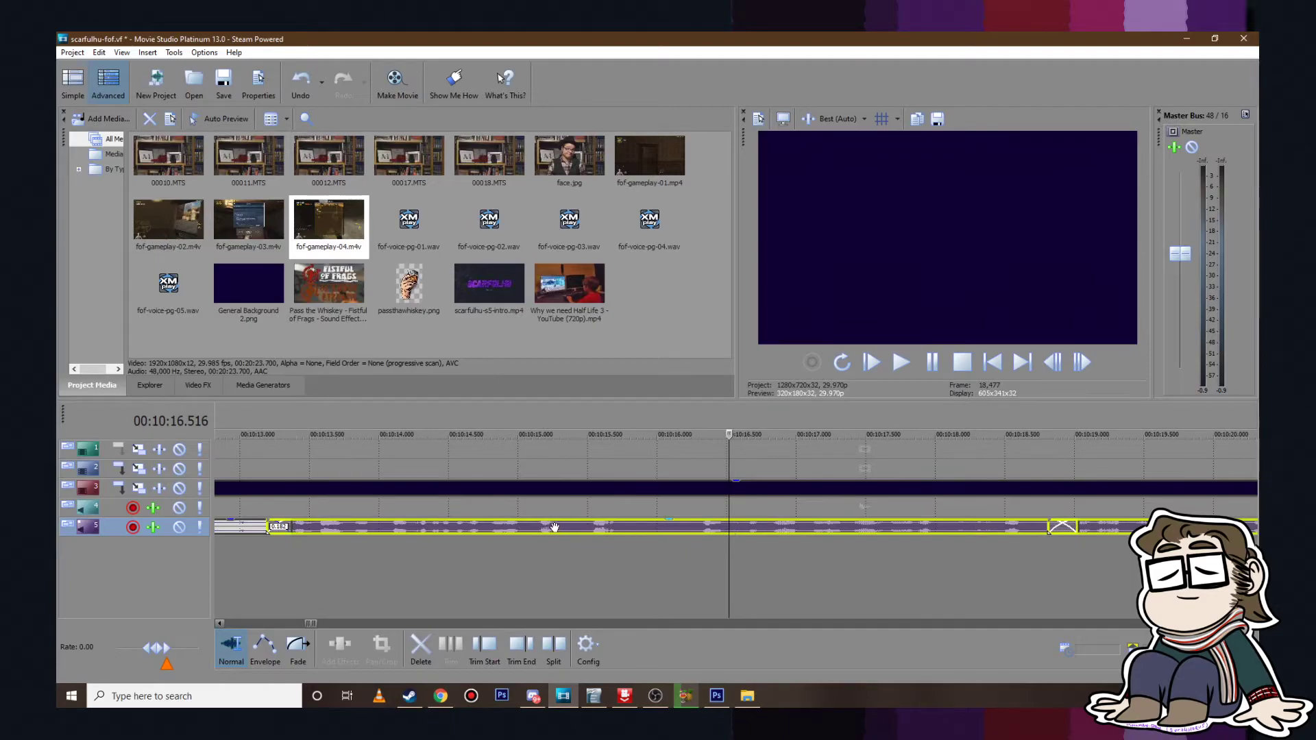
{"action": "left_click_drag", "start_coordinate": [554, 528], "coordinate": [562, 528]}
{"action": "scroll", "coordinate": [507, 570], "scroll_direction": "down", "scroll_amount": 5}
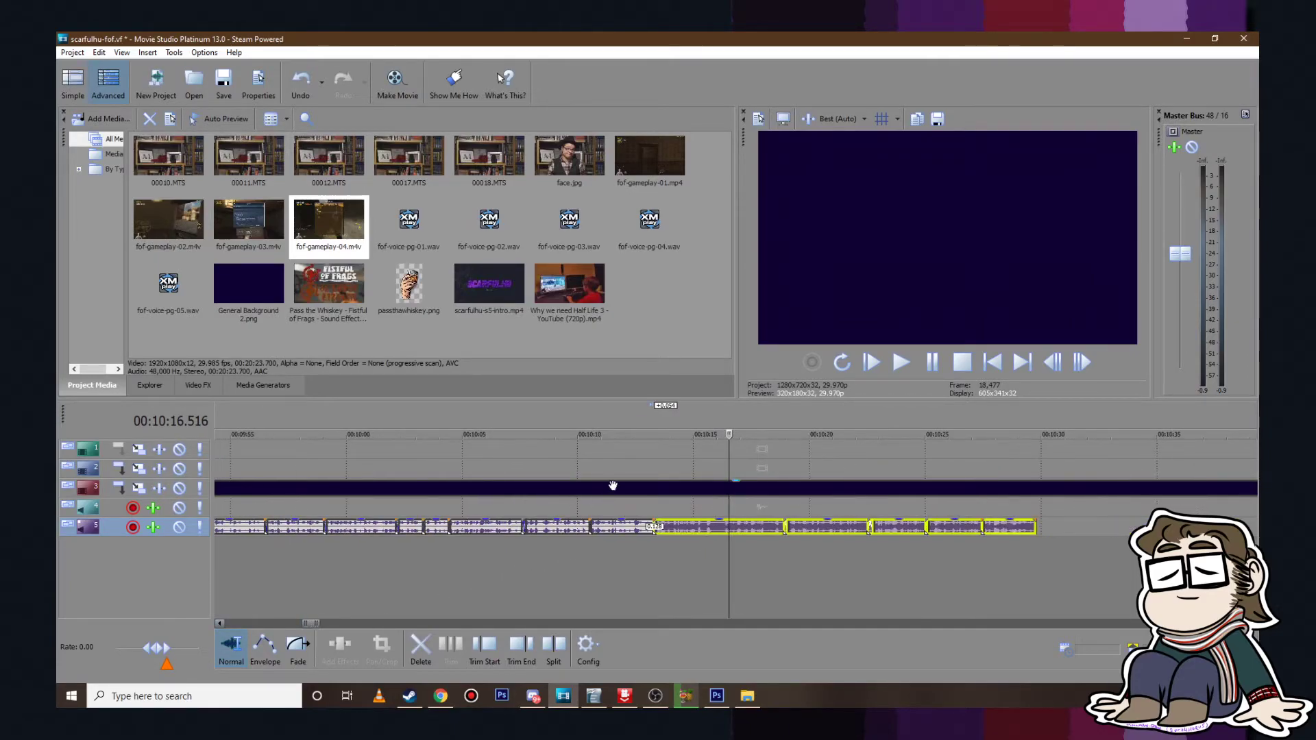
{"action": "left_click", "coordinate": [648, 453]}
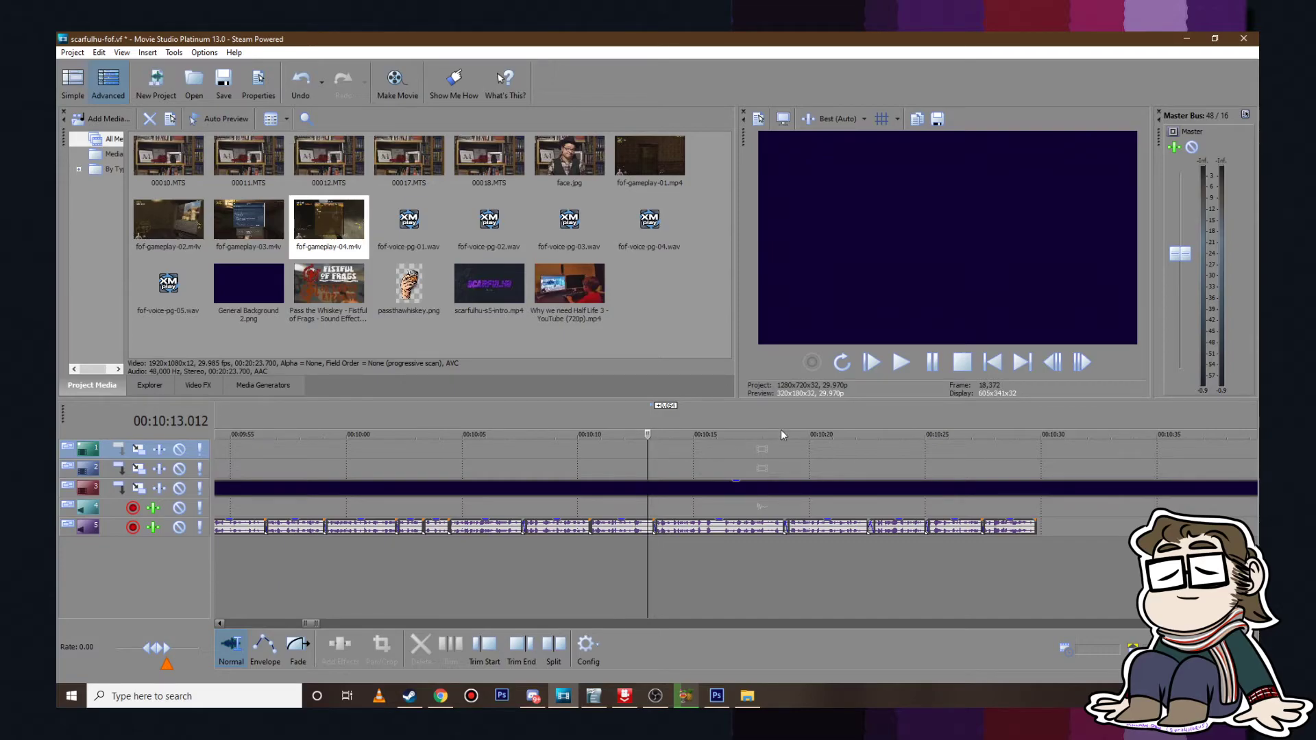
{"action": "left_click", "coordinate": [902, 363]}
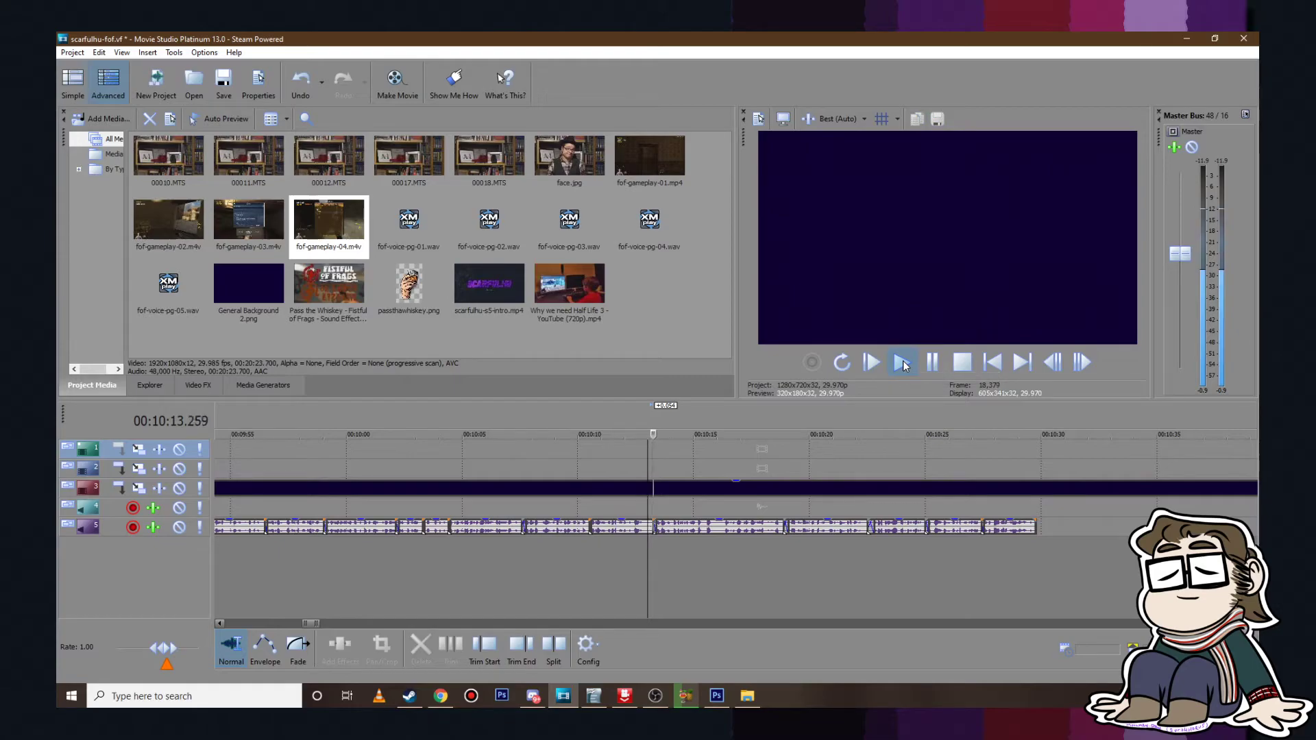
{"action": "left_click", "coordinate": [972, 362]}
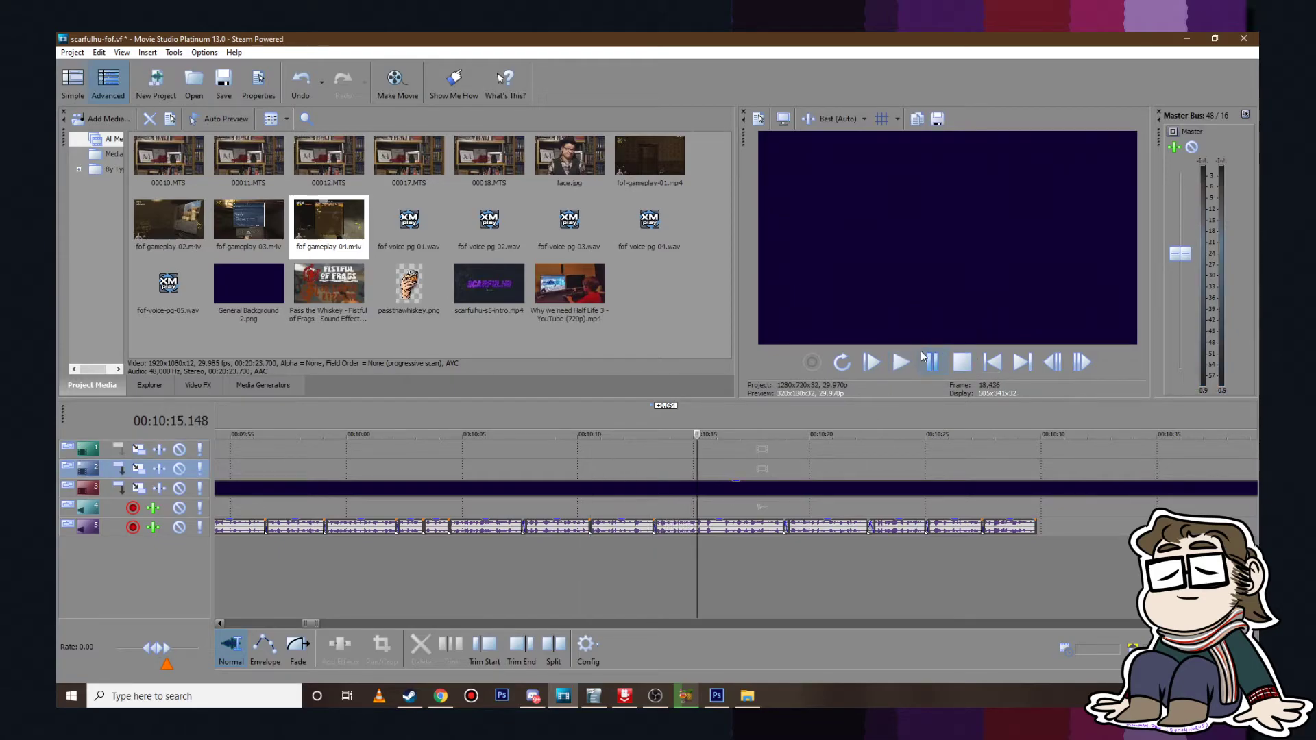
Step: Play the voice track from about 00:10:10 through its end near 00:10:29.8, and save the project
{"action": "left_click", "coordinate": [901, 363]}
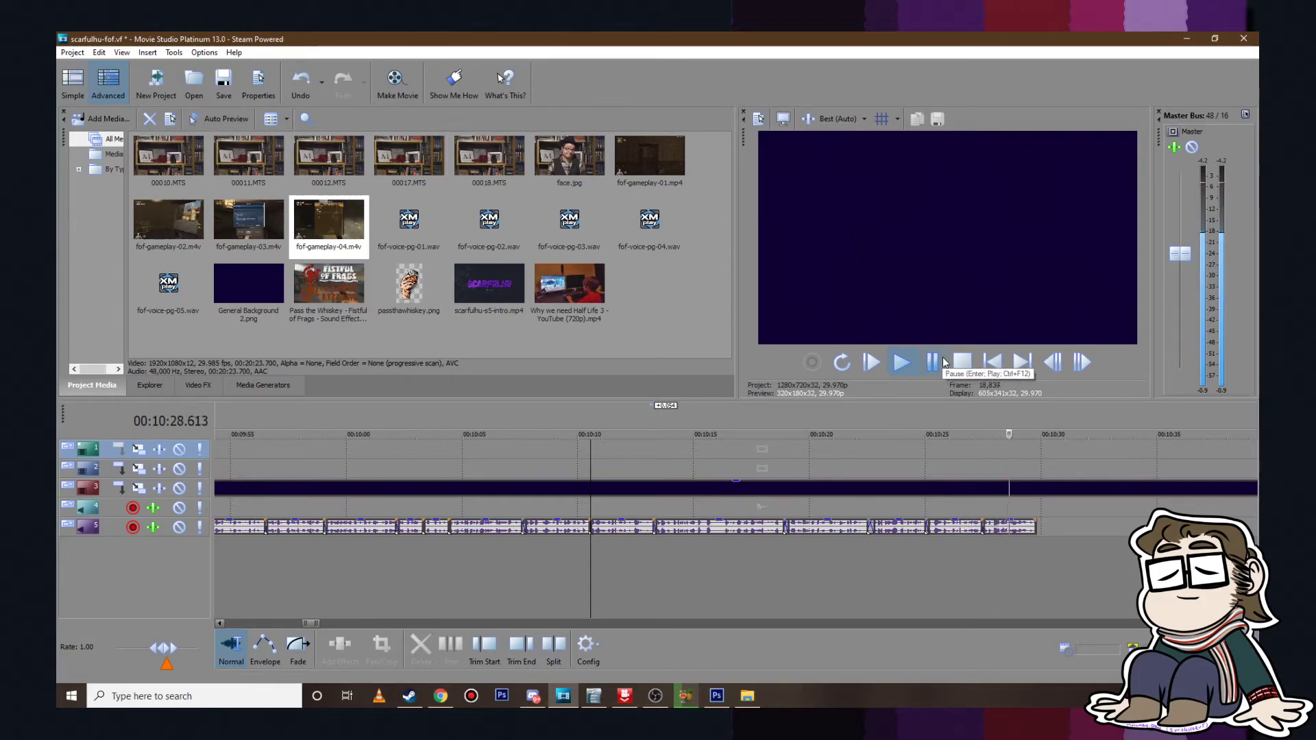
{"action": "left_click", "coordinate": [932, 363]}
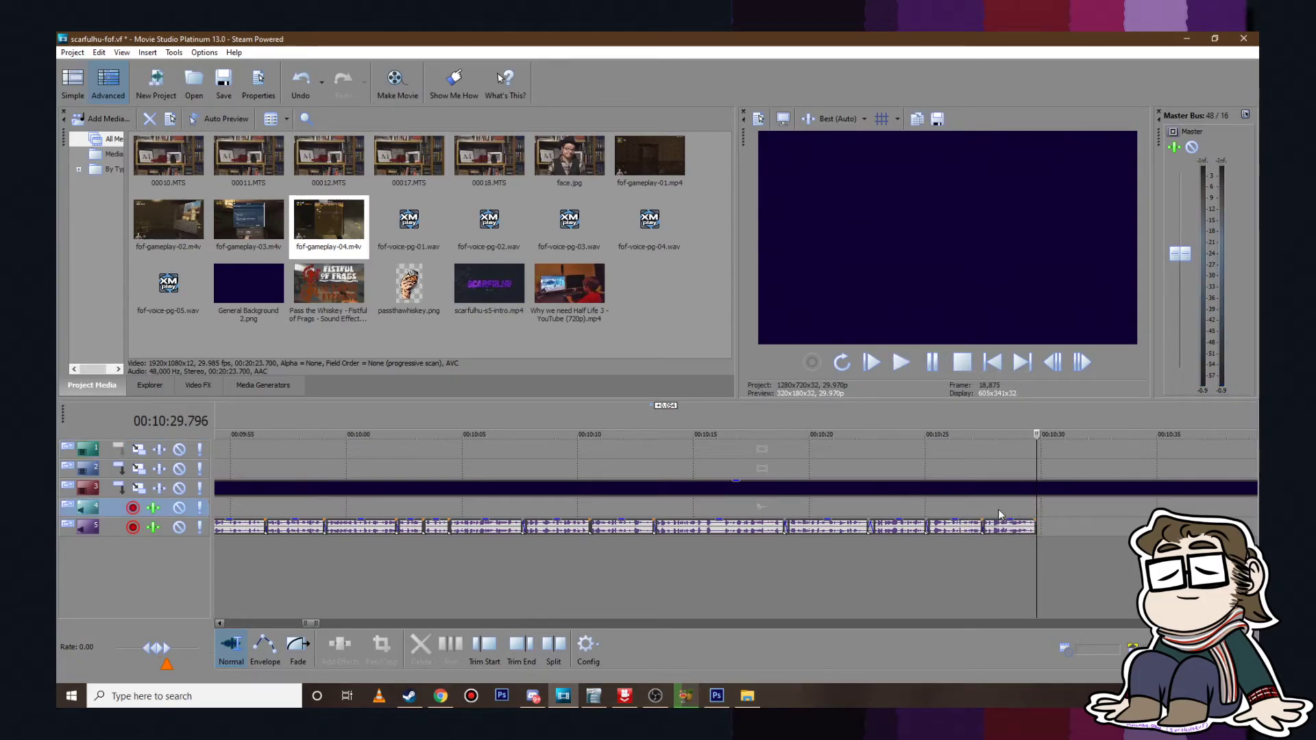
{"action": "scroll", "coordinate": [997, 509], "scroll_direction": "down", "scroll_amount": 8}
{"action": "left_click", "coordinate": [72, 52]}
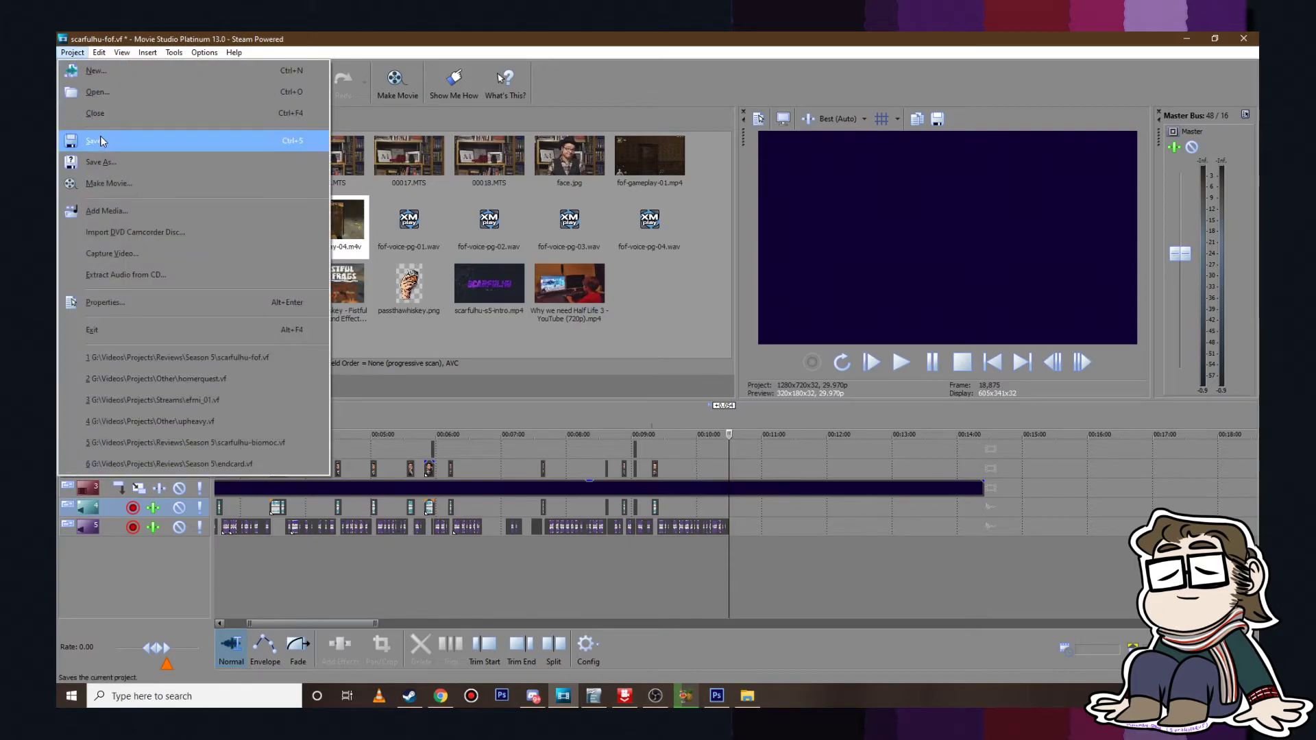
{"action": "left_click", "coordinate": [92, 137]}
Step: Switch to OpenOffice Writer and highlight the fof.odt script passage from "You might need the health" through "quick firing almost certainly won't"
{"action": "scroll", "coordinate": [553, 501], "scroll_direction": "down", "scroll_amount": 5}
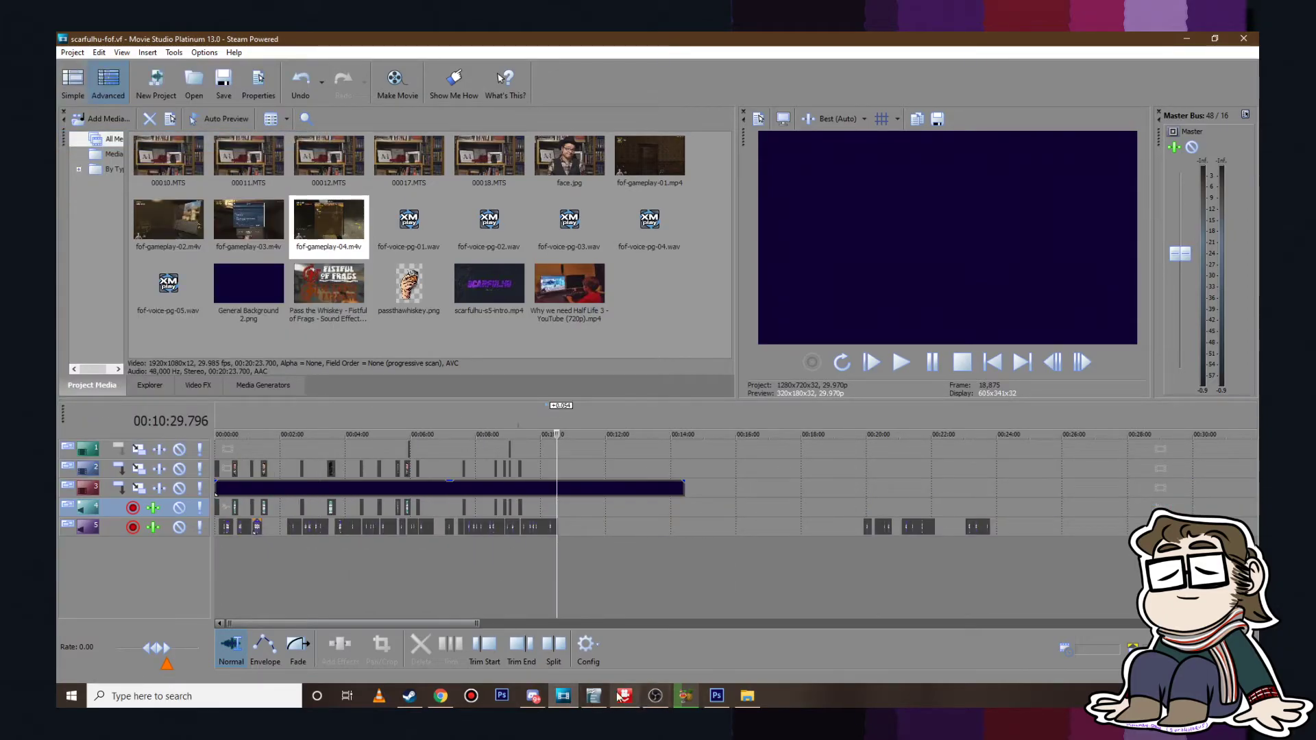
{"action": "left_click", "coordinate": [593, 695]}
{"action": "mouse_move", "coordinate": [692, 194]}
{"action": "left_mouse_down"}
{"action": "mouse_move", "coordinate": [754, 322]}
{"action": "mouse_move", "coordinate": [788, 336]}
{"action": "mouse_move", "coordinate": [603, 493]}
{"action": "mouse_move", "coordinate": [615, 572]}
{"action": "left_mouse_up"}
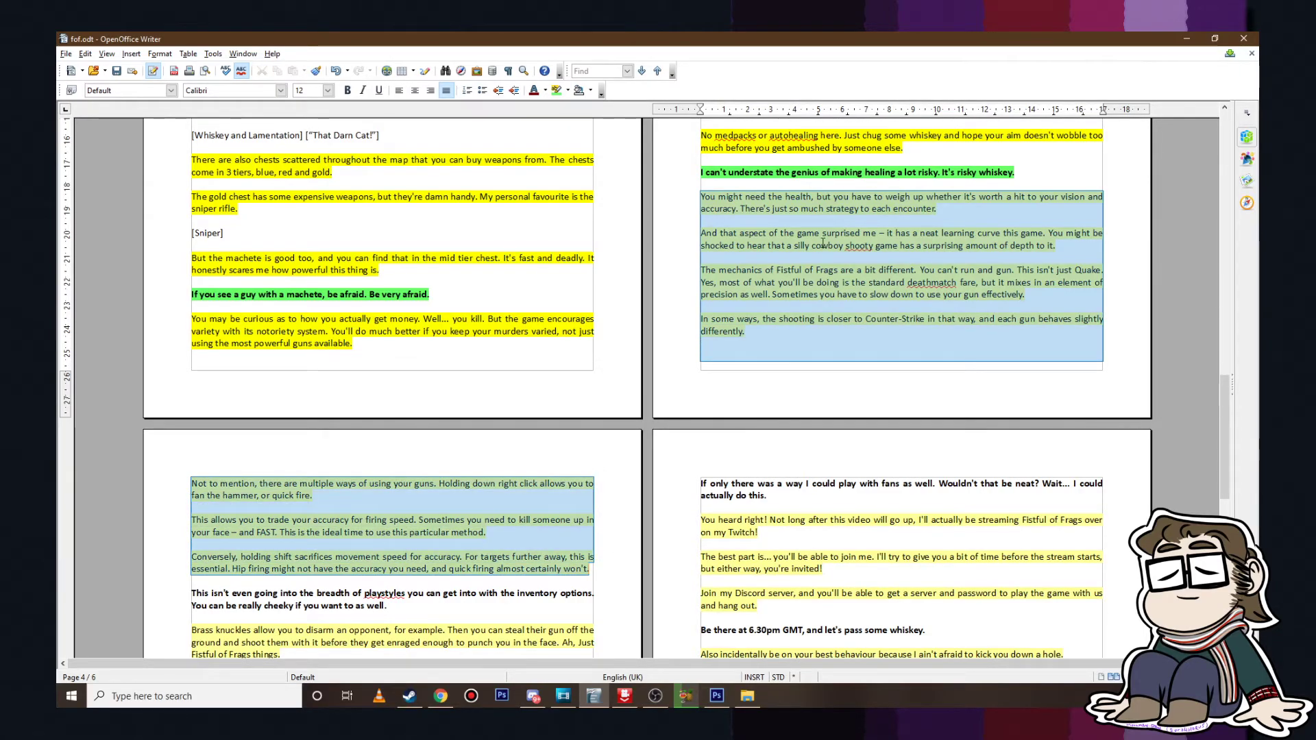
{"action": "left_click", "coordinate": [567, 91]}
{"action": "left_click", "coordinate": [556, 150]}
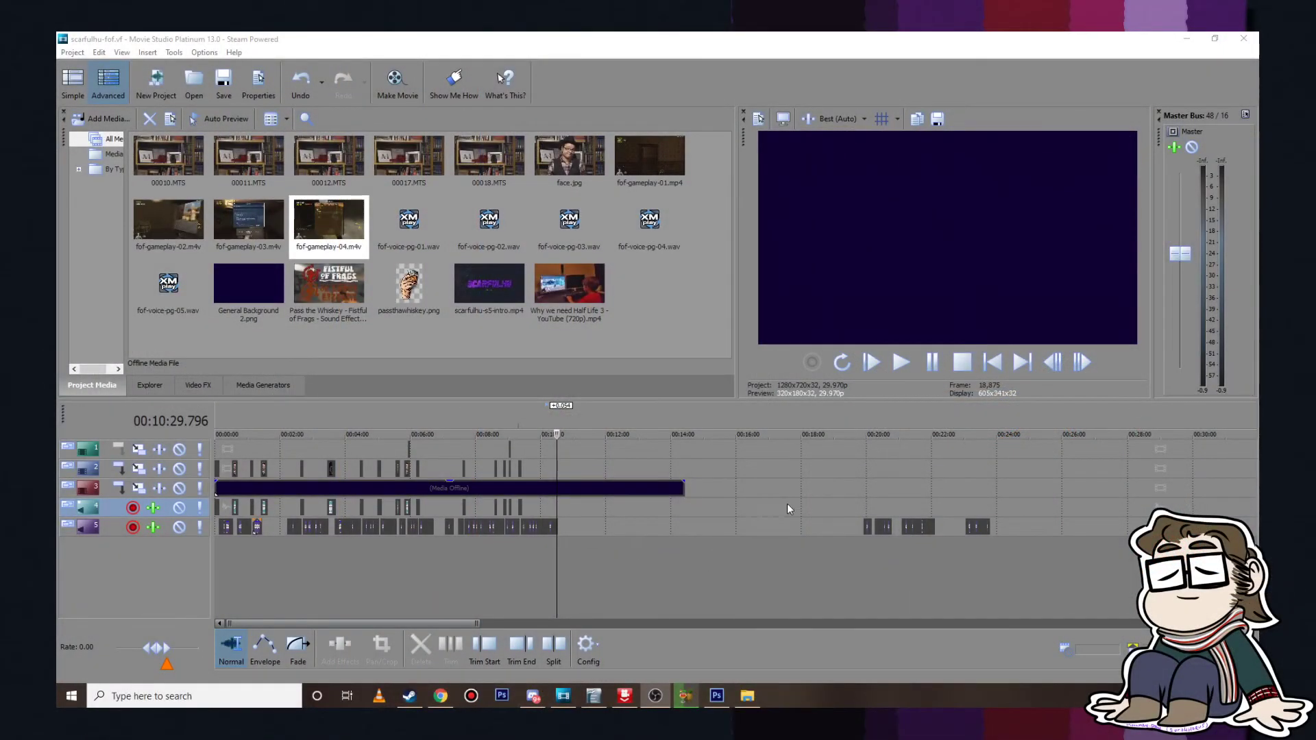
Step: Locate the camera footage starting near 00:34:16 and consult fof.odt in OpenOffice Writer for the next line, "This isn't even going into the breadth of playstyles"
{"action": "scroll", "coordinate": [788, 508], "scroll_direction": "down", "scroll_amount": 5}
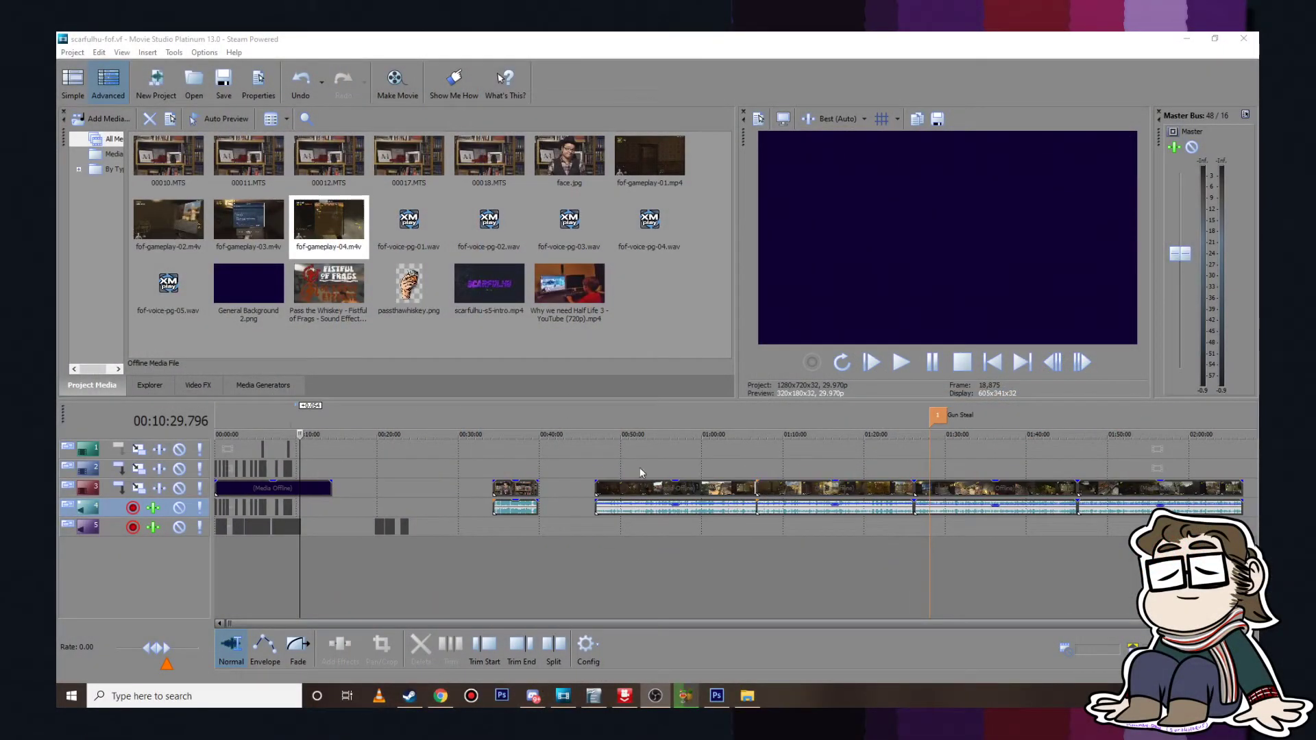
{"action": "left_click", "coordinate": [496, 456]}
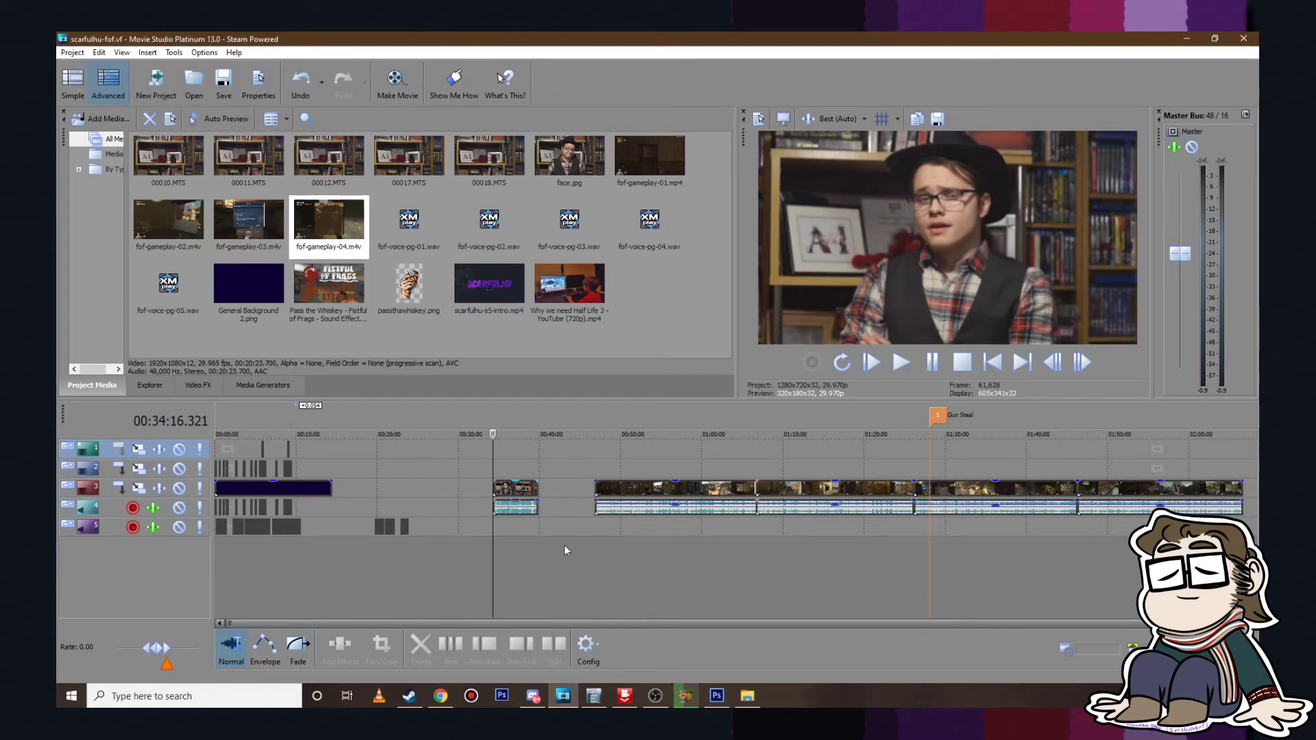
{"action": "left_click", "coordinate": [593, 695]}
{"action": "scroll", "coordinate": [419, 411], "scroll_direction": "down", "scroll_amount": 10}
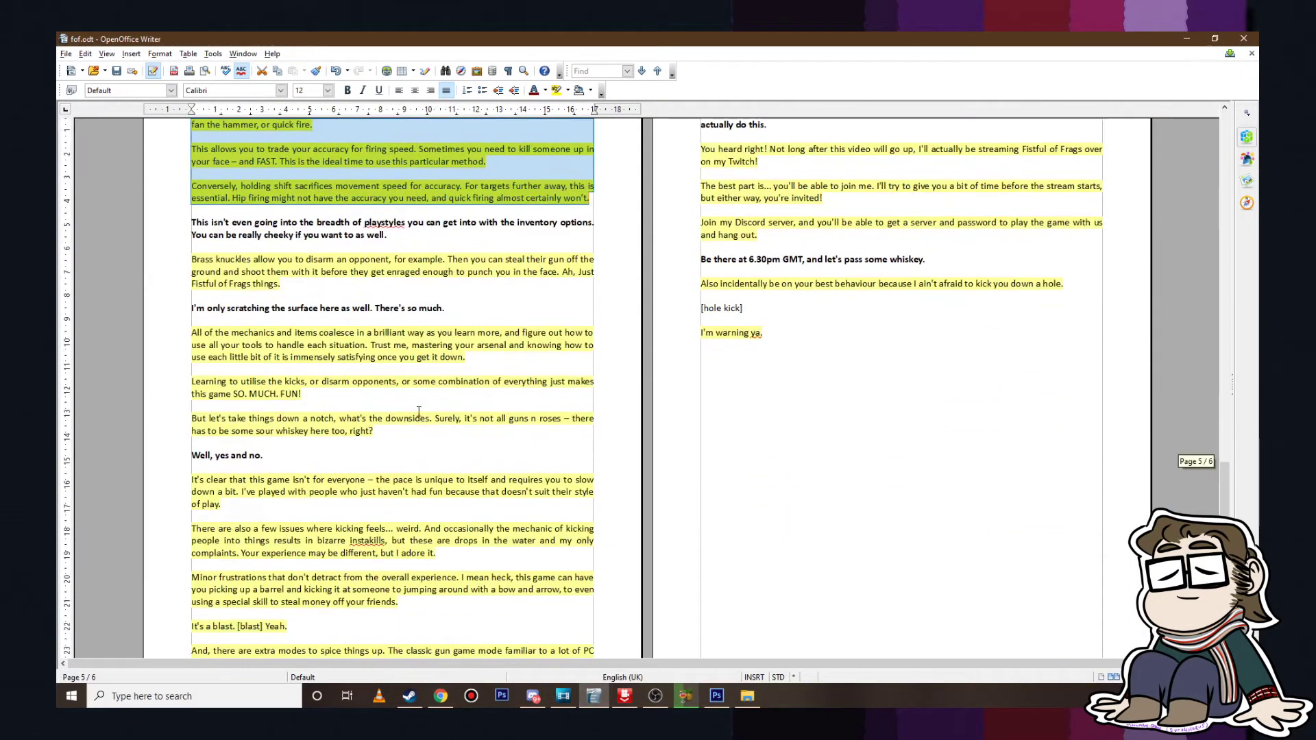
{"action": "left_click", "coordinate": [391, 259]}
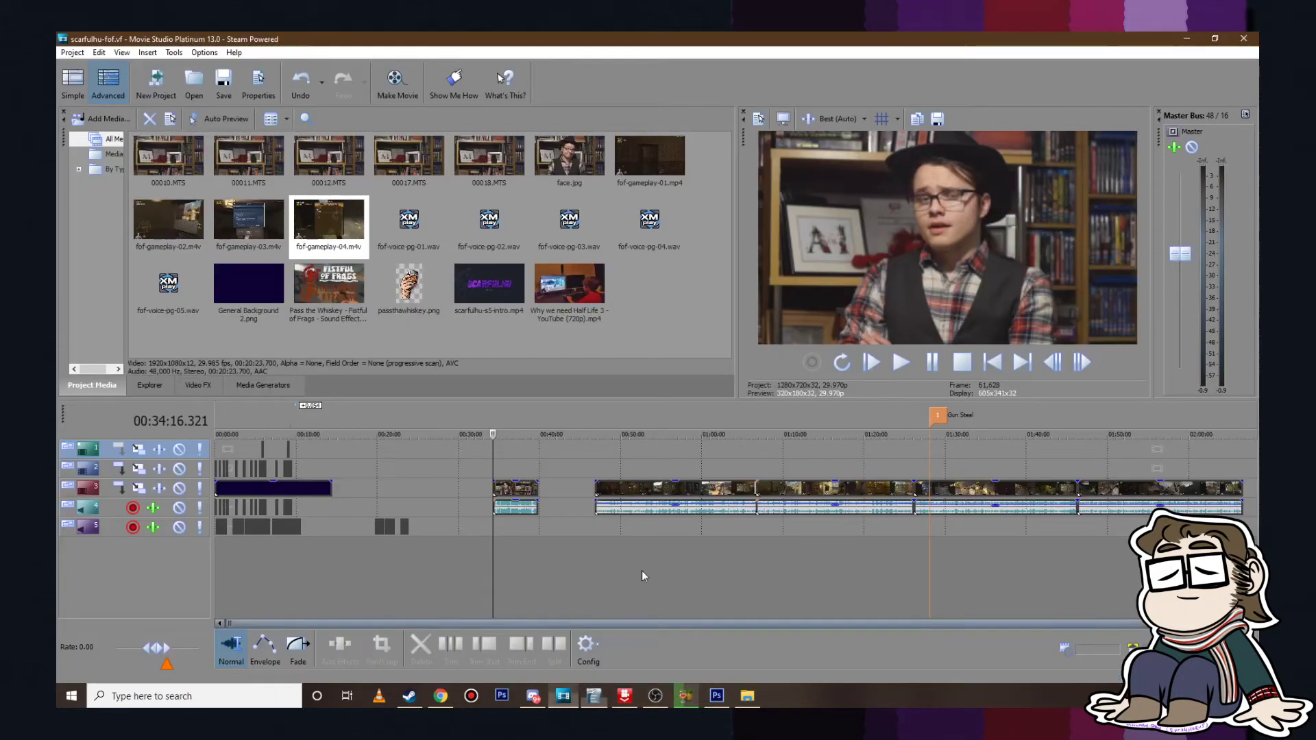
{"action": "left_click", "coordinate": [563, 696]}
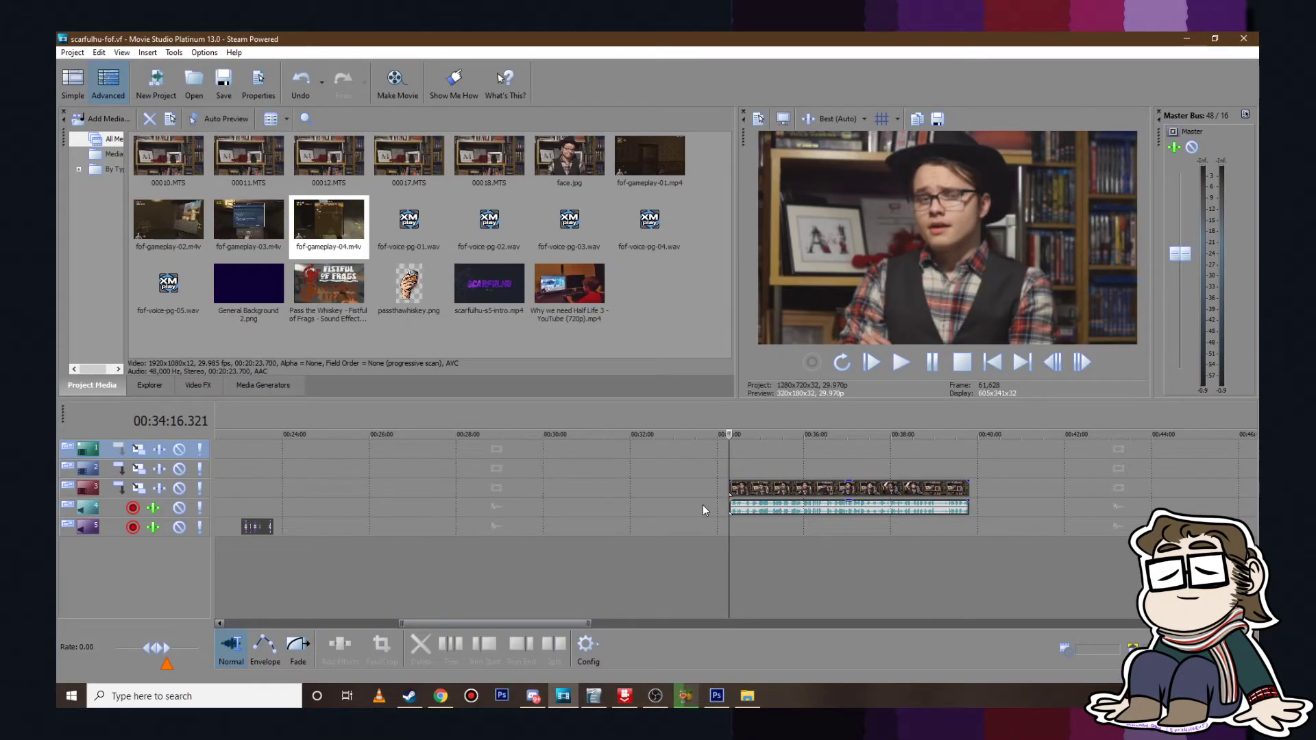
Step: Play the camera footage from about 00:34:58.6 to 00:35:04.3, setting the preview quality to Best (Full)
{"action": "left_click", "coordinate": [912, 468]}
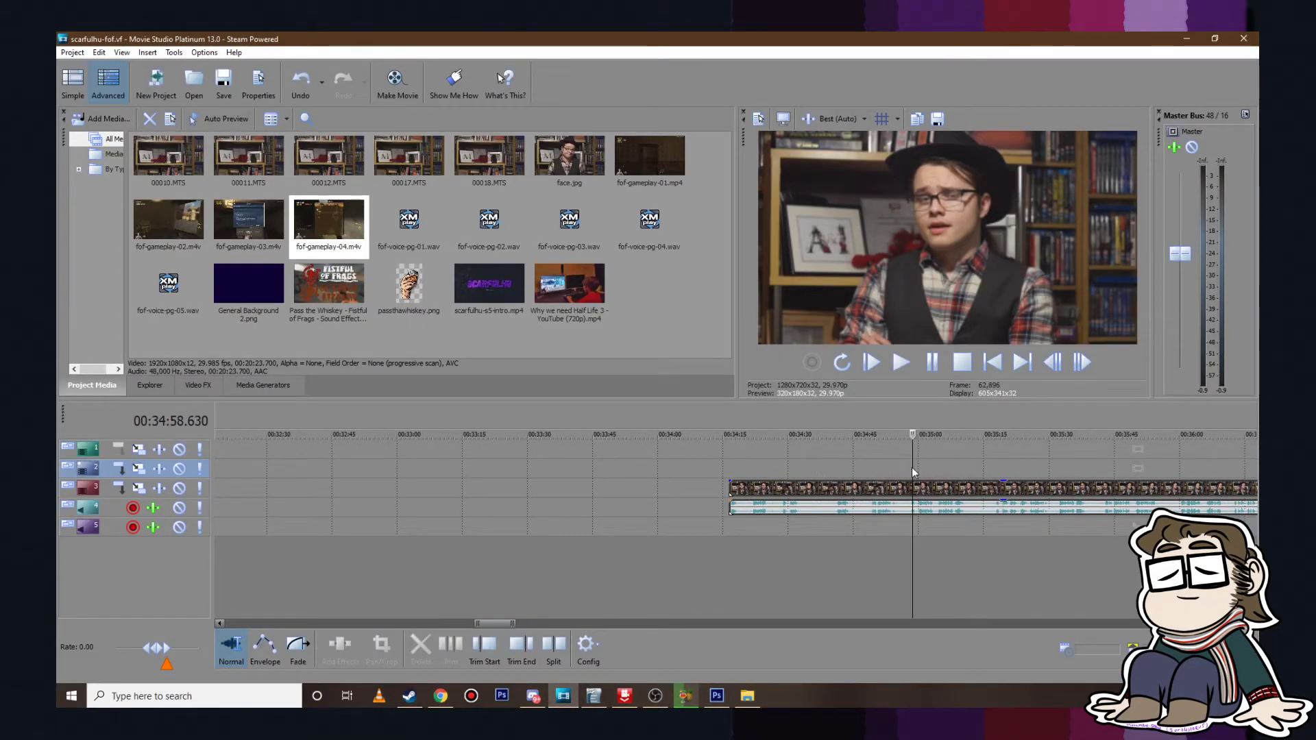
{"action": "scroll", "coordinate": [744, 485], "scroll_direction": "up", "scroll_amount": 5}
{"action": "left_click", "coordinate": [898, 363]}
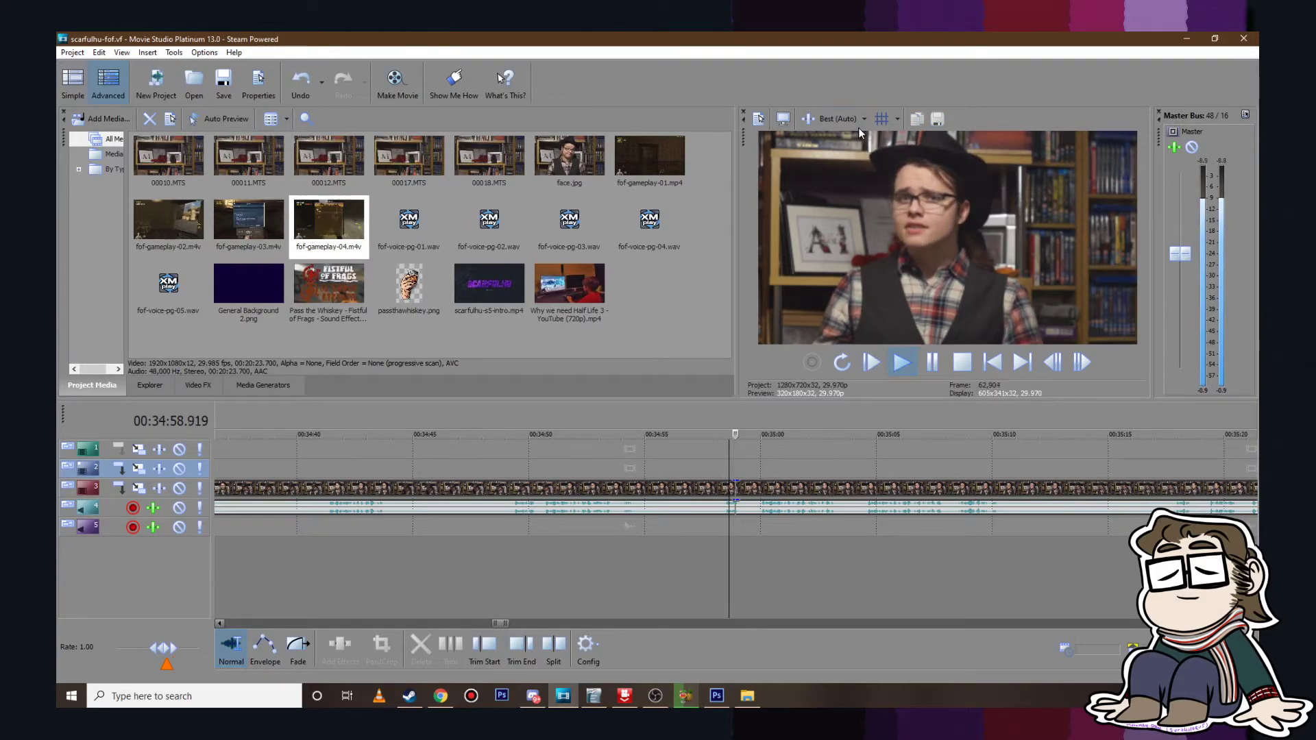
{"action": "left_click", "coordinate": [862, 119]}
{"action": "left_click", "coordinate": [945, 228]}
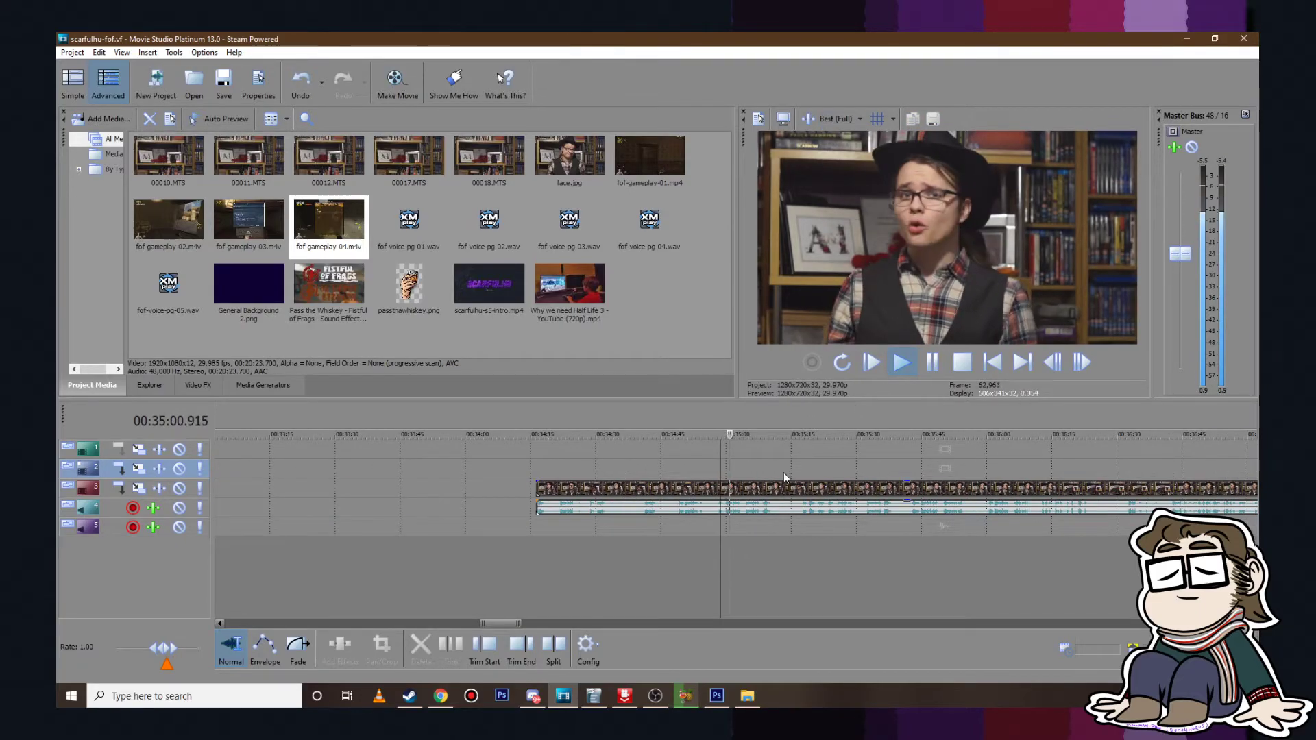
{"action": "scroll", "coordinate": [788, 488], "scroll_direction": "down", "scroll_amount": 2}
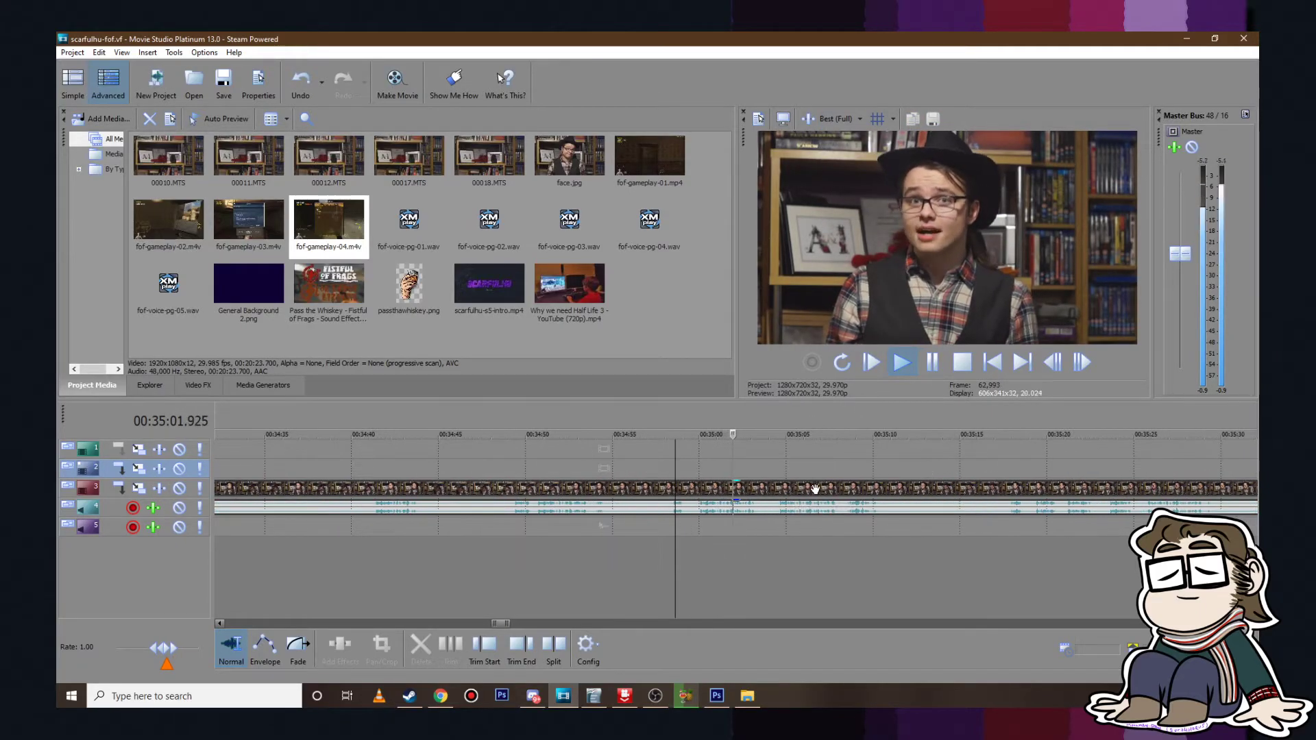
{"action": "left_click", "coordinate": [932, 362]}
Step: Trim the start of the camera clip to 00:35:04.3 and play the take to about 00:35:10.5
{"action": "scroll", "coordinate": [806, 469], "scroll_direction": "down", "scroll_amount": 3}
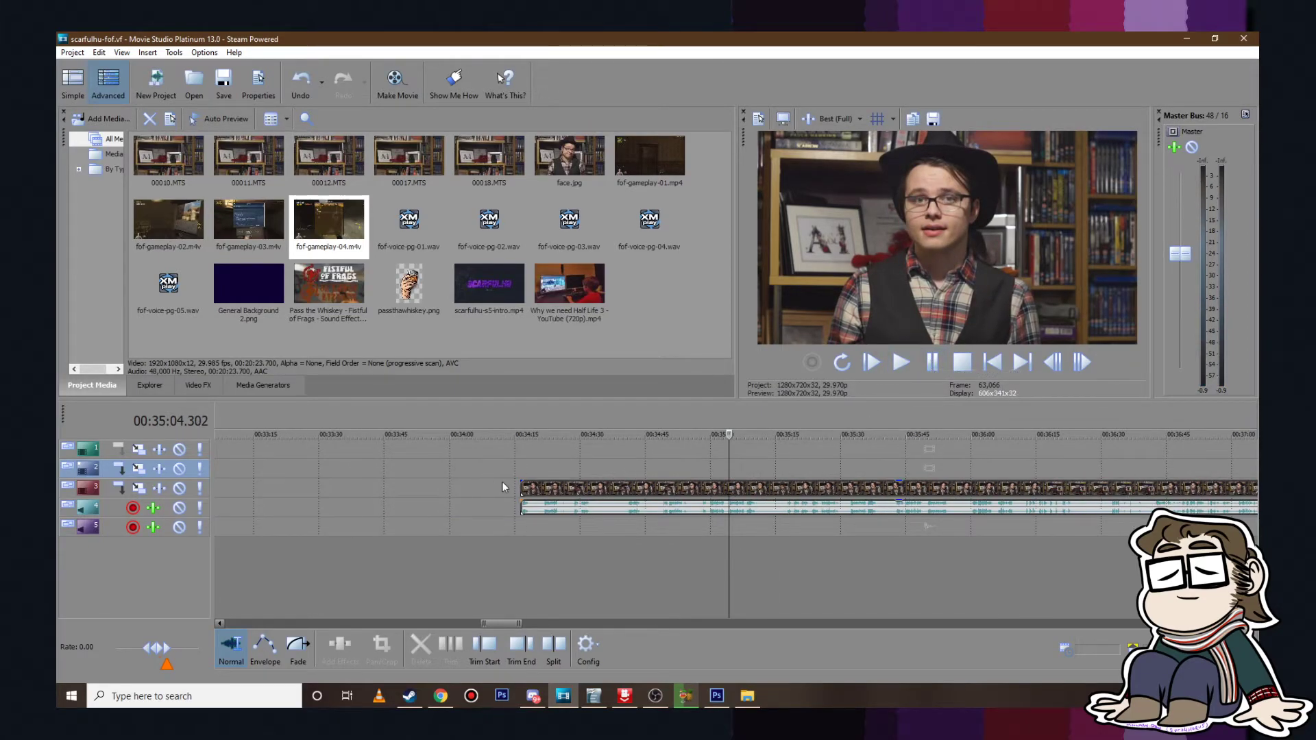
{"action": "left_click_drag", "start_coordinate": [760, 488], "coordinate": [966, 488]}
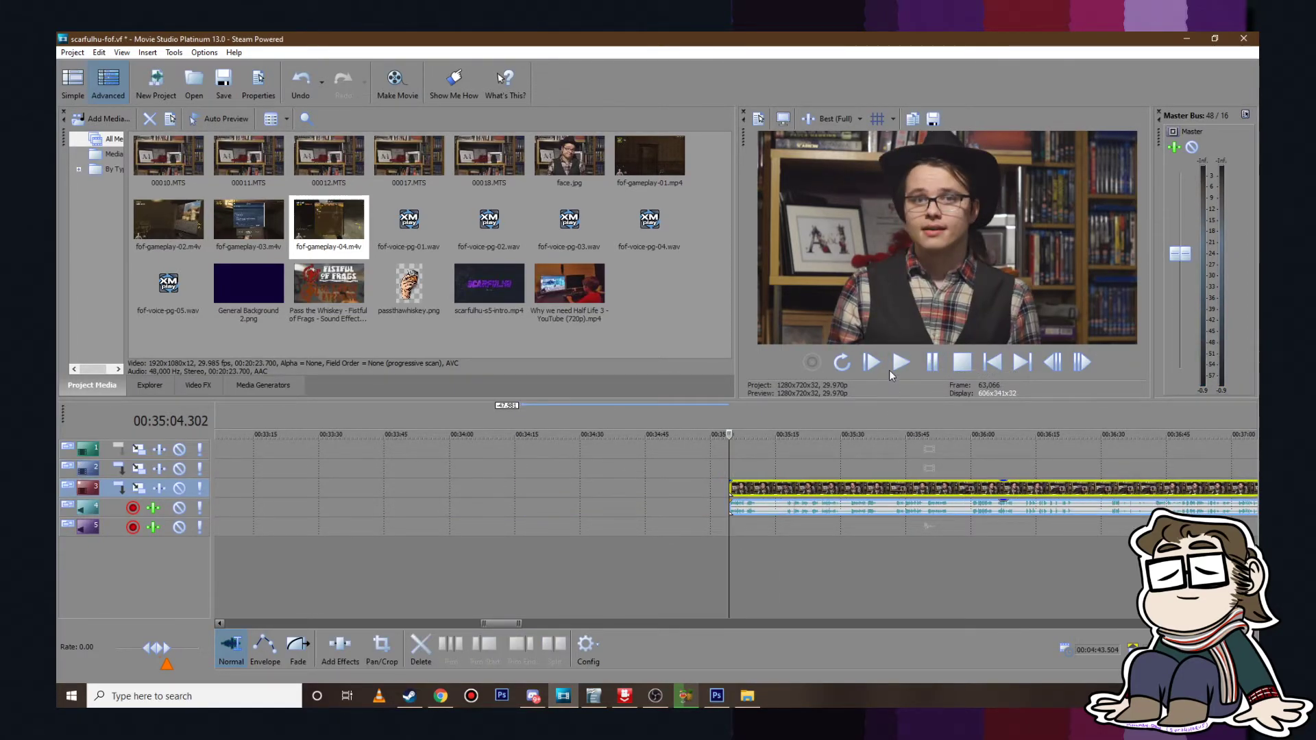
{"action": "left_click", "coordinate": [901, 361]}
{"action": "scroll", "coordinate": [824, 503], "scroll_direction": "up", "scroll_amount": 5}
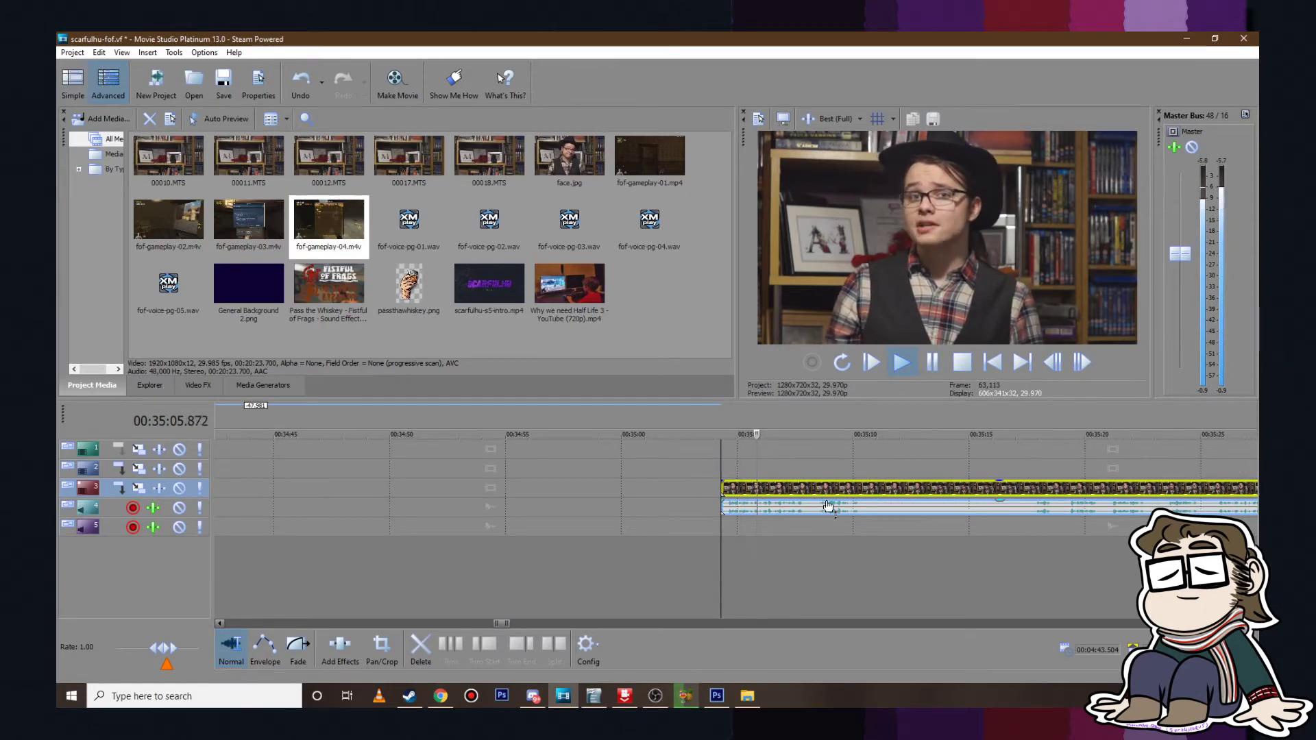
{"action": "left_click", "coordinate": [933, 363]}
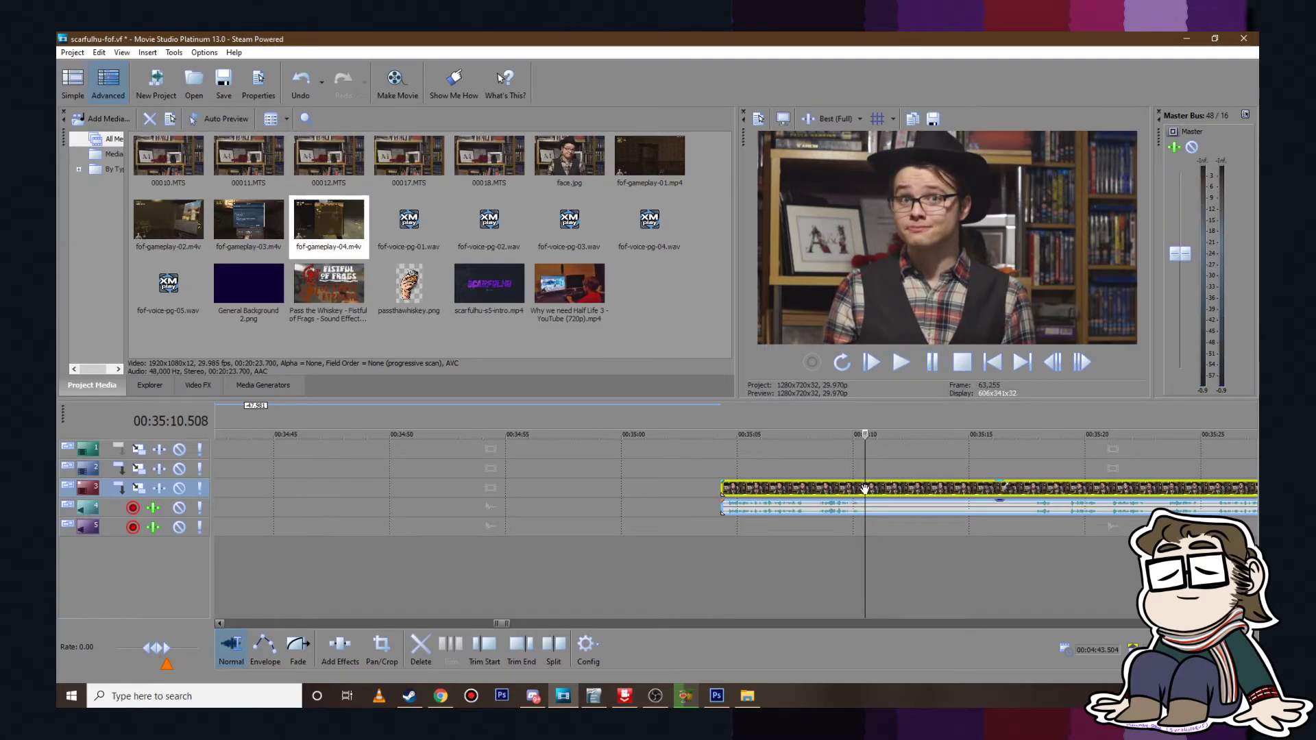
Step: Split the camera clip at about 00:35:10.64 and trim about 7.07 s off the start of the remaining footage
{"action": "left_click", "coordinate": [867, 490]}
{"action": "key", "text": "s"}
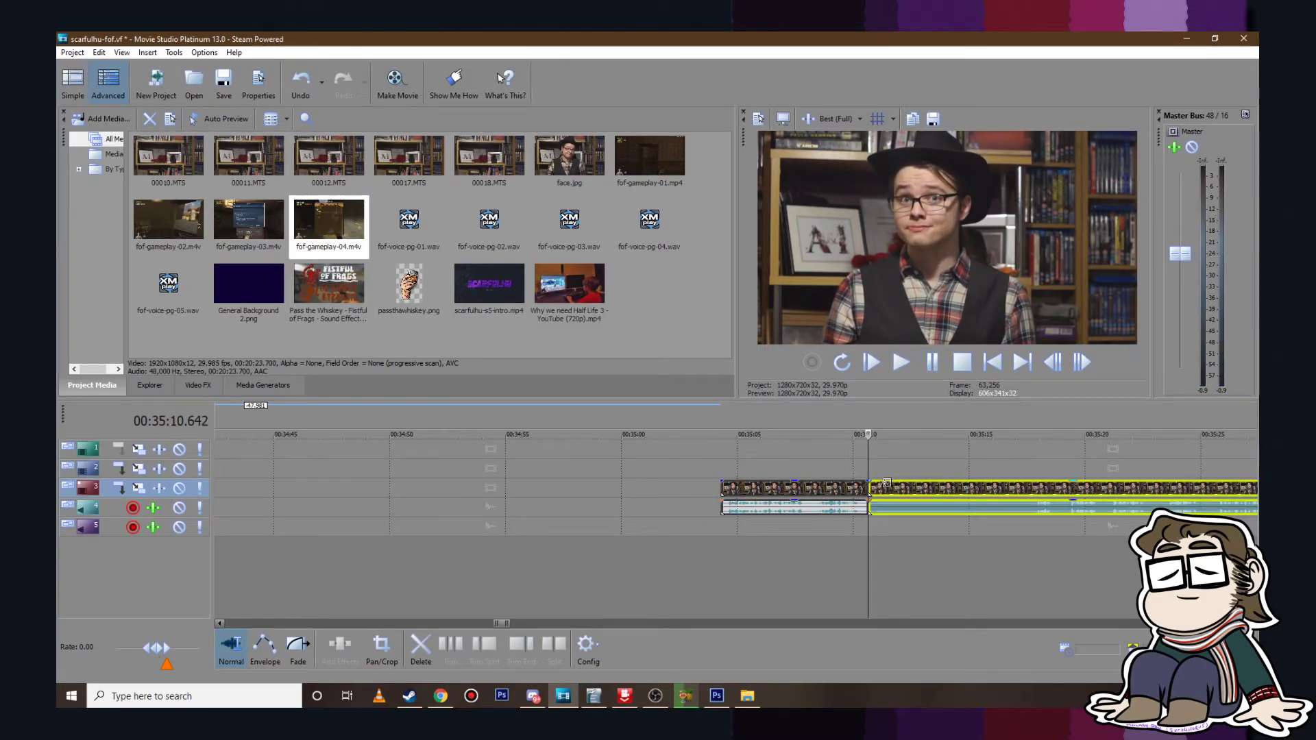
{"action": "left_click_drag", "start_coordinate": [887, 483], "coordinate": [1049, 486]}
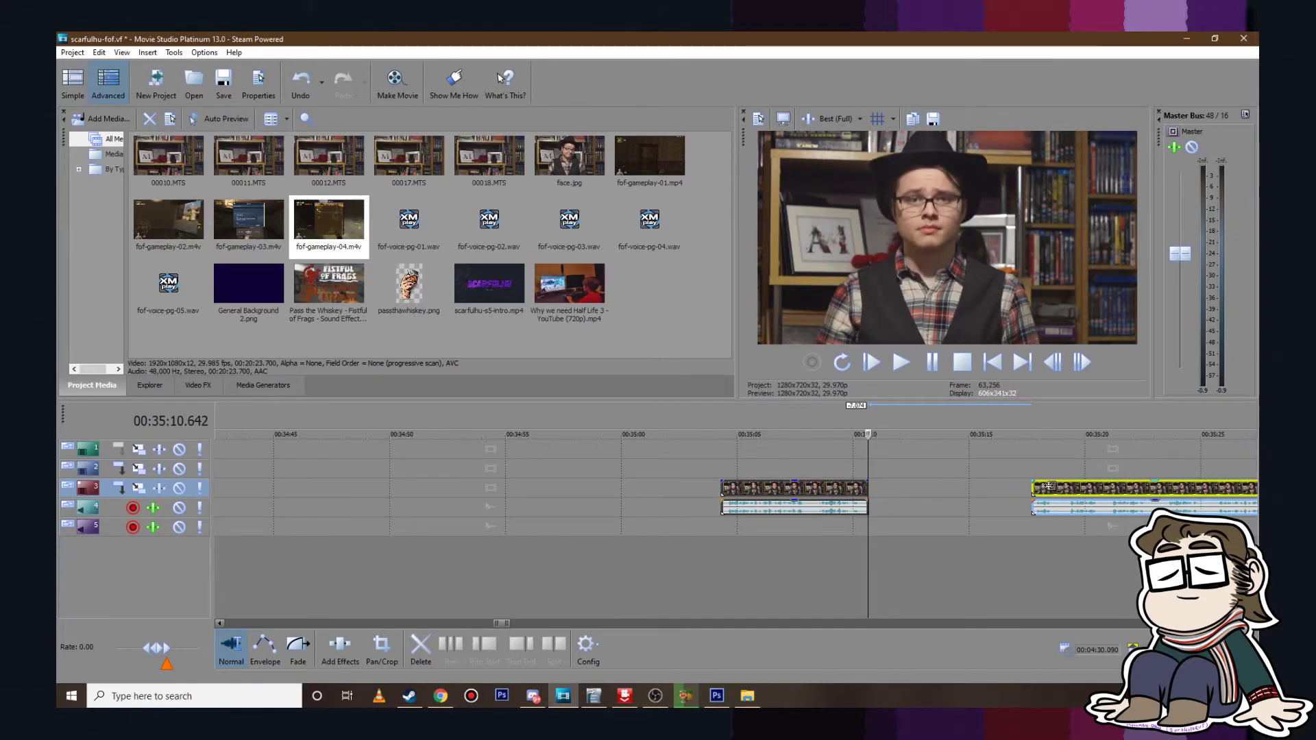
Step: Cut the short camera clip at 00:35:04.3 and paste it on track 3 beyond the background clip, ending at about 00:14:52.2
{"action": "scroll", "coordinate": [1048, 486], "scroll_direction": "down", "scroll_amount": 4}
{"action": "right_click", "coordinate": [710, 486]}
{"action": "left_click", "coordinate": [739, 389]}
{"action": "scroll", "coordinate": [508, 503], "scroll_direction": "down", "scroll_amount": 5}
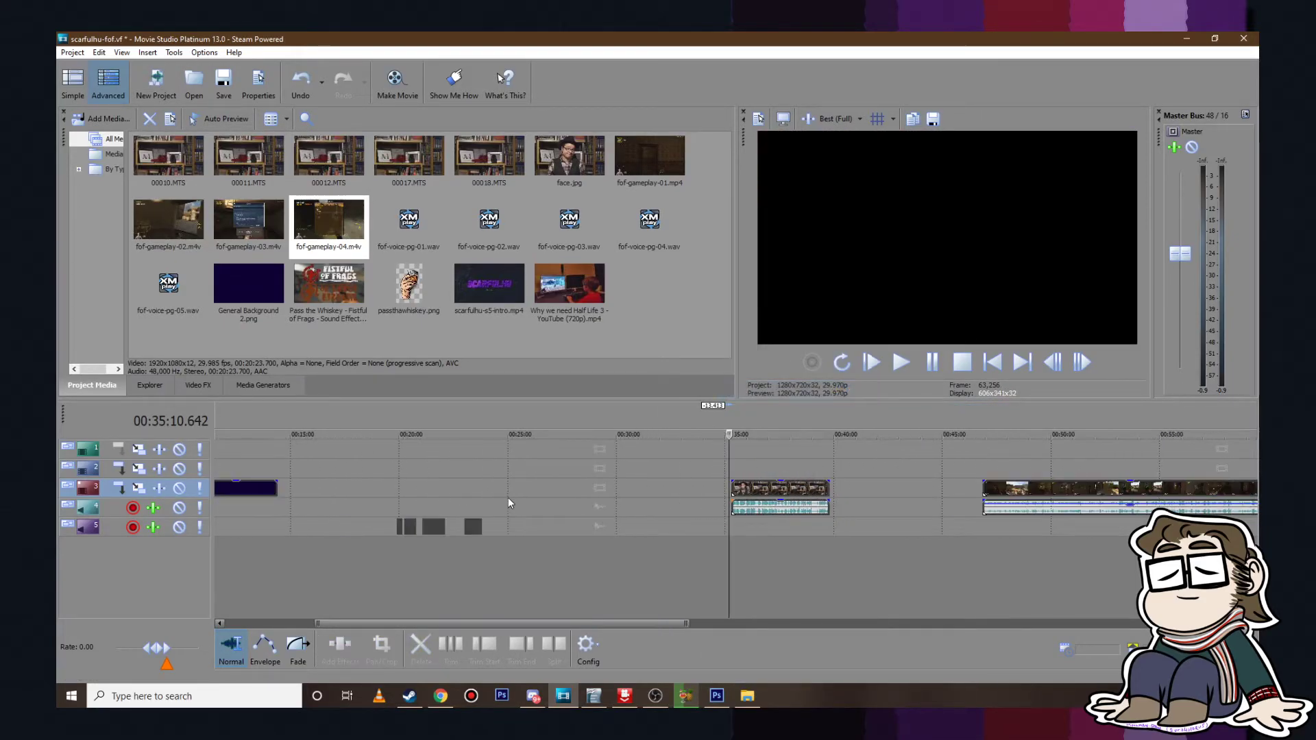
{"action": "scroll", "coordinate": [346, 459], "scroll_direction": "down", "scroll_amount": 4}
{"action": "left_click", "coordinate": [307, 448]}
{"action": "scroll", "coordinate": [308, 451], "scroll_direction": "up", "scroll_amount": 7}
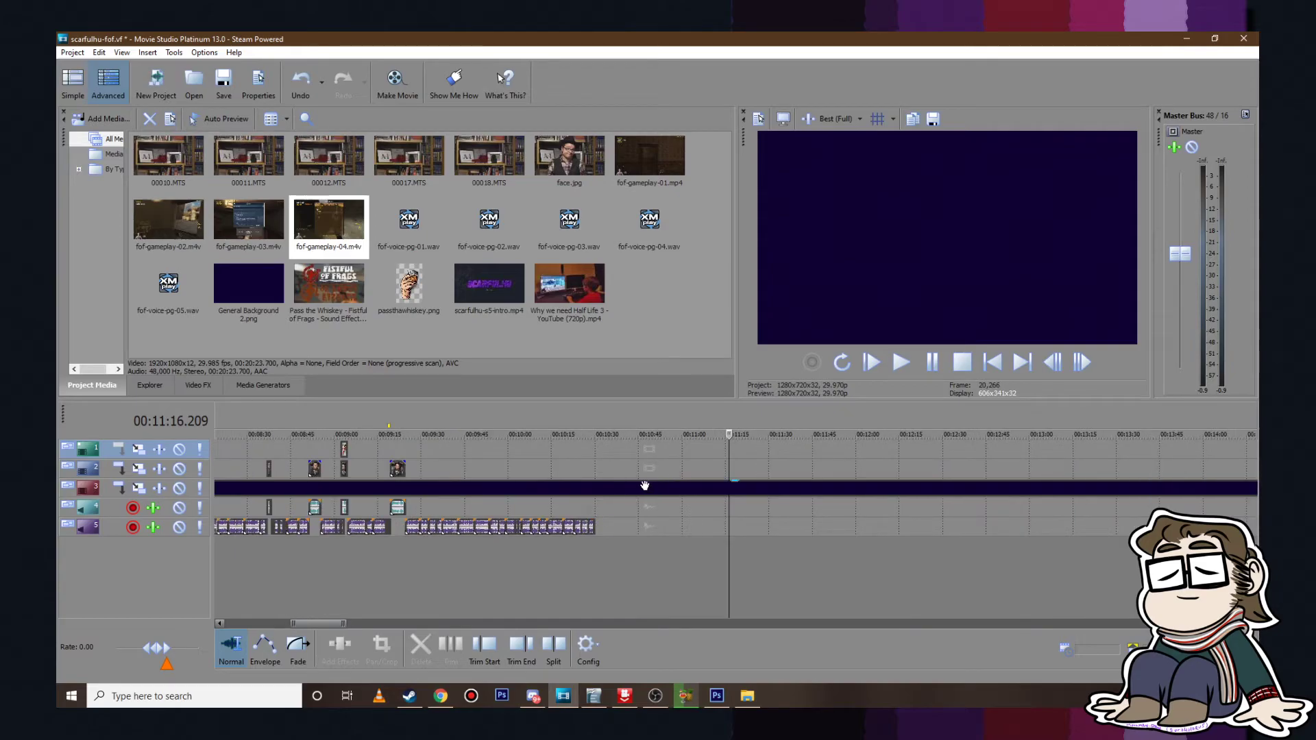
{"action": "scroll", "coordinate": [646, 485], "scroll_direction": "down", "scroll_amount": 3}
{"action": "right_click", "coordinate": [856, 491]}
{"action": "left_click", "coordinate": [886, 263]}
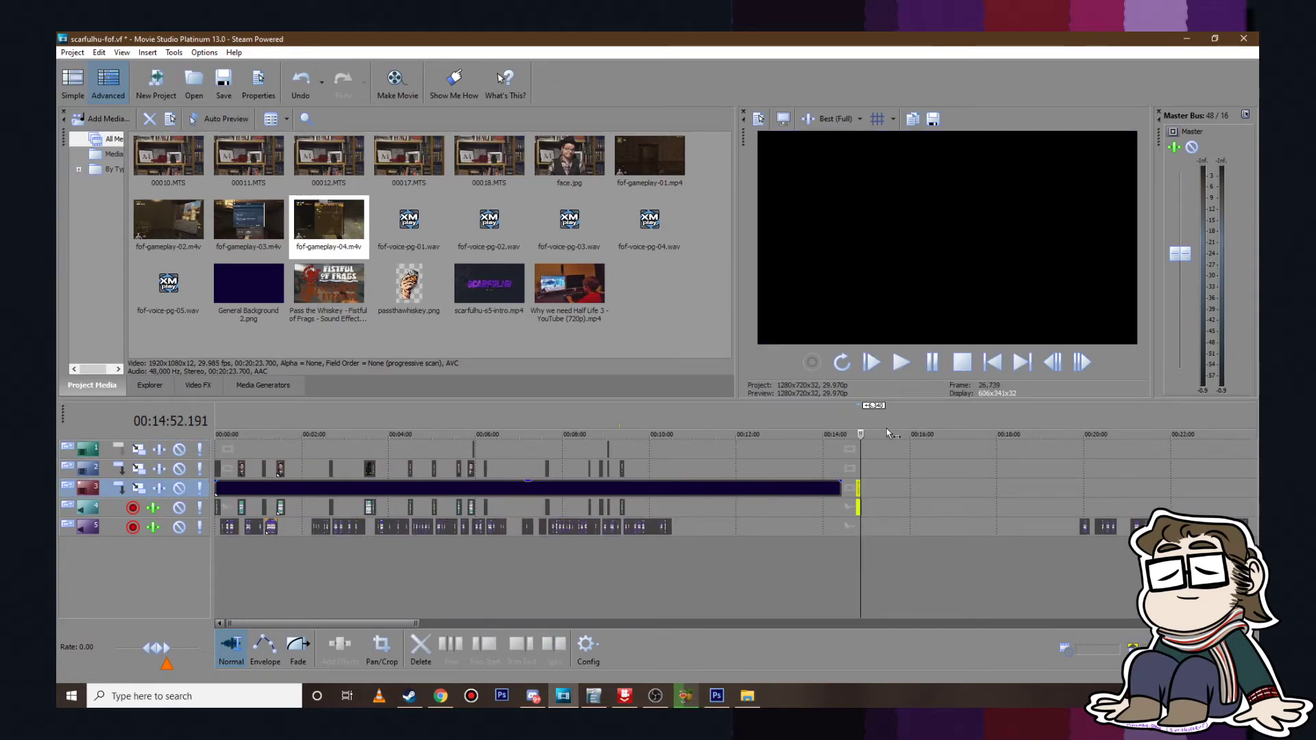
Step: Move the pasted camera clip to track 2 at 00:10:29.8, where the voice track ends, with about 0.23 s trimmed off its start
{"action": "left_click", "coordinate": [858, 475]}
{"action": "left_click_drag", "start_coordinate": [859, 487], "coordinate": [675, 469]}
{"action": "left_click", "coordinate": [672, 453]}
{"action": "scroll", "coordinate": [674, 457], "scroll_direction": "up", "scroll_amount": 6}
{"action": "scroll", "coordinate": [757, 476], "scroll_direction": "down", "scroll_amount": 3}
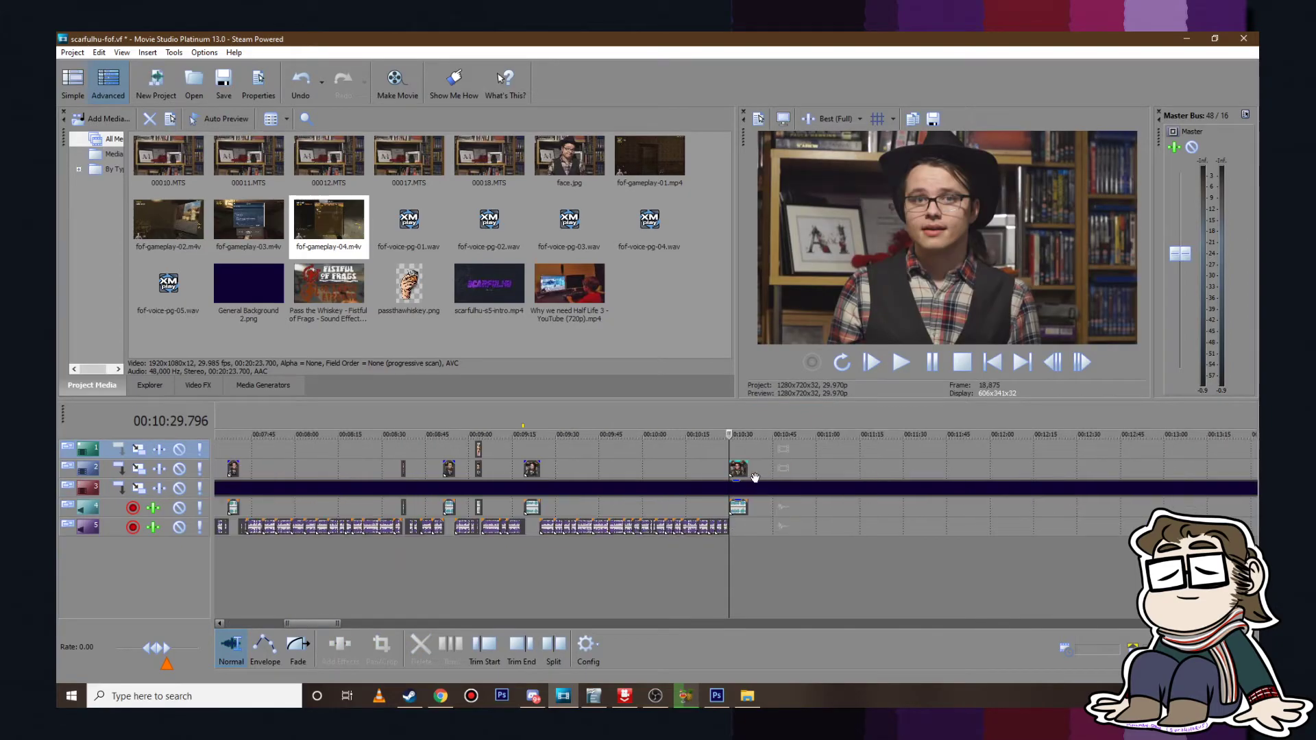
{"action": "scroll", "coordinate": [754, 477], "scroll_direction": "up", "scroll_amount": 5}
{"action": "left_click", "coordinate": [754, 471]}
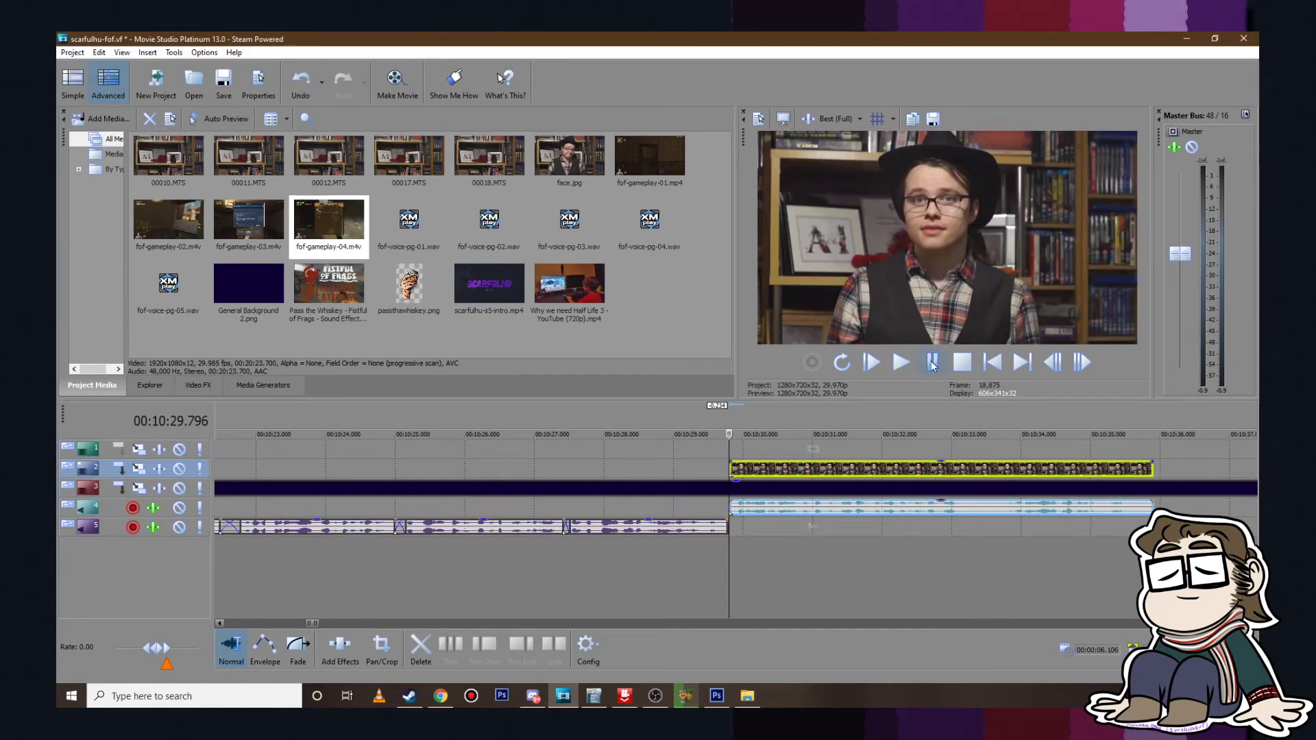
Step: Play the placed camera clip from 00:10:29.8 to about 00:10:35.7, and save the project
{"action": "left_click", "coordinate": [909, 362]}
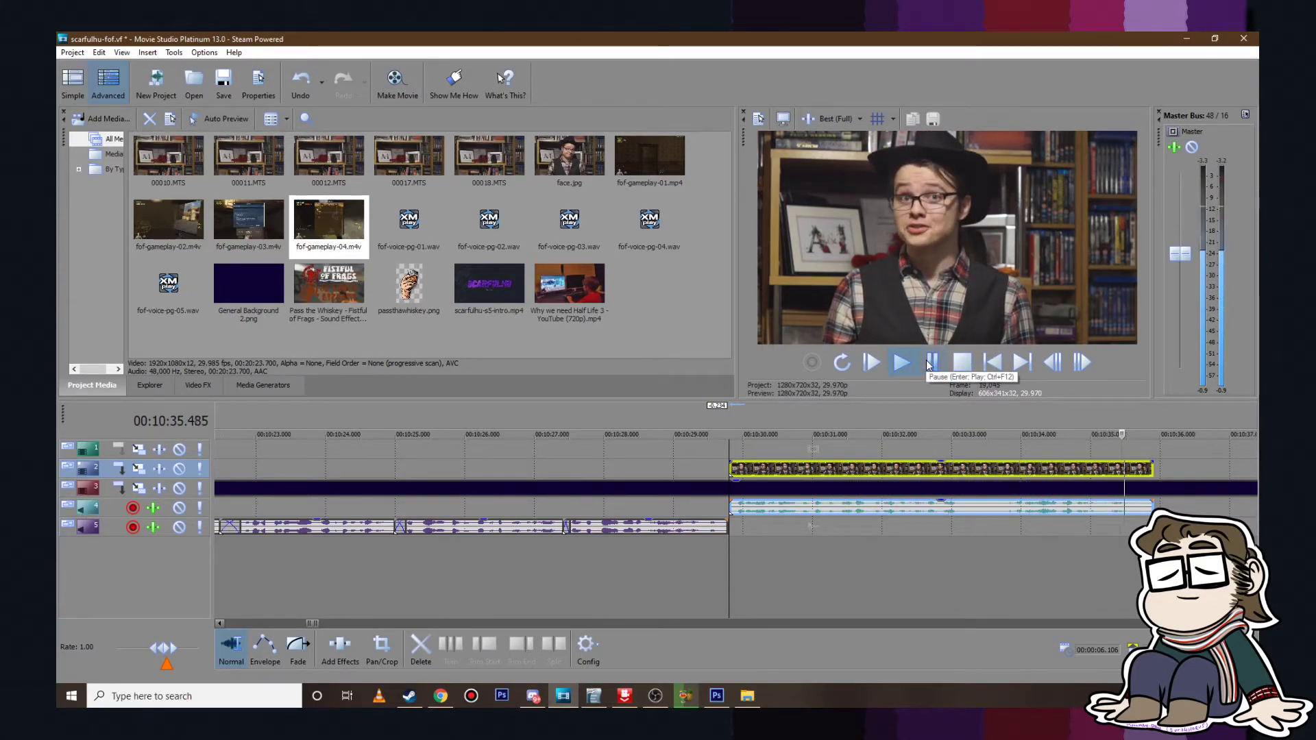
{"action": "left_click", "coordinate": [931, 363]}
{"action": "scroll", "coordinate": [1010, 505], "scroll_direction": "down", "scroll_amount": 10}
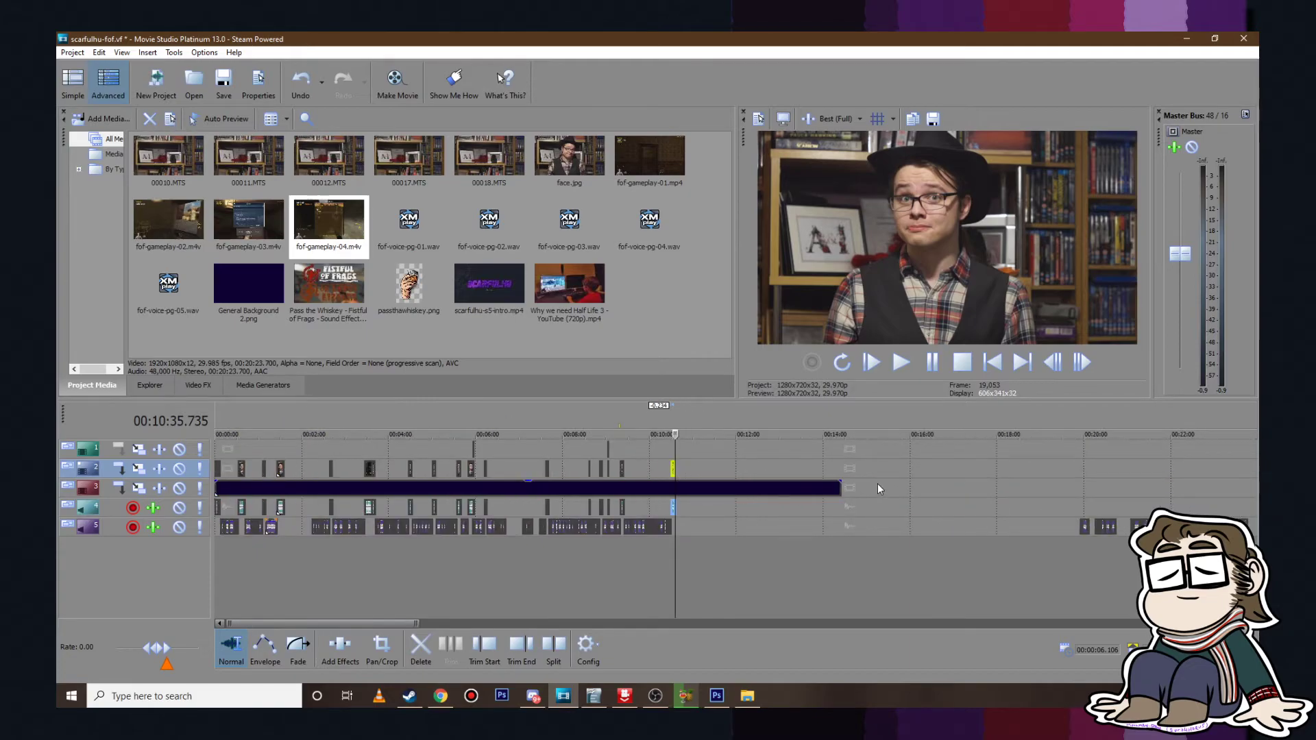
{"action": "left_click", "coordinate": [81, 53]}
{"action": "left_click", "coordinate": [100, 139]}
{"action": "left_click", "coordinate": [1080, 491]}
Step: Switch to OpenOffice Writer, highlight the "This isn't even going into the breadth of playstyles" paragraph in green, and save fof.odt
{"action": "left_click", "coordinate": [586, 706]}
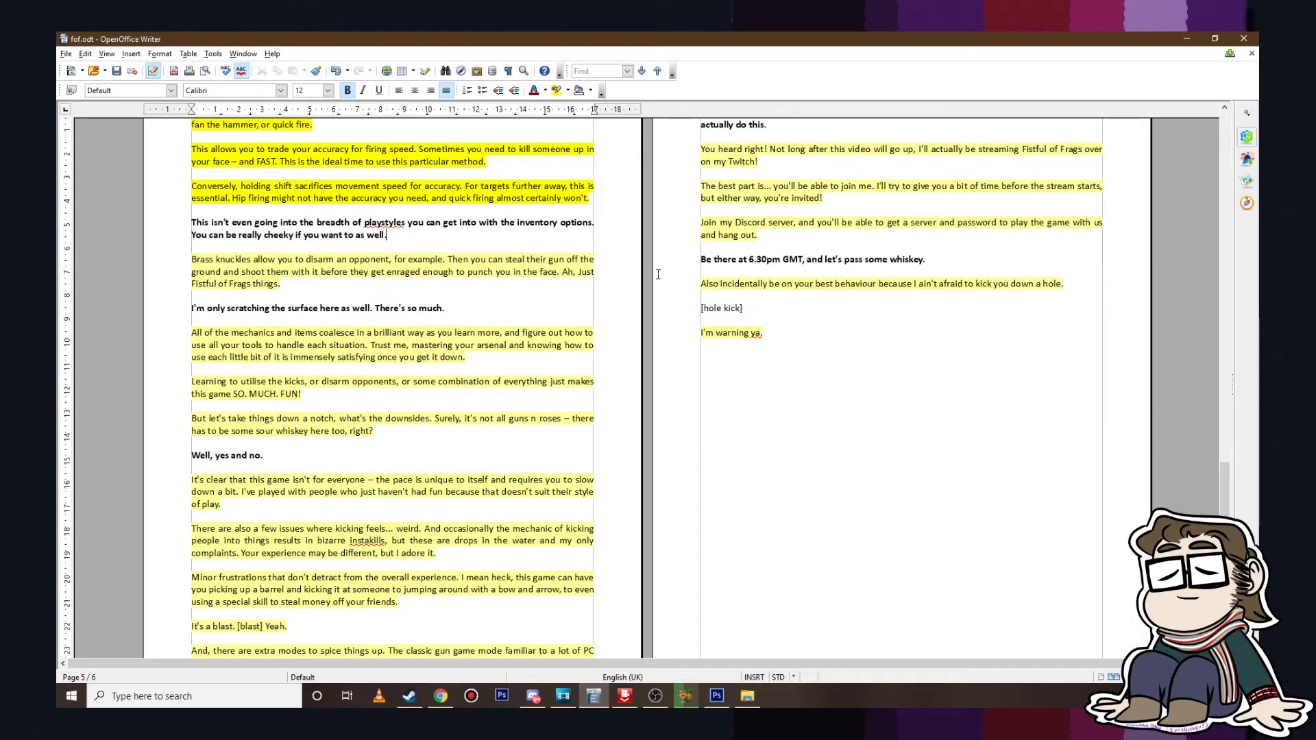
{"action": "mouse_move", "coordinate": [191, 222]}
{"action": "left_mouse_down"}
{"action": "mouse_move", "coordinate": [594, 236]}
{"action": "mouse_move", "coordinate": [387, 235]}
{"action": "left_mouse_up"}
{"action": "left_click", "coordinate": [568, 90]}
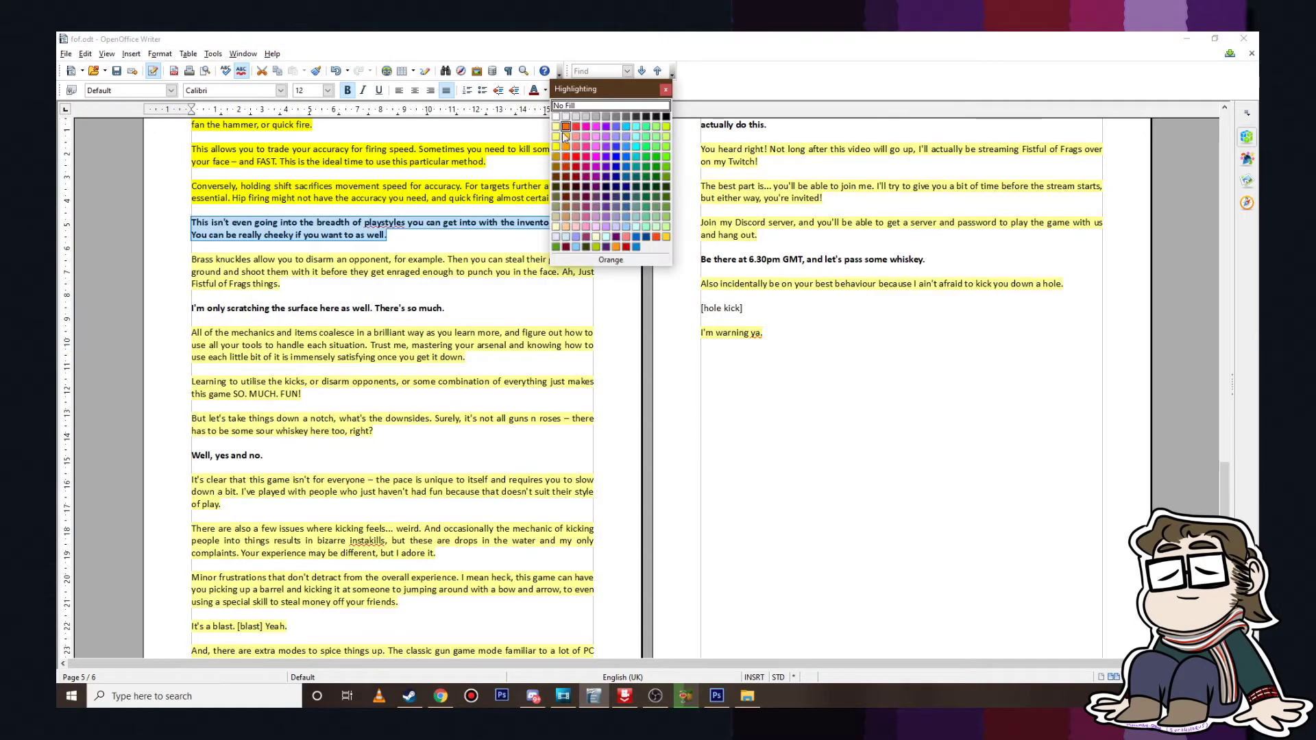
{"action": "left_click", "coordinate": [656, 148]}
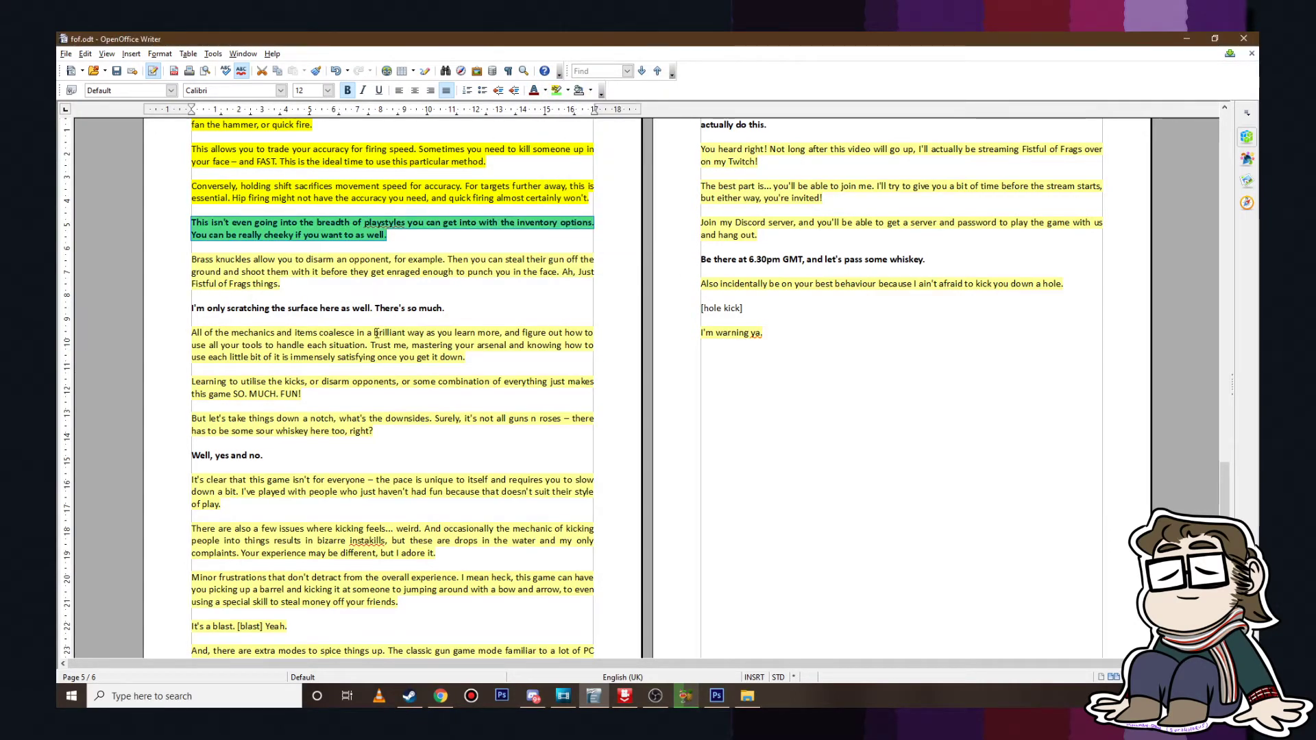
{"action": "left_click", "coordinate": [471, 272]}
{"action": "left_click", "coordinate": [65, 54]}
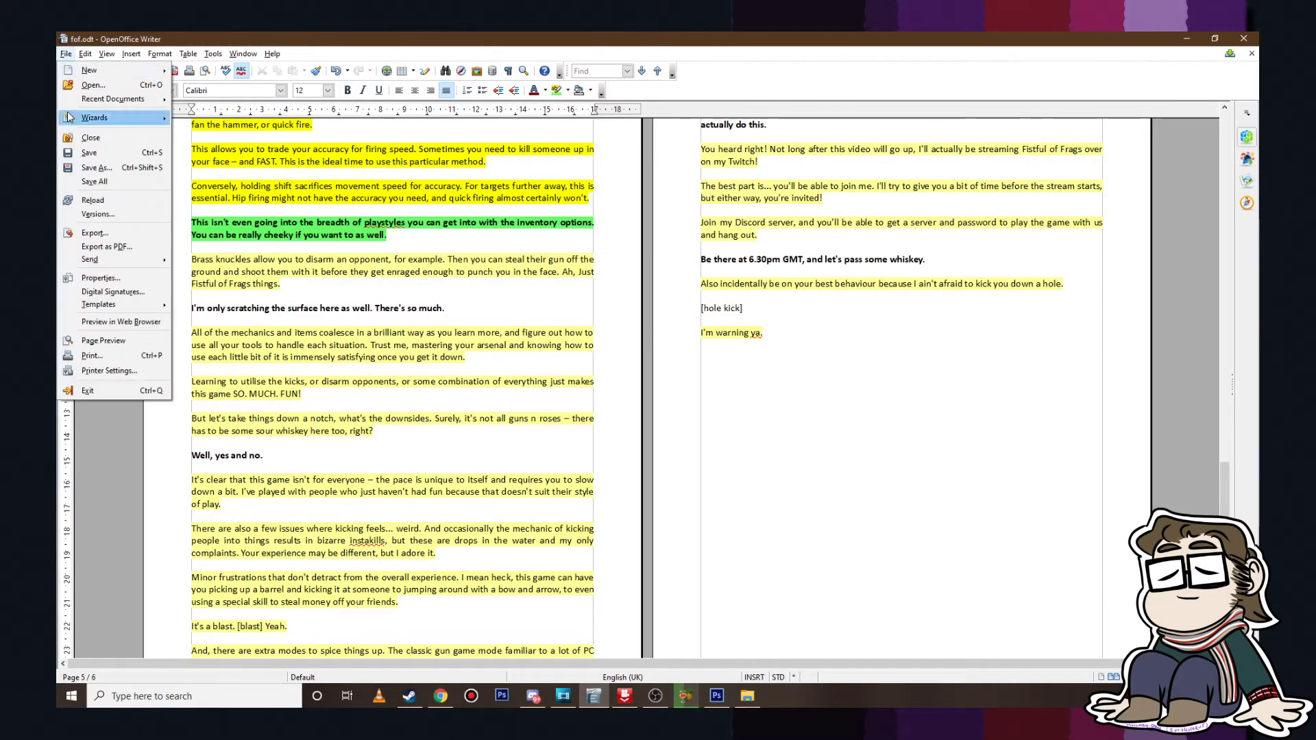
{"action": "left_click", "coordinate": [82, 152]}
Step: Switch back to Movie Studio, play the voice clip starting at 00:19:54.4, and trim about 0.16 s off its start
{"action": "left_click", "coordinate": [686, 694]}
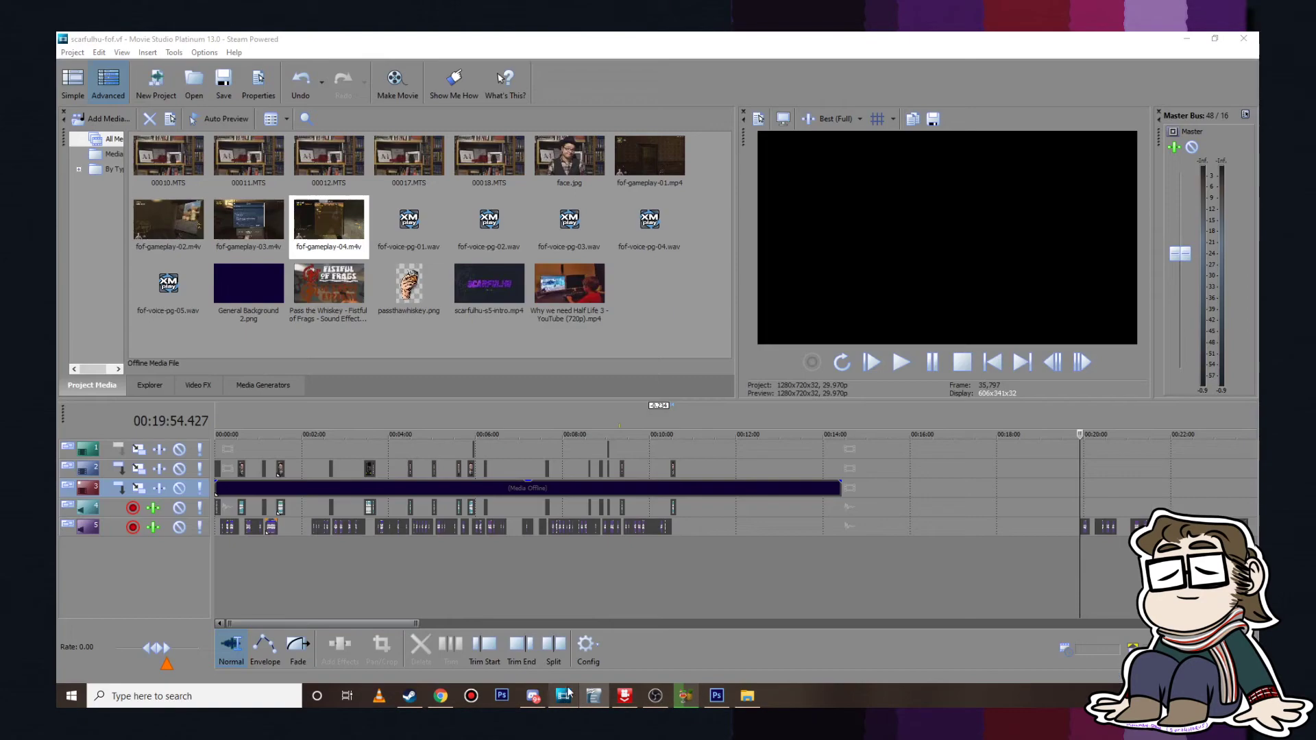
{"action": "left_click", "coordinate": [899, 360]}
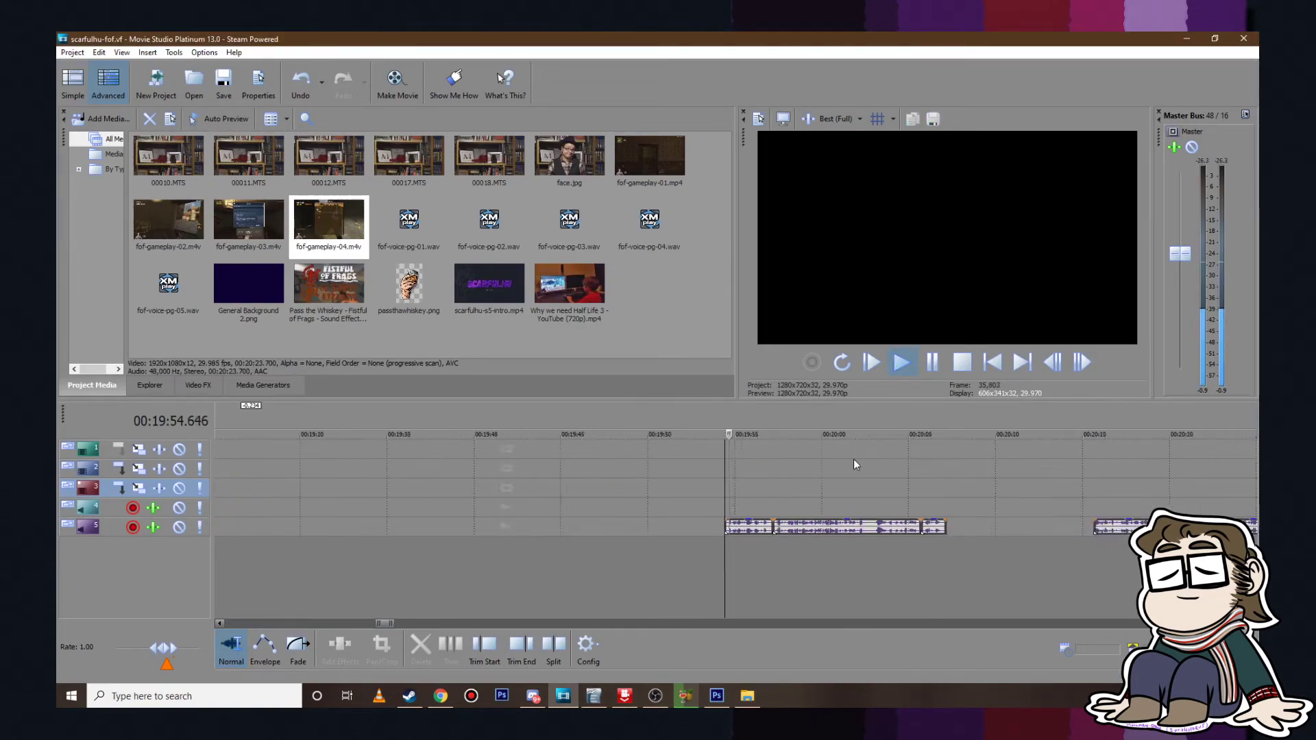
{"action": "scroll", "coordinate": [806, 507], "scroll_direction": "up", "scroll_amount": 2}
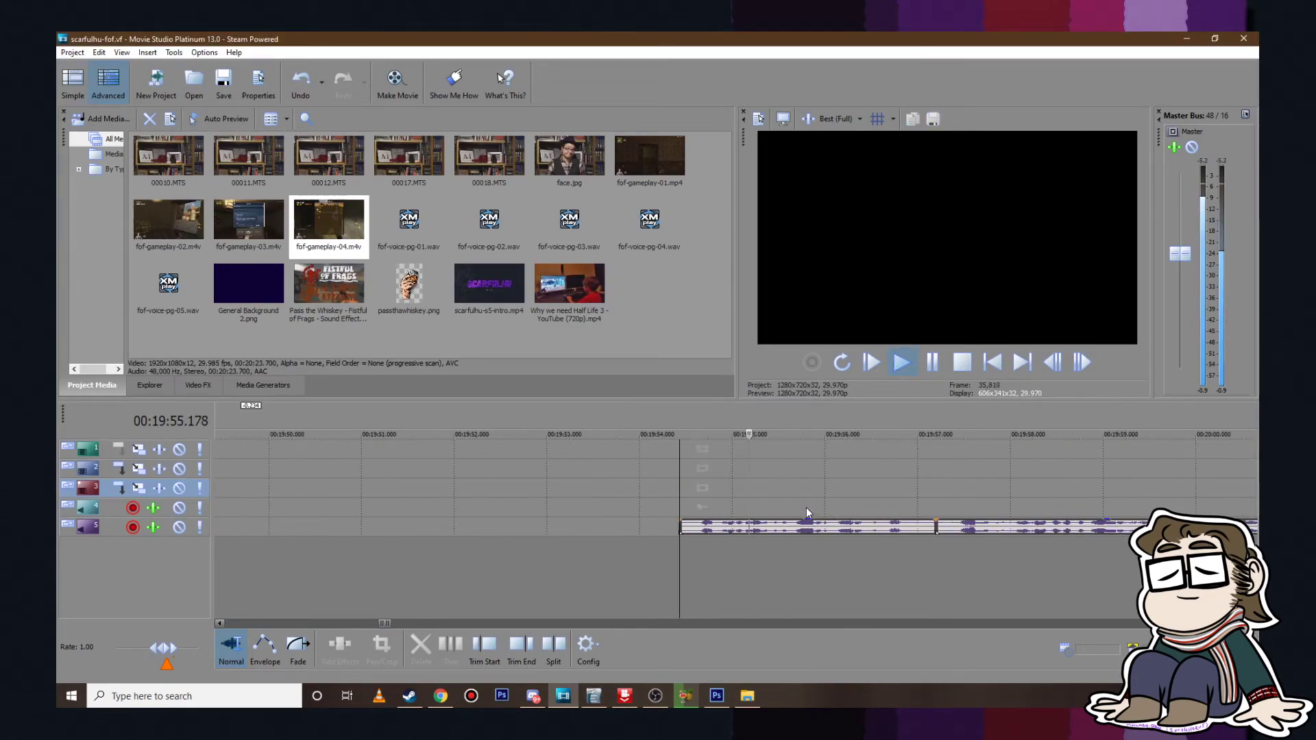
{"action": "left_click", "coordinate": [932, 362]}
{"action": "left_click_drag", "start_coordinate": [681, 527], "coordinate": [689, 528]}
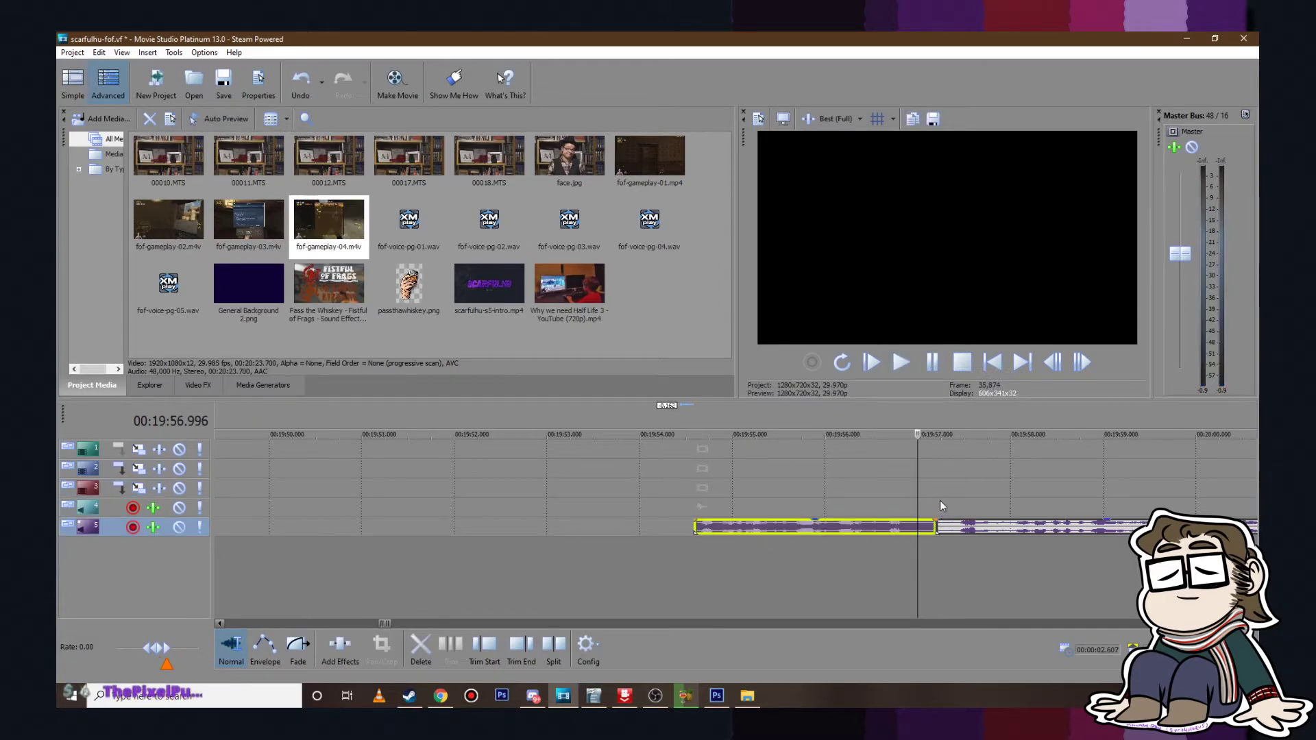
Step: Play the voice clips from about 00:19:57.2 to 00:20:06.8
{"action": "left_click", "coordinate": [939, 506]}
{"action": "left_click", "coordinate": [907, 361]}
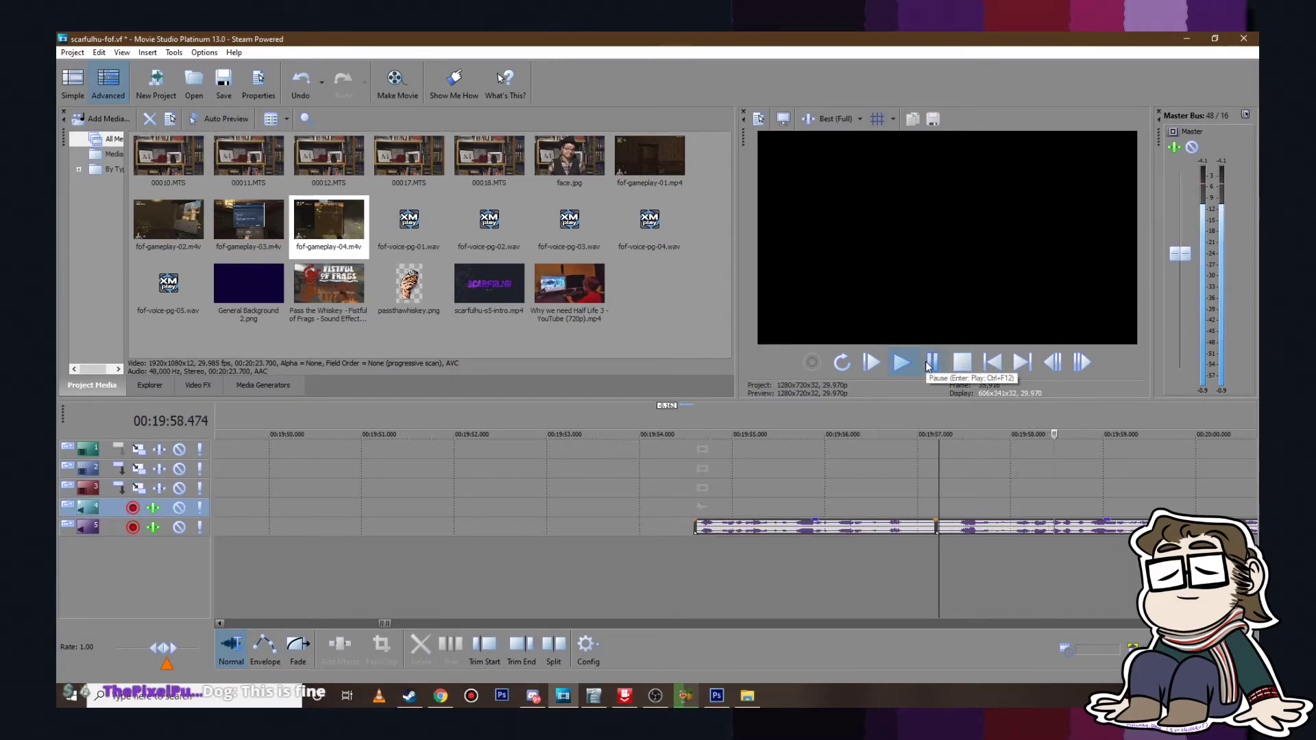
{"action": "scroll", "coordinate": [924, 463], "scroll_direction": "down", "scroll_amount": 2}
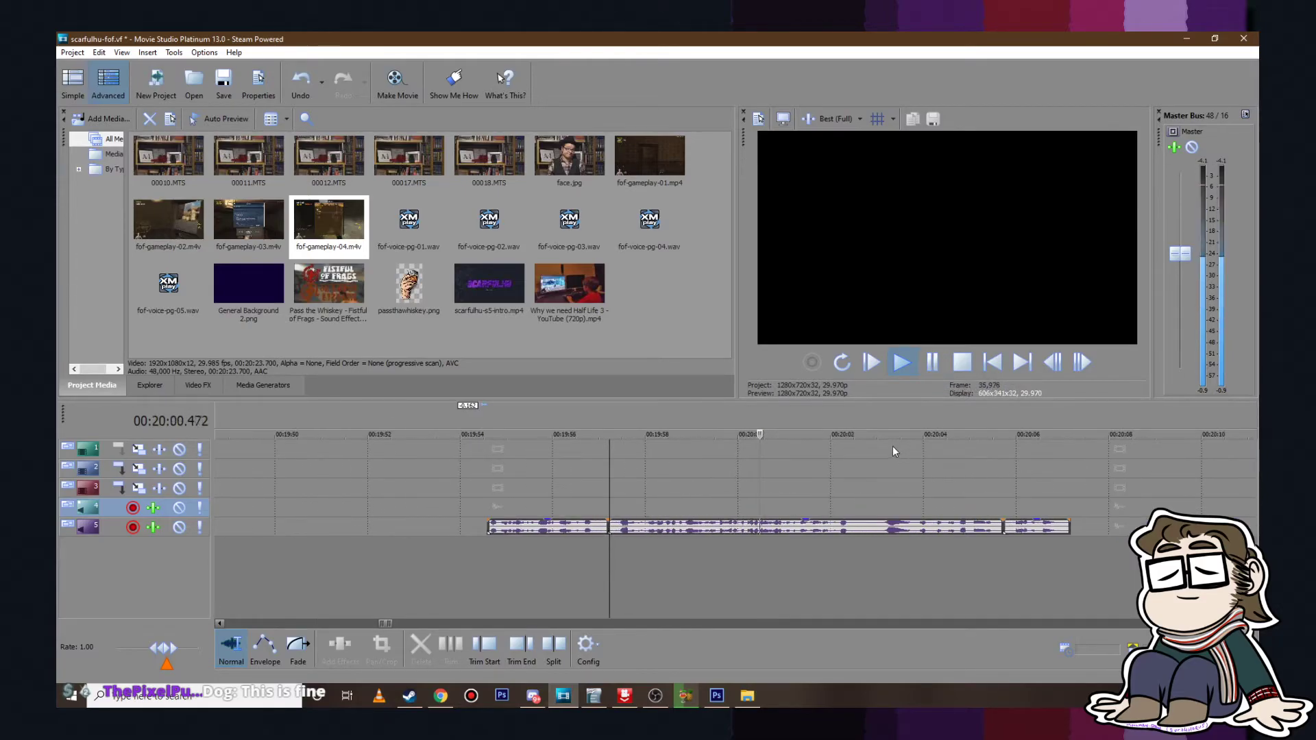
{"action": "left_click", "coordinate": [932, 362]}
Step: Shift the two voice clips from about 00:19:57 onward roughly 0.13 s earlier to crossfade their joins, and replay from about 00:19:54.6
{"action": "left_click", "coordinate": [1020, 527]}
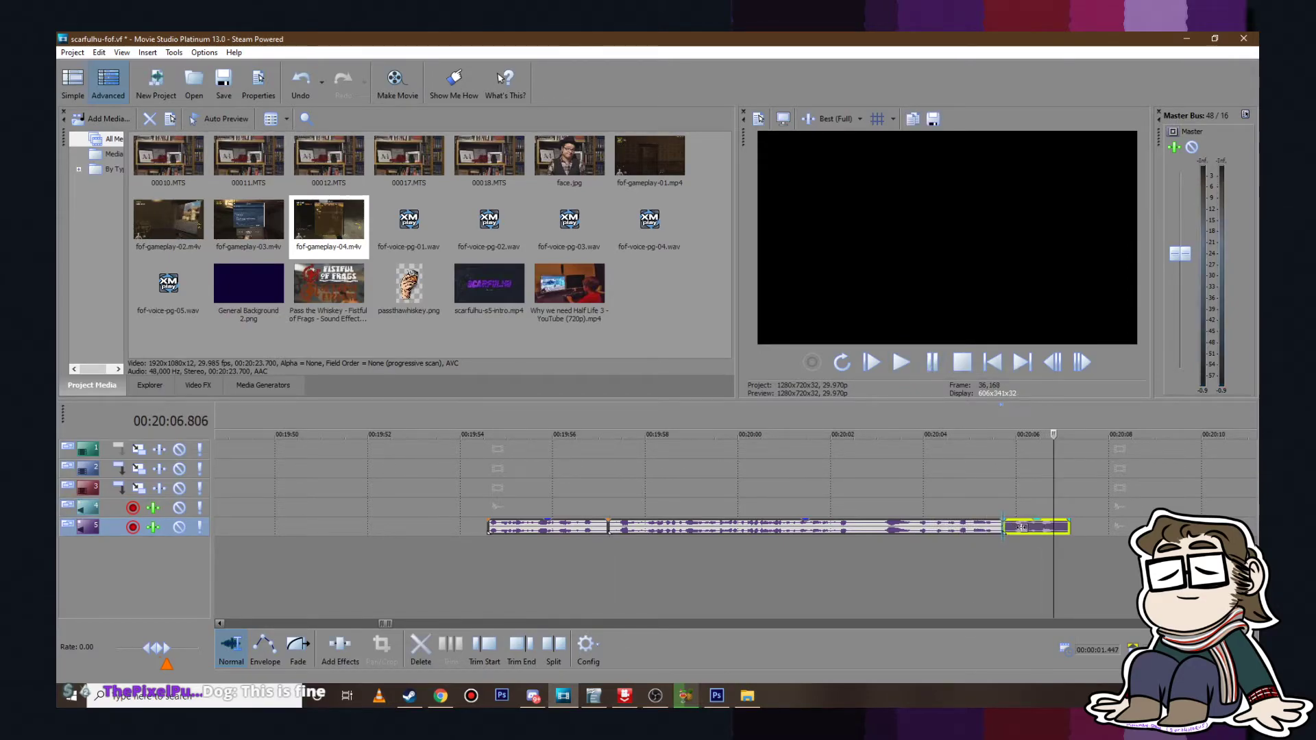
{"action": "left_click", "coordinate": [758, 525], "text": "ctrl"}
{"action": "left_click_drag", "start_coordinate": [873, 529], "coordinate": [776, 524]}
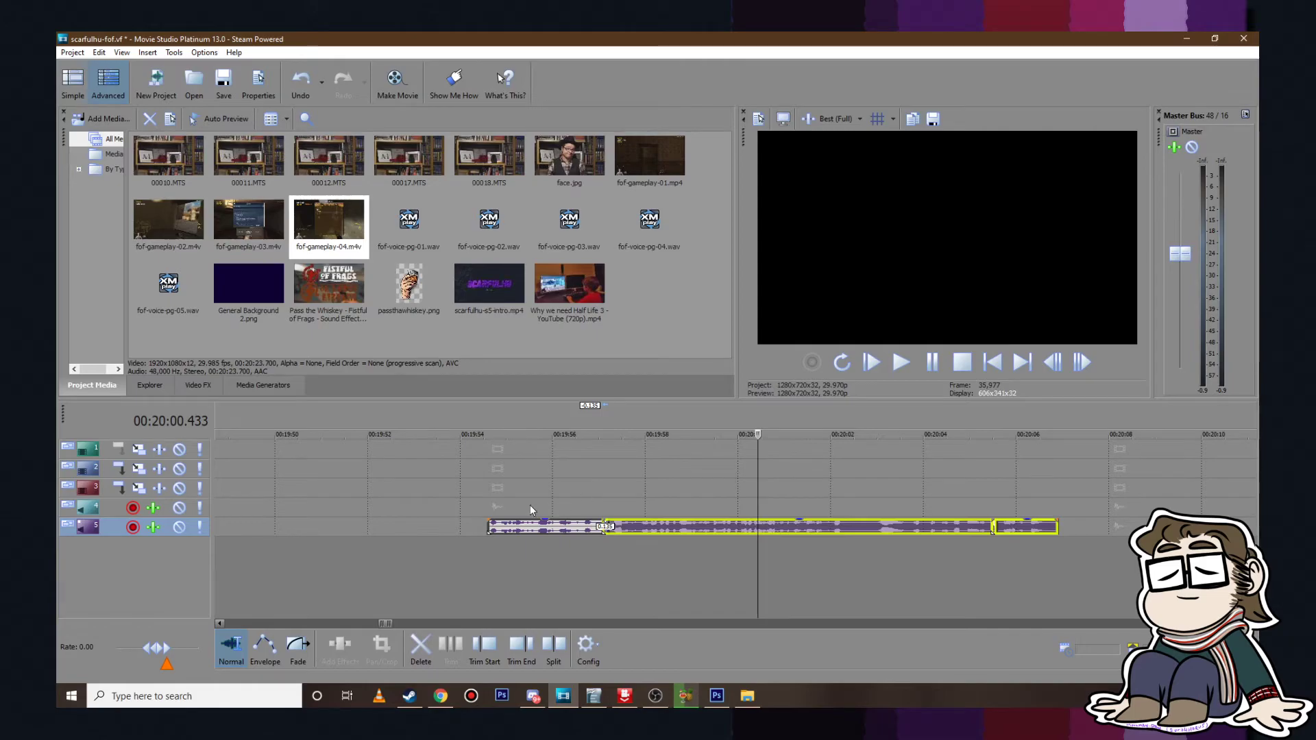
{"action": "left_click", "coordinate": [491, 498]}
{"action": "left_click", "coordinate": [903, 364]}
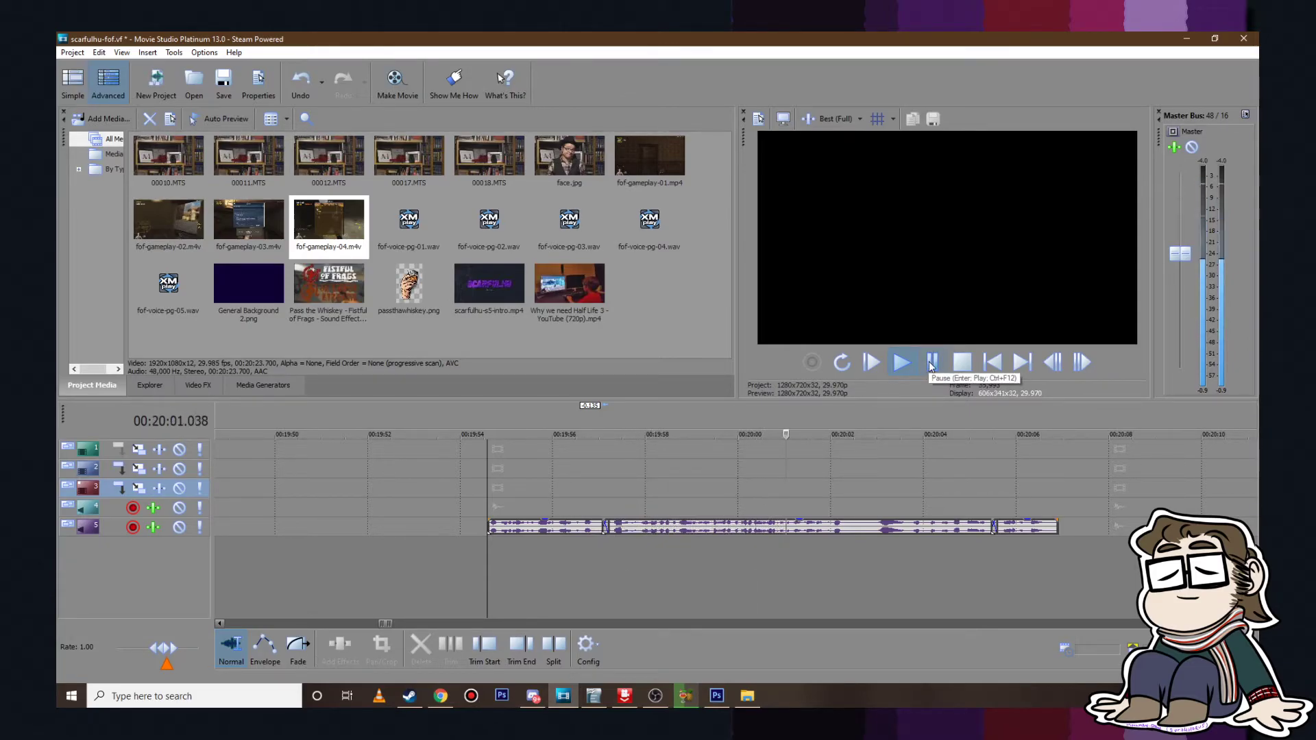
Step: Move the three voice clips from about 00:19:54 to right after the camera clip ending near 00:10:36, and play them there
{"action": "left_click", "coordinate": [931, 366]}
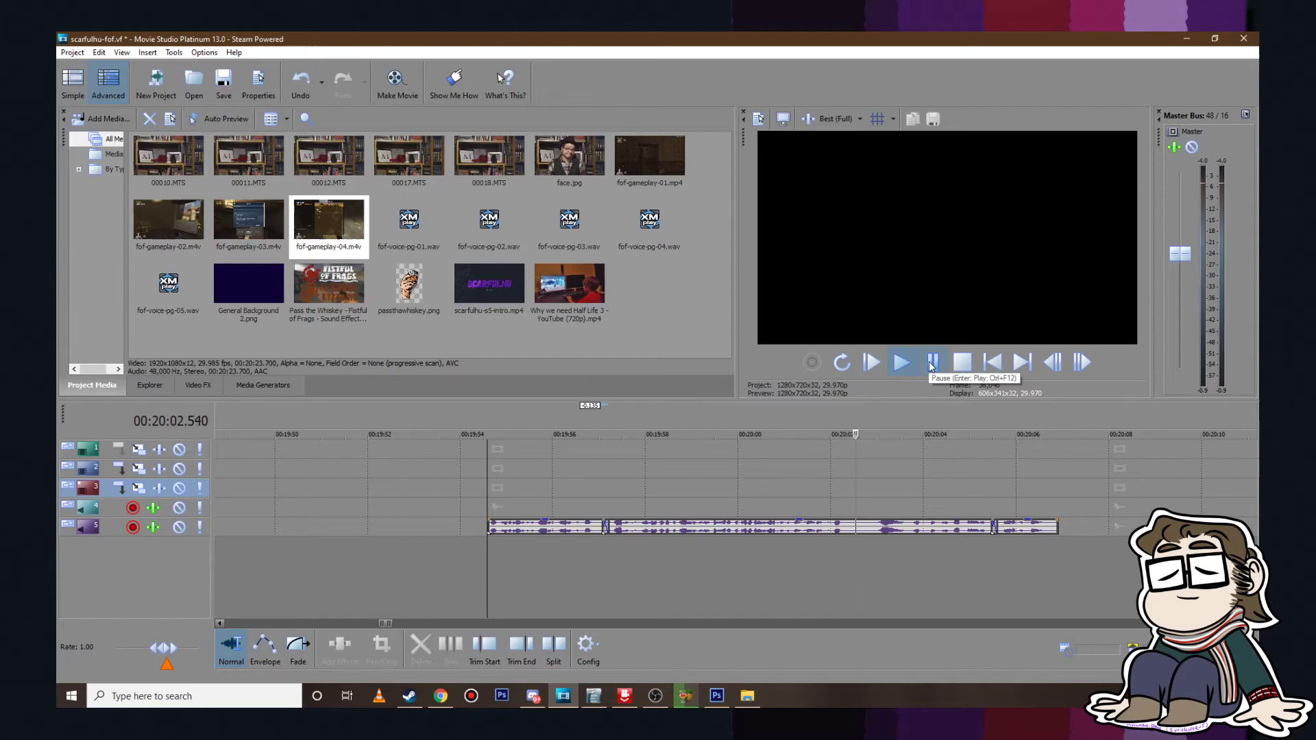
{"action": "left_click", "coordinate": [544, 526]}
{"action": "scroll", "coordinate": [756, 547], "scroll_direction": "down", "scroll_amount": 10}
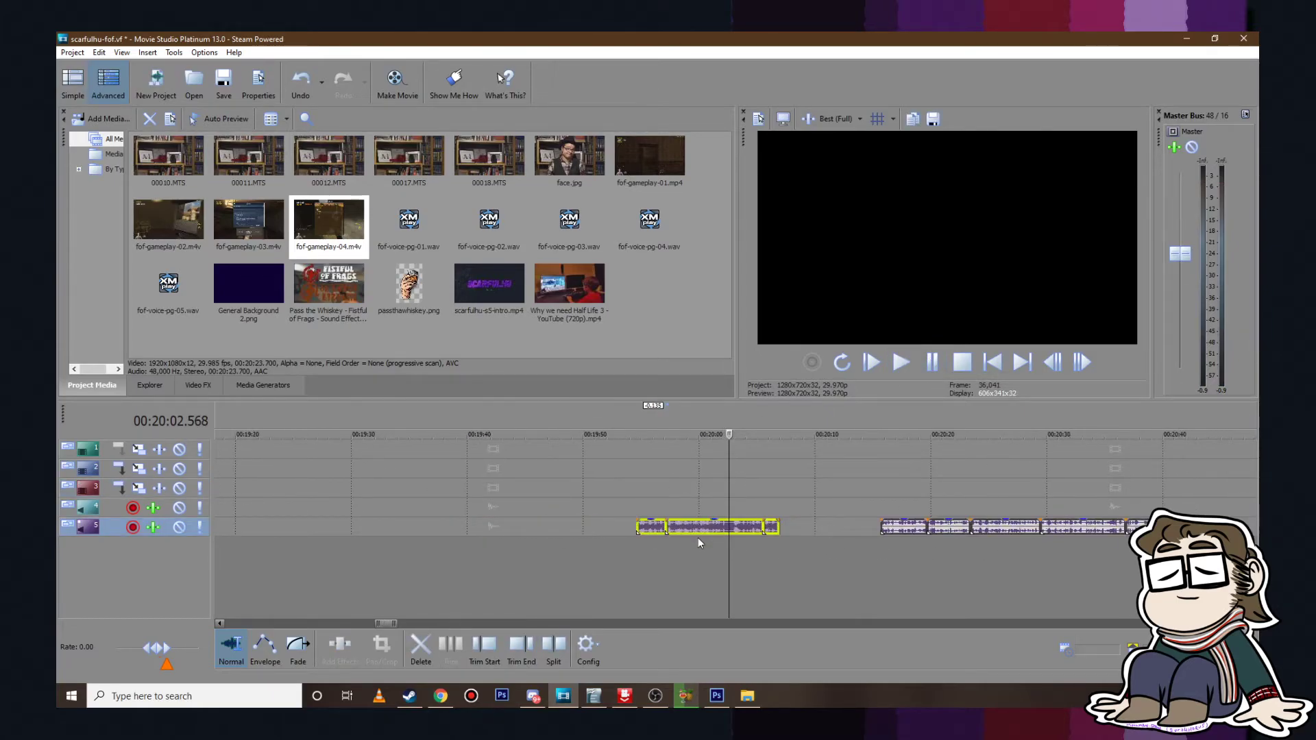
{"action": "left_click_drag", "start_coordinate": [723, 526], "coordinate": [1039, 527]}
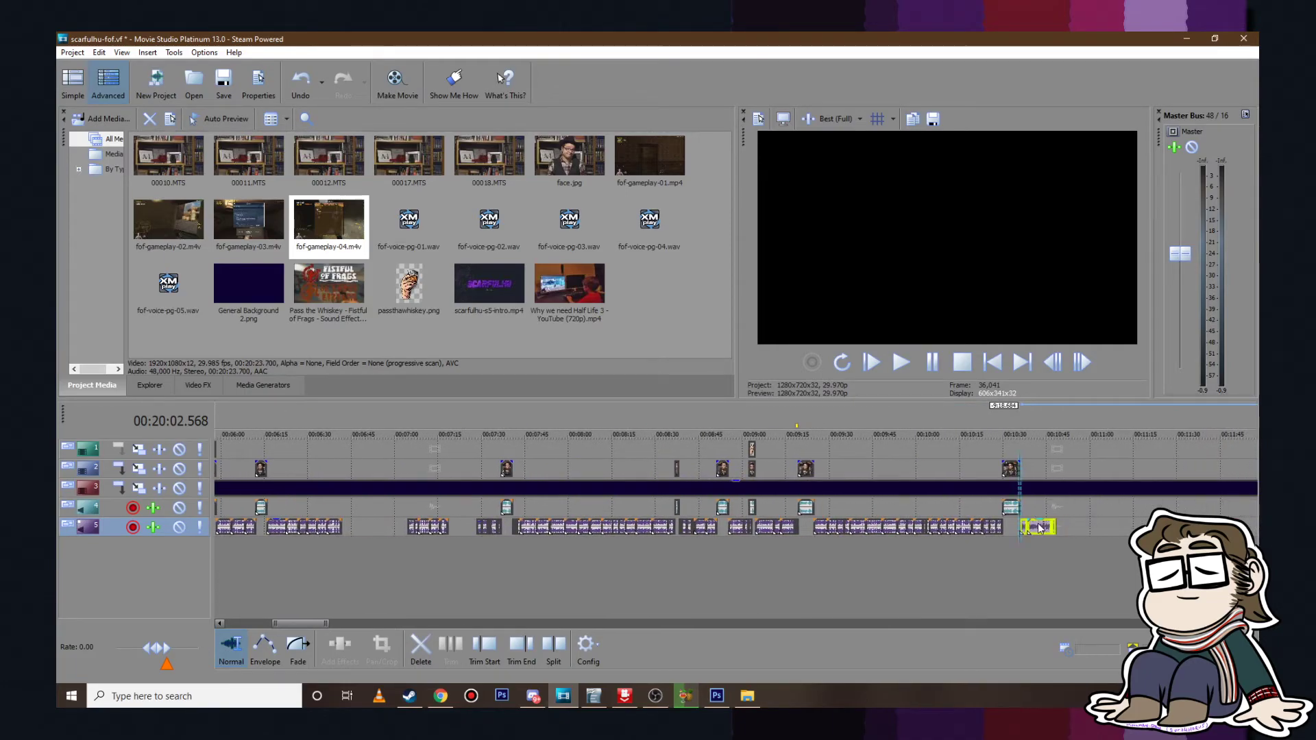
{"action": "left_click", "coordinate": [902, 362]}
{"action": "scroll", "coordinate": [1037, 519], "scroll_direction": "up", "scroll_amount": 4}
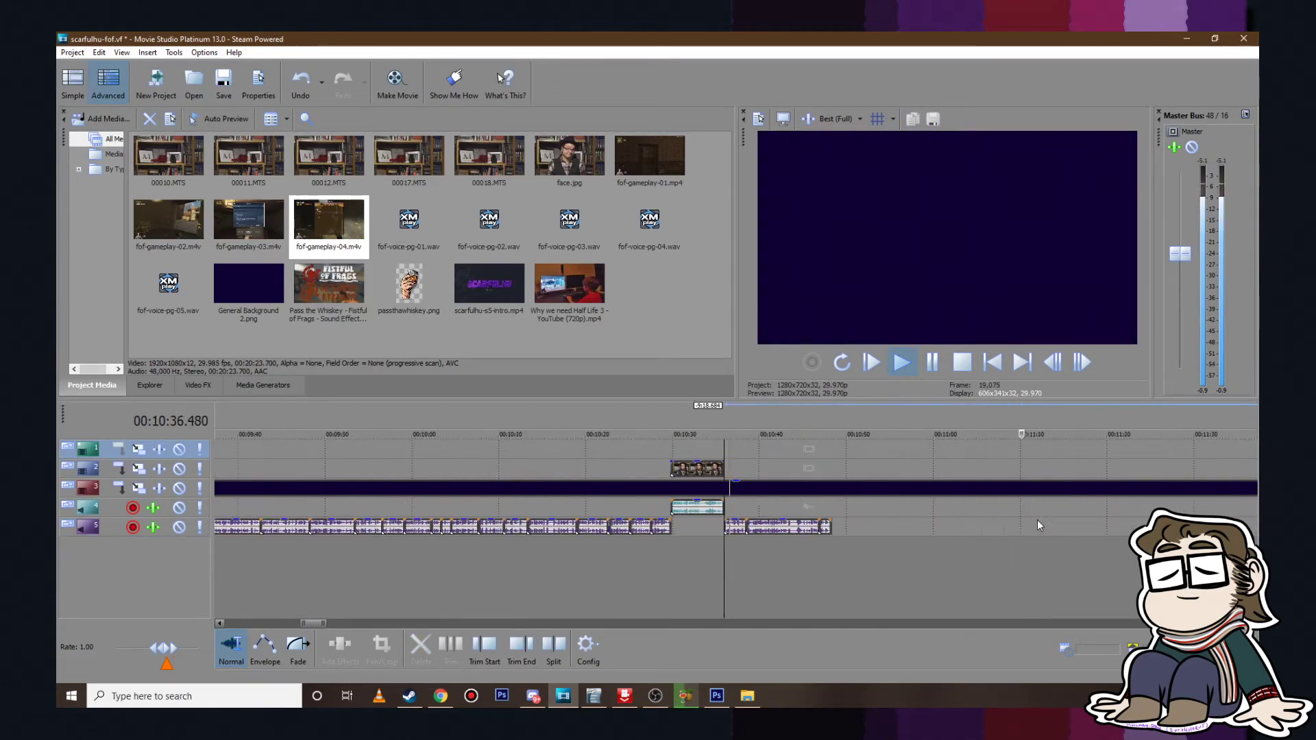
{"action": "scroll", "coordinate": [940, 510], "scroll_direction": "up", "scroll_amount": 3}
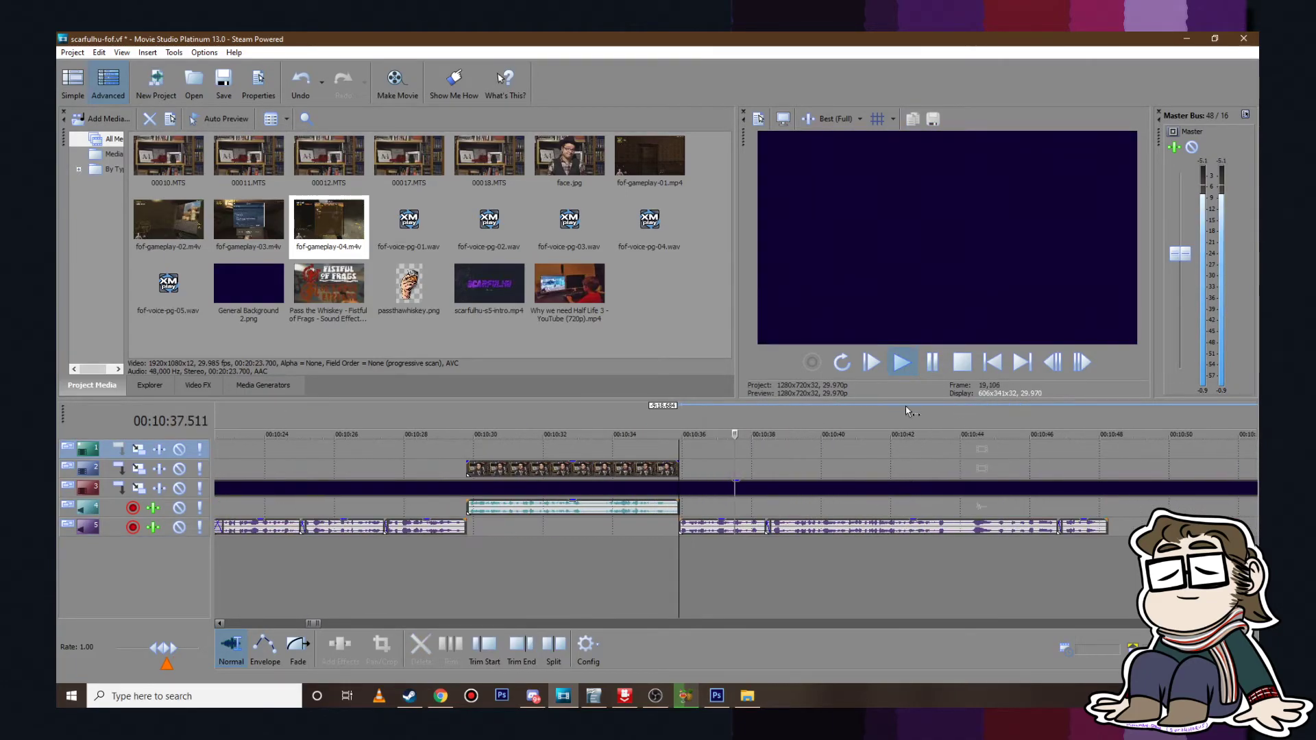
{"action": "left_click", "coordinate": [934, 364]}
Step: Split the middle voice clip at about 00:10:44, shift the two clips after the cut about 0.22 s earlier to crossfade, and replay
{"action": "left_click", "coordinate": [959, 527]}
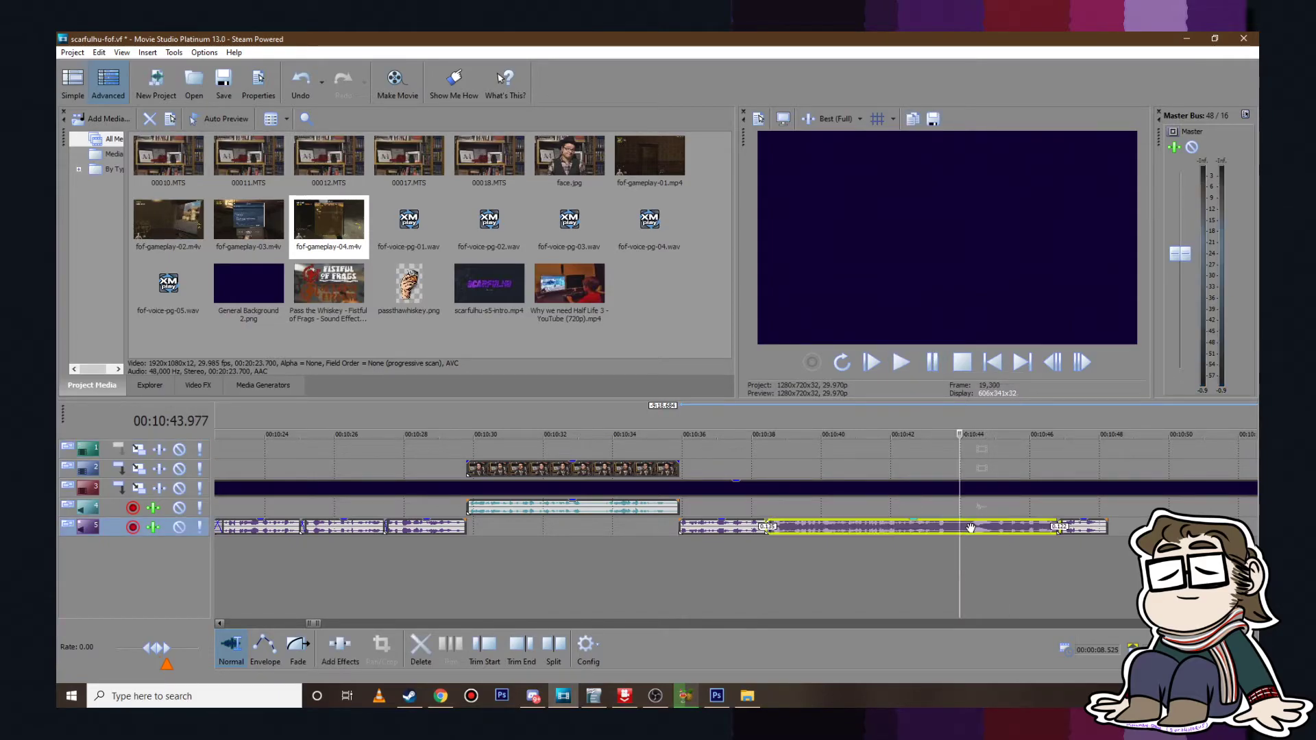
{"action": "key", "text": "s"}
{"action": "left_click_drag", "start_coordinate": [1082, 528], "coordinate": [932, 493]}
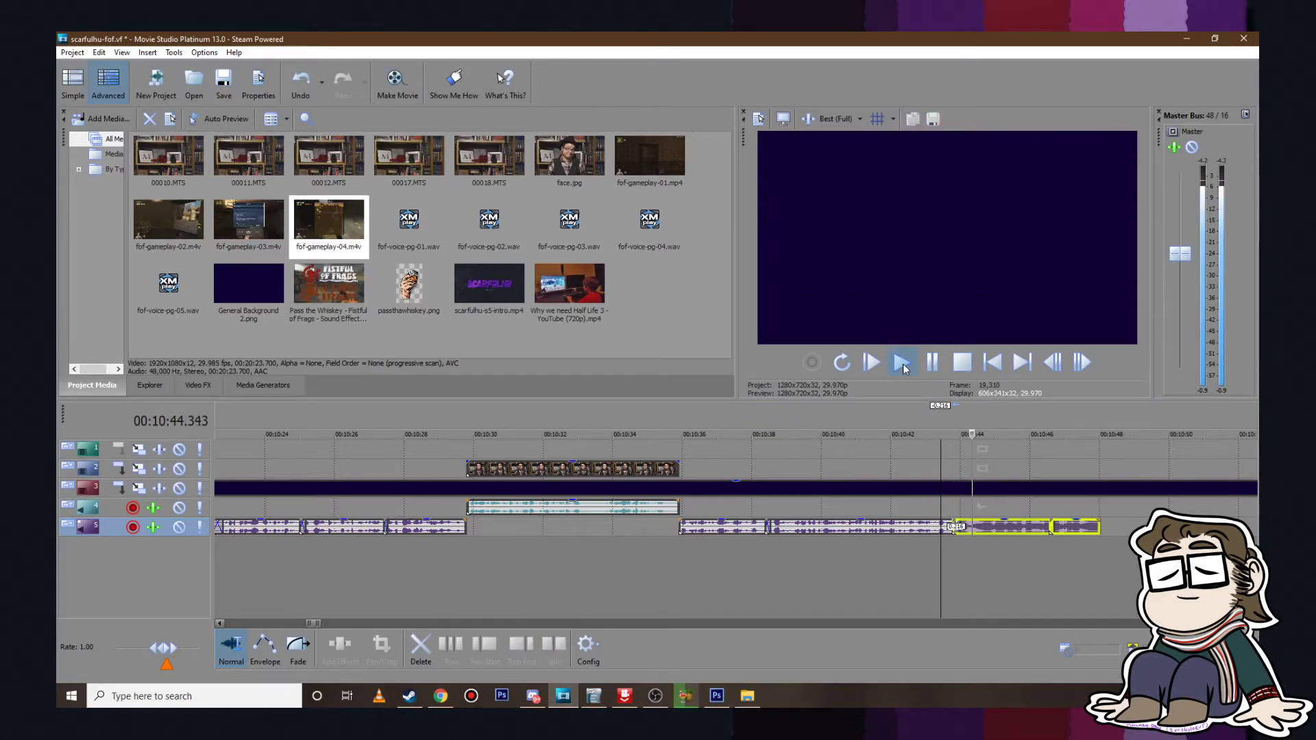
{"action": "left_click", "coordinate": [943, 361]}
Step: Trim about 0.13 s off the last voice clip's start, shift it earlier to crossfade near 00:10:46.5, and replay the join
{"action": "scroll", "coordinate": [809, 564], "scroll_direction": "up", "scroll_amount": 4}
{"action": "left_click", "coordinate": [697, 511]}
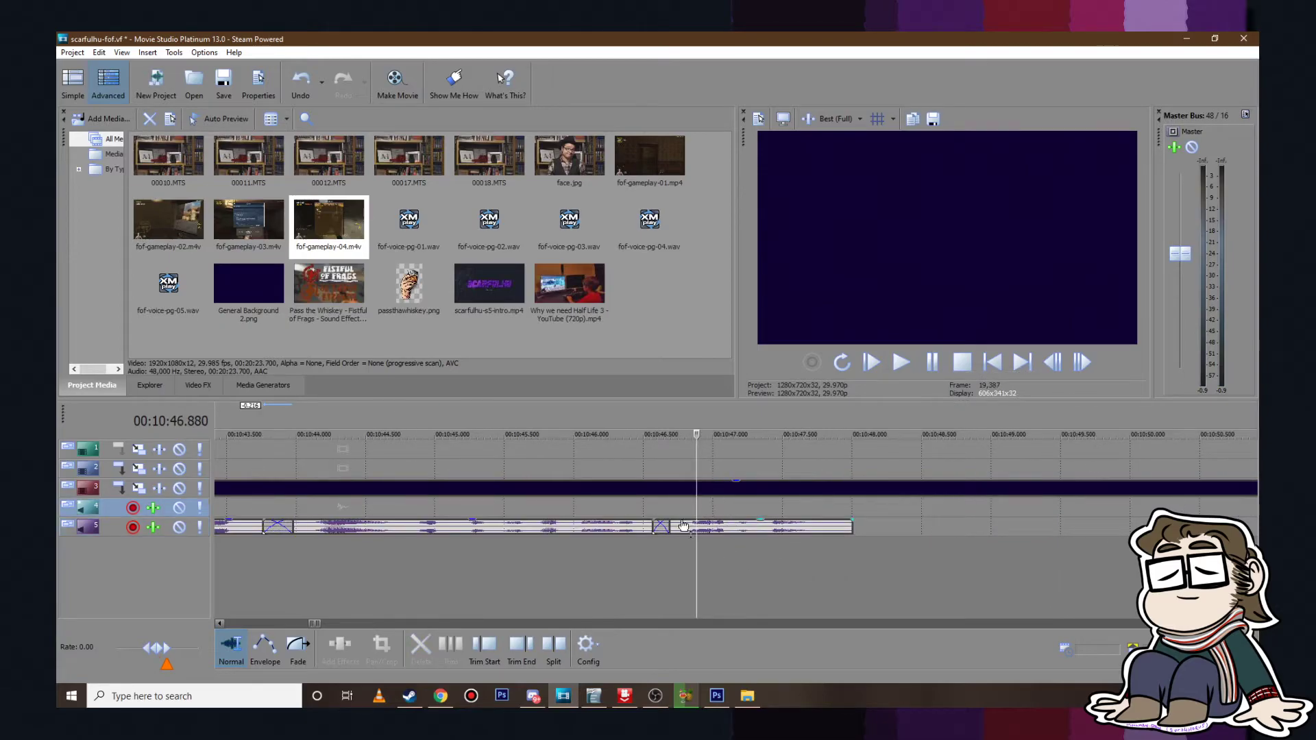
{"action": "left_click_drag", "start_coordinate": [684, 525], "coordinate": [697, 525]}
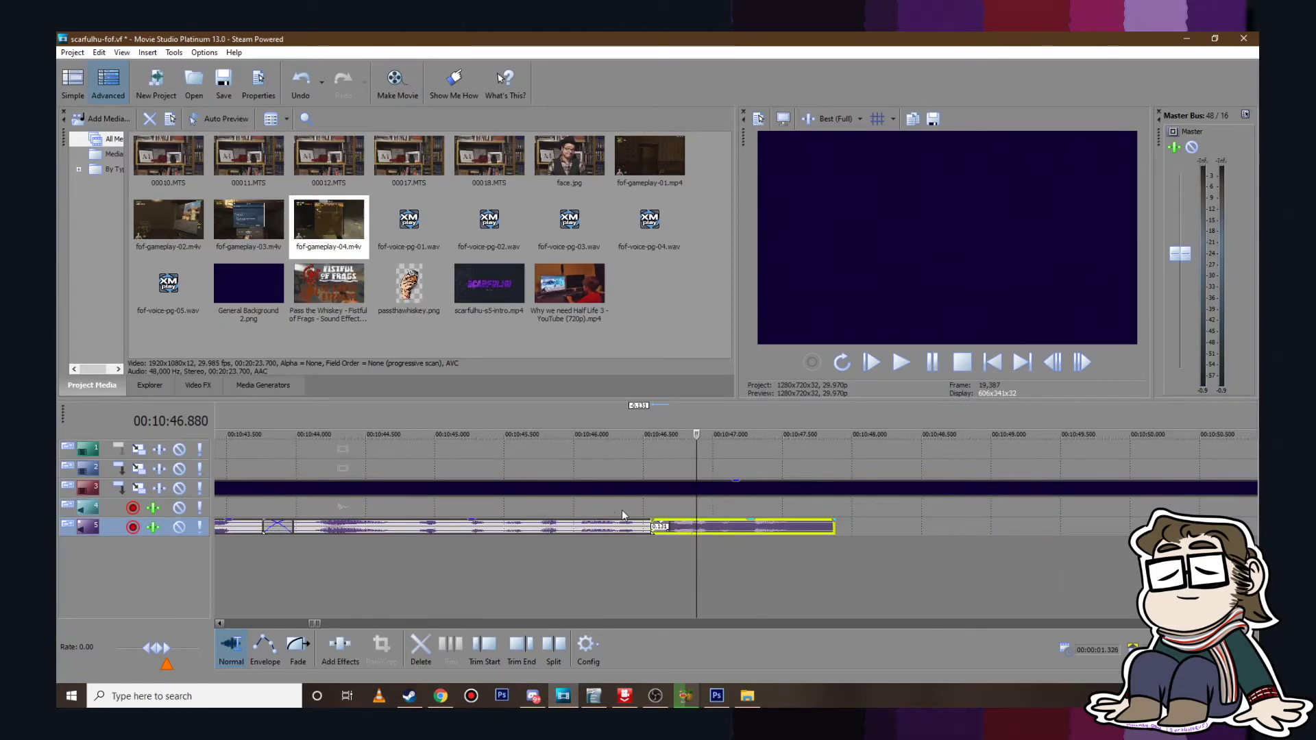
{"action": "left_click", "coordinate": [608, 512]}
{"action": "left_click", "coordinate": [901, 361]}
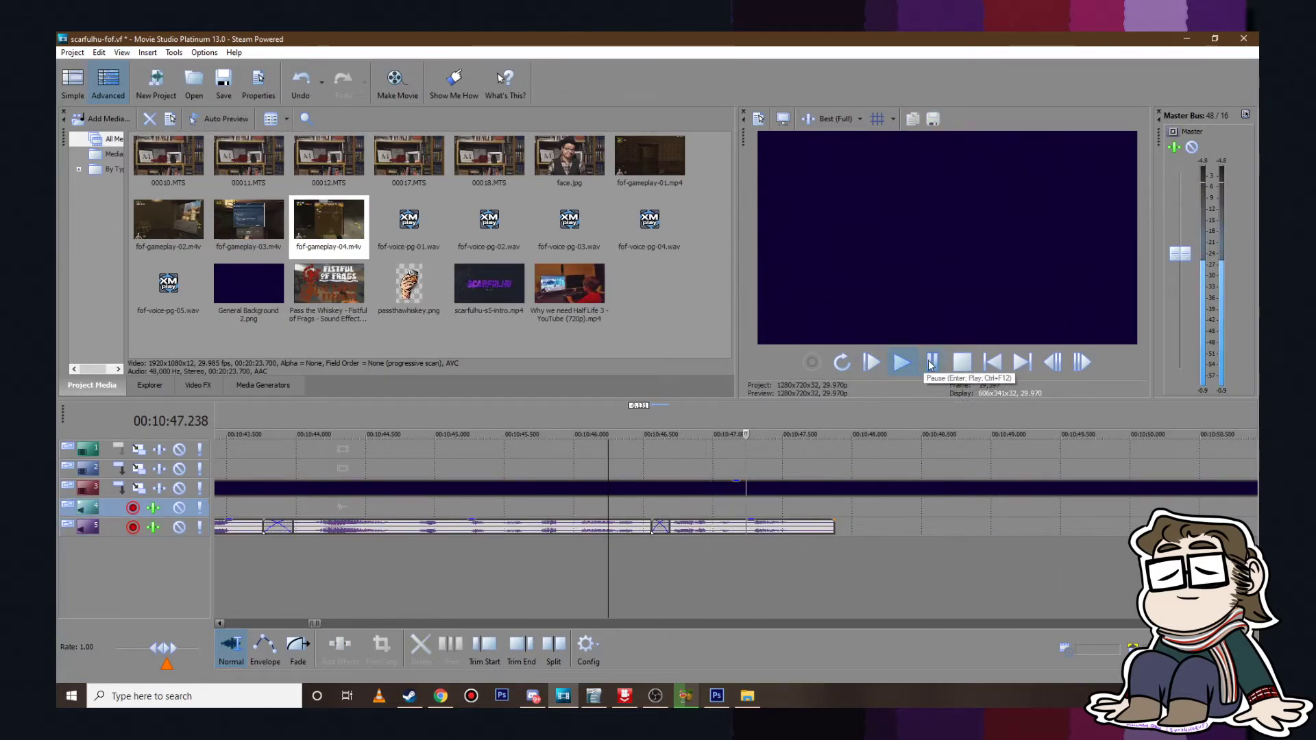
{"action": "left_click", "coordinate": [931, 364]}
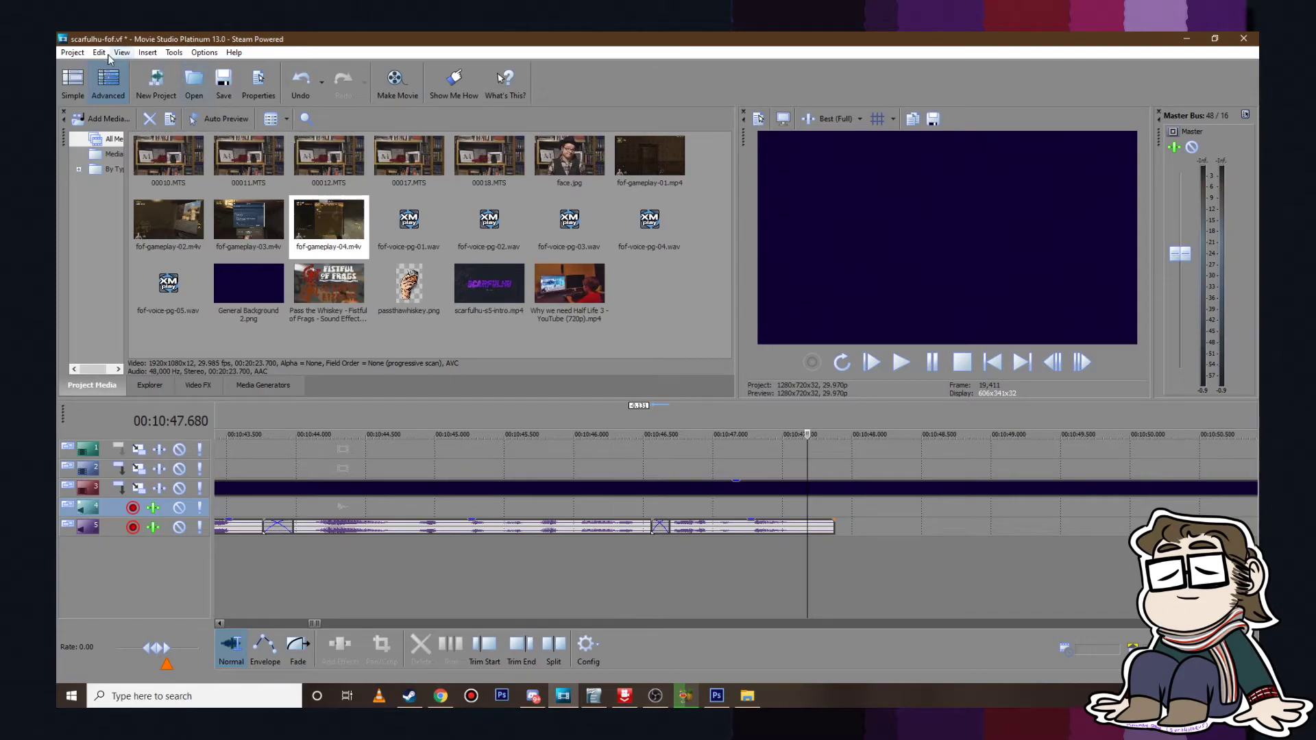
Step: Trim about 0.1 s off the last voice clip so it ends near 00:10:47.8, saving the project before and after the trim
{"action": "left_click", "coordinate": [72, 52]}
{"action": "left_click", "coordinate": [83, 106]}
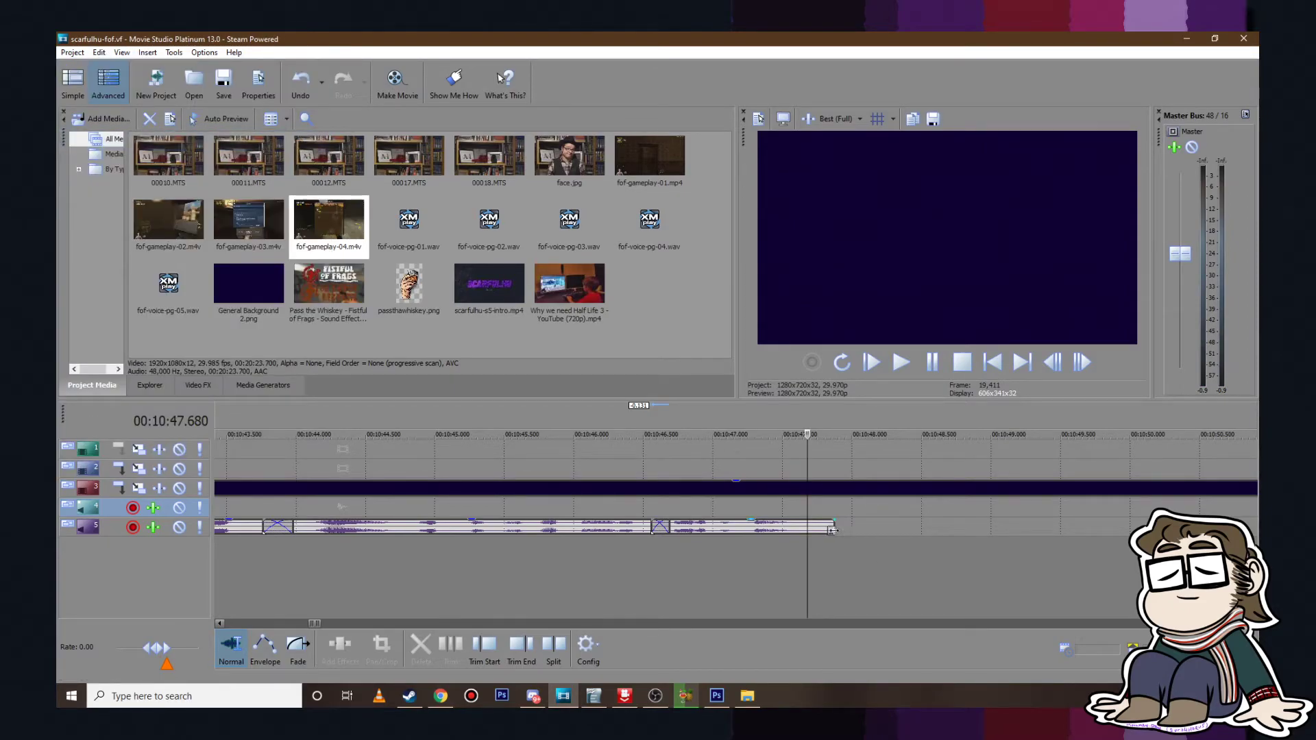
{"action": "left_click_drag", "start_coordinate": [832, 530], "coordinate": [817, 530]}
{"action": "left_click", "coordinate": [854, 512]}
{"action": "scroll", "coordinate": [854, 512], "scroll_direction": "down", "scroll_amount": 5}
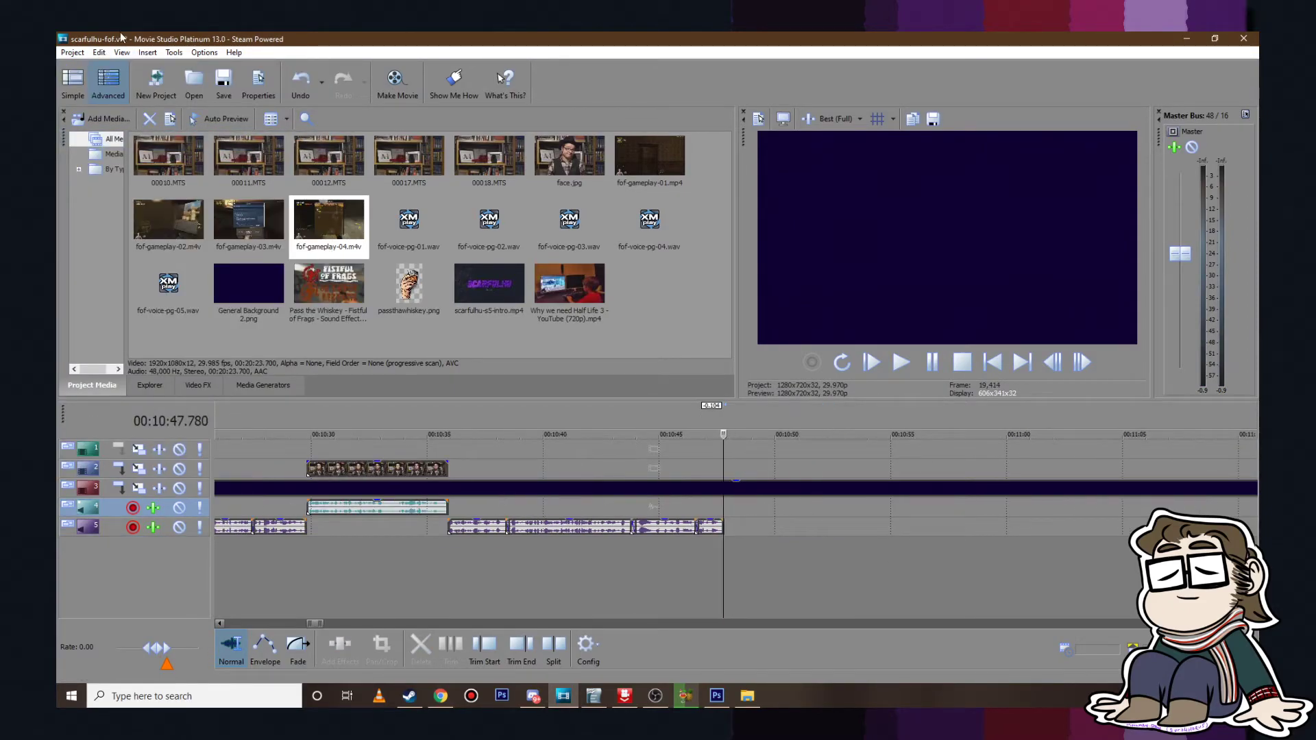
{"action": "left_click", "coordinate": [72, 52]}
{"action": "left_click", "coordinate": [82, 107]}
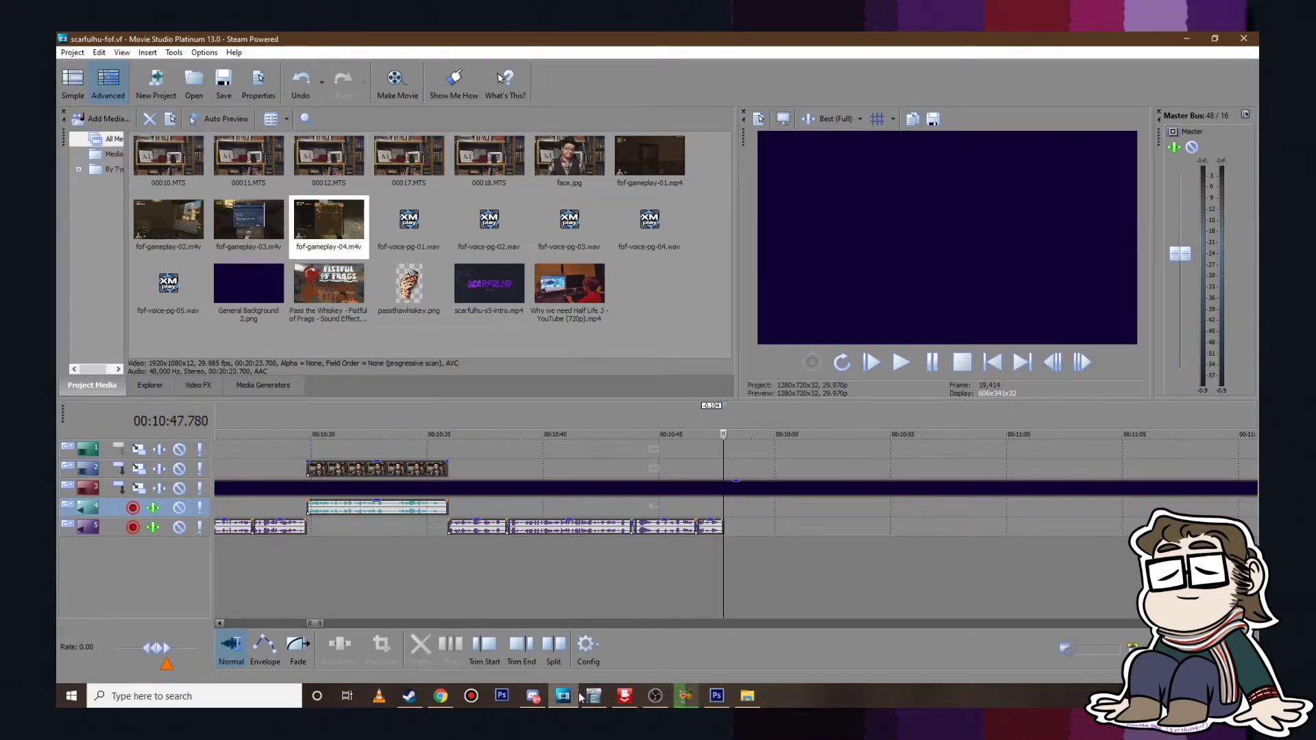
Step: Switch to OpenOffice Writer and highlight the "Brass knuckles allow you to disarm an opponent" paragraph in bright yellow
{"action": "left_click", "coordinate": [594, 696]}
{"action": "left_click_drag", "start_coordinate": [193, 261], "coordinate": [319, 287]}
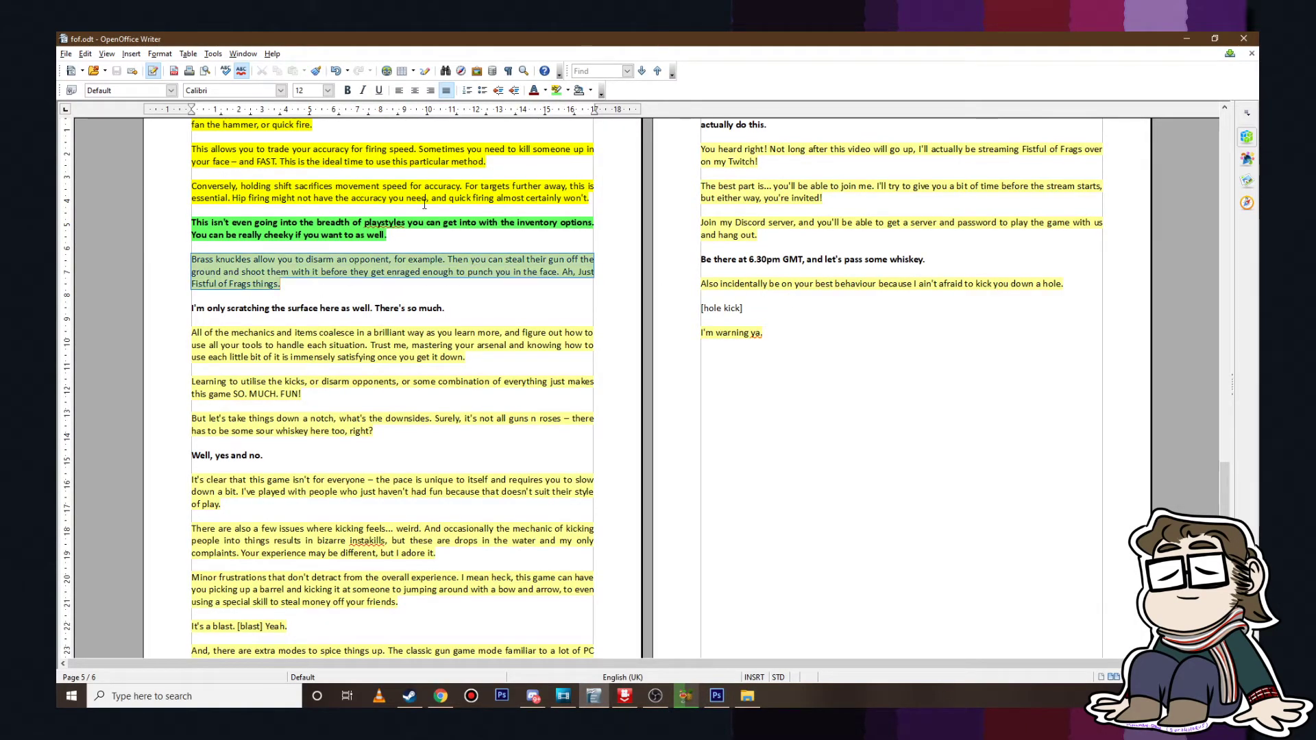
{"action": "left_click", "coordinate": [567, 90]}
{"action": "left_click", "coordinate": [564, 117]}
{"action": "left_click", "coordinate": [509, 339]}
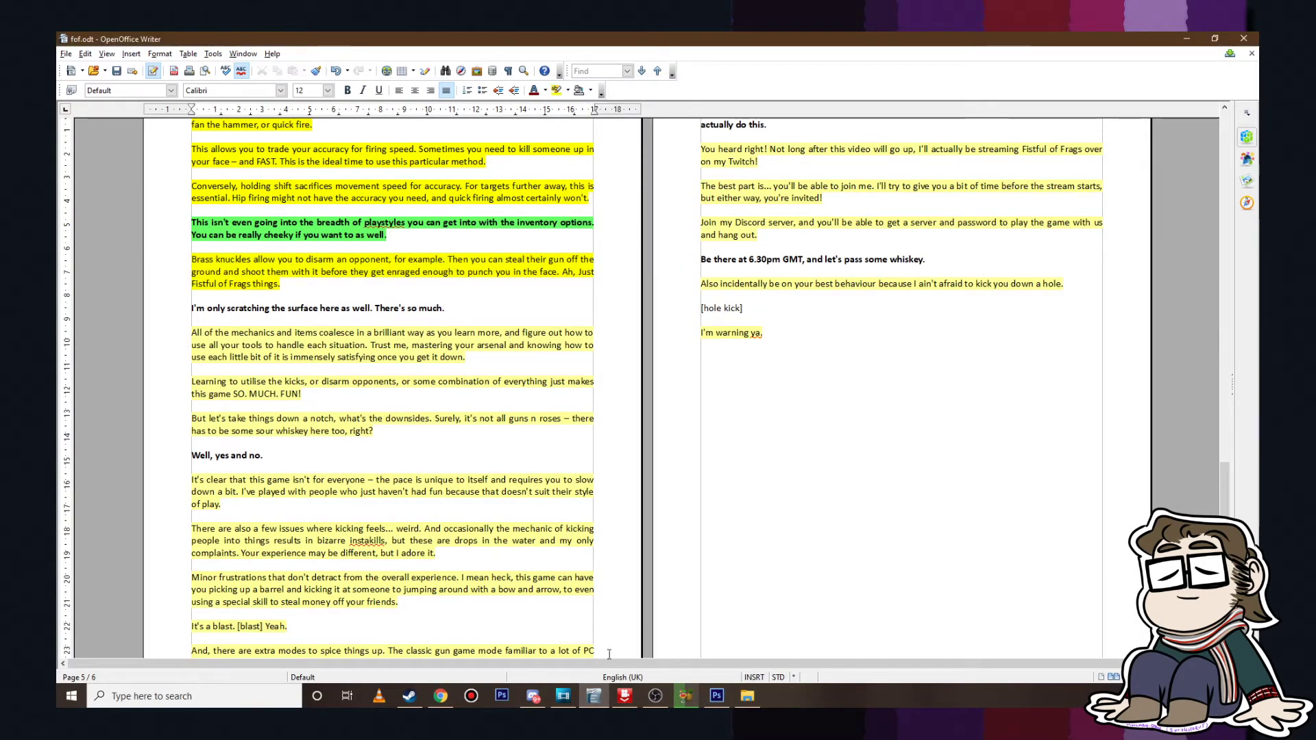
Step: Switch back to Movie Studio and play the camera footage from about 00:35:17.7 and from about 00:35:26 to find the next take
{"action": "left_click", "coordinate": [563, 695]}
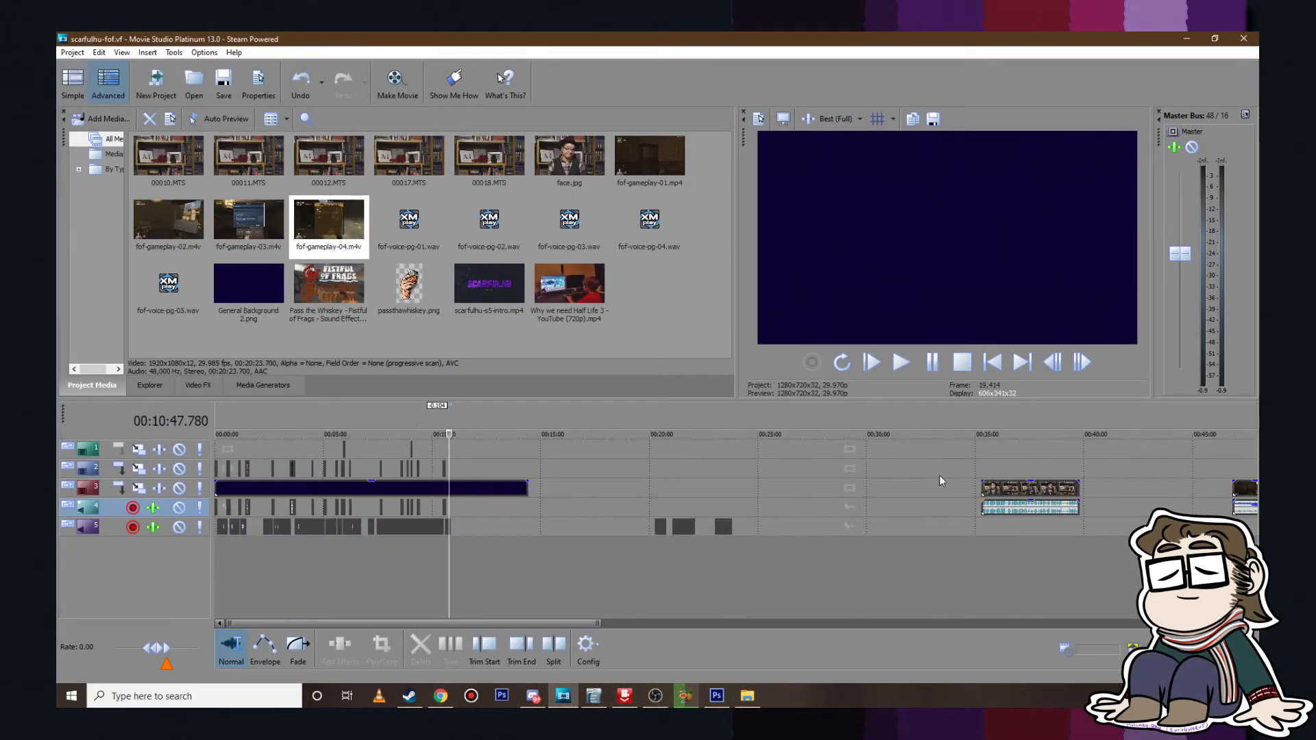
{"action": "left_click", "coordinate": [980, 466]}
{"action": "scroll", "coordinate": [980, 466], "scroll_direction": "up", "scroll_amount": 10}
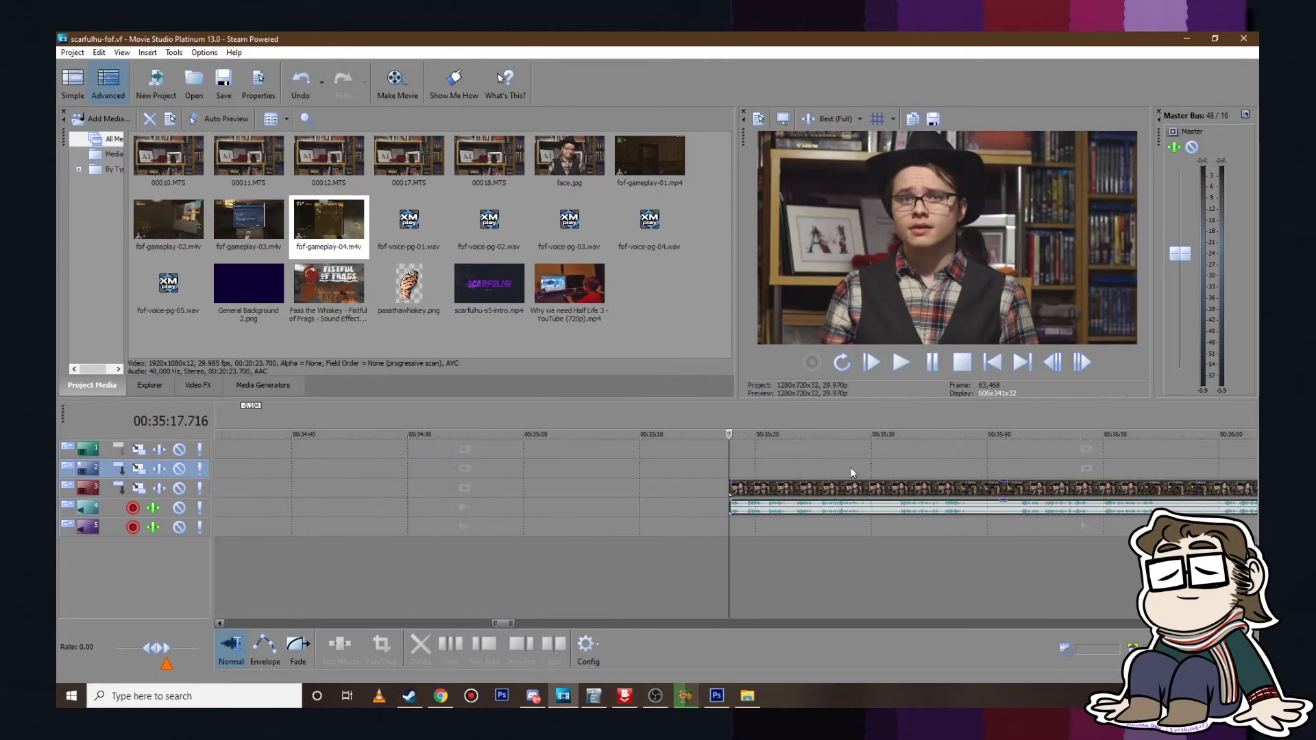
{"action": "left_click", "coordinate": [901, 362]}
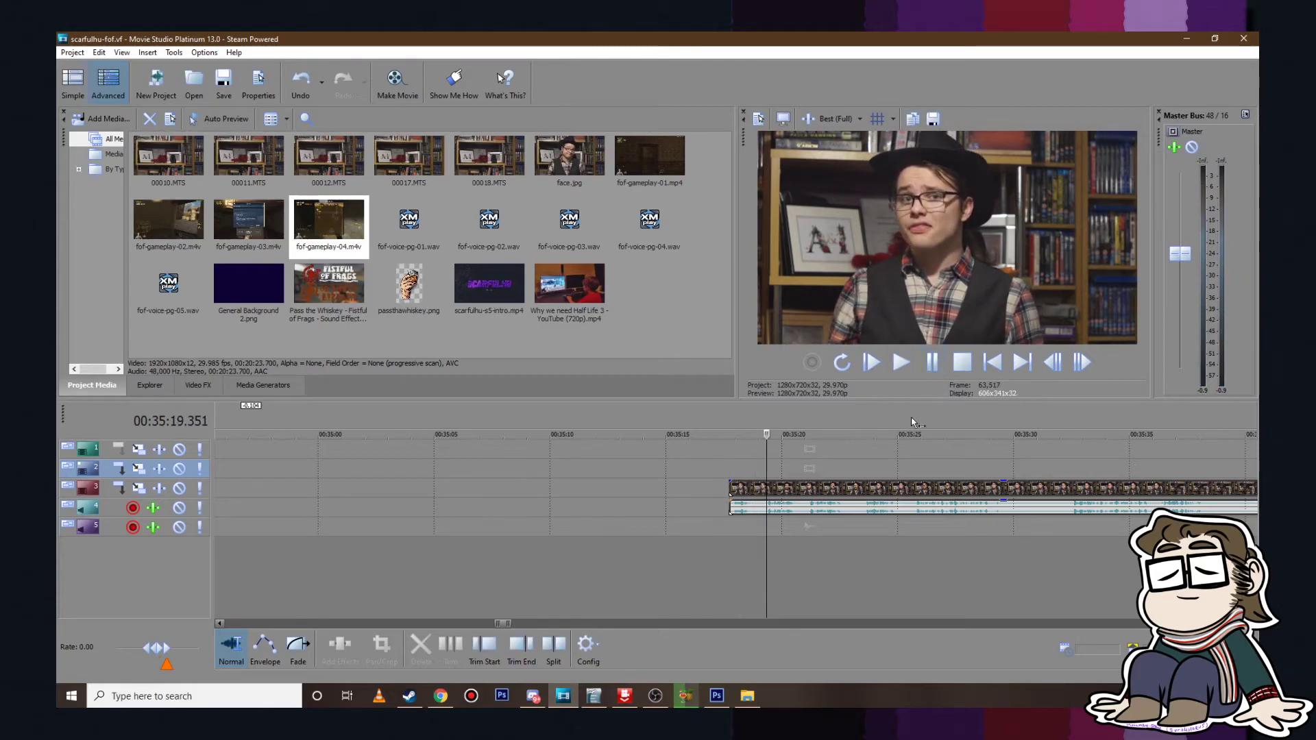
{"action": "left_click", "coordinate": [920, 466]}
{"action": "left_click", "coordinate": [901, 361]}
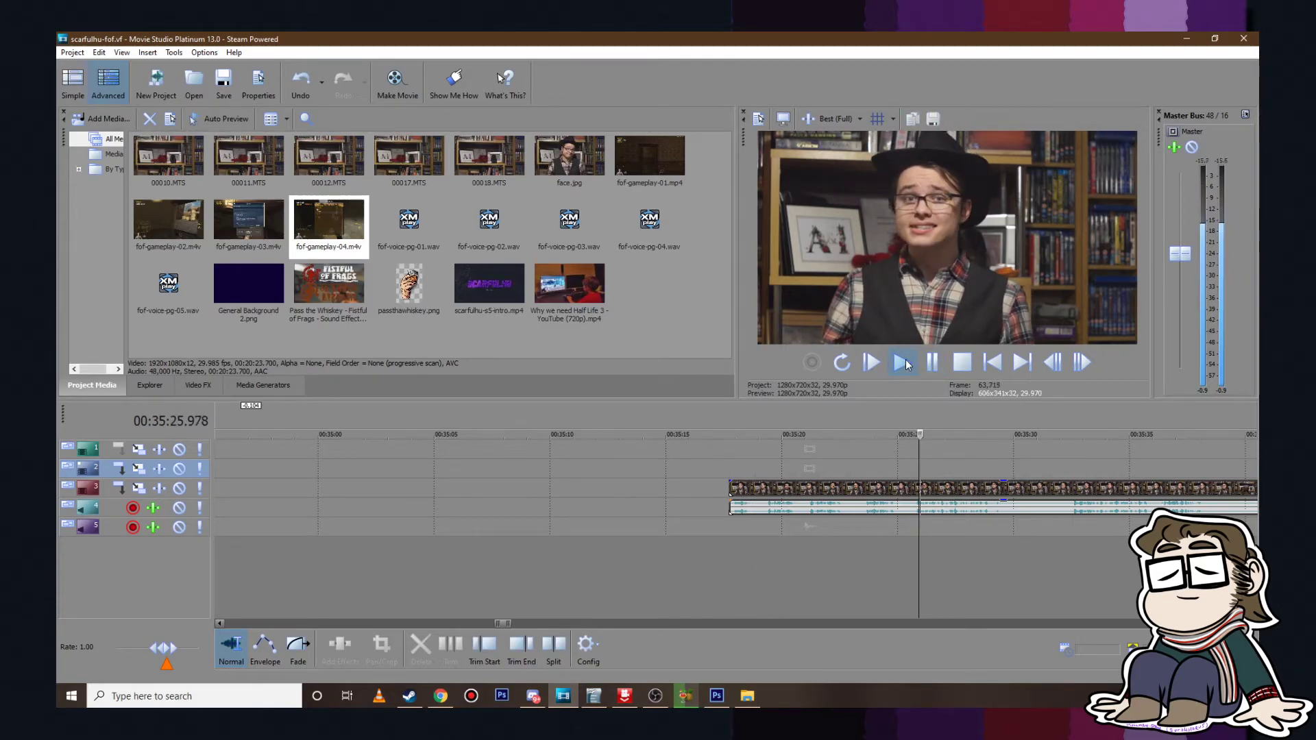
{"action": "scroll", "coordinate": [947, 440], "scroll_direction": "right", "scroll_amount": 2}
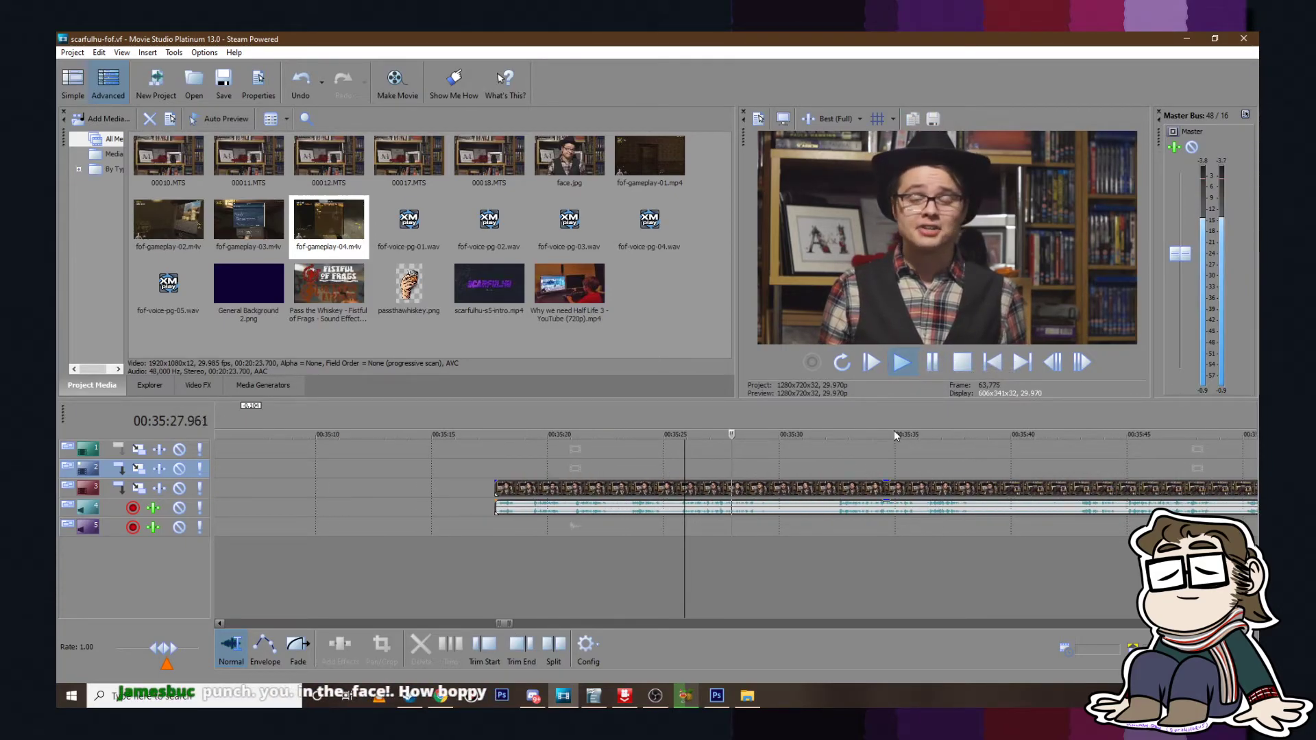
{"action": "left_click", "coordinate": [931, 362]}
Step: Trim the camera footage's start to about 00:35:32.4, play the take, and split it at about 00:35:38.3
{"action": "left_click_drag", "start_coordinate": [495, 486], "coordinate": [837, 488]}
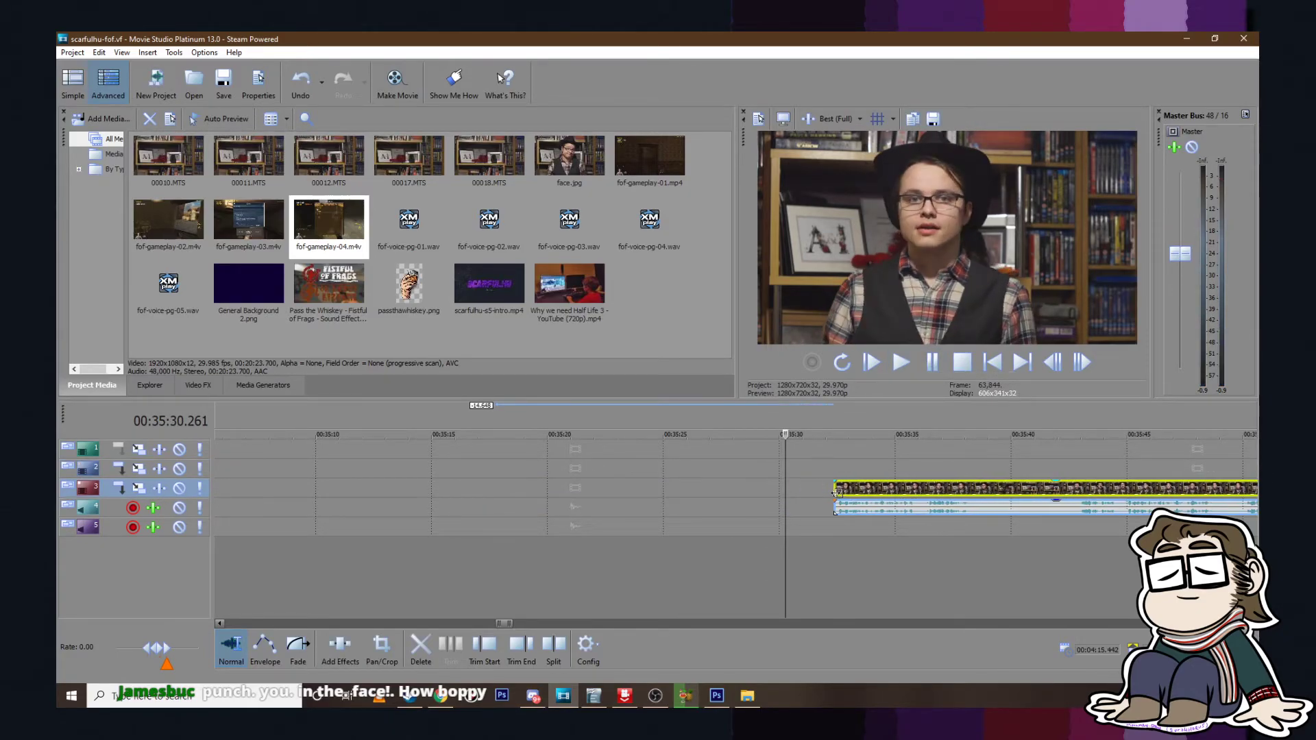
{"action": "left_click", "coordinate": [902, 360]}
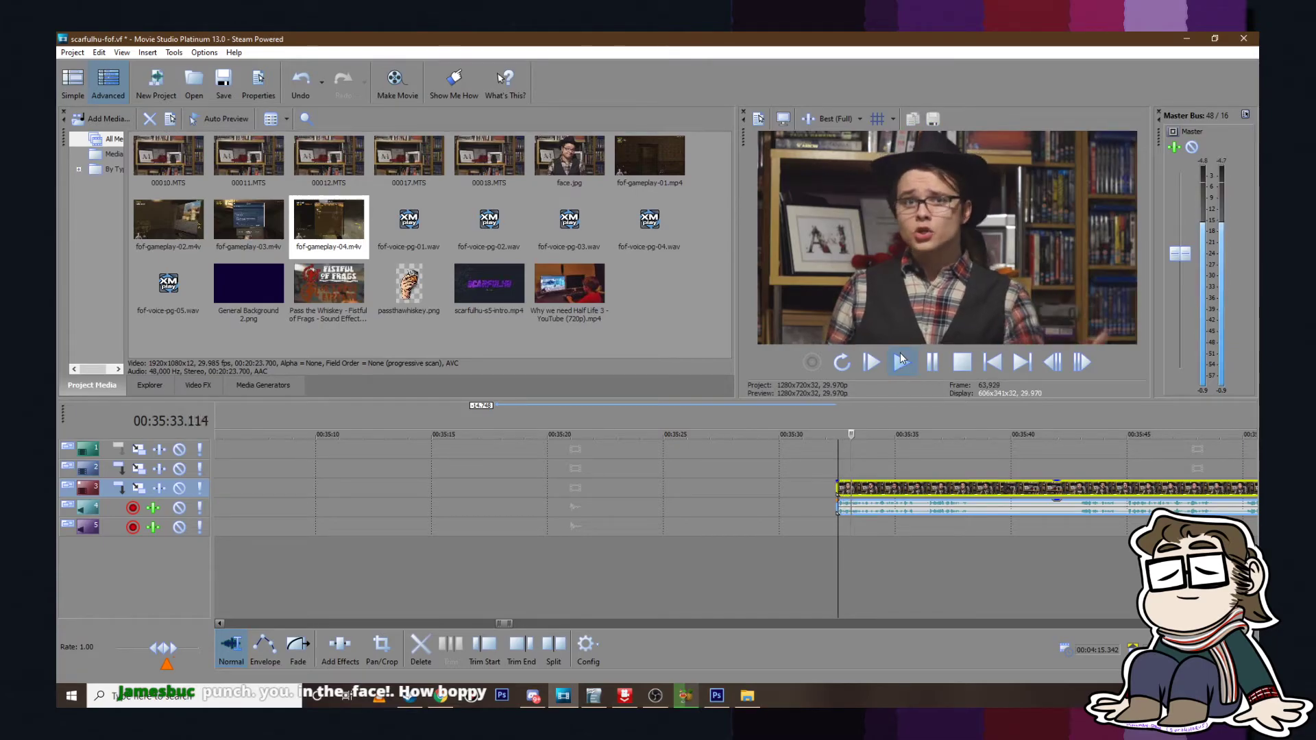
{"action": "scroll", "coordinate": [924, 429], "scroll_direction": "up", "scroll_amount": 3}
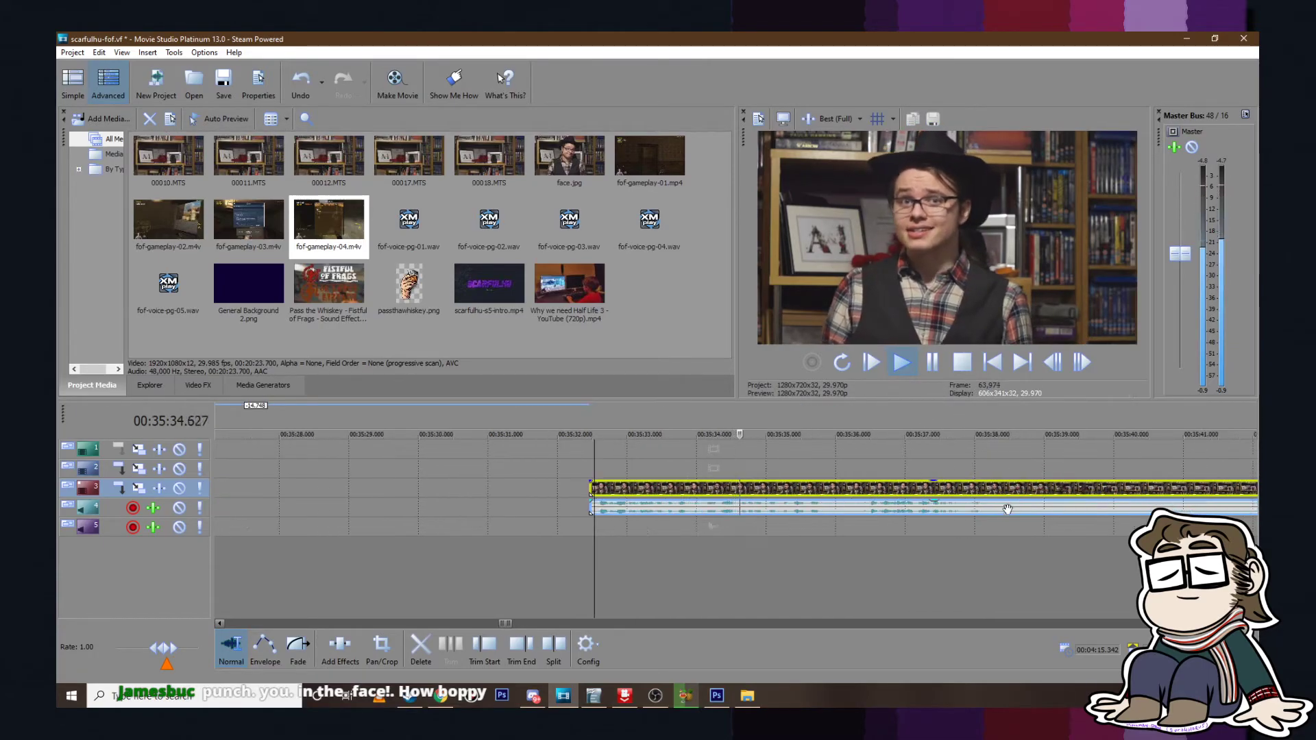
{"action": "left_click", "coordinate": [933, 362]}
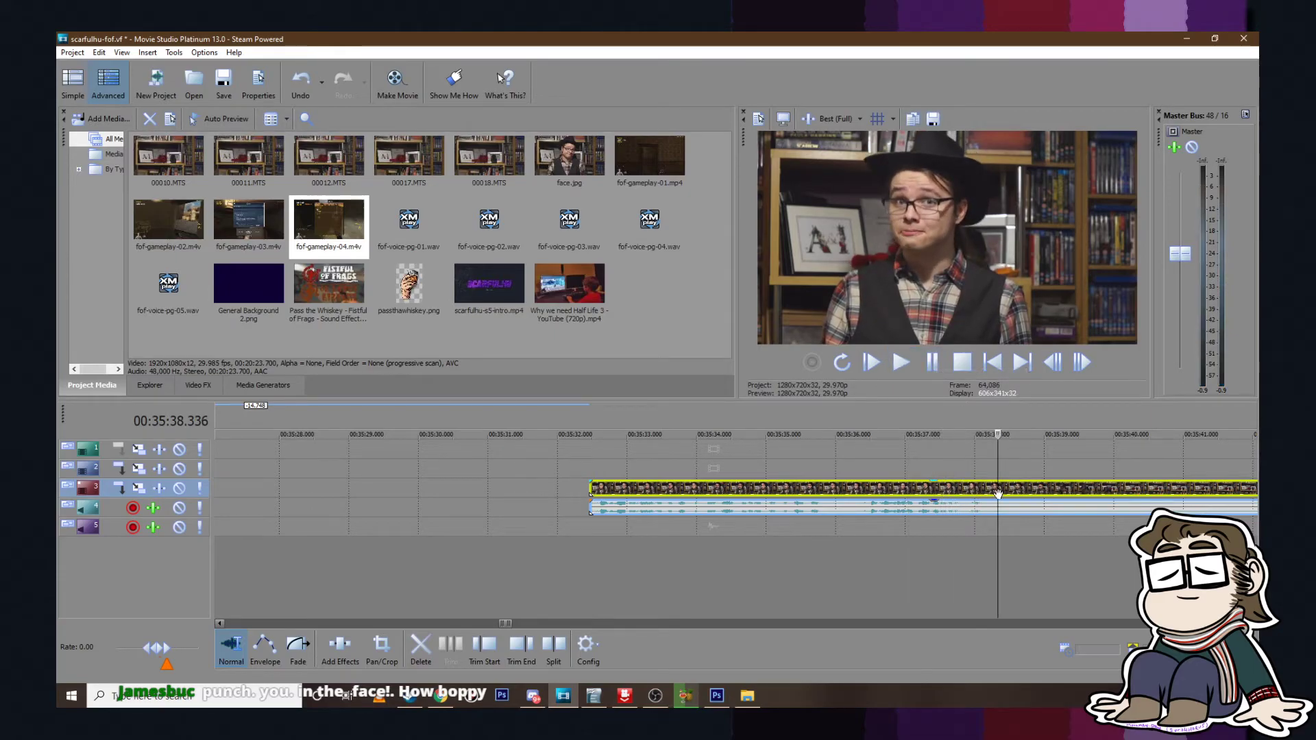
{"action": "key", "text": "s"}
Step: Replace the camera clip at about 00:10:30 on the second video track with the newly cut take
{"action": "scroll", "coordinate": [997, 493], "scroll_direction": "down", "scroll_amount": 6}
{"action": "left_click_drag", "start_coordinate": [721, 491], "coordinate": [614, 468]}
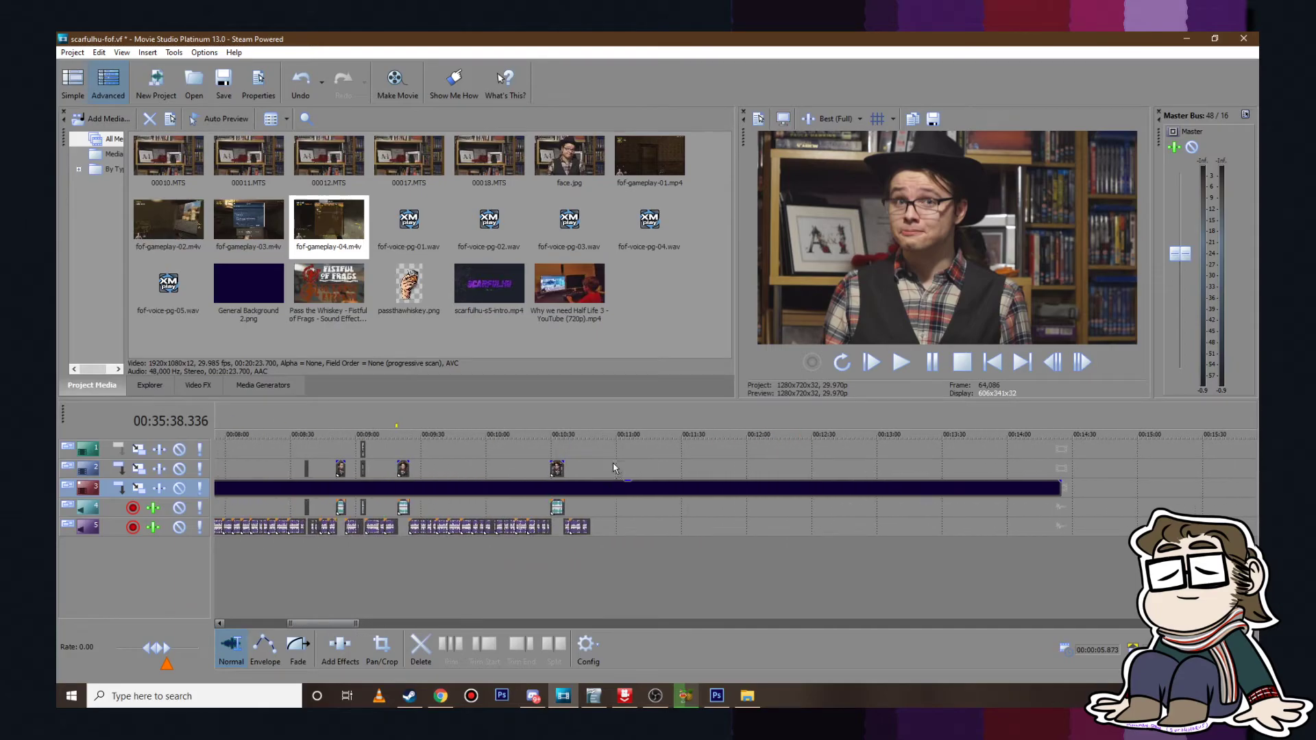
{"action": "left_click", "coordinate": [556, 456]}
{"action": "scroll", "coordinate": [582, 466], "scroll_direction": "up", "scroll_amount": 4}
{"action": "left_click", "coordinate": [747, 467]}
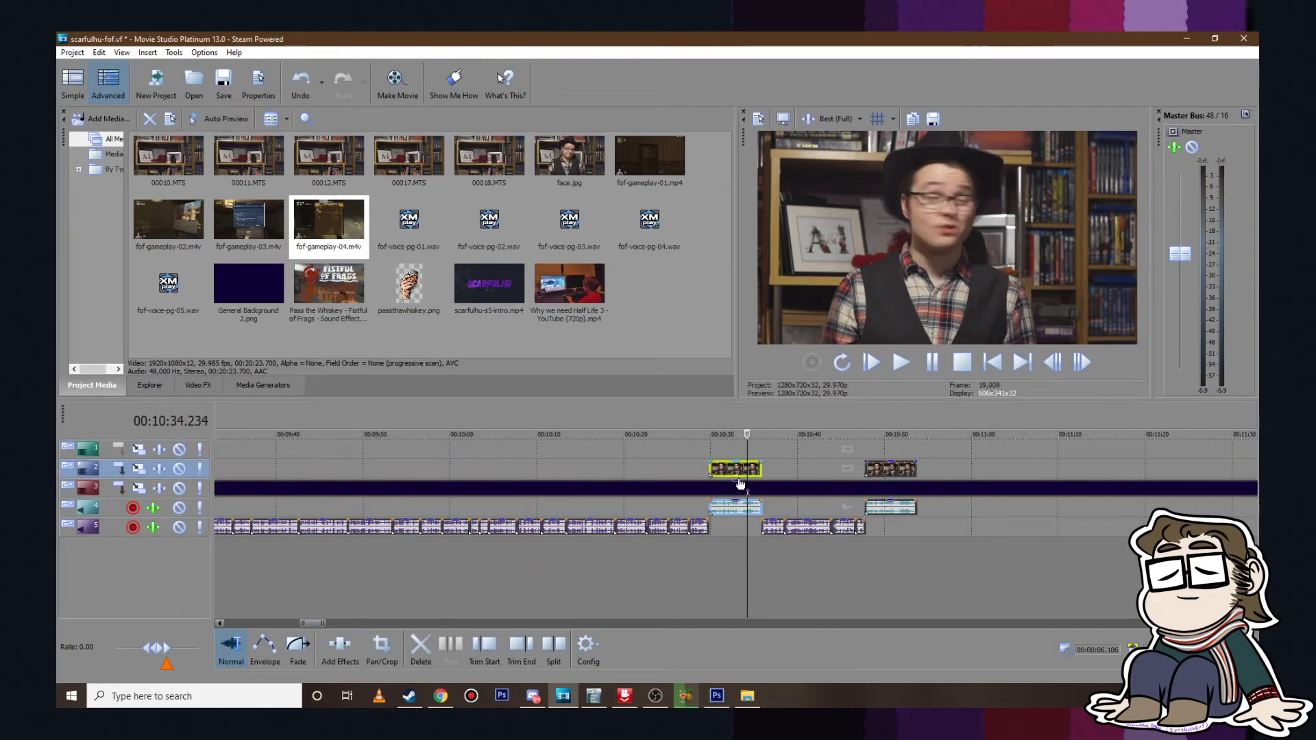
{"action": "key", "text": "Delete"}
{"action": "left_click_drag", "start_coordinate": [897, 472], "coordinate": [776, 470]}
Step: Shift the four voice clips following the new camera clip about 0.23 s earlier to close the gap, and replay from about 00:10:34
{"action": "left_click", "coordinate": [720, 453]}
{"action": "scroll", "coordinate": [723, 455], "scroll_direction": "up", "scroll_amount": 4}
{"action": "left_click", "coordinate": [985, 535]}
{"action": "scroll", "coordinate": [985, 538], "scroll_direction": "down", "scroll_amount": 4}
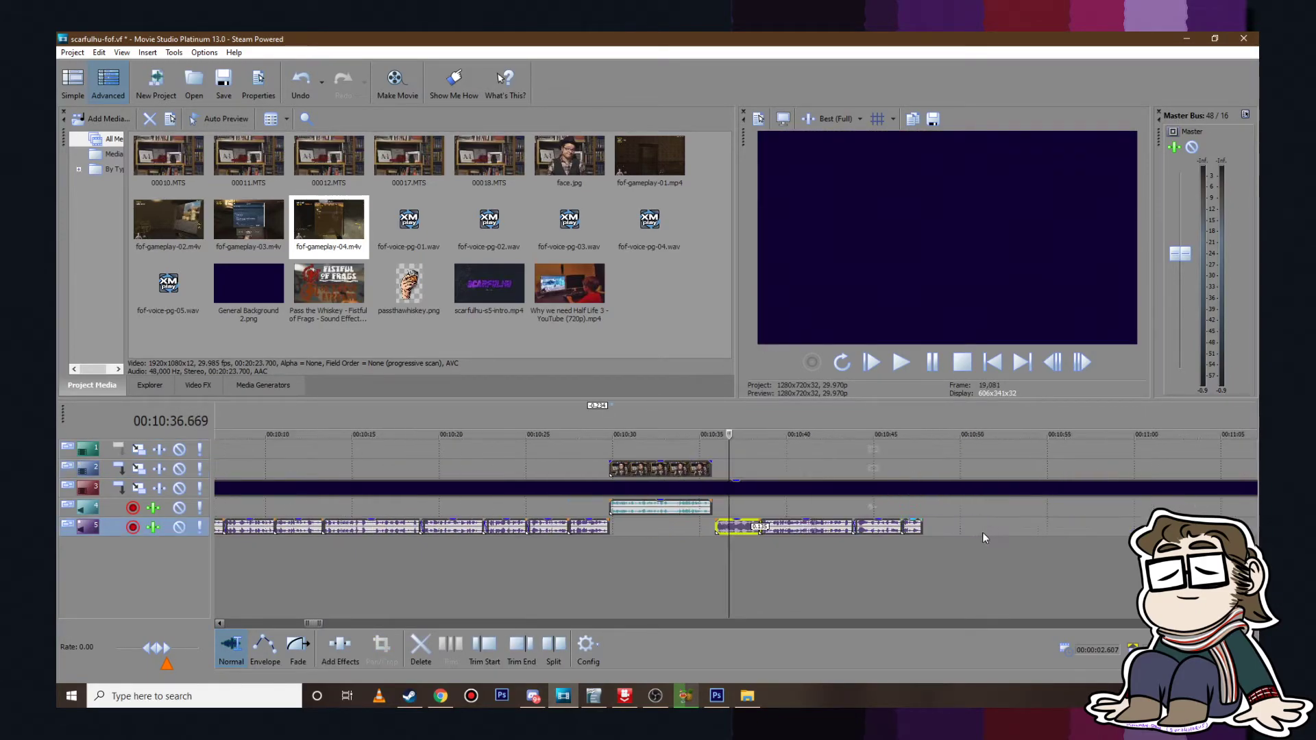
{"action": "left_click", "coordinate": [911, 529], "text": "shift"}
{"action": "left_click_drag", "start_coordinate": [868, 528], "coordinate": [865, 528]}
{"action": "left_click", "coordinate": [699, 438]}
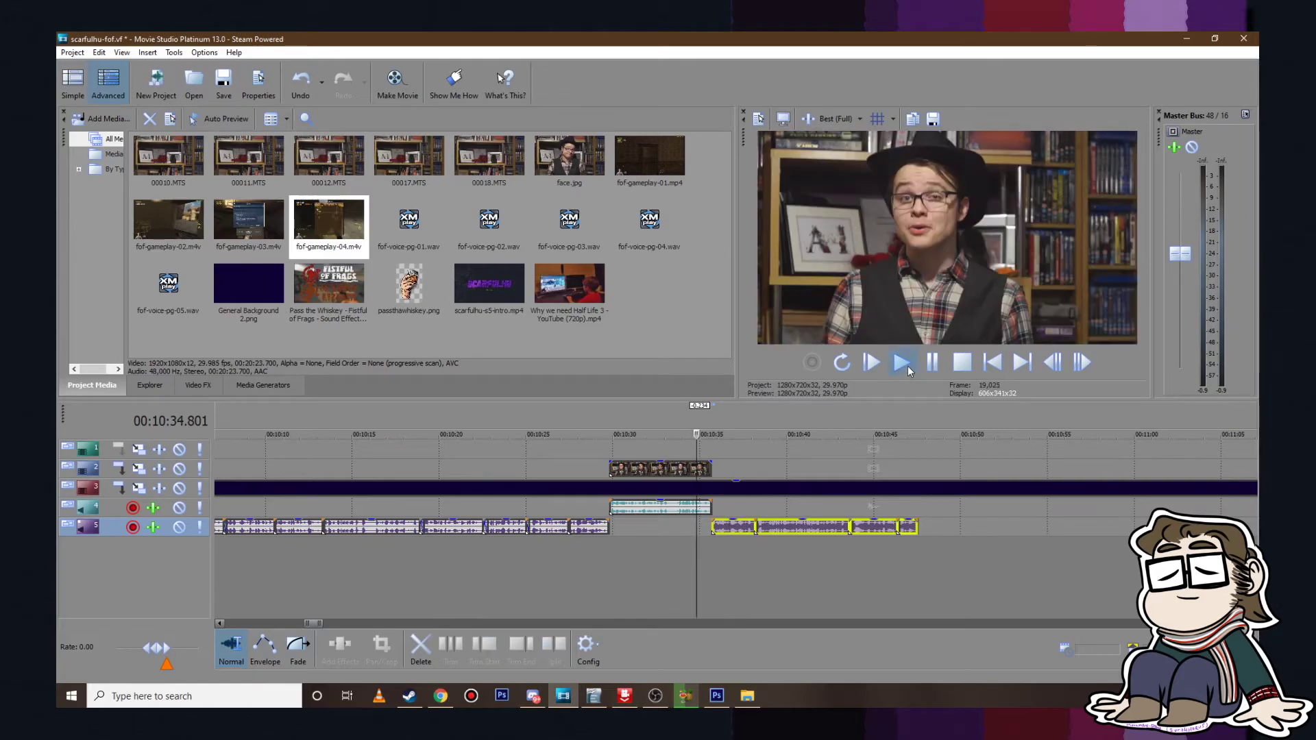
{"action": "scroll", "coordinate": [699, 439], "scroll_direction": "up", "scroll_amount": 4}
{"action": "key", "text": "space"}
{"action": "left_click", "coordinate": [934, 361]}
Step: Move the four voice clips 0.5 s later and extend the camera clip's end by 0.2 s
{"action": "scroll", "coordinate": [865, 525], "scroll_direction": "down", "scroll_amount": 4}
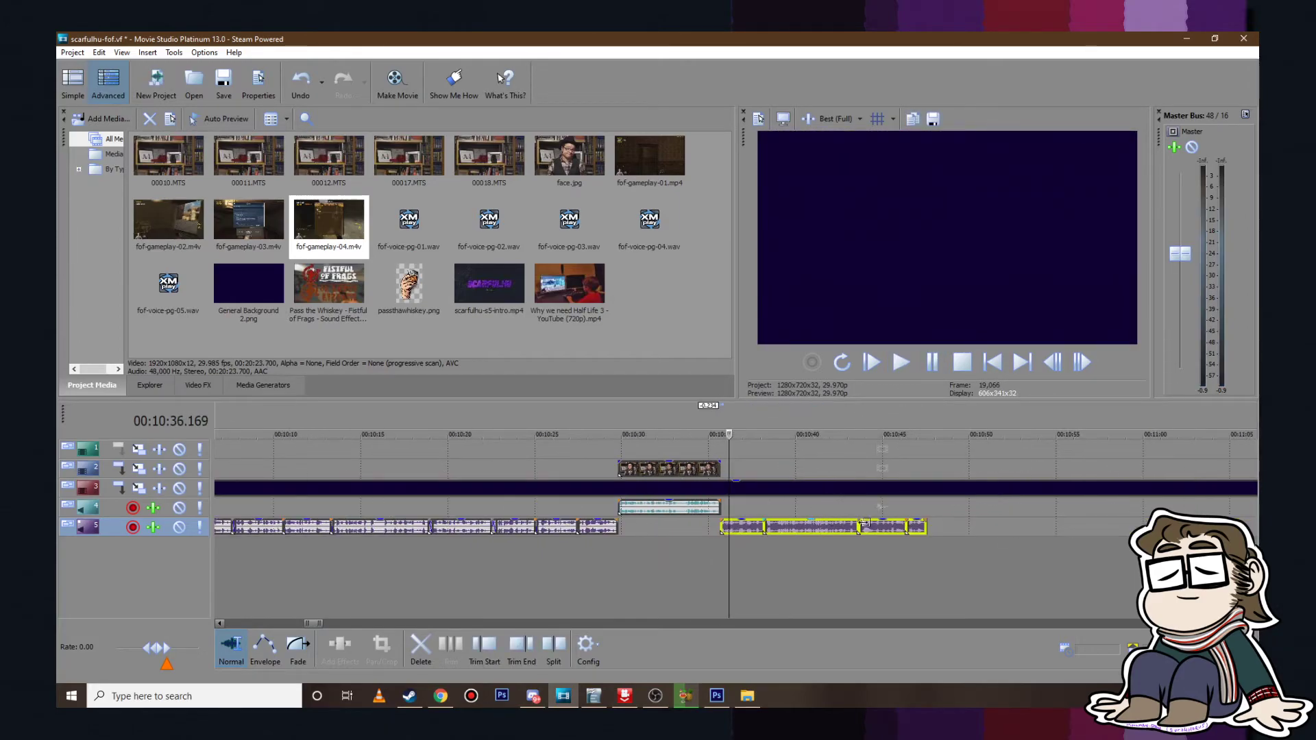
{"action": "left_click_drag", "start_coordinate": [886, 528], "coordinate": [894, 528]}
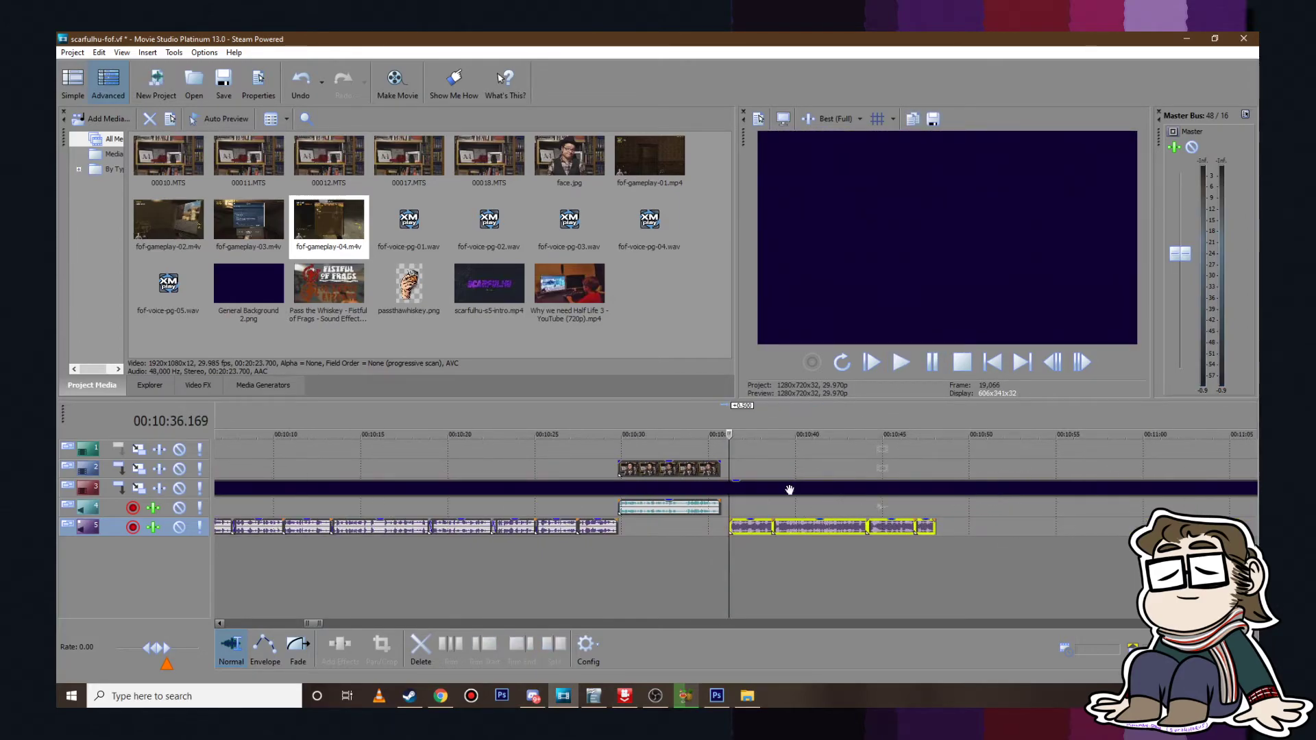
{"action": "left_click", "coordinate": [720, 468]}
{"action": "scroll", "coordinate": [734, 456], "scroll_direction": "up", "scroll_amount": 4}
{"action": "left_click_drag", "start_coordinate": [727, 469], "coordinate": [743, 469]}
Step: Shift the four voice clips 0.3 s earlier so they start right at the extended camera clip's end
{"action": "scroll", "coordinate": [767, 500], "scroll_direction": "down", "scroll_amount": 1}
{"action": "left_click", "coordinate": [808, 529]}
{"action": "scroll", "coordinate": [812, 535], "scroll_direction": "down", "scroll_amount": 5}
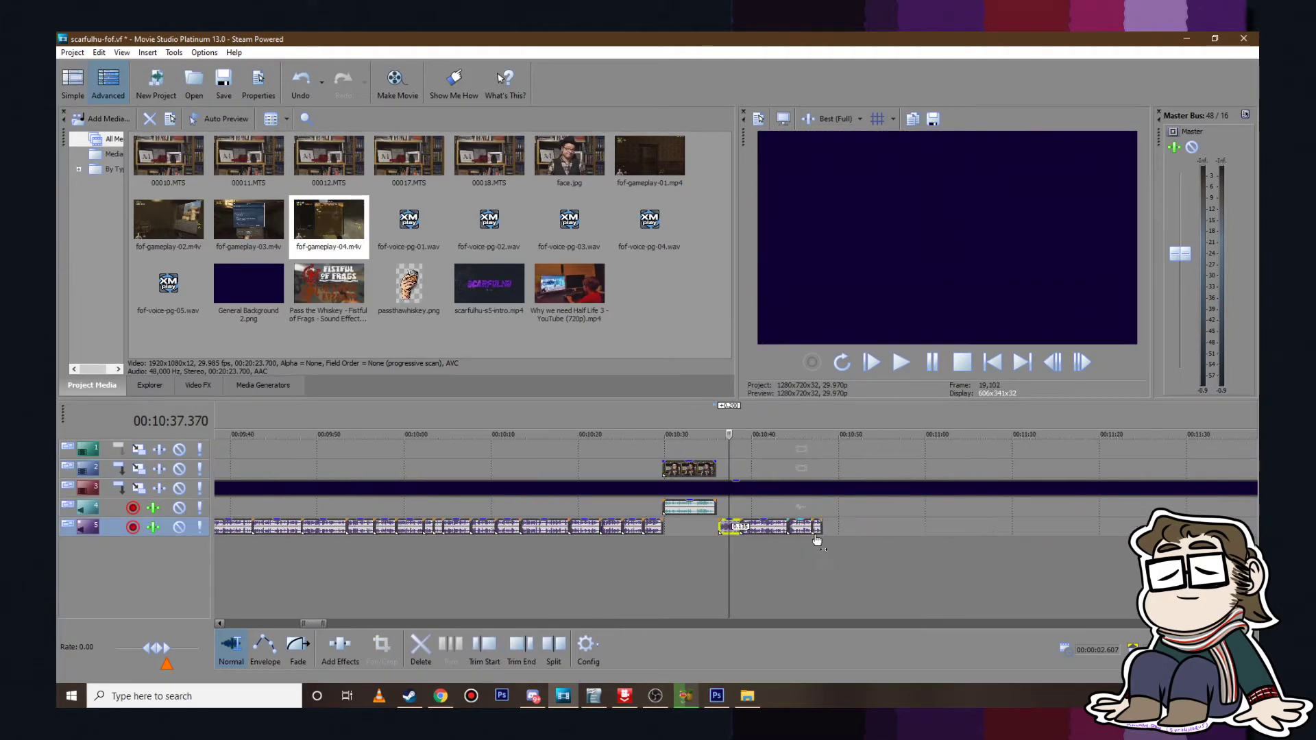
{"action": "left_click", "coordinate": [815, 525], "text": "shift"}
{"action": "scroll", "coordinate": [754, 534], "scroll_direction": "up", "scroll_amount": 5}
{"action": "left_click_drag", "start_coordinate": [835, 531], "coordinate": [819, 529]}
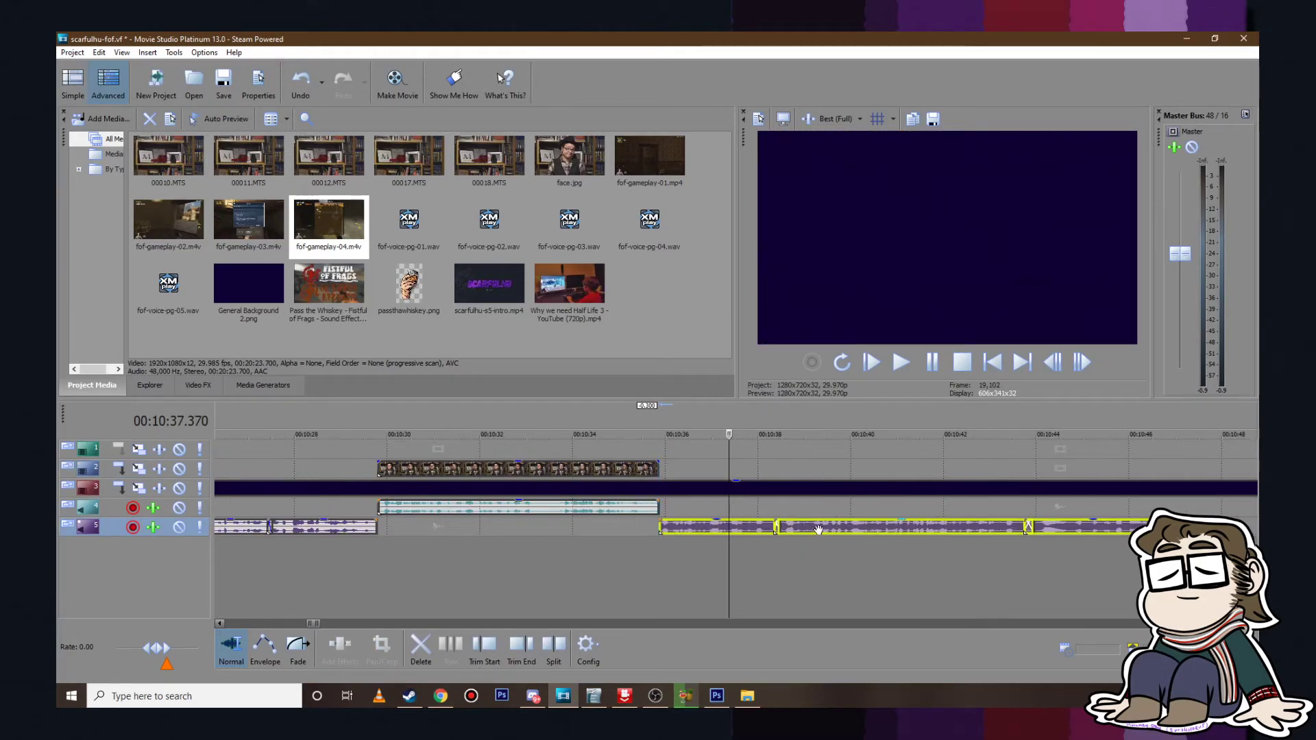
Step: Replay the camera clip from its start near 00:10:29.8 and place the playhead at the last voice clip's end, about 00:10:47.7
{"action": "left_click", "coordinate": [382, 446]}
{"action": "key", "text": "space"}
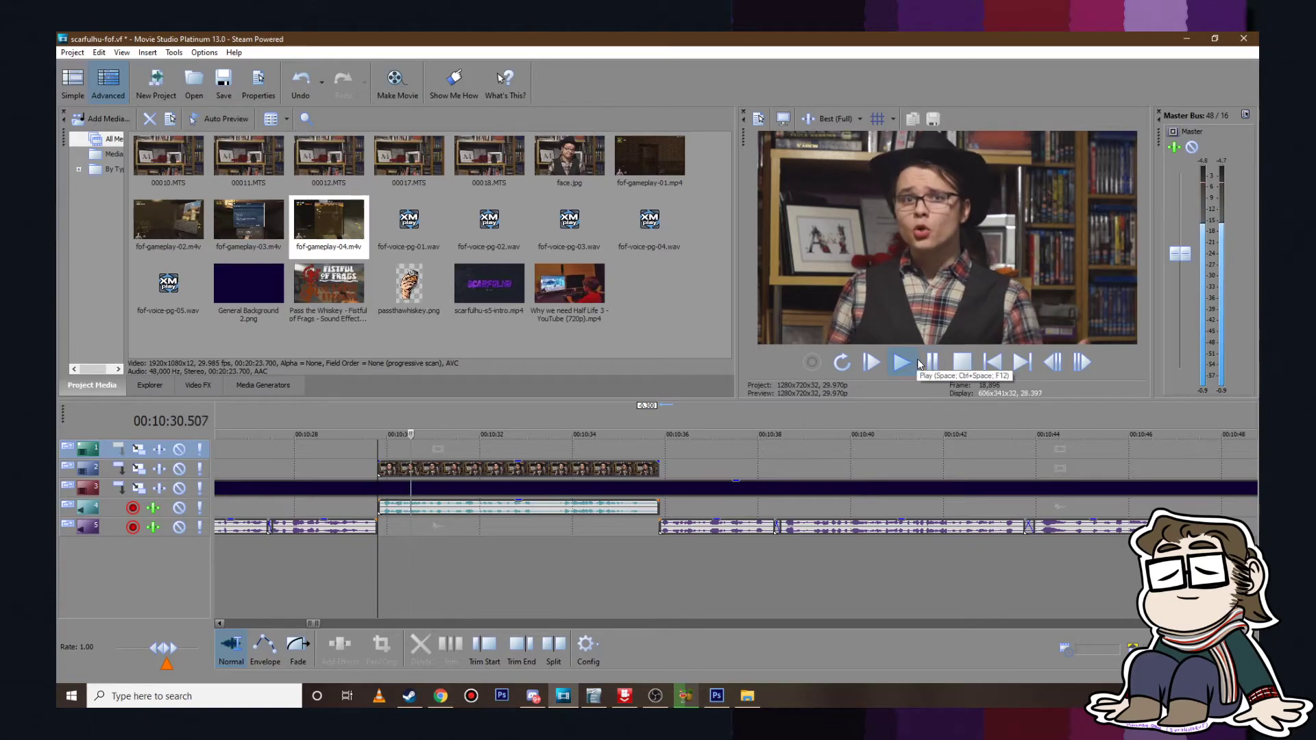
{"action": "scroll", "coordinate": [909, 488], "scroll_direction": "down", "scroll_amount": 5}
{"action": "left_click", "coordinate": [875, 508]}
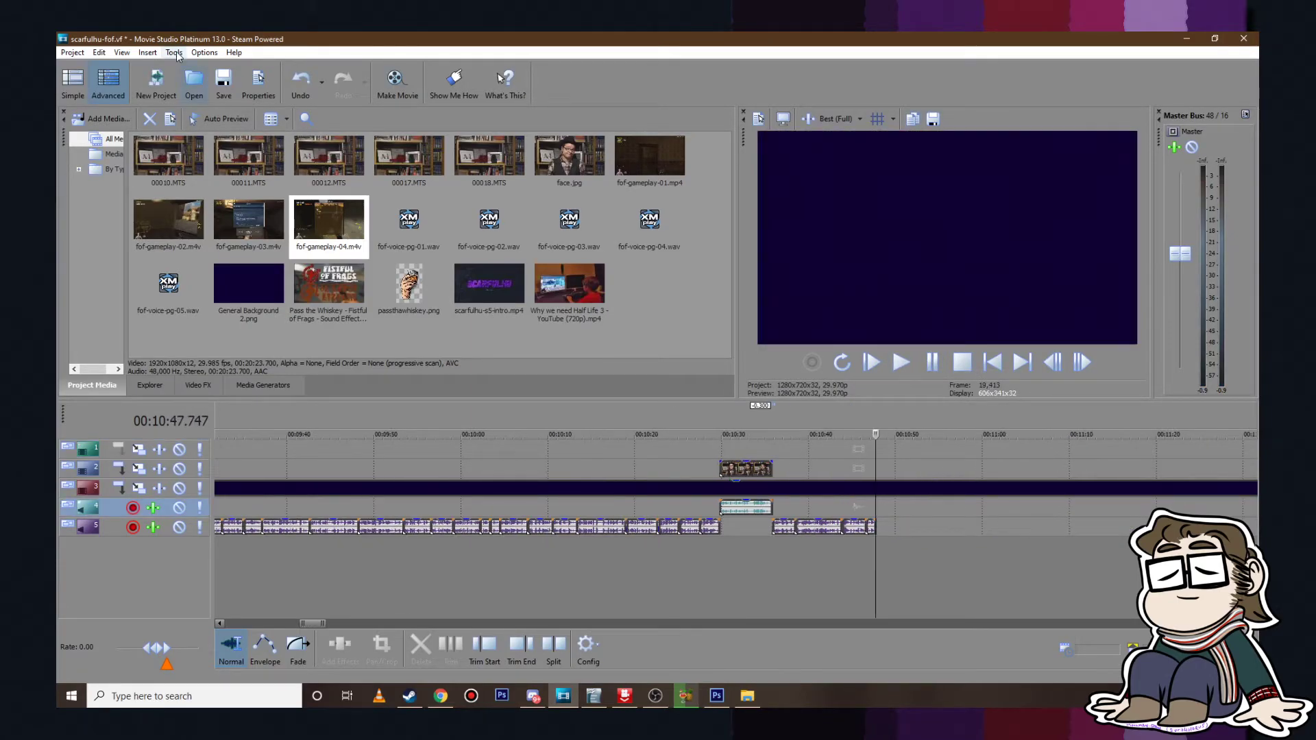
Step: Save the project
{"action": "left_click", "coordinate": [72, 52]}
{"action": "left_click", "coordinate": [89, 137]}
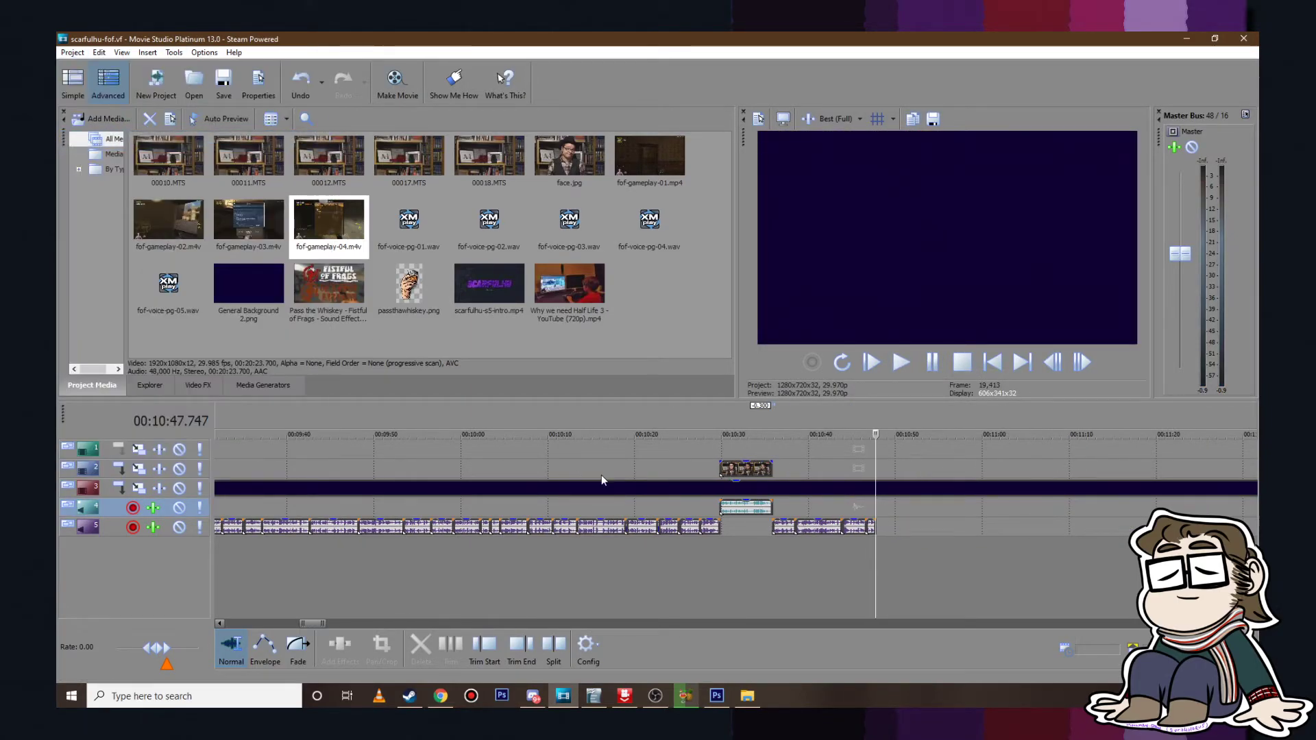
Step: Play the opening of the unused camera footage on track 3 and trim its start to about 00:35:45
{"action": "scroll", "coordinate": [812, 514], "scroll_direction": "down", "scroll_amount": 12}
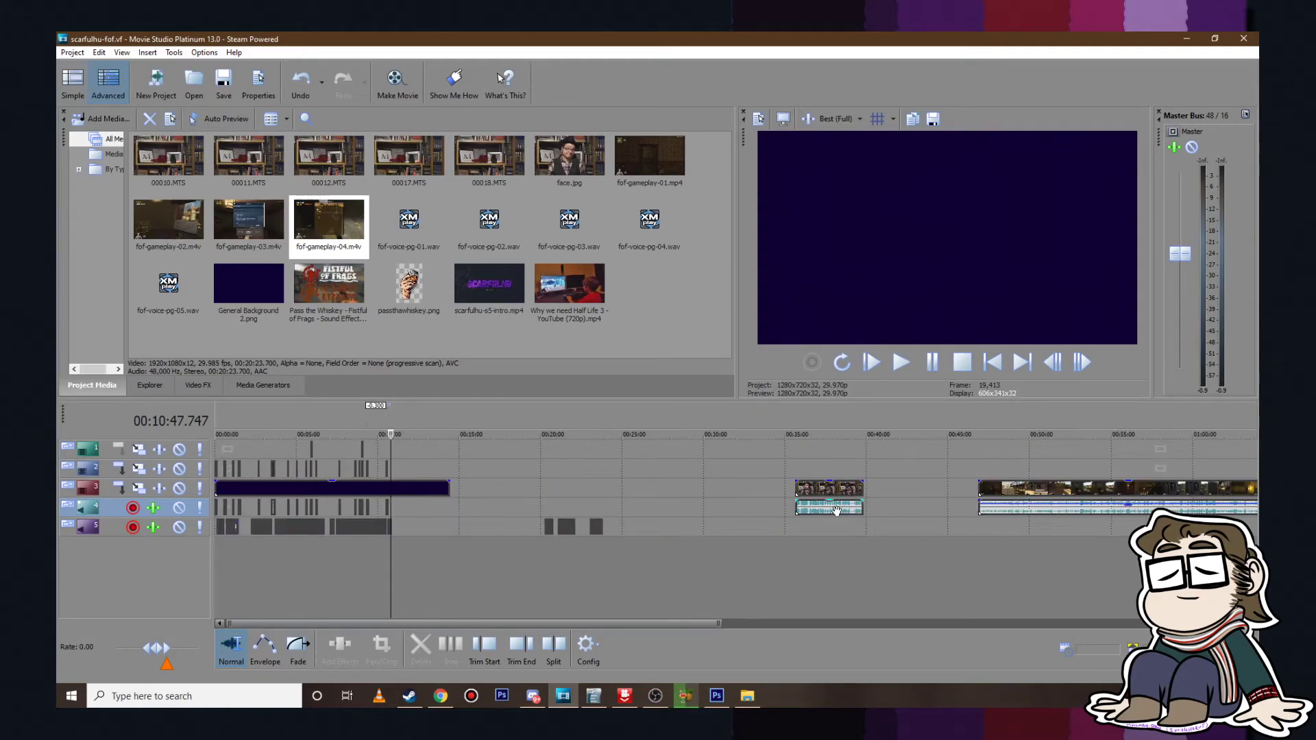
{"action": "left_click", "coordinate": [792, 468]}
{"action": "scroll", "coordinate": [793, 468], "scroll_direction": "up", "scroll_amount": 12}
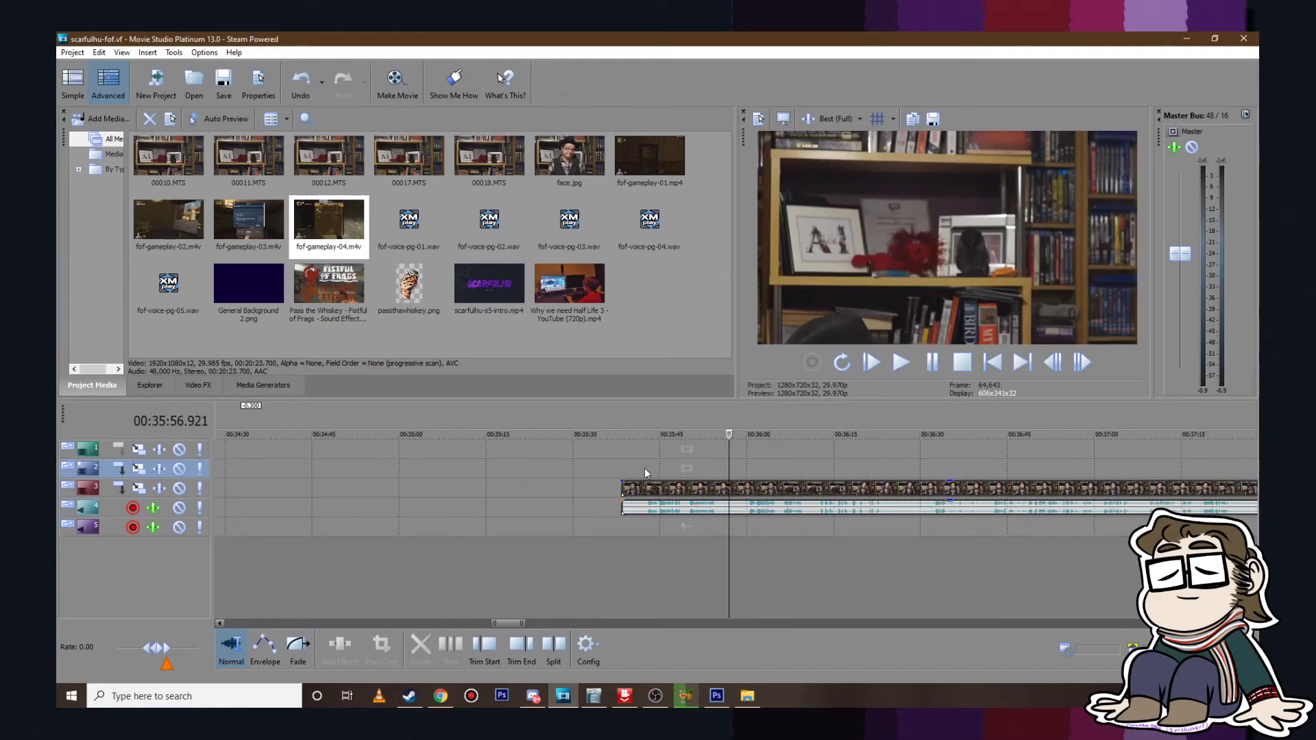
{"action": "left_click", "coordinate": [899, 363]}
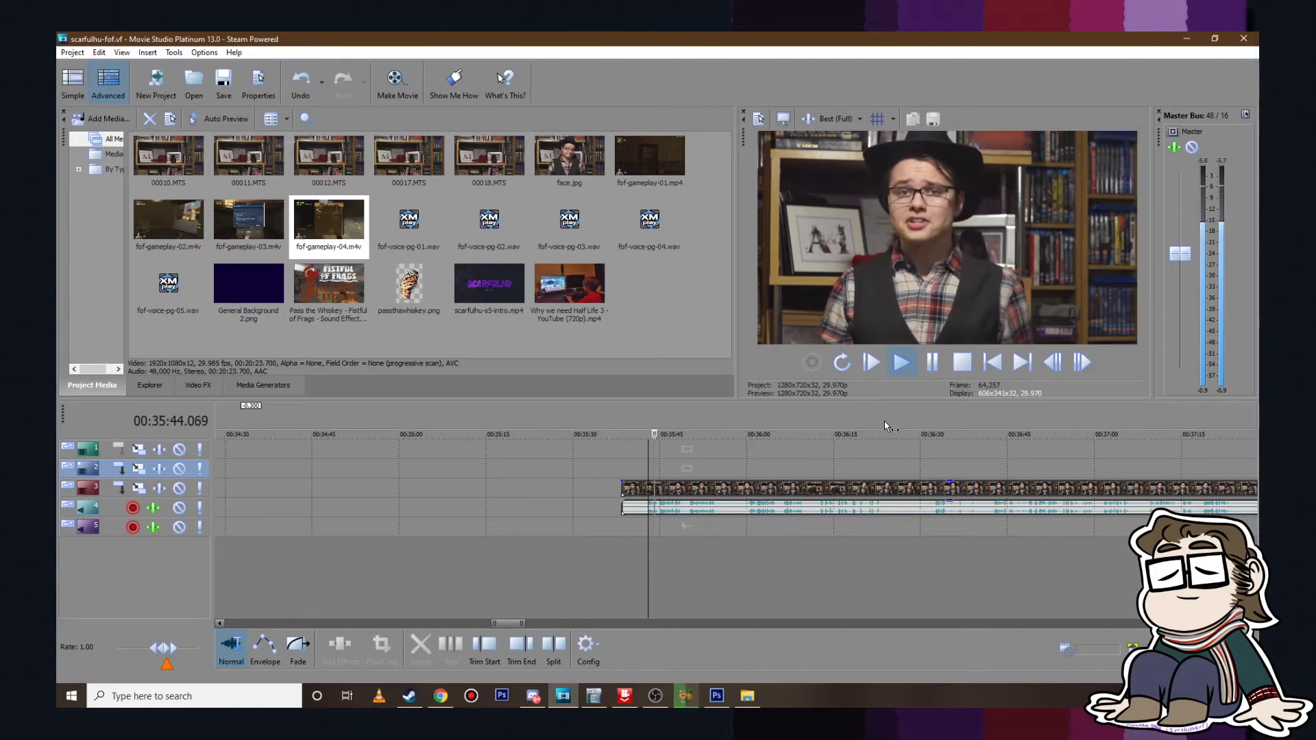
{"action": "scroll", "coordinate": [881, 434], "scroll_direction": "up", "scroll_amount": 4}
{"action": "left_click_drag", "start_coordinate": [596, 487], "coordinate": [749, 487]}
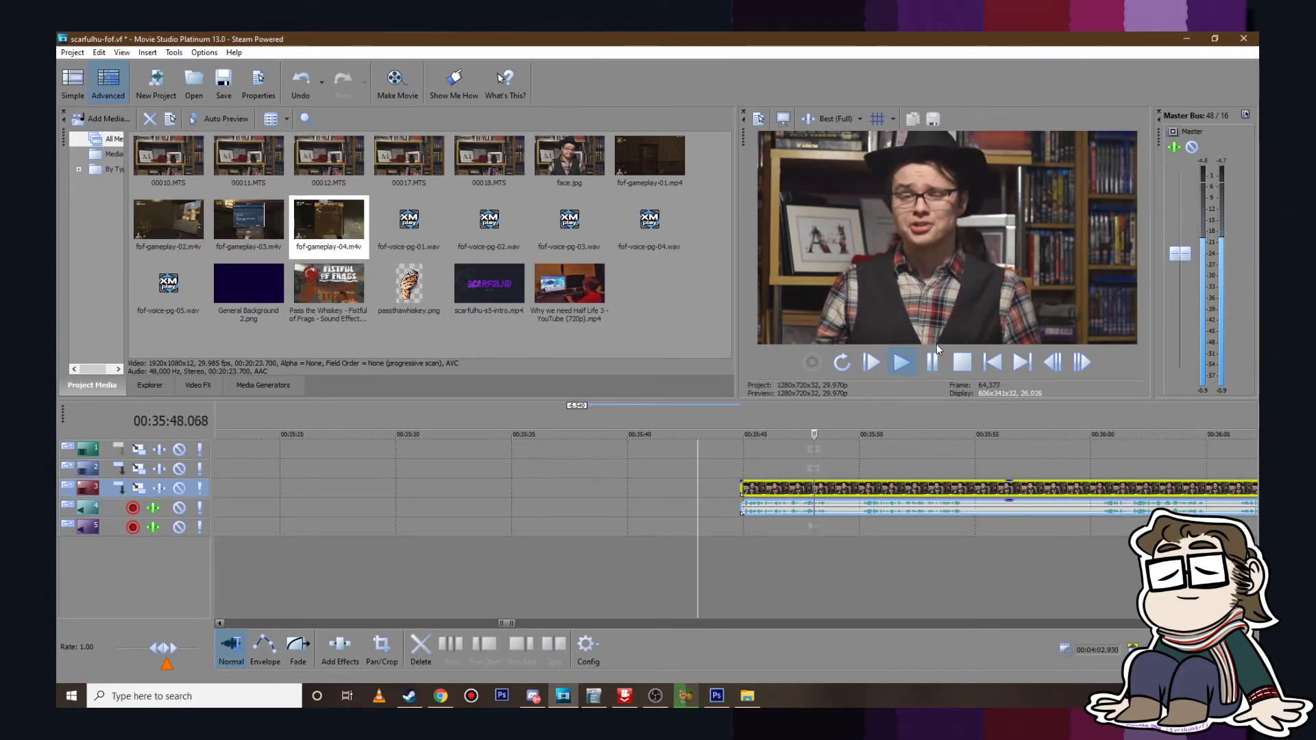
Step: Play the trimmed camera footage from about 00:35:50 to look for the next scripted take
{"action": "left_click", "coordinate": [932, 361]}
{"action": "left_click", "coordinate": [865, 467]}
{"action": "key", "text": "space"}
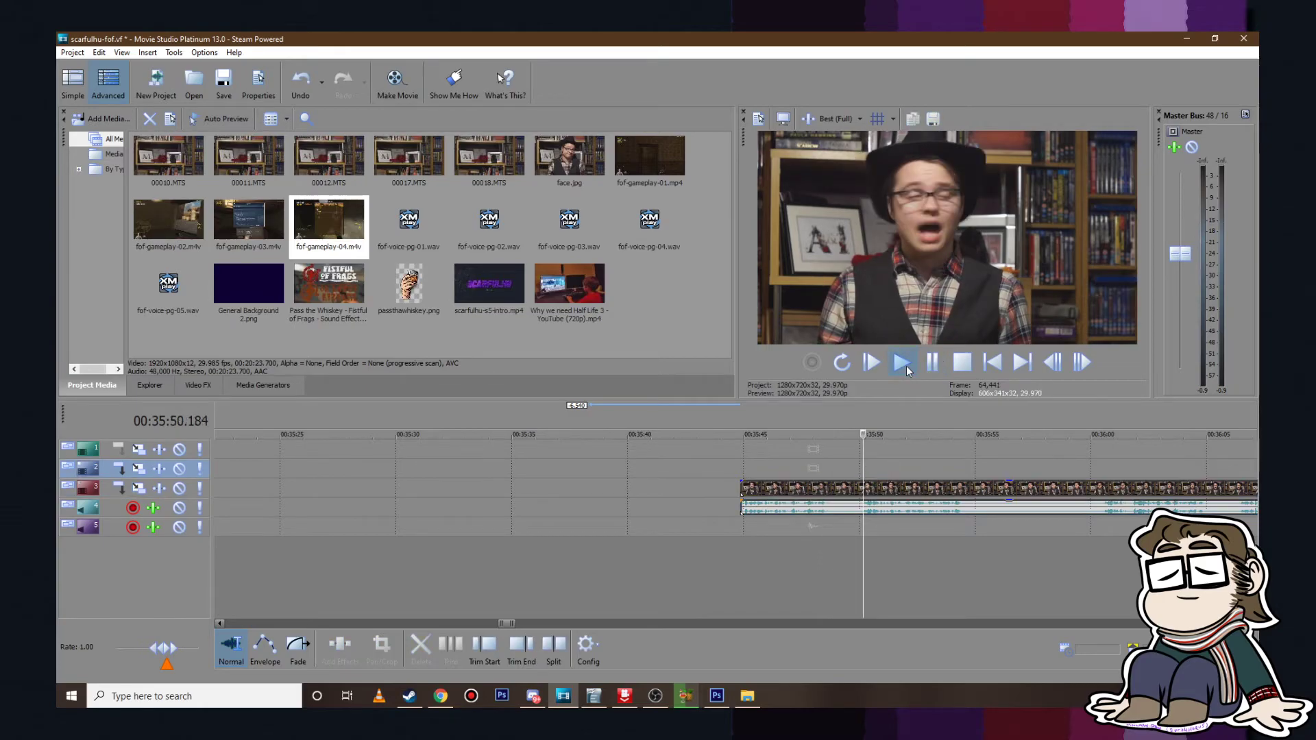
{"action": "scroll", "coordinate": [850, 439], "scroll_direction": "down", "scroll_amount": 5}
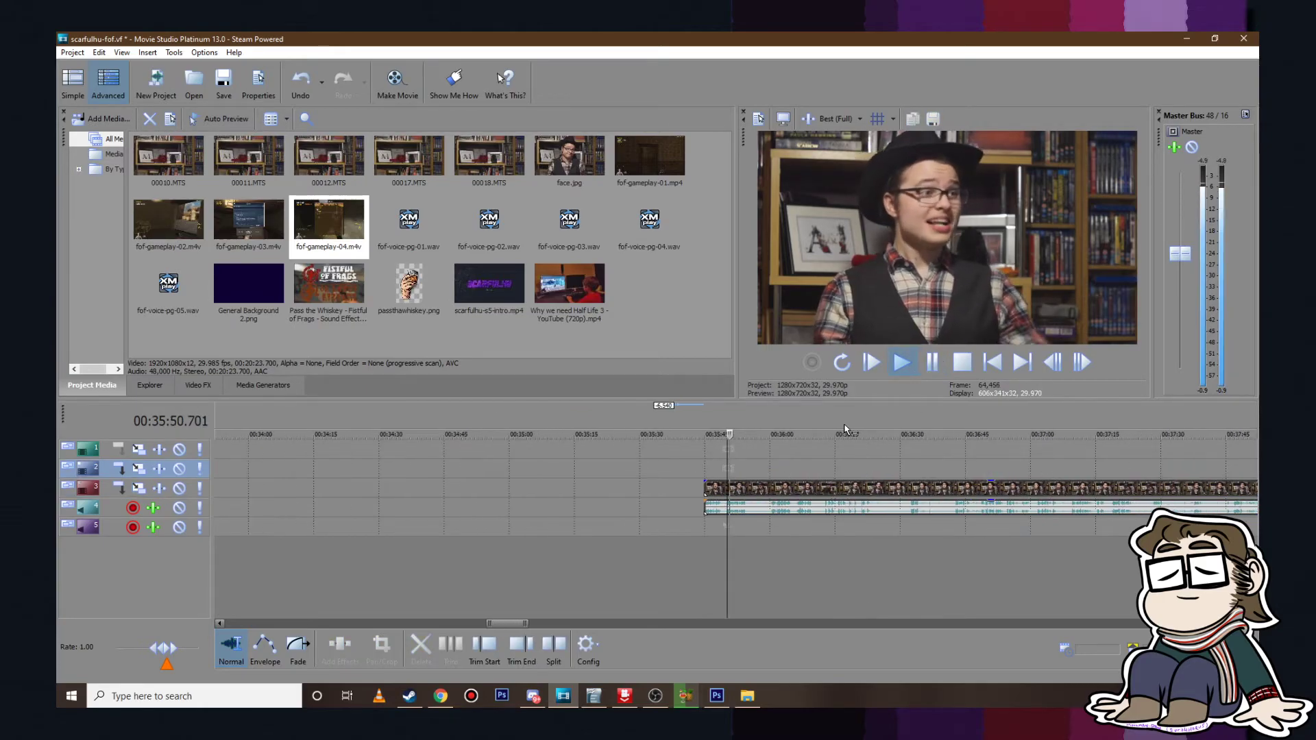
Step: Play the presenter footage around 00:36:00 and check its line against the fof.odt script in OpenOffice Writer
{"action": "left_click", "coordinate": [931, 363]}
{"action": "scroll", "coordinate": [812, 466], "scroll_direction": "down", "scroll_amount": 5}
{"action": "left_click", "coordinate": [800, 466]}
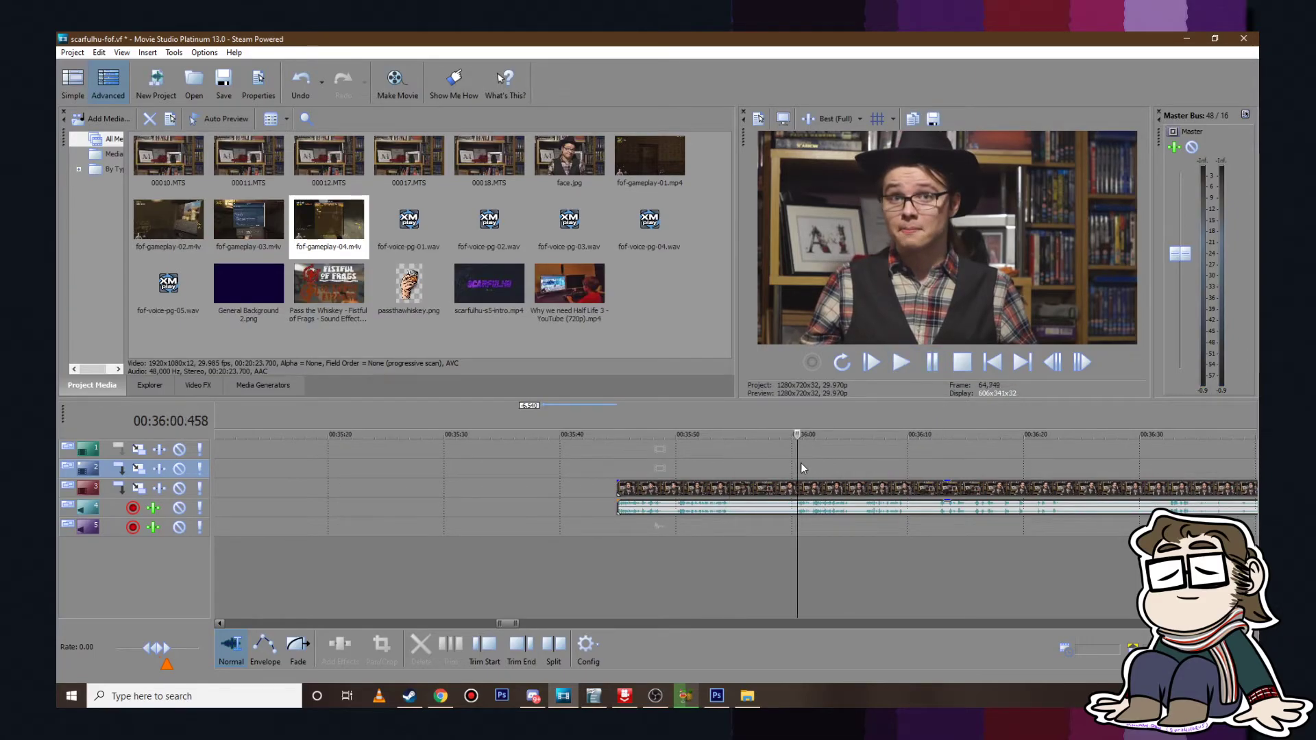
{"action": "left_click", "coordinate": [902, 363]}
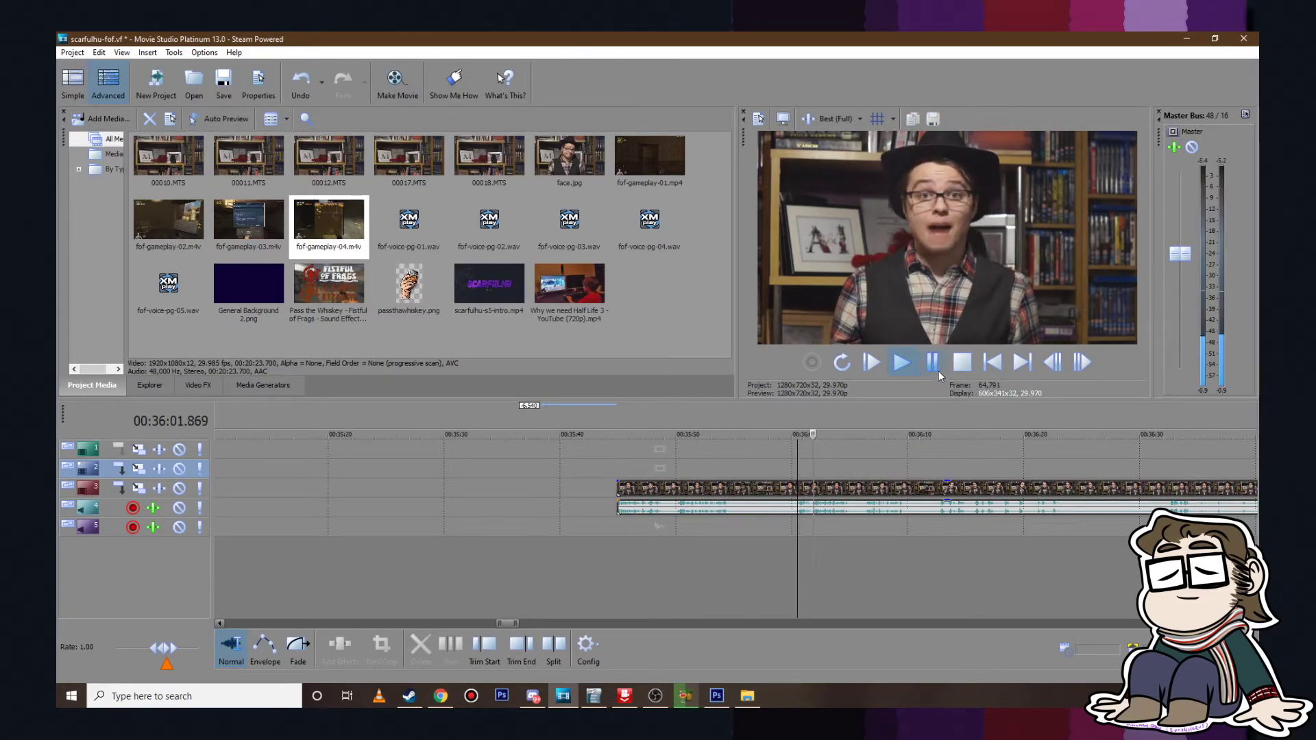
{"action": "scroll", "coordinate": [877, 442], "scroll_direction": "up", "scroll_amount": 4}
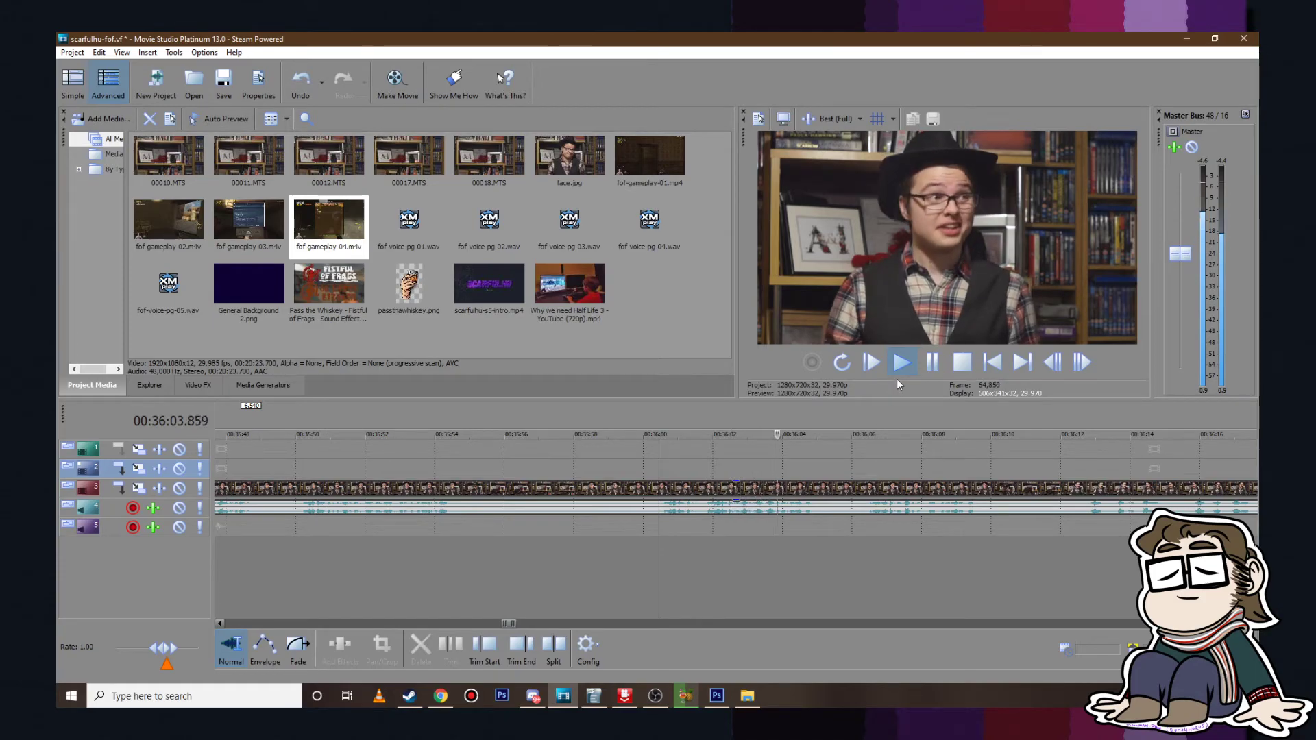
{"action": "left_click", "coordinate": [931, 363]}
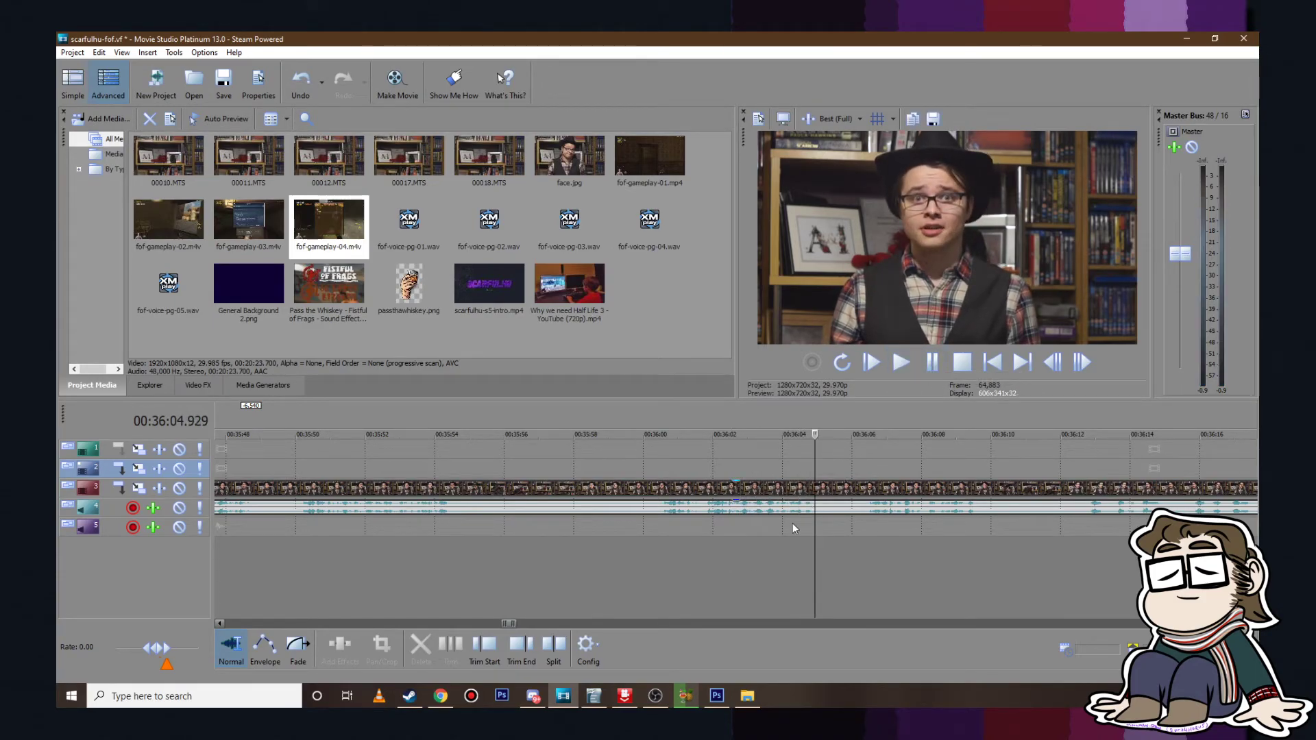
{"action": "left_click", "coordinate": [590, 699]}
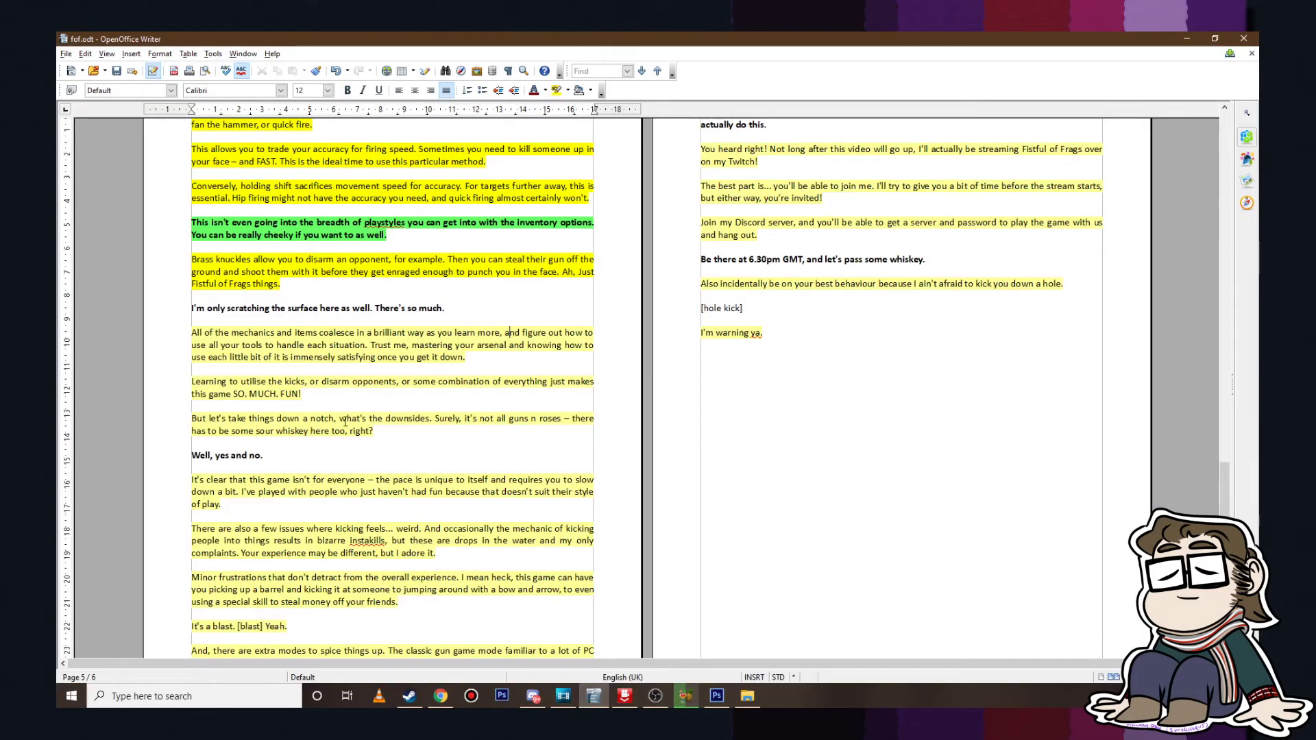
{"action": "left_click", "coordinate": [563, 696]}
Step: Back in Movie Studio, replay the footage from about 00:36:06 and from about 00:36:00 to locate the usable take
{"action": "left_click", "coordinate": [864, 432]}
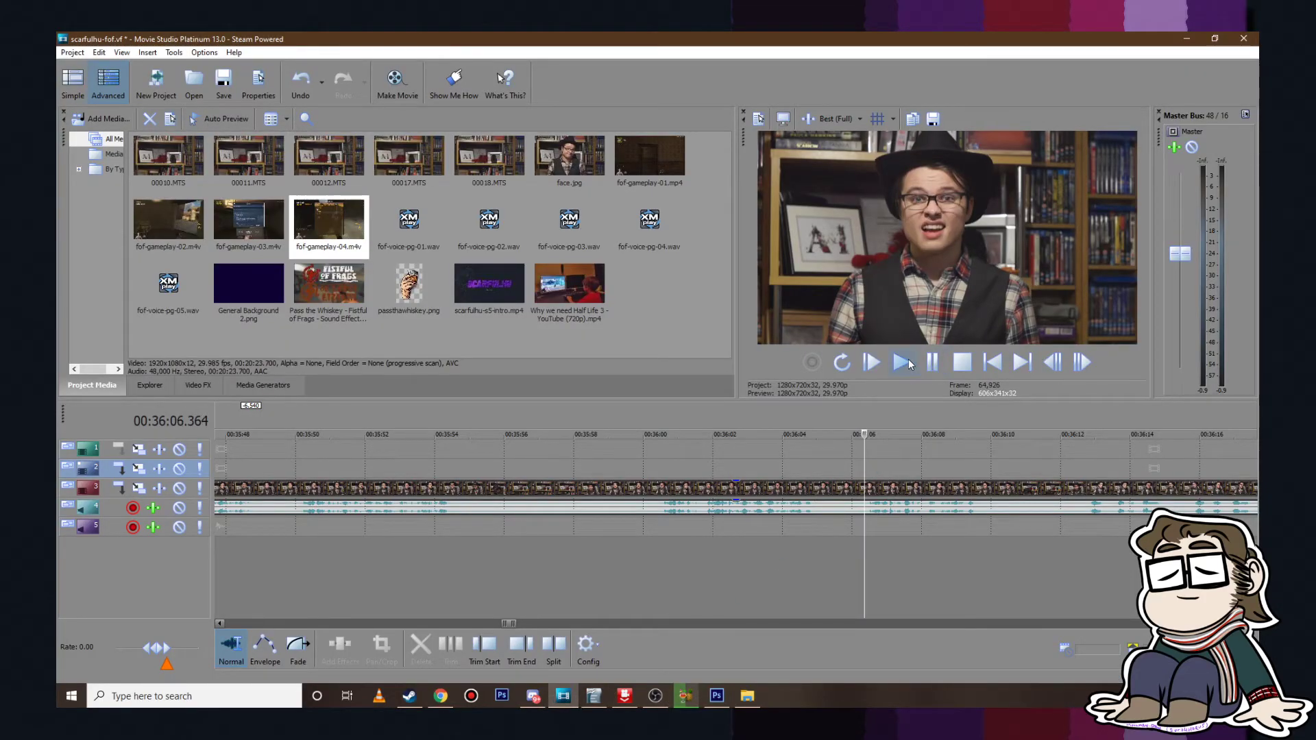
{"action": "left_click", "coordinate": [902, 363]}
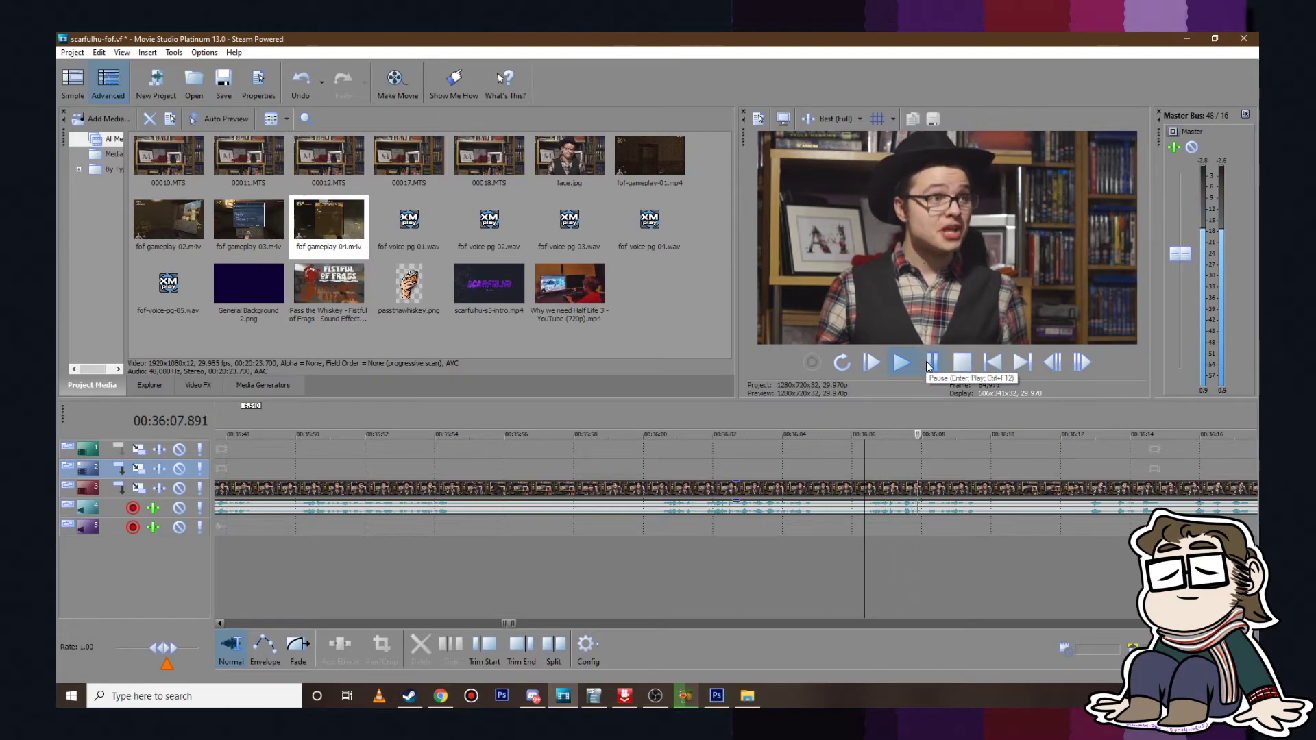
{"action": "left_click", "coordinate": [931, 361]}
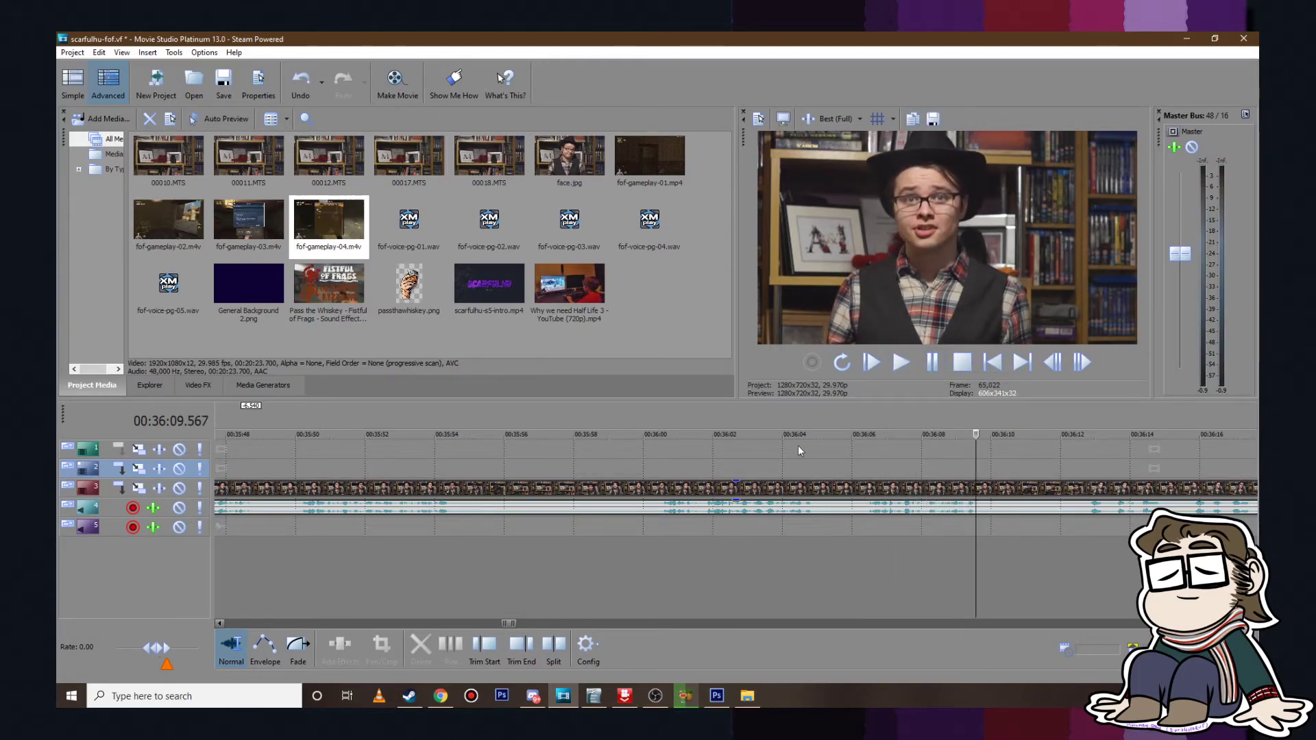
{"action": "left_click", "coordinate": [668, 466]}
{"action": "left_click", "coordinate": [902, 363]}
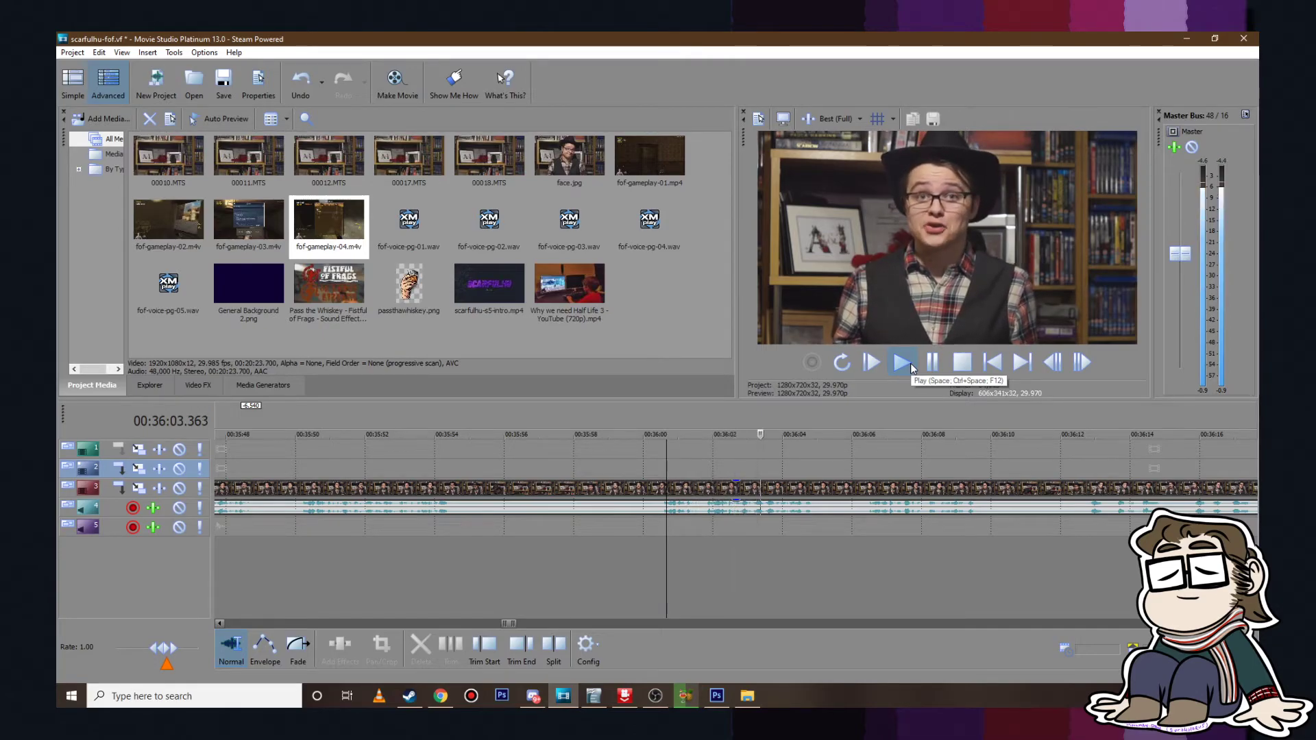
{"action": "left_click", "coordinate": [911, 367]}
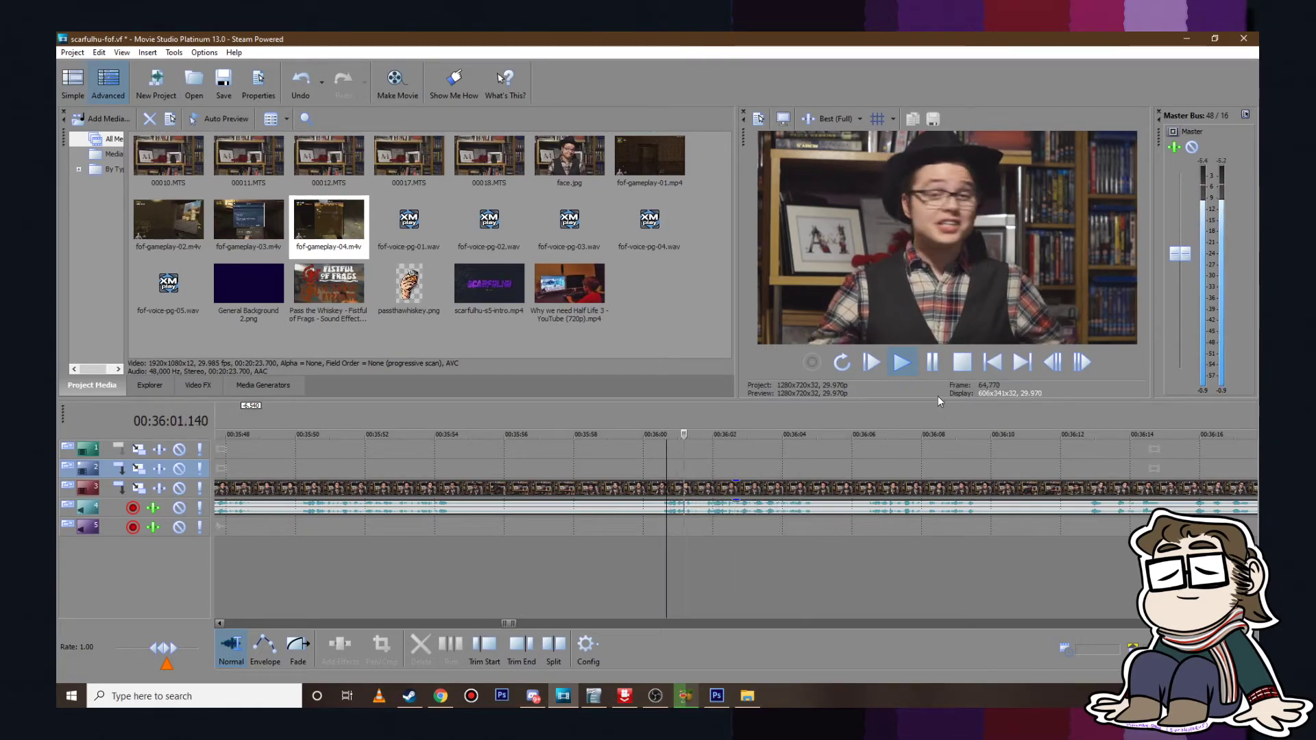
Step: Split the presenter footage at 00:36:01.726 and at the end of the spoken line near 00:36:05
{"action": "left_click", "coordinate": [932, 364]}
{"action": "left_click", "coordinate": [704, 484]}
{"action": "key", "text": "s"}
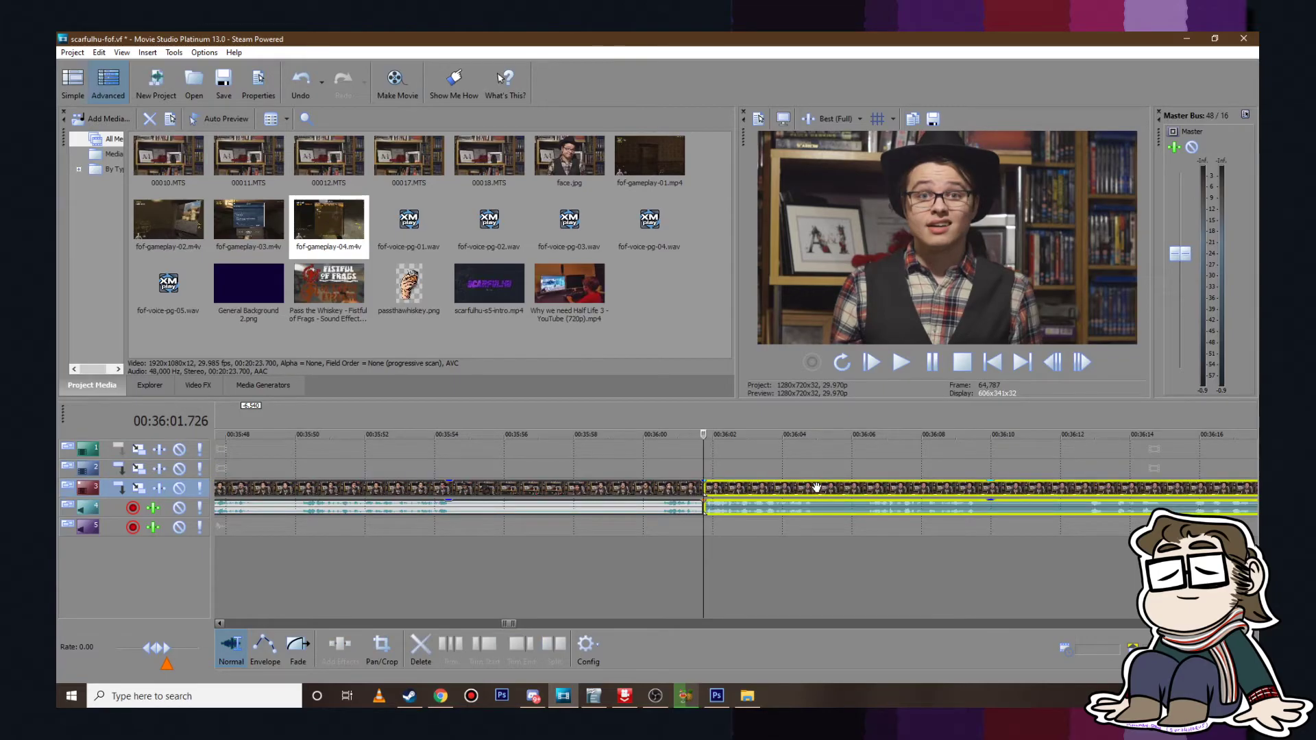
{"action": "left_click", "coordinate": [818, 487]}
{"action": "key", "text": "s"}
{"action": "left_click", "coordinate": [756, 485]}
{"action": "left_click", "coordinate": [704, 472]}
Step: Delete the unused footage before the take at 00:36:01.726 and play the isolated take
{"action": "scroll", "coordinate": [702, 473], "scroll_direction": "down", "scroll_amount": 3}
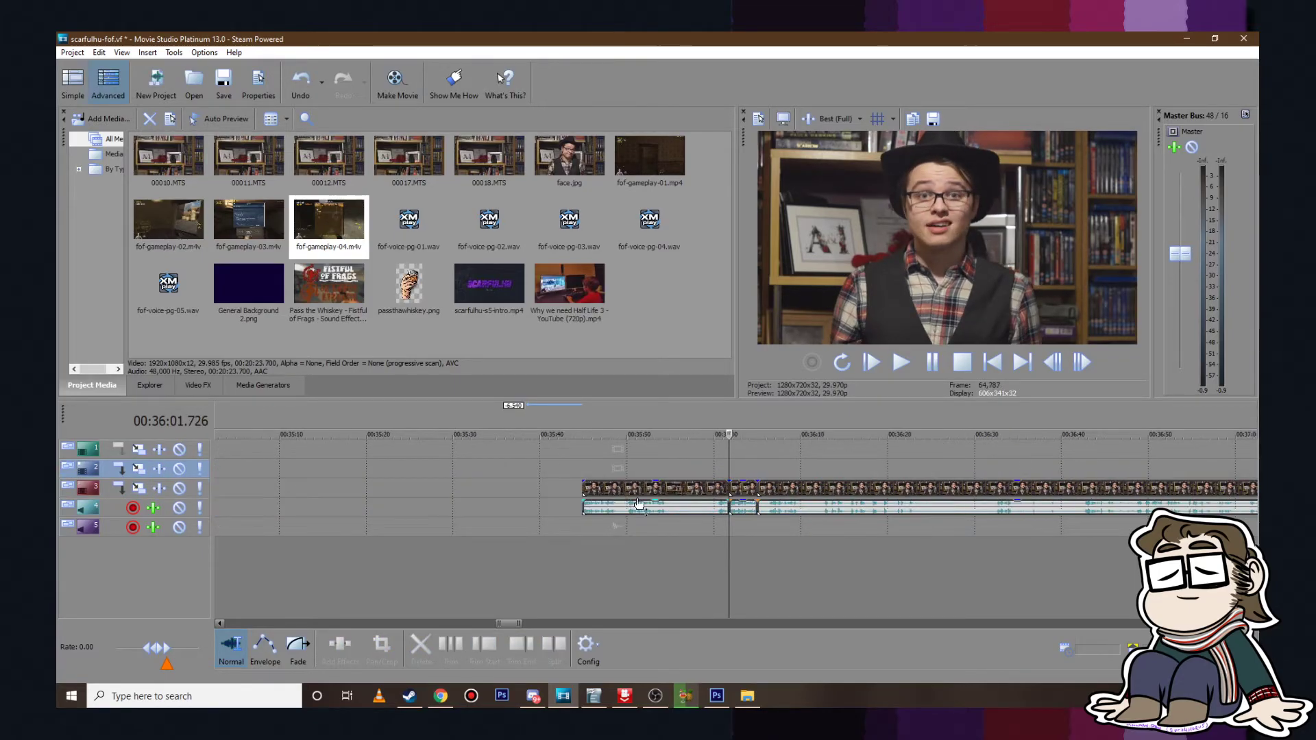
{"action": "left_click", "coordinate": [649, 489]}
{"action": "key", "text": "Delete"}
{"action": "left_click", "coordinate": [741, 455]}
{"action": "key", "text": "space"}
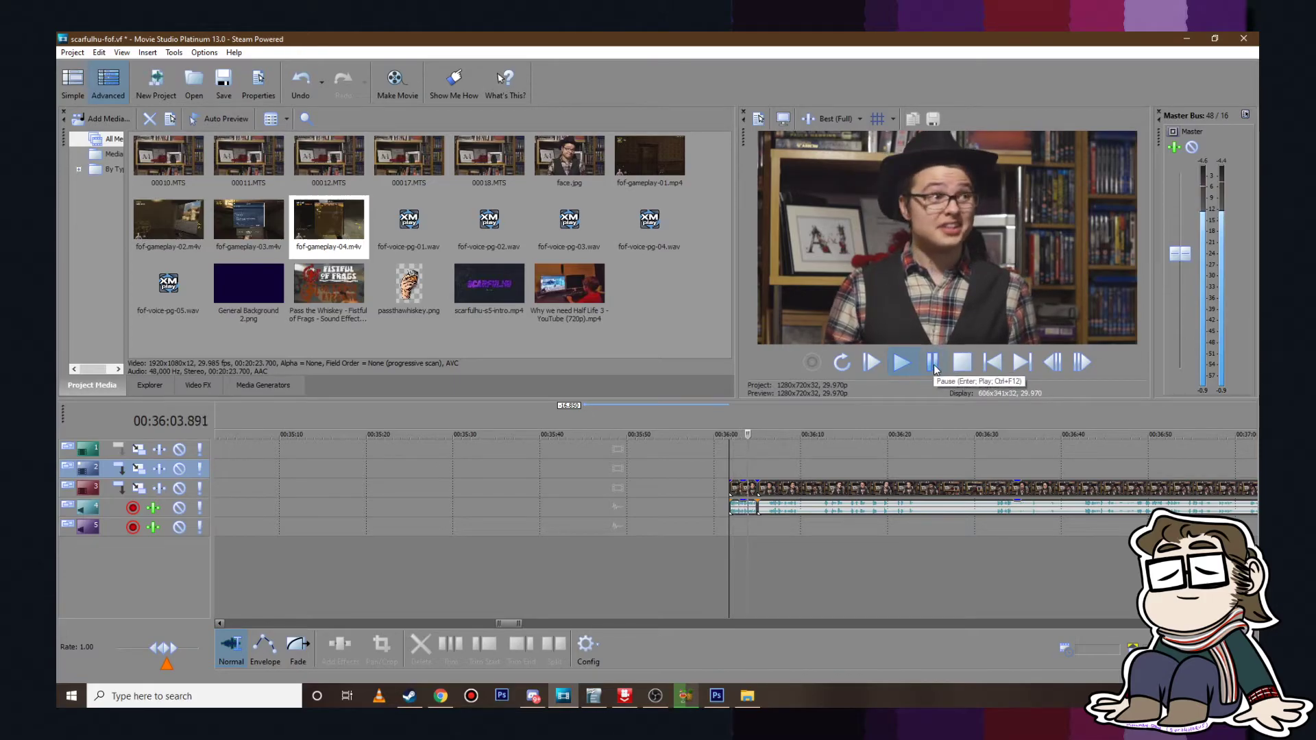
{"action": "key", "text": "Return"}
Step: Move the remaining presenter footage away from the short take and cut the take from the timeline
{"action": "key", "text": "s"}
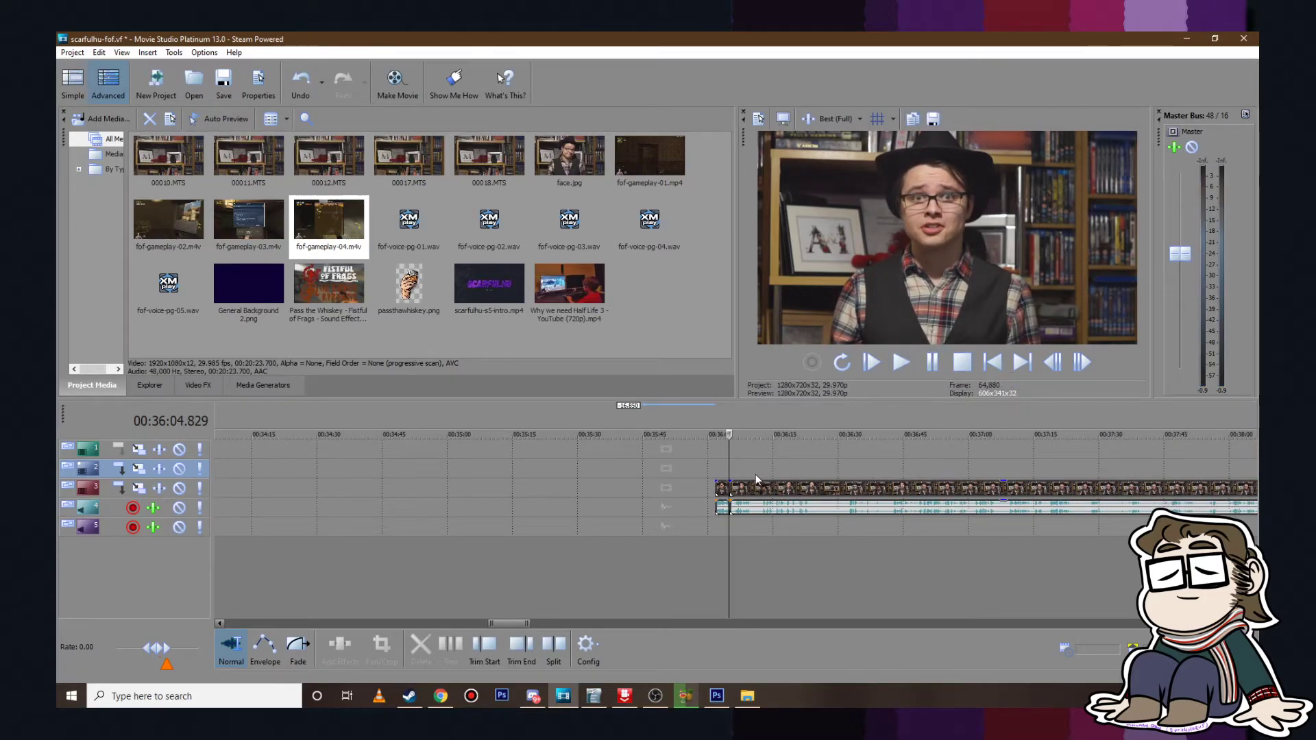
{"action": "scroll", "coordinate": [756, 474], "scroll_direction": "up", "scroll_amount": 2}
{"action": "left_click_drag", "start_coordinate": [761, 483], "coordinate": [842, 488]}
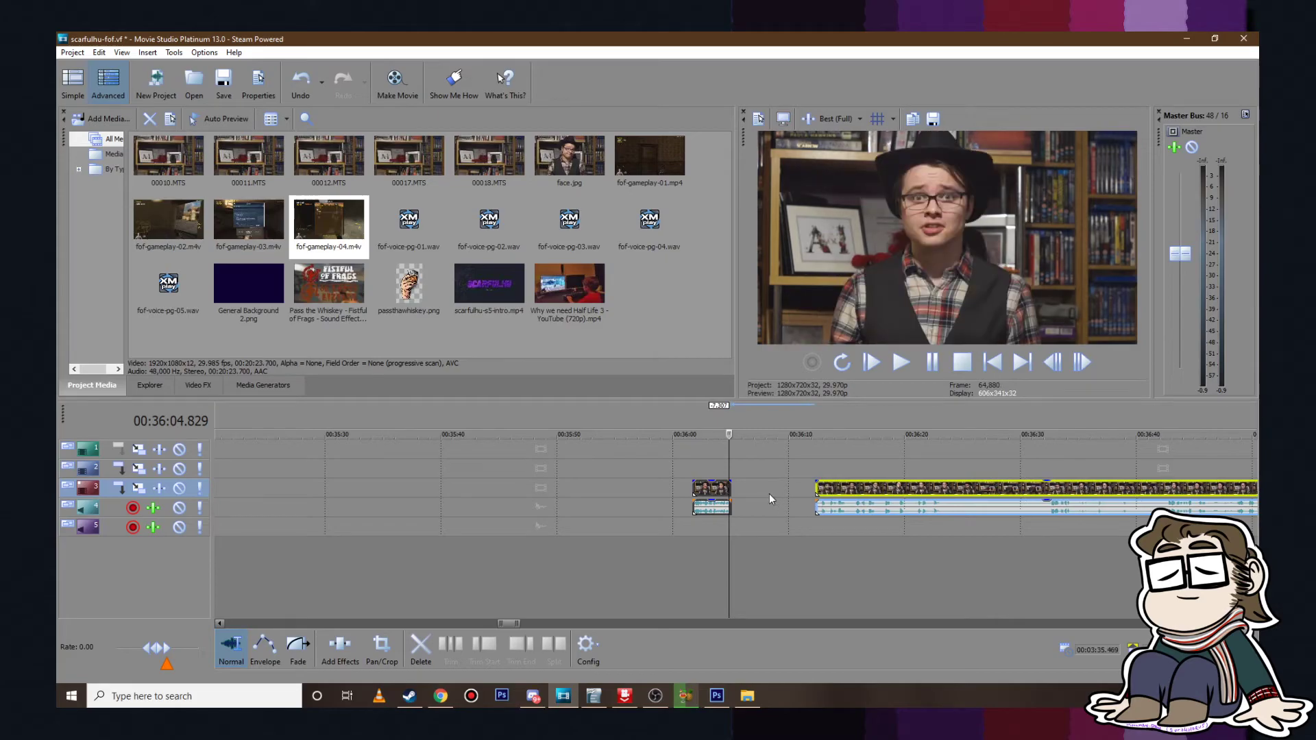
{"action": "scroll", "coordinate": [769, 494], "scroll_direction": "down", "scroll_amount": 2}
{"action": "right_click", "coordinate": [723, 488]}
{"action": "left_click", "coordinate": [776, 390]}
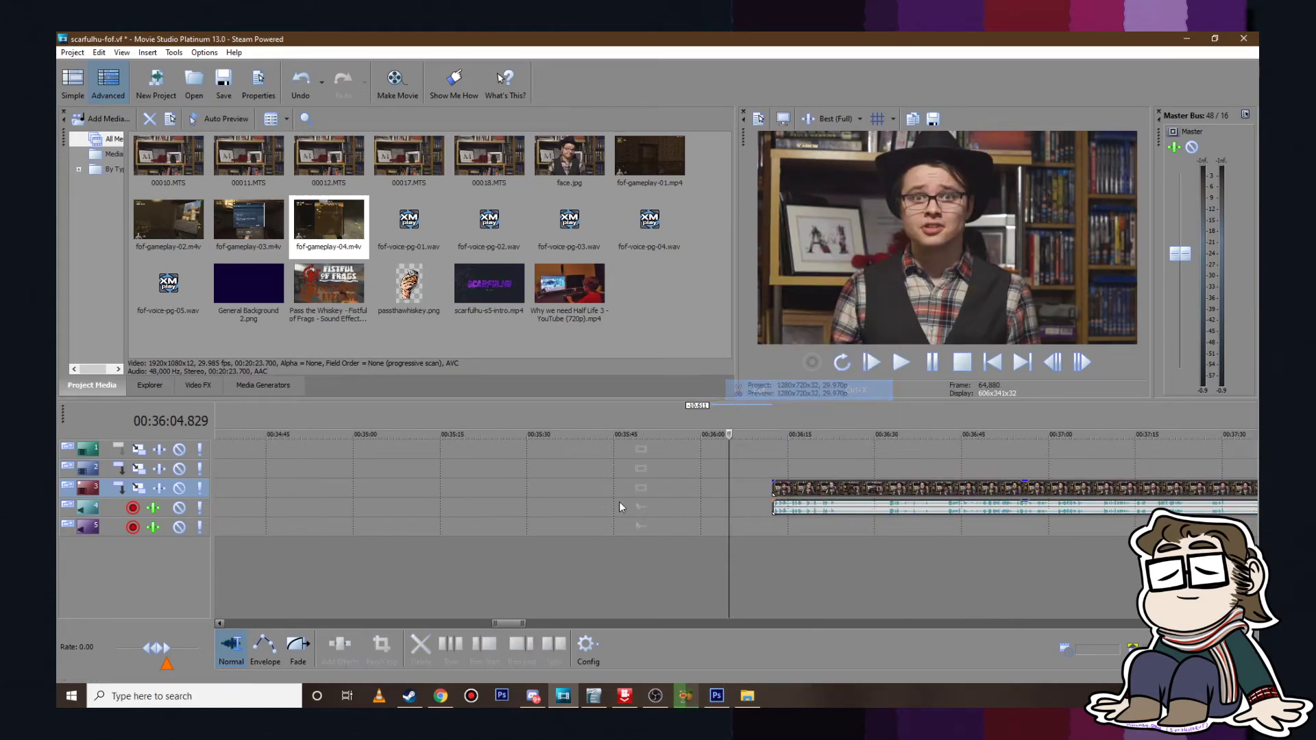
Step: Paste the take into the edited section and place it on track 2 at 00:10:47.747, directly after the voice-over
{"action": "scroll", "coordinate": [511, 493], "scroll_direction": "down", "scroll_amount": 9}
{"action": "left_click", "coordinate": [319, 458]}
{"action": "scroll", "coordinate": [319, 458], "scroll_direction": "up", "scroll_amount": 6}
{"action": "right_click", "coordinate": [541, 505]}
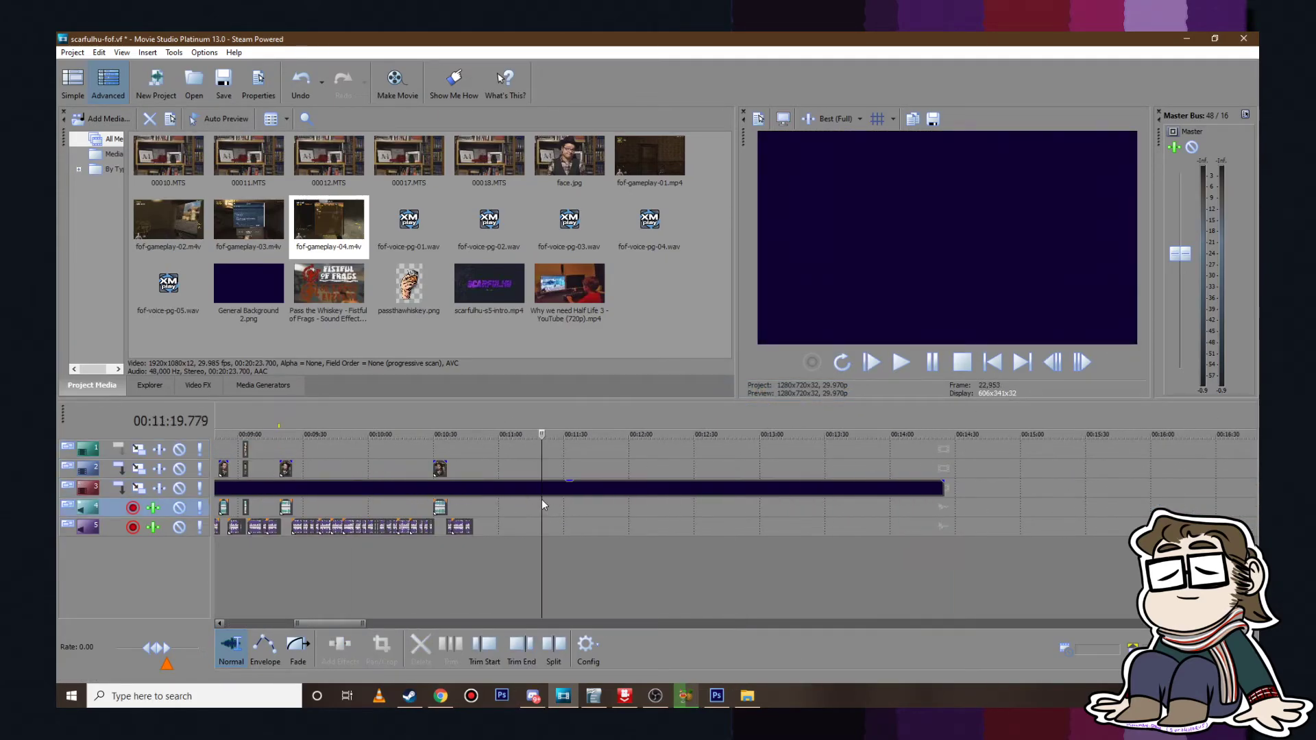
{"action": "right_click", "coordinate": [975, 483]}
{"action": "left_click", "coordinate": [1013, 254]}
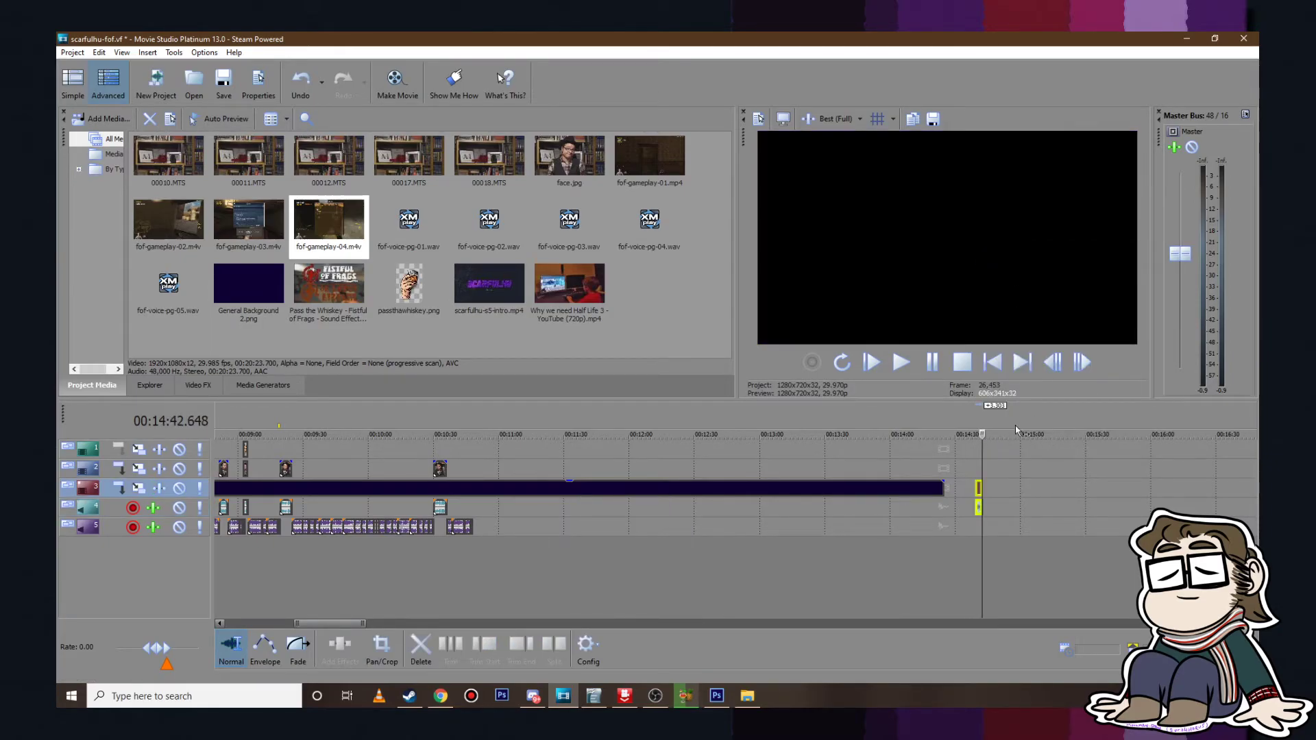
{"action": "left_click_drag", "start_coordinate": [979, 488], "coordinate": [478, 471]}
Step: Play the newly placed take on track 2 and save the project
{"action": "left_click", "coordinate": [476, 450]}
{"action": "scroll", "coordinate": [479, 452], "scroll_direction": "up", "scroll_amount": 6}
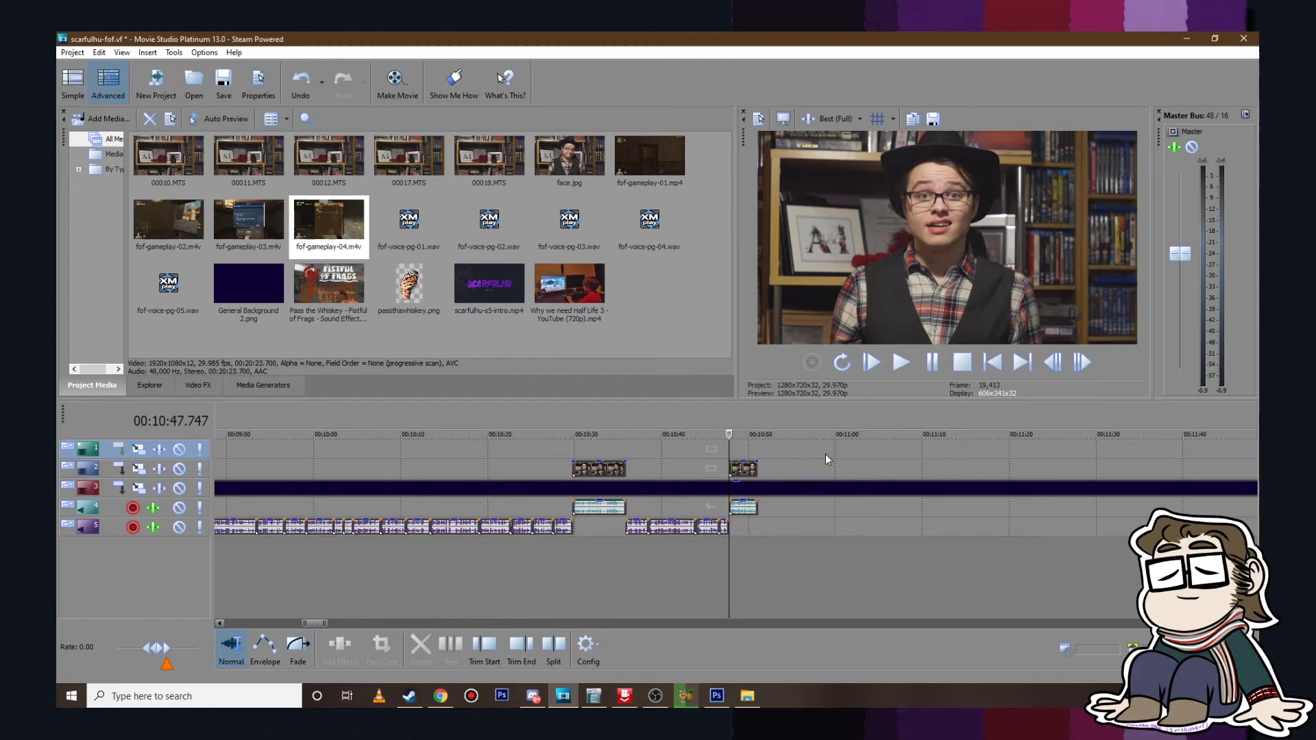
{"action": "left_click", "coordinate": [910, 366]}
{"action": "key", "text": "Up"}
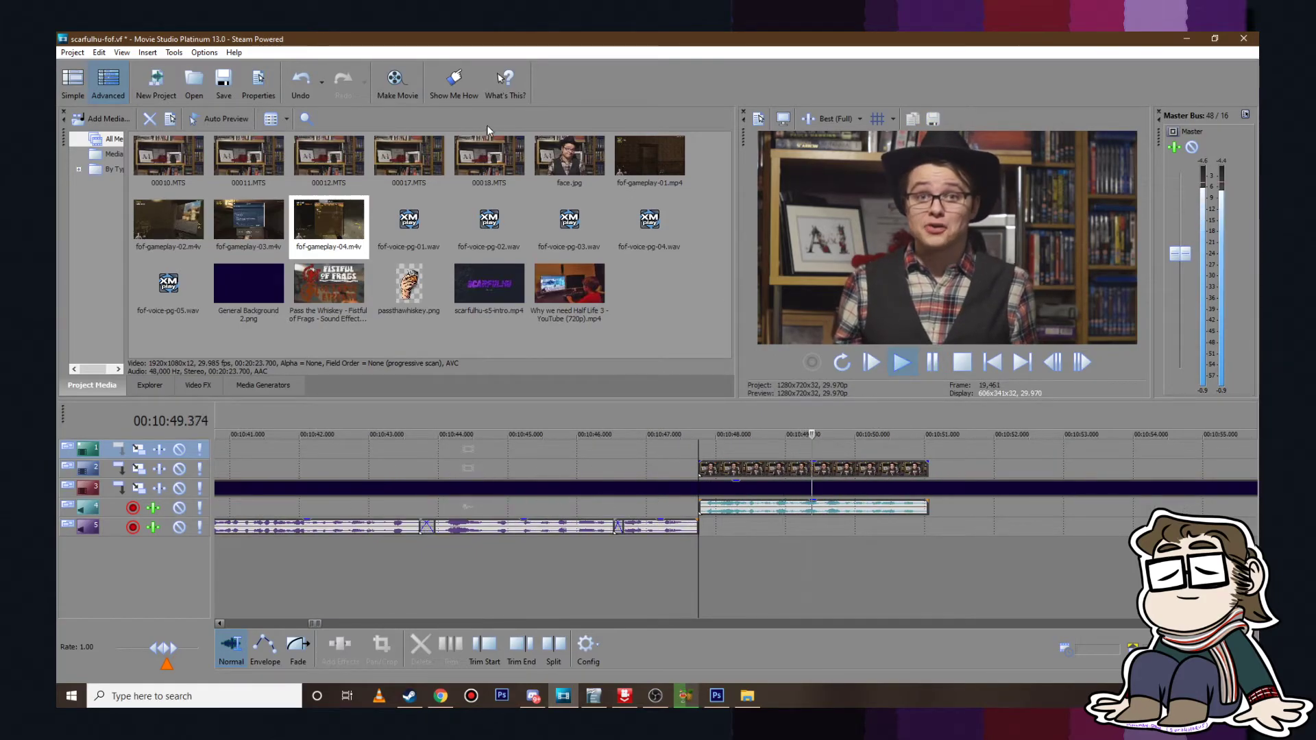
{"action": "left_click", "coordinate": [72, 53]}
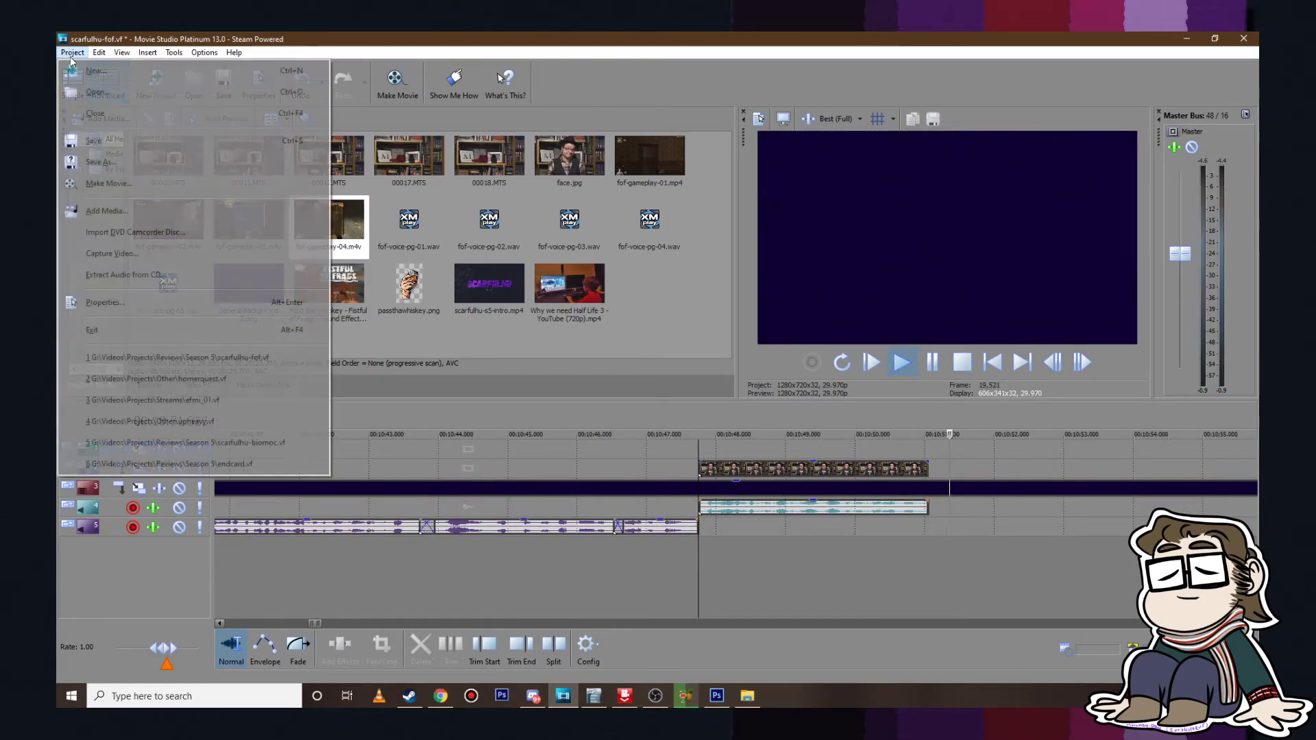
{"action": "left_click", "coordinate": [122, 147]}
{"action": "left_click", "coordinate": [932, 361]}
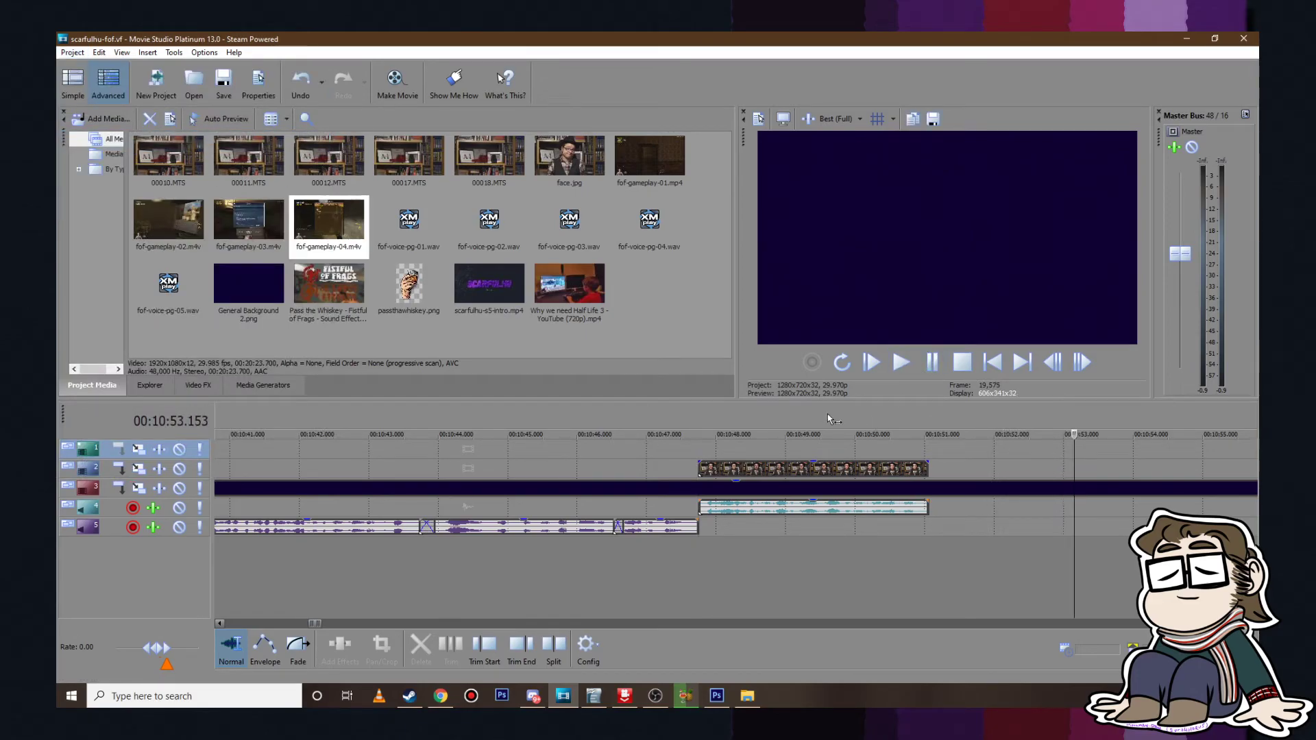
Step: In the Writer script, highlight "I'm only scratching the surface here as well. There's so much." in green and save the document
{"action": "scroll", "coordinate": [788, 480], "scroll_direction": "down", "scroll_amount": 4}
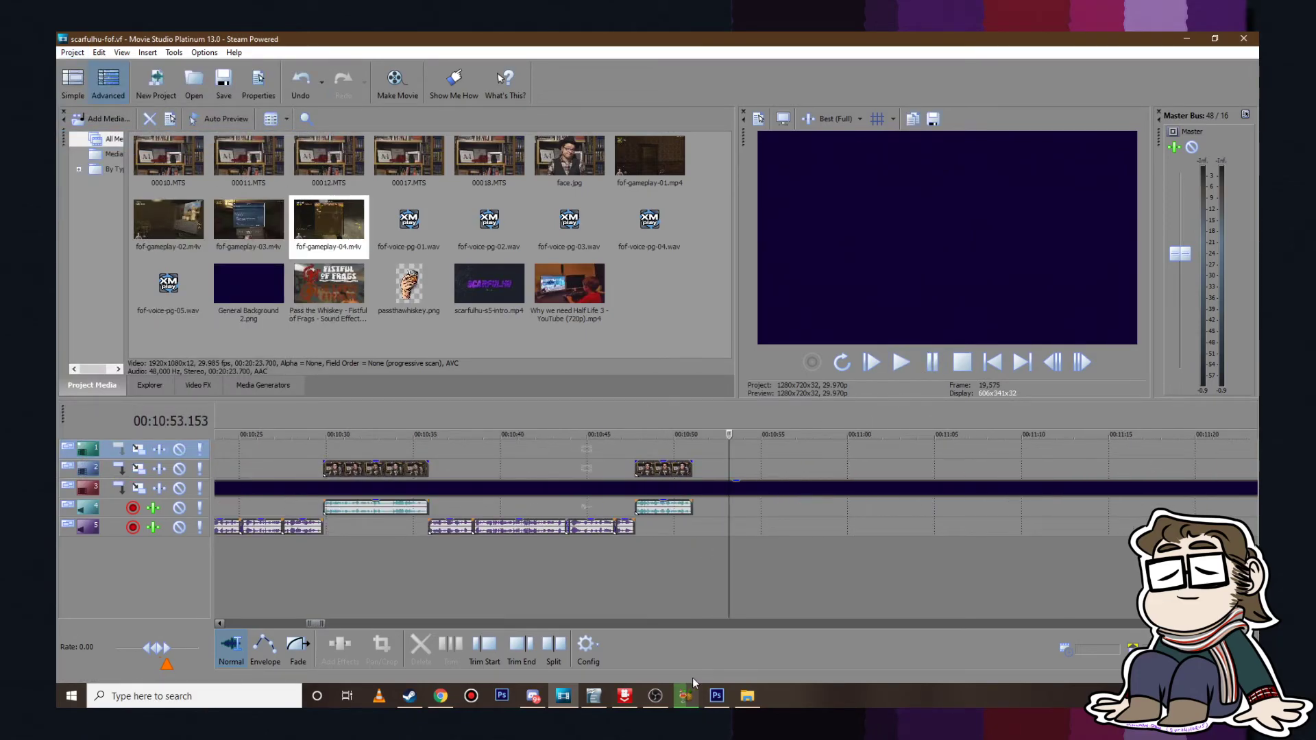
{"action": "left_click", "coordinate": [590, 697]}
{"action": "left_click_drag", "start_coordinate": [188, 307], "coordinate": [465, 311]}
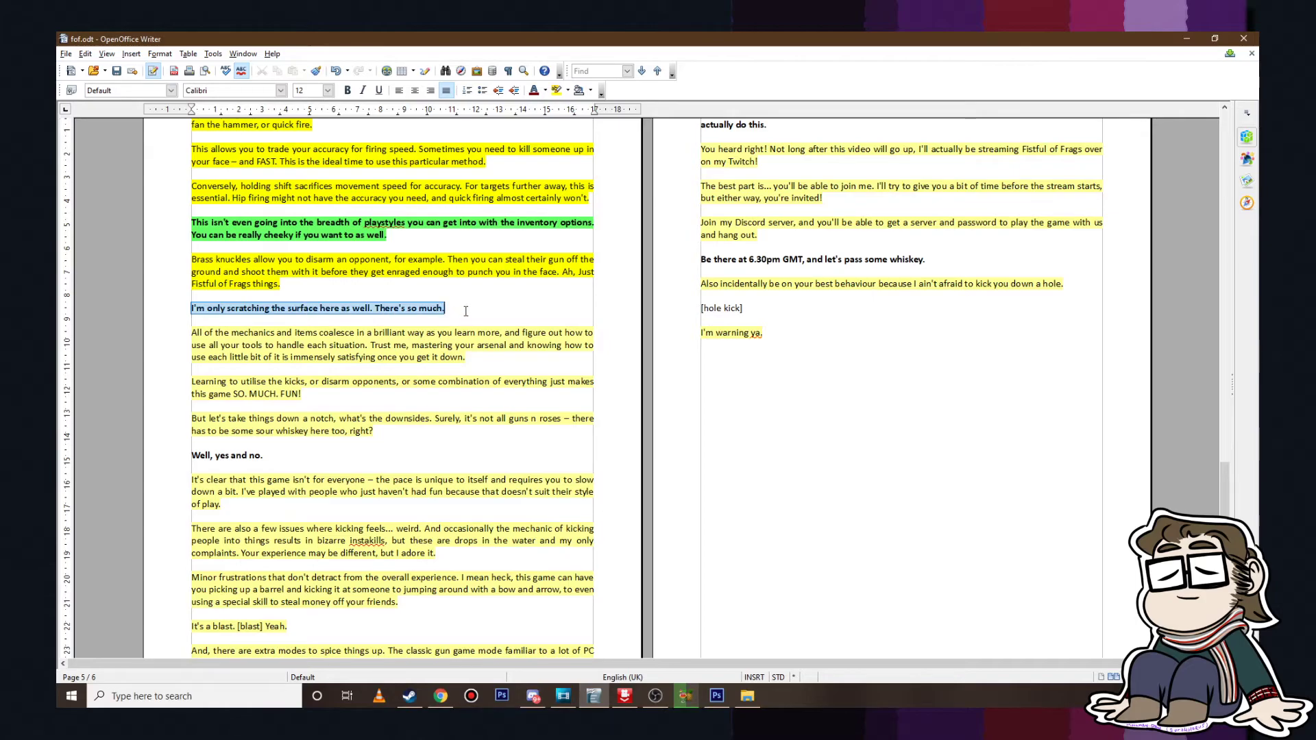
{"action": "left_click", "coordinate": [568, 90]}
{"action": "left_click", "coordinate": [656, 147]}
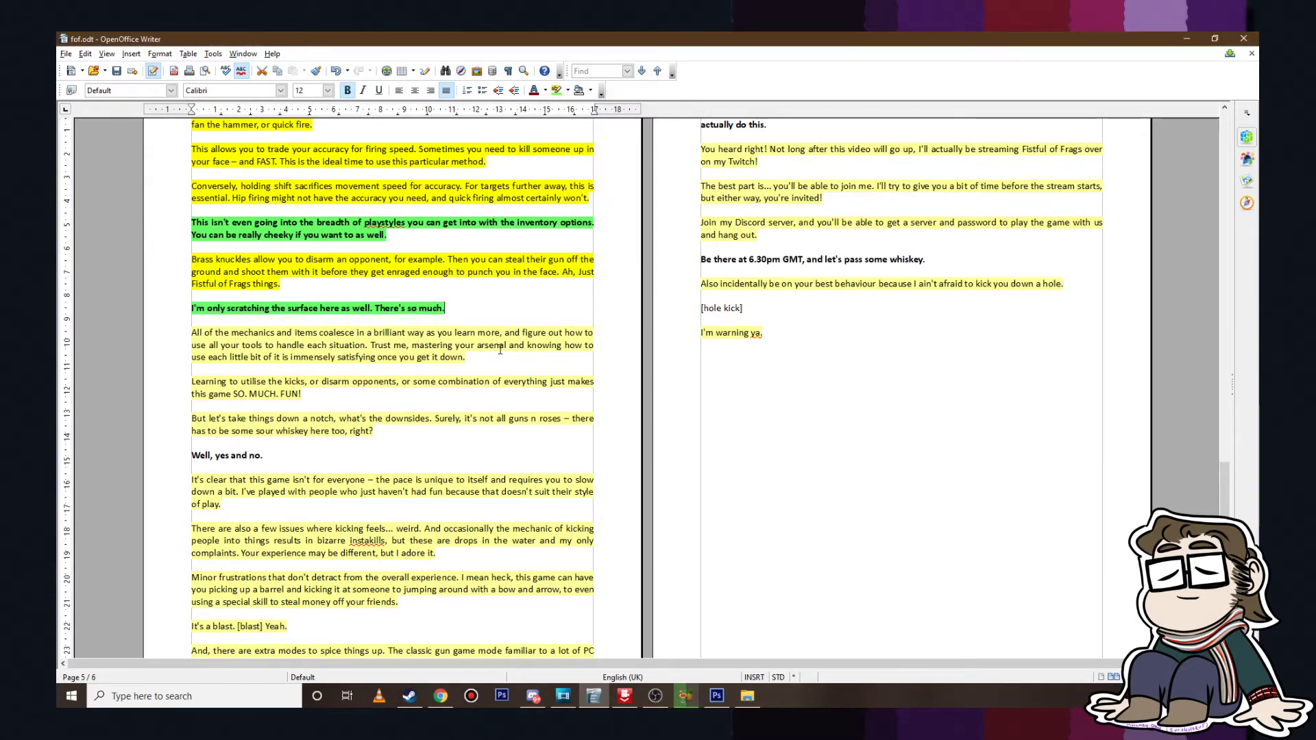
{"action": "left_click", "coordinate": [74, 54]}
{"action": "left_click", "coordinate": [334, 299]}
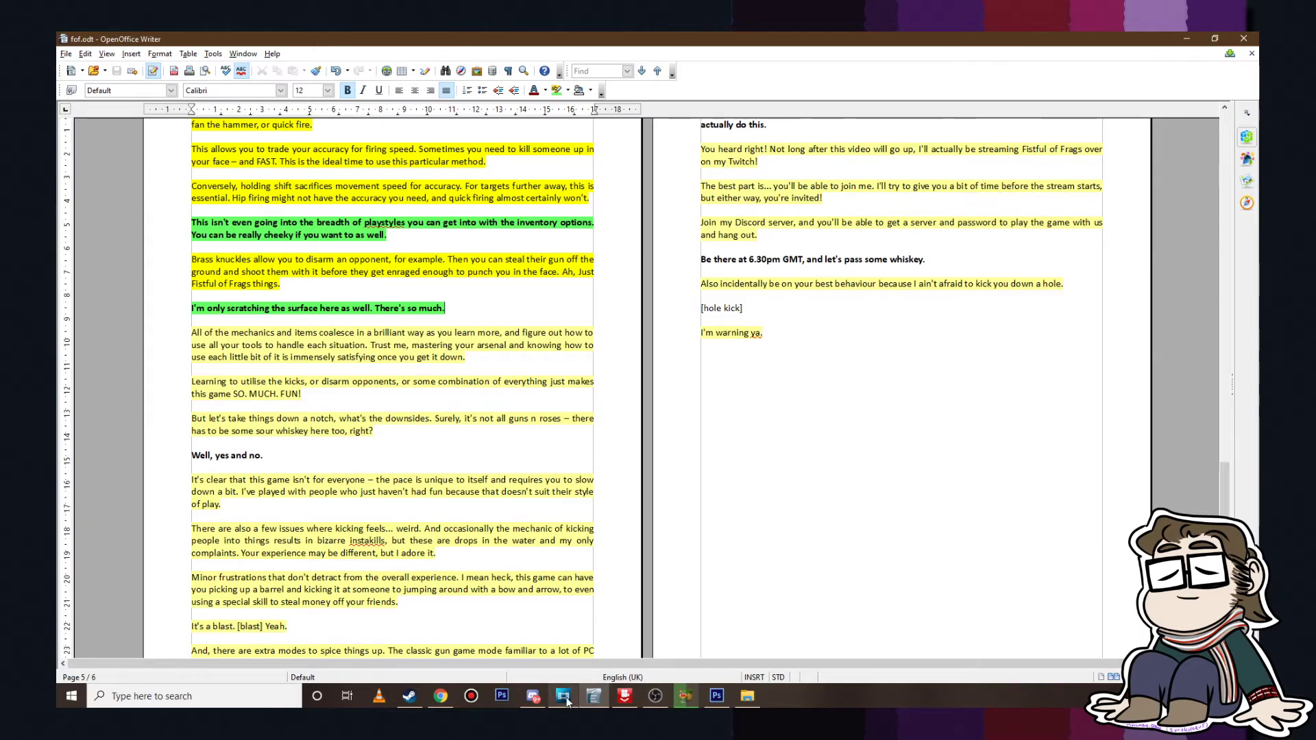
Step: In Movie Studio, move the voice-over clip group from 00:20:15 to 00:10:51.050 on track 5, directly after the presenter take
{"action": "left_click", "coordinate": [563, 696]}
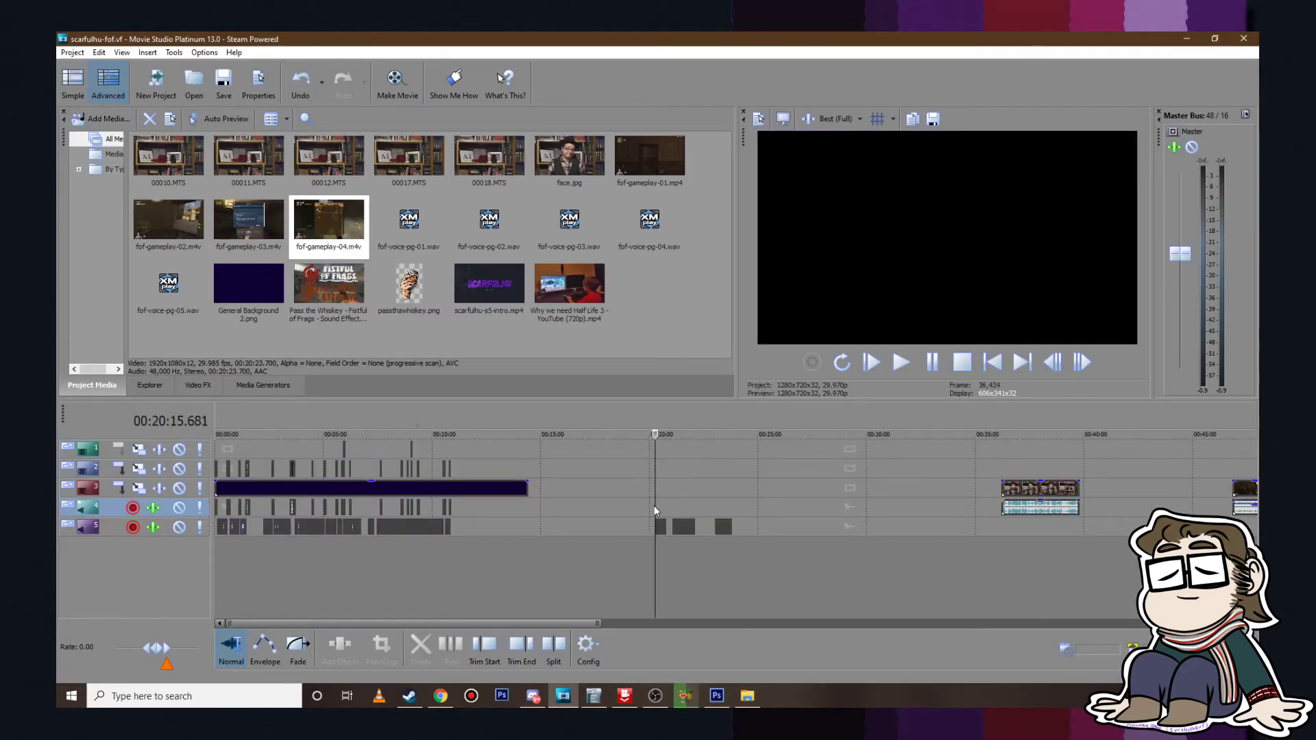
{"action": "scroll", "coordinate": [653, 506], "scroll_direction": "up", "scroll_amount": 5}
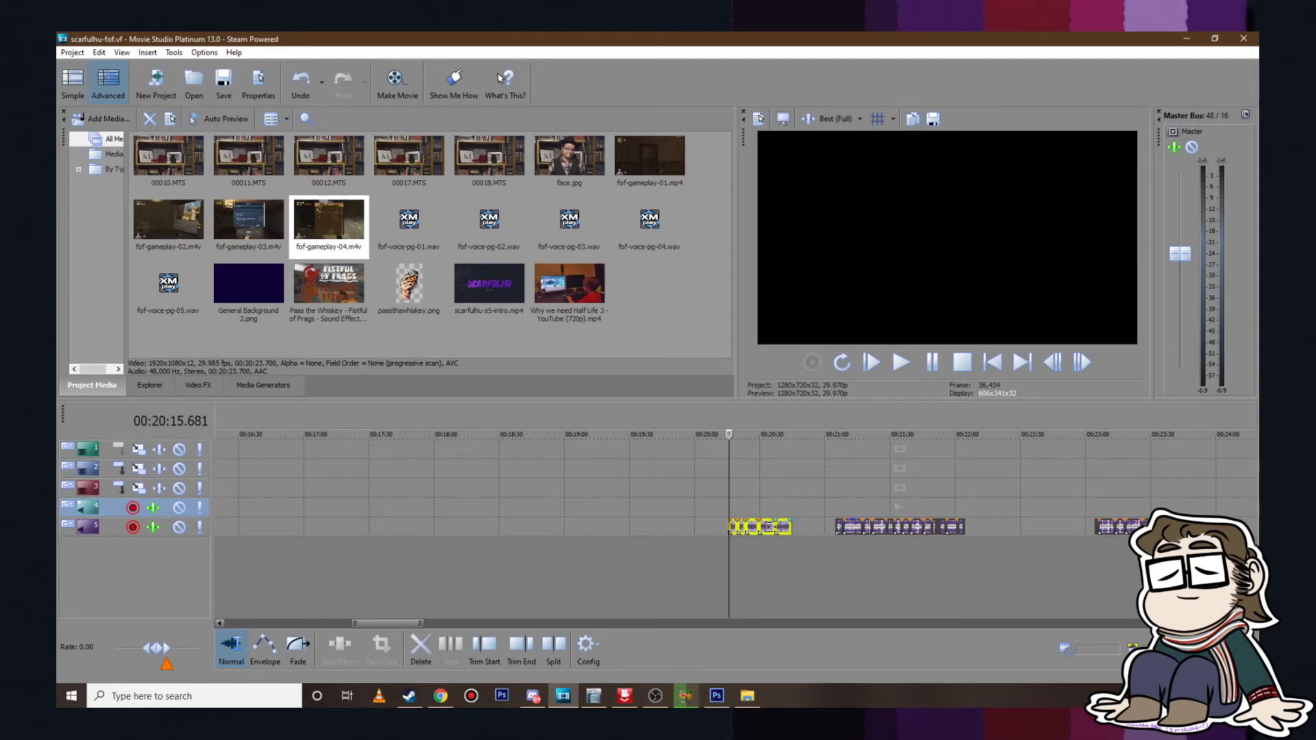
{"action": "left_click_drag", "start_coordinate": [677, 524], "coordinate": [610, 522]}
{"action": "left_click", "coordinate": [579, 444]}
{"action": "scroll", "coordinate": [581, 445], "scroll_direction": "up", "scroll_amount": 4}
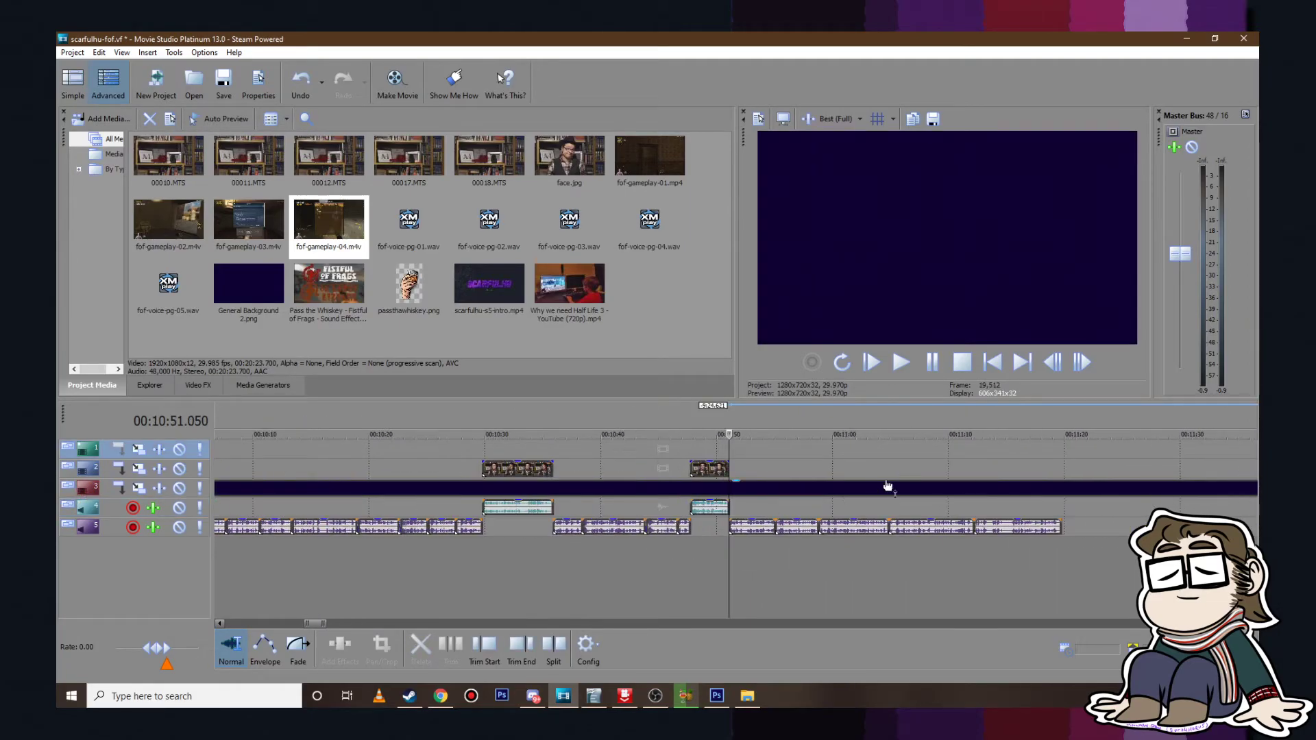
Step: Play the moved voice-over and overlap its first two clips in a short crossfade near 00:10:55
{"action": "left_click", "coordinate": [909, 365]}
{"action": "scroll", "coordinate": [886, 434], "scroll_direction": "up", "scroll_amount": 3}
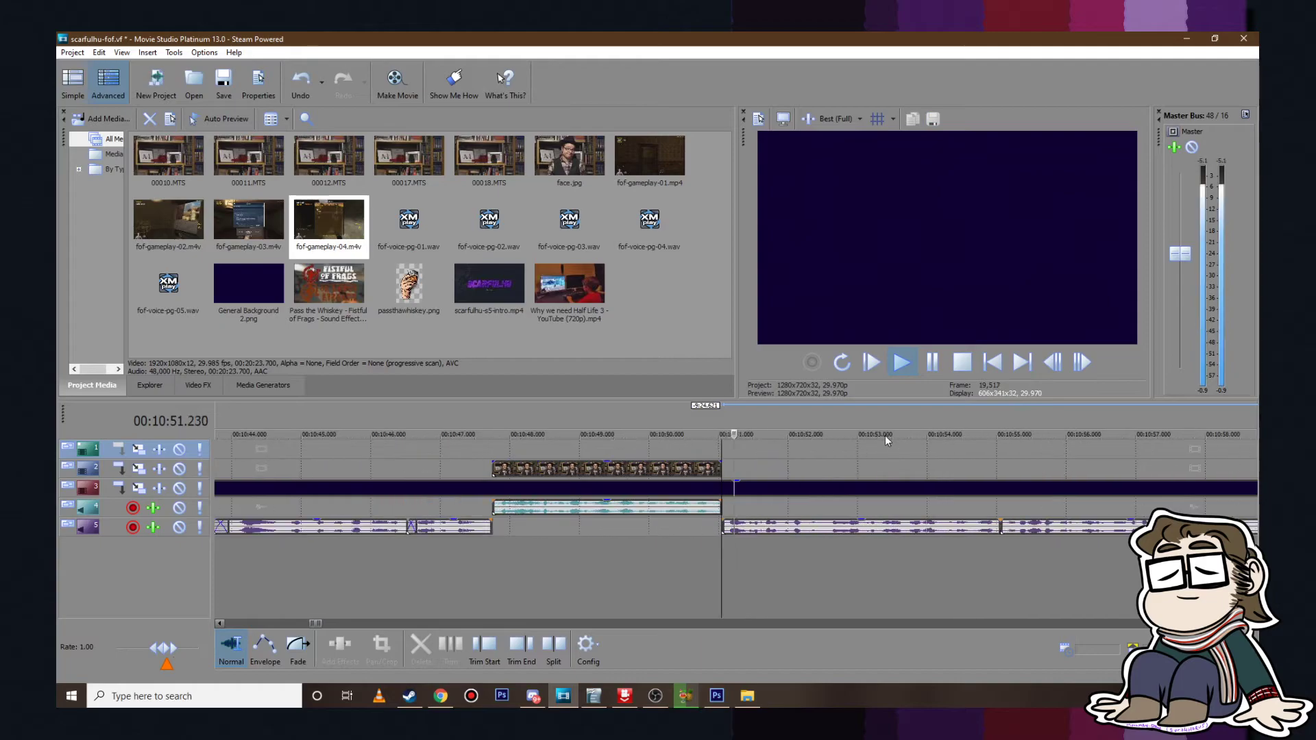
{"action": "left_click", "coordinate": [932, 364]}
{"action": "scroll", "coordinate": [651, 535], "scroll_direction": "up", "scroll_amount": 3}
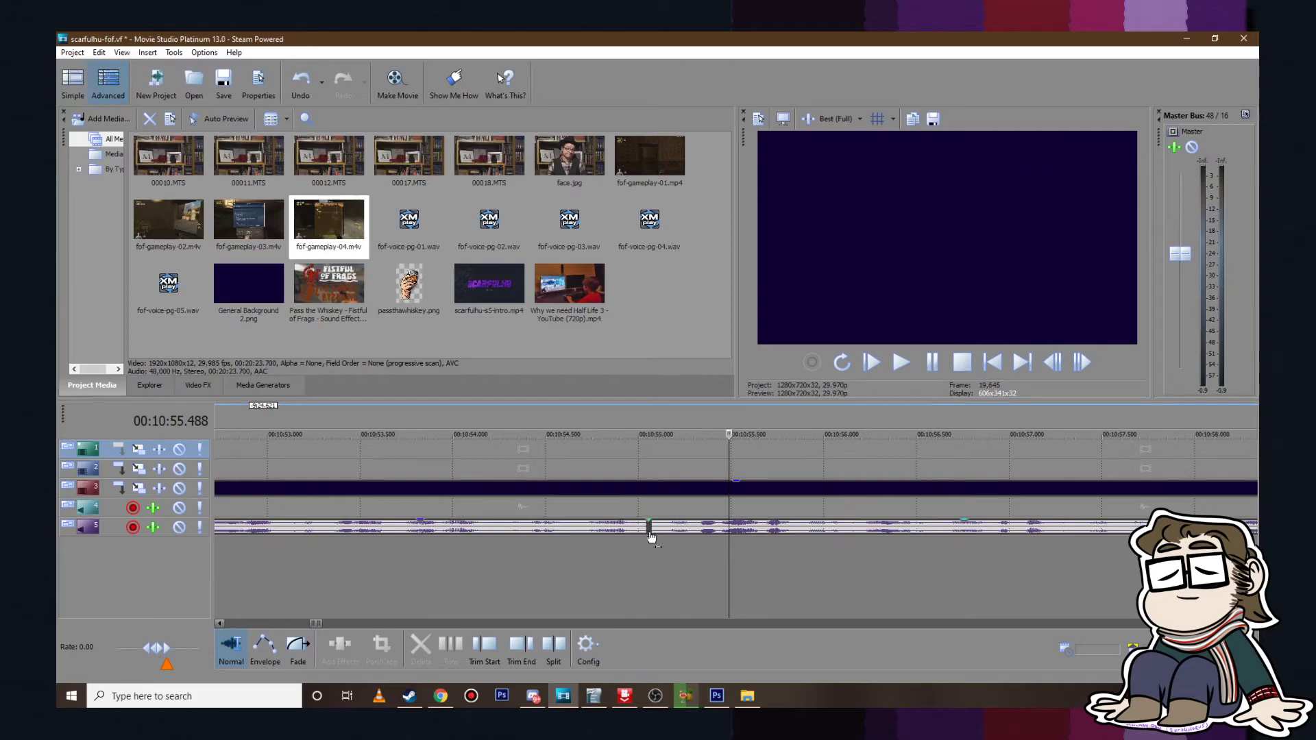
{"action": "left_click_drag", "start_coordinate": [670, 529], "coordinate": [710, 529]}
Step: Play the voice-over from 00:10:54.888 through the adjusted join and past the next join near 00:10:58.8
{"action": "left_click", "coordinate": [618, 509]}
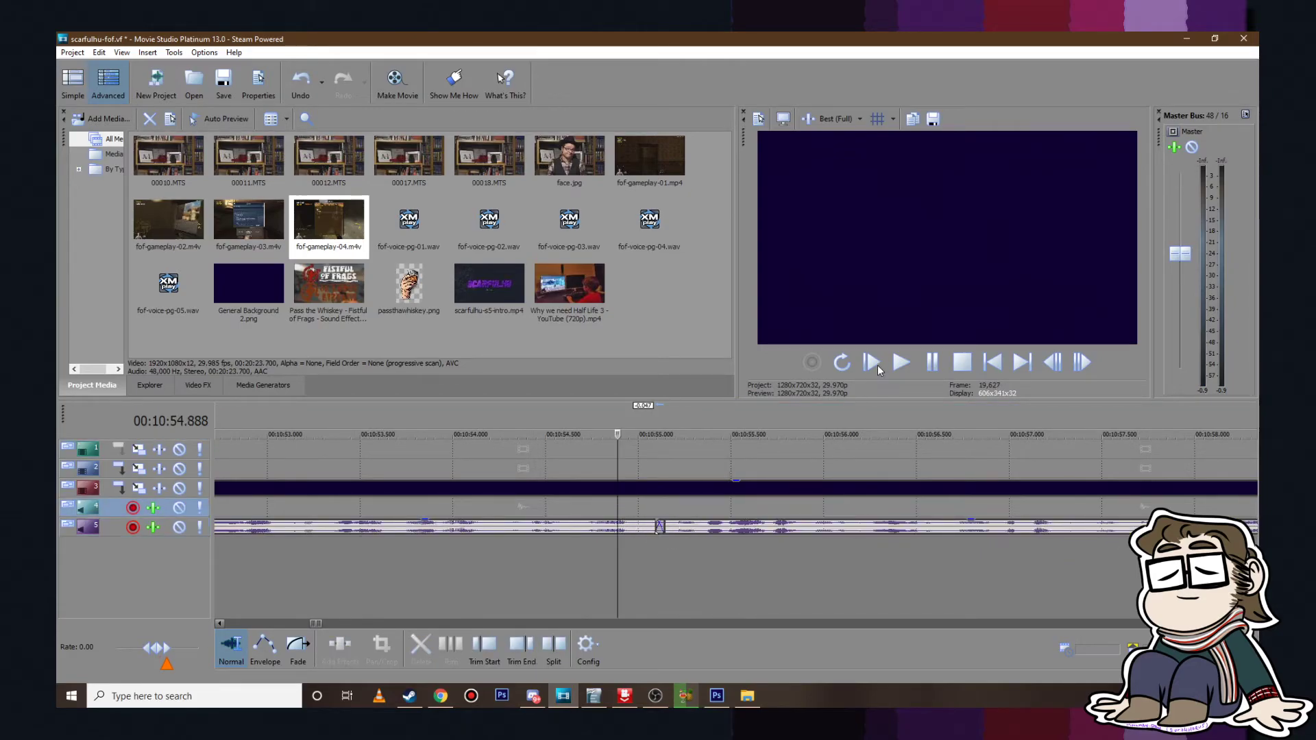
{"action": "left_click", "coordinate": [901, 362]}
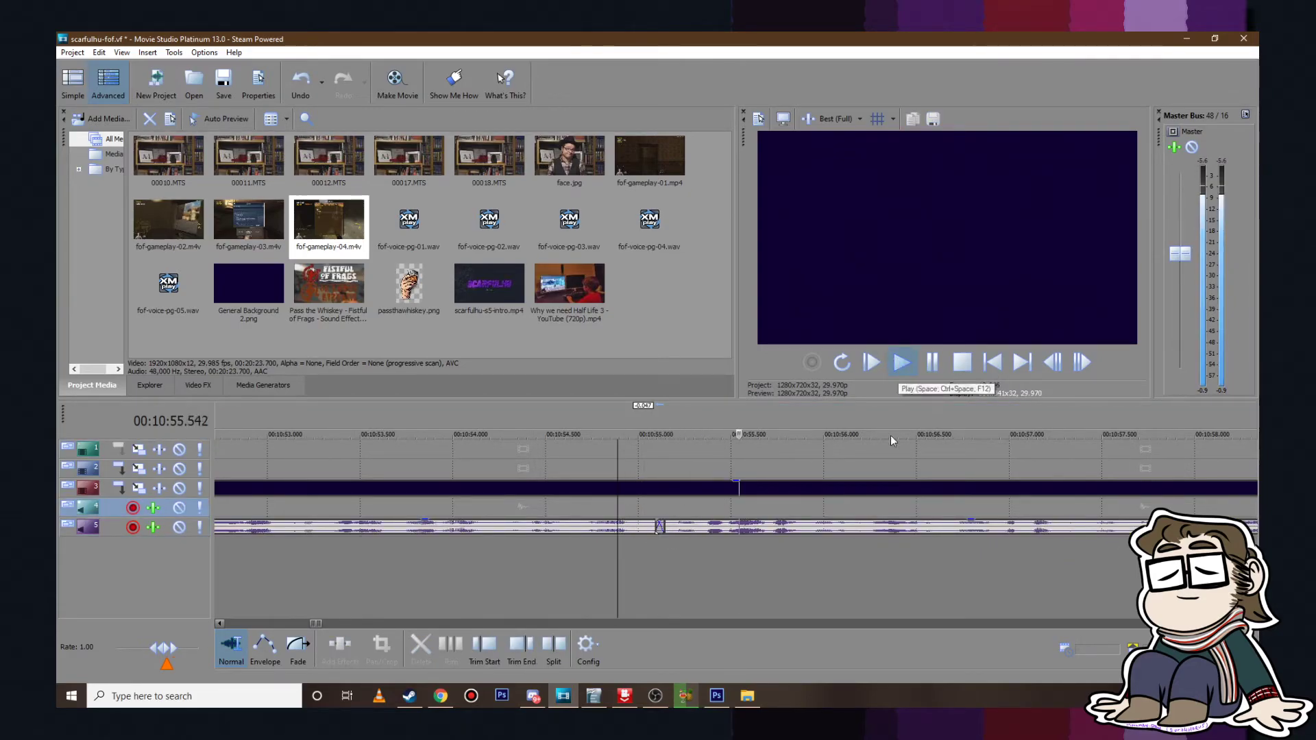
{"action": "scroll", "coordinate": [878, 485], "scroll_direction": "down", "scroll_amount": 5}
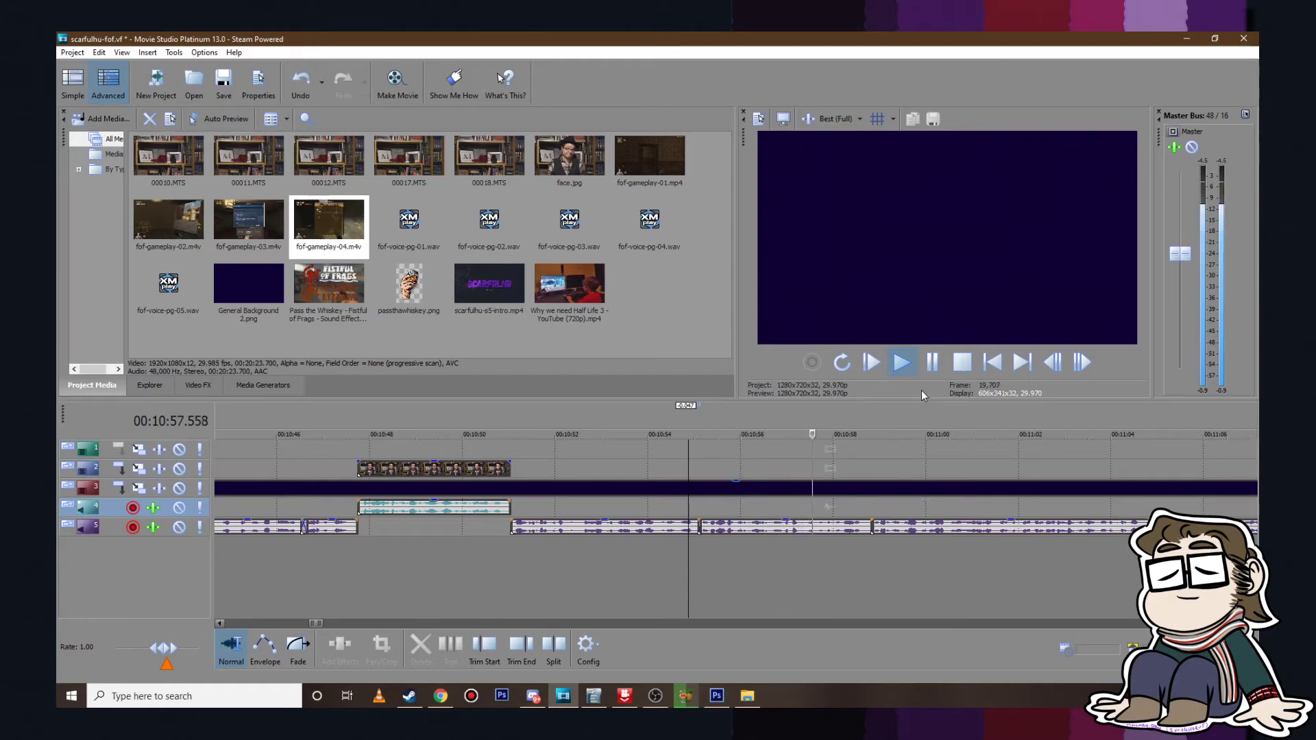
{"action": "left_click", "coordinate": [932, 363]}
{"action": "scroll", "coordinate": [735, 545], "scroll_direction": "up", "scroll_amount": 8}
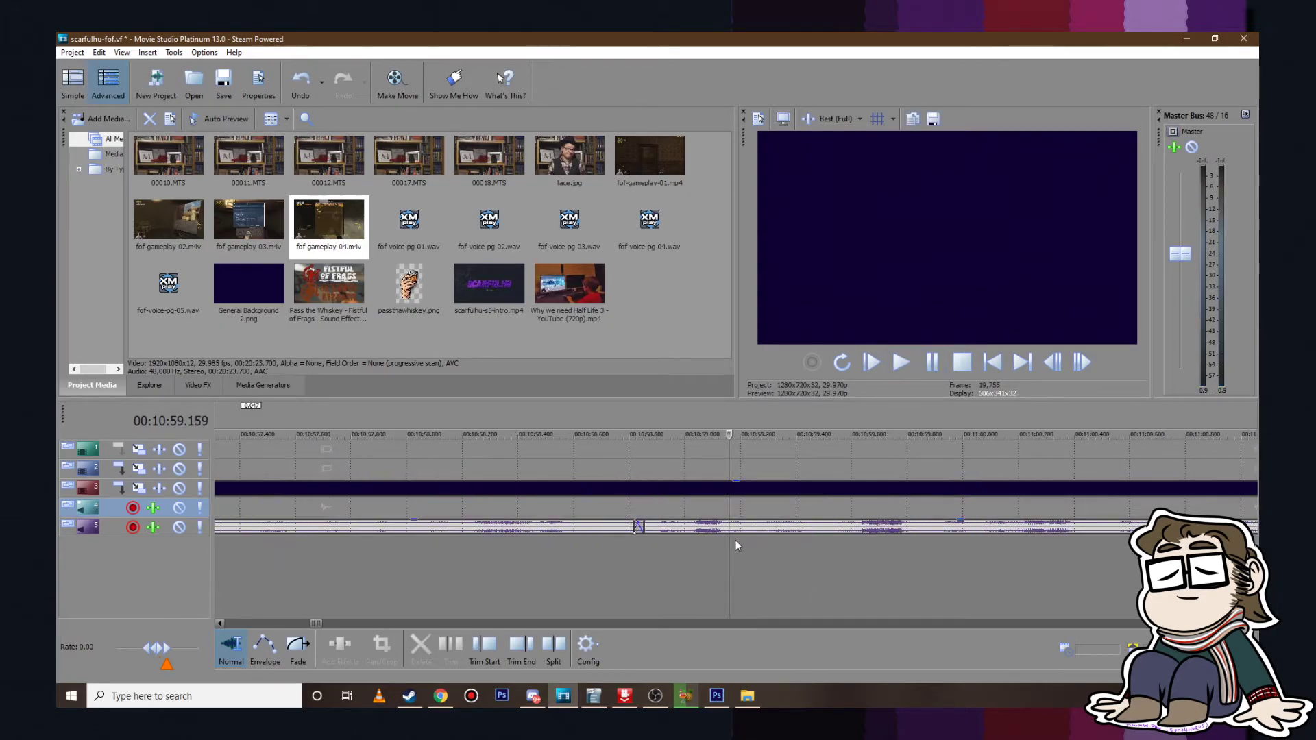
Step: Play the voice-over on track 5 from 00:10:59 and overlap its clips in a short crossfade at the join near 00:11:04.9
{"action": "left_click", "coordinate": [899, 363]}
{"action": "scroll", "coordinate": [853, 496], "scroll_direction": "down", "scroll_amount": 6}
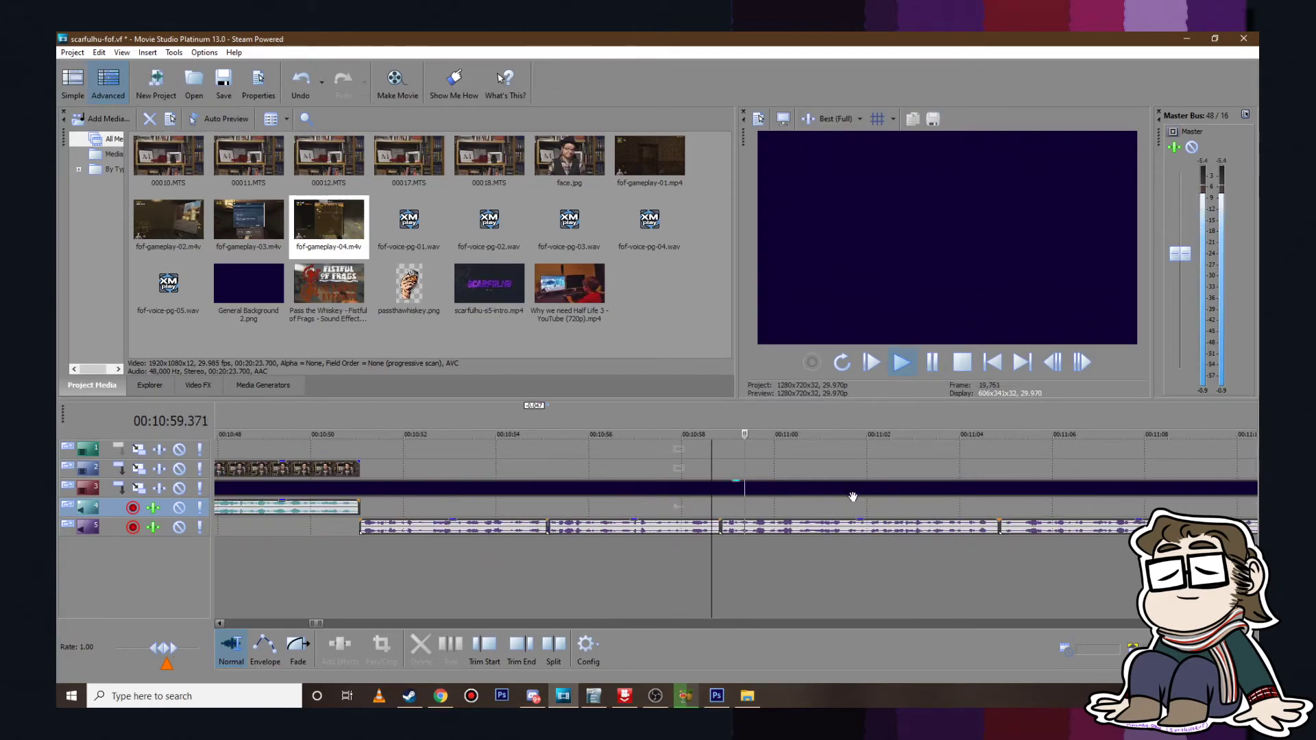
{"action": "left_click", "coordinate": [932, 364]}
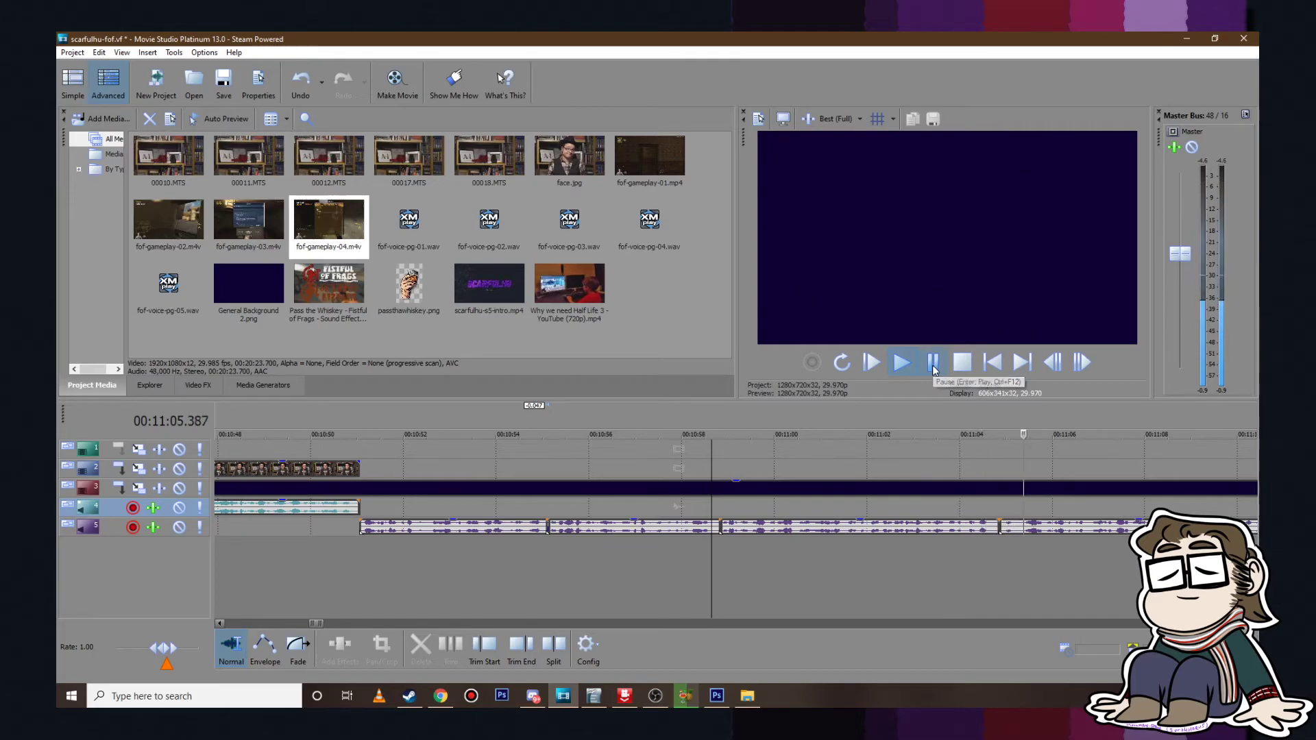
{"action": "scroll", "coordinate": [684, 540], "scroll_direction": "up", "scroll_amount": 8}
{"action": "left_click", "coordinate": [716, 531]}
{"action": "left_click", "coordinate": [622, 556]}
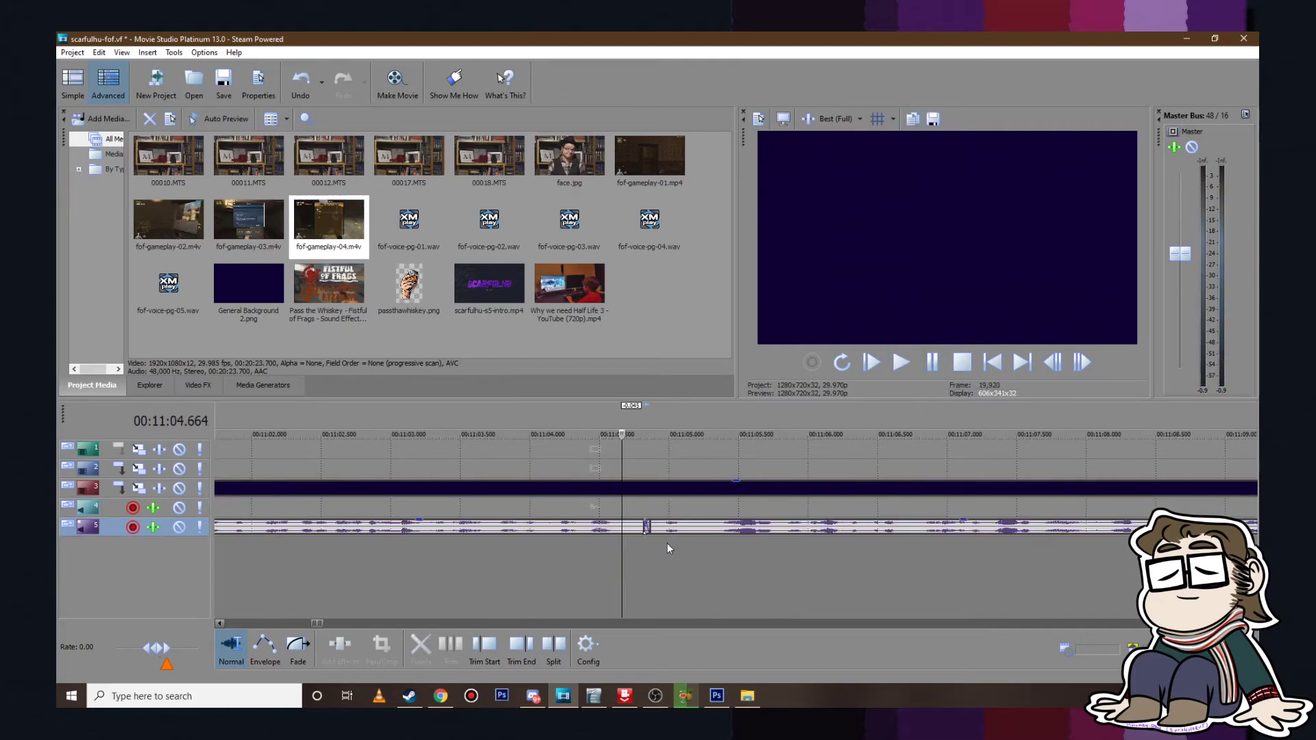
Step: Play the voice-over from 00:11:04.664, overlap the two clips at the join near 00:11:12, and play across the join
{"action": "left_click", "coordinate": [902, 361]}
{"action": "scroll", "coordinate": [936, 531], "scroll_direction": "down", "scroll_amount": 8}
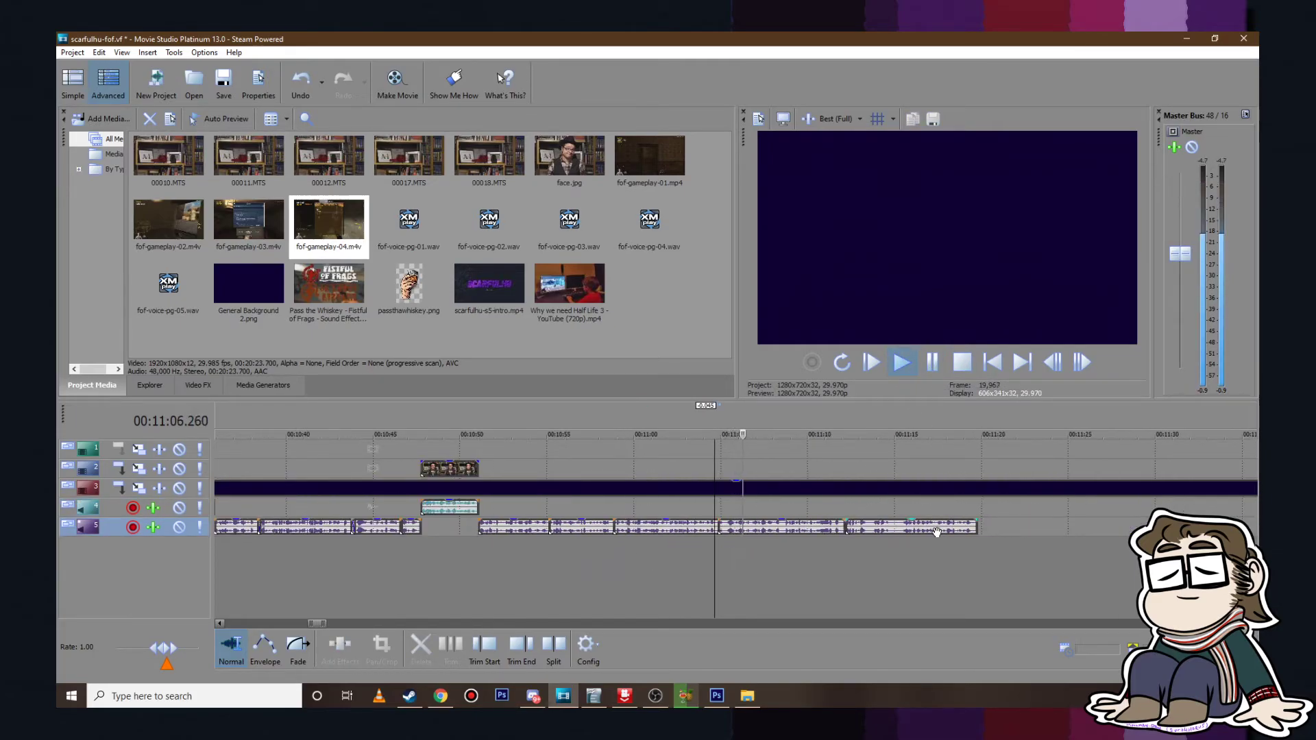
{"action": "left_click", "coordinate": [932, 365]}
{"action": "scroll", "coordinate": [760, 529], "scroll_direction": "up", "scroll_amount": 7}
{"action": "left_click", "coordinate": [619, 528]}
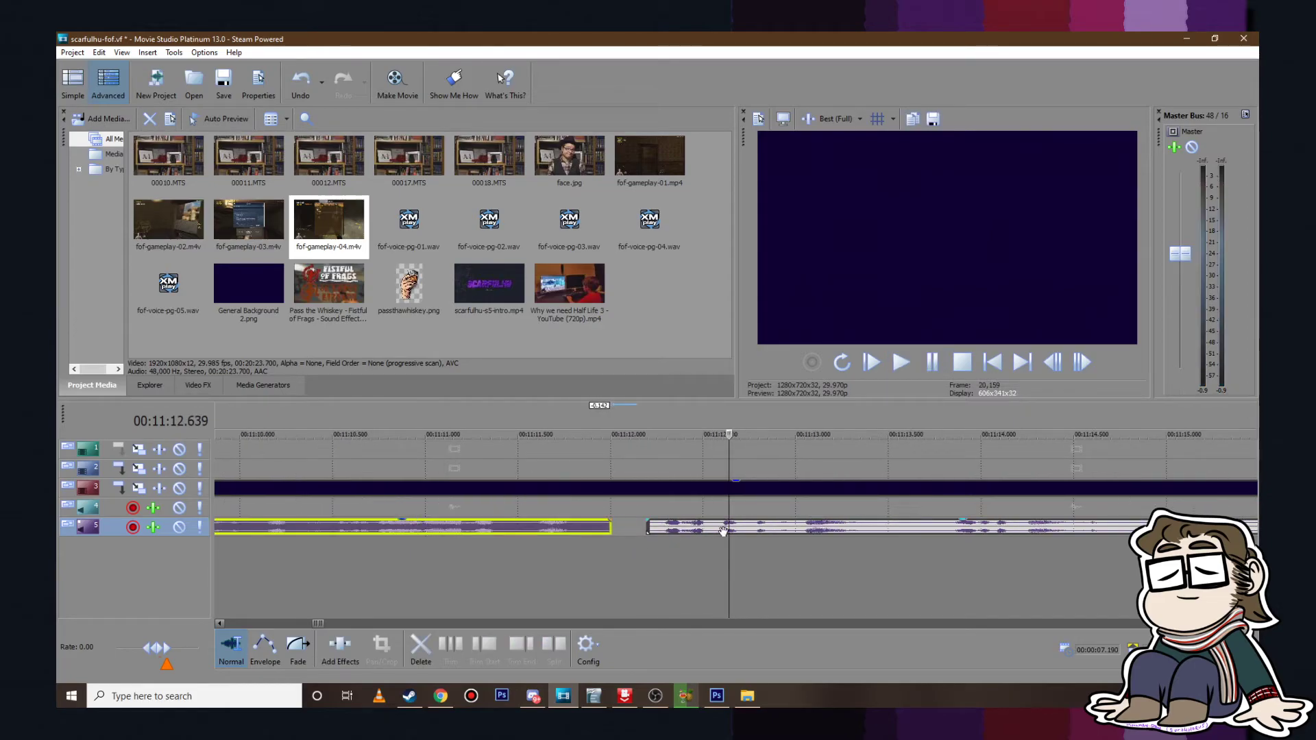
{"action": "left_click_drag", "start_coordinate": [678, 527], "coordinate": [625, 528]}
{"action": "left_click", "coordinate": [524, 576]}
{"action": "left_click", "coordinate": [901, 362]}
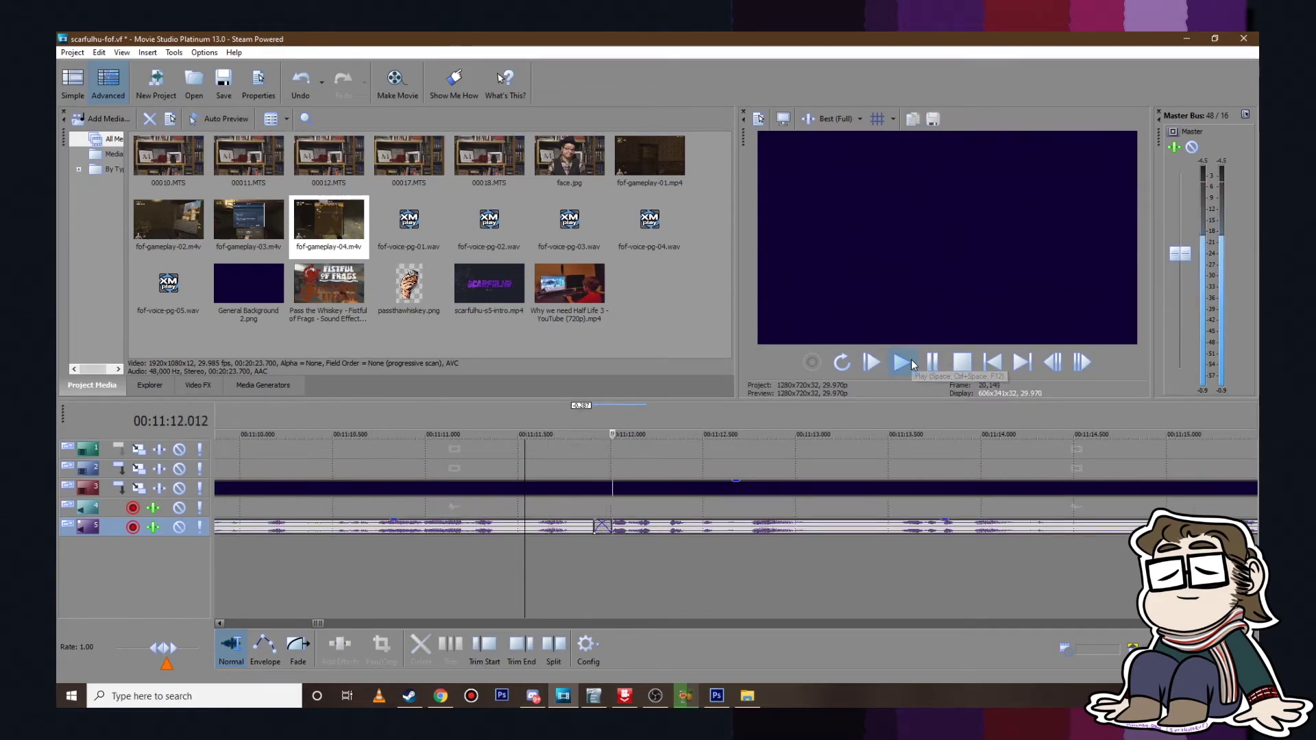
{"action": "left_click", "coordinate": [932, 364]}
Step: Readjust the crossfade between the voice-over clips to sit near 00:11:12.1 and replay the join
{"action": "mouse_move", "coordinate": [641, 529]}
{"action": "left_mouse_down"}
{"action": "mouse_move", "coordinate": [725, 525]}
{"action": "mouse_move", "coordinate": [631, 526]}
{"action": "left_mouse_up"}
{"action": "left_click_drag", "start_coordinate": [797, 533], "coordinate": [741, 532]}
{"action": "left_click", "coordinate": [611, 573]}
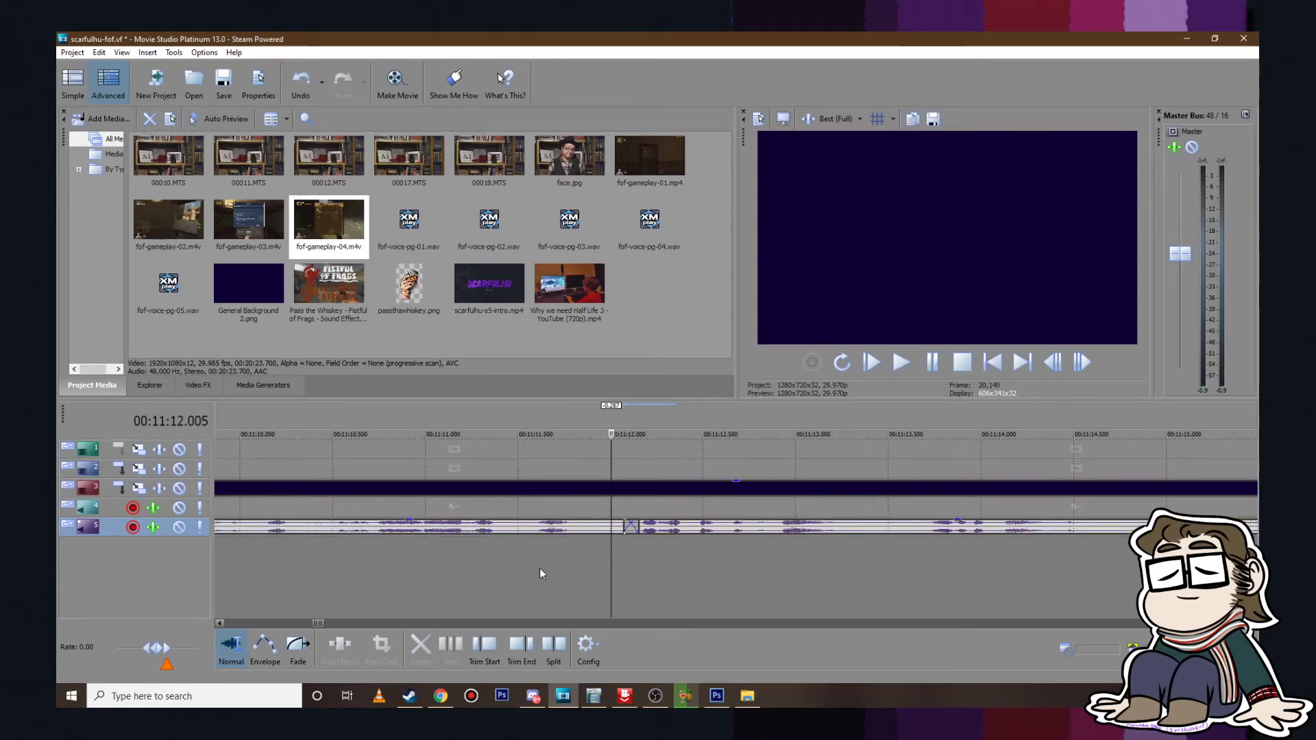
{"action": "left_click", "coordinate": [901, 362]}
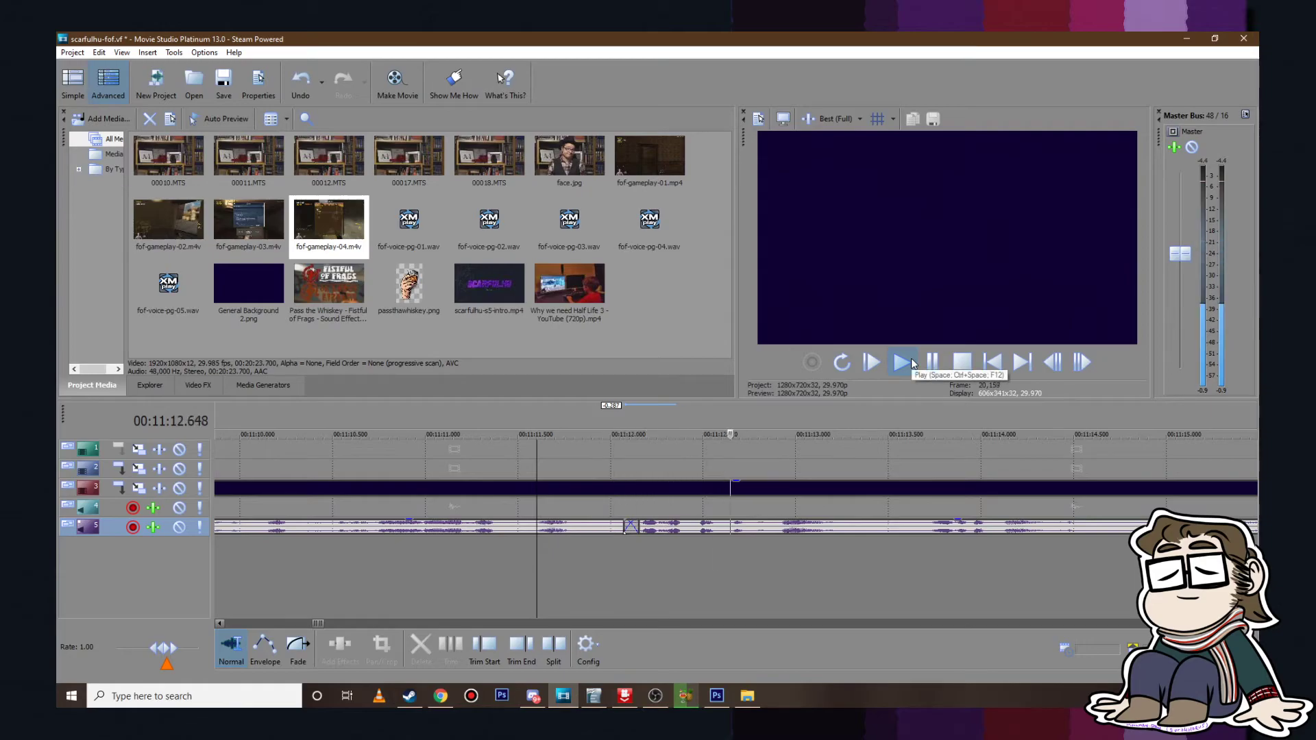
{"action": "scroll", "coordinate": [894, 494], "scroll_direction": "down", "scroll_amount": 5}
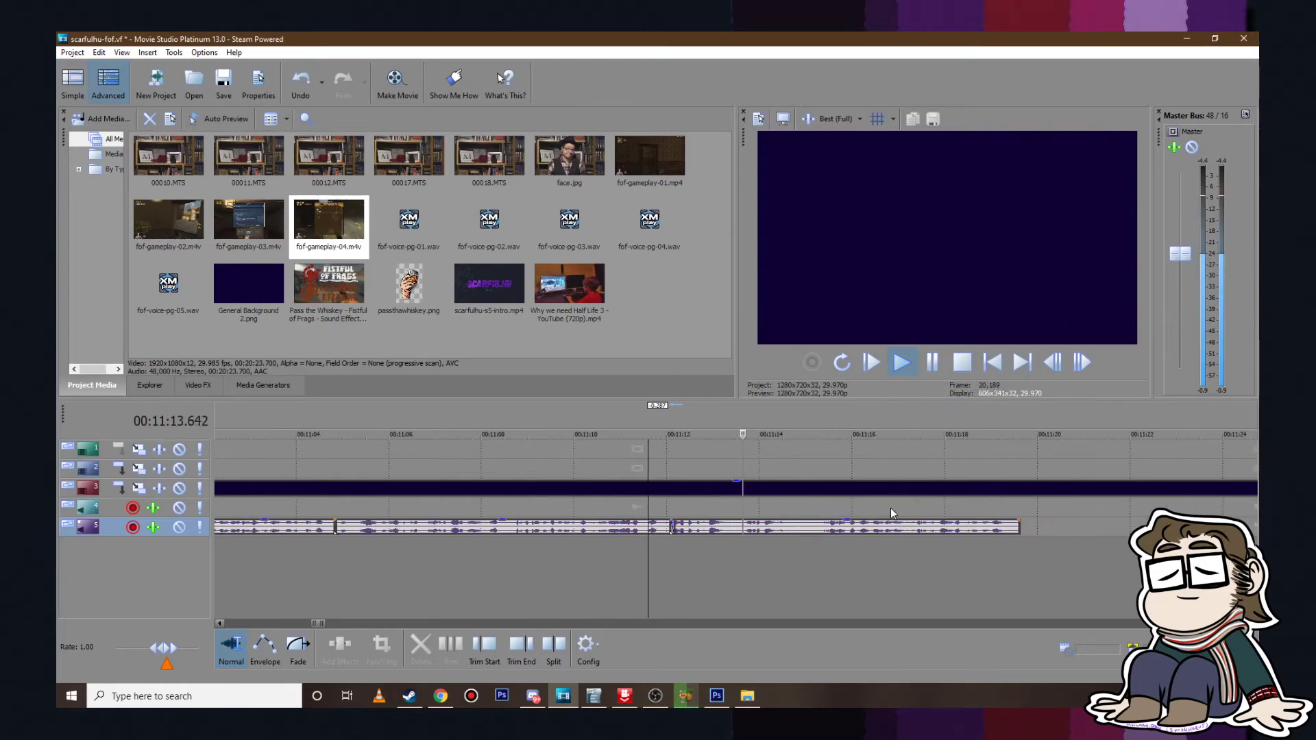
Step: Overlap the last two voice-over clips in a crossfade of about 0.3 s near 00:11:14.8 and play through the join
{"action": "left_click", "coordinate": [934, 363]}
{"action": "left_click_drag", "start_coordinate": [803, 532], "coordinate": [789, 532]}
{"action": "left_click", "coordinate": [764, 433]}
{"action": "left_click", "coordinate": [901, 362]}
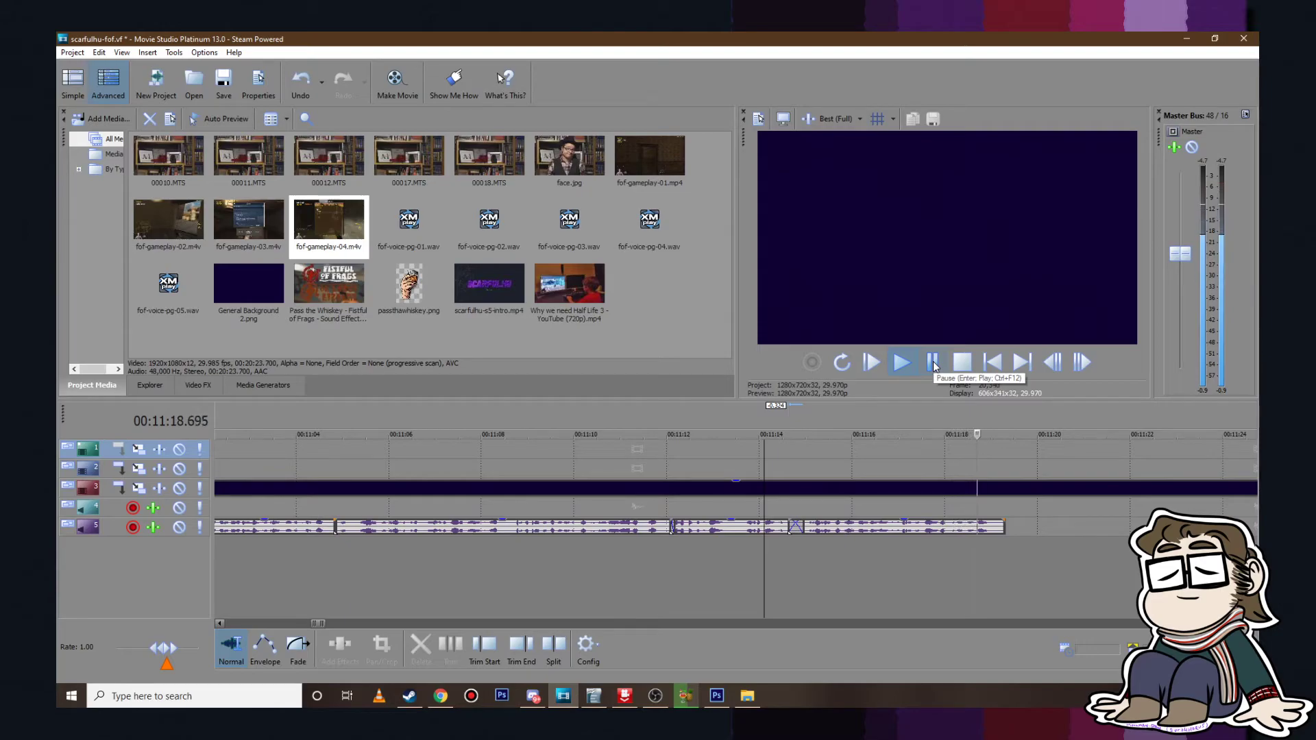
{"action": "left_click", "coordinate": [933, 362]}
Step: In the Writer script, highlight the paragraphs from "All of the mechanics" to "sour whiskey here too, right?" in bright yellow and save the document
{"action": "key", "text": "alt+Tab"}
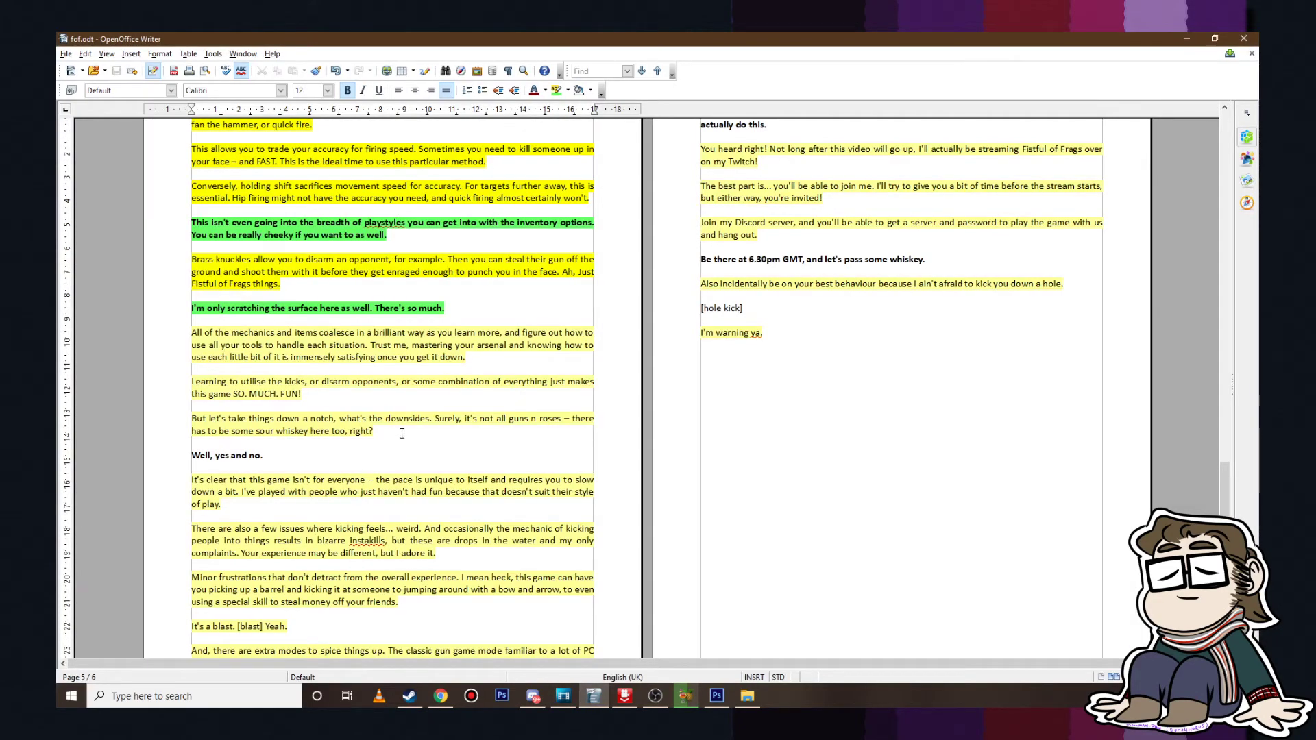
{"action": "left_click_drag", "start_coordinate": [401, 433], "coordinate": [192, 332]}
{"action": "left_click", "coordinate": [568, 93]}
{"action": "left_click", "coordinate": [566, 164]}
{"action": "left_click", "coordinate": [565, 344]}
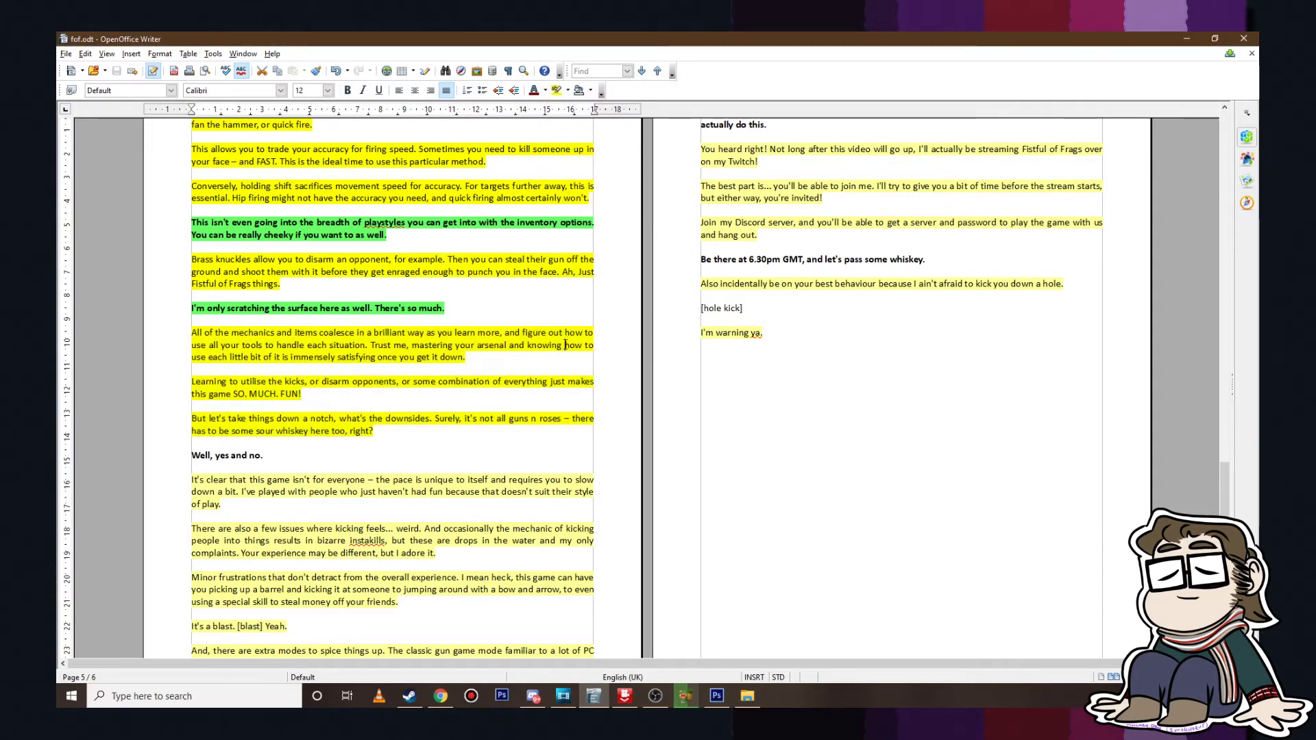
{"action": "left_click", "coordinate": [66, 53]}
{"action": "left_click", "coordinate": [89, 154]}
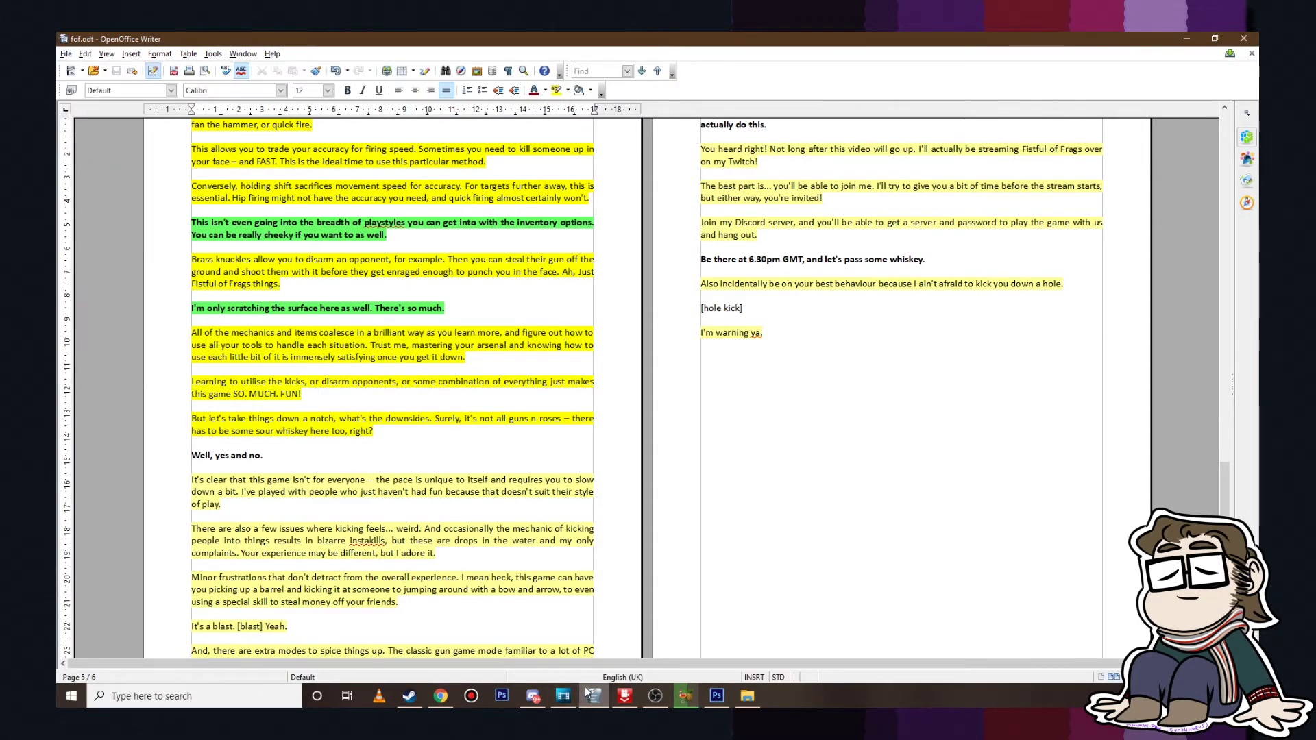
Step: Switch to Movie Studio and play the unused presenter footage on track 3 from its start near 00:36:12
{"action": "left_click", "coordinate": [588, 695]}
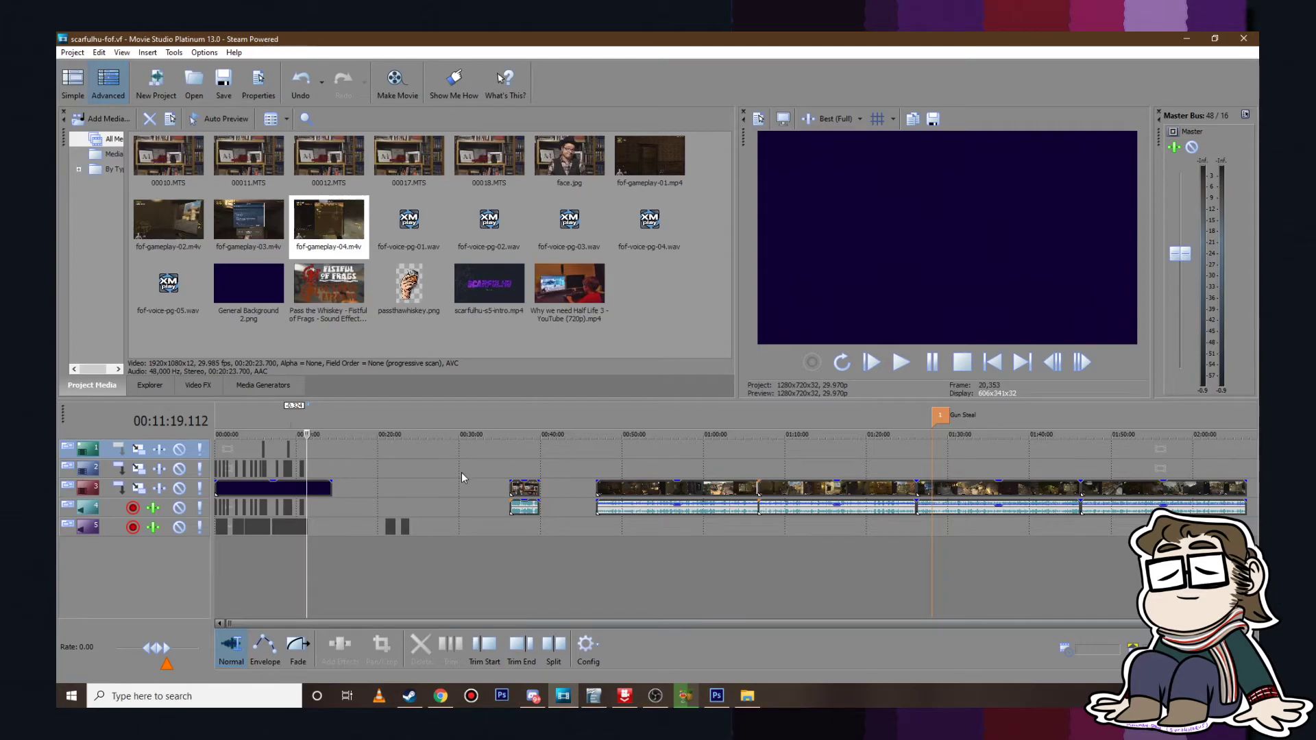
{"action": "left_click", "coordinate": [508, 466]}
{"action": "scroll", "coordinate": [804, 476], "scroll_direction": "up", "scroll_amount": 8}
{"action": "left_click", "coordinate": [913, 364]}
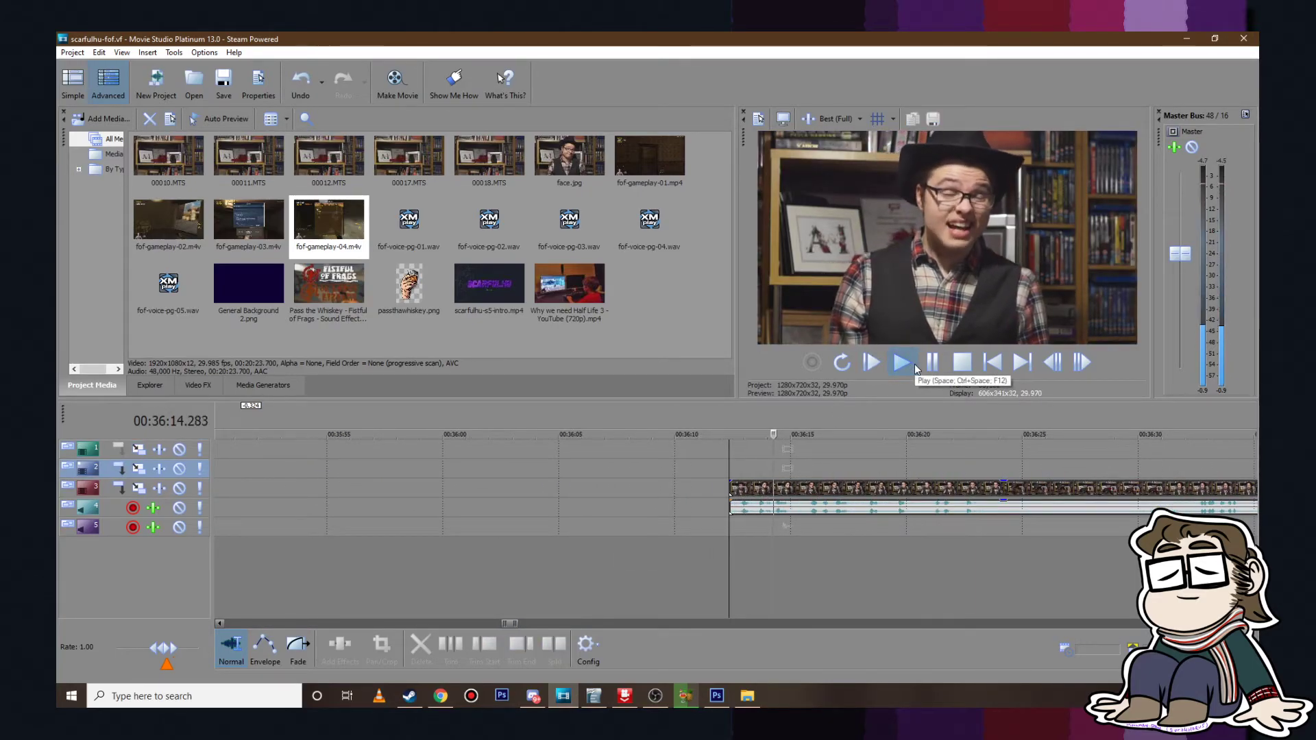
{"action": "left_click", "coordinate": [914, 365]}
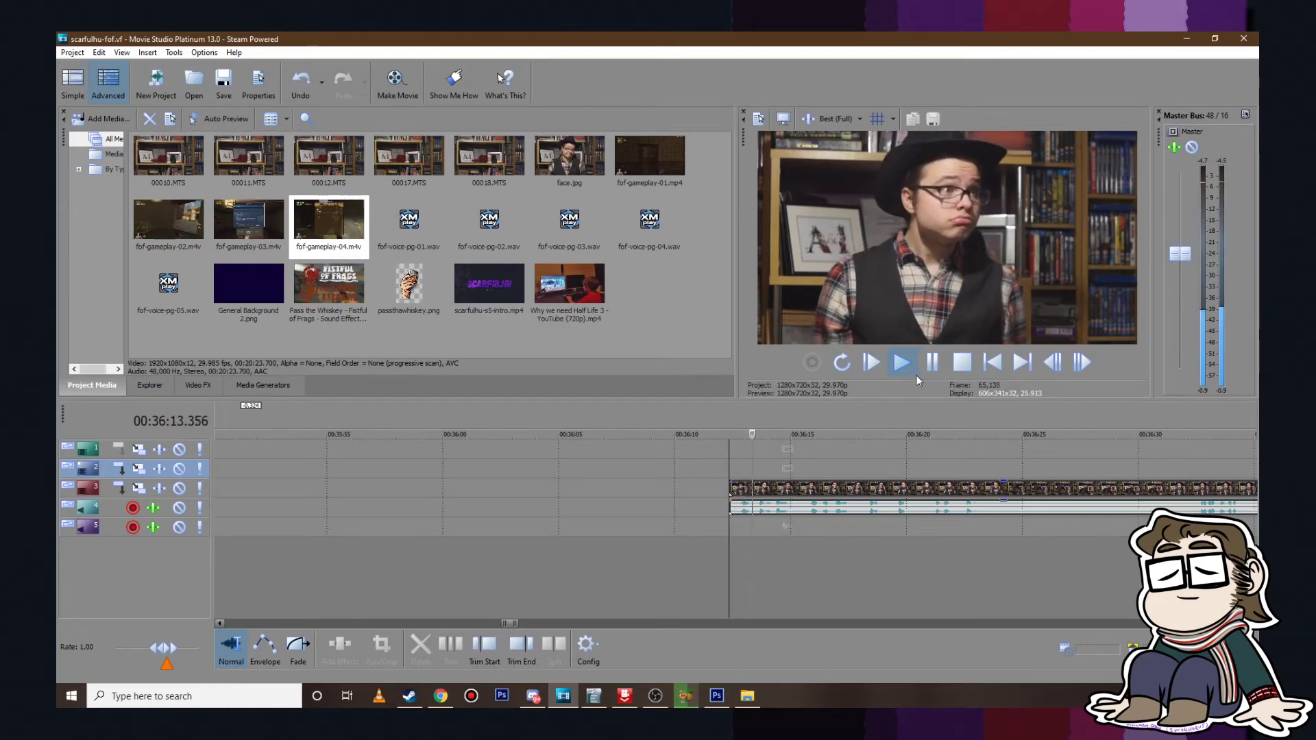
{"action": "left_click", "coordinate": [929, 365]}
Step: Trim the start of the presenter footage to 00:36:12.771 and play the first take
{"action": "scroll", "coordinate": [724, 485], "scroll_direction": "up", "scroll_amount": 2}
{"action": "left_click_drag", "start_coordinate": [723, 485], "coordinate": [745, 486]}
{"action": "left_click", "coordinate": [901, 361]}
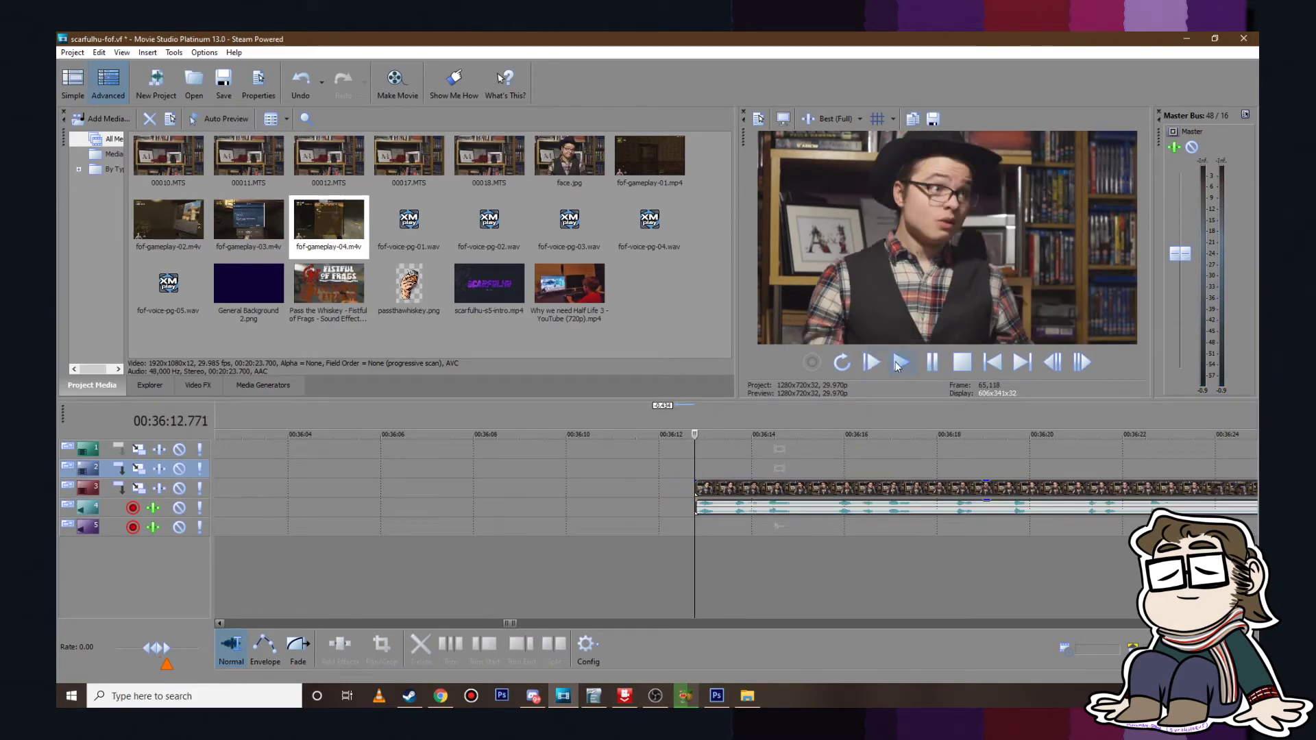
{"action": "left_click", "coordinate": [942, 362]}
Step: Split the presenter footage at 00:36:15.140 and move the remainder to start at about 00:36:15.8
{"action": "left_click", "coordinate": [805, 485]}
{"action": "key", "text": "s"}
{"action": "left_click_drag", "start_coordinate": [806, 485], "coordinate": [835, 485]}
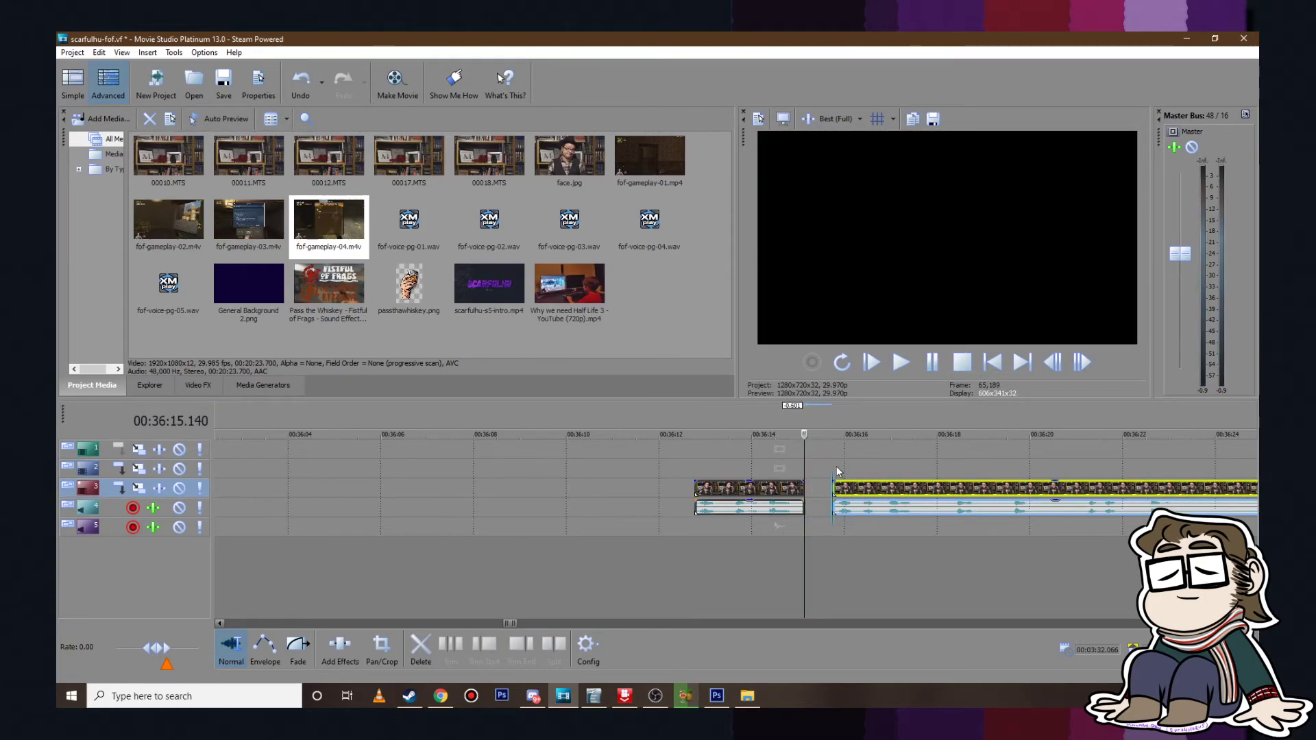
Step: Play the second take, split the footage at about 00:36:17.9, and move the remainder to start at about 00:36:21
{"action": "left_click", "coordinate": [833, 471]}
{"action": "left_click", "coordinate": [914, 366]}
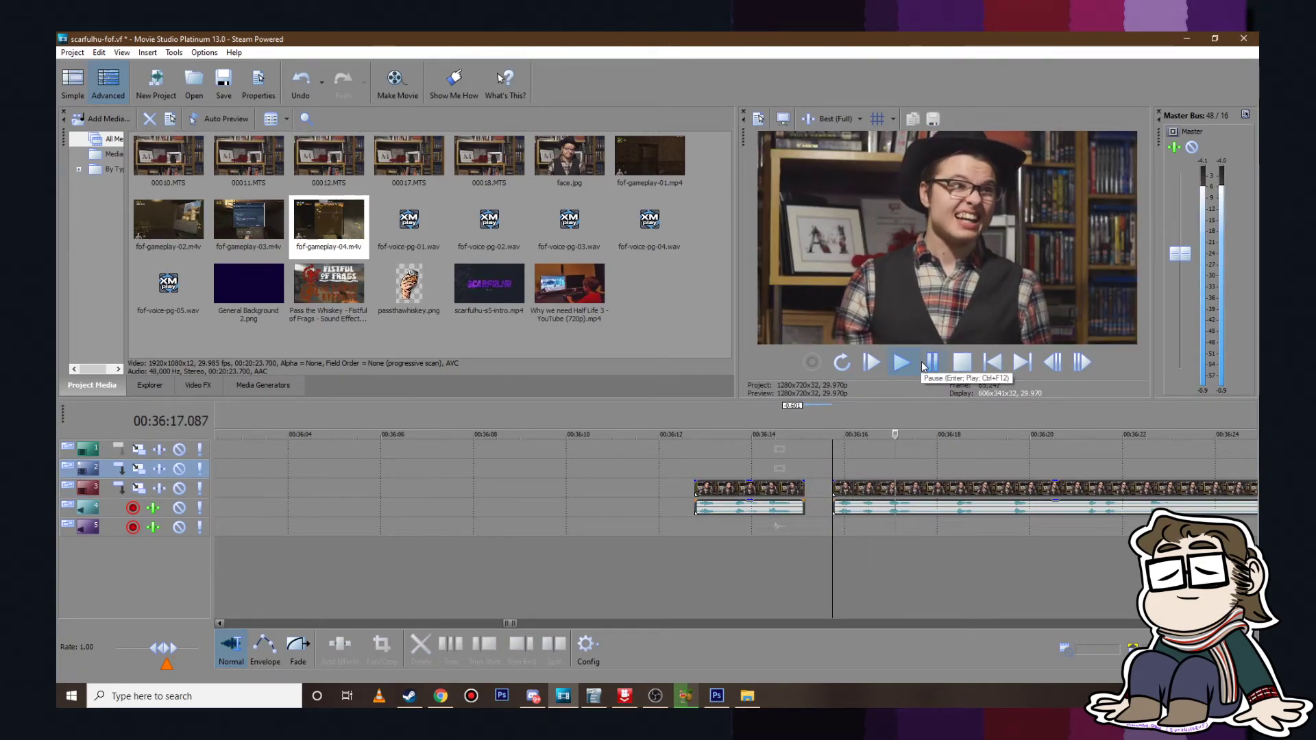
{"action": "left_click", "coordinate": [929, 363]}
{"action": "left_click", "coordinate": [930, 488]}
{"action": "key", "text": "s"}
{"action": "left_click_drag", "start_coordinate": [932, 488], "coordinate": [1073, 489]}
Step: Play the third take from about 00:36:21 and split the footage after it at about 00:36:23.3
{"action": "left_click", "coordinate": [1079, 454]}
{"action": "key", "text": "space"}
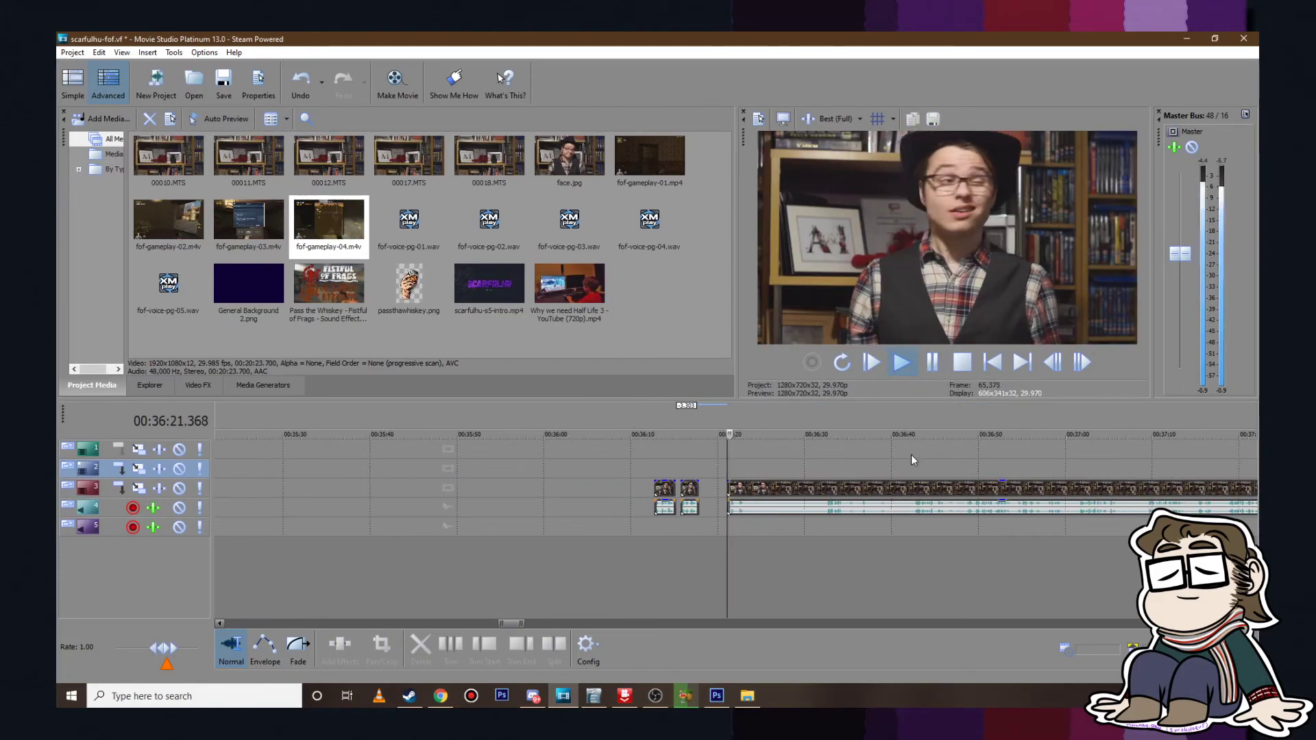
{"action": "left_click", "coordinate": [930, 362]}
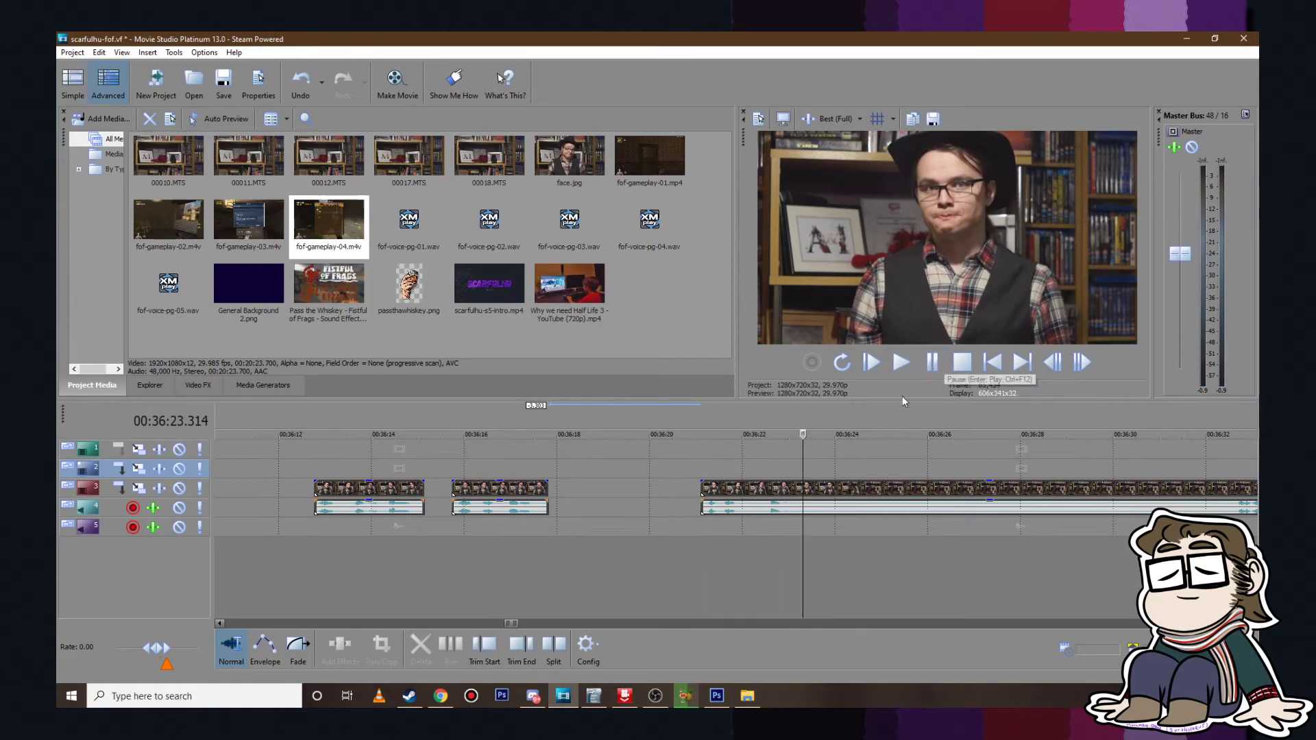
{"action": "left_click", "coordinate": [799, 491]}
{"action": "key", "text": "s"}
Step: Delete the first two separated presenter takes from track 3
{"action": "left_click", "coordinate": [496, 488]}
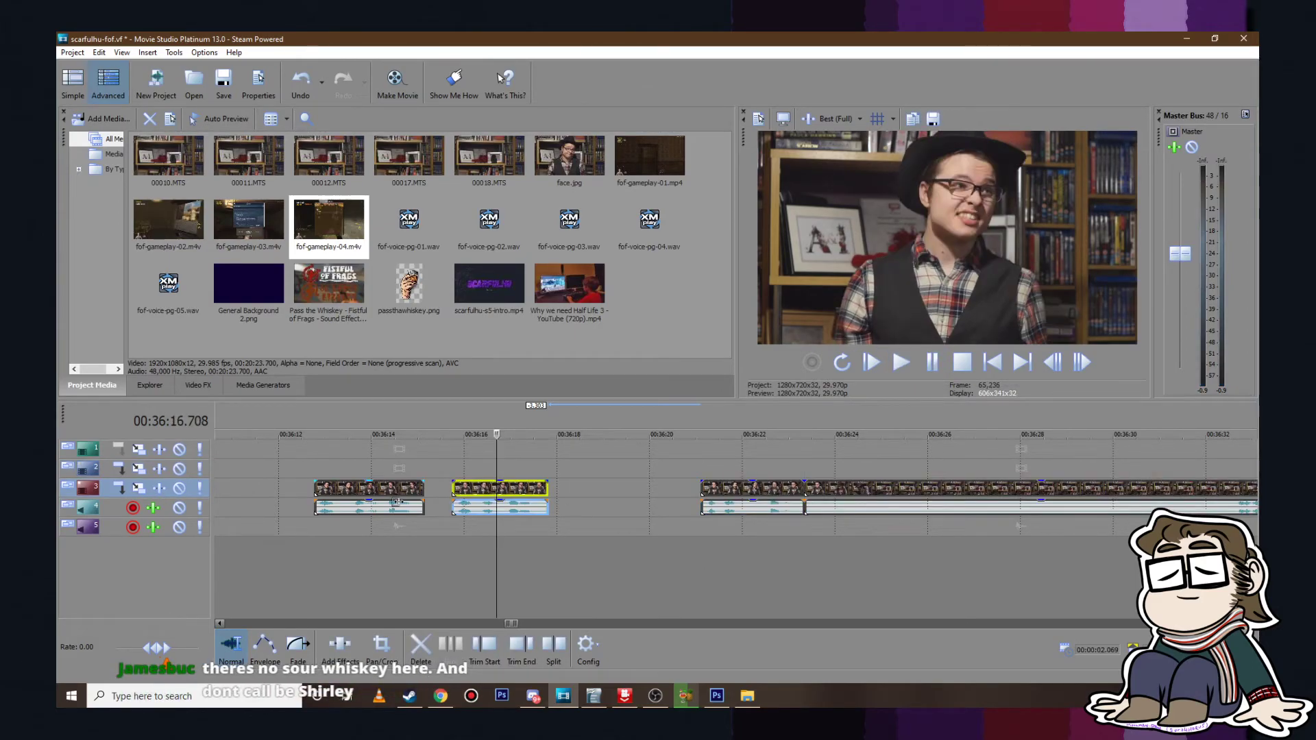
{"action": "key", "text": "Delete"}
{"action": "left_click", "coordinate": [356, 491]}
{"action": "key", "text": "Delete"}
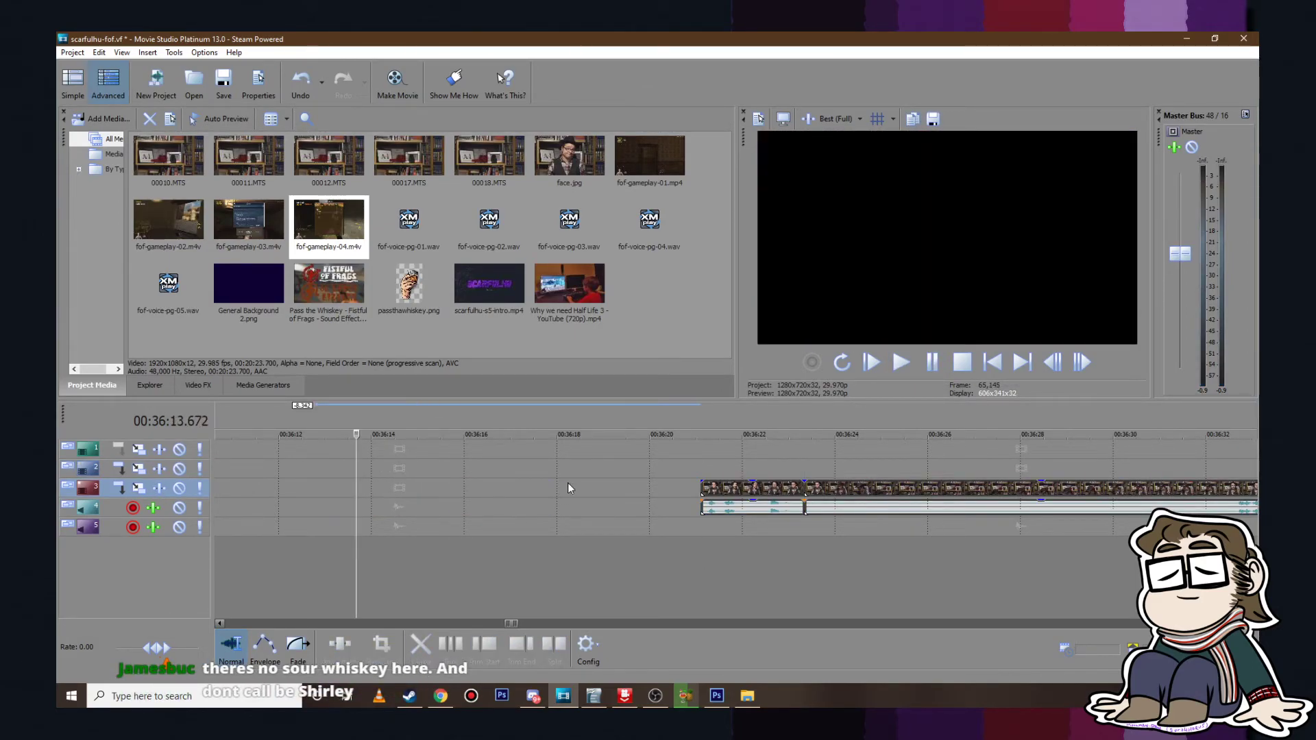
Step: Cut the third presenter take and paste it on track 3 at 00:15:06.806, past the end of the blue background
{"action": "right_click", "coordinate": [740, 489]}
{"action": "left_click", "coordinate": [812, 393]}
{"action": "scroll", "coordinate": [705, 474], "scroll_direction": "down", "scroll_amount": 10}
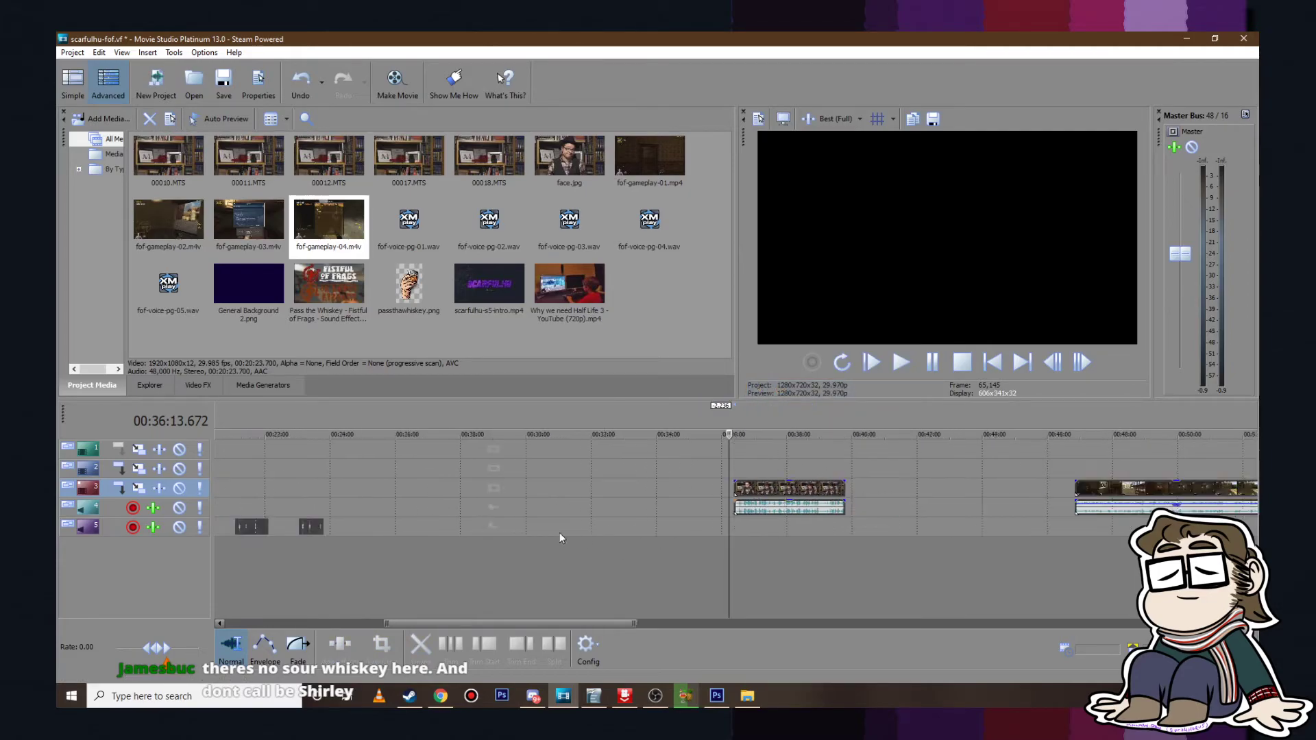
{"action": "left_click", "coordinate": [309, 454]}
{"action": "scroll", "coordinate": [602, 517], "scroll_direction": "up", "scroll_amount": 6}
{"action": "left_click", "coordinate": [991, 485]}
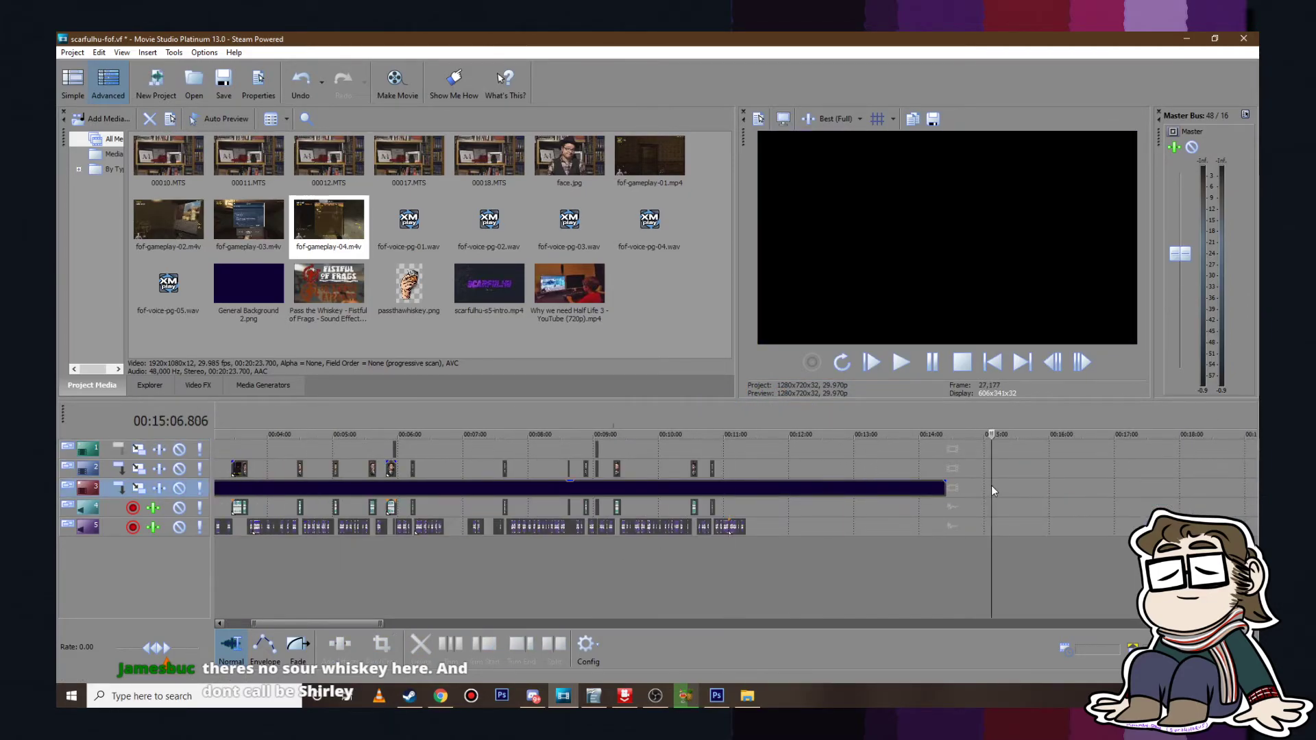
{"action": "right_click", "coordinate": [991, 485]}
{"action": "left_click", "coordinate": [1028, 257]}
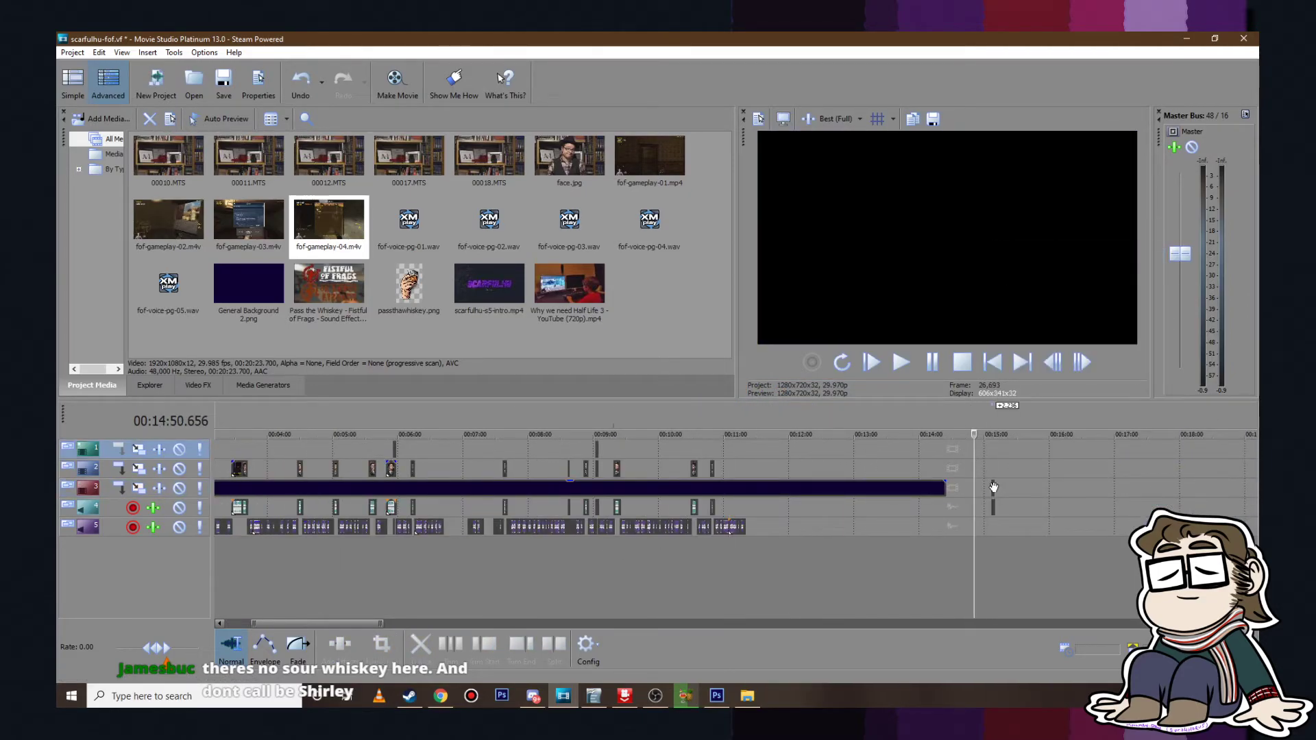
Step: Move the pasted presenter take to track 2 at about 00:11:19.3, directly after the last voice-over clip
{"action": "left_click_drag", "start_coordinate": [993, 486], "coordinate": [751, 471]}
{"action": "left_click", "coordinate": [745, 447]}
{"action": "scroll", "coordinate": [753, 487], "scroll_direction": "up", "scroll_amount": 3}
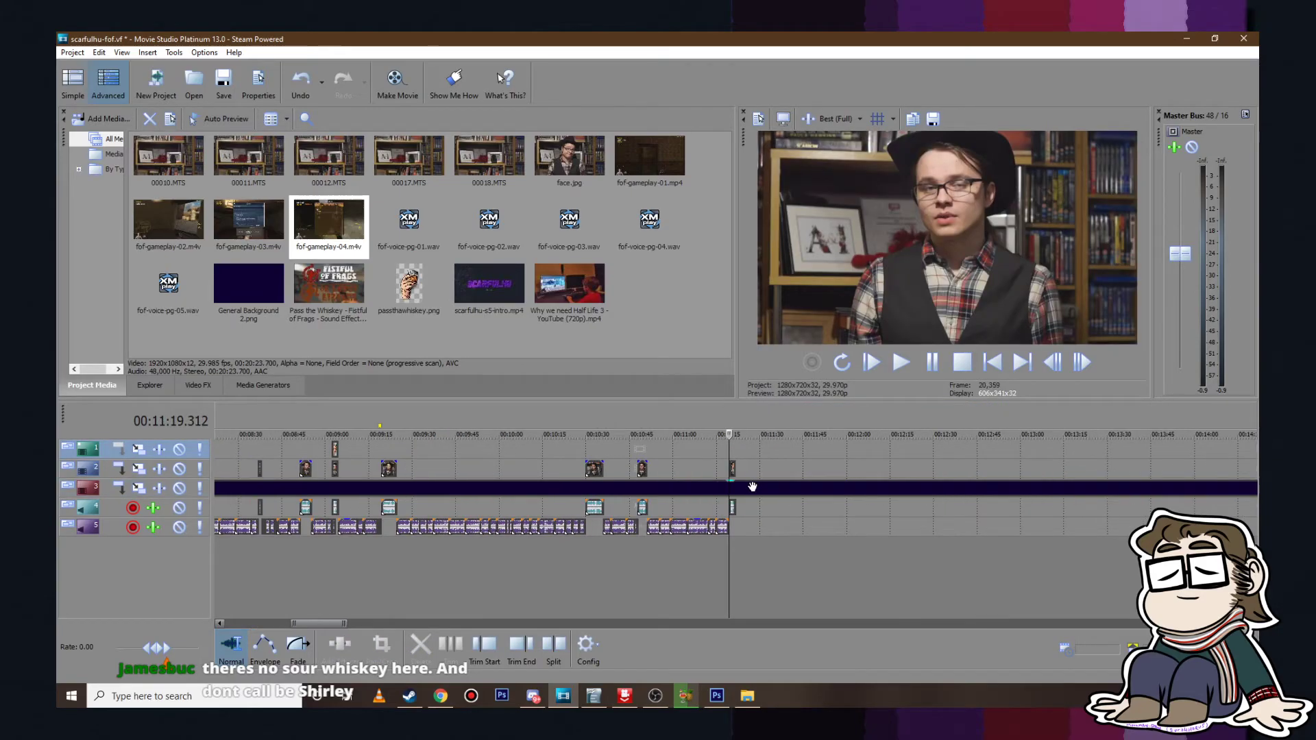
Step: Examine the arrangement of presenter and voice-over clips across the assembled timeline, up to the newly placed take's end
{"action": "scroll", "coordinate": [747, 488], "scroll_direction": "down", "scroll_amount": 4}
{"action": "left_click", "coordinate": [502, 447]}
{"action": "scroll", "coordinate": [750, 509], "scroll_direction": "up", "scroll_amount": 3}
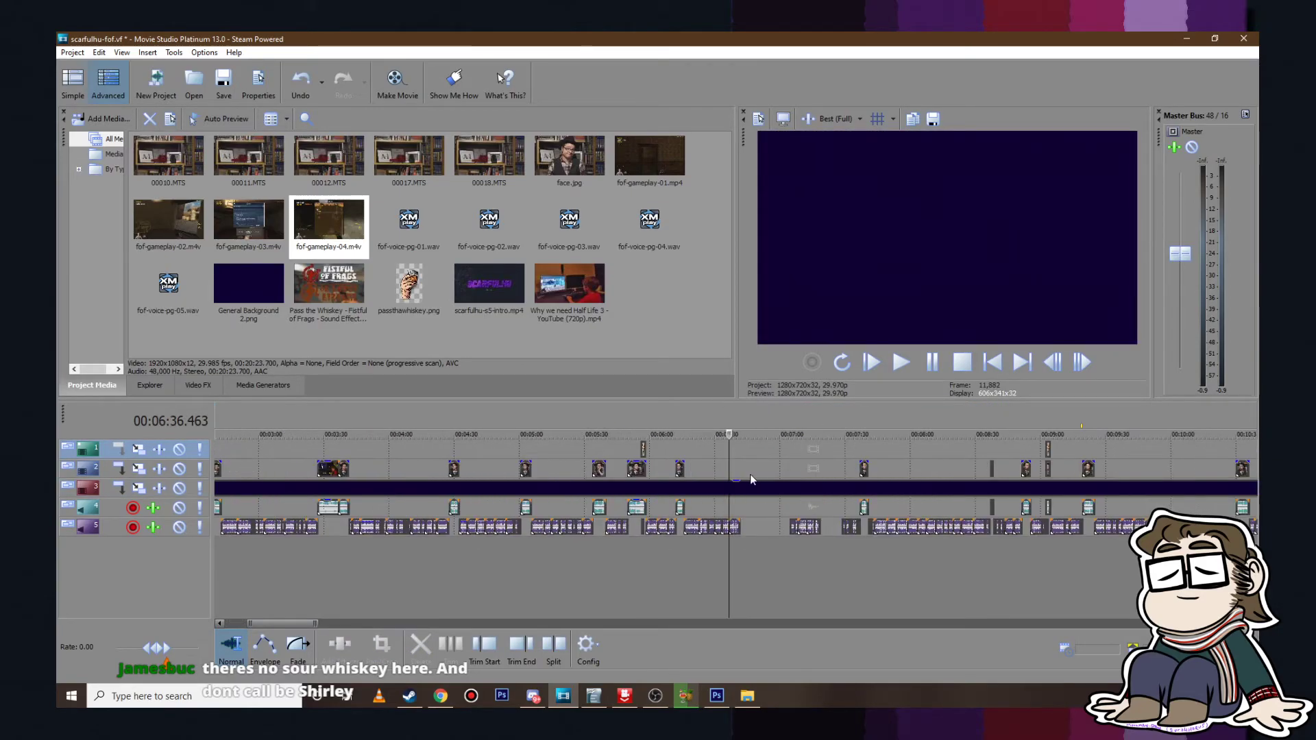
{"action": "left_click", "coordinate": [751, 448]}
{"action": "scroll", "coordinate": [749, 480], "scroll_direction": "down", "scroll_amount": 4}
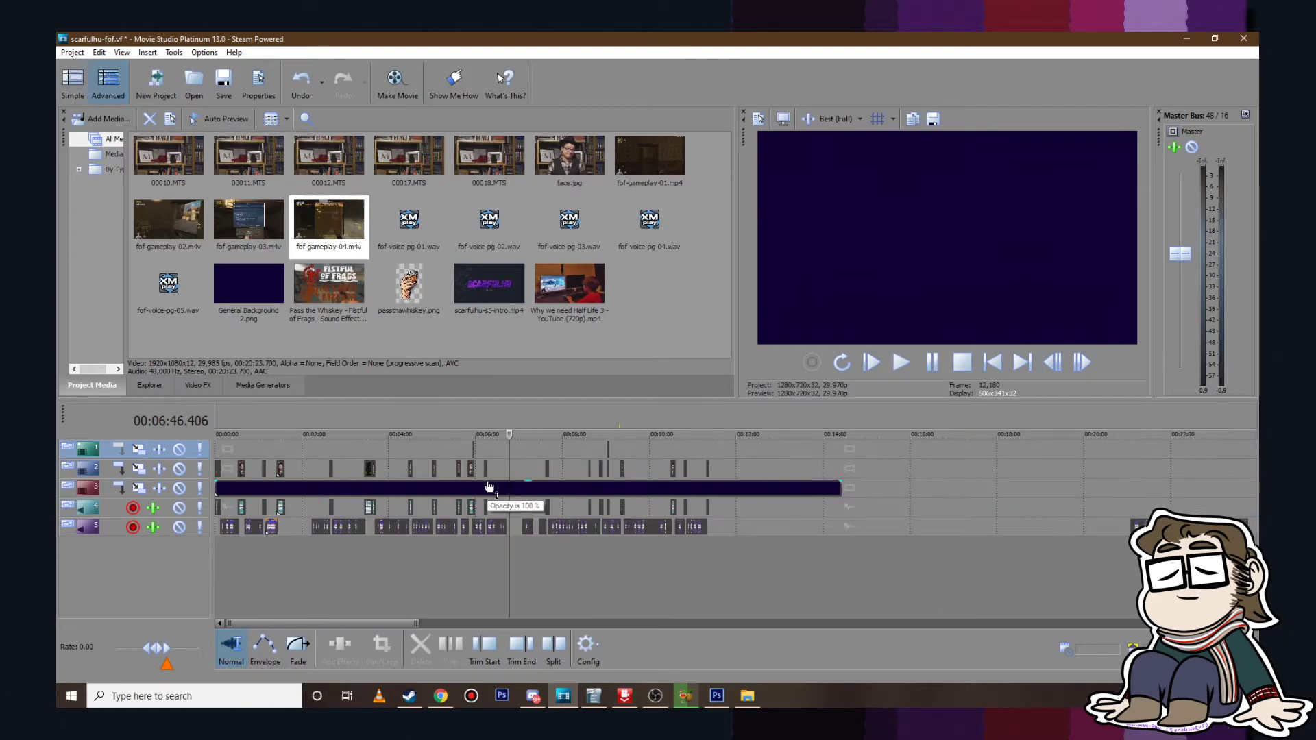
{"action": "scroll", "coordinate": [489, 486], "scroll_direction": "down", "scroll_amount": 1}
{"action": "scroll", "coordinate": [548, 483], "scroll_direction": "up", "scroll_amount": 2}
{"action": "scroll", "coordinate": [754, 477], "scroll_direction": "down", "scroll_amount": 2}
{"action": "scroll", "coordinate": [881, 472], "scroll_direction": "up", "scroll_amount": 2}
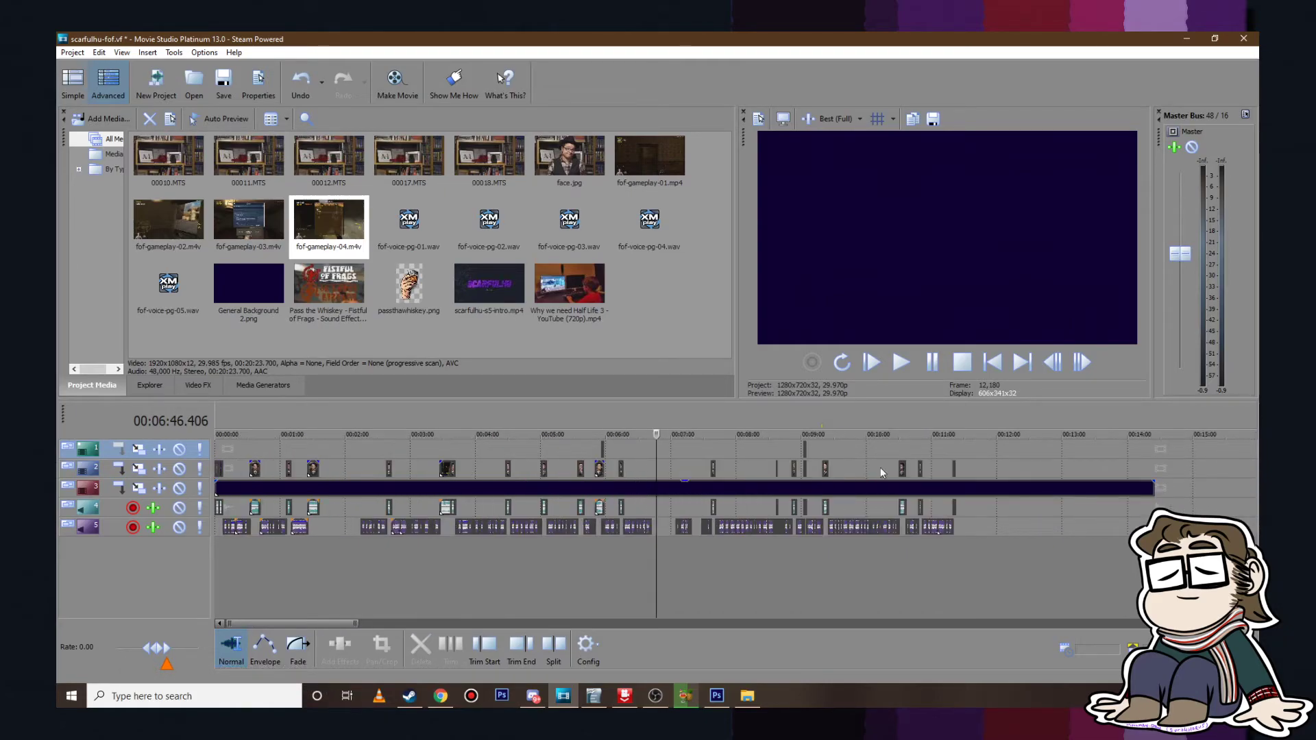
{"action": "left_click", "coordinate": [960, 452]}
{"action": "scroll", "coordinate": [891, 490], "scroll_direction": "up", "scroll_amount": 5}
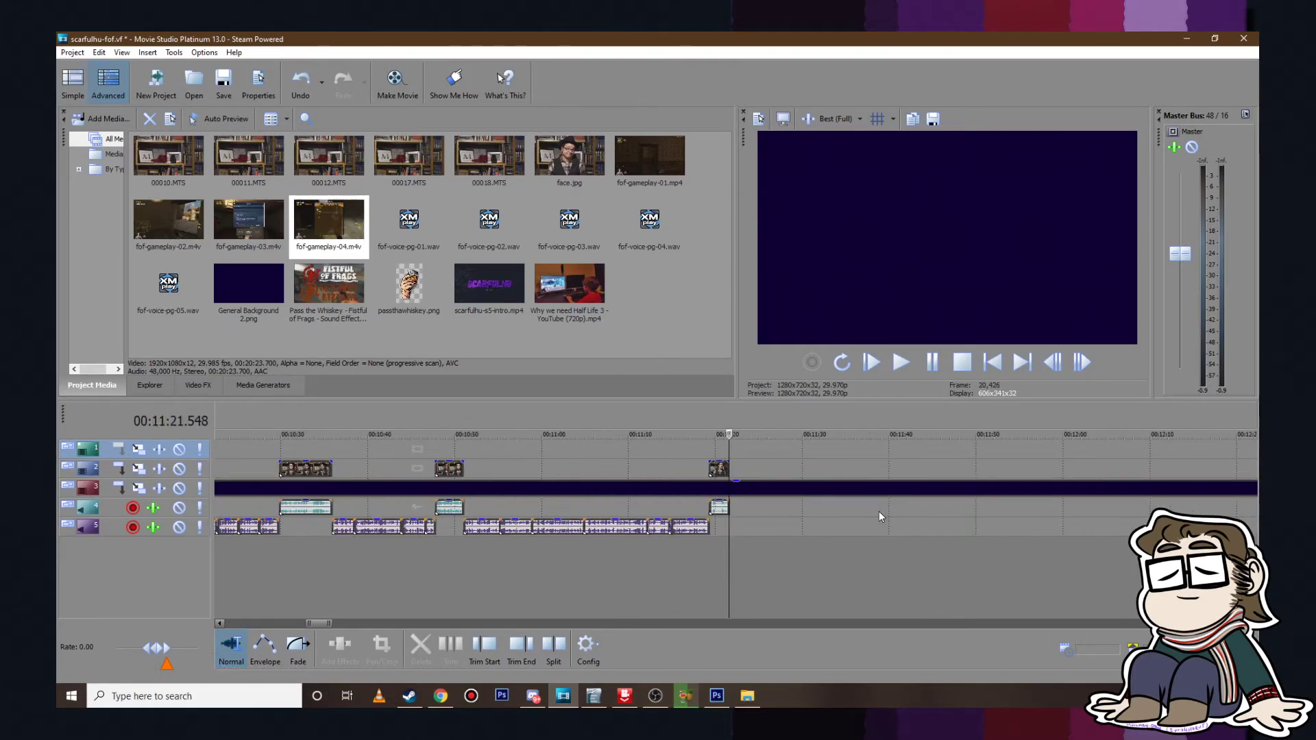
Step: In the Writer script, highlight the line "Well, yes and no." in green
{"action": "left_click", "coordinate": [593, 696]}
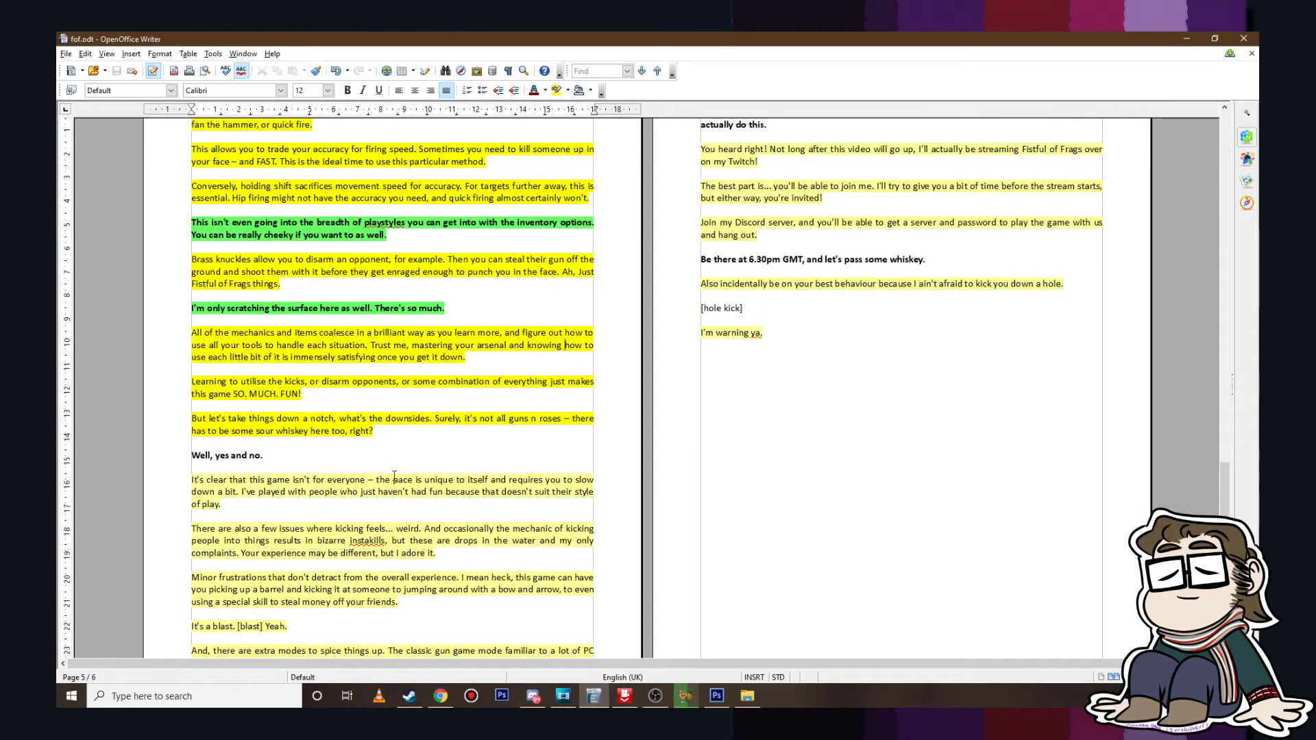
{"action": "scroll", "coordinate": [218, 421], "scroll_direction": "down", "scroll_amount": 1}
{"action": "left_click", "coordinate": [591, 90]}
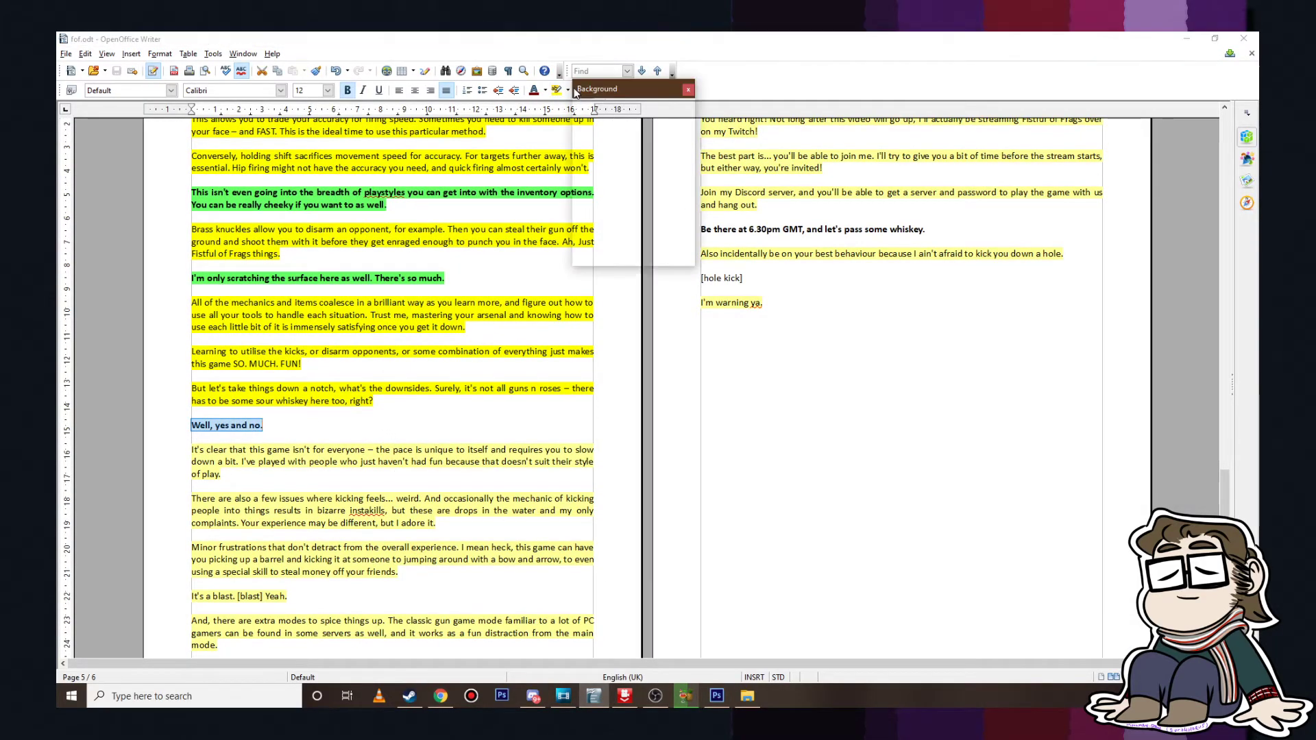
{"action": "left_click", "coordinate": [568, 91]}
{"action": "left_click", "coordinate": [569, 91]}
{"action": "left_click", "coordinate": [657, 147]}
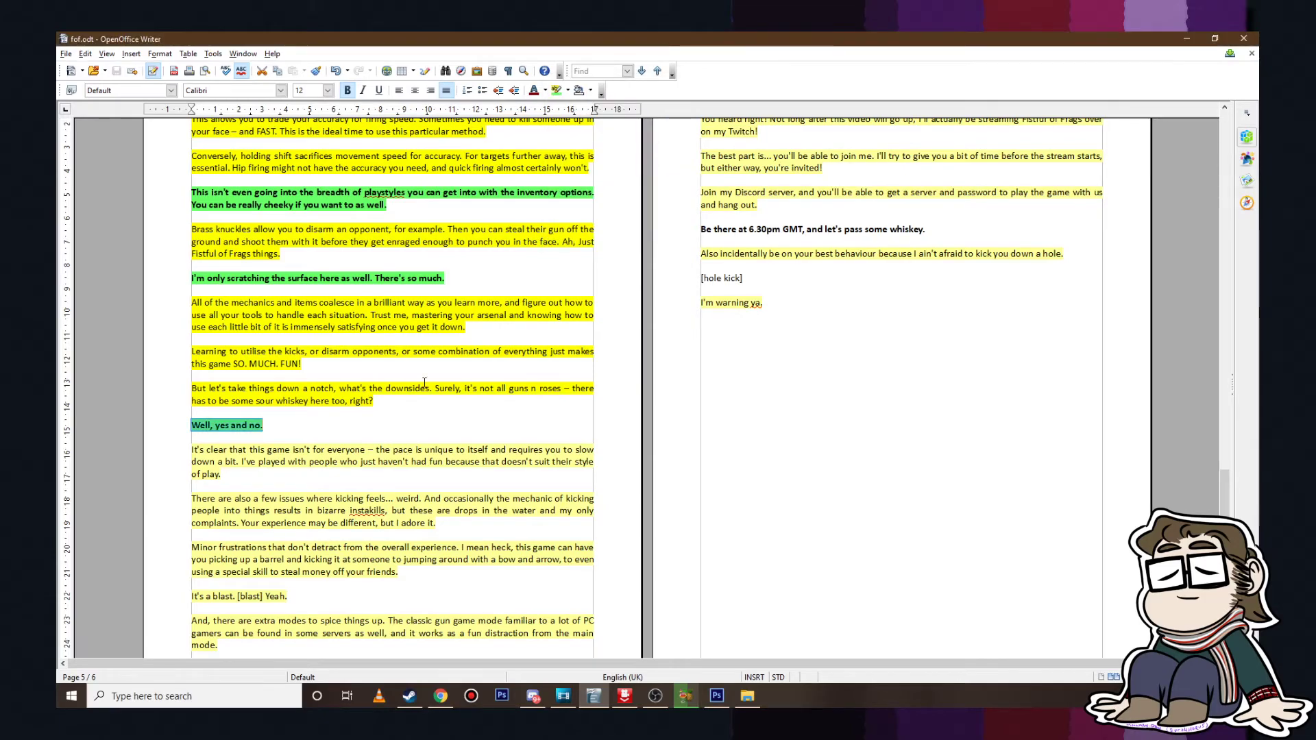
{"action": "left_click", "coordinate": [430, 389]}
{"action": "scroll", "coordinate": [416, 397], "scroll_direction": "down", "scroll_amount": 3}
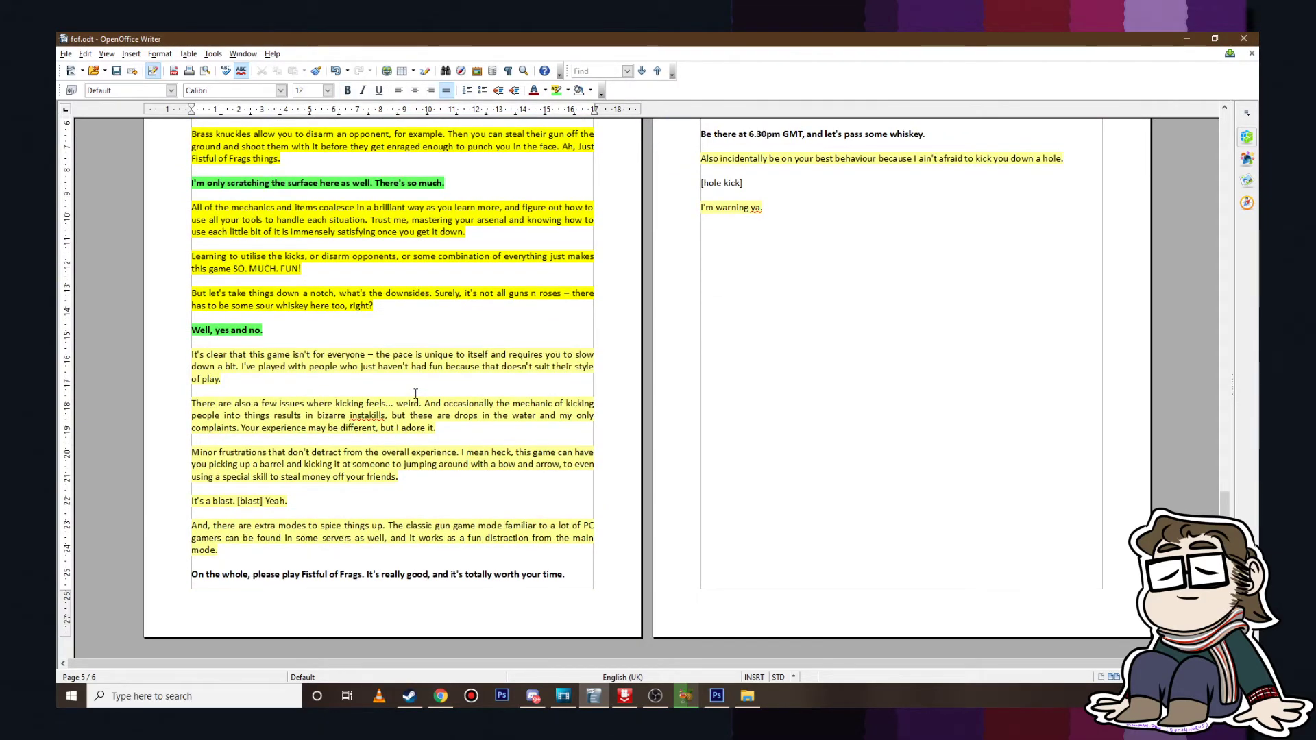
Step: Switch to Movie Studio and listen to the start of the unplaced voice-over block at about 00:21:05
{"action": "left_click", "coordinate": [624, 696]}
{"action": "scroll", "coordinate": [829, 515], "scroll_direction": "down", "scroll_amount": 2}
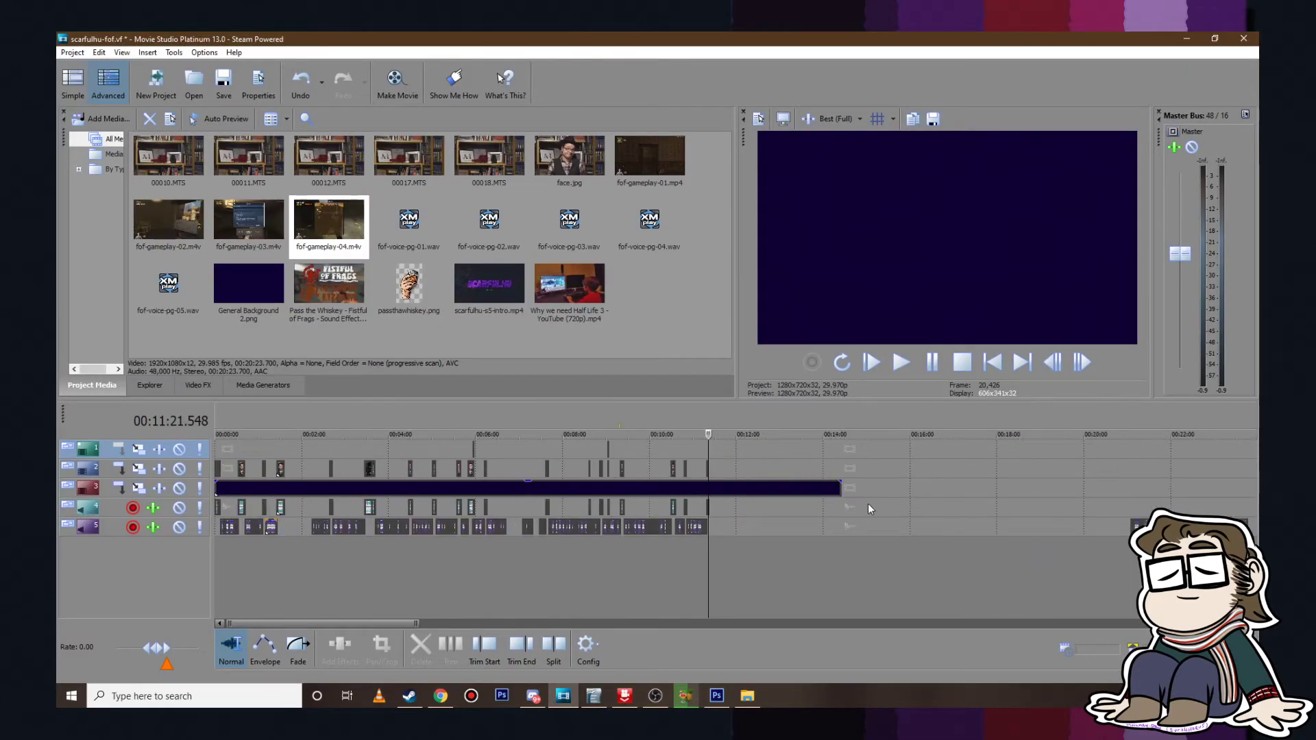
{"action": "scroll", "coordinate": [775, 520], "scroll_direction": "down", "scroll_amount": 2}
{"action": "left_click", "coordinate": [672, 511]}
{"action": "scroll", "coordinate": [673, 511], "scroll_direction": "up", "scroll_amount": 6}
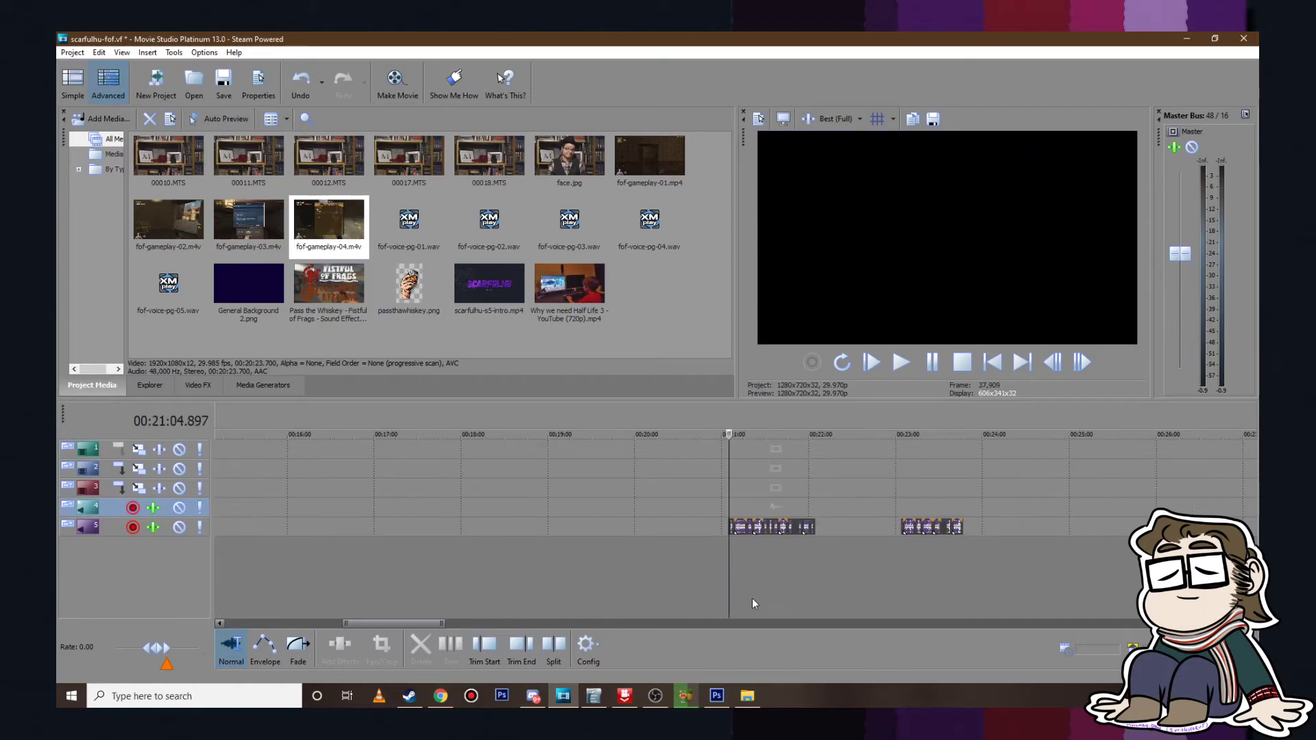
{"action": "left_click", "coordinate": [900, 366]}
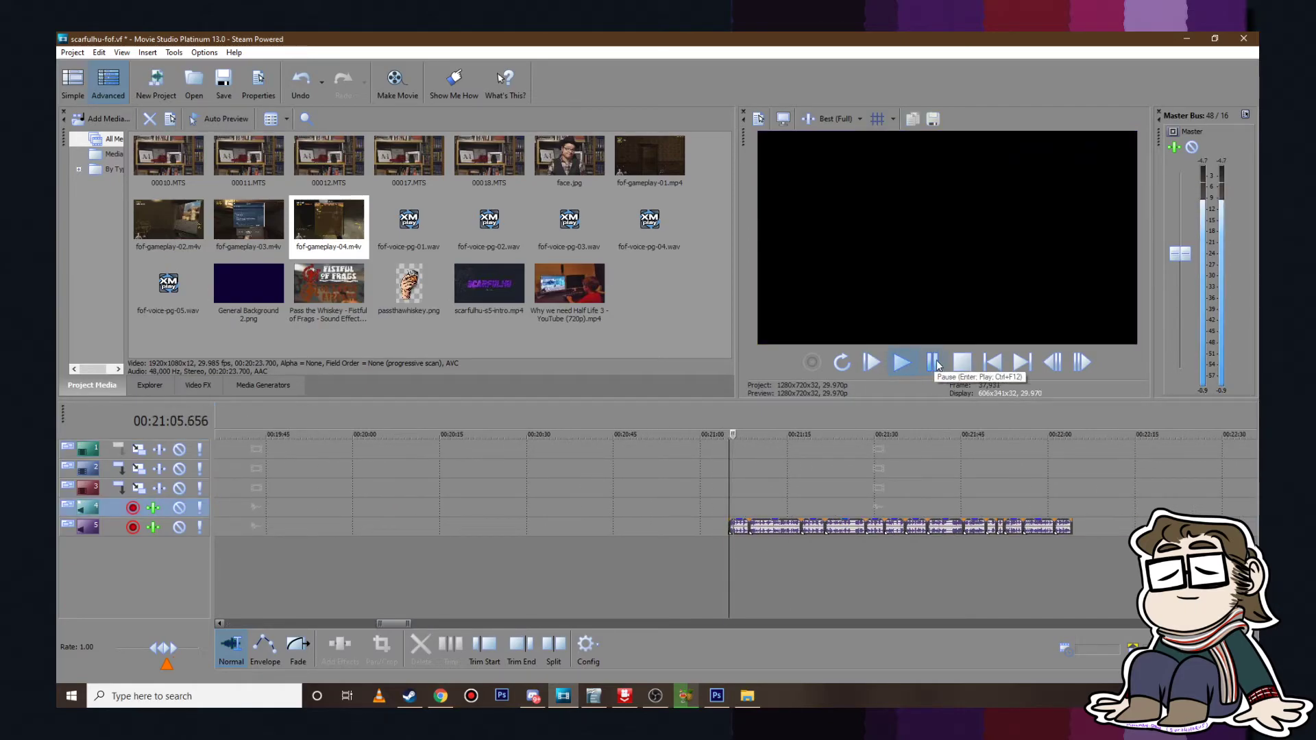
{"action": "left_click", "coordinate": [941, 365]}
Step: Move that whole block of voice-over clips on track 5 to directly after the new presenter take at about 00:11:21.5, and play the join
{"action": "left_click", "coordinate": [739, 526]}
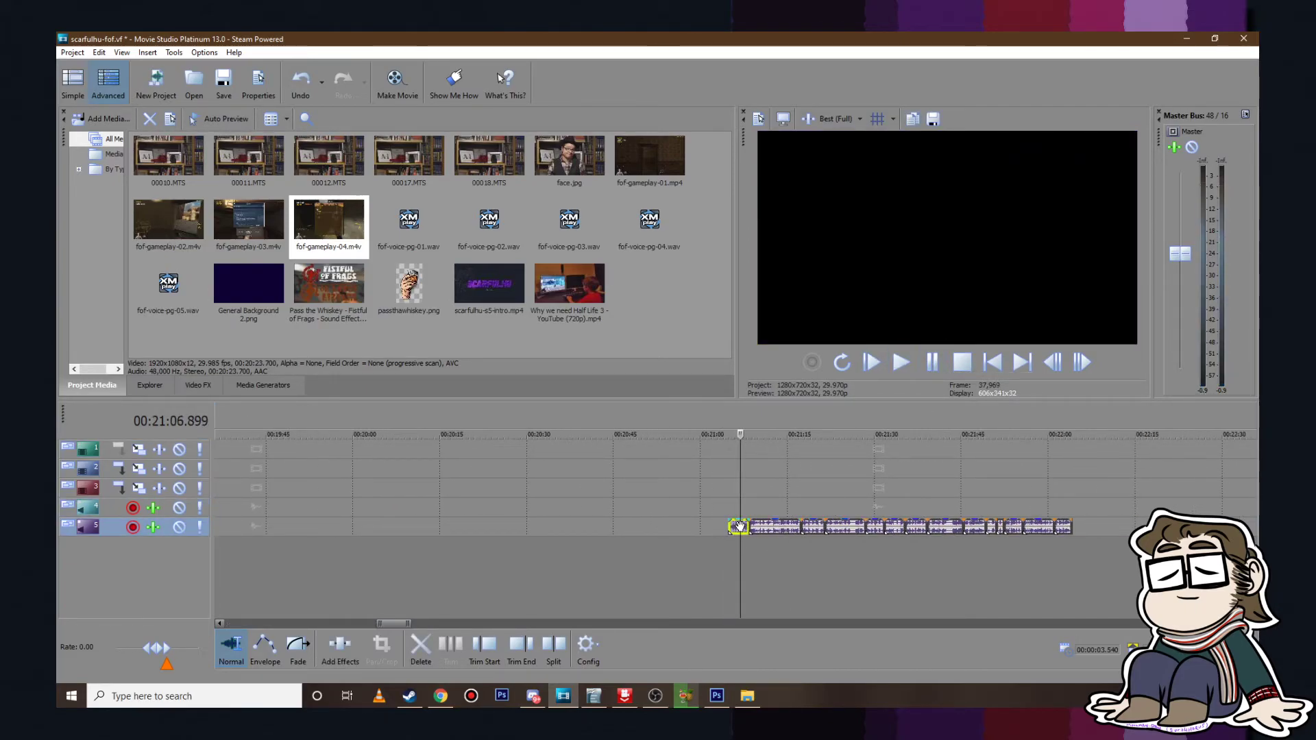
{"action": "left_click", "coordinate": [1062, 527], "text": "shift"}
{"action": "scroll", "coordinate": [945, 533], "scroll_direction": "down", "scroll_amount": 3}
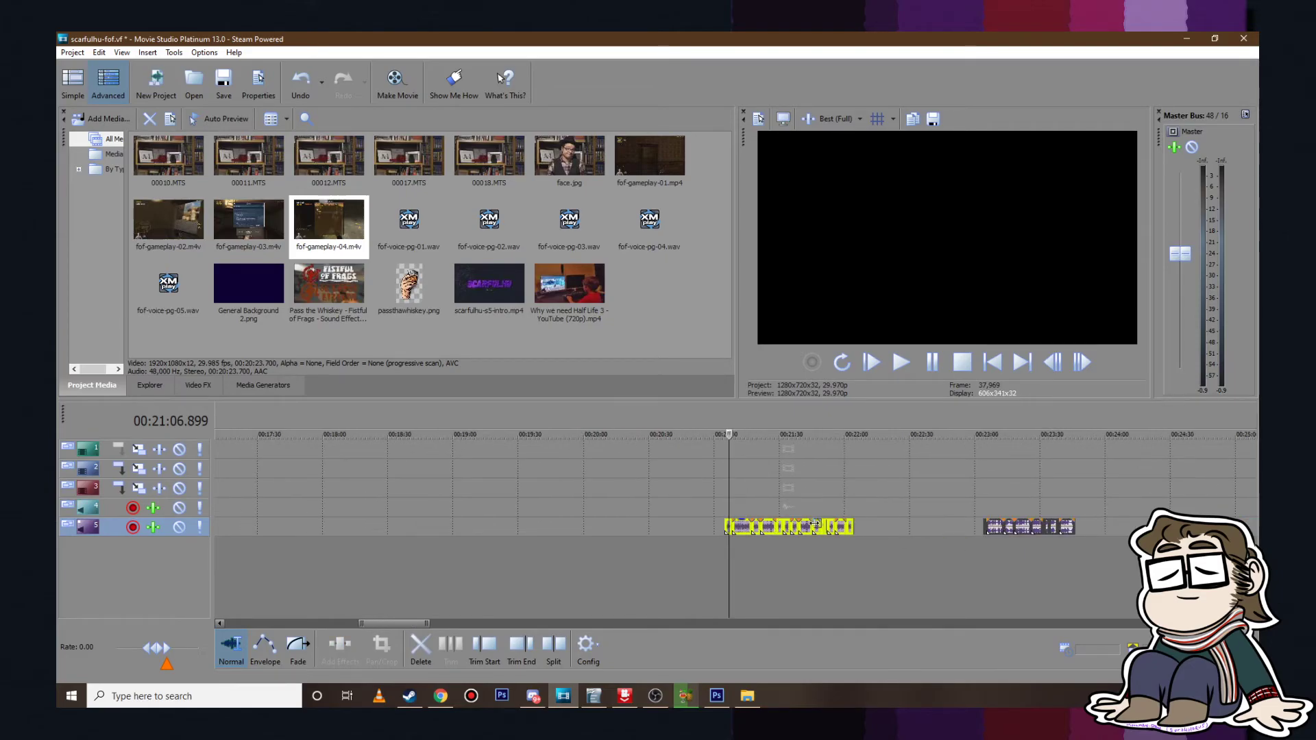
{"action": "left_click_drag", "start_coordinate": [805, 527], "coordinate": [526, 528]}
{"action": "left_click_drag", "start_coordinate": [548, 528], "coordinate": [538, 527]}
{"action": "left_click", "coordinate": [453, 448]}
{"action": "scroll", "coordinate": [586, 497], "scroll_direction": "up", "scroll_amount": 4}
{"action": "scroll", "coordinate": [586, 497], "scroll_direction": "up", "scroll_amount": 2}
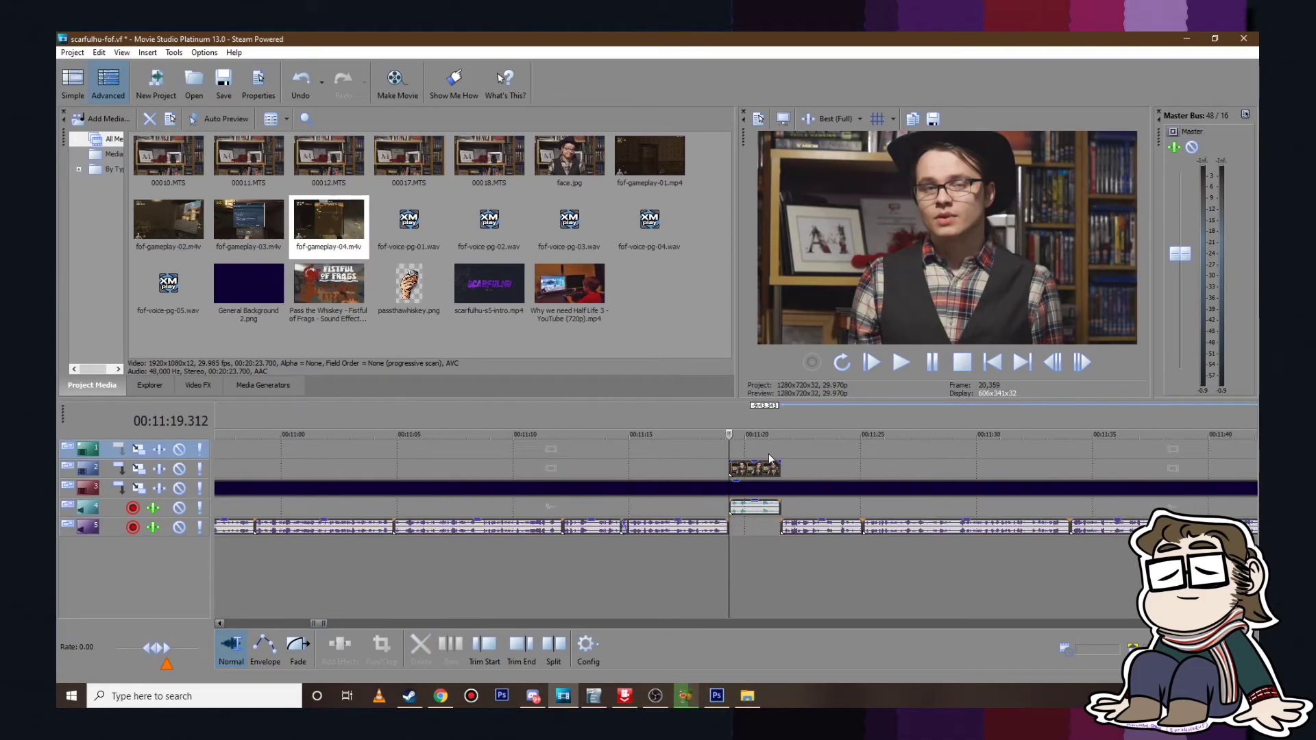
{"action": "left_click", "coordinate": [902, 361]}
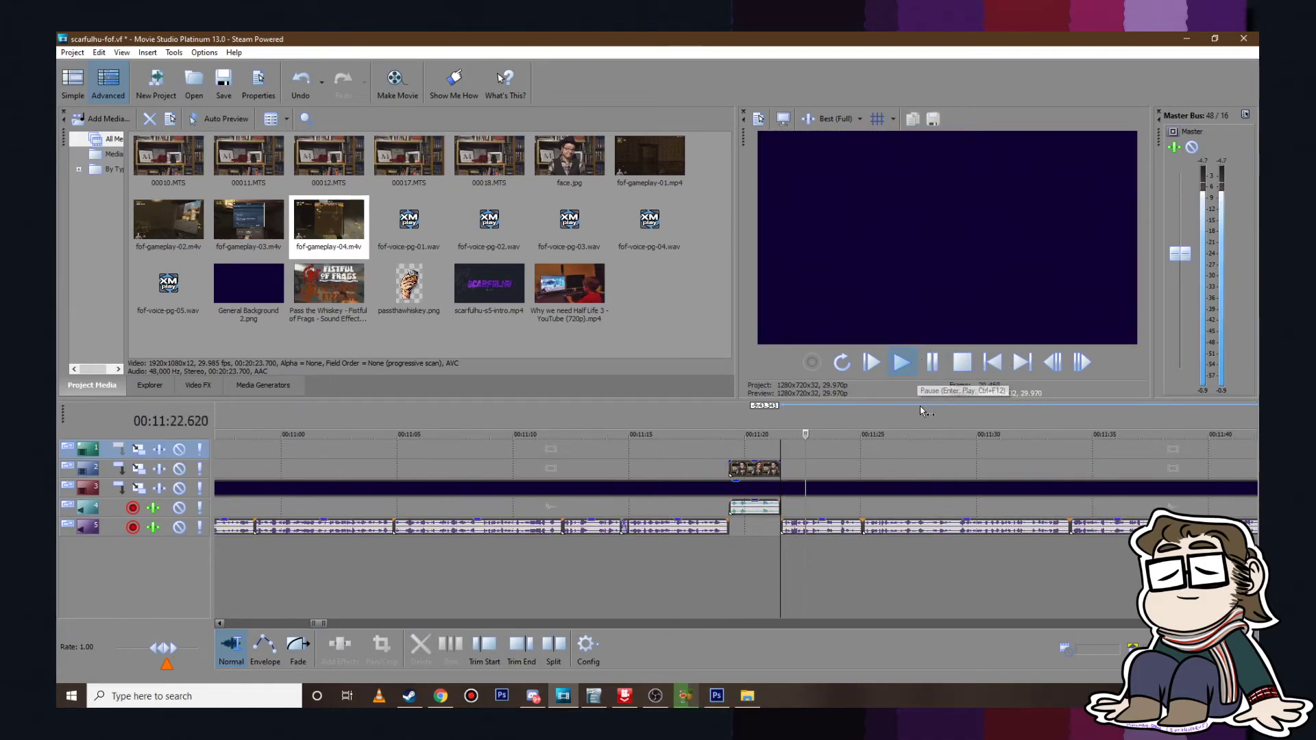
{"action": "left_click", "coordinate": [932, 363]}
Step: Shift the block's second voice-over clip to overlap the first clip's end at about 00:11:24.9, and play the transition
{"action": "scroll", "coordinate": [822, 543], "scroll_direction": "up", "scroll_amount": 3}
{"action": "left_click_drag", "start_coordinate": [740, 528], "coordinate": [728, 530]}
{"action": "left_click_drag", "start_coordinate": [828, 543], "coordinate": [774, 530]}
{"action": "left_click", "coordinate": [723, 508]}
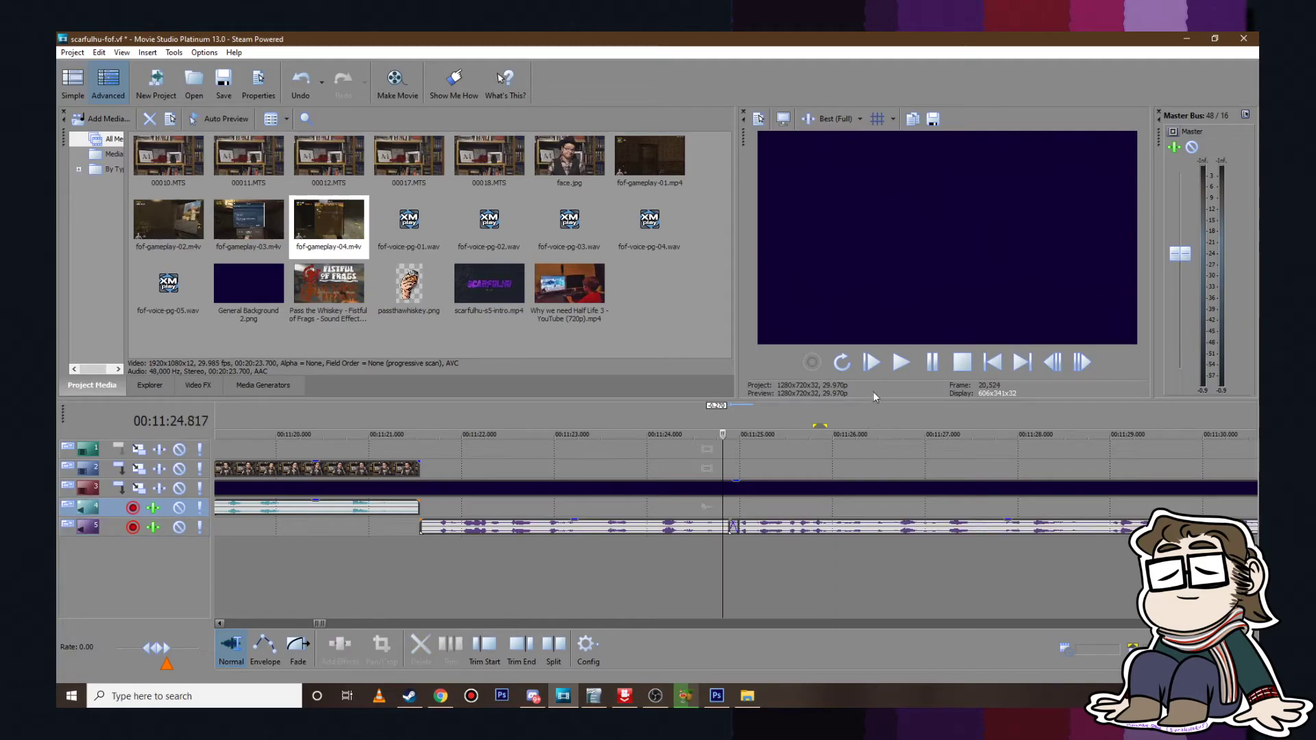
{"action": "left_click", "coordinate": [901, 362]}
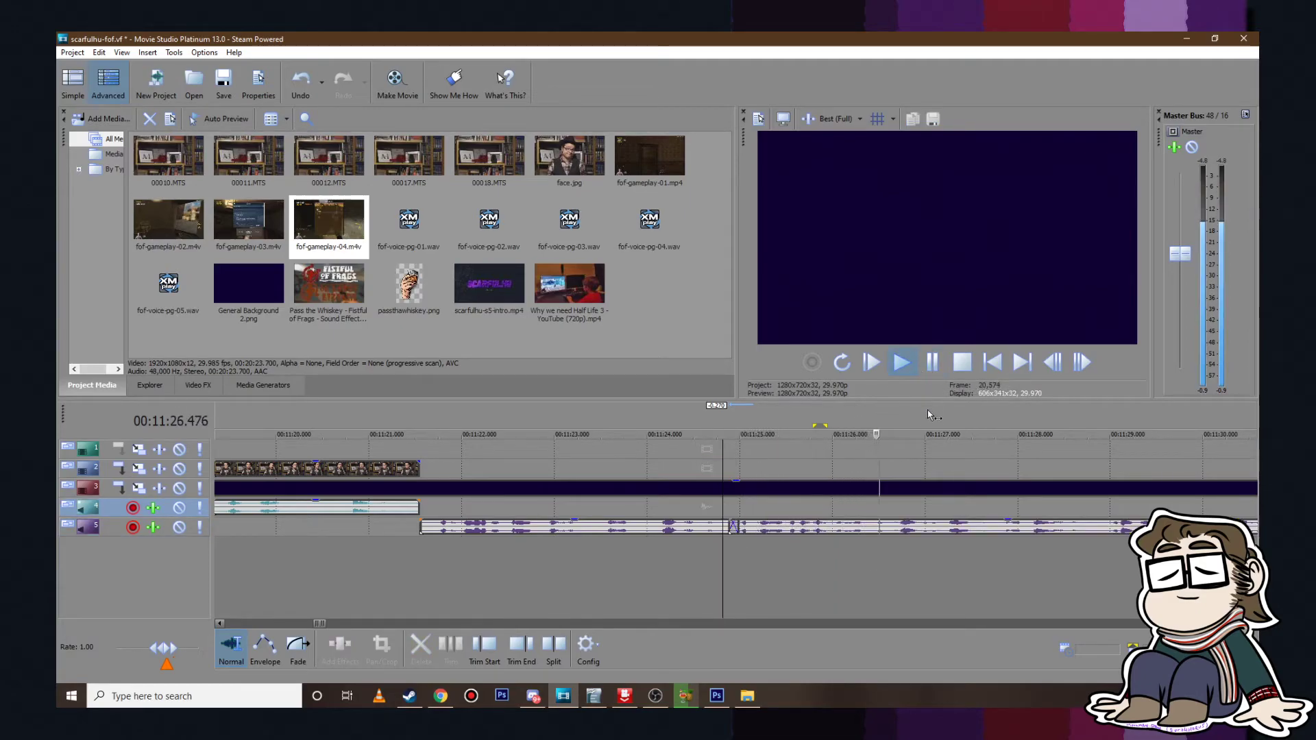
Step: Close the gap near 00:11:34 by moving the next voice-over clip to about 00:11:33.6, and play the join
{"action": "scroll", "coordinate": [924, 441], "scroll_direction": "down", "scroll_amount": 4}
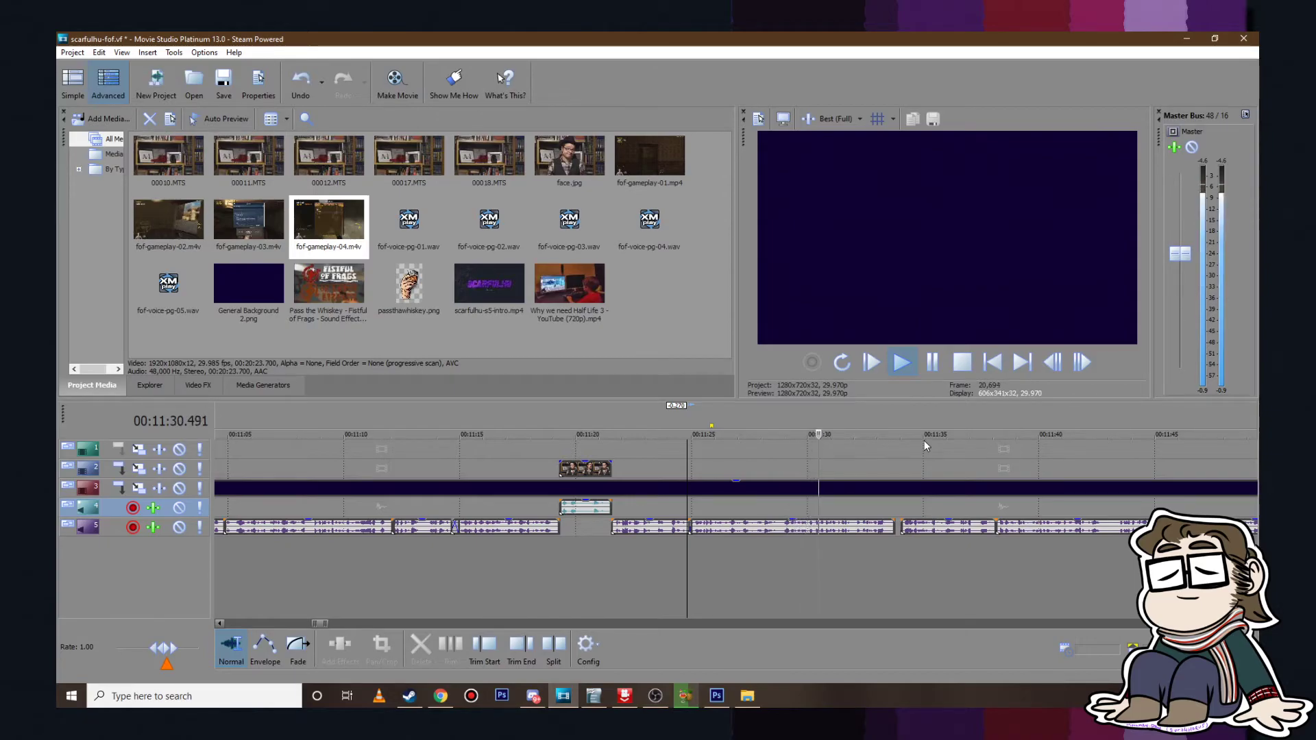
{"action": "scroll", "coordinate": [924, 440], "scroll_direction": "up", "scroll_amount": 4}
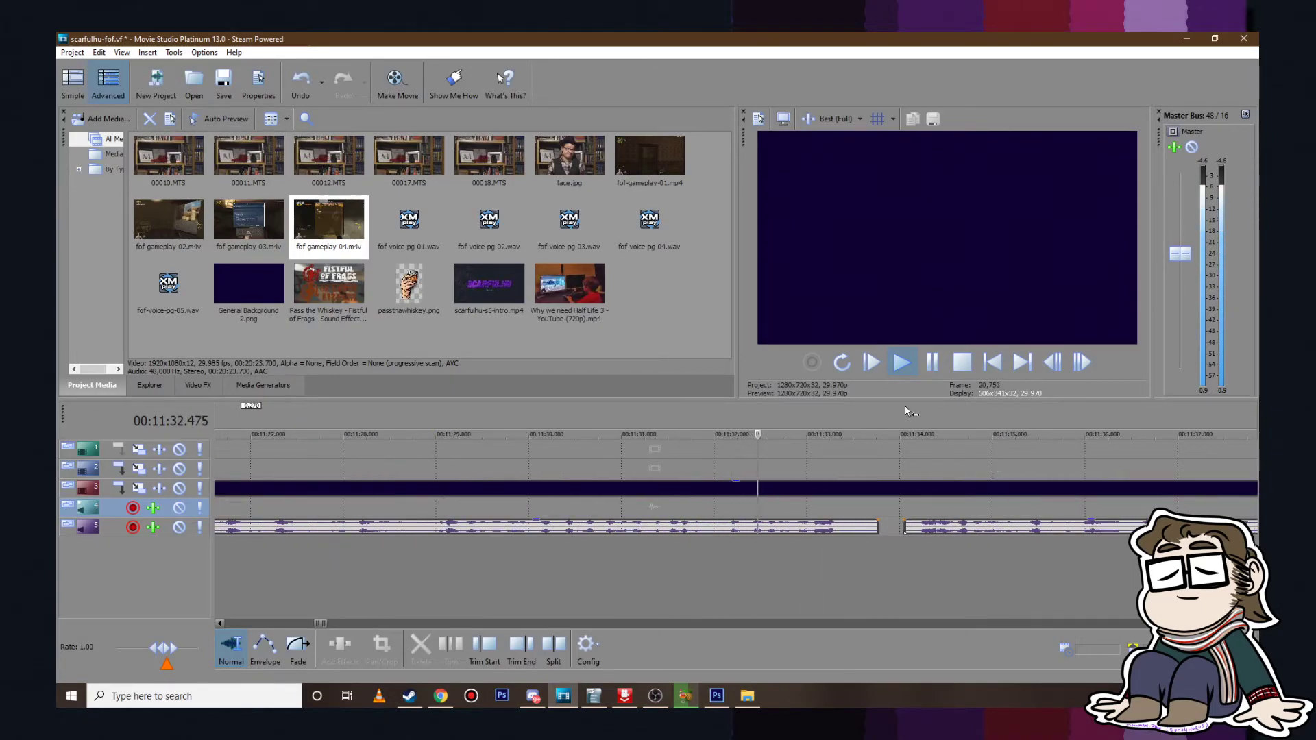
{"action": "left_click", "coordinate": [932, 362]}
{"action": "left_click_drag", "start_coordinate": [945, 527], "coordinate": [902, 384]}
{"action": "left_click", "coordinate": [901, 363]}
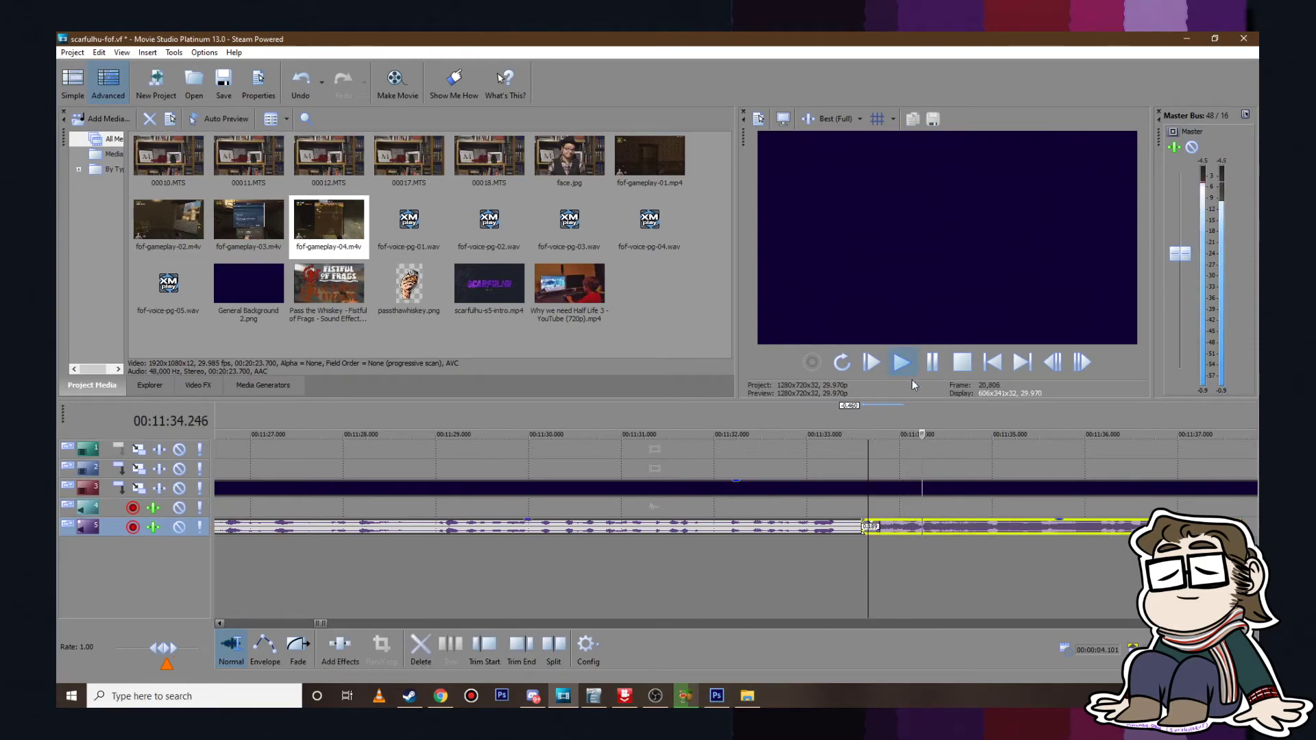
Step: Move the following 7-second voice-over clip to about 00:11:37.4 against the preceding clip's end, and play it back
{"action": "scroll", "coordinate": [931, 449], "scroll_direction": "down", "scroll_amount": 5}
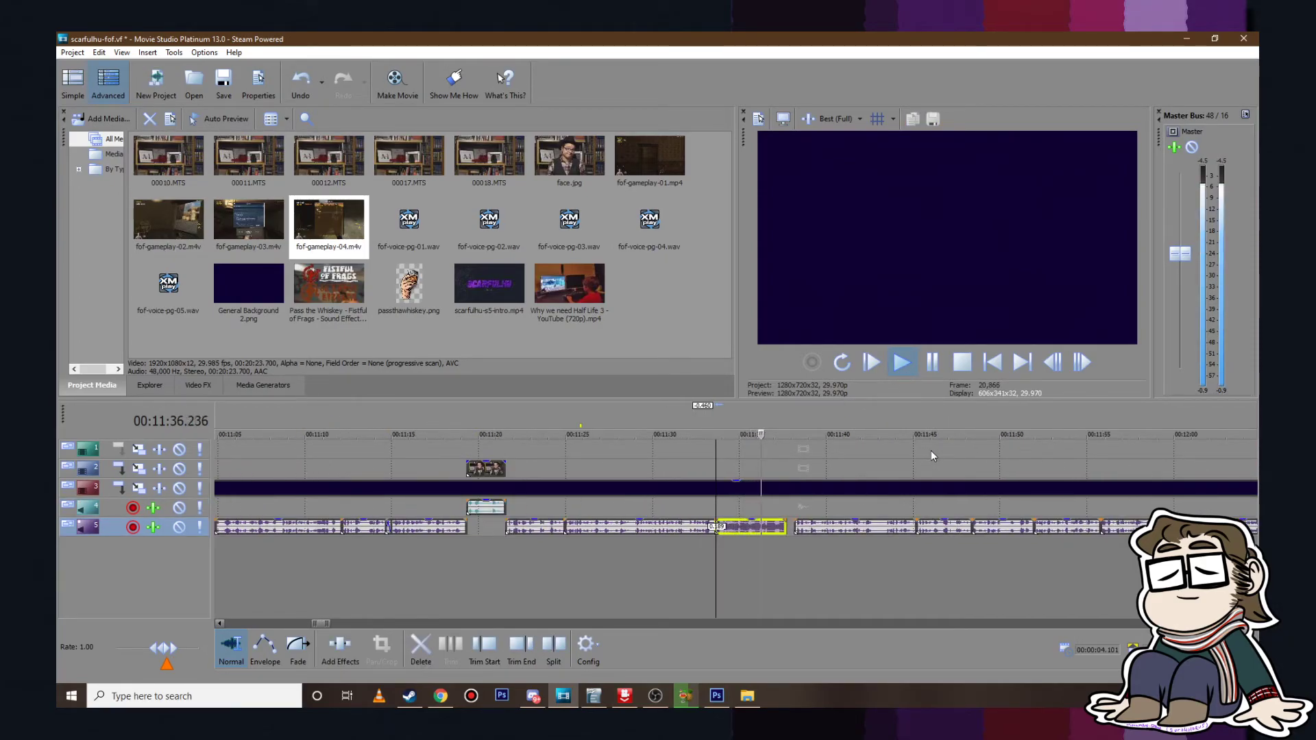
{"action": "left_click", "coordinate": [934, 364]}
{"action": "scroll", "coordinate": [830, 510], "scroll_direction": "up", "scroll_amount": 3}
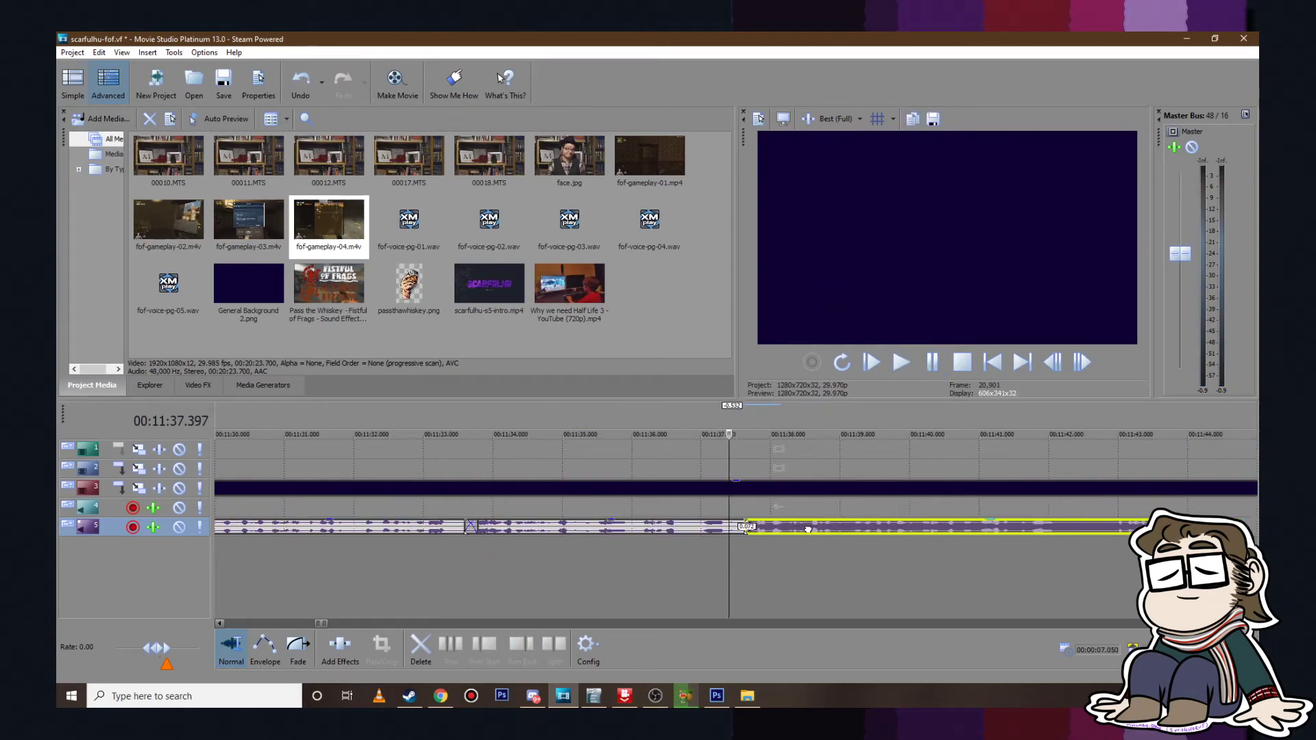
{"action": "left_click", "coordinate": [904, 365]}
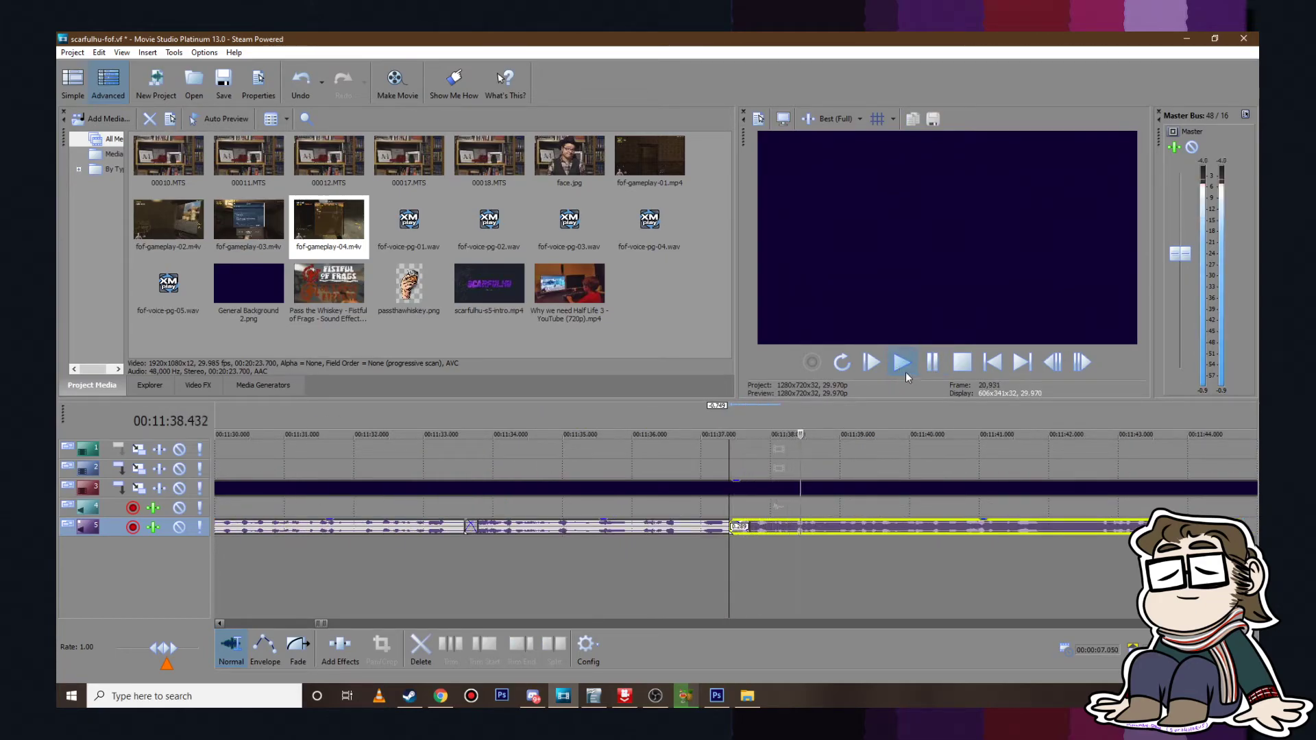
{"action": "scroll", "coordinate": [931, 452], "scroll_direction": "down", "scroll_amount": 4}
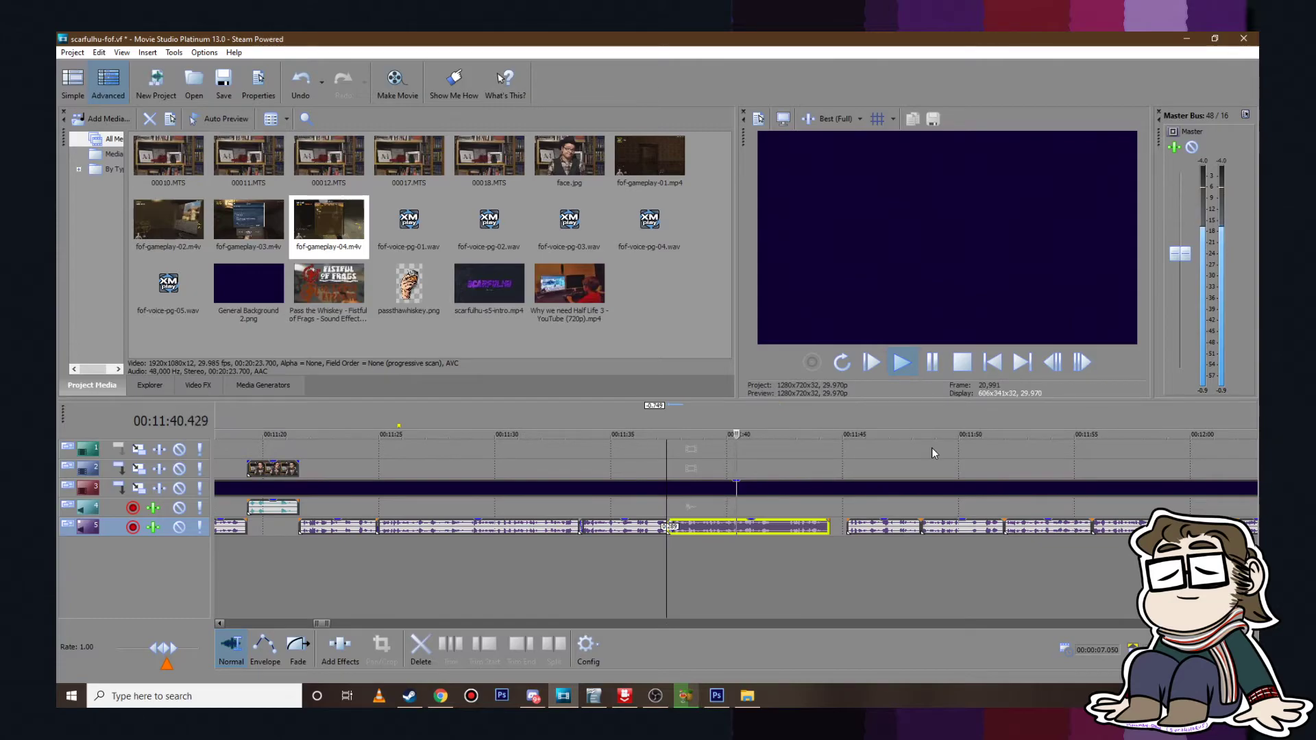
{"action": "left_click", "coordinate": [932, 362]}
Step: Split that voice-over clip at about 00:11:42.1, trim the second part's start, close it up to the first part and play it
{"action": "scroll", "coordinate": [702, 522], "scroll_direction": "up", "scroll_amount": 5}
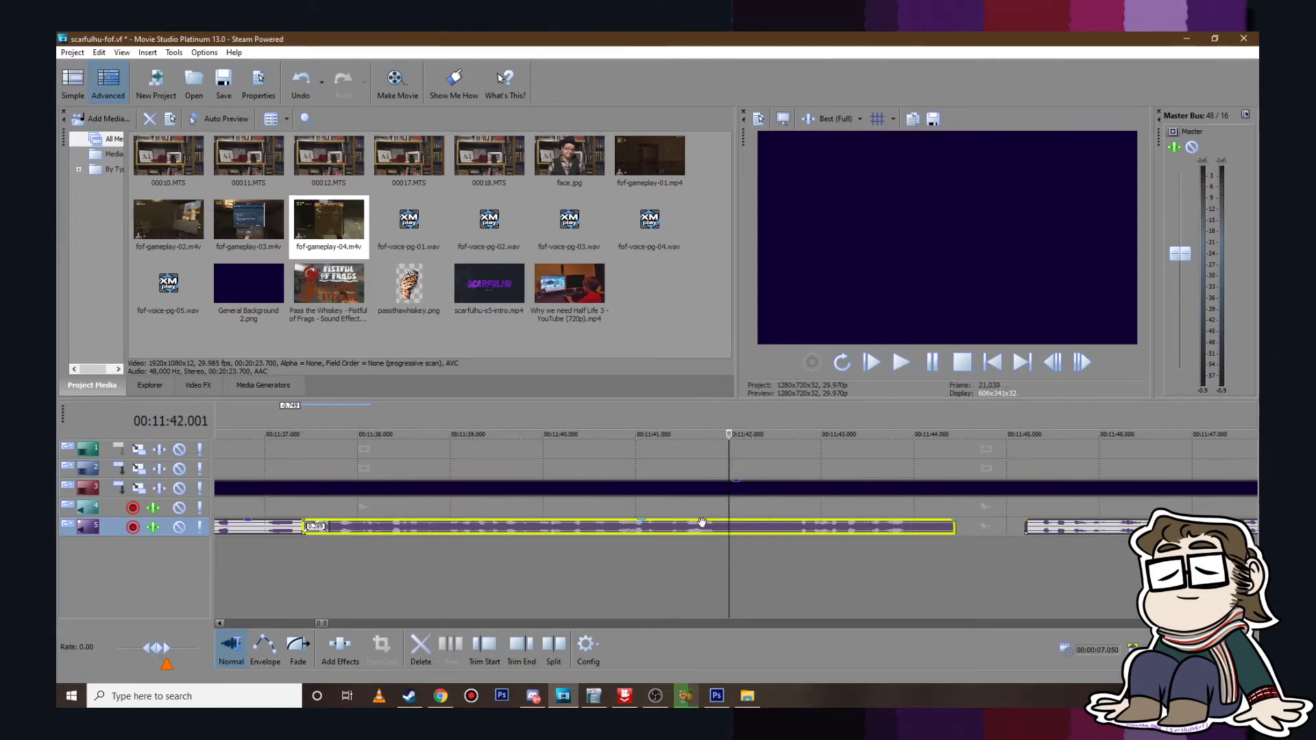
{"action": "left_click", "coordinate": [739, 529]}
{"action": "key", "text": "s"}
{"action": "left_click_drag", "start_coordinate": [739, 528], "coordinate": [778, 526]}
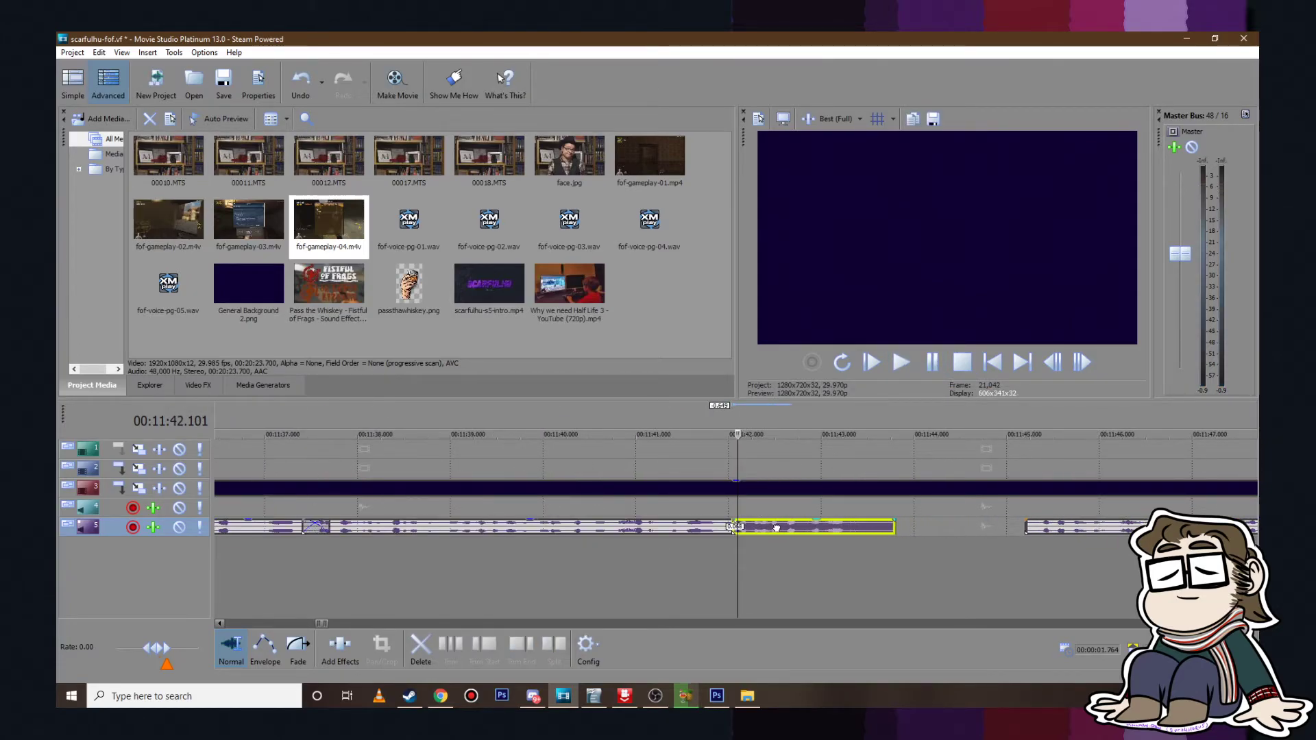
{"action": "left_click", "coordinate": [901, 362]}
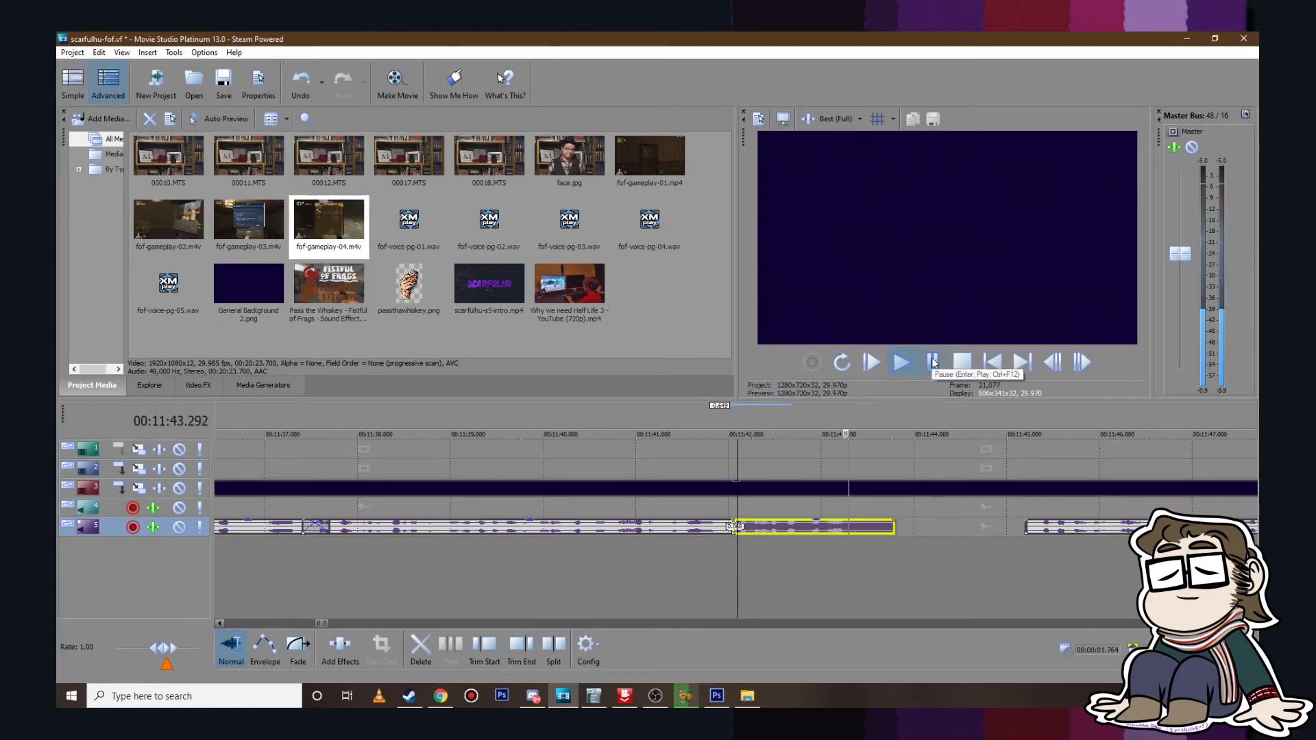
{"action": "left_click", "coordinate": [932, 362]}
Step: Move the next voice-over clip to about 00:11:43.4 so it overlaps the shortened phrase, and replay from 00:11:42.5
{"action": "left_click", "coordinate": [1076, 527]}
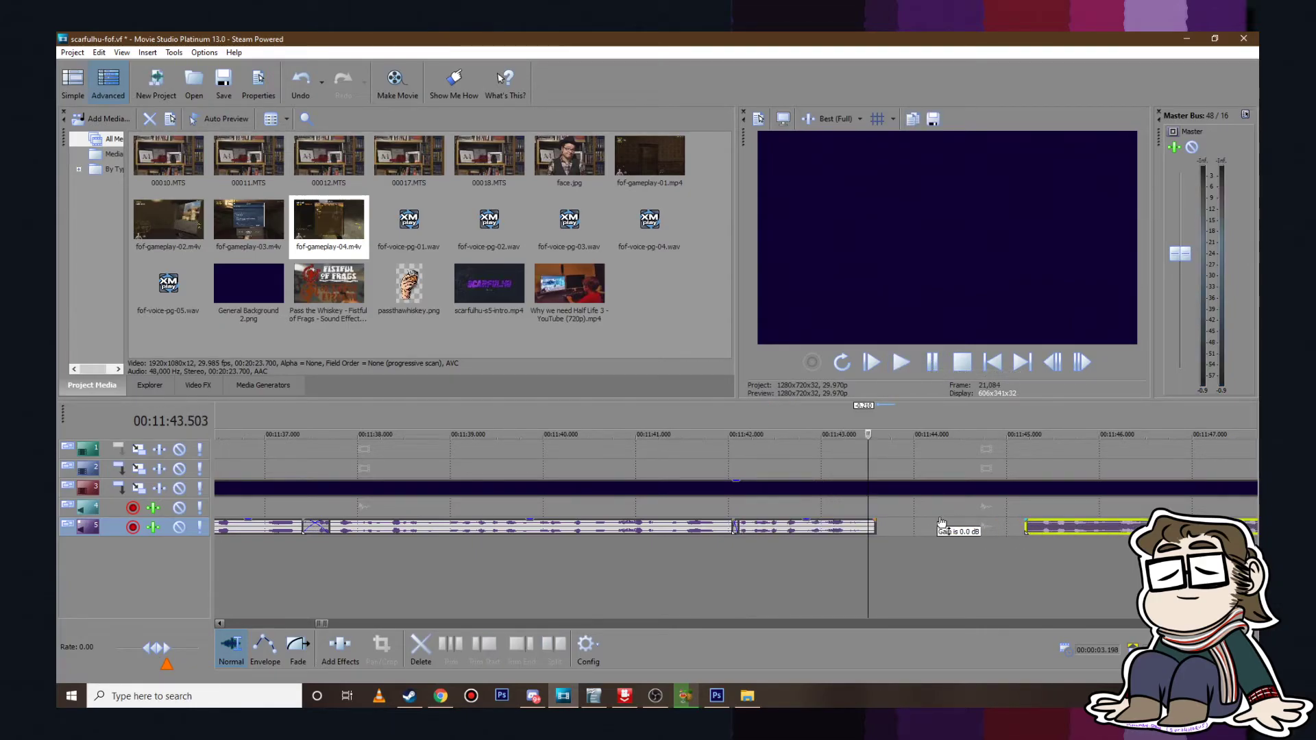
{"action": "left_click_drag", "start_coordinate": [1067, 528], "coordinate": [899, 527]}
{"action": "left_click", "coordinate": [901, 362]}
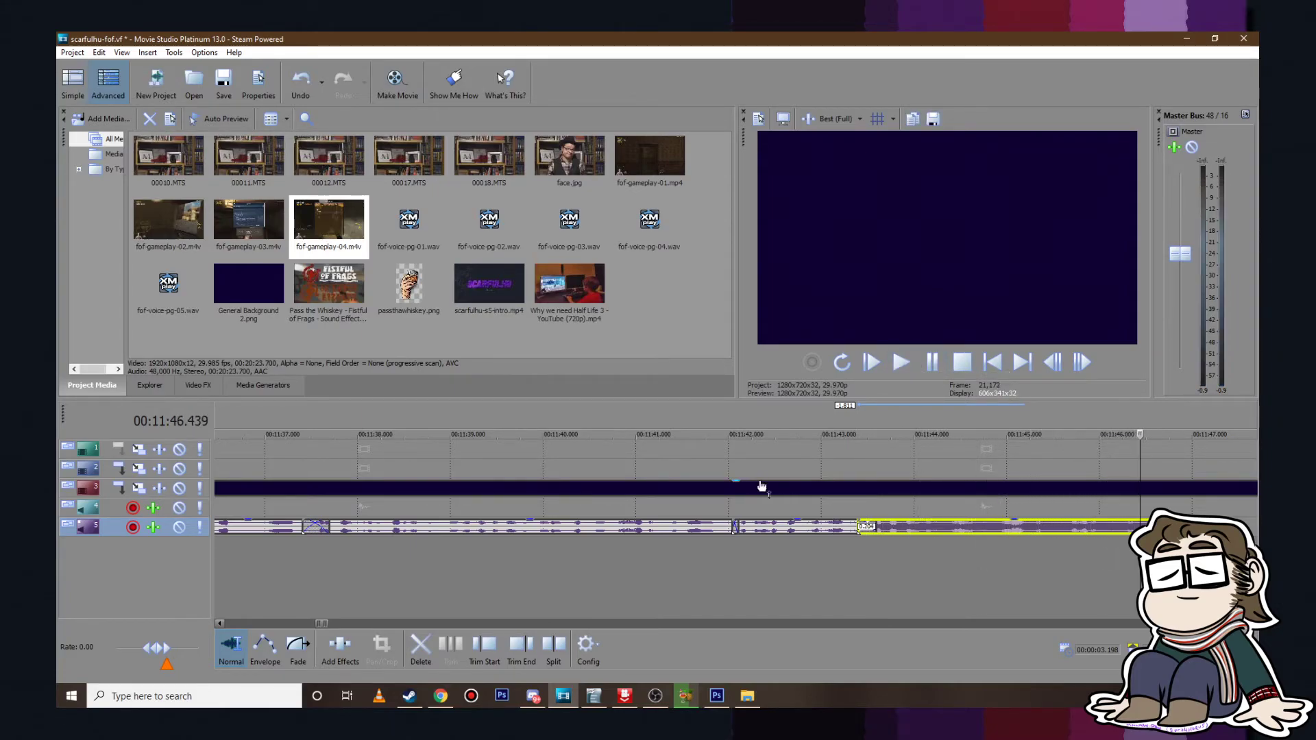
{"action": "key", "text": "space"}
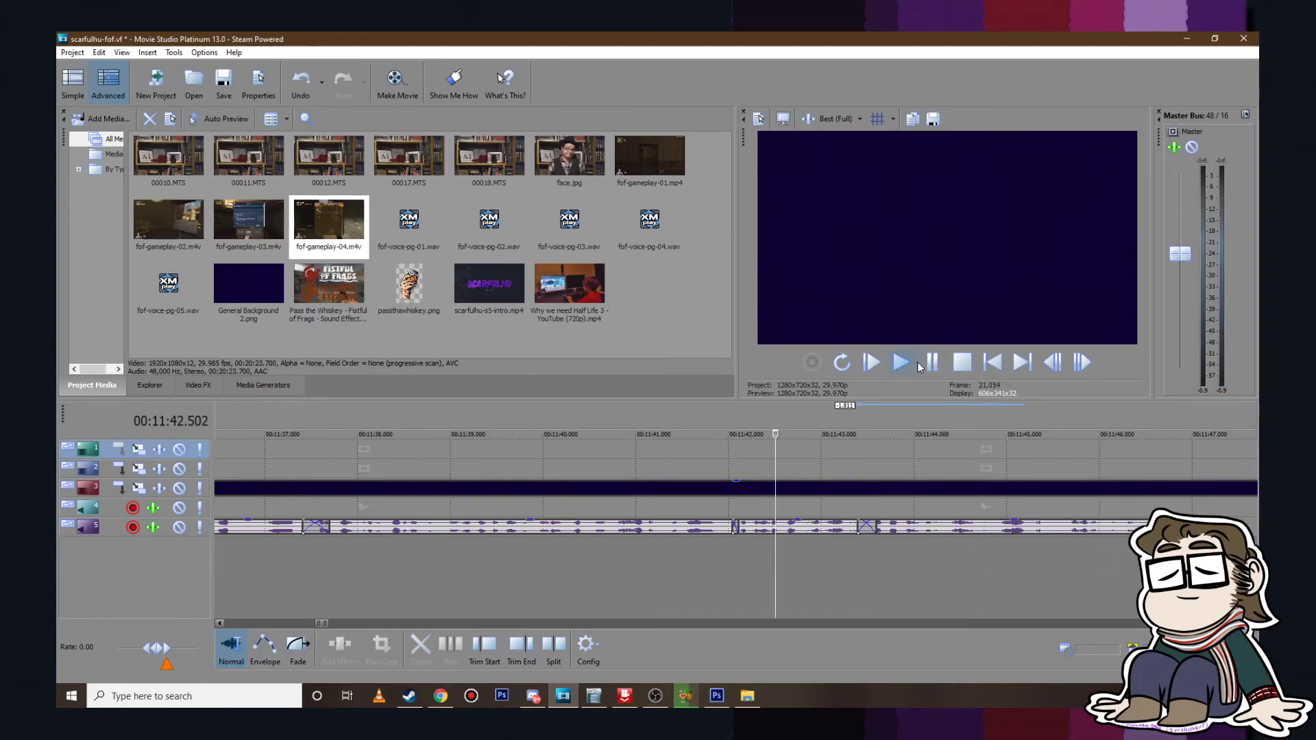
{"action": "left_click", "coordinate": [913, 367]}
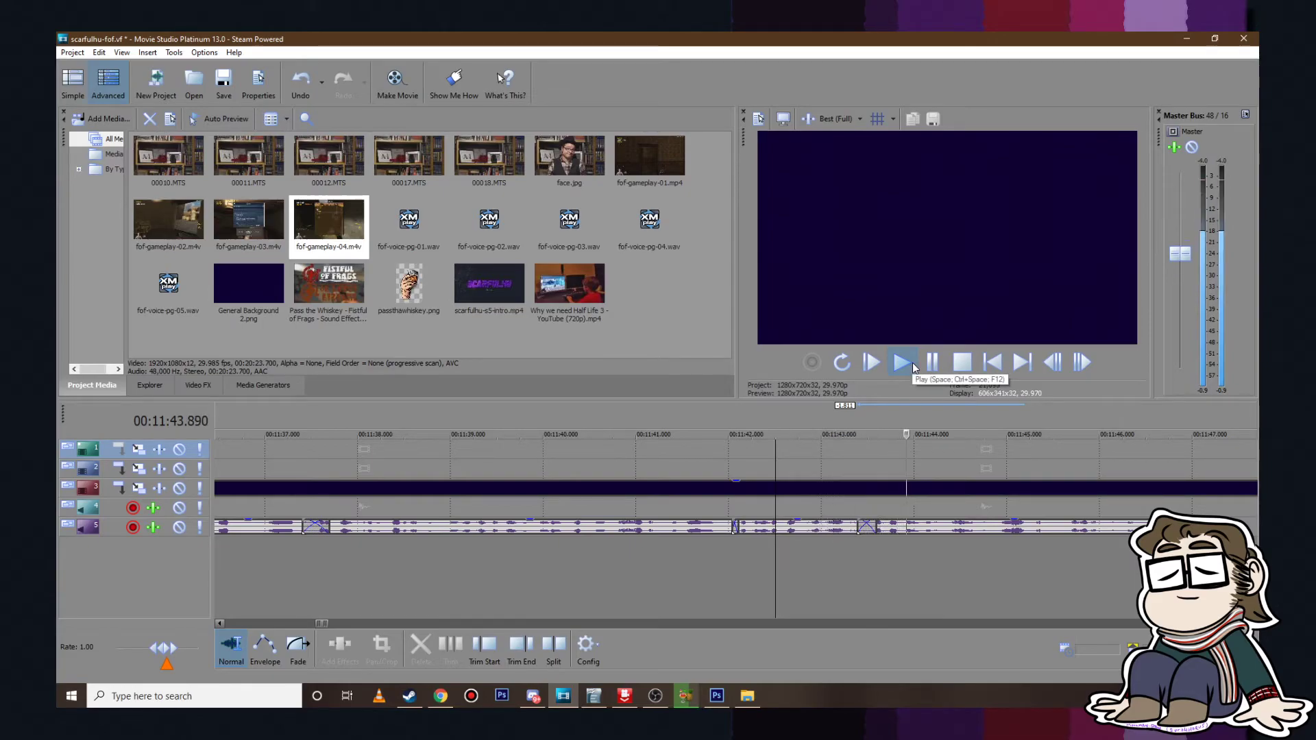
Step: Close the gap after 00:11:46 by moving the next voice-over clip to about 00:11:46.5, and play the join
{"action": "scroll", "coordinate": [903, 452], "scroll_direction": "down", "scroll_amount": 3}
{"action": "scroll", "coordinate": [903, 447], "scroll_direction": "up", "scroll_amount": 2}
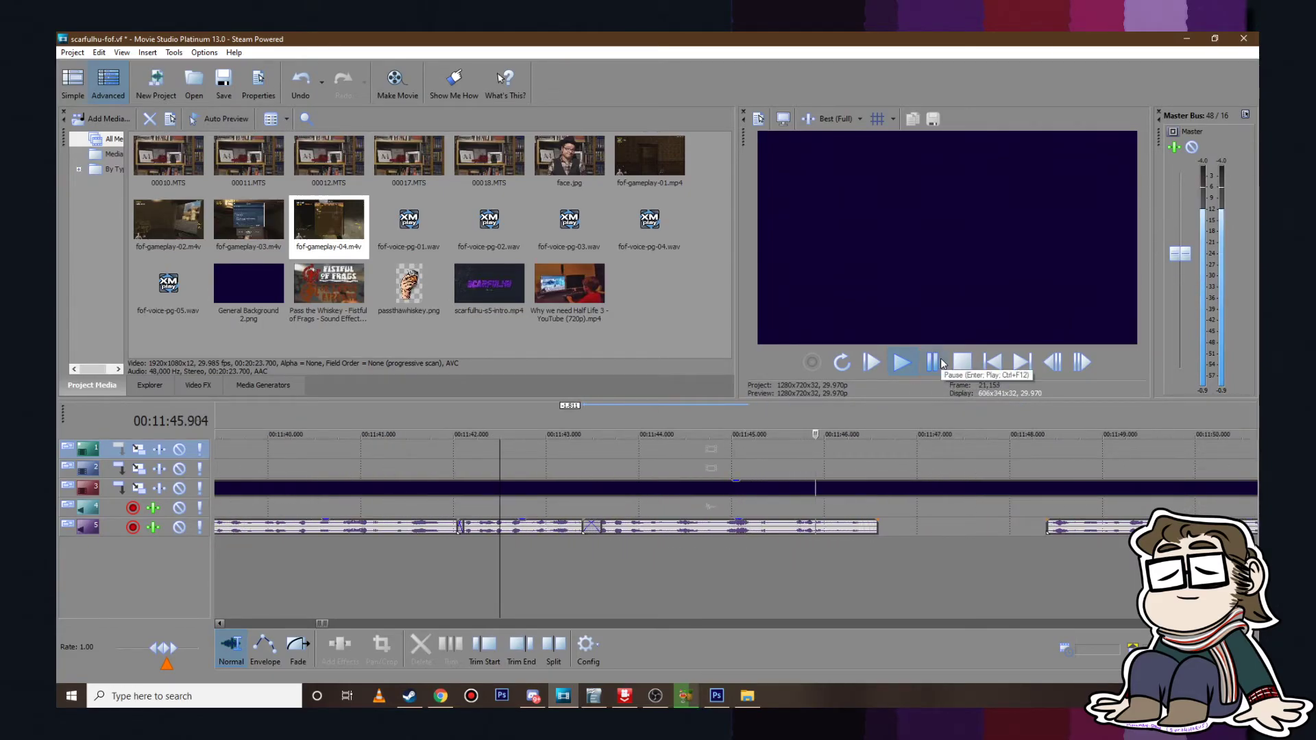
{"action": "left_click", "coordinate": [932, 363]}
{"action": "left_click_drag", "start_coordinate": [1107, 527], "coordinate": [923, 527]}
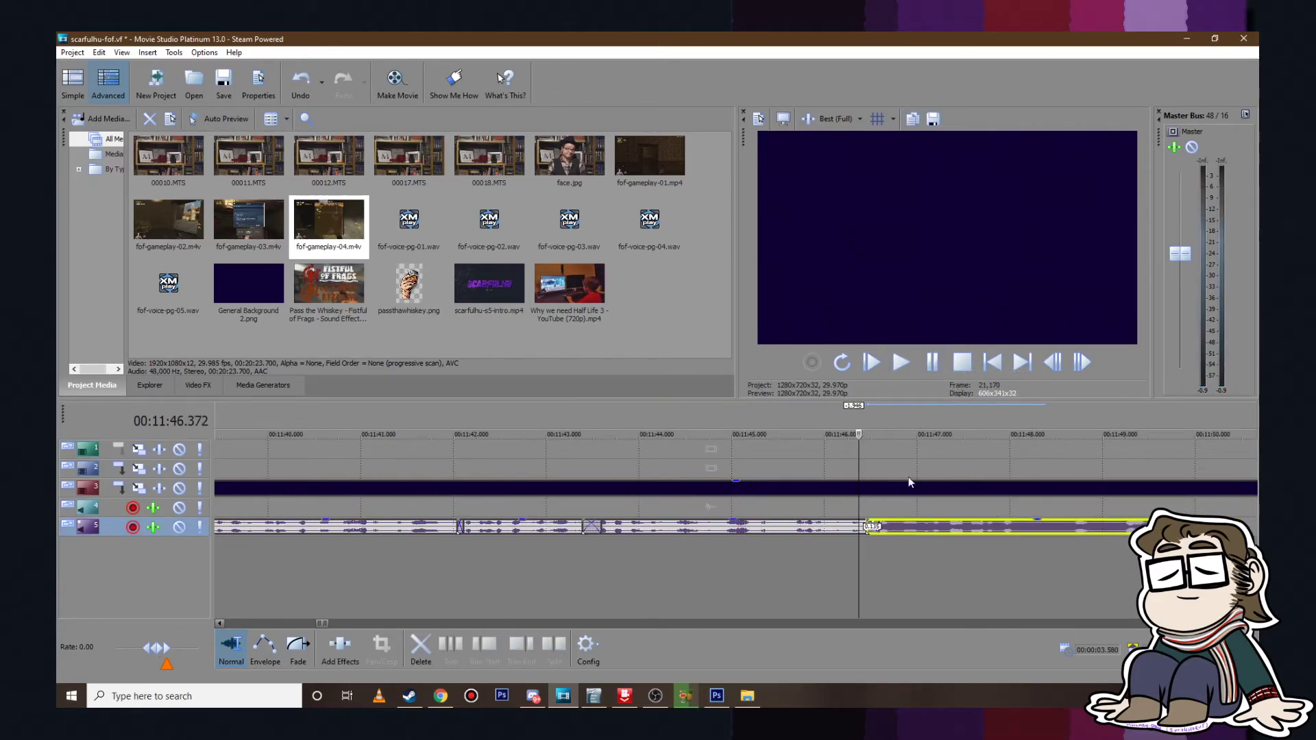
{"action": "scroll", "coordinate": [894, 507], "scroll_direction": "down", "scroll_amount": 4}
{"action": "scroll", "coordinate": [894, 507], "scroll_direction": "up", "scroll_amount": 4}
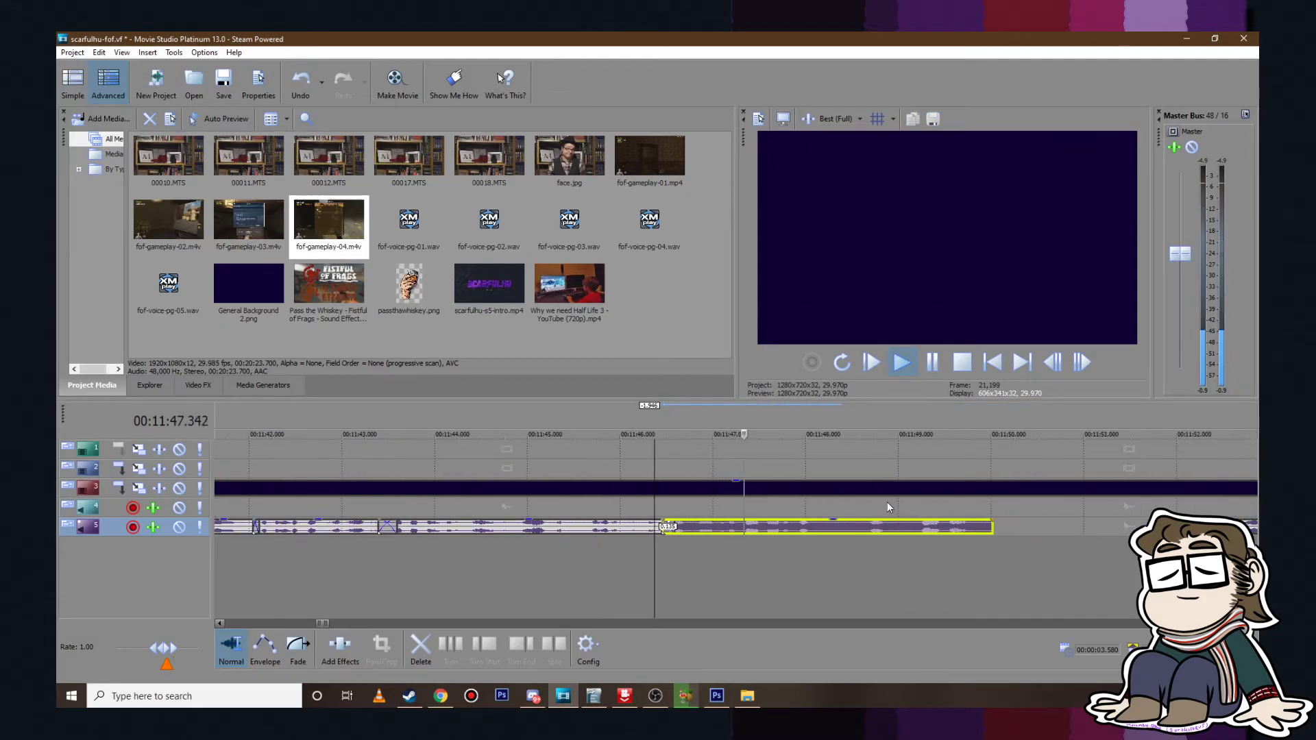
Step: Shift the clip just placed slightly later to about 00:11:46.7, and play the transition from 00:11:46.0
{"action": "left_click", "coordinate": [930, 368]}
{"action": "left_click_drag", "start_coordinate": [669, 515], "coordinate": [670, 511]}
{"action": "left_click", "coordinate": [620, 507]}
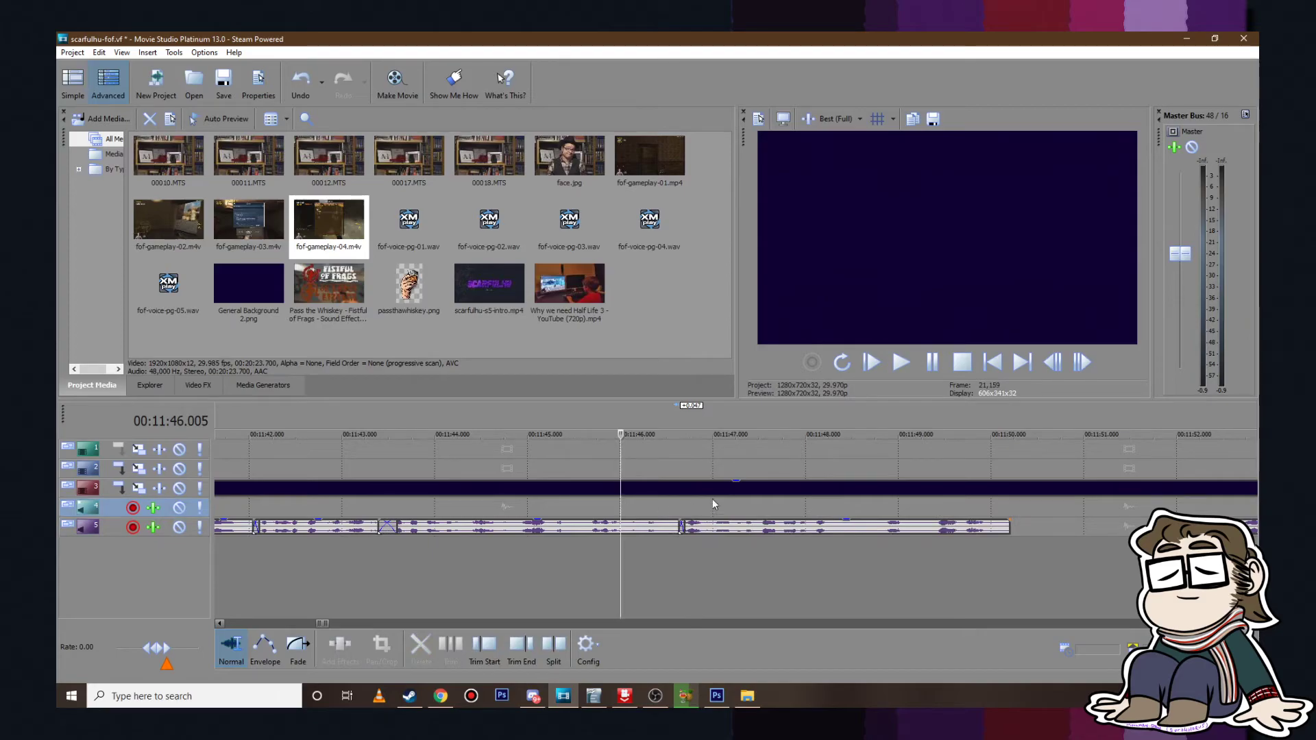
{"action": "left_click", "coordinate": [910, 364]}
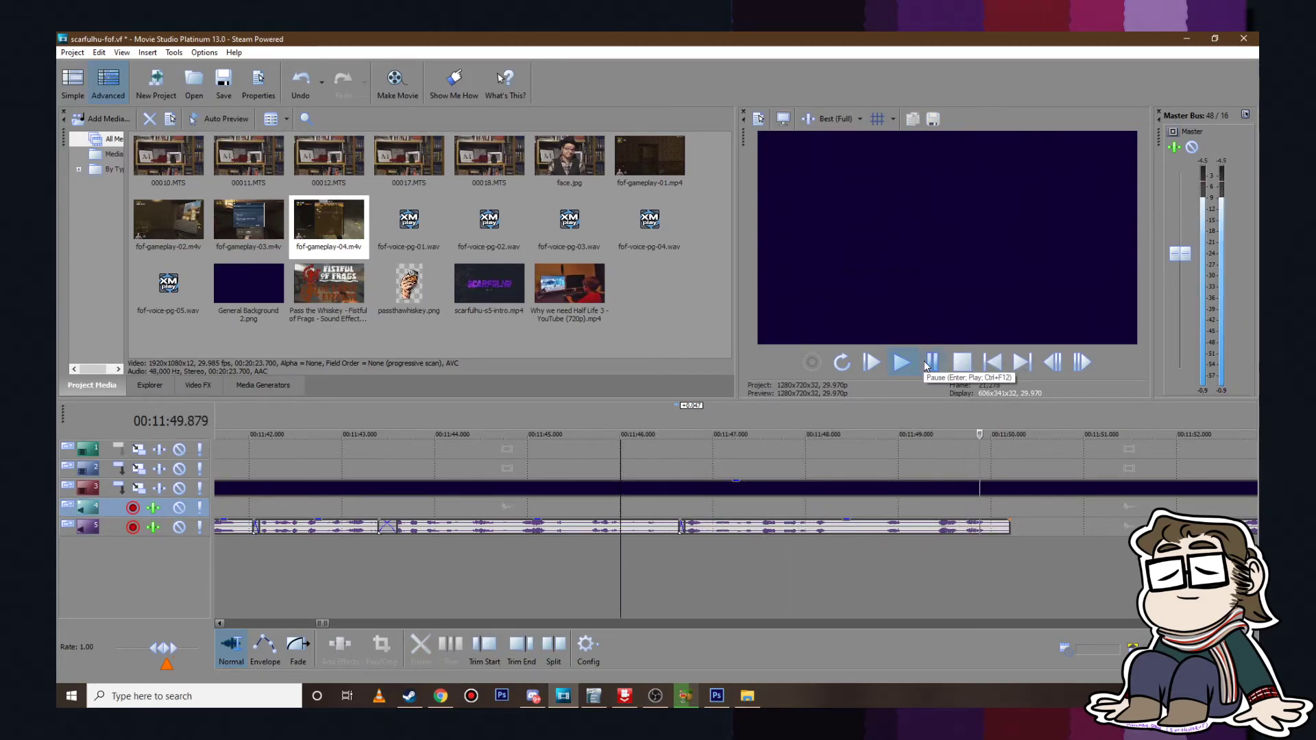
{"action": "left_click", "coordinate": [927, 364]}
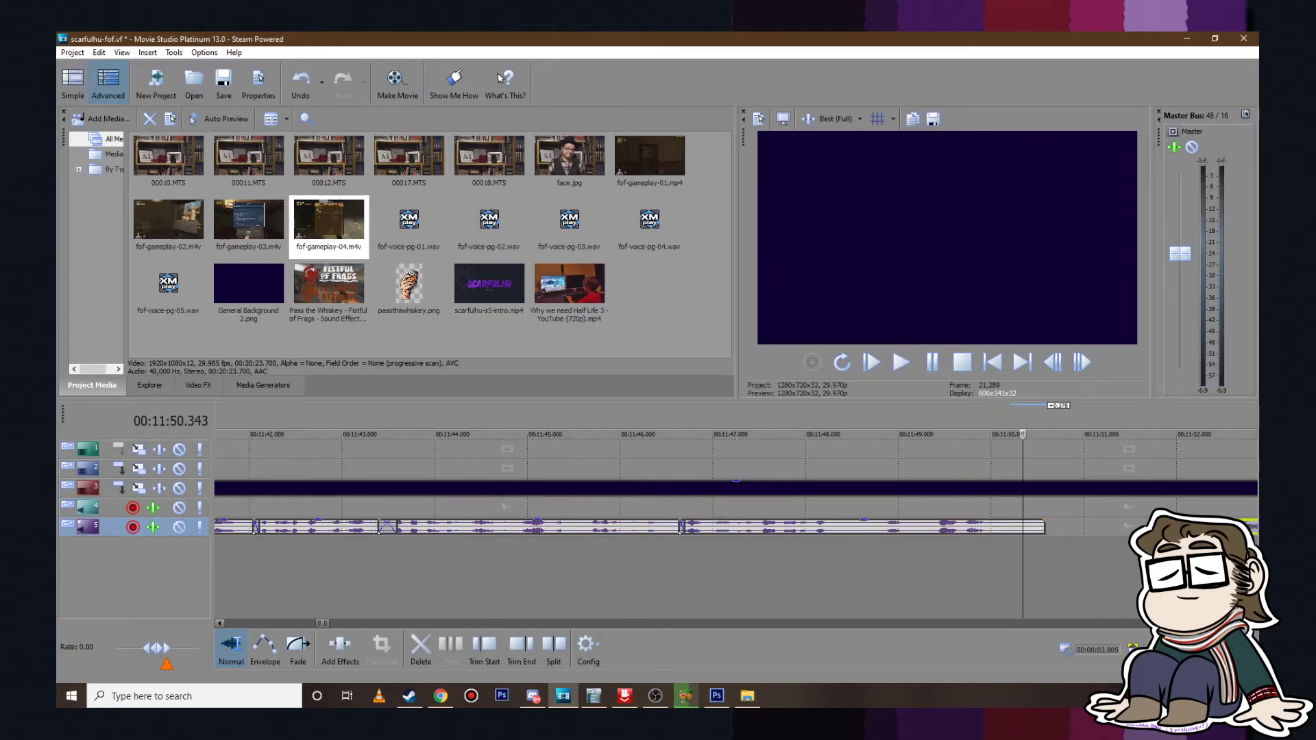
Step: Move the next voice-over clip to about 00:11:50.5, overlapping the preceding clip's end, and play the join
{"action": "left_click_drag", "start_coordinate": [1245, 528], "coordinate": [1070, 529]}
{"action": "left_click", "coordinate": [903, 361]}
{"action": "scroll", "coordinate": [895, 446], "scroll_direction": "down", "scroll_amount": 6}
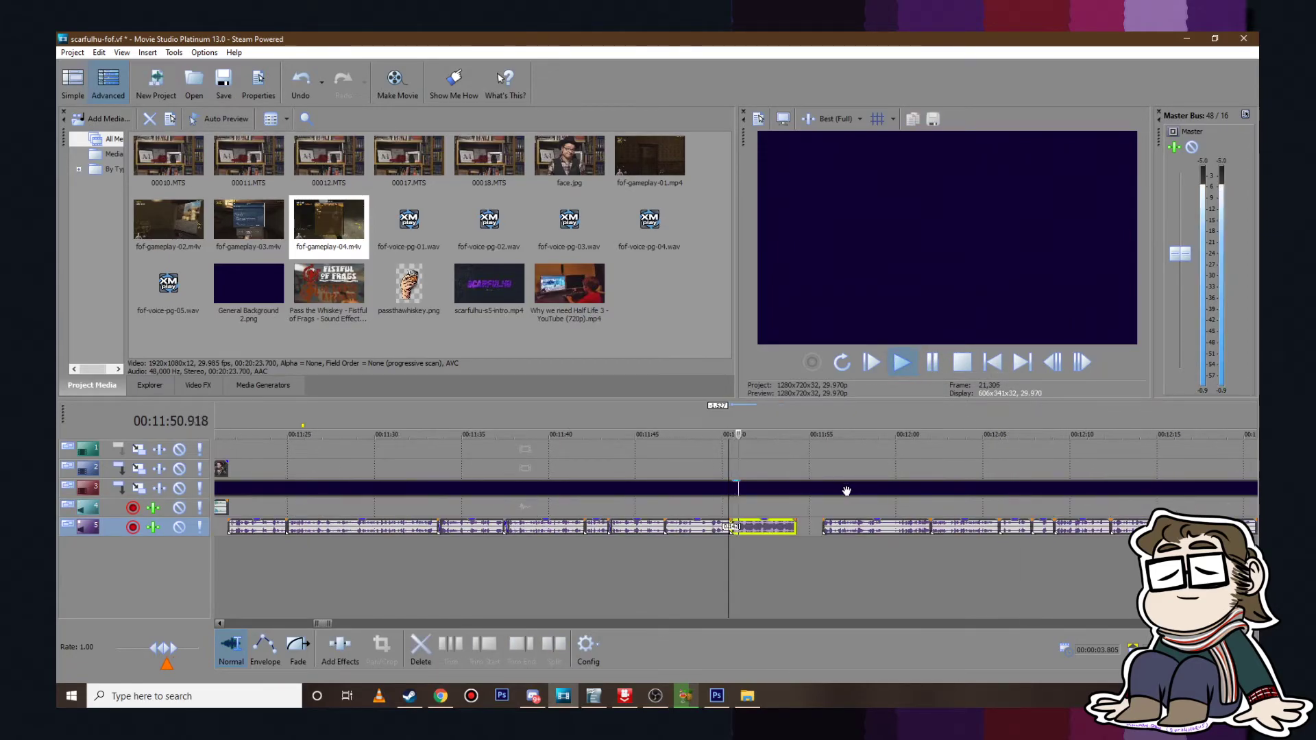
{"action": "scroll", "coordinate": [753, 490], "scroll_direction": "up", "scroll_amount": 5}
Step: Tighten that transition by shifting the voice-over clip earlier to about 00:11:50.2, and play it through from 00:11:49.7
{"action": "left_click", "coordinate": [615, 445]}
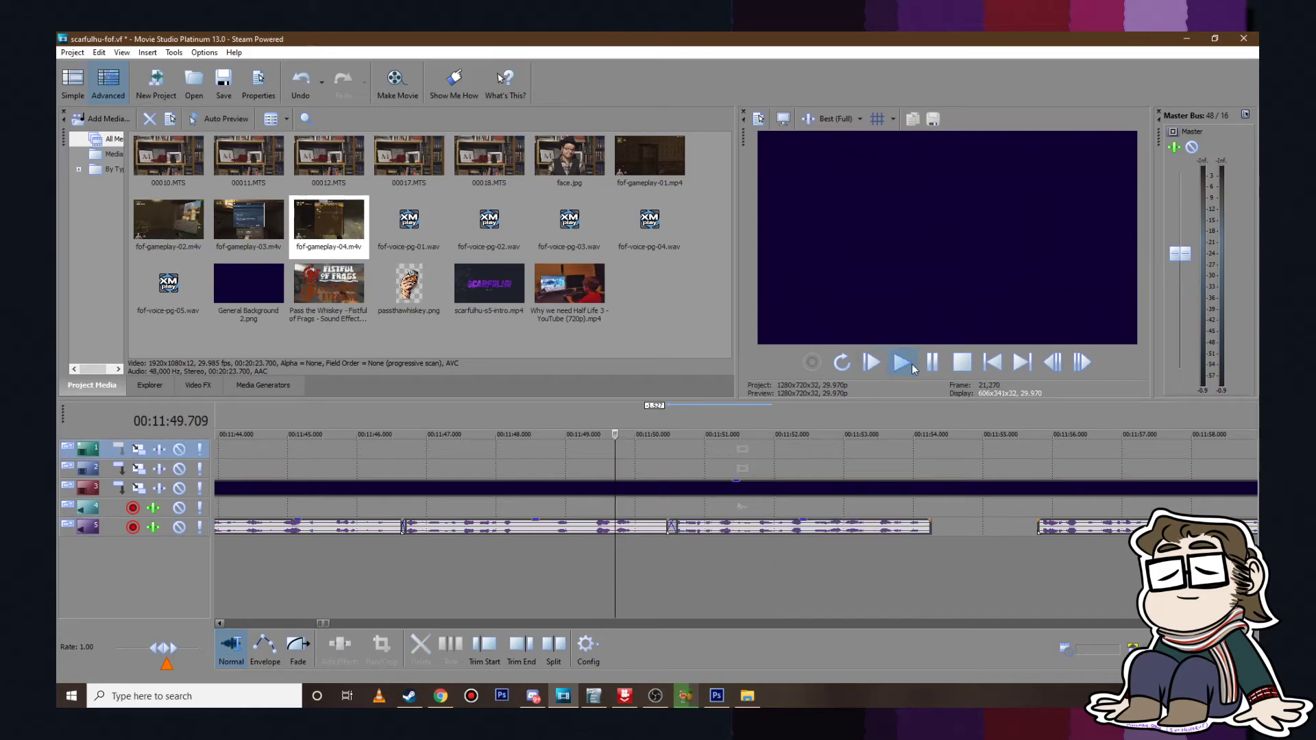
{"action": "left_click", "coordinate": [927, 366]}
{"action": "left_click_drag", "start_coordinate": [725, 527], "coordinate": [767, 528]}
{"action": "left_click_drag", "start_coordinate": [672, 529], "coordinate": [660, 531]}
{"action": "left_click_drag", "start_coordinate": [770, 534], "coordinate": [710, 534]}
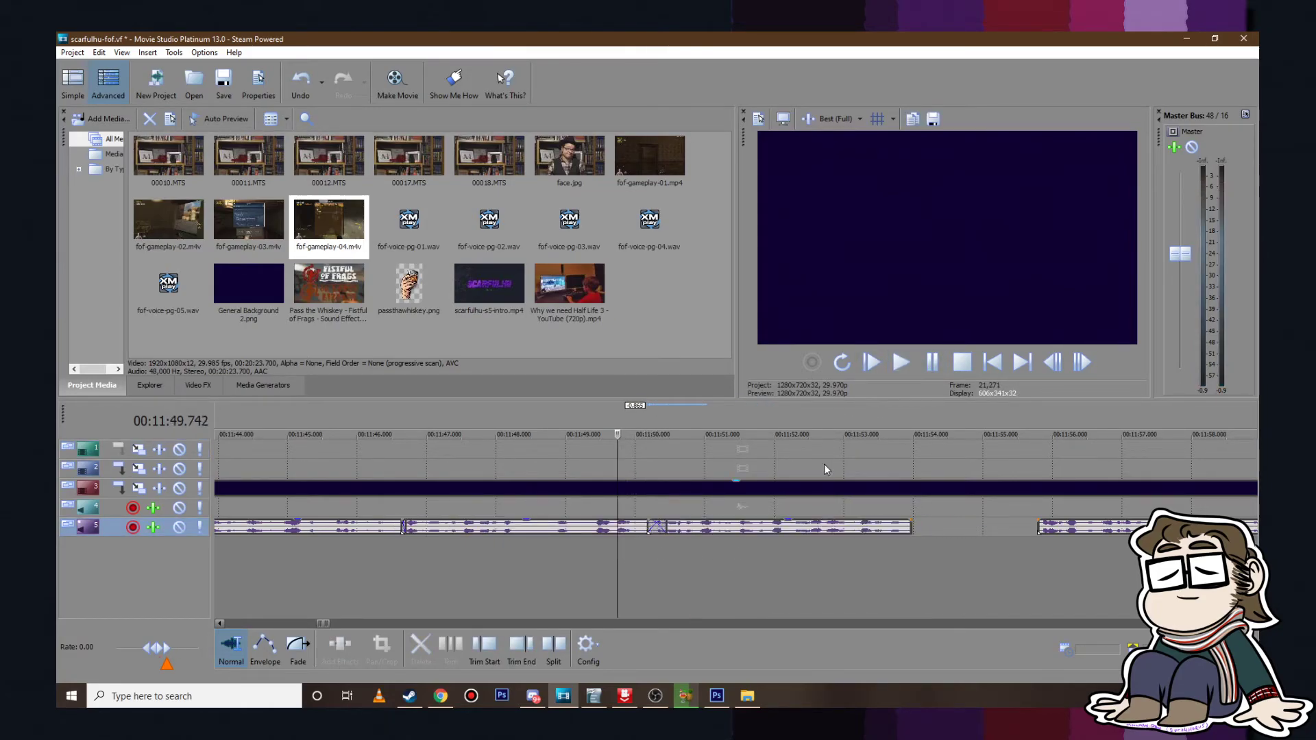
{"action": "left_click", "coordinate": [902, 362]}
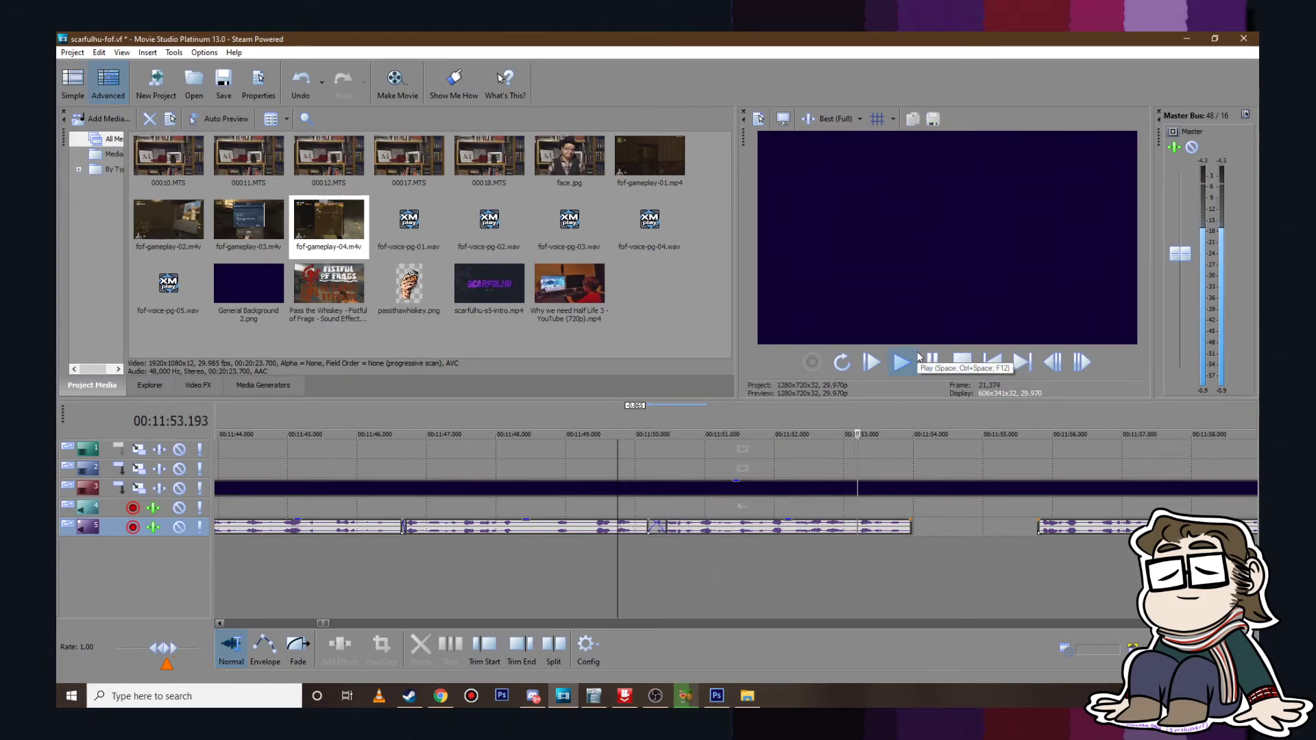
{"action": "left_click", "coordinate": [931, 361]}
Step: Move the following 6-second voice-over clip to about 00:11:54.0 against the previous clip's end, and play the join
{"action": "left_click", "coordinate": [905, 530]}
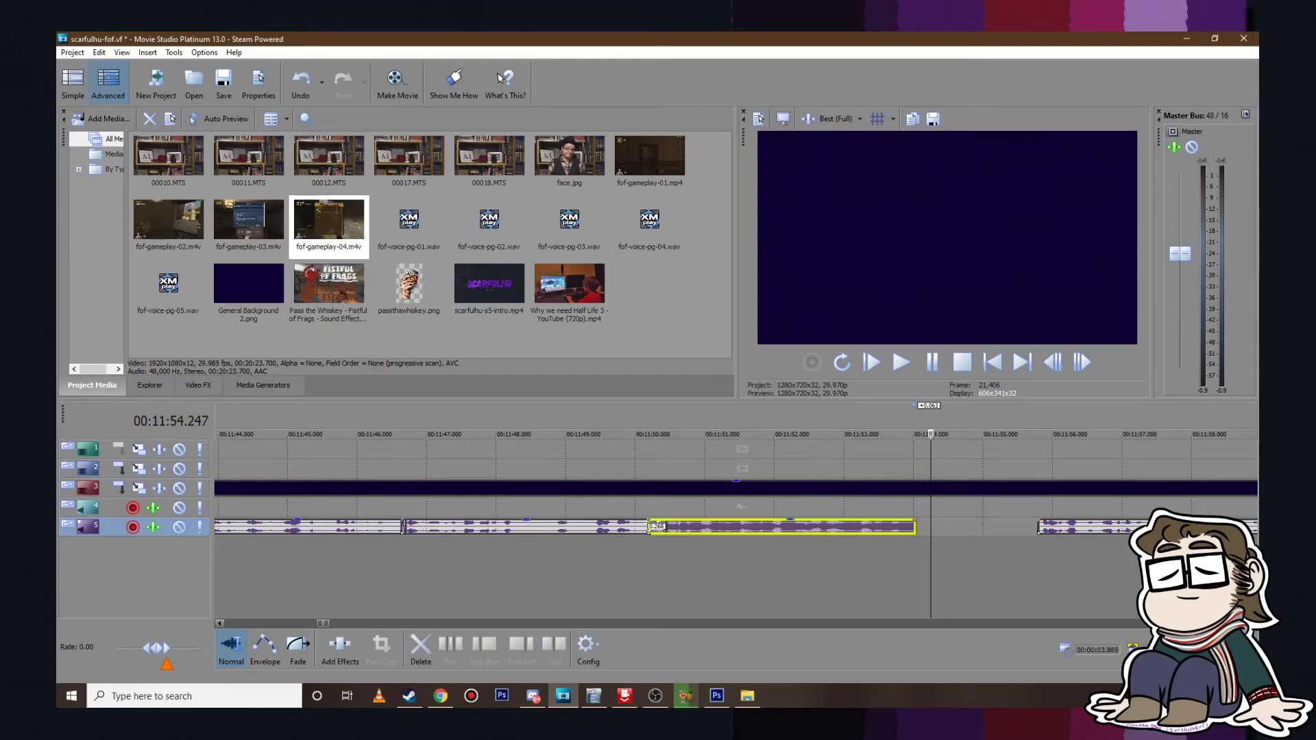
{"action": "left_click_drag", "start_coordinate": [1128, 532], "coordinate": [998, 532]}
{"action": "left_click", "coordinate": [903, 363]}
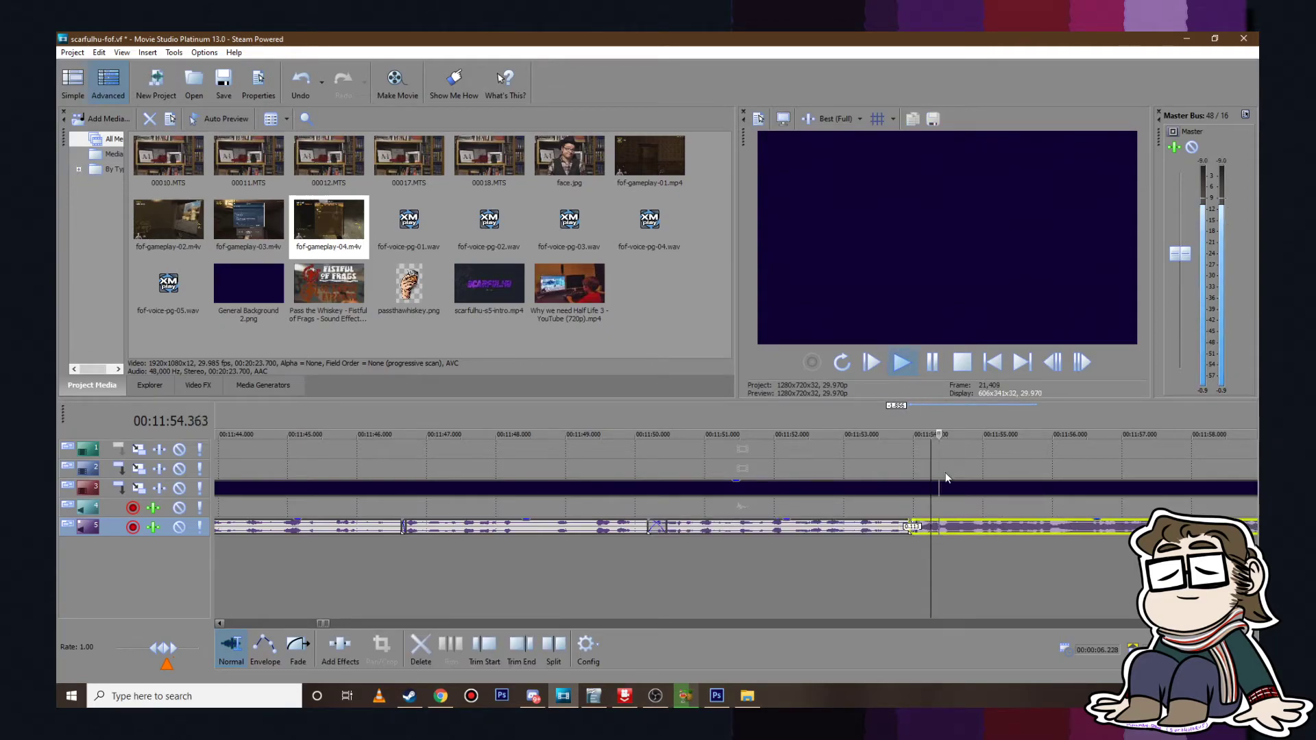
Step: Cut about 0.8 s out of the 6-second voice-over clip at about 00:11:57.4, close the gap, and play the join
{"action": "scroll", "coordinate": [944, 472], "scroll_direction": "down", "scroll_amount": 4}
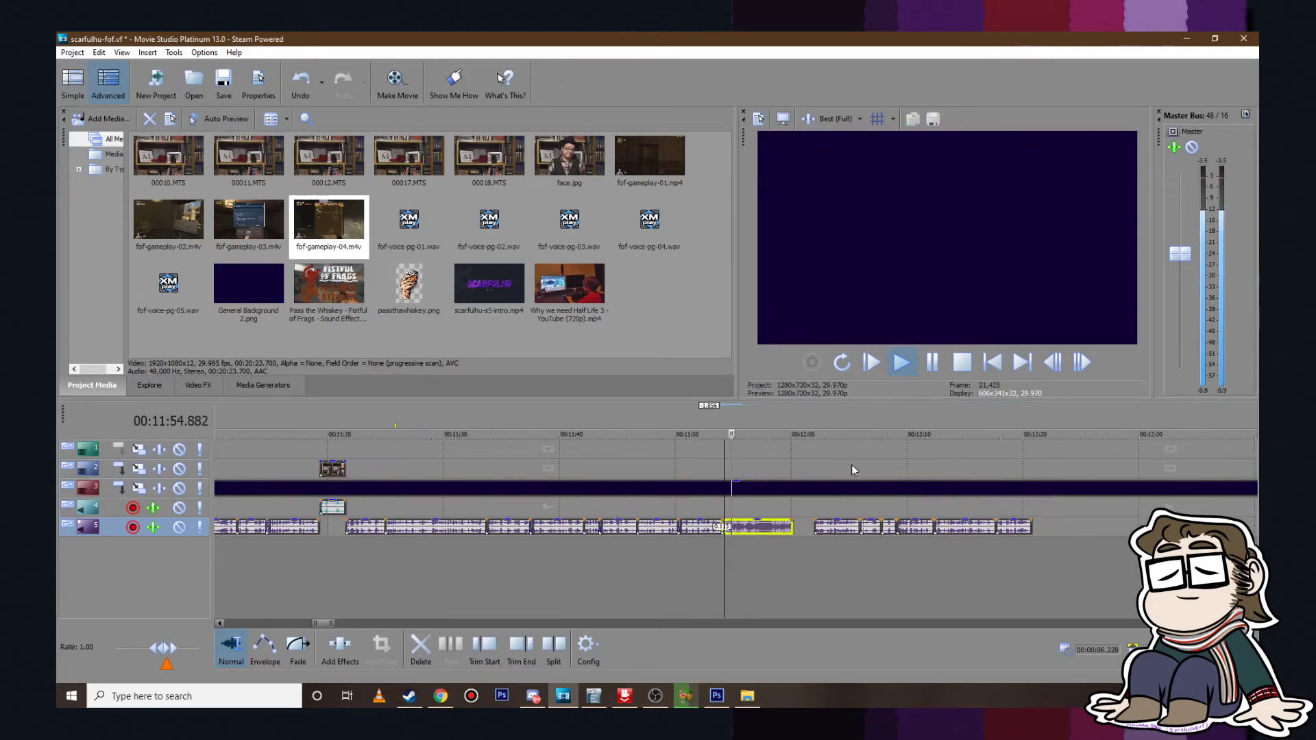
{"action": "left_click", "coordinate": [930, 363]}
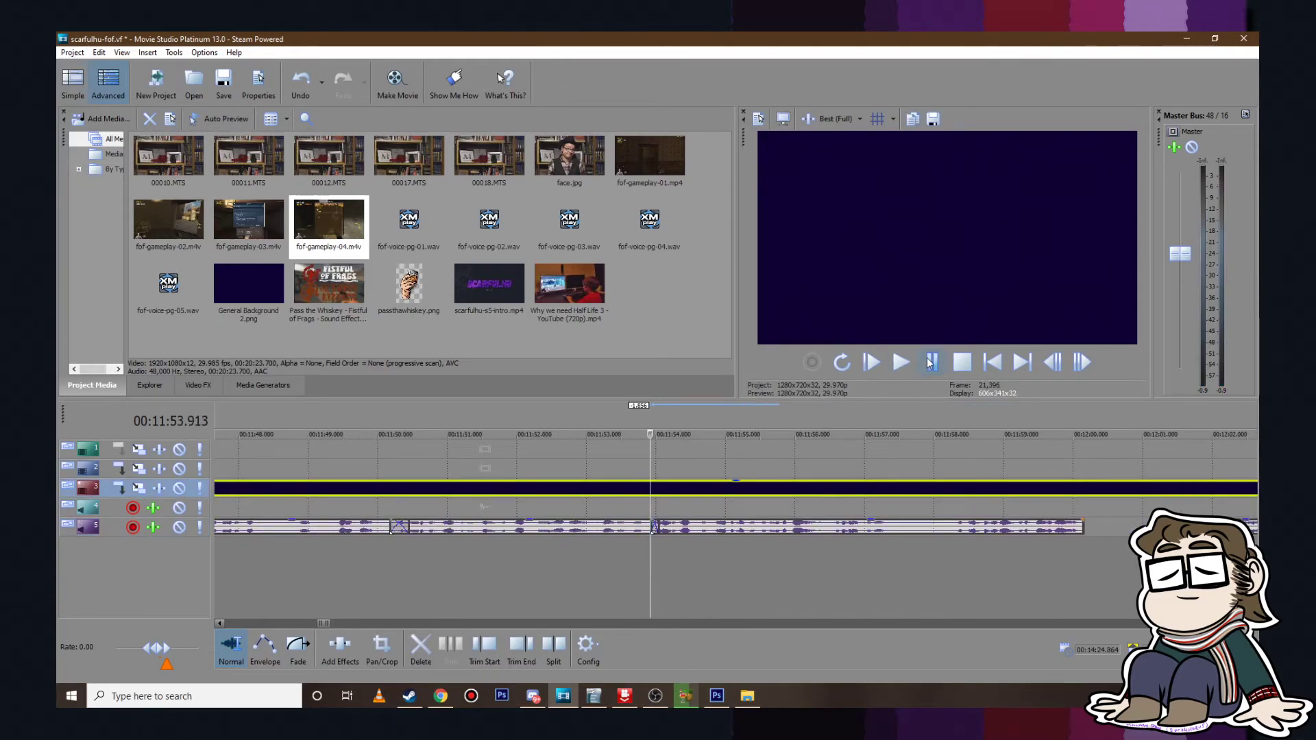
{"action": "left_click_drag", "start_coordinate": [700, 520], "coordinate": [700, 525]}
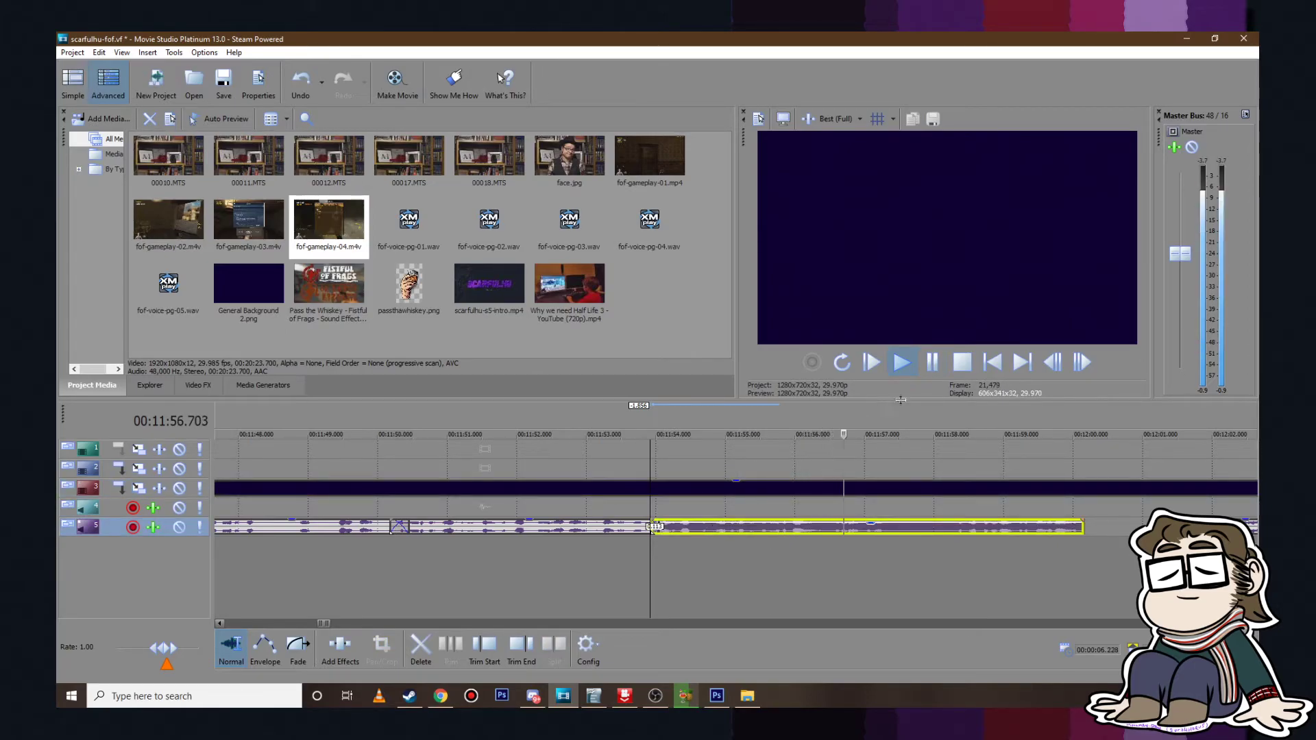
{"action": "left_click", "coordinate": [931, 364]}
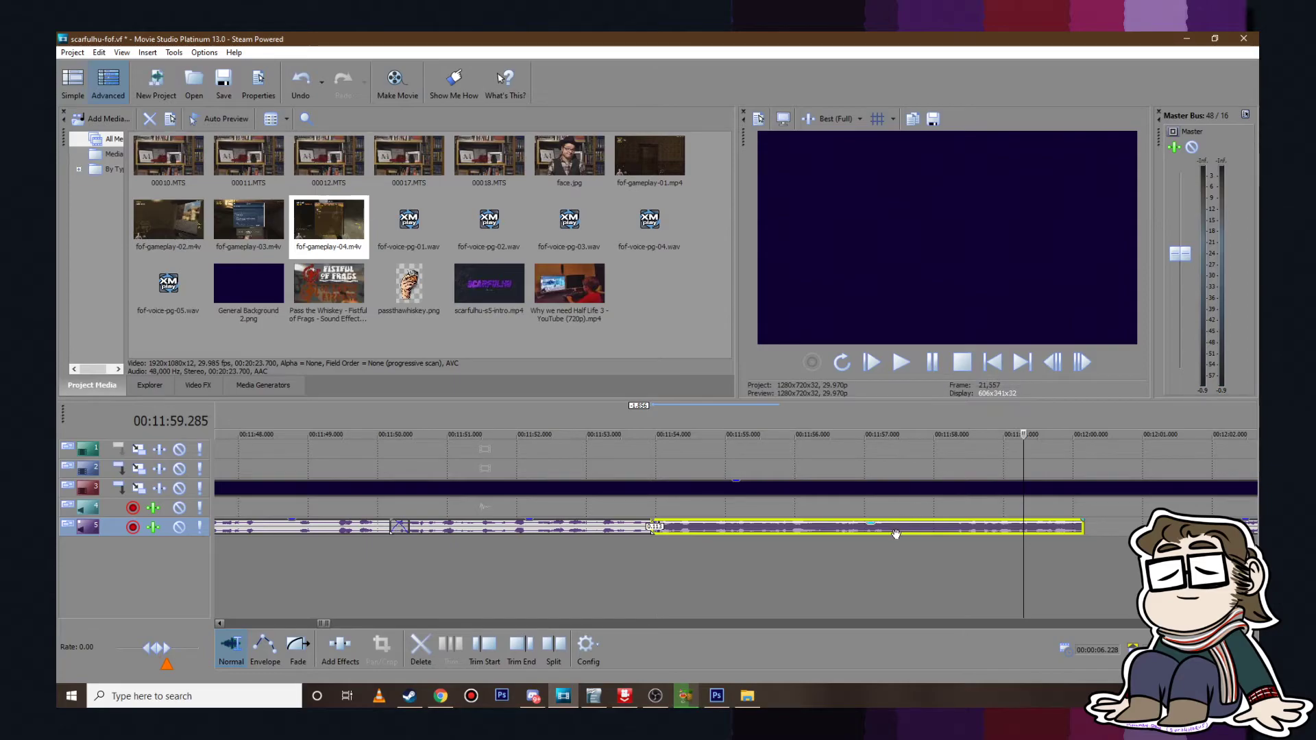
{"action": "left_click", "coordinate": [890, 529]}
{"action": "left_click", "coordinate": [899, 528]}
{"action": "key", "text": "s"}
{"action": "mouse_move", "coordinate": [900, 529]}
{"action": "left_mouse_down"}
{"action": "mouse_move", "coordinate": [968, 531]}
{"action": "mouse_move", "coordinate": [915, 529]}
{"action": "left_mouse_up"}
{"action": "left_click", "coordinate": [930, 362]}
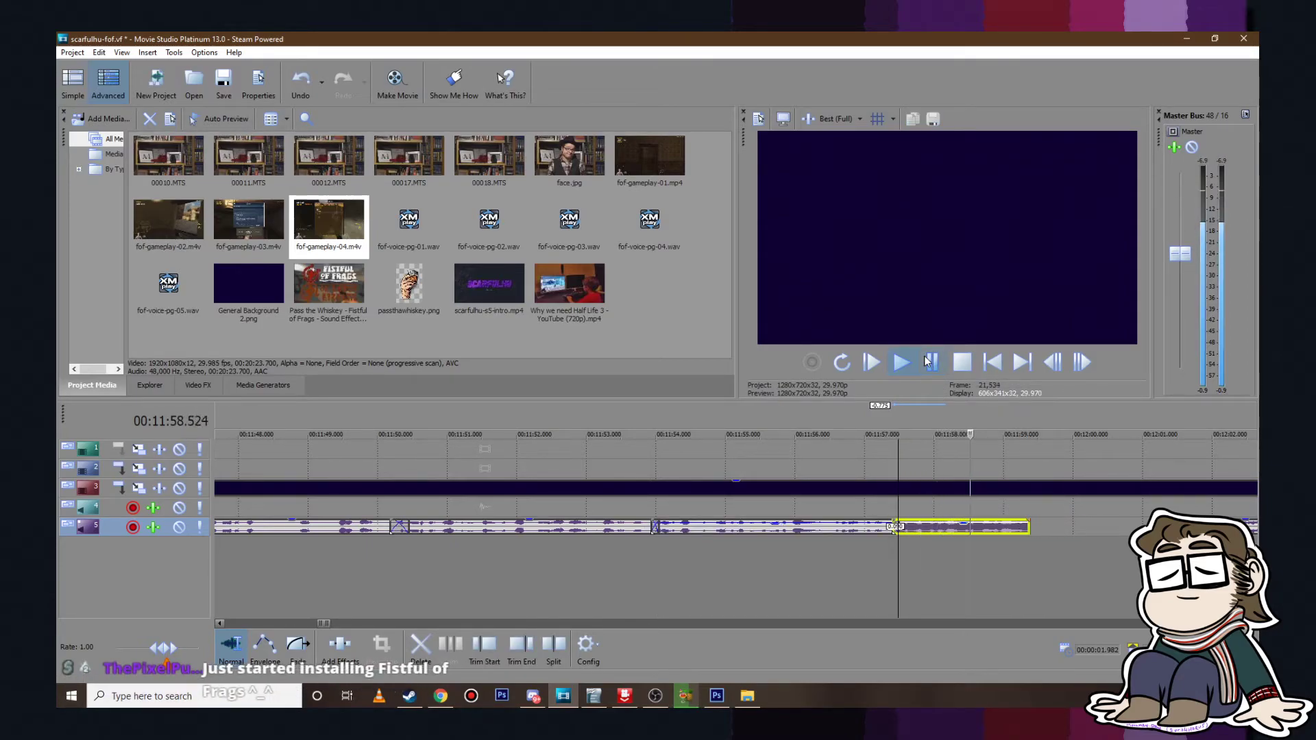
{"action": "left_click", "coordinate": [933, 363]}
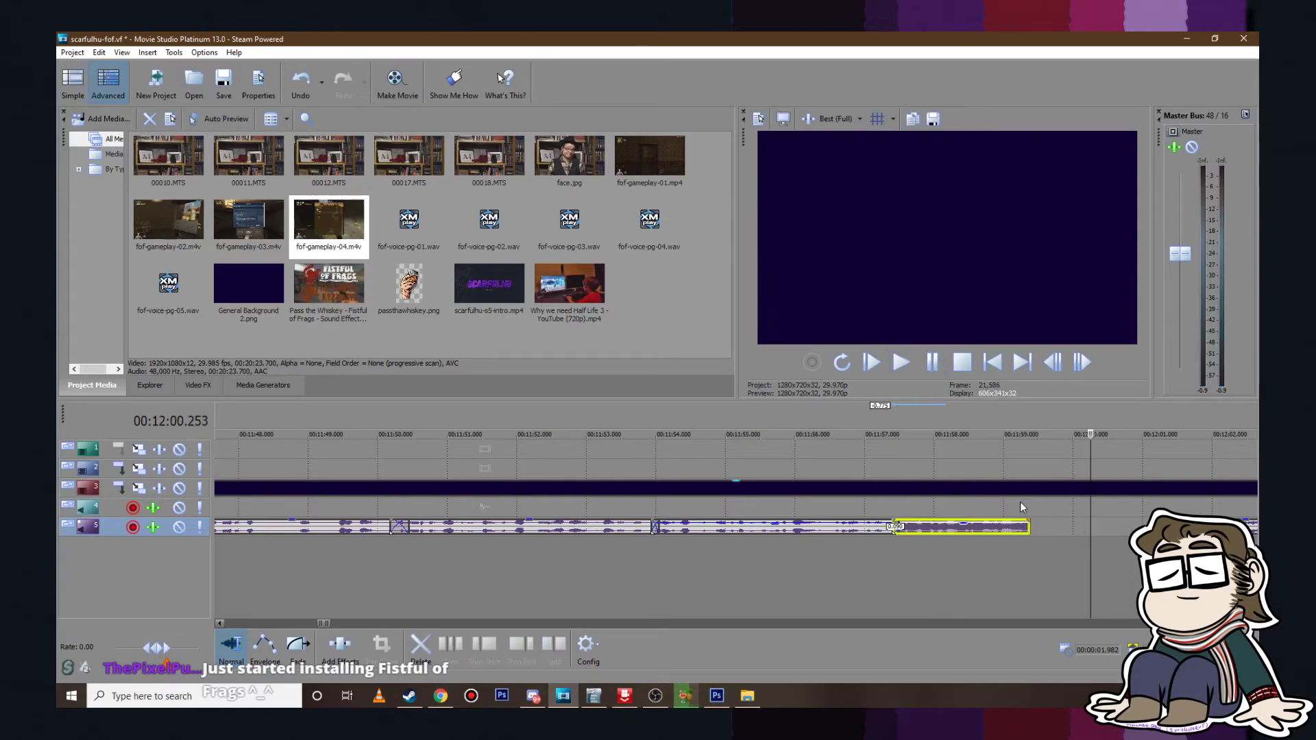
Step: Extend the end of that shortened clip by about 0.4 s to 00:11:59.8 and play its ending
{"action": "left_click_drag", "start_coordinate": [1028, 526], "coordinate": [1047, 526]}
{"action": "left_click", "coordinate": [1013, 505]}
{"action": "key", "text": "space"}
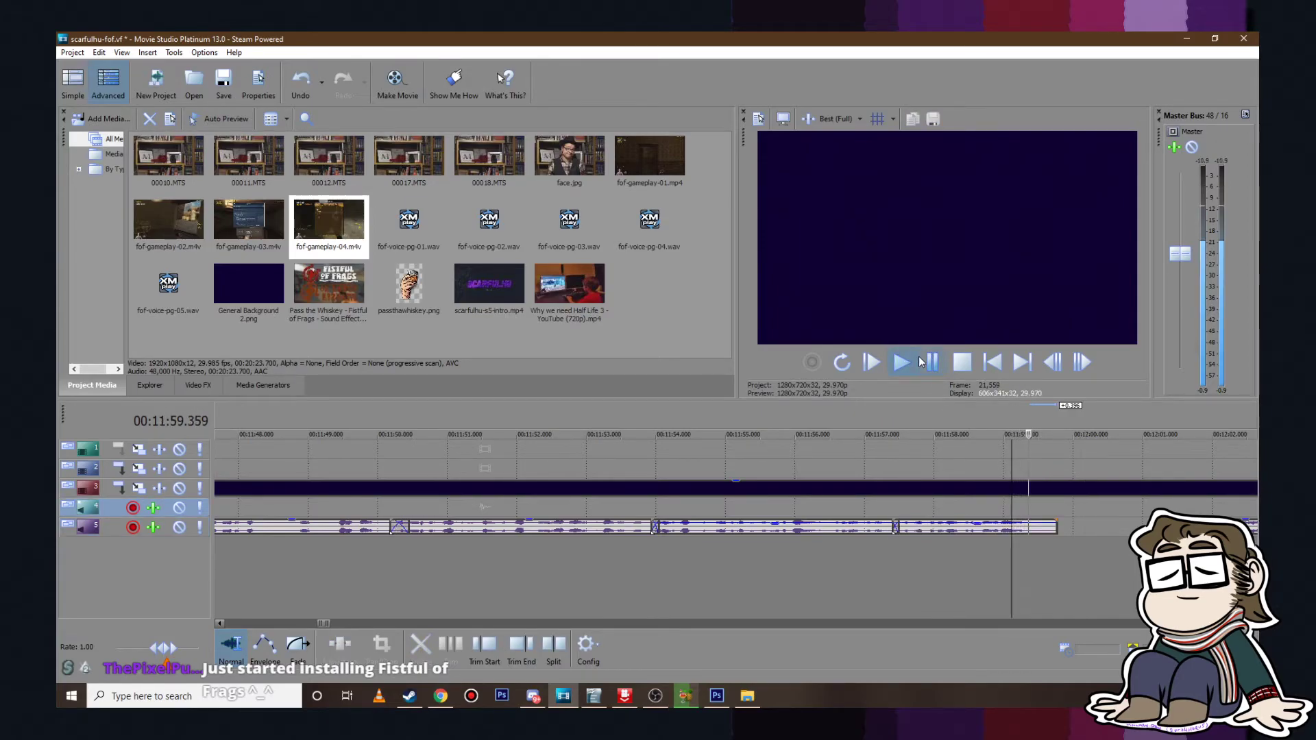
{"action": "left_click", "coordinate": [932, 364]}
Step: Move the next 3.9-second voice-over clip to about 00:11:59.7 against the previous clip's end and play it through
{"action": "left_click", "coordinate": [1090, 527]}
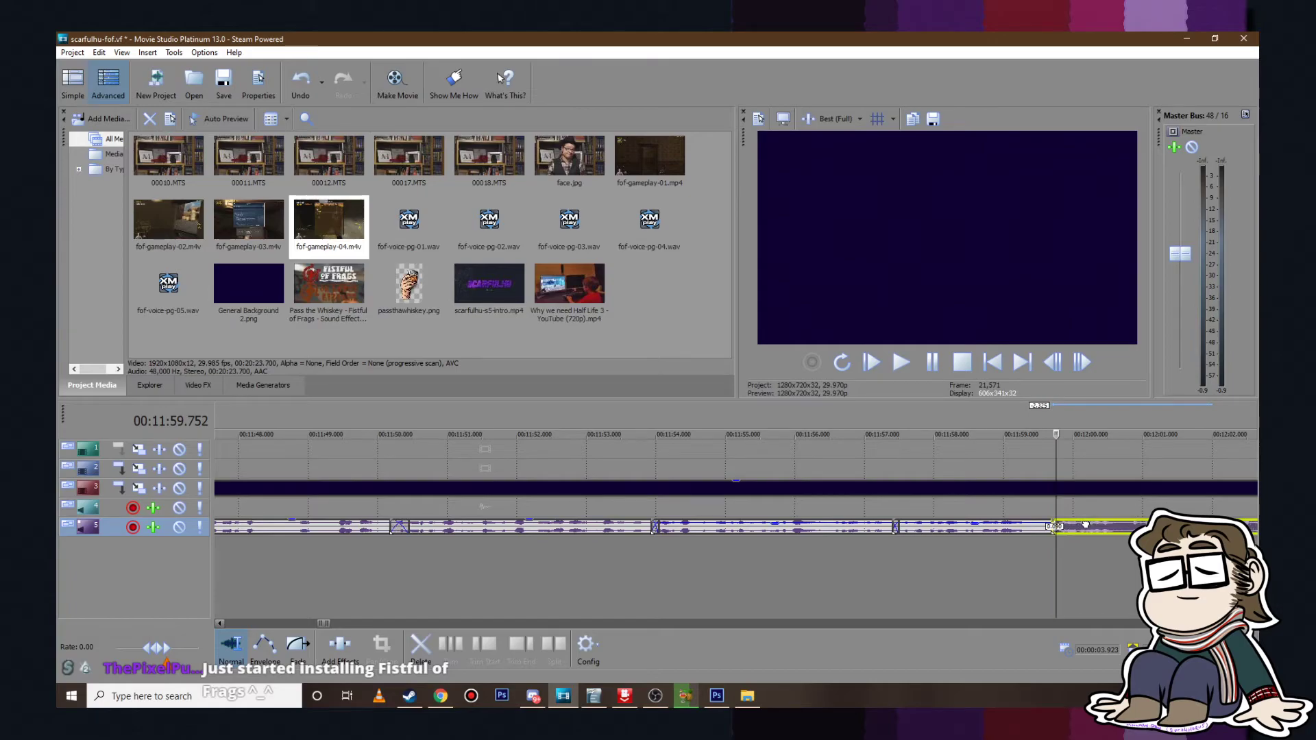
{"action": "left_click", "coordinate": [908, 364]}
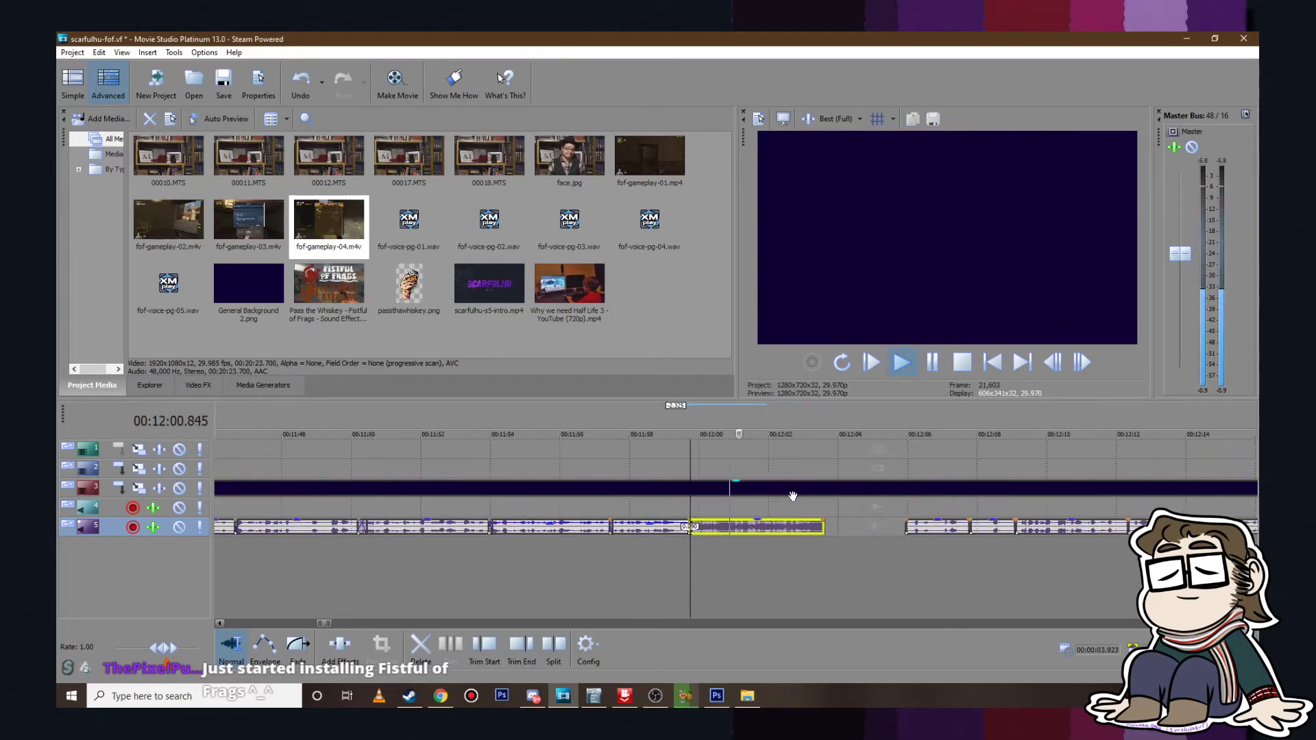
{"action": "left_click", "coordinate": [933, 364]}
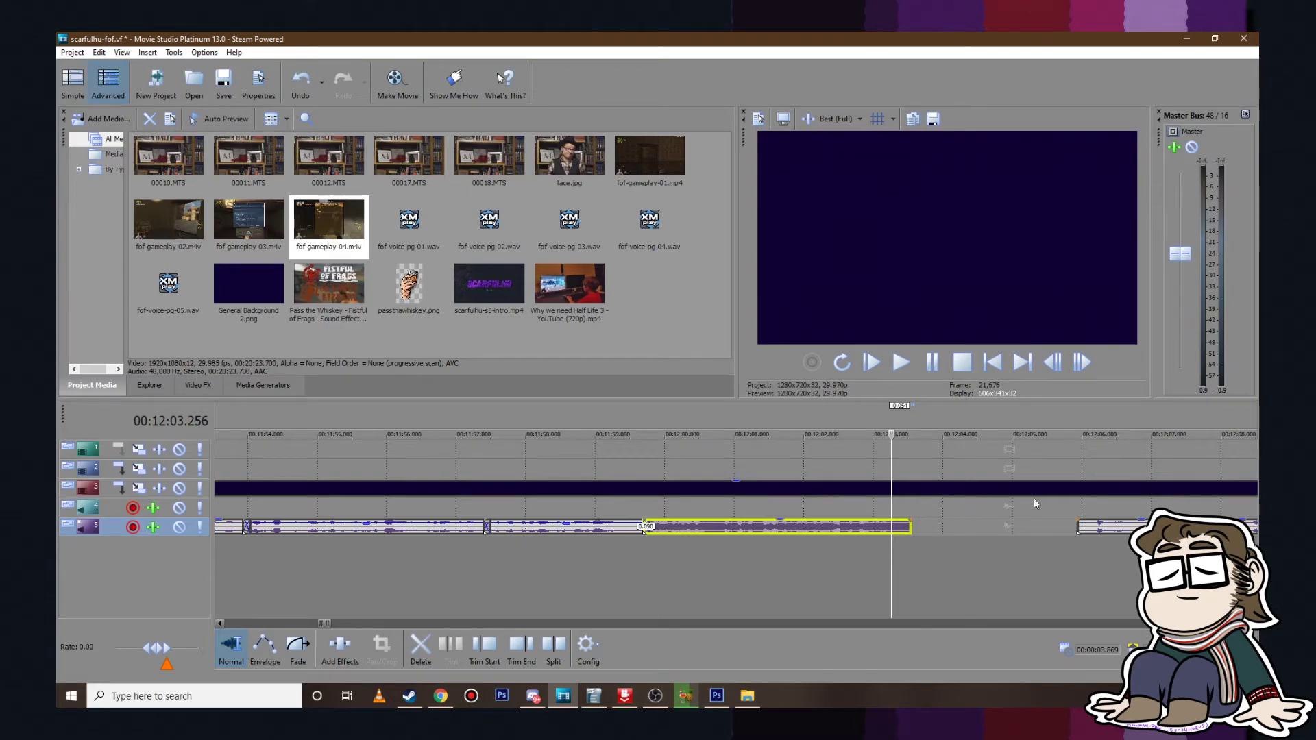
Step: Play the ending of that clip from 00:12:02.9 and trim its end by about 0.1 s to 00:12:03.4
{"action": "scroll", "coordinate": [1042, 509], "scroll_direction": "down", "scroll_amount": 5}
{"action": "scroll", "coordinate": [701, 455], "scroll_direction": "up", "scroll_amount": 4}
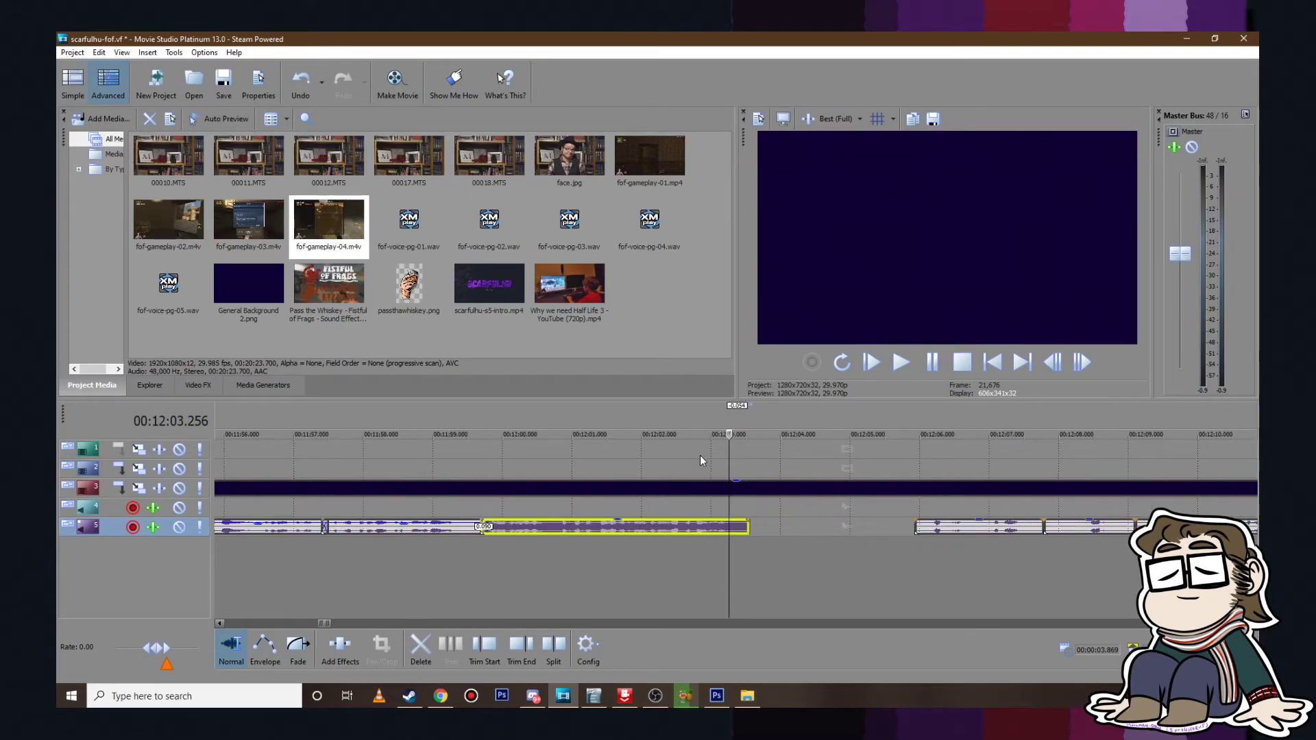
{"action": "left_click", "coordinate": [705, 455]}
{"action": "left_click", "coordinate": [902, 361]}
{"action": "left_click", "coordinate": [920, 371]}
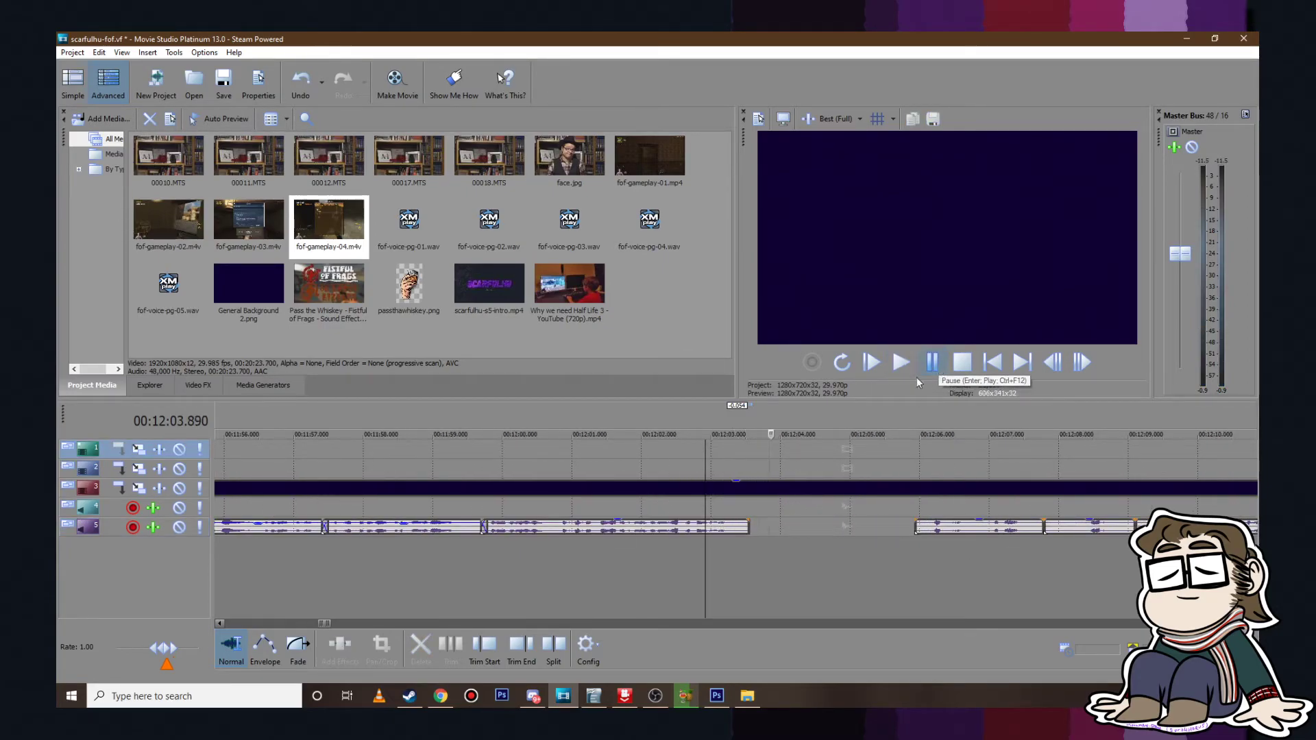
{"action": "left_click_drag", "start_coordinate": [740, 528], "coordinate": [731, 528]}
Step: Play the next voice-over clip from 00:12:05.9 and delete the 1.3-second clip that follows it
{"action": "left_click", "coordinate": [915, 507]}
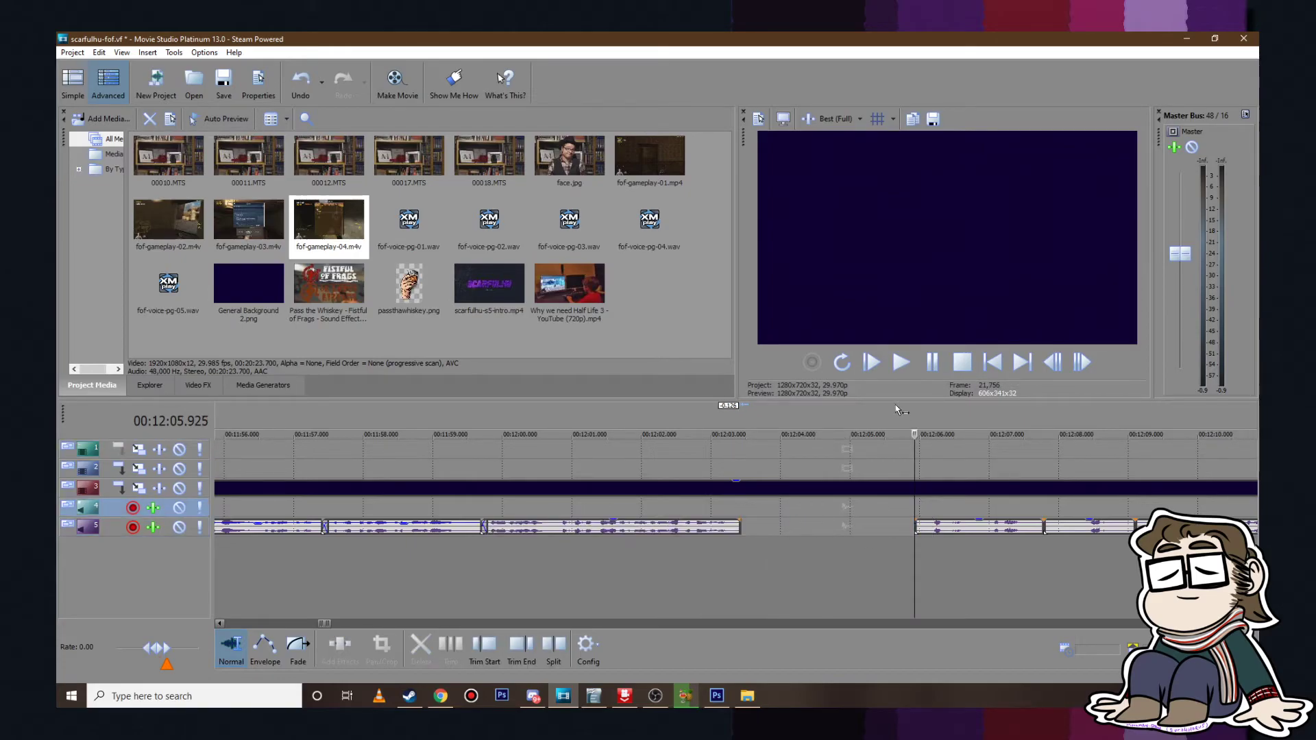
{"action": "left_click", "coordinate": [902, 362]}
{"action": "left_click", "coordinate": [920, 365]}
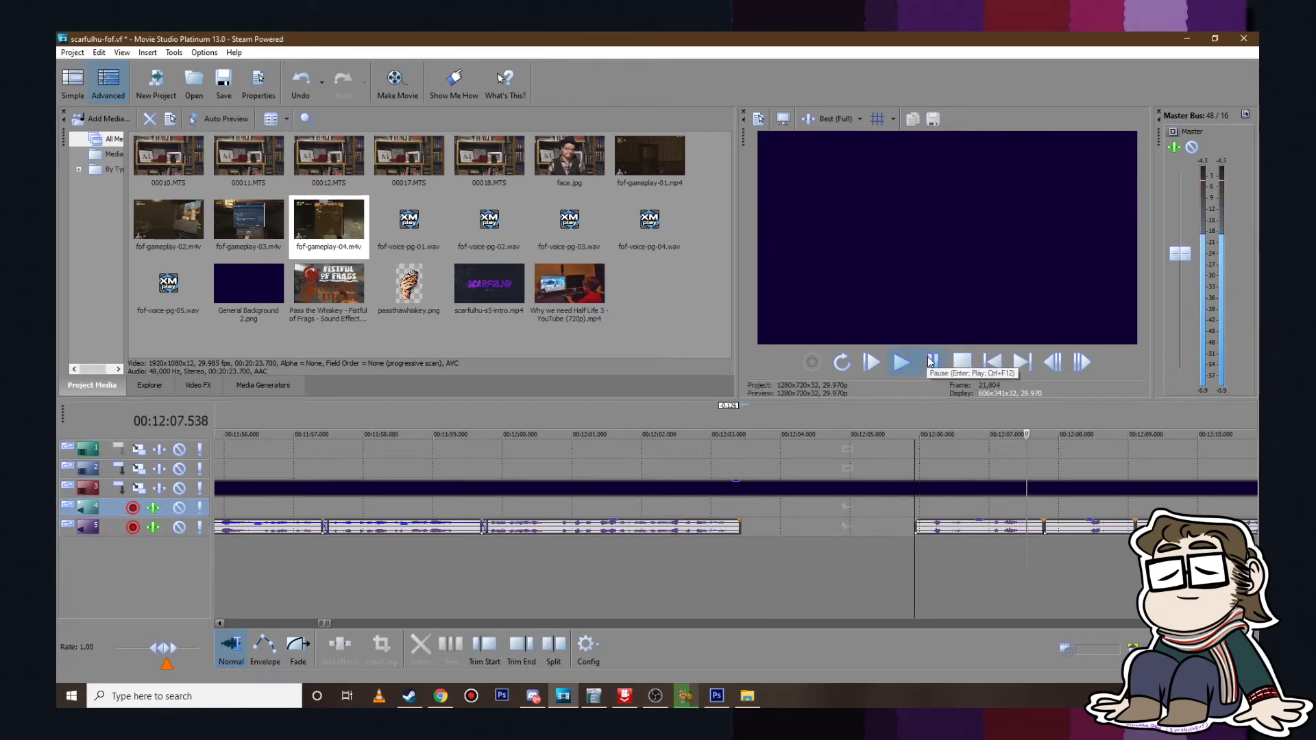
{"action": "scroll", "coordinate": [764, 532], "scroll_direction": "down", "scroll_amount": 4}
{"action": "scroll", "coordinate": [724, 529], "scroll_direction": "up", "scroll_amount": 3}
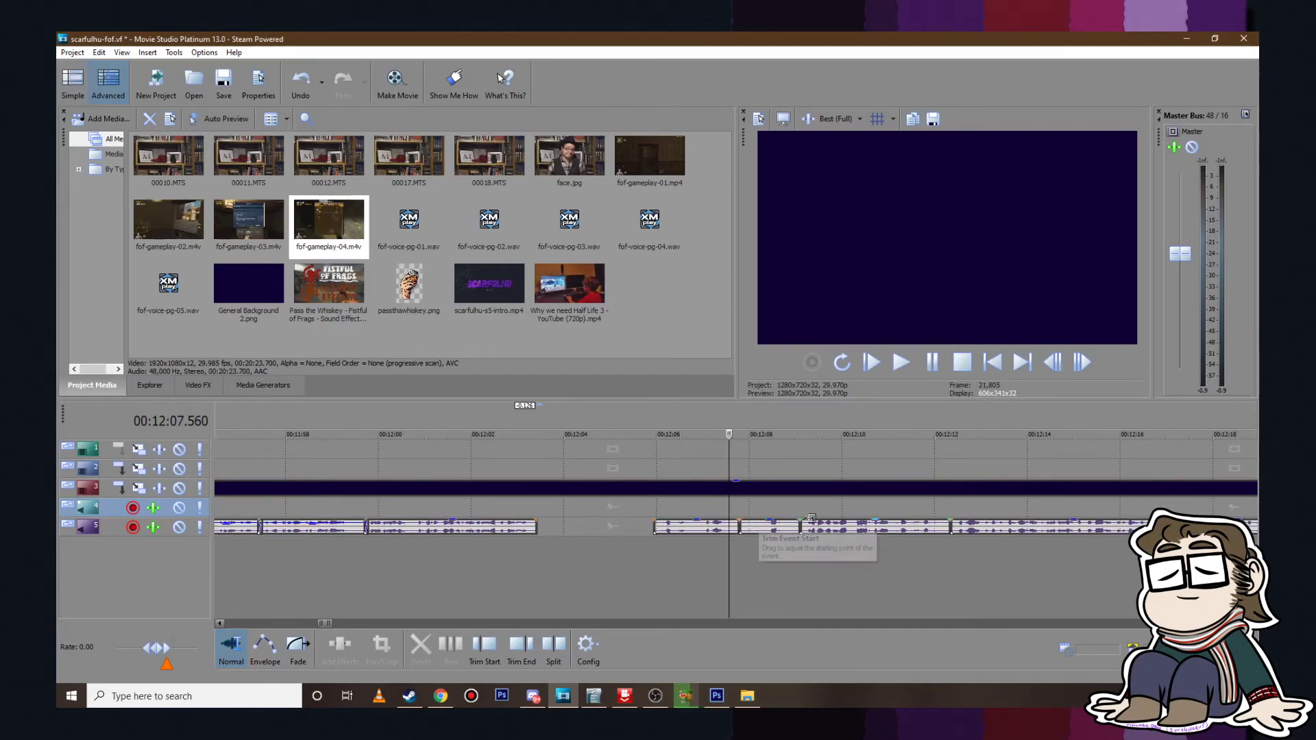
{"action": "left_click", "coordinate": [807, 434]}
{"action": "left_click", "coordinate": [761, 526]}
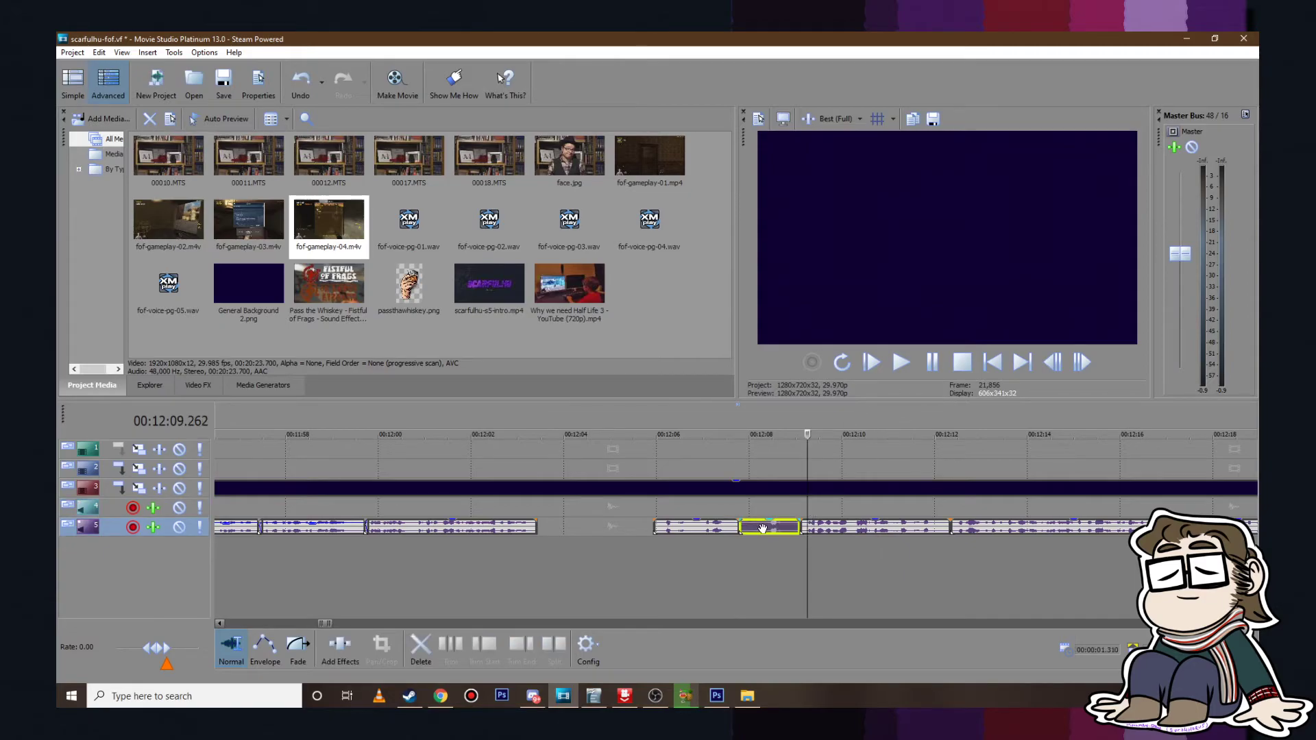
{"action": "key", "text": "Delete"}
Step: Move the remaining short voice-over clip against the previous clip's end, trim its start to about 00:12:03.3, and play the join
{"action": "left_click_drag", "start_coordinate": [716, 525], "coordinate": [593, 524]}
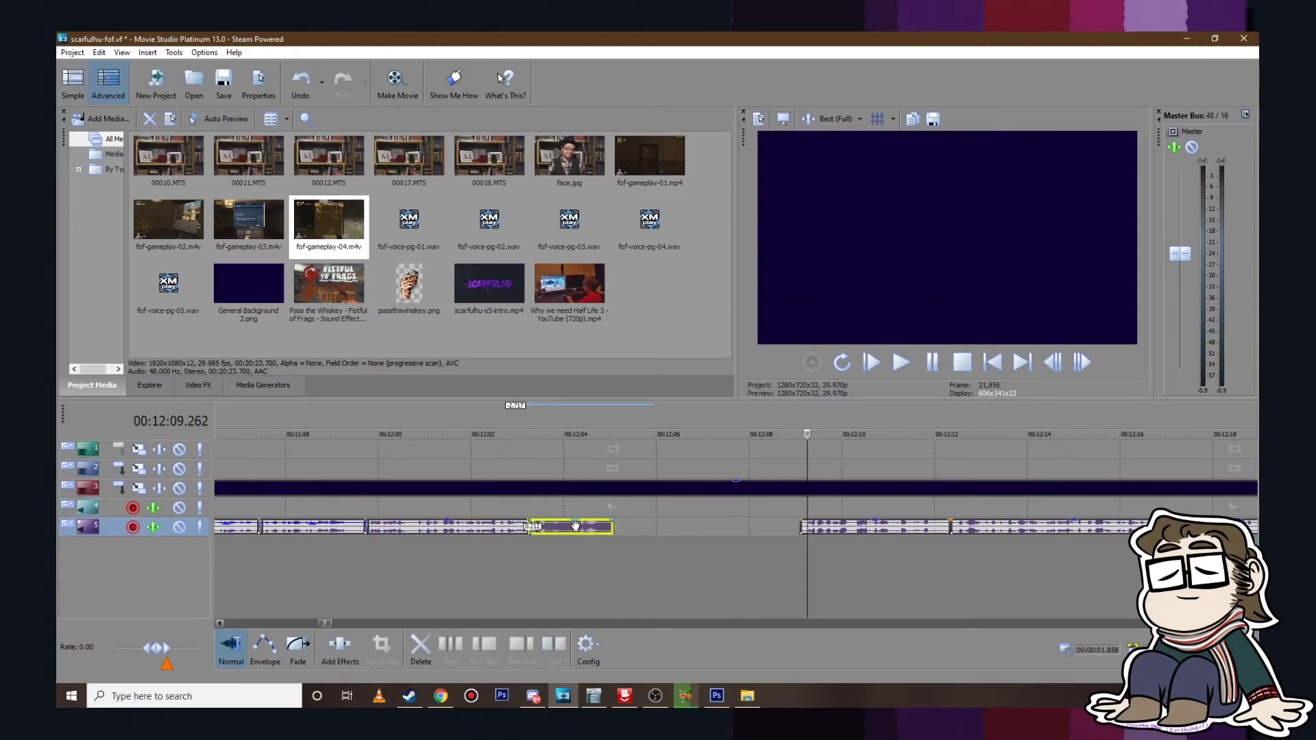
{"action": "scroll", "coordinate": [516, 523], "scroll_direction": "up", "scroll_amount": 3}
{"action": "left_click", "coordinate": [323, 453]}
{"action": "scroll", "coordinate": [323, 453], "scroll_direction": "up", "scroll_amount": 4}
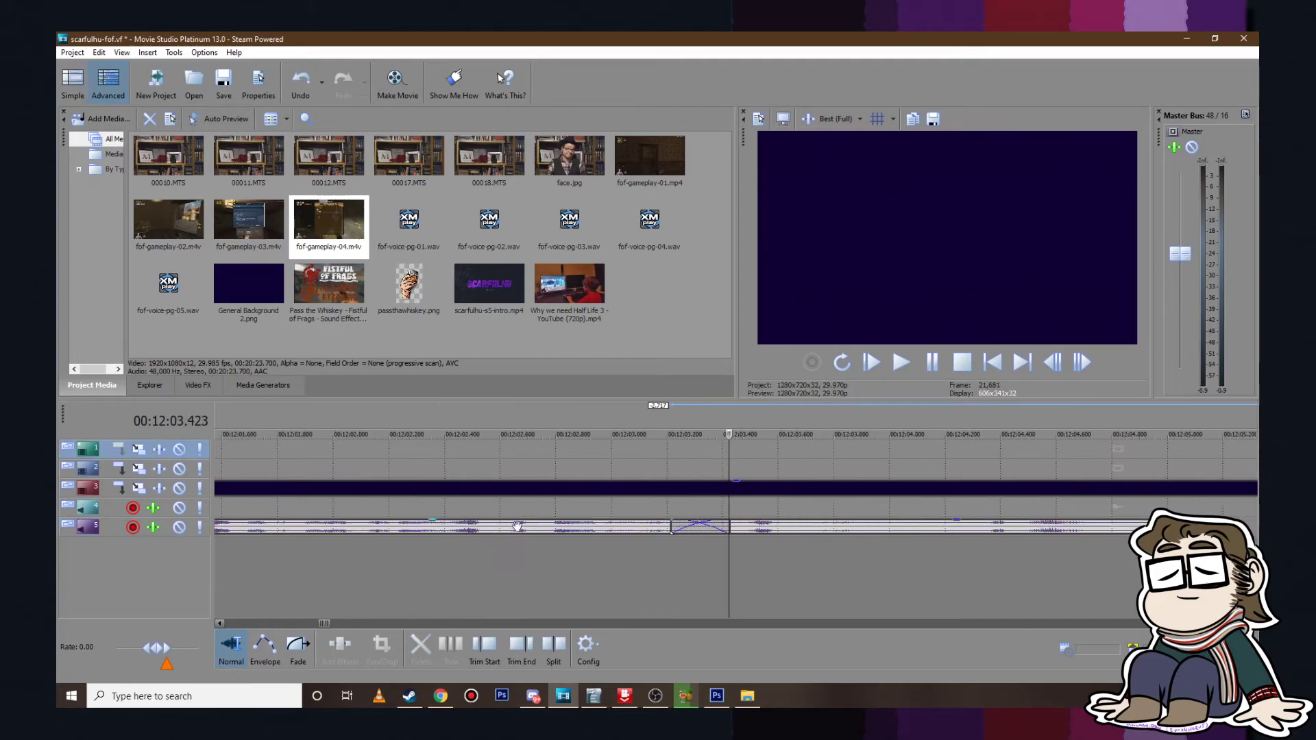
{"action": "left_click_drag", "start_coordinate": [694, 527], "coordinate": [723, 526]}
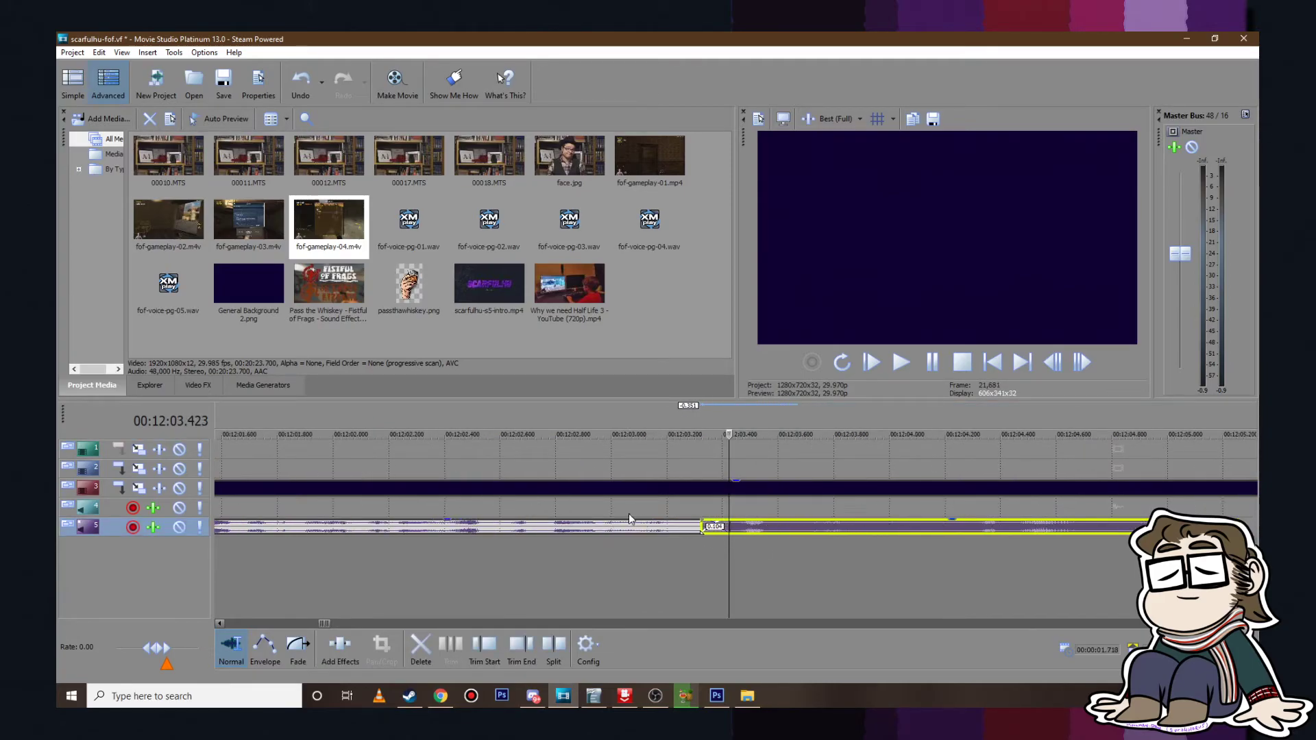
{"action": "left_click", "coordinate": [620, 513]}
{"action": "left_click", "coordinate": [913, 369]}
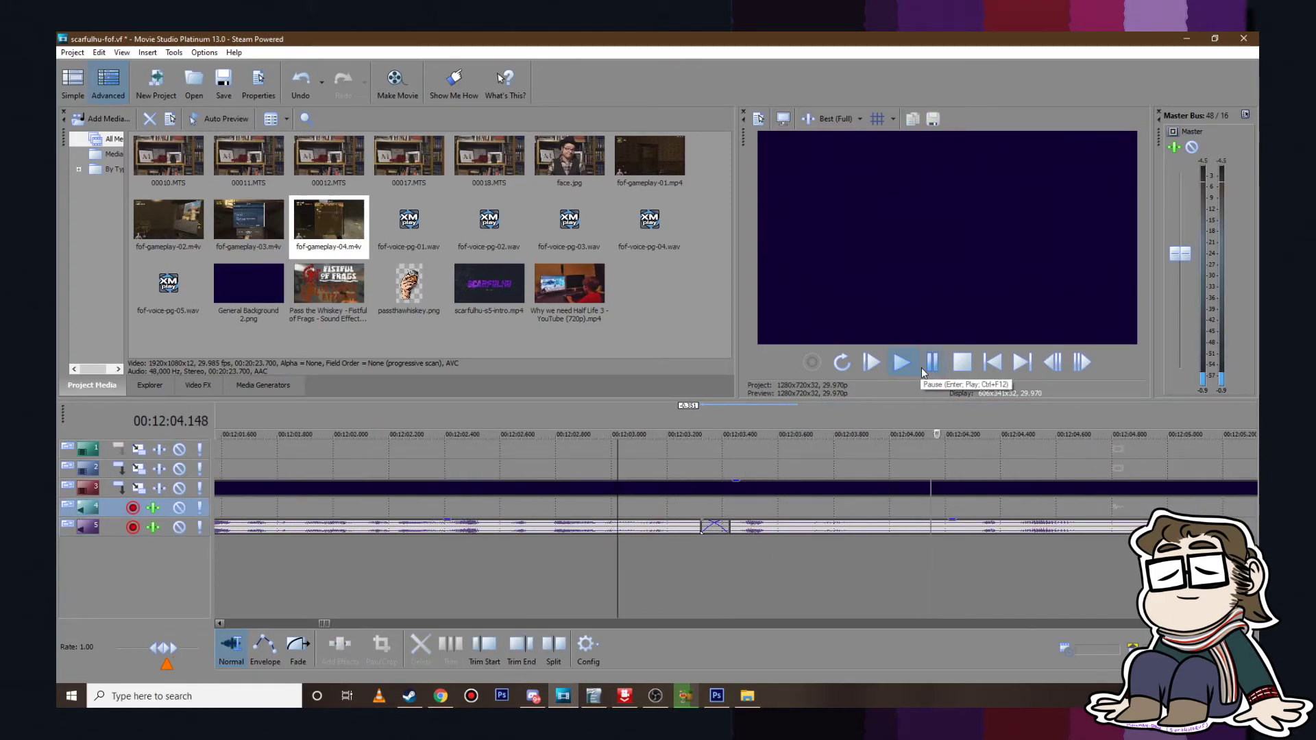
{"action": "left_click", "coordinate": [932, 363]}
Step: Extend that clip's end to about 00:12:07.0, checking it by playback, and save the project
{"action": "scroll", "coordinate": [767, 526], "scroll_direction": "down", "scroll_amount": 4}
{"action": "left_click_drag", "start_coordinate": [733, 526], "coordinate": [903, 528]}
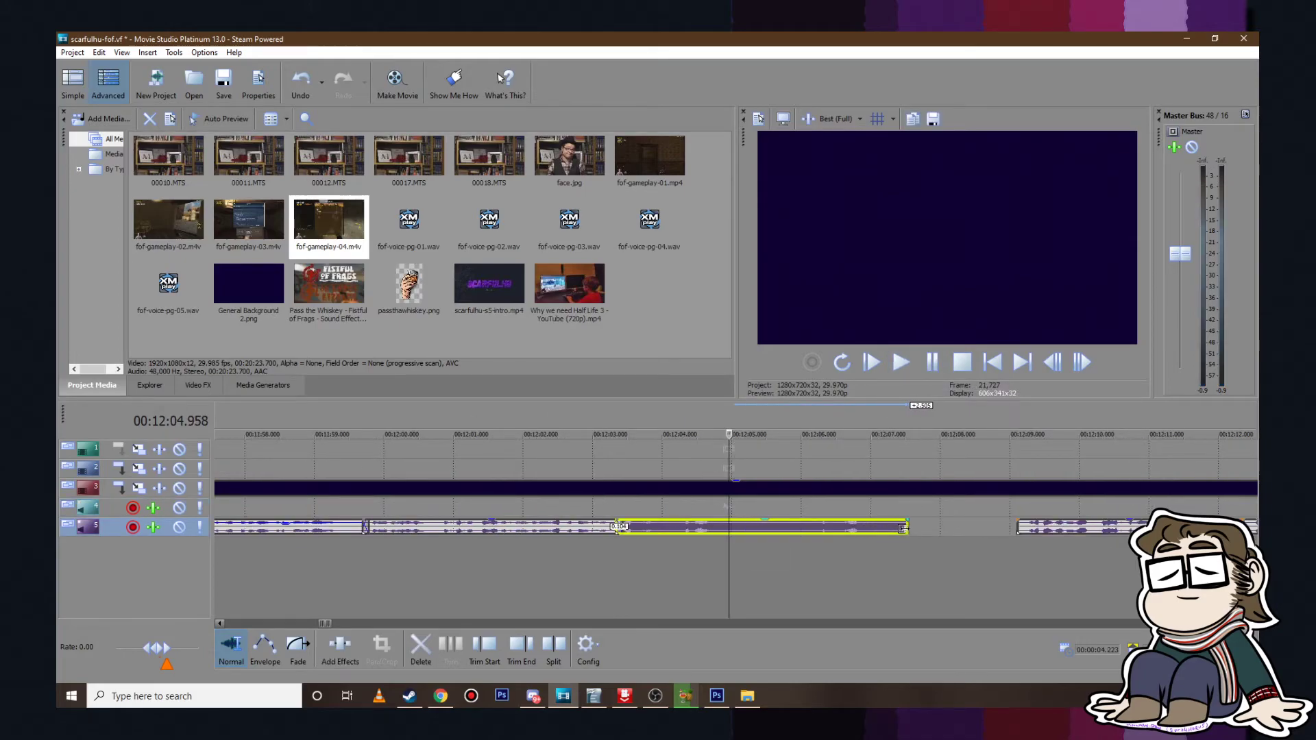
{"action": "left_click", "coordinate": [789, 510]}
{"action": "left_click", "coordinate": [931, 361]}
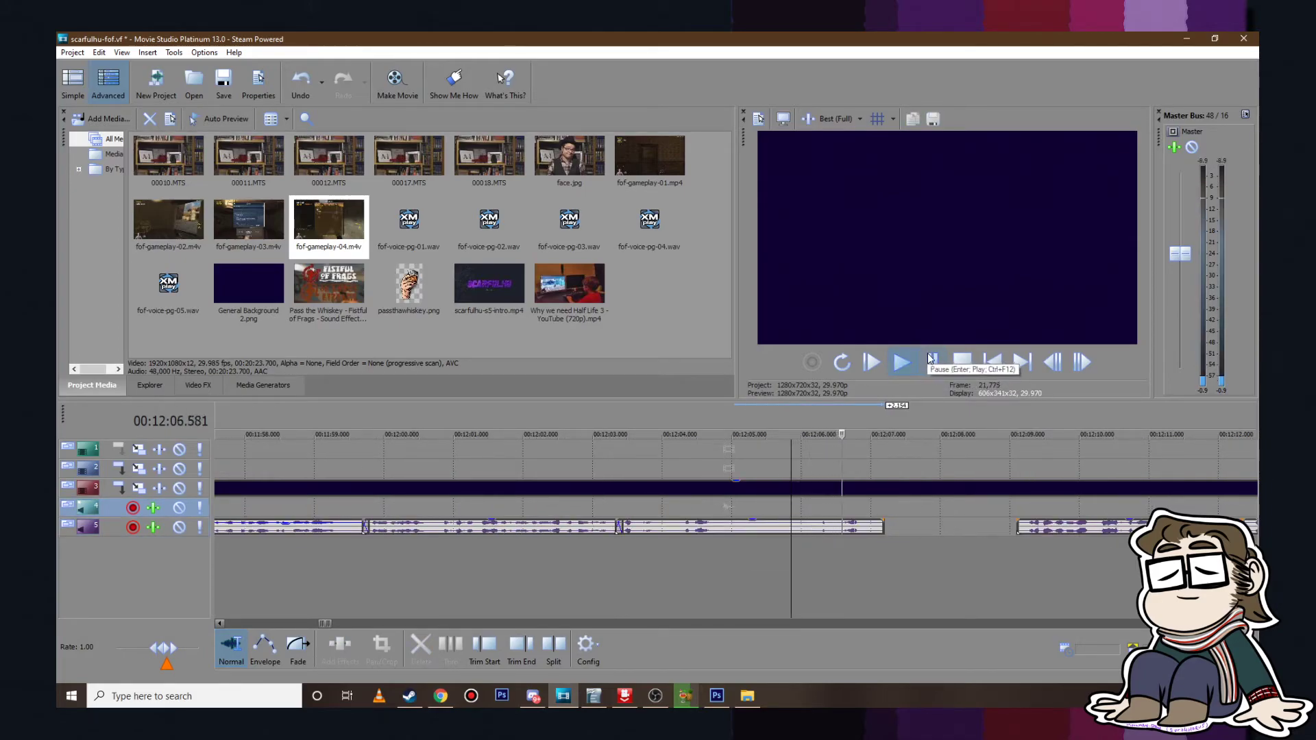
{"action": "left_click_drag", "start_coordinate": [883, 527], "coordinate": [872, 527]}
{"action": "left_click", "coordinate": [750, 557]}
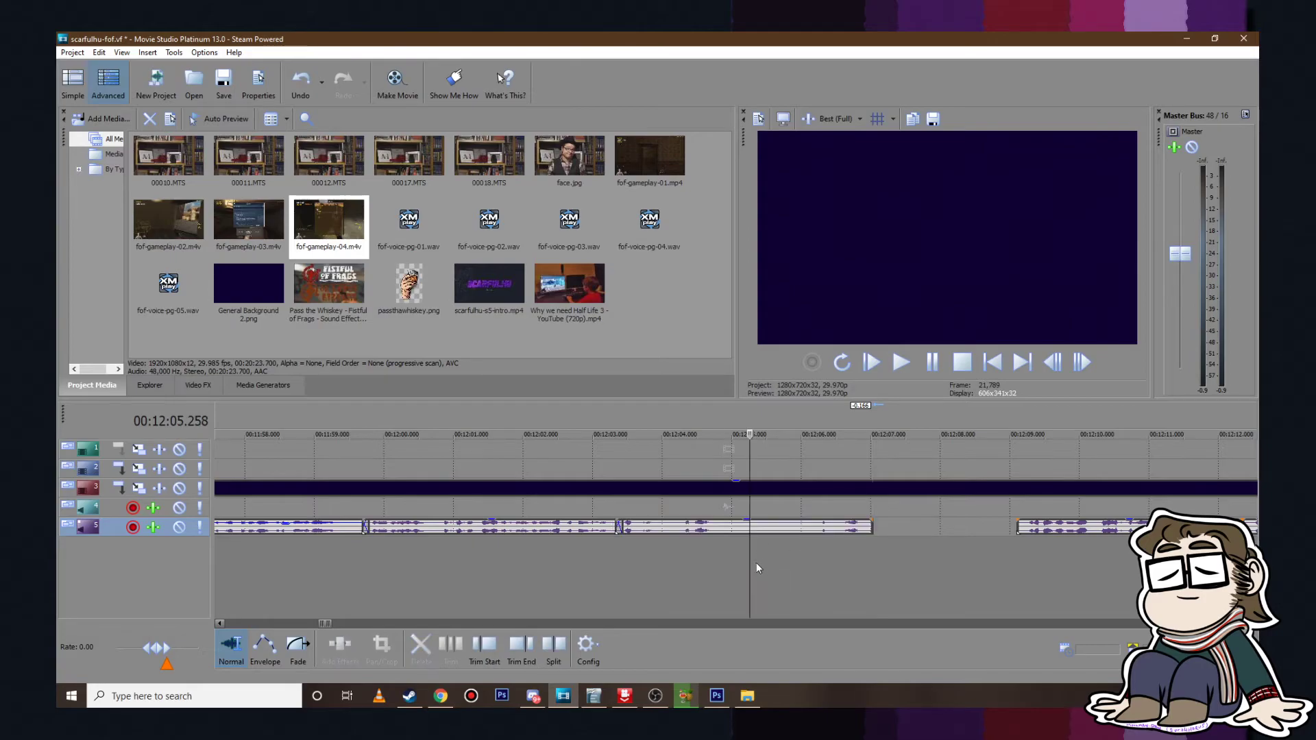
{"action": "left_click", "coordinate": [74, 54]}
{"action": "left_click", "coordinate": [111, 140]}
Step: Examine the long gameplay recordings on the timeline by previewing frames at several points between about 00:59:44 and 02:02:25
{"action": "scroll", "coordinate": [779, 517], "scroll_direction": "down", "scroll_amount": 10}
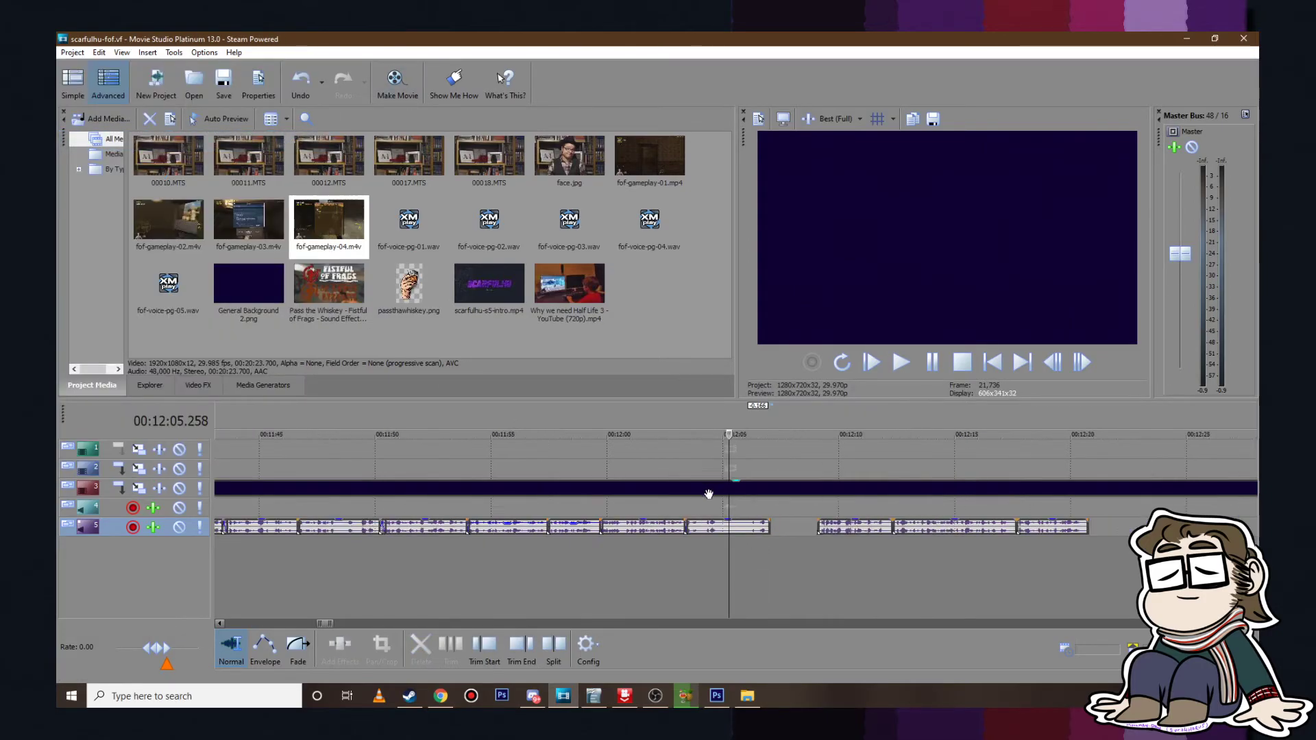
{"action": "left_click", "coordinate": [1163, 449]}
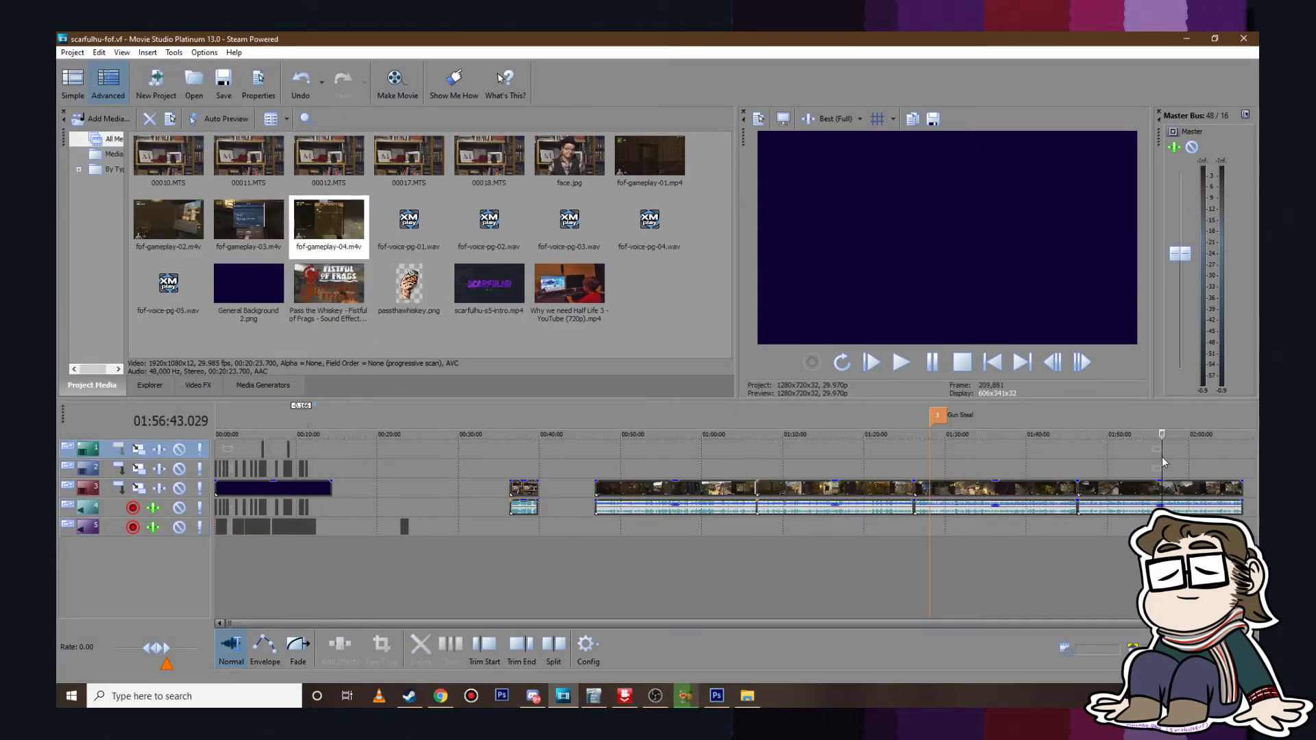
{"action": "left_click", "coordinate": [1194, 467]}
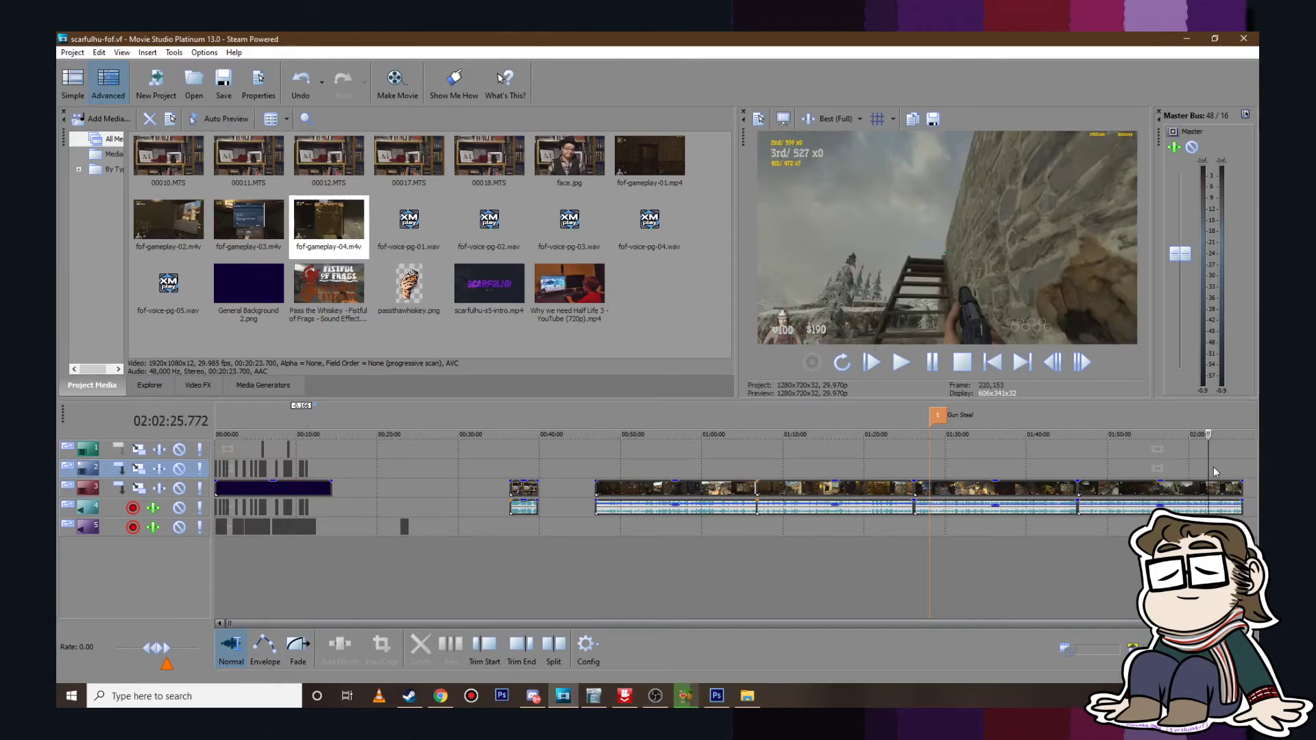
{"action": "left_click", "coordinate": [1224, 471]}
{"action": "left_click", "coordinate": [976, 469]}
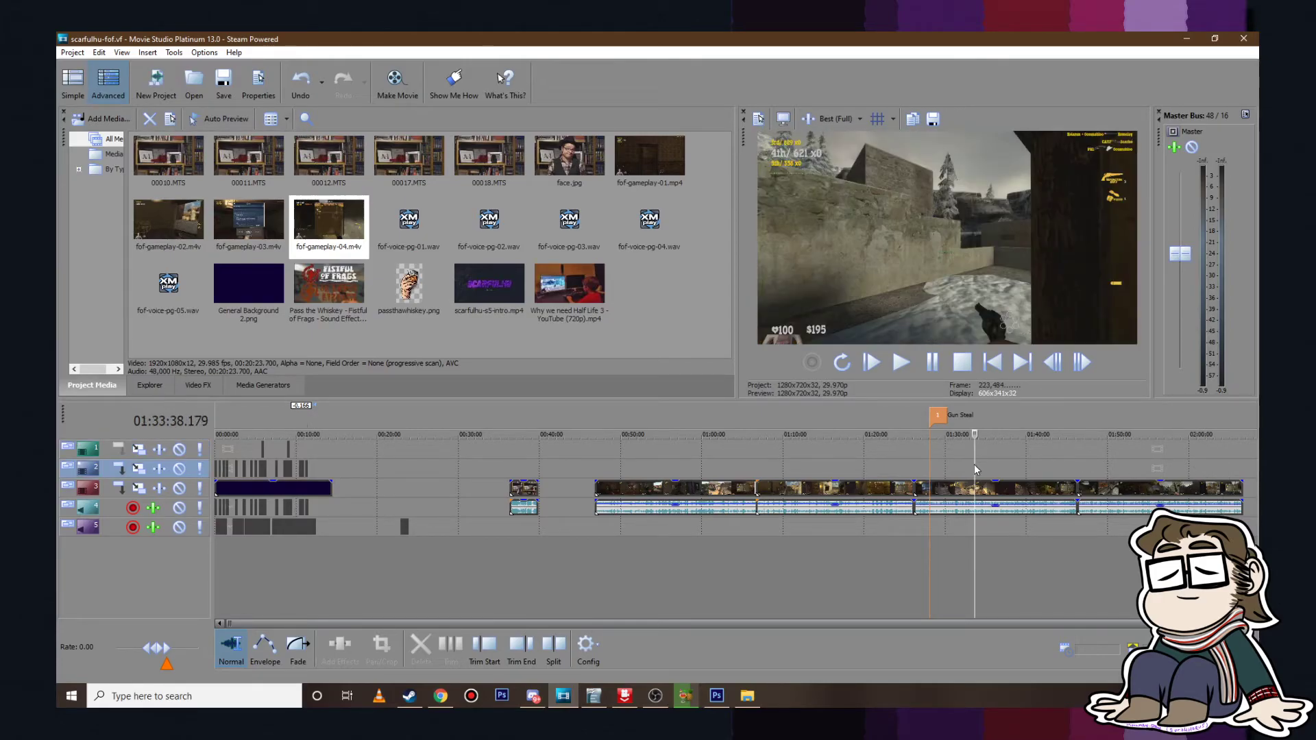
{"action": "left_click", "coordinate": [992, 470]}
{"action": "left_click", "coordinate": [1010, 469]}
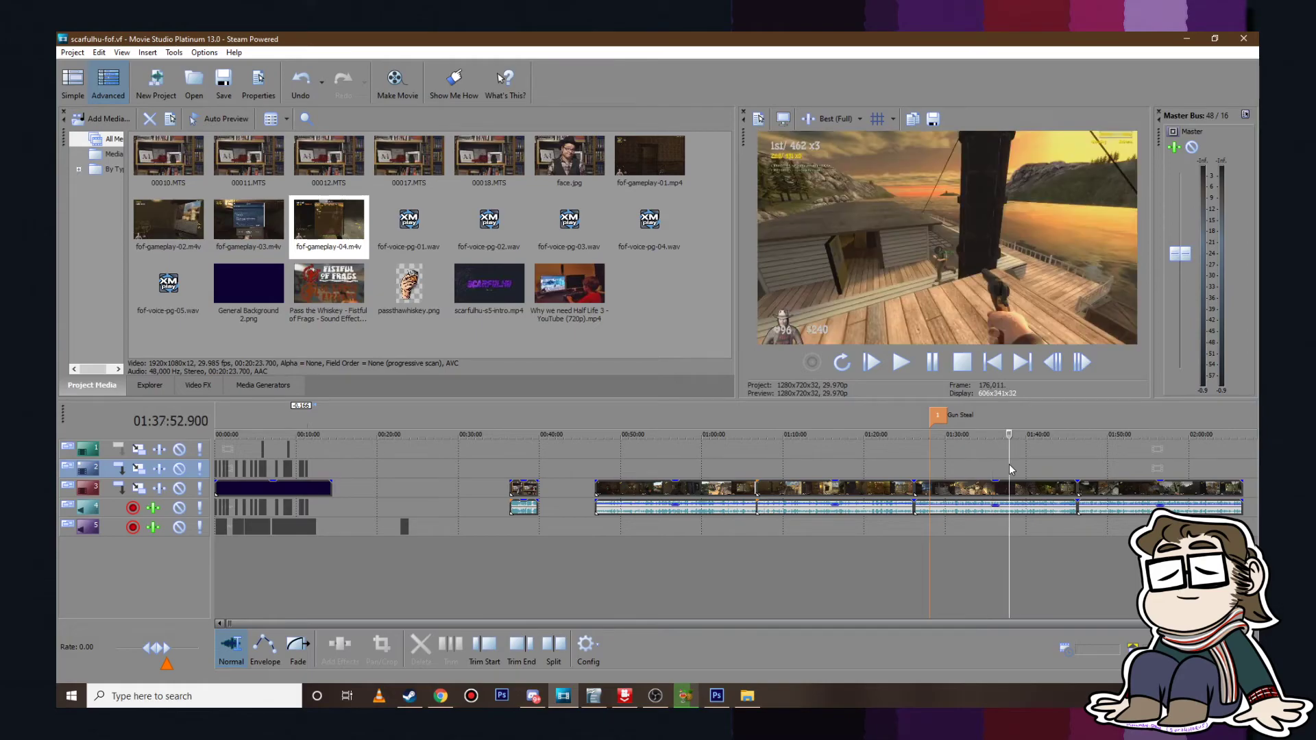
{"action": "left_click", "coordinate": [726, 455]}
{"action": "left_click", "coordinate": [699, 457]}
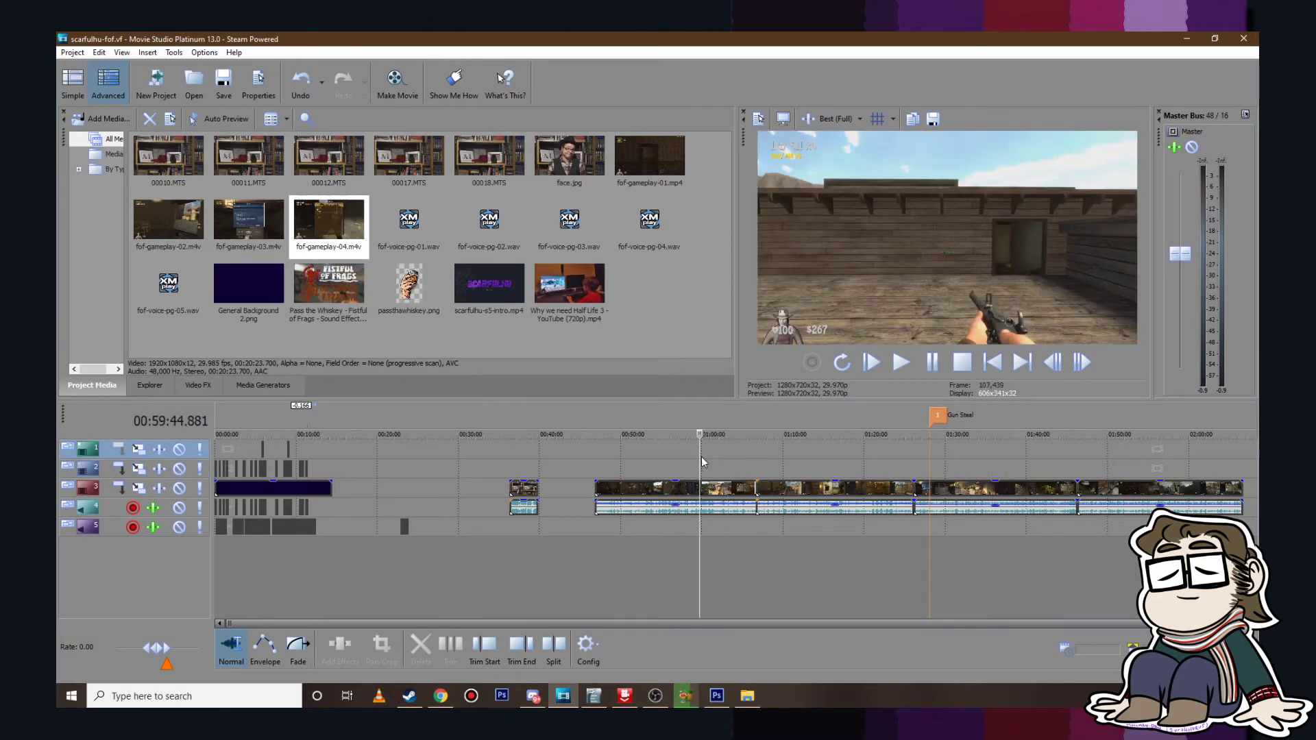
{"action": "scroll", "coordinate": [478, 473], "scroll_direction": "up", "scroll_amount": 3}
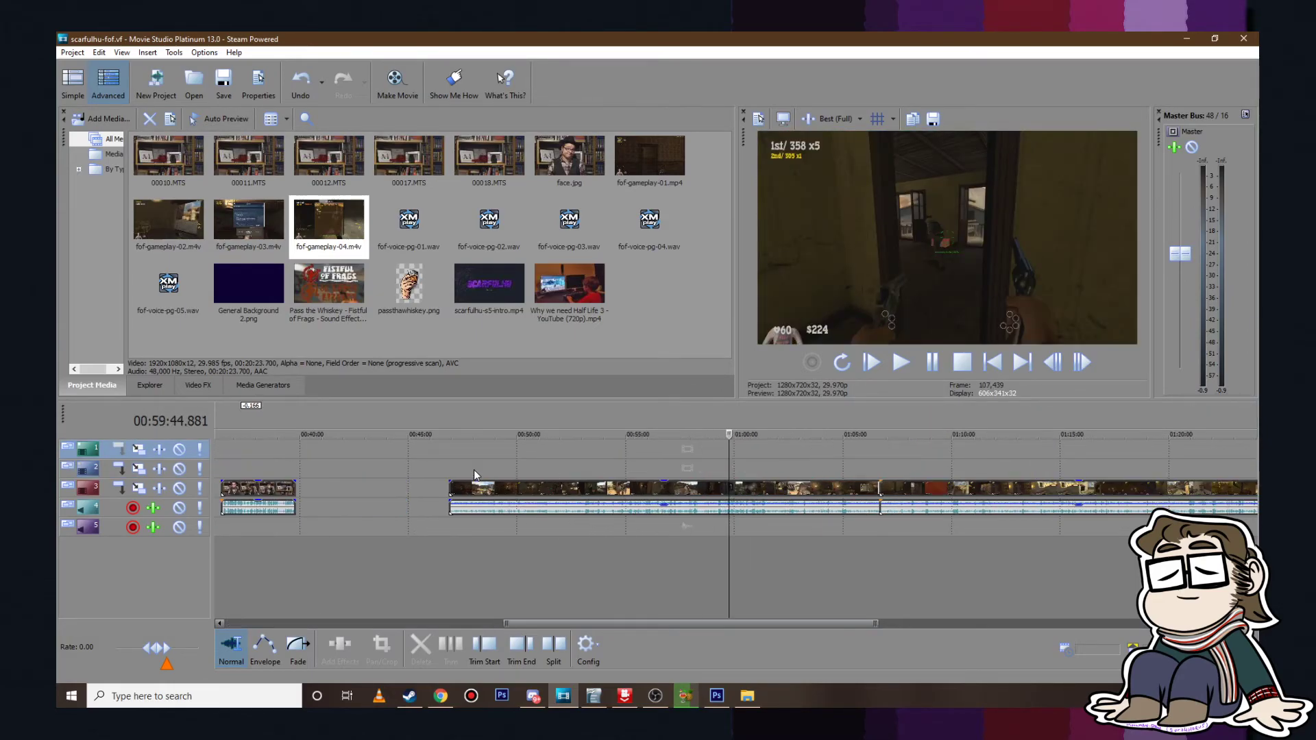
{"action": "scroll", "coordinate": [469, 463], "scroll_direction": "down", "scroll_amount": 3}
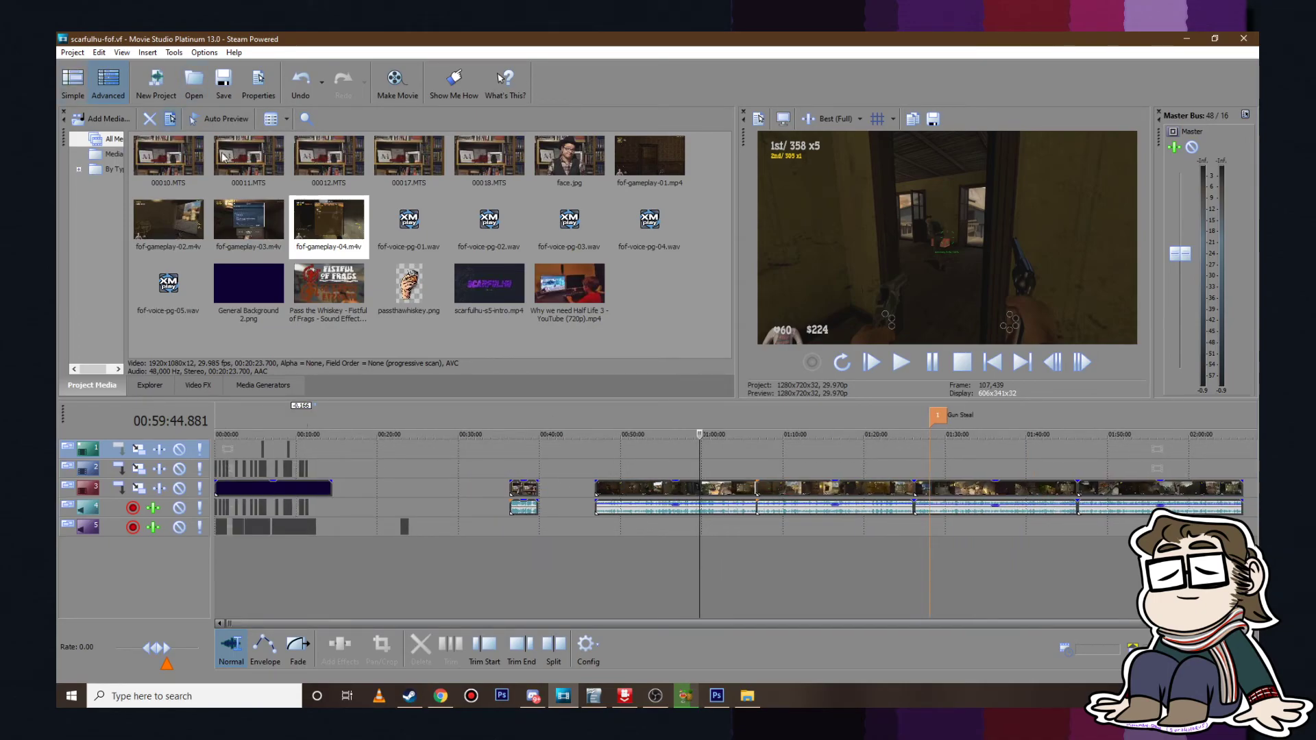
{"action": "left_click", "coordinate": [747, 695]}
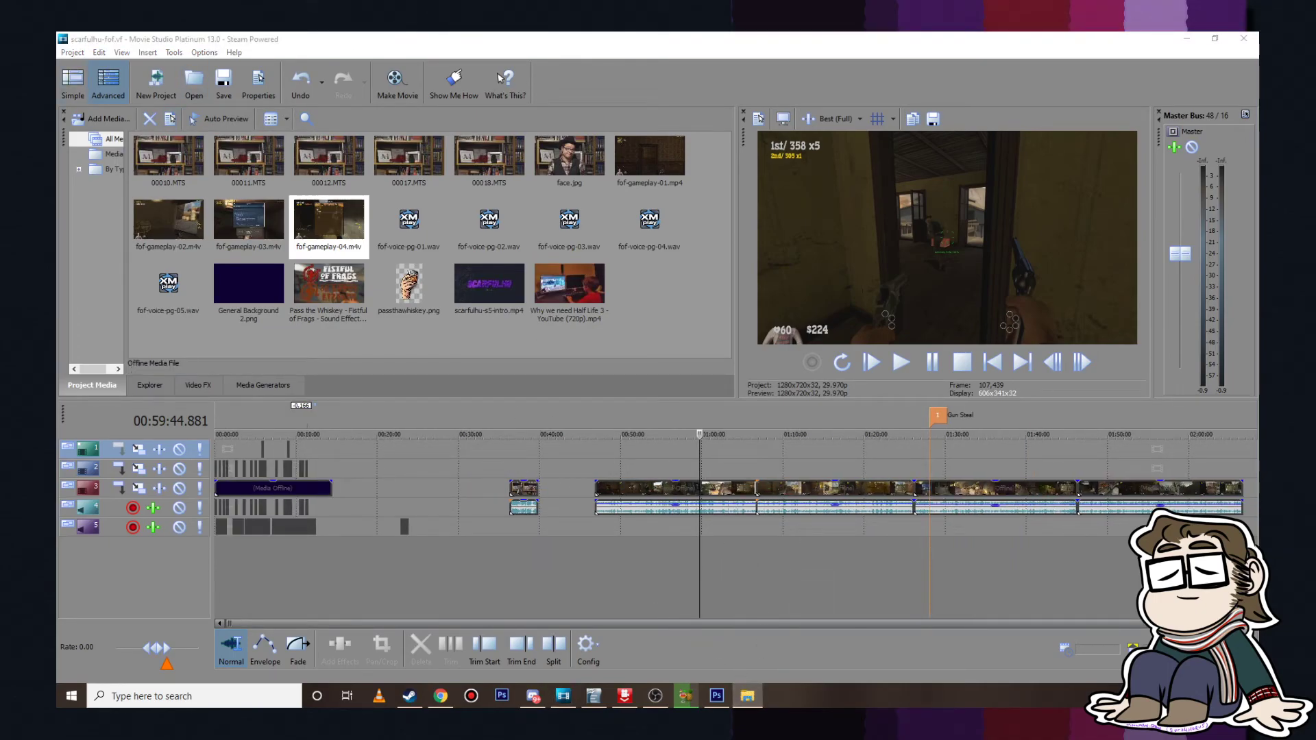
{"action": "left_click", "coordinate": [707, 35]}
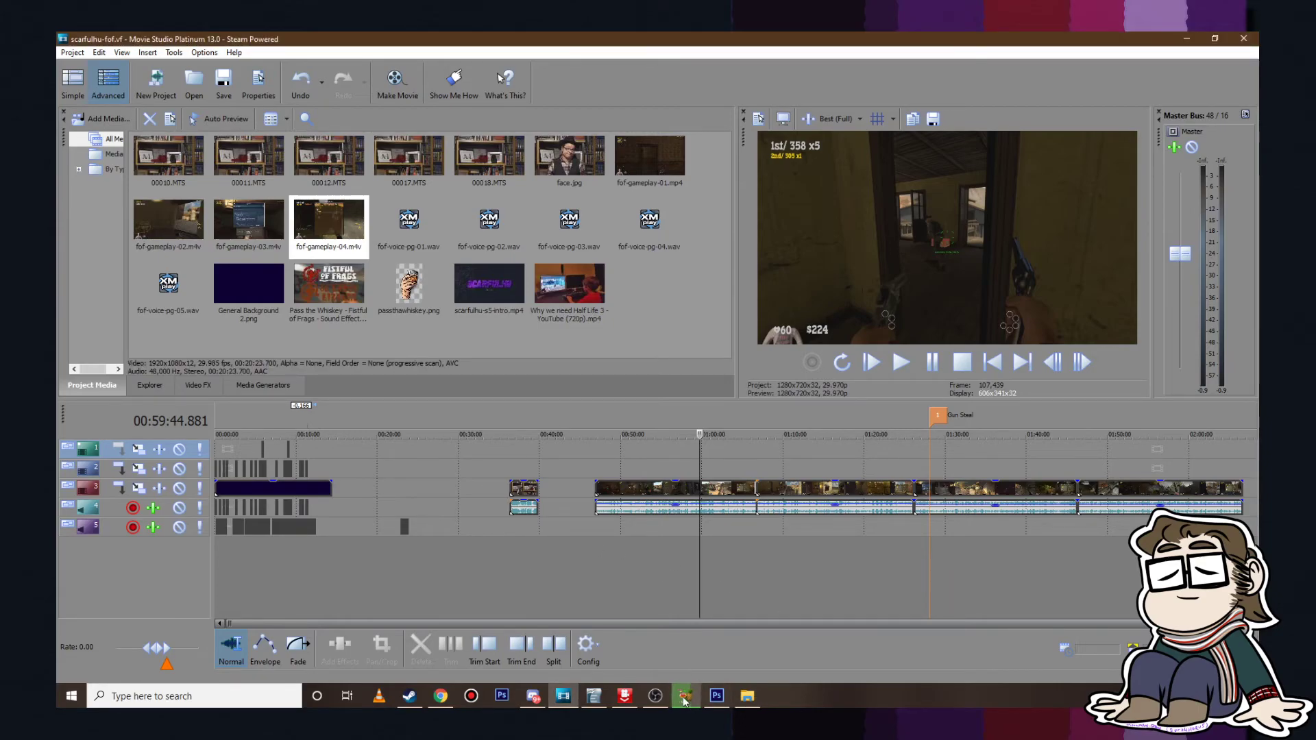
Step: Switch to OpenOffice Writer and try to highlight the script paragraphs from "It's clear that this game" through "main mode." in Yellow 2
{"action": "left_click", "coordinate": [593, 695]}
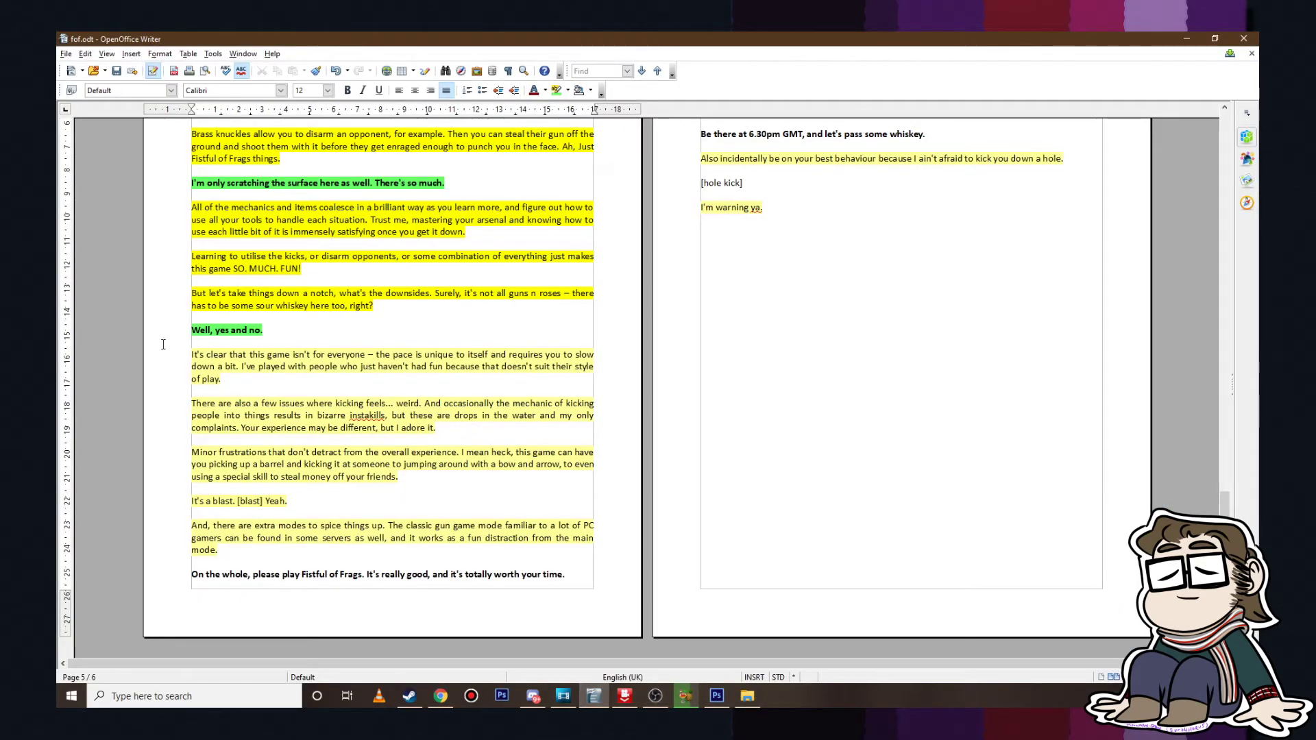
{"action": "left_click_drag", "start_coordinate": [192, 353], "coordinate": [281, 547]}
{"action": "left_click", "coordinate": [568, 90]}
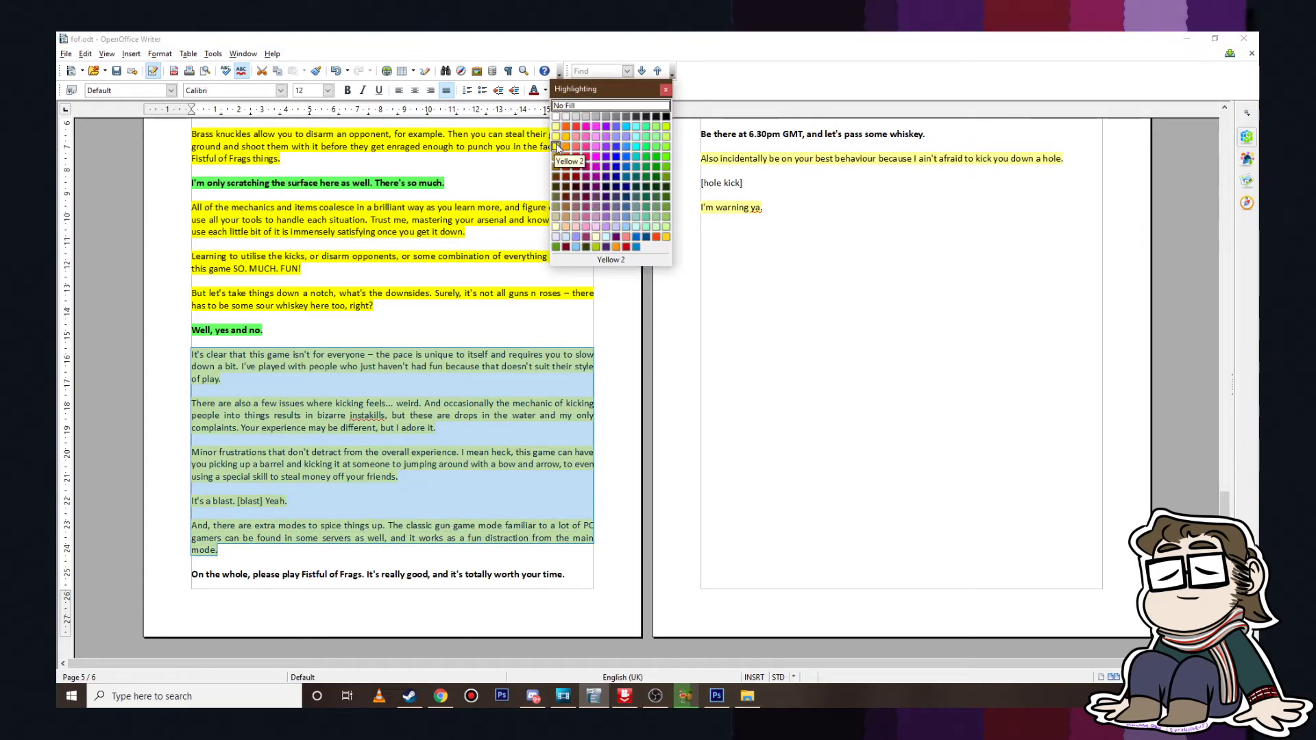
{"action": "left_click", "coordinate": [558, 148]}
Step: Return to Movie Studio and play the voice-over from about 00:12:04 up to the gap near 00:12:07
{"action": "left_click", "coordinate": [565, 696]}
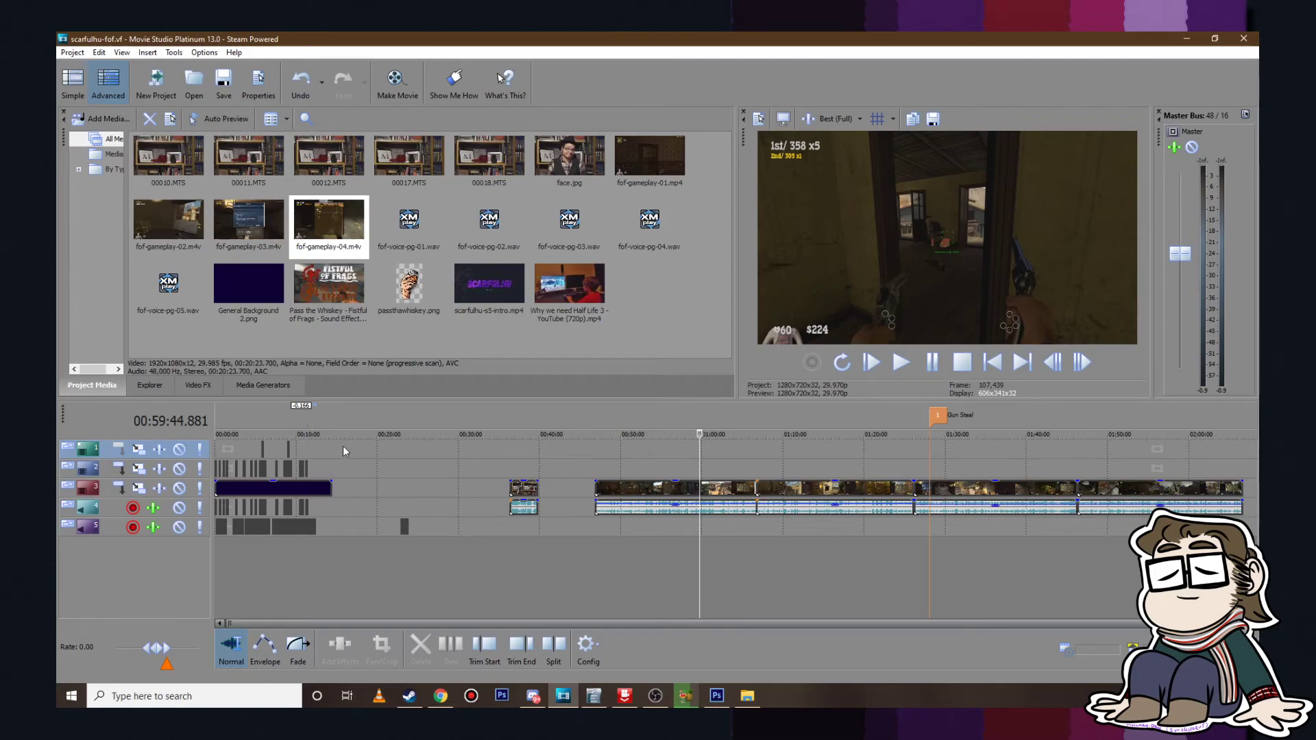
{"action": "left_click", "coordinate": [308, 540]}
{"action": "scroll", "coordinate": [411, 491], "scroll_direction": "up", "scroll_amount": 8}
{"action": "left_click", "coordinate": [827, 466]}
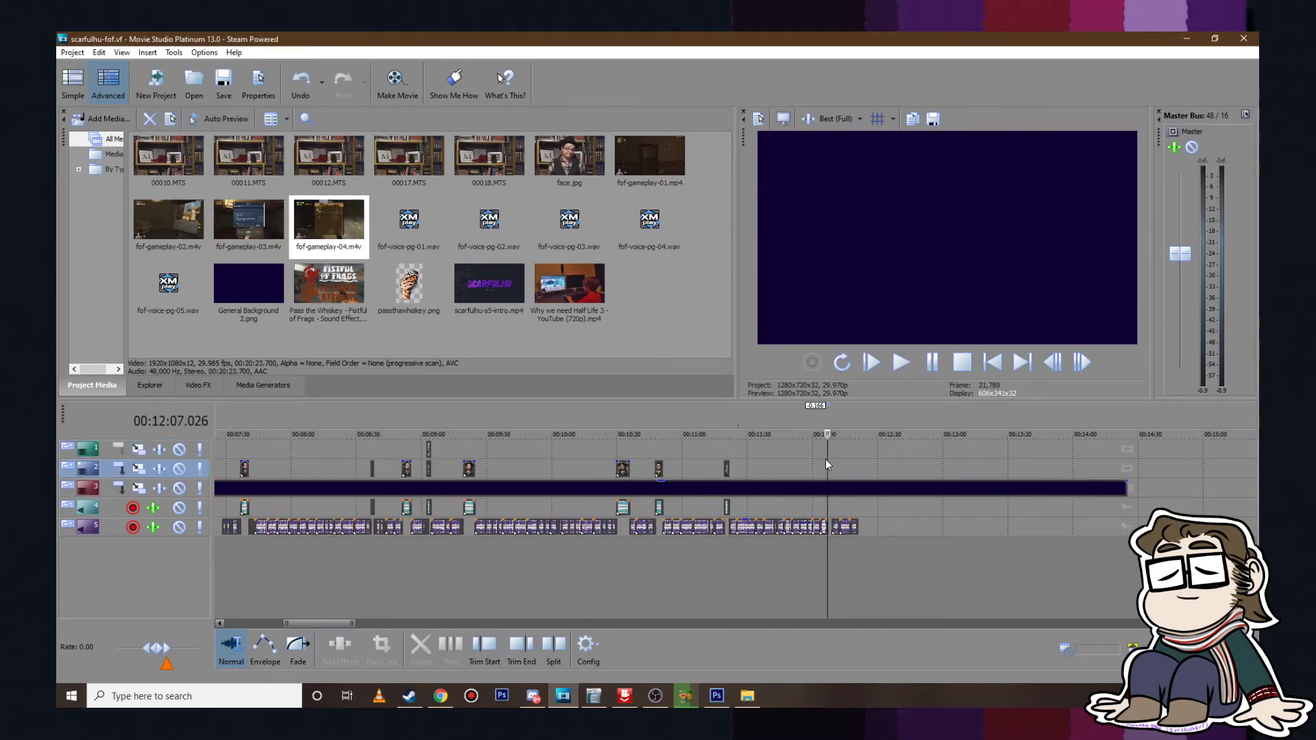
{"action": "scroll", "coordinate": [792, 500], "scroll_direction": "up", "scroll_amount": 6}
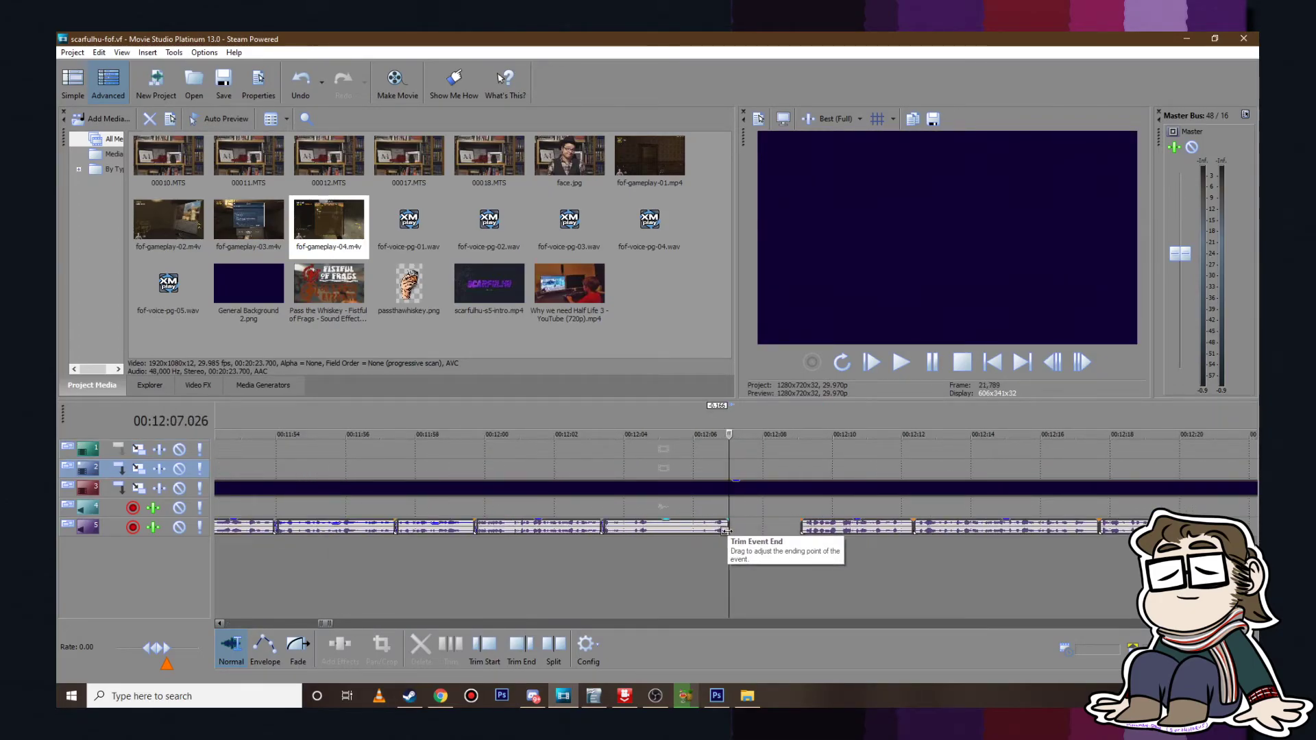
{"action": "left_click", "coordinate": [626, 452]}
{"action": "left_click", "coordinate": [900, 362]}
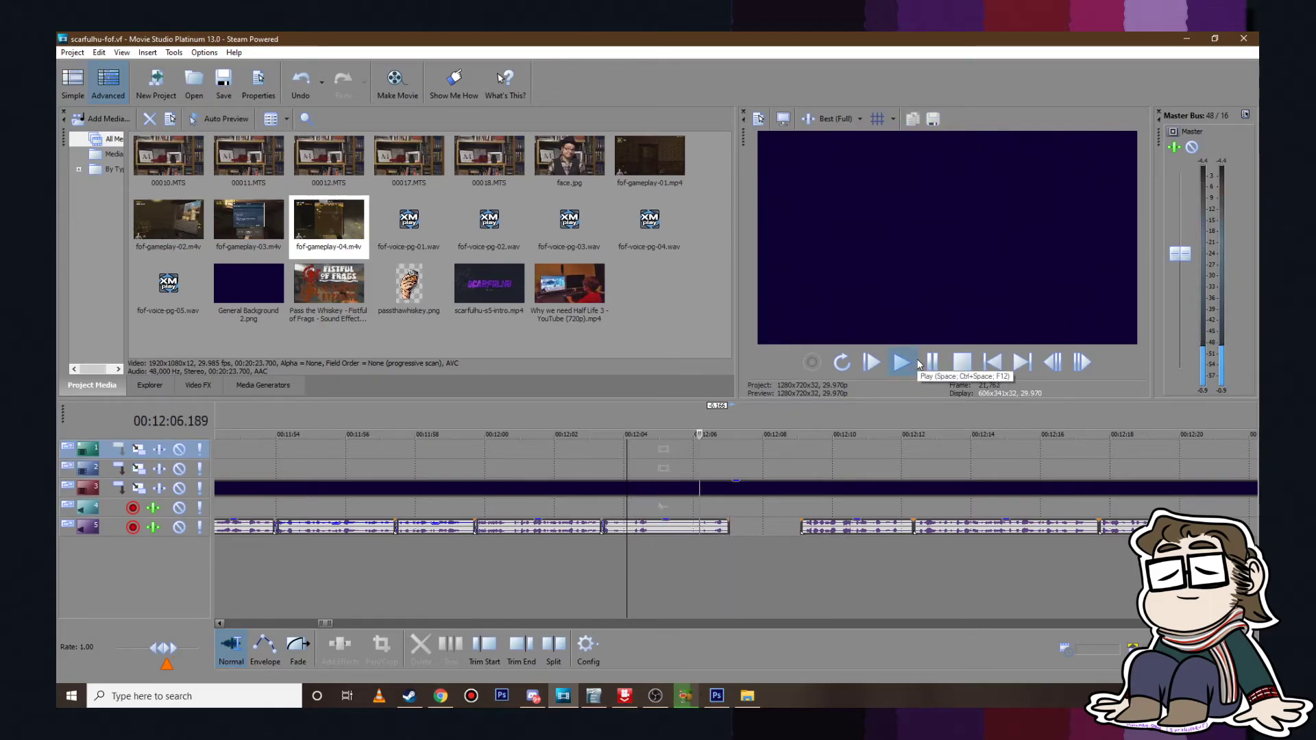
{"action": "left_click", "coordinate": [932, 364]}
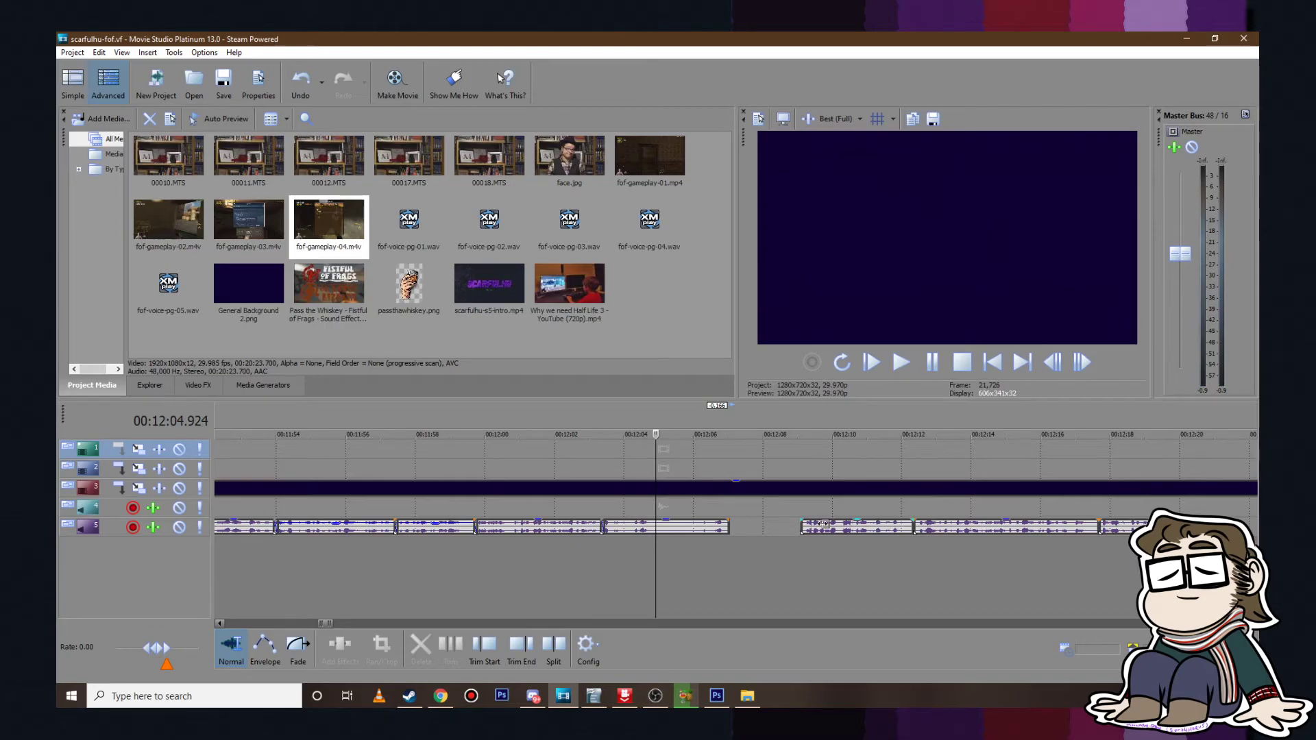
Step: Move the last three voice-over clips together against the previous clip's end near 00:12:07 and play the join
{"action": "left_click", "coordinate": [822, 513]}
{"action": "left_click", "coordinate": [893, 529]}
{"action": "left_click", "coordinate": [1133, 528], "text": "shift"}
{"action": "left_click_drag", "start_coordinate": [929, 532], "coordinate": [872, 529]}
{"action": "left_click", "coordinate": [713, 510]}
{"action": "key", "text": "space"}
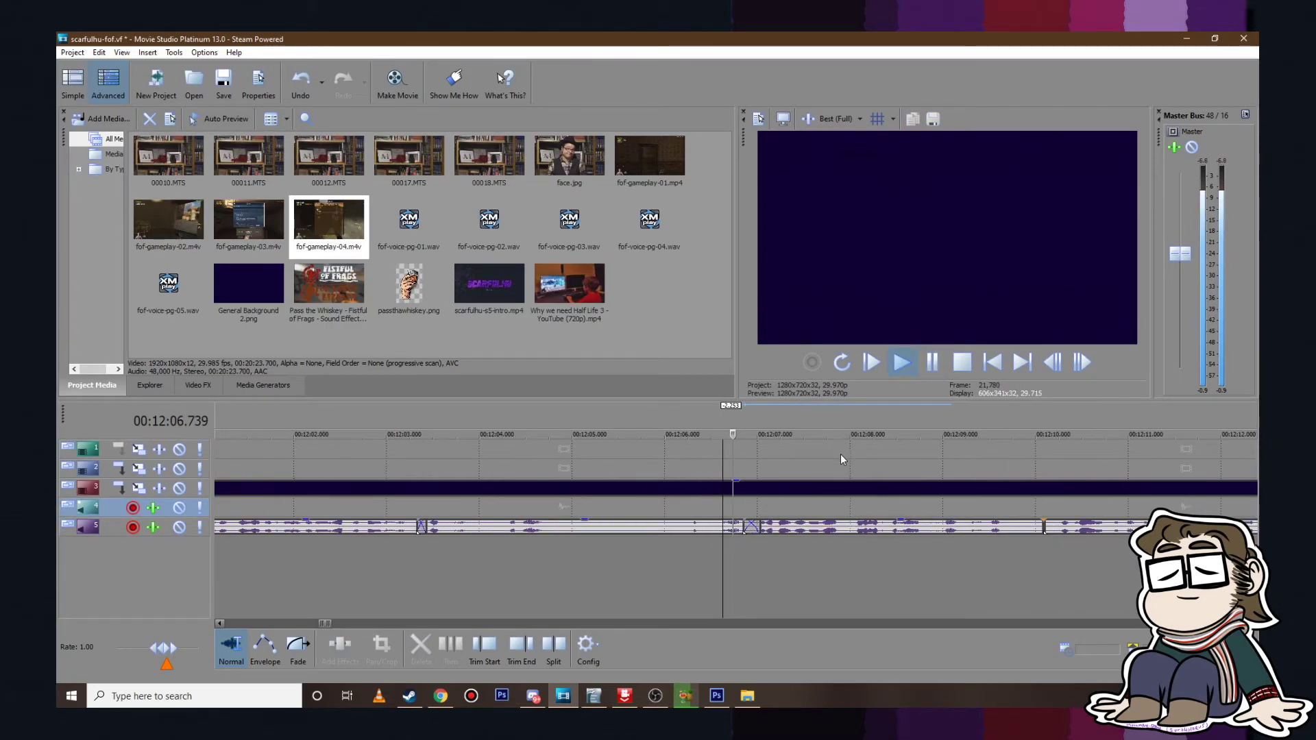
Step: Reposition the last three voice-over clips together to start at about 00:12:06.9, slightly overlapping the previous clip, and play the join
{"action": "scroll", "coordinate": [777, 512], "scroll_direction": "up", "scroll_amount": 3}
{"action": "left_click", "coordinate": [840, 527]}
{"action": "scroll", "coordinate": [841, 527], "scroll_direction": "down", "scroll_amount": 3}
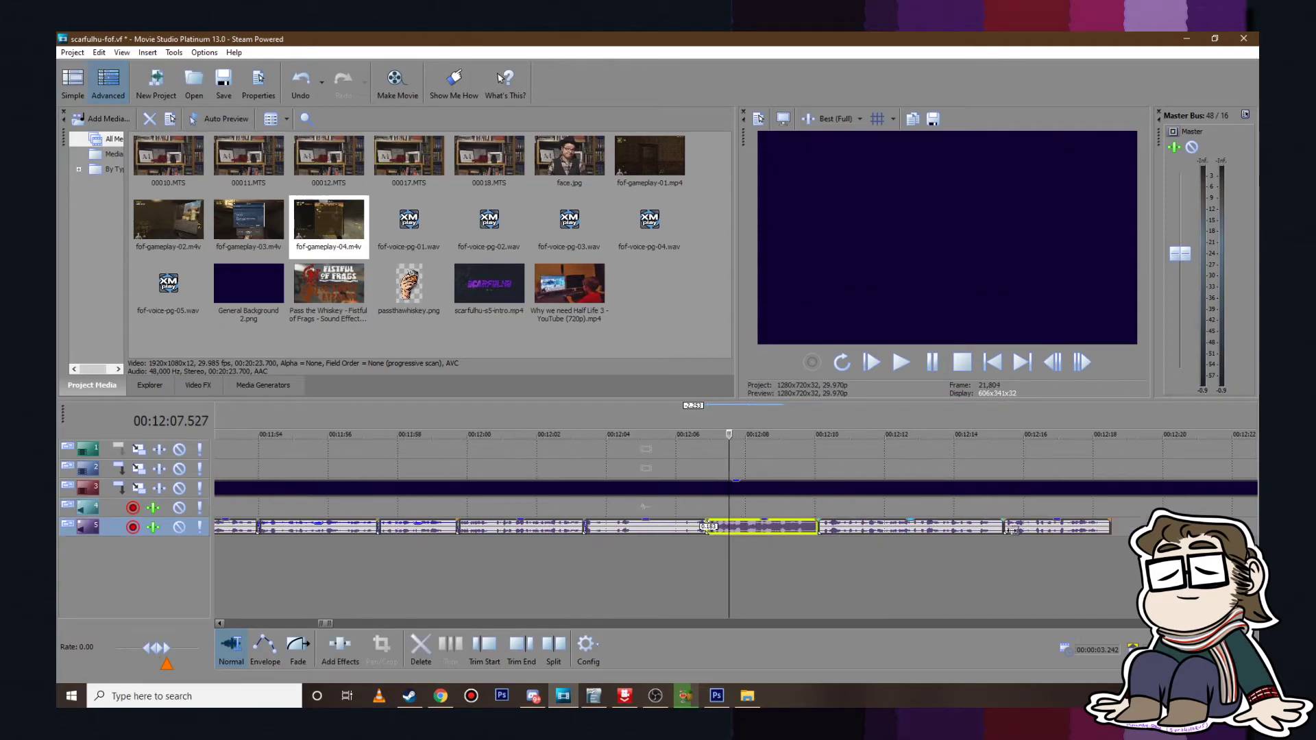
{"action": "left_click", "coordinate": [1021, 530], "text": "shift"}
{"action": "left_click", "coordinate": [777, 527]}
{"action": "left_click", "coordinate": [1033, 525], "text": "shift"}
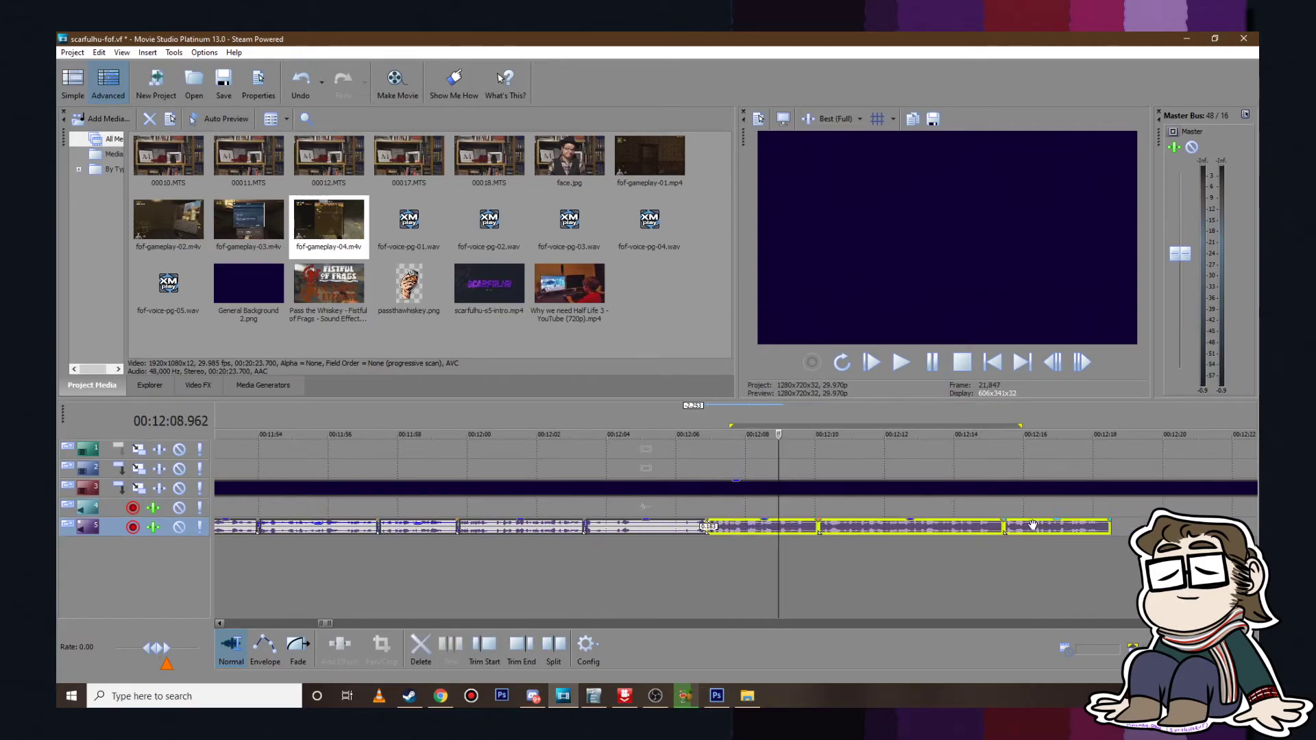
{"action": "left_click_drag", "start_coordinate": [850, 526], "coordinate": [857, 526]}
{"action": "left_click_drag", "start_coordinate": [778, 435], "coordinate": [696, 437]}
{"action": "scroll", "coordinate": [768, 511], "scroll_direction": "up", "scroll_amount": 3}
{"action": "left_click_drag", "start_coordinate": [889, 529], "coordinate": [877, 529]}
{"action": "left_click", "coordinate": [901, 362]}
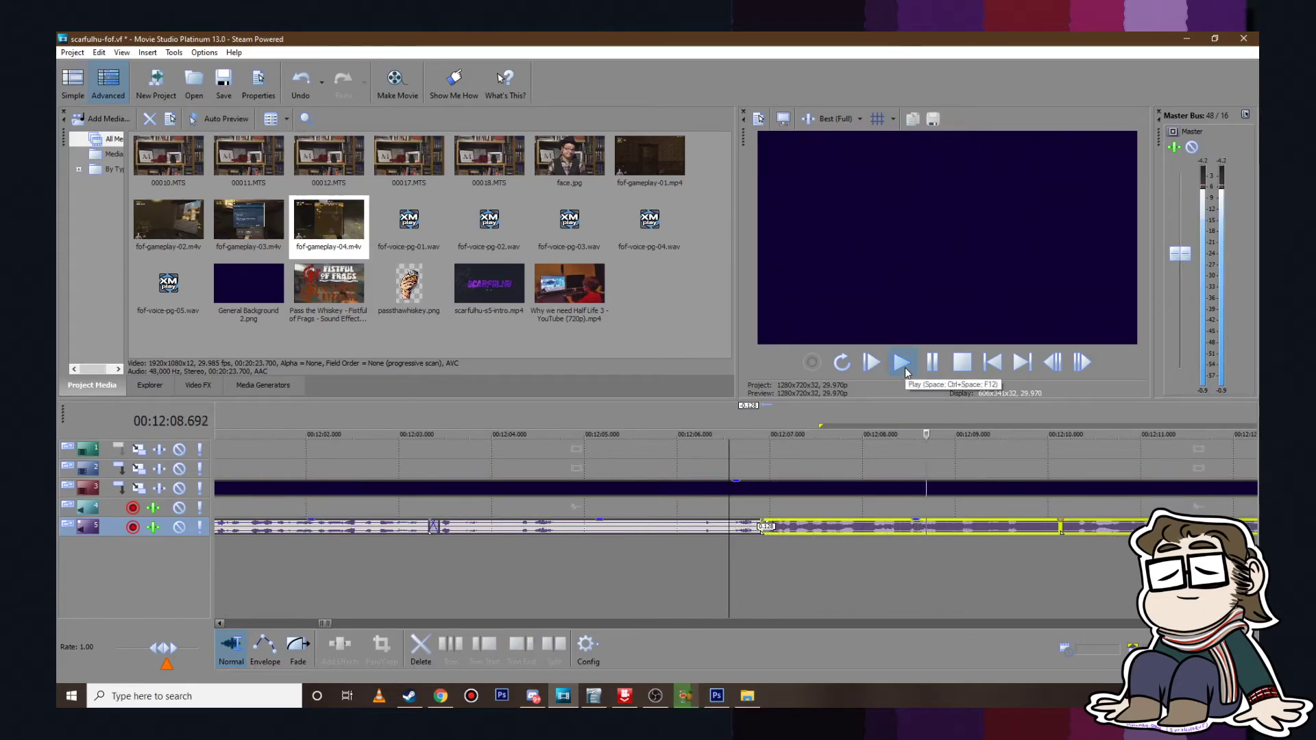
{"action": "left_click", "coordinate": [932, 361]}
Step: Move the second-to-last voice-over clip earlier so it overlaps the previous clip from about 00:12:09.9, and play through to its end
{"action": "left_click_drag", "start_coordinate": [1065, 528], "coordinate": [1054, 527]}
{"action": "left_click", "coordinate": [932, 362]}
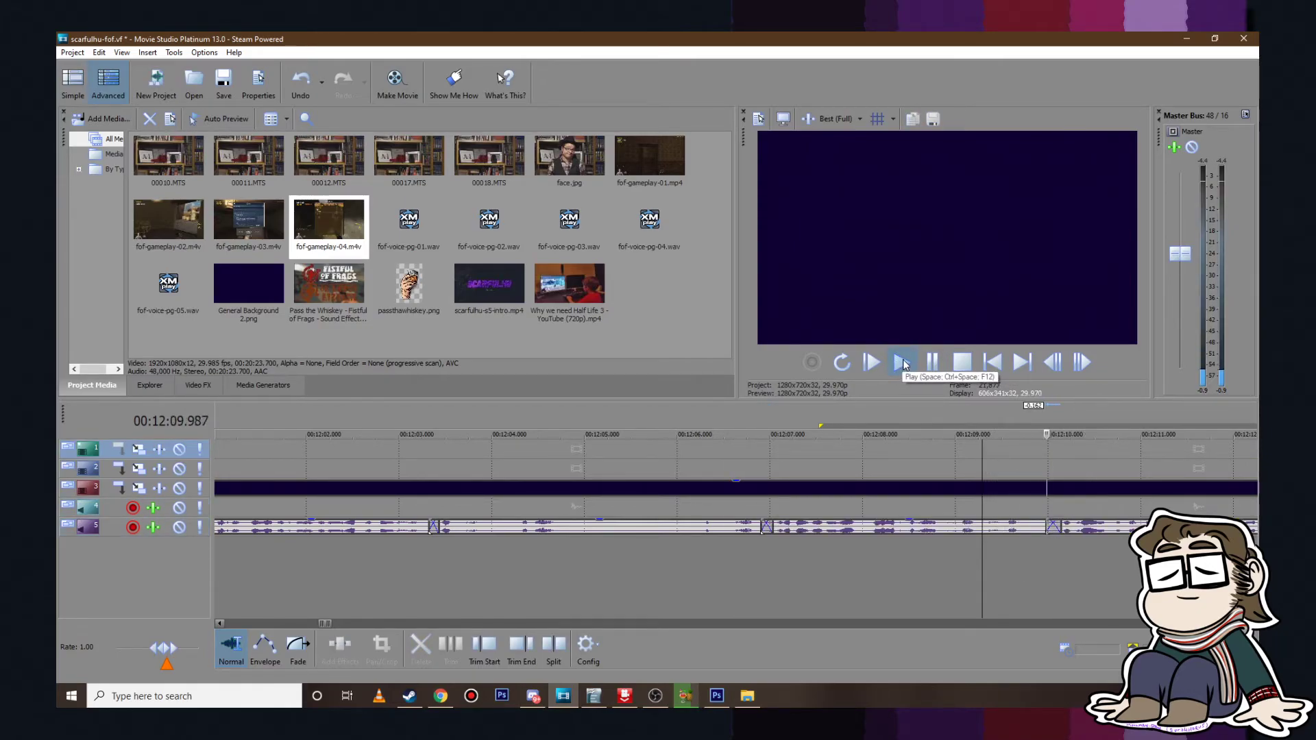
{"action": "key", "text": "Return"}
{"action": "left_click_drag", "start_coordinate": [1112, 526], "coordinate": [1098, 526]}
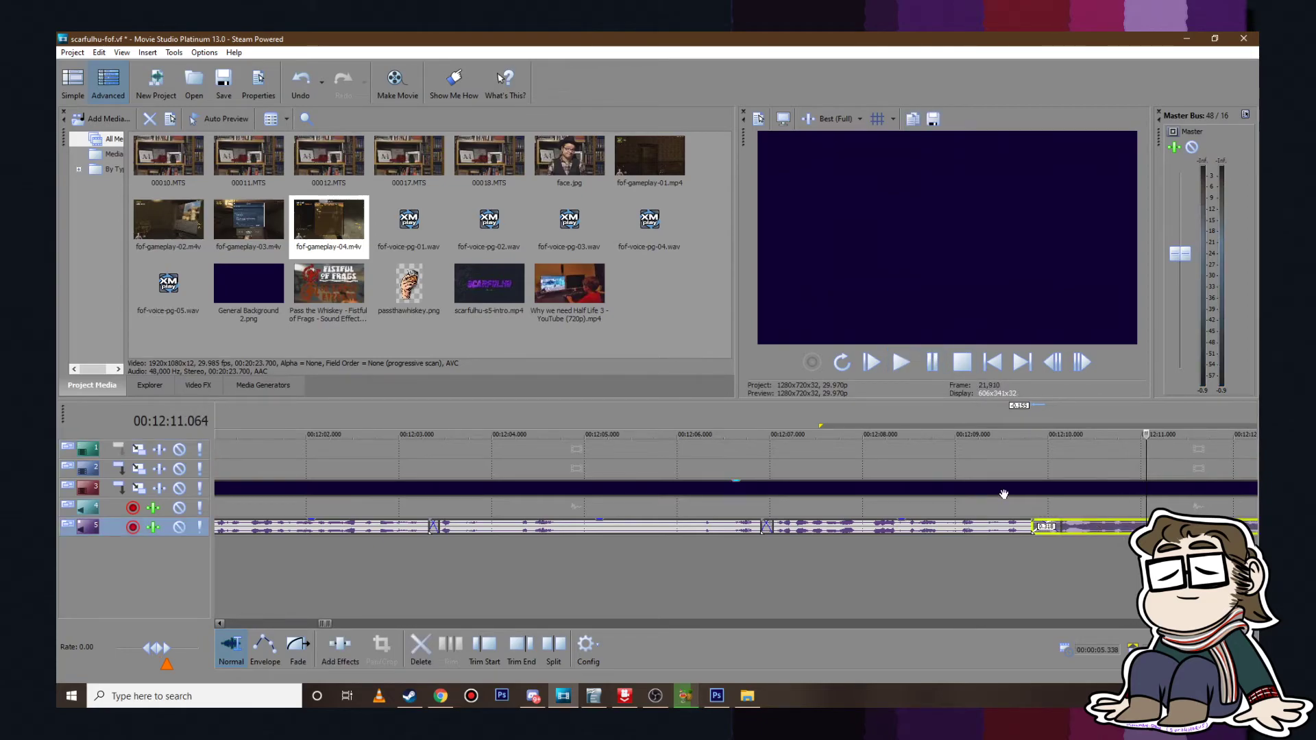
{"action": "left_click", "coordinate": [1010, 507]}
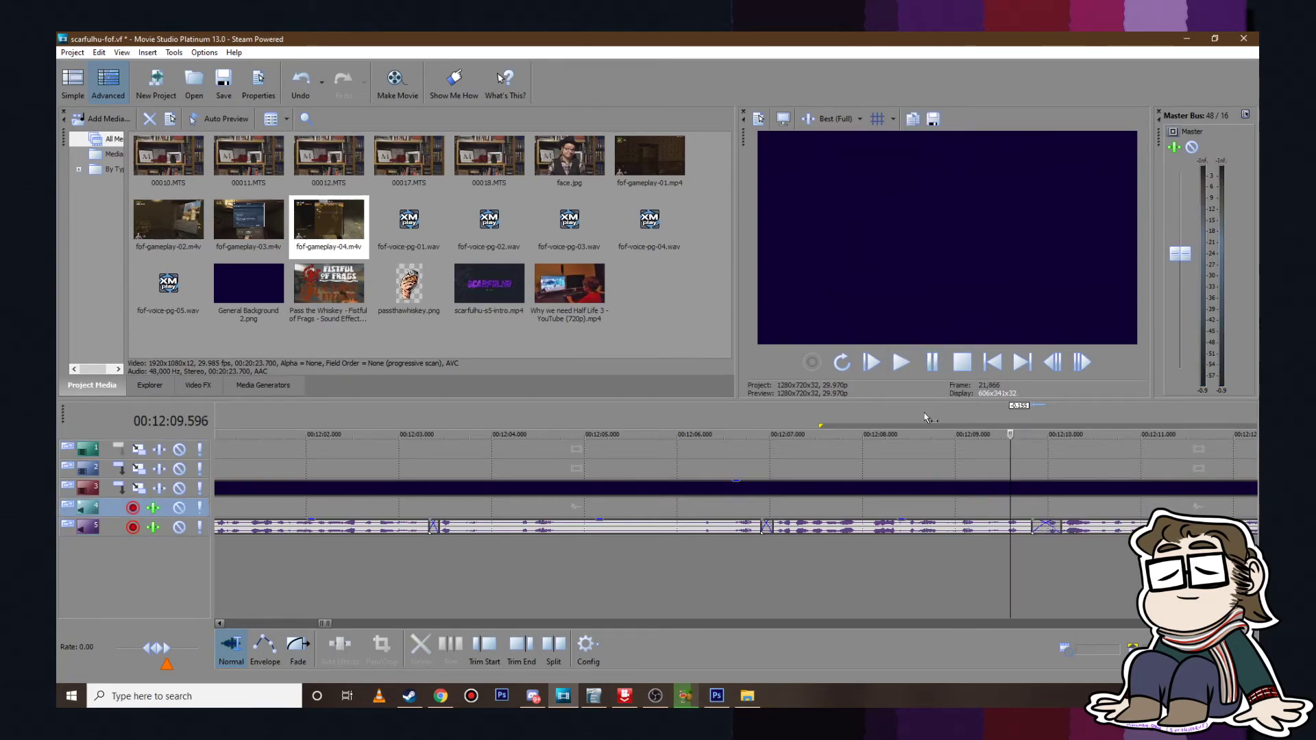
{"action": "left_click", "coordinate": [902, 363]}
{"action": "scroll", "coordinate": [889, 453], "scroll_direction": "down", "scroll_amount": 2}
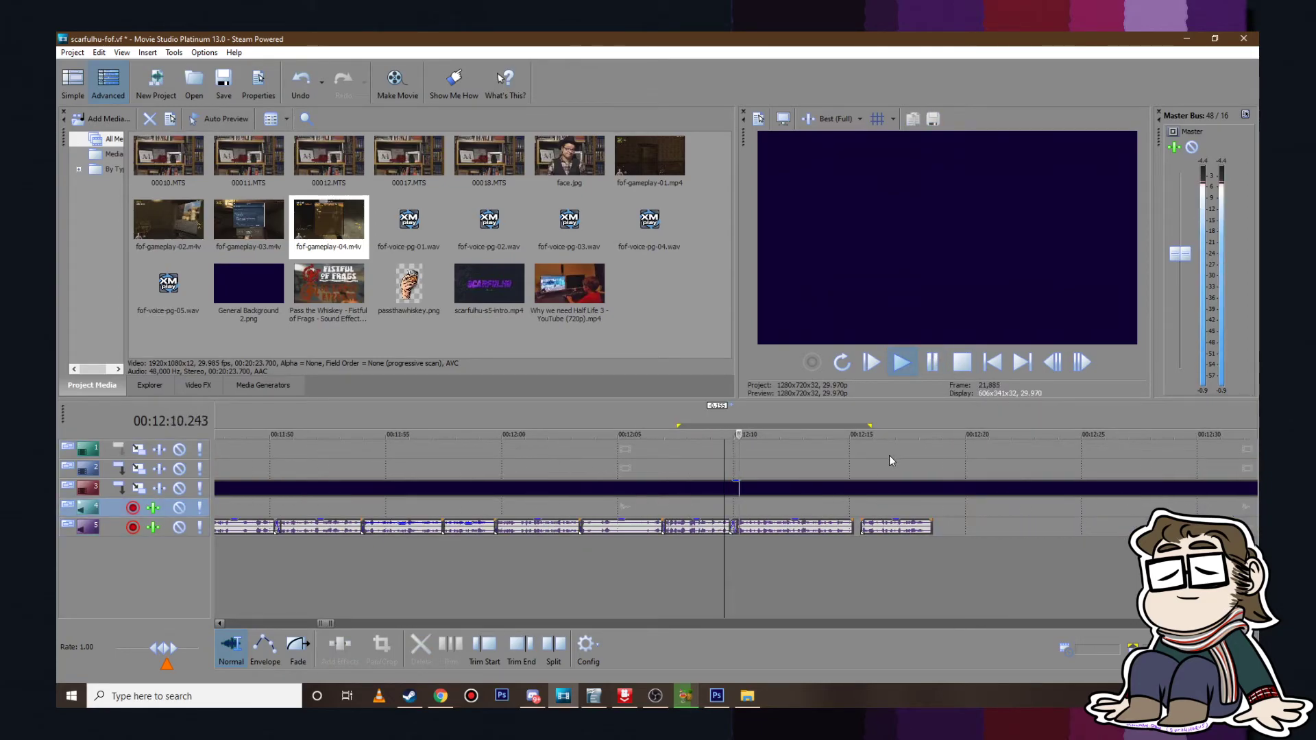
{"action": "left_click", "coordinate": [937, 364]}
Step: Move the last voice-over clip to start at about 00:12:15.0 against the previous clip, play the join, and save the project
{"action": "scroll", "coordinate": [884, 490], "scroll_direction": "up", "scroll_amount": 3}
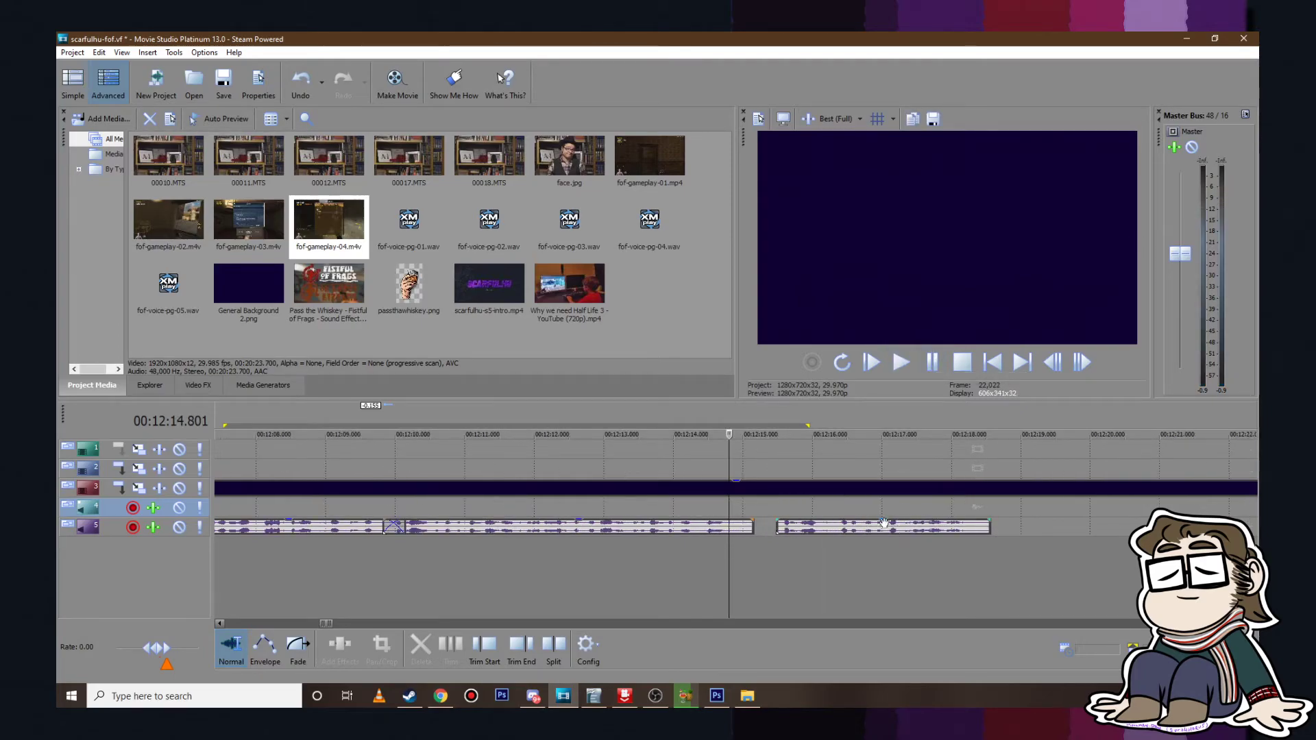
{"action": "left_click_drag", "start_coordinate": [868, 524], "coordinate": [841, 524]}
{"action": "left_click", "coordinate": [901, 362]}
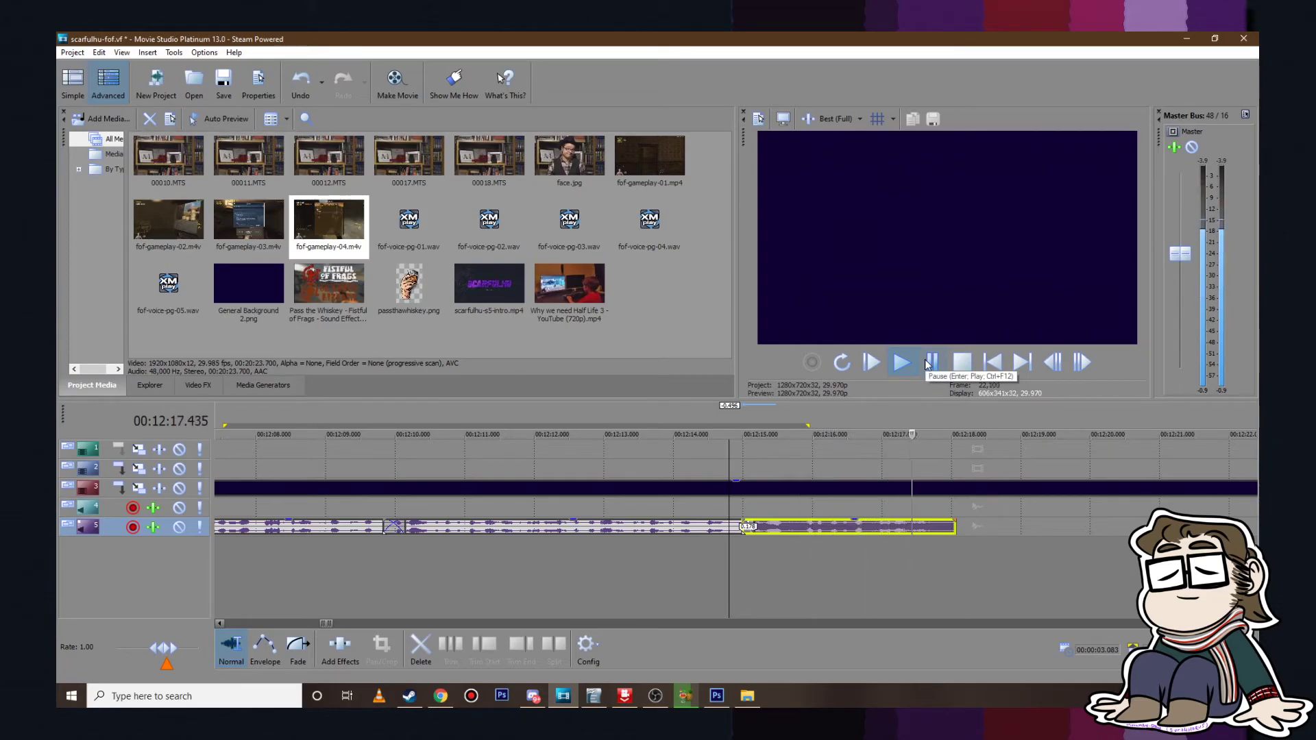
{"action": "left_click", "coordinate": [929, 363]}
{"action": "left_click", "coordinate": [72, 53]}
{"action": "left_click", "coordinate": [89, 111]}
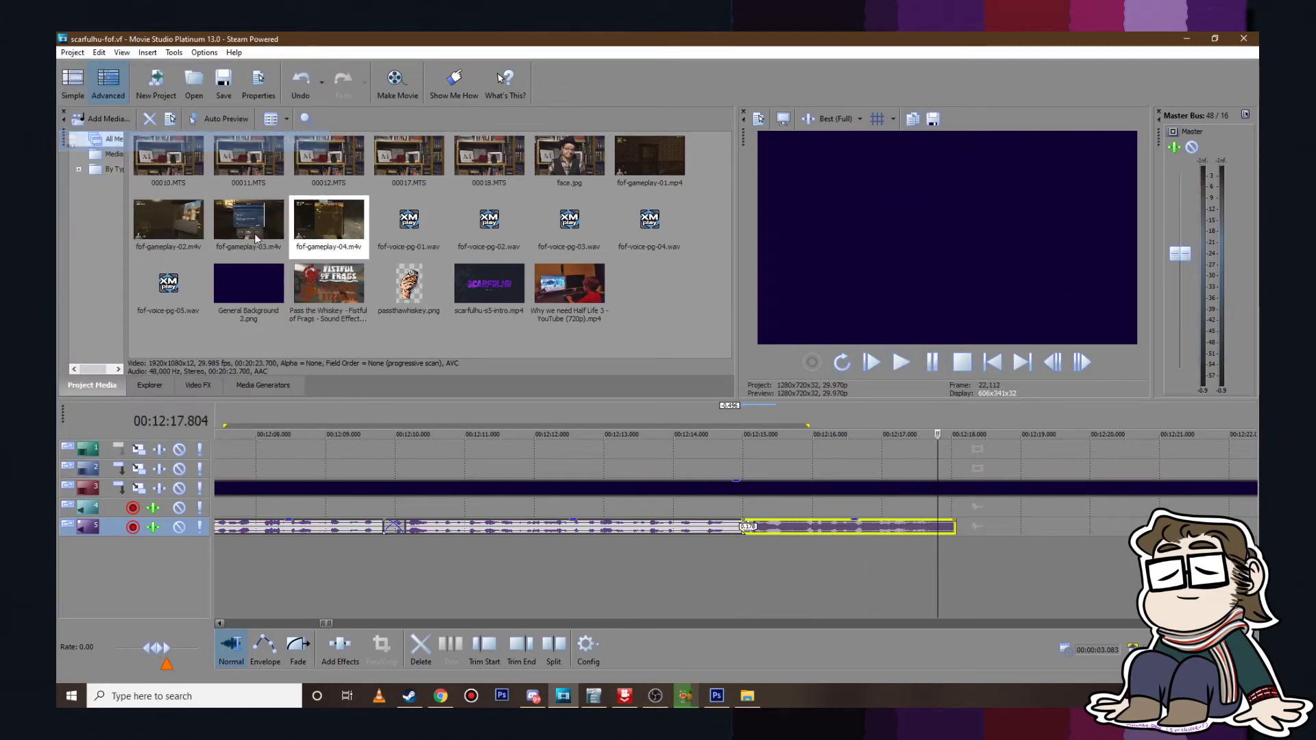
Step: In the Writer script, highlight the paragraphs from "It's clear that this game" through "main mode." in Yellow 2
{"action": "scroll", "coordinate": [953, 532], "scroll_direction": "down", "scroll_amount": 6}
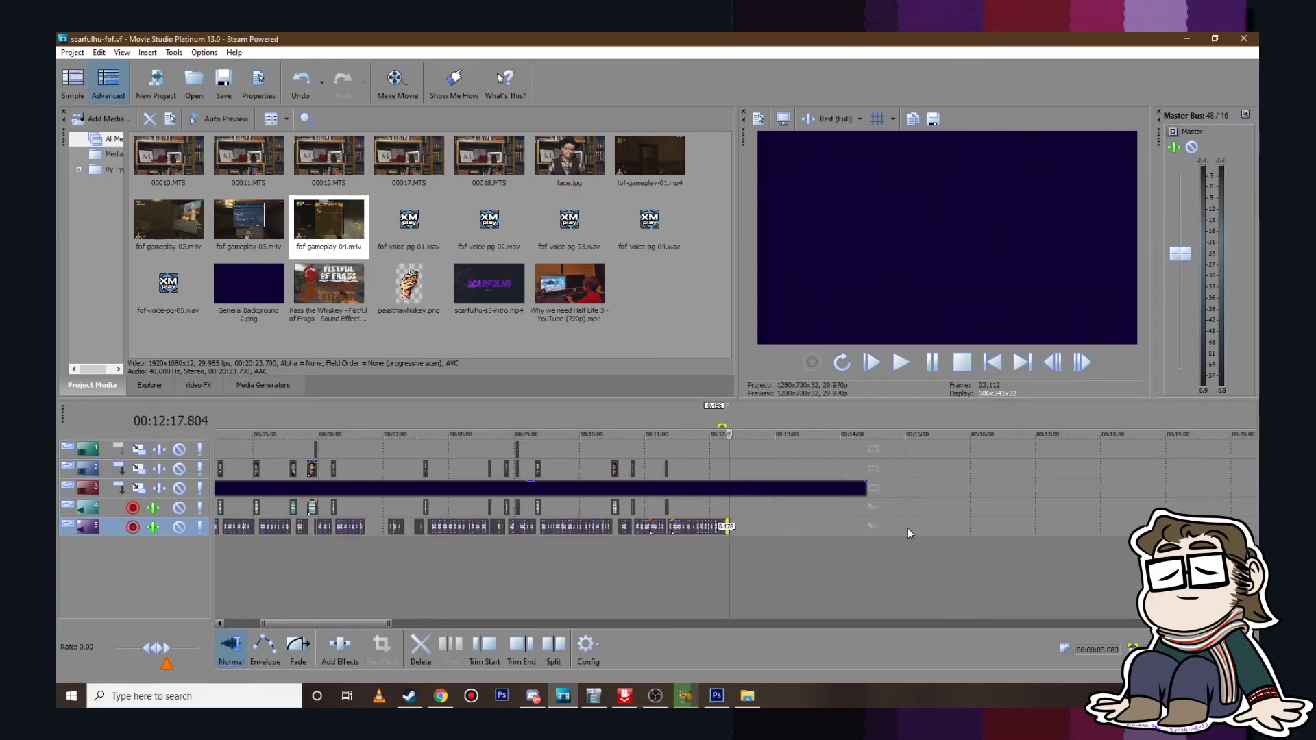
{"action": "left_click", "coordinate": [588, 696]}
{"action": "left_click_drag", "start_coordinate": [274, 551], "coordinate": [264, 368]}
{"action": "left_click", "coordinate": [257, 380]}
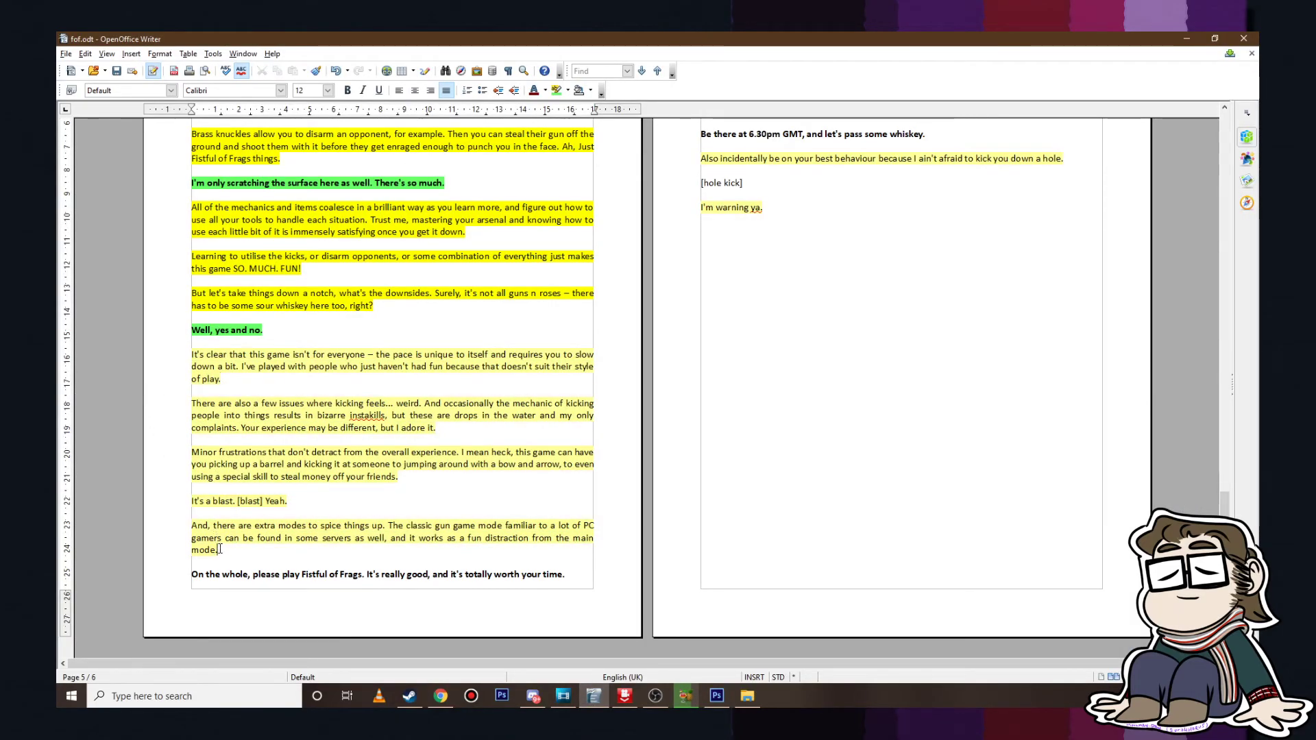
{"action": "left_click_drag", "start_coordinate": [220, 549], "coordinate": [160, 354]}
{"action": "left_click", "coordinate": [582, 89]}
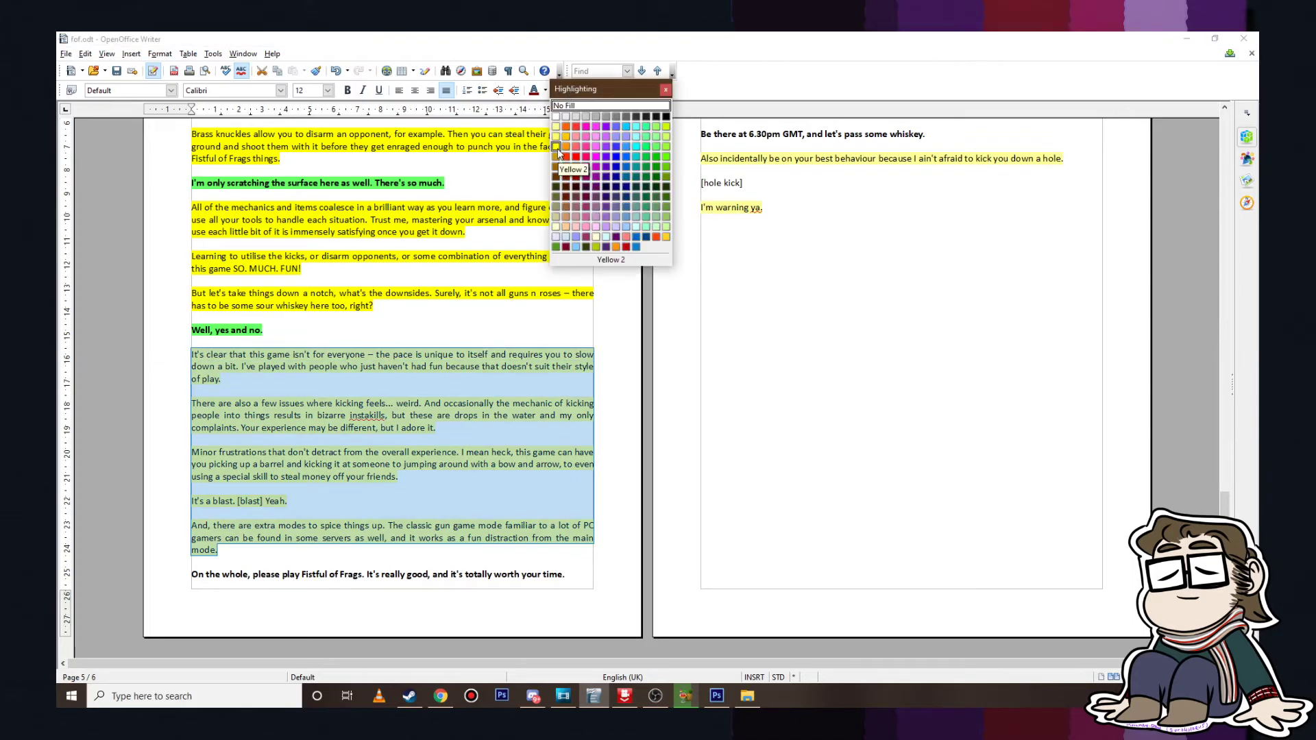
{"action": "left_click", "coordinate": [557, 147]}
{"action": "left_click", "coordinate": [358, 487]}
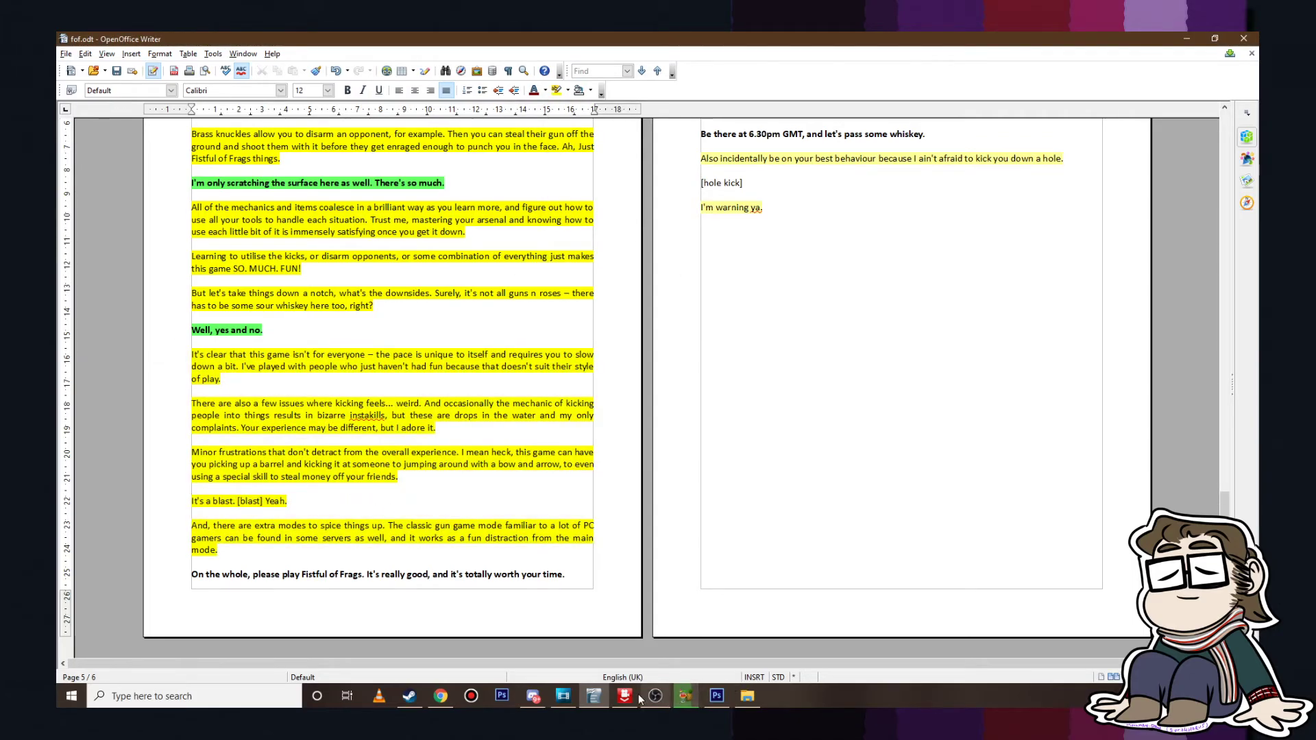
Step: Back in Movie Studio, preview the remaining presenter take from about 00:36:32.8 and trim its start in stages to about 00:36:42.6
{"action": "left_click", "coordinate": [561, 695]}
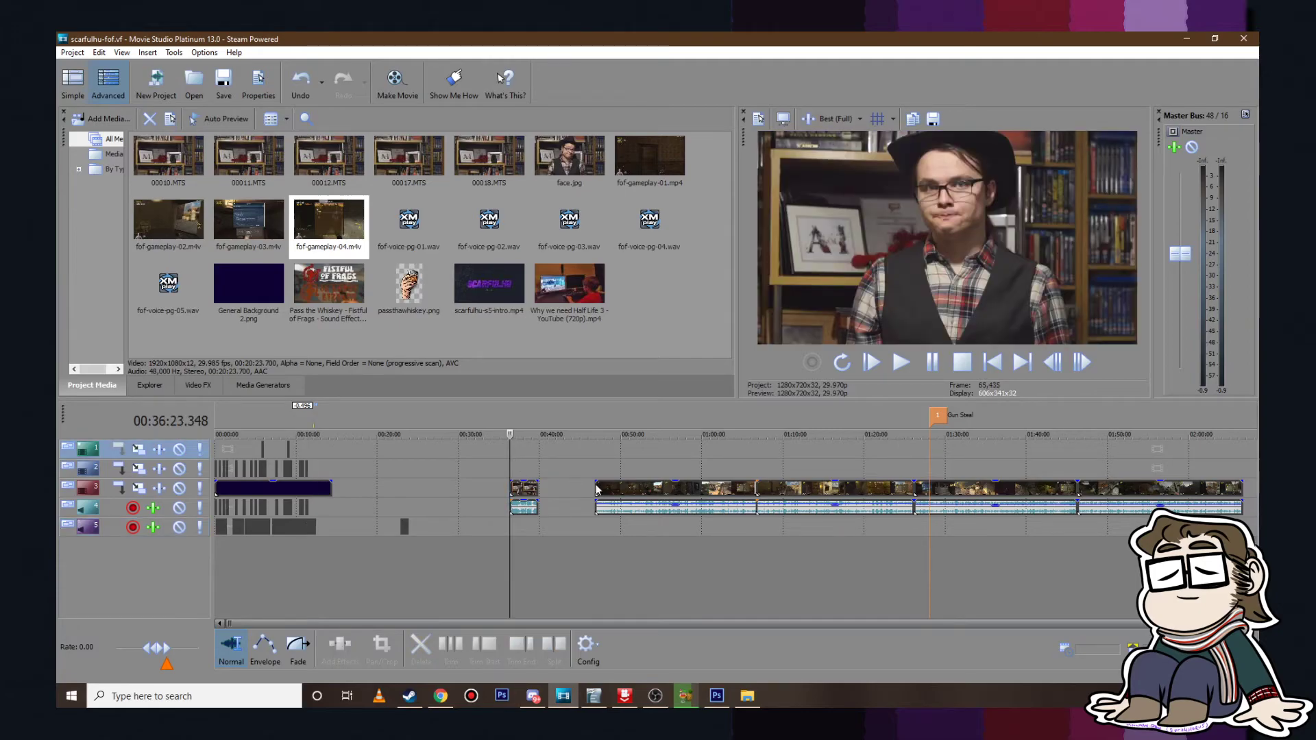
{"action": "scroll", "coordinate": [816, 497], "scroll_direction": "up", "scroll_amount": 3}
{"action": "left_click", "coordinate": [893, 458]}
{"action": "scroll", "coordinate": [972, 453], "scroll_direction": "down", "scroll_amount": 3}
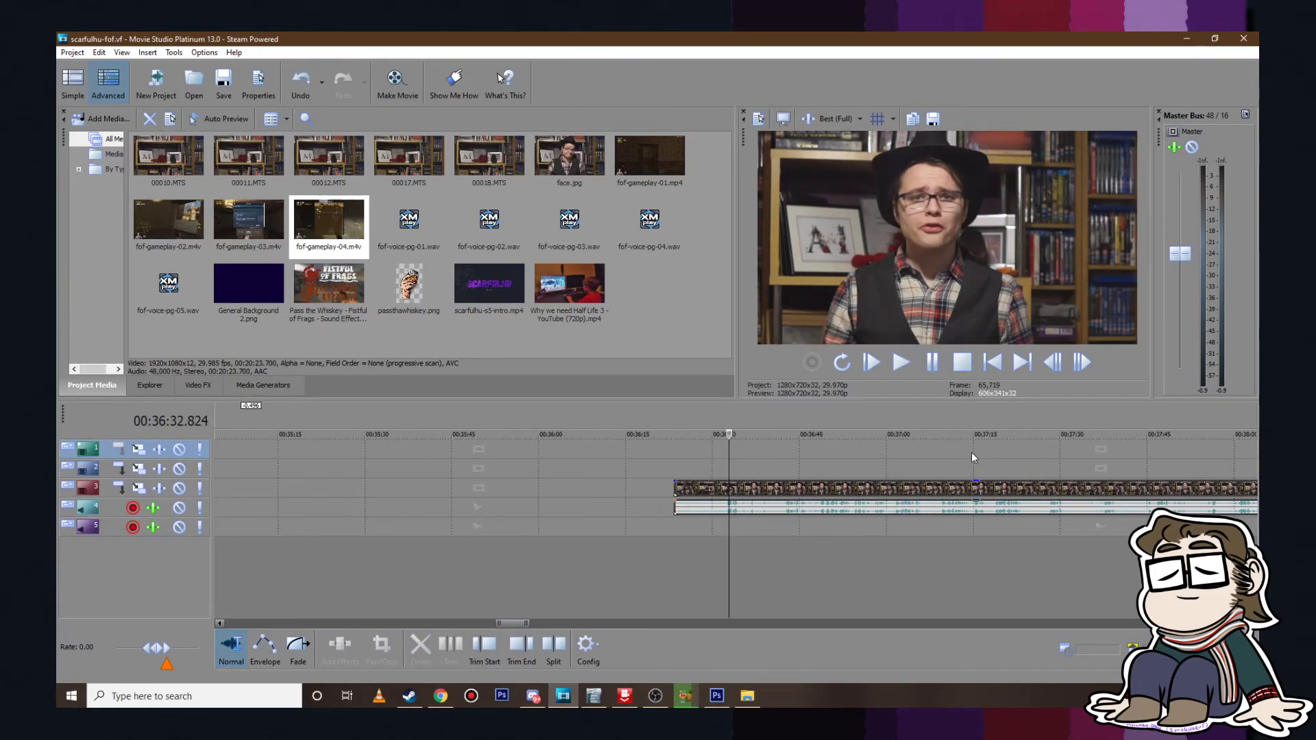
{"action": "scroll", "coordinate": [758, 489], "scroll_direction": "up", "scroll_amount": 2}
{"action": "left_click", "coordinate": [902, 363]}
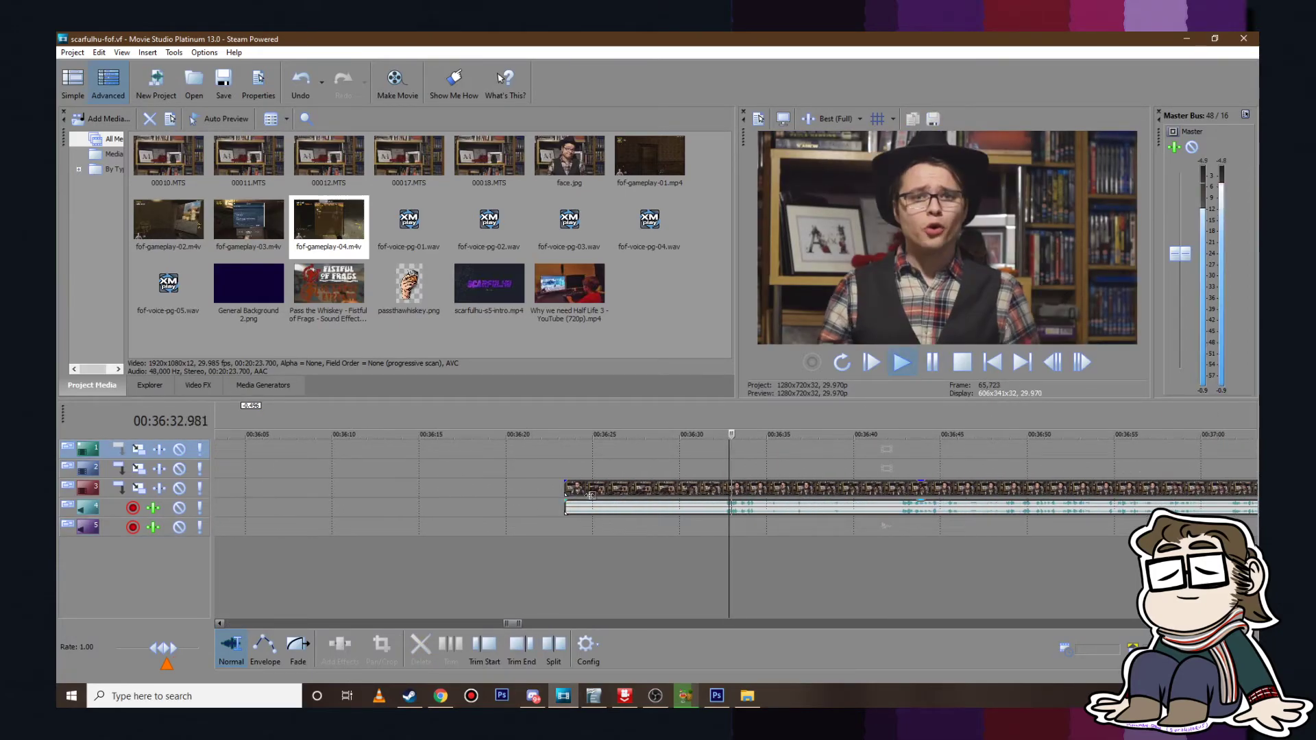
{"action": "left_click_drag", "start_coordinate": [570, 489], "coordinate": [707, 489]}
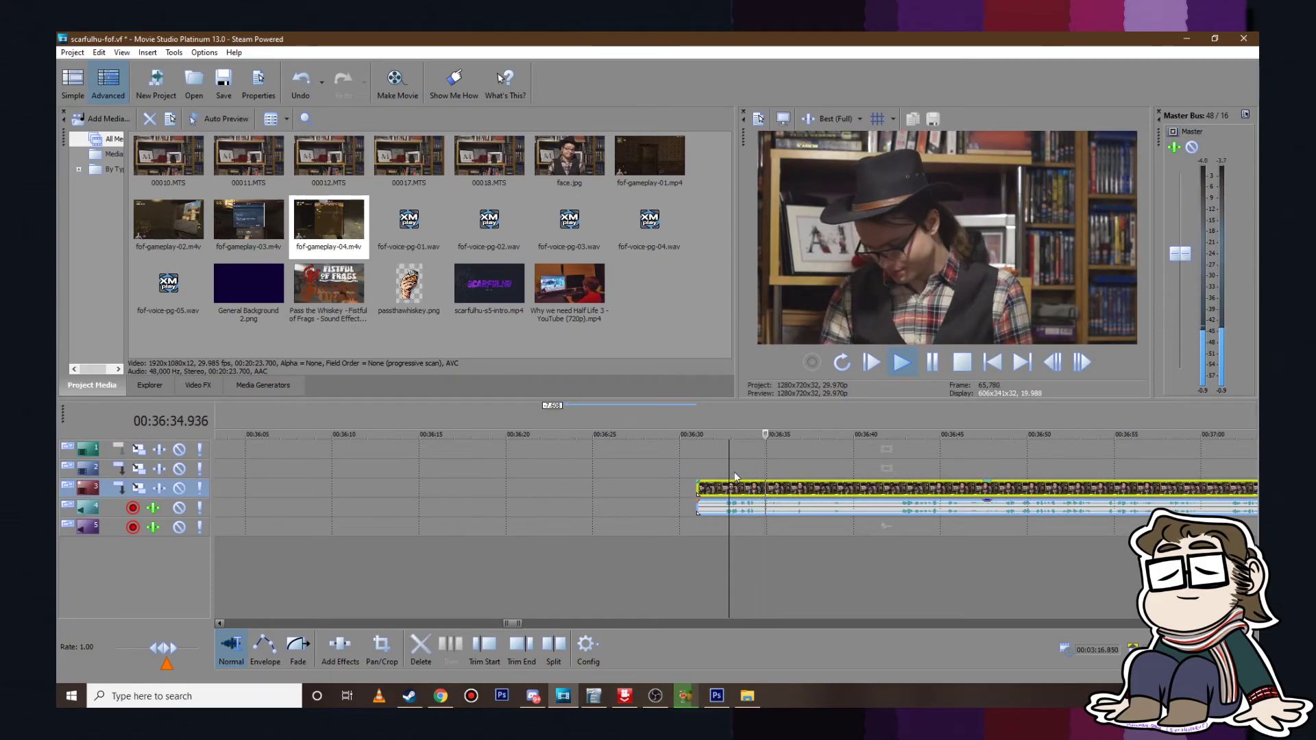
{"action": "left_click", "coordinate": [945, 365]}
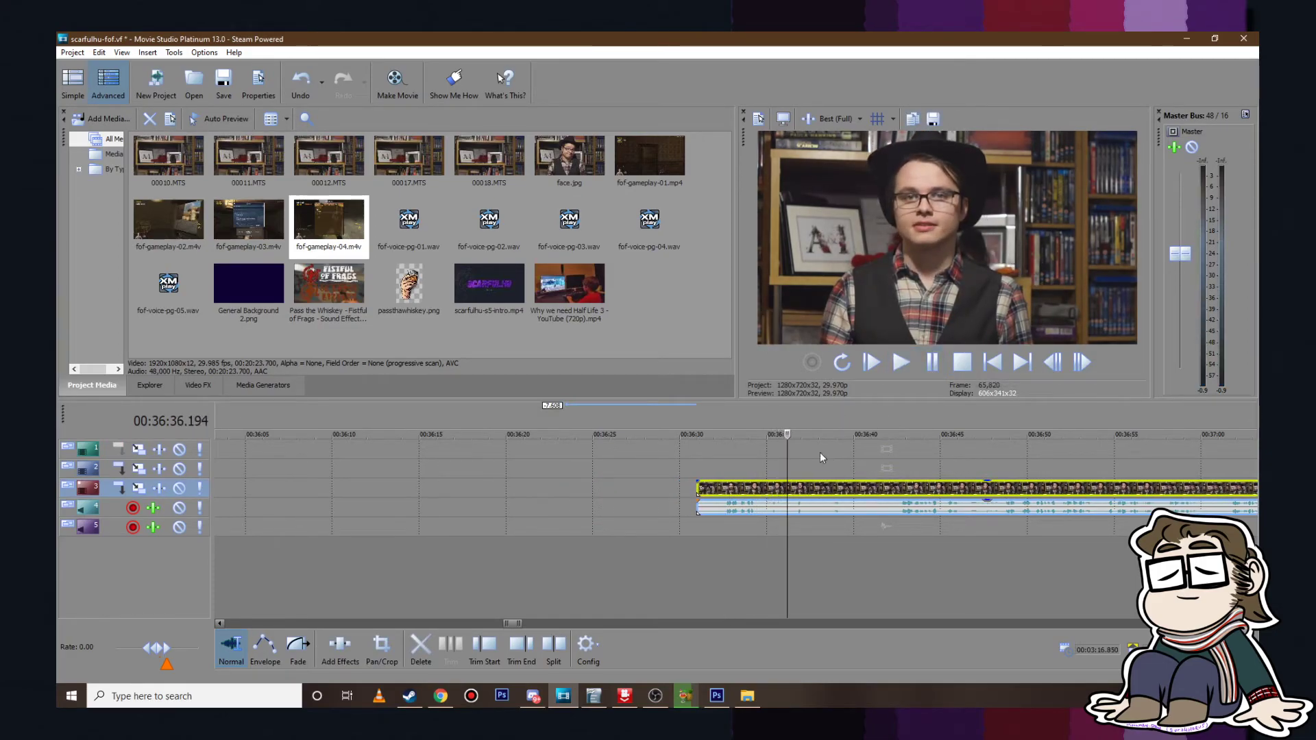
{"action": "left_click", "coordinate": [914, 362]}
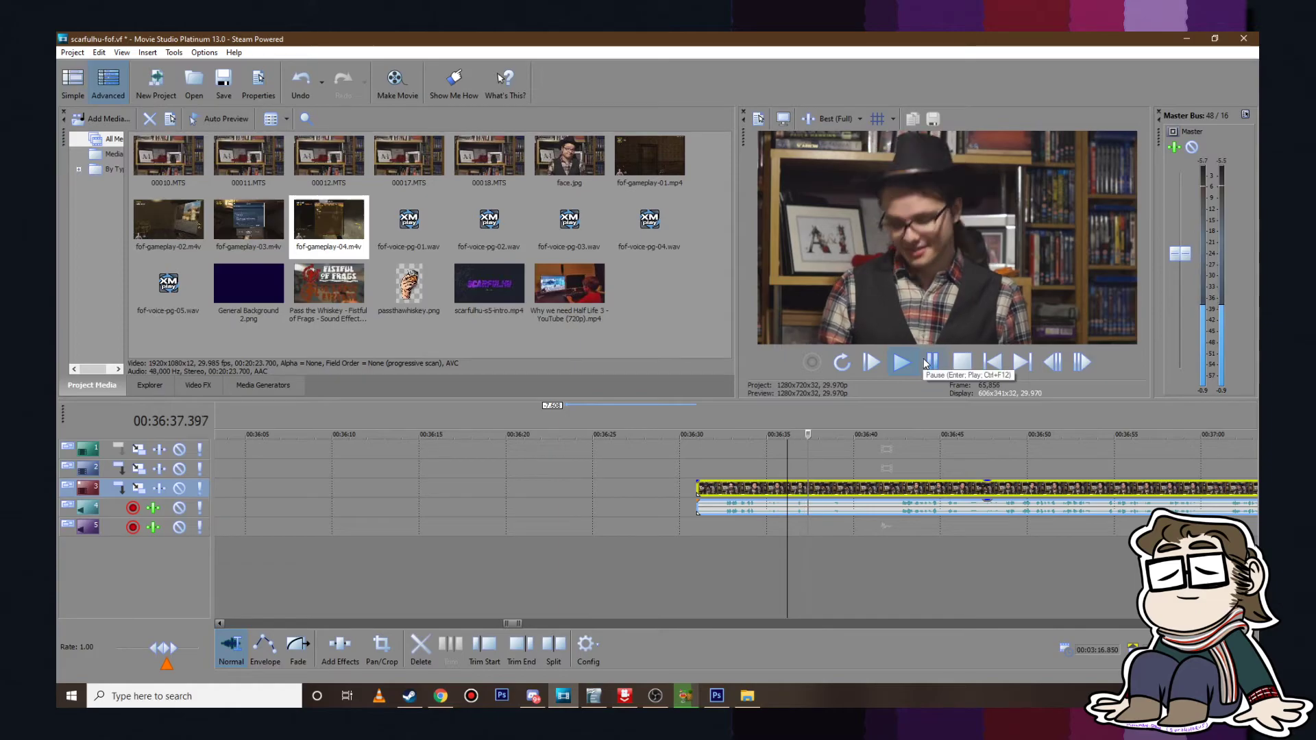
{"action": "key", "text": "Return"}
{"action": "left_click_drag", "start_coordinate": [812, 484], "coordinate": [900, 482]}
{"action": "left_click", "coordinate": [899, 471]}
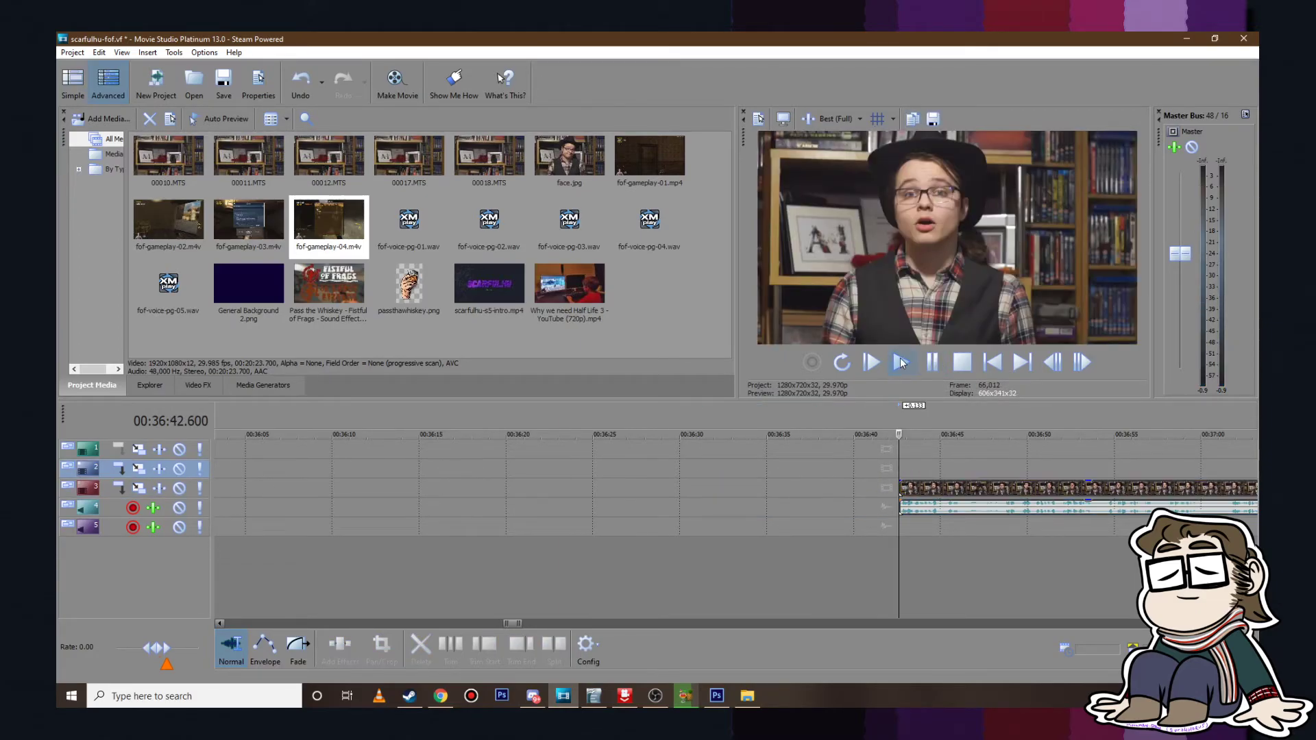
Step: Preview the presenter take from about 00:36:42.6 and trim its start to about 00:37:01.5, past the rejected readings
{"action": "left_click", "coordinate": [903, 361]}
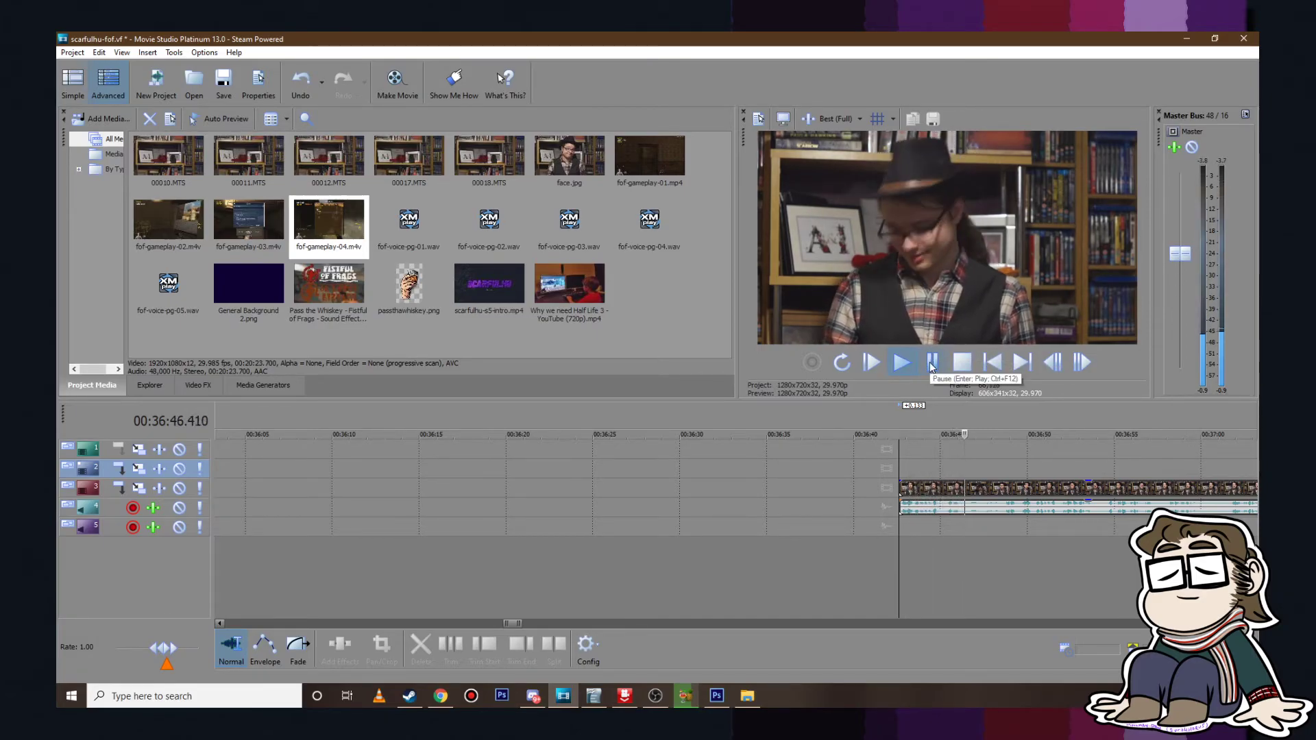
{"action": "scroll", "coordinate": [850, 458], "scroll_direction": "up", "scroll_amount": 4}
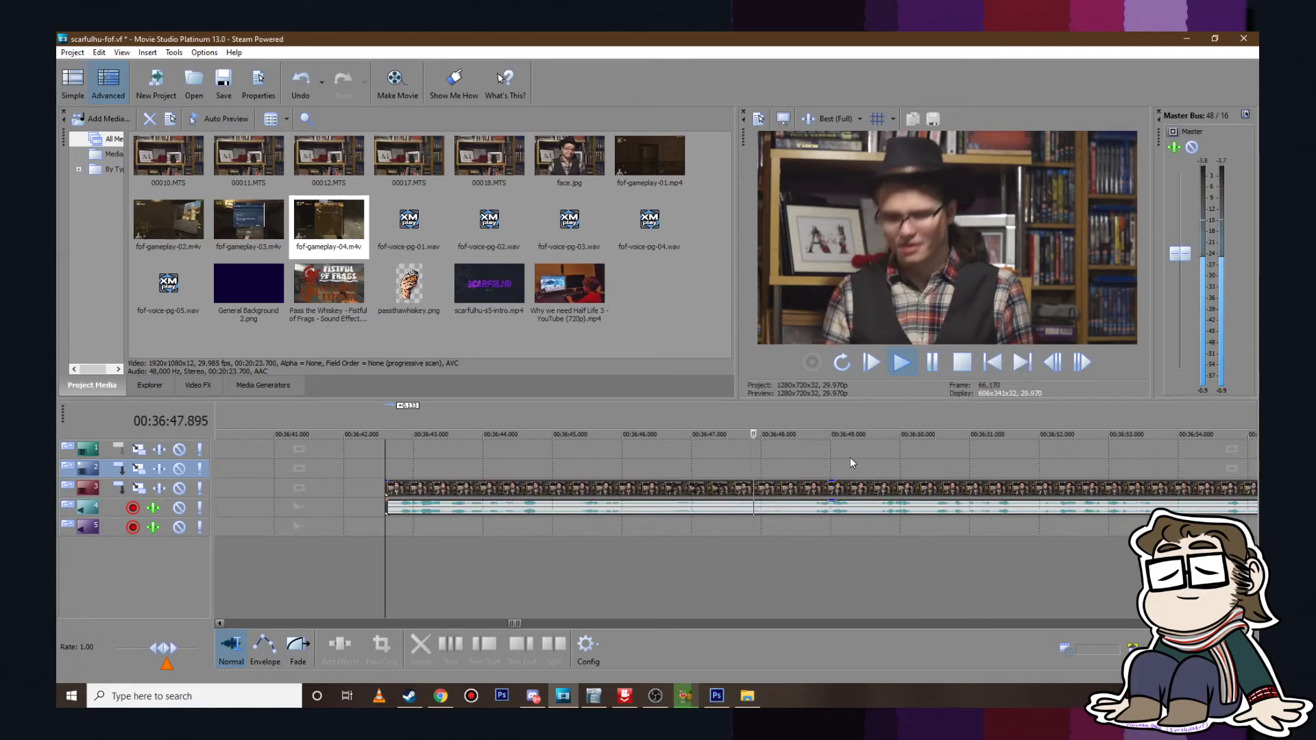
{"action": "left_click", "coordinate": [929, 367]}
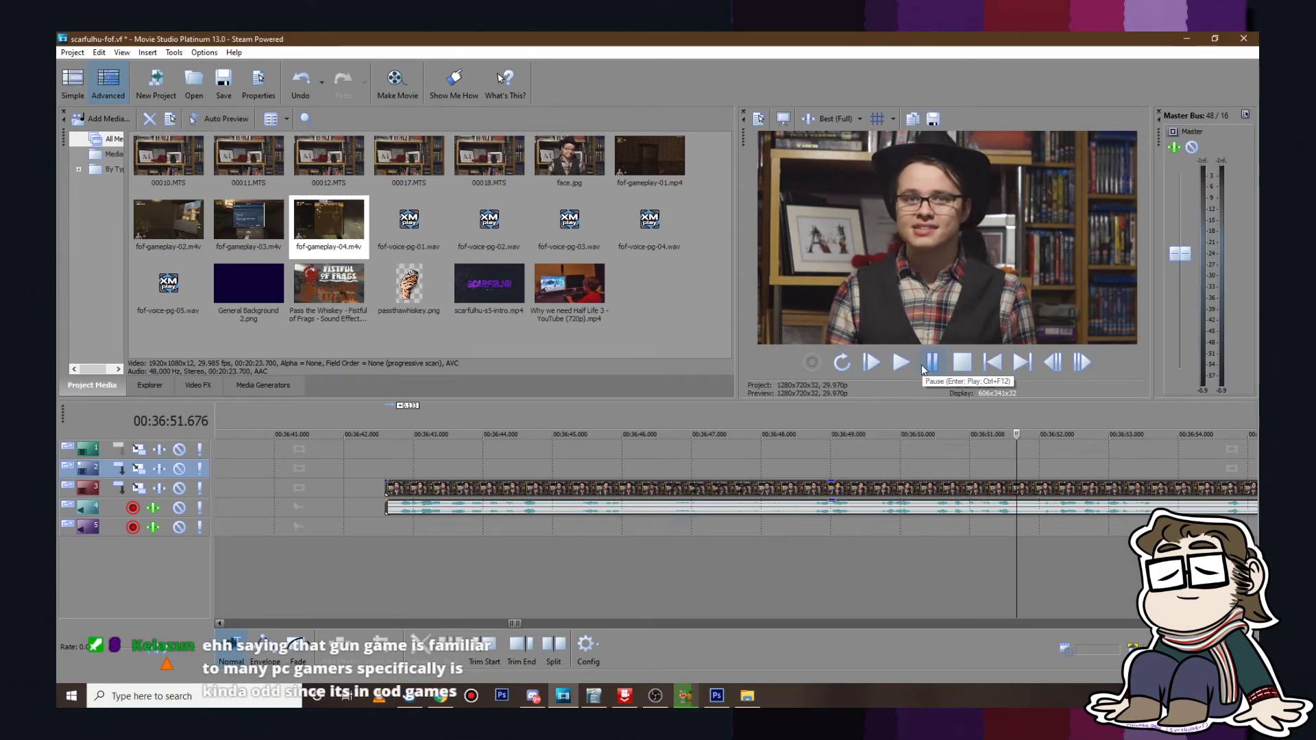
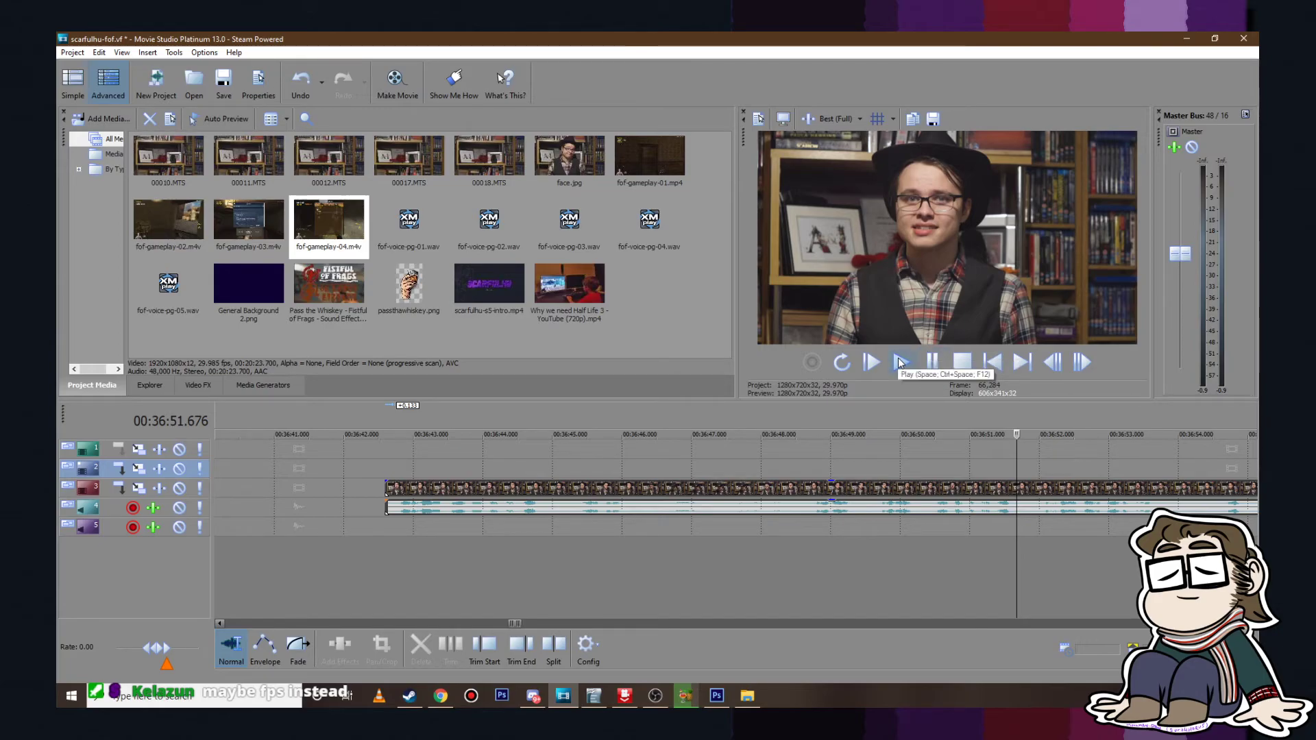
{"action": "left_click", "coordinate": [901, 362]}
{"action": "key", "text": "Down"}
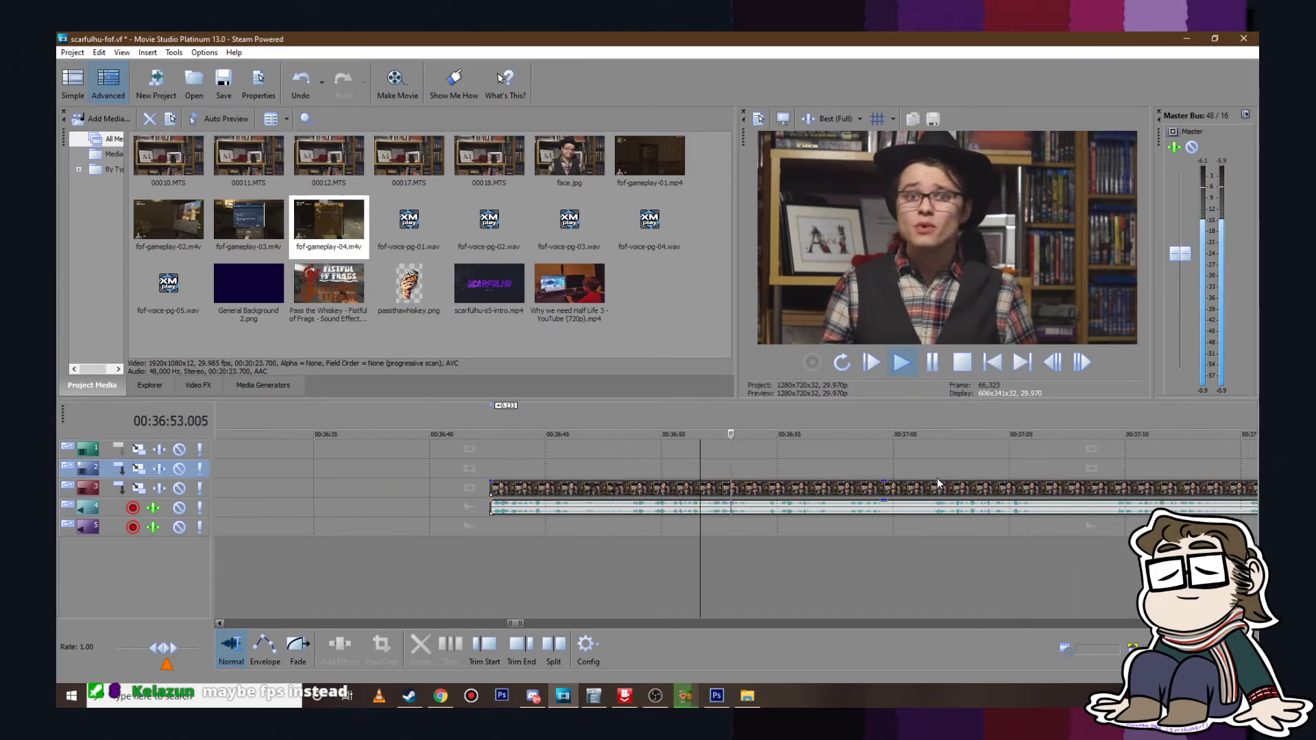
{"action": "left_click", "coordinate": [933, 362]}
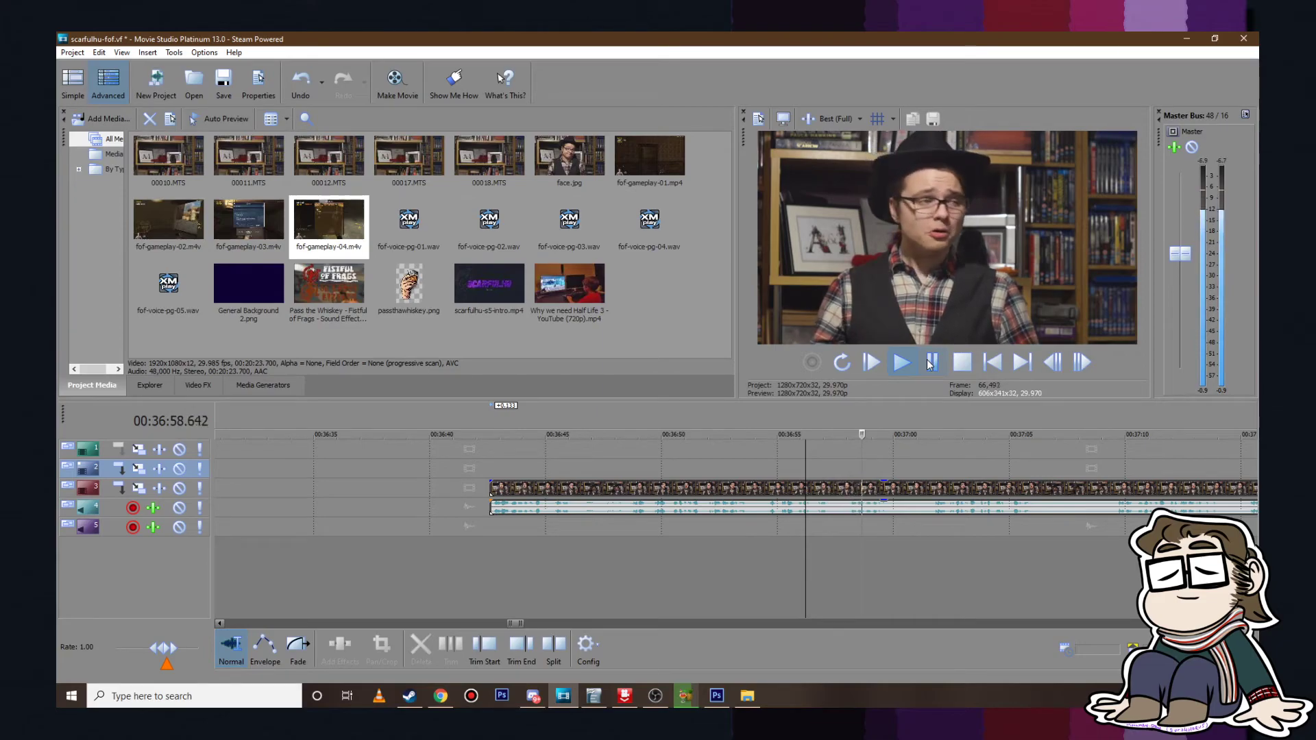
{"action": "left_click_drag", "start_coordinate": [494, 480], "coordinate": [936, 483]}
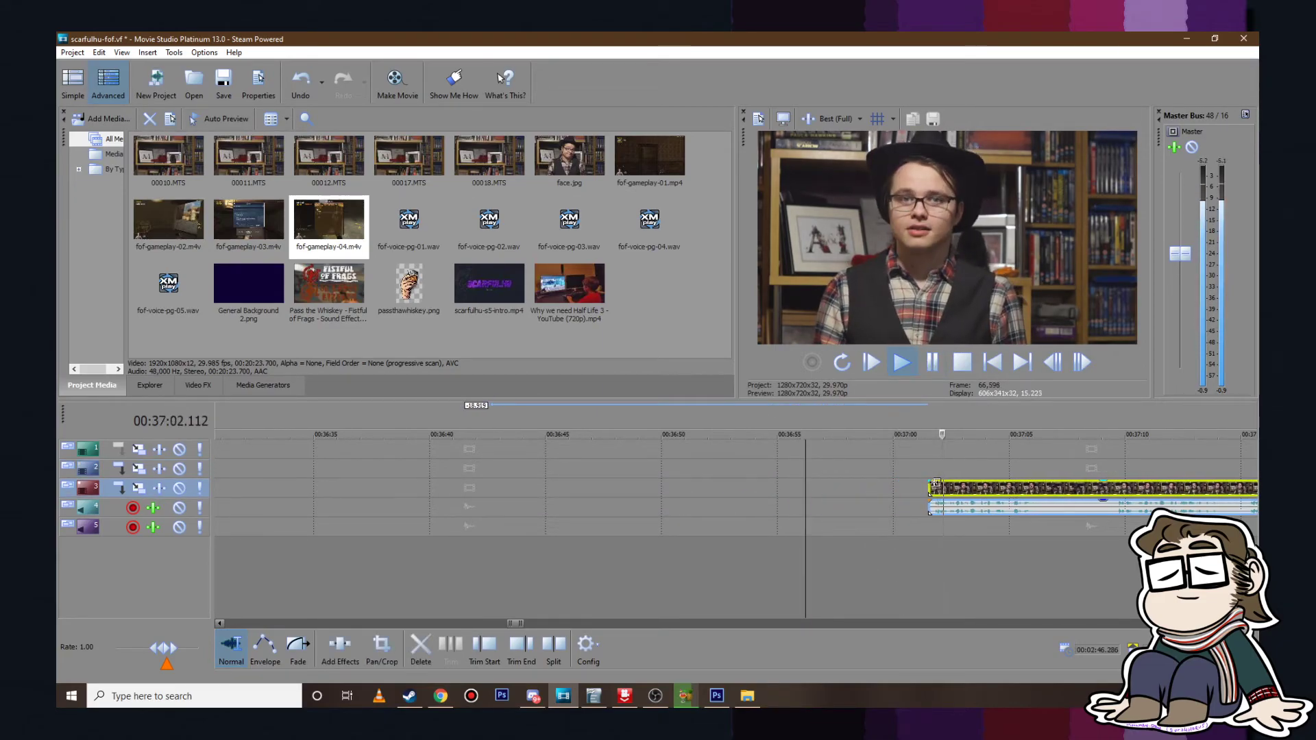
{"action": "left_click", "coordinate": [930, 365]}
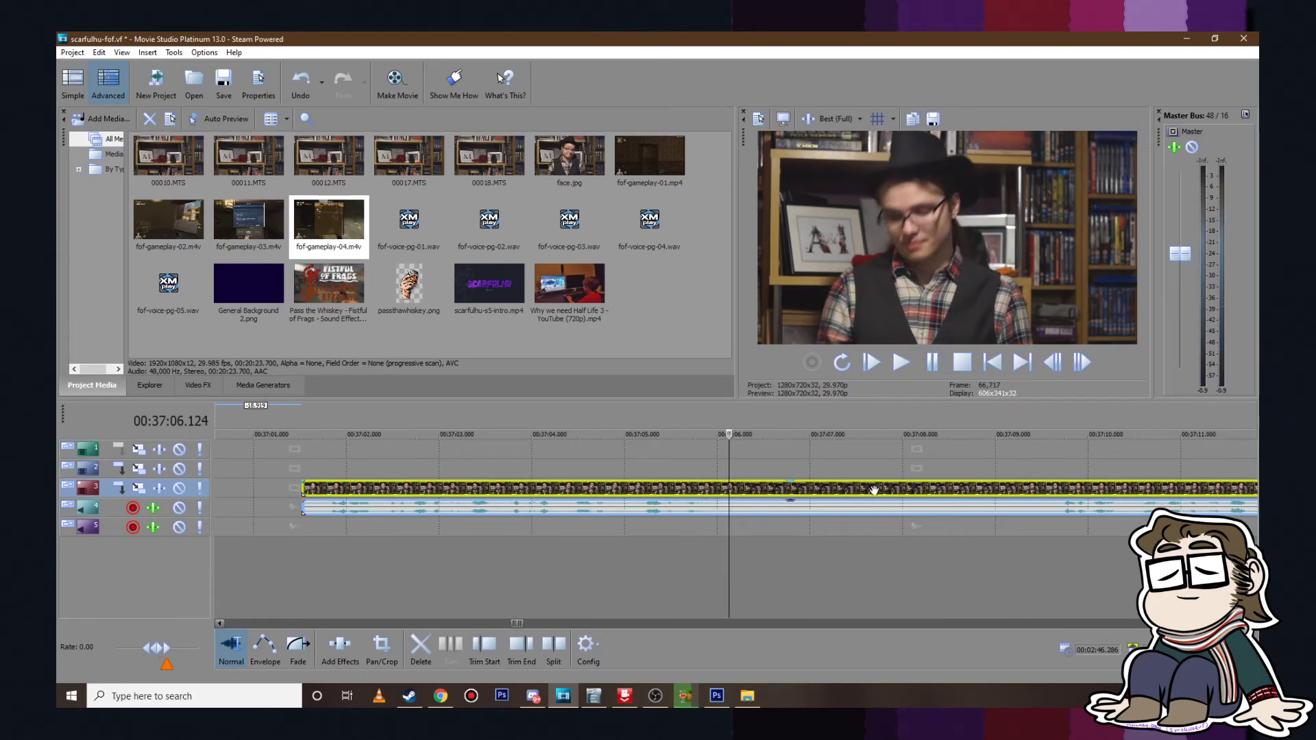
Step: Play the presenter take from about 00:37:09.6 through the wanted line and split it at about 00:37:23.4
{"action": "left_click", "coordinate": [808, 462]}
{"action": "left_click", "coordinate": [901, 363]}
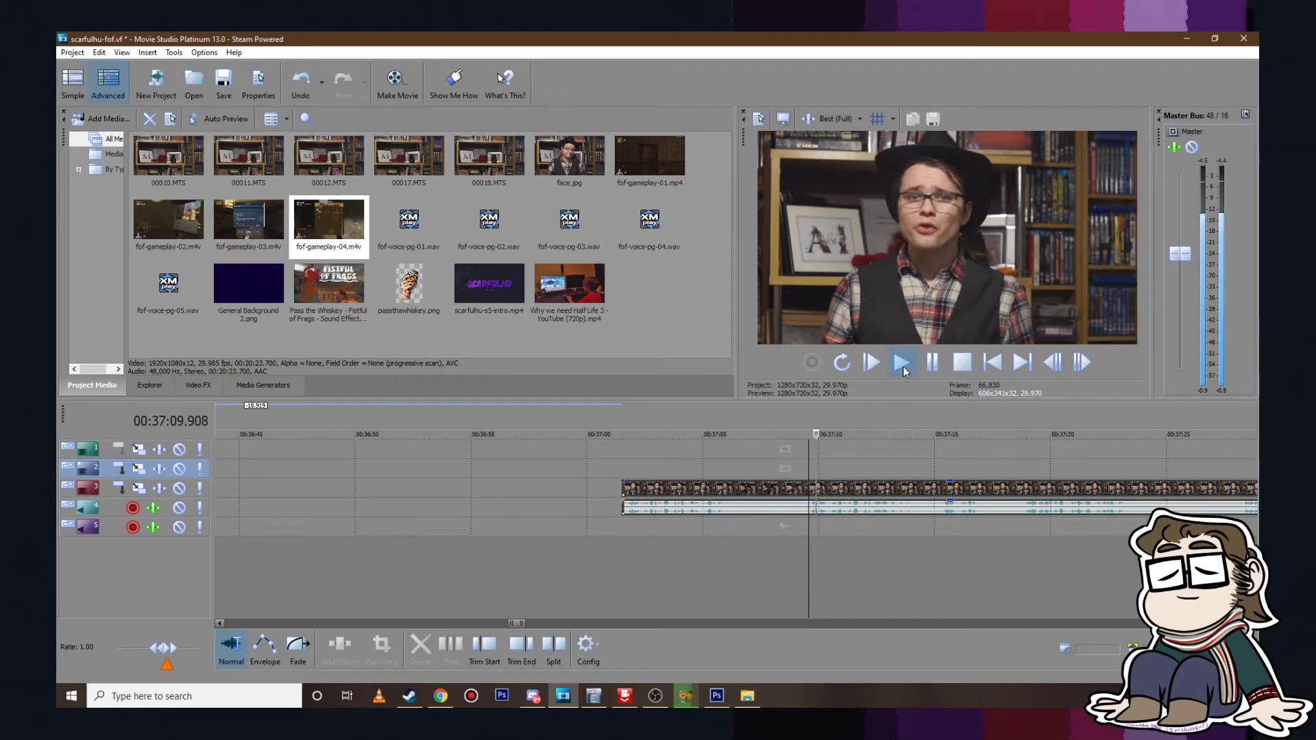
{"action": "scroll", "coordinate": [915, 448], "scroll_direction": "up", "scroll_amount": 3}
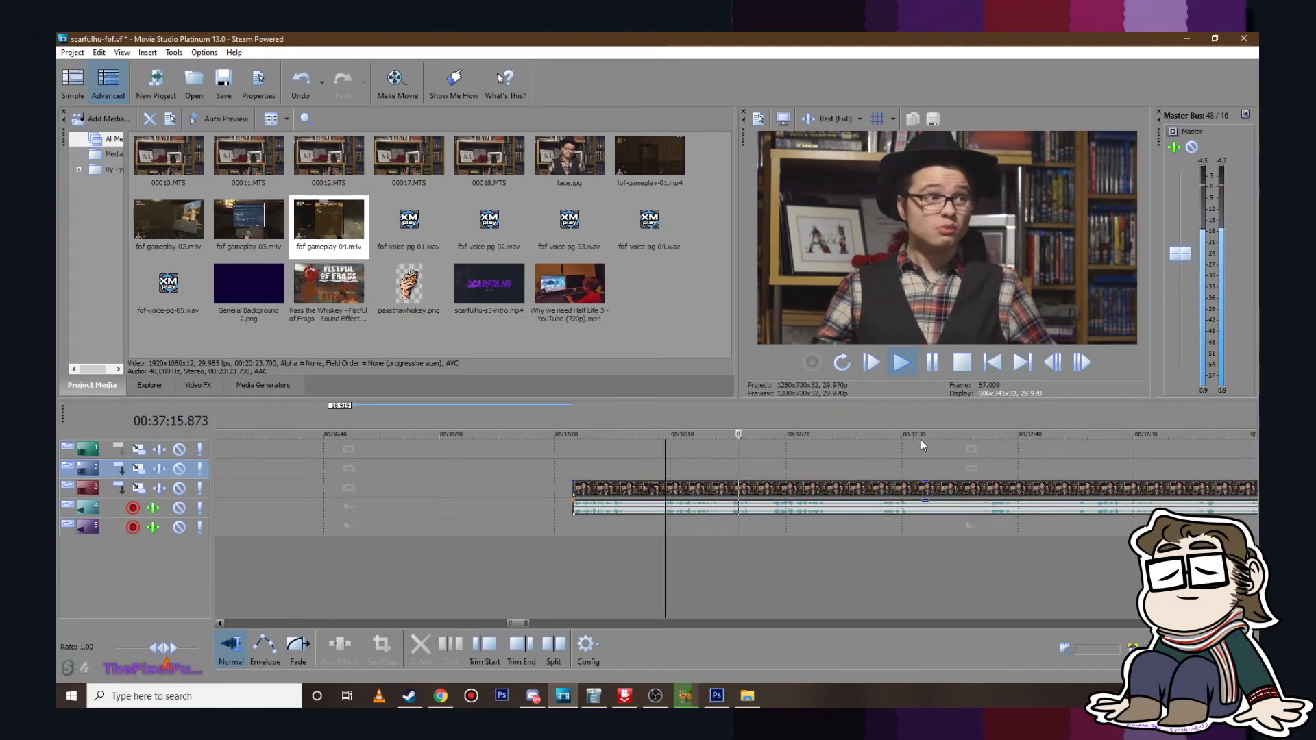
{"action": "scroll", "coordinate": [919, 438], "scroll_direction": "down", "scroll_amount": 3}
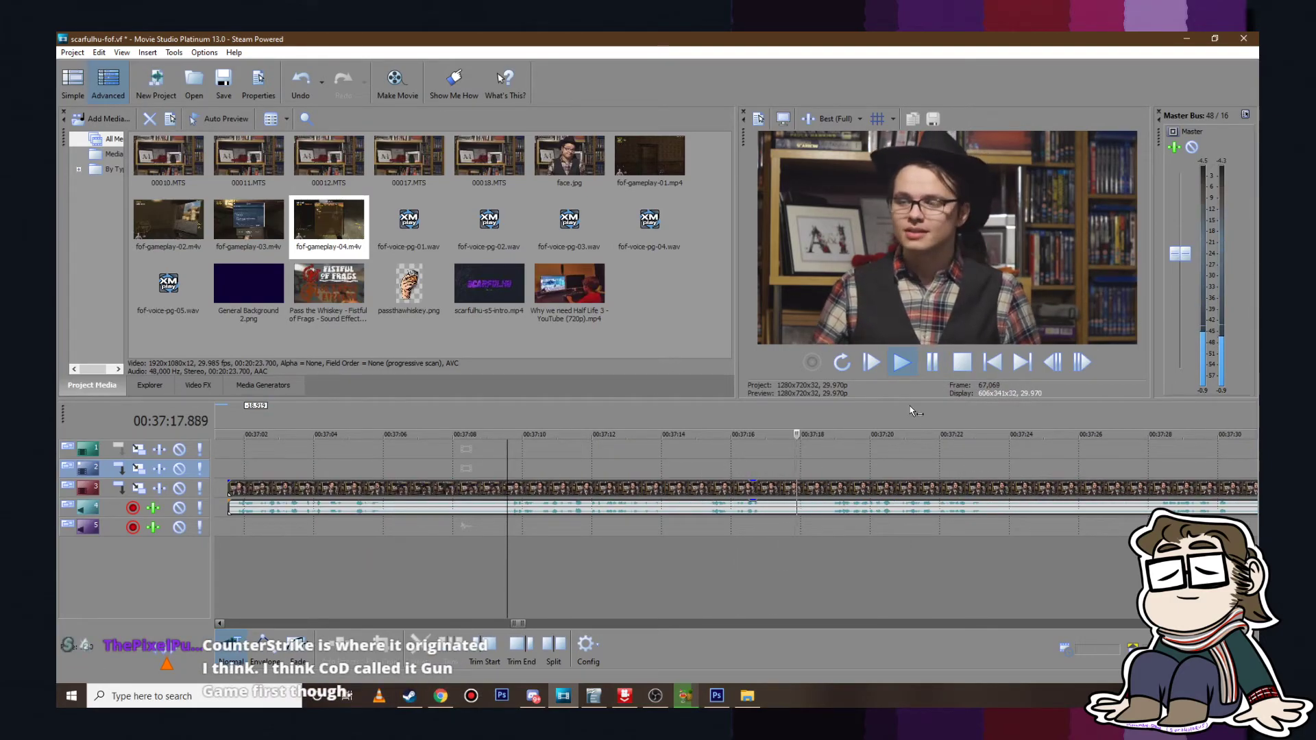
{"action": "left_click", "coordinate": [933, 363]}
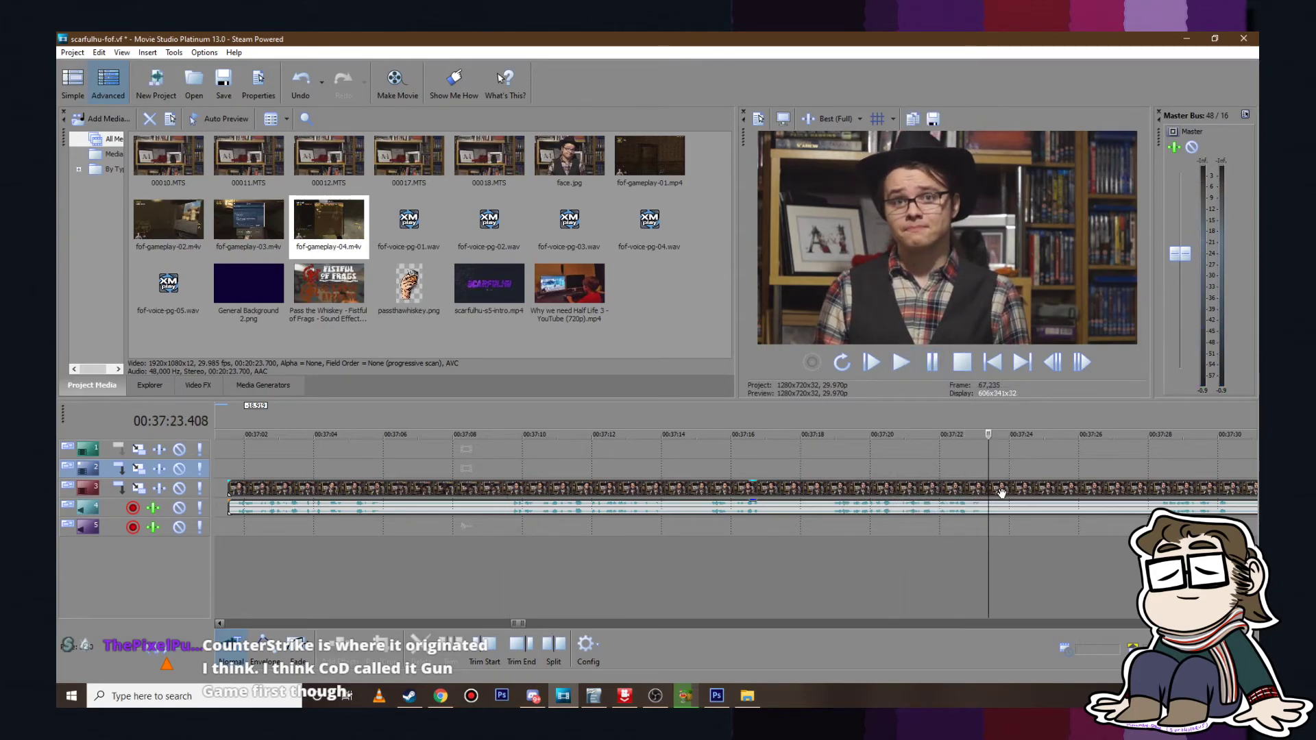
{"action": "left_click", "coordinate": [793, 485]}
{"action": "key", "text": "s"}
Step: Split the presenter take at about 00:37:18.7 and delete the piece before the cut
{"action": "left_click", "coordinate": [827, 489]}
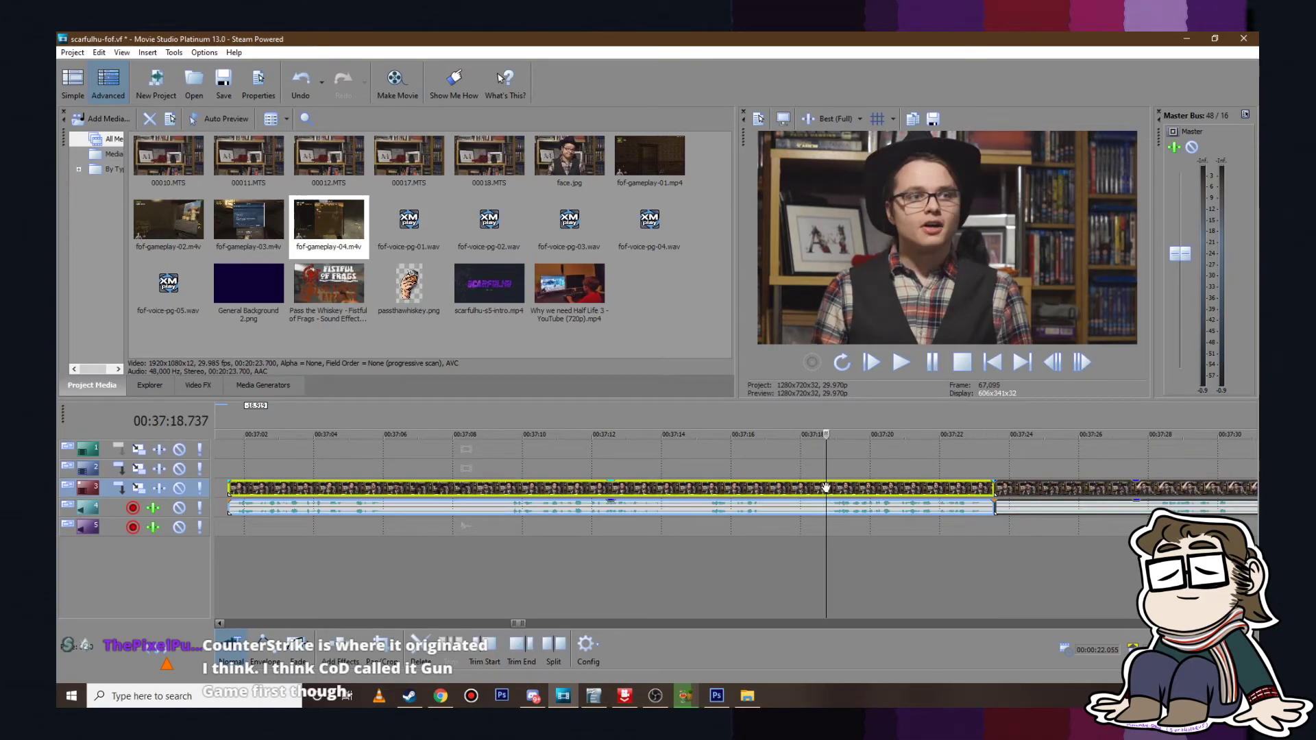
{"action": "key", "text": "s"}
{"action": "left_click", "coordinate": [769, 491]}
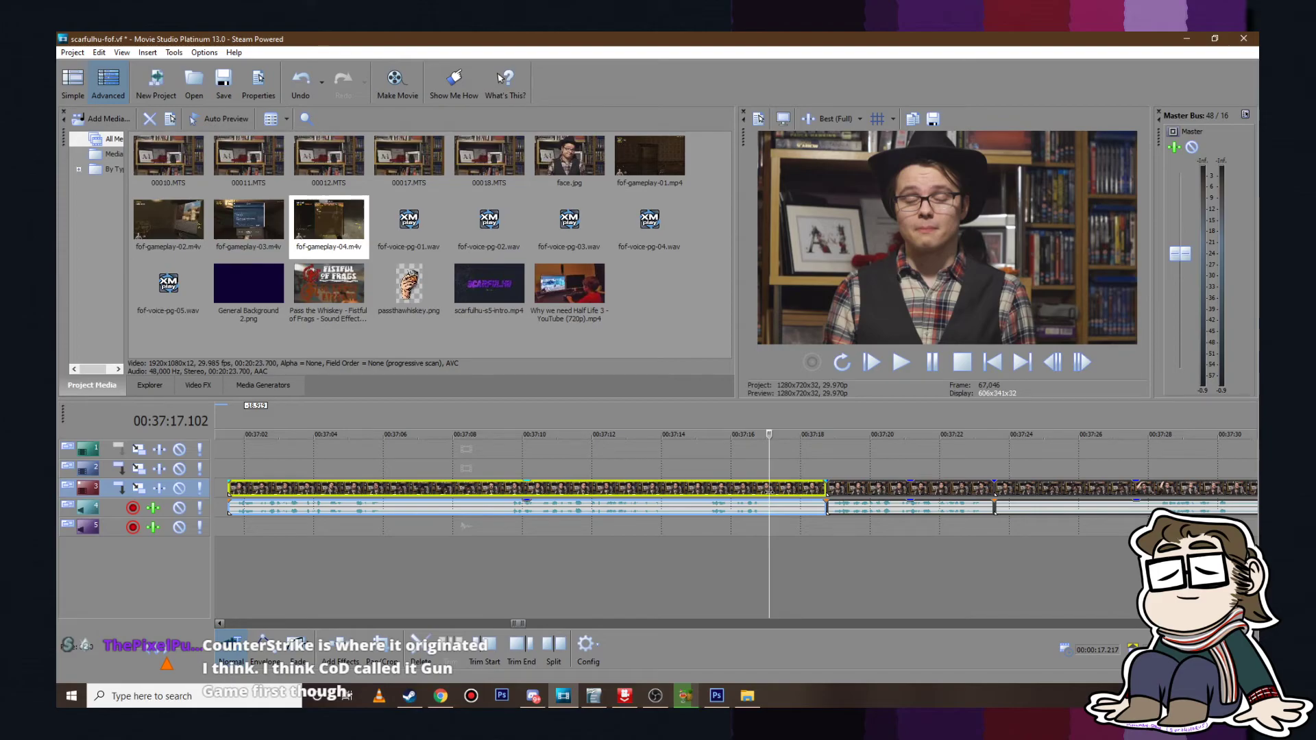
{"action": "key", "text": "Delete"}
{"action": "scroll", "coordinate": [803, 497], "scroll_direction": "down", "scroll_amount": 4}
{"action": "left_click", "coordinate": [865, 458]}
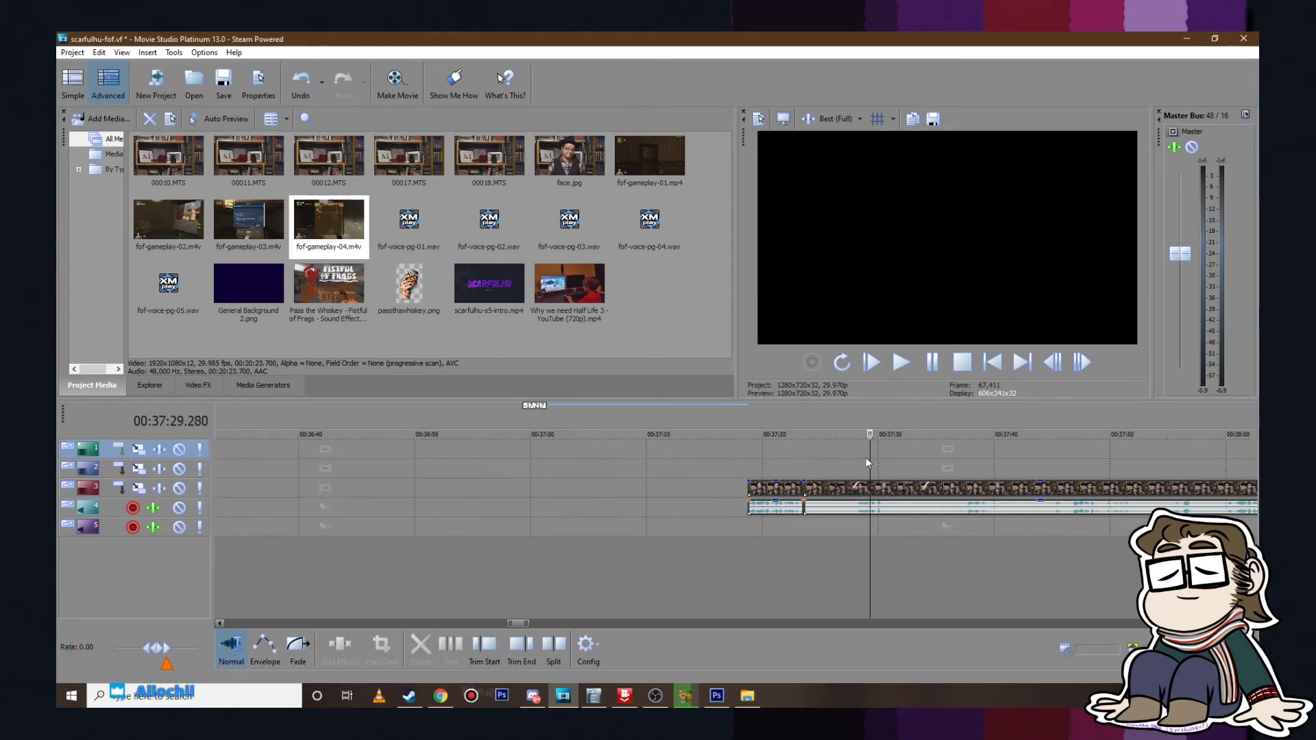
{"action": "scroll", "coordinate": [699, 478], "scroll_direction": "down", "scroll_amount": 4}
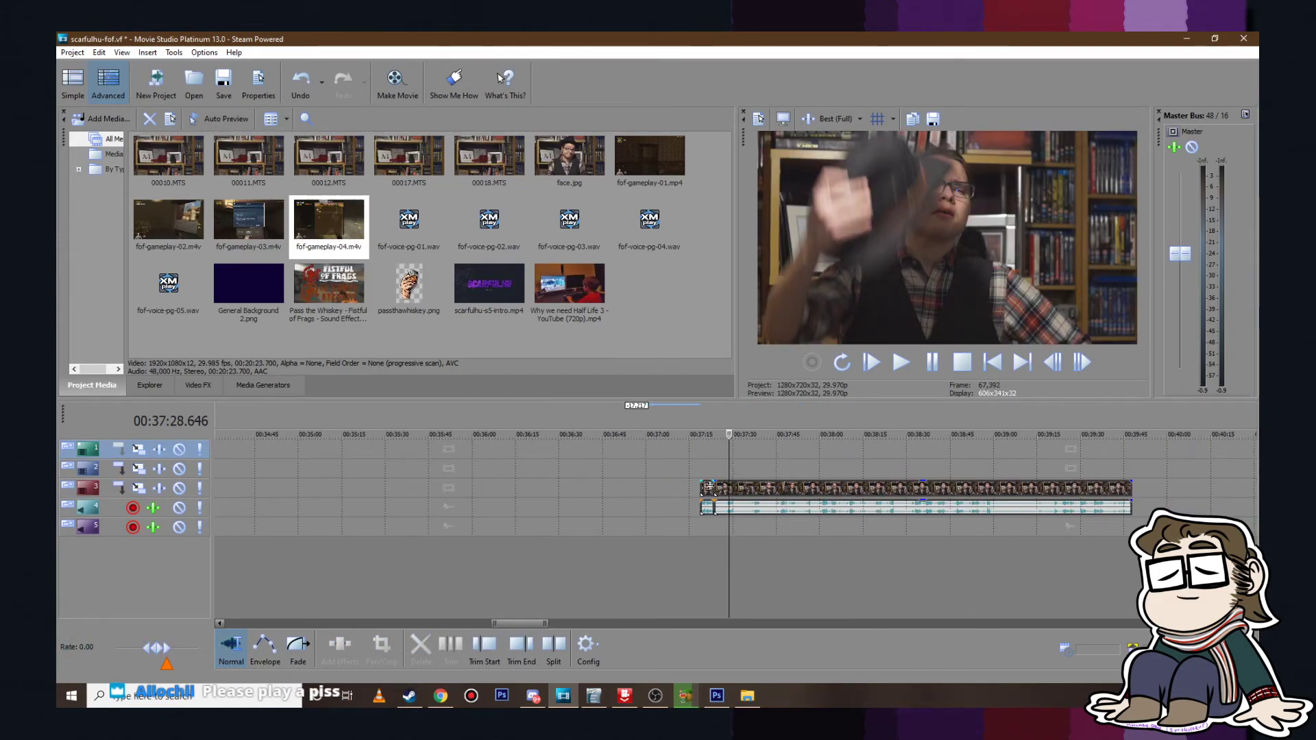
Step: Extend the short presenter clip's start back to about 00:37:15.0, preview its opening, and retrim the start to about 00:37:18.9
{"action": "left_click", "coordinate": [702, 472]}
{"action": "scroll", "coordinate": [704, 504], "scroll_direction": "up", "scroll_amount": 4}
{"action": "left_click_drag", "start_coordinate": [732, 483], "coordinate": [664, 480]}
{"action": "left_click", "coordinate": [665, 468]}
{"action": "scroll", "coordinate": [685, 473], "scroll_direction": "up", "scroll_amount": 4}
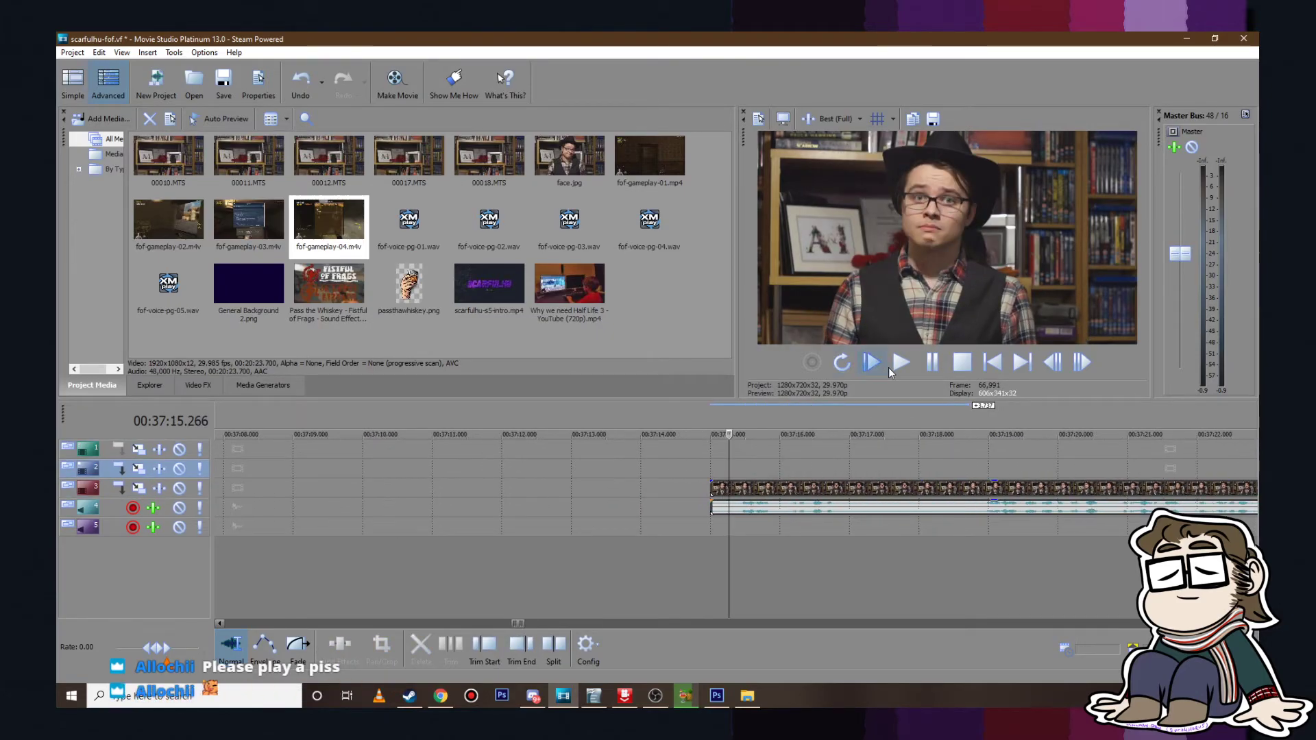
{"action": "left_click", "coordinate": [901, 363]}
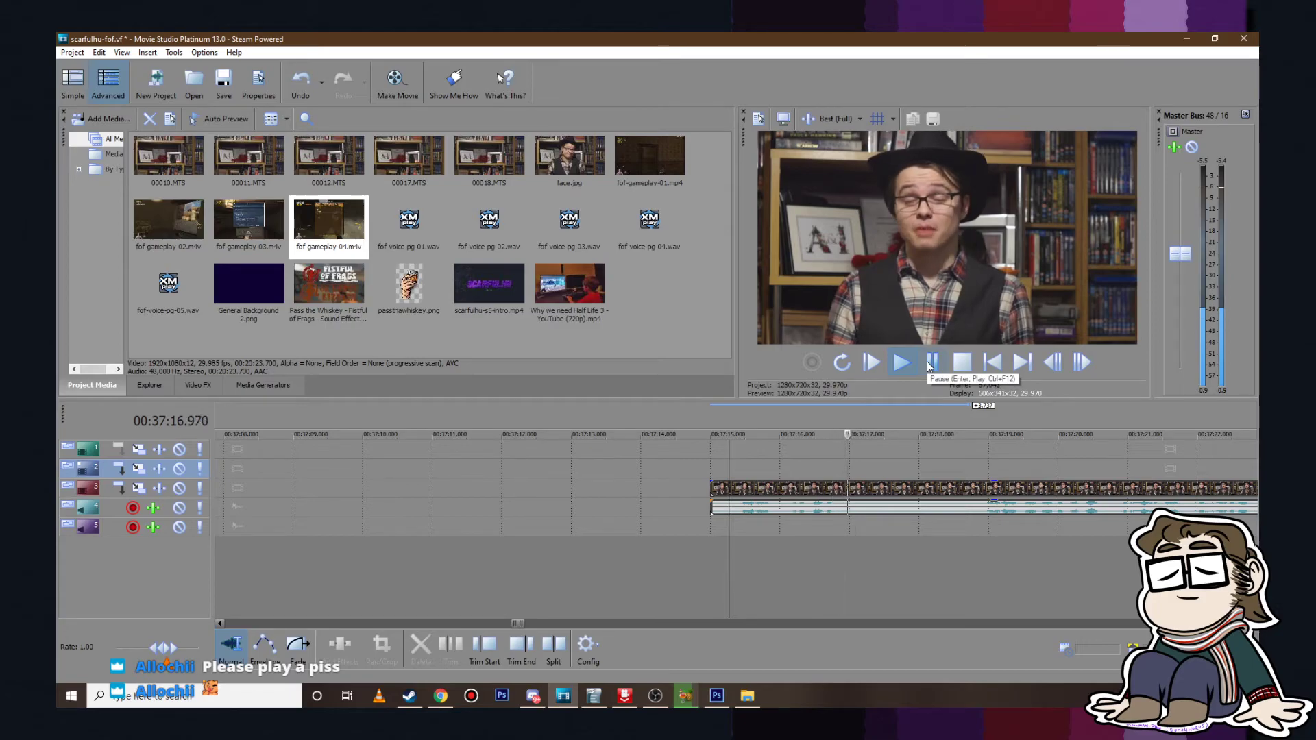
{"action": "left_click", "coordinate": [930, 364]}
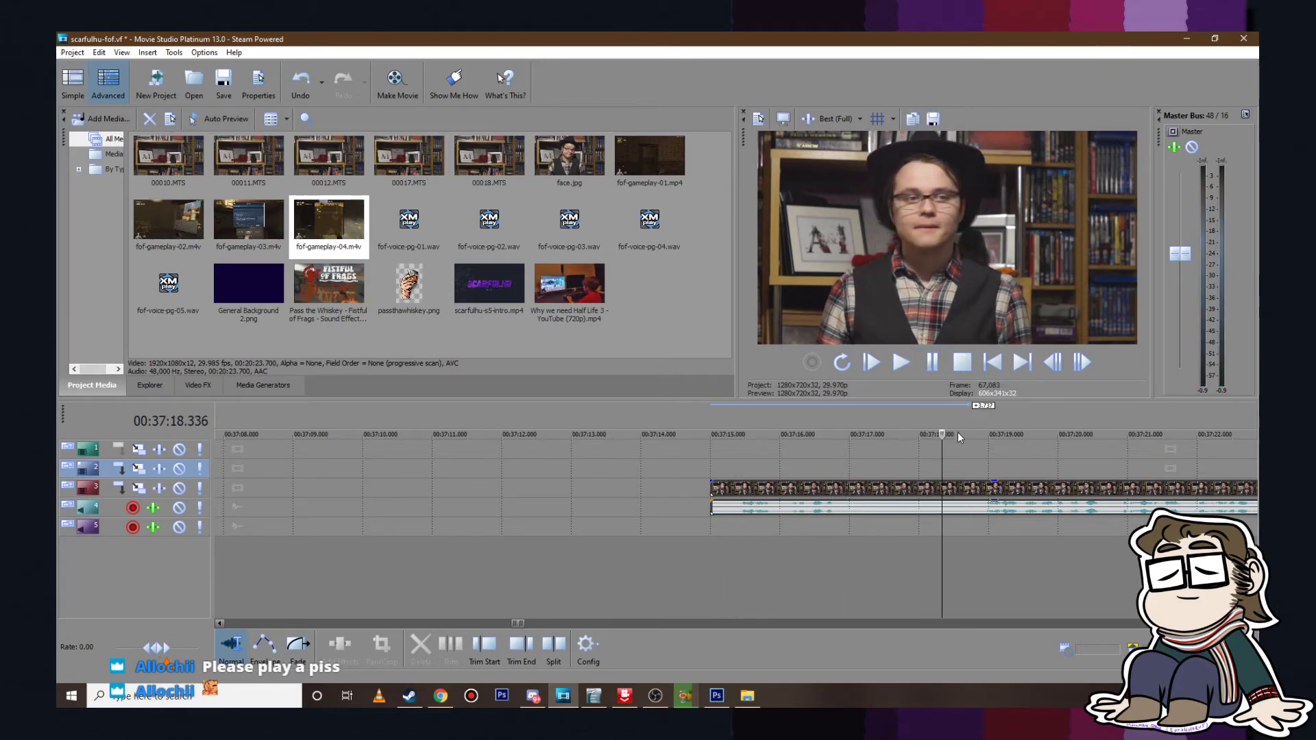
{"action": "left_click", "coordinate": [865, 433]}
{"action": "left_click", "coordinate": [873, 433]}
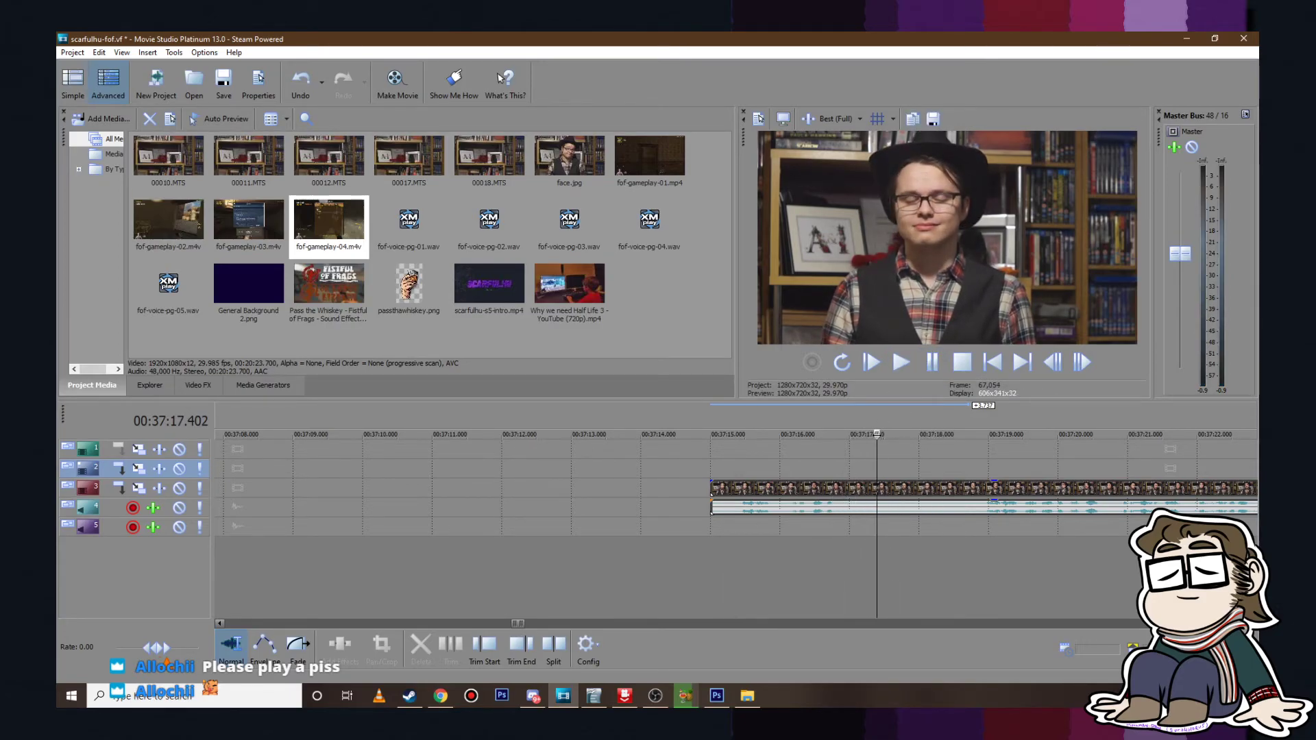
{"action": "left_click", "coordinate": [903, 368]}
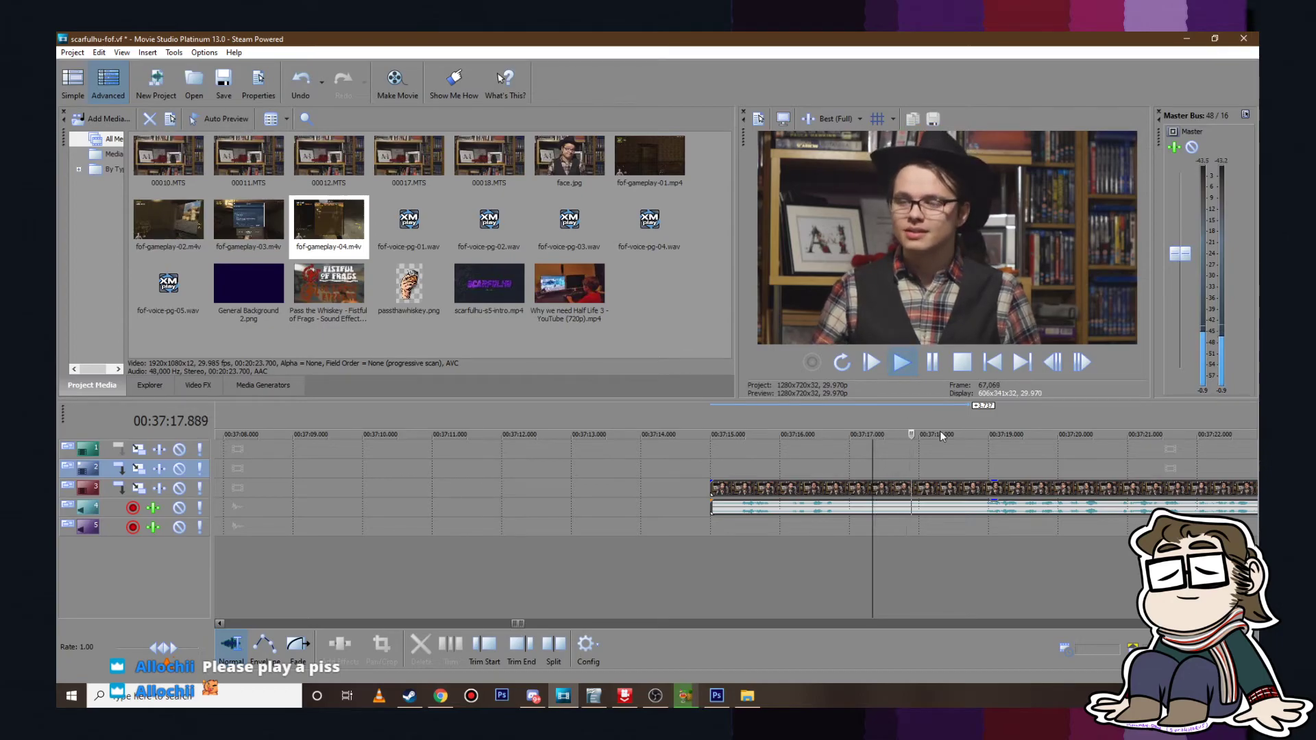
{"action": "left_click_drag", "start_coordinate": [712, 487], "coordinate": [984, 482]}
{"action": "left_click", "coordinate": [982, 468]}
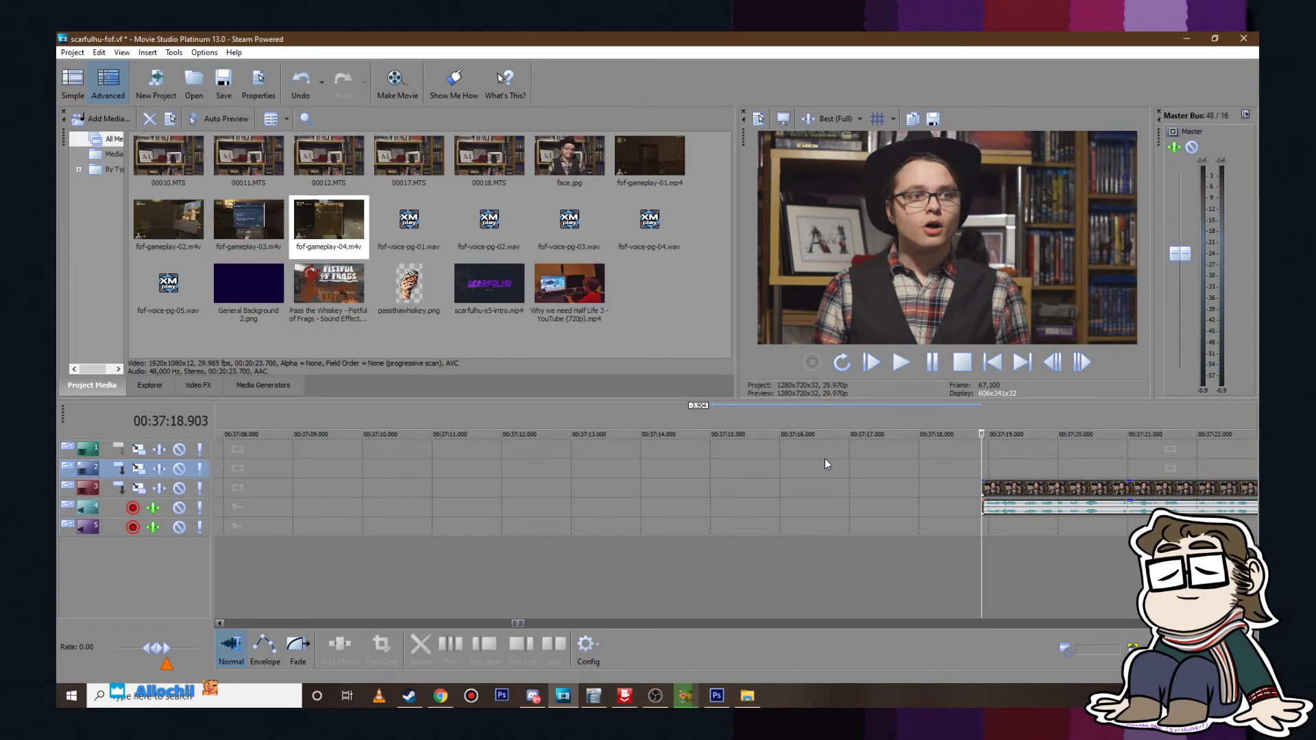
Step: Play the trimmed presenter clip to its end and cut it from the timeline
{"action": "scroll", "coordinate": [788, 472], "scroll_direction": "down", "scroll_amount": 3}
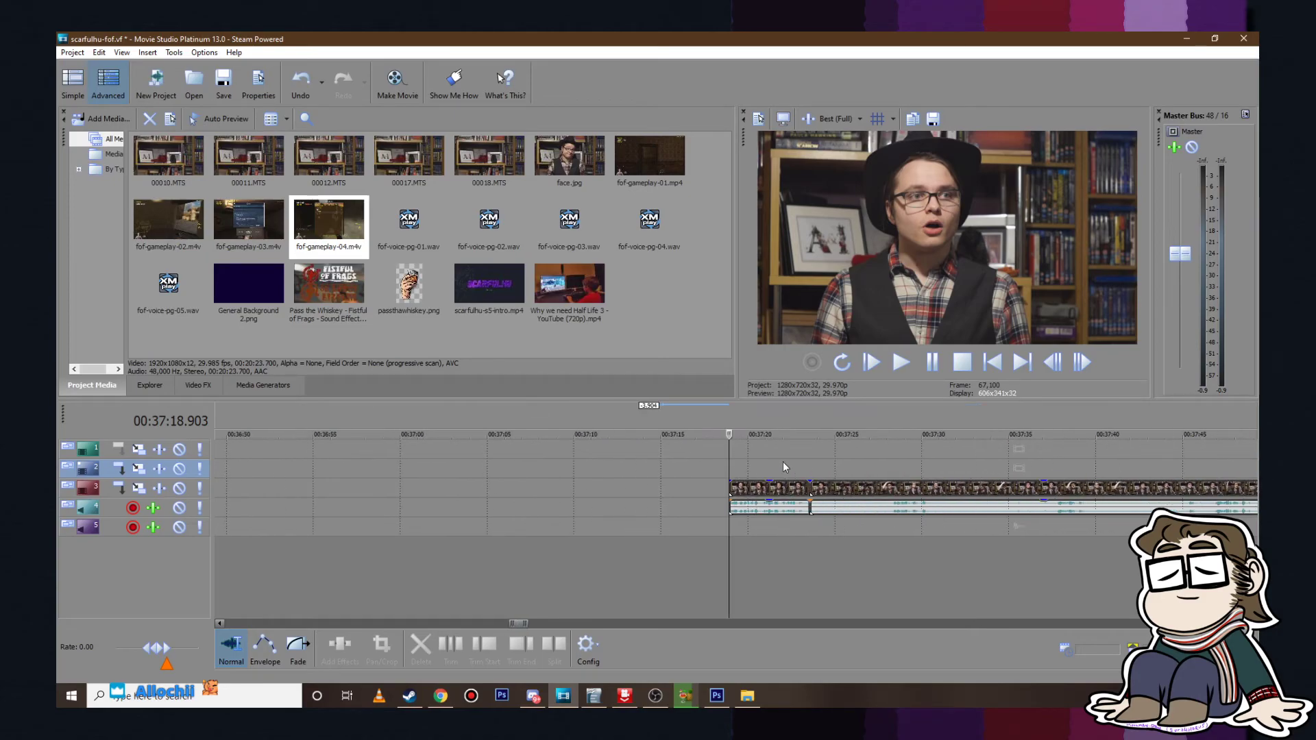
{"action": "left_click", "coordinate": [903, 365]}
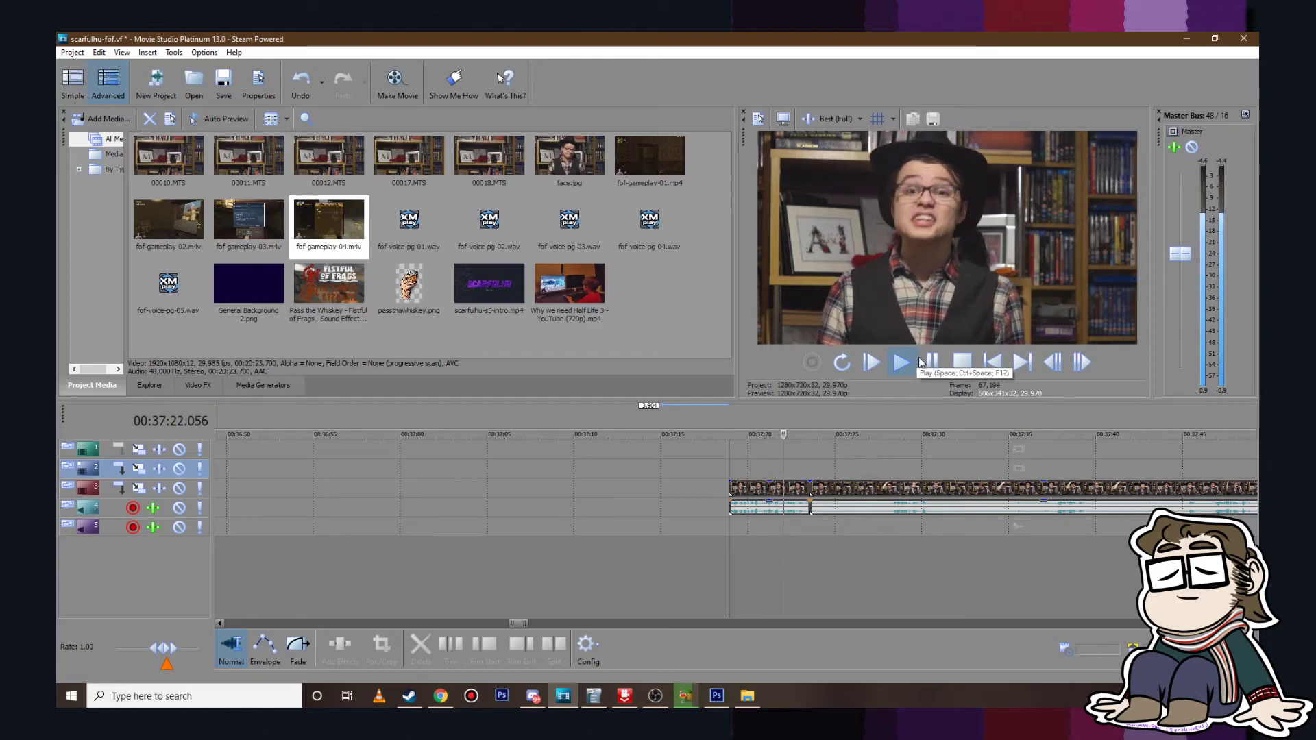
{"action": "left_click", "coordinate": [928, 363]}
{"action": "scroll", "coordinate": [761, 478], "scroll_direction": "down", "scroll_amount": 2}
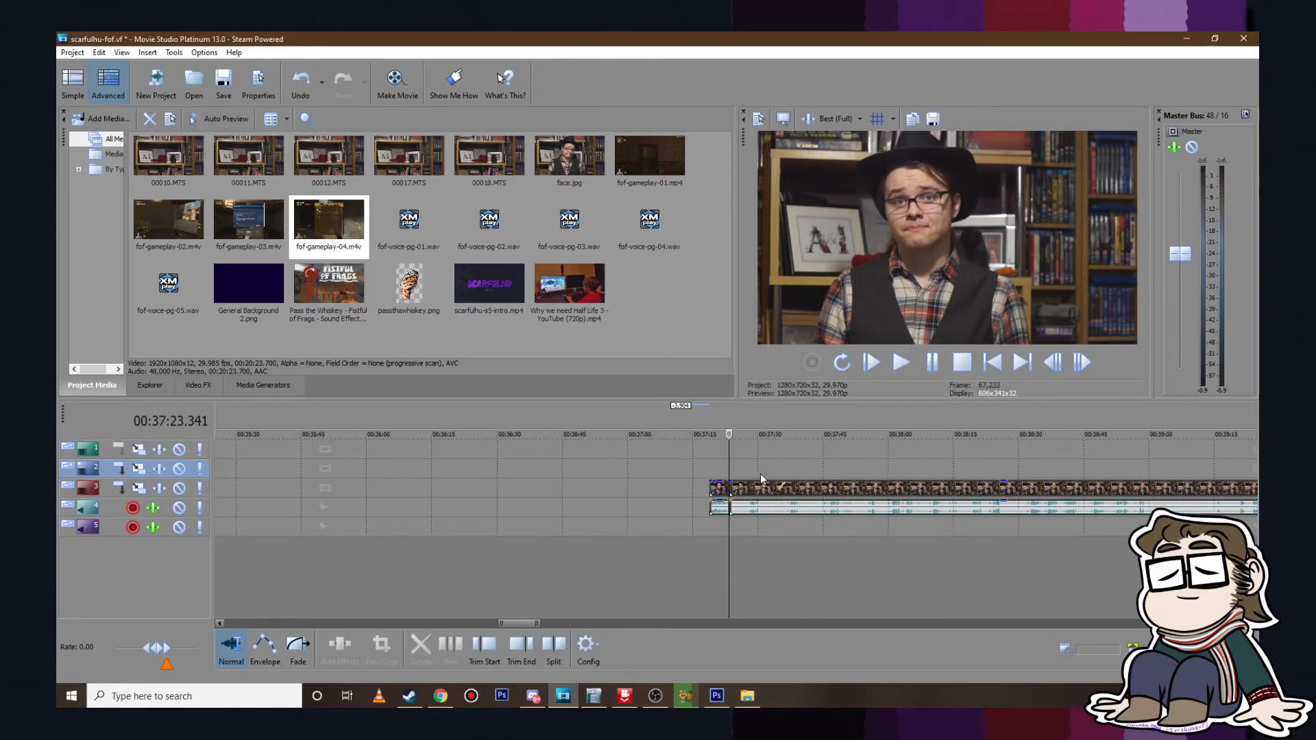
{"action": "right_click", "coordinate": [718, 485]}
{"action": "left_click", "coordinate": [773, 390]}
Step: Paste the cut presenter clip onto track 3 just after the end of the dark blue background clip
{"action": "scroll", "coordinate": [507, 511], "scroll_direction": "down", "scroll_amount": 6}
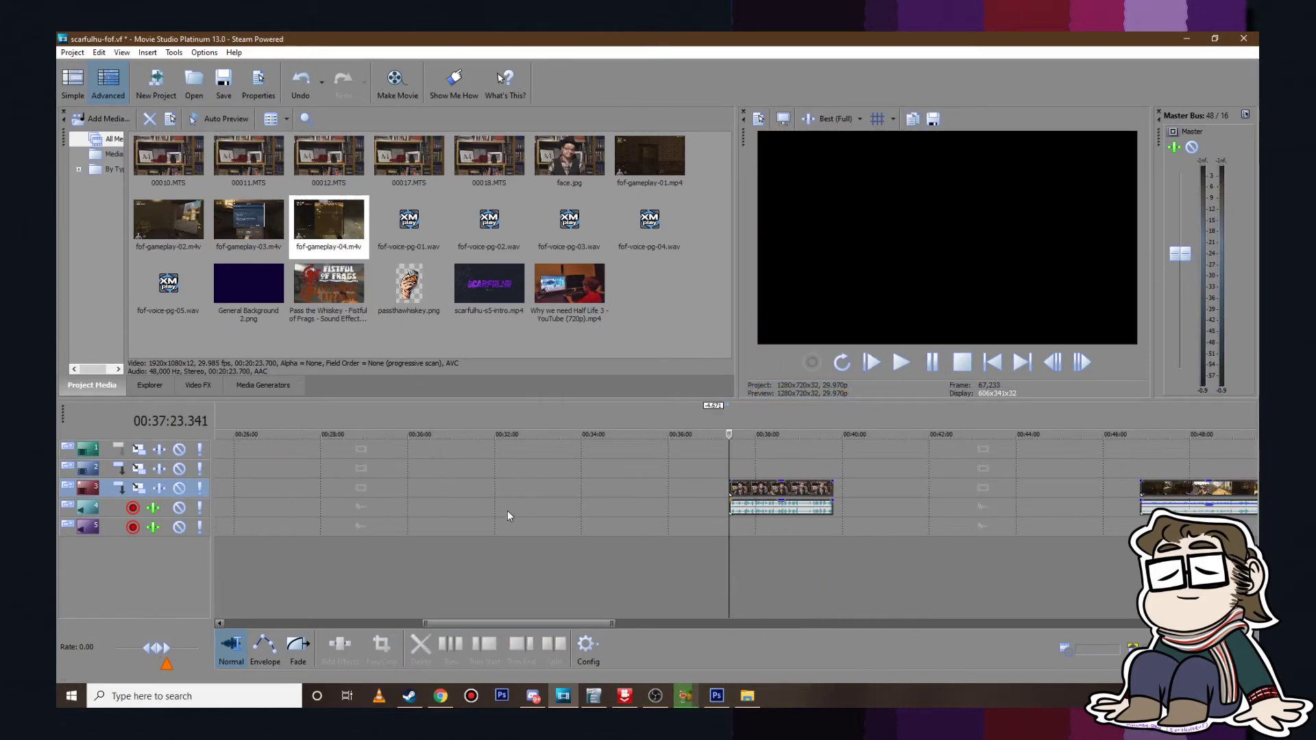
{"action": "left_click", "coordinate": [369, 473]}
{"action": "scroll", "coordinate": [476, 473], "scroll_direction": "up", "scroll_amount": 6}
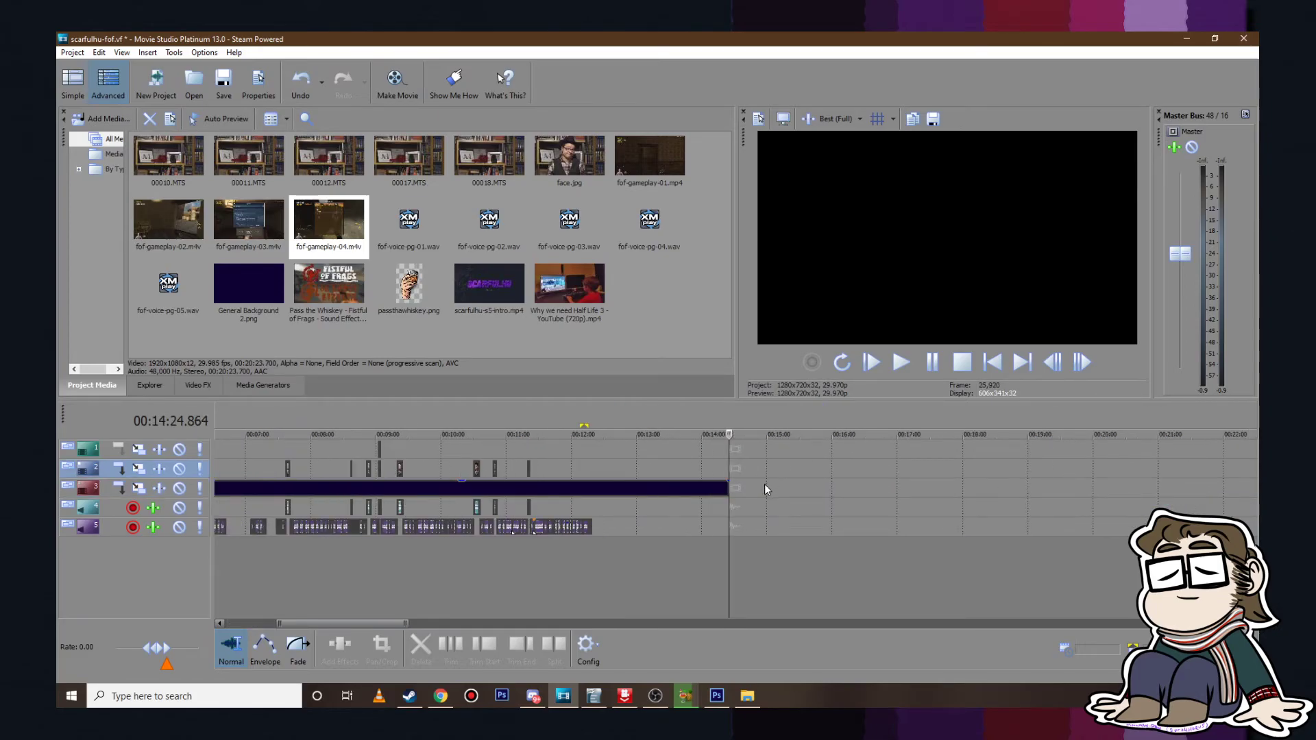
{"action": "left_click", "coordinate": [745, 488]}
{"action": "right_click", "coordinate": [746, 491]}
{"action": "left_click", "coordinate": [786, 260]}
{"action": "left_click", "coordinate": [708, 450]}
Step: Move the pasted presenter clip to track 2, starting at about 00:12:18.1 where the last voice-over ends, and play it through
{"action": "scroll", "coordinate": [713, 466], "scroll_direction": "up", "scroll_amount": 1}
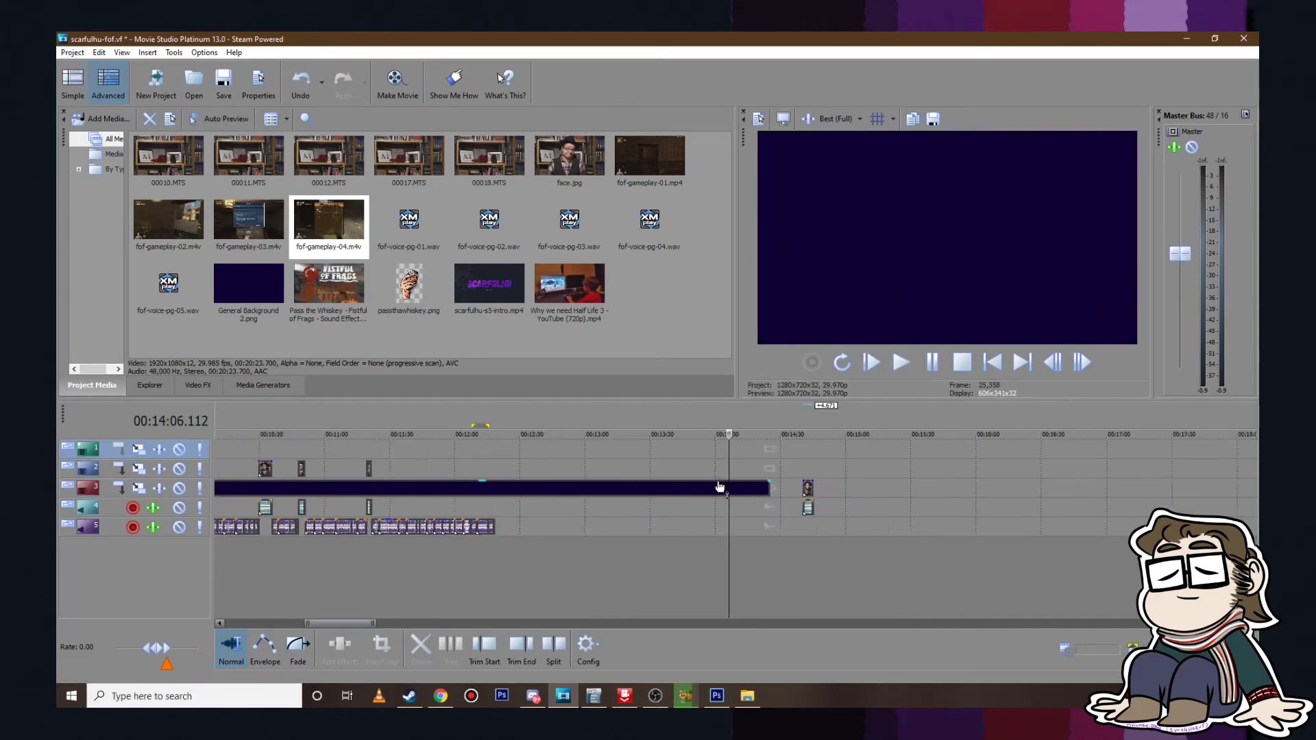
{"action": "scroll", "coordinate": [718, 486], "scroll_direction": "up", "scroll_amount": 1}
{"action": "left_click_drag", "start_coordinate": [837, 488], "coordinate": [421, 474]}
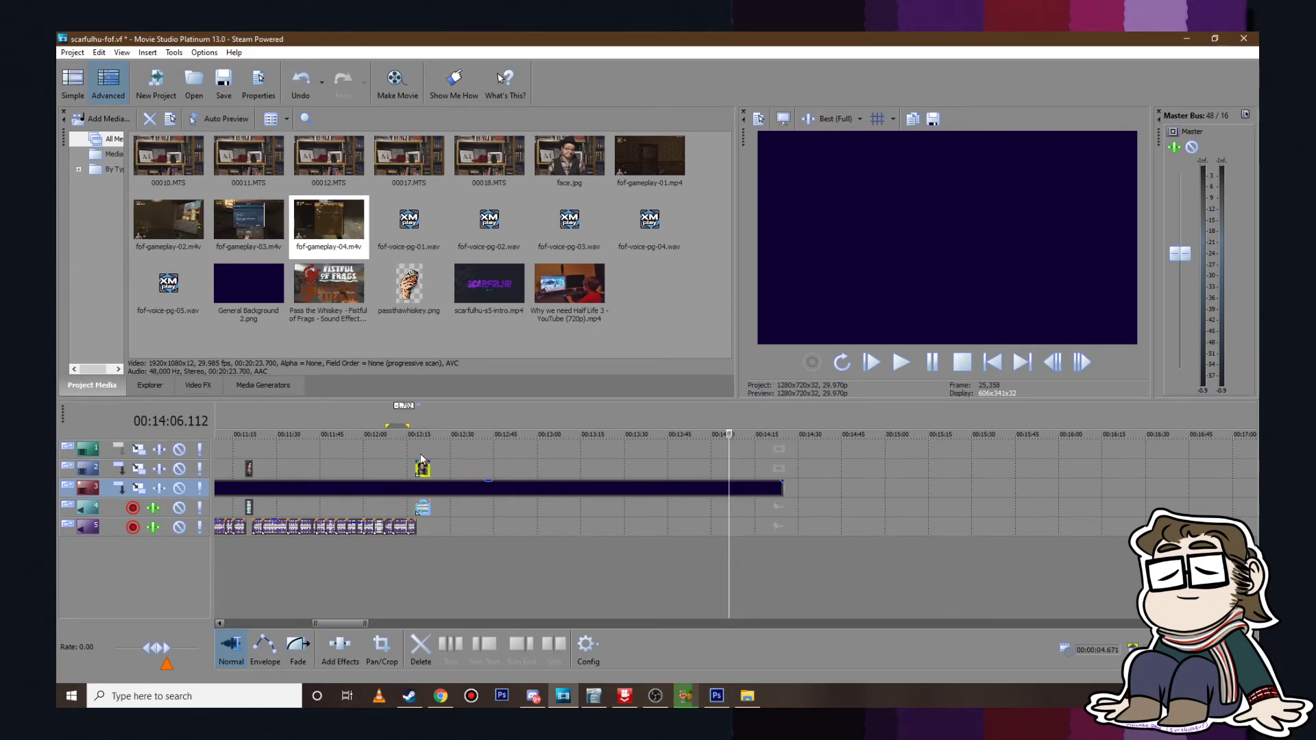
{"action": "left_click", "coordinate": [421, 453]}
{"action": "scroll", "coordinate": [491, 462], "scroll_direction": "up", "scroll_amount": 4}
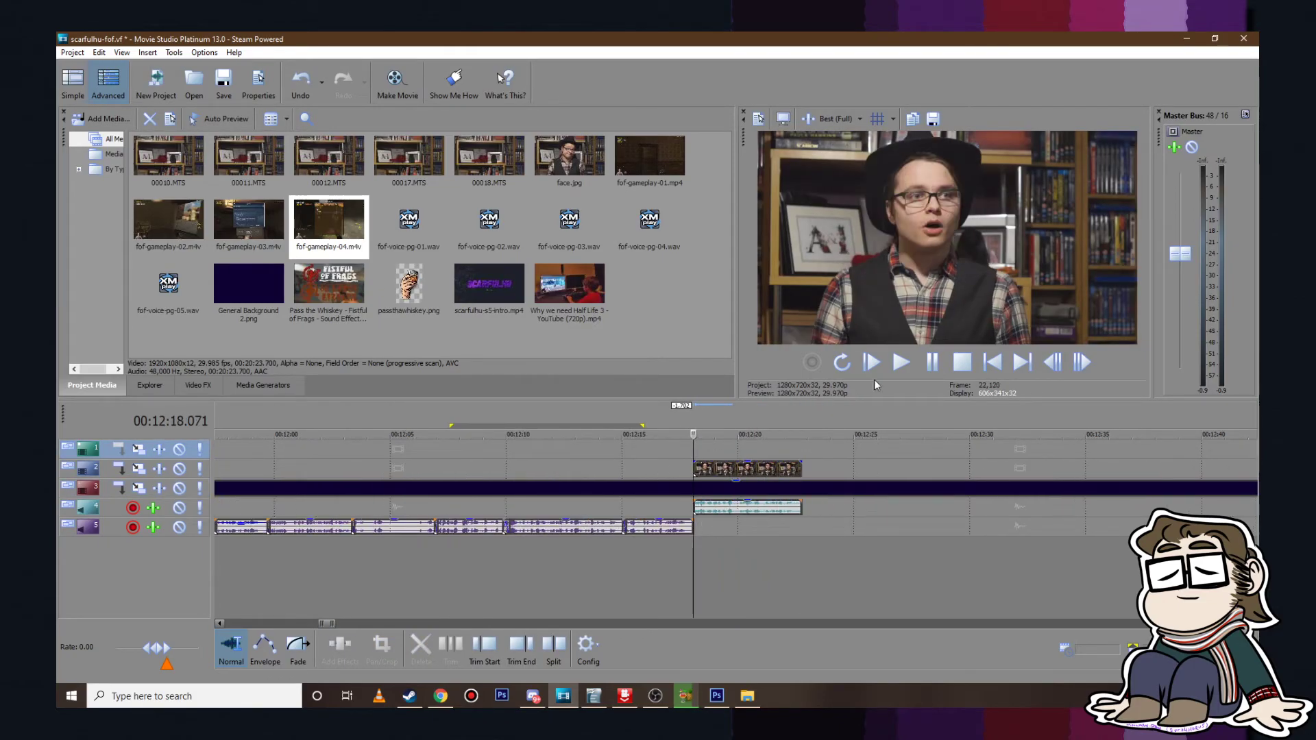
{"action": "left_click", "coordinate": [912, 366]}
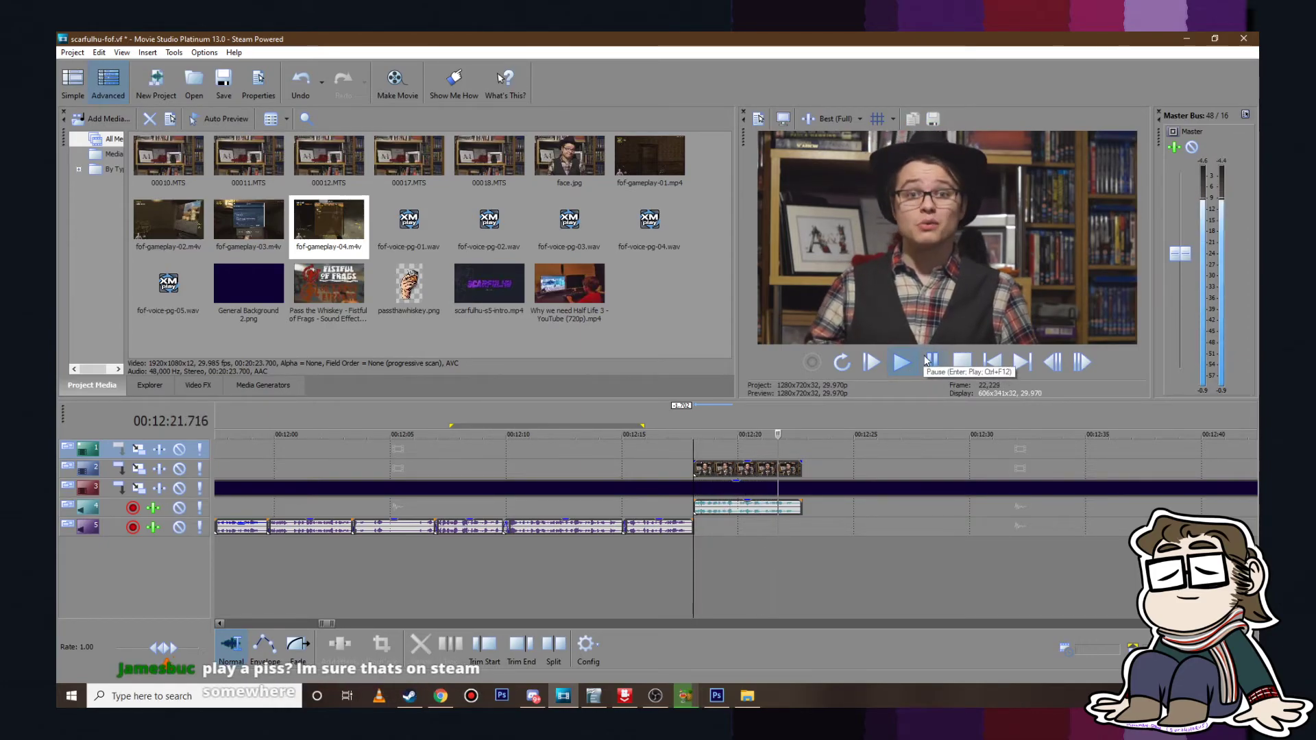
{"action": "left_click", "coordinate": [927, 362]}
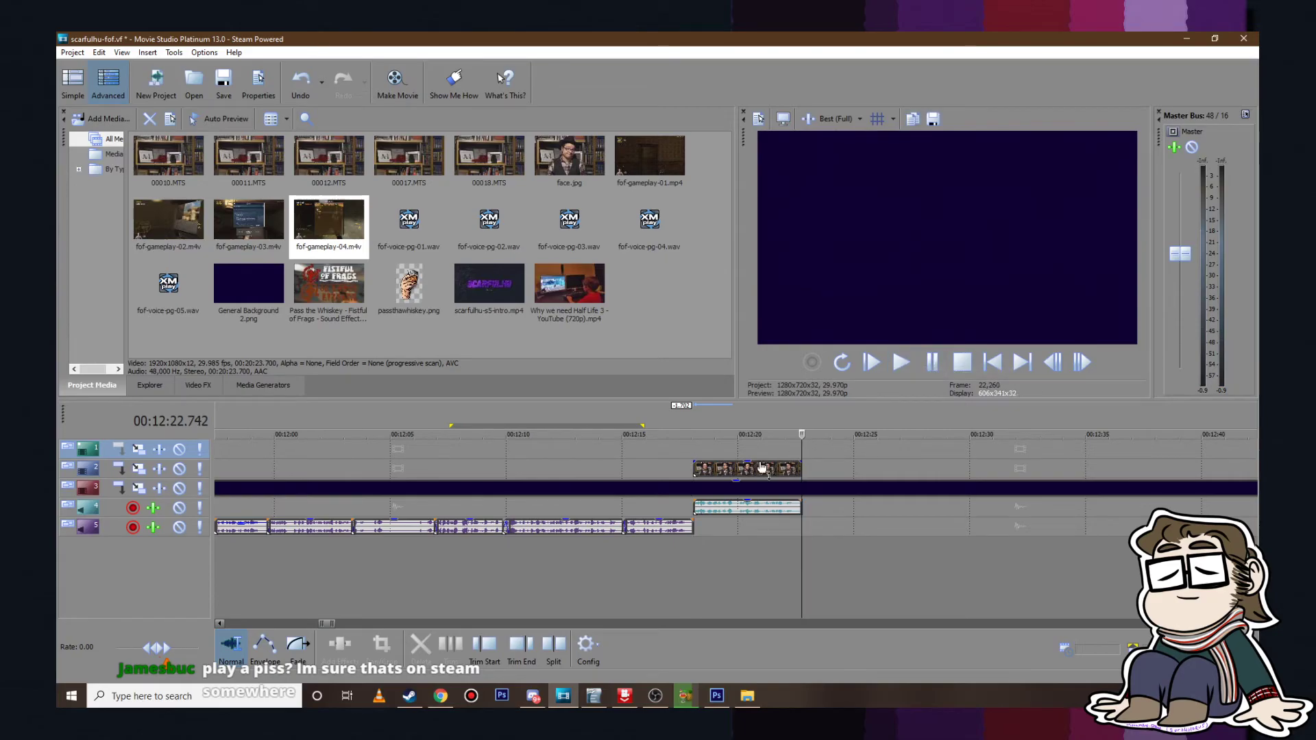
{"action": "left_click", "coordinate": [88, 53]}
{"action": "key", "text": "Escape"}
{"action": "scroll", "coordinate": [763, 549], "scroll_direction": "down", "scroll_amount": 10}
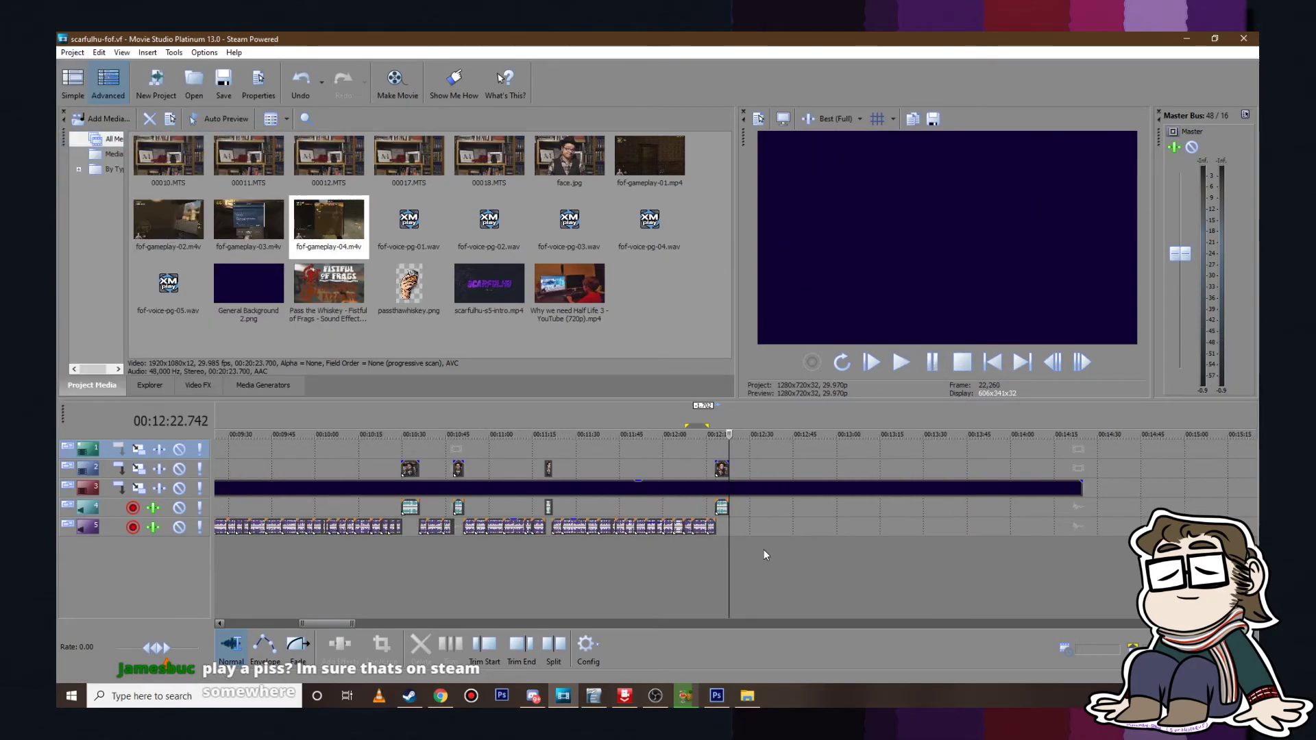
Step: Switch to the OpenOffice Writer script, highlight the "On the whole, please play Fistful of Frags" line in green, and check the remaining lines
{"action": "left_click", "coordinate": [594, 696]}
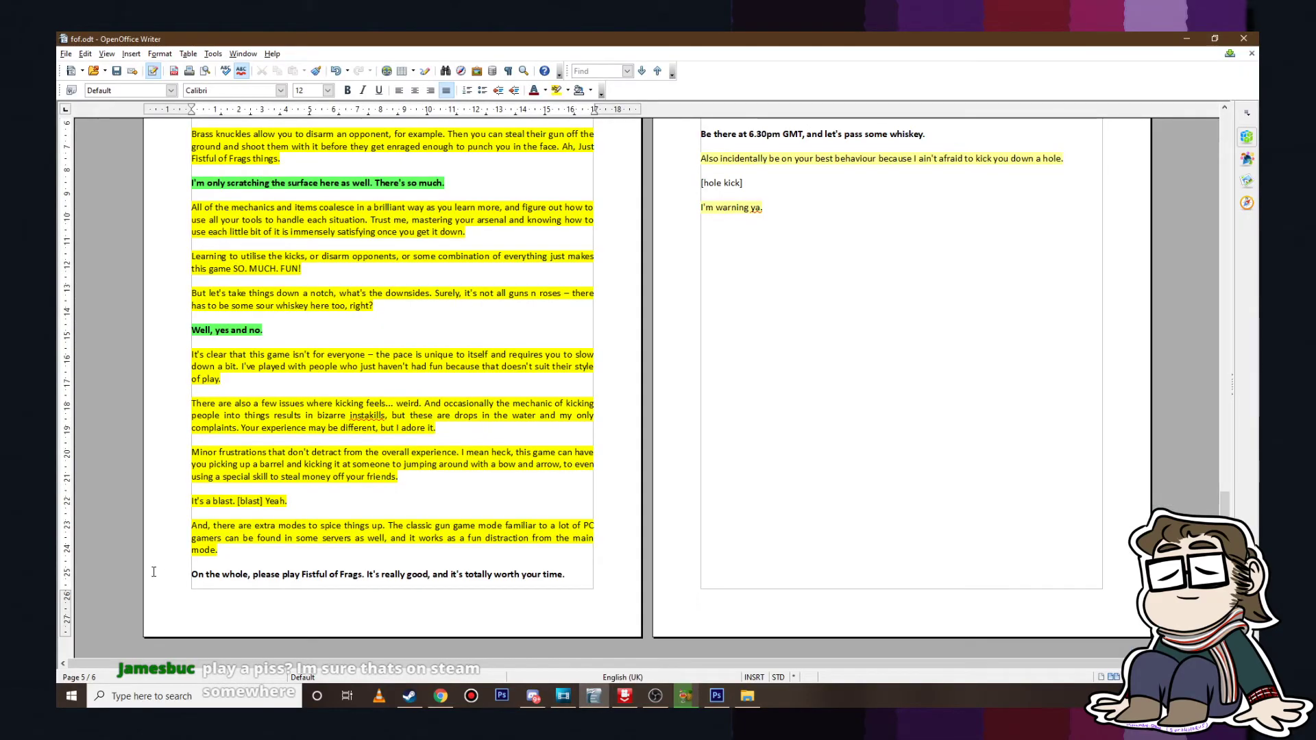
{"action": "left_click_drag", "start_coordinate": [154, 571], "coordinate": [553, 587]}
{"action": "left_click", "coordinate": [567, 90]}
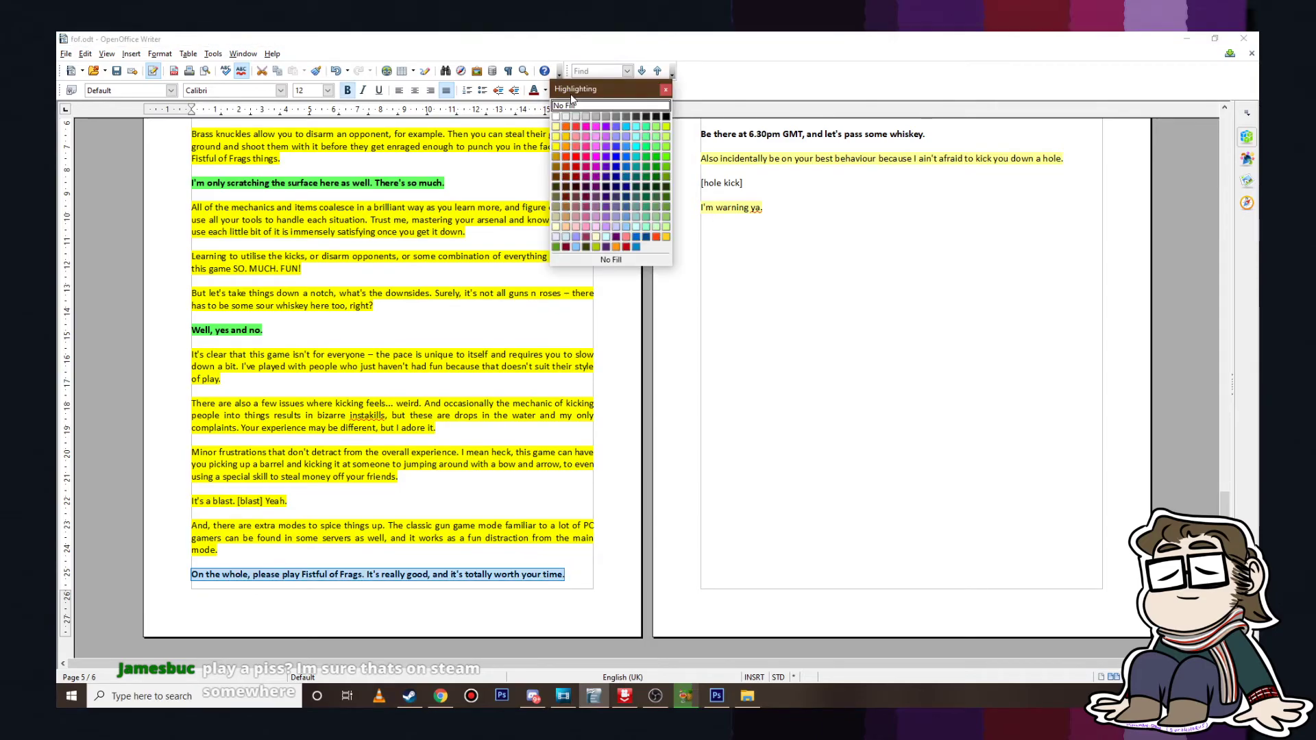
{"action": "left_click", "coordinate": [667, 137]}
{"action": "left_click", "coordinate": [786, 314]}
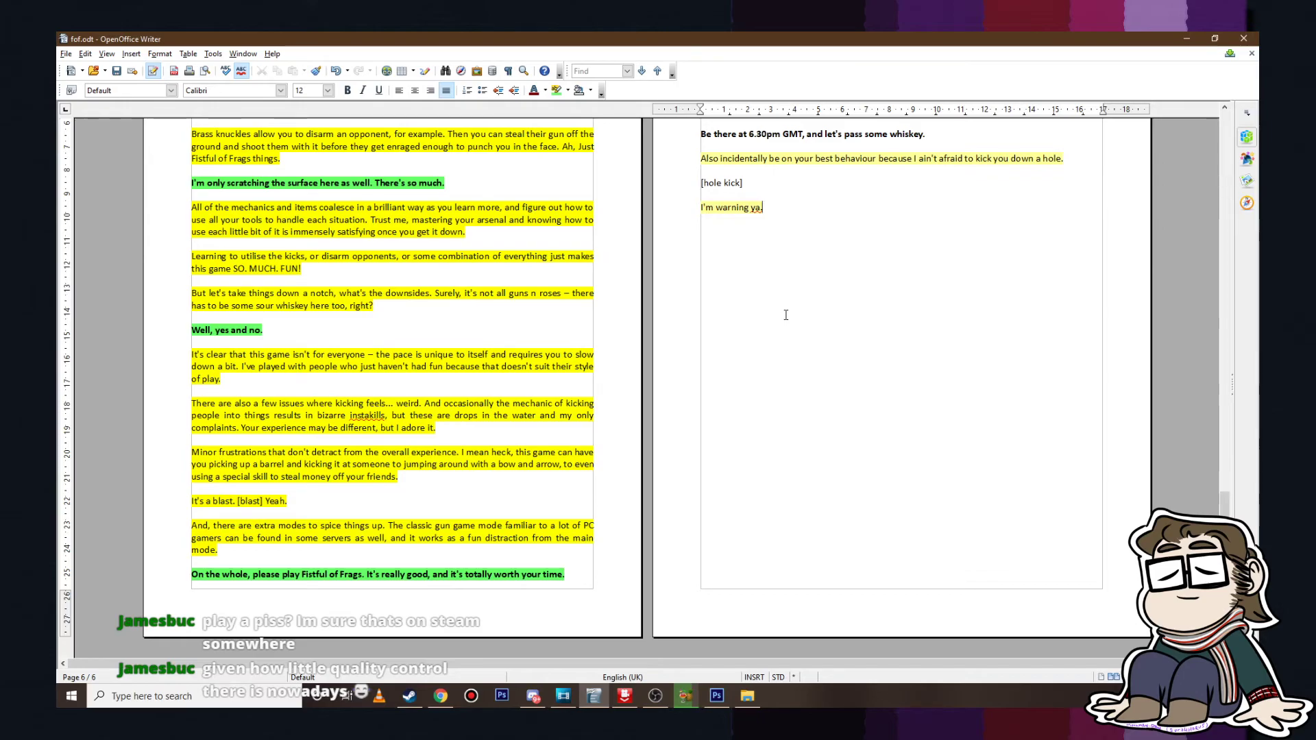
{"action": "right_click", "coordinate": [734, 288]}
{"action": "left_click", "coordinate": [725, 256]}
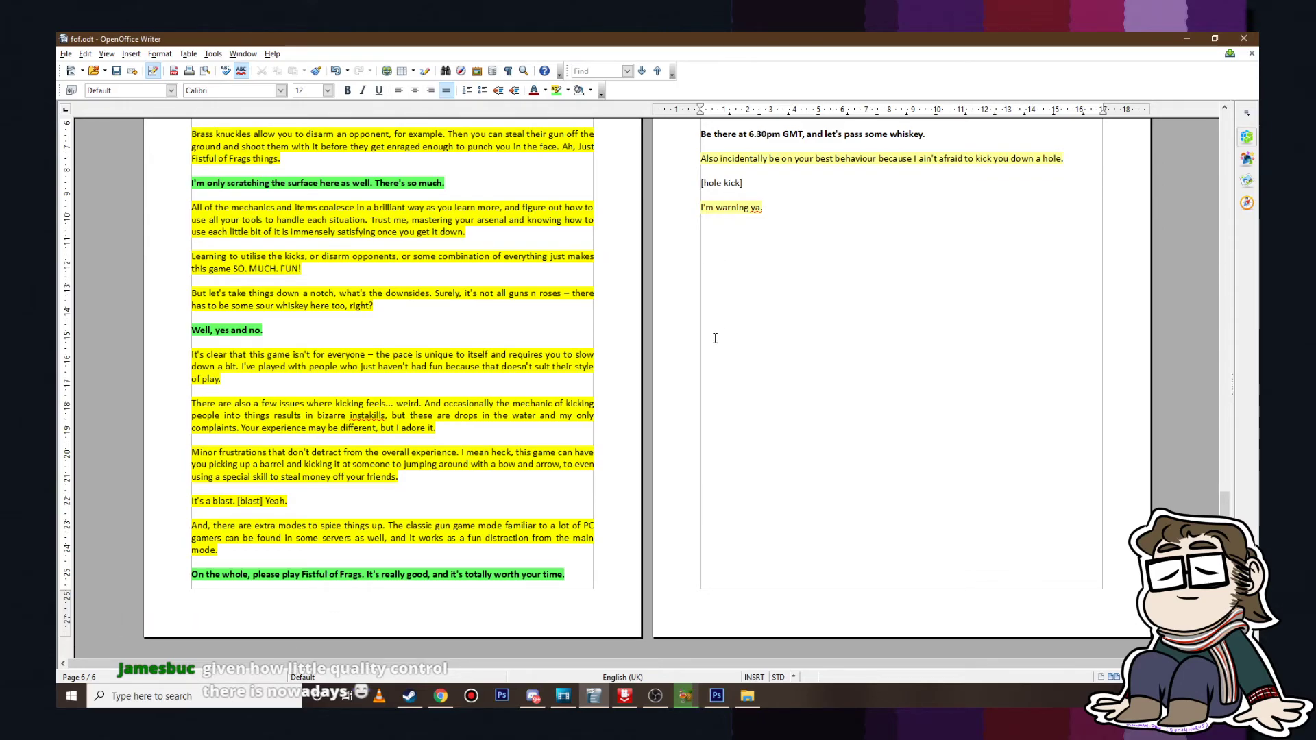
{"action": "scroll", "coordinate": [715, 338], "scroll_direction": "up", "scroll_amount": 8}
{"action": "scroll", "coordinate": [649, 600], "scroll_direction": "down", "scroll_amount": 2}
Step: Switch back to Movie Studio and play the start of the unplaced voice-over clips at about 00:23:04
{"action": "left_click", "coordinate": [573, 697]}
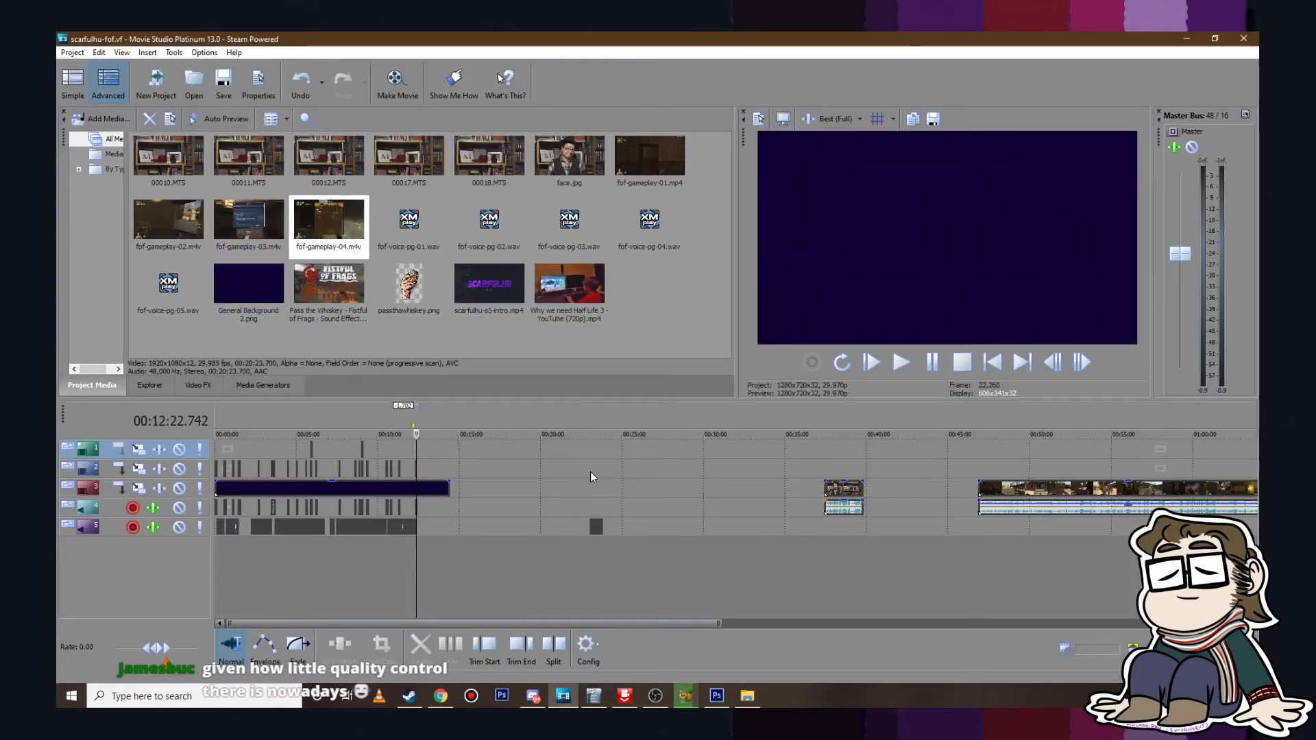
{"action": "scroll", "coordinate": [688, 471], "scroll_direction": "up", "scroll_amount": 10}
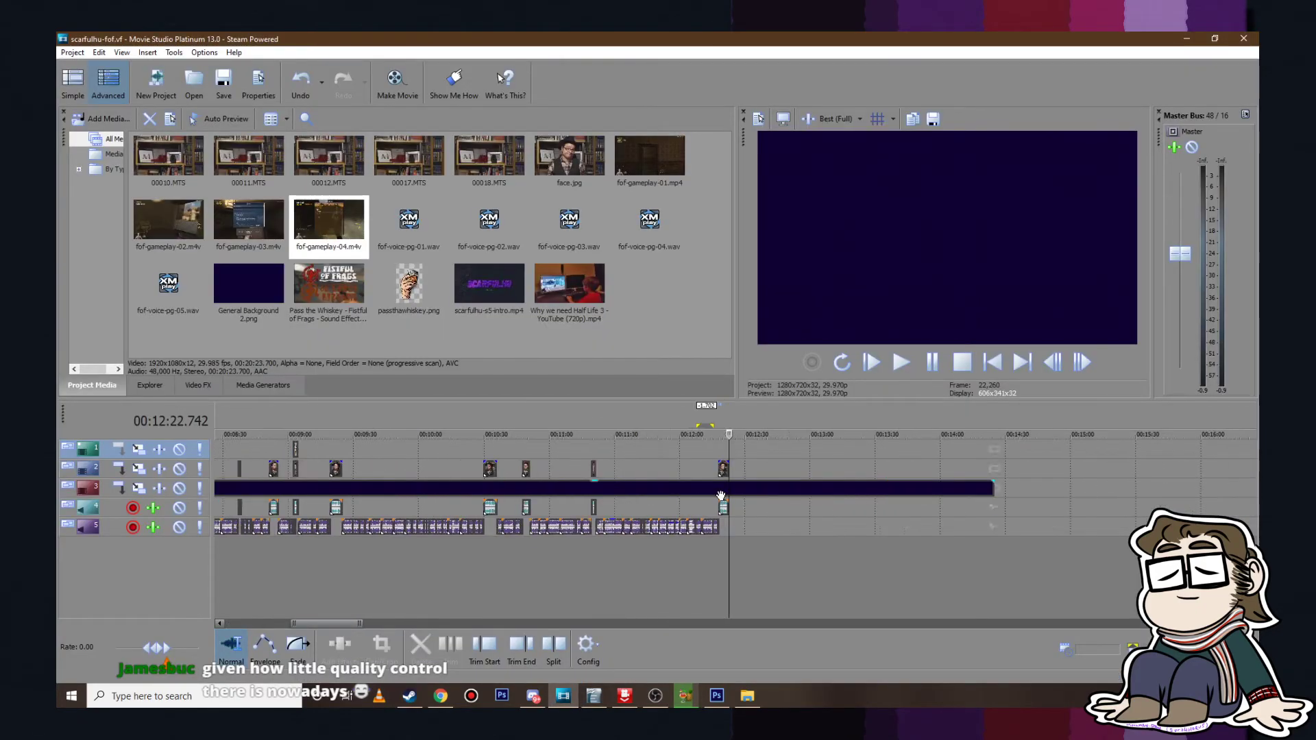
{"action": "scroll", "coordinate": [801, 520], "scroll_direction": "down", "scroll_amount": 10}
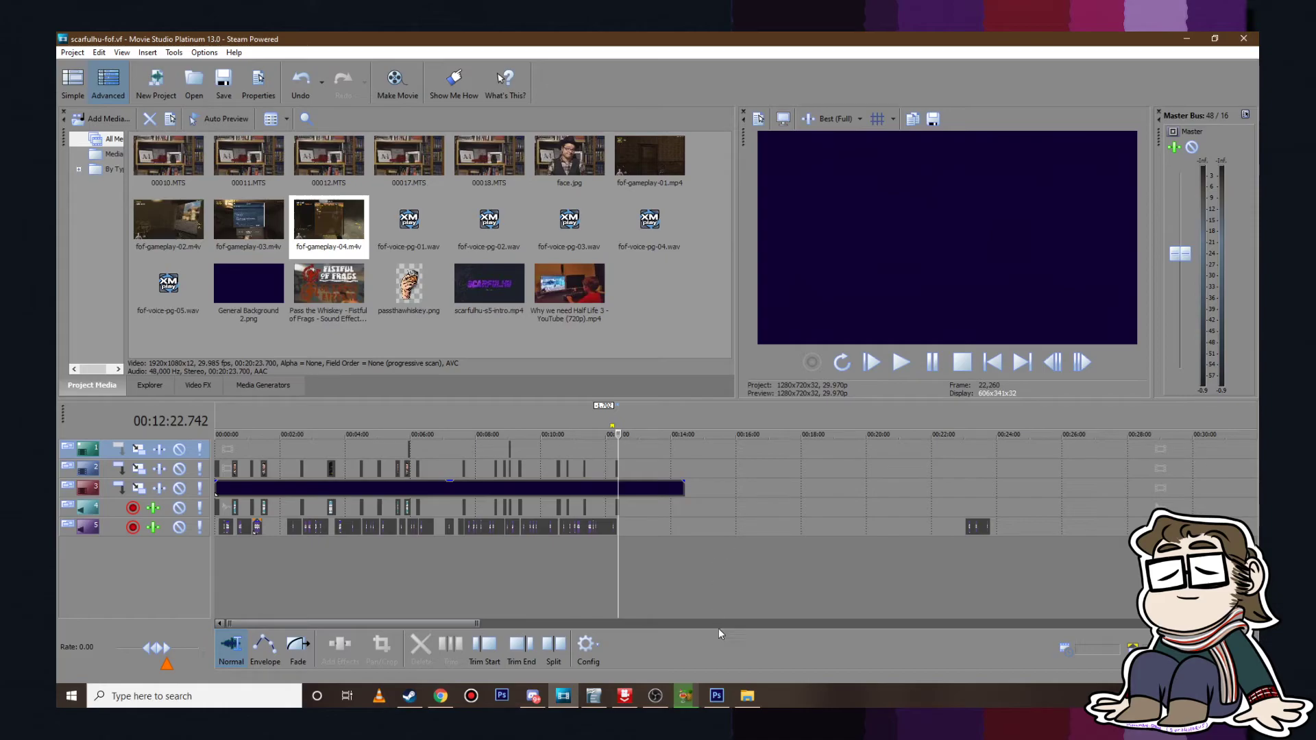
{"action": "left_click", "coordinate": [963, 496]}
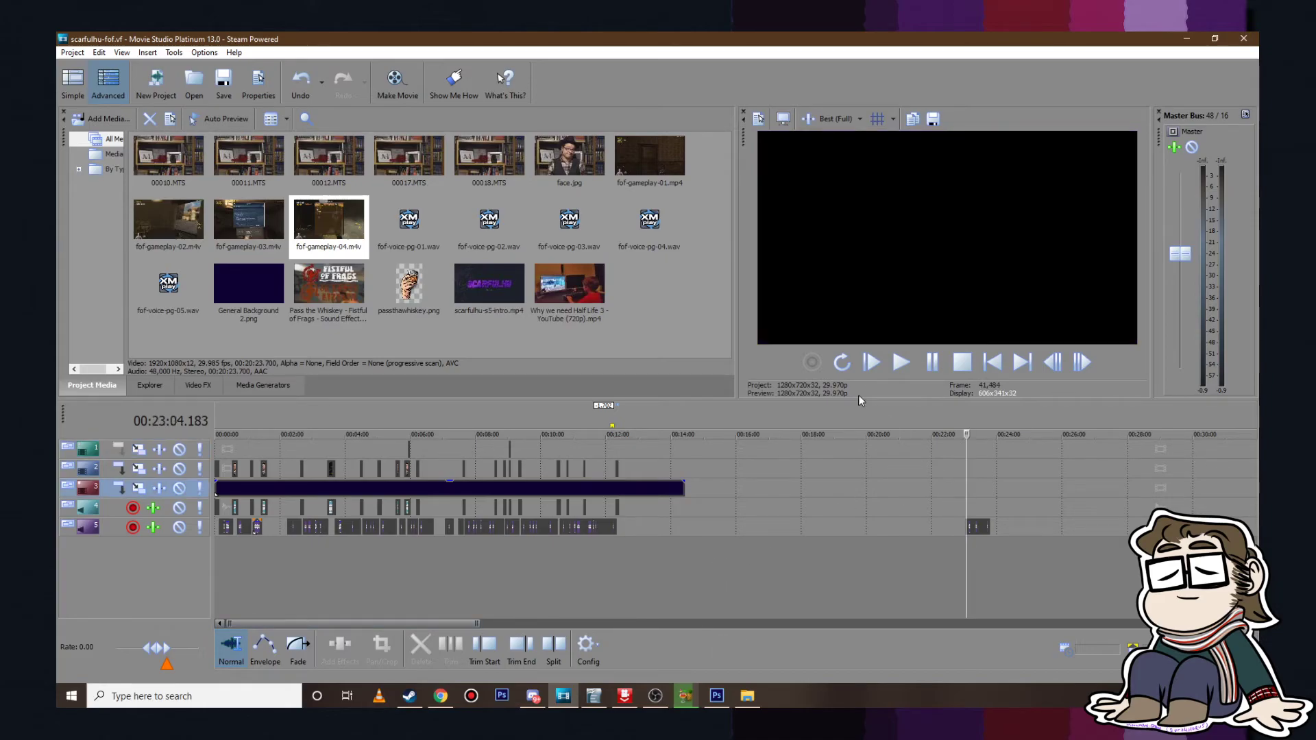
{"action": "left_click", "coordinate": [902, 369]}
{"action": "scroll", "coordinate": [932, 440], "scroll_direction": "down", "scroll_amount": 2}
{"action": "left_click", "coordinate": [934, 363]}
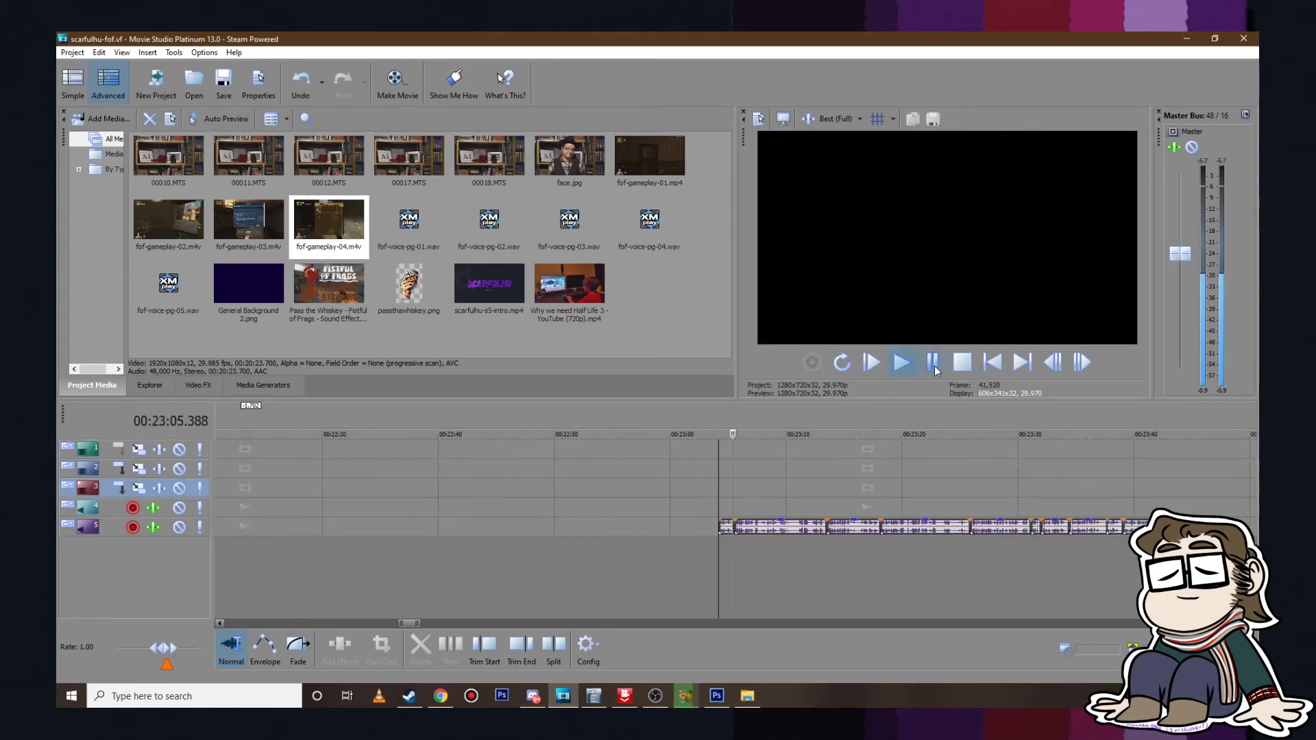
{"action": "scroll", "coordinate": [578, 442], "scroll_direction": "down", "scroll_amount": 2}
Step: Scrub the remaining presenter footage on track 3 between about 00:38:47 and 00:38:55, and play it from about 00:38:46 to locate the next take
{"action": "left_click", "coordinate": [417, 454]}
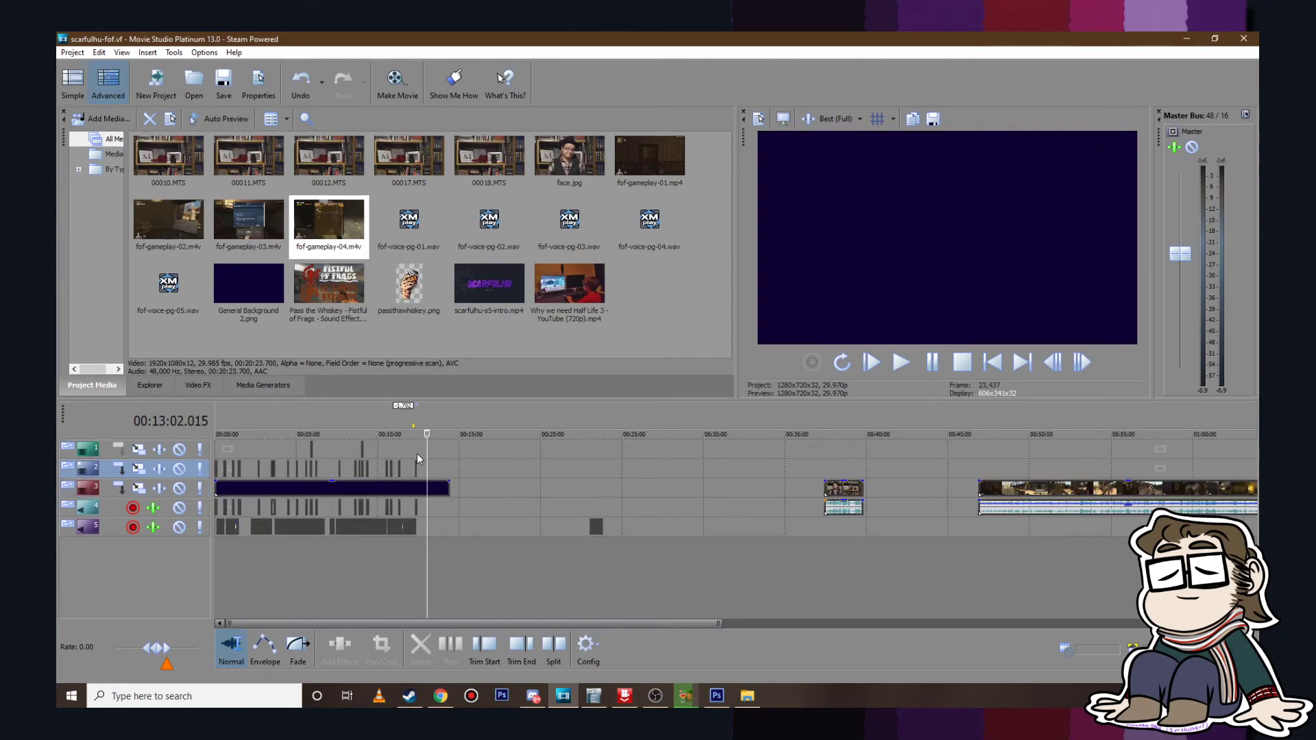
{"action": "scroll", "coordinate": [417, 454], "scroll_direction": "up", "scroll_amount": 3}
{"action": "scroll", "coordinate": [814, 485], "scroll_direction": "down", "scroll_amount": 5}
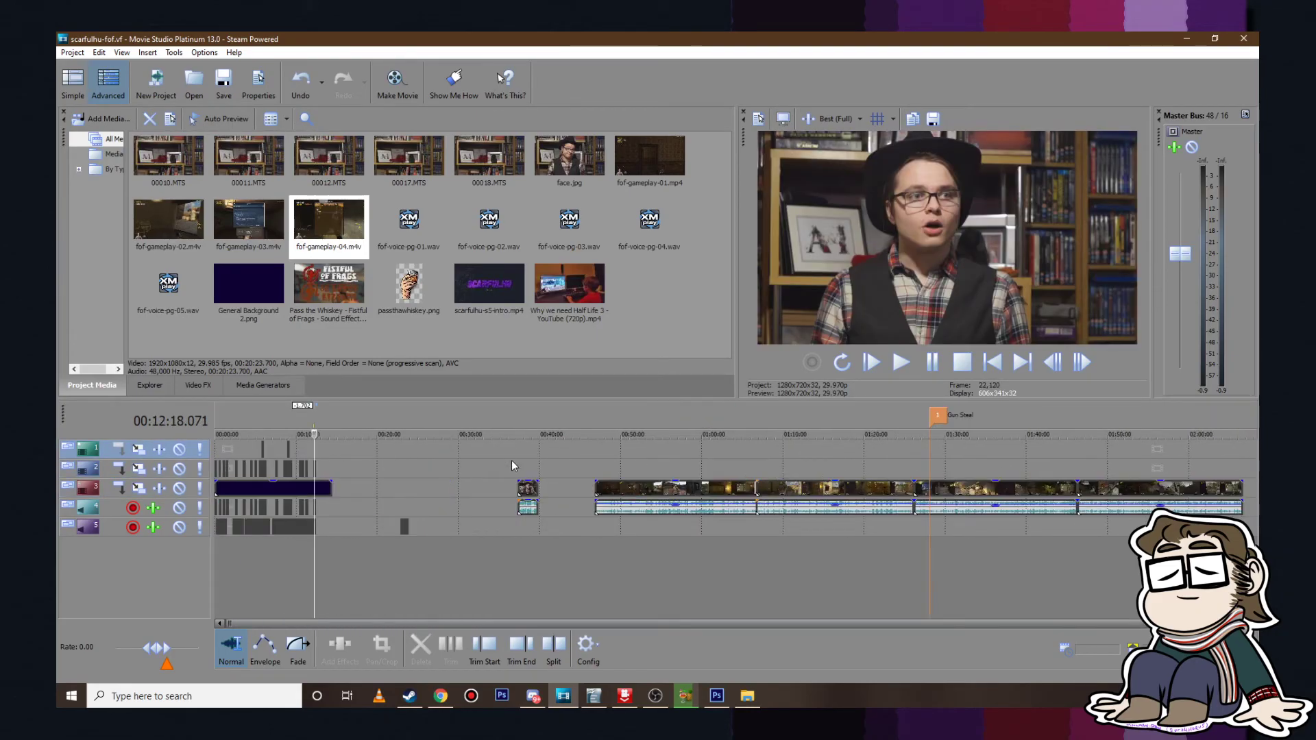
{"action": "left_click", "coordinate": [534, 468]}
{"action": "scroll", "coordinate": [754, 459], "scroll_direction": "up", "scroll_amount": 8}
{"action": "left_click", "coordinate": [941, 451]}
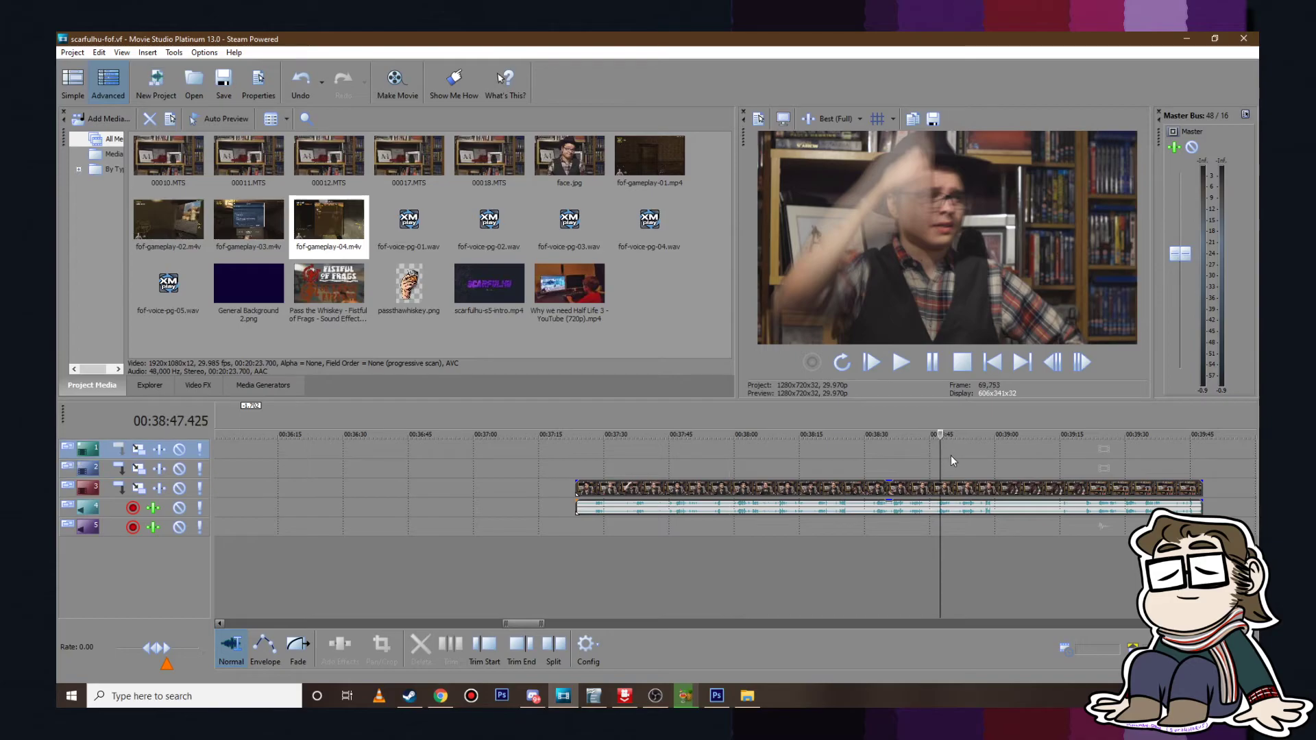
{"action": "left_click_drag", "start_coordinate": [941, 435], "coordinate": [964, 435]}
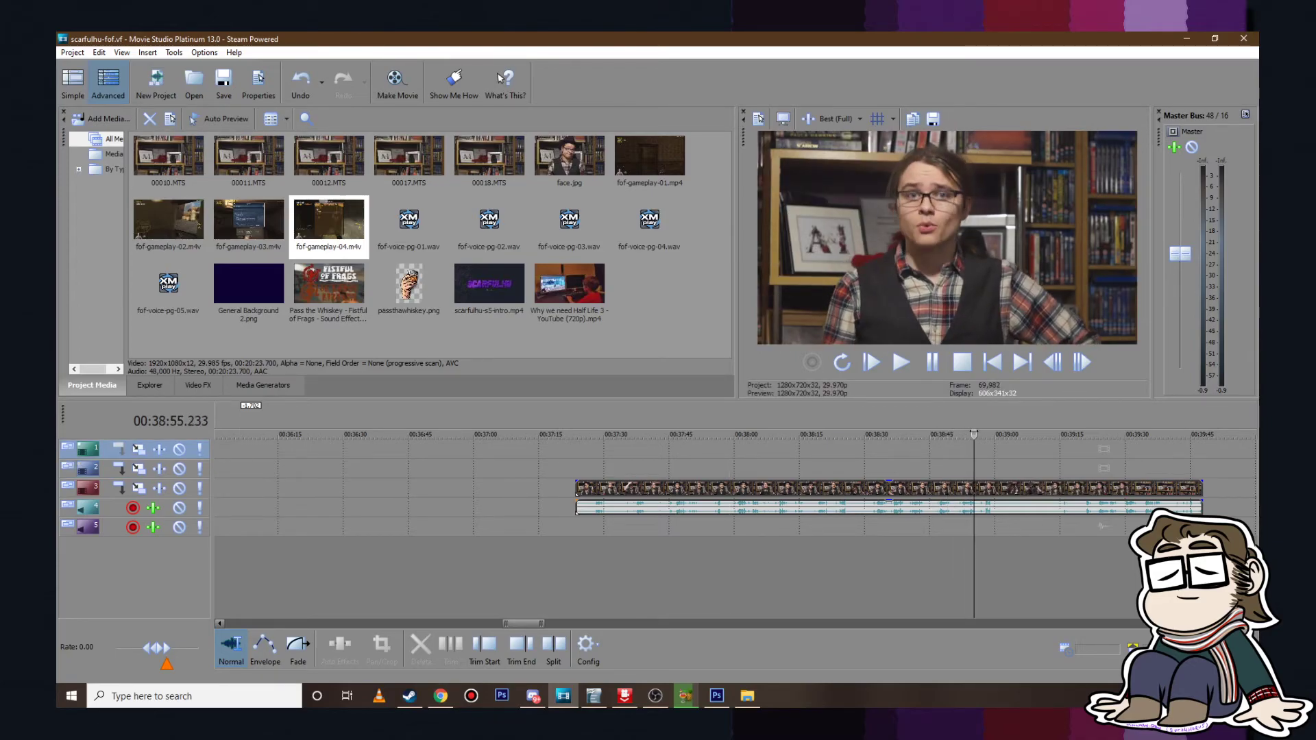
{"action": "key", "text": "space"}
{"action": "left_click_drag", "start_coordinate": [964, 435], "coordinate": [936, 435]}
{"action": "scroll", "coordinate": [904, 411], "scroll_direction": "up", "scroll_amount": 4}
{"action": "key", "text": "space"}
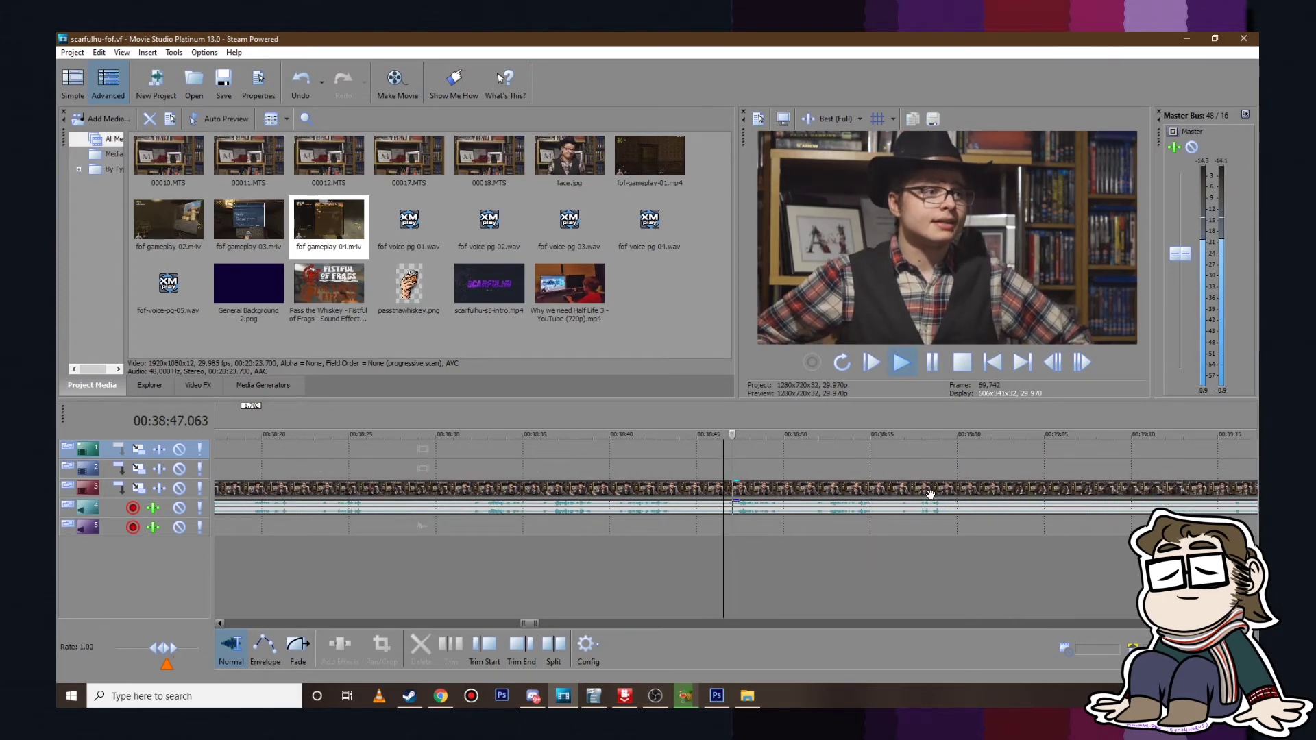
{"action": "left_click", "coordinate": [932, 363]}
Step: Play the presenter footage from about 00:38:52 to 00:38:59 to examine how the take ends
{"action": "scroll", "coordinate": [793, 482], "scroll_direction": "up", "scroll_amount": 2}
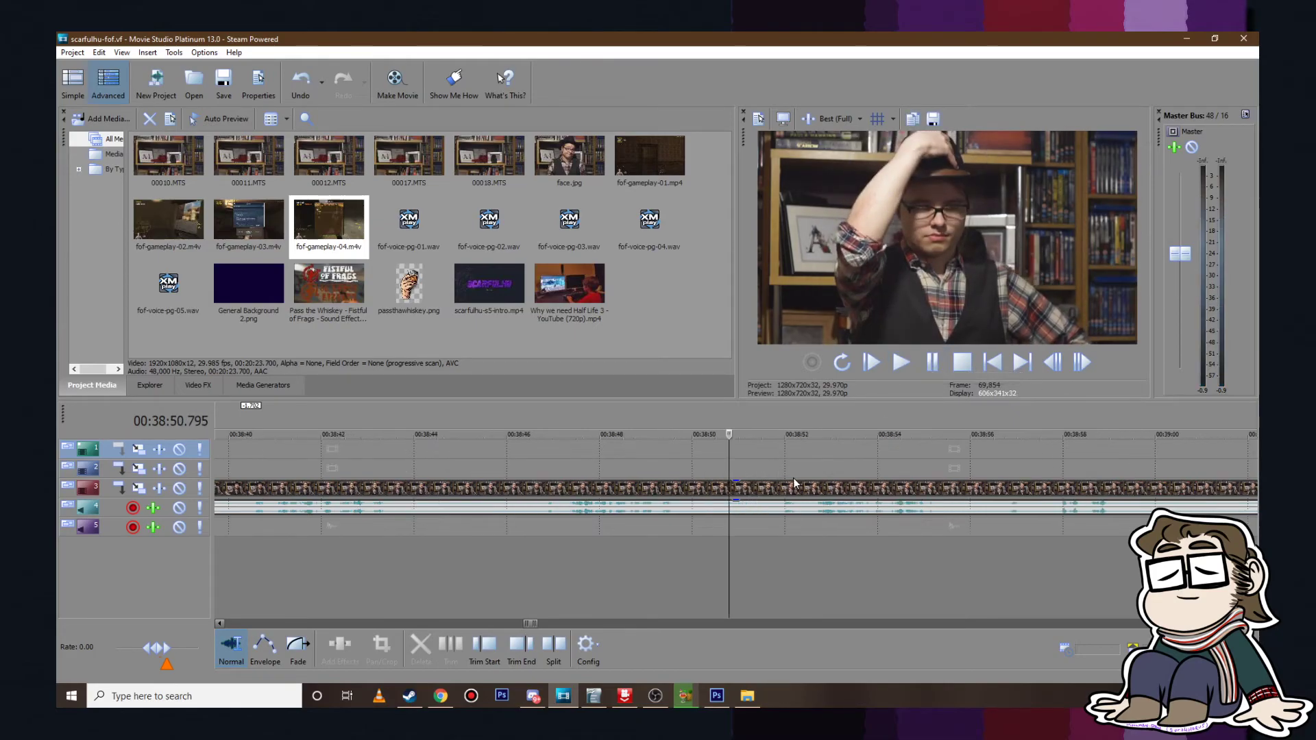
{"action": "left_click", "coordinate": [781, 471]}
{"action": "left_click", "coordinate": [901, 364]}
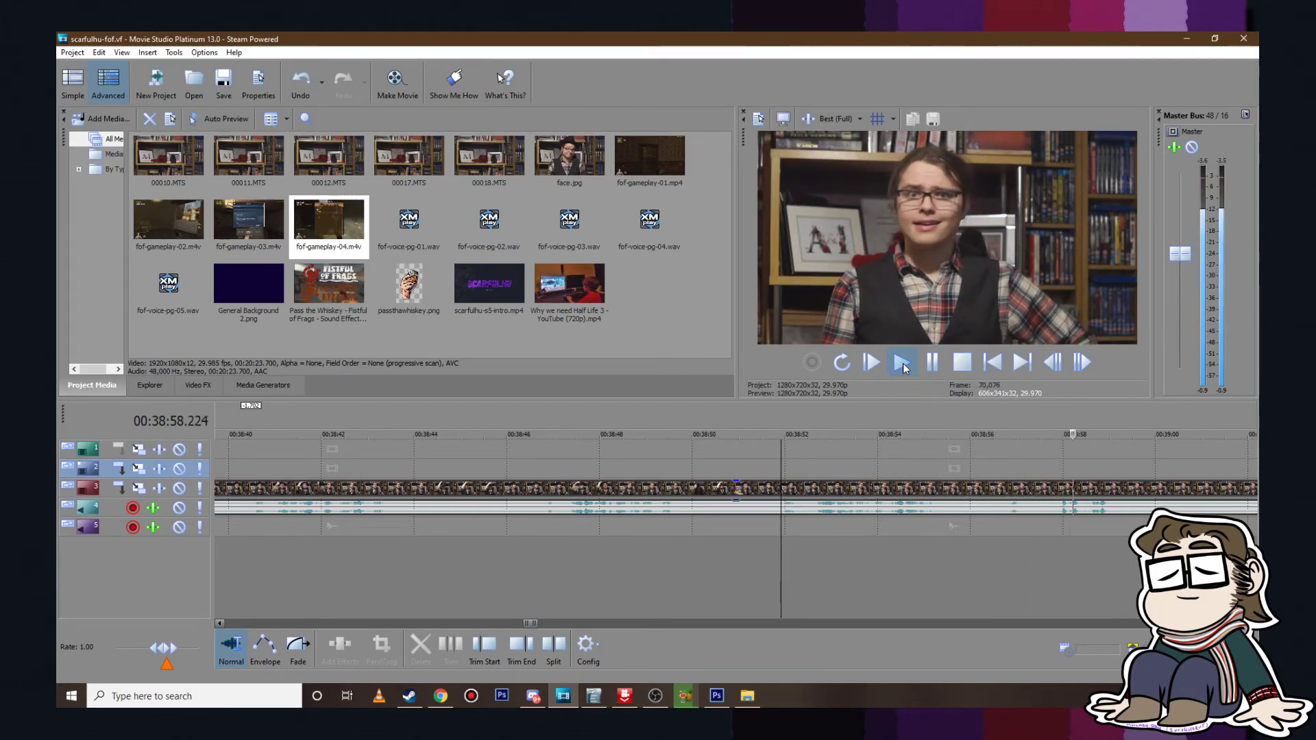
{"action": "scroll", "coordinate": [935, 424], "scroll_direction": "down", "scroll_amount": 4}
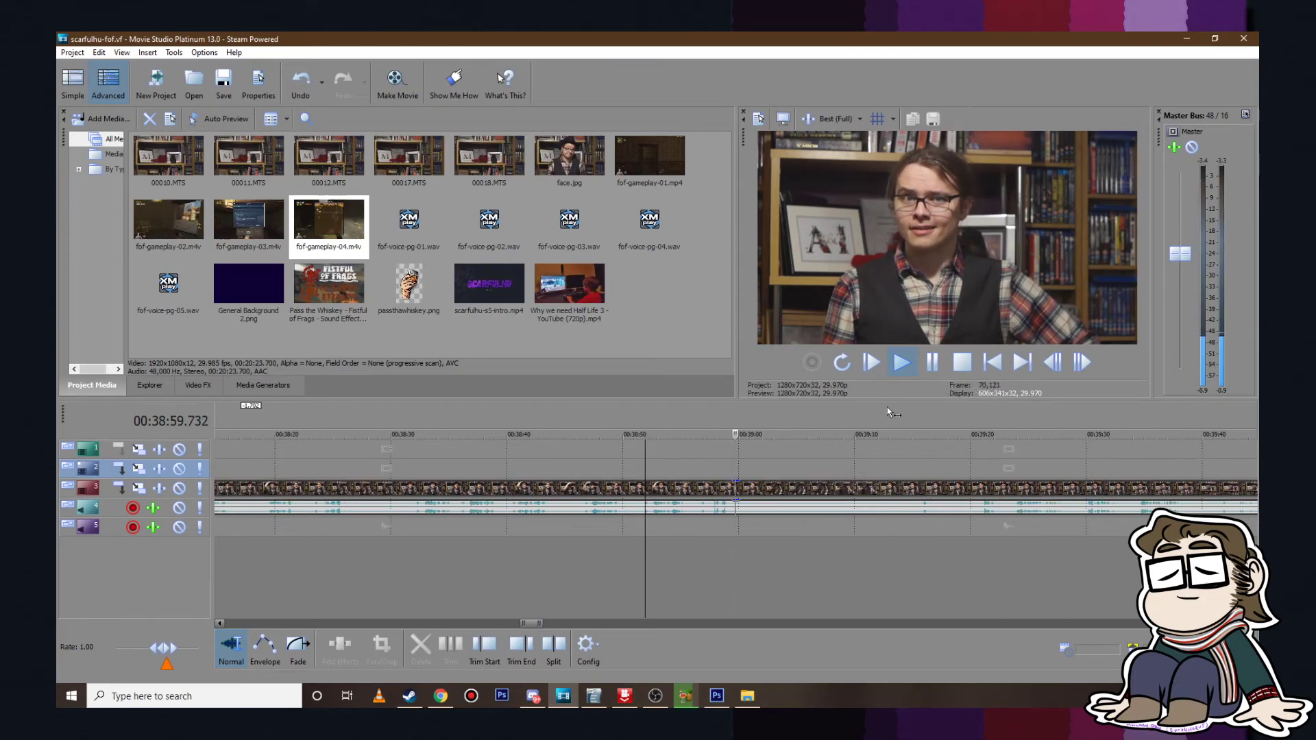
{"action": "left_click", "coordinate": [932, 363]}
Step: Cue the playhead to the start of the presenter take at about 00:38:46.3
{"action": "left_click", "coordinate": [586, 473]}
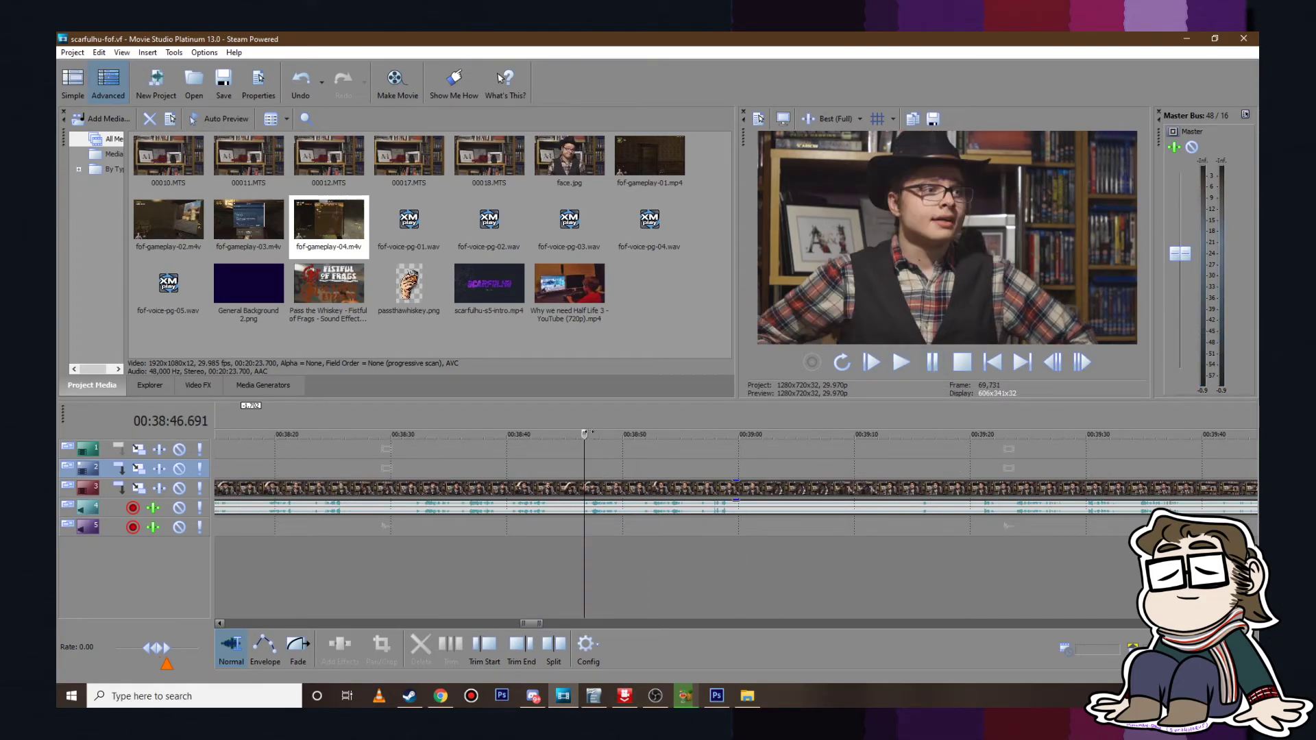
{"action": "mouse_move", "coordinate": [582, 436]}
{"action": "left_mouse_down"}
{"action": "mouse_move", "coordinate": [637, 437]}
{"action": "mouse_move", "coordinate": [577, 436]}
{"action": "left_mouse_up"}
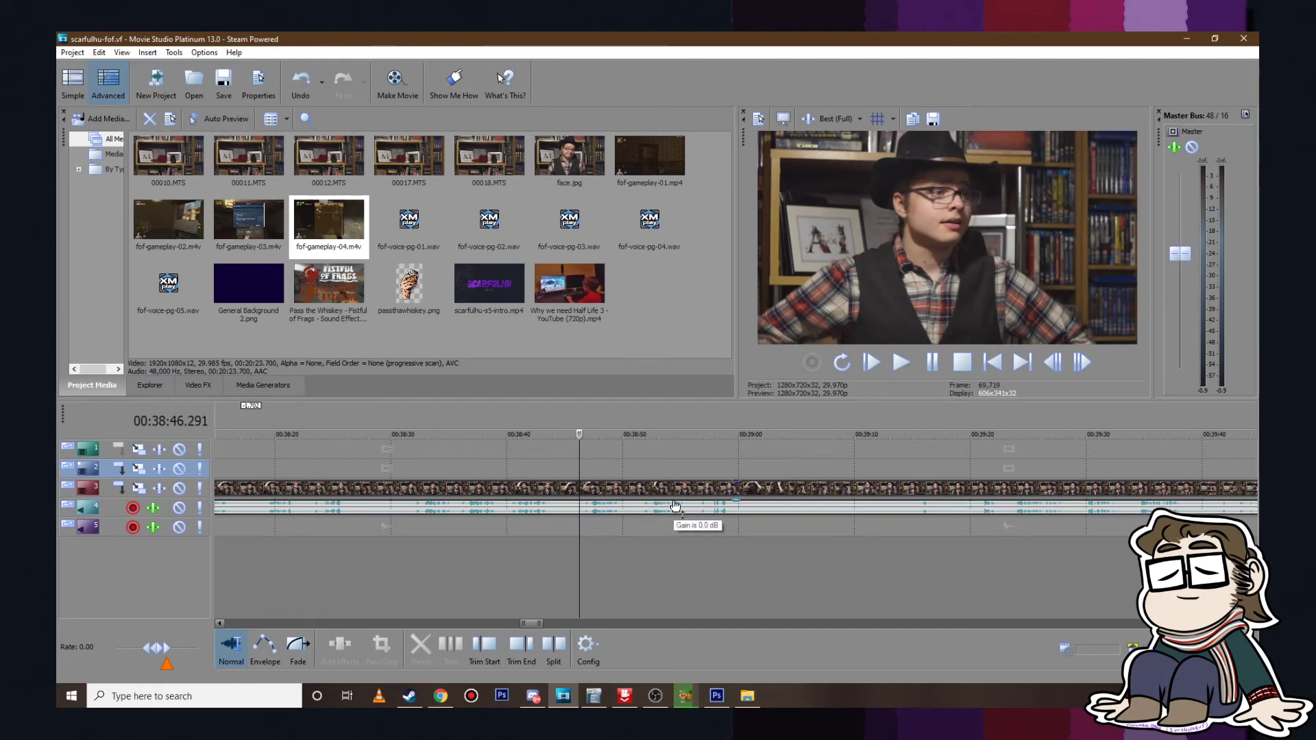
{"action": "scroll", "coordinate": [709, 558], "scroll_direction": "up", "scroll_amount": 4}
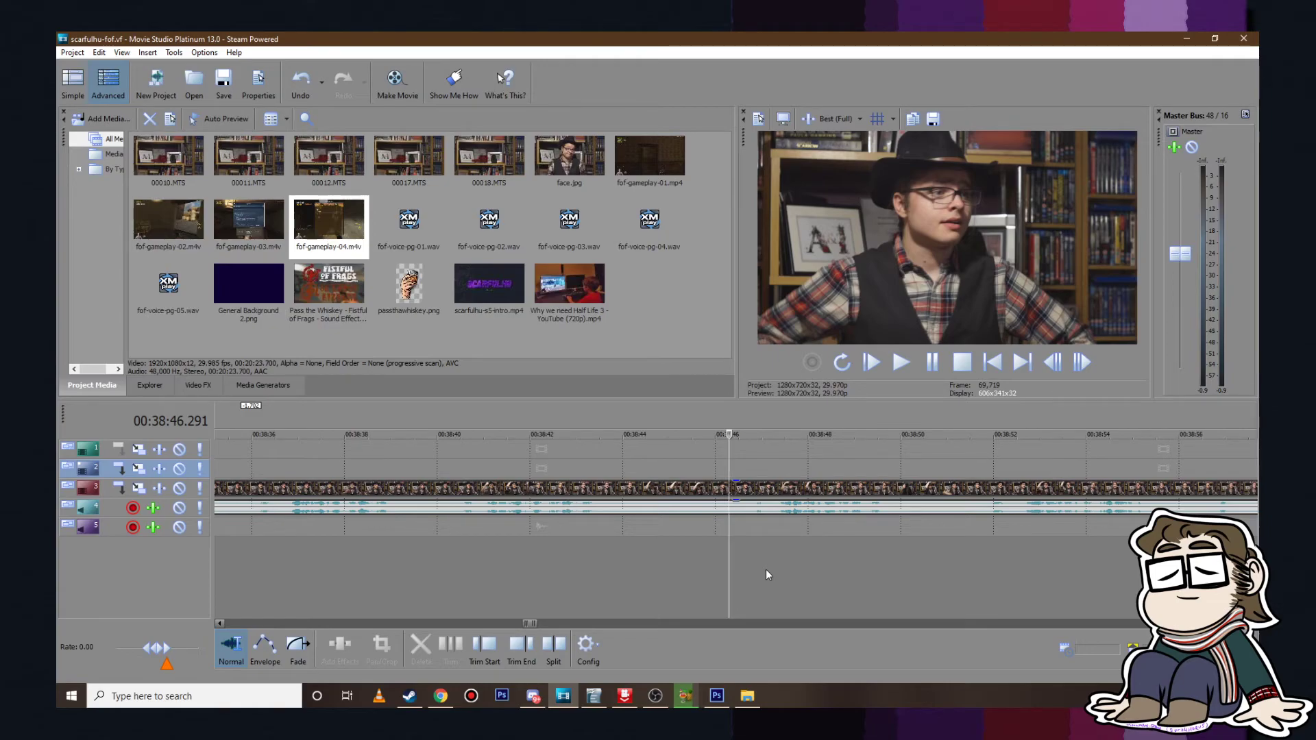
{"action": "scroll", "coordinate": [766, 569], "scroll_direction": "down", "scroll_amount": 8}
{"action": "scroll", "coordinate": [641, 516], "scroll_direction": "down", "scroll_amount": 5}
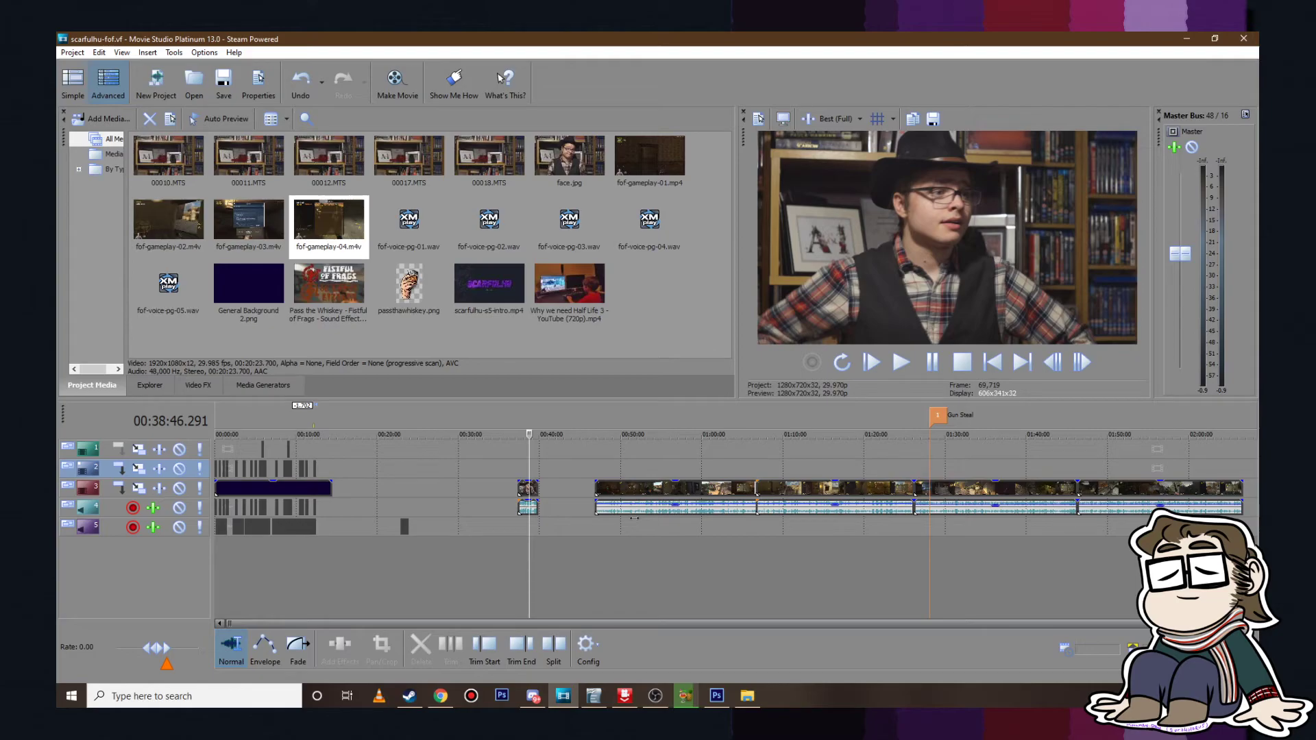
{"action": "scroll", "coordinate": [633, 515], "scroll_direction": "up", "scroll_amount": 10}
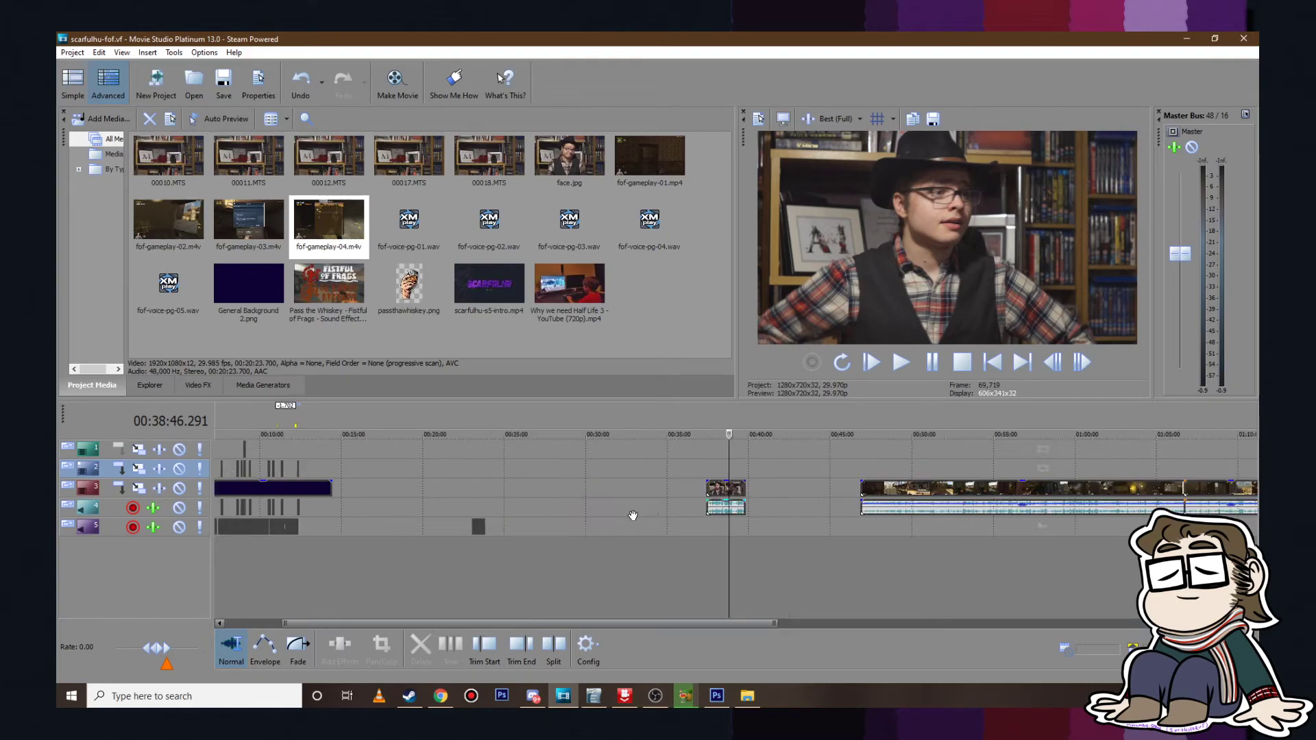
{"action": "scroll", "coordinate": [696, 468], "scroll_direction": "up", "scroll_amount": 4}
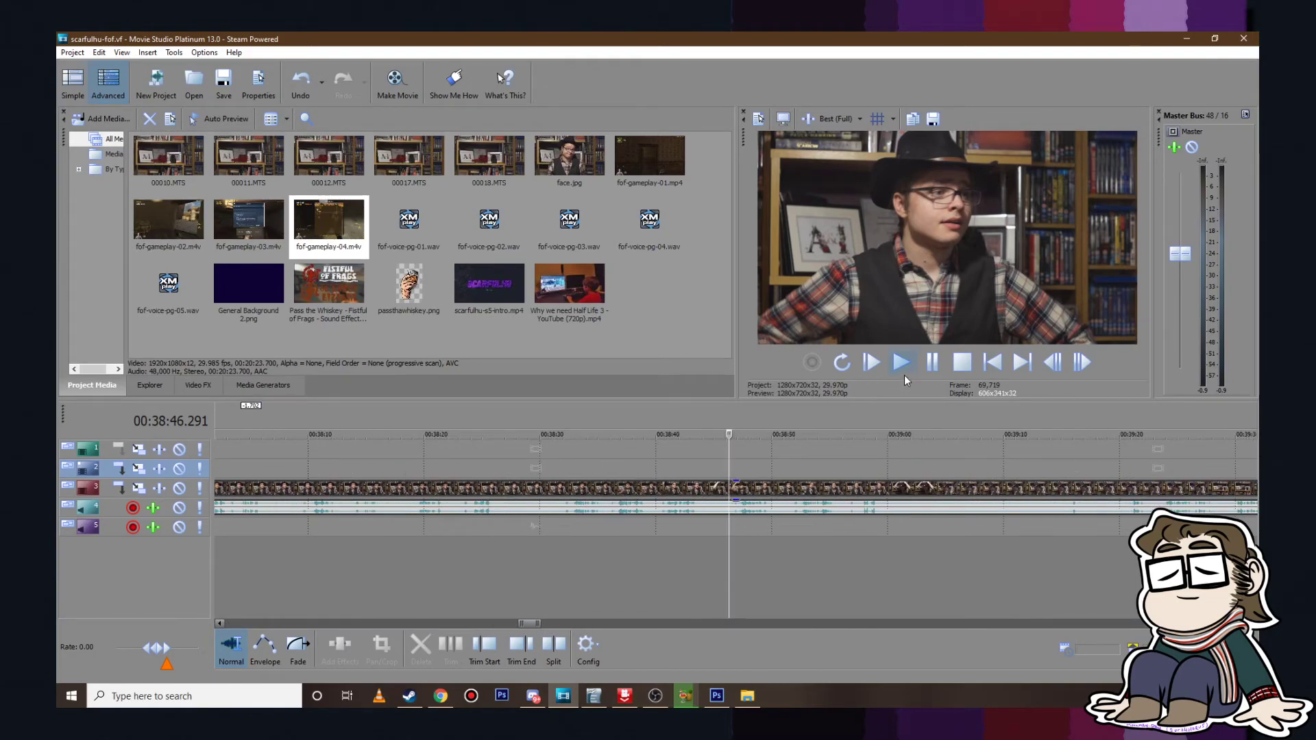
Step: Preview the take's opening, split the presenter clip at about 00:38:46.7, and delete the footage before the split
{"action": "left_click", "coordinate": [903, 370]}
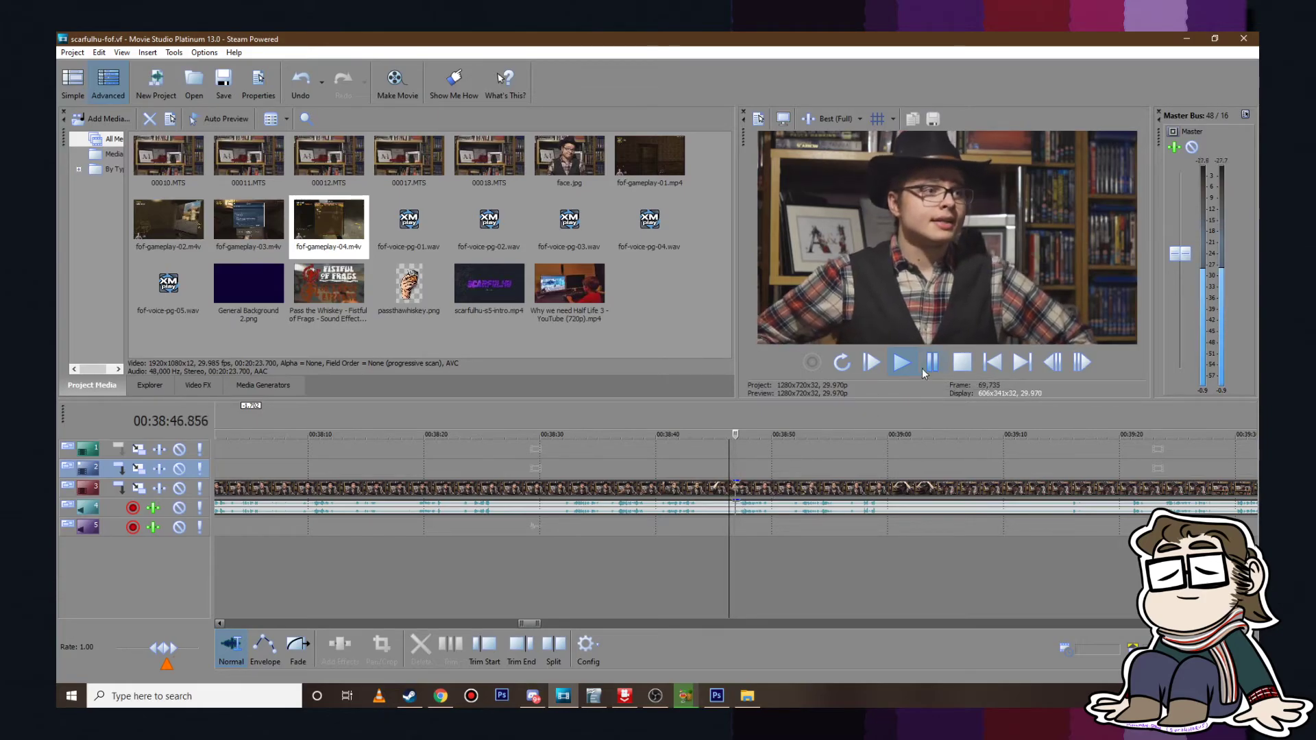
{"action": "left_click", "coordinate": [932, 362]}
{"action": "scroll", "coordinate": [705, 488], "scroll_direction": "up", "scroll_amount": 2}
{"action": "left_click", "coordinate": [705, 488]}
{"action": "key", "text": "s"}
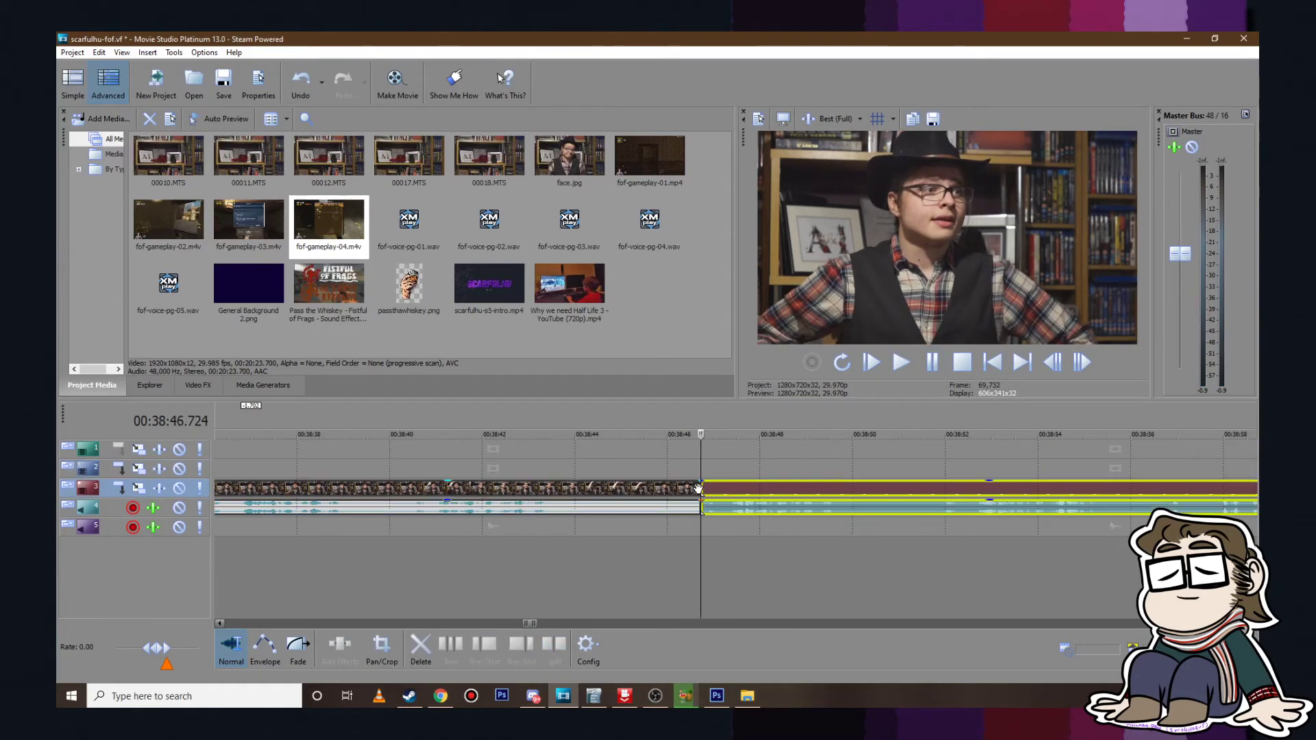
{"action": "left_click", "coordinate": [629, 485]}
{"action": "scroll", "coordinate": [704, 469], "scroll_direction": "down", "scroll_amount": 3}
{"action": "key", "text": "Delete"}
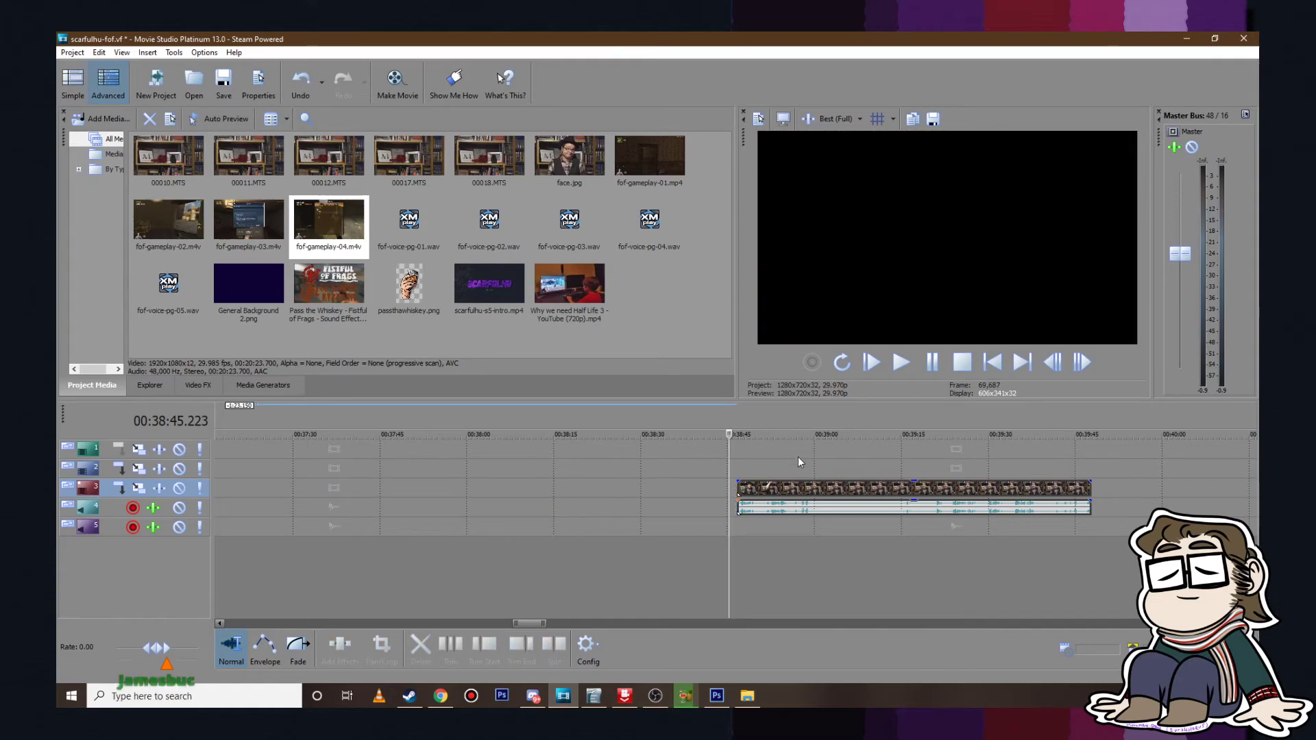
Step: Play the take's ending, split the presenter clip at about 00:39:00.6, and delete the footage after the split
{"action": "left_click", "coordinate": [799, 462]}
{"action": "left_click", "coordinate": [899, 366]}
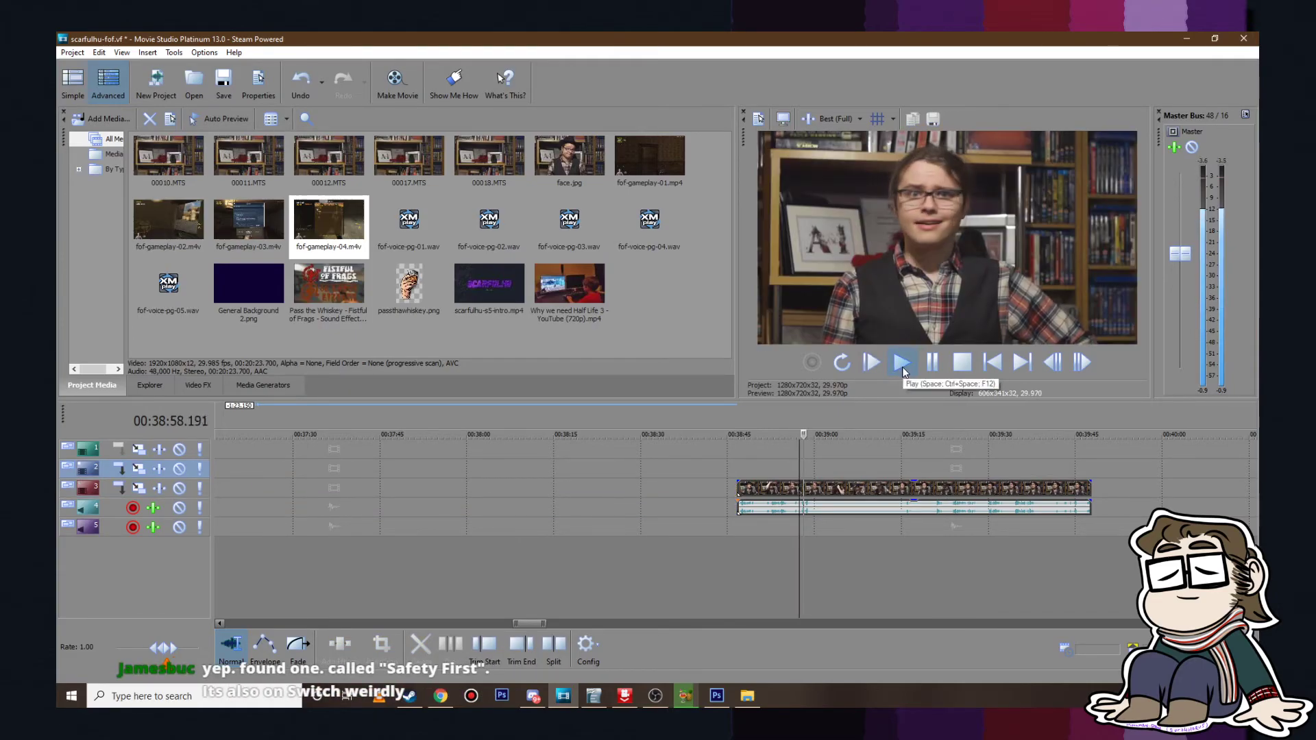
{"action": "left_click", "coordinate": [914, 370]}
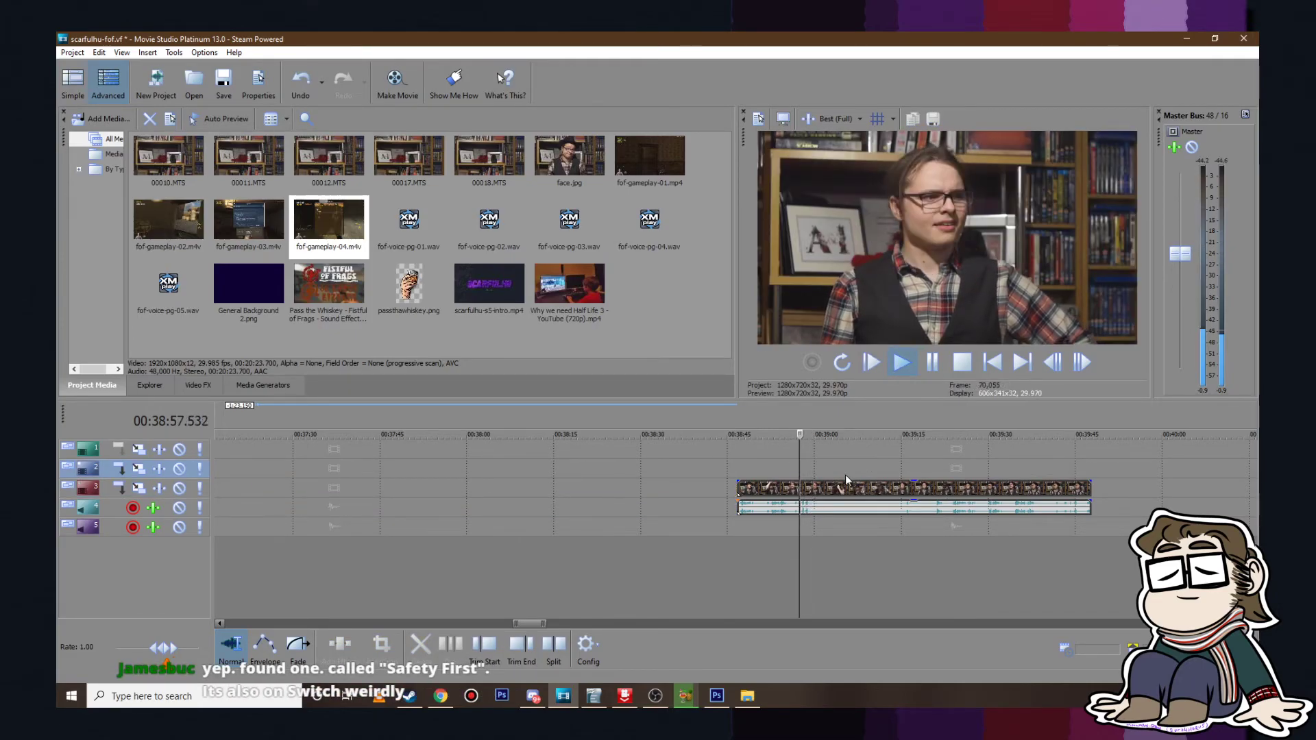
{"action": "scroll", "coordinate": [845, 475], "scroll_direction": "up", "scroll_amount": 3}
{"action": "key", "text": "Return"}
{"action": "left_click", "coordinate": [780, 488]}
{"action": "key", "text": "s"}
{"action": "scroll", "coordinate": [814, 488], "scroll_direction": "down", "scroll_amount": 3}
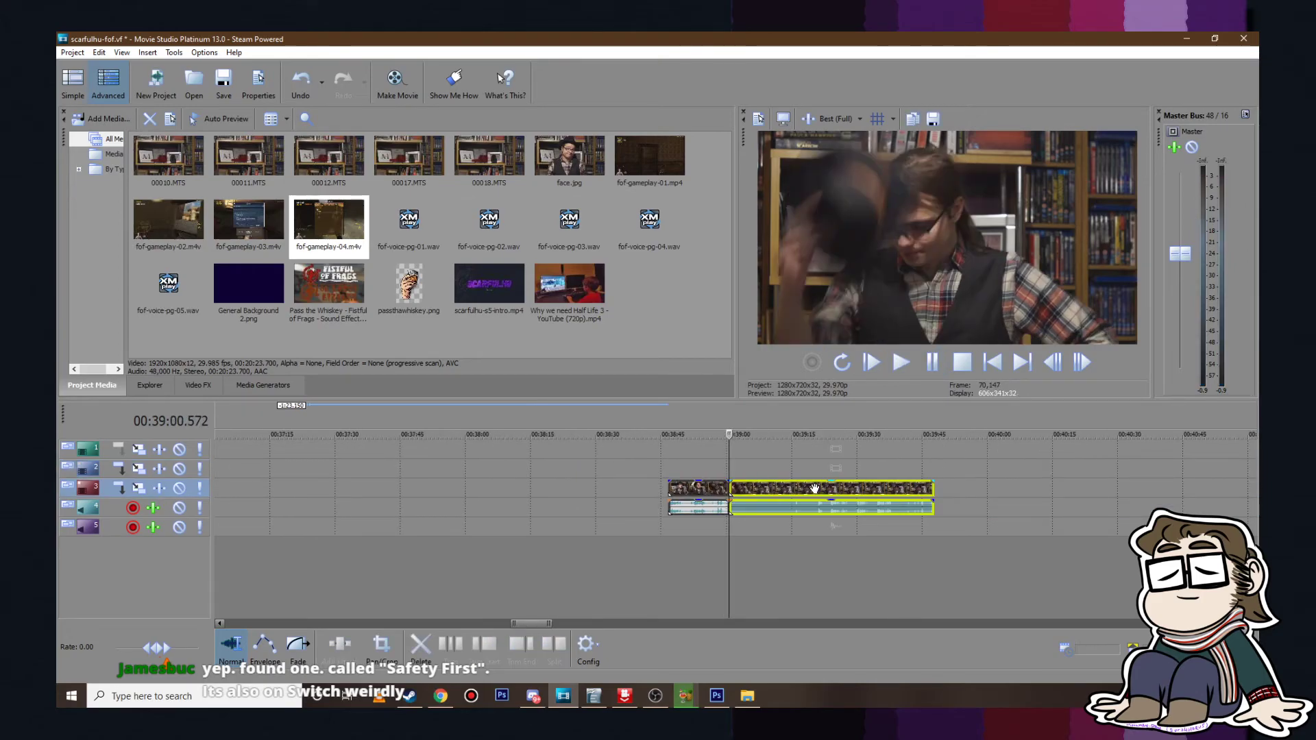
{"action": "key", "text": "Delete"}
Step: Move the trimmed presenter clip to track 2 at about 00:12:22.7, directly after the previous presenter clip
{"action": "scroll", "coordinate": [716, 490], "scroll_direction": "down", "scroll_amount": 5}
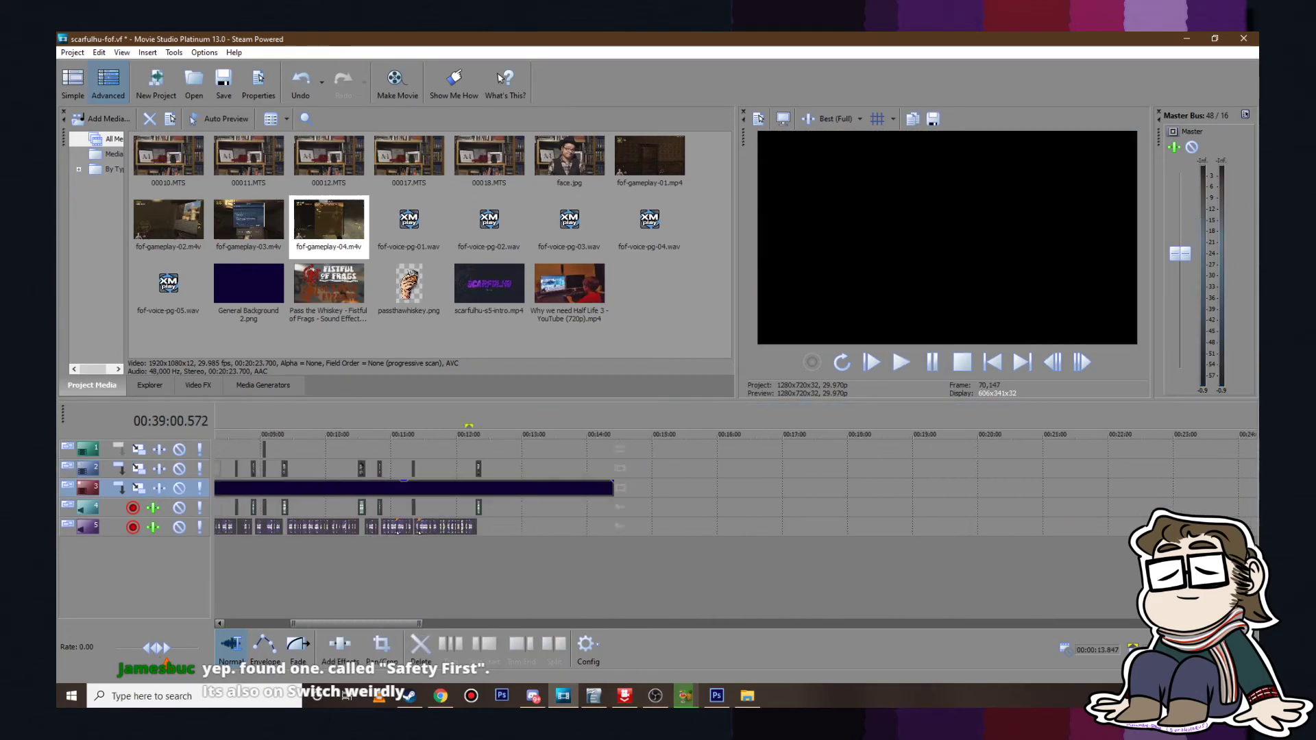
{"action": "left_click", "coordinate": [883, 470]}
{"action": "scroll", "coordinate": [725, 462], "scroll_direction": "up", "scroll_amount": 6}
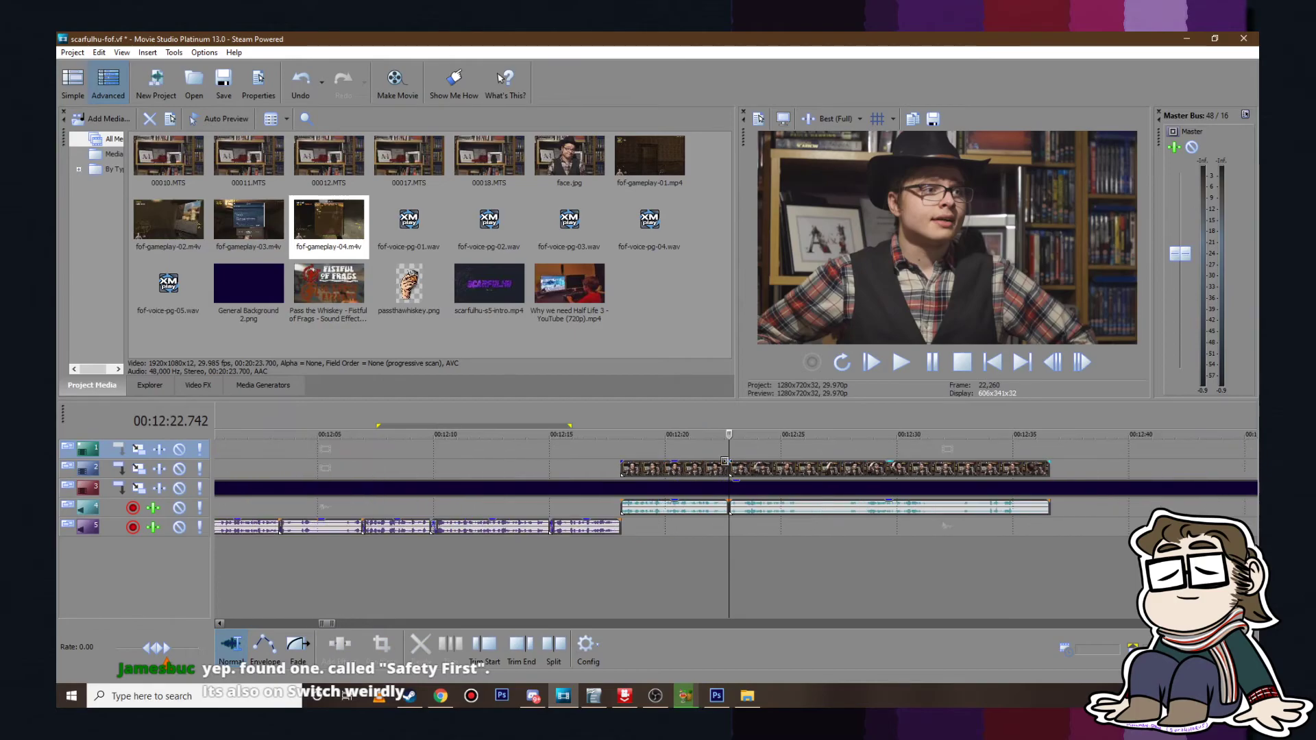
Step: Preview the cut between the two presenter clips on track 2 at about 00:12:22.7
{"action": "left_click", "coordinate": [710, 447]}
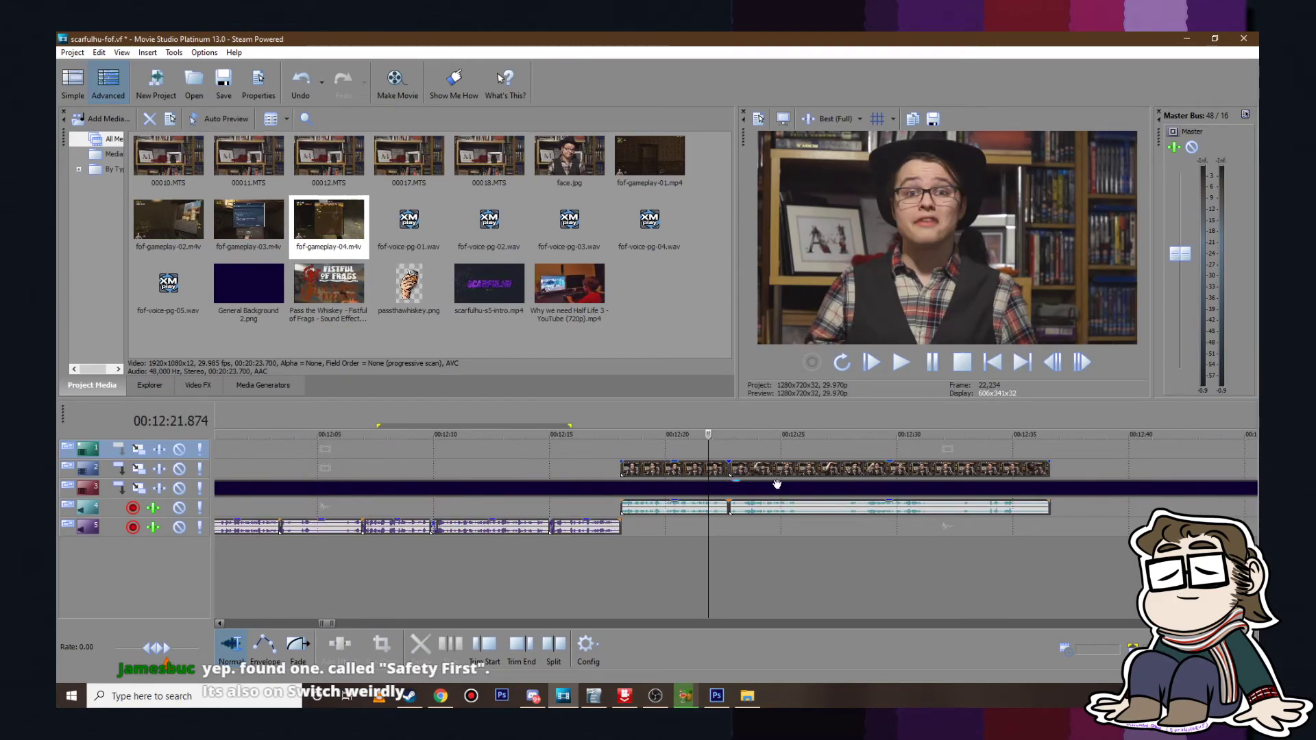
{"action": "scroll", "coordinate": [742, 449], "scroll_direction": "up", "scroll_amount": 3}
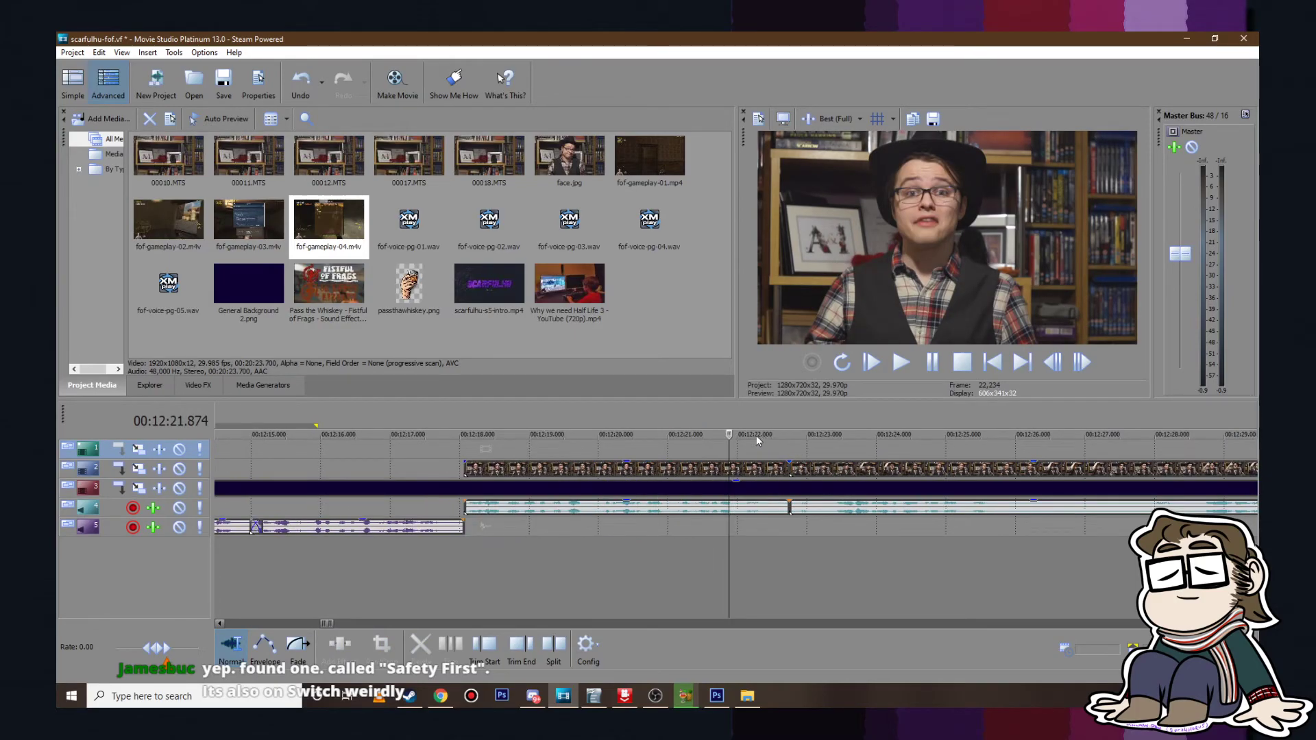
{"action": "left_click", "coordinate": [675, 450]}
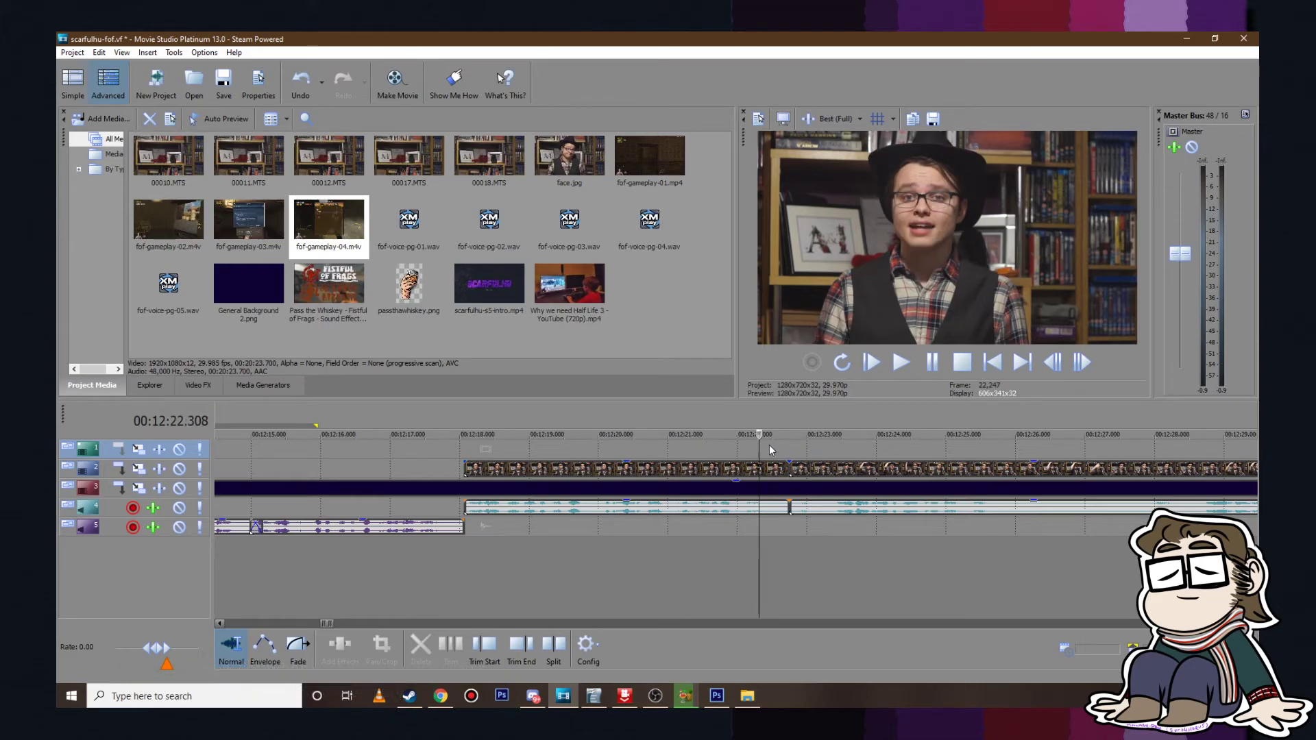
{"action": "left_click_drag", "start_coordinate": [769, 446], "coordinate": [736, 446]}
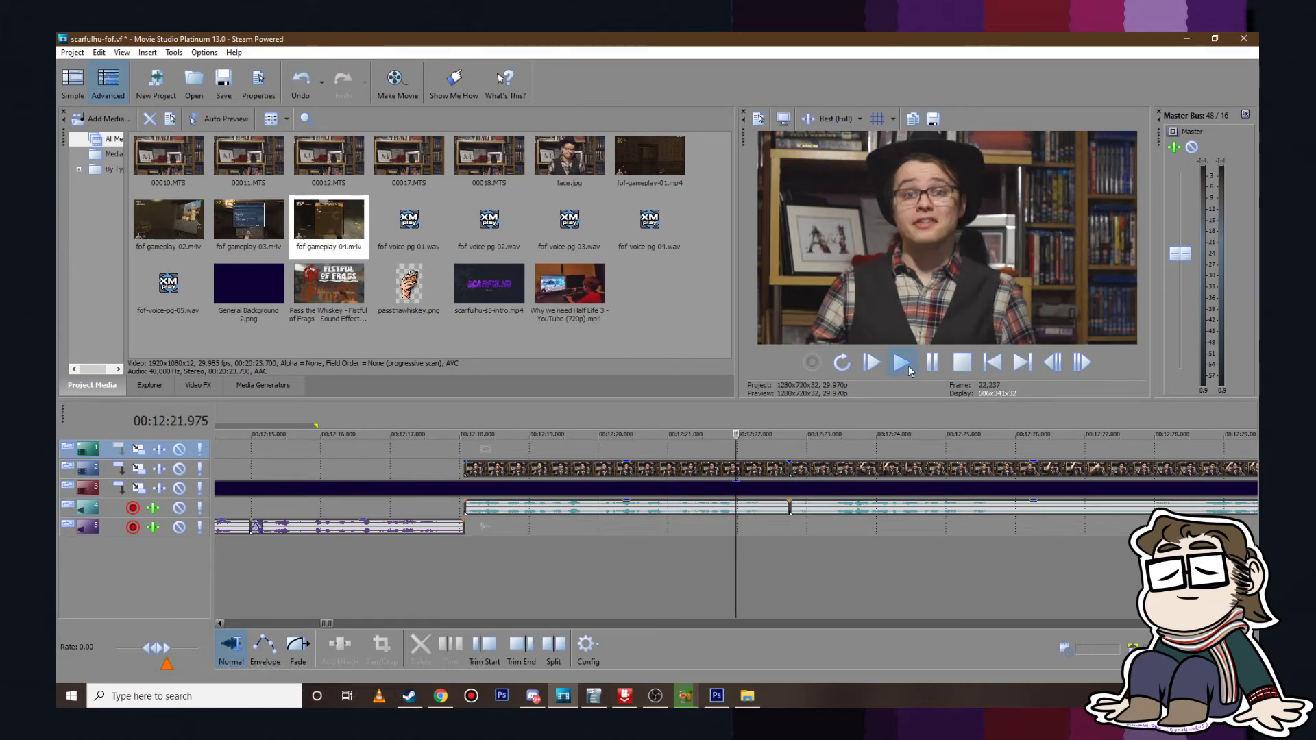
{"action": "left_click", "coordinate": [901, 363]}
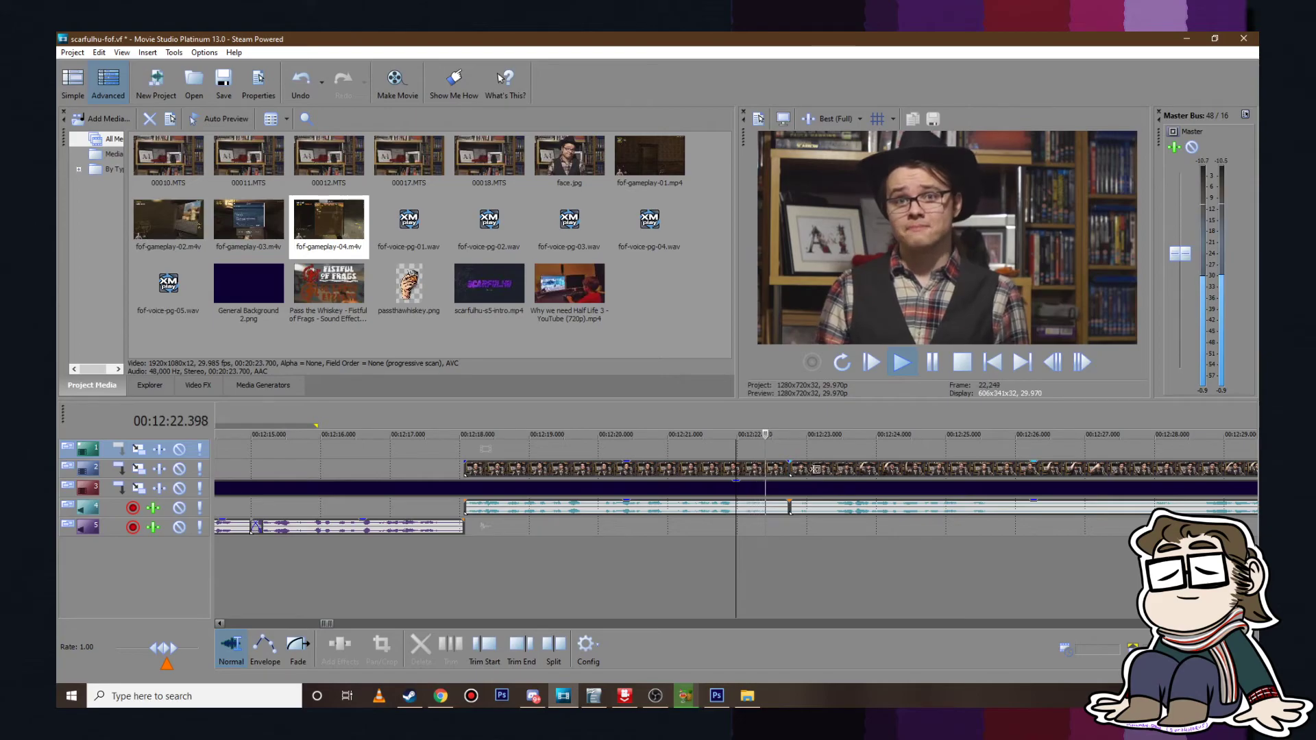
{"action": "left_click", "coordinate": [829, 468]}
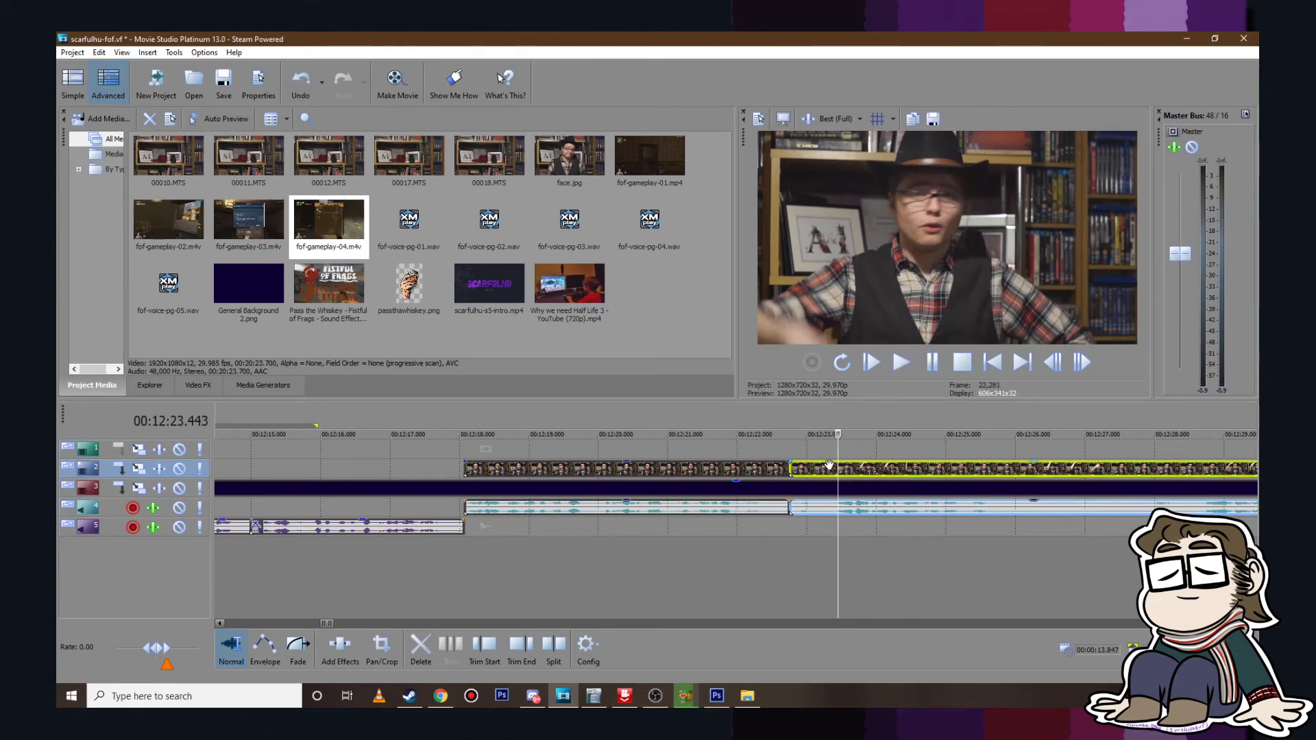
{"action": "left_click_drag", "start_coordinate": [743, 443], "coordinate": [795, 439]}
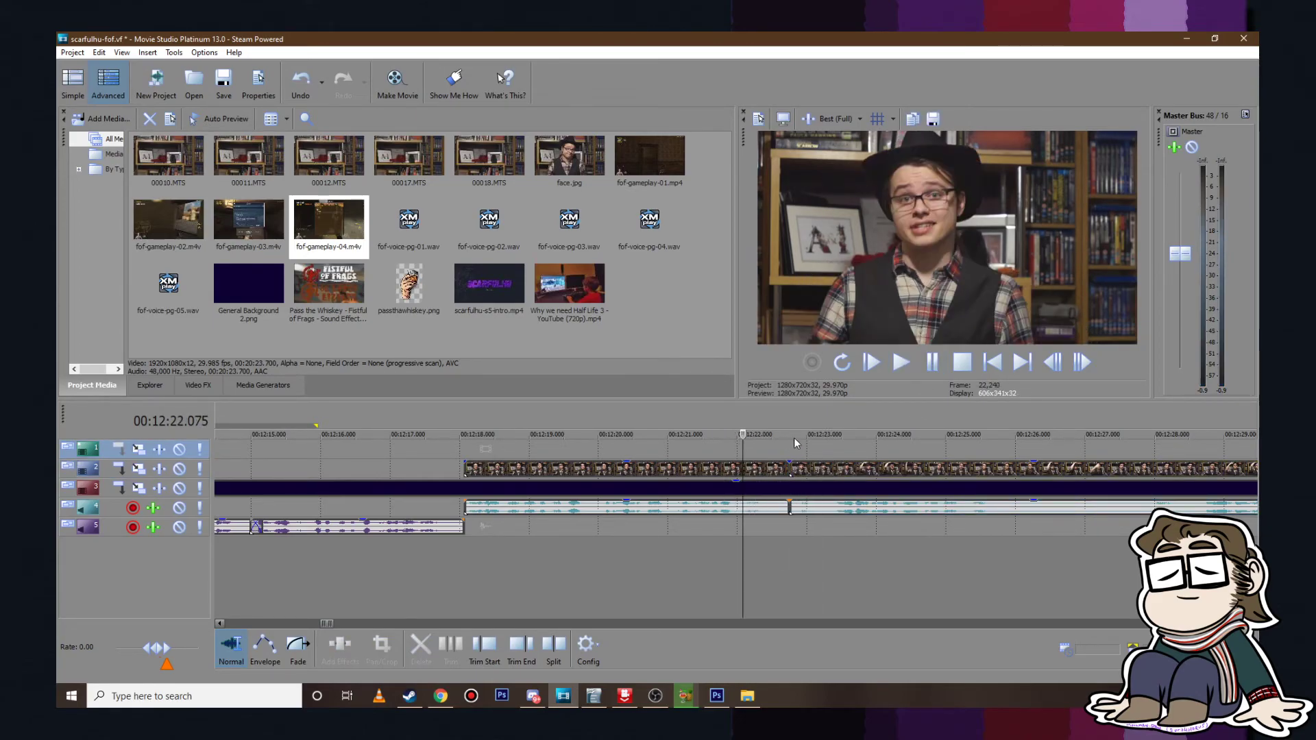
Step: Split the first presenter clip at about 00:12:21.07
{"action": "left_click", "coordinate": [672, 451]}
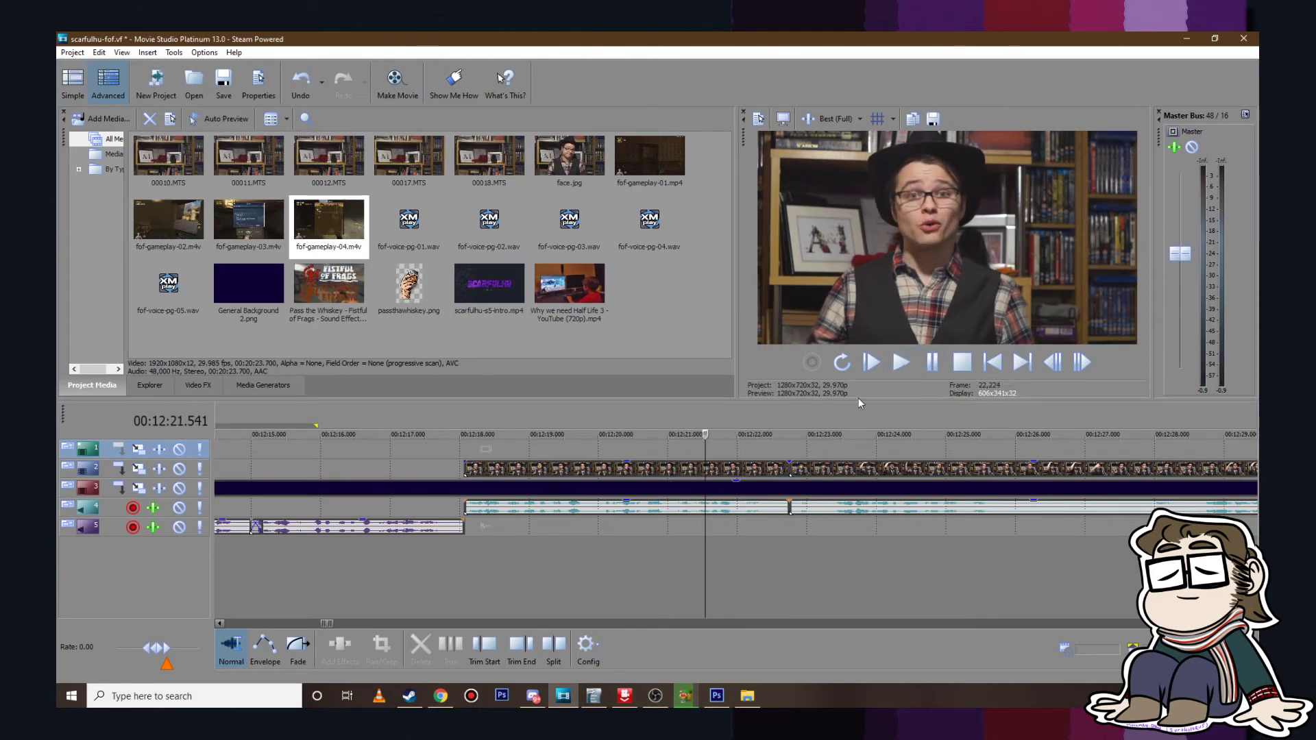
{"action": "left_click", "coordinate": [674, 471]}
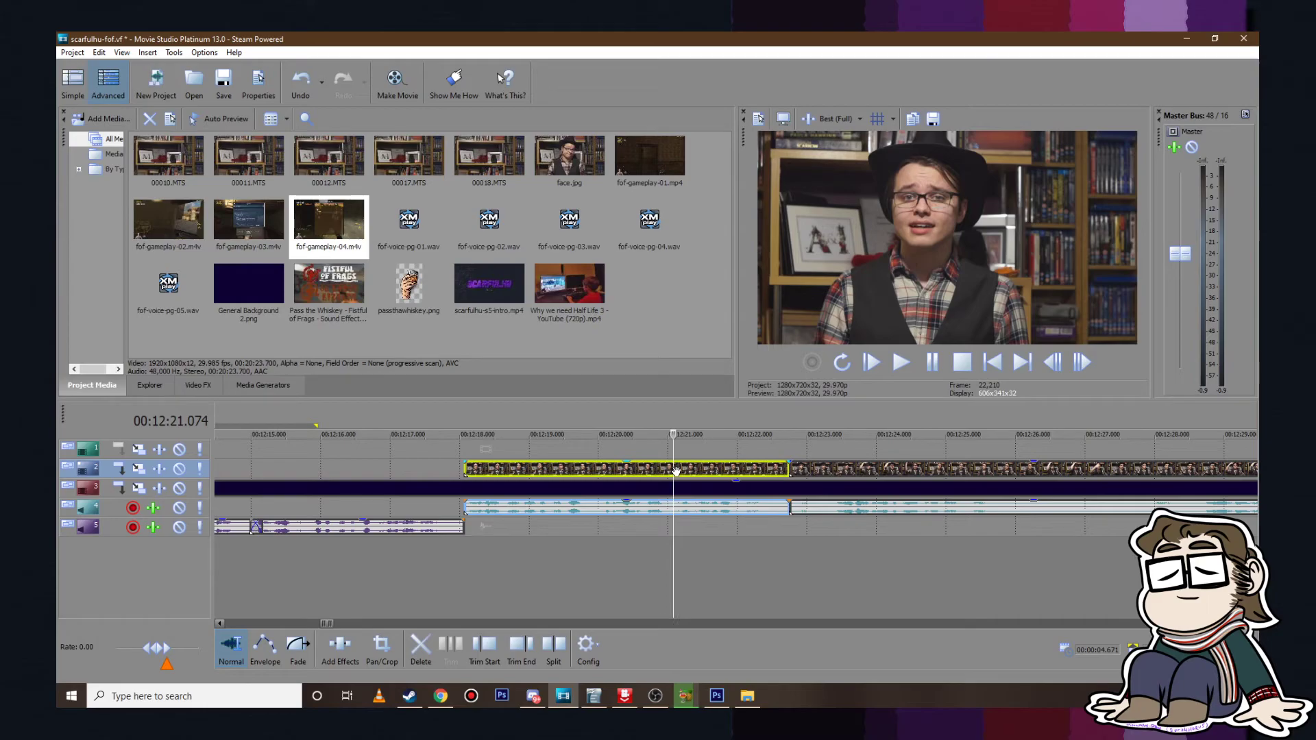
{"action": "right_click", "coordinate": [688, 471]}
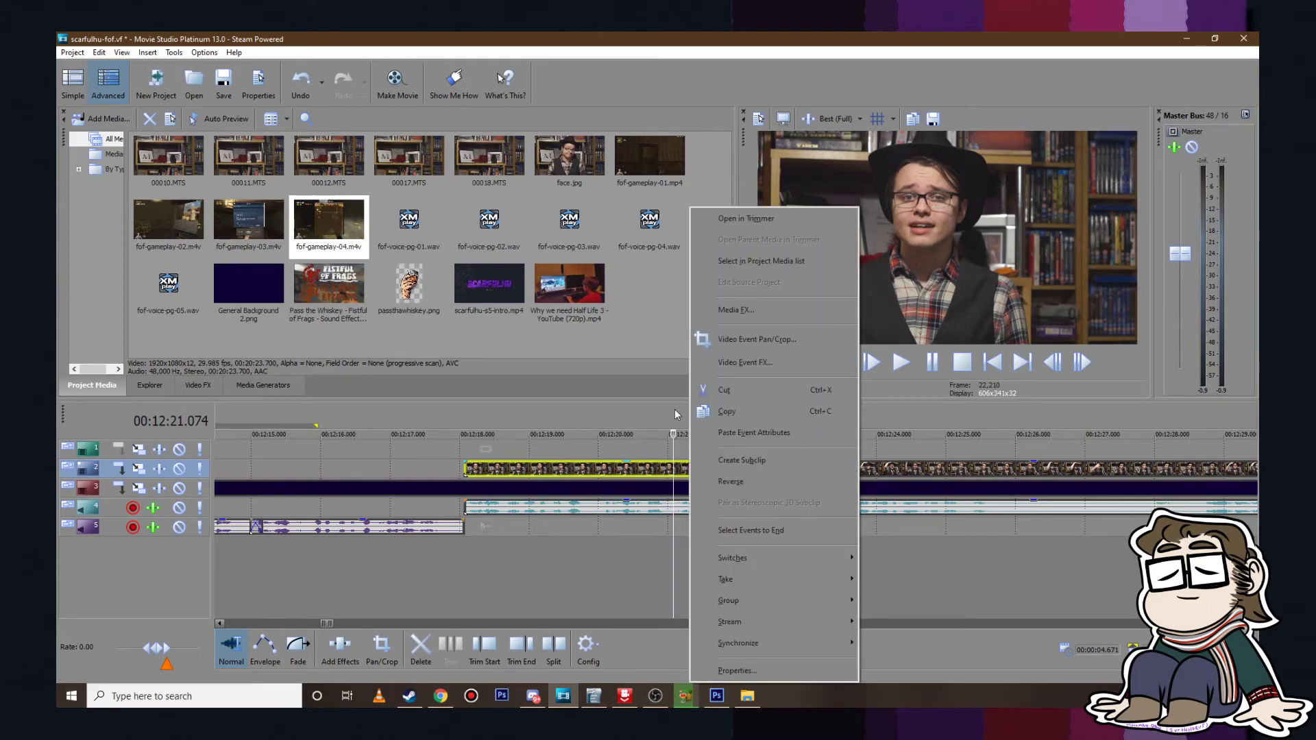
{"action": "left_click", "coordinate": [670, 472]}
Step: Use Pan/Crop on the clip after the split to zoom in on the presenter's face, framing about 1,366 × 768 centred near 833, 429
{"action": "right_click", "coordinate": [720, 471]}
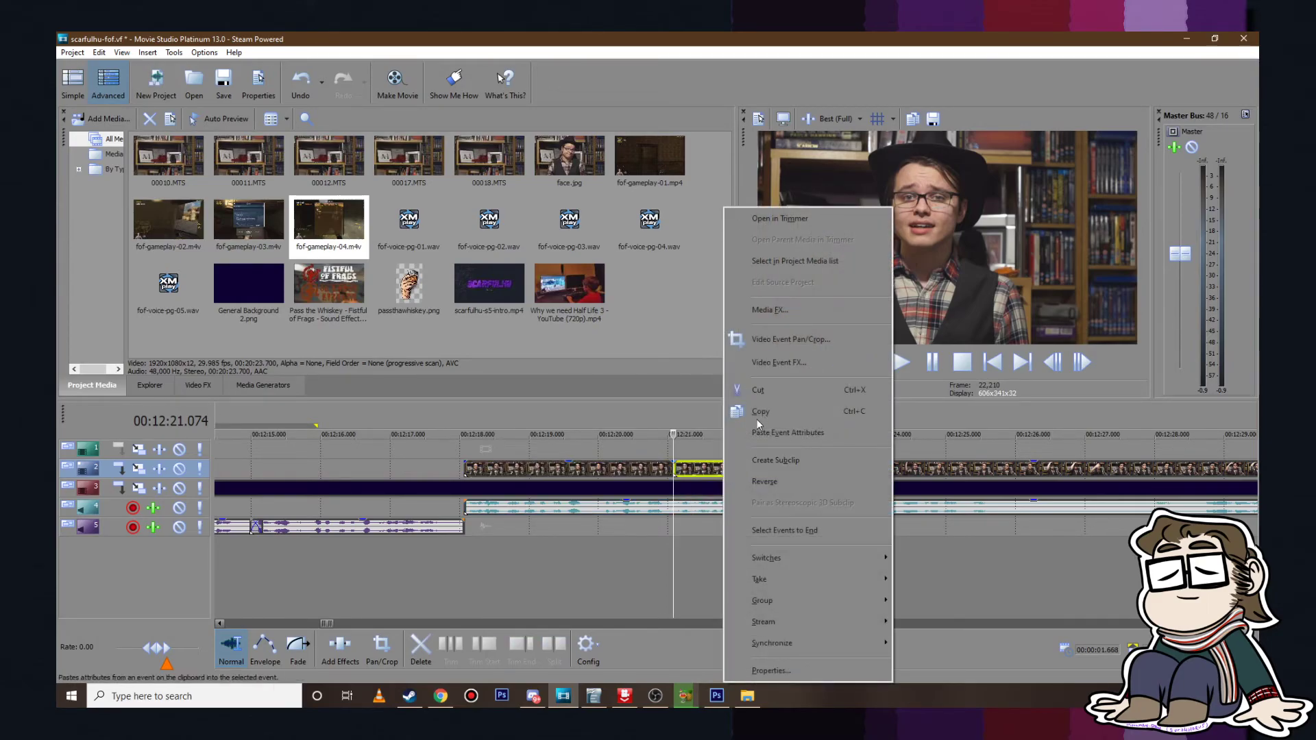
{"action": "left_click", "coordinate": [802, 343]}
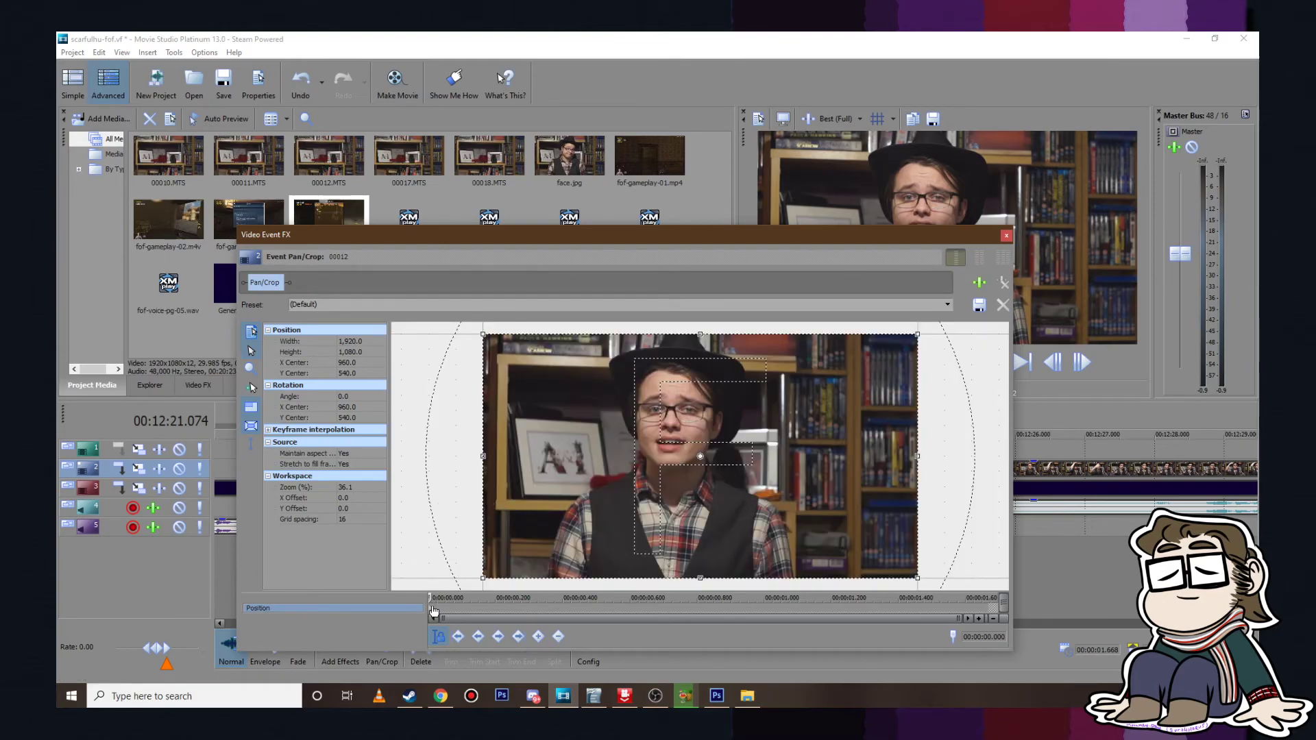
{"action": "right_click", "coordinate": [656, 463]}
{"action": "left_click", "coordinate": [706, 558]}
{"action": "left_click_drag", "start_coordinate": [917, 578], "coordinate": [850, 537]}
{"action": "left_click_drag", "start_coordinate": [713, 473], "coordinate": [759, 443]}
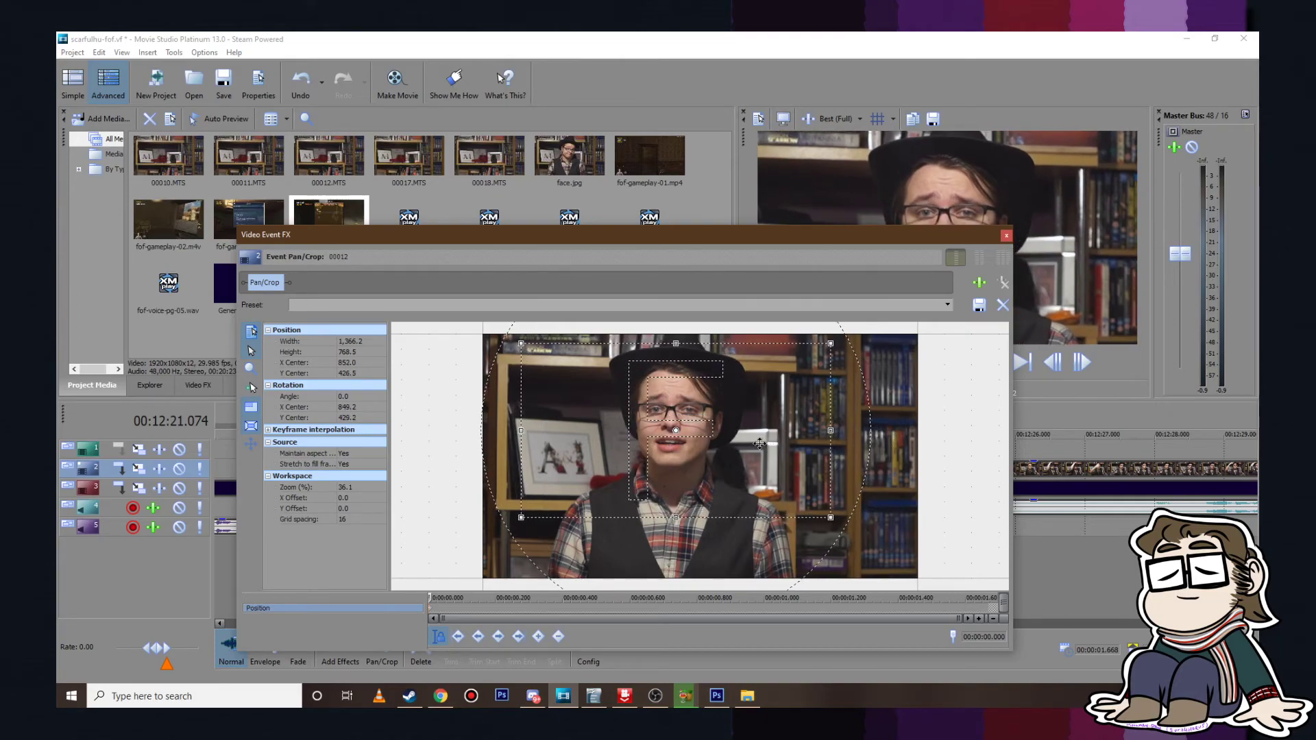
{"action": "left_click_drag", "start_coordinate": [764, 418], "coordinate": [761, 418]}
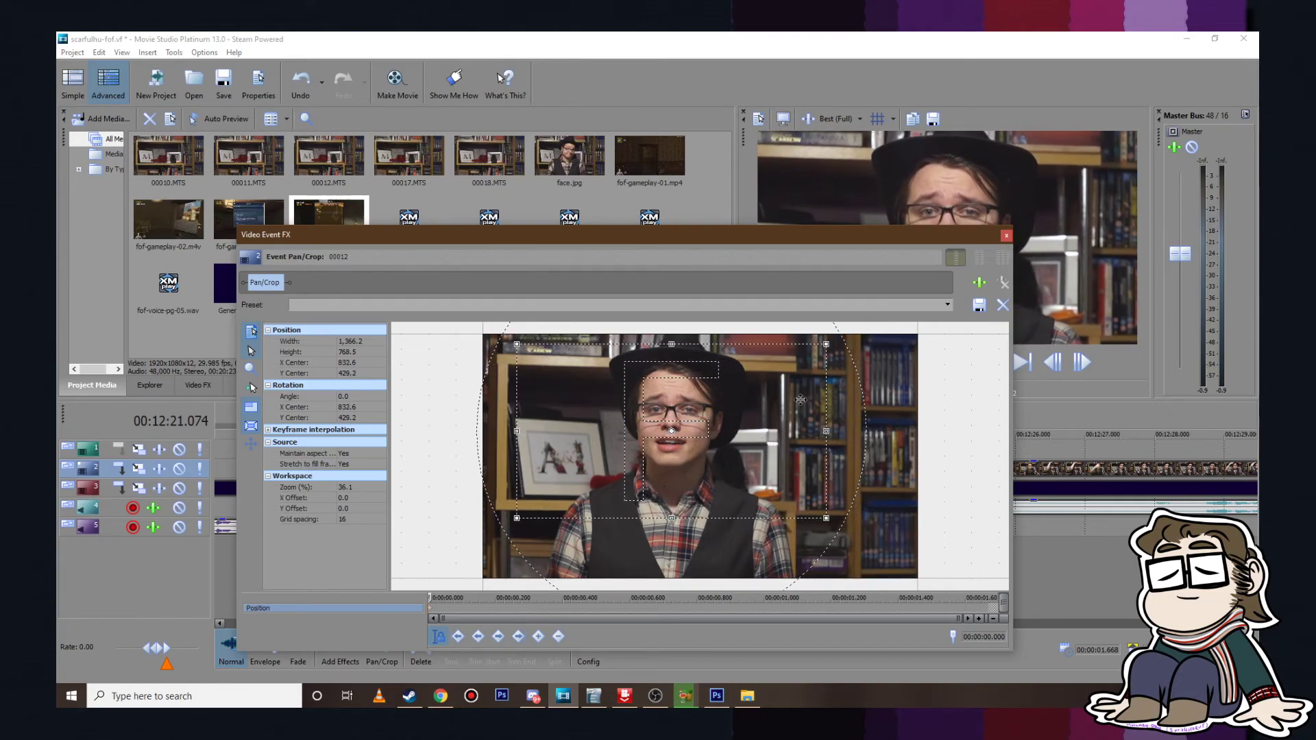
{"action": "left_click", "coordinate": [1005, 236]}
Step: Play through the zoomed section, and overlap the audio of the two presenter clips at the cut near 00:12:22.7 by extending both audio edges
{"action": "left_click", "coordinate": [618, 449]}
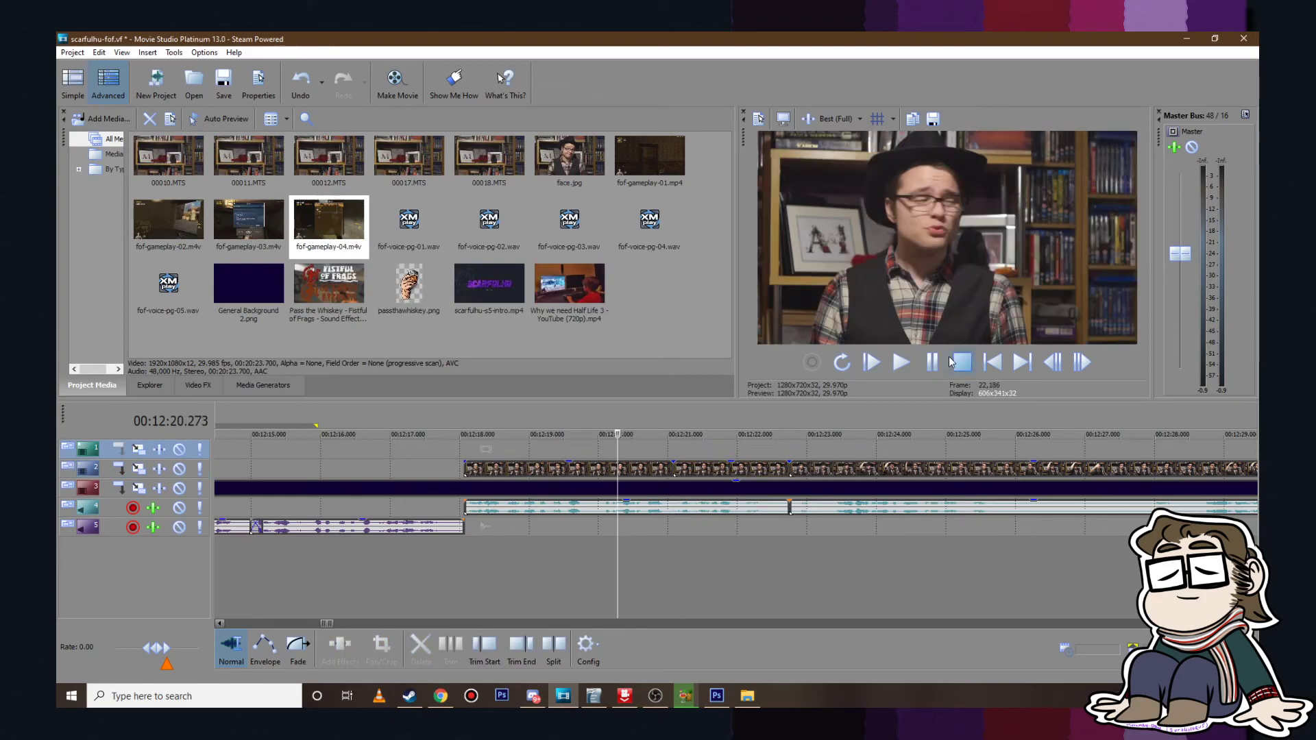
{"action": "left_click", "coordinate": [913, 369]}
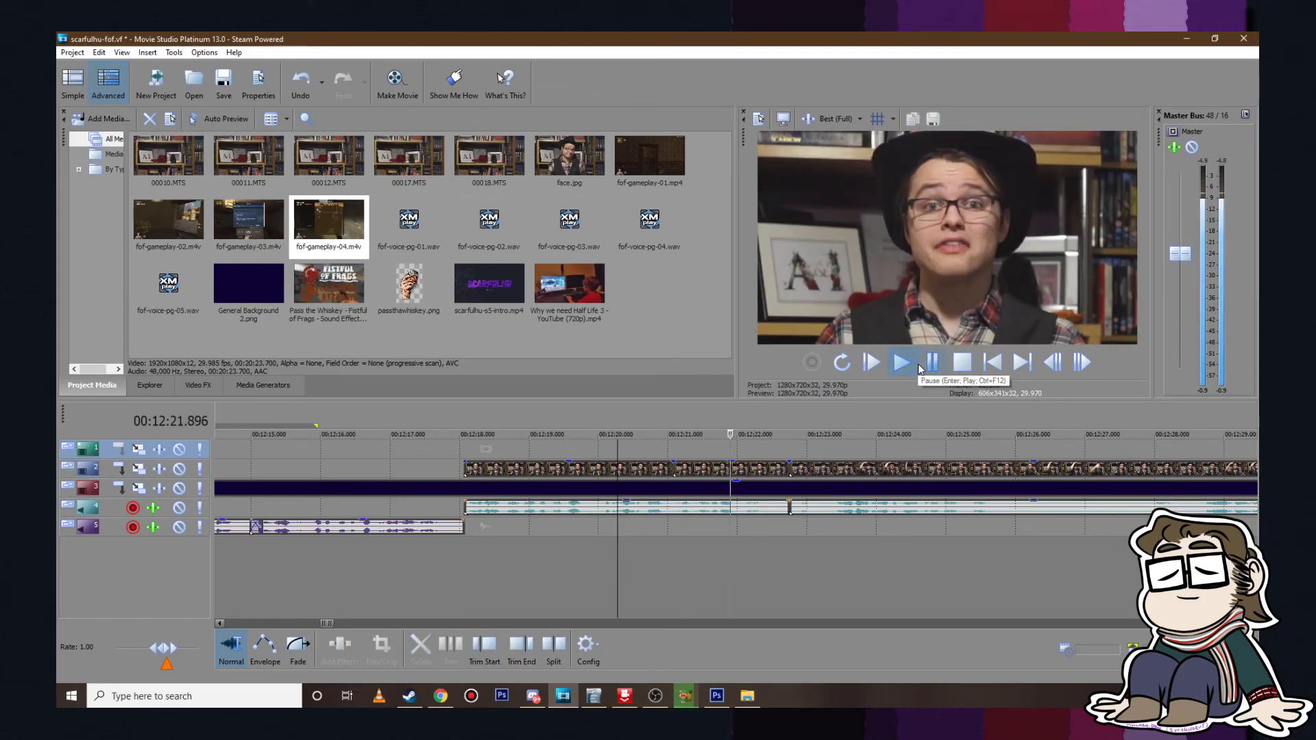
{"action": "left_click", "coordinate": [919, 368]}
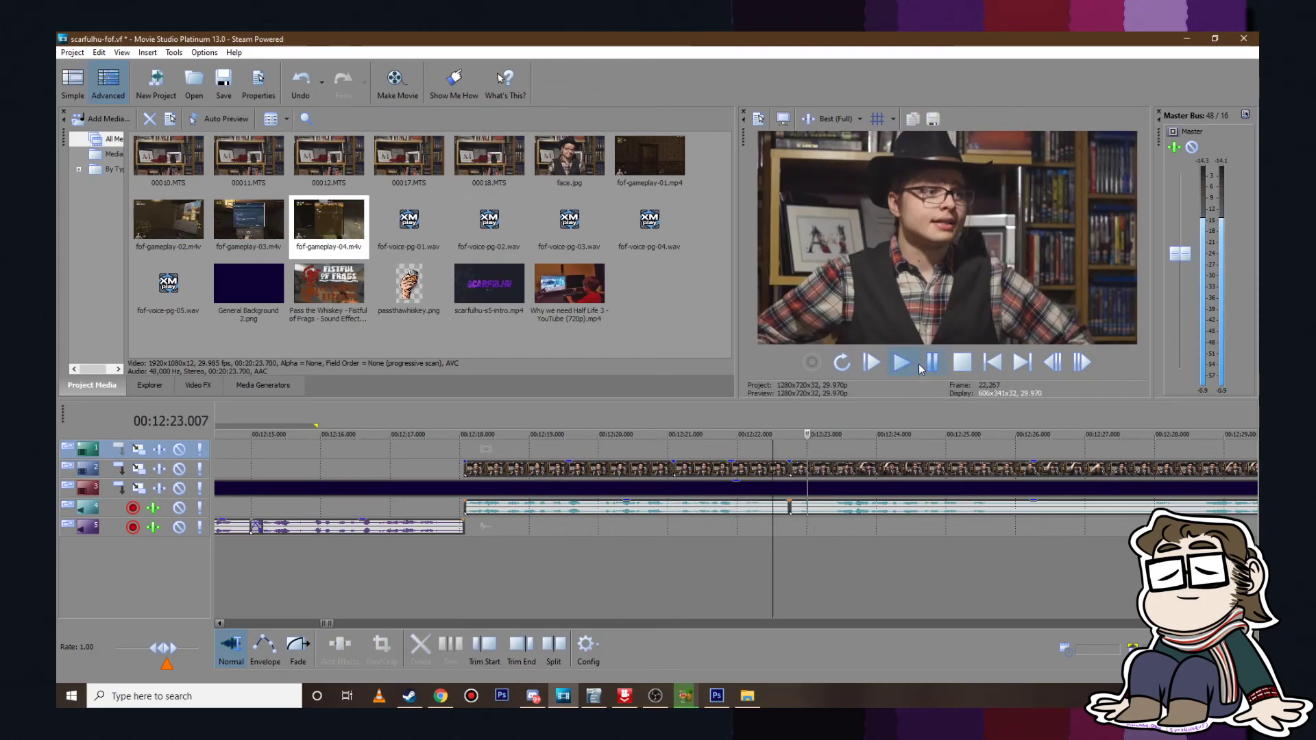
{"action": "left_click", "coordinate": [790, 433]}
{"action": "left_click_drag", "start_coordinate": [782, 506], "coordinate": [793, 509]}
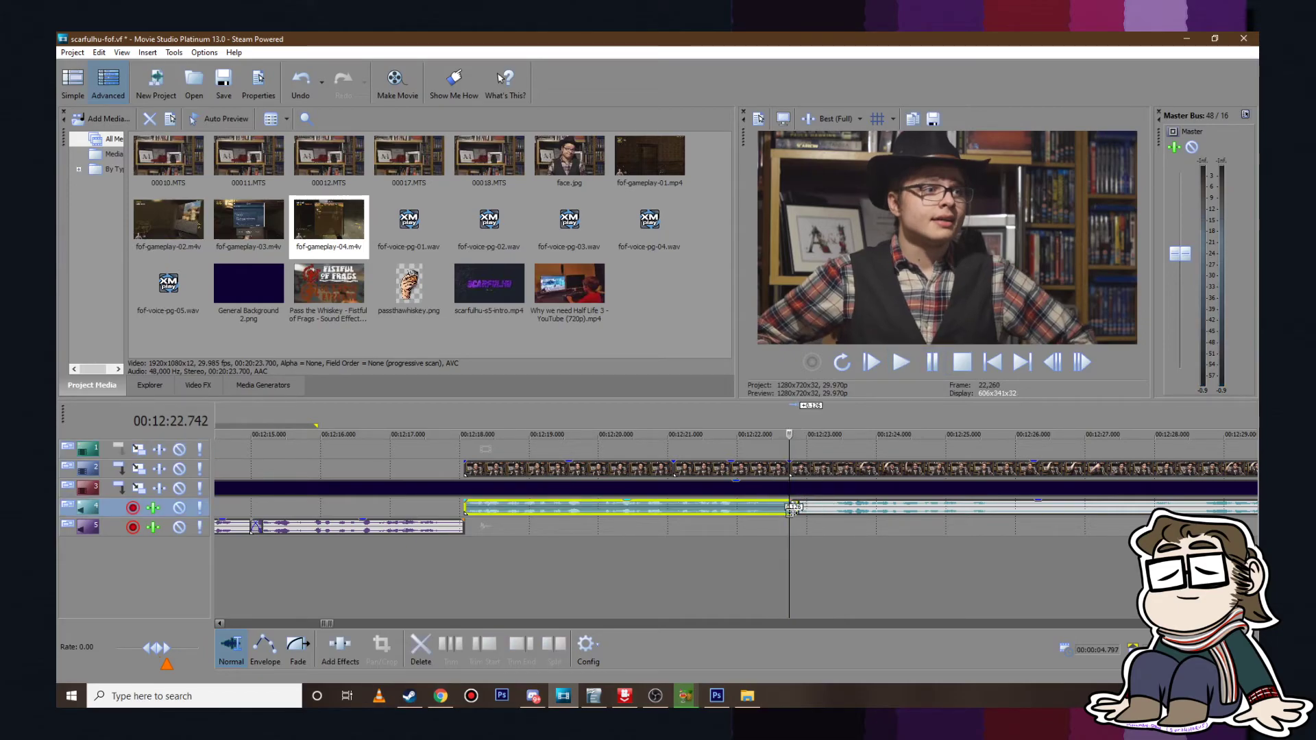
{"action": "left_click", "coordinate": [825, 508]}
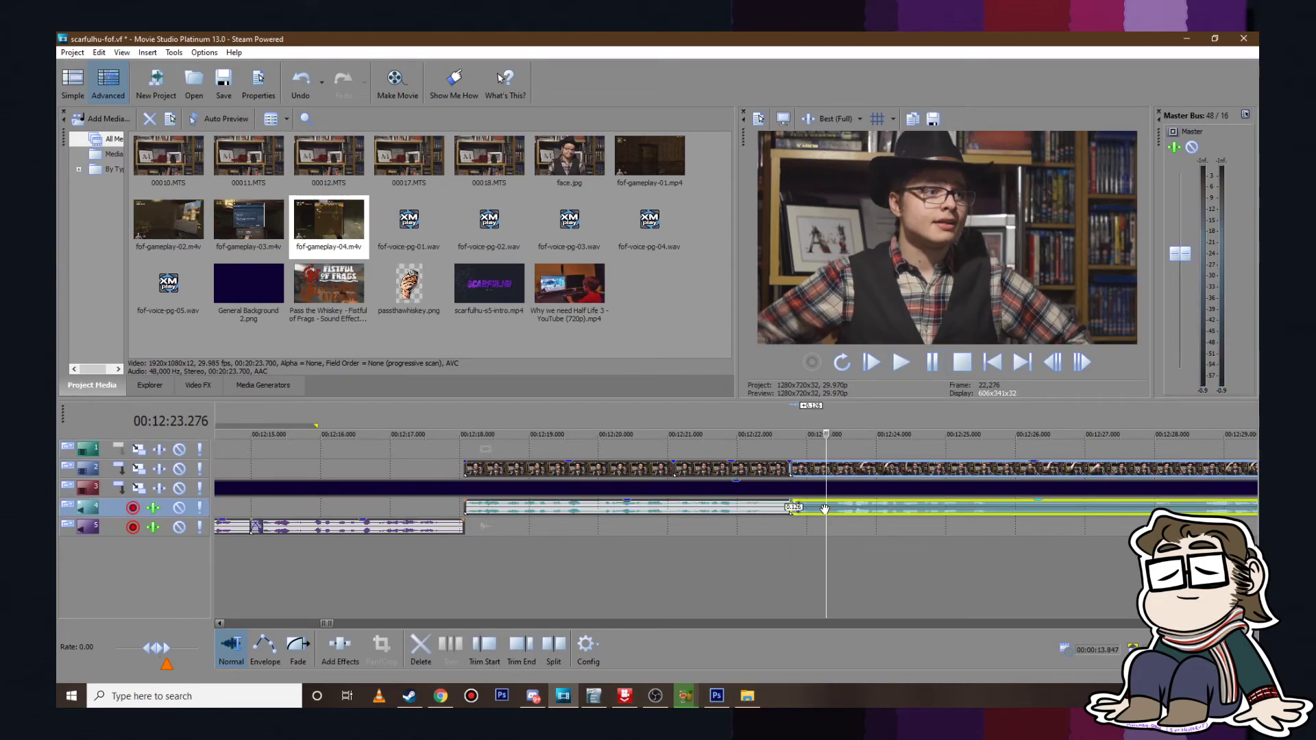
{"action": "left_click_drag", "start_coordinate": [816, 506], "coordinate": [789, 509]}
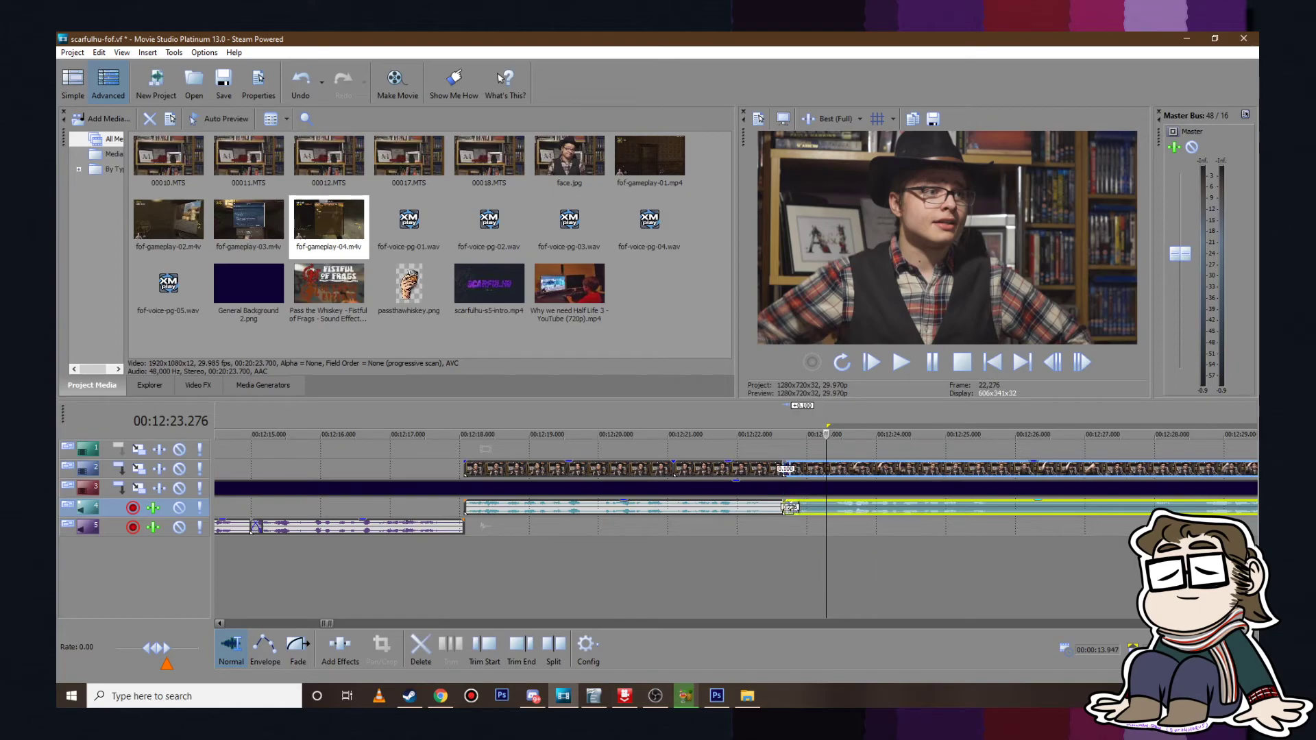
{"action": "left_click", "coordinate": [827, 471]}
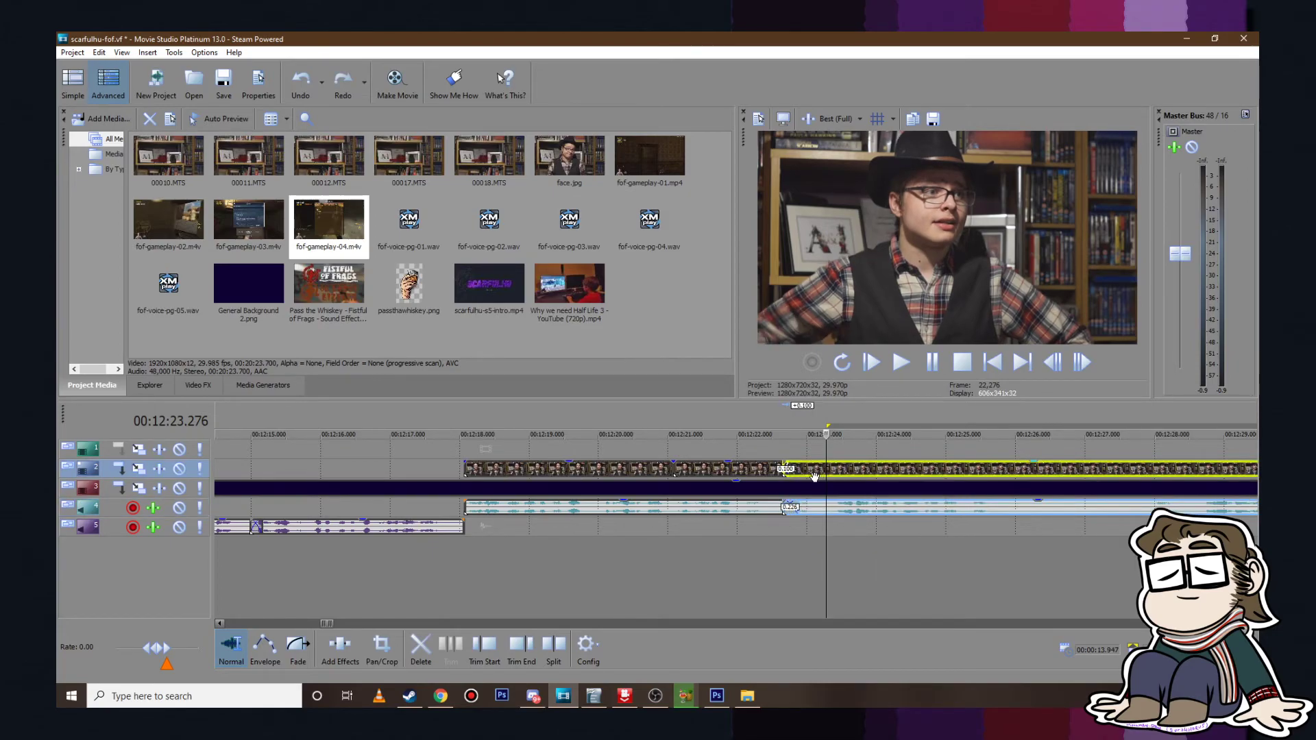
{"action": "left_click_drag", "start_coordinate": [831, 476], "coordinate": [827, 511]}
{"action": "left_click", "coordinate": [827, 510]}
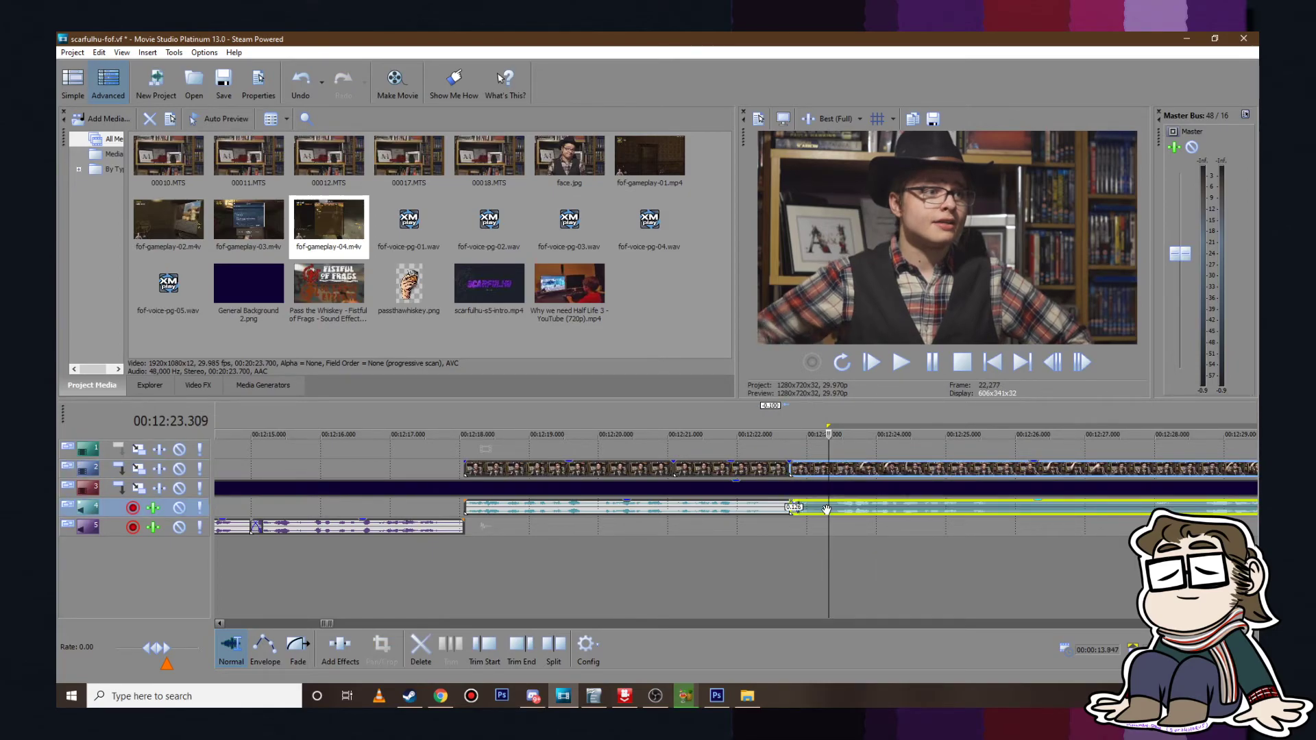
Step: Play across the cut, trim about 4.9 seconds of video and audio off the second presenter clip's start, and rejoin it to the first
{"action": "left_click", "coordinate": [768, 449]}
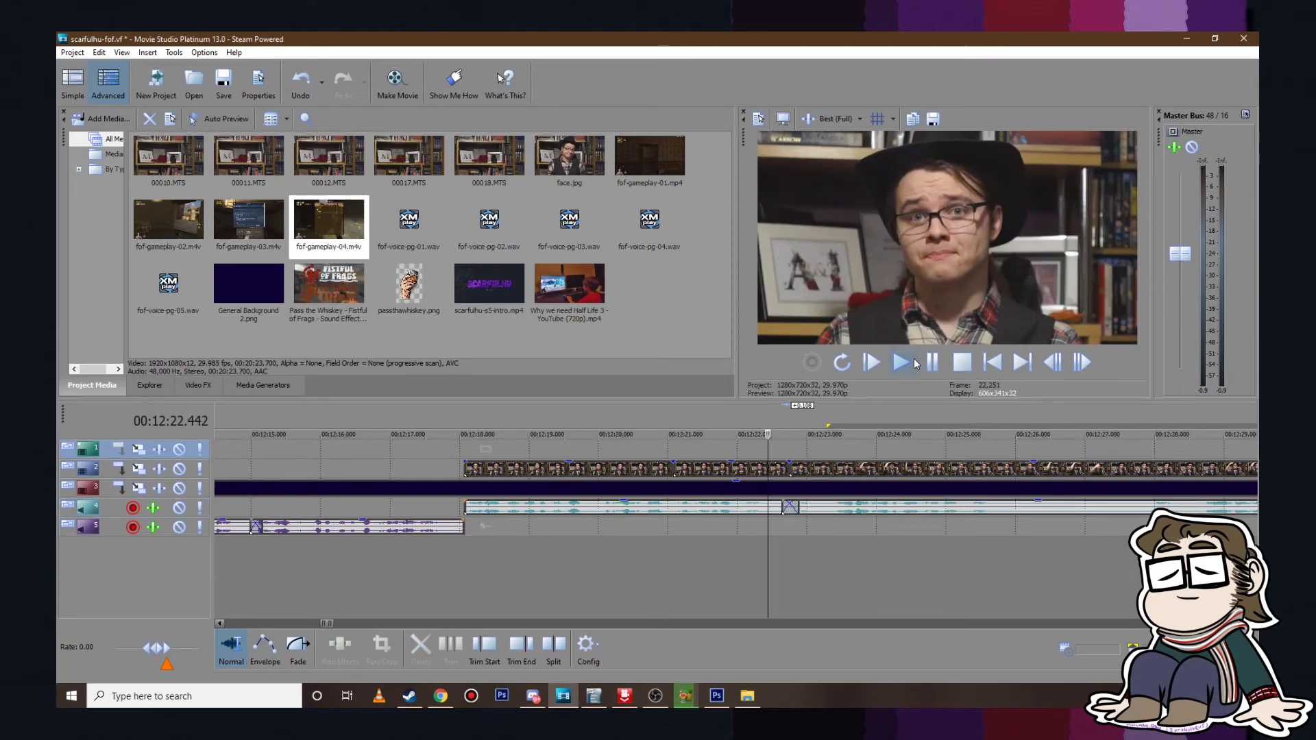
{"action": "left_click", "coordinate": [916, 363]}
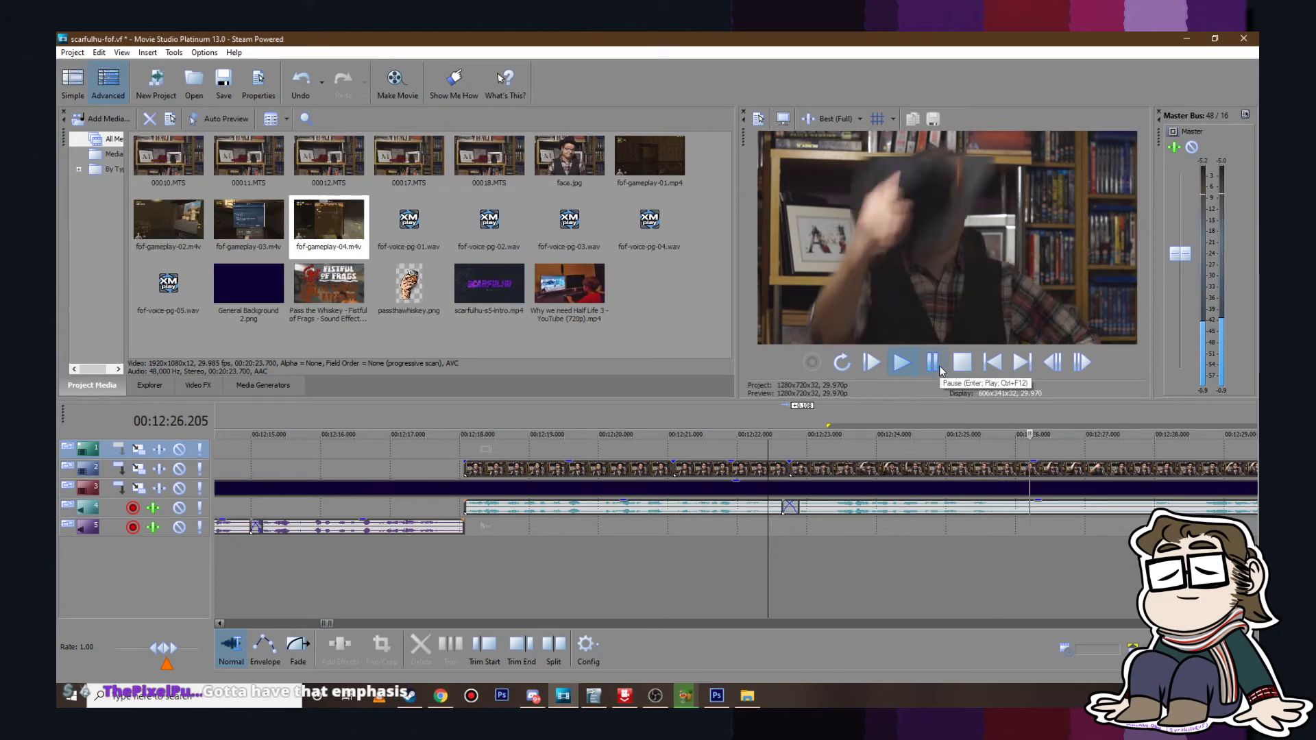
{"action": "left_click", "coordinate": [933, 362]}
{"action": "left_click_drag", "start_coordinate": [797, 469], "coordinate": [1135, 466]}
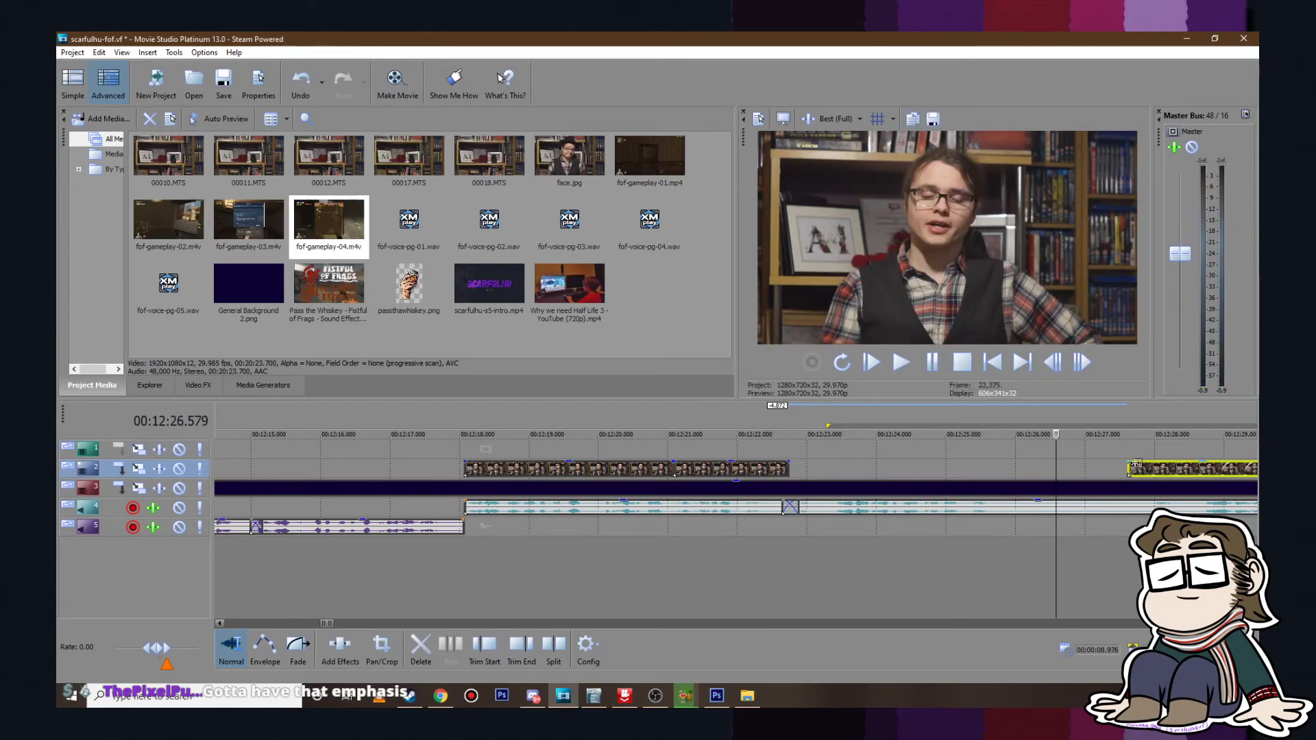
{"action": "mouse_move", "coordinate": [802, 508]}
{"action": "left_mouse_down"}
{"action": "mouse_move", "coordinate": [1138, 508]}
{"action": "mouse_move", "coordinate": [824, 505]}
{"action": "left_mouse_up"}
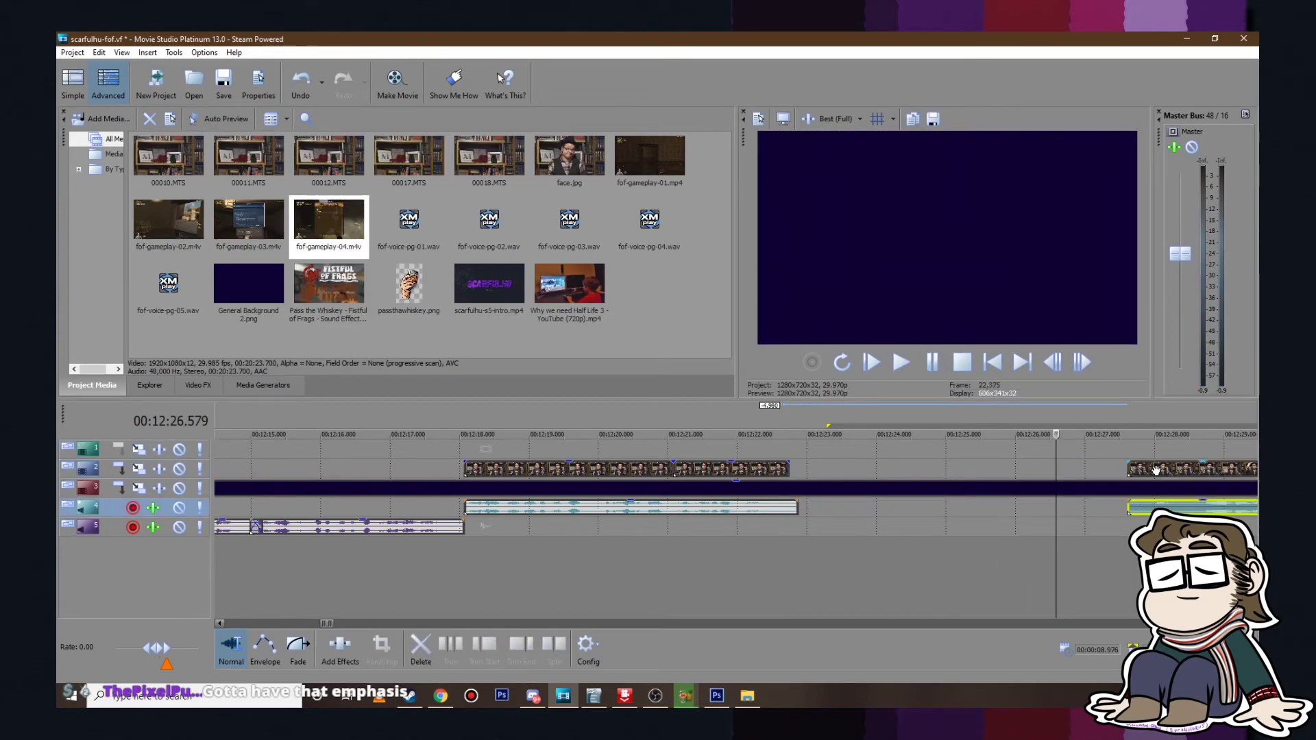
{"action": "left_click", "coordinate": [1157, 470], "text": "ctrl"}
Step: Preview the new join and extend the start of the second clip's audio by about 0.07 seconds to overlap the first clip's audio
{"action": "left_click", "coordinate": [779, 433]}
{"action": "left_click", "coordinate": [902, 363]}
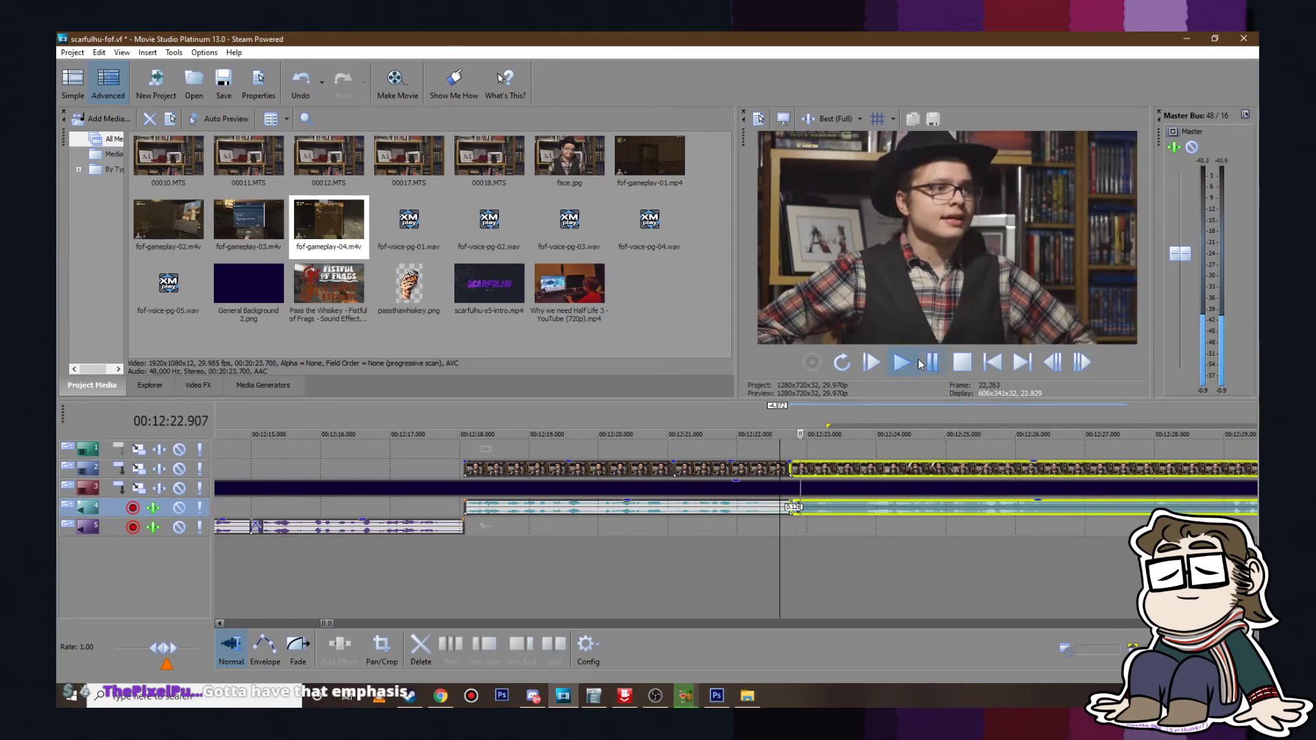
{"action": "left_click", "coordinate": [921, 364]}
{"action": "left_click_drag", "start_coordinate": [791, 510], "coordinate": [787, 510]}
Step: Play on through the second presenter clip and trim about 0.77 seconds off its end
{"action": "left_click", "coordinate": [770, 434]}
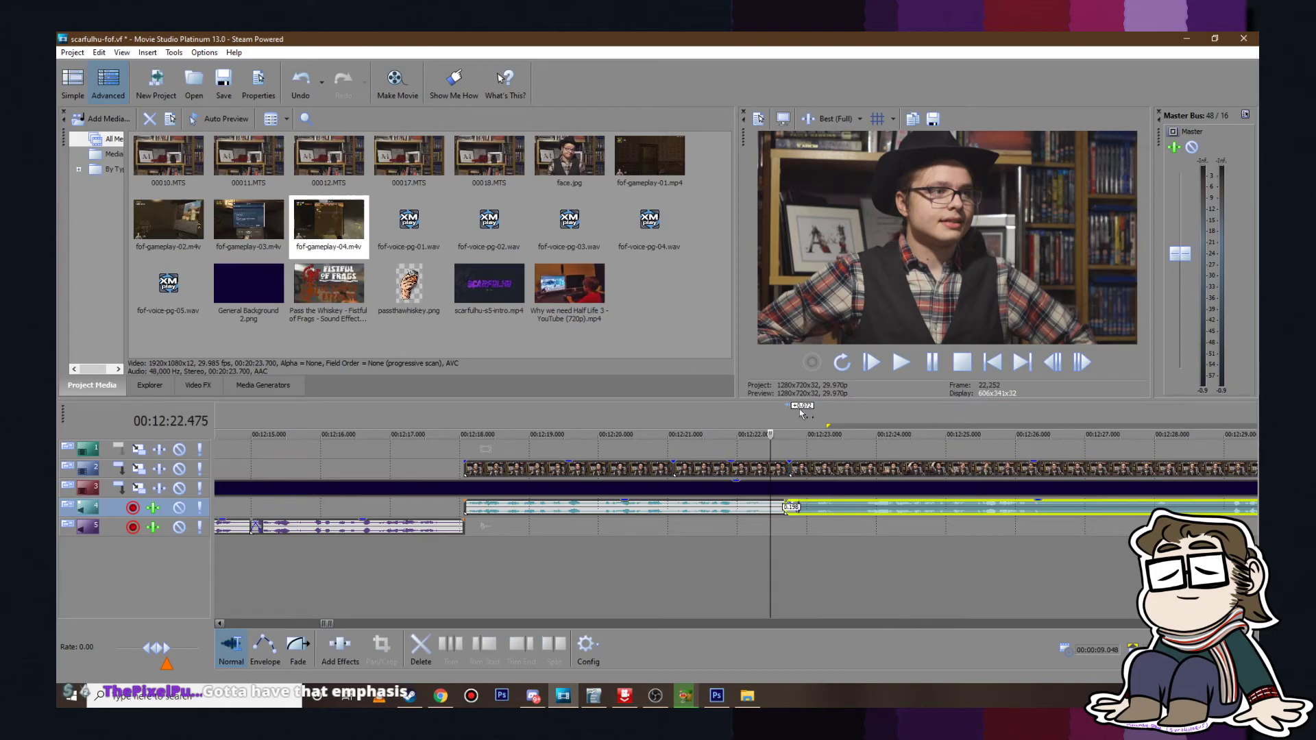
{"action": "left_click", "coordinate": [903, 362]}
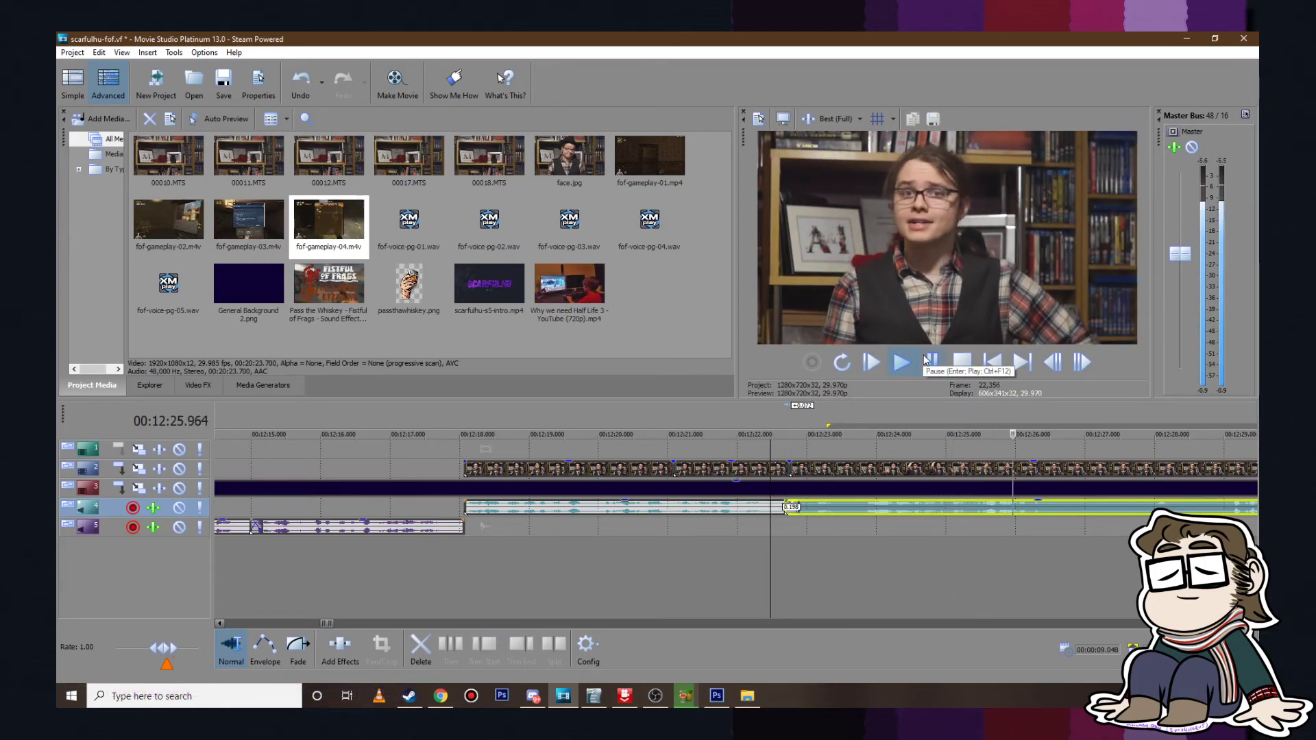
{"action": "scroll", "coordinate": [940, 412], "scroll_direction": "down", "scroll_amount": 3}
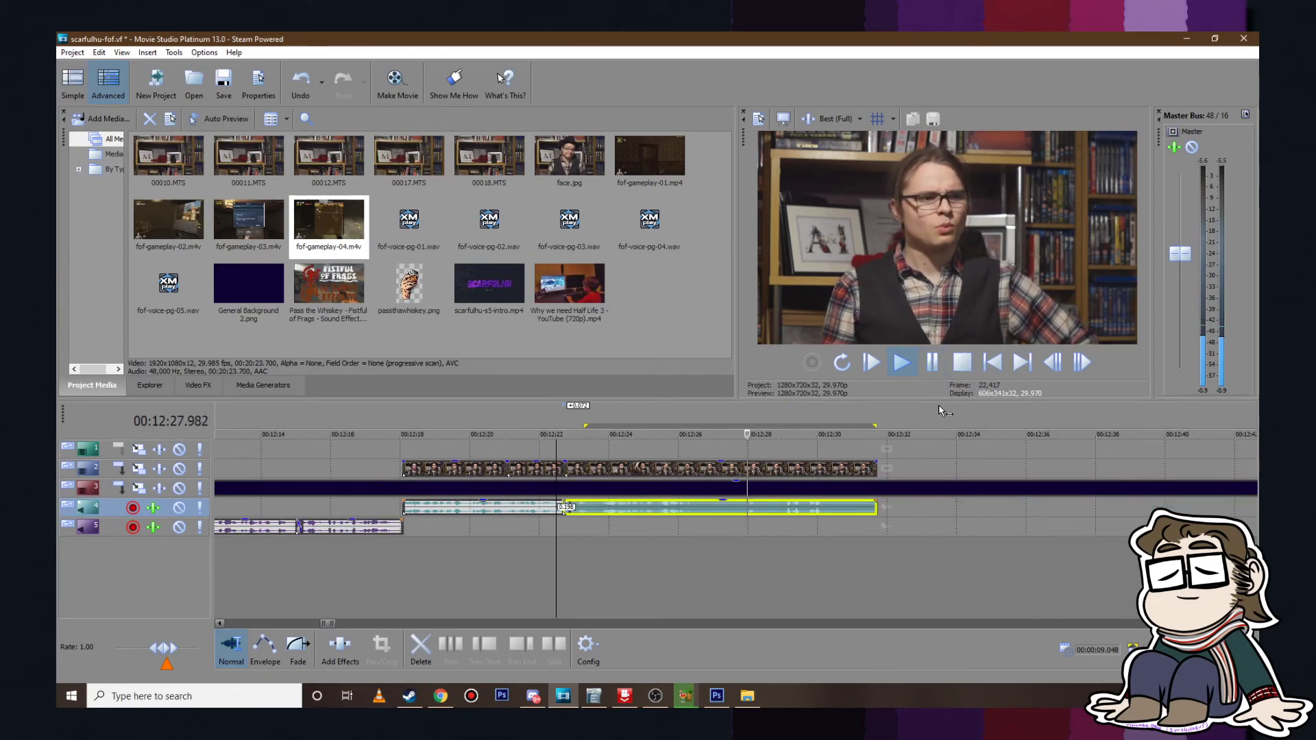
{"action": "left_click", "coordinate": [935, 361]}
{"action": "left_click_drag", "start_coordinate": [877, 508], "coordinate": [848, 509]}
Step: Play back the edited presenter section from about 00:12:20, across the zoom and the tightened cut
{"action": "left_click", "coordinate": [548, 451]}
{"action": "left_click", "coordinate": [511, 450]}
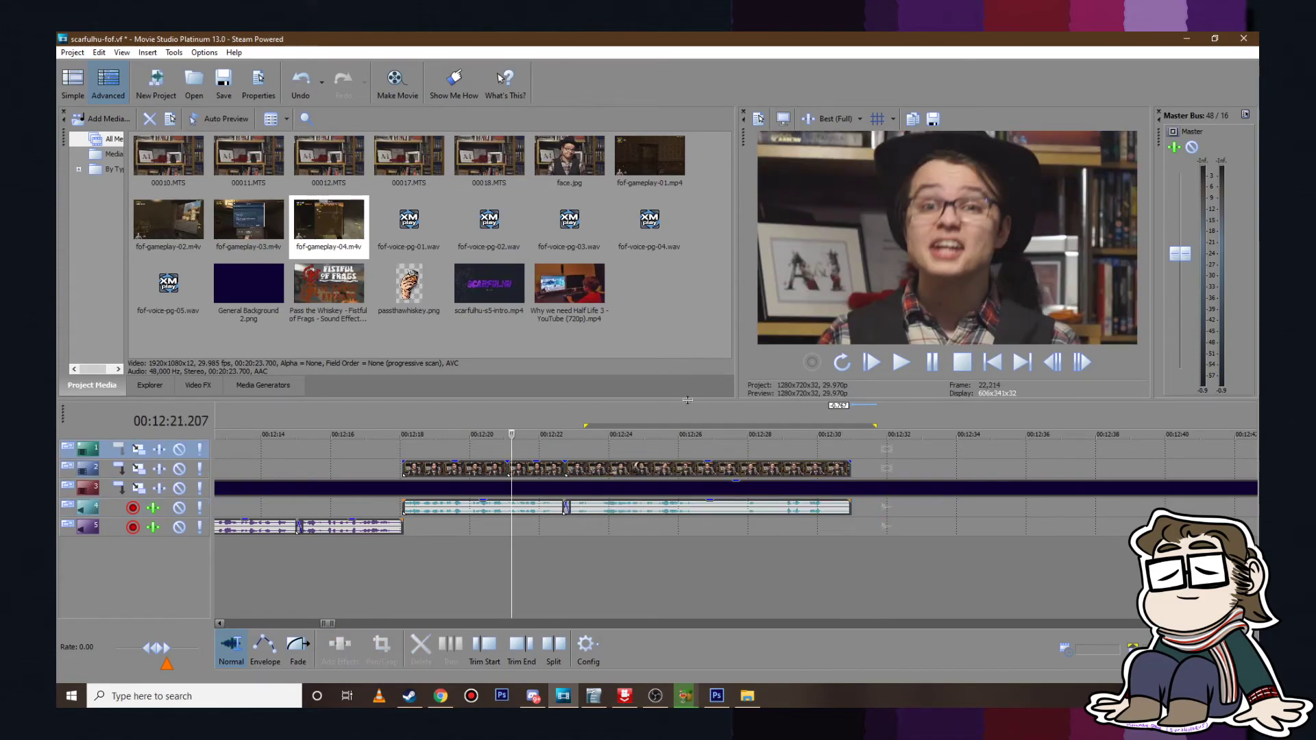
{"action": "left_click", "coordinate": [904, 365]}
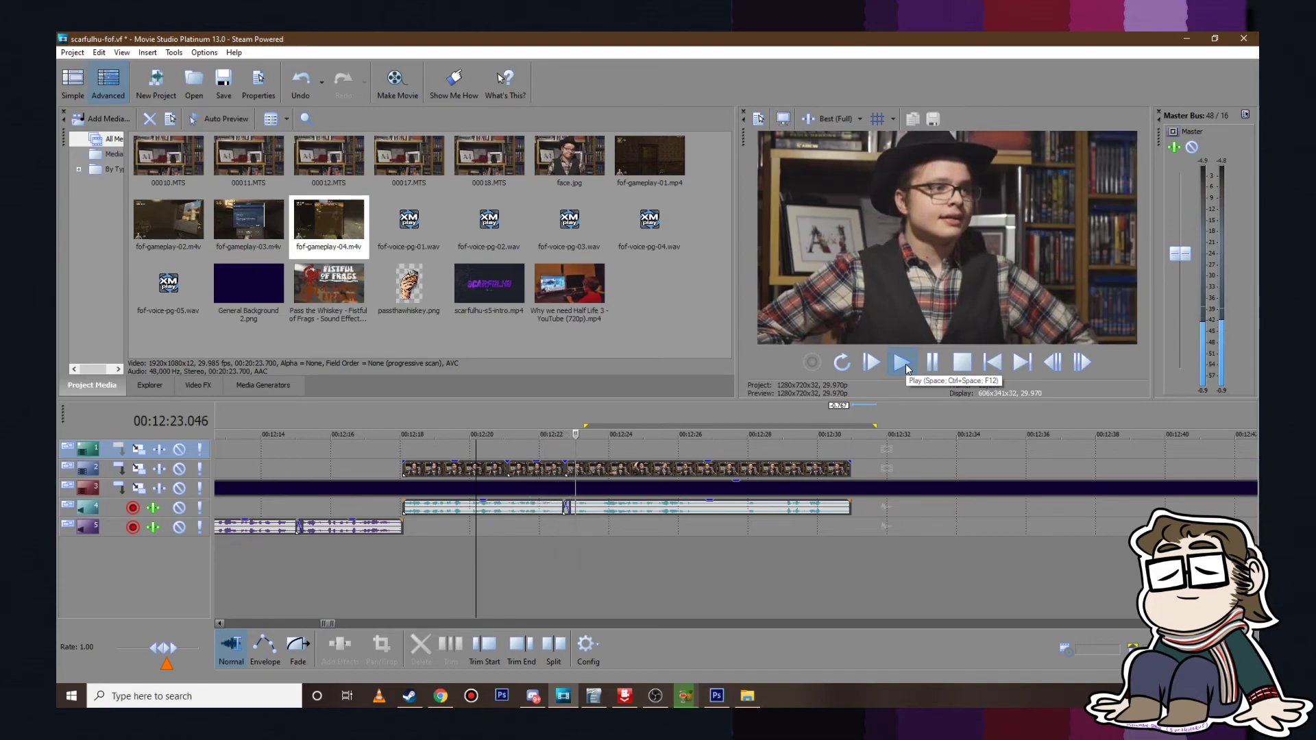
{"action": "left_click", "coordinate": [931, 363]}
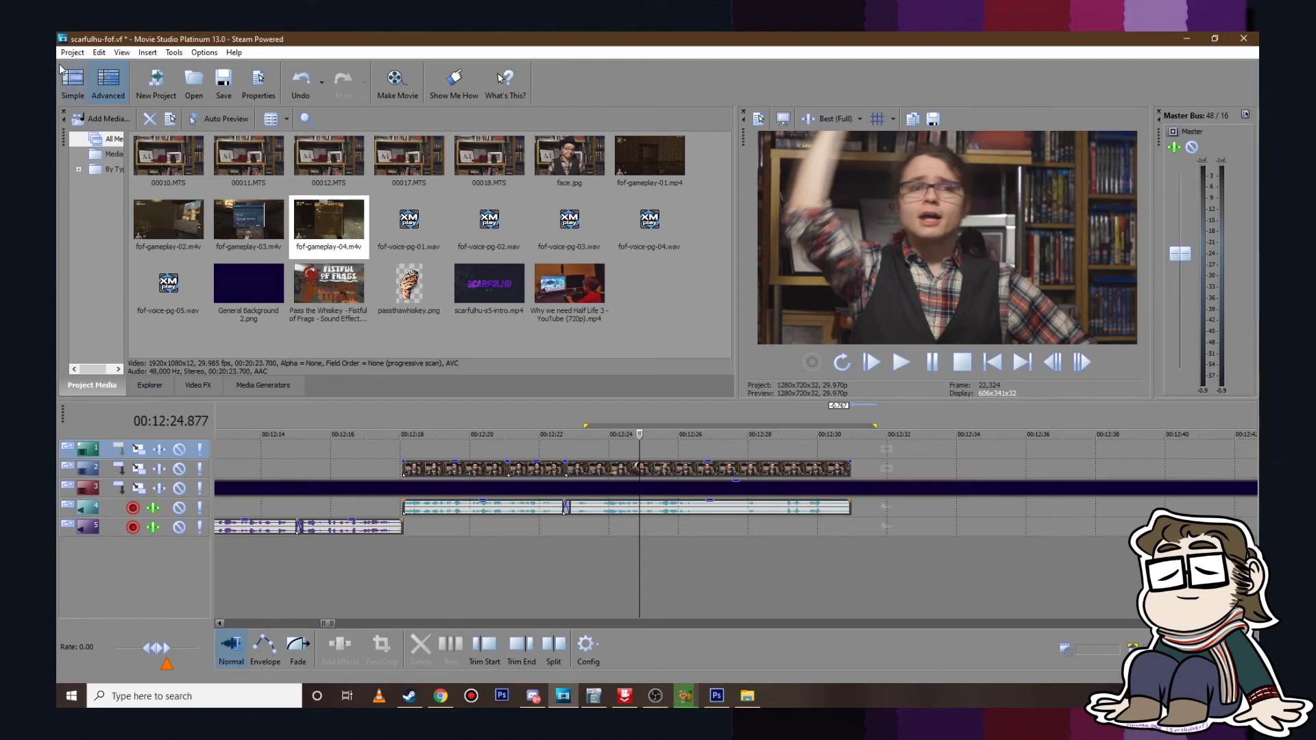
Step: Save the project and place the playhead at the end of the last presenter clip, at about 00:12:30.95
{"action": "left_click", "coordinate": [72, 53]}
{"action": "left_click", "coordinate": [120, 142]}
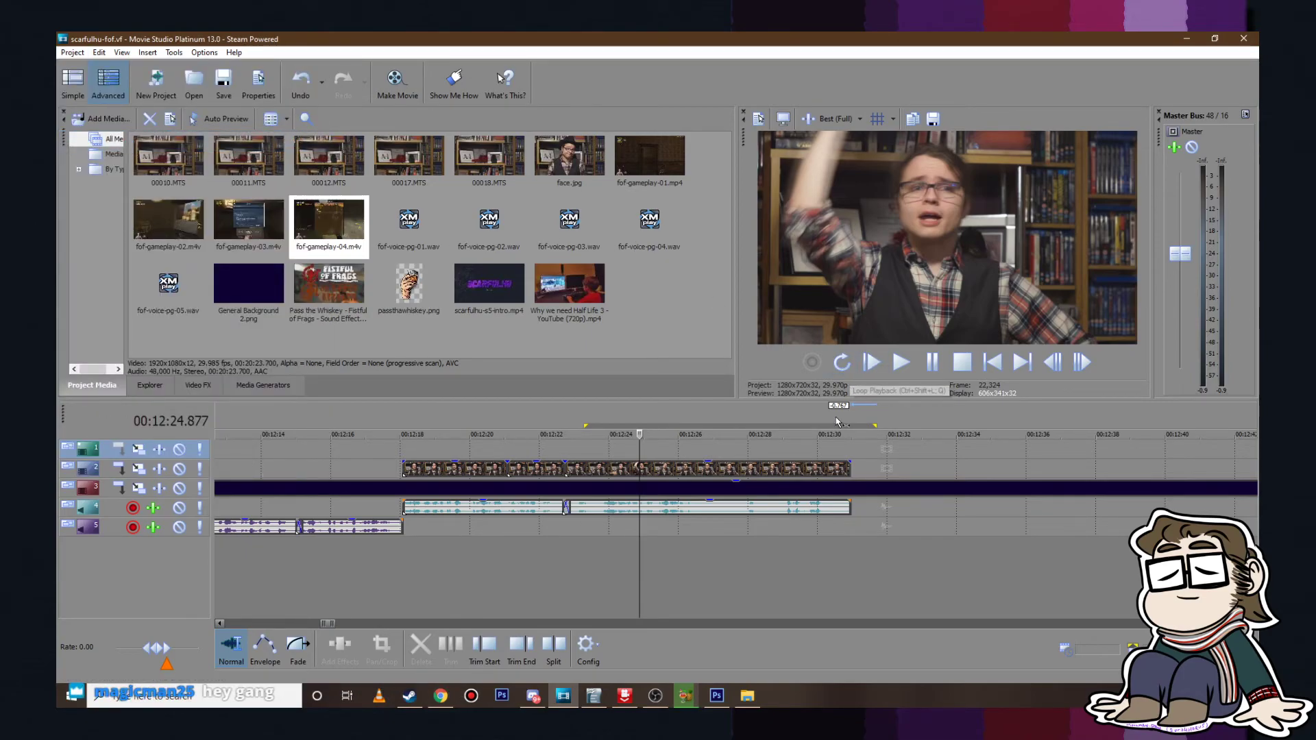
{"action": "left_click", "coordinate": [851, 448]}
{"action": "scroll", "coordinate": [750, 508], "scroll_direction": "down", "scroll_amount": 5}
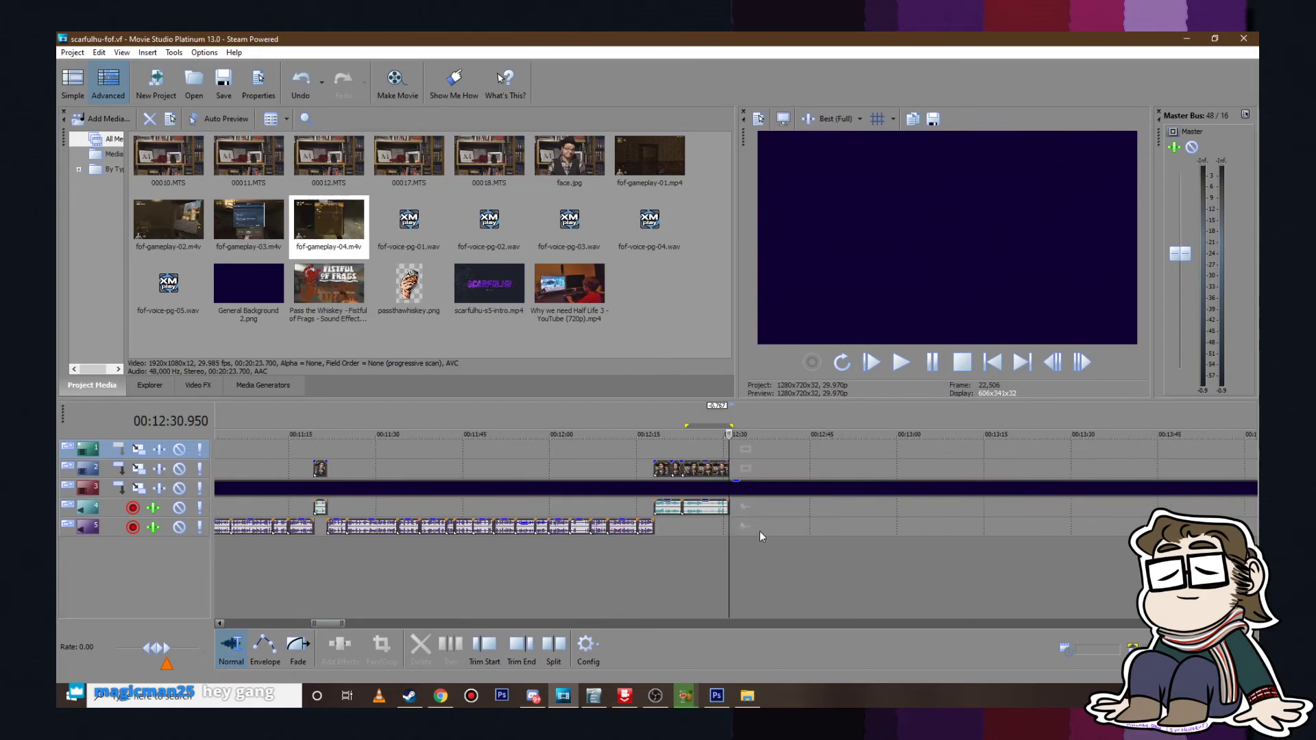
Step: Move the whole group of voice-over clips from about 00:23:04 to the end of the presenter clip at about 00:12:30.95
{"action": "scroll", "coordinate": [753, 514], "scroll_direction": "down", "scroll_amount": 10}
{"action": "left_click", "coordinate": [593, 492]}
{"action": "scroll", "coordinate": [594, 492], "scroll_direction": "up", "scroll_amount": 10}
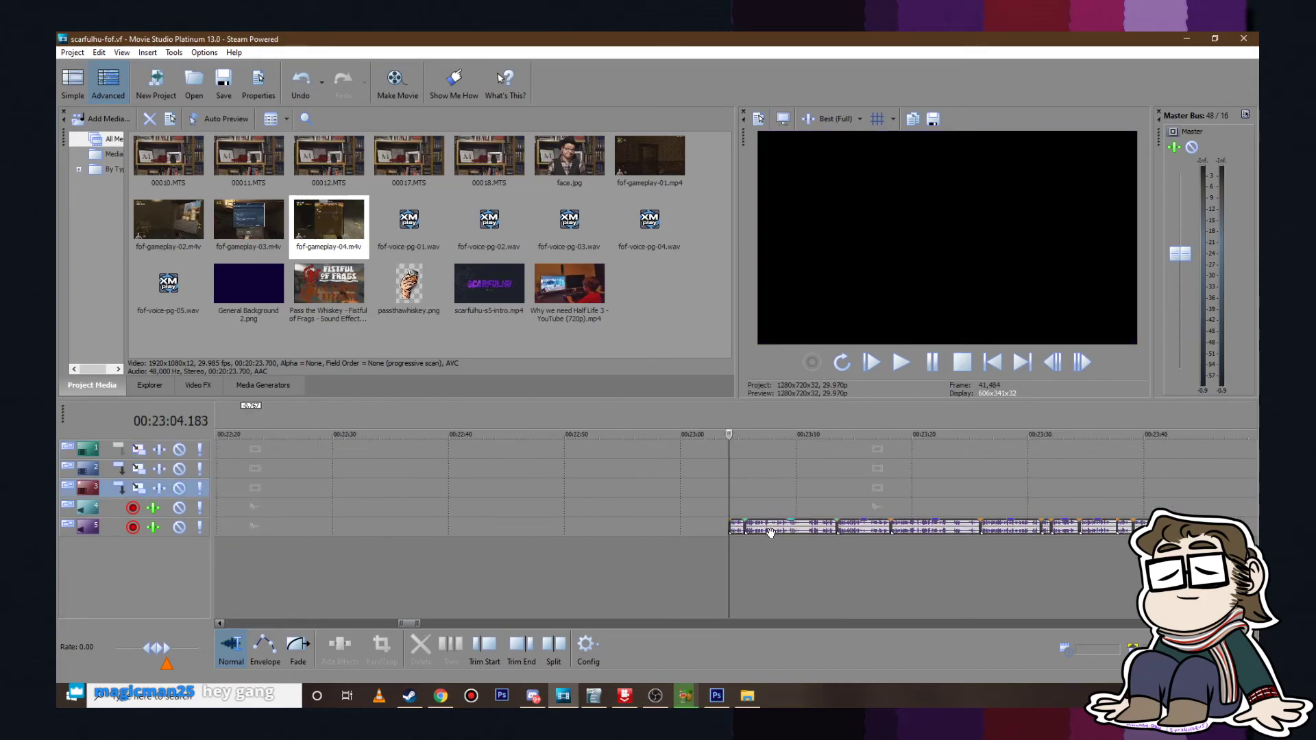
{"action": "left_click", "coordinate": [735, 525]}
{"action": "left_click", "coordinate": [1171, 527]}
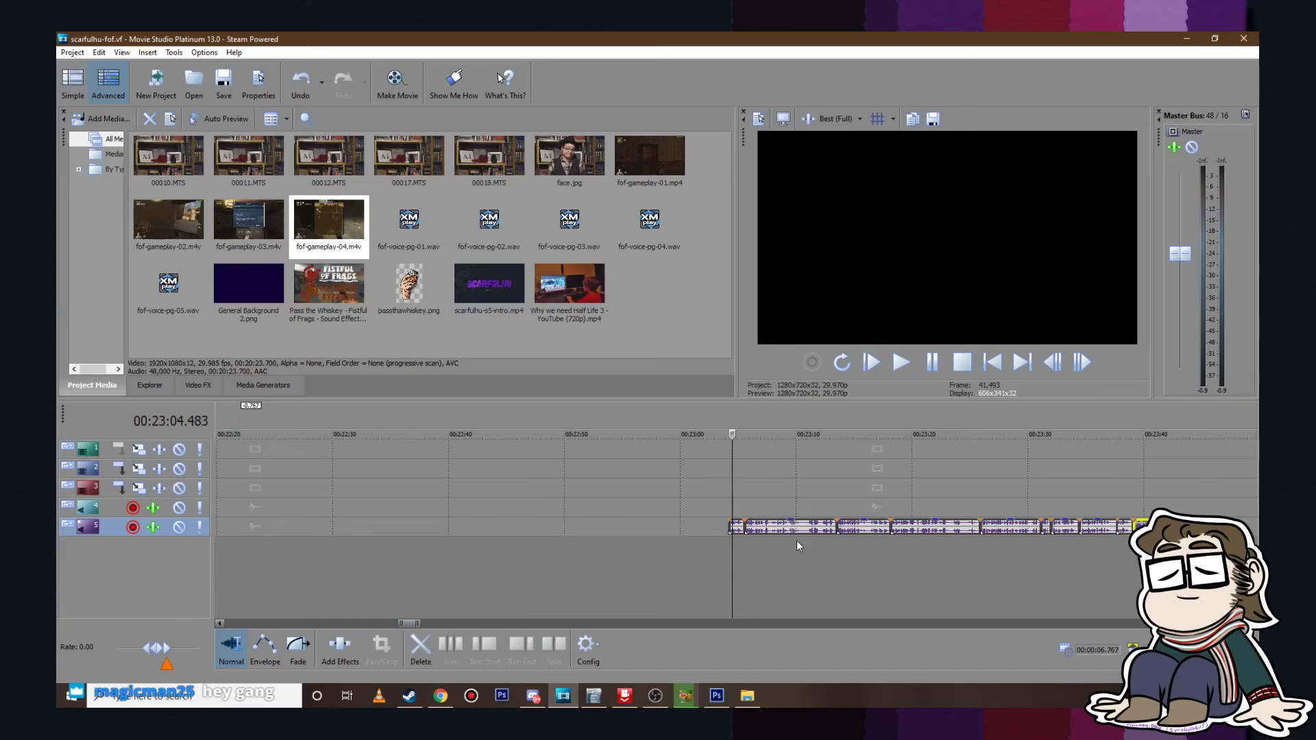
{"action": "left_click", "coordinate": [728, 526]}
{"action": "left_click", "coordinate": [735, 527]}
{"action": "left_click", "coordinate": [1165, 526], "text": "shift"}
{"action": "scroll", "coordinate": [858, 544], "scroll_direction": "down", "scroll_amount": 2}
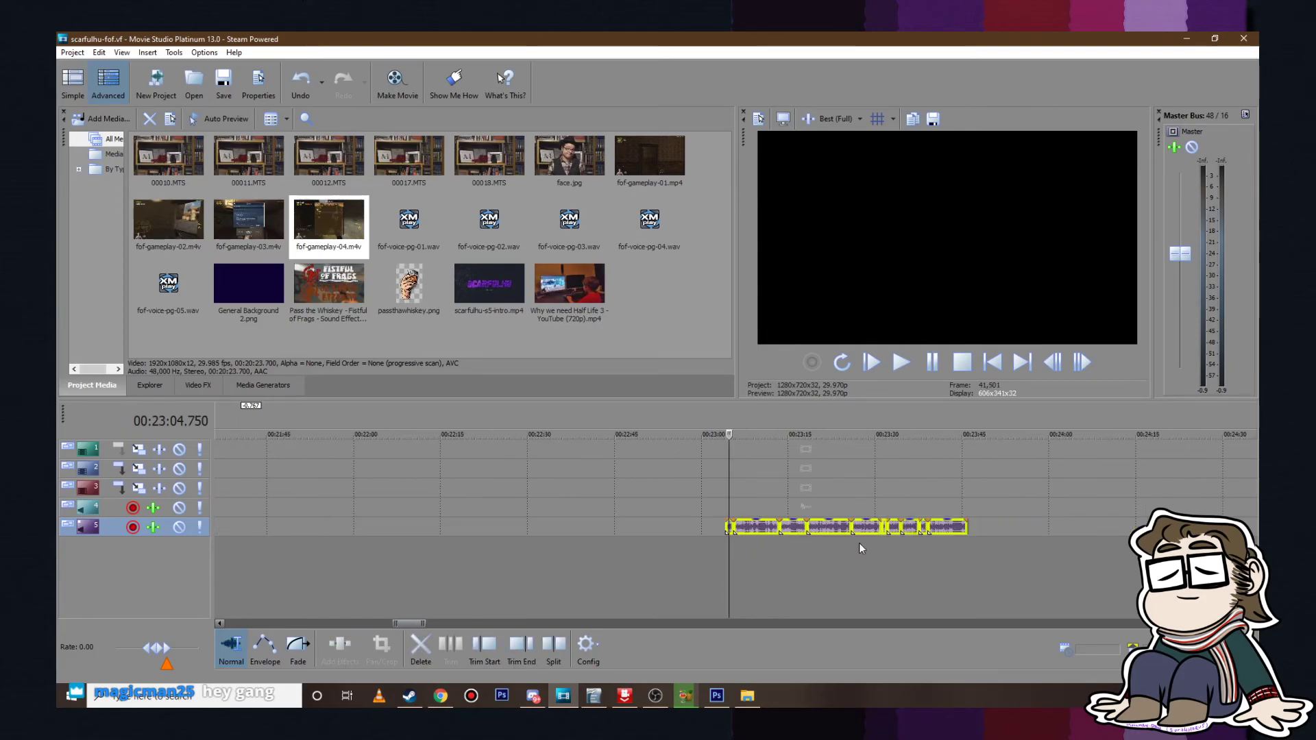
{"action": "scroll", "coordinate": [860, 544], "scroll_direction": "down", "scroll_amount": 2}
{"action": "left_click_drag", "start_coordinate": [776, 527], "coordinate": [437, 527]}
{"action": "left_click", "coordinate": [386, 447]}
{"action": "scroll", "coordinate": [753, 533], "scroll_direction": "up", "scroll_amount": 10}
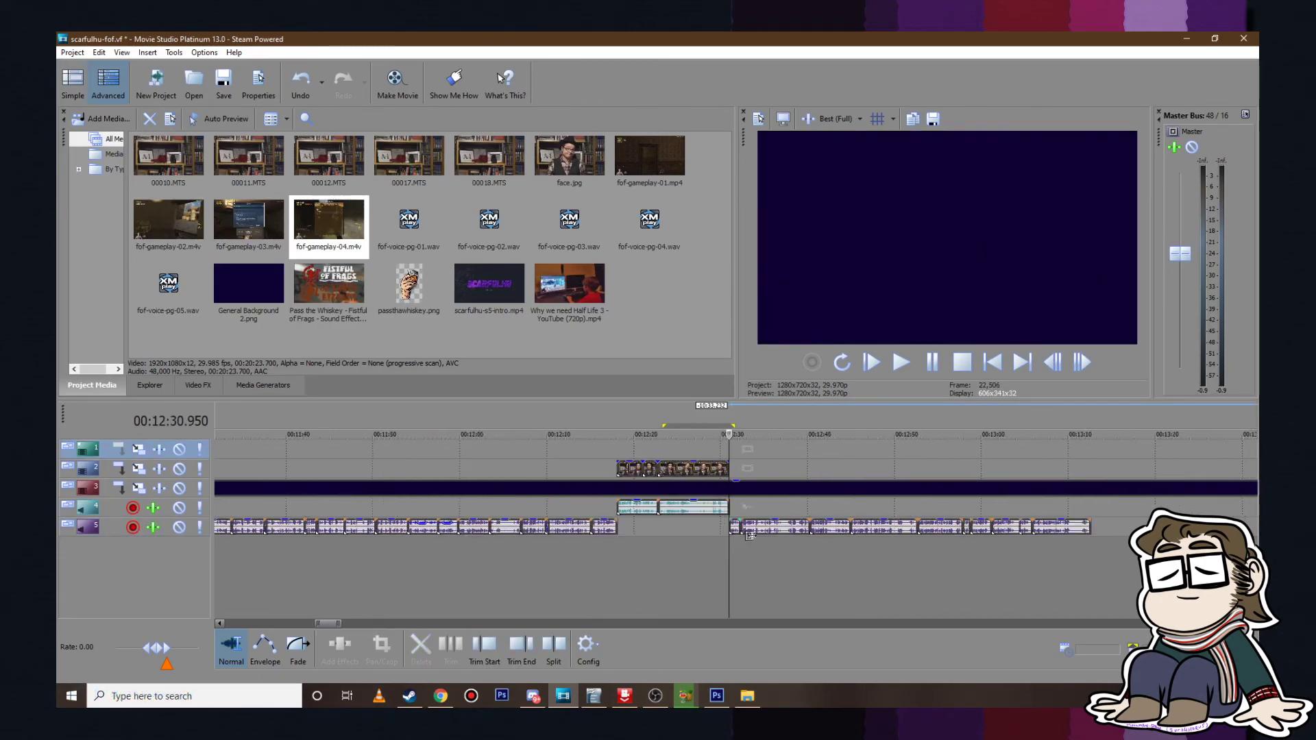
Step: Align the first voice-over clip's start with the end of the presenter clip and play through it
{"action": "left_click", "coordinate": [753, 533]}
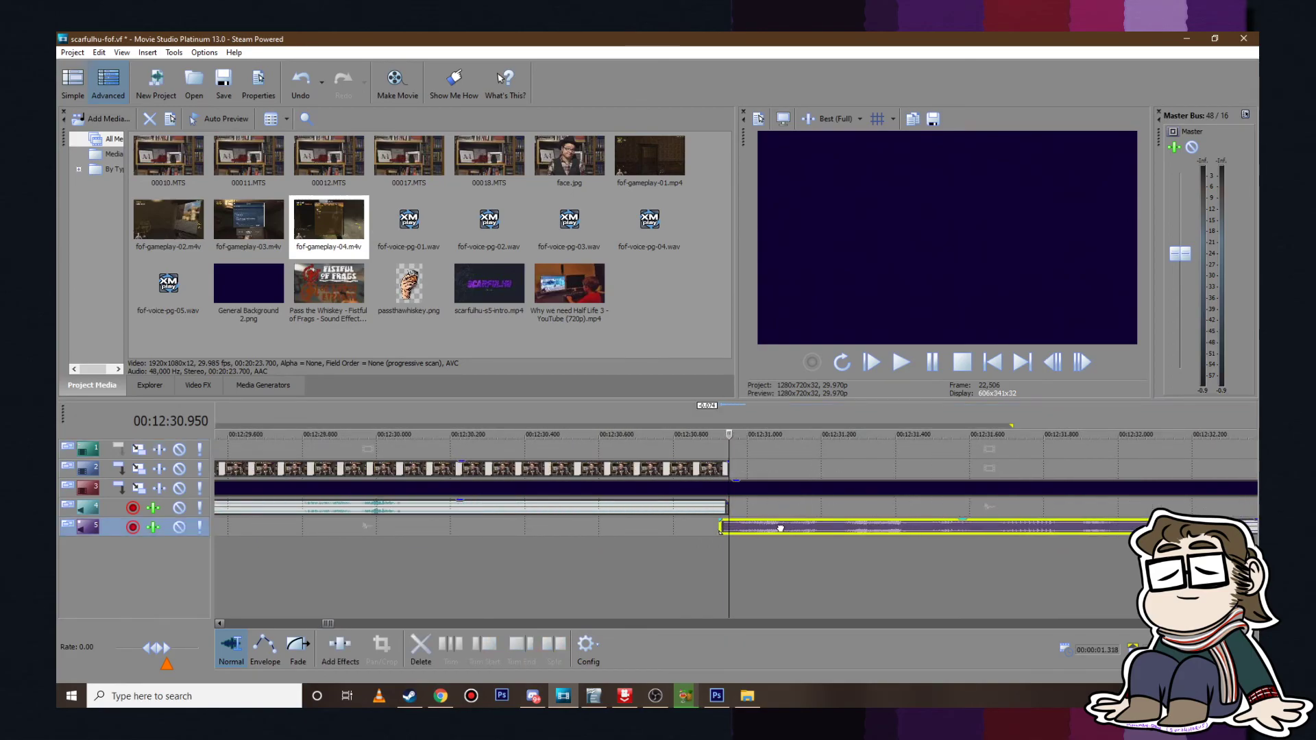
{"action": "scroll", "coordinate": [888, 420], "scroll_direction": "down", "scroll_amount": 3}
{"action": "left_click", "coordinate": [940, 363]}
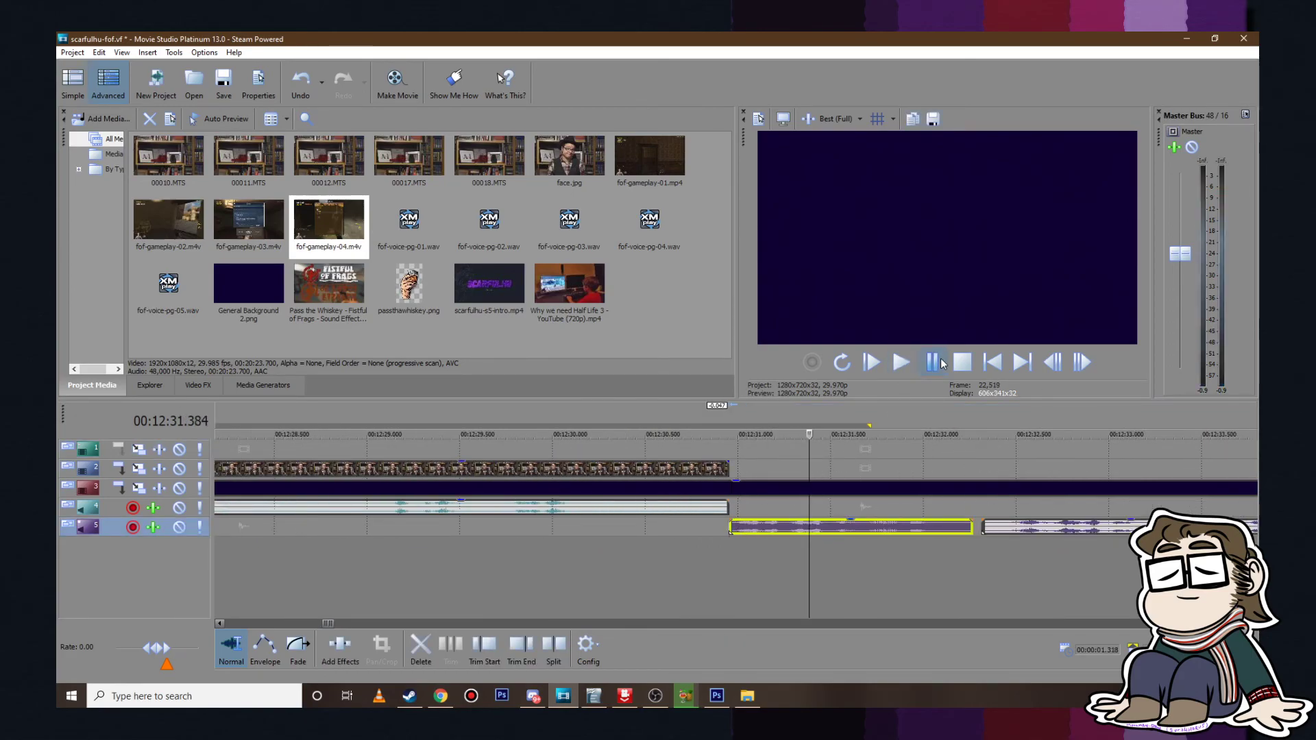
{"action": "left_click", "coordinate": [942, 364]}
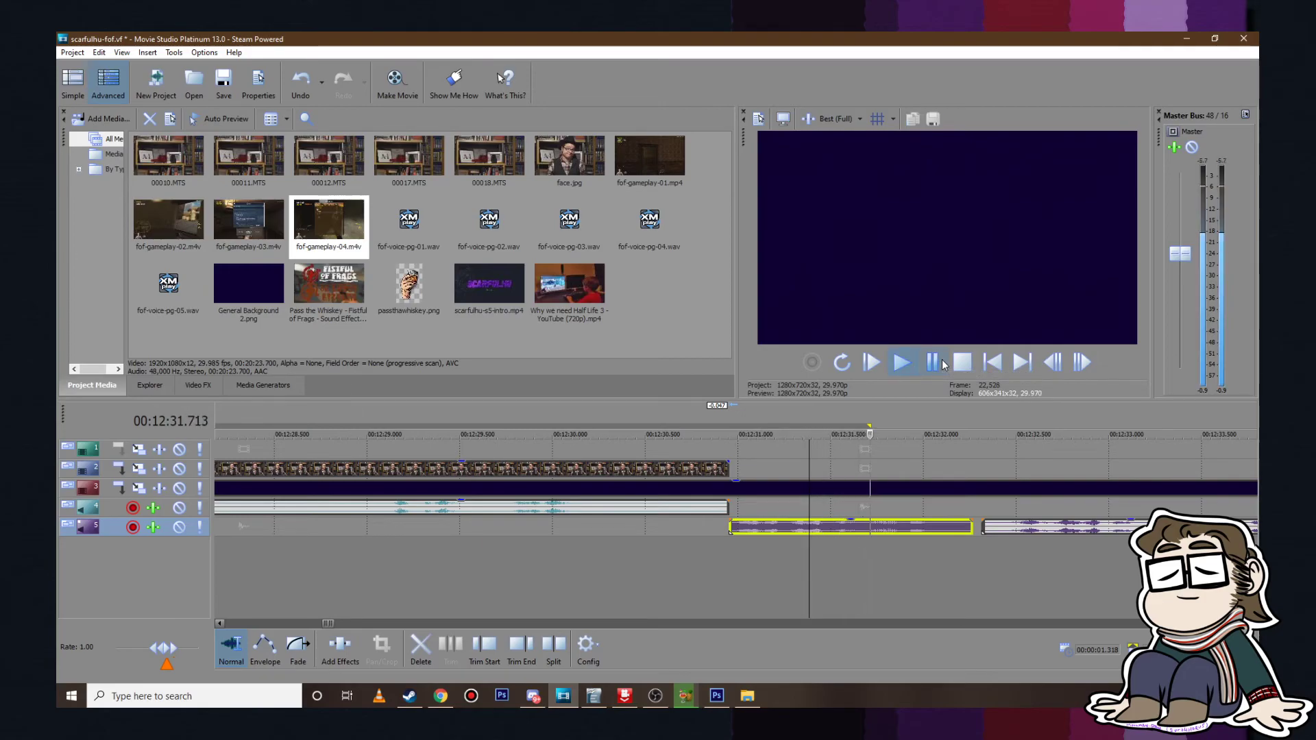
{"action": "left_click", "coordinate": [942, 363]}
Step: Move the second voice-over clip about 0.25 seconds earlier to overlap the first, and play across the join
{"action": "left_click_drag", "start_coordinate": [988, 527], "coordinate": [938, 386]}
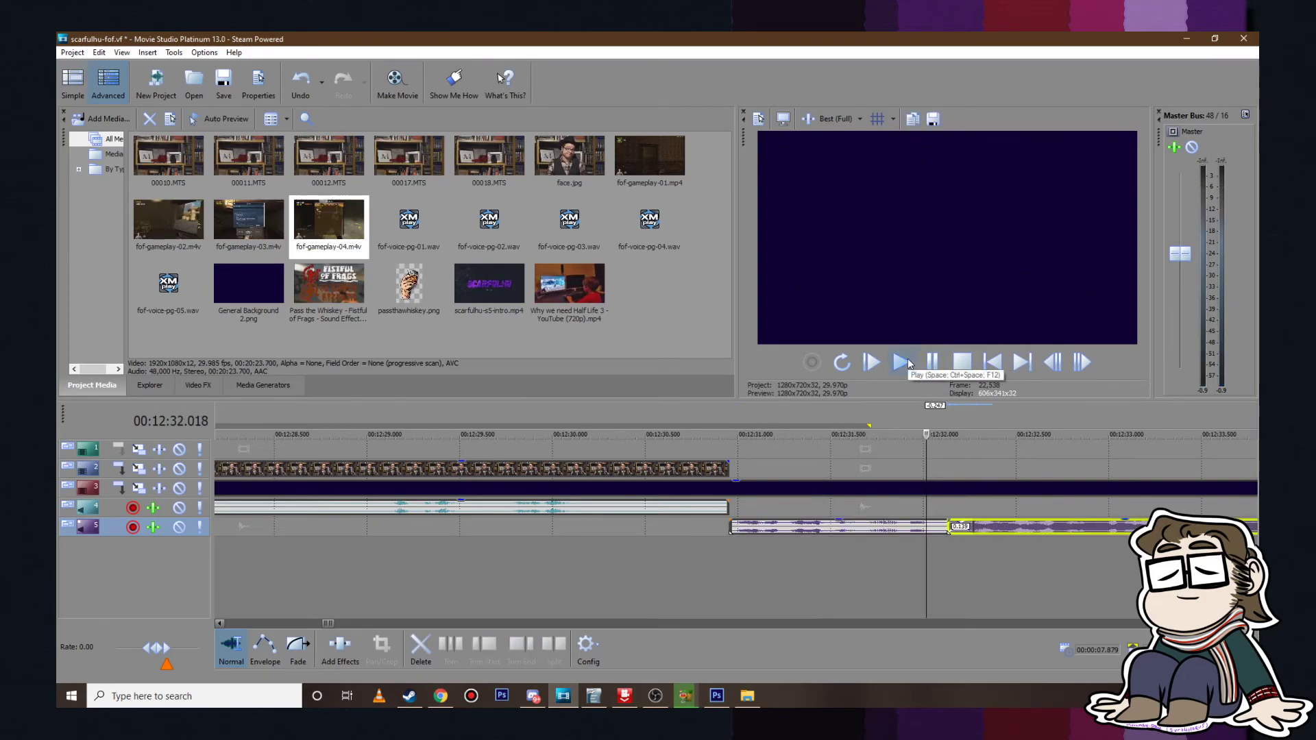
{"action": "left_click", "coordinate": [901, 362]}
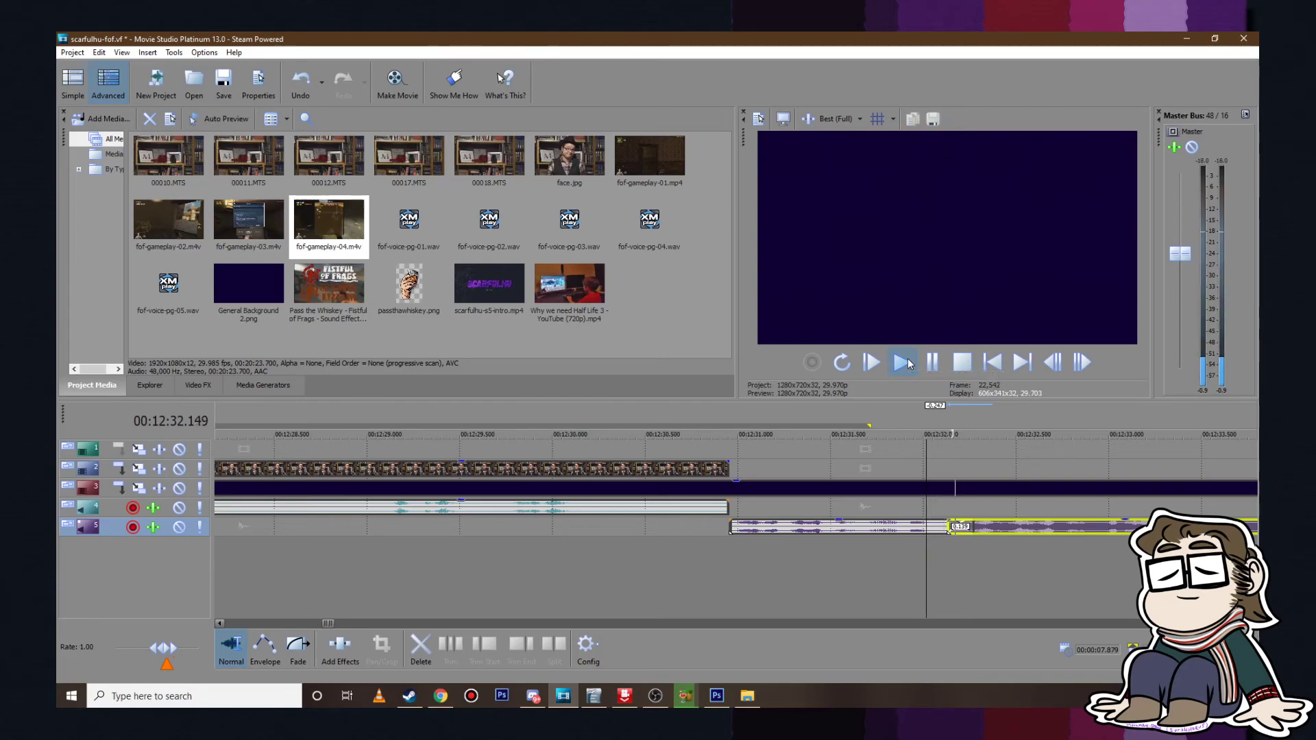
{"action": "left_click", "coordinate": [933, 362]}
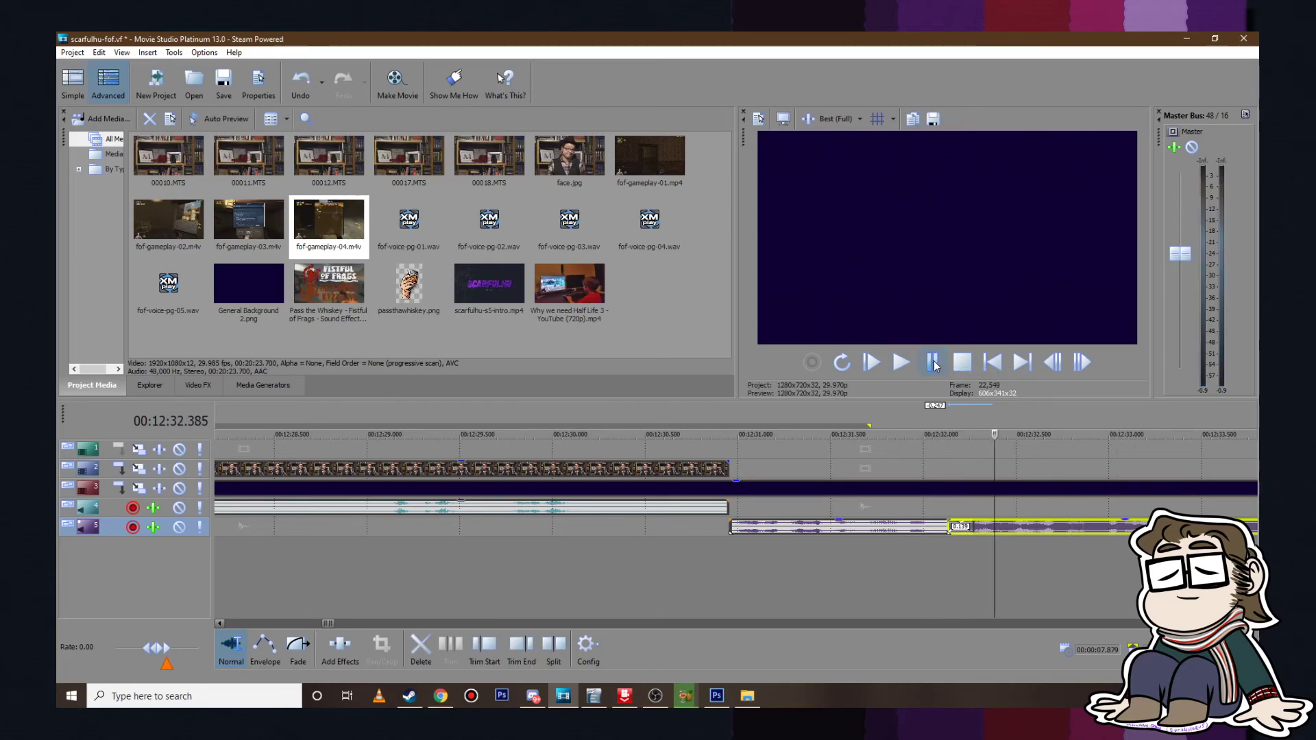
{"action": "left_click", "coordinate": [944, 453]}
{"action": "key", "text": "space"}
{"action": "scroll", "coordinate": [972, 513], "scroll_direction": "down", "scroll_amount": 5}
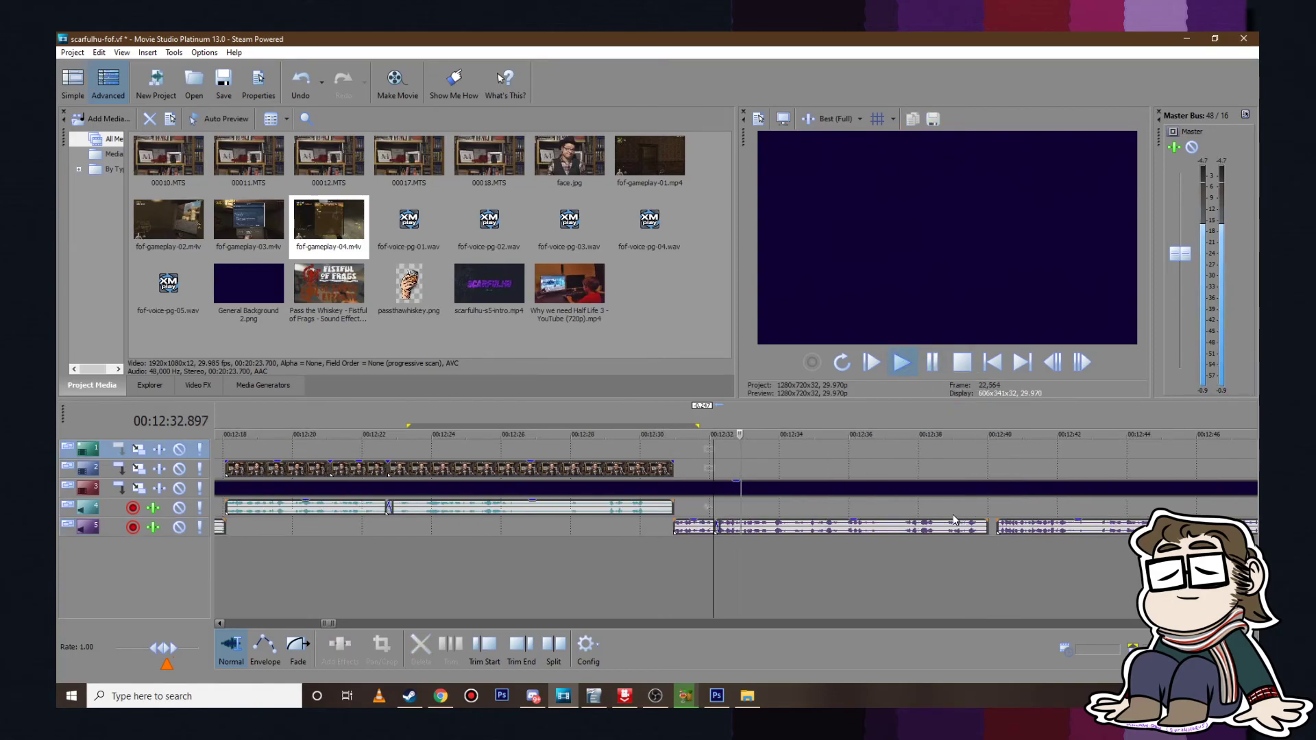
{"action": "left_click", "coordinate": [933, 372]}
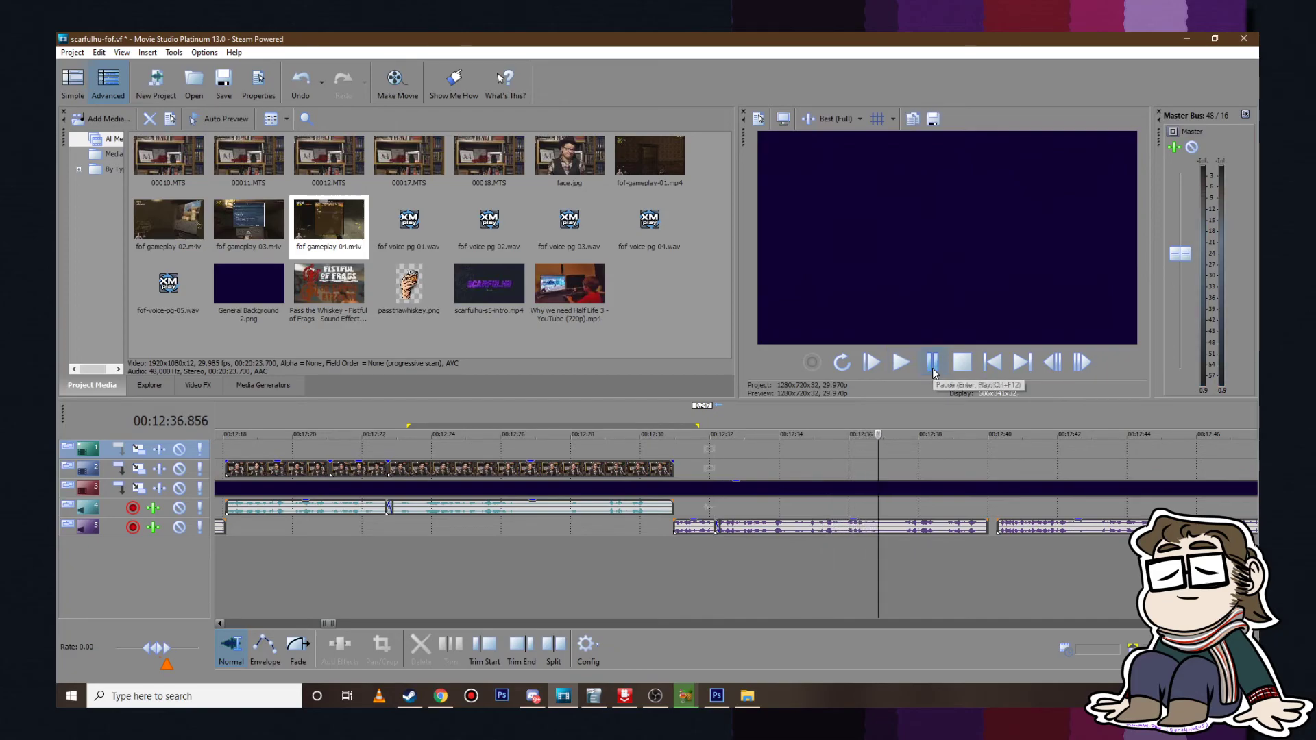
Step: Split the second voice-over clip at about 00:12:36.9, cut the pause, and move the remainder 0.75 seconds earlier to overlap the first part
{"action": "scroll", "coordinate": [754, 525], "scroll_direction": "up", "scroll_amount": 3}
{"action": "left_click", "coordinate": [732, 526]}
{"action": "key", "text": "s"}
{"action": "mouse_move", "coordinate": [737, 527]}
{"action": "left_mouse_down"}
{"action": "mouse_move", "coordinate": [797, 530]}
{"action": "mouse_move", "coordinate": [760, 527]}
{"action": "left_mouse_up"}
{"action": "left_click", "coordinate": [908, 368]}
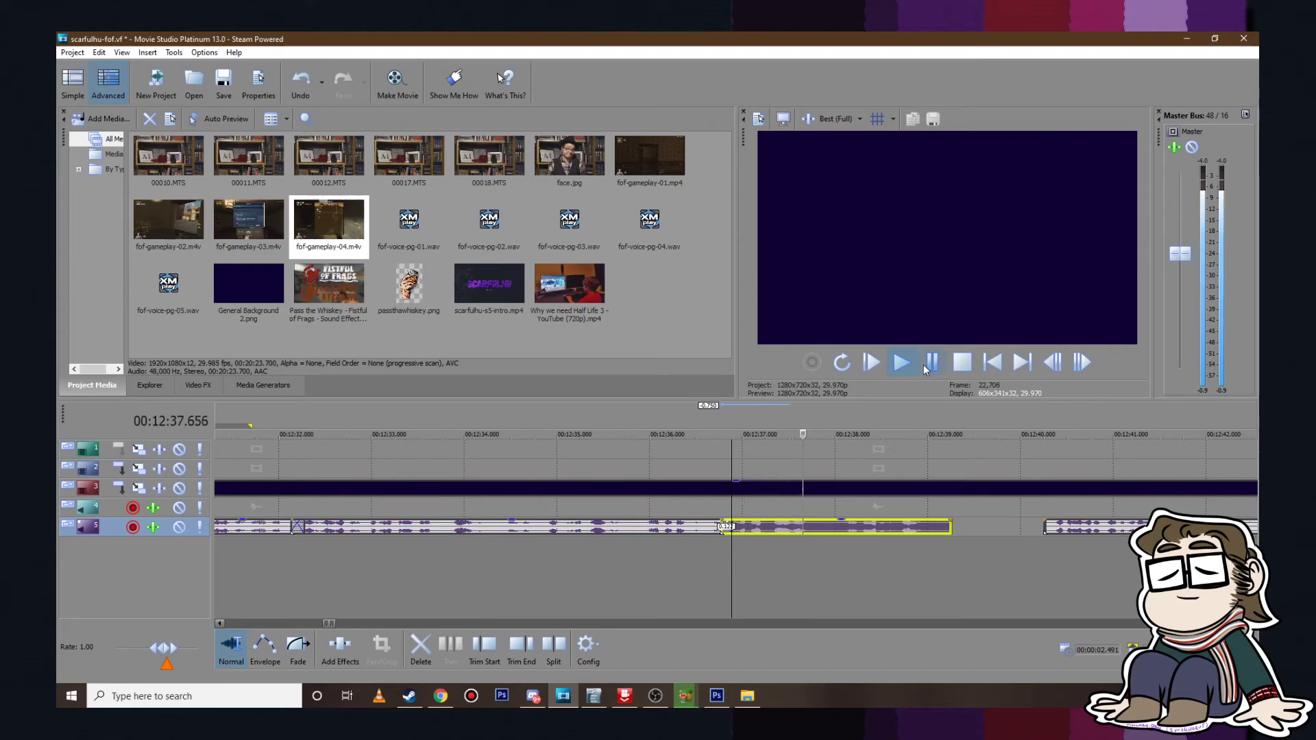
Step: Move the next voice-over clip about 1.1 seconds earlier to overlap the preceding piece, and play through it
{"action": "left_click_drag", "start_coordinate": [1102, 526], "coordinate": [994, 527]}
{"action": "left_click", "coordinate": [915, 367]}
{"action": "scroll", "coordinate": [865, 453], "scroll_direction": "down", "scroll_amount": 7}
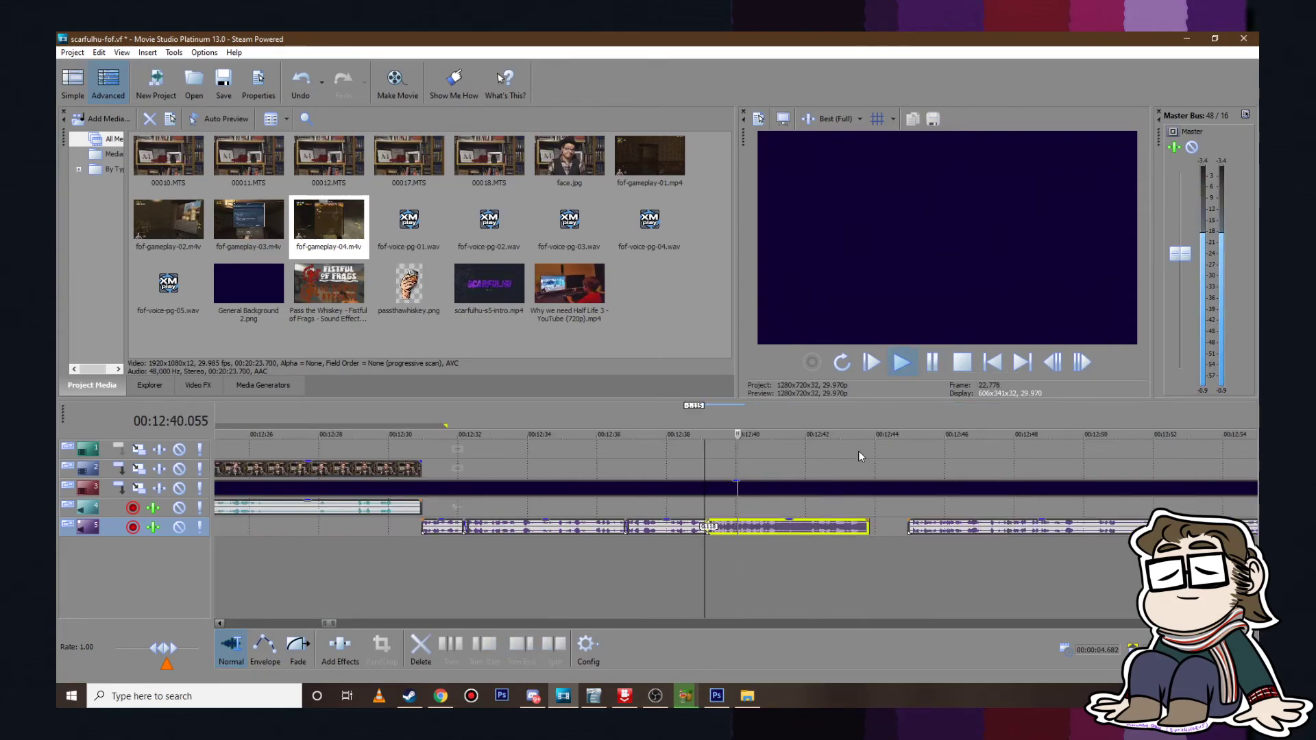
{"action": "scroll", "coordinate": [921, 488], "scroll_direction": "up", "scroll_amount": 6}
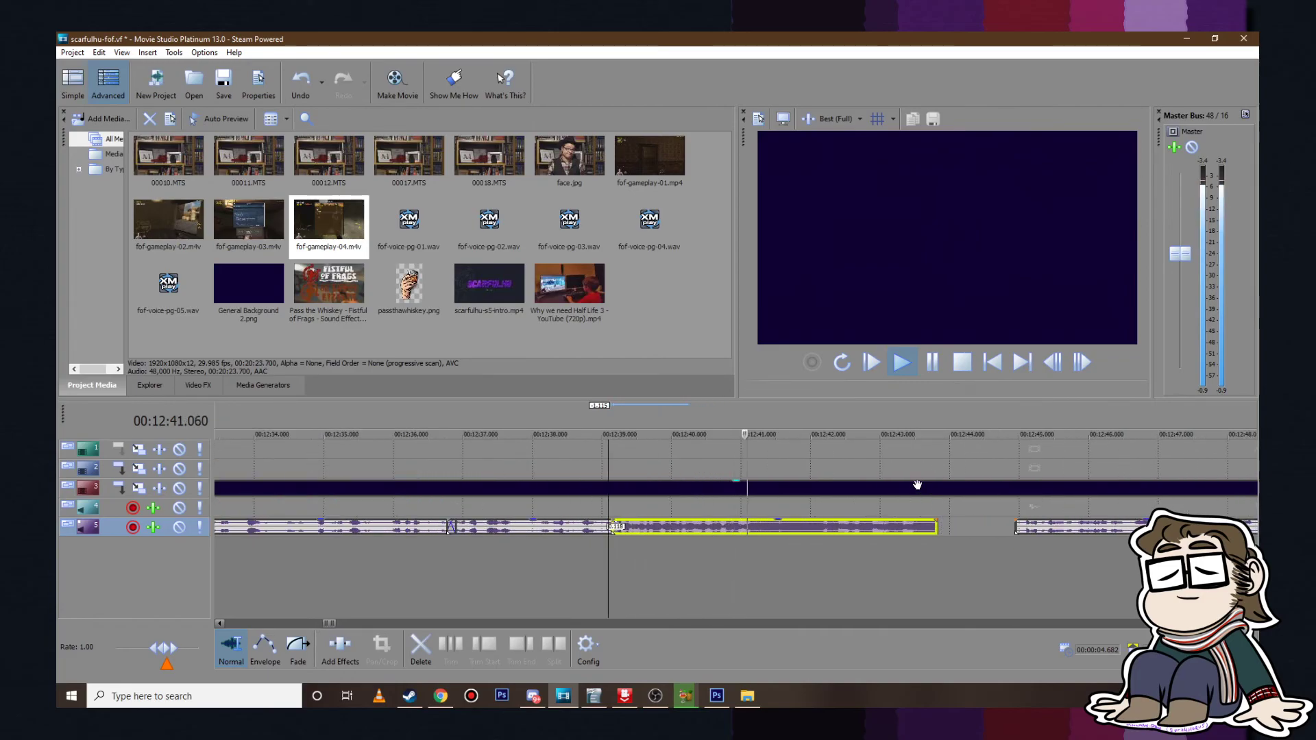
{"action": "left_click", "coordinate": [939, 366]}
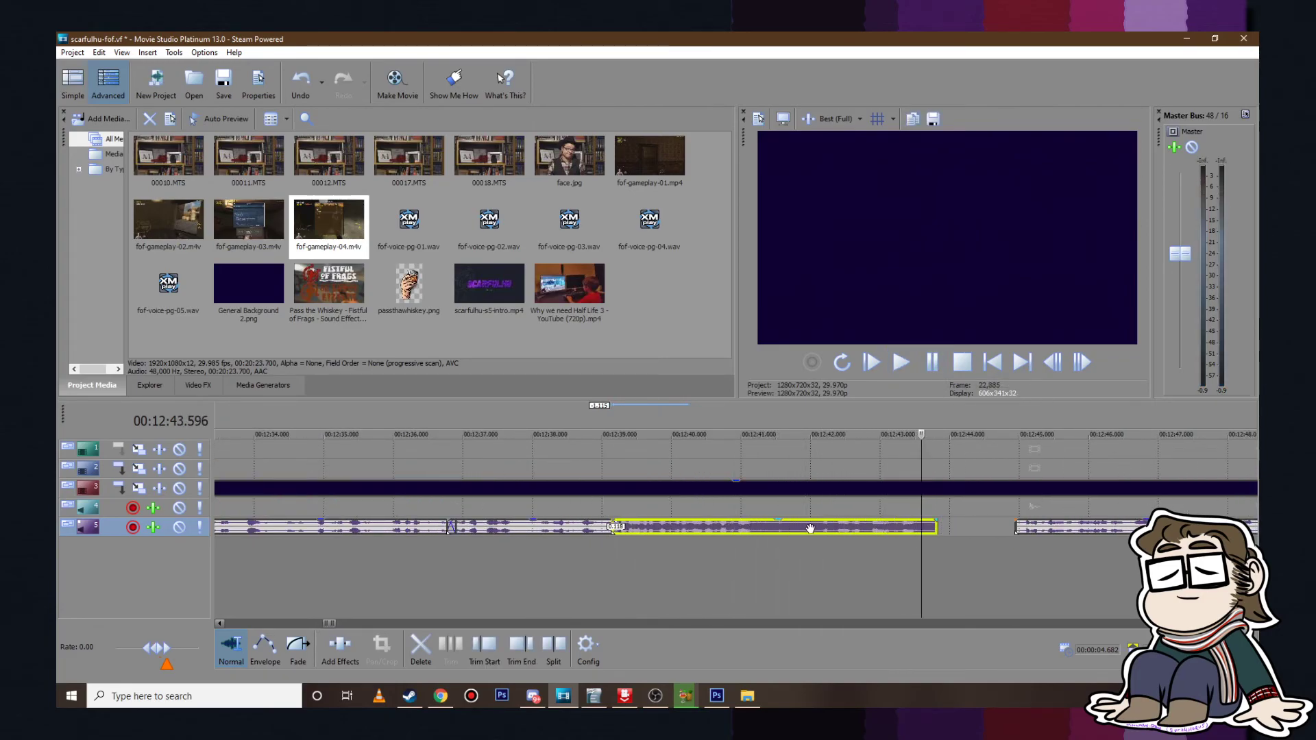
Step: Split that voice-over clip at about 00:12:41.9, shift the remainder about 0.2 seconds earlier, and preview the join
{"action": "left_click", "coordinate": [806, 527]}
{"action": "key", "text": "s"}
{"action": "left_click_drag", "start_coordinate": [839, 528], "coordinate": [825, 527]}
{"action": "left_click", "coordinate": [921, 363]}
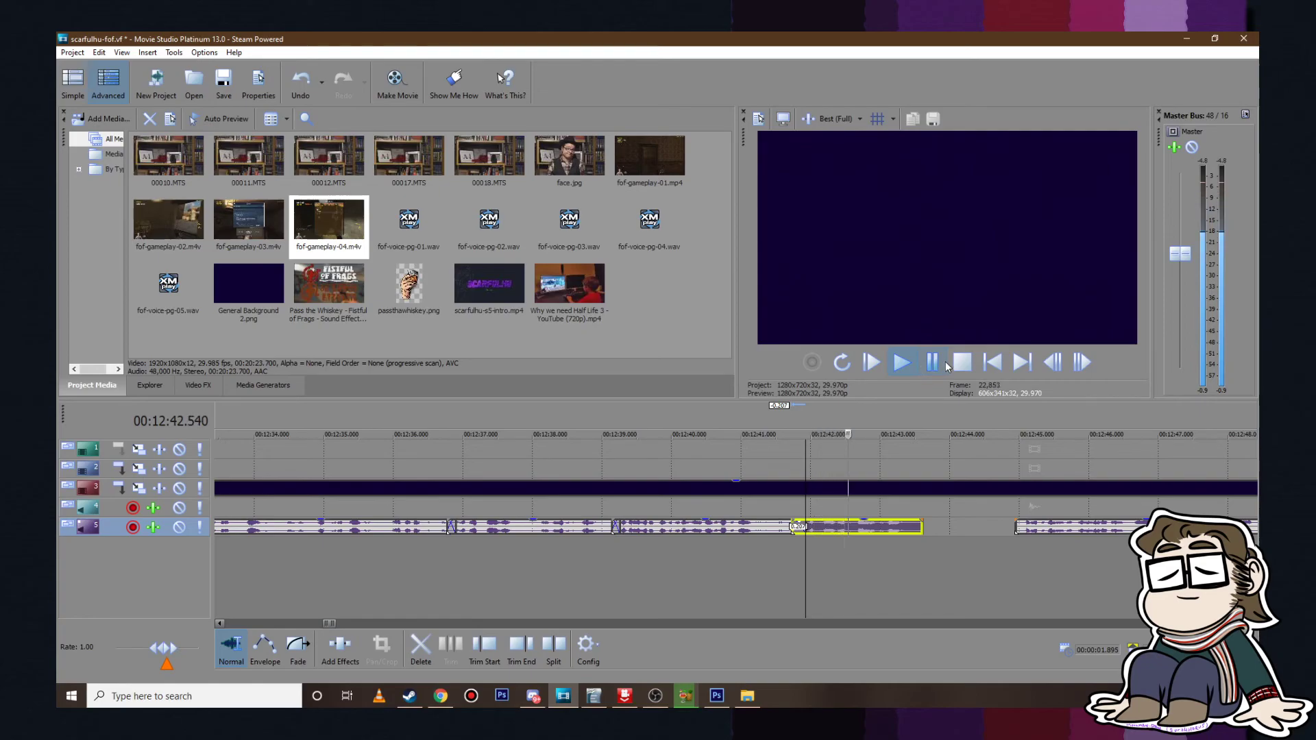
{"action": "left_click", "coordinate": [940, 364]}
Step: Close the gap before the next voice-over clip with a slight overlap and play it until about 00:12:50.87
{"action": "left_click_drag", "start_coordinate": [1075, 529], "coordinate": [973, 535]}
{"action": "scroll", "coordinate": [940, 439], "scroll_direction": "down", "scroll_amount": 5}
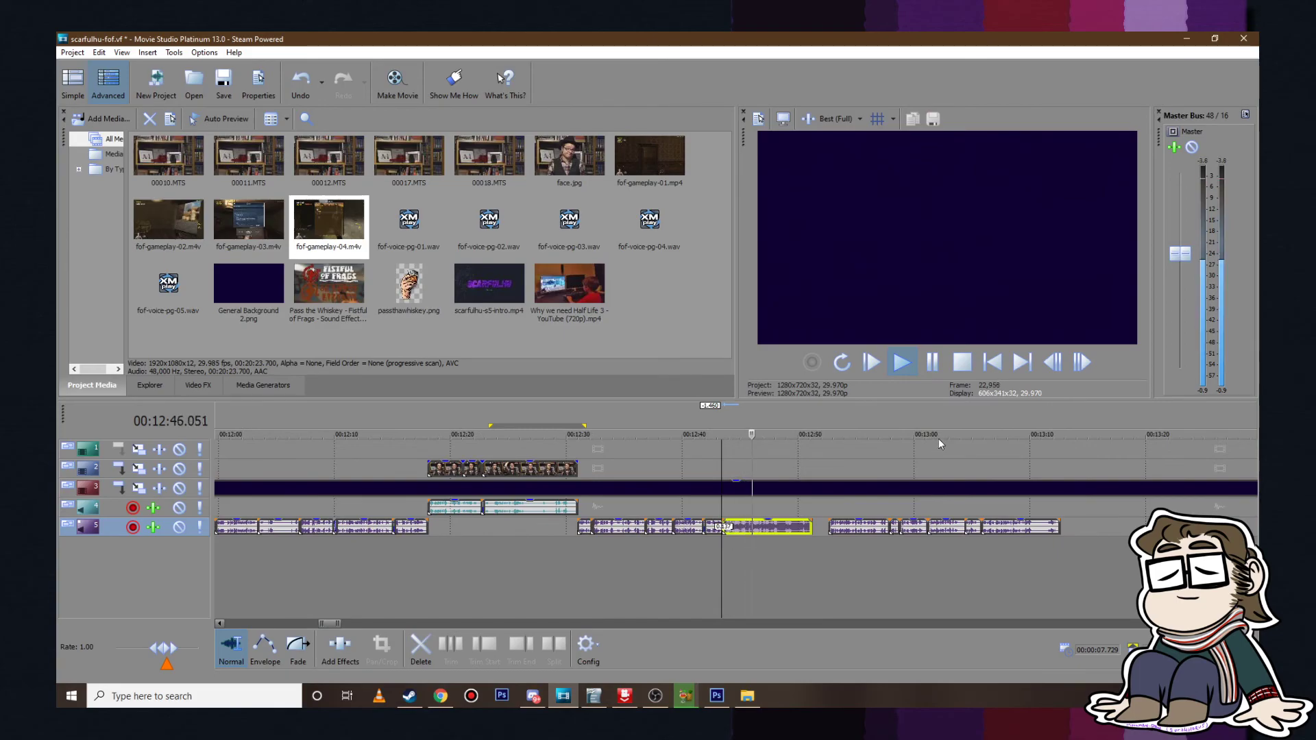
{"action": "scroll", "coordinate": [927, 437], "scroll_direction": "up", "scroll_amount": 4}
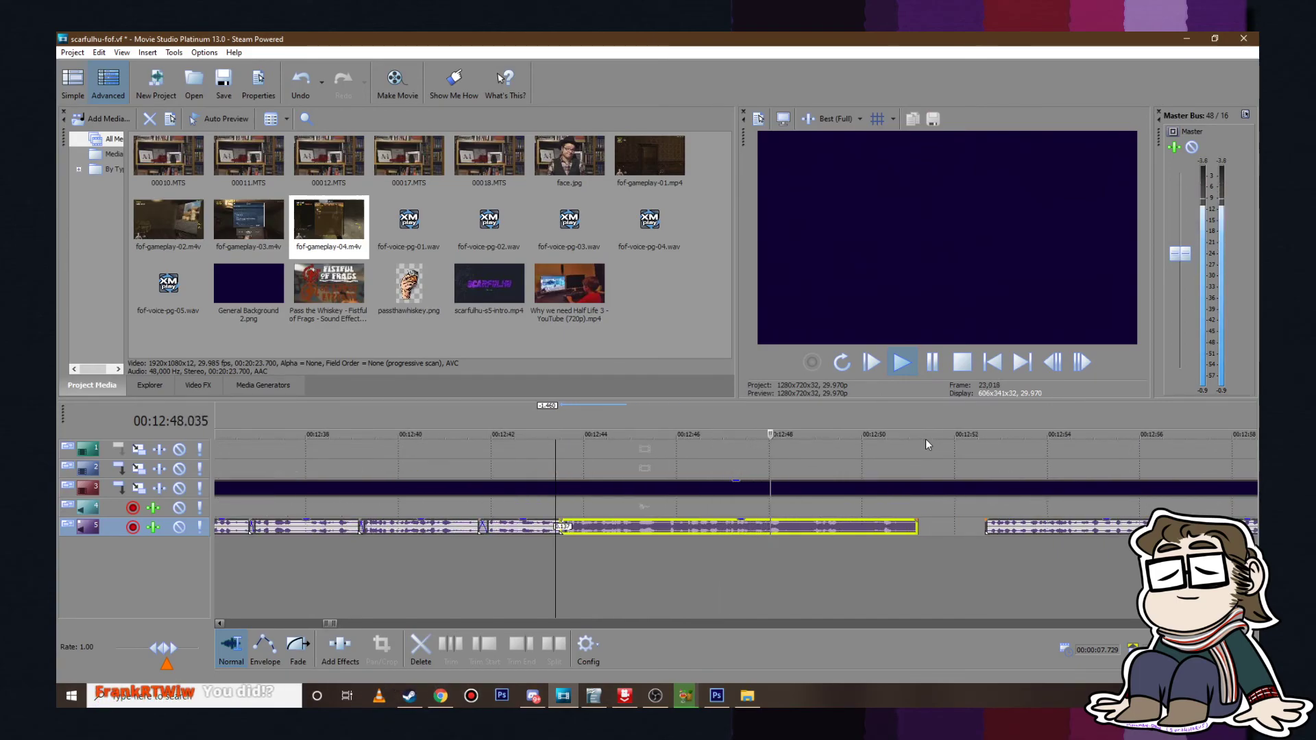
{"action": "left_click", "coordinate": [933, 363]}
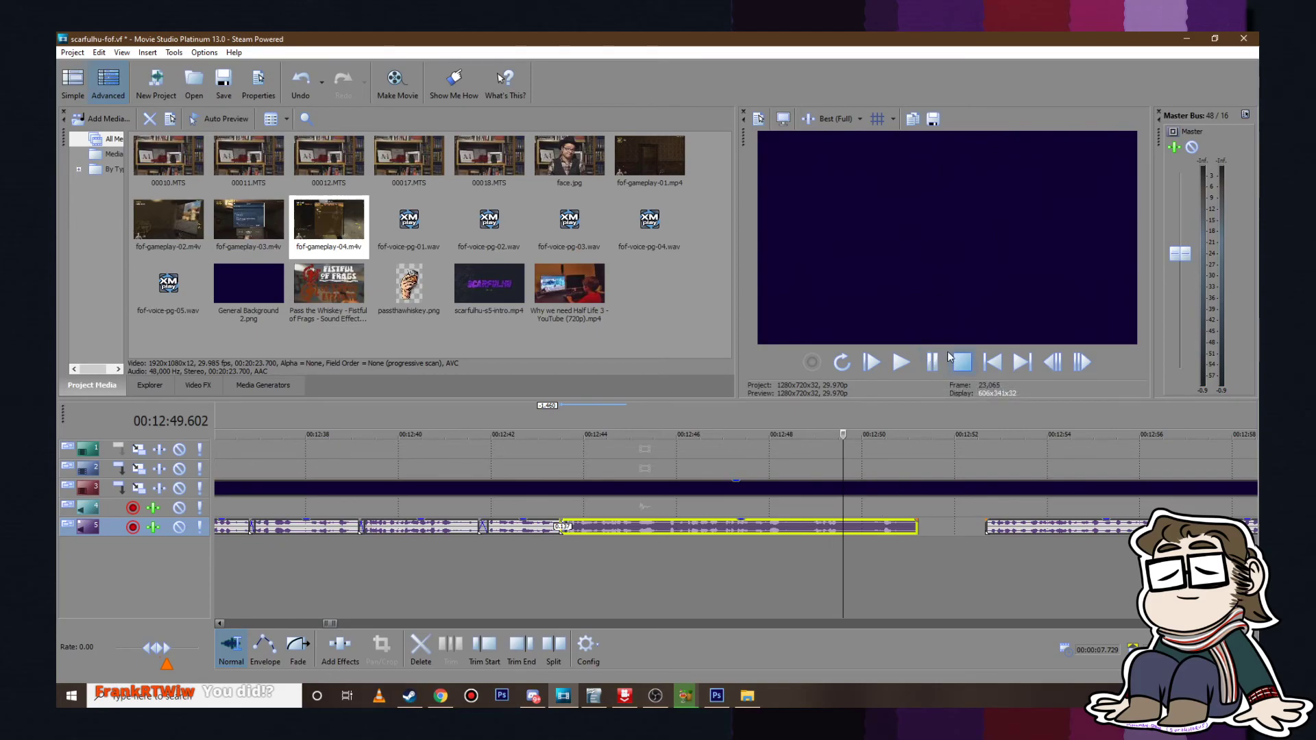
{"action": "left_click", "coordinate": [932, 364]}
{"action": "left_click", "coordinate": [932, 363]}
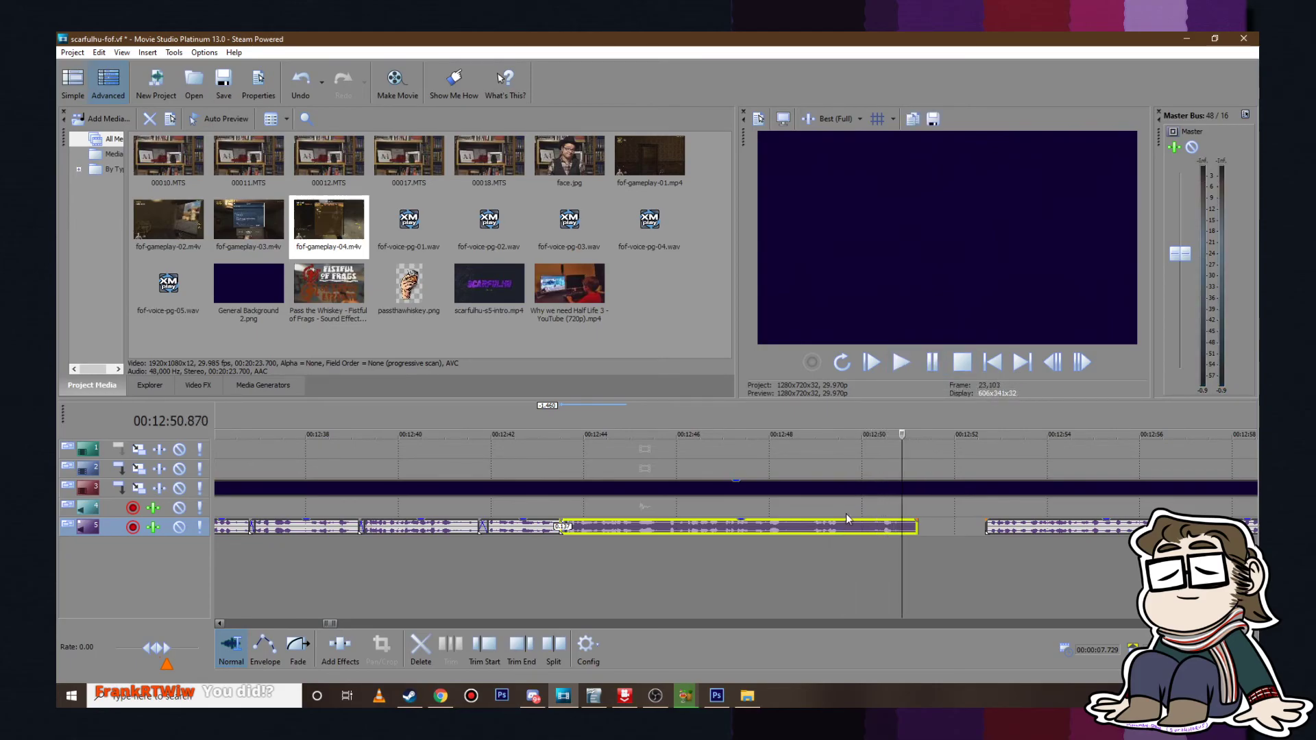
Step: Split the voice-over clip at about 00:12:49.9, shift the short remainder about 0.27 seconds earlier, and preview the cut
{"action": "left_click", "coordinate": [856, 527]}
{"action": "key", "text": "s"}
{"action": "left_click", "coordinate": [831, 488]}
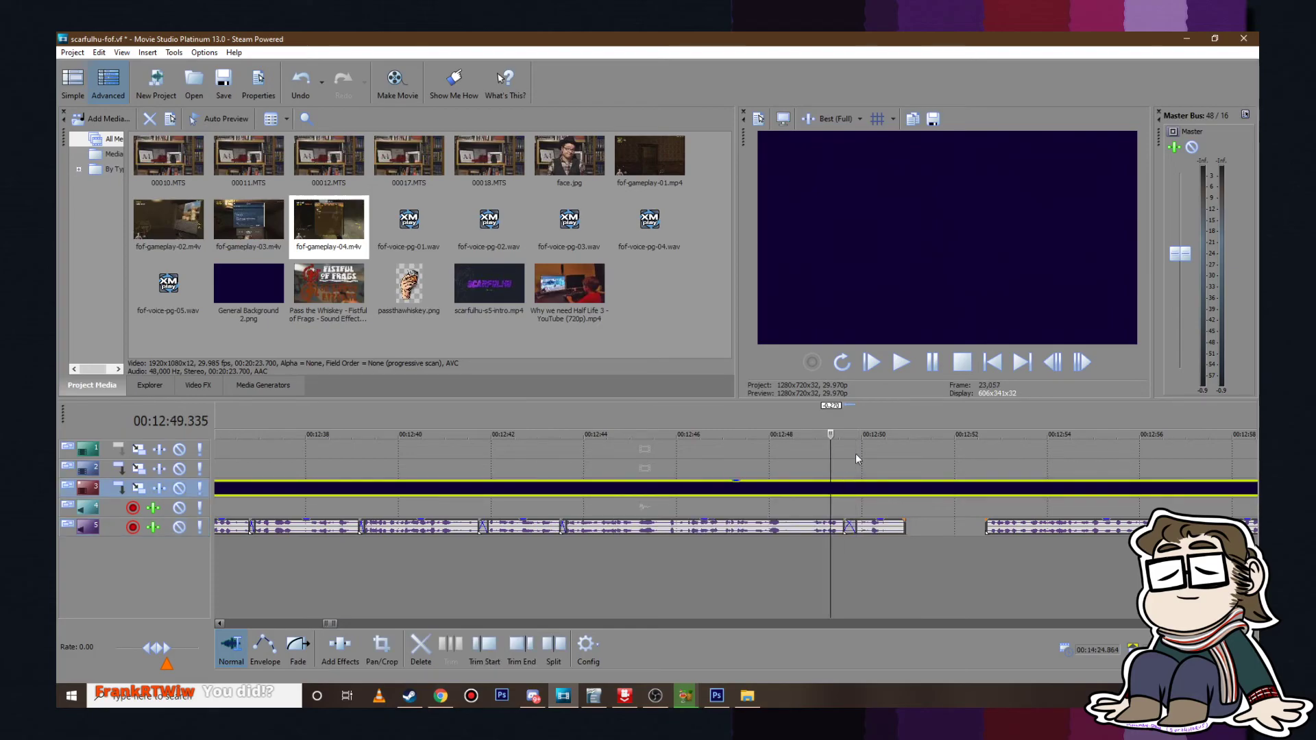
{"action": "left_click", "coordinate": [901, 362]}
{"action": "left_click", "coordinate": [932, 363]}
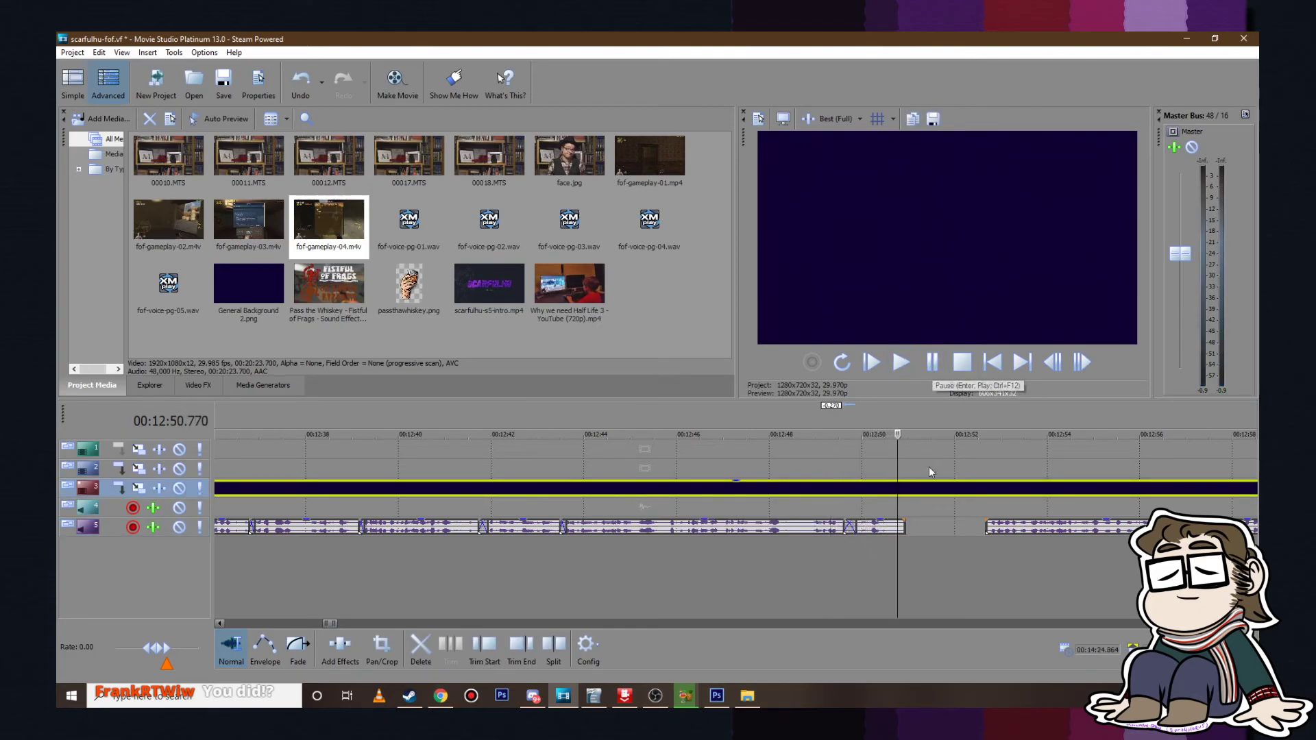
Step: Trim about 0.17 seconds off the short voice-over clip's end and play the following clip from about 00:12:52.67
{"action": "left_click_drag", "start_coordinate": [905, 527], "coordinate": [897, 526]}
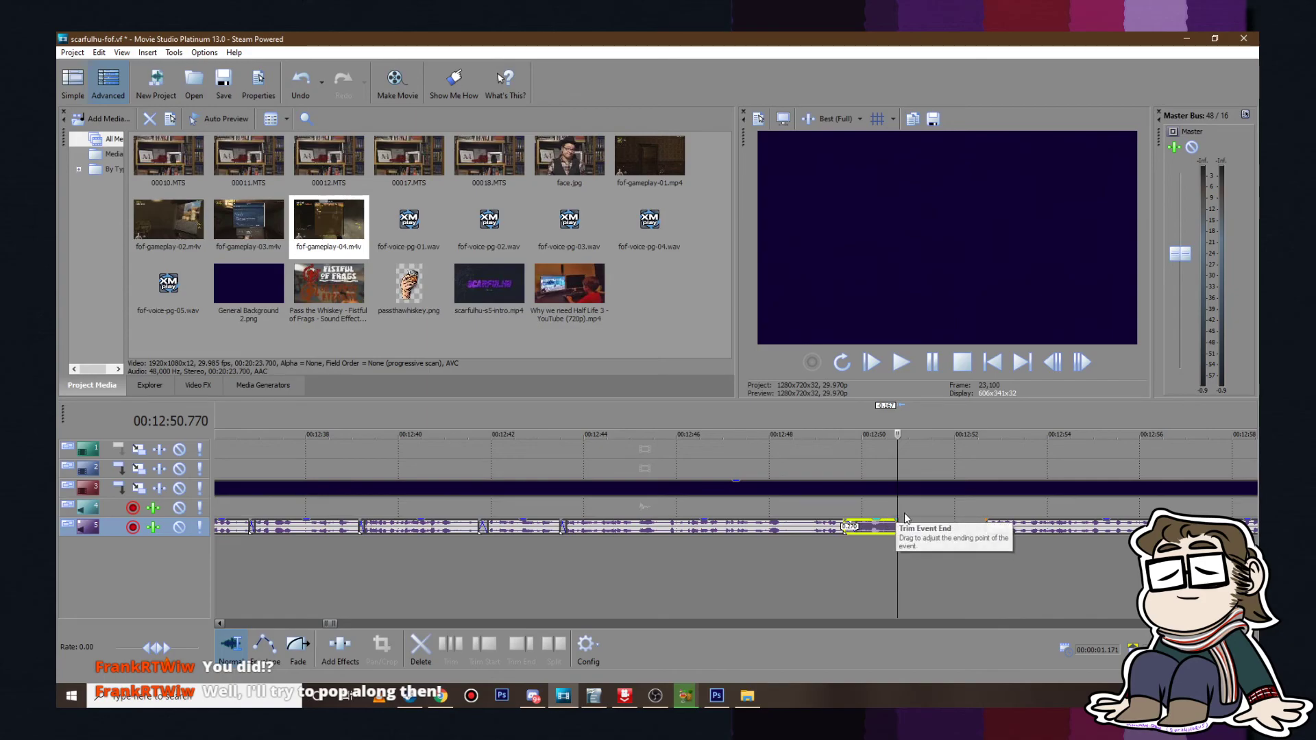
{"action": "left_click", "coordinate": [991, 463]}
{"action": "left_click", "coordinate": [984, 449]}
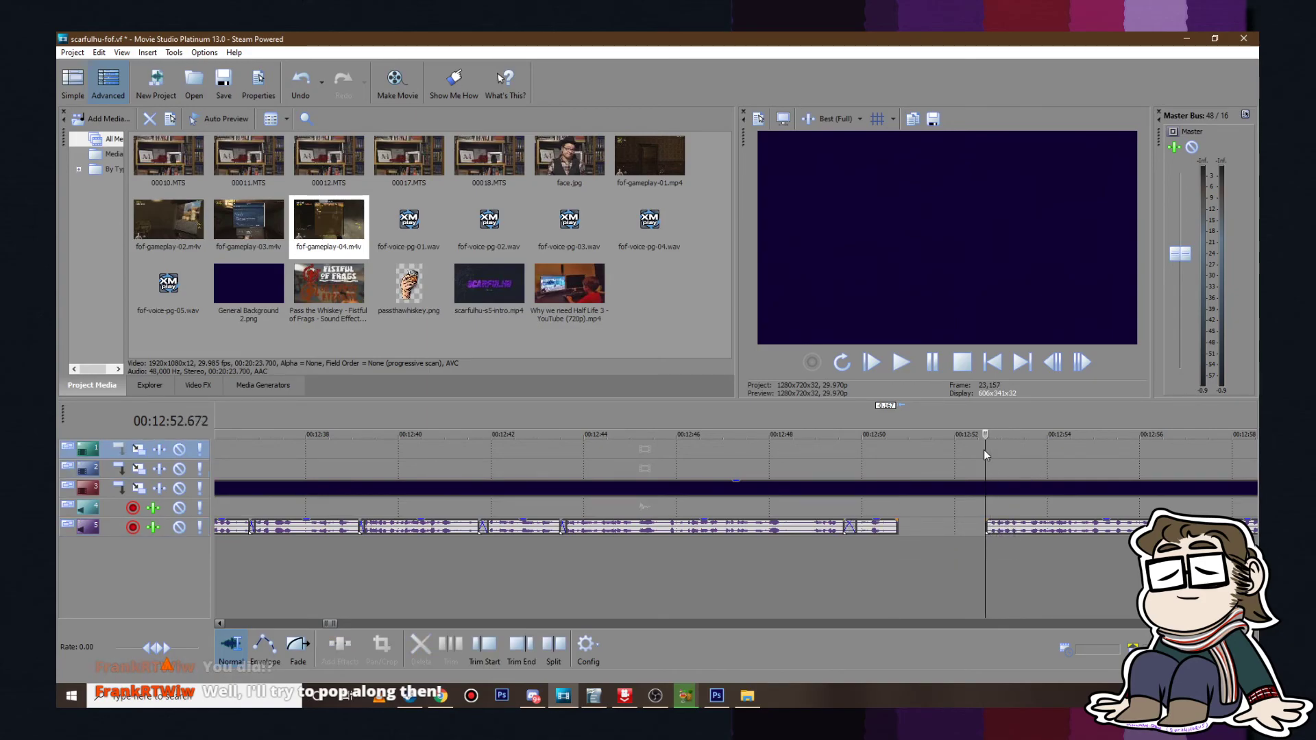
{"action": "key", "text": "space"}
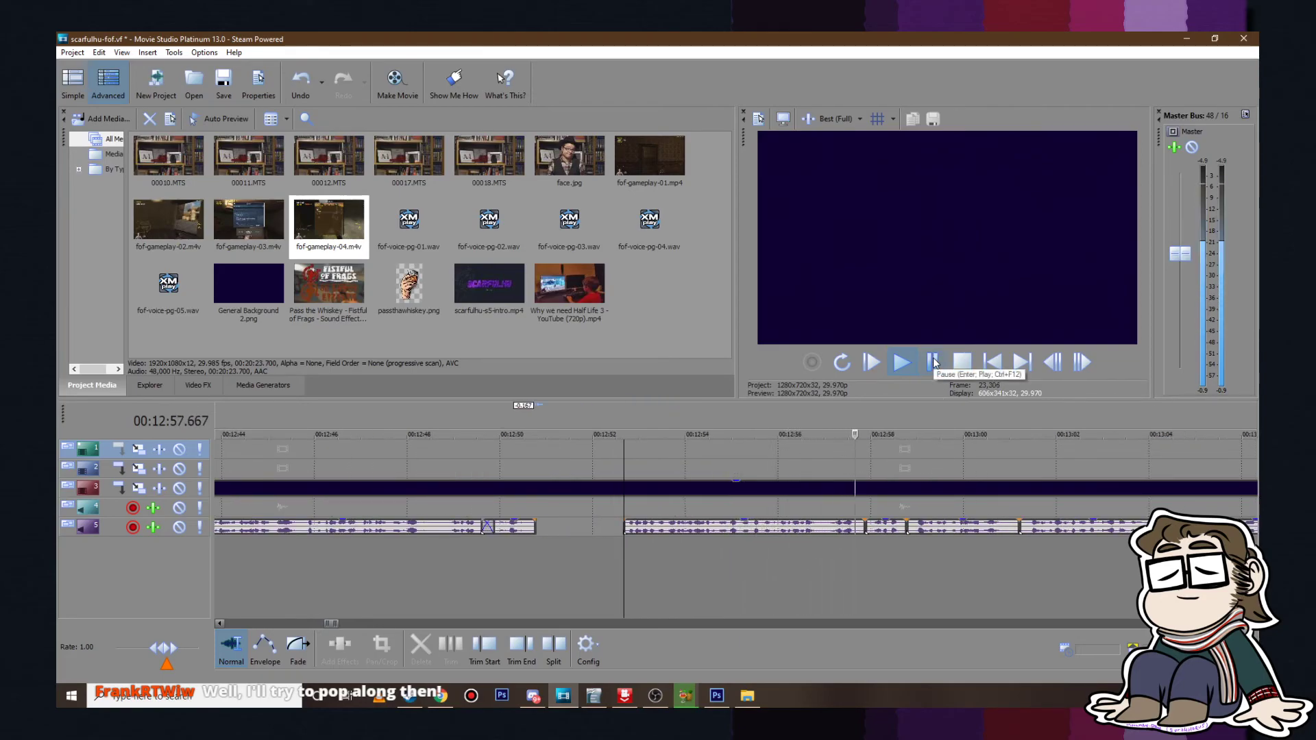
{"action": "left_click", "coordinate": [933, 363]}
Step: Move all remaining voice-over clips after the gap about 2.07 seconds earlier to overlap the short clip, and preview the joins
{"action": "scroll", "coordinate": [760, 483], "scroll_direction": "down", "scroll_amount": 3}
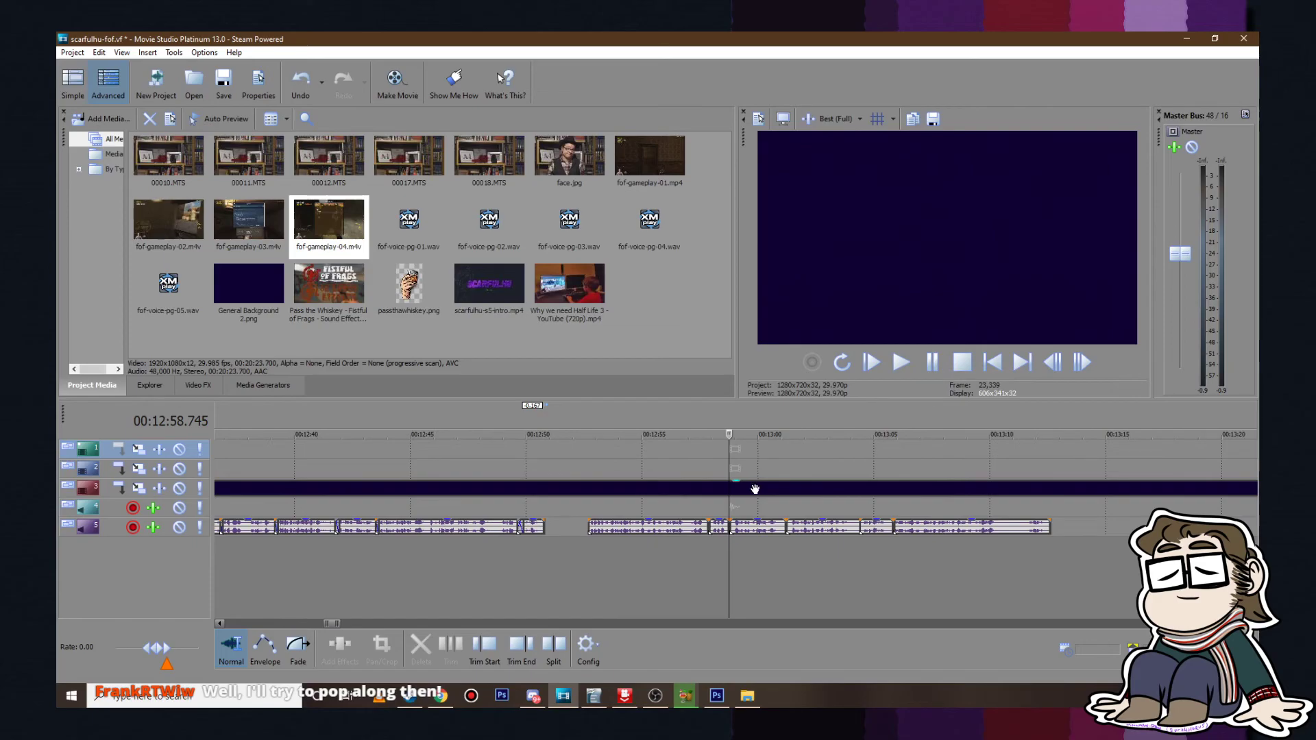
{"action": "left_click", "coordinate": [661, 526]}
{"action": "left_click", "coordinate": [982, 525], "text": "shift"}
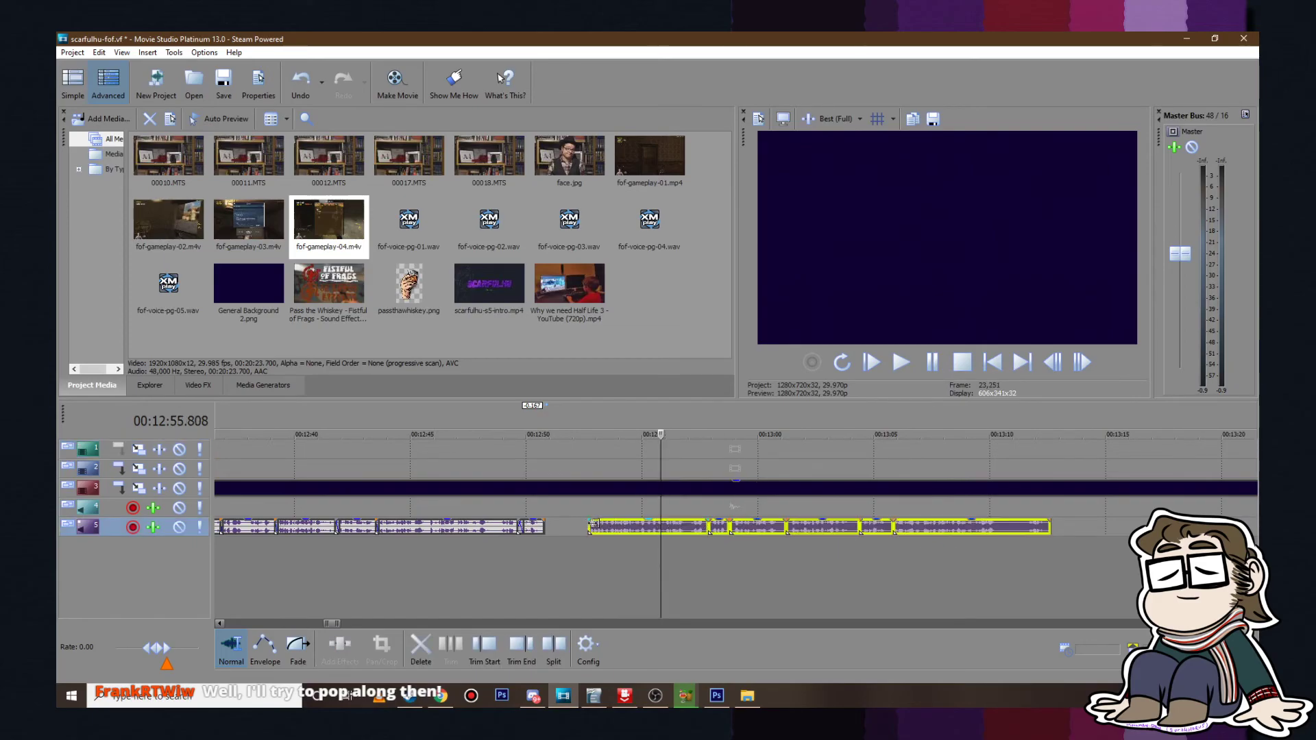
{"action": "left_click_drag", "start_coordinate": [639, 530], "coordinate": [592, 527]}
{"action": "left_click", "coordinate": [536, 506]}
{"action": "scroll", "coordinate": [536, 506], "scroll_direction": "up", "scroll_amount": 4}
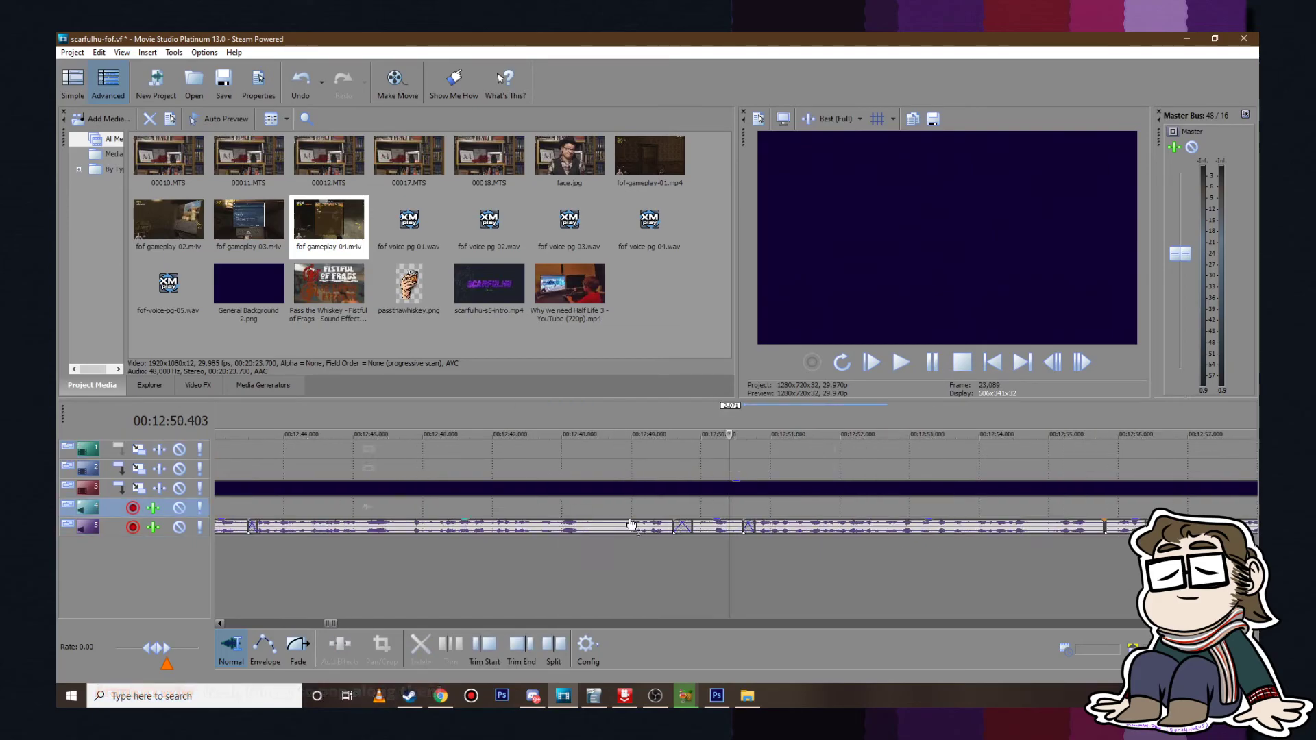
{"action": "left_click", "coordinate": [902, 362]}
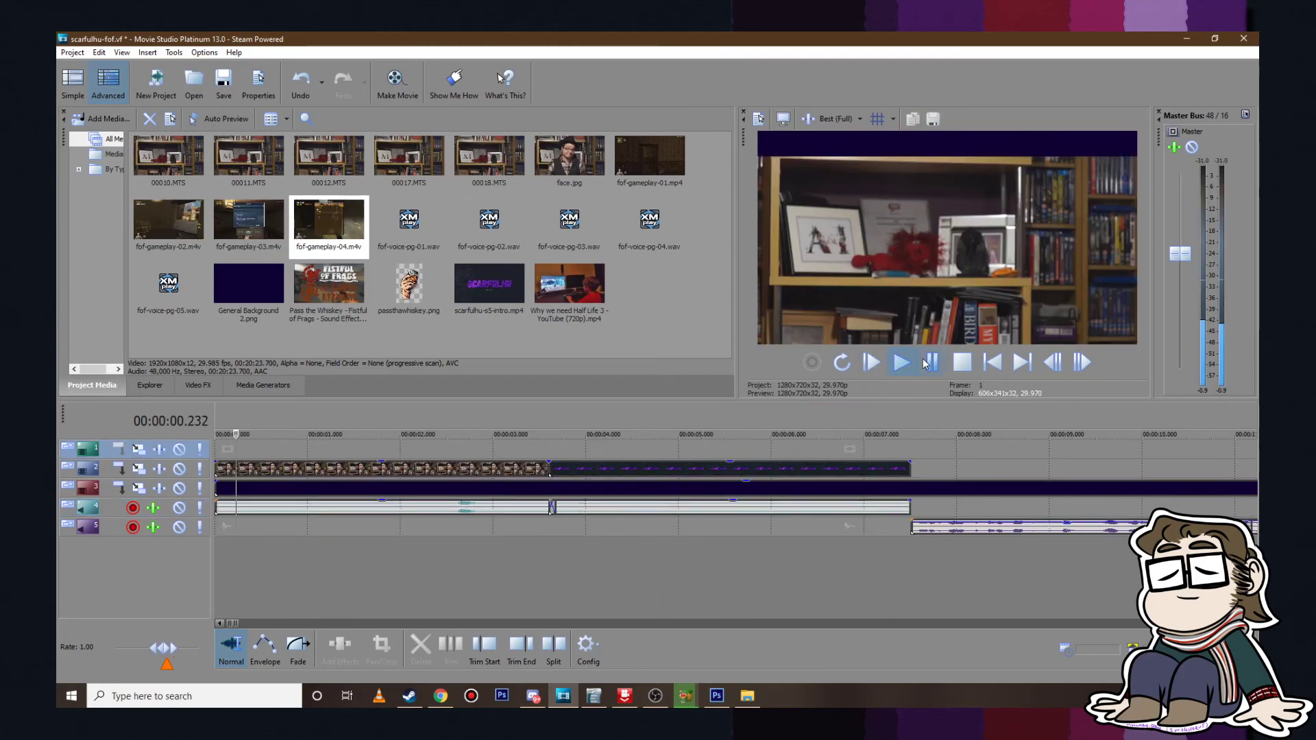
{"action": "left_click", "coordinate": [901, 362]}
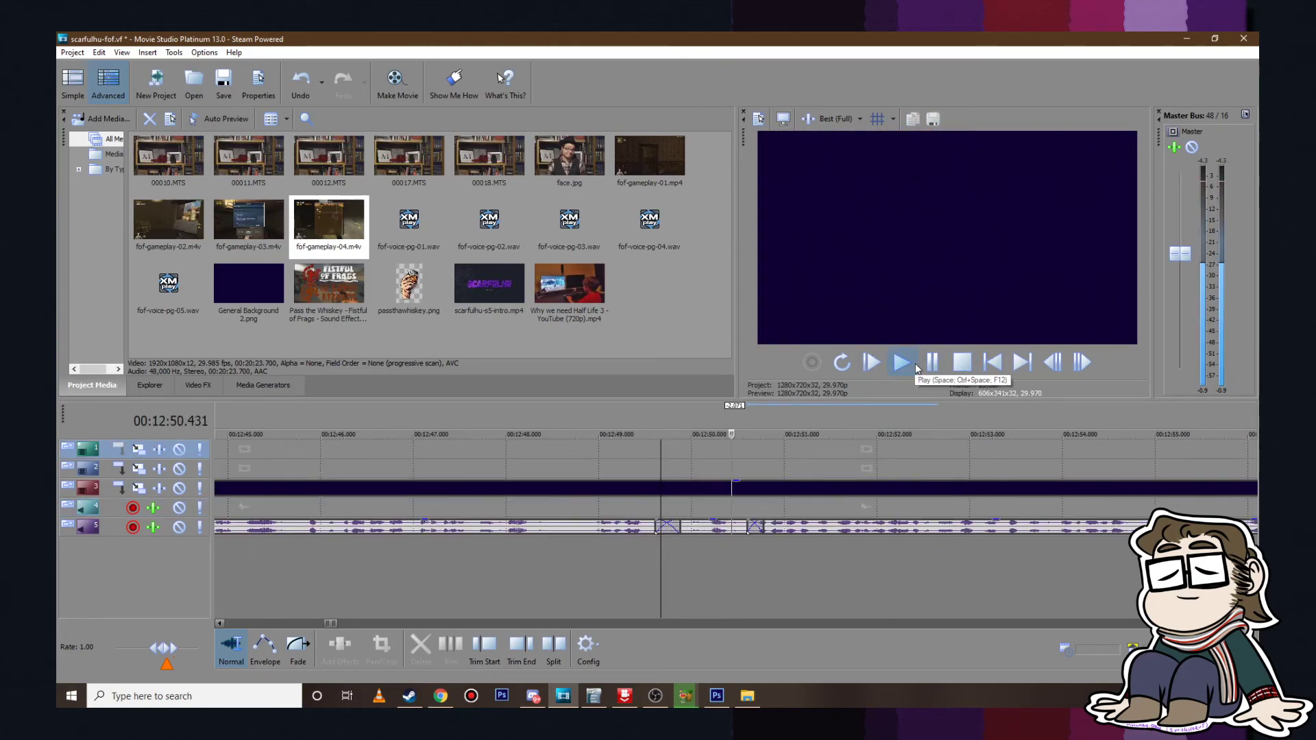
Step: Extend the short voice-over clip's end by about 0.3 seconds, reposition the following clips to overlap it by about 0.1 seconds, and preview
{"action": "scroll", "coordinate": [818, 519], "scroll_direction": "down", "scroll_amount": 4}
{"action": "left_click", "coordinate": [809, 527]}
{"action": "left_click", "coordinate": [1121, 527], "text": "shift"}
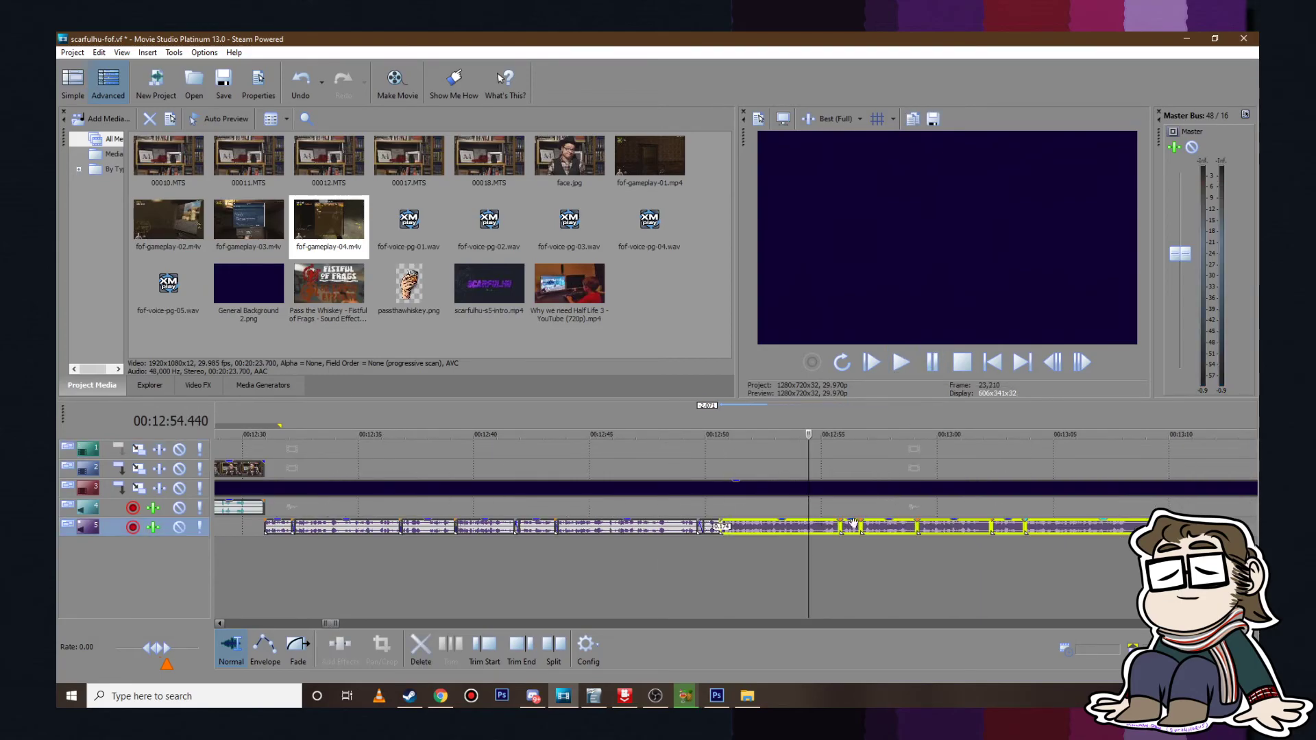
{"action": "scroll", "coordinate": [685, 529], "scroll_direction": "up", "scroll_amount": 3}
{"action": "left_click_drag", "start_coordinate": [520, 527], "coordinate": [554, 526]}
{"action": "left_click_drag", "start_coordinate": [473, 528], "coordinate": [479, 528]}
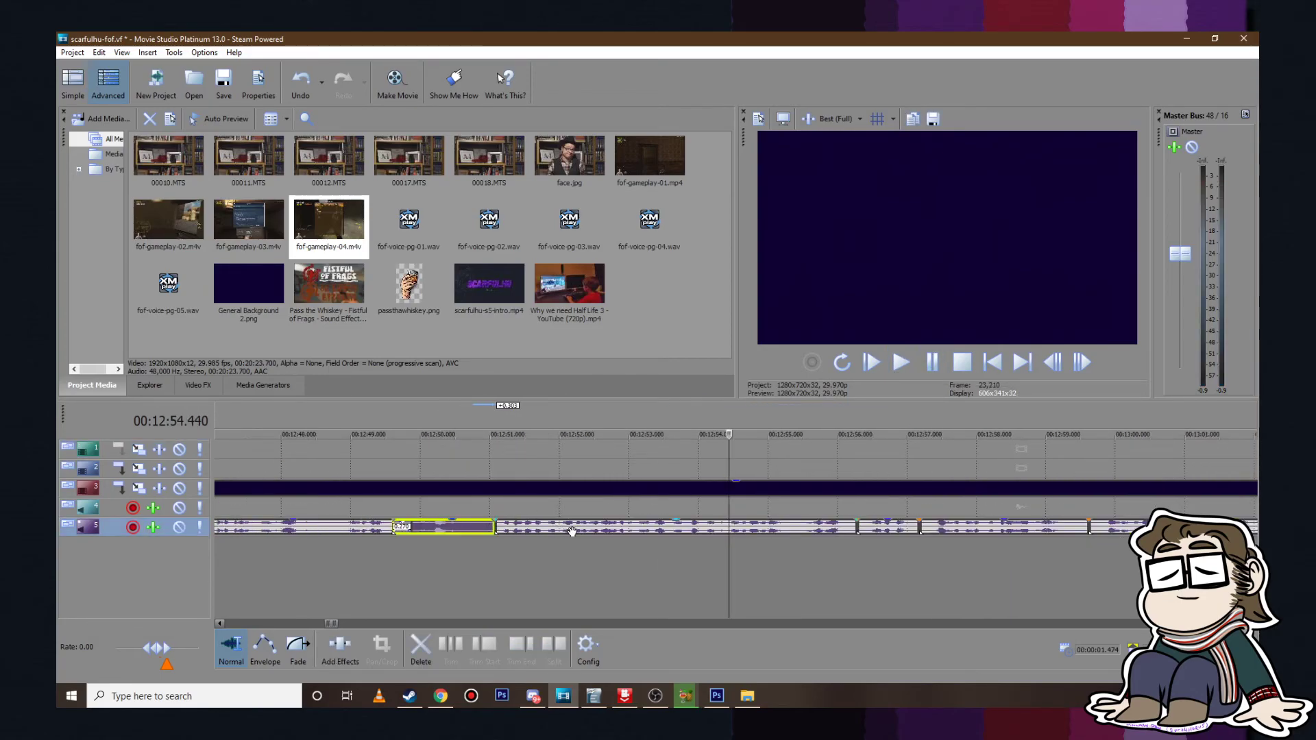
{"action": "left_click_drag", "start_coordinate": [567, 530], "coordinate": [560, 528]}
{"action": "left_click", "coordinate": [448, 510]}
{"action": "left_click", "coordinate": [906, 364]}
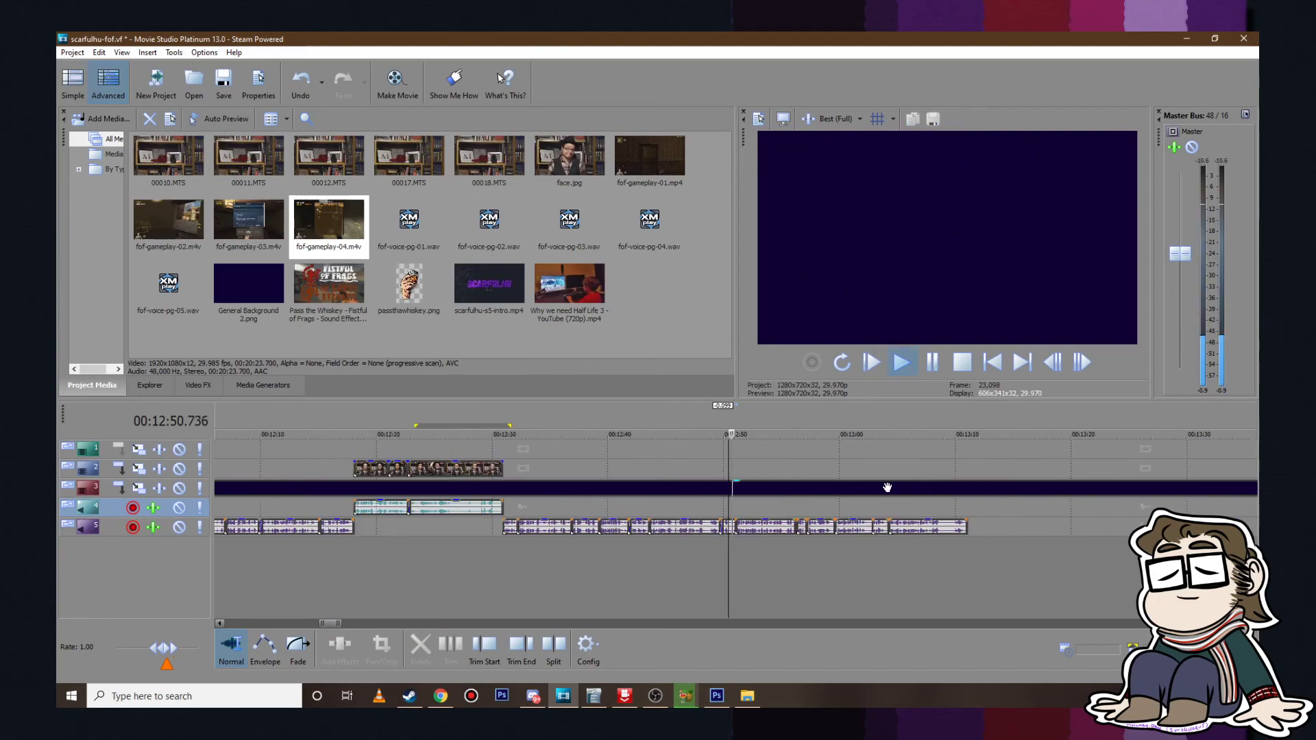
Step: Increase the following voice-over clip's overlap with the short clip to about 0.2 seconds
{"action": "scroll", "coordinate": [316, 528], "scroll_direction": "up", "scroll_amount": 3}
{"action": "left_click", "coordinate": [746, 533]}
{"action": "left_click_drag", "start_coordinate": [745, 532], "coordinate": [731, 533]}
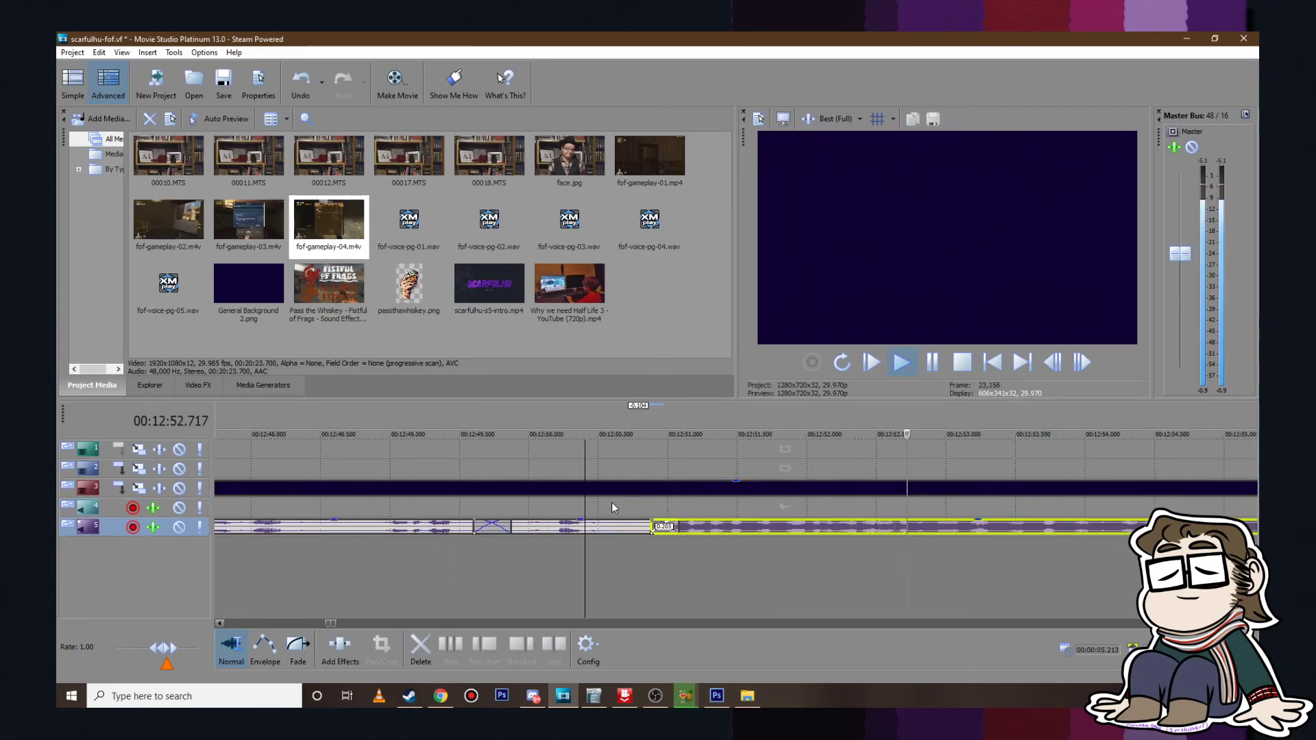
Step: Preview the adjusted voice-over join near 00:12:51 and let playback run into the following clip
{"action": "left_click", "coordinate": [611, 503]}
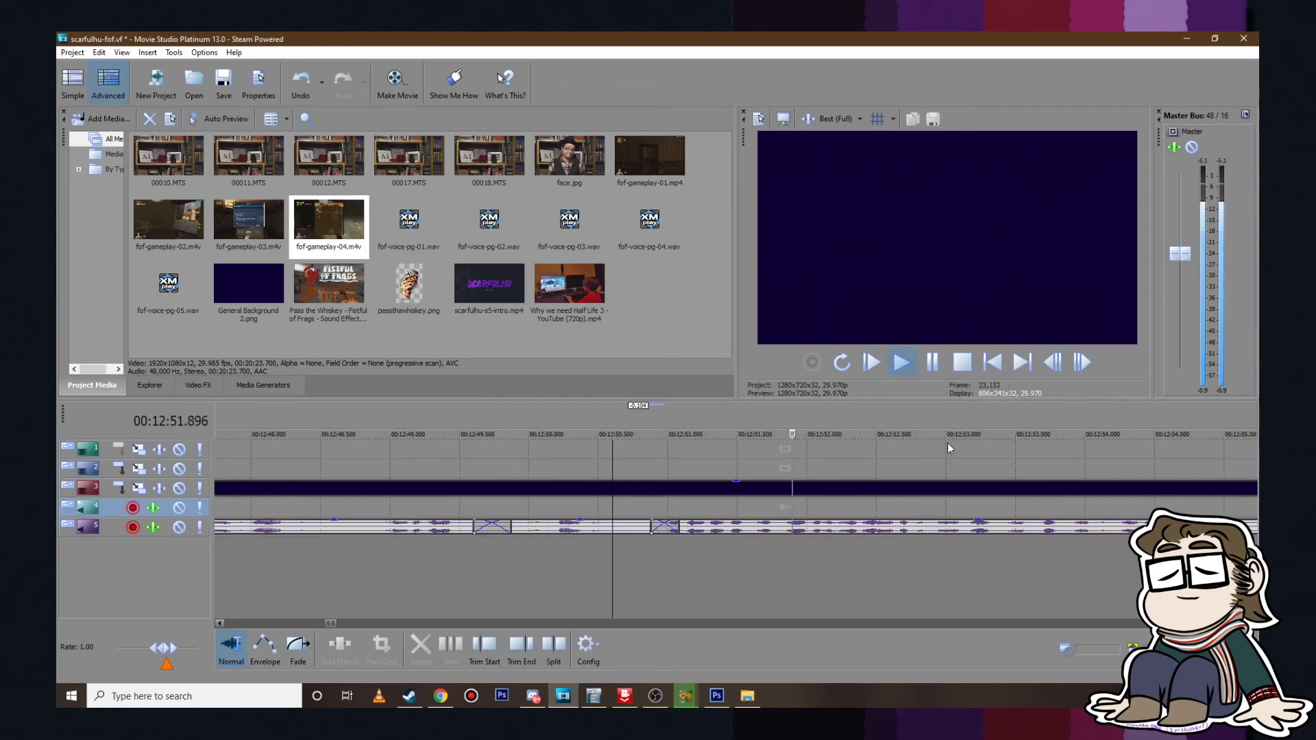
{"action": "scroll", "coordinate": [956, 448], "scroll_direction": "down", "scroll_amount": 4}
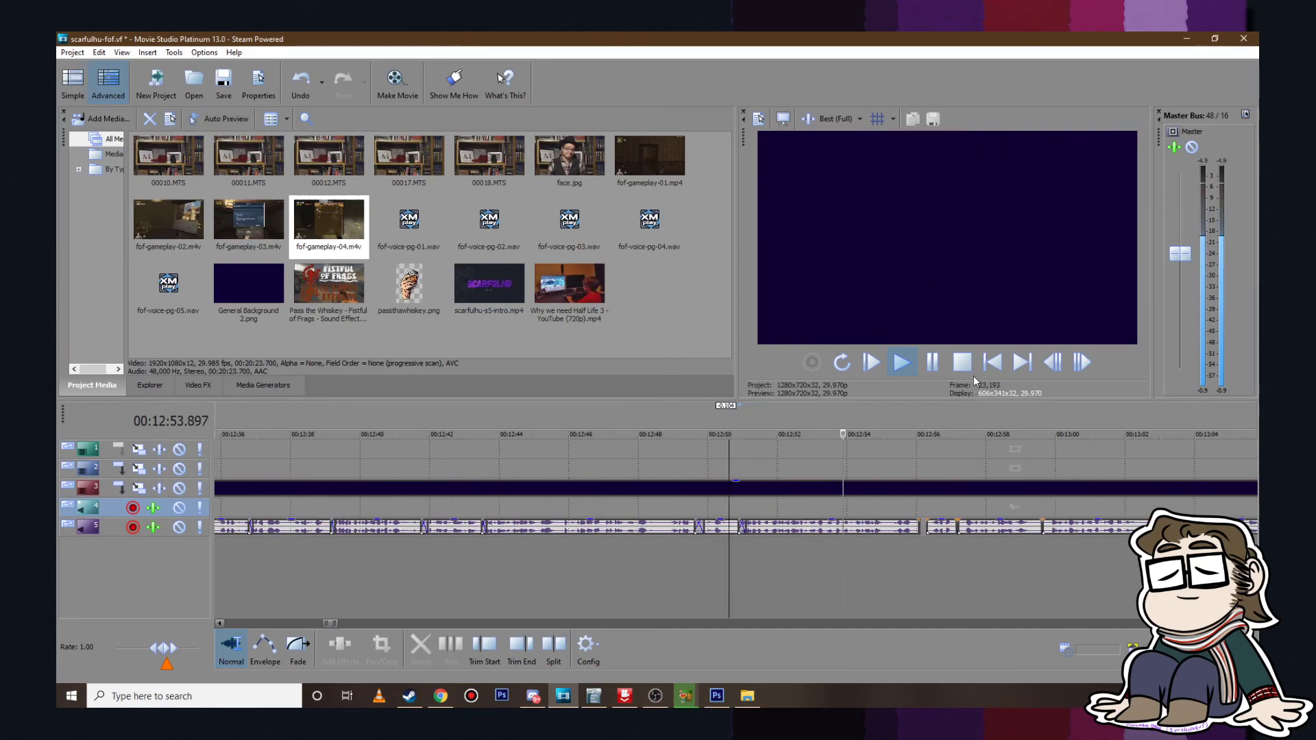
{"action": "left_click", "coordinate": [936, 364]}
Step: Move the short voice-over clip near 00:12:56 about 0.34 seconds earlier to overlap the preceding clip, and preview the join
{"action": "scroll", "coordinate": [822, 507], "scroll_direction": "up", "scroll_amount": 3}
{"action": "left_click", "coordinate": [803, 526]}
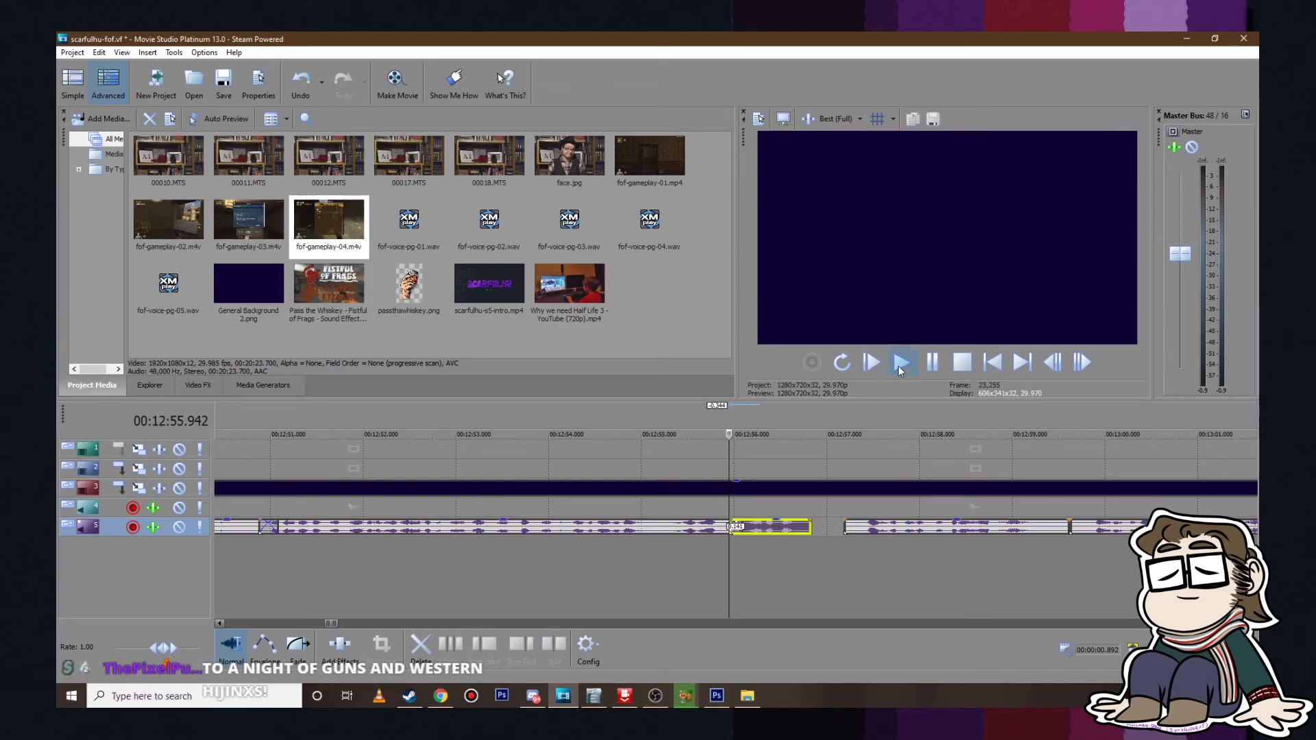
{"action": "left_click", "coordinate": [900, 362]}
{"action": "left_click", "coordinate": [930, 364]}
{"action": "left_click", "coordinate": [701, 449]}
{"action": "left_click", "coordinate": [901, 362]}
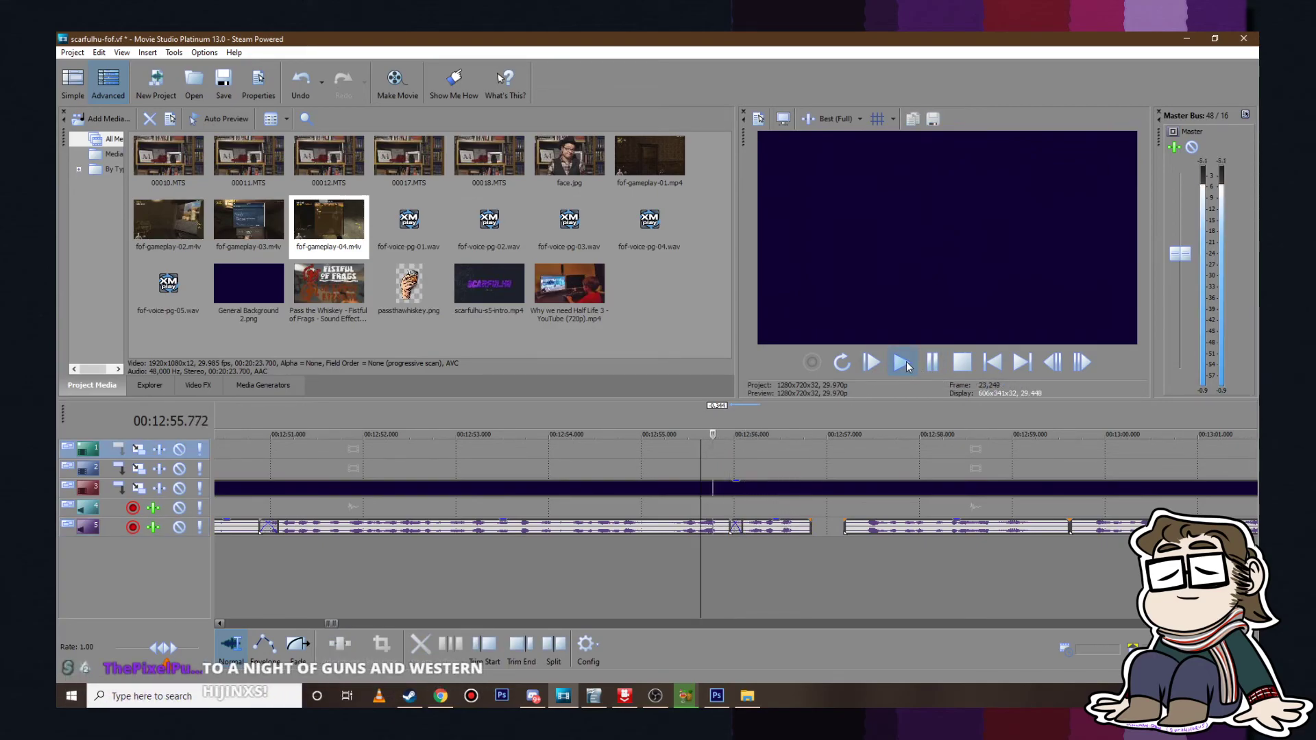
Step: Reduce the overlap by moving the short voice-over clip near 00:12:56 about 0.07 seconds later, and preview the join
{"action": "left_click", "coordinate": [931, 362]}
{"action": "scroll", "coordinate": [693, 549], "scroll_direction": "up", "scroll_amount": 3}
{"action": "left_click_drag", "start_coordinate": [599, 529], "coordinate": [617, 530]}
{"action": "left_click", "coordinate": [478, 562]}
{"action": "left_click", "coordinate": [905, 362]}
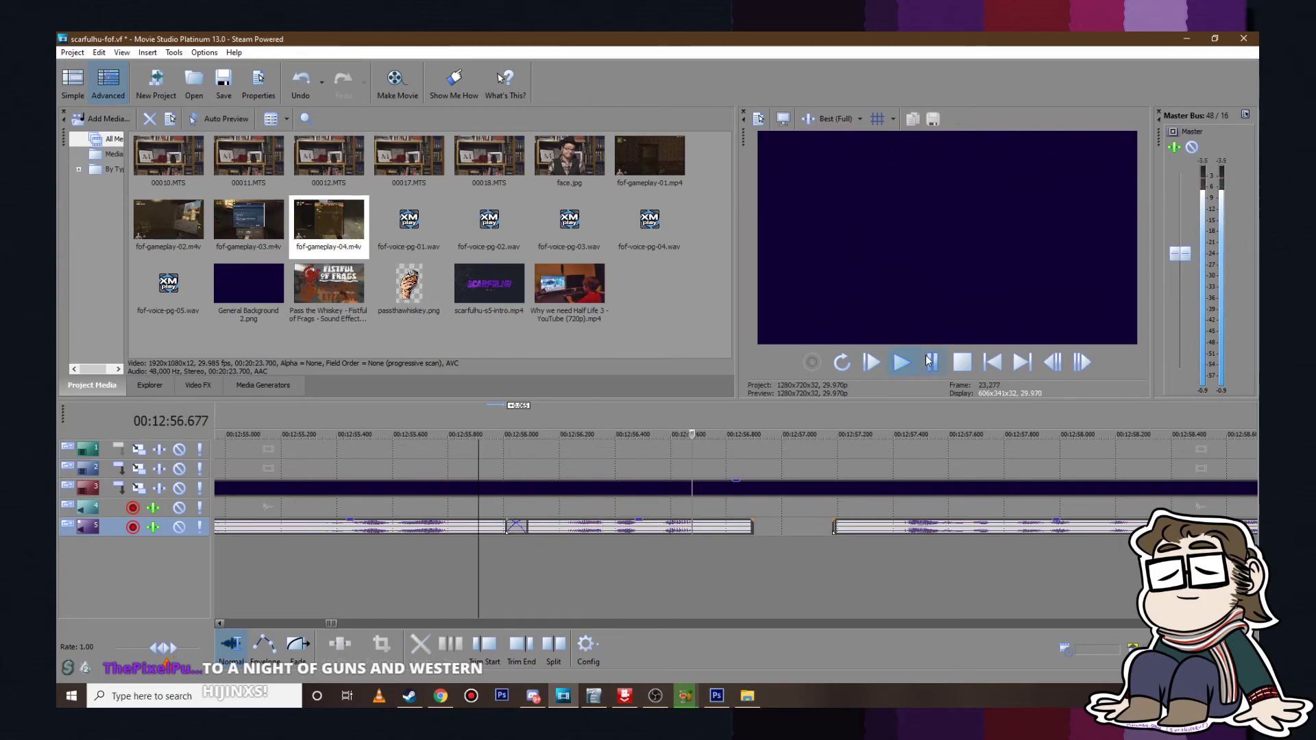
{"action": "left_click", "coordinate": [931, 362]}
Step: Move the voice-over clip after the short one about 0.5 seconds earlier to overlap it slightly, and preview the join
{"action": "left_click_drag", "start_coordinate": [836, 528], "coordinate": [796, 516]}
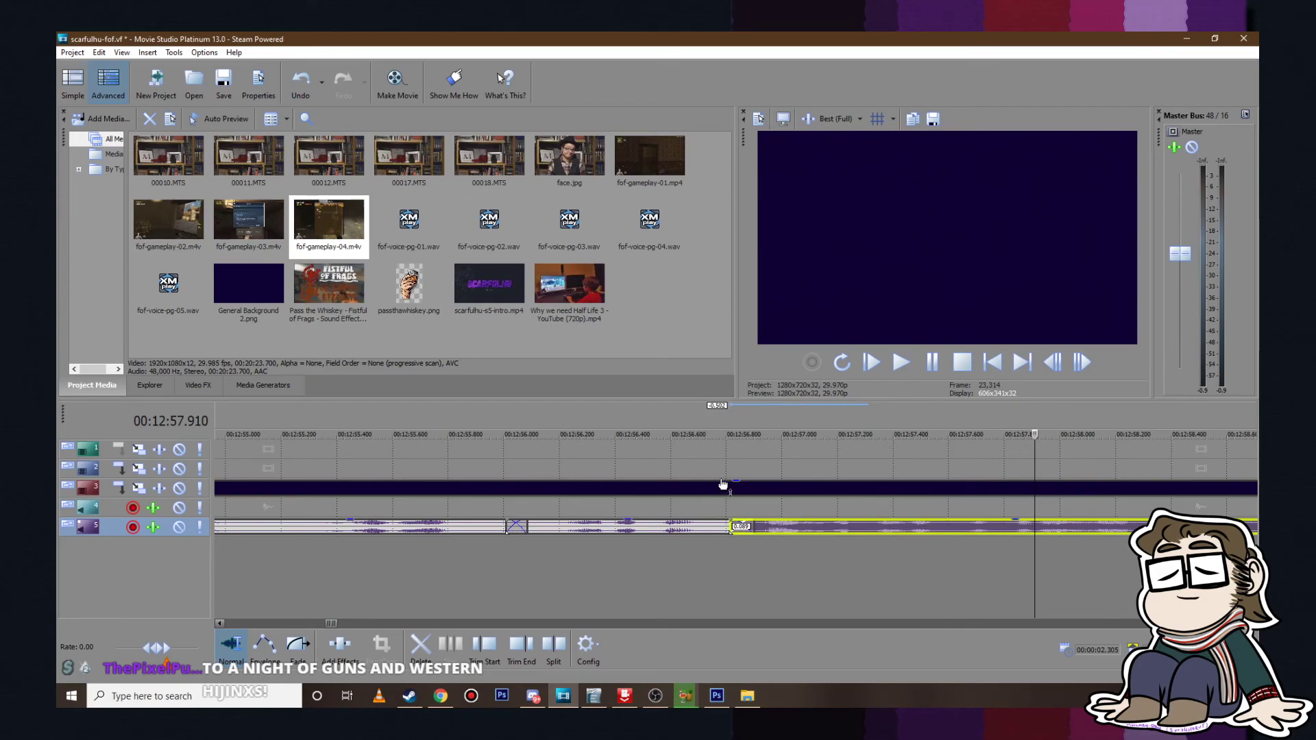
{"action": "left_click", "coordinate": [705, 489]}
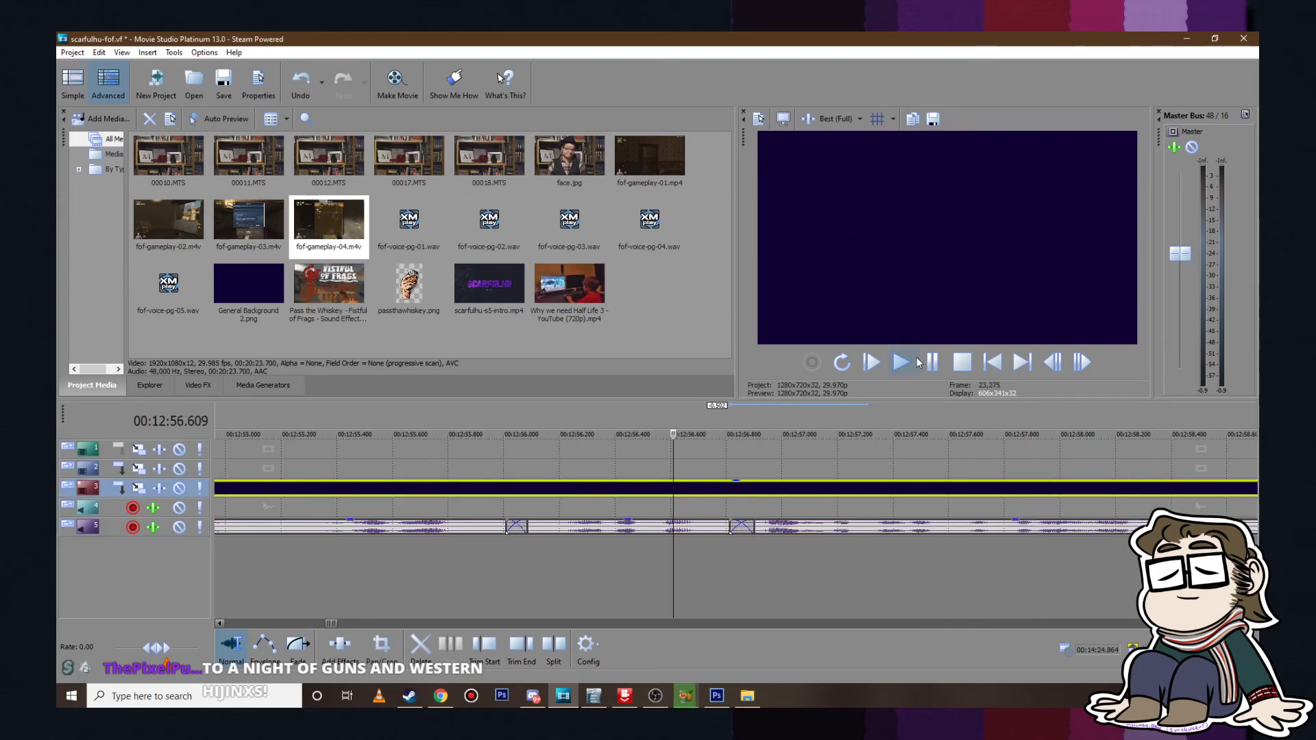
{"action": "left_click", "coordinate": [917, 362]}
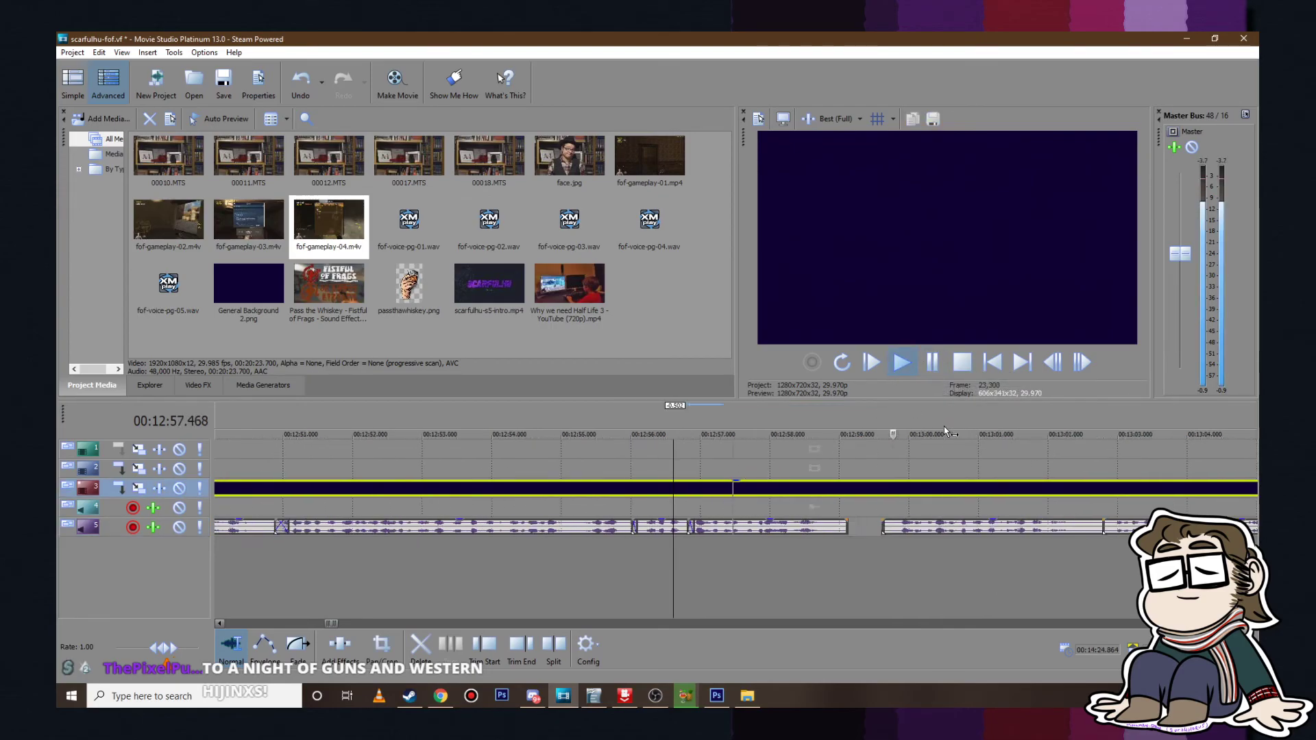
{"action": "scroll", "coordinate": [942, 427], "scroll_direction": "down", "scroll_amount": 3}
{"action": "scroll", "coordinate": [941, 434], "scroll_direction": "up", "scroll_amount": 2}
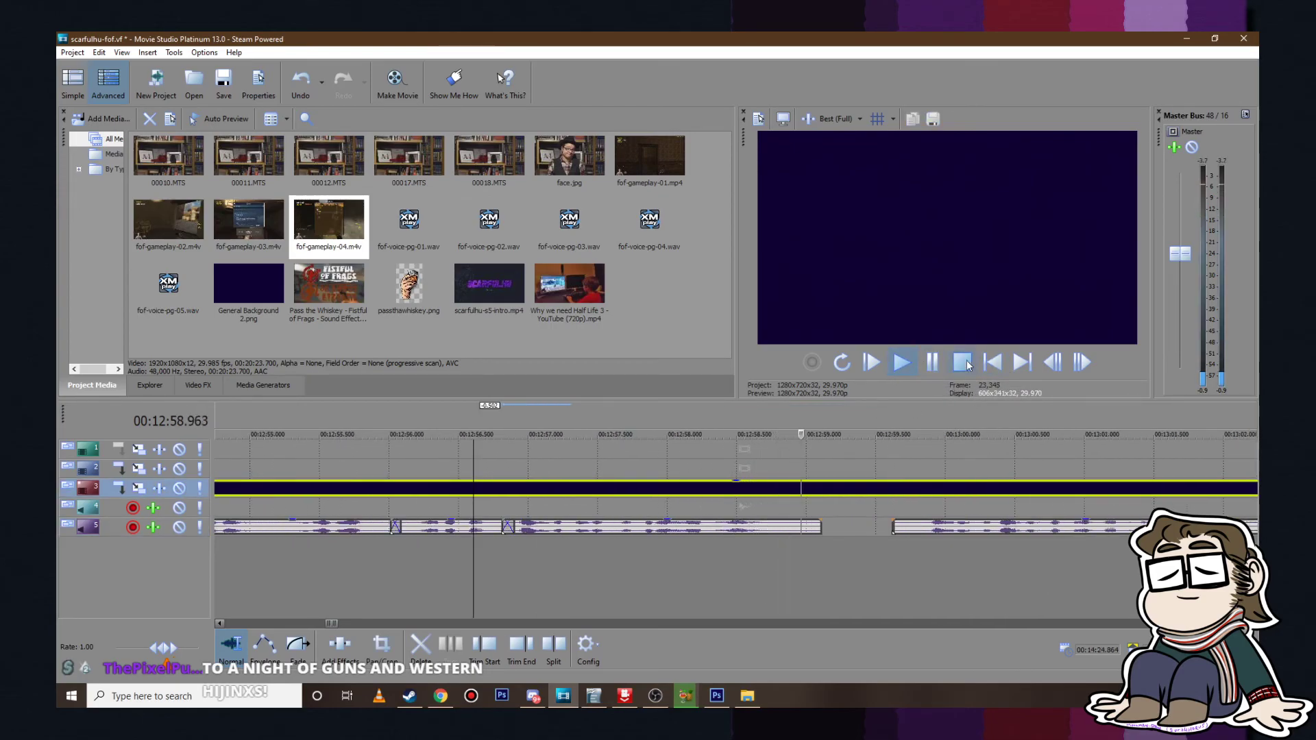
{"action": "left_click", "coordinate": [932, 362]}
Step: Move the next voice-over clip near 00:12:59 about 0.95 seconds earlier to overlap the preceding clip, and preview the join
{"action": "left_click_drag", "start_coordinate": [989, 526], "coordinate": [855, 527]}
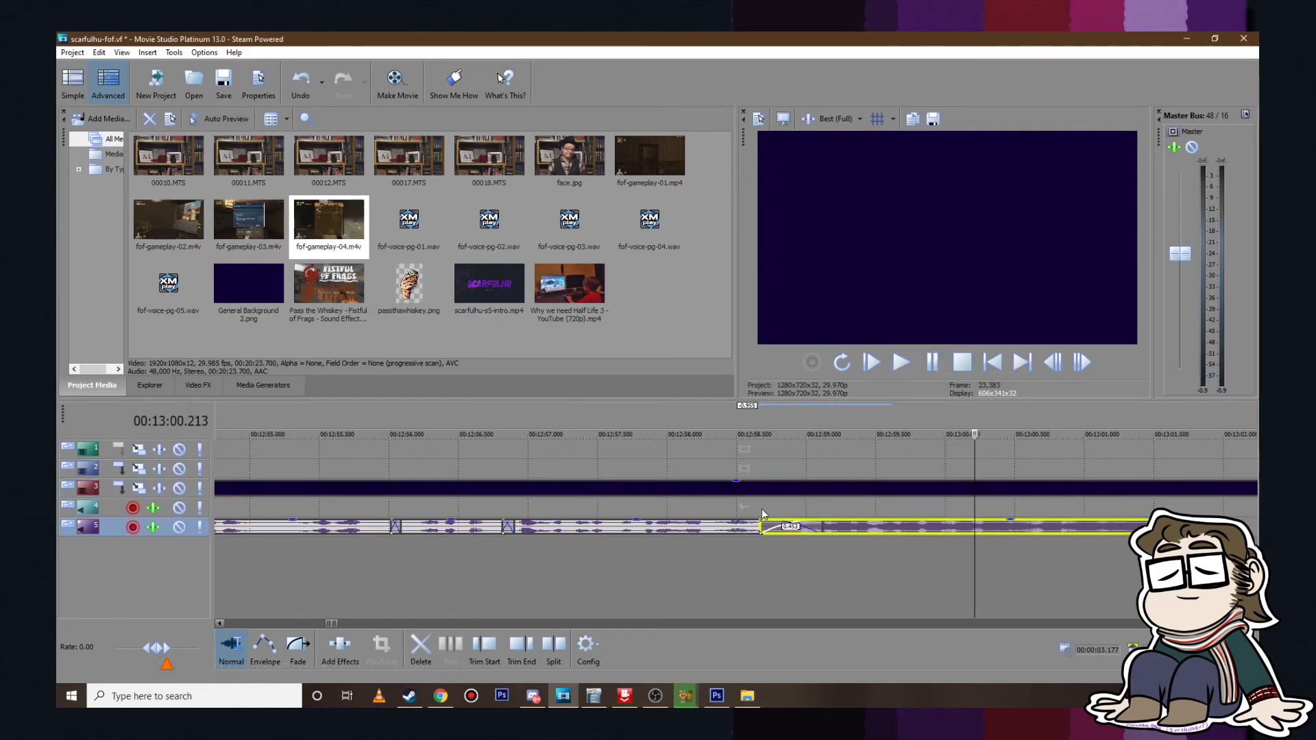
{"action": "left_click", "coordinate": [740, 508]}
{"action": "left_click", "coordinate": [917, 362]}
{"action": "scroll", "coordinate": [931, 472], "scroll_direction": "down", "scroll_amount": 3}
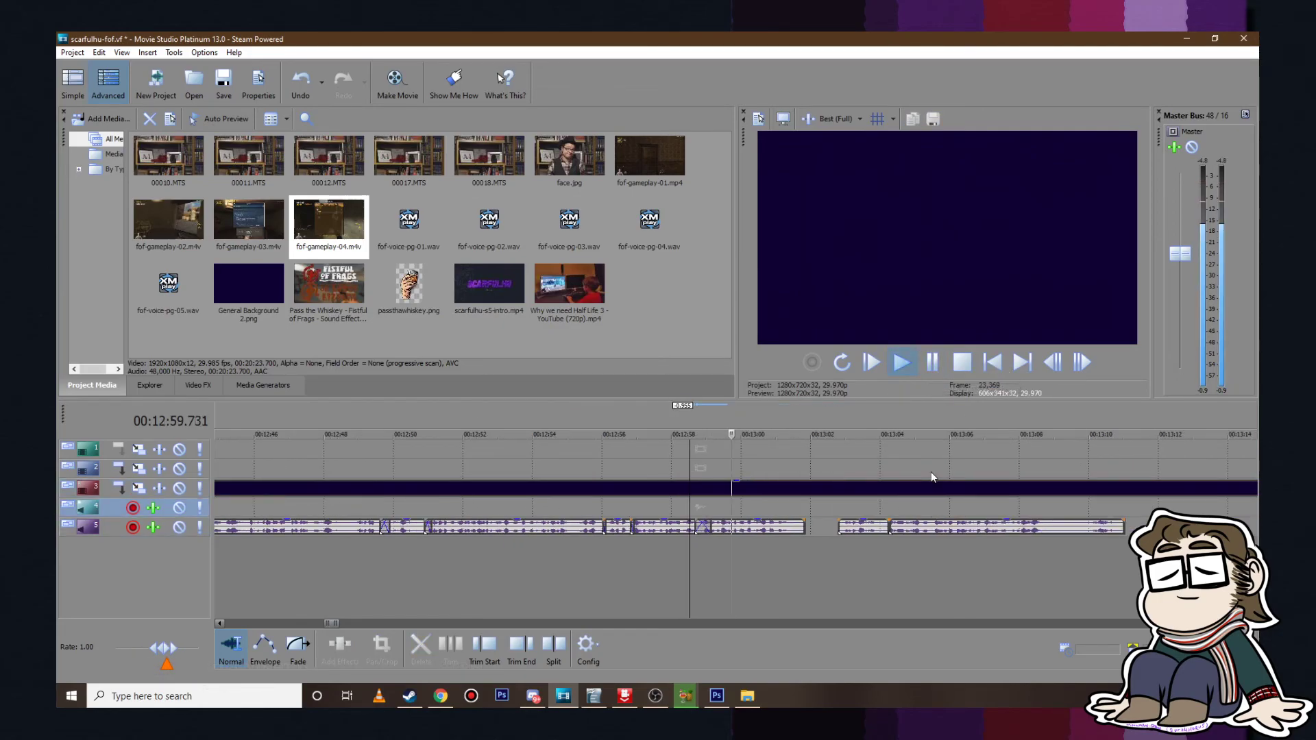
{"action": "left_click", "coordinate": [929, 363]}
Step: Trim the voice-over clip's end near 00:13:01.7, and move the next short clip about 1.3 seconds earlier to overlap it
{"action": "scroll", "coordinate": [850, 539], "scroll_direction": "up", "scroll_amount": 2}
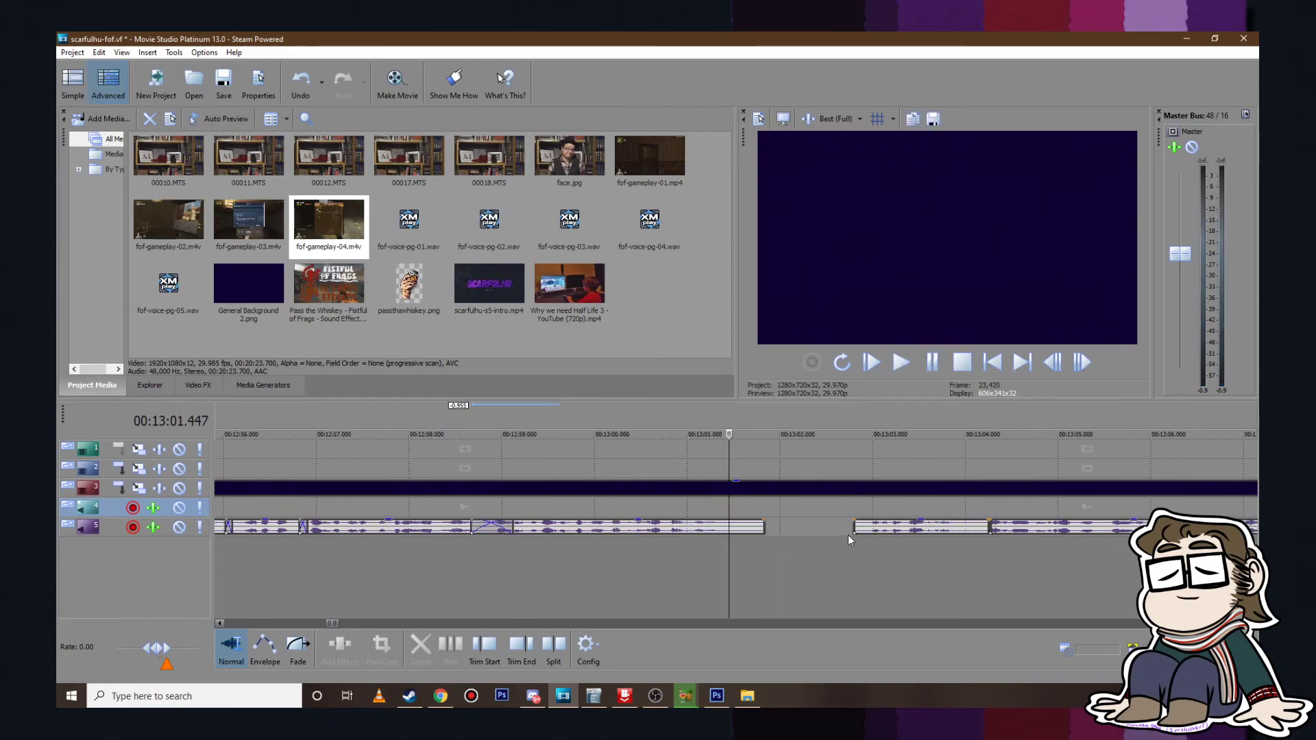
{"action": "left_click", "coordinate": [750, 526]}
{"action": "left_click_drag", "start_coordinate": [903, 526], "coordinate": [773, 529]}
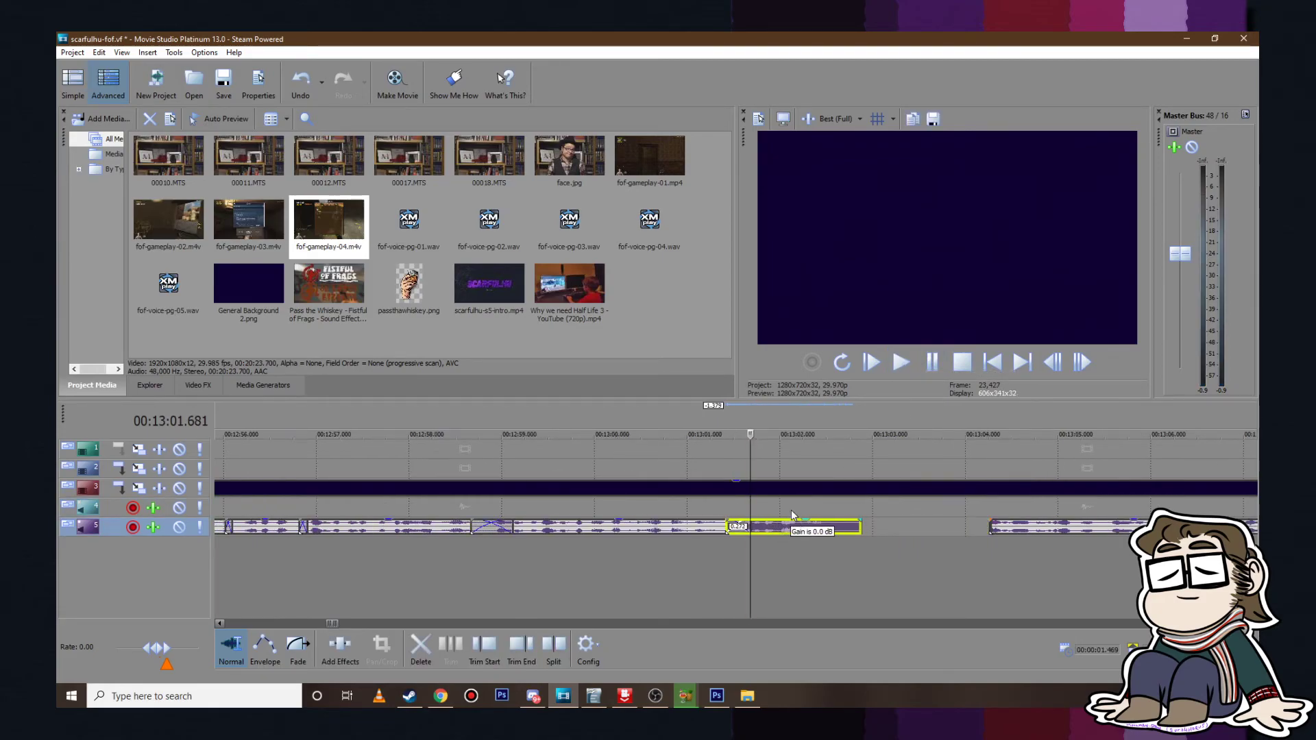
{"action": "left_click", "coordinate": [700, 508]}
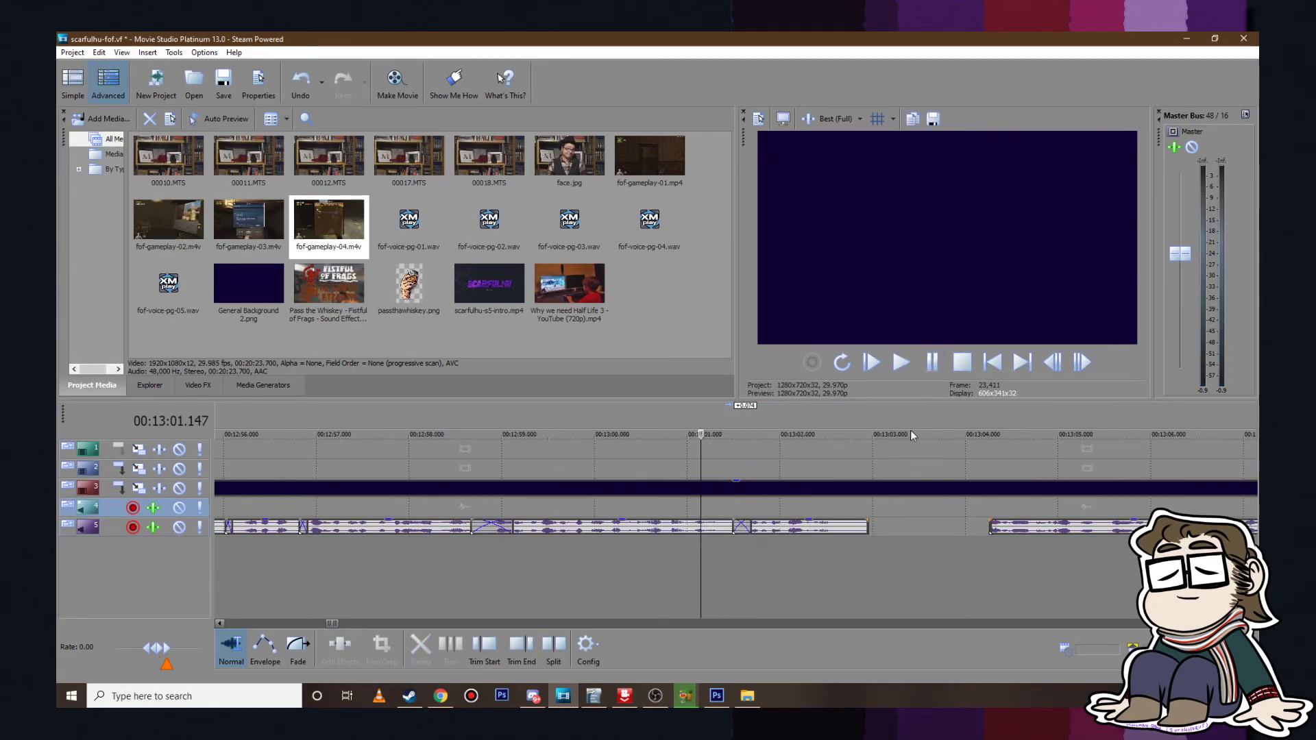
{"action": "left_click", "coordinate": [929, 365]}
Step: Trim the short clip's end near 00:13:02.7, move the final voice-over clip about 1.6 seconds earlier to overlap it, and preview
{"action": "left_click", "coordinate": [860, 527]}
{"action": "left_click_drag", "start_coordinate": [1001, 526], "coordinate": [850, 526]}
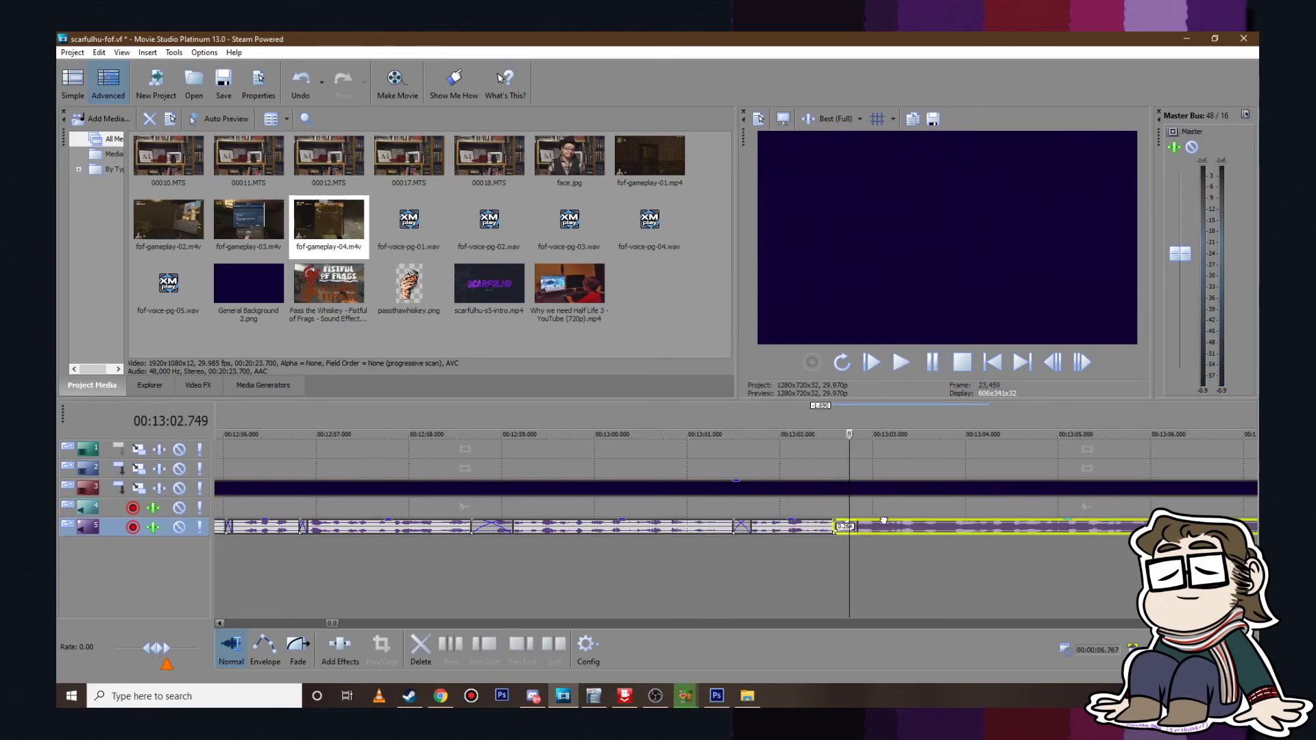
{"action": "left_click", "coordinate": [787, 552]}
{"action": "left_click", "coordinate": [916, 363]}
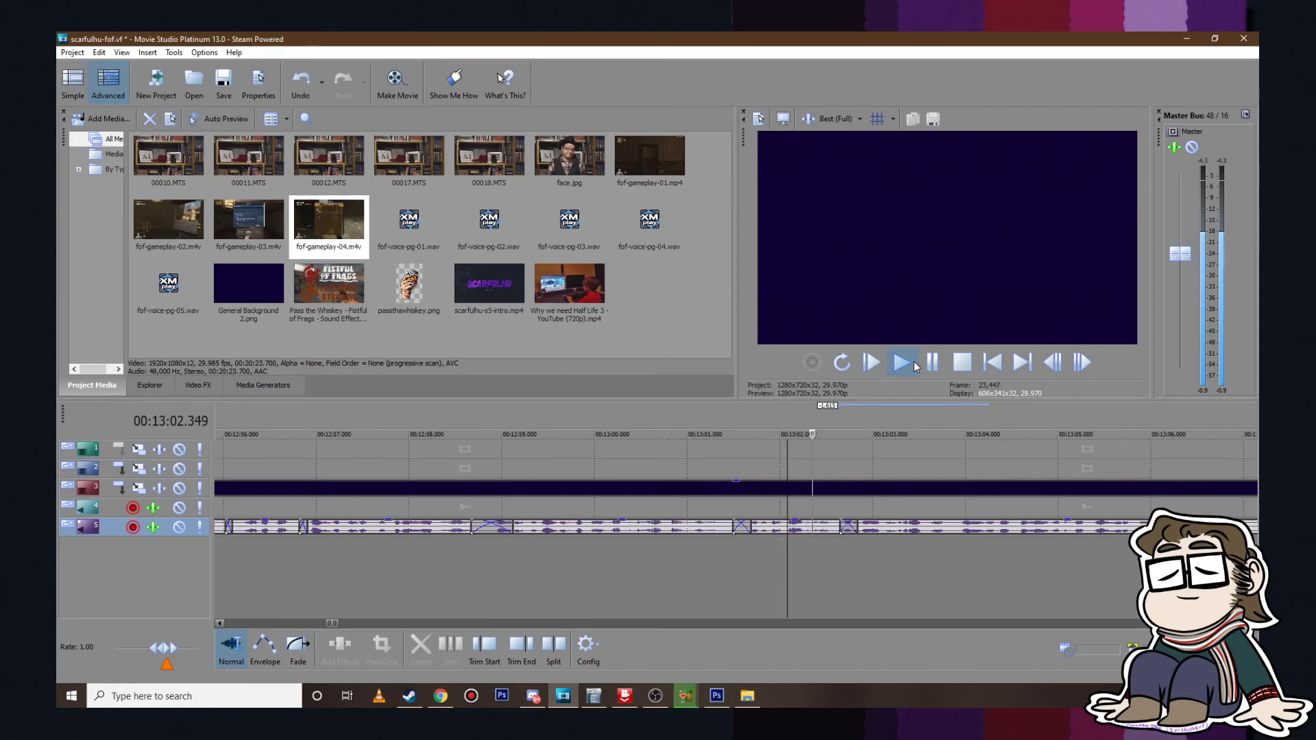
{"action": "left_click", "coordinate": [925, 365]}
Step: Reduce the final voice-over clip's overlap by moving it about 0.1 seconds later, and preview the join
{"action": "left_click_drag", "start_coordinate": [886, 527], "coordinate": [896, 528]}
{"action": "left_click", "coordinate": [821, 555]}
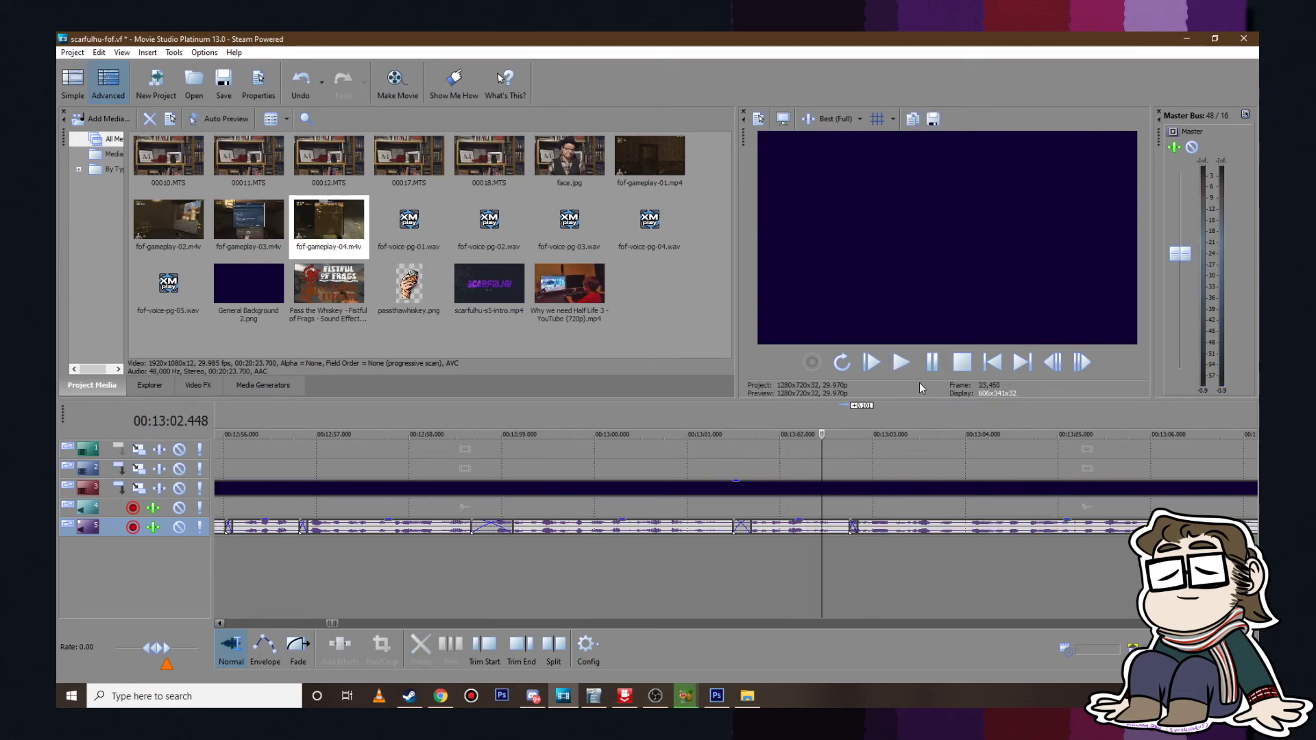
{"action": "left_click", "coordinate": [911, 365]}
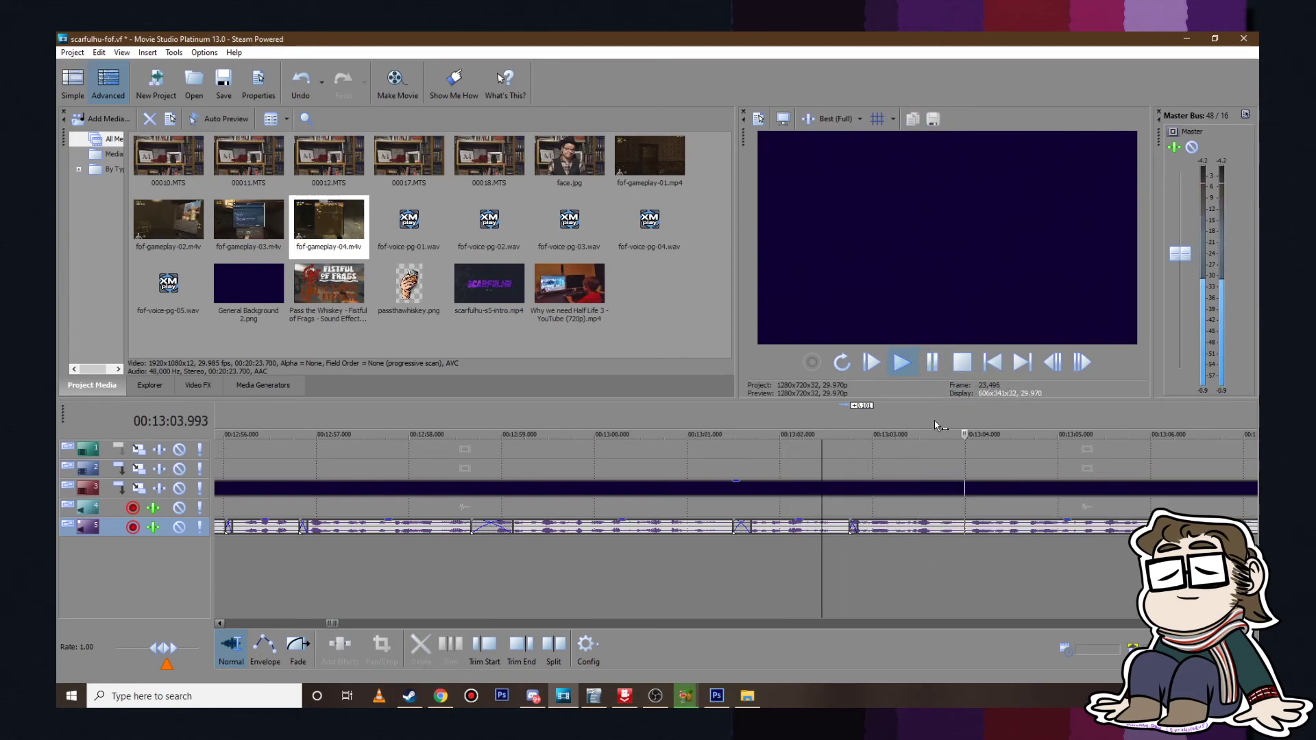
{"action": "left_click", "coordinate": [932, 362]}
Step: Move the final voice-over clip about 12.9 seconds later to leave a gap before it, and save the project
{"action": "left_click", "coordinate": [890, 526]}
{"action": "scroll", "coordinate": [890, 528], "scroll_direction": "down", "scroll_amount": 4}
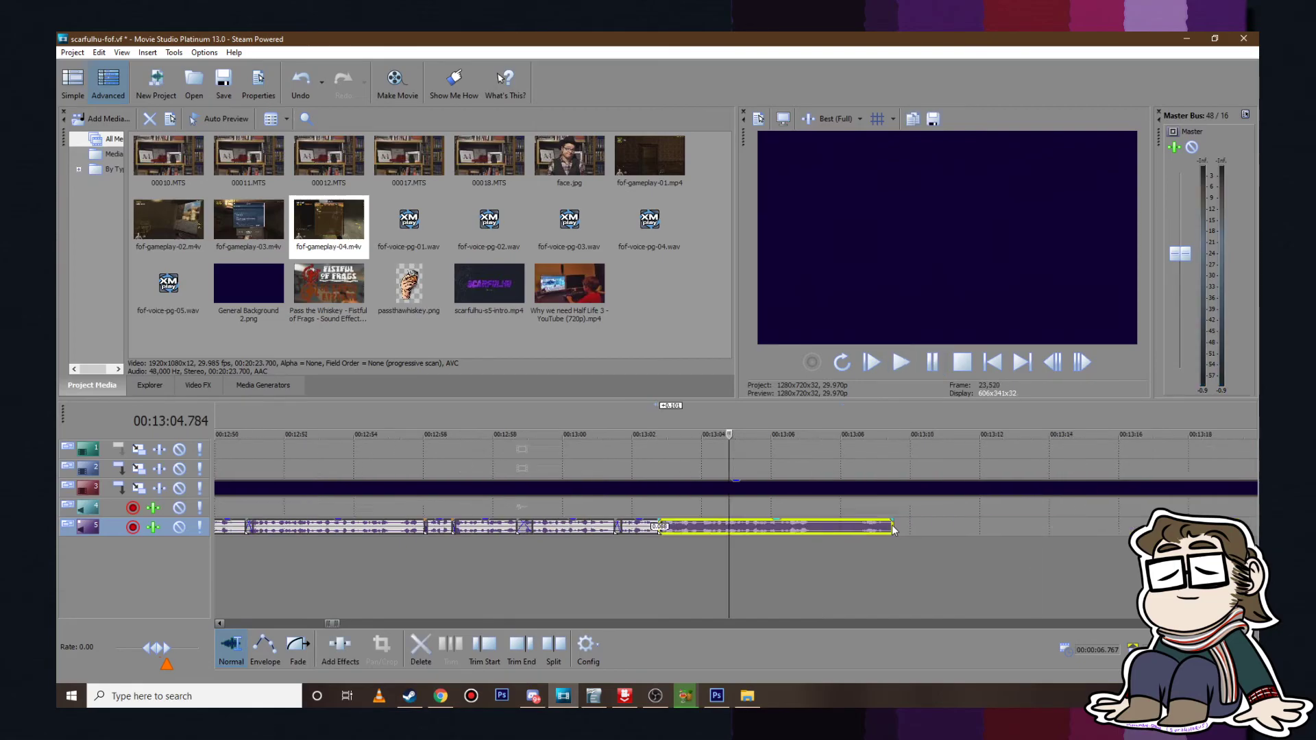
{"action": "left_click_drag", "start_coordinate": [757, 528], "coordinate": [1054, 529]}
{"action": "left_click", "coordinate": [827, 540]}
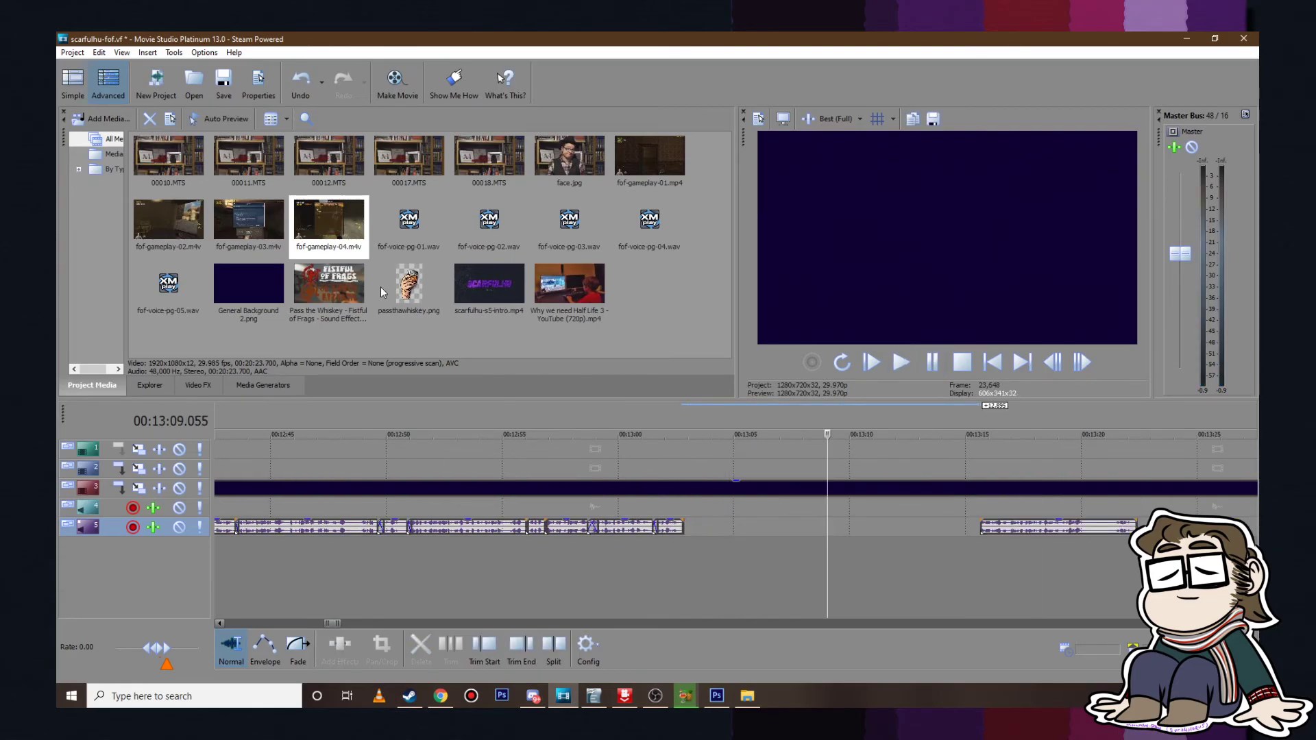
{"action": "scroll", "coordinate": [695, 490], "scroll_direction": "down", "scroll_amount": 5}
{"action": "left_click", "coordinate": [81, 53]}
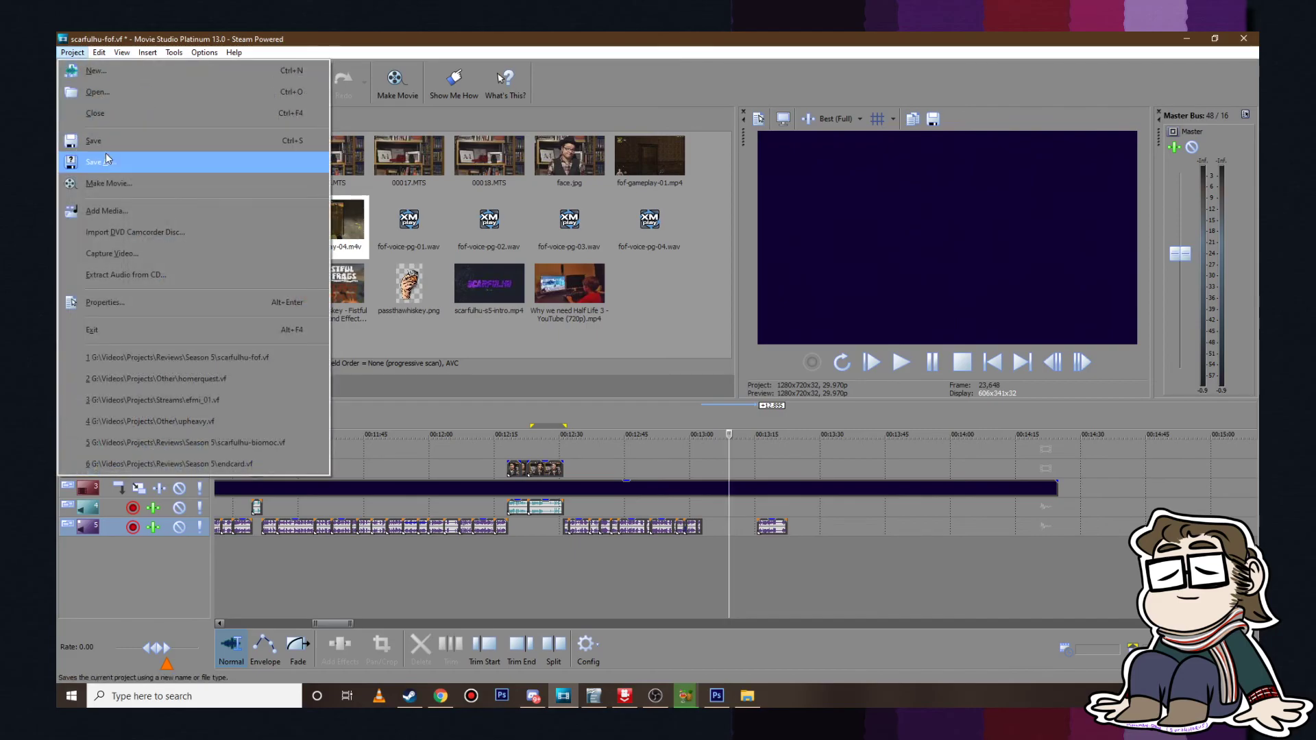
{"action": "key", "text": "Escape"}
Step: Switch to the OpenOffice Writer script and highlight the "If only there was a way I could play with fans as well" paragraph in green
{"action": "left_click", "coordinate": [594, 696]}
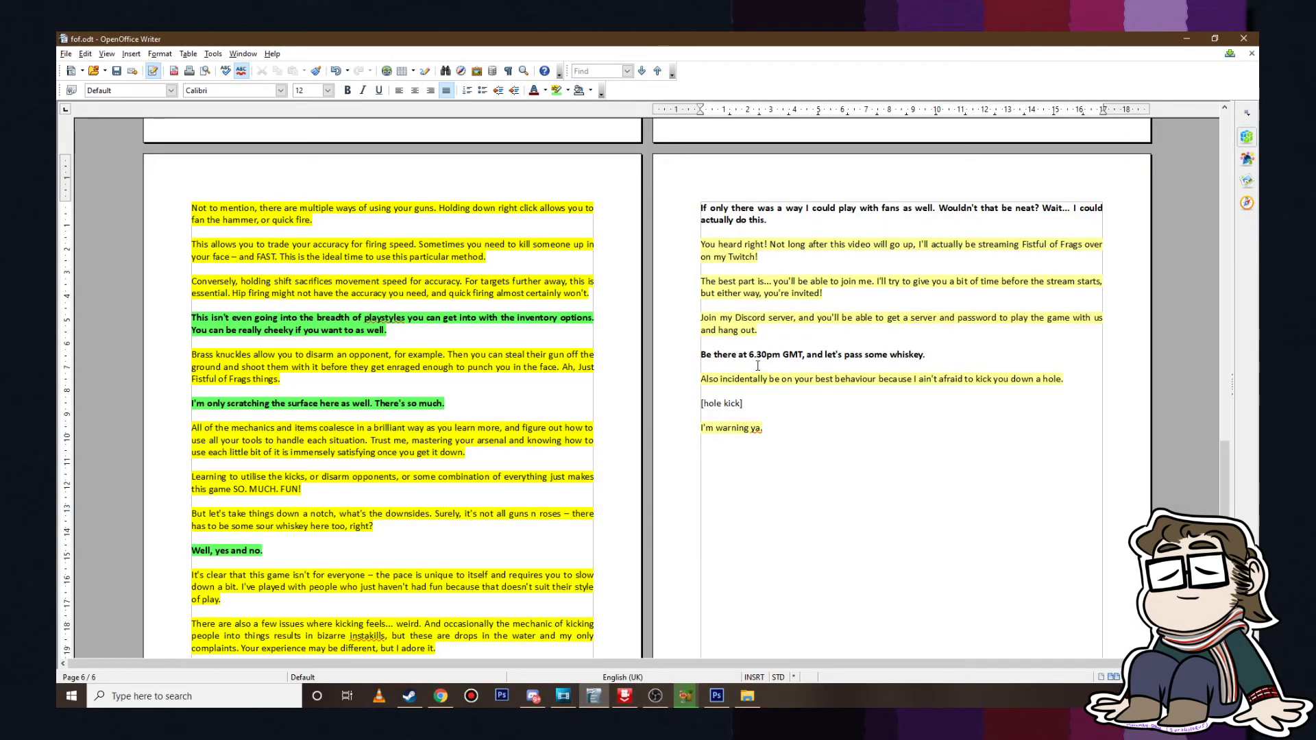
{"action": "scroll", "coordinate": [724, 261], "scroll_direction": "down", "scroll_amount": 5}
{"action": "scroll", "coordinate": [686, 288], "scroll_direction": "up", "scroll_amount": 8}
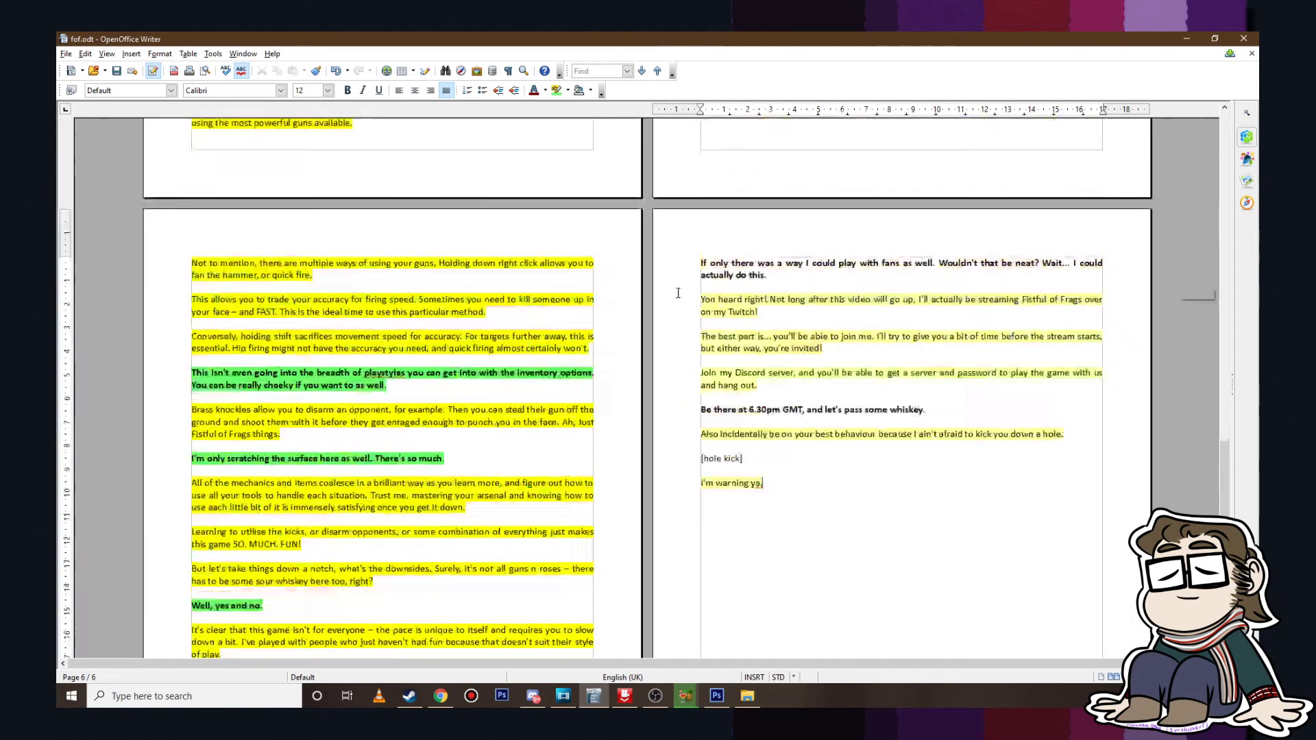
{"action": "left_click_drag", "start_coordinate": [768, 403], "coordinate": [644, 373]}
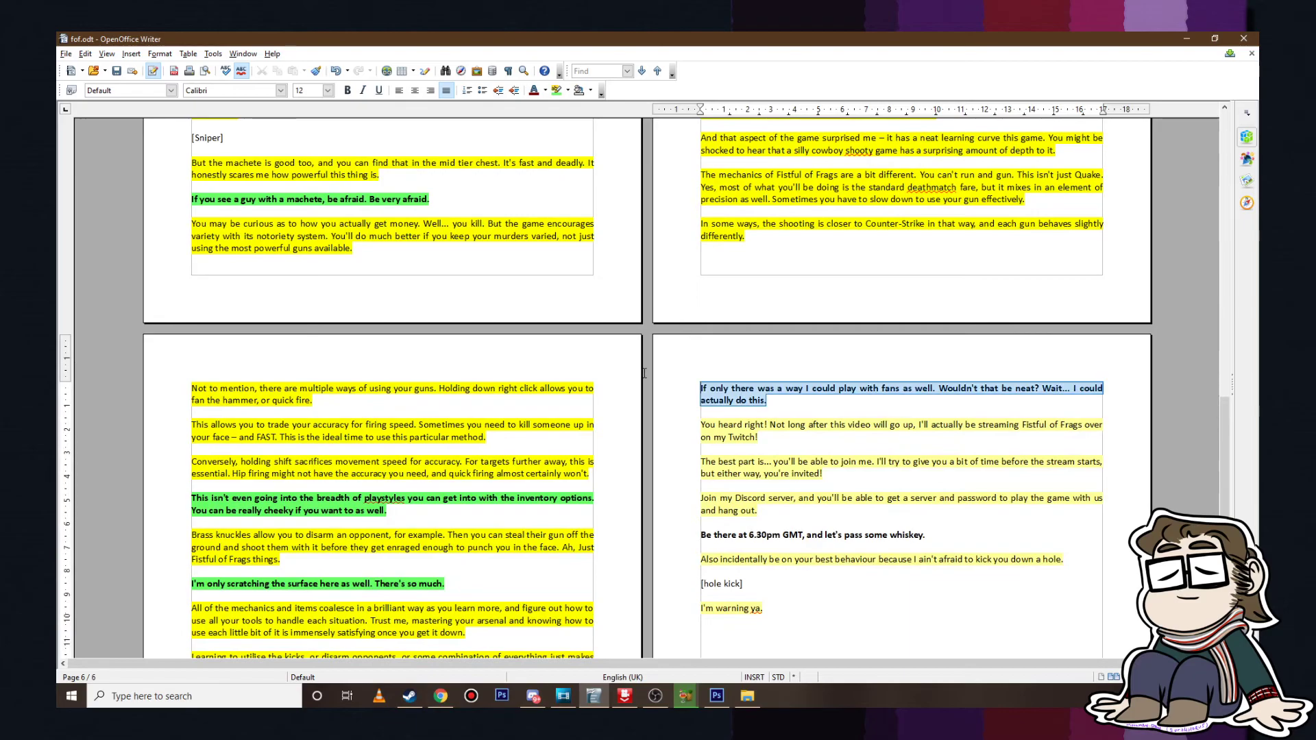
{"action": "left_click", "coordinate": [561, 92]}
{"action": "left_click", "coordinate": [768, 486]}
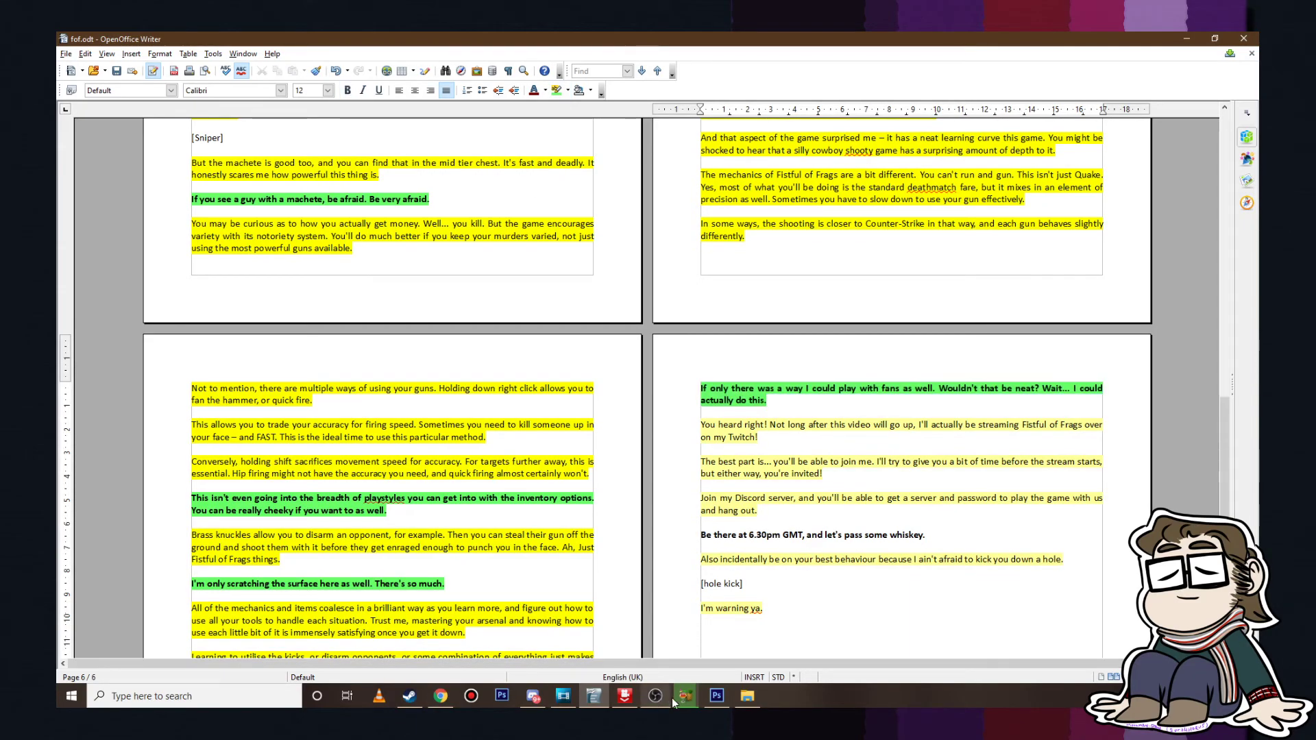
Step: Return to Movie Studio and examine the timeline's edited section and the gameplay clips placed beyond it
{"action": "left_click", "coordinate": [563, 696]}
{"action": "scroll", "coordinate": [890, 513], "scroll_direction": "down", "scroll_amount": 3}
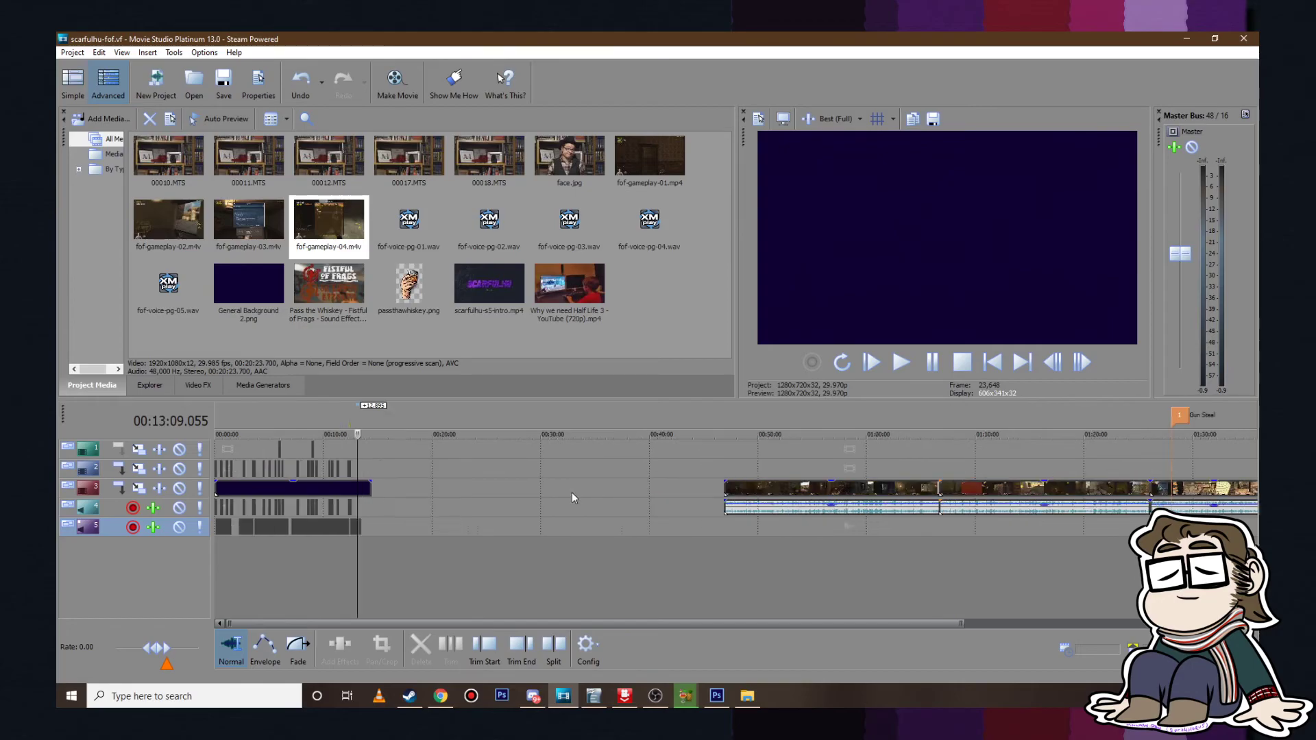
{"action": "scroll", "coordinate": [575, 495], "scroll_direction": "down", "scroll_amount": 3}
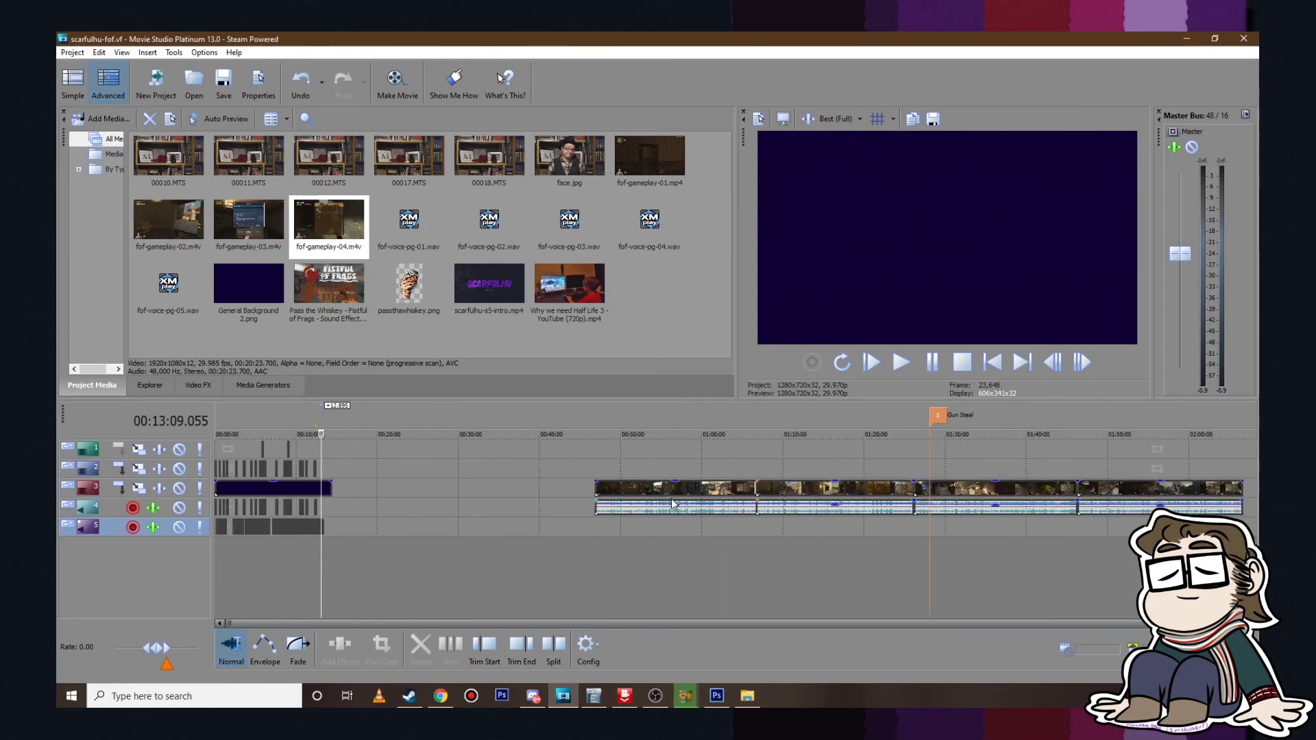
{"action": "scroll", "coordinate": [672, 504], "scroll_direction": "up", "scroll_amount": 5}
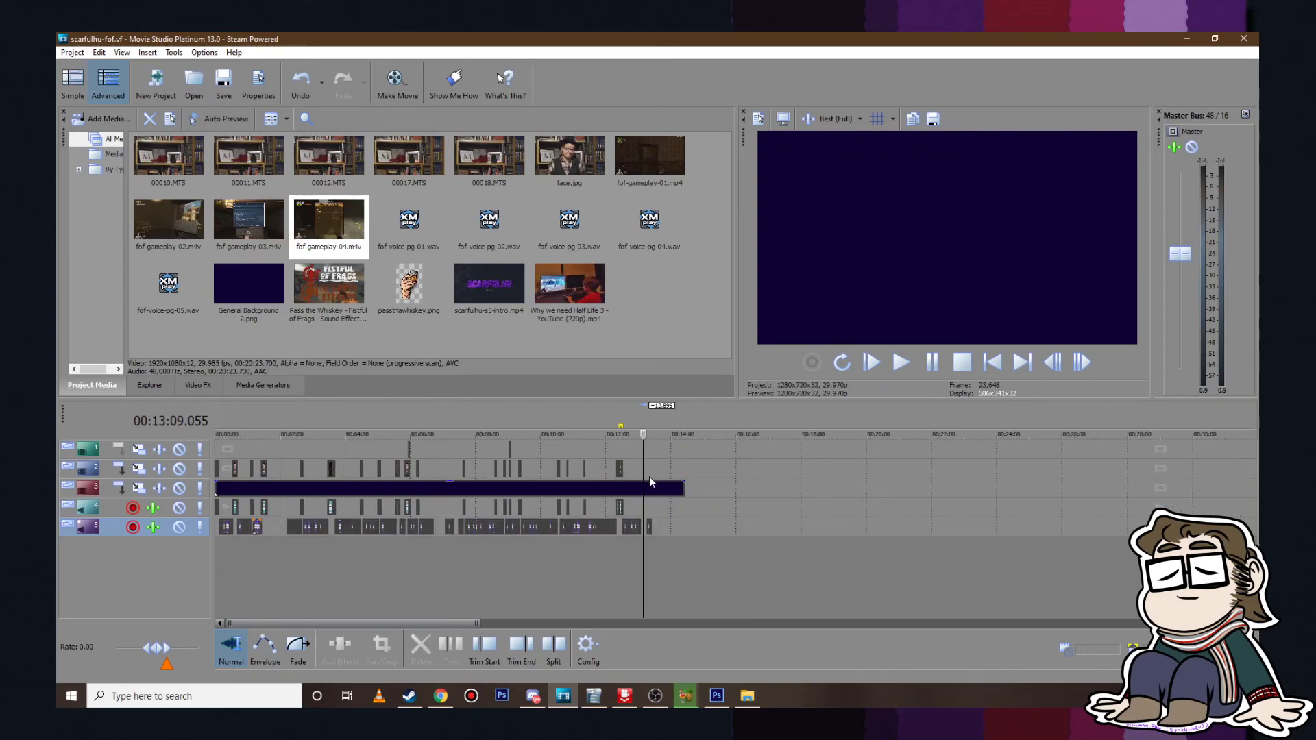
{"action": "scroll", "coordinate": [649, 480], "scroll_direction": "down", "scroll_amount": 3}
{"action": "scroll", "coordinate": [649, 480], "scroll_direction": "up", "scroll_amount": 7}
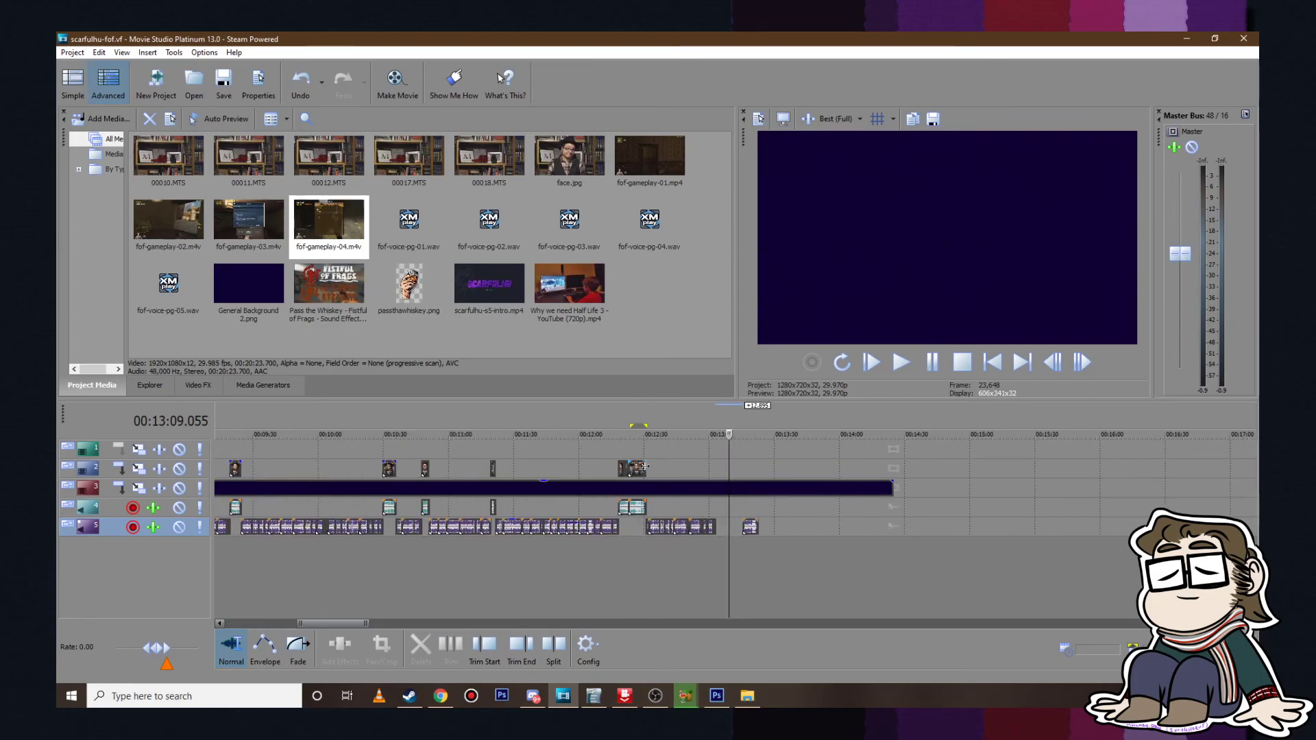
Step: Try extending the last presenter take's video end by about 44.7 seconds, and undo the extension
{"action": "left_click_drag", "start_coordinate": [645, 466], "coordinate": [742, 470]}
{"action": "left_click_drag", "start_coordinate": [658, 559], "coordinate": [646, 558]}
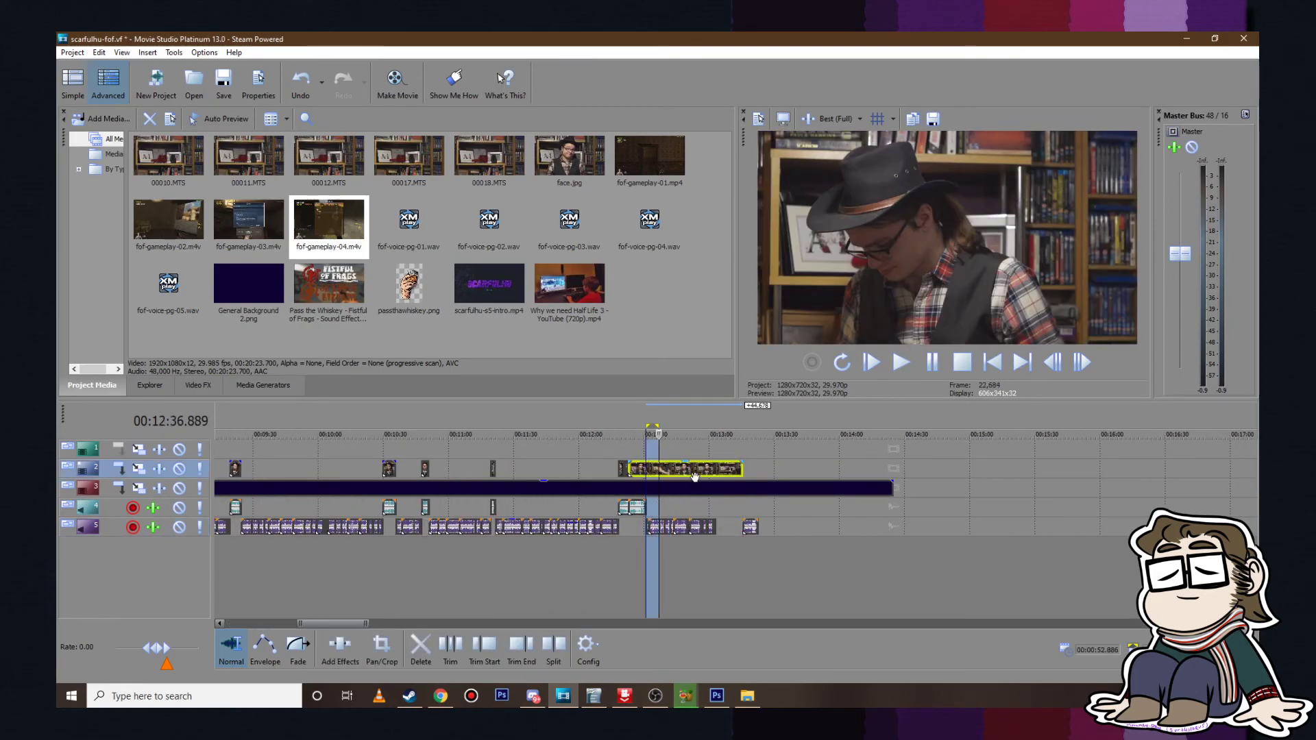
{"action": "key", "text": "ctrl+z"}
Step: Place 00012.MTS in the empty timeline space after the edited section, and play its ending from about 00:35:30.6
{"action": "left_click", "coordinate": [832, 437]}
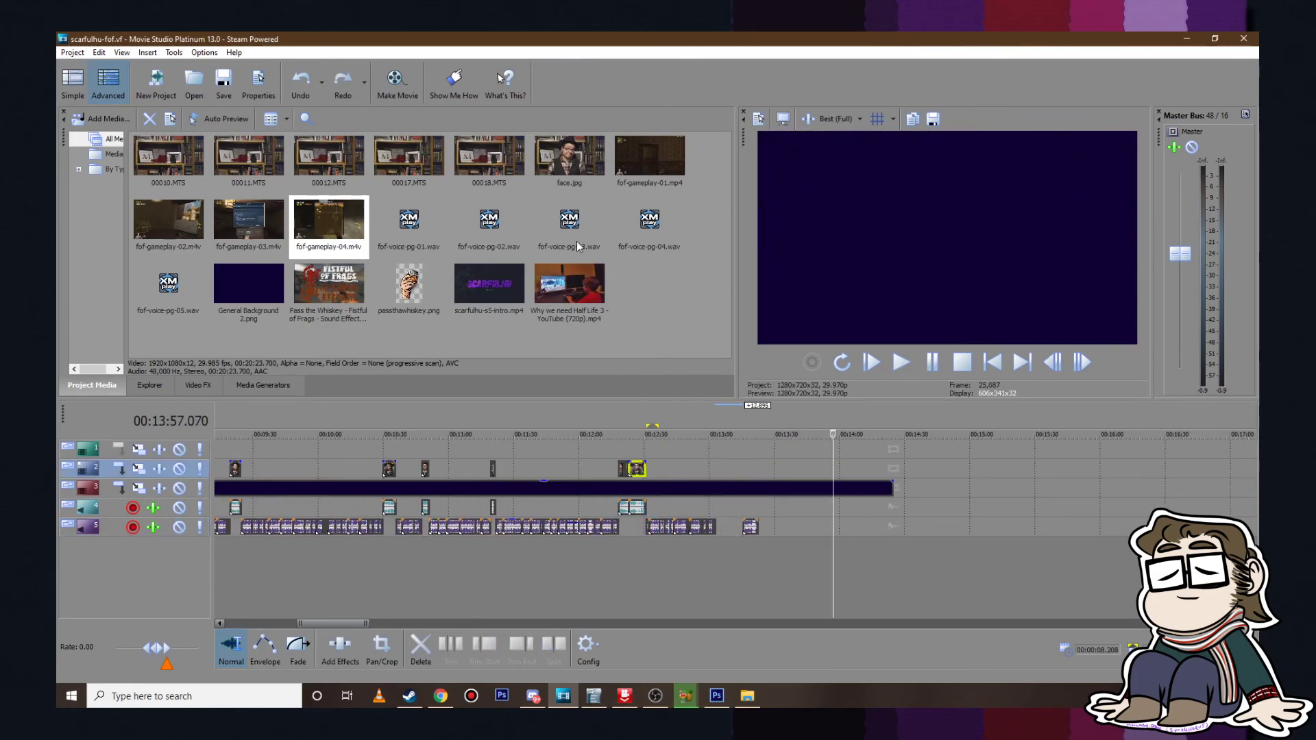
{"action": "scroll", "coordinate": [901, 480], "scroll_direction": "down", "scroll_amount": 6}
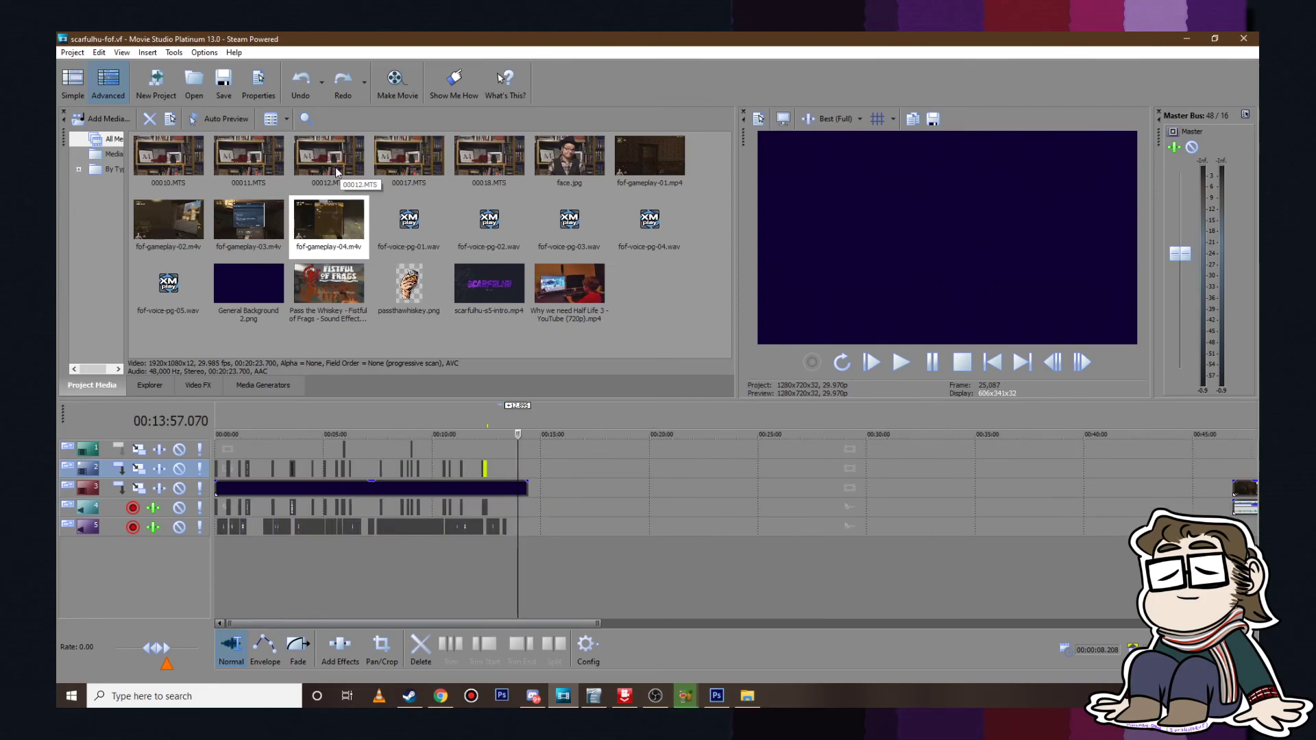
{"action": "left_click_drag", "start_coordinate": [335, 171], "coordinate": [982, 464]}
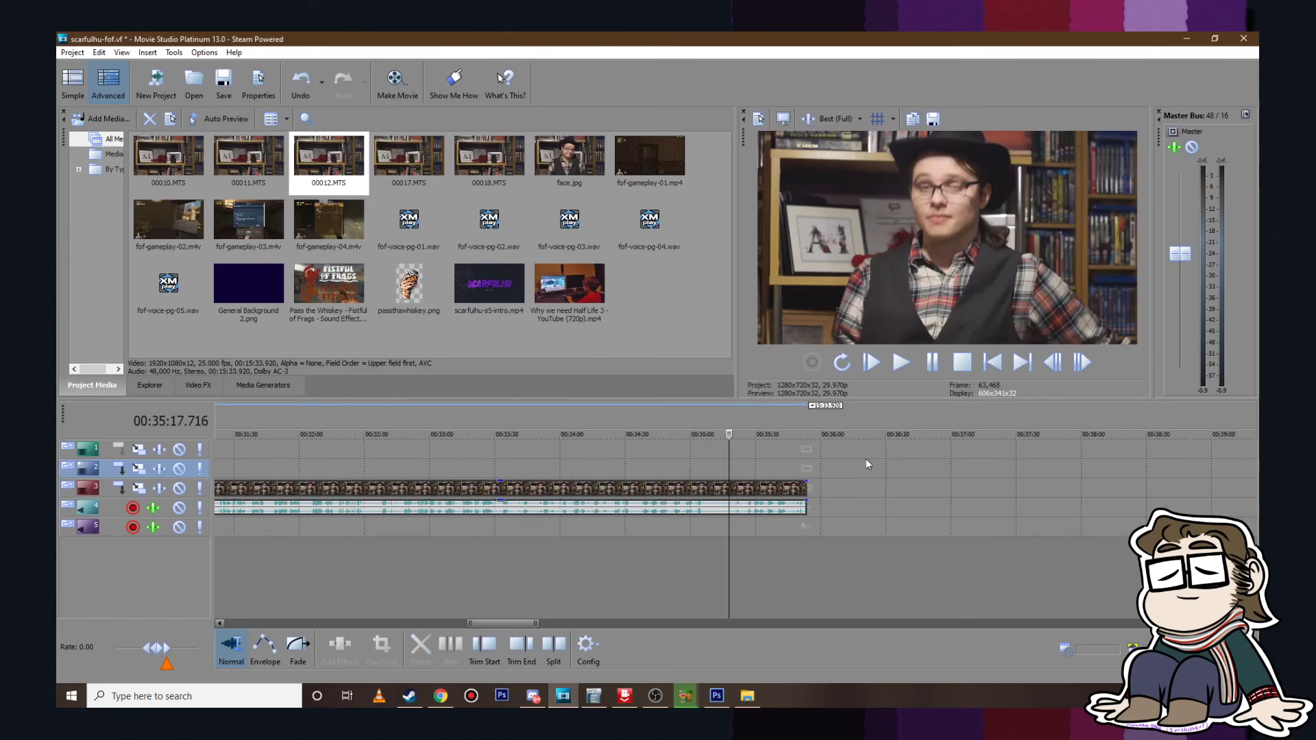
{"action": "scroll", "coordinate": [836, 466], "scroll_direction": "up", "scroll_amount": 5}
{"action": "left_click", "coordinate": [840, 465]}
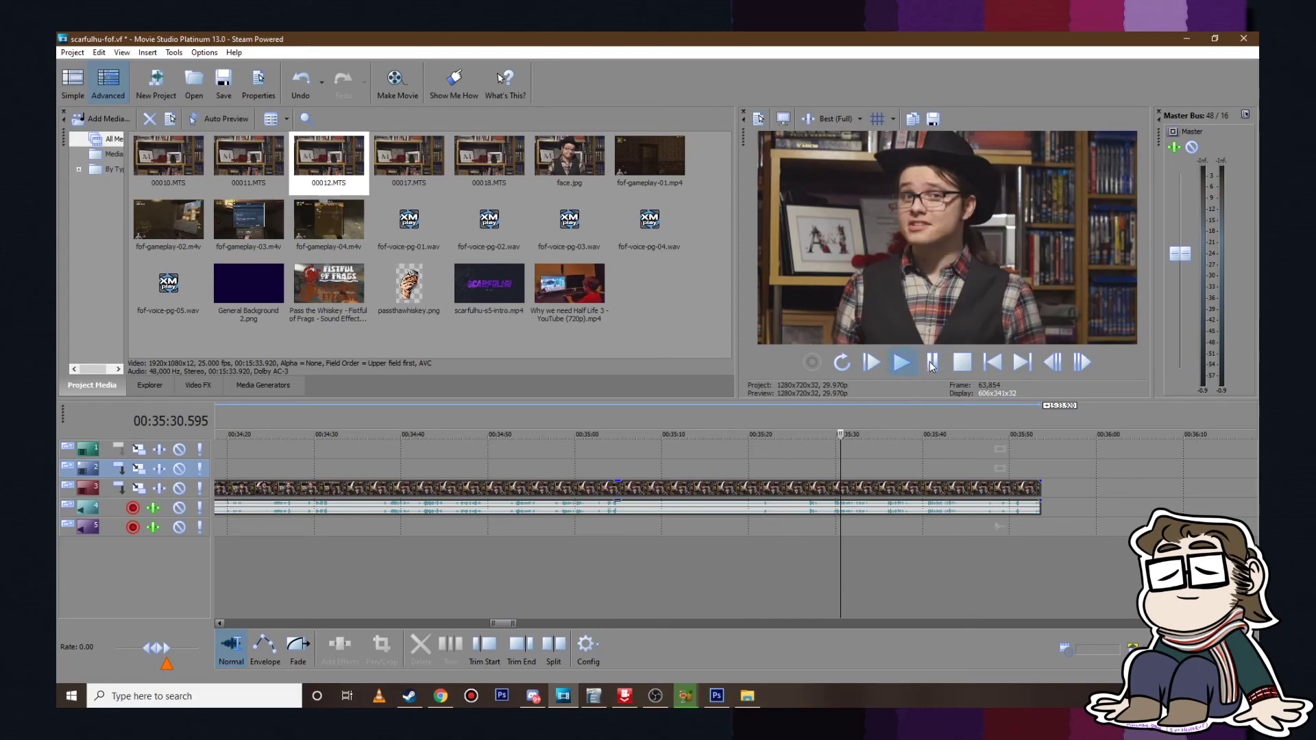
{"action": "left_click", "coordinate": [932, 363]}
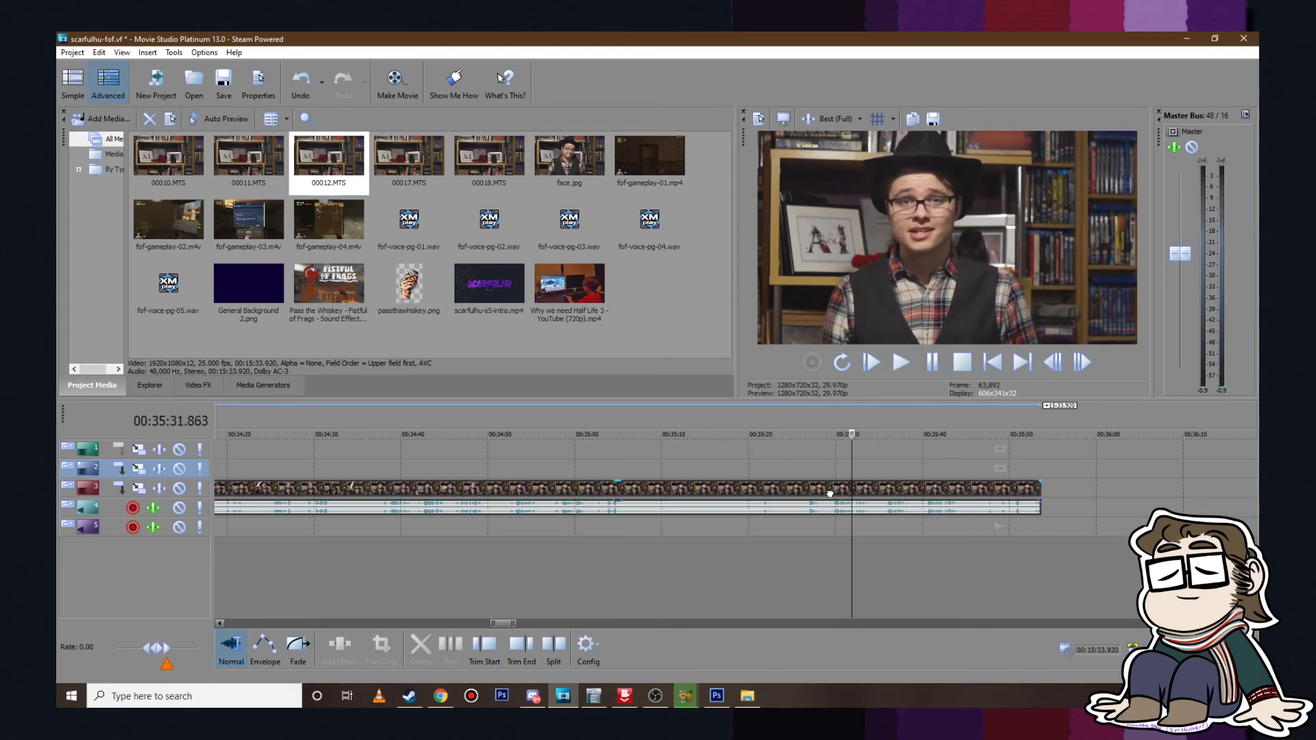
Step: Trim away the start of 00012.MTS up to about 00:35:29.8 and play the remaining ending from there
{"action": "left_click", "coordinate": [829, 492]}
{"action": "scroll", "coordinate": [829, 492], "scroll_direction": "down", "scroll_amount": 10}
{"action": "left_click_drag", "start_coordinate": [240, 482], "coordinate": [785, 487]}
{"action": "scroll", "coordinate": [795, 444], "scroll_direction": "up", "scroll_amount": 10}
{"action": "left_click", "coordinate": [786, 468]}
{"action": "left_click", "coordinate": [902, 362]}
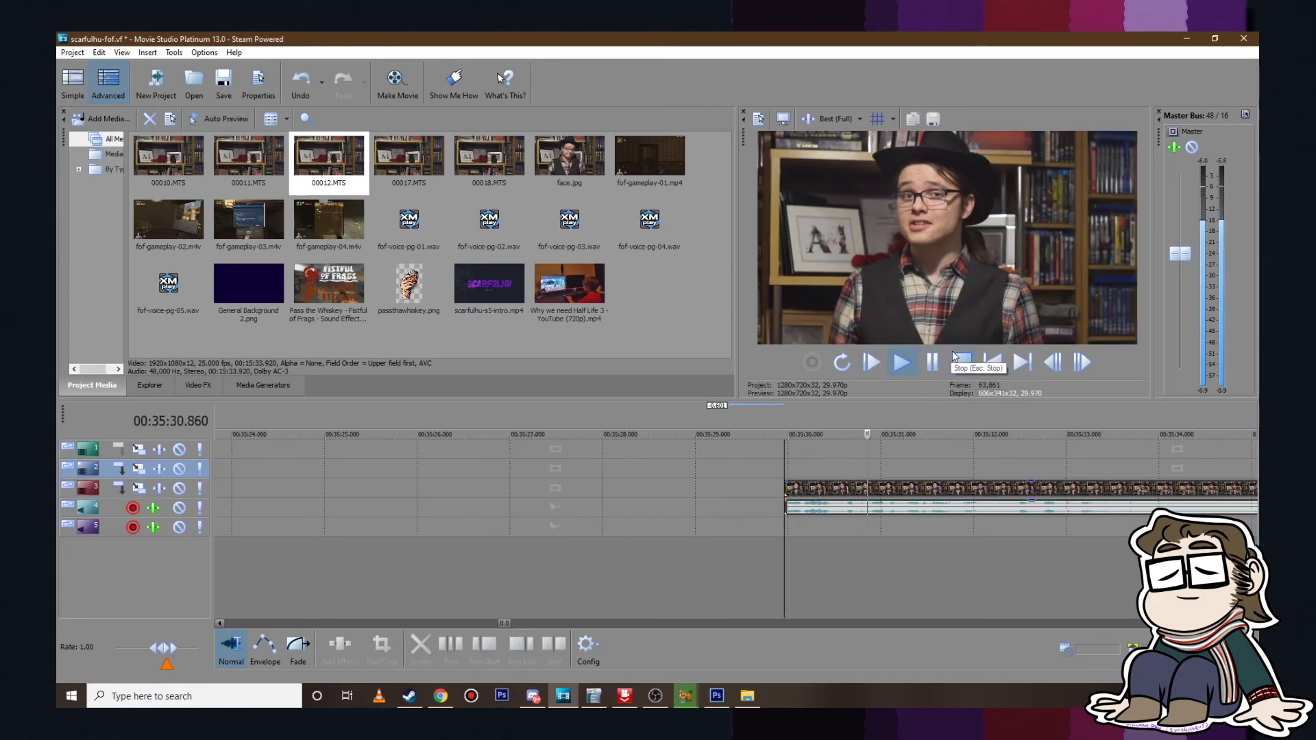
{"action": "scroll", "coordinate": [946, 453], "scroll_direction": "down", "scroll_amount": 4}
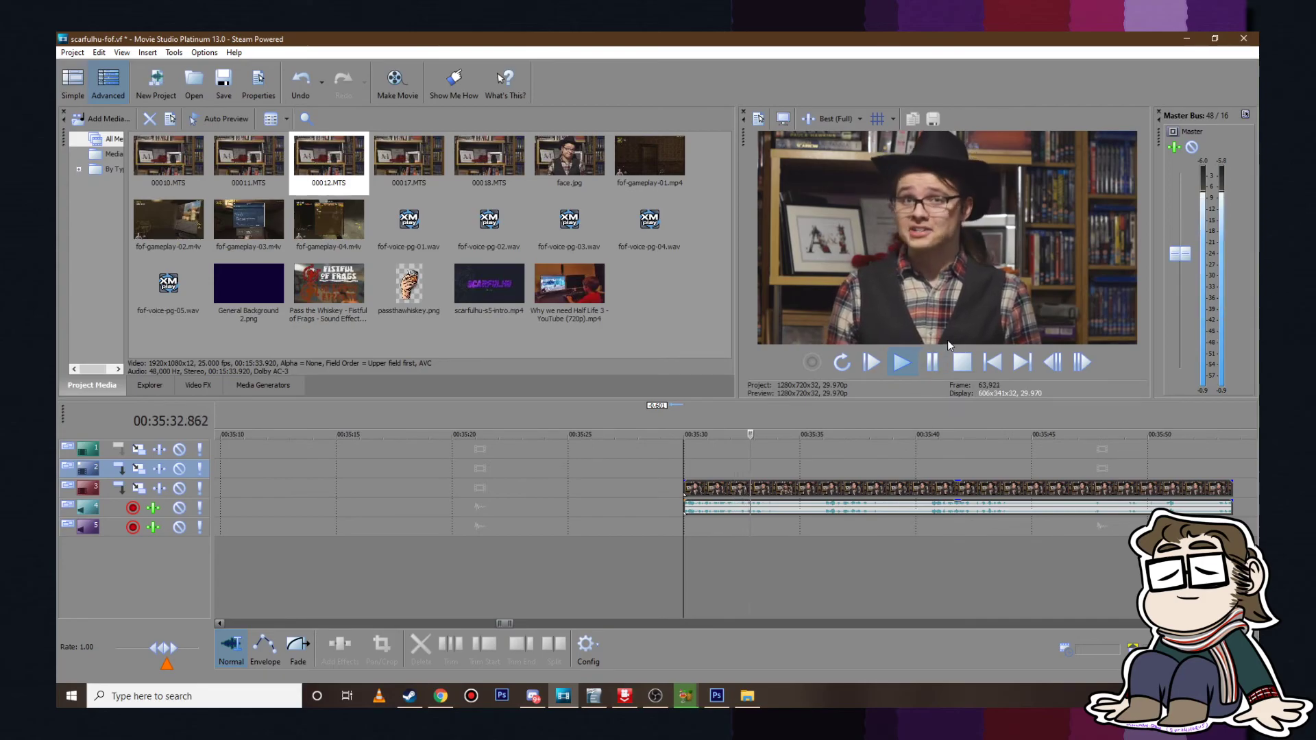
{"action": "left_click", "coordinate": [933, 363]}
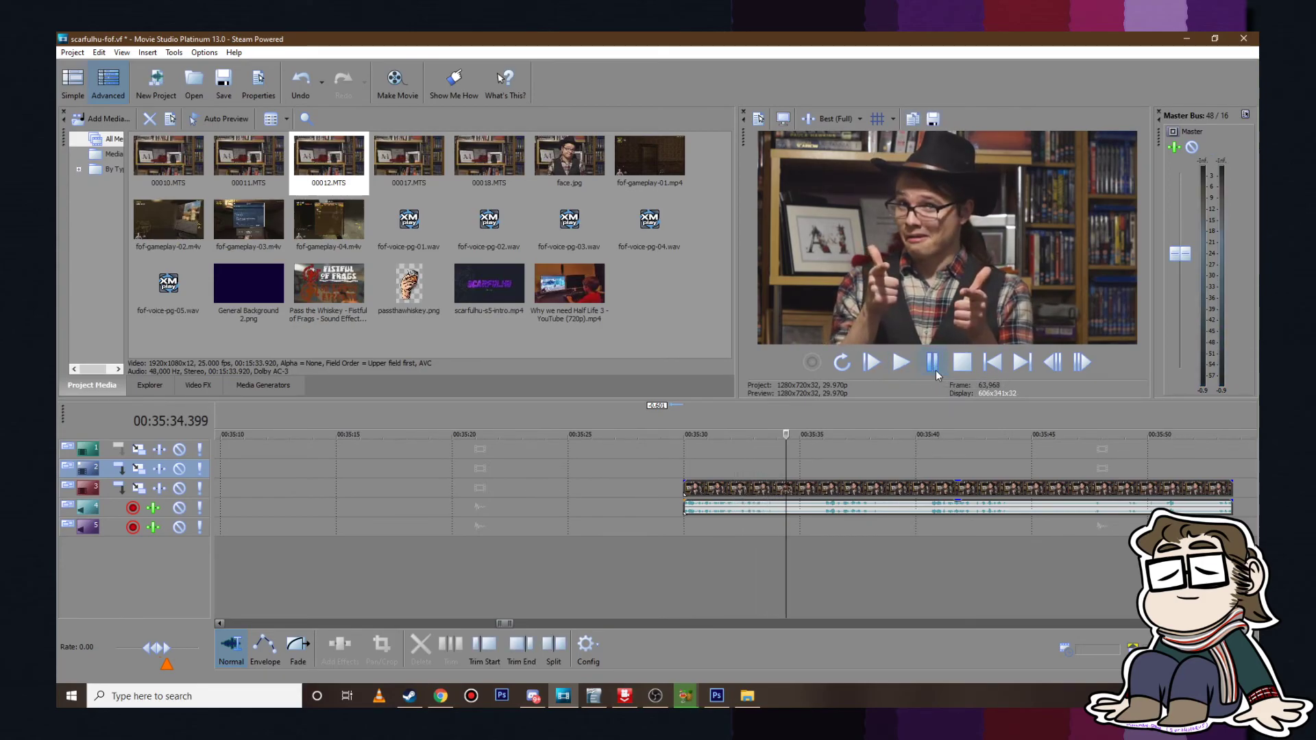
Step: Play the take from about 00:35:40.5 and trim 00012.MTS to just that take, about 3.5 seconds, ending at 00:35:44
{"action": "left_click", "coordinate": [931, 462]}
{"action": "left_click", "coordinate": [901, 362]}
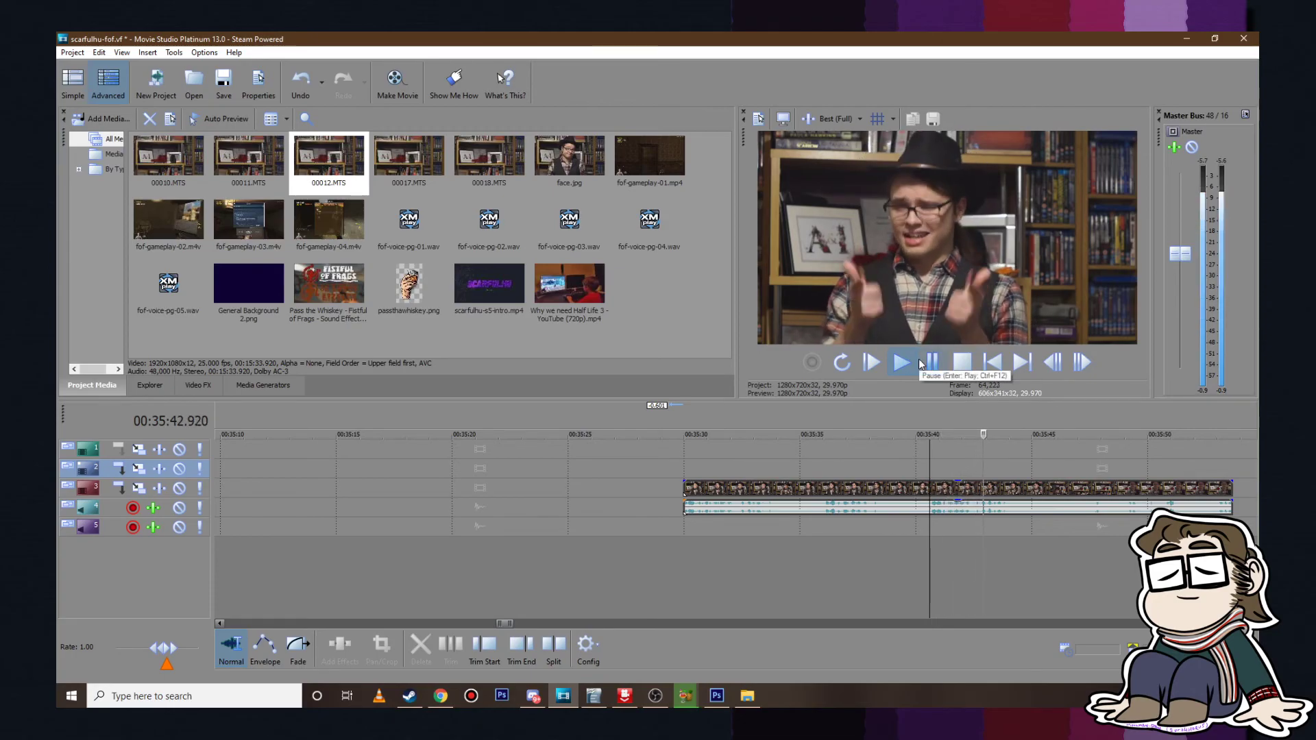
{"action": "left_click", "coordinate": [922, 364]}
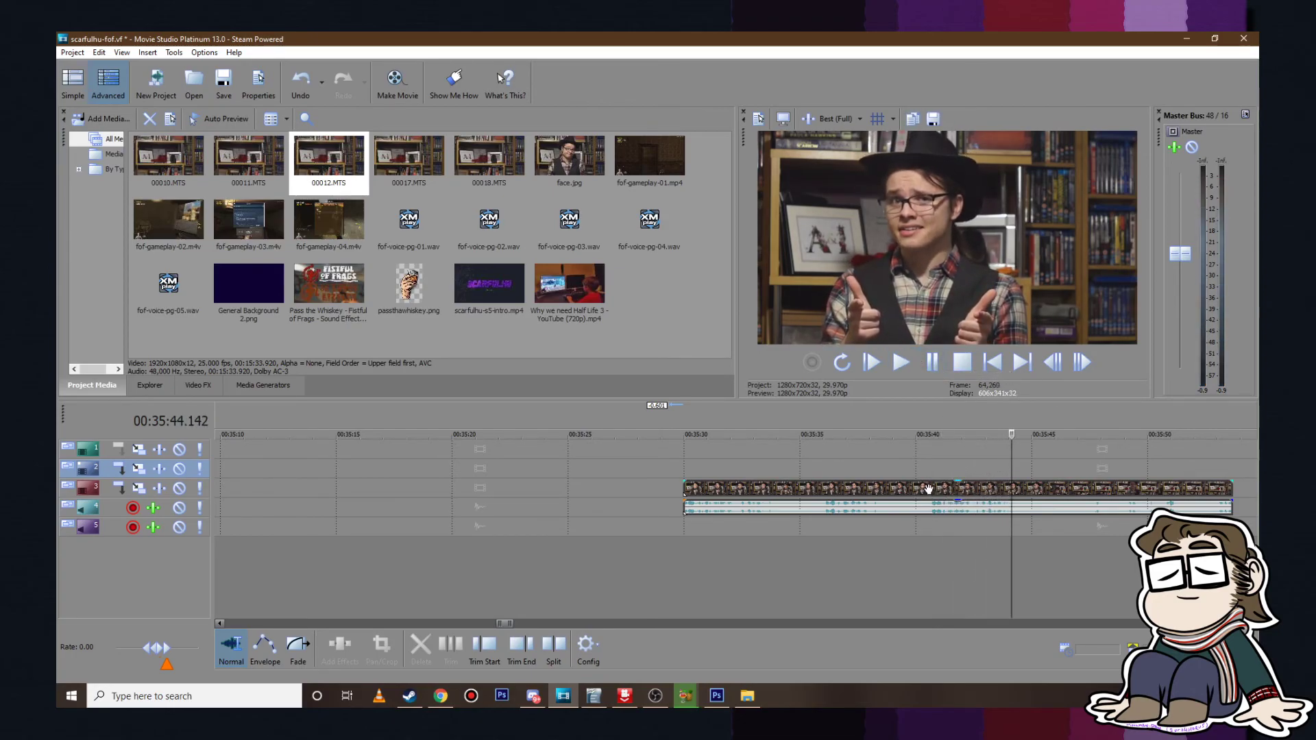
{"action": "left_click_drag", "start_coordinate": [928, 488], "coordinate": [1013, 489]}
{"action": "scroll", "coordinate": [711, 499], "scroll_direction": "down", "scroll_amount": 5}
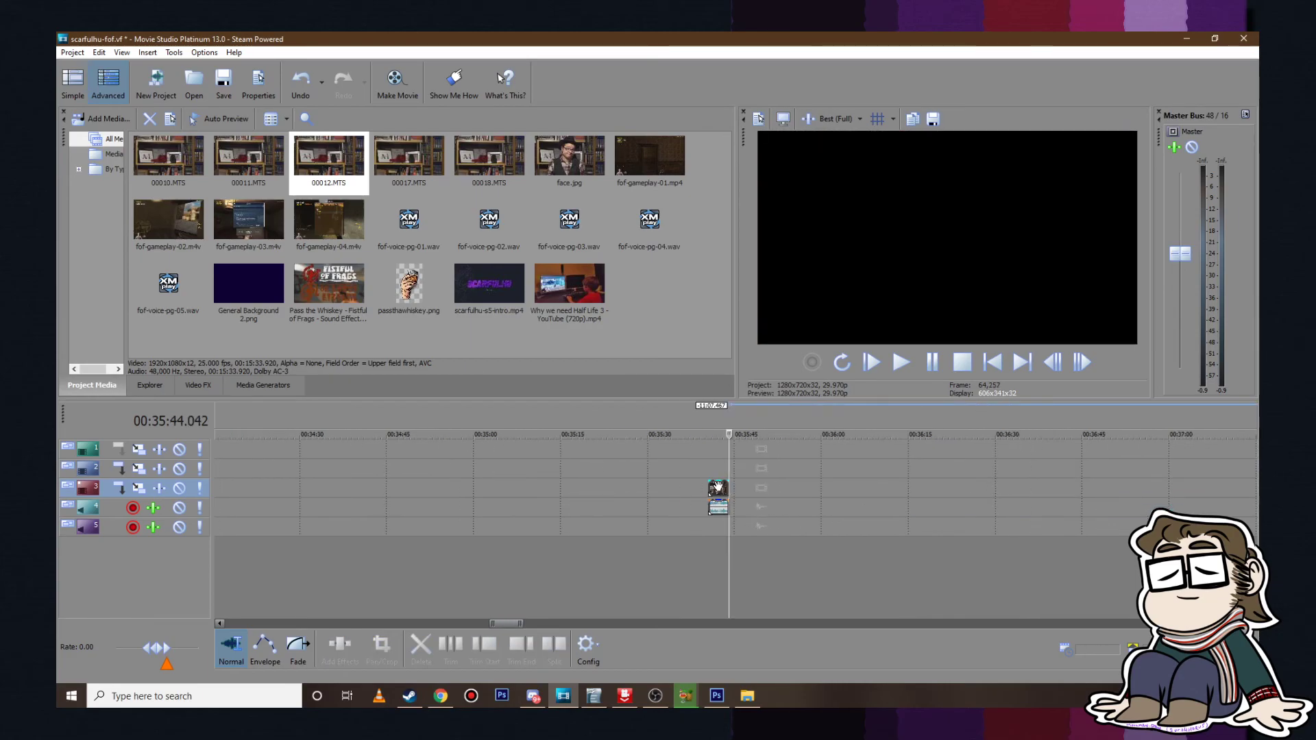
Step: Move the trimmed presenter take to video track 2, directly after the joined voice-over clips at about 00:13:02.8
{"action": "left_click_drag", "start_coordinate": [717, 487], "coordinate": [375, 469]}
{"action": "left_click", "coordinate": [367, 449]}
{"action": "scroll", "coordinate": [470, 512], "scroll_direction": "up", "scroll_amount": 3}
{"action": "scroll", "coordinate": [471, 513], "scroll_direction": "down", "scroll_amount": 5}
{"action": "scroll", "coordinate": [471, 512], "scroll_direction": "up", "scroll_amount": 4}
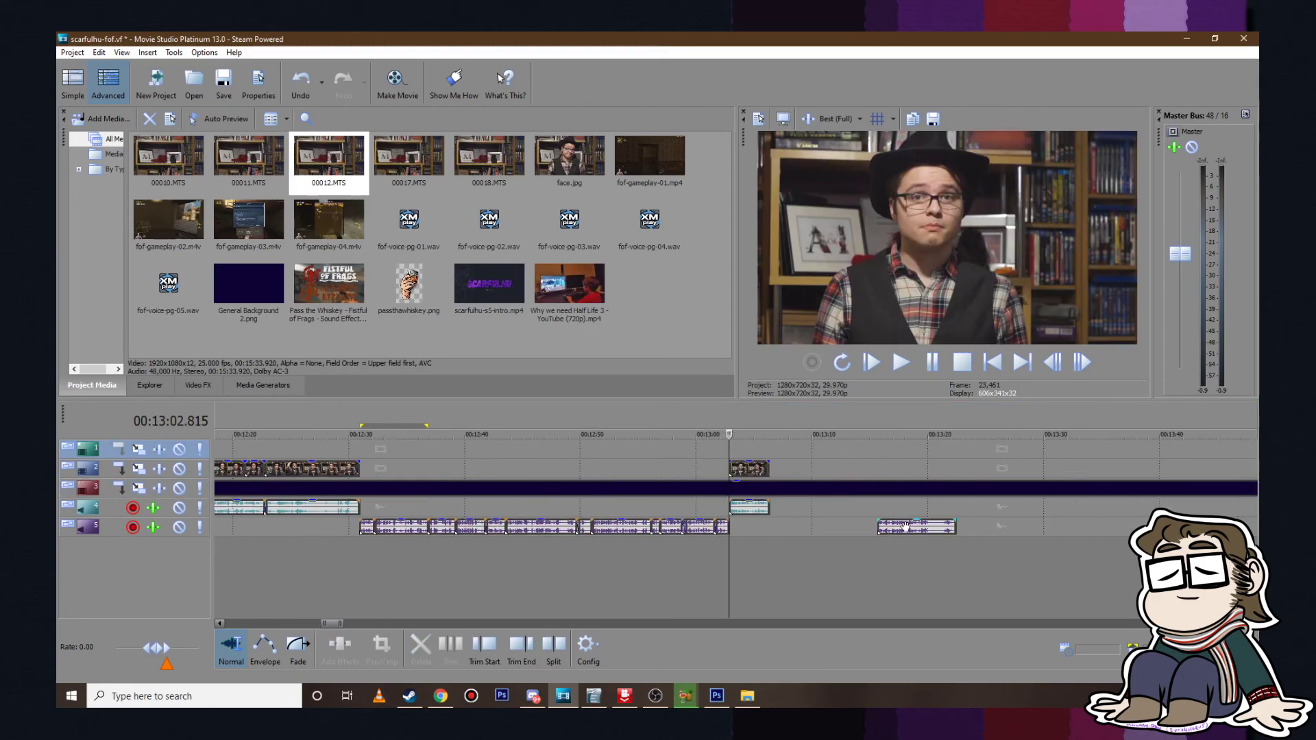
Step: Move the last voice-over clip directly after the new presenter take at about 00:13:06.3, and play it
{"action": "left_click_drag", "start_coordinate": [905, 526], "coordinate": [797, 526]}
{"action": "left_click_drag", "start_coordinate": [767, 437], "coordinate": [862, 407]}
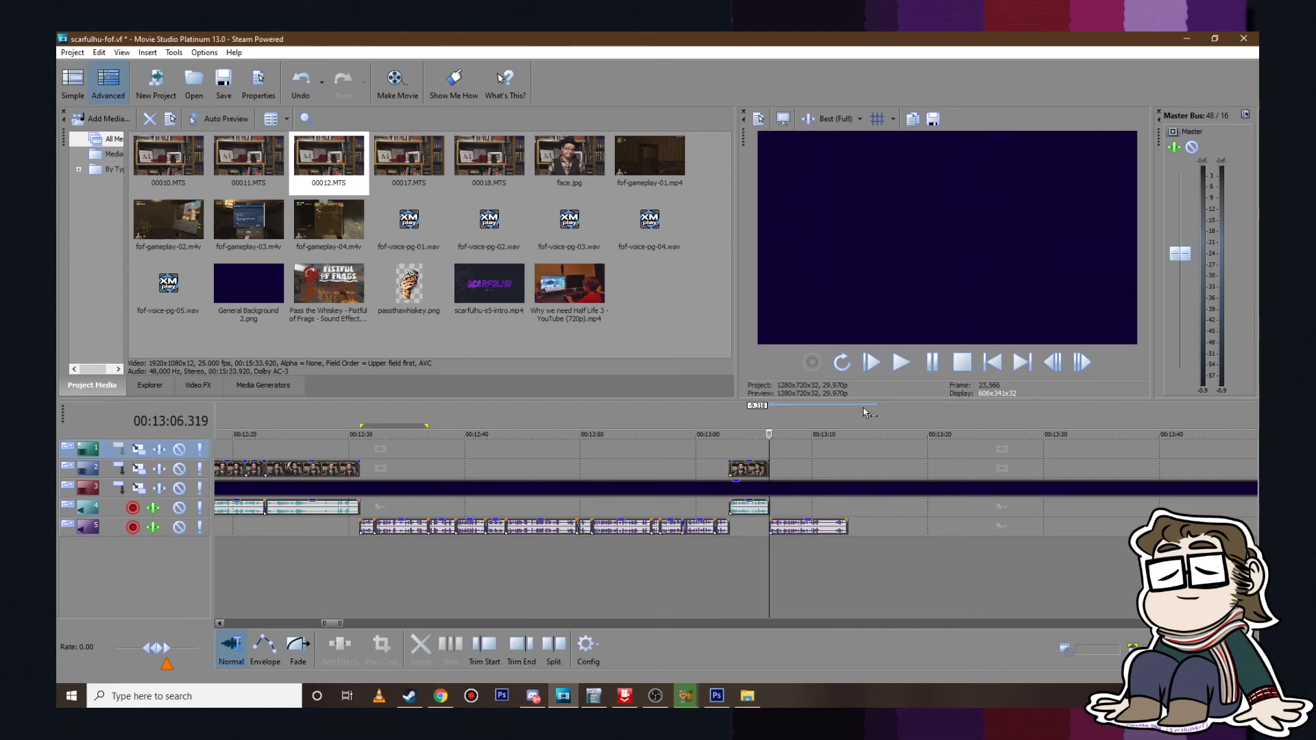
{"action": "left_click", "coordinate": [900, 363]}
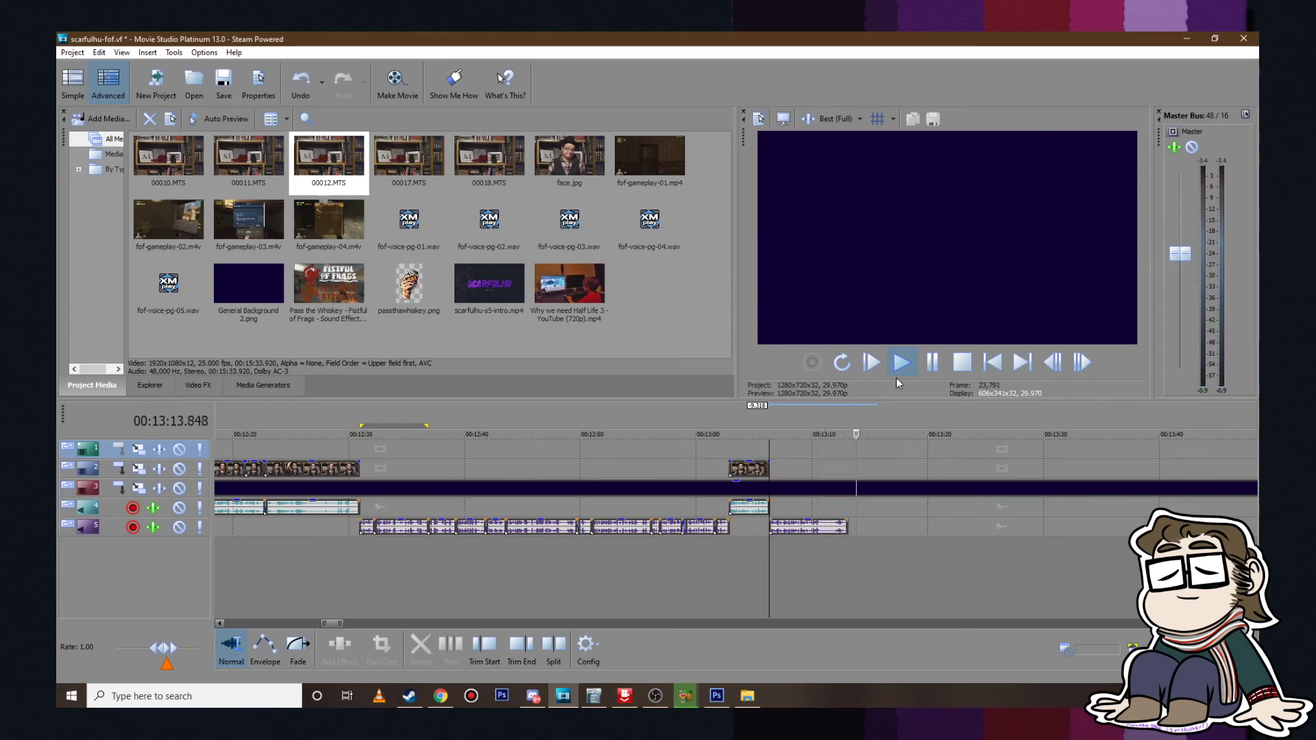
{"action": "left_click", "coordinate": [932, 362]}
Step: Extend the last voice-over clip's end by about 0.126 seconds and shorten the background on track 3 to end with it at 00:13:13.226
{"action": "left_click", "coordinate": [847, 508]}
{"action": "scroll", "coordinate": [837, 528], "scroll_direction": "up", "scroll_amount": 5}
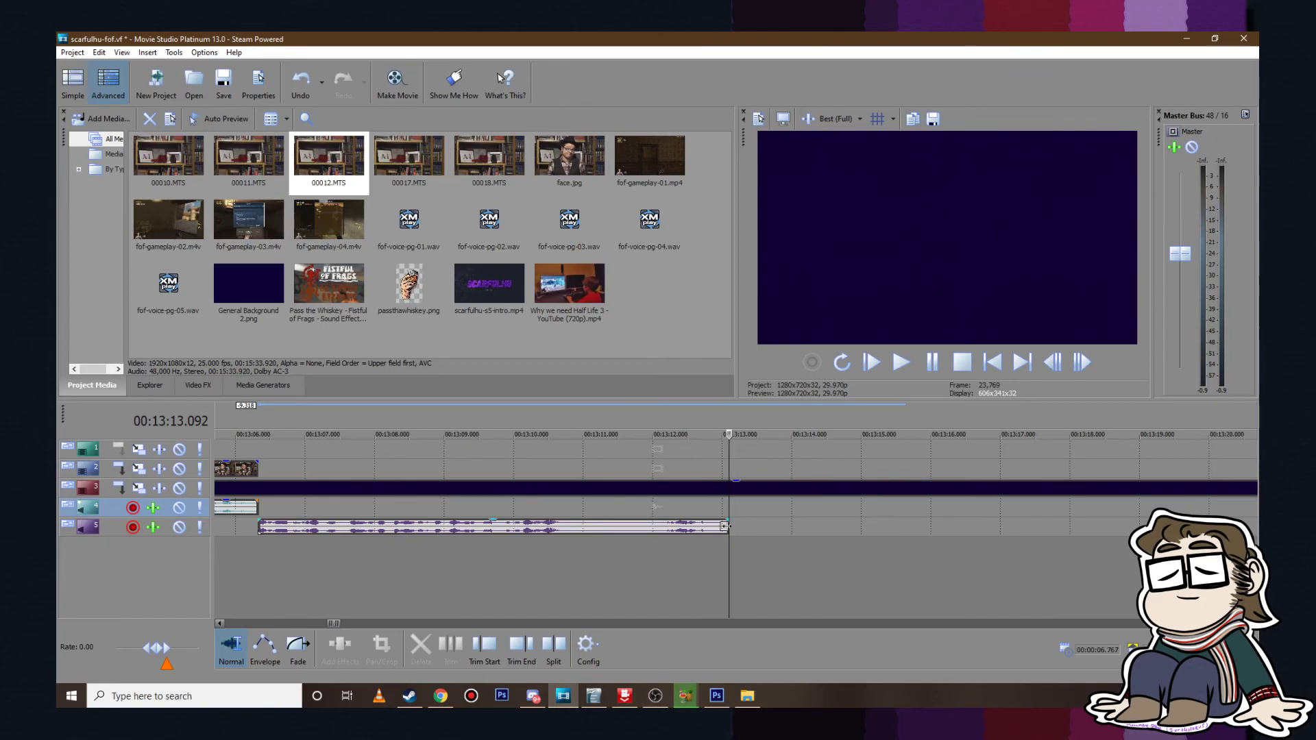
{"action": "scroll", "coordinate": [726, 527], "scroll_direction": "down", "scroll_amount": 6}
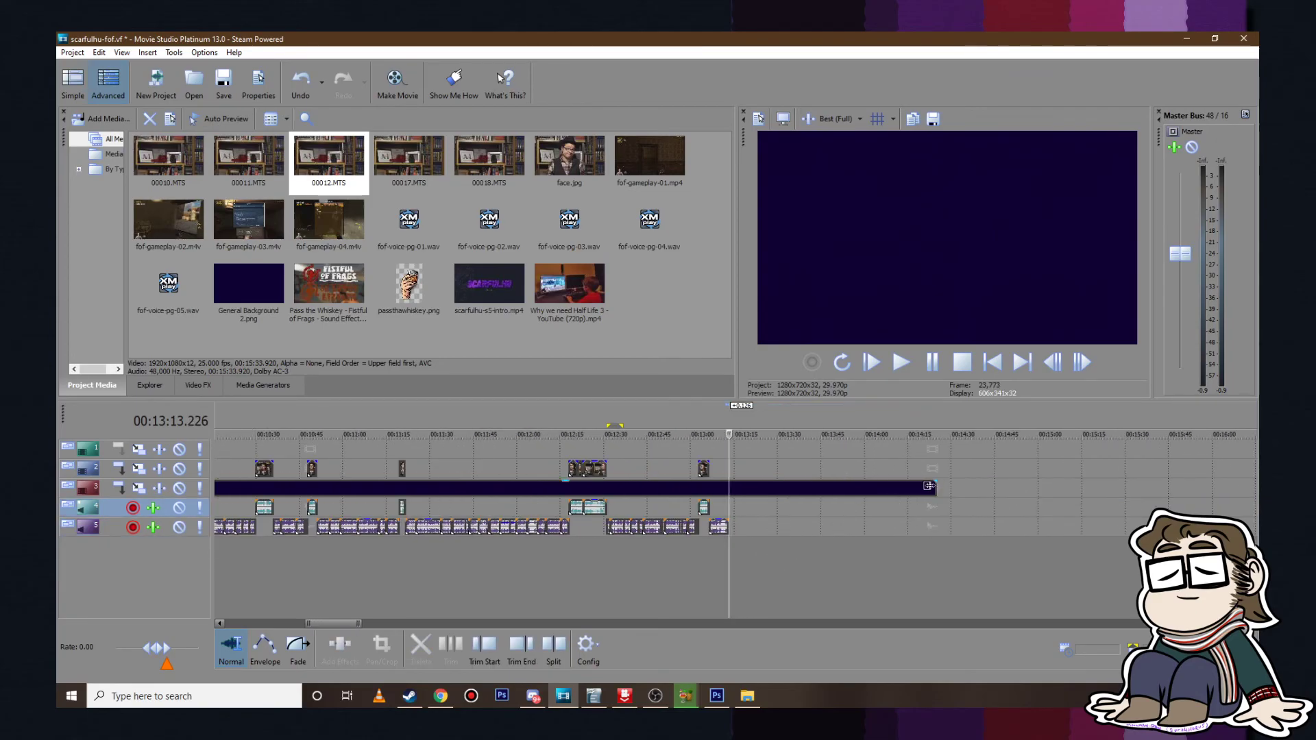
{"action": "left_click_drag", "start_coordinate": [928, 486], "coordinate": [730, 483]}
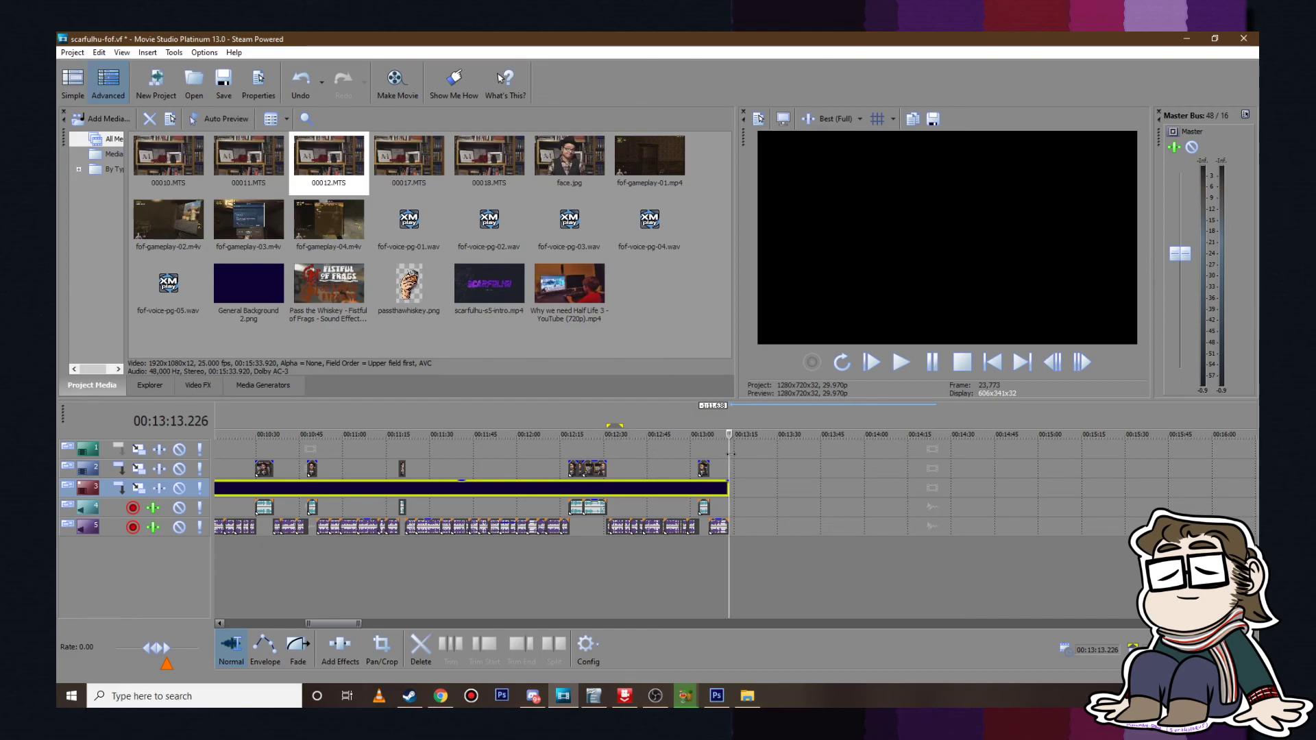
Step: Examine the edited section for gaps between the voice-over and presenter clips, up to its end at about 00:13:13
{"action": "scroll", "coordinate": [347, 463], "scroll_direction": "down", "scroll_amount": 8}
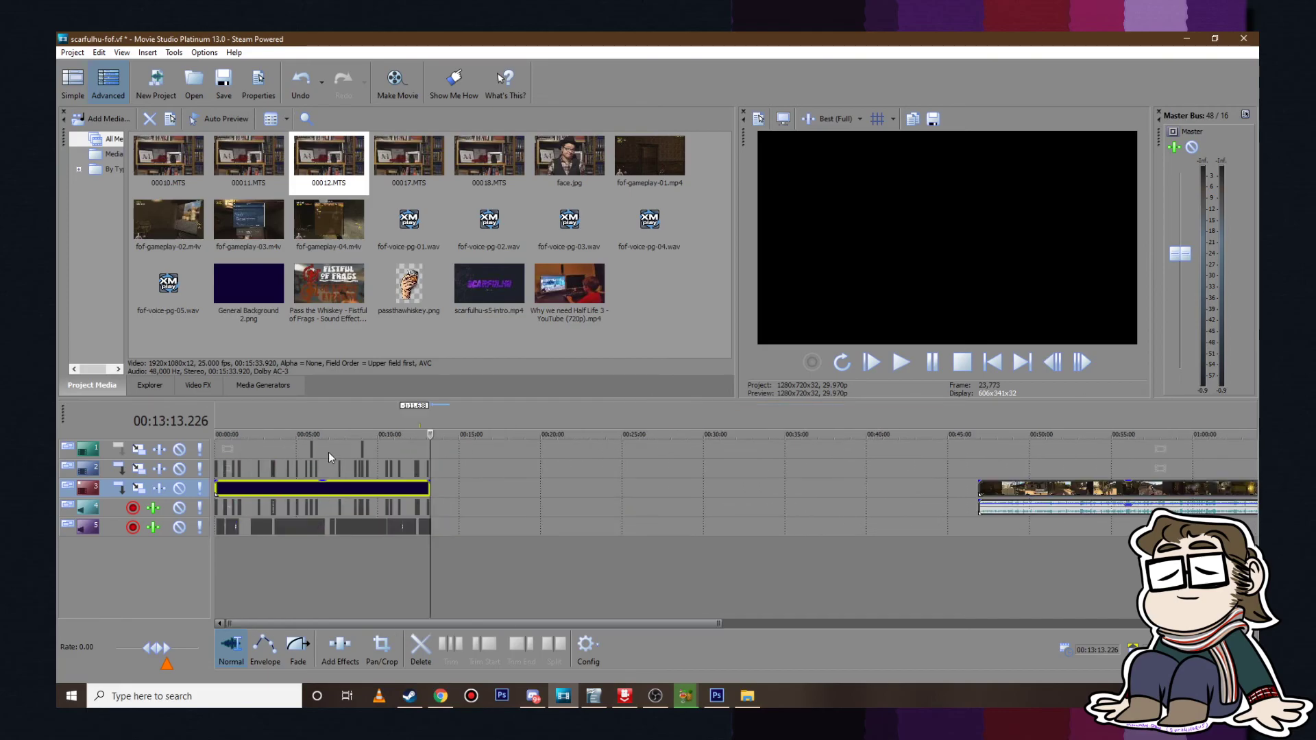
{"action": "left_click", "coordinate": [326, 451]}
{"action": "scroll", "coordinate": [326, 451], "scroll_direction": "up", "scroll_amount": 4}
{"action": "left_click", "coordinate": [741, 455]}
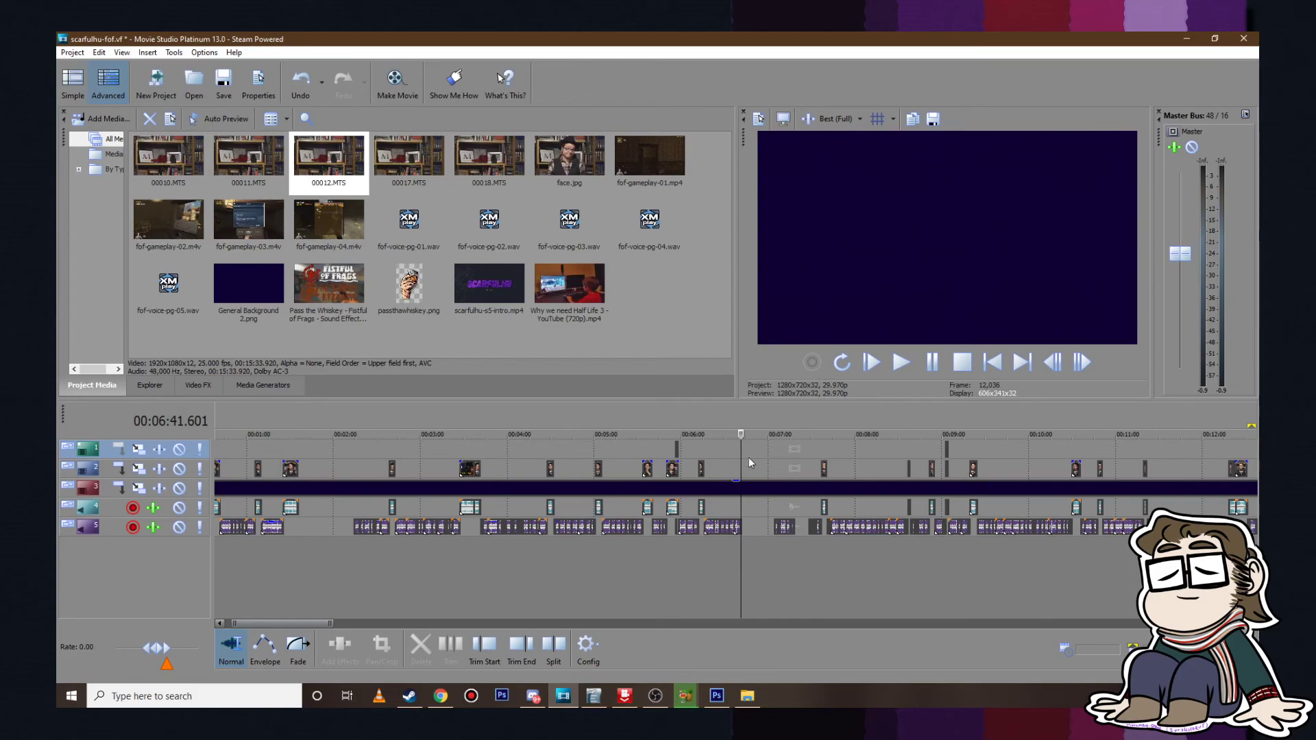
{"action": "left_click", "coordinate": [769, 464]}
{"action": "left_click", "coordinate": [808, 466]}
{"action": "left_click", "coordinate": [799, 468]}
{"action": "scroll", "coordinate": [799, 468], "scroll_direction": "up", "scroll_amount": 4}
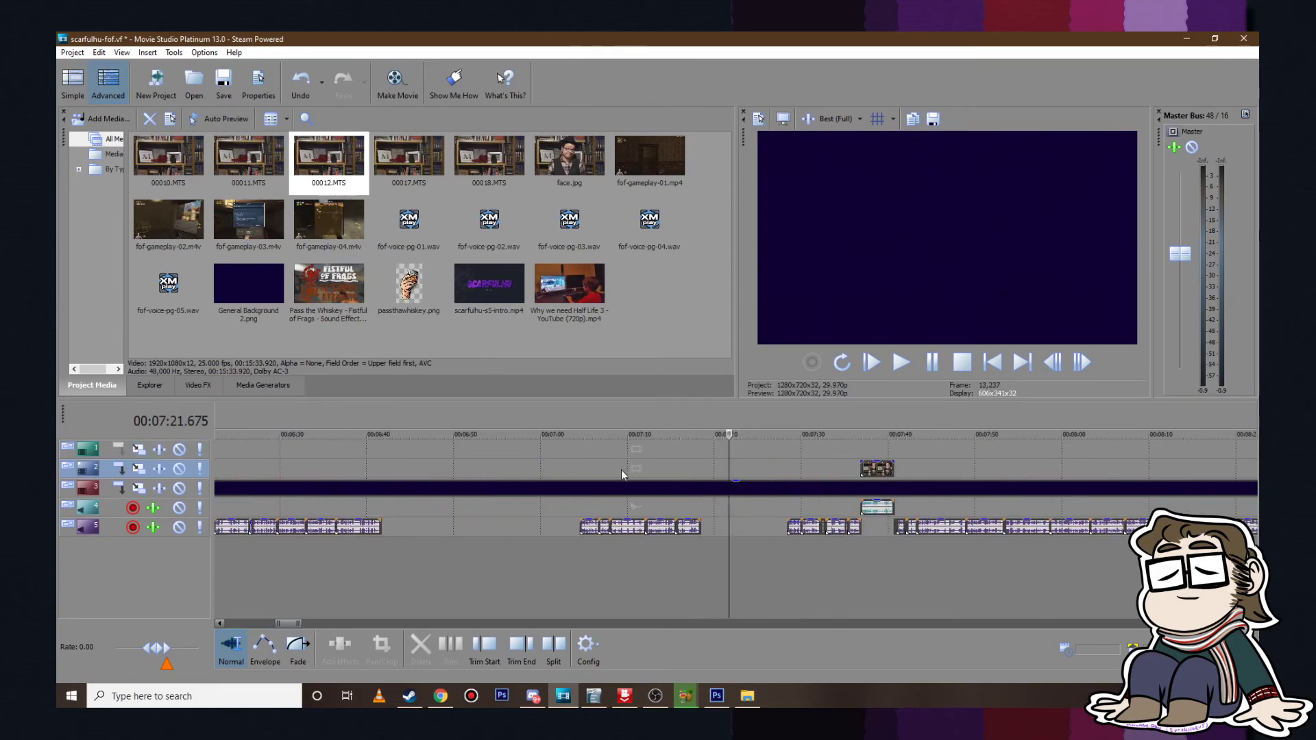
{"action": "scroll", "coordinate": [455, 493], "scroll_direction": "down", "scroll_amount": 4}
{"action": "scroll", "coordinate": [370, 524], "scroll_direction": "down", "scroll_amount": 3}
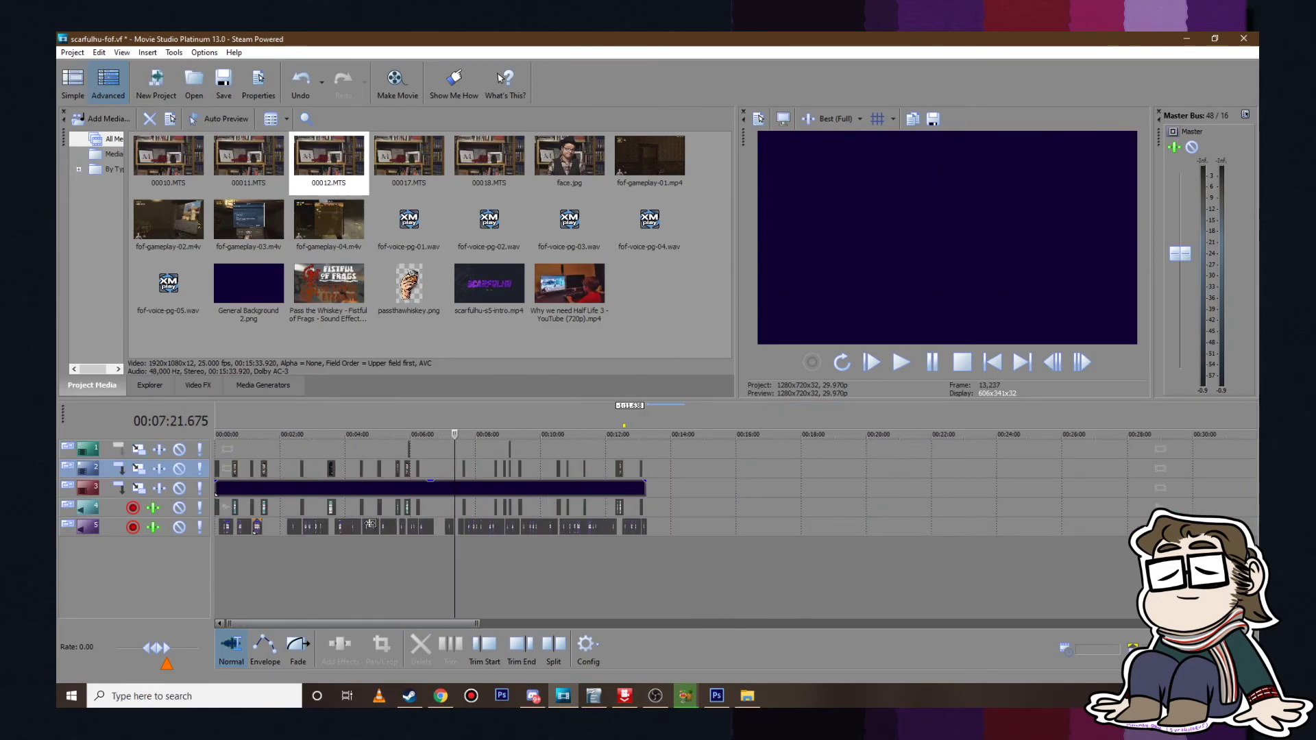
{"action": "left_click", "coordinate": [644, 453]}
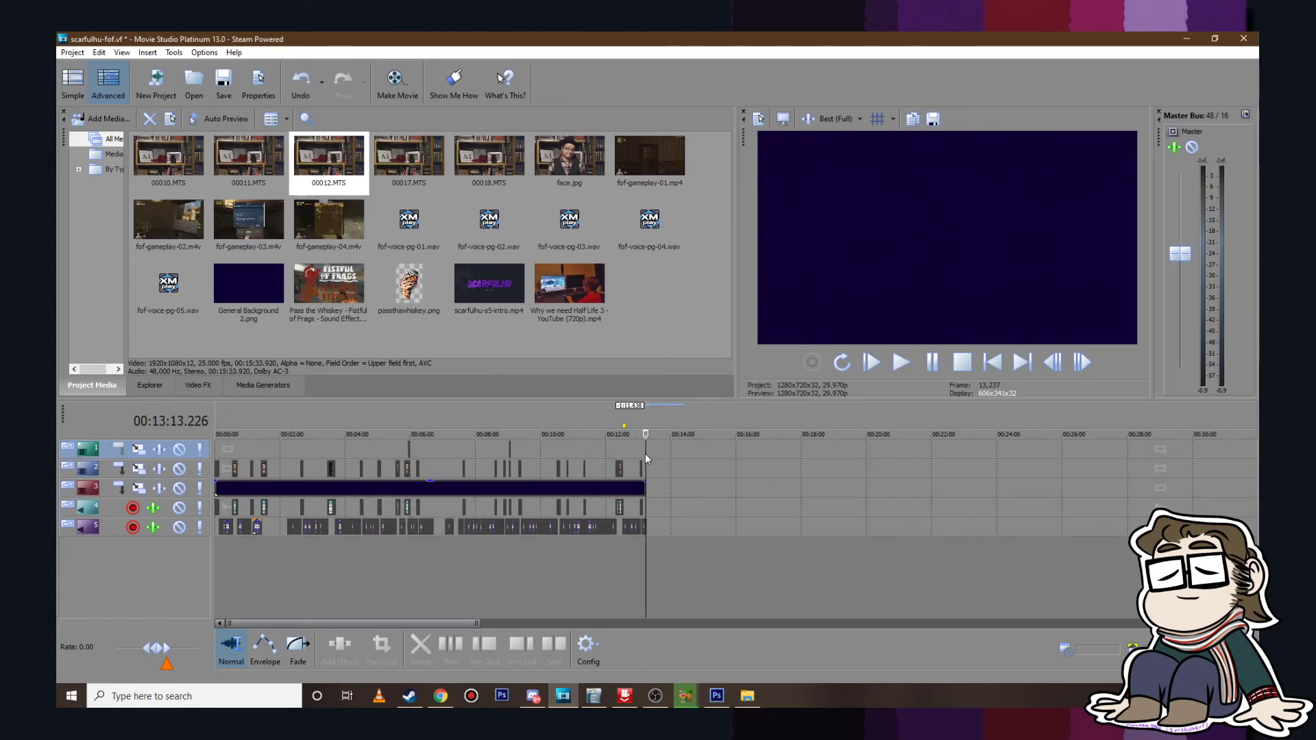
{"action": "scroll", "coordinate": [624, 473], "scroll_direction": "up", "scroll_amount": 4}
{"action": "scroll", "coordinate": [603, 490], "scroll_direction": "up", "scroll_amount": 3}
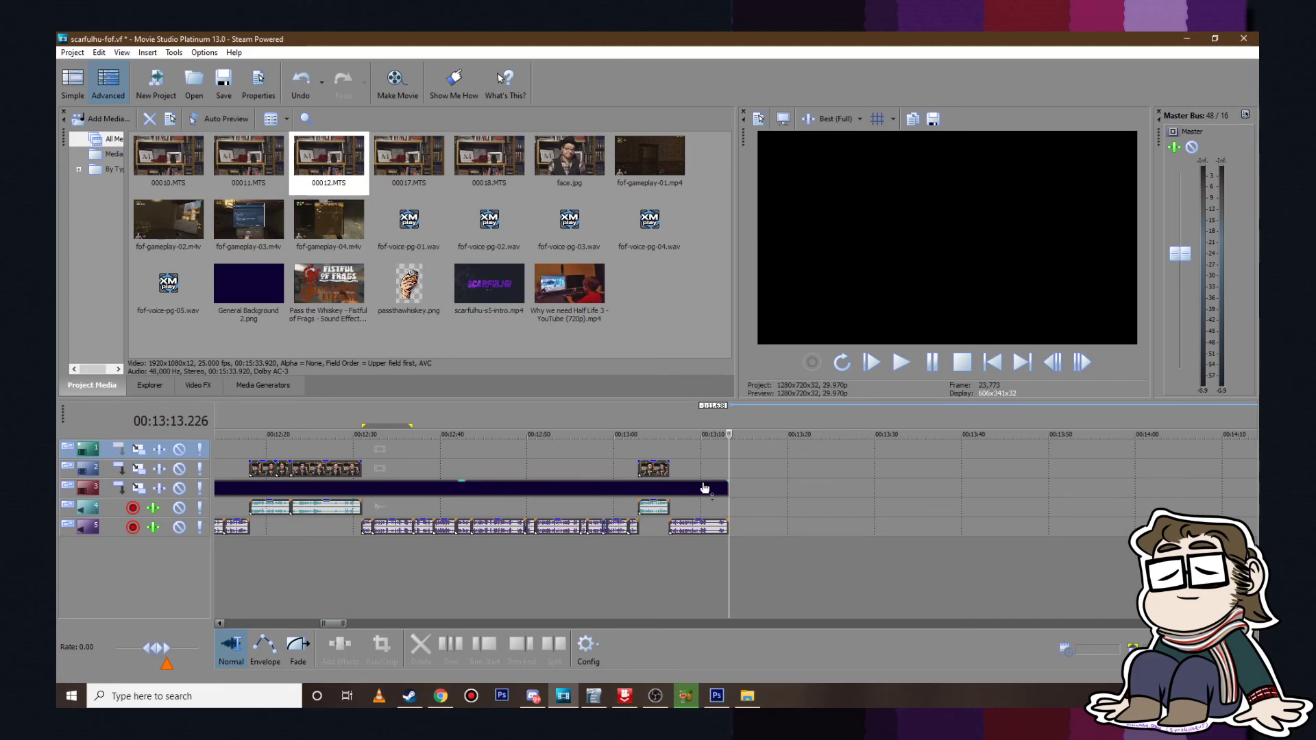
{"action": "left_click", "coordinate": [720, 458]}
{"action": "left_click", "coordinate": [740, 458]}
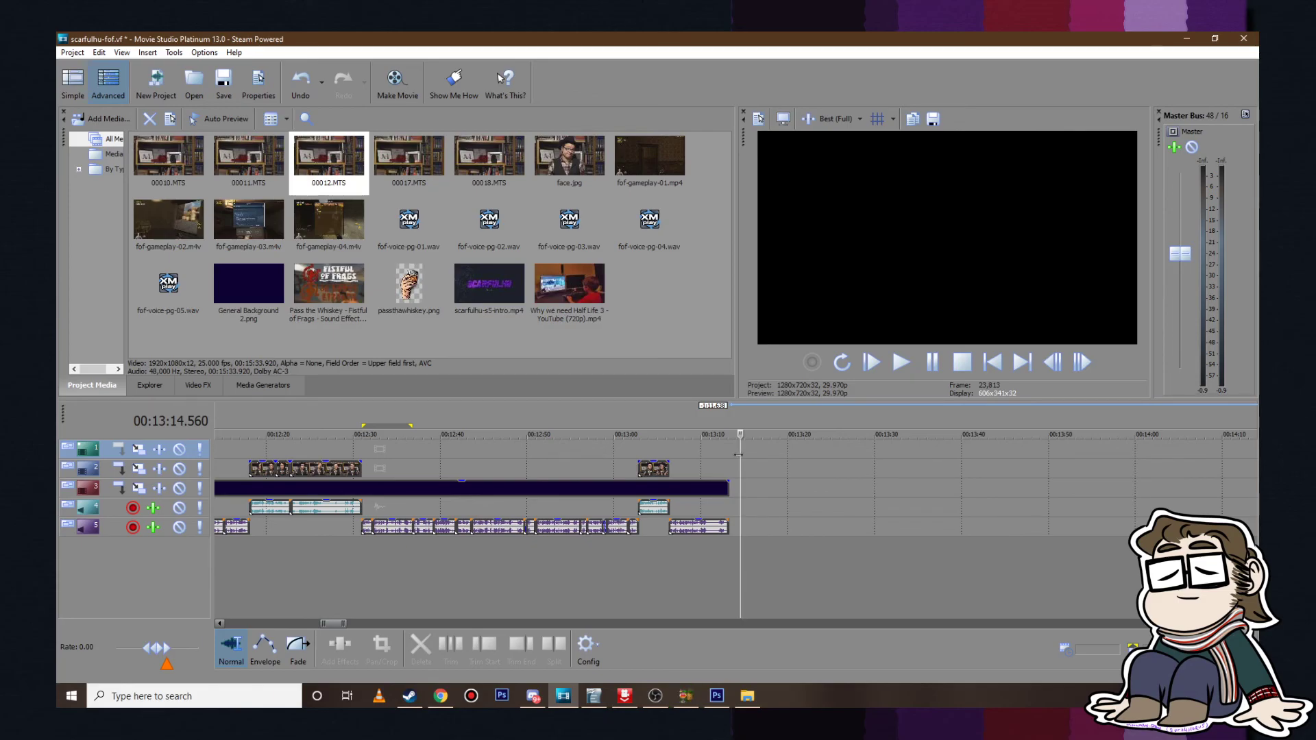
Step: Import fof-gameplay-05.m4v into the project media from its footage folder and place it after the last gameplay clip on track 3
{"action": "scroll", "coordinate": [903, 499], "scroll_direction": "down", "scroll_amount": 8}
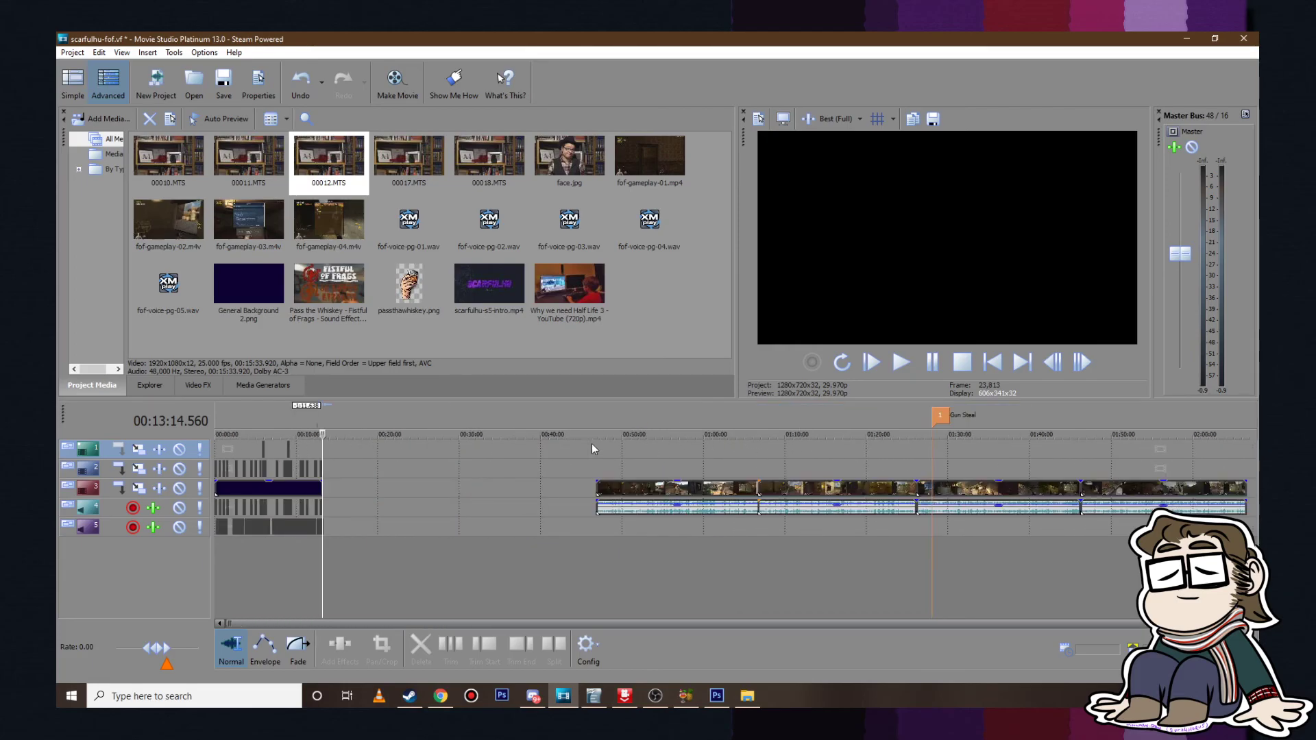
{"action": "left_click", "coordinate": [685, 696]}
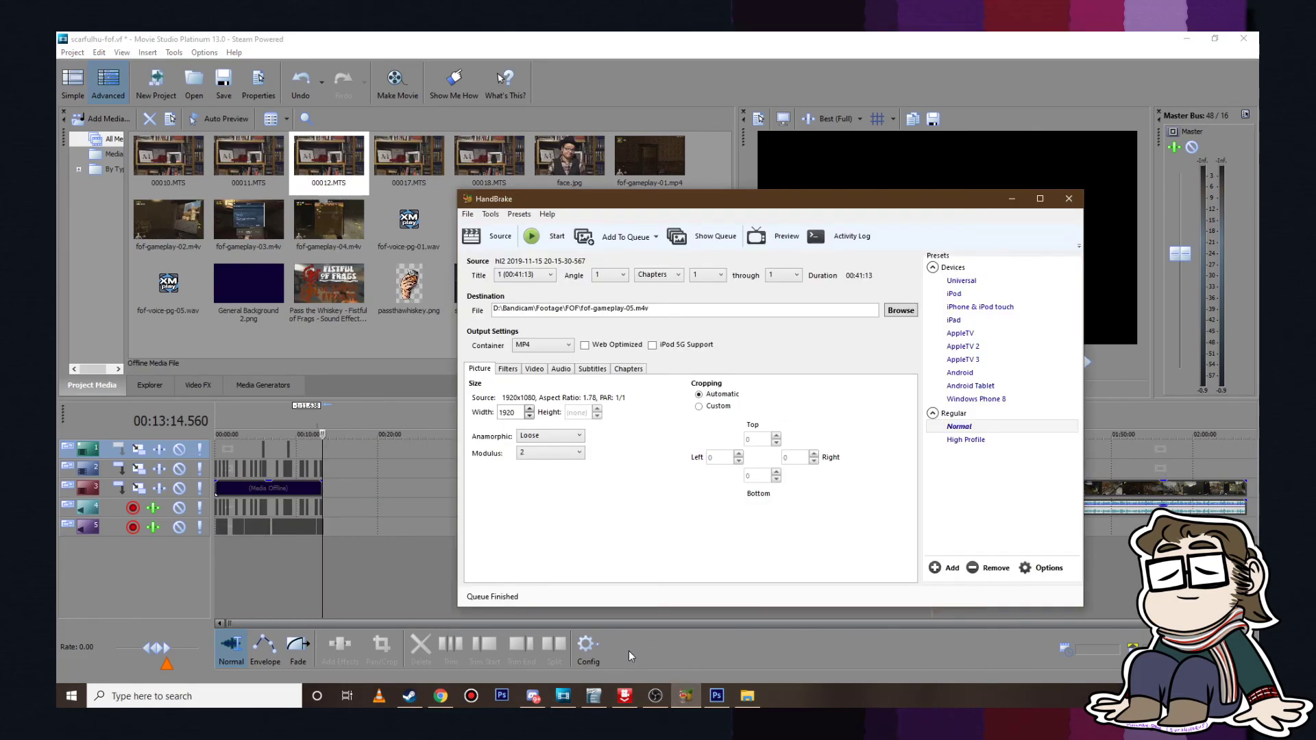
{"action": "left_click", "coordinate": [746, 696]}
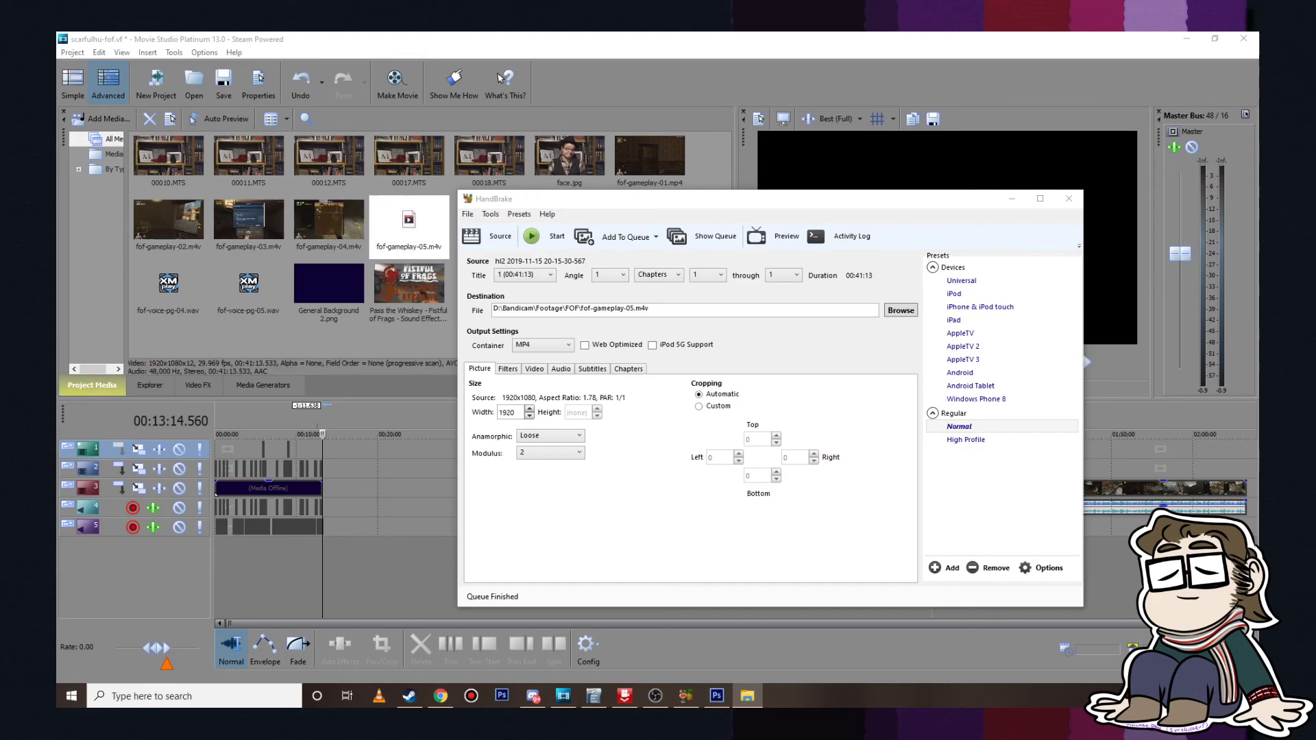
{"action": "left_click", "coordinate": [442, 178]}
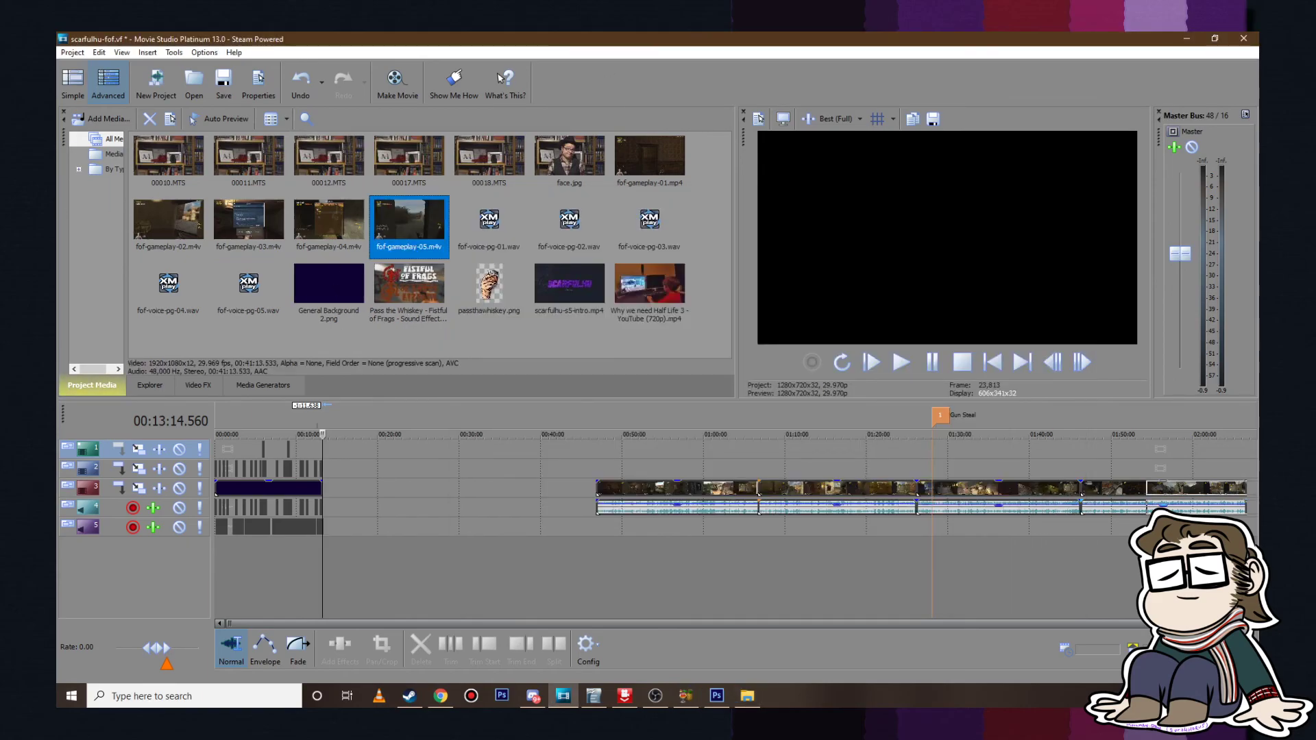
{"action": "left_click_drag", "start_coordinate": [1251, 495], "coordinate": [1248, 495]}
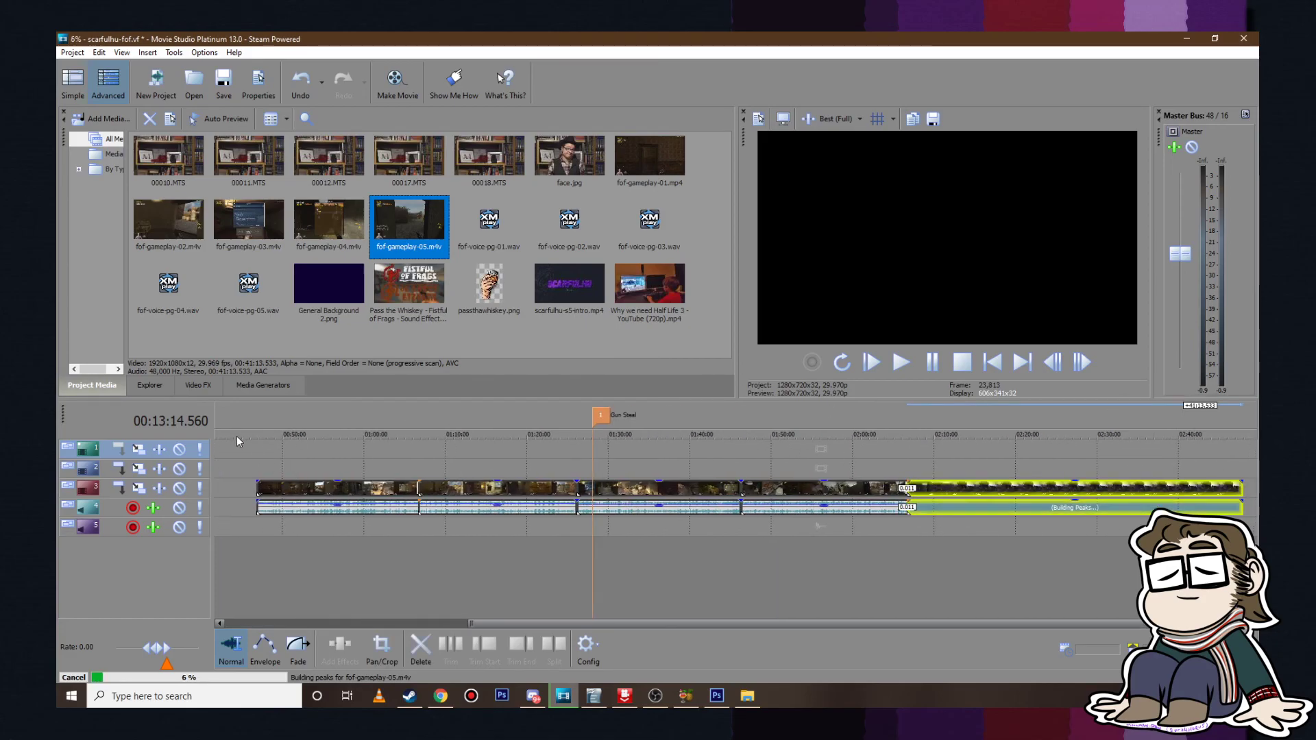
Step: Check the extent of the gameplay footage from the first clip's start to the end of the last clip
{"action": "left_click", "coordinate": [255, 450]}
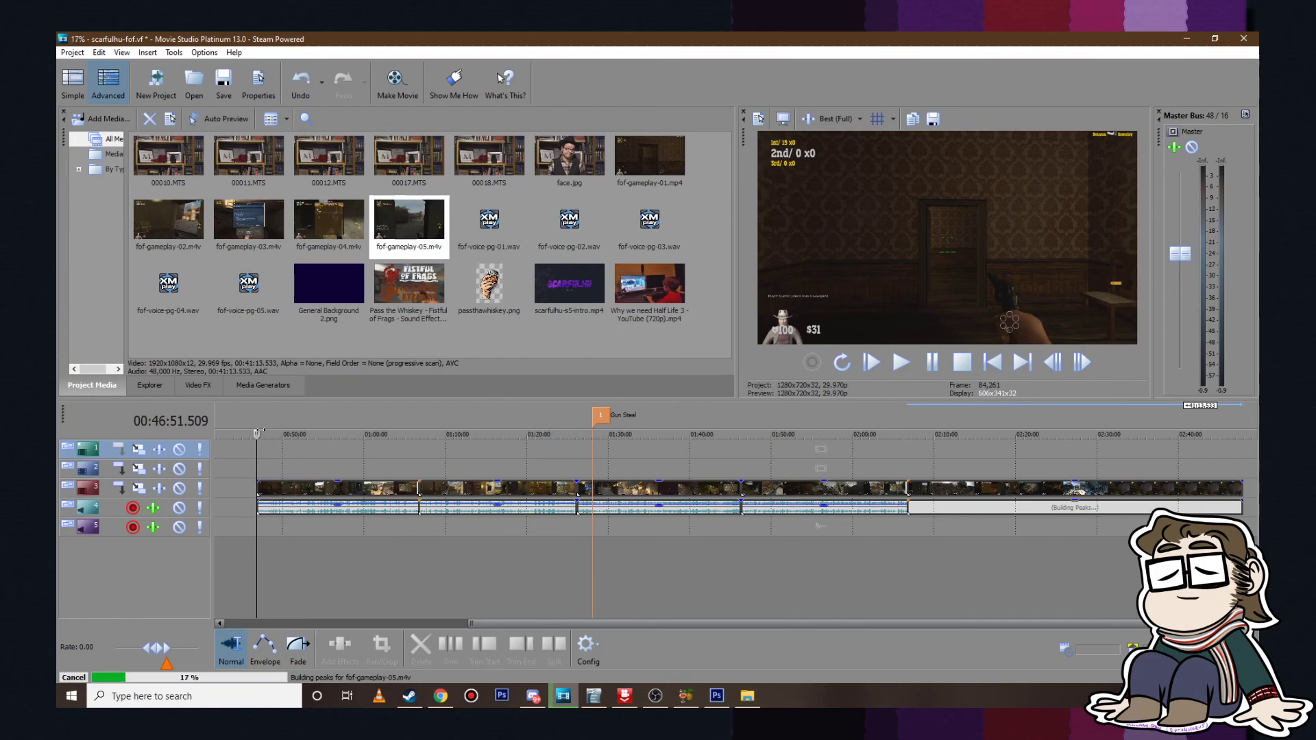
{"action": "left_click_drag", "start_coordinate": [259, 433], "coordinate": [1243, 416]}
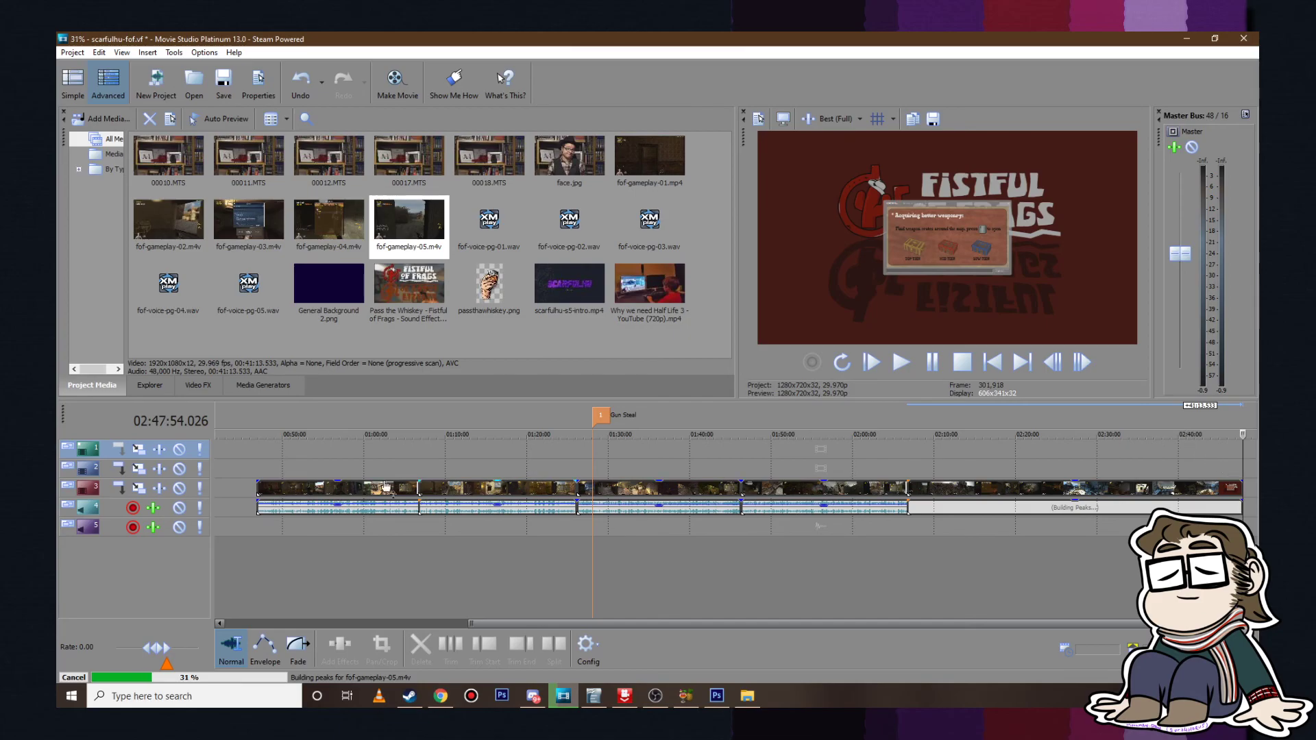
{"action": "scroll", "coordinate": [1065, 506], "scroll_direction": "down", "scroll_amount": 3}
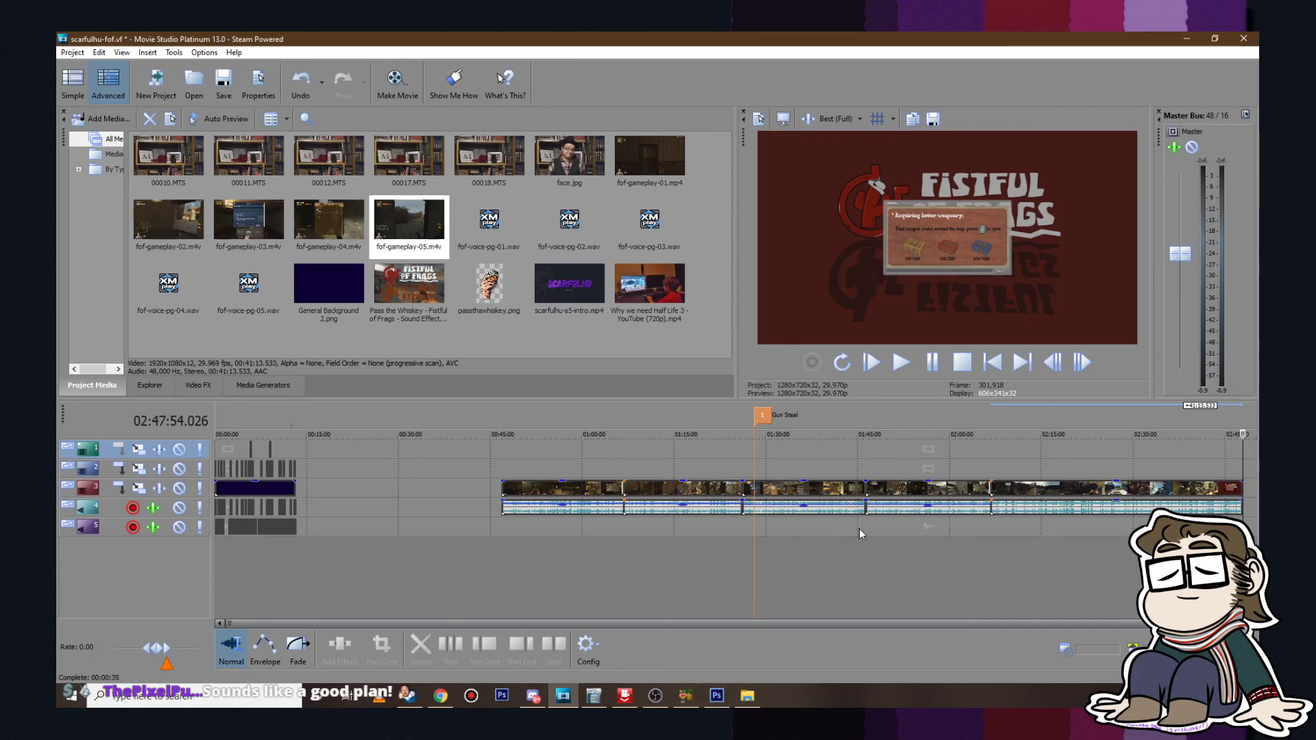
{"action": "left_click", "coordinate": [685, 696]}
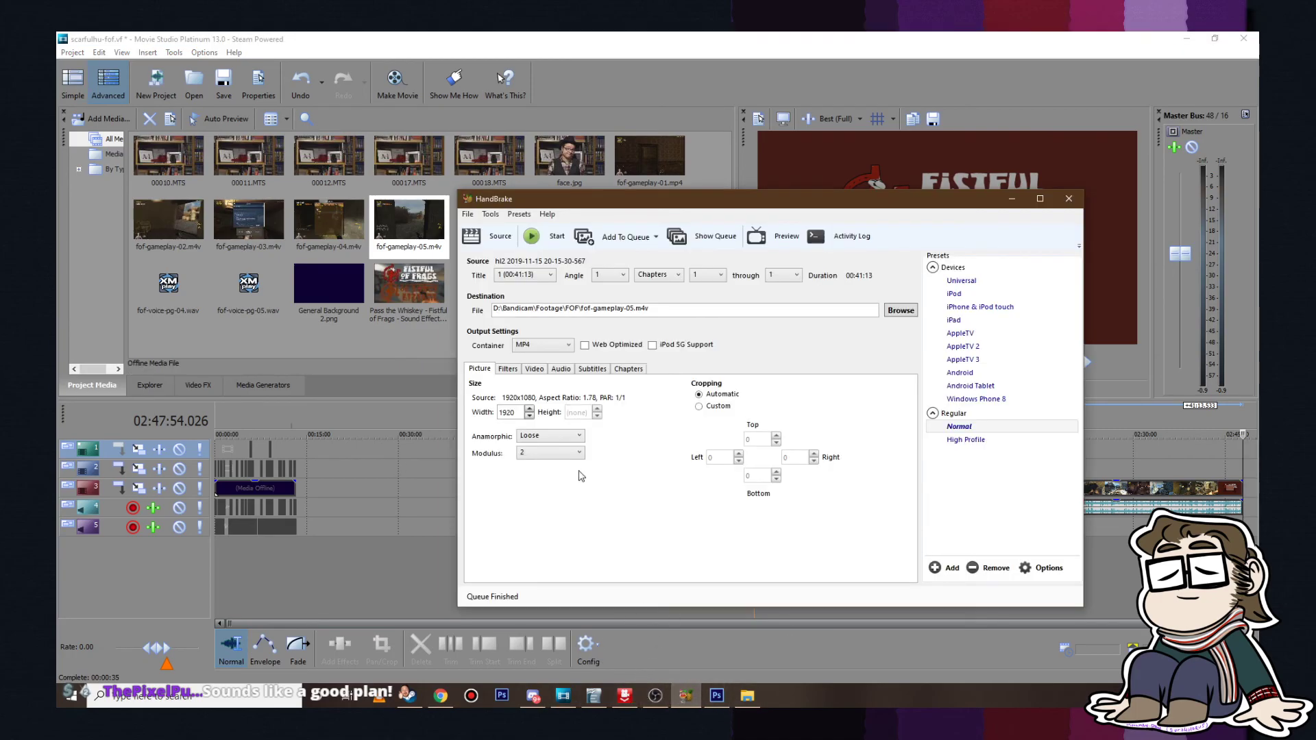
{"action": "left_click", "coordinate": [491, 235]}
{"action": "left_click", "coordinate": [501, 358]}
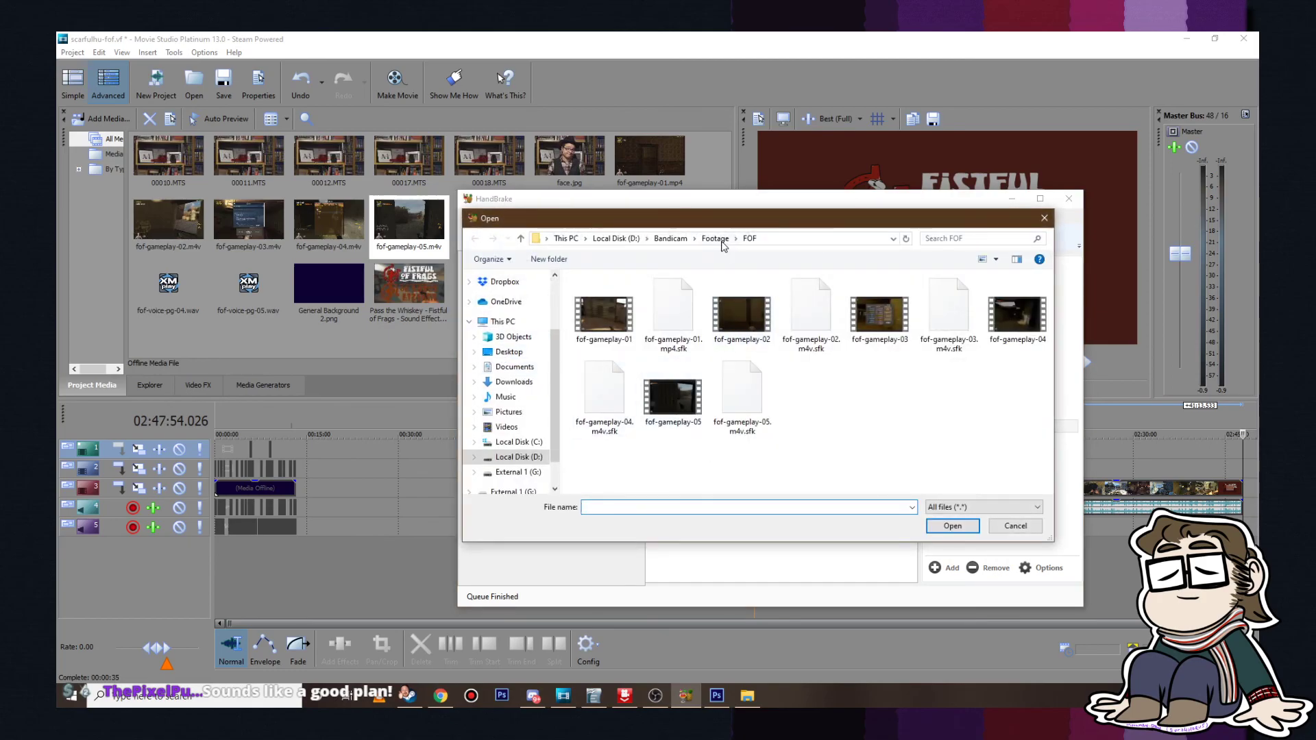
{"action": "left_click", "coordinate": [716, 240]}
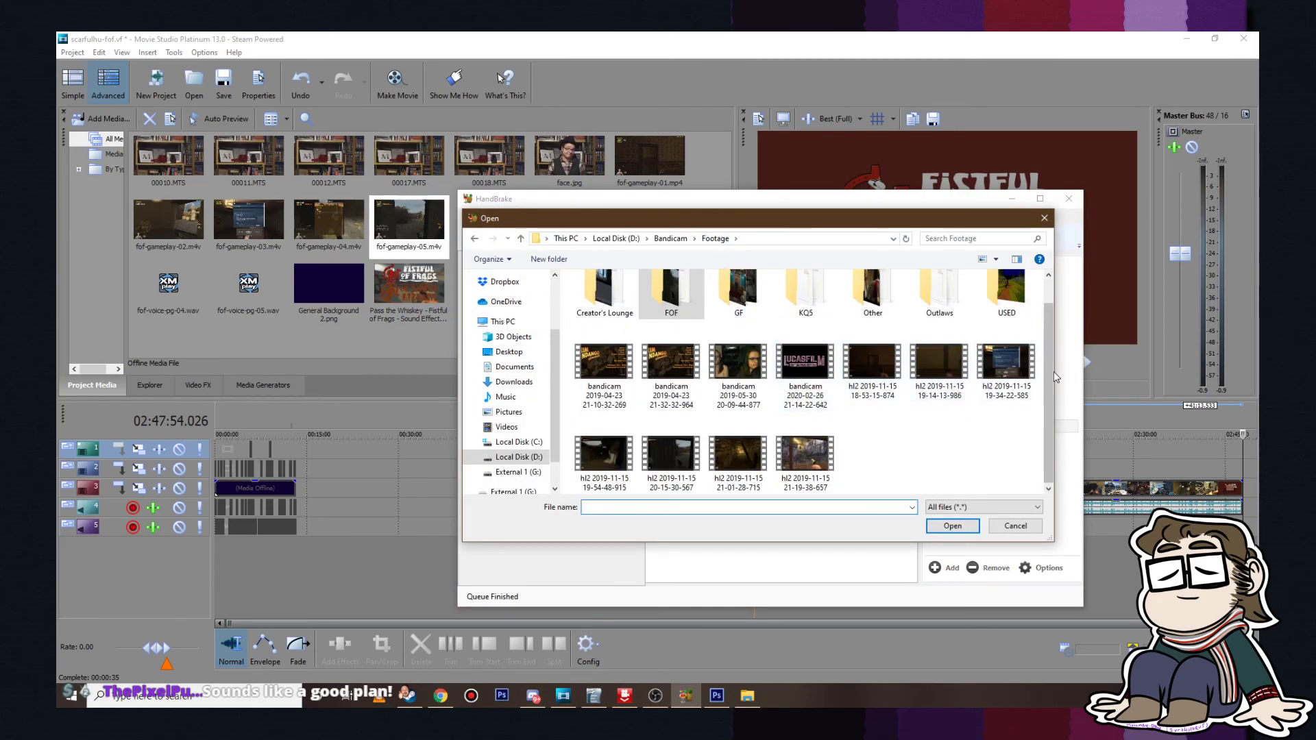
{"action": "left_click", "coordinate": [736, 454]}
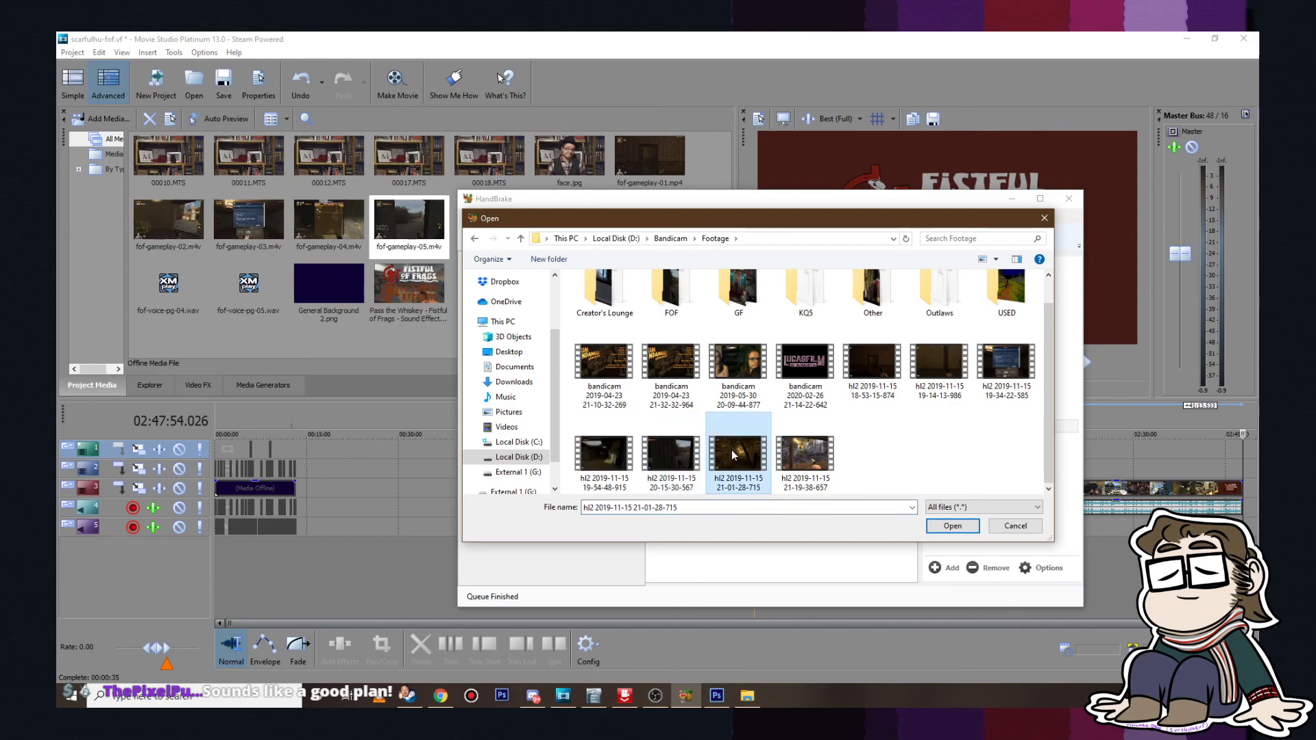
{"action": "double_click", "coordinate": [744, 430]}
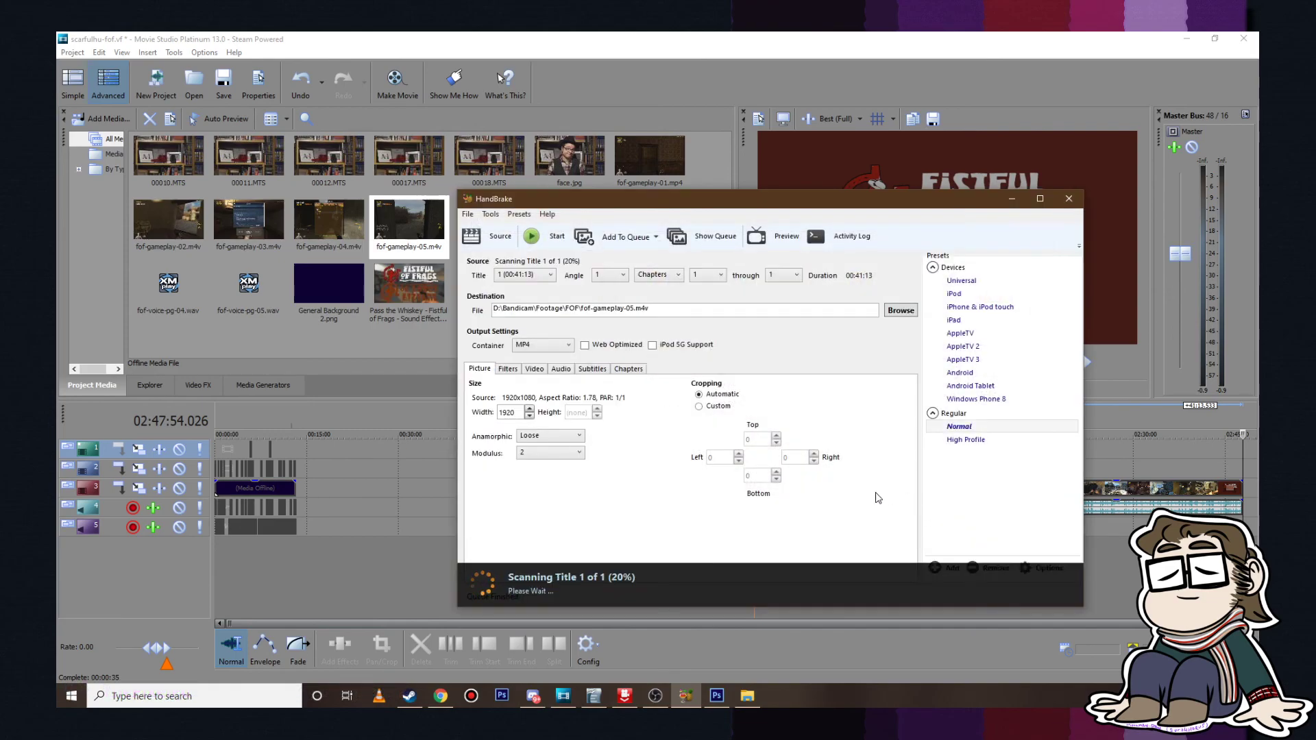
Step: Set the output file to fof-gameplay-06 in the FOF folder, start the encode, and return to Movie Studio
{"action": "left_click", "coordinate": [905, 311]}
{"action": "left_click", "coordinate": [879, 316]}
{"action": "left_click", "coordinate": [664, 484]}
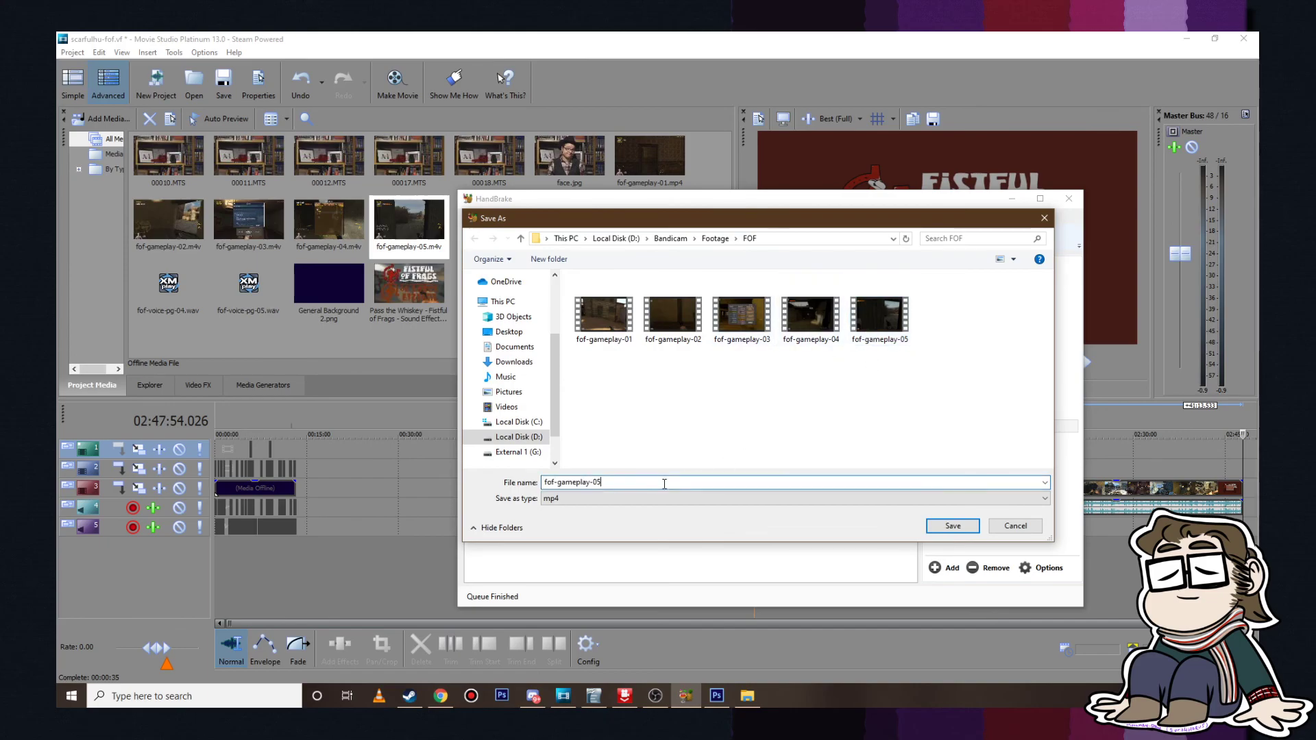
{"action": "key", "text": "BackSpace"}
{"action": "type", "text": "6"}
{"action": "key", "text": "Return"}
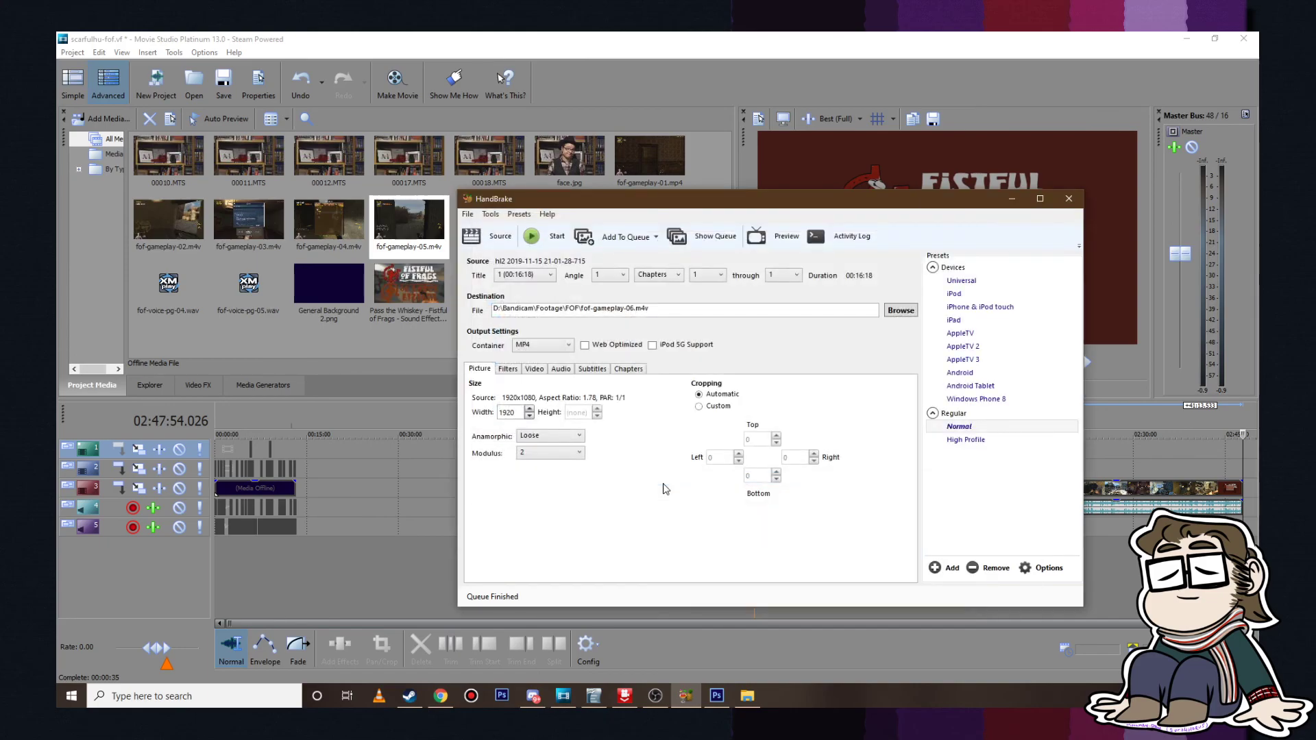
{"action": "left_click", "coordinate": [542, 237]}
{"action": "left_click", "coordinate": [715, 49]}
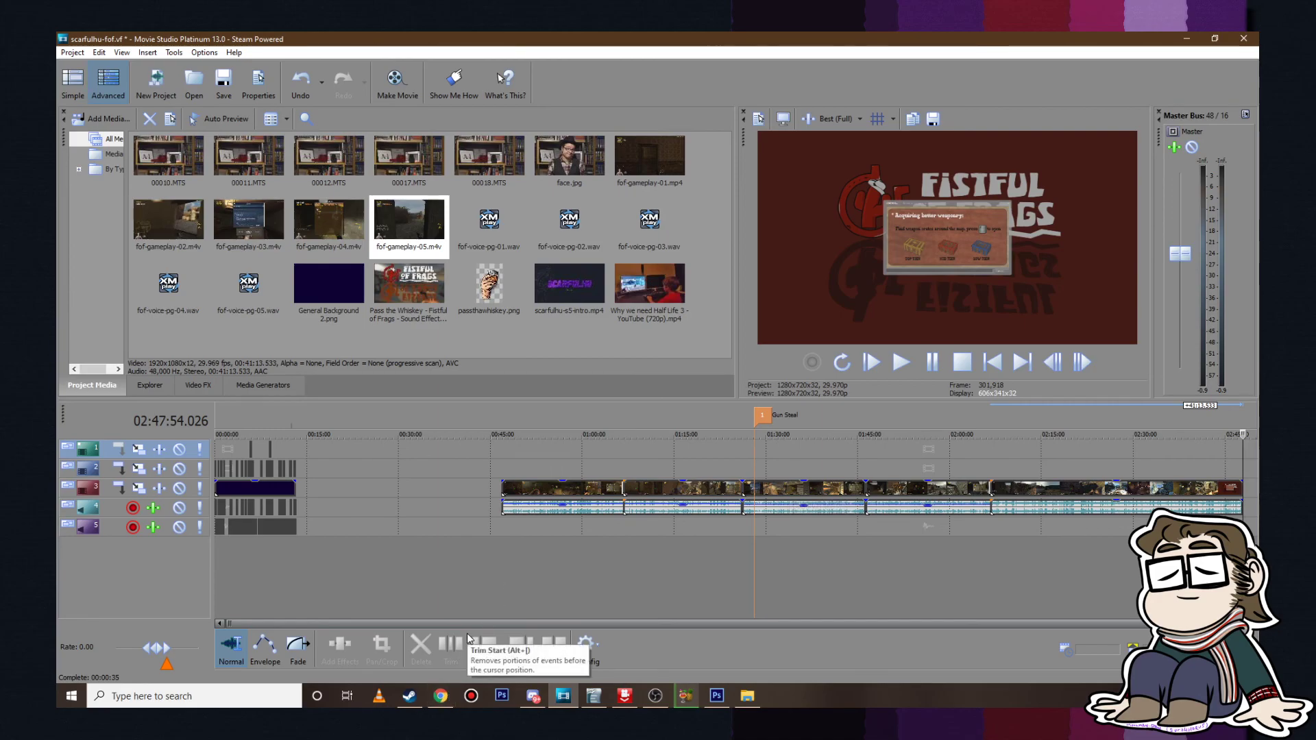
Step: Switch to Chrome, open a new browser tab beside the YouTube trailer, and return to Movie Studio
{"action": "left_click", "coordinate": [440, 696]}
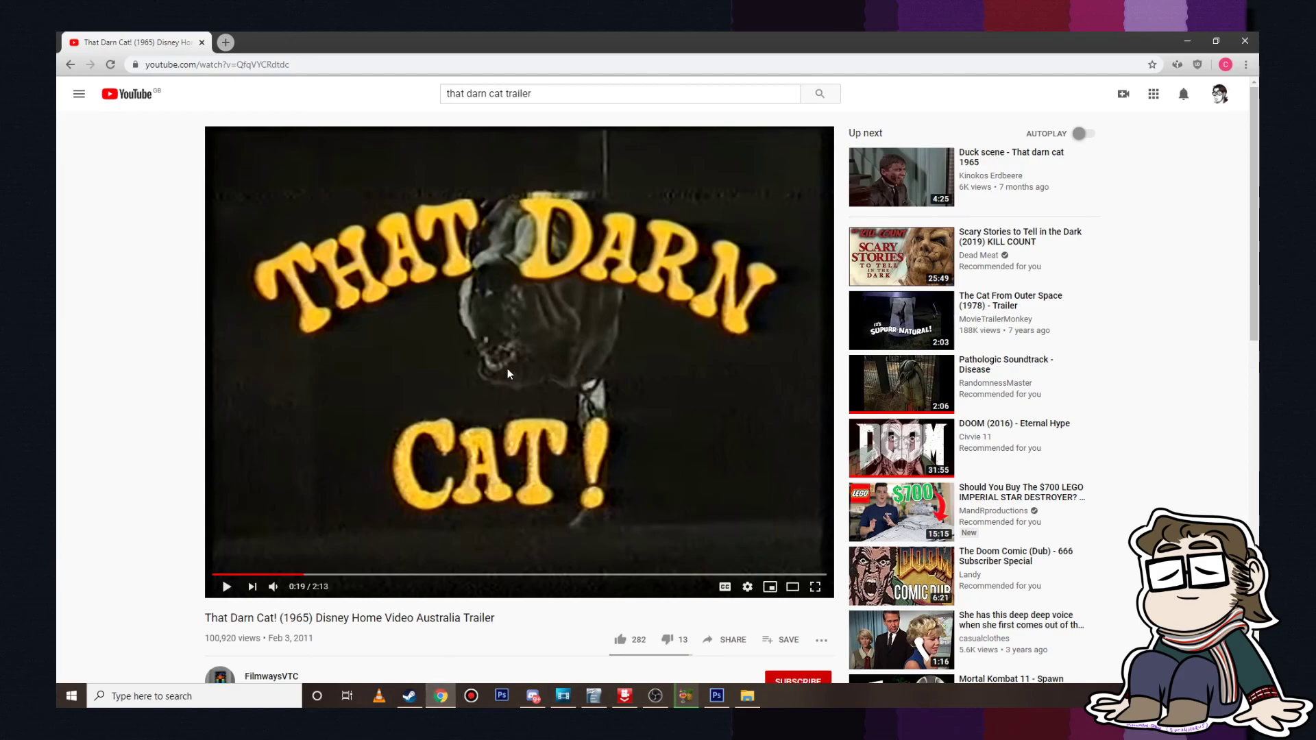
{"action": "key", "text": "ctrl+t"}
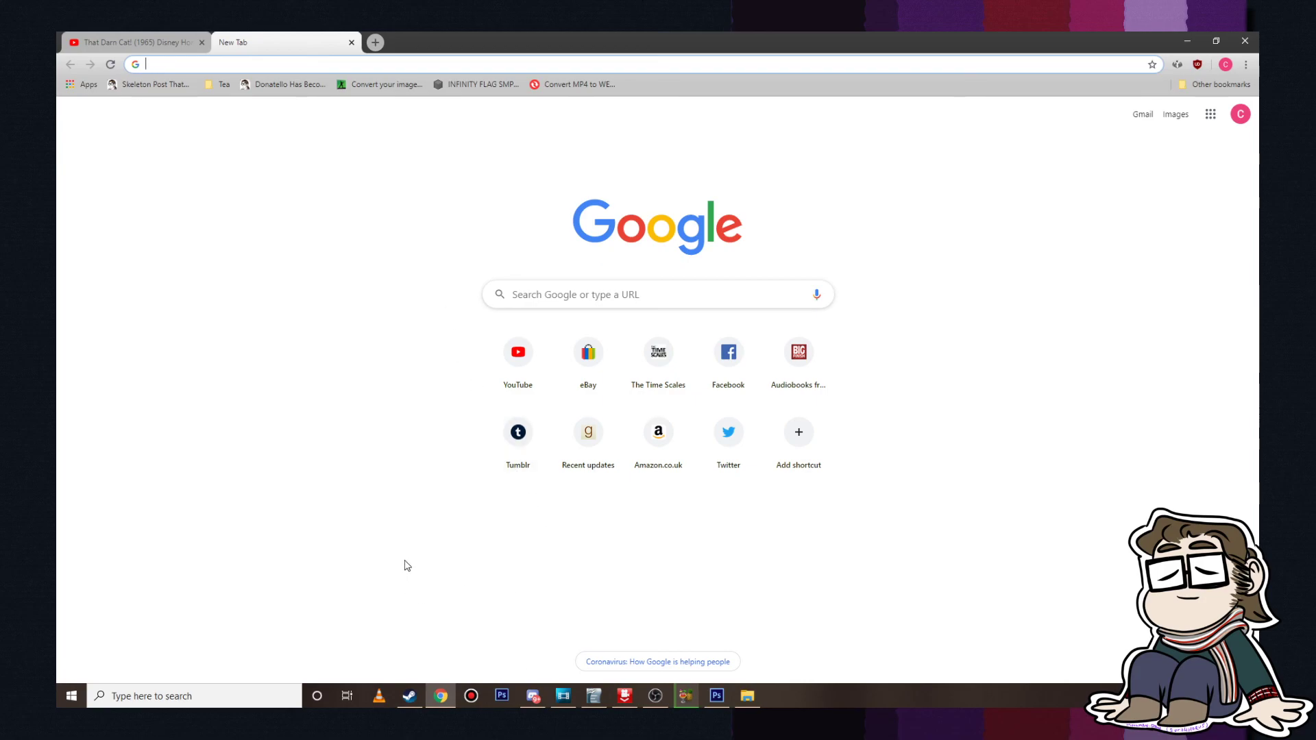
{"action": "left_click", "coordinate": [562, 706]}
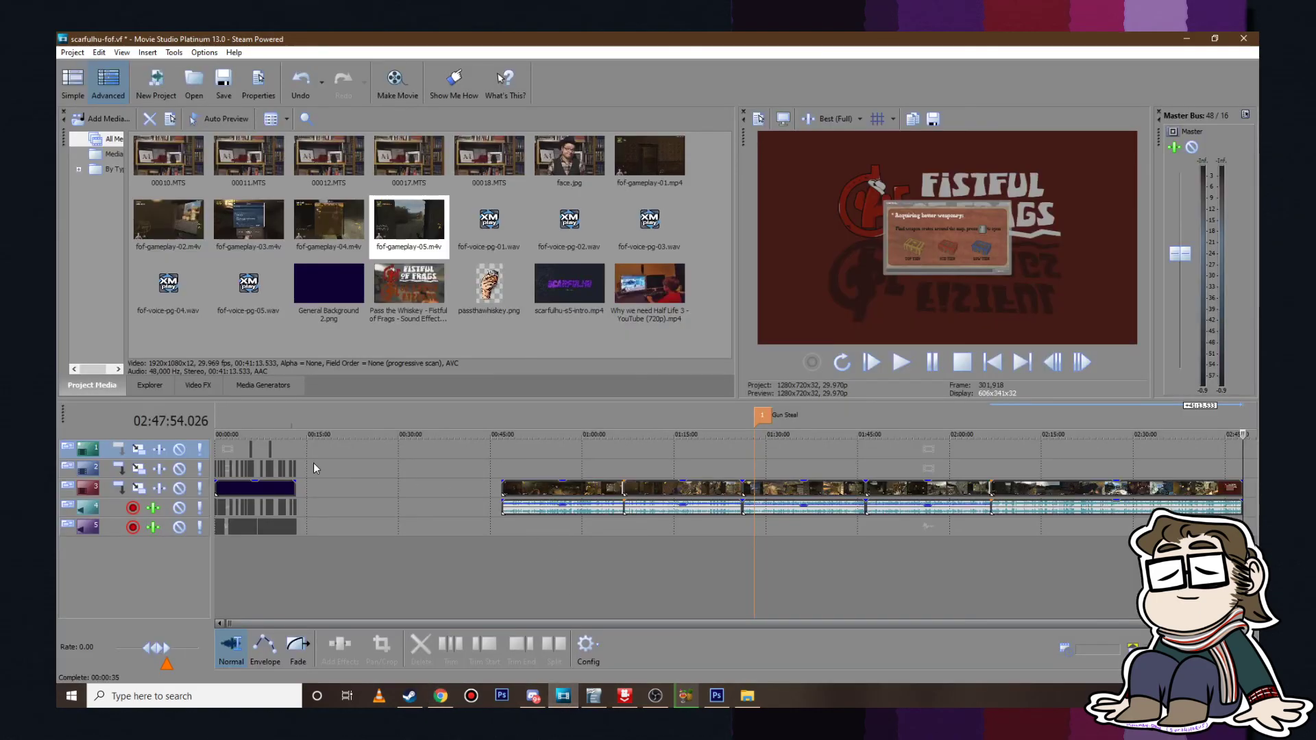
Step: Examine the assembled review section at the start of the timeline, with the playhead near 10:29, against the gameplay footage
{"action": "left_click", "coordinate": [278, 438]}
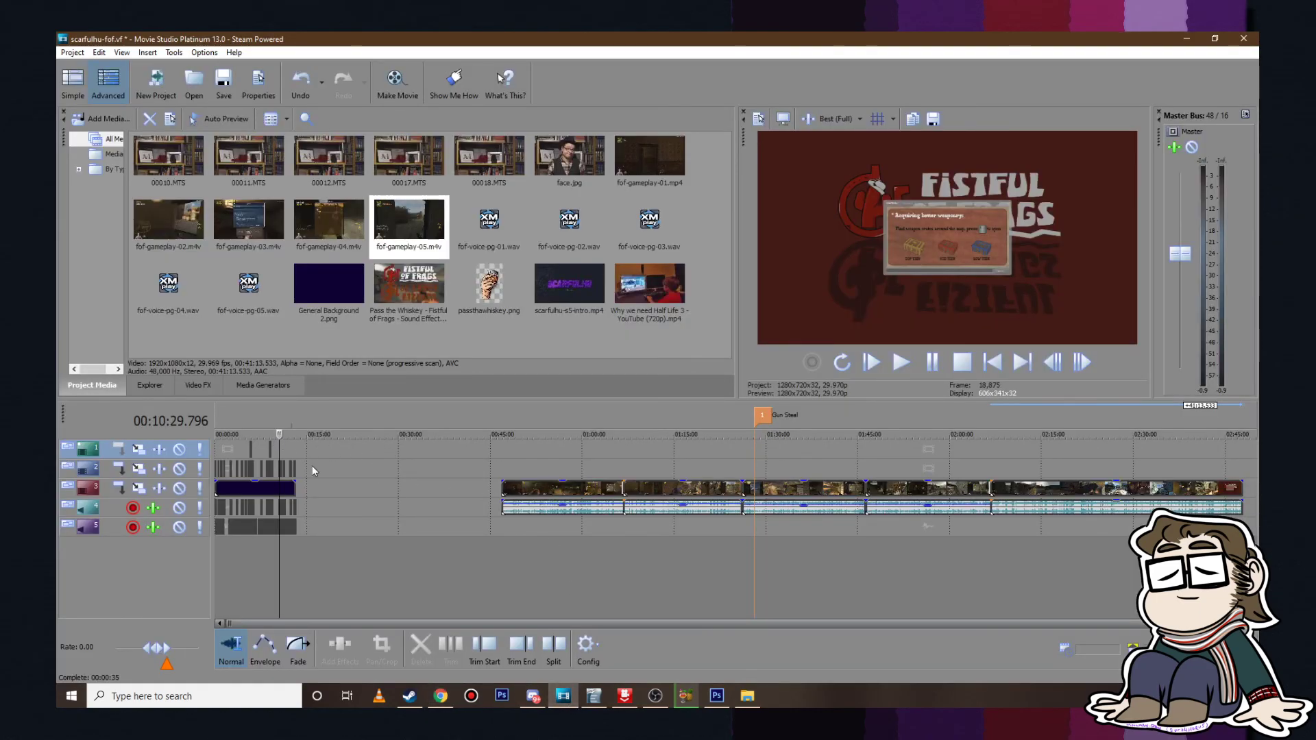
{"action": "scroll", "coordinate": [336, 485], "scroll_direction": "up", "scroll_amount": 4}
{"action": "scroll", "coordinate": [336, 486], "scroll_direction": "up", "scroll_amount": 3}
{"action": "scroll", "coordinate": [338, 486], "scroll_direction": "down", "scroll_amount": 2}
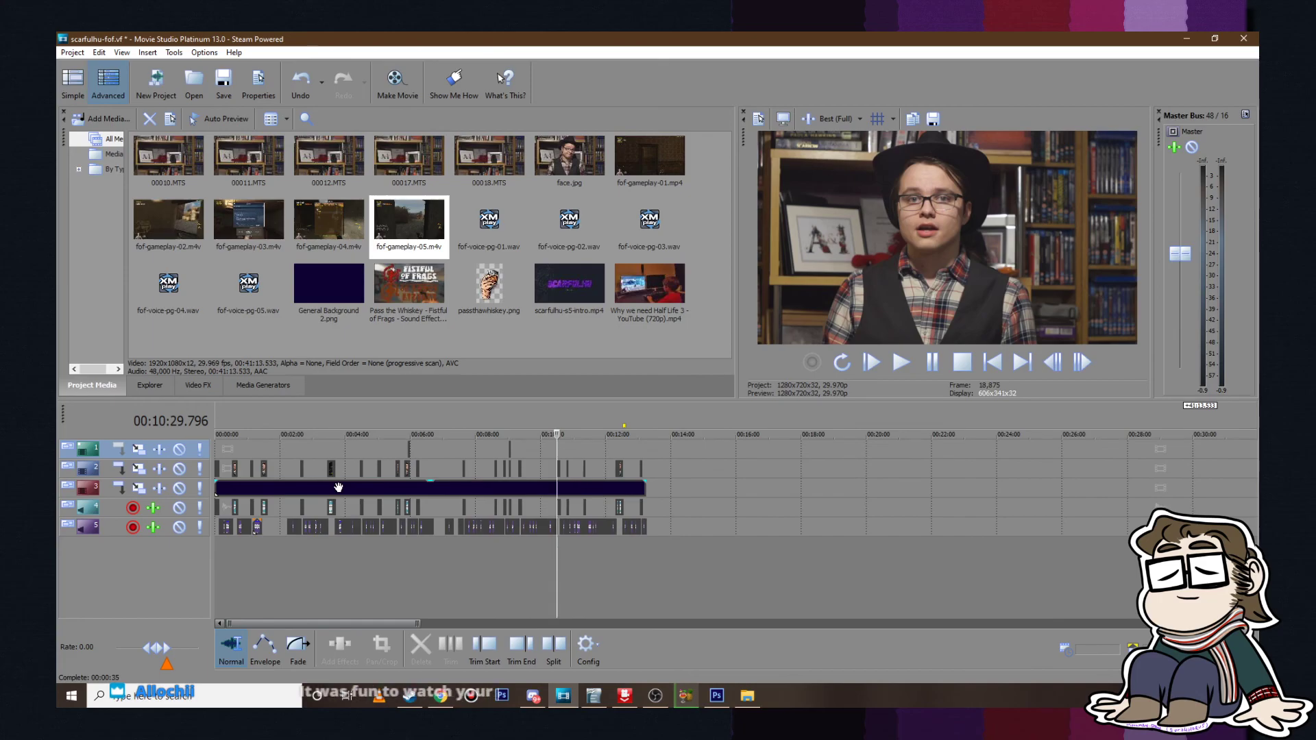
{"action": "scroll", "coordinate": [338, 487], "scroll_direction": "down", "scroll_amount": 2}
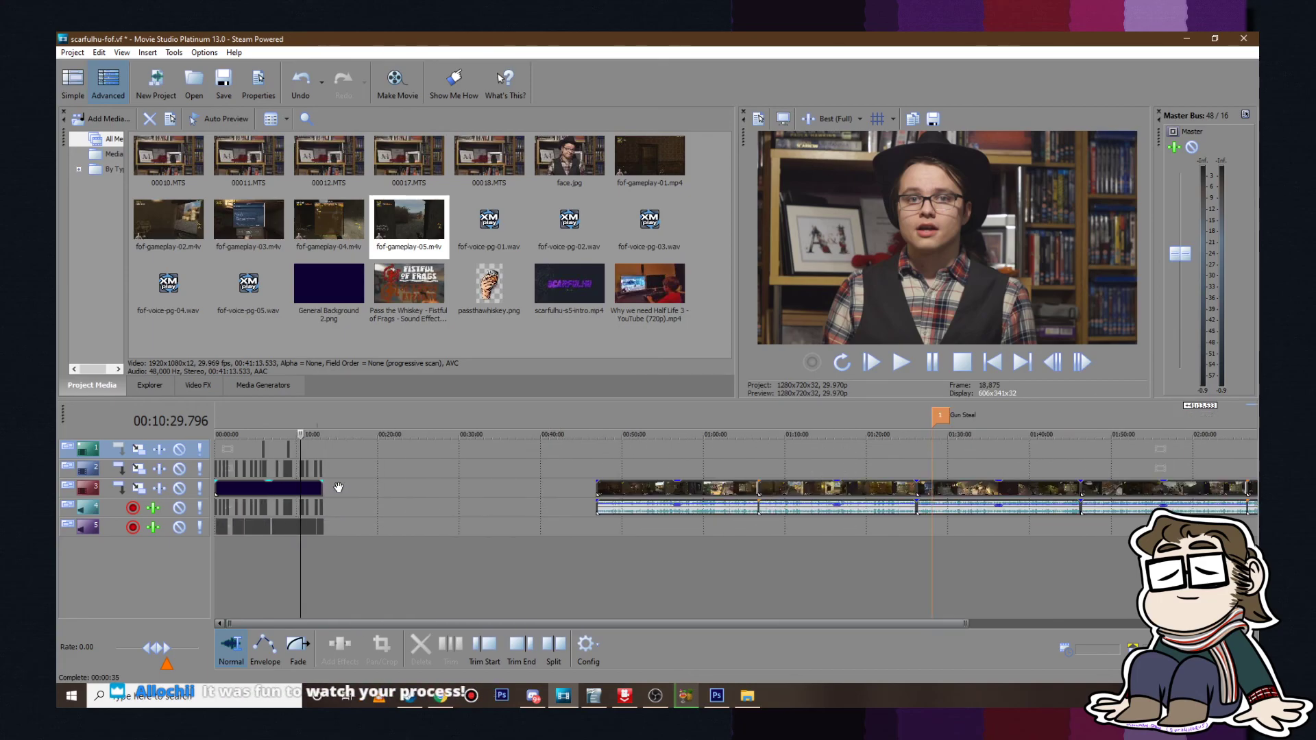
{"action": "scroll", "coordinate": [338, 487], "scroll_direction": "up", "scroll_amount": 3}
{"action": "scroll", "coordinate": [338, 487], "scroll_direction": "down", "scroll_amount": 4}
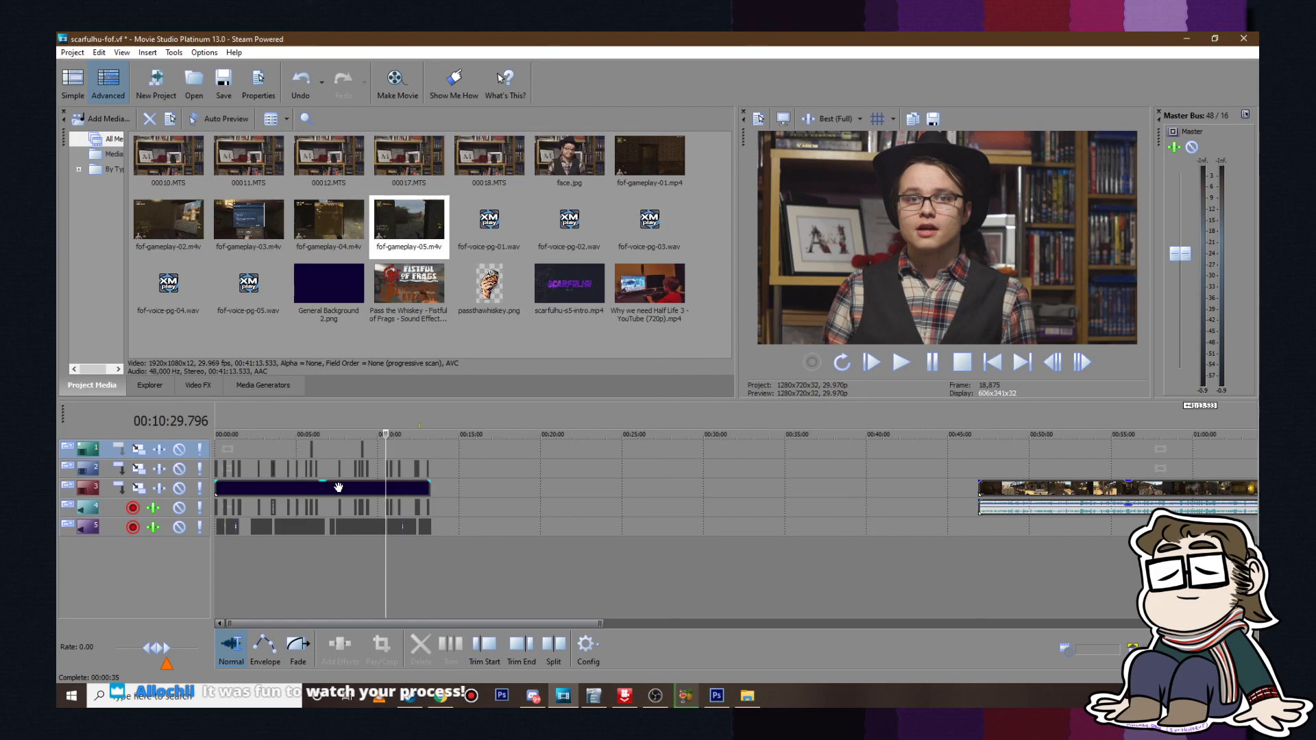
{"action": "scroll", "coordinate": [339, 487], "scroll_direction": "up", "scroll_amount": 4}
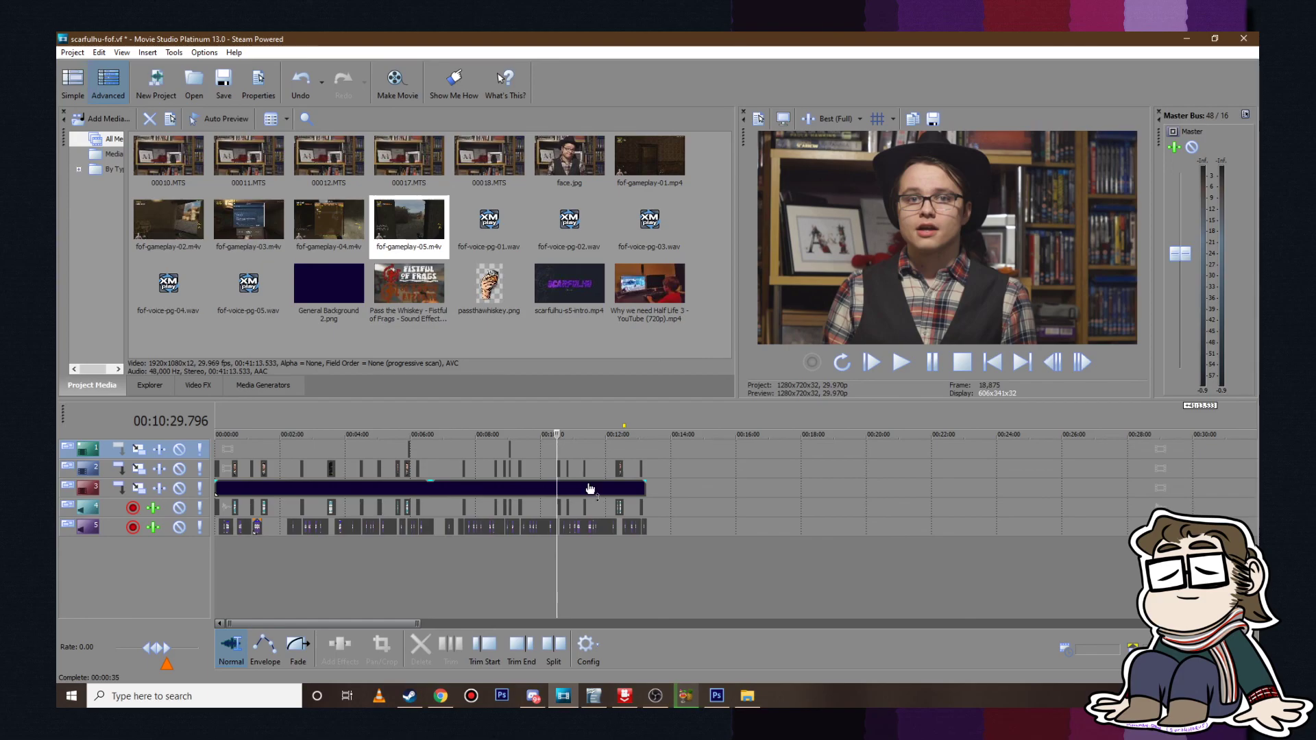
Step: Switch to Chrome, load twitch.tv/scarfulhu in the new tab, and pause the channel's live stream
{"action": "left_click", "coordinate": [441, 696]}
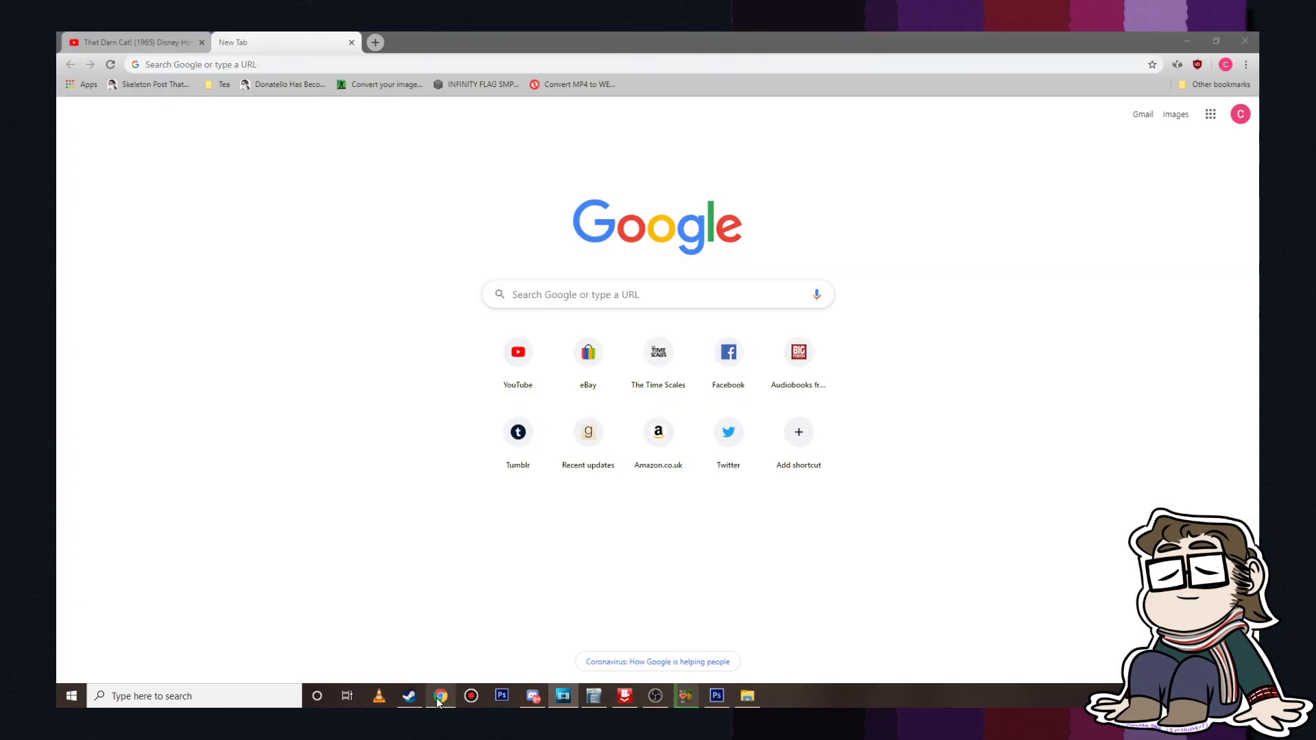
{"action": "type", "text": "twitch.tv/scarfulhu"}
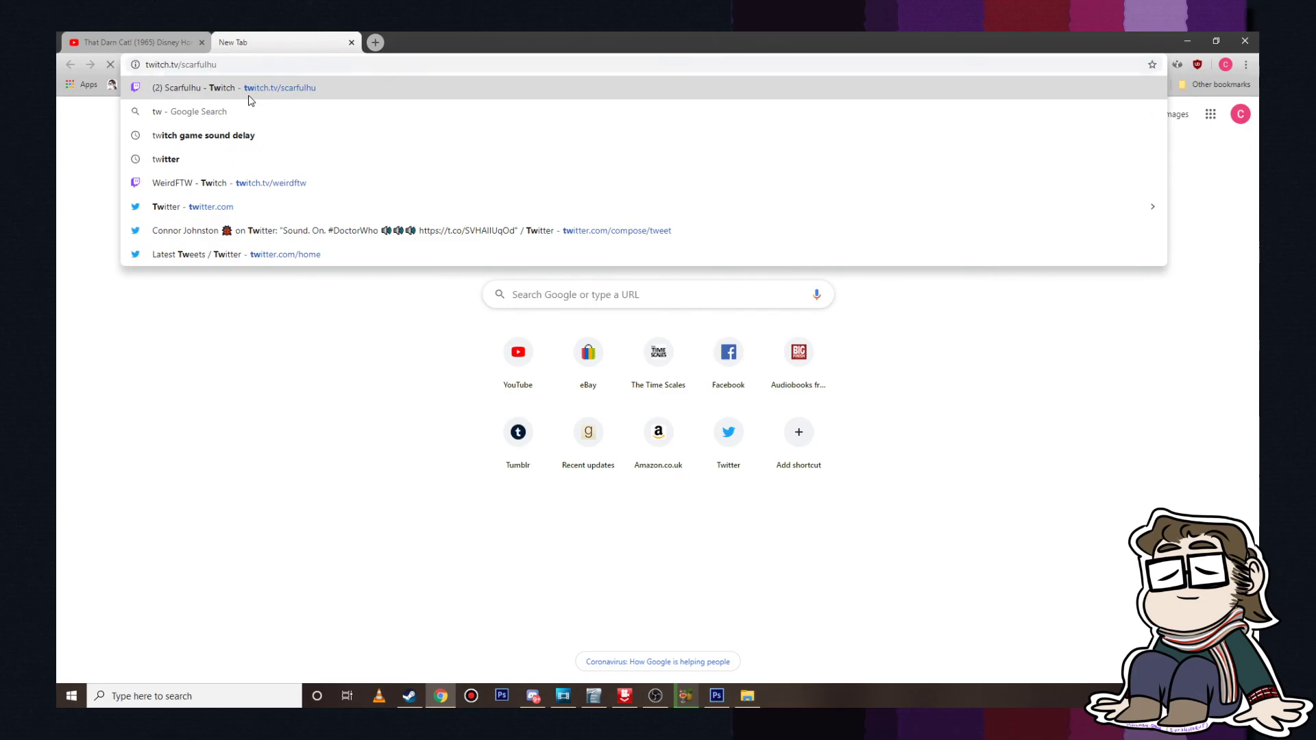
{"action": "key", "text": "Return"}
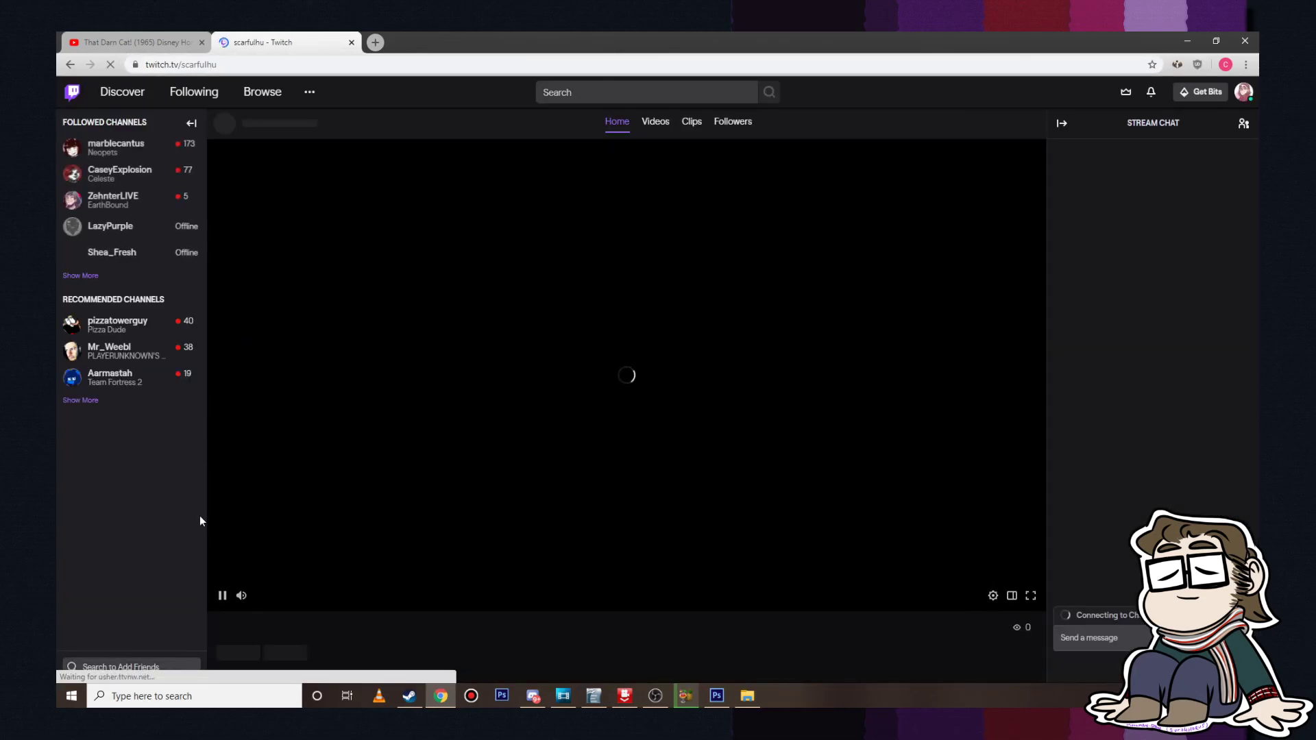
{"action": "left_click", "coordinate": [222, 596]}
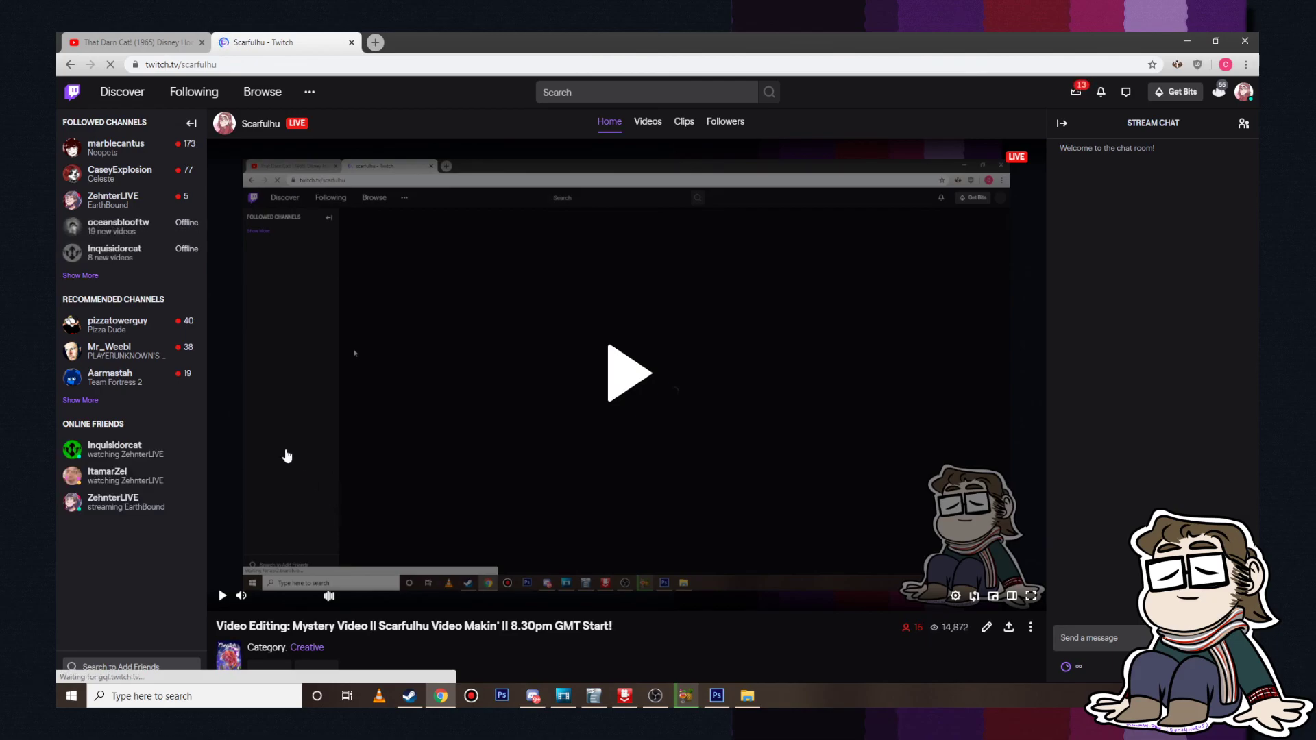
{"action": "mouse_move", "coordinate": [129, 208]}
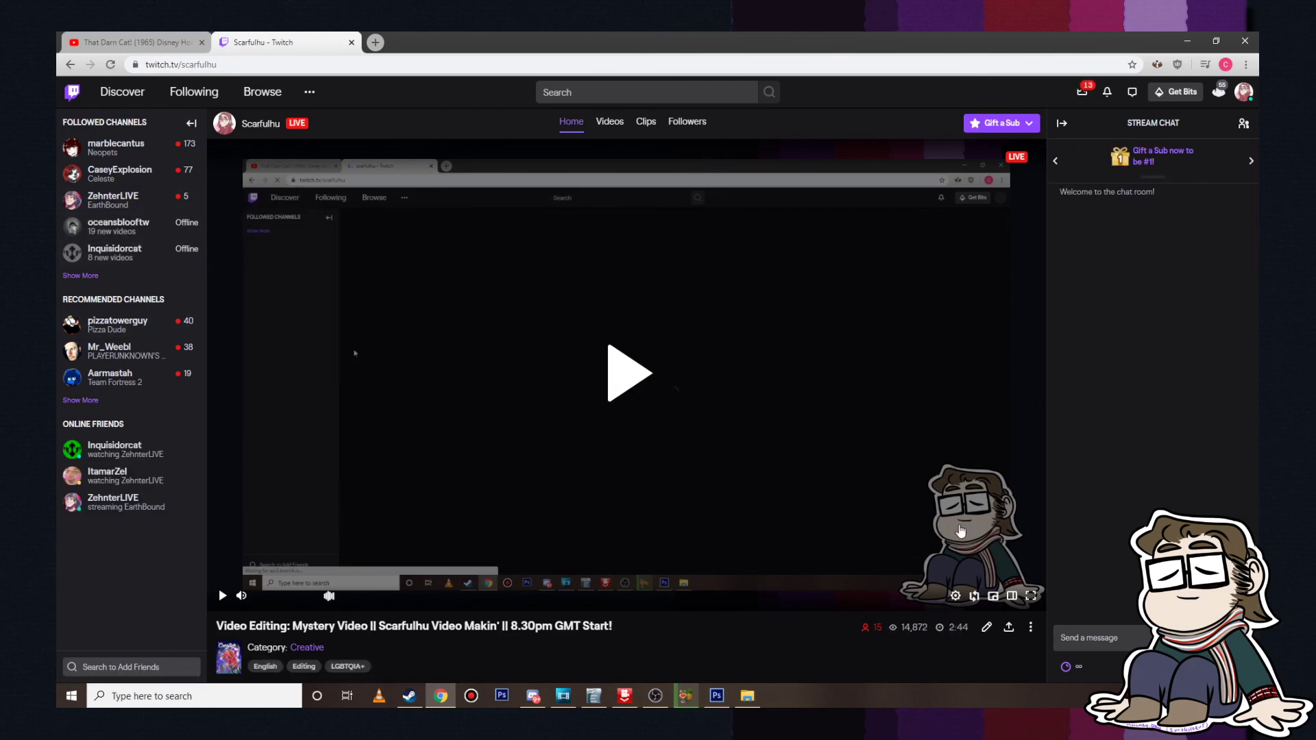
{"action": "left_click", "coordinate": [1168, 638]}
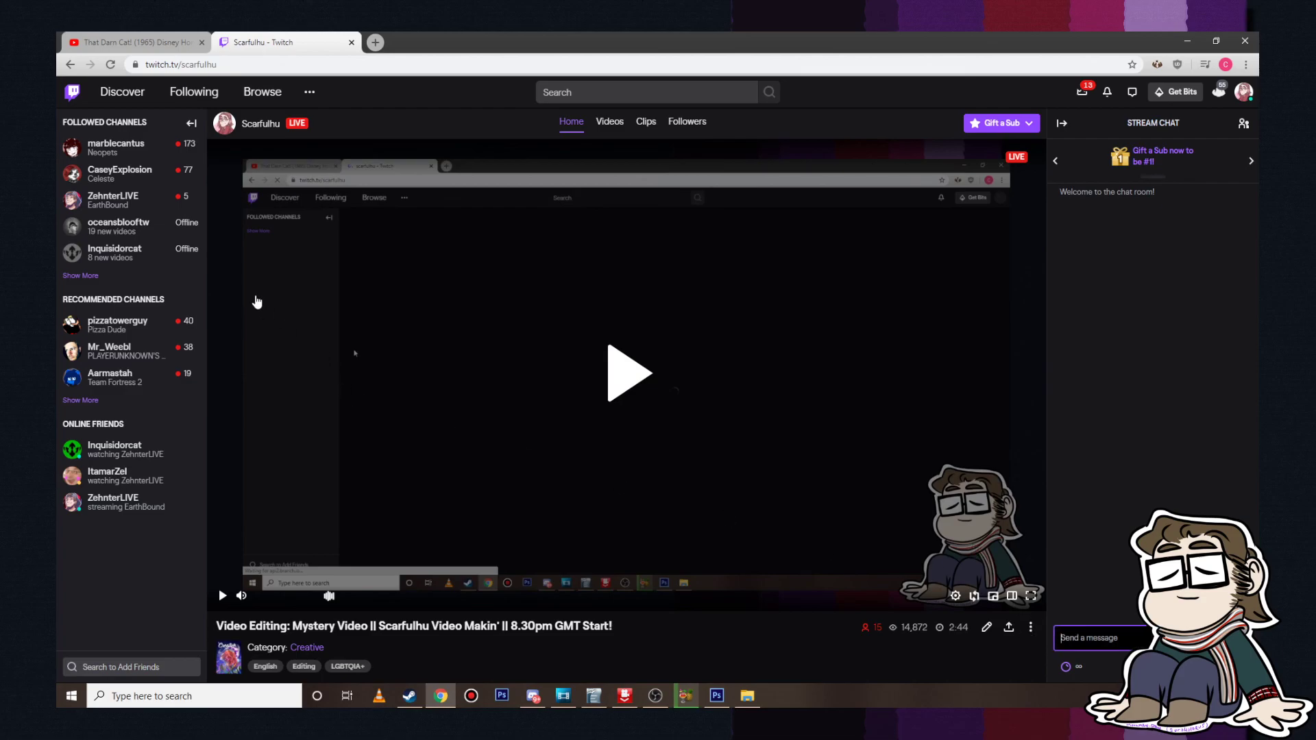
Step: Open the followed channel ZehnterLIVE, lower the volume of its stream, and mute it
{"action": "left_click", "coordinate": [131, 202]}
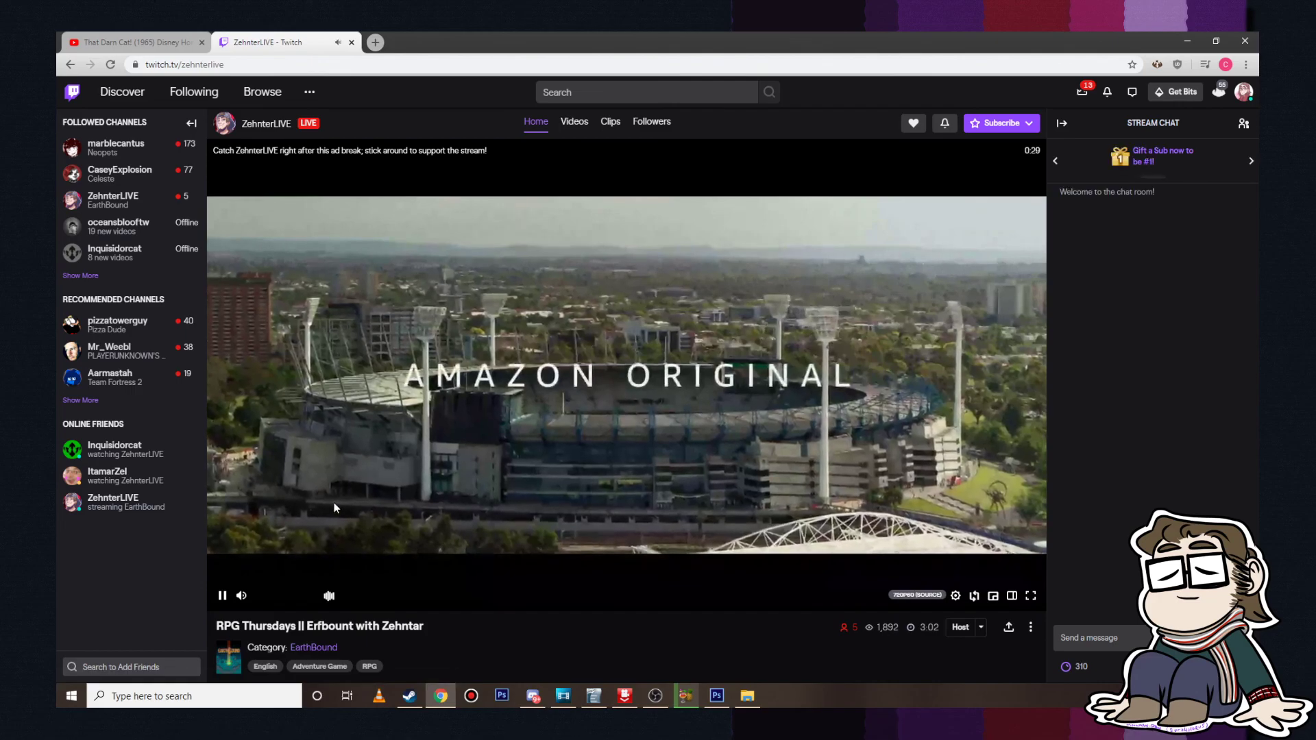
{"action": "left_click", "coordinate": [264, 597]}
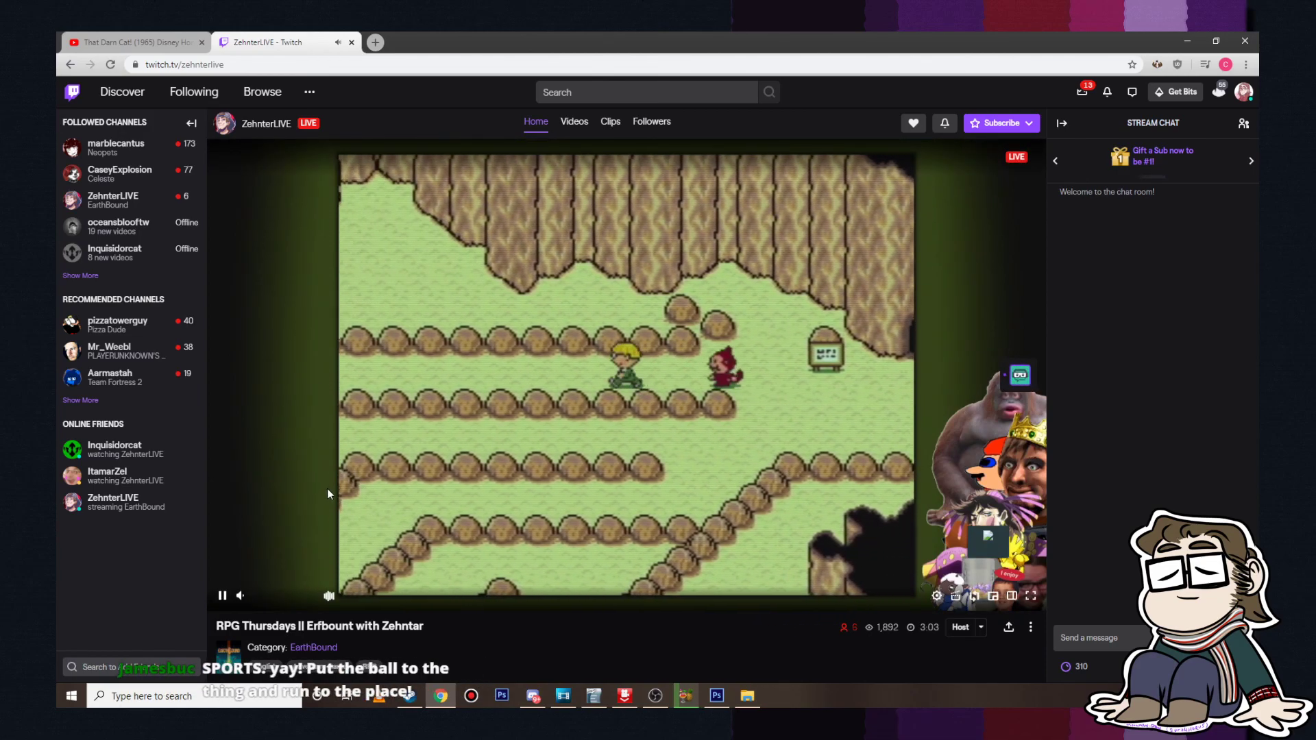
{"action": "mouse_move", "coordinate": [240, 595]}
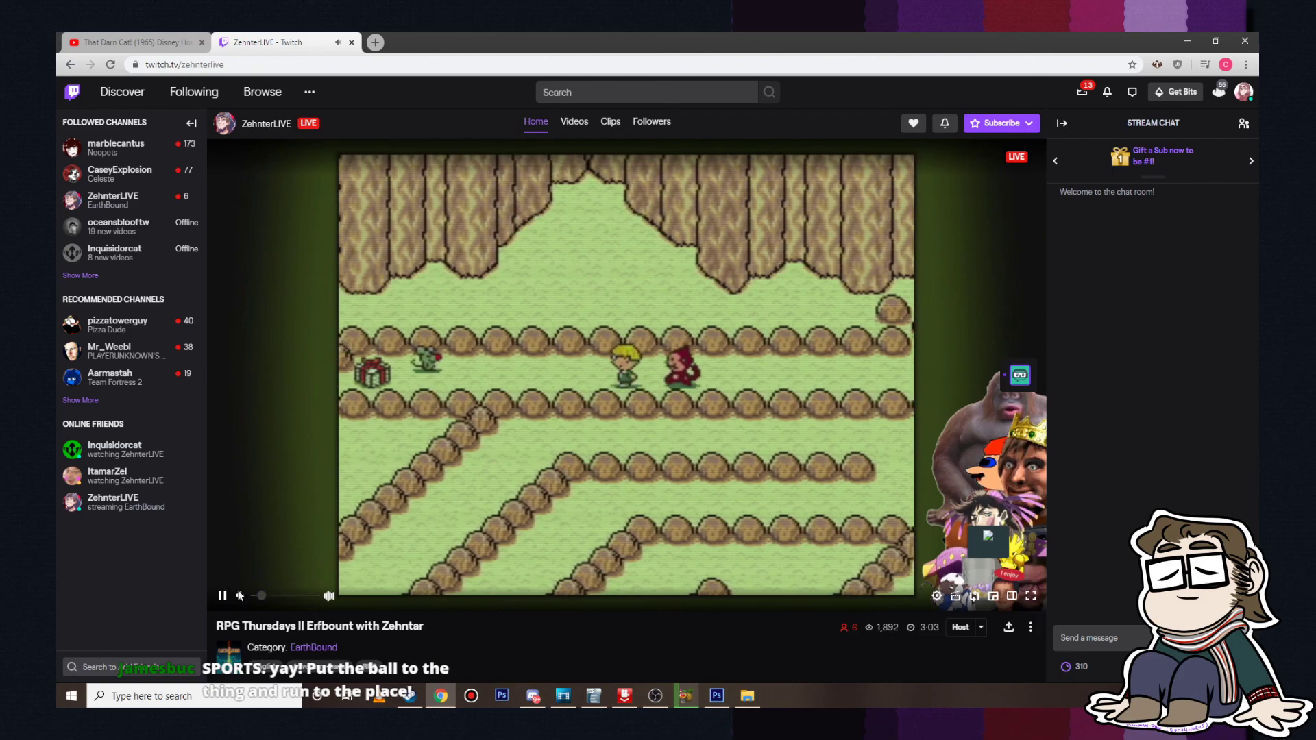
{"action": "left_click", "coordinate": [240, 596]}
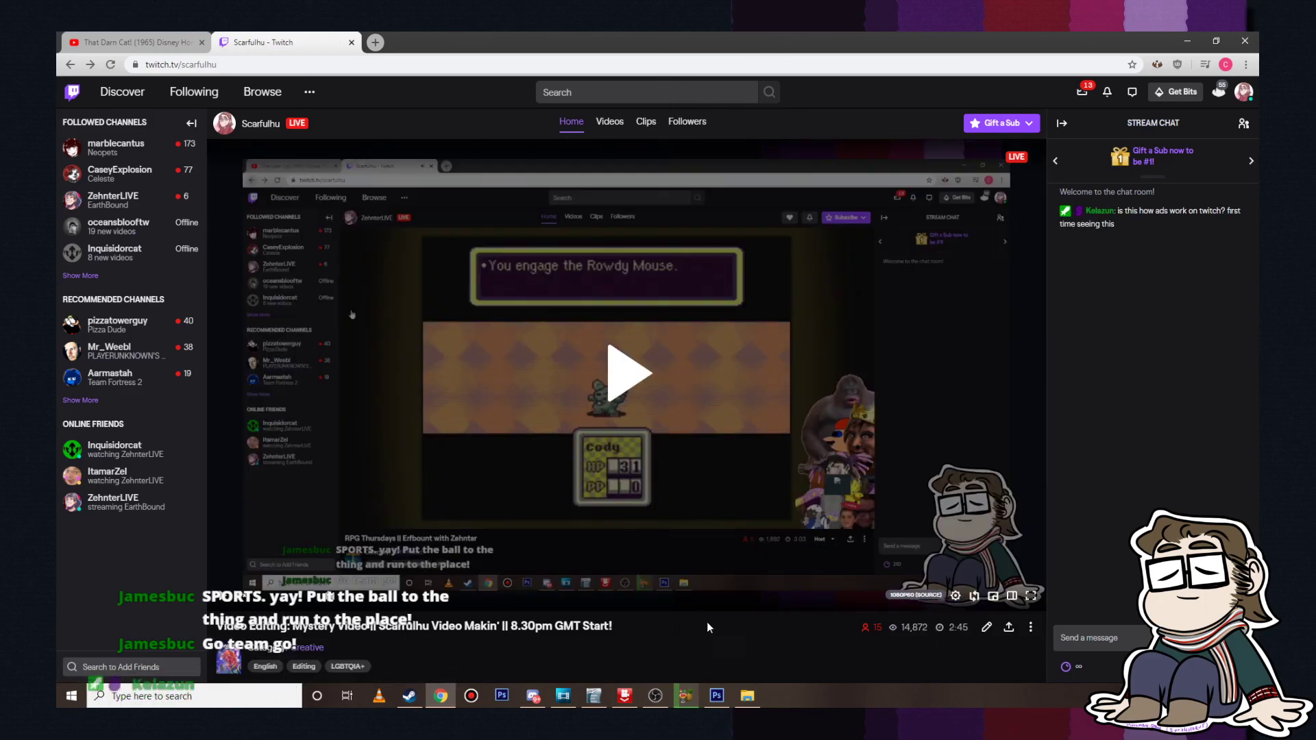
Step: Write a /raid command for ZehnterLIVE in the Scarfulhu channel's stream chat
{"action": "left_click", "coordinate": [1061, 638]}
{"action": "type", "text": "/raid Ze"}
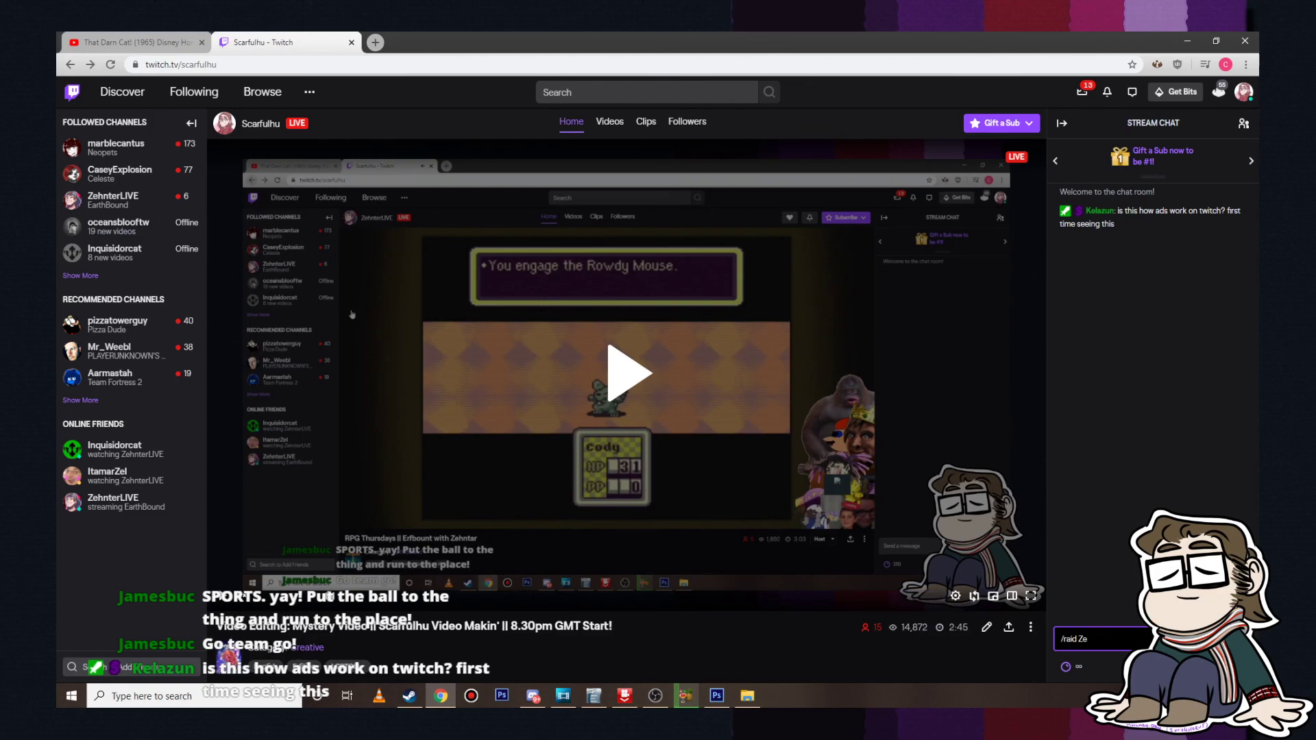
{"action": "type", "text": "hnterLI"}
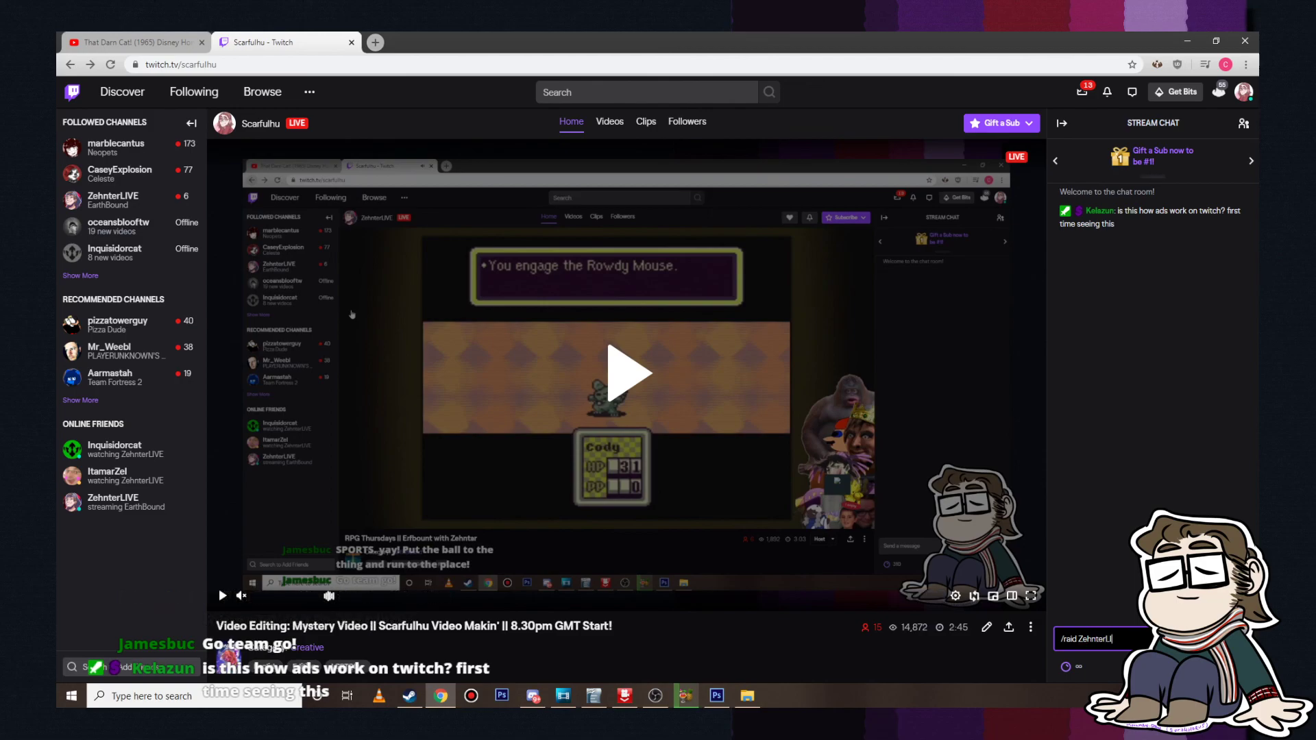